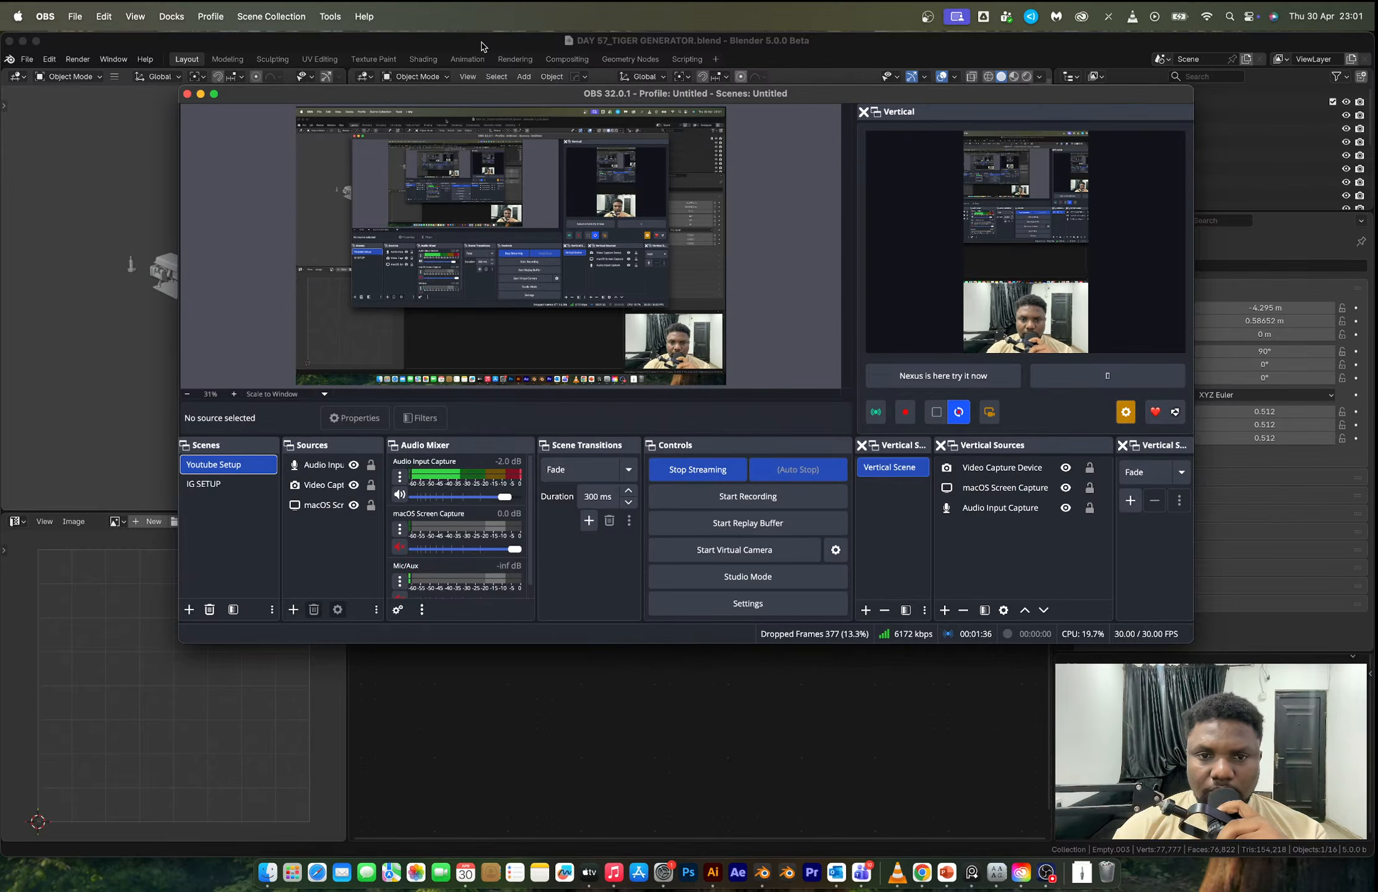
Check the capture method and display in the macOS Screen Capture source's properties.
{"action": "left_click", "coordinate": [323, 507]}
{"action": "double_click", "coordinate": [323, 506]}
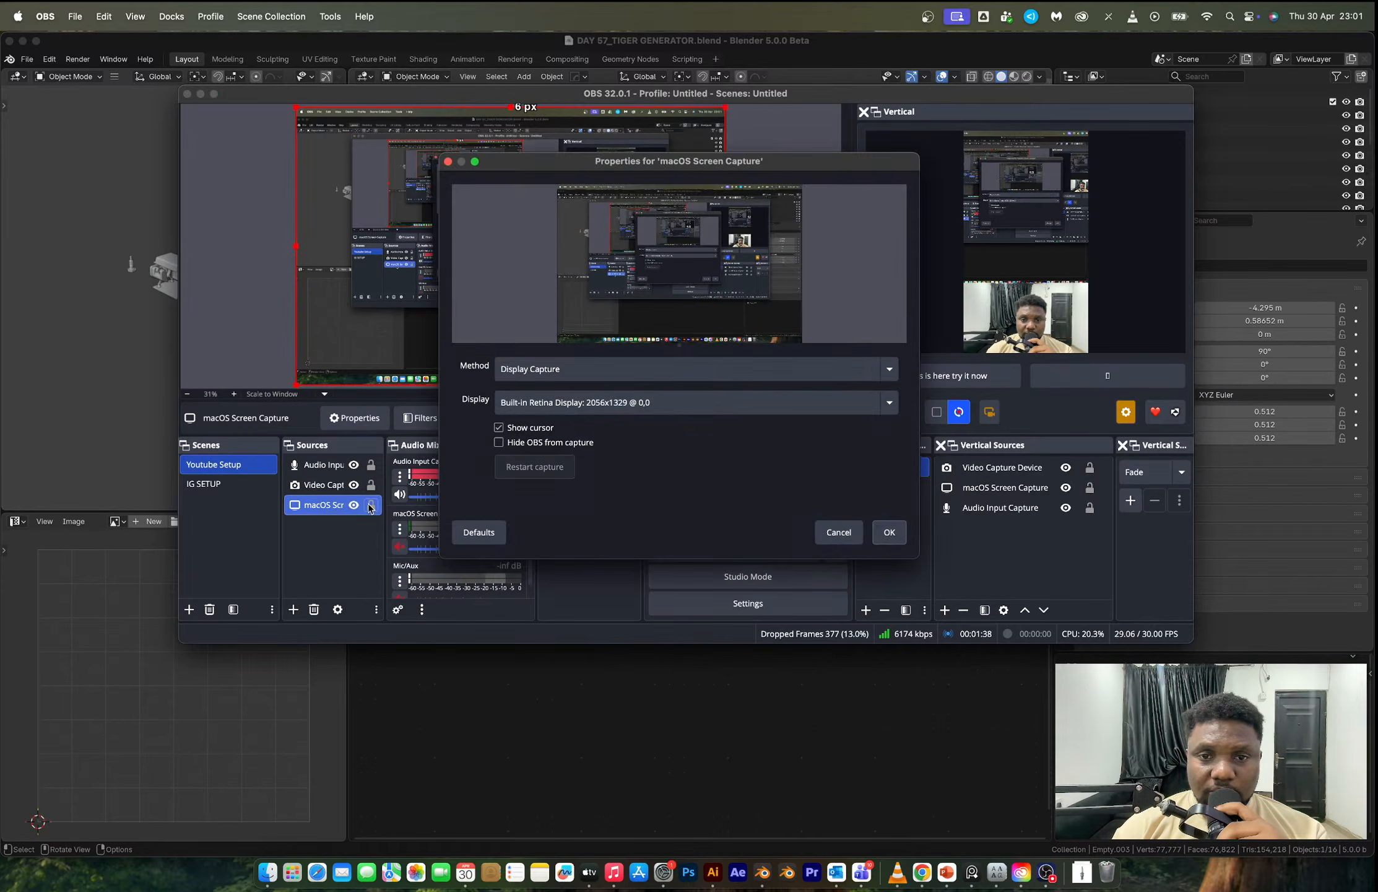
{"action": "left_click", "coordinate": [549, 365]}
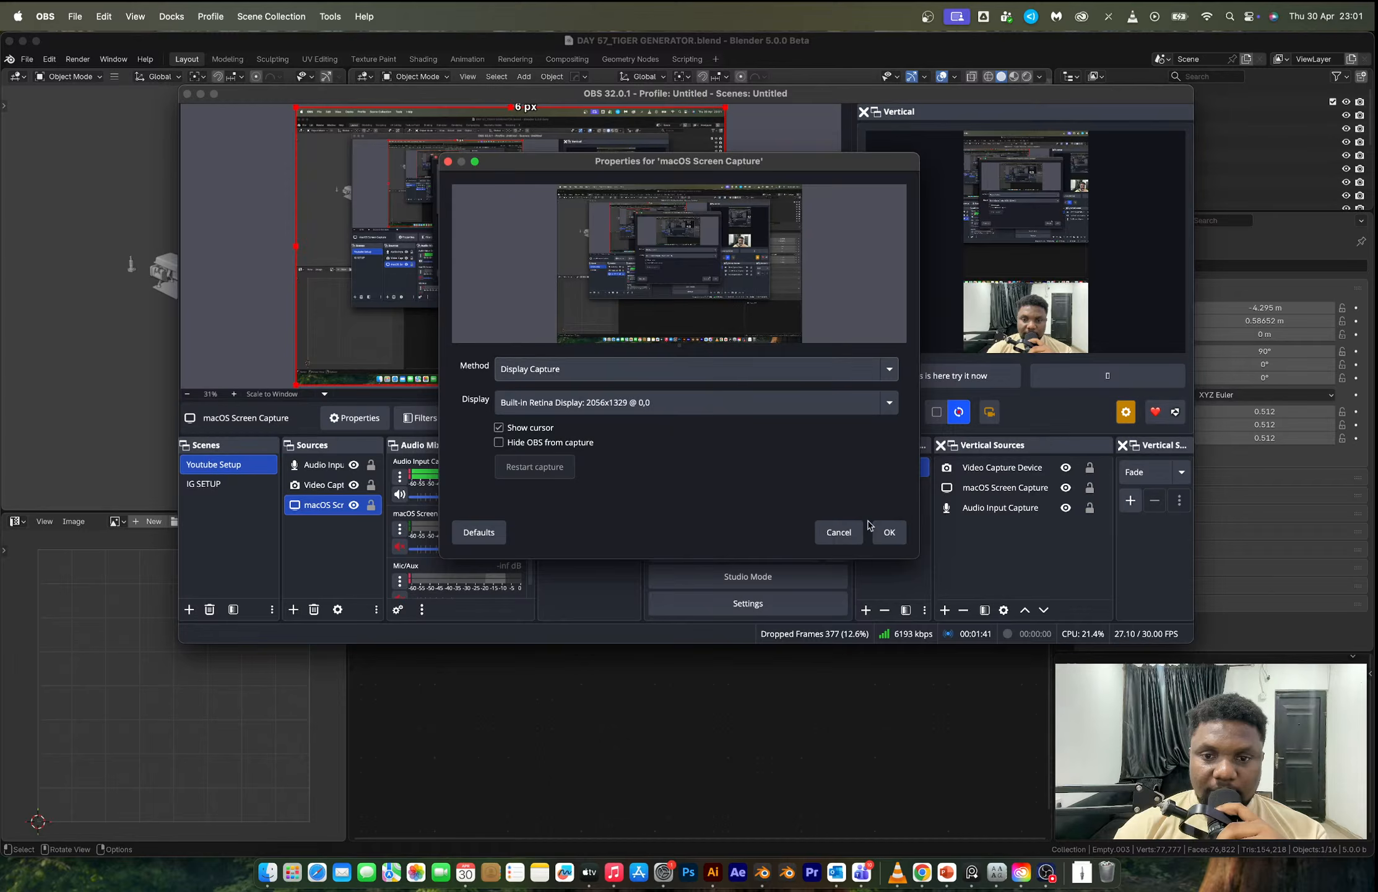
{"action": "left_click", "coordinate": [886, 531]}
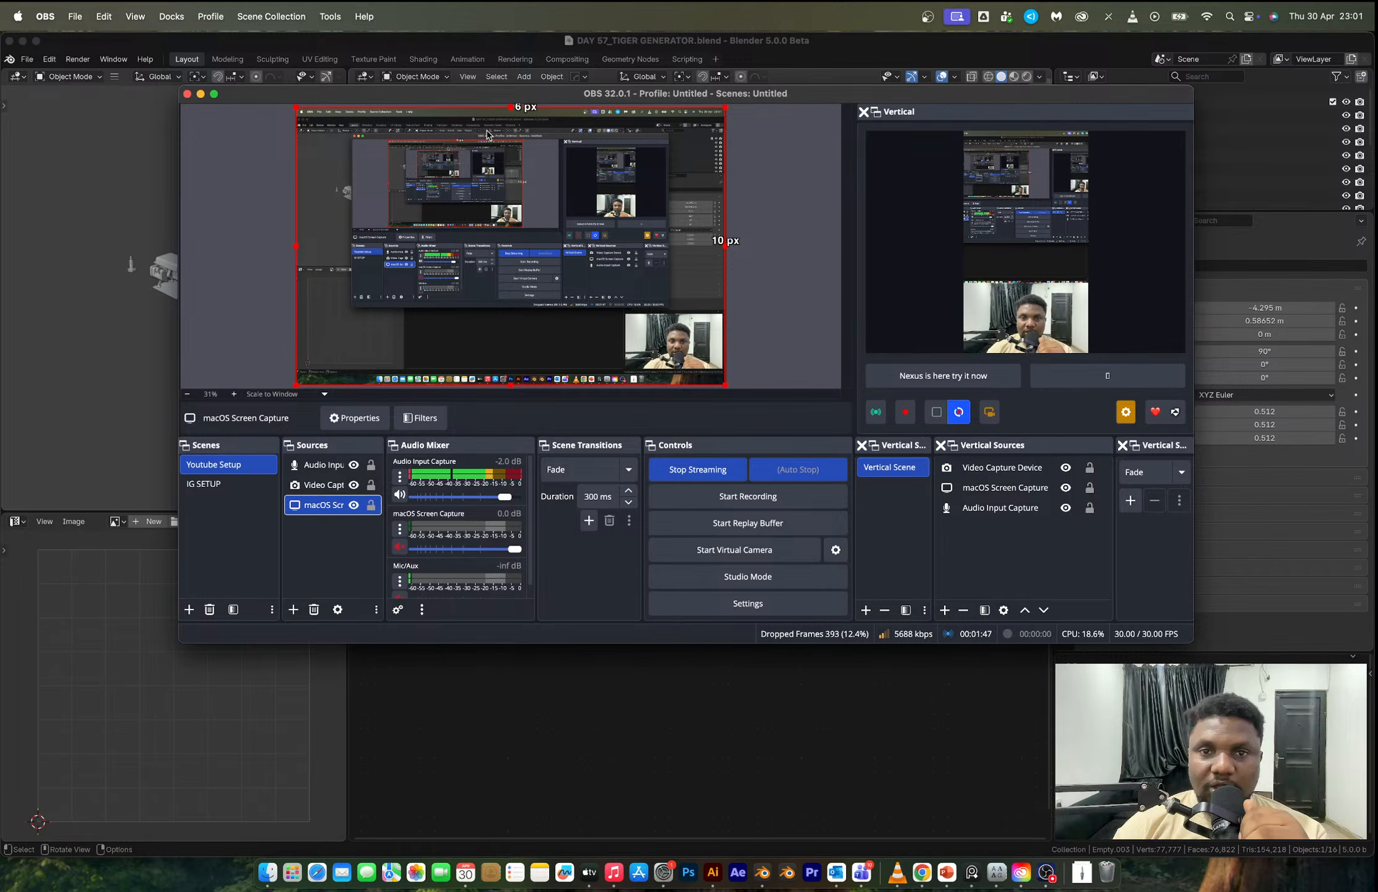
Switch to Blender and examine the full generator model, the spark plug and their reference images.
{"action": "left_click", "coordinate": [503, 38]}
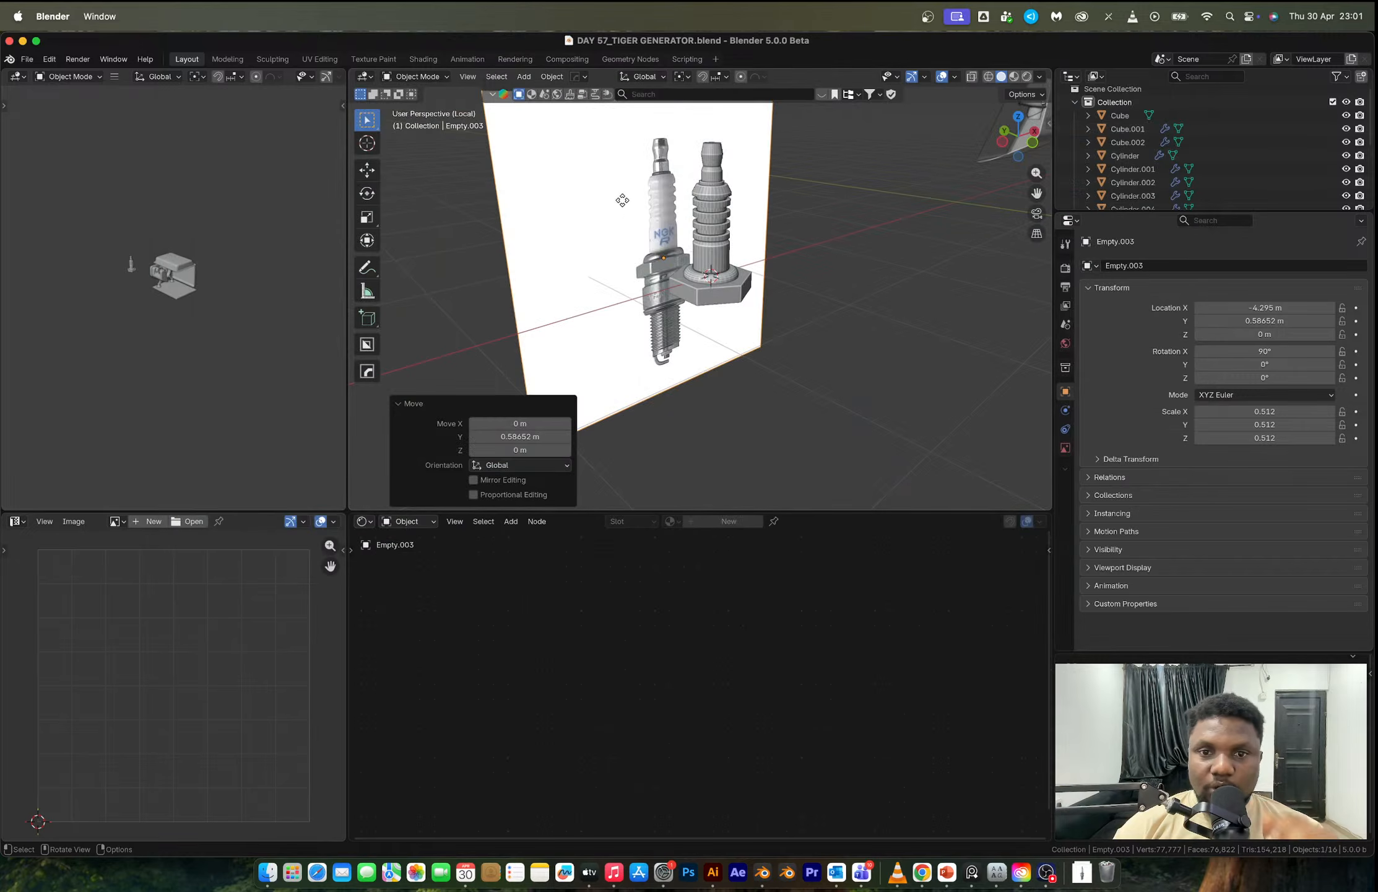
{"action": "scroll", "coordinate": [818, 187], "scroll_direction": "down", "scroll_amount": 6}
{"action": "middle_click_drag", "start_coordinate": [817, 190], "coordinate": [708, 249], "text": "shift"}
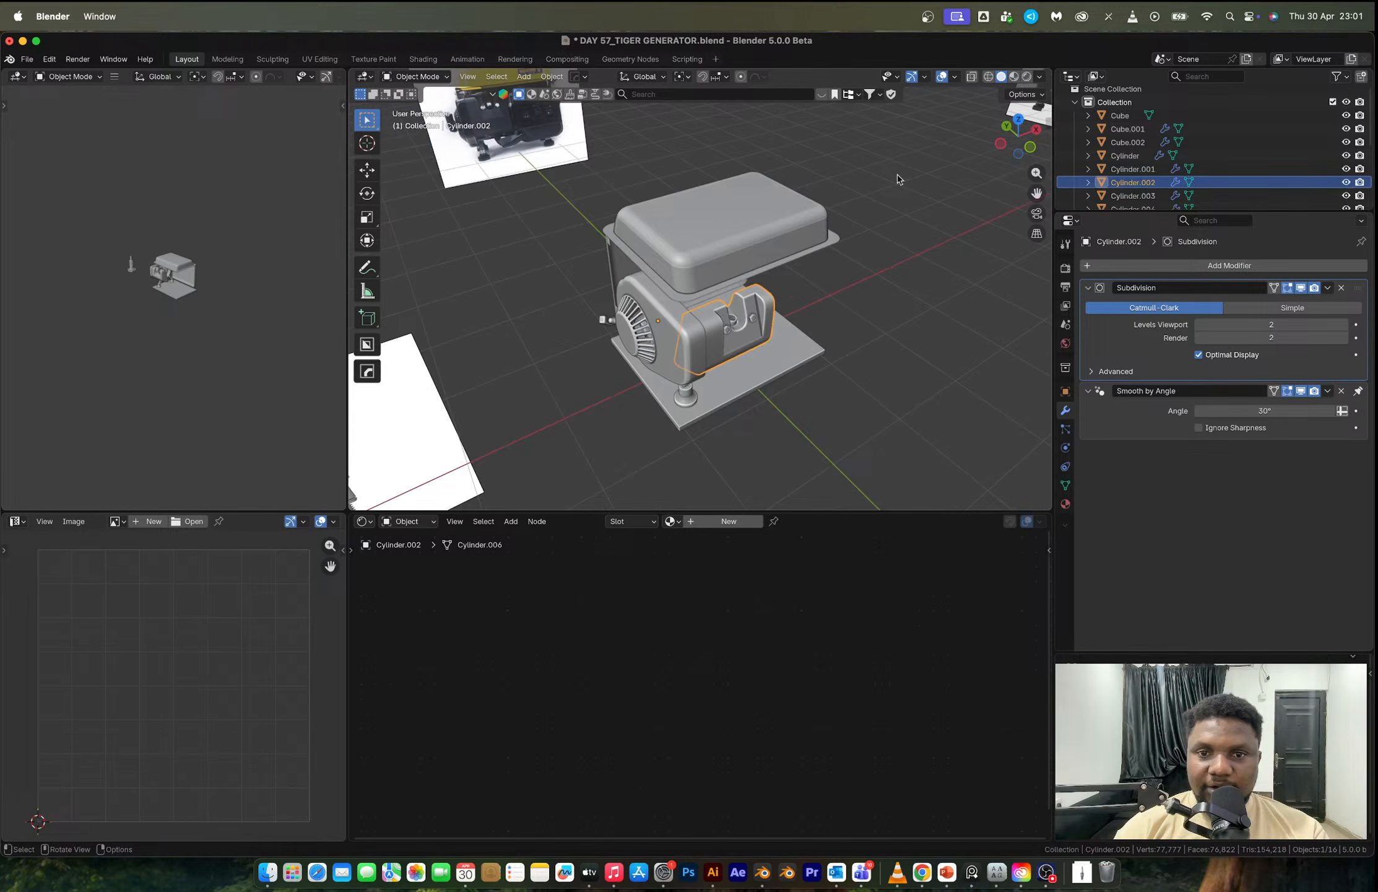
{"action": "middle_click_drag", "start_coordinate": [898, 178], "coordinate": [706, 299]}
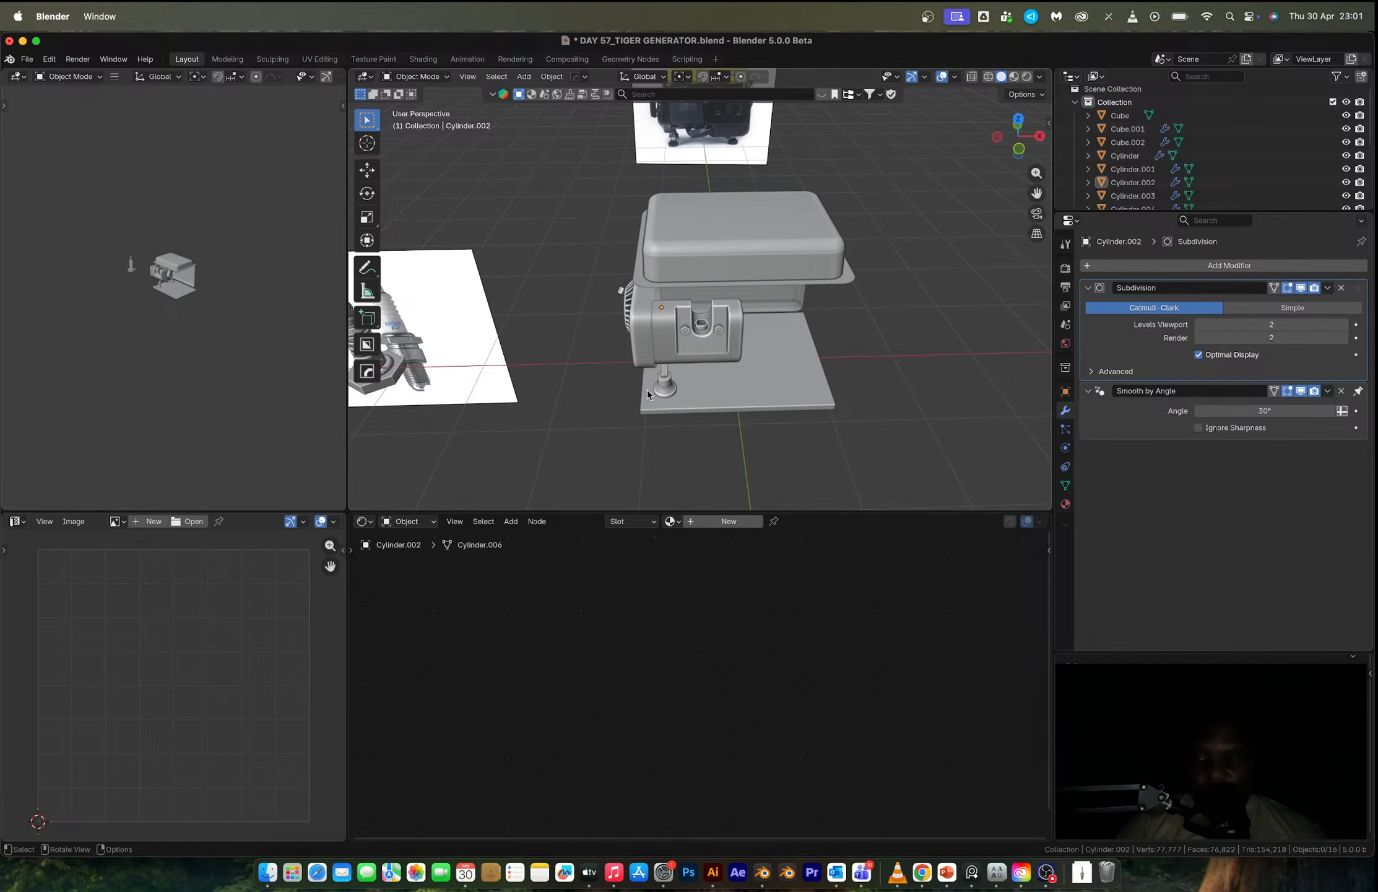
{"action": "middle_click_drag", "start_coordinate": [616, 383], "coordinate": [622, 380]}
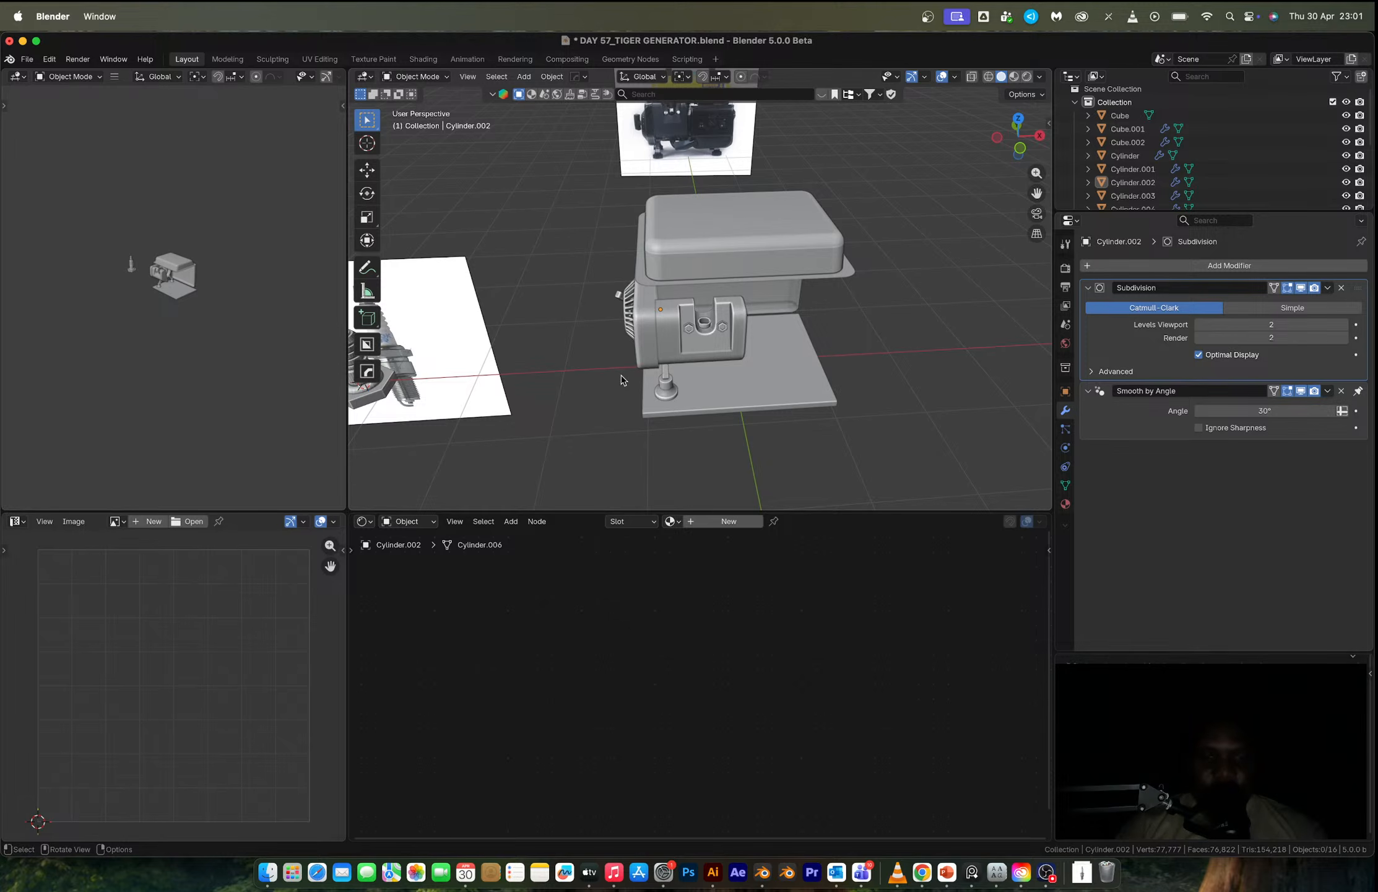
{"action": "middle_click_drag", "start_coordinate": [531, 381], "coordinate": [730, 345]}
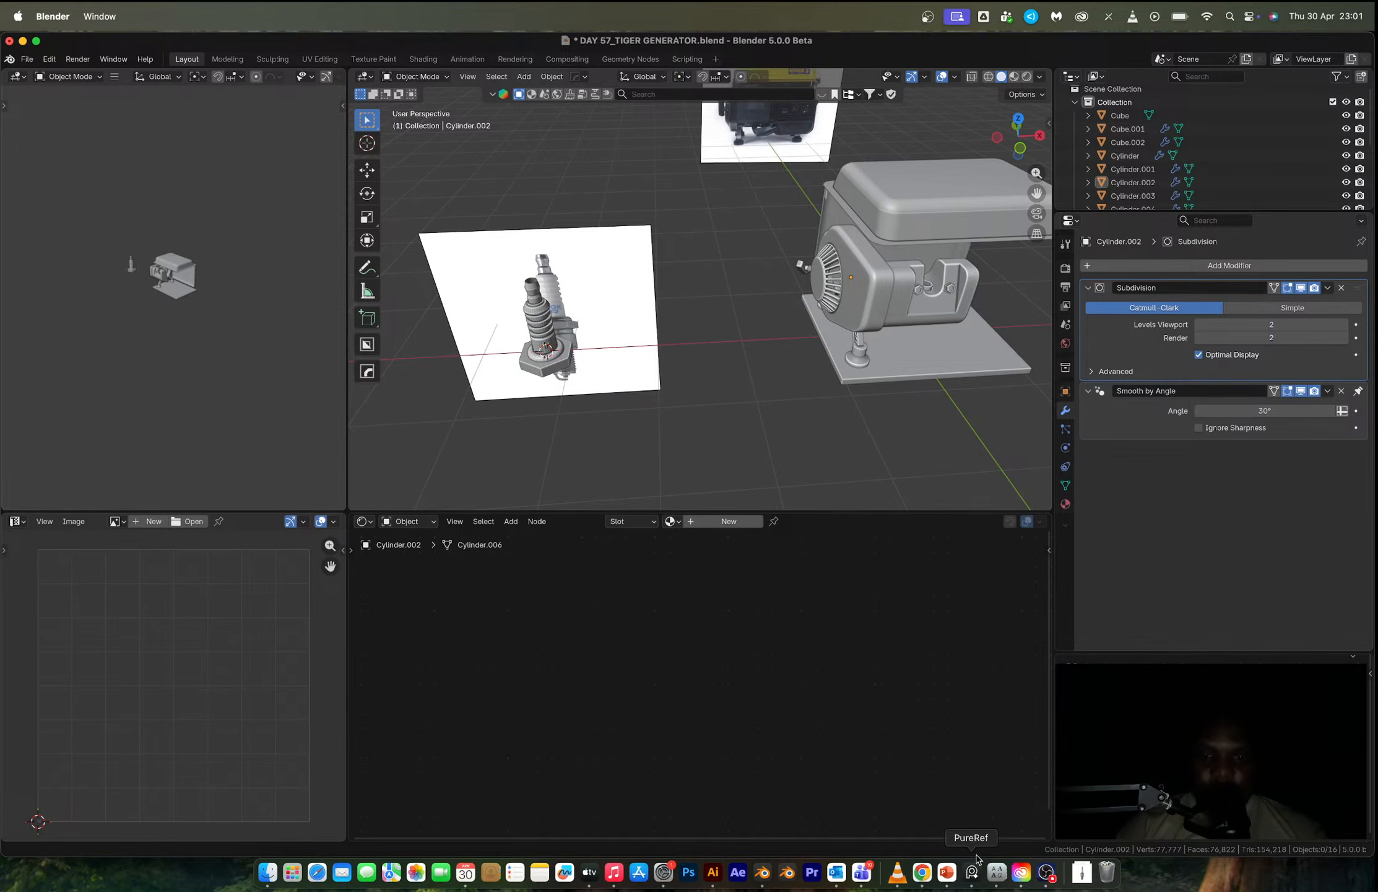
Switch to OBS, hide the video capture source in the Youtube Setup scene, and return to Blender.
{"action": "left_click", "coordinate": [1046, 872]}
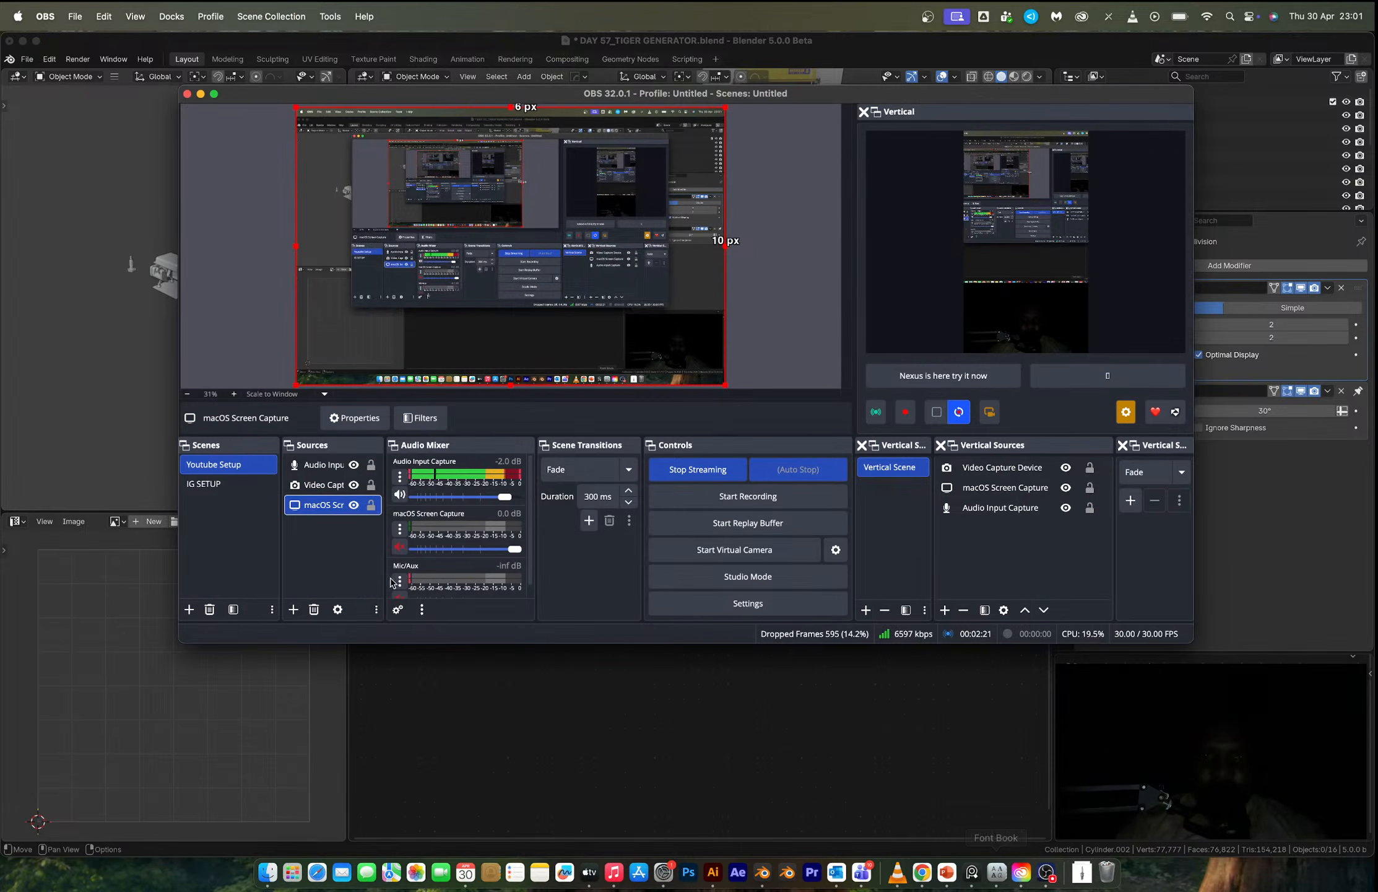
{"action": "left_click", "coordinate": [353, 484]}
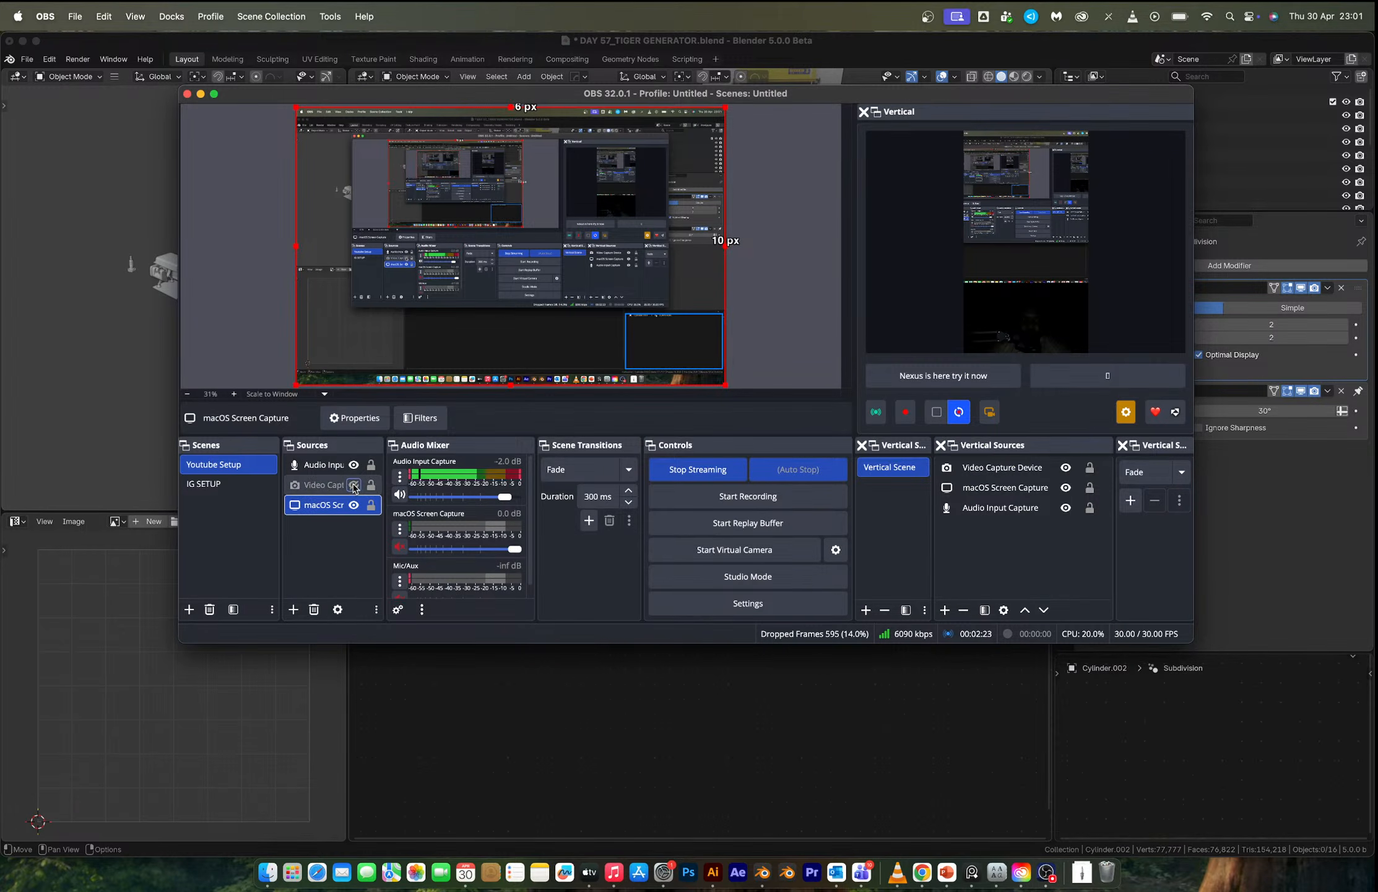
{"action": "left_click", "coordinate": [807, 49]}
Open the spark plug body below the hex nut for mesh editing in the front orthographic view.
{"action": "middle_click_drag", "start_coordinate": [730, 263], "coordinate": [668, 223]}
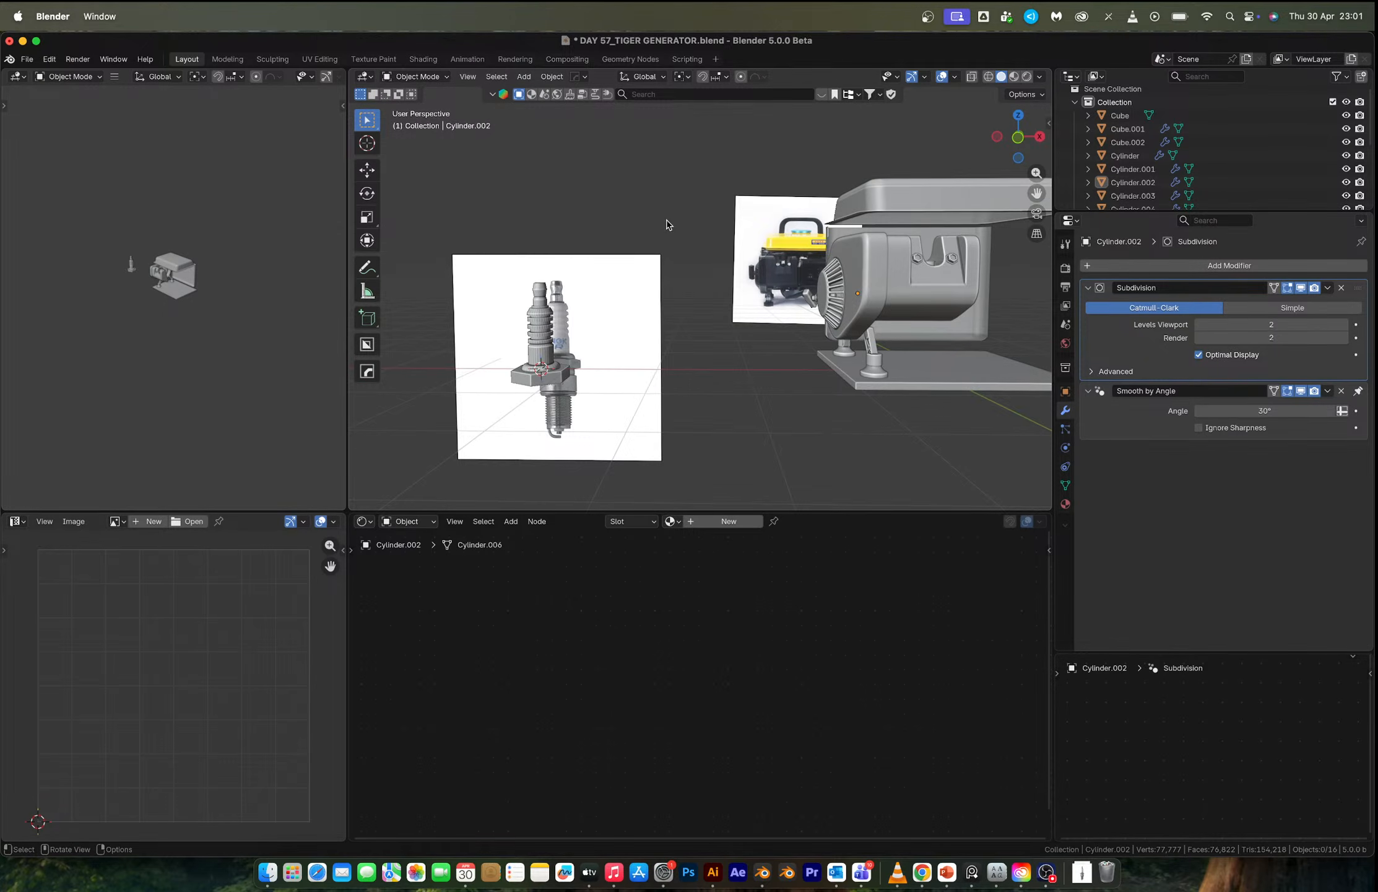
{"action": "scroll", "coordinate": [668, 223], "scroll_direction": "down", "scroll_amount": 3}
{"action": "left_click", "coordinate": [1016, 139]}
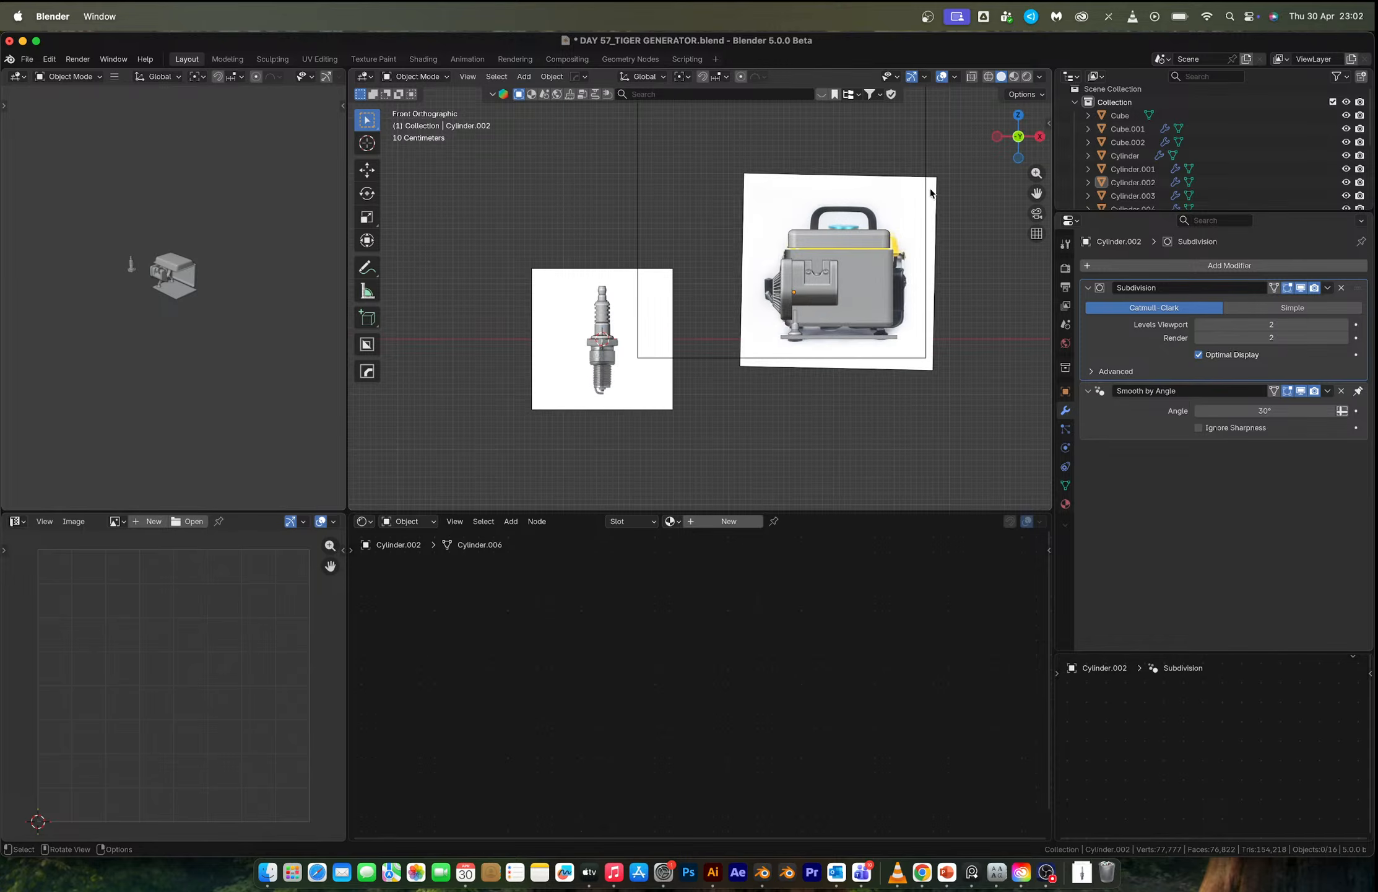
{"action": "scroll", "coordinate": [569, 366], "scroll_direction": "up", "scroll_amount": 5}
{"action": "middle_click_drag", "start_coordinate": [443, 416], "coordinate": [722, 278], "text": "shift"}
{"action": "scroll", "coordinate": [722, 278], "scroll_direction": "up", "scroll_amount": 6}
{"action": "middle_click_drag", "start_coordinate": [819, 267], "coordinate": [654, 273], "text": "shift"}
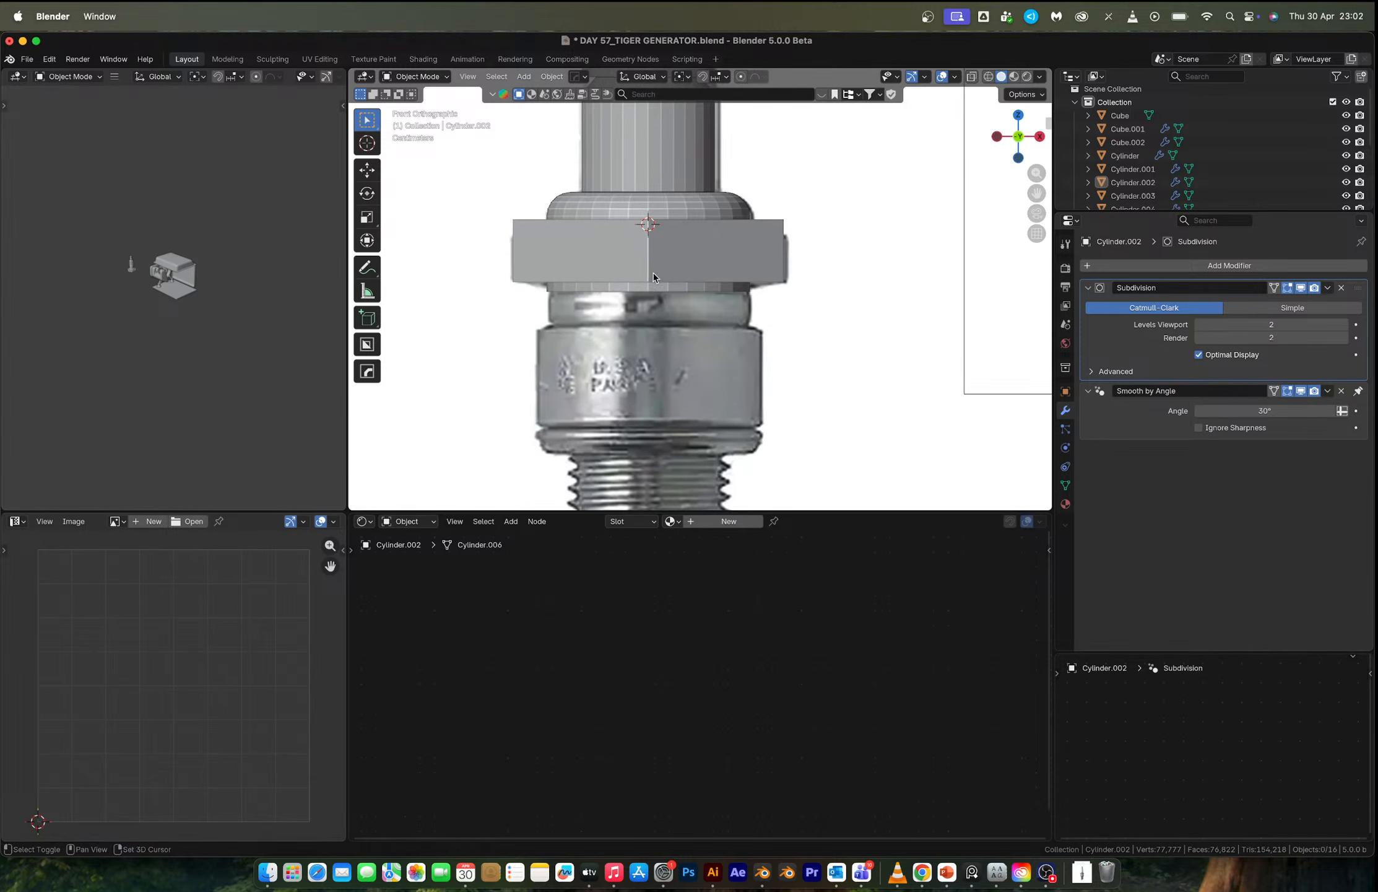
{"action": "left_click", "coordinate": [654, 294]}
{"action": "key", "text": "Tab"}
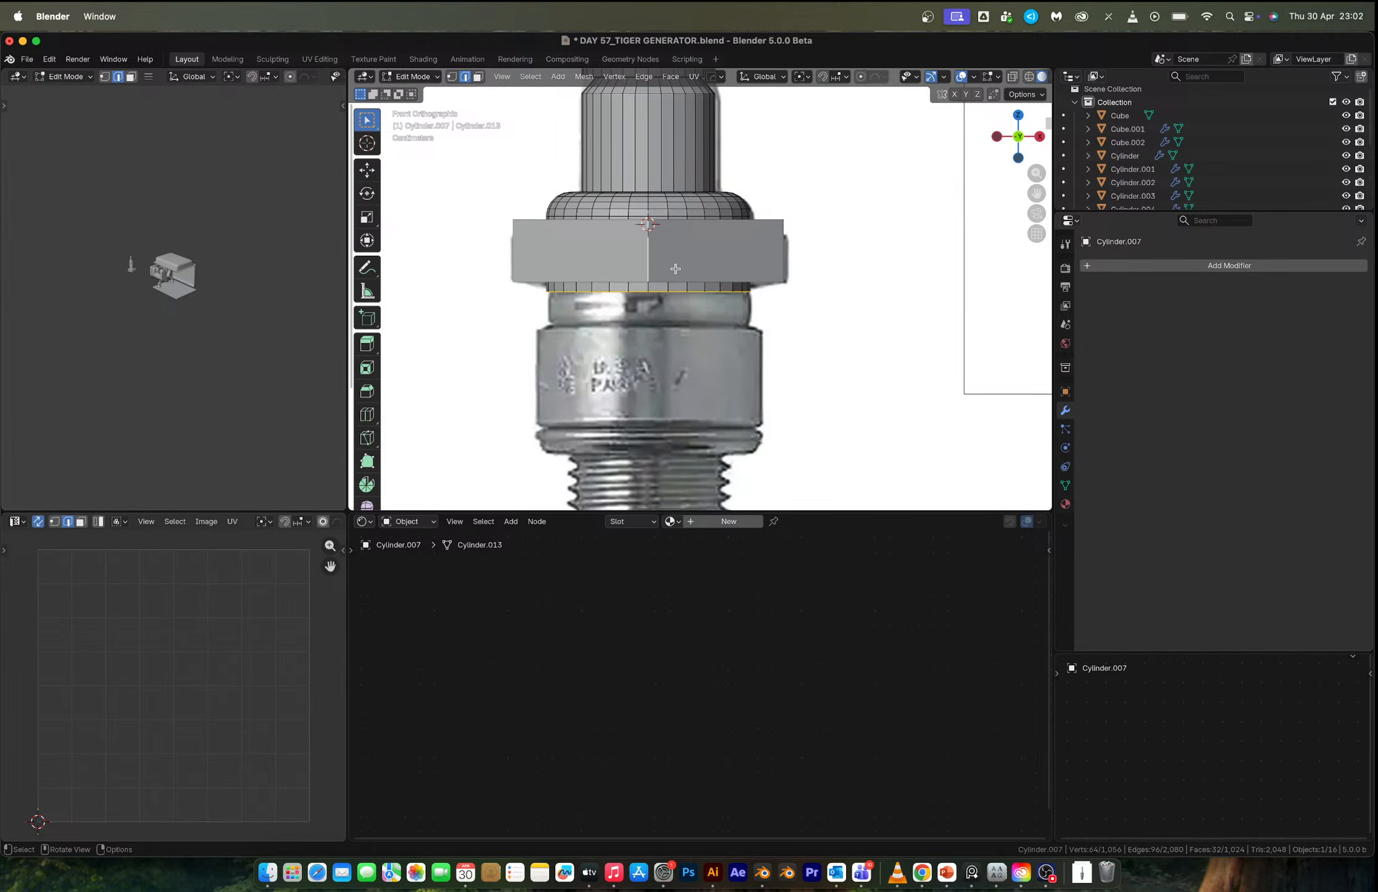
Extrude the spark plug body's bottom edge ring down about 0.067 m to the metal shell and turn on X-ray.
{"action": "scroll", "coordinate": [675, 301], "scroll_direction": "up", "scroll_amount": 4}
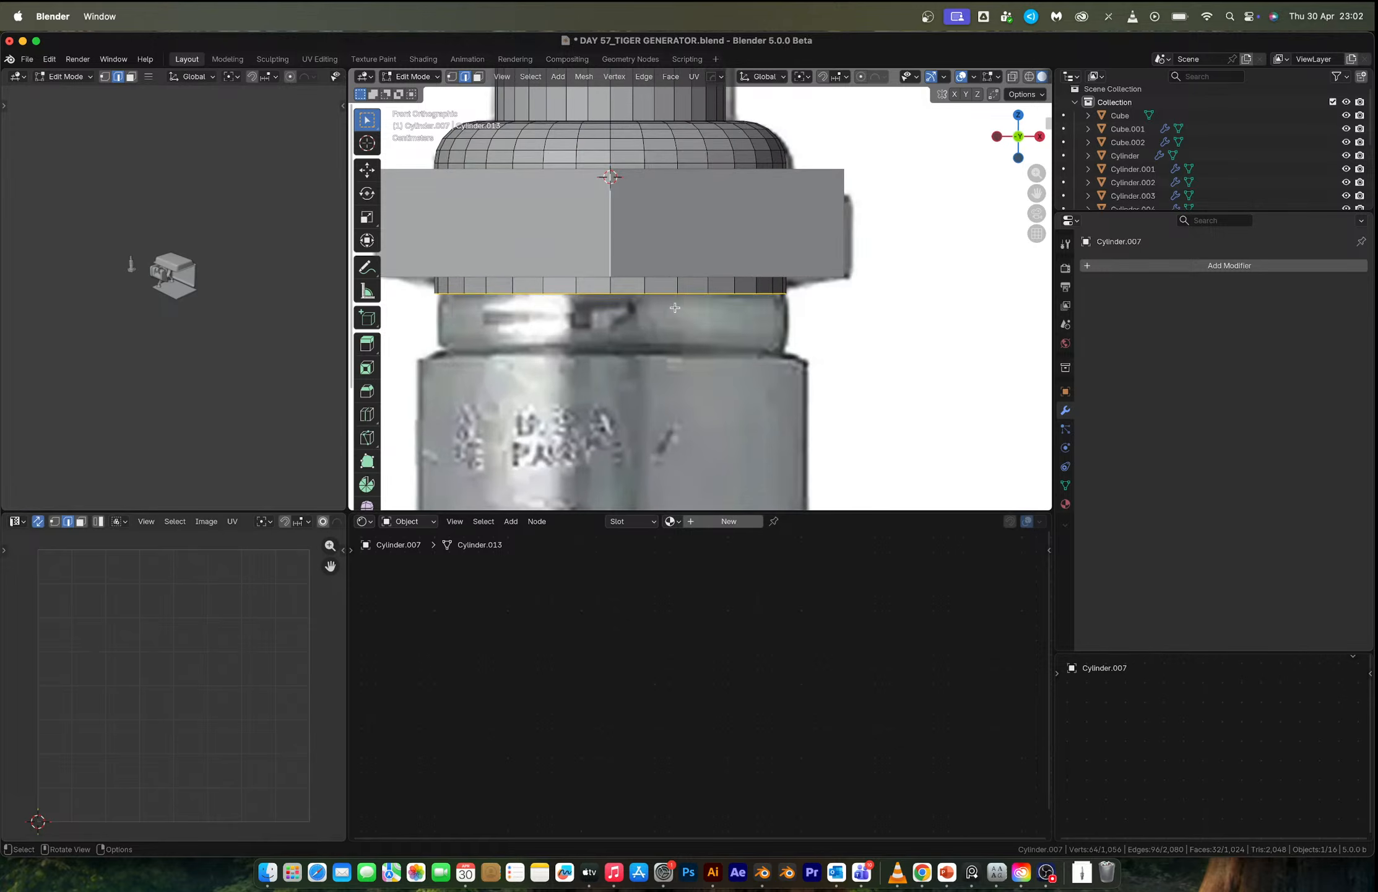
{"action": "key", "text": "e"}
{"action": "left_click", "coordinate": [678, 364]}
{"action": "key", "text": "alt+z"}
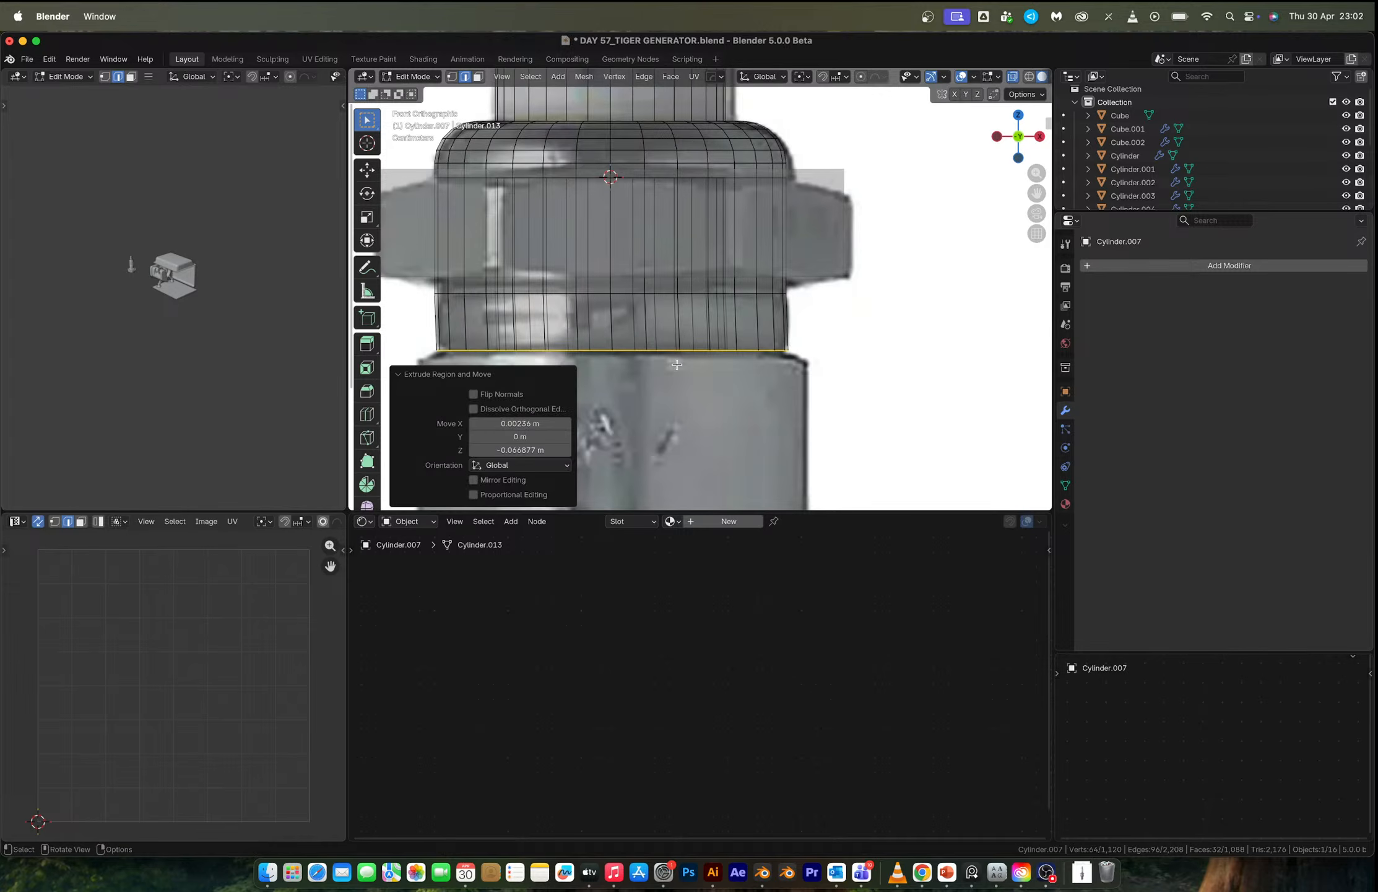
Bevel the edge loop just below the hex nut by about 0.0054 m and extrude the resulting faces inward as a groove.
{"action": "left_click", "coordinate": [460, 295], "text": "alt"}
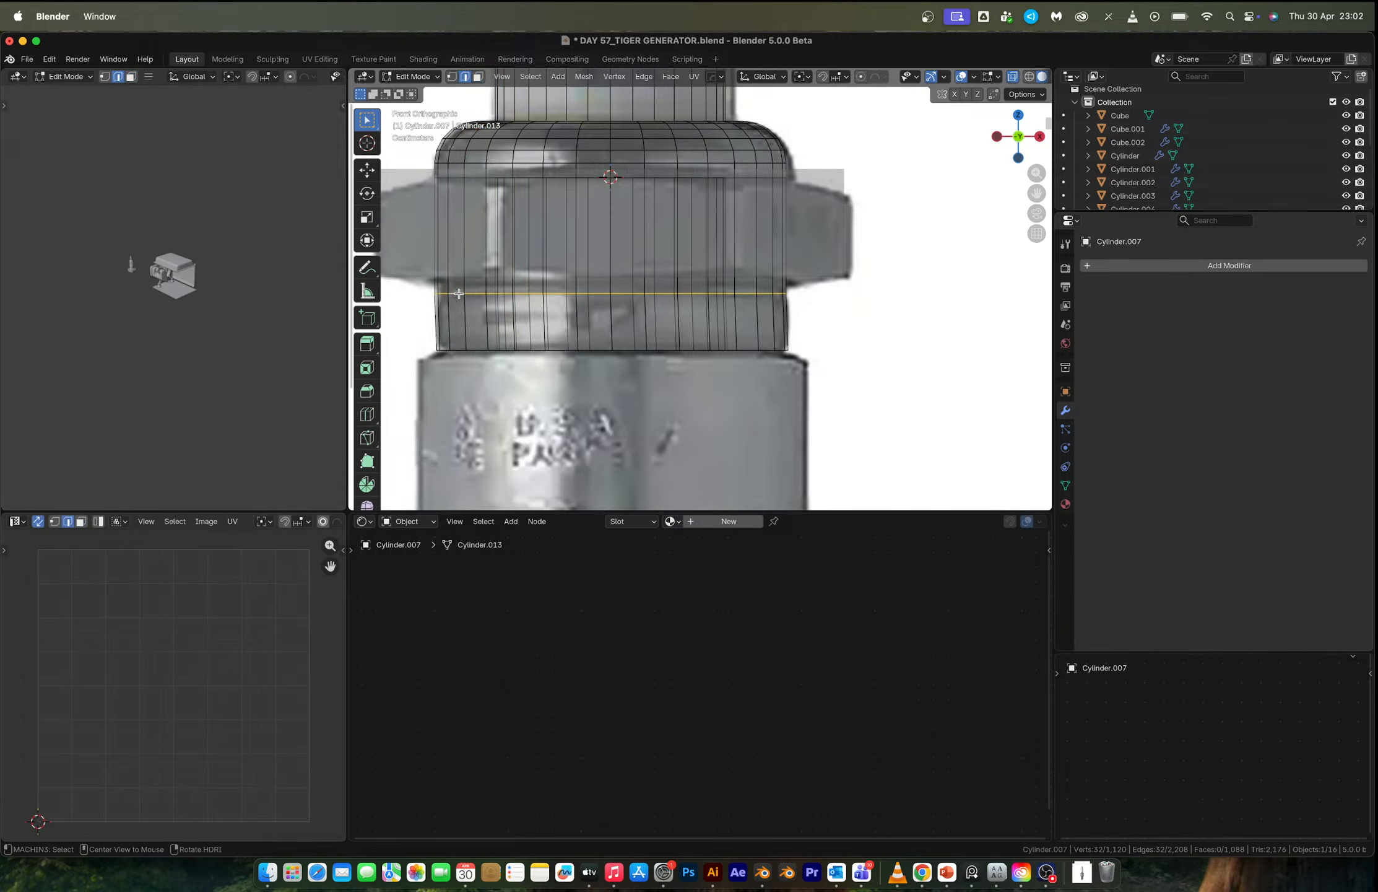
{"action": "key", "text": "ctrl+b"}
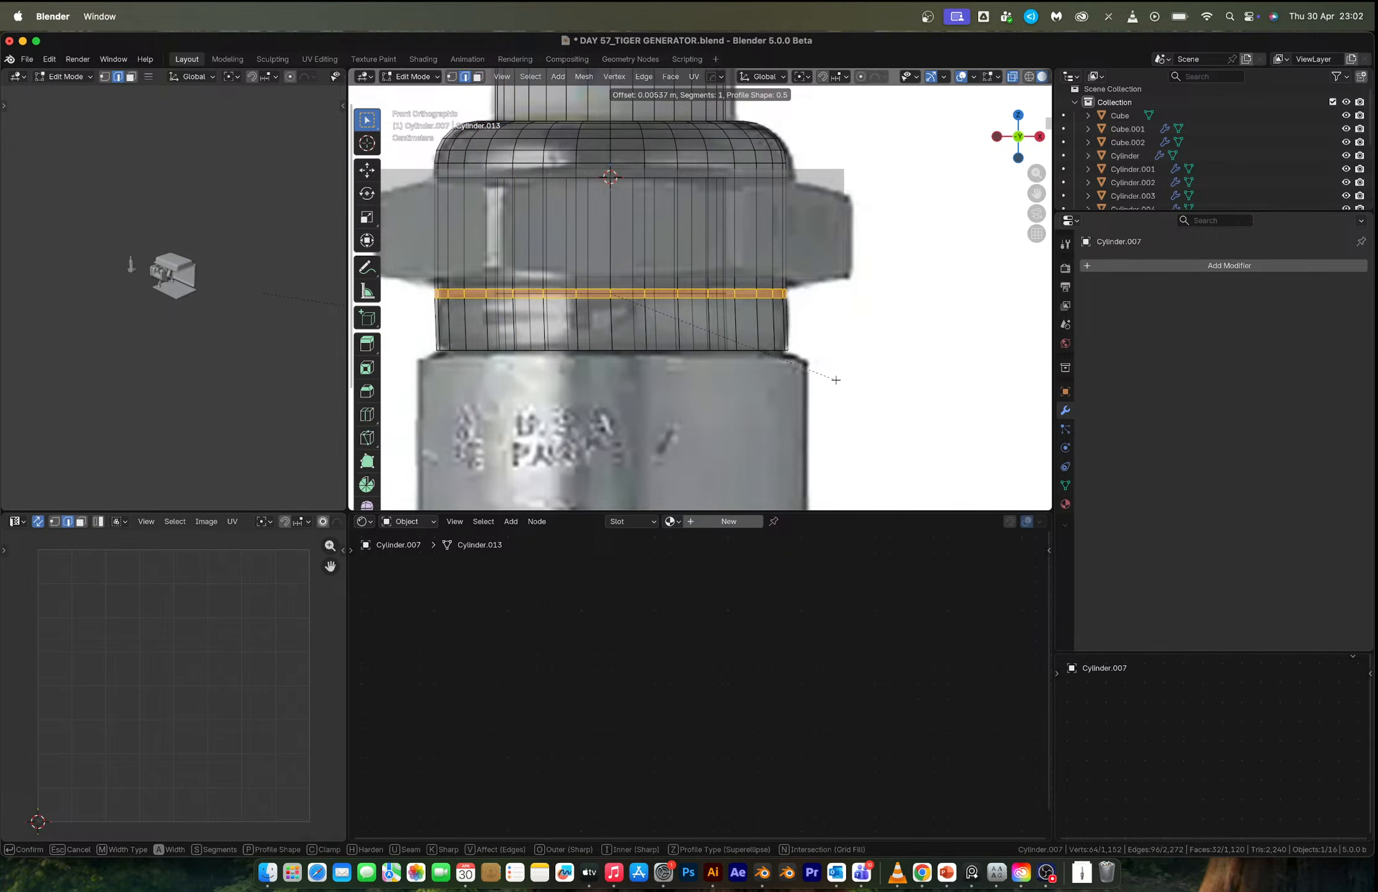
{"action": "left_click", "coordinate": [836, 380]}
{"action": "key", "text": "alt+e"}
{"action": "left_click", "coordinate": [830, 369]}
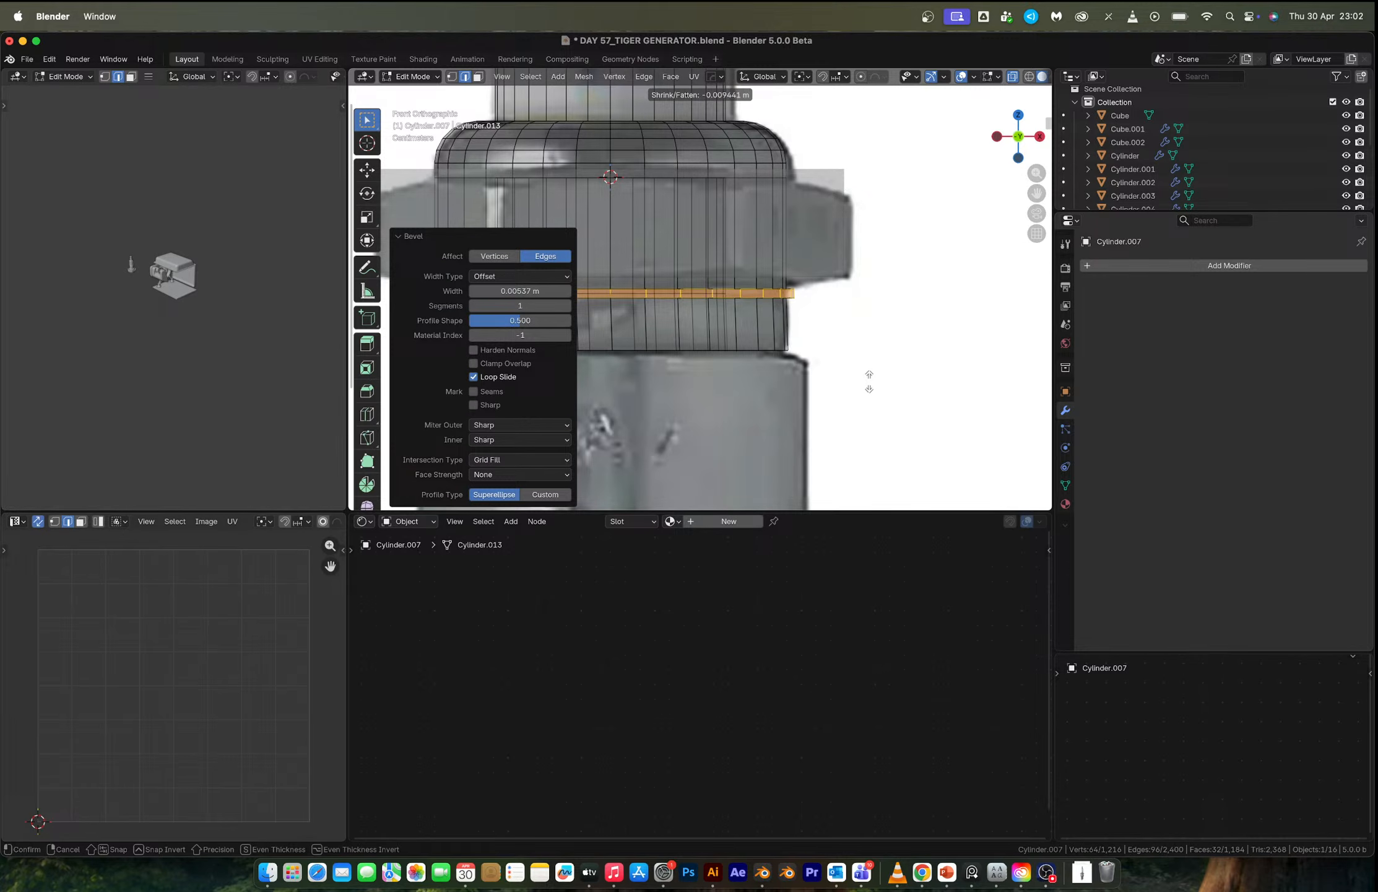
{"action": "left_click", "coordinate": [851, 369]}
{"action": "key", "text": "Tab"}
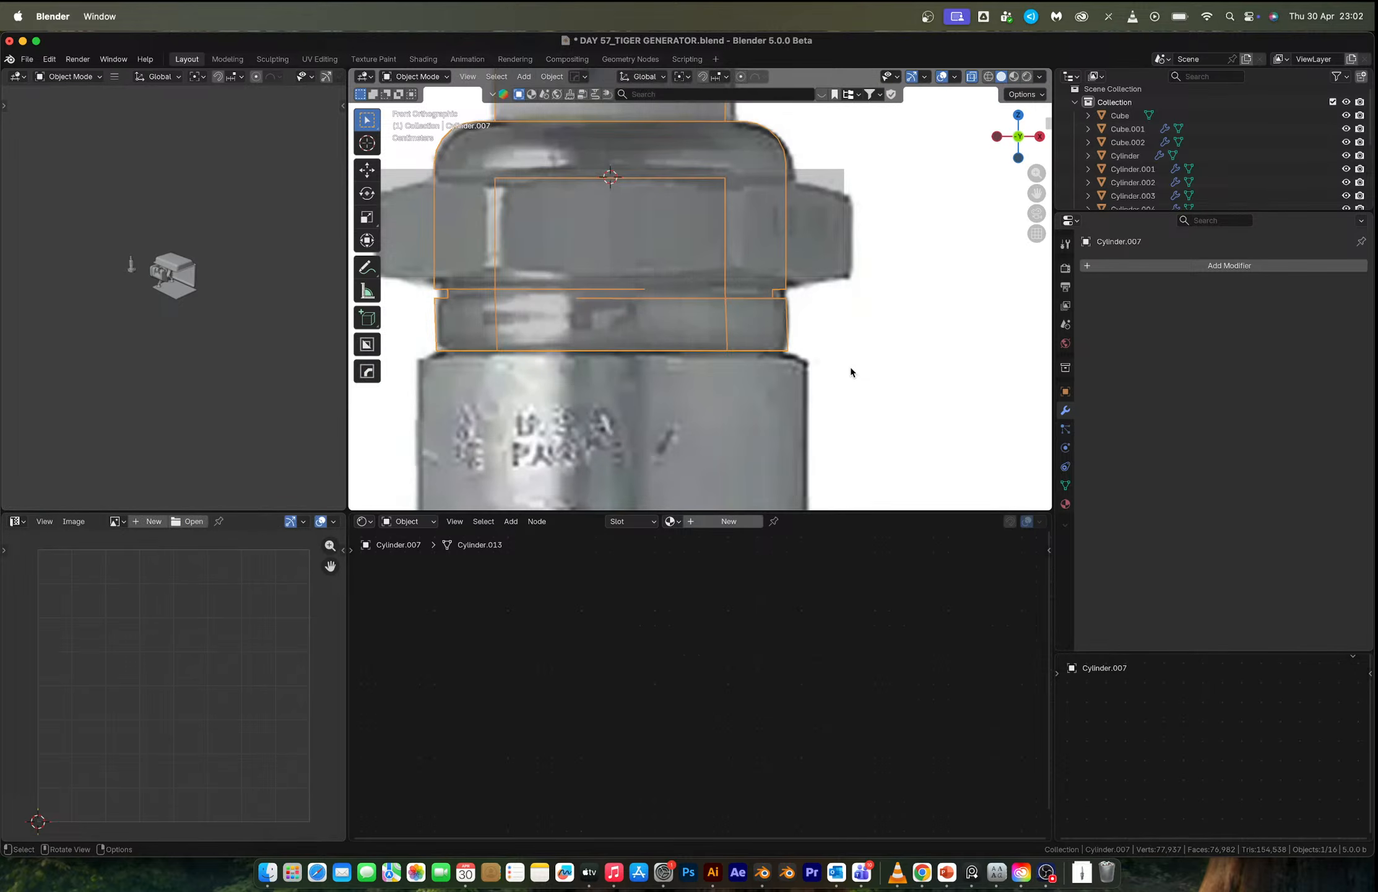
Extrude the bottom edge ring outward at a scale of about 1.13 and lower it about 0.013 m as a sloped shoulder.
{"action": "middle_click_drag", "start_coordinate": [591, 346], "coordinate": [600, 253], "text": "shift"}
{"action": "key", "text": "Tab"}
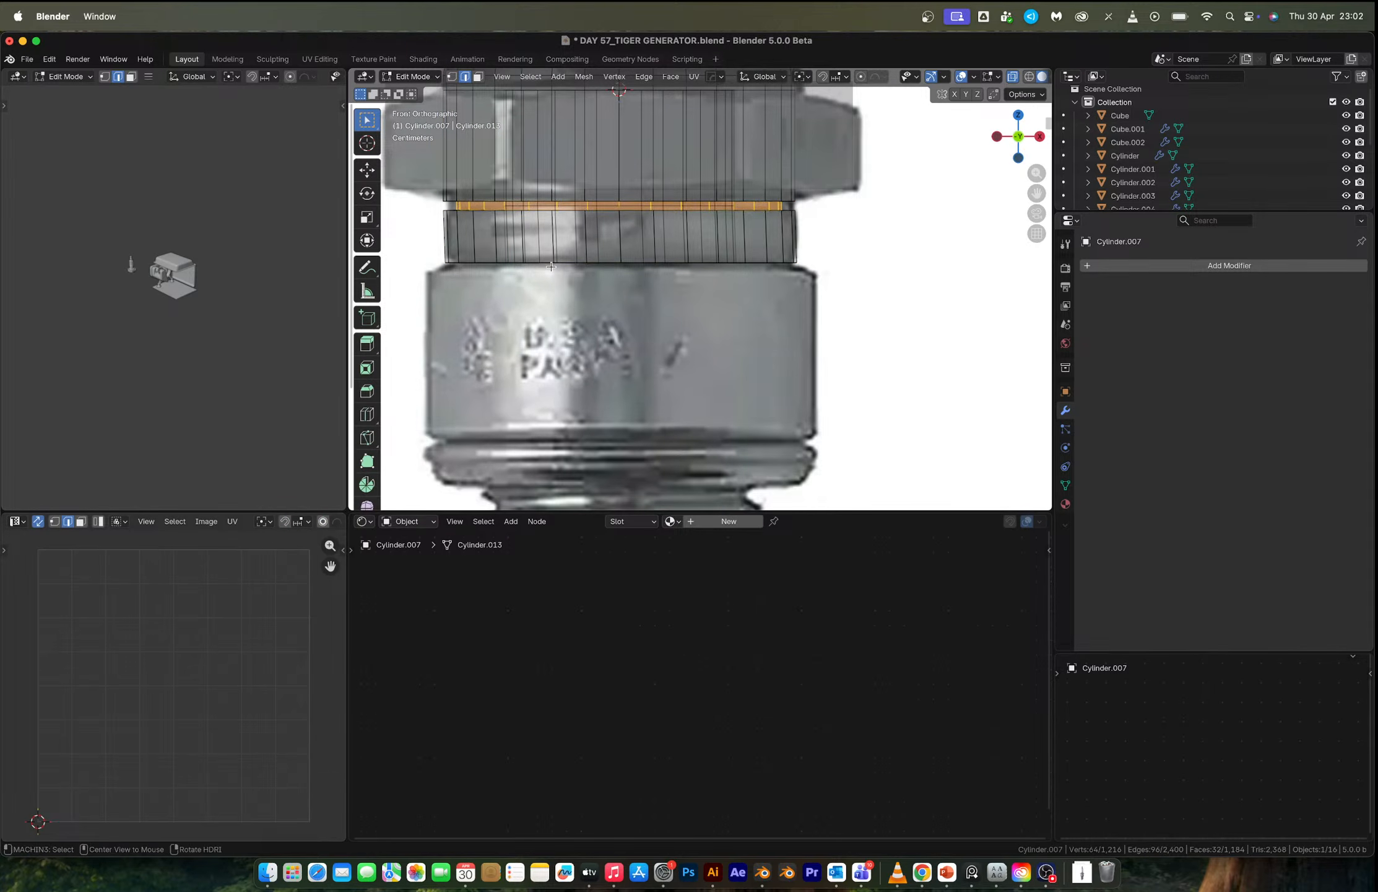
{"action": "left_click_drag", "start_coordinate": [420, 247], "coordinate": [858, 296]}
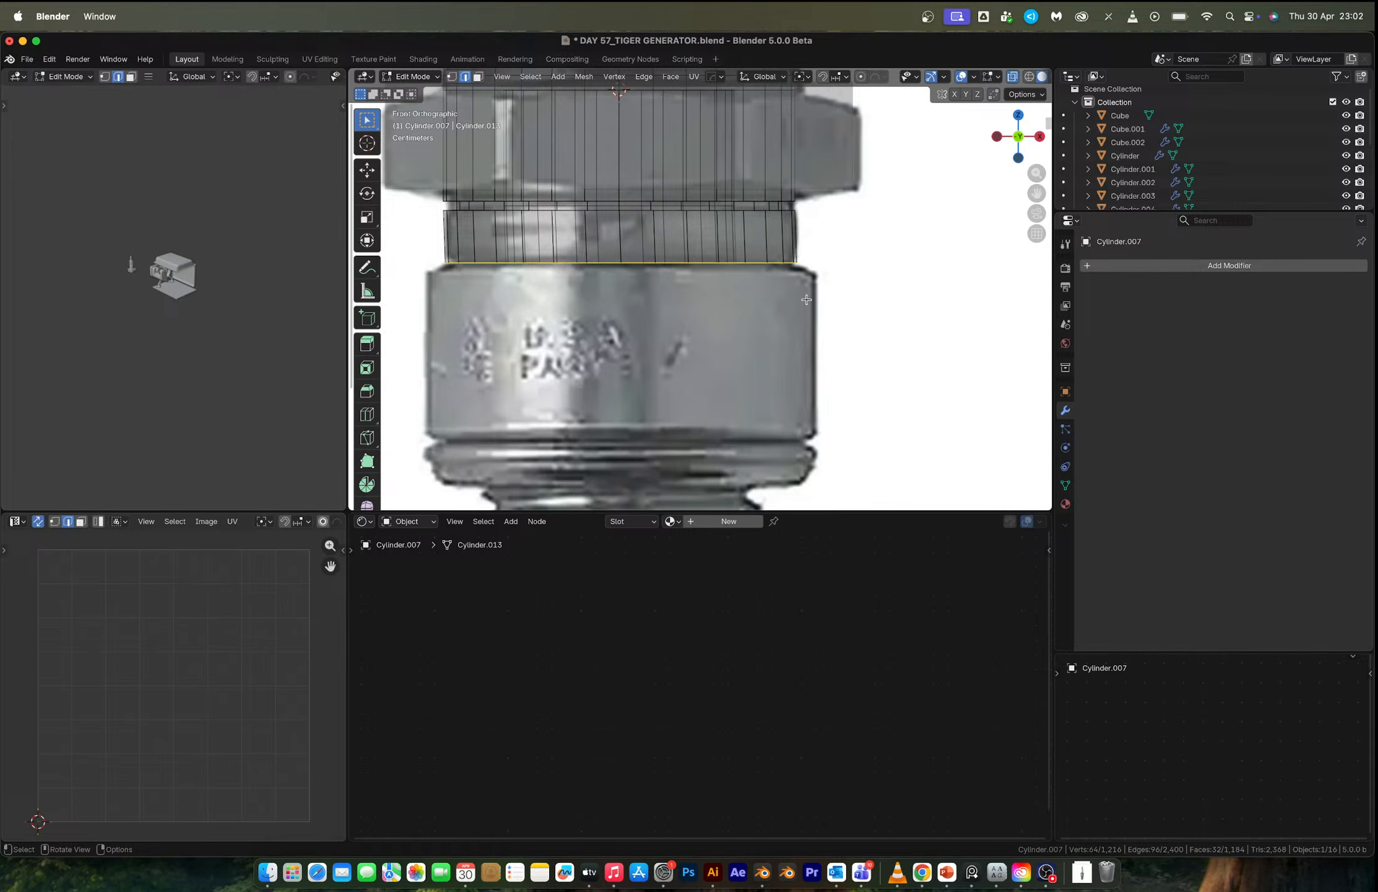
{"action": "key", "text": "e"}
{"action": "key", "text": "s"}
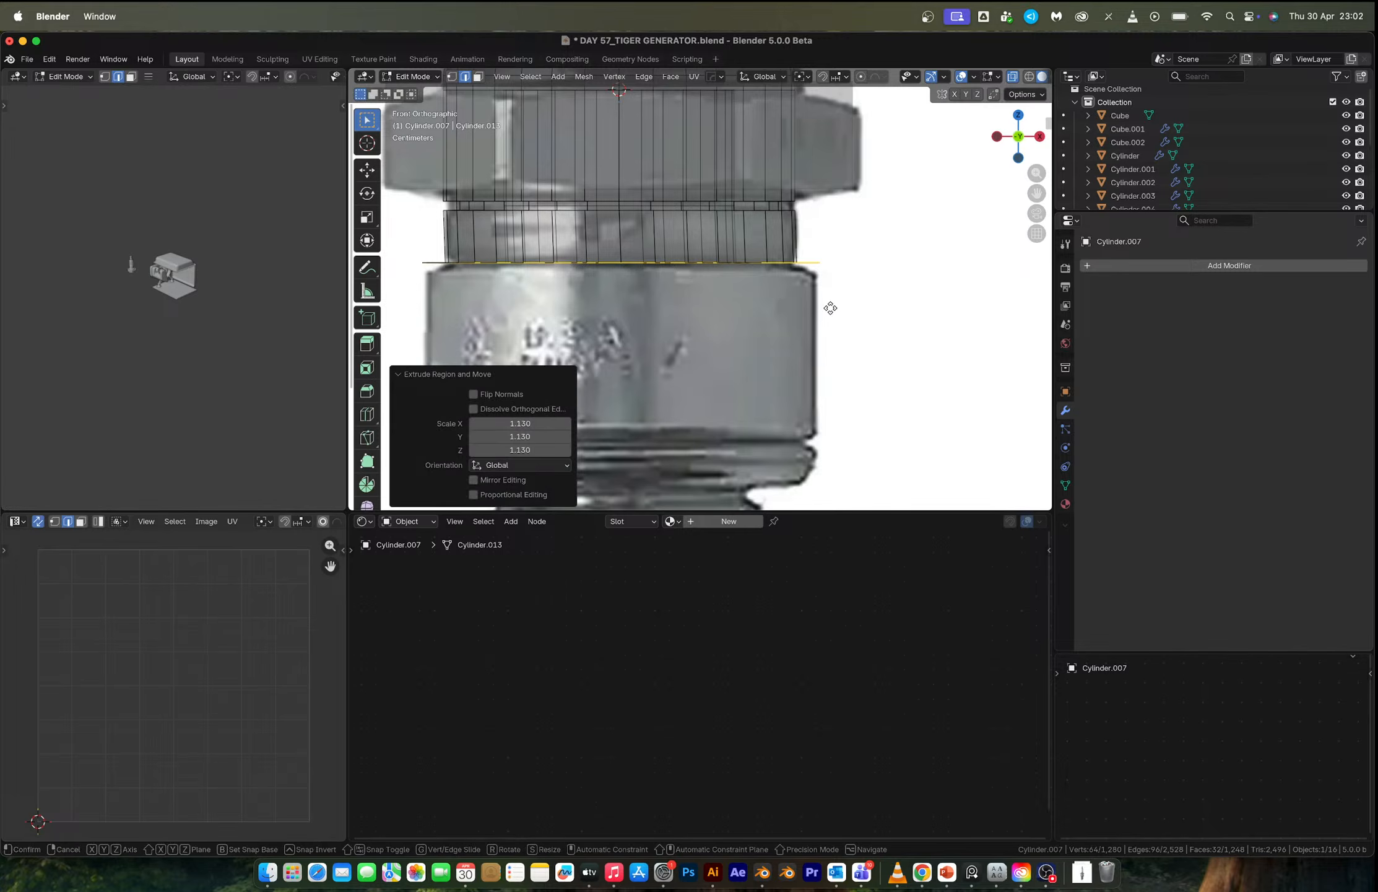
{"action": "left_click", "coordinate": [831, 307]}
{"action": "key", "text": "g"}
{"action": "key", "text": "z"}
{"action": "left_click", "coordinate": [831, 317]}
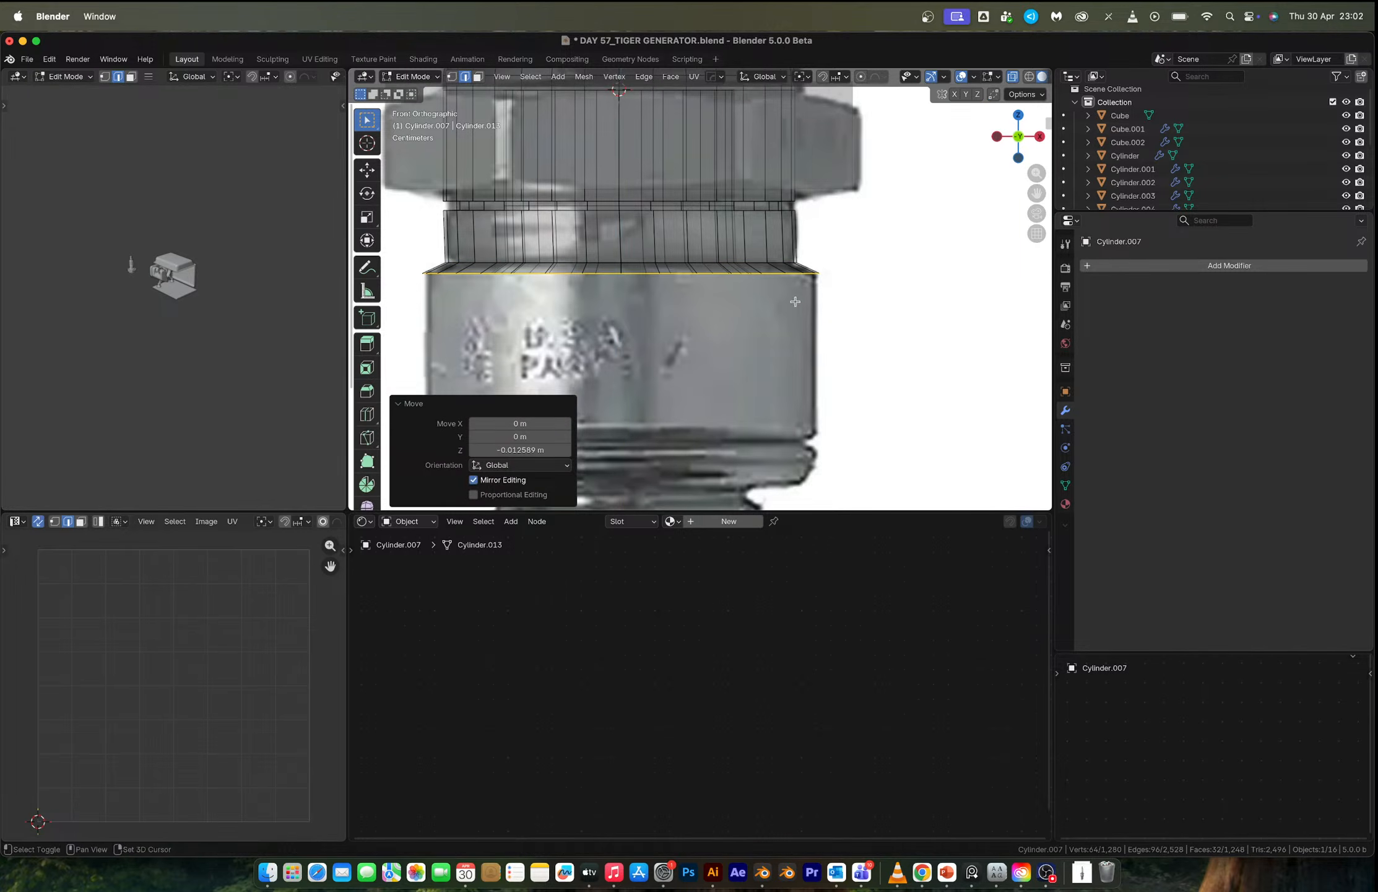
Extrude the shoulder's outer ring straight down about 0.194 m to form the wide metal shell.
{"action": "middle_click_drag", "start_coordinate": [796, 301], "coordinate": [818, 222], "text": "shift"}
{"action": "key", "text": "e"}
{"action": "key", "text": "z"}
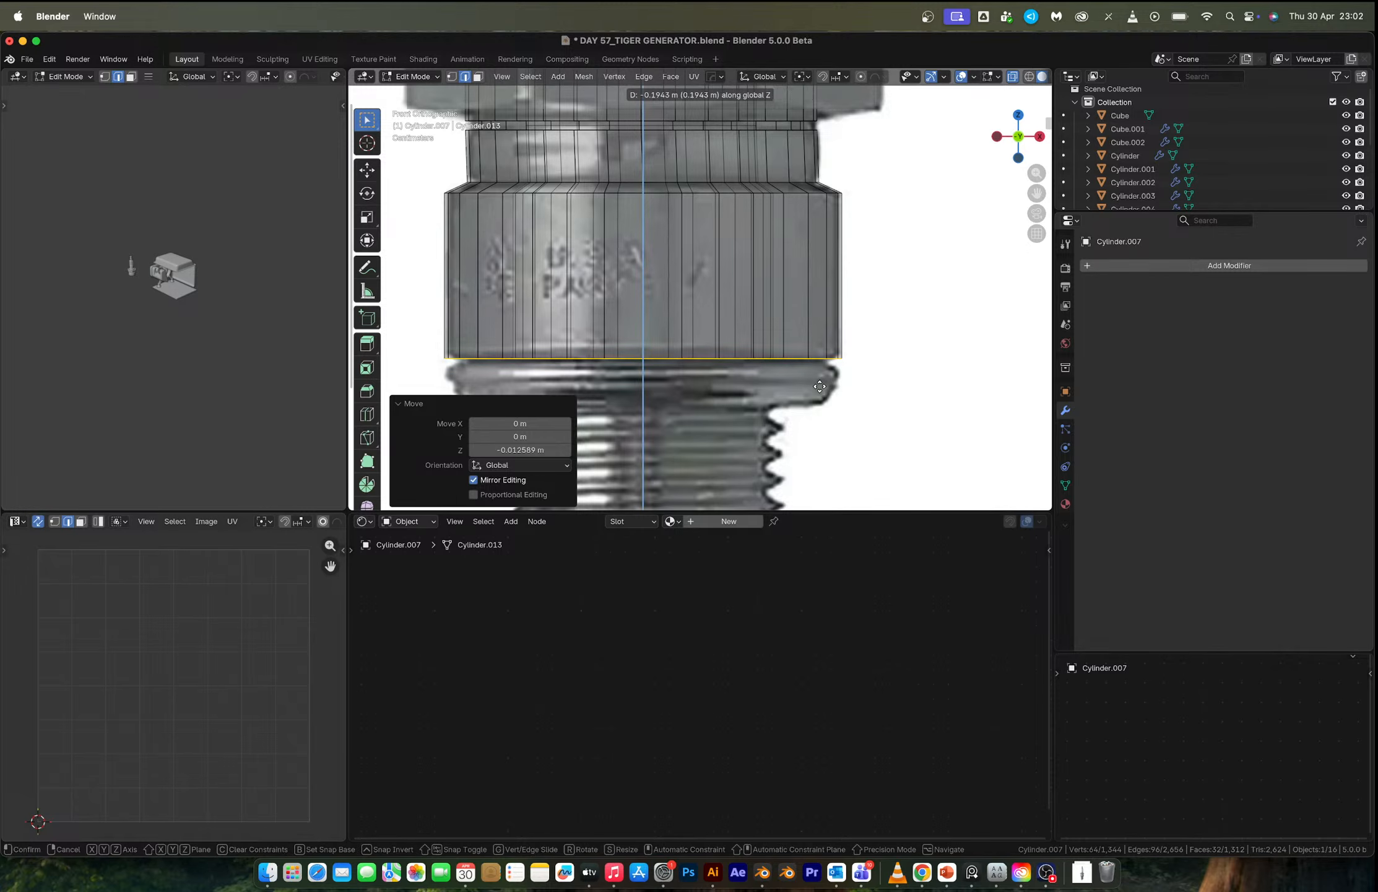
{"action": "left_click", "coordinate": [819, 387]}
Extrude the shell's bottom ring a short distance down along Z to form a narrow band.
{"action": "middle_click_drag", "start_coordinate": [819, 386], "coordinate": [824, 267], "text": "shift"}
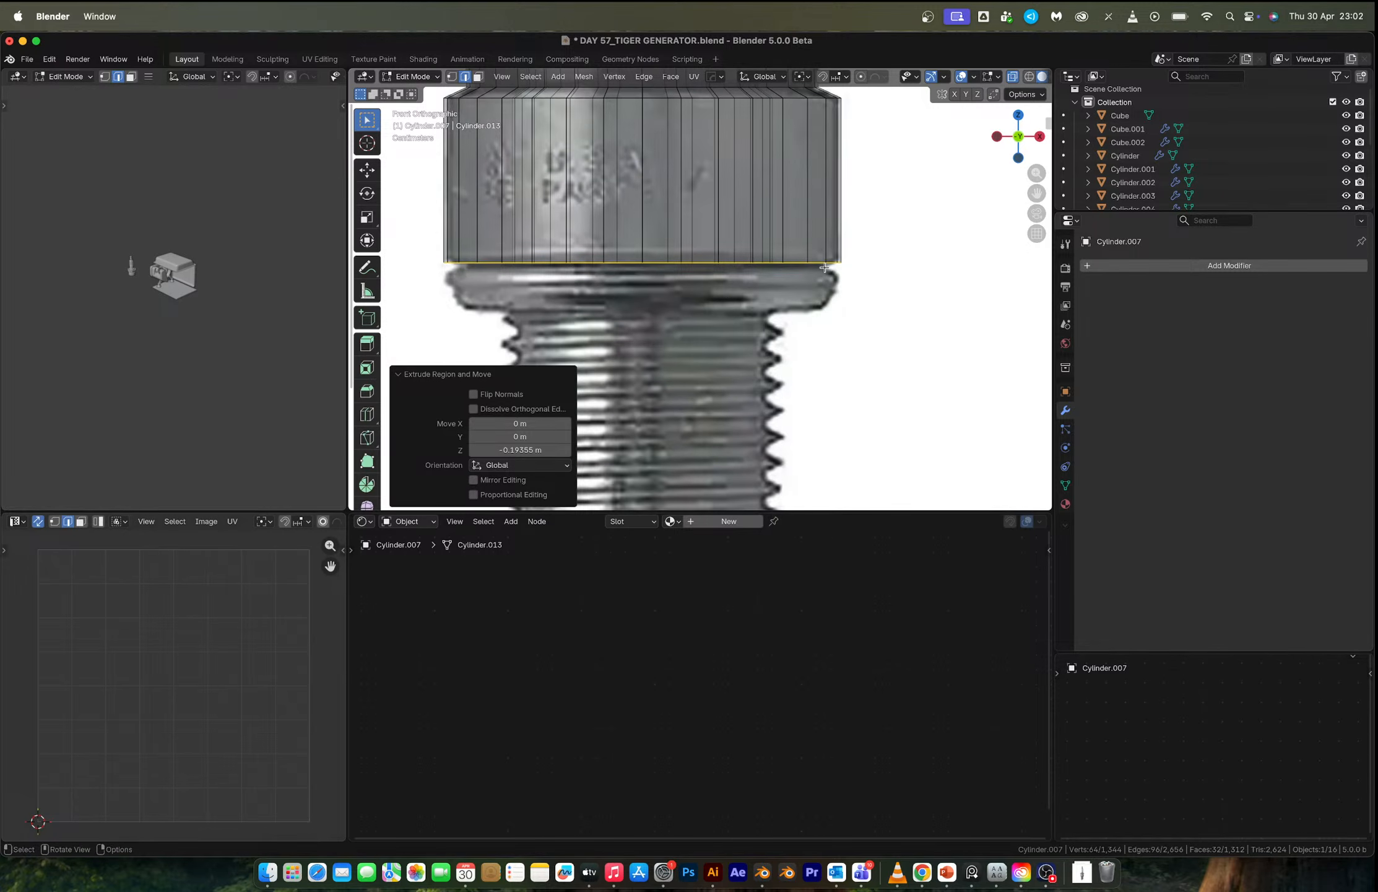
{"action": "key", "text": "e"}
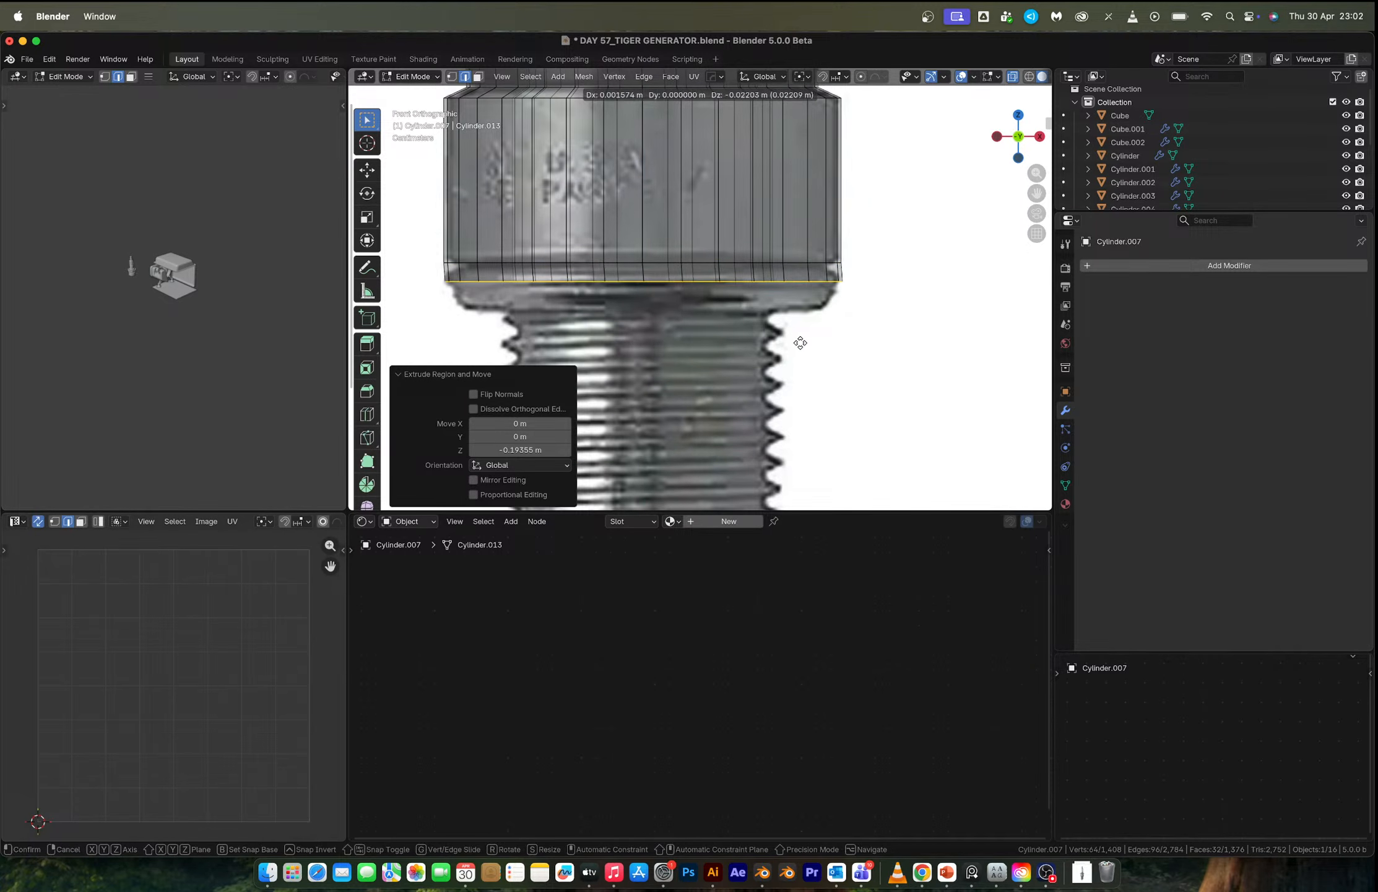
{"action": "key", "text": "z"}
{"action": "left_click", "coordinate": [757, 324]}
Move the narrow band's upper edge loop up about 0.007 m along Z.
{"action": "left_click", "coordinate": [687, 262], "text": "alt"}
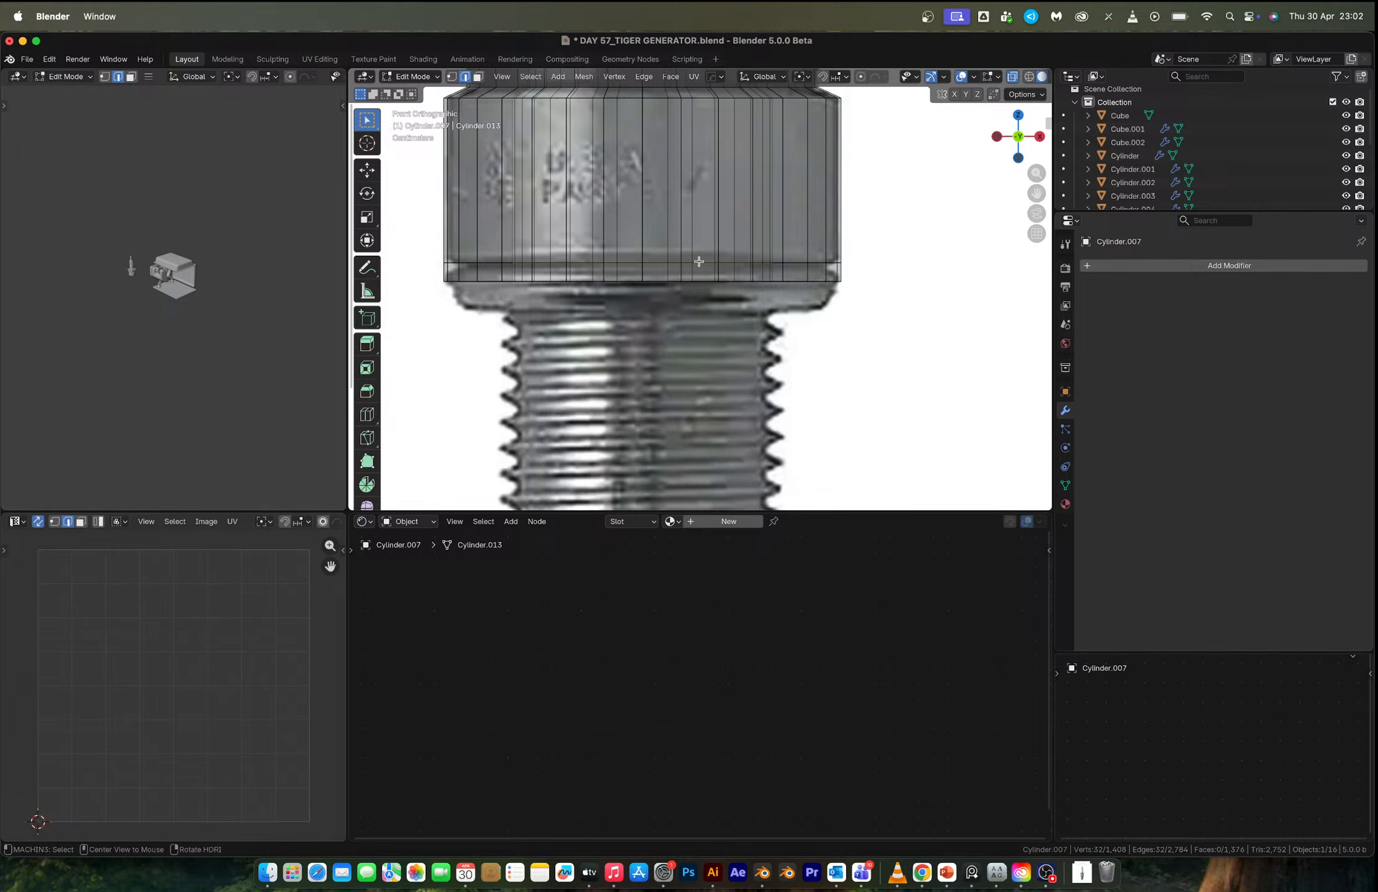
{"action": "left_click_drag", "start_coordinate": [434, 249], "coordinate": [882, 264]}
{"action": "key", "text": "g"}
{"action": "key", "text": "z"}
{"action": "left_click", "coordinate": [876, 257]}
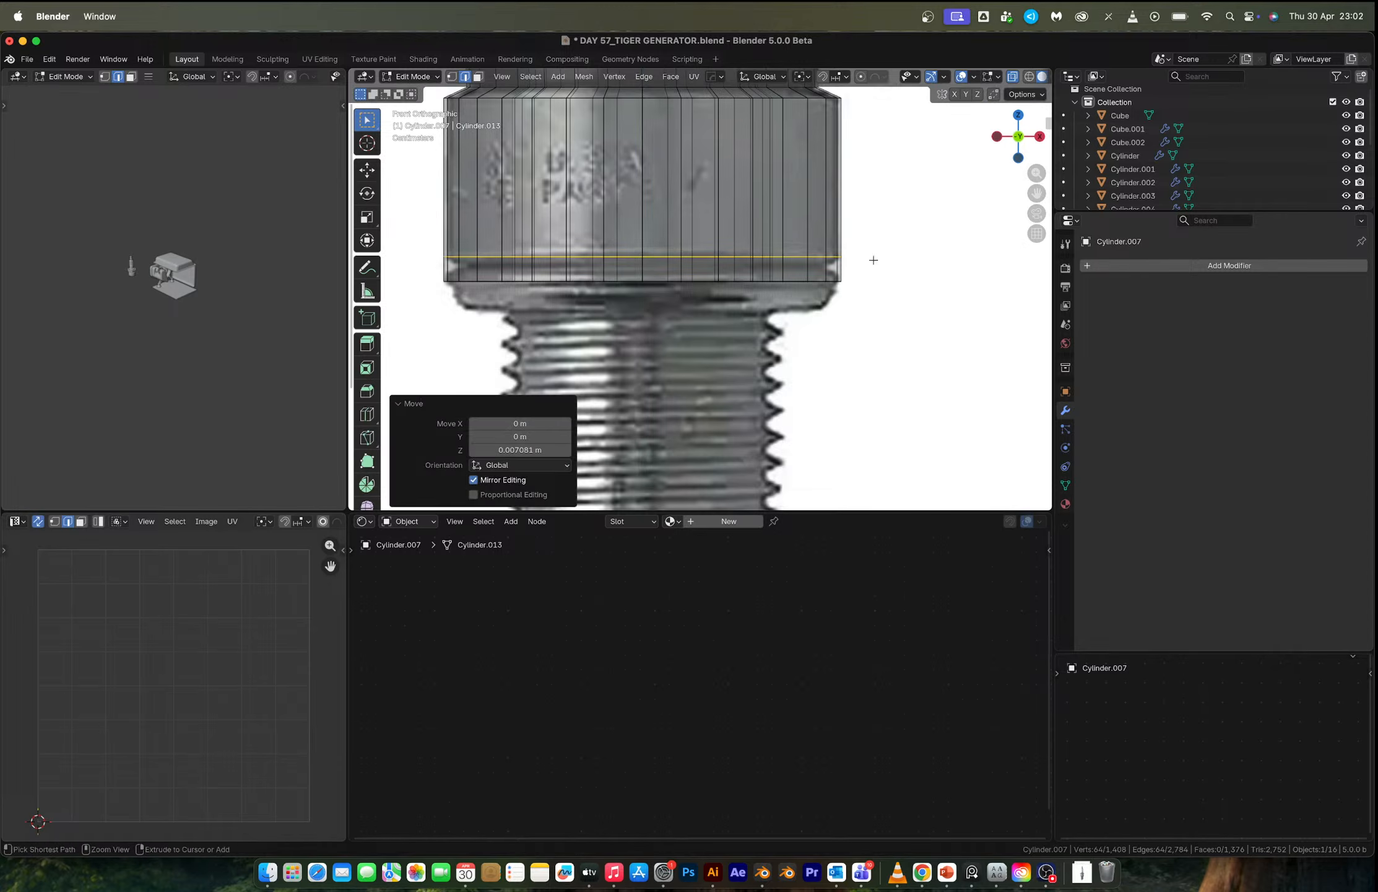
Insert a loop cut near the lower edge of the narrow band and change to face selection.
{"action": "key", "text": "ctrl+r"}
{"action": "left_click", "coordinate": [835, 276]}
{"action": "left_click", "coordinate": [835, 277]}
{"action": "key", "text": "3"}
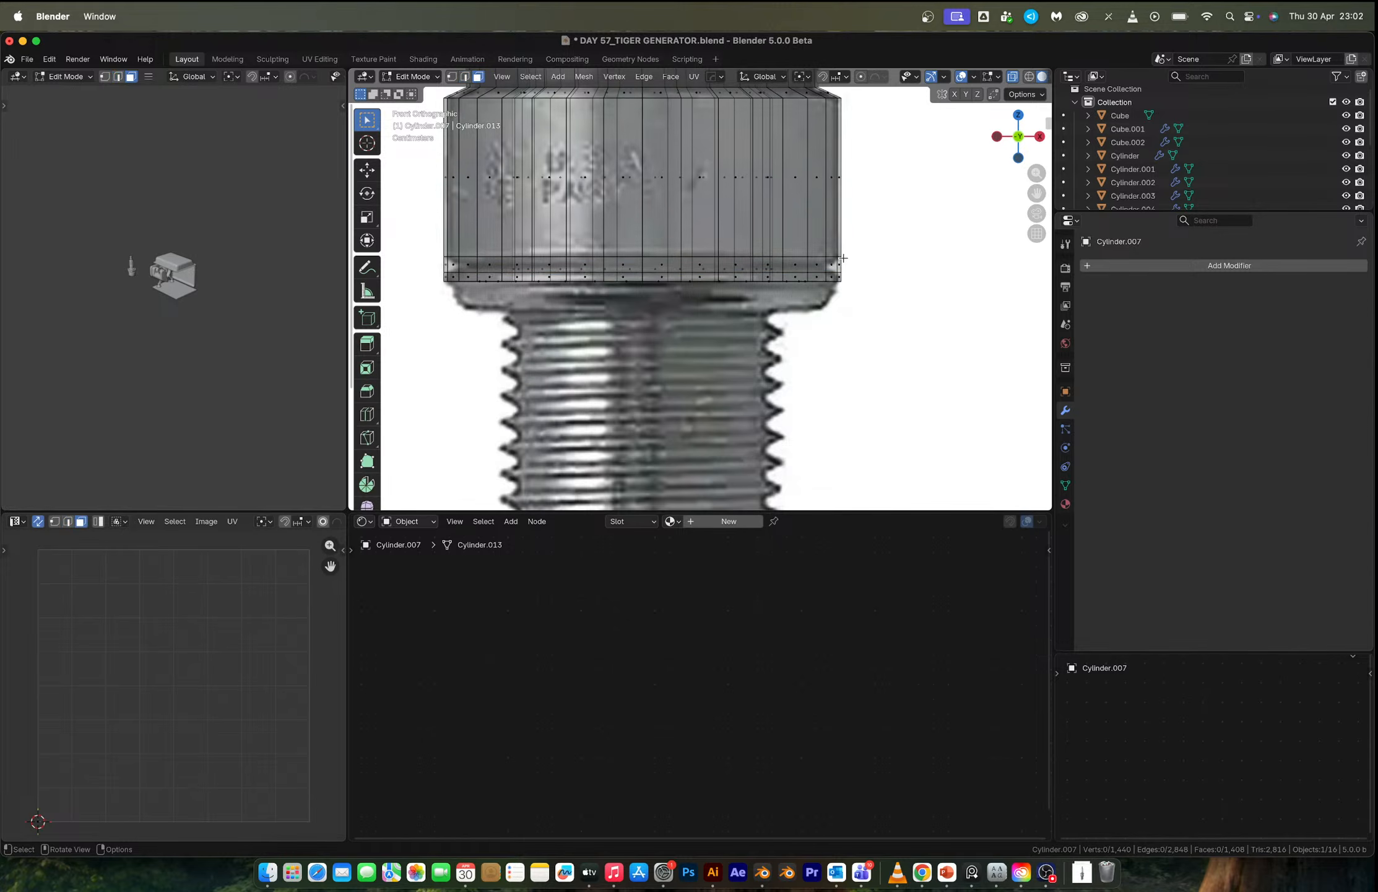
Add a centred loop cut in the band's upper part and scale it inward to about 0.918 as a V-groove.
{"action": "key", "text": "ctrl+r"}
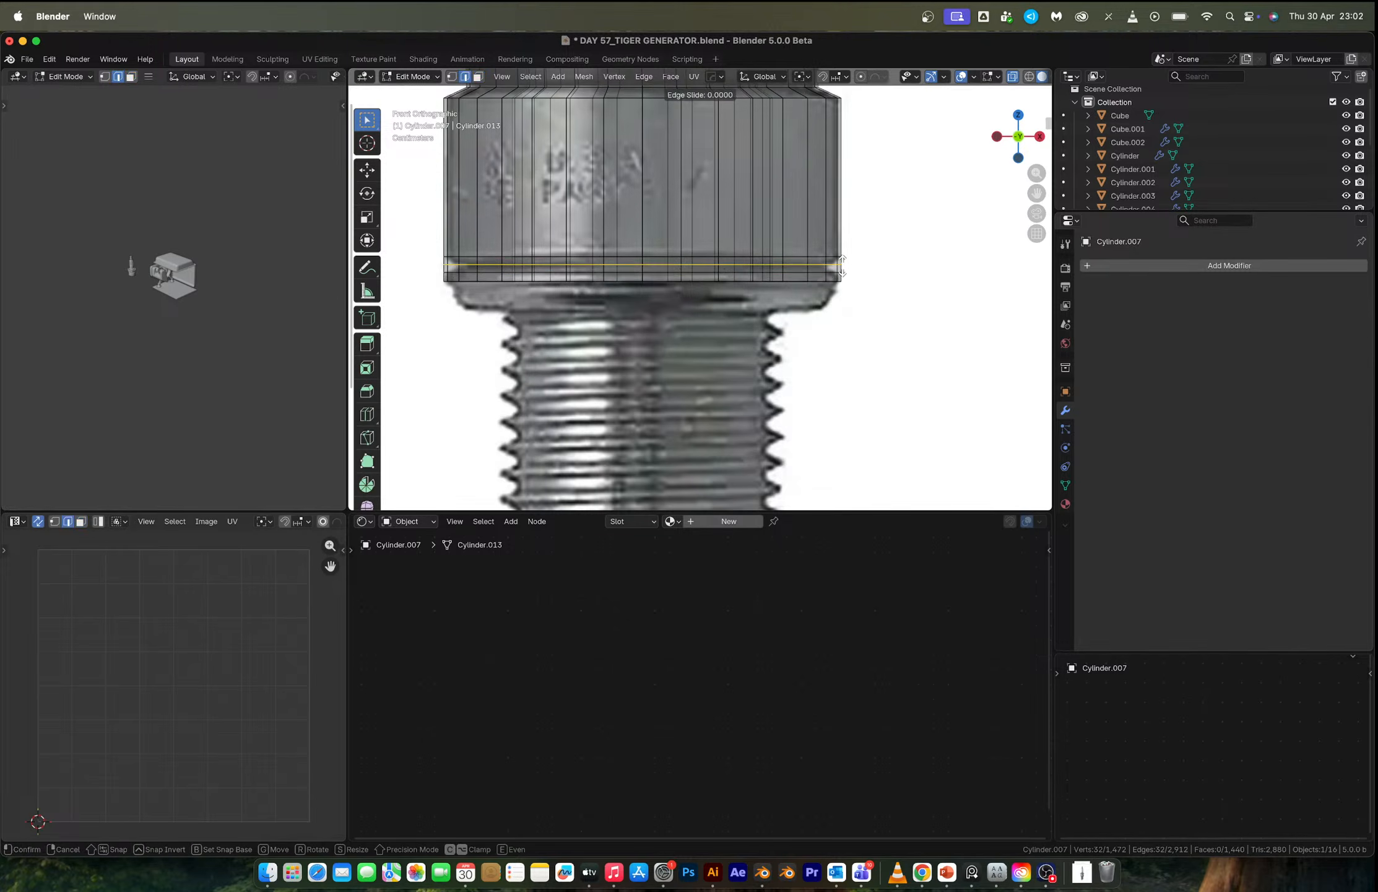
{"action": "left_click", "coordinate": [838, 265]}
{"action": "right_click", "coordinate": [838, 264]}
{"action": "key", "text": "s"}
{"action": "left_click", "coordinate": [878, 283]}
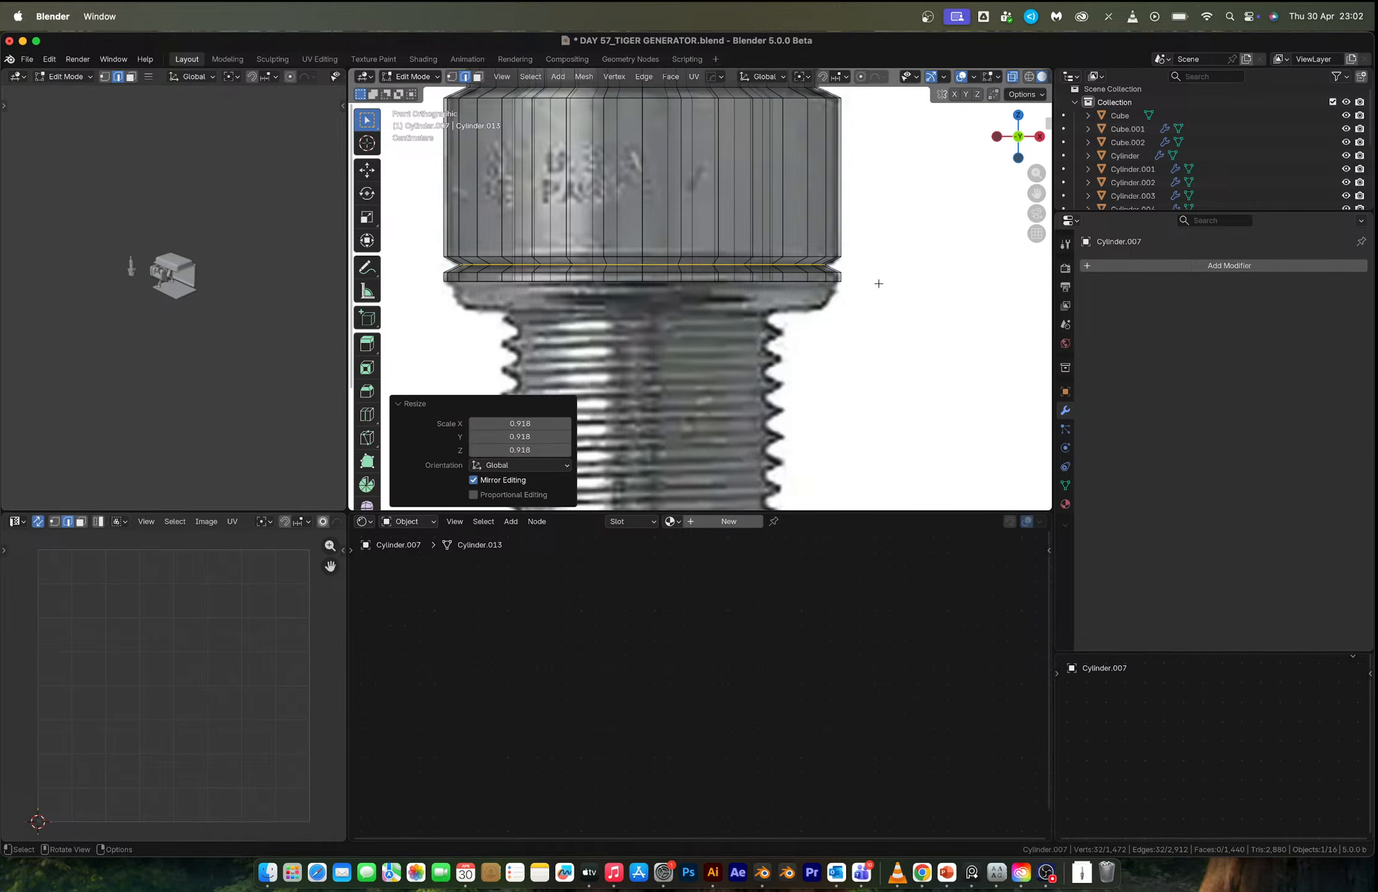
Bevel the groove's inner edge loop by about 0.0096 m with 4 segments.
{"action": "key", "text": "ctrl+b"}
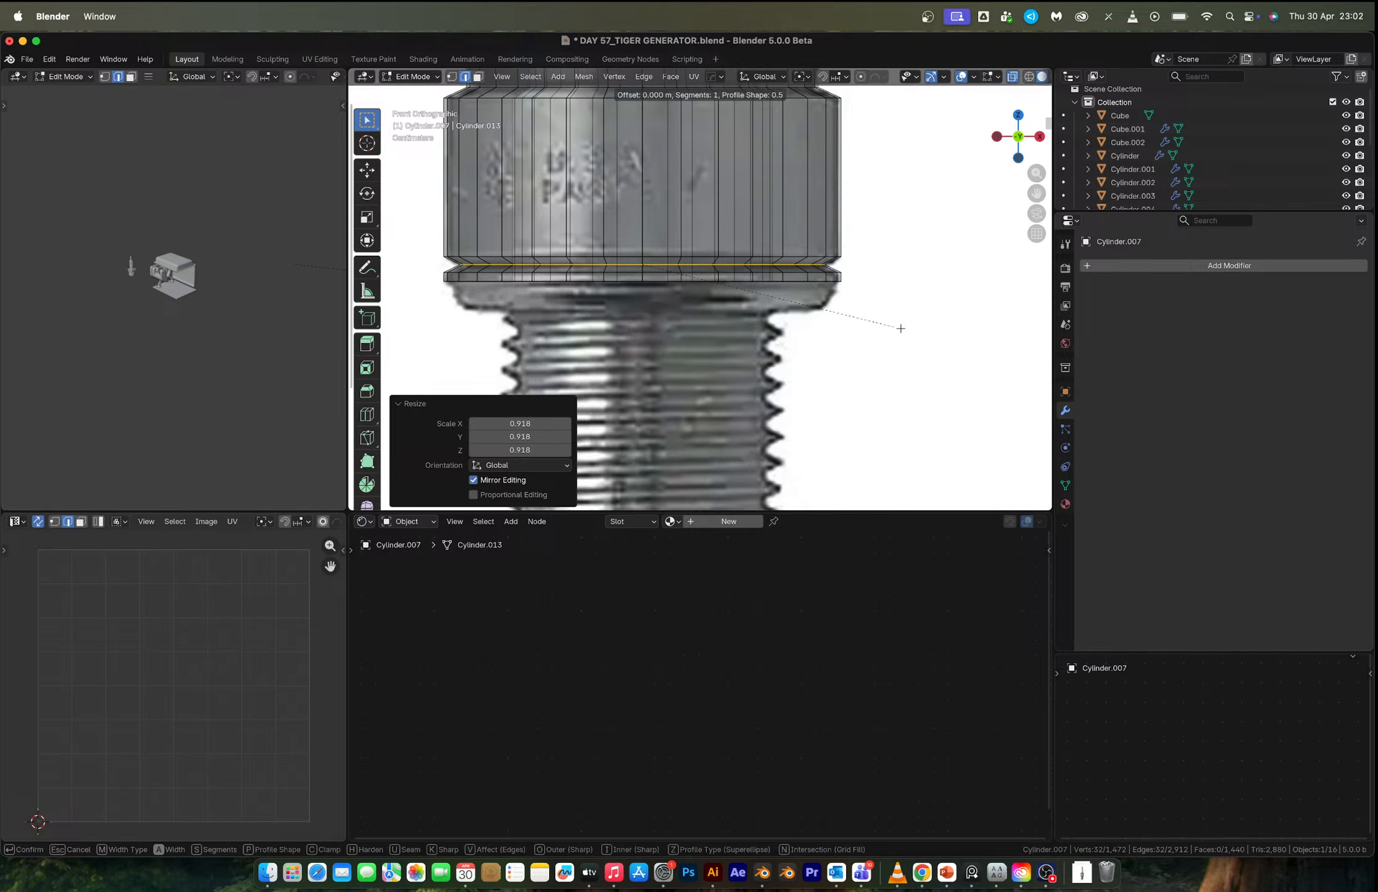
{"action": "scroll", "coordinate": [934, 348], "scroll_direction": "up", "scroll_amount": 3}
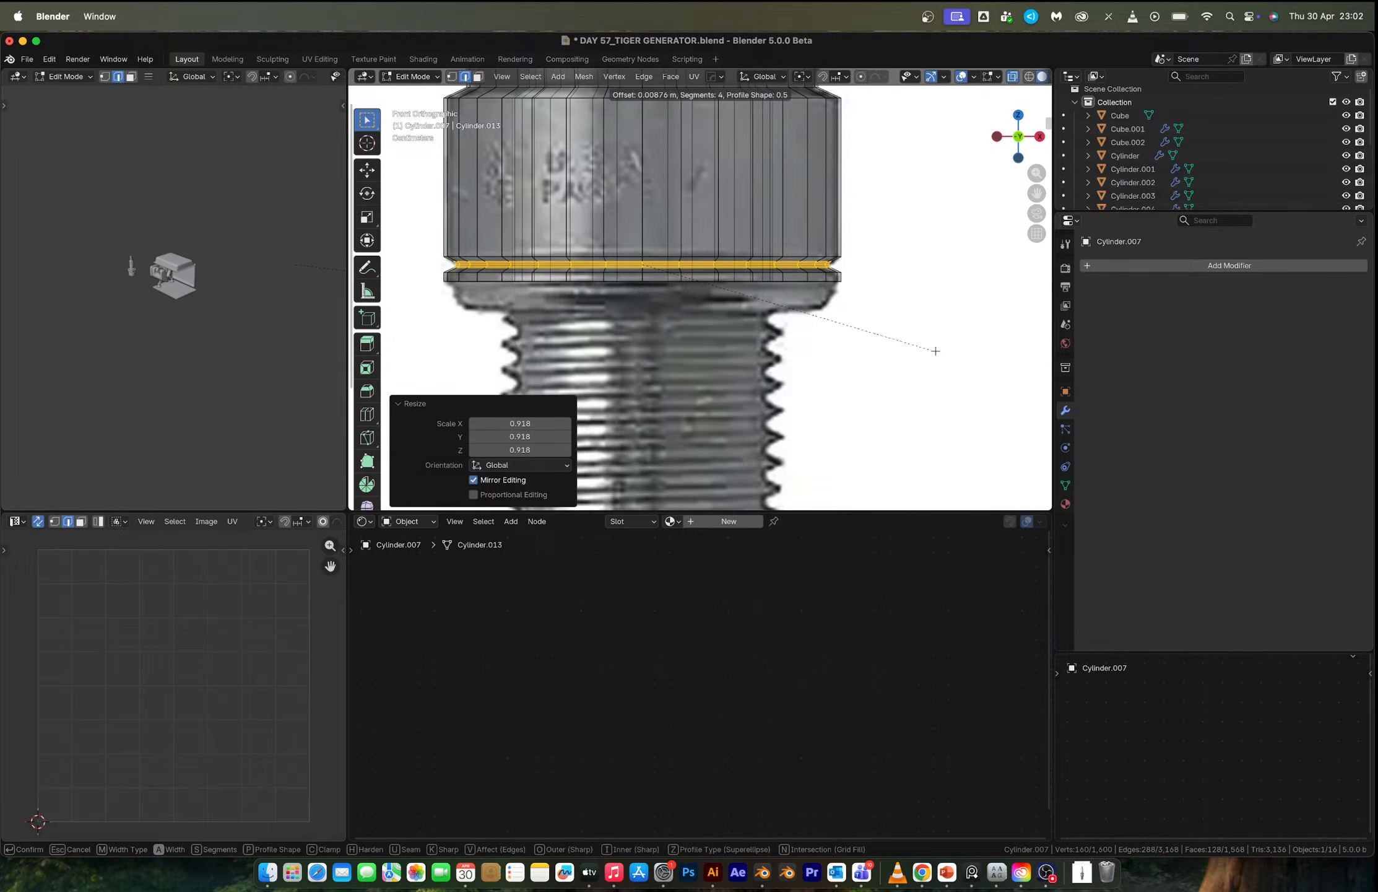
{"action": "left_click", "coordinate": [935, 349]}
{"action": "middle_click_drag", "start_coordinate": [816, 285], "coordinate": [895, 217], "text": "shift"}
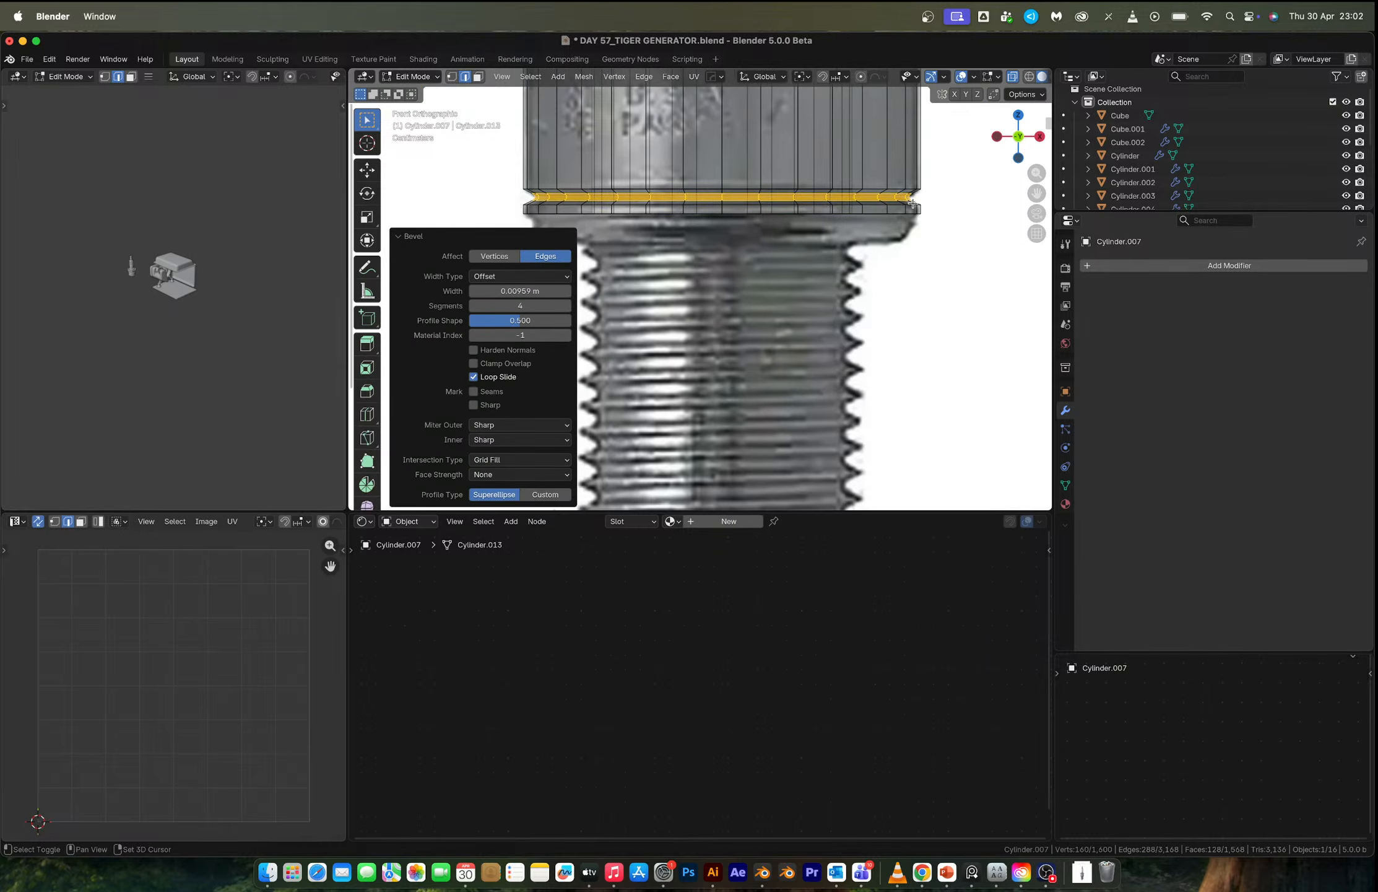
Extrude the edge loop at the bottom of the shell's band about 0.039 m downward along Z.
{"action": "left_click", "coordinate": [745, 215], "text": "alt"}
{"action": "left_click_drag", "start_coordinate": [515, 209], "coordinate": [945, 252], "text": "shift"}
{"action": "middle_click_drag", "start_coordinate": [945, 253], "coordinate": [859, 240], "text": "shift"}
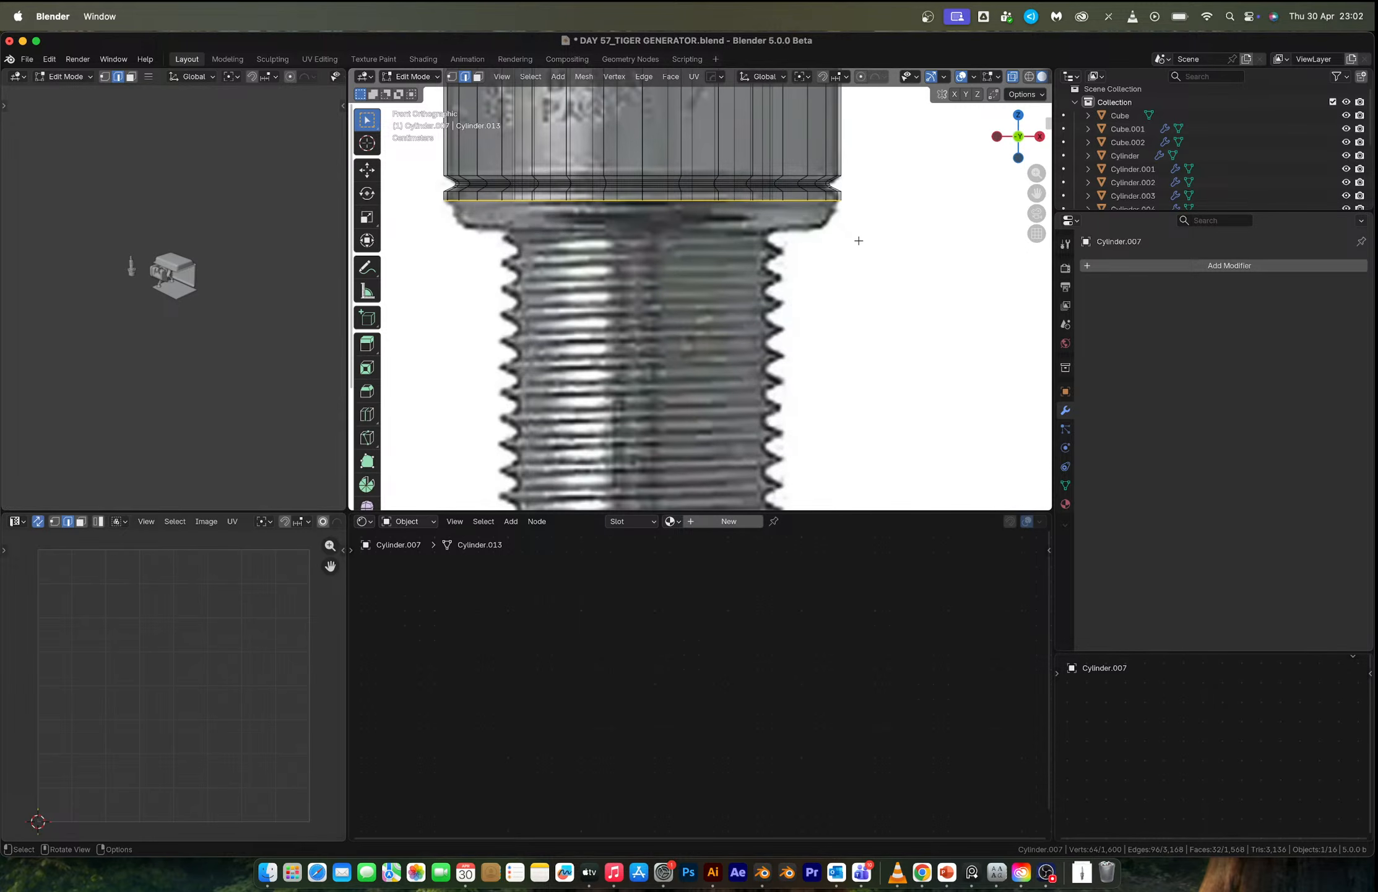
{"action": "key", "text": "e"}
{"action": "key", "text": "z"}
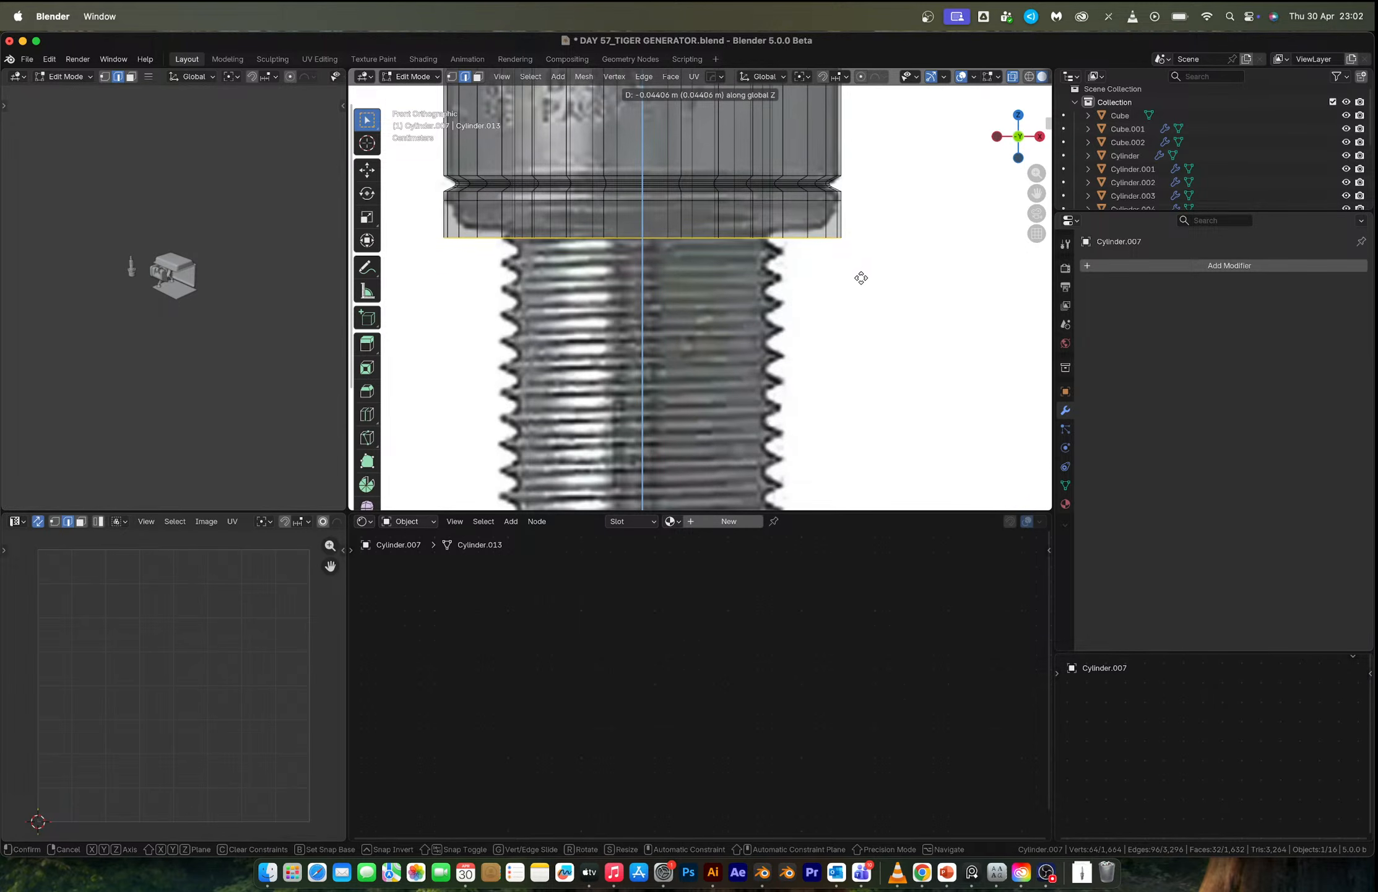
{"action": "left_click", "coordinate": [861, 272]}
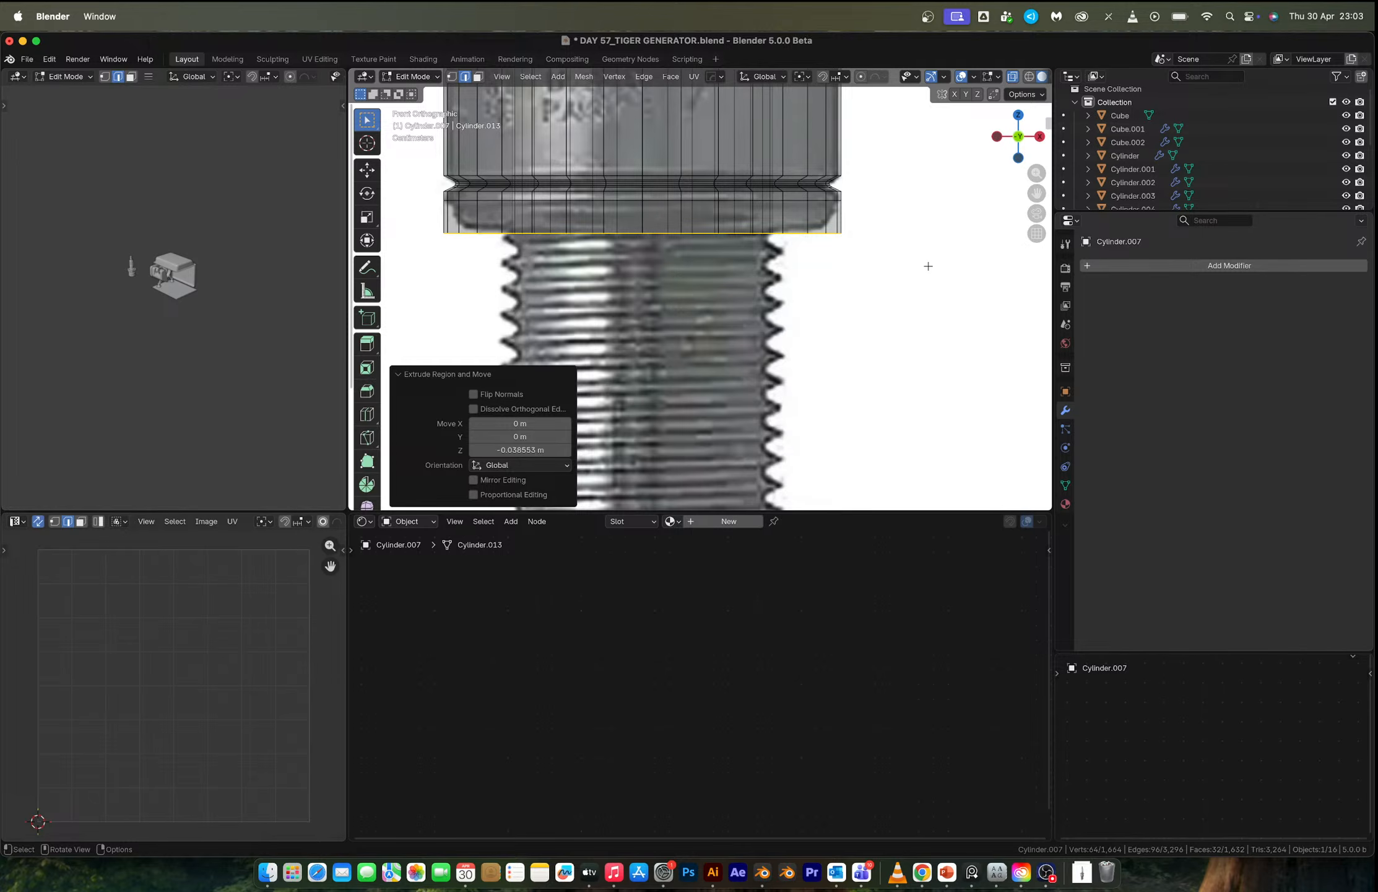
{"action": "key", "text": "ctrl+b"}
{"action": "right_click", "coordinate": [896, 276]}
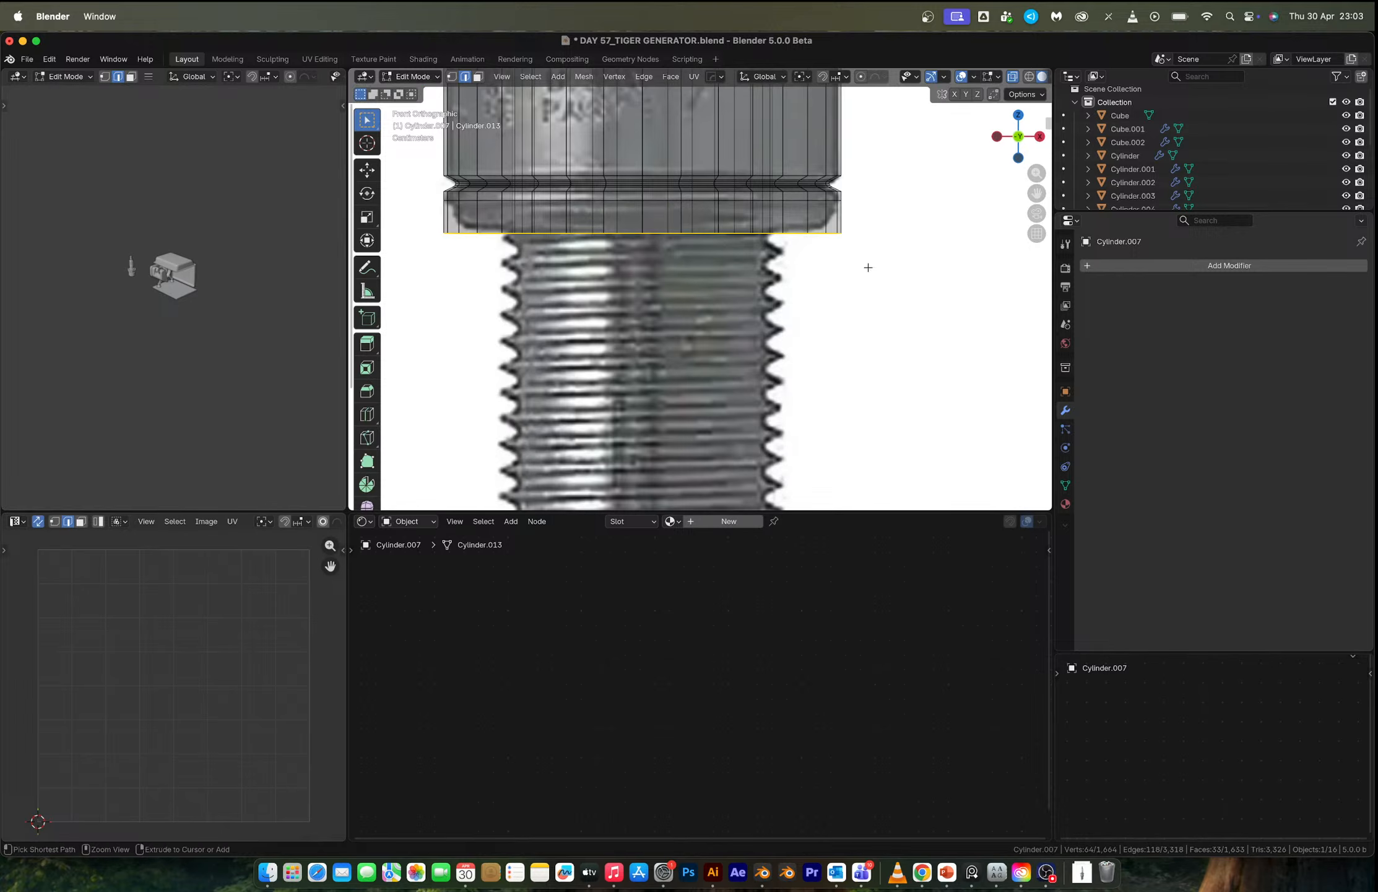
{"action": "scroll", "coordinate": [895, 274], "scroll_direction": "down", "scroll_amount": 5}
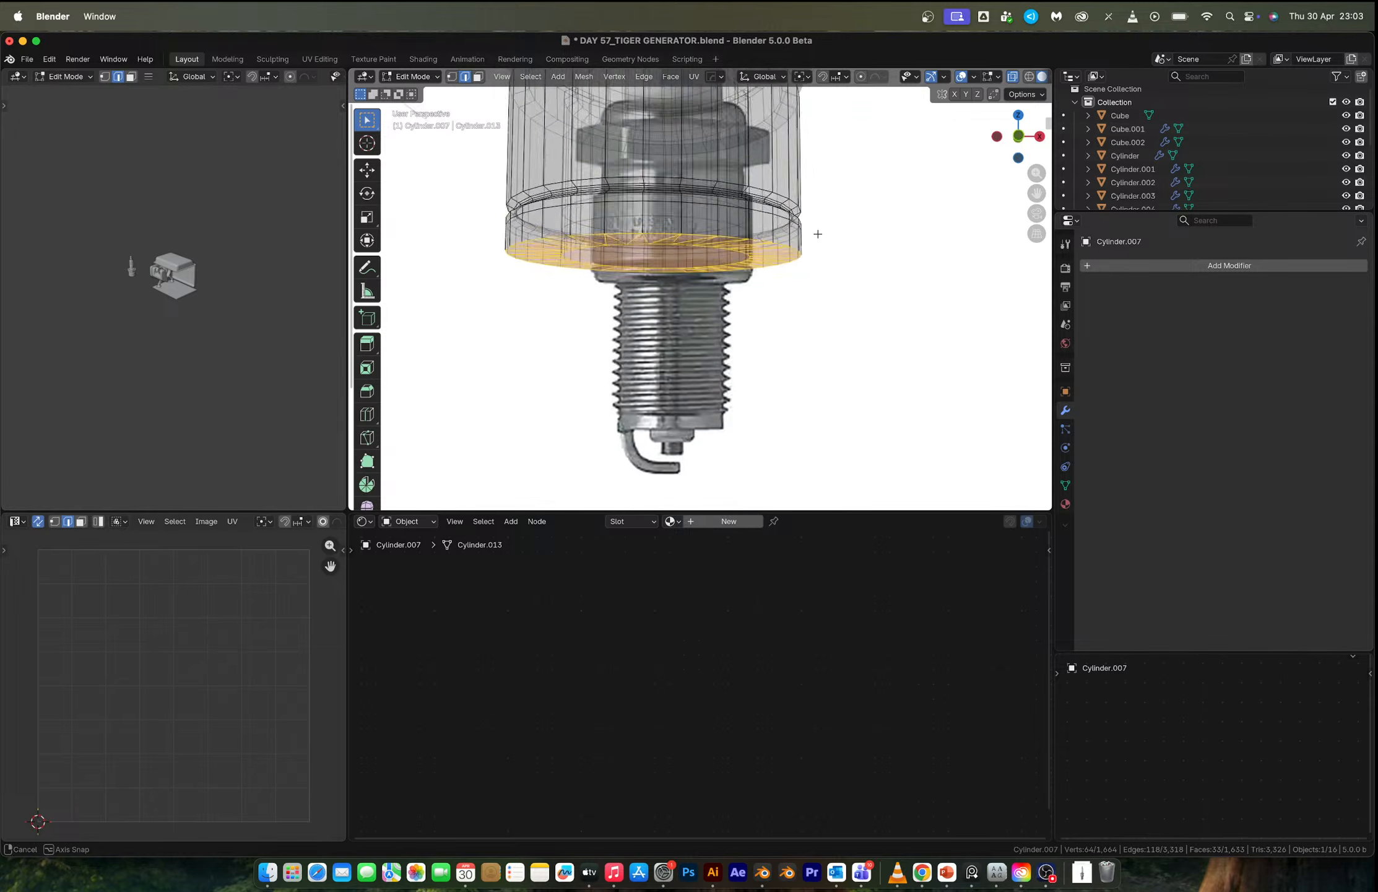
{"action": "middle_click_drag", "start_coordinate": [815, 231], "coordinate": [785, 332]}
{"action": "key", "text": "ctrl+z"}
Duplicate the inner edge loop of the shell's open bottom end in place and separate it into its own object.
{"action": "middle_click_drag", "start_coordinate": [753, 257], "coordinate": [709, 336]}
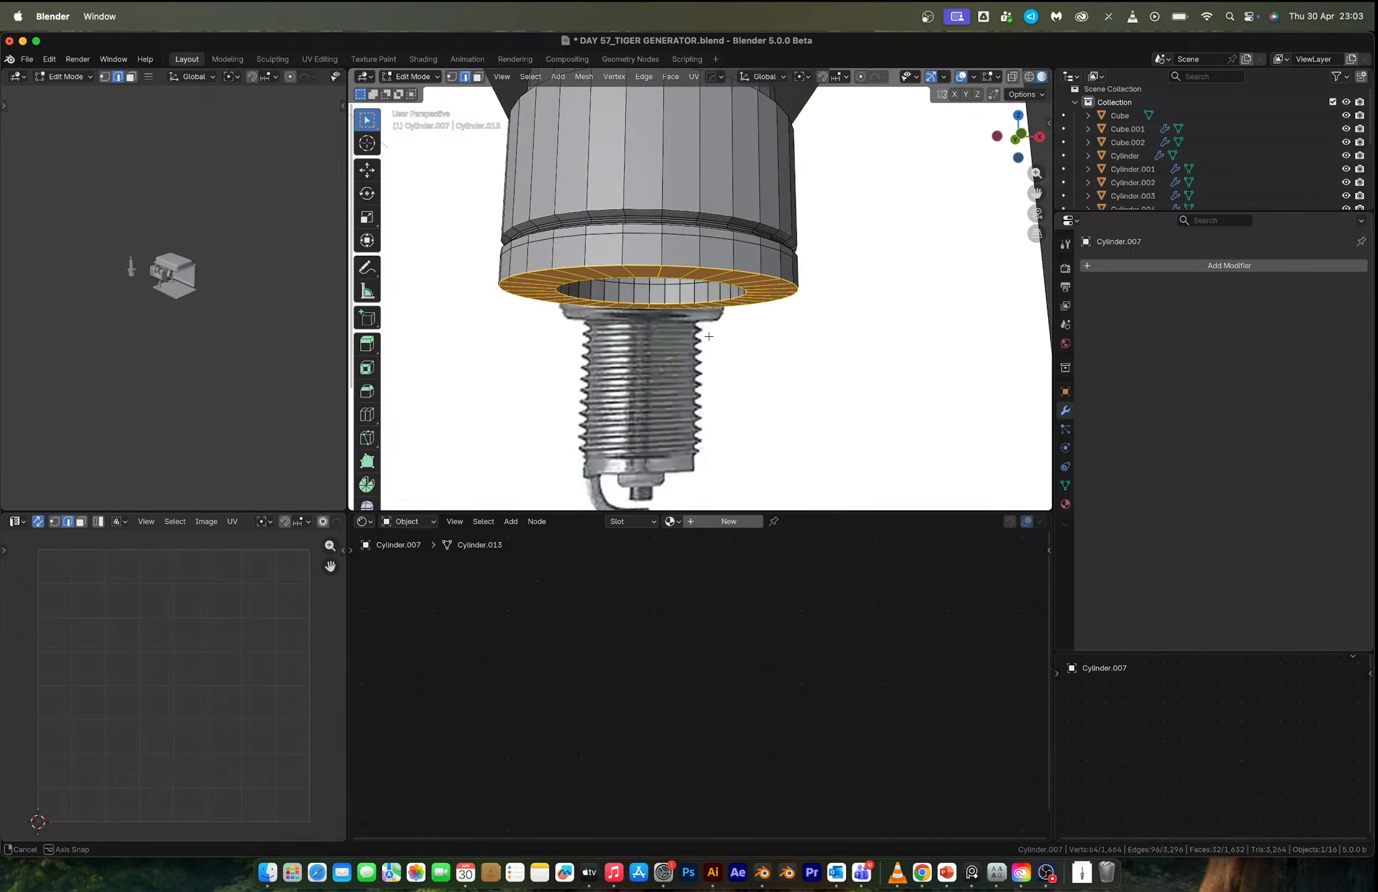
{"action": "key", "text": "KP_1"}
{"action": "scroll", "coordinate": [811, 264], "scroll_direction": "up", "scroll_amount": 4}
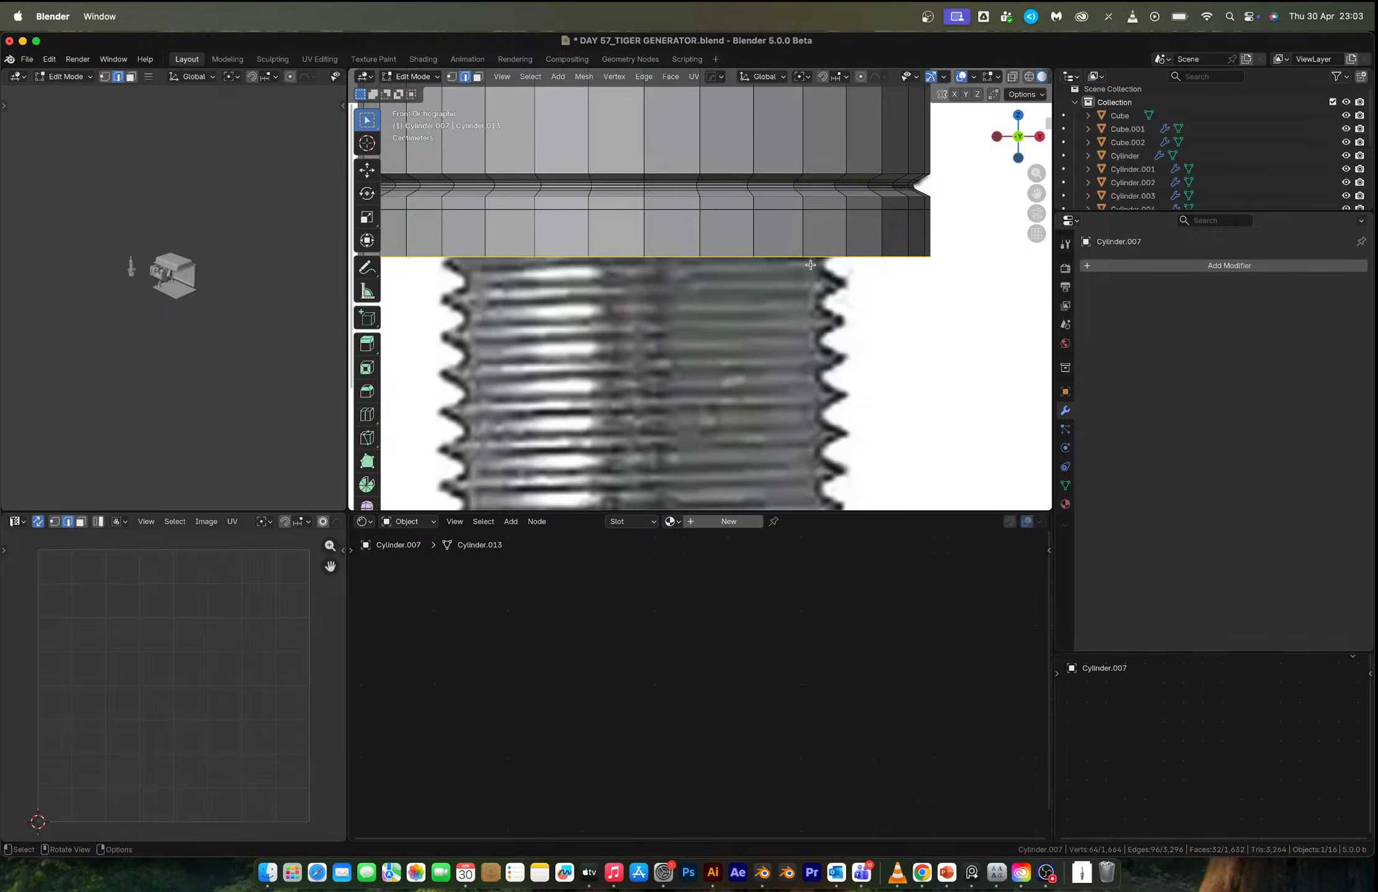
{"action": "scroll", "coordinate": [810, 264], "scroll_direction": "down", "scroll_amount": 1}
{"action": "middle_click_drag", "start_coordinate": [810, 264], "coordinate": [684, 312]}
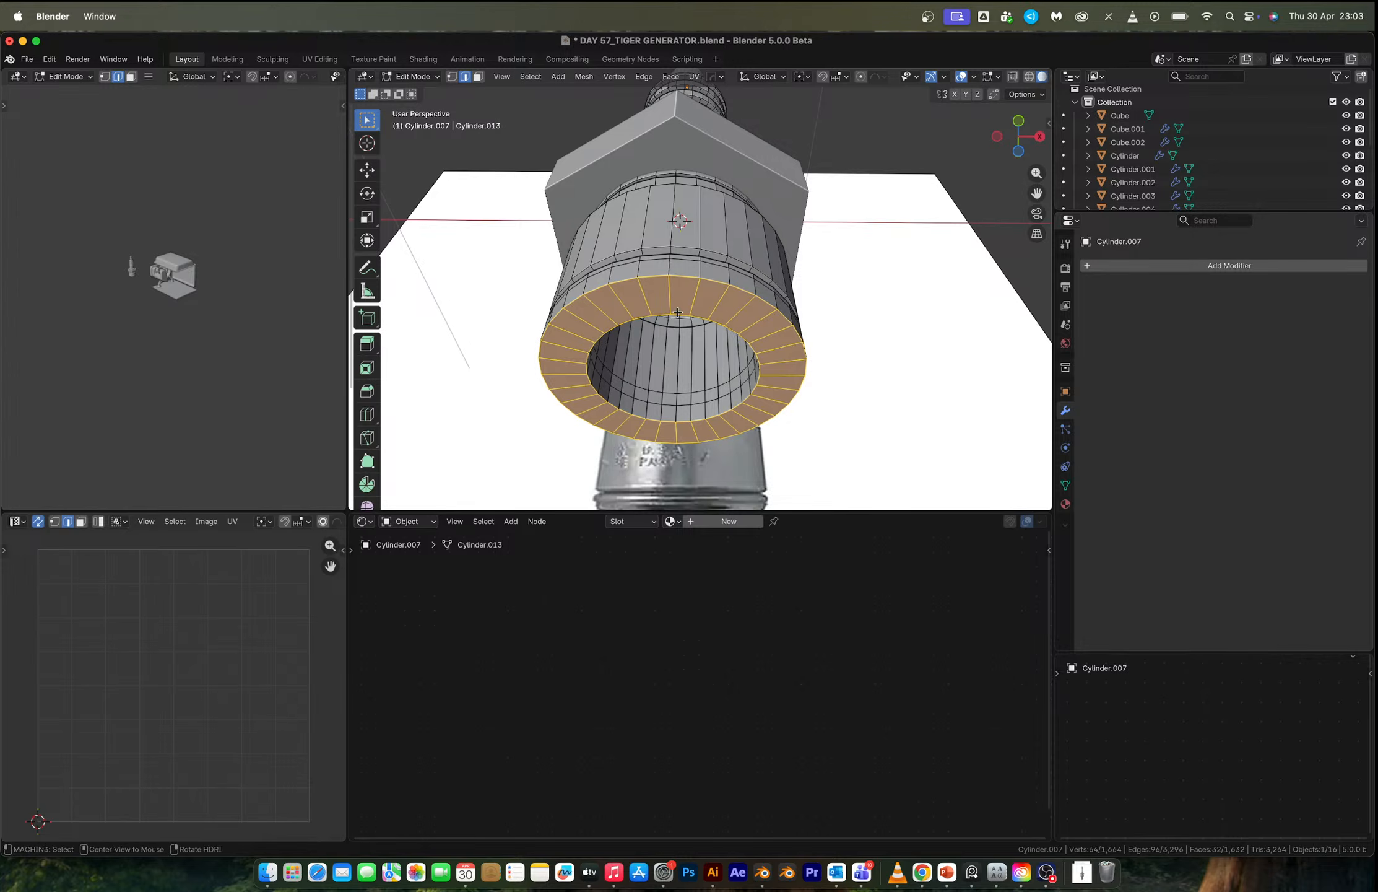
{"action": "left_click", "coordinate": [681, 315], "text": "alt"}
{"action": "key", "text": "shift+d"}
{"action": "key", "text": "Escape"}
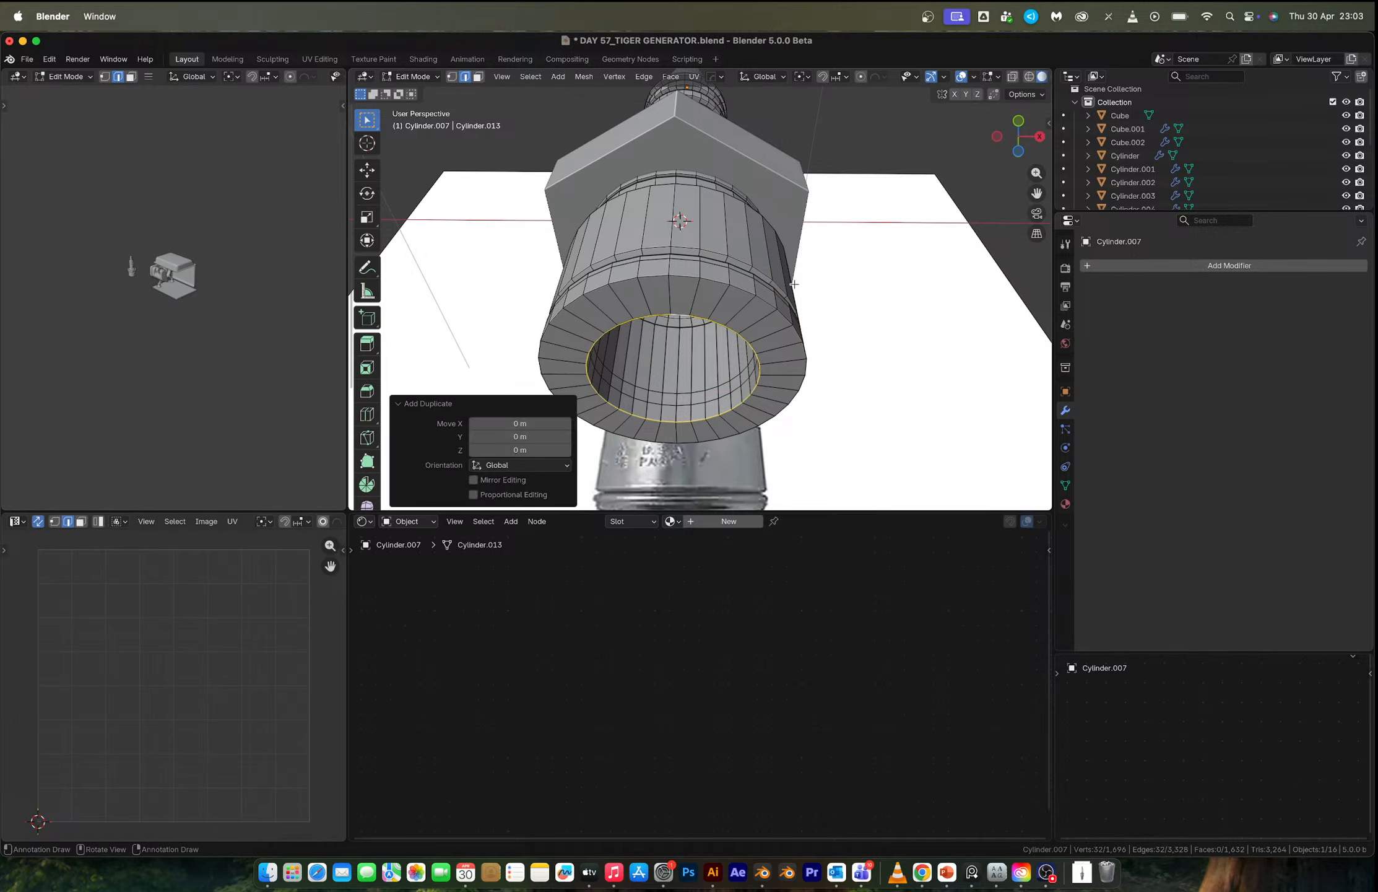
{"action": "key", "text": "p"}
{"action": "left_click", "coordinate": [784, 285]}
{"action": "key", "text": "Tab"}
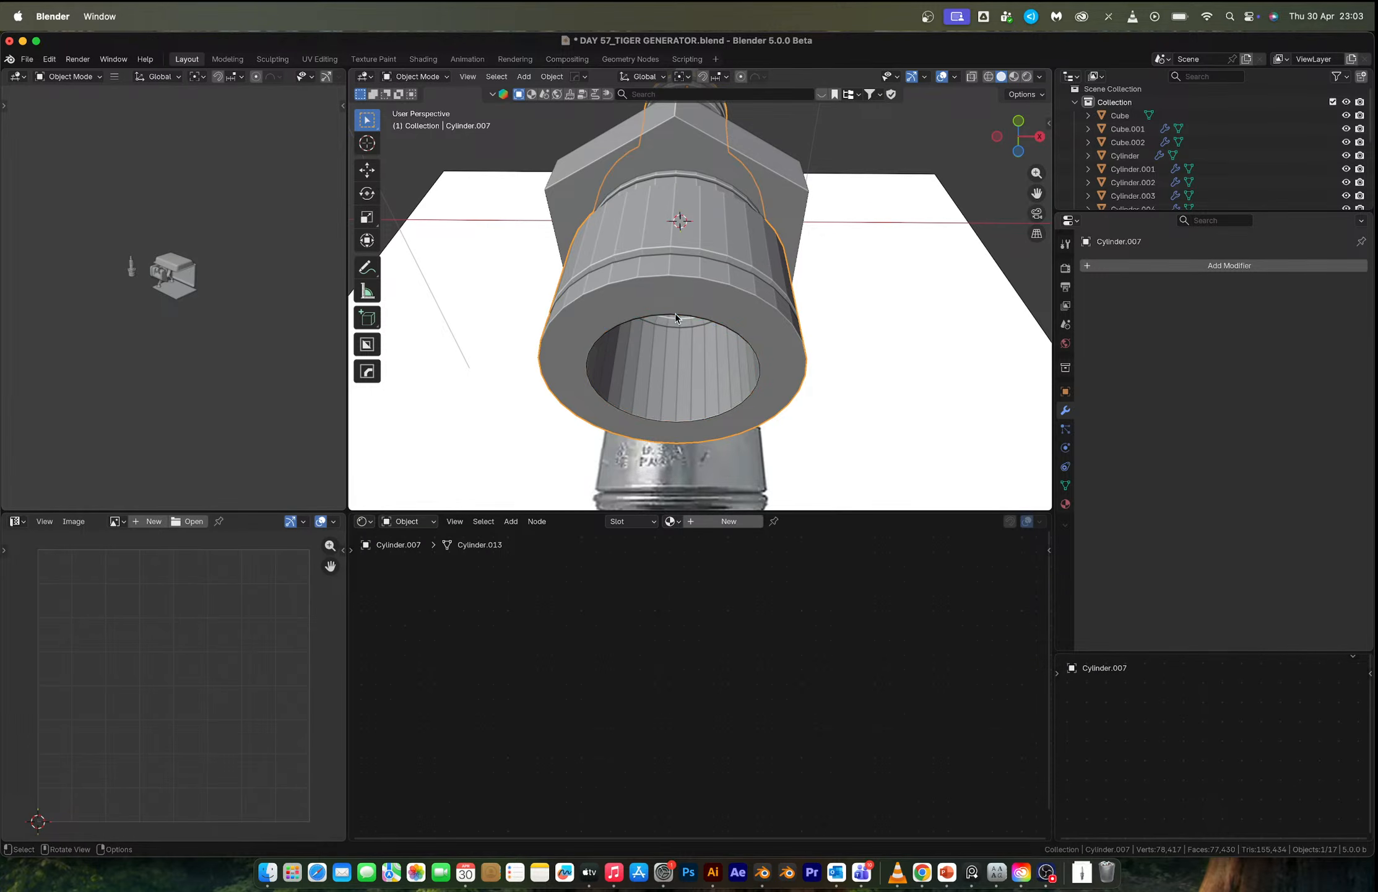
Extrude the separated ring straight down along Z to the lower end of the threaded shank in the reference image.
{"action": "left_click", "coordinate": [675, 312]}
{"action": "key", "text": "Tab"}
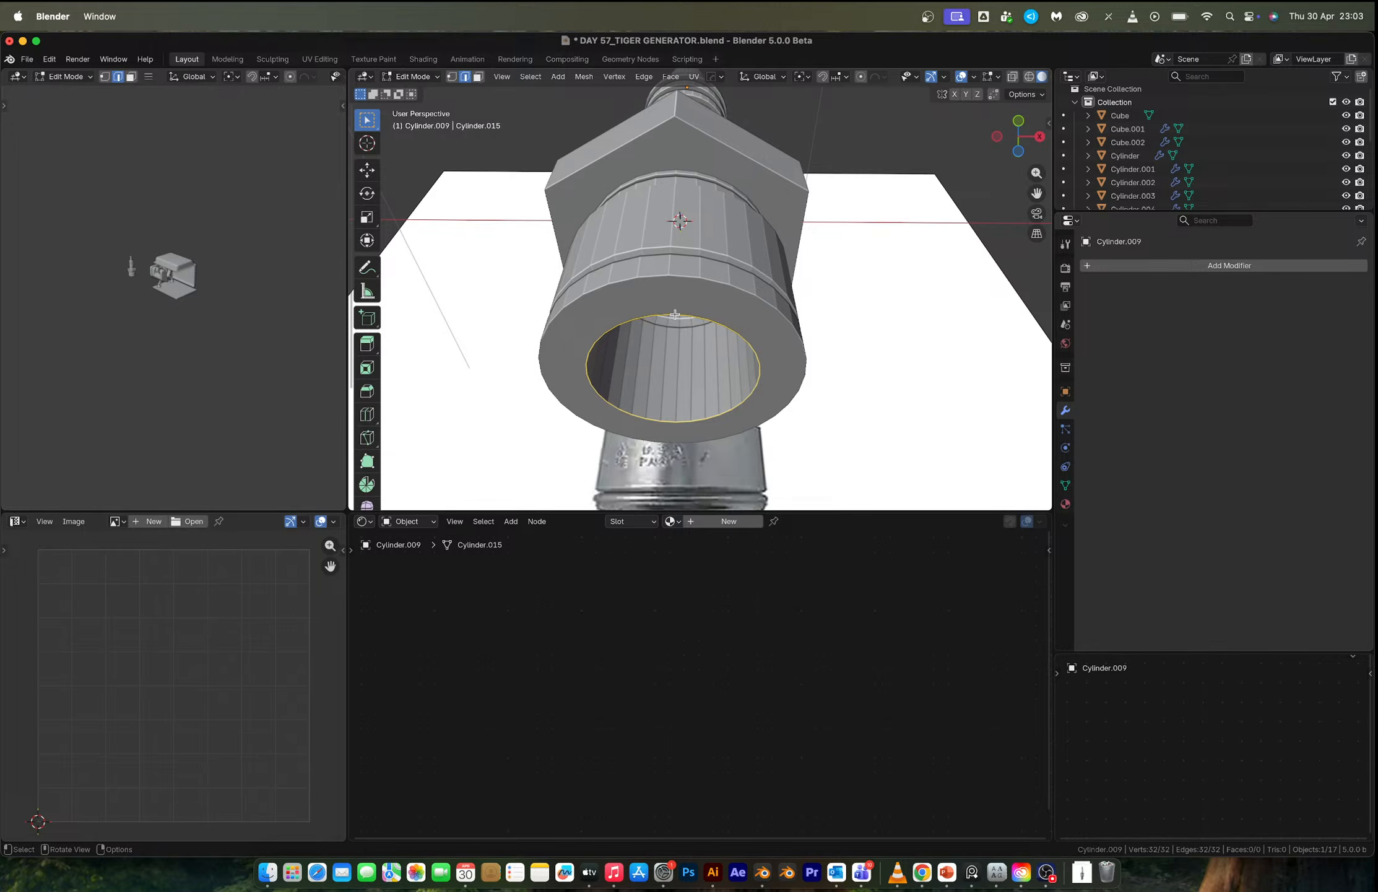
{"action": "left_click", "coordinate": [1020, 151]}
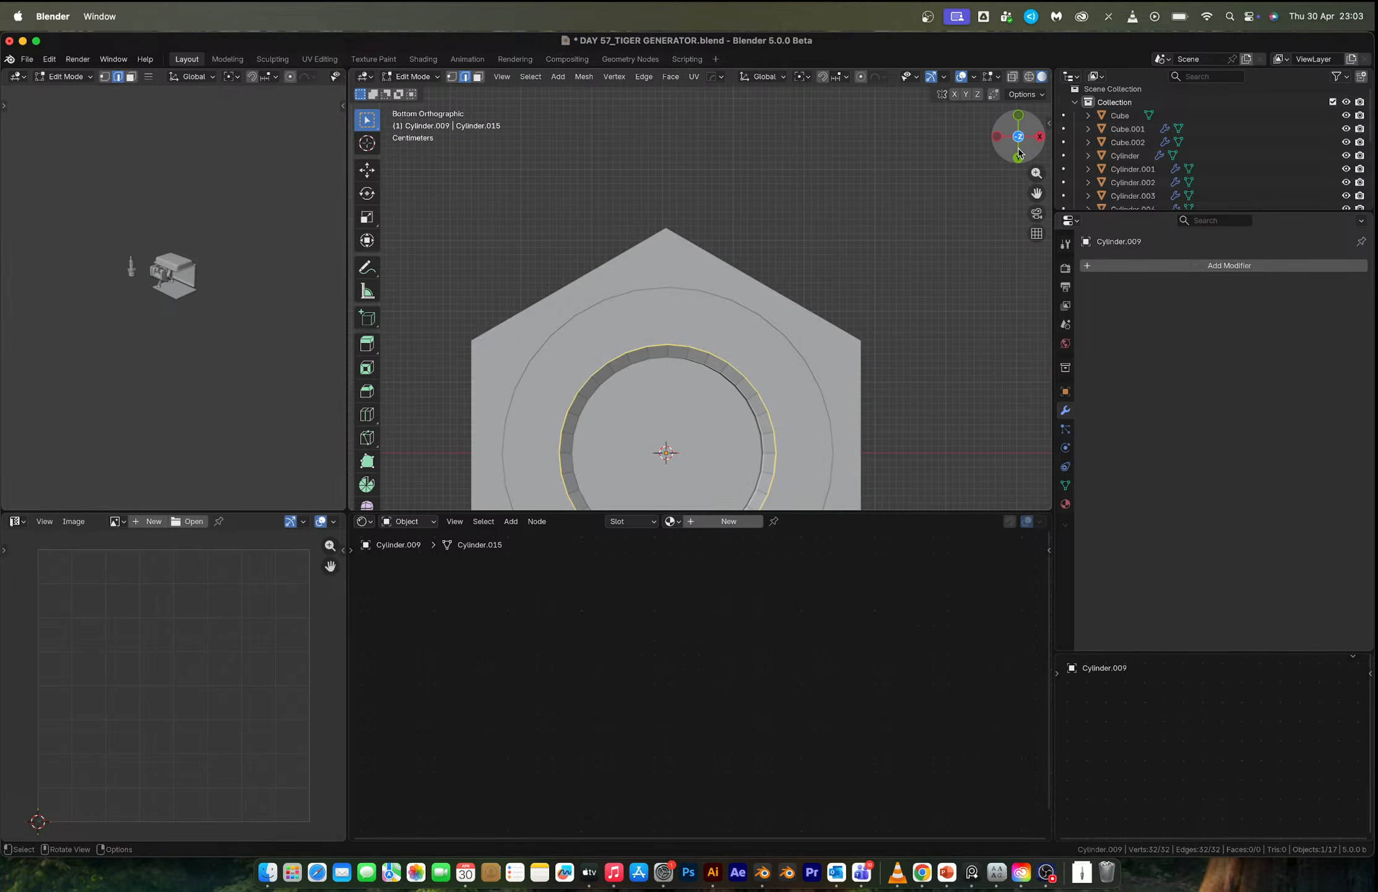
{"action": "left_click", "coordinate": [1021, 121]}
{"action": "scroll", "coordinate": [743, 248], "scroll_direction": "down", "scroll_amount": 3}
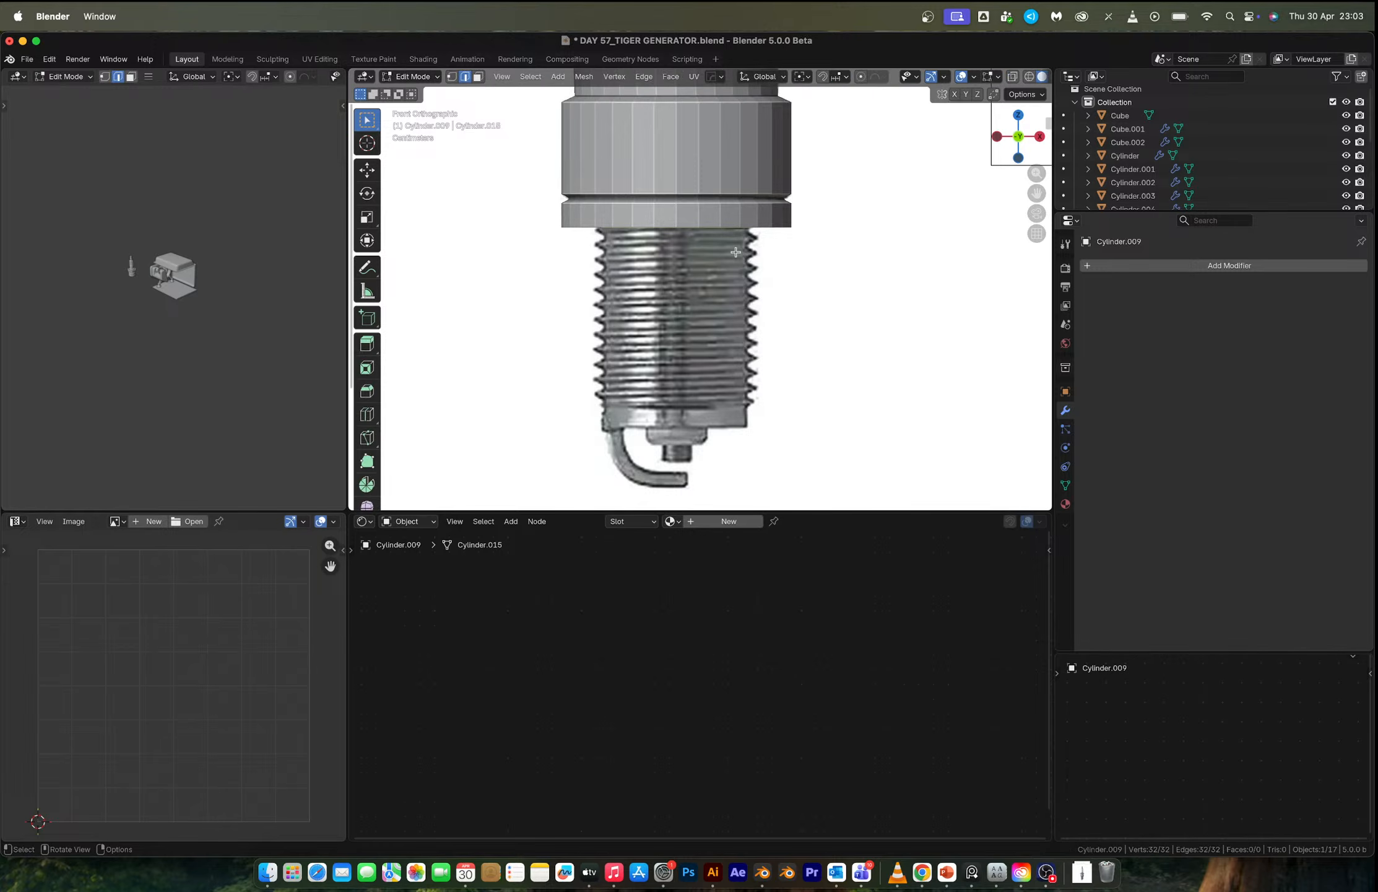
{"action": "key", "text": "e"}
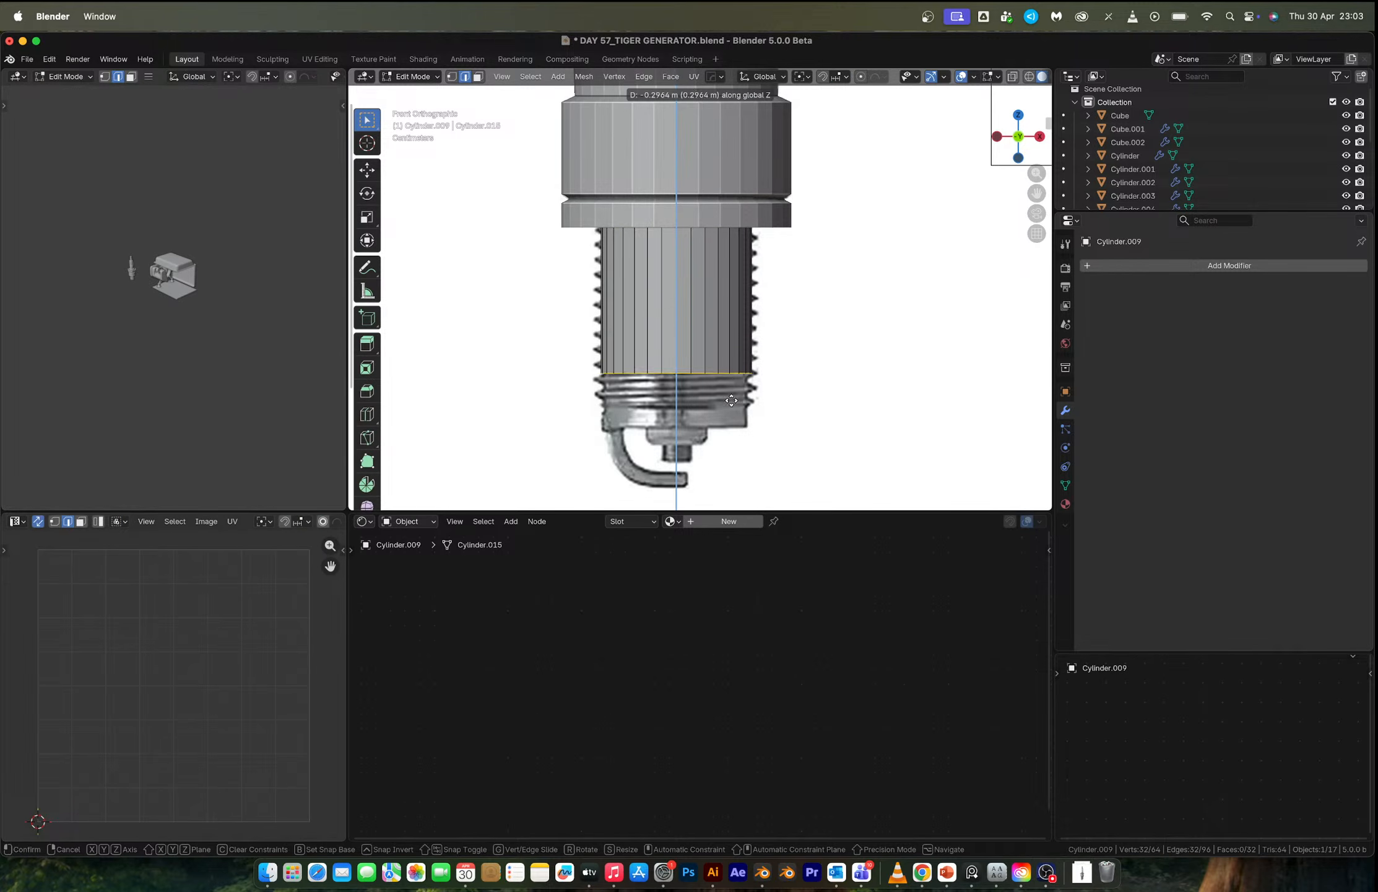
{"action": "left_click", "coordinate": [737, 450]}
Set the new shank cylinder's origin to its geometry in Object Mode.
{"action": "scroll", "coordinate": [676, 263], "scroll_direction": "up", "scroll_amount": 5}
{"action": "key", "text": "Tab"}
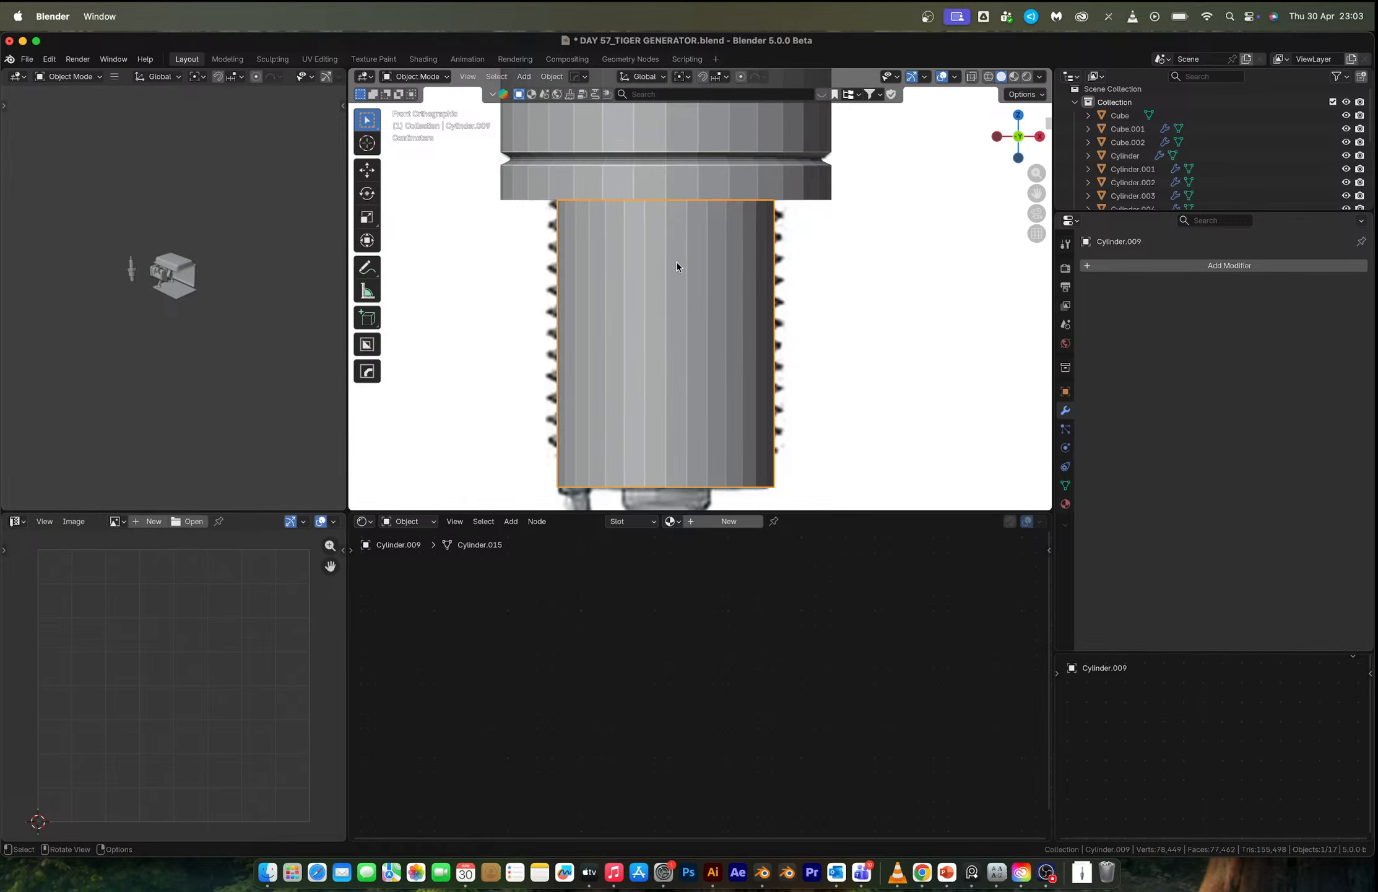
{"action": "right_click", "coordinate": [685, 301]}
{"action": "mouse_move", "coordinate": [686, 344]}
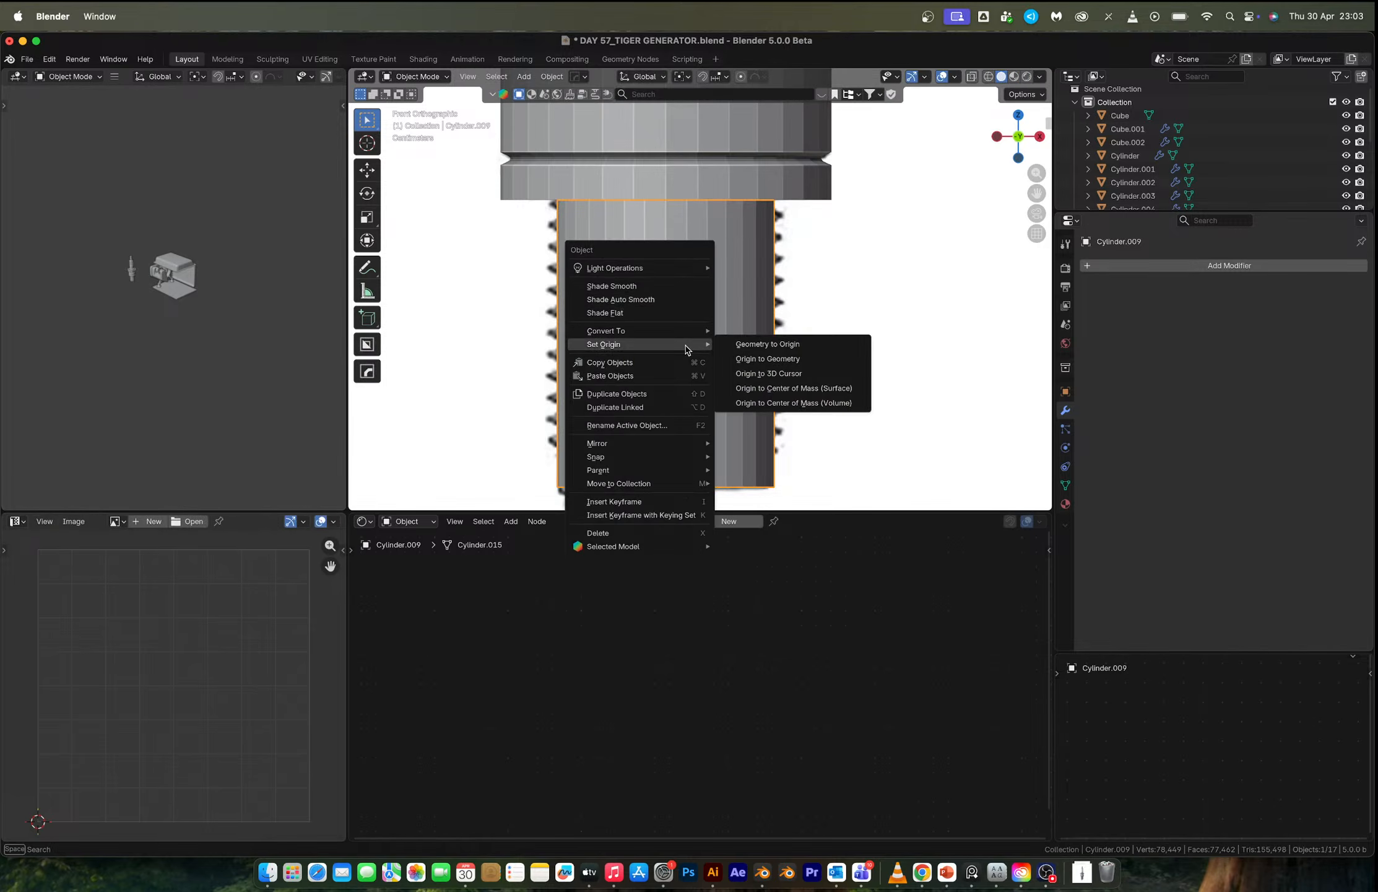
{"action": "left_click", "coordinate": [764, 360]}
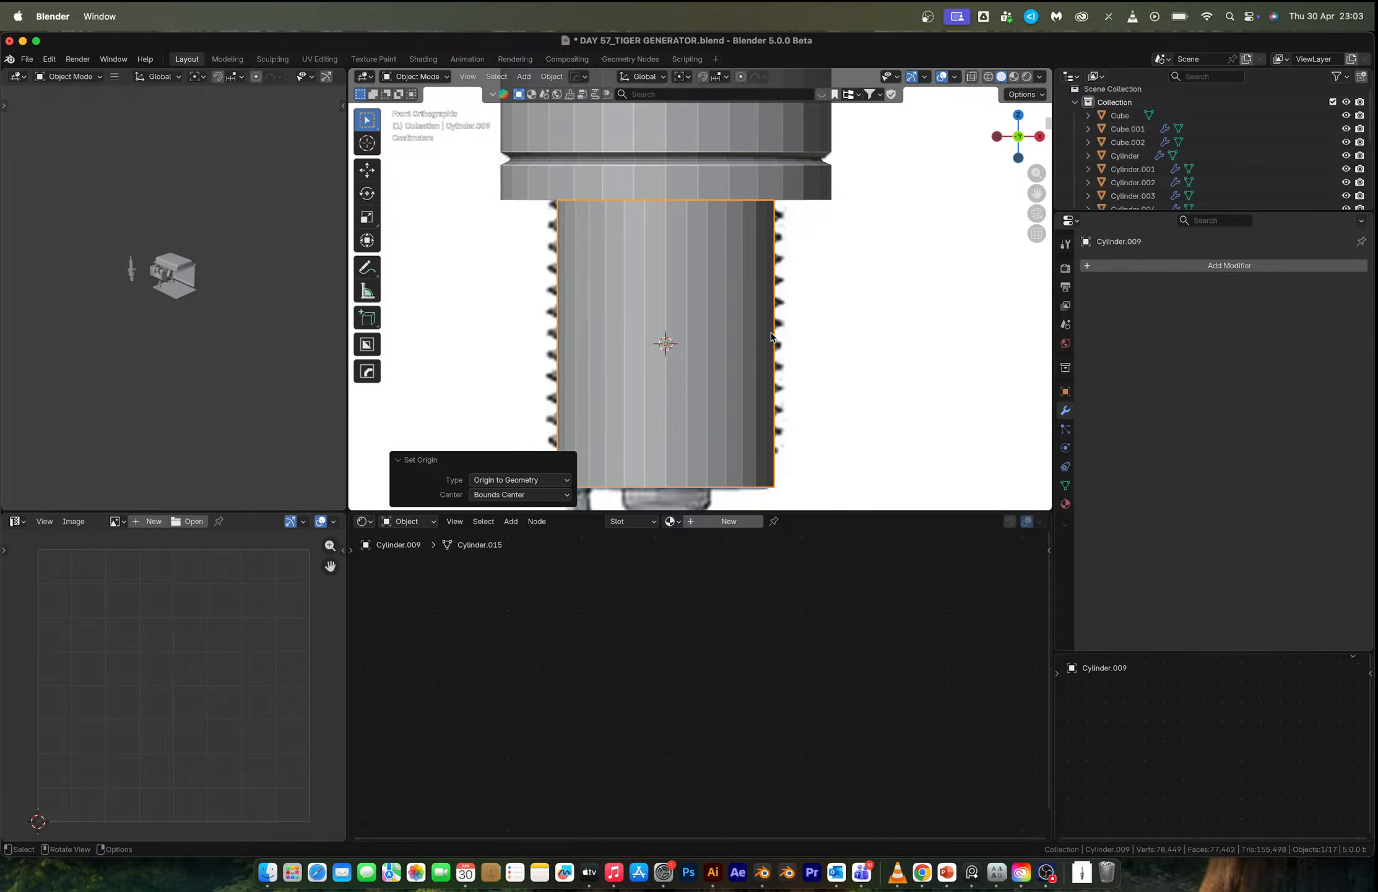
Turn on X-ray and add an Archimedean spiral curve at the shank's centre.
{"action": "key", "text": "shift+a"}
{"action": "key", "text": "Escape"}
{"action": "key", "text": "alt+z"}
{"action": "key", "text": "shift+a"}
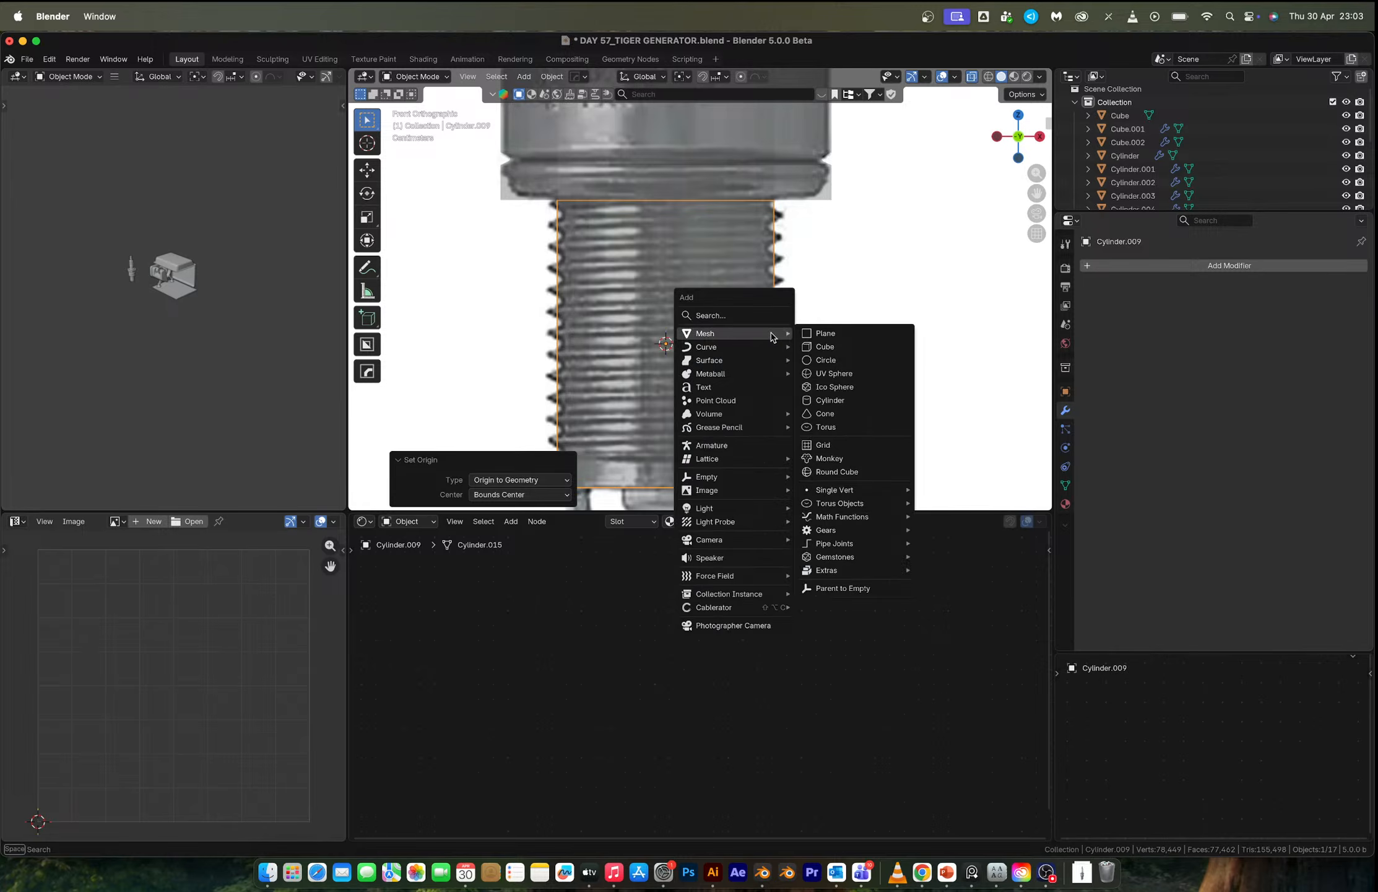
{"action": "mouse_move", "coordinate": [762, 346]}
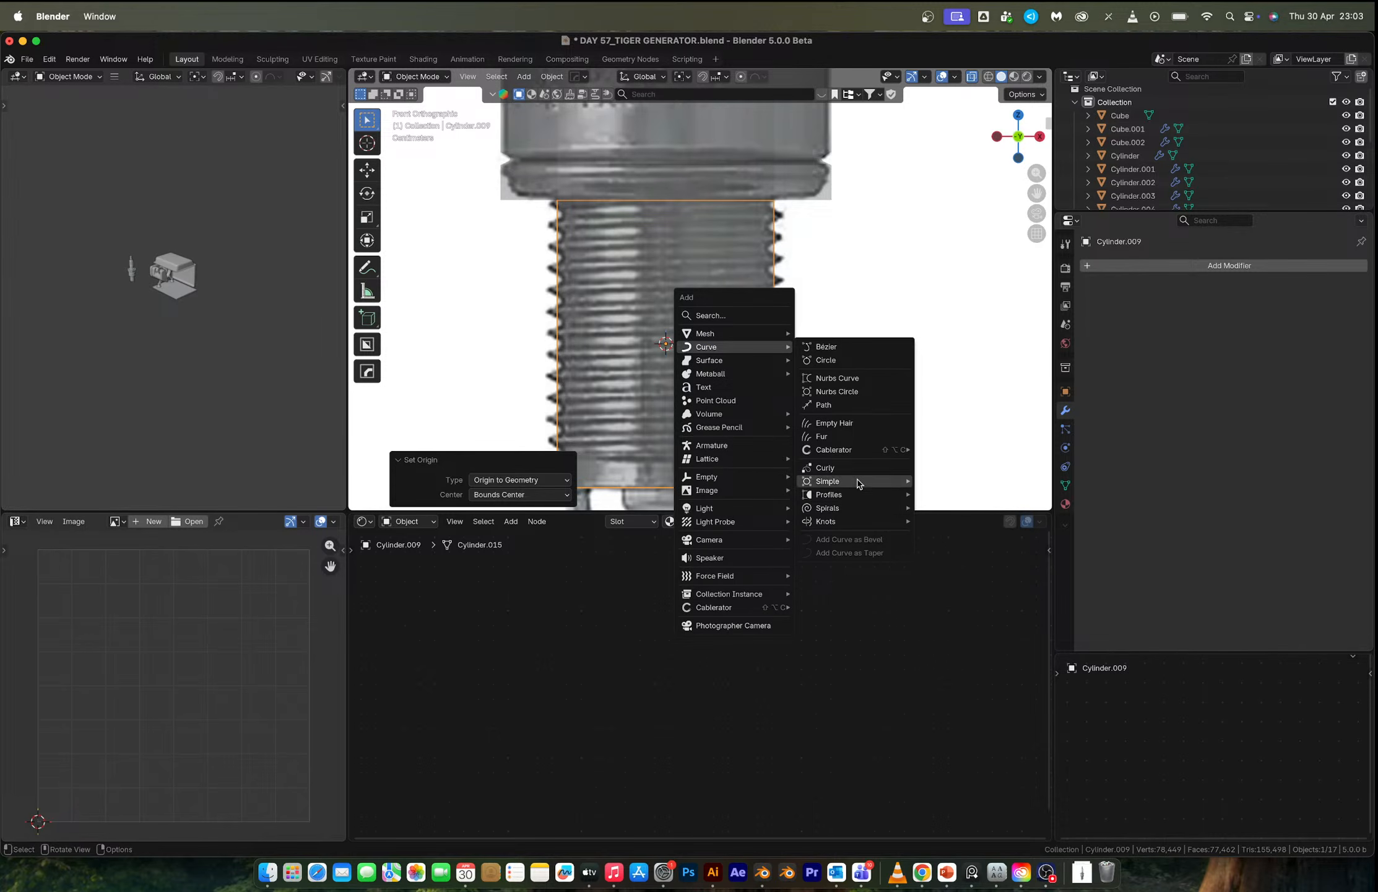
{"action": "mouse_move", "coordinate": [852, 508]}
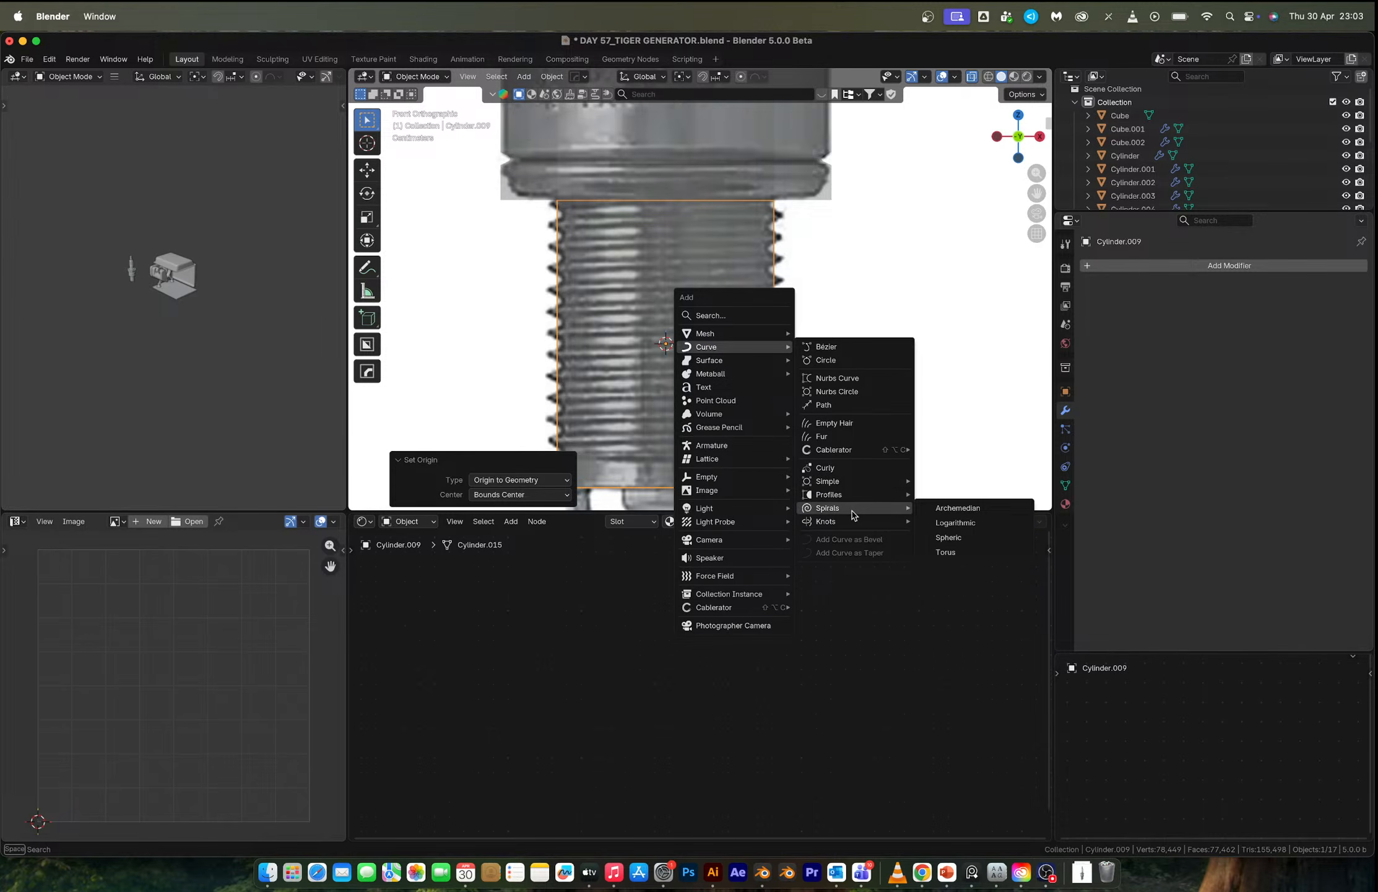
{"action": "left_click", "coordinate": [958, 508]}
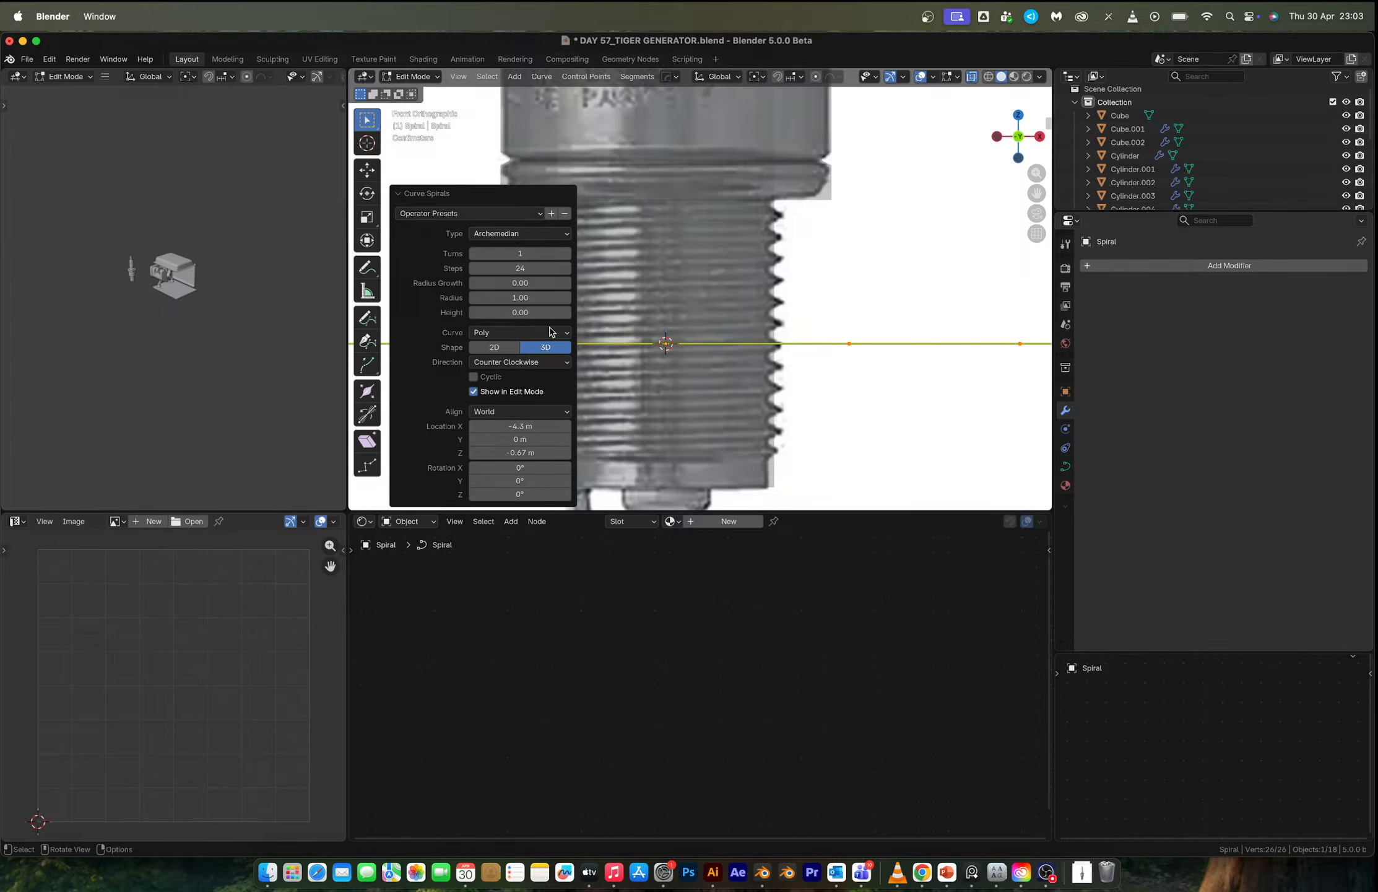
Set the spiral's radius to 0.17 and its height to 0.03 to match one thread turn.
{"action": "middle_click_drag", "start_coordinate": [728, 293], "coordinate": [833, 268], "text": "shift"}
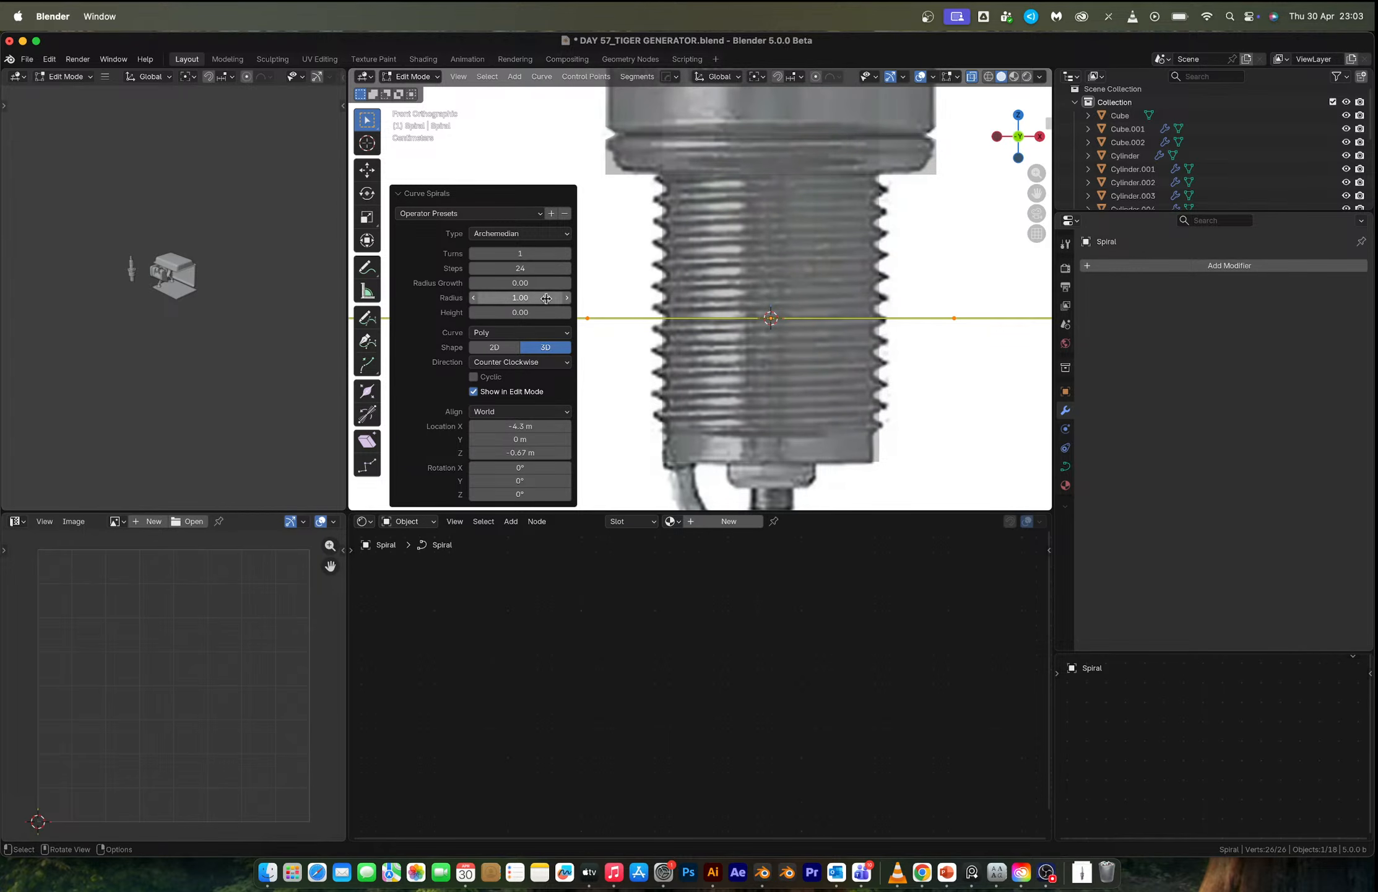
{"action": "left_click_drag", "start_coordinate": [546, 298], "coordinate": [509, 298]}
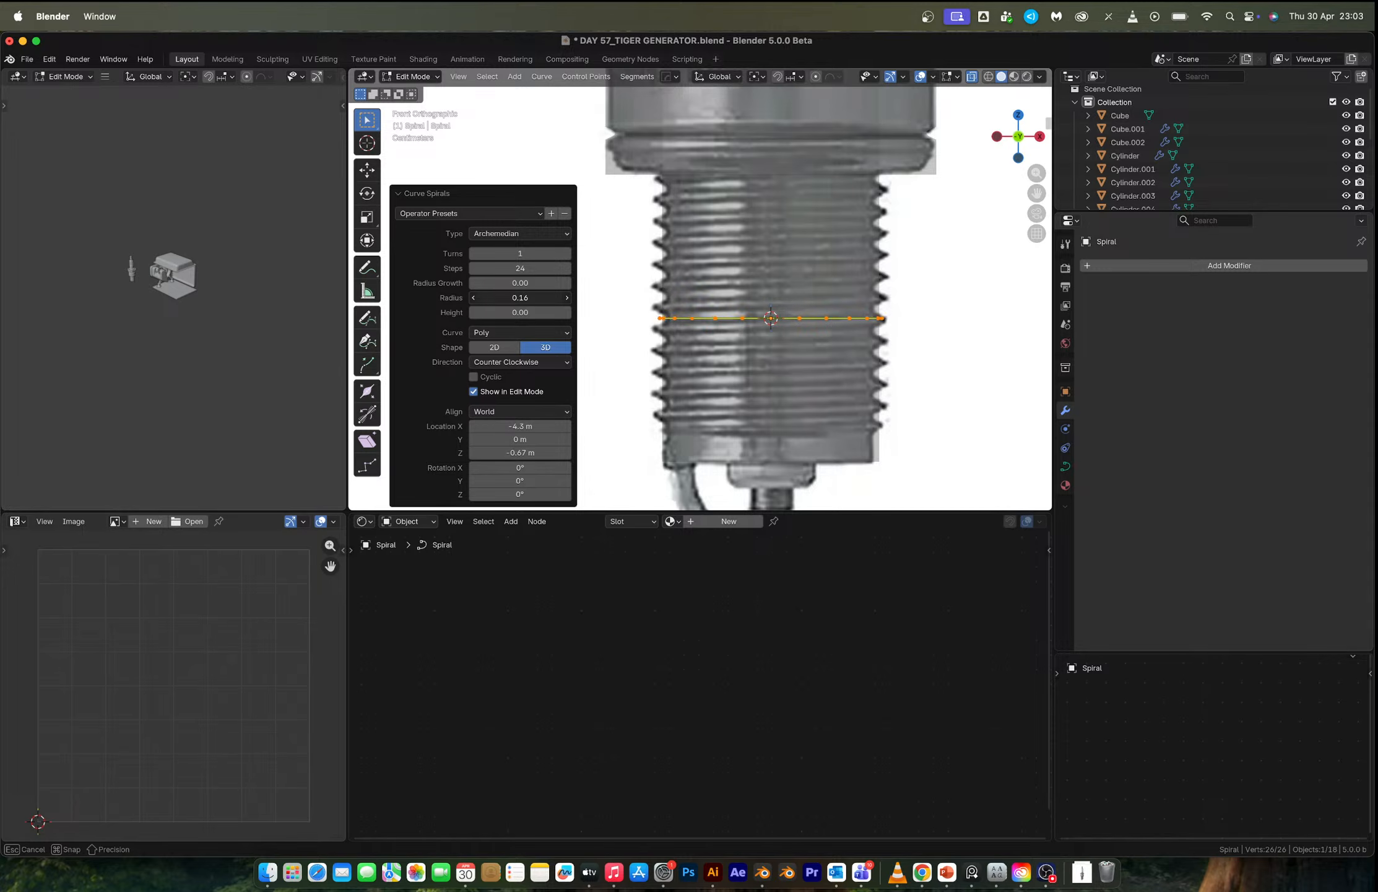
{"action": "left_click_drag", "start_coordinate": [520, 298], "coordinate": [520, 298]}
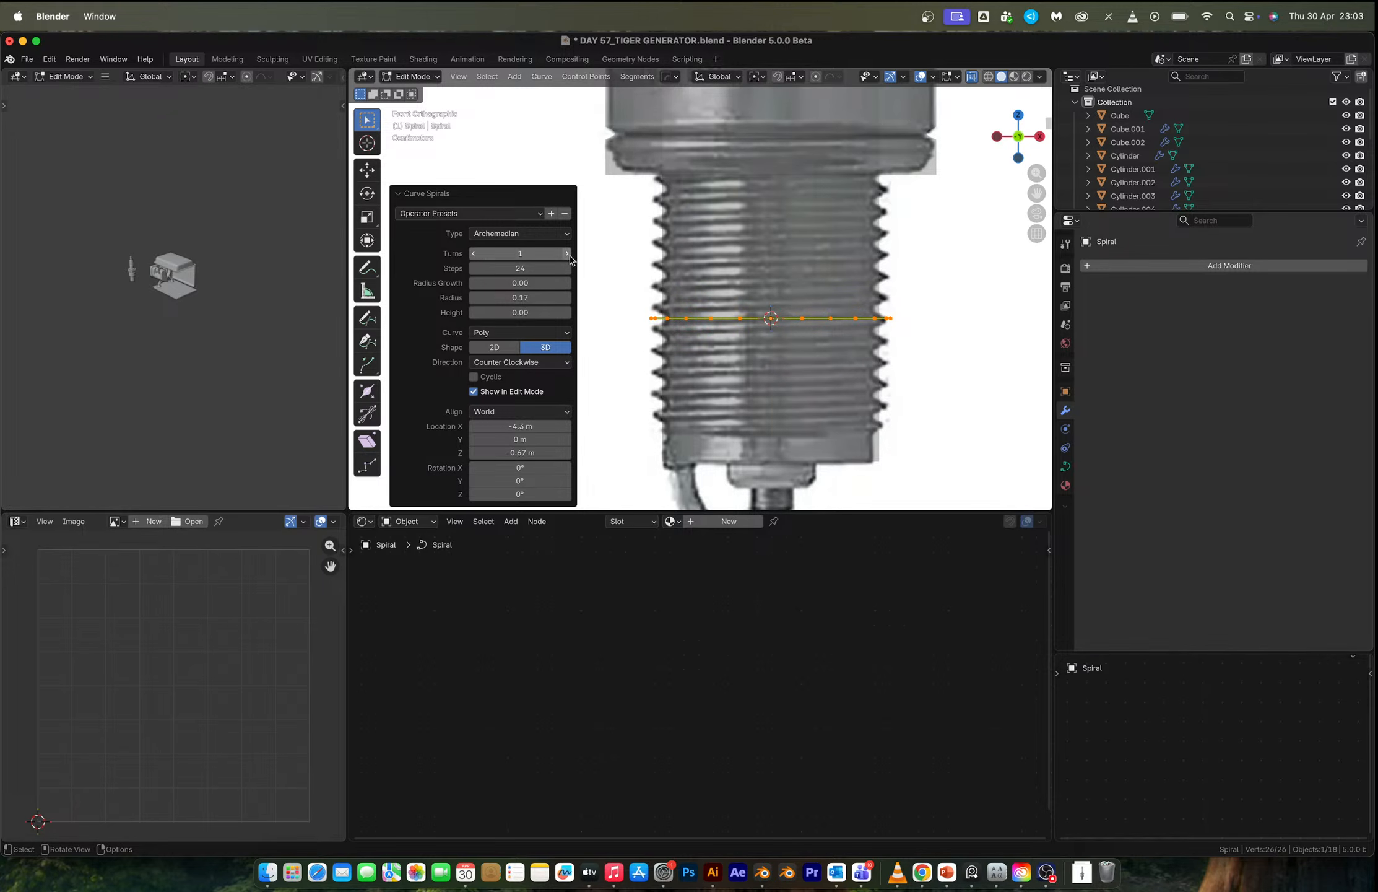
{"action": "left_click_drag", "start_coordinate": [520, 312], "coordinate": [525, 312]}
Try lowering the spiral about 0.156 m along Z to the bottom of the thread, and remove it again.
{"action": "key", "text": "g"}
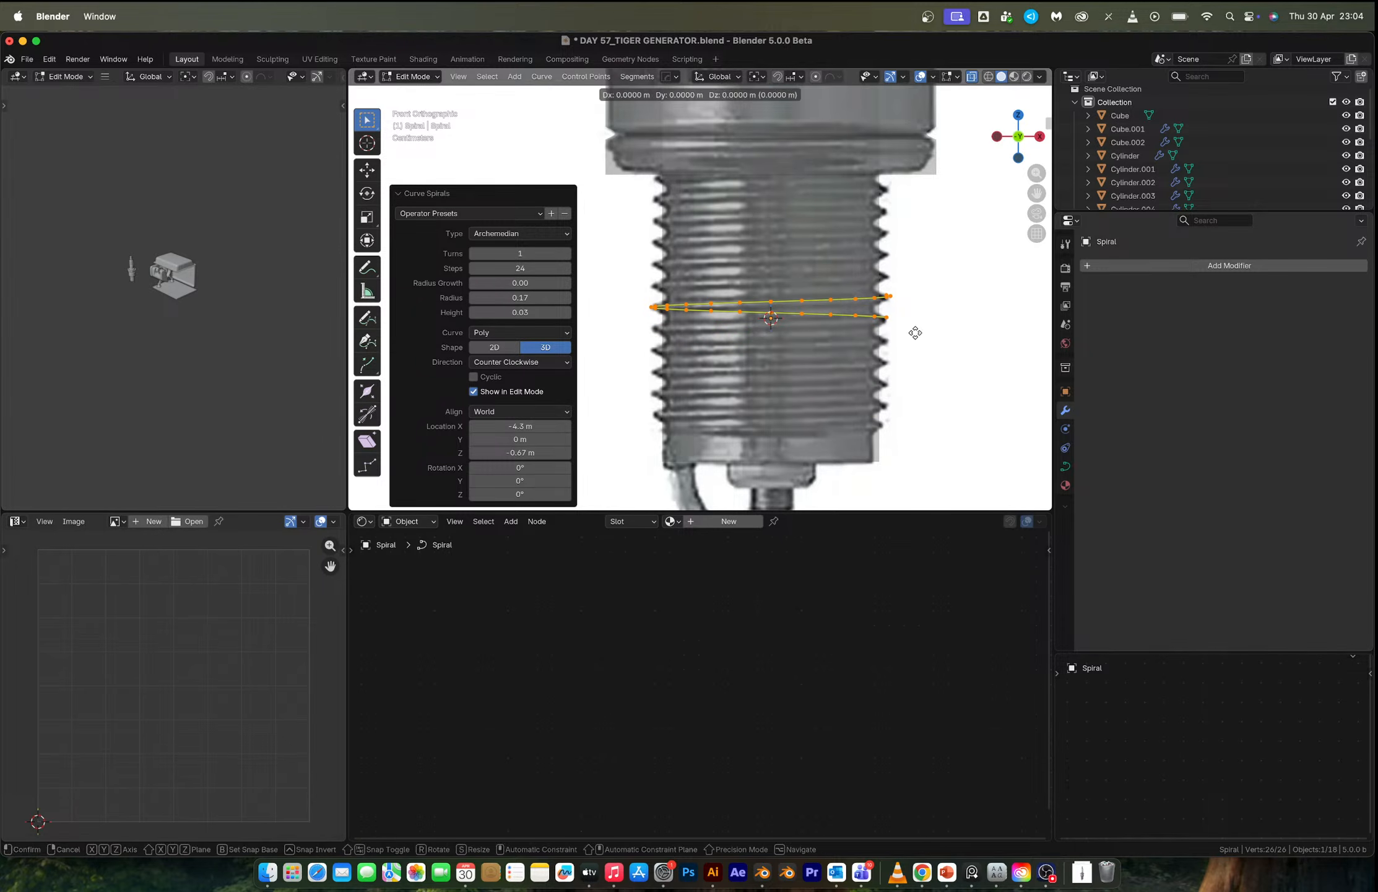
{"action": "key", "text": "z"}
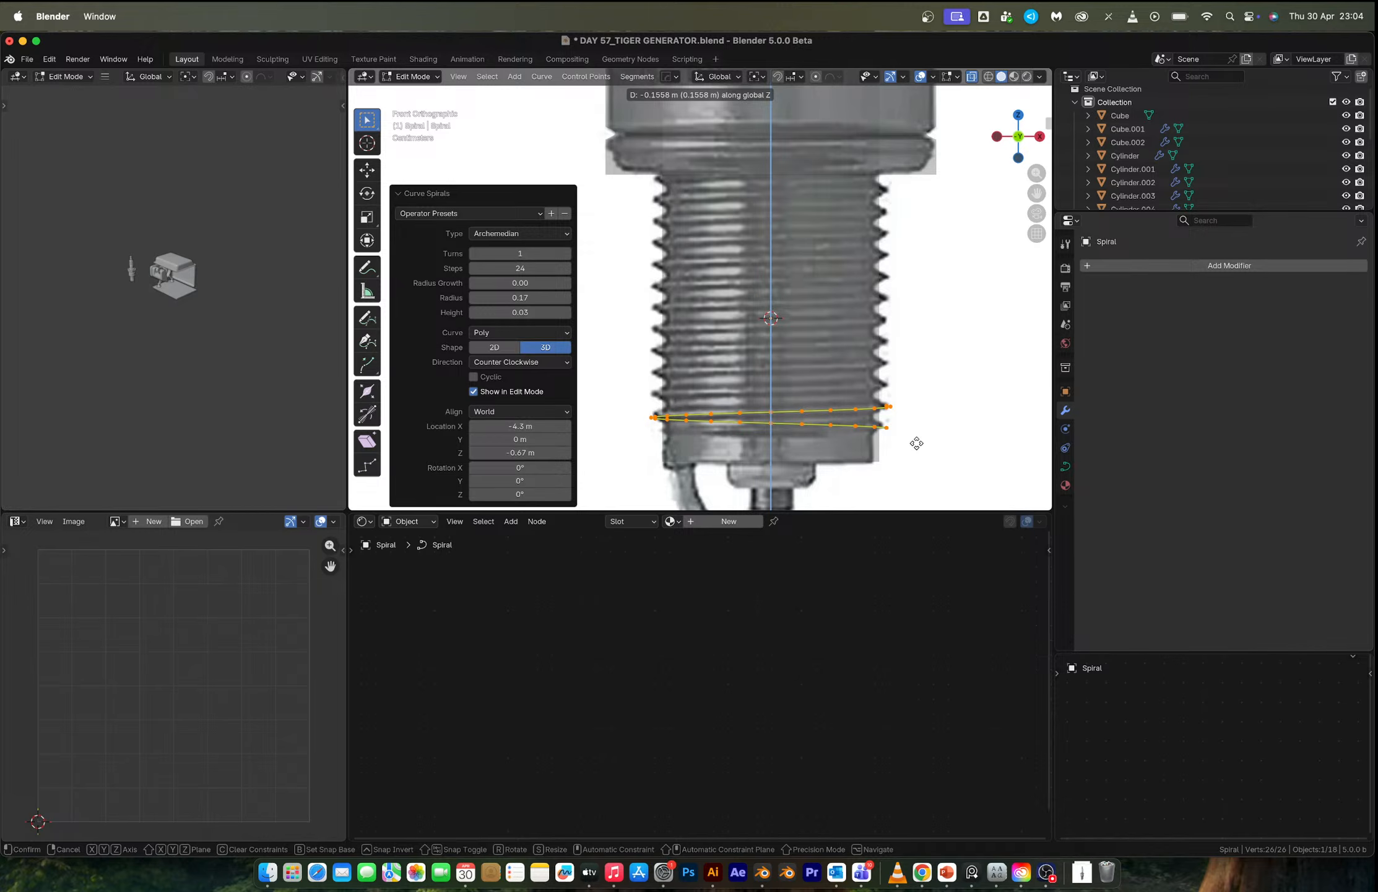
{"action": "left_click", "coordinate": [917, 443]}
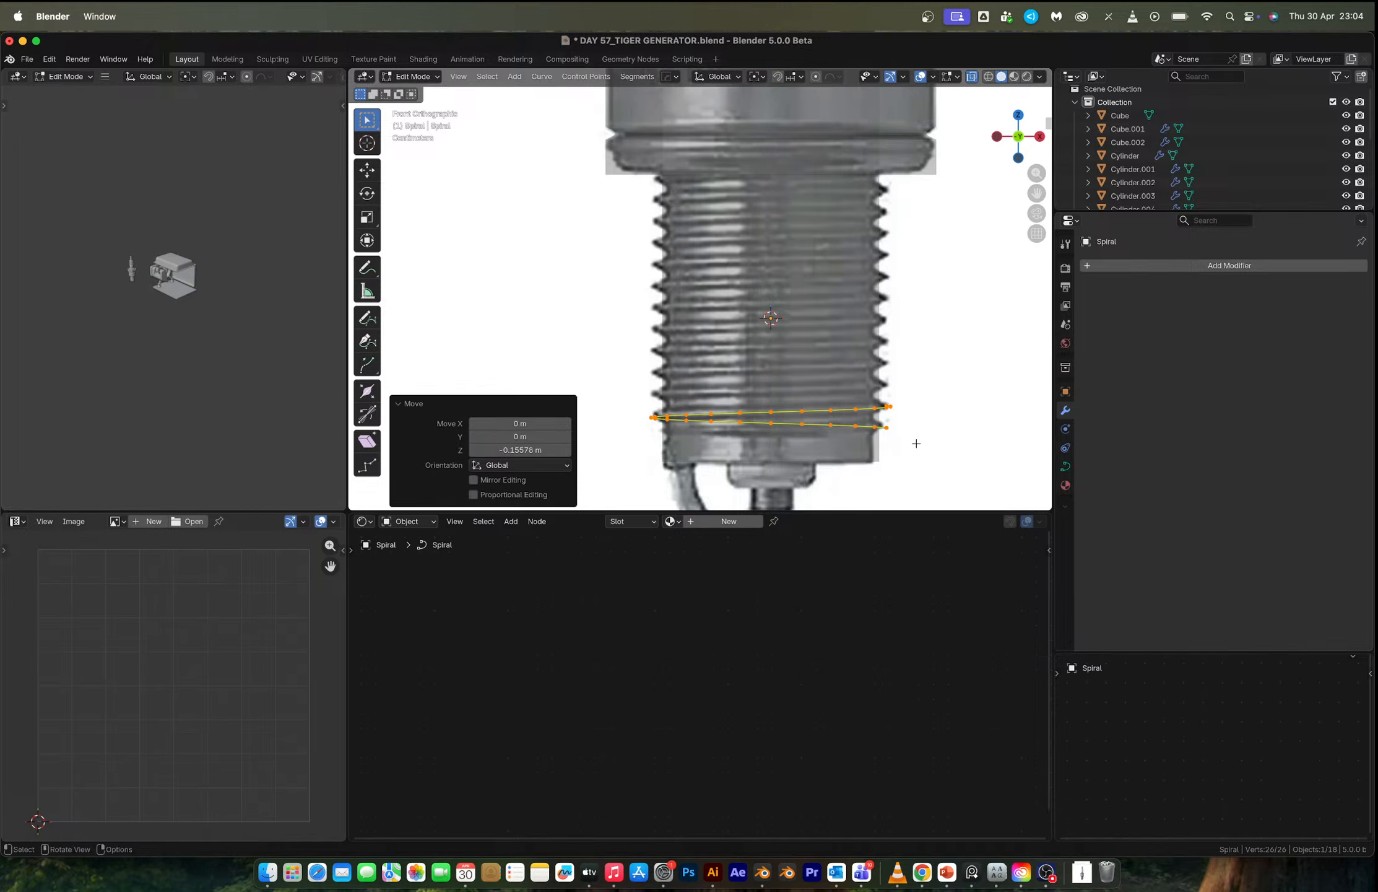
{"action": "key", "text": "Tab"}
{"action": "left_click", "coordinate": [731, 349]}
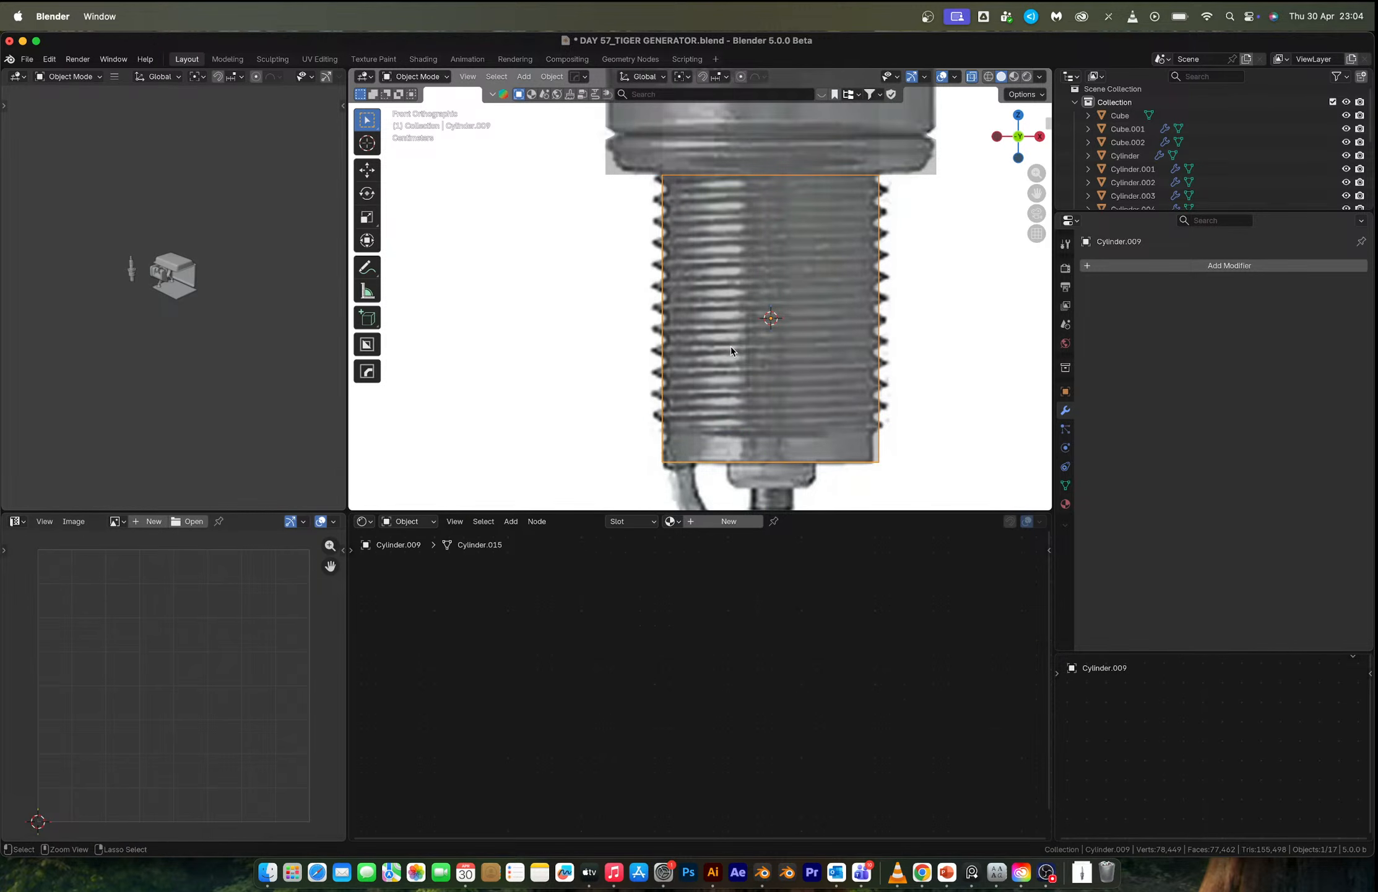
Add a fresh Archimedean spiral with radius 0.17 and height 0.03 at the shank's centre.
{"action": "key", "text": "shift+a"}
{"action": "mouse_move", "coordinate": [731, 347]}
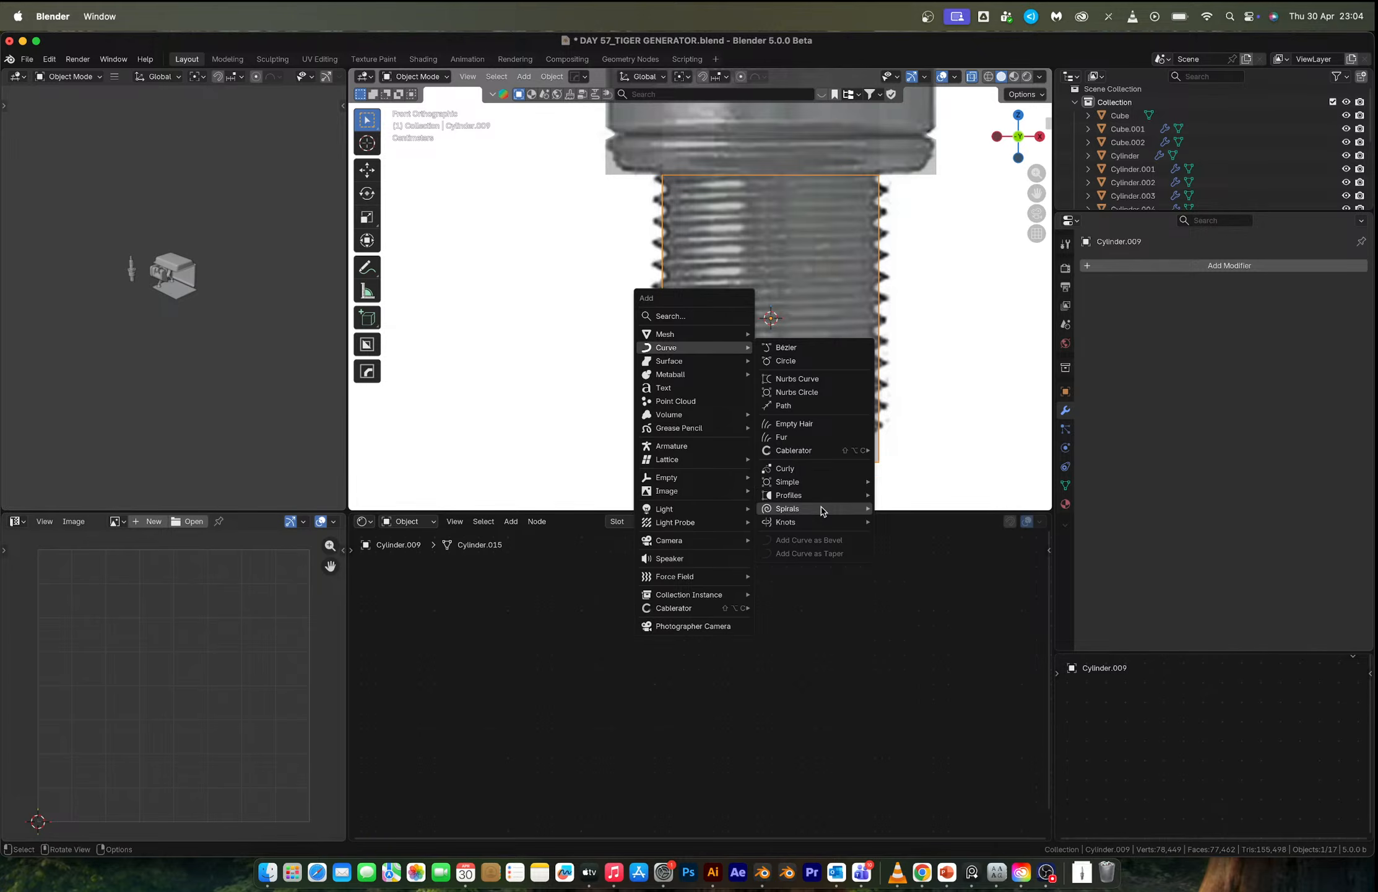
{"action": "mouse_move", "coordinate": [823, 510]}
{"action": "left_click", "coordinate": [897, 507]}
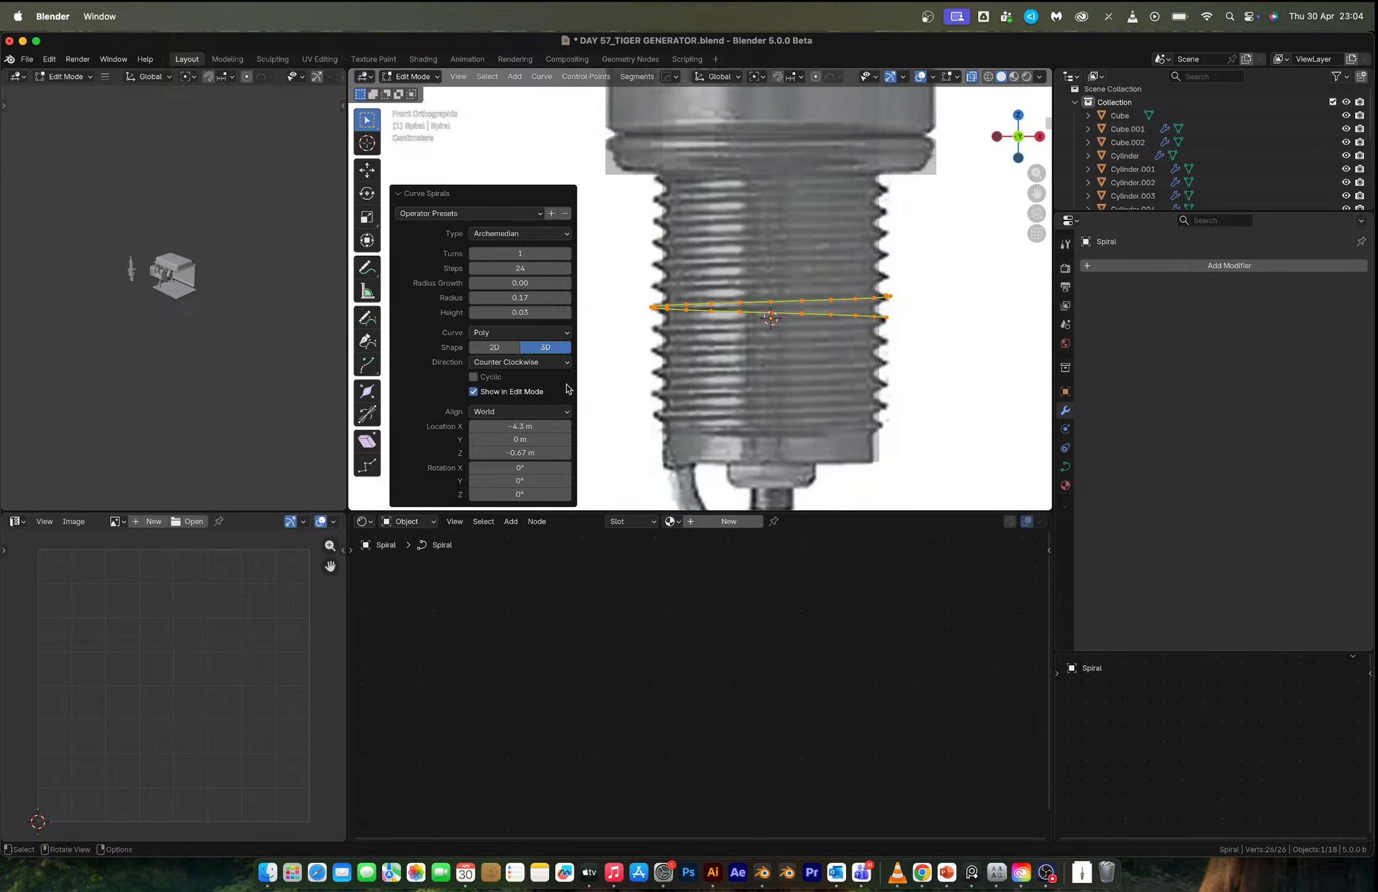
Increase the spiral to 15 turns and switch the viewport to Material Preview shading.
{"action": "left_click", "coordinate": [567, 254]}
{"action": "left_click", "coordinate": [567, 254]}
{"action": "left_click", "coordinate": [567, 254]}
{"action": "left_click", "coordinate": [568, 254]}
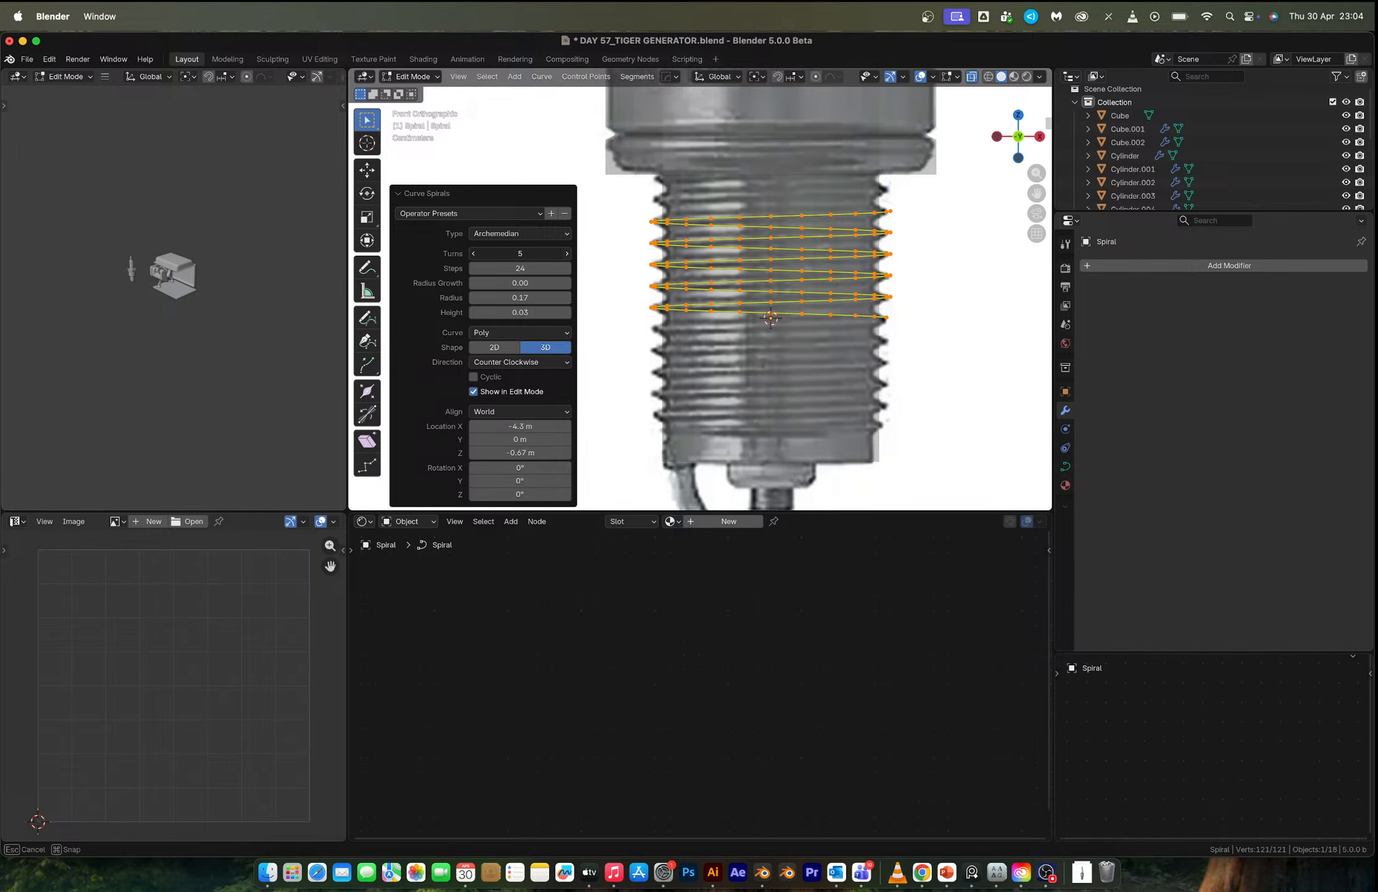
{"action": "left_click", "coordinate": [567, 254]}
{"action": "left_click", "coordinate": [567, 253]}
{"action": "left_click", "coordinate": [567, 254]}
{"action": "left_click", "coordinate": [567, 254]}
{"action": "left_click", "coordinate": [567, 254]}
{"action": "left_click", "coordinate": [568, 254]}
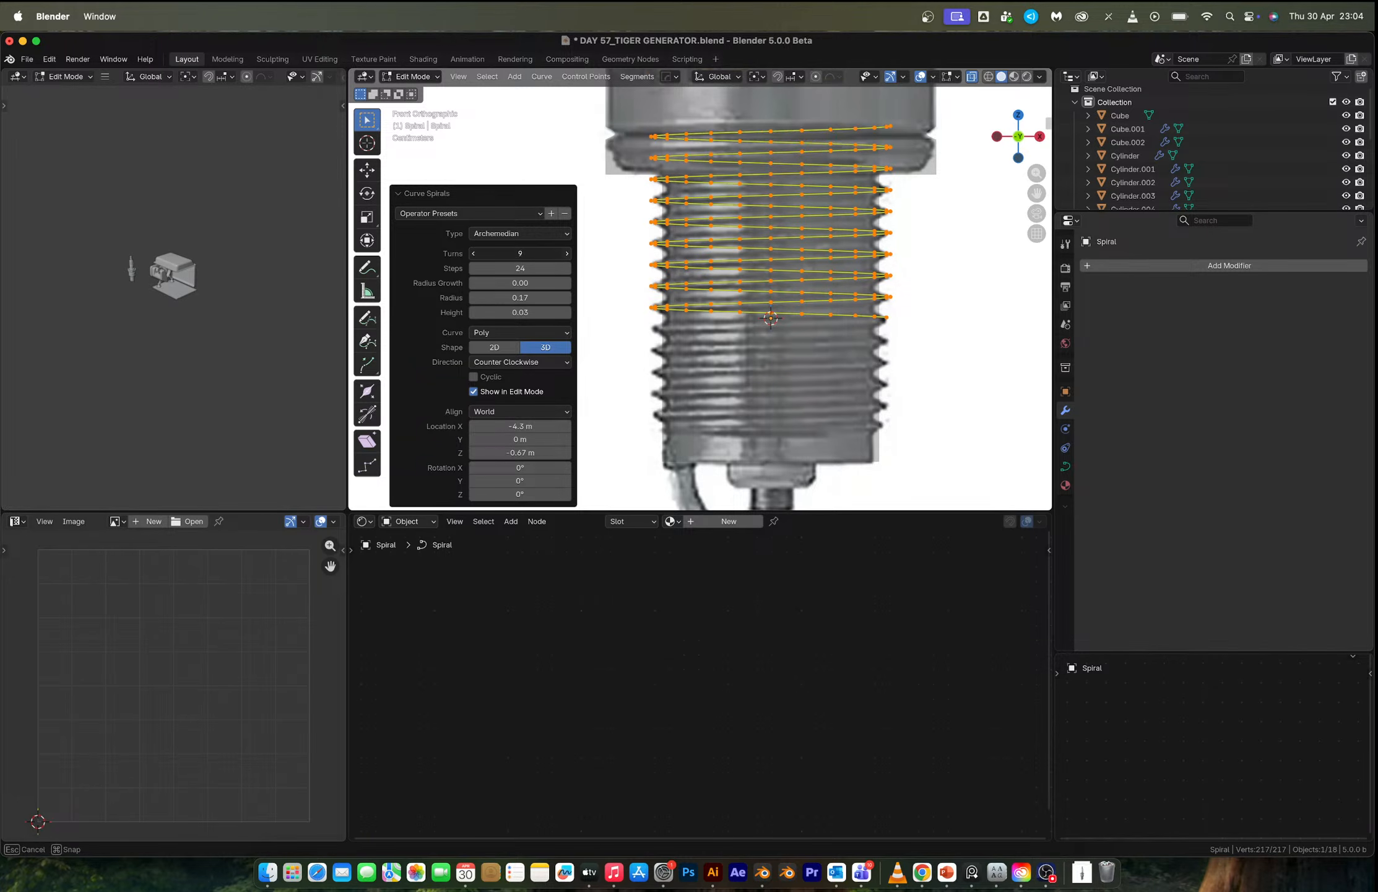
{"action": "left_click", "coordinate": [568, 254]}
{"action": "left_click", "coordinate": [567, 254]}
{"action": "scroll", "coordinate": [789, 254], "scroll_direction": "down", "scroll_amount": 1}
{"action": "scroll", "coordinate": [789, 254], "scroll_direction": "down", "scroll_amount": 2}
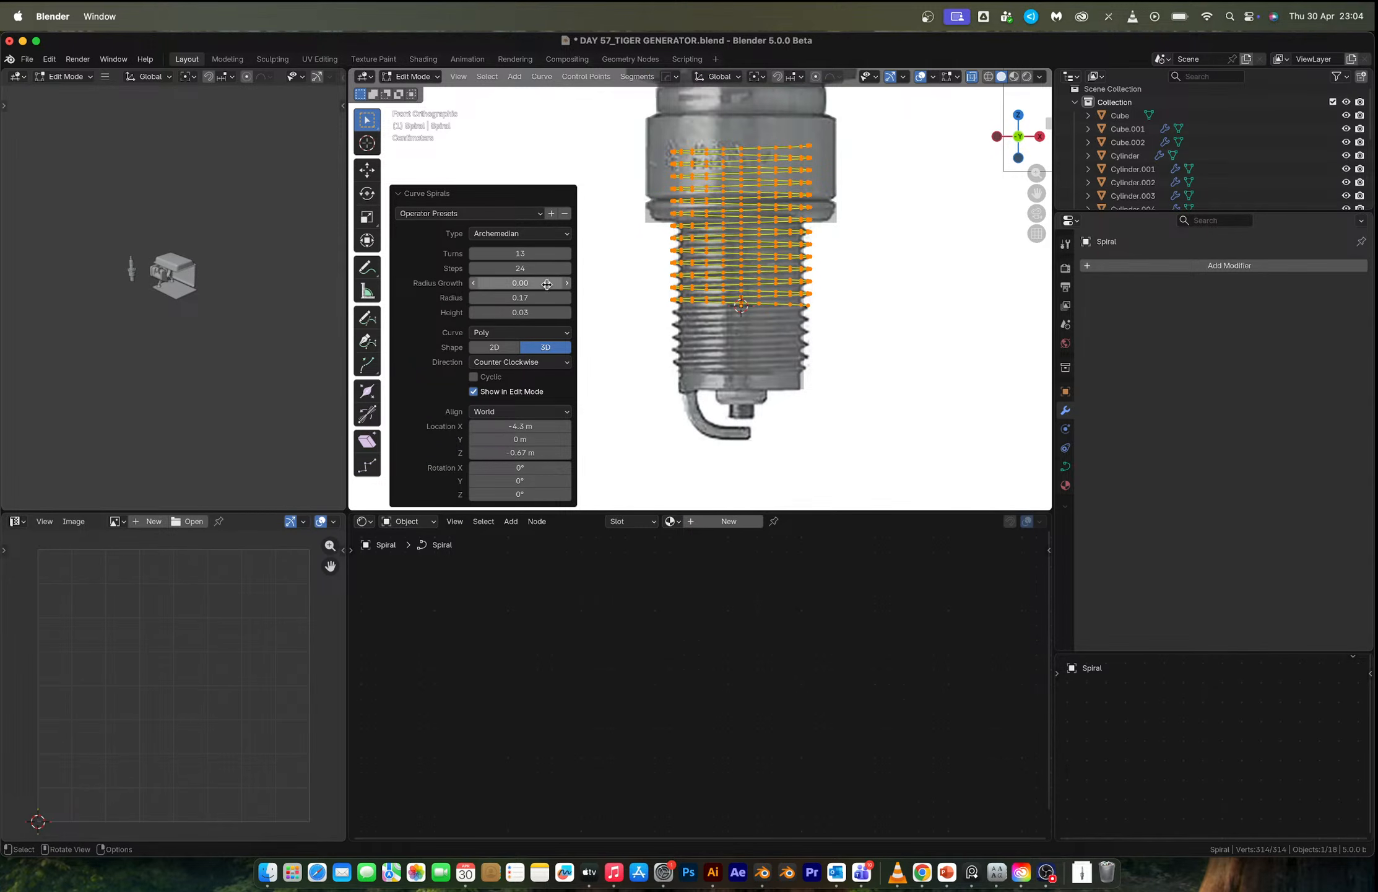
{"action": "left_click", "coordinate": [567, 254]}
{"action": "left_click", "coordinate": [567, 254]}
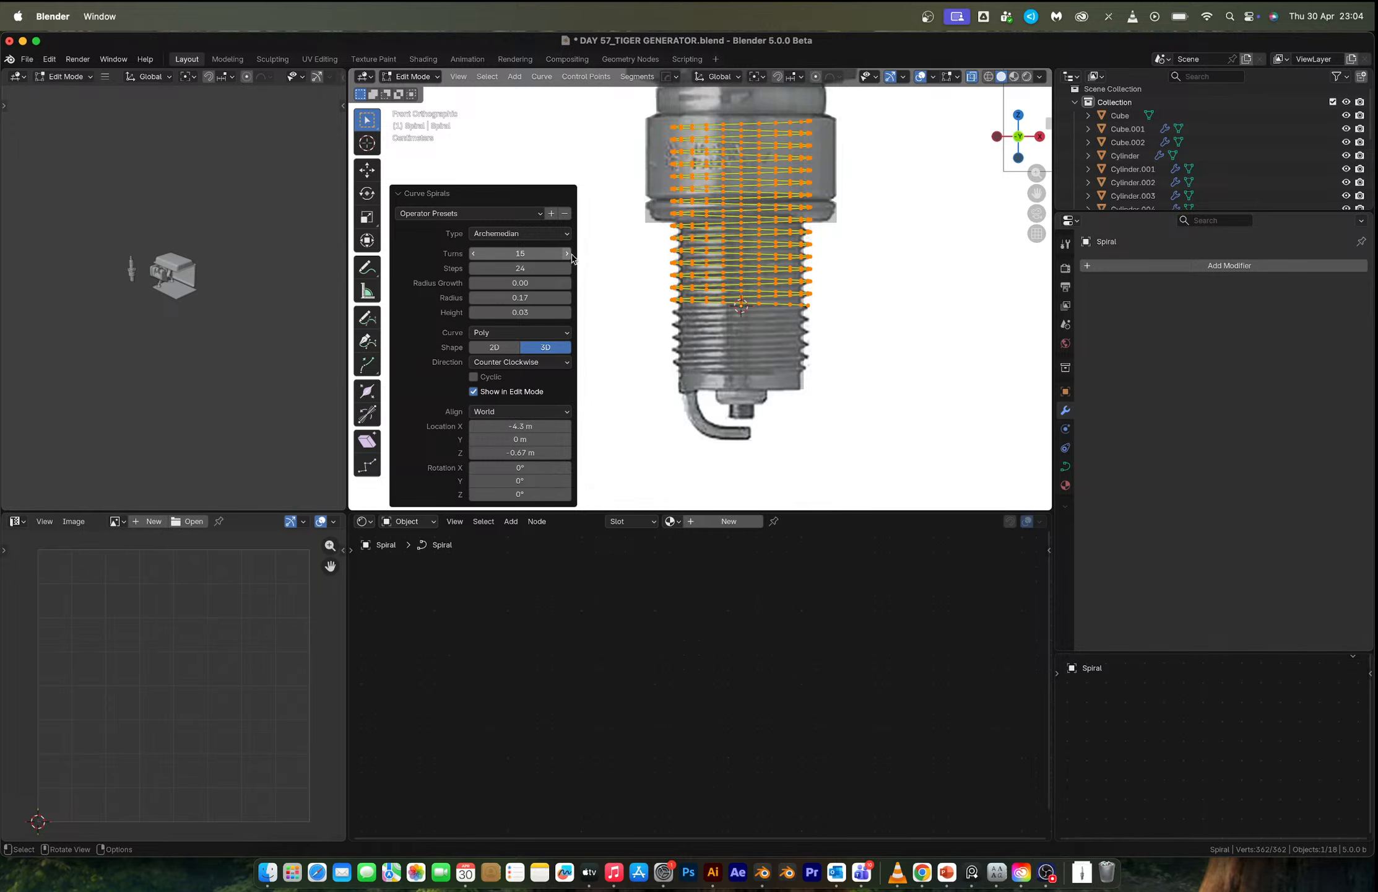
{"action": "key", "text": "z"}
{"action": "left_click", "coordinate": [814, 335]}
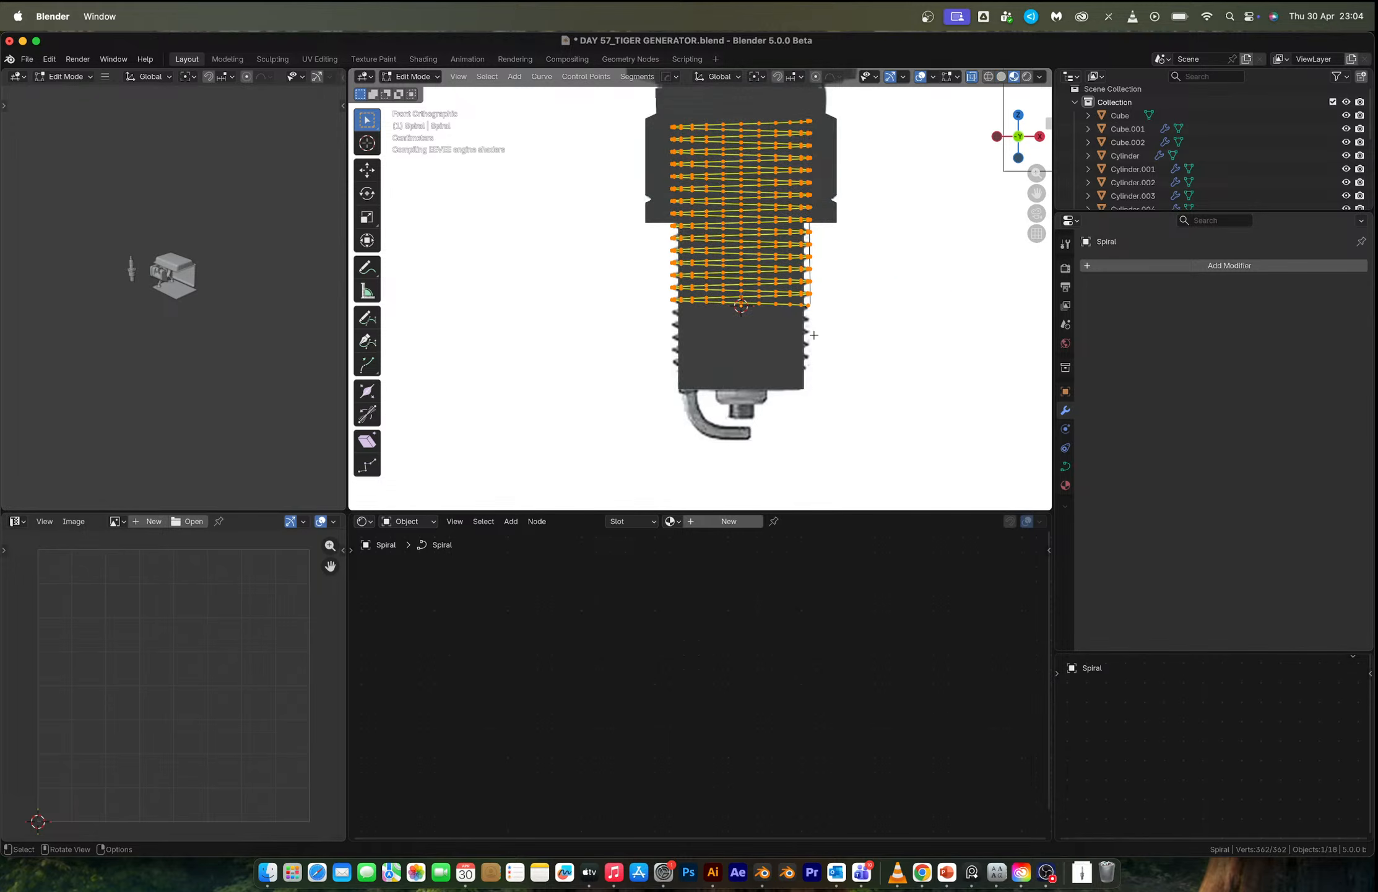
Switch the viewport to Solid shading and lower the spiral about 0.158 m along Z over the reference thread.
{"action": "key", "text": "z"}
{"action": "left_click", "coordinate": [854, 307]}
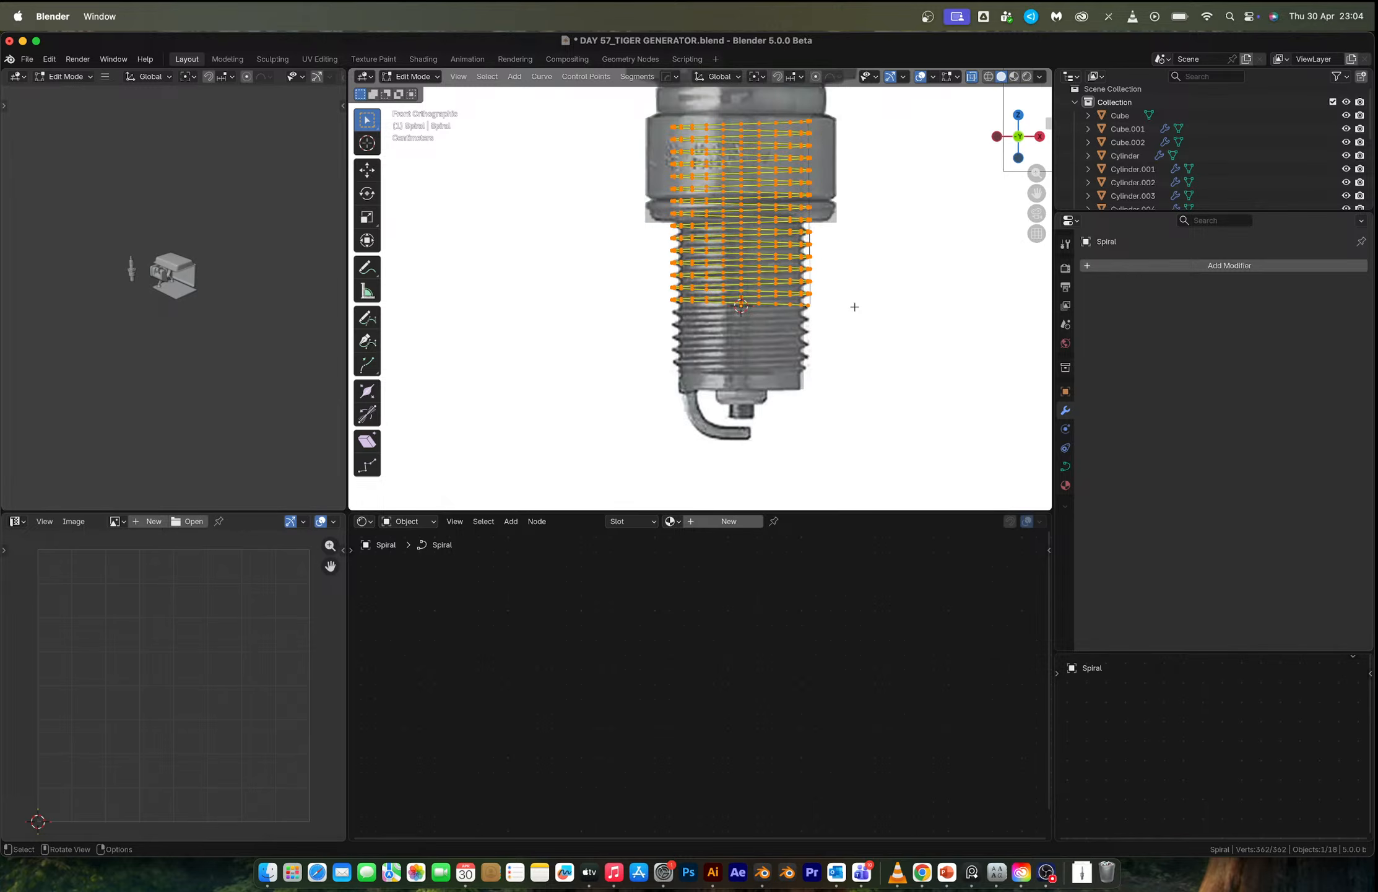
{"action": "key", "text": "g"}
{"action": "key", "text": "z"}
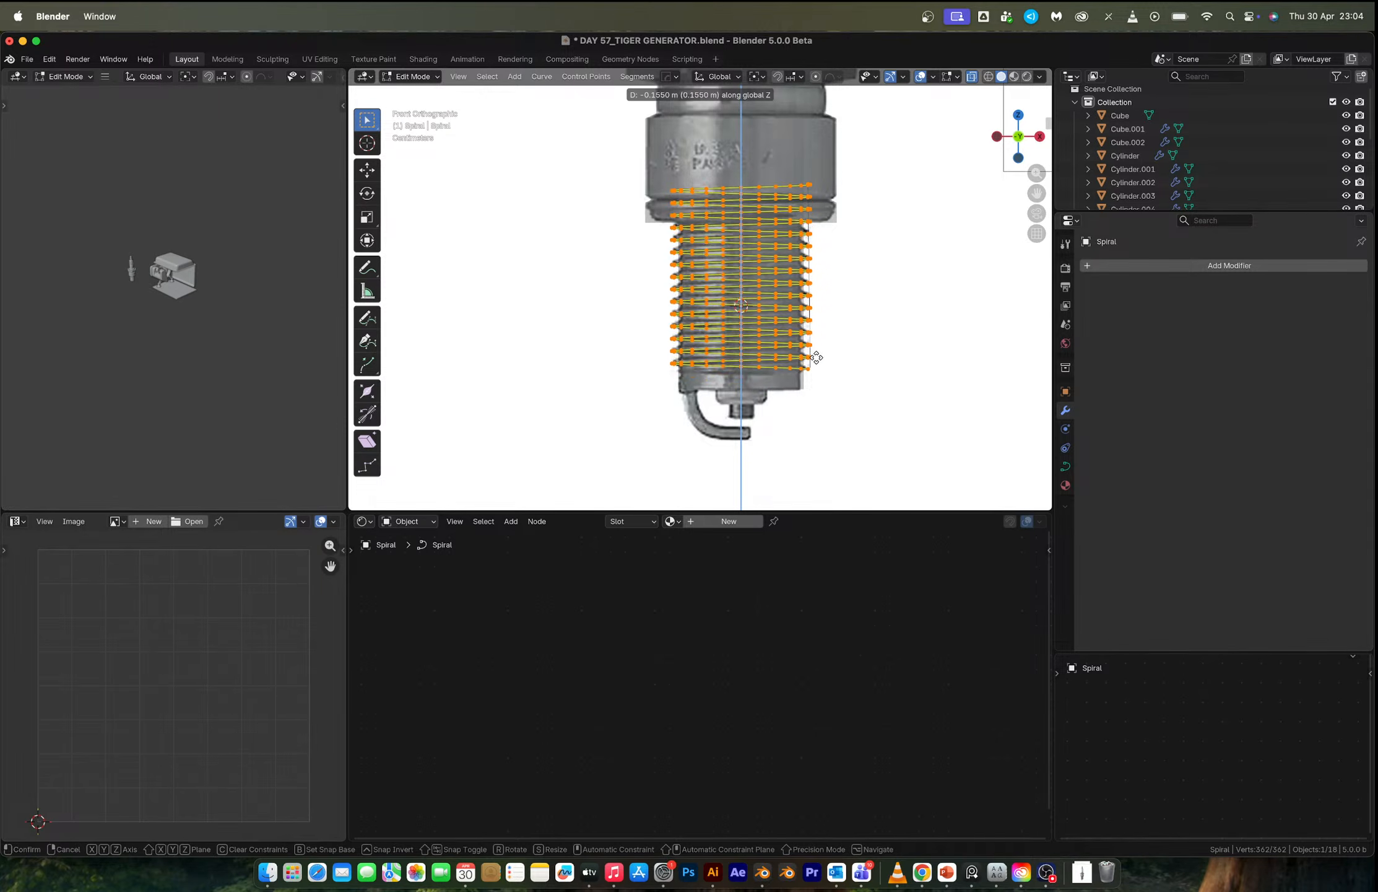
{"action": "left_click", "coordinate": [815, 359]}
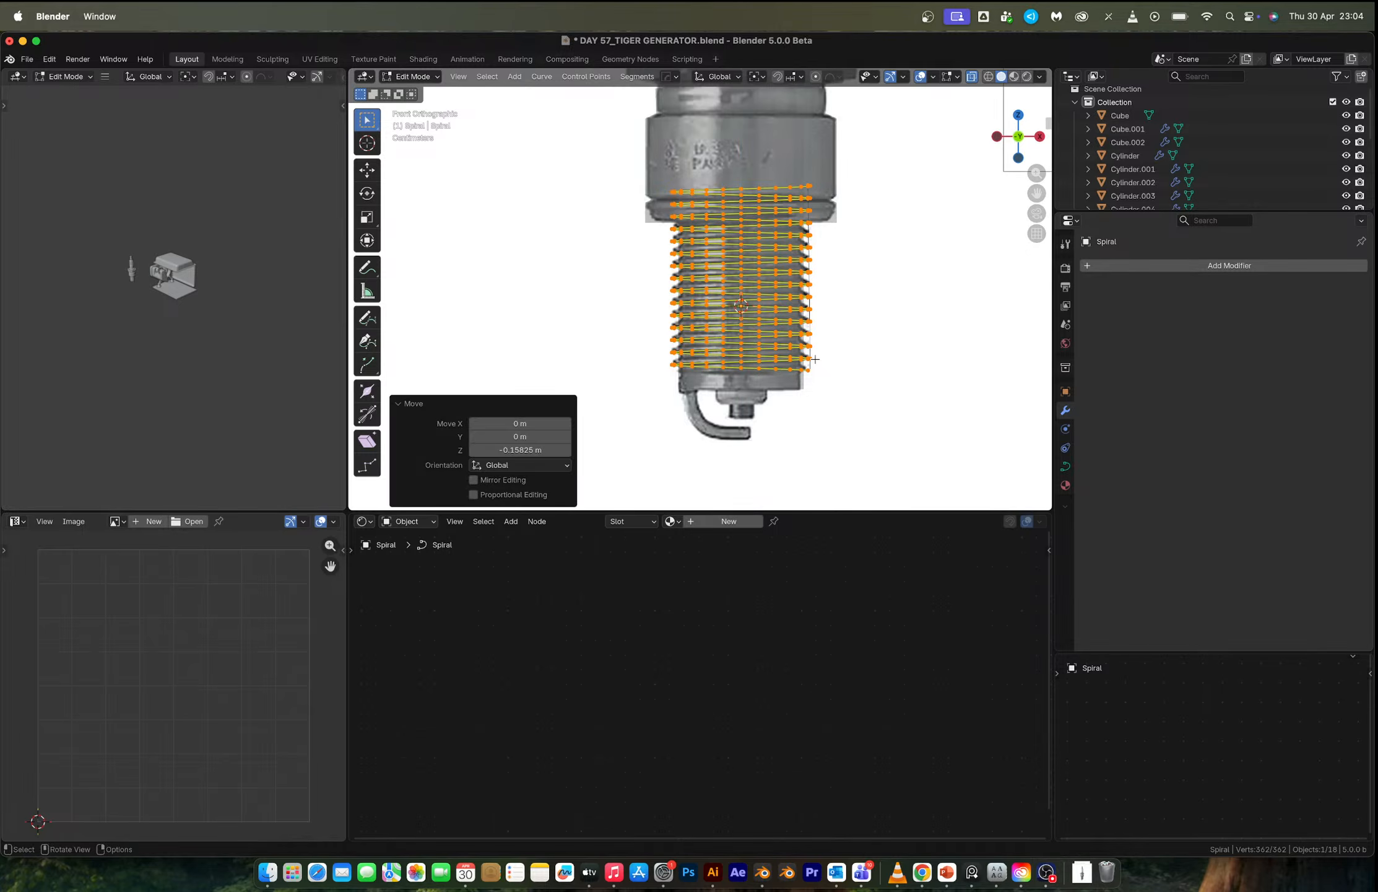
{"action": "key", "text": "Tab"}
Give the spiral curve a round bevel with a depth of 0.008 m so it forms a solid thread.
{"action": "scroll", "coordinate": [765, 309], "scroll_direction": "up", "scroll_amount": 3}
{"action": "scroll", "coordinate": [766, 310], "scroll_direction": "up", "scroll_amount": 2}
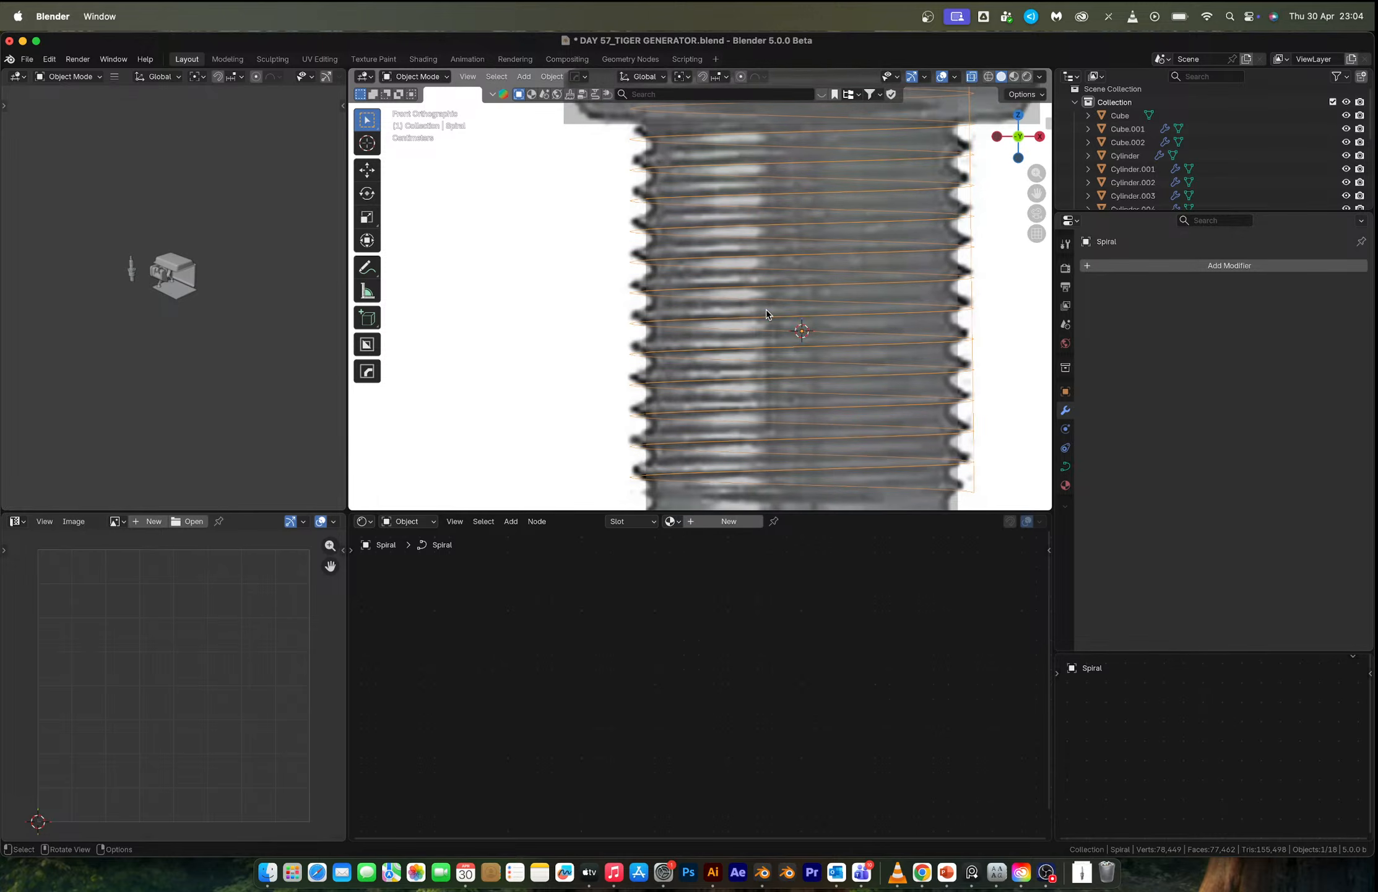
{"action": "middle_click_drag", "start_coordinate": [766, 310], "coordinate": [698, 309], "text": "shift"}
{"action": "left_click", "coordinate": [1066, 466]}
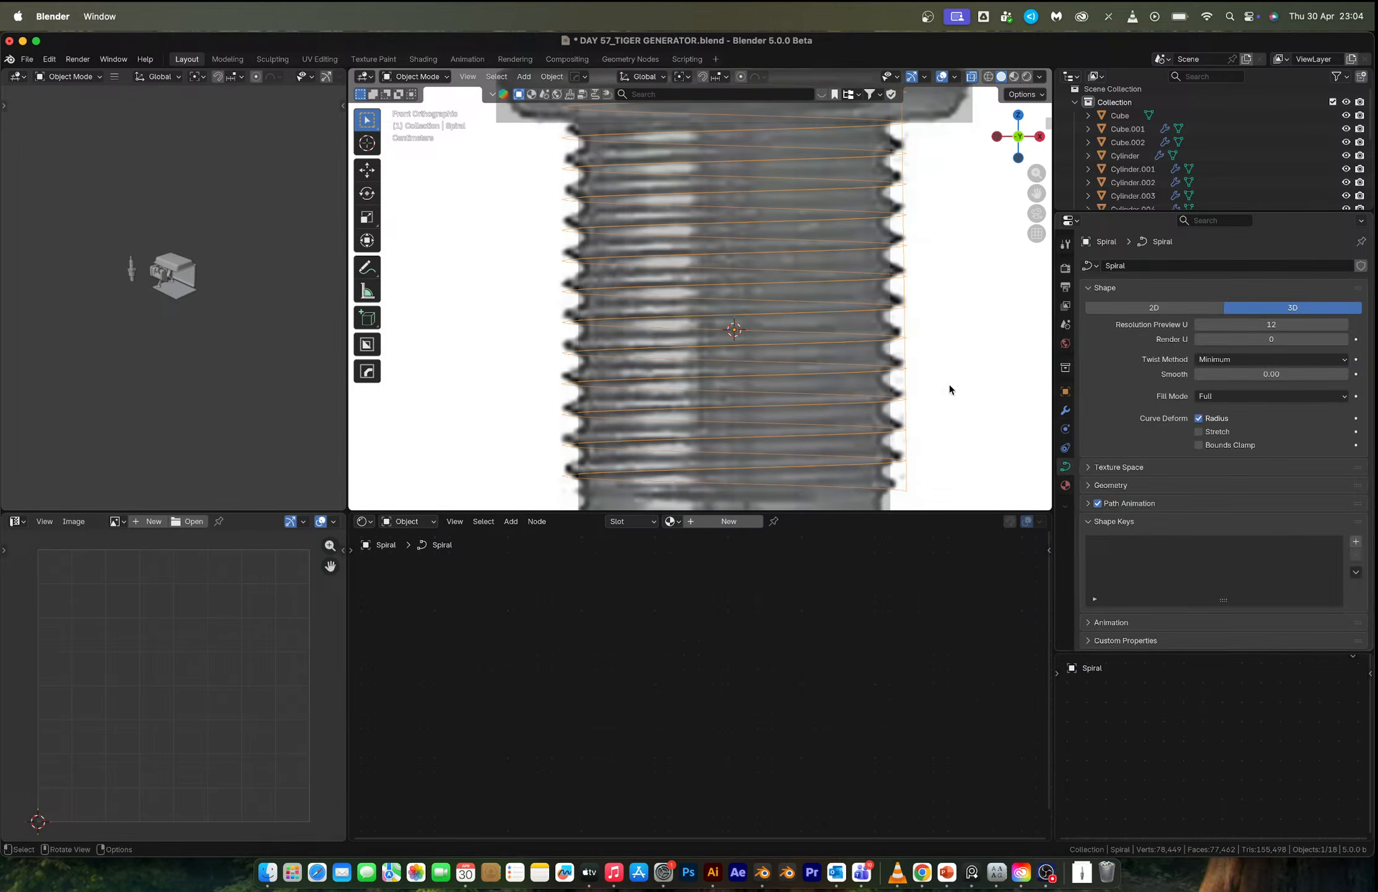
{"action": "key", "text": "alt+z"}
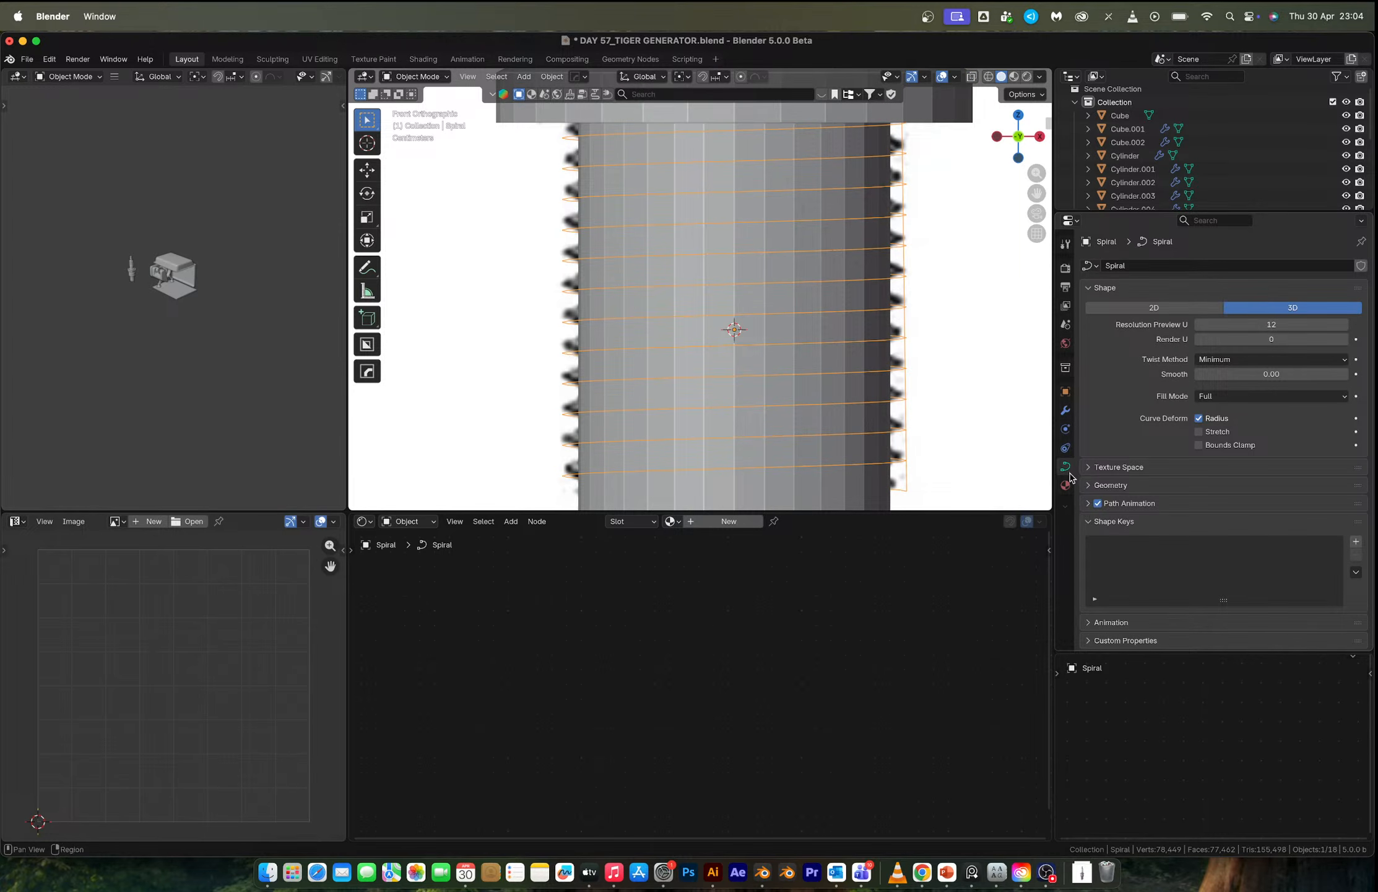
{"action": "left_click", "coordinate": [1114, 487]}
{"action": "left_click_drag", "start_coordinate": [1266, 621], "coordinate": [1281, 621]}
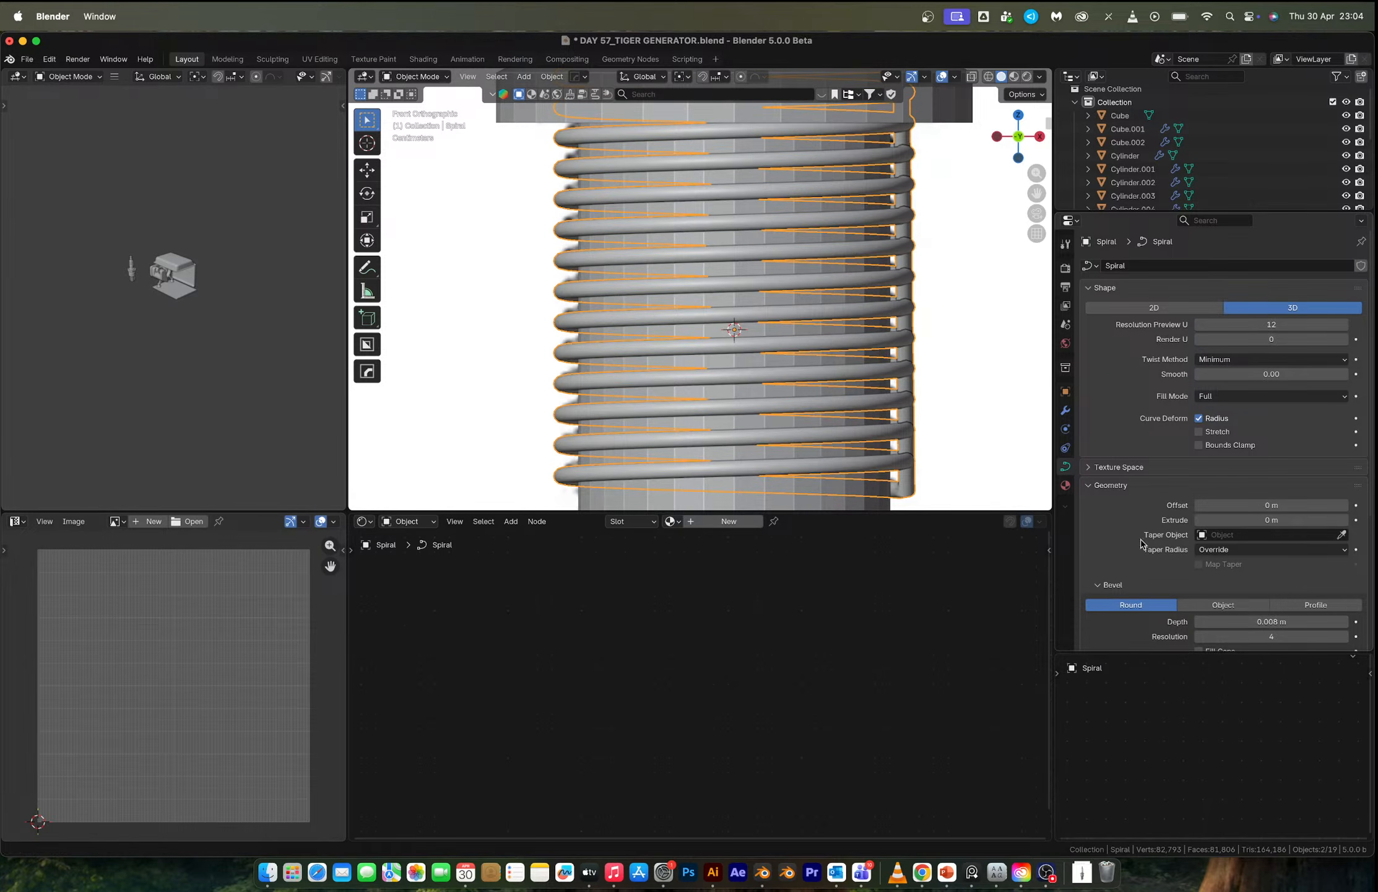
Scale the spiral to about 0.951 in X and Y only, keeping its height.
{"action": "key", "text": "s"}
{"action": "key", "text": "shift+z"}
{"action": "left_click", "coordinate": [940, 333]}
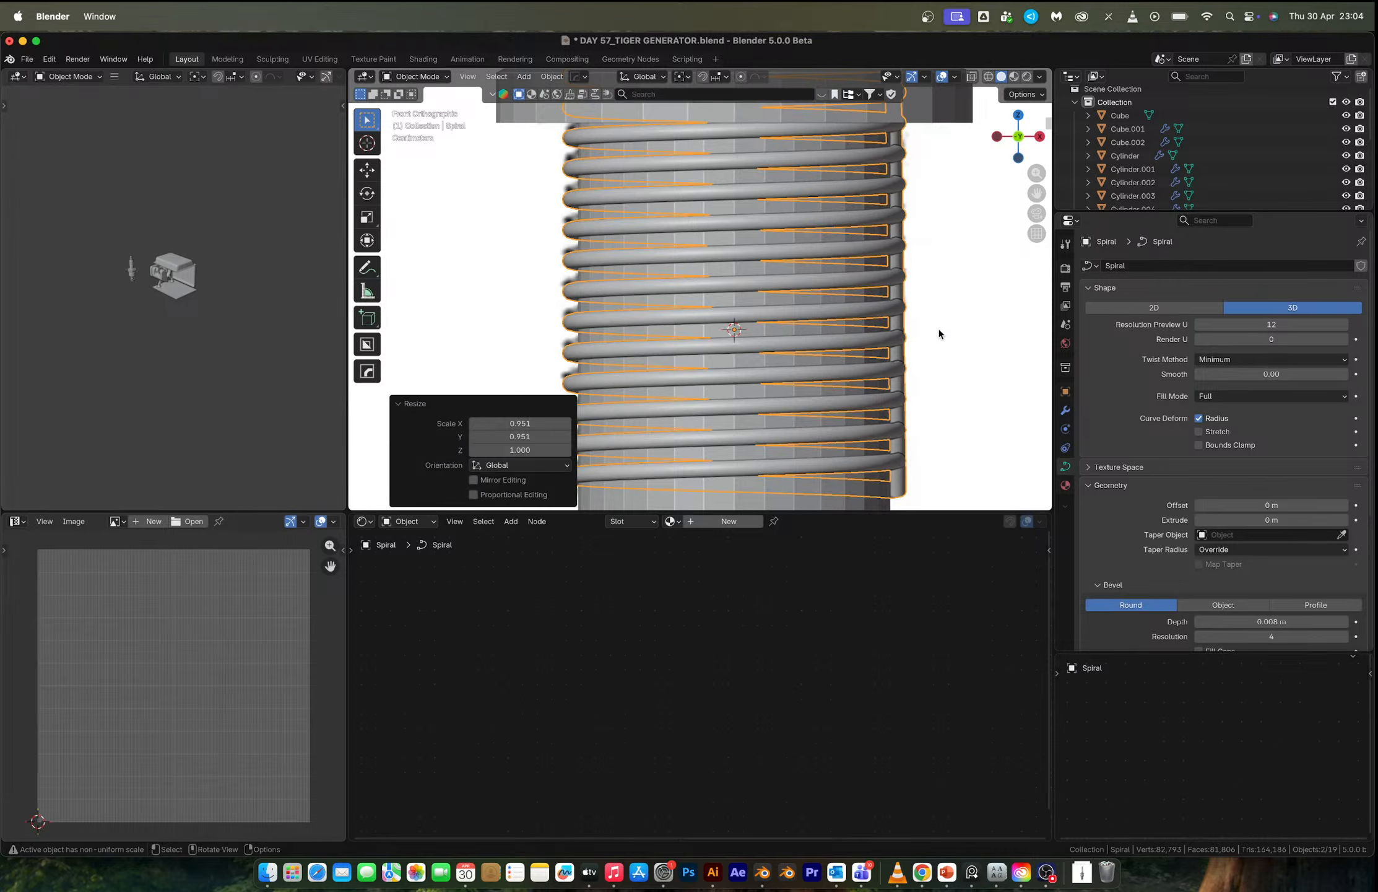
{"action": "left_click", "coordinate": [938, 332]}
Close the bottom end of the shank cylinder with a Grid Fill across its open edge loop.
{"action": "middle_click_drag", "start_coordinate": [939, 331], "coordinate": [732, 383]}
{"action": "left_click", "coordinate": [696, 387]}
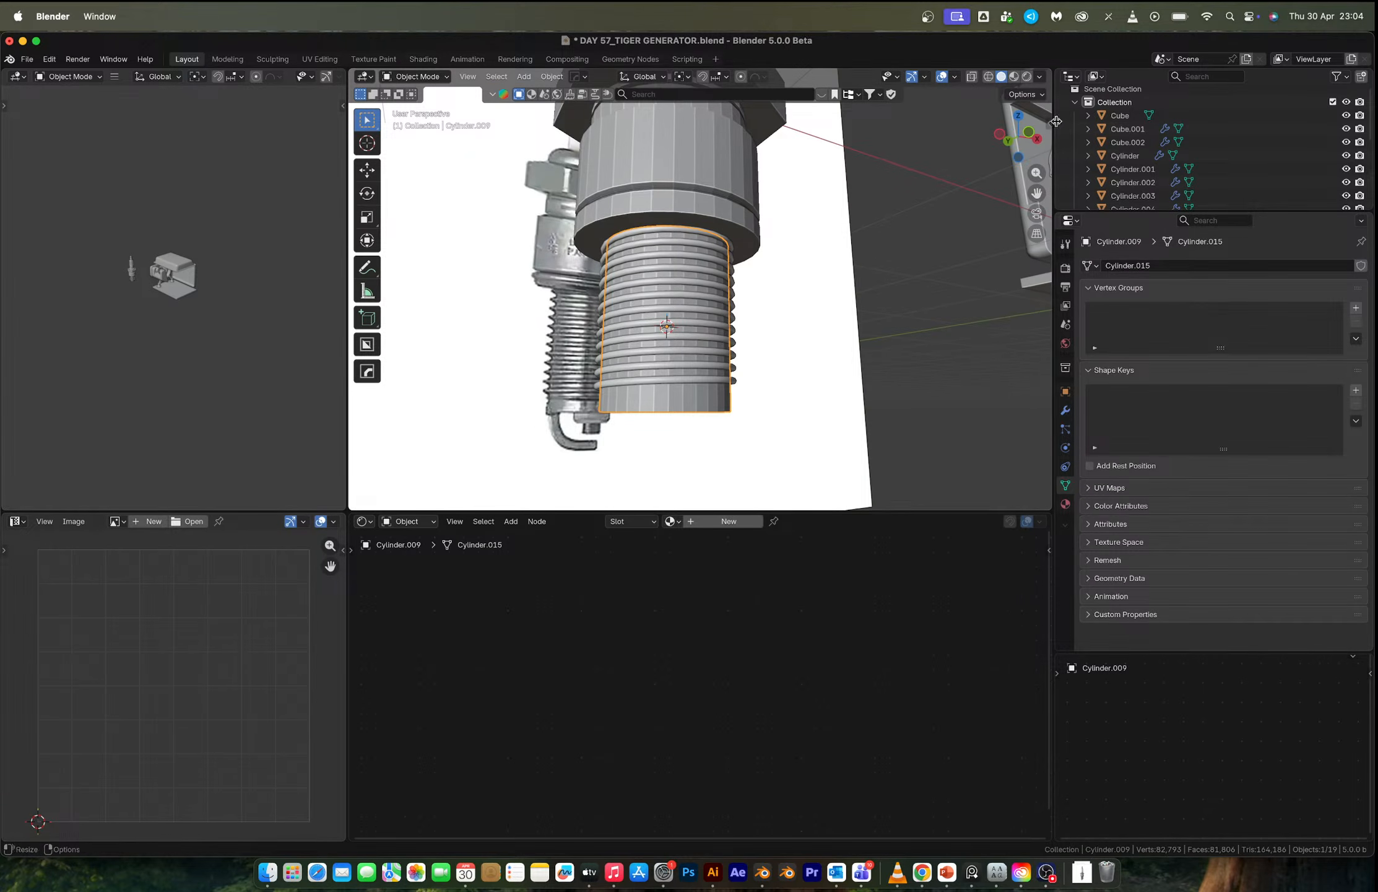
{"action": "key", "text": "KP_1"}
{"action": "key", "text": "Tab"}
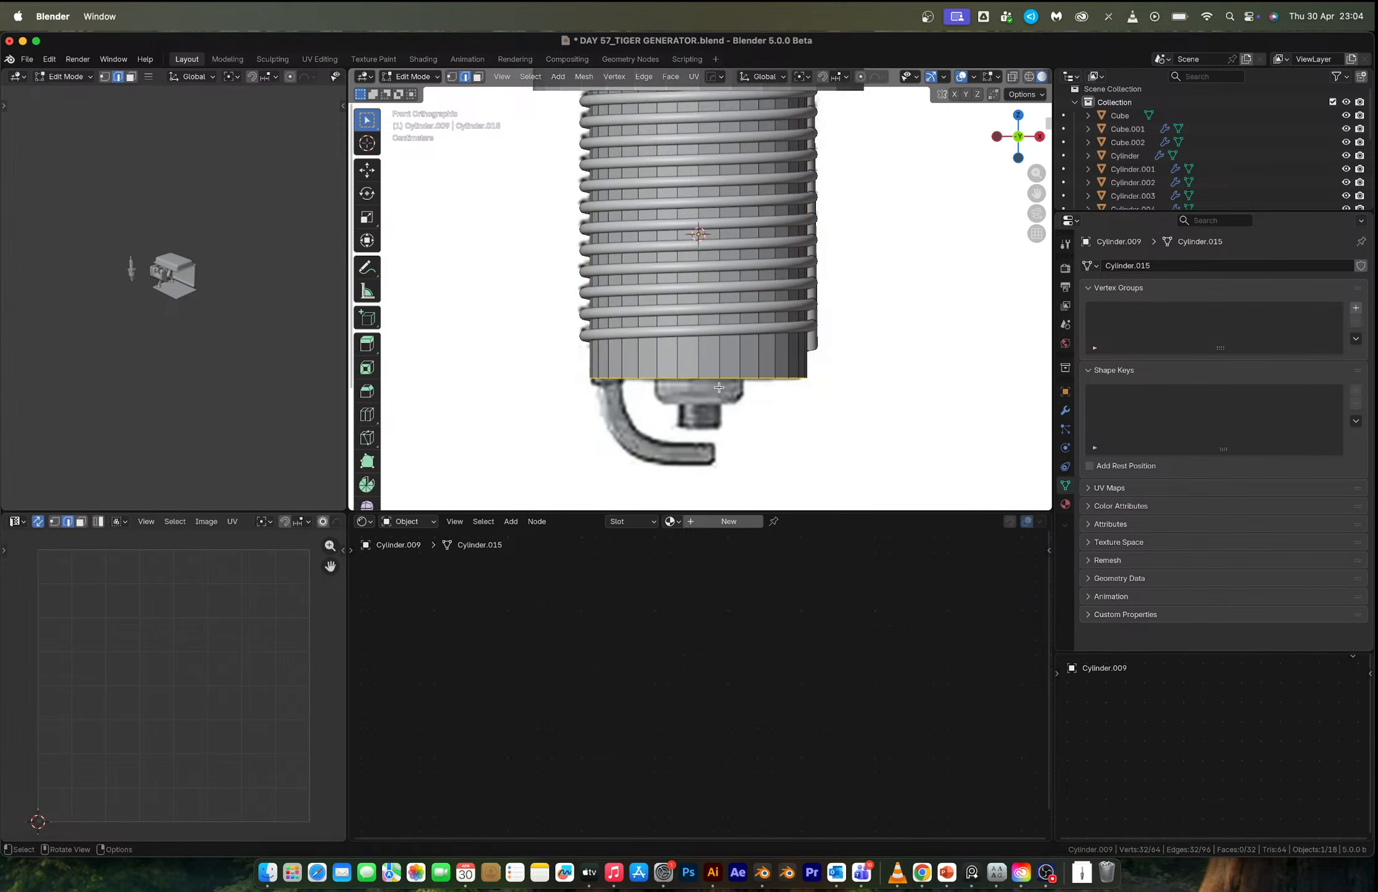
{"action": "key", "text": "alt+z"}
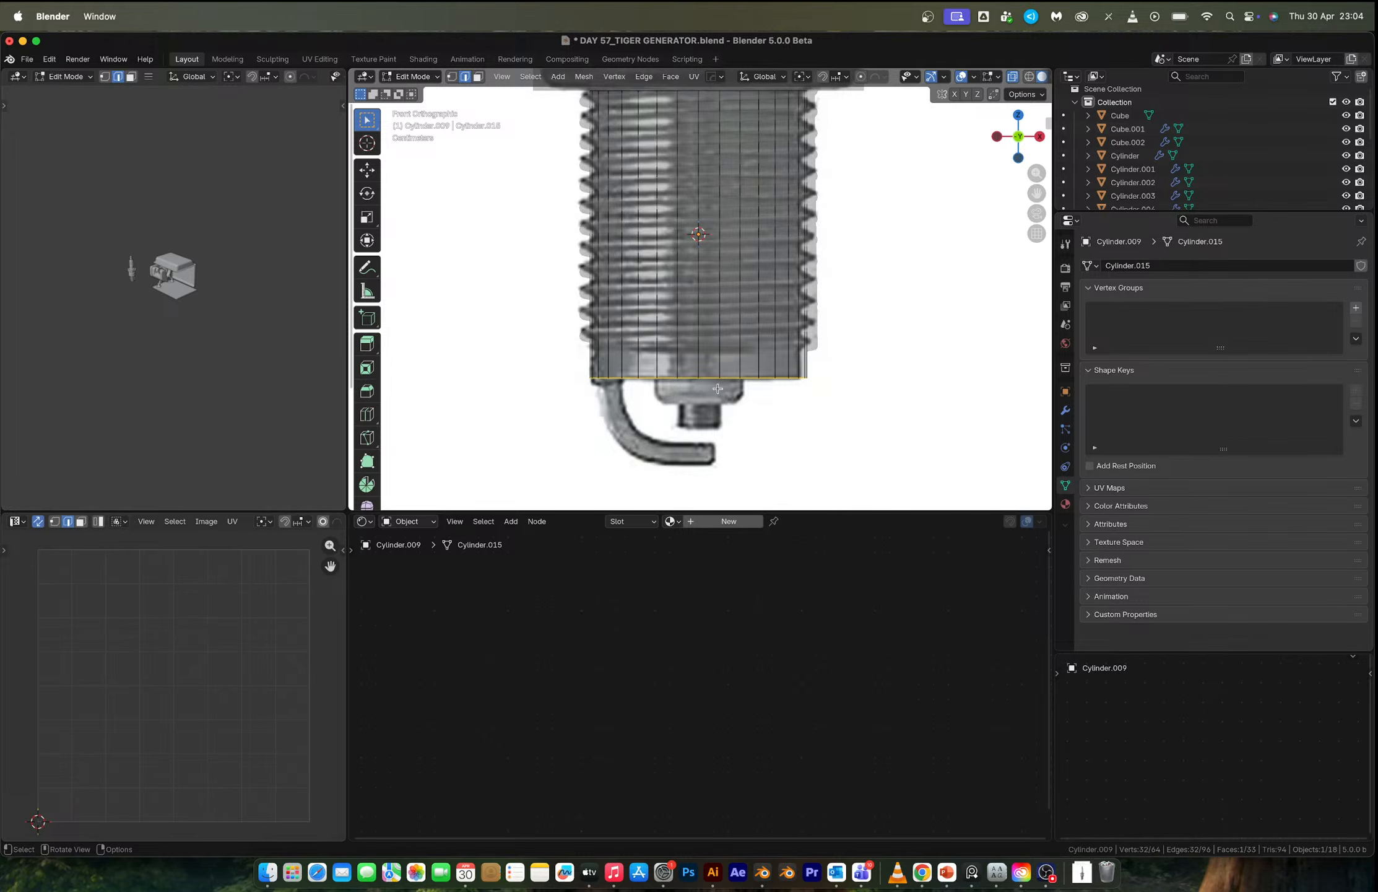
{"action": "middle_click_drag", "start_coordinate": [716, 393], "coordinate": [730, 309]}
{"action": "left_click", "coordinate": [733, 409], "text": "alt"}
{"action": "key", "text": "x"}
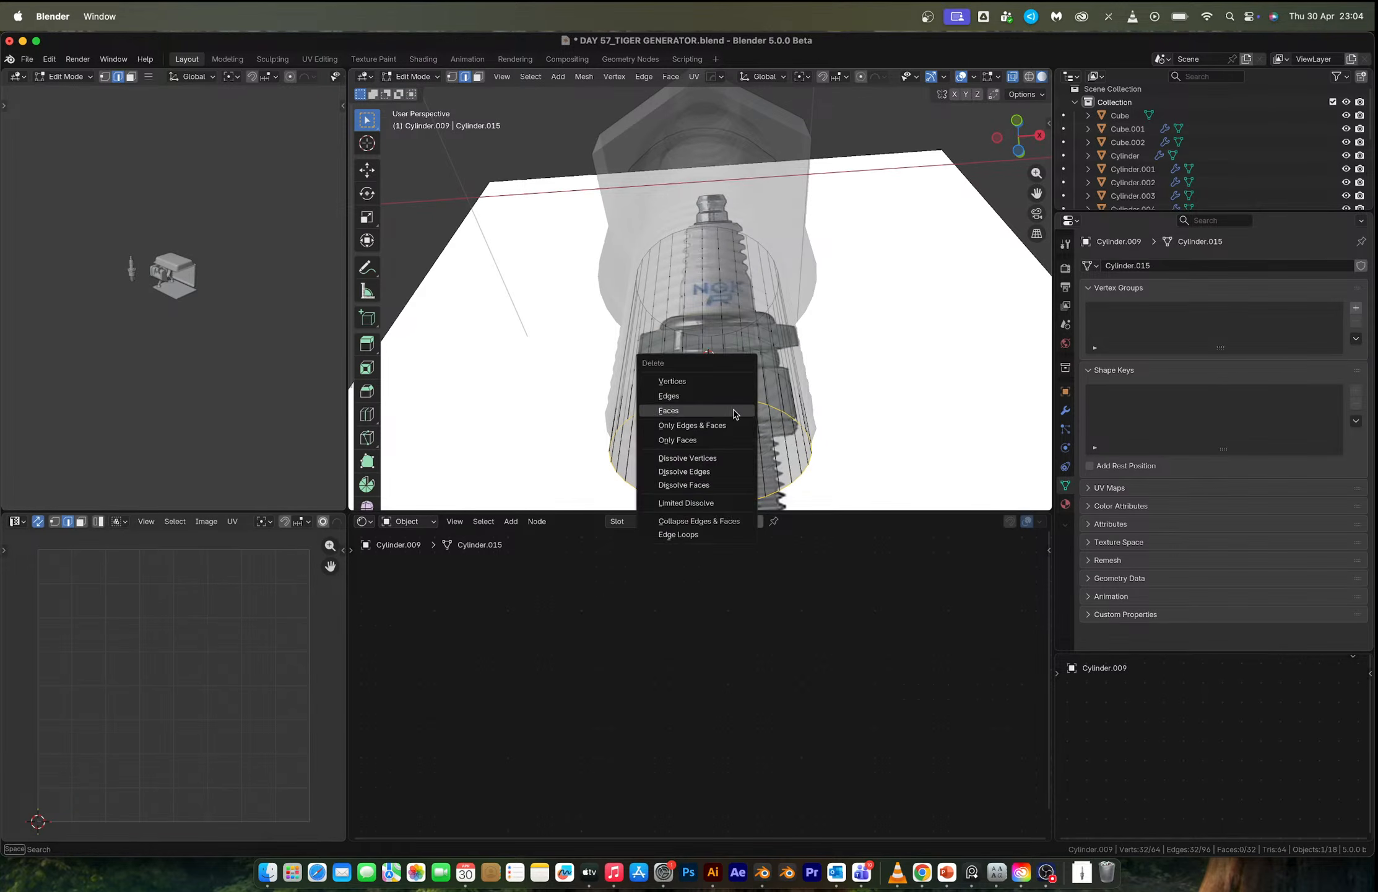
{"action": "left_click", "coordinate": [733, 410]}
{"action": "key", "text": "F3"}
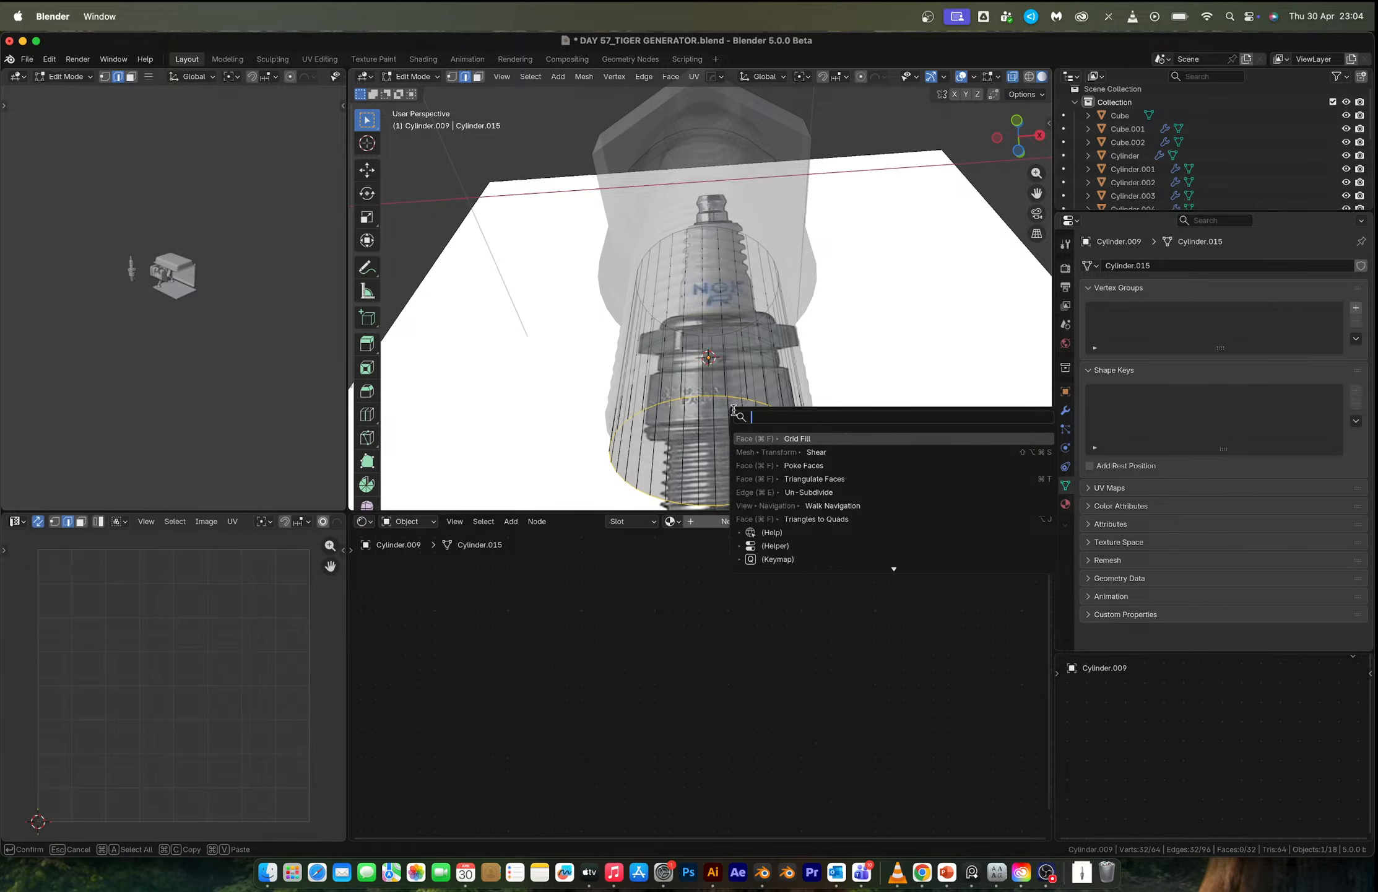
{"action": "left_click", "coordinate": [807, 438]}
Set the grid fill's offset to -4 to align its rows with the axes.
{"action": "middle_click_drag", "start_coordinate": [712, 378], "coordinate": [722, 302], "text": "shift"}
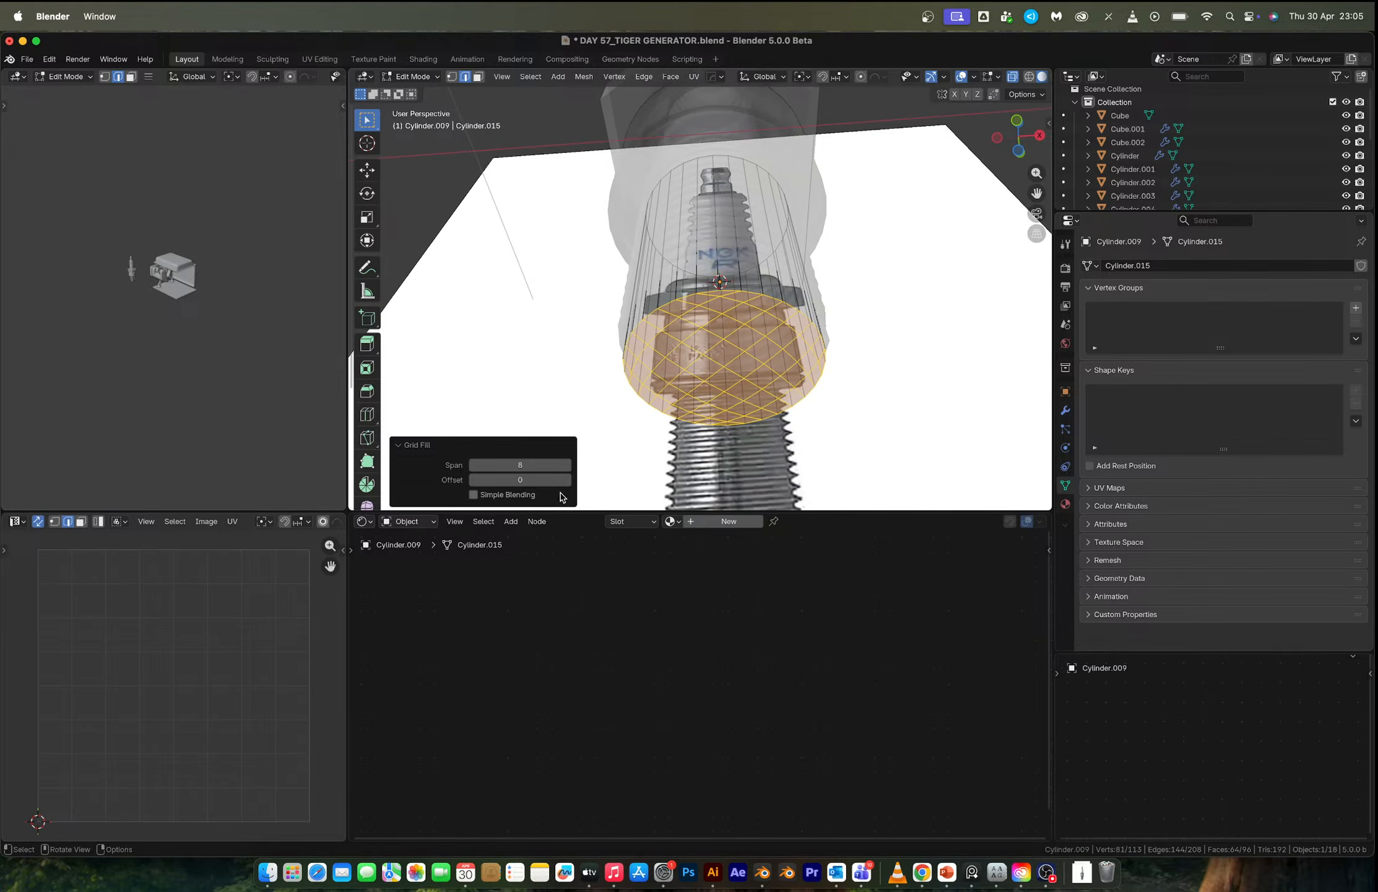
{"action": "left_click", "coordinate": [474, 480]}
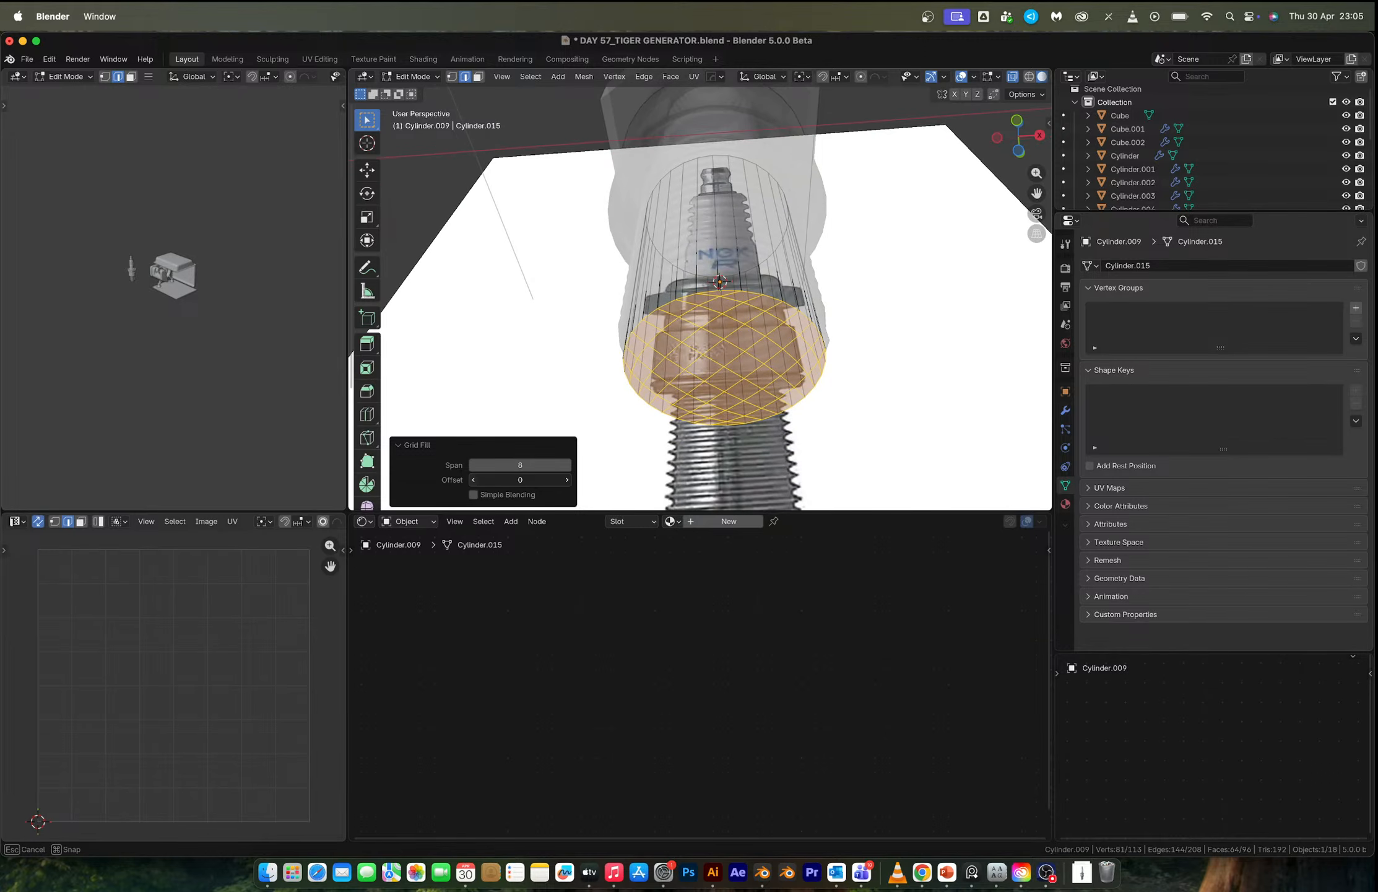
{"action": "left_click", "coordinate": [474, 480]}
{"action": "left_click", "coordinate": [474, 480]}
{"action": "left_click", "coordinate": [474, 479]}
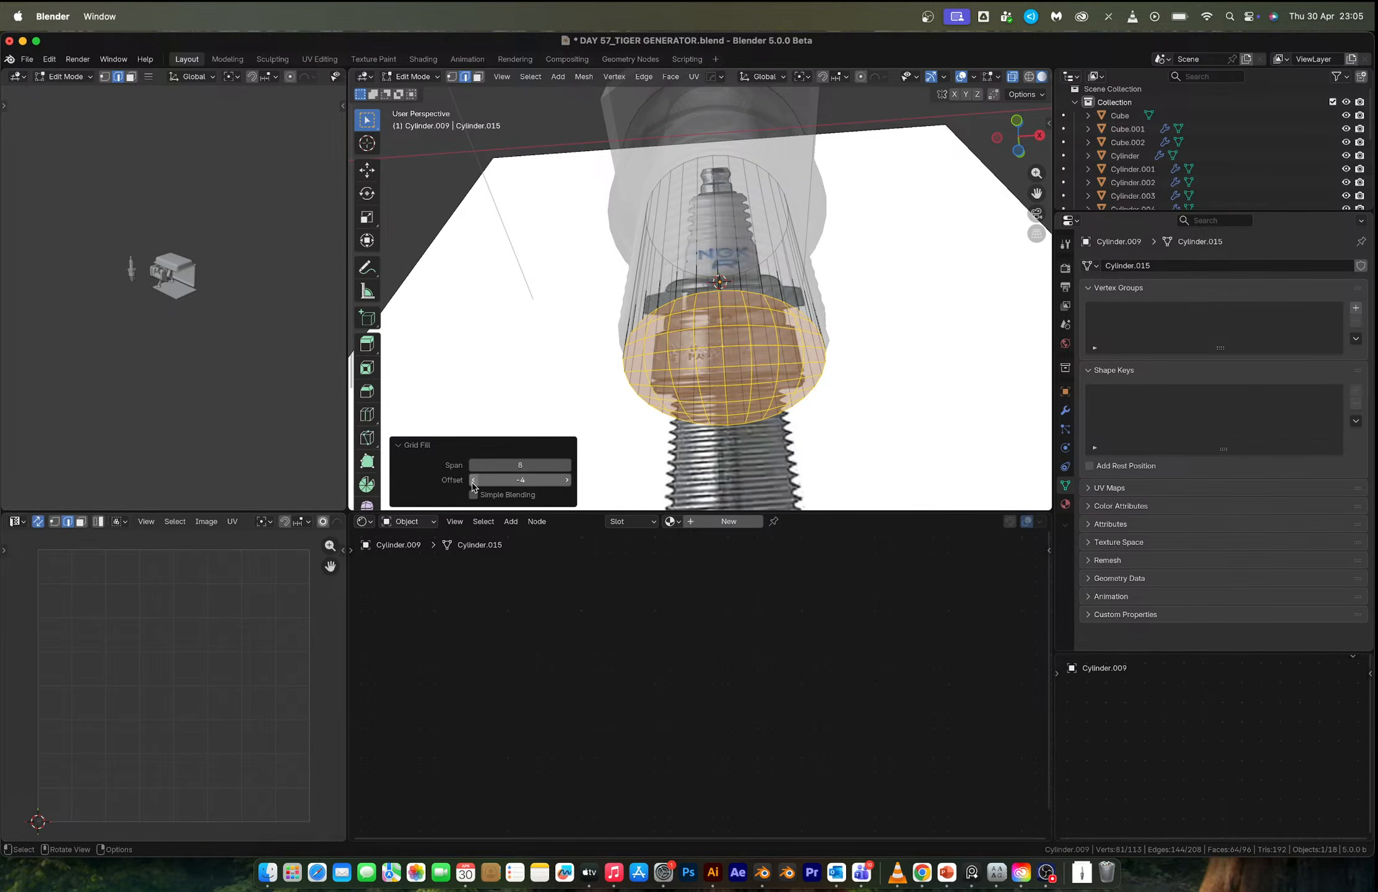
{"action": "middle_click_drag", "start_coordinate": [694, 369], "coordinate": [667, 384]}
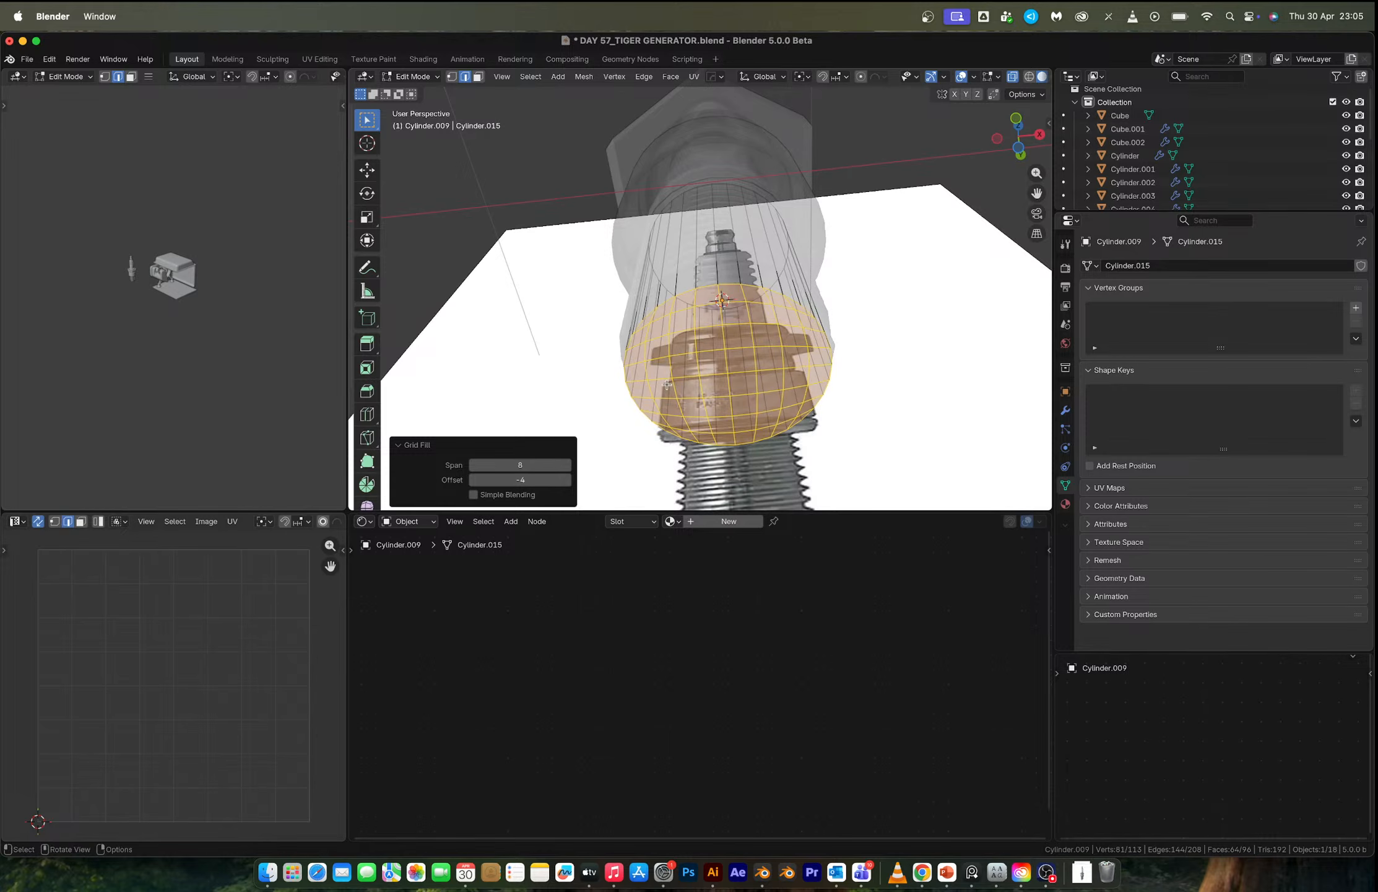
Try extruding four adjacent faces at the edge of the shank's bottom about 0.088 m downward for the ground electrode.
{"action": "key", "text": "alt+z"}
{"action": "left_click", "coordinate": [661, 377]}
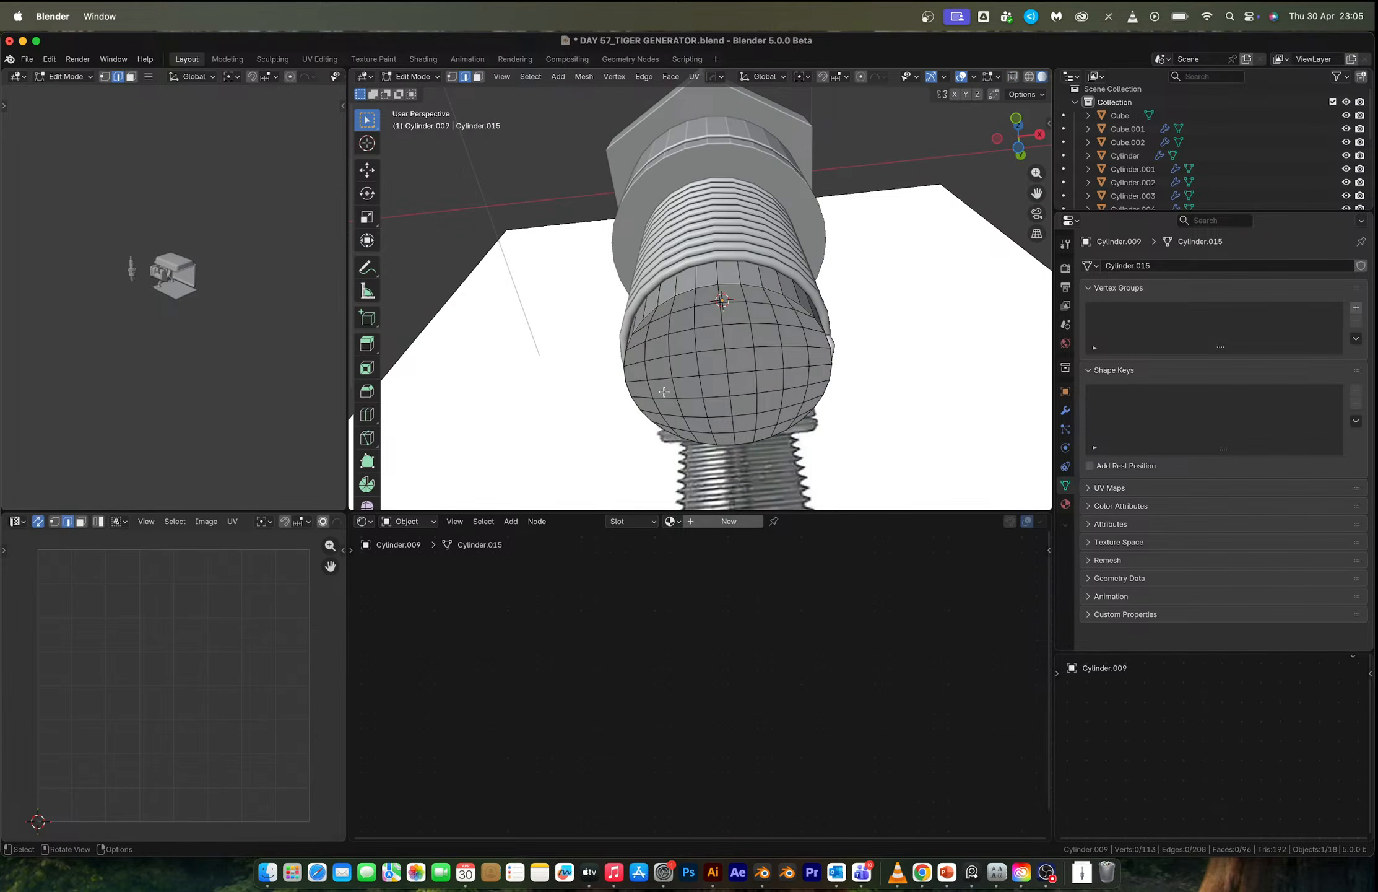
{"action": "key", "text": "3"}
{"action": "left_click", "coordinate": [662, 387], "text": "shift"}
{"action": "left_click", "coordinate": [661, 372], "text": "shift"}
{"action": "left_click", "coordinate": [636, 375], "text": "shift"}
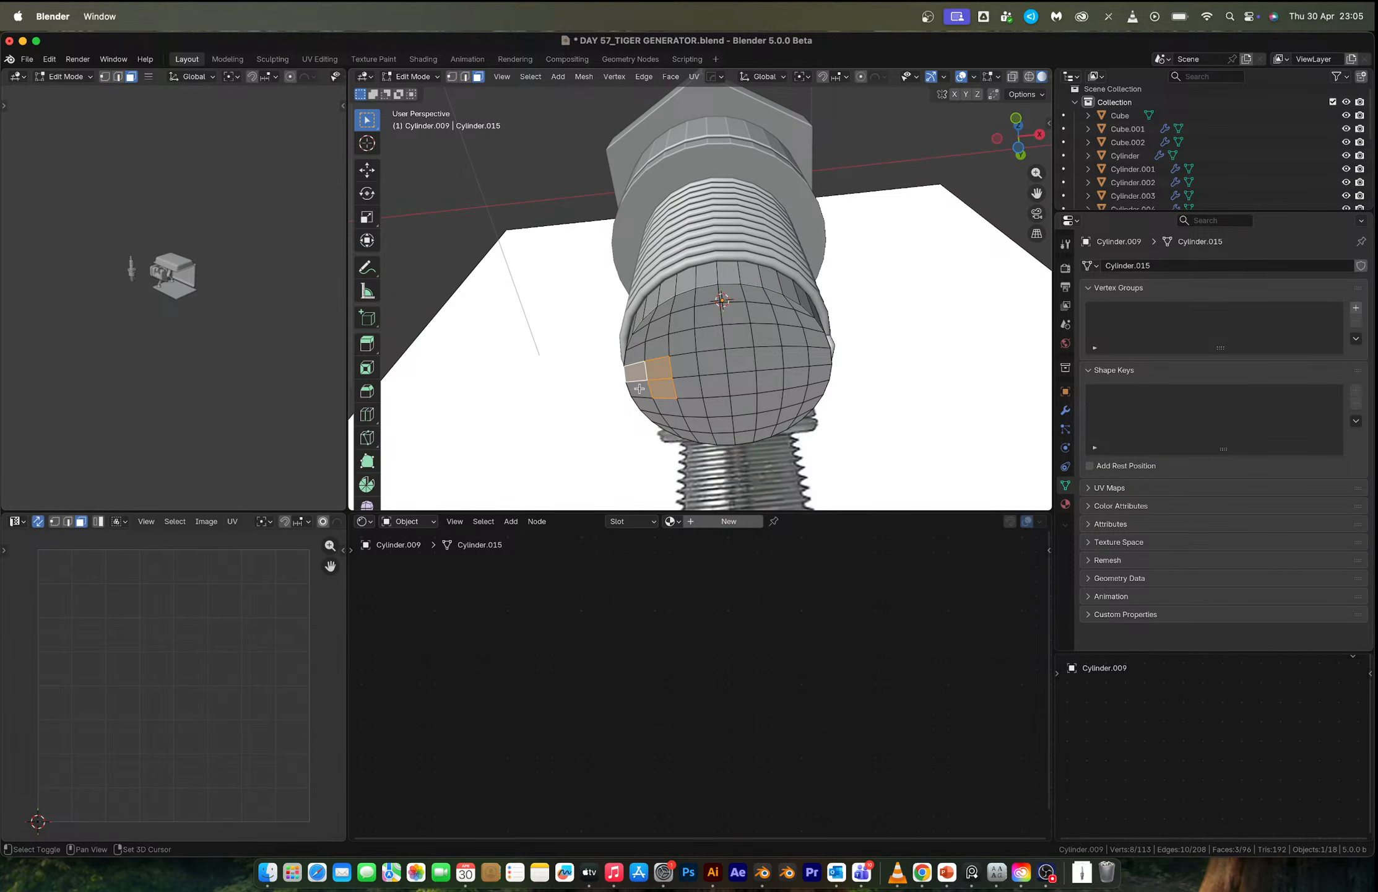
{"action": "left_click", "coordinate": [639, 389], "text": "shift"}
{"action": "key", "text": "KP_1"}
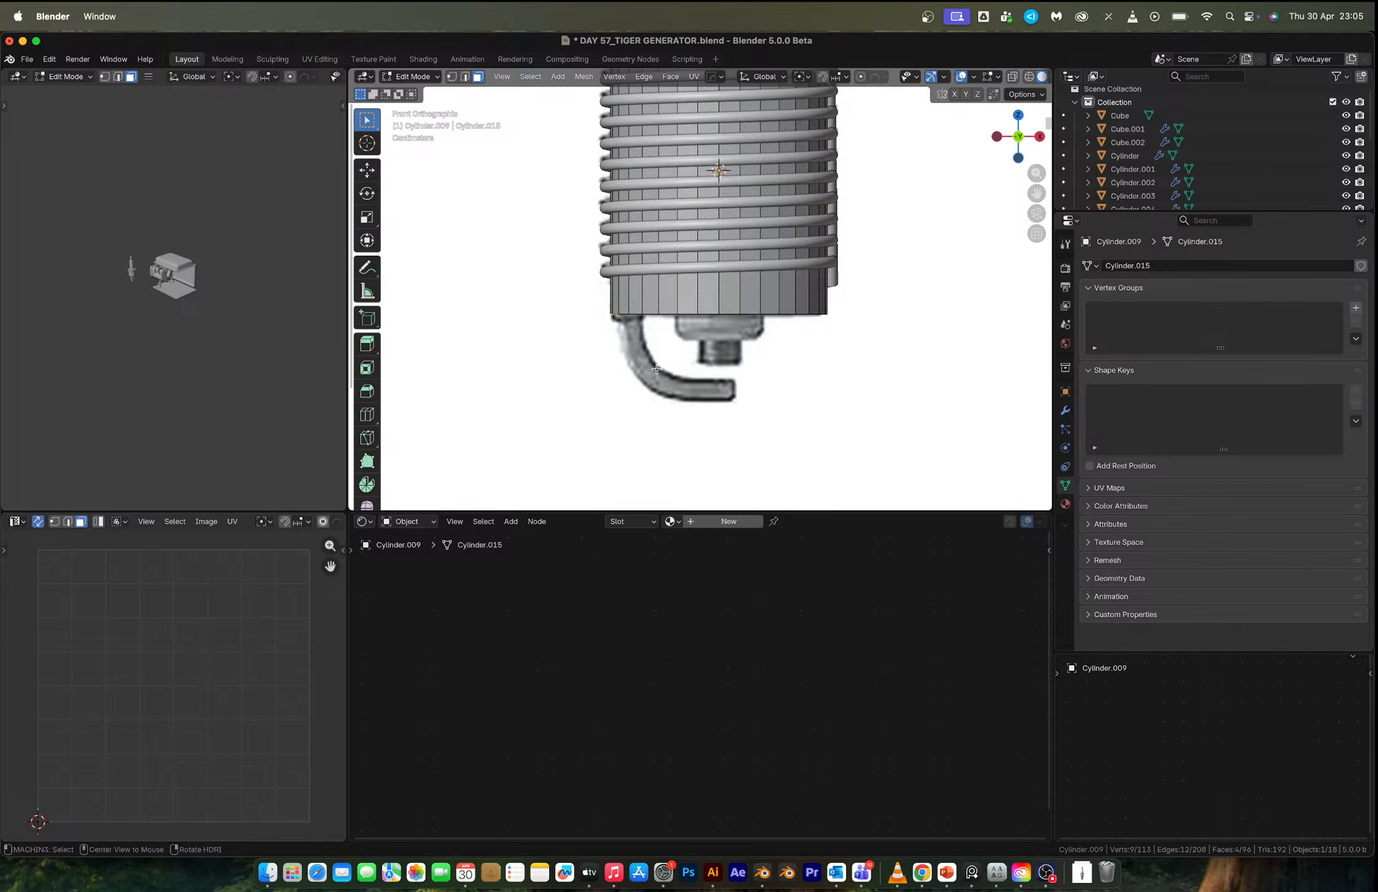
{"action": "key", "text": "alt+z"}
{"action": "key", "text": "e"}
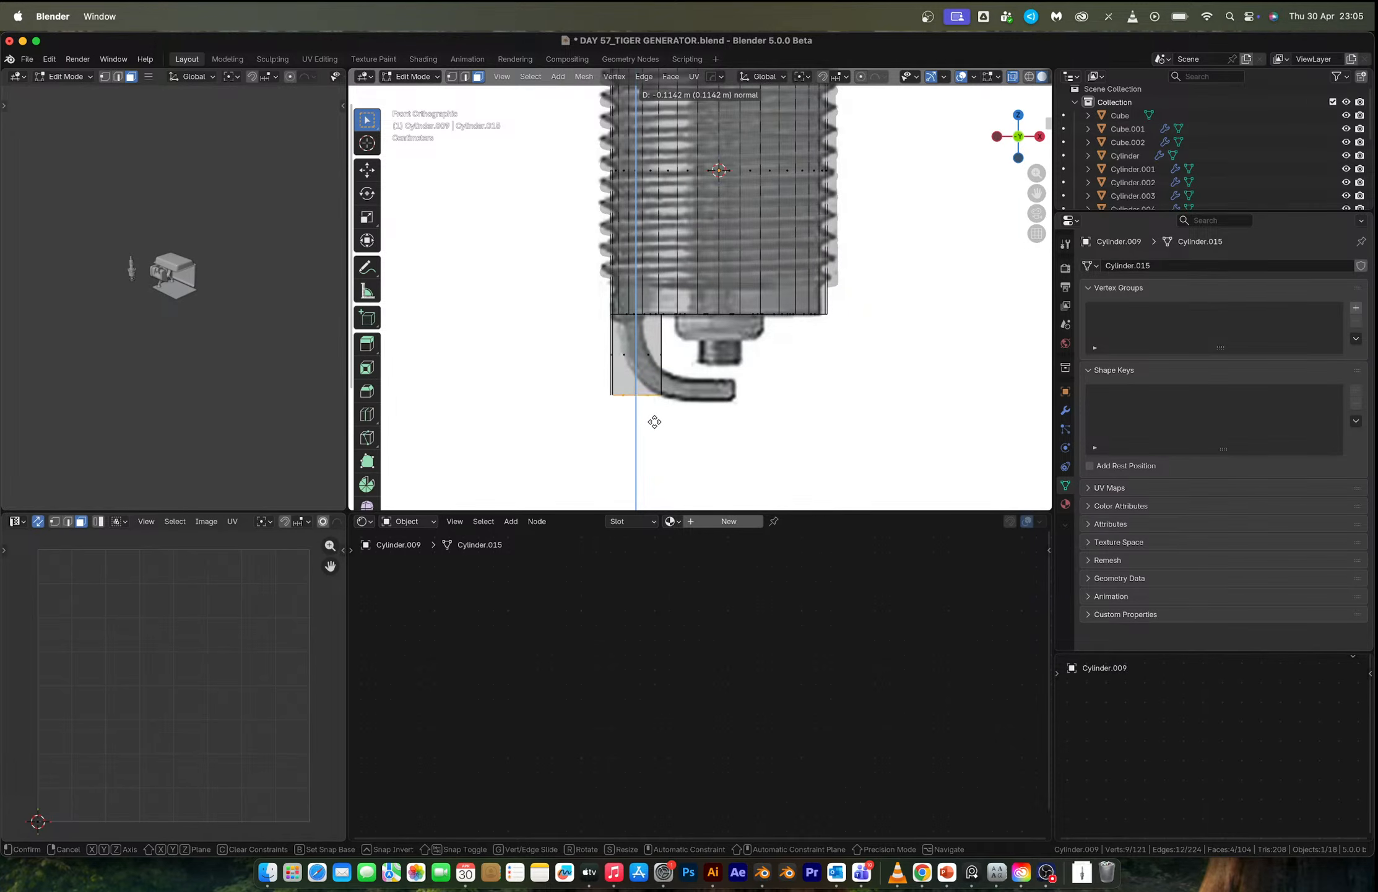
{"action": "left_click", "coordinate": [694, 408]}
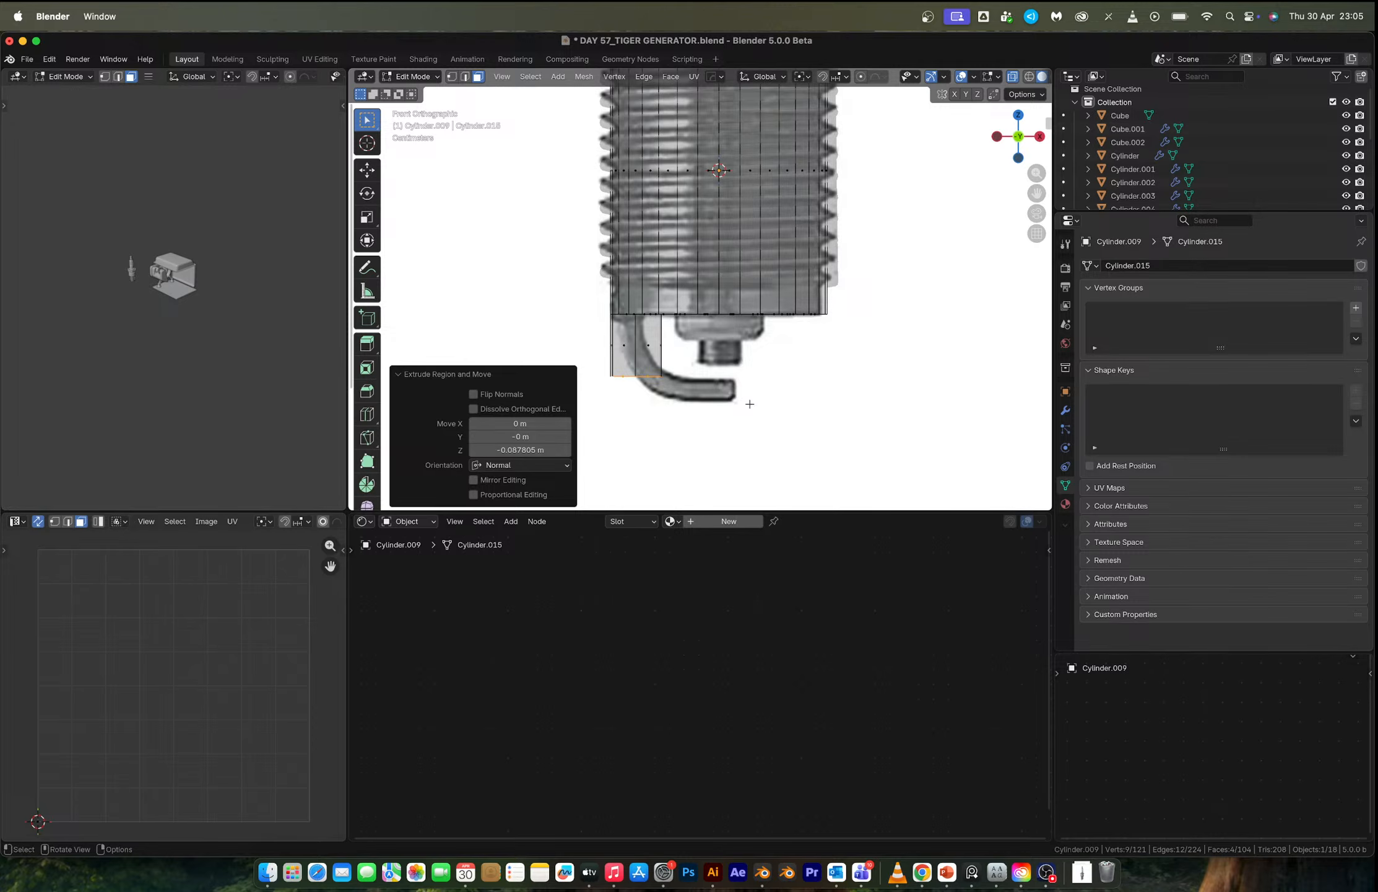
Try slanting the extruded block's lower end by rotating it in front view and scaling it to about 1.084.
{"action": "key", "text": "r"}
{"action": "left_click", "coordinate": [731, 337]}
{"action": "key", "text": "s"}
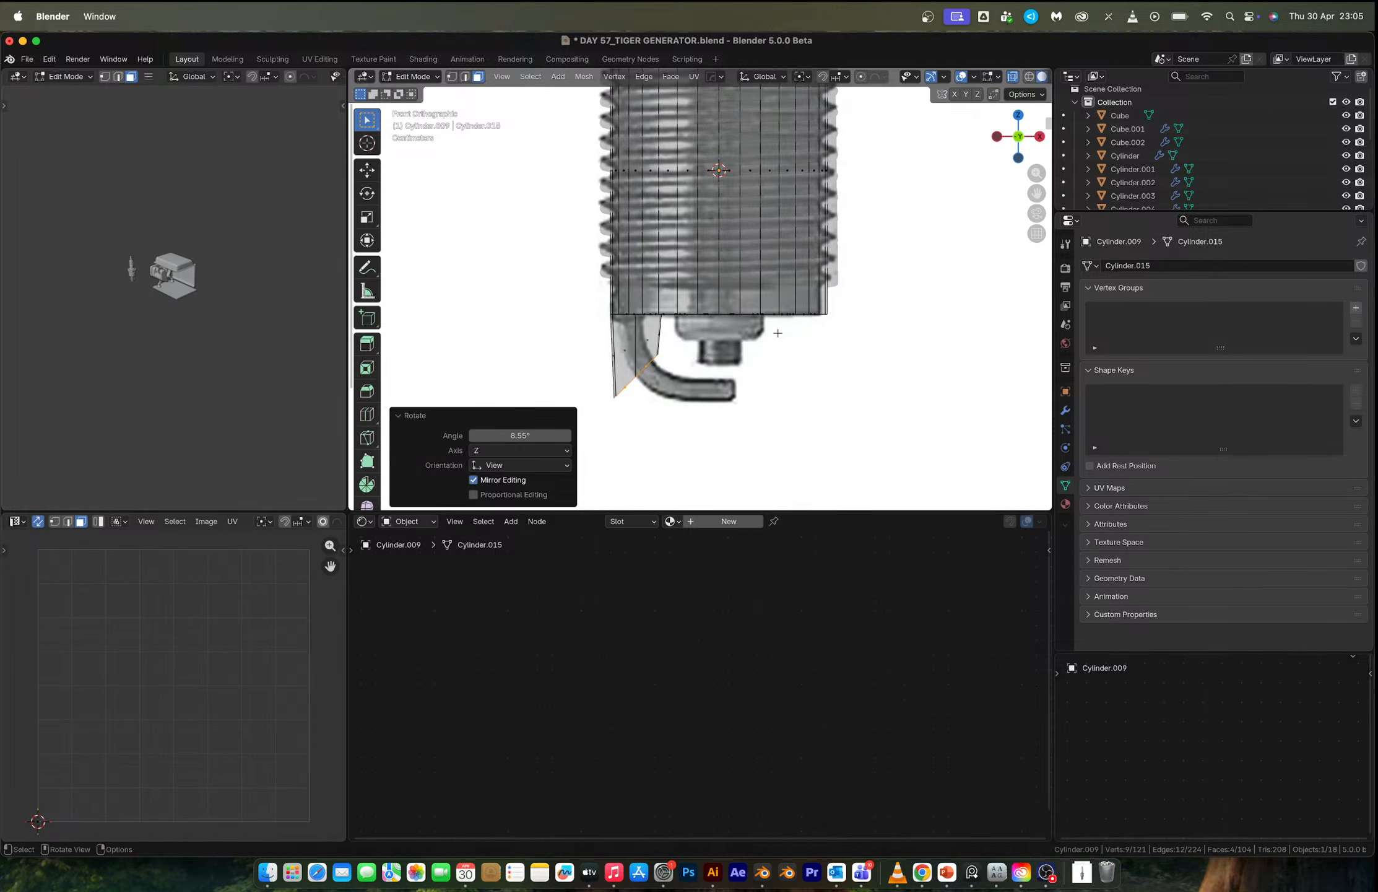
{"action": "left_click", "coordinate": [788, 327]}
Try extruding the slanted end about 0.147 m along X and flatten its tip with an X scale of 0.
{"action": "key", "text": "e"}
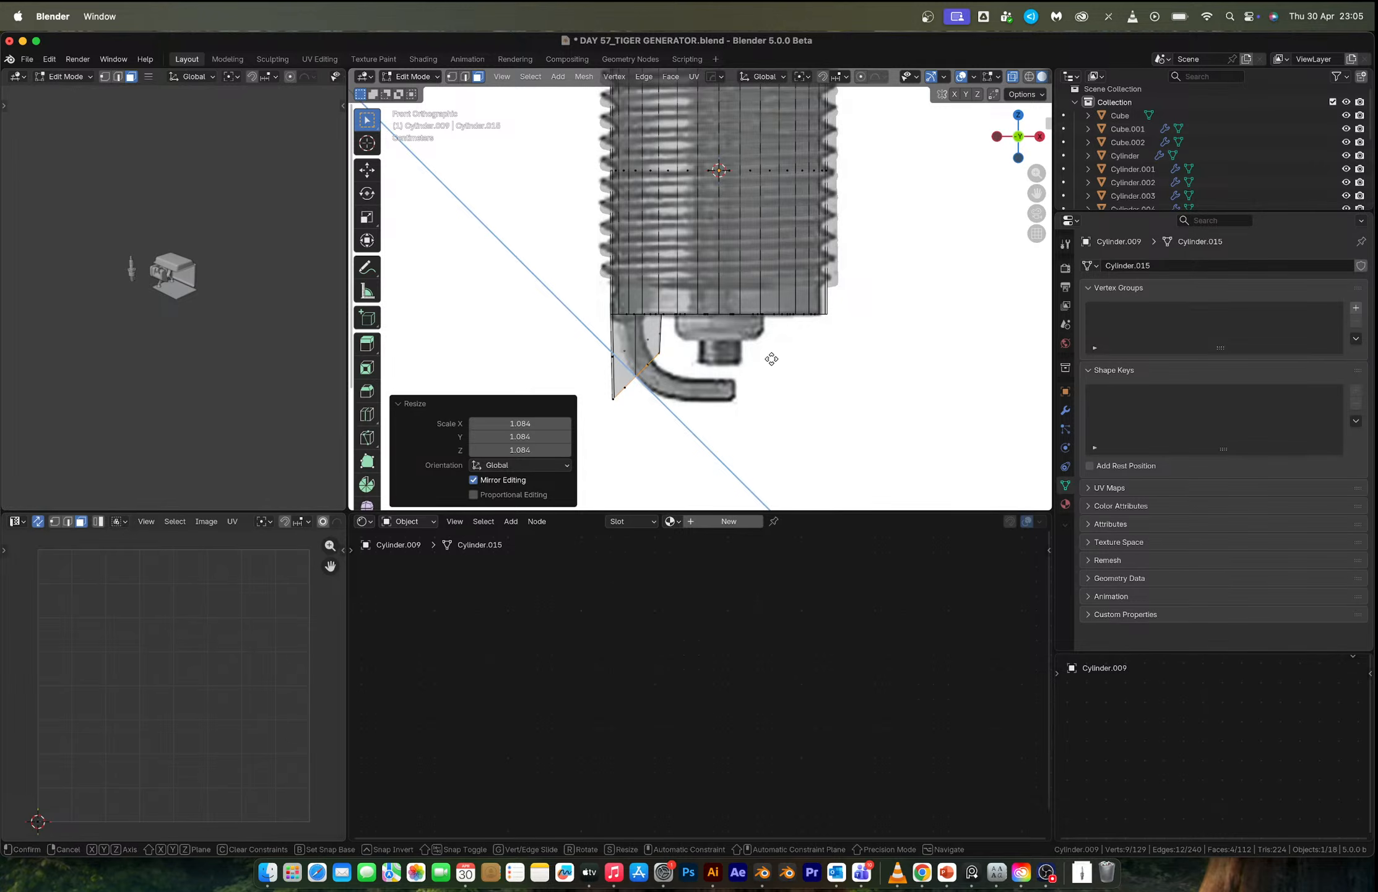
{"action": "key", "text": "x"}
{"action": "left_click", "coordinate": [873, 361]}
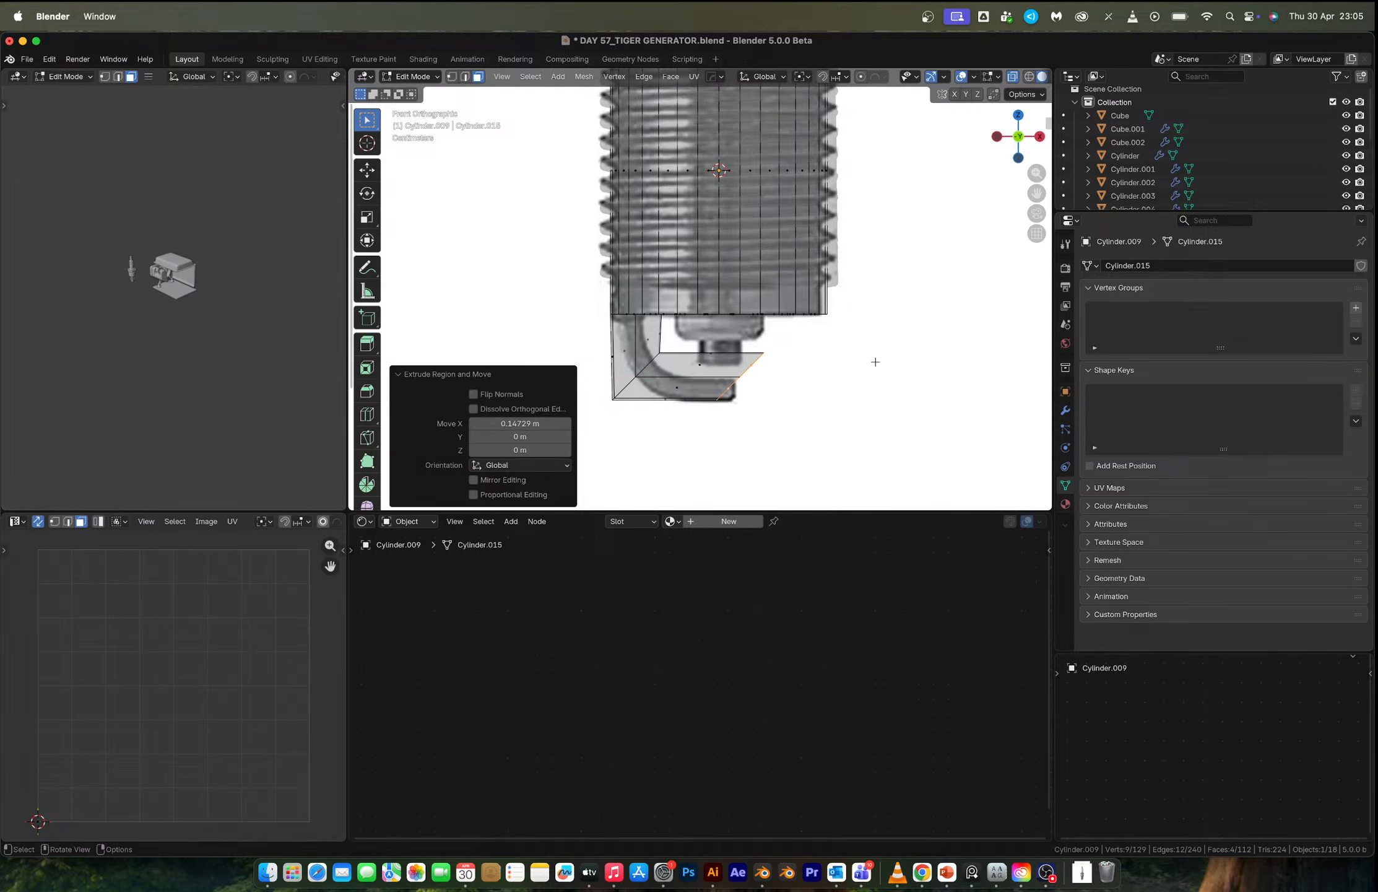
{"action": "key", "text": "s"}
{"action": "key", "text": "x"}
{"action": "key", "text": "0"}
{"action": "key", "text": "Return"}
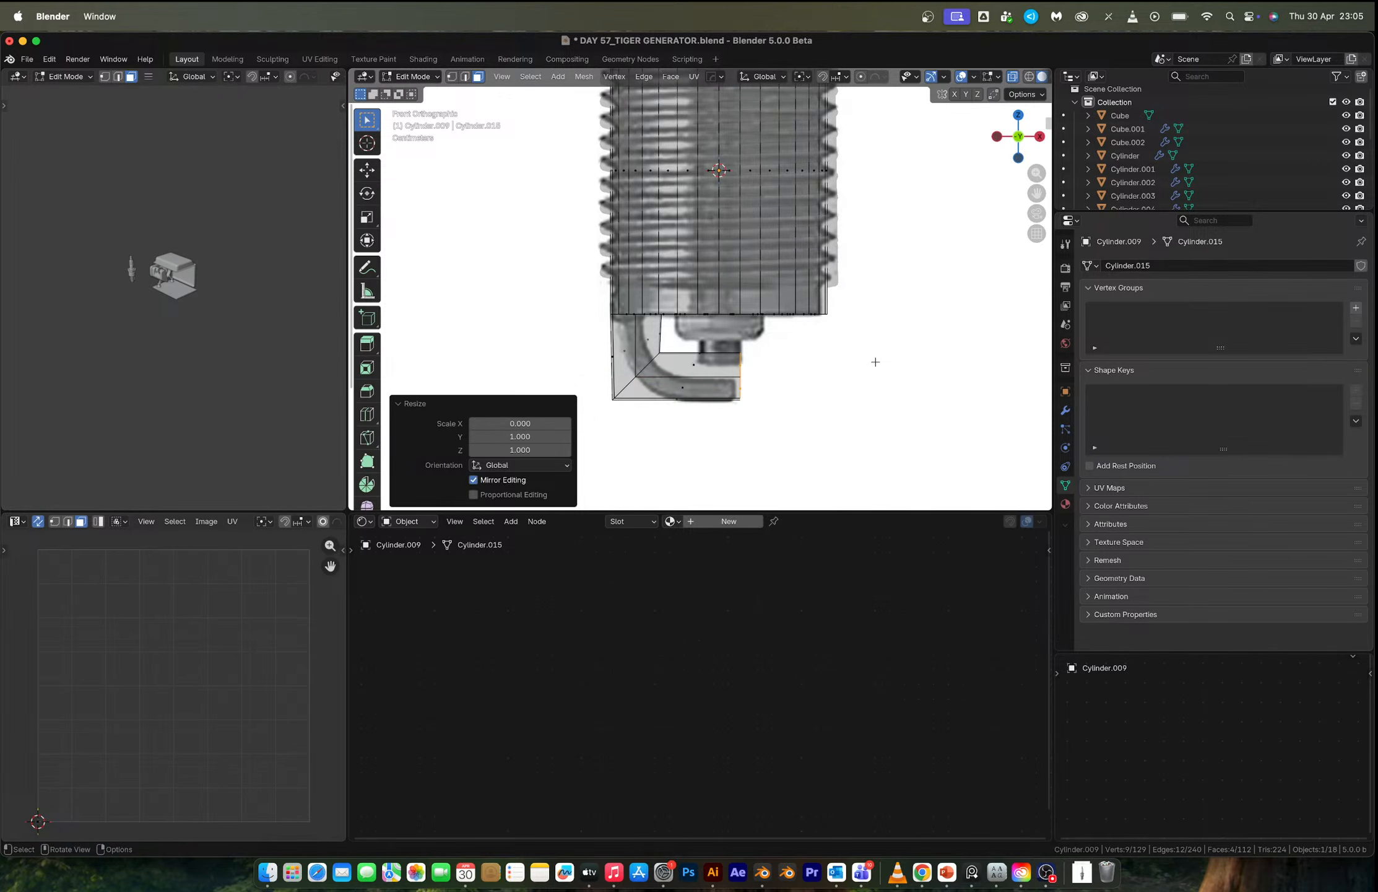
Undo the whole four-face electrode extrusion, back to the flat grid-filled bottom of the shank.
{"action": "scroll", "coordinate": [644, 387], "scroll_direction": "up", "scroll_amount": 3}
{"action": "key", "text": "ctrl+z"}
{"action": "key", "text": "ctrl+z"}
{"action": "key", "text": "ctrl+z"}
{"action": "key", "text": "ctrl+z"}
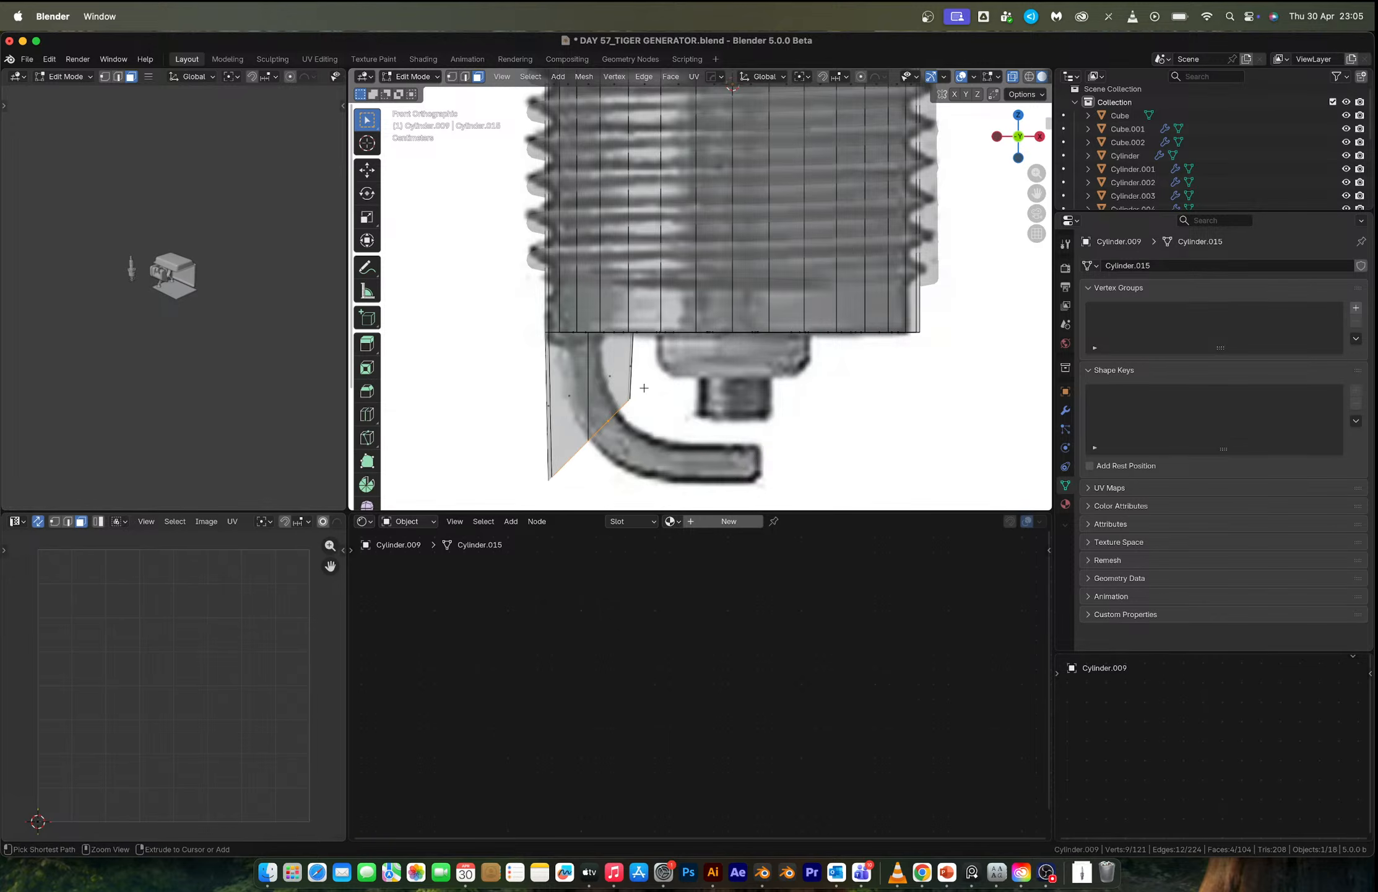
{"action": "key", "text": "ctrl+z"}
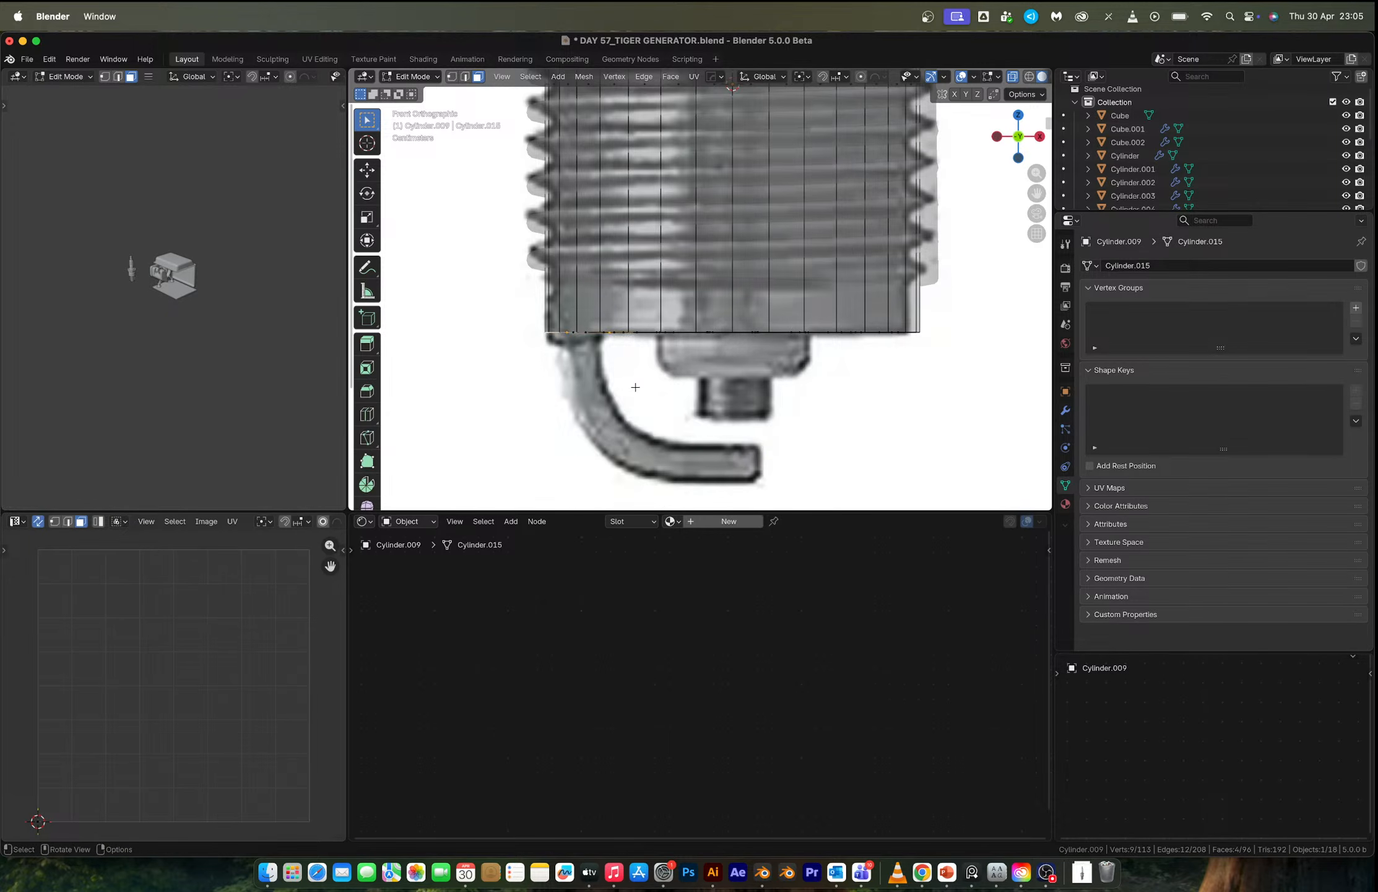
Extrude only the two outermost adjacent faces at the shank bottom's edge about 0.112 m downward for the ground electrode.
{"action": "middle_click_drag", "start_coordinate": [644, 387], "coordinate": [636, 258]}
{"action": "key", "text": "alt+z"}
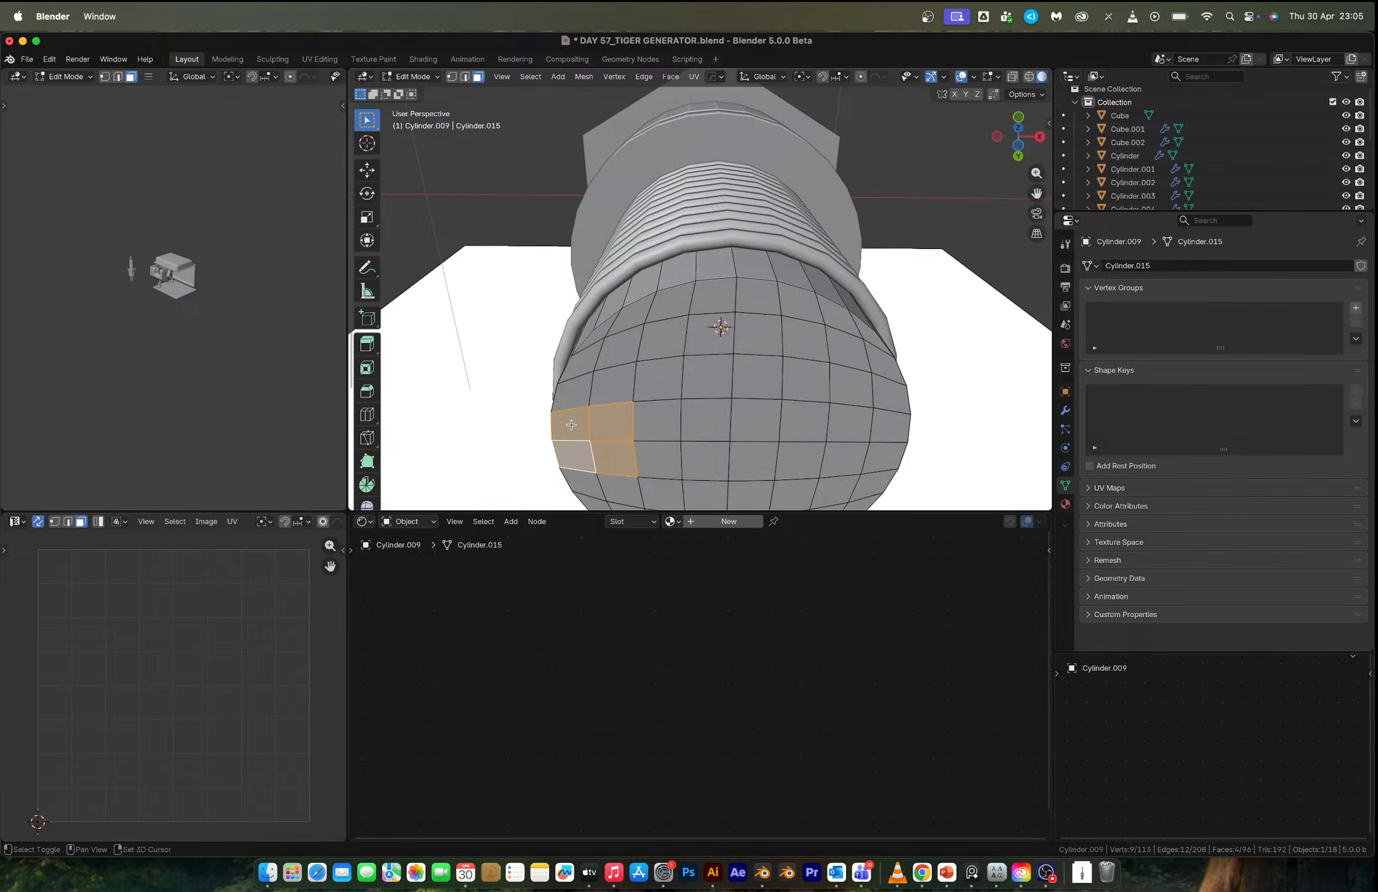
{"action": "left_click", "coordinate": [568, 429], "text": "shift"}
{"action": "left_click", "coordinate": [569, 429]}
{"action": "left_click", "coordinate": [569, 456], "text": "shift"}
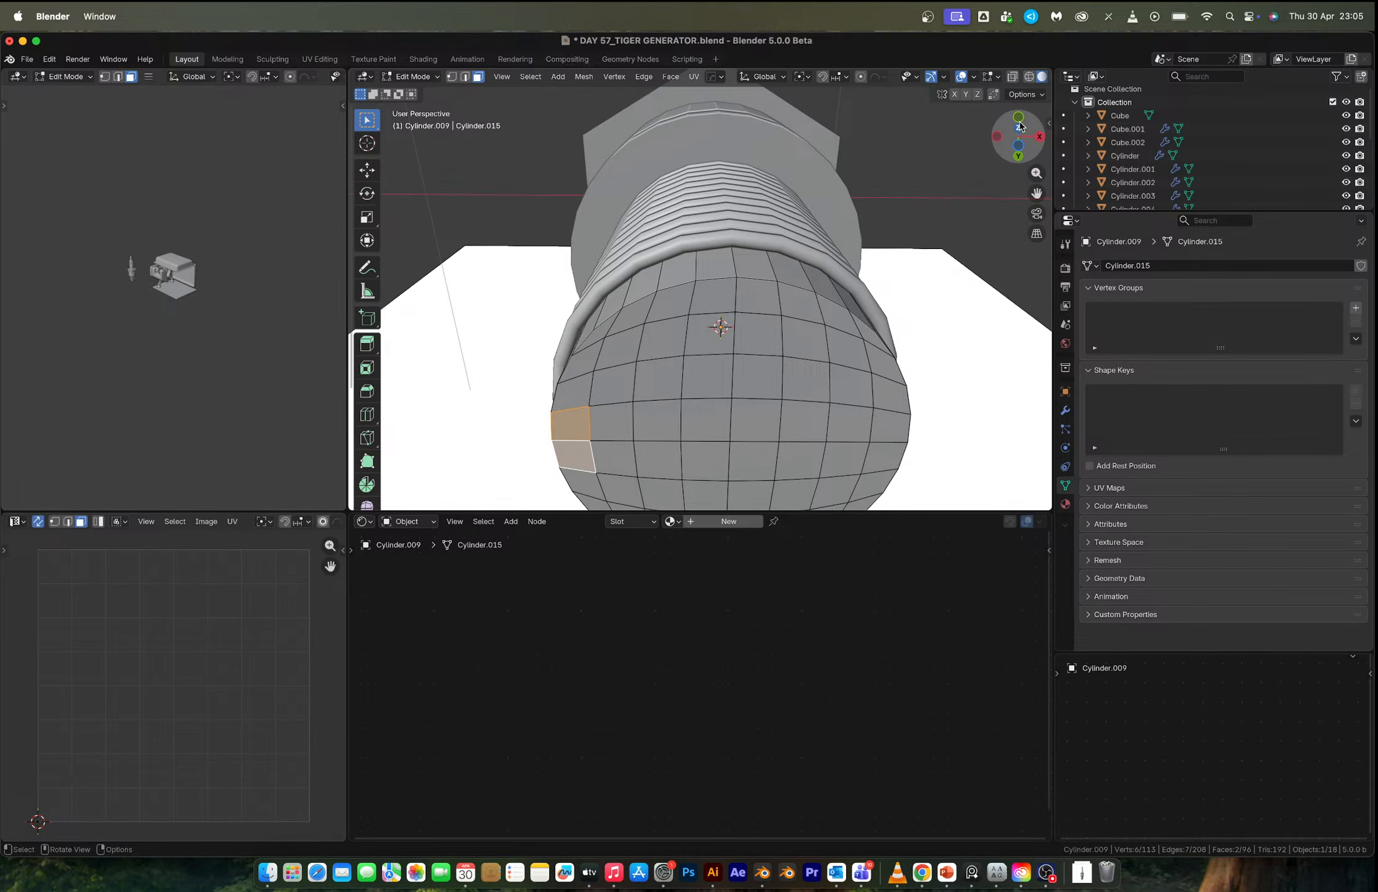
{"action": "left_click", "coordinate": [1021, 146]}
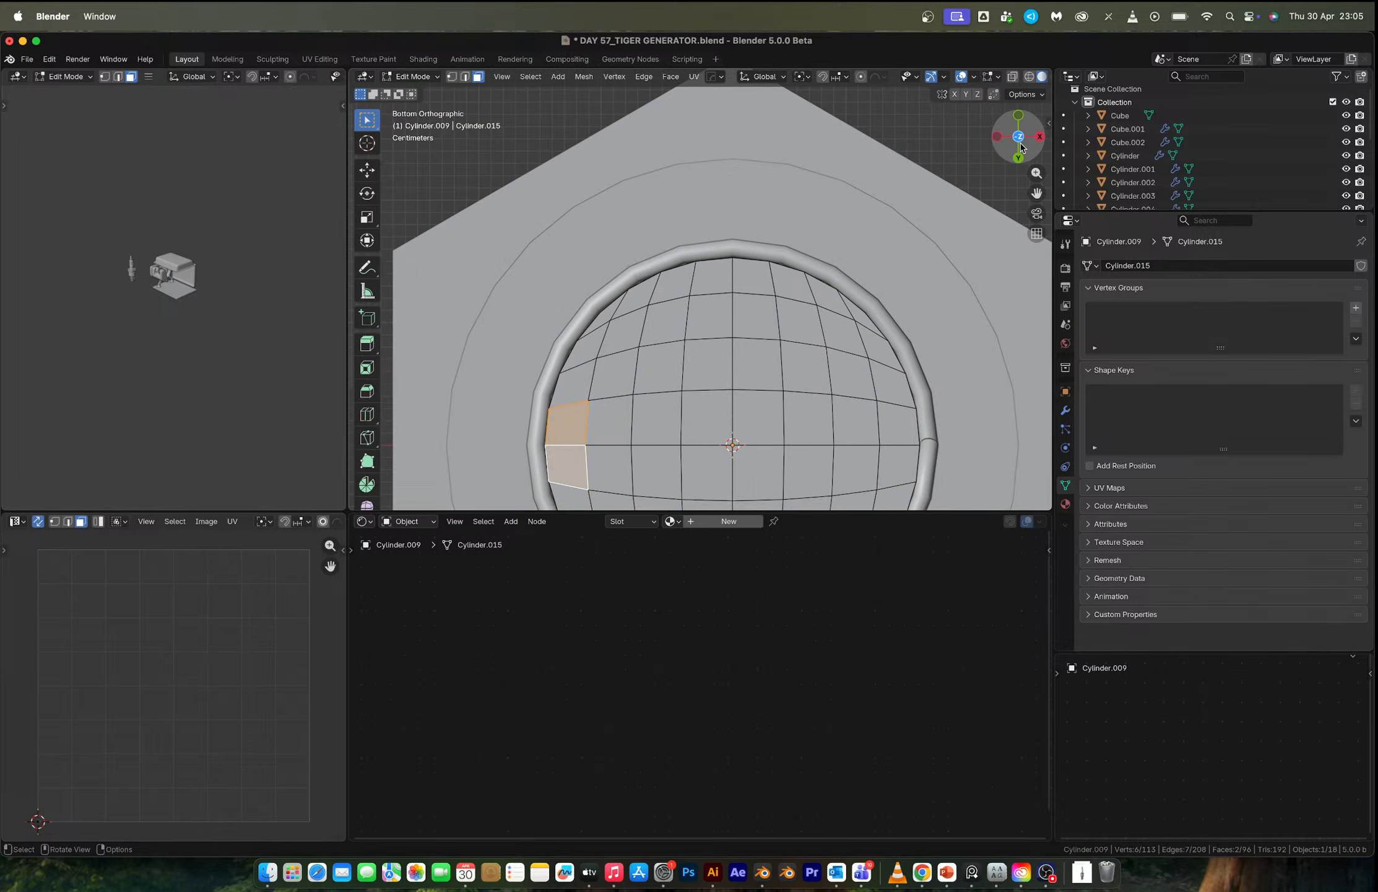
{"action": "left_click", "coordinate": [1019, 116]}
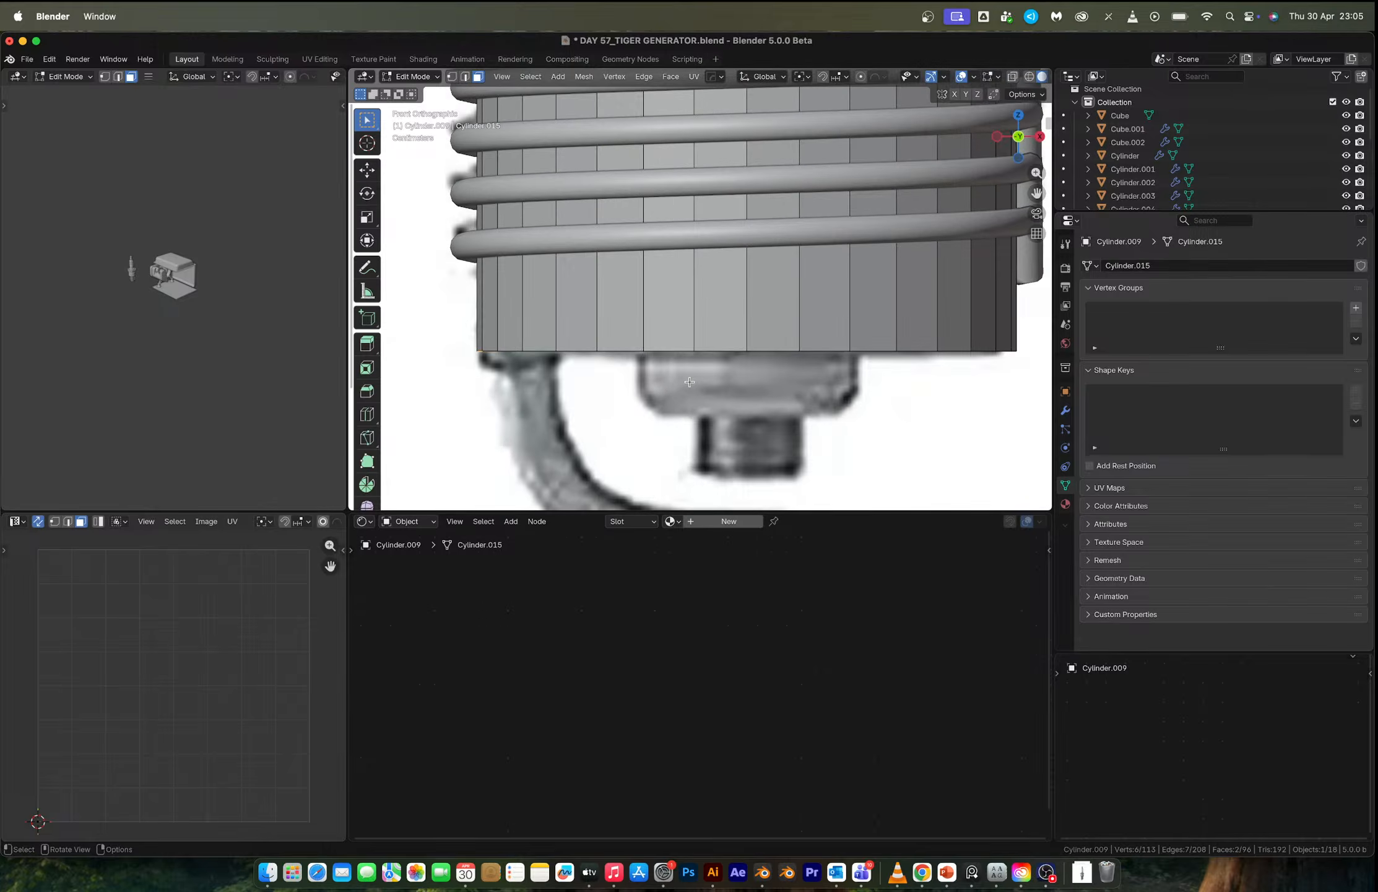
{"action": "key", "text": "alt+z"}
{"action": "scroll", "coordinate": [689, 382], "scroll_direction": "down", "scroll_amount": 4, "text": "shift"}
{"action": "key", "text": "e"}
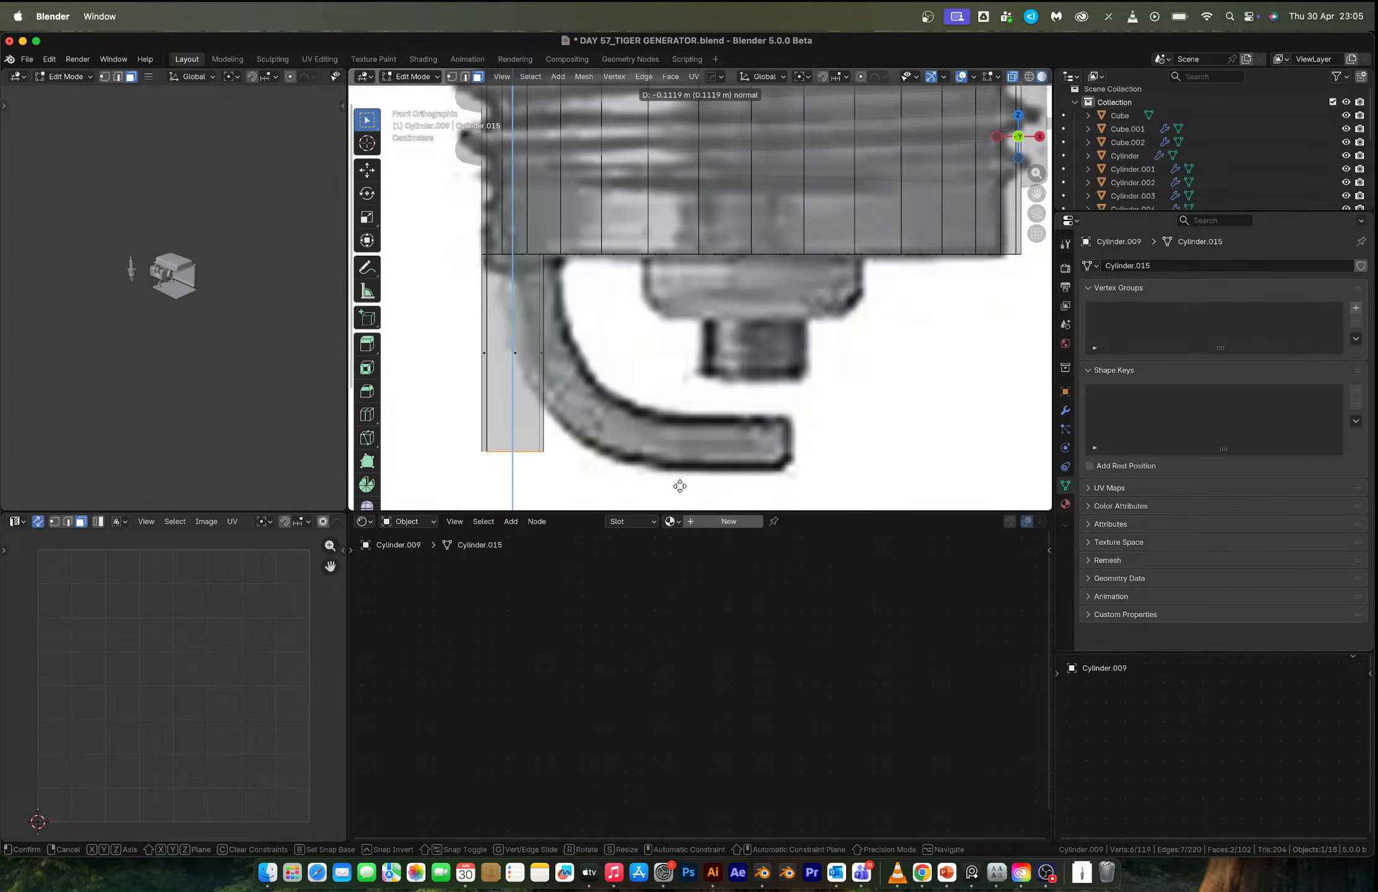
{"action": "left_click", "coordinate": [680, 486]}
Slant the electrode block's lower end by rotating it 39.3°, scaling it to 1.309 and moving it about 0.014 m up along Z.
{"action": "middle_click_drag", "start_coordinate": [687, 451], "coordinate": [826, 340], "text": "shift"}
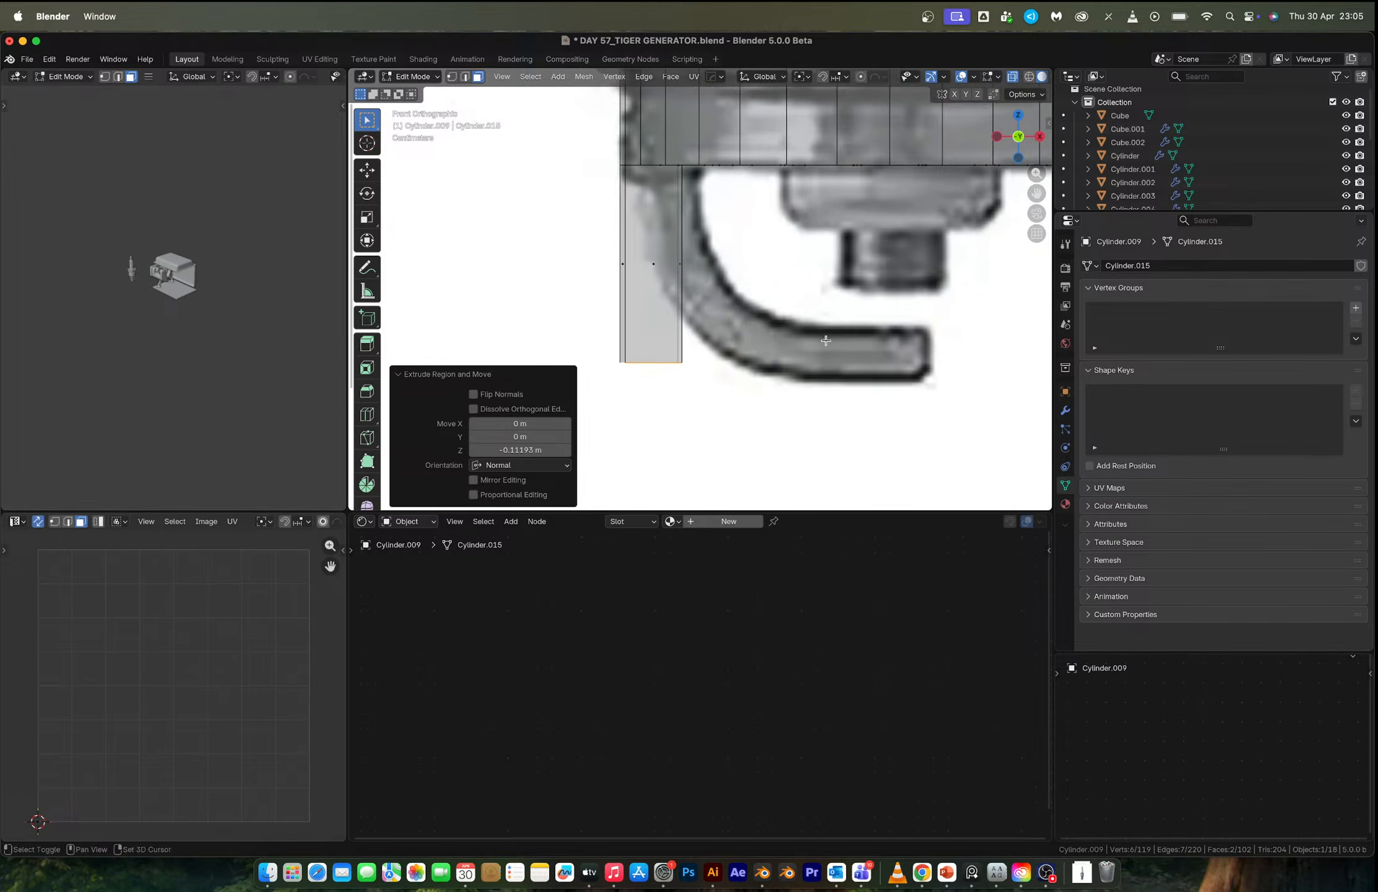
{"action": "key", "text": "r"}
{"action": "left_click", "coordinate": [872, 320]}
{"action": "key", "text": "s"}
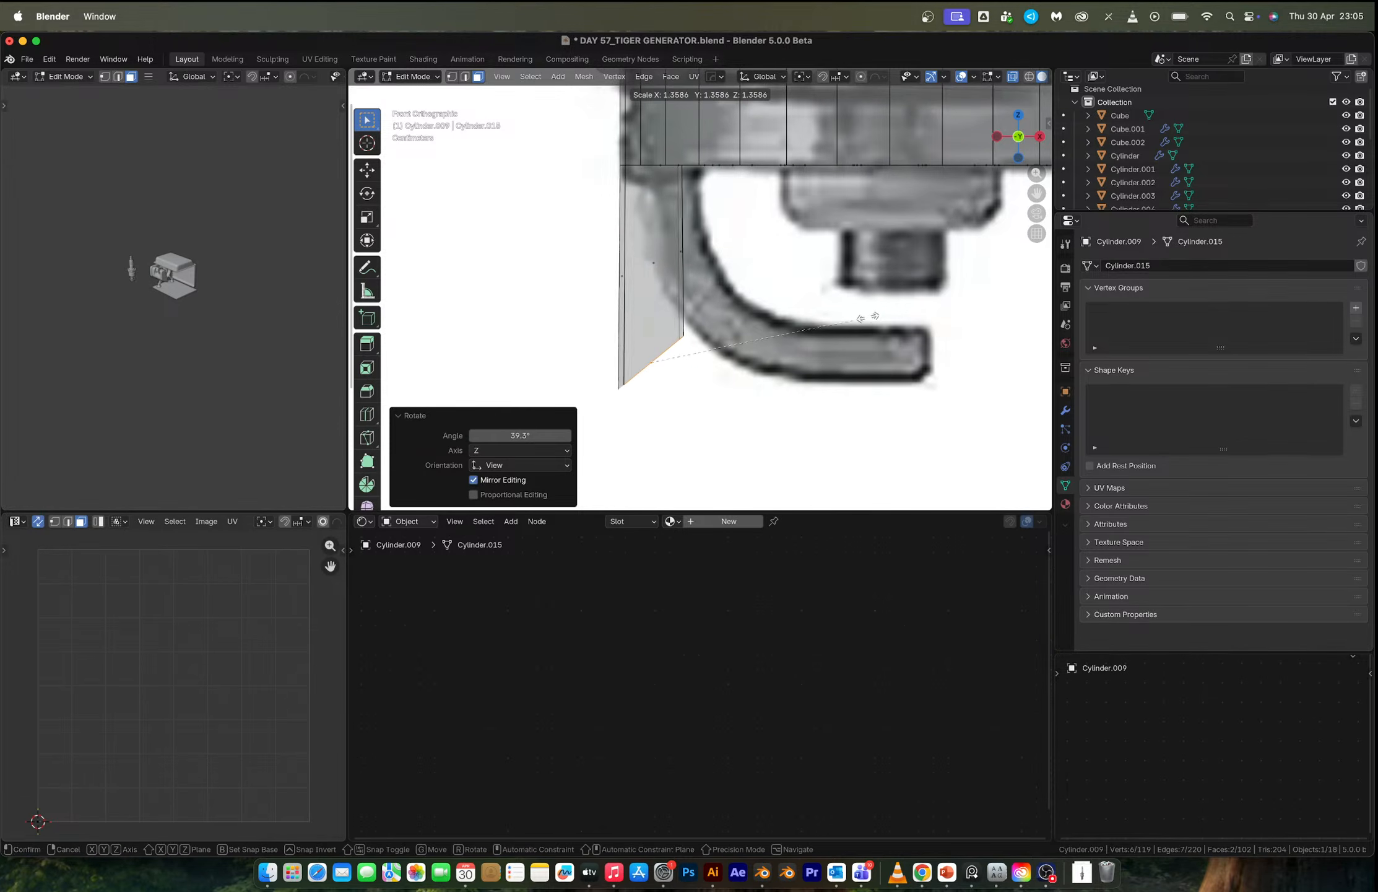
{"action": "left_click", "coordinate": [860, 325]}
{"action": "key", "text": "g"}
{"action": "key", "text": "z"}
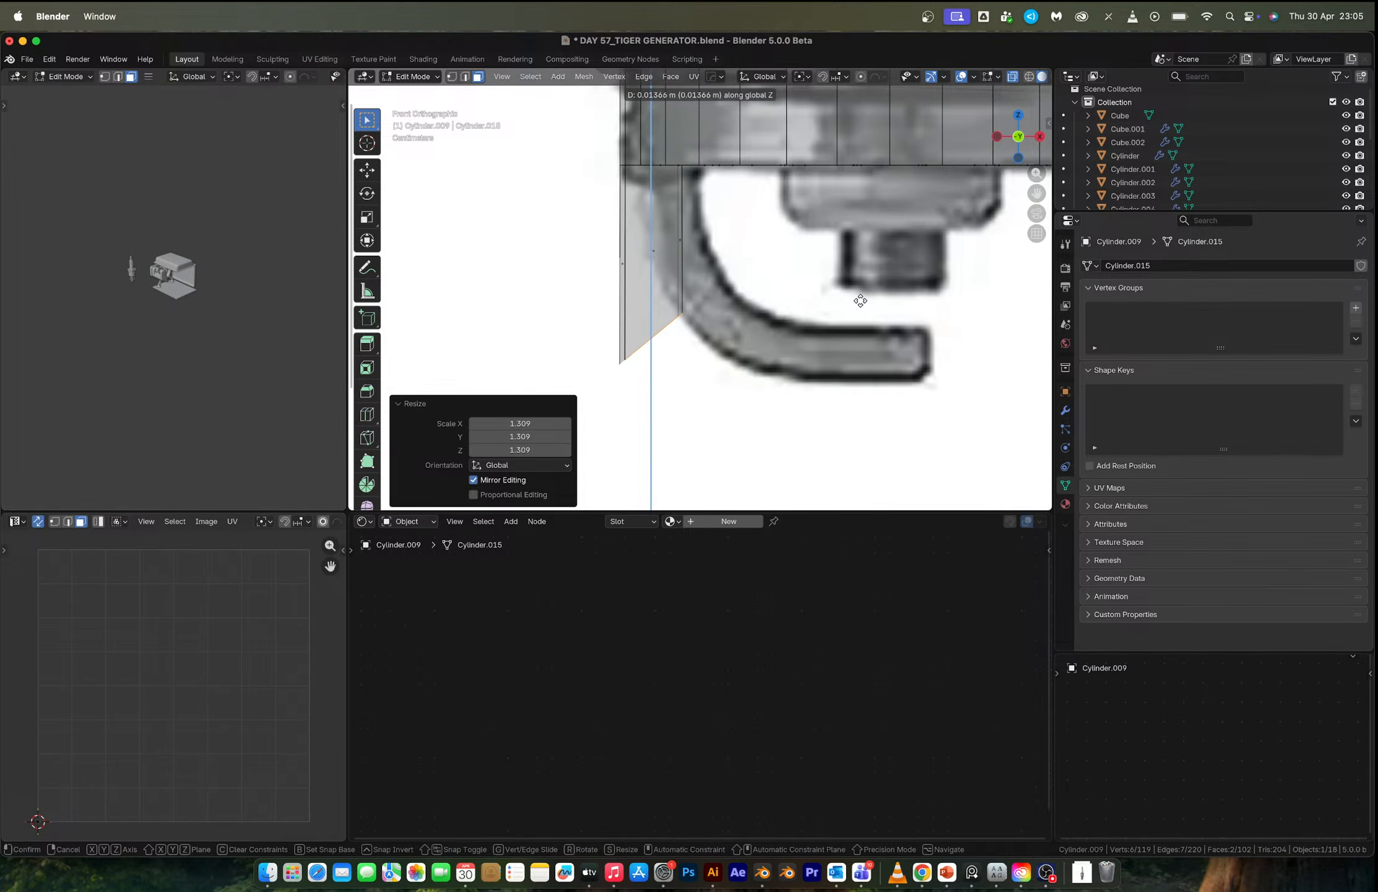
{"action": "left_click", "coordinate": [860, 300]}
Extrude the slanted end about 0.148 m along X and flatten its tip with an X scale of 0.
{"action": "key", "text": "e"}
{"action": "key", "text": "x"}
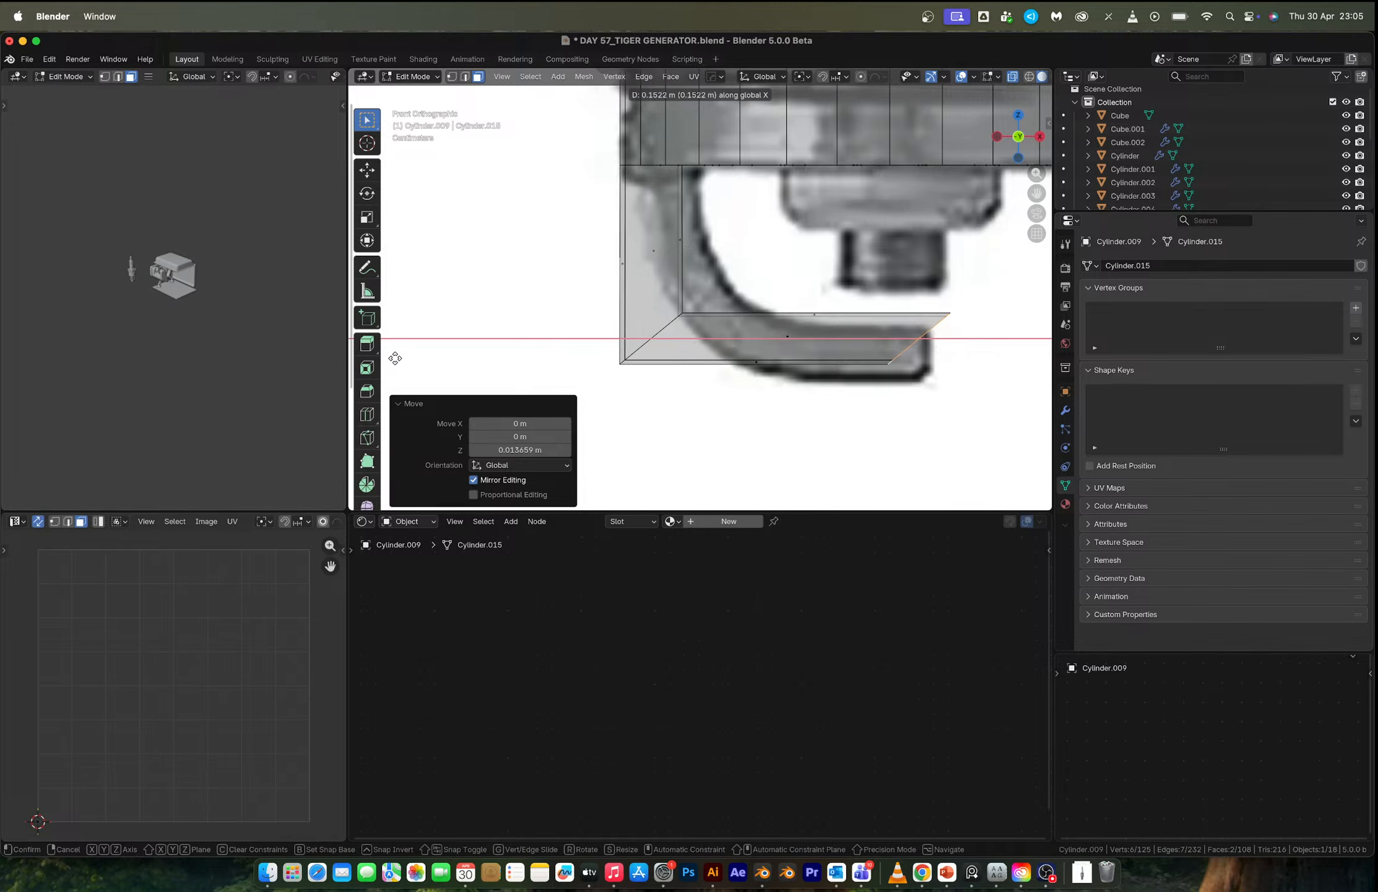
{"action": "left_click", "coordinate": [387, 361]}
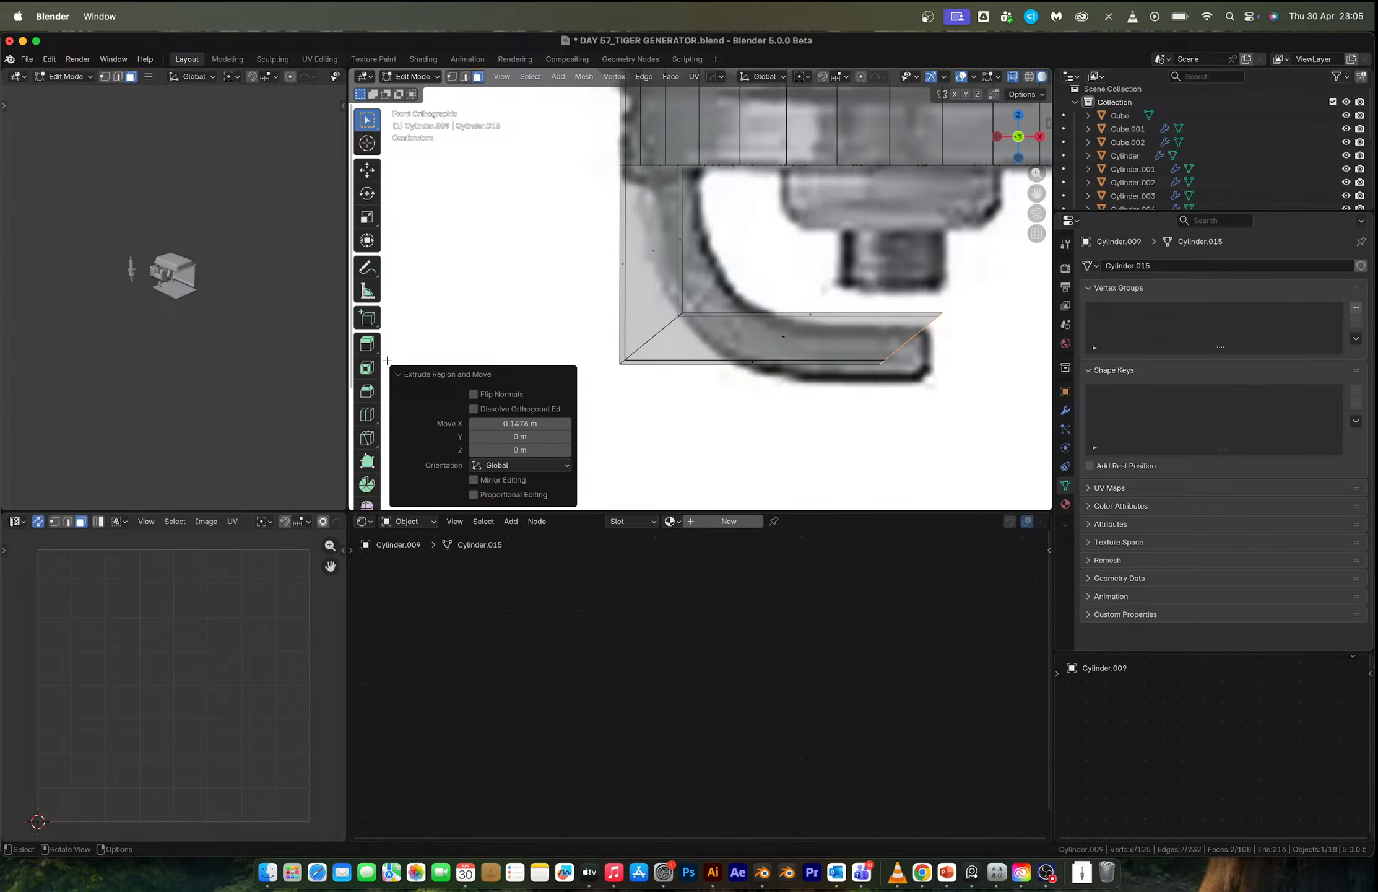
{"action": "key", "text": "s"}
{"action": "key", "text": "x"}
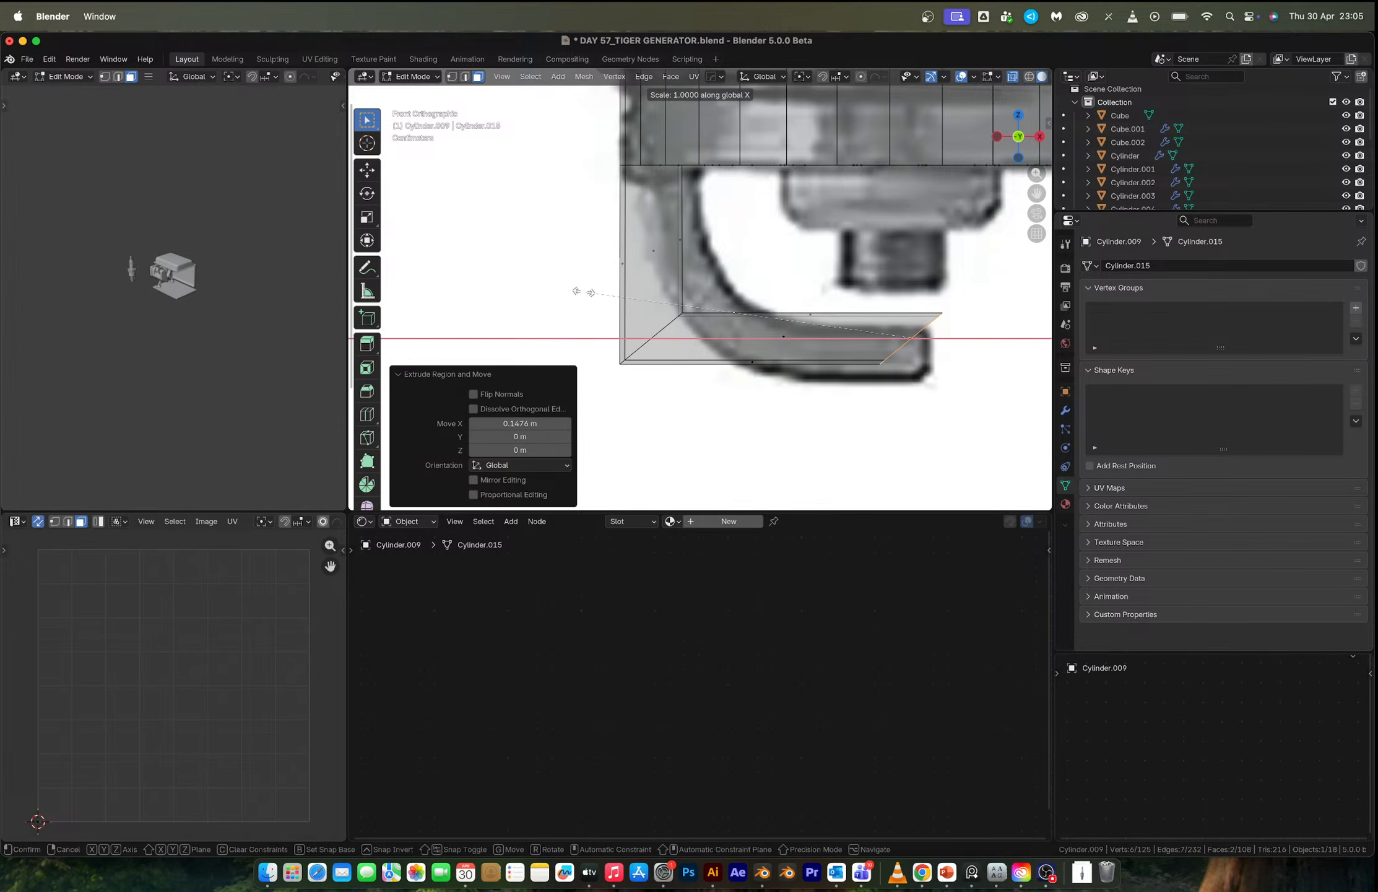
{"action": "key", "text": "0"}
{"action": "key", "text": "Return"}
Move the electrode's horizontal arm vertices about 0.006 m down along Z to match the reference.
{"action": "key", "text": "1"}
{"action": "left_click_drag", "start_coordinate": [990, 421], "coordinate": [570, 283]}
{"action": "key", "text": "g"}
{"action": "key", "text": "z"}
{"action": "left_click", "coordinate": [773, 363]}
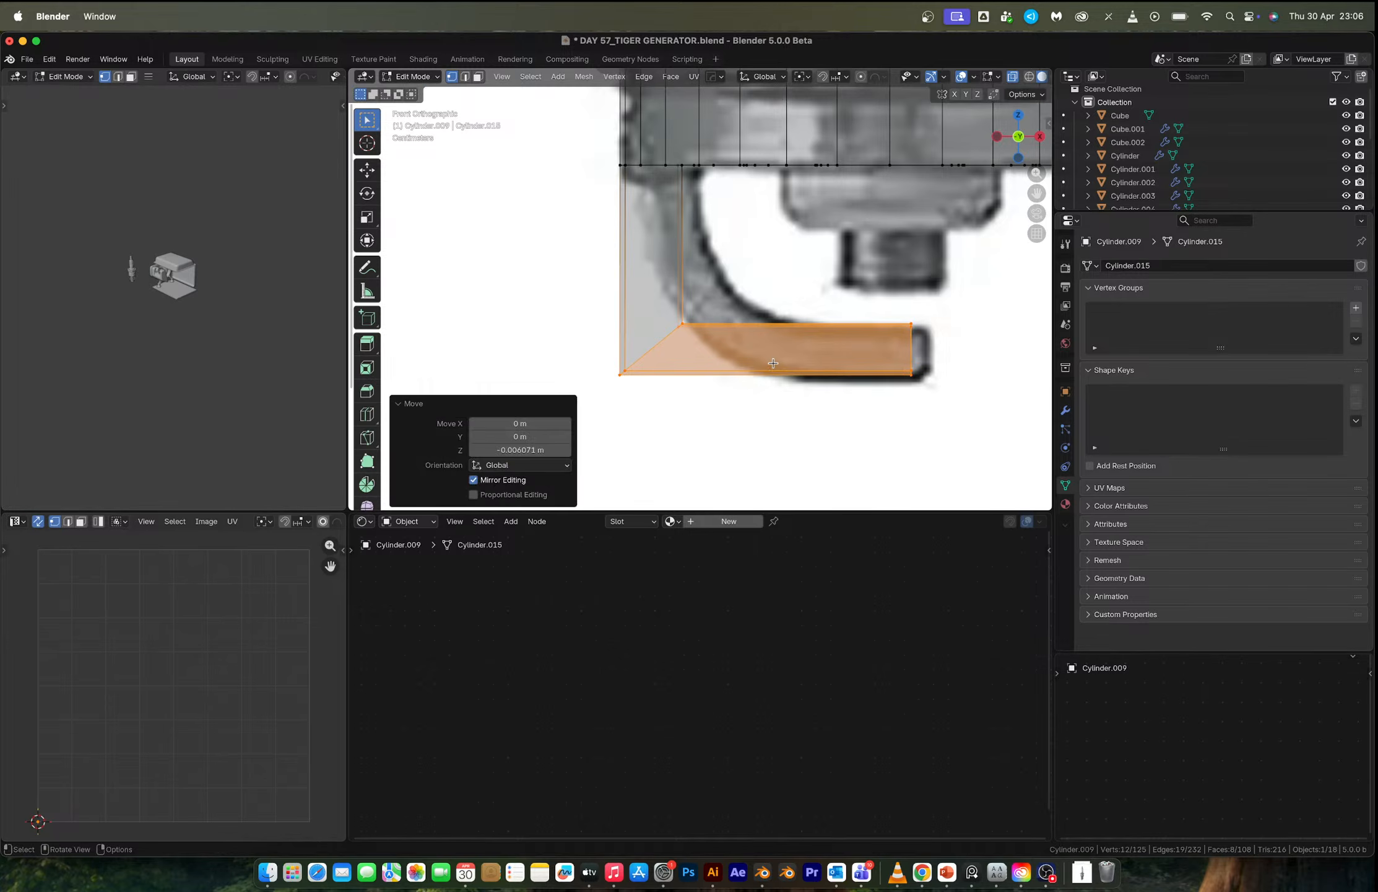
Try bevelling the electrode's diagonal corner loop with 4 segments and an offset of about 0.082 m.
{"action": "key", "text": "2"}
{"action": "left_click", "coordinate": [655, 354], "text": "alt"}
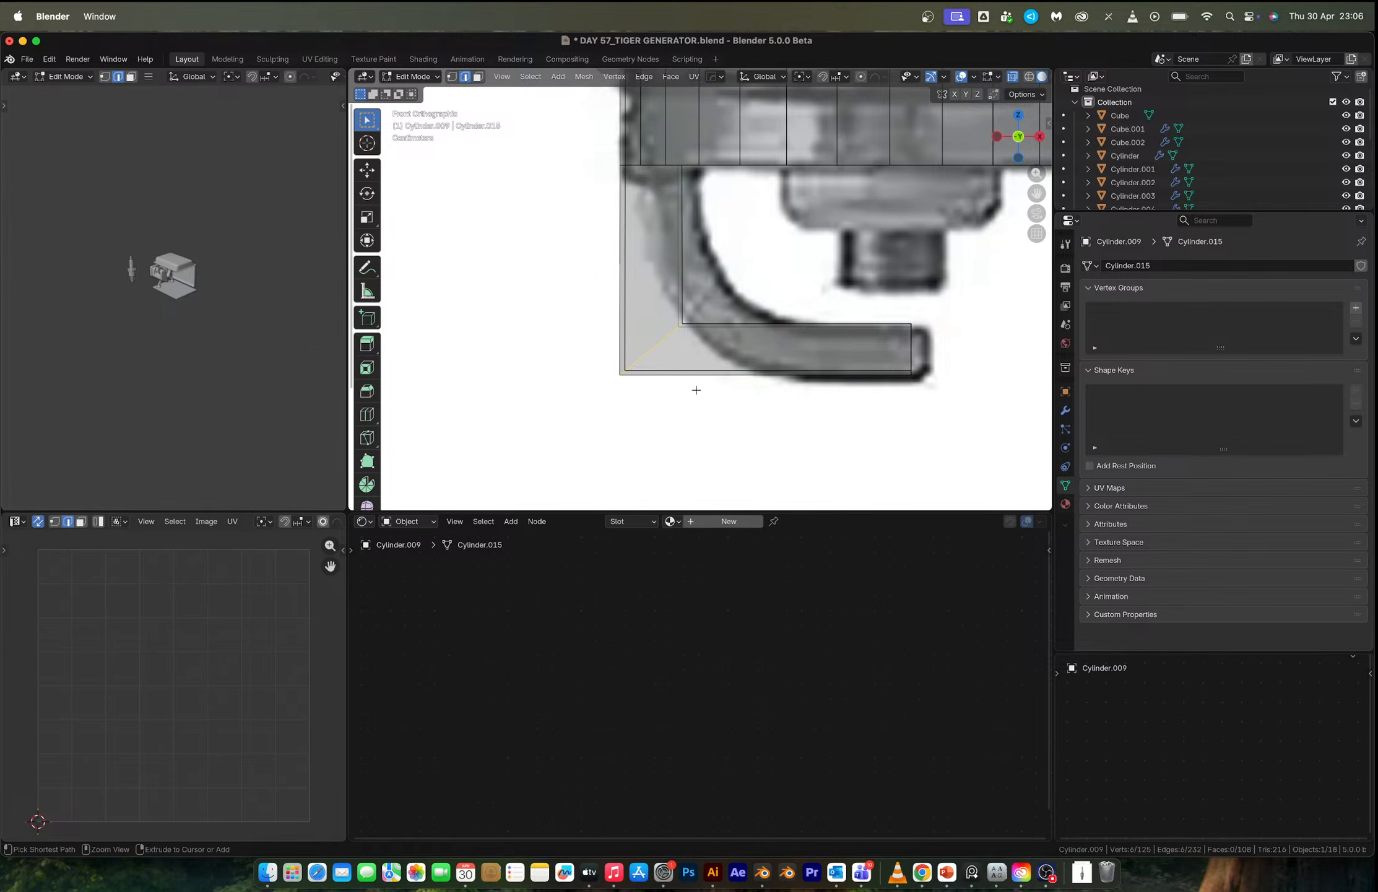
{"action": "key", "text": "ctrl+b"}
{"action": "scroll", "coordinate": [730, 409], "scroll_direction": "up", "scroll_amount": 3}
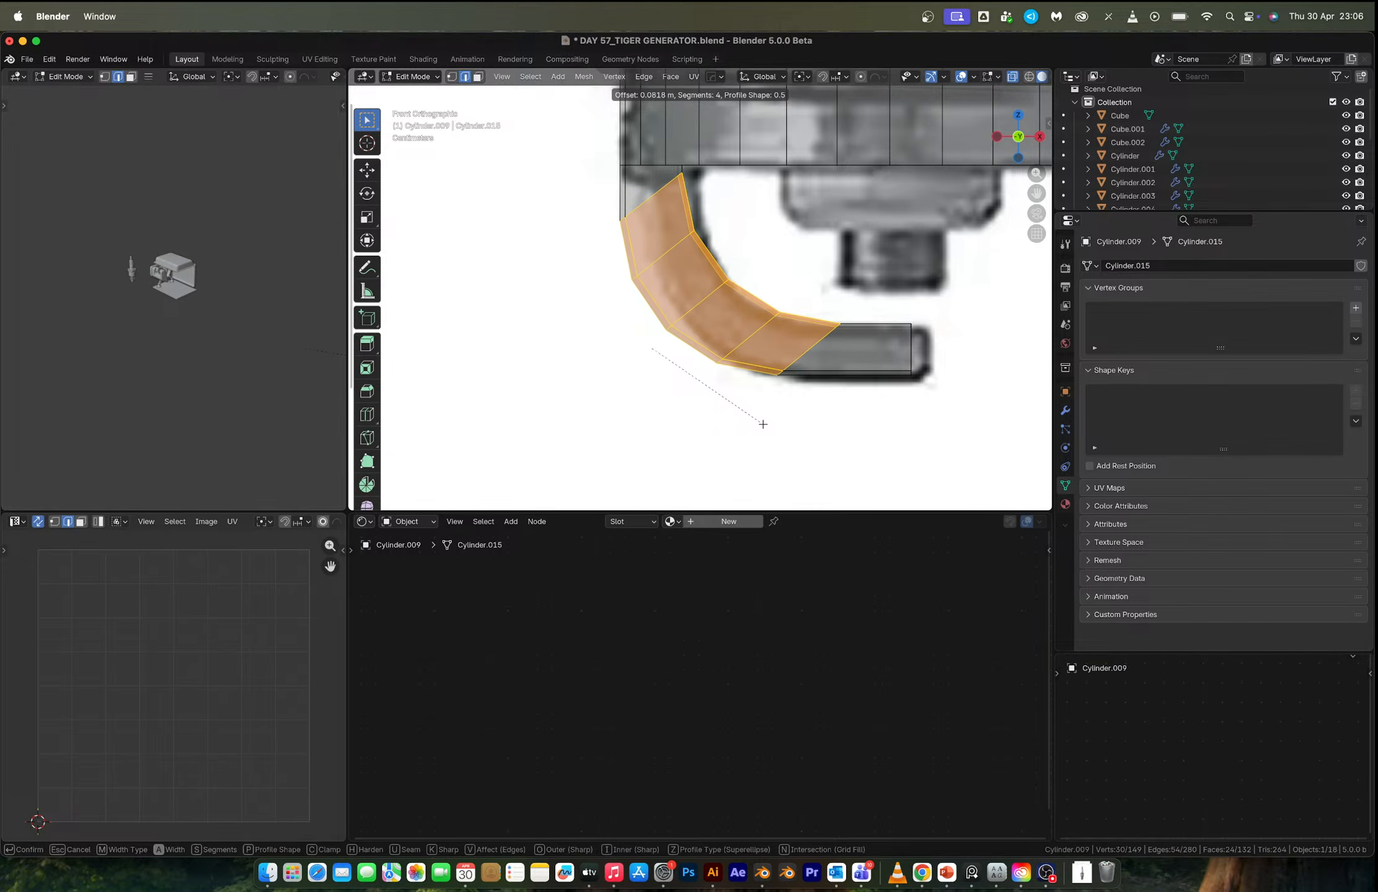
{"action": "left_click", "coordinate": [763, 424]}
{"action": "key", "text": "Tab"}
{"action": "scroll", "coordinate": [715, 324], "scroll_direction": "down", "scroll_amount": 3}
{"action": "middle_click_drag", "start_coordinate": [740, 286], "coordinate": [929, 301], "text": "shift"}
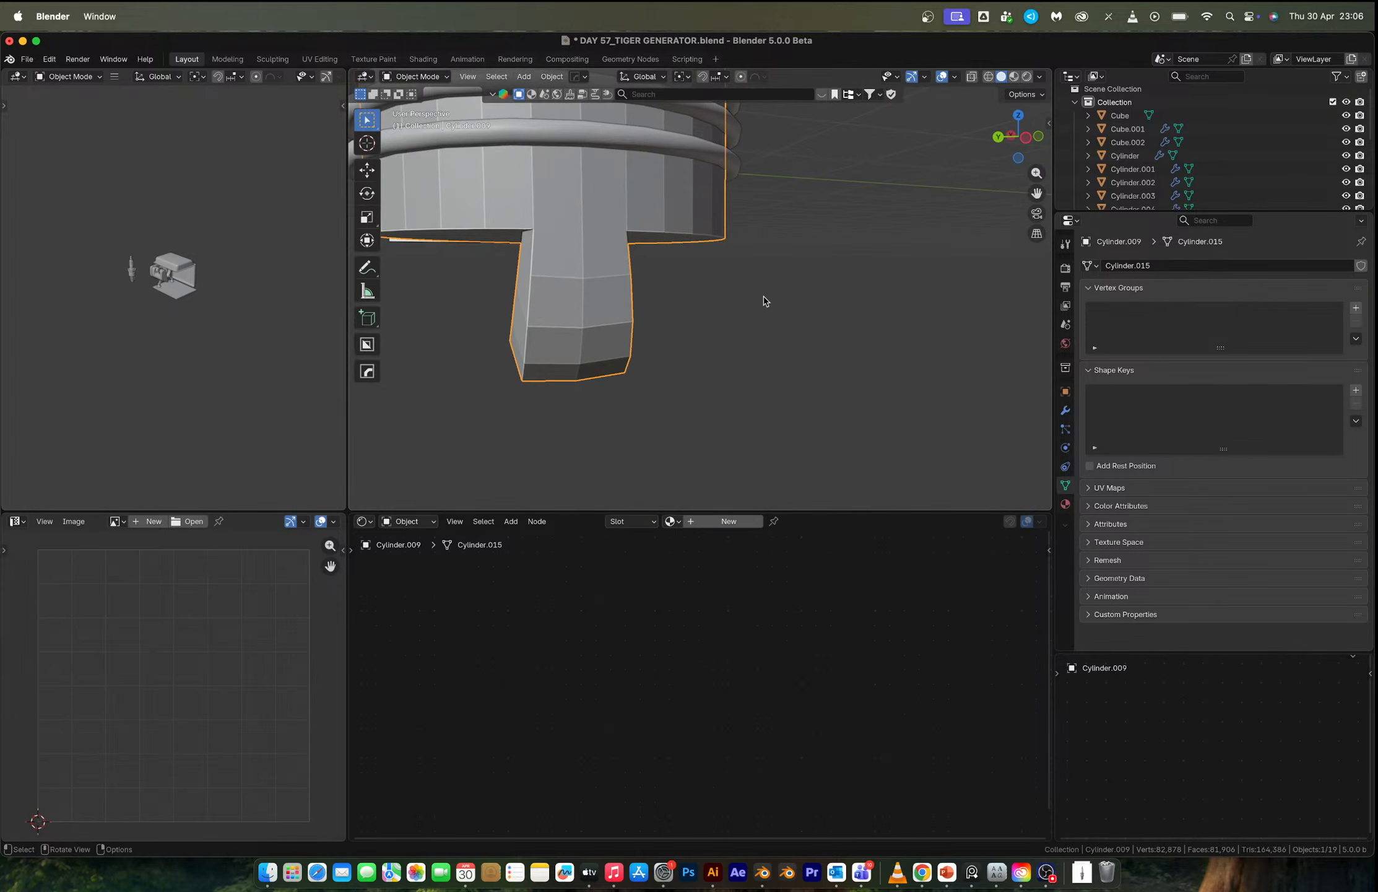
Undo the corner bevel on the ground electrode.
{"action": "key", "text": "Tab"}
{"action": "key", "text": "super+z"}
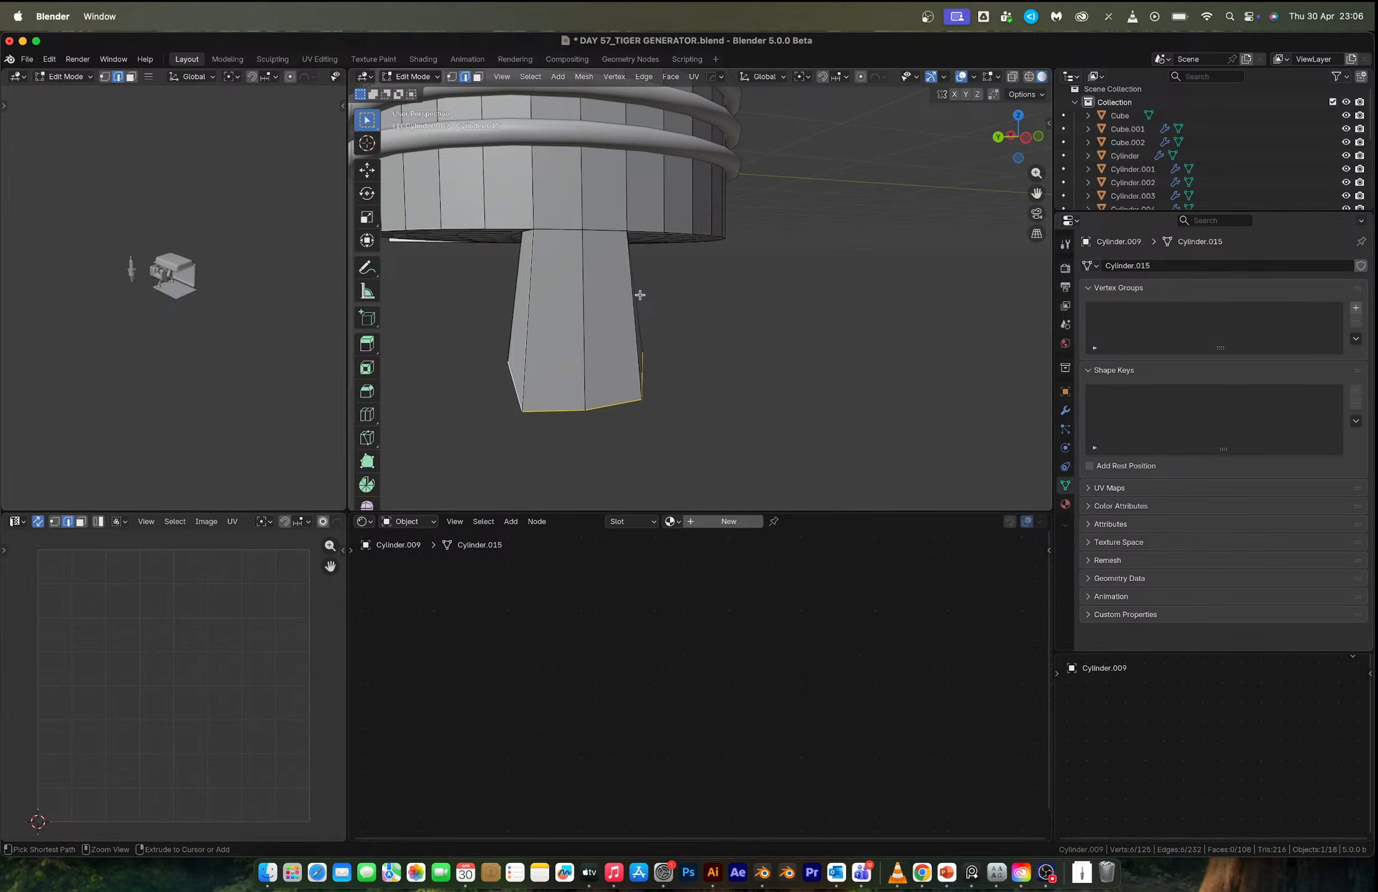
{"action": "key", "text": "super+z"}
Straighten one side of the electrode by aligning its side vertices and the adjoining shank-bottom vertex with a Y scale of 0.
{"action": "middle_click_drag", "start_coordinate": [640, 295], "coordinate": [608, 305]}
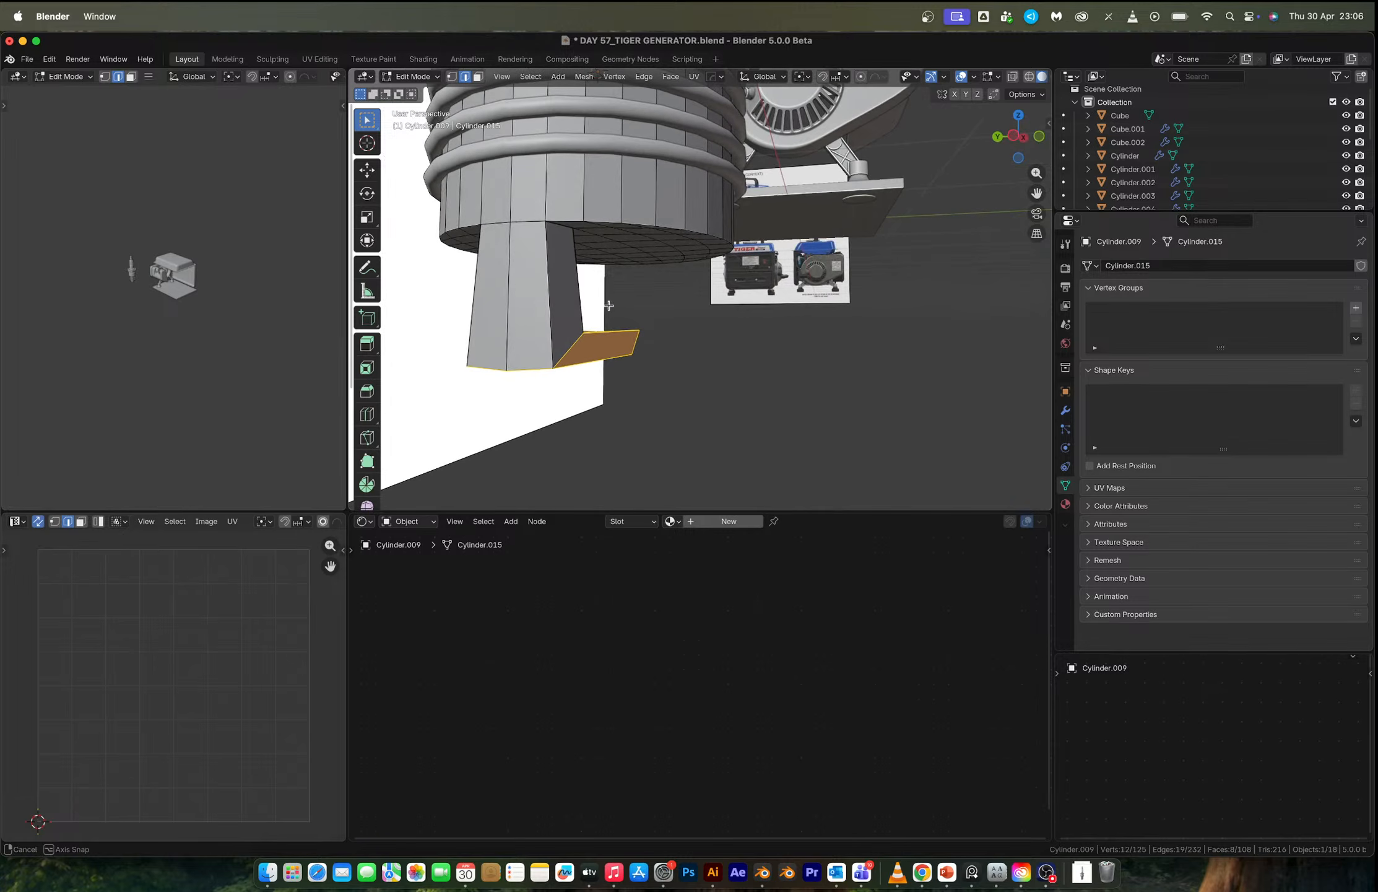
{"action": "key", "text": "1"}
{"action": "key", "text": "period"}
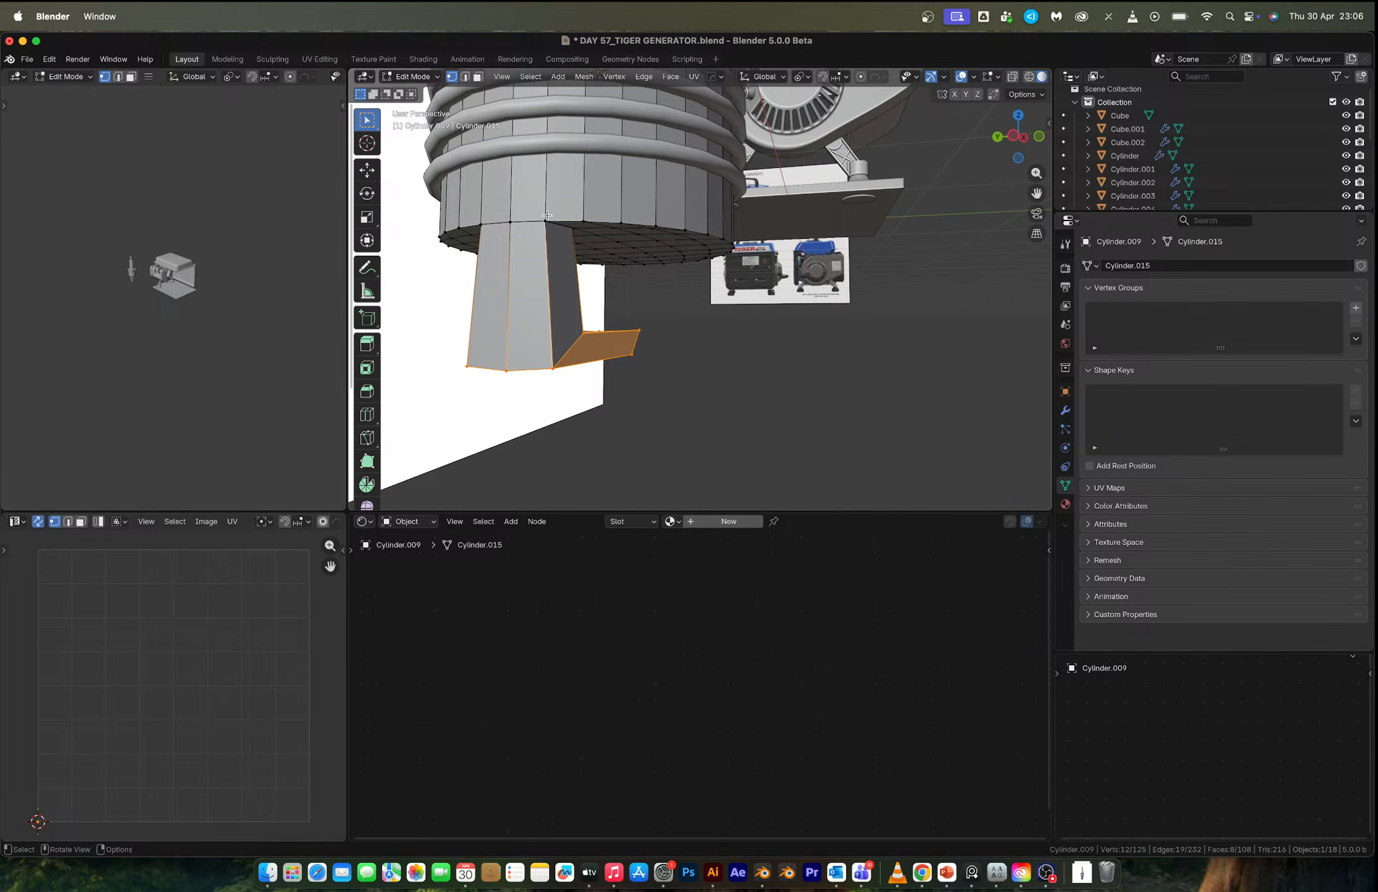
{"action": "middle_click_drag", "start_coordinate": [548, 215], "coordinate": [592, 325]}
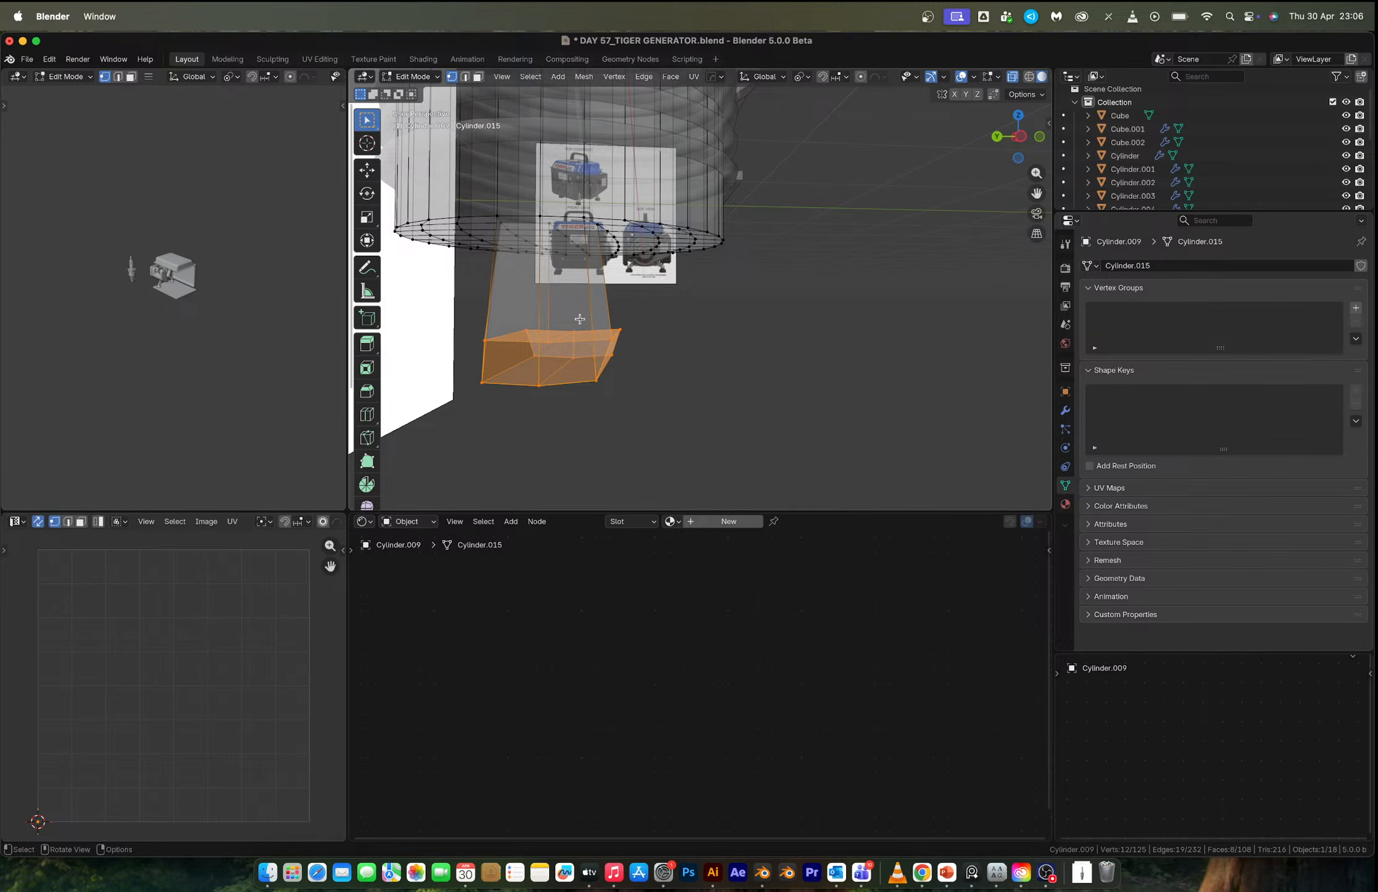
{"action": "left_click", "coordinate": [670, 421]}
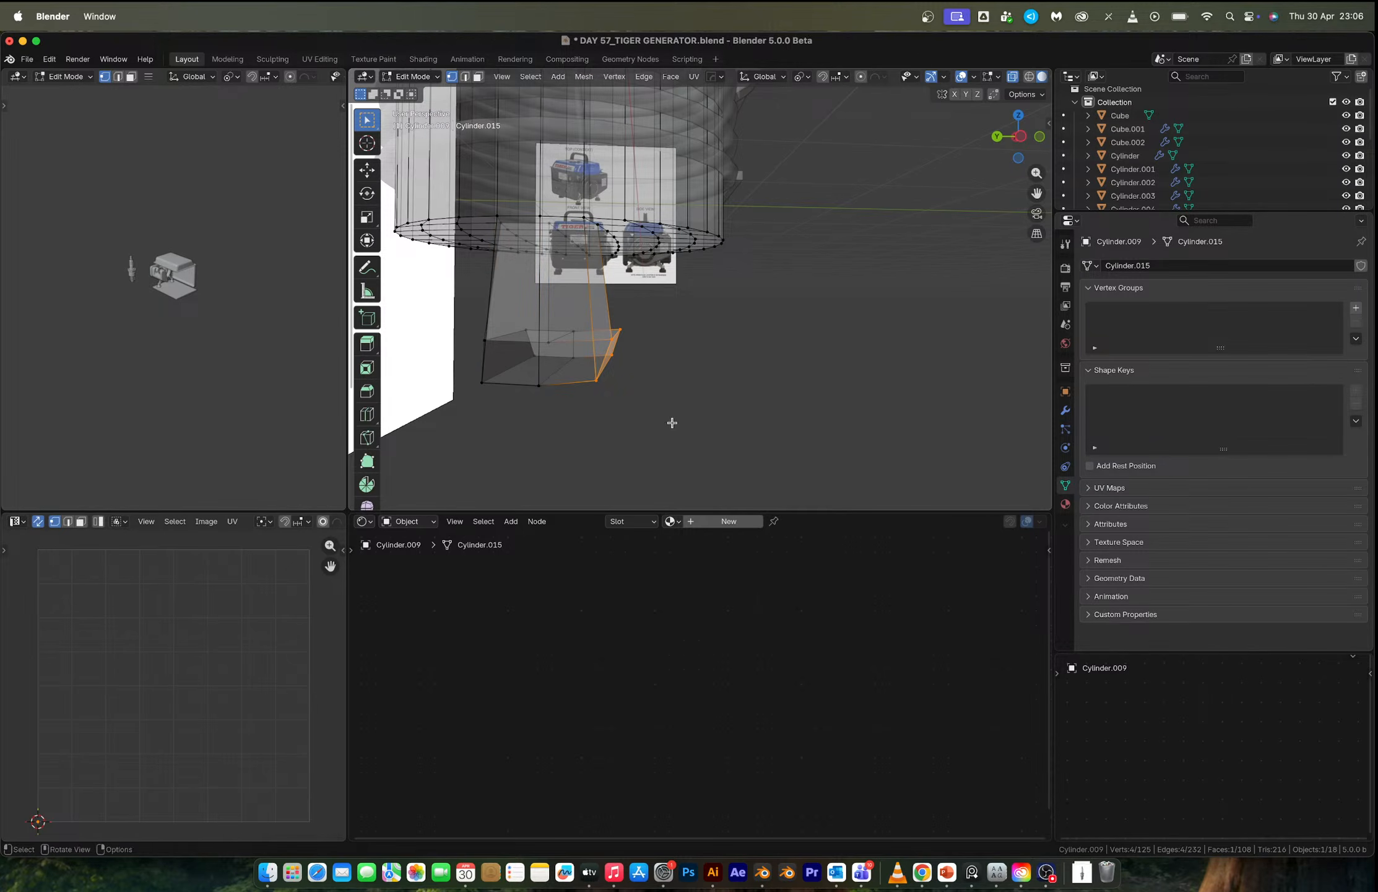
{"action": "left_click", "coordinate": [584, 215], "text": "shift"}
{"action": "key", "text": "s"}
{"action": "key", "text": "x"}
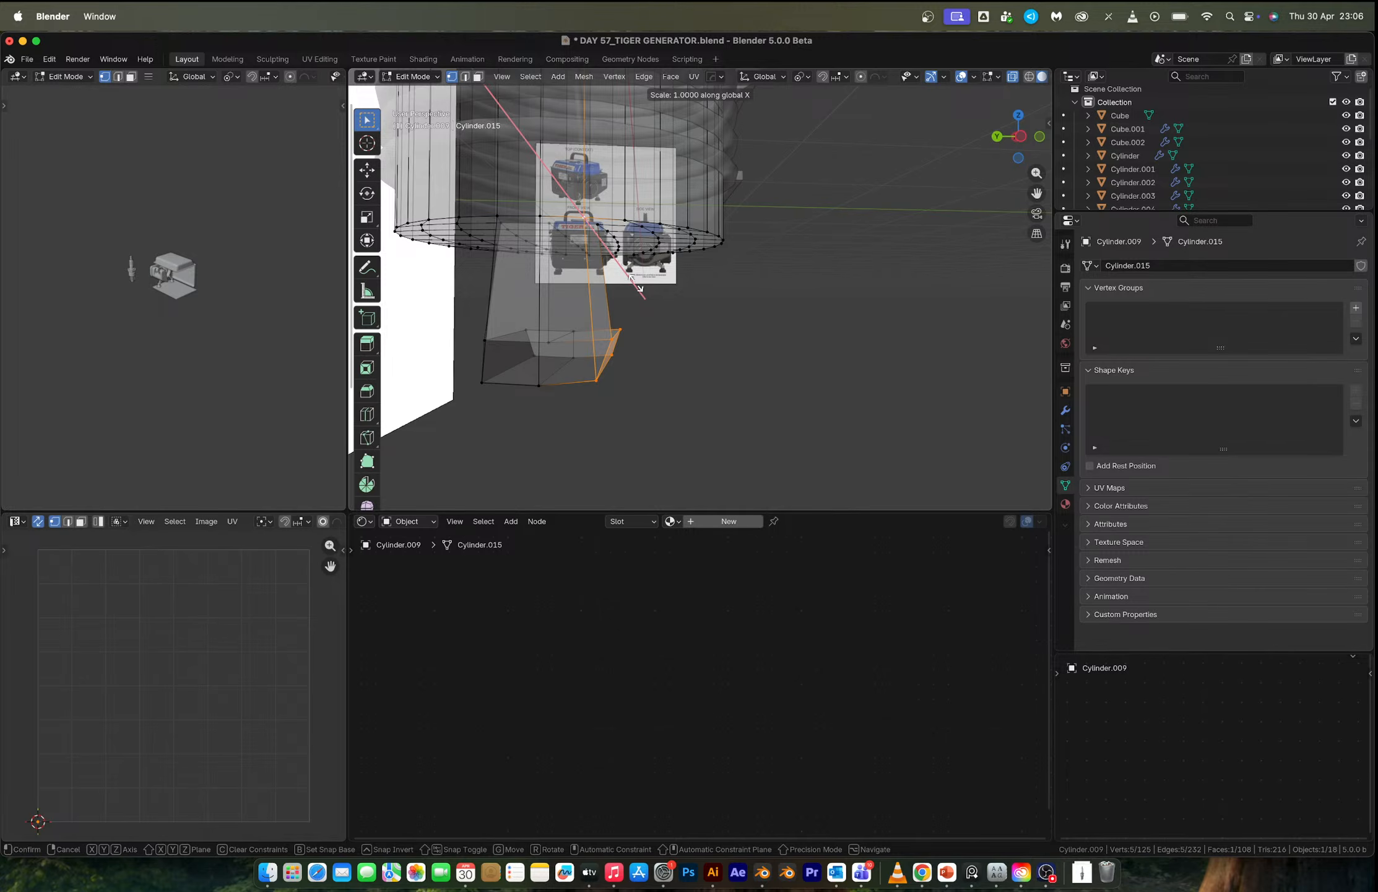
{"action": "key", "text": "y"}
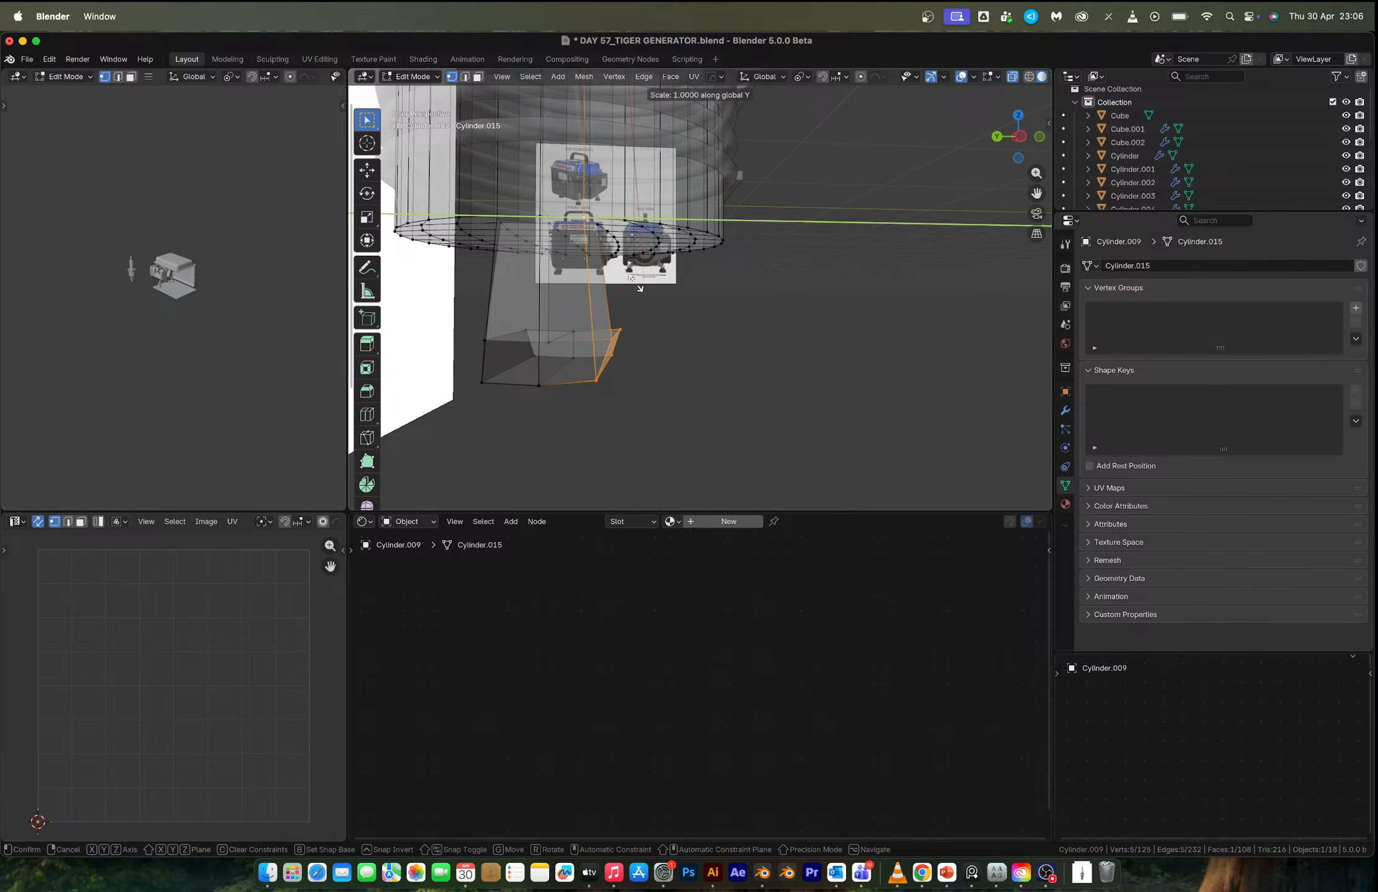
{"action": "key", "text": "0"}
{"action": "key", "text": "Return"}
Mirror the straightened electrode side onto the opposite side of the shank mesh and apply the Hops_Mirror modifier.
{"action": "key", "text": "Tab"}
{"action": "scroll", "coordinate": [637, 285], "scroll_direction": "down", "scroll_amount": 5}
{"action": "middle_click_drag", "start_coordinate": [610, 306], "coordinate": [606, 339]}
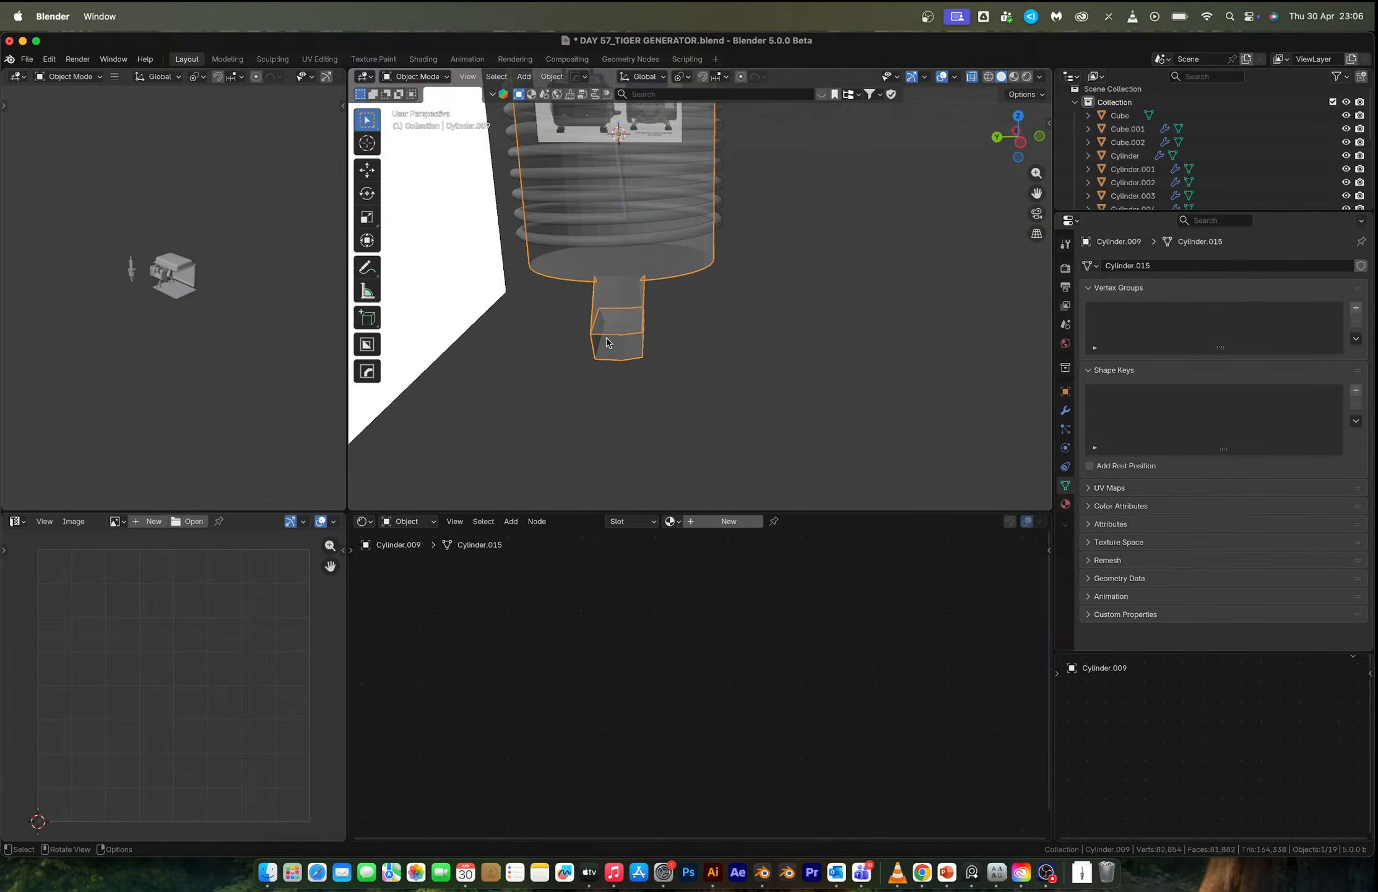
{"action": "key", "text": "alt+x"}
{"action": "left_click", "coordinate": [712, 143]}
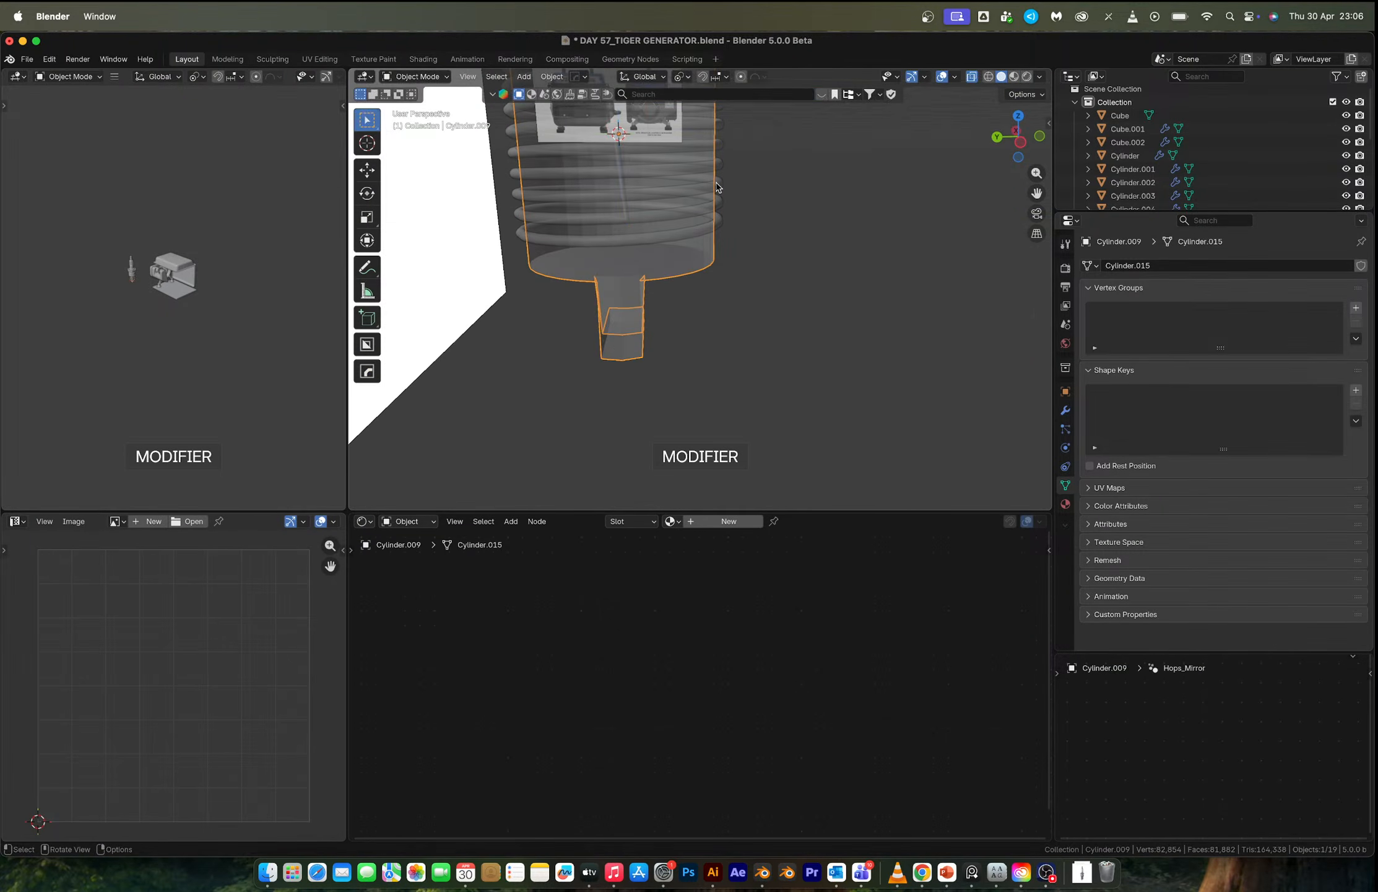
{"action": "left_click", "coordinate": [1065, 411]}
{"action": "key", "text": "ctrl+a"}
{"action": "middle_click_drag", "start_coordinate": [845, 276], "coordinate": [619, 310]}
{"action": "key", "text": "alt+z"}
{"action": "scroll", "coordinate": [641, 280], "scroll_direction": "up", "scroll_amount": 3}
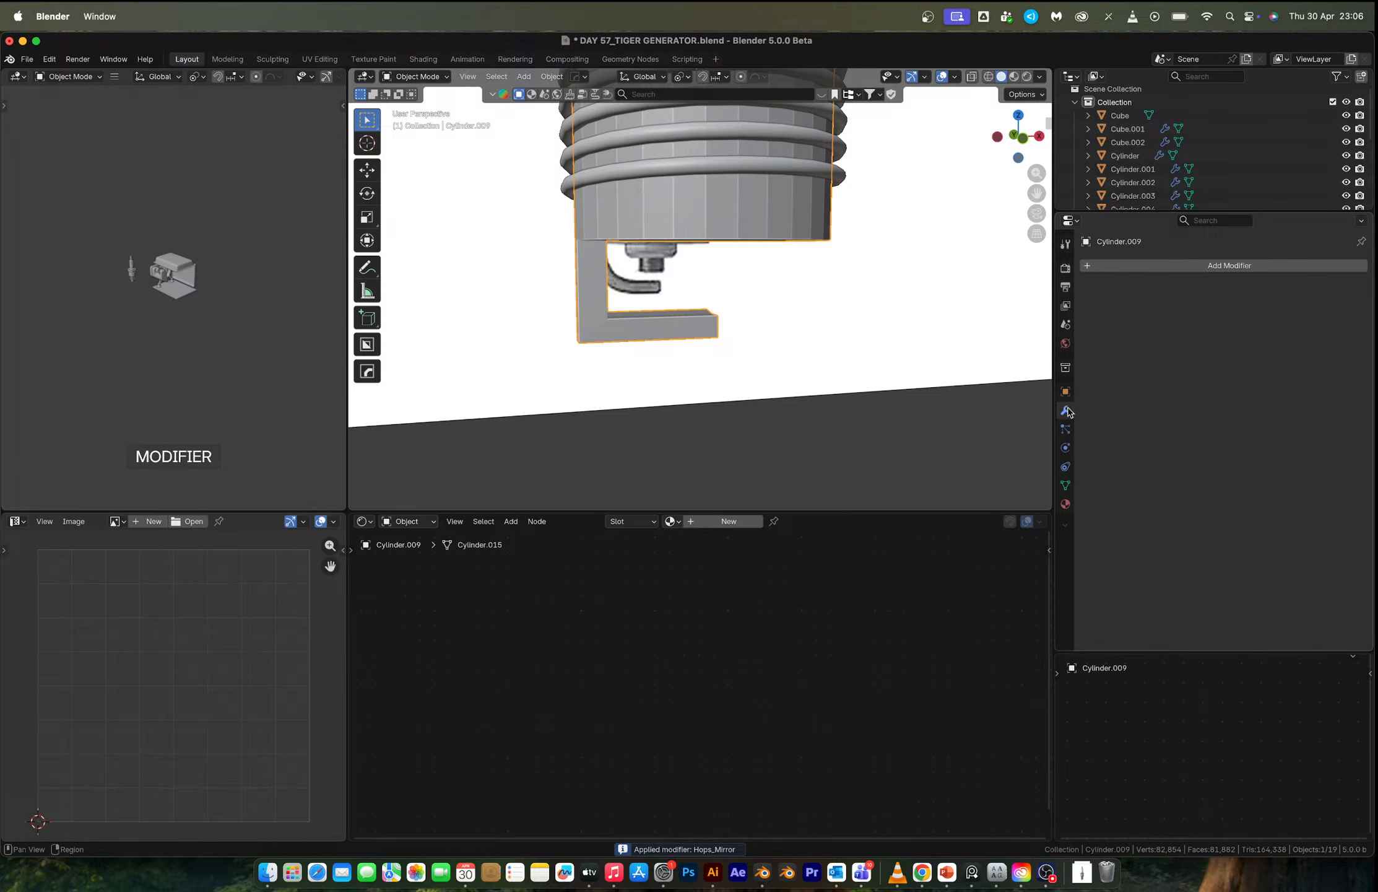
Bevel the electrode's diagonal corner loop with 4 segments in front view to follow the reference bend.
{"action": "key", "text": "Tab"}
{"action": "key", "text": "2"}
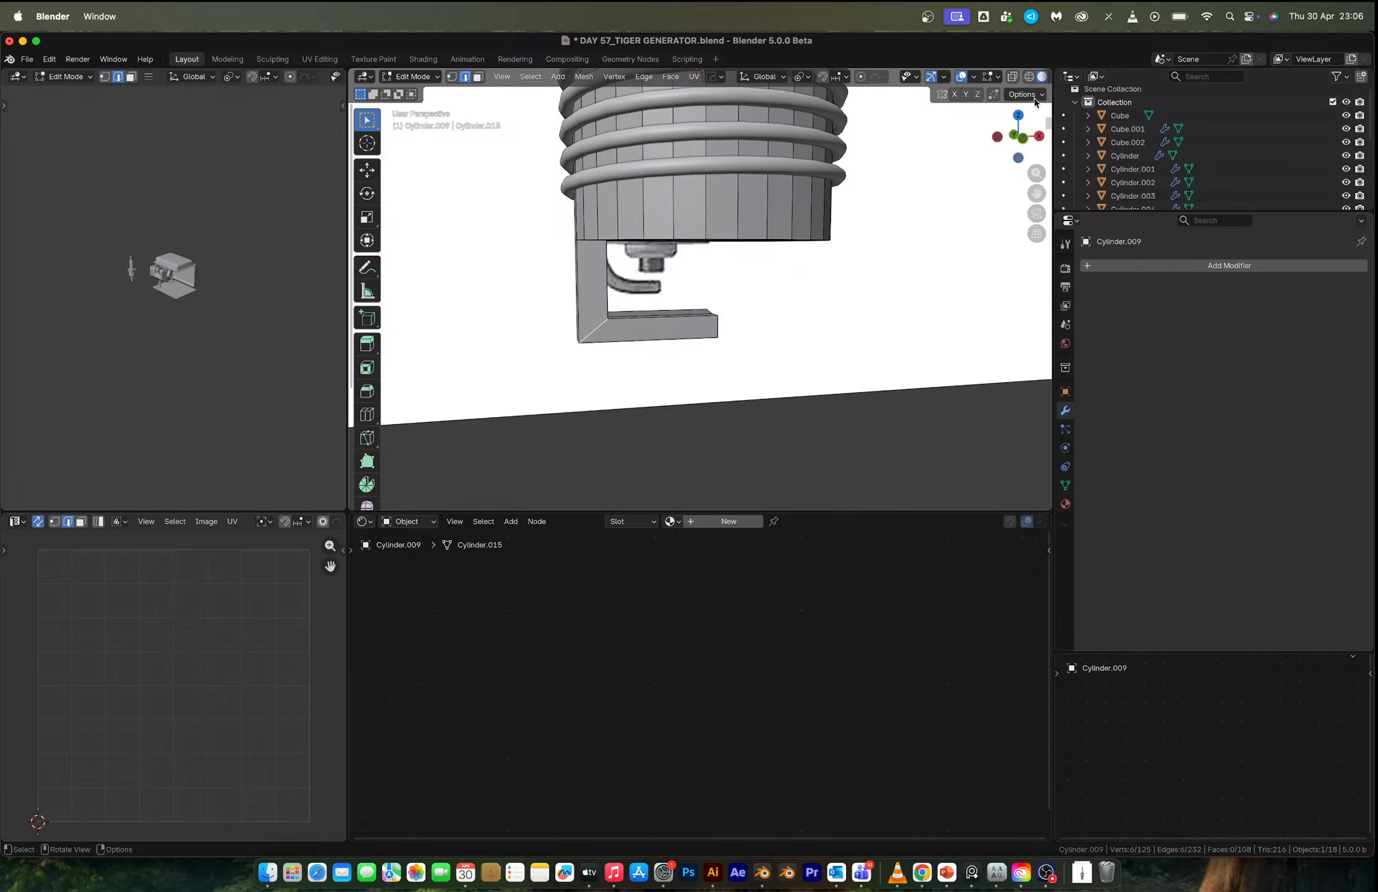
{"action": "left_click", "coordinate": [1023, 138]}
{"action": "scroll", "coordinate": [712, 309], "scroll_direction": "up", "scroll_amount": 3}
{"action": "key", "text": "ctrl+b"}
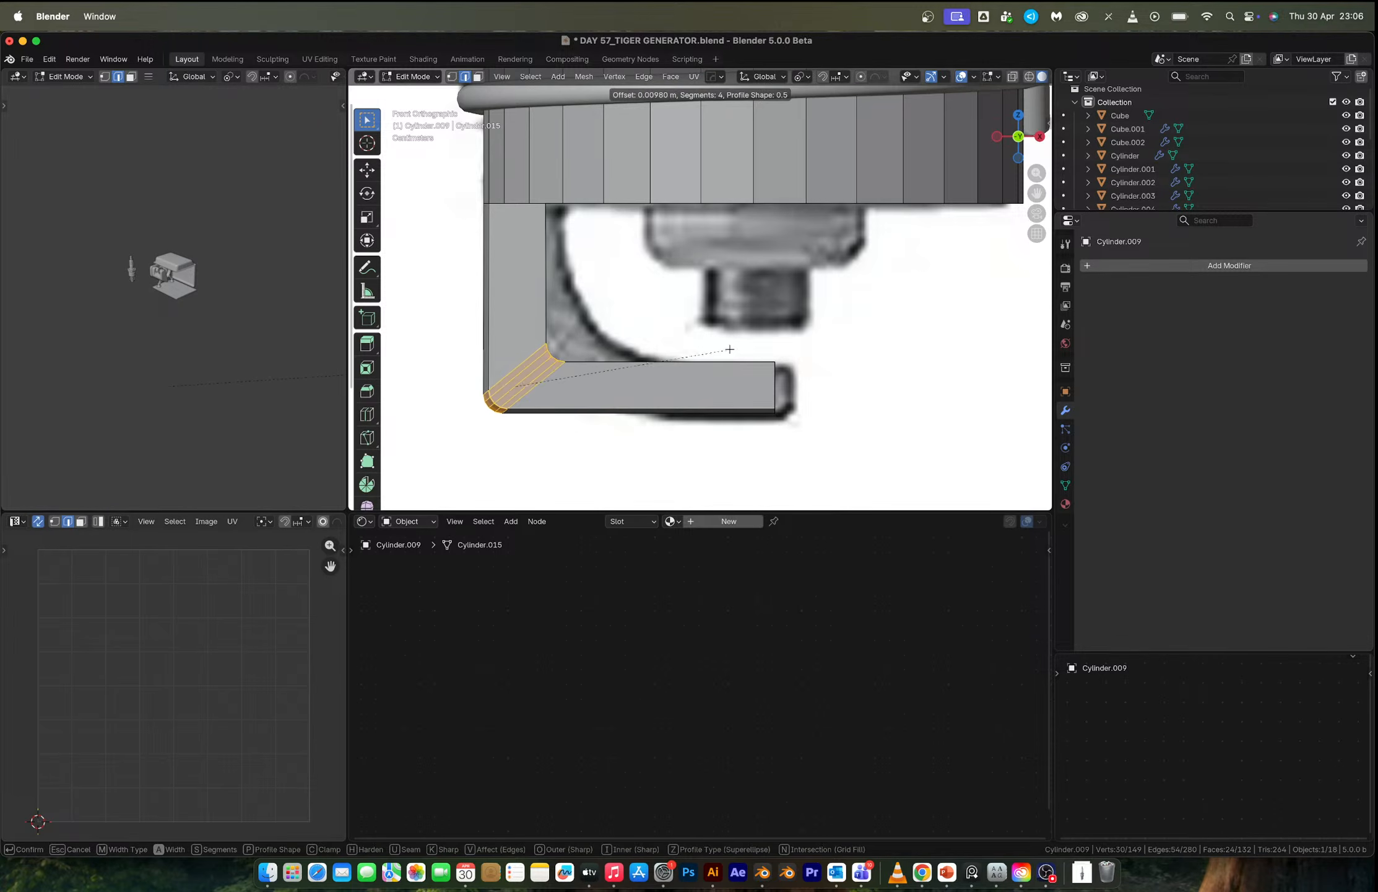
{"action": "left_click", "coordinate": [765, 254]}
{"action": "key", "text": "Tab"}
{"action": "scroll", "coordinate": [765, 254], "scroll_direction": "down", "scroll_amount": 2}
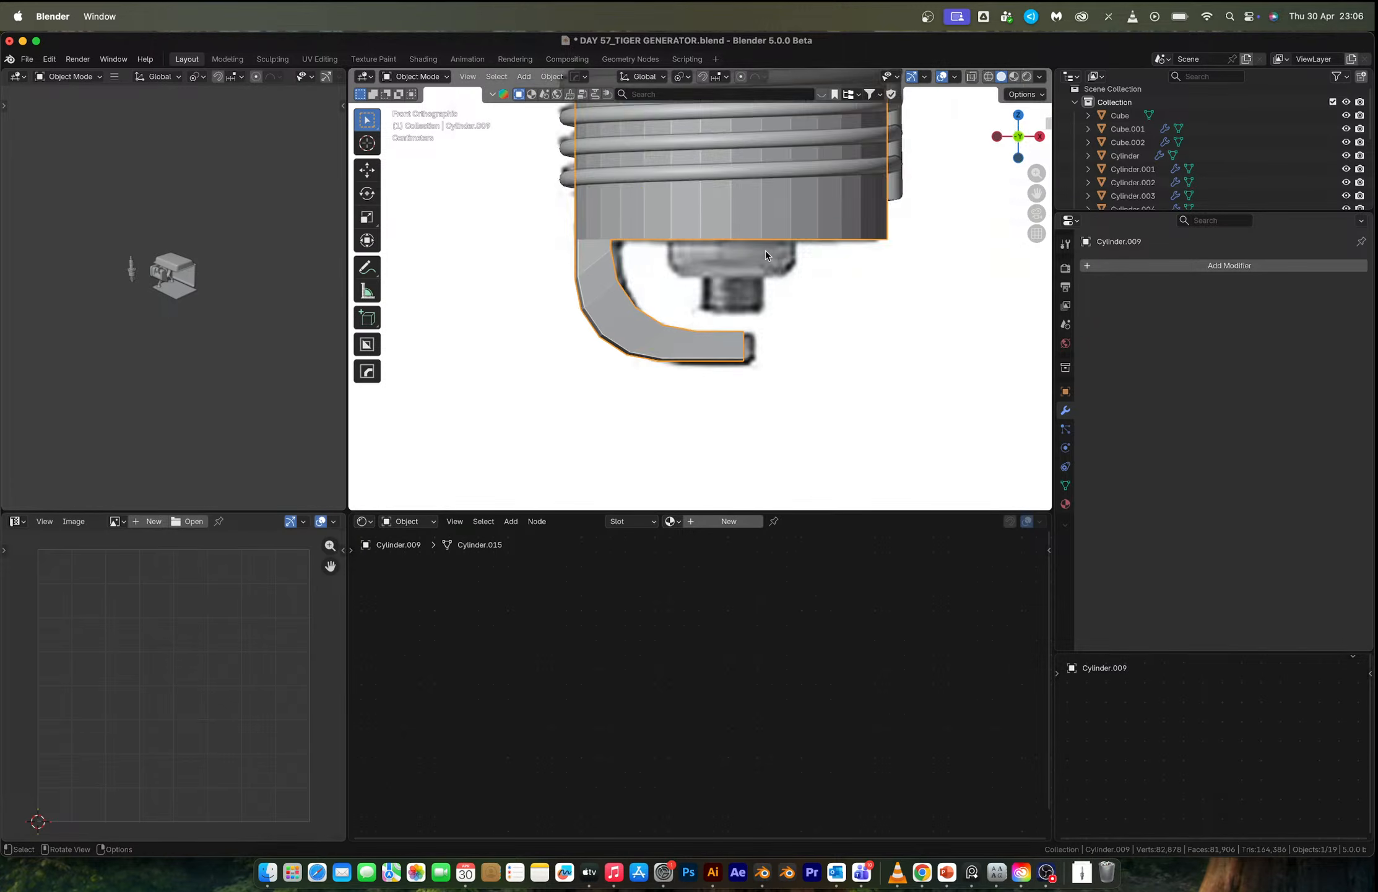
Inset the central 4×4 block of faces on the shank bottom by about 0.0135 m.
{"action": "middle_click_drag", "start_coordinate": [766, 254], "coordinate": [719, 329]}
{"action": "key", "text": "Tab"}
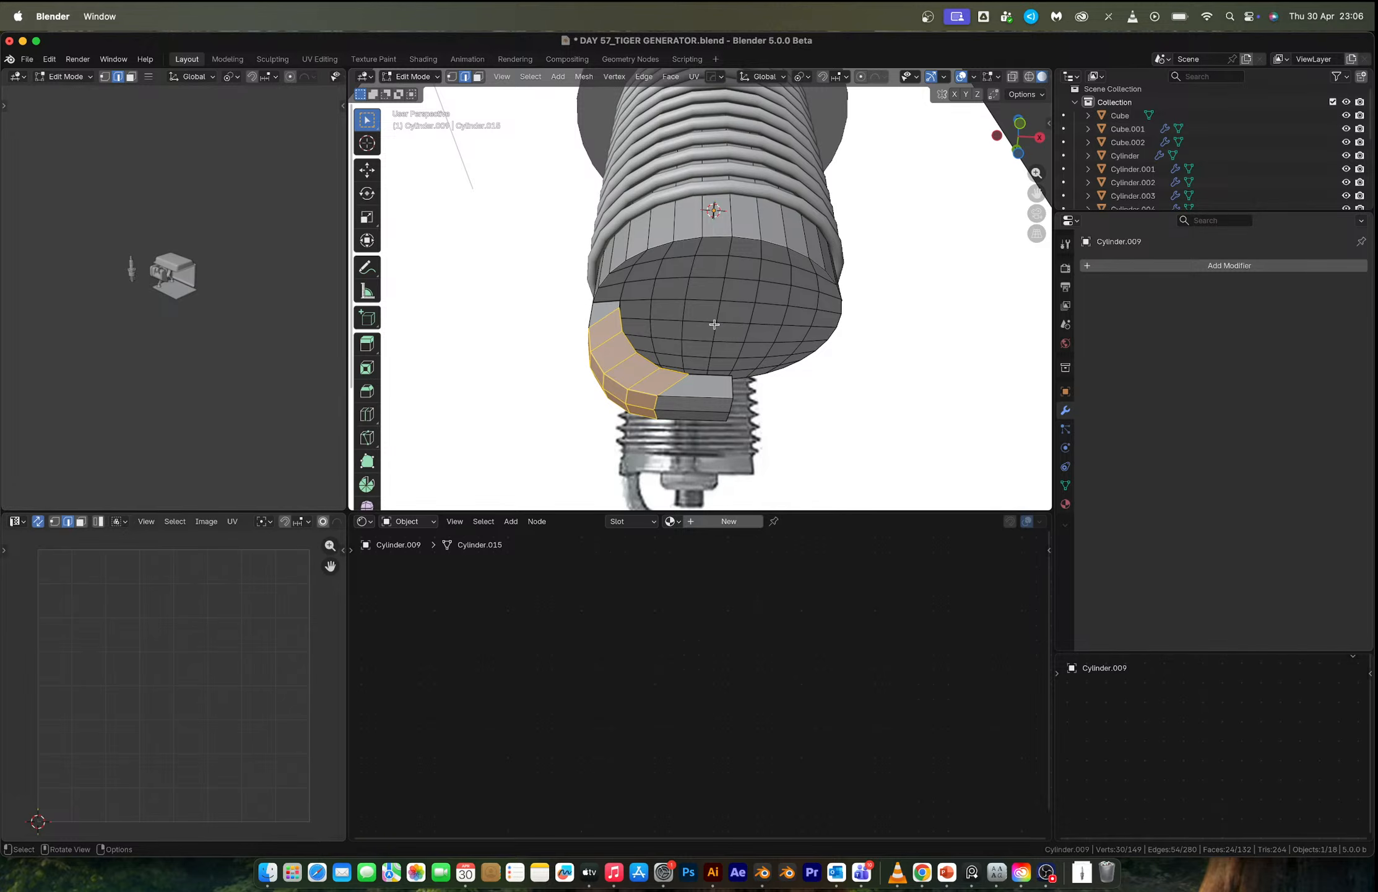
{"action": "left_click_drag", "start_coordinate": [668, 289], "coordinate": [755, 354]}
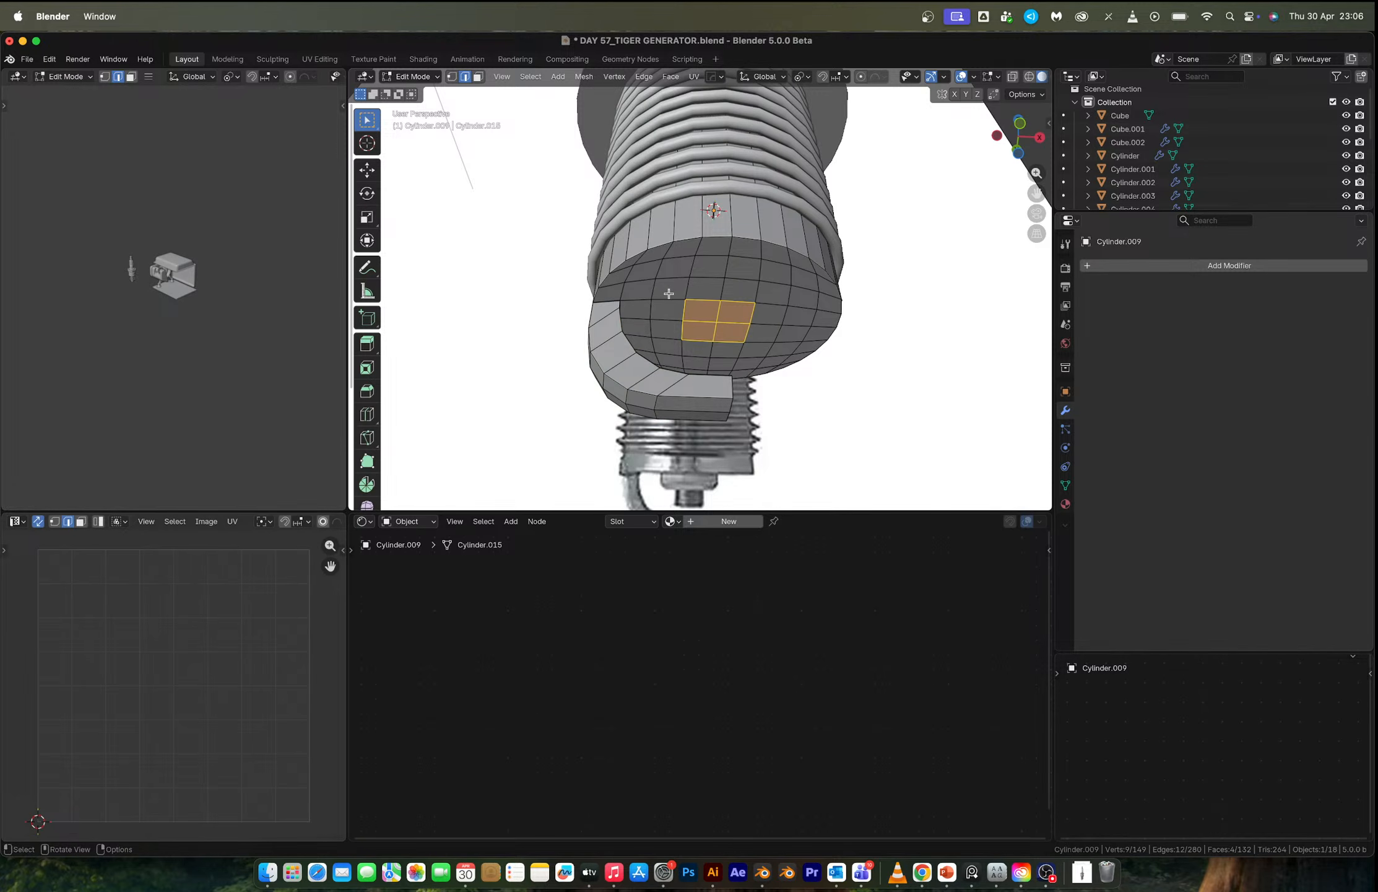
{"action": "key", "text": "3"}
{"action": "left_click_drag", "start_coordinate": [665, 287], "coordinate": [751, 350]}
{"action": "left_click", "coordinate": [768, 296], "text": "shift"}
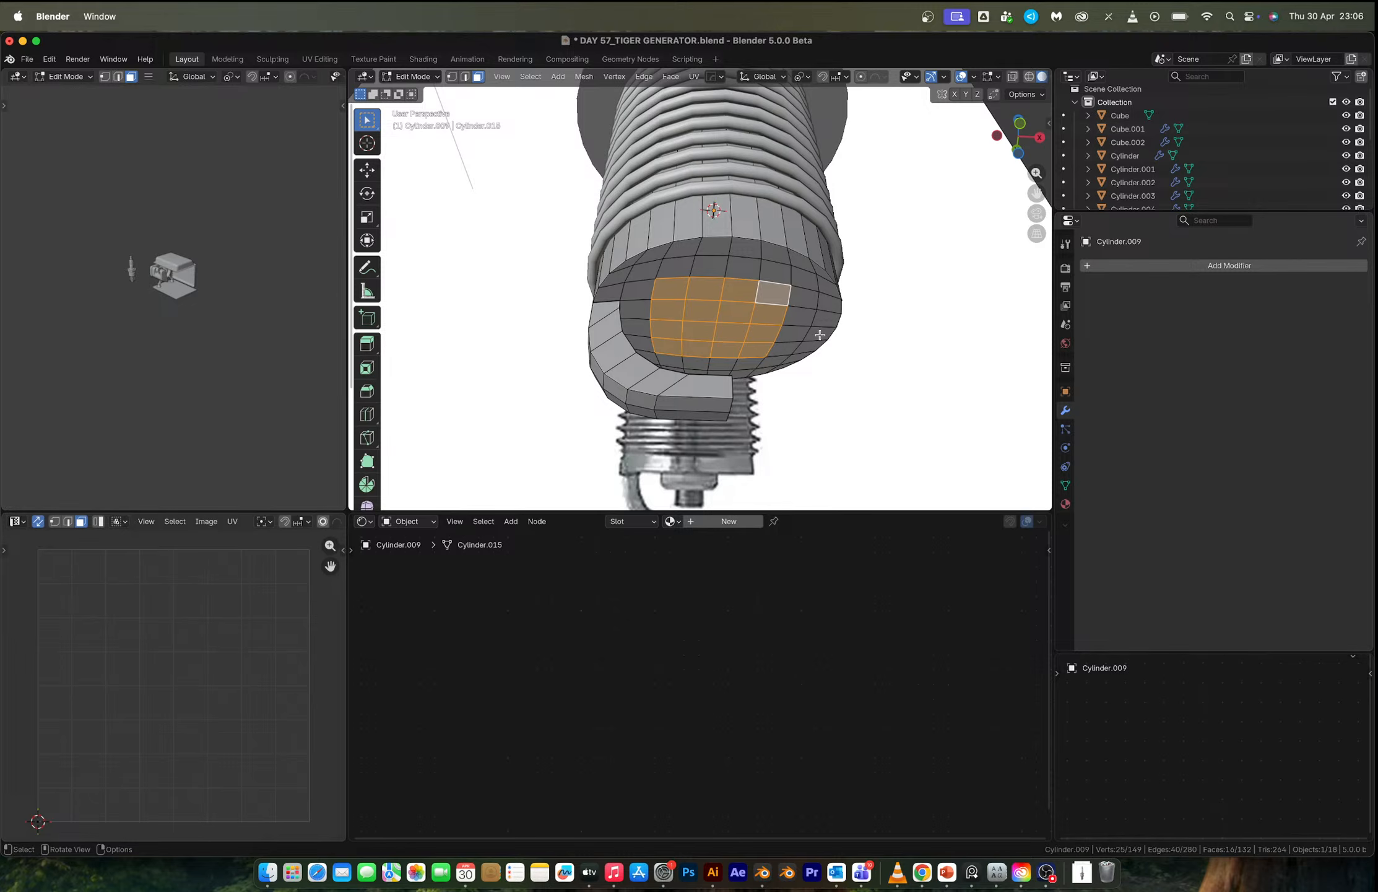
{"action": "key", "text": "i"}
{"action": "left_click", "coordinate": [781, 323]}
Round the inset faces with LoopTools Circle and scale them to about 0.874.
{"action": "right_click", "coordinate": [781, 323]}
{"action": "mouse_move", "coordinate": [796, 301]}
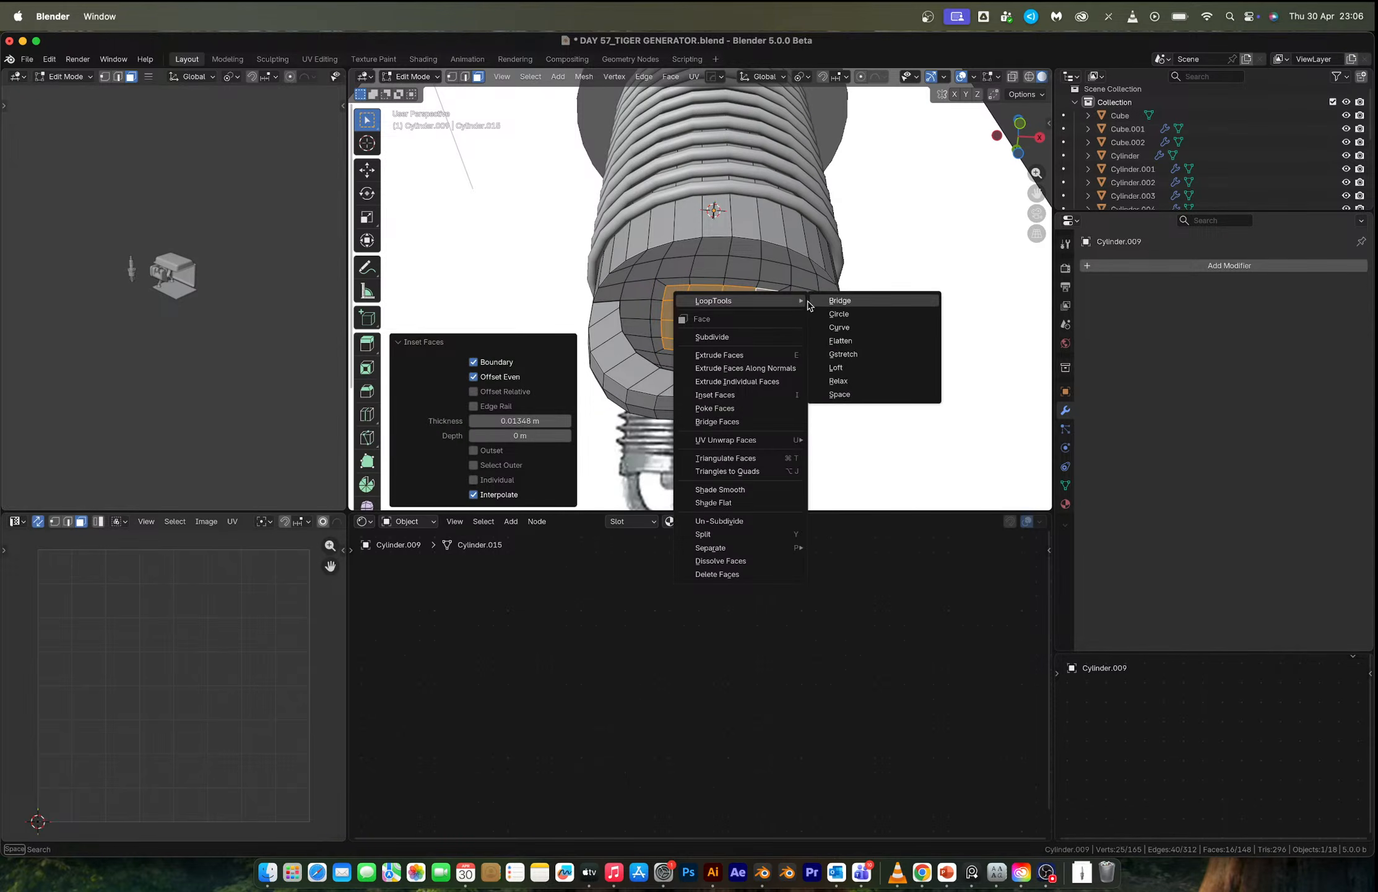
{"action": "left_click", "coordinate": [836, 311]}
{"action": "key", "text": "s"}
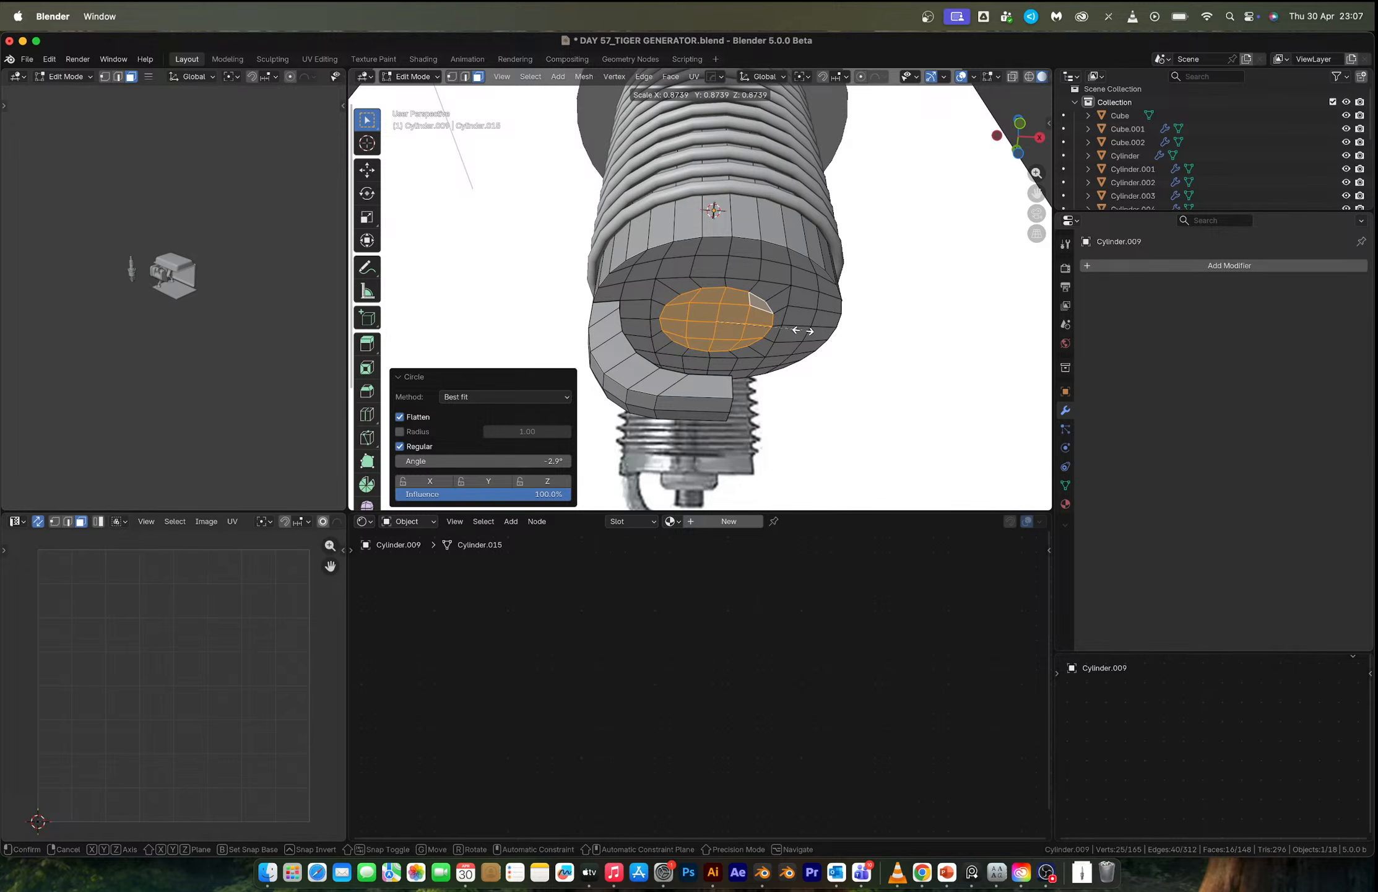
{"action": "left_click", "coordinate": [803, 328]}
Try extruding the circular faces downward from the shank bottom.
{"action": "key", "text": "1"}
{"action": "scroll", "coordinate": [774, 308], "scroll_direction": "up", "scroll_amount": 3}
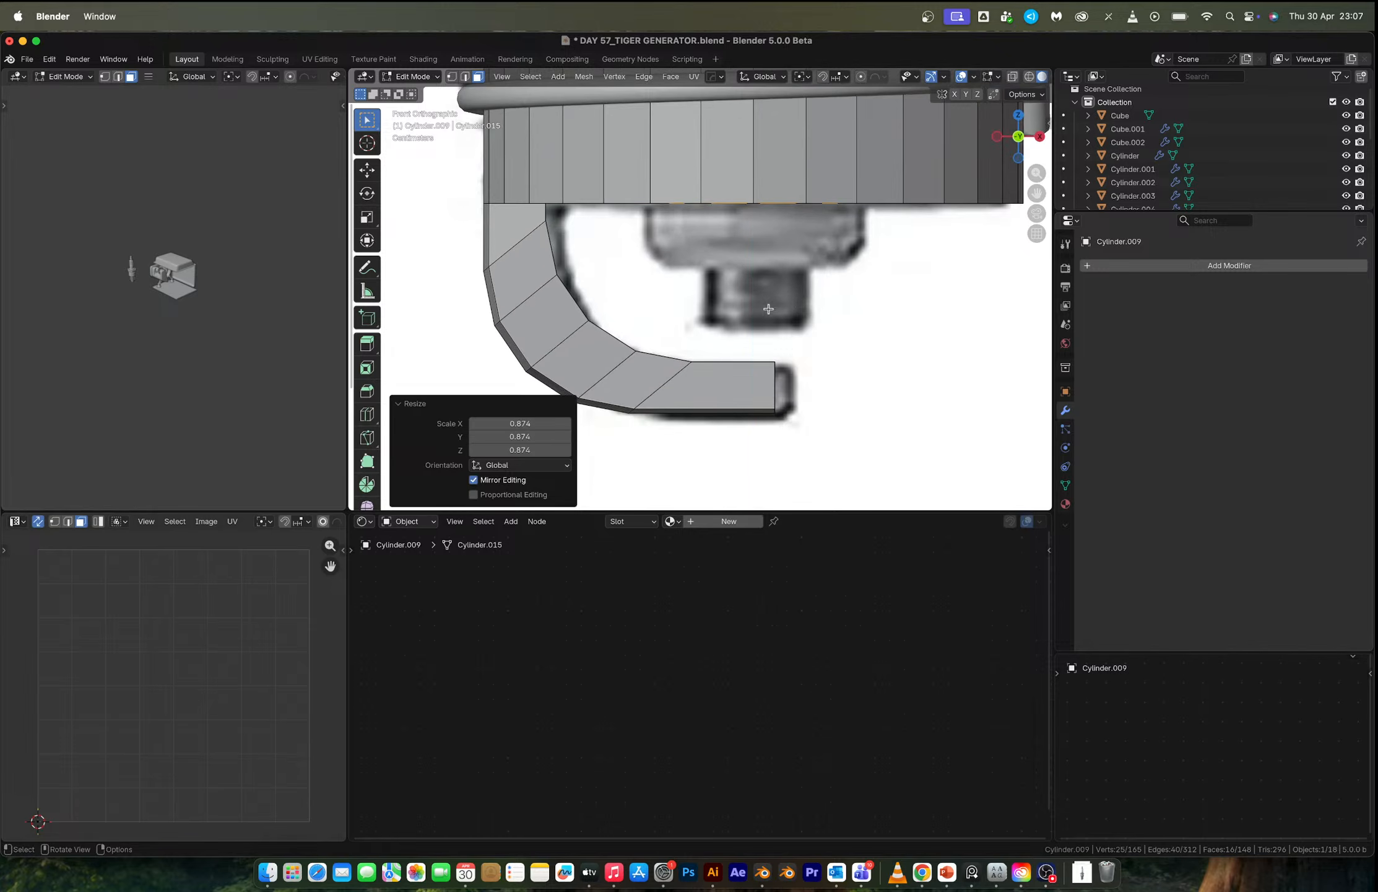
{"action": "key", "text": "e"}
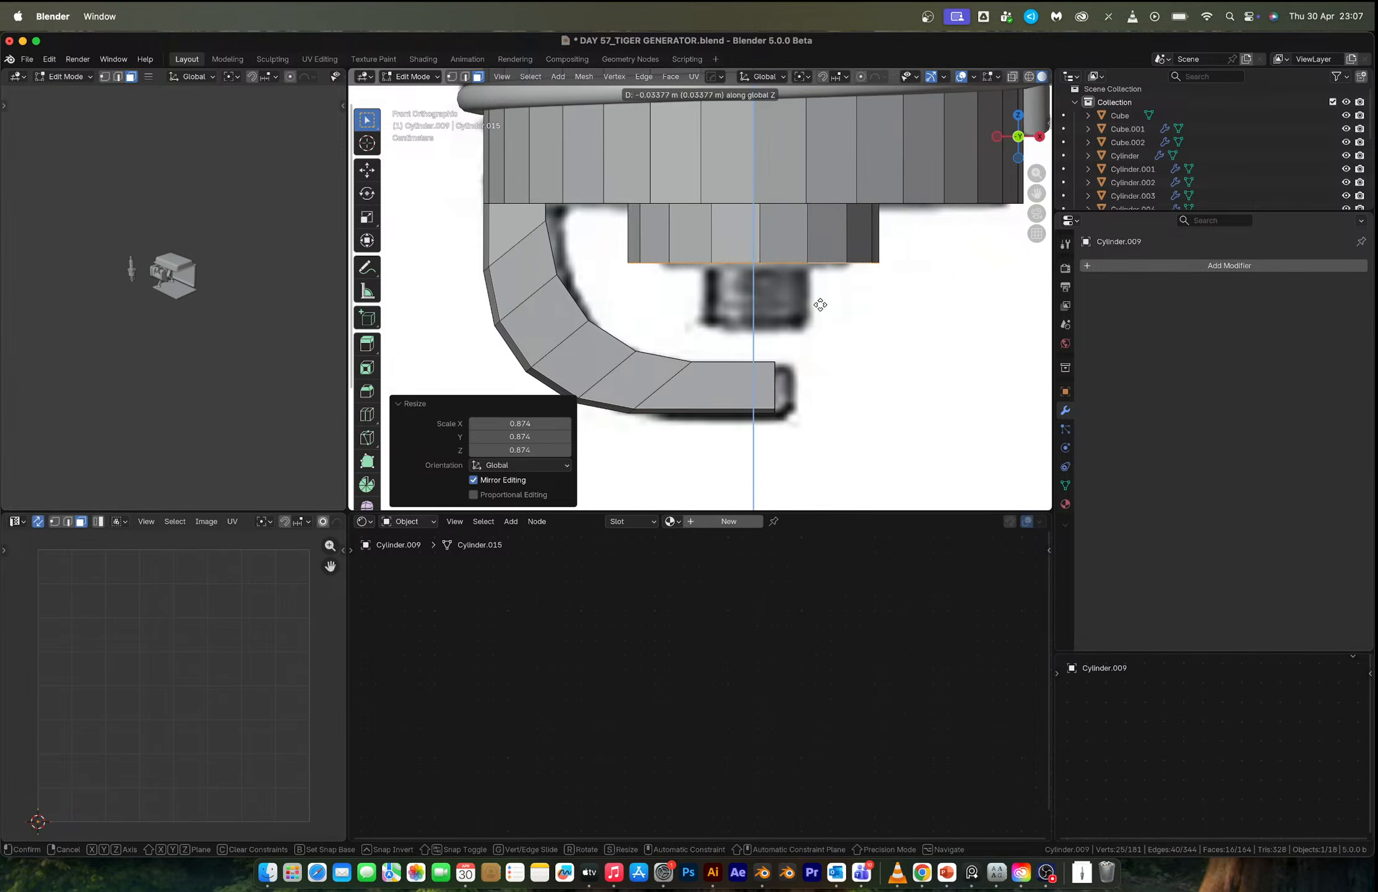
{"action": "left_click", "coordinate": [821, 311]}
{"action": "key", "text": "super+z"}
Scale the circular faces to 0.821 and extrude them down to the underside of the reference's insulator collar.
{"action": "key", "text": "s"}
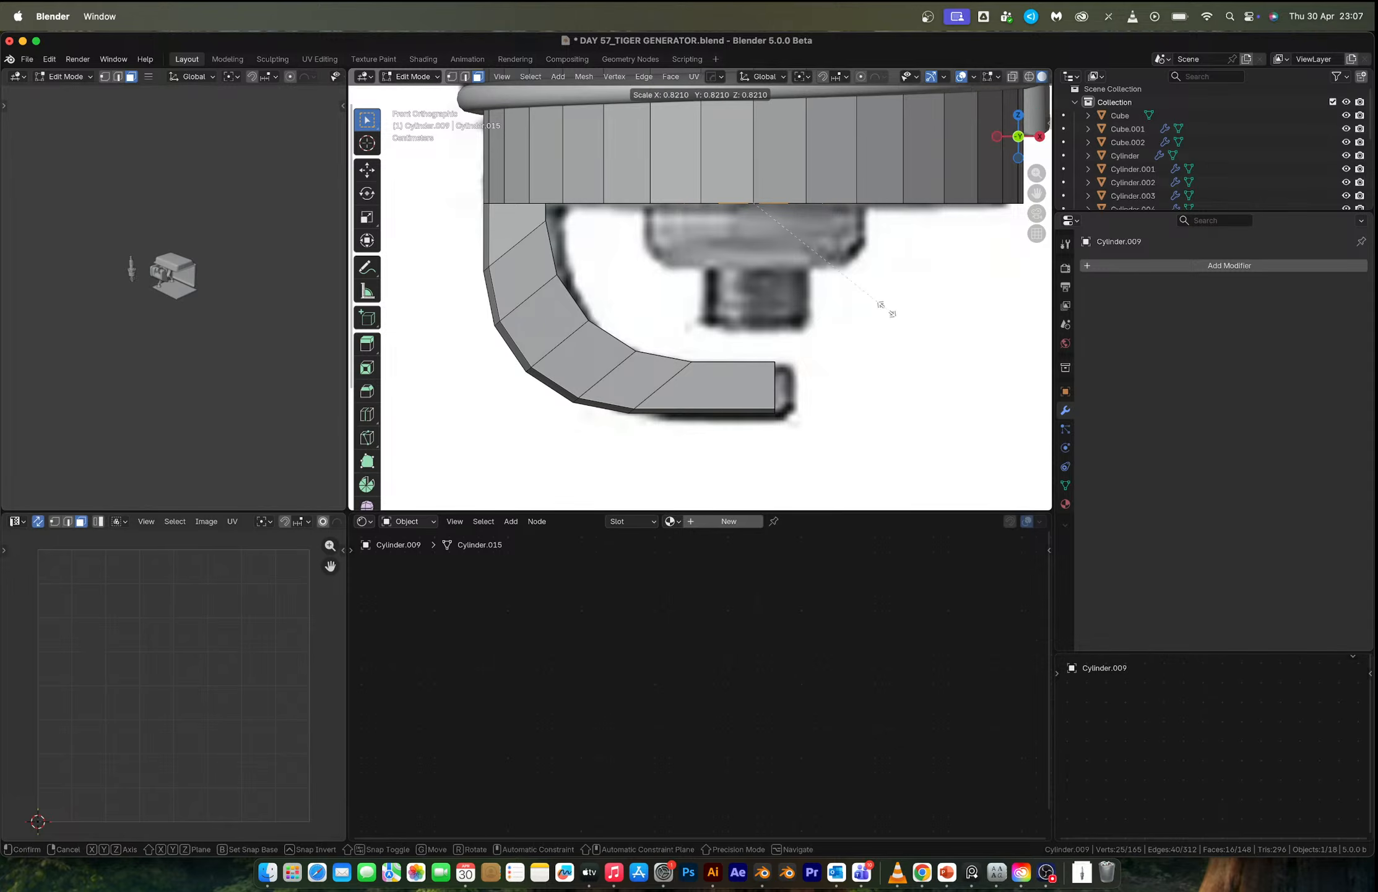
{"action": "left_click", "coordinate": [887, 309]}
{"action": "key", "text": "e"}
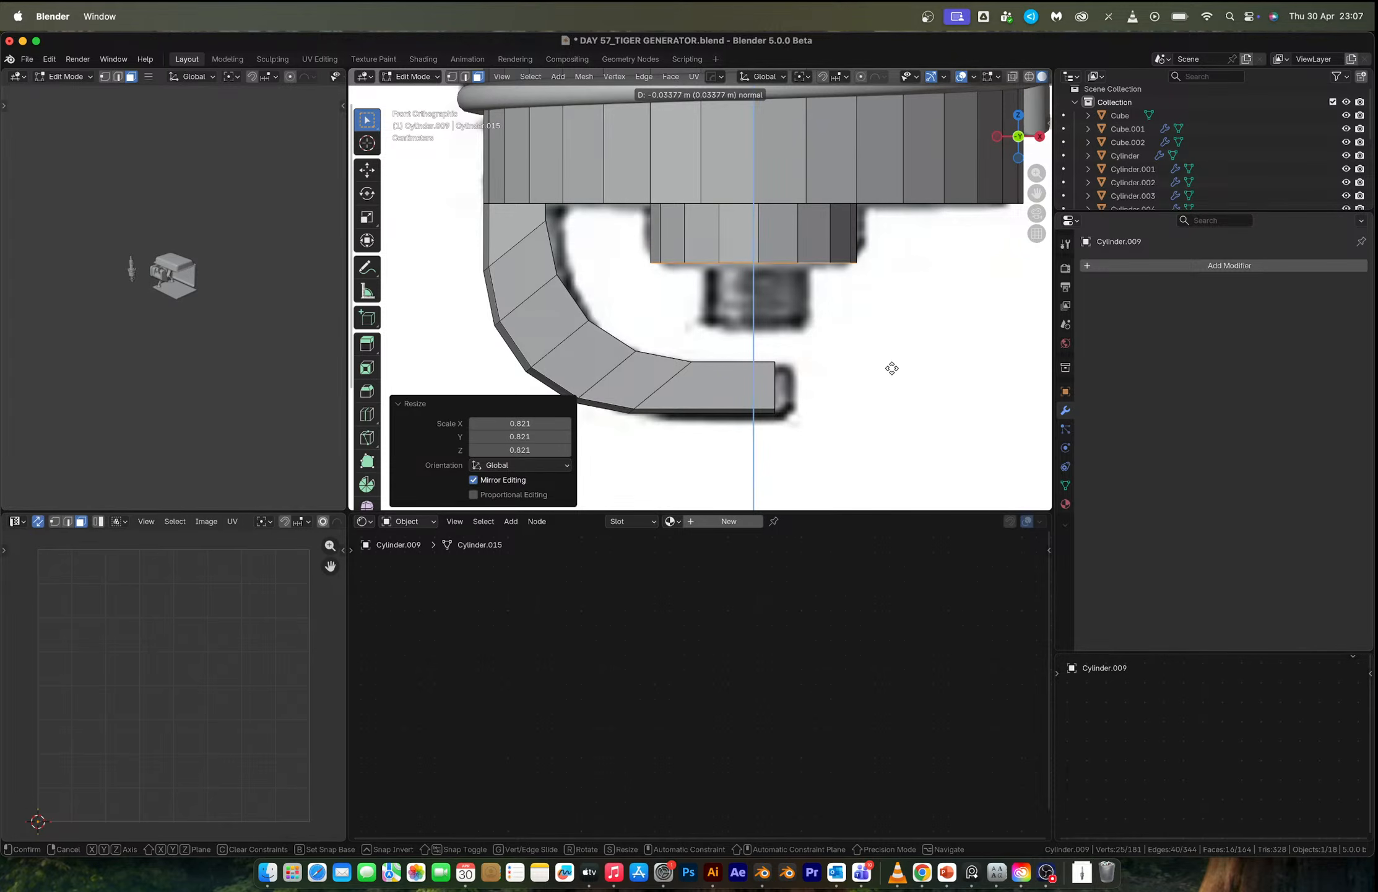
{"action": "left_click", "coordinate": [895, 374]}
Inset the collar's bottom faces about 0.005 m, scale them to 0.629 and extrude them about 0.034 m down for the centre electrode.
{"action": "middle_click_drag", "start_coordinate": [868, 339], "coordinate": [896, 333]}
{"action": "key", "text": "i"}
{"action": "left_click", "coordinate": [890, 352]}
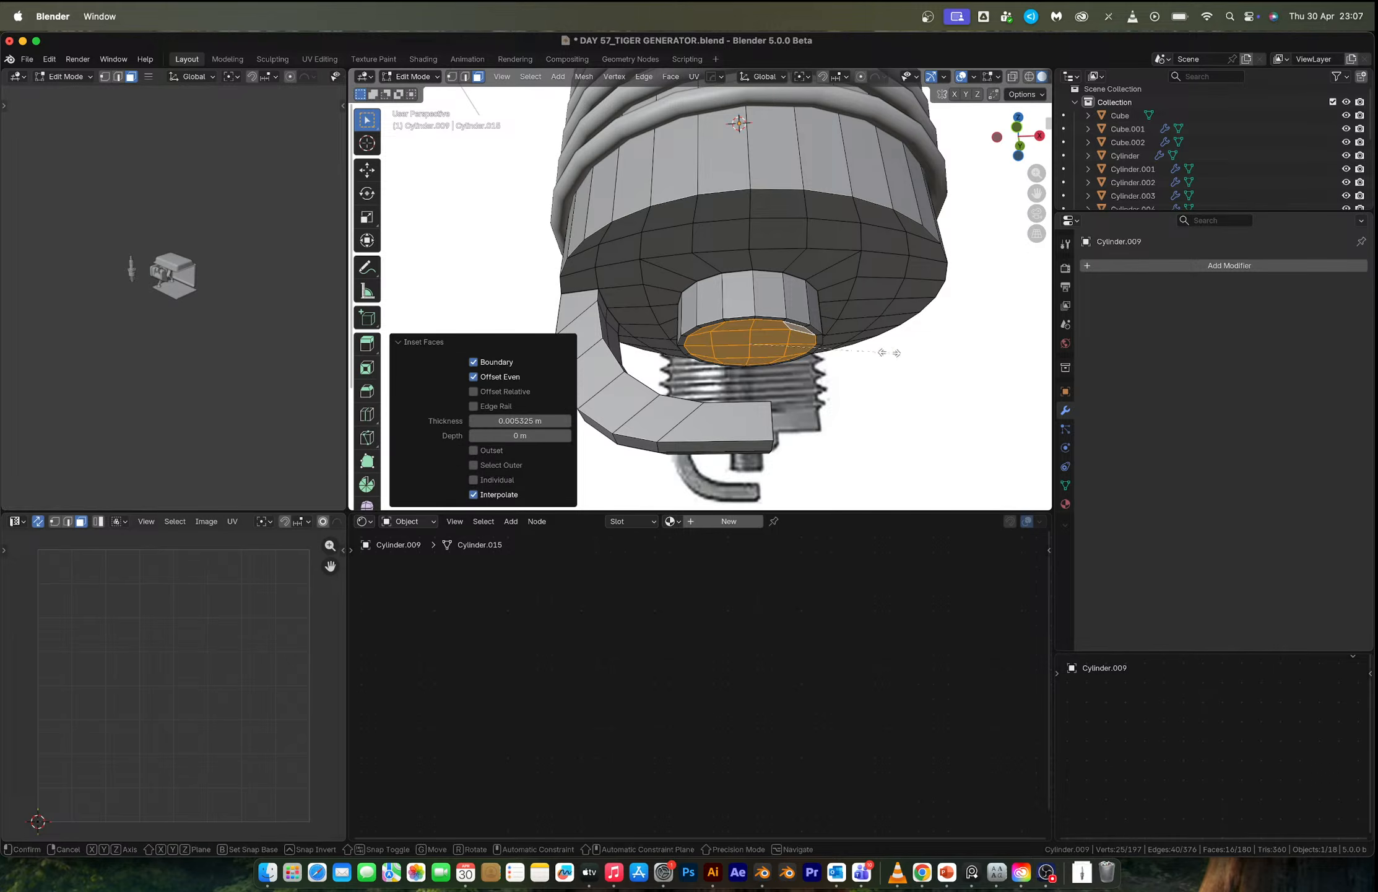
{"action": "key", "text": "s"}
{"action": "left_click", "coordinate": [843, 353]}
{"action": "left_click", "coordinate": [1020, 128]}
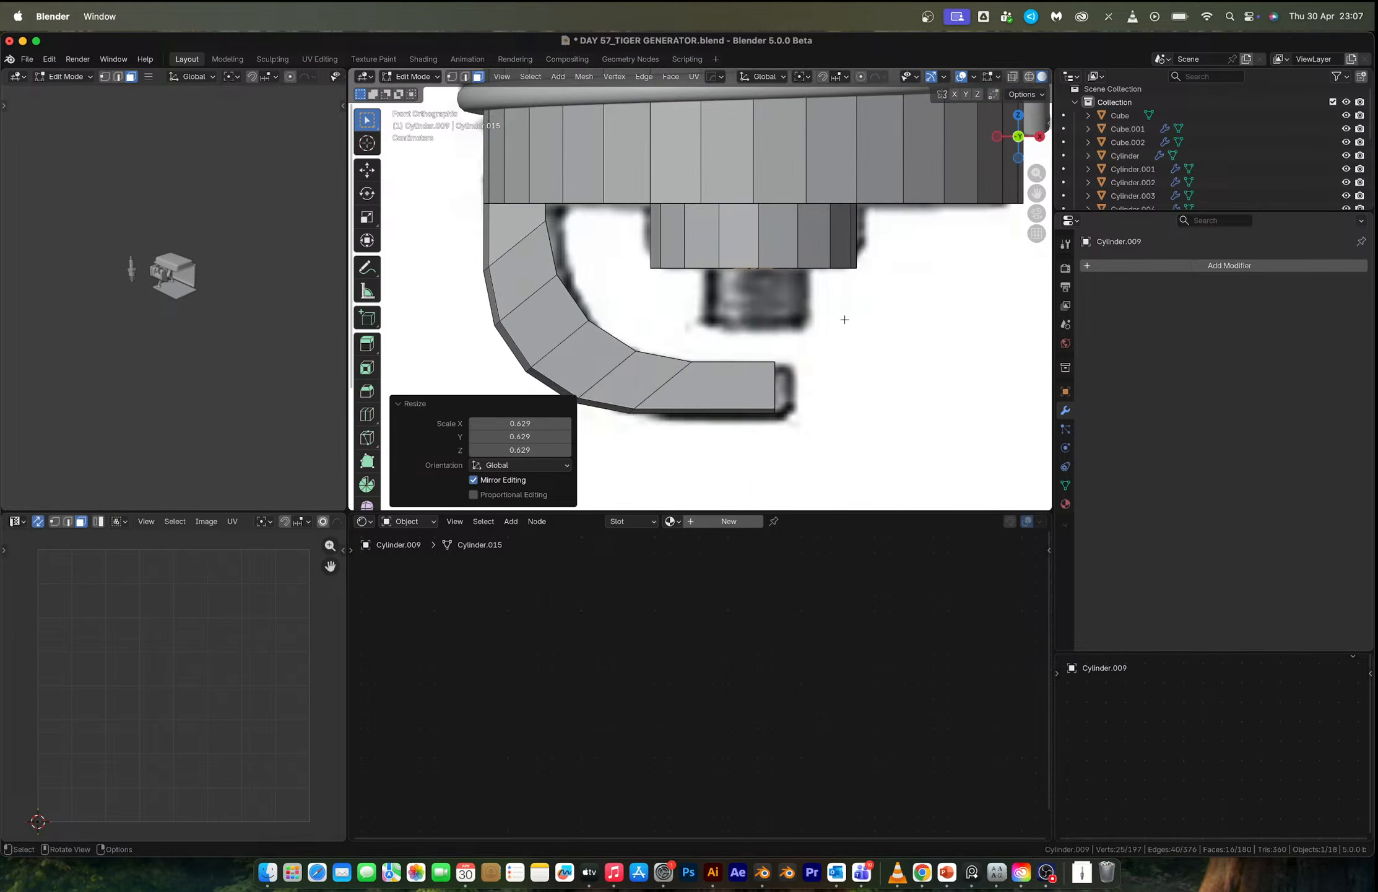
{"action": "key", "text": "e"}
{"action": "left_click", "coordinate": [794, 351]}
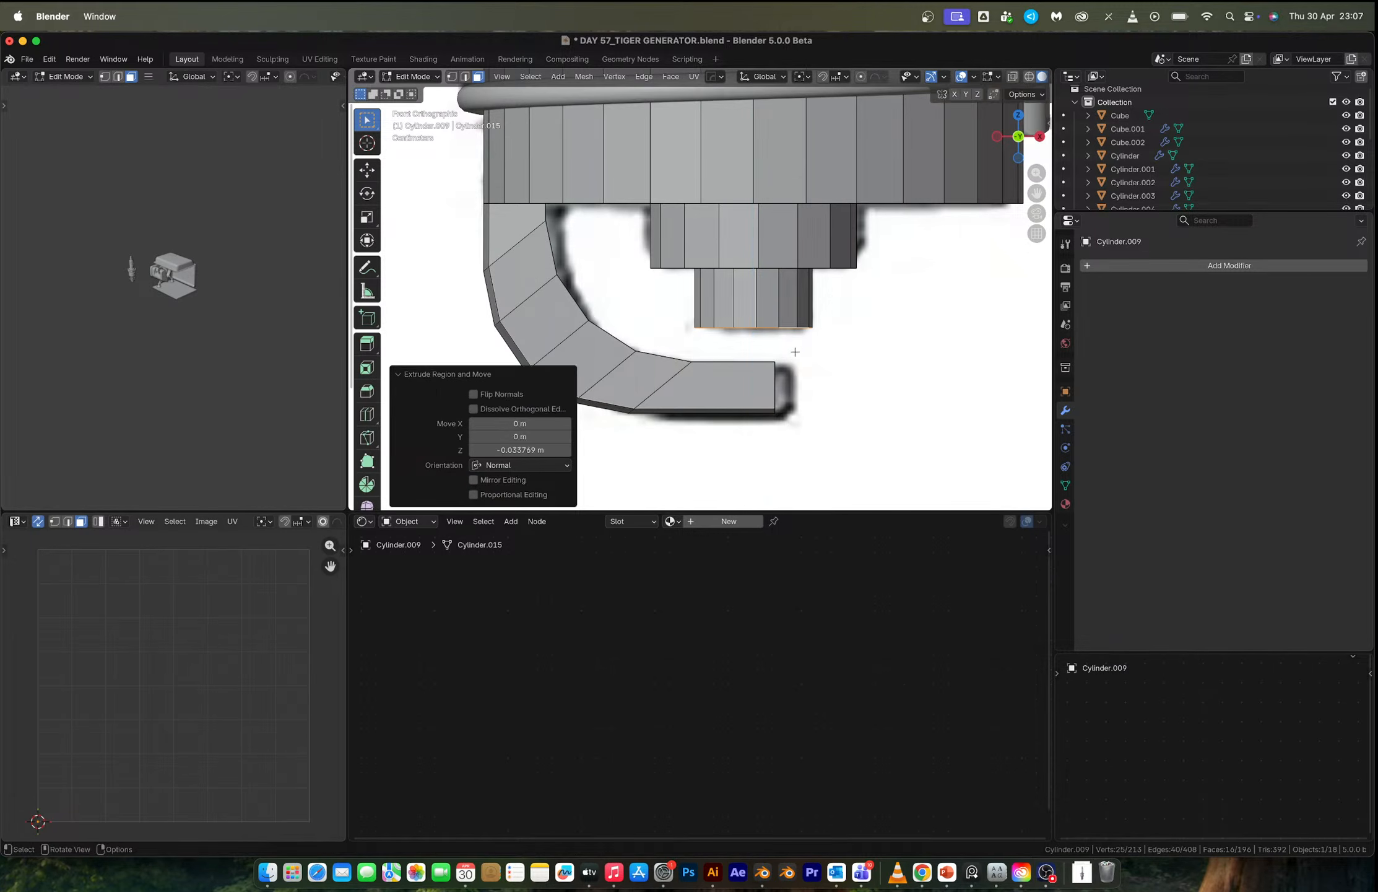
Join the ribbed insulator body and the threaded shank with electrodes into one object.
{"action": "key", "text": "Tab"}
{"action": "scroll", "coordinate": [749, 235], "scroll_direction": "down", "scroll_amount": 6}
{"action": "middle_click_drag", "start_coordinate": [748, 238], "coordinate": [722, 272]}
{"action": "scroll", "coordinate": [721, 281], "scroll_direction": "up", "scroll_amount": 5}
{"action": "left_click", "coordinate": [727, 254]}
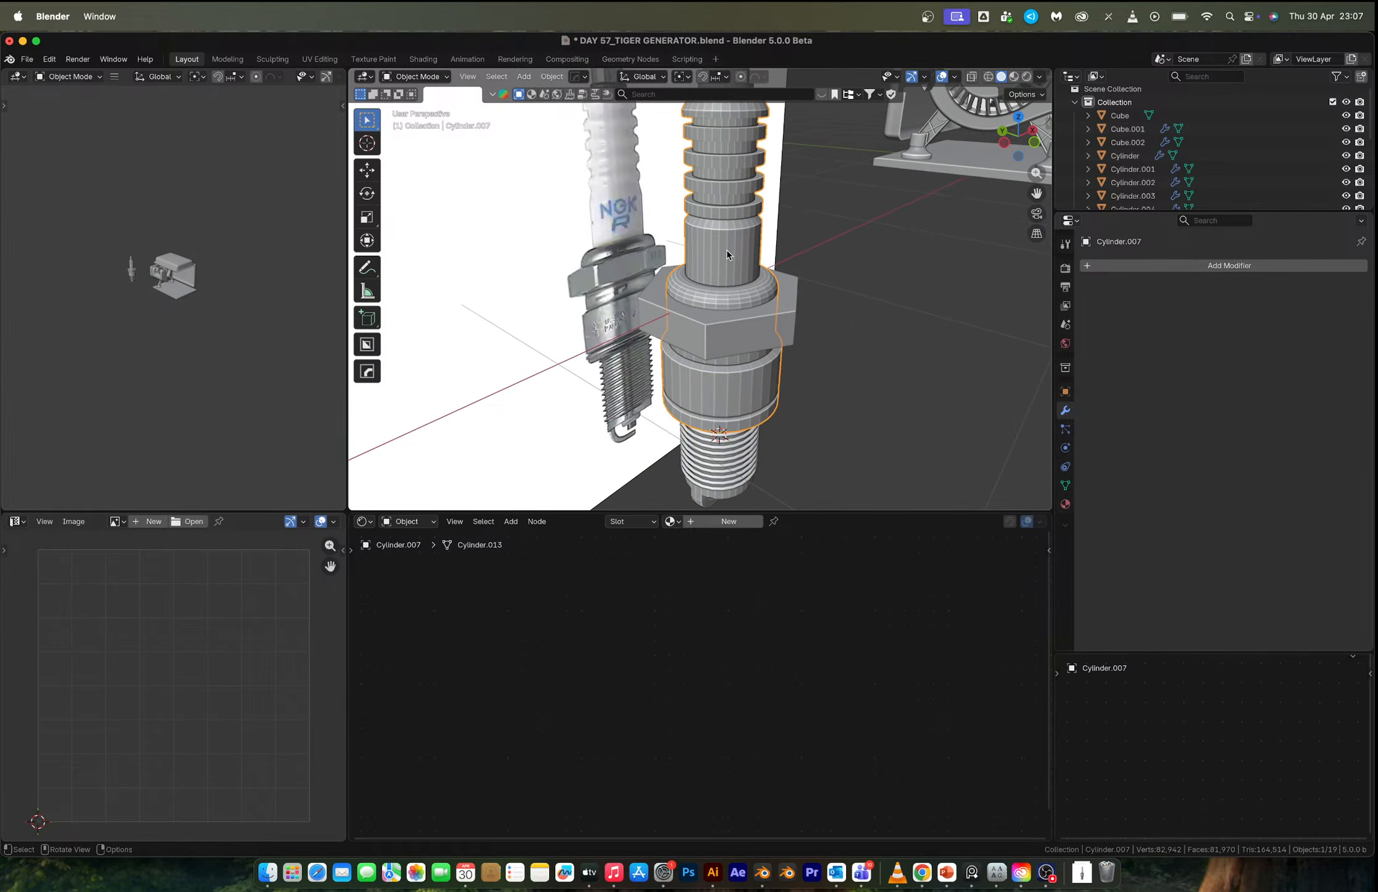
{"action": "middle_click_drag", "start_coordinate": [735, 325], "coordinate": [688, 364]}
{"action": "left_click", "coordinate": [691, 365], "text": "shift"}
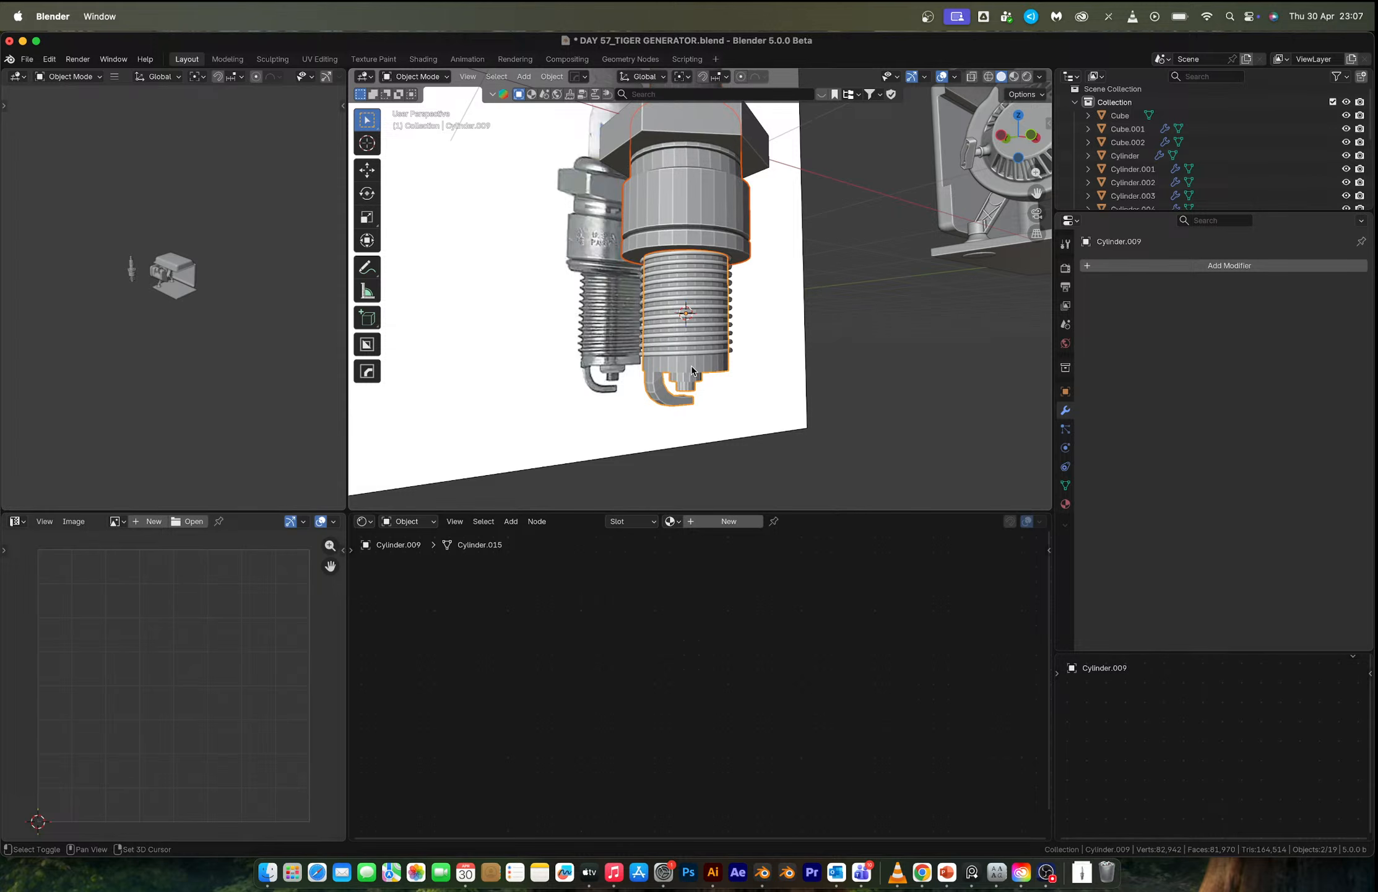
{"action": "key", "text": "ctrl+j"}
Shade the joined plug body auto-smooth at 30° and add a multi-segment HardOps bevel limited to 30°.
{"action": "middle_click_drag", "start_coordinate": [692, 370], "coordinate": [720, 336]}
{"action": "right_click", "coordinate": [710, 204]}
{"action": "left_click", "coordinate": [709, 213]}
{"action": "key", "text": "q"}
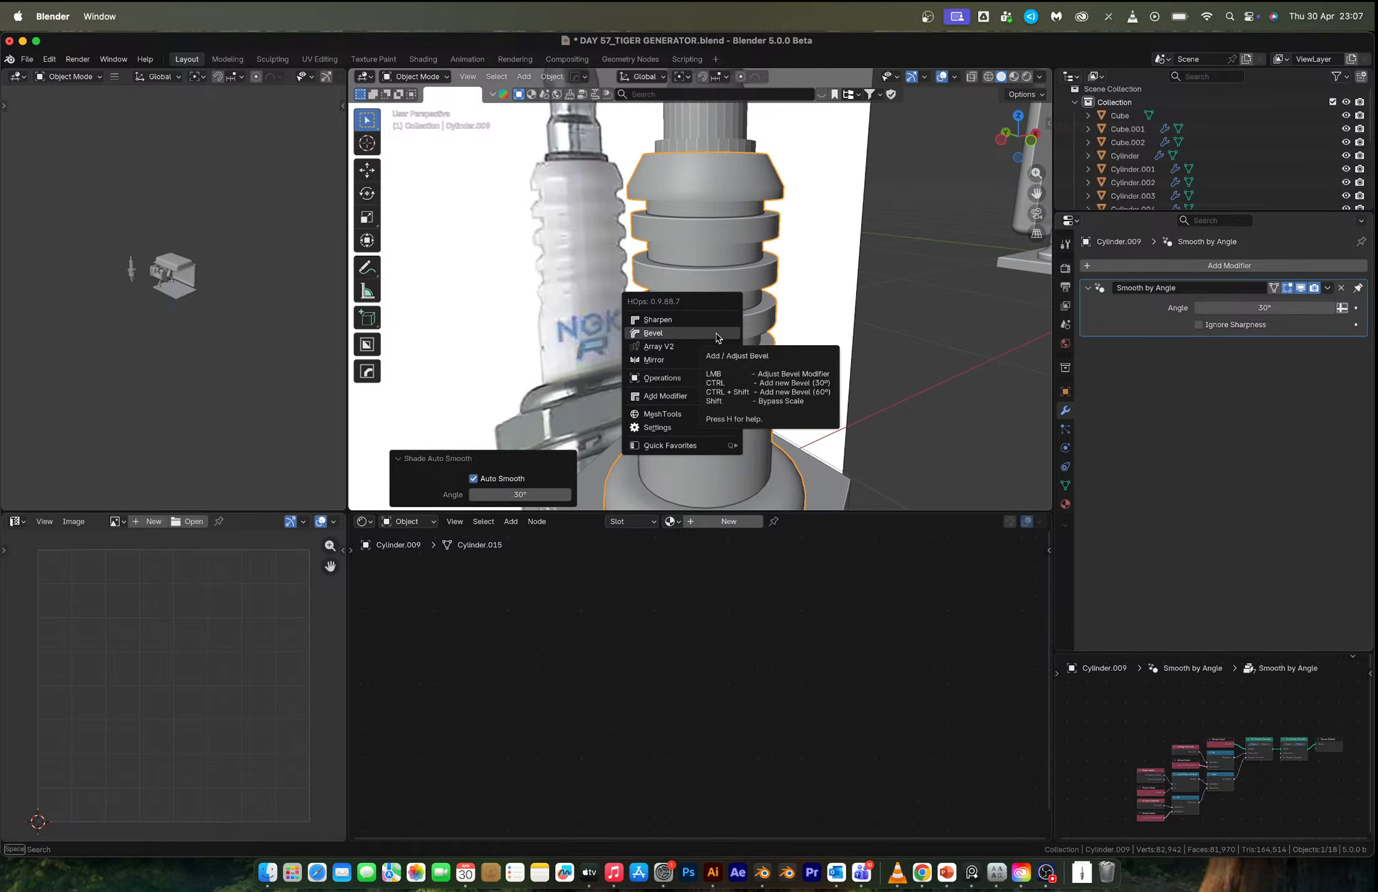
{"action": "left_click", "coordinate": [716, 333]}
{"action": "scroll", "coordinate": [716, 332], "scroll_direction": "up", "scroll_amount": 3}
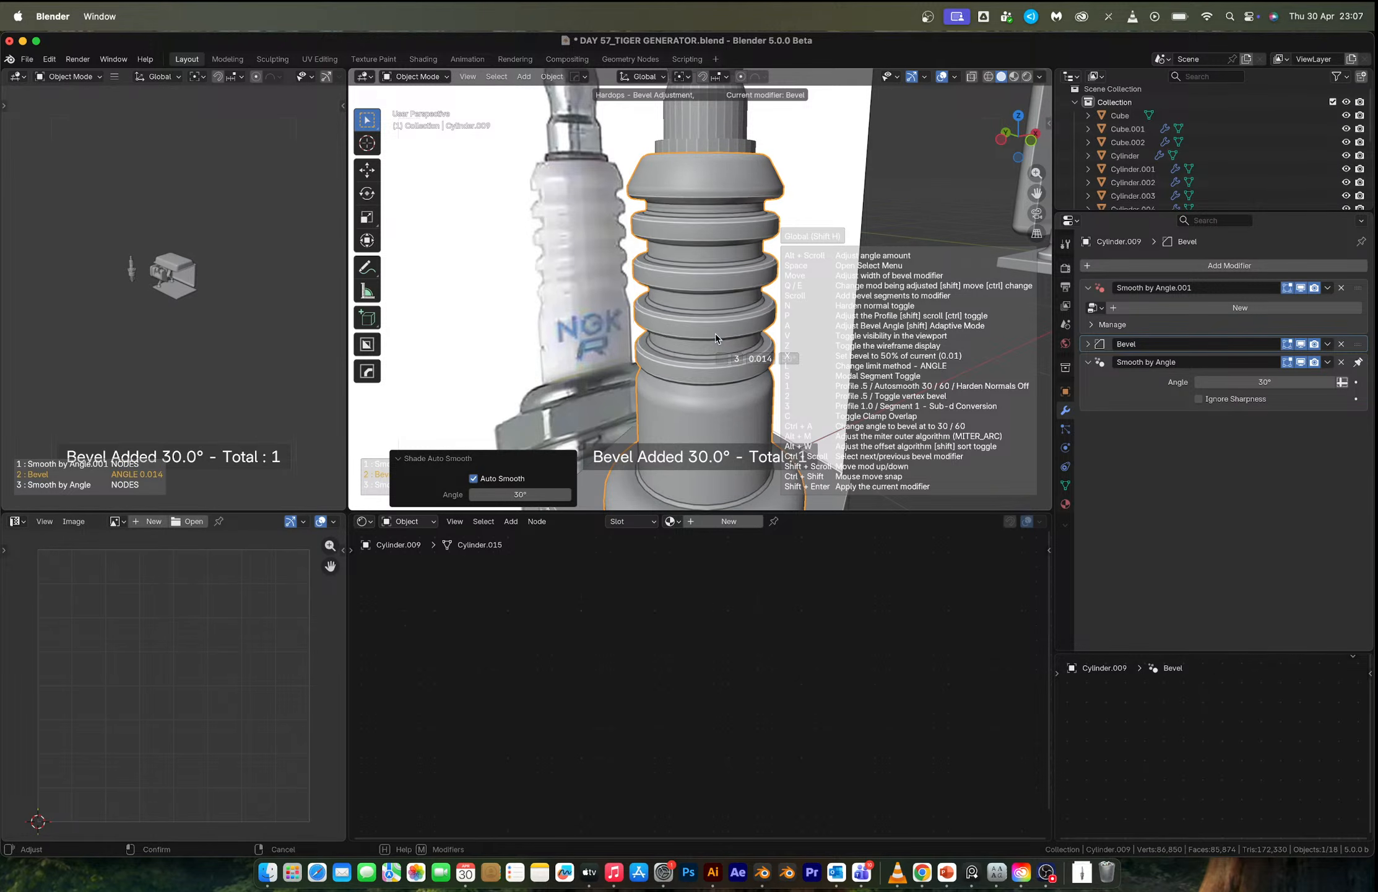
{"action": "scroll", "coordinate": [715, 334], "scroll_direction": "up", "scroll_amount": 3}
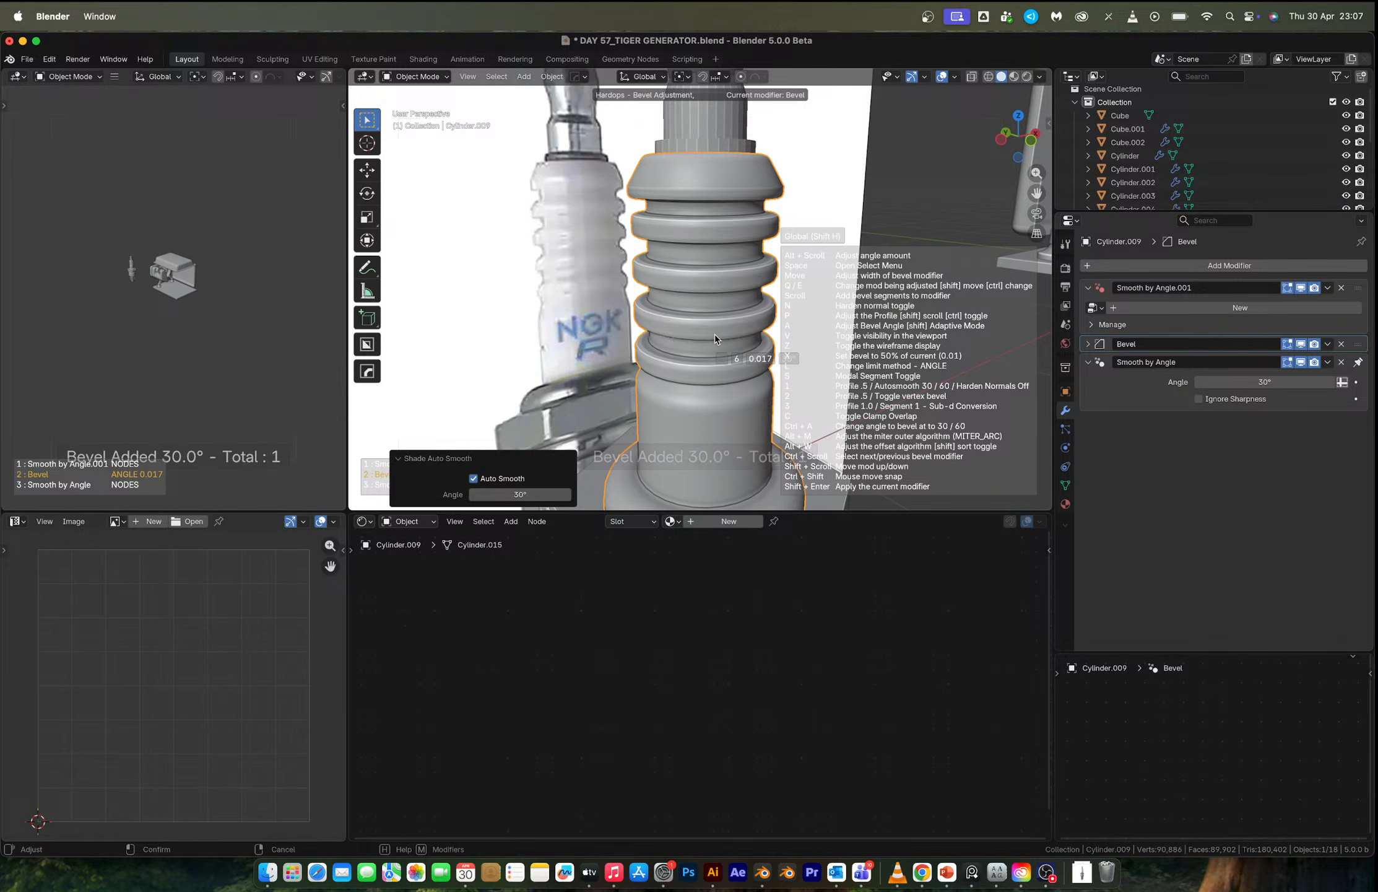
{"action": "left_click", "coordinate": [712, 335]}
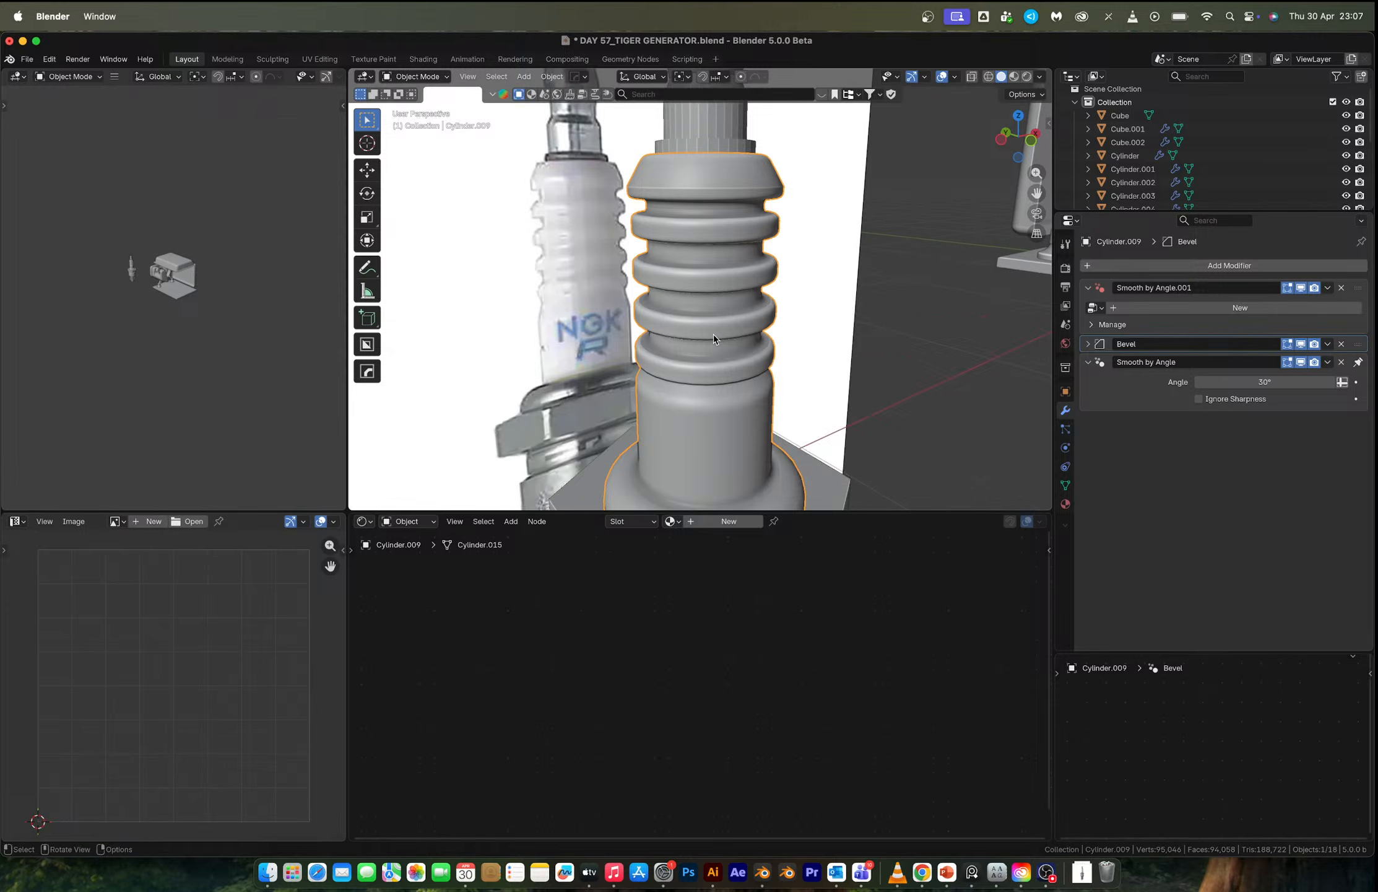
Shade the terminal cap above the insulator auto-smooth at 30°.
{"action": "scroll", "coordinate": [712, 335], "scroll_direction": "down", "scroll_amount": 8}
{"action": "middle_click_drag", "start_coordinate": [714, 337], "coordinate": [677, 422], "text": "shift"}
{"action": "scroll", "coordinate": [663, 274], "scroll_direction": "up", "scroll_amount": 5}
{"action": "scroll", "coordinate": [685, 296], "scroll_direction": "down", "scroll_amount": 2}
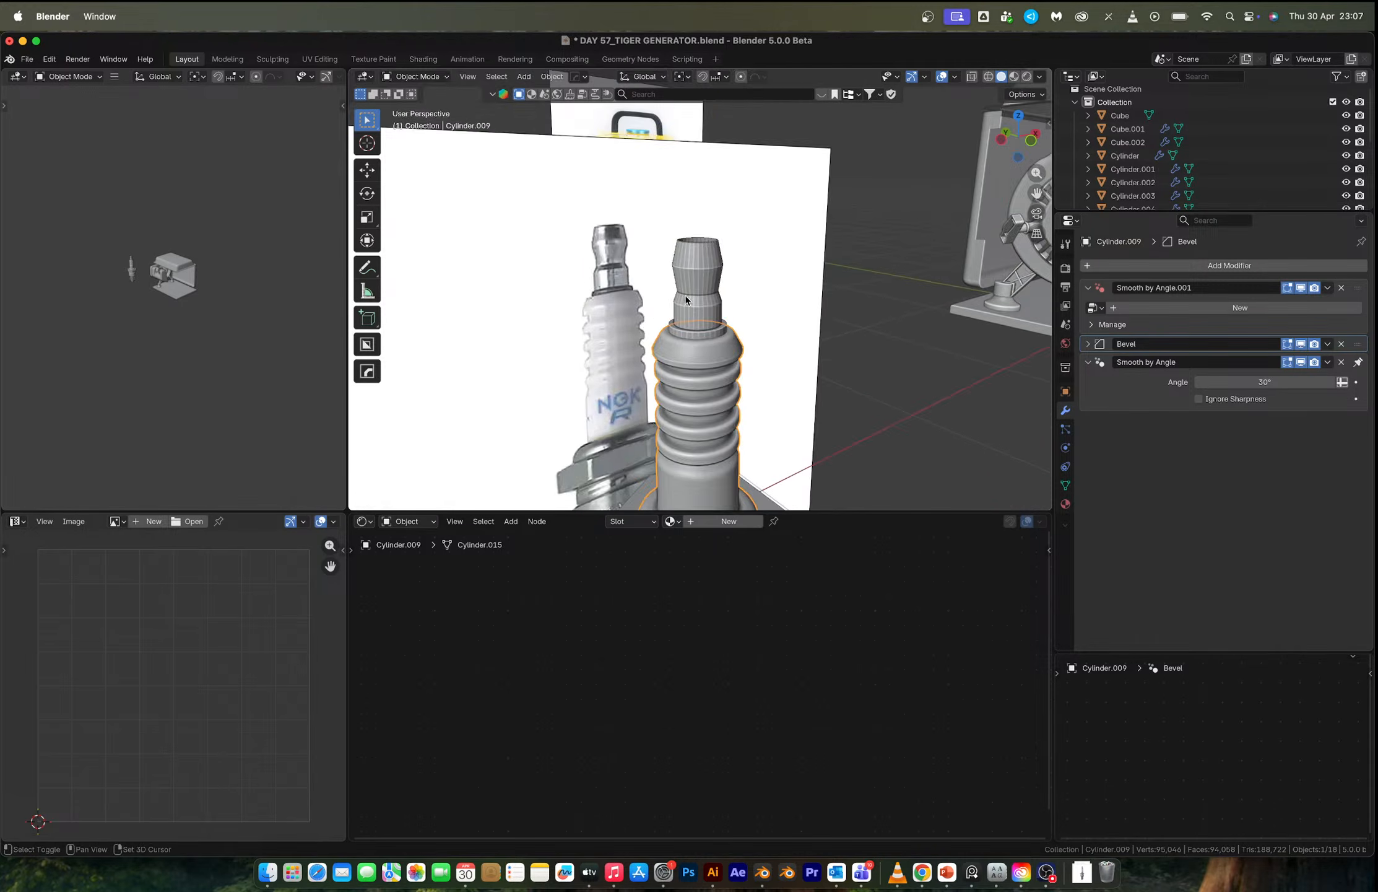
{"action": "scroll", "coordinate": [691, 270], "scroll_direction": "up", "scroll_amount": 5}
{"action": "left_click", "coordinate": [691, 269]}
{"action": "right_click", "coordinate": [692, 271]}
{"action": "left_click", "coordinate": [692, 271]}
{"action": "middle_click_drag", "start_coordinate": [697, 269], "coordinate": [681, 269]}
Bevel the terminal's horizontal edge loops at the bulge, the waist, the lower shoulder and the base rim.
{"action": "key", "text": "Tab"}
{"action": "left_click", "coordinate": [692, 236], "text": "alt"}
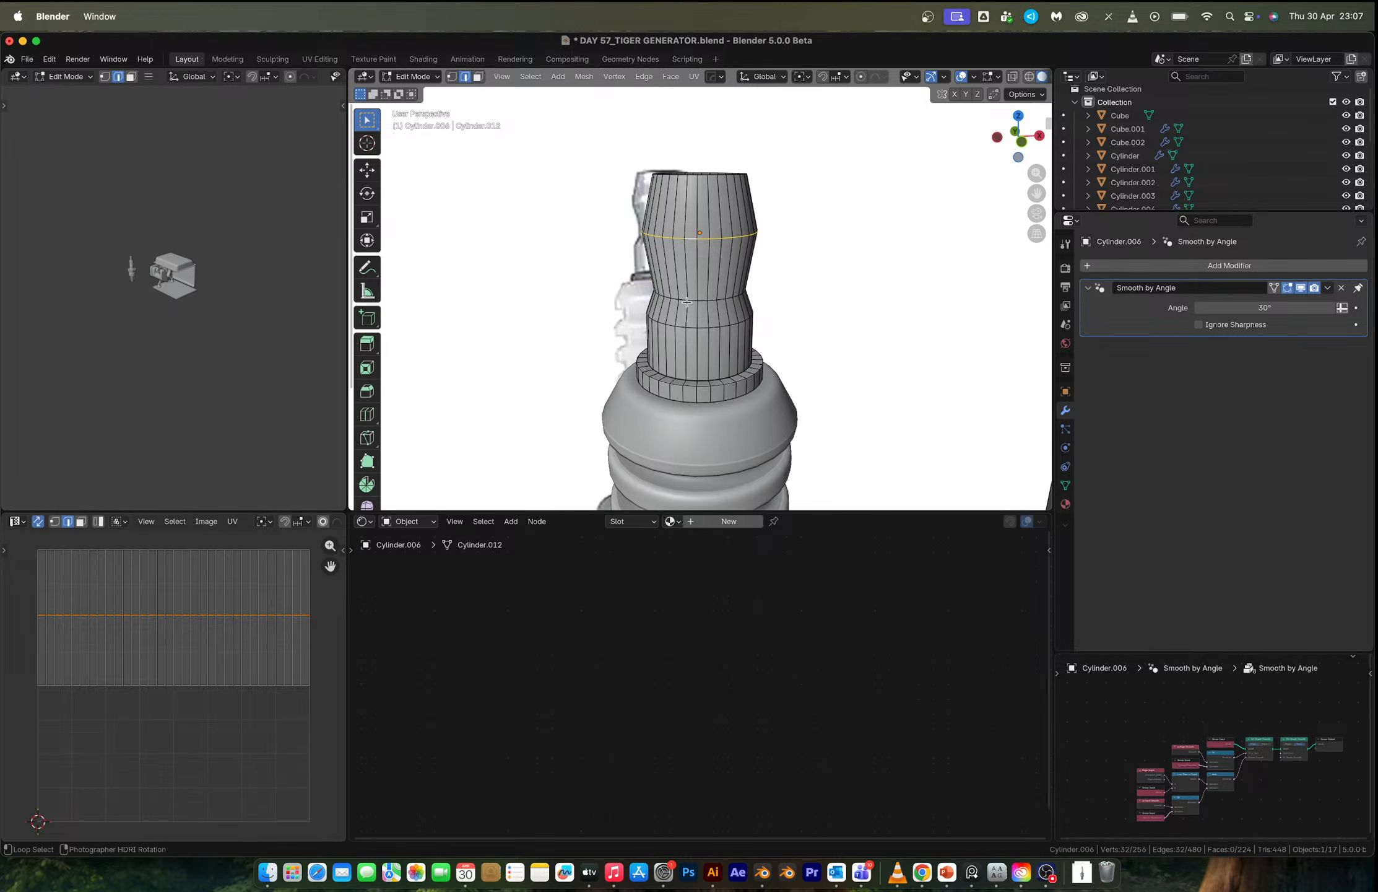
{"action": "left_click", "coordinate": [682, 301], "text": "alt+shift"}
{"action": "left_click", "coordinate": [678, 326], "text": "alt+shift"}
{"action": "left_click", "coordinate": [682, 380], "text": "alt+shift"}
{"action": "left_click", "coordinate": [684, 386], "text": "alt+shift"}
{"action": "key", "text": "ctrl+b"}
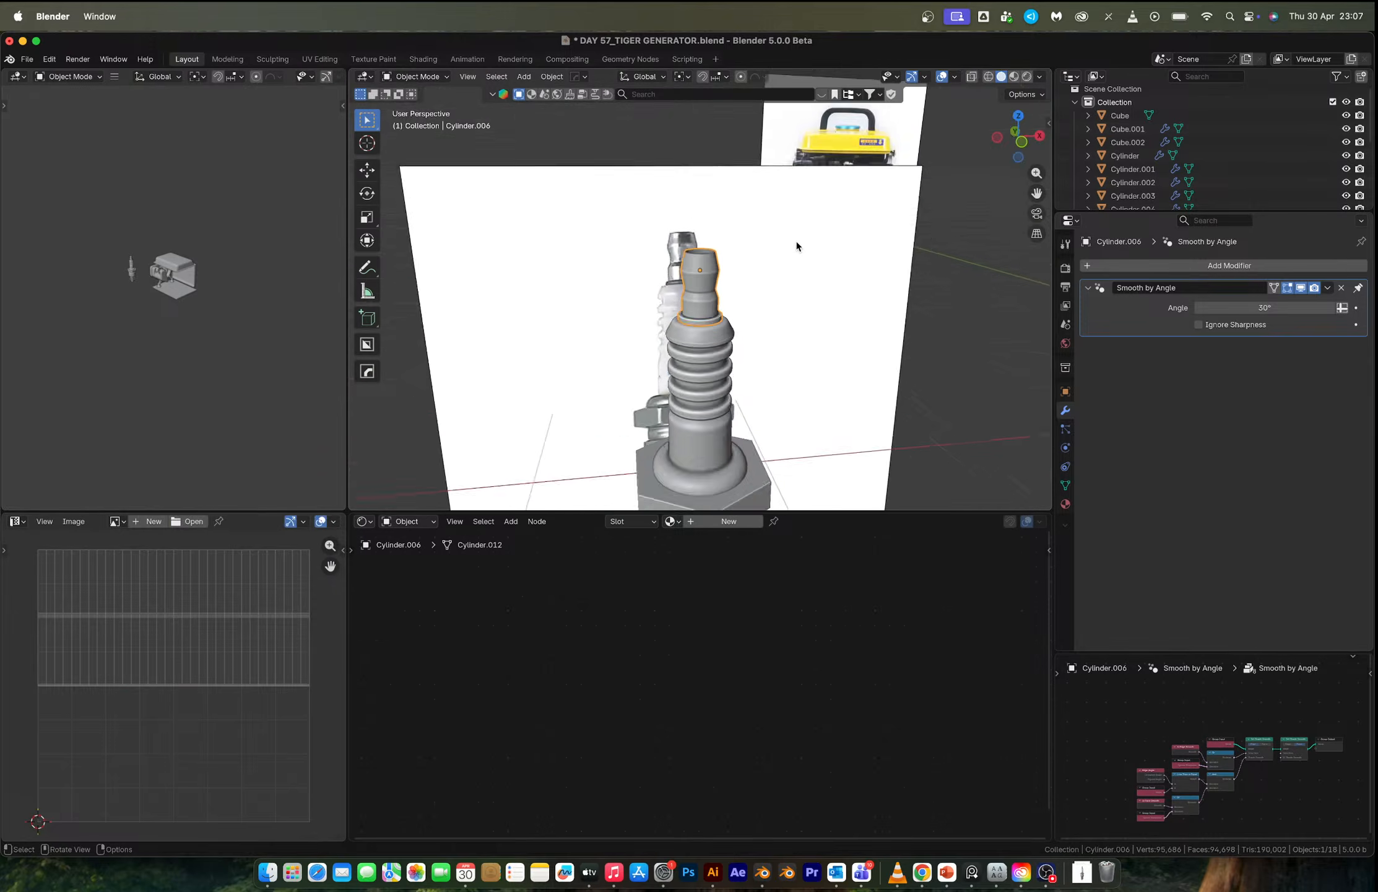
Give the open-topped terminal wall thickness with a HardOps Solidify modifier.
{"action": "middle_click_drag", "start_coordinate": [797, 243], "coordinate": [780, 350]}
{"action": "scroll", "coordinate": [780, 350], "scroll_direction": "up", "scroll_amount": 5}
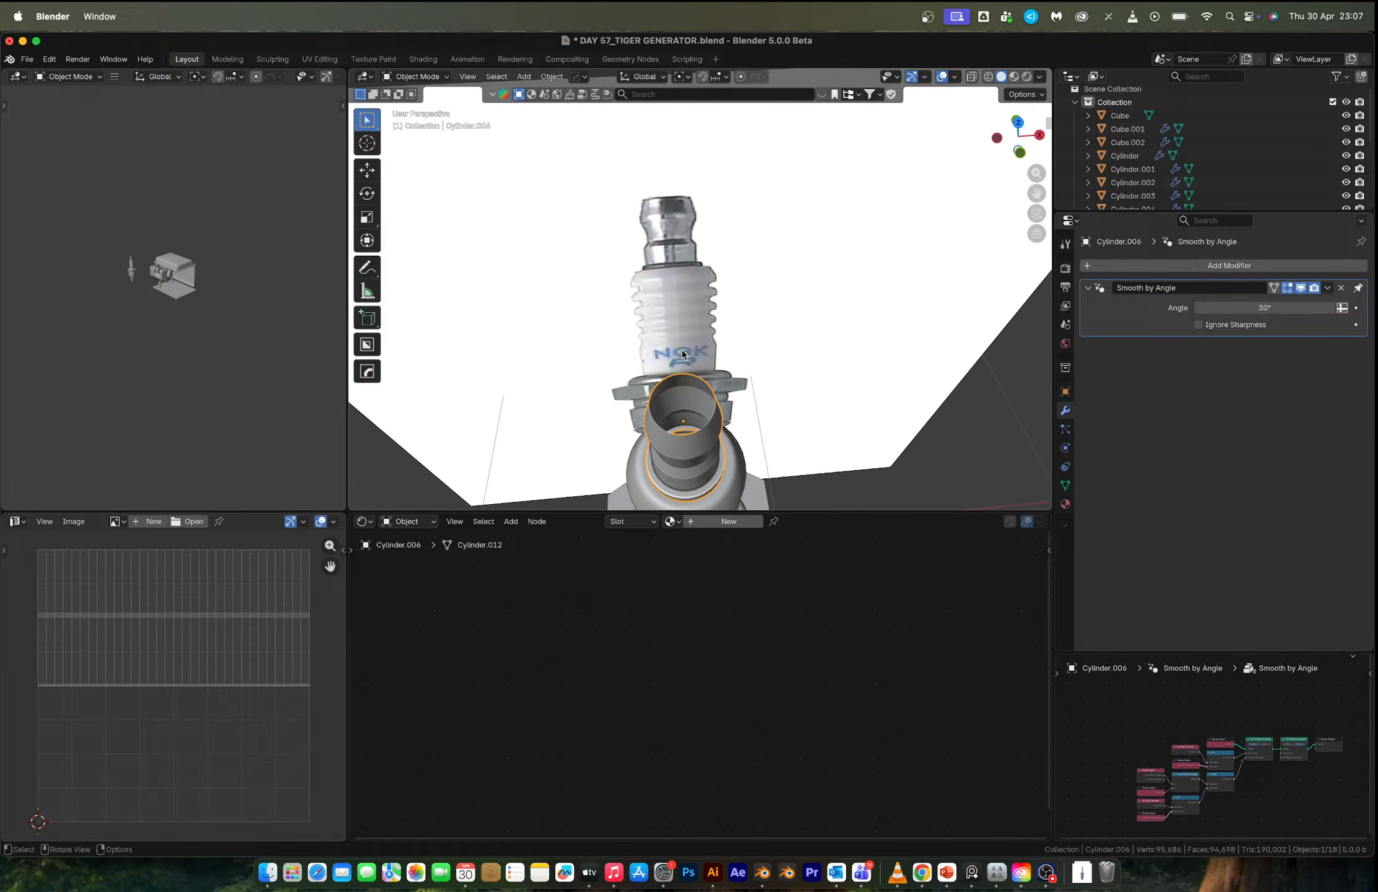
{"action": "key", "text": "Tab"}
{"action": "scroll", "coordinate": [711, 416], "scroll_direction": "up", "scroll_amount": 4}
{"action": "middle_click_drag", "start_coordinate": [711, 417], "coordinate": [709, 298], "text": "shift"}
{"action": "key", "text": "Tab"}
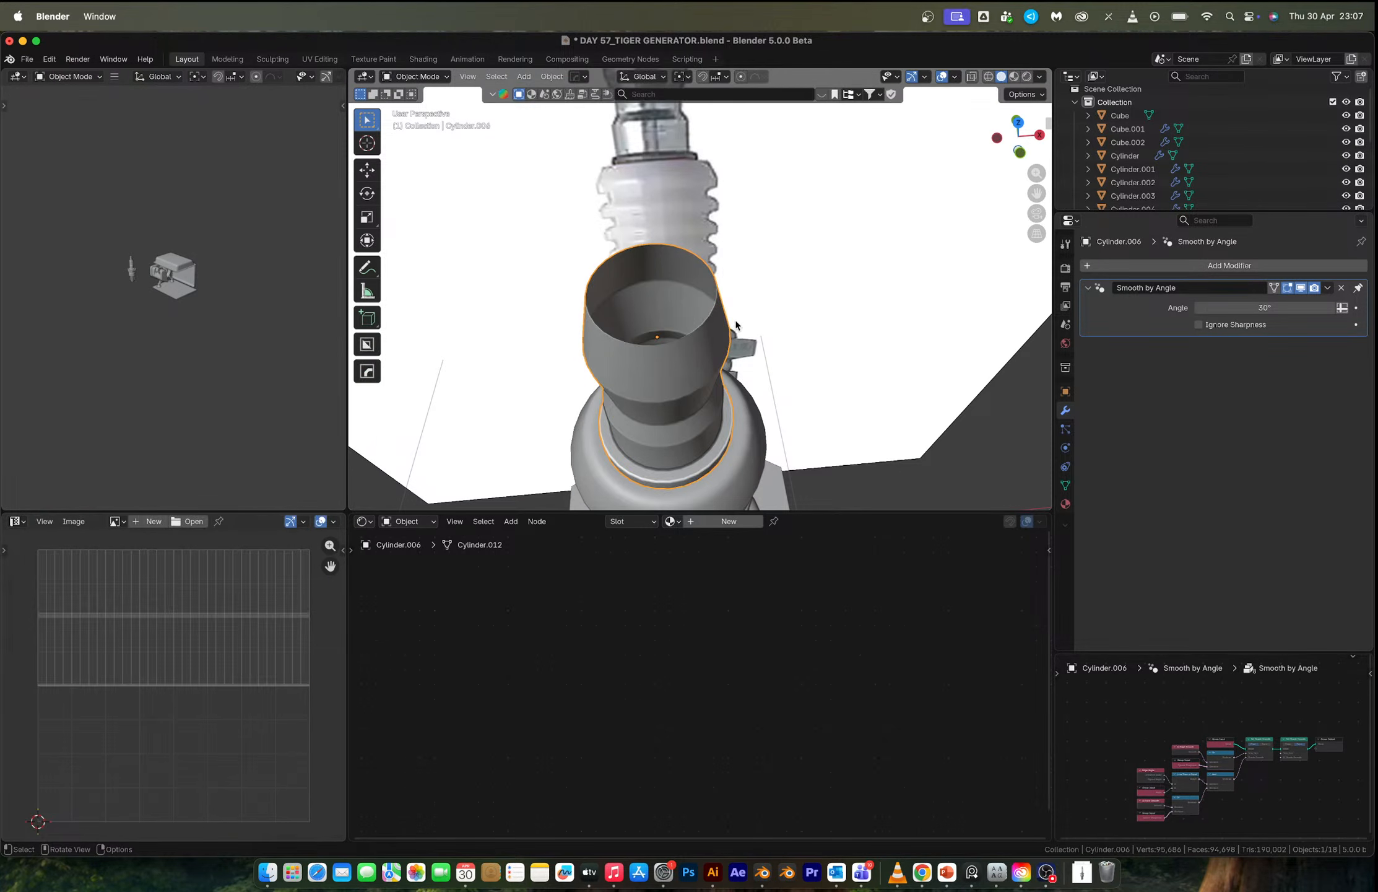
{"action": "key", "text": "q"}
{"action": "mouse_move", "coordinate": [705, 376]}
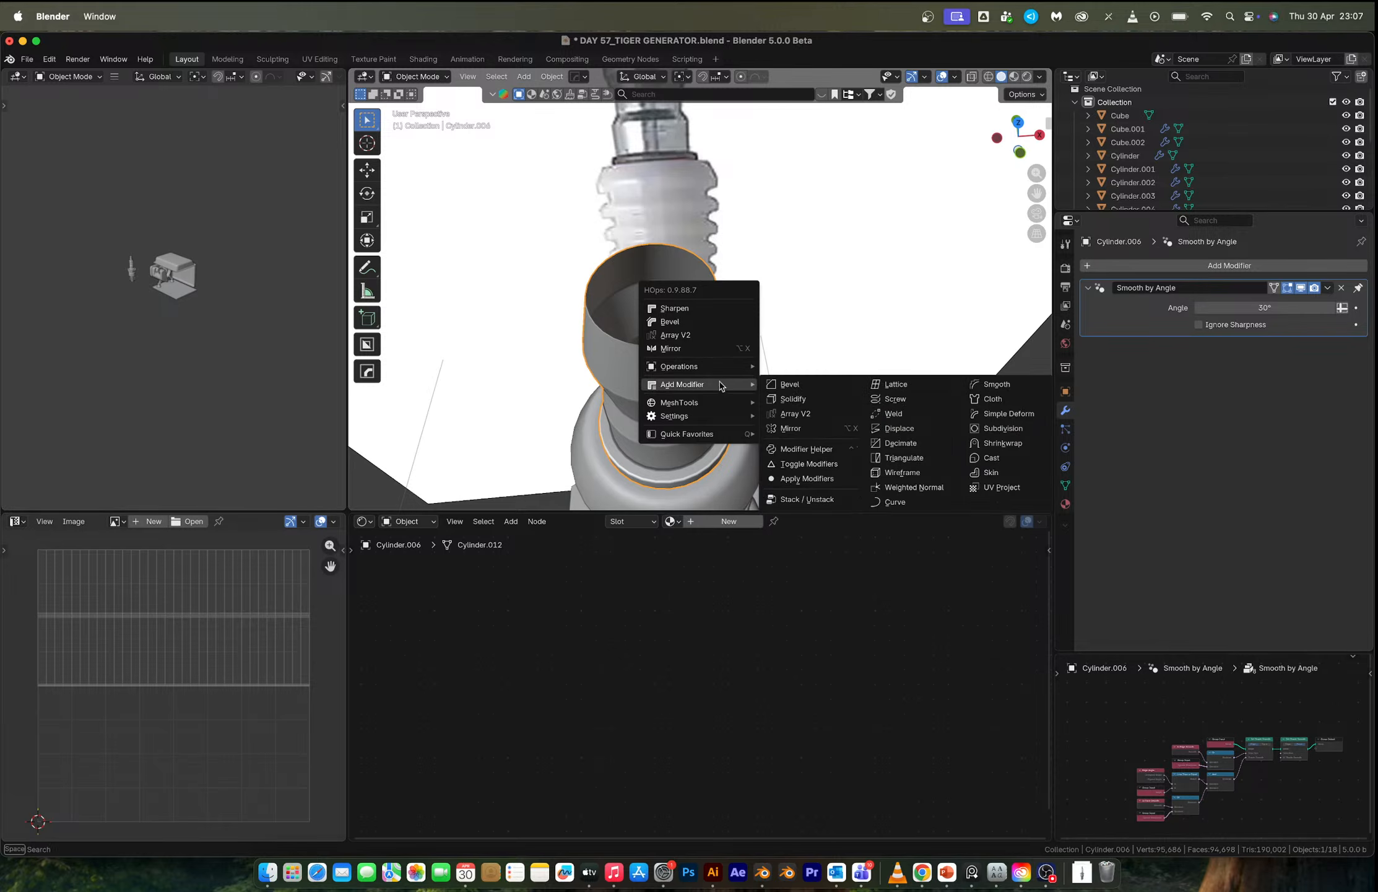
{"action": "left_click", "coordinate": [815, 397]}
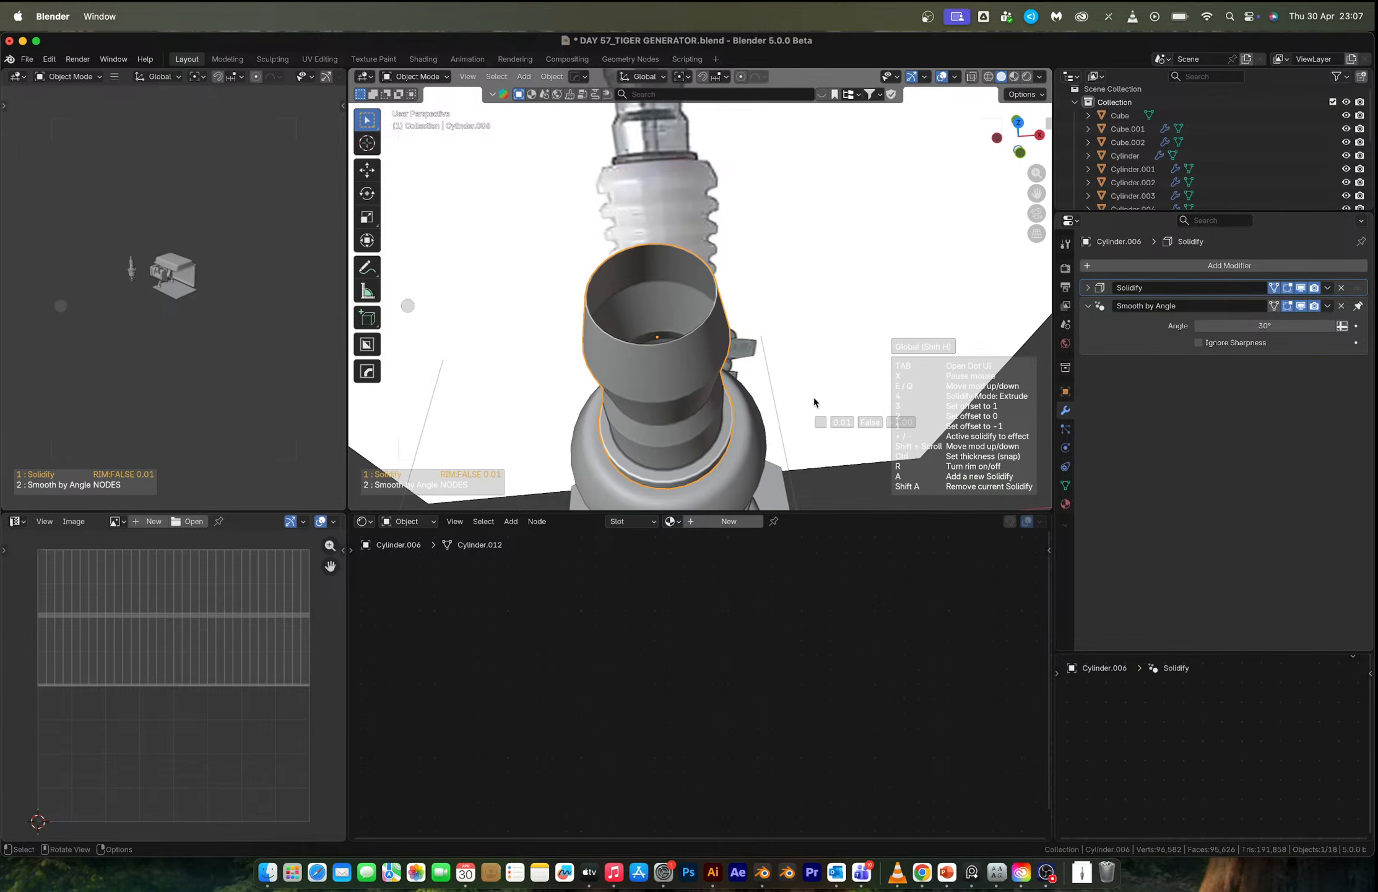
{"action": "left_click", "coordinate": [730, 381]}
{"action": "key", "text": "Tab"}
Select the spark plug's hexagonal nut.
{"action": "scroll", "coordinate": [730, 372], "scroll_direction": "down", "scroll_amount": 5}
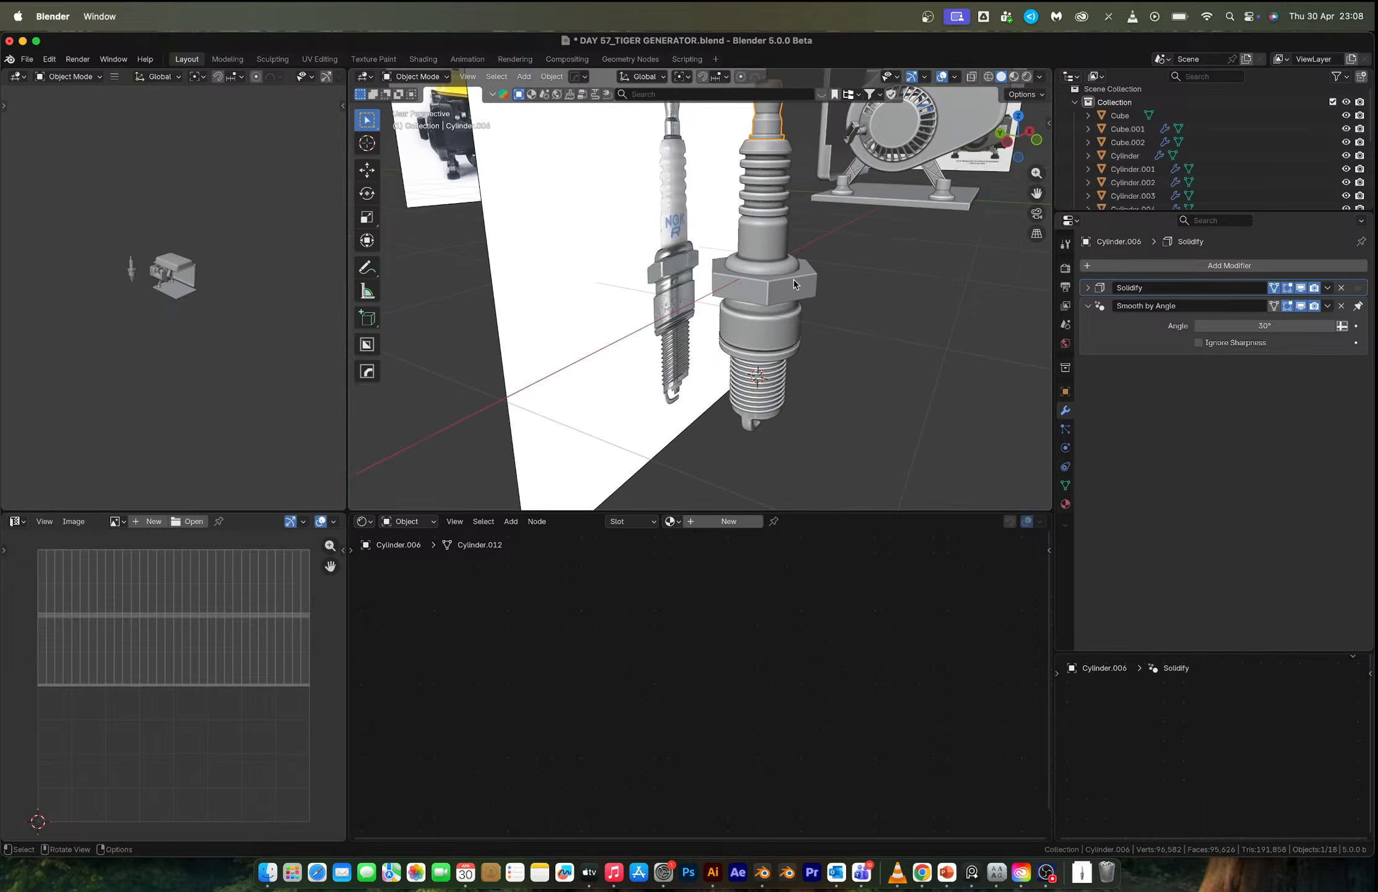
{"action": "left_click", "coordinate": [783, 289]}
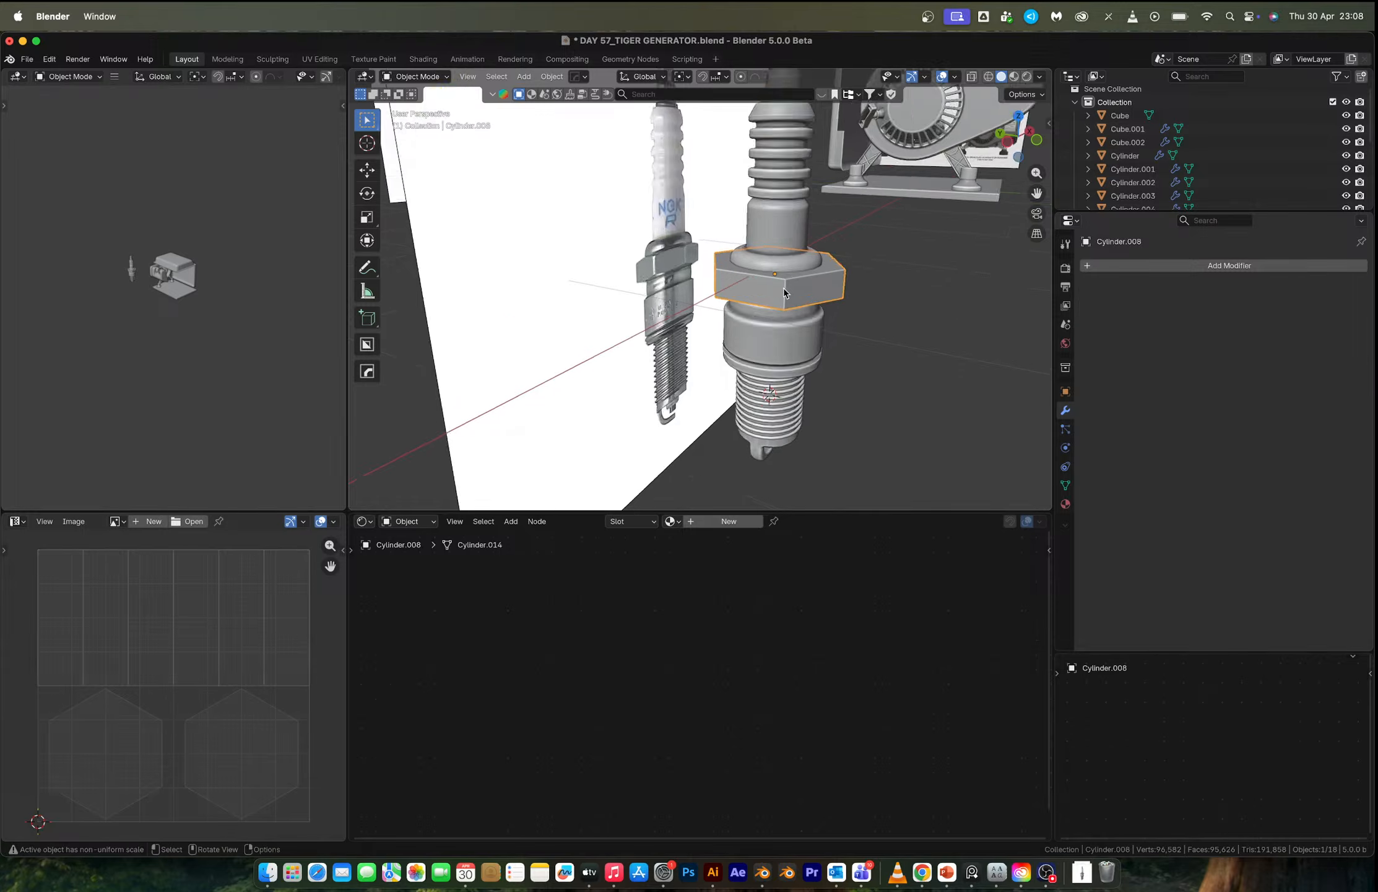
{"action": "mouse_move", "coordinate": [783, 287]}
{"action": "middle_mouse_down"}
{"action": "mouse_move", "coordinate": [865, 280]}
{"action": "mouse_move", "coordinate": [768, 291]}
{"action": "middle_mouse_up"}
{"action": "key", "text": "q"}
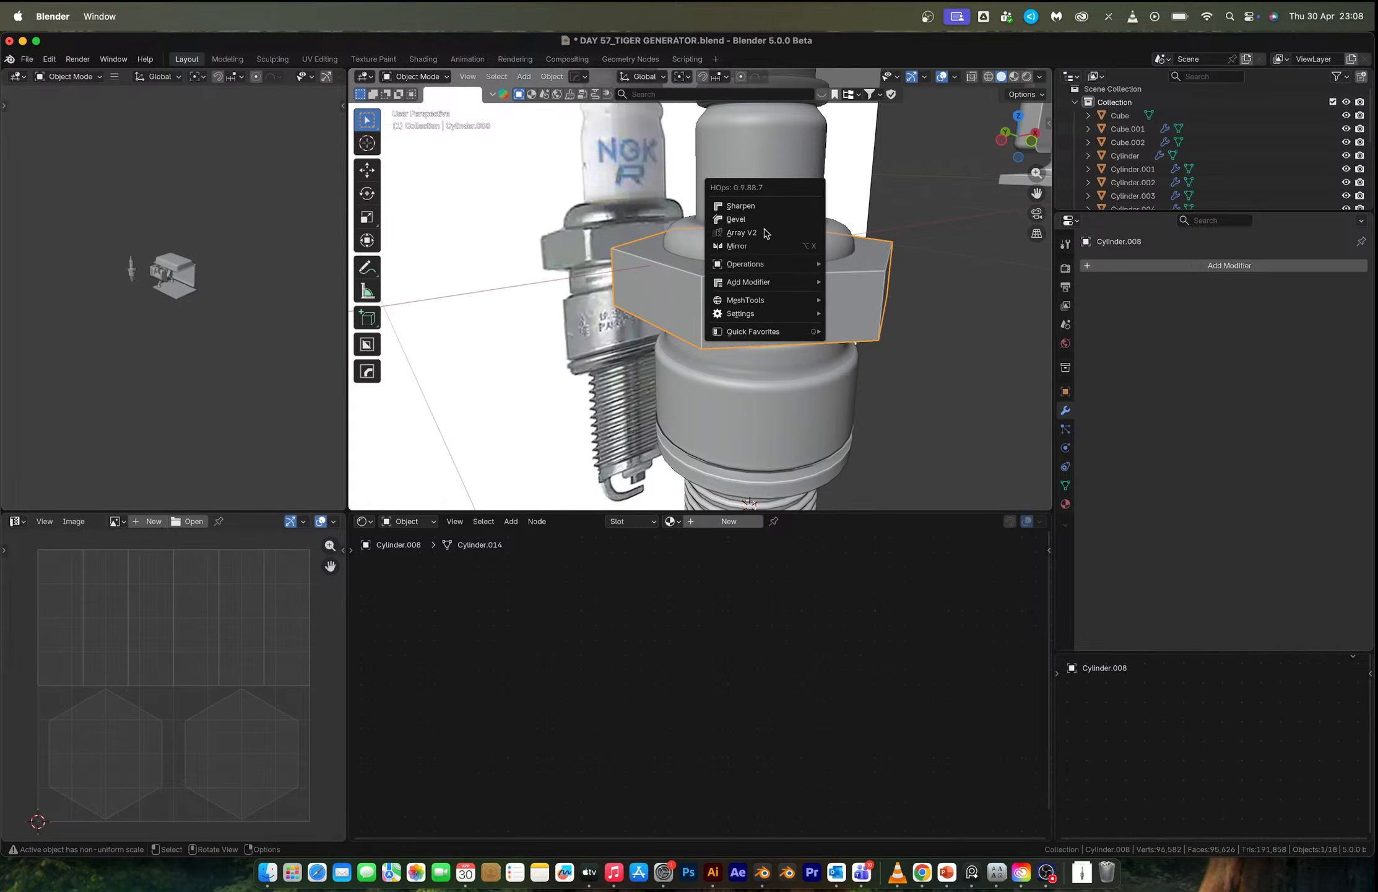
{"action": "mouse_move", "coordinate": [772, 289]}
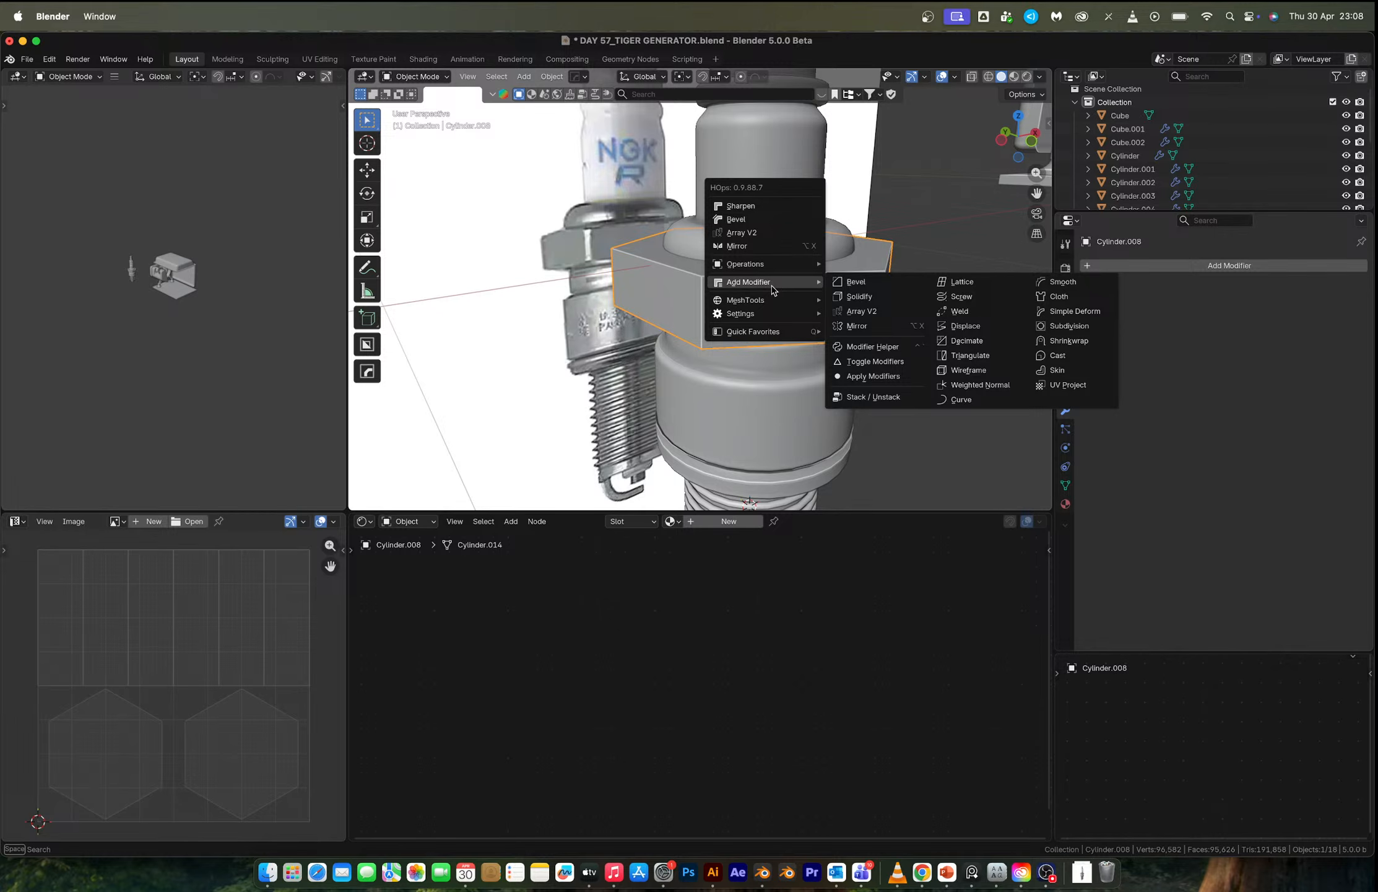
{"action": "left_click", "coordinate": [859, 296]}
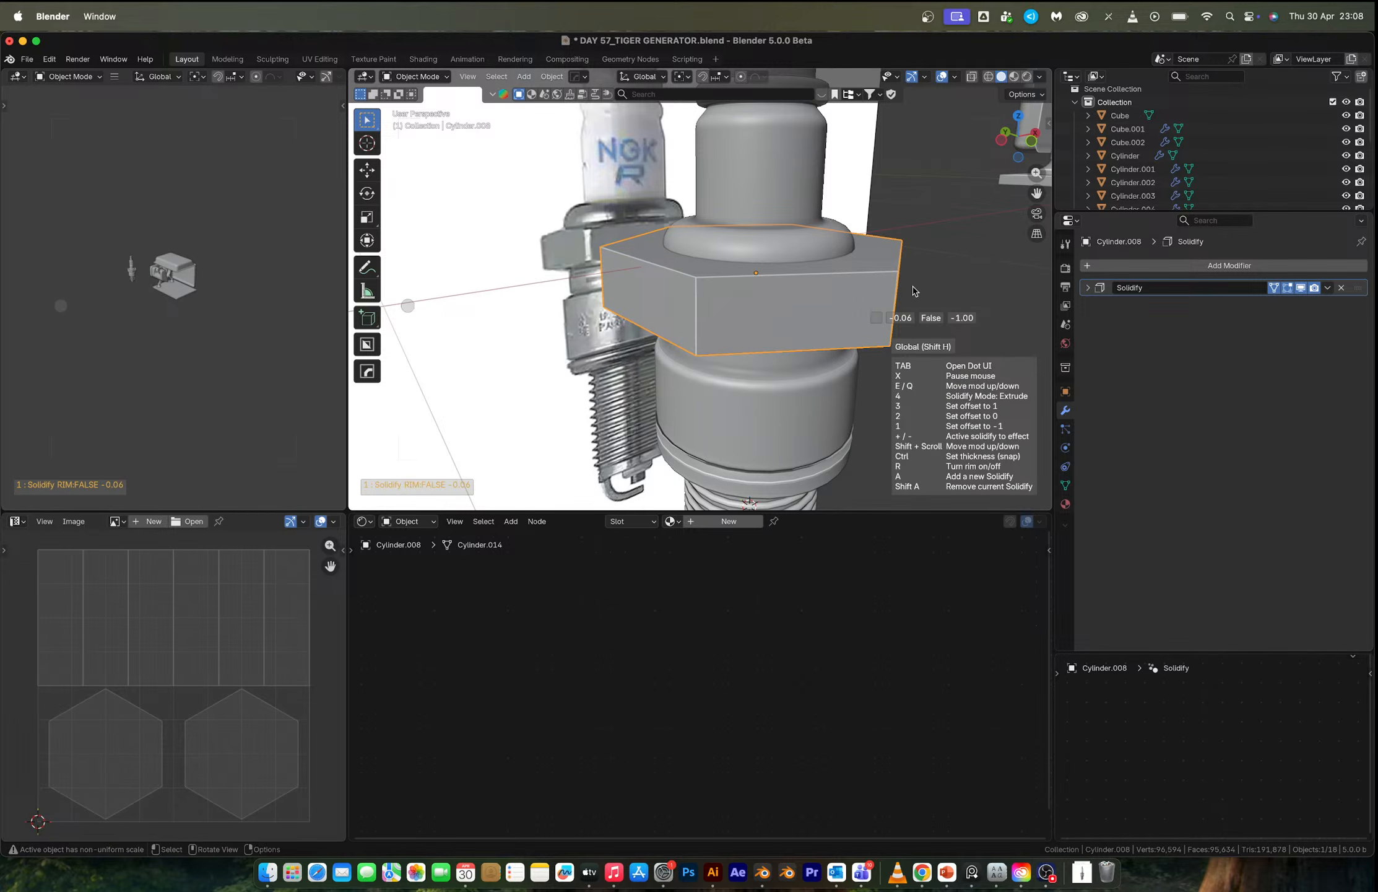
{"action": "key", "text": "Escape"}
Add a HardOps bevel limited to 30° to the hexagonal nut.
{"action": "key", "text": "q"}
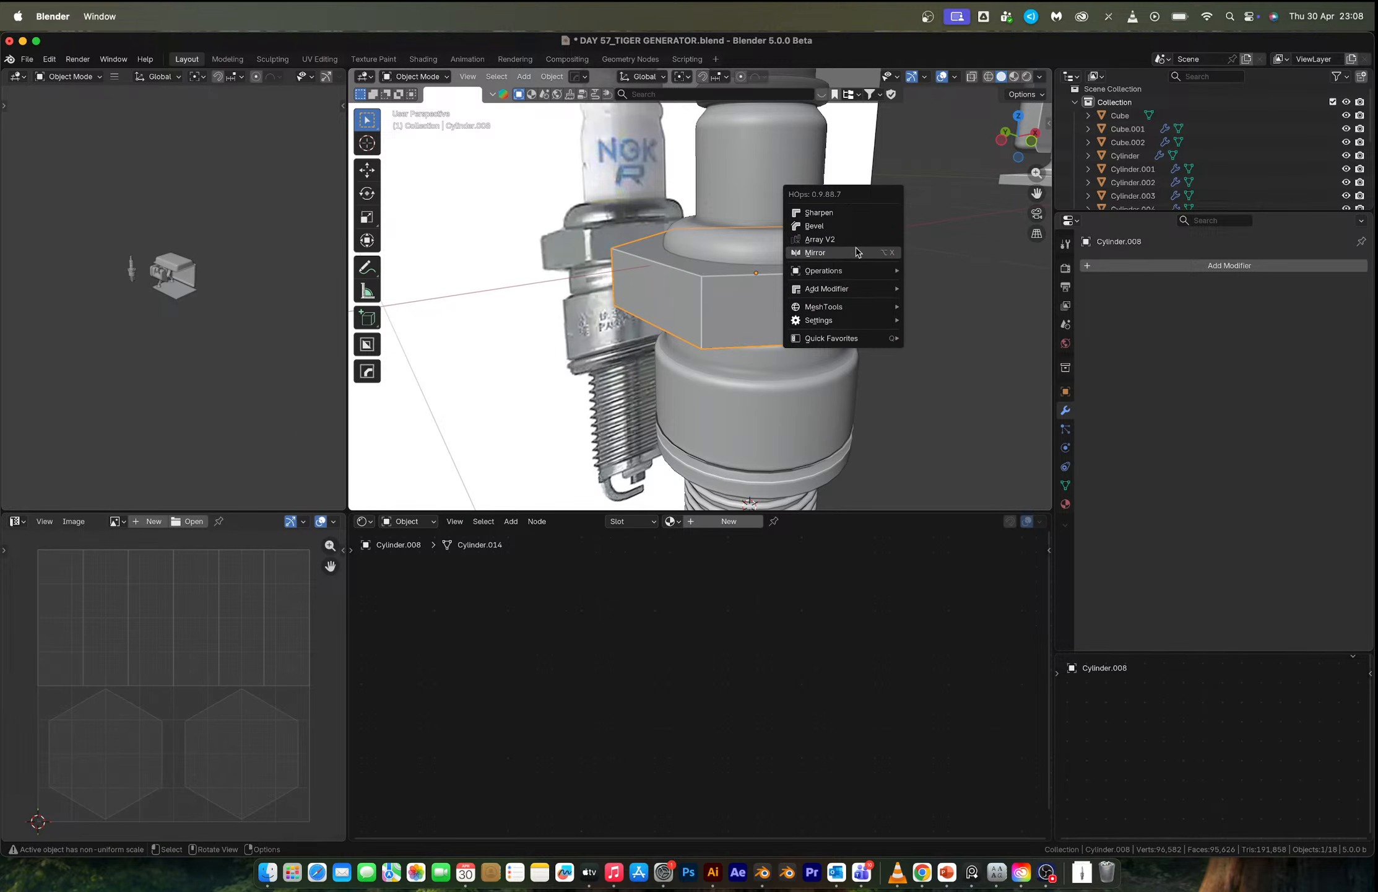
{"action": "left_click", "coordinate": [848, 226]}
{"action": "left_click", "coordinate": [840, 228]}
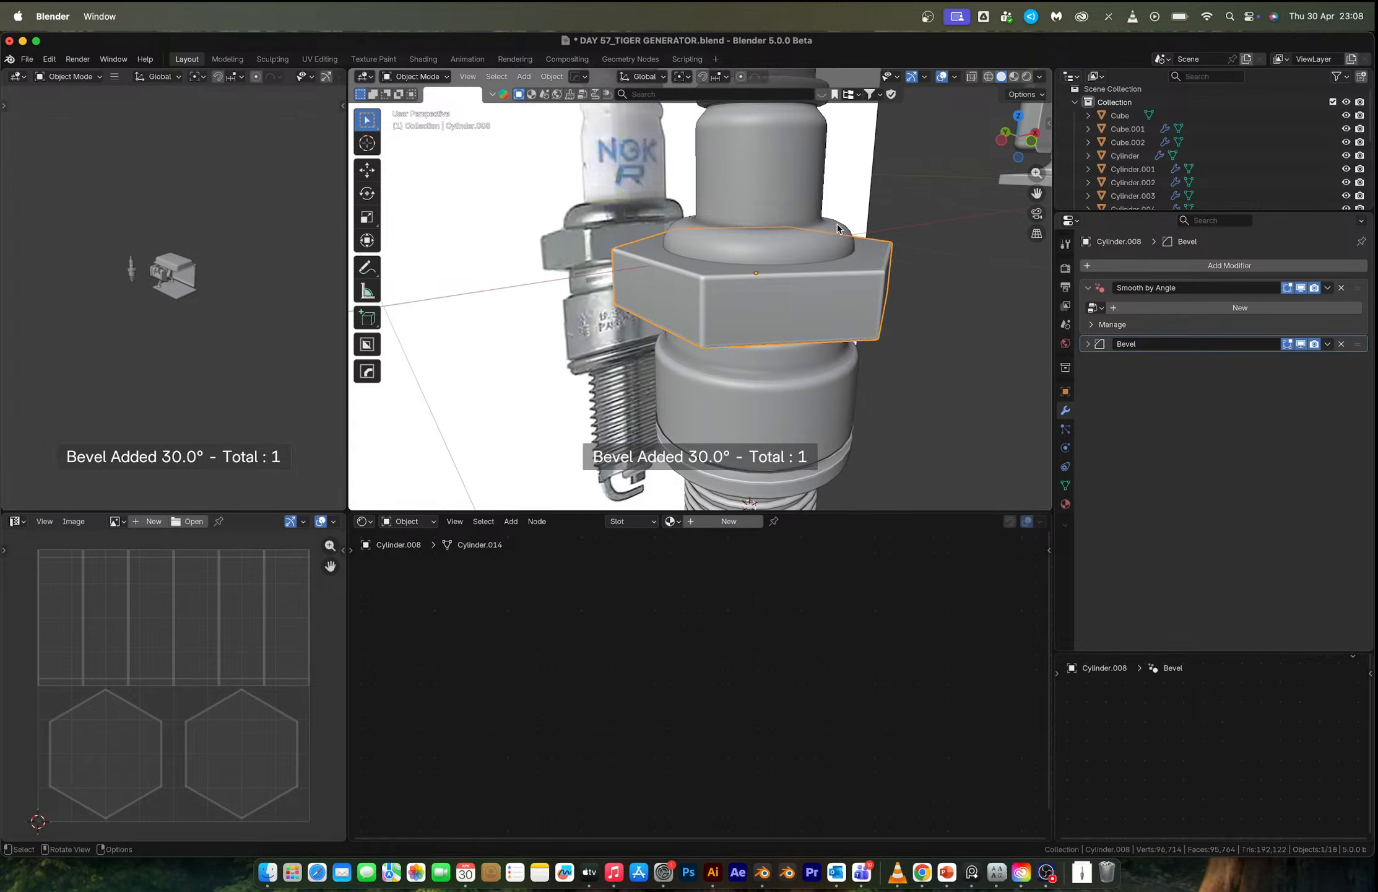
Select all the spark plug parts and convert them to plain meshes with Visual Geometry to Mesh.
{"action": "scroll", "coordinate": [838, 228], "scroll_direction": "down", "scroll_amount": 4}
{"action": "scroll", "coordinate": [837, 229], "scroll_direction": "down", "scroll_amount": 3}
{"action": "middle_click_drag", "start_coordinate": [837, 228], "coordinate": [775, 384]}
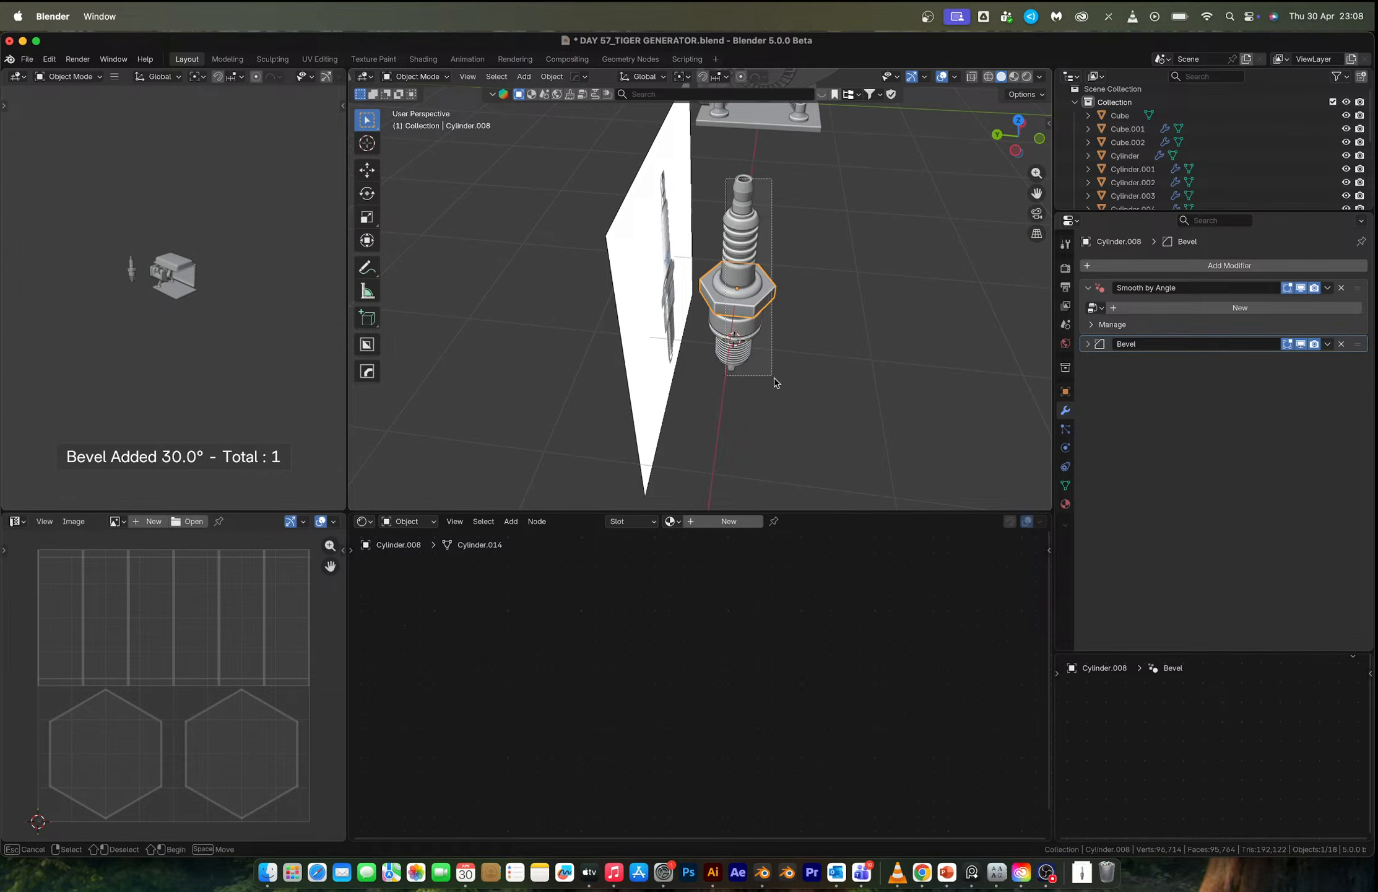
{"action": "key", "text": "ctrl+a"}
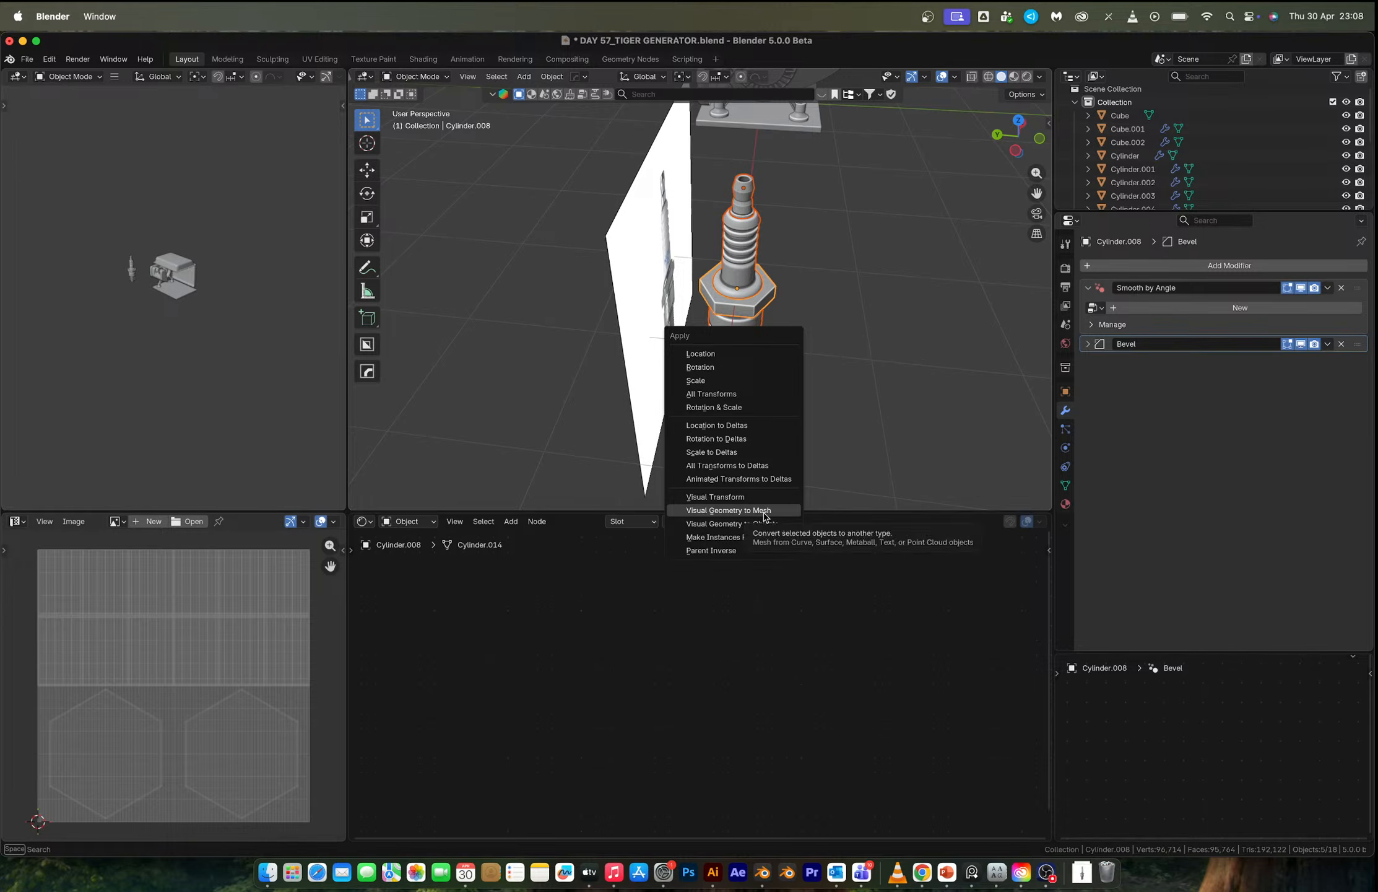
{"action": "left_click", "coordinate": [737, 510]}
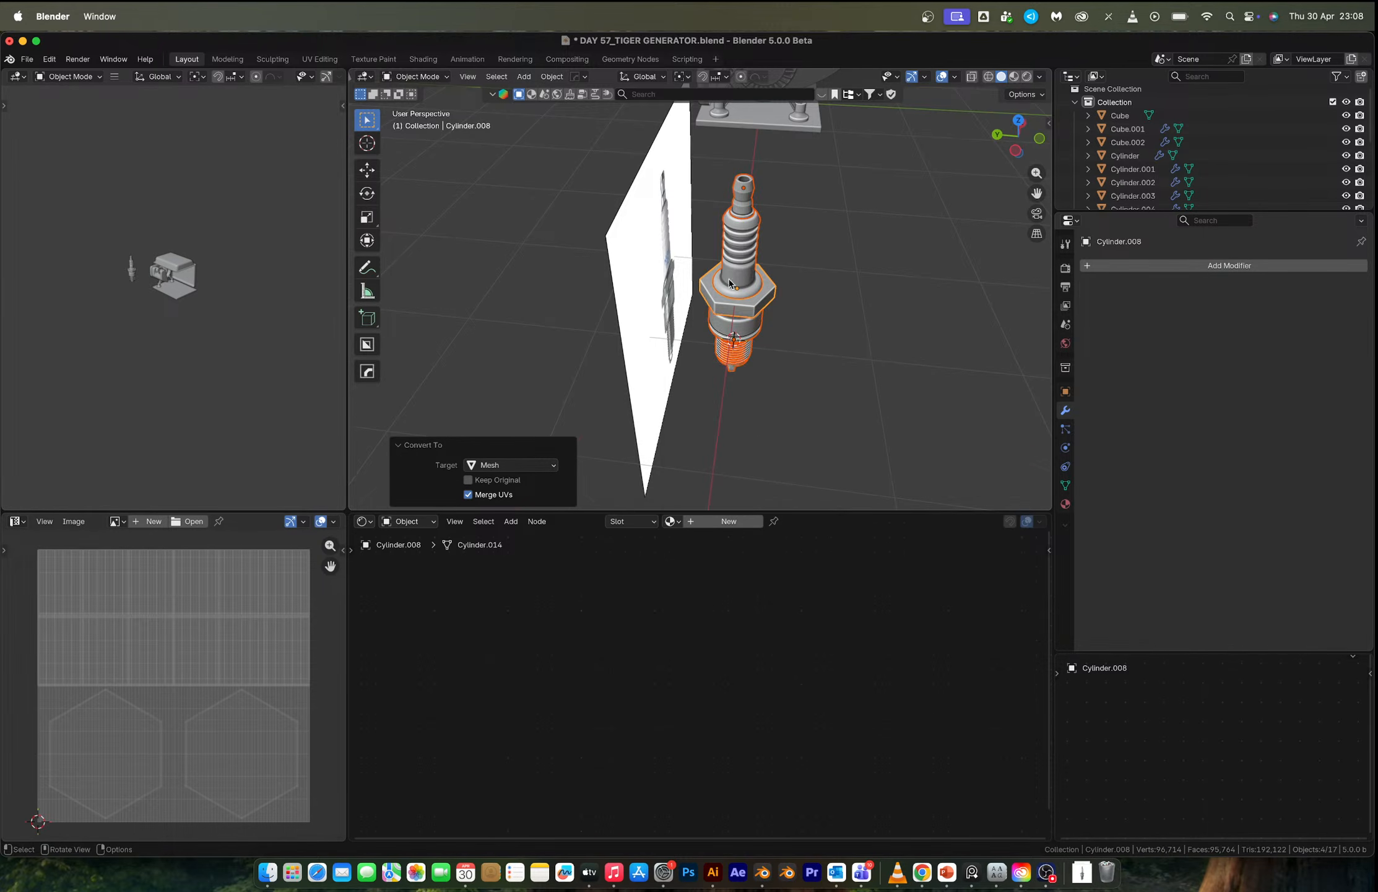
Join all the spark plug parts into one object with the hexagonal nut as the active object.
{"action": "scroll", "coordinate": [730, 284], "scroll_direction": "down", "scroll_amount": 5}
{"action": "middle_click_drag", "start_coordinate": [730, 283], "coordinate": [692, 298]}
{"action": "scroll", "coordinate": [692, 299], "scroll_direction": "up", "scroll_amount": 5}
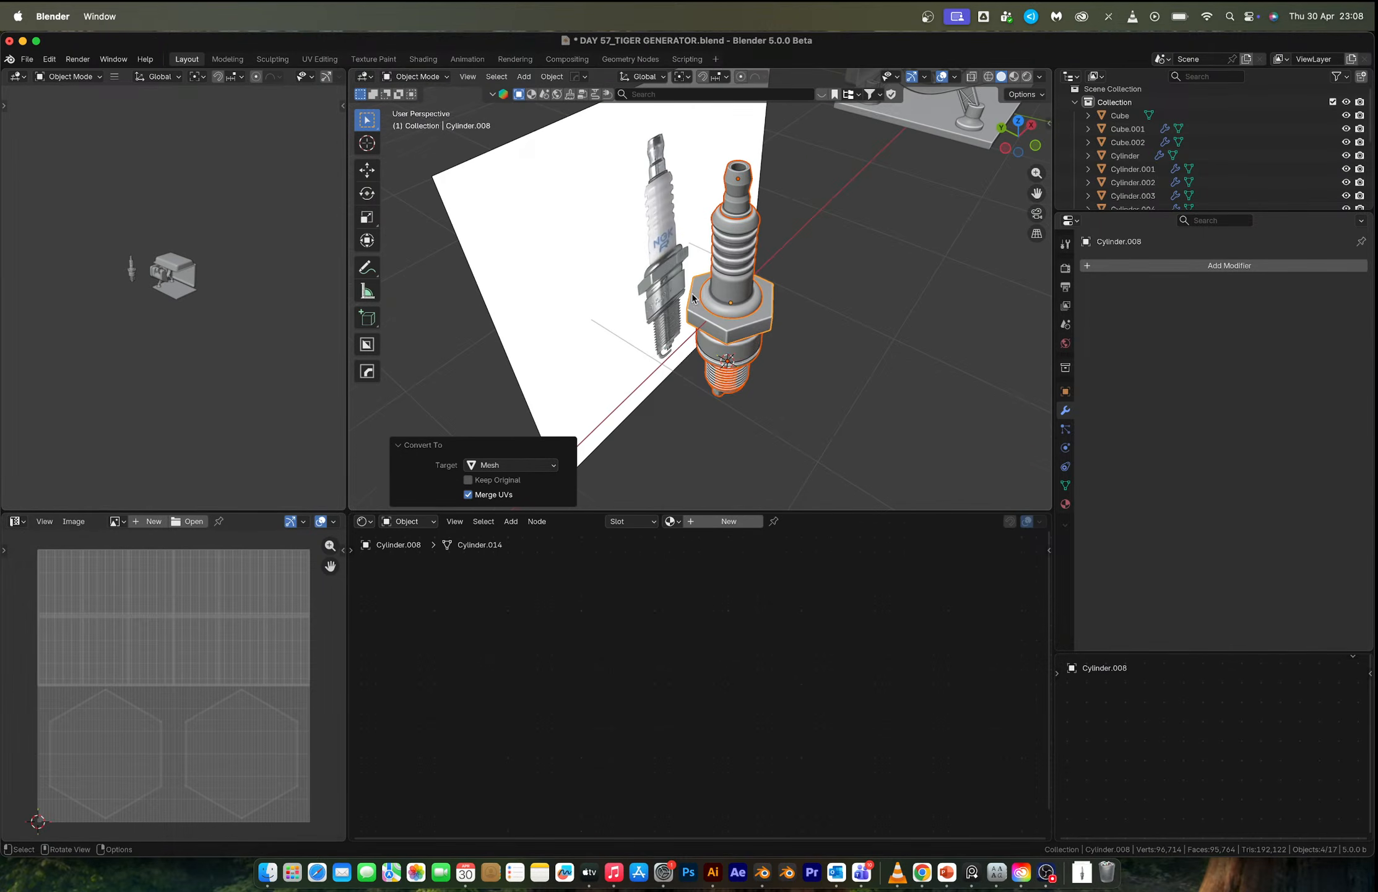
{"action": "left_click", "coordinate": [737, 317]}
{"action": "middle_click_drag", "start_coordinate": [742, 318], "coordinate": [733, 176]}
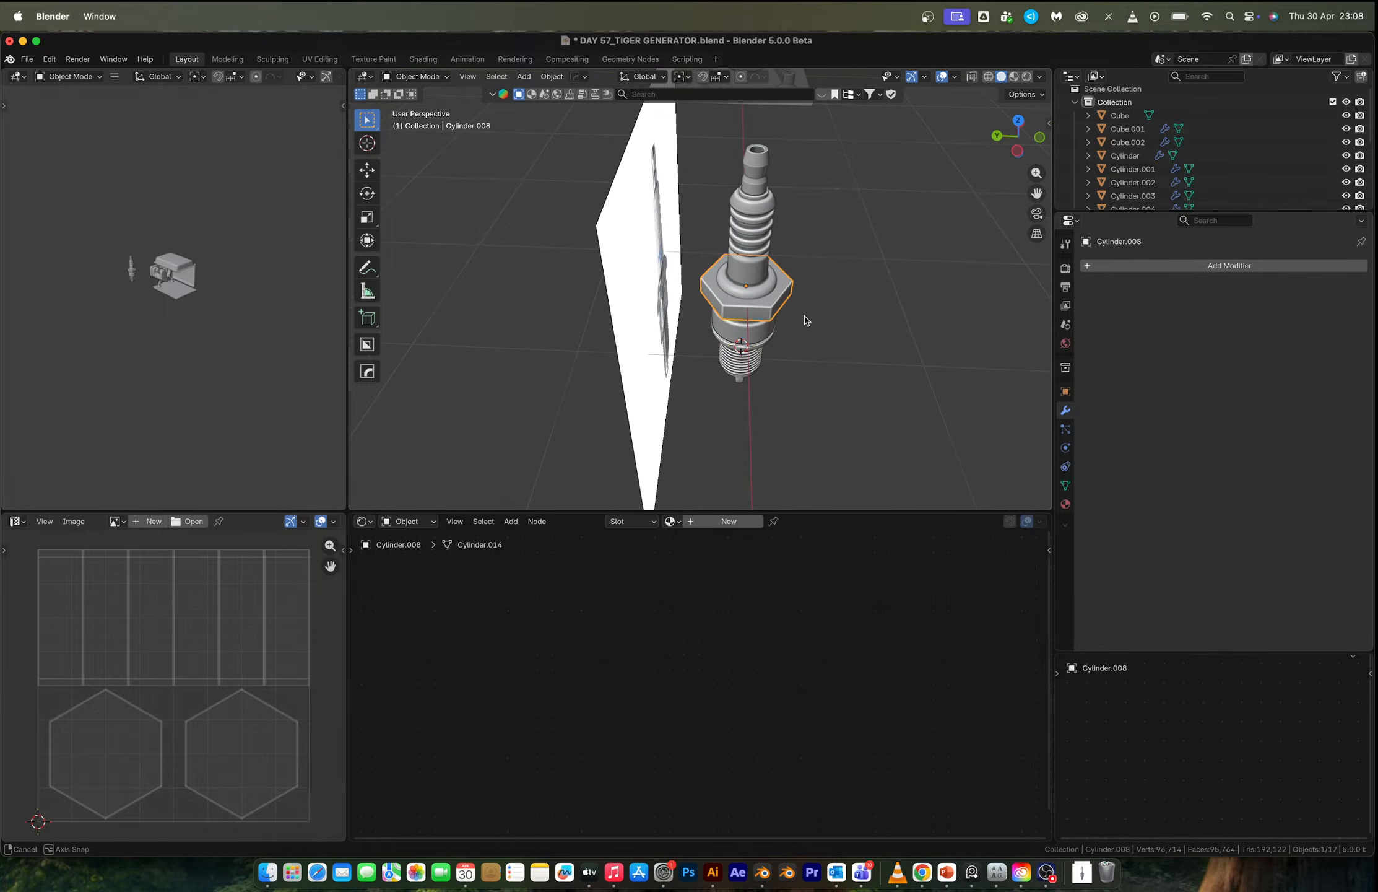
{"action": "left_click_drag", "start_coordinate": [733, 176], "coordinate": [791, 400]}
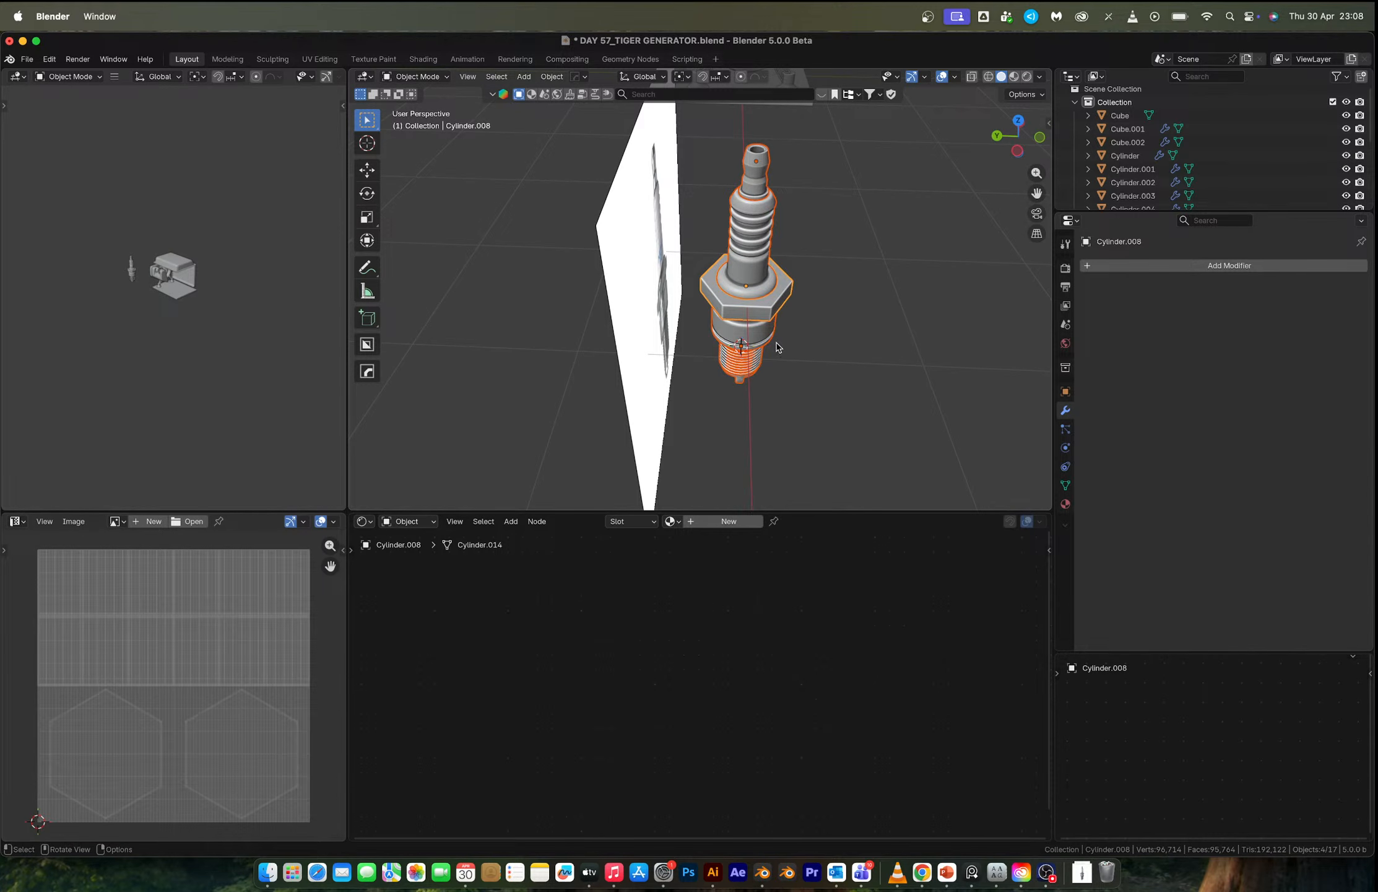
{"action": "key", "text": "ctrl+j"}
Snap the 3D cursor to the socket ring in the engine's U-shaped recess and snap the spark plug to the cursor.
{"action": "scroll", "coordinate": [774, 310], "scroll_direction": "down", "scroll_amount": 4}
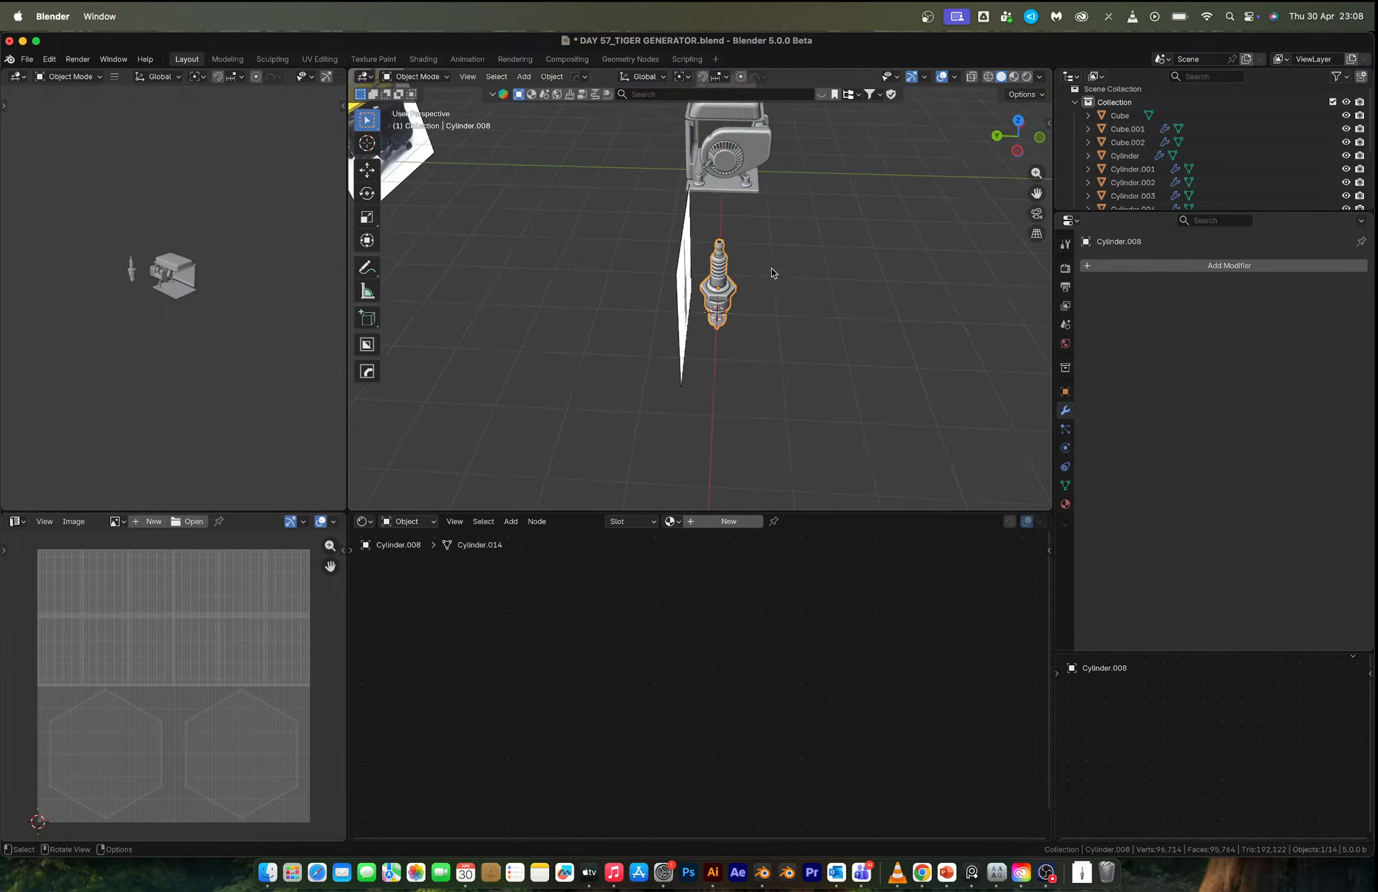
{"action": "middle_click_drag", "start_coordinate": [772, 273], "coordinate": [726, 294]}
{"action": "scroll", "coordinate": [654, 207], "scroll_direction": "up", "scroll_amount": 3}
{"action": "left_click", "coordinate": [664, 243]}
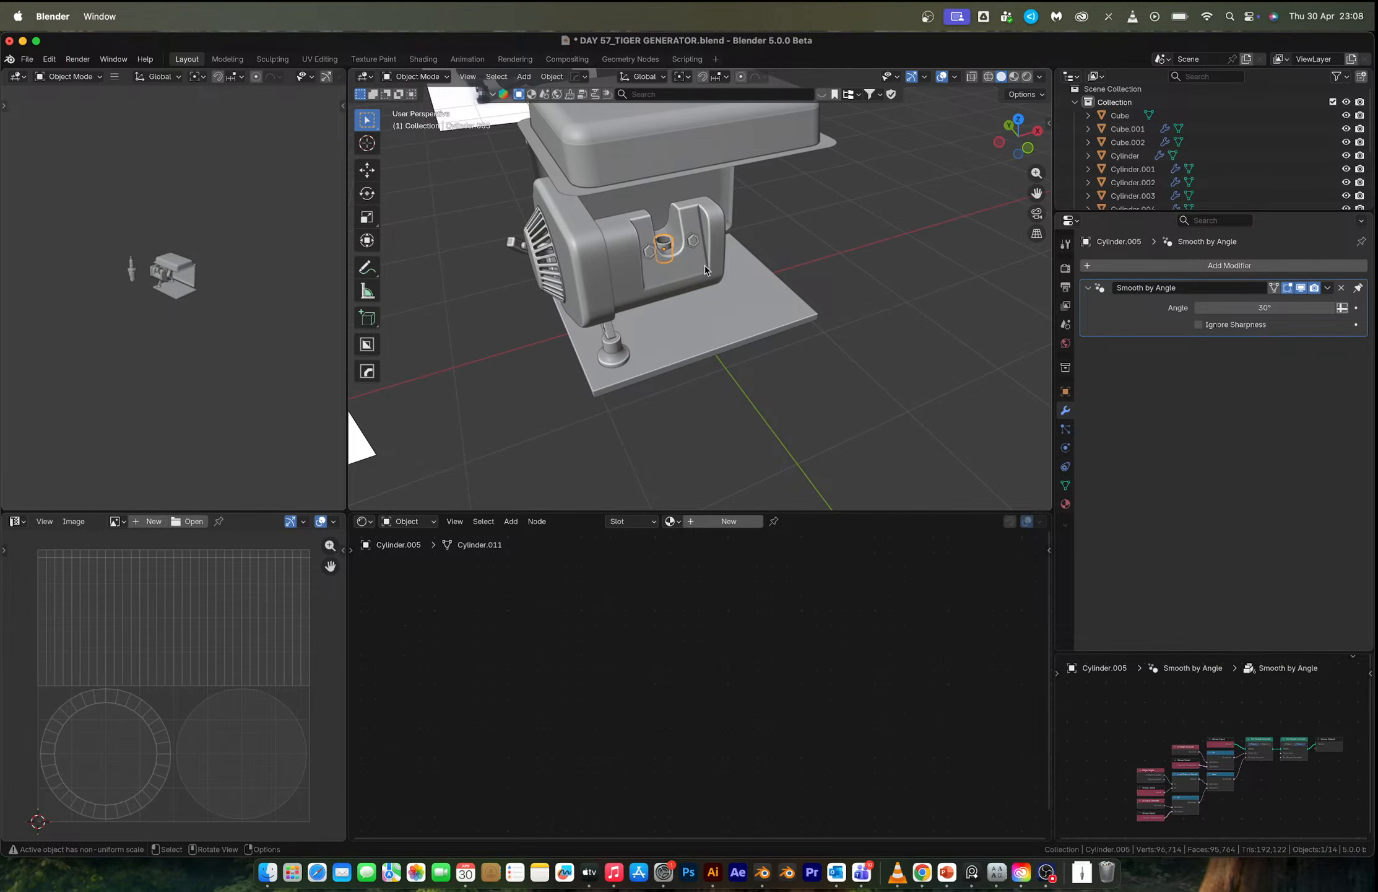
{"action": "scroll", "coordinate": [669, 279], "scroll_direction": "down", "scroll_amount": 3}
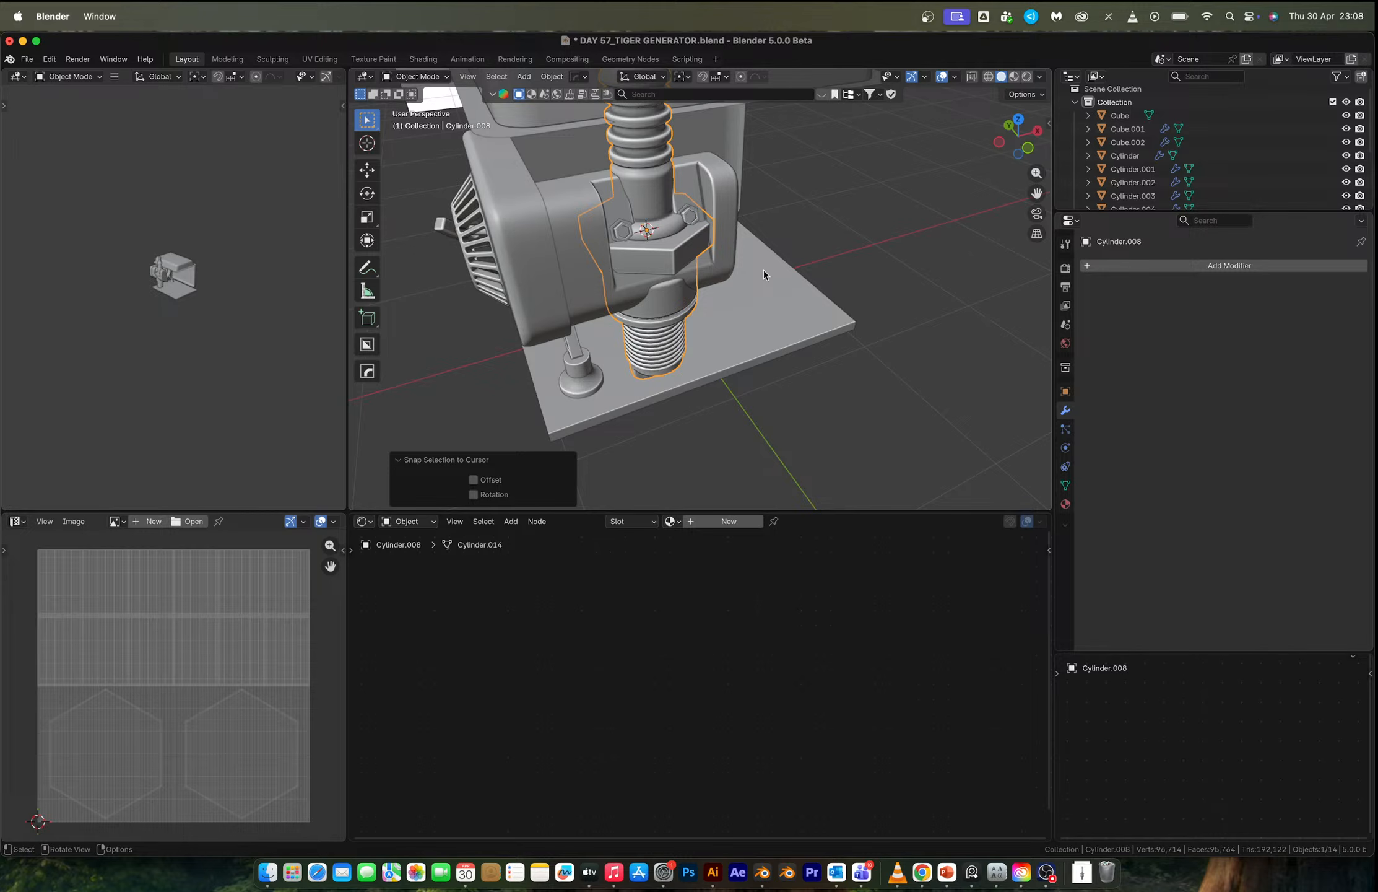
Scale the spark plug to 0.293 and again to 0.716, and raise it about 0.108 m along Z.
{"action": "key", "text": "s"}
{"action": "left_click", "coordinate": [821, 305]}
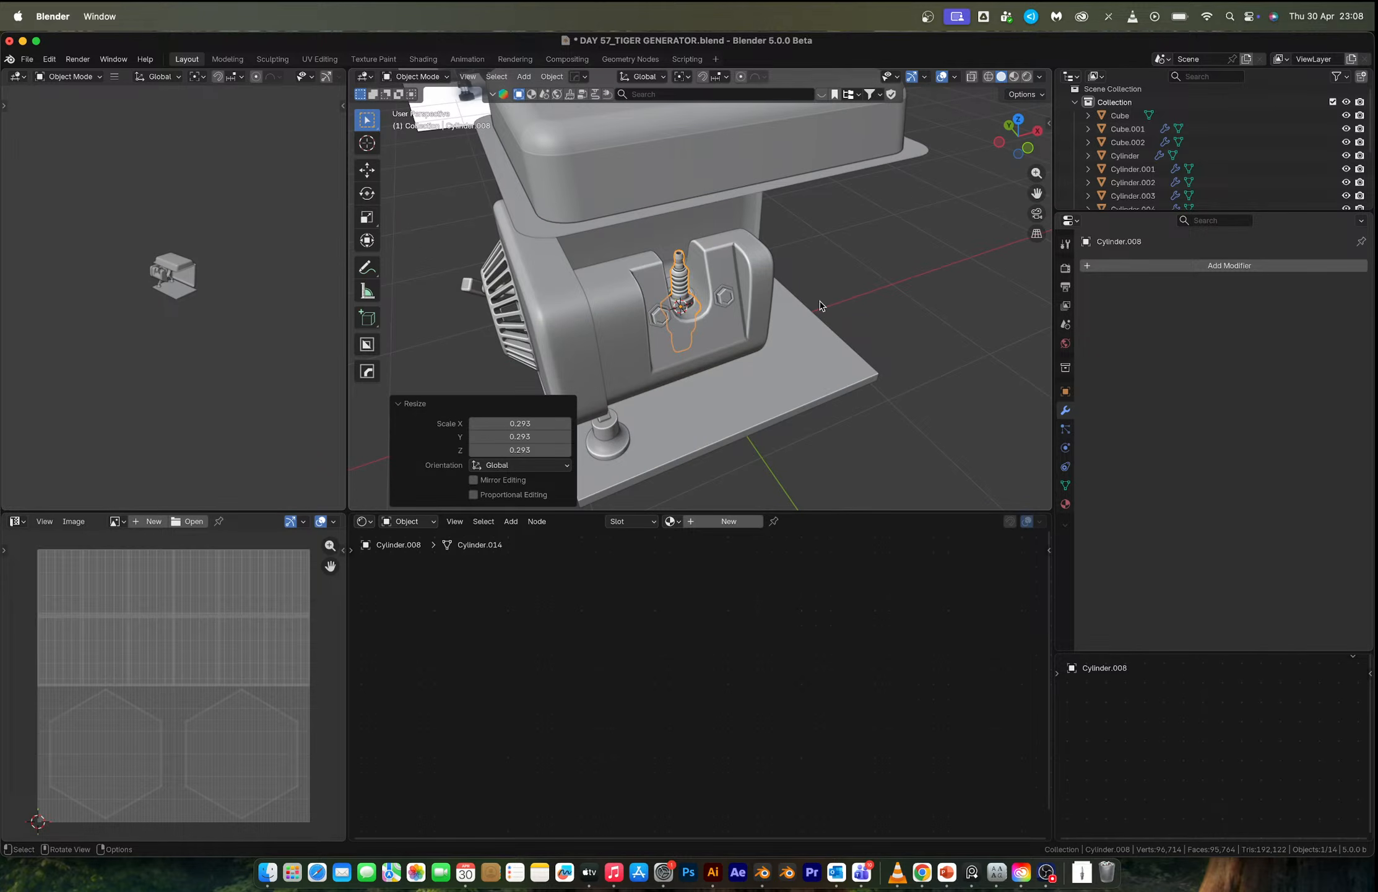
{"action": "key", "text": "KP_1"}
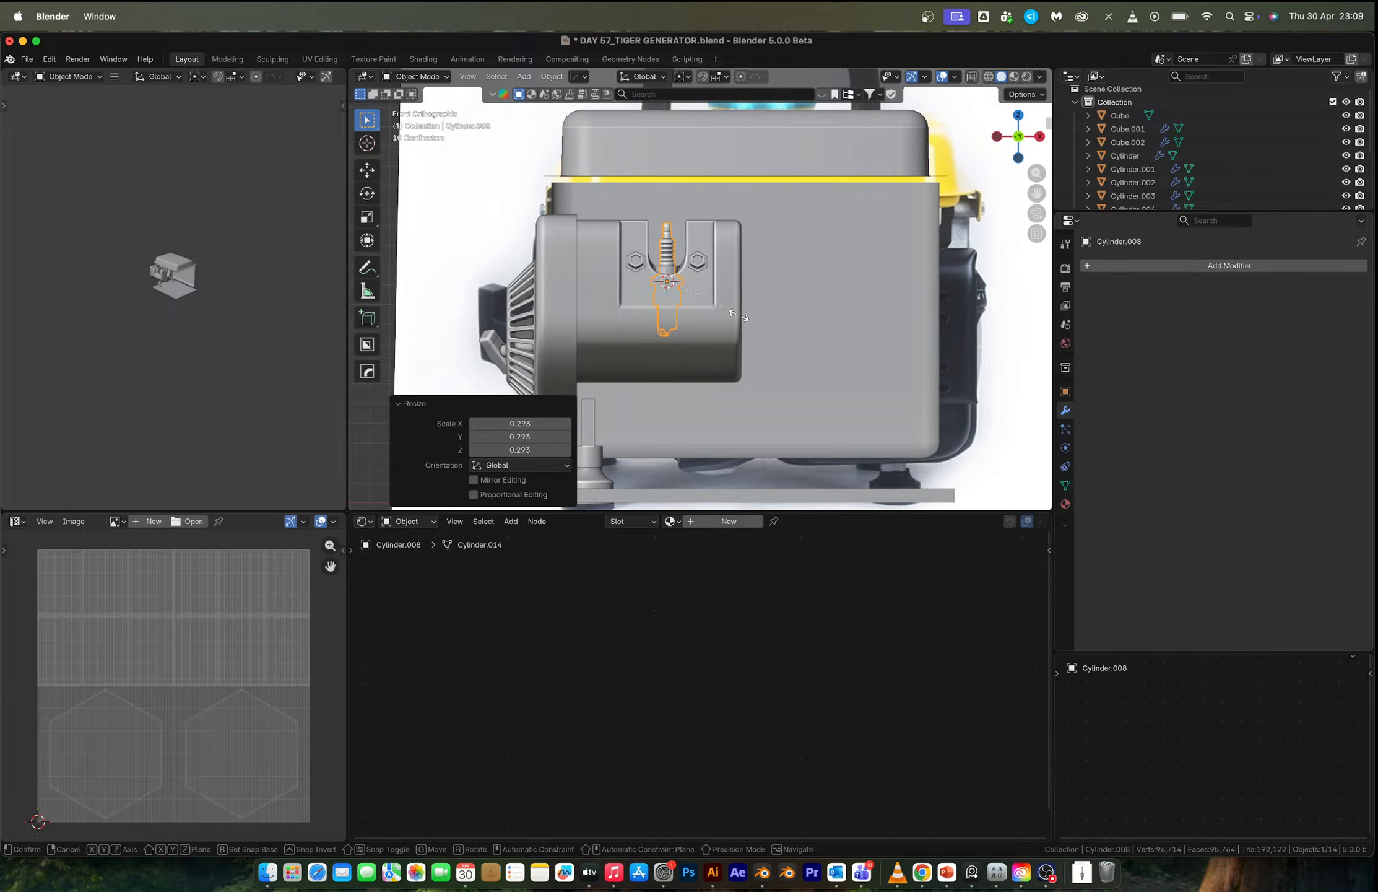
{"action": "key", "text": "s"}
{"action": "left_click", "coordinate": [718, 305]}
{"action": "key", "text": "g"}
{"action": "key", "text": "z"}
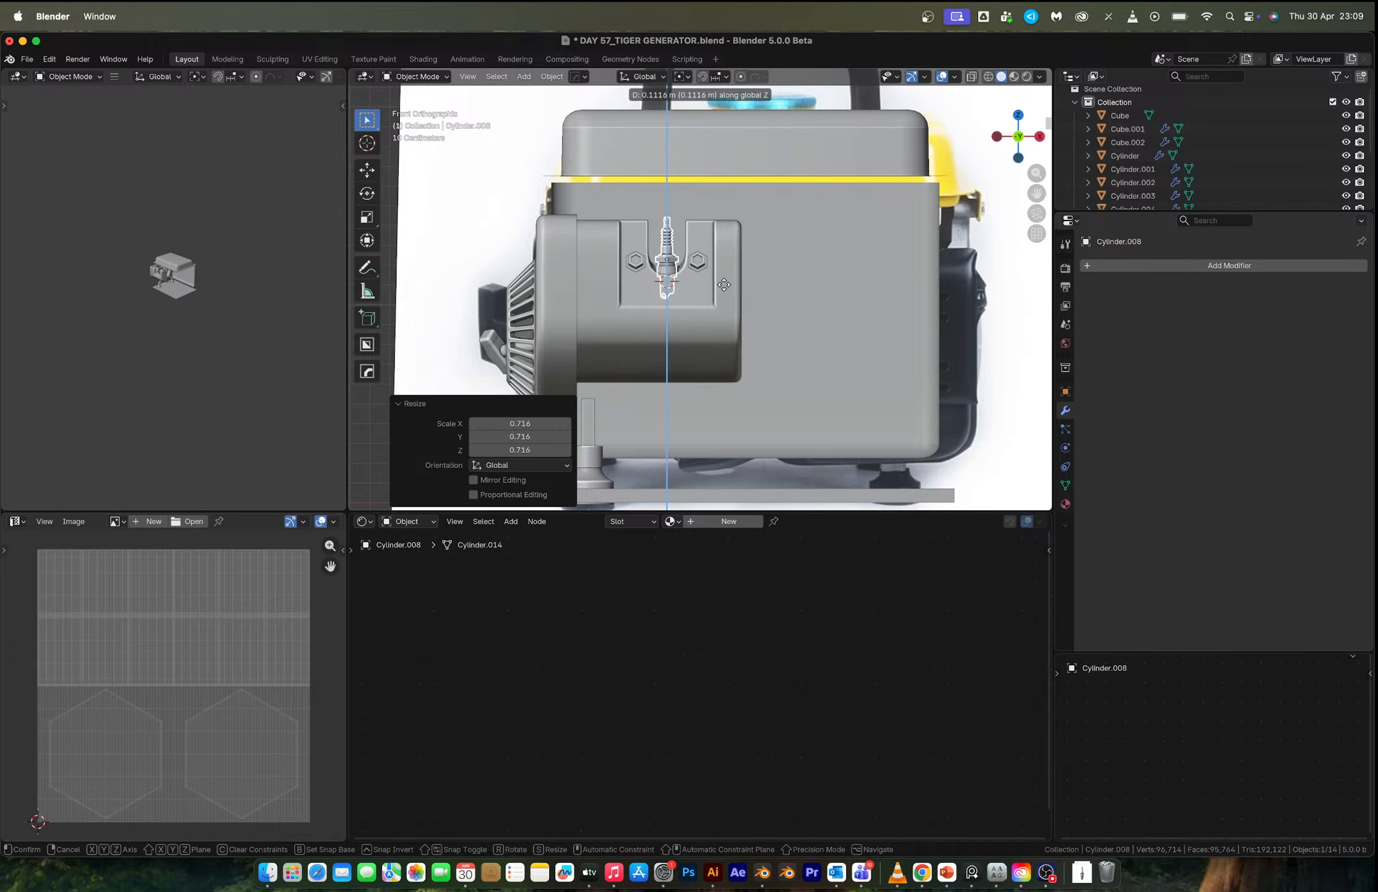
{"action": "left_click", "coordinate": [725, 284]}
Scale the spark plug to about 0.93 and move it along Z to seat it in the socket ring.
{"action": "mouse_move", "coordinate": [725, 285]}
{"action": "middle_mouse_down"}
{"action": "mouse_move", "coordinate": [683, 276]}
{"action": "mouse_move", "coordinate": [644, 290]}
{"action": "mouse_move", "coordinate": [710, 277]}
{"action": "mouse_move", "coordinate": [745, 287]}
{"action": "middle_mouse_up"}
{"action": "scroll", "coordinate": [647, 291], "scroll_direction": "up", "scroll_amount": 5}
{"action": "scroll", "coordinate": [672, 290], "scroll_direction": "up", "scroll_amount": 8}
{"action": "key", "text": "s"}
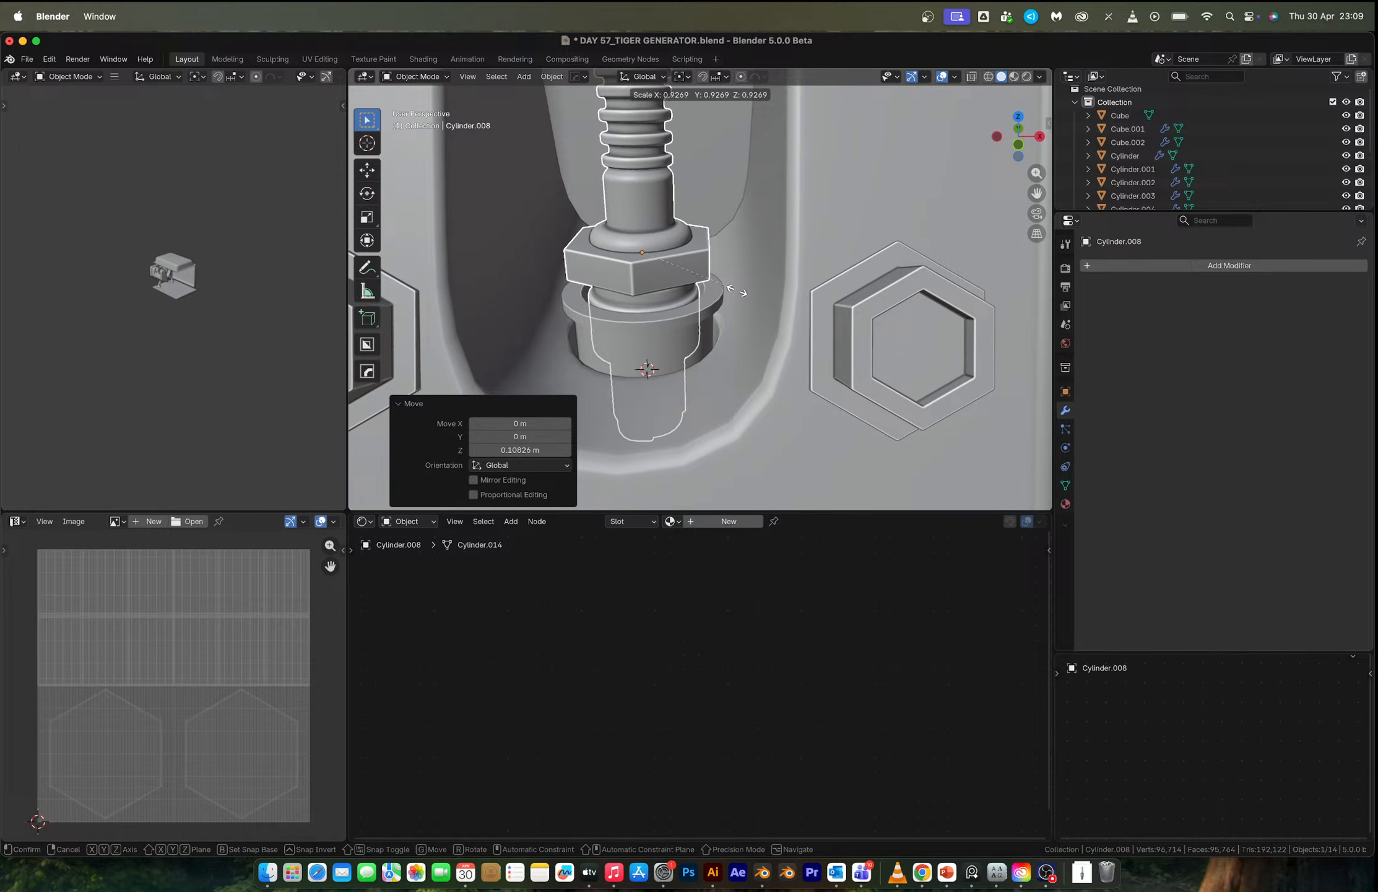
{"action": "left_click", "coordinate": [737, 289]}
{"action": "key", "text": "g"}
{"action": "key", "text": "z"}
{"action": "left_click", "coordinate": [730, 292]}
{"action": "scroll", "coordinate": [730, 292], "scroll_direction": "down", "scroll_amount": 6}
{"action": "middle_click_drag", "start_coordinate": [730, 292], "coordinate": [898, 283]}
{"action": "left_click", "coordinate": [975, 301]}
Compare the seated spark plug with the generator reference photo in front view with X-ray.
{"action": "scroll", "coordinate": [805, 293], "scroll_direction": "down", "scroll_amount": 6}
{"action": "mouse_move", "coordinate": [765, 288]}
{"action": "middle_mouse_down"}
{"action": "mouse_move", "coordinate": [656, 286]}
{"action": "mouse_move", "coordinate": [757, 287]}
{"action": "middle_mouse_up"}
{"action": "left_click", "coordinate": [1027, 144]}
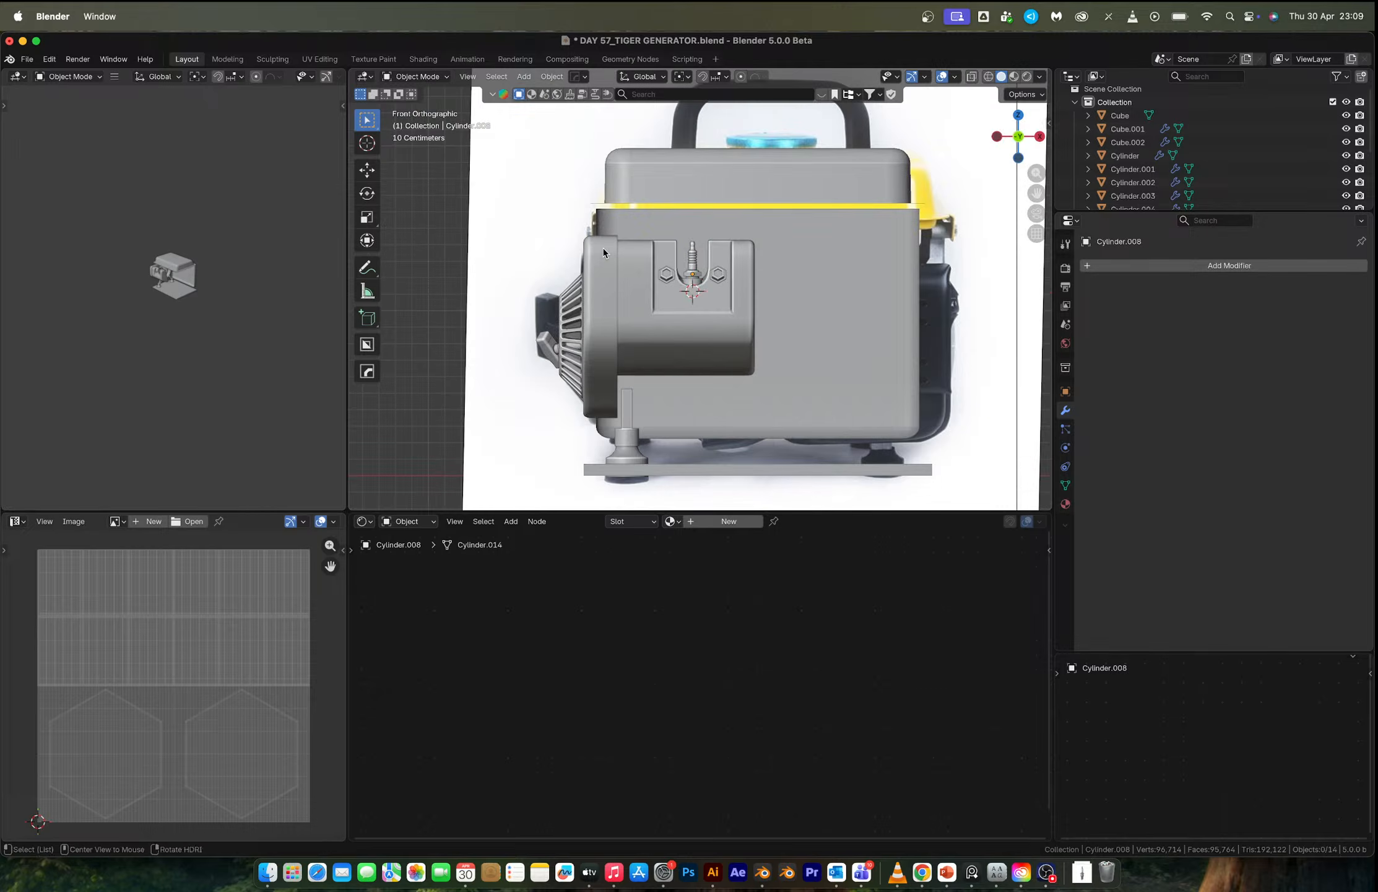
{"action": "scroll", "coordinate": [603, 249], "scroll_direction": "up", "scroll_amount": 6}
{"action": "middle_click_drag", "start_coordinate": [603, 249], "coordinate": [616, 317], "text": "shift"}
{"action": "middle_click_drag", "start_coordinate": [616, 317], "coordinate": [685, 266]}
{"action": "key", "text": "KP_1"}
{"action": "scroll", "coordinate": [688, 263], "scroll_direction": "up", "scroll_amount": 3}
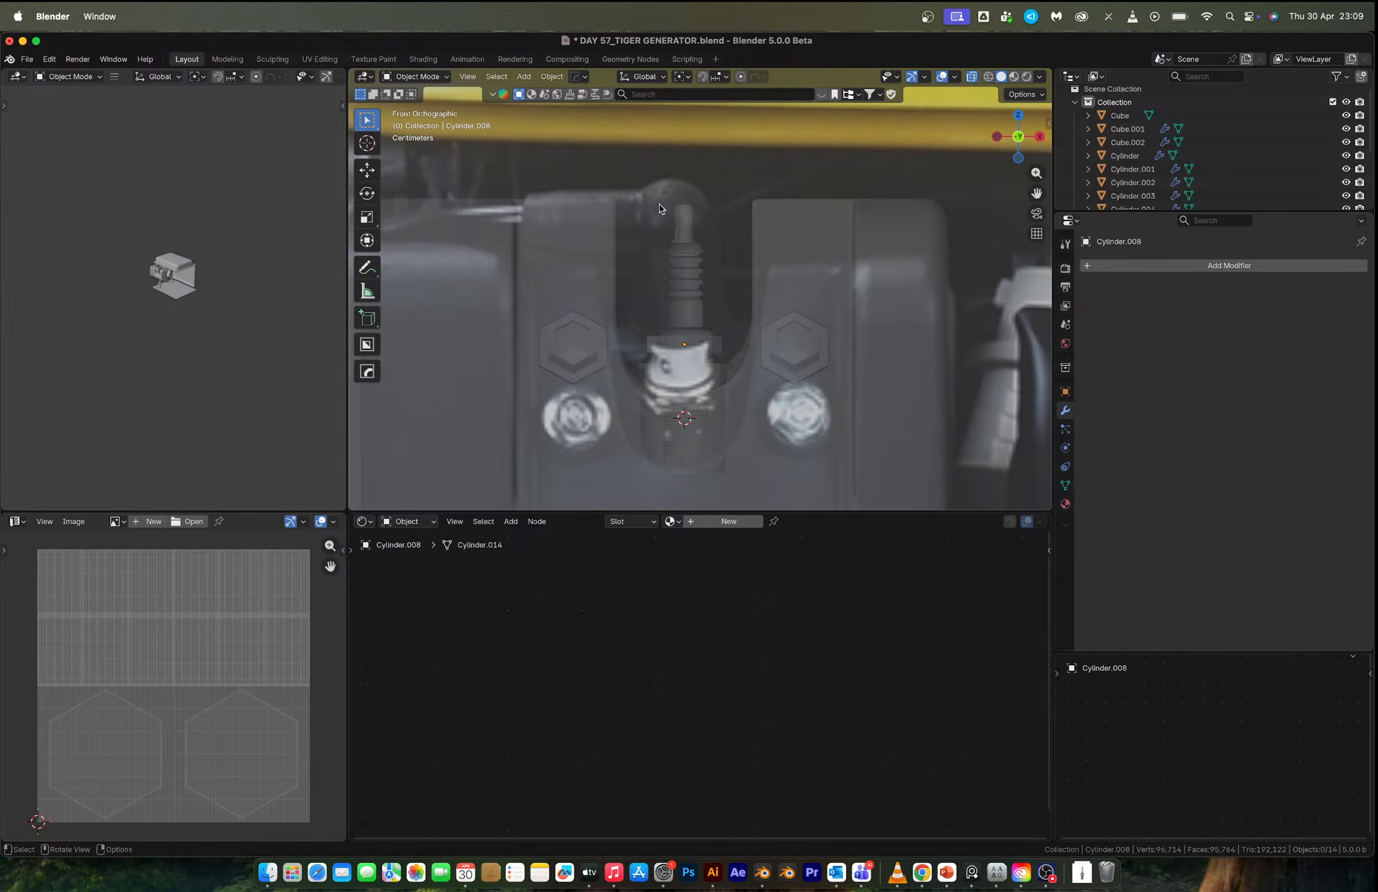
Snap the 3D cursor to the spark plug and add a cylinder there with 32 vertices.
{"action": "left_click", "coordinate": [698, 302]}
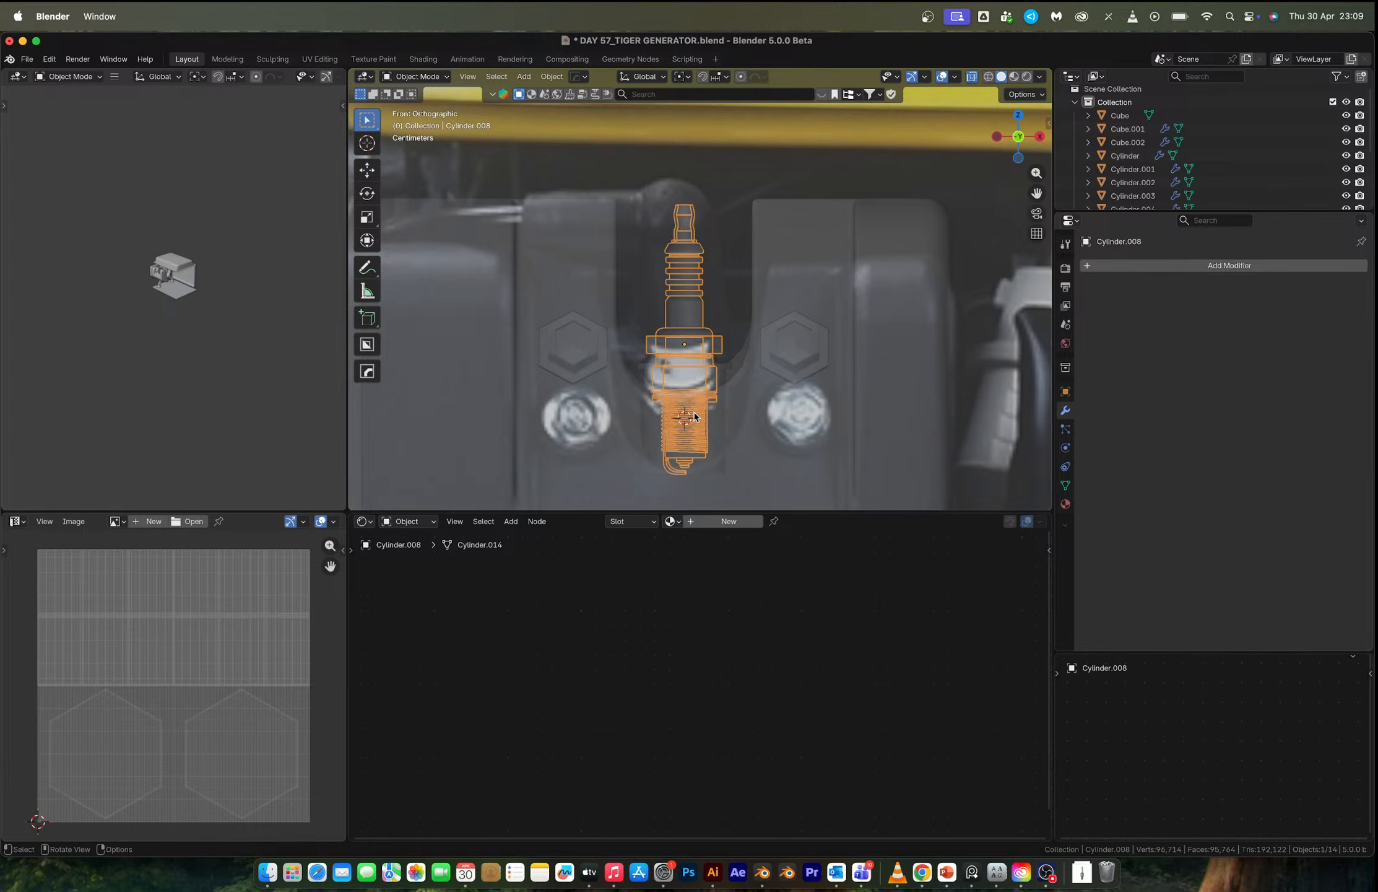
{"action": "key", "text": "shift+s"}
{"action": "left_click", "coordinate": [688, 429]}
{"action": "key", "text": "shift+a"}
{"action": "mouse_move", "coordinate": [695, 414]}
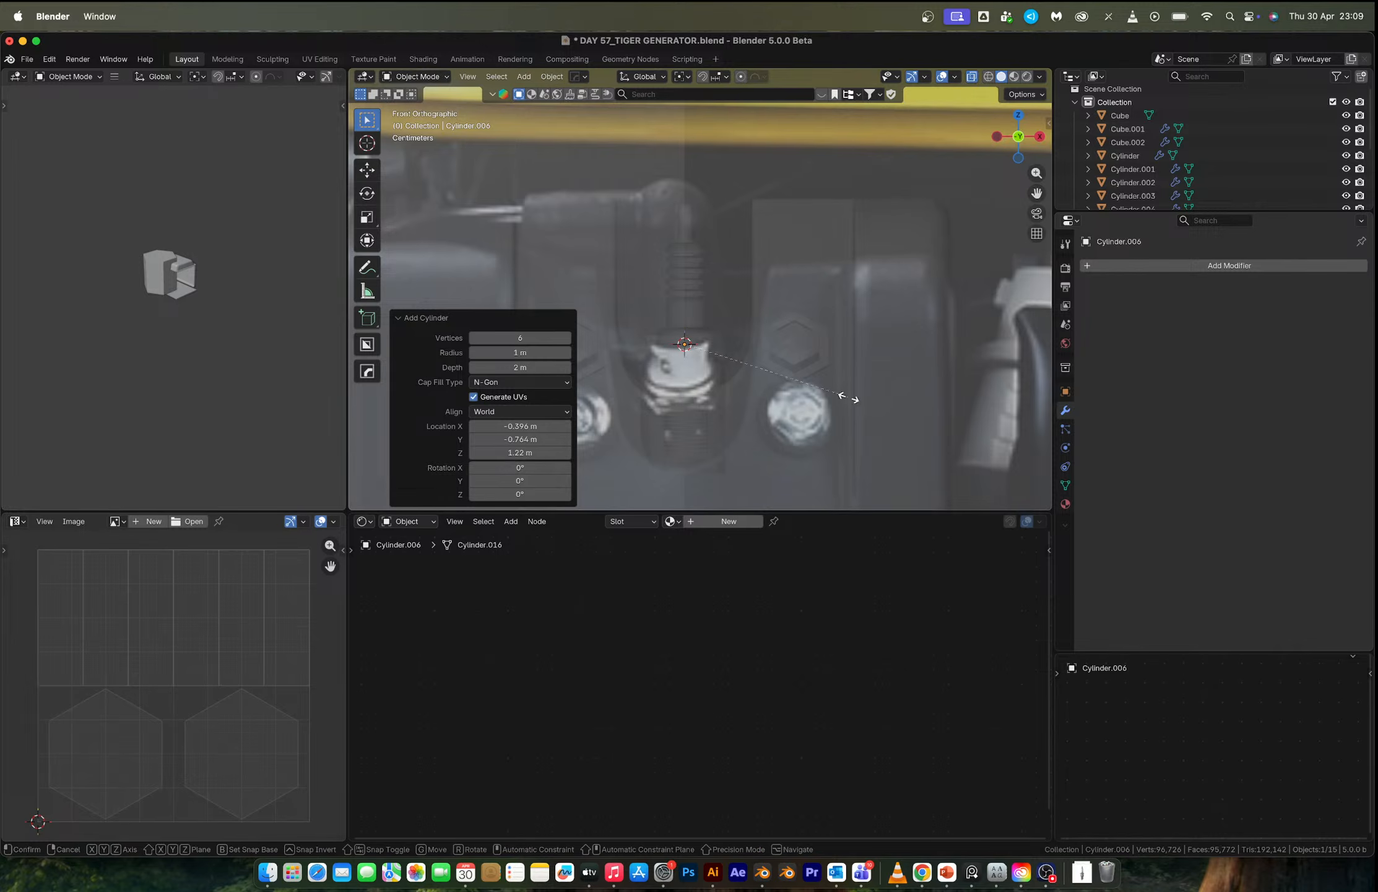
{"action": "key", "text": "s"}
{"action": "left_click", "coordinate": [687, 345]}
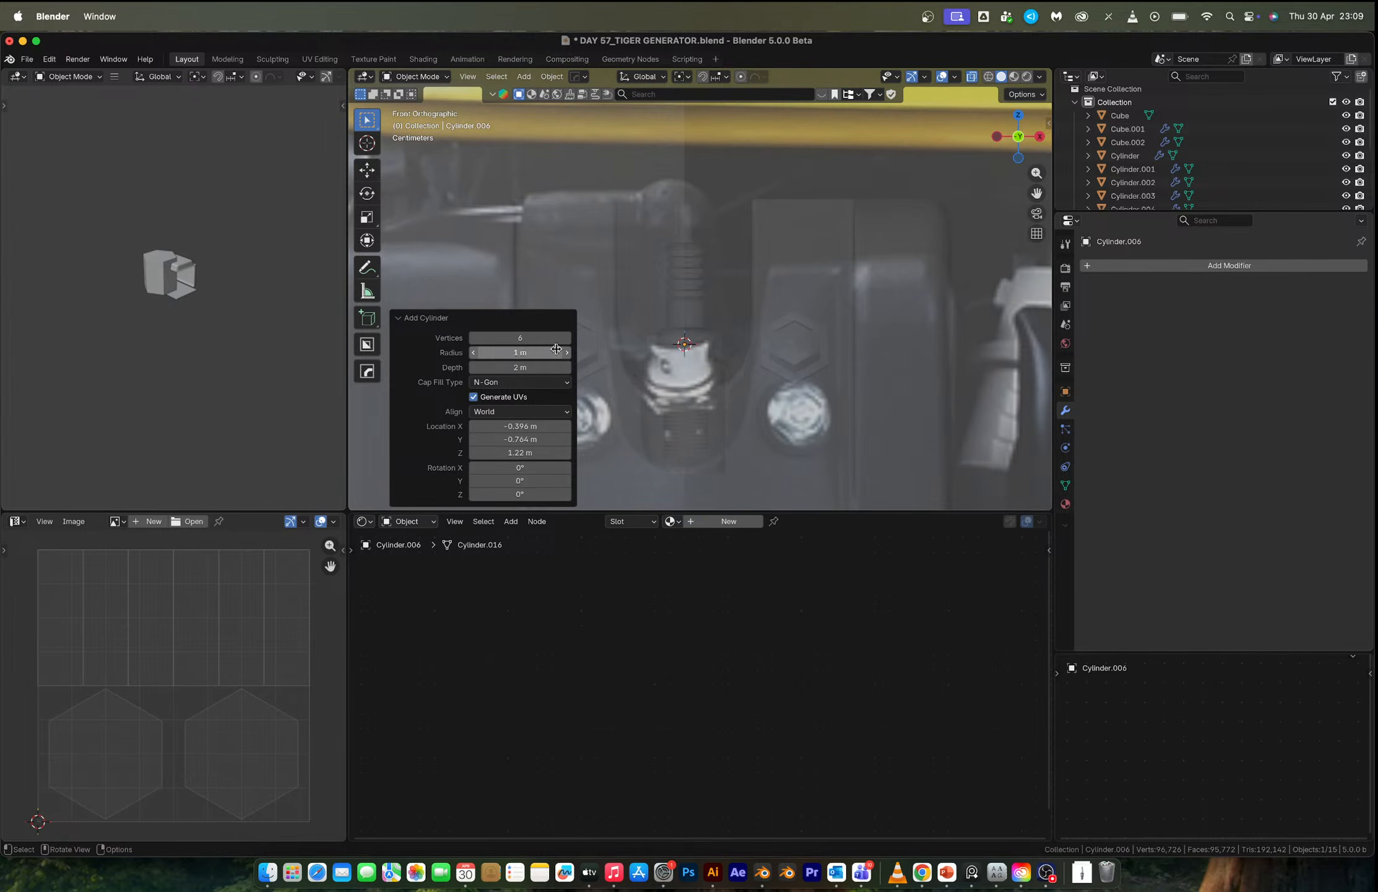
{"action": "left_click", "coordinate": [535, 338]}
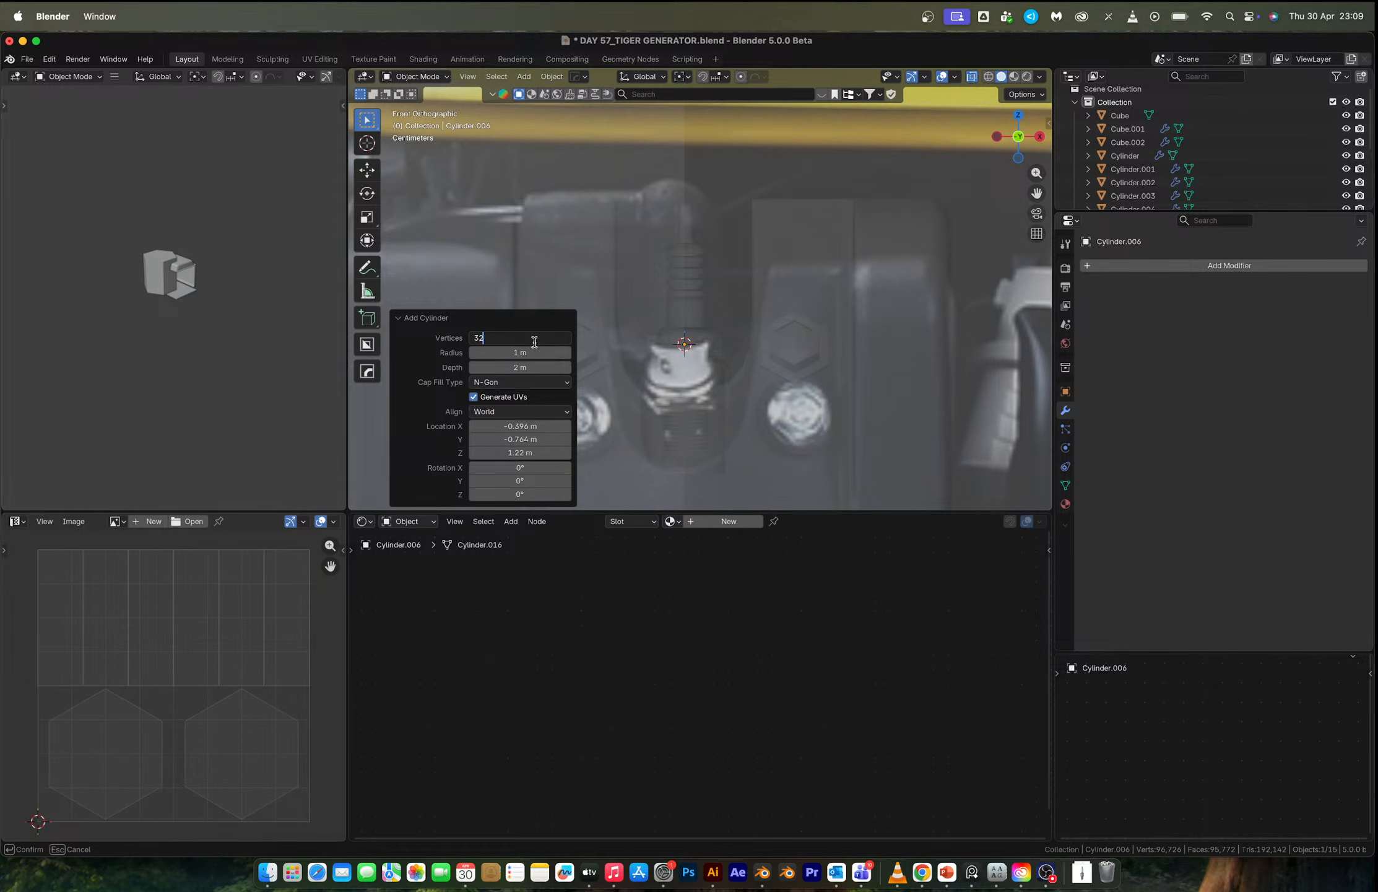
{"action": "type", "text": "32"}
{"action": "key", "text": "Return"}
Scale the new cylinder by -0.065 and raise it about 0.103 m along Z over the spark plug's upper part.
{"action": "key", "text": "s"}
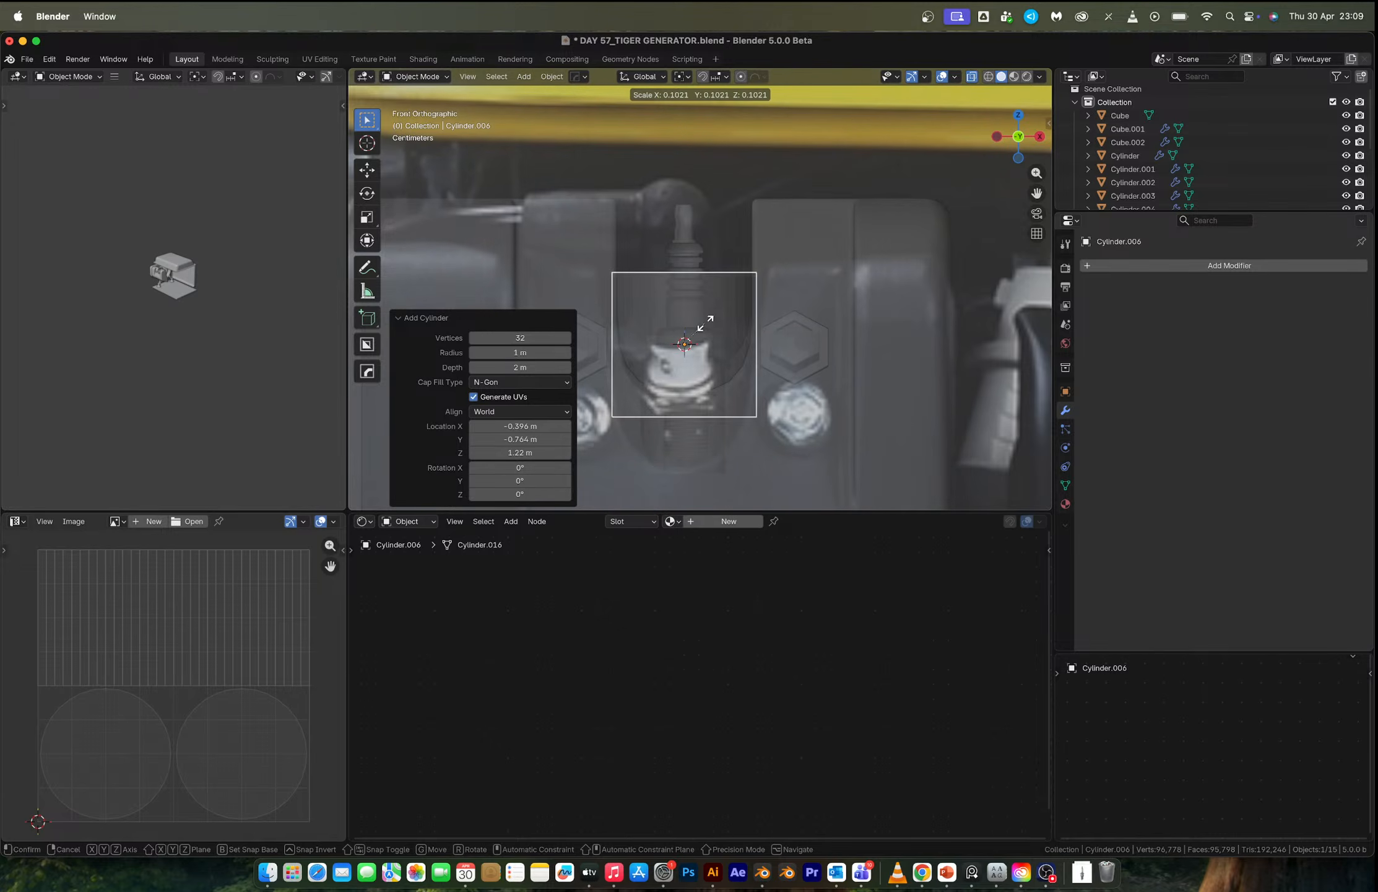
{"action": "left_click", "coordinate": [687, 325]}
{"action": "key", "text": "g"}
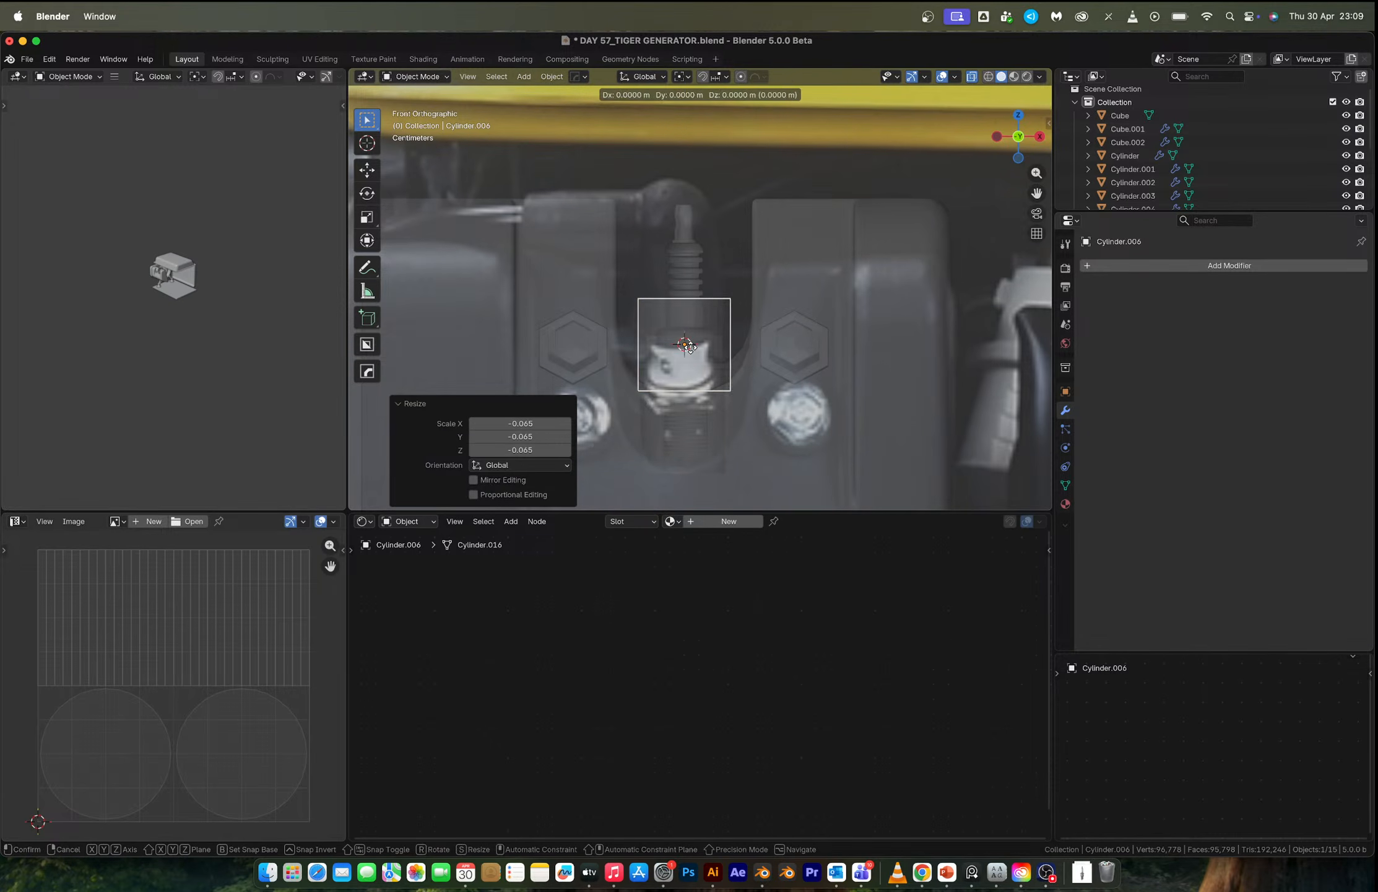
{"action": "key", "text": "z"}
{"action": "left_click", "coordinate": [697, 259]}
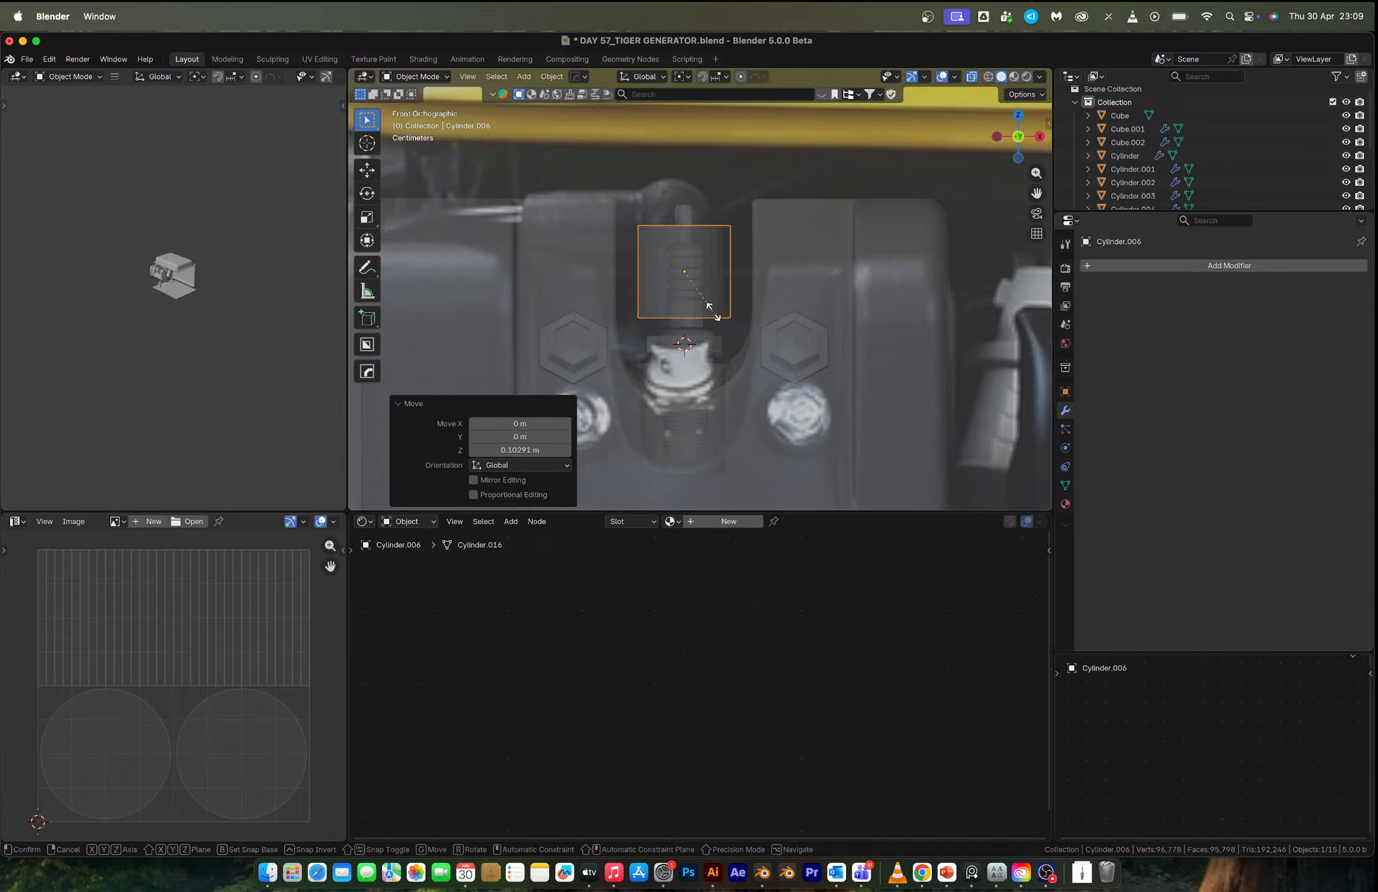
Stretch the cylinder by 1.875 along Z, scale it uniformly to 0.874 and raise it about 0.027 m to match the plug boot.
{"action": "key", "text": "s"}
{"action": "key", "text": "z"}
{"action": "left_click", "coordinate": [725, 359]}
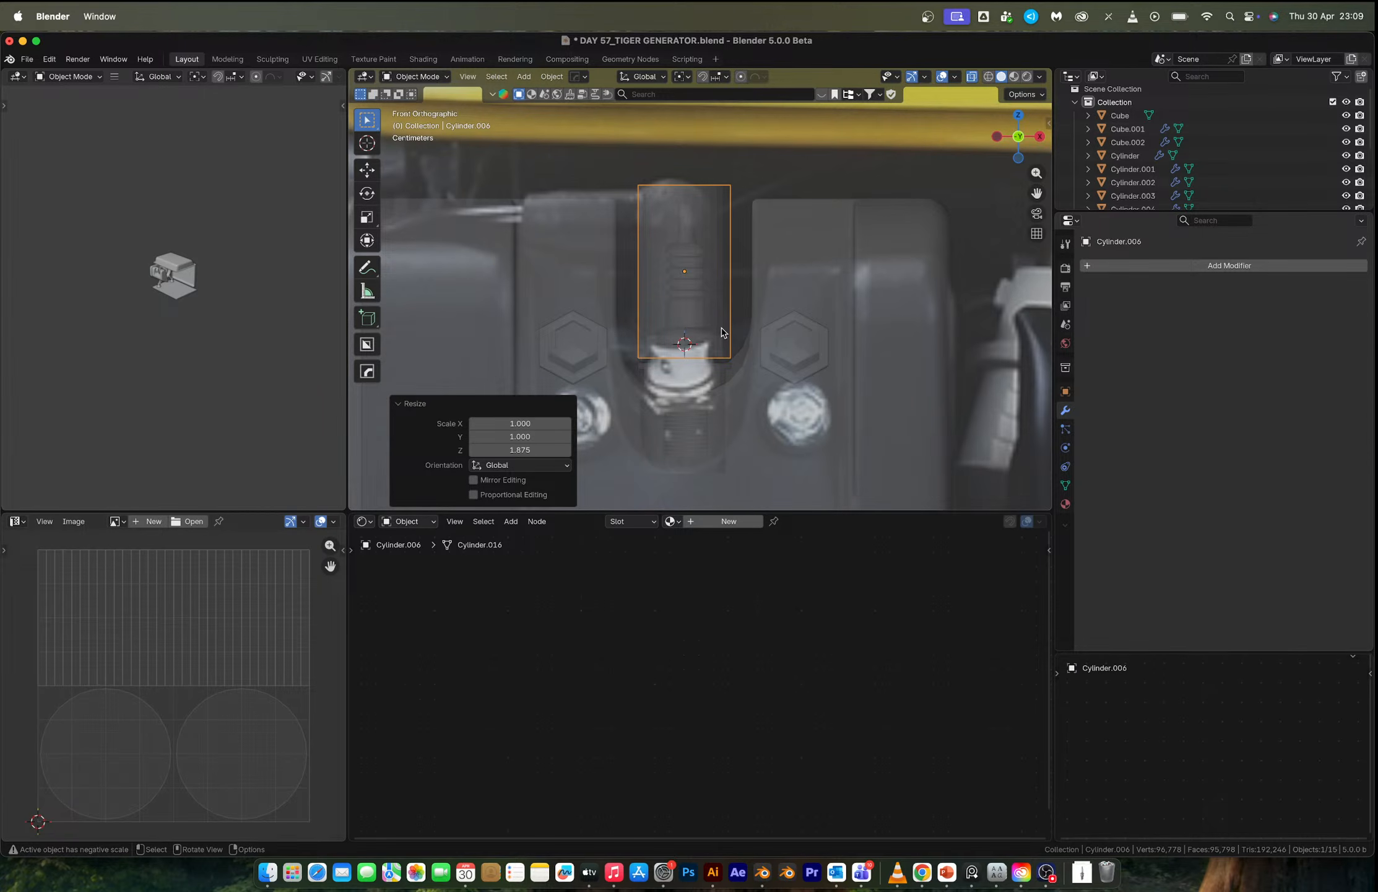
{"action": "key", "text": "s"}
{"action": "left_click", "coordinate": [737, 354]}
{"action": "key", "text": "g"}
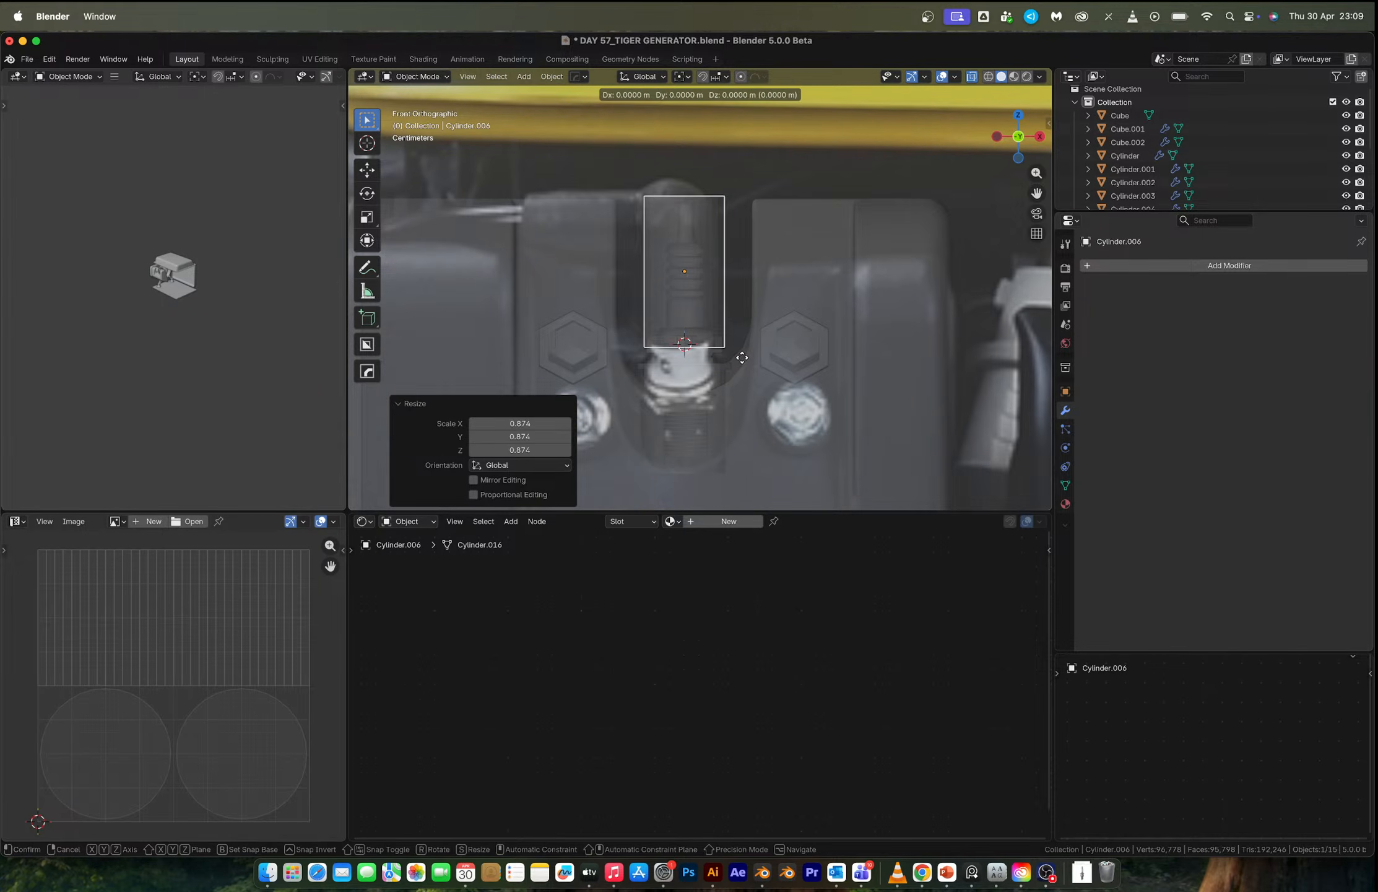
{"action": "key", "text": "z"}
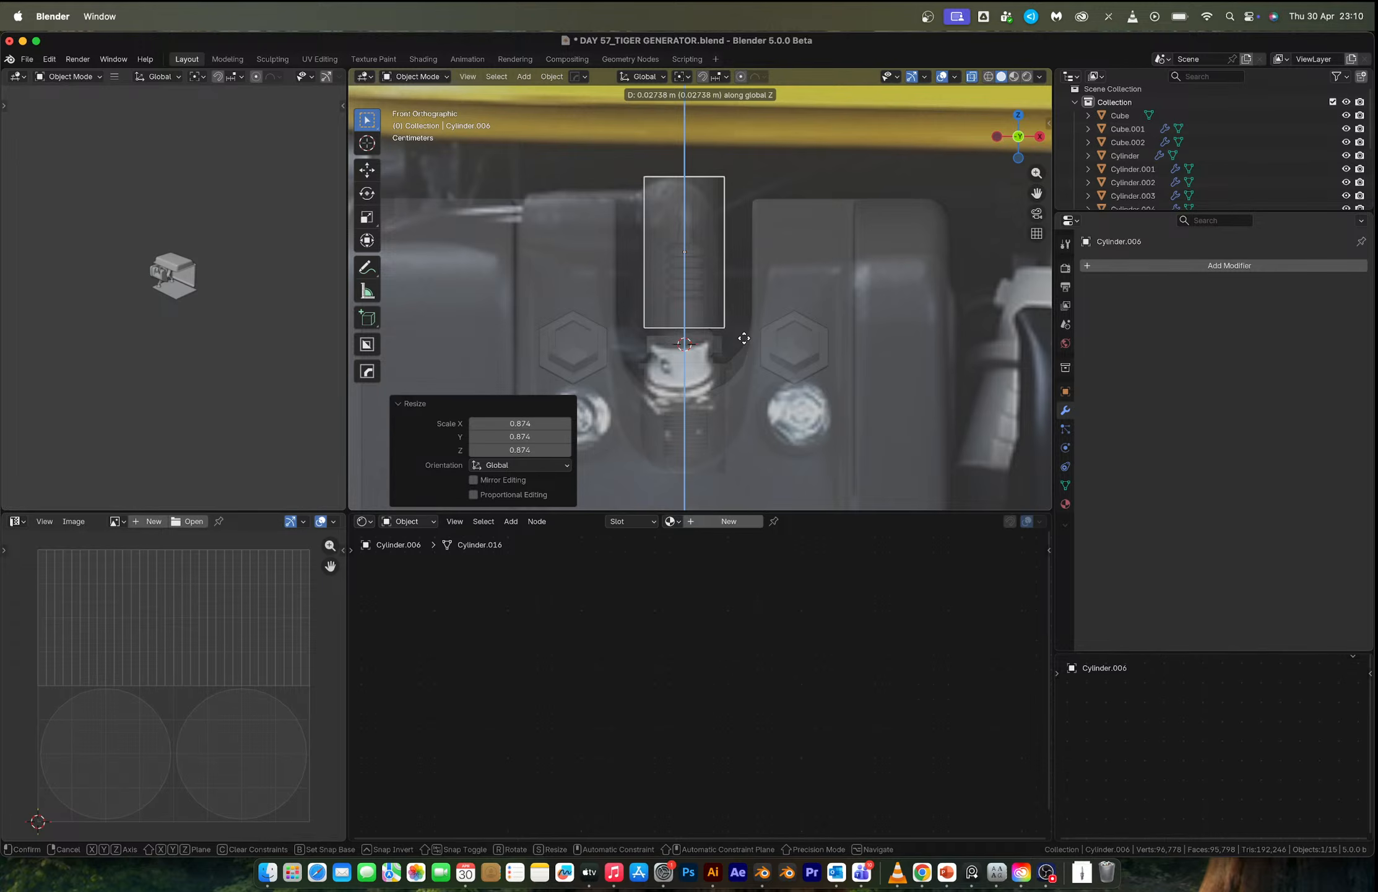
{"action": "left_click", "coordinate": [744, 338]}
Lower the spark plug about 0.025 m along Z to seat it deeper below the boot cylinder.
{"action": "left_click", "coordinate": [683, 345]}
{"action": "key", "text": "g"}
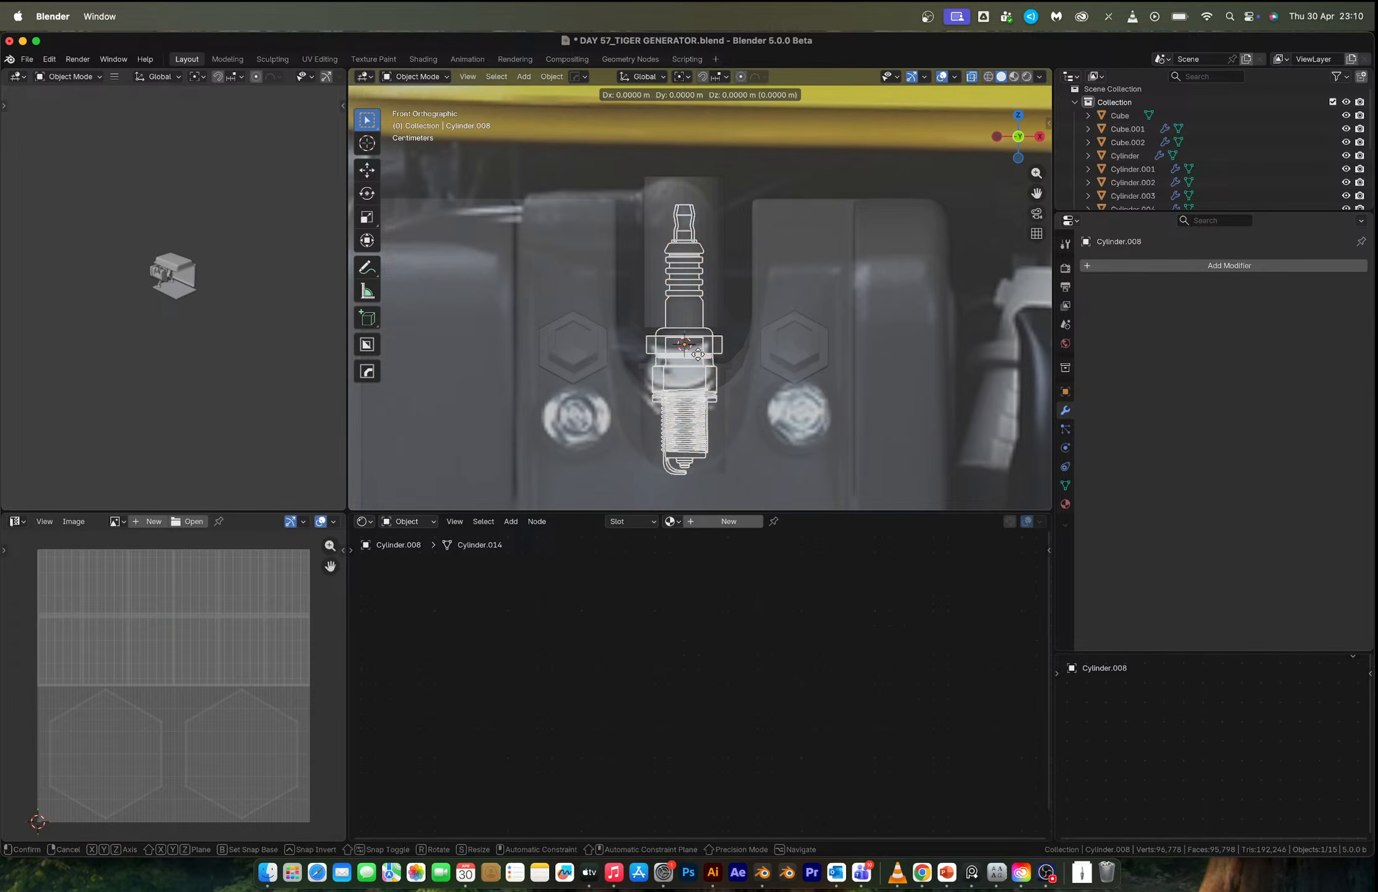
{"action": "key", "text": "z"}
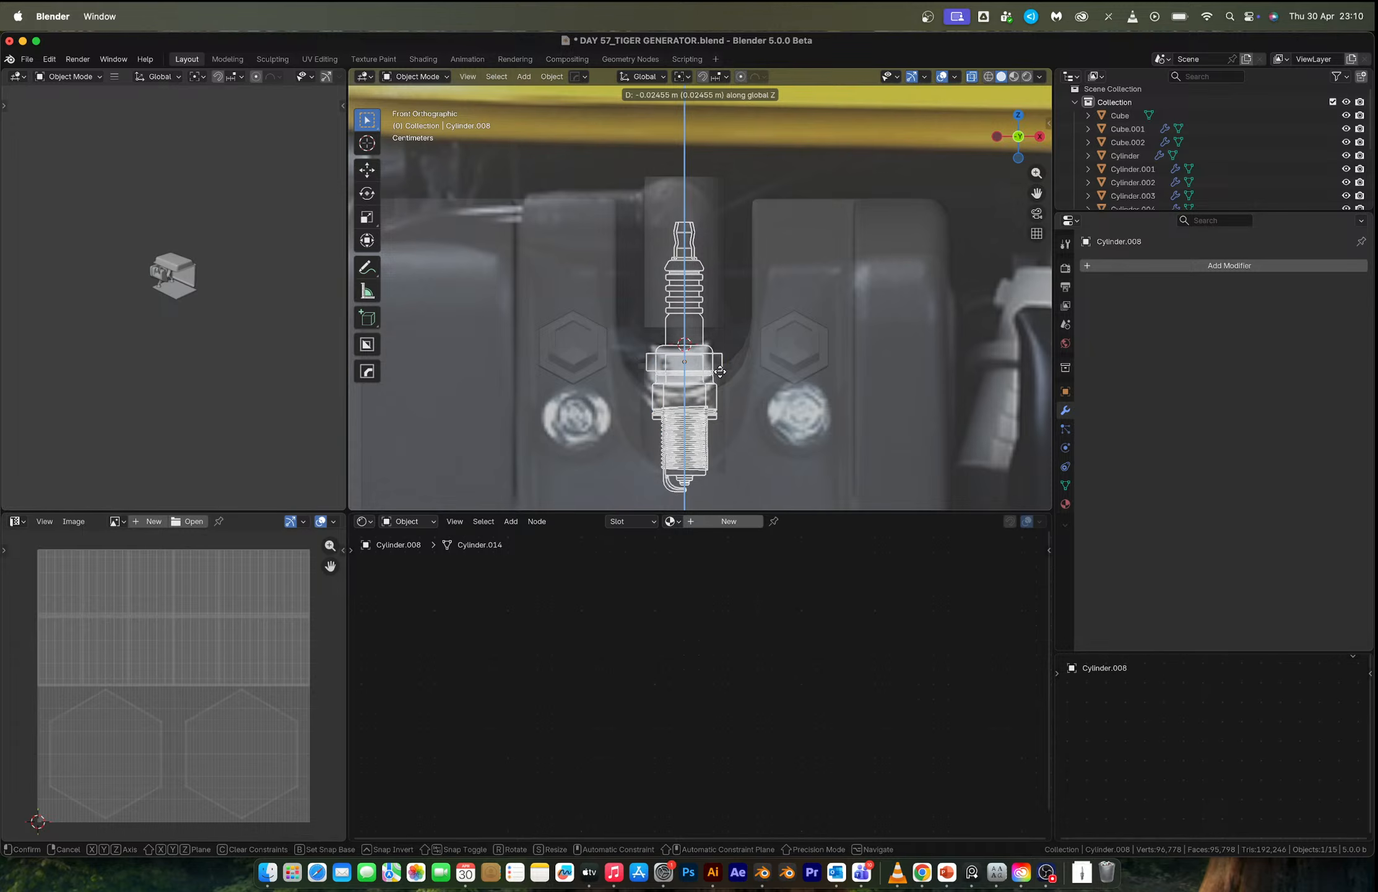
{"action": "left_click", "coordinate": [720, 371]}
Lower the boot cylinder about 0.011 m, stretch it slightly along Z and raise it about 0.003 m to match the reference.
{"action": "left_click", "coordinate": [710, 248]}
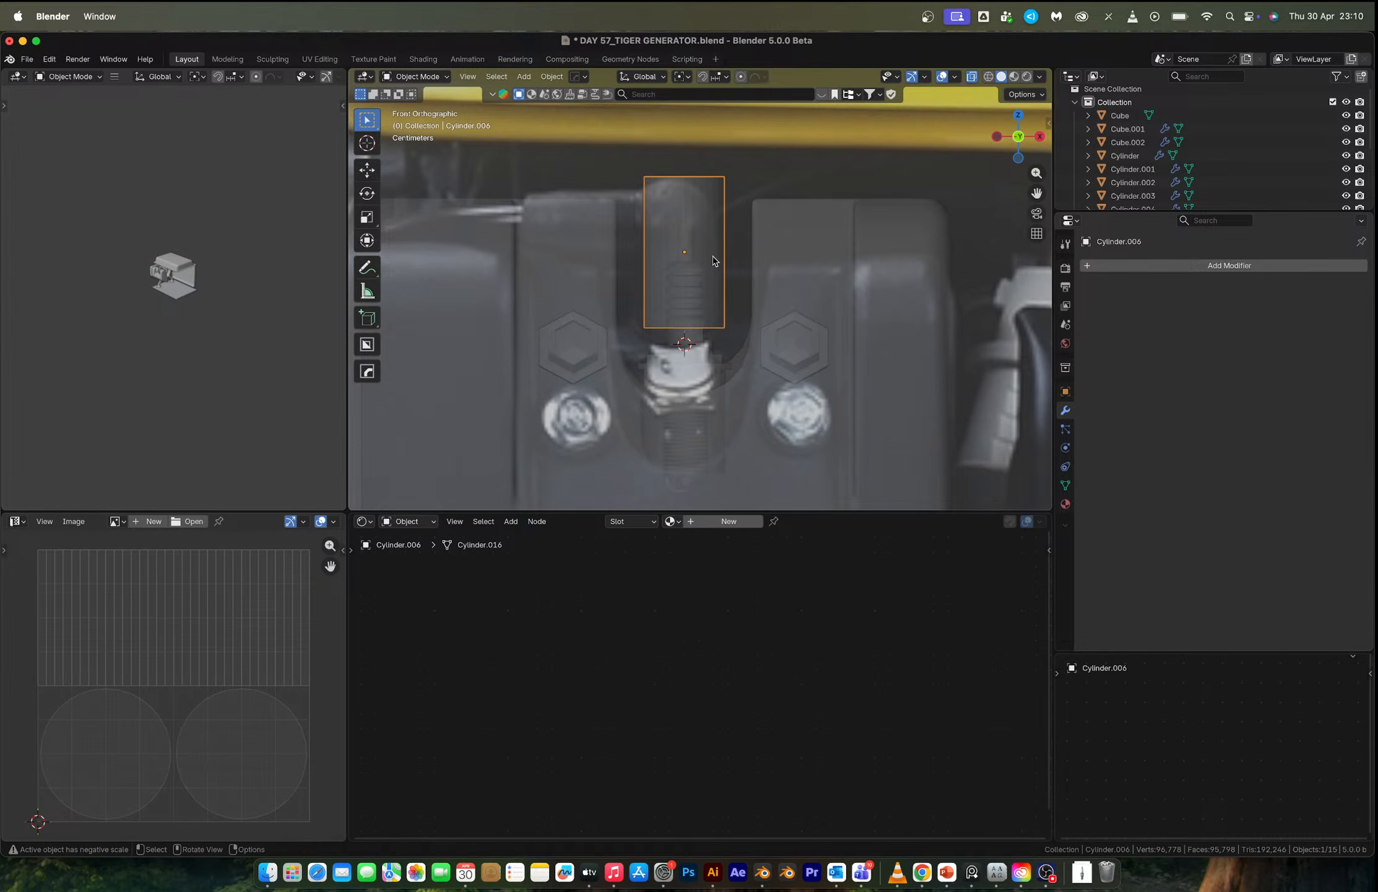
{"action": "key", "text": "g"}
{"action": "key", "text": "z"}
{"action": "left_click", "coordinate": [717, 268]}
{"action": "key", "text": "s"}
{"action": "key", "text": "z"}
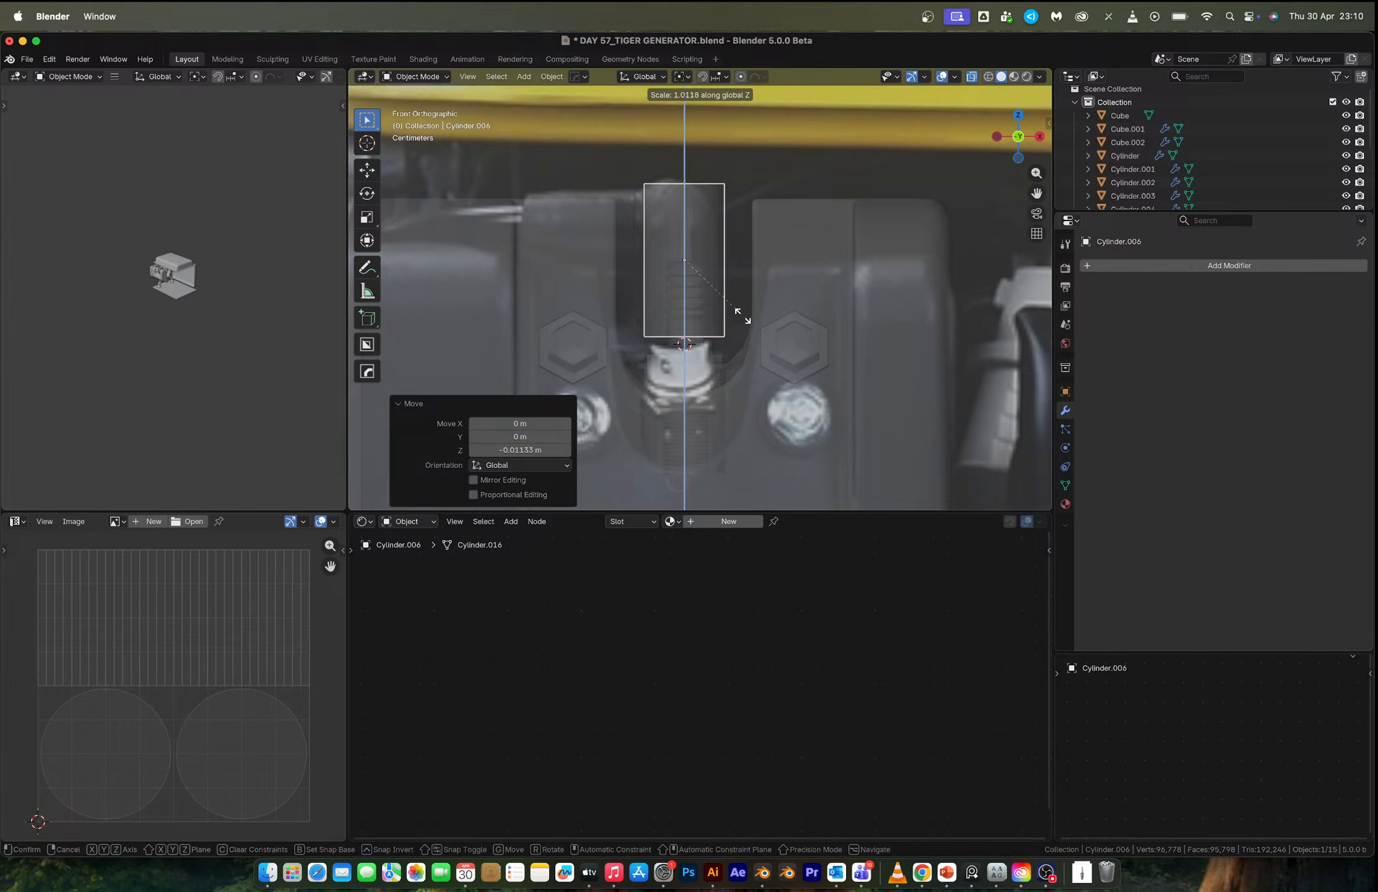
{"action": "left_click", "coordinate": [745, 323]}
{"action": "key", "text": "g"}
{"action": "key", "text": "z"}
{"action": "left_click", "coordinate": [745, 319]}
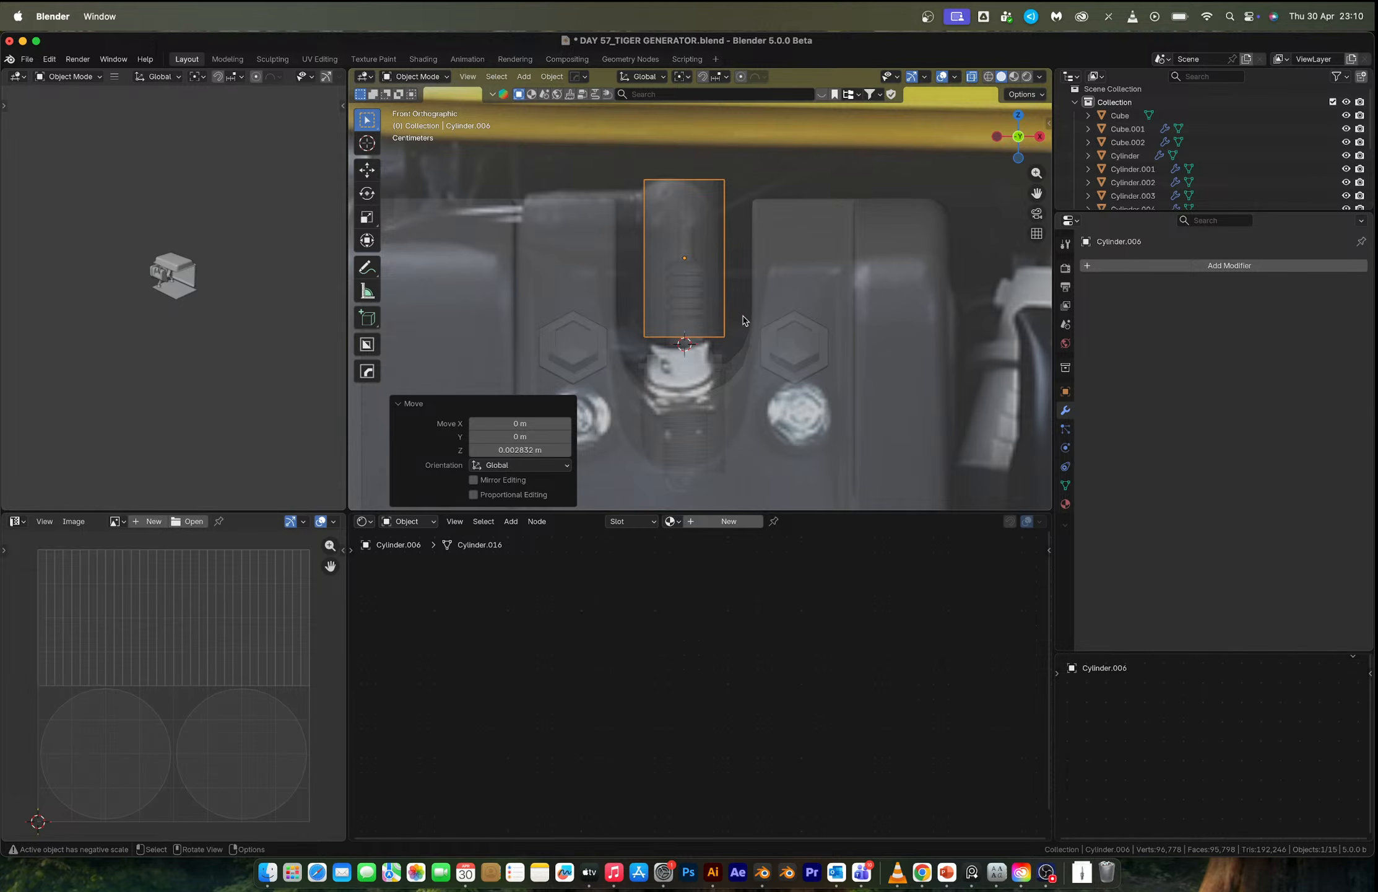
Delete the bottom cap face of the boot cylinder in Edit Mode.
{"action": "key", "text": "Tab"}
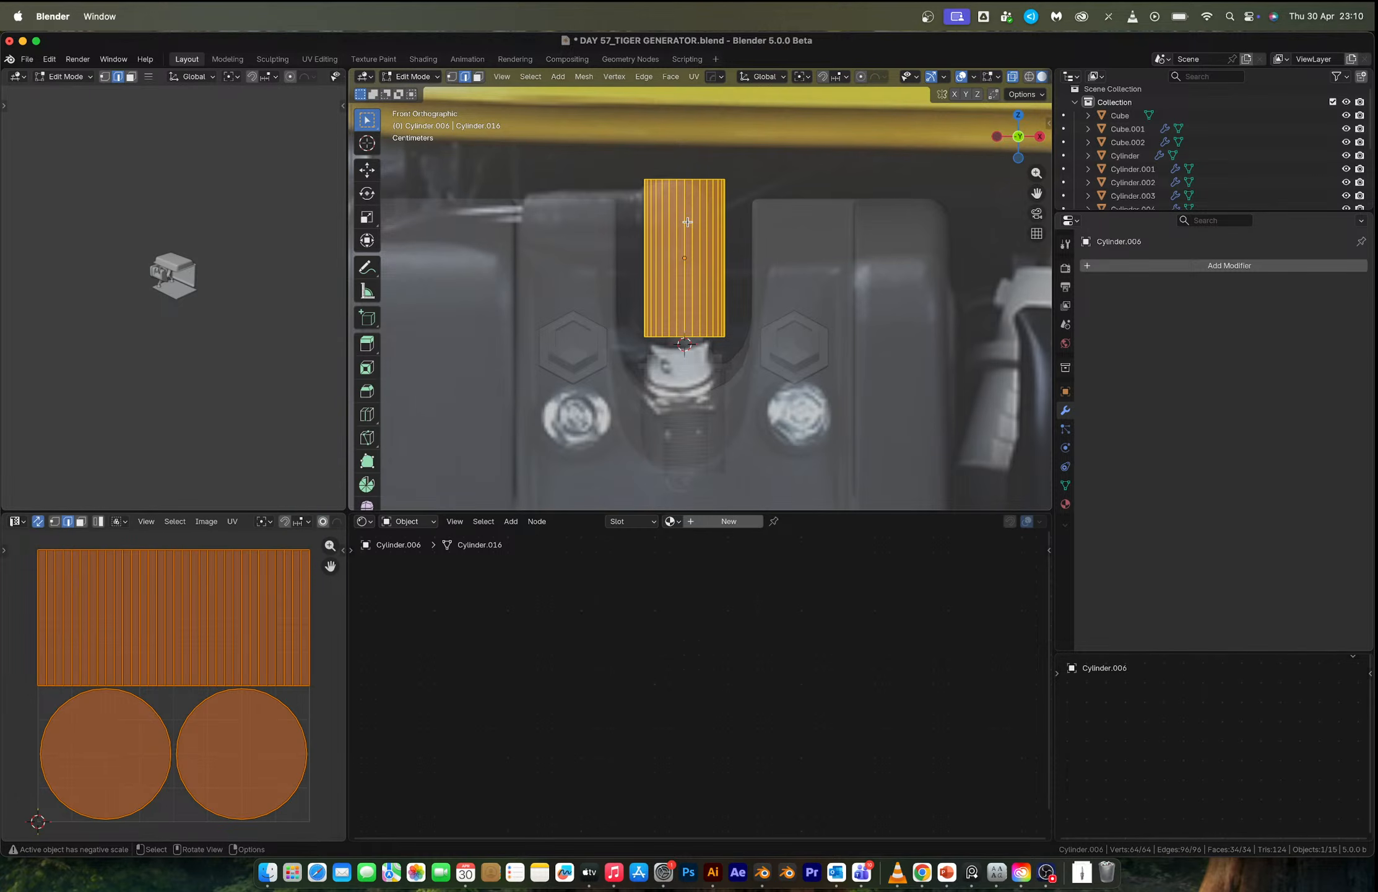
{"action": "left_click", "coordinate": [687, 221]}
{"action": "middle_click_drag", "start_coordinate": [687, 222], "coordinate": [669, 254]}
{"action": "key", "text": "alt+z"}
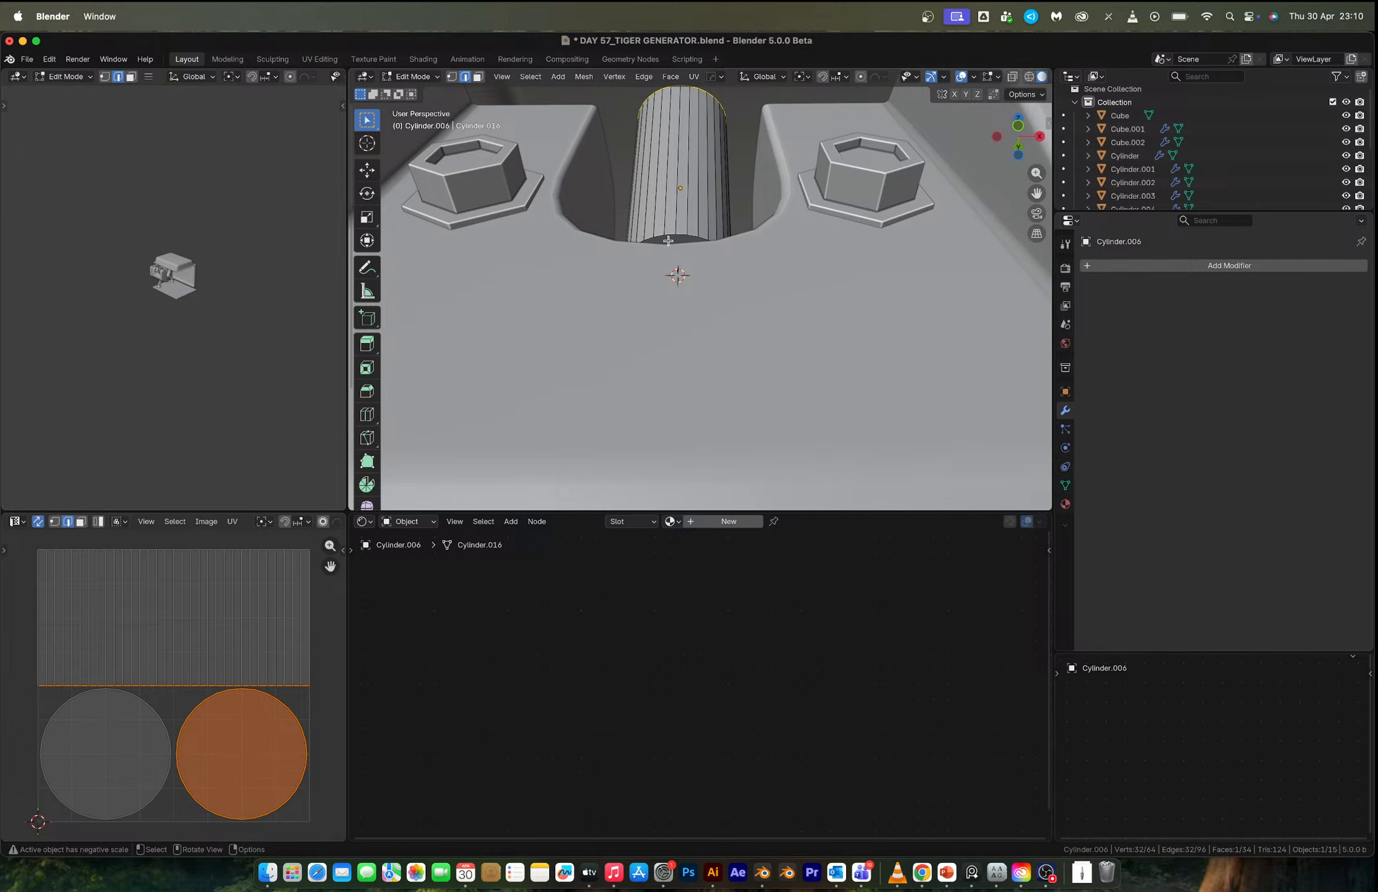
{"action": "left_click", "coordinate": [668, 240], "text": "alt"}
{"action": "key", "text": "3"}
{"action": "key", "text": "x"}
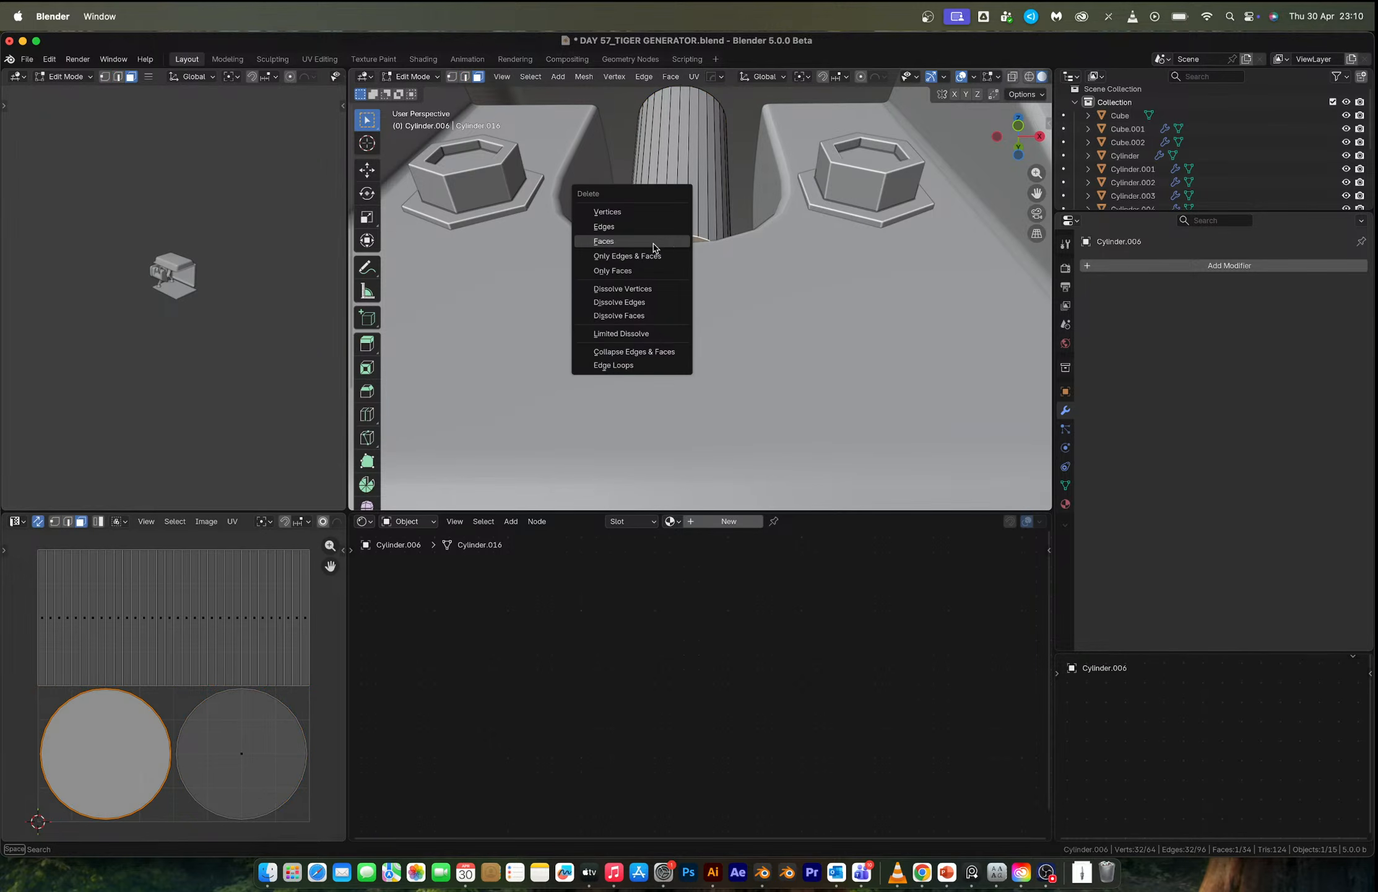
{"action": "left_click", "coordinate": [653, 247]}
Select the boot cylinder's top rim edge loop and view it in front view with X-ray.
{"action": "middle_click_drag", "start_coordinate": [653, 248], "coordinate": [696, 309]}
{"action": "key", "text": "2"}
{"action": "left_click", "coordinate": [697, 315], "text": "alt"}
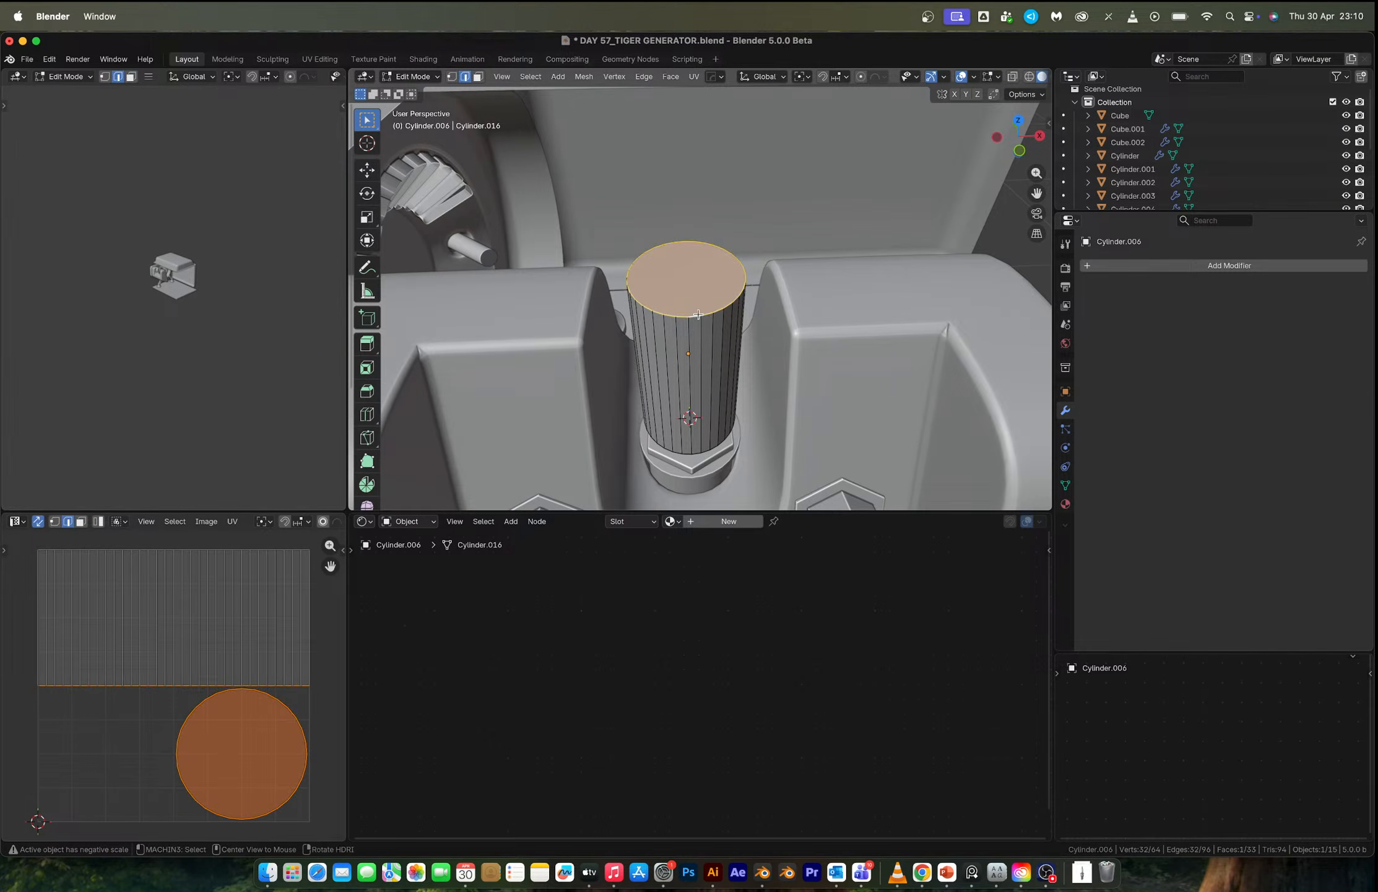
{"action": "key", "text": "KP_1"}
{"action": "key", "text": "alt+z"}
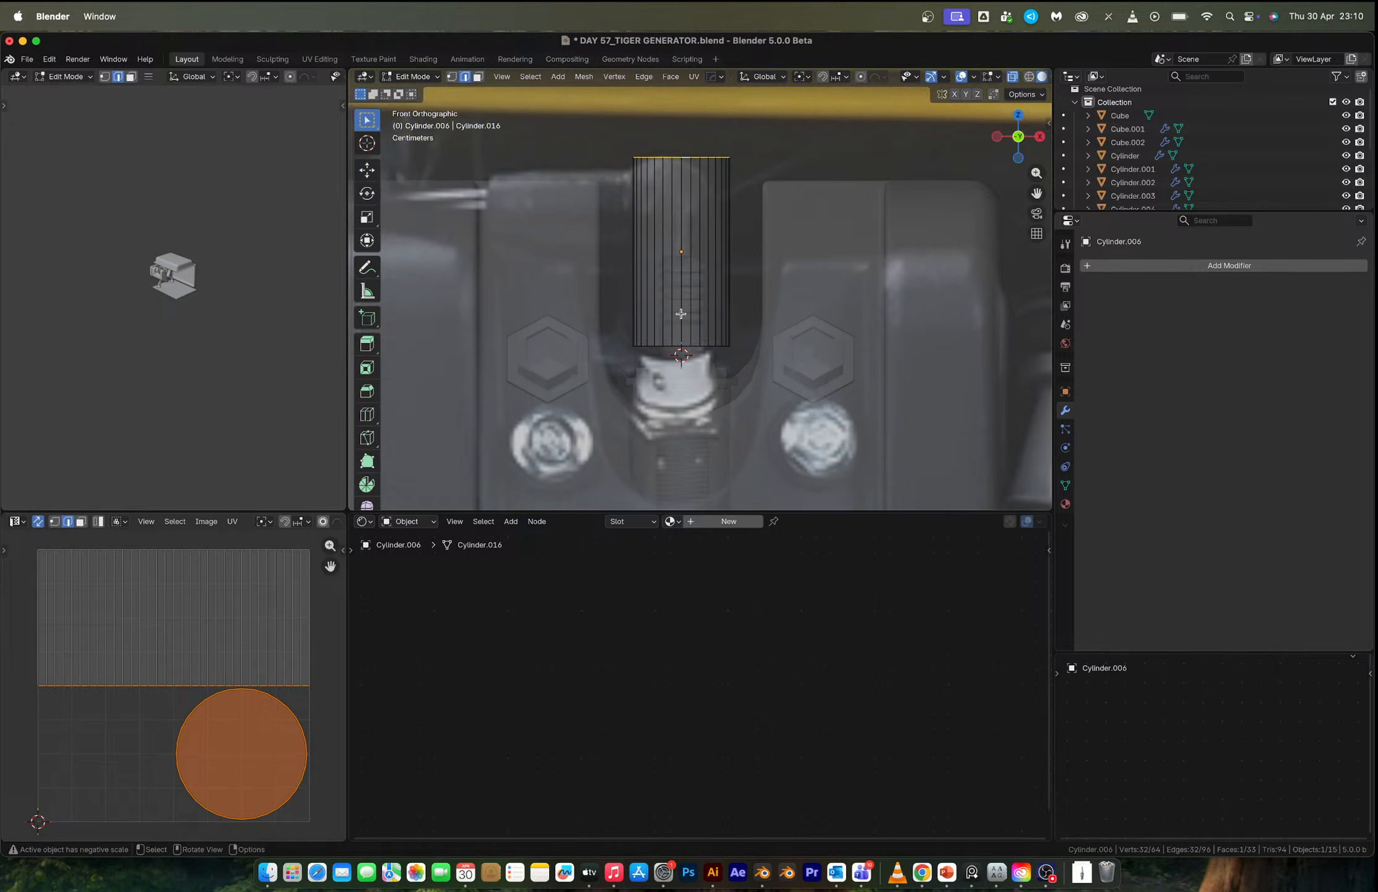
{"action": "scroll", "coordinate": [681, 314], "scroll_direction": "up", "scroll_amount": 3}
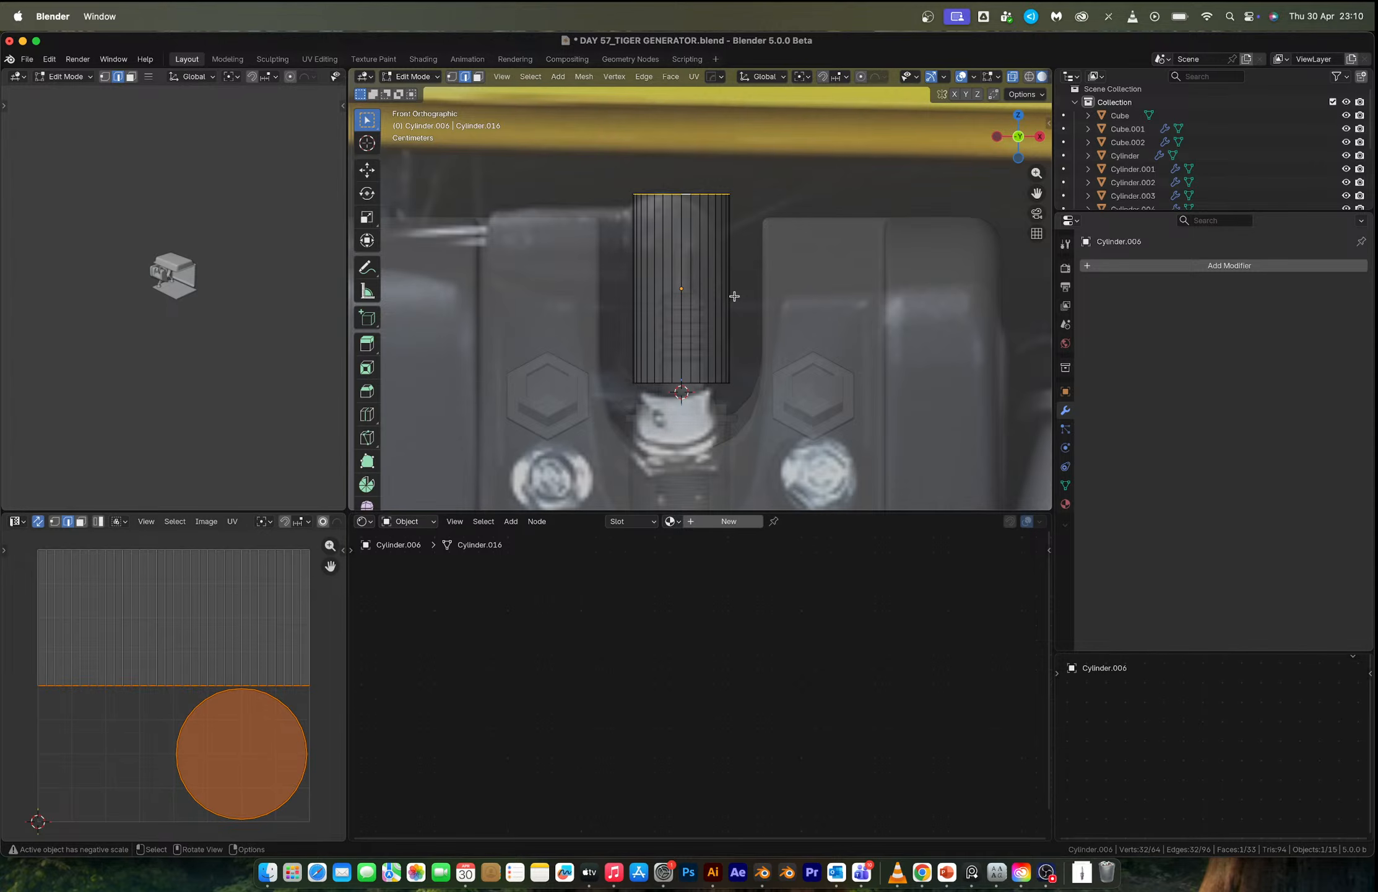
Bring up the generator photo in PureRef, place it beside the modelling viewport and keep it always on top of Blender.
{"action": "left_click", "coordinate": [972, 873]}
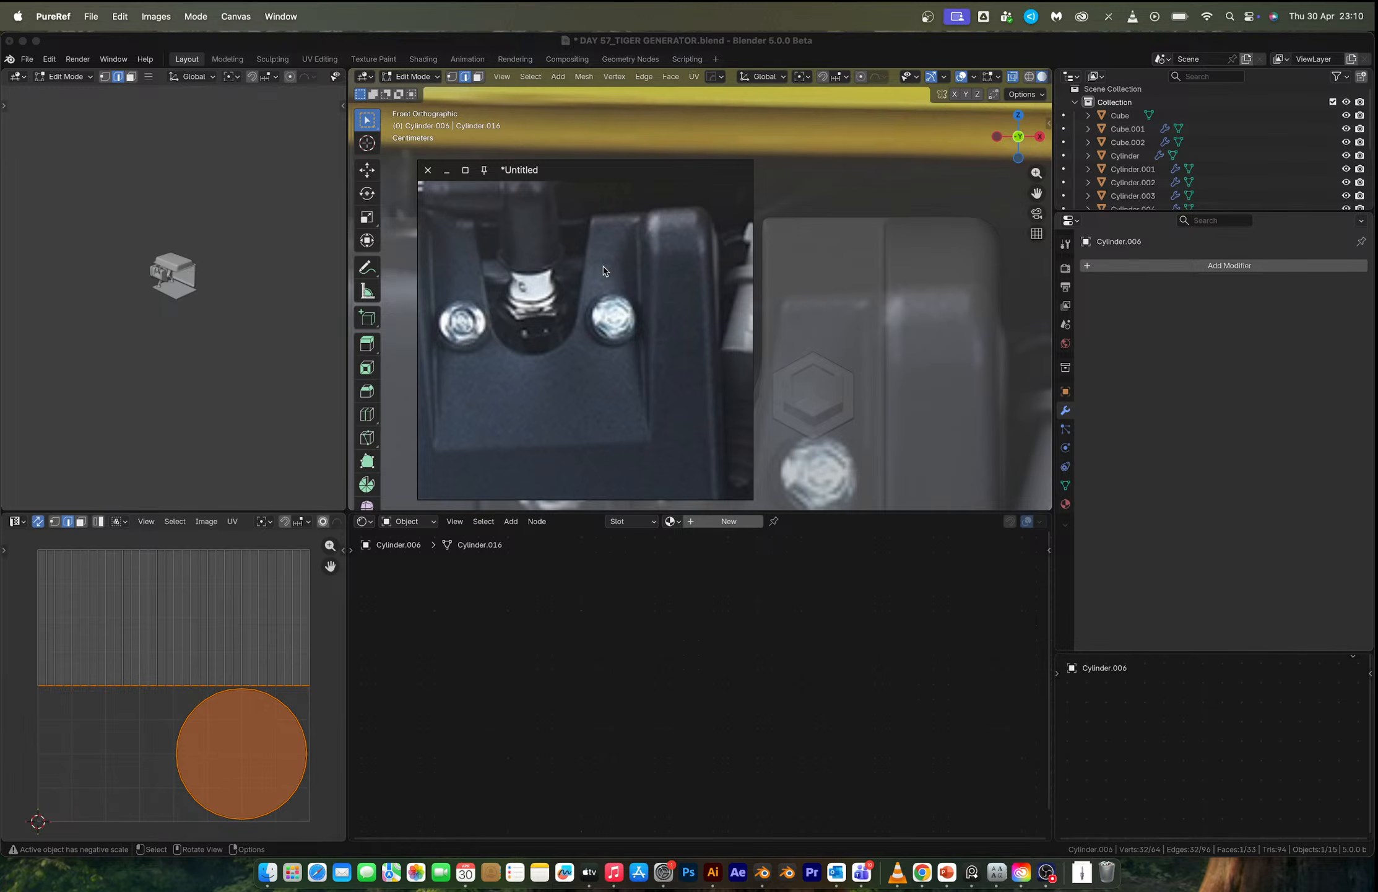
{"action": "mouse_move", "coordinate": [592, 303]}
{"action": "middle_mouse_down"}
{"action": "mouse_move", "coordinate": [575, 303]}
{"action": "mouse_move", "coordinate": [575, 322]}
{"action": "middle_mouse_up"}
{"action": "right_click_drag", "start_coordinate": [628, 291], "coordinate": [242, 300]}
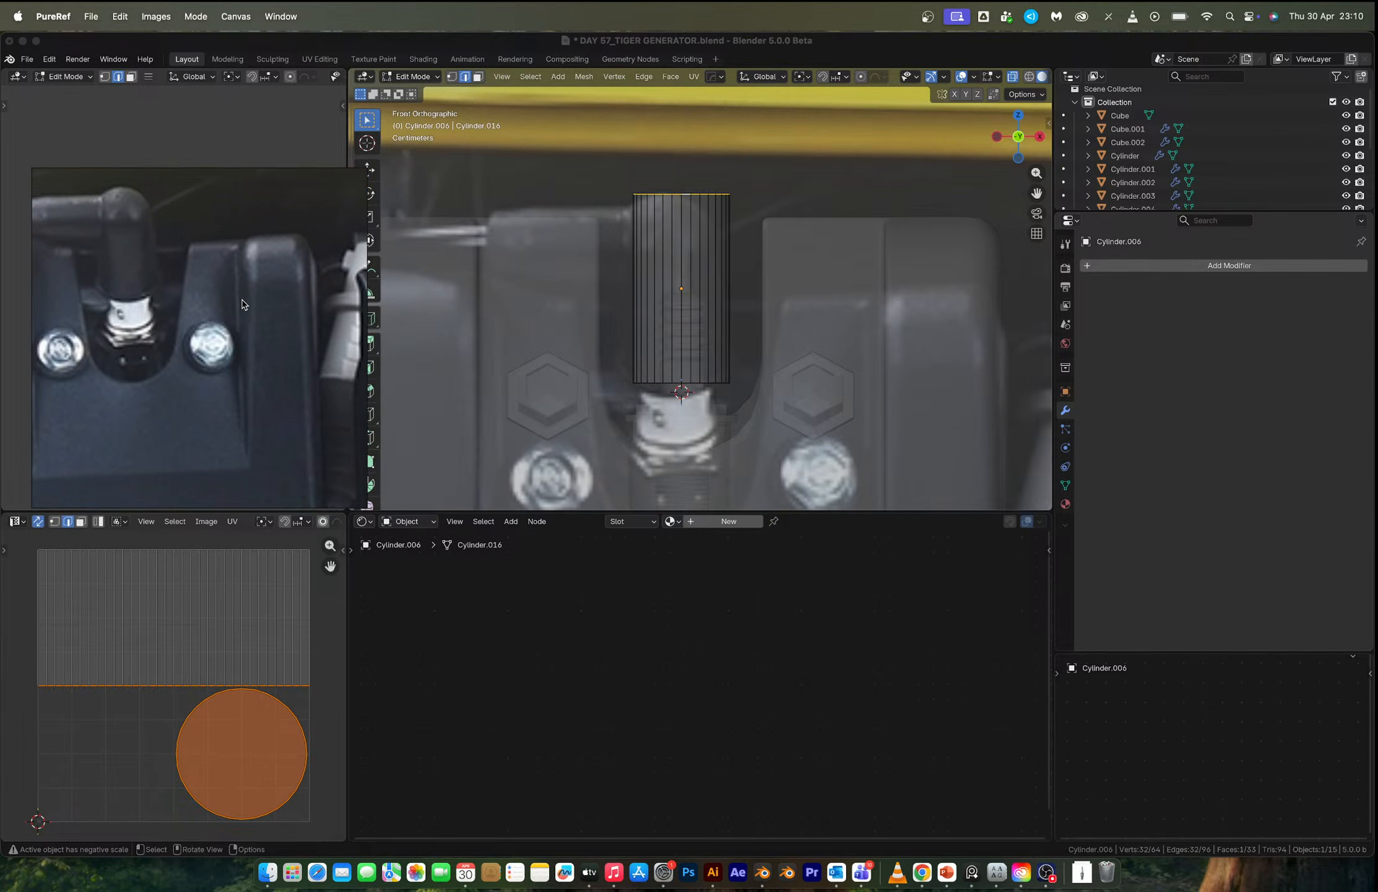
{"action": "scroll", "coordinate": [242, 303], "scroll_direction": "down", "scroll_amount": 2}
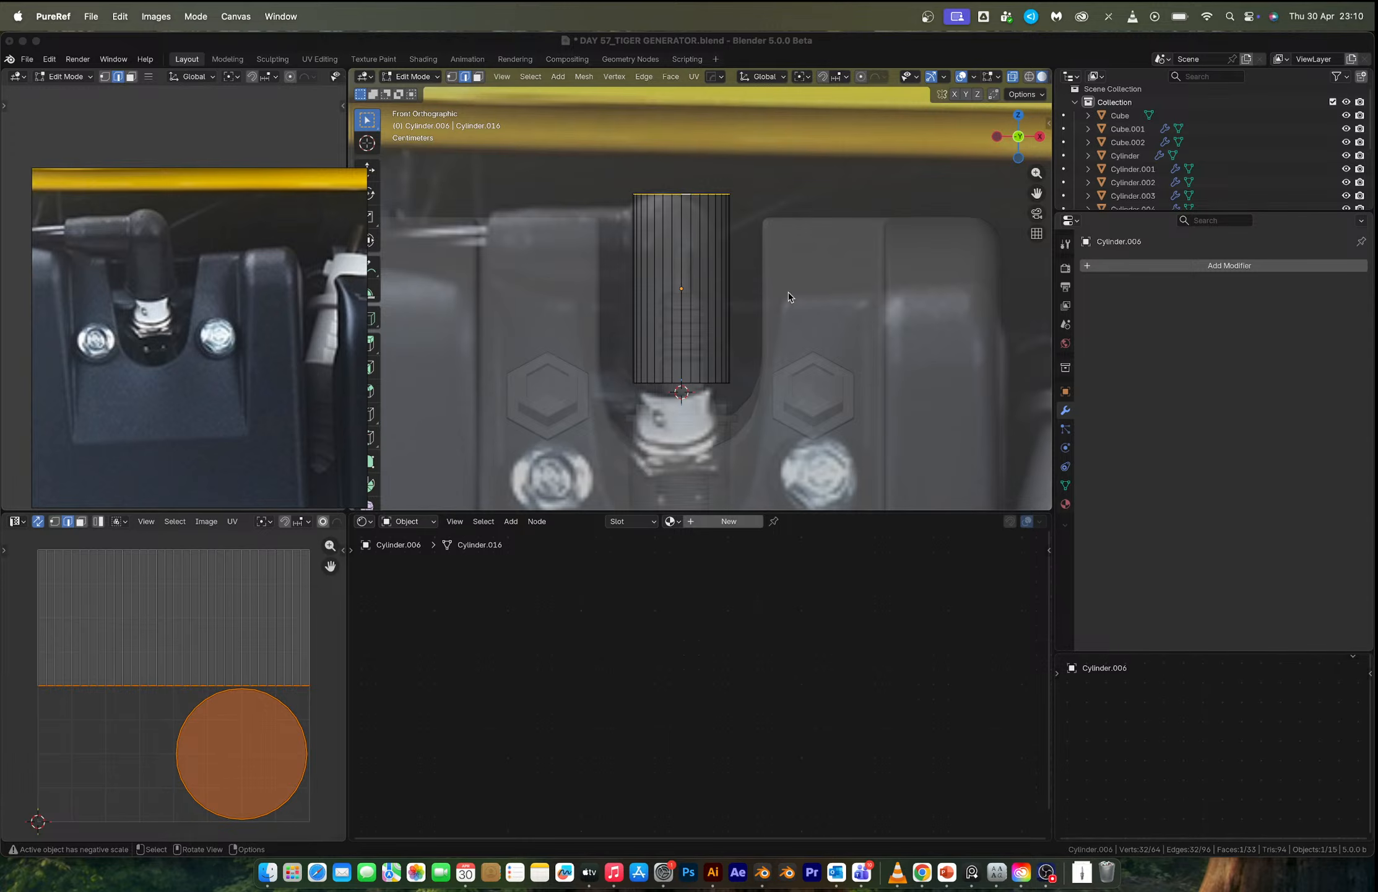
{"action": "left_click", "coordinate": [738, 42]}
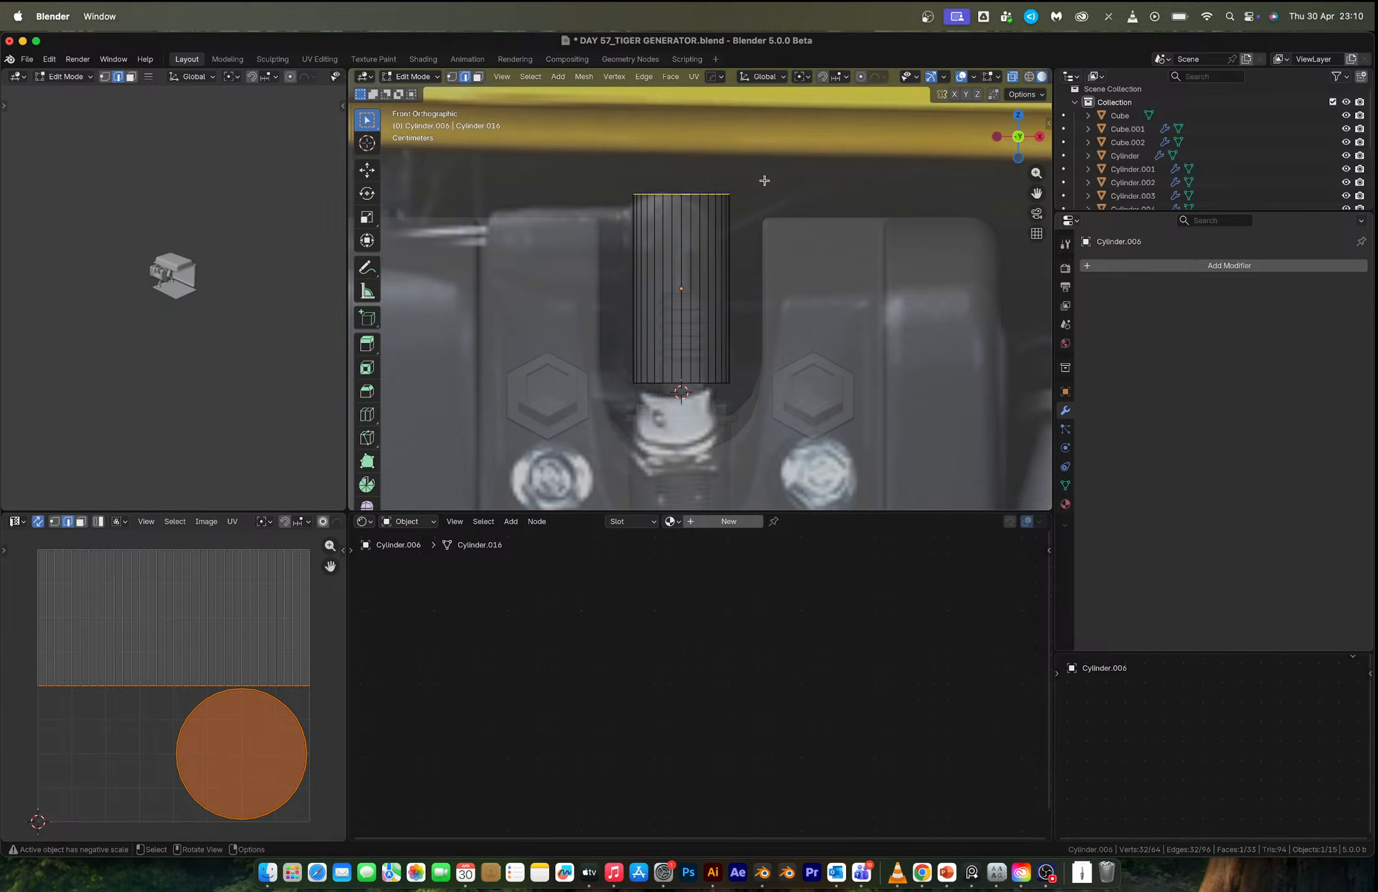
{"action": "left_click", "coordinate": [980, 866]}
{"action": "left_click", "coordinate": [98, 178]}
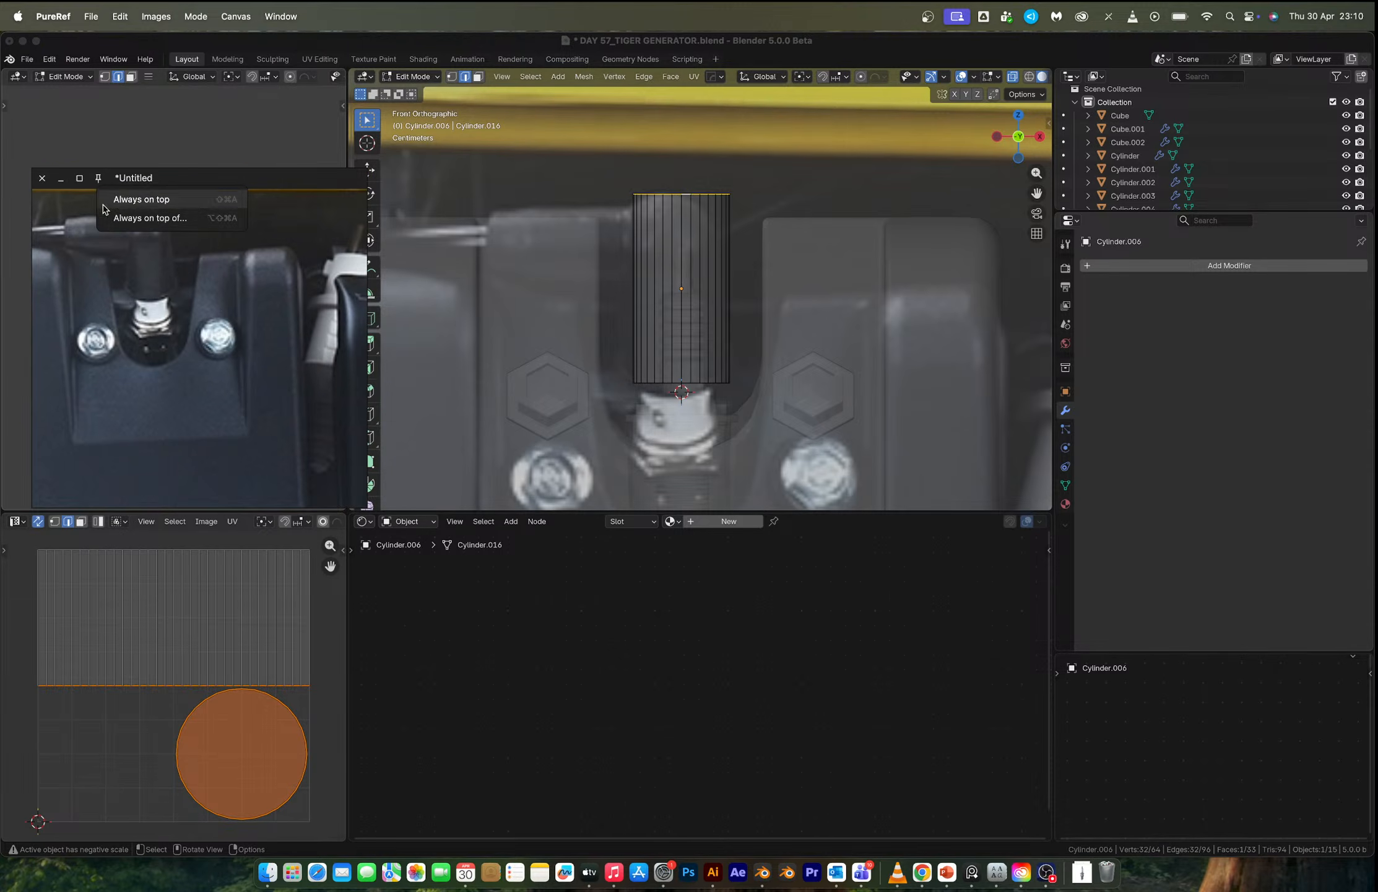
{"action": "left_click", "coordinate": [149, 222]}
{"action": "left_click", "coordinate": [606, 44]}
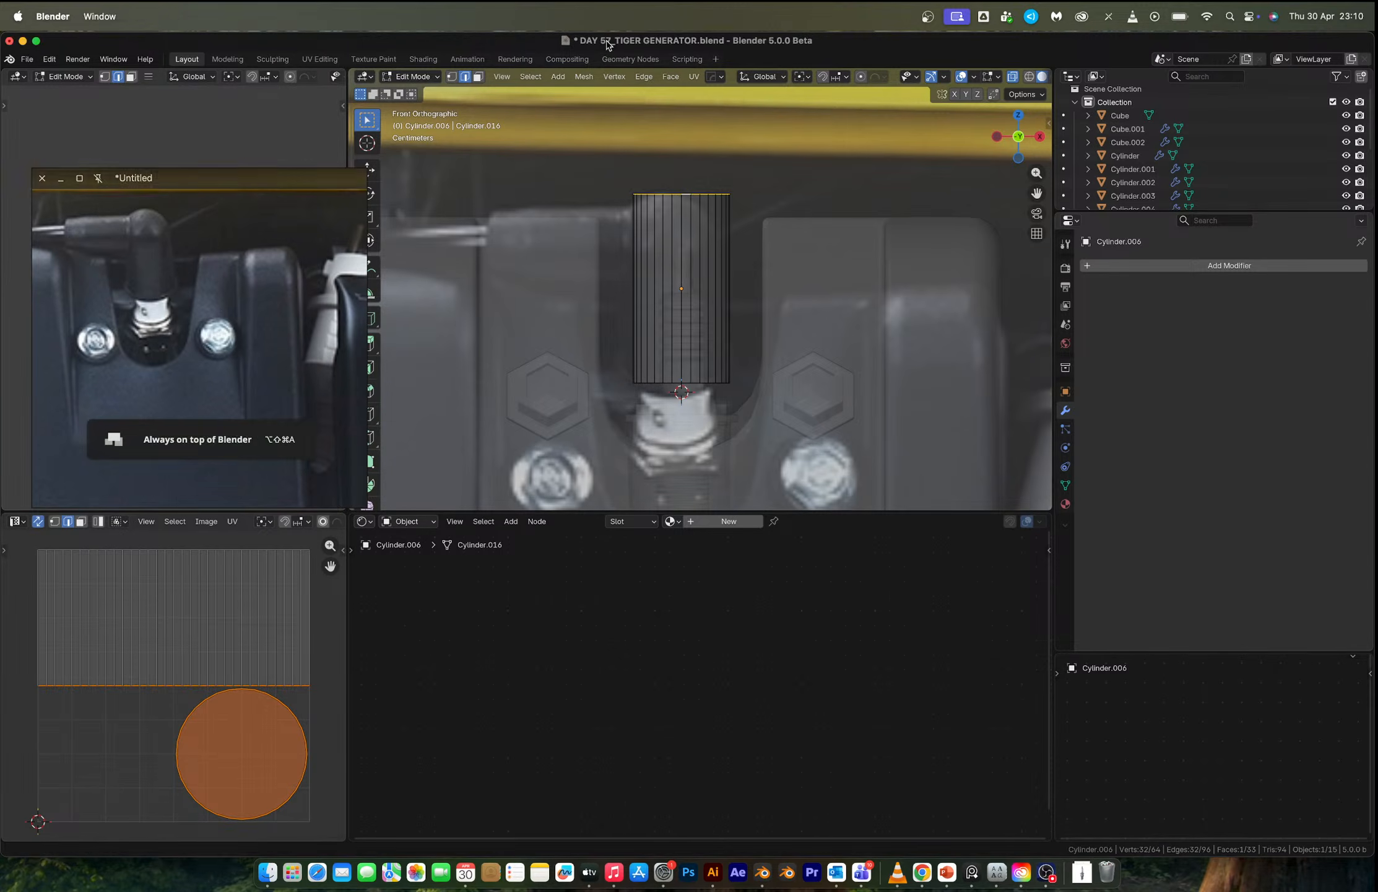
{"action": "key", "text": "ctrl+b"}
{"action": "right_click", "coordinate": [807, 348]}
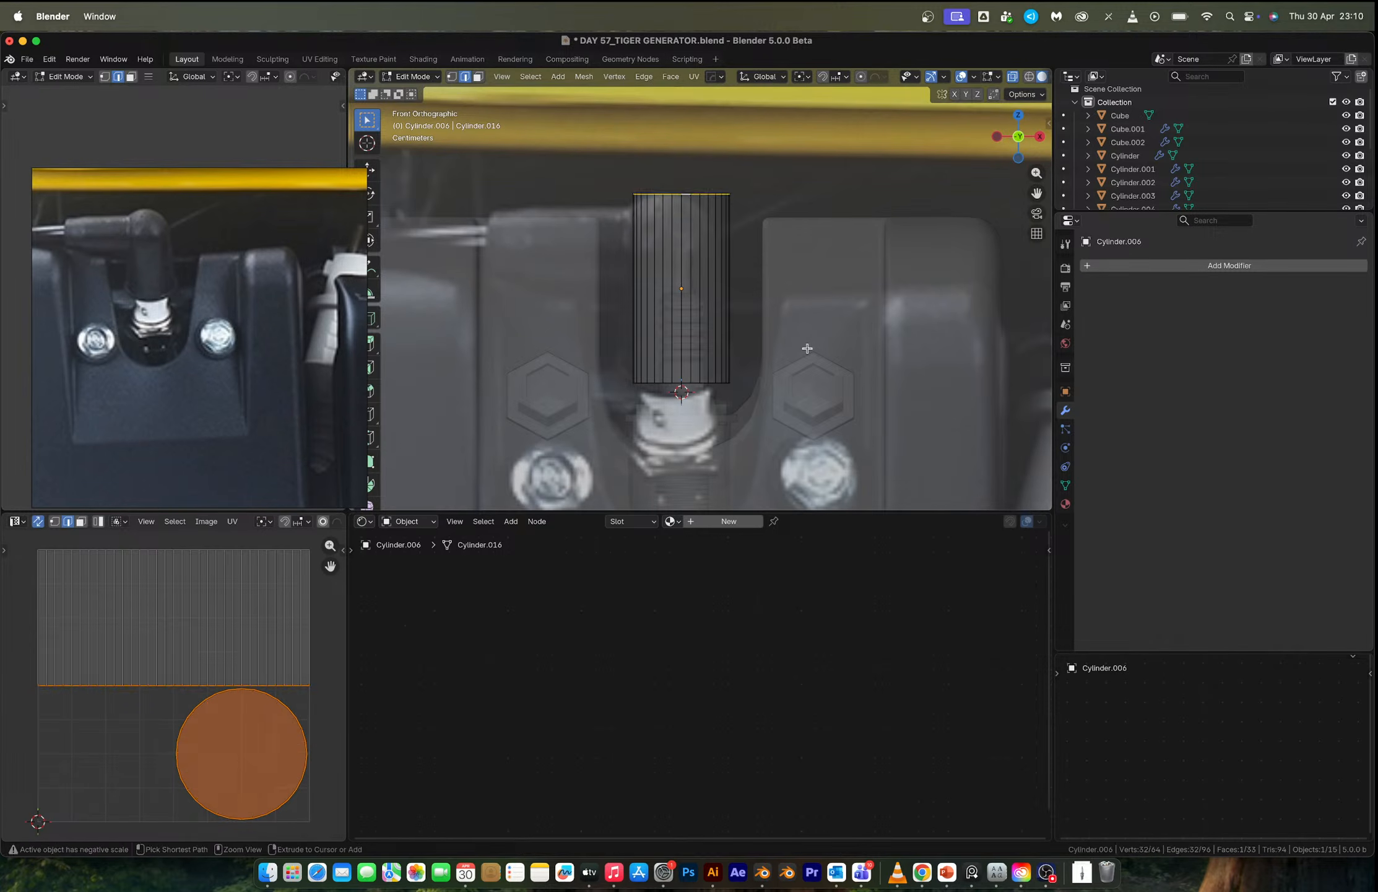
{"action": "right_click", "coordinate": [807, 348]}
{"action": "key", "text": "Escape"}
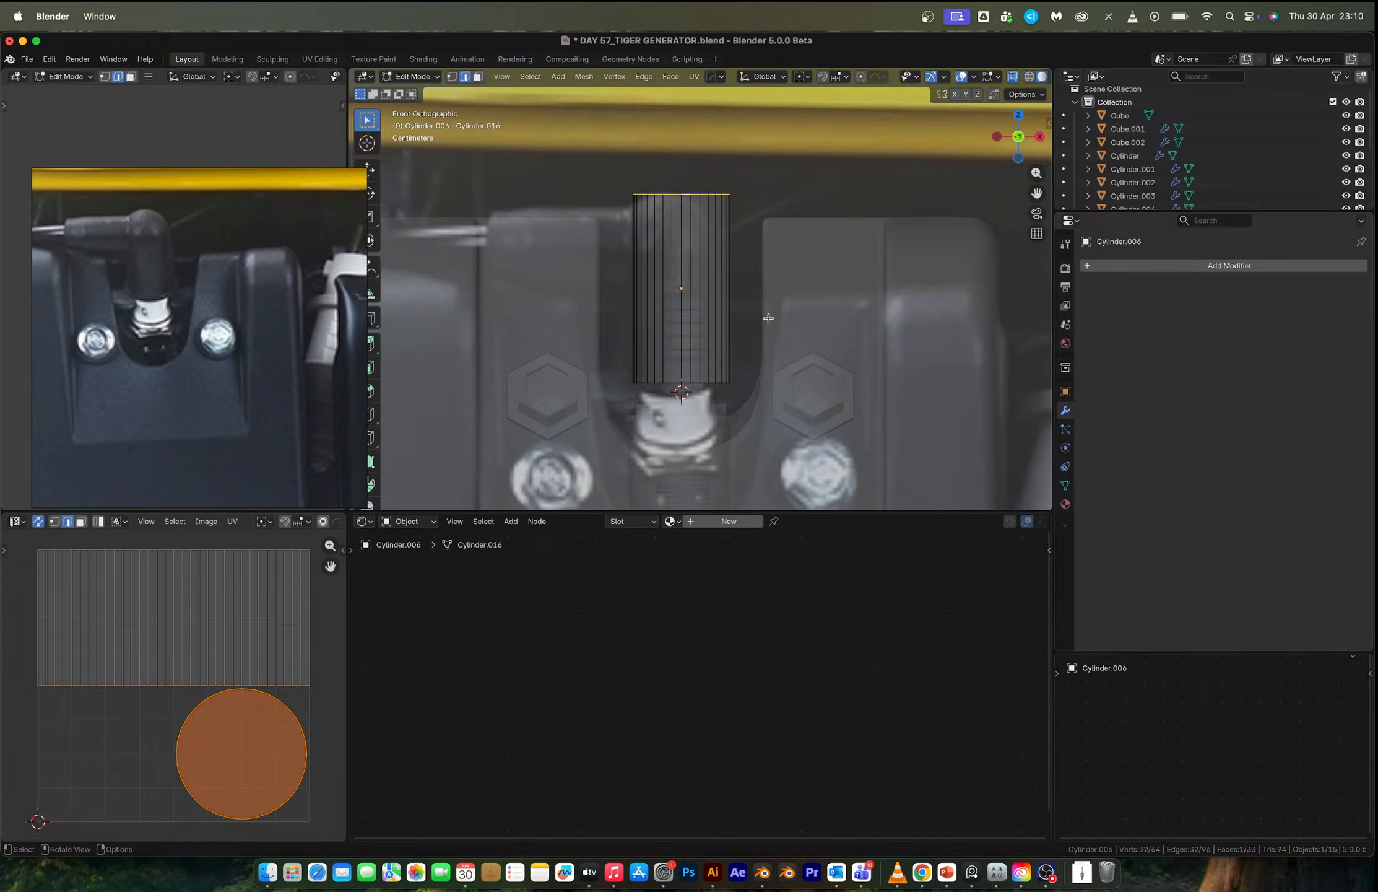
Bevel the boot's top rim about 0.043 m with 4 segments and snap the 3D cursor to the -X side vertices just below the dome.
{"action": "key", "text": "ctrl+b"}
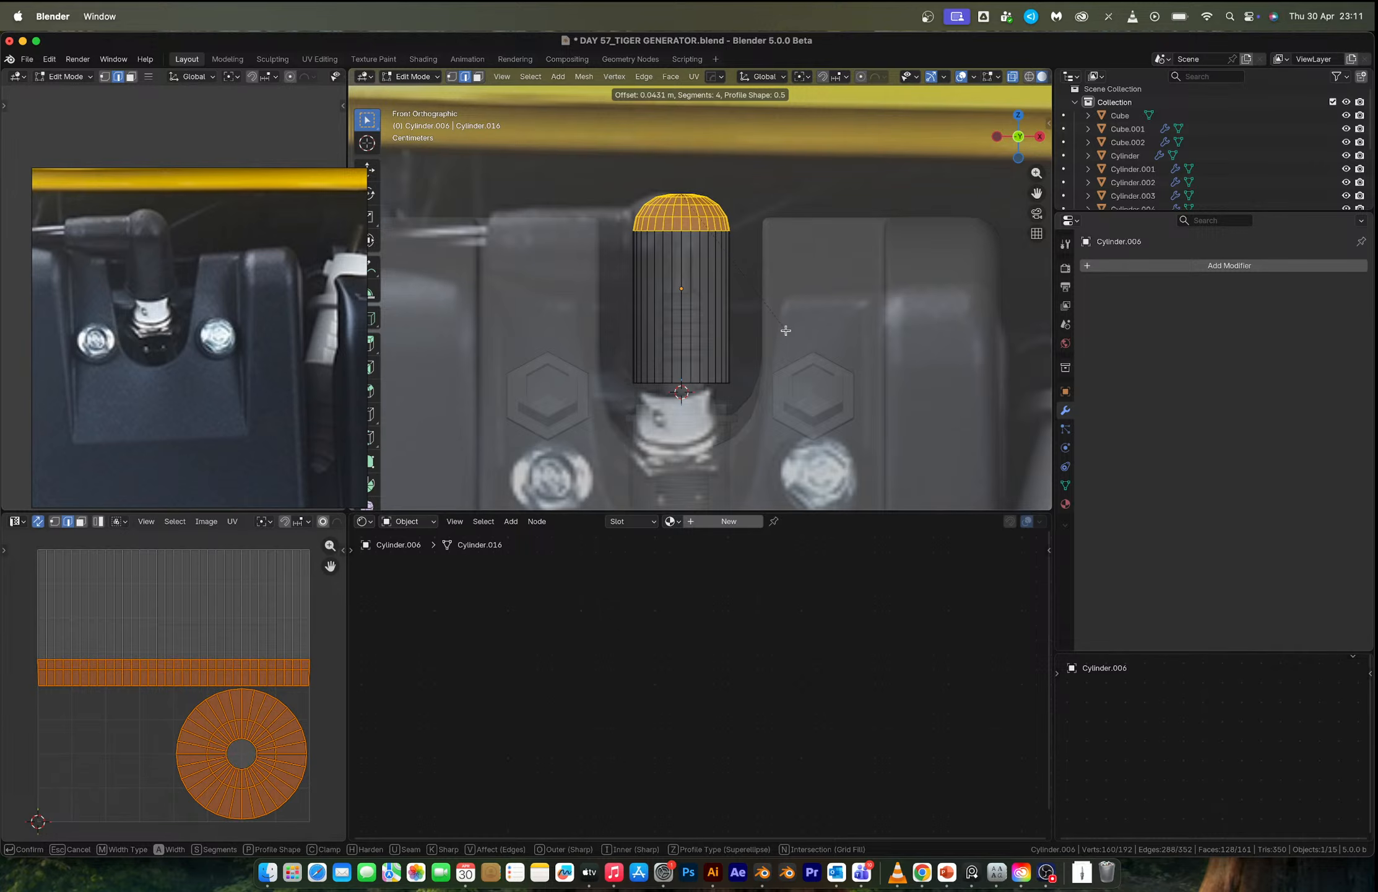
{"action": "left_click", "coordinate": [786, 330]}
{"action": "key", "text": "1"}
{"action": "left_click_drag", "start_coordinate": [629, 227], "coordinate": [639, 239]}
{"action": "key", "text": "shift+s"}
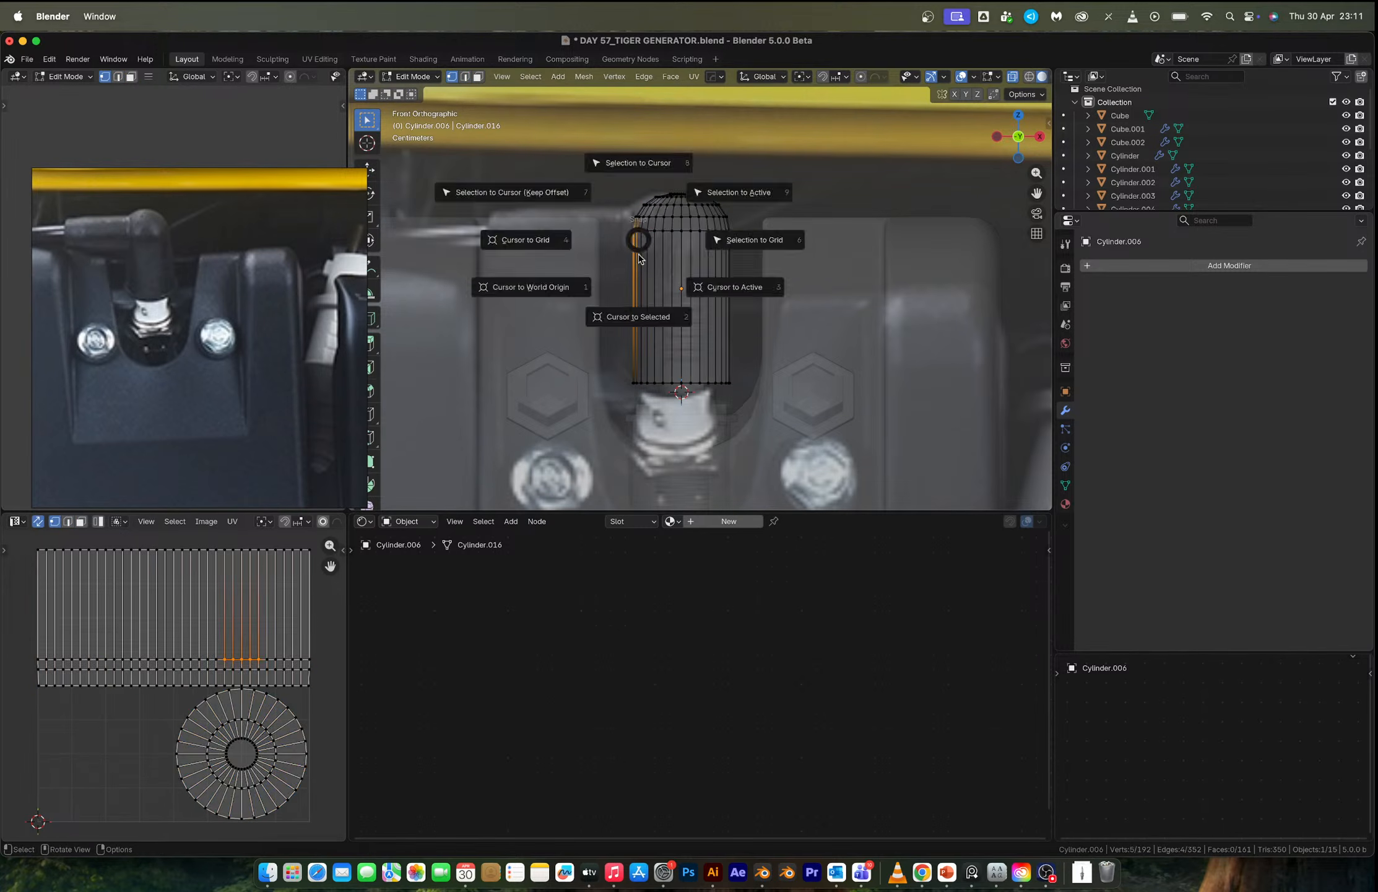
{"action": "left_click", "coordinate": [641, 259]}
Add a 32-vertex mesh cylinder at the 3D cursor, turned 90° in front view and scaled down to the cable sleeve's thickness.
{"action": "key", "text": "Tab"}
{"action": "key", "text": "shift+a"}
{"action": "mouse_move", "coordinate": [604, 300]}
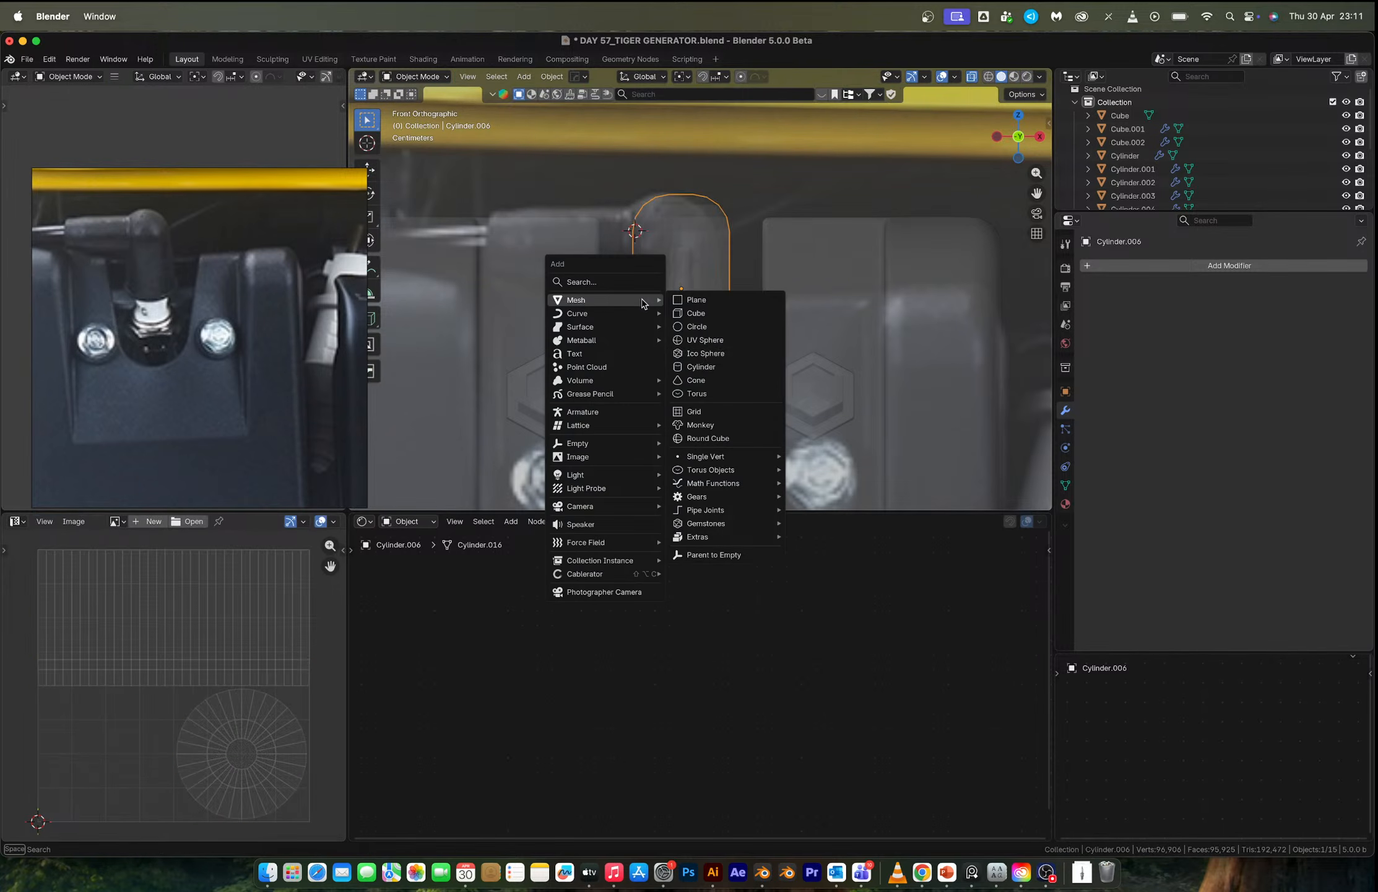
{"action": "left_click", "coordinate": [703, 366]}
{"action": "key", "text": "s"}
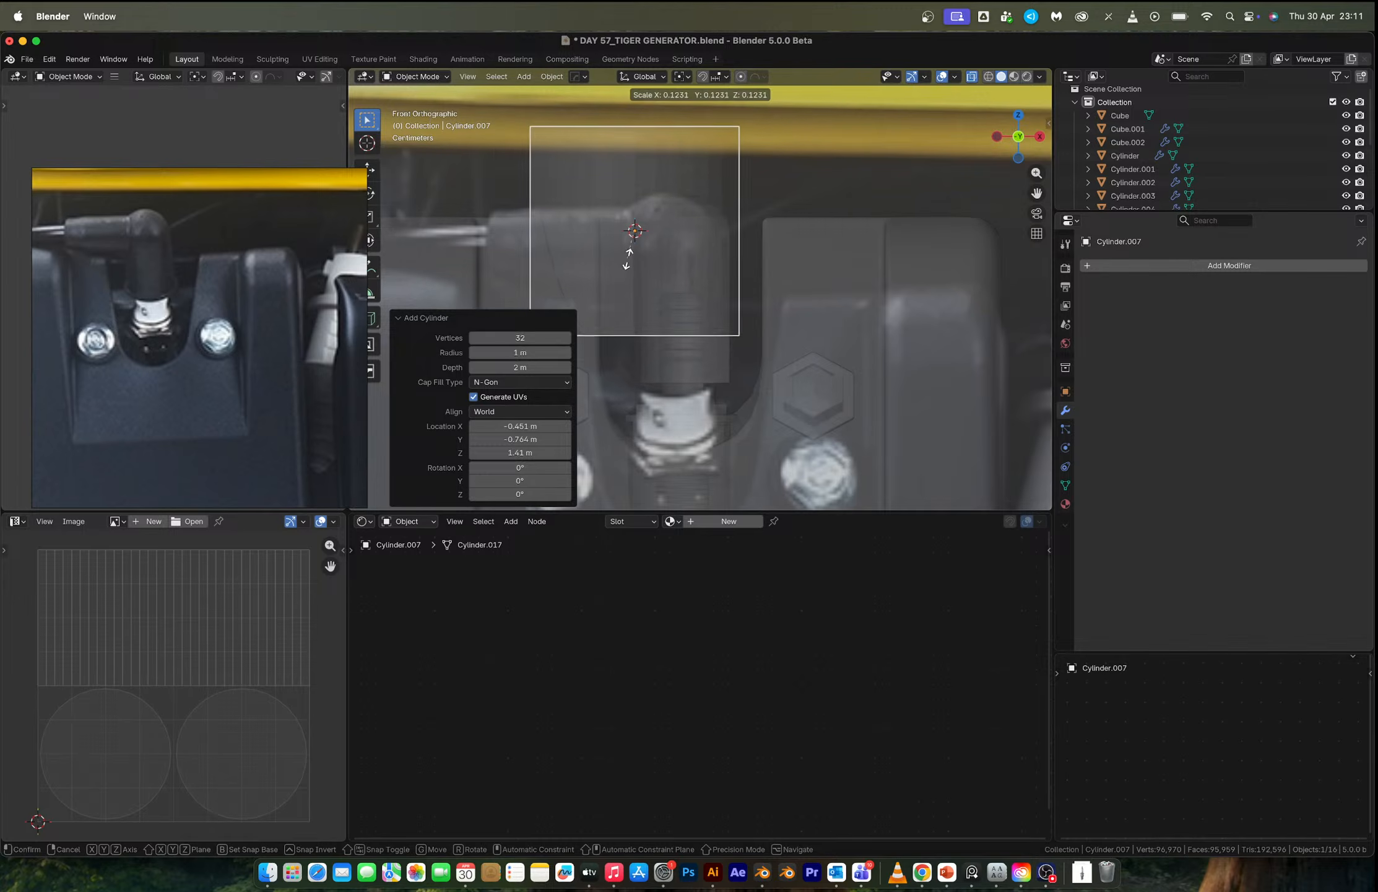
{"action": "left_click", "coordinate": [627, 261]}
{"action": "key", "text": "r"}
{"action": "left_click", "coordinate": [627, 261]}
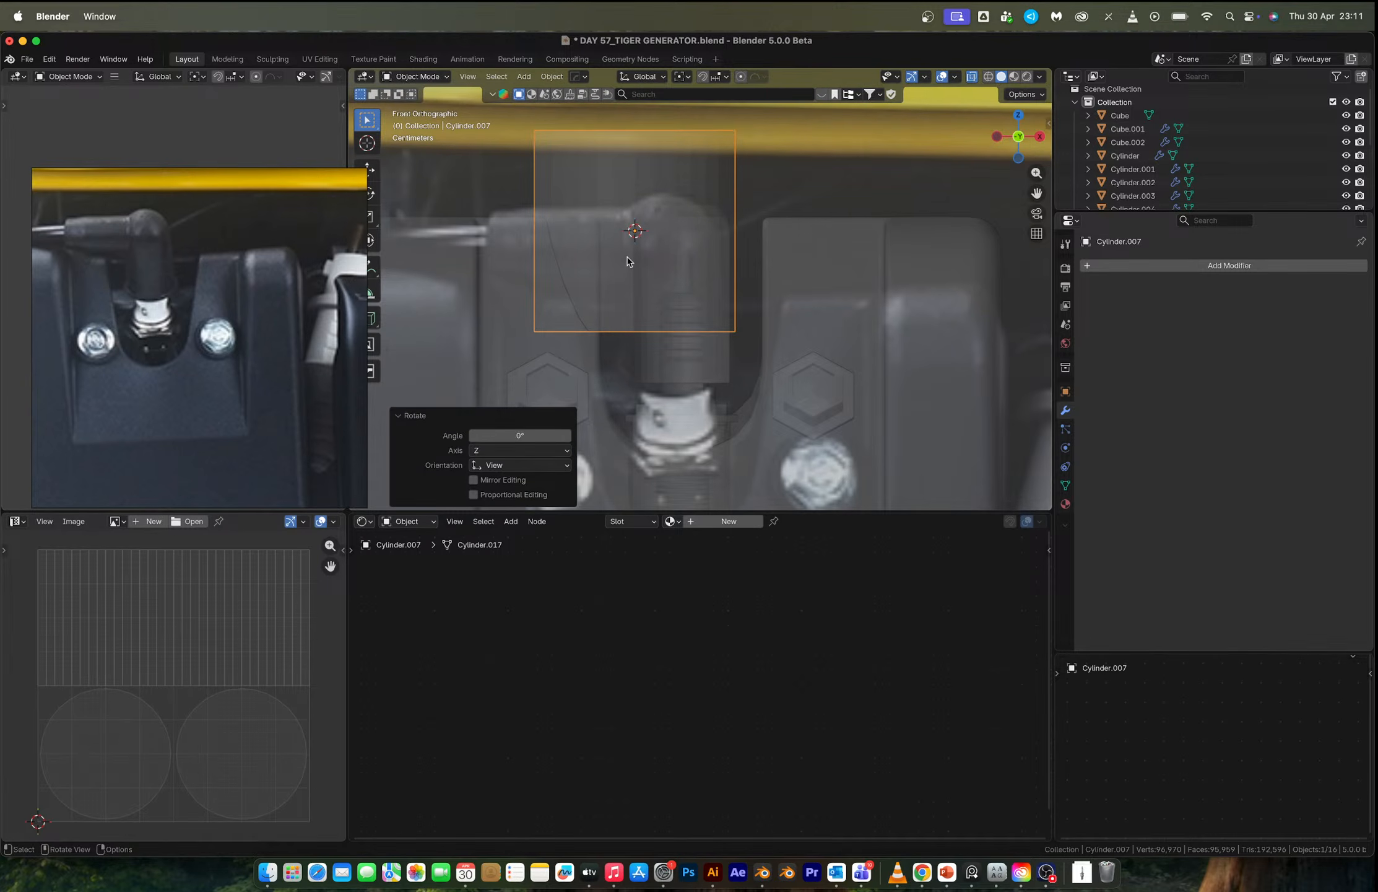
{"action": "type", "text": "r90"}
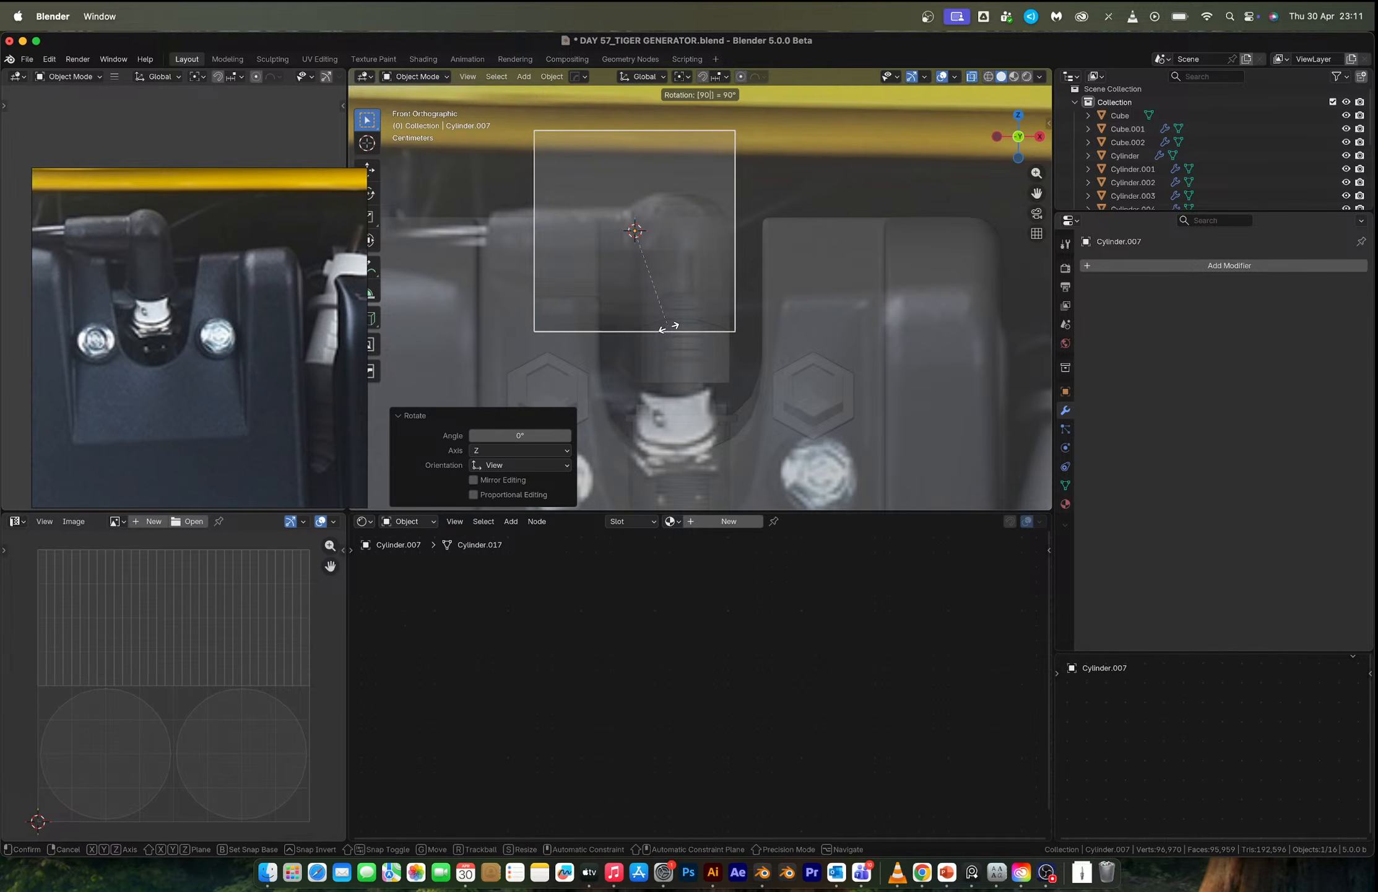
{"action": "key", "text": "Return"}
{"action": "key", "text": "s"}
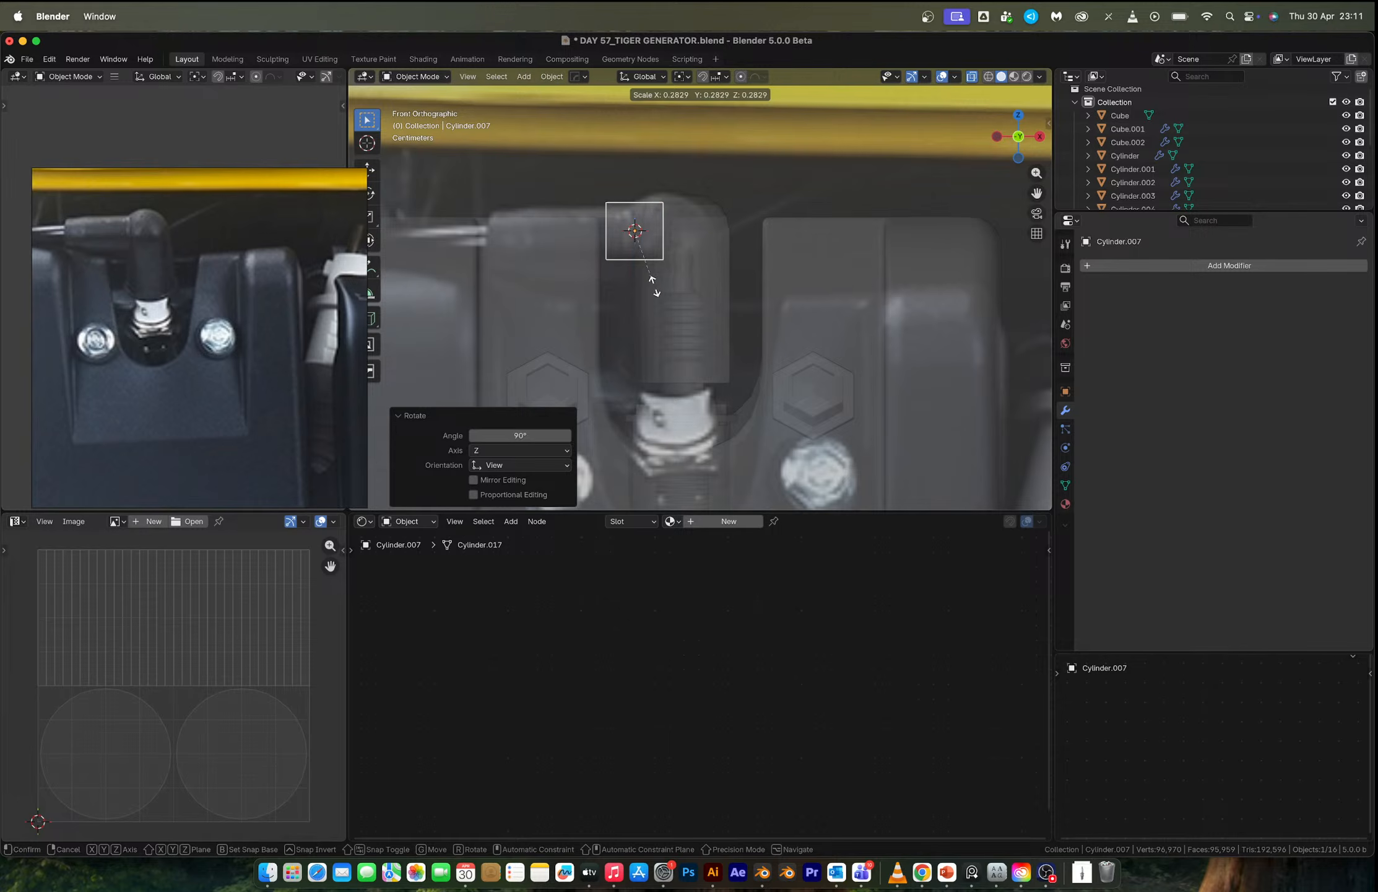
{"action": "key", "text": "Escape"}
Fit the cylinder over the horizontal sleeve in the reference: lower it about 0.009 m, stretch it 2.923 along X and shift it -0.0716 m in X.
{"action": "key", "text": "g"}
{"action": "key", "text": "z"}
{"action": "left_click", "coordinate": [692, 278]}
{"action": "key", "text": "s"}
{"action": "key", "text": "x"}
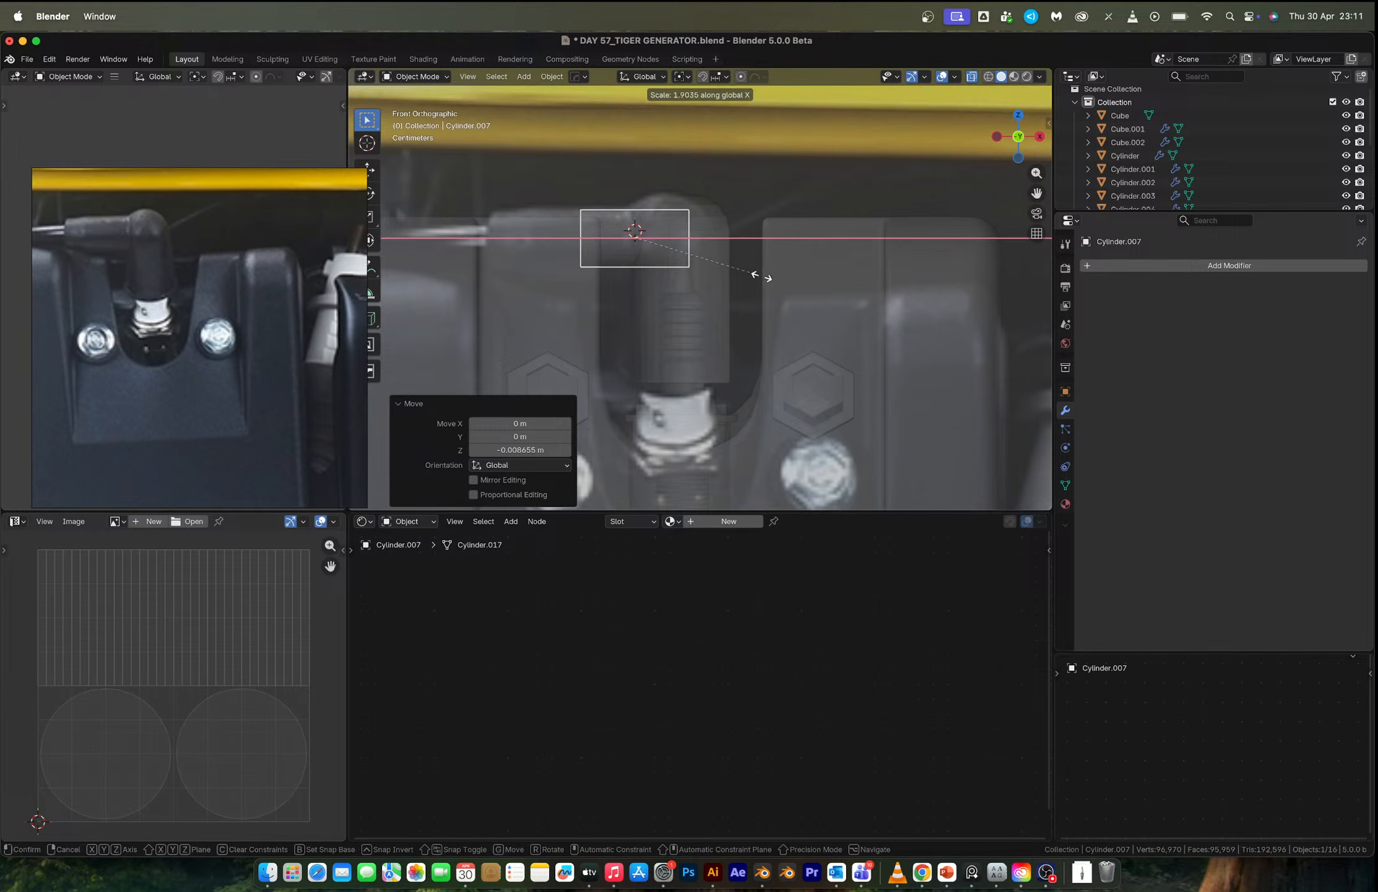
{"action": "left_click", "coordinate": [826, 286]}
{"action": "key", "text": "g"}
{"action": "key", "text": "y"}
{"action": "key", "text": "x"}
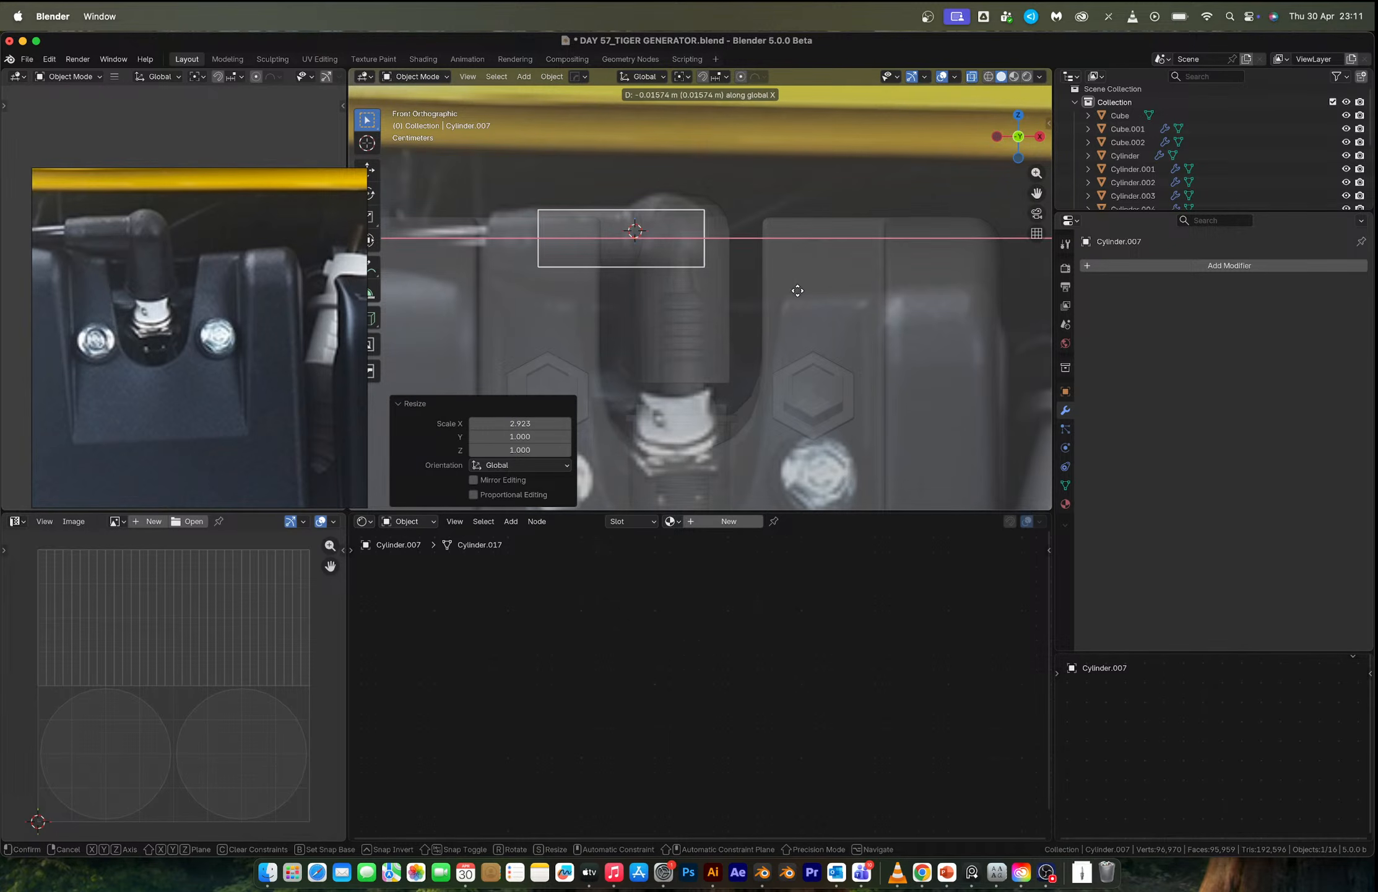
{"action": "left_click", "coordinate": [766, 294]}
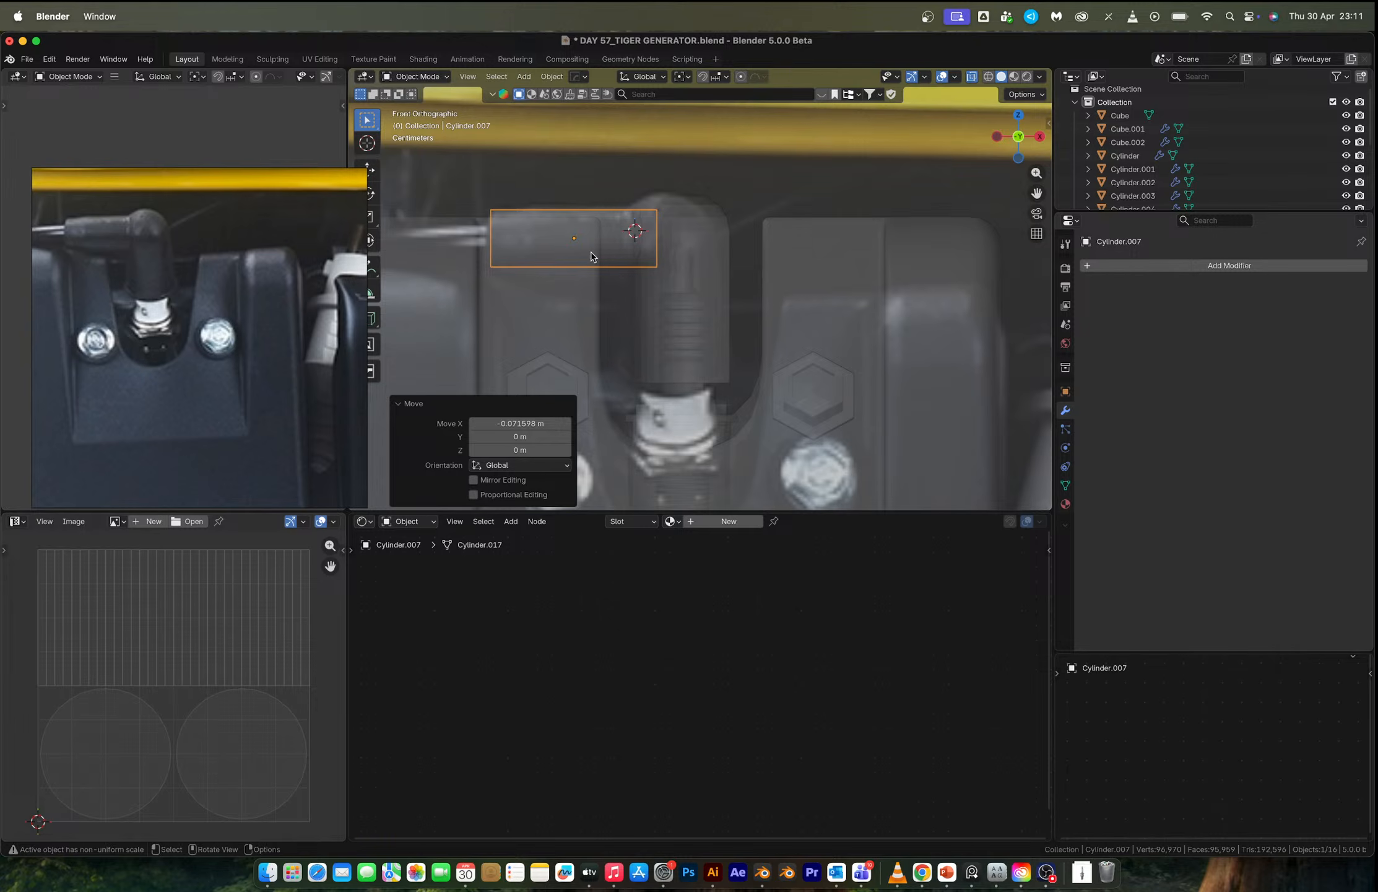
Inset the sleeve cylinder's outer end face by about 0.606 m.
{"action": "middle_click_drag", "start_coordinate": [591, 251], "coordinate": [839, 263], "text": "shift"}
{"action": "scroll", "coordinate": [744, 257], "scroll_direction": "up", "scroll_amount": 1}
{"action": "middle_click_drag", "start_coordinate": [744, 260], "coordinate": [925, 231]}
{"action": "key", "text": "Tab"}
{"action": "key", "text": "alt+z"}
{"action": "key", "text": "3"}
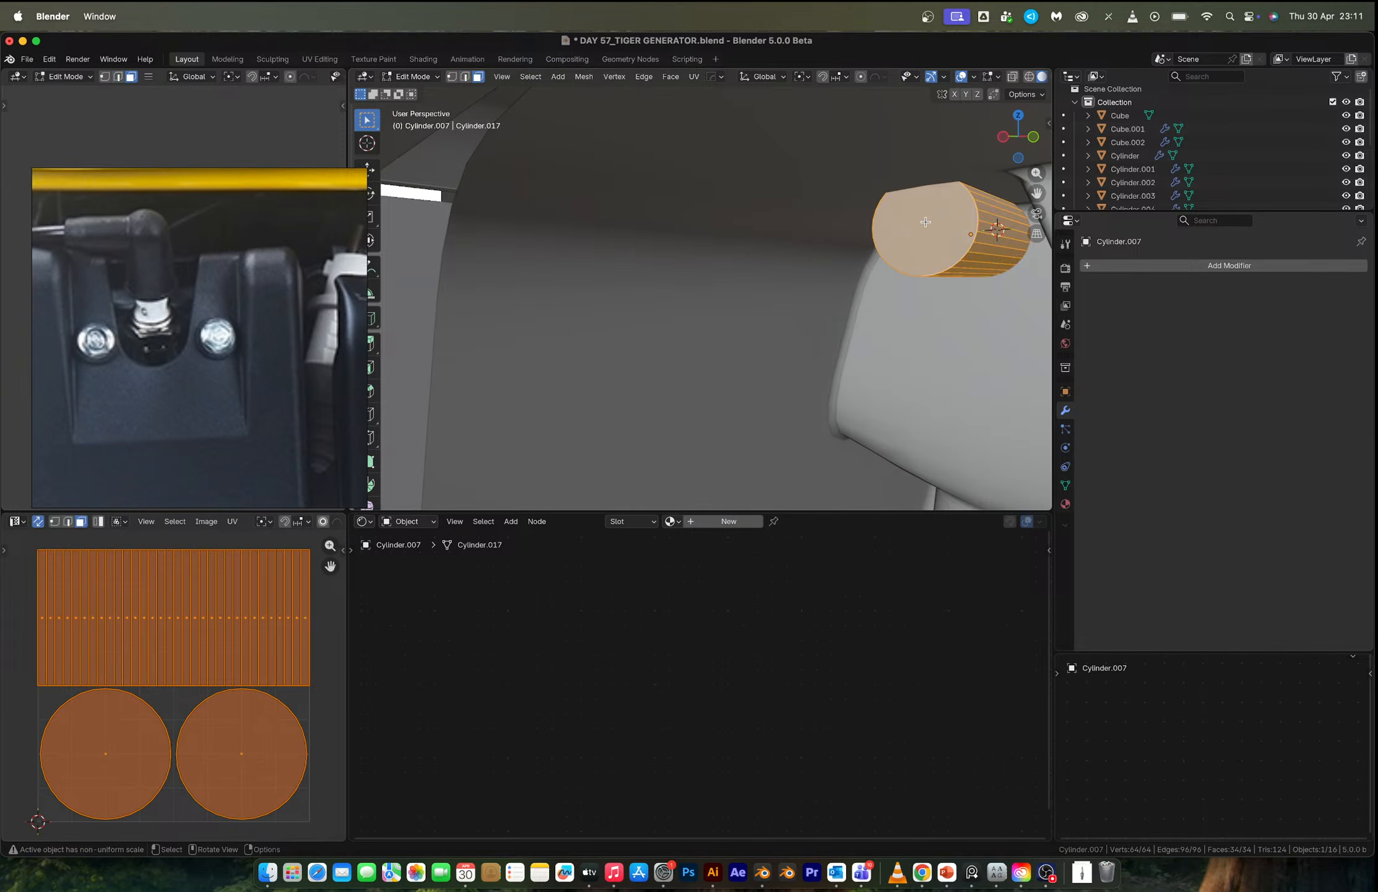
{"action": "left_click", "coordinate": [927, 226]}
{"action": "key", "text": "i"}
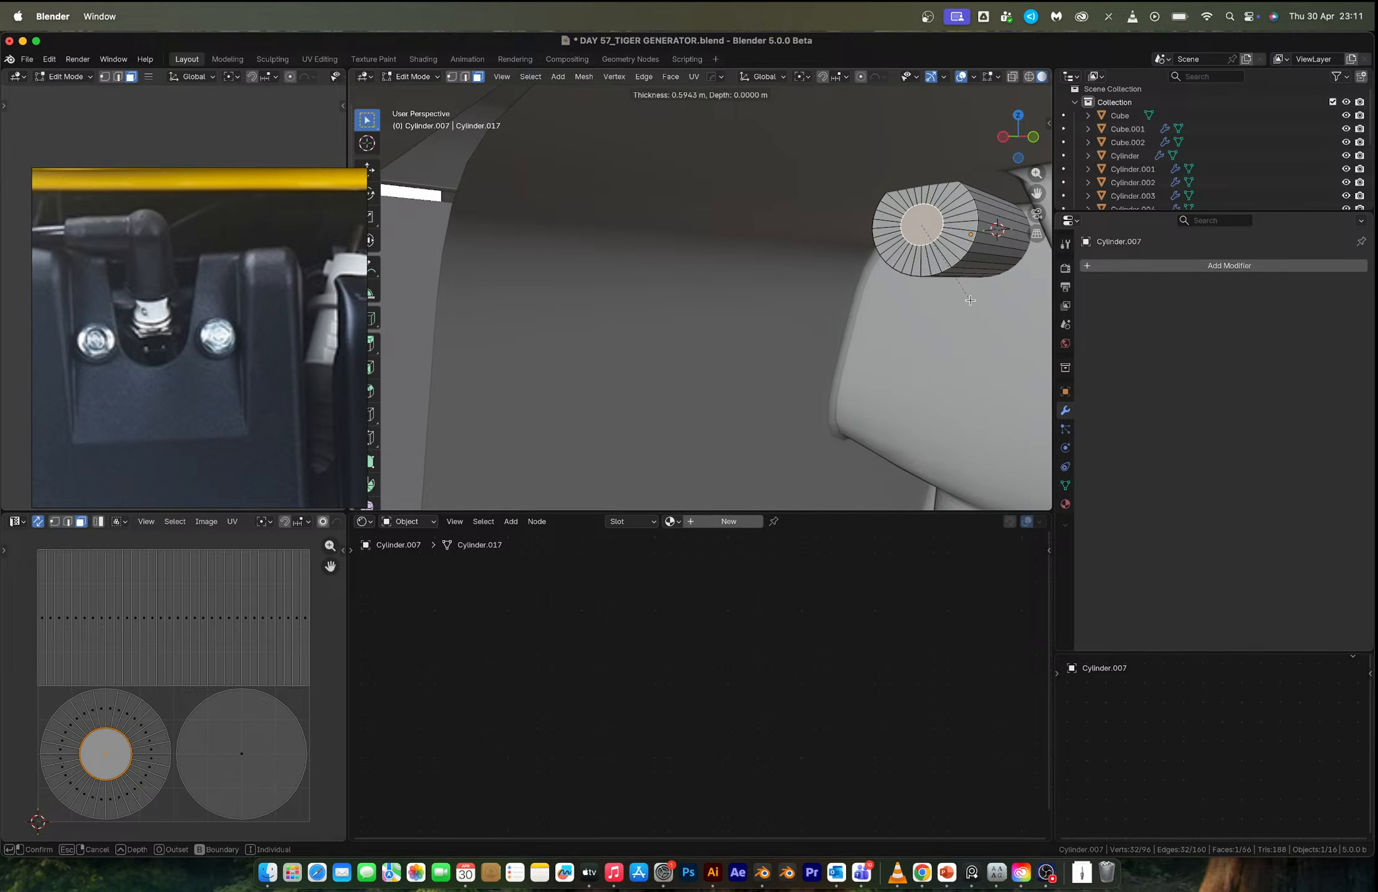
{"action": "left_click", "coordinate": [974, 293]}
Join the sleeve cylinder into the boot object and raise the combined part about 0.053 m along Z.
{"action": "left_click", "coordinate": [1035, 140]}
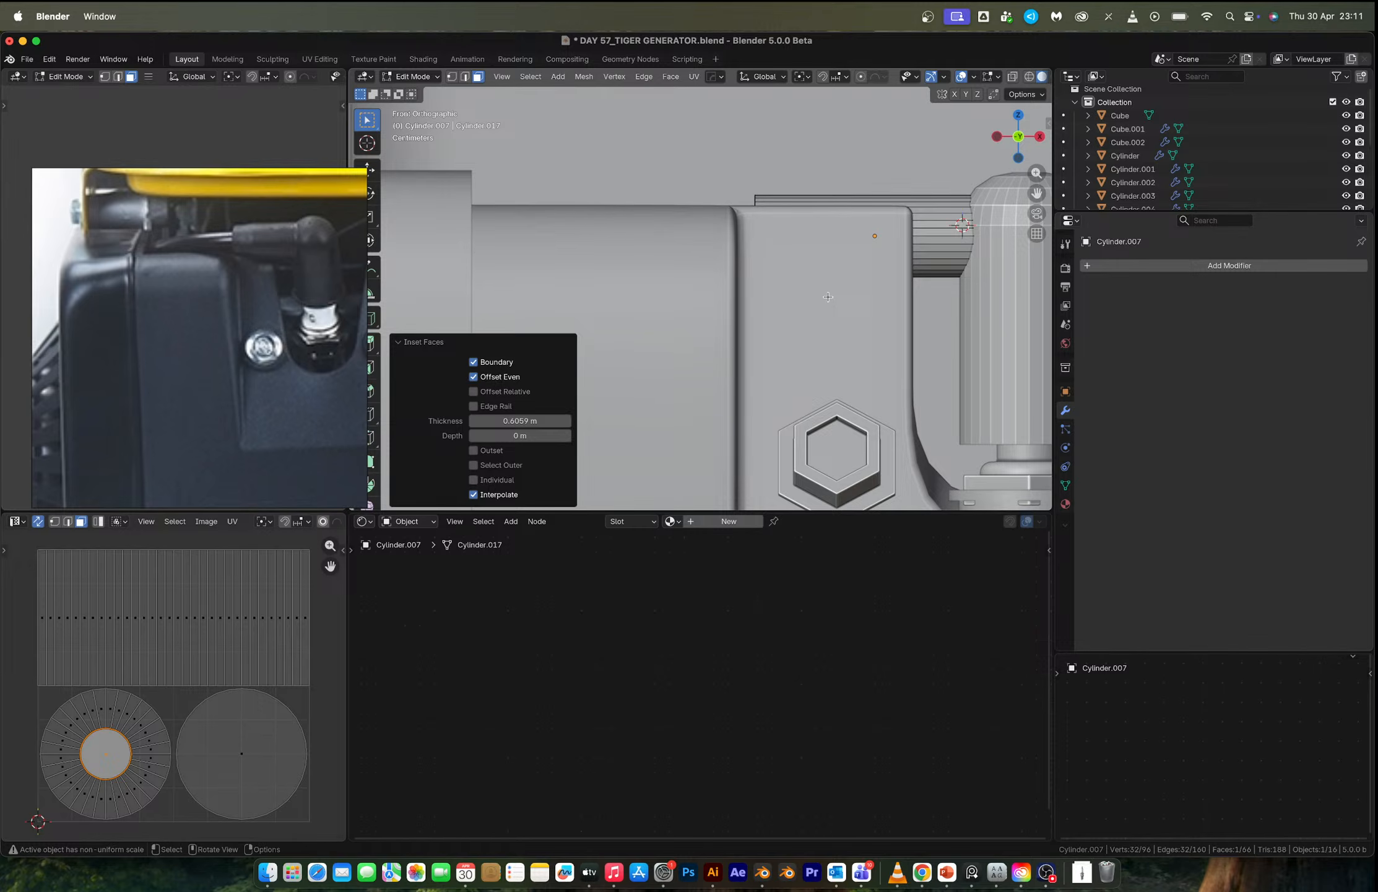
{"action": "middle_click_drag", "start_coordinate": [851, 216], "coordinate": [838, 304]}
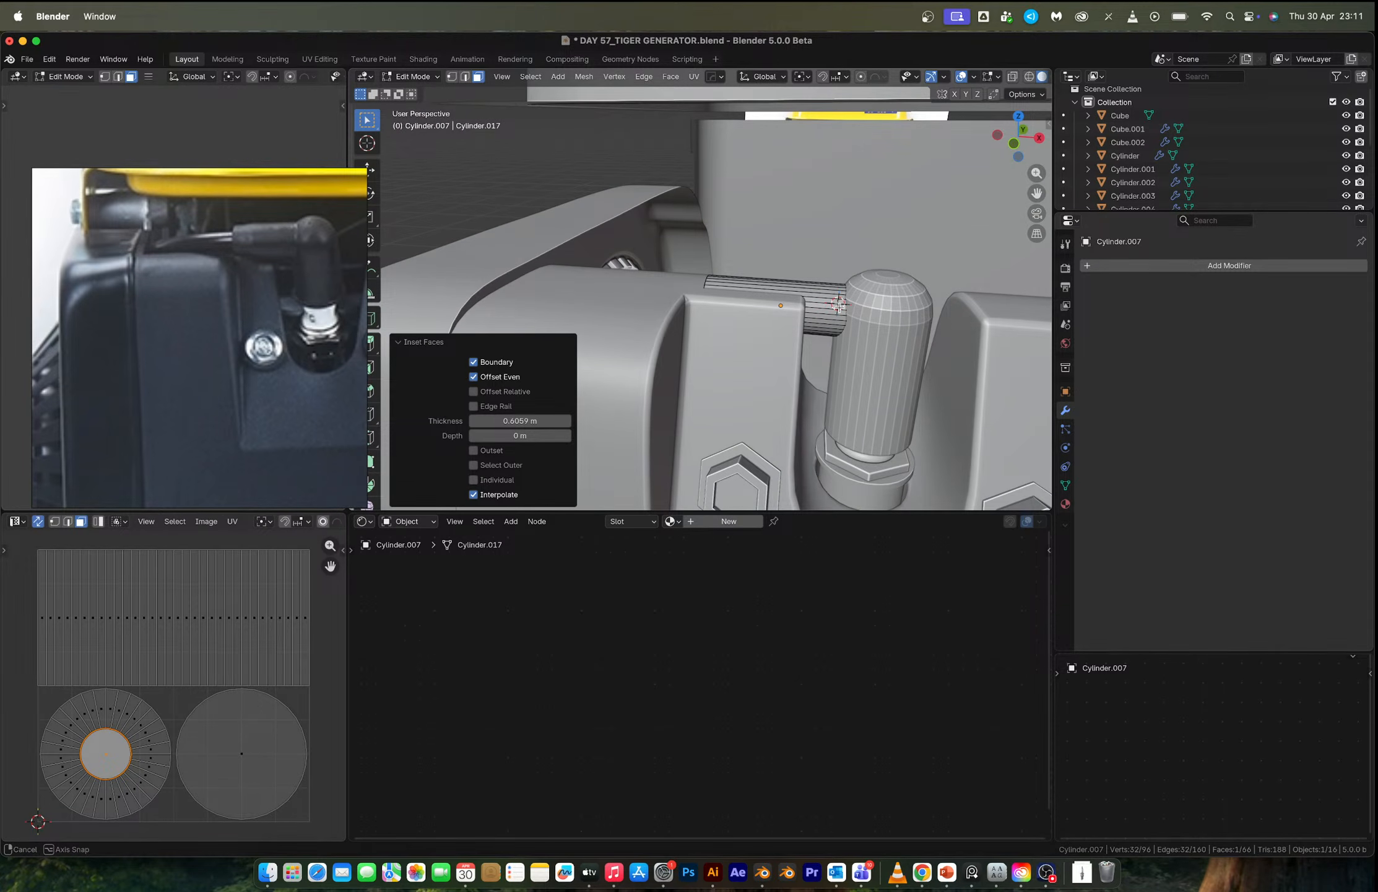
{"action": "left_click", "coordinate": [873, 297], "text": "shift"}
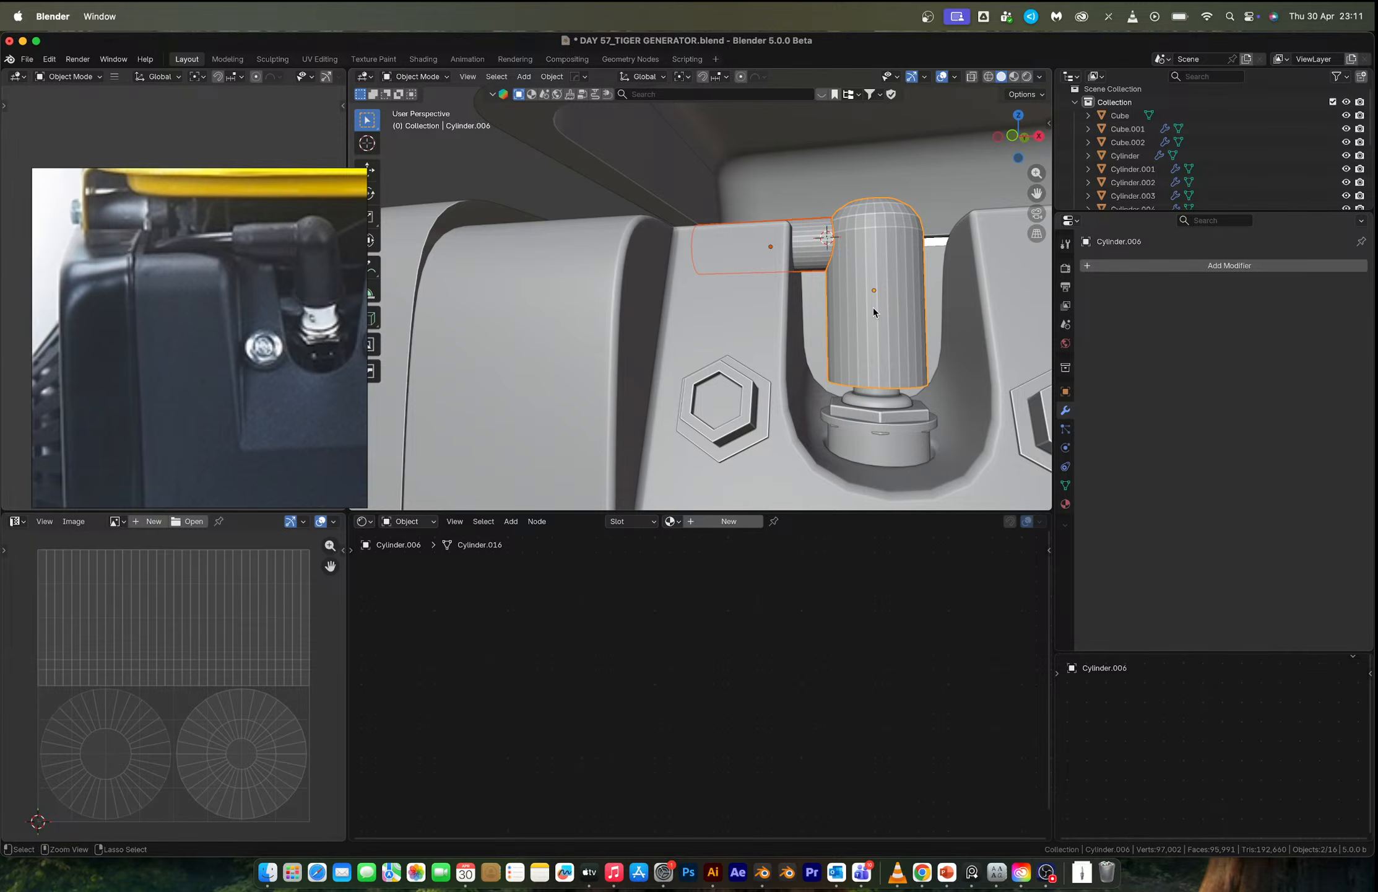
{"action": "key", "text": "ctrl+j"}
{"action": "key", "text": "g"}
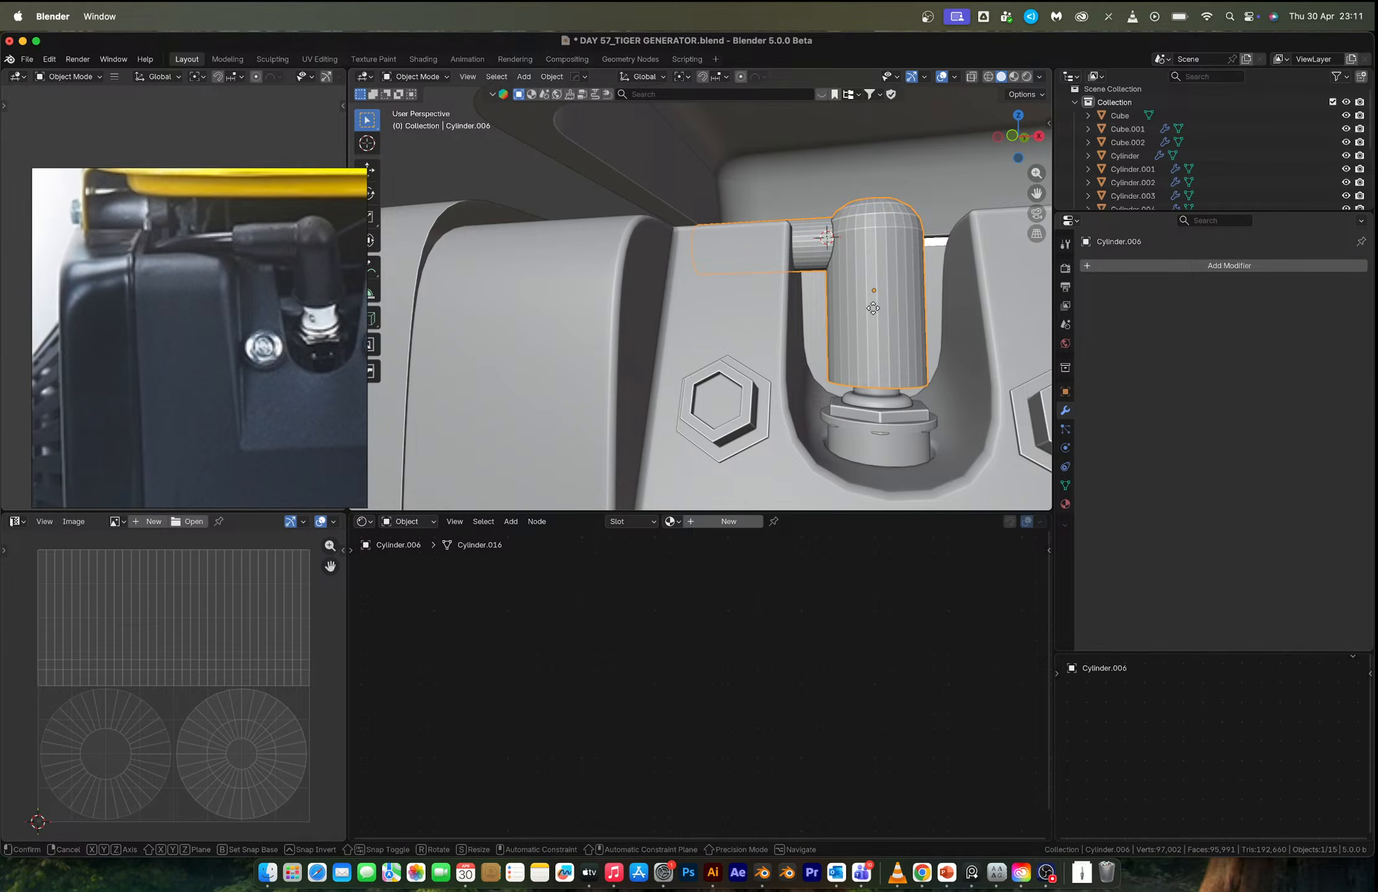
{"action": "key", "text": "z"}
{"action": "left_click", "coordinate": [878, 264]}
Snap the 3D cursor to the inset face at the sleeve's outer end.
{"action": "middle_click_drag", "start_coordinate": [878, 264], "coordinate": [943, 303]}
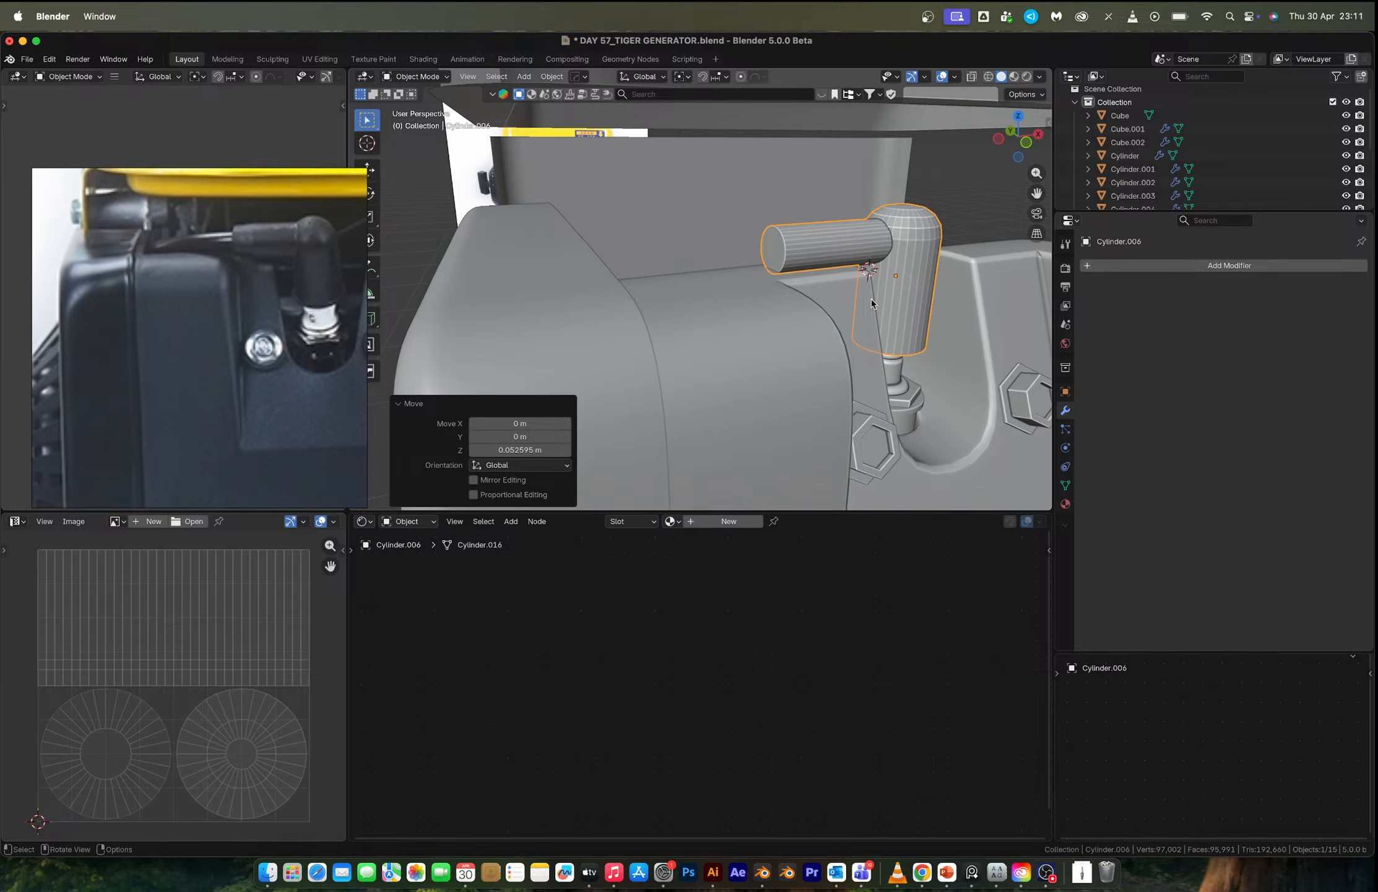
{"action": "key", "text": "Tab"}
{"action": "left_click", "coordinate": [774, 247]}
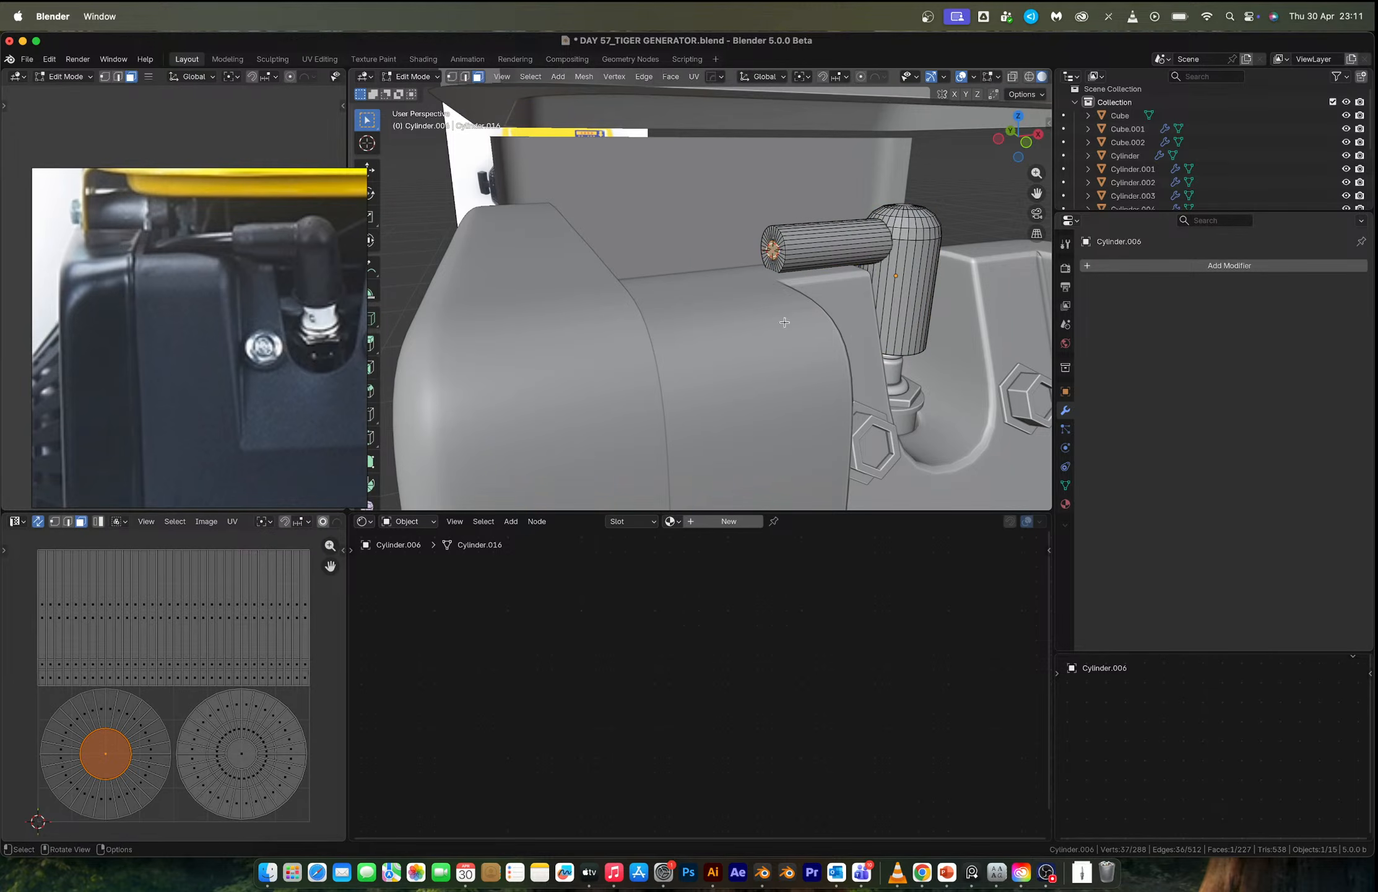
{"action": "key", "text": "Tab"}
Add a cube at the sleeve's end and merge all its vertices at center into a single vertex.
{"action": "key", "text": "shift+a"}
{"action": "mouse_move", "coordinate": [788, 323]}
{"action": "left_click", "coordinate": [840, 336]}
{"action": "key", "text": "Tab"}
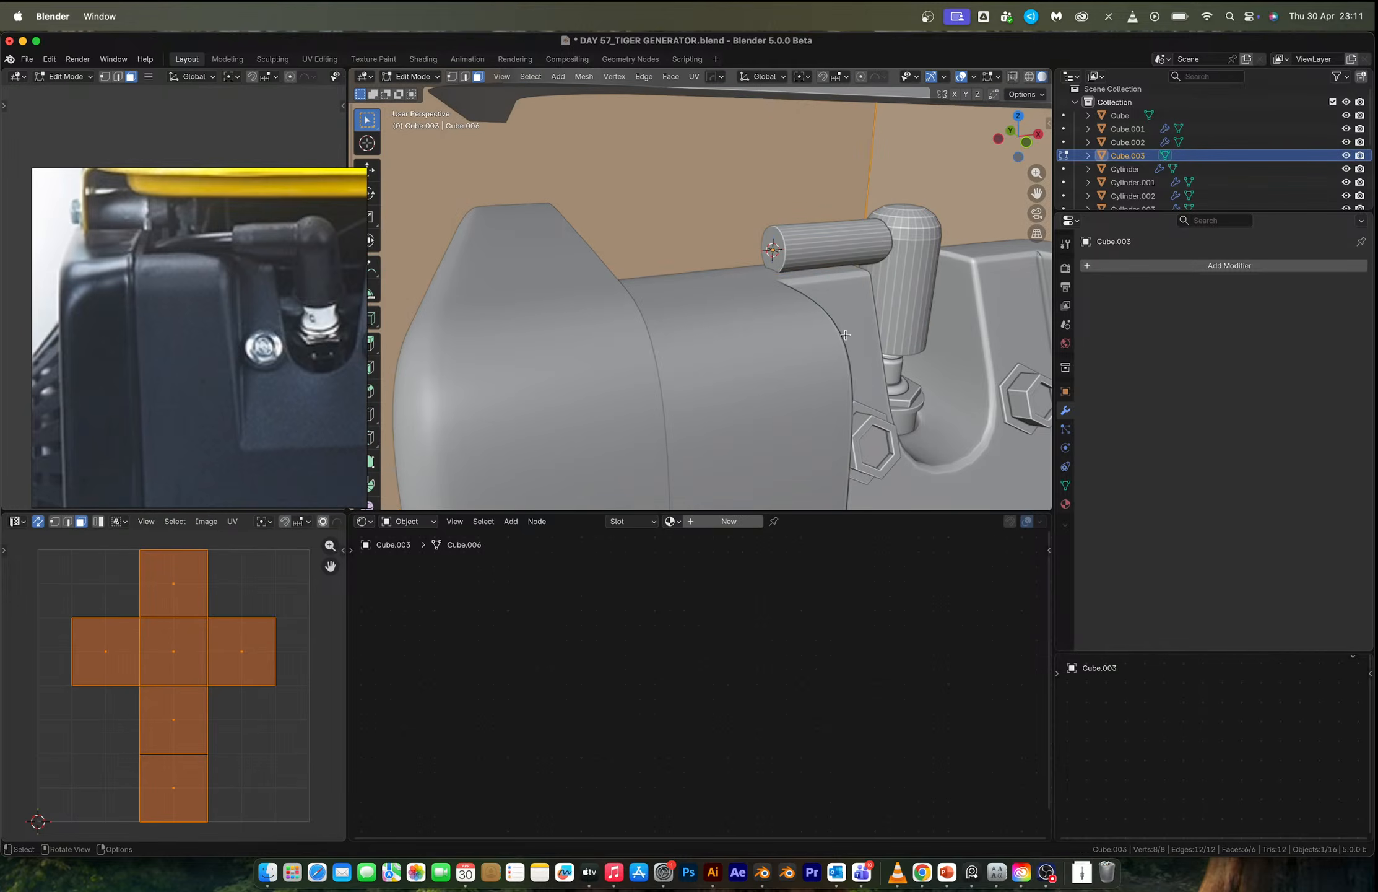
{"action": "key", "text": "1"}
{"action": "key", "text": "m"}
{"action": "left_click", "coordinate": [929, 362]}
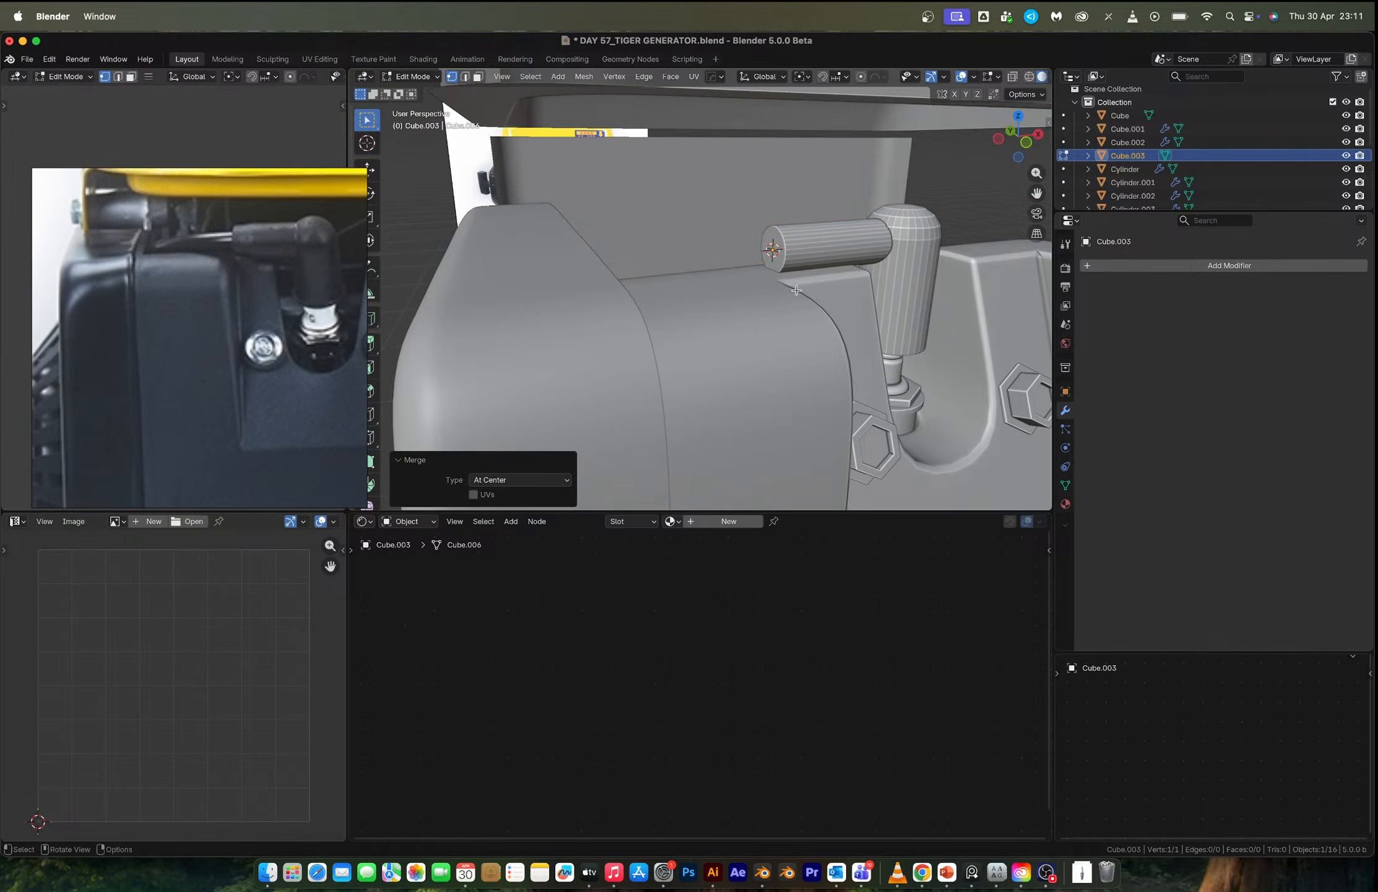
In top view with X-ray, extrude the vertex three times from the sleeve end, curving the cable path toward -X and +Y.
{"action": "scroll", "coordinate": [795, 264], "scroll_direction": "down", "scroll_amount": 1}
{"action": "left_click", "coordinate": [1018, 117]}
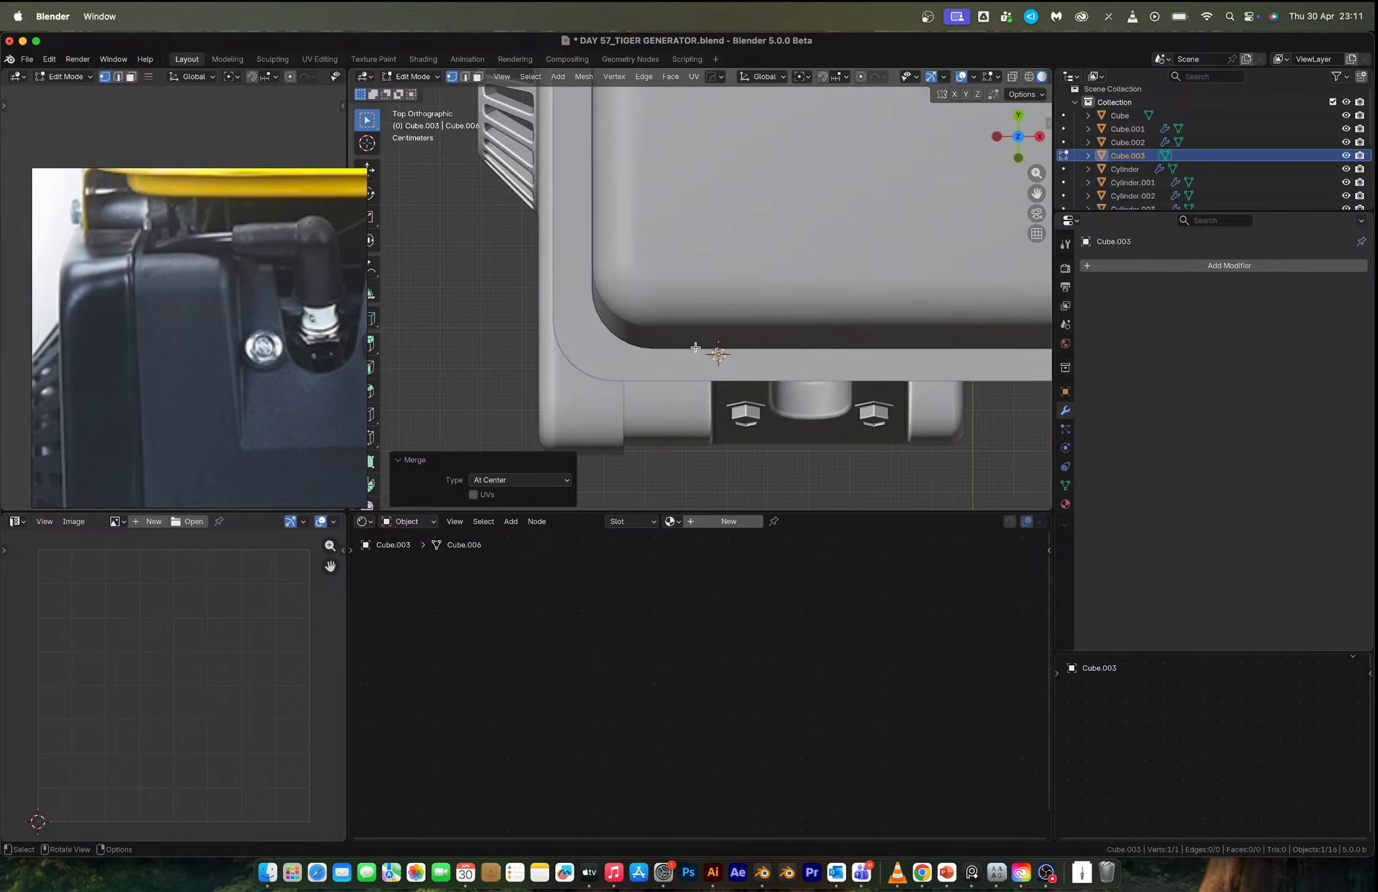
{"action": "key", "text": "alt+z"}
{"action": "key", "text": "e"}
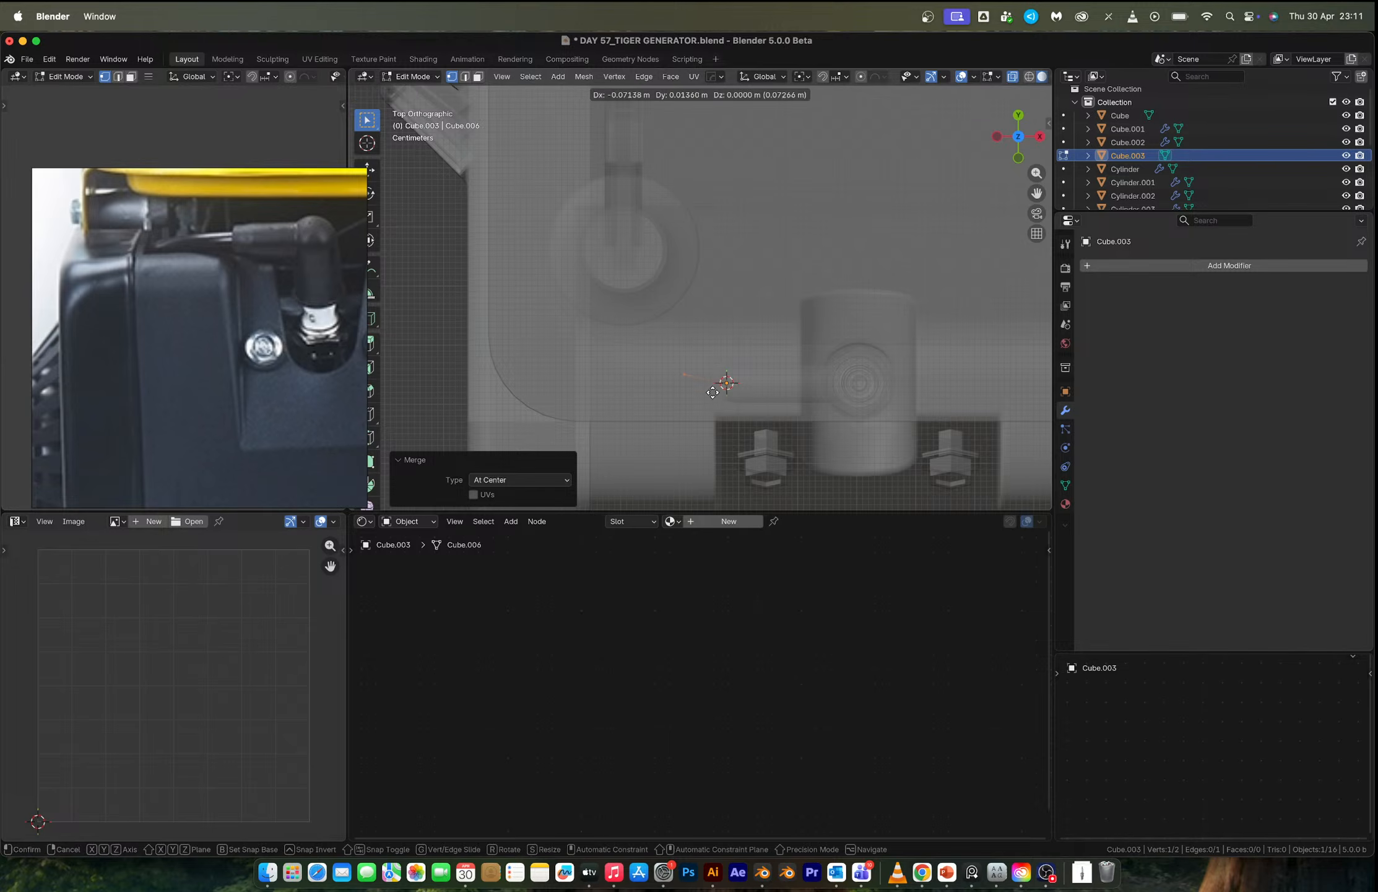
{"action": "left_click", "coordinate": [711, 394]}
{"action": "key", "text": "e"}
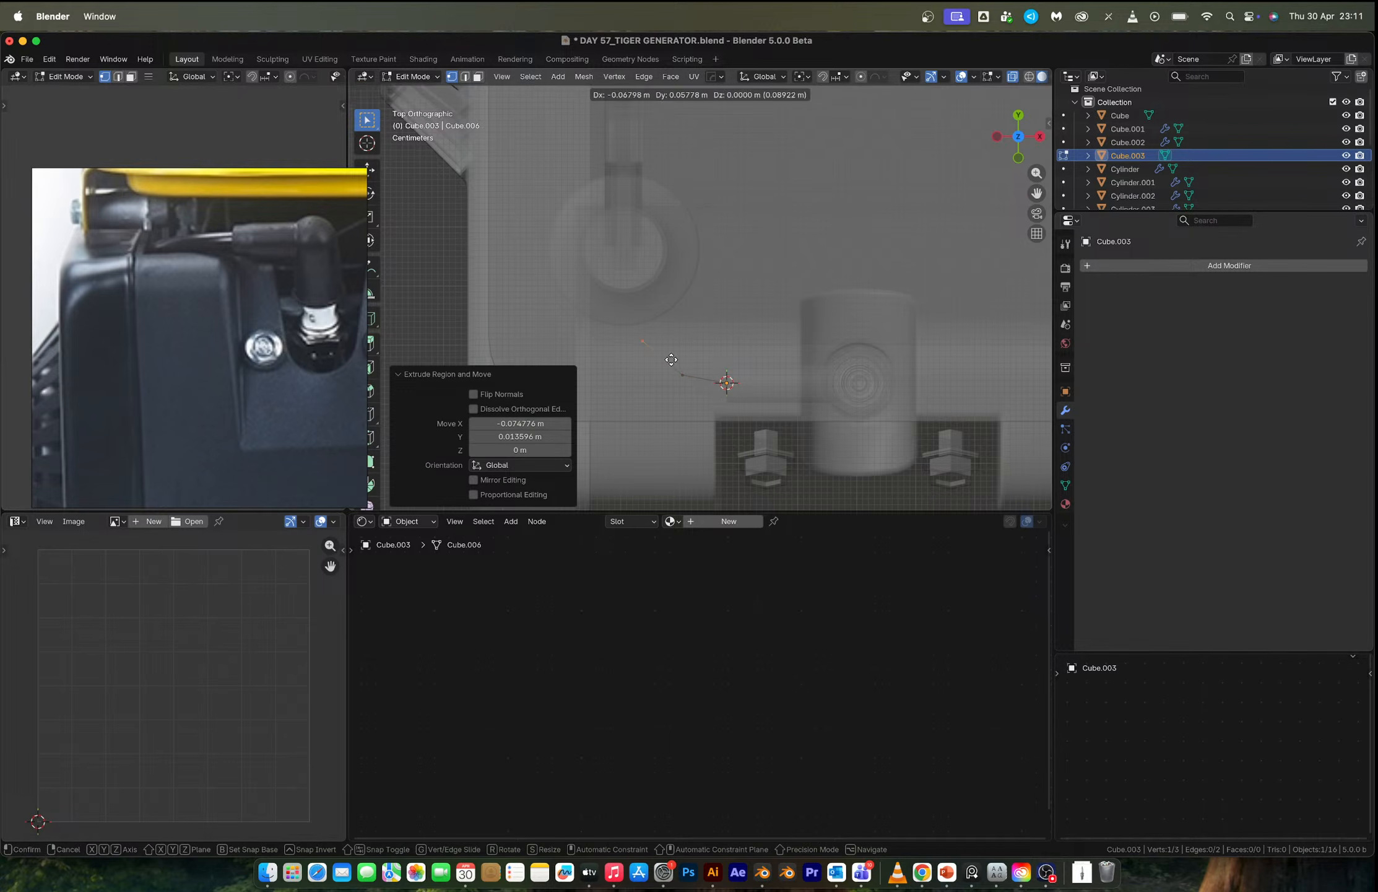
{"action": "left_click", "coordinate": [670, 360]}
{"action": "key", "text": "e"}
{"action": "left_click", "coordinate": [641, 324]}
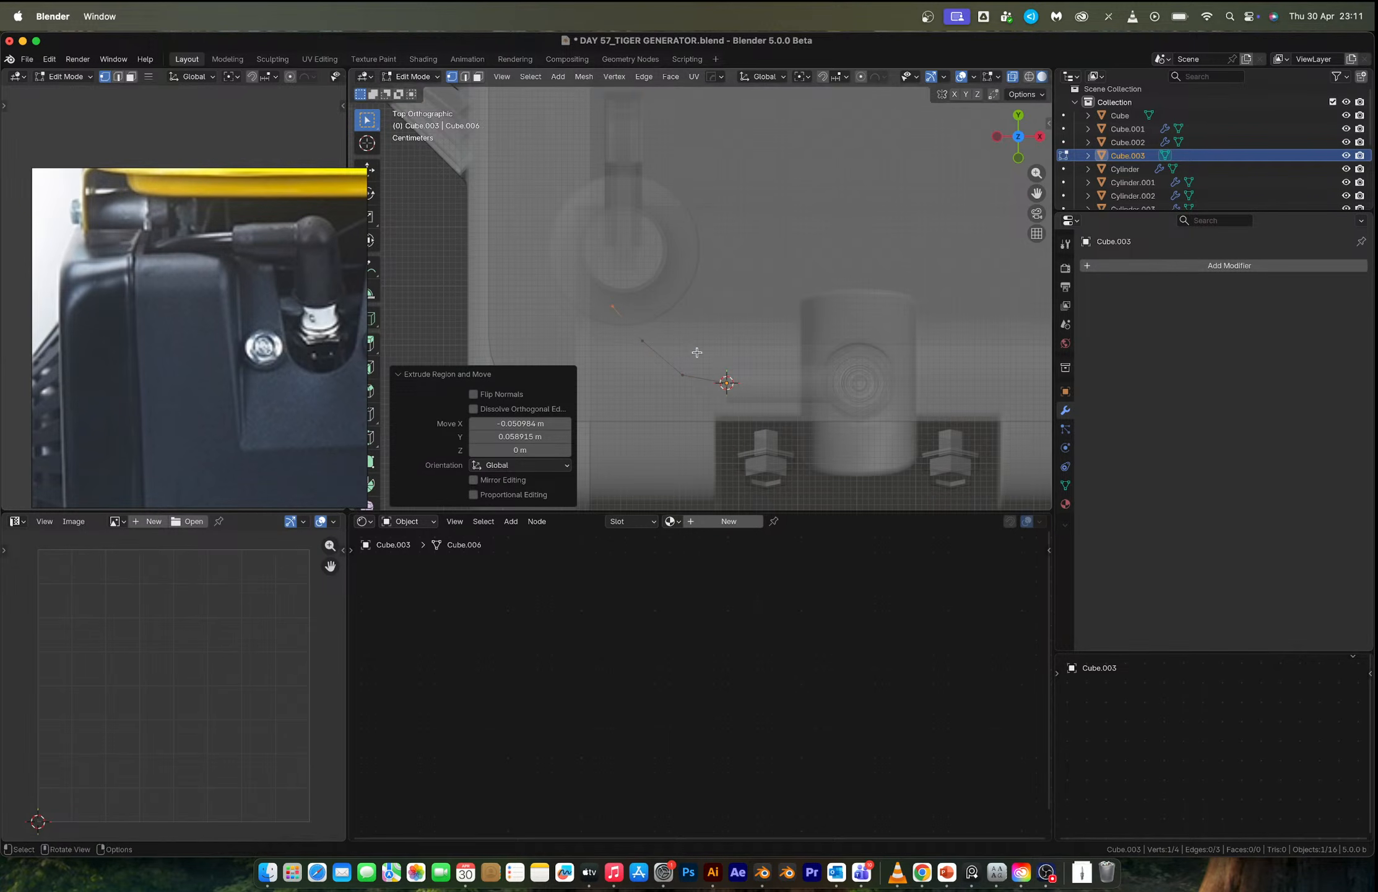
Lower the cable path's end vertex about 0.027 m along Z.
{"action": "middle_click_drag", "start_coordinate": [698, 352], "coordinate": [839, 255]}
{"action": "key", "text": "g"}
{"action": "key", "text": "z"}
{"action": "left_click", "coordinate": [693, 312]}
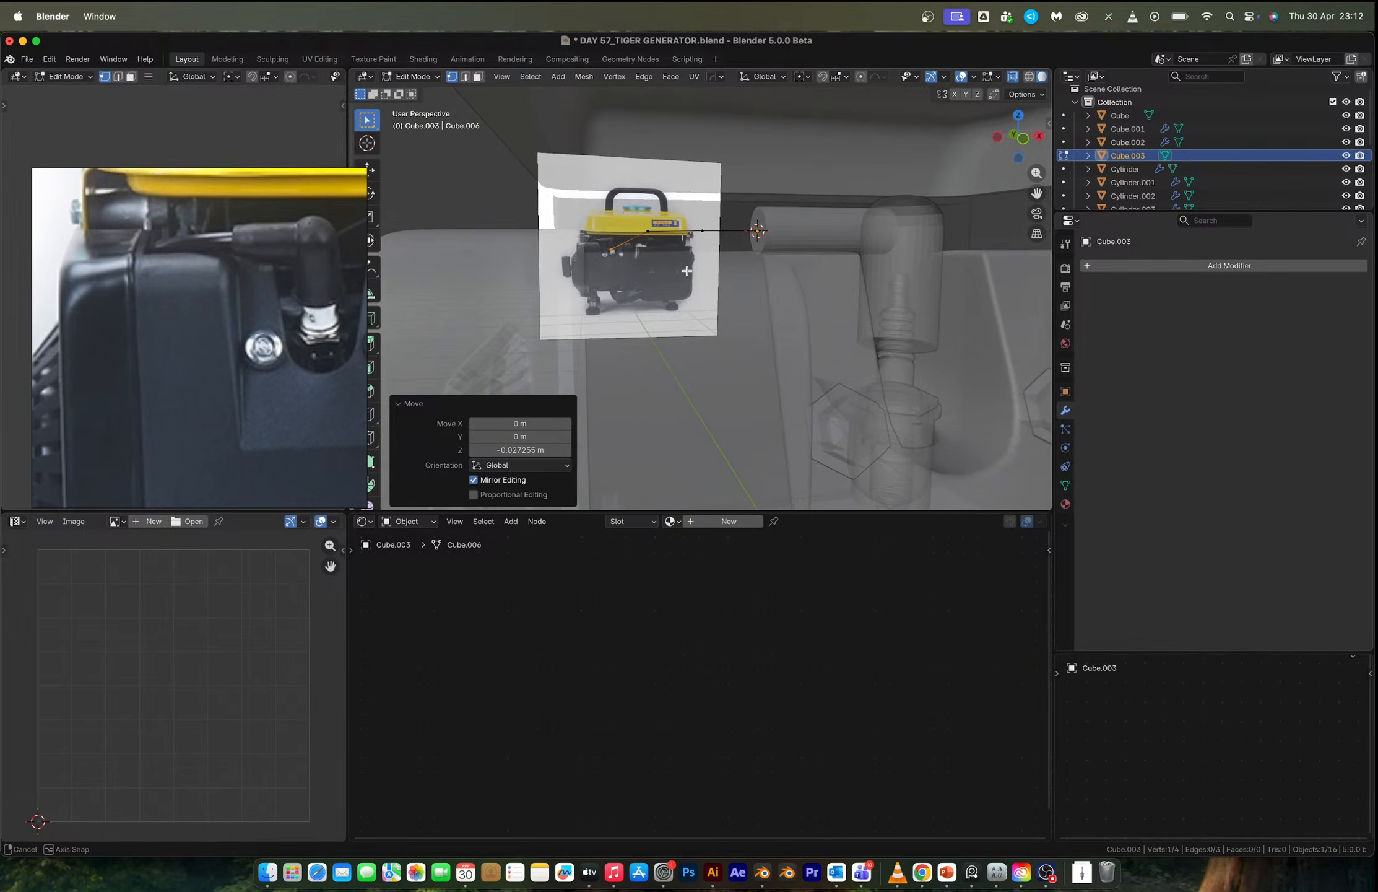
In front view, extrude four more cable path segments down and toward -X, and return to Object Mode.
{"action": "left_click", "coordinate": [1023, 144]}
{"action": "scroll", "coordinate": [644, 269], "scroll_direction": "up", "scroll_amount": 2}
{"action": "middle_click_drag", "start_coordinate": [638, 269], "coordinate": [664, 286], "text": "shift"}
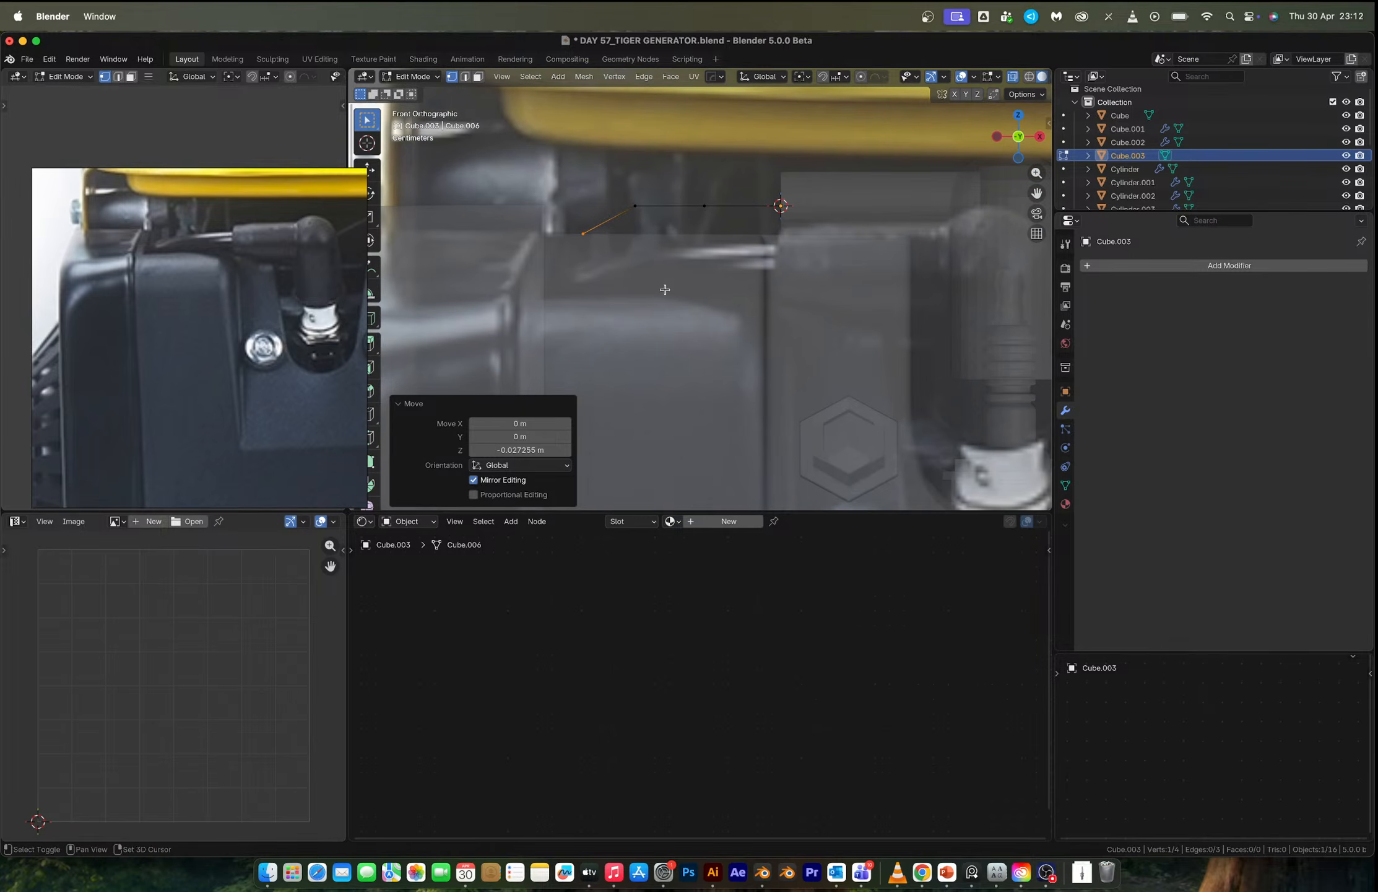
{"action": "key", "text": "e"}
{"action": "left_click", "coordinate": [618, 306]}
{"action": "key", "text": "e"}
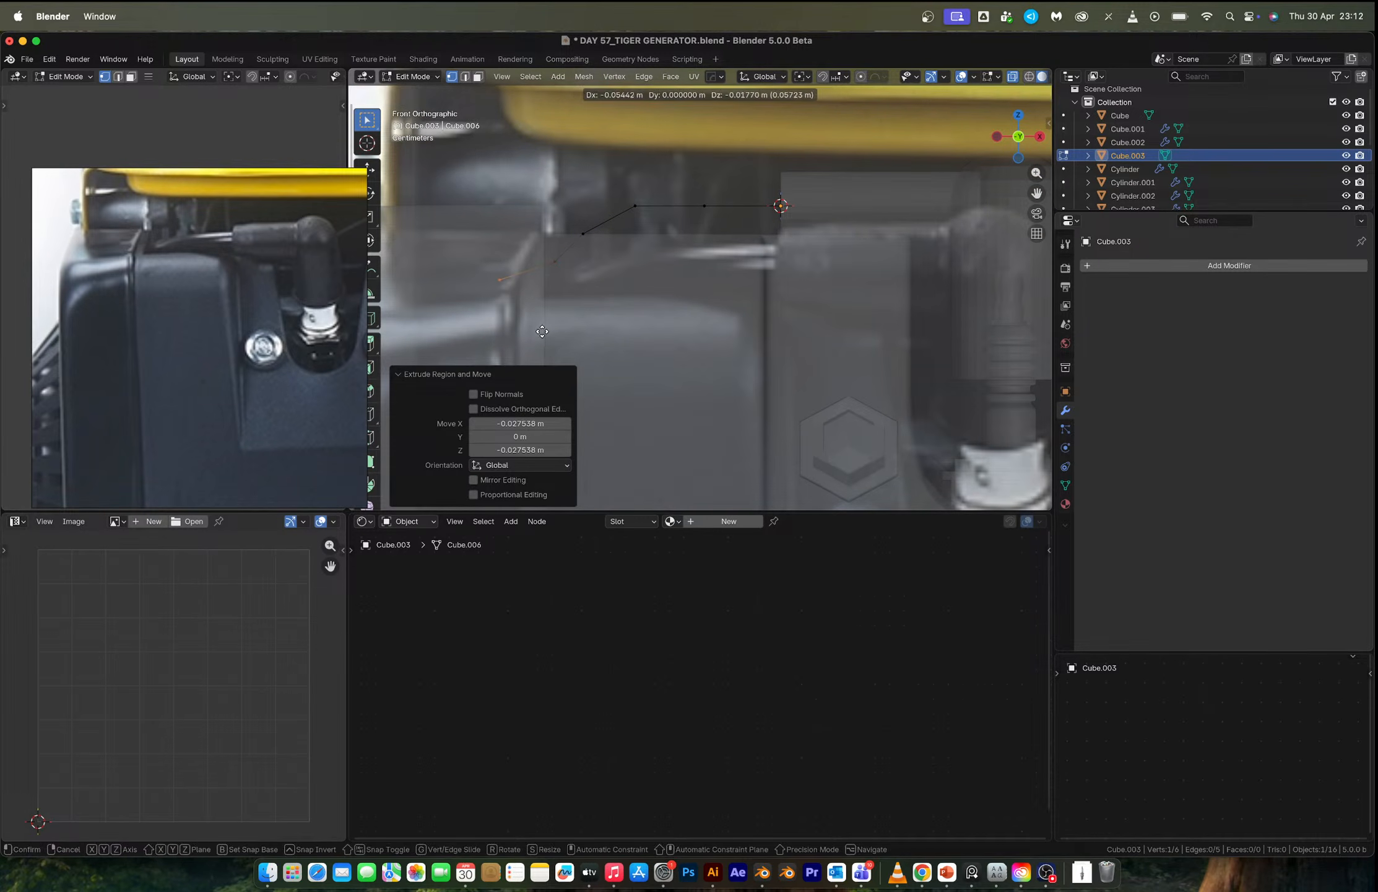
{"action": "left_click", "coordinate": [536, 331]}
{"action": "key", "text": "e"}
{"action": "left_click", "coordinate": [471, 332]}
{"action": "key", "text": "e"}
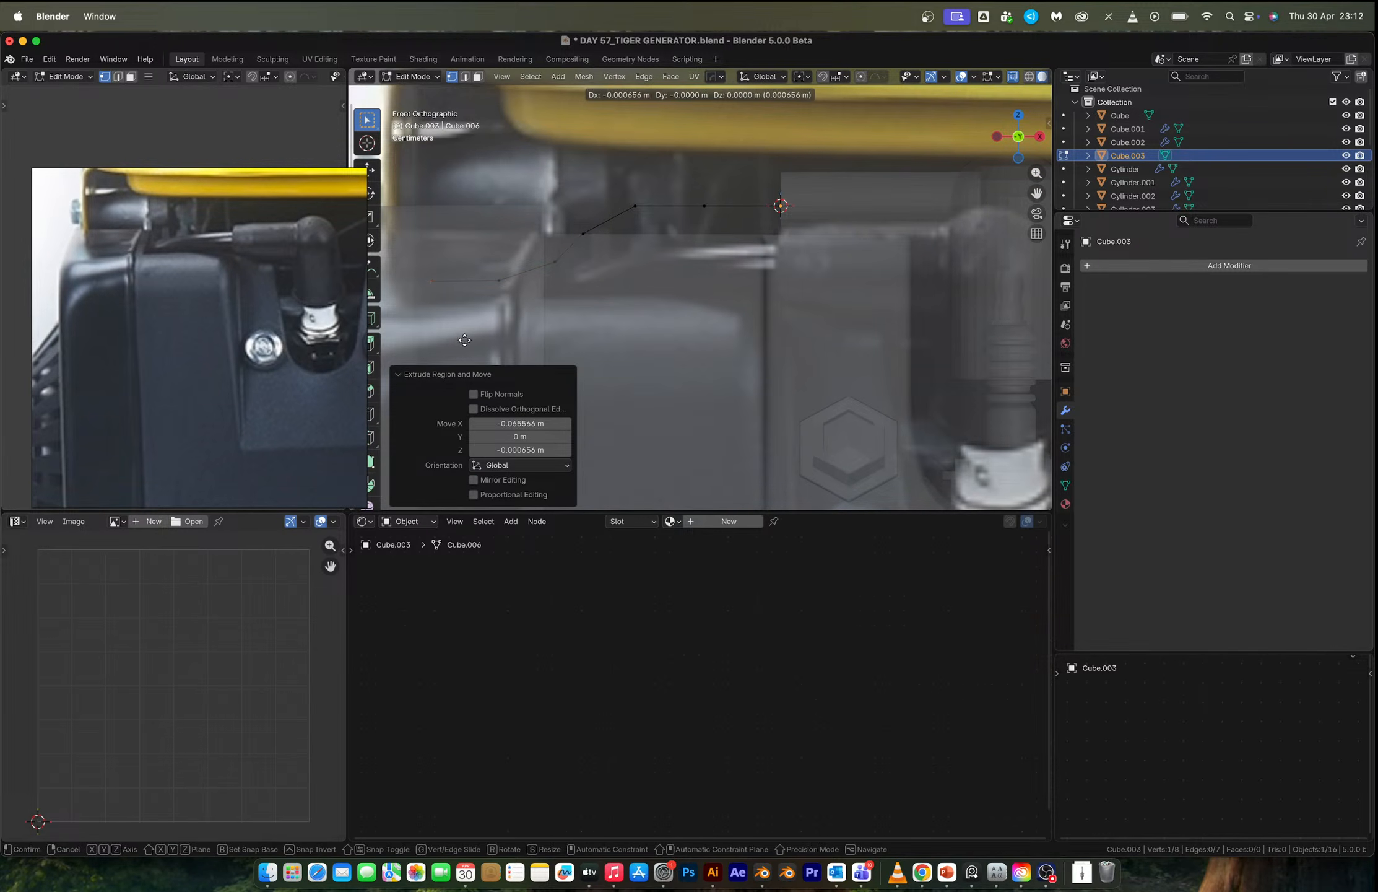
{"action": "left_click", "coordinate": [452, 371]}
{"action": "key", "text": "Tab"}
Smooth the cable path with an applied level 1 Subdivision modifier and convert the mesh to a curve.
{"action": "middle_click_drag", "start_coordinate": [689, 243], "coordinate": [731, 309]}
{"action": "key", "text": "ctrl+1"}
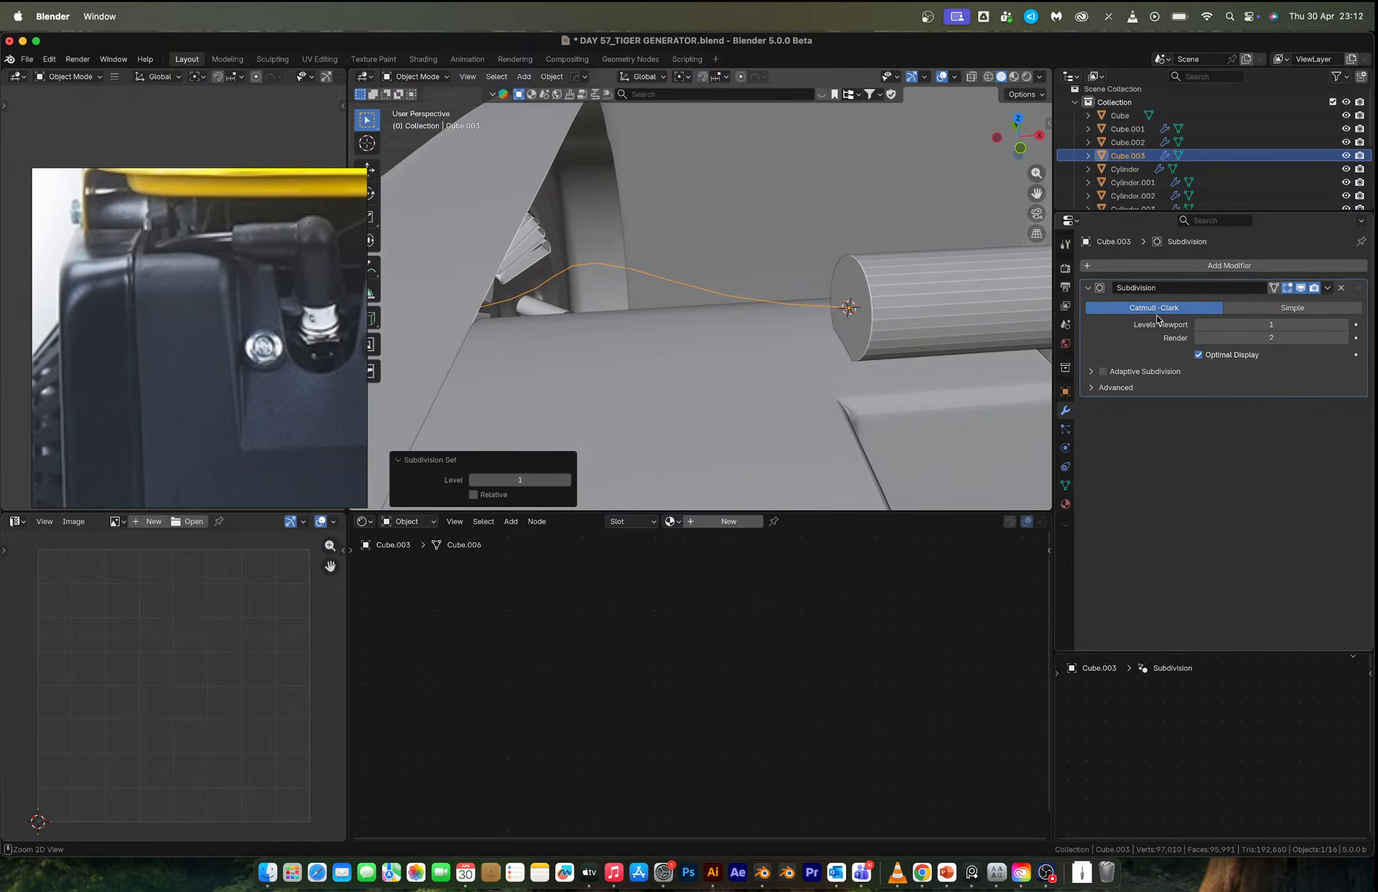
{"action": "key", "text": "ctrl+a"}
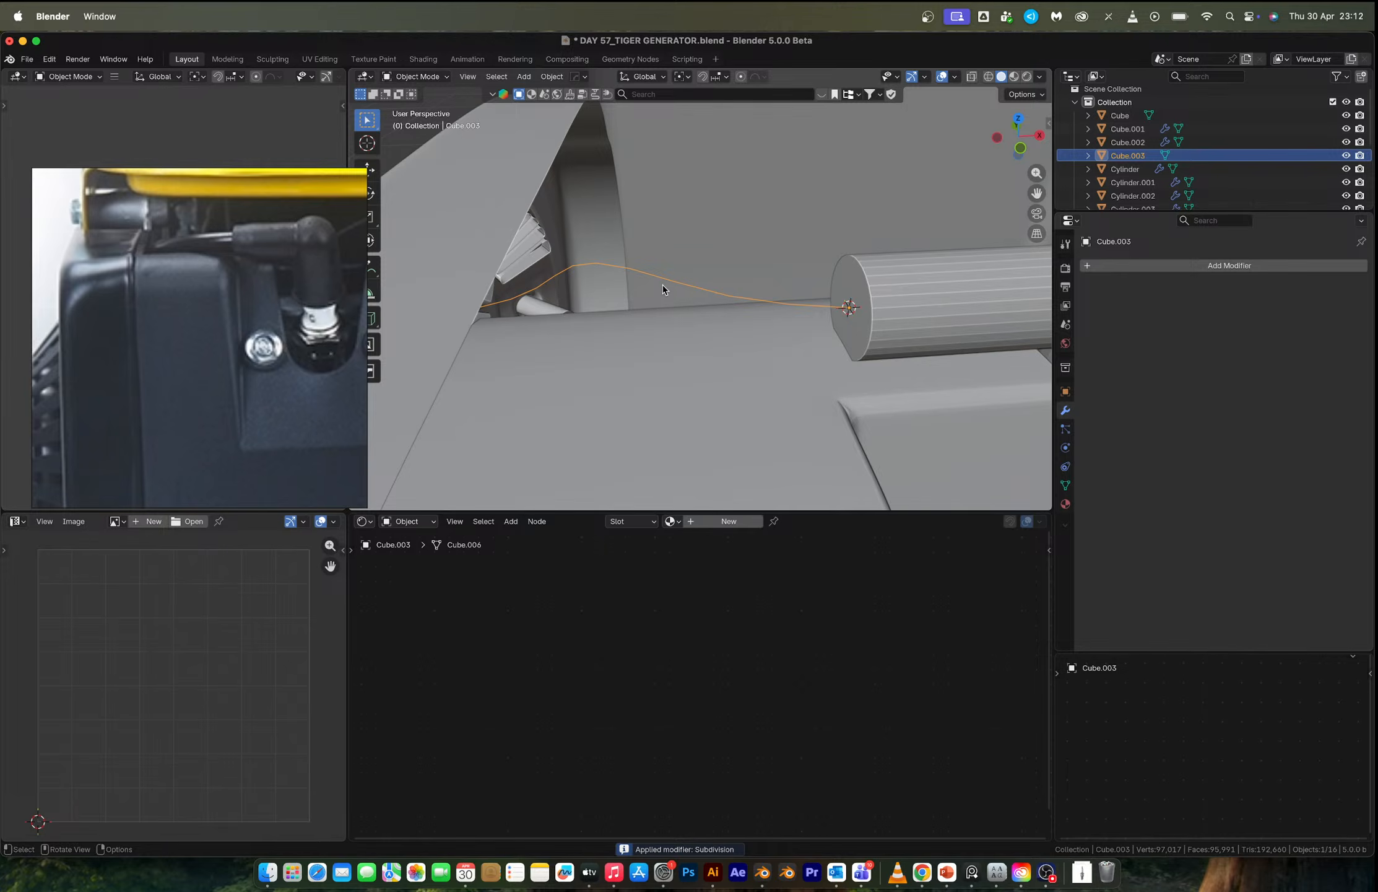
{"action": "key", "text": "F3"}
{"action": "left_click", "coordinate": [738, 313]}
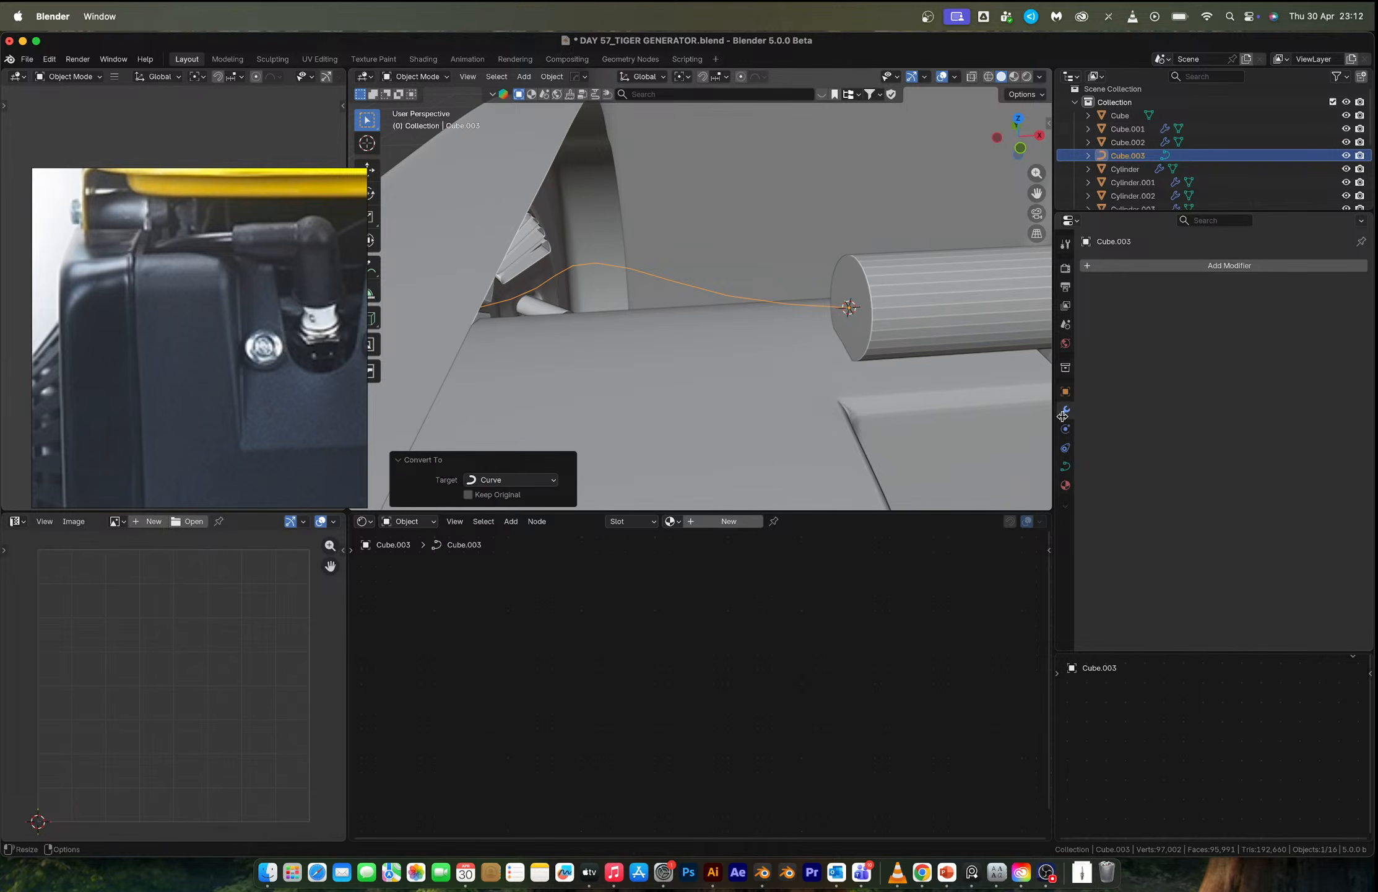
Give the cable curve a round bevel depth of 0.014 m and add a level 1 Subdivision modifier.
{"action": "left_click", "coordinate": [1066, 466]}
{"action": "scroll", "coordinate": [1245, 470], "scroll_direction": "down", "scroll_amount": 5}
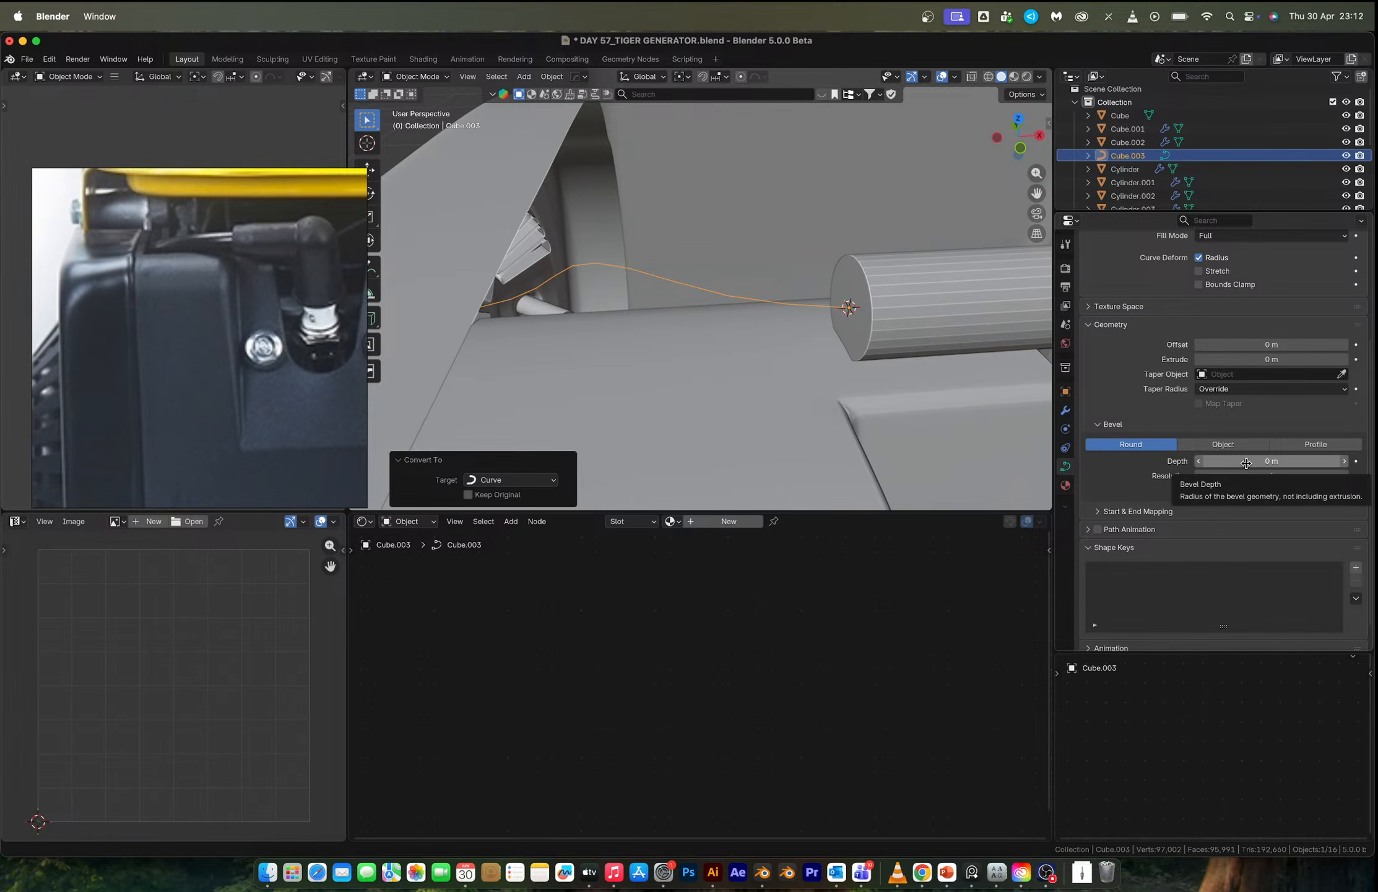
{"action": "left_click_drag", "start_coordinate": [1246, 463], "coordinate": [1257, 463]}
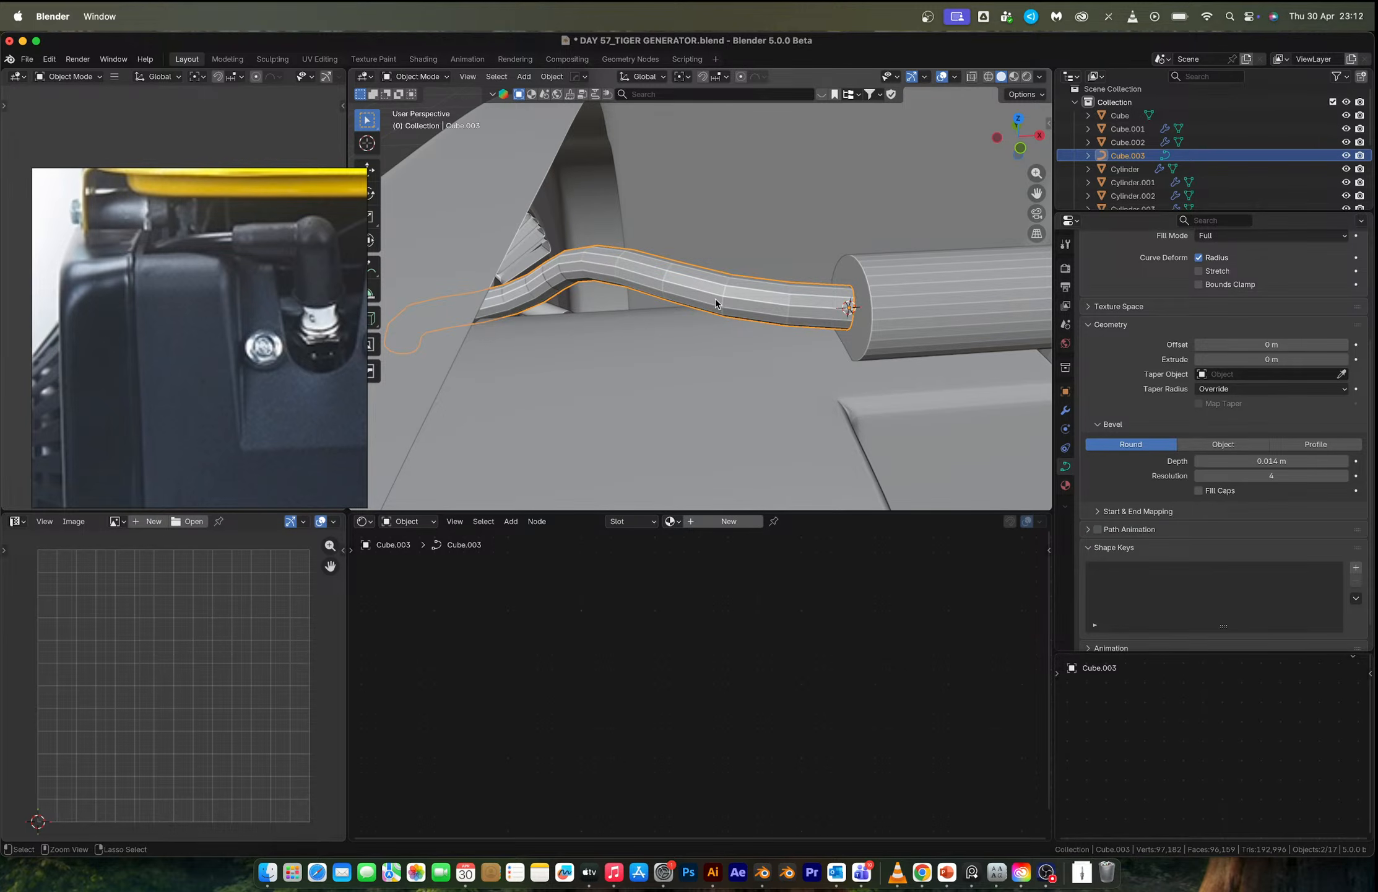
{"action": "key", "text": "ctrl+1"}
{"action": "scroll", "coordinate": [715, 300], "scroll_direction": "down", "scroll_amount": 5}
{"action": "middle_click_drag", "start_coordinate": [715, 300], "coordinate": [913, 326]}
{"action": "left_click", "coordinate": [982, 393]}
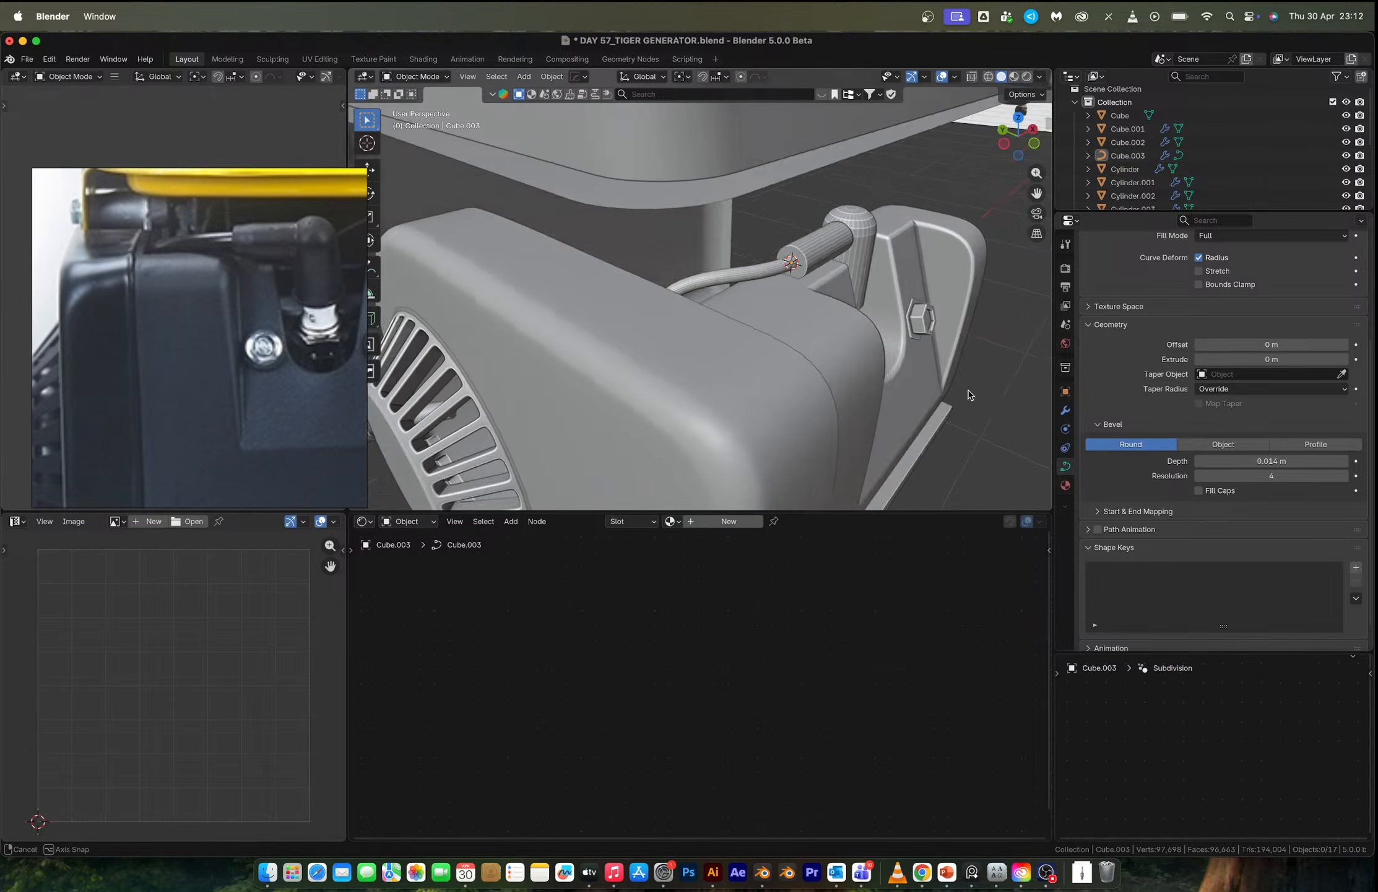
Compare the cable and boot assembly with the generator photo and examine the photo's vented exhaust cover area.
{"action": "middle_click_drag", "start_coordinate": [969, 393], "coordinate": [831, 376]}
{"action": "scroll", "coordinate": [938, 375], "scroll_direction": "down", "scroll_amount": 4}
{"action": "scroll", "coordinate": [167, 367], "scroll_direction": "down", "scroll_amount": 4}
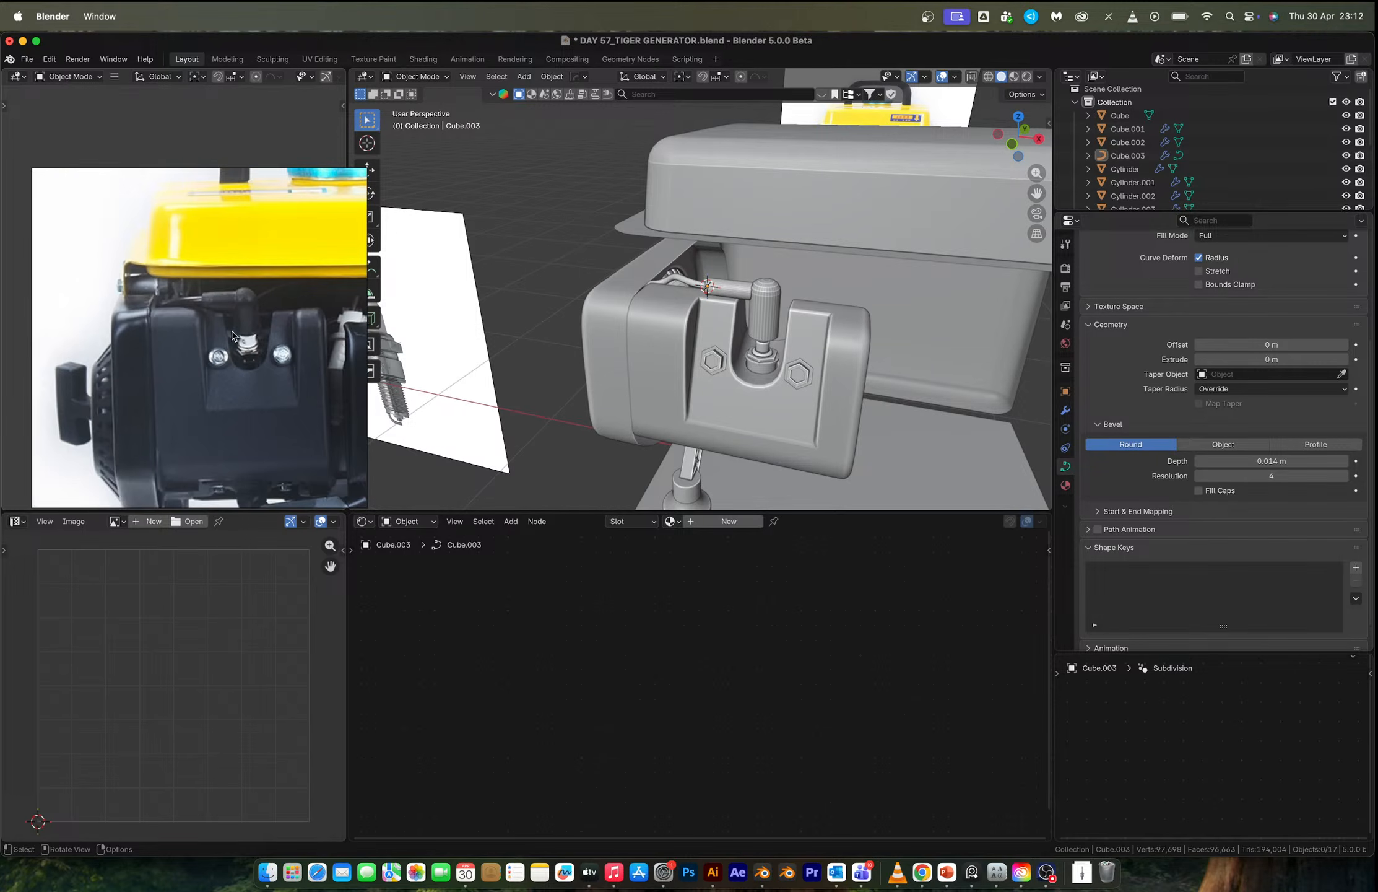
{"action": "middle_click_drag", "start_coordinate": [341, 377], "coordinate": [82, 344]}
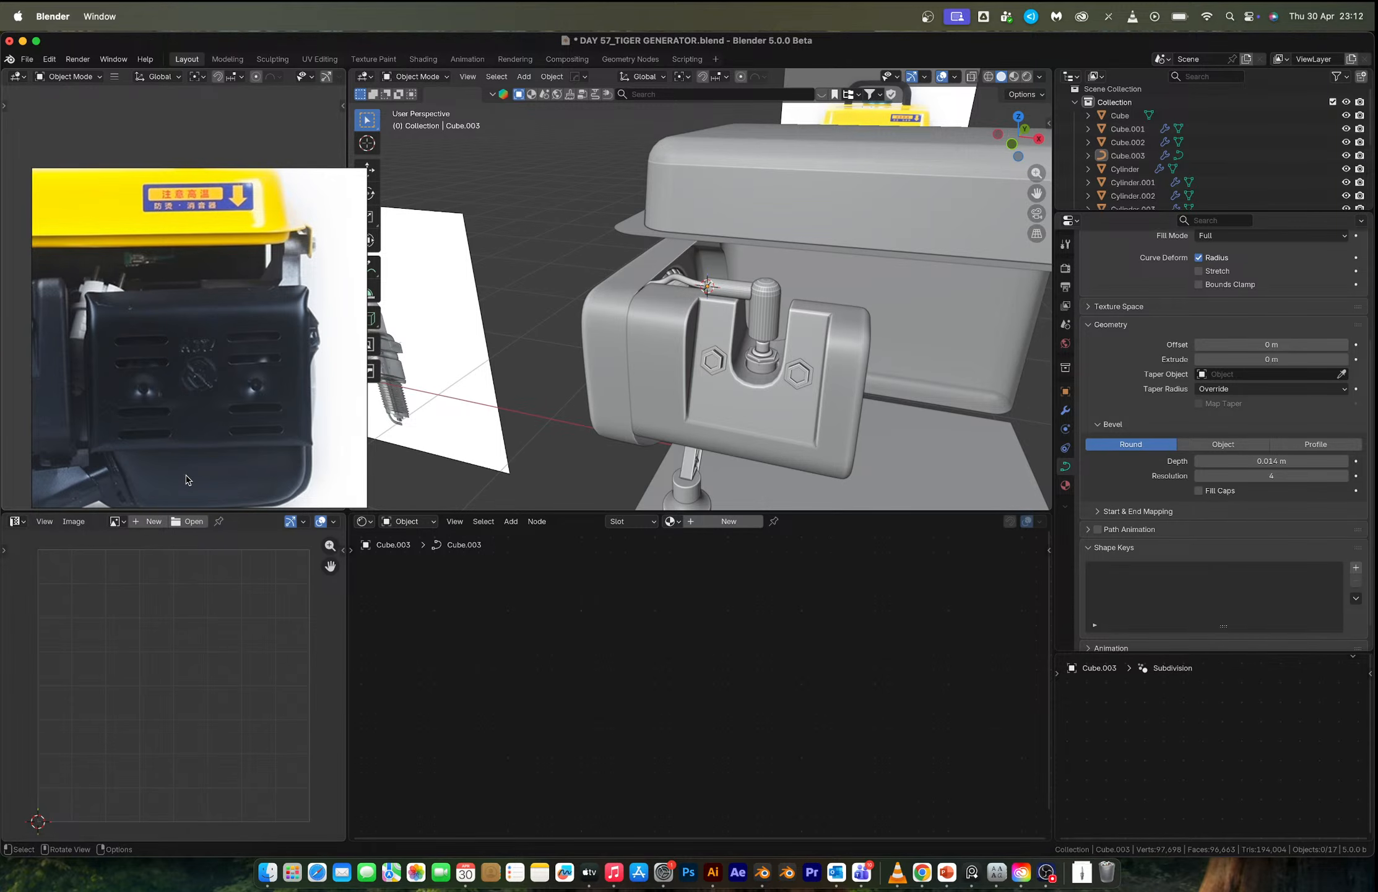
{"action": "scroll", "coordinate": [647, 400], "scroll_direction": "down", "scroll_amount": 3}
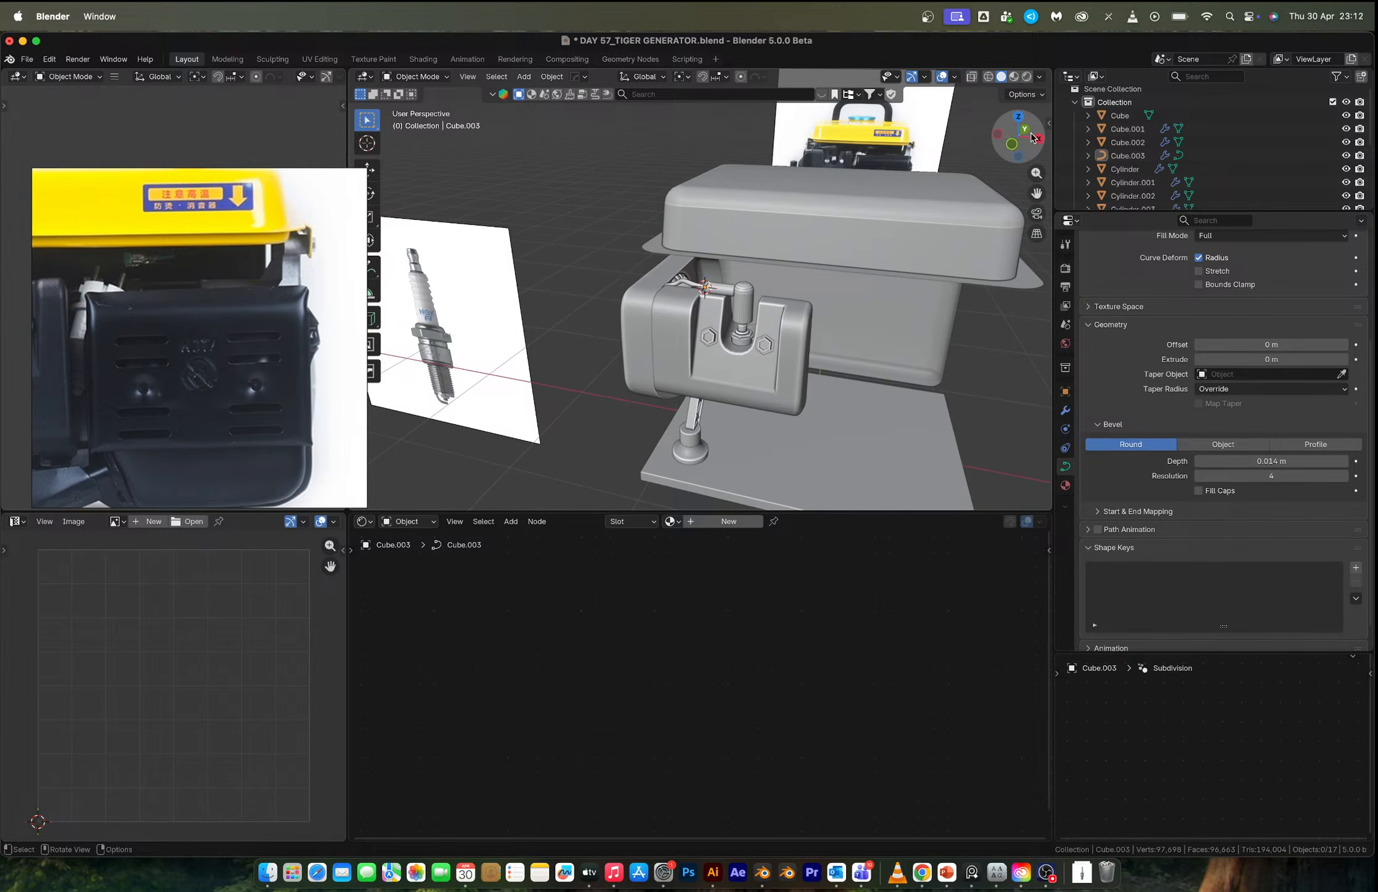
Align the front view with the photo's vented exhaust cover and turn on X-ray to see the reference through the model.
{"action": "left_click", "coordinate": [1013, 147]}
{"action": "scroll", "coordinate": [860, 287], "scroll_direction": "up", "scroll_amount": 2}
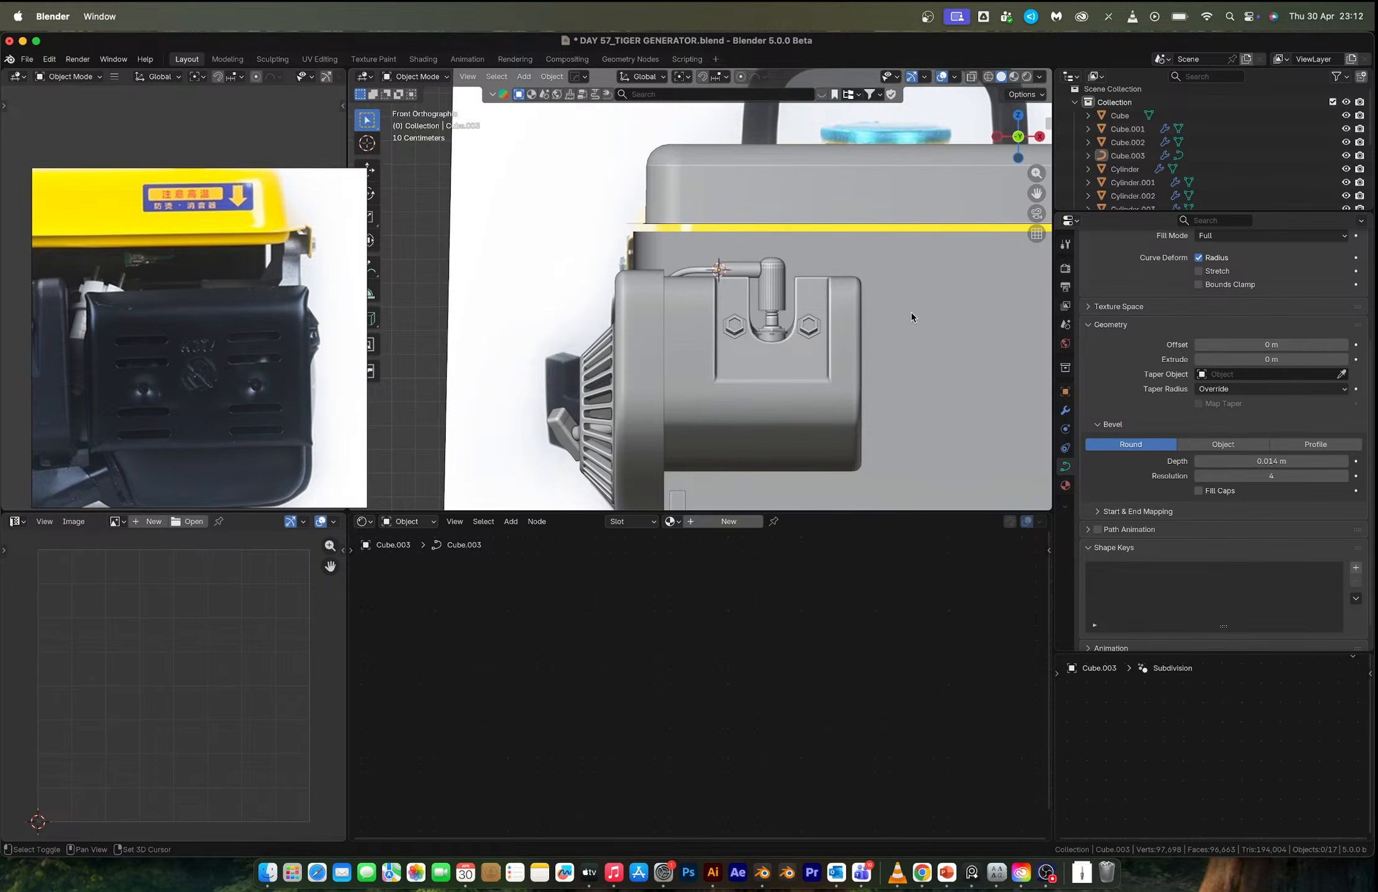
{"action": "middle_click_drag", "start_coordinate": [911, 301], "coordinate": [775, 244], "text": "shift"}
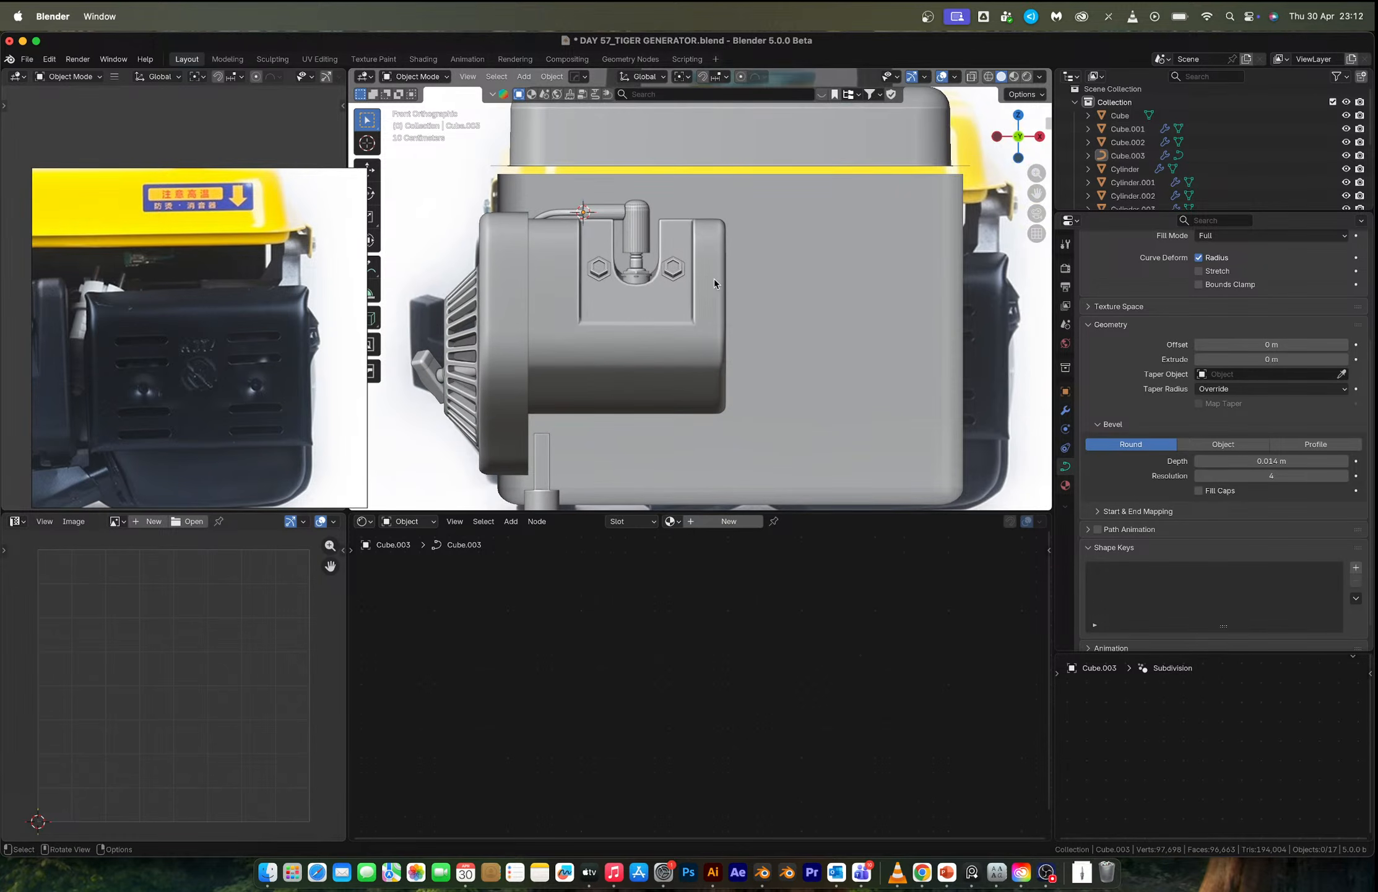
{"action": "scroll", "coordinate": [268, 337], "scroll_direction": "down", "scroll_amount": 2}
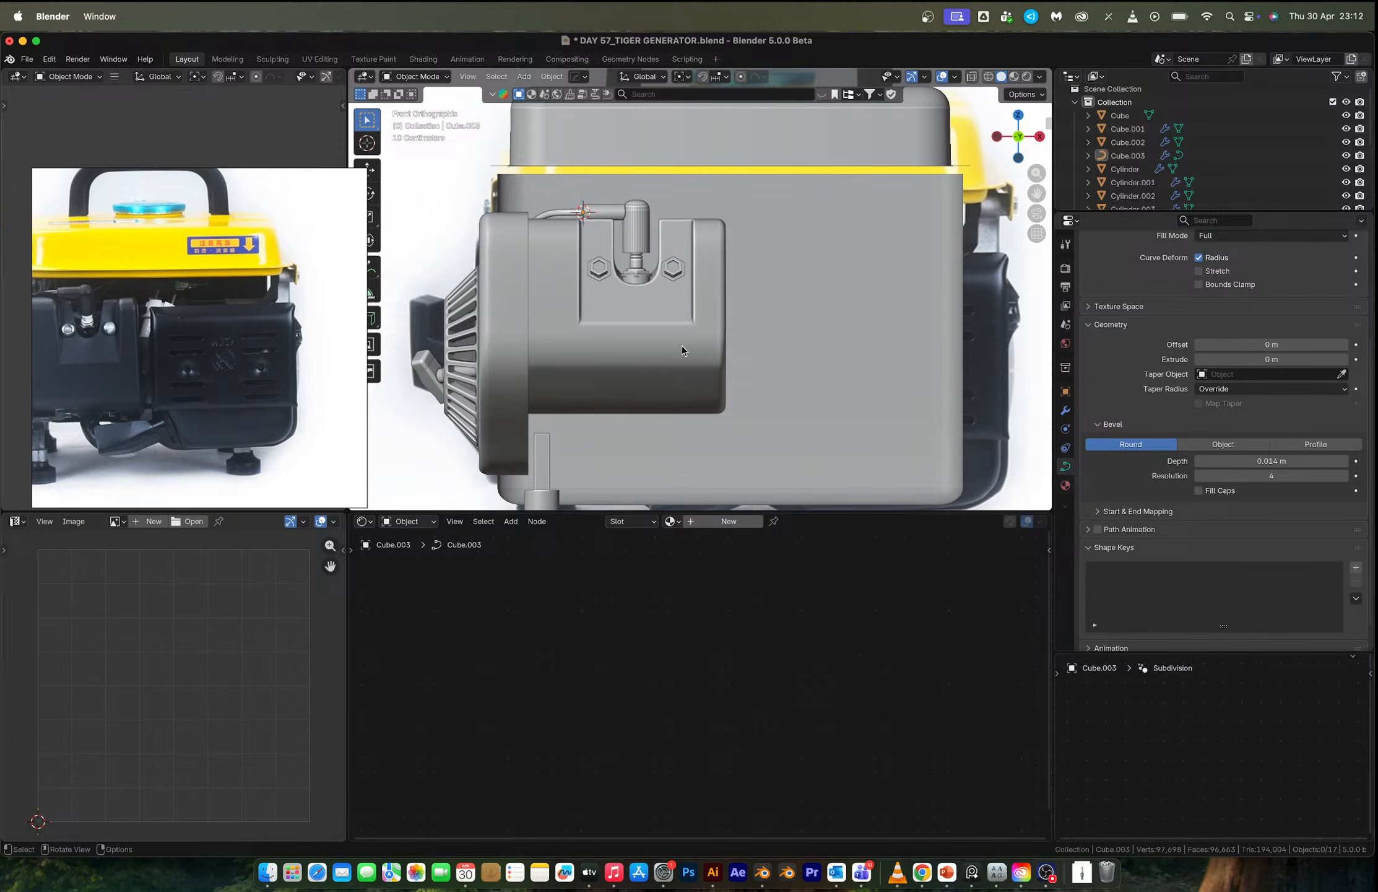
{"action": "scroll", "coordinate": [682, 344], "scroll_direction": "up", "scroll_amount": 2}
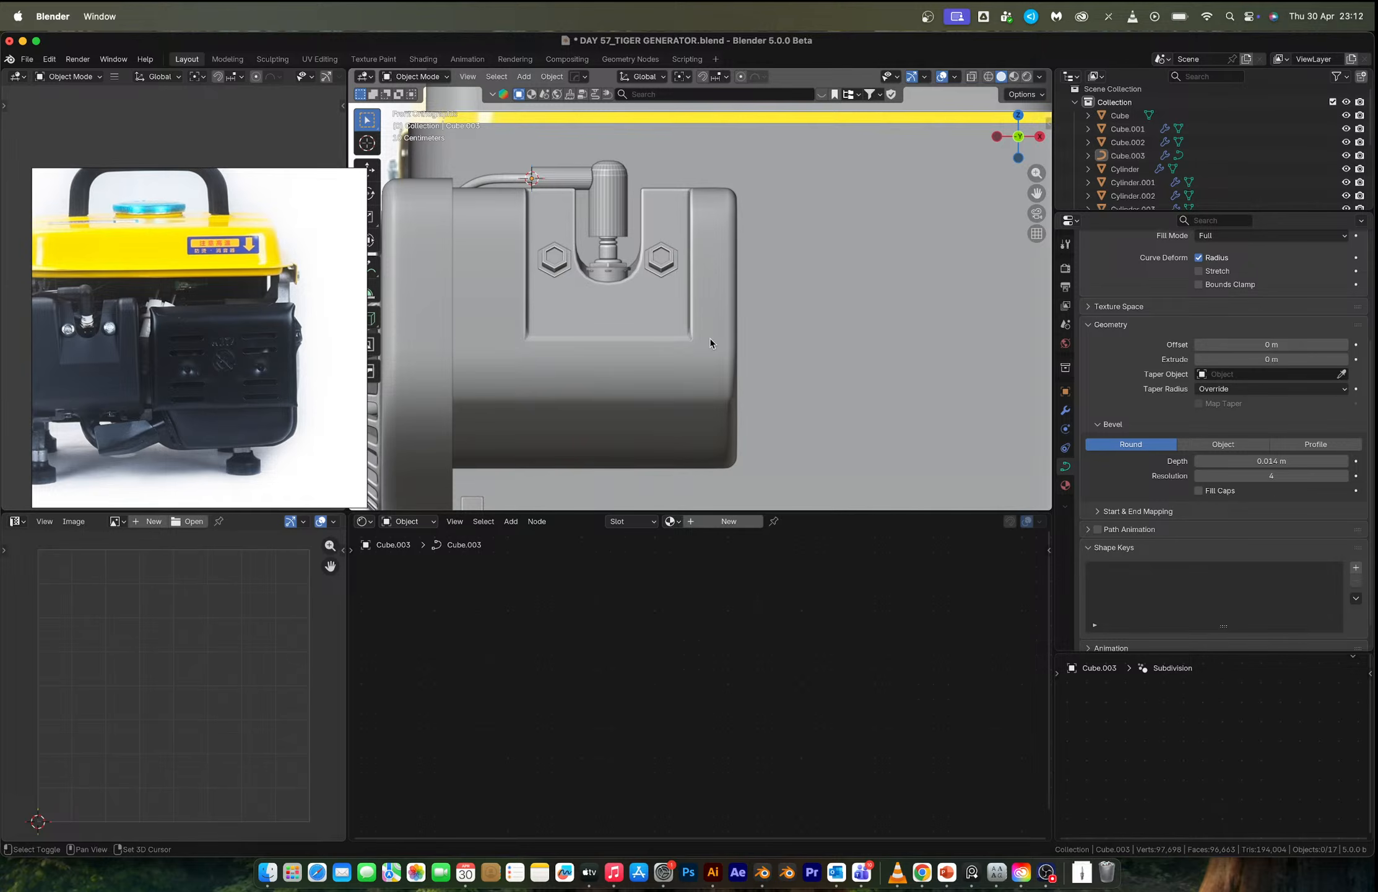
{"action": "middle_click_drag", "start_coordinate": [711, 338], "coordinate": [477, 302], "text": "shift"}
{"action": "key", "text": "alt+z"}
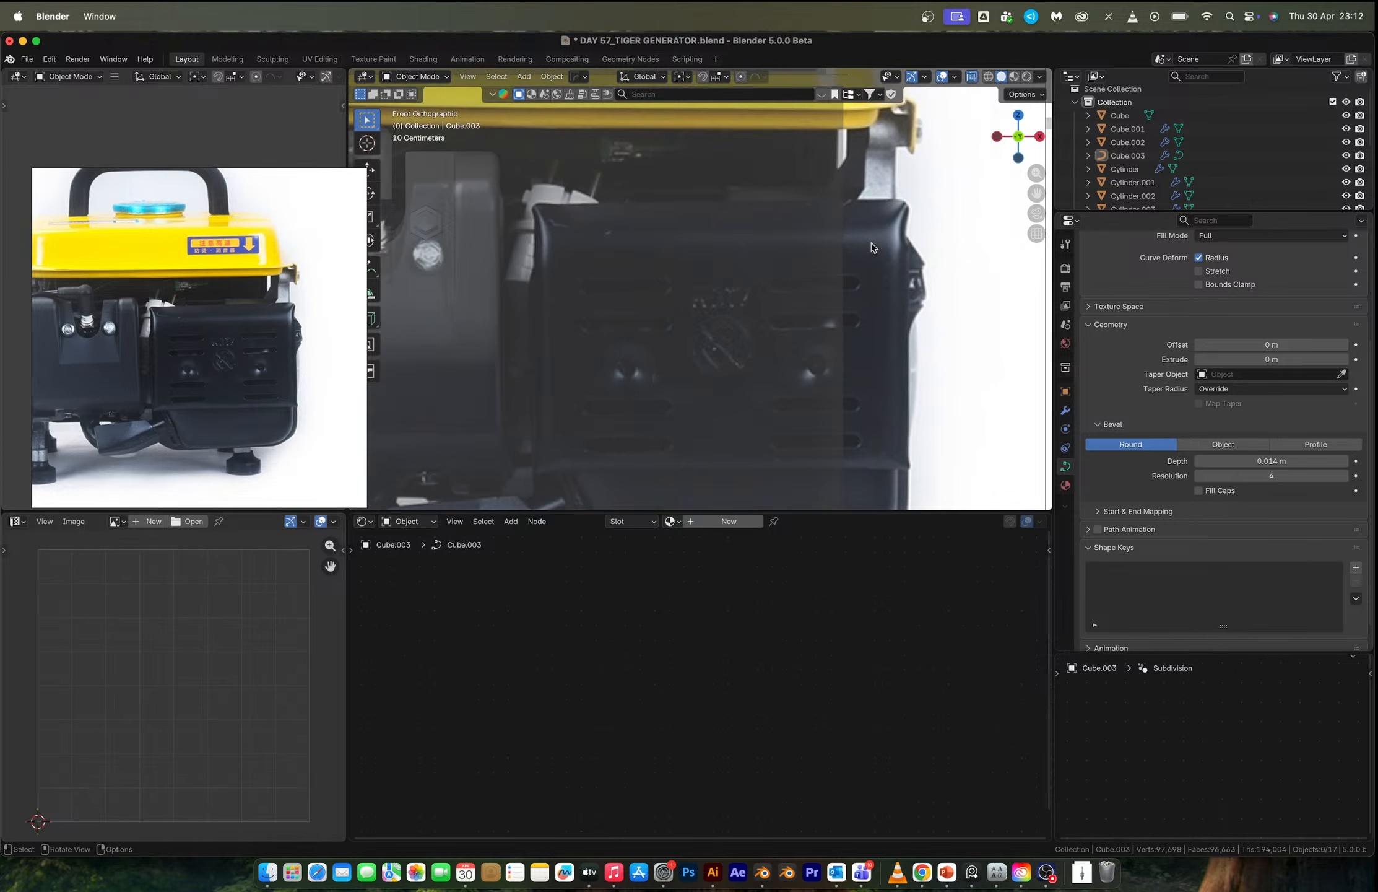
{"action": "key", "text": "shift+a"}
{"action": "mouse_move", "coordinate": [872, 243]}
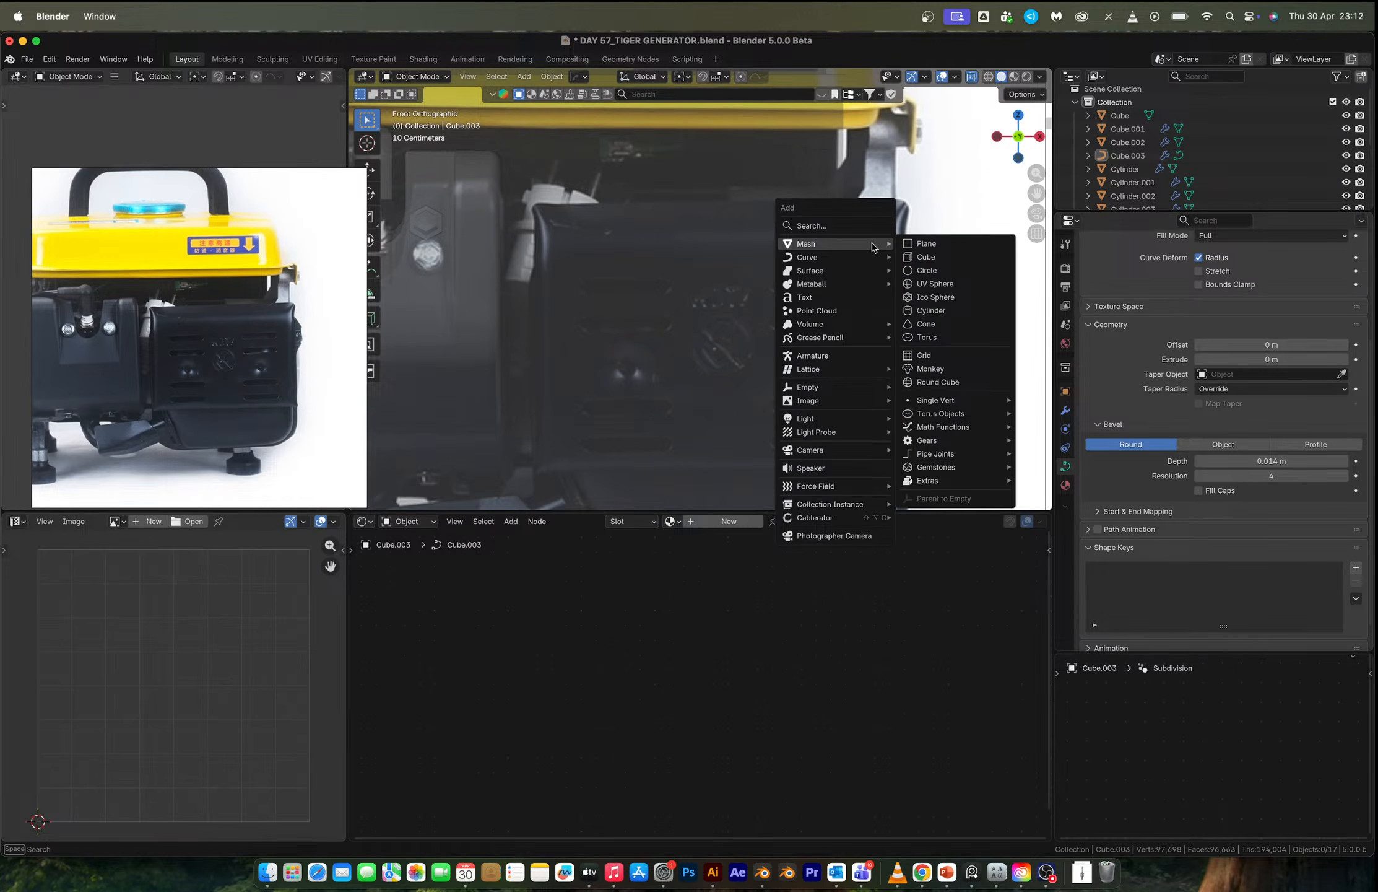
Duplicate the edge loop at the +X end of the engine housing and offset it about 0.113 m along X.
{"action": "left_click", "coordinate": [492, 264]}
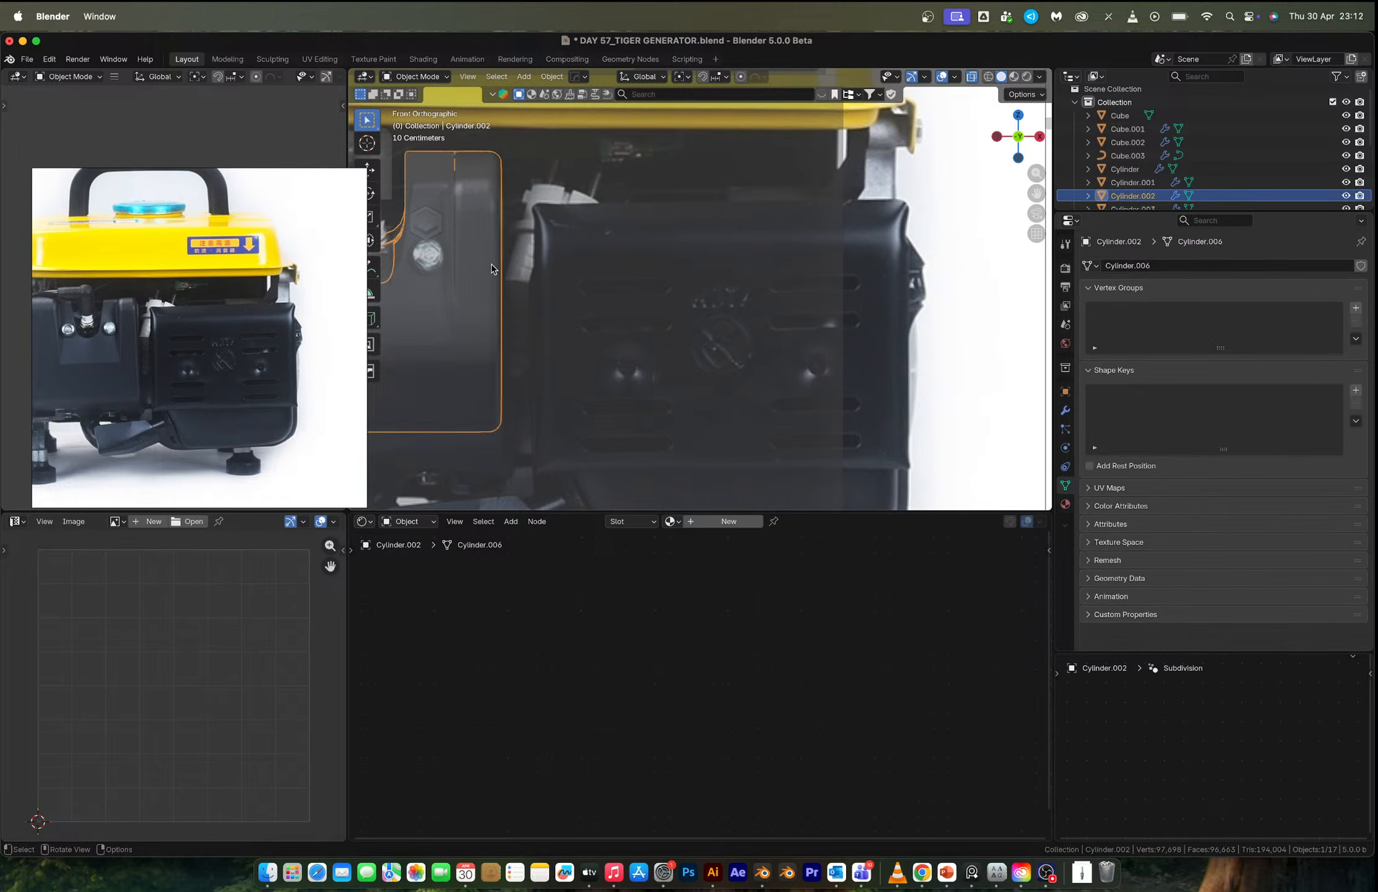
{"action": "key", "text": "Tab"}
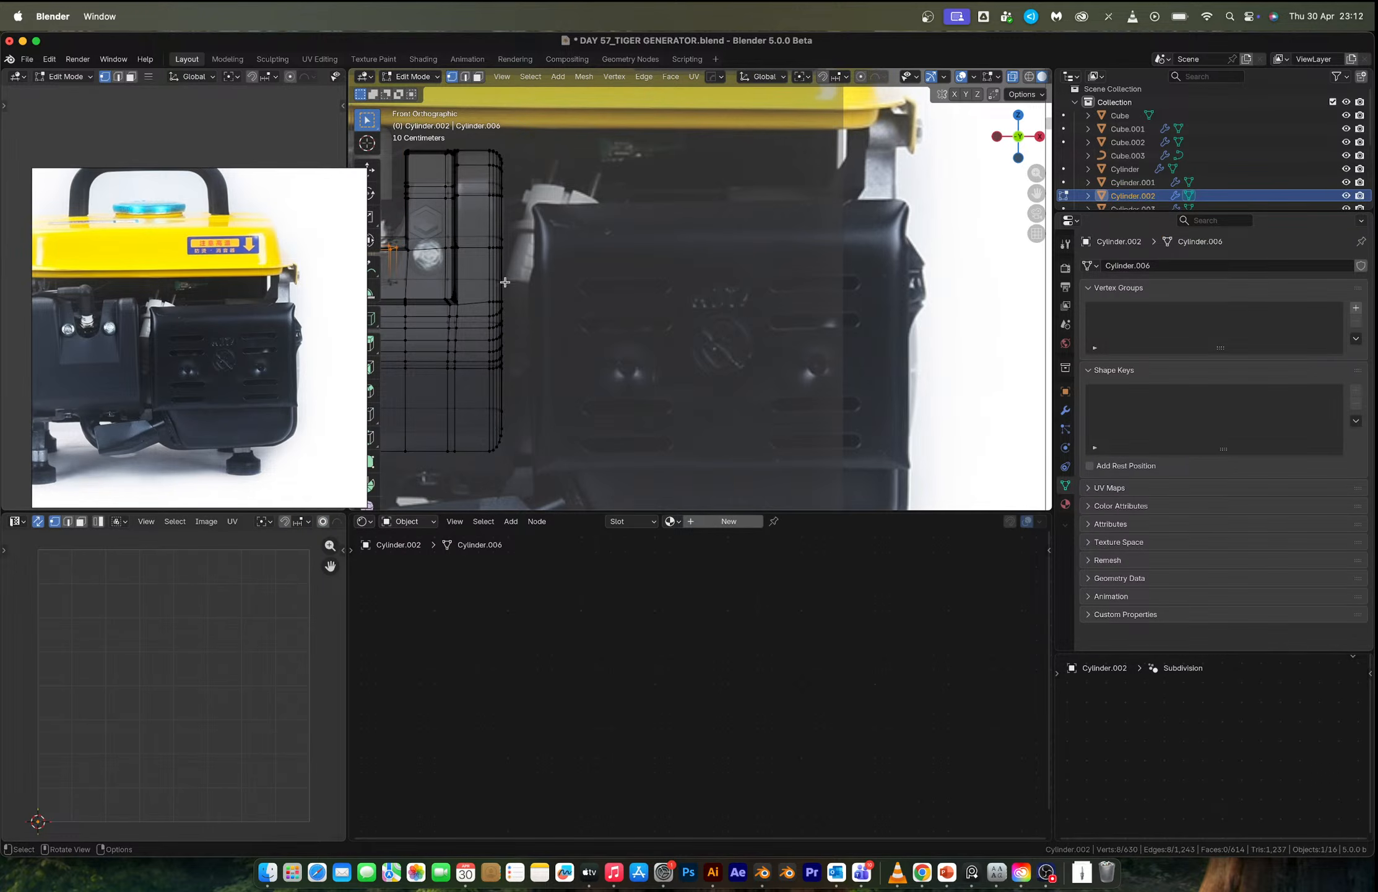
{"action": "middle_click_drag", "start_coordinate": [505, 282], "coordinate": [506, 322]}
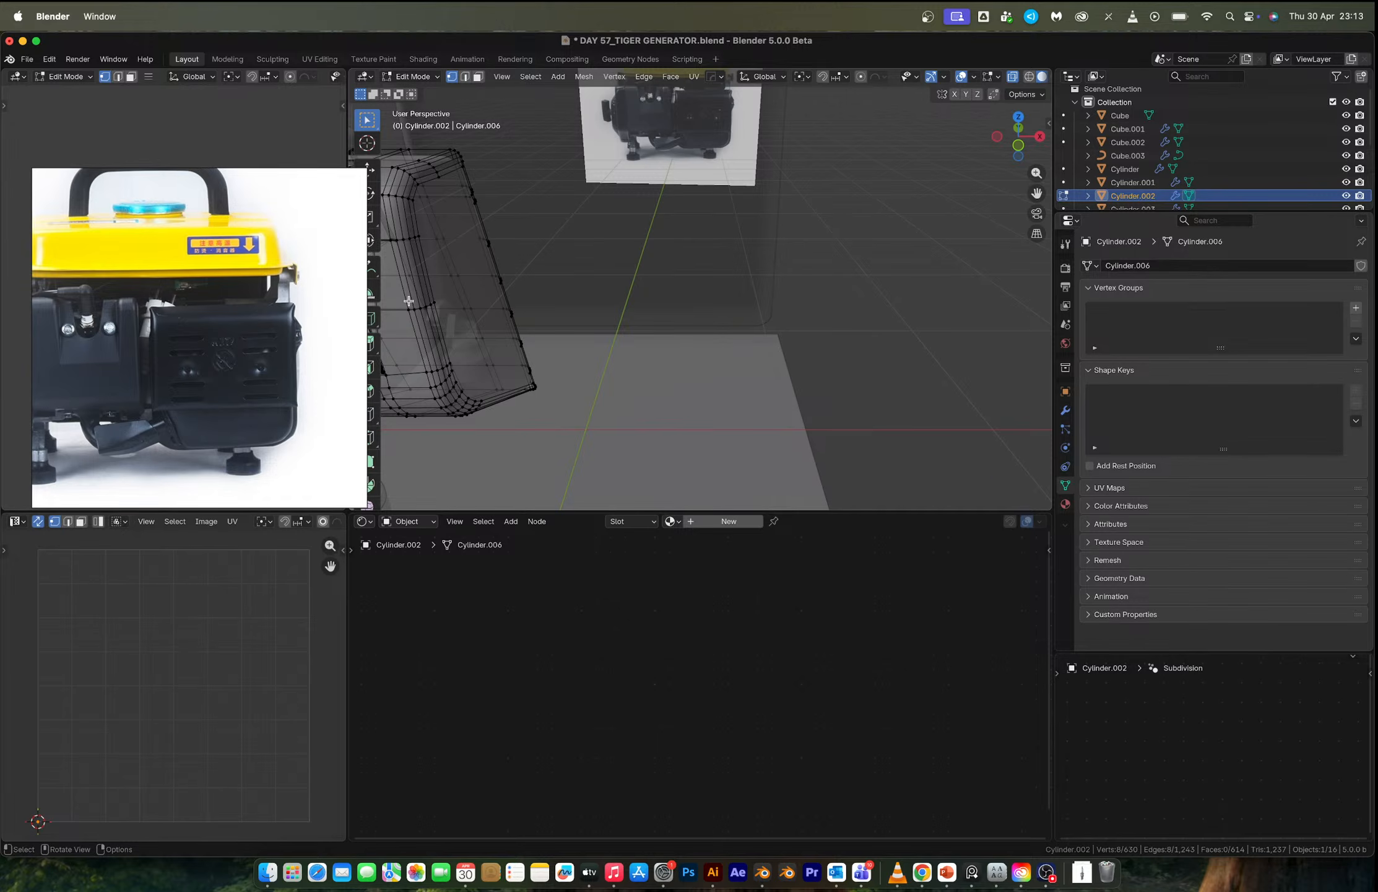
{"action": "key", "text": "2"}
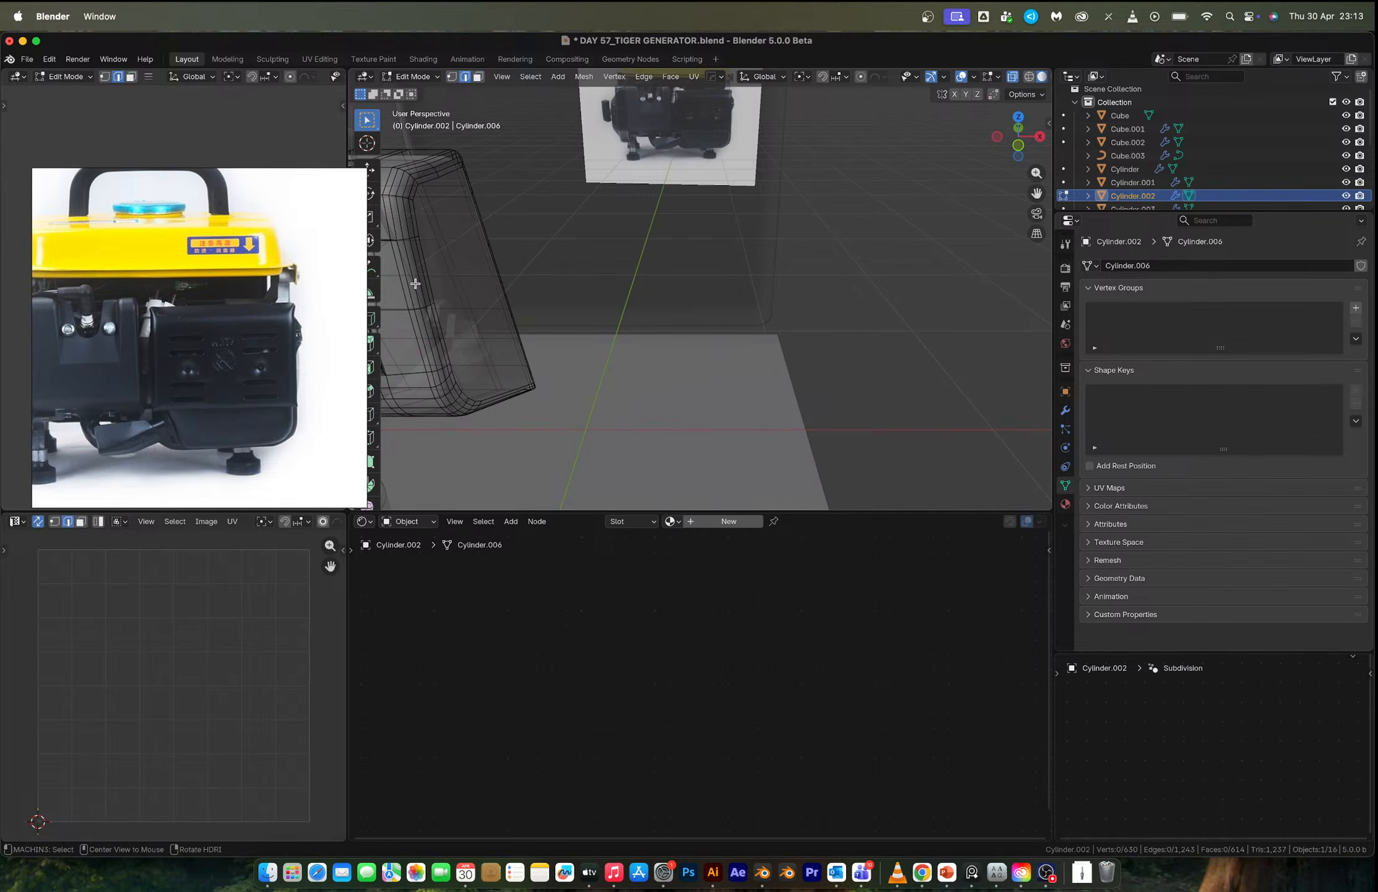
{"action": "left_click", "coordinate": [415, 282], "text": "alt"}
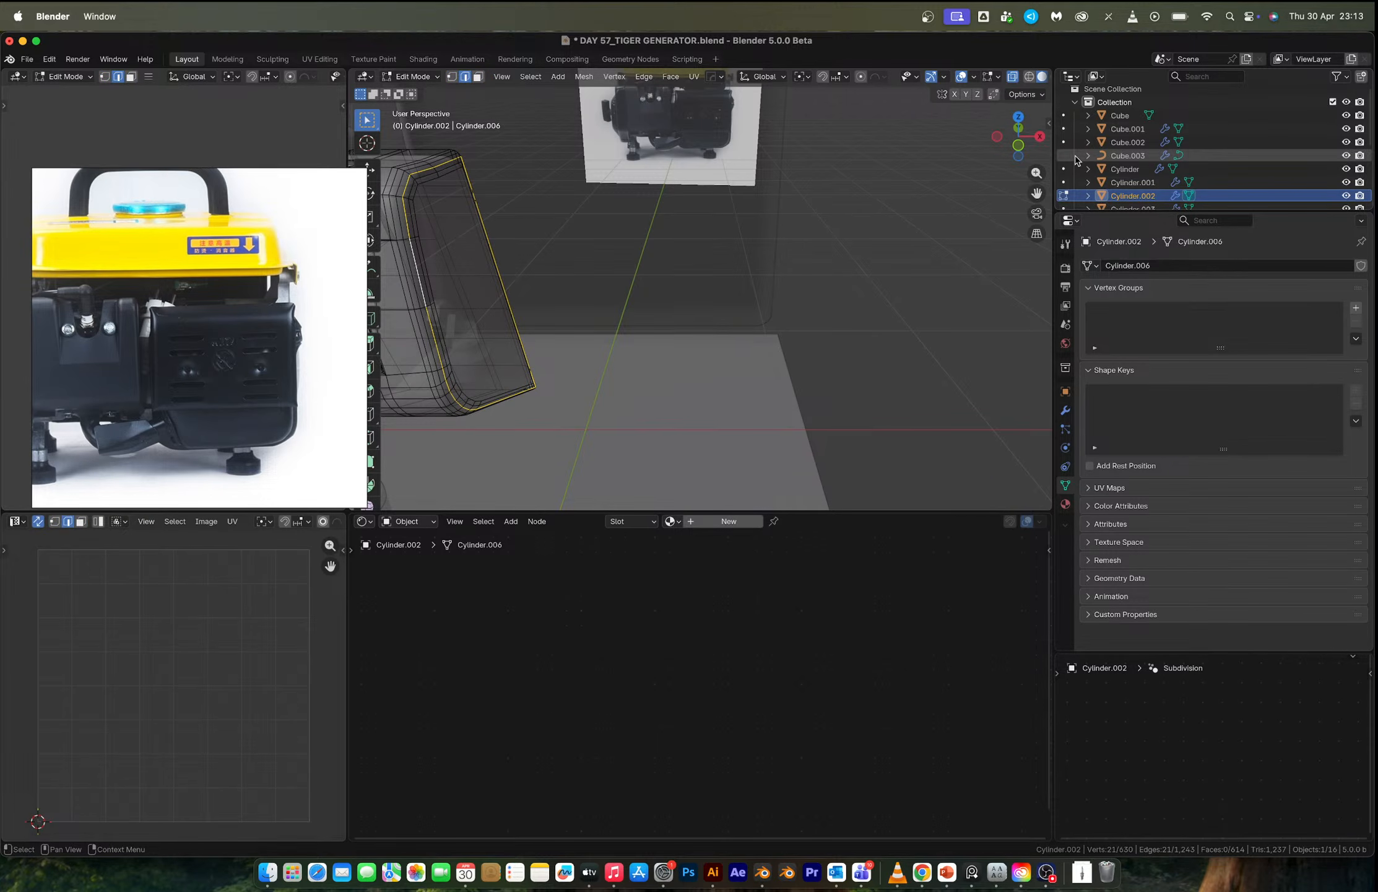
{"action": "key", "text": "KP_1"}
{"action": "scroll", "coordinate": [589, 283], "scroll_direction": "down", "scroll_amount": 2}
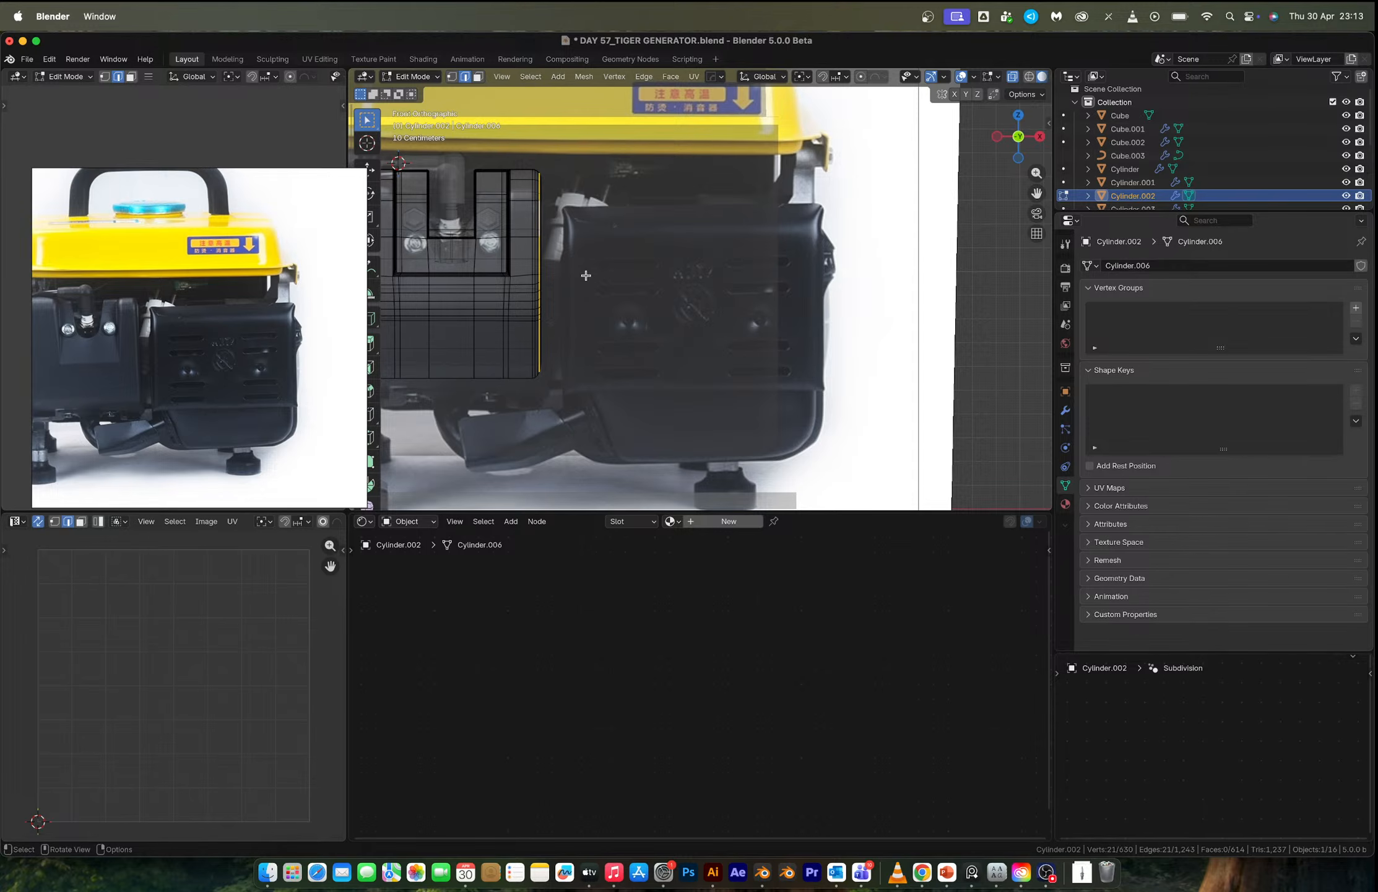
{"action": "key", "text": "shift+d"}
{"action": "key", "text": "x"}
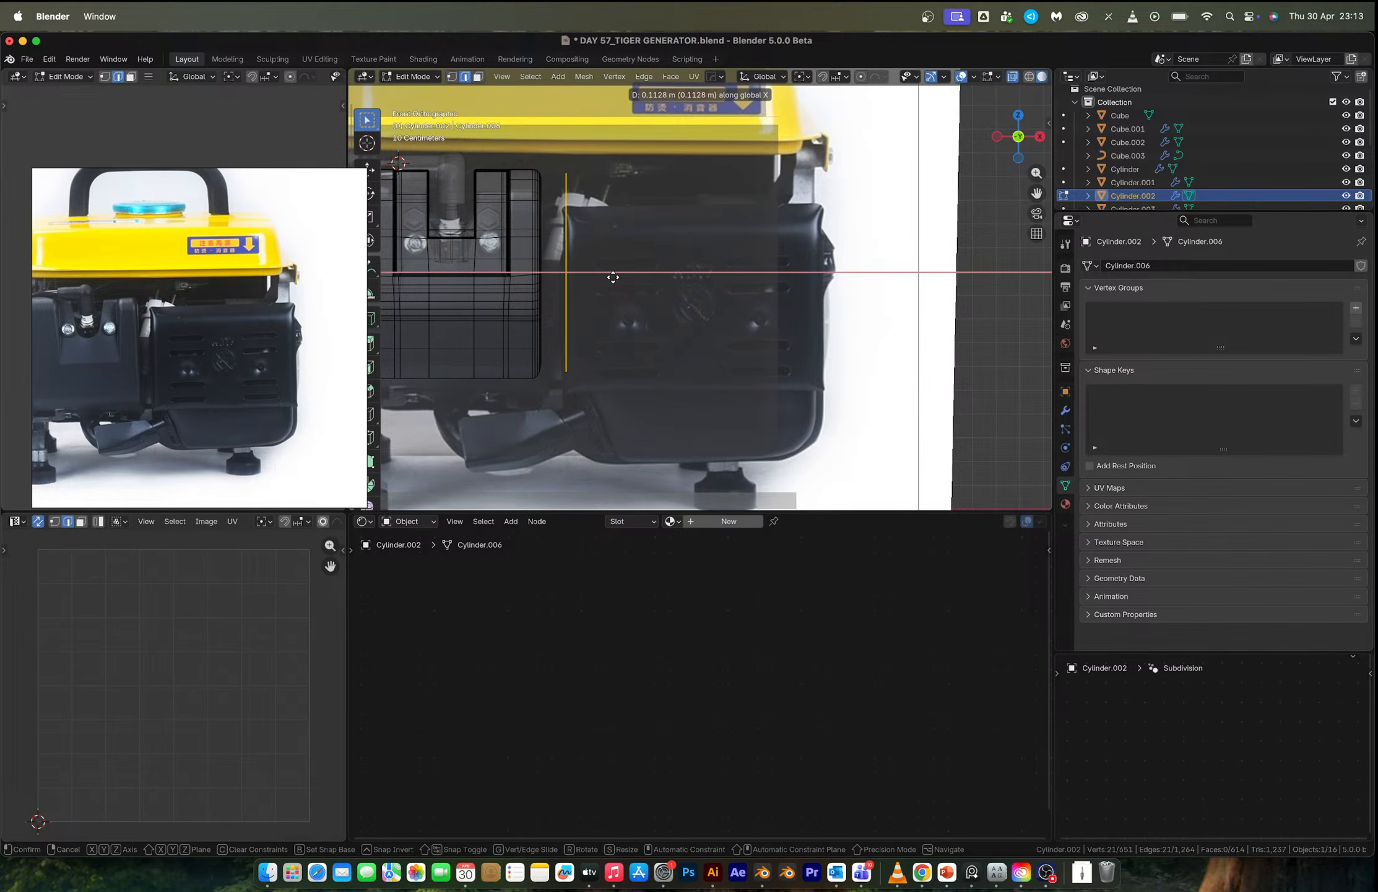
{"action": "left_click", "coordinate": [613, 277]}
Separate the duplicated loop into its own object and select it in Object Mode.
{"action": "key", "text": "p"}
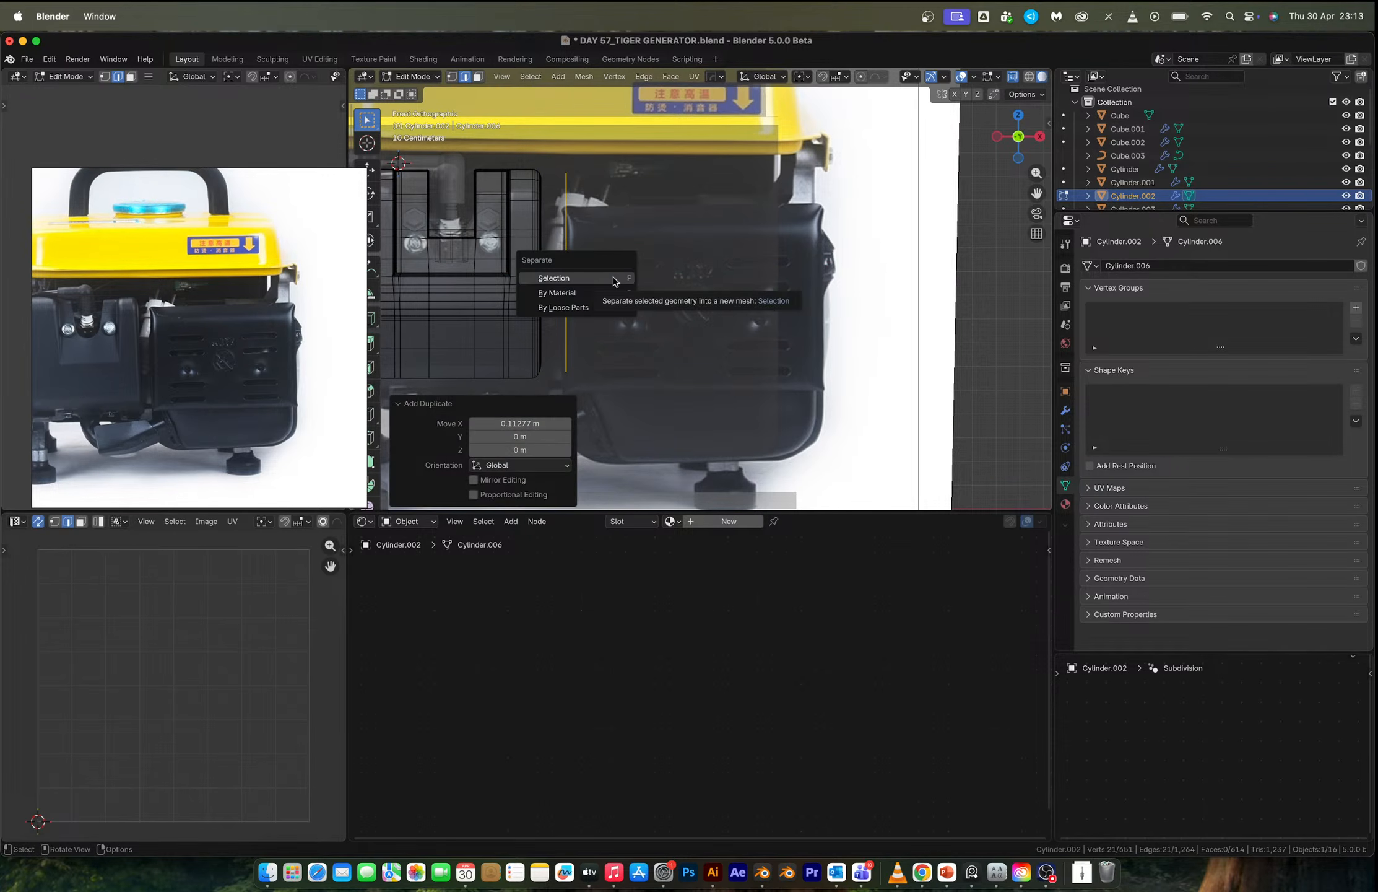
{"action": "left_click", "coordinate": [613, 279]}
{"action": "key", "text": "Tab"}
{"action": "left_click", "coordinate": [573, 256]}
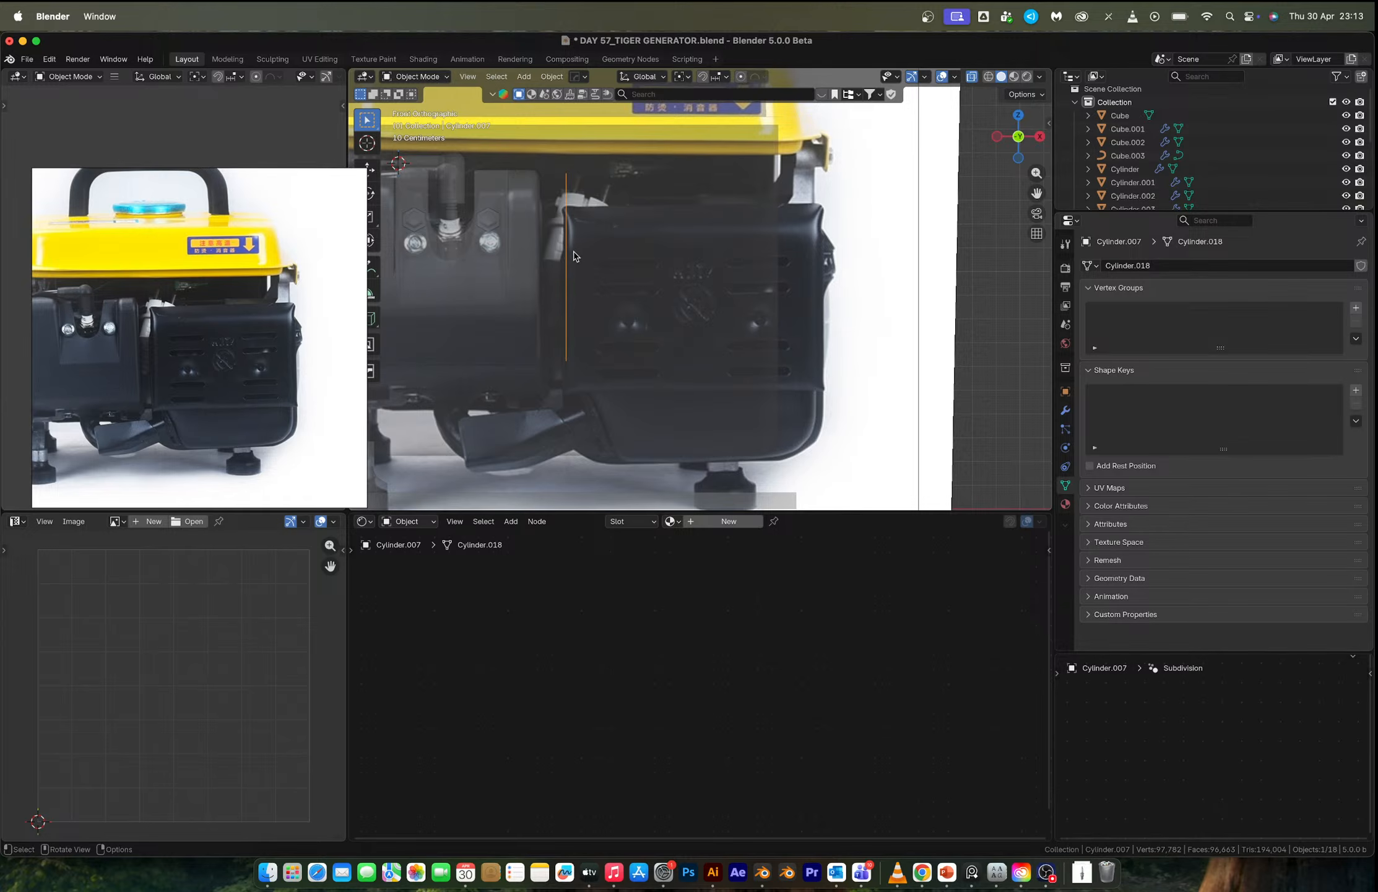
In front view, lower the separated outline about 0.141 m along Z to match the exhaust cover in the photo.
{"action": "middle_click_drag", "start_coordinate": [576, 256], "coordinate": [526, 301]}
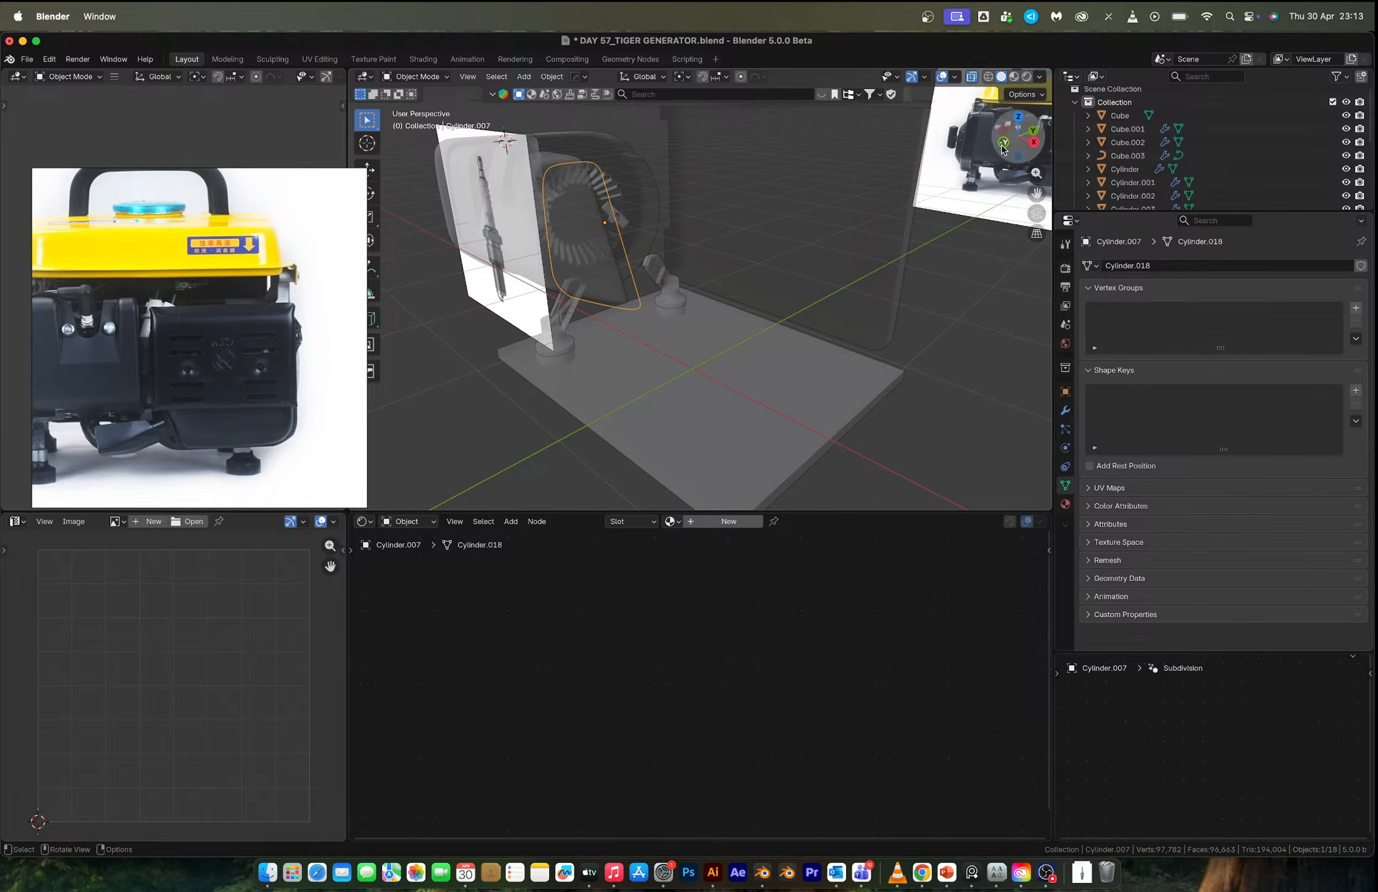
{"action": "left_click", "coordinate": [1001, 149]}
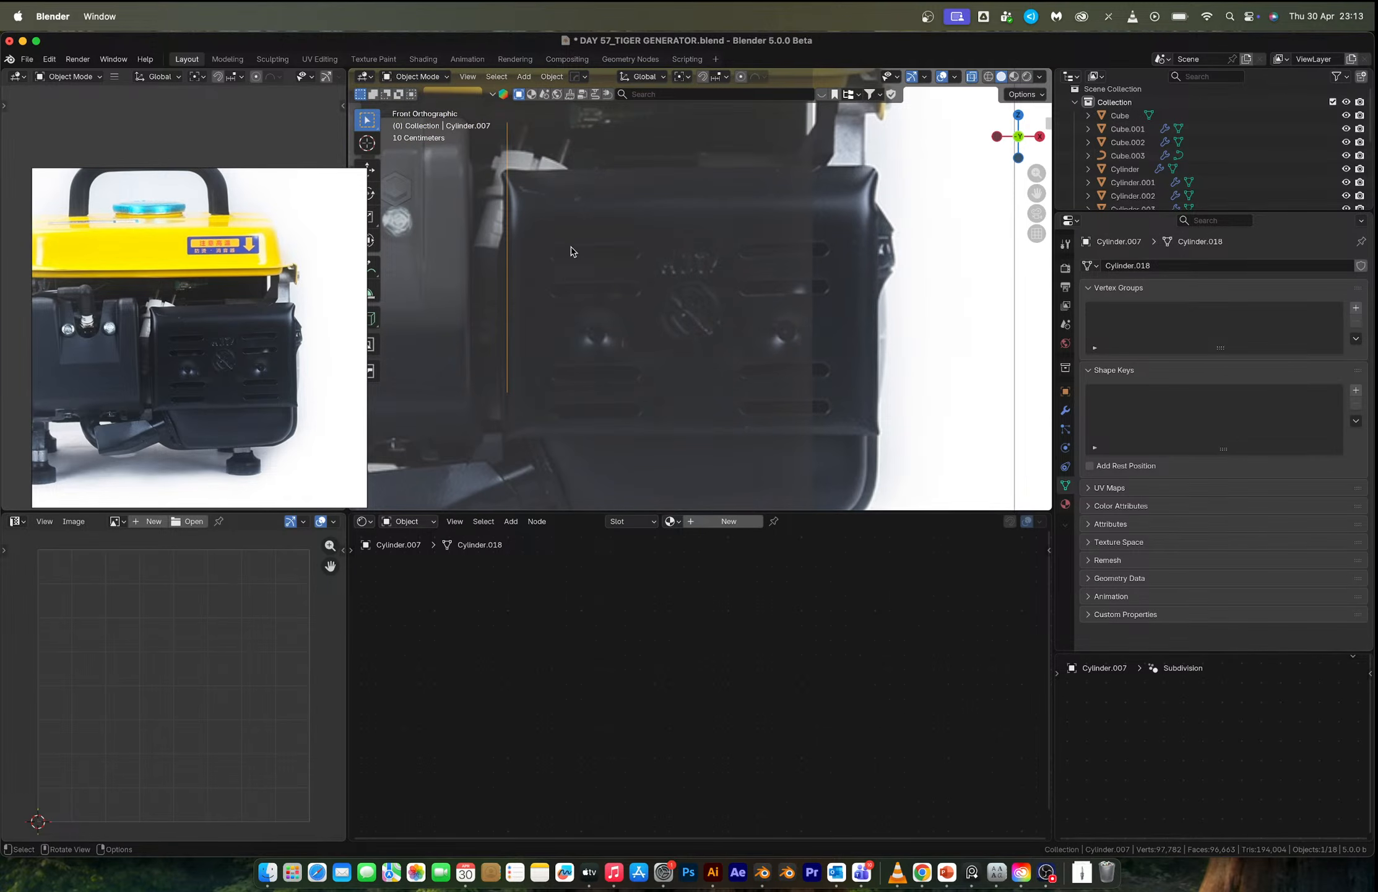
{"action": "key", "text": "g"}
{"action": "key", "text": "z"}
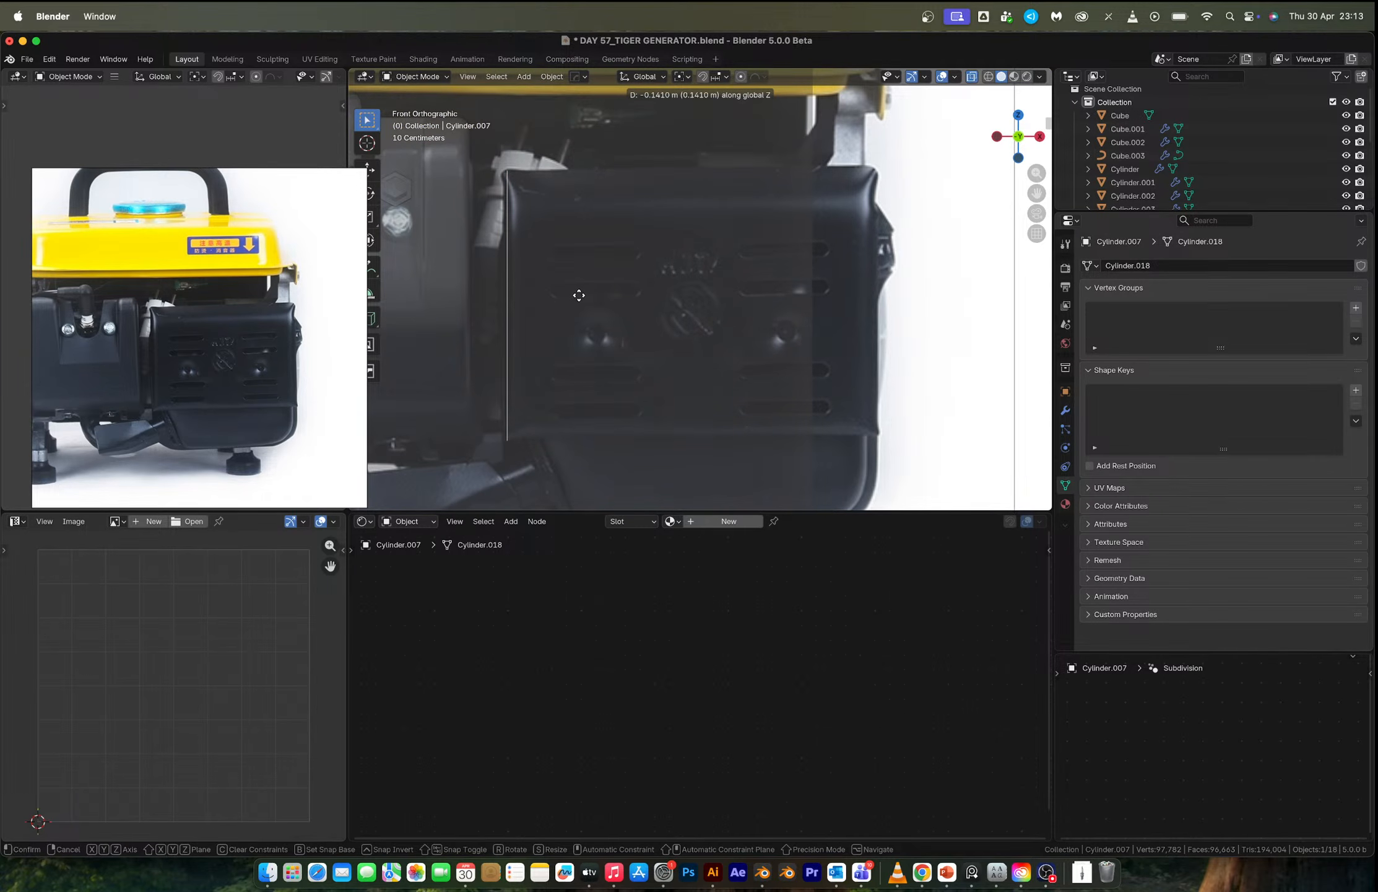
{"action": "left_click", "coordinate": [579, 295]}
Try to delete the nine vertices along the outline's straight back side.
{"action": "key", "text": "Tab"}
{"action": "middle_click_drag", "start_coordinate": [577, 255], "coordinate": [599, 195]}
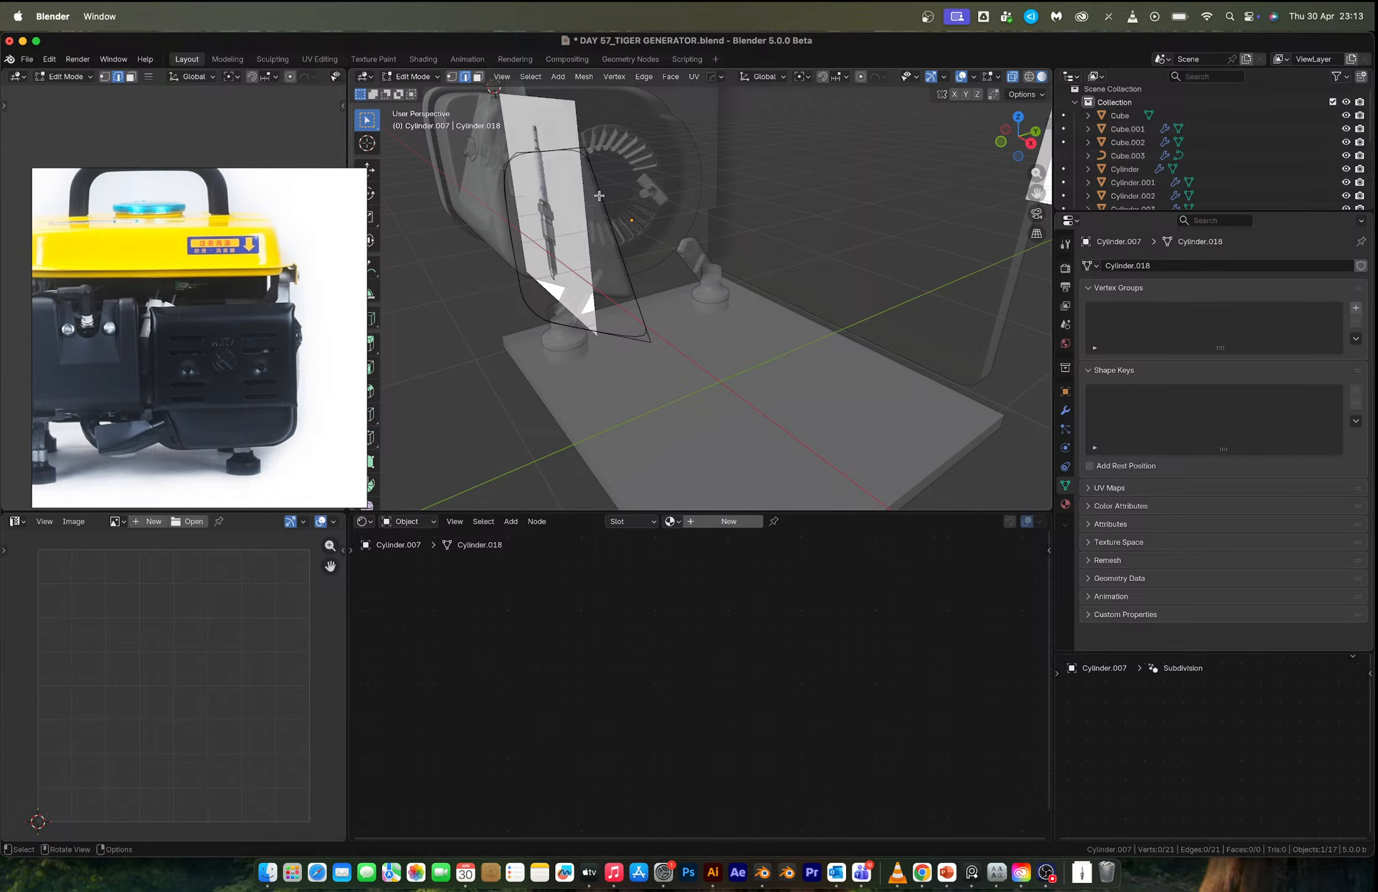
{"action": "key", "text": "1"}
{"action": "left_click", "coordinate": [584, 147], "text": "shift"}
{"action": "left_click", "coordinate": [593, 171], "text": "shift"}
{"action": "left_click", "coordinate": [595, 180], "text": "shift"}
{"action": "left_click", "coordinate": [604, 214], "text": "shift"}
{"action": "left_click", "coordinate": [612, 245], "text": "shift"}
{"action": "left_click", "coordinate": [610, 260], "text": "shift"}
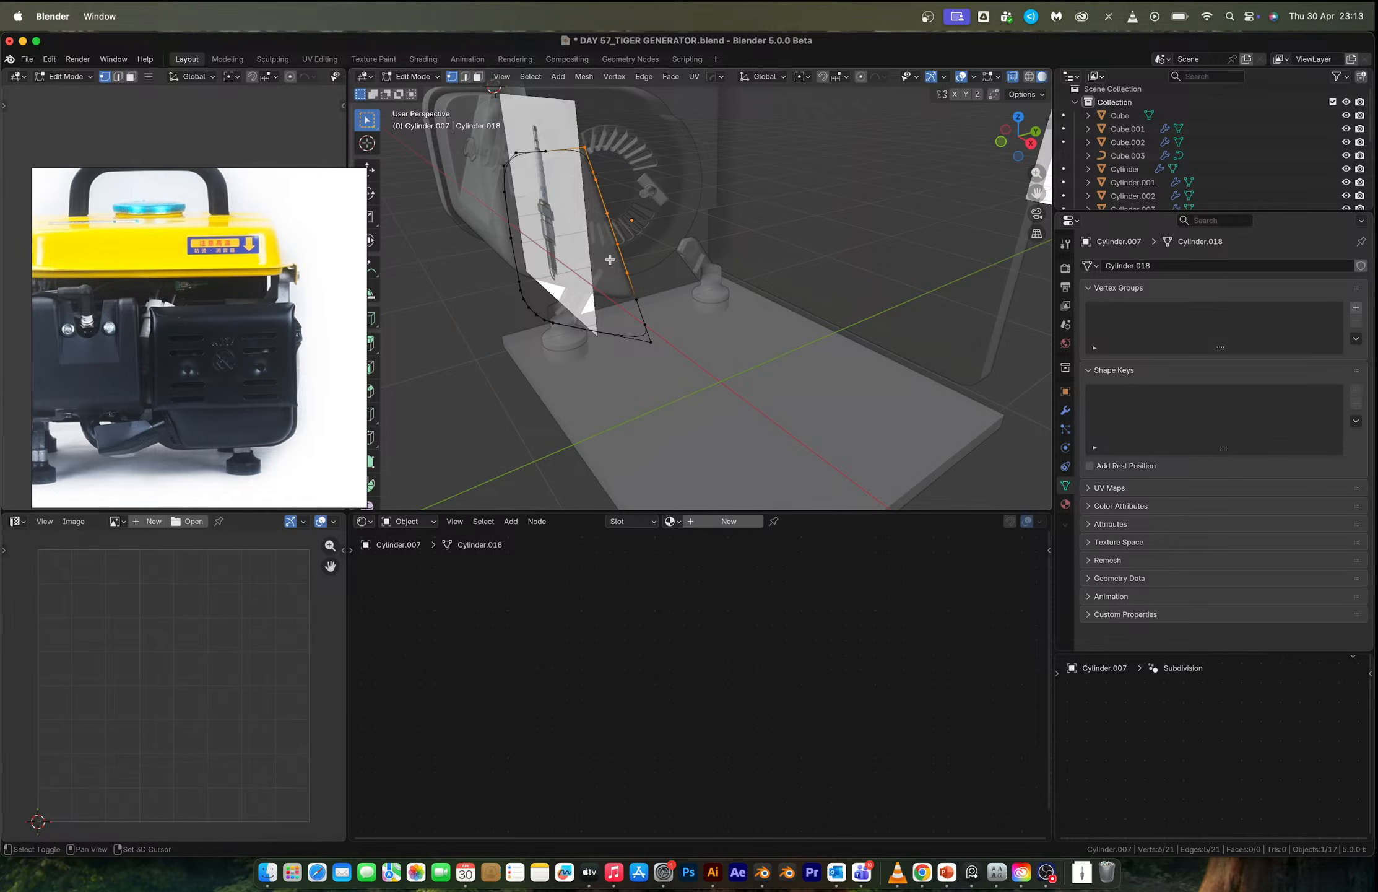
{"action": "left_click", "coordinate": [636, 300], "text": "shift"}
{"action": "left_click", "coordinate": [645, 323], "text": "shift"}
{"action": "left_click", "coordinate": [650, 341], "text": "shift"}
{"action": "key", "text": "x"}
{"action": "left_click", "coordinate": [737, 281]}
Check the open outline against the exhaust cover in front view and undo the vertex deletion.
{"action": "left_click", "coordinate": [1001, 141]}
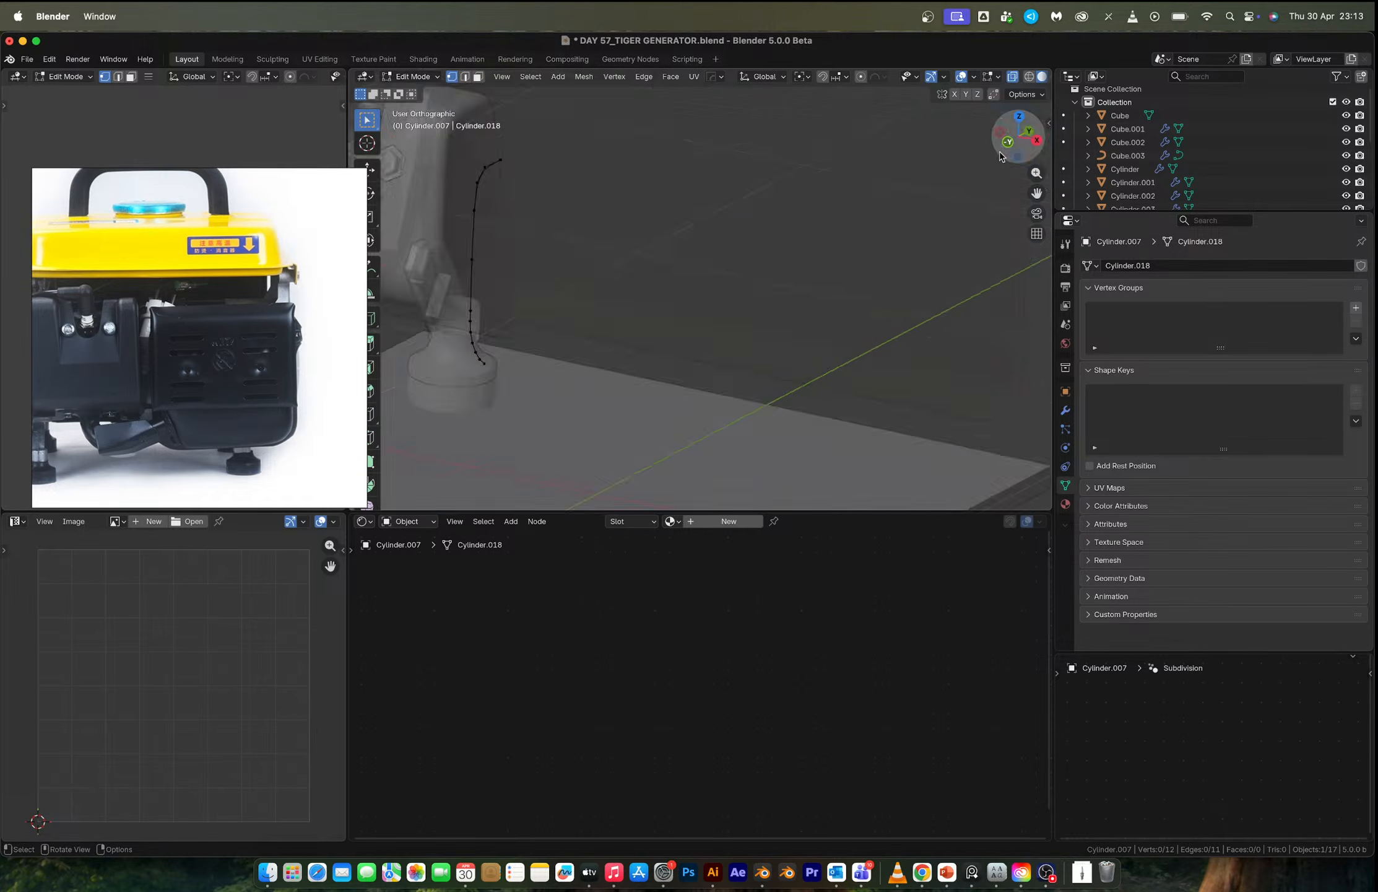
{"action": "scroll", "coordinate": [556, 247], "scroll_direction": "up", "scroll_amount": 1}
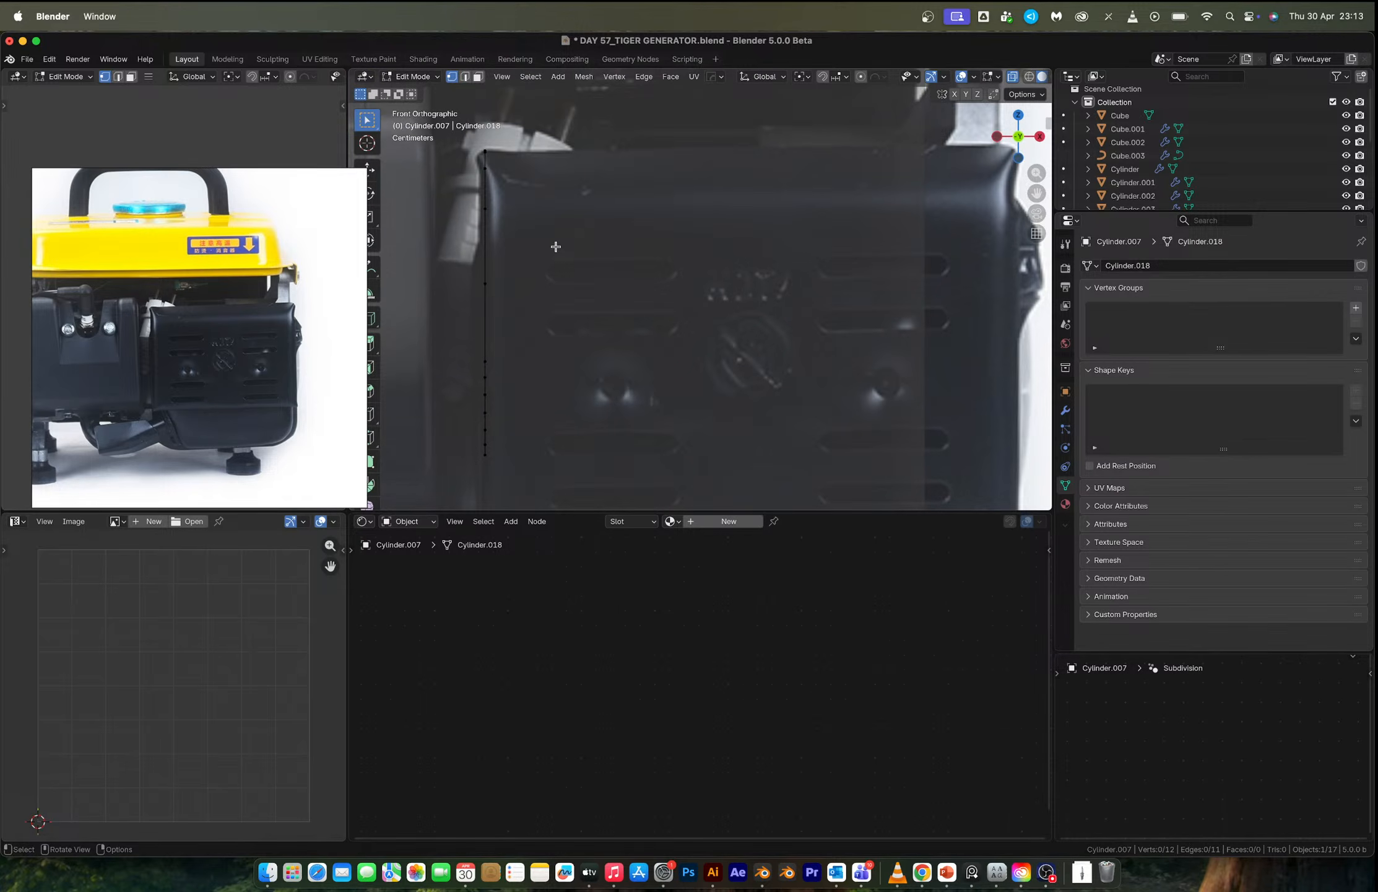
{"action": "key", "text": "a"}
{"action": "scroll", "coordinate": [555, 246], "scroll_direction": "down", "scroll_amount": 3}
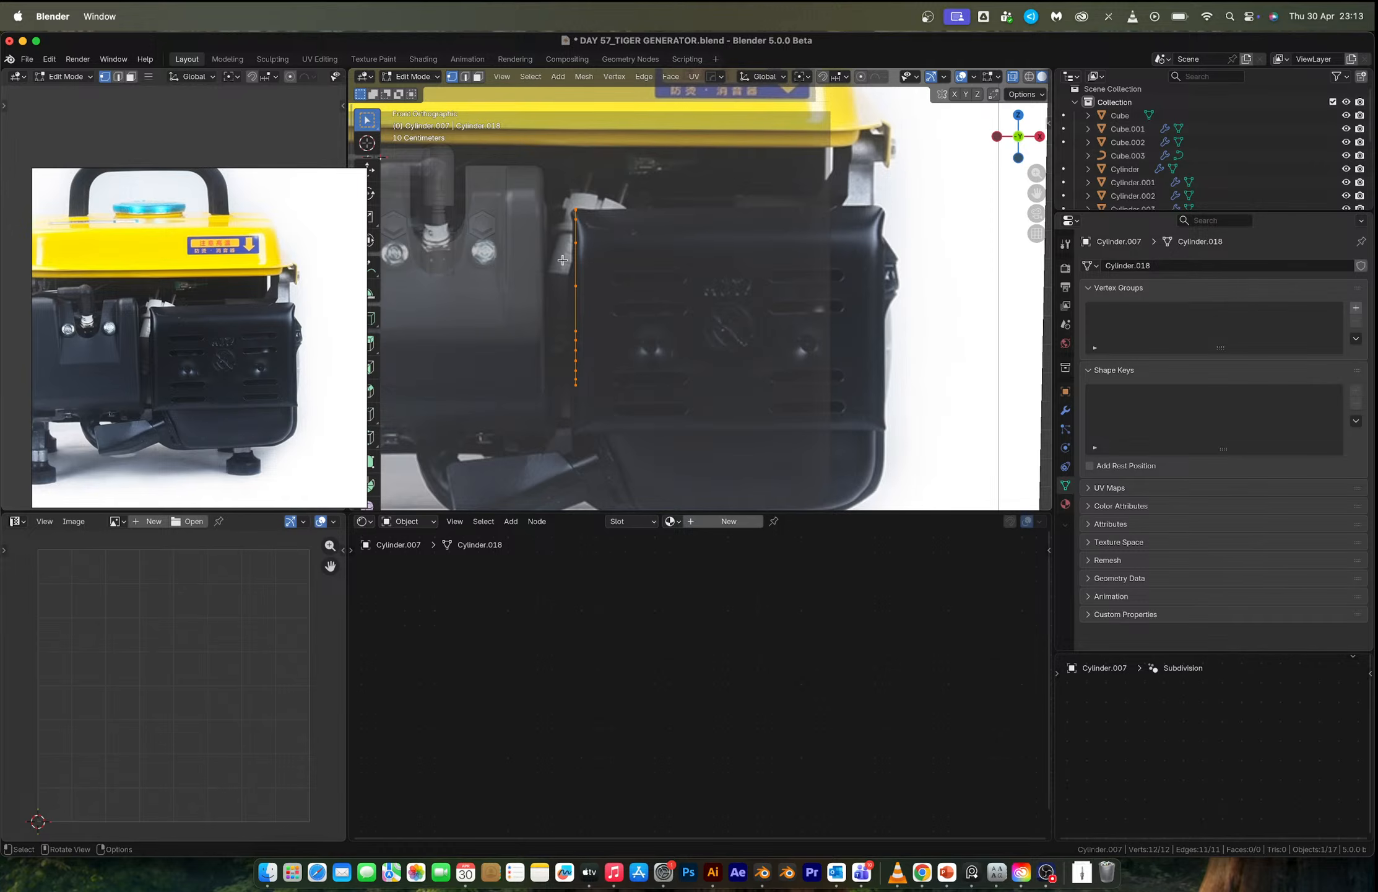
{"action": "key", "text": "Tab"}
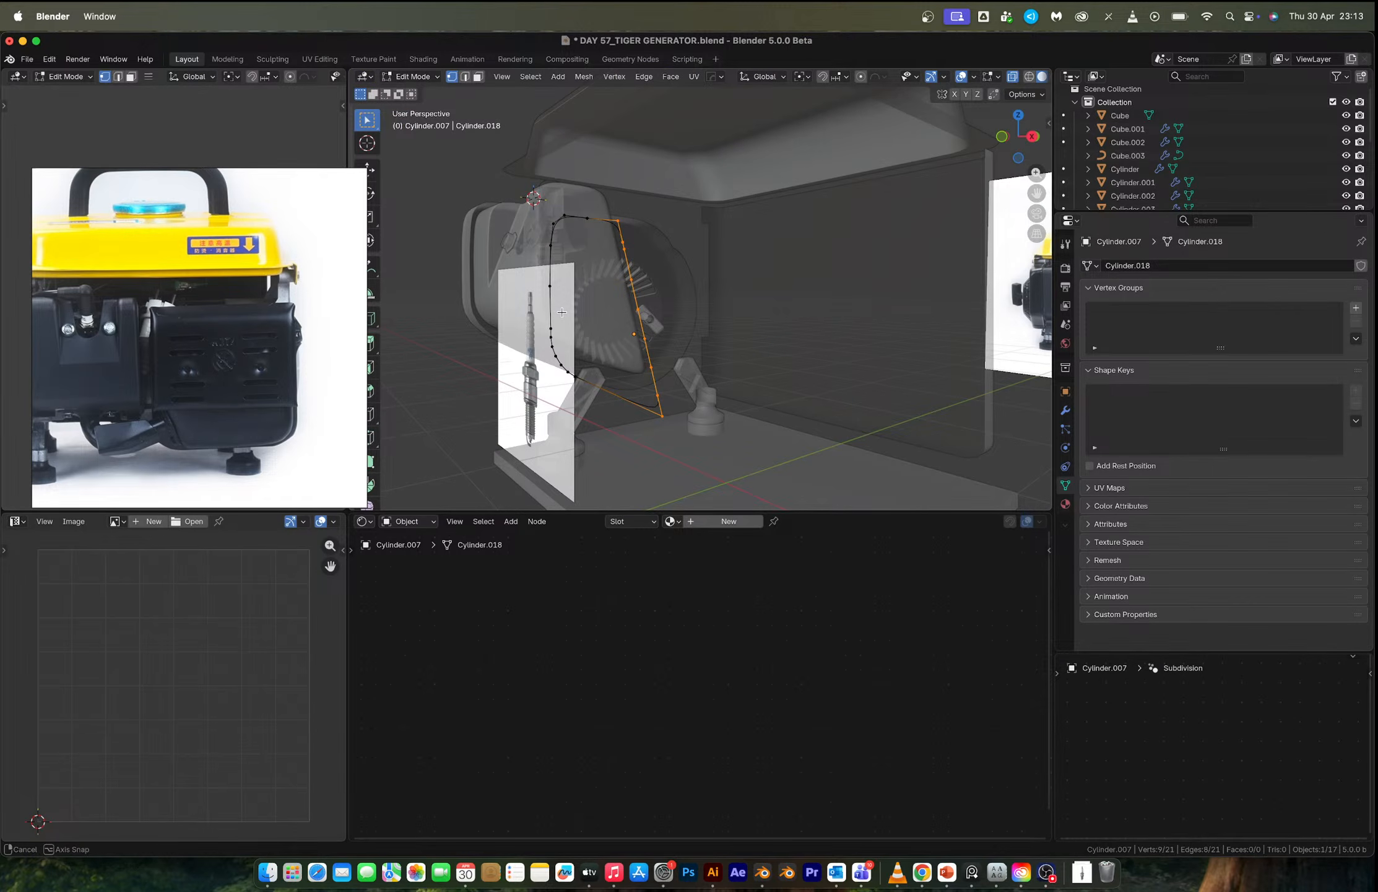
Examine the exhaust cover's side profile in the blue generator reference photo and compare it with the outline.
{"action": "middle_click_drag", "start_coordinate": [561, 311], "coordinate": [264, 396]}
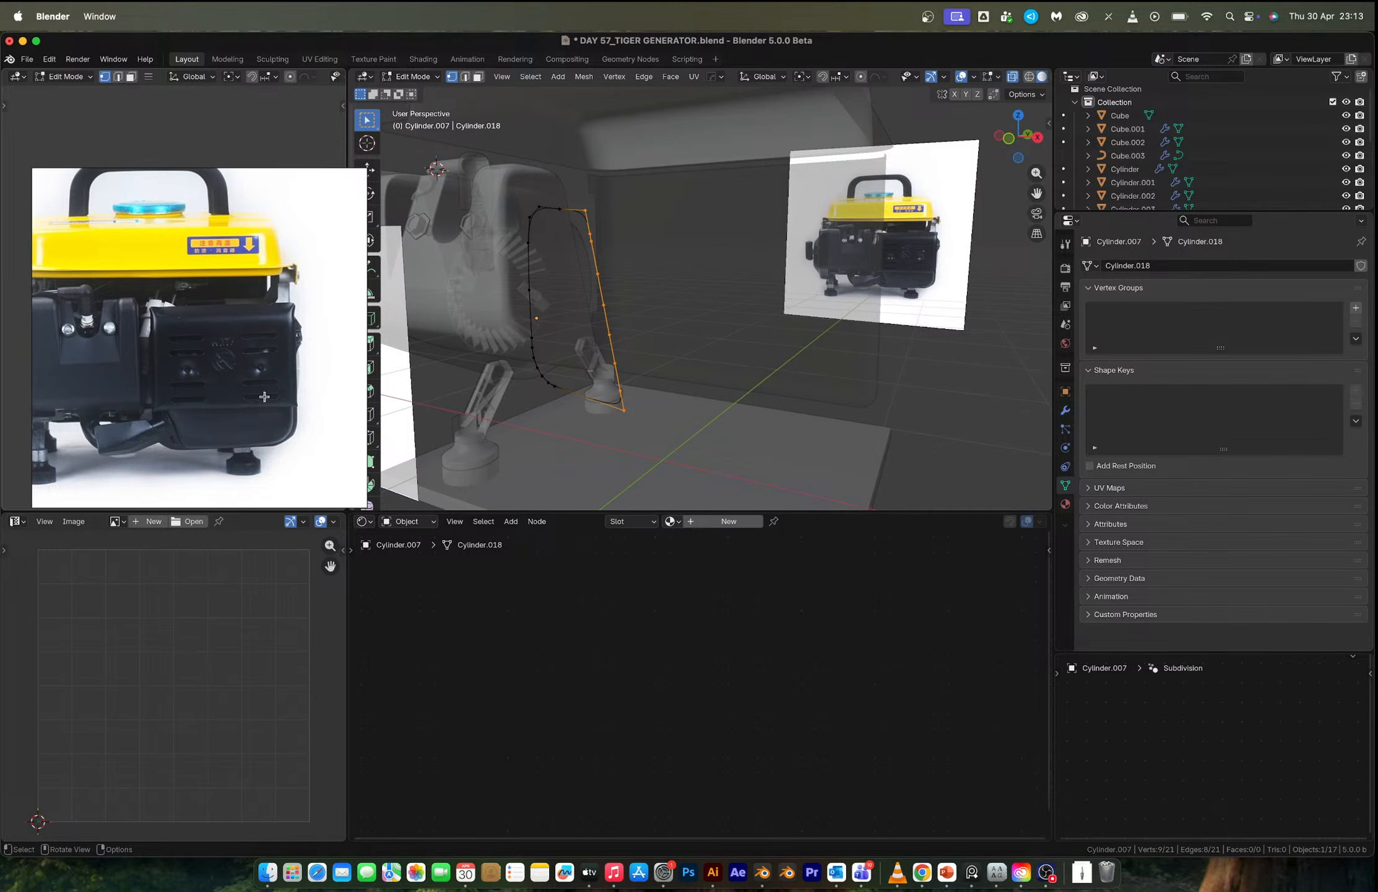
{"action": "scroll", "coordinate": [264, 396], "scroll_direction": "up", "scroll_amount": 3}
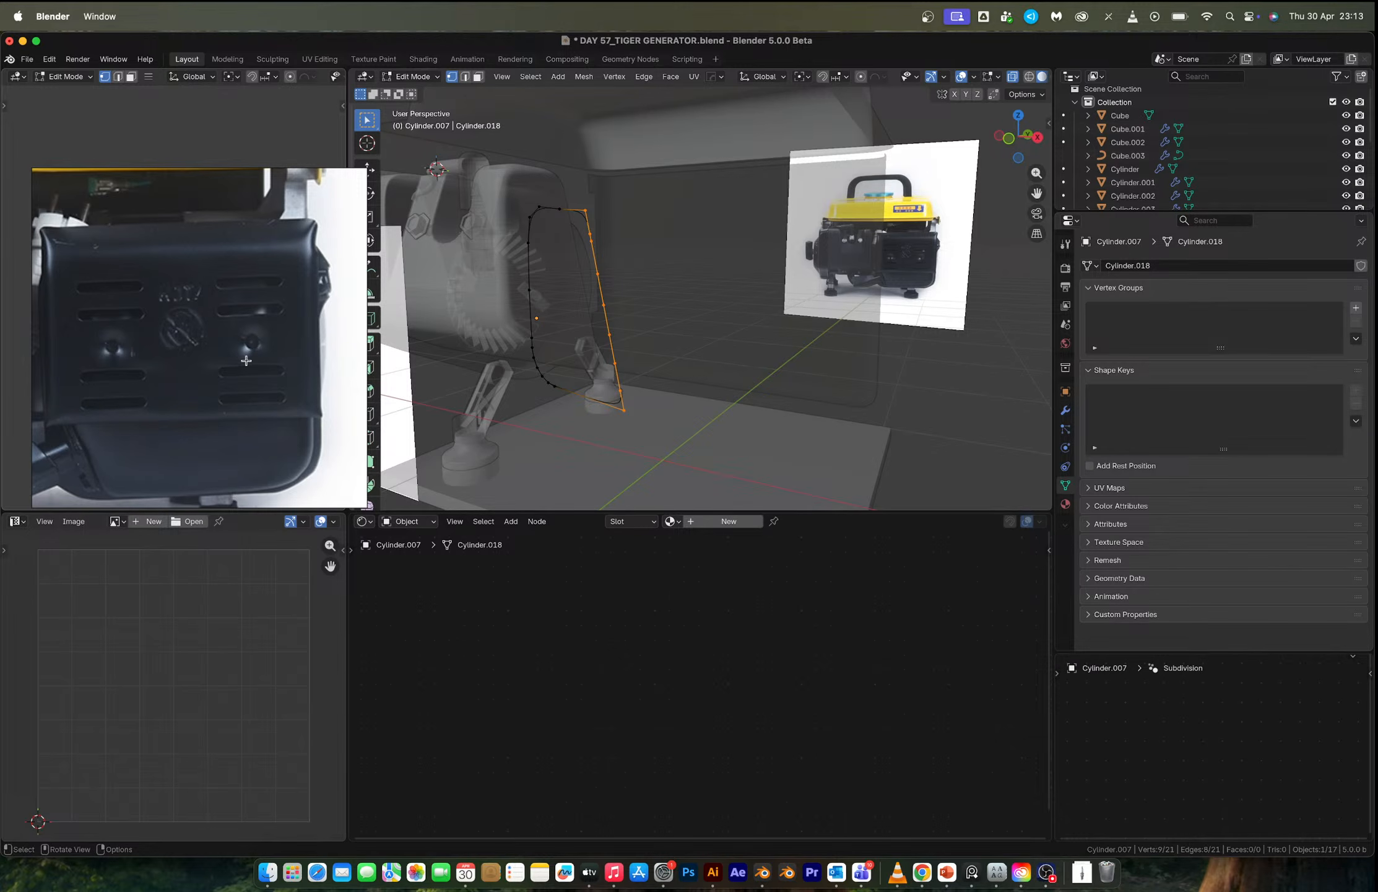
{"action": "scroll", "coordinate": [225, 462], "scroll_direction": "down", "scroll_amount": 5}
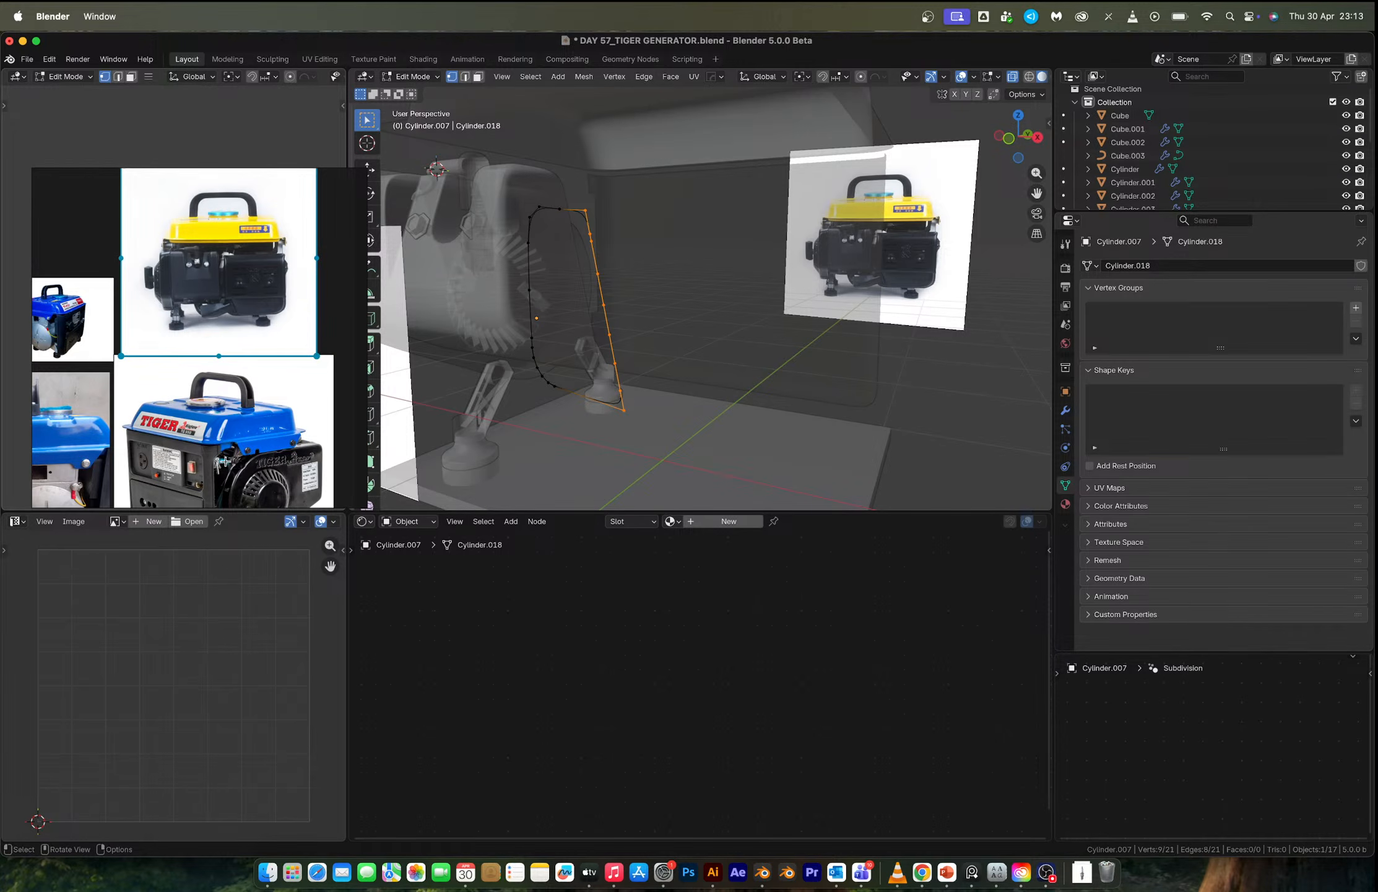
{"action": "middle_click_drag", "start_coordinate": [81, 470], "coordinate": [240, 400]}
{"action": "scroll", "coordinate": [114, 449], "scroll_direction": "up", "scroll_amount": 3}
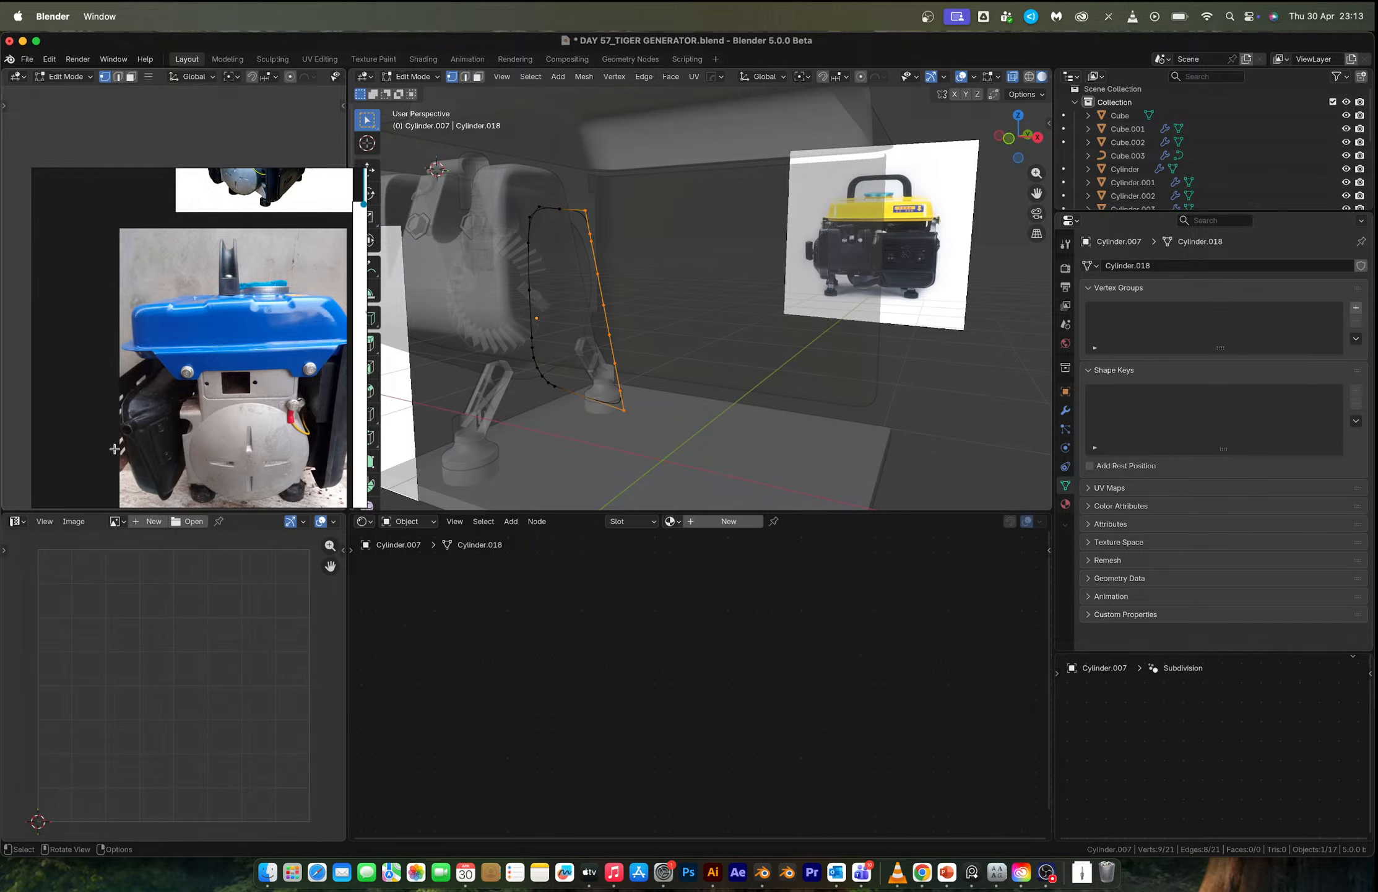
{"action": "scroll", "coordinate": [114, 448], "scroll_direction": "up", "scroll_amount": 1}
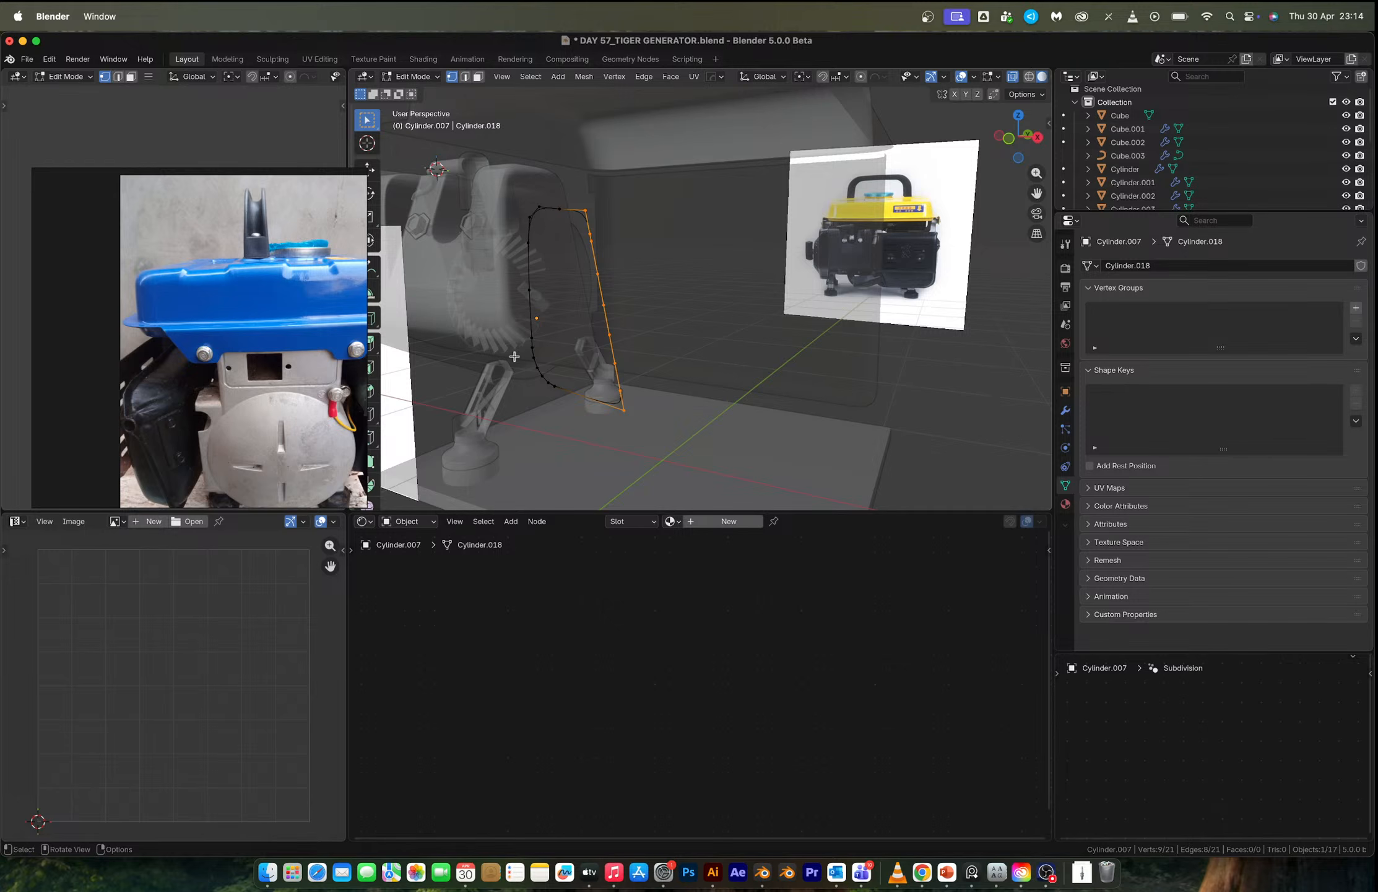
{"action": "key", "text": "Tab"}
{"action": "key", "text": "x"}
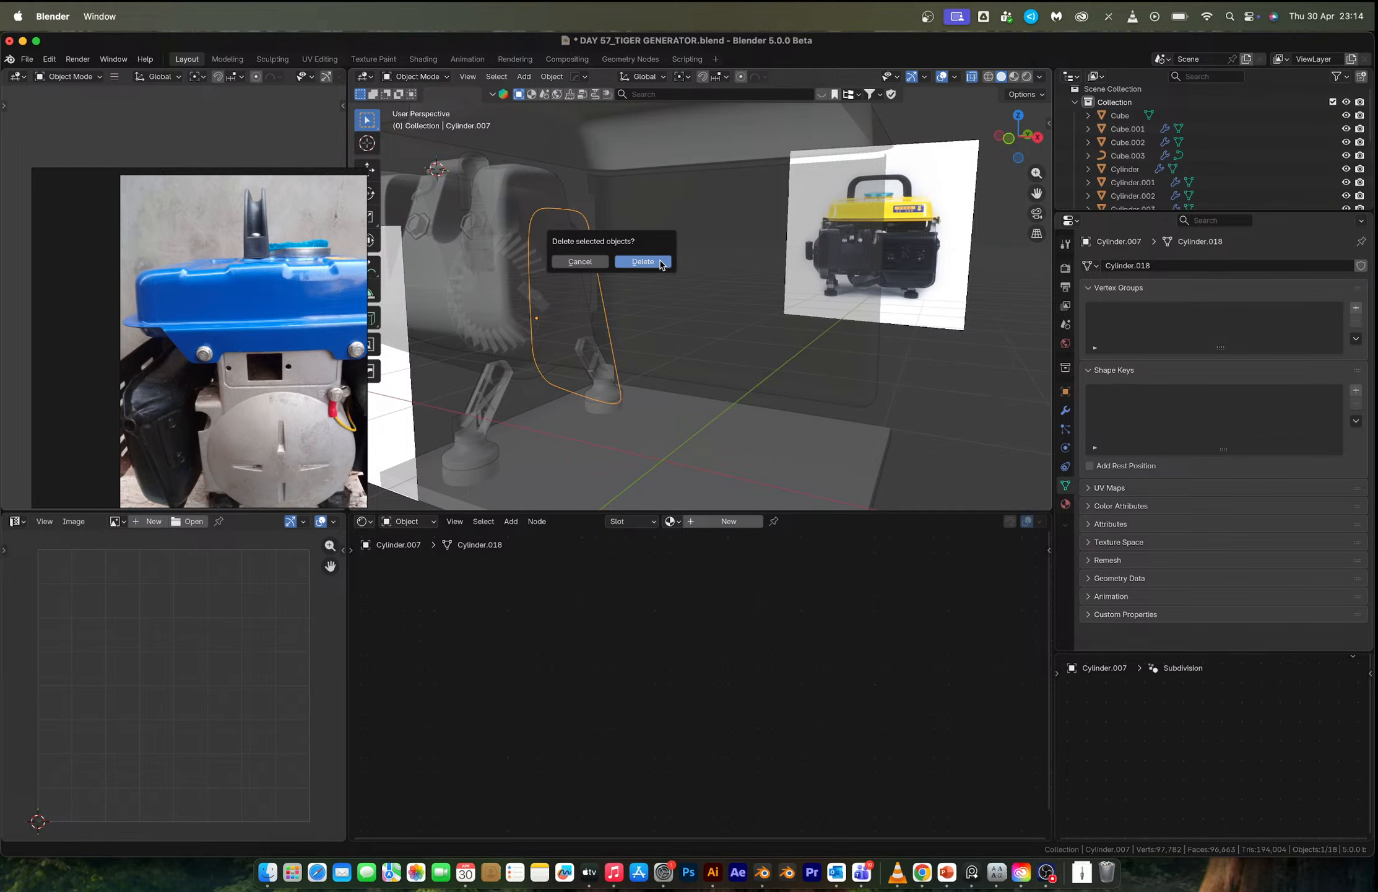
In front view, extrude the whole outline about 1.06 m along X to span the exhaust cover's width.
{"action": "left_click", "coordinate": [1013, 138]}
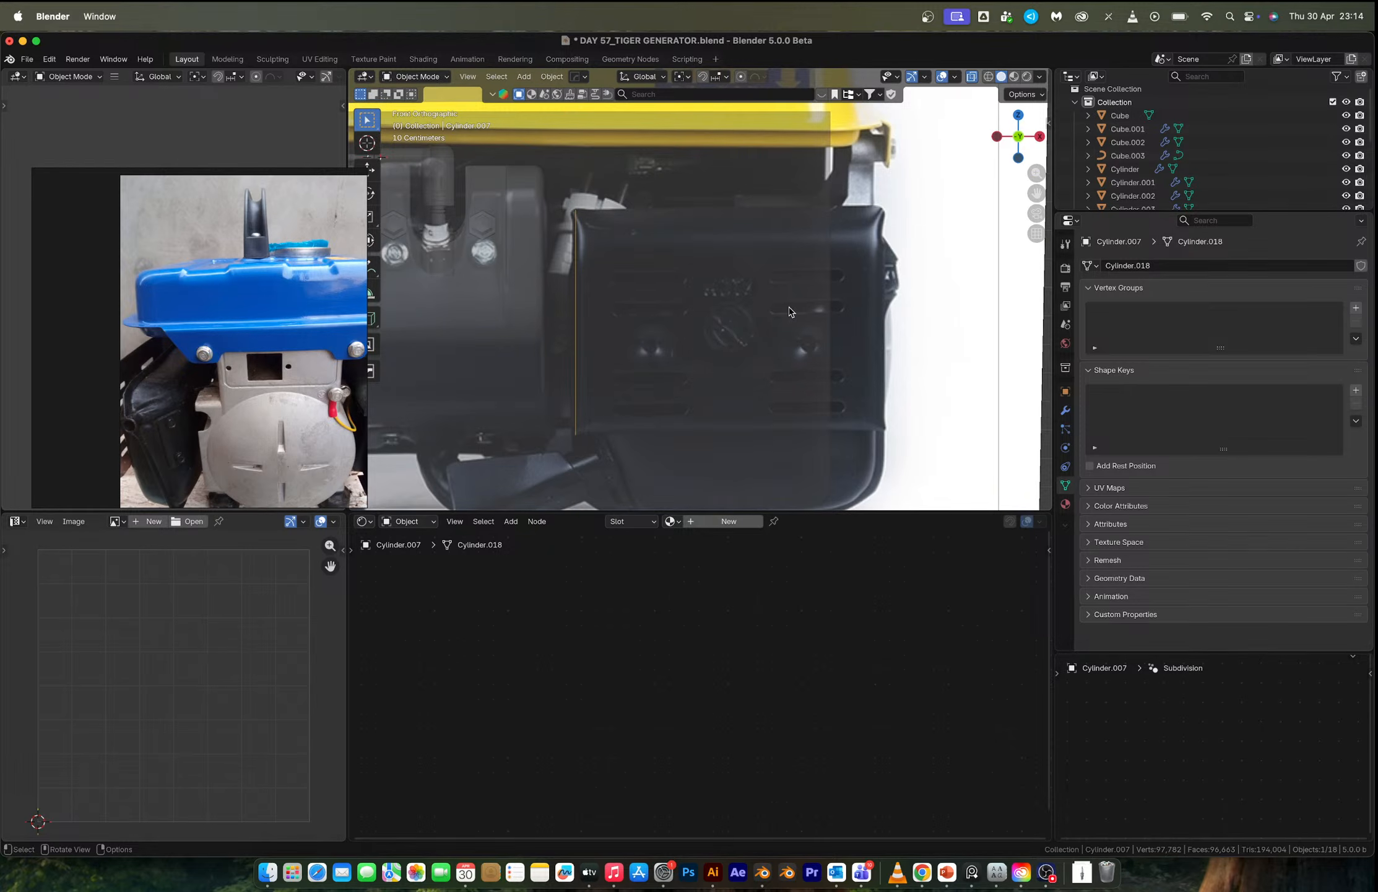
{"action": "key", "text": "Tab"}
{"action": "scroll", "coordinate": [565, 334], "scroll_direction": "up", "scroll_amount": 1}
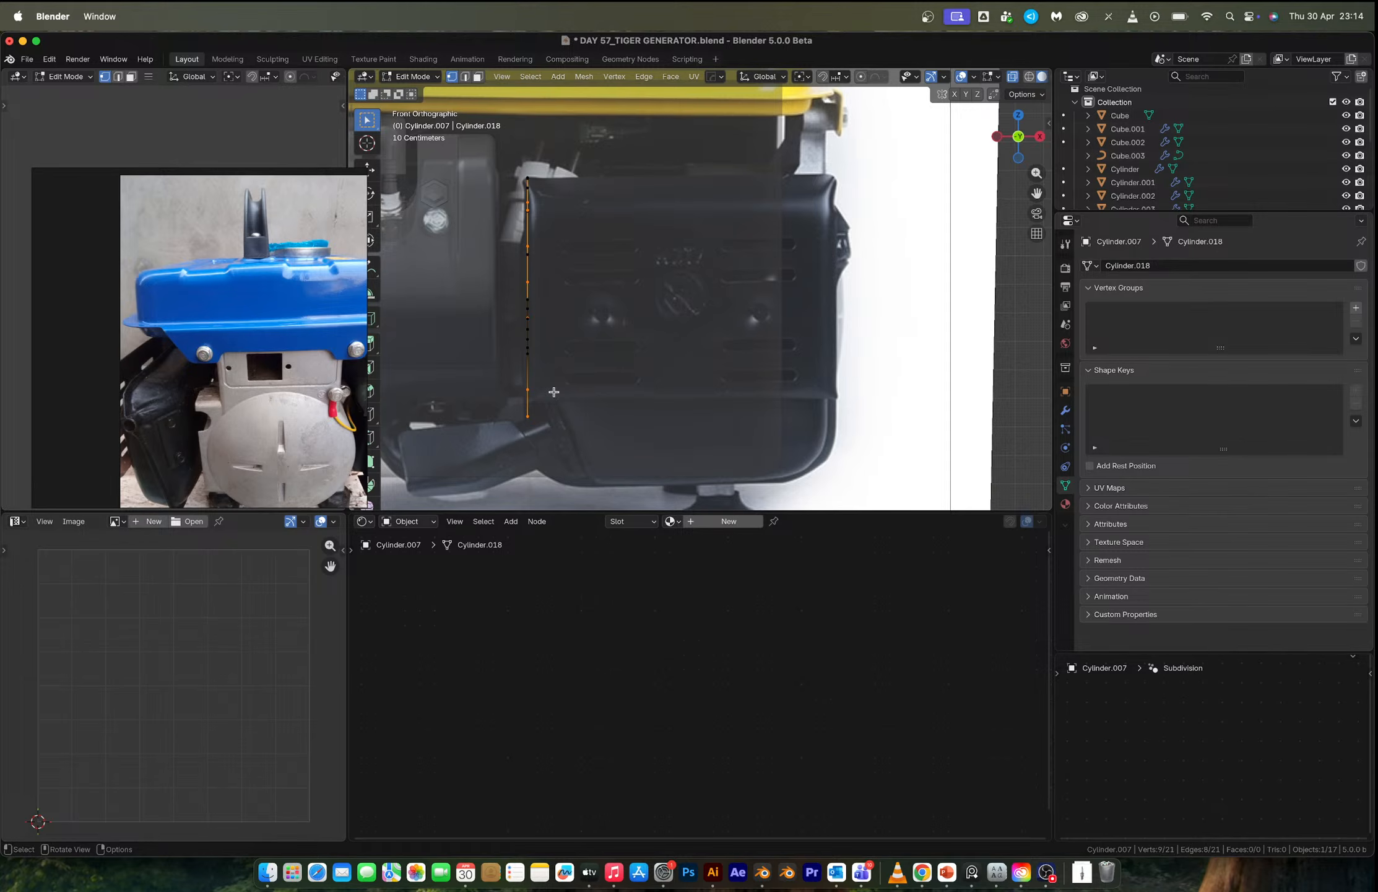
{"action": "key", "text": "a"}
{"action": "key", "text": "e"}
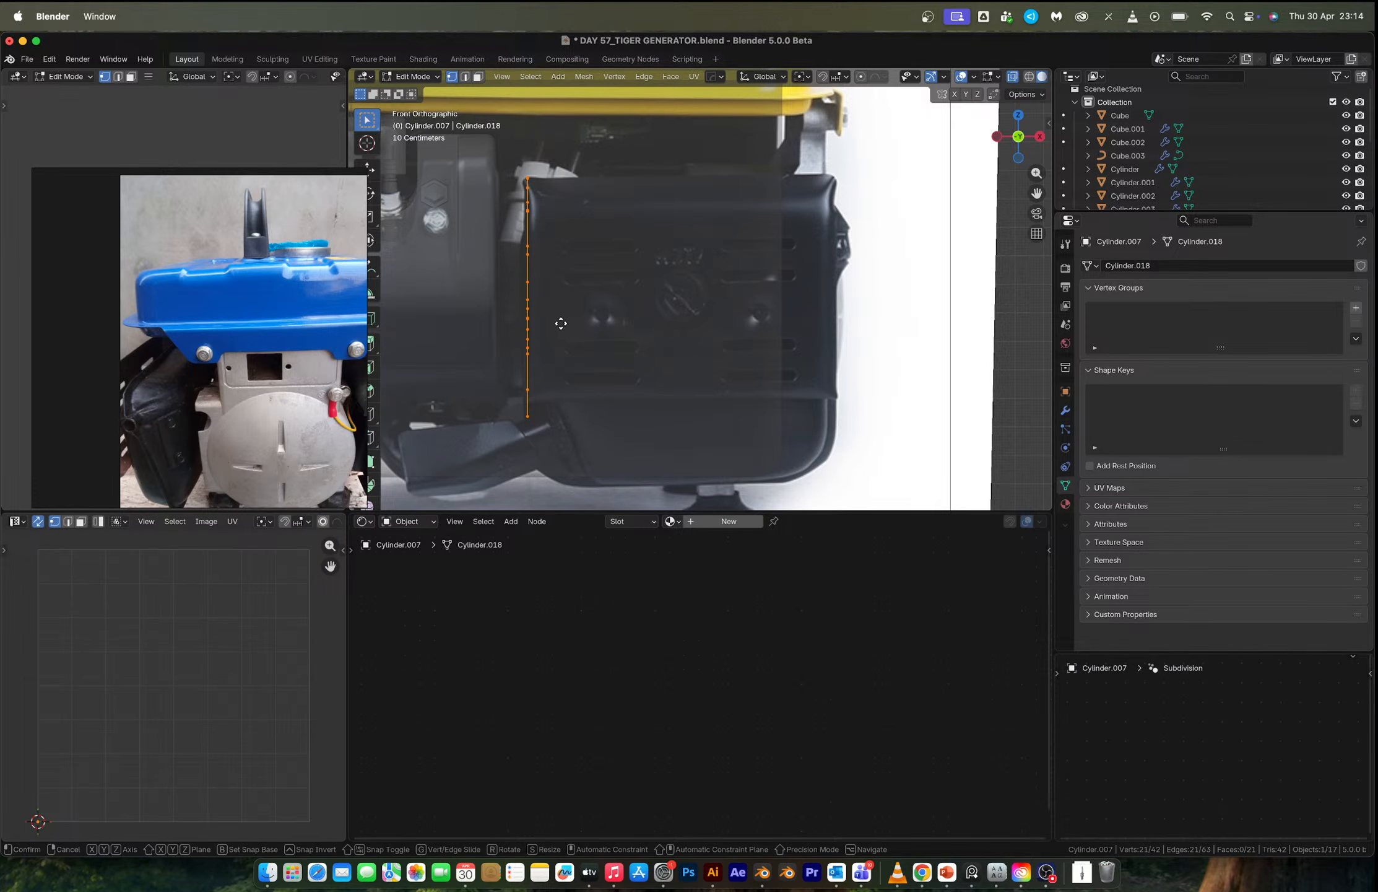
{"action": "key", "text": "x"}
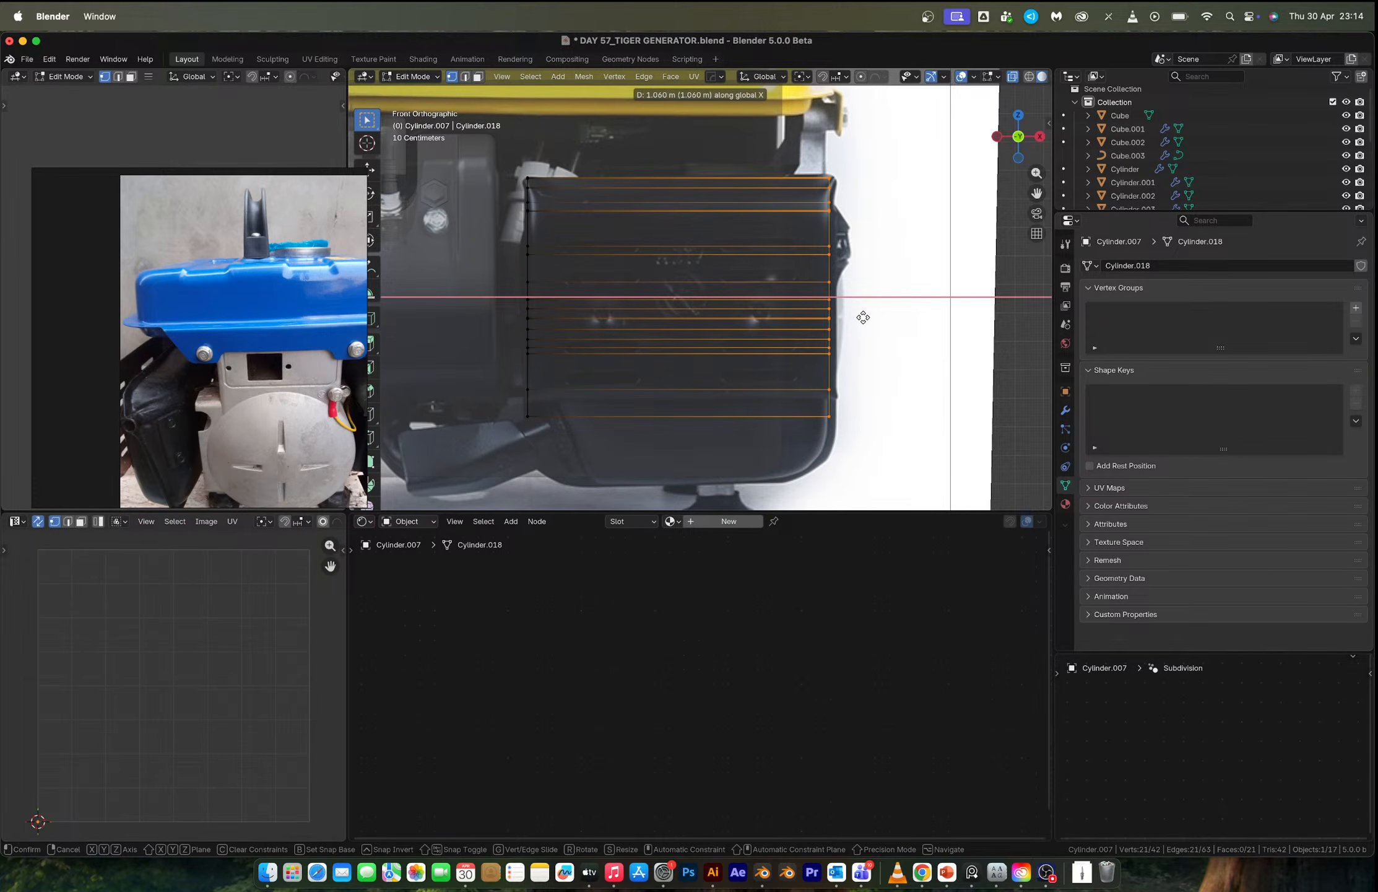
{"action": "left_click", "coordinate": [864, 317]}
Delete the eight faces along the straight back side of the extruded shell, keeping the curved outer strip.
{"action": "key", "text": "Tab"}
{"action": "middle_click_drag", "start_coordinate": [863, 317], "coordinate": [692, 415]}
{"action": "key", "text": "Tab"}
{"action": "left_click", "coordinate": [693, 416]}
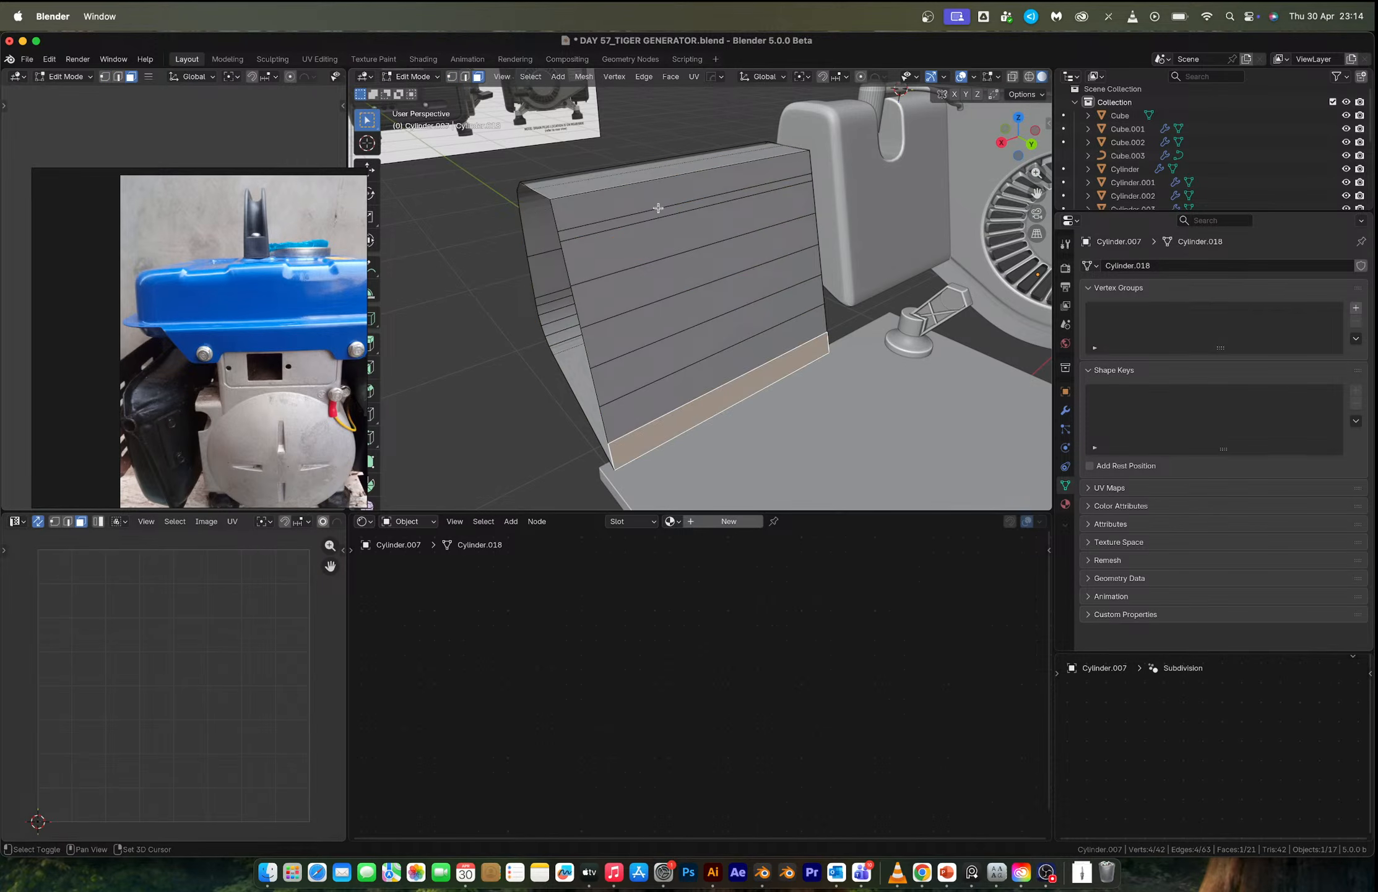
{"action": "left_click", "coordinate": [659, 207], "text": "ctrl+shift"}
{"action": "key", "text": "x"}
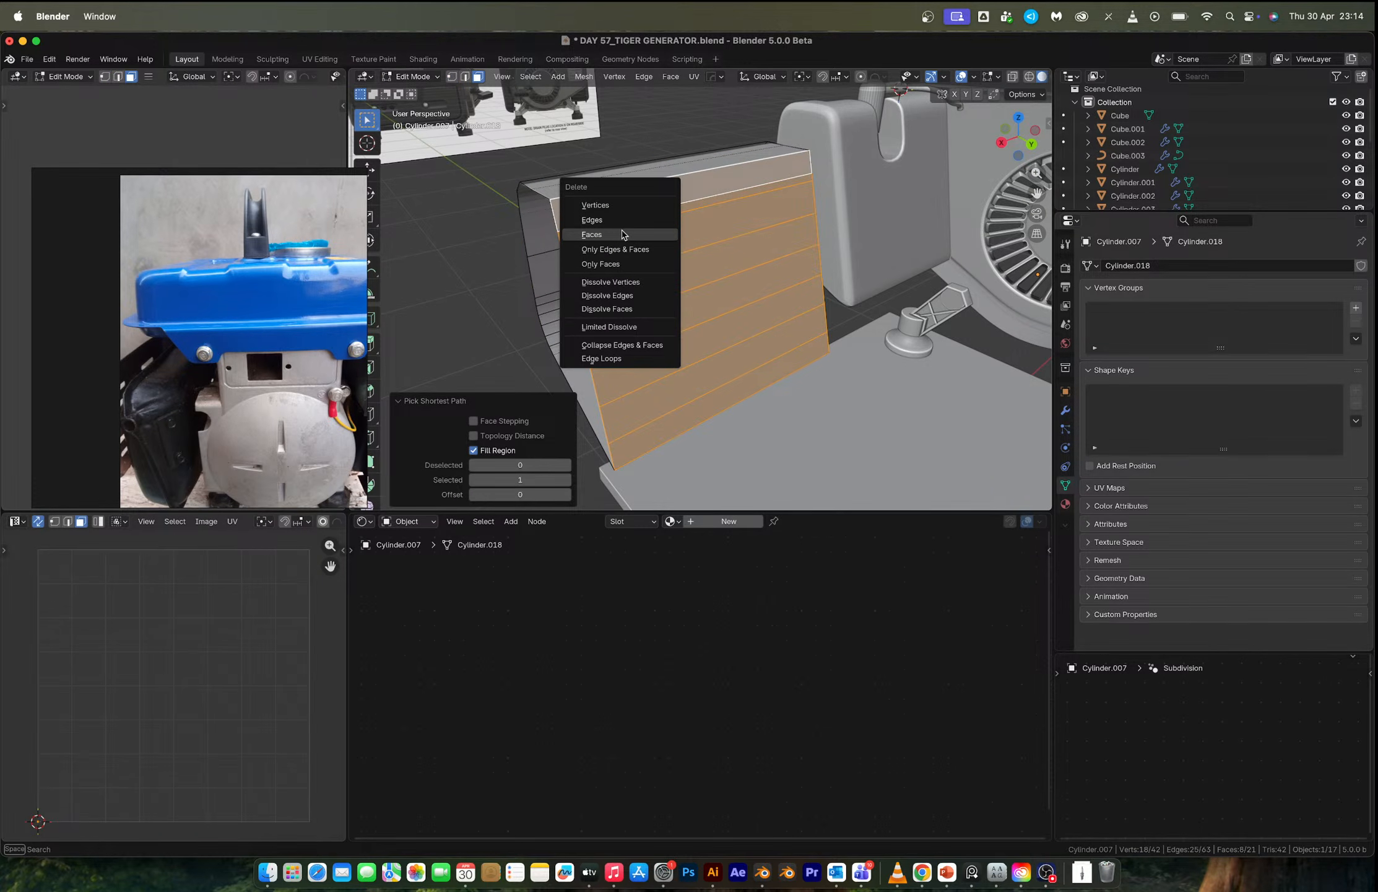
{"action": "left_click", "coordinate": [623, 234]}
Select the ten faces from the upper bend down to the shell's lower end and try LoopTools Gstretch on them.
{"action": "middle_click_drag", "start_coordinate": [623, 234], "coordinate": [630, 202]}
{"action": "left_click", "coordinate": [622, 186]}
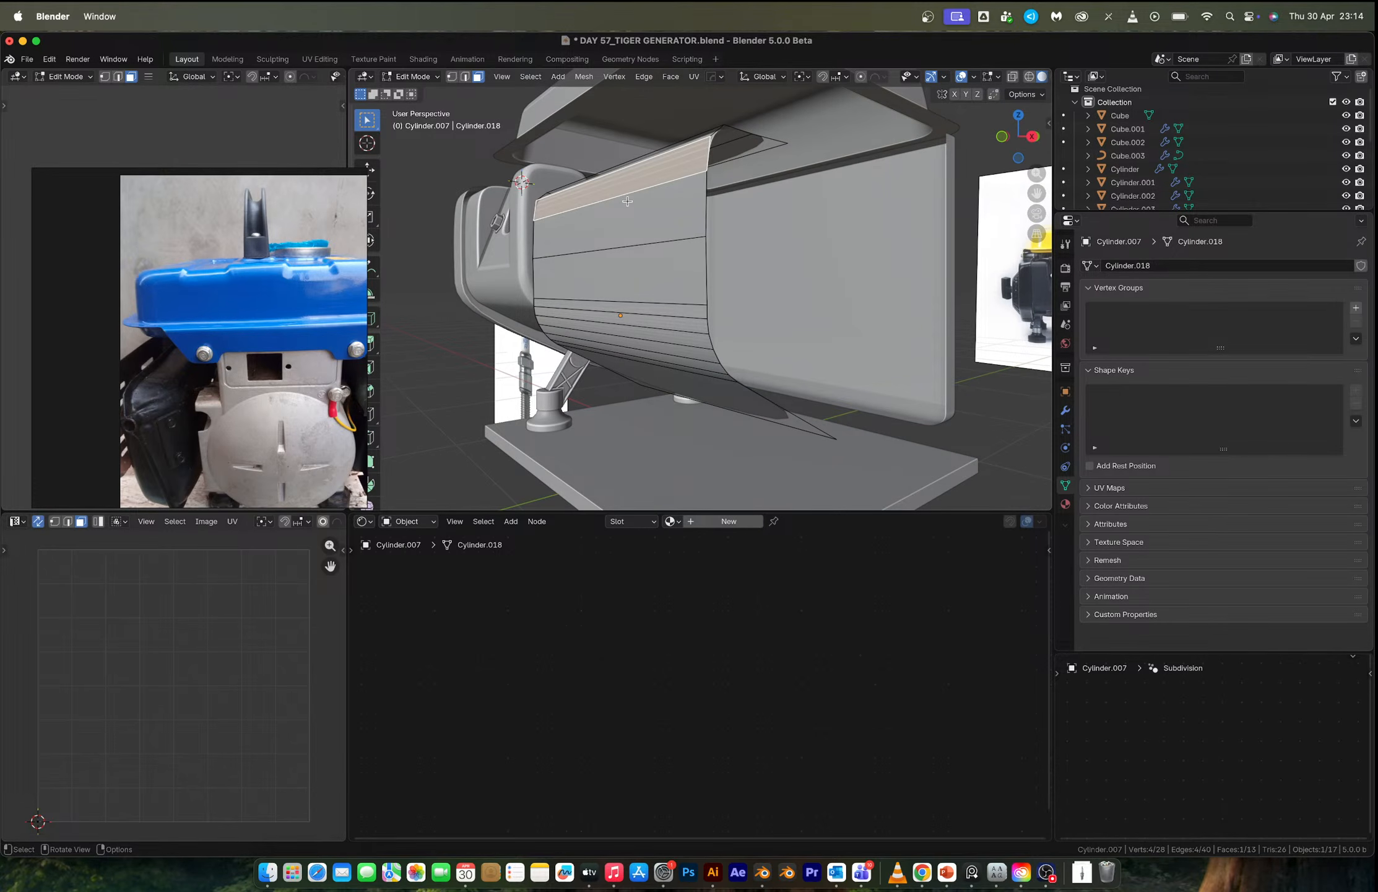
{"action": "right_click", "coordinate": [716, 268]}
{"action": "mouse_move", "coordinate": [730, 274]}
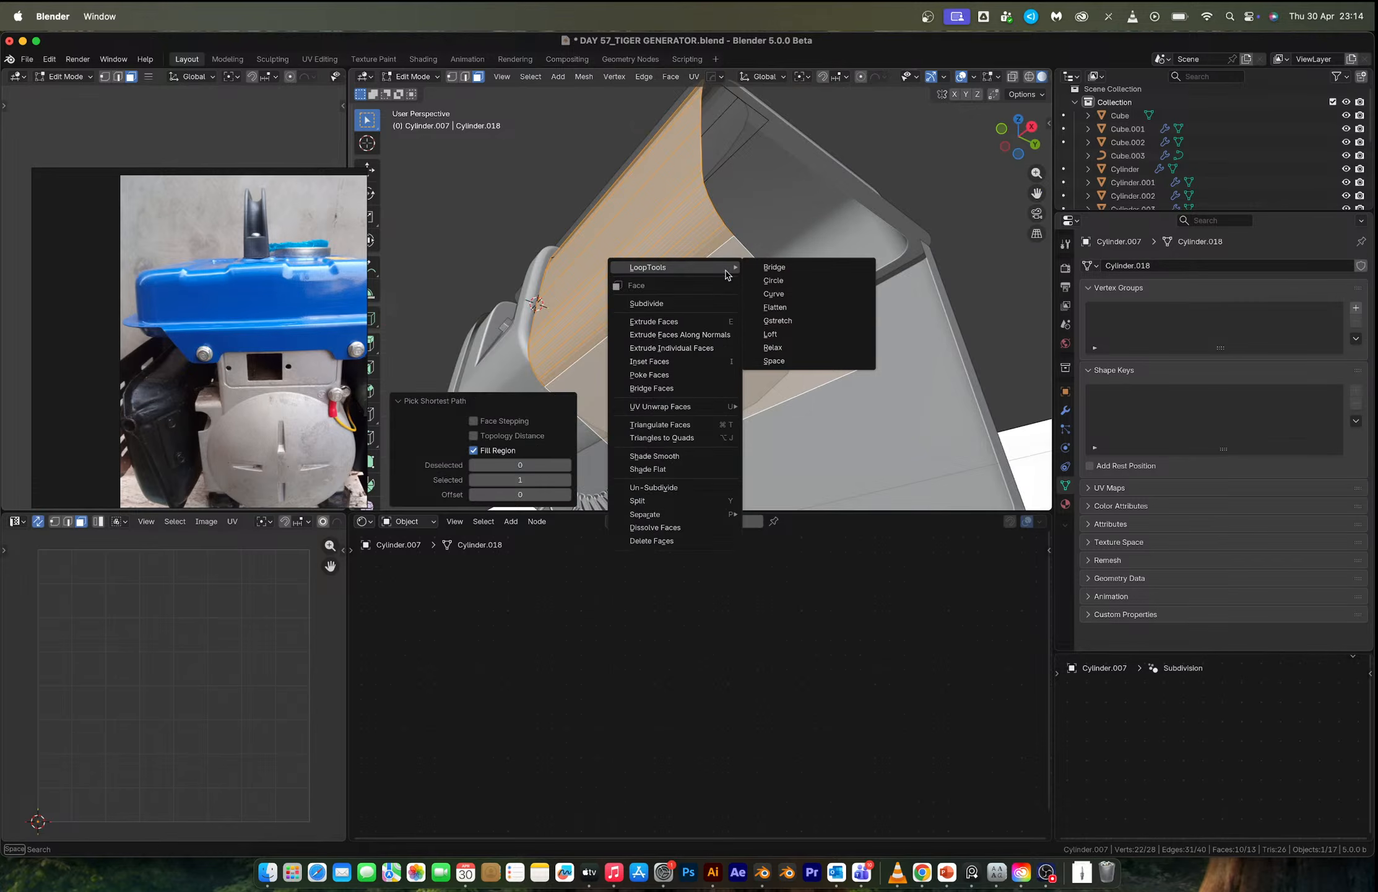
{"action": "left_click", "coordinate": [804, 320]}
{"action": "middle_click_drag", "start_coordinate": [804, 321], "coordinate": [631, 273]}
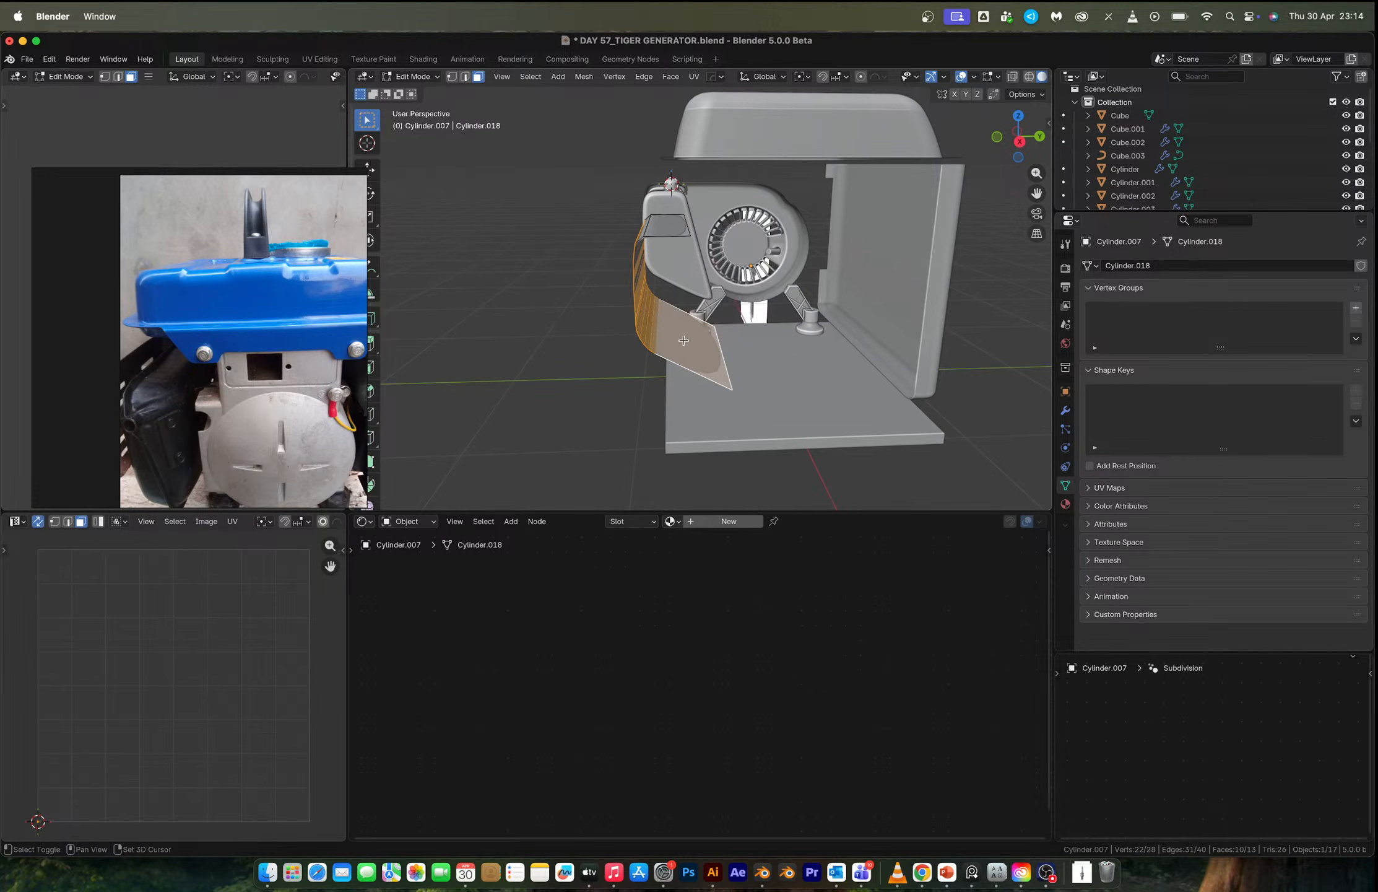
Try LoopTools Flatten with the Best fit plane on the ten selected faces and compare the result with the right-side reference.
{"action": "right_click", "coordinate": [683, 340]}
{"action": "mouse_move", "coordinate": [685, 344]}
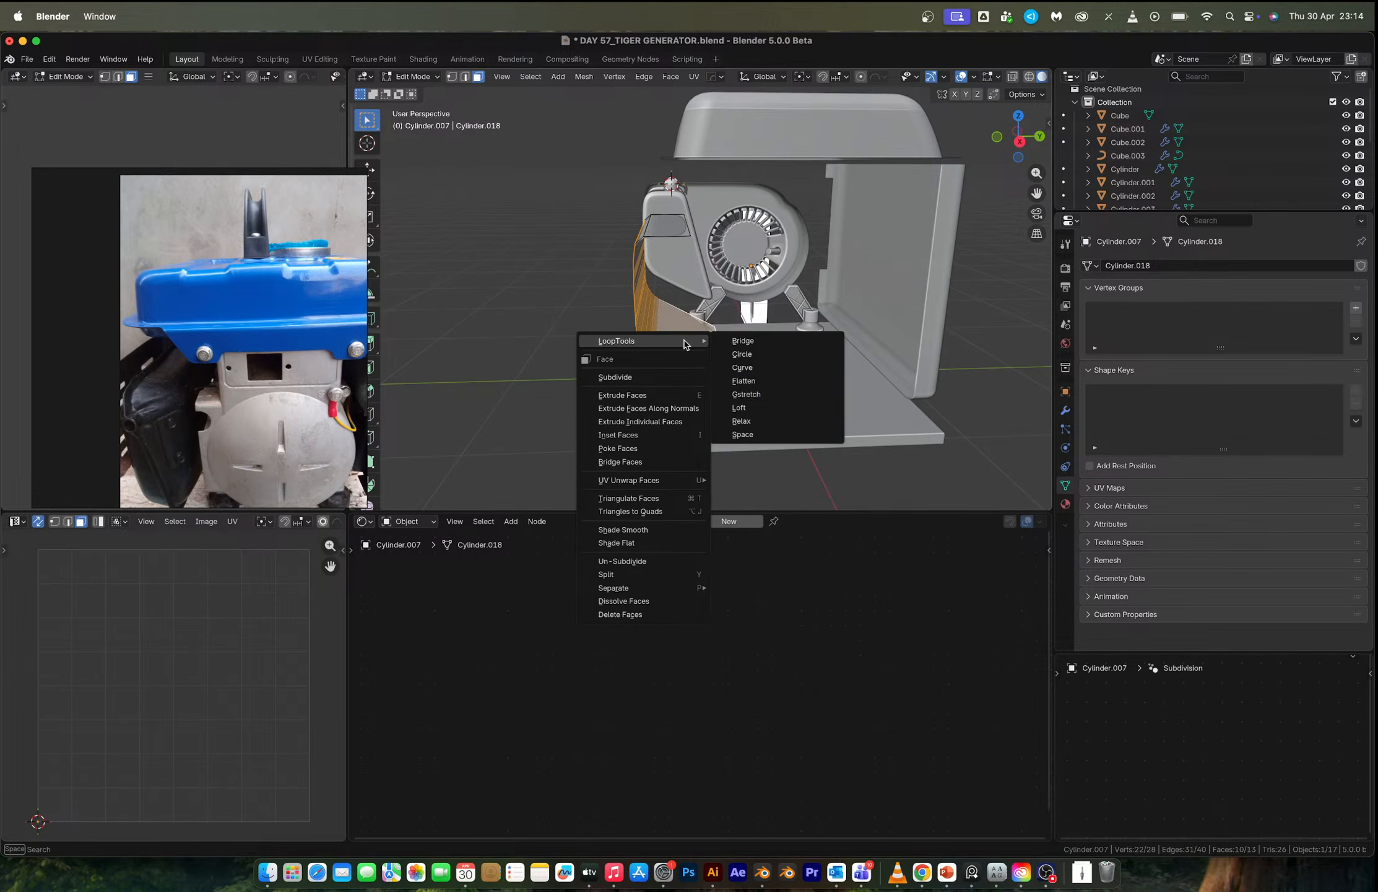
{"action": "left_click", "coordinate": [759, 382]}
{"action": "middle_click_drag", "start_coordinate": [703, 349], "coordinate": [804, 343]}
{"action": "left_click", "coordinate": [1032, 141]}
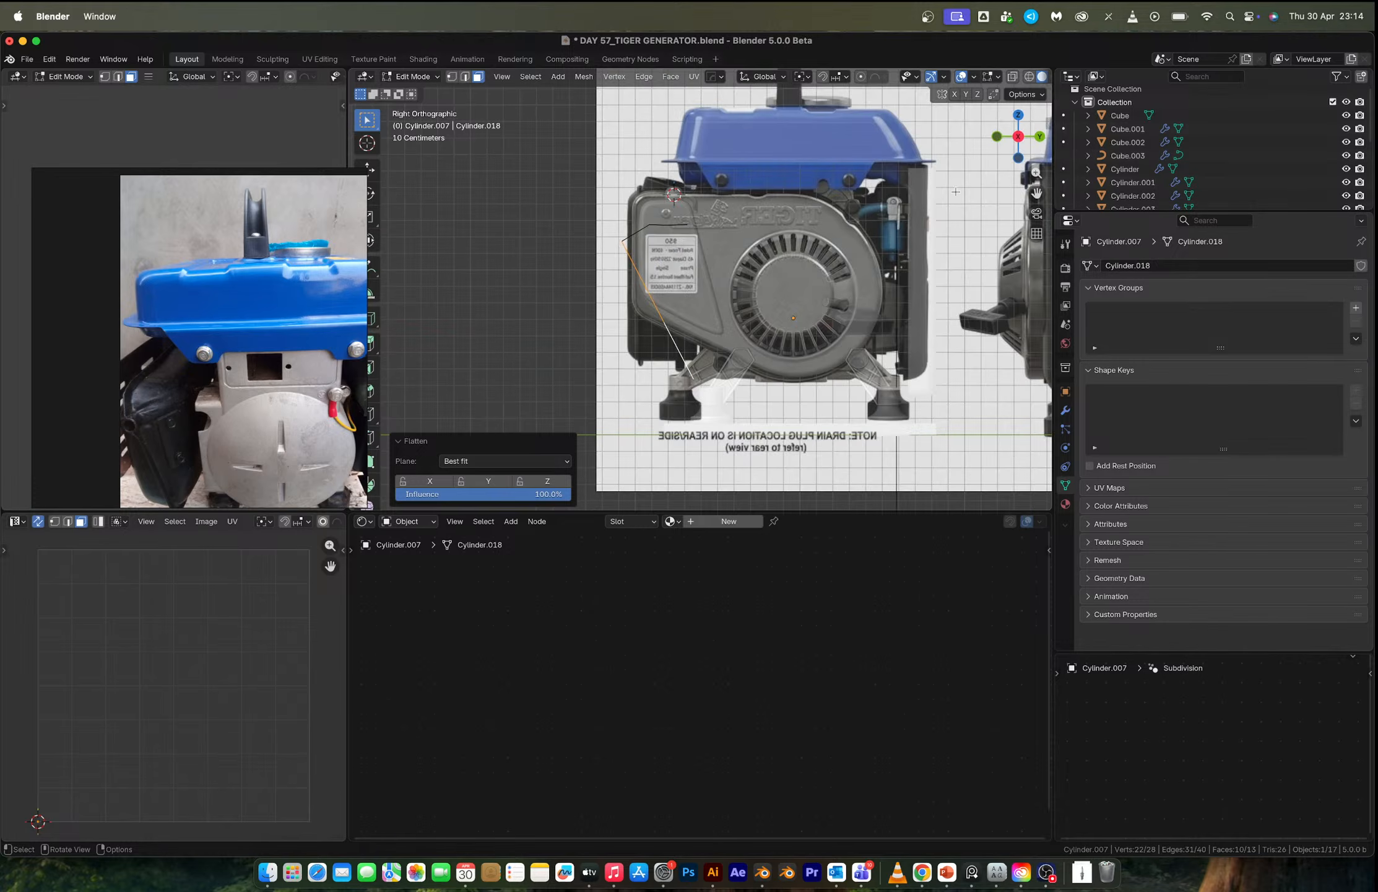
{"action": "middle_click_drag", "start_coordinate": [718, 316], "coordinate": [592, 310]}
Flatten the ten selected faces by scaling them to 0 along Y about an active vertex on the outermost side.
{"action": "key", "text": "1"}
{"action": "left_click", "coordinate": [590, 302], "text": "shift"}
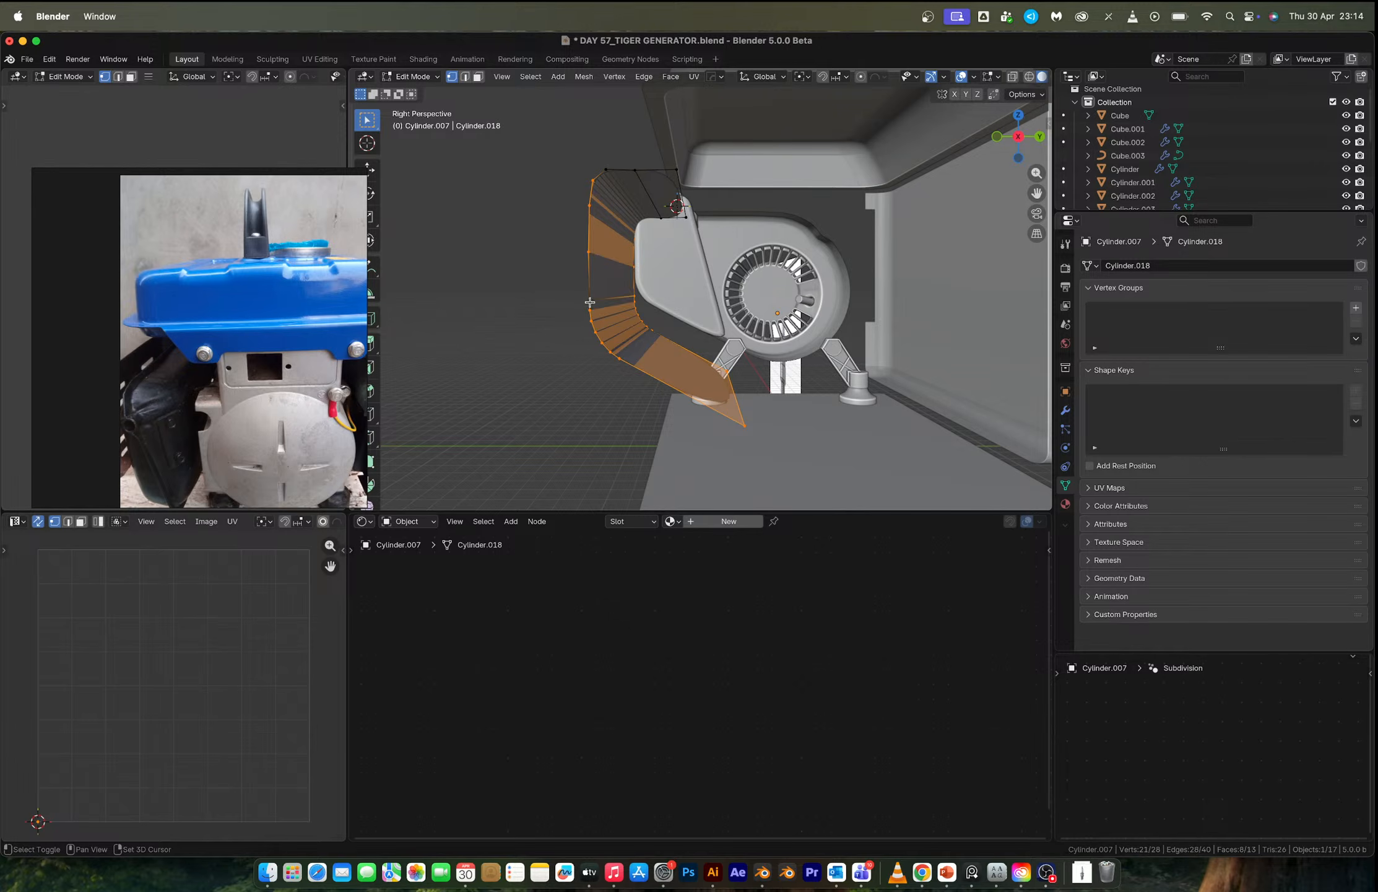
{"action": "left_click", "coordinate": [589, 302], "text": "shift"}
{"action": "key", "text": "period"}
{"action": "left_click", "coordinate": [595, 290]}
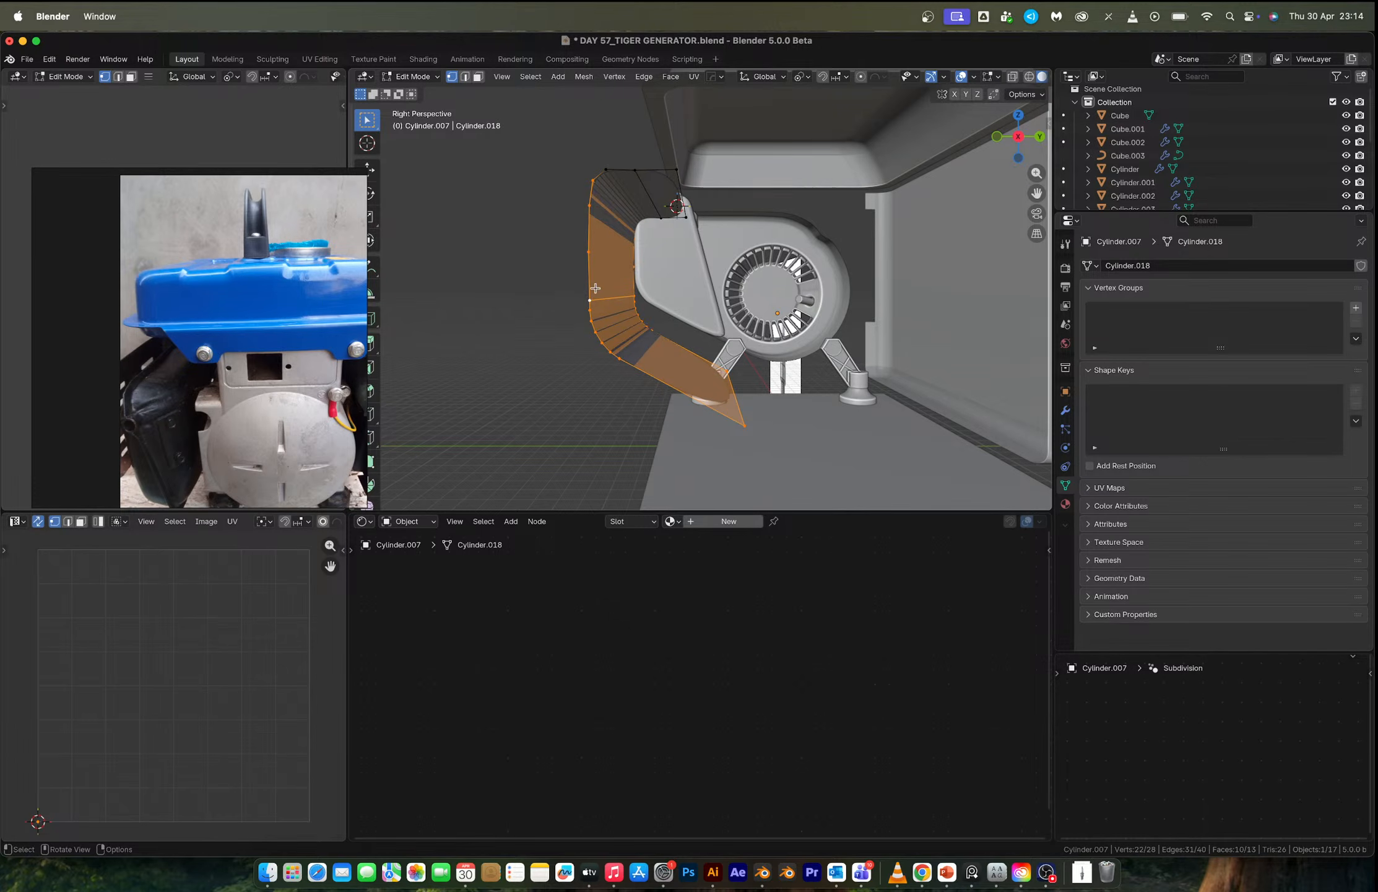
{"action": "key", "text": "s"}
{"action": "key", "text": "y"}
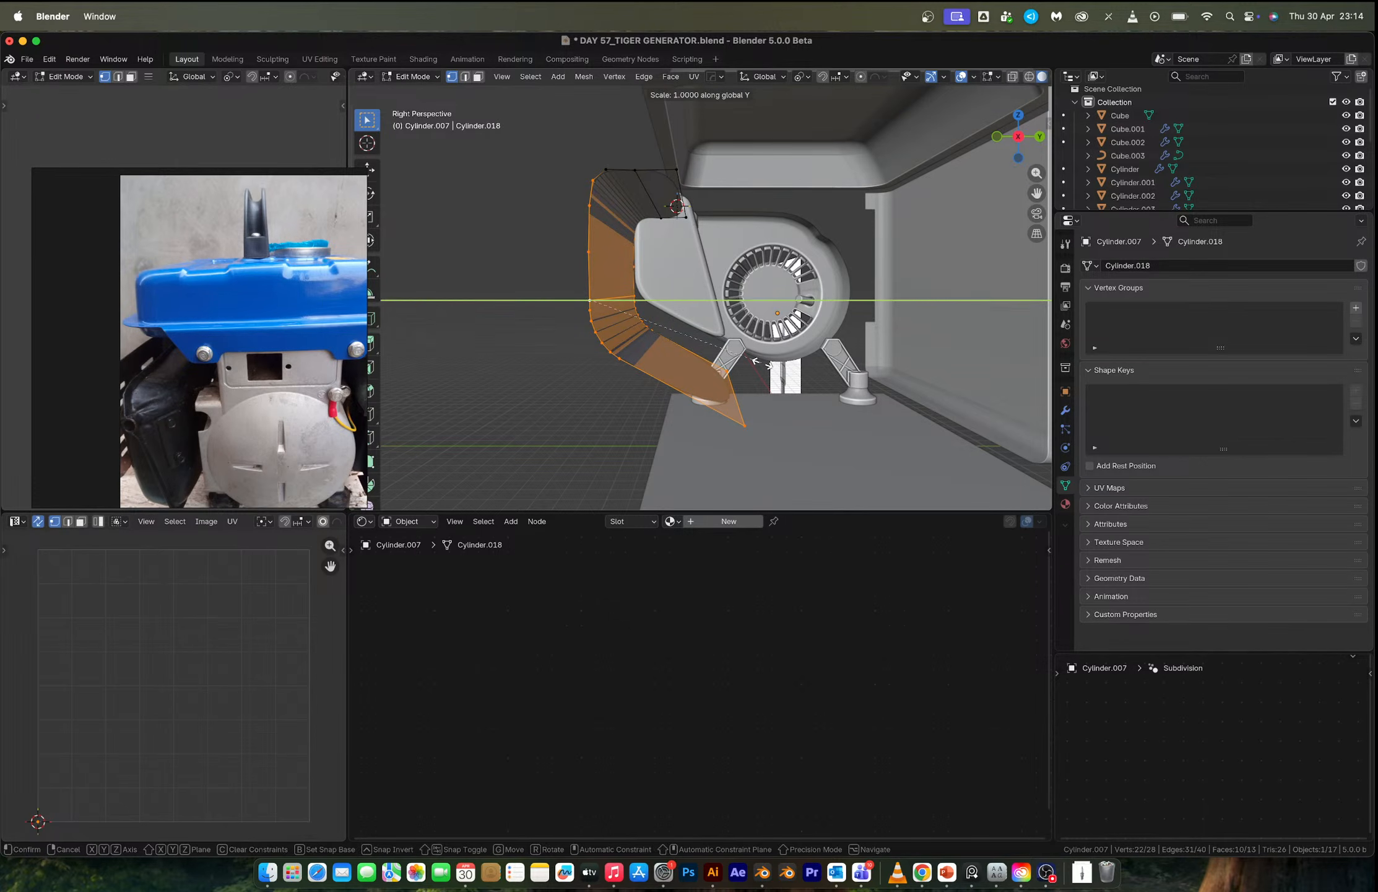
{"action": "key", "text": "0"}
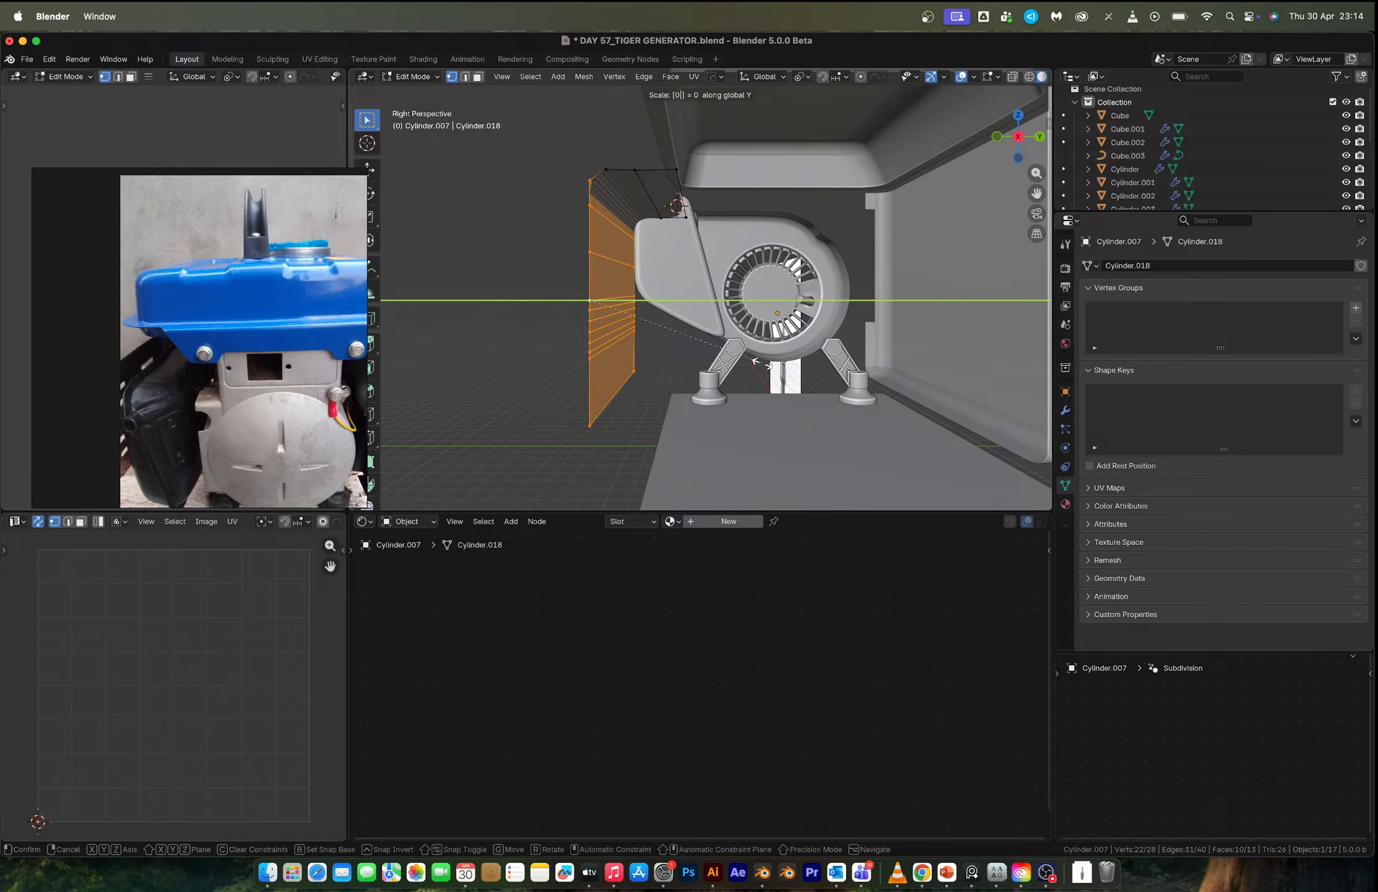
{"action": "key", "text": "Return"}
{"action": "key", "text": "ctrl+z"}
{"action": "key", "text": "ctrl+shift+z"}
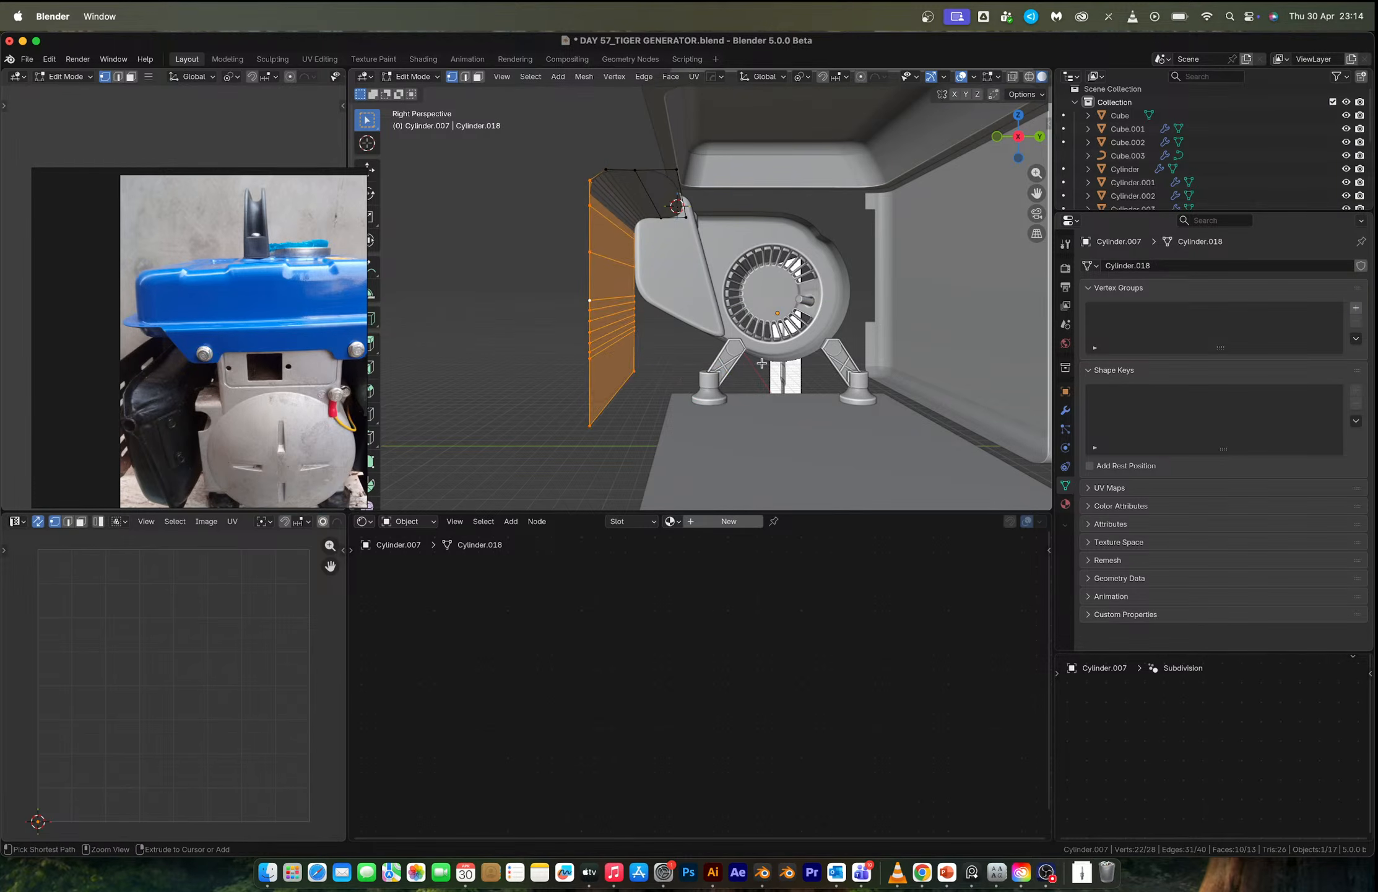
Compare the flattened shell with the exhaust cover reference in a see-through front view and resume mesh editing.
{"action": "key", "text": "Tab"}
{"action": "middle_click_drag", "start_coordinate": [762, 363], "coordinate": [1115, 142]}
{"action": "left_click", "coordinate": [1035, 139]}
{"action": "scroll", "coordinate": [759, 319], "scroll_direction": "up", "scroll_amount": 2}
{"action": "key", "text": "alt+z"}
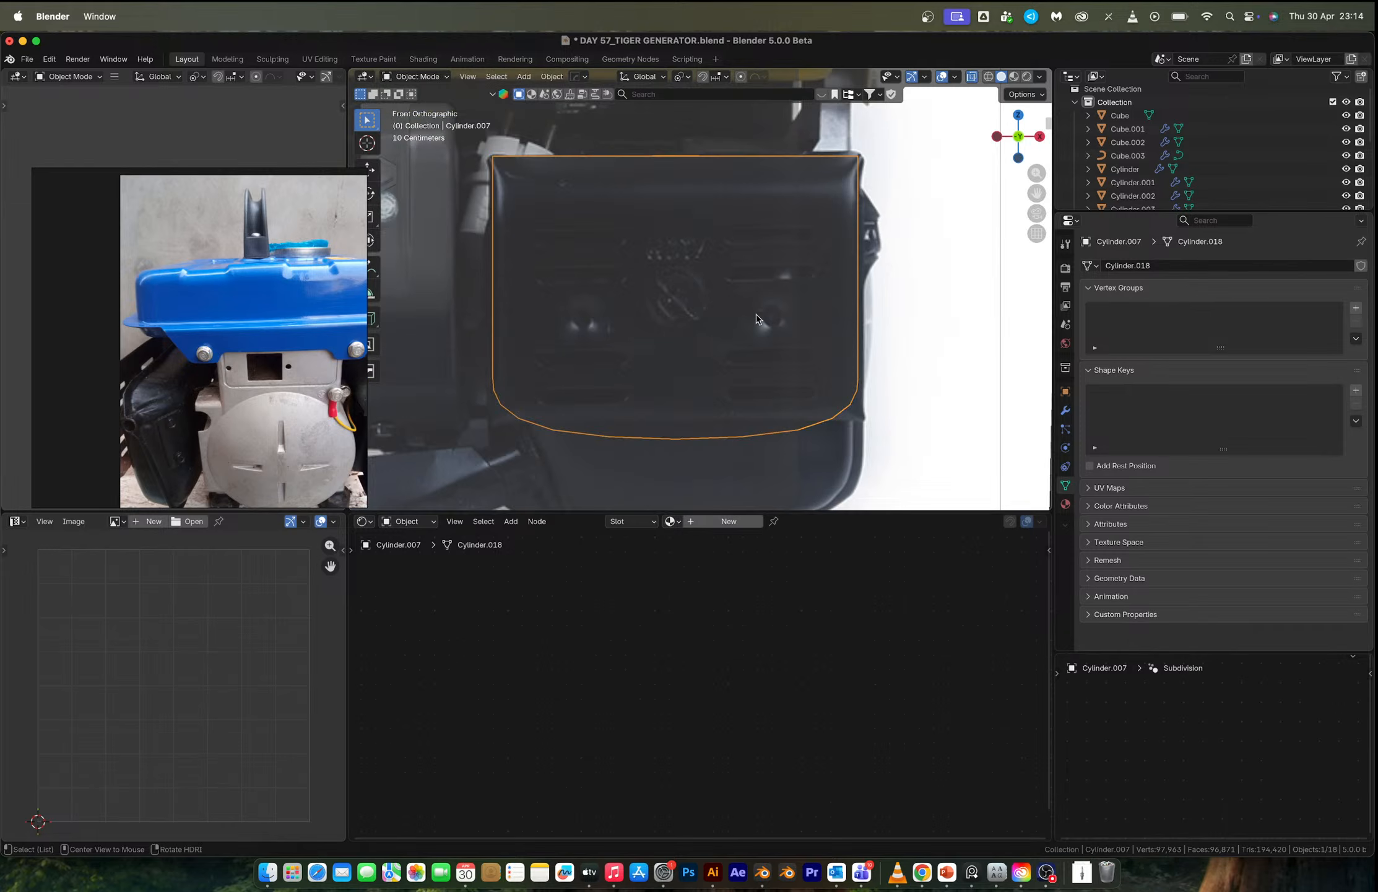
{"action": "scroll", "coordinate": [813, 354], "scroll_direction": "down", "scroll_amount": 2, "text": "shift"}
{"action": "key", "text": "Tab"}
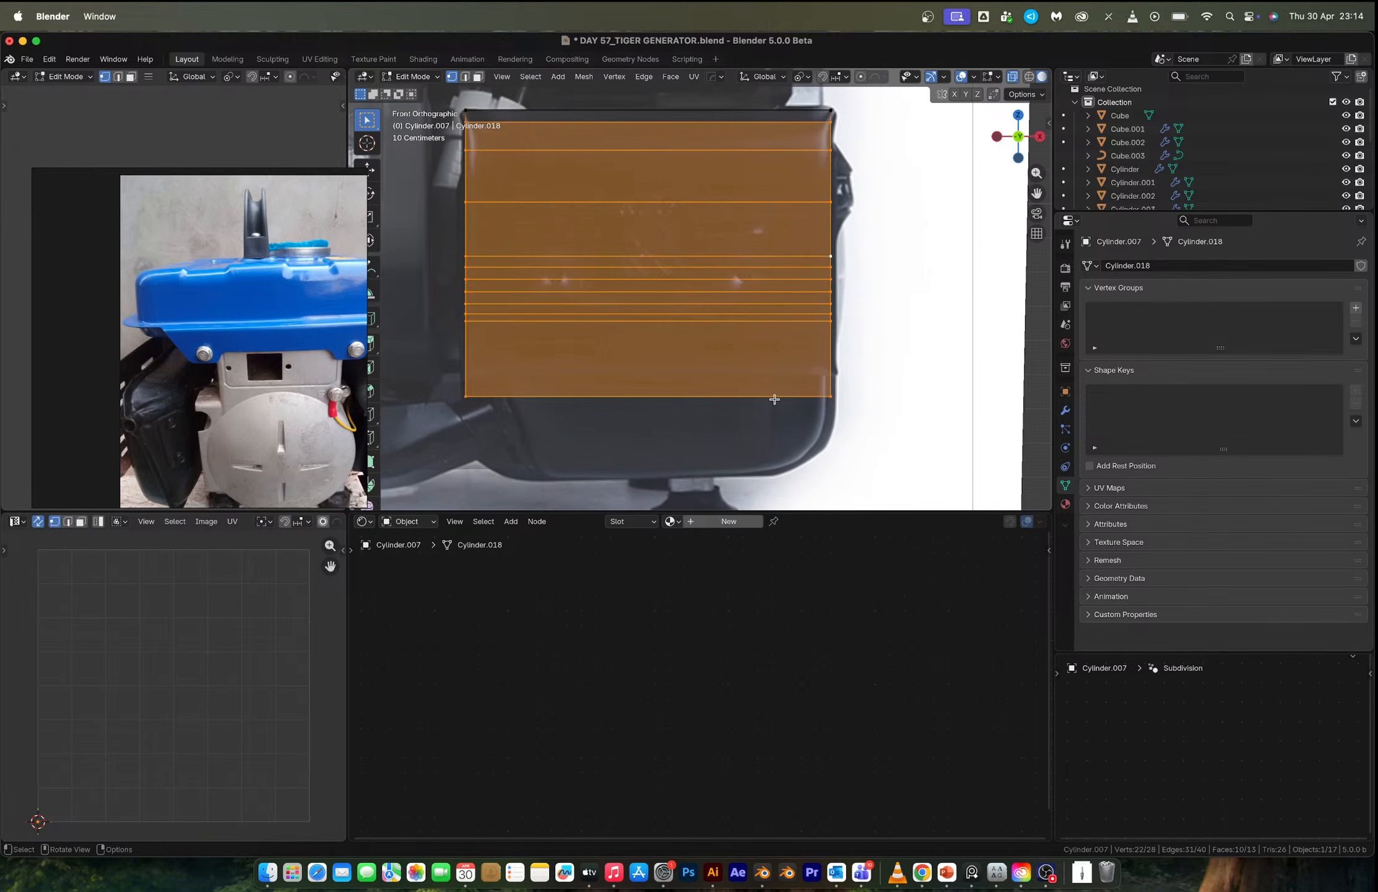
Try to raise the shell's boundary edge loop about 0.045 m along Z.
{"action": "key", "text": "2"}
{"action": "left_click", "coordinate": [648, 399], "text": "alt"}
{"action": "key", "text": "g"}
{"action": "key", "text": "z"}
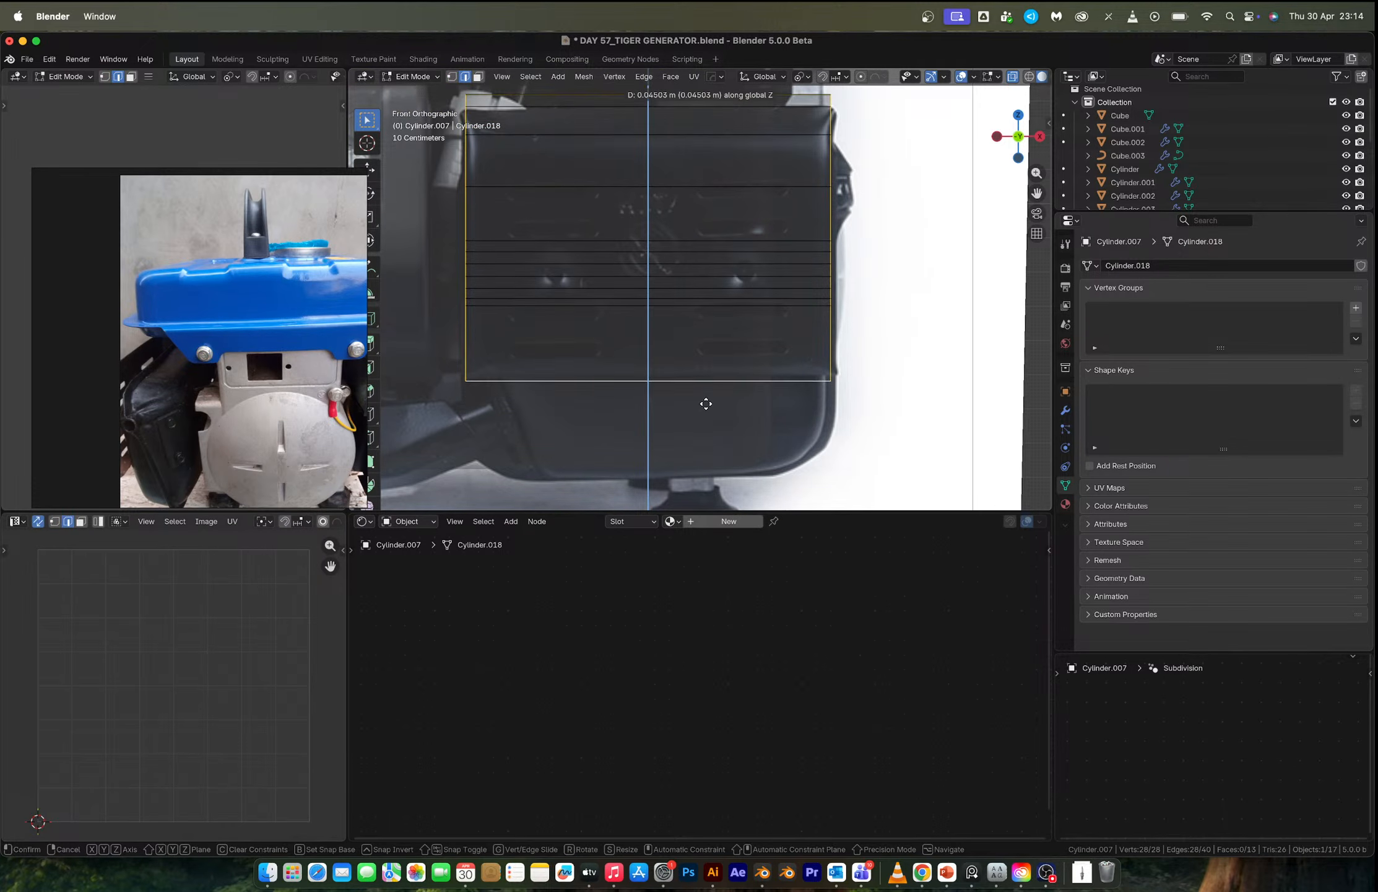
{"action": "left_click", "coordinate": [706, 403]}
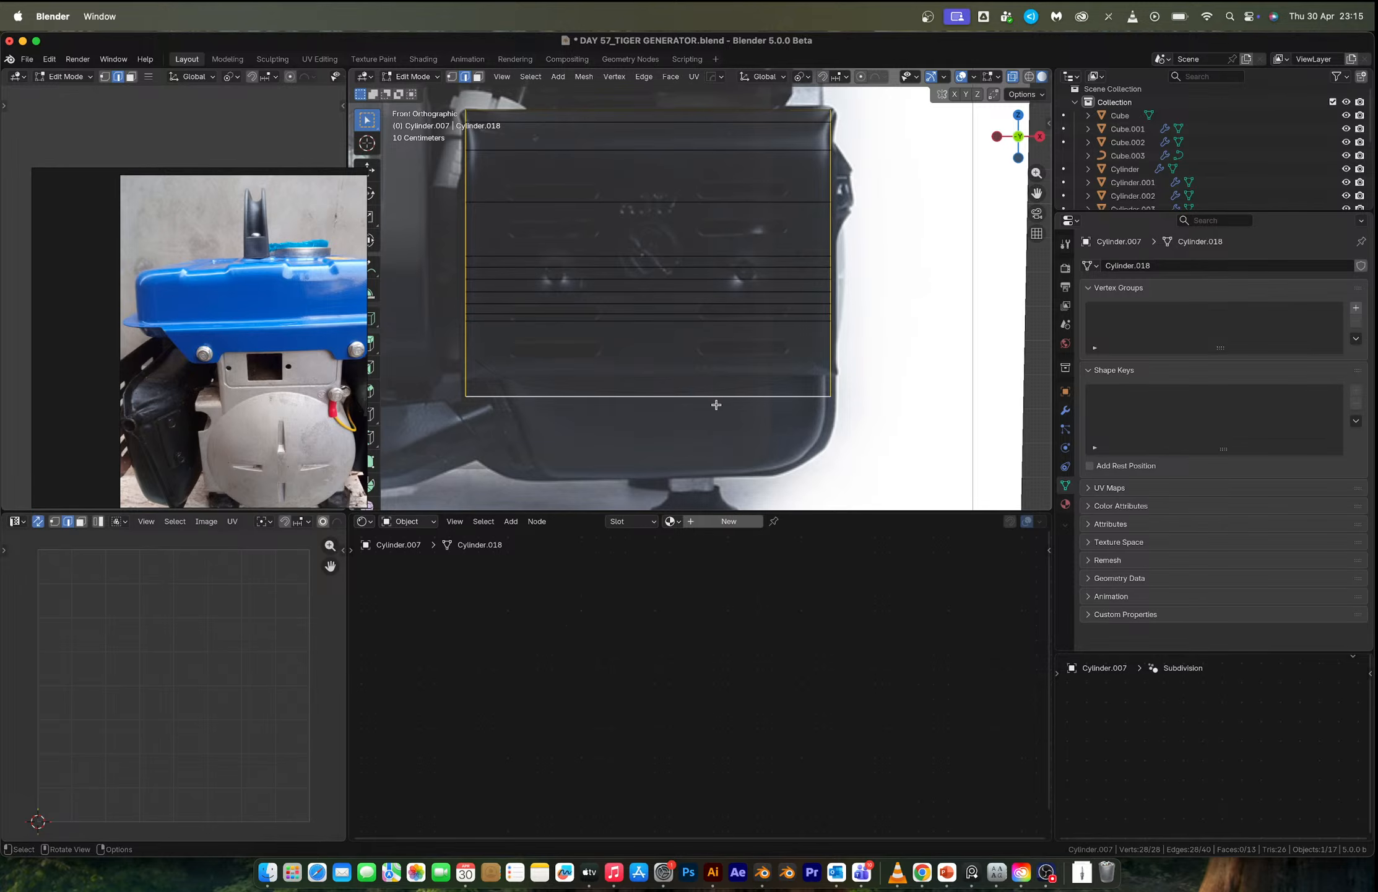
Move only the shell's two lowest vertices up about 0.051 m along Z to meet the cover's lower crease.
{"action": "key", "text": "1"}
{"action": "key", "text": "a"}
{"action": "left_click_drag", "start_coordinate": [868, 426], "coordinate": [436, 375]}
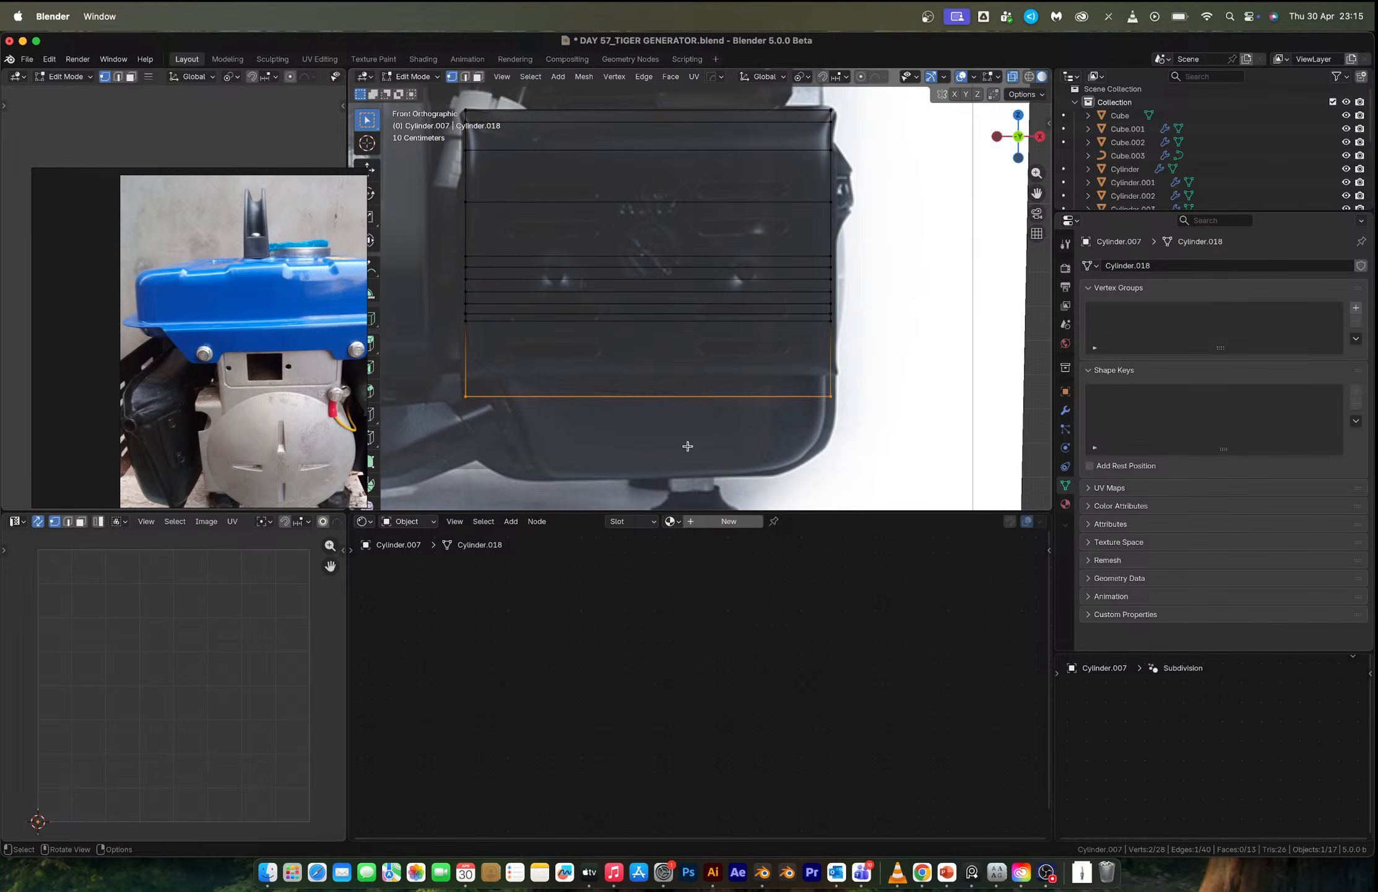
{"action": "key", "text": "g"}
{"action": "key", "text": "z"}
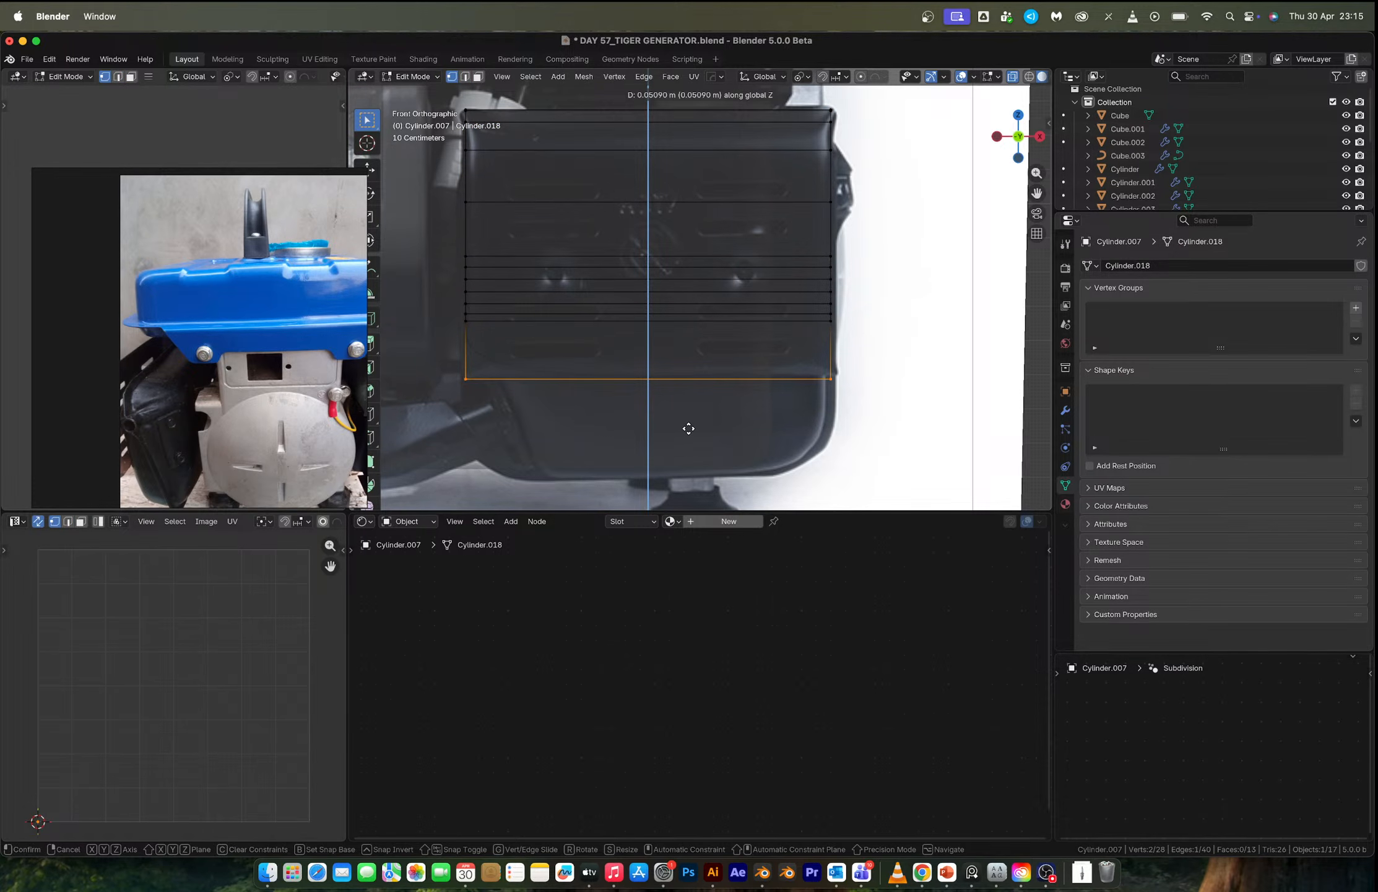
{"action": "left_click", "coordinate": [689, 428]}
Try a vertical loop cut near one side of the shell at a slide factor of about 0.79.
{"action": "key", "text": "ctrl+r"}
{"action": "left_click", "coordinate": [507, 149]}
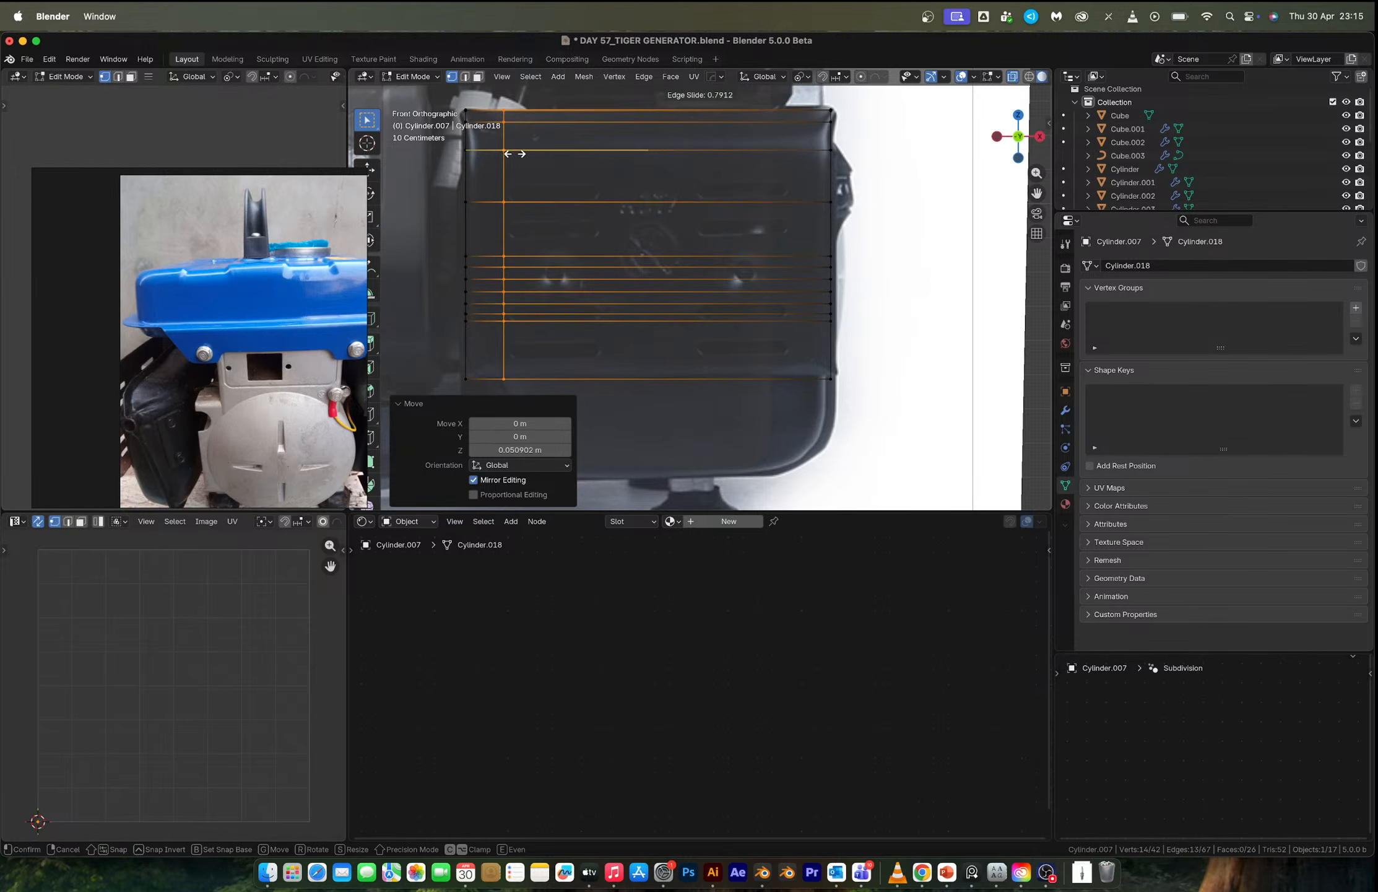
{"action": "left_click", "coordinate": [508, 151]}
Set the shell's origin to its geometry and try to mirror it with the mirror gizmo.
{"action": "key", "text": "Tab"}
{"action": "right_click", "coordinate": [637, 222]}
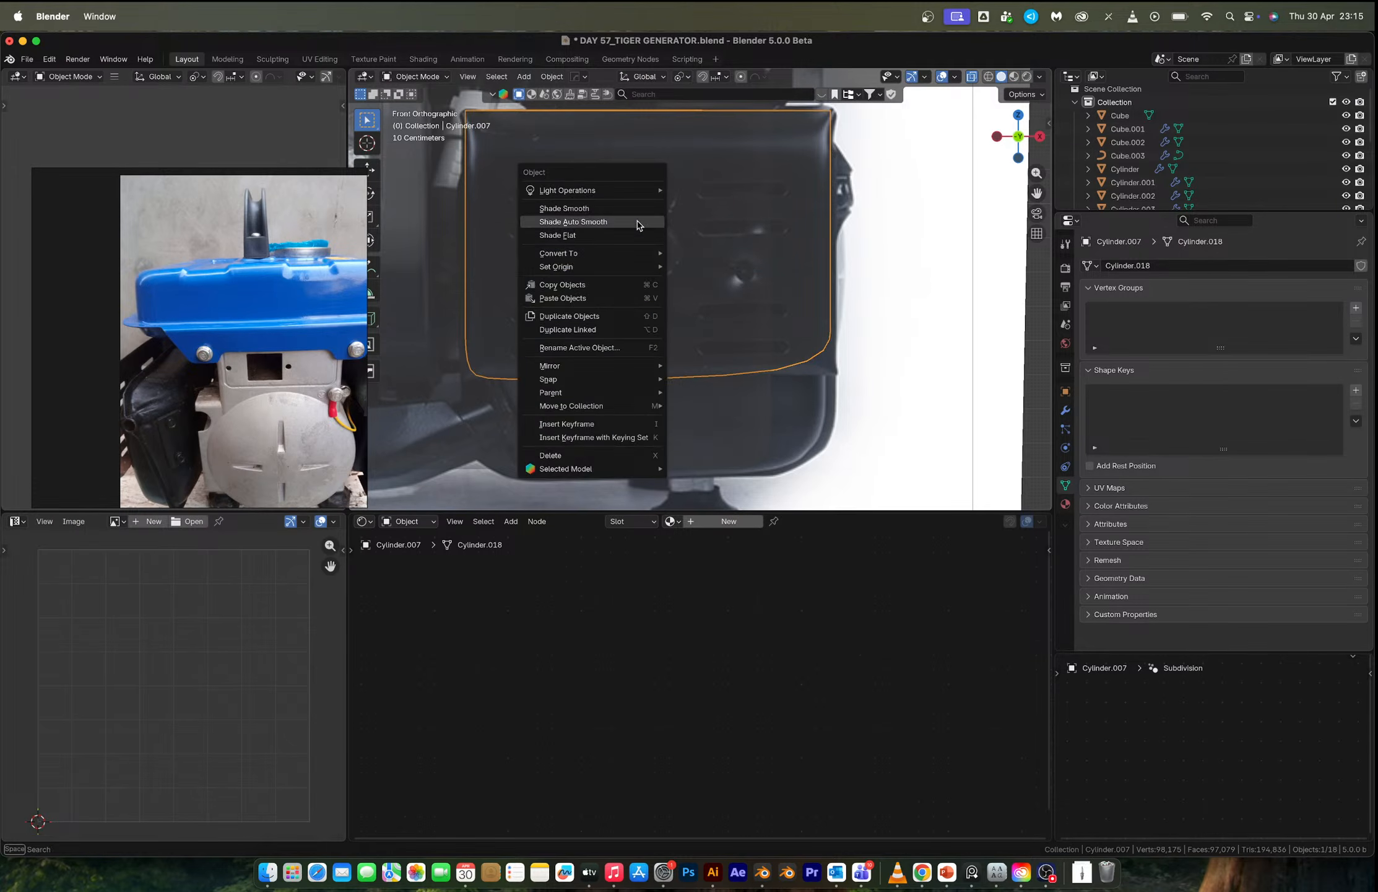
{"action": "mouse_move", "coordinate": [636, 267]}
{"action": "left_click", "coordinate": [704, 282]}
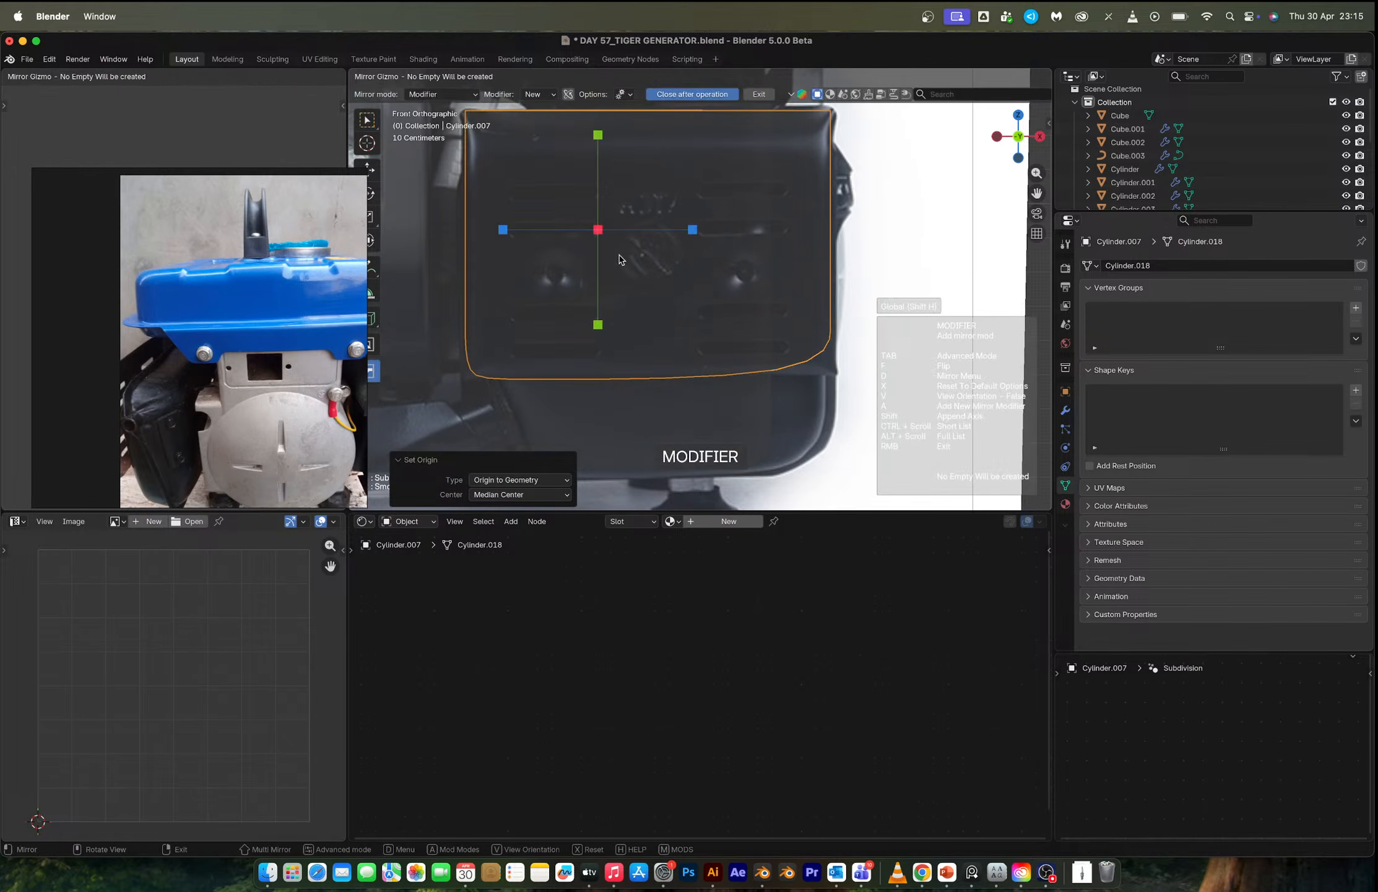
{"action": "key", "text": "Tab"}
{"action": "key", "text": "Tab"}
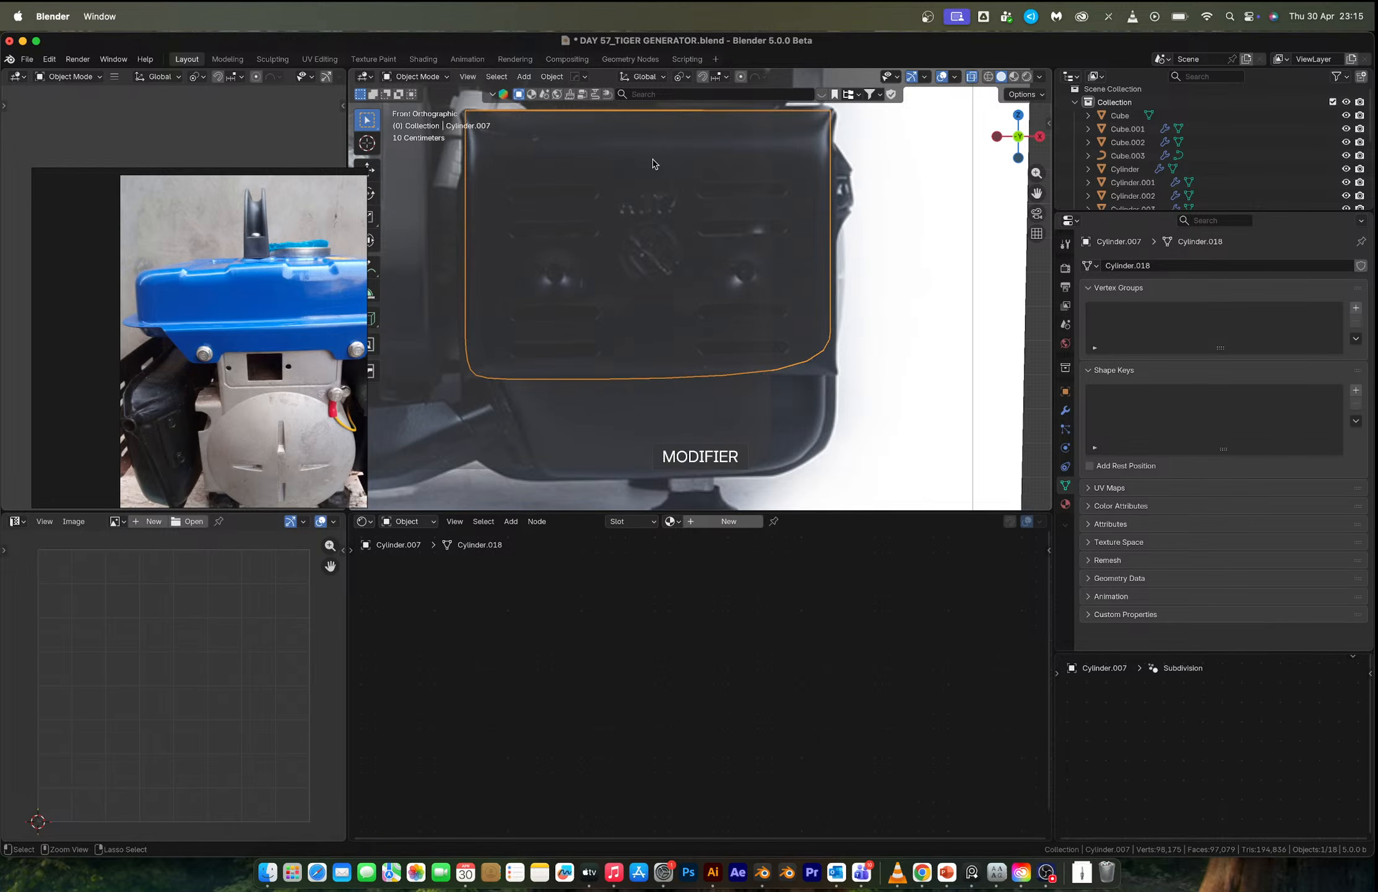
Add a vertical edge loop through the shell's exact middle and snap the 3D cursor to it.
{"action": "key", "text": "Tab"}
{"action": "key", "text": "ctrl+r"}
{"action": "left_click", "coordinate": [652, 159]}
{"action": "right_click", "coordinate": [681, 240]}
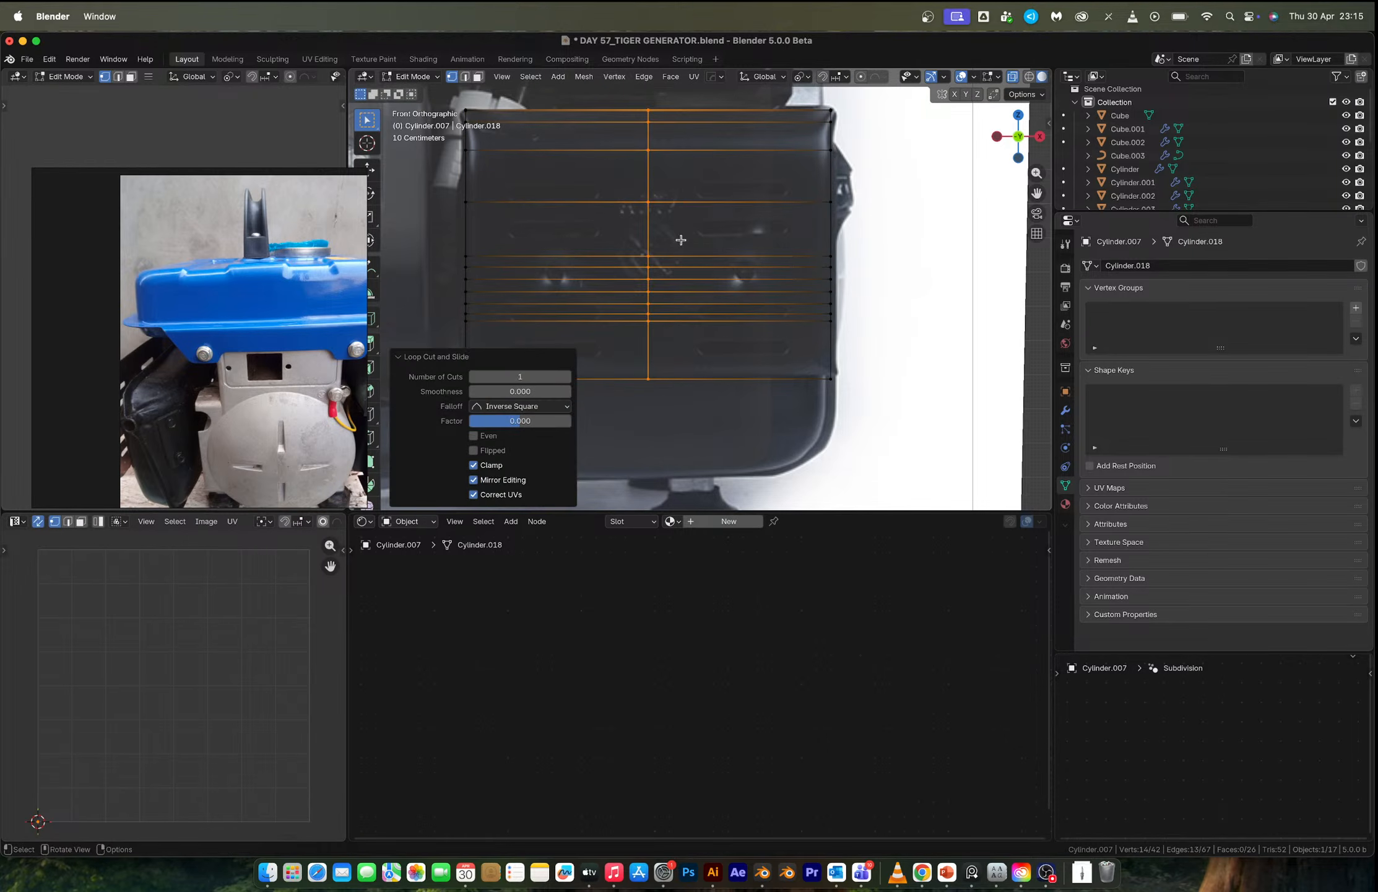
{"action": "key", "text": "shift+s"}
{"action": "left_click", "coordinate": [704, 374]}
Set the shell's origin to its geometry using the median center.
{"action": "key", "text": "Tab"}
{"action": "right_click", "coordinate": [704, 300]}
{"action": "mouse_move", "coordinate": [706, 299]}
{"action": "left_click", "coordinate": [756, 319]}
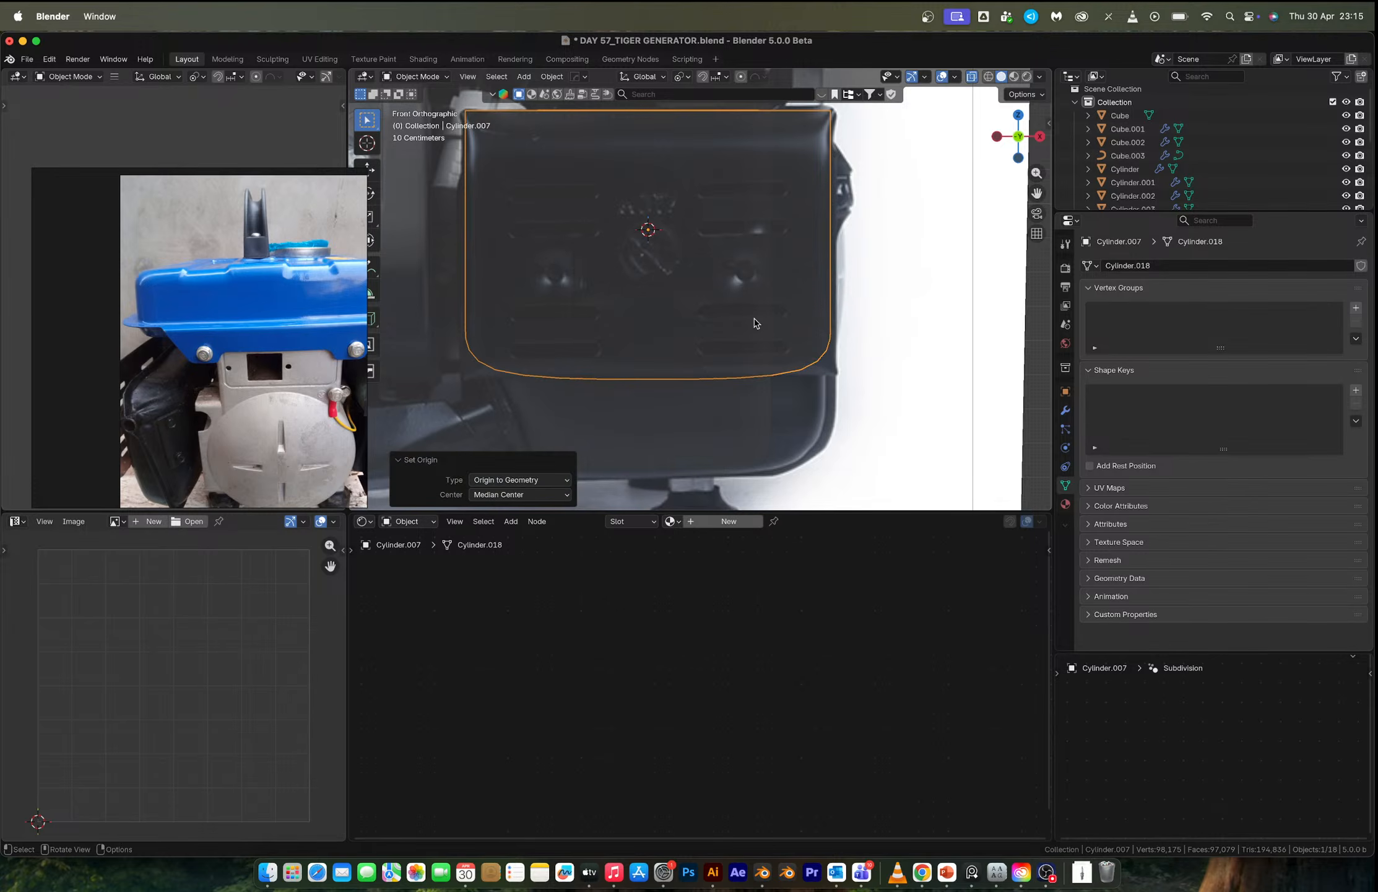
Add a vertical support loop close to the shell's inner side edge, slid to a factor of about 0.84.
{"action": "key", "text": "Tab"}
{"action": "key", "text": "ctrl+r"}
{"action": "left_click", "coordinate": [526, 112]}
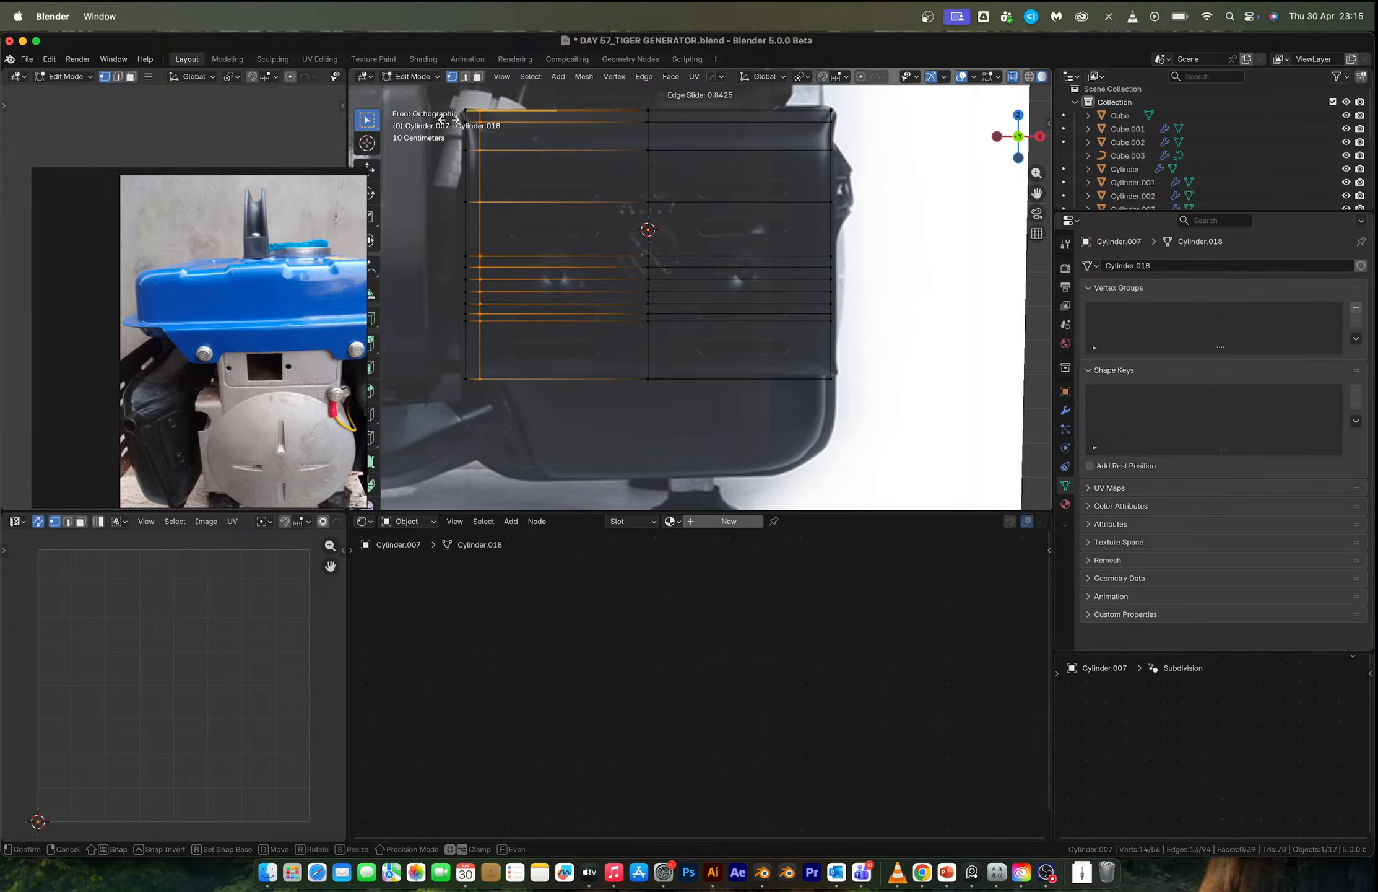
{"action": "left_click", "coordinate": [447, 119]}
Mirror the shell across X so both sides have the support loop, and apply the Mirror modifier.
{"action": "key", "text": "Tab"}
{"action": "key", "text": "alt+x"}
{"action": "left_click", "coordinate": [557, 229]}
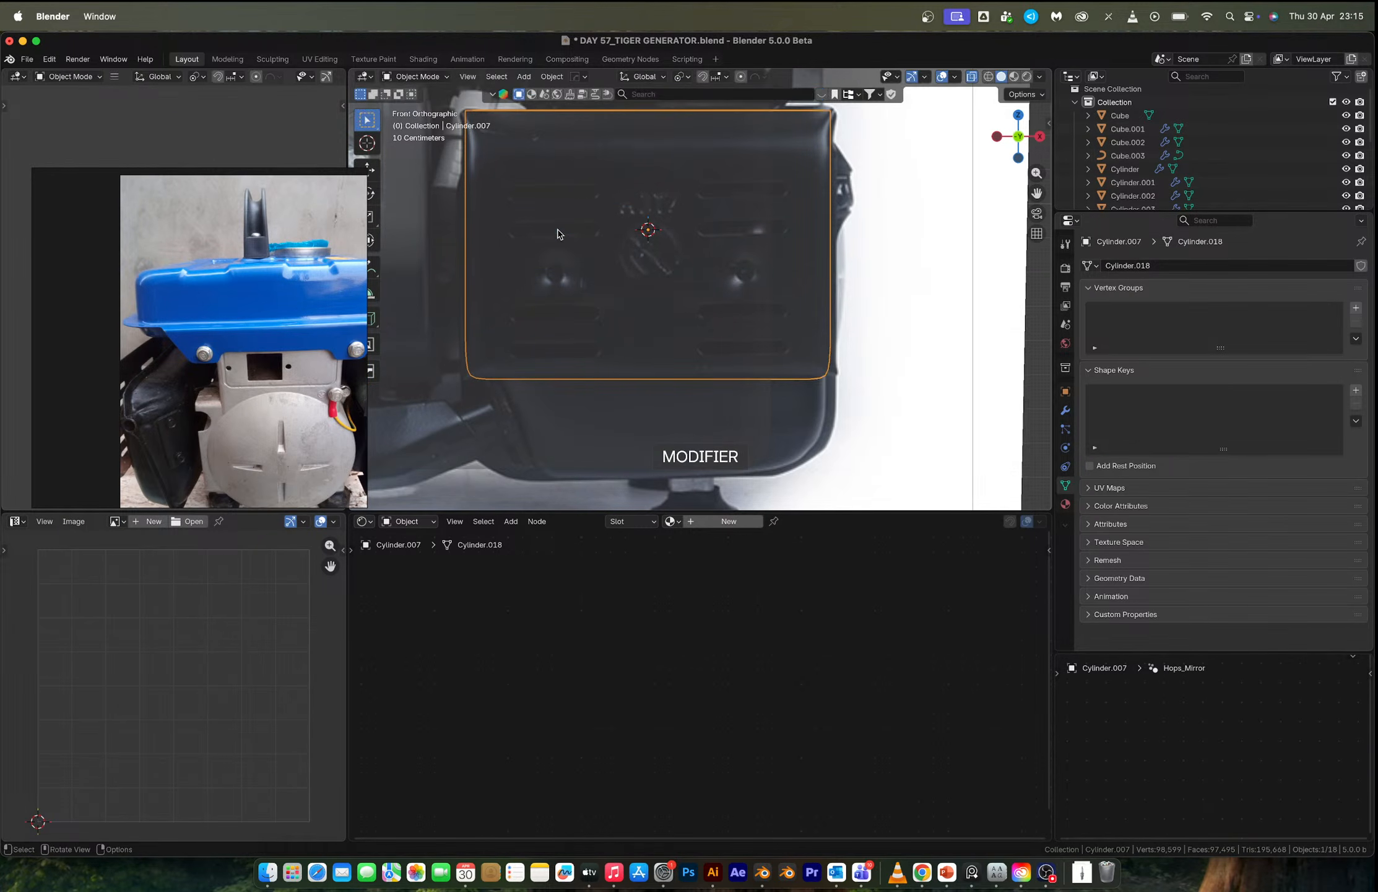
{"action": "left_click", "coordinate": [1071, 411]}
{"action": "key", "text": "ctrl+a"}
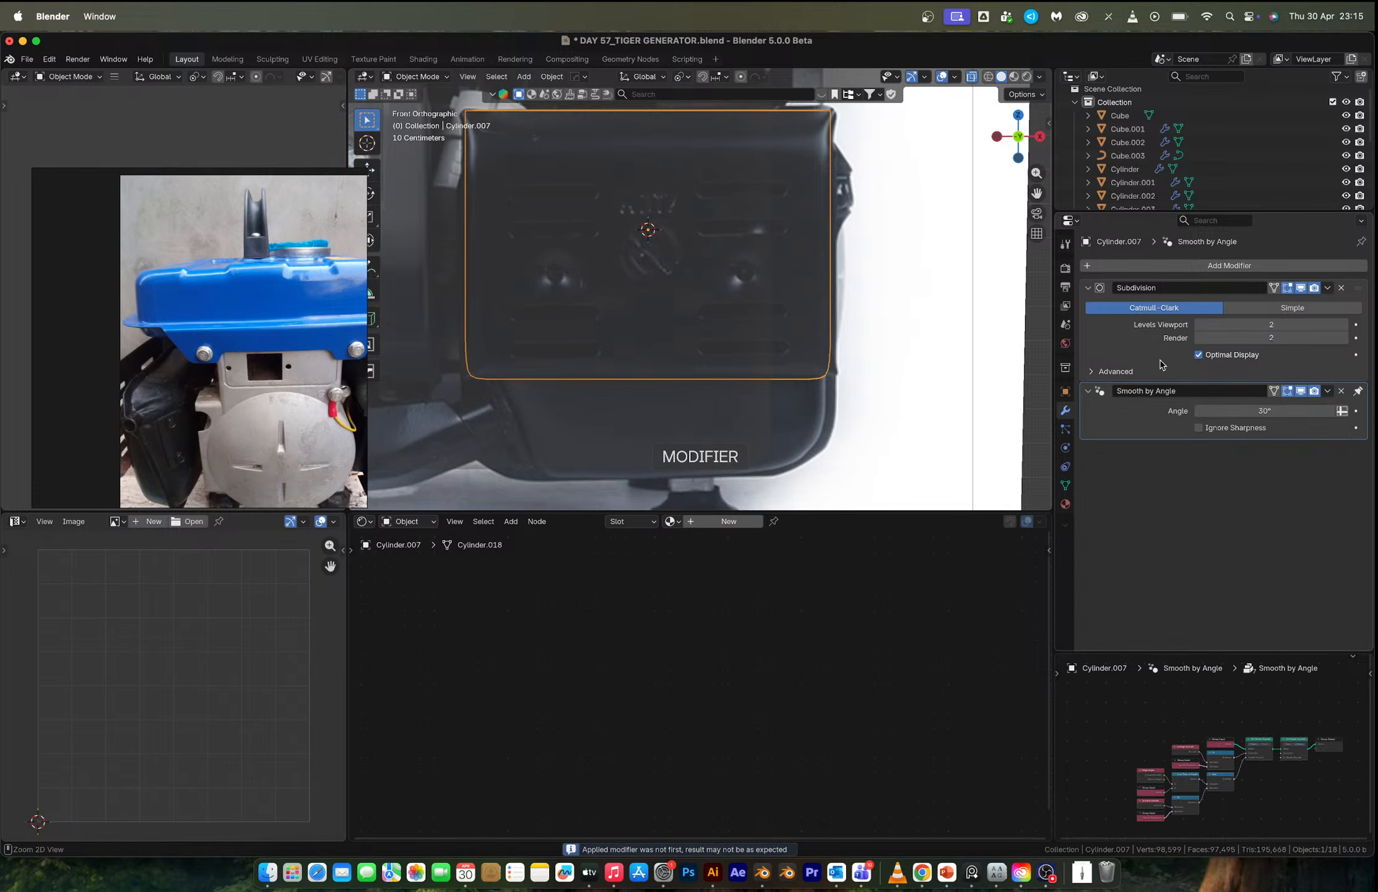
Try applying the Subdivision modifier to the shell and undo it.
{"action": "key", "text": "ctrl+a"}
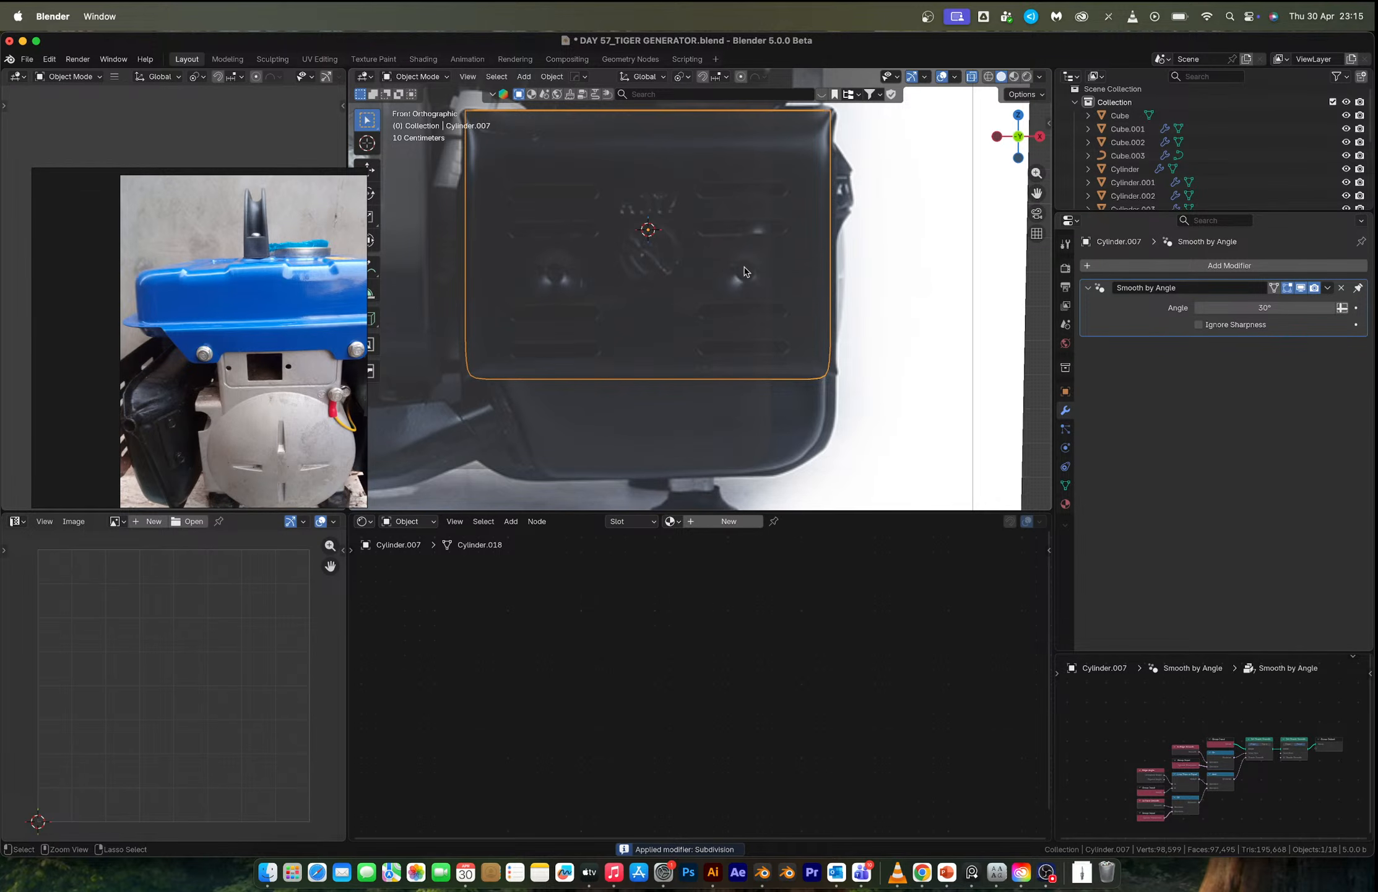
{"action": "key", "text": "ctrl+z"}
In front view, add a horizontal edge loop at factor 0.324 along the upper edge of the reference's topmost vent slots.
{"action": "key", "text": "Tab"}
{"action": "middle_click_drag", "start_coordinate": [743, 264], "coordinate": [752, 311]}
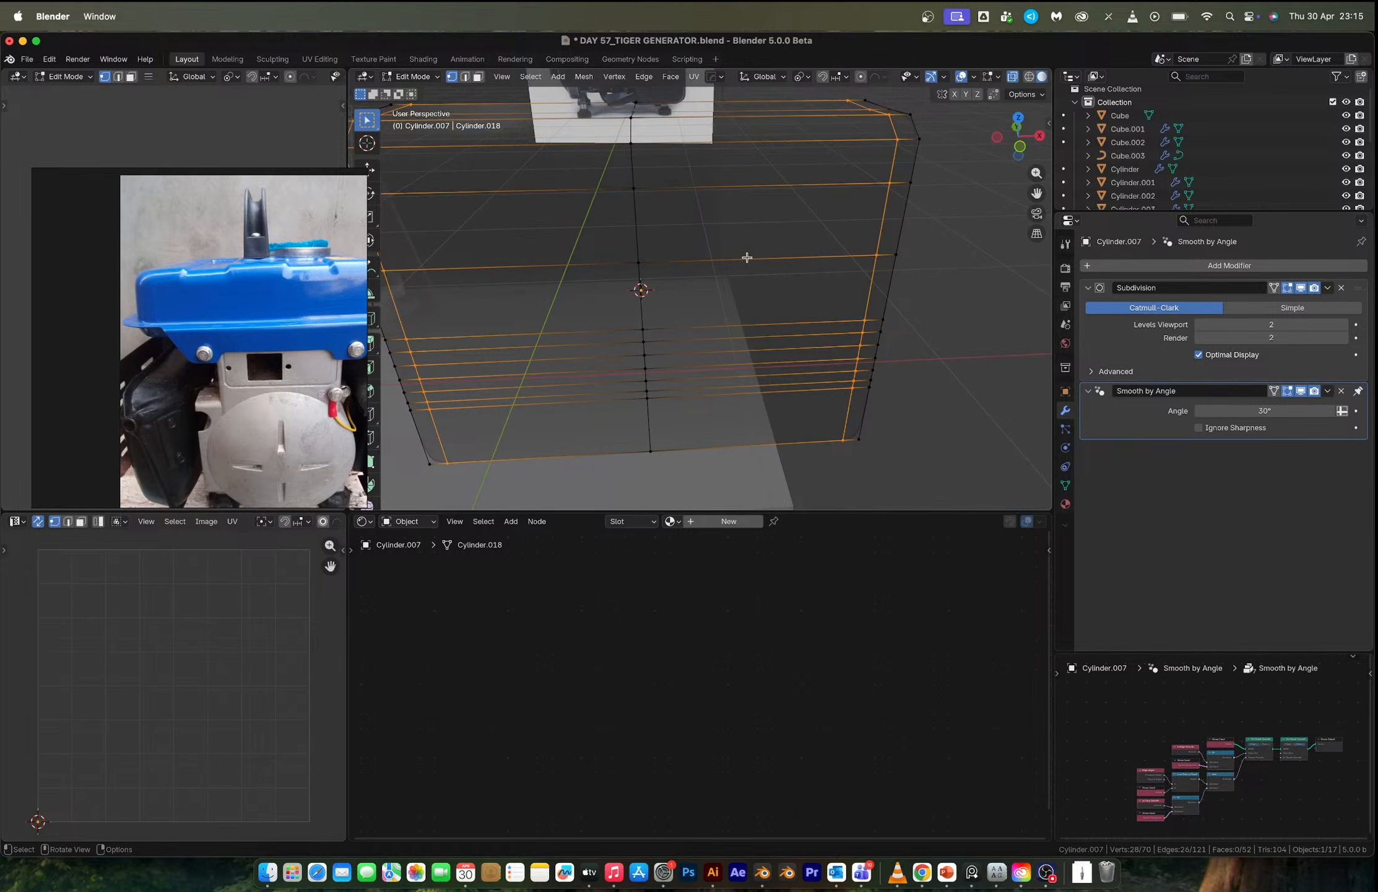
{"action": "left_click", "coordinate": [1020, 146]}
{"action": "key", "text": "alt+z"}
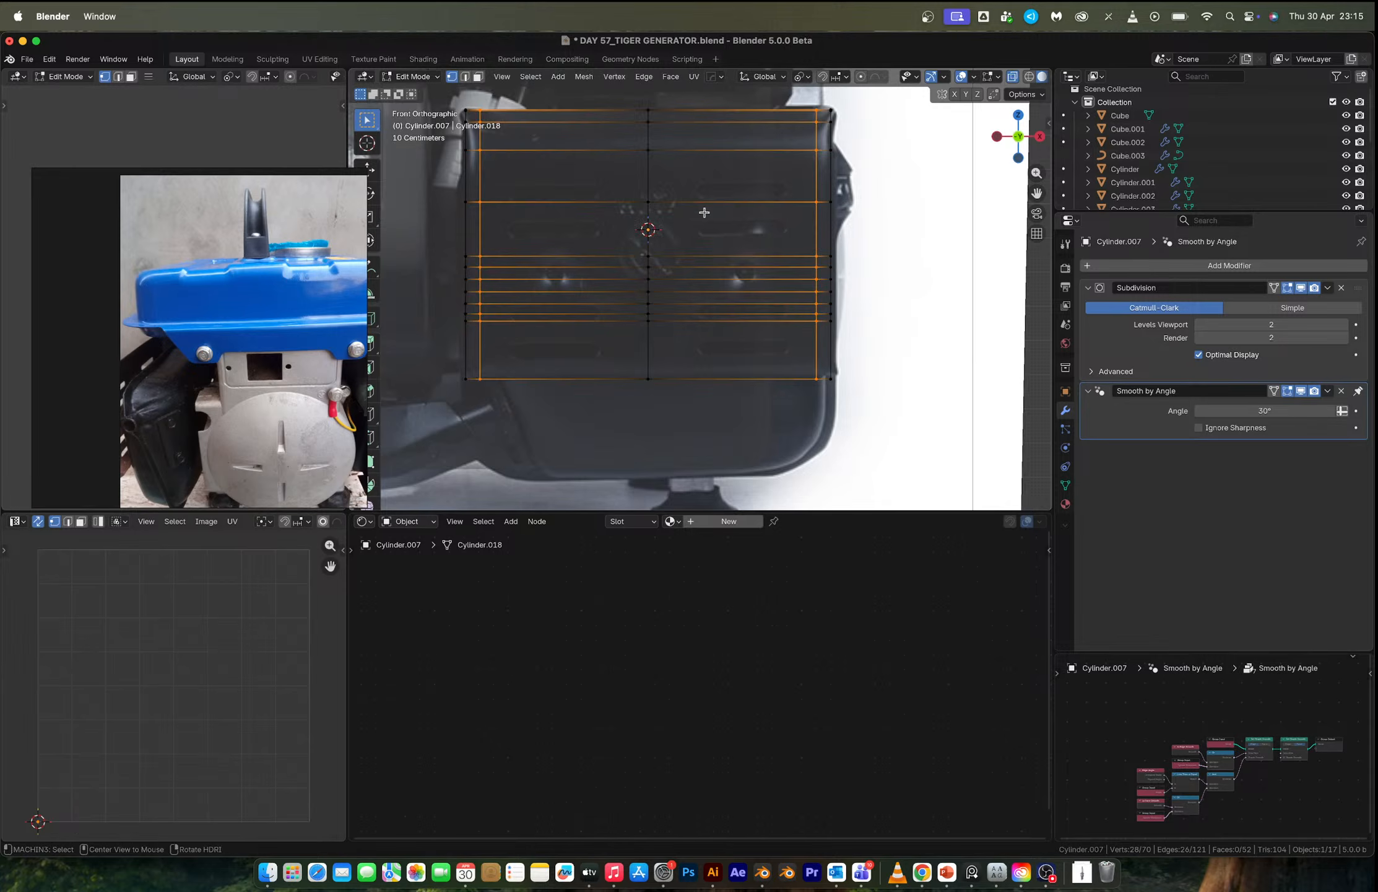
{"action": "scroll", "coordinate": [757, 227], "scroll_direction": "up", "scroll_amount": 2}
{"action": "key", "text": "ctrl+r"}
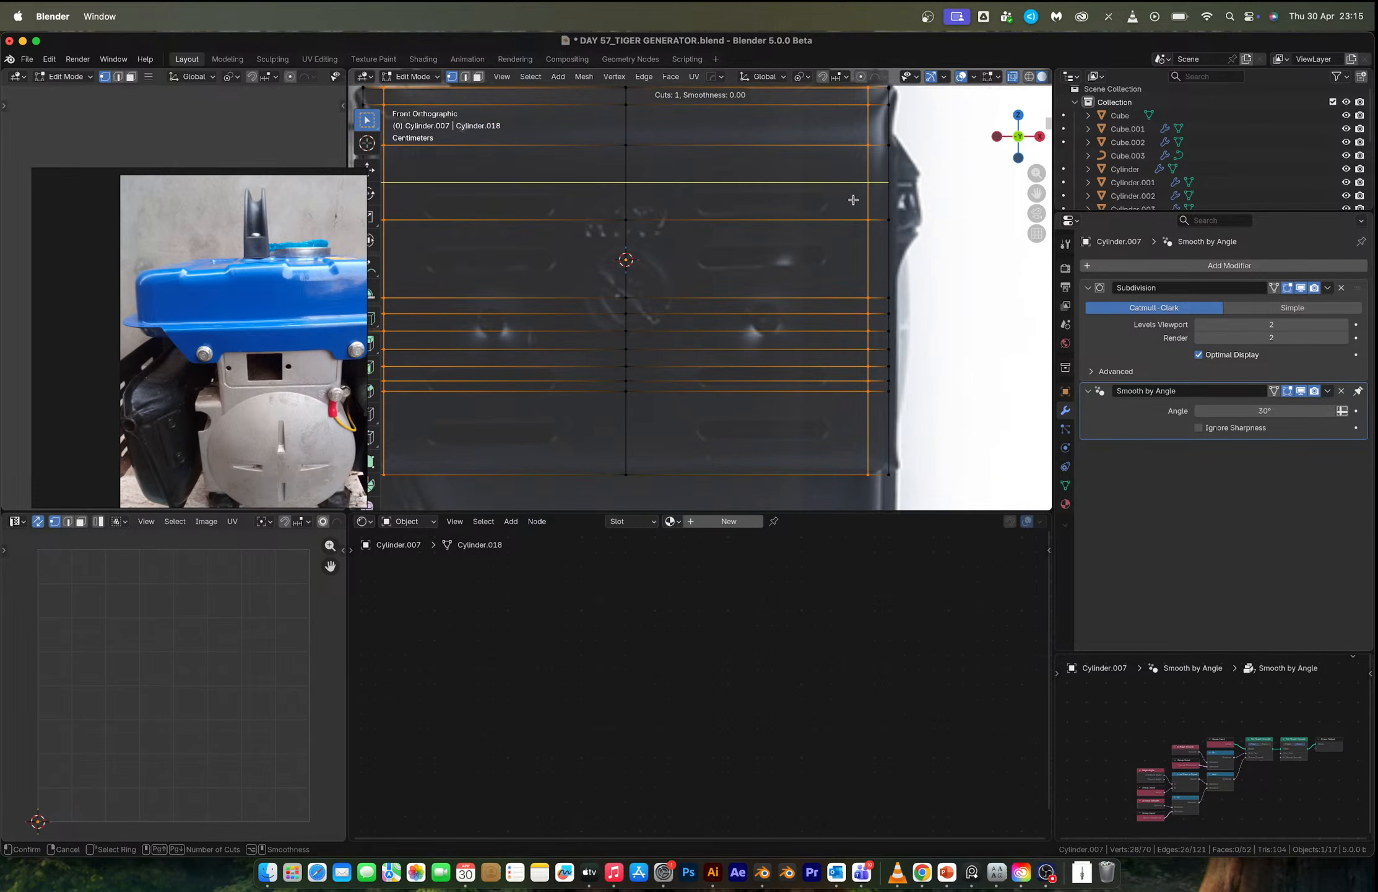
{"action": "left_click", "coordinate": [854, 211]}
{"action": "left_click", "coordinate": [854, 212]}
Try a centred vertical loop cut through the vent slots beside the logo and undo it.
{"action": "key", "text": "ctrl+r"}
{"action": "left_click", "coordinate": [834, 271]}
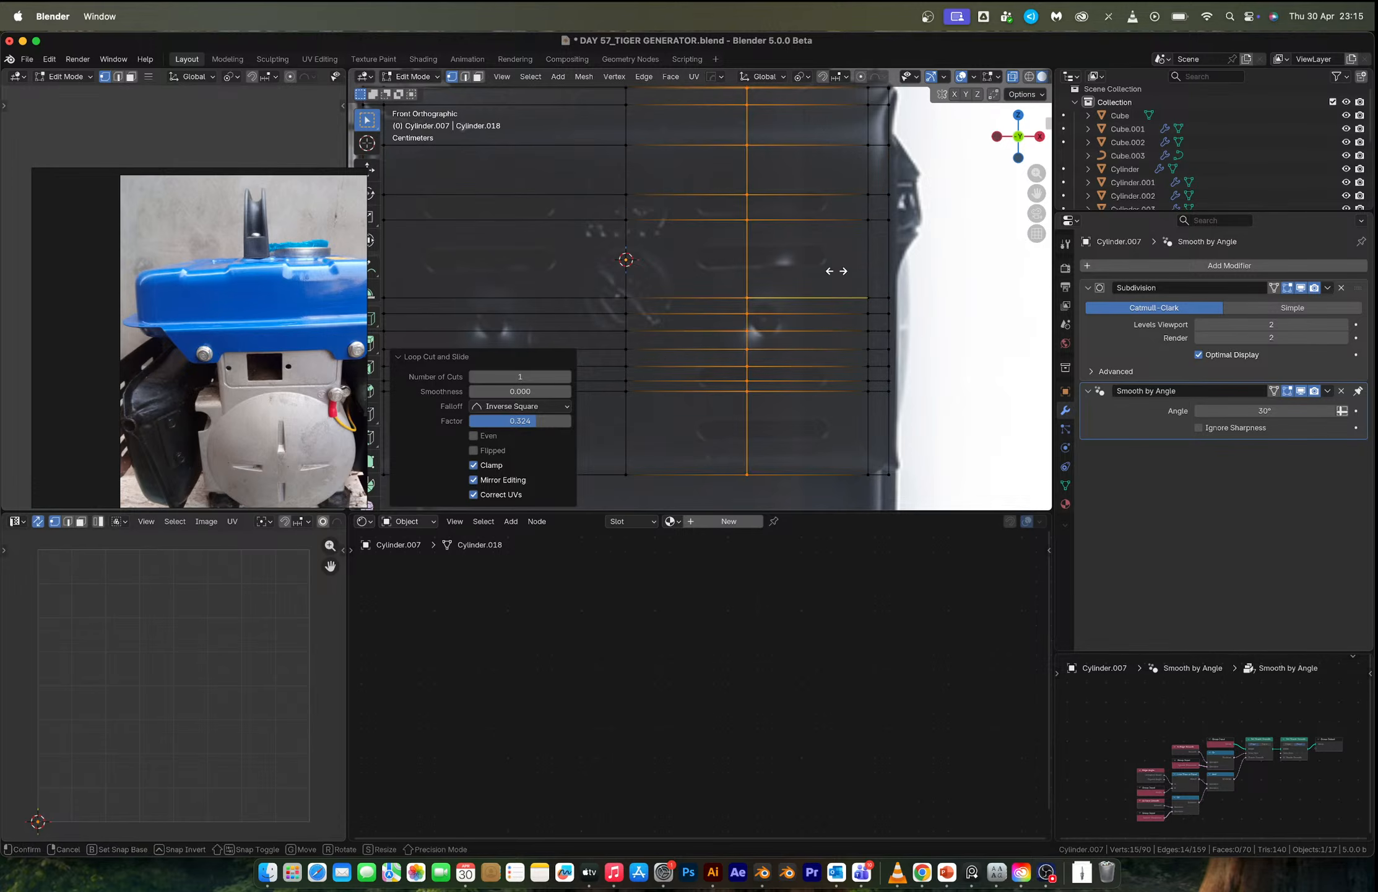
{"action": "right_click", "coordinate": [834, 271]}
{"action": "key", "text": "super+z"}
Dissolve the seven horizontal edge loops across the middle and lower part of the exhaust cover shell.
{"action": "key", "text": "2"}
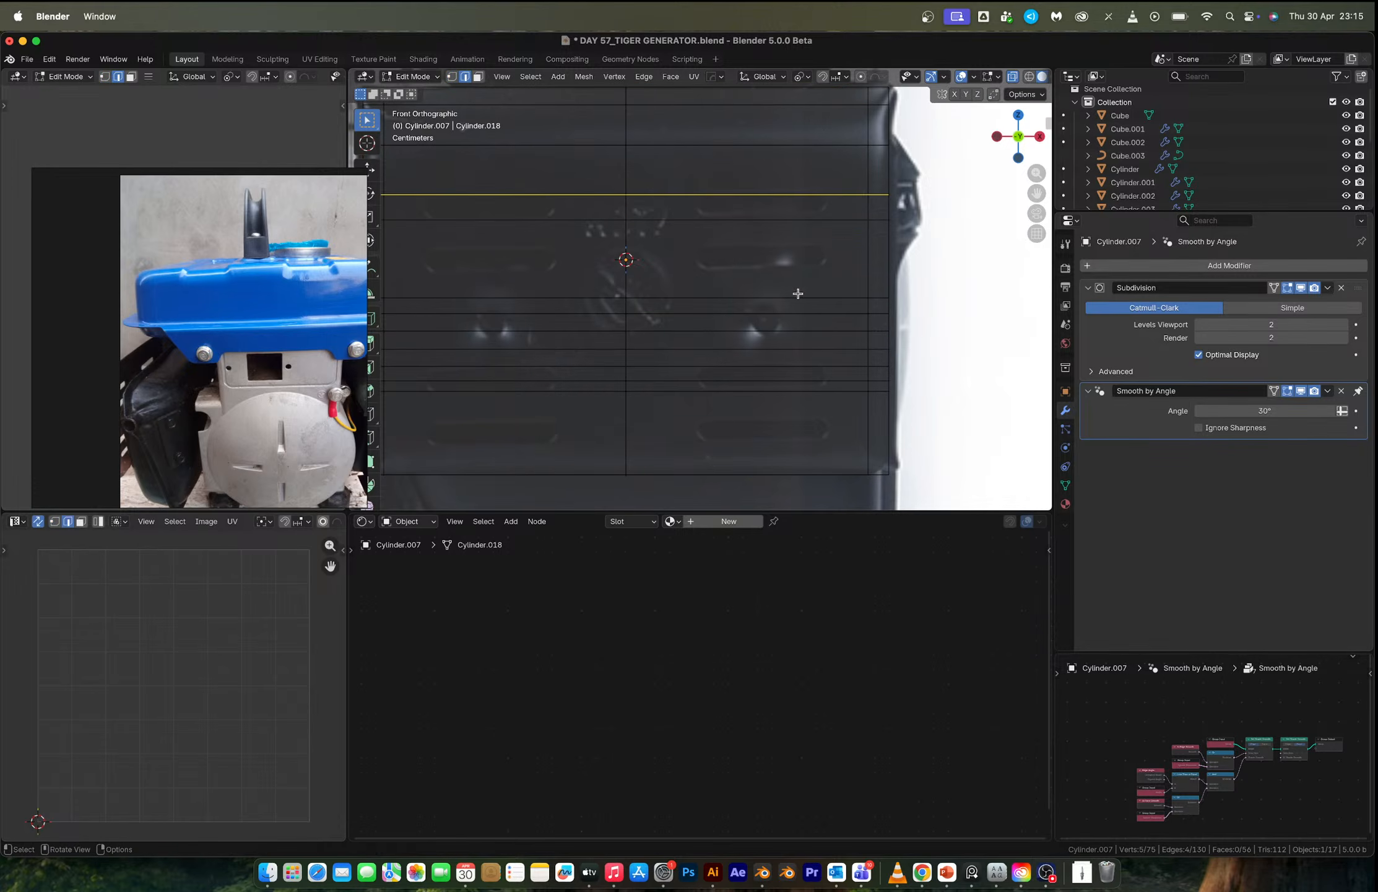
{"action": "left_click", "coordinate": [707, 296], "text": "alt"}
{"action": "left_click", "coordinate": [716, 316], "text": "alt+shift"}
{"action": "left_click", "coordinate": [717, 332], "text": "alt+shift"}
{"action": "left_click", "coordinate": [721, 350], "text": "alt+shift"}
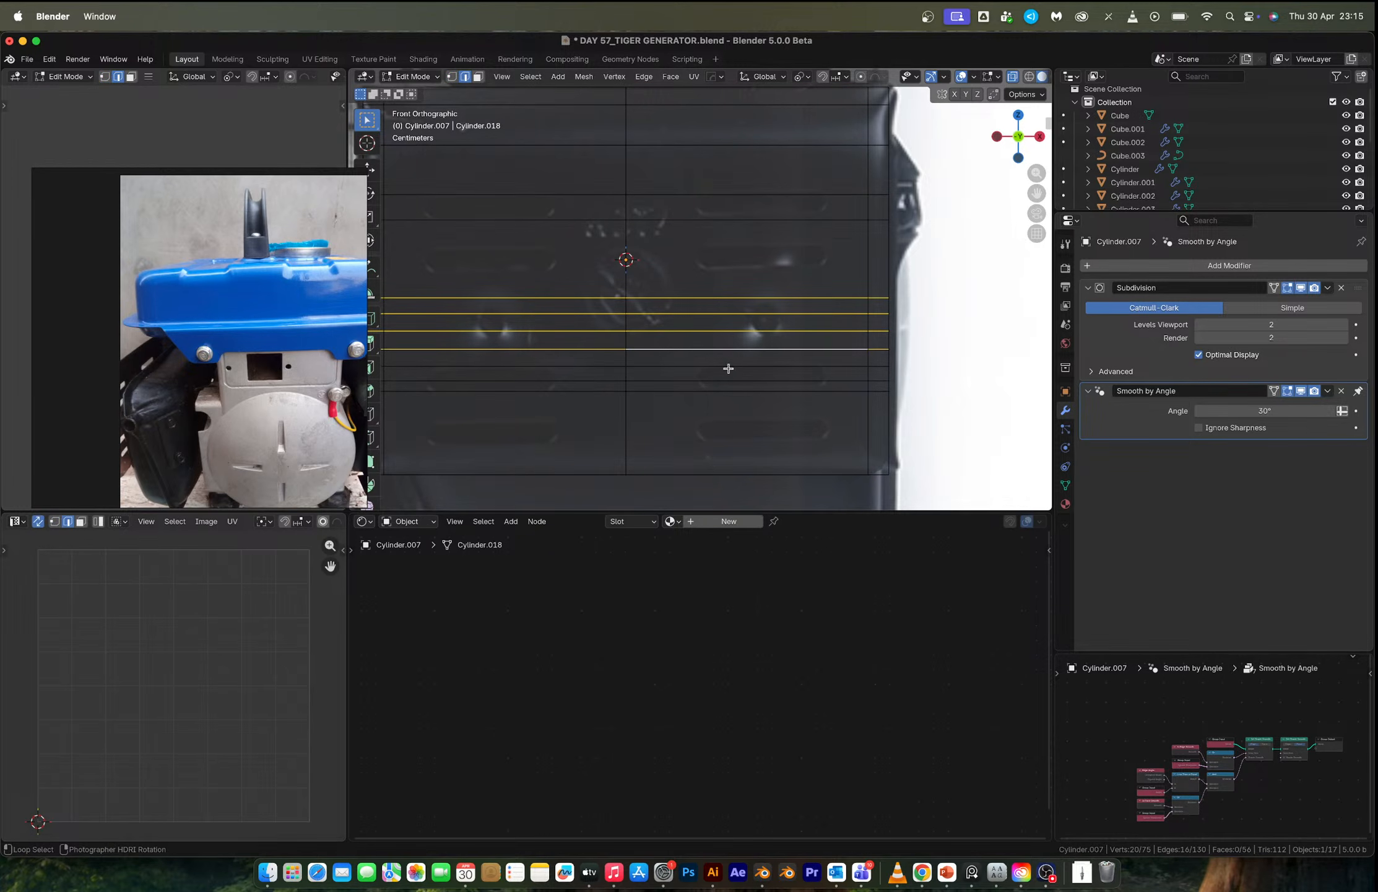
{"action": "left_click", "coordinate": [726, 366], "text": "alt+shift"}
{"action": "left_click", "coordinate": [727, 381], "text": "alt+shift"}
{"action": "left_click", "coordinate": [727, 391], "text": "alt+shift"}
{"action": "key", "text": "x"}
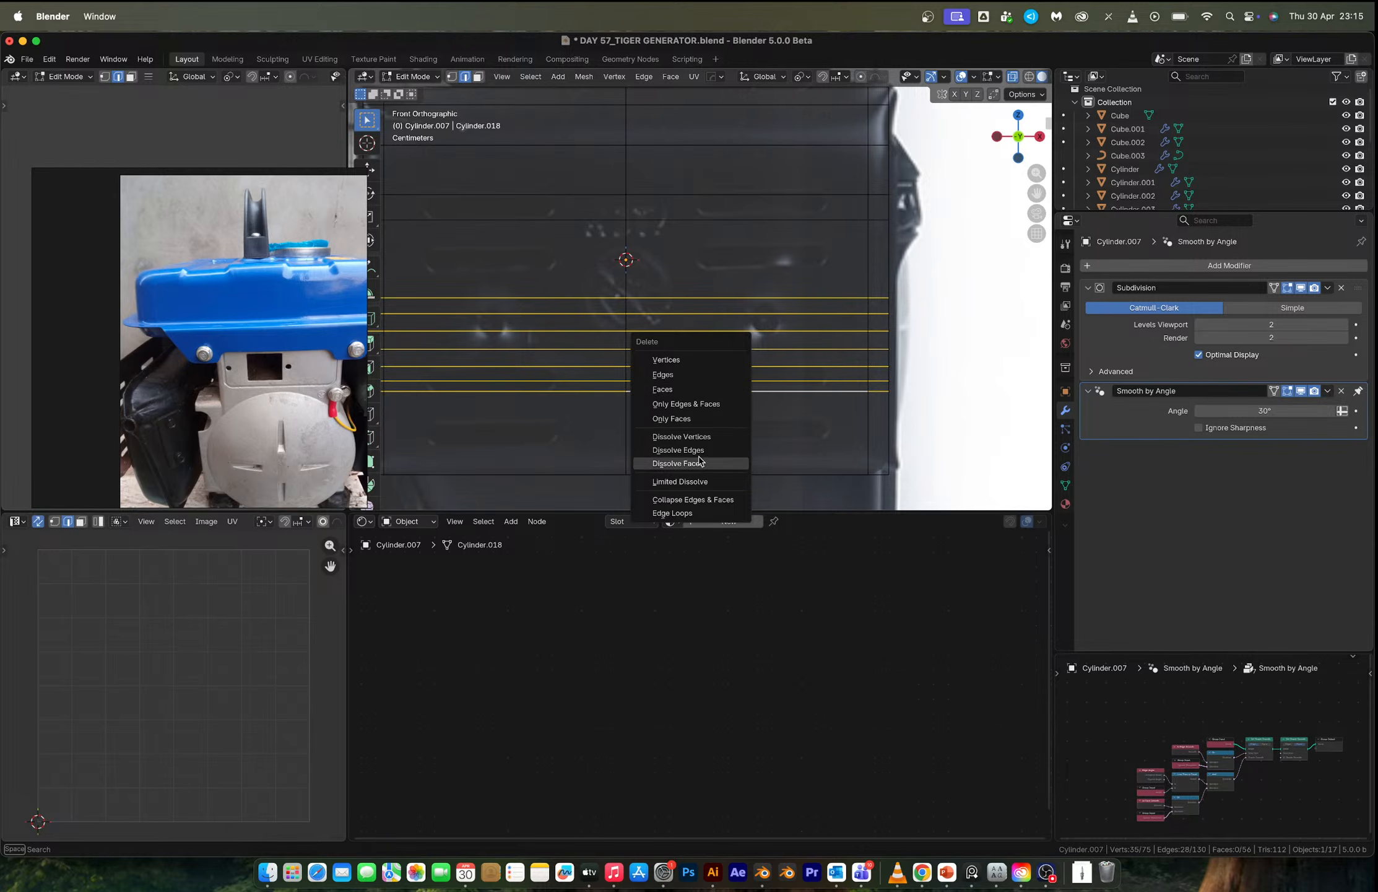
{"action": "left_click", "coordinate": [695, 454]}
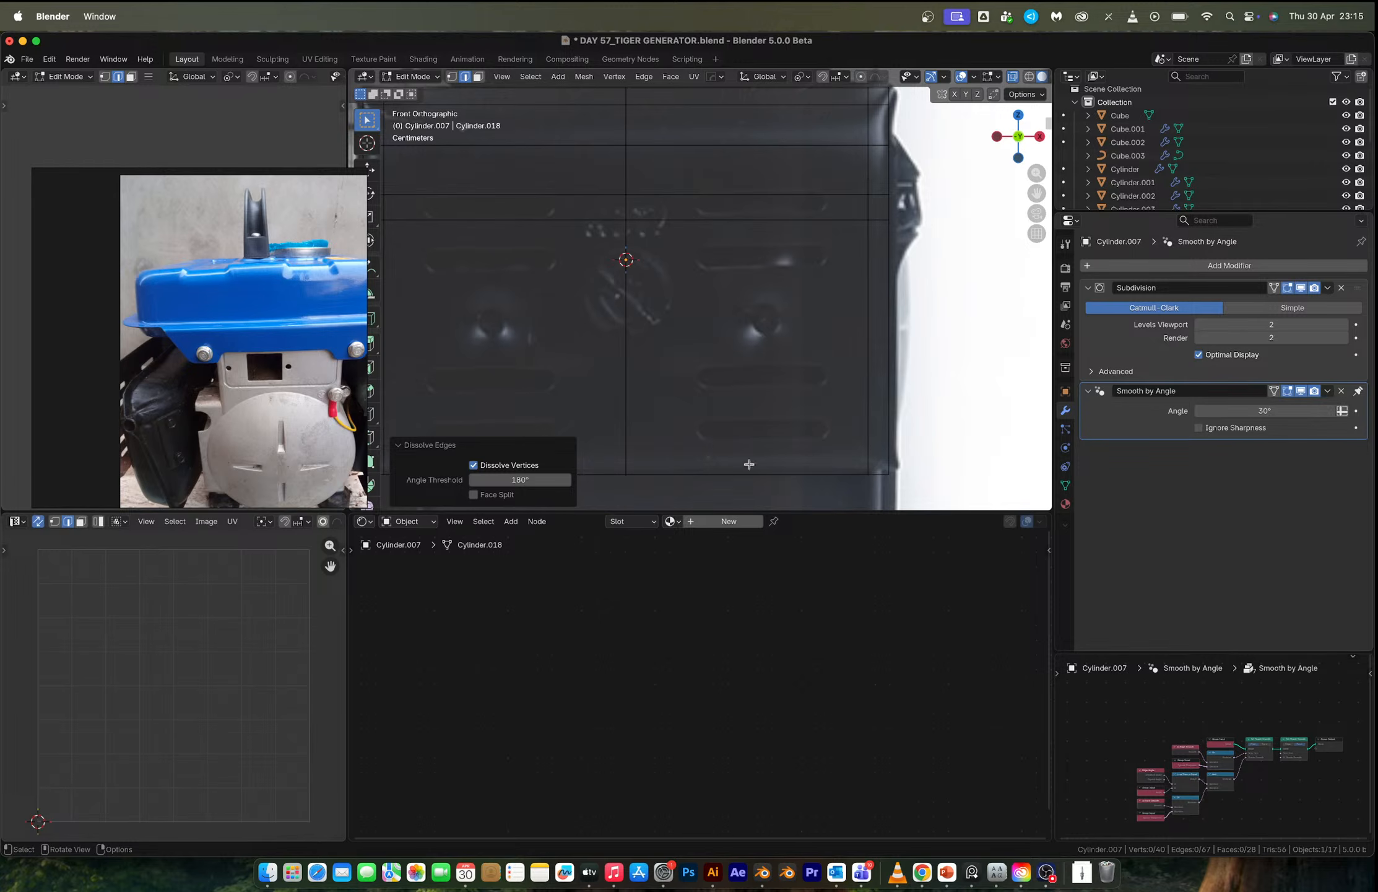
Move the horizontal edge loop along the lower edge of the topmost vent slots up 0.00136 m in Z.
{"action": "left_click", "coordinate": [669, 220], "text": "alt"}
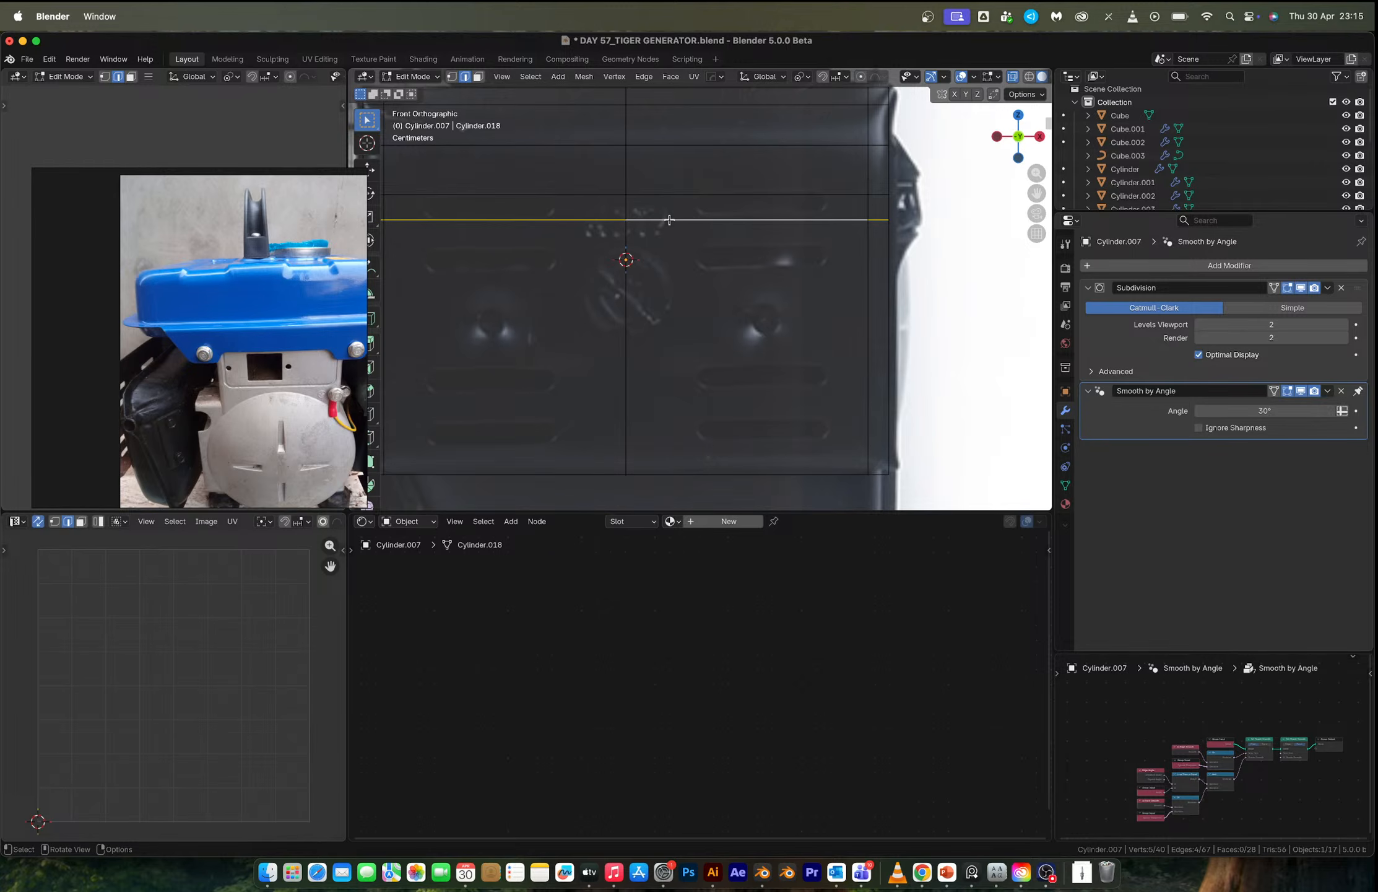
{"action": "key", "text": "g"}
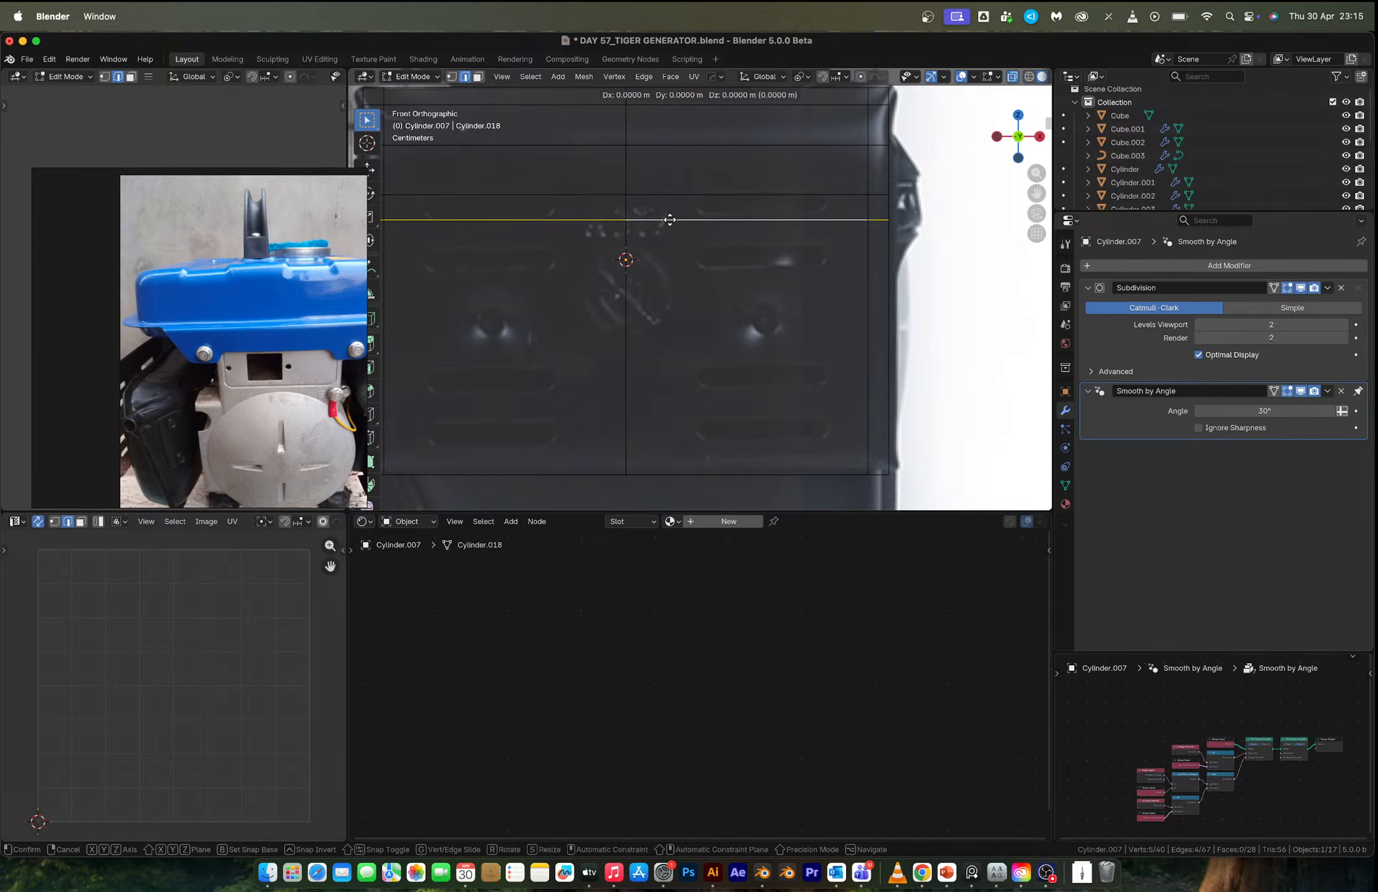
{"action": "key", "text": "z"}
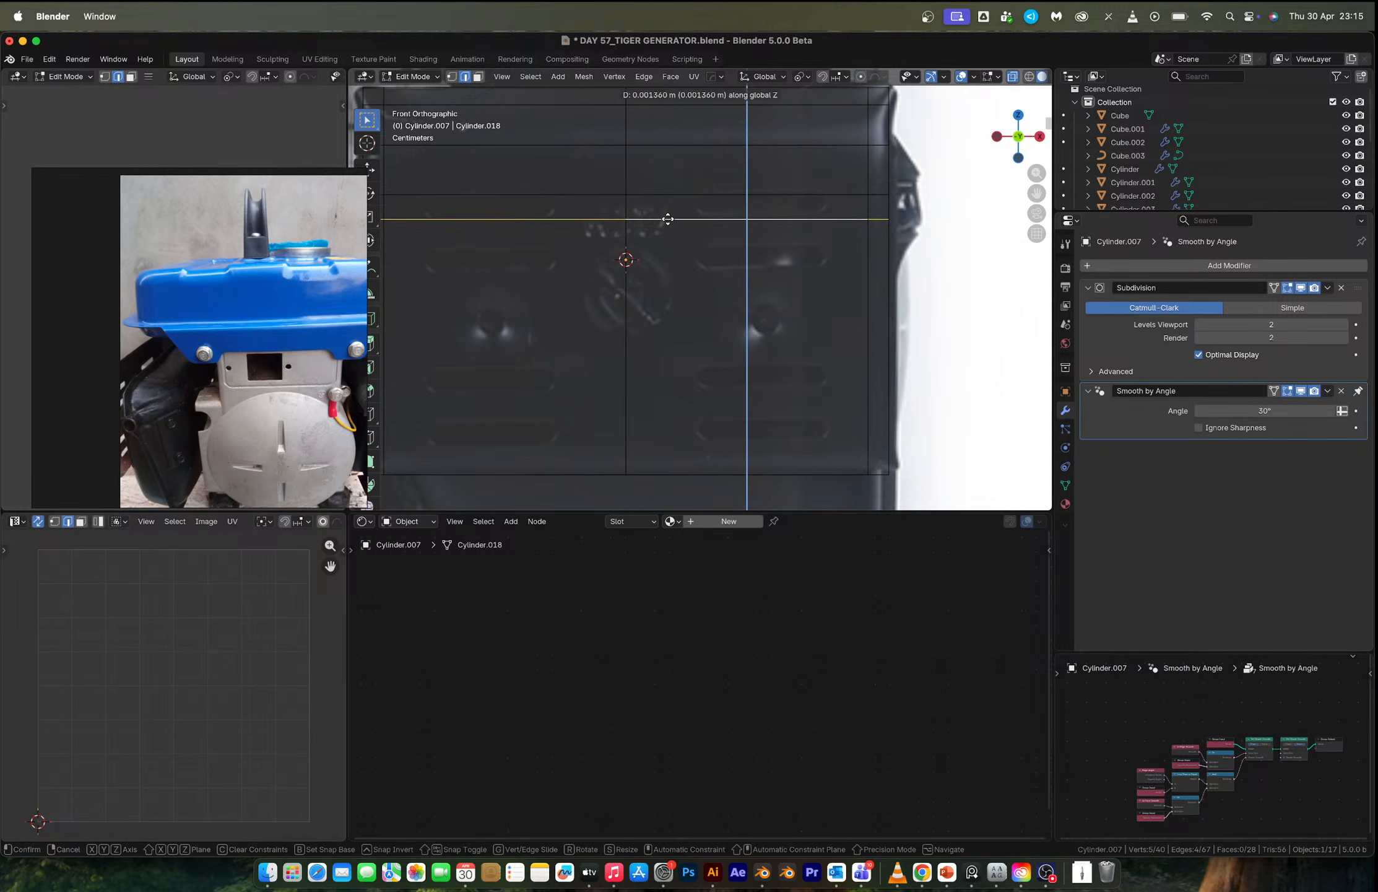
{"action": "left_click", "coordinate": [669, 220]}
Try two horizontal loop cuts around the second row of vent slots and undo them.
{"action": "key", "text": "ctrl+r"}
{"action": "left_click", "coordinate": [845, 337]}
{"action": "left_click", "coordinate": [842, 189]}
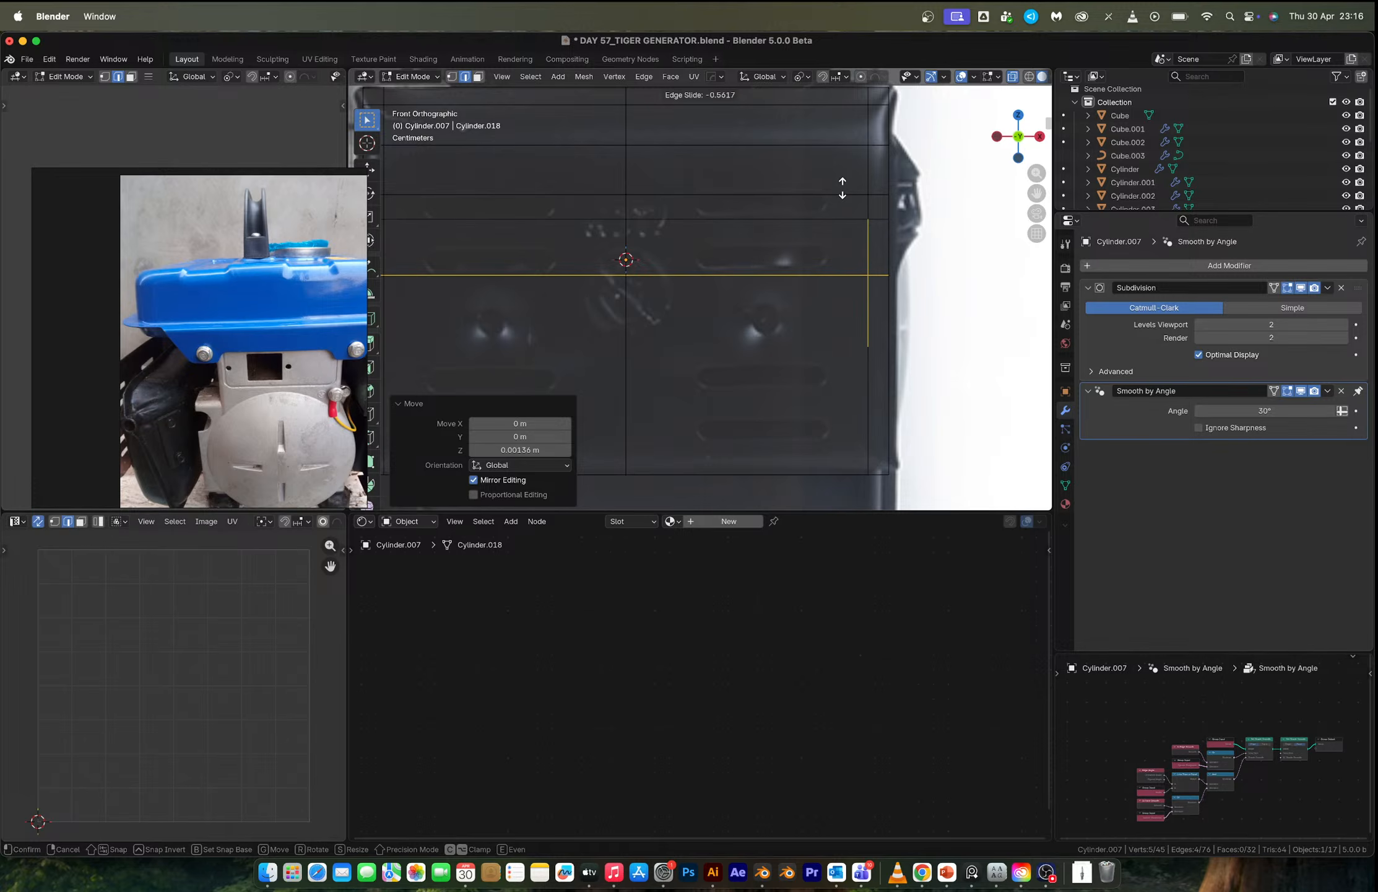
{"action": "key", "text": "ctrl+r"}
{"action": "left_click", "coordinate": [869, 243]}
{"action": "right_click", "coordinate": [870, 243]}
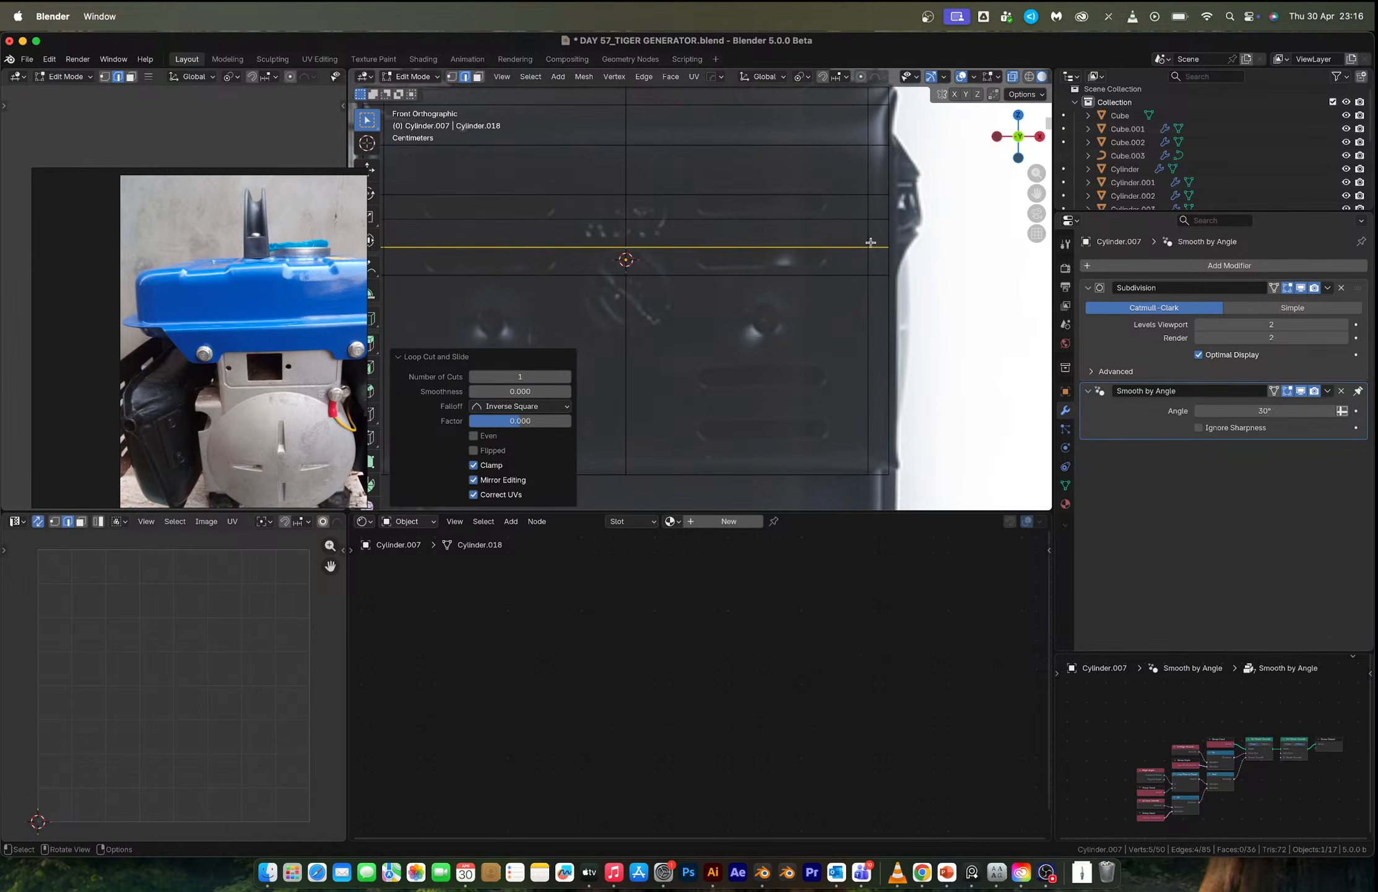
{"action": "key", "text": "ctrl+z"}
{"action": "key", "text": "ctrl+z"}
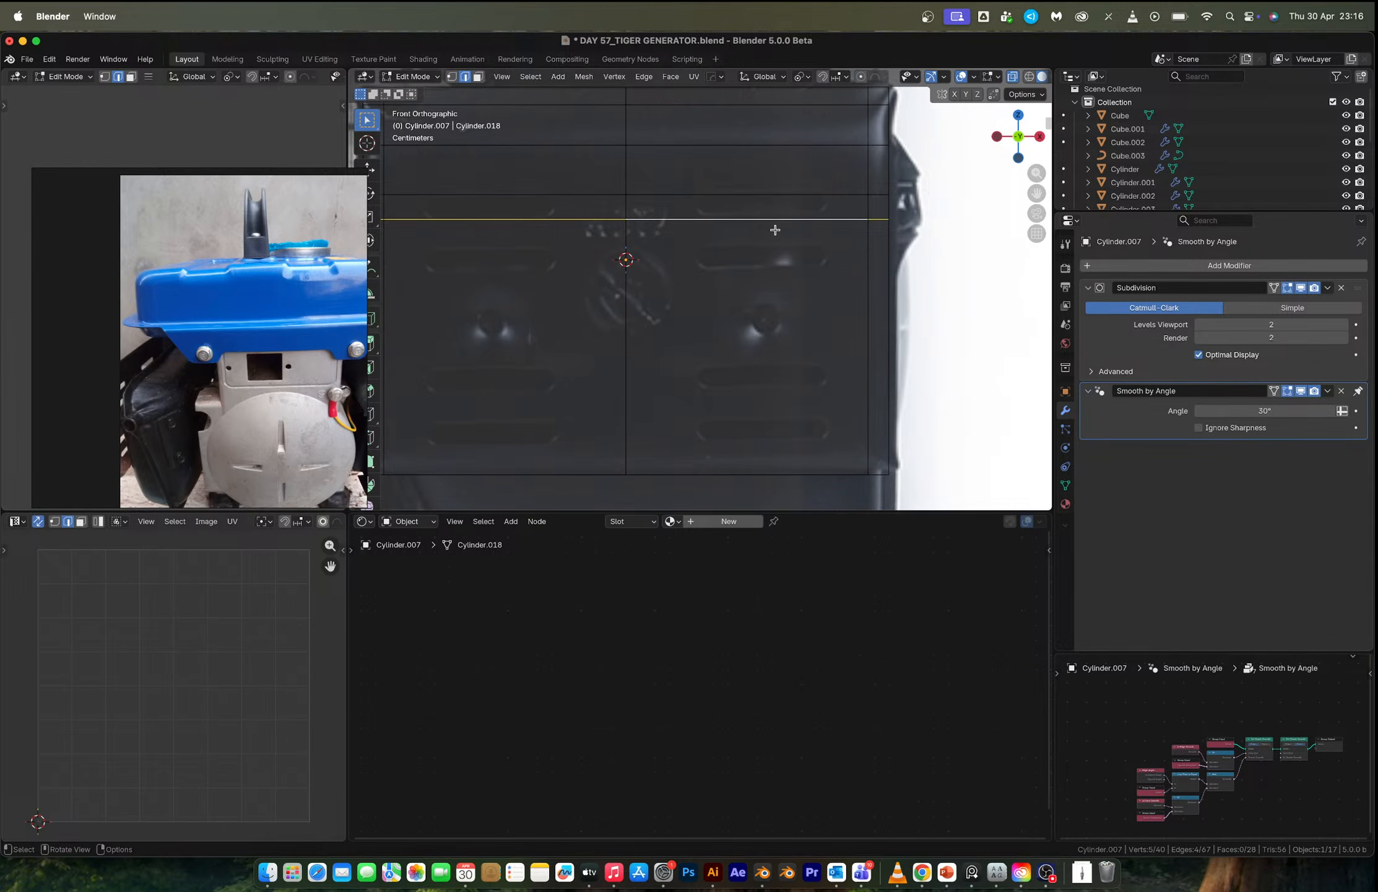
Dissolve the loop just below the topmost vent slots and flatten the loop above them by scaling it to 0 along Z.
{"action": "key", "text": "x"}
{"action": "left_click", "coordinate": [775, 231]}
{"action": "left_click", "coordinate": [740, 199], "text": "alt"}
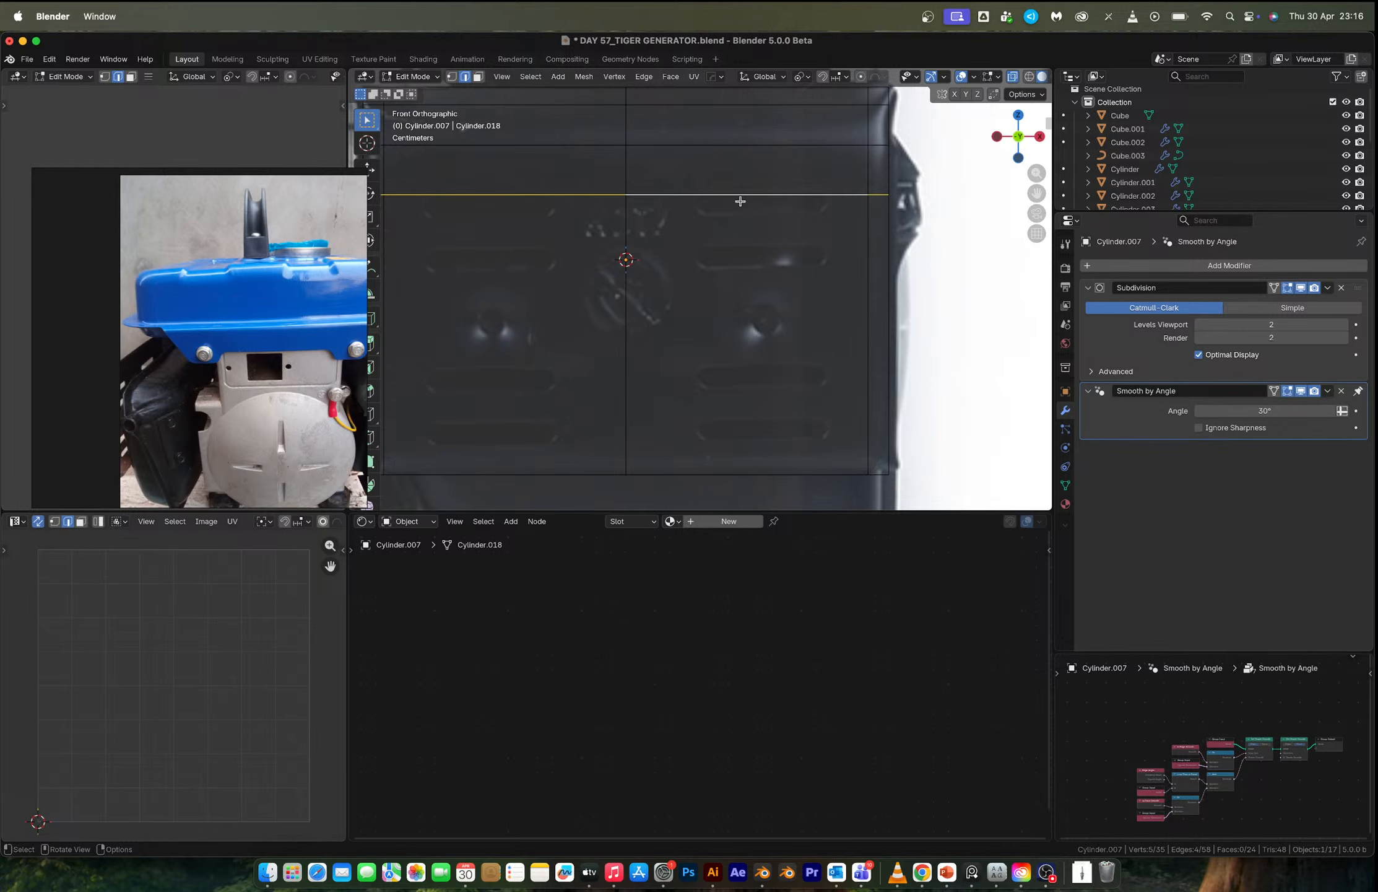
{"action": "key", "text": "s"}
{"action": "key", "text": "z"}
{"action": "key", "text": "0"}
{"action": "key", "text": "Return"}
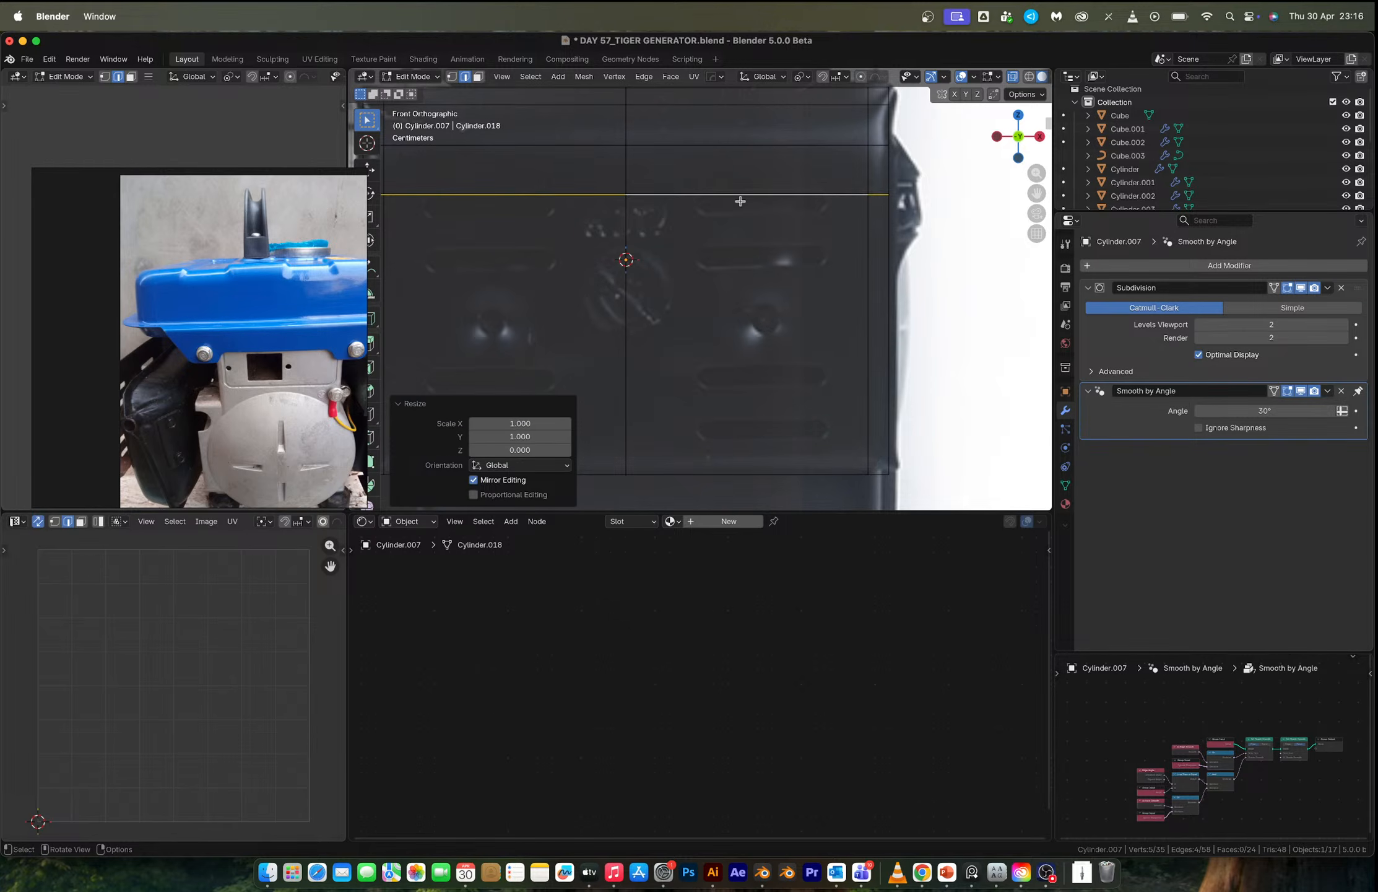
Add horizontal edge loops under the topmost vent slots and along both edges of the second row, using factors 0.531 and -0.022 for the second row.
{"action": "key", "text": "ctrl+r"}
{"action": "left_click", "coordinate": [741, 207]}
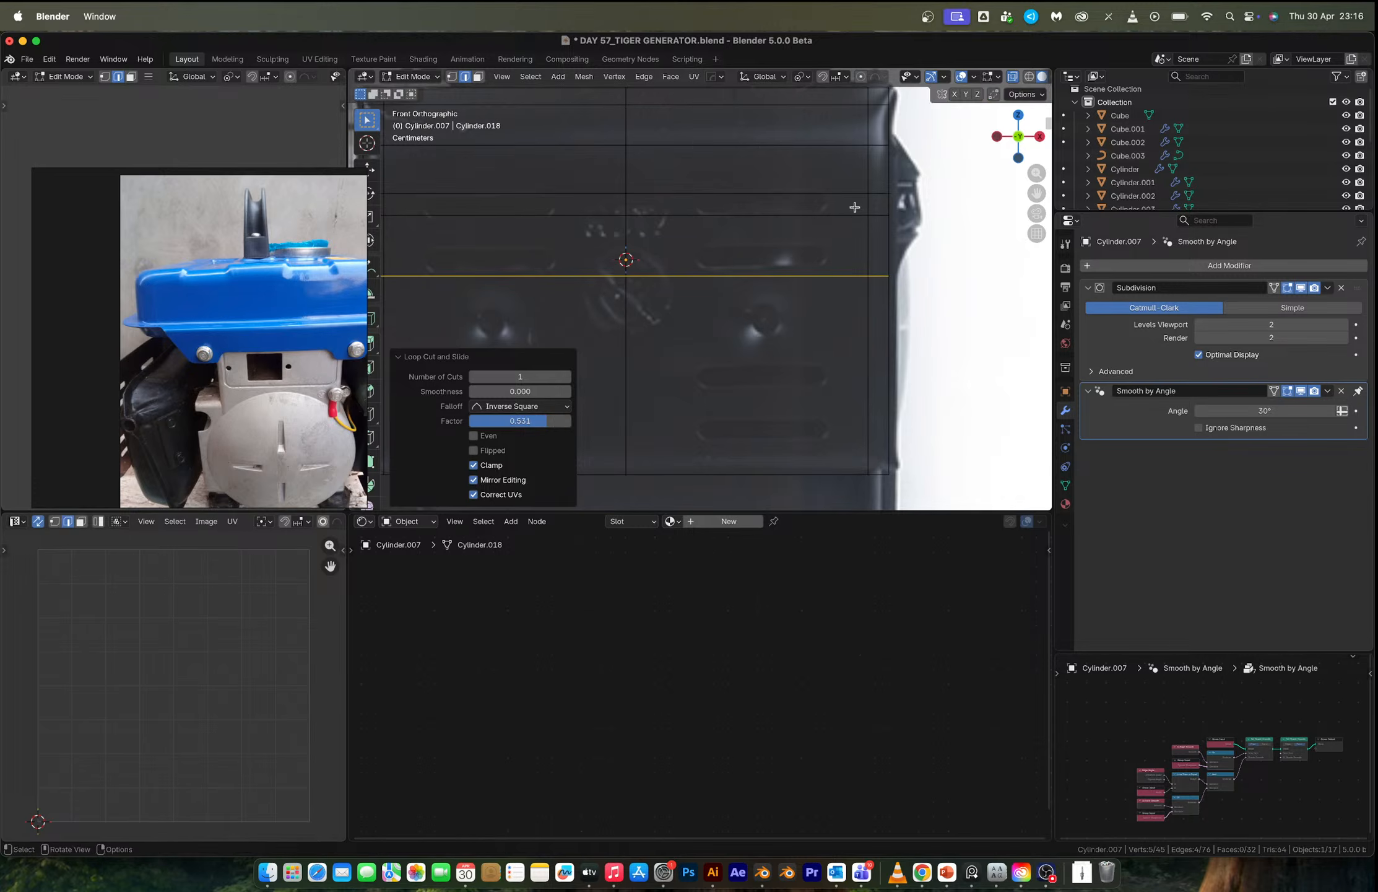
{"action": "left_click", "coordinate": [870, 236]}
Add four horizontal edge loops bounding the two lower vent slot rows, including factors -0.101, -0.326 and -0.070.
{"action": "key", "text": "ctrl+r"}
{"action": "left_click", "coordinate": [866, 367]}
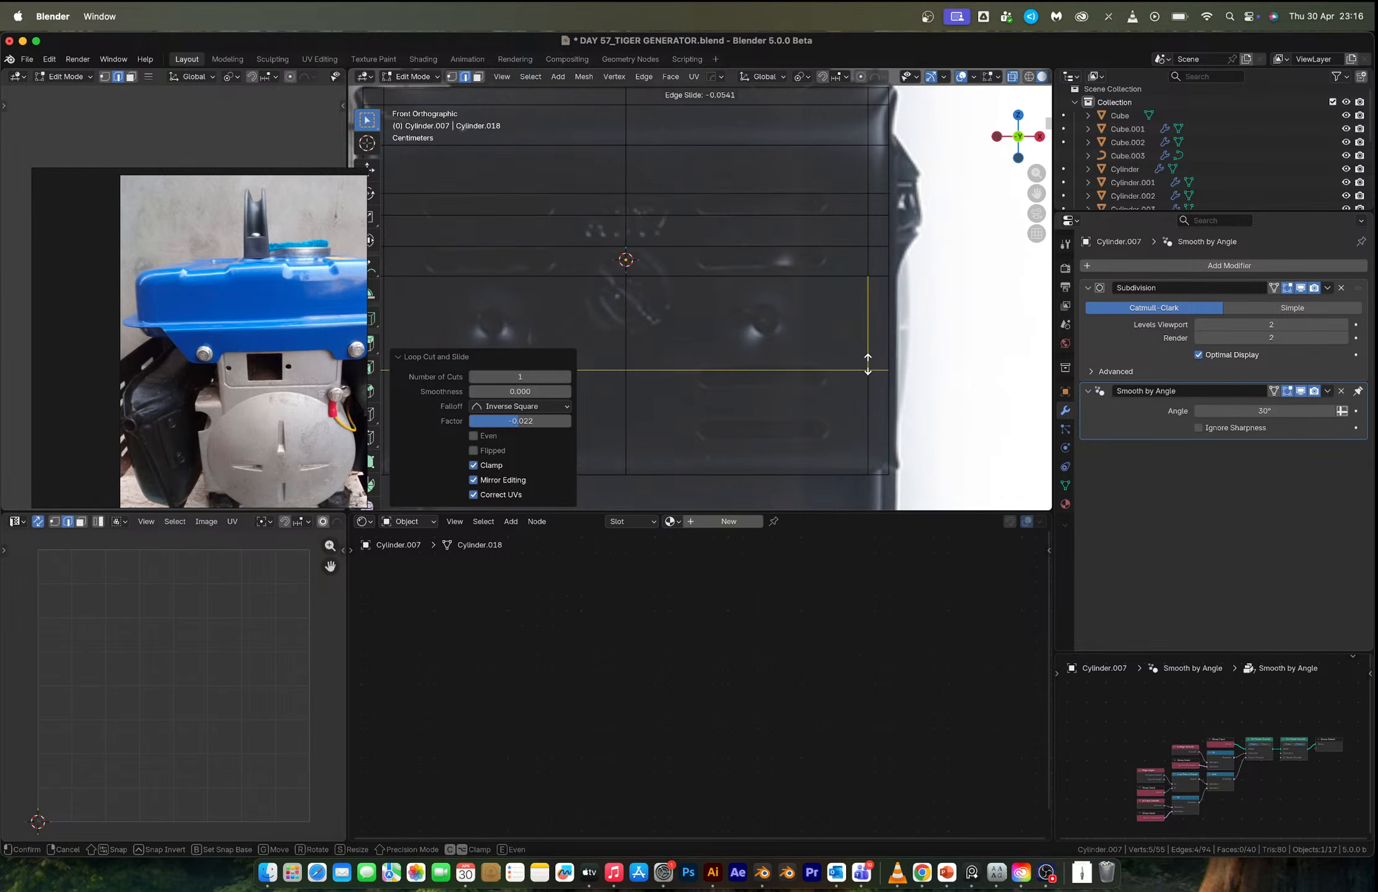
{"action": "left_click", "coordinate": [869, 360]}
{"action": "key", "text": "ctrl+r"}
{"action": "left_click", "coordinate": [870, 396]}
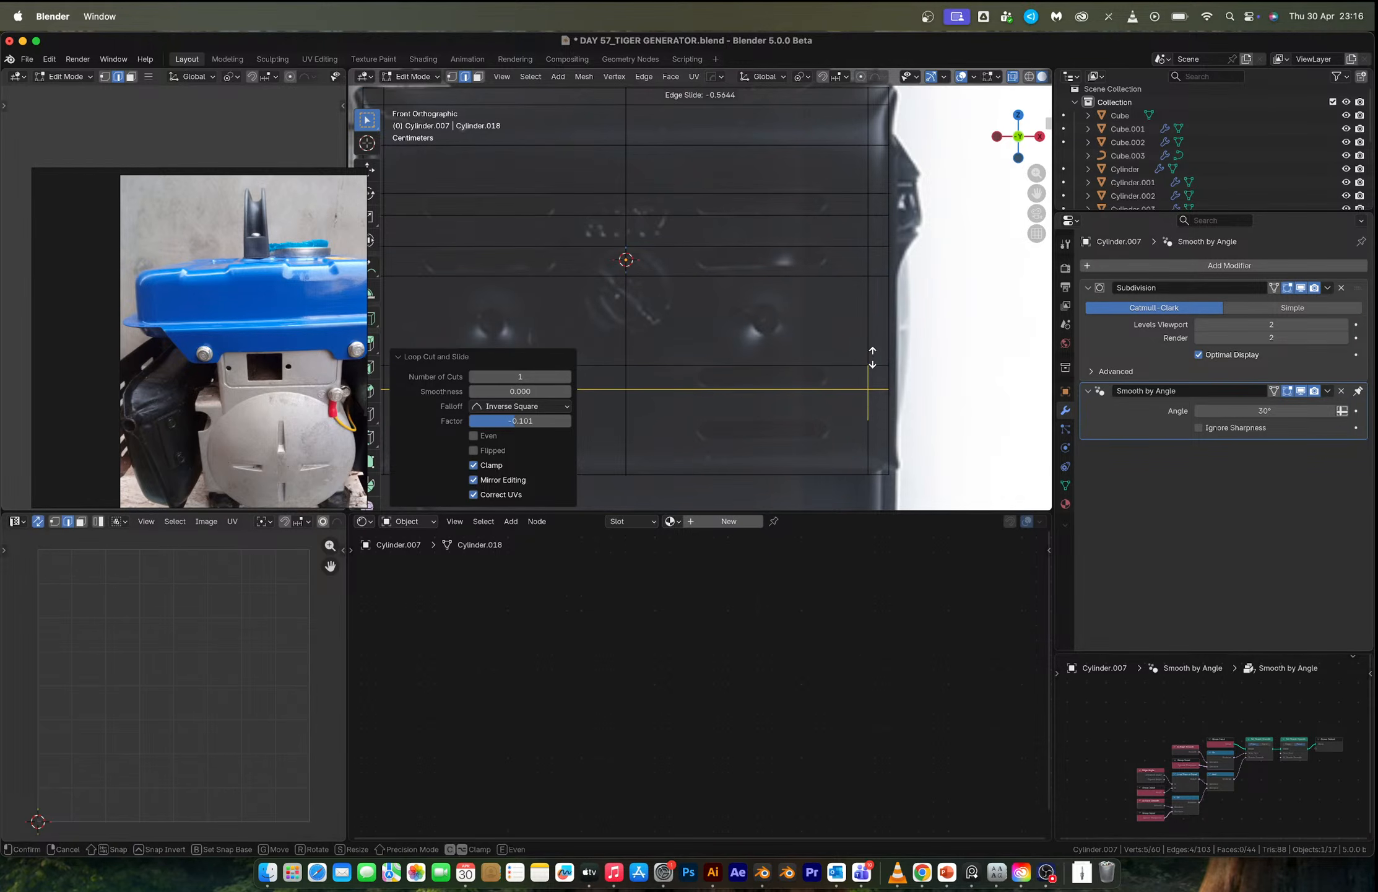
{"action": "left_click", "coordinate": [871, 412]}
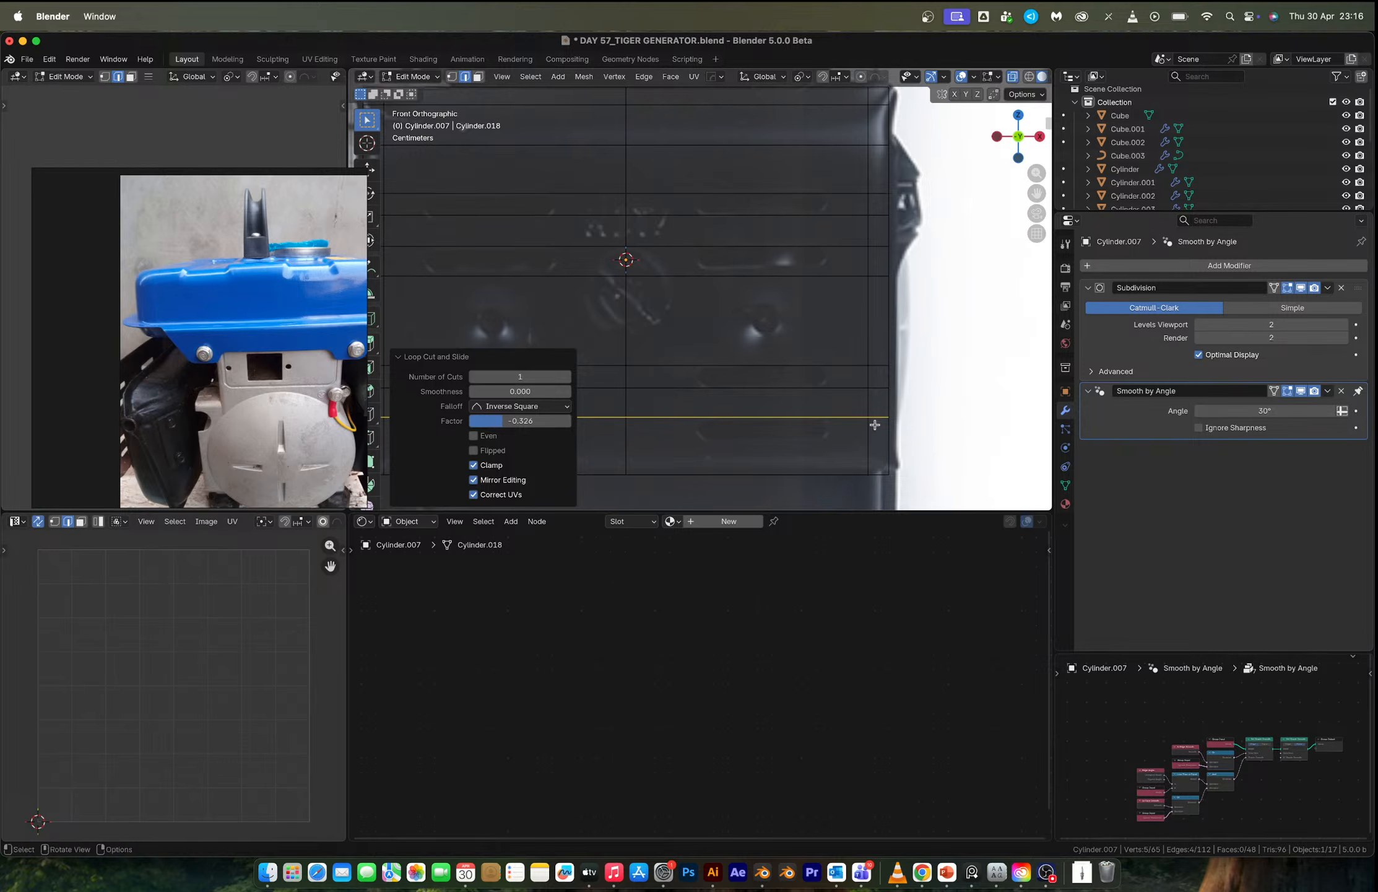
{"action": "key", "text": "ctrl+r"}
{"action": "left_click", "coordinate": [873, 436]}
{"action": "left_click", "coordinate": [873, 437]}
Add vertical edge loops at both ends of the vent slots right of the logo, with the inner one at factor -0.452.
{"action": "key", "text": "ctrl+r"}
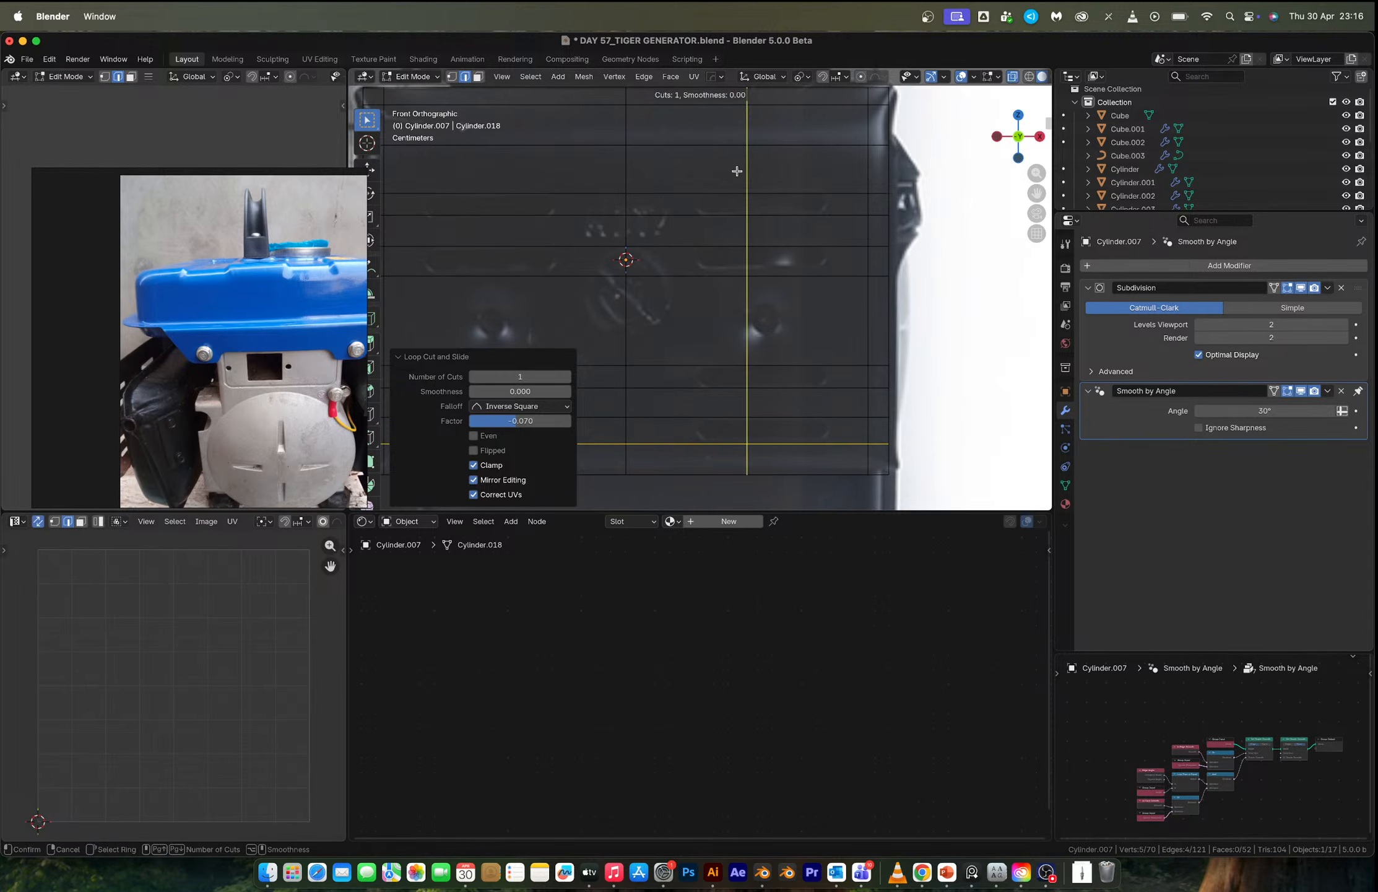
{"action": "left_click", "coordinate": [740, 170]}
{"action": "left_click", "coordinate": [694, 171]}
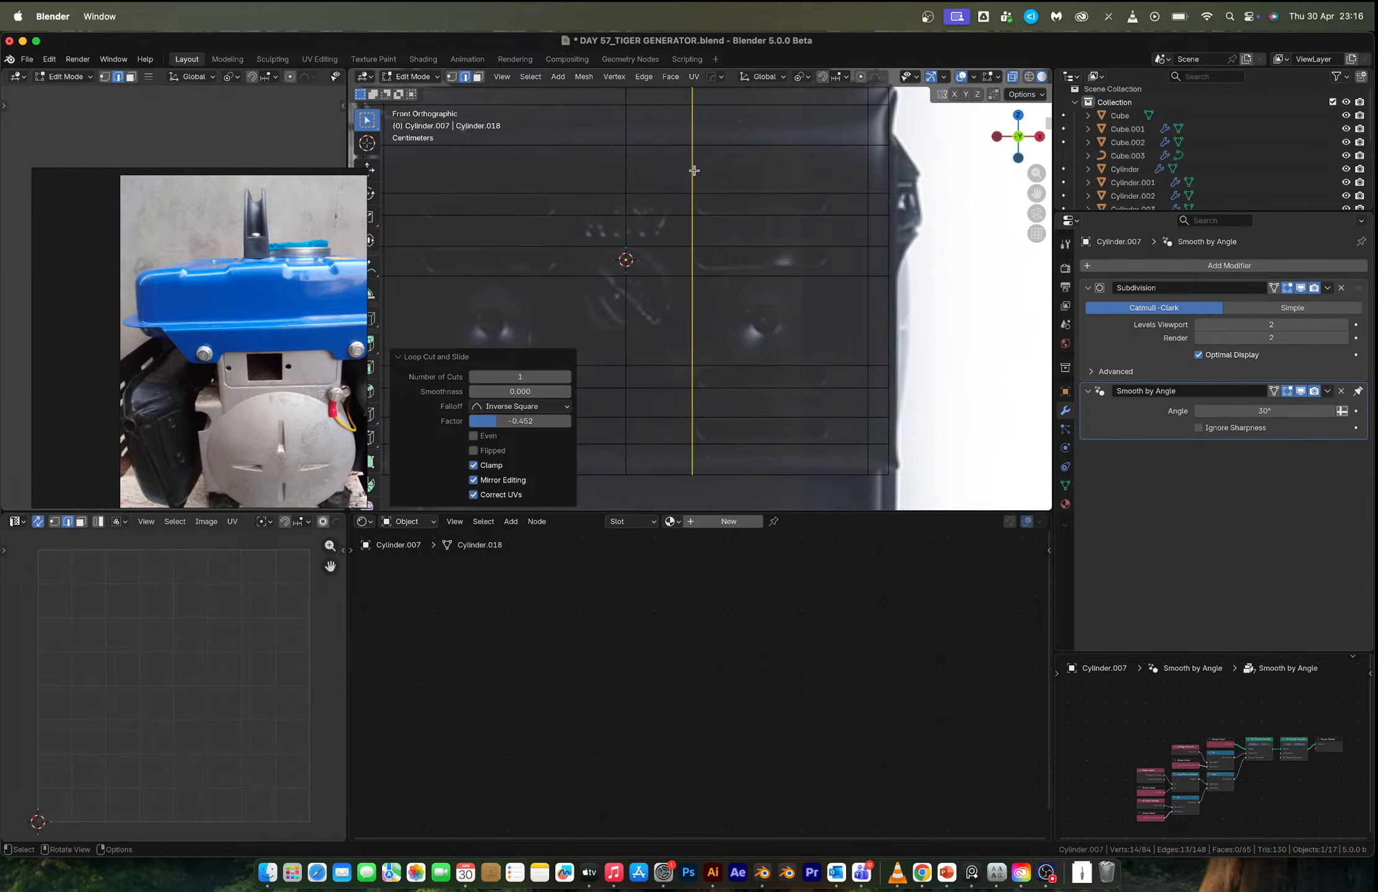
{"action": "left_click", "coordinate": [813, 172]}
{"action": "left_click", "coordinate": [862, 173]}
Add vertical edge loops at both ends of the vent slots left of the logo, with the inner one at factor -0.409.
{"action": "key", "text": "ctrl+r"}
{"action": "left_click", "coordinate": [580, 176]}
{"action": "left_click", "coordinate": [629, 175]}
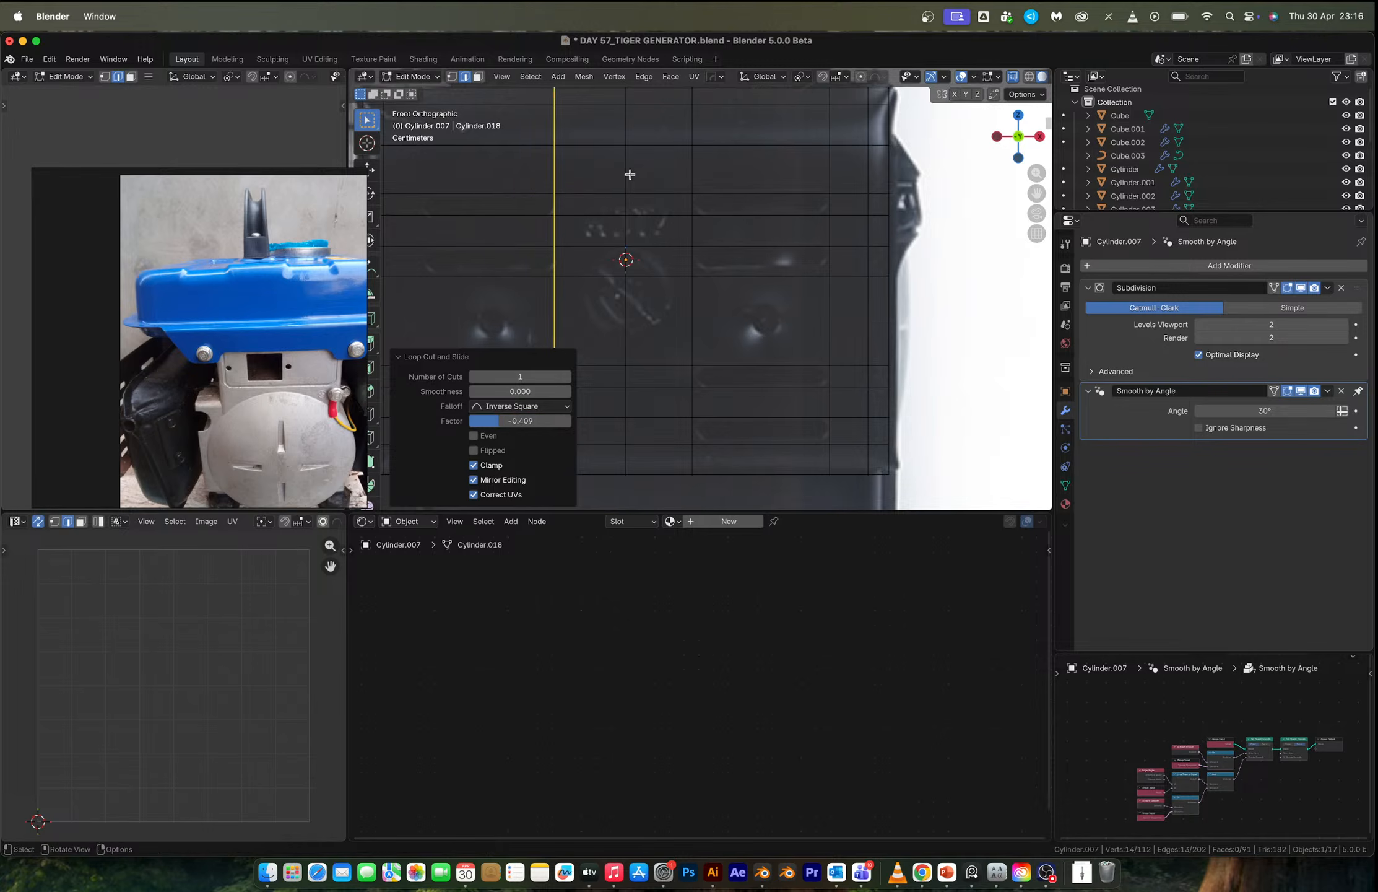
{"action": "middle_click_drag", "start_coordinate": [629, 175], "coordinate": [784, 180], "text": "shift"}
{"action": "key", "text": "ctrl+r"}
{"action": "left_click", "coordinate": [629, 193]}
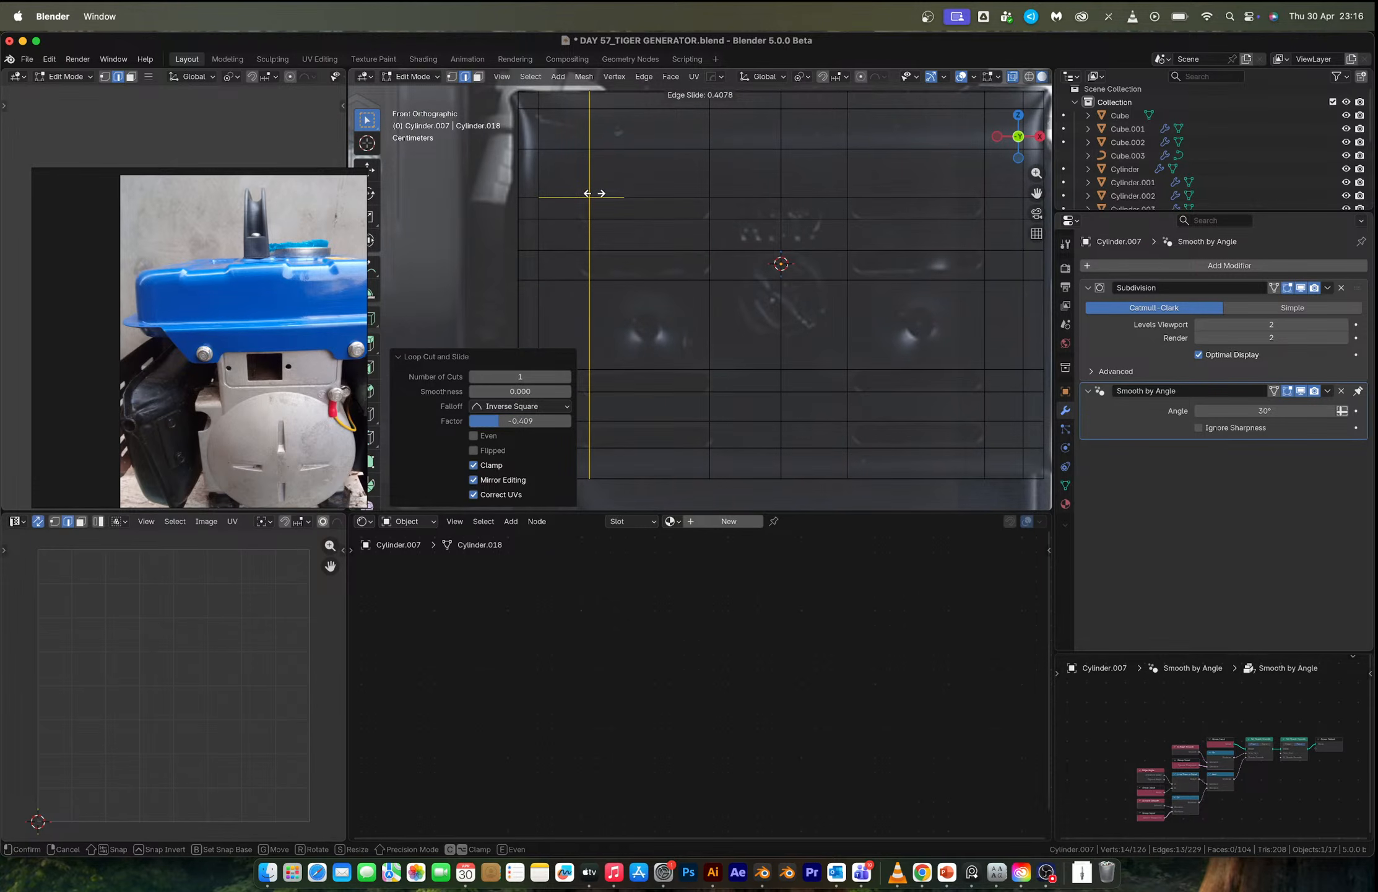
{"action": "left_click", "coordinate": [588, 193]}
Delete the eight faces over the reference's vent slots, four on each side of the logo, and return to Object Mode.
{"action": "key", "text": "3"}
{"action": "left_click", "coordinate": [644, 208]}
{"action": "left_click", "coordinate": [644, 265], "text": "shift"}
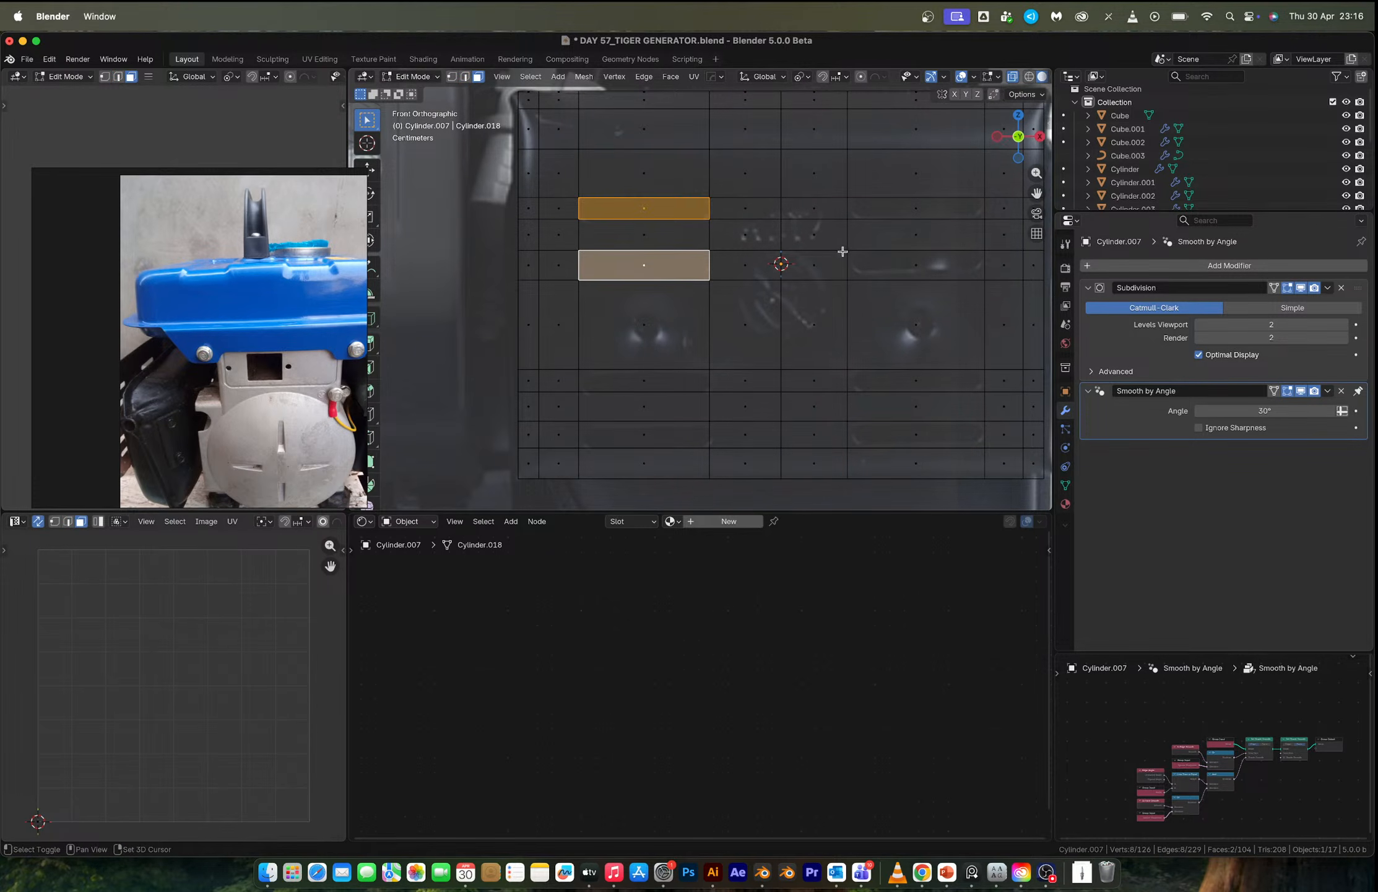
{"action": "left_click", "coordinate": [892, 265], "text": "shift"}
{"action": "left_click", "coordinate": [896, 217], "text": "shift"}
{"action": "left_click", "coordinate": [916, 379], "text": "shift"}
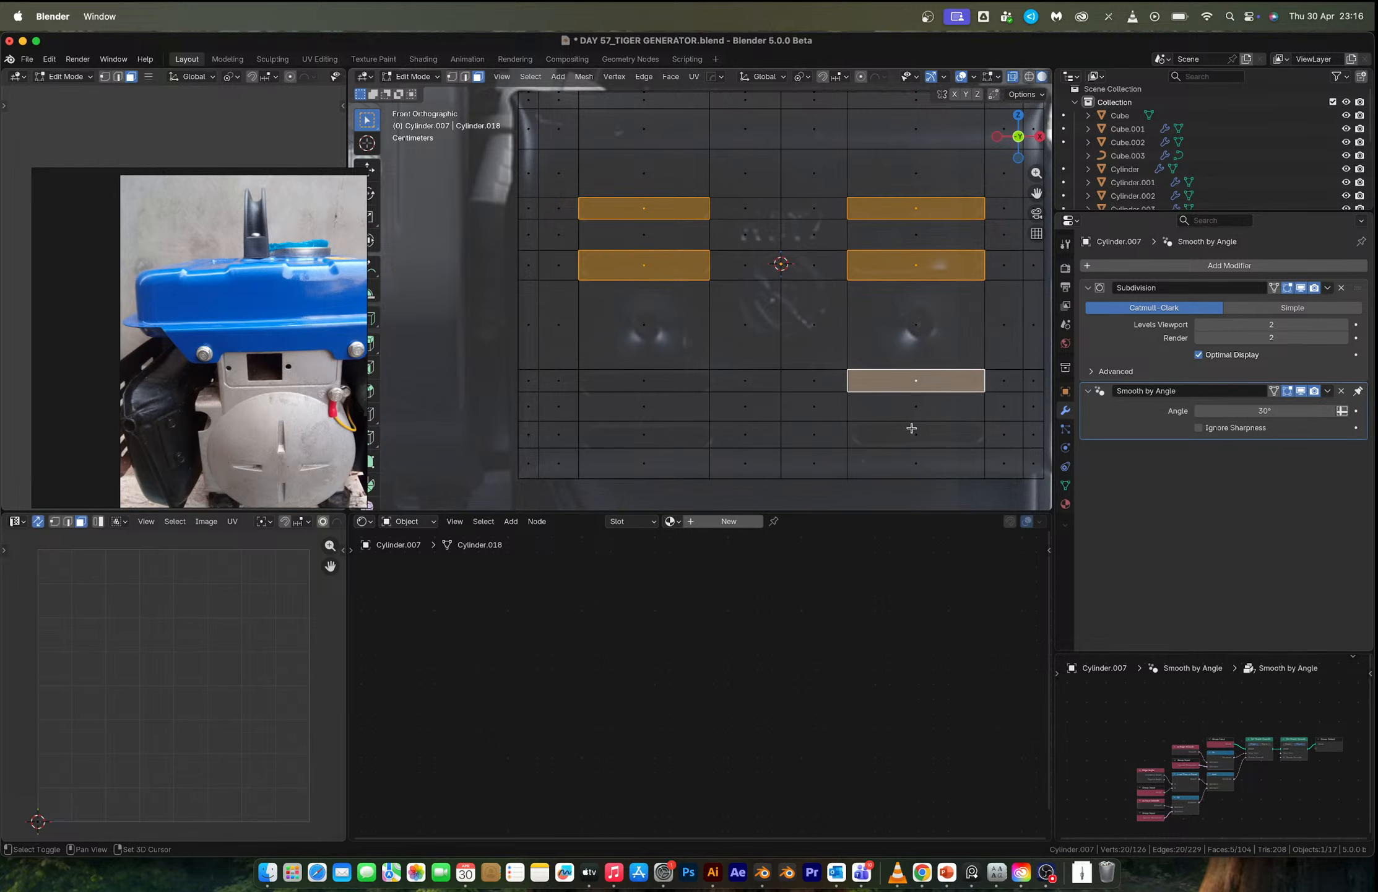
{"action": "left_click", "coordinate": [914, 432], "text": "shift"}
{"action": "left_click", "coordinate": [658, 437], "text": "shift"}
{"action": "left_click", "coordinate": [655, 384], "text": "shift"}
{"action": "key", "text": "x"}
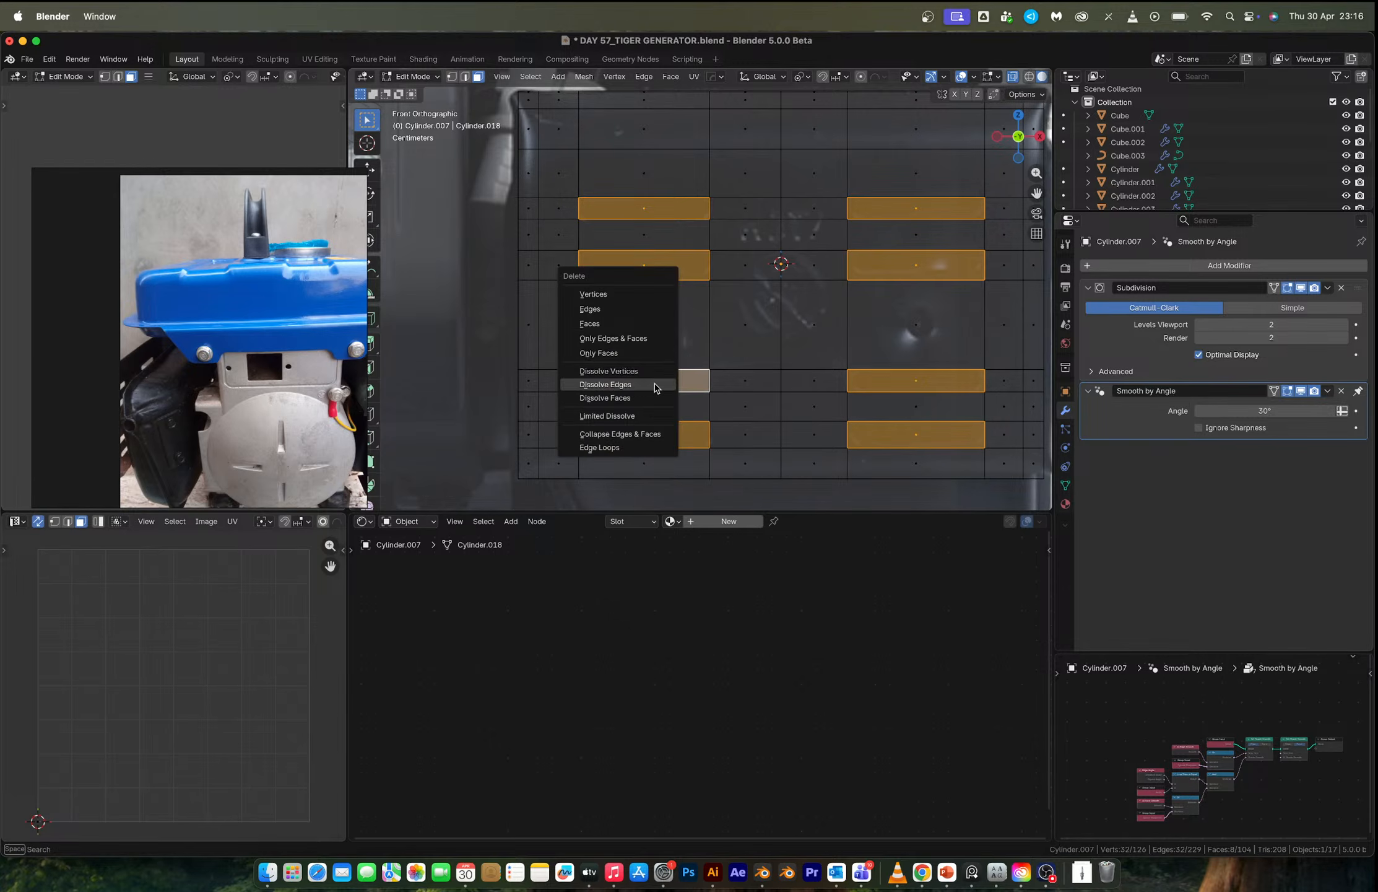
{"action": "left_click", "coordinate": [613, 320]}
{"action": "scroll", "coordinate": [779, 330], "scroll_direction": "down", "scroll_amount": 1}
{"action": "key", "text": "Tab"}
{"action": "scroll", "coordinate": [784, 330], "scroll_direction": "down", "scroll_amount": 3}
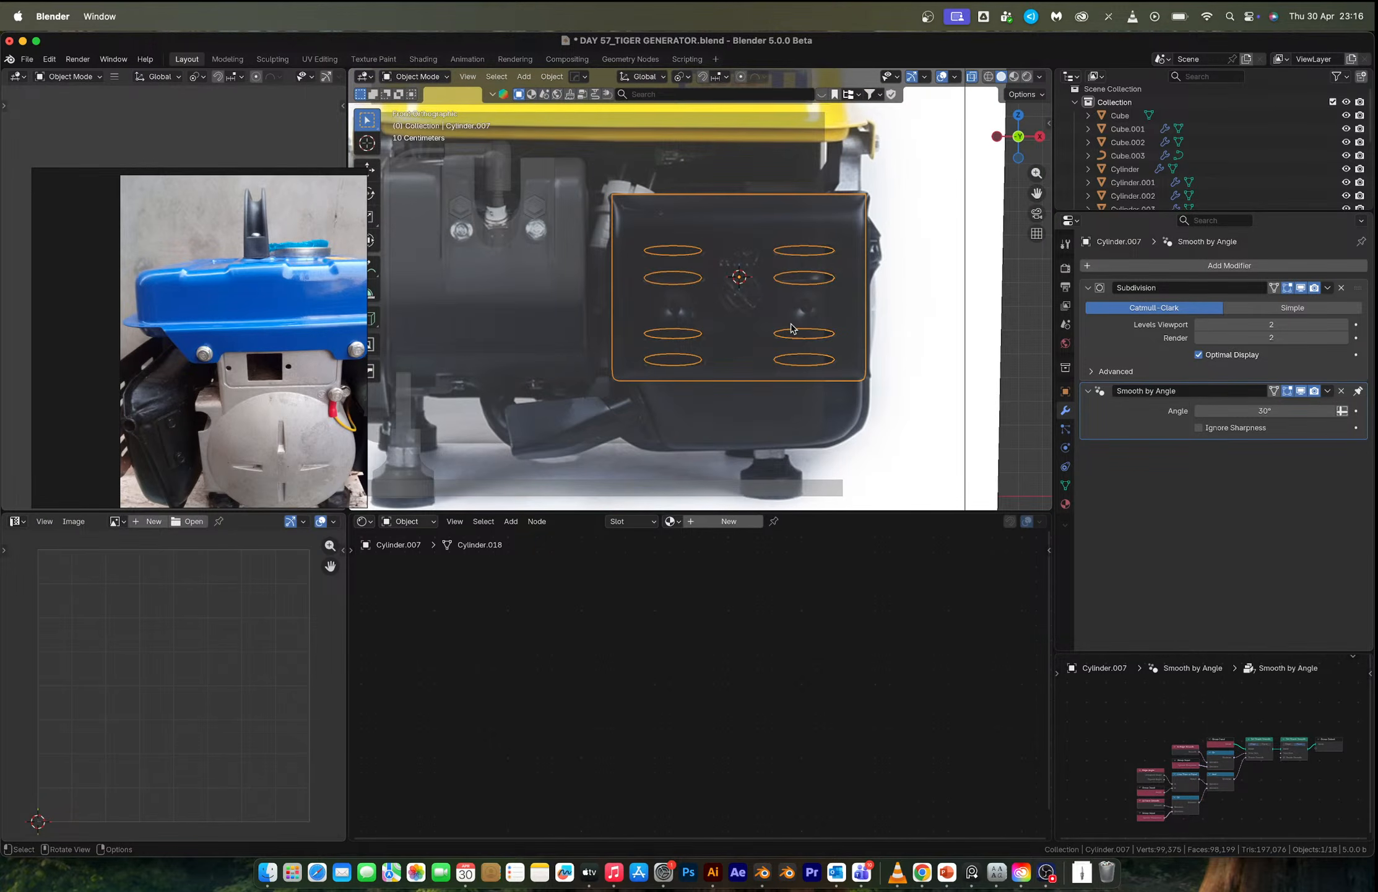
Turn off X-ray and, in Edit Mode, cut a vertical edge above the top left slot near its outer end at factor 0.815.
{"action": "key", "text": "alt+z"}
{"action": "scroll", "coordinate": [704, 300], "scroll_direction": "up", "scroll_amount": 2}
{"action": "key", "text": "Tab"}
{"action": "key", "text": "ctrl+r"}
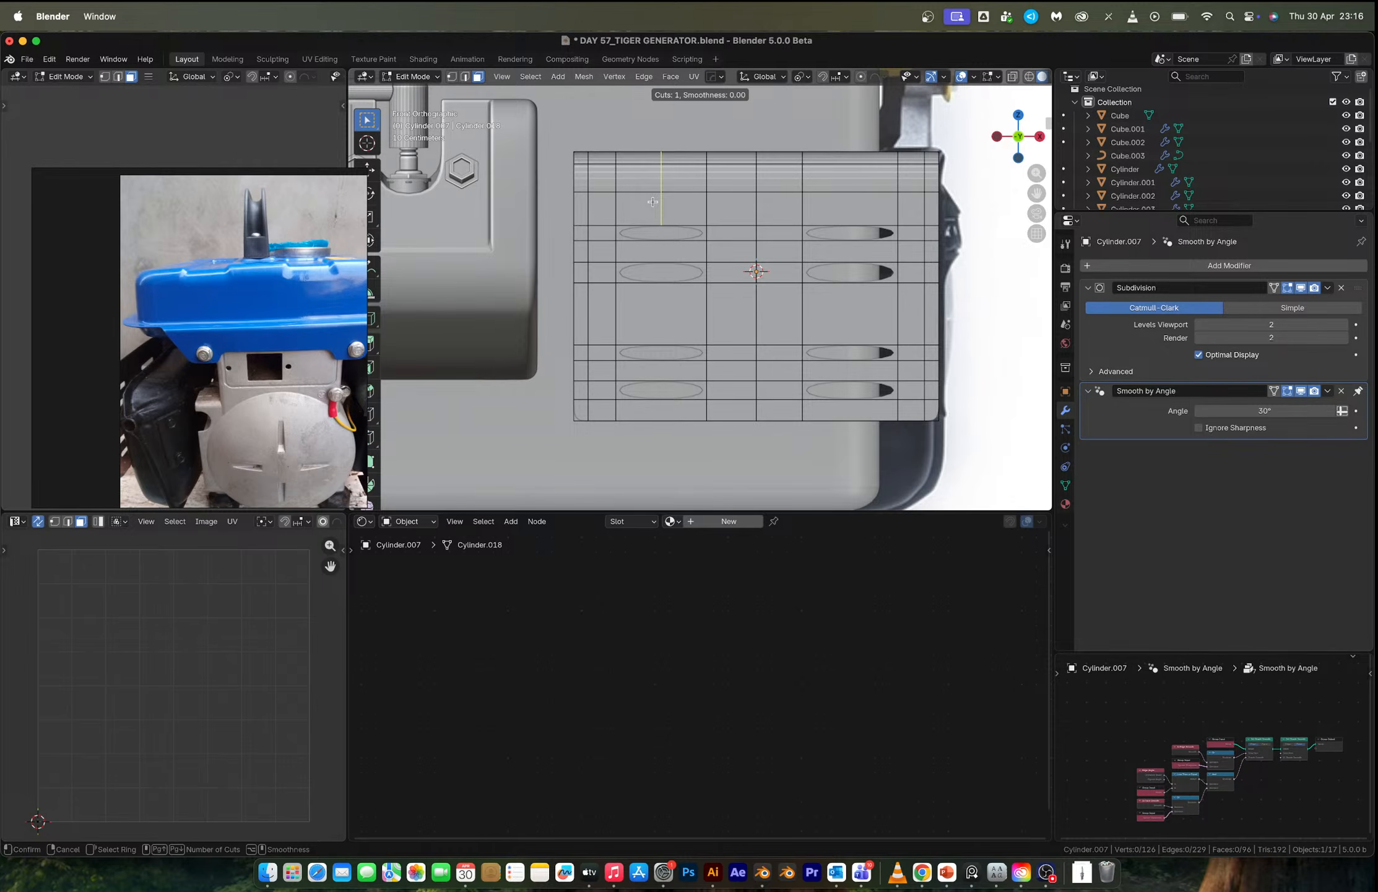
{"action": "scroll", "coordinate": [653, 201], "scroll_direction": "up", "scroll_amount": 1}
{"action": "scroll", "coordinate": [652, 202], "scroll_direction": "down", "scroll_amount": 1}
{"action": "left_click", "coordinate": [653, 202]}
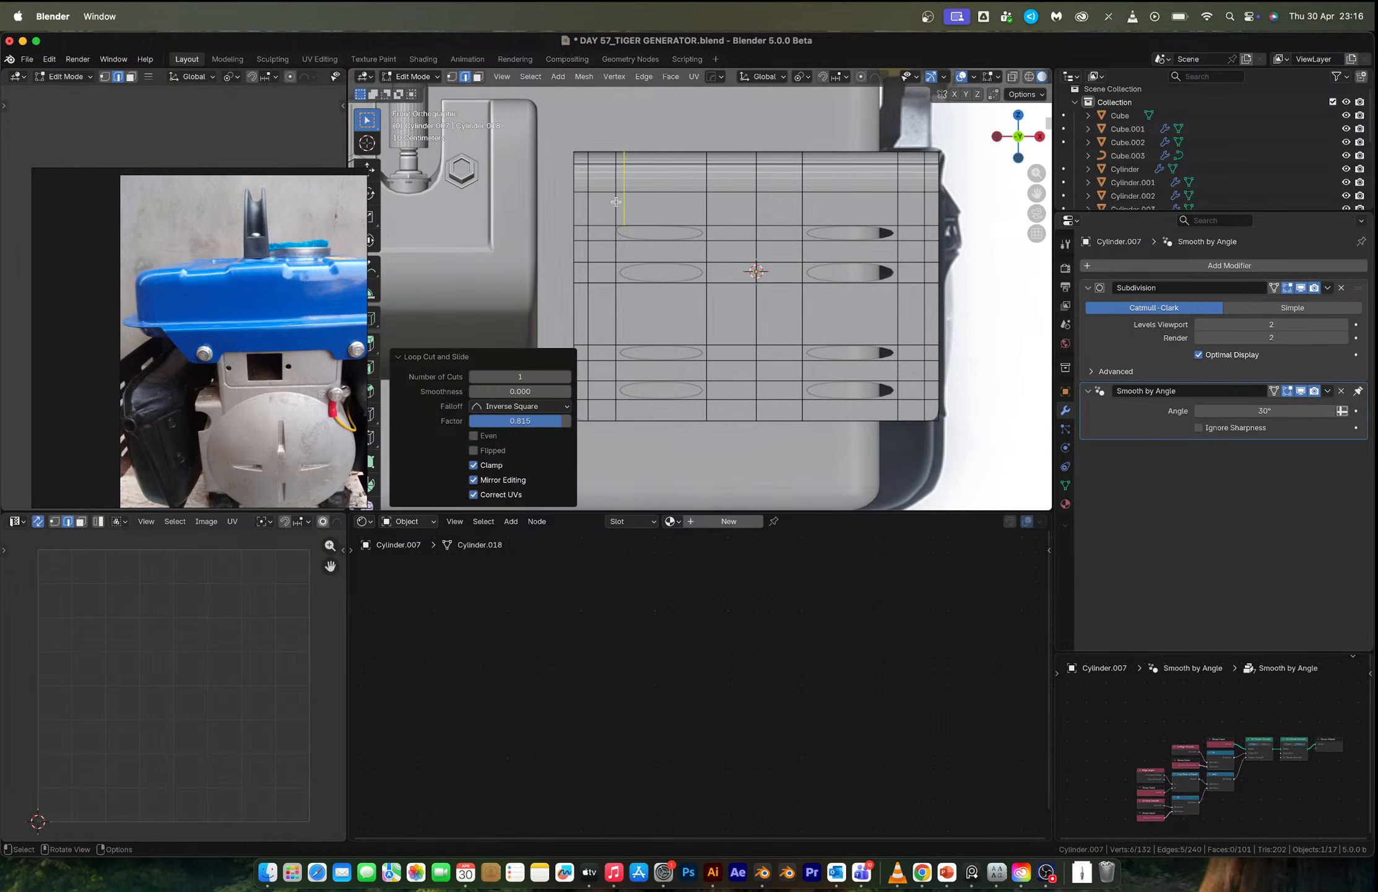
Add matching short vertical cuts near the outer ends between the left column's slots and below the bottom slot, the lowest at factor 0.800.
{"action": "left_click", "coordinate": [604, 250]}
{"action": "left_click", "coordinate": [624, 341]}
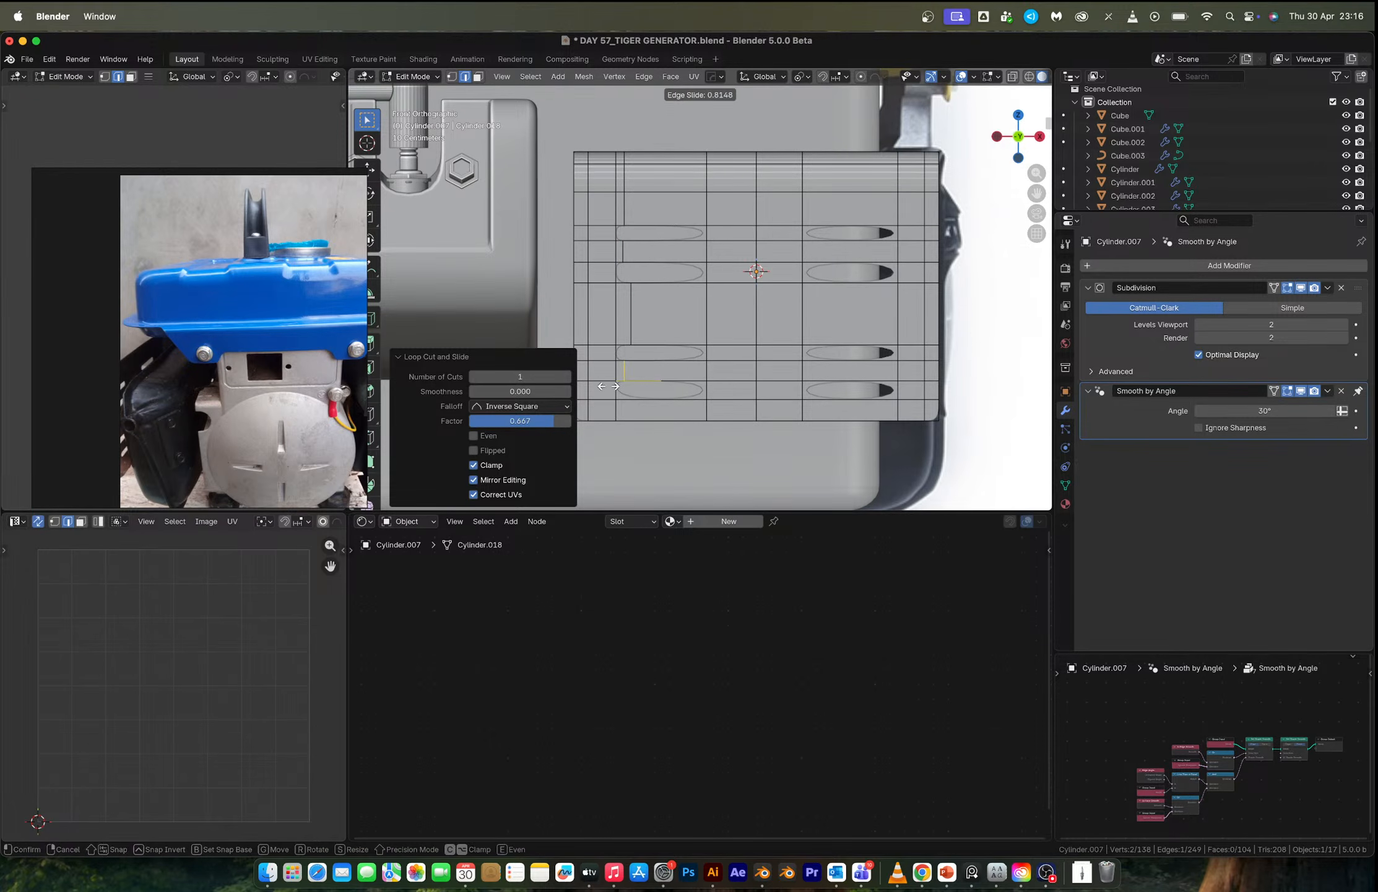
{"action": "left_click", "coordinate": [624, 371]}
{"action": "key", "text": "ctrl+r"}
{"action": "left_click", "coordinate": [642, 409]}
{"action": "left_click", "coordinate": [606, 410]}
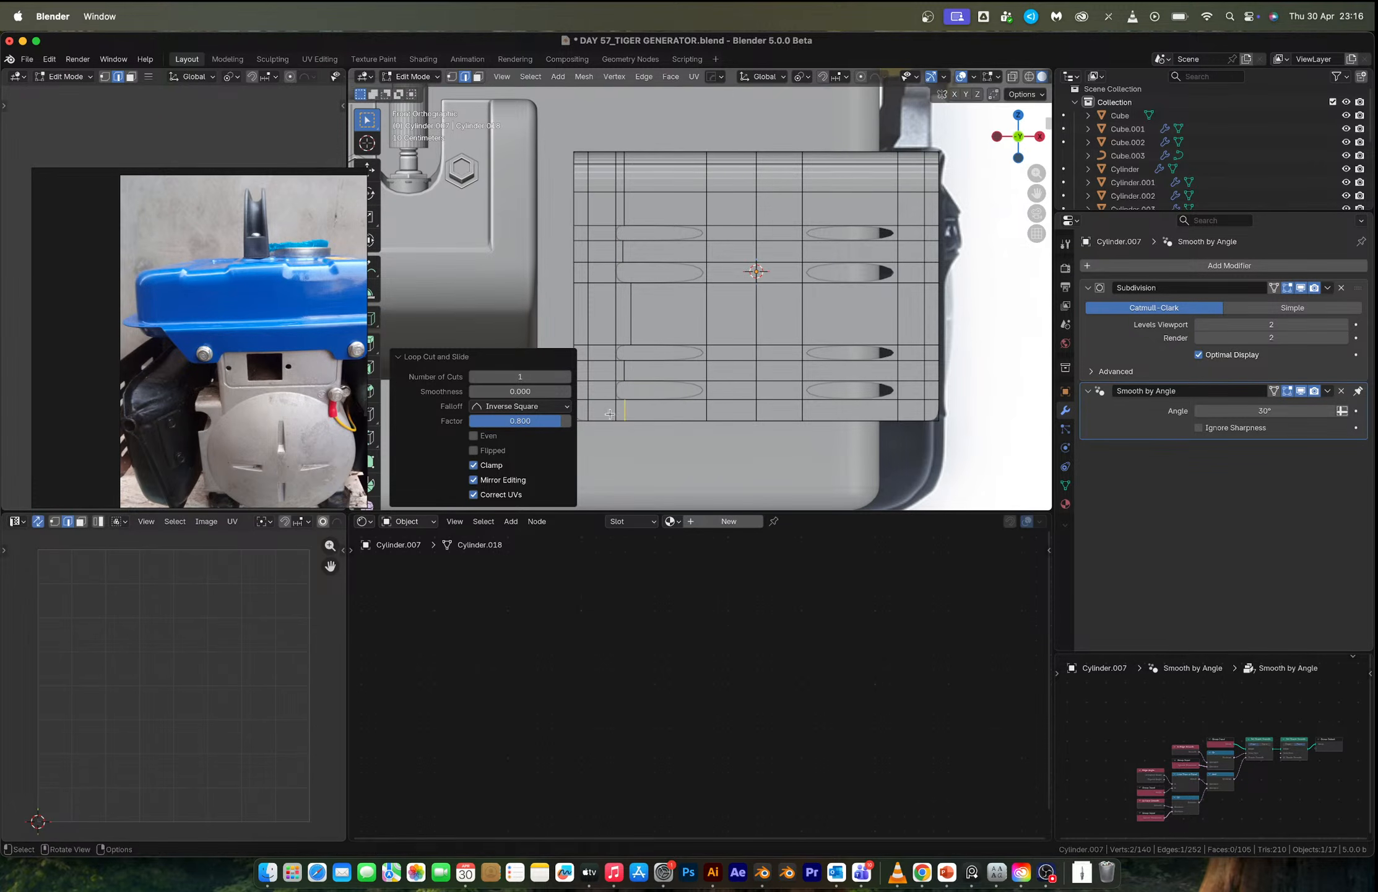
Add short vertical cuts near the left column's inner slot ends, between the two lower rows at factor -0.715 and below the bottom slot.
{"action": "key", "text": "ctrl+r"}
{"action": "left_click", "coordinate": [656, 375]}
{"action": "left_click", "coordinate": [689, 379]}
{"action": "key", "text": "ctrl+r"}
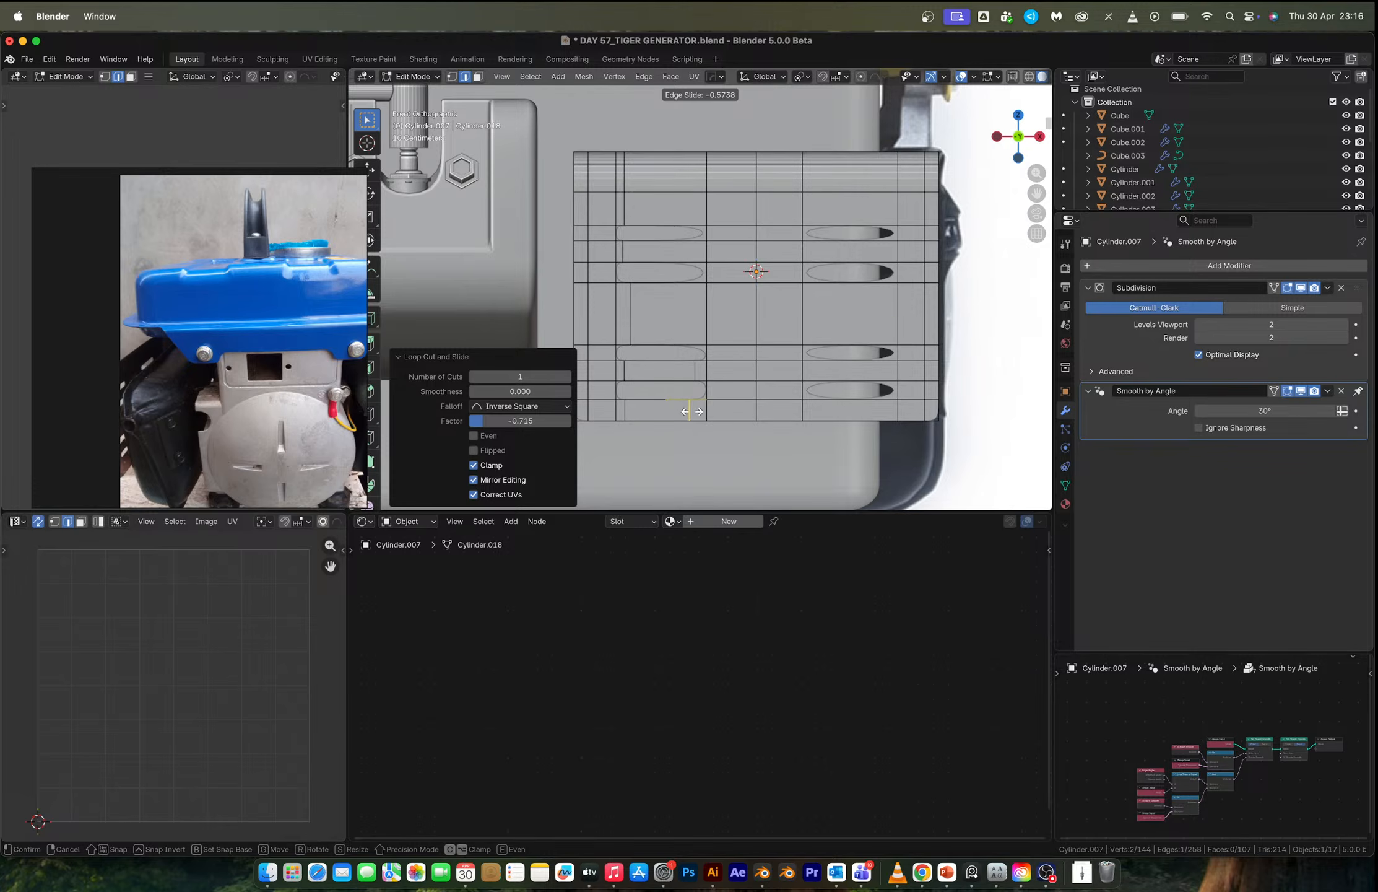
{"action": "left_click", "coordinate": [694, 313]}
{"action": "left_click", "coordinate": [694, 311]}
{"action": "key", "text": "ctrl+z"}
Continue the inner-end cuts up the left column, between the second and third slots at factor -0.708 and above the top slot at -0.699.
{"action": "key", "text": "ctrl+r"}
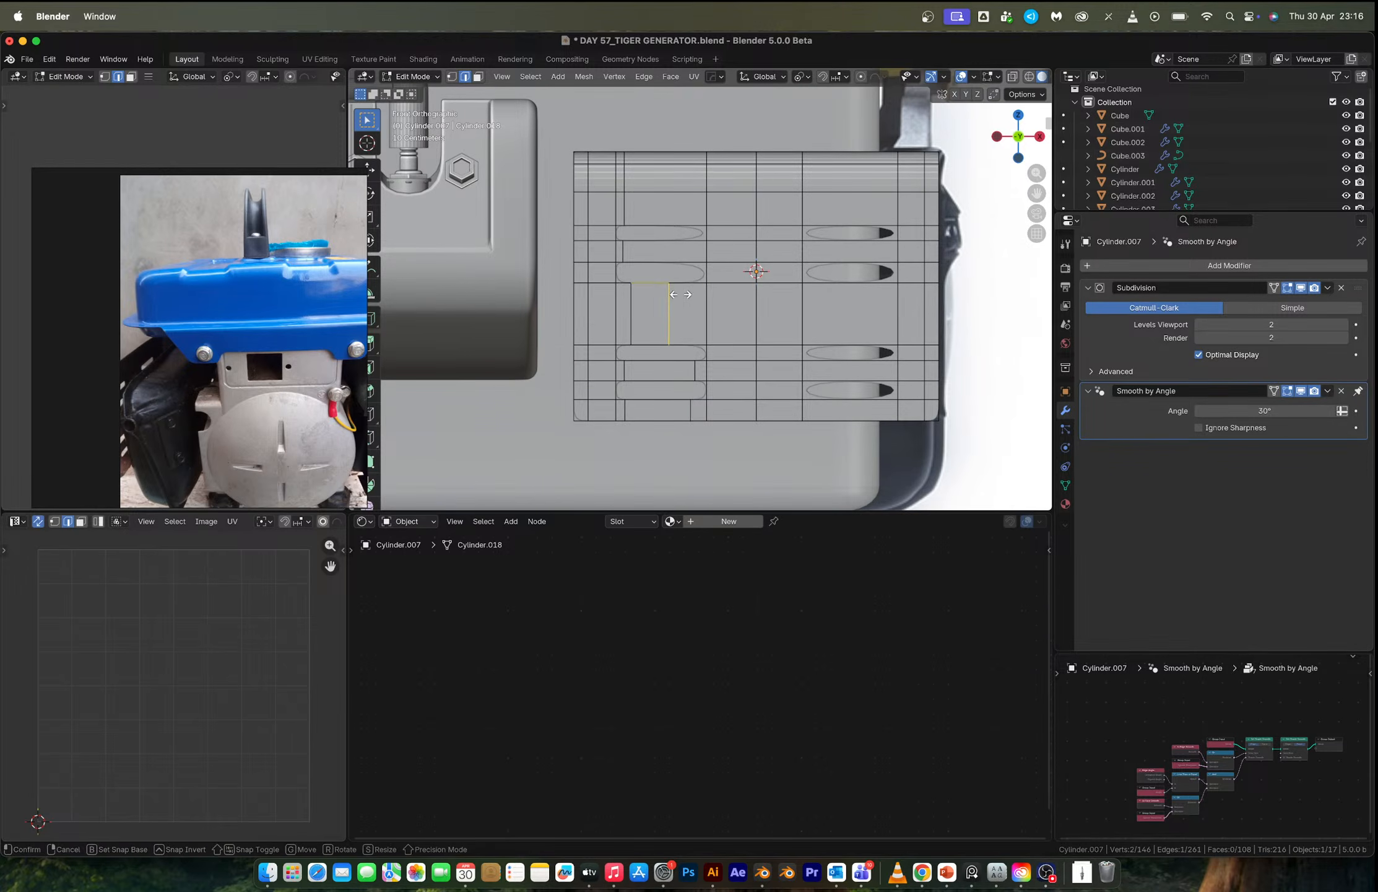
{"action": "left_click", "coordinate": [685, 300]}
{"action": "left_click", "coordinate": [712, 300]}
{"action": "key", "text": "ctrl+r"}
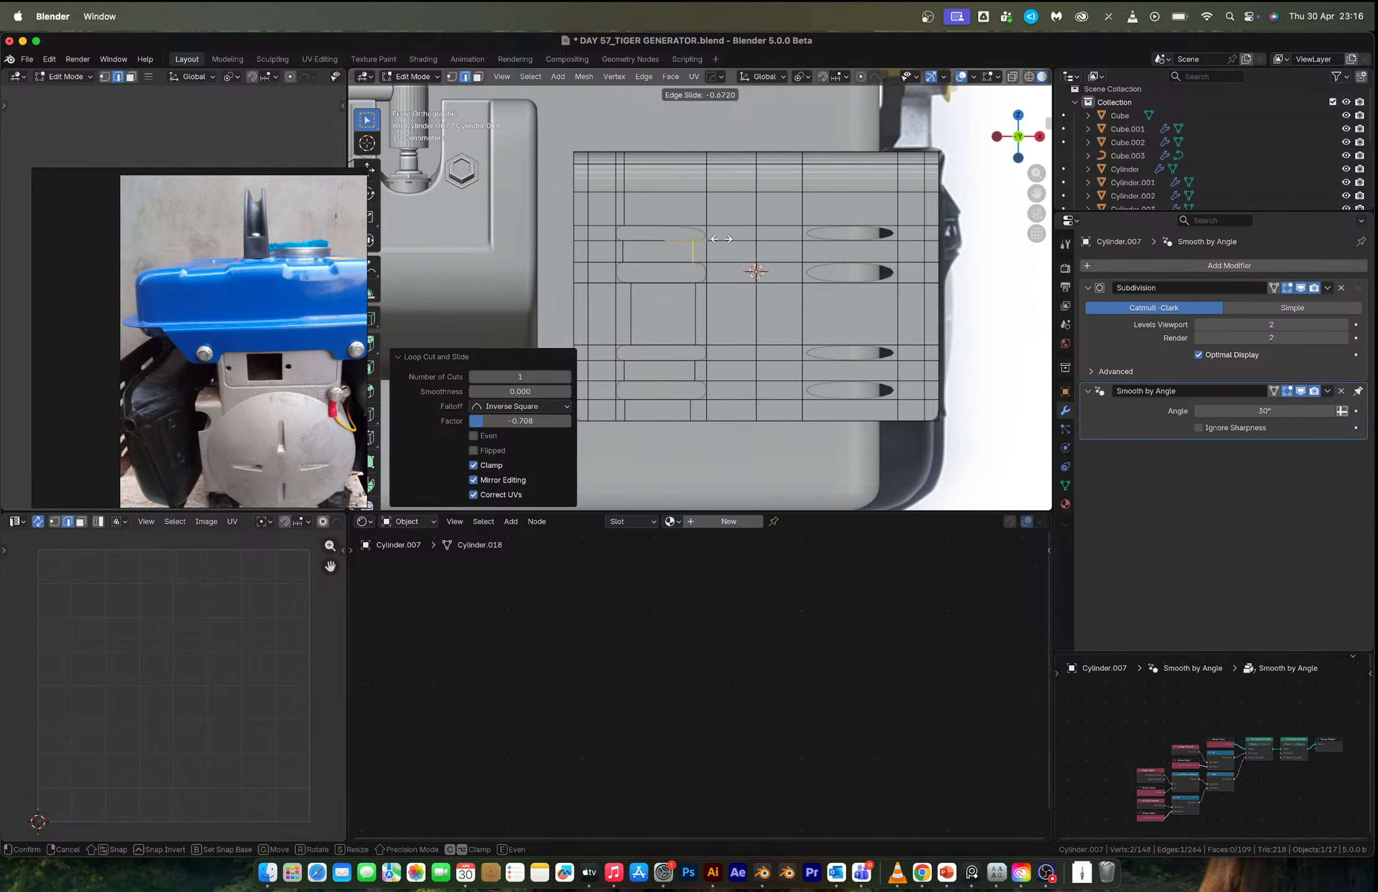
{"action": "left_click", "coordinate": [693, 197]}
{"action": "left_click", "coordinate": [711, 199]}
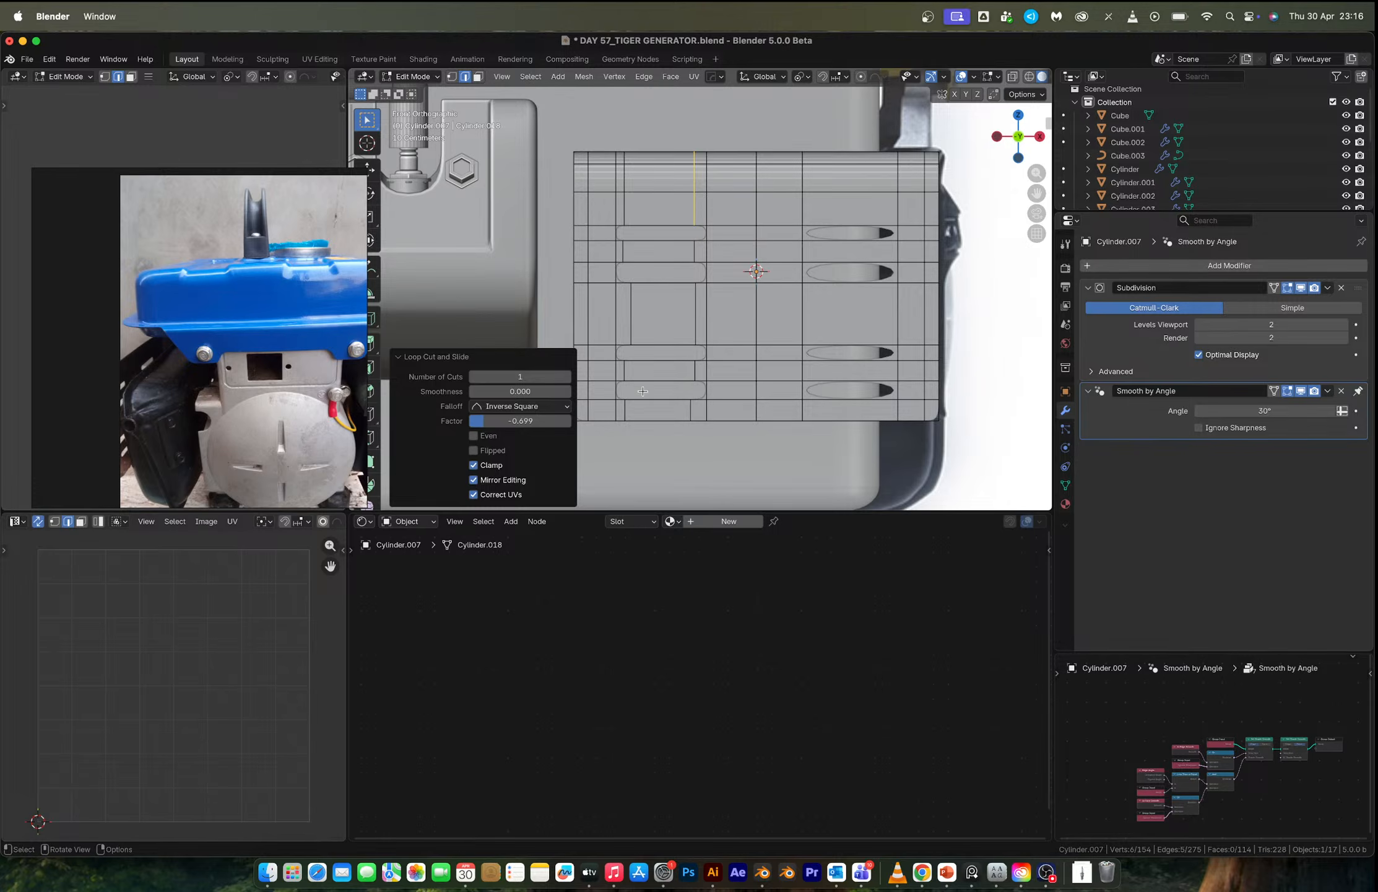
Turn on X-ray and align the short vertical cuts at the left column's outer slot ends by scaling them to 0 along X.
{"action": "key", "text": "alt+z"}
{"action": "left_click_drag", "start_coordinate": [655, 433], "coordinate": [702, 457]}
{"action": "key", "text": "s"}
{"action": "key", "text": "x"}
{"action": "key", "text": "0"}
{"action": "key", "text": "Return"}
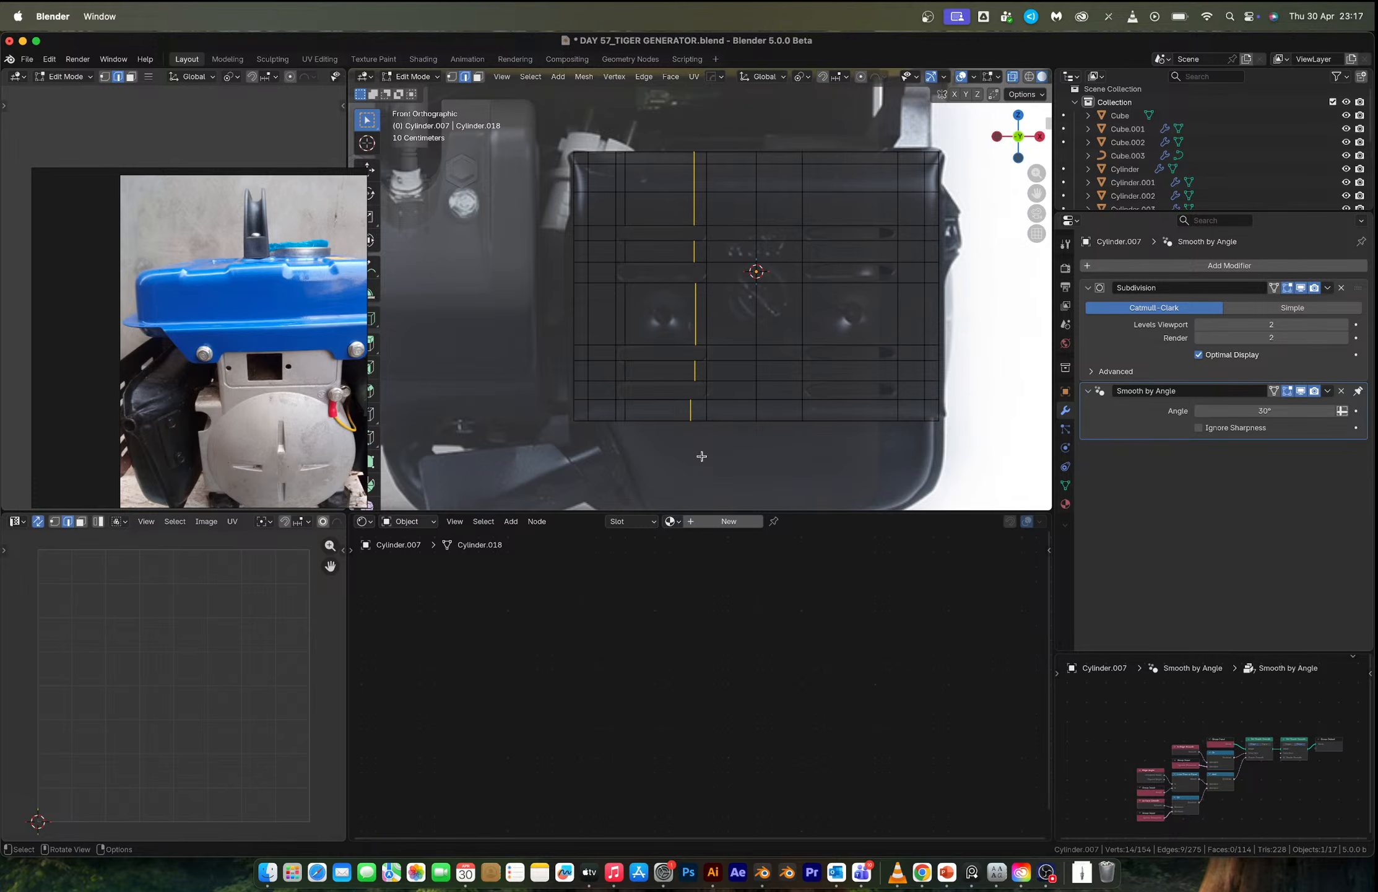
Align the short vertical cuts at the left column's inner slot ends by scaling them to 0 along X, and shift them about 0.003 m along X.
{"action": "key", "text": "s"}
{"action": "key", "text": "x"}
{"action": "key", "text": "0"}
{"action": "key", "text": "Return"}
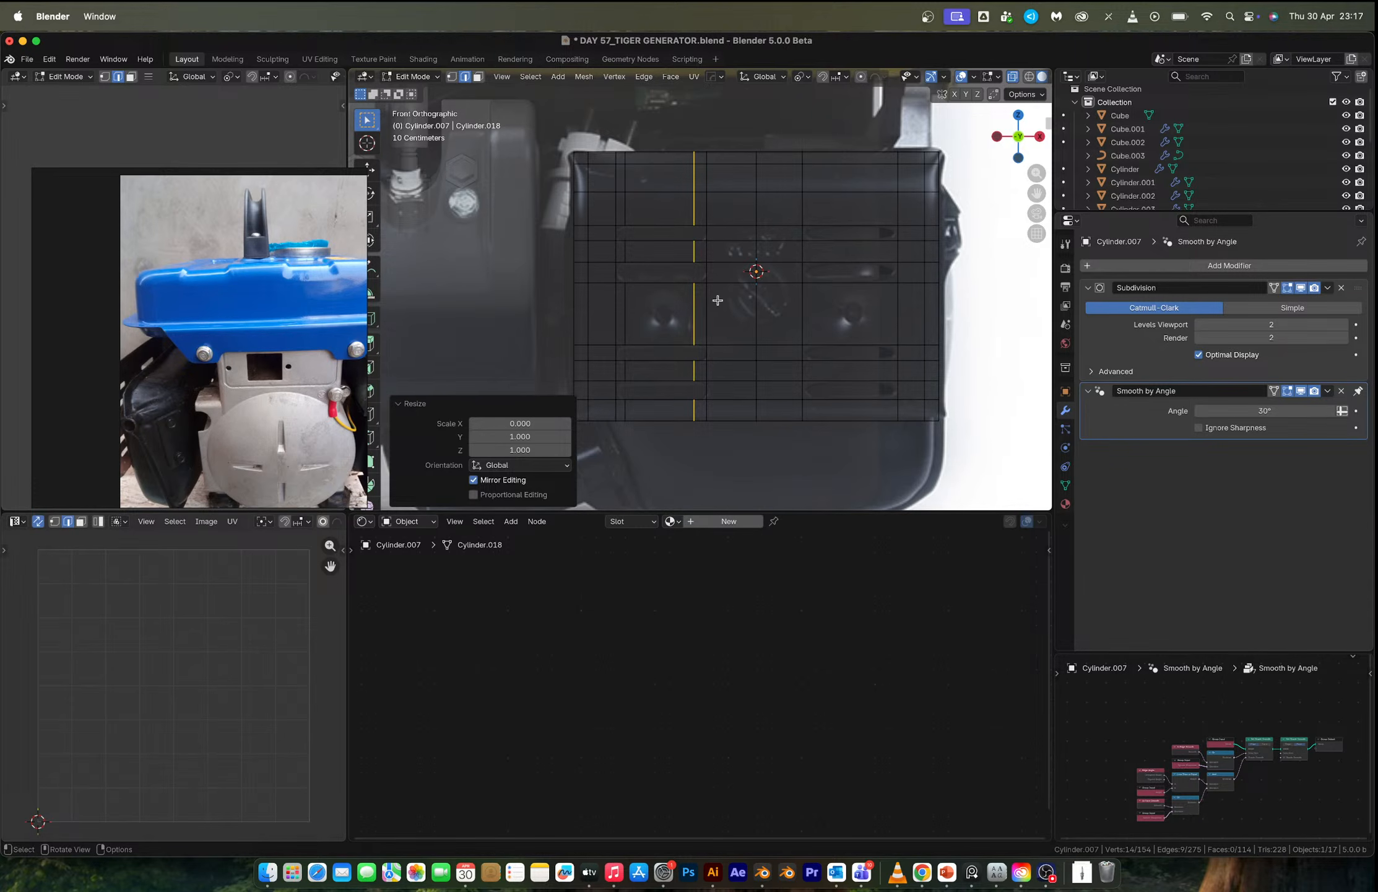
{"action": "key", "text": "g"}
{"action": "key", "text": "x"}
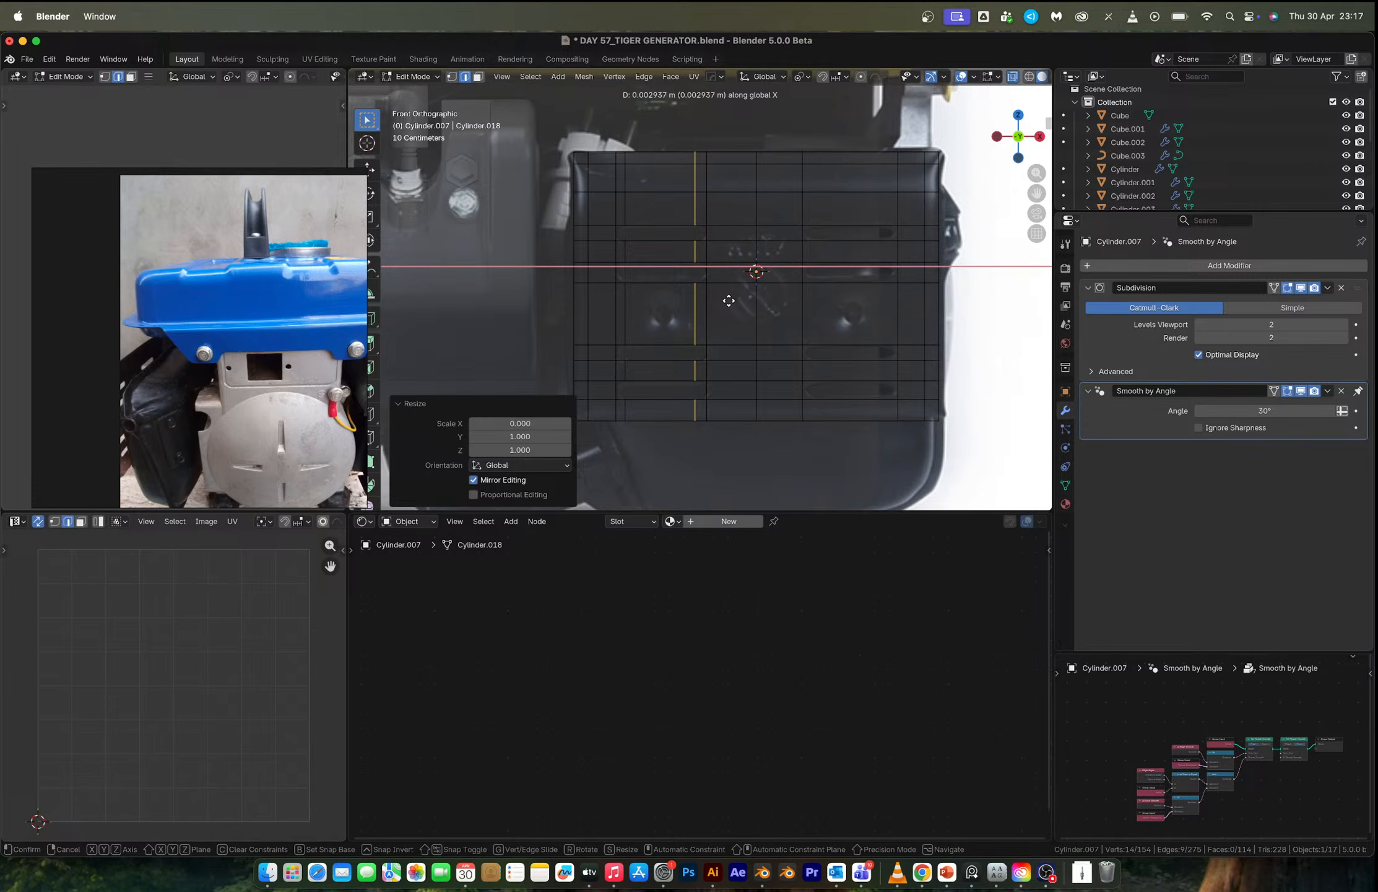
{"action": "left_click", "coordinate": [729, 301]}
Mirror the slotted exhaust cover via Z with bisect so the left column's slots and cuts replace the right column's.
{"action": "key", "text": "Tab"}
{"action": "key", "text": "alt+x"}
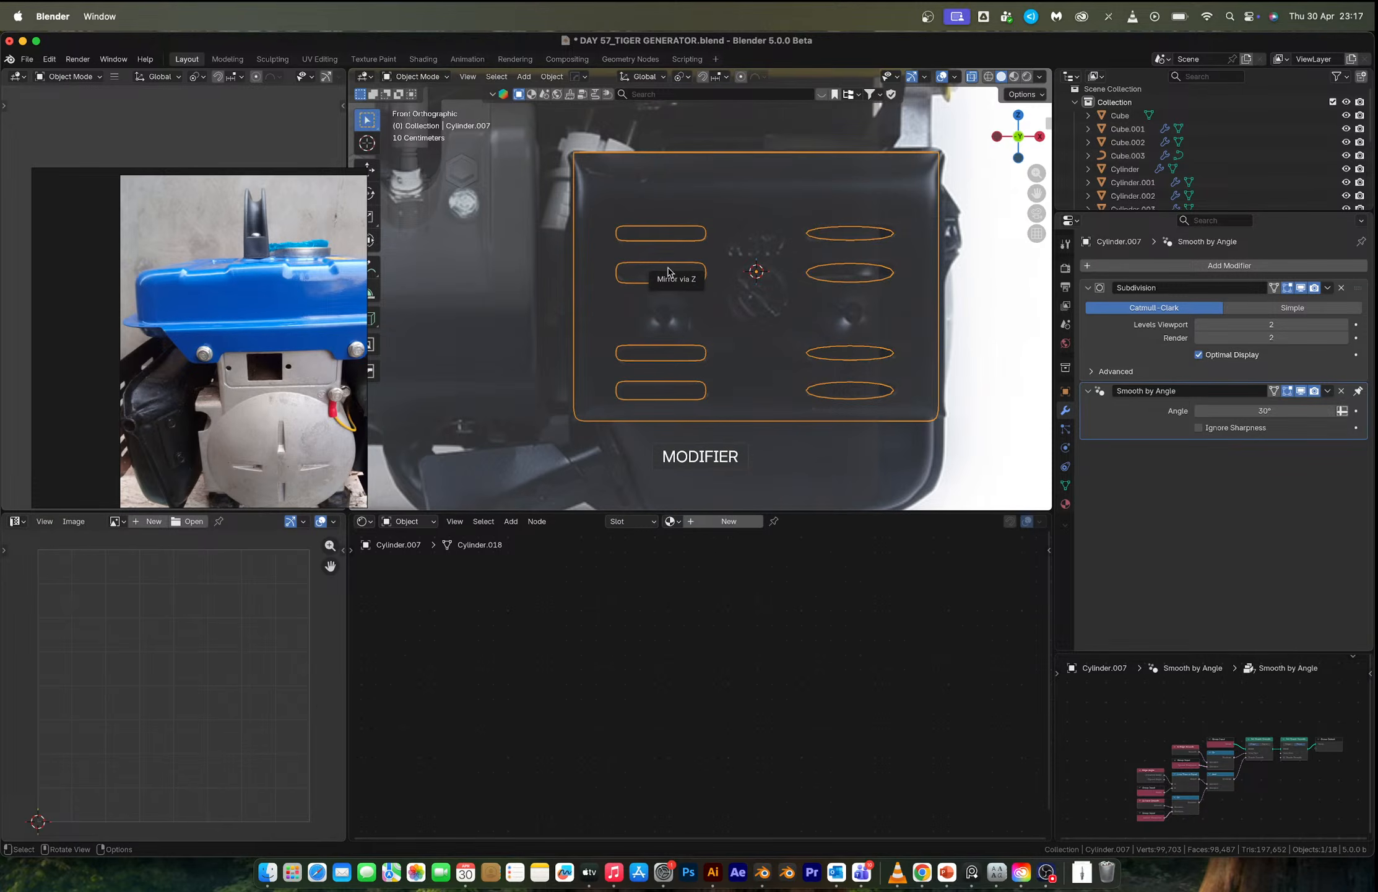
{"action": "left_click", "coordinate": [668, 272]}
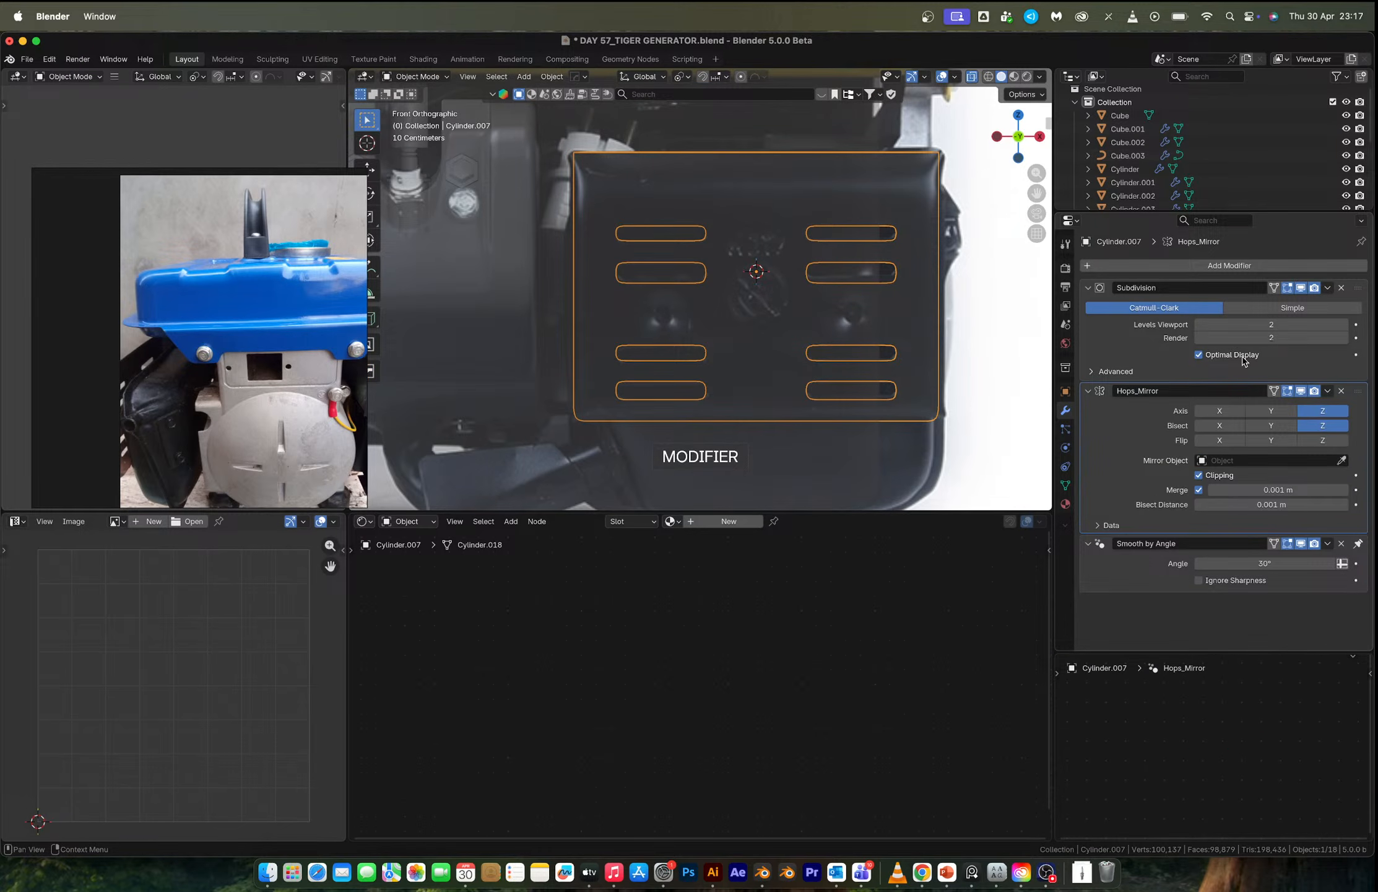
{"action": "scroll", "coordinate": [919, 293], "scroll_direction": "up", "scroll_amount": 2}
{"action": "key", "text": "alt+z"}
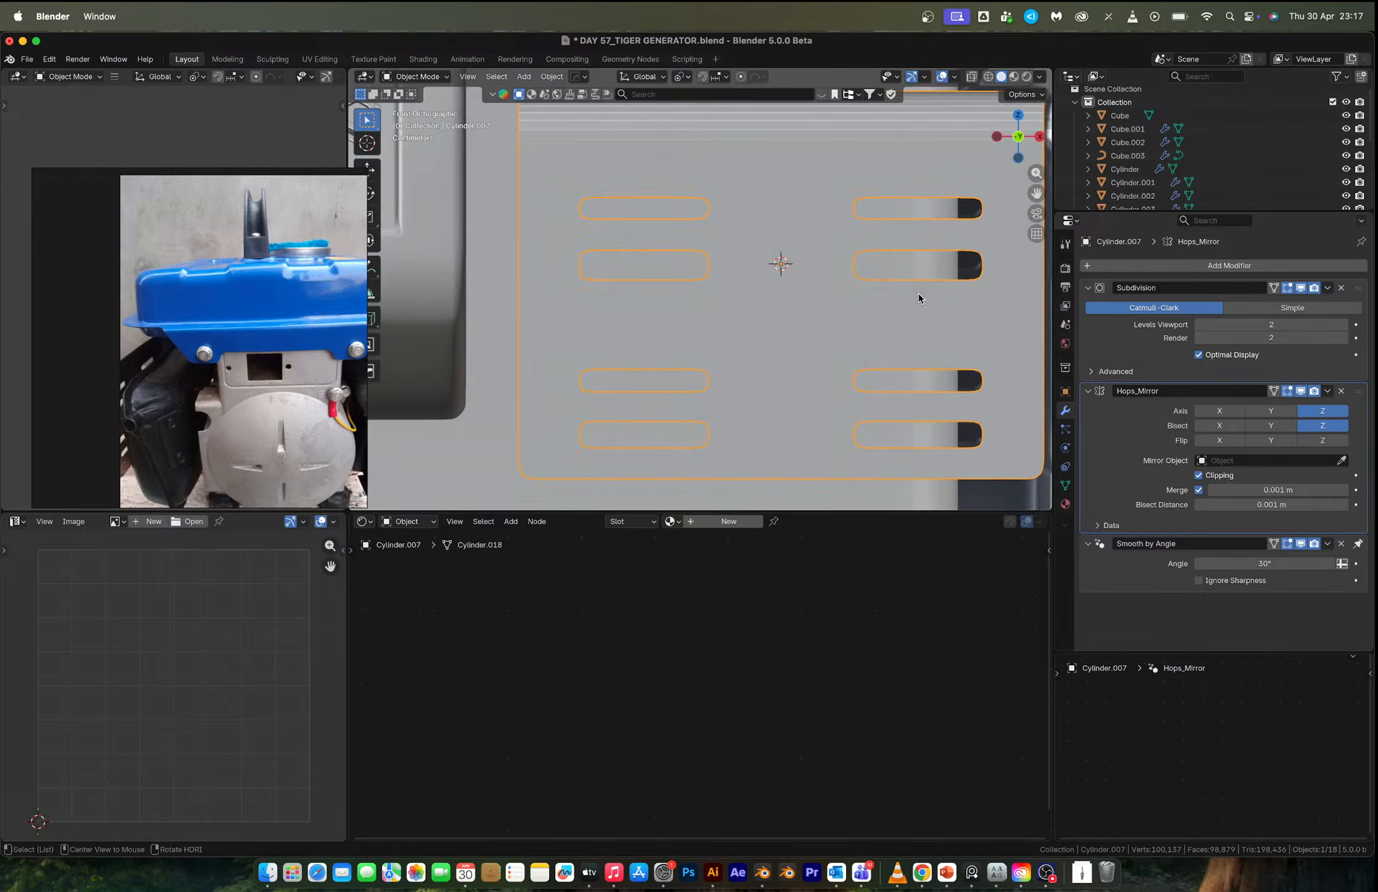
{"action": "key", "text": "alt+z"}
{"action": "middle_click_drag", "start_coordinate": [962, 283], "coordinate": [845, 283], "text": "shift"}
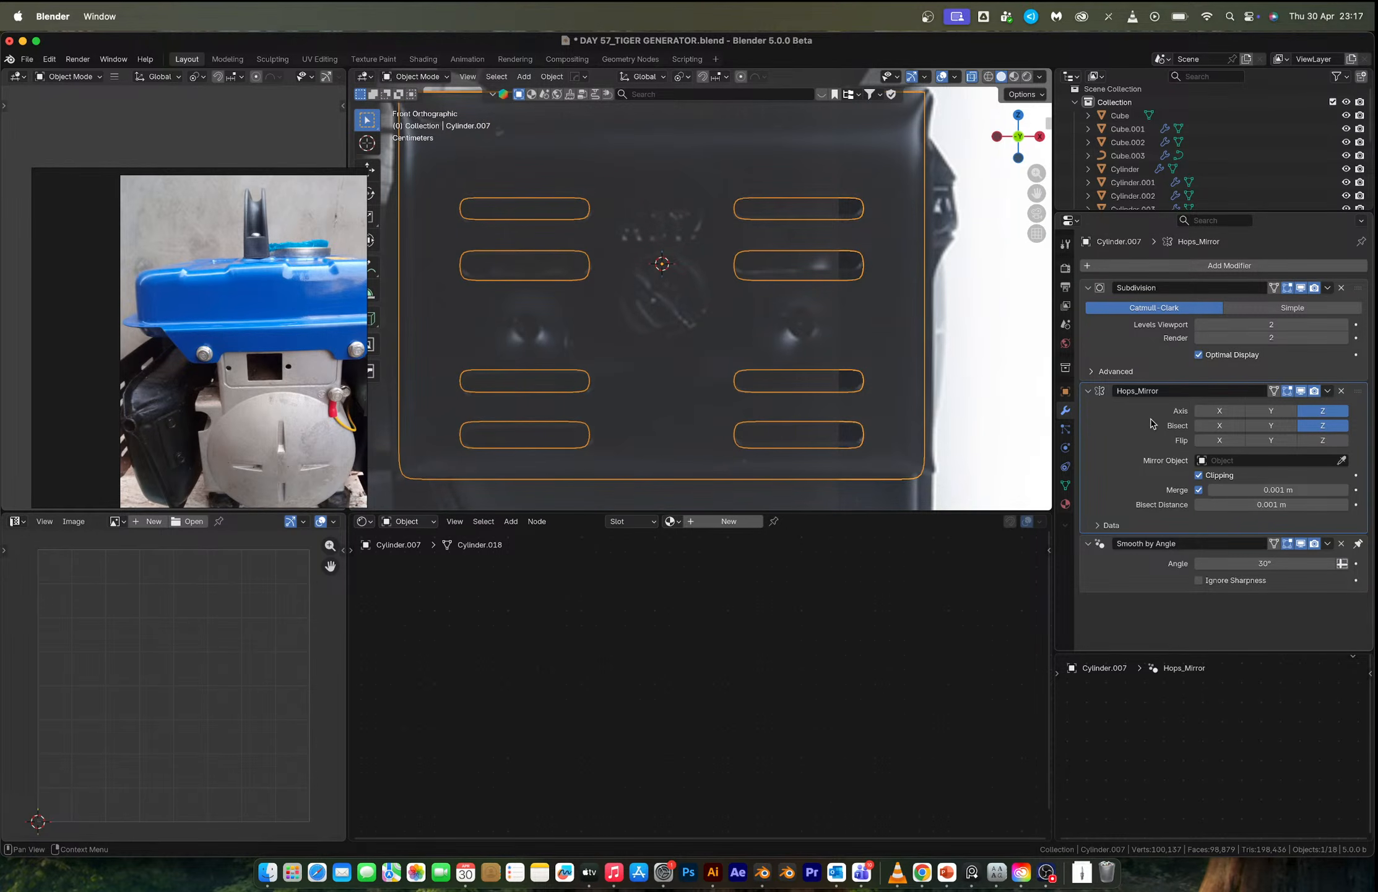
Apply the exhaust cover's Hops_Mirror modifier to make the mirrored slots and support cuts real geometry.
{"action": "key", "text": "ctrl+a"}
{"action": "key", "text": "Tab"}
{"action": "scroll", "coordinate": [831, 309], "scroll_direction": "down", "scroll_amount": 1}
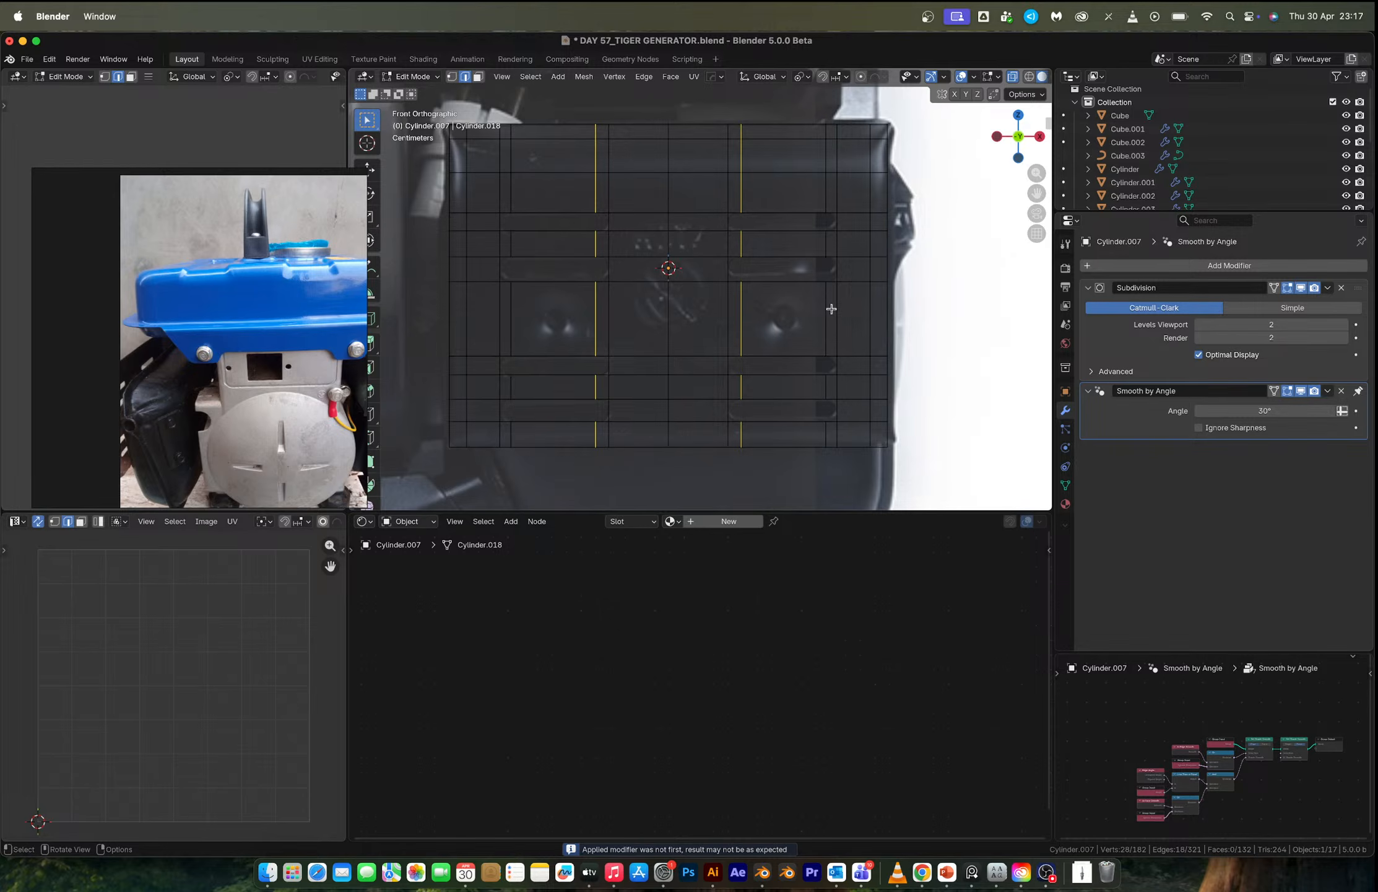
{"action": "scroll", "coordinate": [831, 308], "scroll_direction": "down", "scroll_amount": 1}
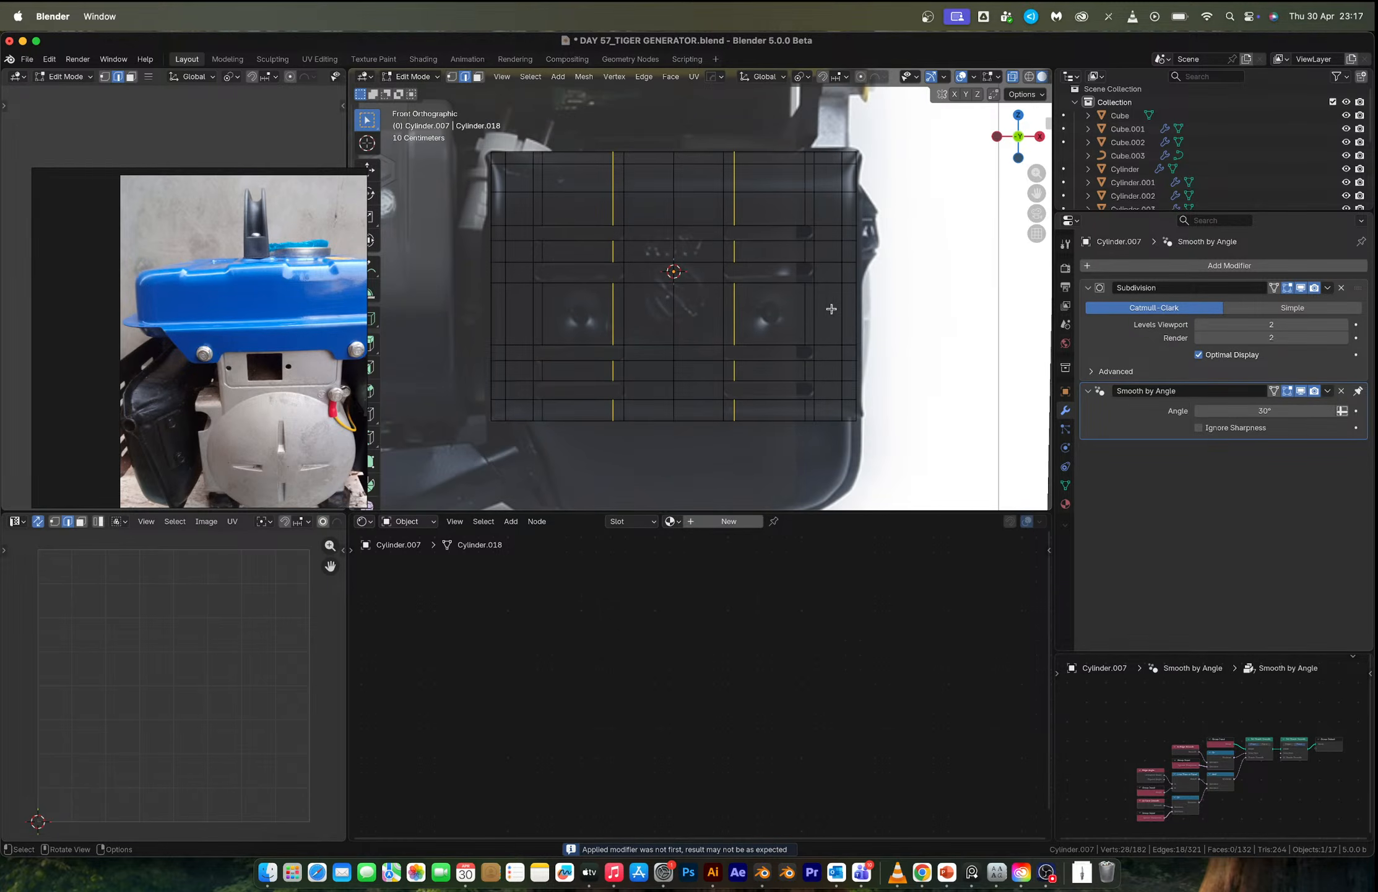
Apply Shade Auto Smooth at 30° to the exhaust cover in Object Mode.
{"action": "key", "text": "Tab"}
{"action": "scroll", "coordinate": [832, 308], "scroll_direction": "down", "scroll_amount": 3}
{"action": "middle_click_drag", "start_coordinate": [832, 308], "coordinate": [709, 257]}
{"action": "right_click", "coordinate": [661, 290]}
{"action": "mouse_move", "coordinate": [661, 291]}
{"action": "left_click", "coordinate": [613, 243]}
Examine the exhaust cover beneath the tank in the reference photo, and open the cover's mesh for vertex editing with X-ray on.
{"action": "scroll", "coordinate": [242, 374], "scroll_direction": "down", "scroll_amount": 3}
{"action": "scroll", "coordinate": [200, 370], "scroll_direction": "up", "scroll_amount": 5}
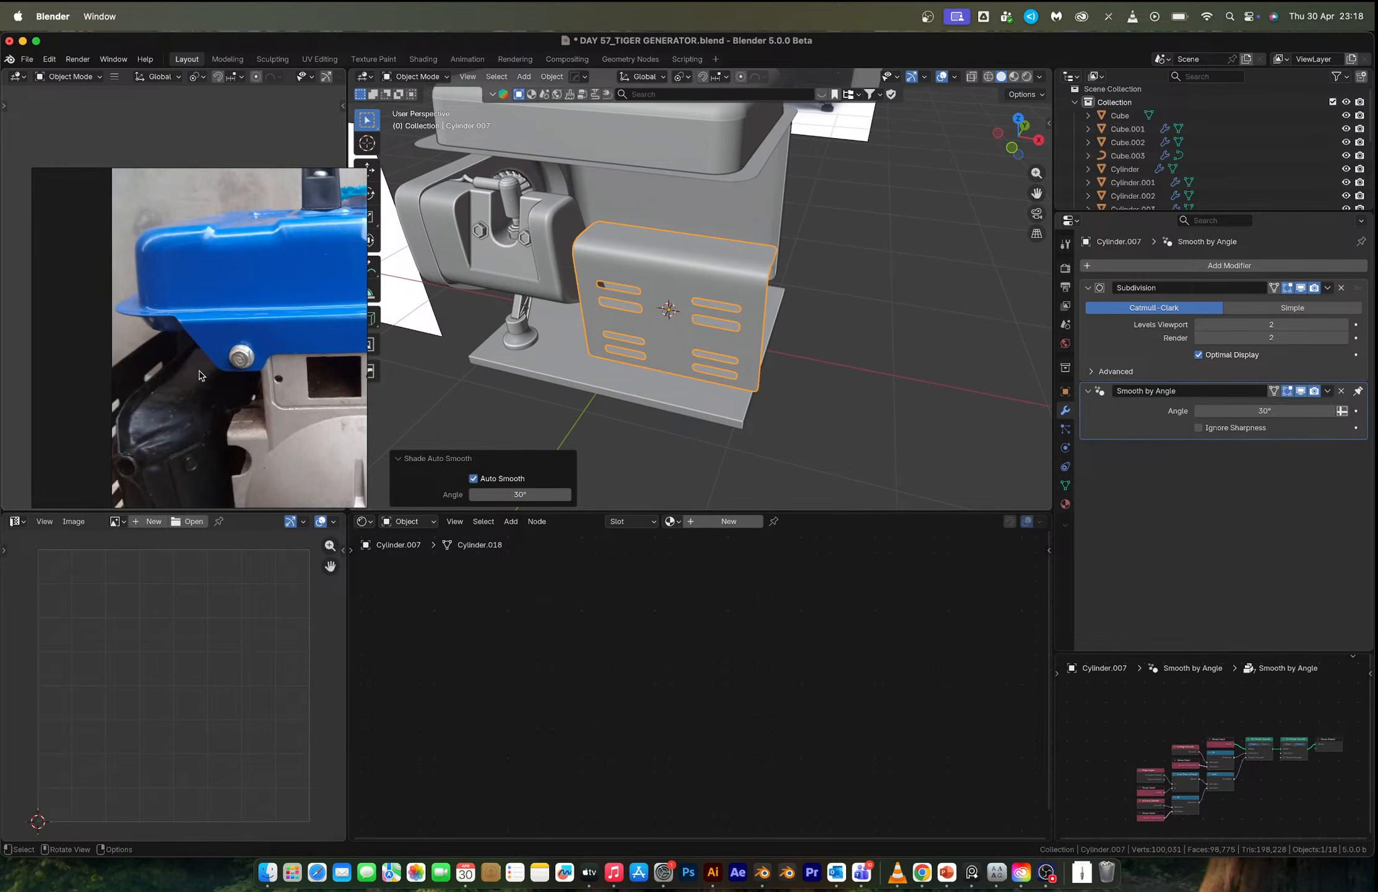
{"action": "scroll", "coordinate": [200, 375], "scroll_direction": "up", "scroll_amount": 2}
{"action": "scroll", "coordinate": [149, 354], "scroll_direction": "up", "scroll_amount": 3}
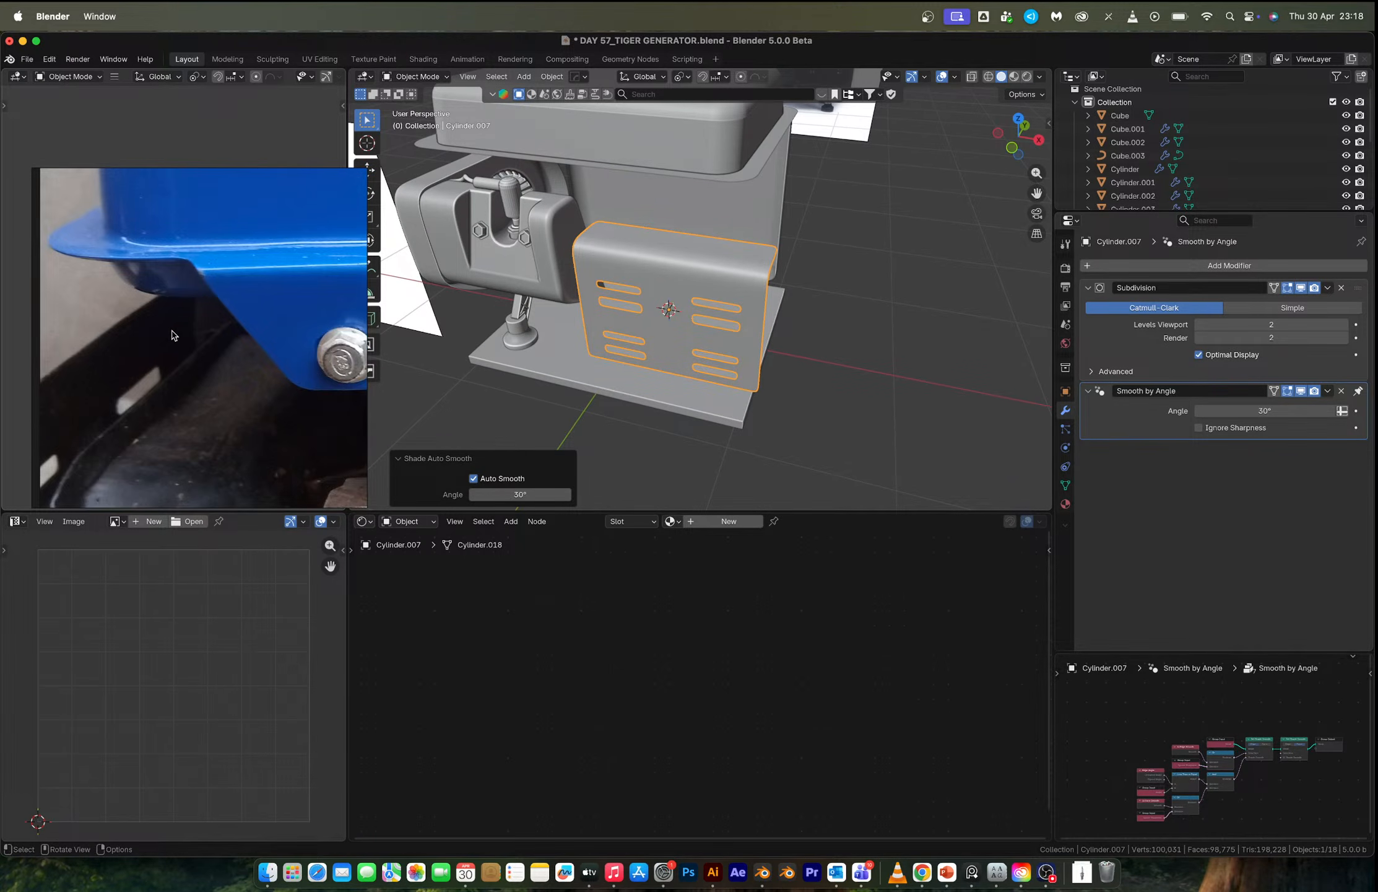
{"action": "scroll", "coordinate": [174, 335], "scroll_direction": "down", "scroll_amount": 5}
{"action": "left_click", "coordinate": [1012, 148]}
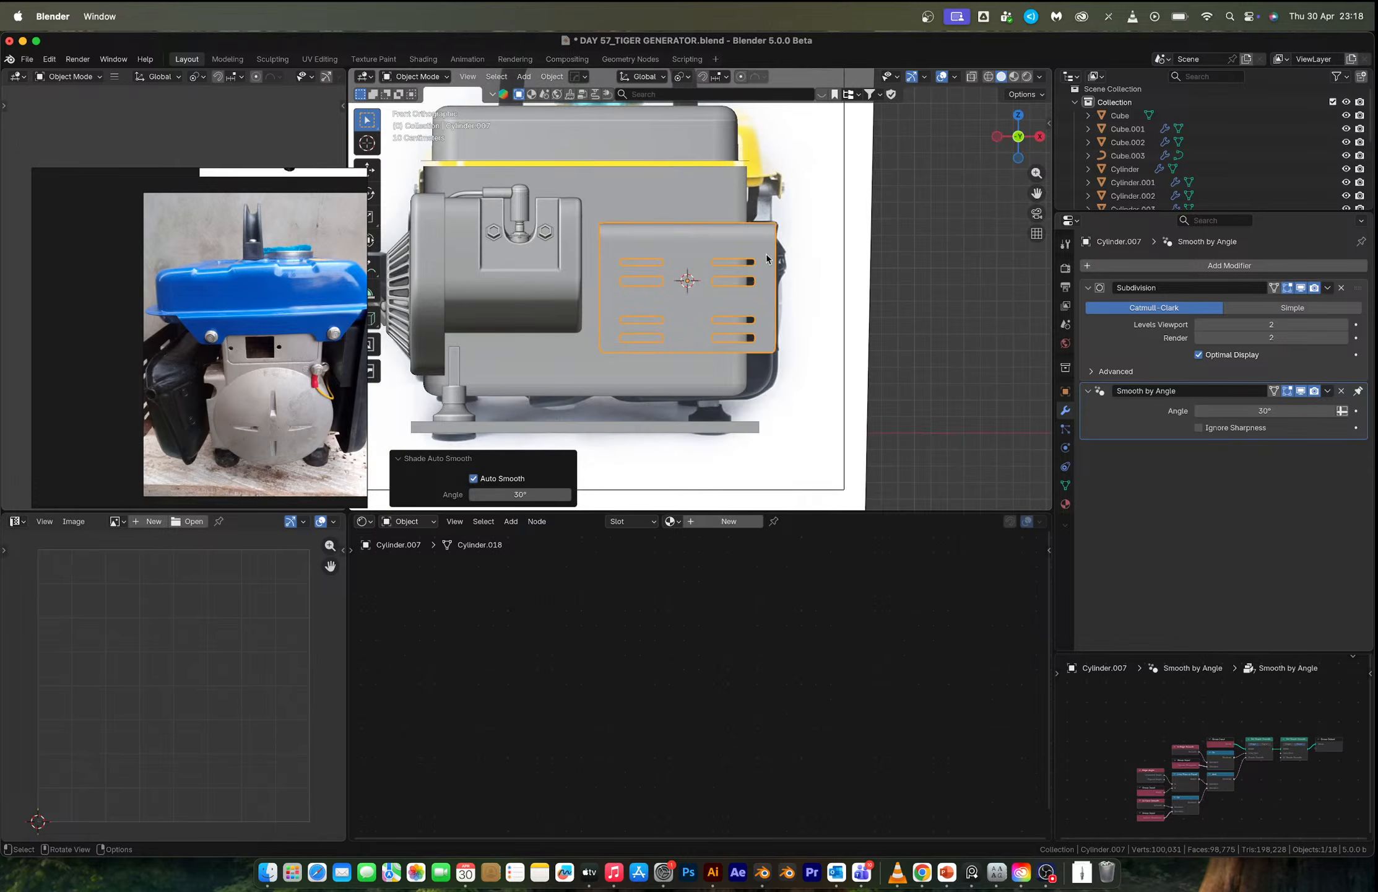
{"action": "scroll", "coordinate": [768, 253], "scroll_direction": "up", "scroll_amount": 4}
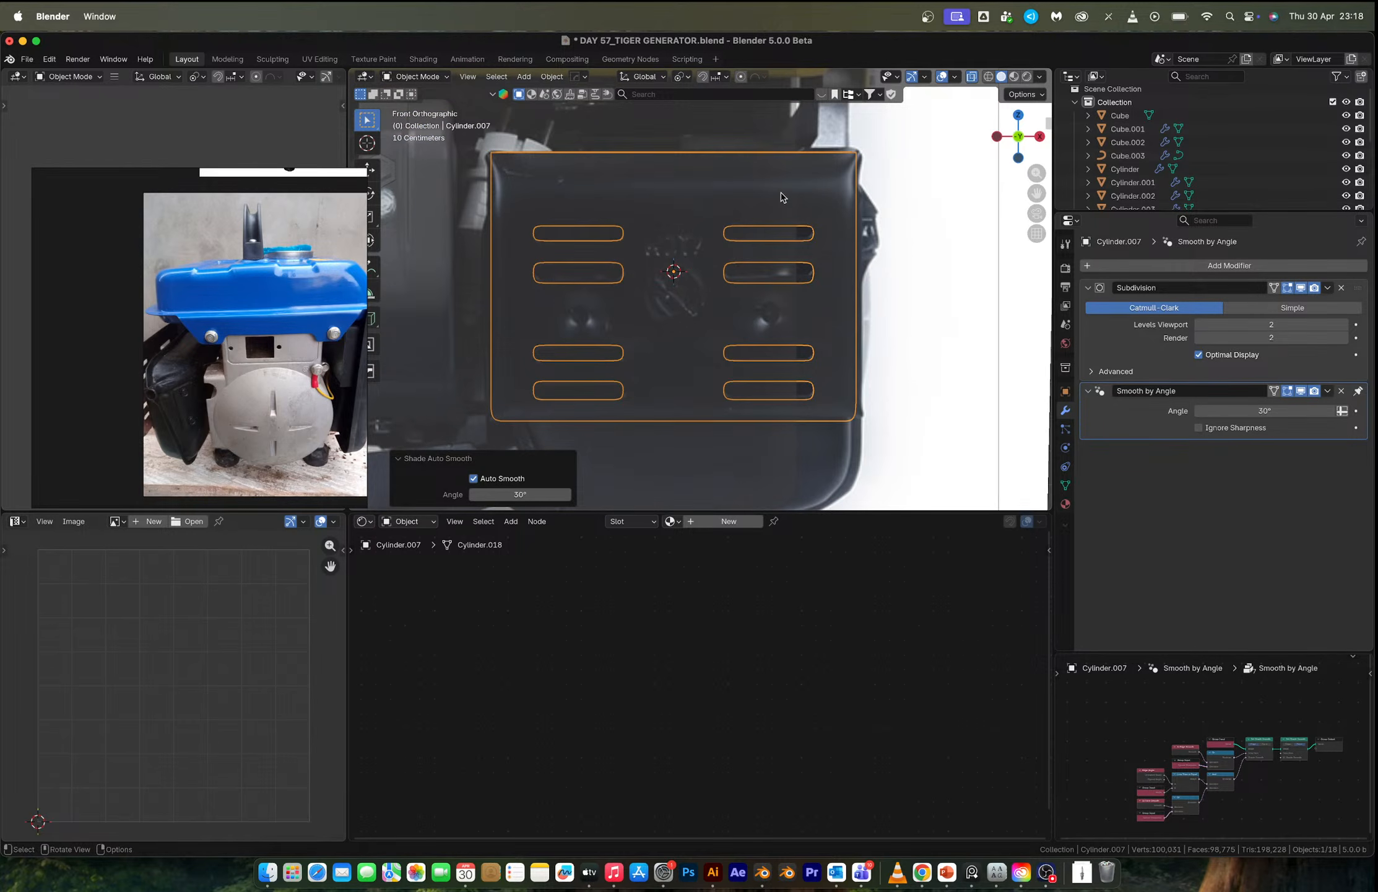
{"action": "middle_click_drag", "start_coordinate": [873, 200], "coordinate": [758, 222]}
{"action": "key", "text": "Tab"}
{"action": "key", "text": "1"}
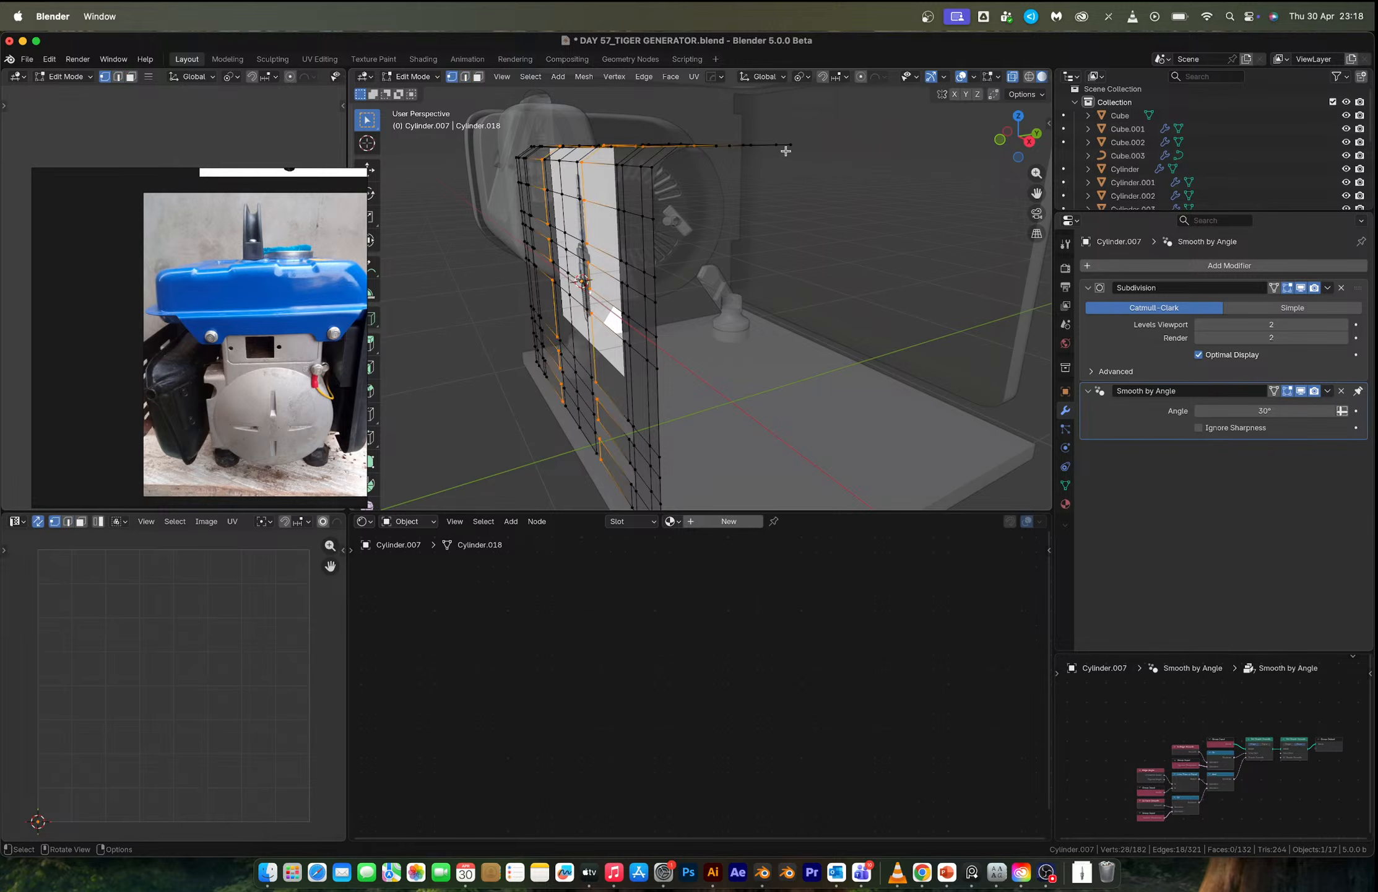
Extrude the end vertex of the mesh's top edge straight down along Z by about 0.633 m.
{"action": "left_click", "coordinate": [784, 150]}
{"action": "scroll", "coordinate": [787, 206], "scroll_direction": "down", "scroll_amount": 4}
{"action": "left_click", "coordinate": [1029, 141]}
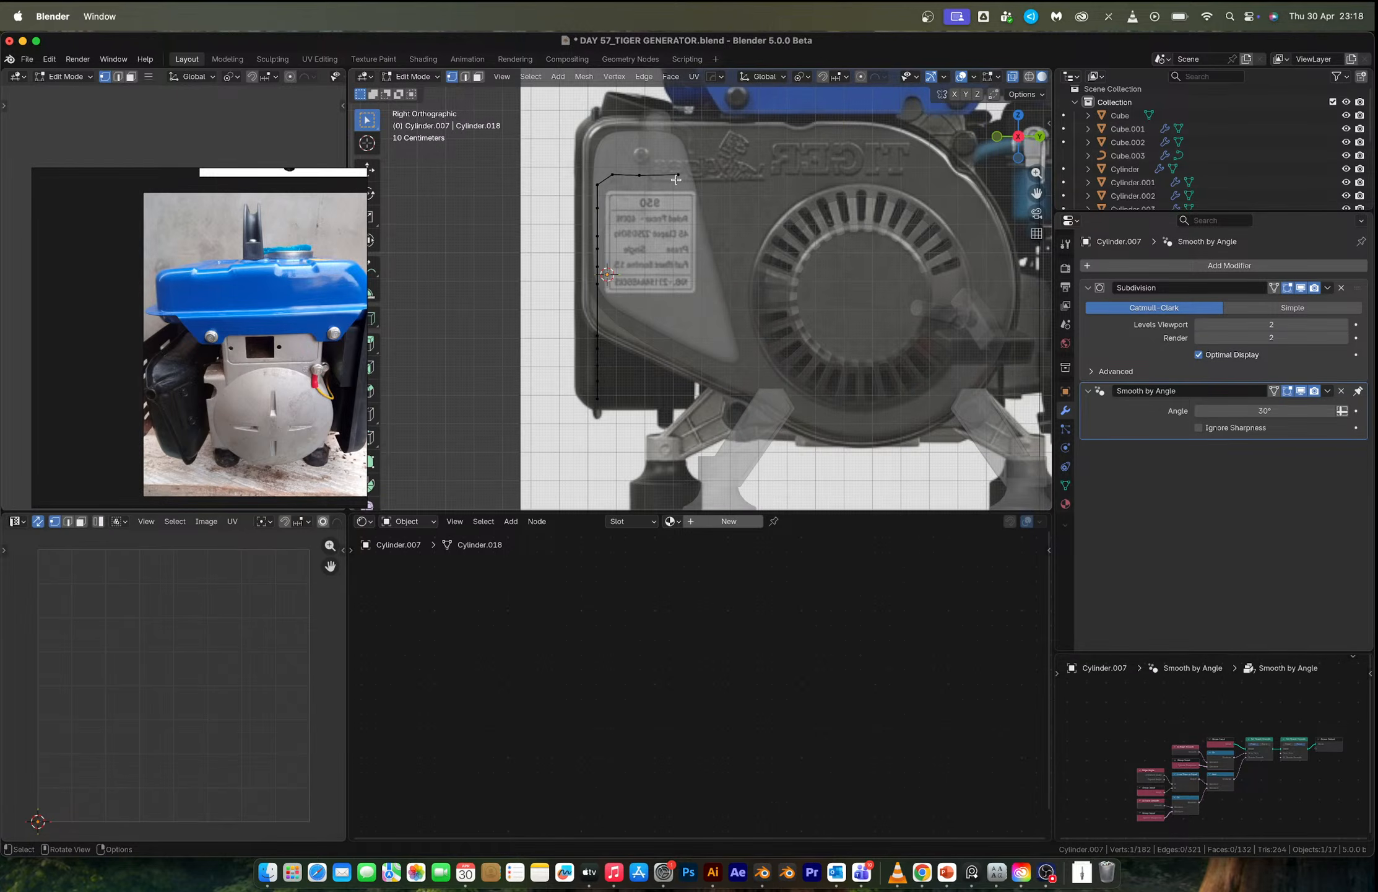
{"action": "middle_click_drag", "start_coordinate": [676, 181], "coordinate": [697, 232]}
{"action": "key", "text": "e"}
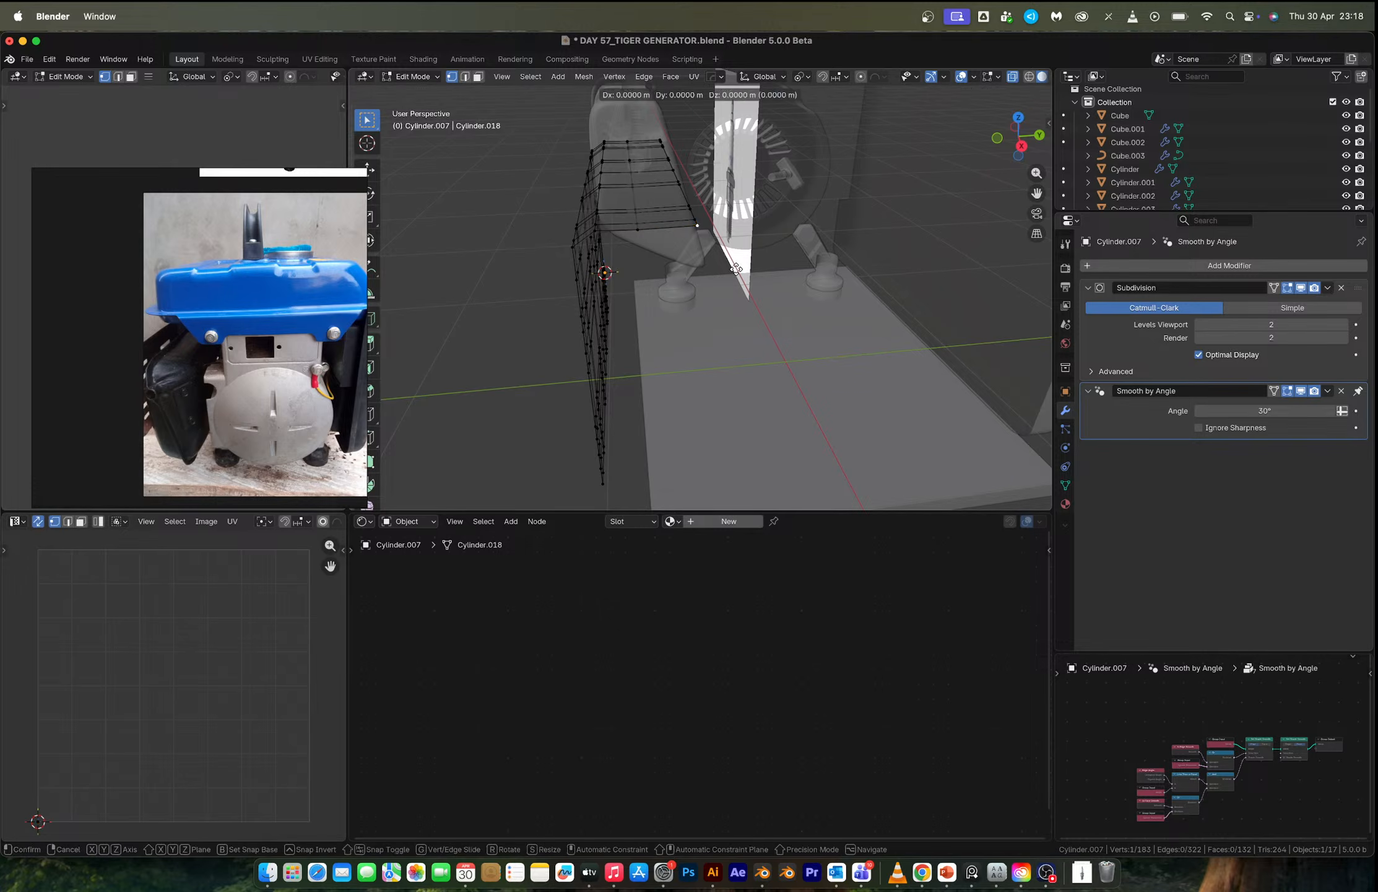
{"action": "key", "text": "z"}
{"action": "left_click", "coordinate": [733, 451]}
{"action": "left_click", "coordinate": [1027, 148]}
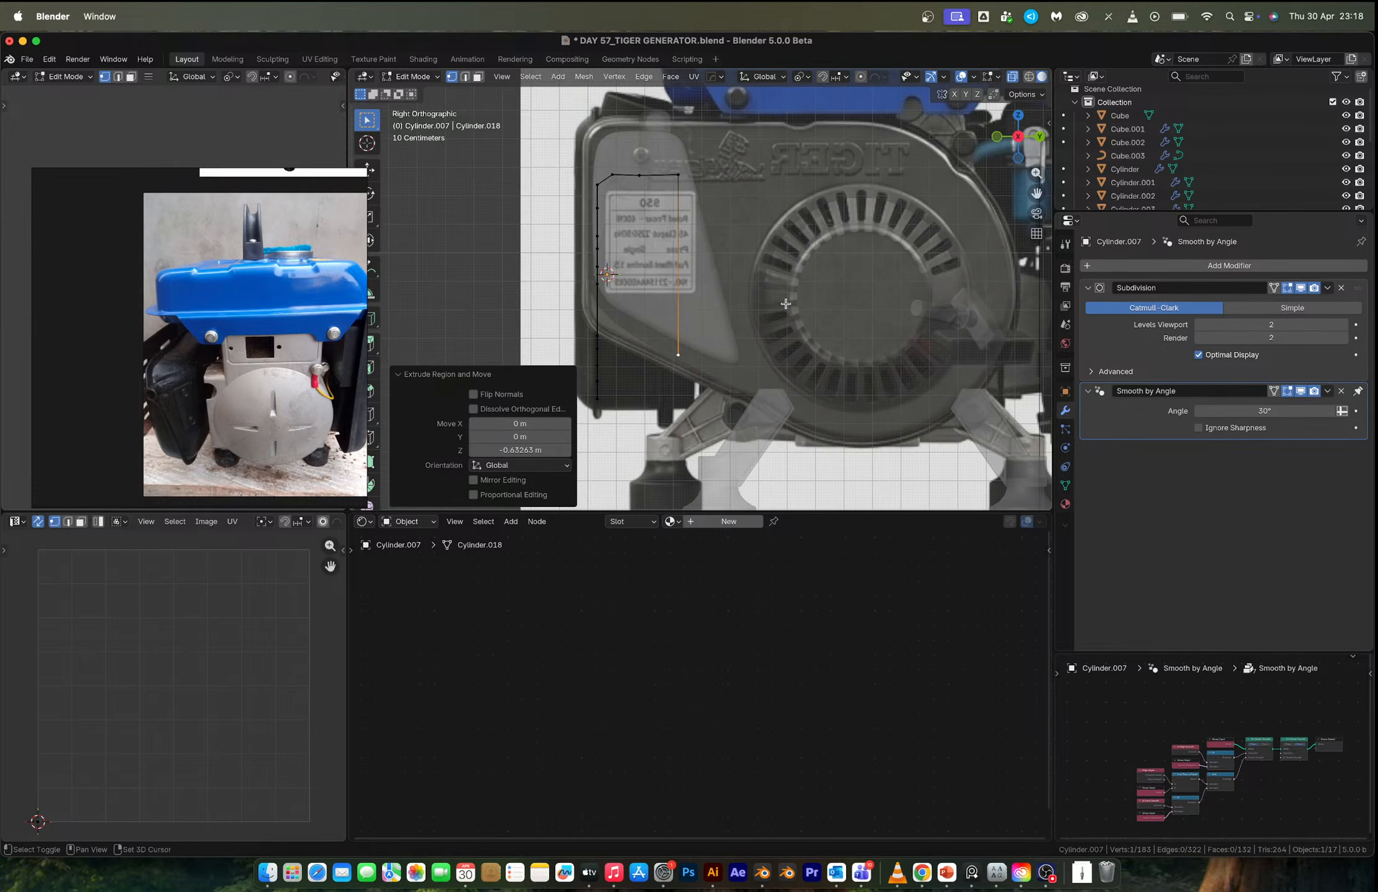
Level the extruded lower vertex with the panel's bottom corner vertex by scaling both to 0 along Z.
{"action": "middle_click_drag", "start_coordinate": [658, 449], "coordinate": [706, 375], "text": "shift"}
{"action": "left_click", "coordinate": [704, 374], "text": "shift"}
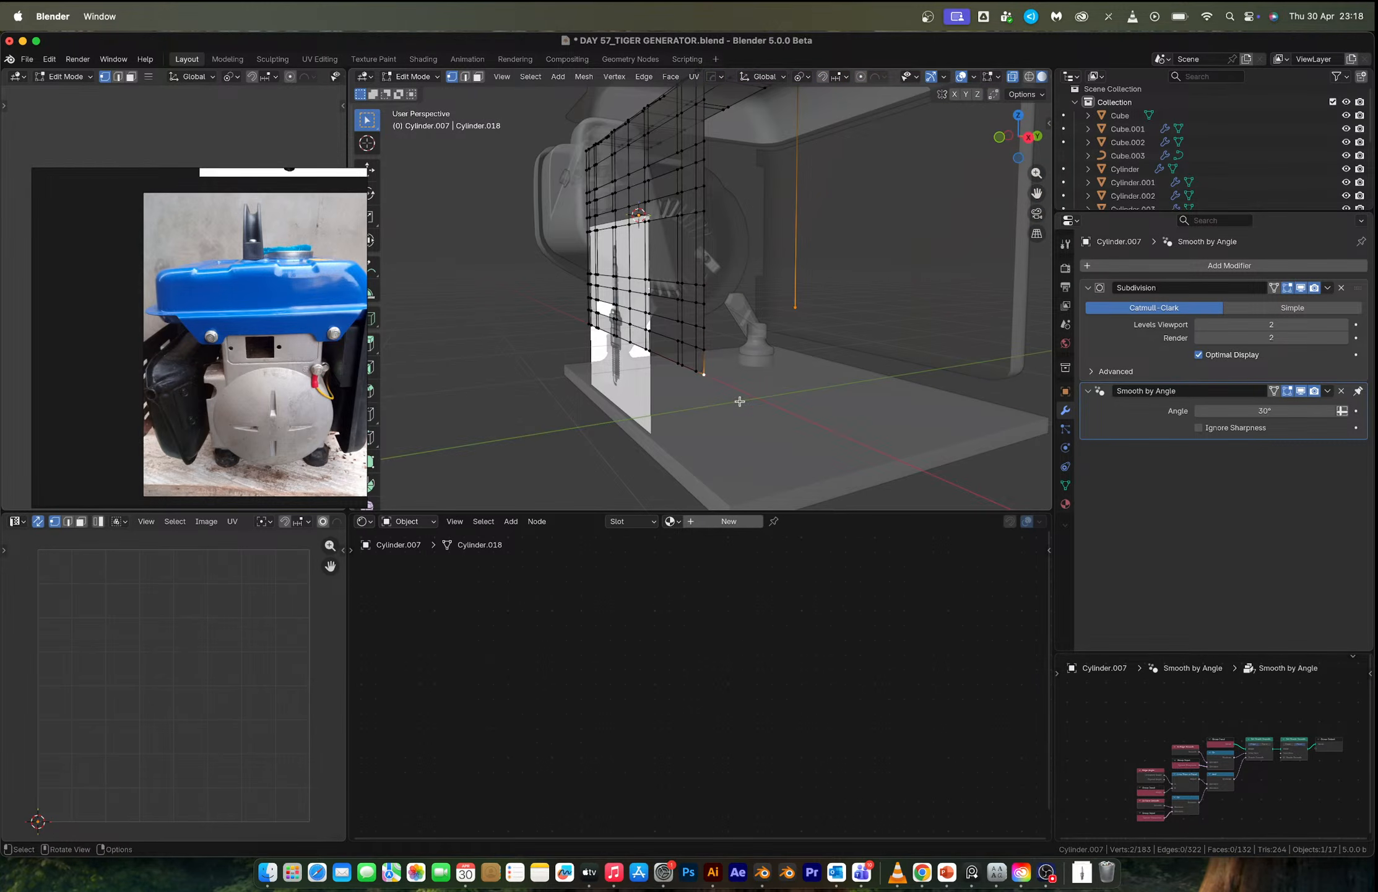
{"action": "key", "text": "s"}
{"action": "key", "text": "z"}
{"action": "key", "text": "0"}
{"action": "key", "text": "Return"}
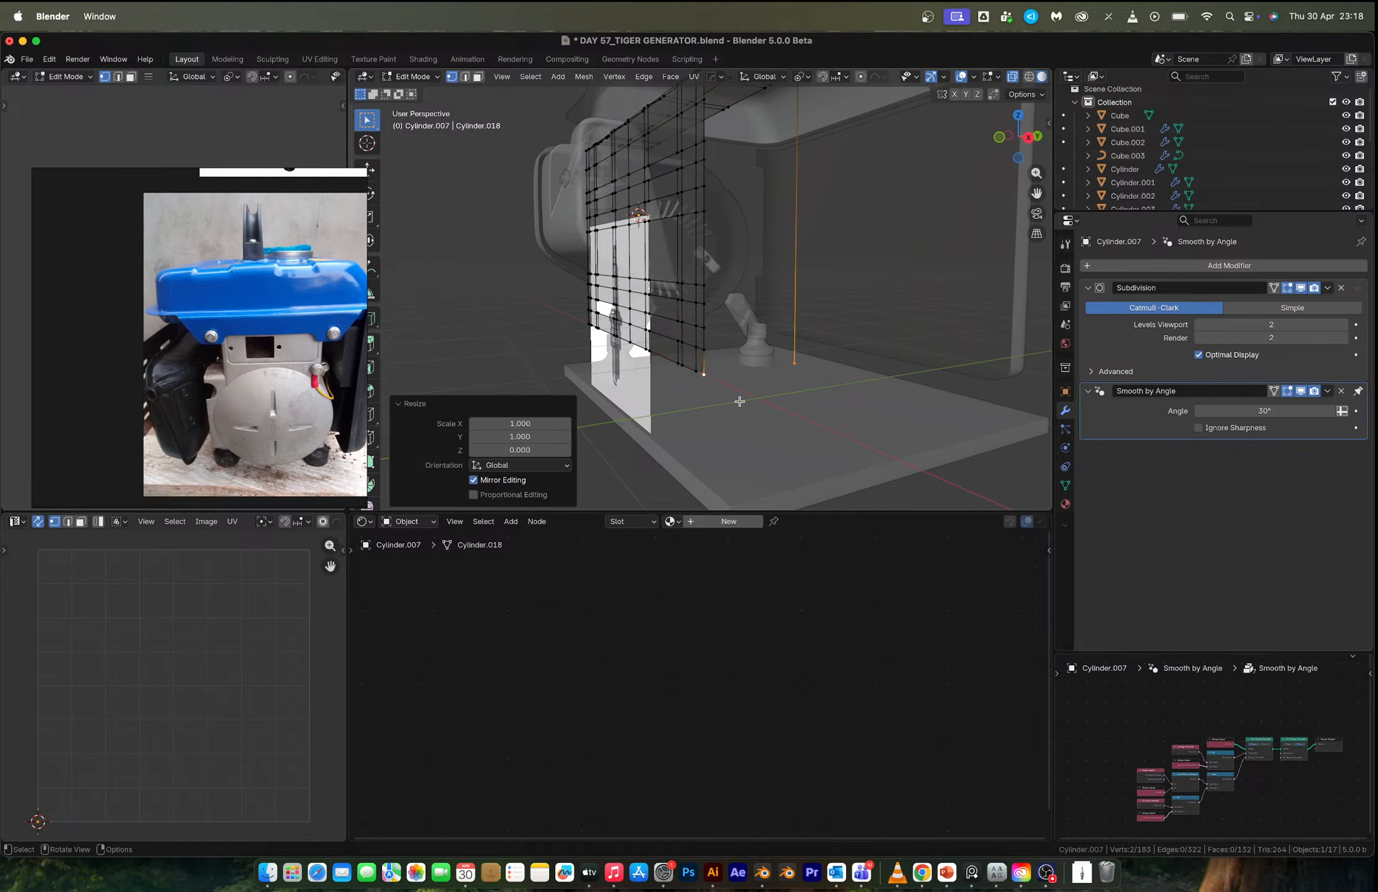
{"action": "middle_click_drag", "start_coordinate": [799, 318], "coordinate": [751, 414], "text": "shift"}
{"action": "key", "text": "s"}
{"action": "key", "text": "z"}
{"action": "key", "text": "0"}
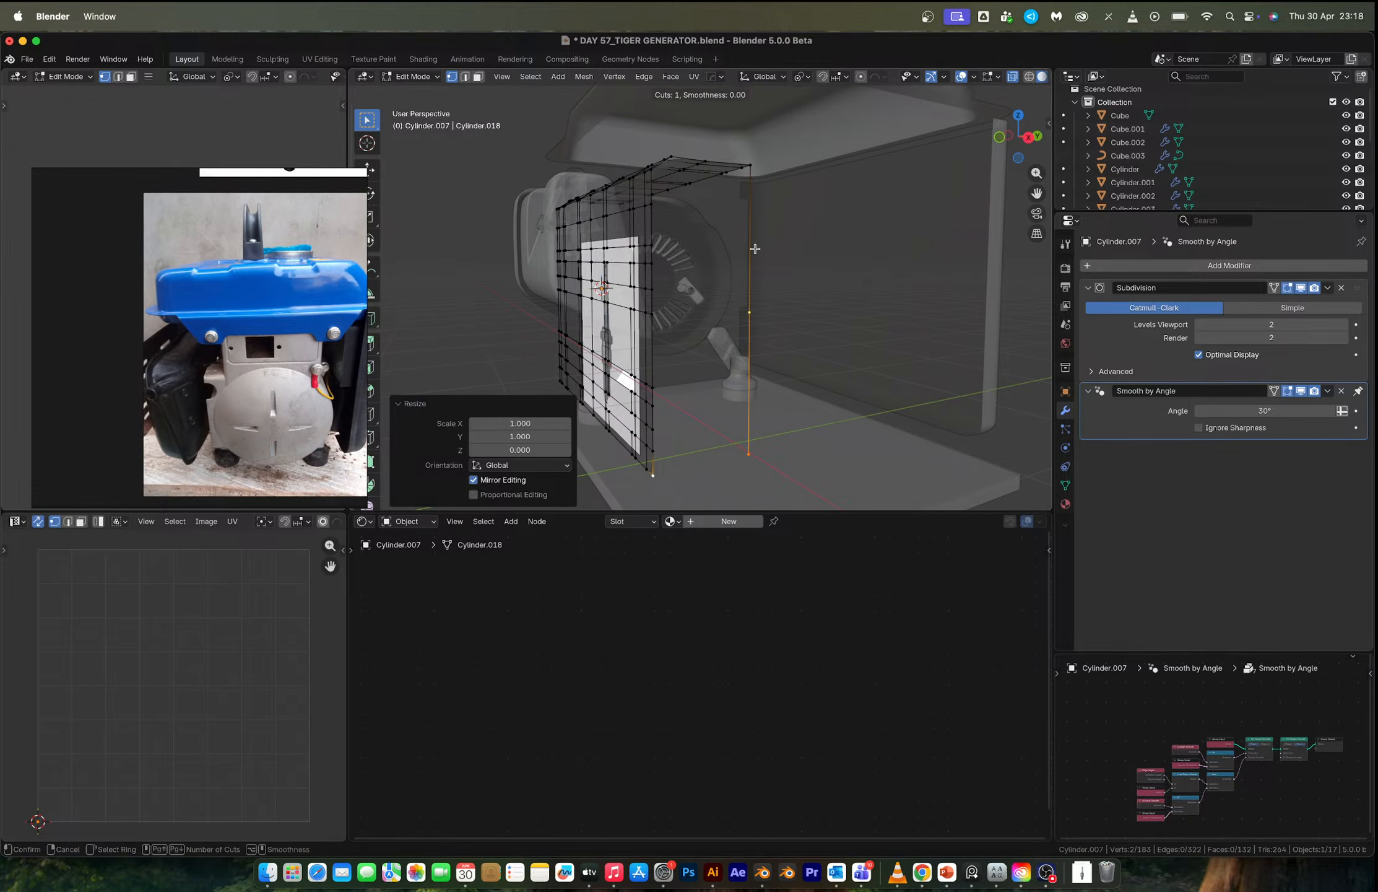
{"action": "key", "text": "Return"}
{"action": "middle_click_drag", "start_coordinate": [755, 248], "coordinate": [736, 272]}
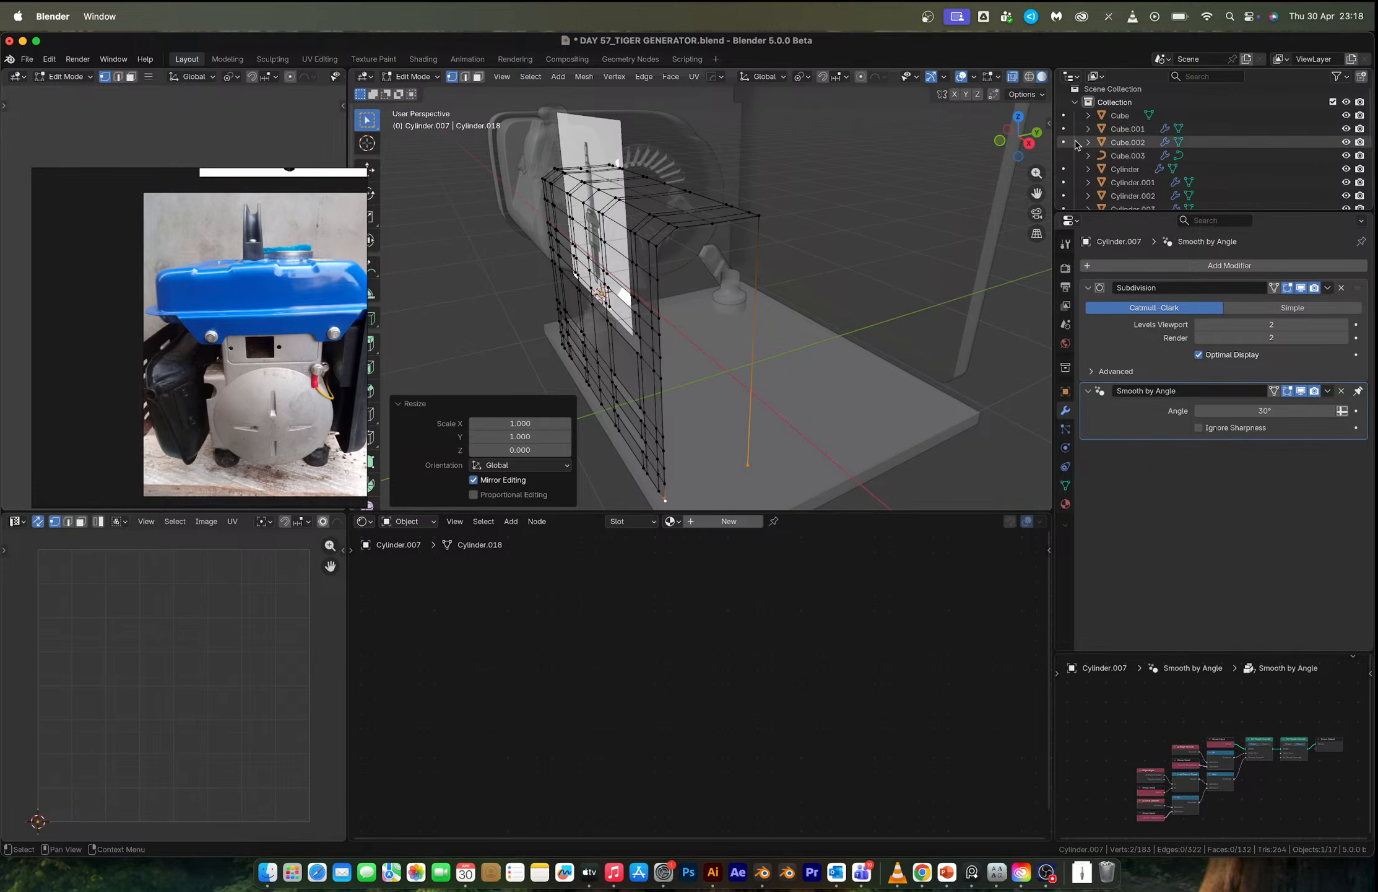
Add two loop-cut vertices to the new vertical edge and slide them along it, the second by a factor of 0.696.
{"action": "left_click", "coordinate": [1029, 143]}
{"action": "mouse_move", "coordinate": [682, 239]}
{"action": "middle_mouse_down", "text": "ctrl"}
{"action": "mouse_move", "coordinate": [665, 212]}
{"action": "mouse_move", "coordinate": [677, 229]}
{"action": "middle_mouse_up", "text": "ctrl"}
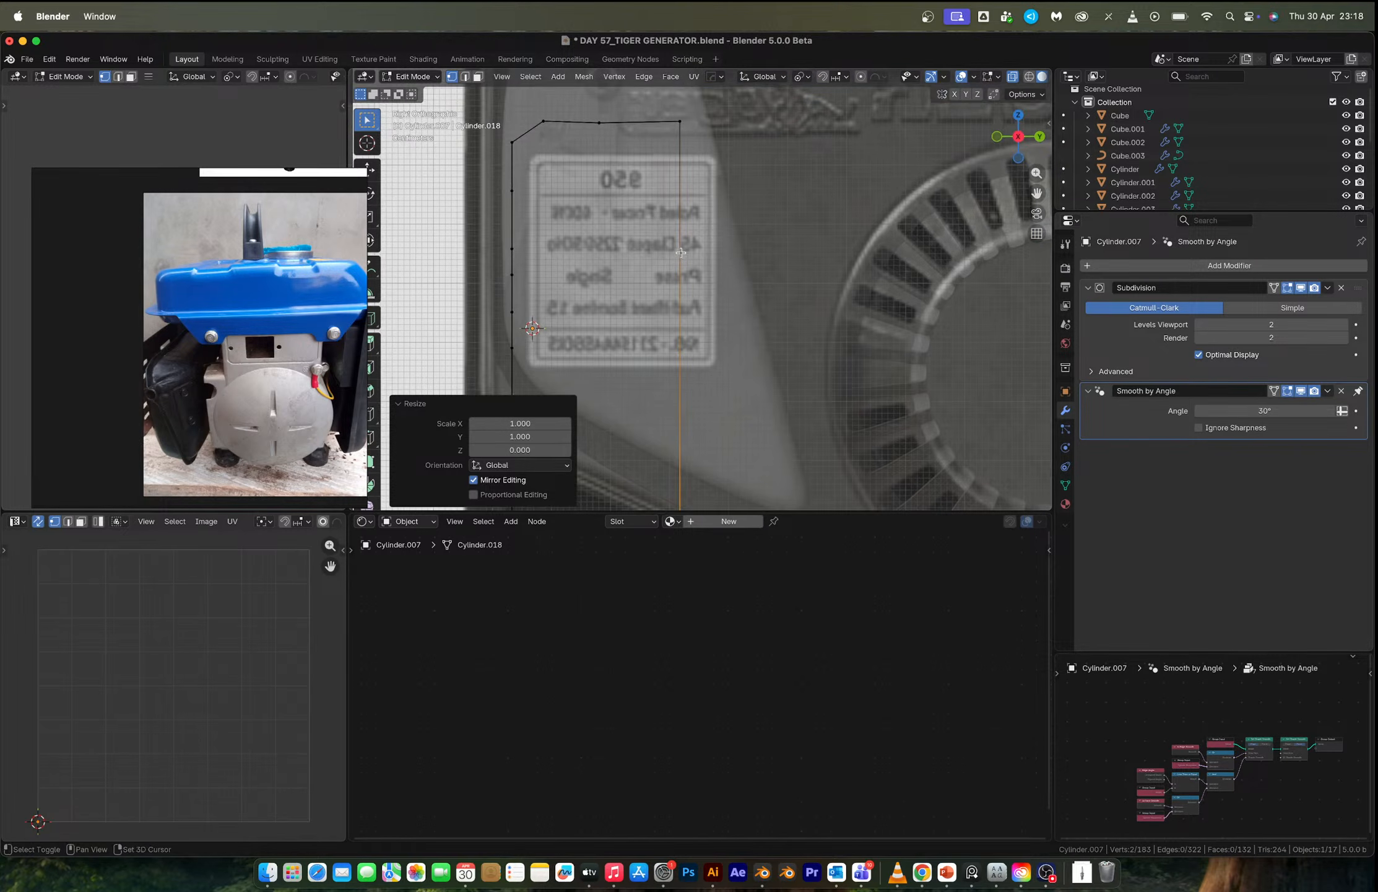
{"action": "key", "text": "ctrl+r"}
{"action": "left_click", "coordinate": [676, 227]}
{"action": "left_click", "coordinate": [677, 227]}
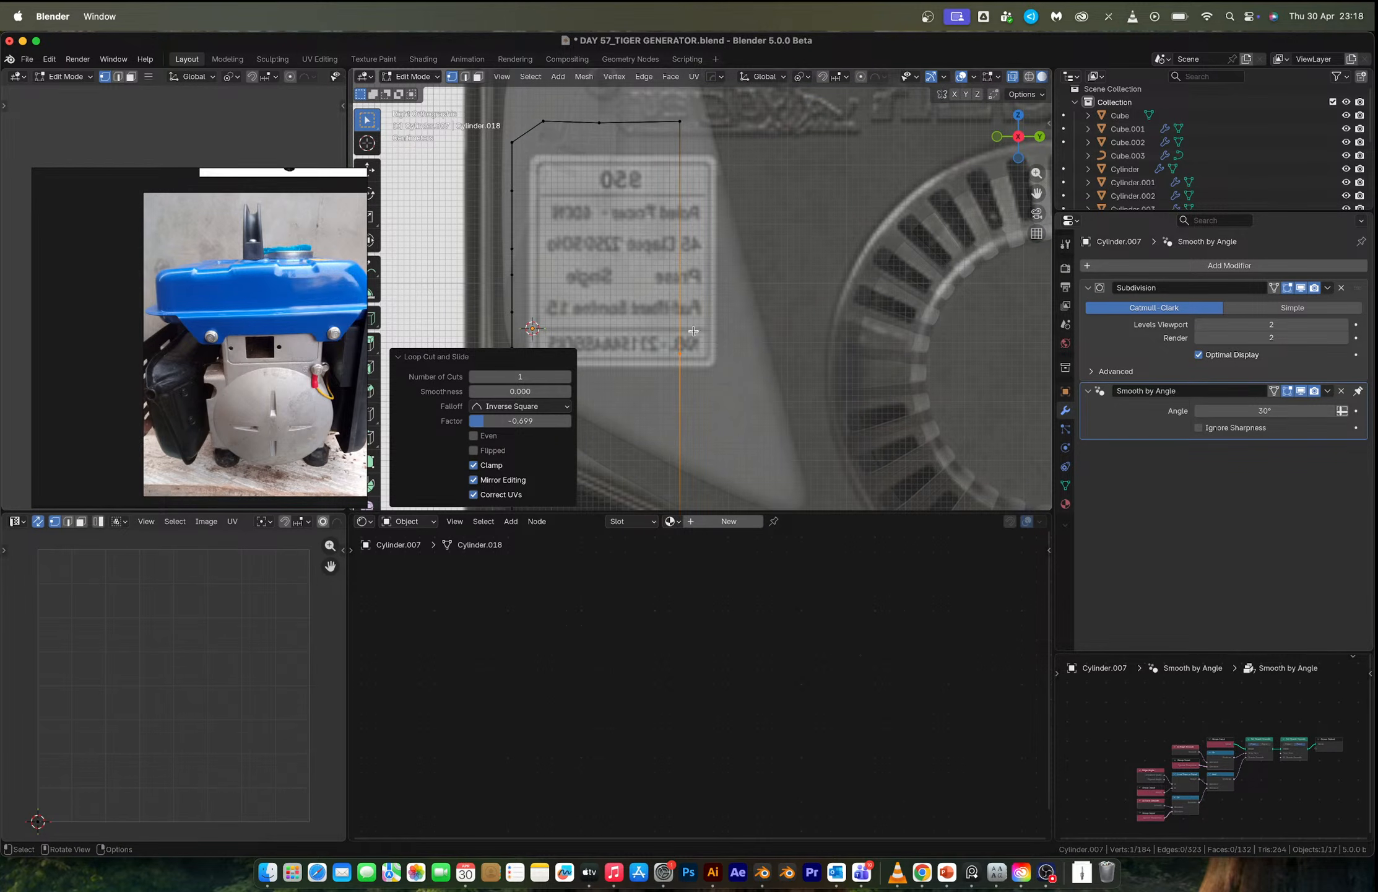
{"action": "key", "text": "shift+v"}
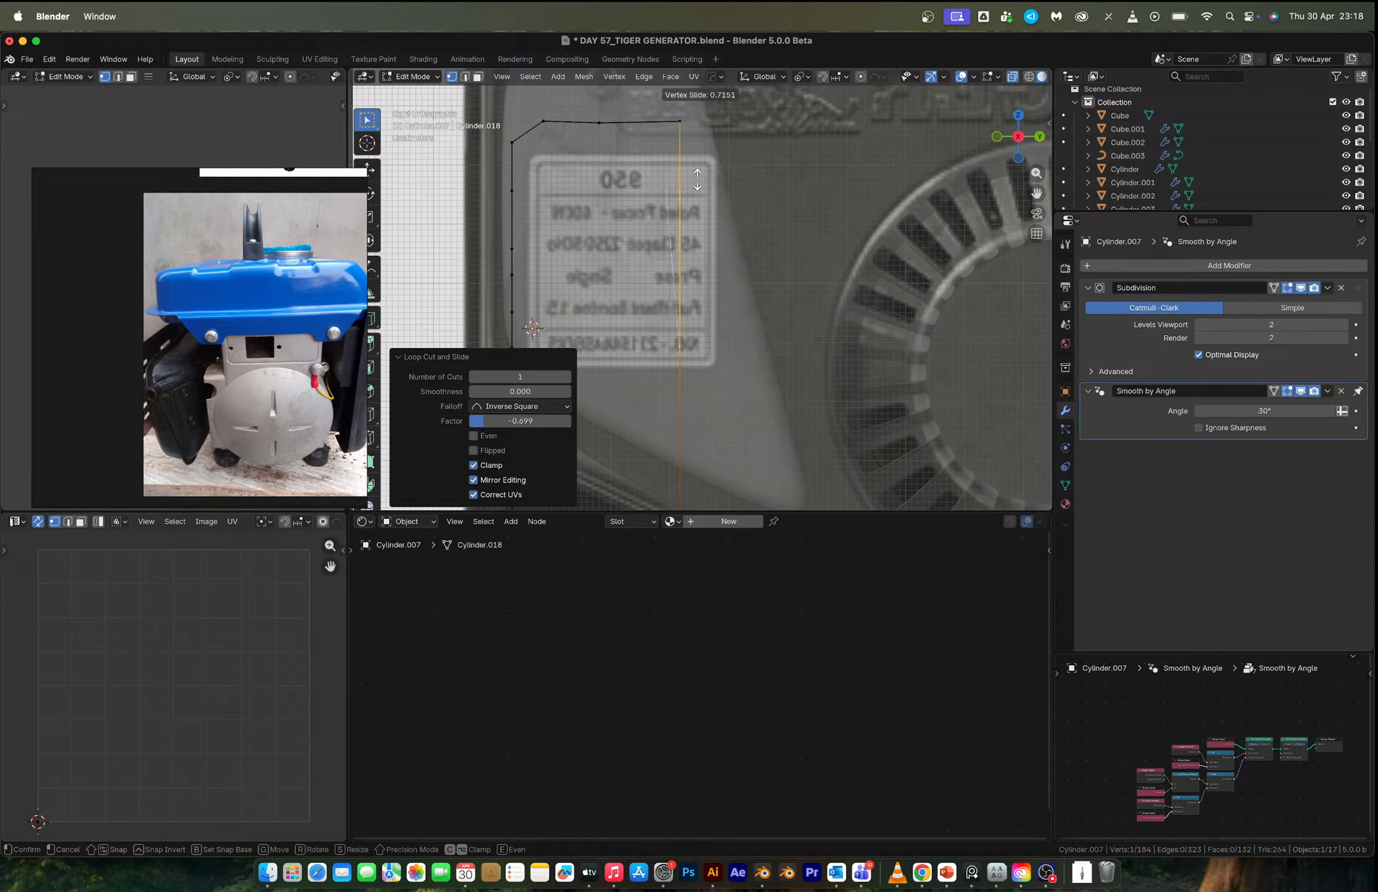
{"action": "left_click", "coordinate": [681, 243]}
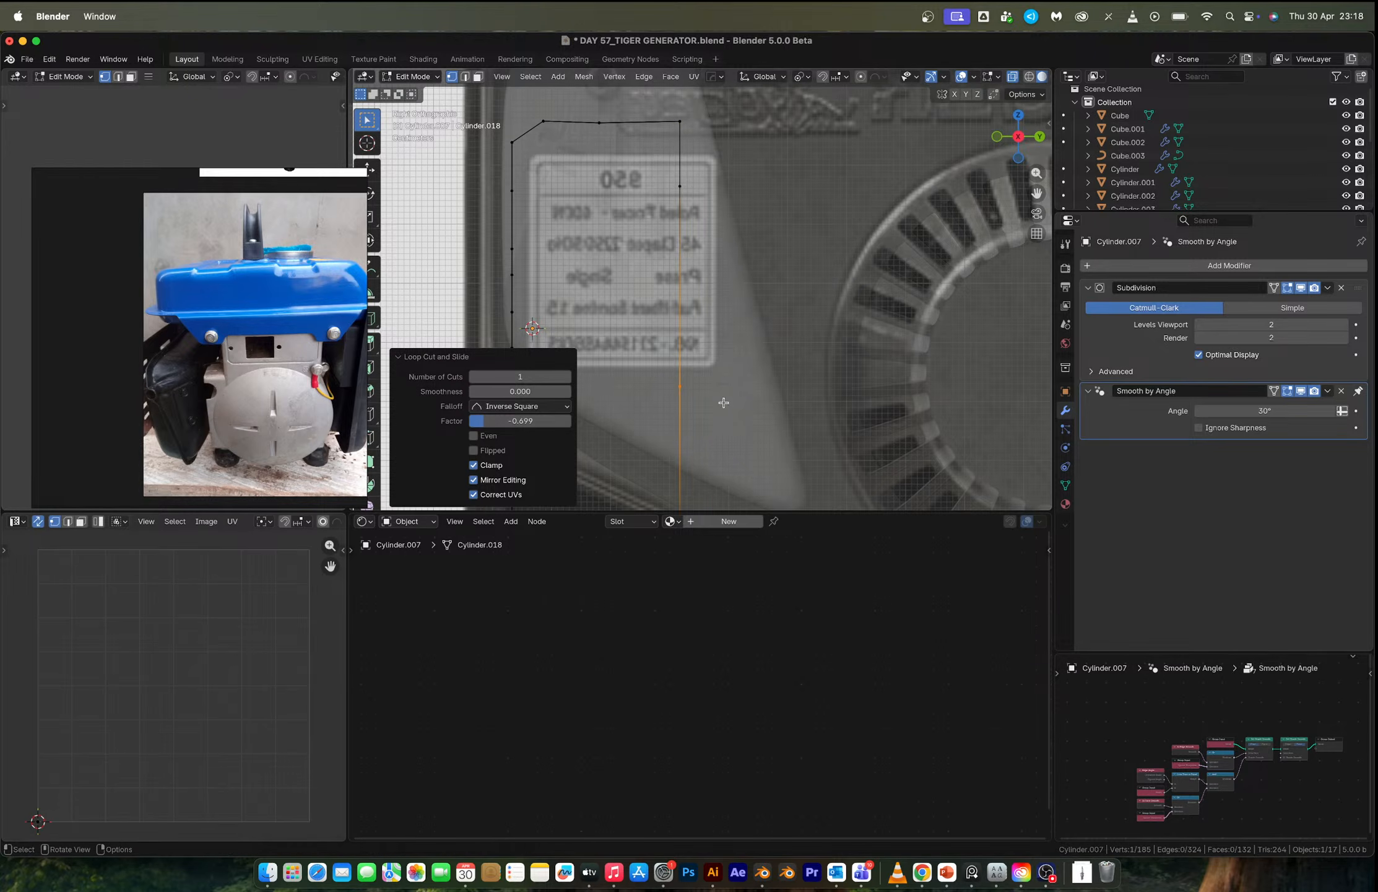
{"action": "key", "text": "shift+v"}
{"action": "left_click", "coordinate": [721, 265]}
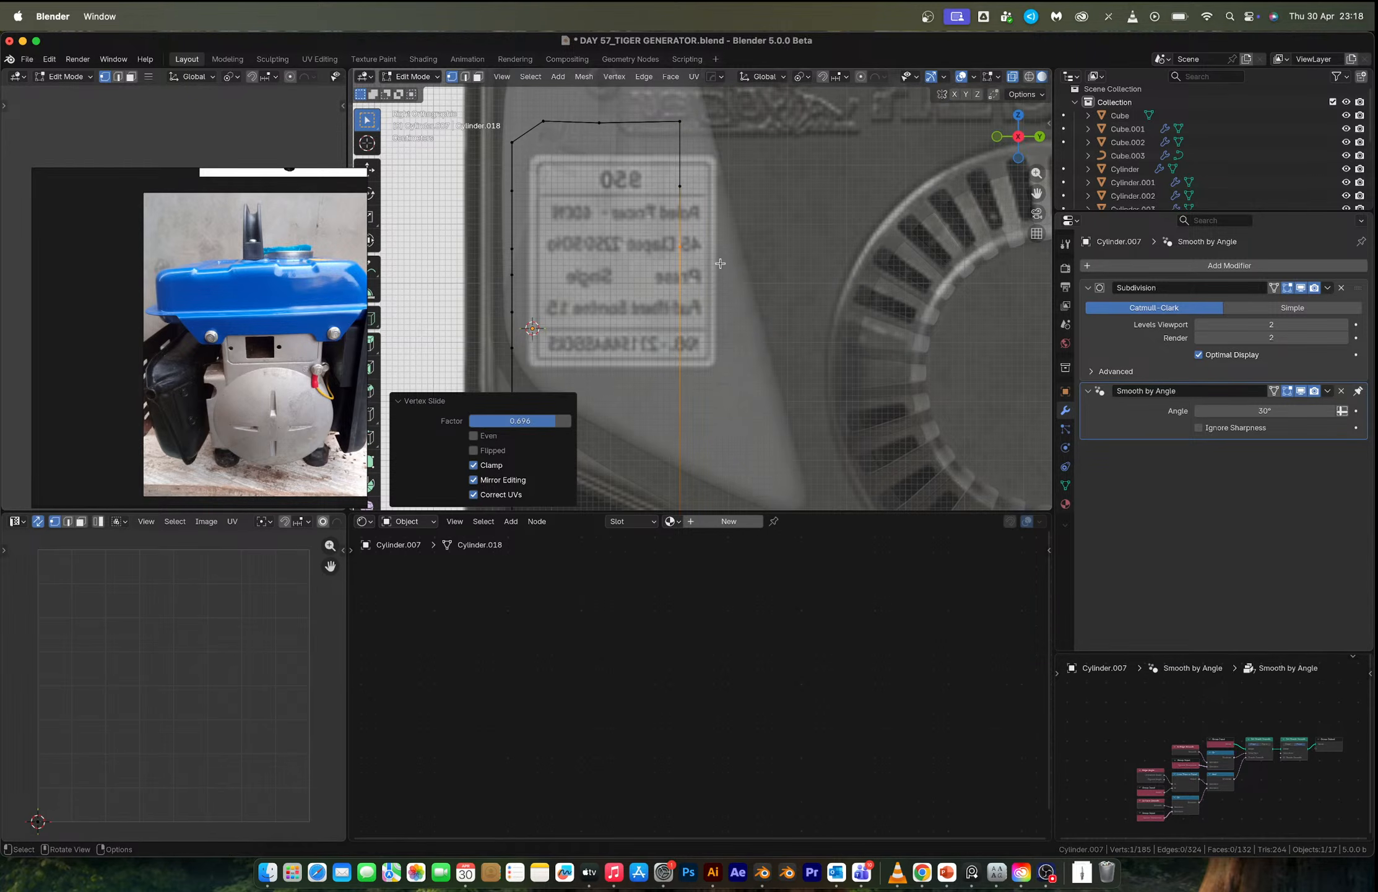
{"action": "middle_click_drag", "start_coordinate": [690, 308], "coordinate": [767, 212], "text": "shift"}
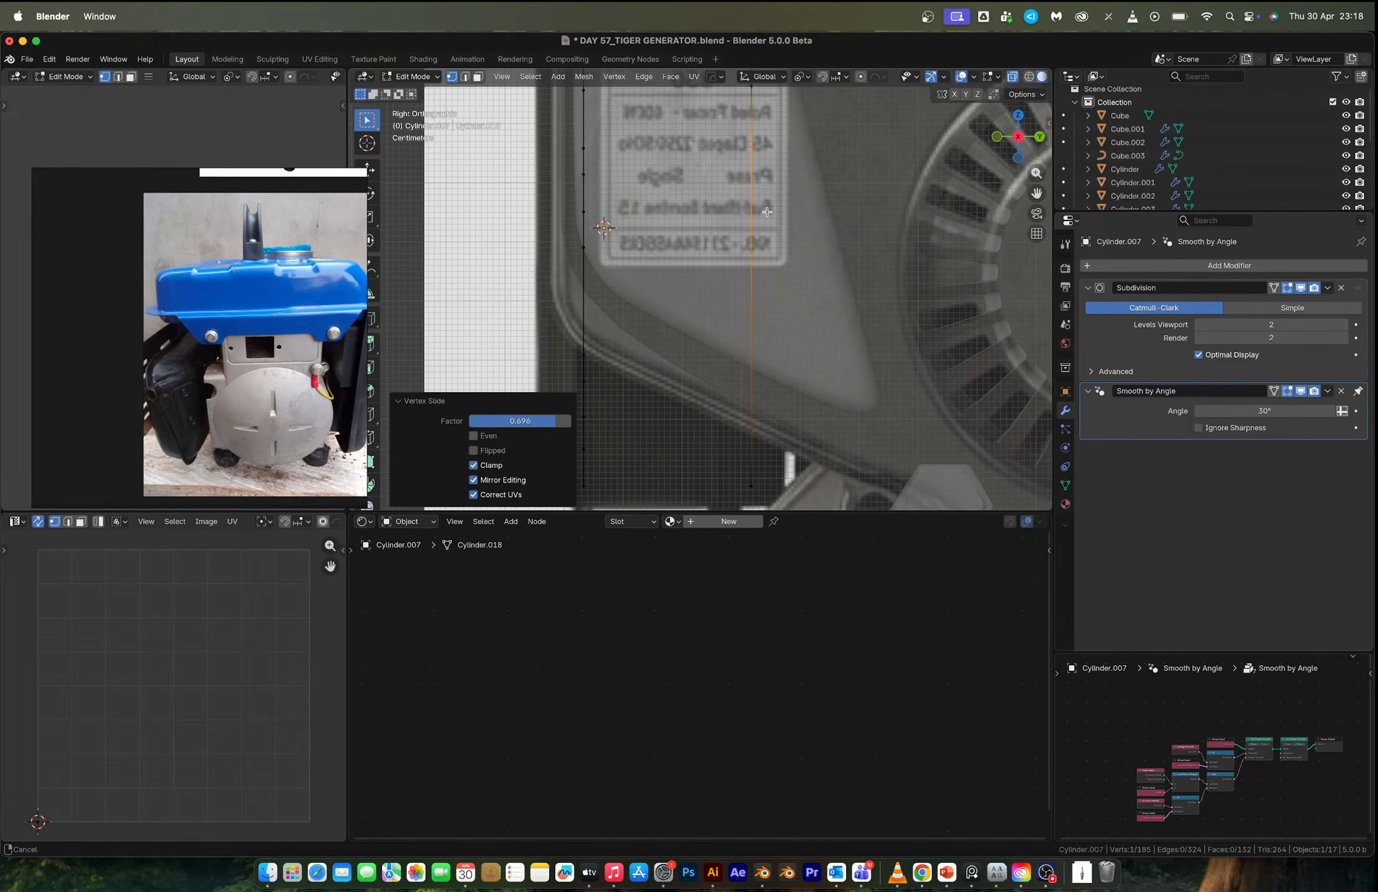
Subdivide the vertical edge's long lower segment with five cuts.
{"action": "left_click", "coordinate": [759, 478]}
{"action": "left_click", "coordinate": [762, 140], "text": "shift"}
{"action": "right_click", "coordinate": [769, 188]}
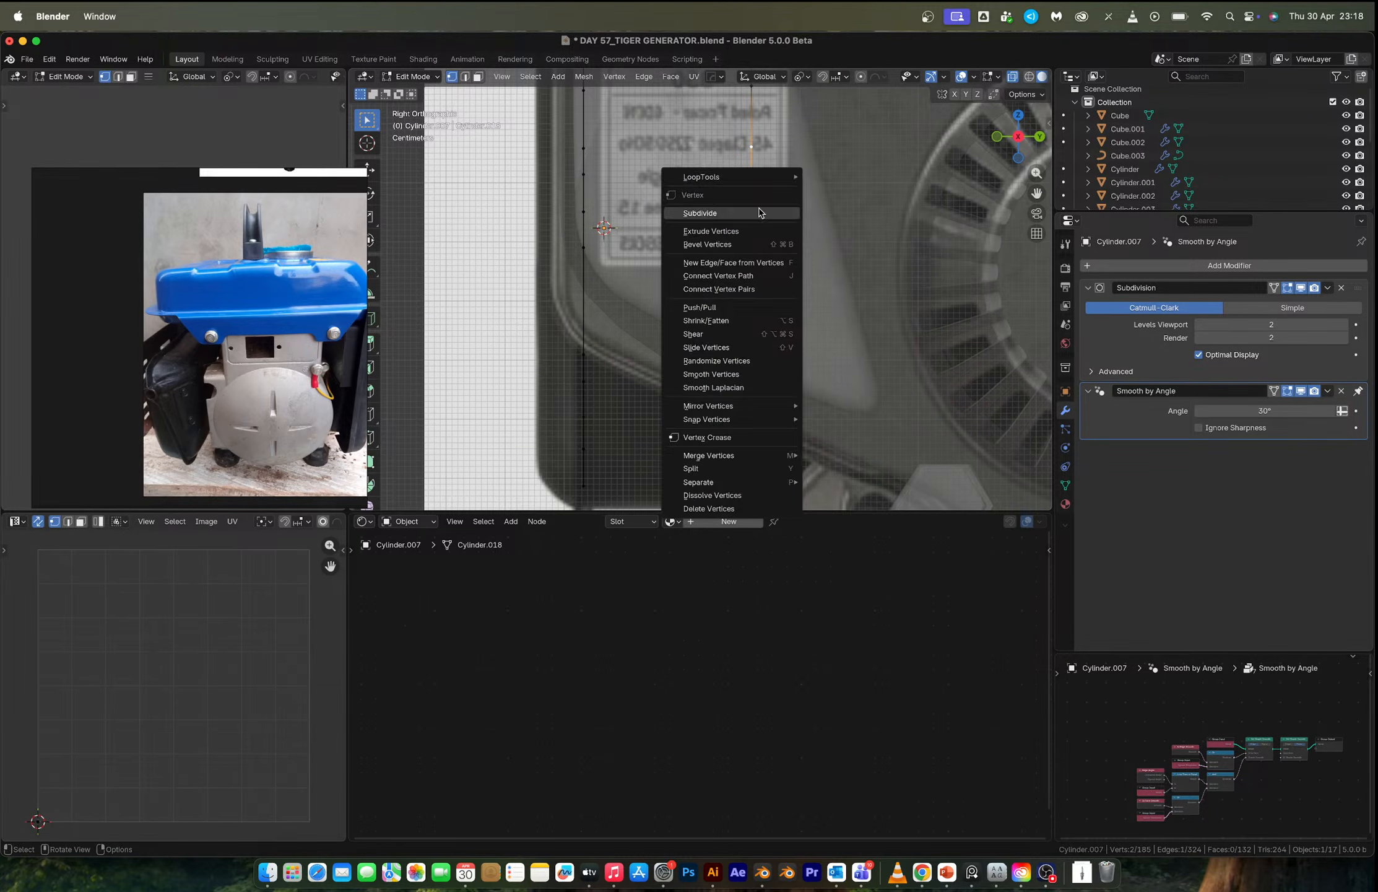
{"action": "left_click", "coordinate": [761, 212]}
{"action": "left_click_drag", "start_coordinate": [564, 406], "coordinate": [594, 406]}
Fill a face between the panel's side edge and the new vertical edge, using the second and third vertices on each side.
{"action": "middle_click_drag", "start_coordinate": [765, 214], "coordinate": [777, 316], "text": "shift"}
{"action": "middle_click_drag", "start_coordinate": [610, 185], "coordinate": [713, 251]}
{"action": "left_click", "coordinate": [713, 251]}
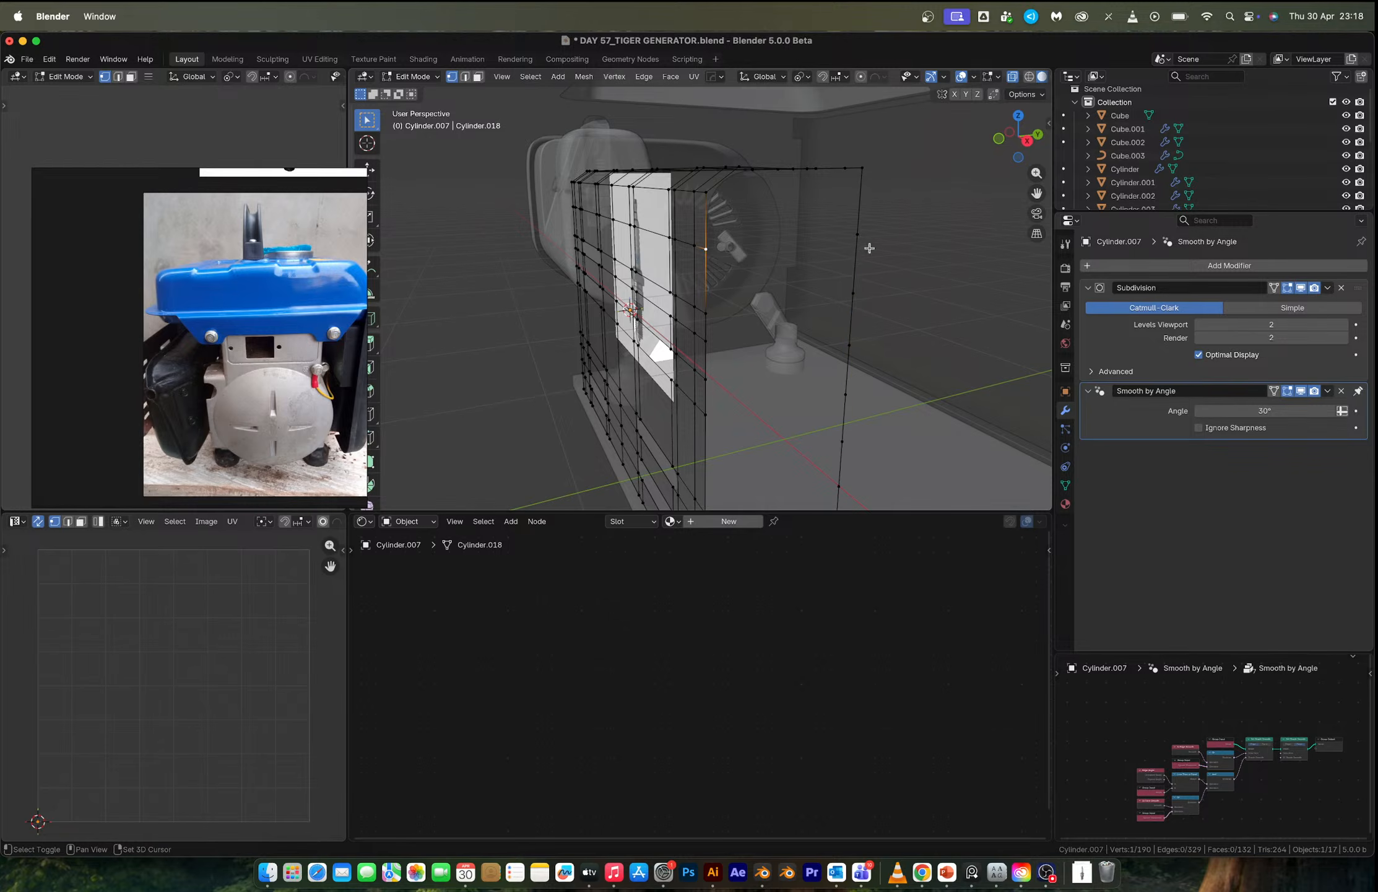
{"action": "left_click", "coordinate": [856, 235], "text": "shift"}
{"action": "key", "text": "f"}
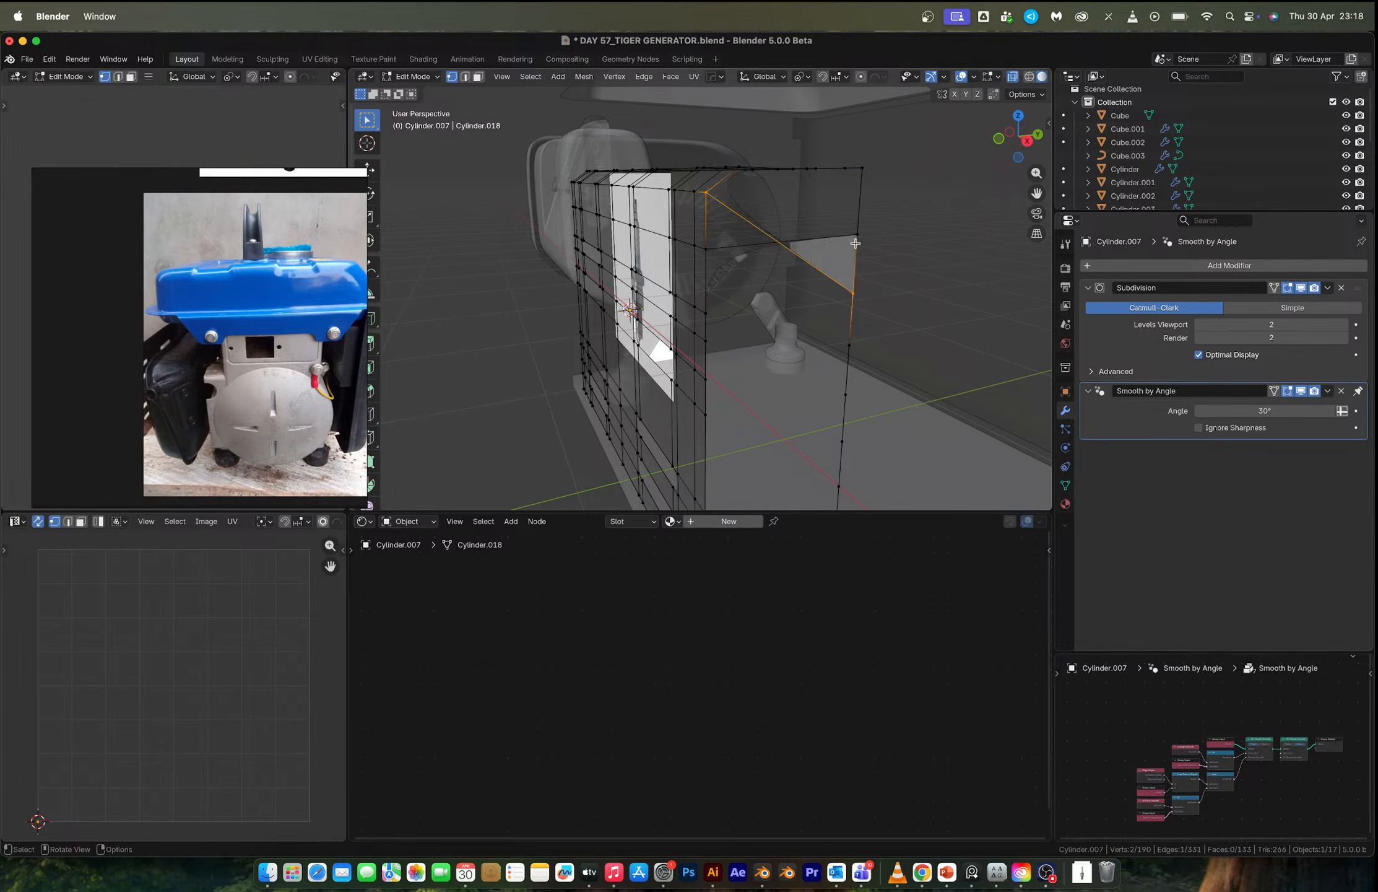
{"action": "left_click", "coordinate": [706, 313], "text": "shift"}
{"action": "left_click", "coordinate": [853, 292], "text": "shift"}
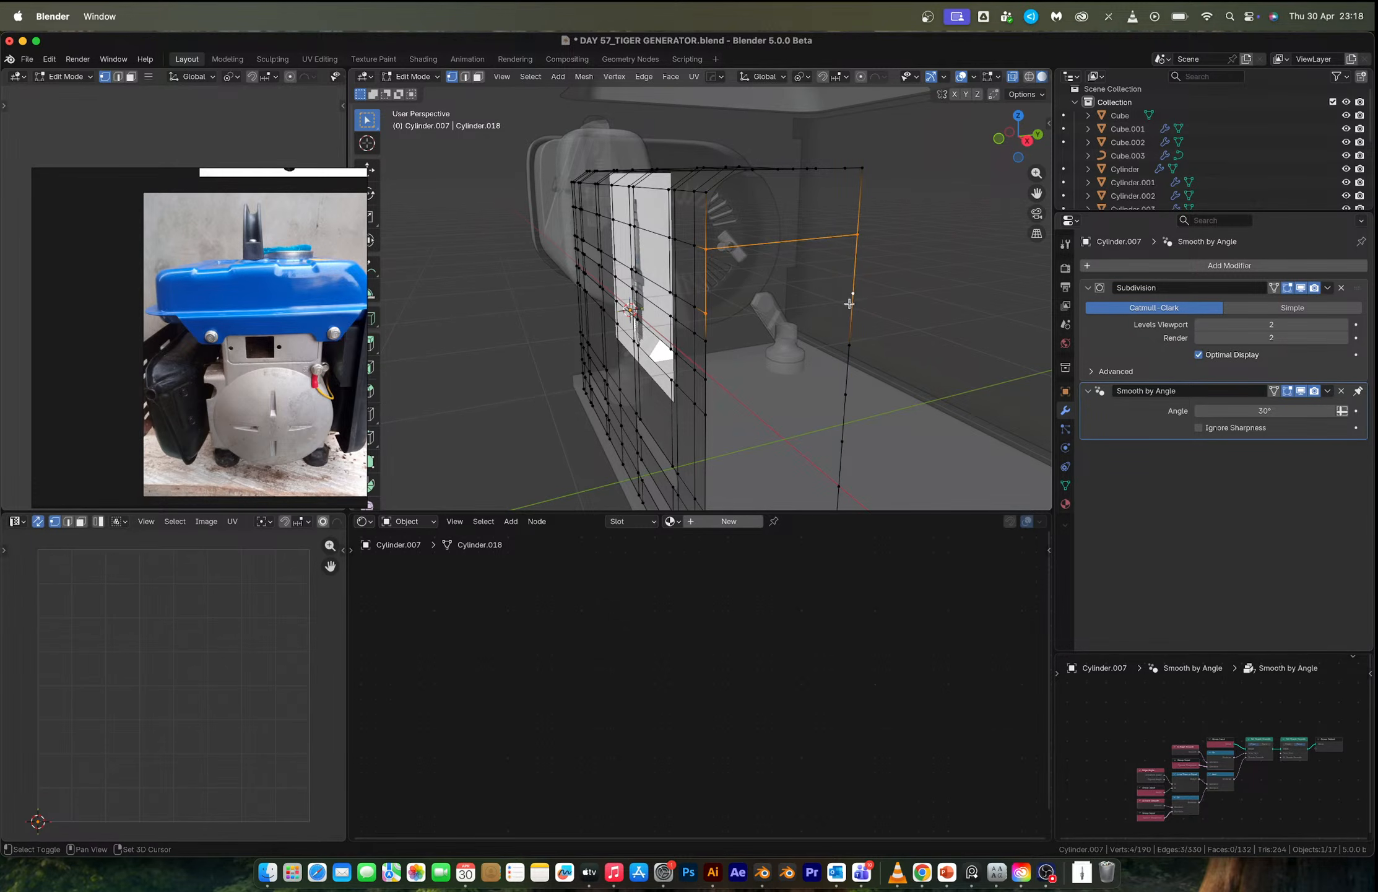
{"action": "key", "text": "f"}
Fill successive faces down the gap between the panel and the vertical edge, starting from the first face's lower edge.
{"action": "key", "text": "2"}
{"action": "left_click", "coordinate": [775, 300]}
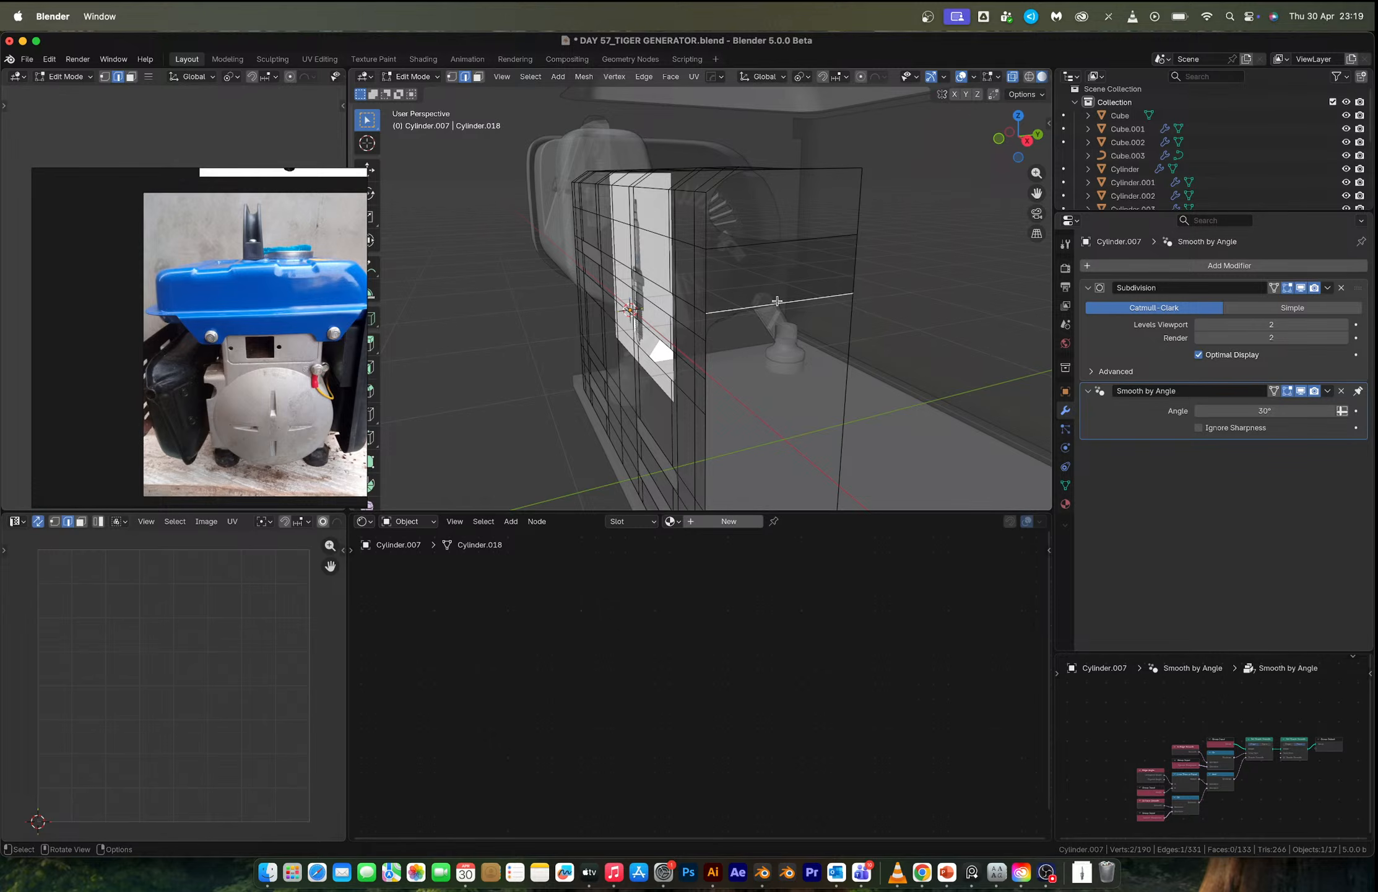
{"action": "key", "text": "f"}
{"action": "middle_click_drag", "start_coordinate": [804, 303], "coordinate": [770, 269], "text": "shift"}
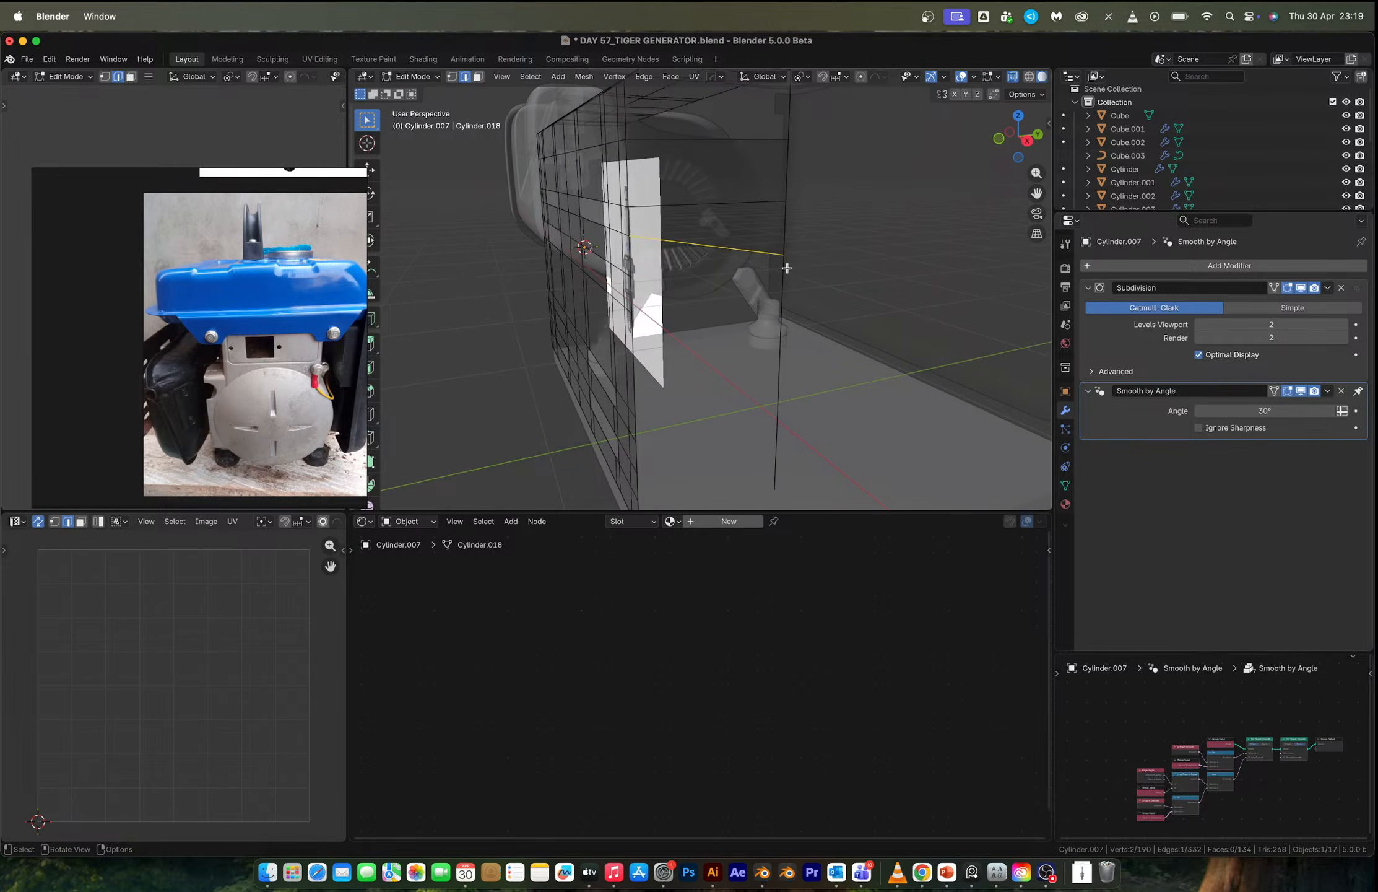
{"action": "key", "text": "ctrl+z"}
{"action": "key", "text": "f"}
{"action": "key", "text": "f"}
{"action": "key", "text": "f"}
{"action": "key", "text": "f"}
{"action": "key", "text": "f"}
{"action": "scroll", "coordinate": [788, 266], "scroll_direction": "down", "scroll_amount": 4}
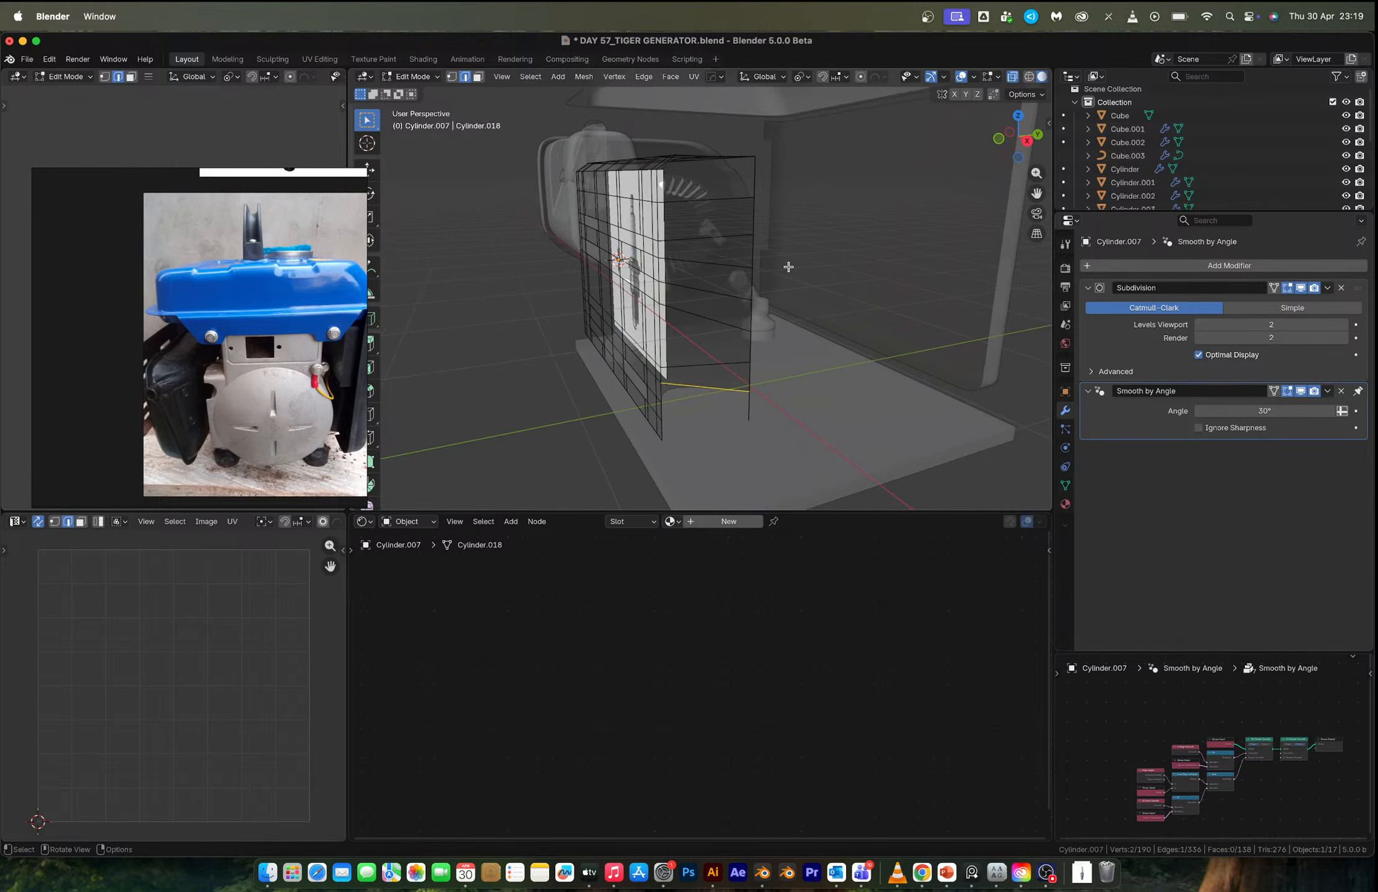
{"action": "key", "text": "f"}
Undo the successive face fills back to the first bridging face.
{"action": "key", "text": "ctrl+z"}
{"action": "key", "text": "ctrl+z"}
{"action": "key", "text": "ctrl+z"}
{"action": "key", "text": "ctrl+z"}
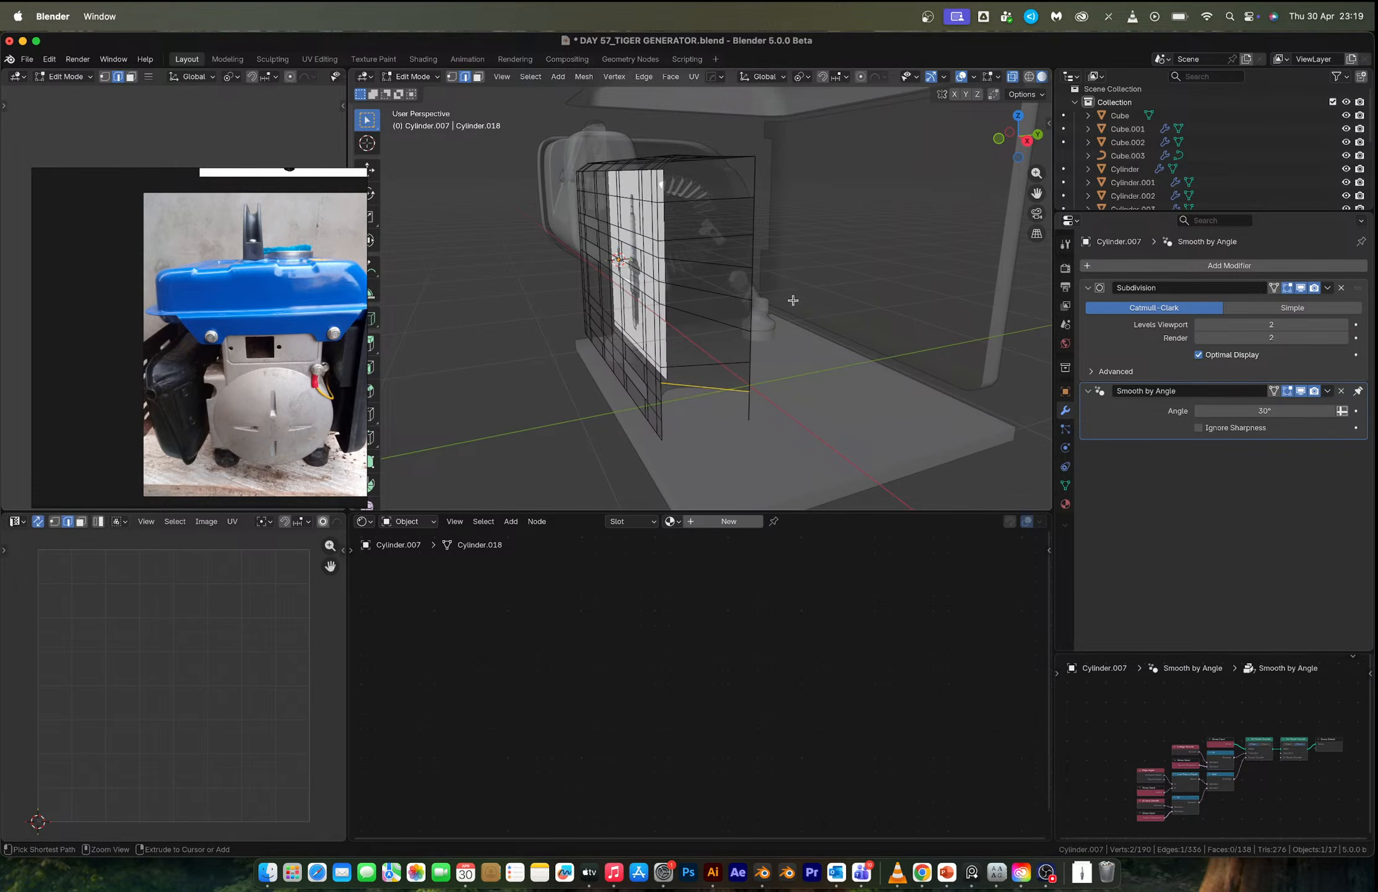
{"action": "key", "text": "ctrl+z"}
{"action": "key", "text": "ctrl+z"}
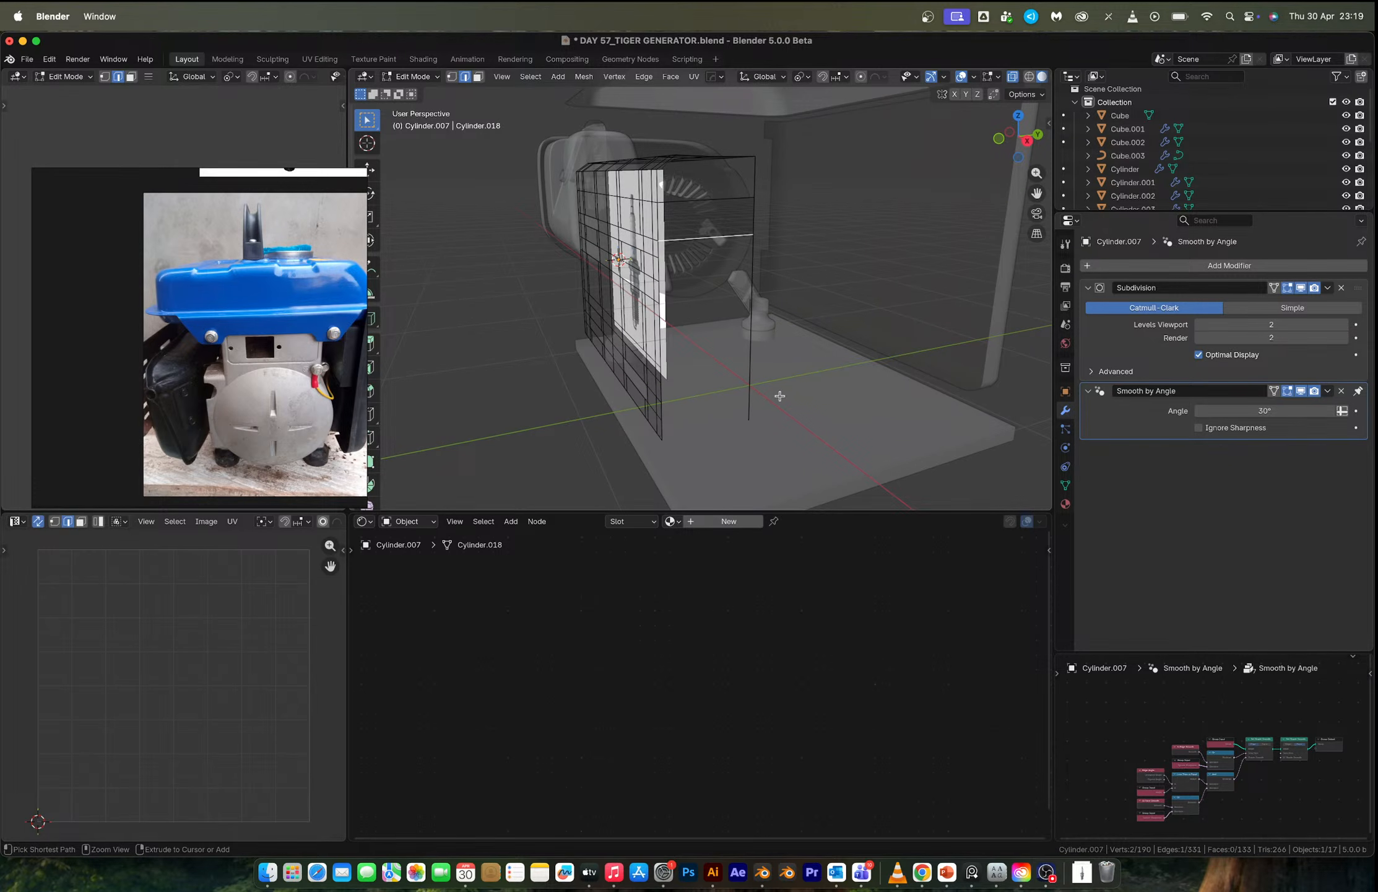
{"action": "key", "text": "ctrl+z"}
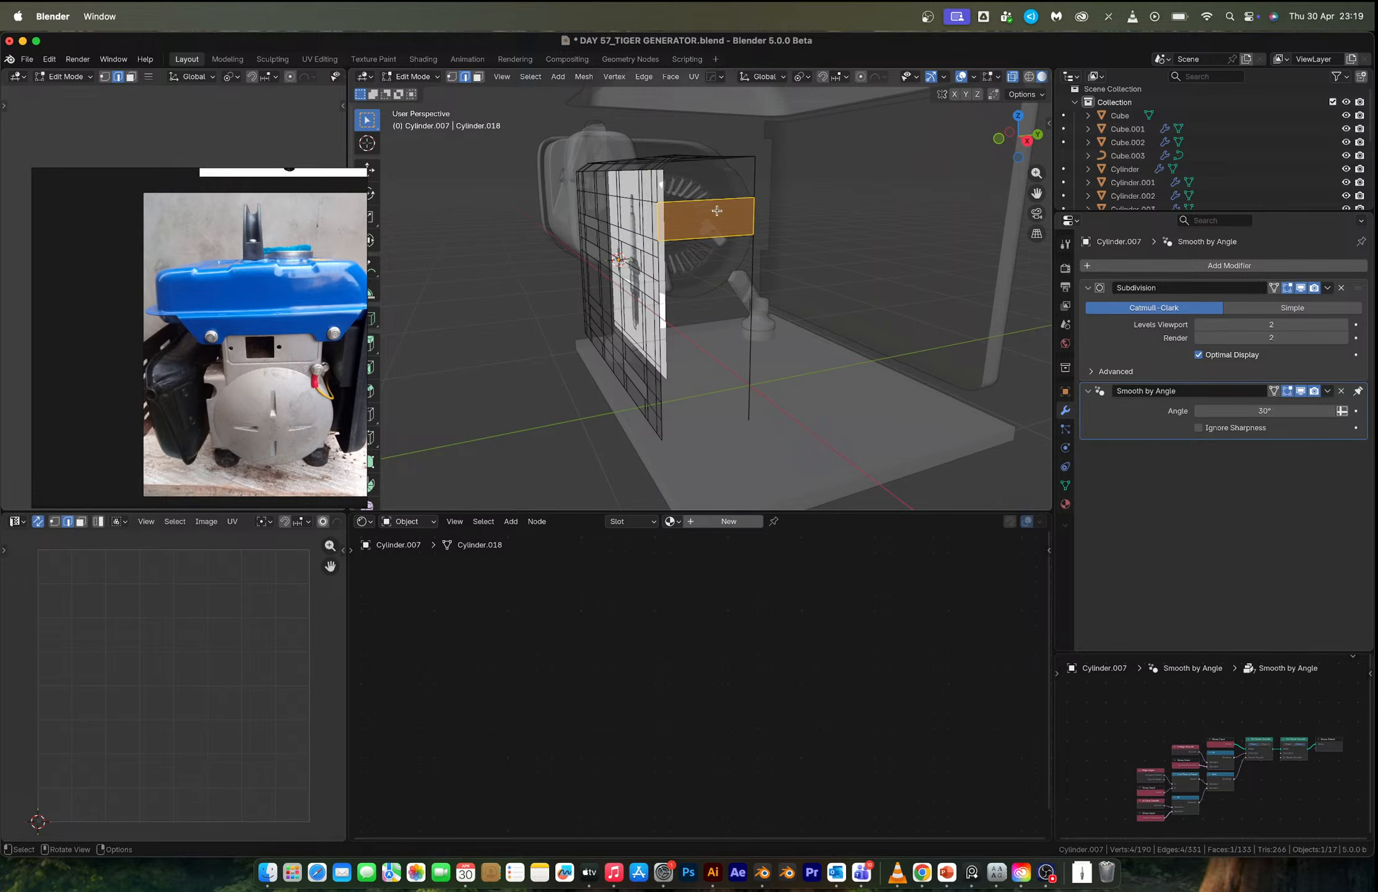
Delete the remaining bridging face by removing its two edges across the gap.
{"action": "key", "text": "x"}
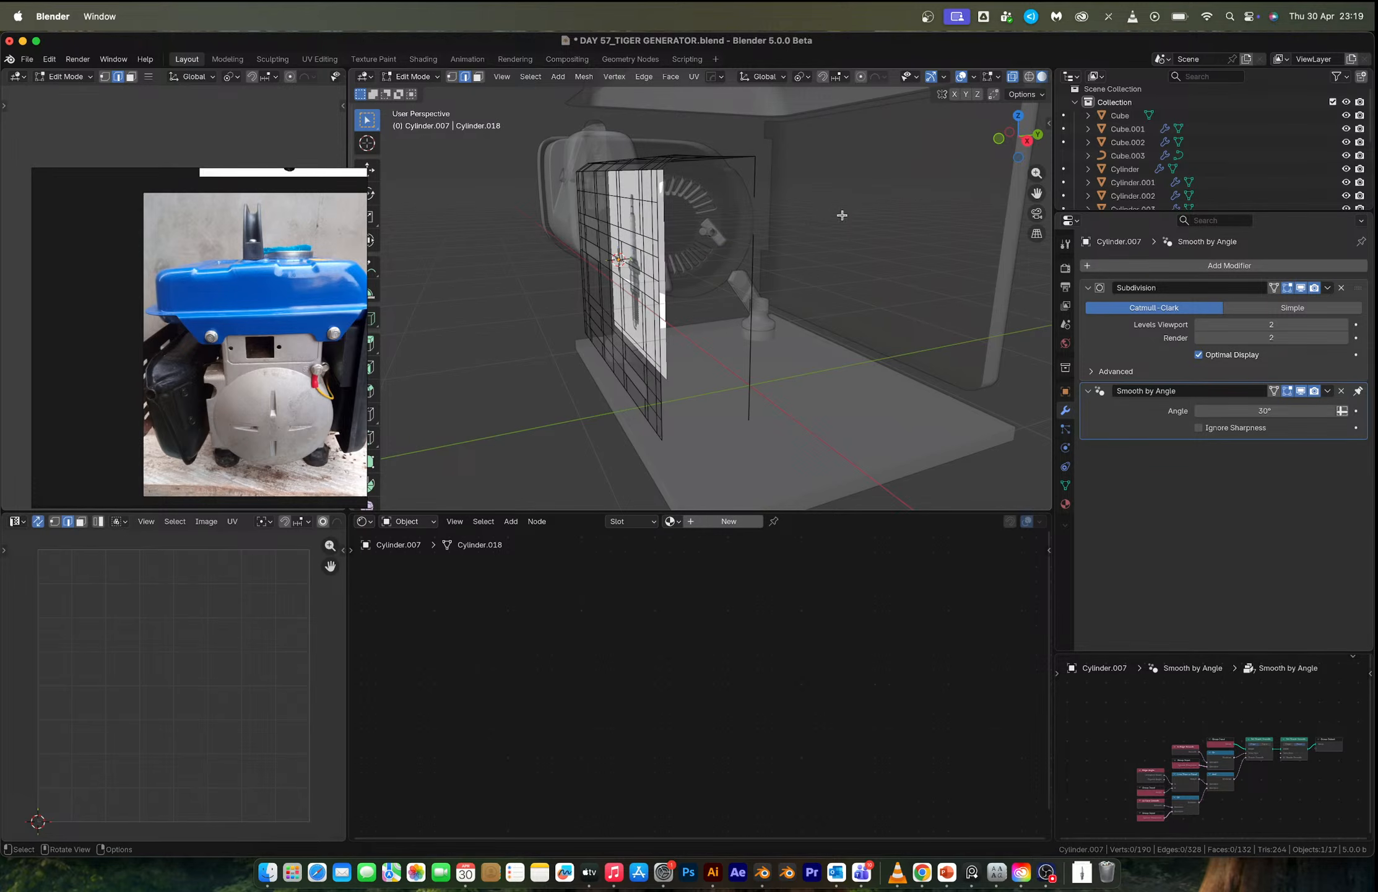
{"action": "key", "text": "x"}
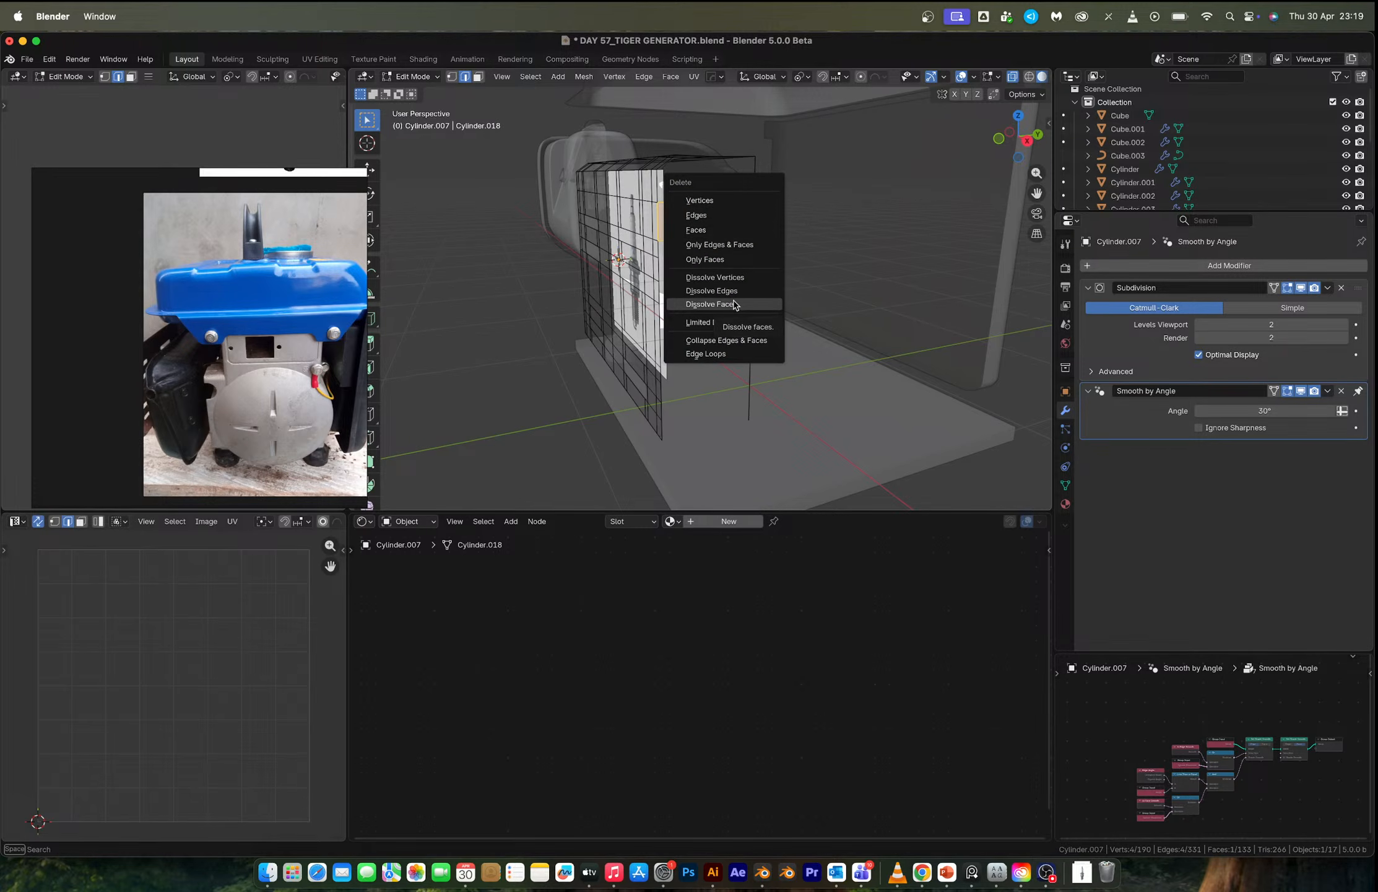
{"action": "left_click", "coordinate": [734, 305]}
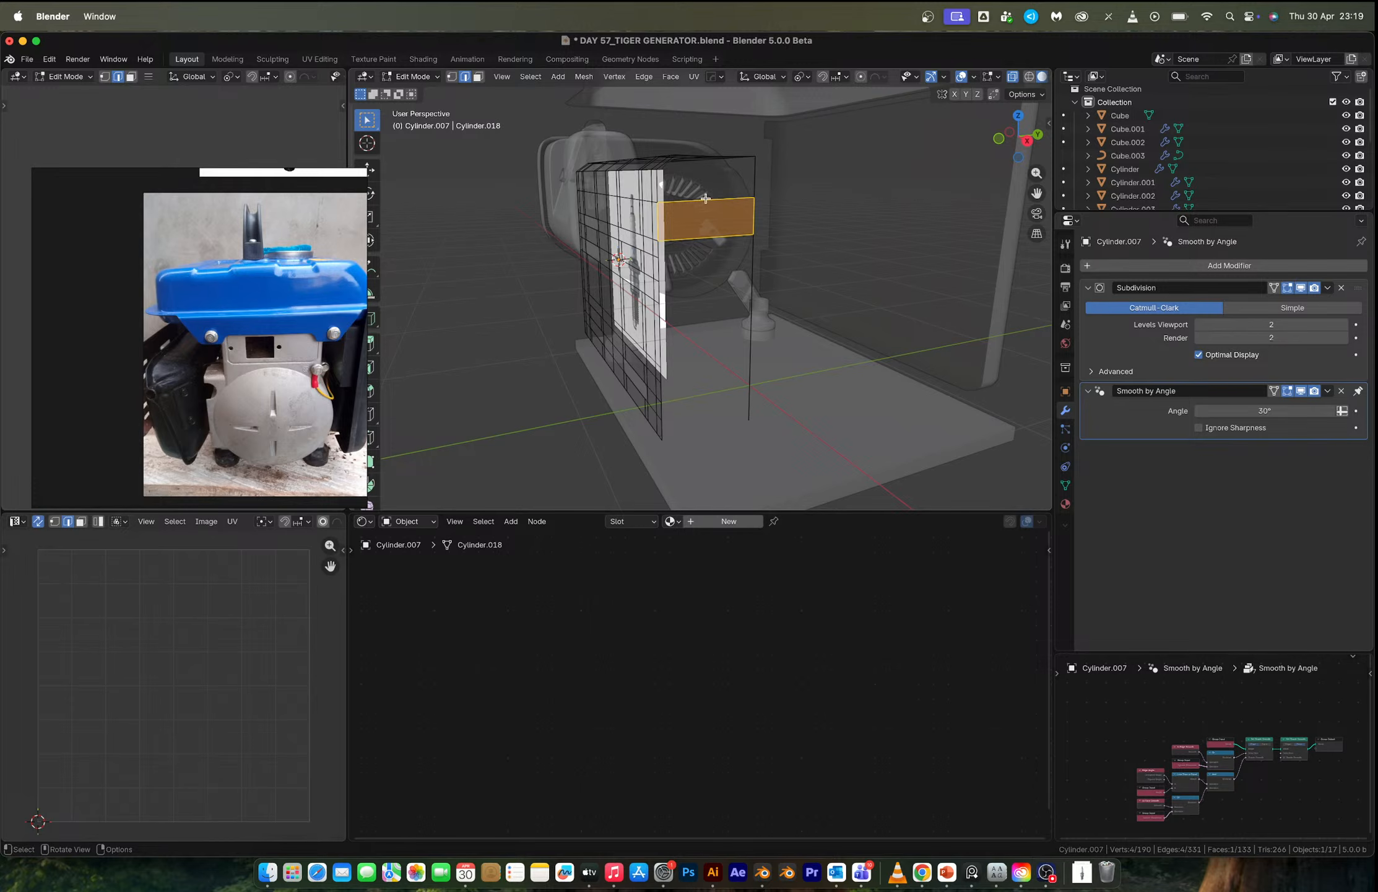
{"action": "key", "text": "super+z"}
{"action": "key", "text": "x"}
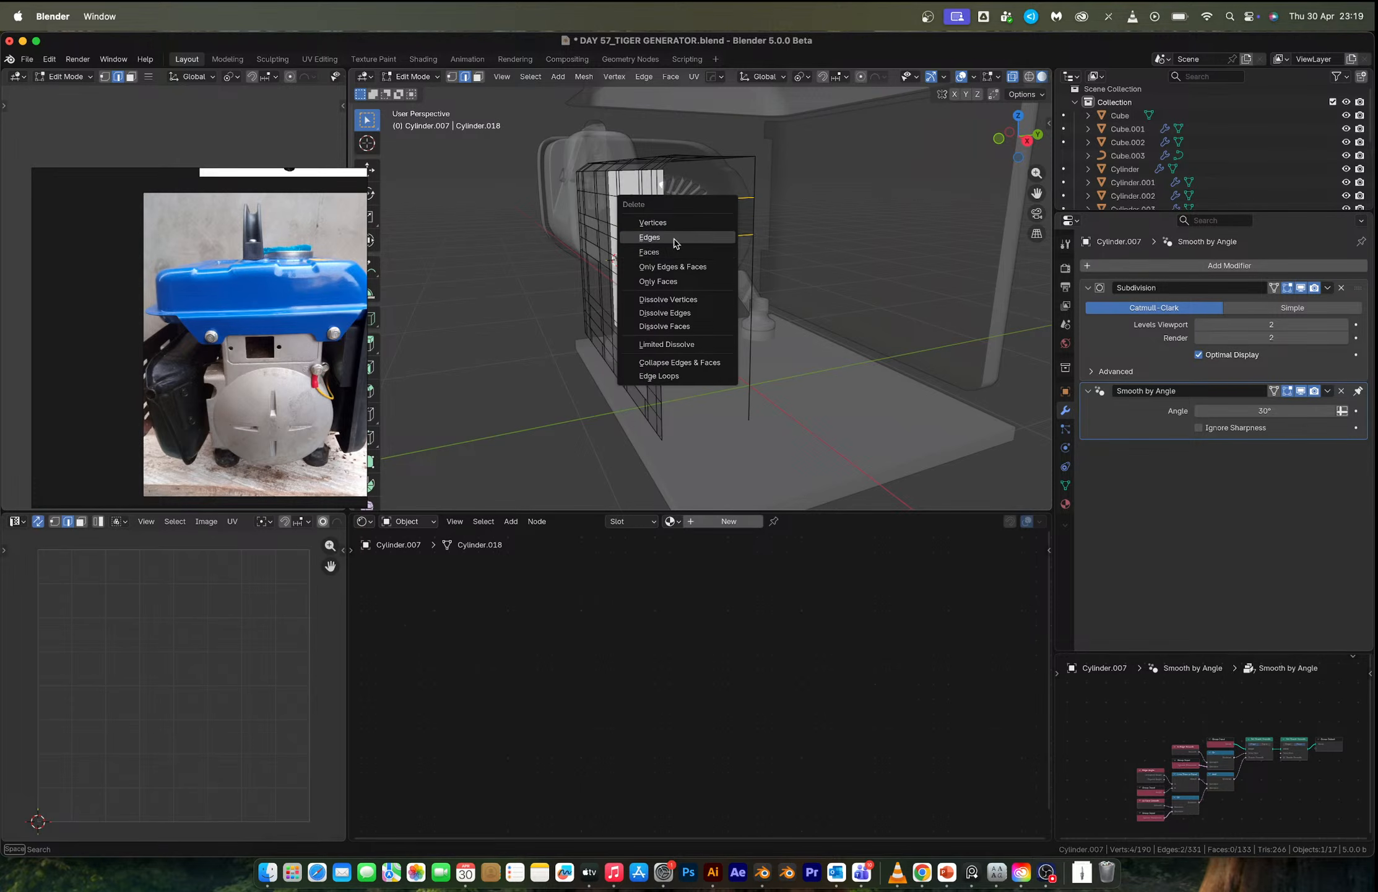
{"action": "left_click", "coordinate": [673, 240]}
Delete all vertices of the extruded vertical edge below the top corner vertex.
{"action": "left_click", "coordinate": [1028, 140]}
{"action": "key", "text": "1"}
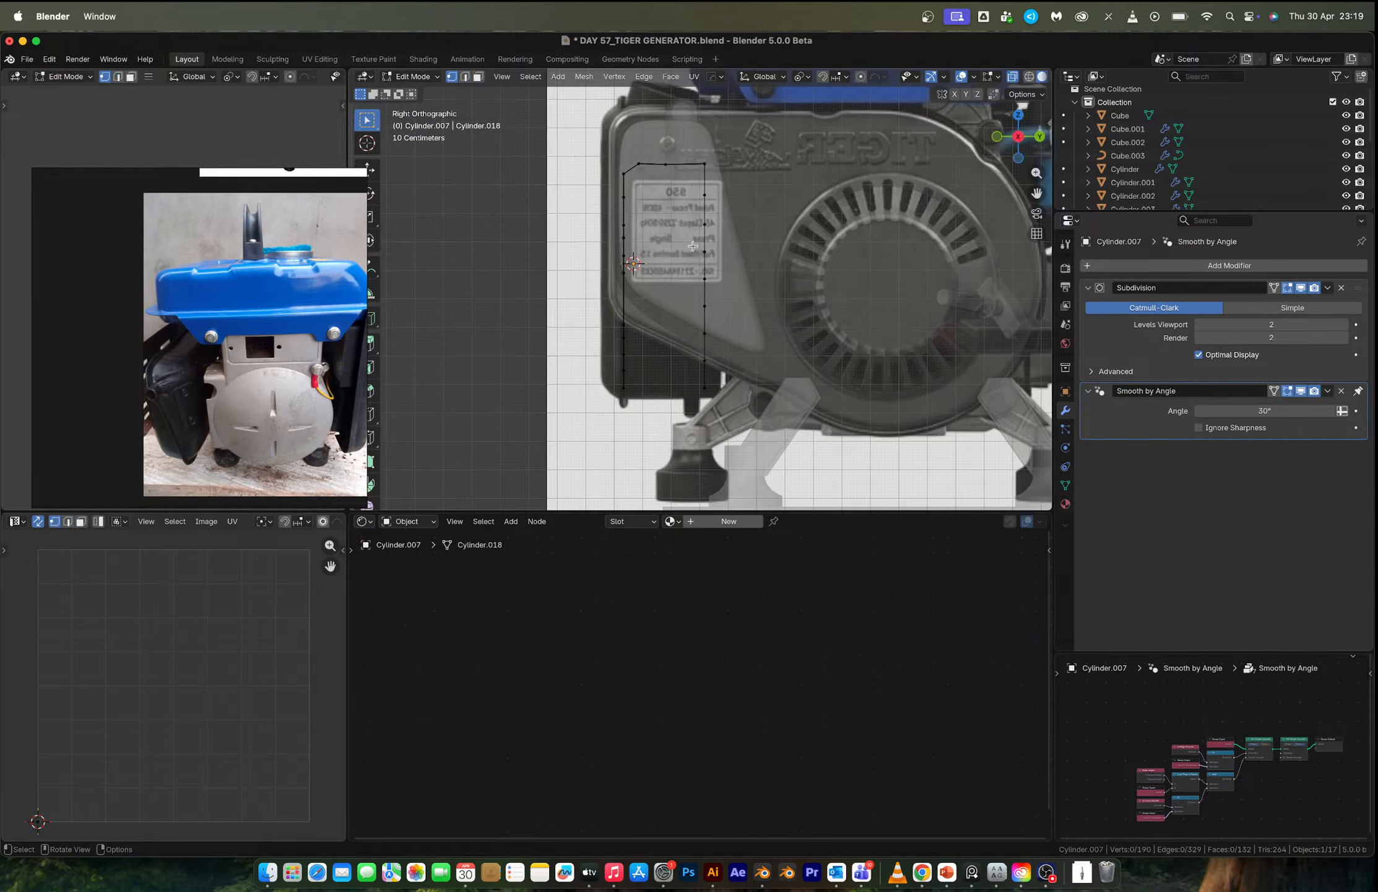
{"action": "left_click_drag", "start_coordinate": [690, 193], "coordinate": [752, 424]}
{"action": "key", "text": "x"}
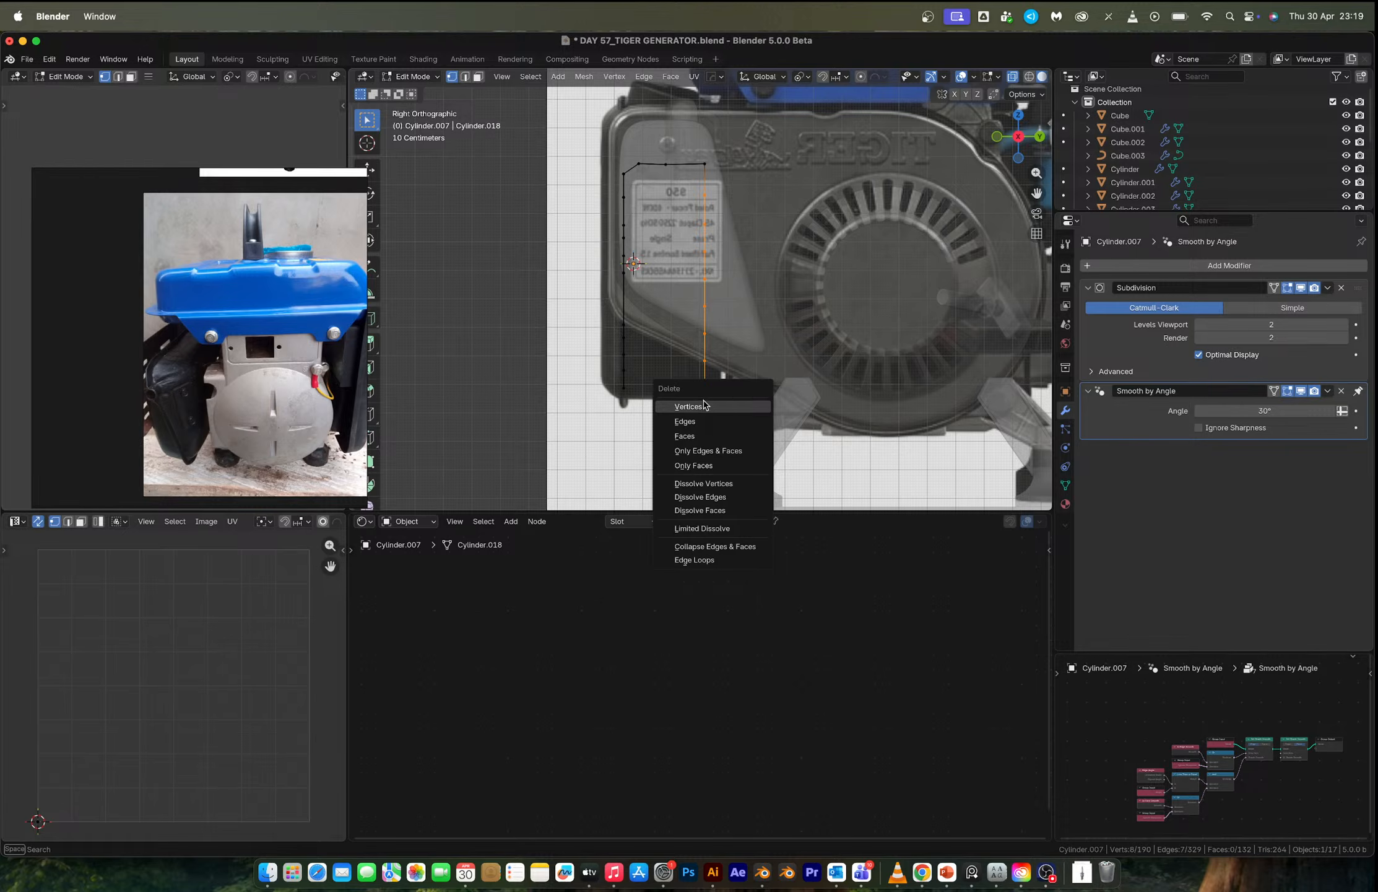
{"action": "left_click", "coordinate": [706, 404]}
Duplicate the panel's side column of vertices, from the second vertex to the bottom corner, and offset it about 0.287 m along Y.
{"action": "middle_click_drag", "start_coordinate": [639, 347], "coordinate": [748, 213]}
{"action": "left_click", "coordinate": [737, 204]}
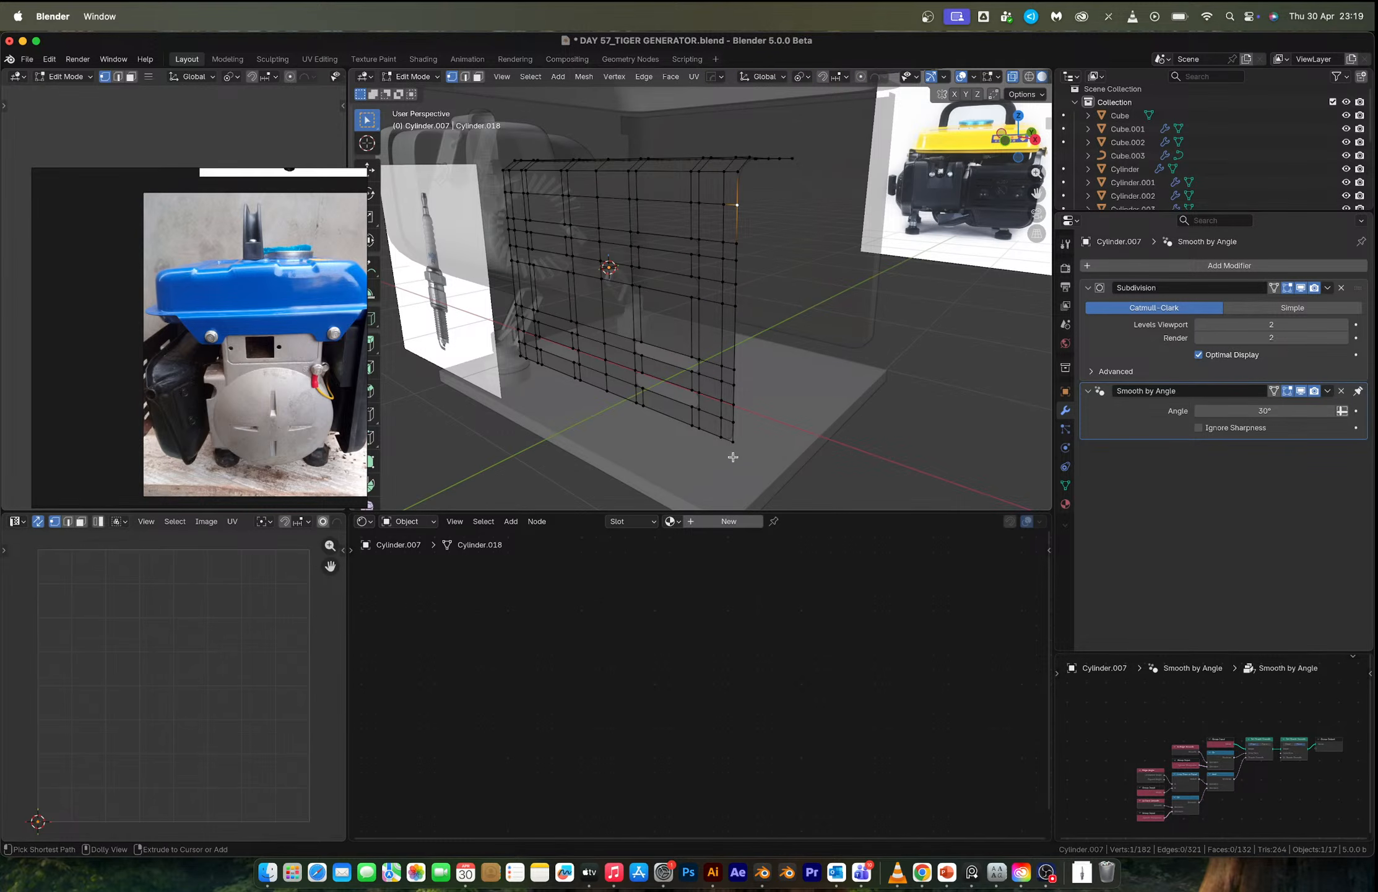
{"action": "left_click", "coordinate": [733, 441], "text": "ctrl"}
{"action": "left_click", "coordinate": [1037, 141]}
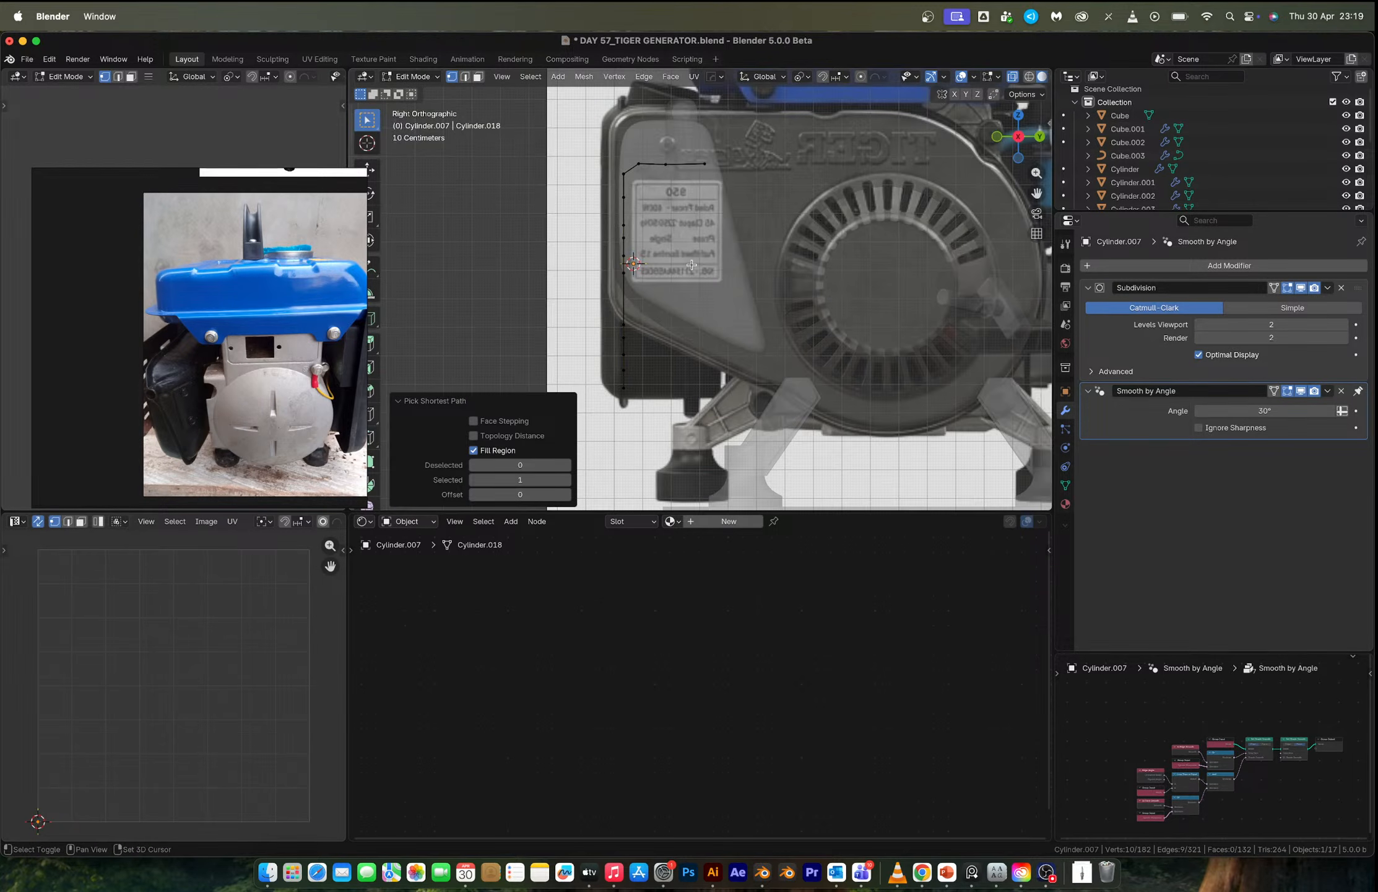
{"action": "key", "text": "shift+d"}
{"action": "key", "text": "y"}
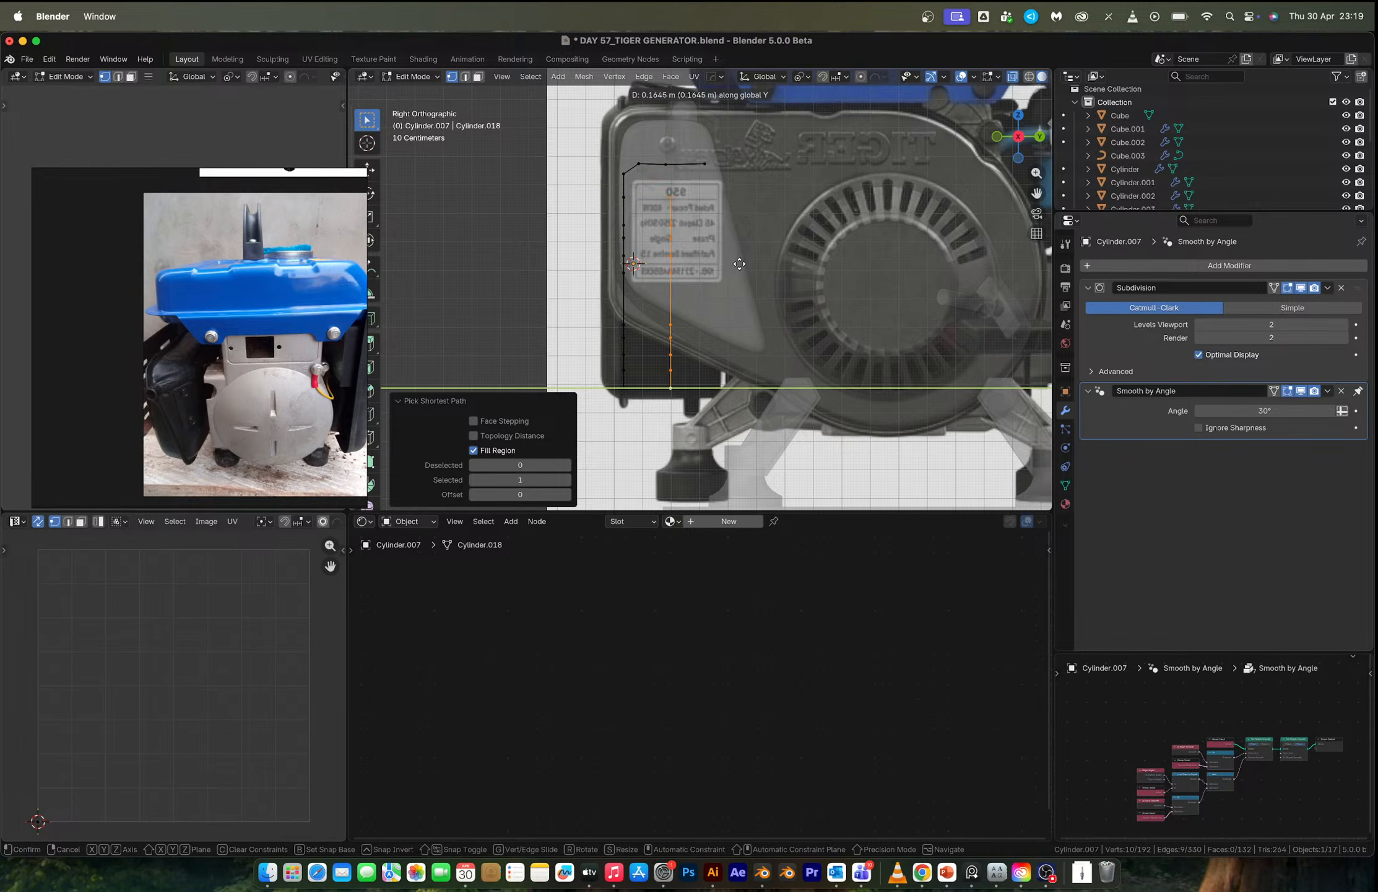
{"action": "left_click", "coordinate": [773, 265]}
Join the duplicated column's top vertex to the end vertex of the mesh's top edge with a new edge.
{"action": "scroll", "coordinate": [727, 194], "scroll_direction": "up", "scroll_amount": 3}
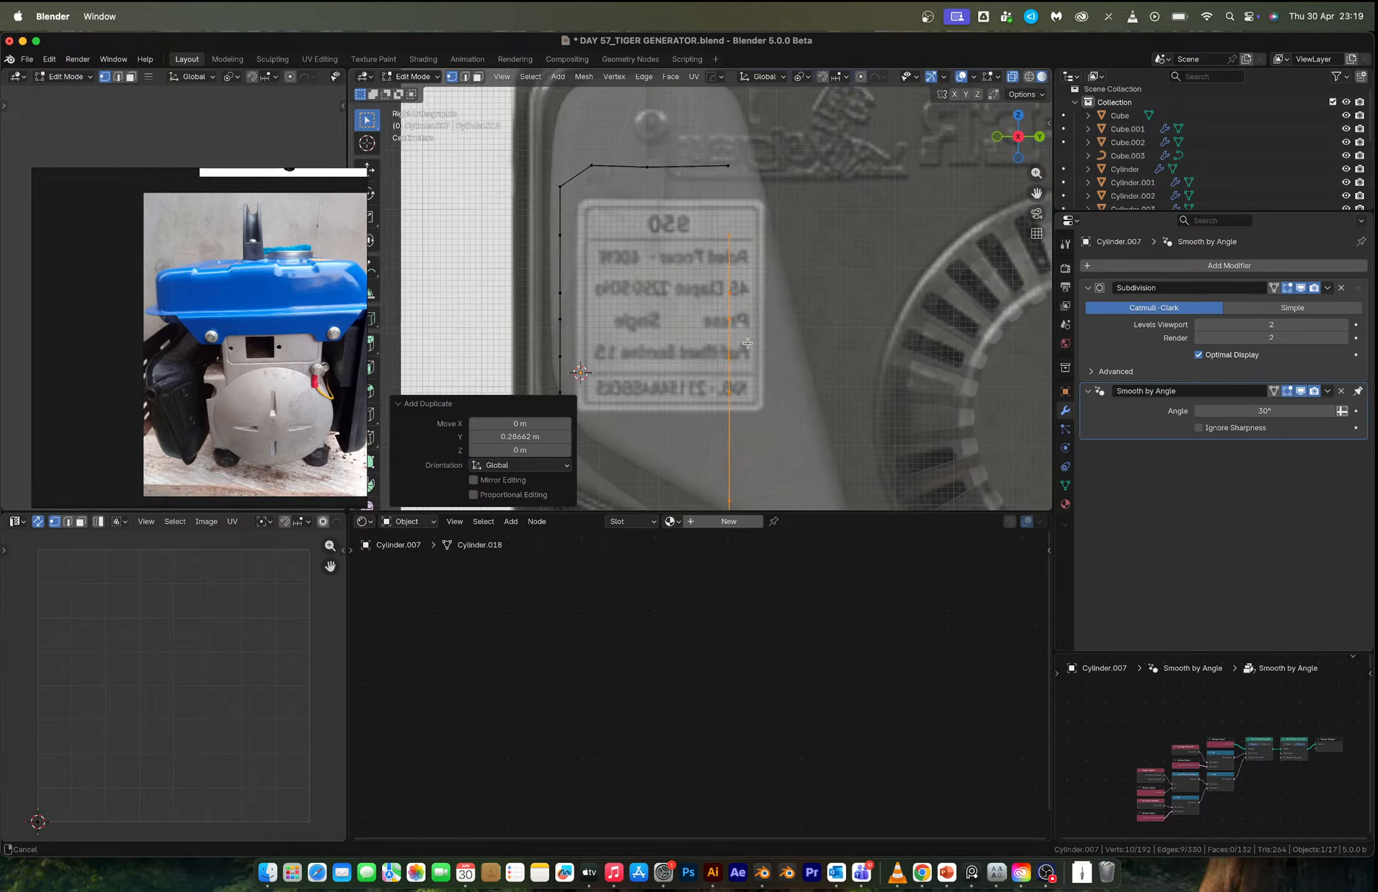
{"action": "left_click", "coordinate": [735, 239]}
{"action": "left_click", "coordinate": [733, 172], "text": "shift"}
{"action": "middle_click_drag", "start_coordinate": [725, 203], "coordinate": [738, 224]}
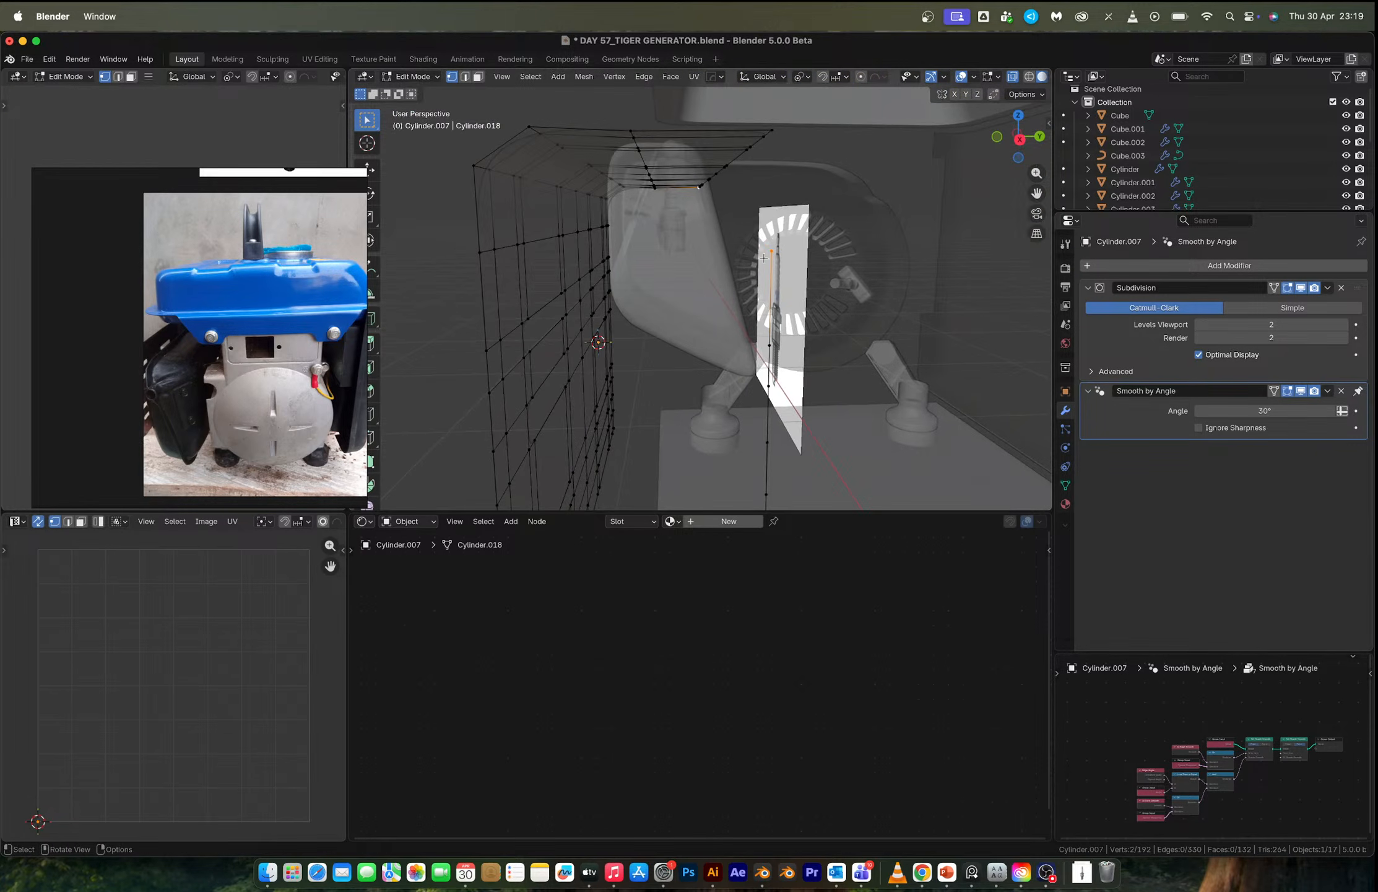
{"action": "left_click", "coordinate": [770, 128]}
{"action": "left_click", "coordinate": [769, 255], "text": "shift"}
{"action": "key", "text": "g"}
{"action": "left_click", "coordinate": [834, 266]}
{"action": "key", "text": "super+z"}
{"action": "key", "text": "f"}
{"action": "left_click", "coordinate": [1020, 138]}
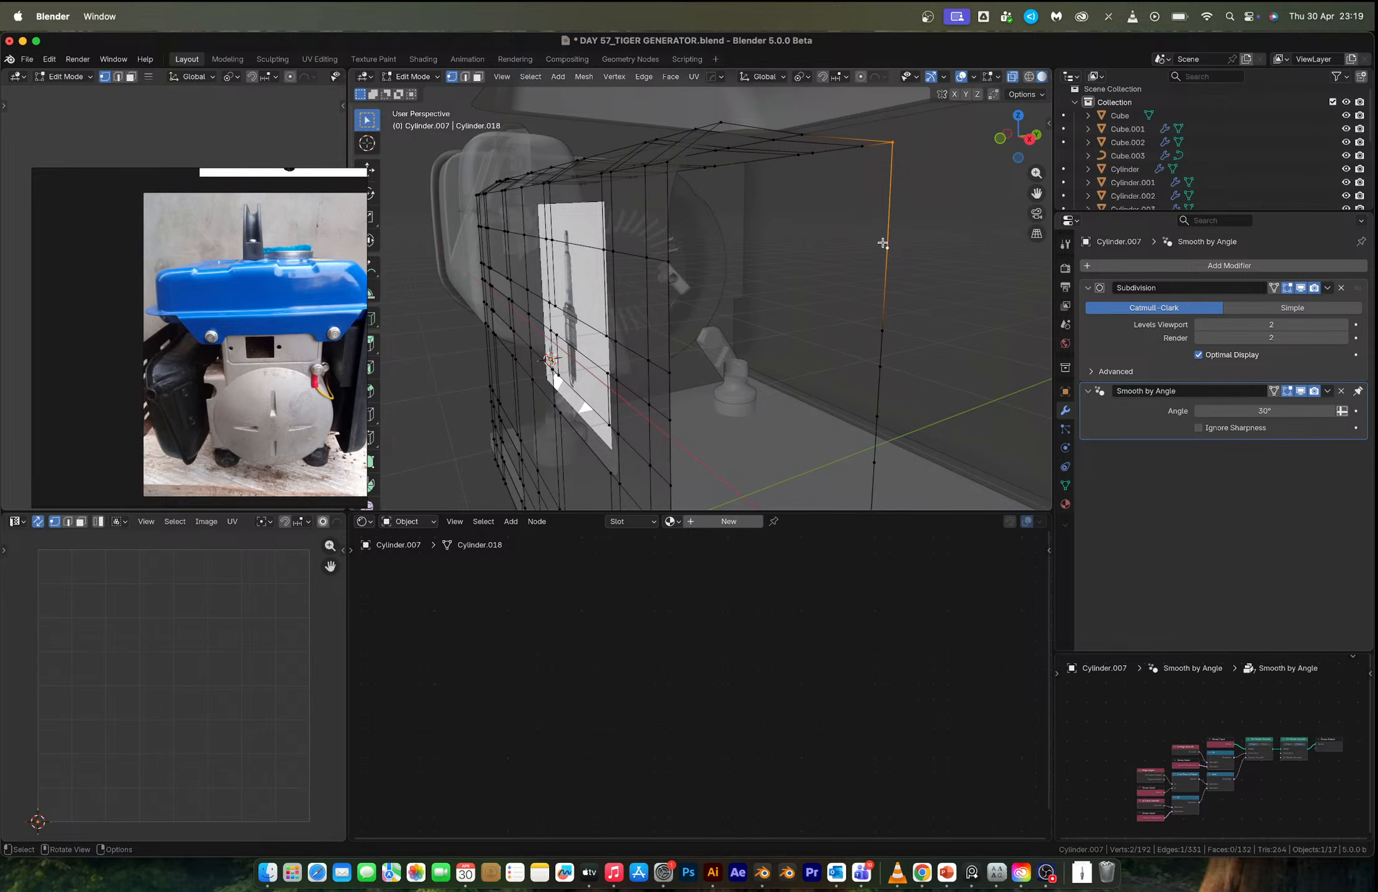
Join the second and third vertices of the side column to the matching vertices of the duplicated column with new edges.
{"action": "left_click", "coordinate": [886, 247]}
{"action": "left_click", "coordinate": [669, 261], "text": "shift"}
{"action": "key", "text": "f"}
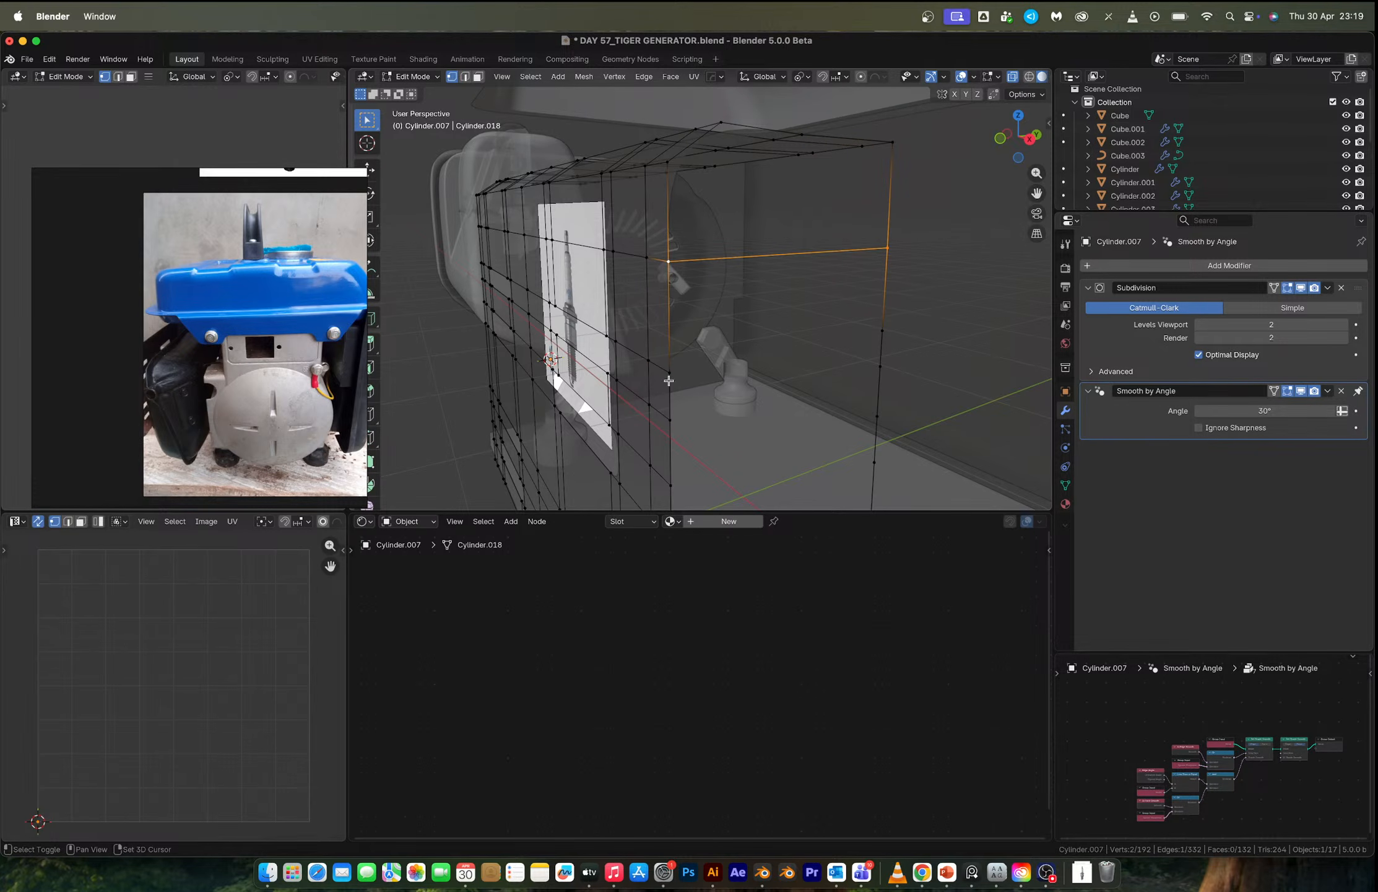
{"action": "left_click", "coordinate": [670, 372], "text": "shift"}
{"action": "left_click", "coordinate": [882, 331], "text": "shift"}
{"action": "key", "text": "f"}
Fill the gap between the two vertical columns with a strip of faces down to the bottom edge.
{"action": "left_click", "coordinate": [813, 353]}
{"action": "middle_click_drag", "start_coordinate": [815, 353], "coordinate": [788, 243], "text": "shift"}
{"action": "key", "text": "f"}
{"action": "key", "text": "f"}
{"action": "key", "text": "f"}
{"action": "key", "text": "f"}
{"action": "scroll", "coordinate": [788, 244], "scroll_direction": "down", "scroll_amount": 4}
{"action": "key", "text": "f"}
{"action": "key", "text": "f"}
{"action": "key", "text": "f"}
{"action": "key", "text": "f"}
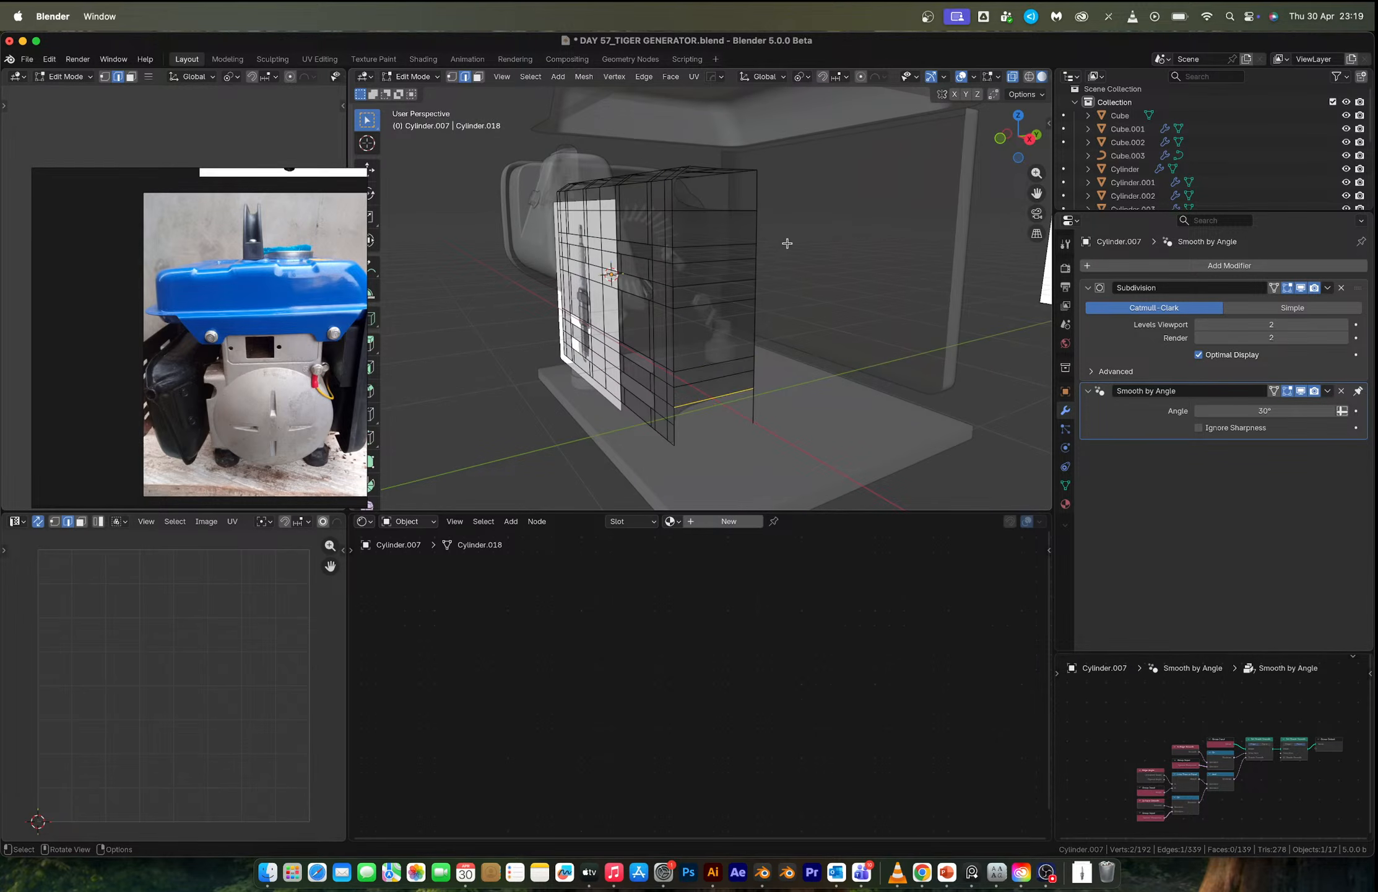
Fill the opening at the top of the side, under the chamfered corner, with a single face.
{"action": "middle_click_drag", "start_coordinate": [788, 244], "coordinate": [718, 309]}
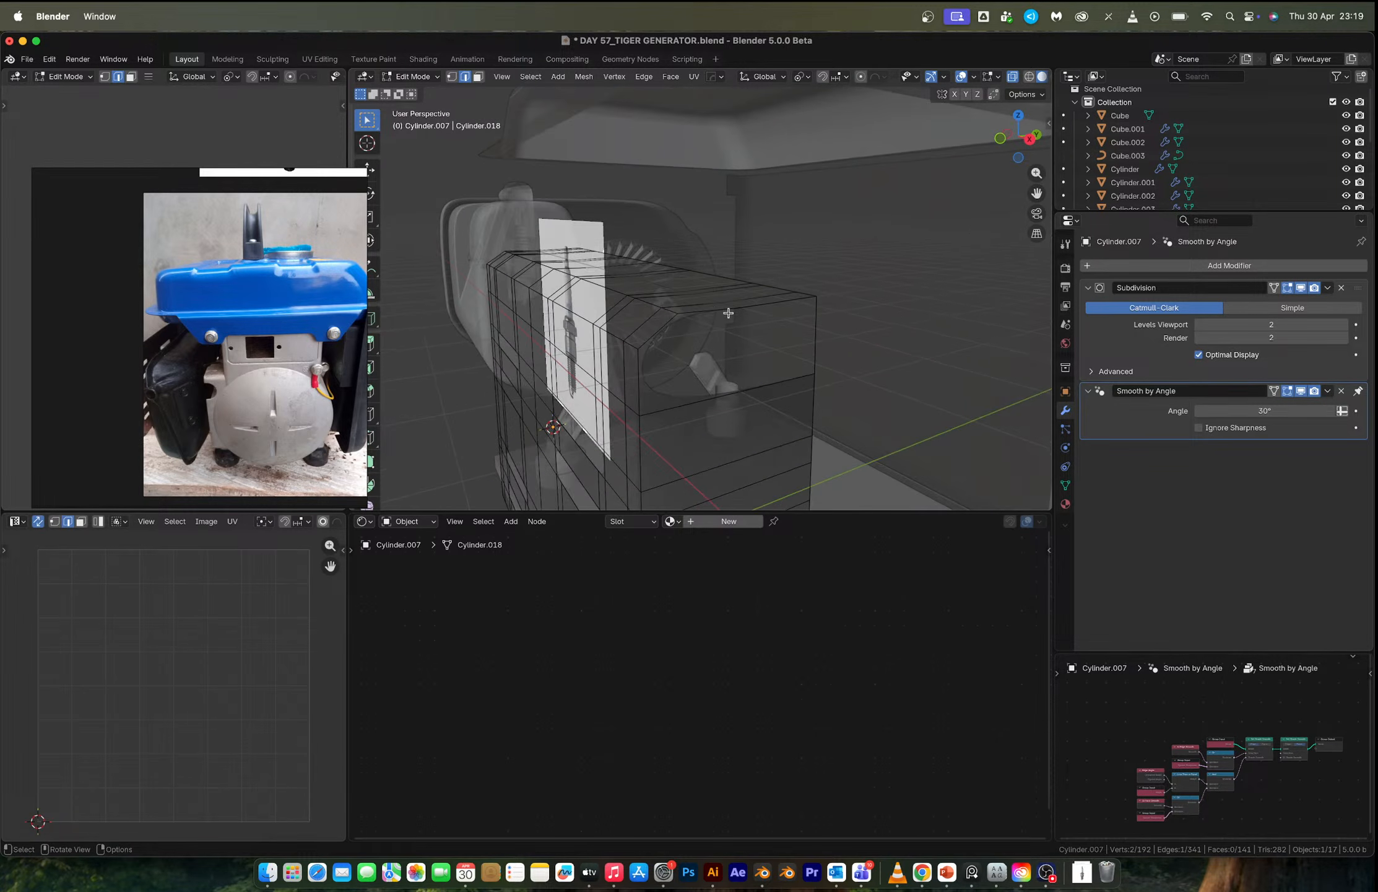
{"action": "key", "text": "1"}
{"action": "key", "text": "2"}
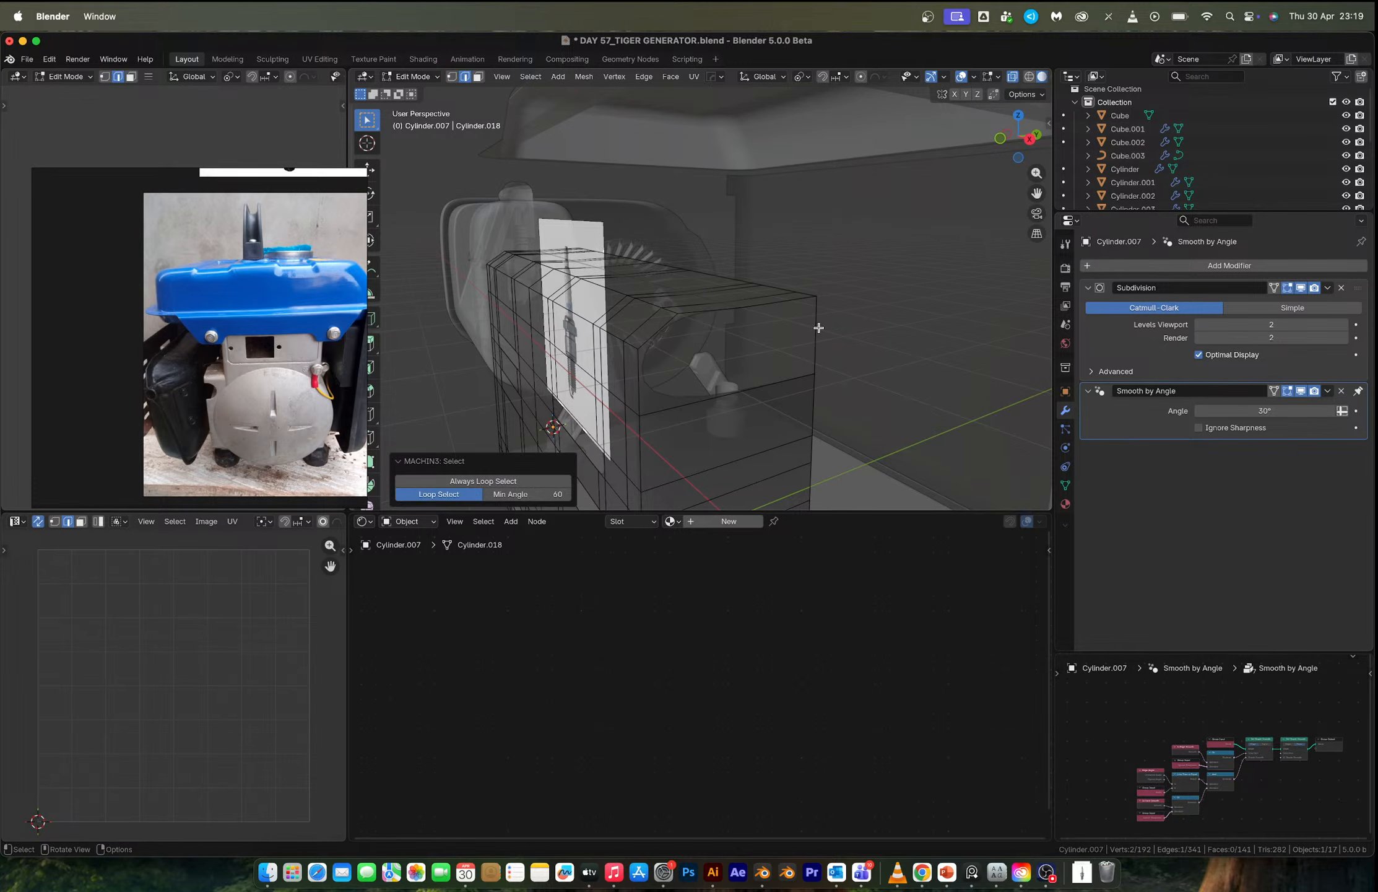
{"action": "left_click", "coordinate": [750, 306], "text": "alt"}
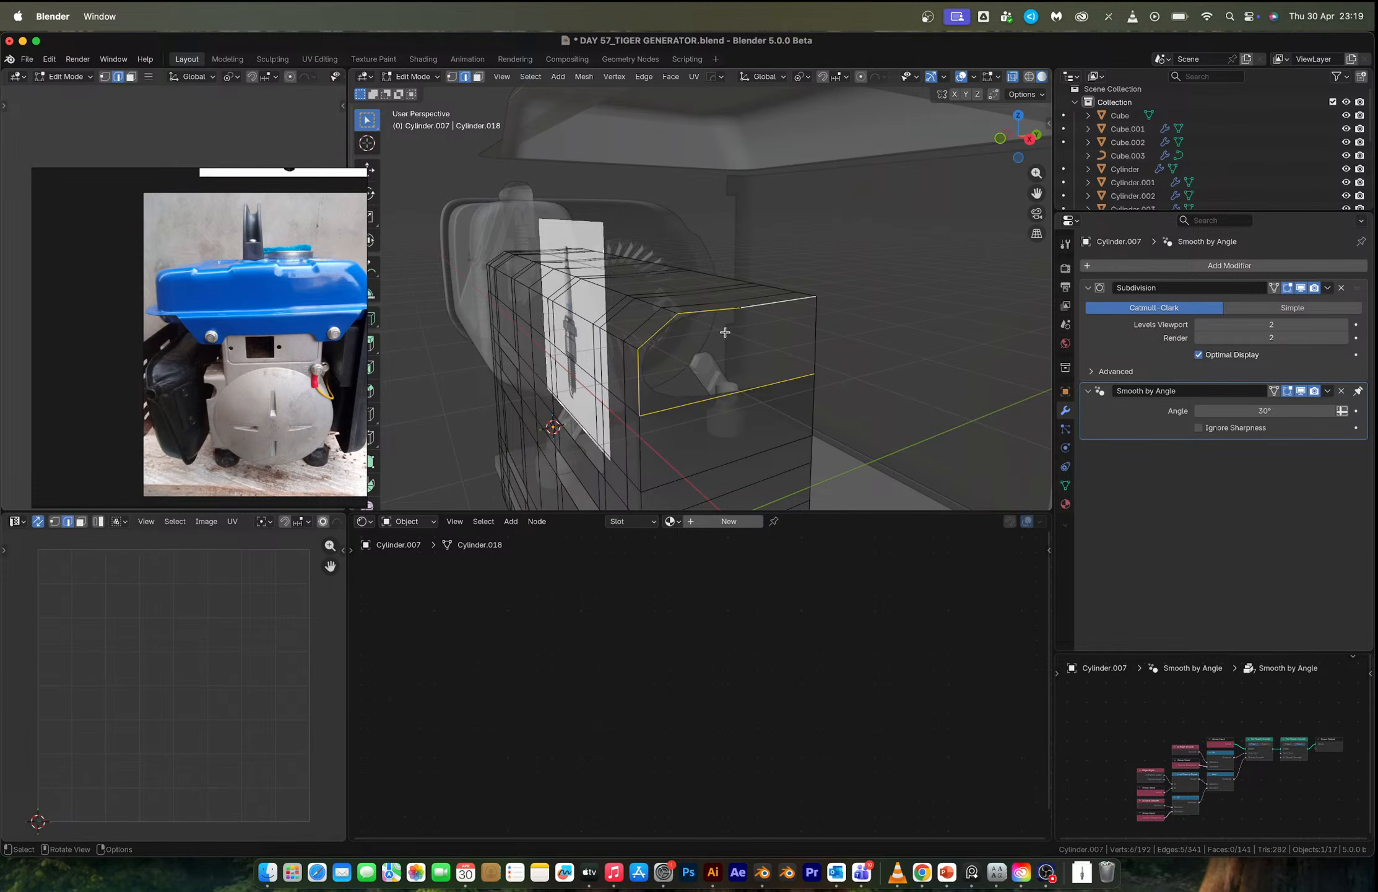
{"action": "left_click", "coordinate": [807, 329], "text": "shift"}
{"action": "key", "text": "f"}
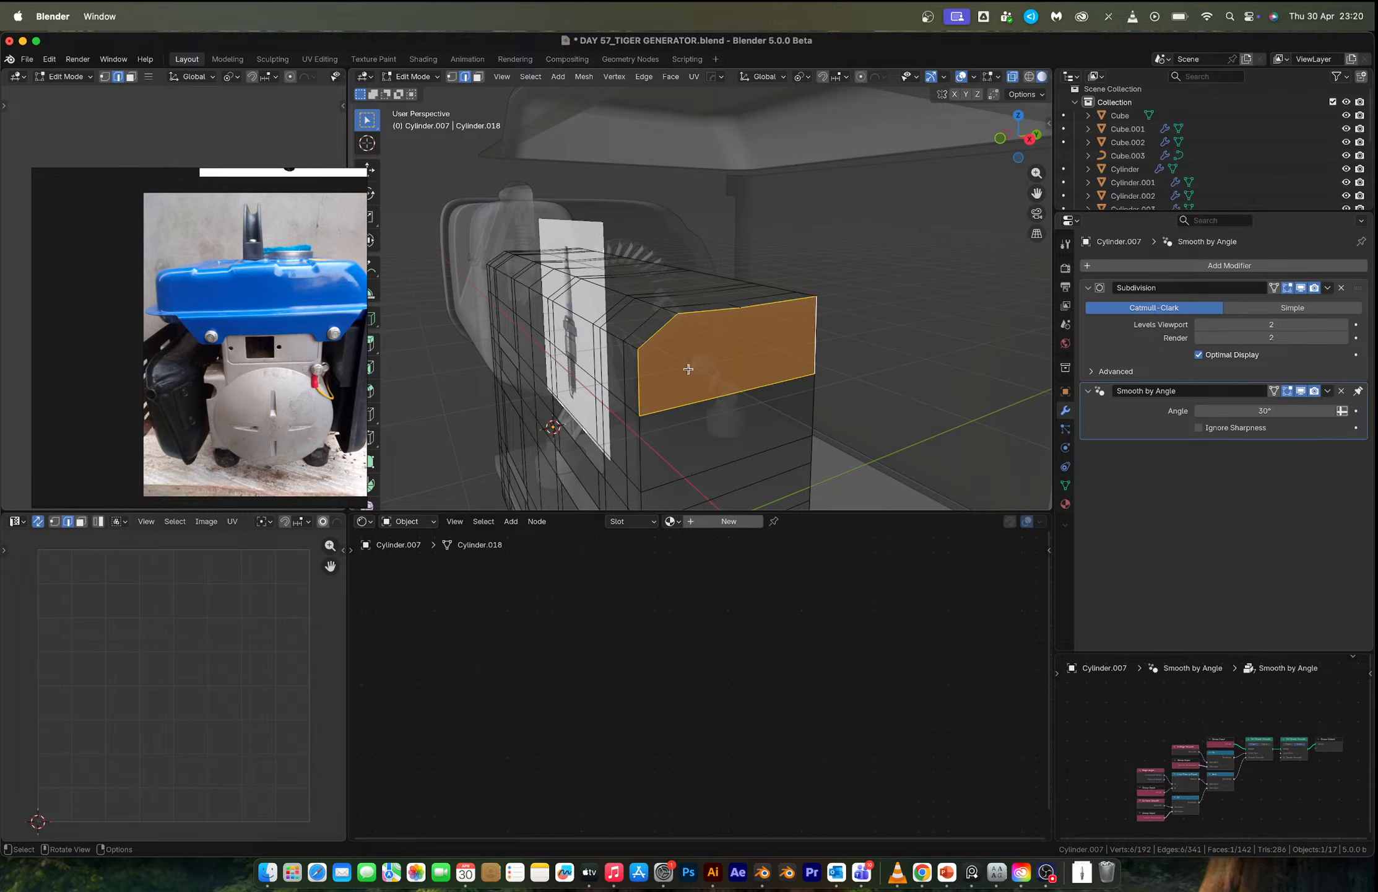
Add a vertex on the far vertical edge of the top side face and slide it upward with a factor of 0.359.
{"action": "key", "text": "1"}
{"action": "left_click", "coordinate": [641, 351]}
{"action": "key", "text": "ctrl+r"}
{"action": "left_click", "coordinate": [818, 332]}
{"action": "right_click", "coordinate": [818, 332]}
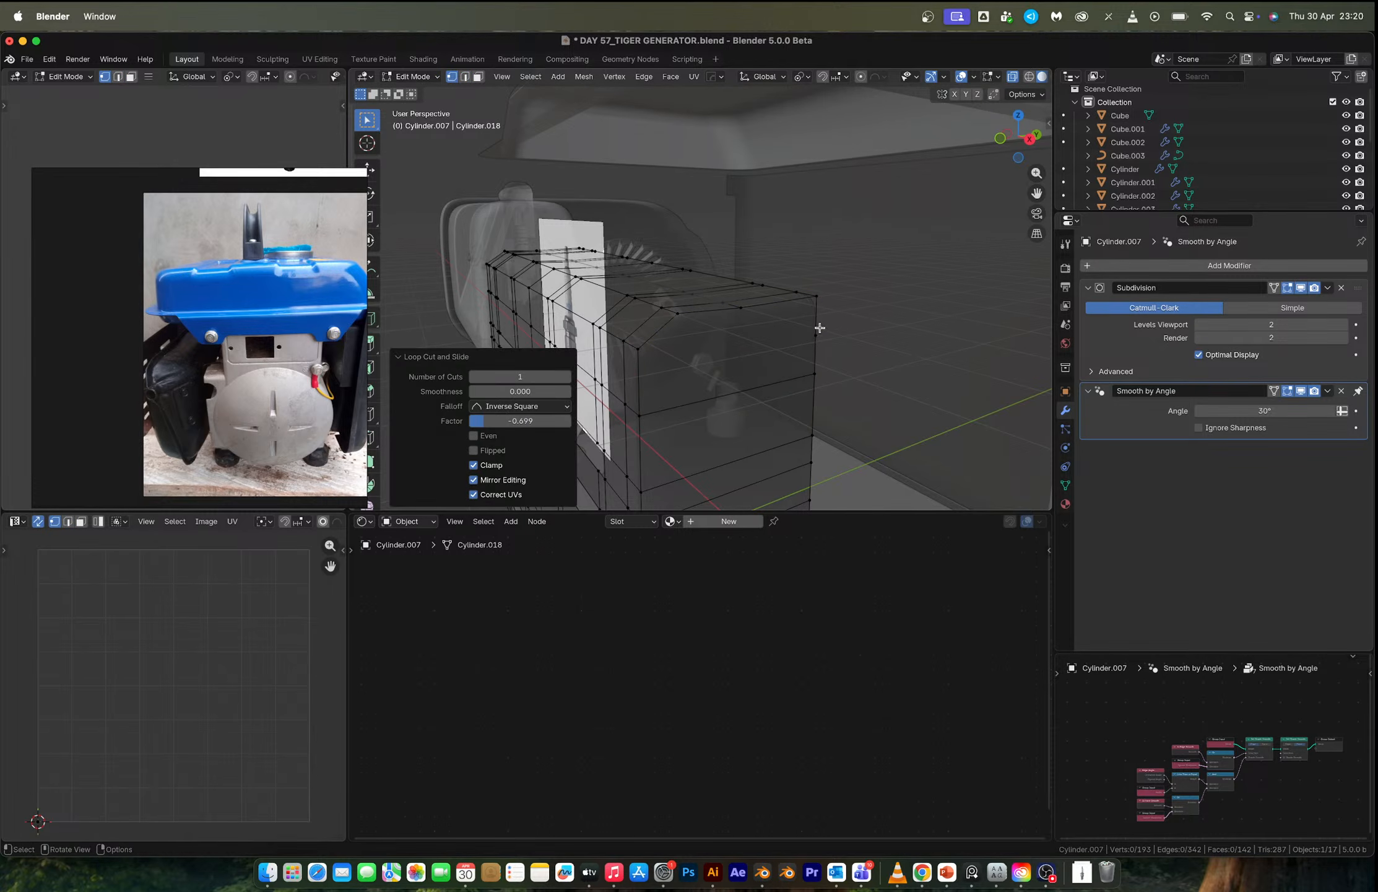
{"action": "key", "text": "shift+v"}
{"action": "left_click", "coordinate": [823, 323]}
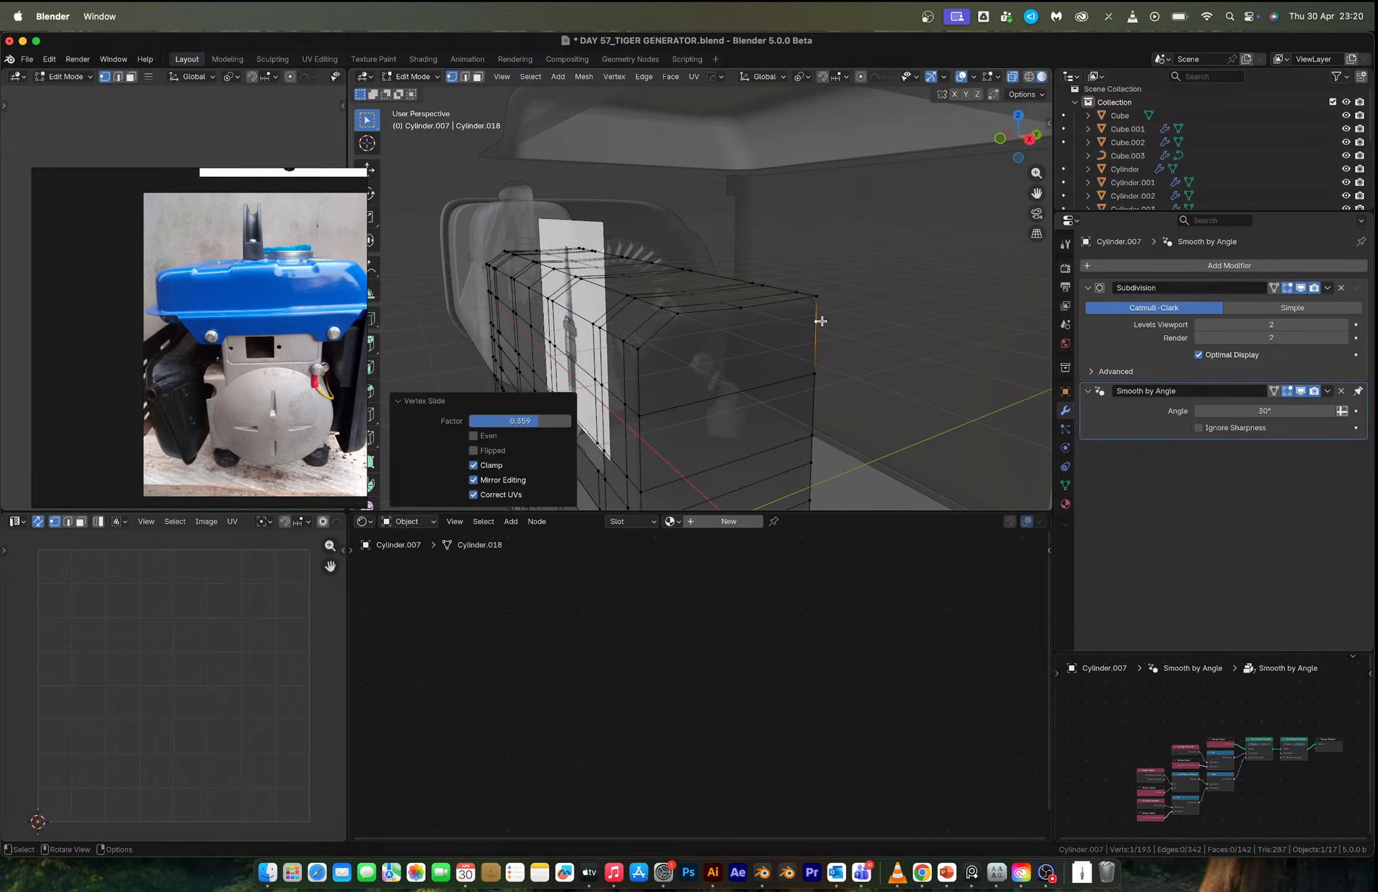
Connect the new far-edge vertex to the side column's top vertex across the top side face.
{"action": "left_click", "coordinate": [658, 345], "text": "shift"}
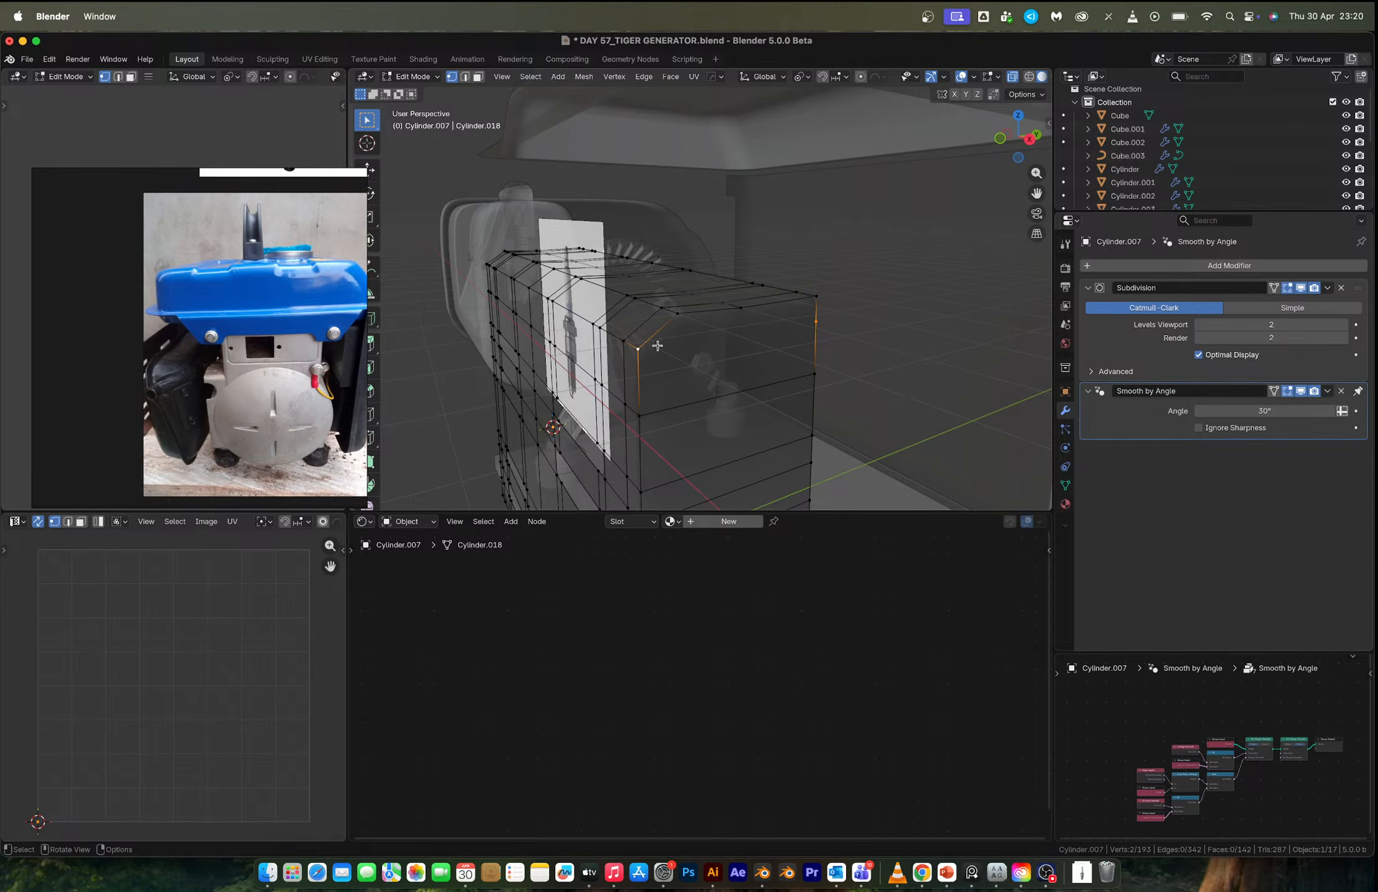
{"action": "key", "text": "j"}
{"action": "left_click", "coordinate": [679, 318]}
Add a vertical loop cut down the side faces below the chamfer's upper vertex and join its top vertex to that vertex.
{"action": "key", "text": "ctrl+r"}
{"action": "left_click", "coordinate": [685, 405]}
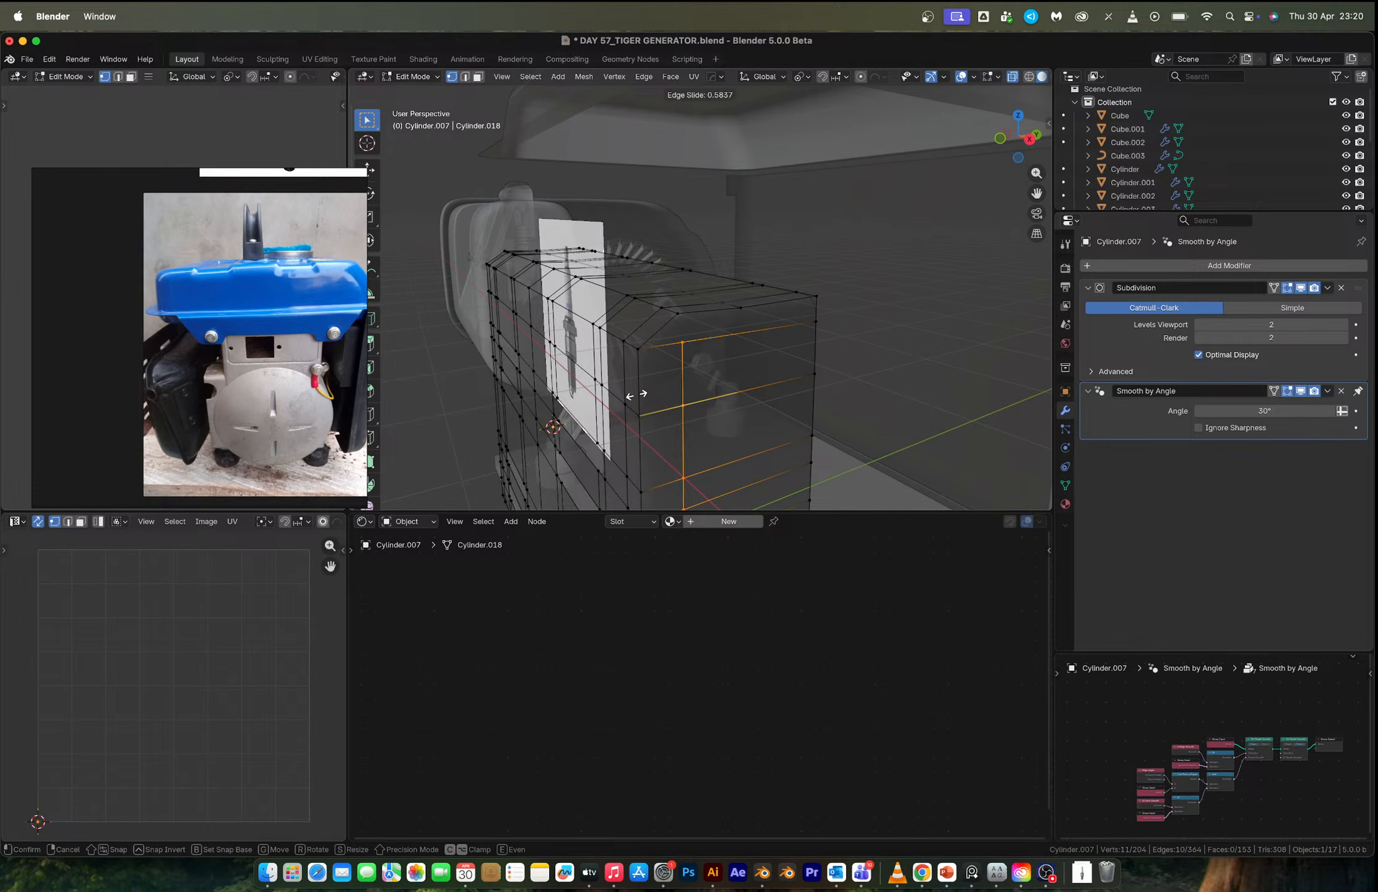
{"action": "left_click", "coordinate": [675, 341]}
{"action": "left_click", "coordinate": [680, 342]}
{"action": "left_click", "coordinate": [682, 316], "text": "shift"}
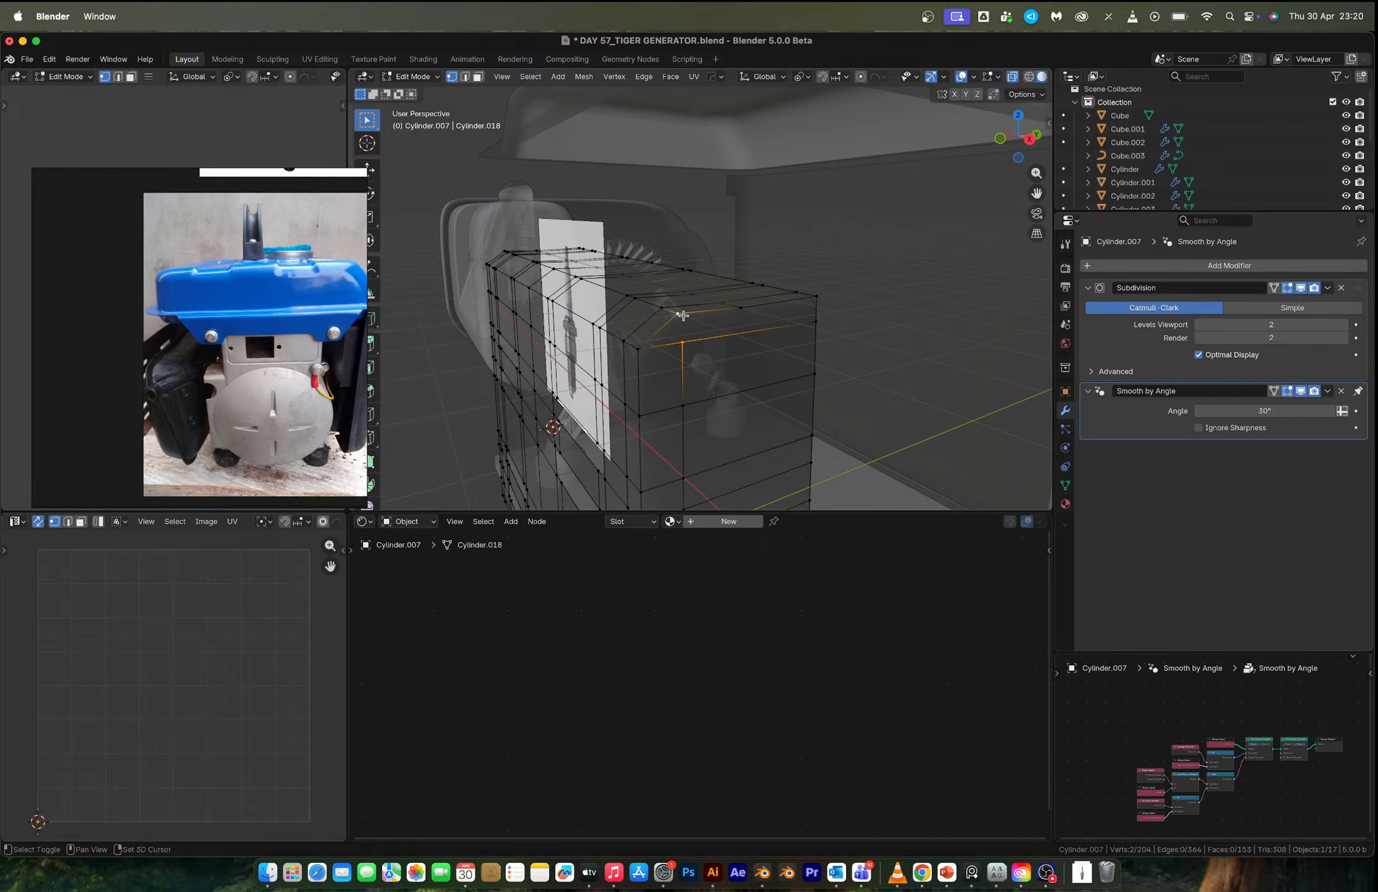
{"action": "key", "text": "Tab"}
{"action": "middle_click_drag", "start_coordinate": [701, 327], "coordinate": [721, 255]}
{"action": "key", "text": "Tab"}
Dissolve the vertical edge loop on the front face next to the side corner.
{"action": "key", "text": "2"}
{"action": "left_click", "coordinate": [700, 314], "text": "alt"}
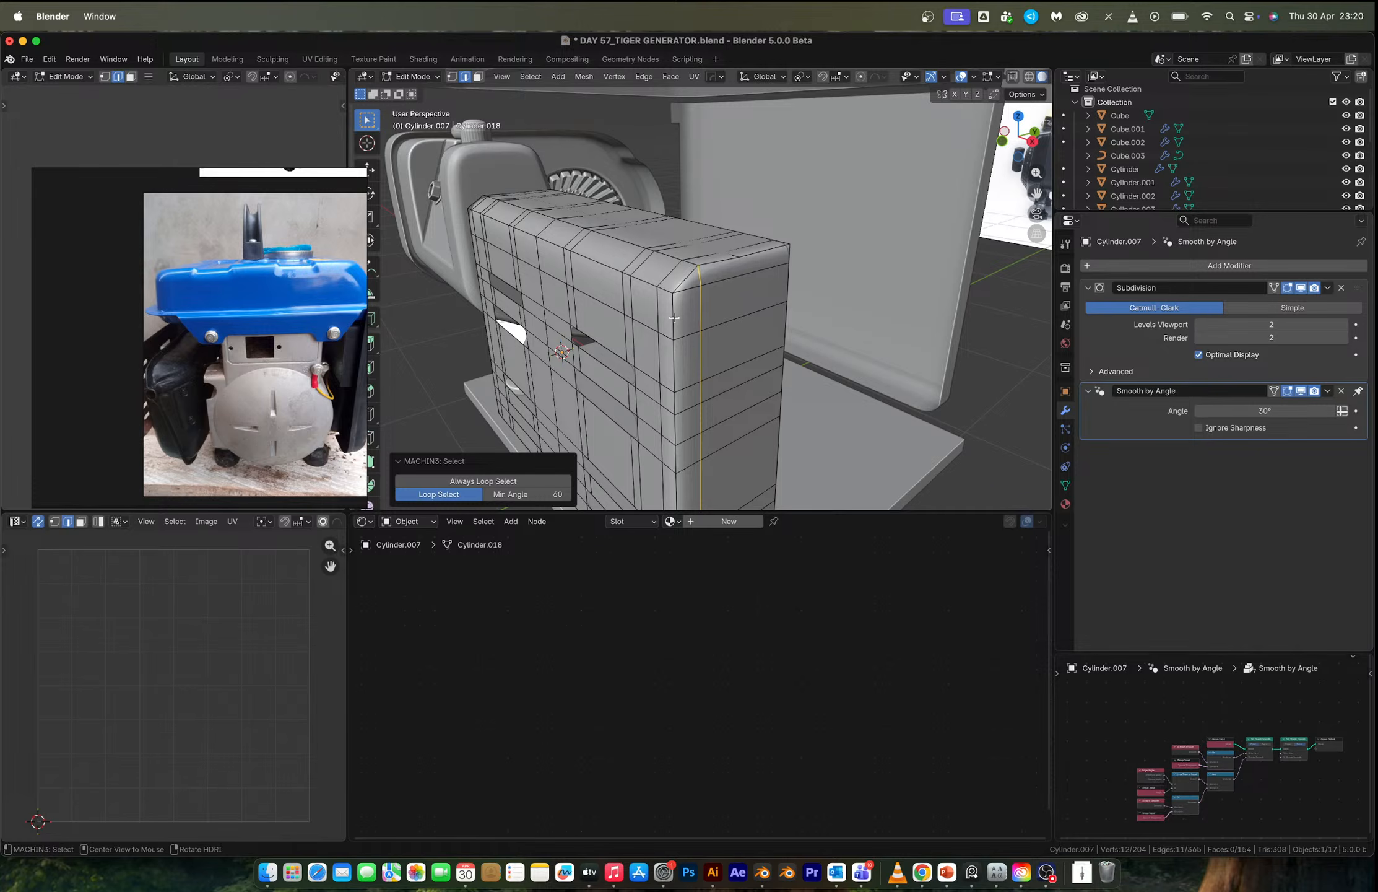
{"action": "left_click", "coordinate": [674, 318], "text": "alt"}
{"action": "middle_click_drag", "start_coordinate": [772, 273], "coordinate": [792, 283]}
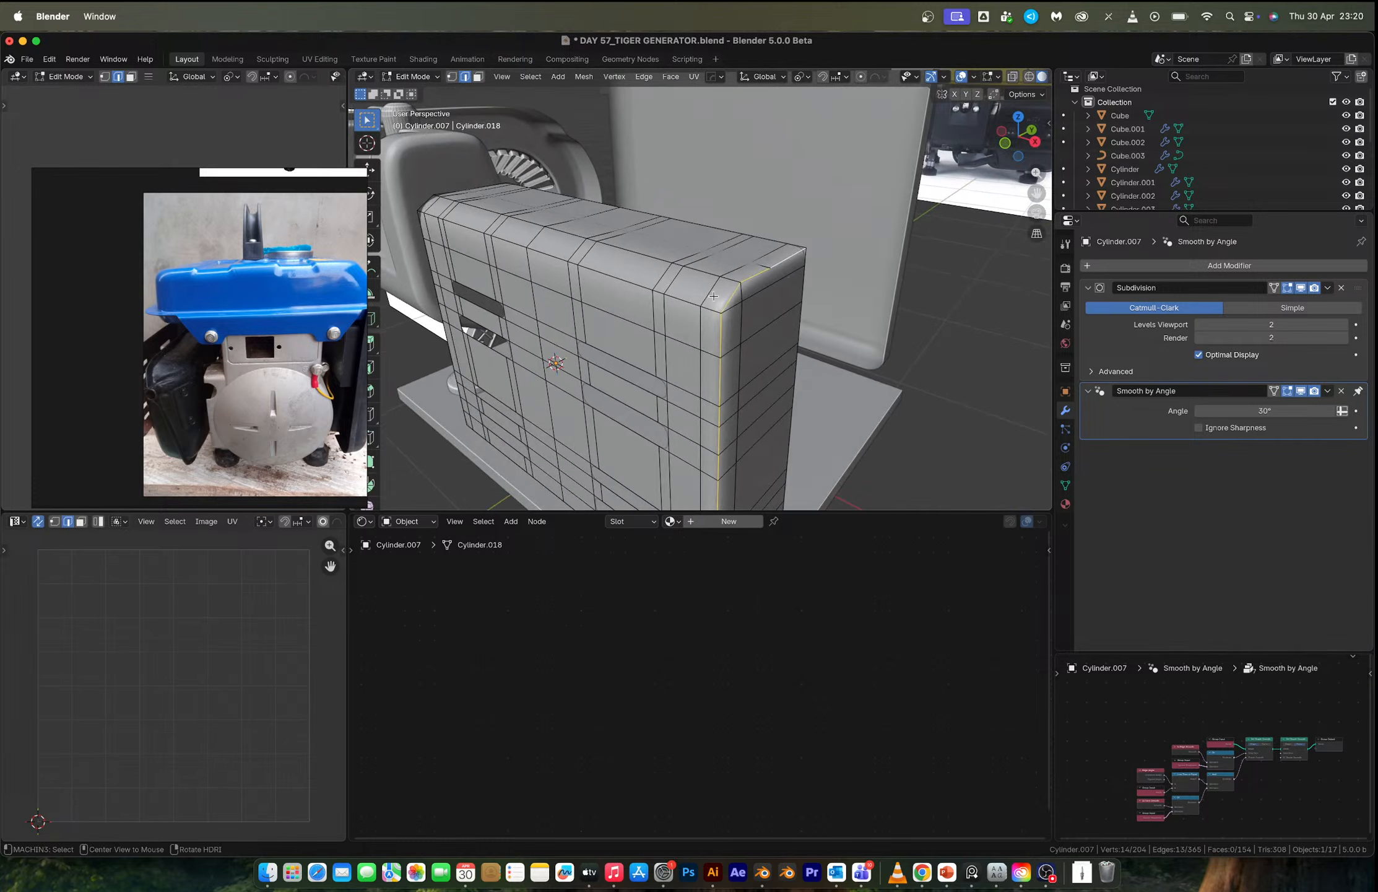
{"action": "left_click", "coordinate": [708, 292], "text": "alt"}
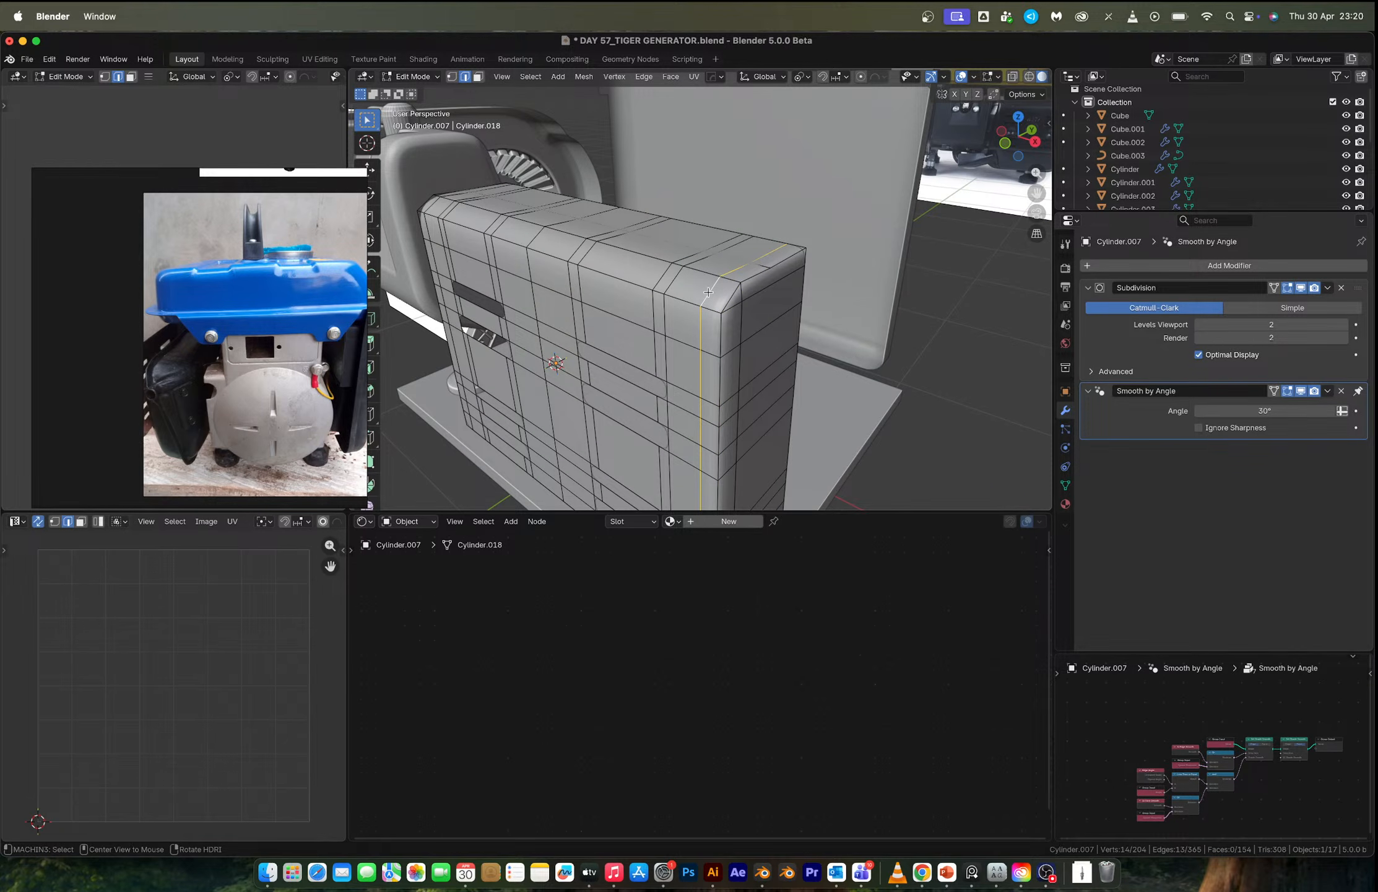
{"action": "key", "text": "ctrl+x"}
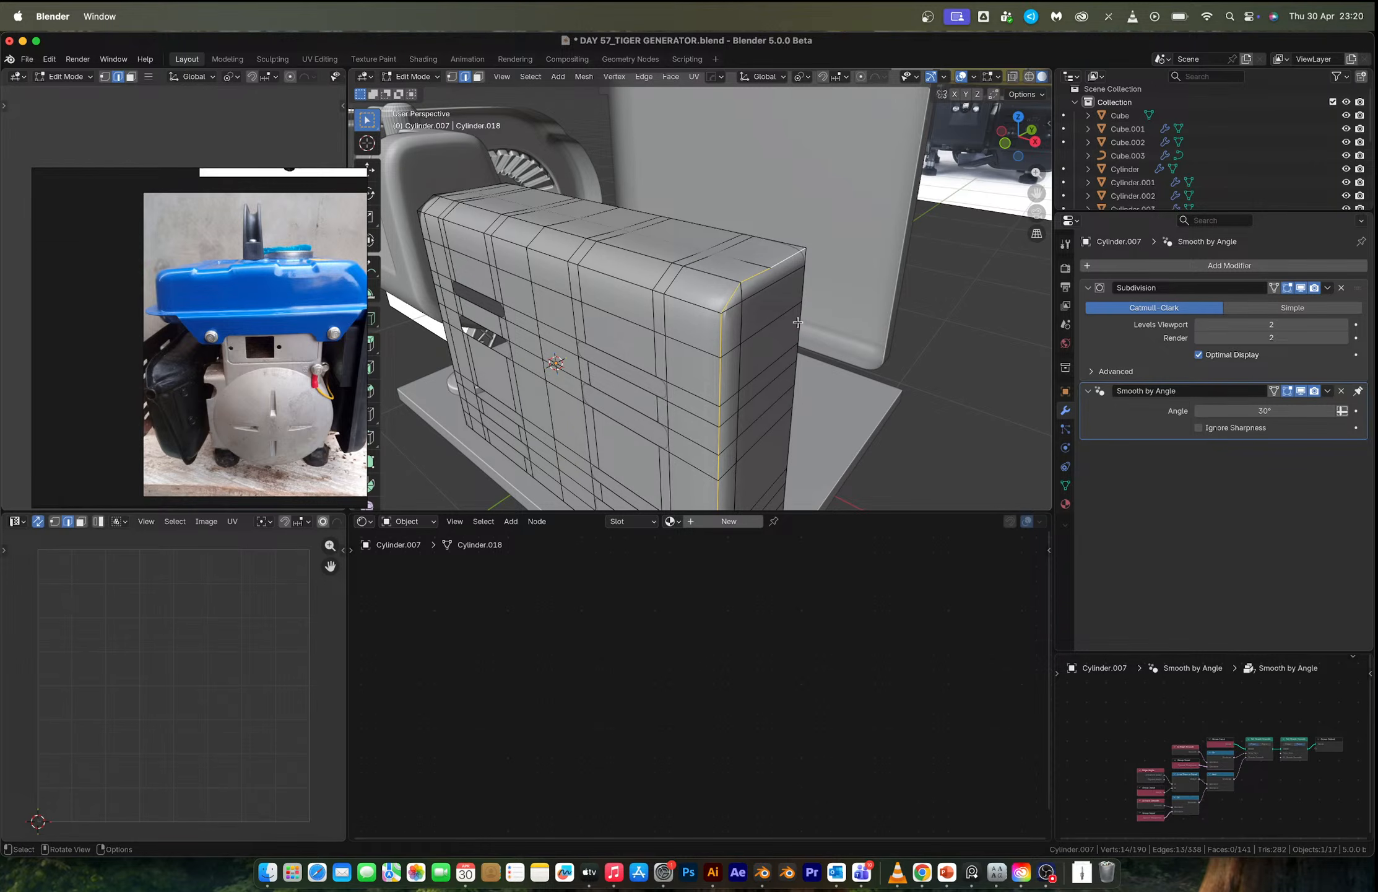
Try a 4-segment bevel of about 0.0278 m on the corner edge loop, and undo it.
{"action": "key", "text": "ctrl+b"}
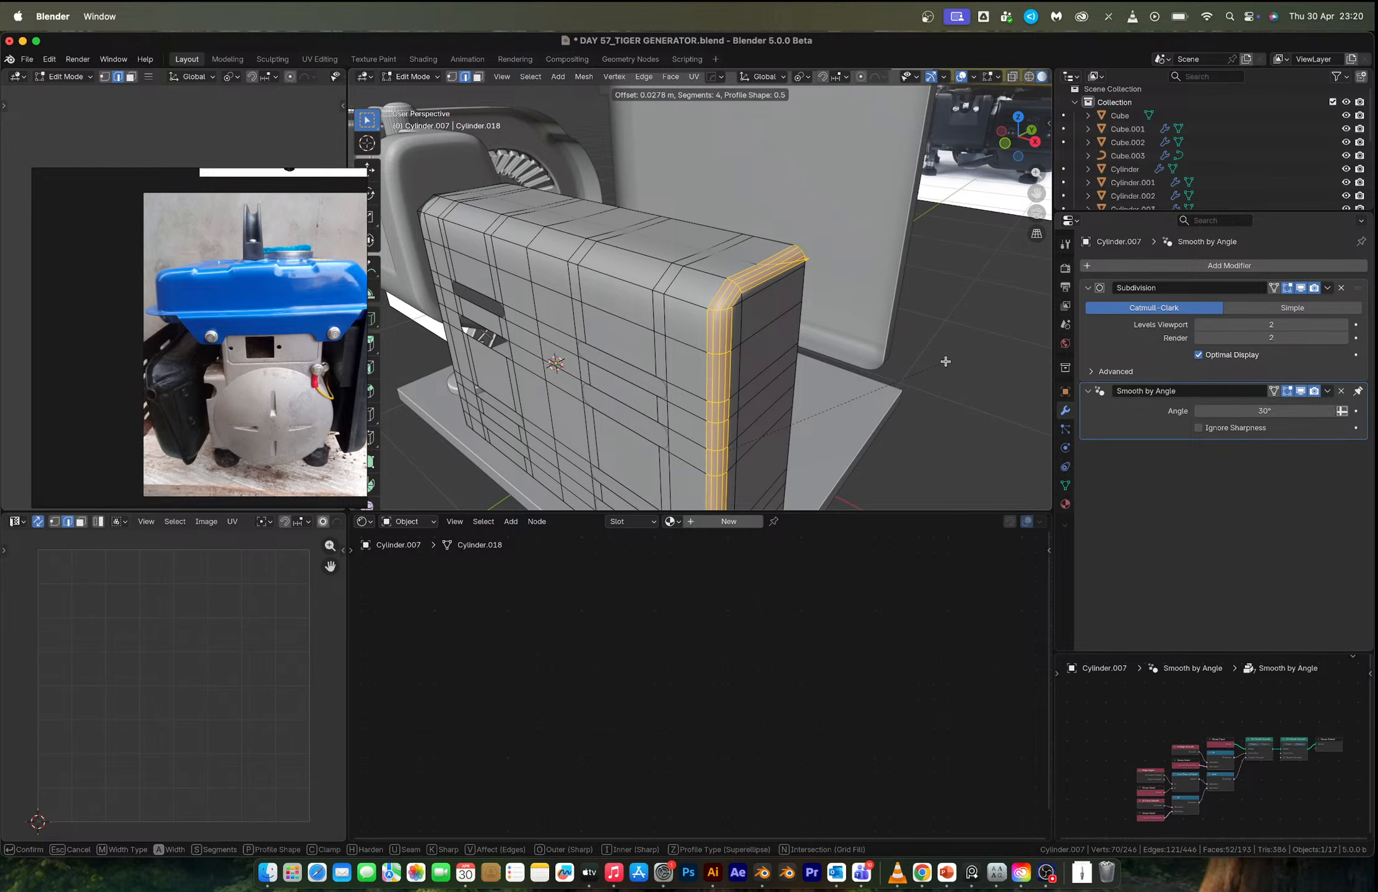
{"action": "left_click", "coordinate": [945, 361]}
{"action": "middle_click_drag", "start_coordinate": [945, 361], "coordinate": [805, 328]}
{"action": "key", "text": "ctrl+z"}
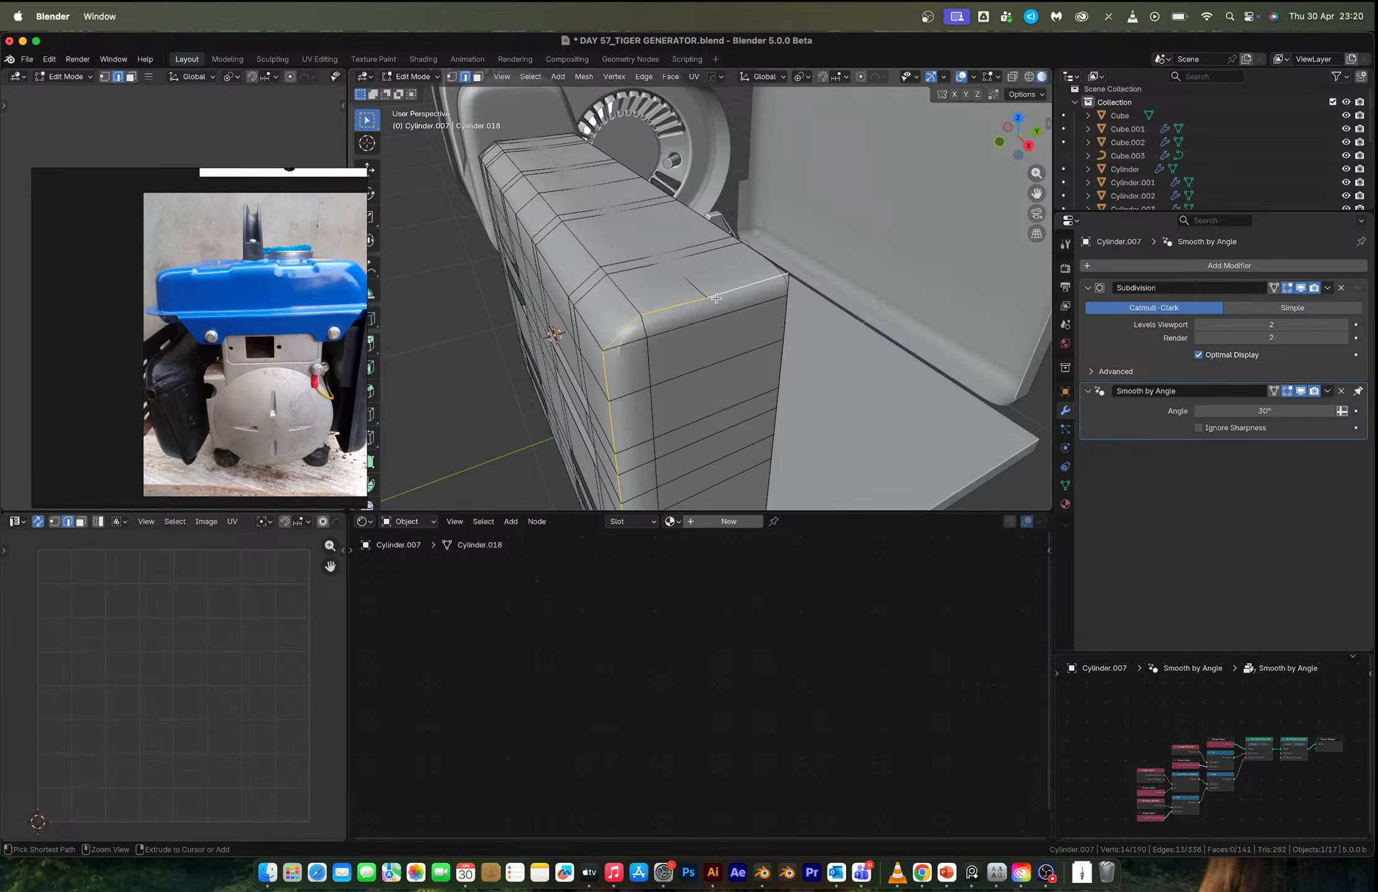
Dissolve the side's vertical edge loop beside the corner and try dissolving the horizontal loop around the top.
{"action": "key", "text": "x"}
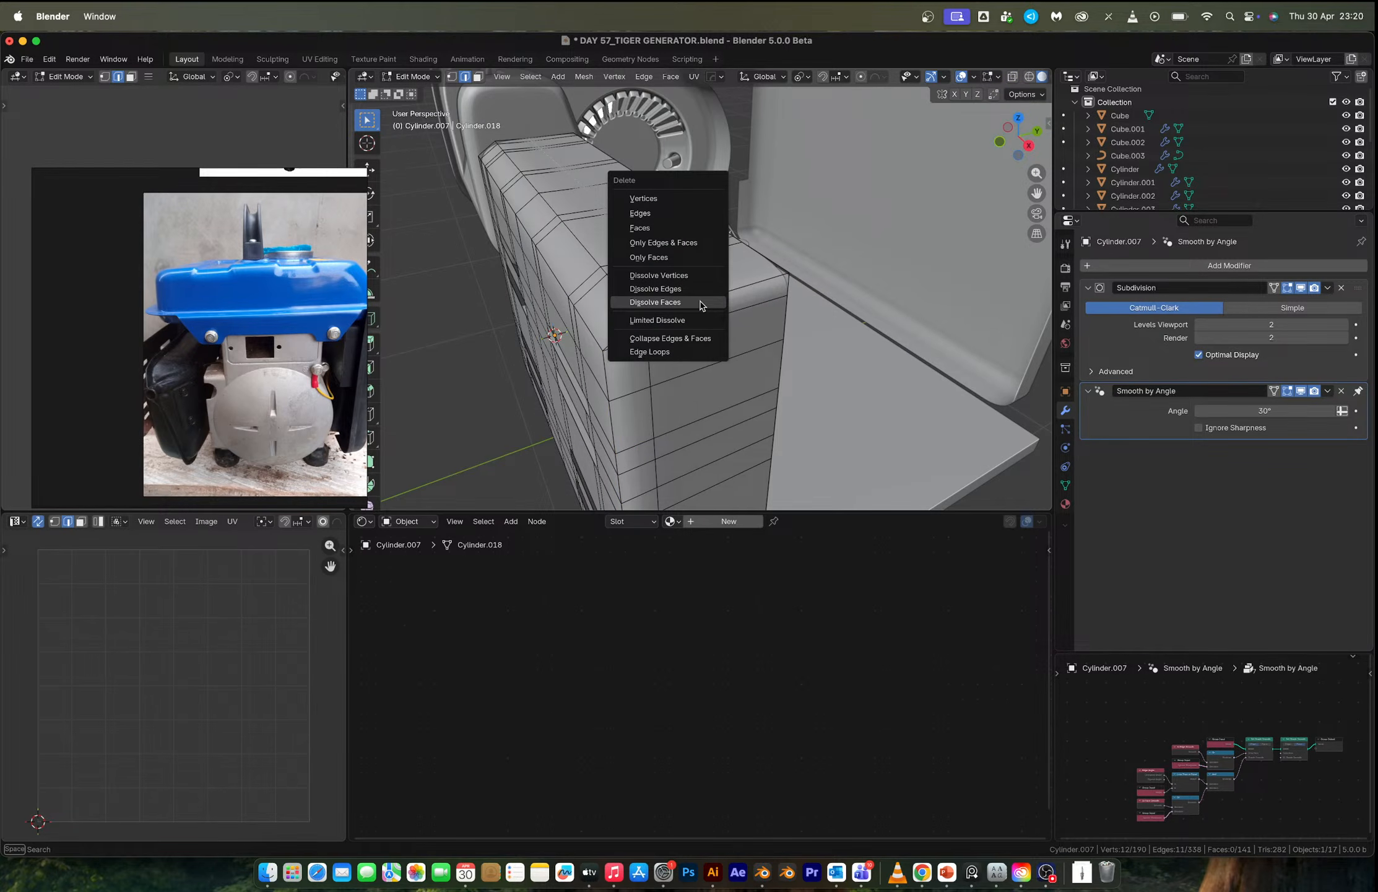
{"action": "left_click", "coordinate": [702, 306]}
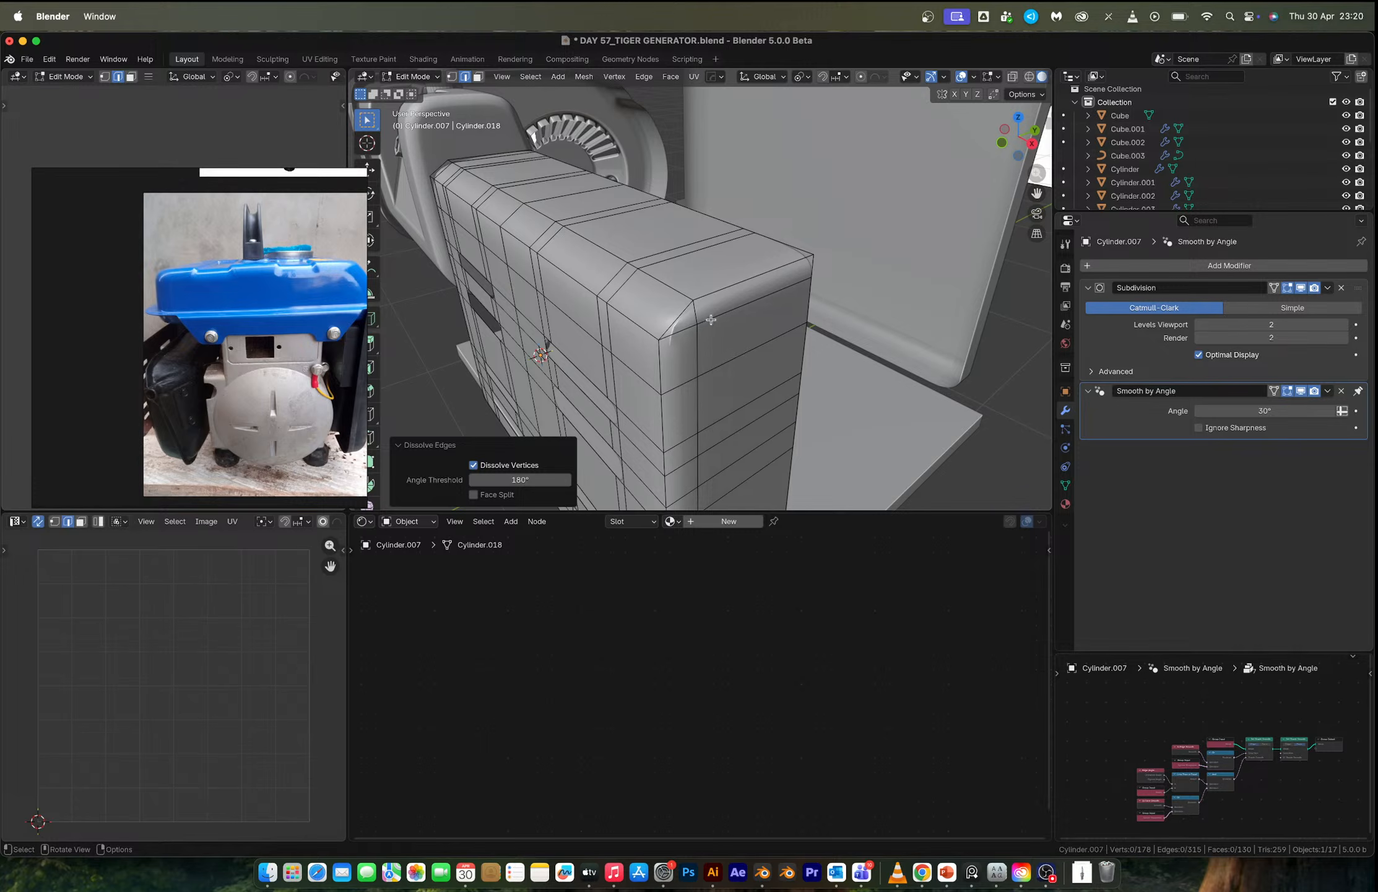
{"action": "key", "text": "x"}
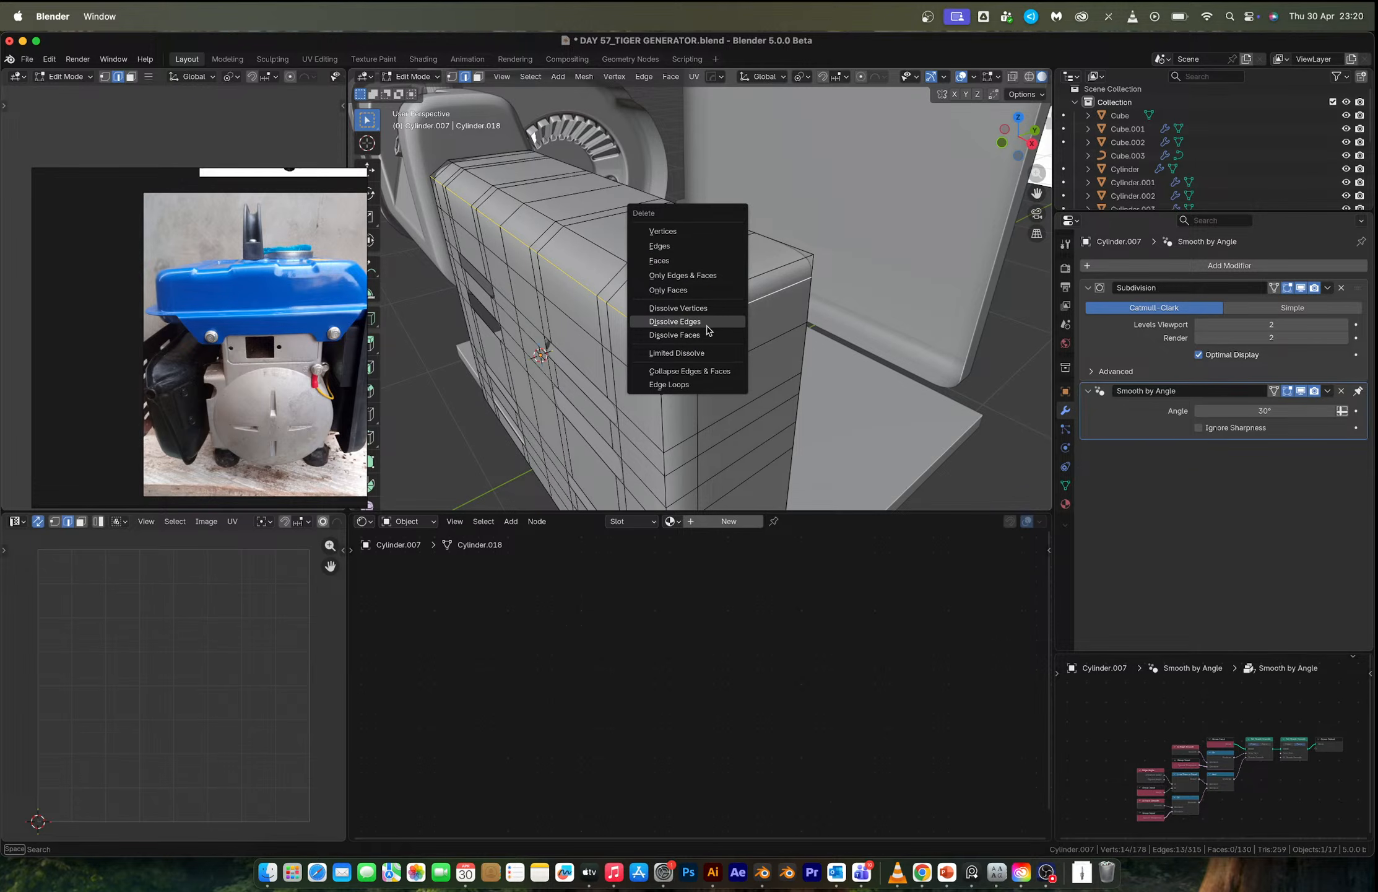
{"action": "left_click", "coordinate": [708, 330]}
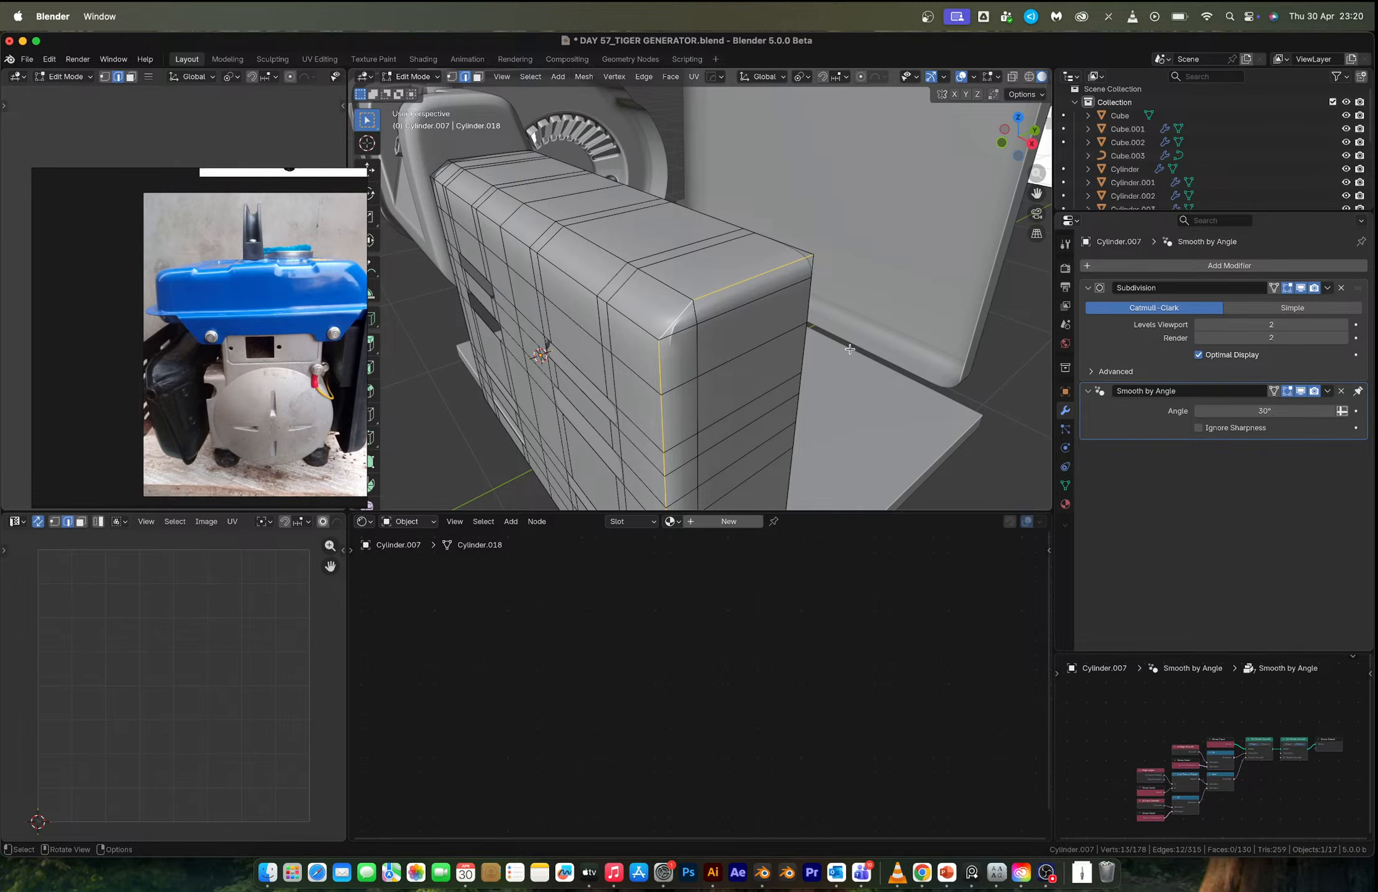
Slide the side face's inner vertex near the top corner inward and down, using a factor of 0.304 for the last slide.
{"action": "key", "text": "1"}
{"action": "left_click", "coordinate": [699, 325]}
{"action": "key", "text": "g"}
{"action": "key", "text": "g"}
{"action": "left_click", "coordinate": [709, 352]}
{"action": "key", "text": "g"}
{"action": "key", "text": "g"}
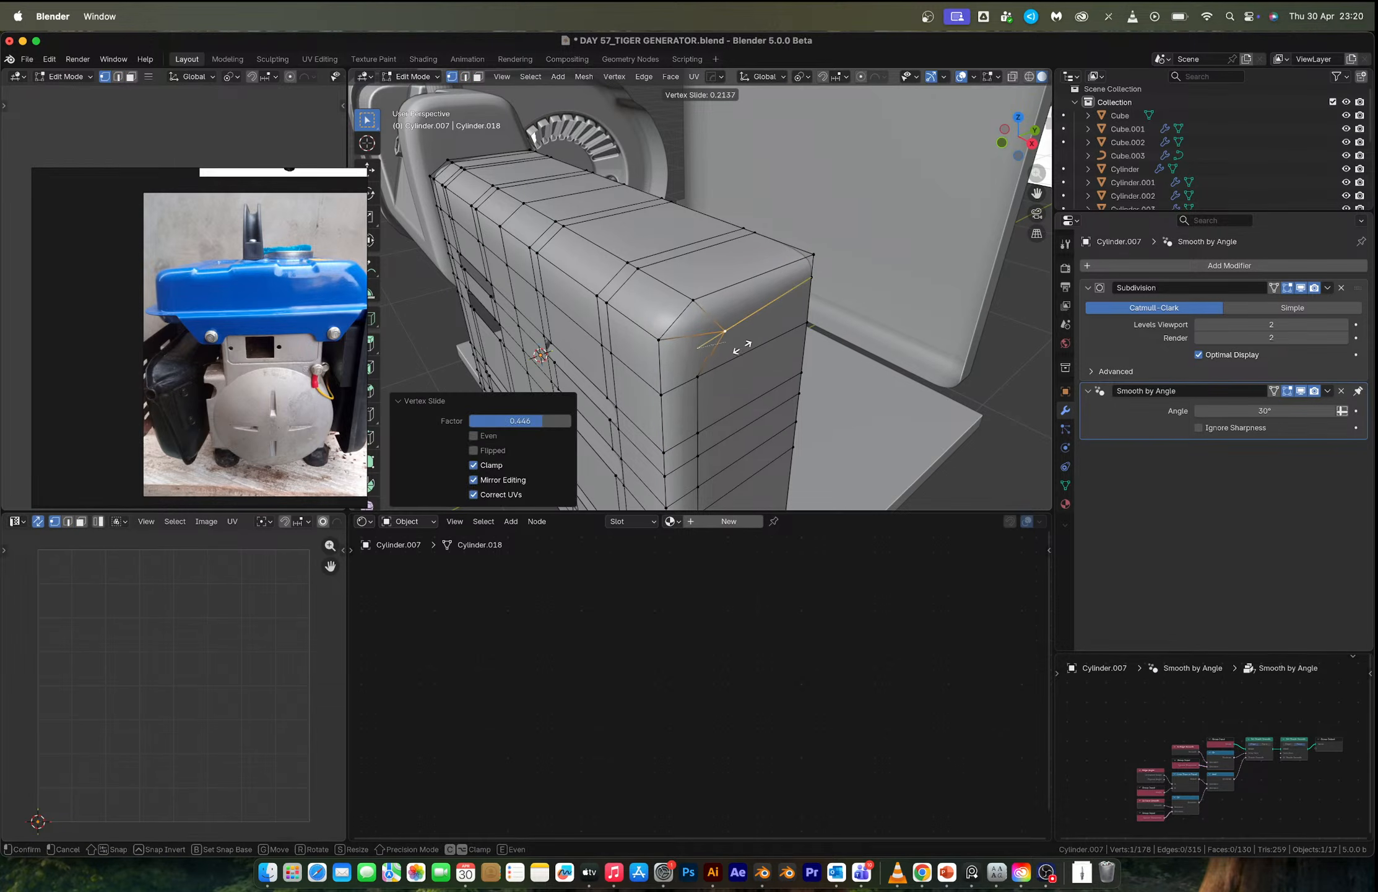
{"action": "left_click", "coordinate": [729, 356]}
{"action": "key", "text": "g"}
{"action": "key", "text": "g"}
{"action": "left_click", "coordinate": [724, 366]}
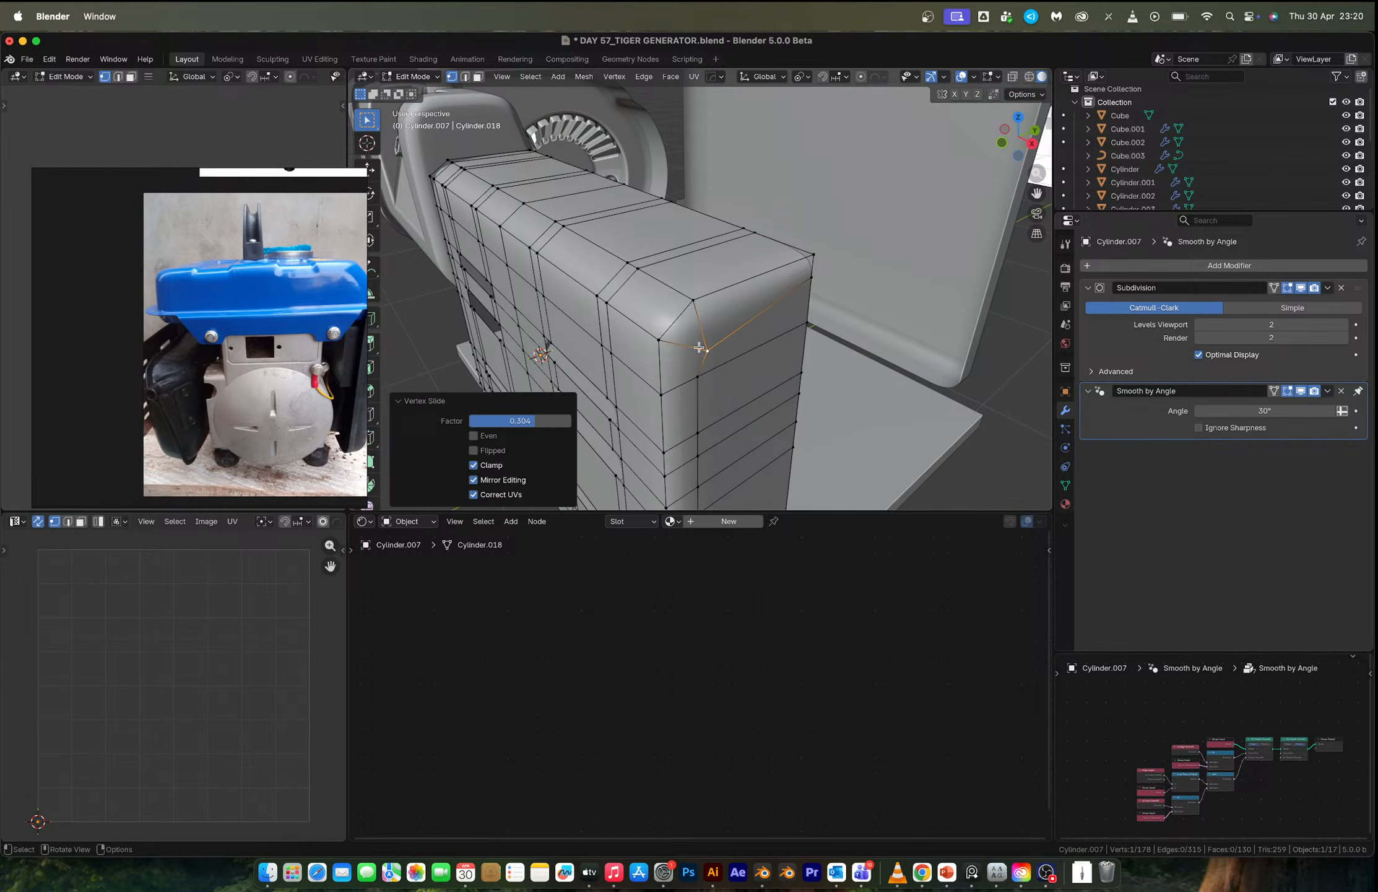
Slide the upper vertex on the side's far vertical edge downward to line up with the moved inner vertex.
{"action": "key", "text": "2"}
{"action": "left_click", "coordinate": [676, 320], "text": "alt"}
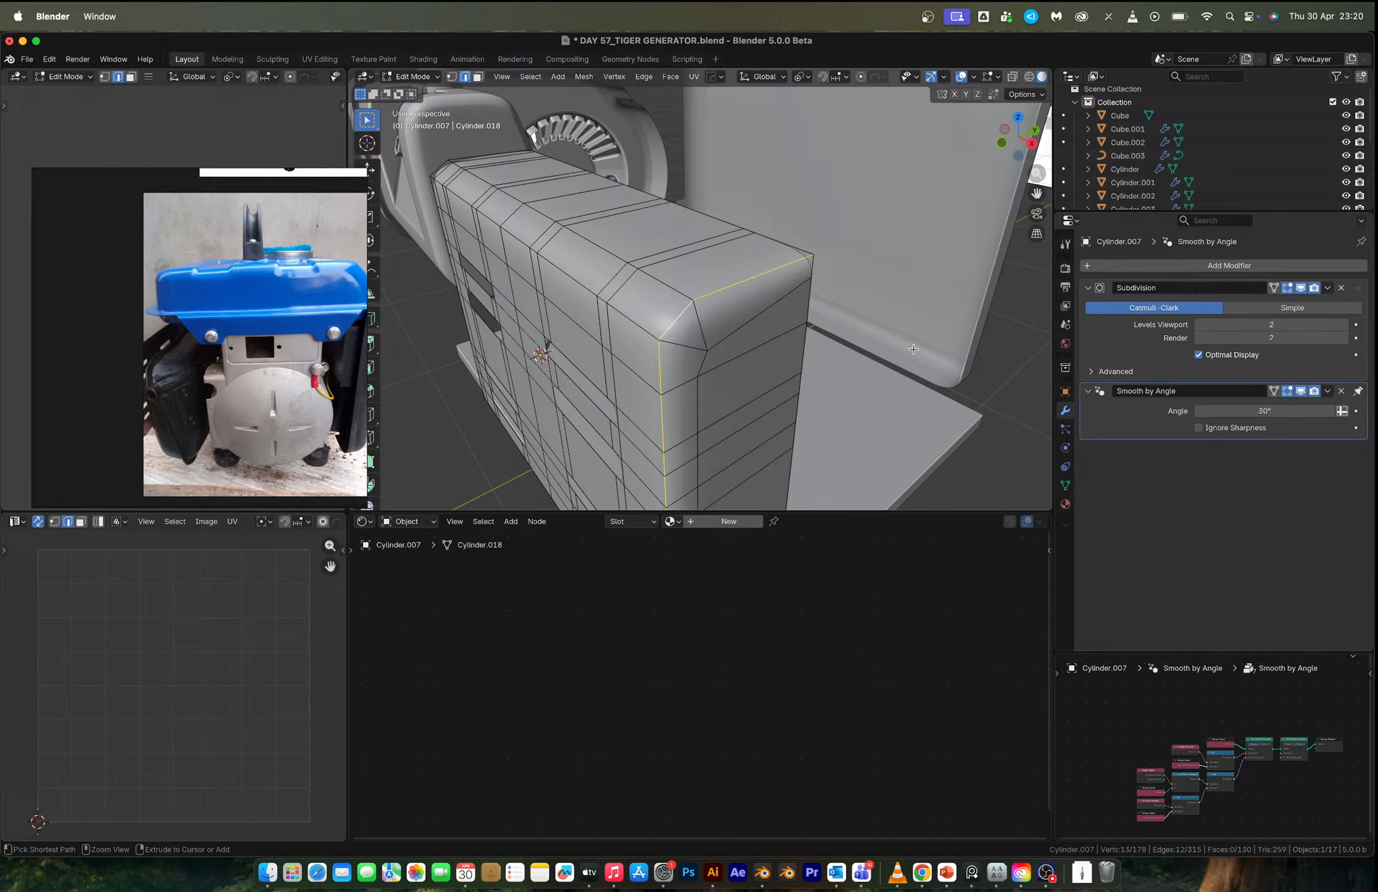
{"action": "key", "text": "ctrl+z"}
{"action": "key", "text": "1"}
{"action": "left_click", "coordinate": [811, 280]}
{"action": "key", "text": "g"}
{"action": "key", "text": "g"}
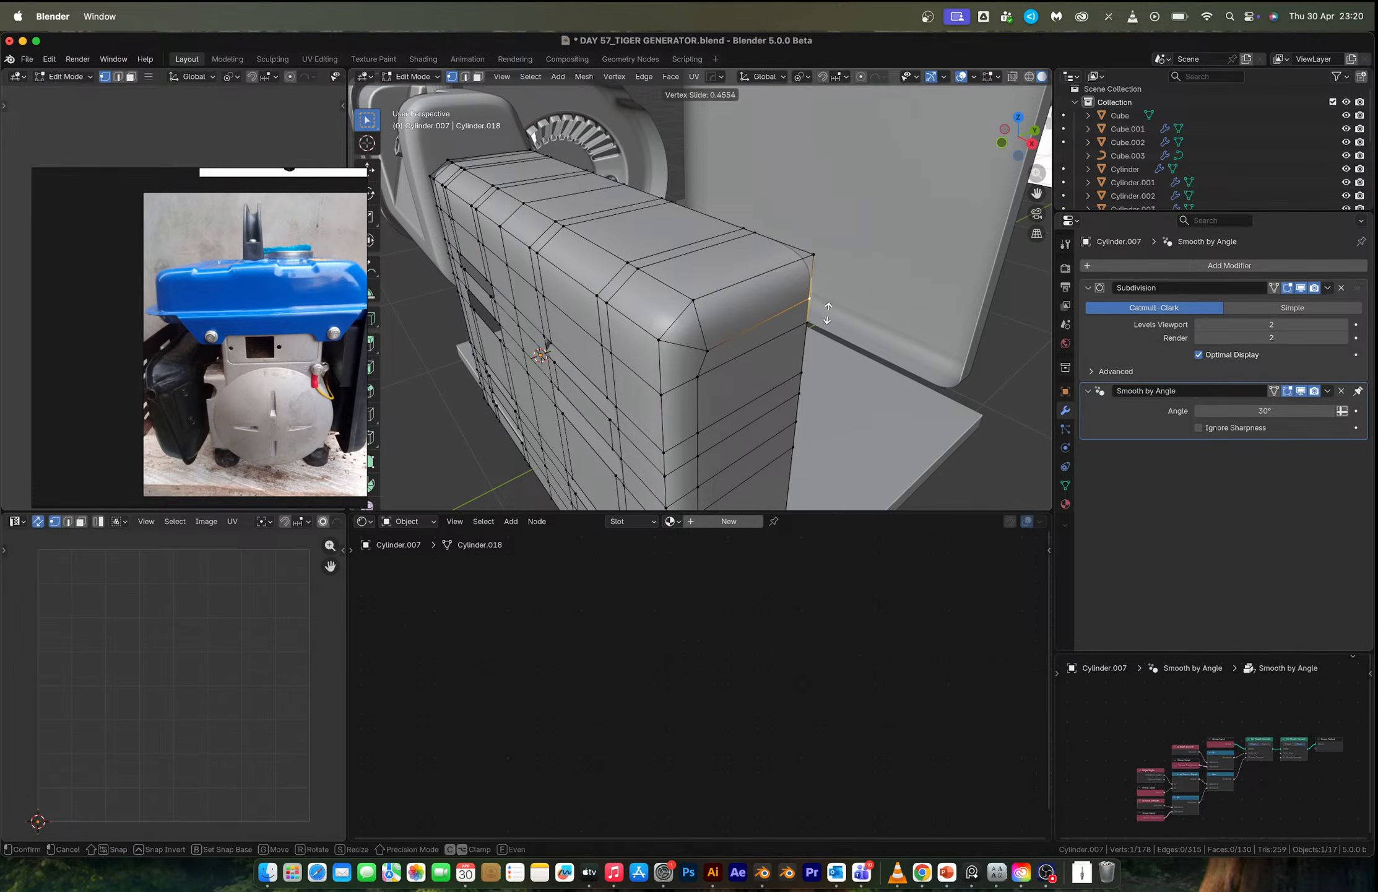
{"action": "left_click", "coordinate": [821, 315]}
Bevel the corner edge loop along the side's top and vertical edge with 4 segments and a 0.0501 m width.
{"action": "key", "text": "2"}
{"action": "left_click", "coordinate": [722, 286], "text": "alt"}
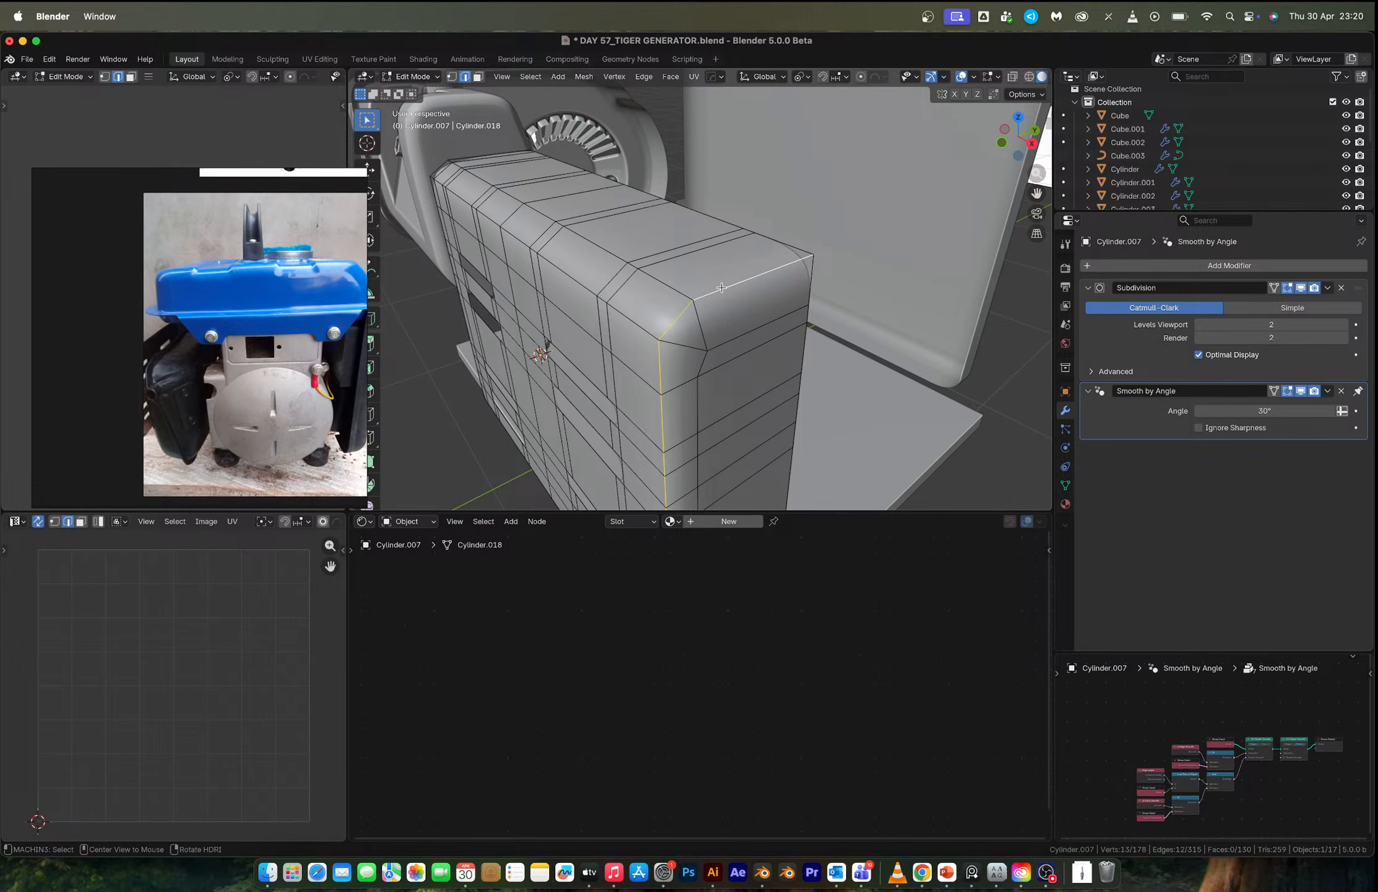
{"action": "key", "text": "ctrl+b"}
{"action": "left_click", "coordinate": [743, 295]}
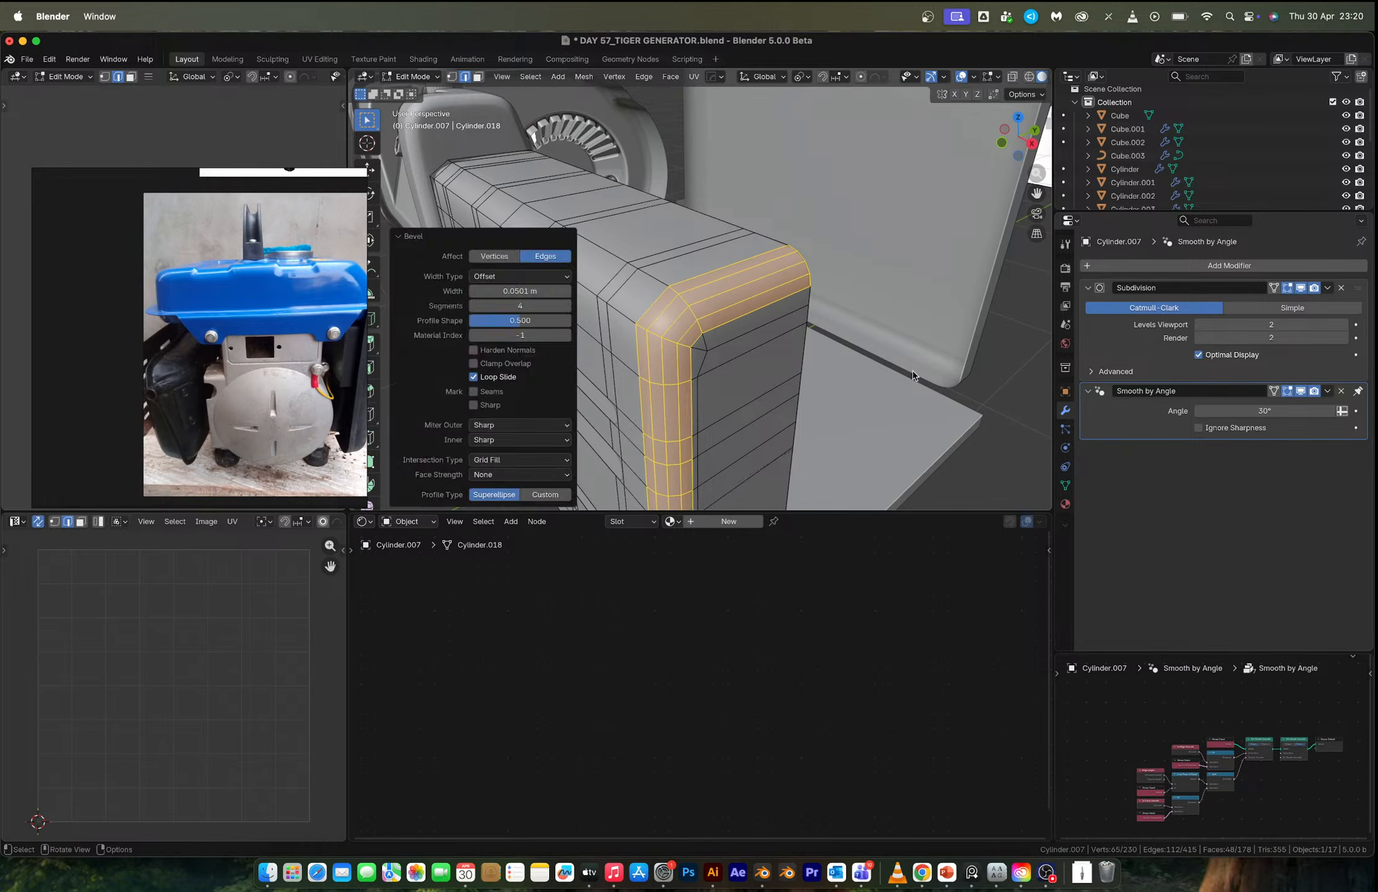
Mirror the panel across its Z axis with a mirror modifier and compare the shape with the black cover in the reference photo.
{"action": "key", "text": "Tab"}
{"action": "scroll", "coordinate": [743, 303], "scroll_direction": "down", "scroll_amount": 5}
{"action": "middle_click_drag", "start_coordinate": [731, 309], "coordinate": [799, 310]}
{"action": "key", "text": "alt+x"}
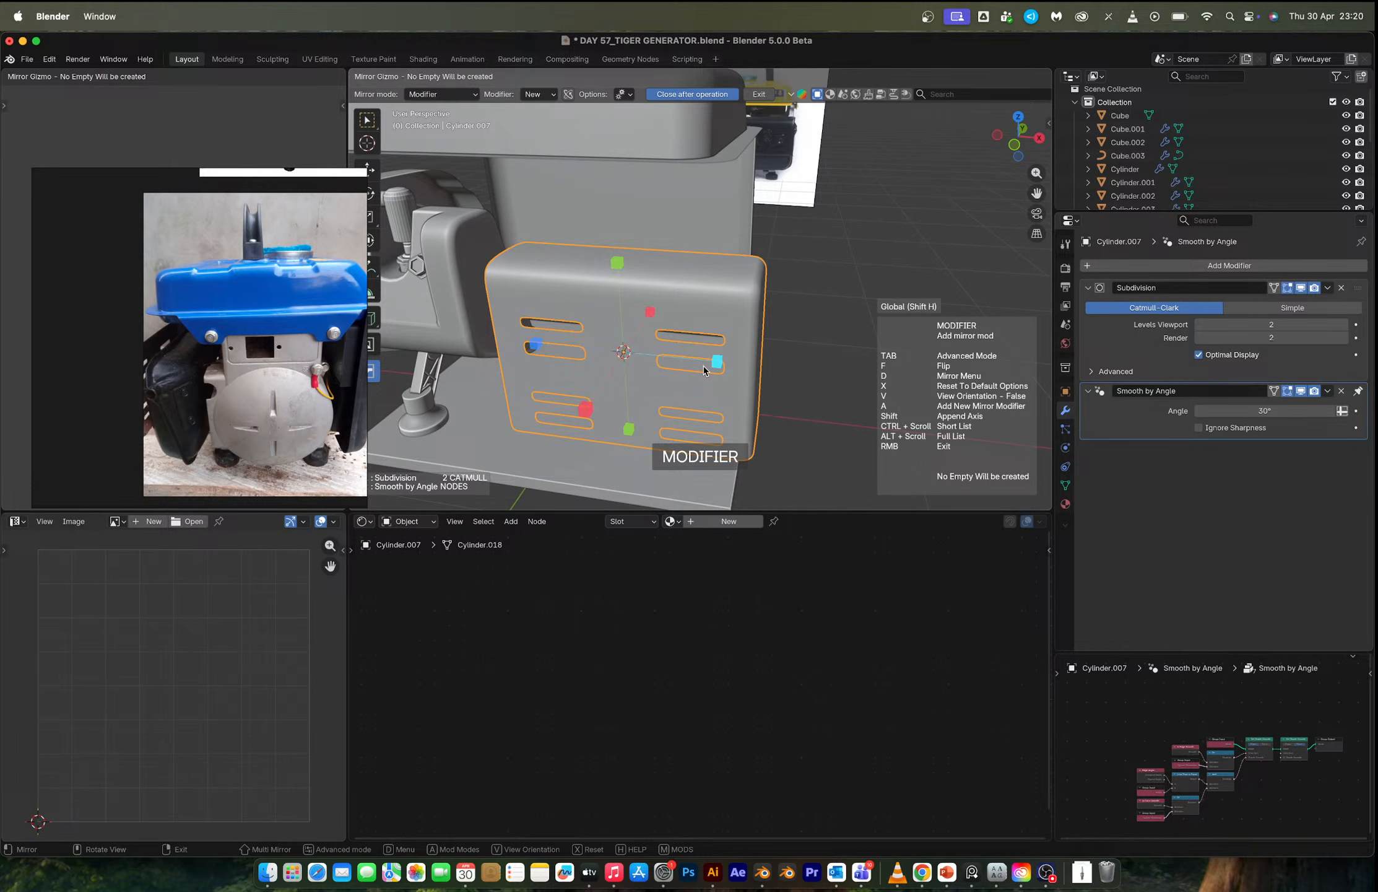
{"action": "left_click", "coordinate": [717, 362]}
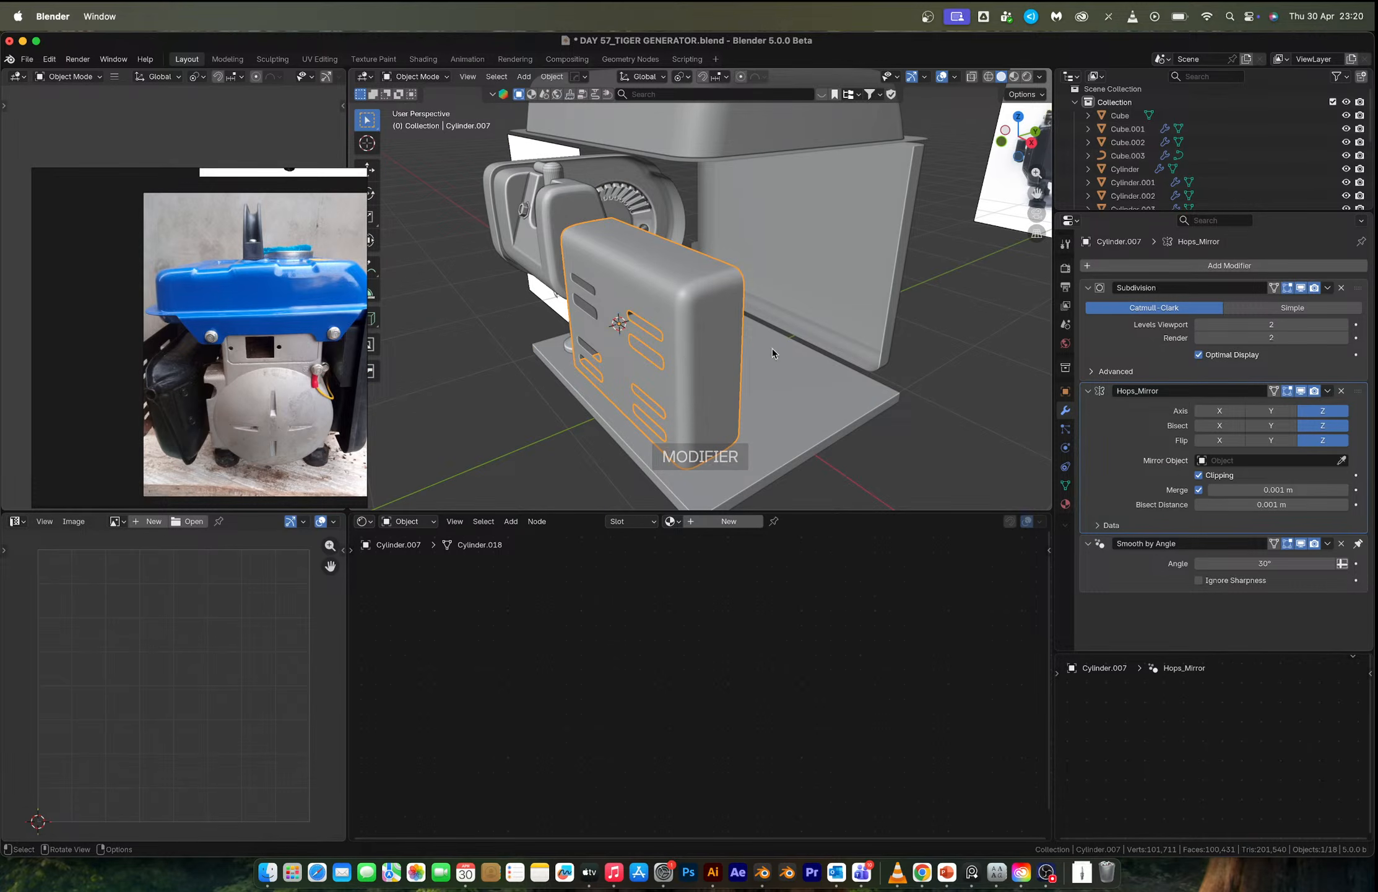
{"action": "middle_click_drag", "start_coordinate": [732, 332], "coordinate": [712, 328]}
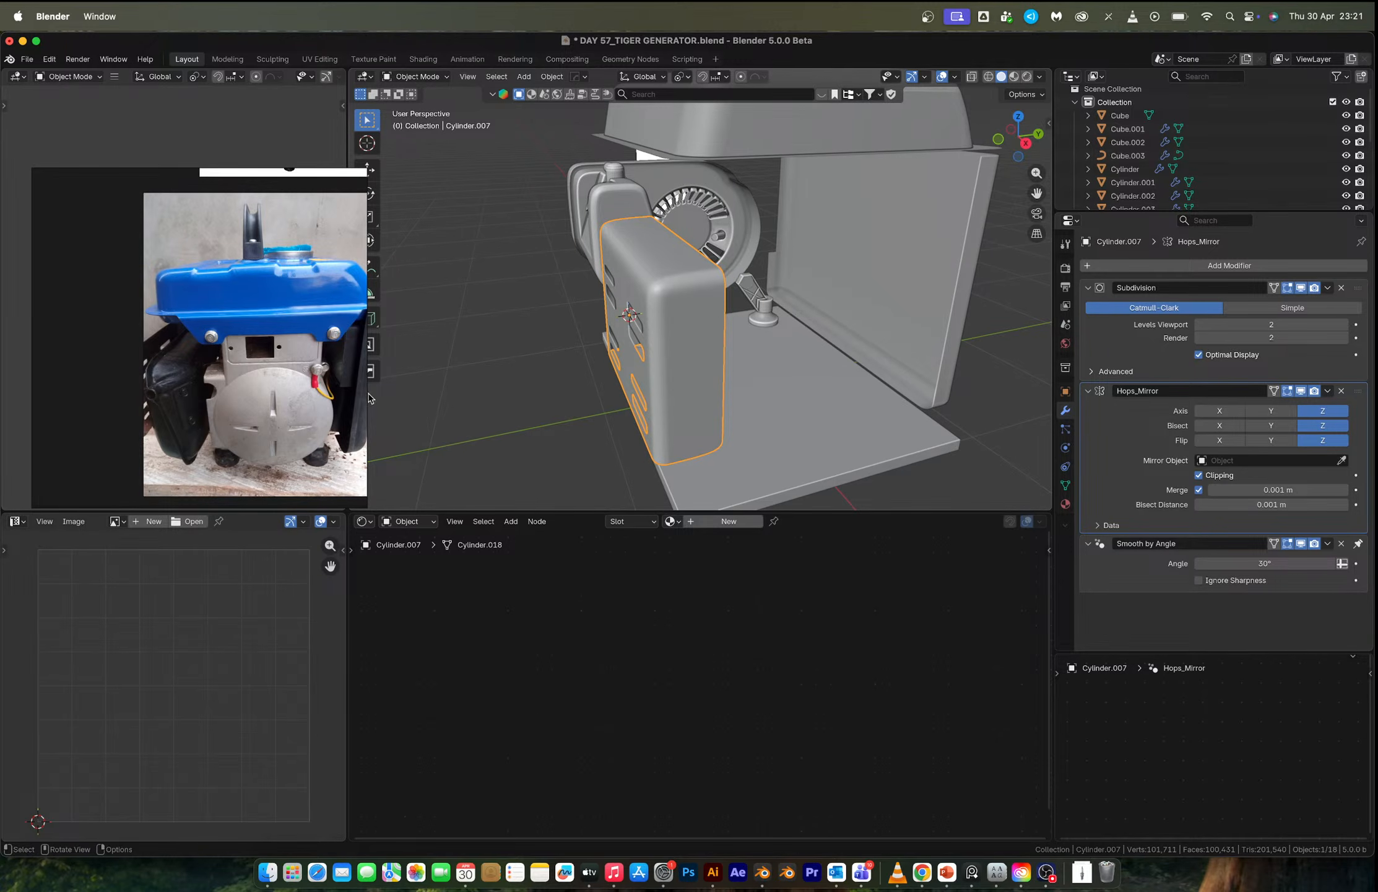
{"action": "scroll", "coordinate": [143, 402], "scroll_direction": "up", "scroll_amount": 2}
{"action": "scroll", "coordinate": [243, 354], "scroll_direction": "up", "scroll_amount": 2}
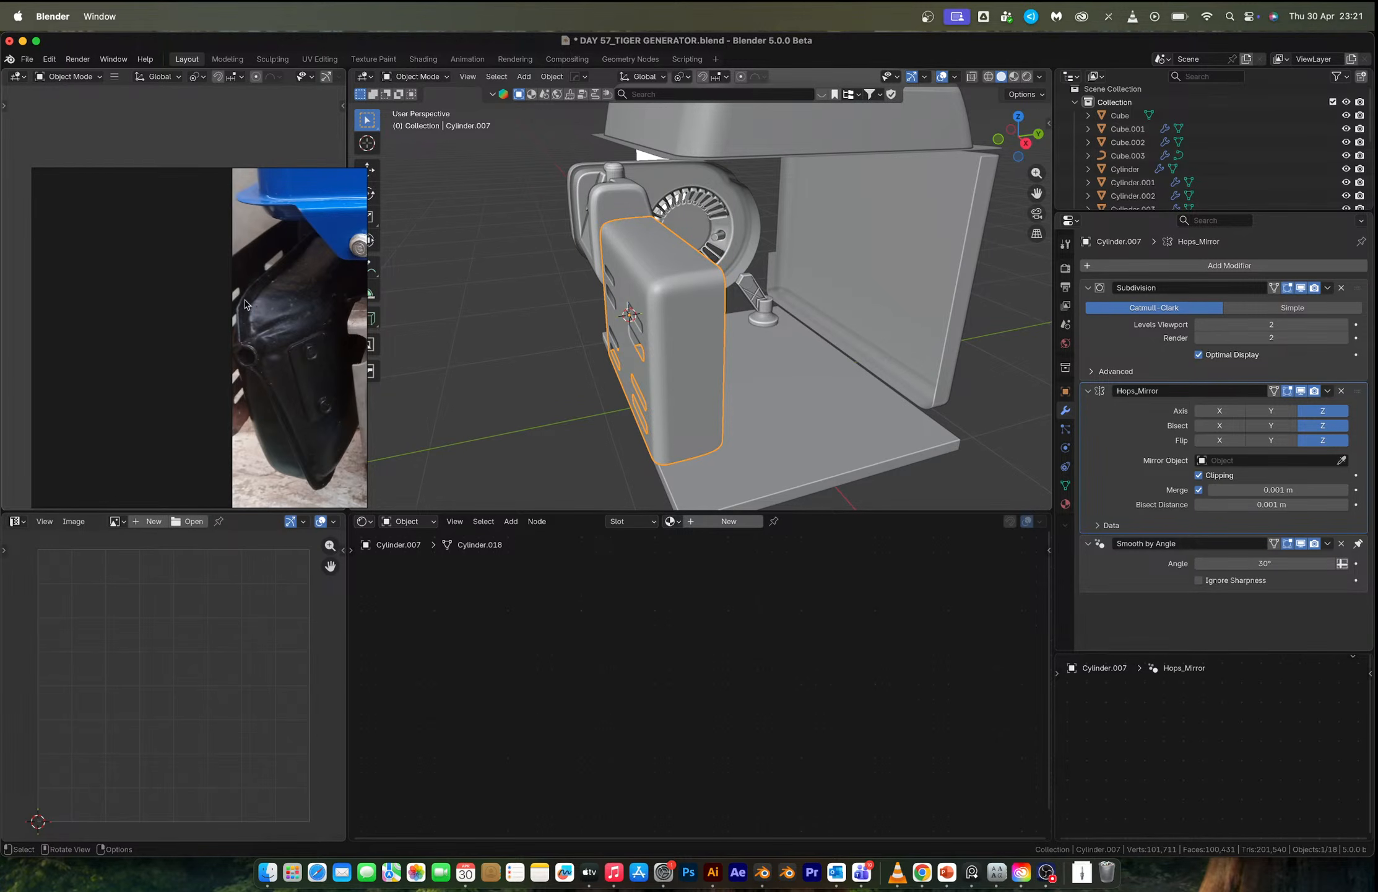
Undo the mirror, bevel, vertex slides, dissolved loops and side cuts back to the slid vertex on the far vertical edge.
{"action": "key", "text": "ctrl+z"}
{"action": "key", "text": "ctrl+z"}
{"action": "key", "text": "ctrl+z"}
{"action": "key", "text": "ctrl+z"}
{"action": "key", "text": "ctrl+z"}
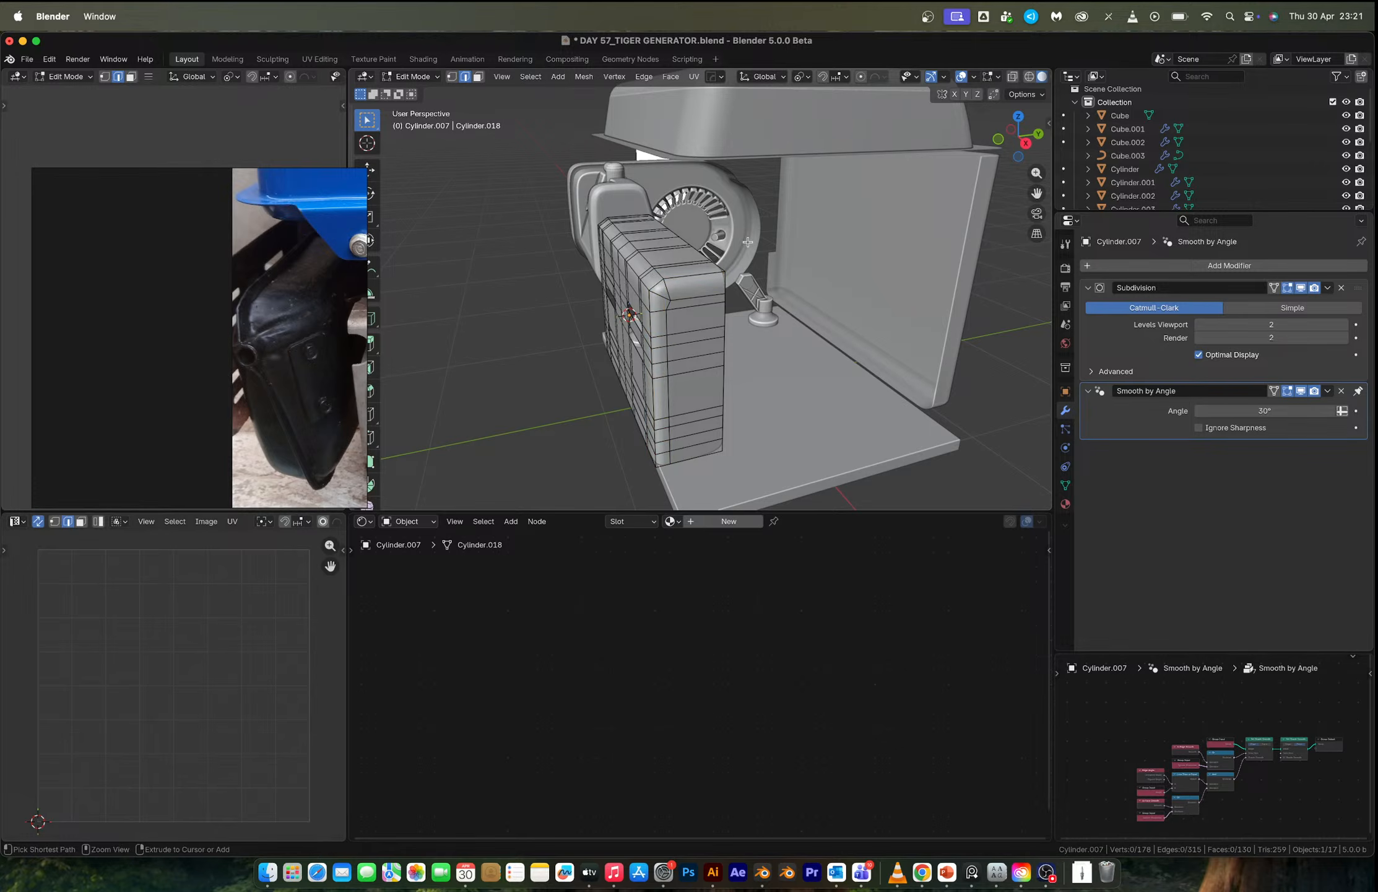
{"action": "key", "text": "ctrl+z"}
{"action": "key", "text": "ctrl+z"}
{"action": "key", "text": "ctrl+z"}
{"action": "key", "text": "ctrl+z"}
{"action": "key", "text": "ctrl+z"}
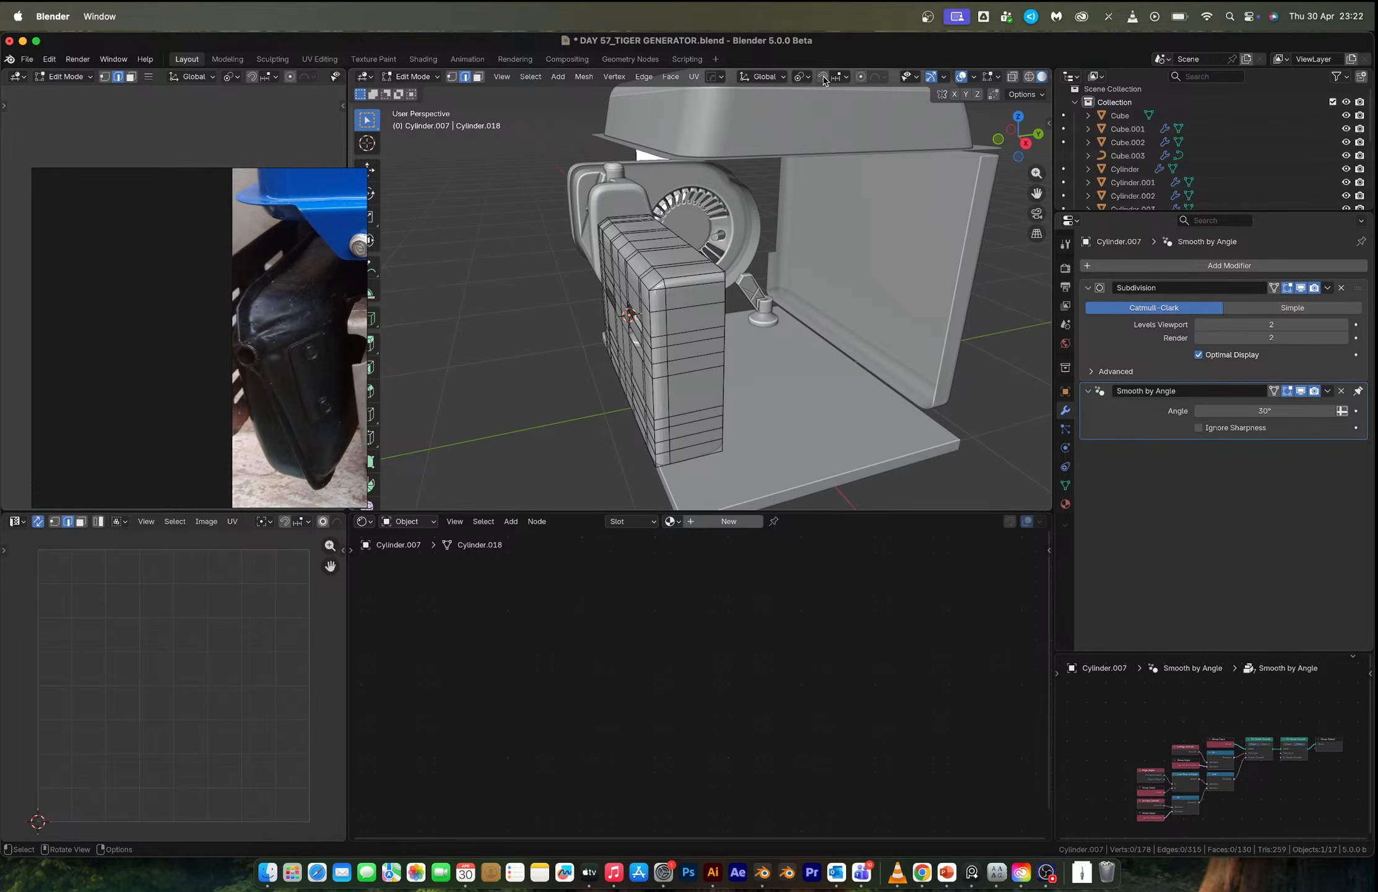
{"action": "key", "text": "ctrl+z"}
{"action": "key", "text": "ctrl+z"}
{"action": "key", "text": "ctrl+z"}
{"action": "key", "text": "ctrl+z"}
{"action": "key", "text": "ctrl+z"}
{"action": "key", "text": "ctrl+z"}
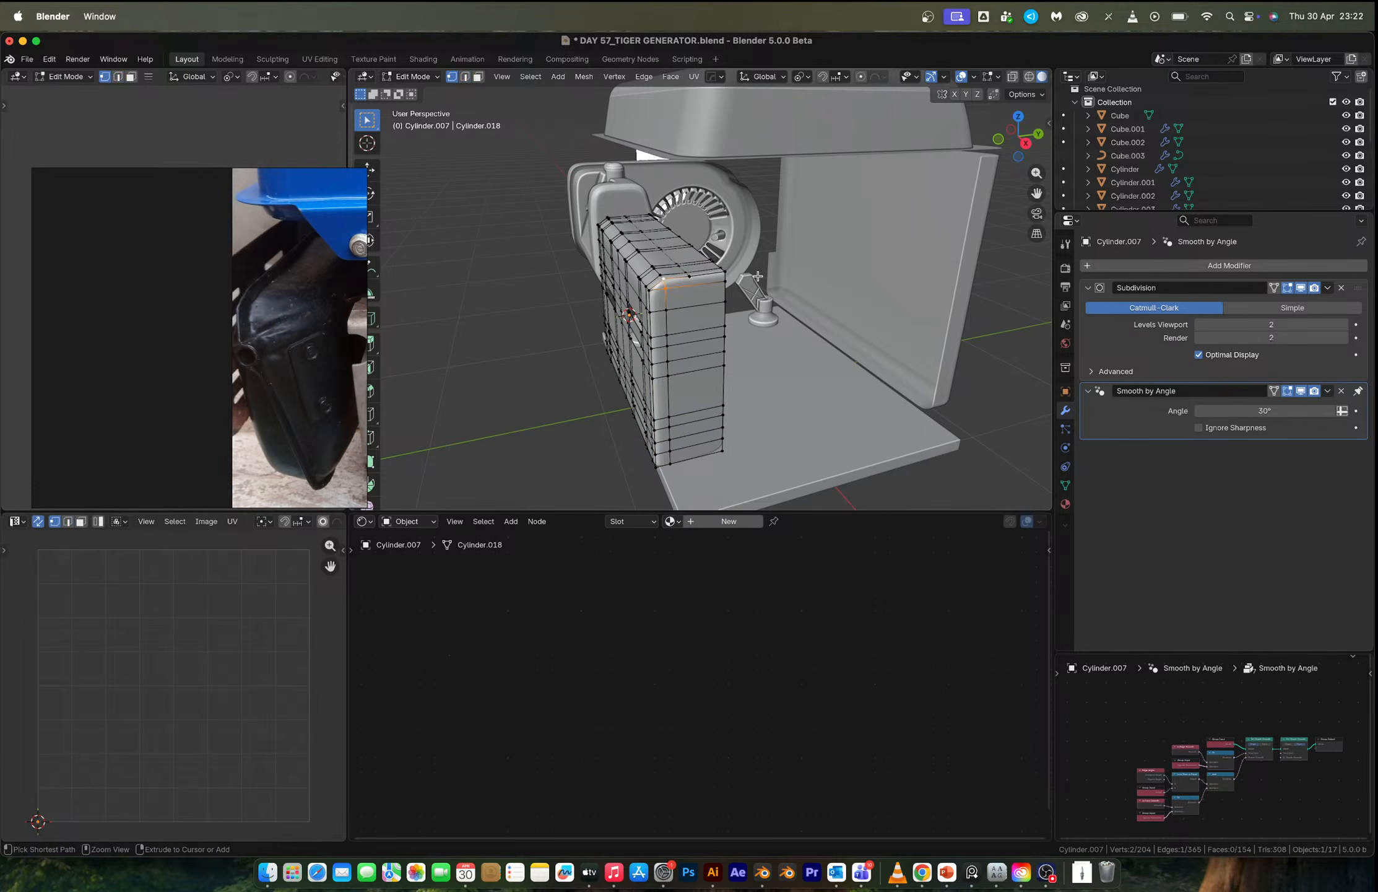
{"action": "key", "text": "ctrl+z"}
{"action": "key", "text": "ctrl+z"}
{"action": "key", "text": "ctrl+z"}
{"action": "key", "text": "ctrl+z"}
{"action": "key", "text": "ctrl+z"}
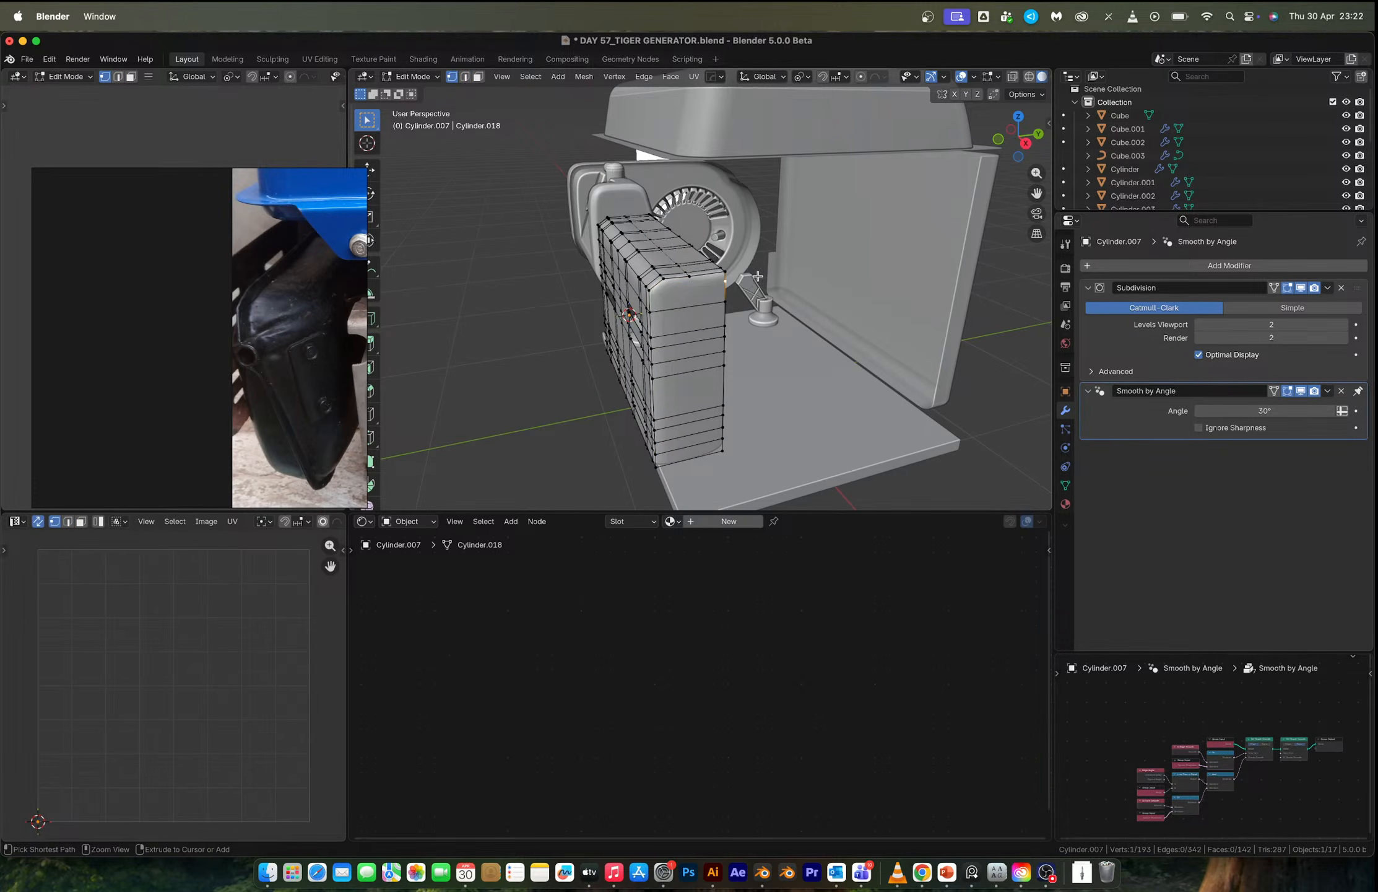
Undo the panel's filled side faces and the far vertical edge, back to the open cover panel.
{"action": "key", "text": "ctrl+z"}
{"action": "key", "text": "ctrl+z"}
{"action": "key", "text": "ctrl+z"}
{"action": "key", "text": "ctrl+z"}
{"action": "key", "text": "ctrl+z"}
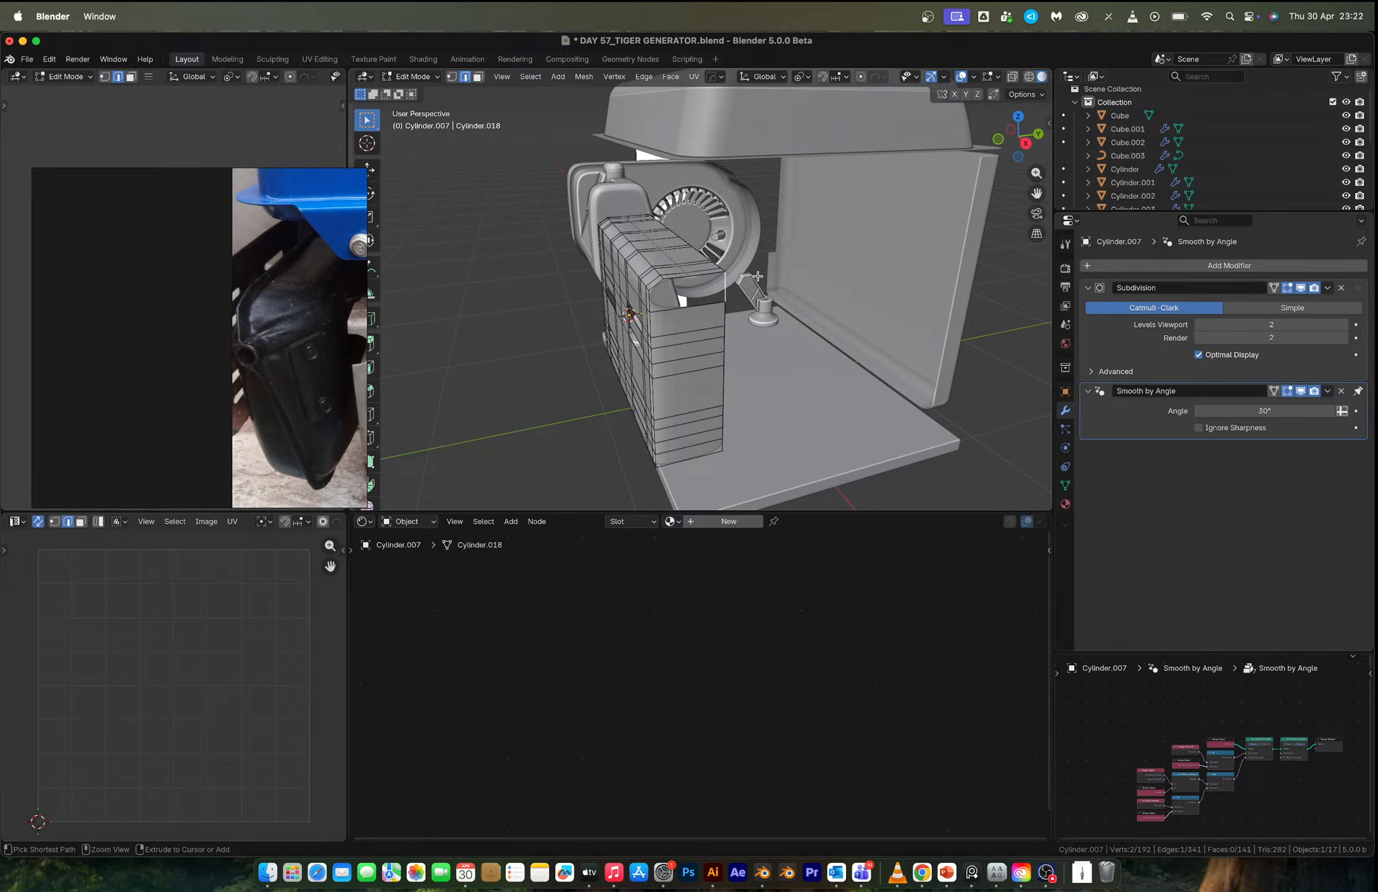
{"action": "key", "text": "ctrl+z"}
{"action": "key", "text": "ctrl+z"}
{"action": "key", "text": "ctrl+z"}
{"action": "key", "text": "ctrl+z"}
{"action": "key", "text": "ctrl+z"}
{"action": "key", "text": "ctrl+z"}
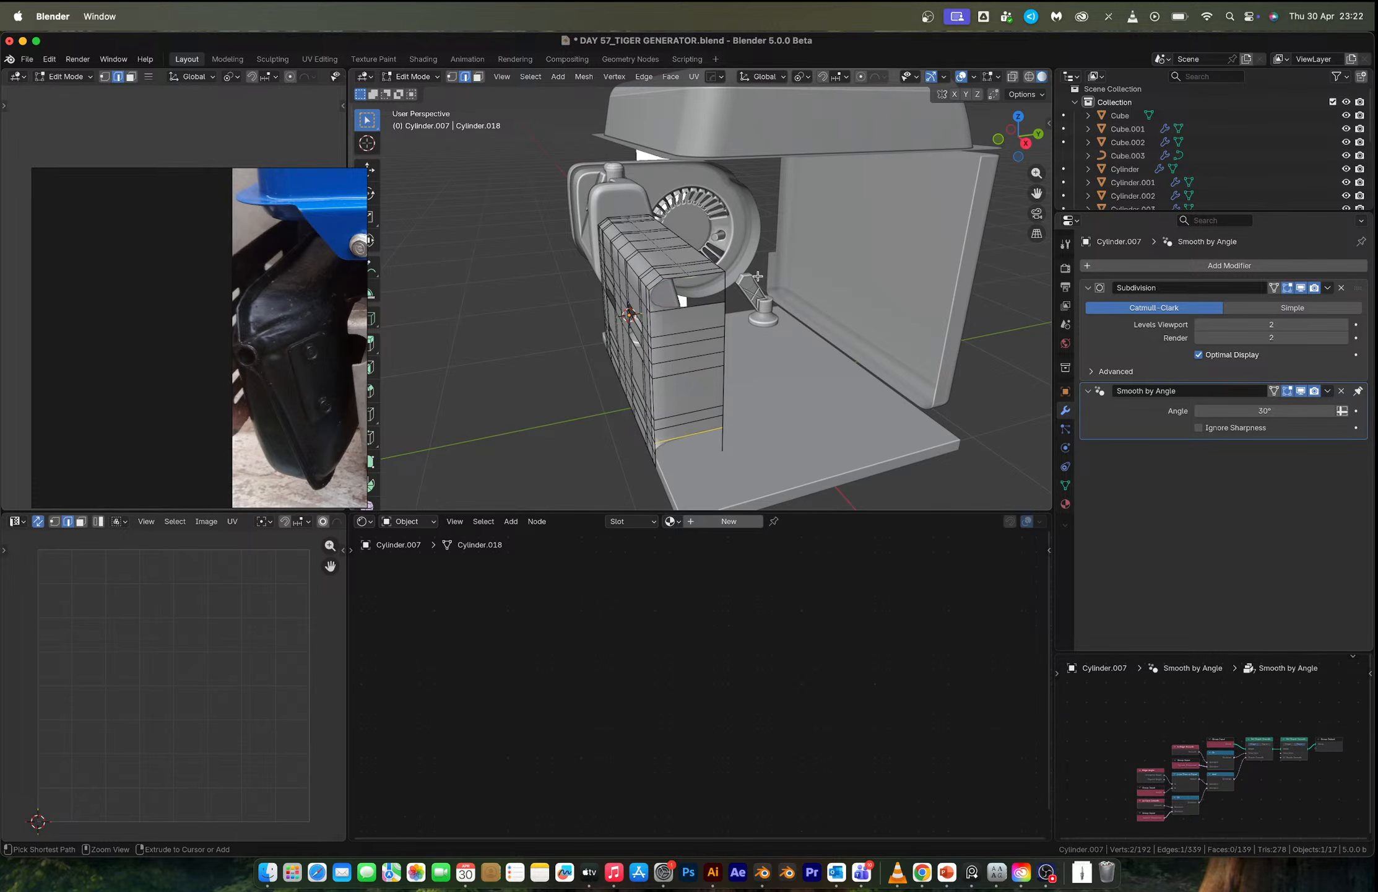
{"action": "key", "text": "ctrl+z"}
{"action": "key", "text": "ctrl+z"}
{"action": "key", "text": "ctrl+z"}
{"action": "key", "text": "ctrl+z"}
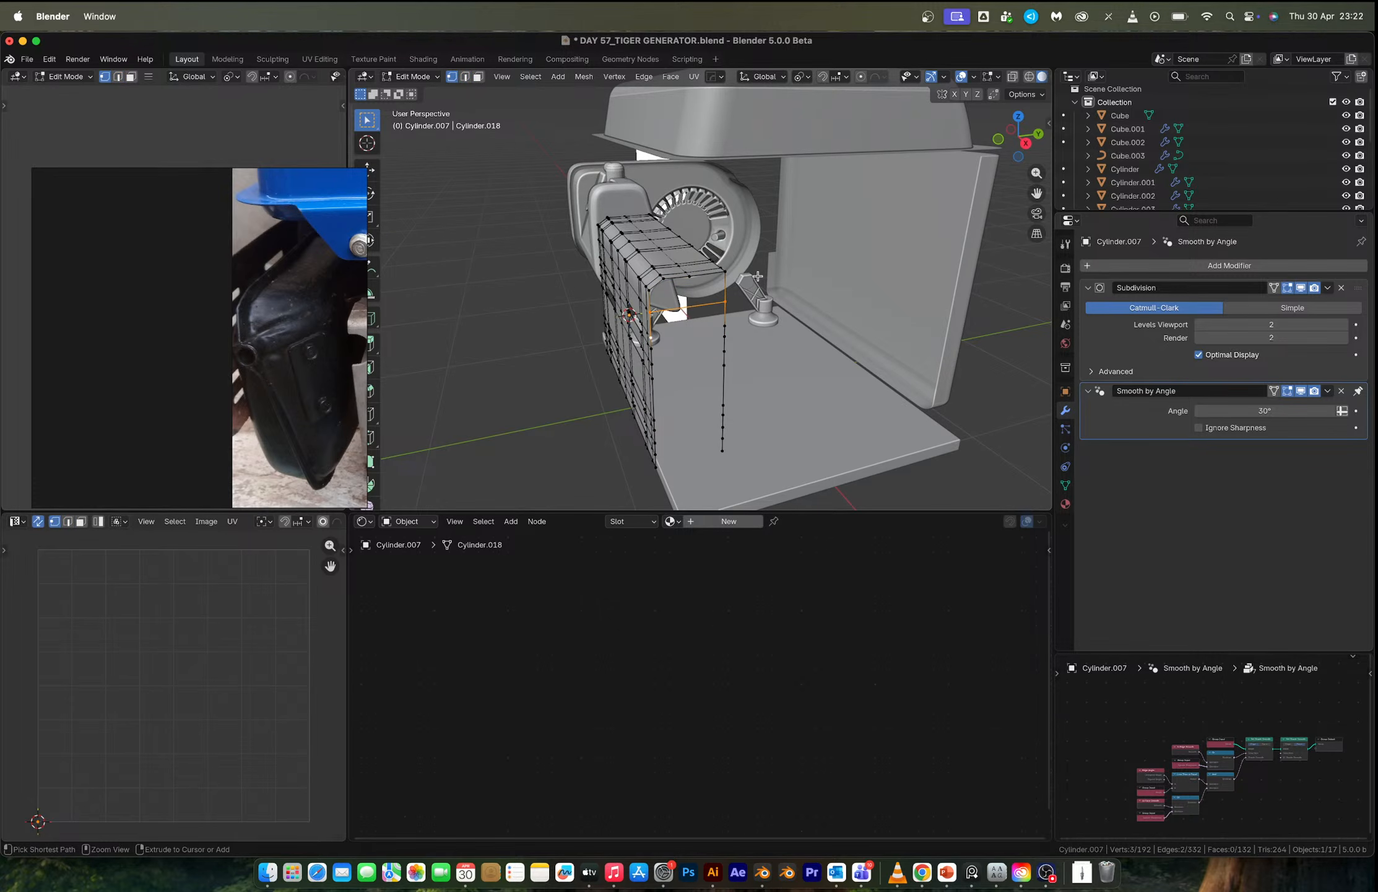
{"action": "key", "text": "ctrl+z"}
{"action": "key", "text": "ctrl+z"}
{"action": "key", "text": "ctrl+z"}
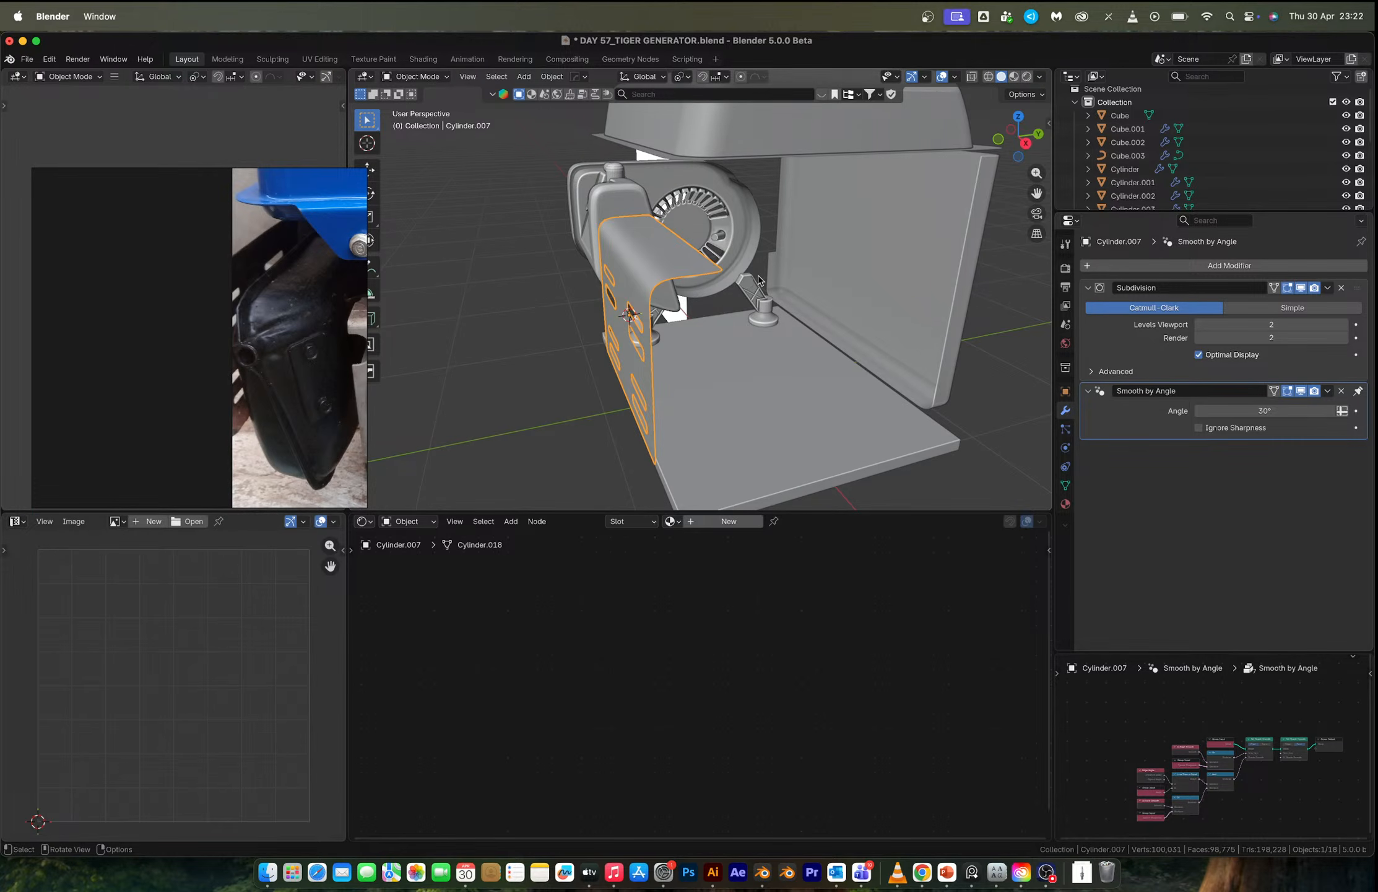
Dissolve the selected edges at the cover panel's side lip and return to Object Mode.
{"action": "middle_click_drag", "start_coordinate": [758, 275], "coordinate": [688, 303]}
{"action": "key", "text": "2"}
{"action": "key", "text": "x"}
{"action": "left_click", "coordinate": [704, 286]}
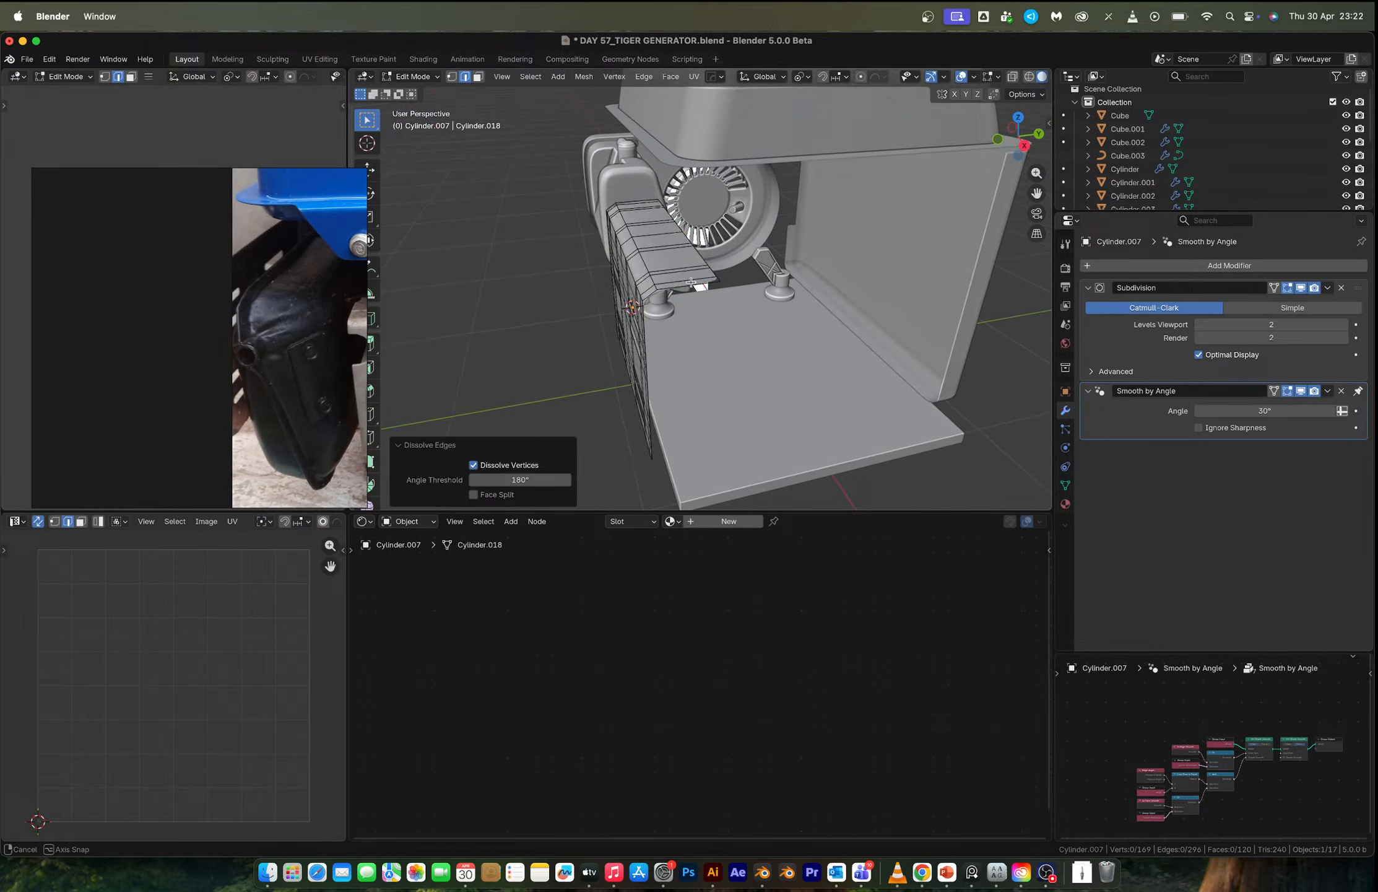
{"action": "key", "text": "Tab"}
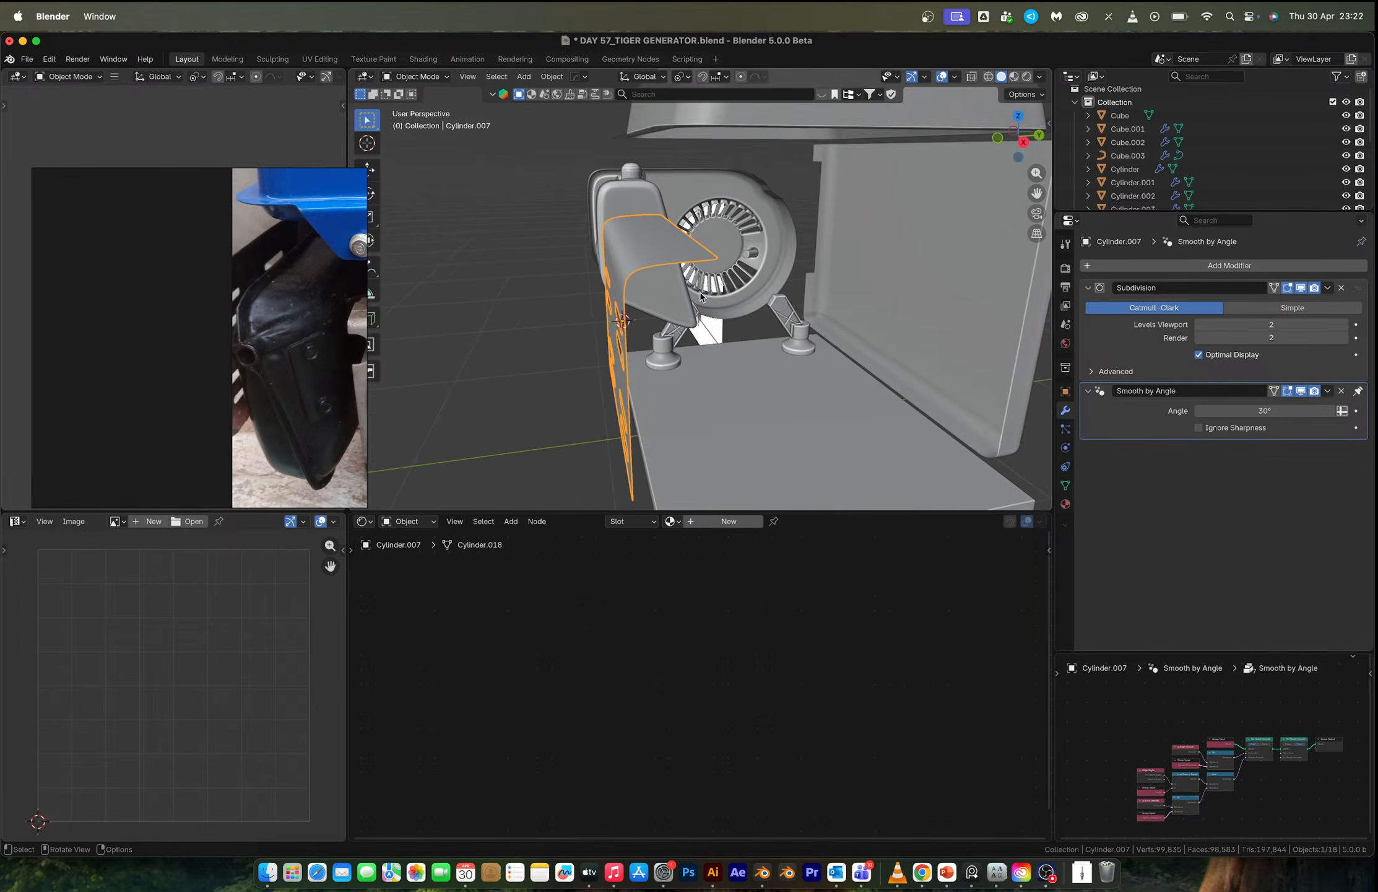
Add a cube at the 3D cursor, scaled down to 0.390 overall and flattened by 0.277 along Y.
{"action": "scroll", "coordinate": [737, 330], "scroll_direction": "down", "scroll_amount": 5}
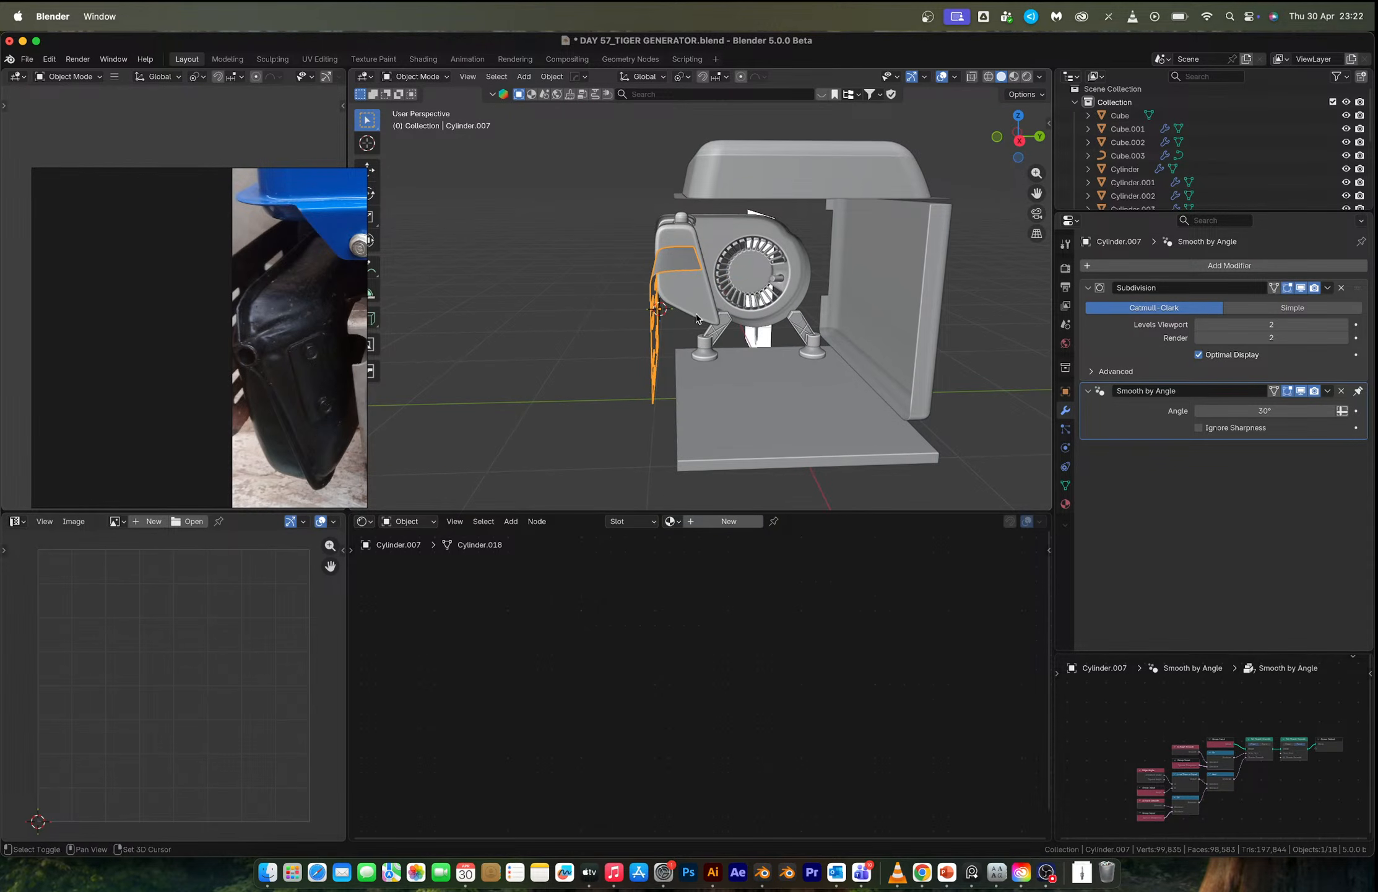
{"action": "key", "text": "shift+a"}
{"action": "mouse_move", "coordinate": [699, 316]}
{"action": "left_click", "coordinate": [753, 334]}
{"action": "key", "text": "s"}
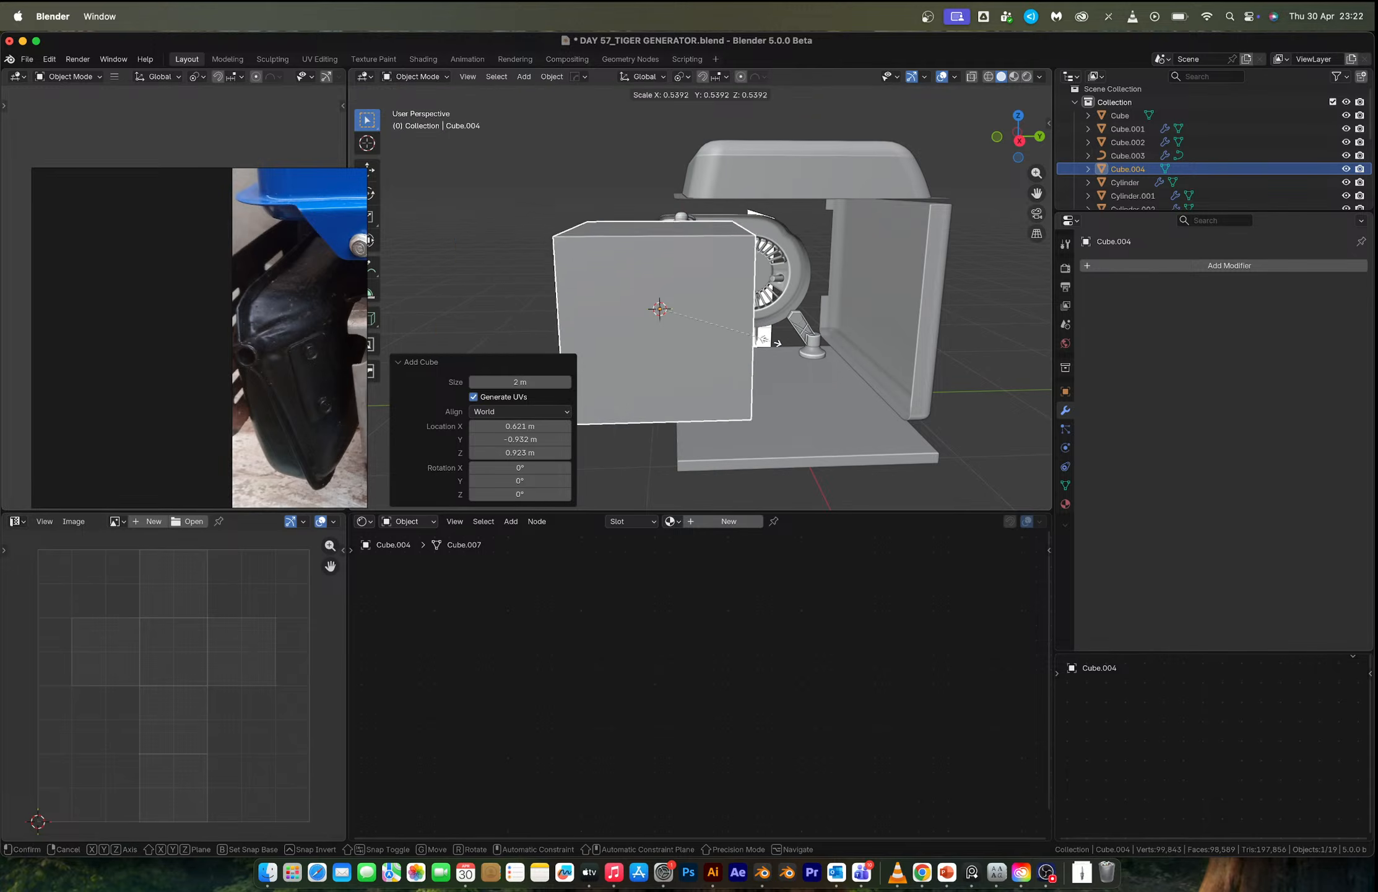
{"action": "left_click", "coordinate": [740, 339]}
{"action": "key", "text": "s"}
{"action": "key", "text": "x"}
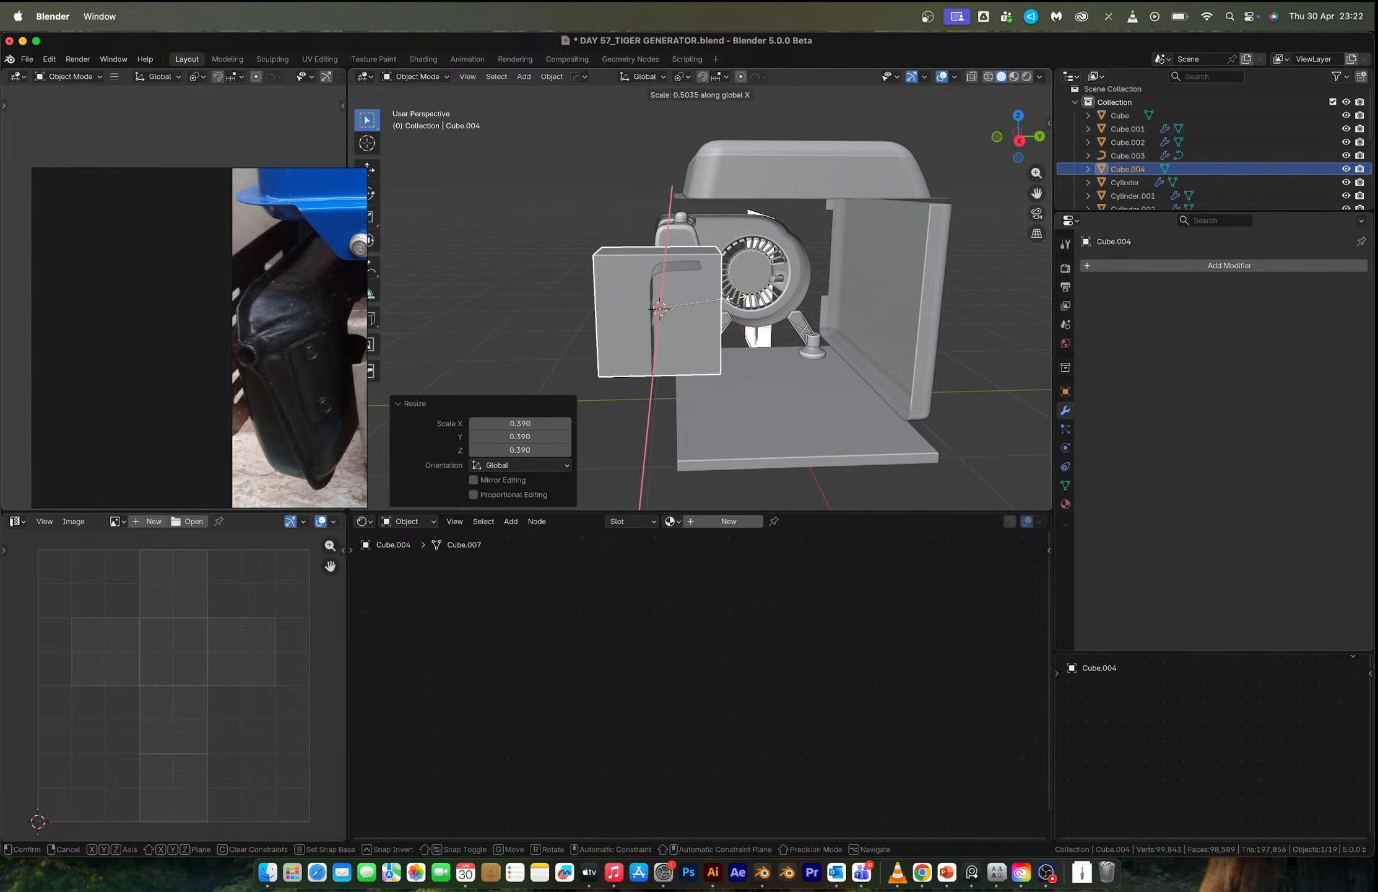
{"action": "key", "text": "y"}
{"action": "left_click", "coordinate": [702, 298]}
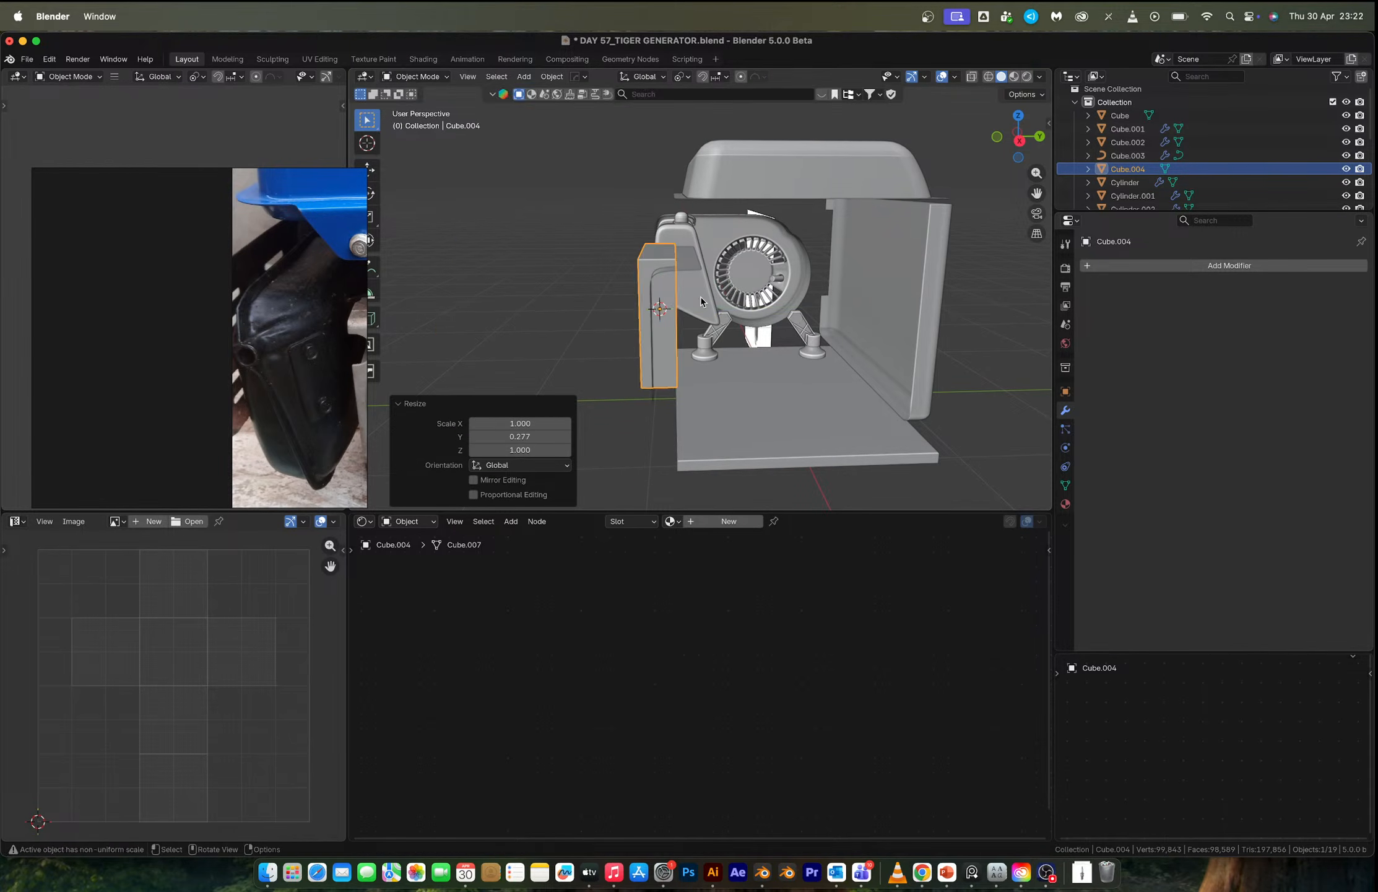
Lower the flattened block about 0.097 m along Z to sit below the panel's top.
{"action": "key", "text": "g"}
{"action": "key", "text": "z"}
{"action": "left_click", "coordinate": [700, 314]}
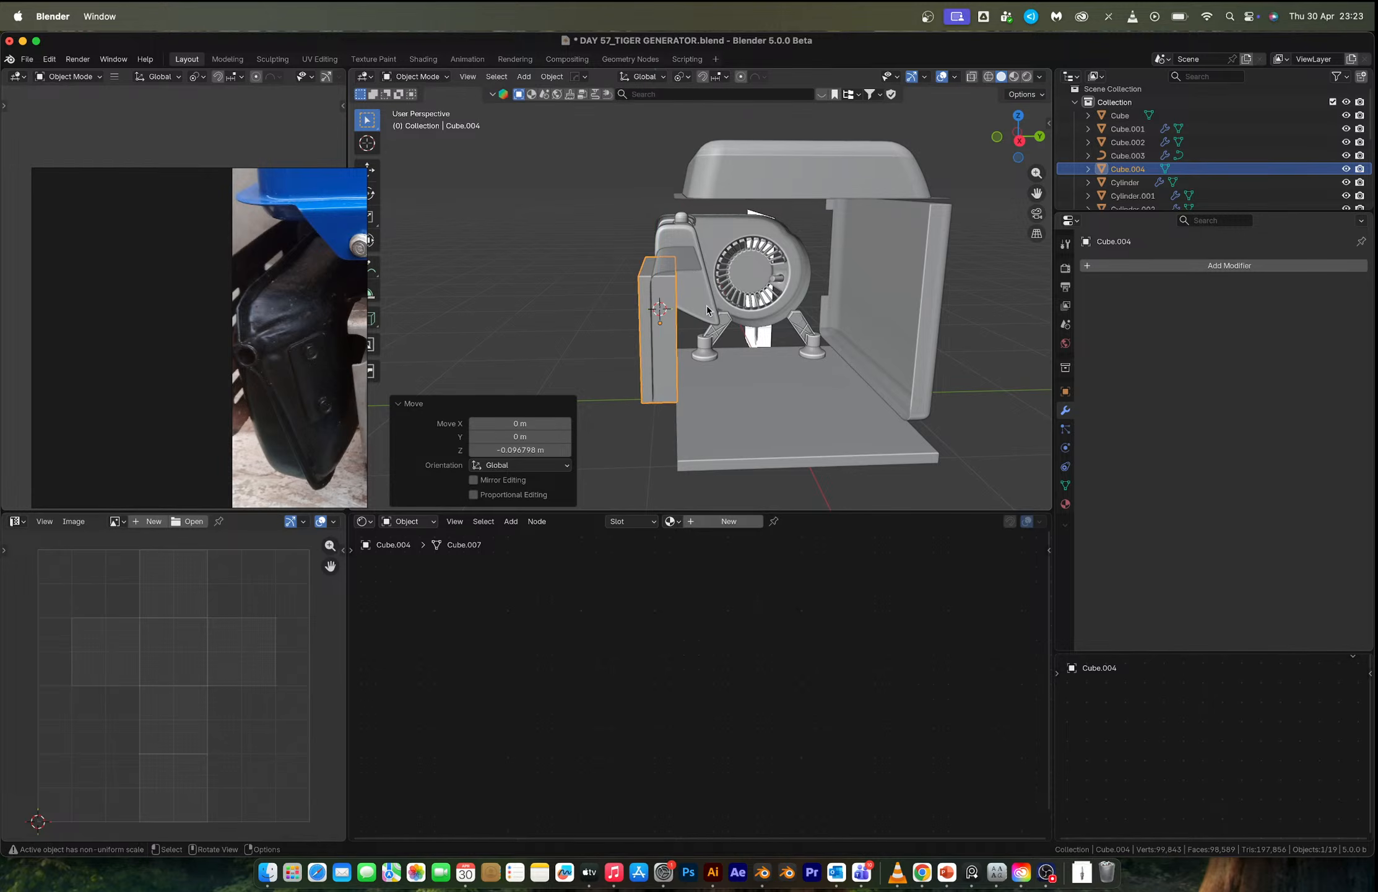
Widen the block by 1.240 along X and move it about 0.126 m along Y behind the slotted panel.
{"action": "middle_click_drag", "start_coordinate": [700, 314], "coordinate": [820, 329]}
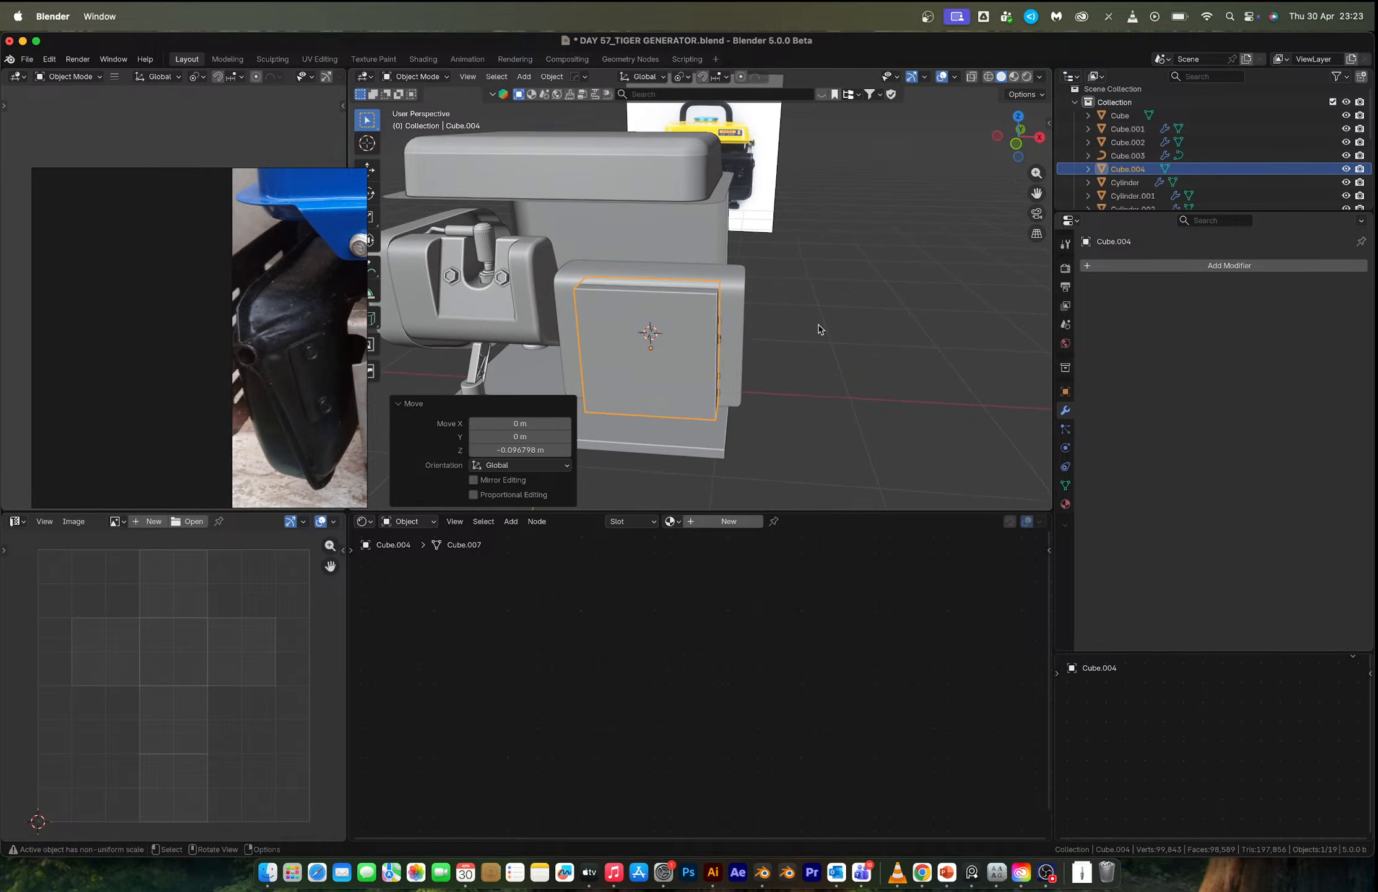
{"action": "left_click", "coordinate": [770, 343]}
{"action": "key", "text": "g"}
{"action": "key", "text": "y"}
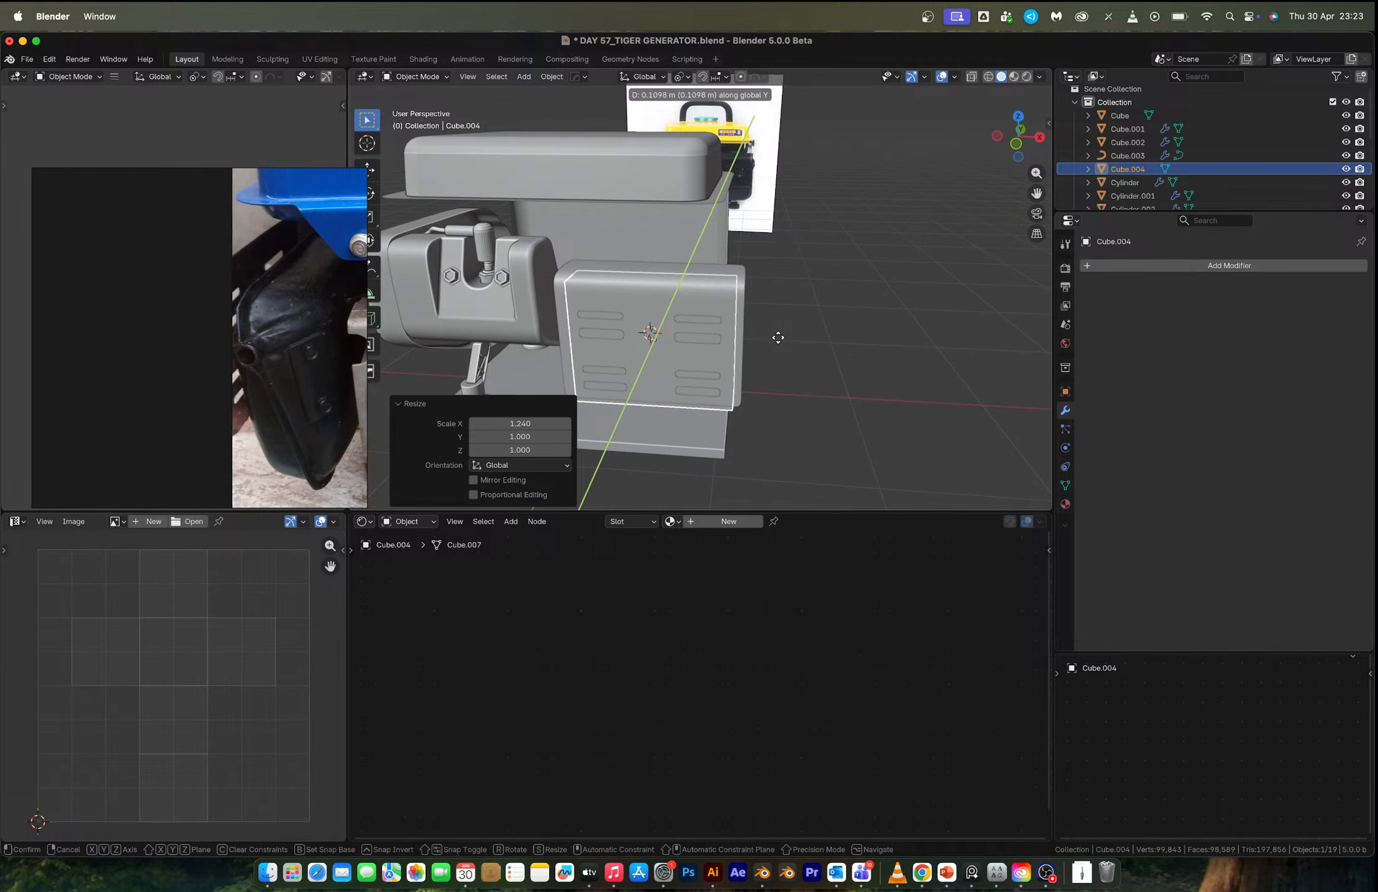
{"action": "left_click", "coordinate": [778, 336]}
{"action": "middle_click_drag", "start_coordinate": [779, 336], "coordinate": [729, 339]}
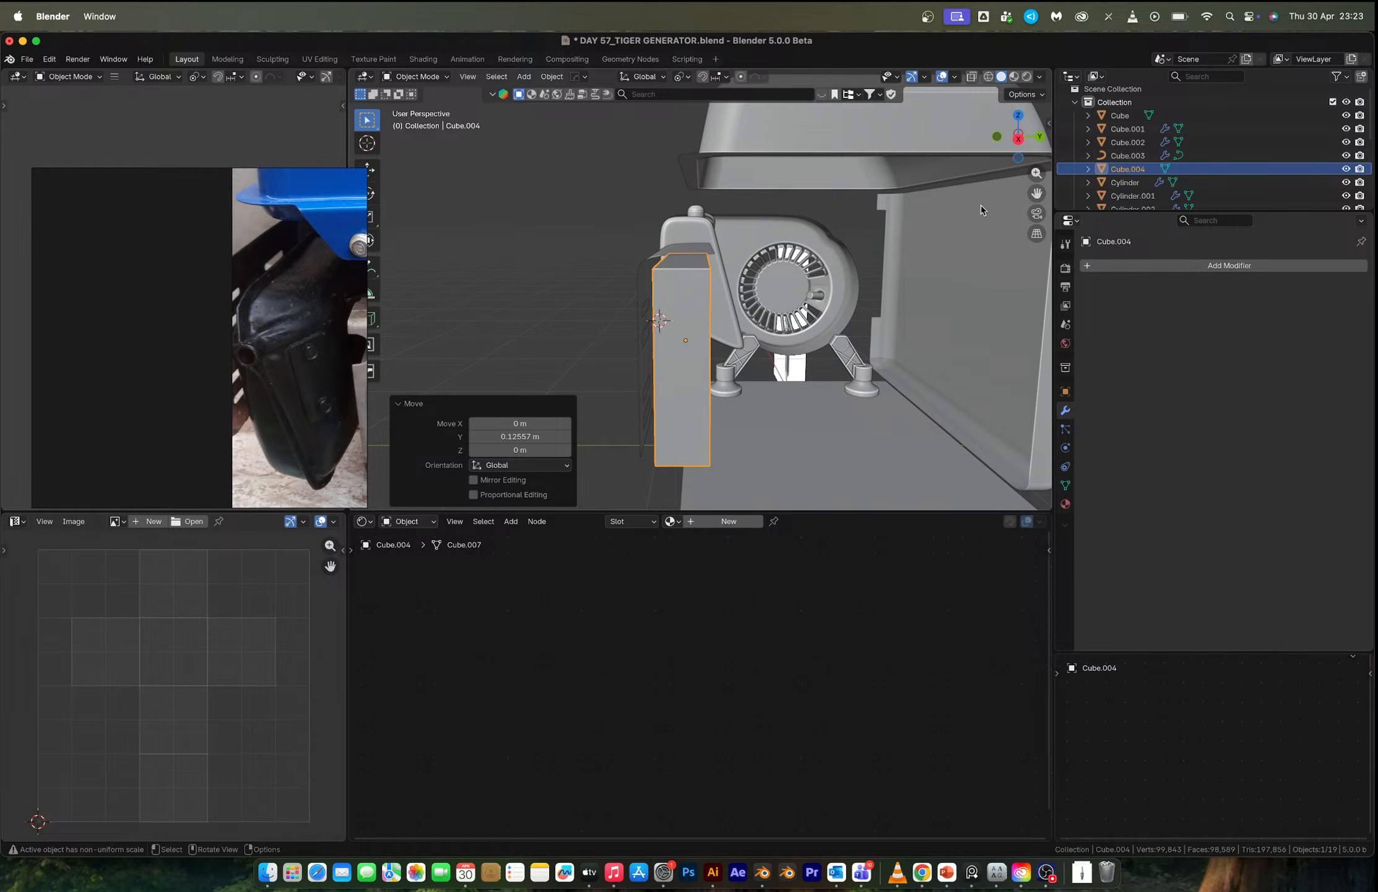
Check the block against the right-view reference, move it about 0.033 m along Y and thicken it by 1.222 along Y.
{"action": "left_click", "coordinate": [1021, 136]}
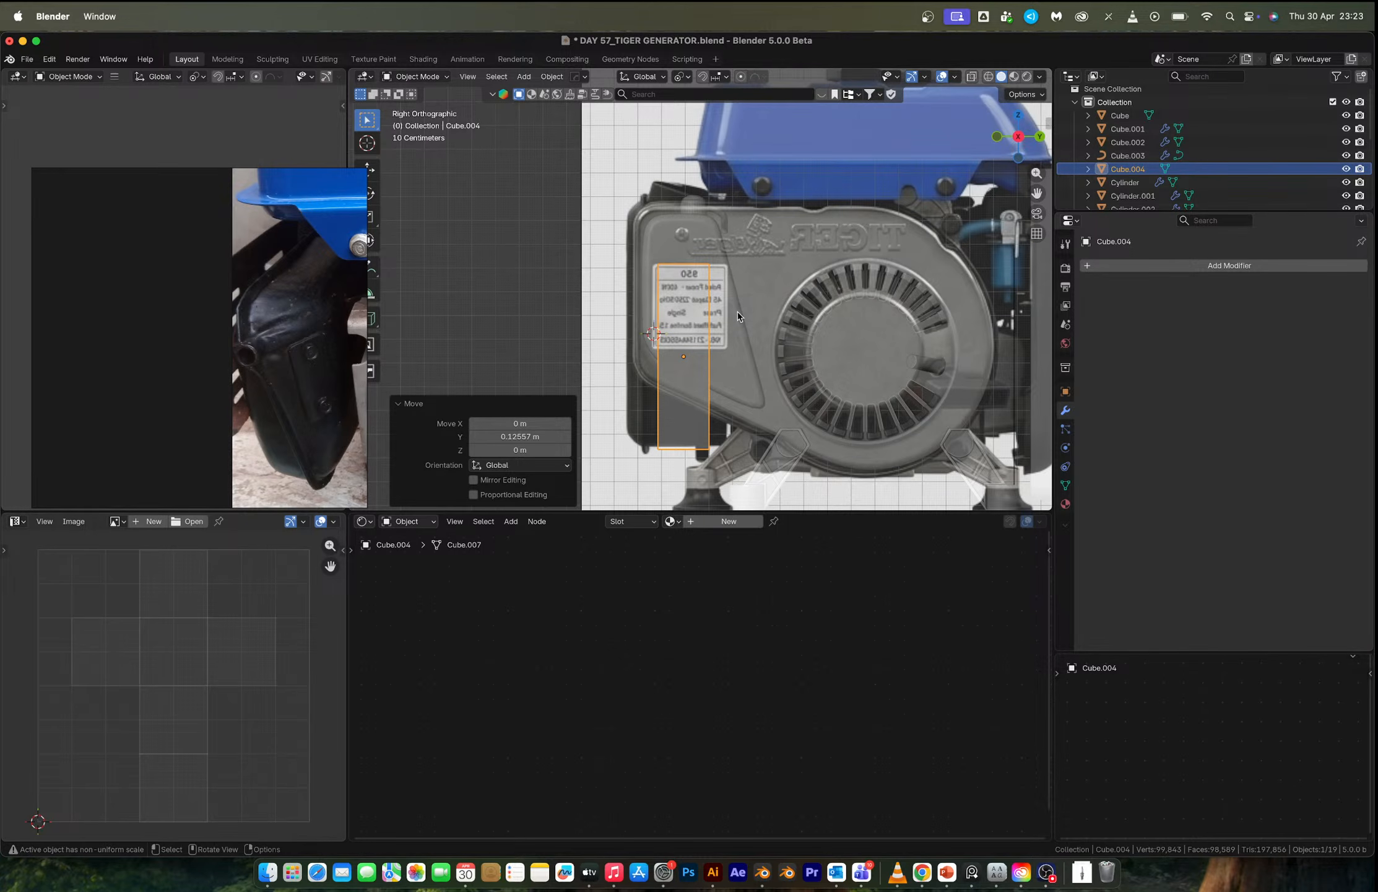
{"action": "scroll", "coordinate": [738, 317], "scroll_direction": "down", "scroll_amount": 2}
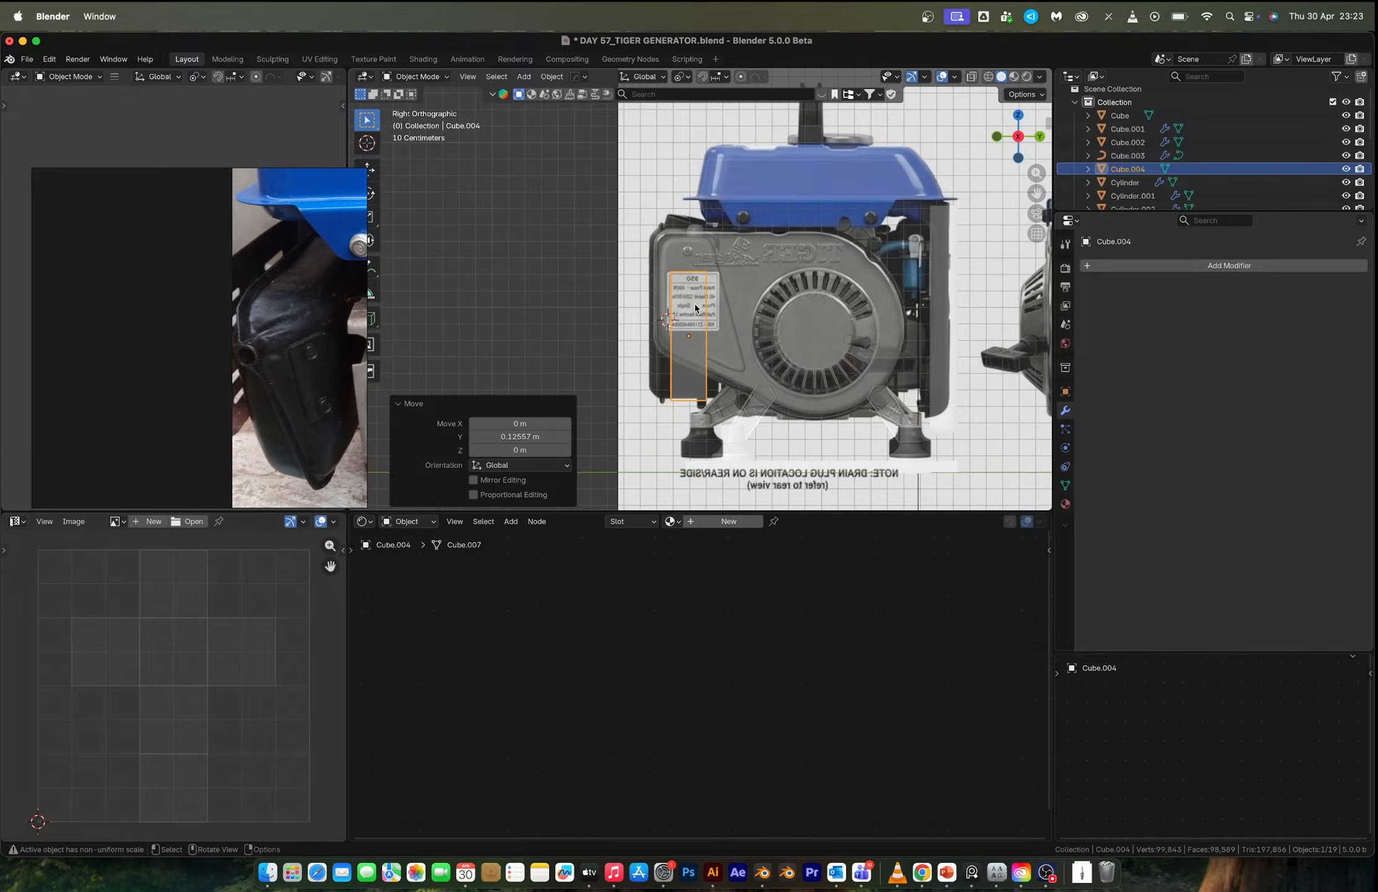
{"action": "middle_click_drag", "start_coordinate": [811, 266], "coordinate": [758, 286]}
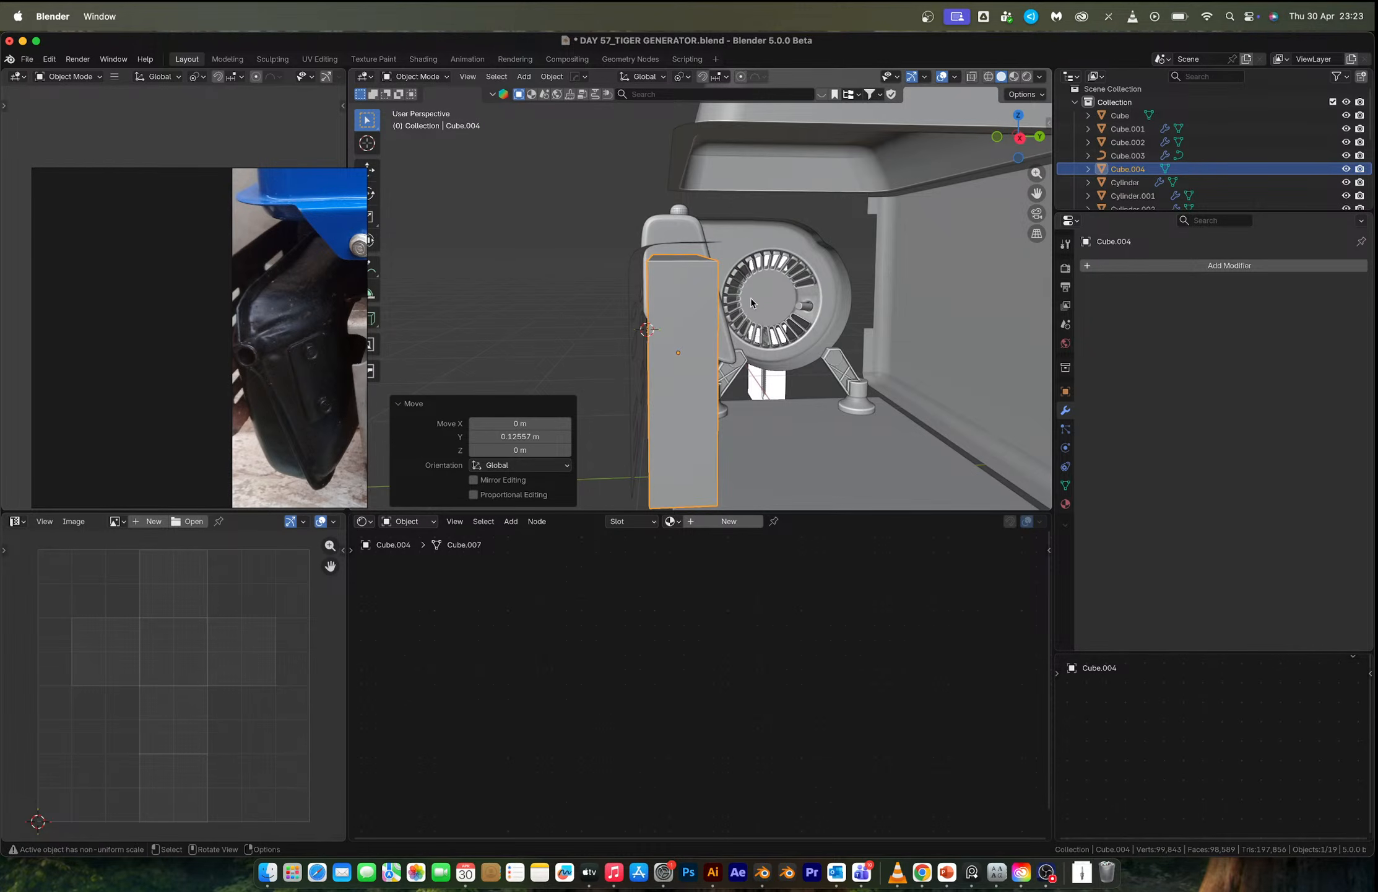
{"action": "key", "text": "g"}
{"action": "key", "text": "y"}
{"action": "key", "text": "x"}
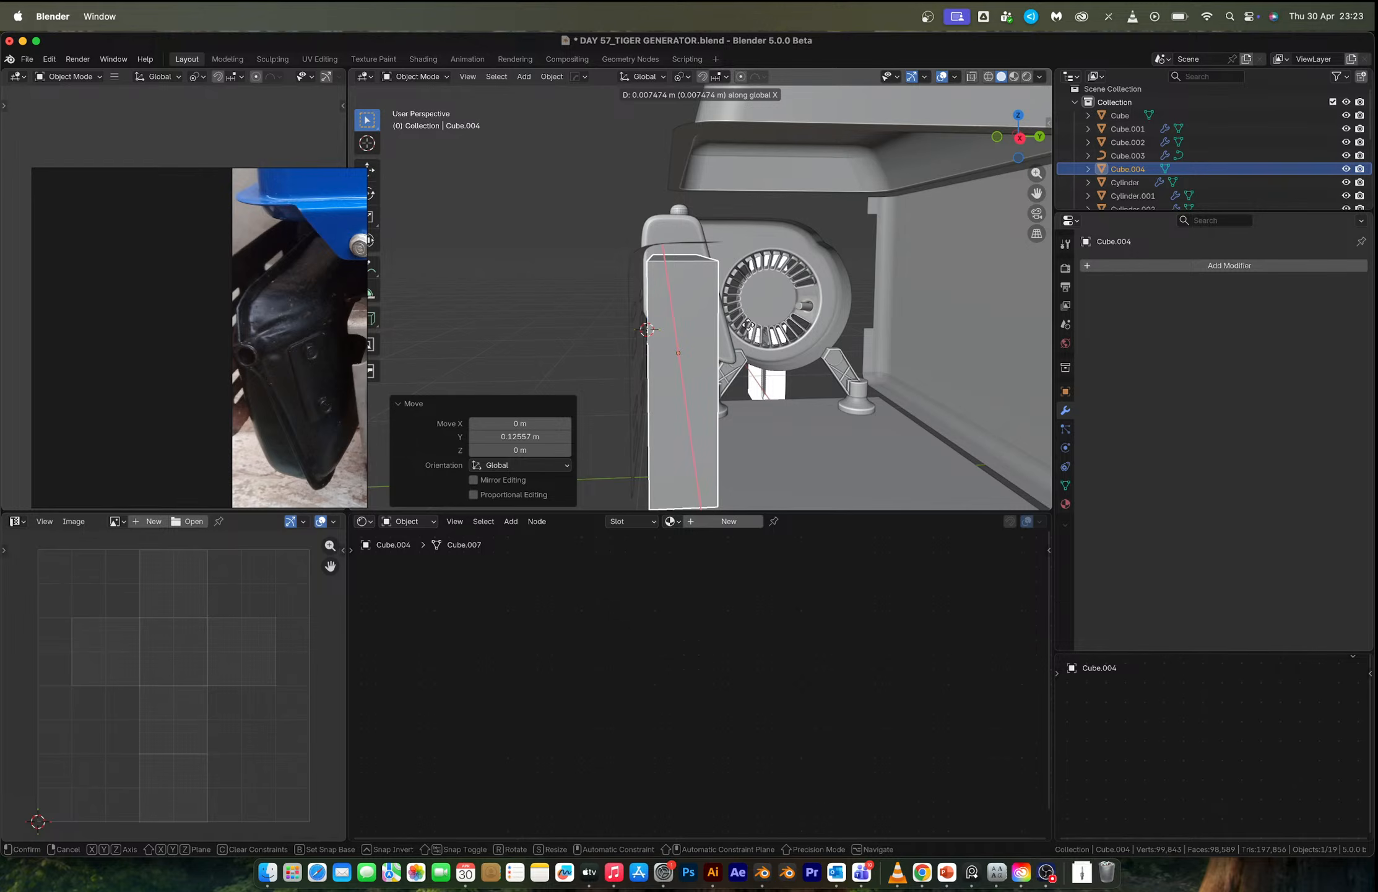
{"action": "key", "text": "y"}
{"action": "left_click", "coordinate": [749, 325]}
{"action": "key", "text": "s"}
{"action": "key", "text": "x"}
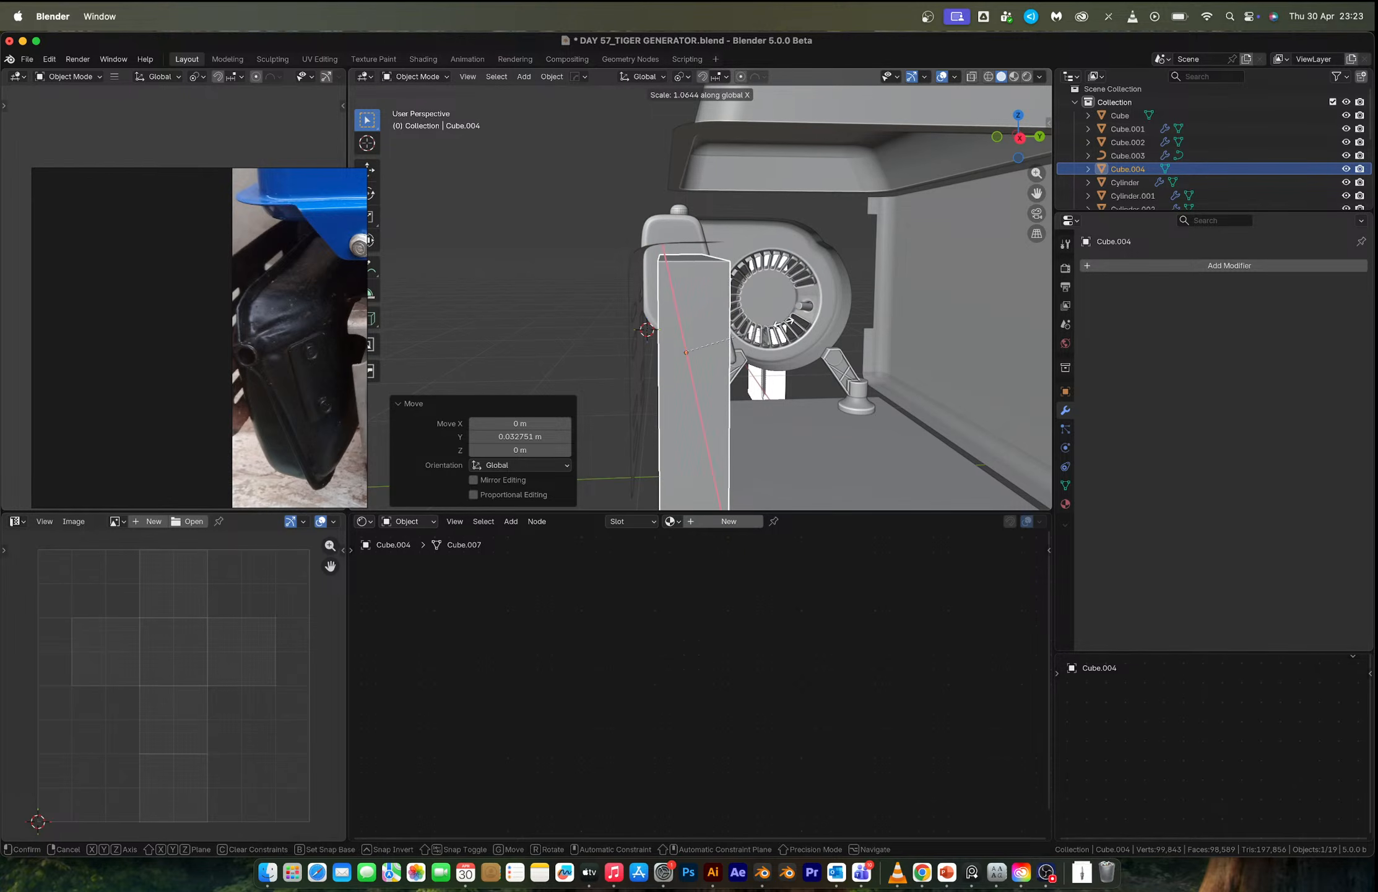
{"action": "key", "text": "y"}
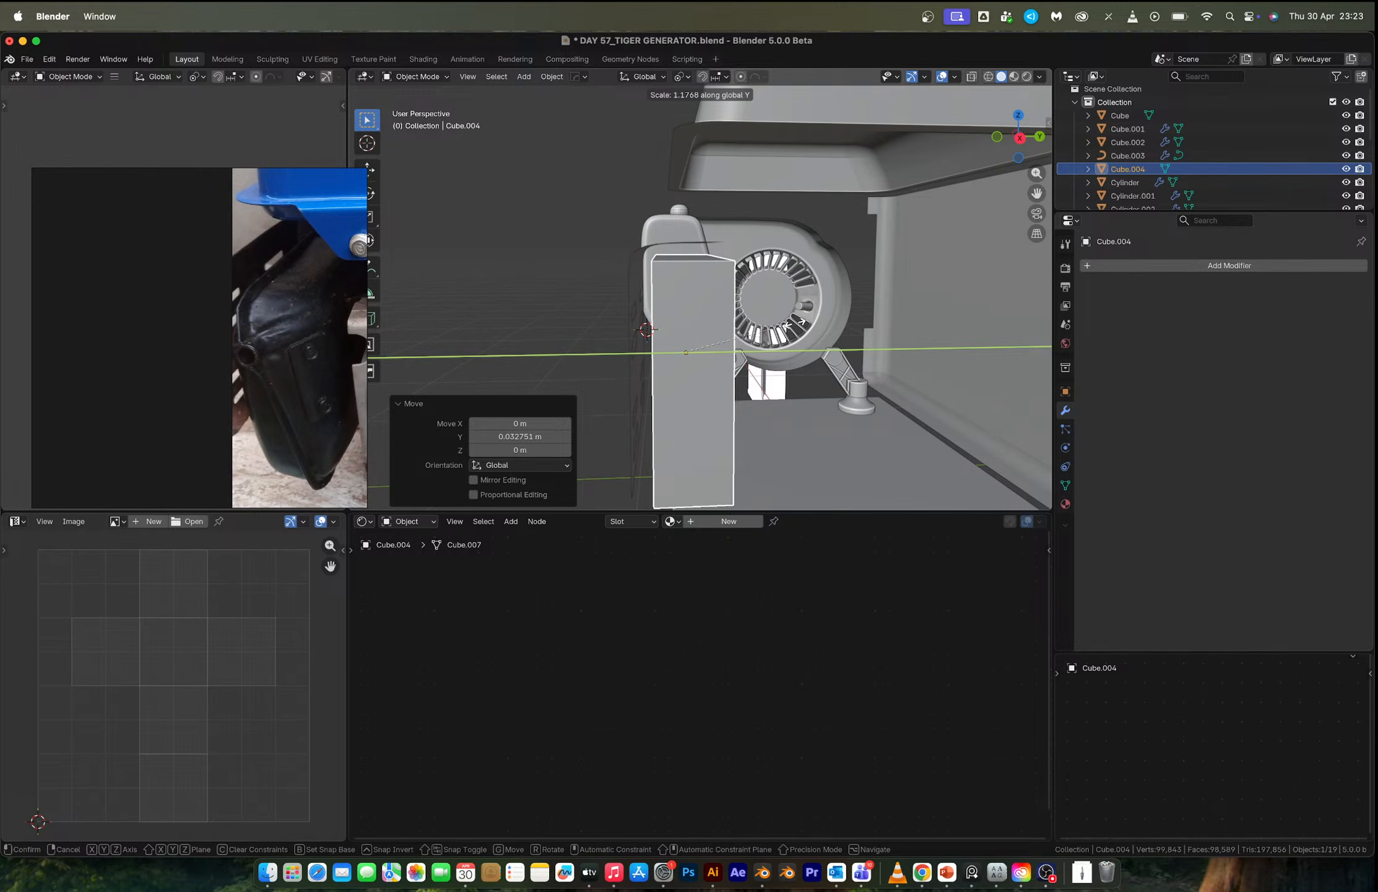
{"action": "left_click", "coordinate": [802, 328]}
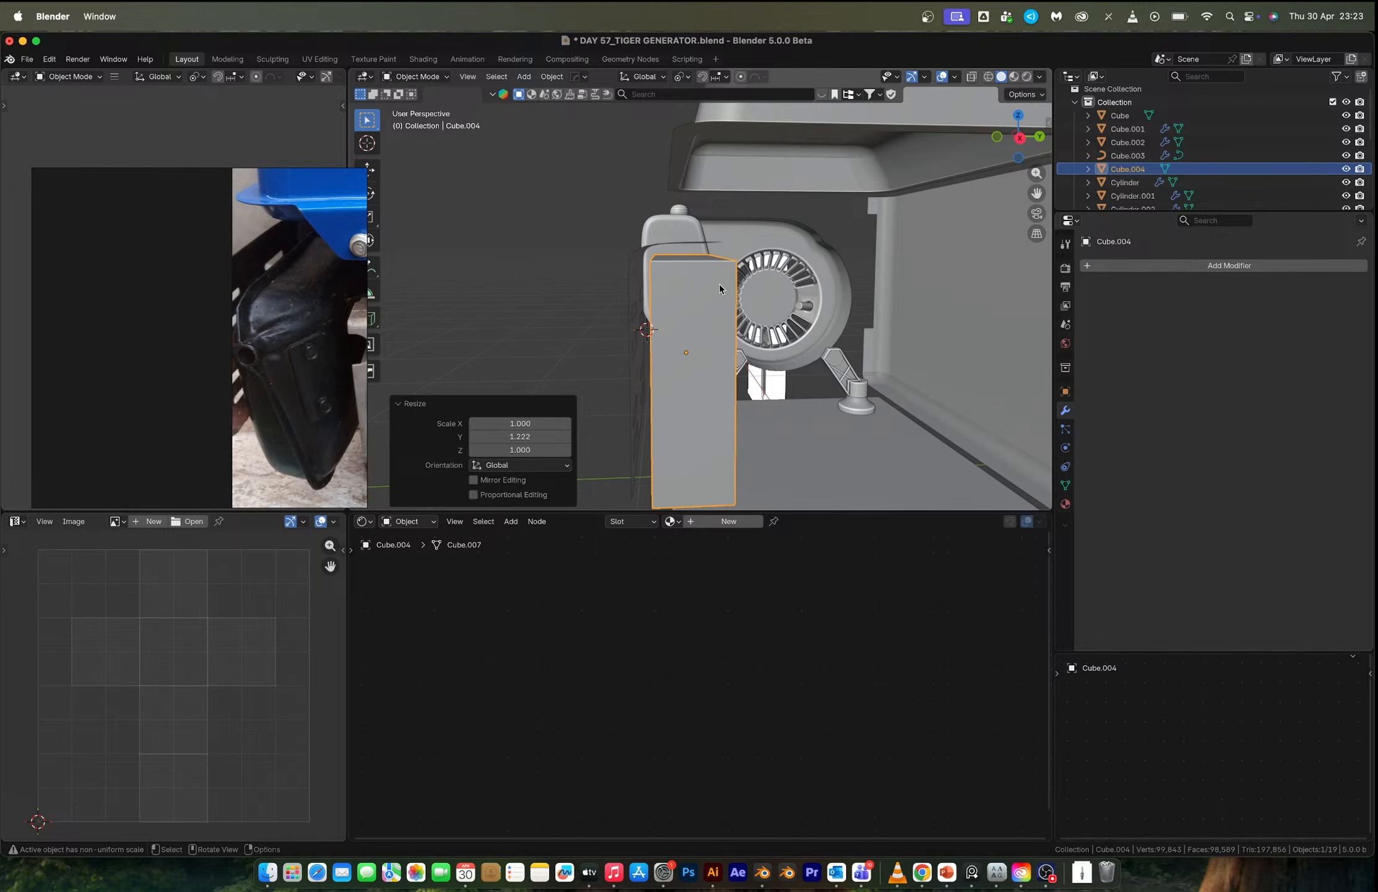
Apply the block's scale.
{"action": "middle_click_drag", "start_coordinate": [720, 288], "coordinate": [691, 298]}
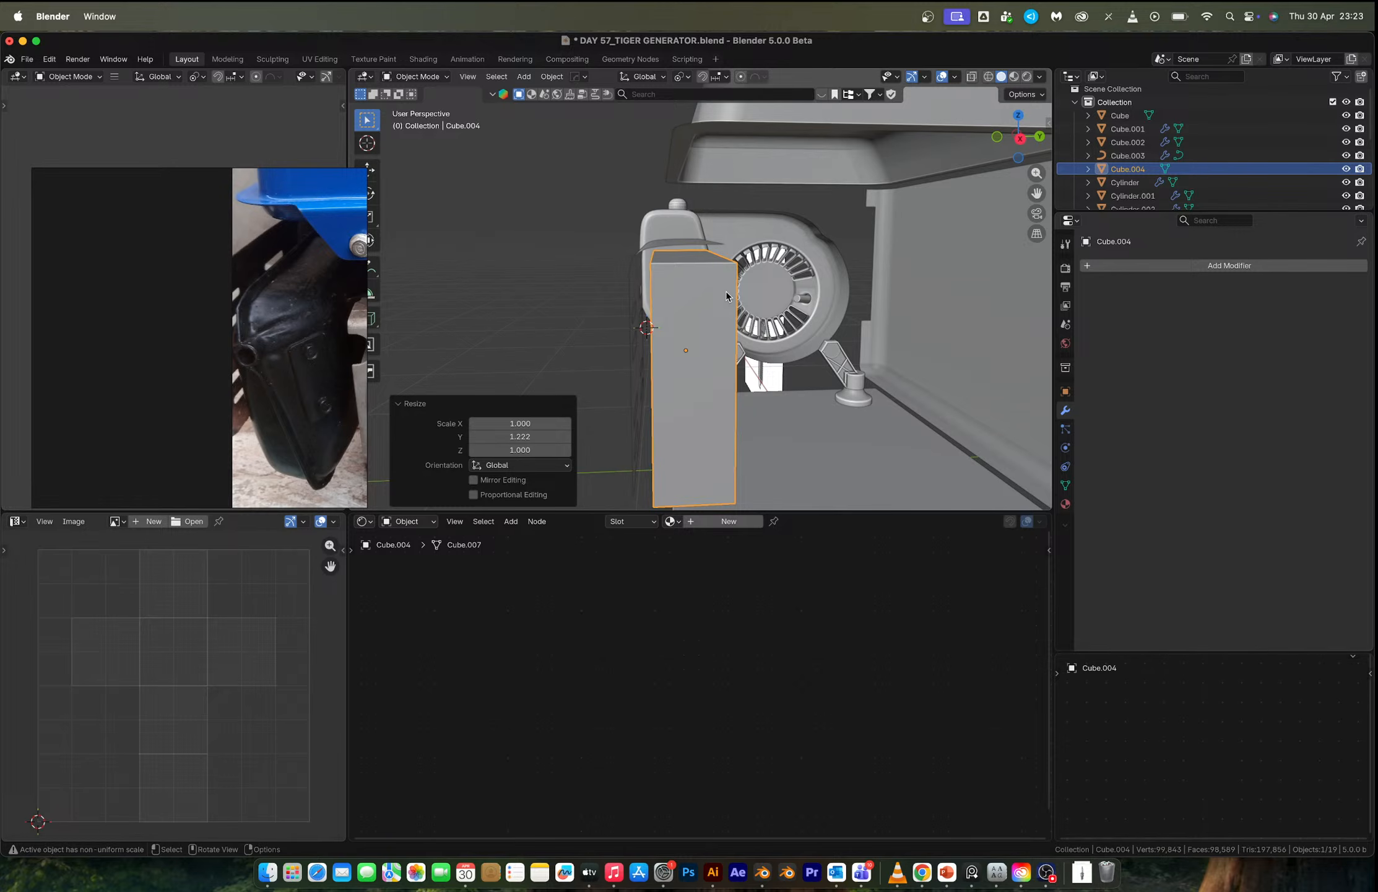
{"action": "key", "text": "Tab"}
{"action": "key", "text": "Tab"}
{"action": "key", "text": "ctrl+a"}
{"action": "left_click", "coordinate": [727, 294]}
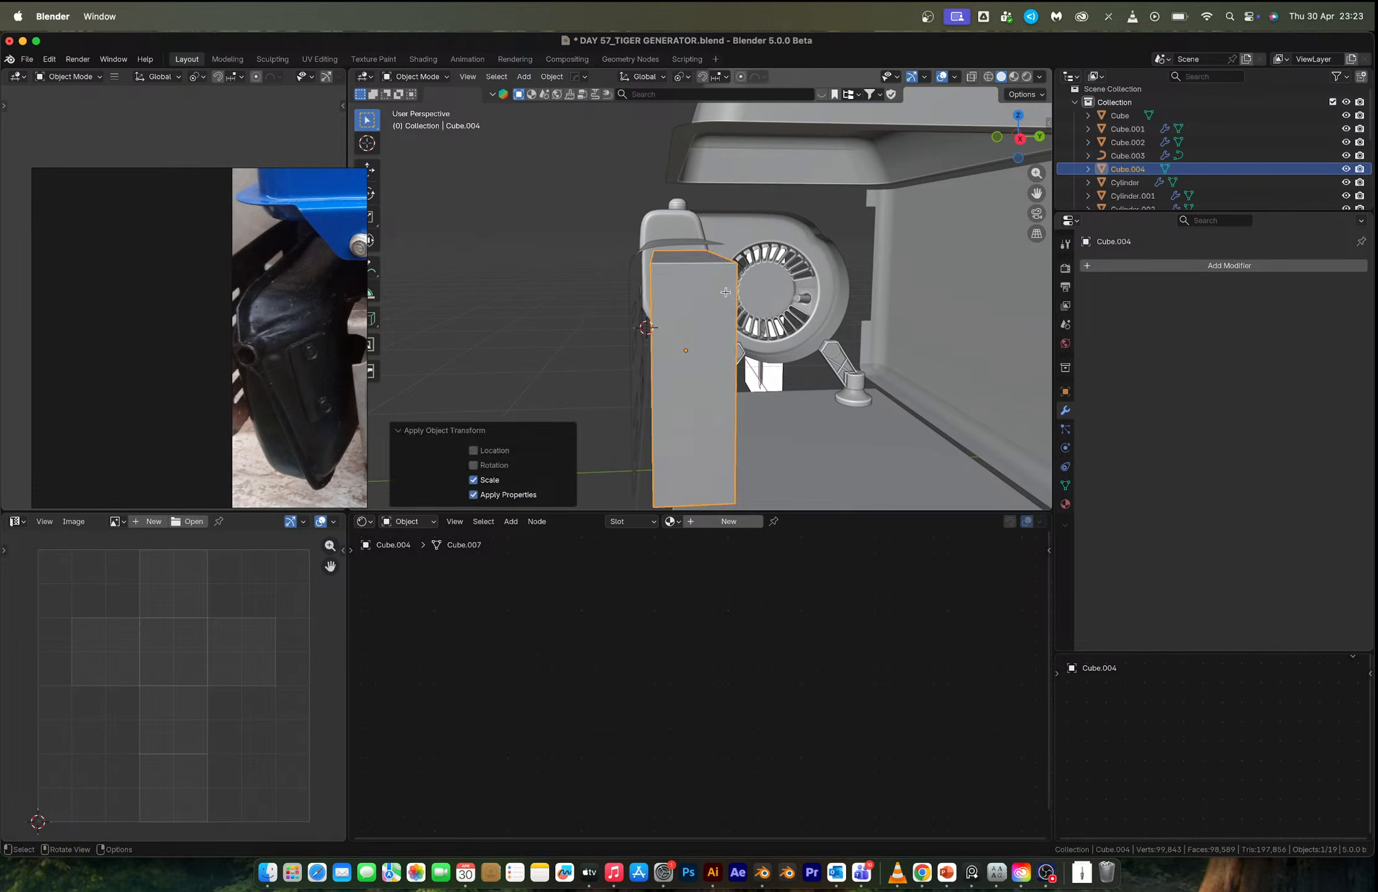
{"action": "key", "text": "Tab"}
{"action": "key", "text": "Tab"}
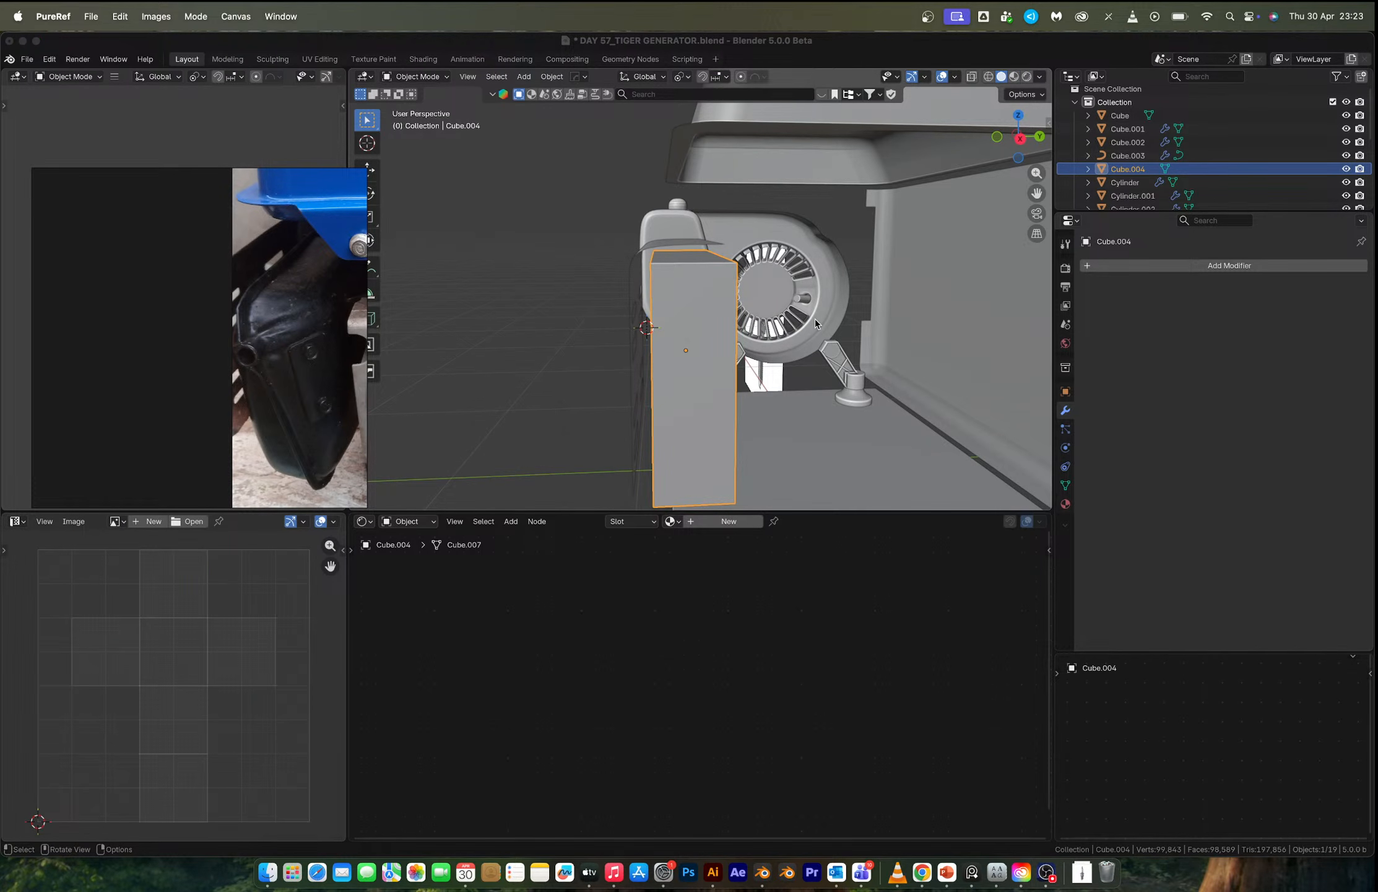
Bevel all edges of the block with 9 segments and a 0.0892 m width.
{"action": "left_click", "coordinate": [717, 303]}
{"action": "key", "text": "Tab"}
{"action": "key", "text": "ctrl+b"}
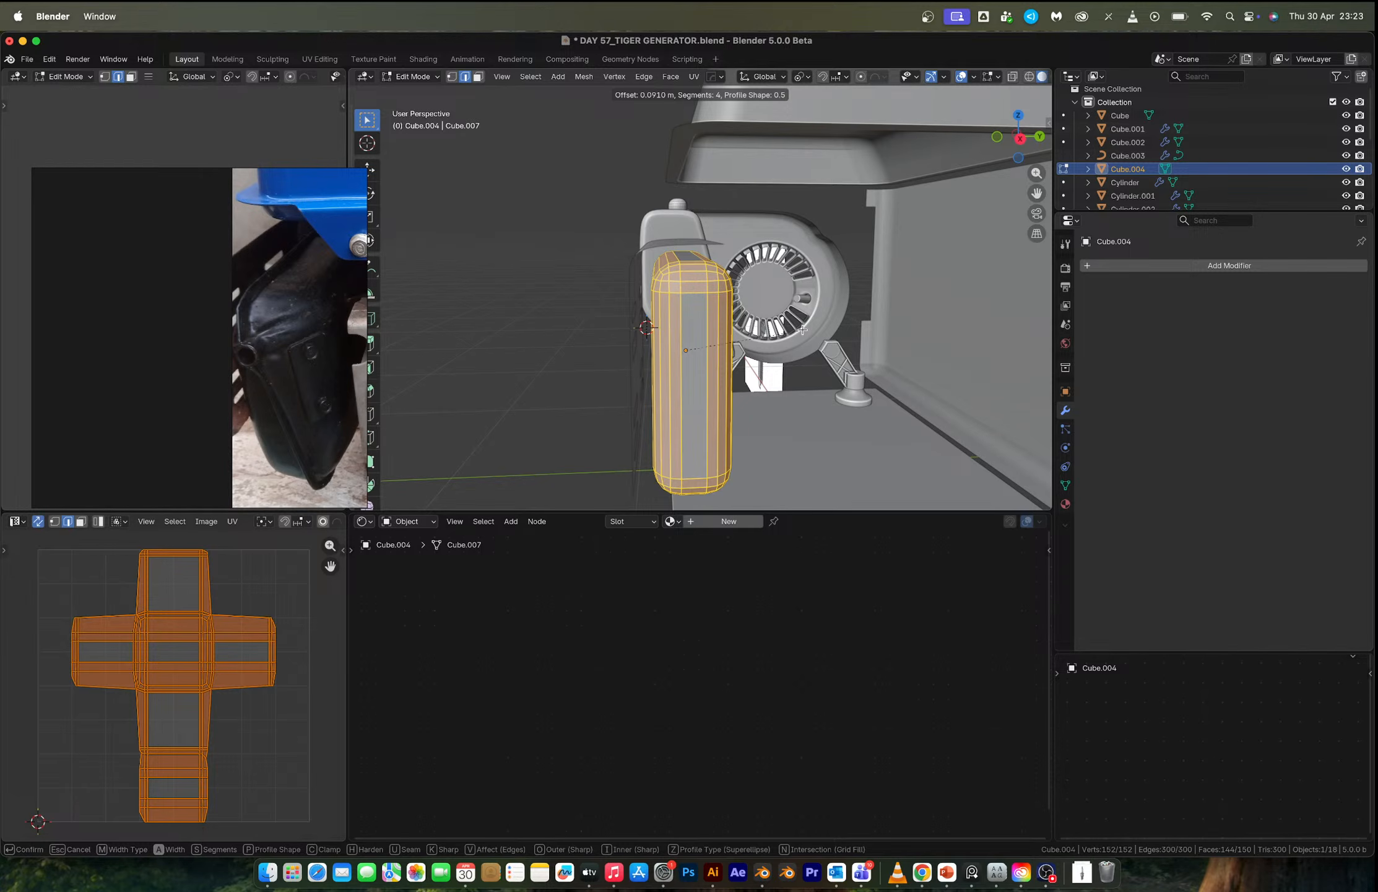
{"action": "scroll", "coordinate": [801, 329], "scroll_direction": "up", "scroll_amount": 1}
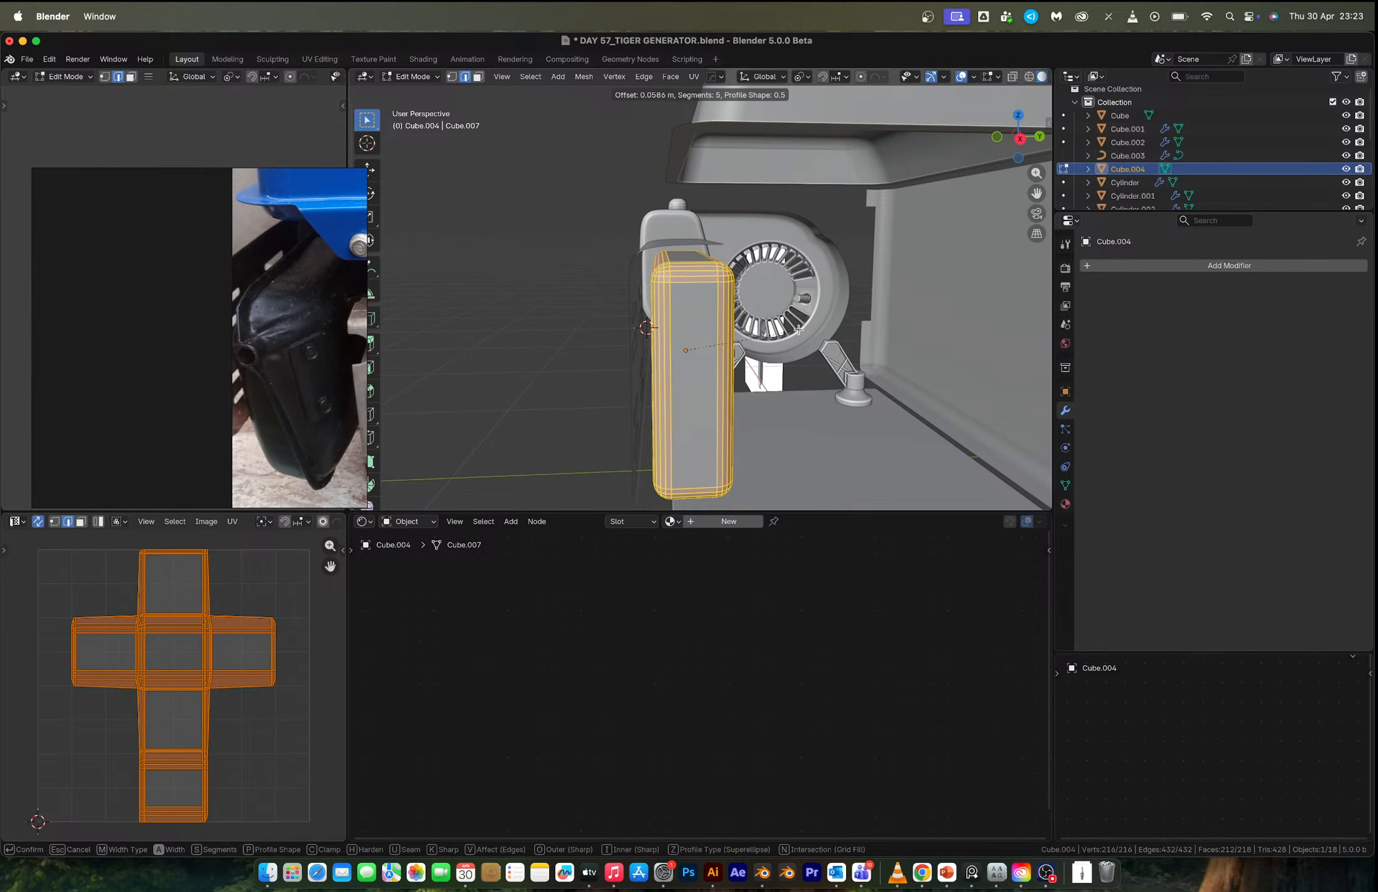
{"action": "scroll", "coordinate": [799, 329], "scroll_direction": "up", "scroll_amount": 4}
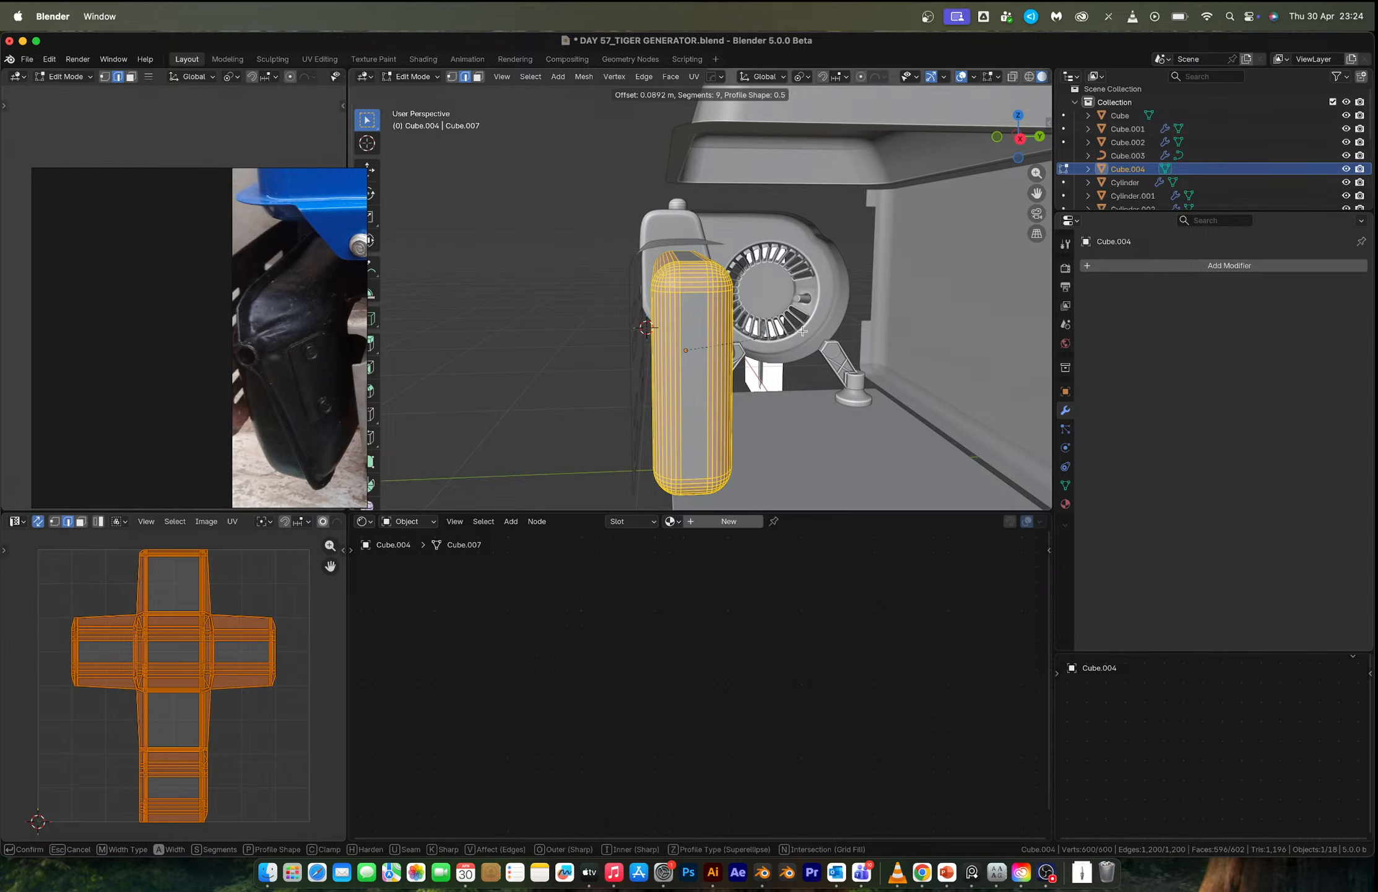
{"action": "left_click", "coordinate": [803, 332]}
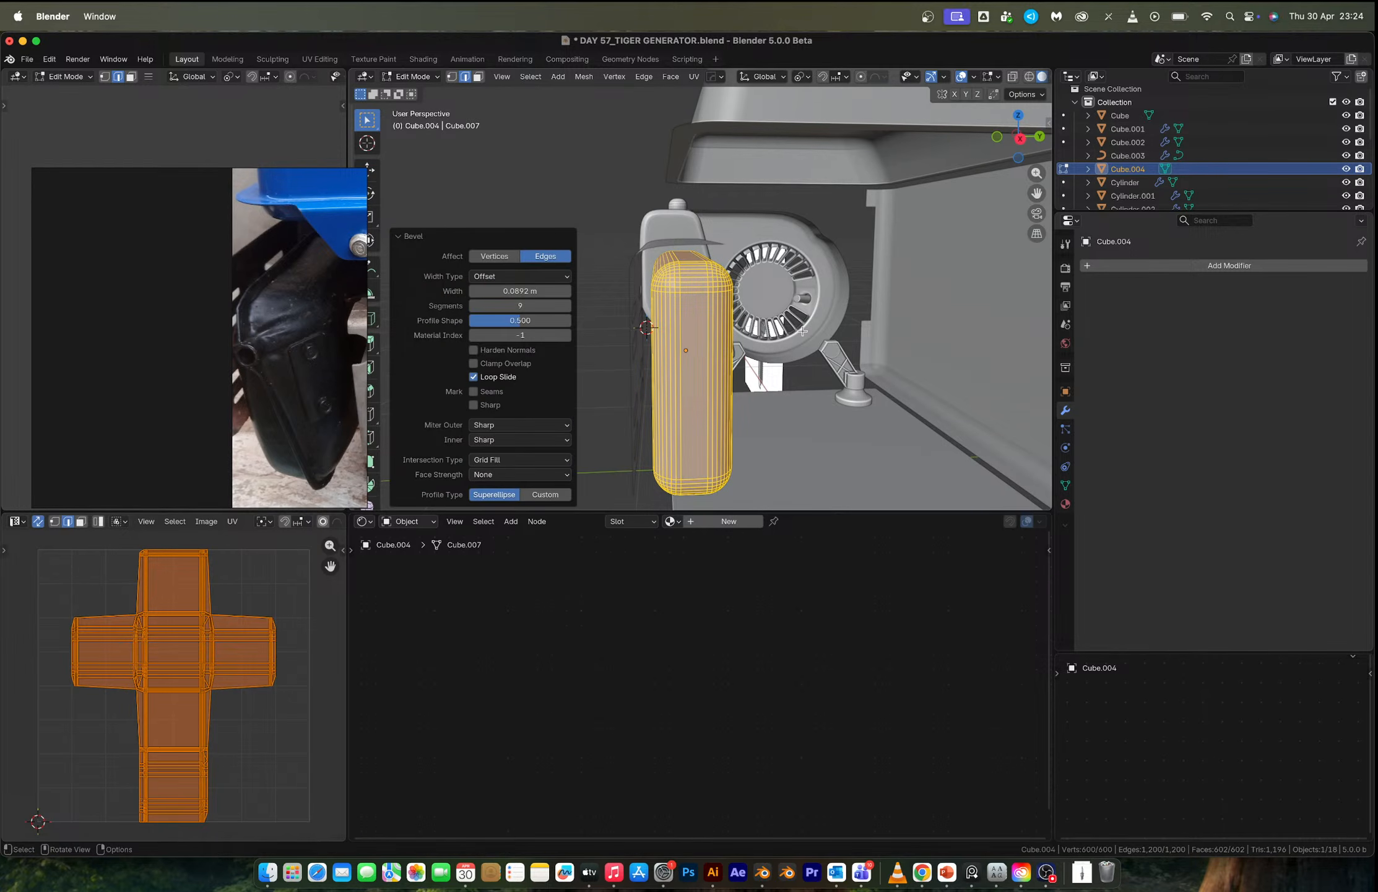
Cut a centred vertical loop around the rounded block and bevel it into a 1-segment strip with a 0.00479 m width.
{"action": "key", "text": "ctrl+r"}
{"action": "left_click", "coordinate": [707, 276]}
{"action": "right_click", "coordinate": [707, 277]}
{"action": "key", "text": "ctrl+b"}
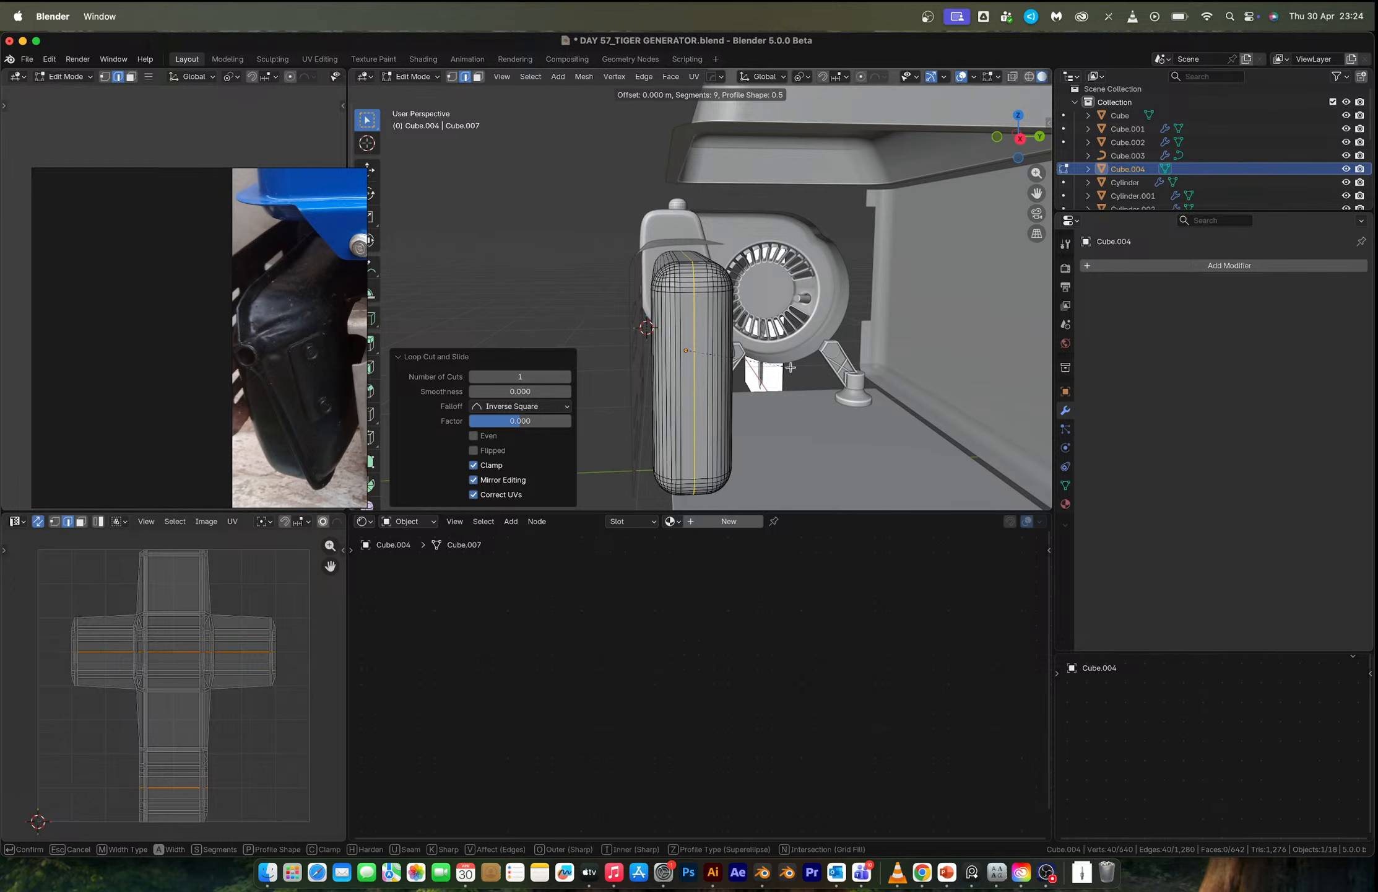
{"action": "scroll", "coordinate": [799, 368], "scroll_direction": "down", "scroll_amount": 8}
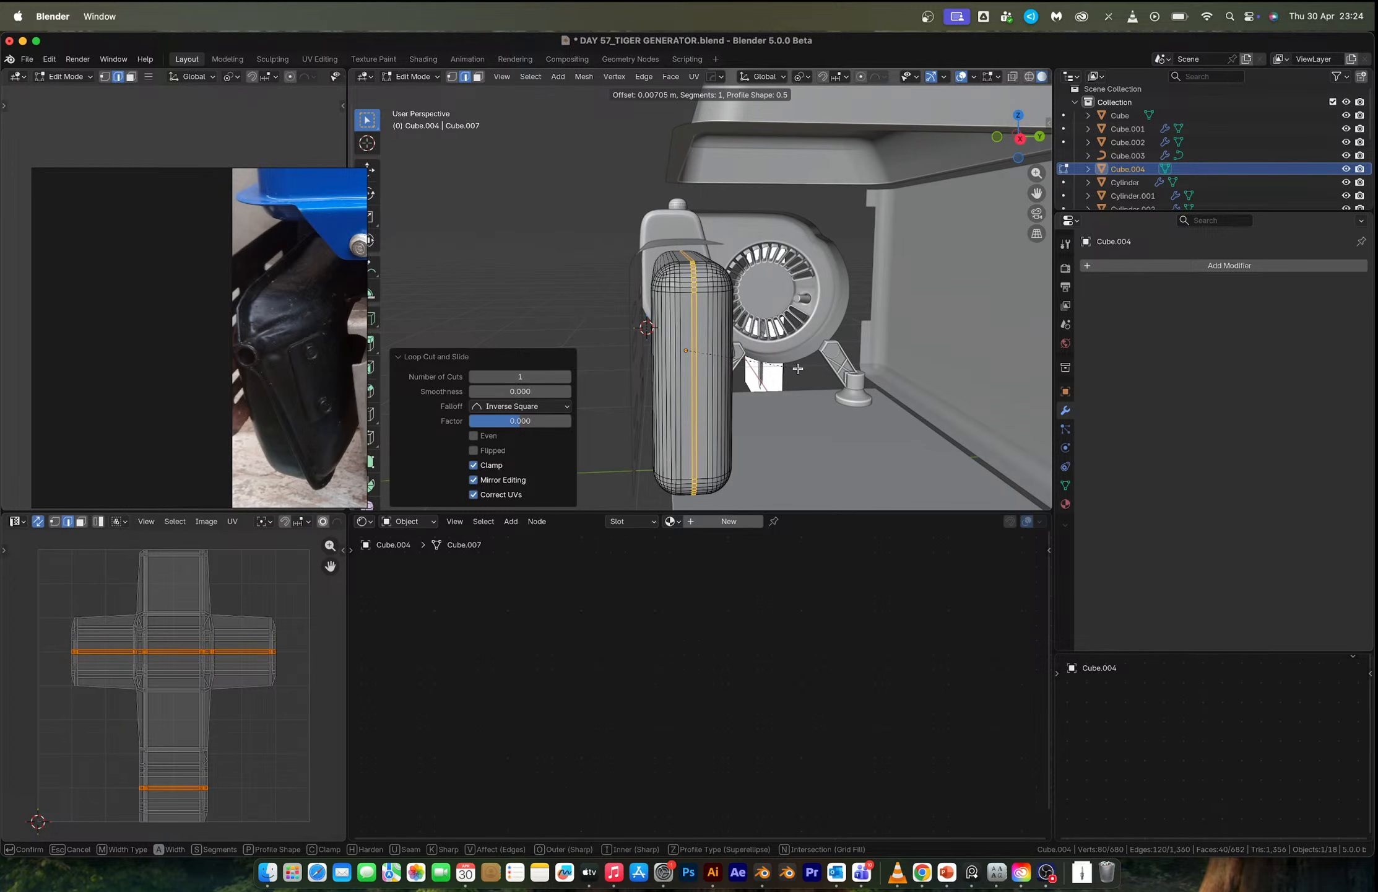
{"action": "left_click", "coordinate": [796, 370]}
Try to extrude the block's narrow centre strip outward along its normals.
{"action": "key", "text": "alt+e"}
{"action": "left_click", "coordinate": [797, 370]}
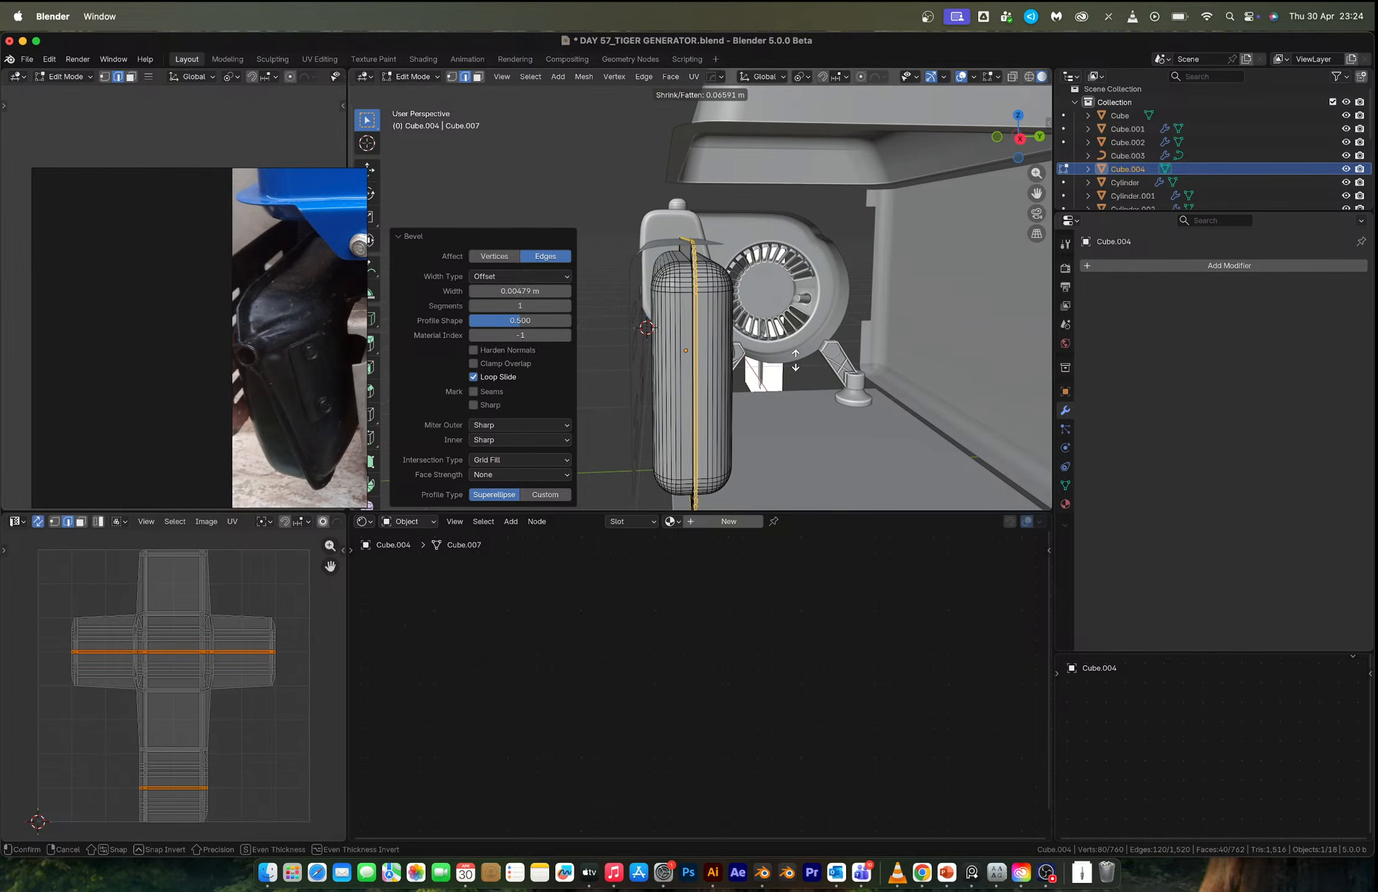
{"action": "left_click", "coordinate": [798, 367]}
{"action": "middle_click_drag", "start_coordinate": [798, 368], "coordinate": [715, 349]}
{"action": "key", "text": "ctrl+z"}
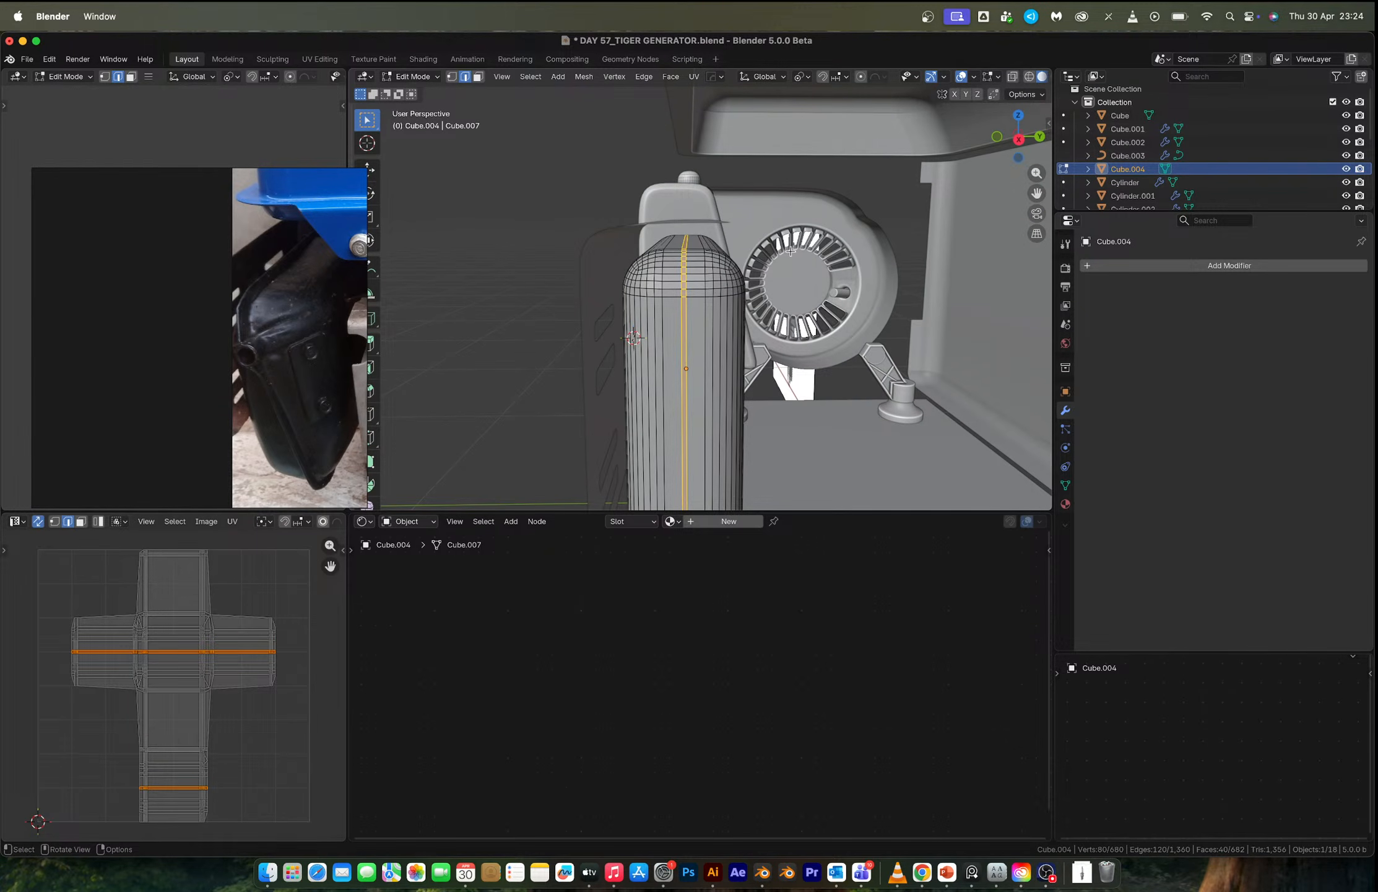
Shear the block's centre strip in the right side view with an offset of about 0.129 so it slants.
{"action": "left_click", "coordinate": [1019, 139]}
{"action": "scroll", "coordinate": [654, 259], "scroll_direction": "down", "scroll_amount": 4}
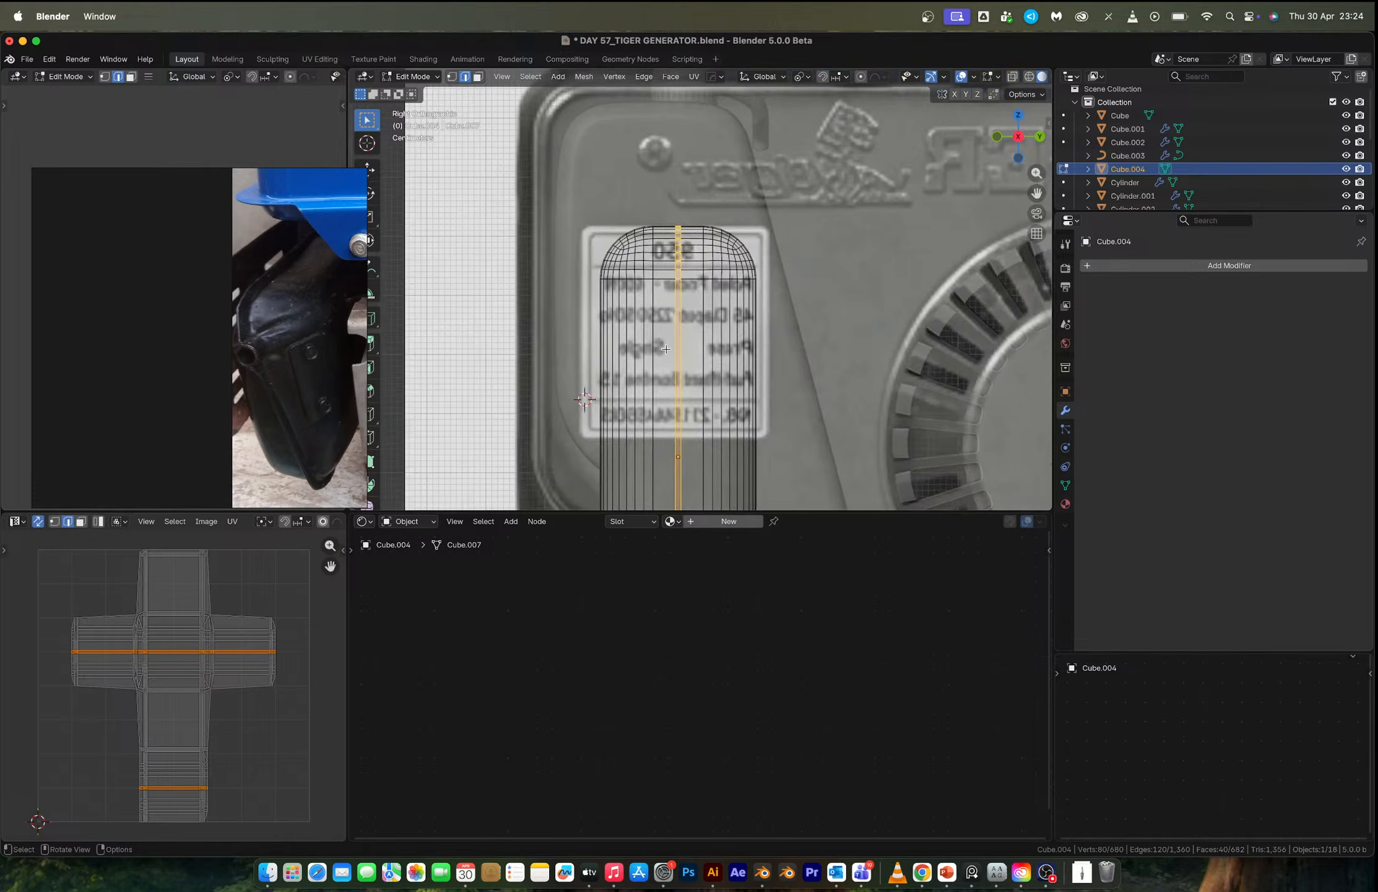
{"action": "key", "text": "F3"}
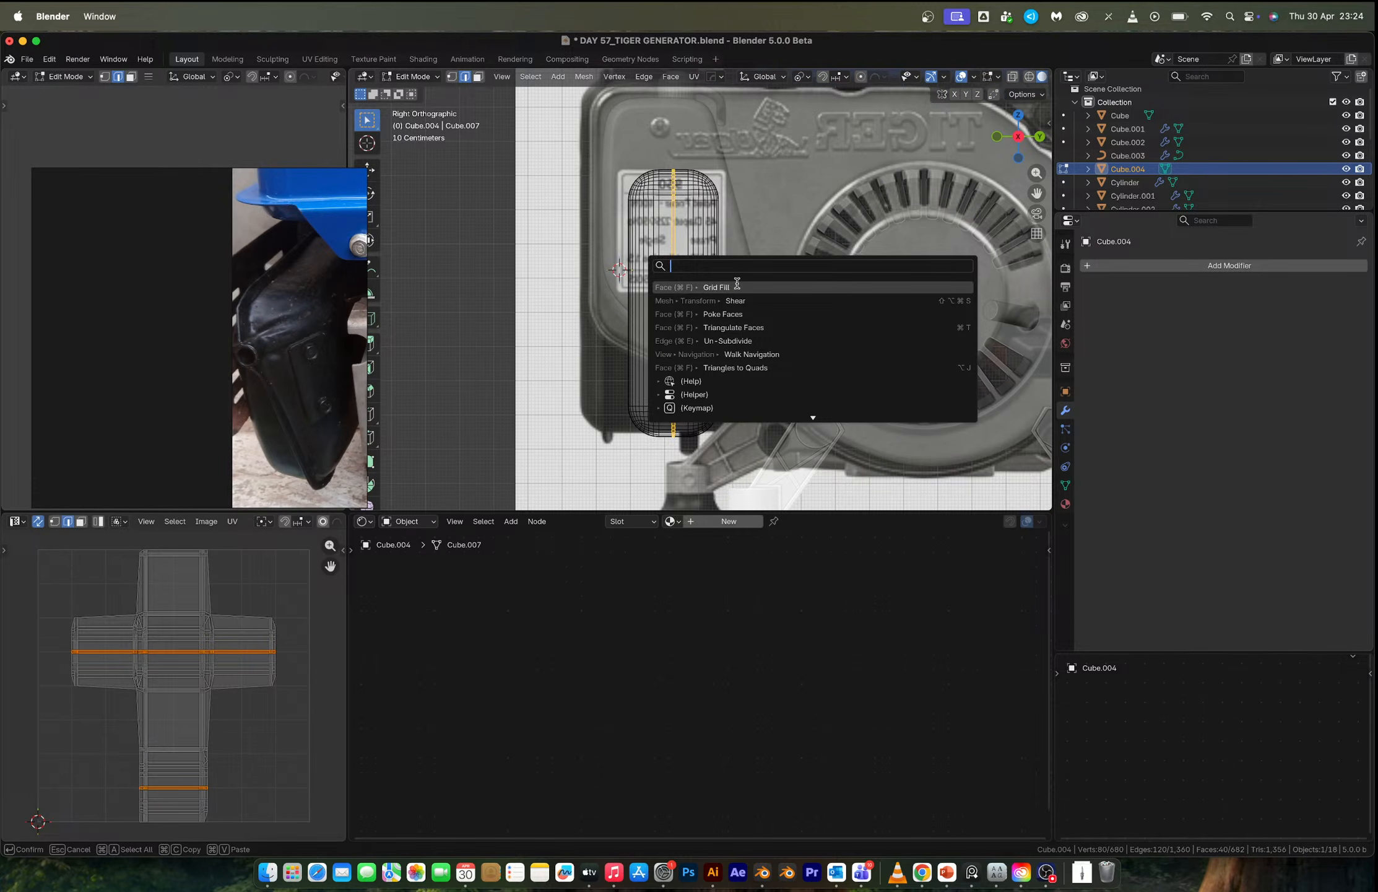
{"action": "type", "text": "shear"}
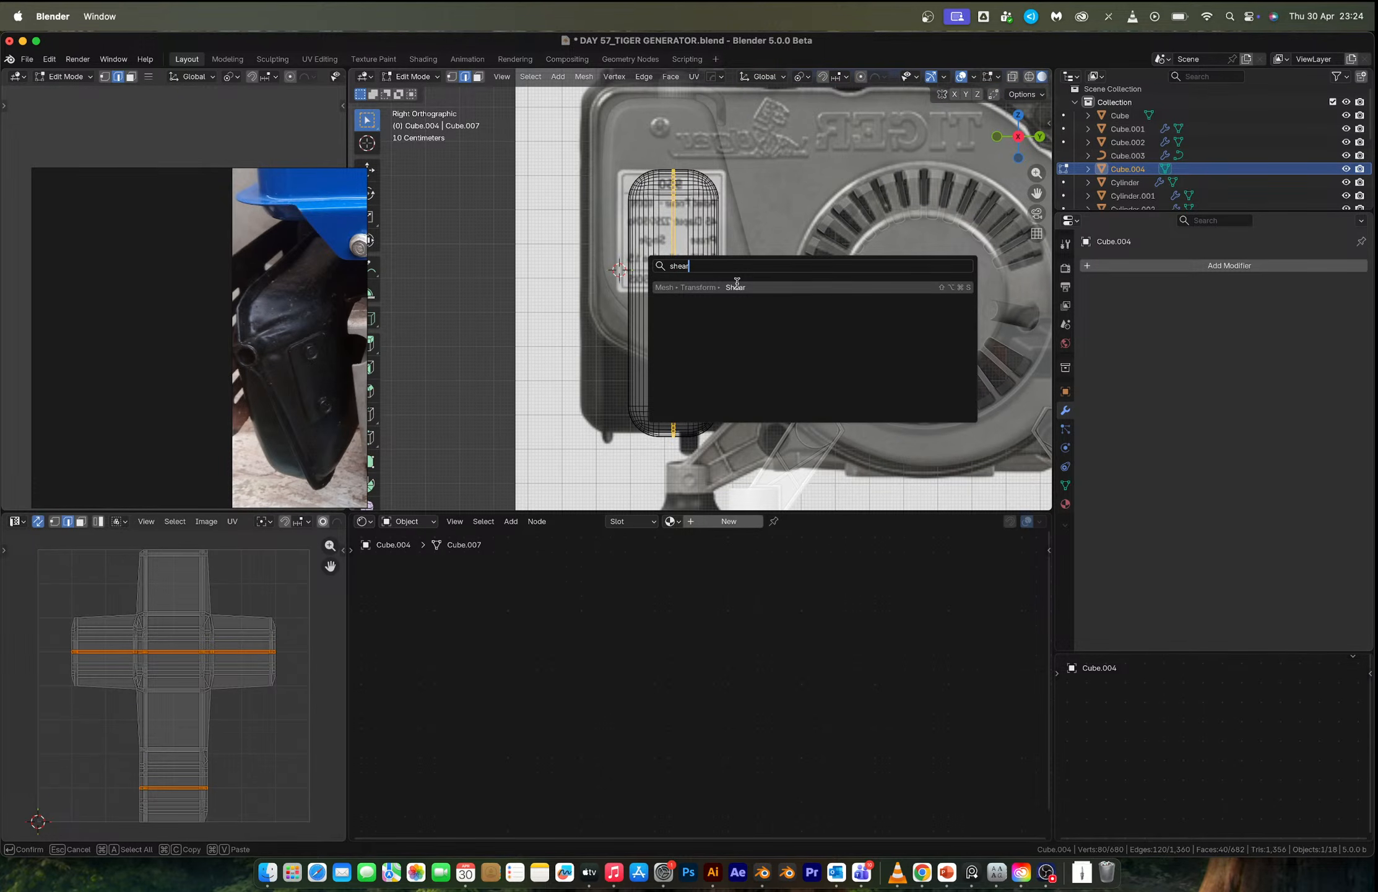
{"action": "key", "text": "Return"}
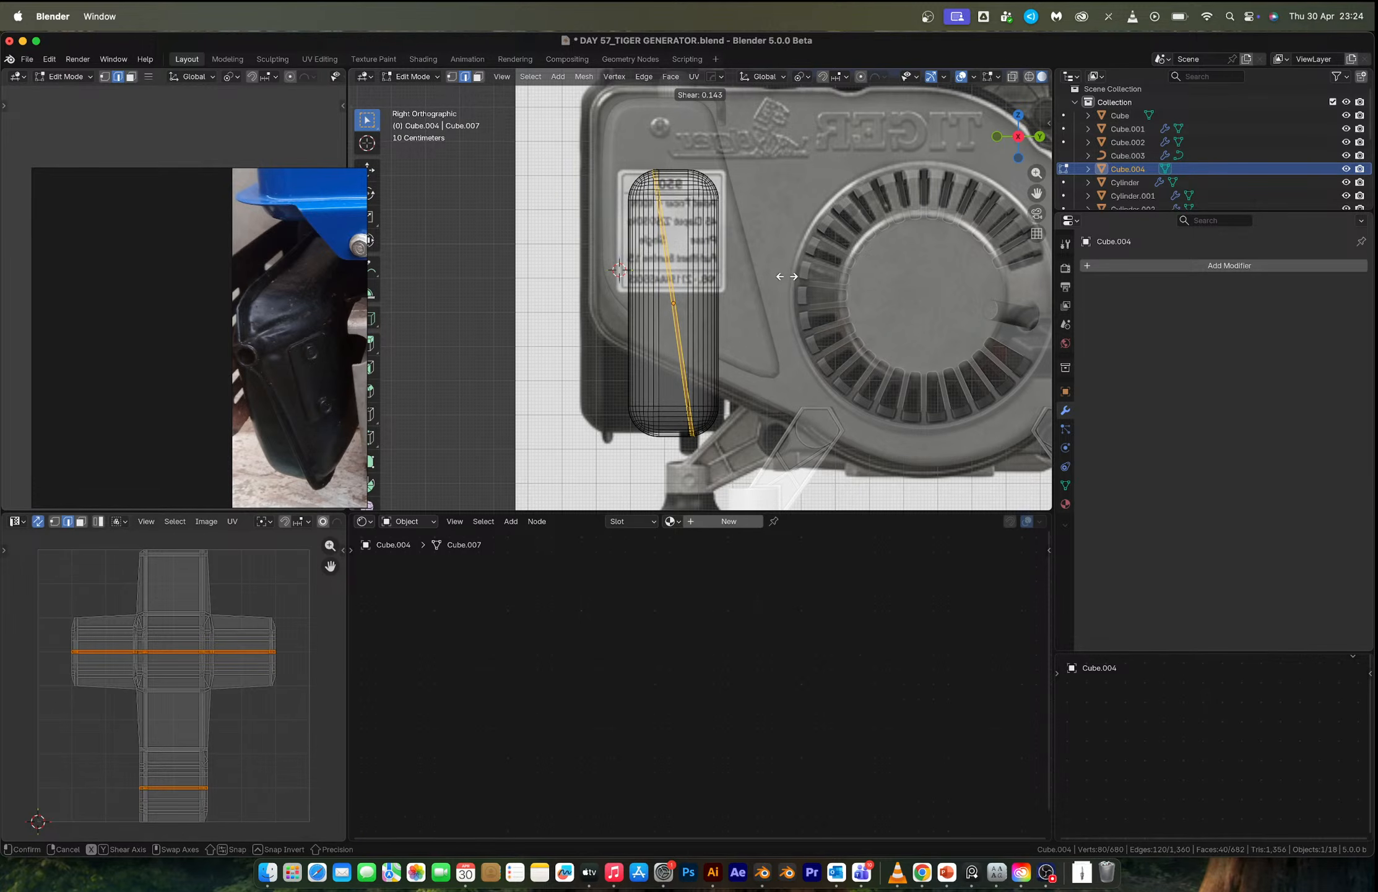
{"action": "left_click", "coordinate": [783, 277]}
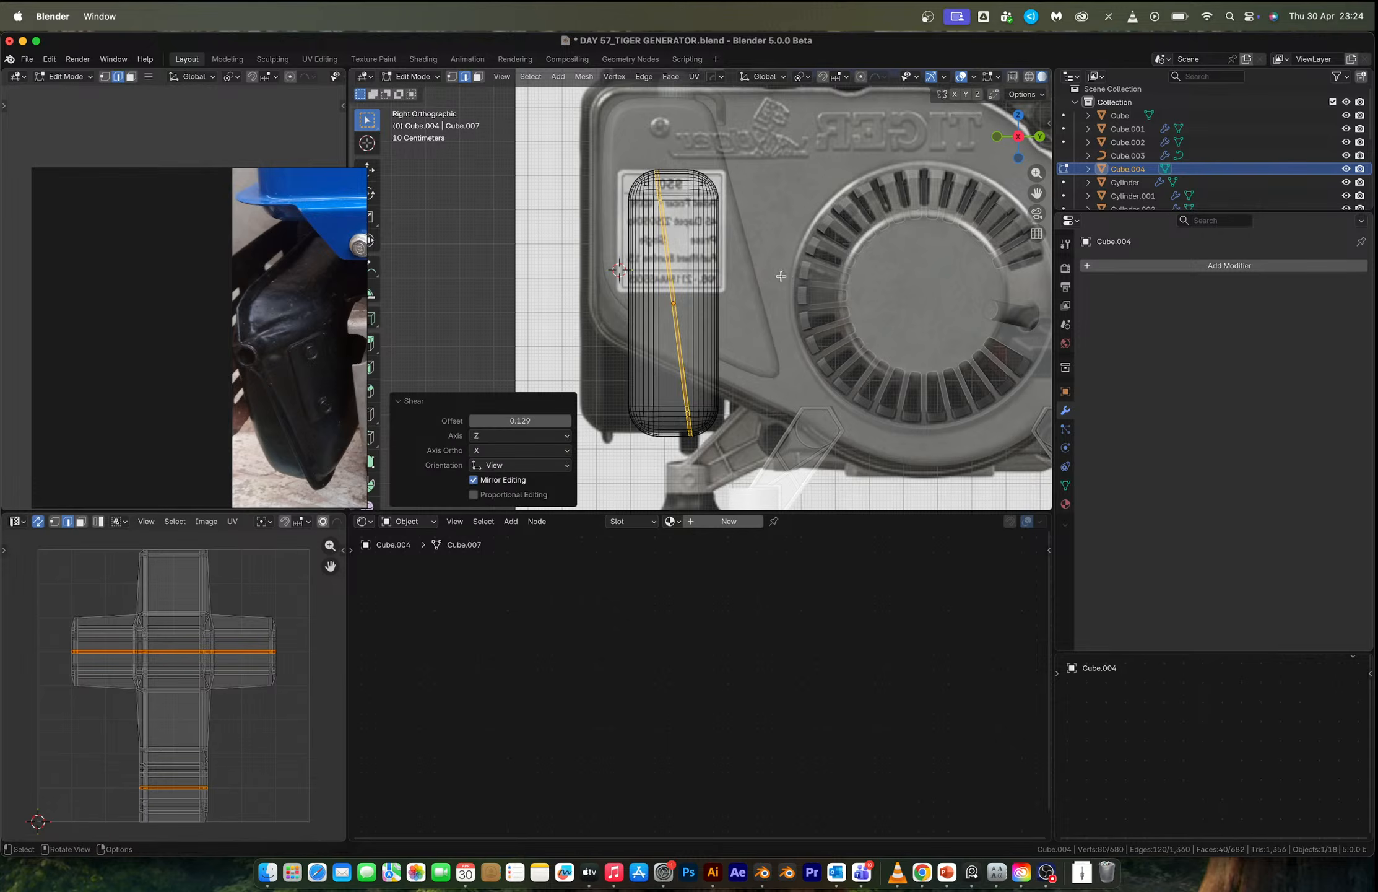
Dissolve the straight vertical edge loops beside the slanted strip on the rounded block.
{"action": "scroll", "coordinate": [663, 193], "scroll_direction": "up", "scroll_amount": 4}
{"action": "middle_click_drag", "start_coordinate": [663, 192], "coordinate": [685, 235], "text": "shift"}
{"action": "left_click", "coordinate": [712, 291], "text": "alt"}
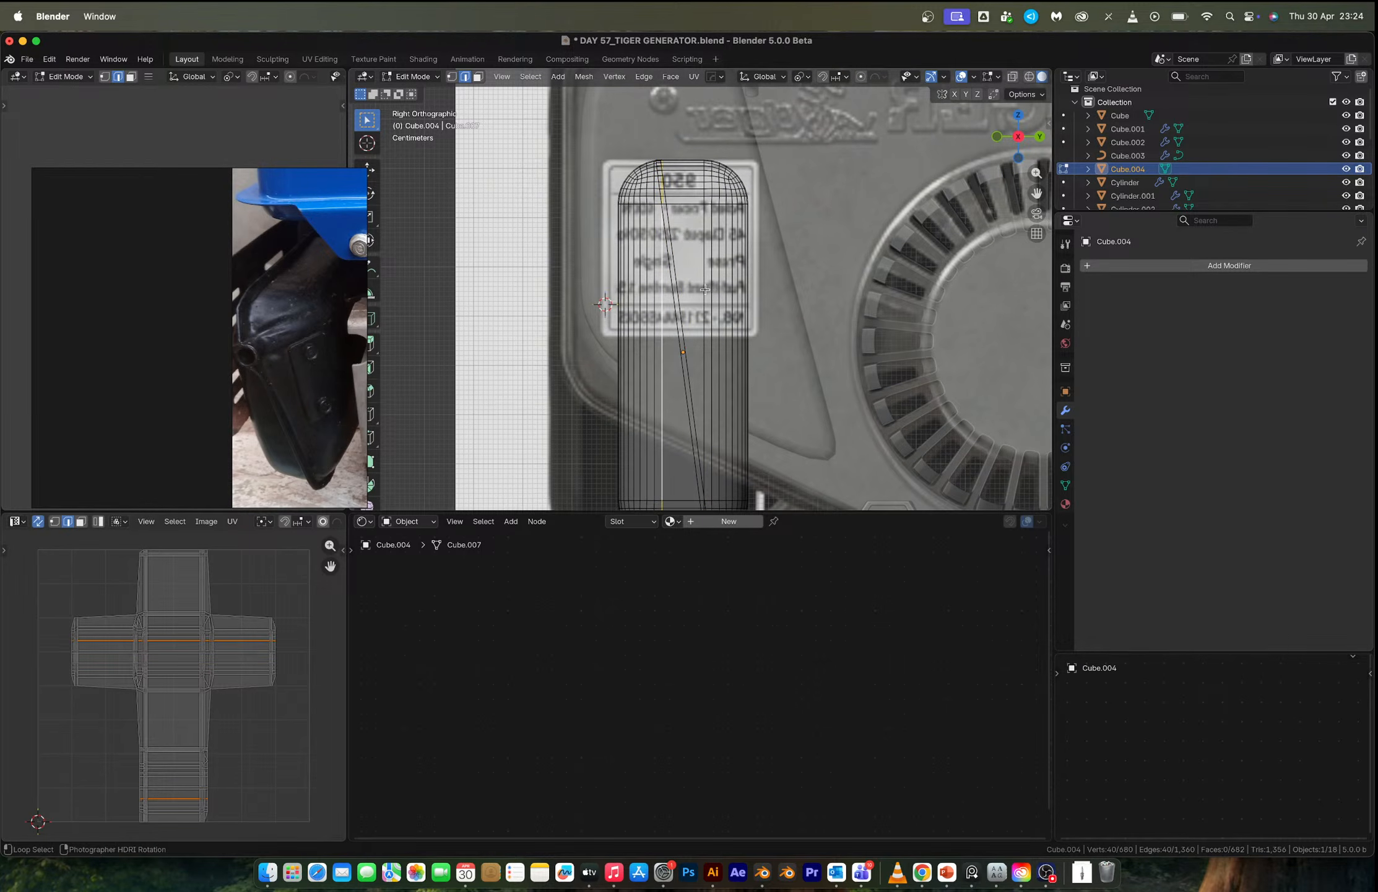
{"action": "key", "text": "x"}
{"action": "left_click", "coordinate": [700, 290]}
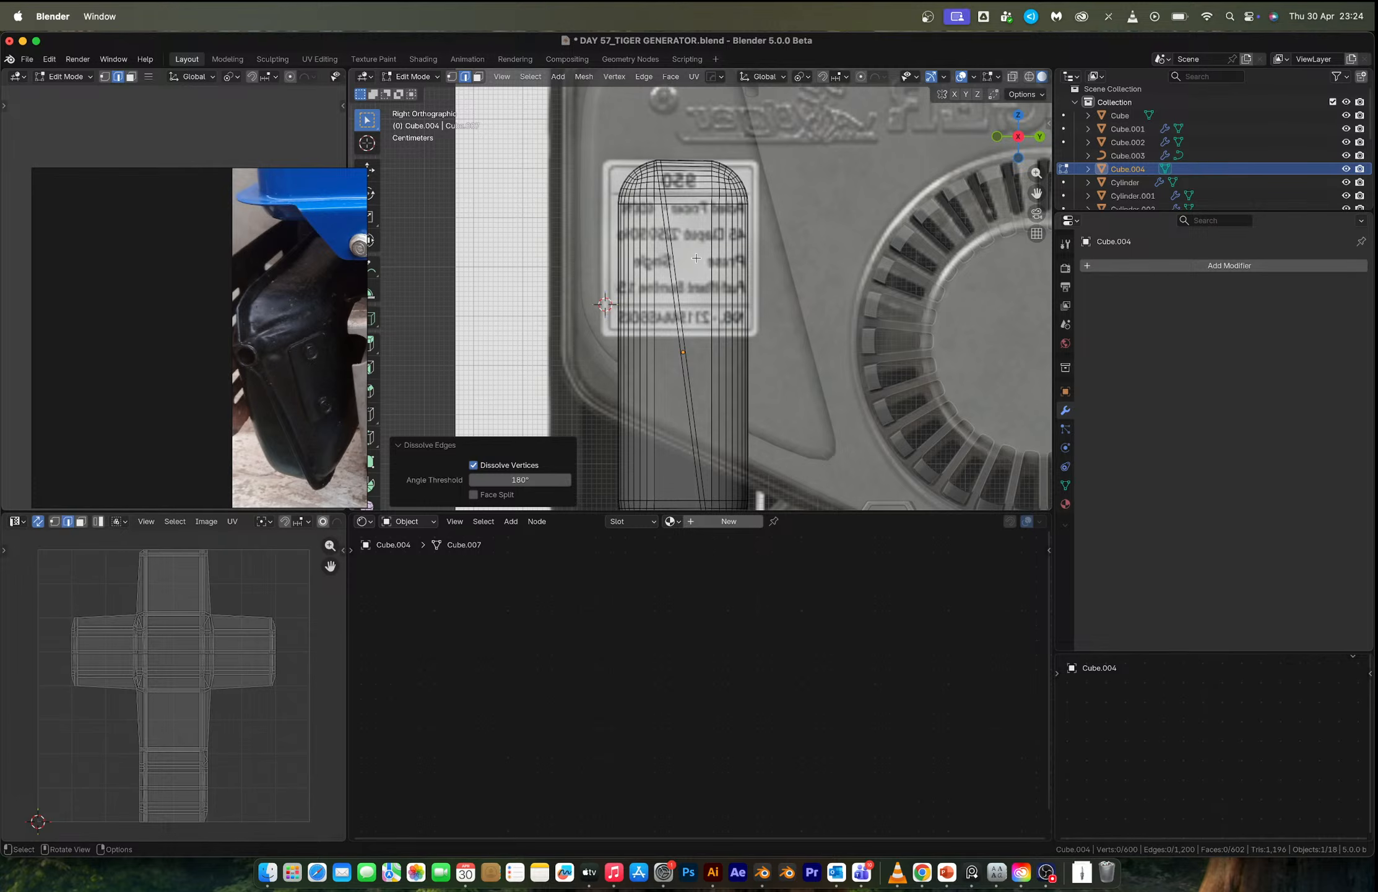
Extrude the slanted strip's face loop outward along its normals by about 0.0428 m.
{"action": "middle_click_drag", "start_coordinate": [696, 257], "coordinate": [710, 293]}
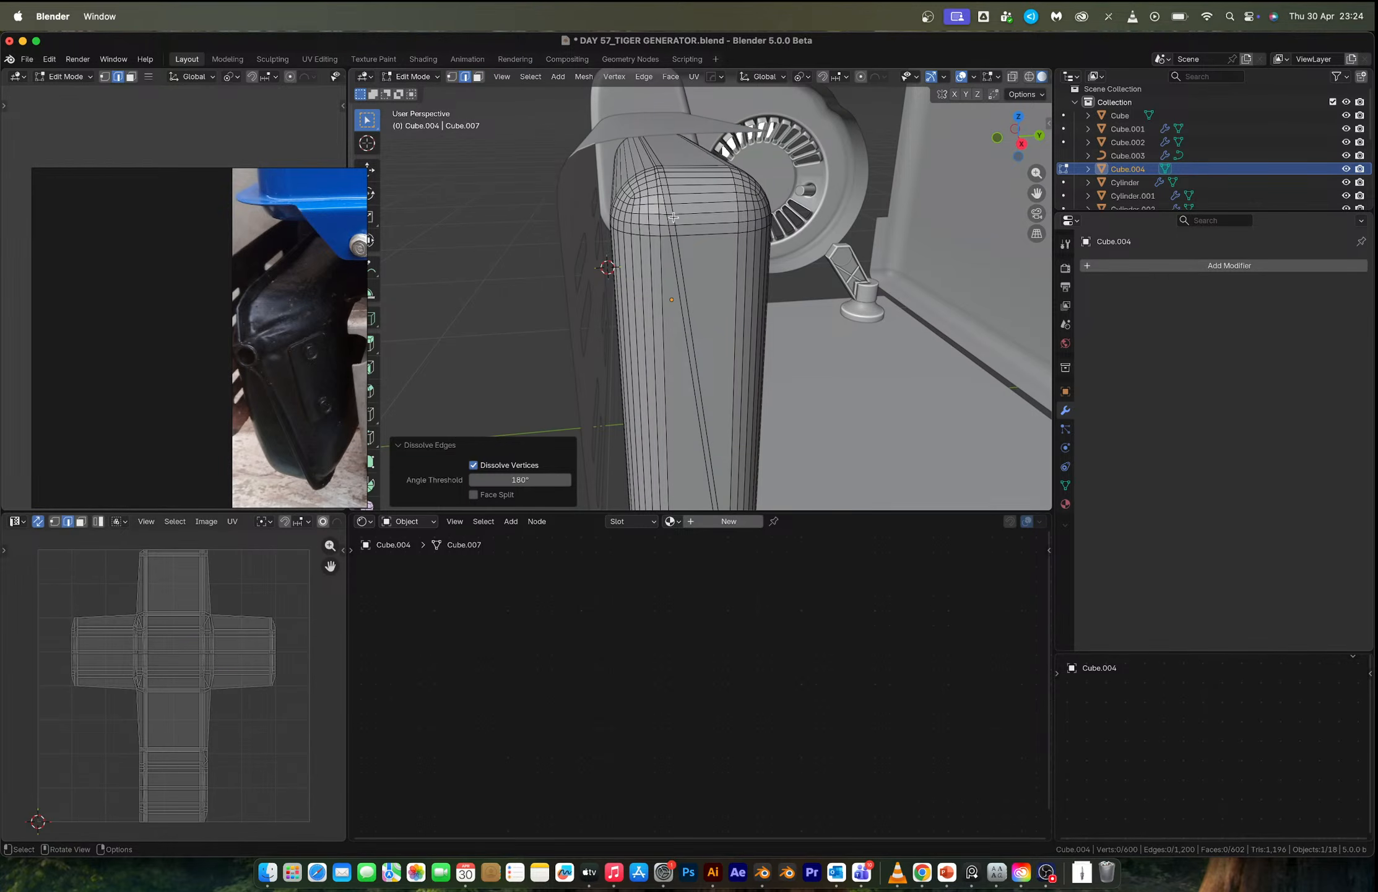
{"action": "key", "text": "3"}
{"action": "left_click", "coordinate": [670, 216], "text": "alt"}
{"action": "key", "text": "alt+e"}
{"action": "left_click", "coordinate": [771, 354]}
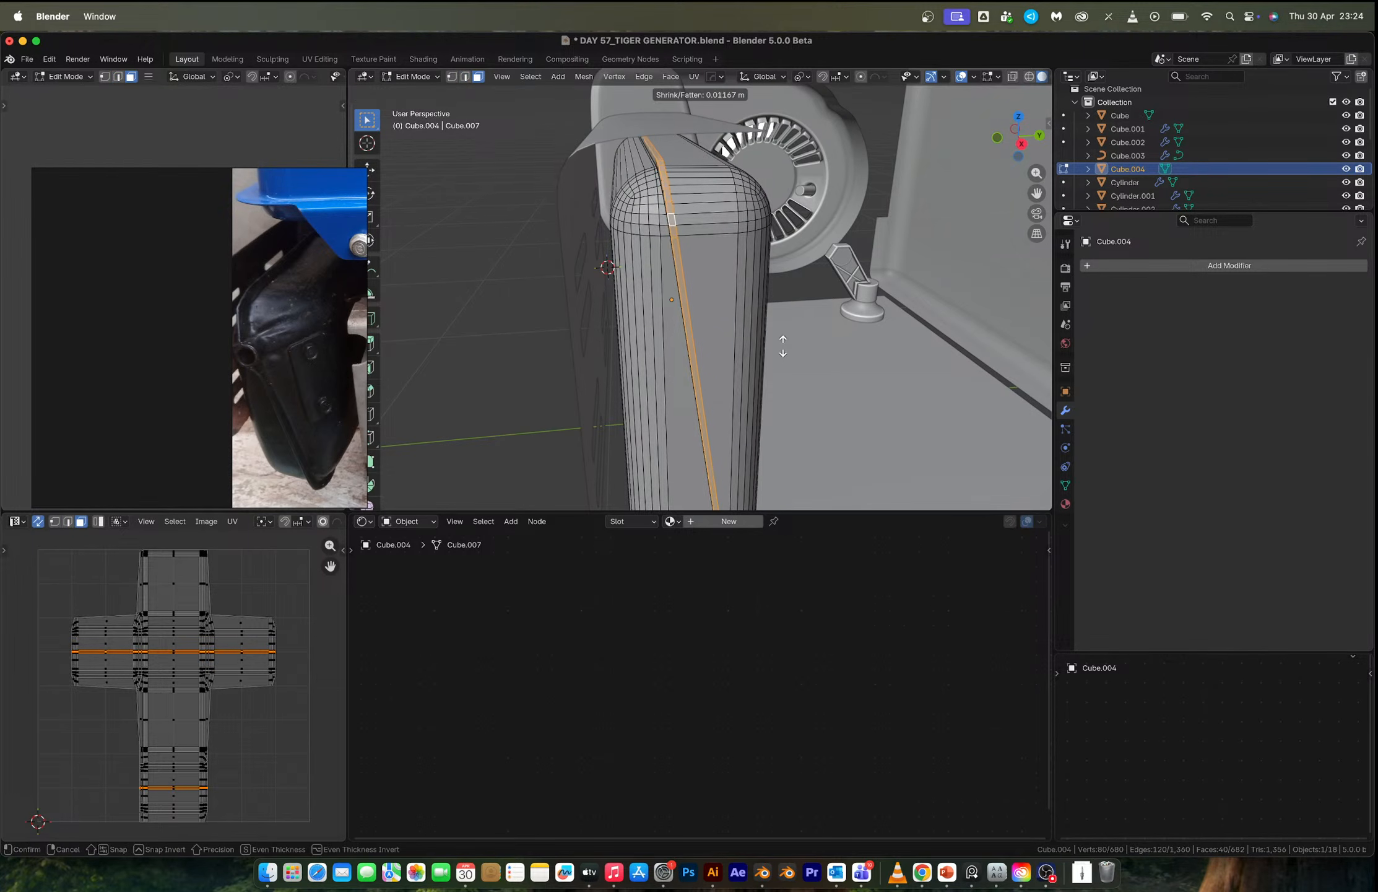
{"action": "left_click", "coordinate": [784, 336]}
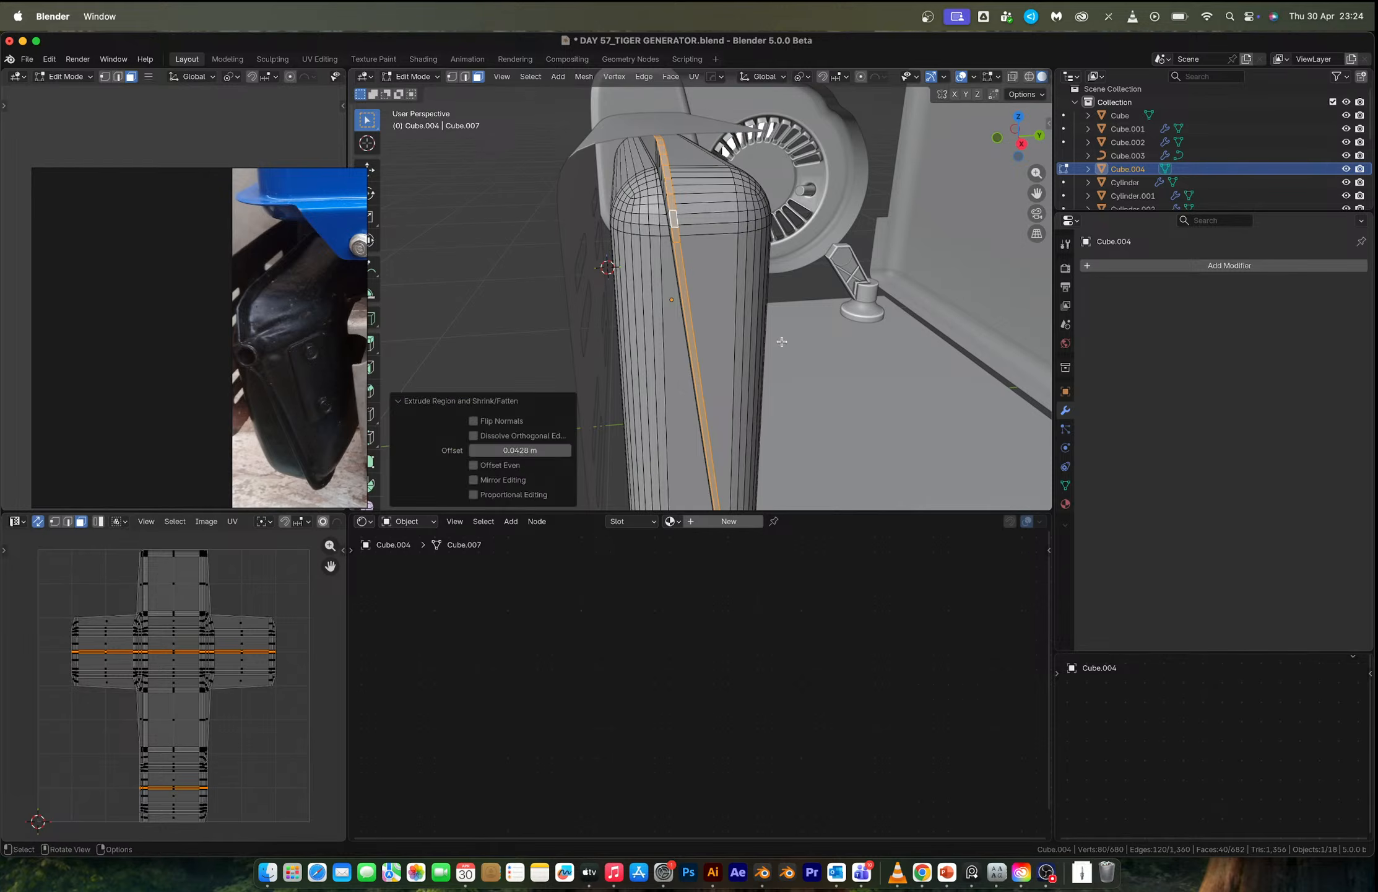
Apply auto smooth shading at 30° to the muffler body and compare its seam with the reference photo.
{"action": "key", "text": "Tab"}
{"action": "mouse_move", "coordinate": [776, 338]}
{"action": "middle_mouse_down"}
{"action": "mouse_move", "coordinate": [766, 356]}
{"action": "mouse_move", "coordinate": [760, 313]}
{"action": "mouse_move", "coordinate": [724, 308]}
{"action": "mouse_move", "coordinate": [752, 339]}
{"action": "middle_mouse_up"}
{"action": "right_click", "coordinate": [722, 306]}
{"action": "left_click", "coordinate": [724, 305]}
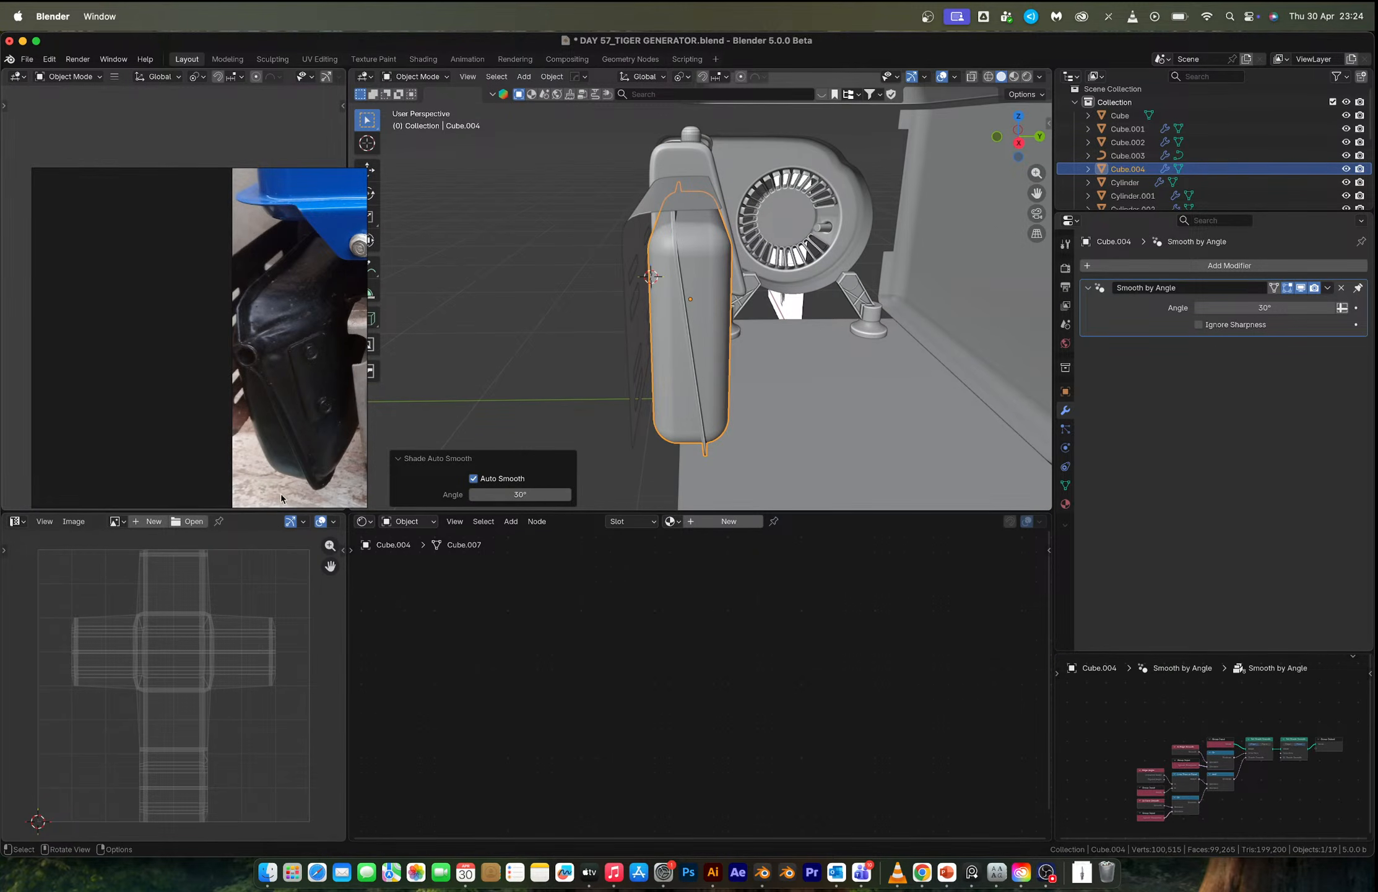
{"action": "middle_click_drag", "start_coordinate": [626, 307], "coordinate": [574, 307]}
{"action": "mouse_move", "coordinate": [696, 323]}
{"action": "middle_mouse_down"}
{"action": "mouse_move", "coordinate": [713, 331]}
{"action": "mouse_move", "coordinate": [693, 293]}
{"action": "middle_mouse_up"}
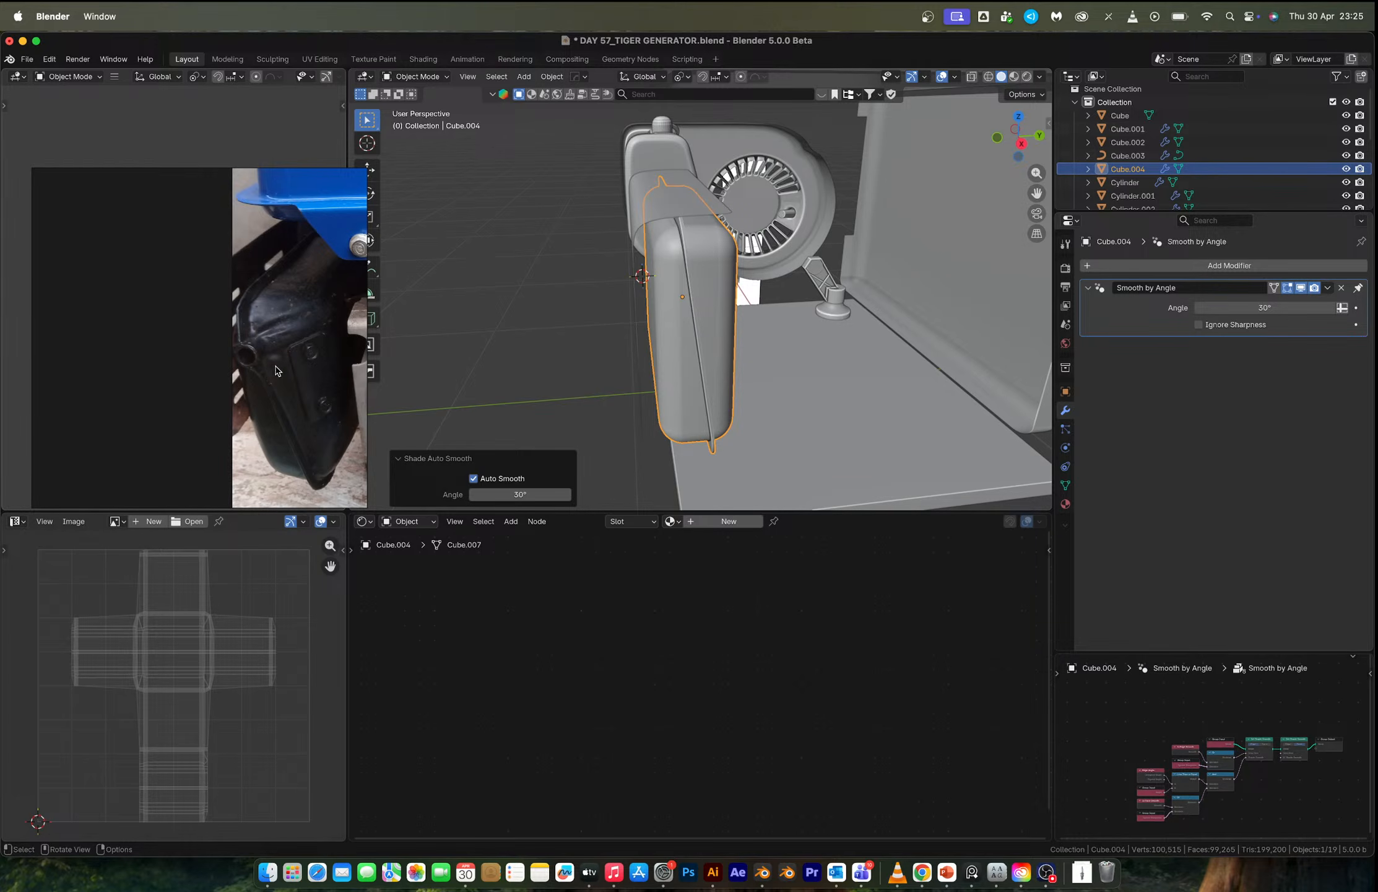
{"action": "middle_click_drag", "start_coordinate": [657, 281], "coordinate": [684, 281]}
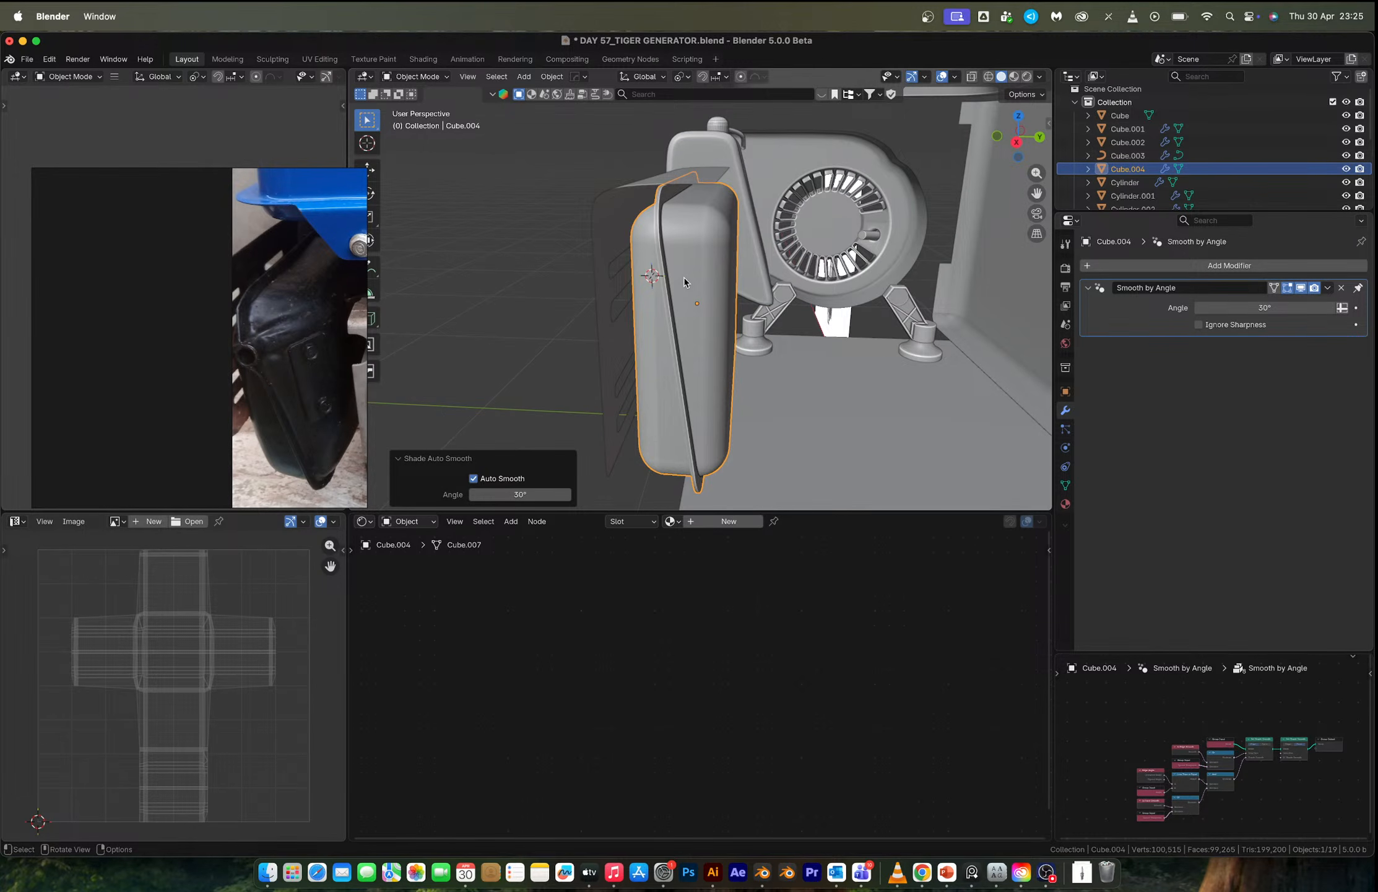
Add 7 evenly spaced horizontal loop cuts around the muffler body.
{"action": "key", "text": "Tab"}
{"action": "key", "text": "ctrl+r"}
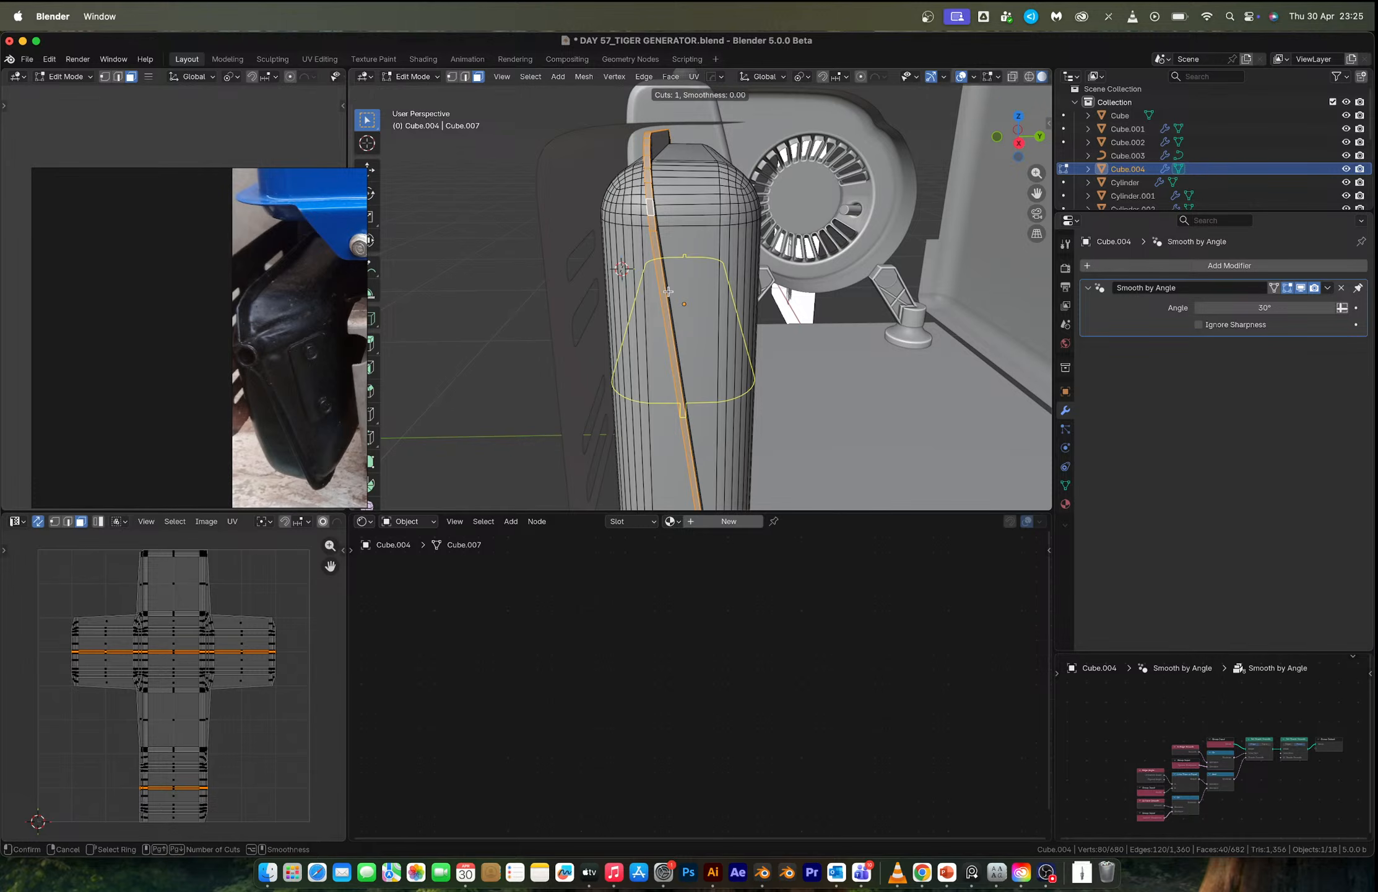
{"action": "scroll", "coordinate": [668, 291], "scroll_direction": "up", "scroll_amount": 5}
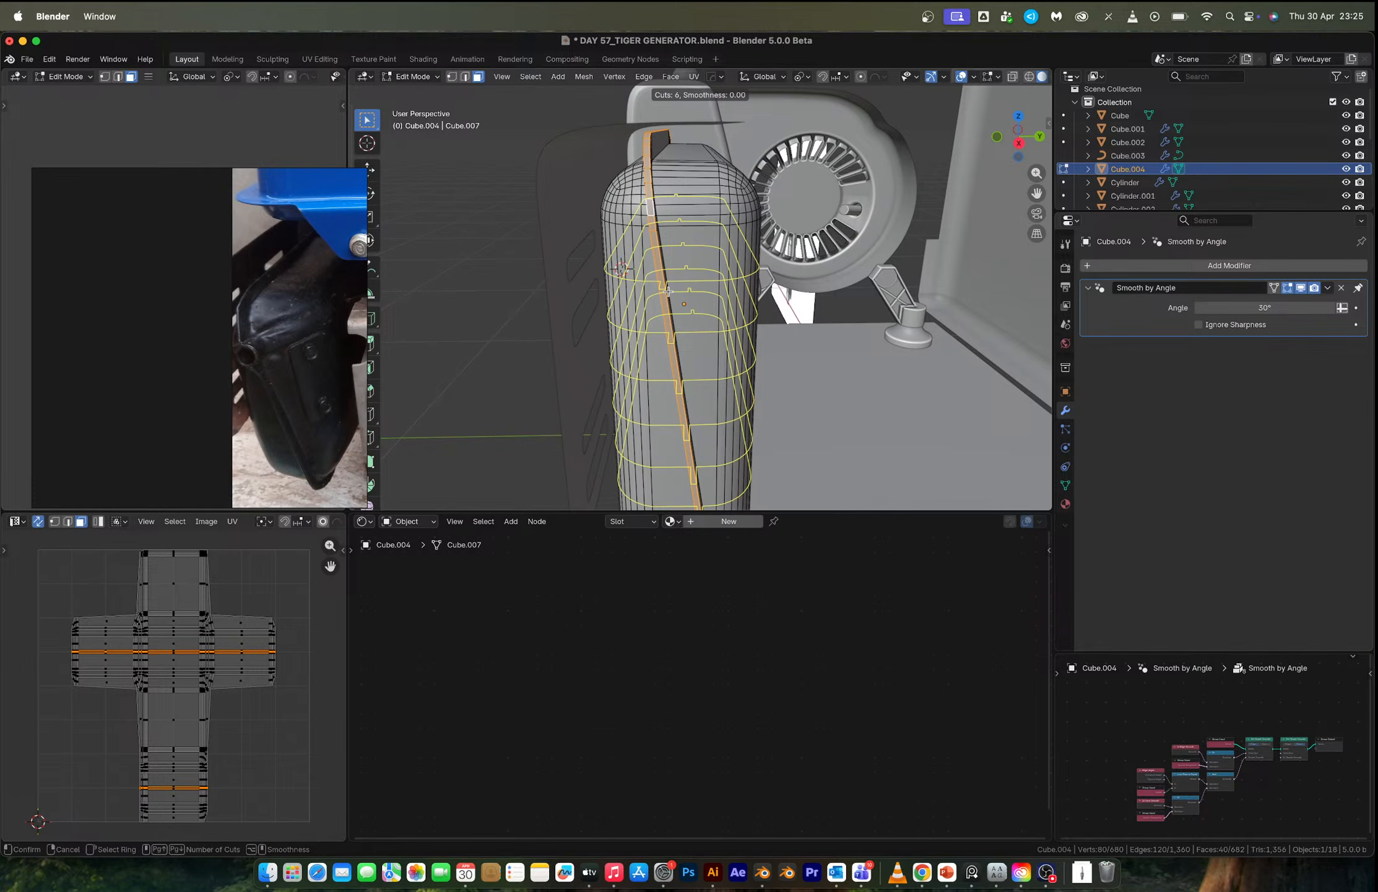
{"action": "scroll", "coordinate": [669, 291], "scroll_direction": "down", "scroll_amount": 1}
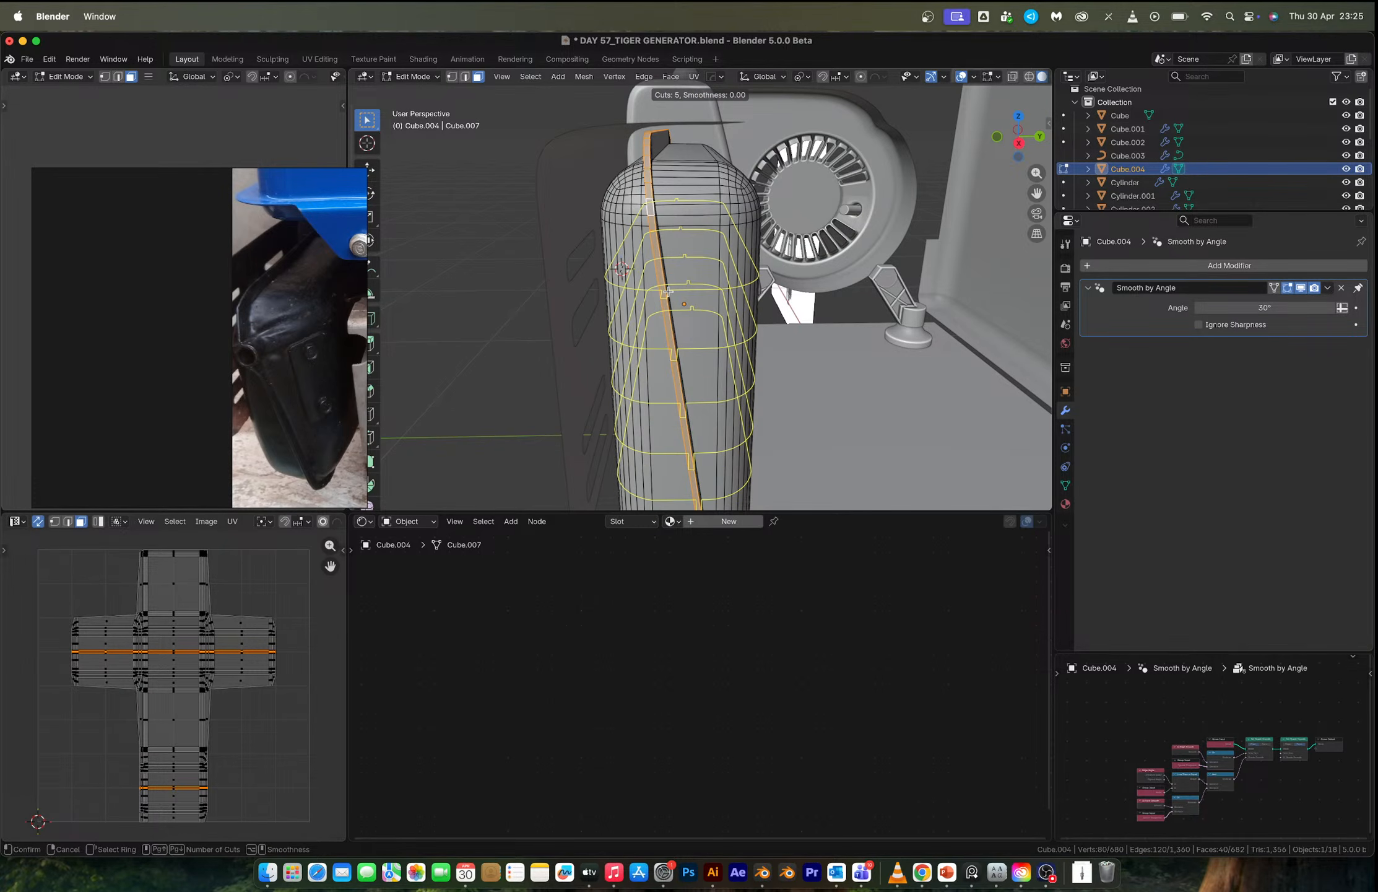
{"action": "scroll", "coordinate": [668, 291], "scroll_direction": "up", "scroll_amount": 2}
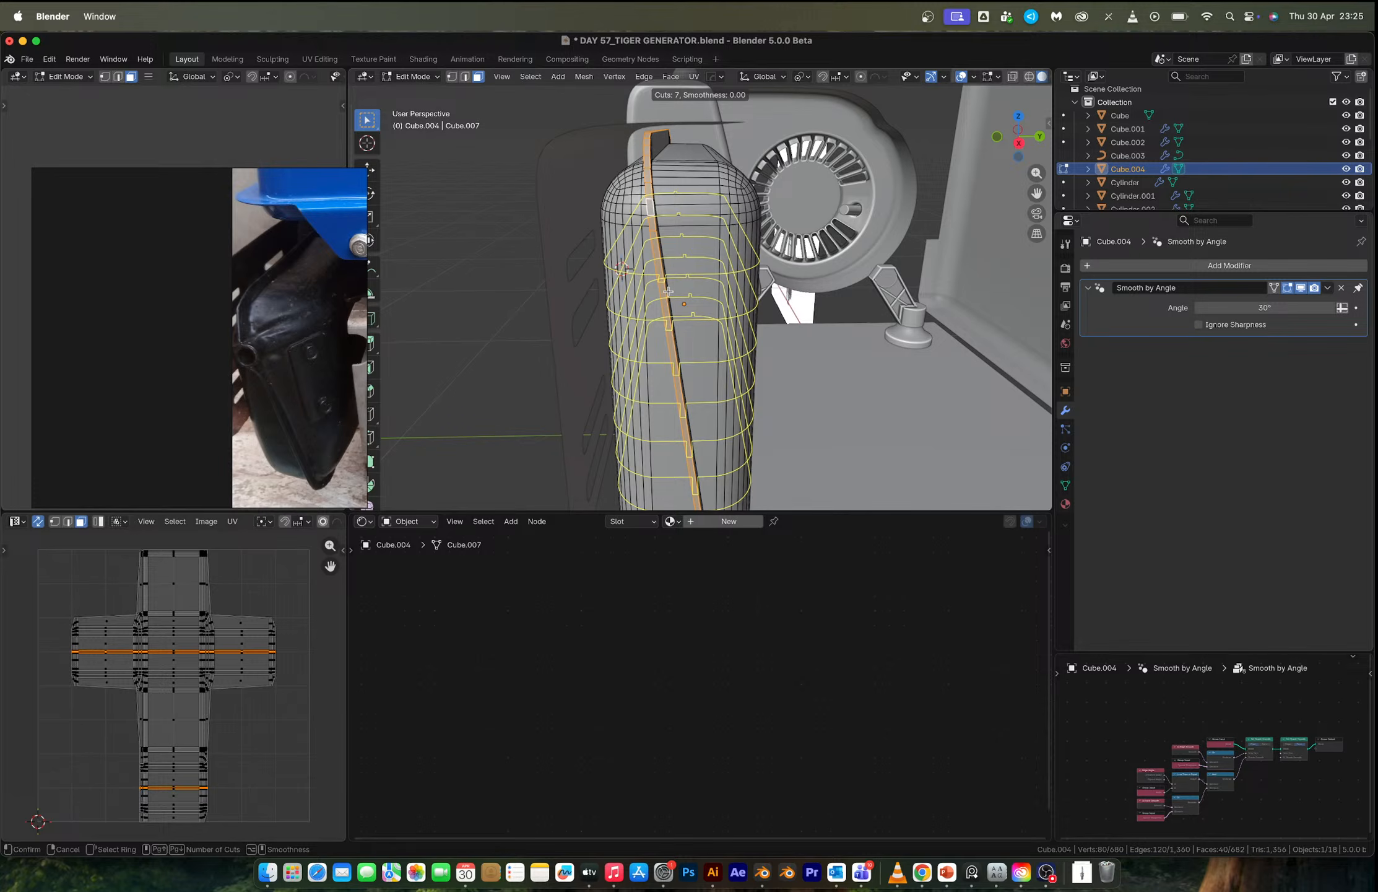
{"action": "left_click", "coordinate": [668, 291]}
{"action": "right_click", "coordinate": [669, 291]}
Place the 3D cursor on the muffler body's slanted seam and add a 32-vertex cylinder there.
{"action": "key", "text": "2"}
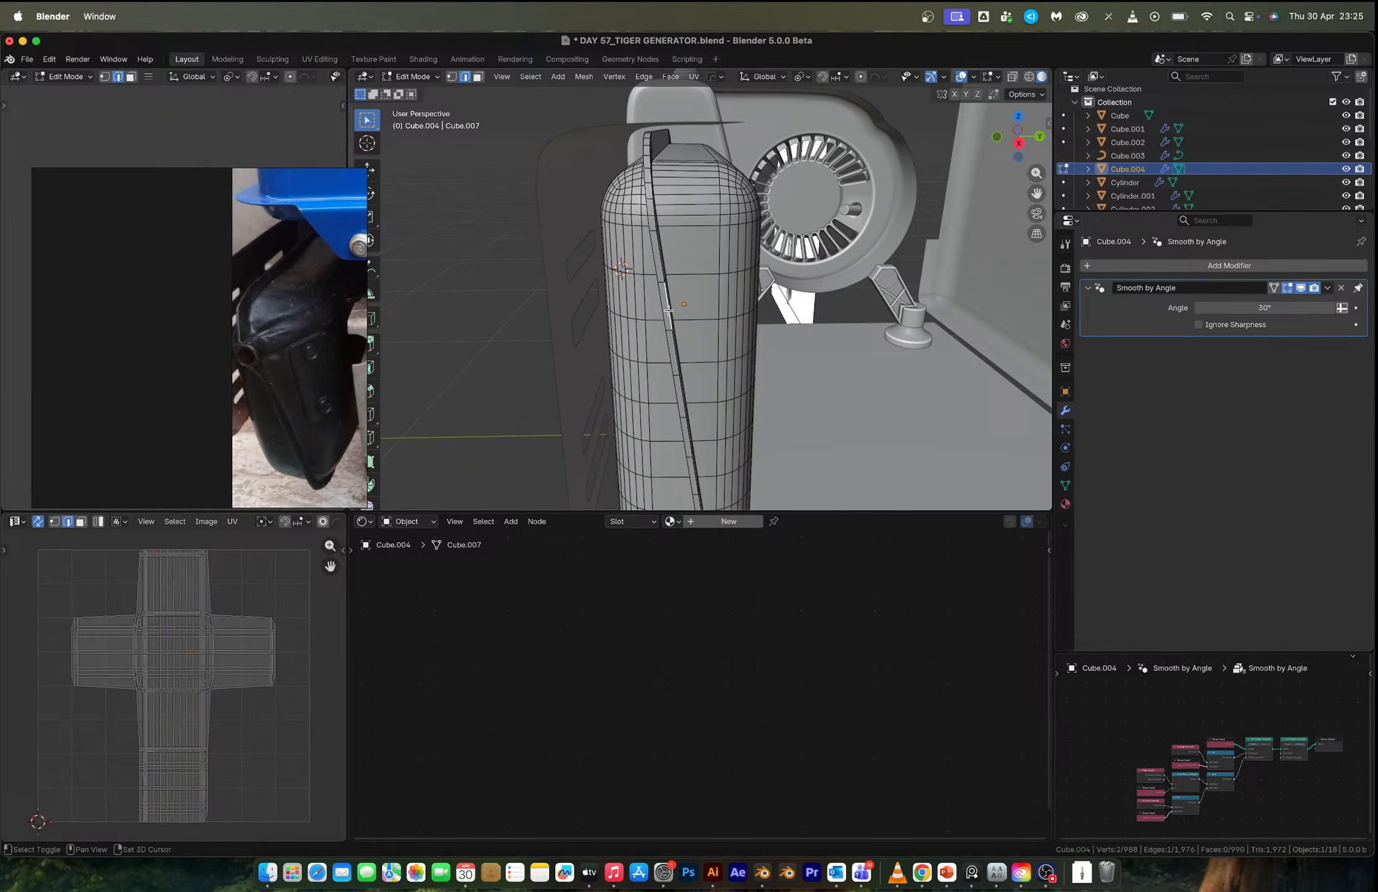
{"action": "left_click", "coordinate": [668, 291]}
{"action": "right_click", "coordinate": [665, 306], "text": "shift"}
{"action": "key", "text": "Tab"}
{"action": "key", "text": "shift+a"}
{"action": "mouse_move", "coordinate": [663, 434]}
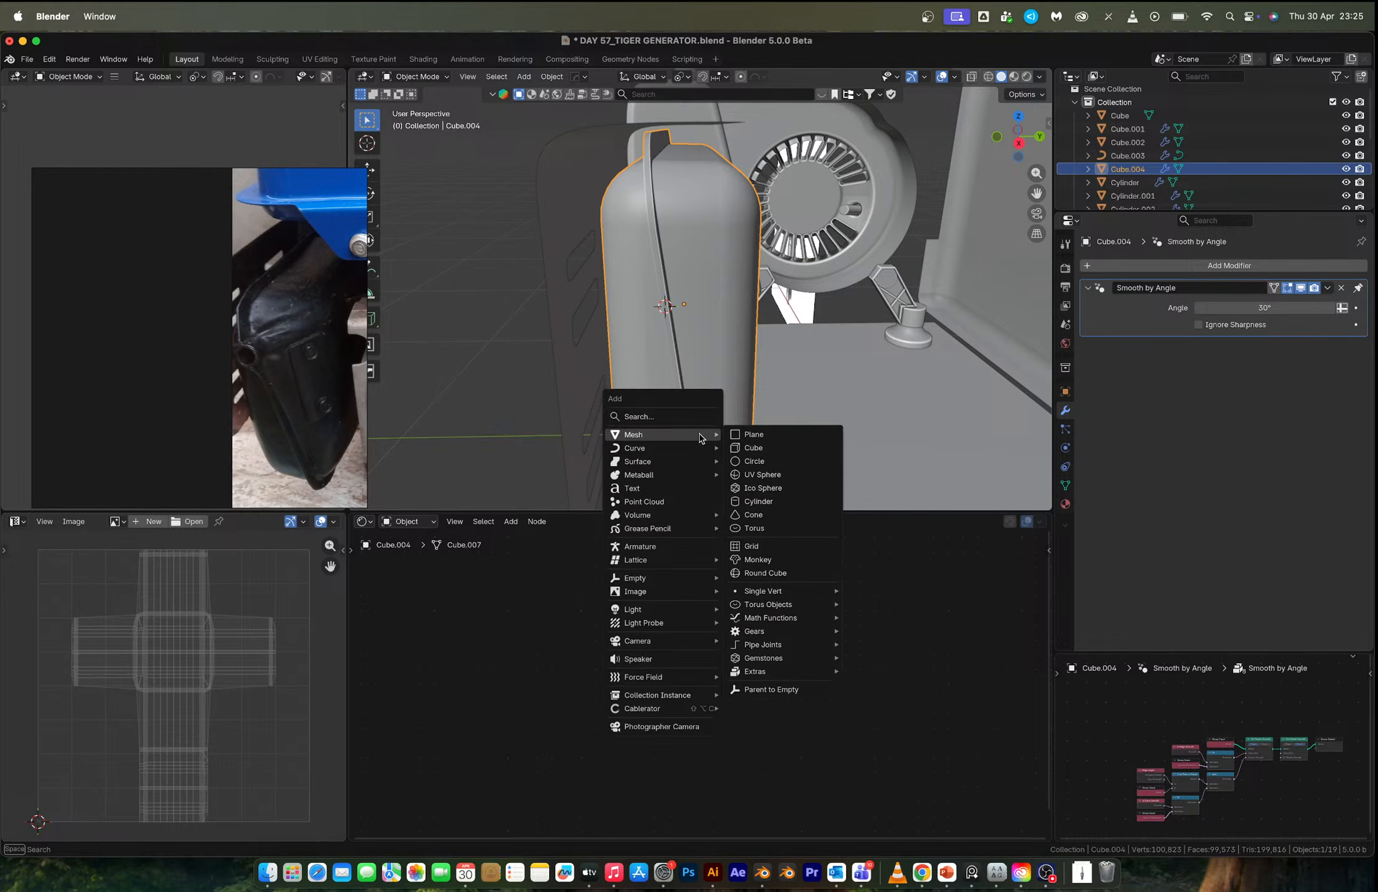
{"action": "left_click", "coordinate": [773, 502]}
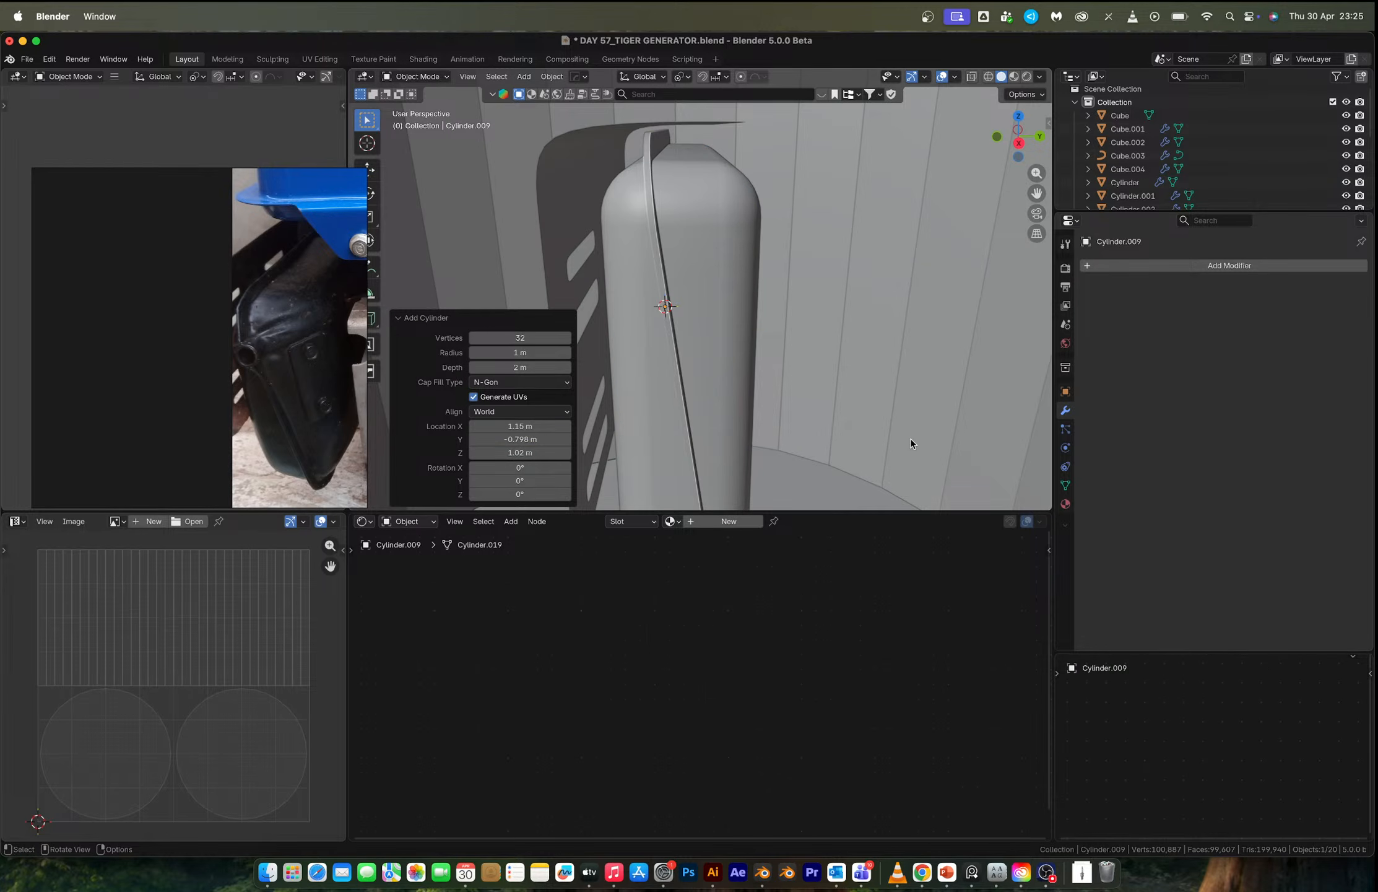
Rotate the new cylinder 90° about Y and scale it down uniformly, first to 0.092 and again to 0.532.
{"action": "type", "text": "ry"}
{"action": "type", "text": "90"}
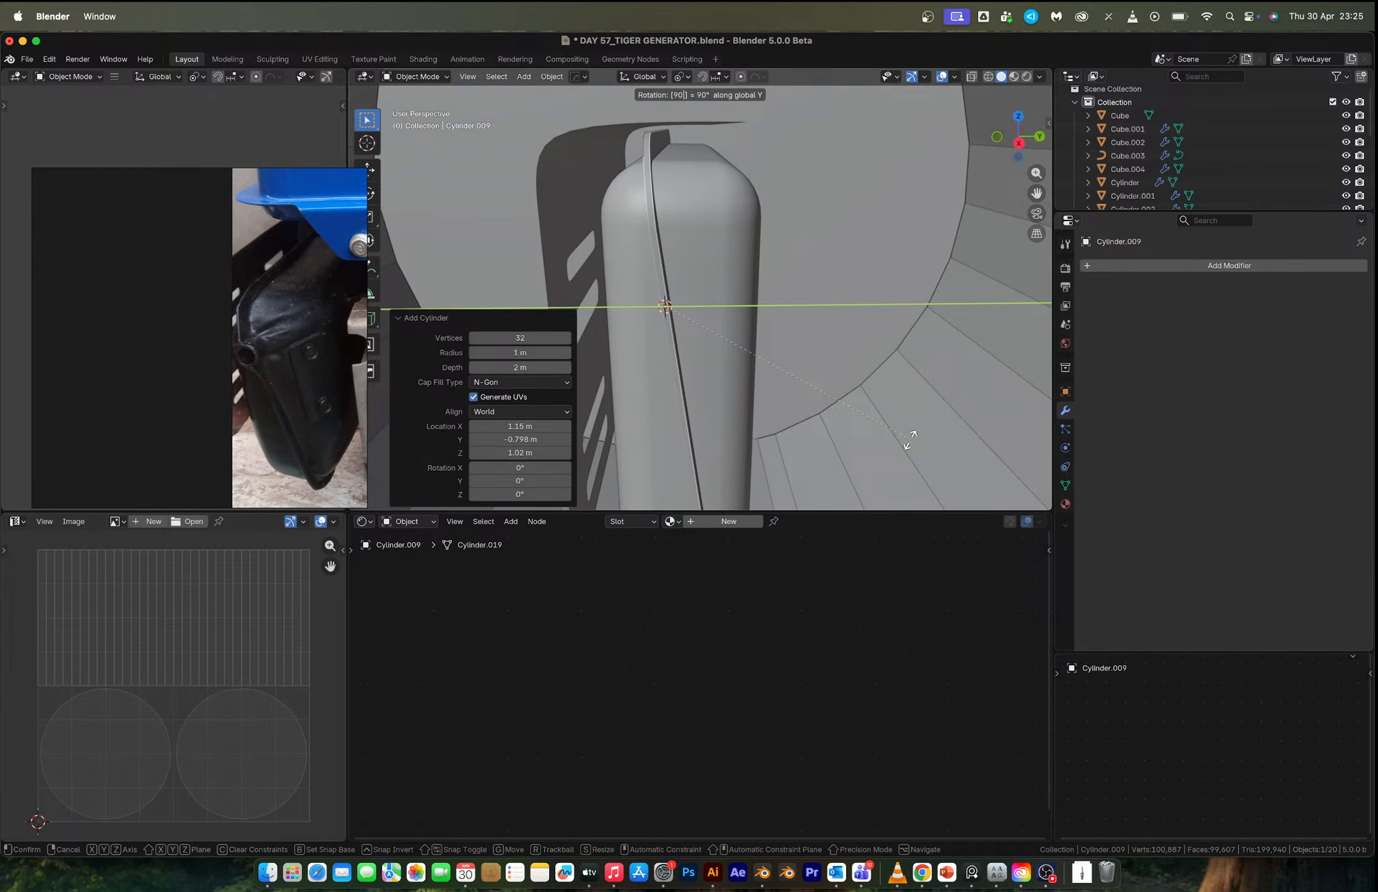
{"action": "key", "text": "Return"}
{"action": "key", "text": "s"}
{"action": "left_click", "coordinate": [696, 328]}
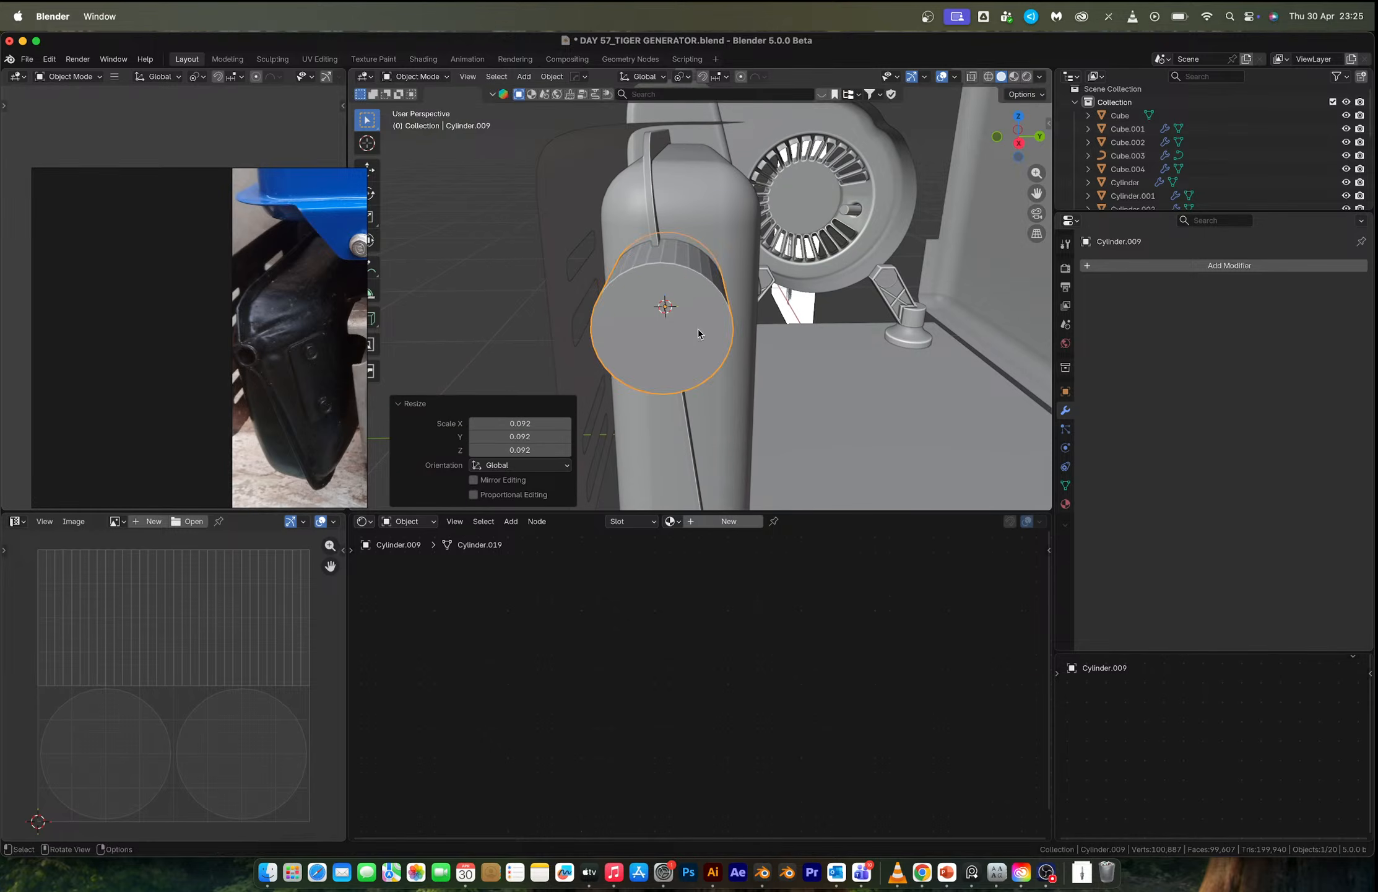
{"action": "key", "text": "s"}
{"action": "left_click", "coordinate": [730, 351]}
Stretch the cylinder by about 1.725 along X and move it about -0.021 m along X into the muffler body.
{"action": "middle_click_drag", "start_coordinate": [729, 352], "coordinate": [621, 342]}
{"action": "key", "text": "s"}
{"action": "key", "text": "x"}
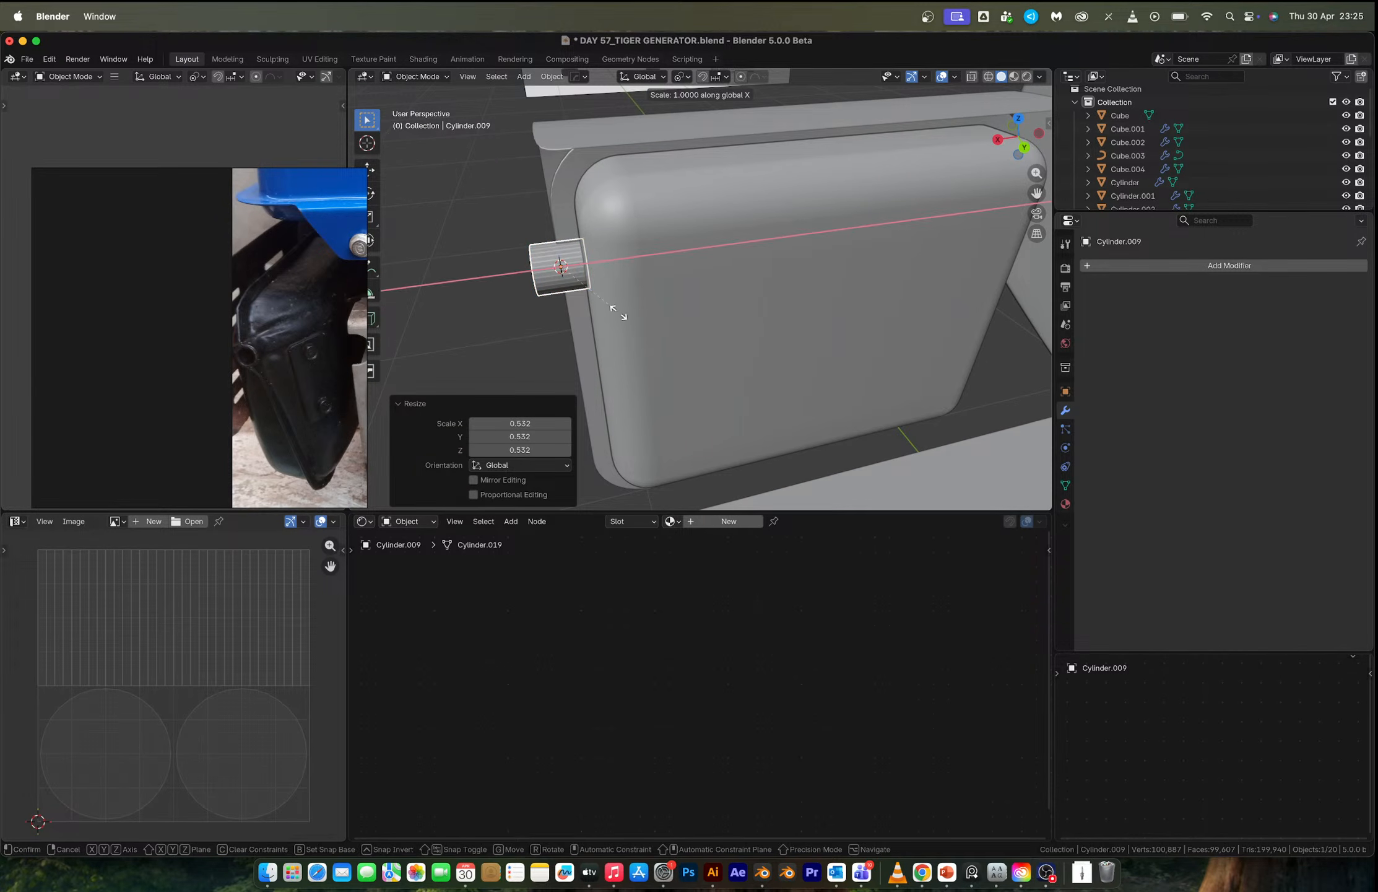
{"action": "left_click", "coordinate": [681, 313]}
{"action": "key", "text": "g"}
{"action": "key", "text": "x"}
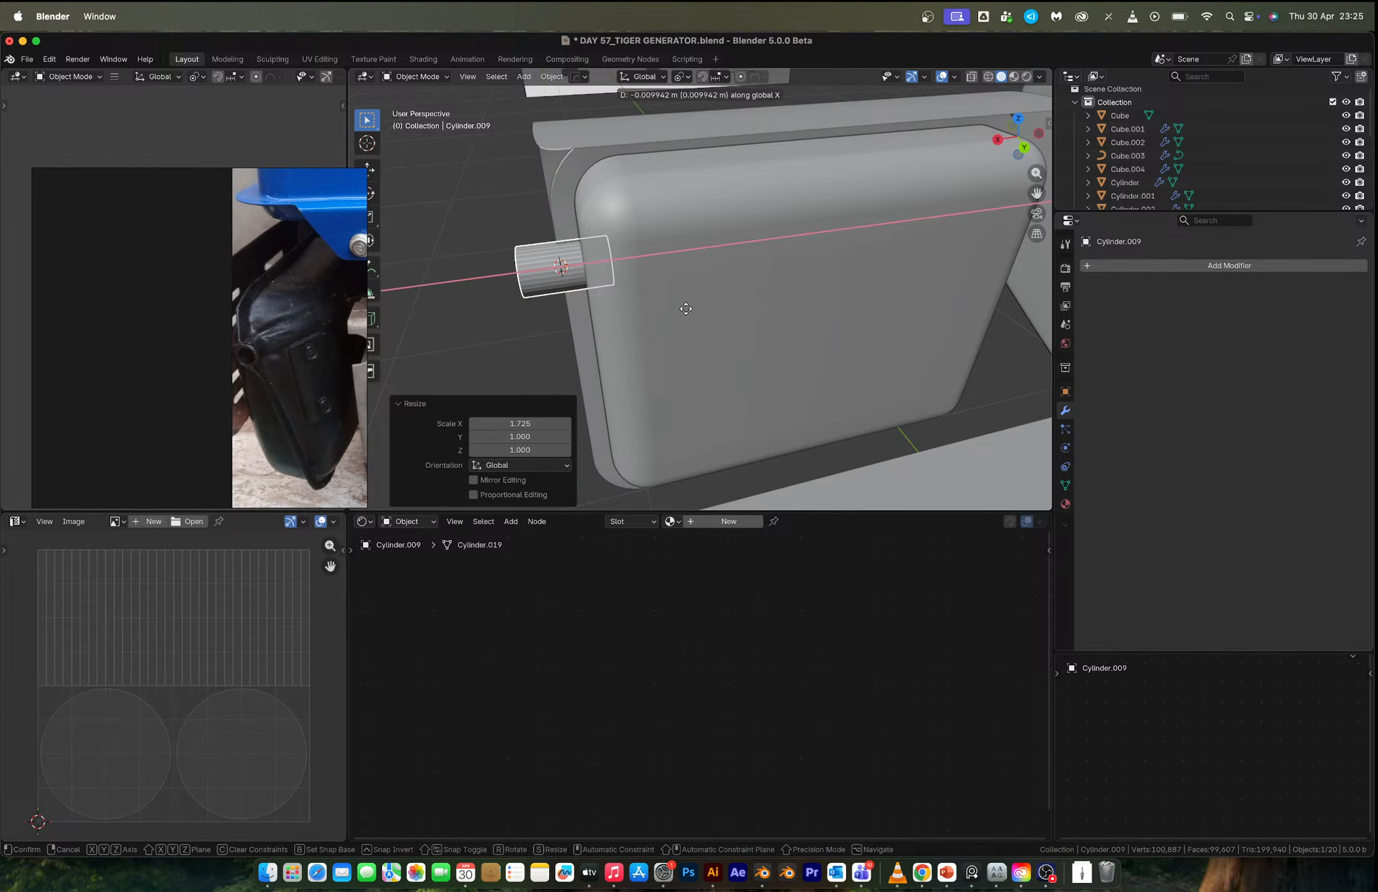
{"action": "left_click", "coordinate": [567, 277]}
Shift the cylinder along the Y axis to line it up with the slanted seam.
{"action": "middle_click_drag", "start_coordinate": [566, 278], "coordinate": [714, 255]}
{"action": "scroll", "coordinate": [702, 286], "scroll_direction": "up", "scroll_amount": 6}
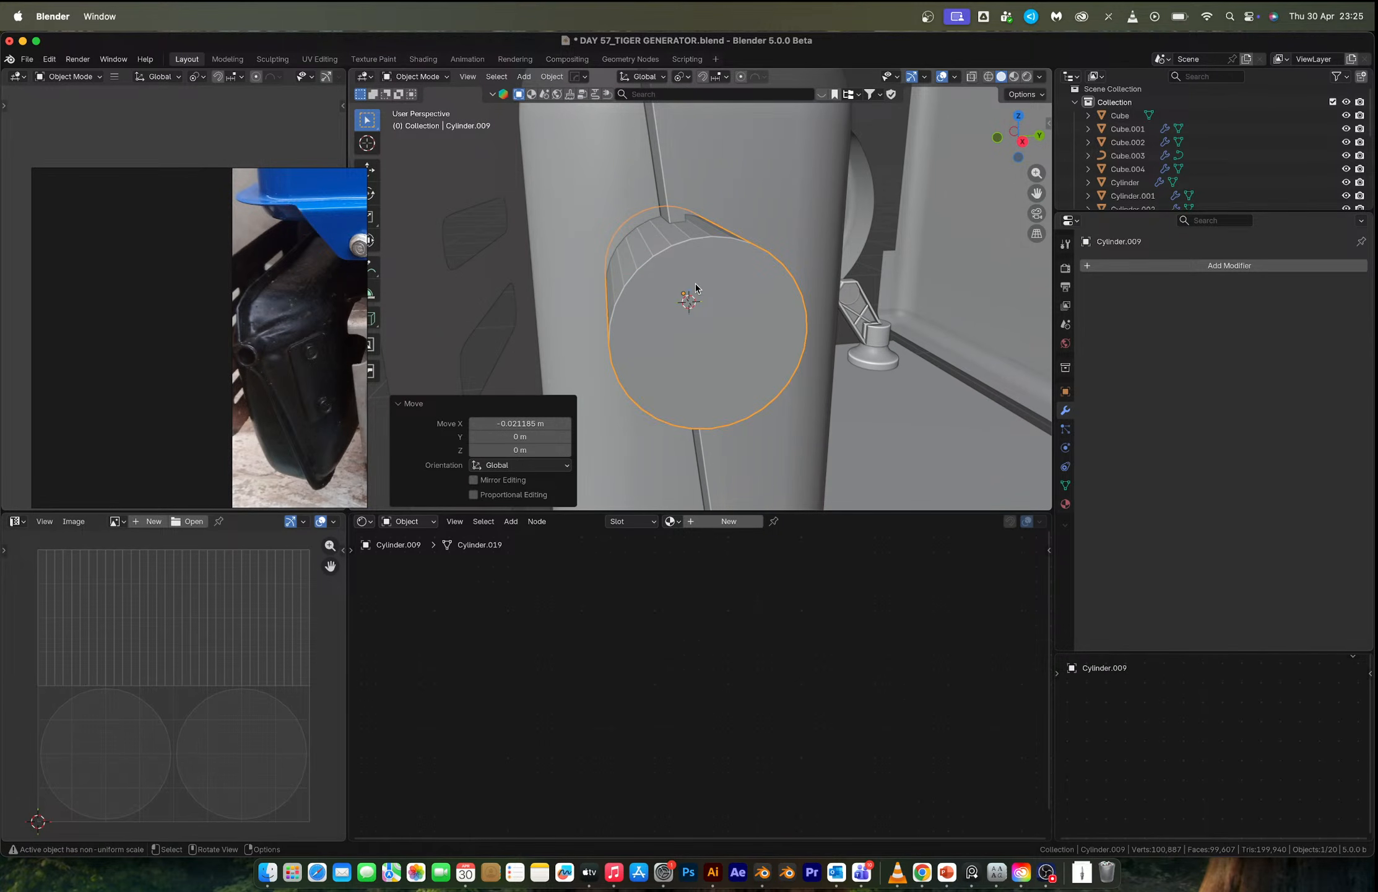
{"action": "middle_click_drag", "start_coordinate": [695, 289], "coordinate": [652, 328]}
{"action": "key", "text": "g"}
{"action": "key", "text": "x"}
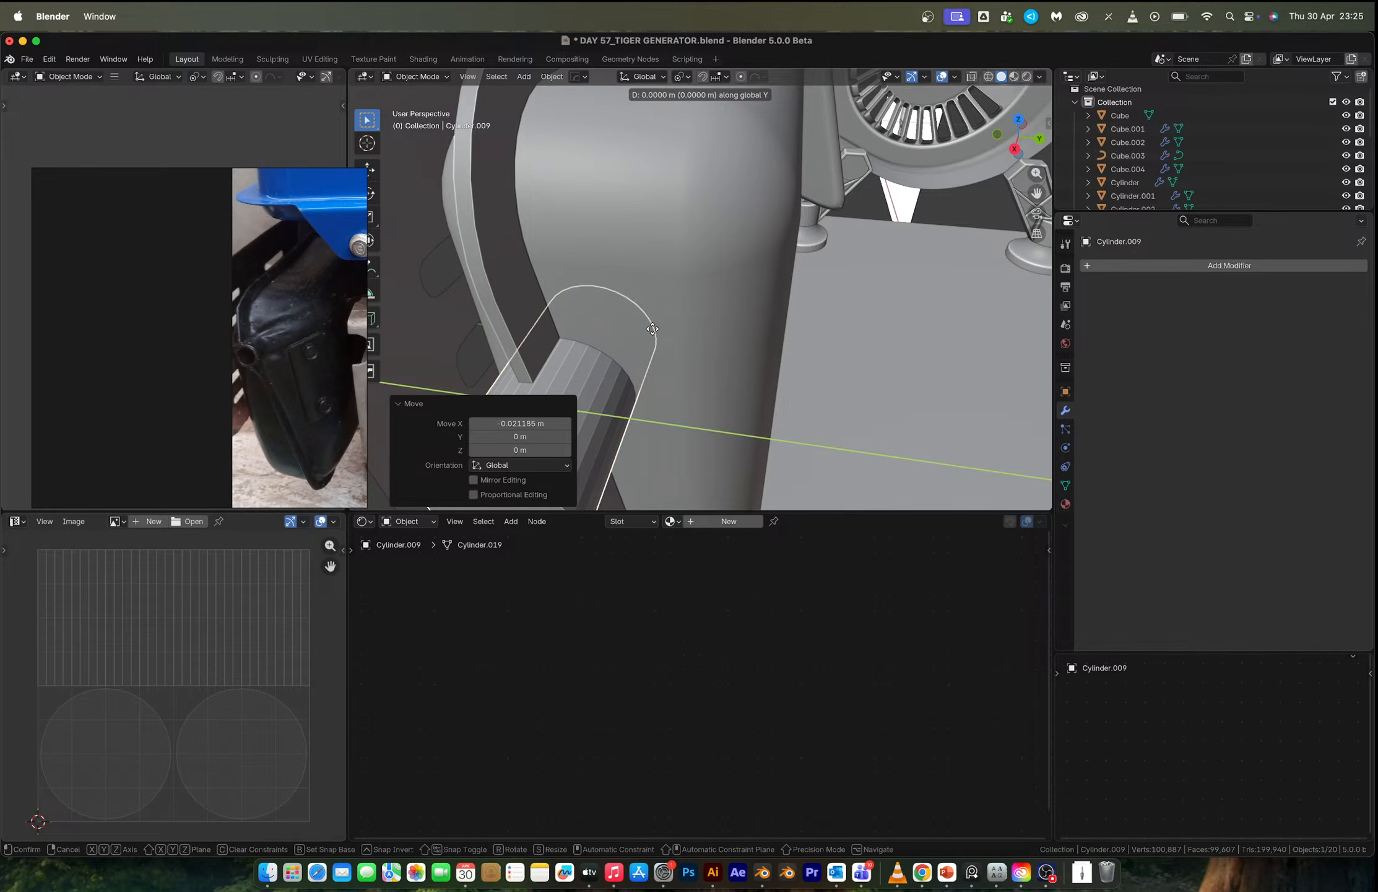
{"action": "left_click", "coordinate": [675, 296]}
Apply the cylinder's scale.
{"action": "mouse_move", "coordinate": [665, 311]}
{"action": "middle_mouse_down"}
{"action": "mouse_move", "coordinate": [768, 209]}
{"action": "mouse_move", "coordinate": [759, 251]}
{"action": "mouse_move", "coordinate": [885, 300]}
{"action": "mouse_move", "coordinate": [613, 298]}
{"action": "mouse_move", "coordinate": [685, 295]}
{"action": "middle_mouse_up"}
{"action": "scroll", "coordinate": [683, 302], "scroll_direction": "up", "scroll_amount": 3}
{"action": "key", "text": "Tab"}
{"action": "key", "text": "Tab"}
{"action": "key", "text": "ctrl+a"}
{"action": "left_click", "coordinate": [703, 292]}
Inset the cylinder's outer end face and extrude it inward to hollow out the pipe.
{"action": "key", "text": "Tab"}
{"action": "key", "text": "3"}
{"action": "left_click", "coordinate": [759, 251]}
{"action": "key", "text": "i"}
{"action": "left_click", "coordinate": [781, 280]}
{"action": "key", "text": "e"}
{"action": "left_click", "coordinate": [826, 290]}
{"action": "key", "text": "Tab"}
Change the transform pivot point and scale the pipe's inner wall faces down in Y and Z only, narrowing the hole.
{"action": "key", "text": "Tab"}
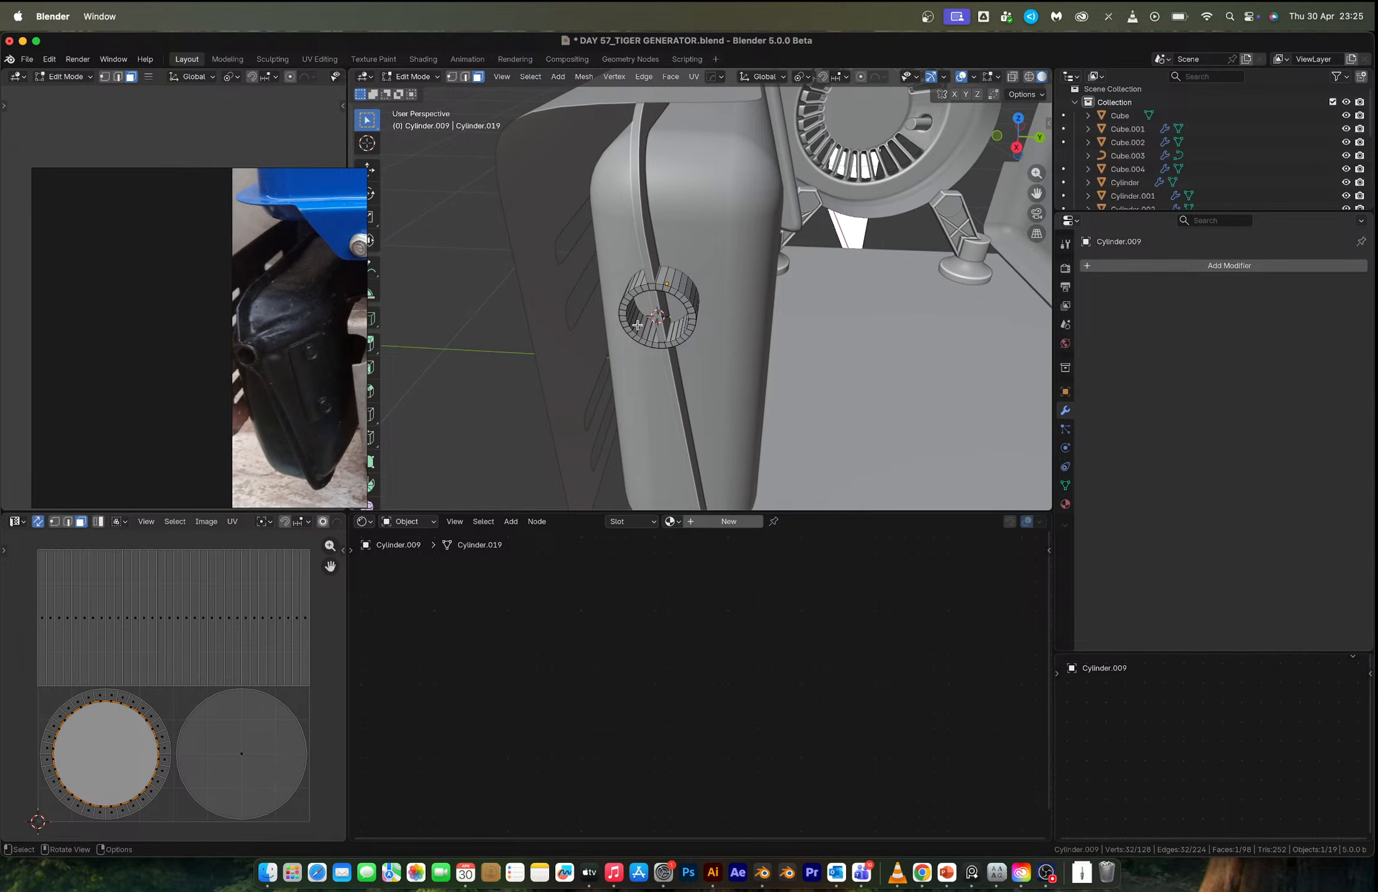
{"action": "left_click", "coordinate": [638, 325], "text": "alt"}
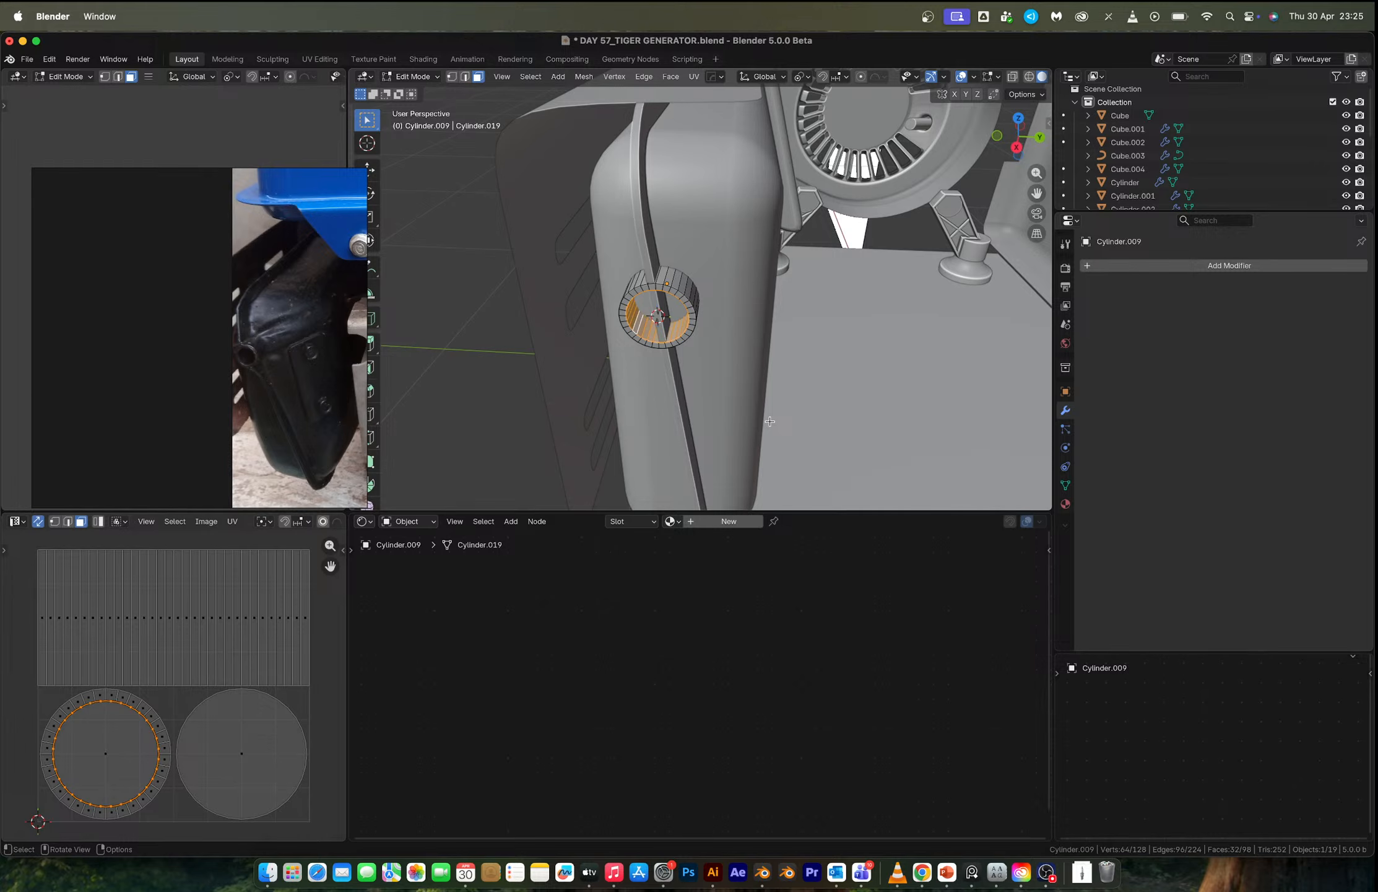
{"action": "key", "text": "s"}
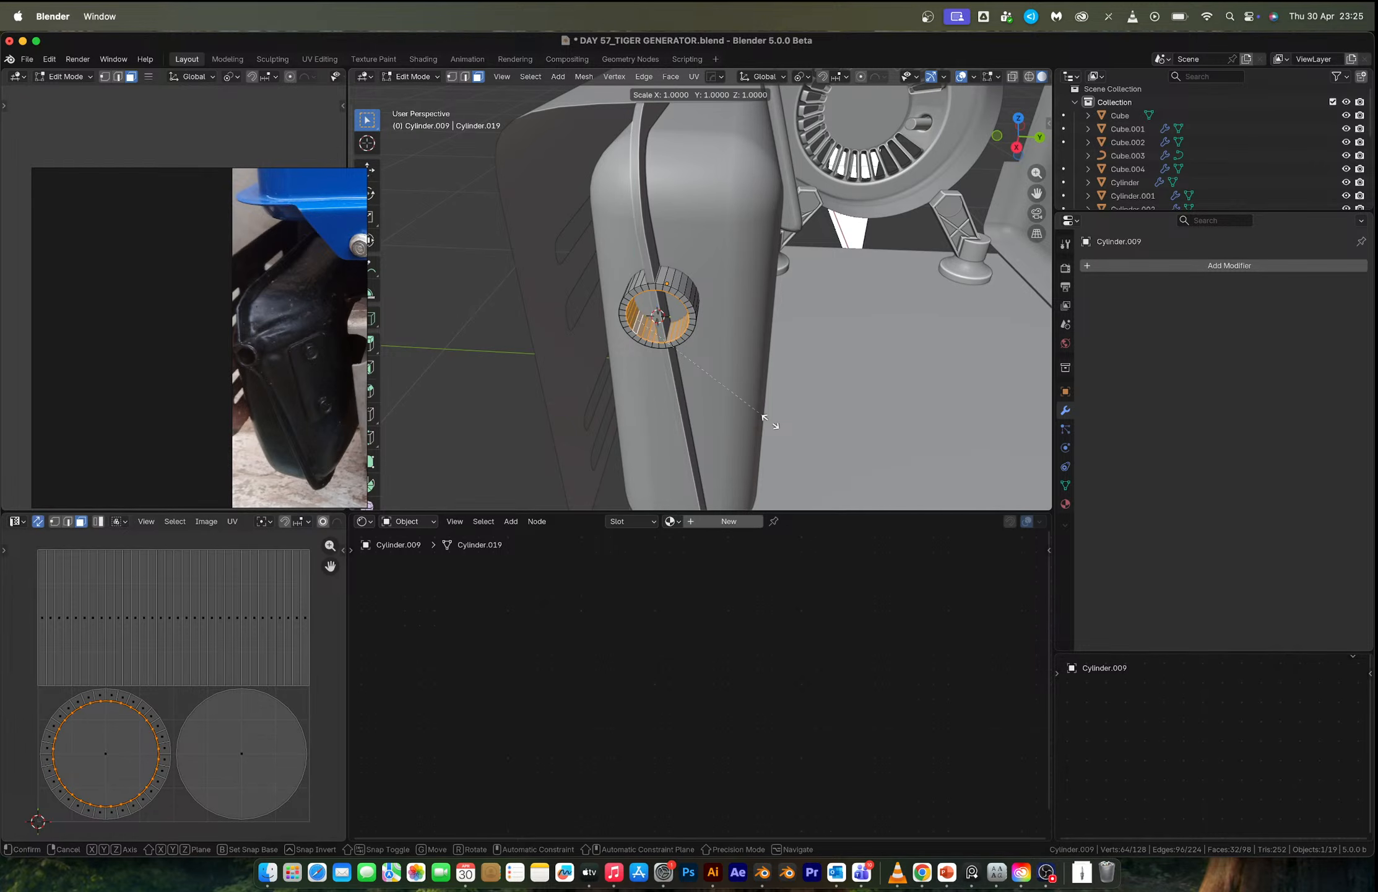
{"action": "key", "text": "y"}
{"action": "key", "text": "Escape"}
{"action": "key", "text": "period"}
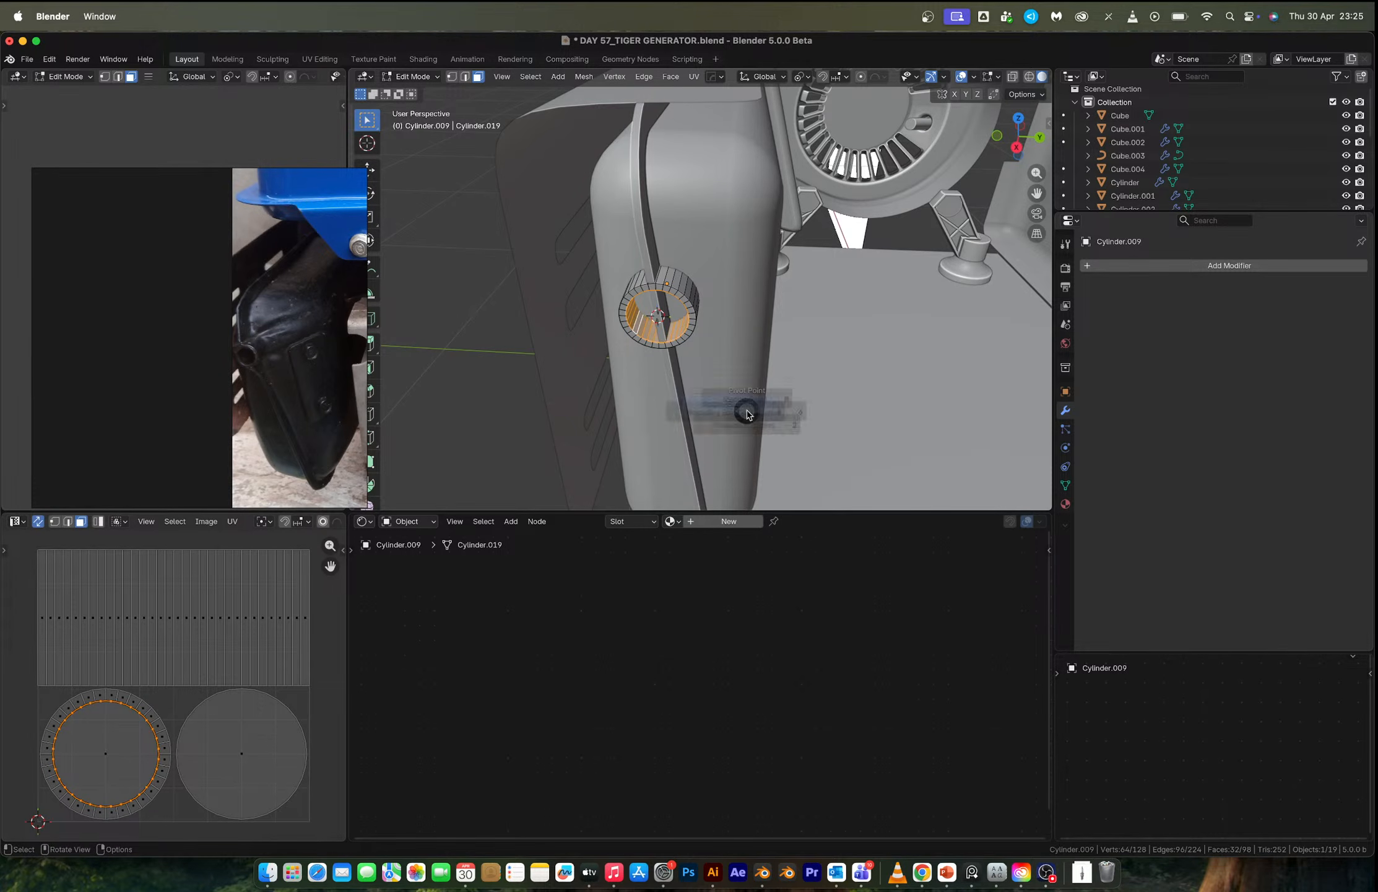
{"action": "left_click", "coordinate": [800, 411]}
{"action": "key", "text": "s"}
{"action": "key", "text": "shift+x"}
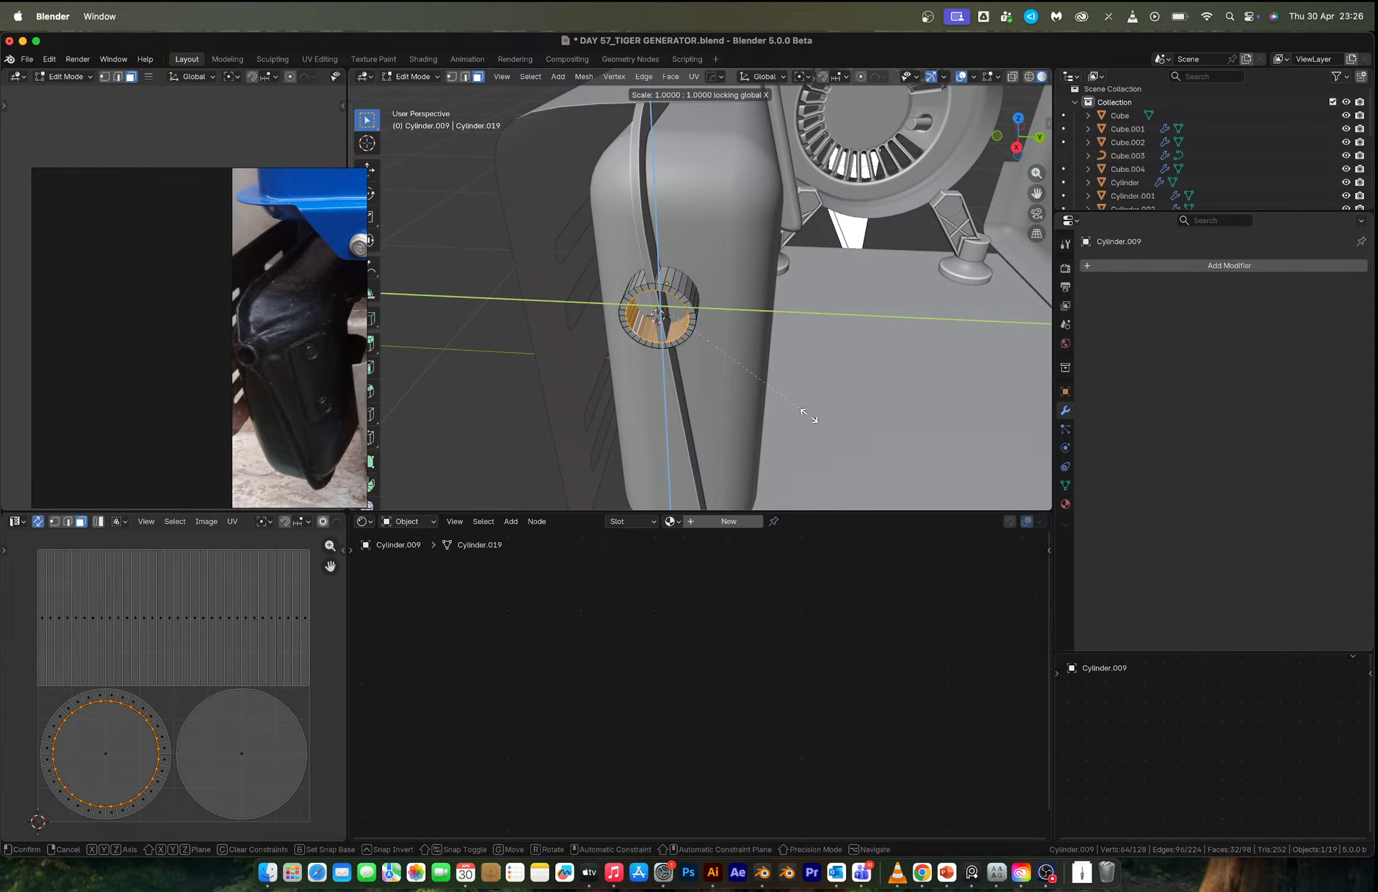
{"action": "left_click", "coordinate": [773, 406]}
{"action": "key", "text": "Tab"}
{"action": "middle_click_drag", "start_coordinate": [663, 350], "coordinate": [753, 316]}
{"action": "scroll", "coordinate": [774, 307], "scroll_direction": "up", "scroll_amount": 3}
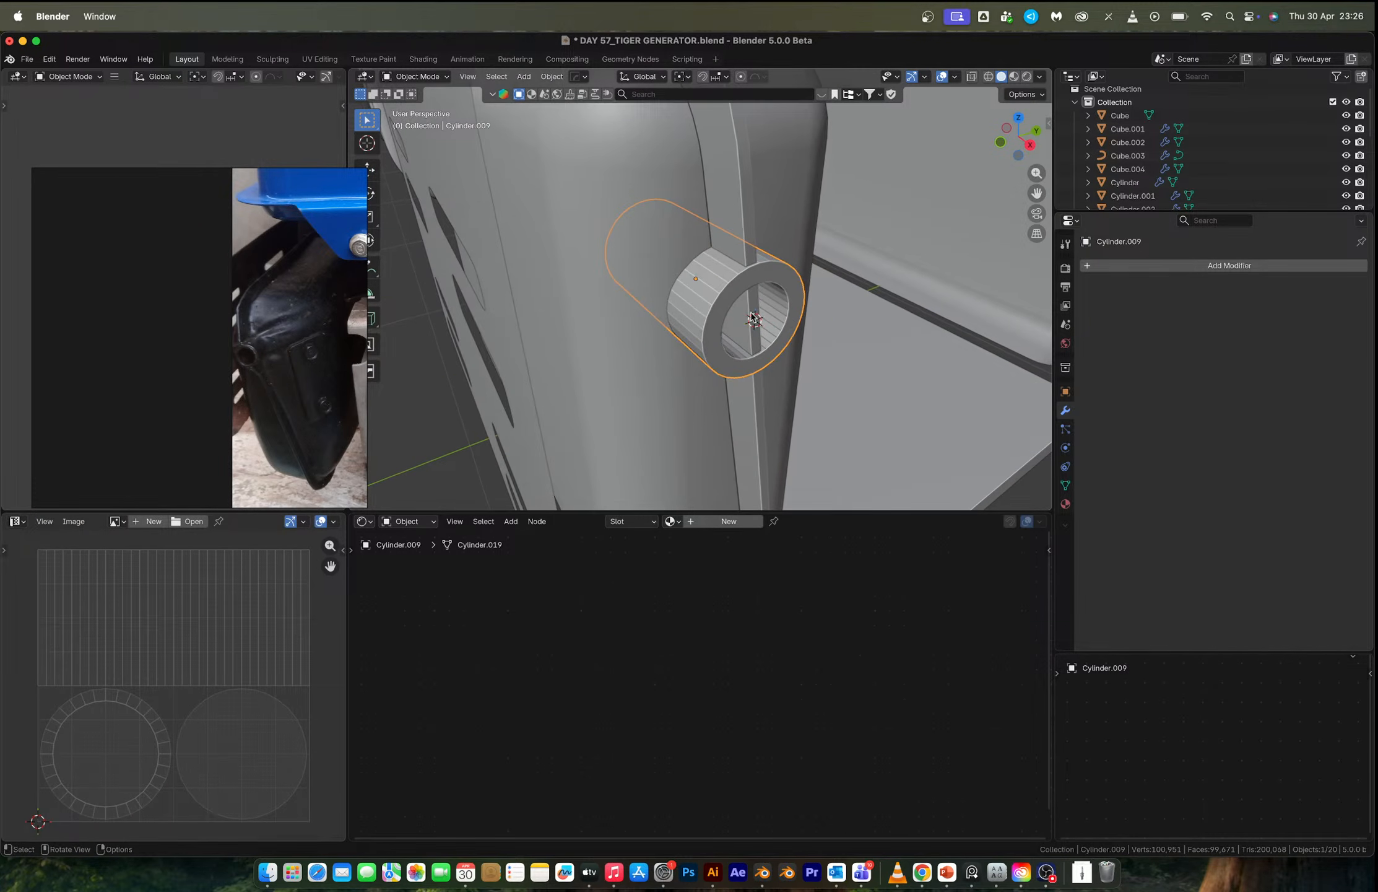
{"action": "left_click", "coordinate": [756, 317]}
{"action": "key", "text": "Tab"}
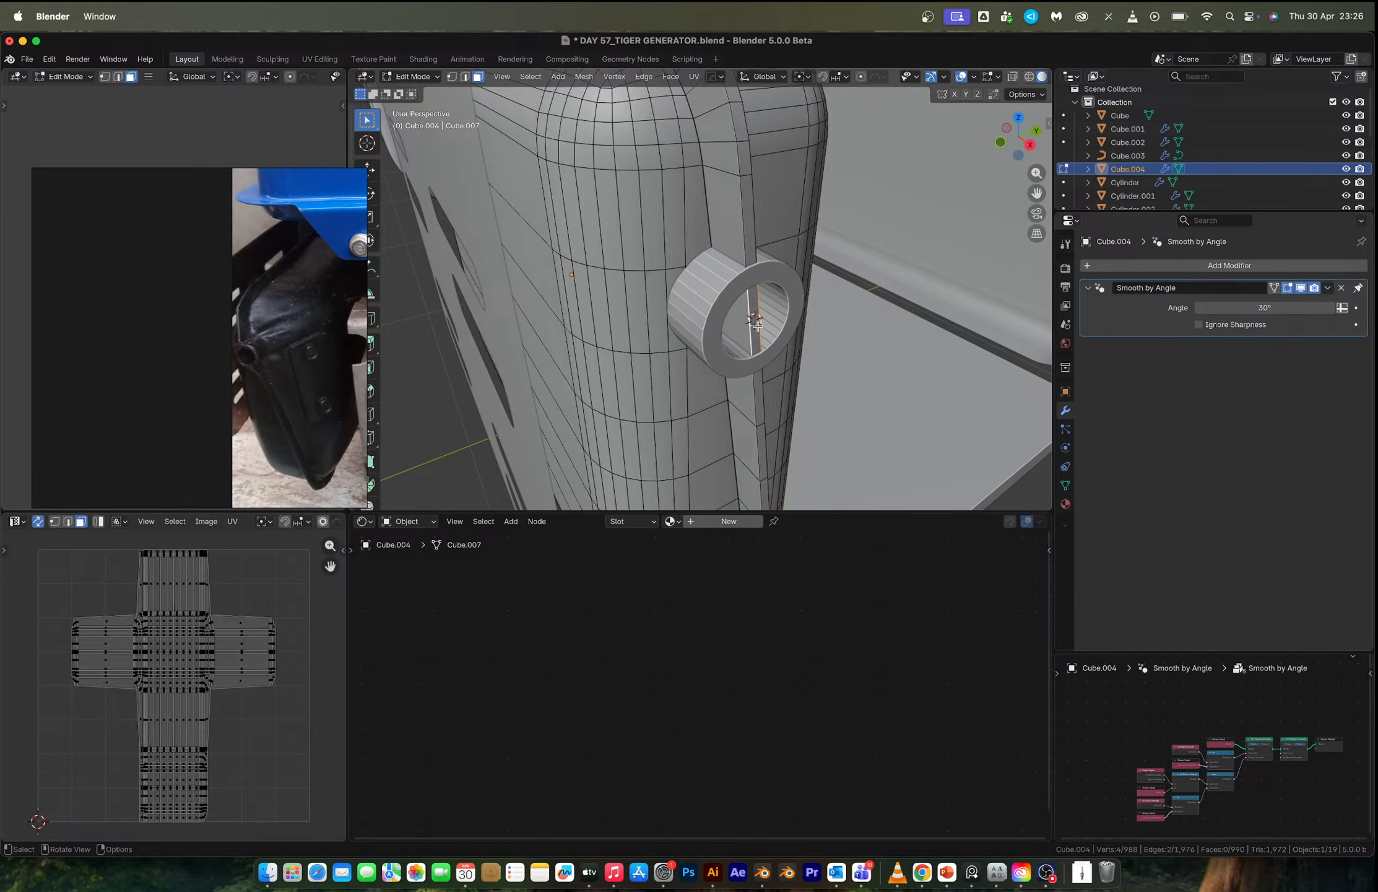
{"action": "key", "text": "Tab"}
Duplicate the pipe's outer rim edge loop and move the copy about 0.055 m outward along X.
{"action": "left_click", "coordinate": [724, 300]}
{"action": "middle_click_drag", "start_coordinate": [723, 308], "coordinate": [734, 312]}
{"action": "key", "text": "Tab"}
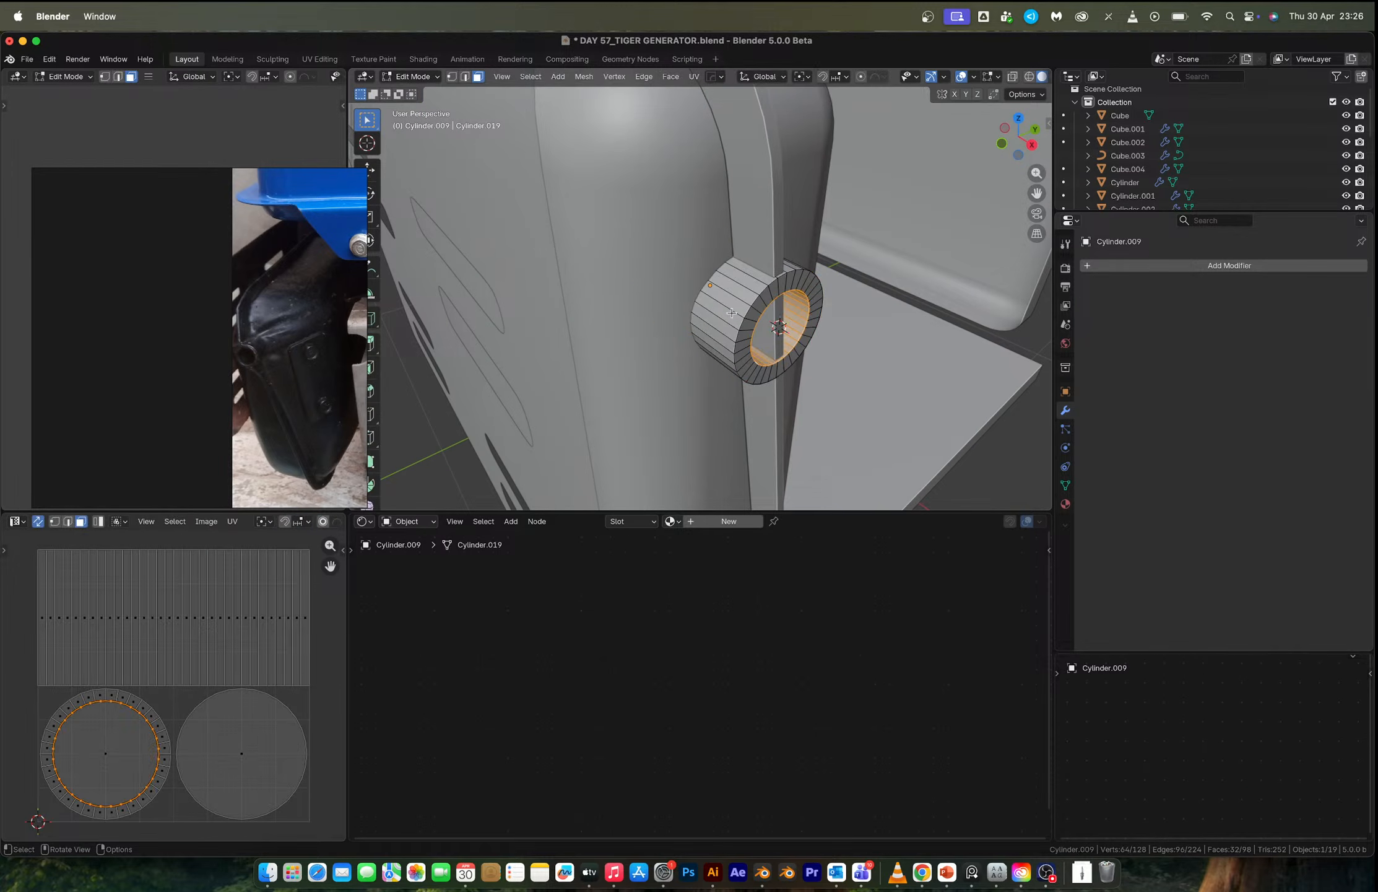
{"action": "key", "text": "2"}
{"action": "left_click", "coordinate": [747, 311], "text": "alt"}
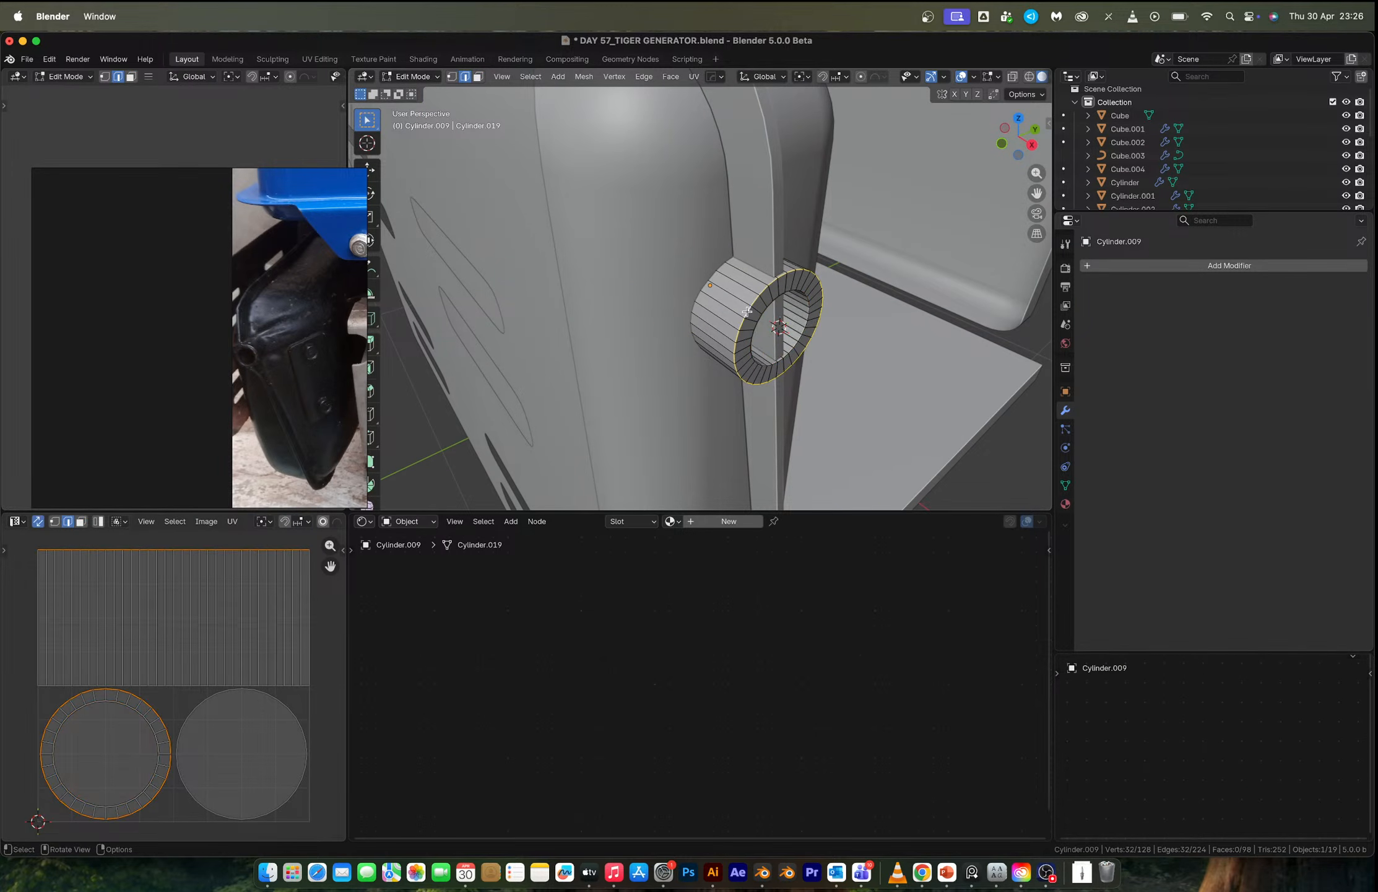
{"action": "key", "text": "g"}
{"action": "key", "text": "x"}
{"action": "left_click", "coordinate": [767, 331]}
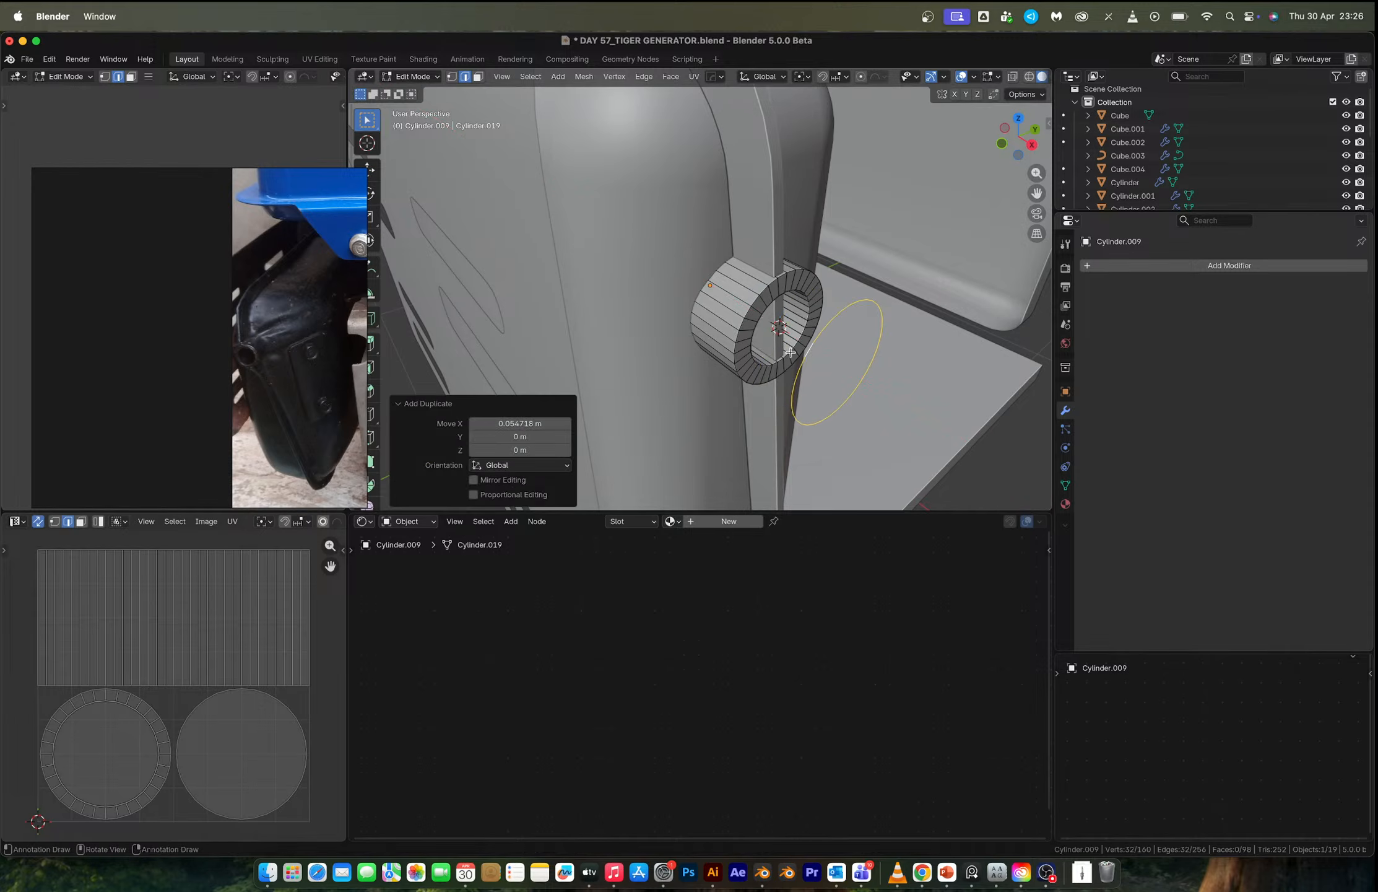
Separate the duplicated edge loop into its own object and return to Object Mode.
{"action": "key", "text": "p"}
{"action": "left_click", "coordinate": [793, 353]}
{"action": "key", "text": "Tab"}
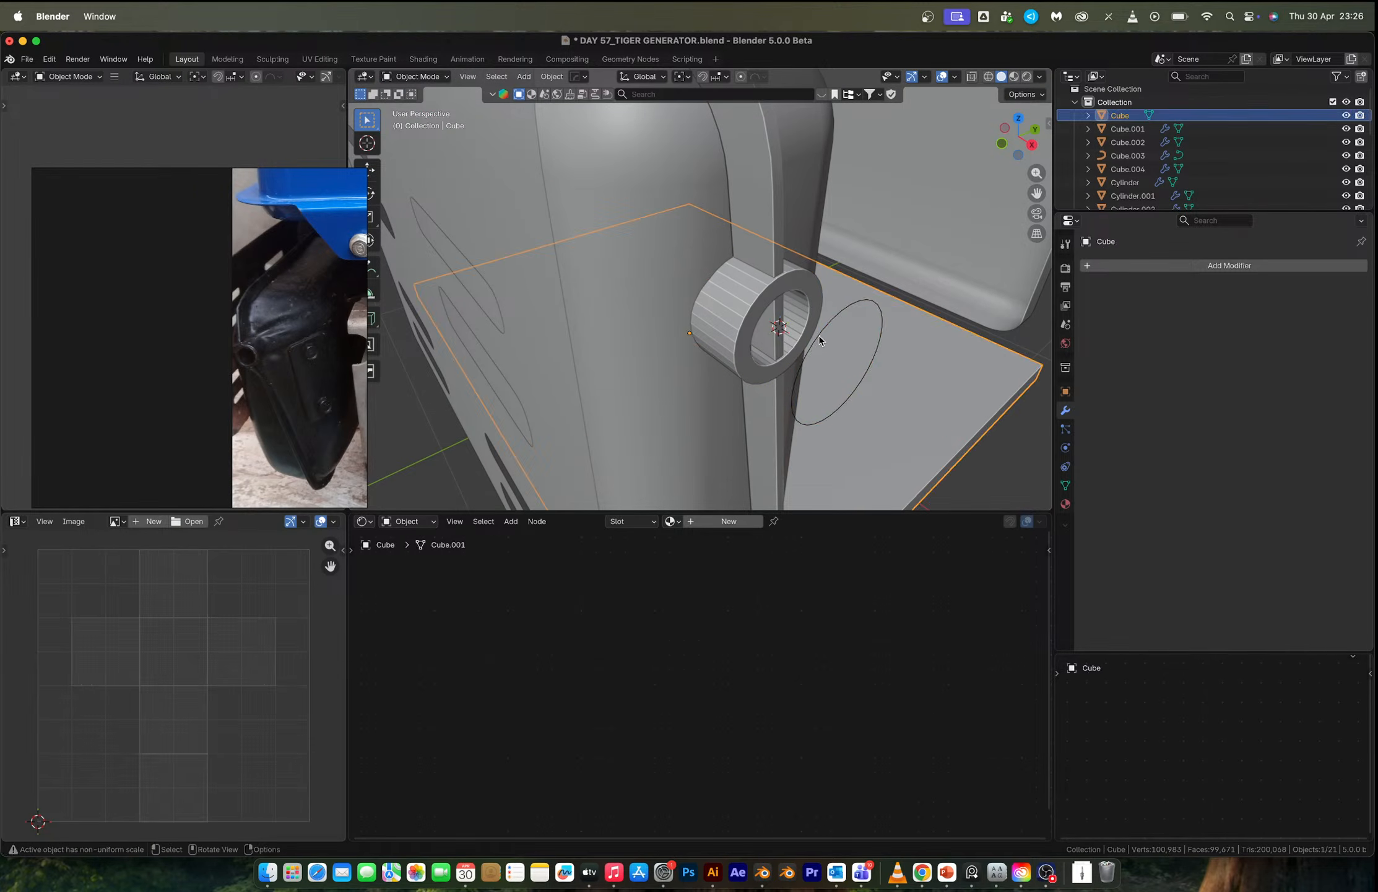
Fill the separated ring with a face and extrude it about 0.11 m back through the pipe into the cover.
{"action": "left_click", "coordinate": [819, 335]}
{"action": "key", "text": "Tab"}
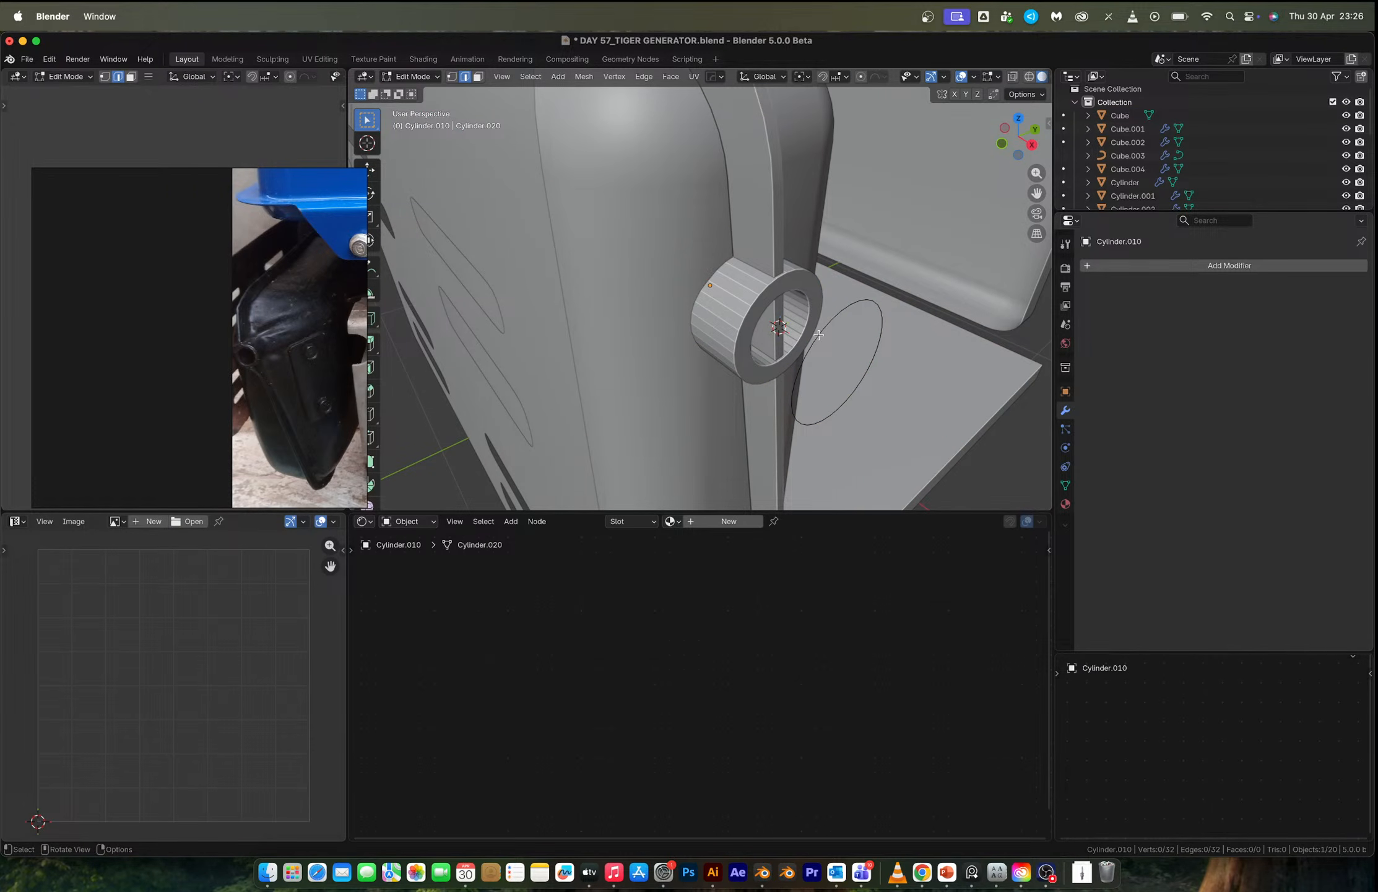
{"action": "key", "text": "a"}
{"action": "key", "text": "f"}
{"action": "key", "text": "e"}
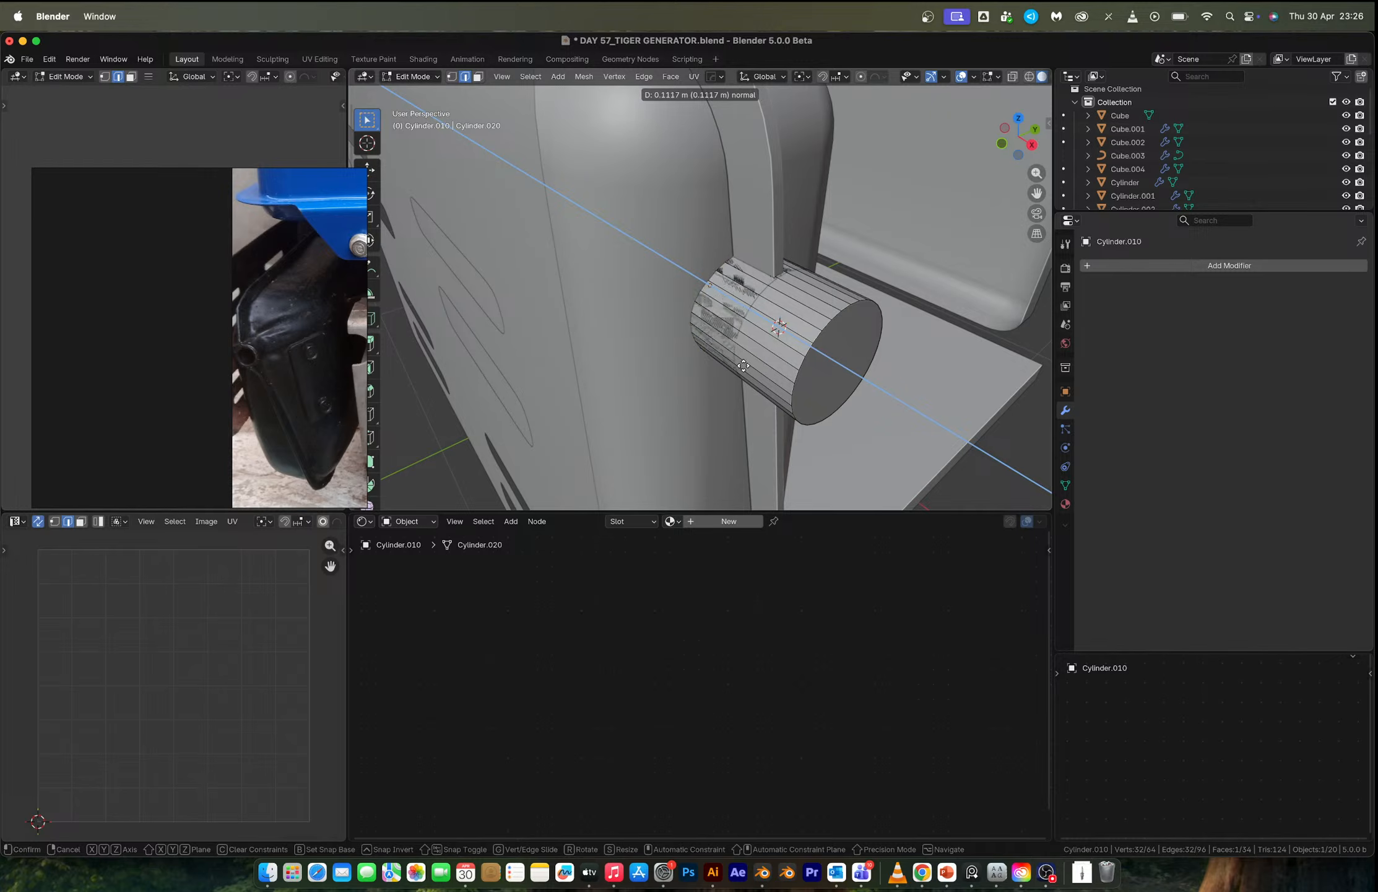
{"action": "left_click", "coordinate": [743, 365]}
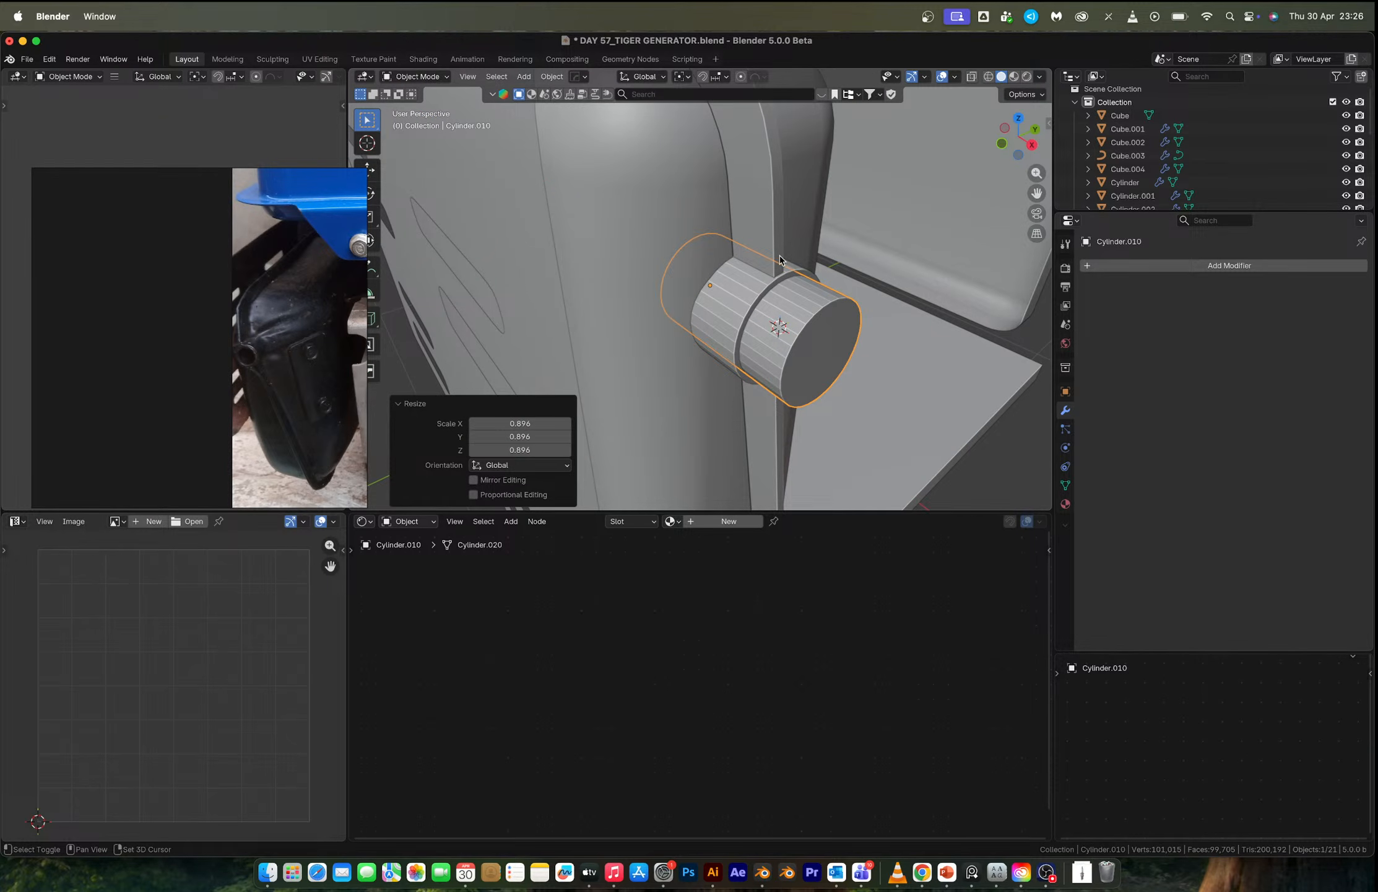
Subtract the new solid cylinder from the muffler cover with a Boolean Difference and clear the selection.
{"action": "key", "text": "ctrl+shift+b"}
{"action": "left_click", "coordinate": [752, 226]}
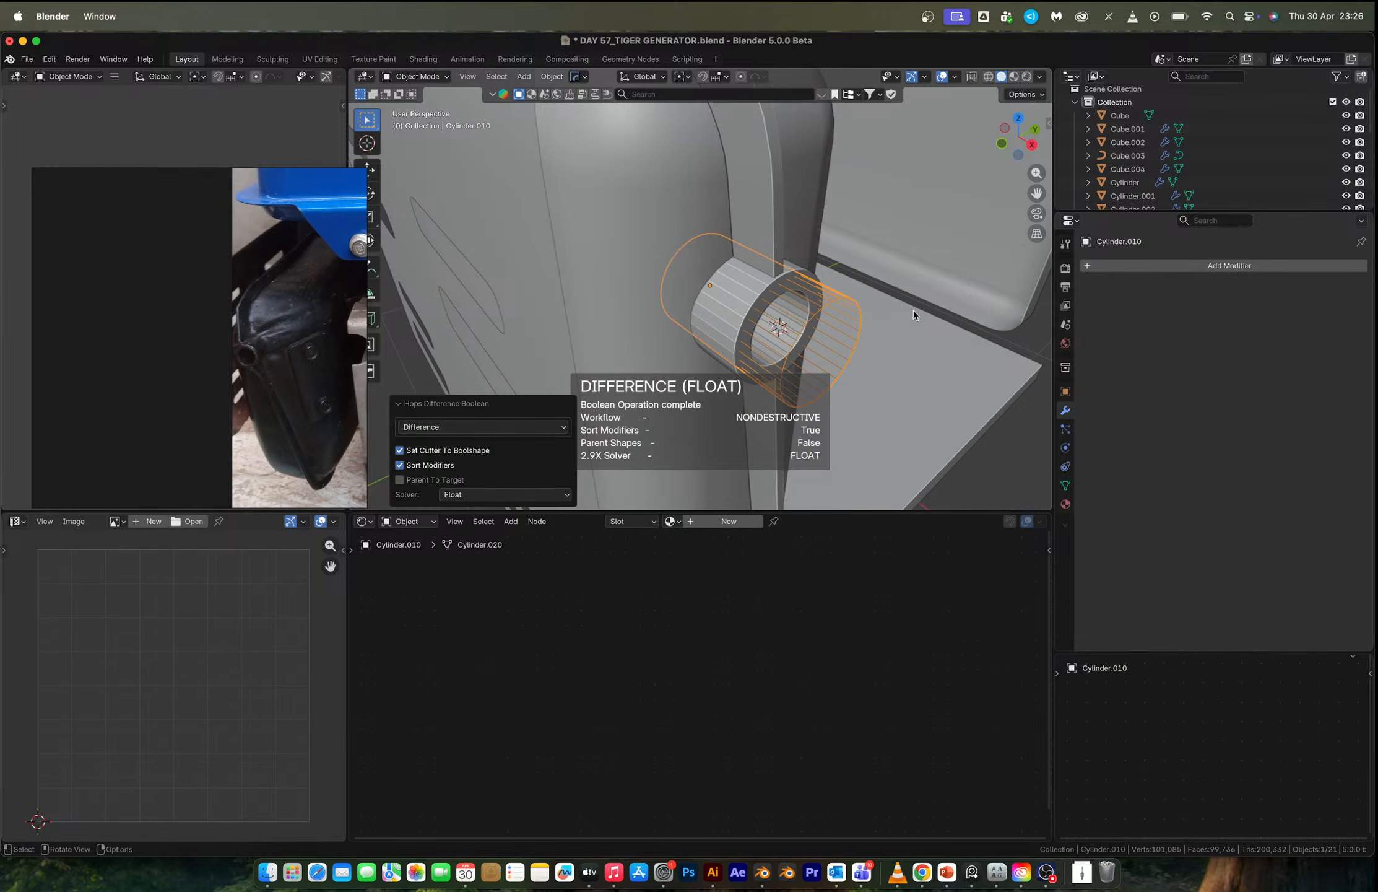
{"action": "key", "text": "alt+a"}
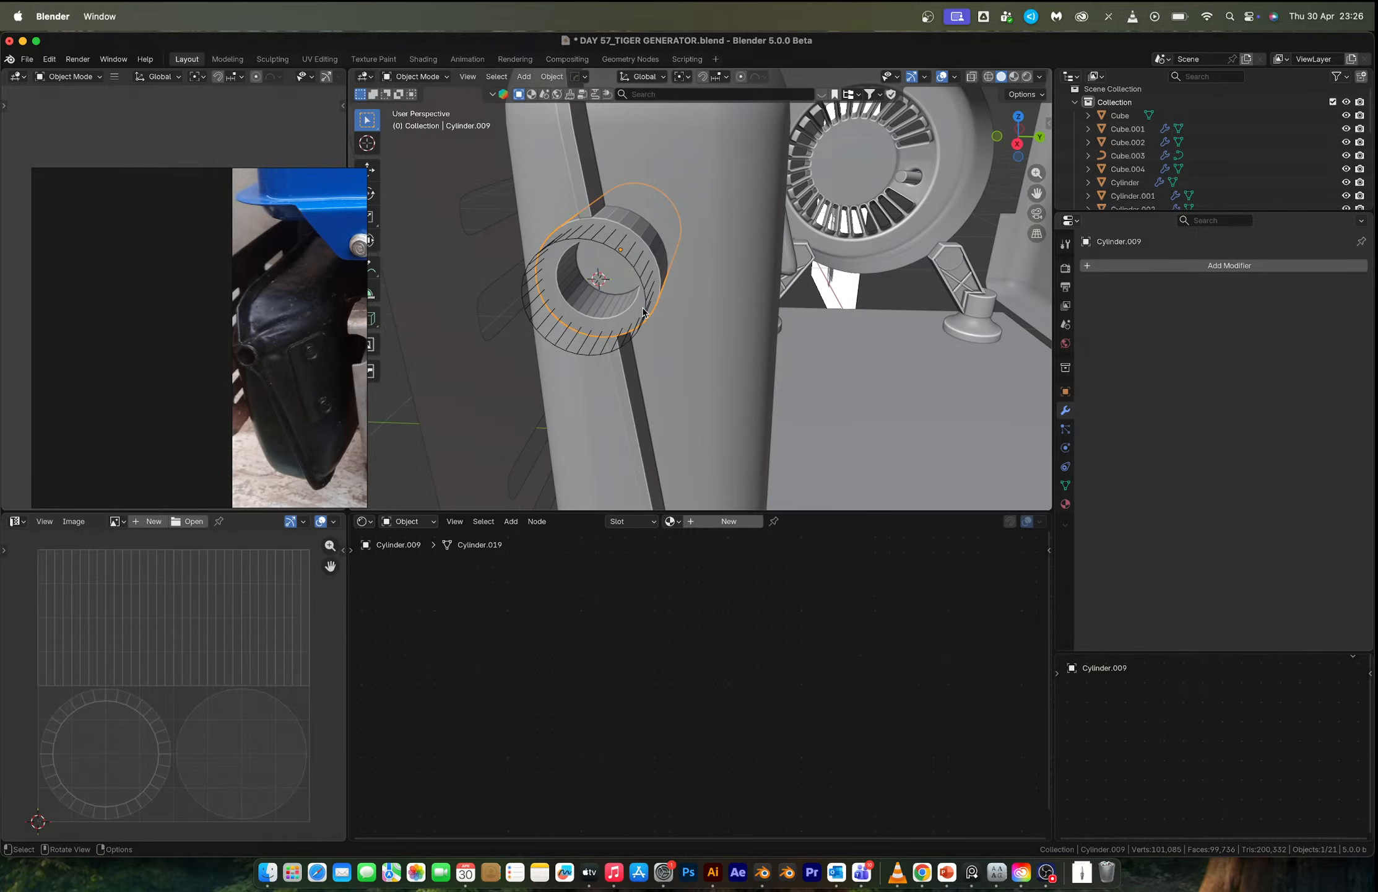
Stretch the cutter cylinder by a factor of about 1.577 along X and reposition it along the X axis.
{"action": "left_click", "coordinate": [641, 320]}
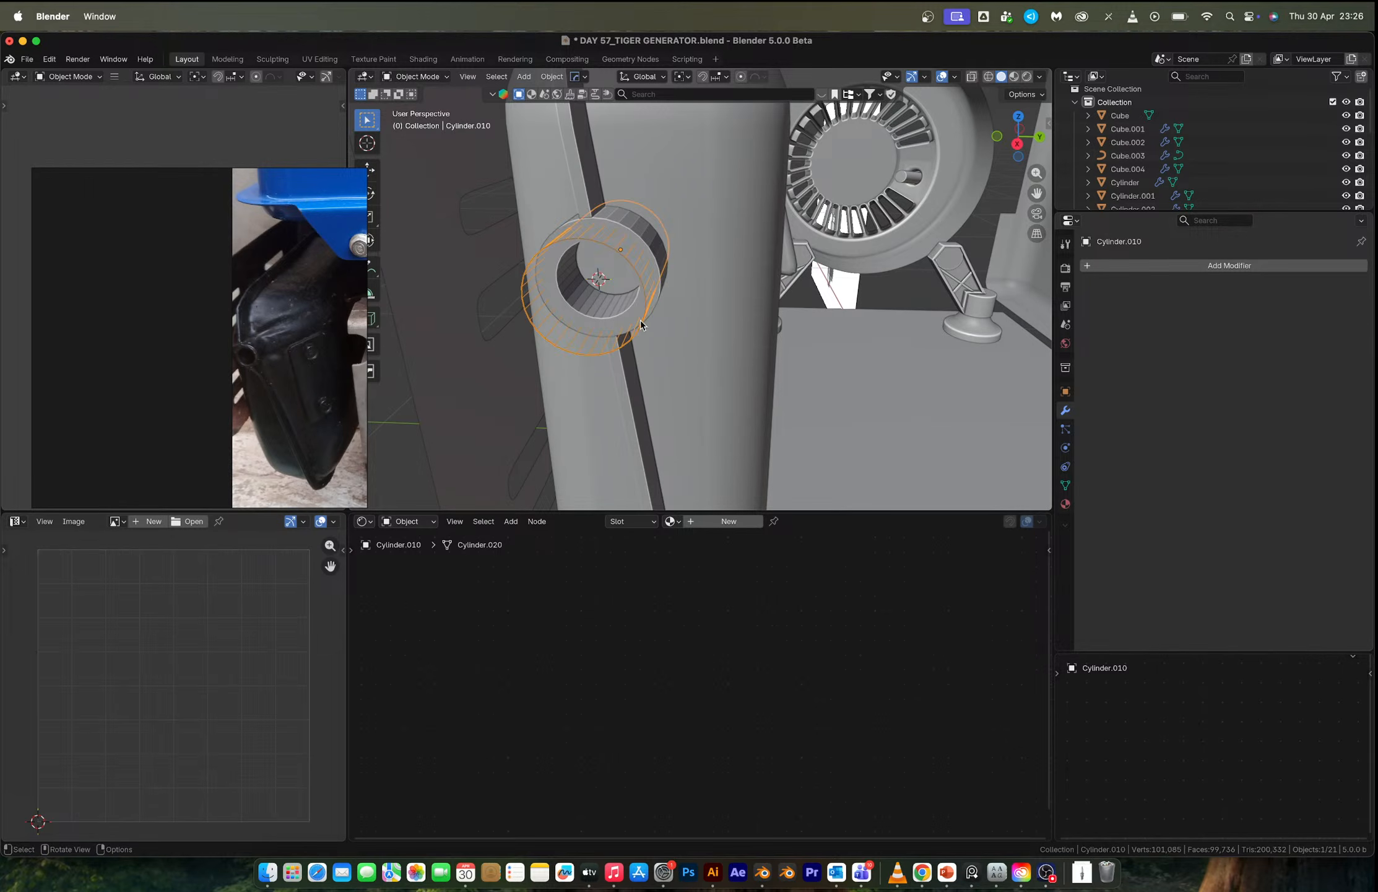
{"action": "middle_click_drag", "start_coordinate": [641, 321], "coordinate": [841, 334]}
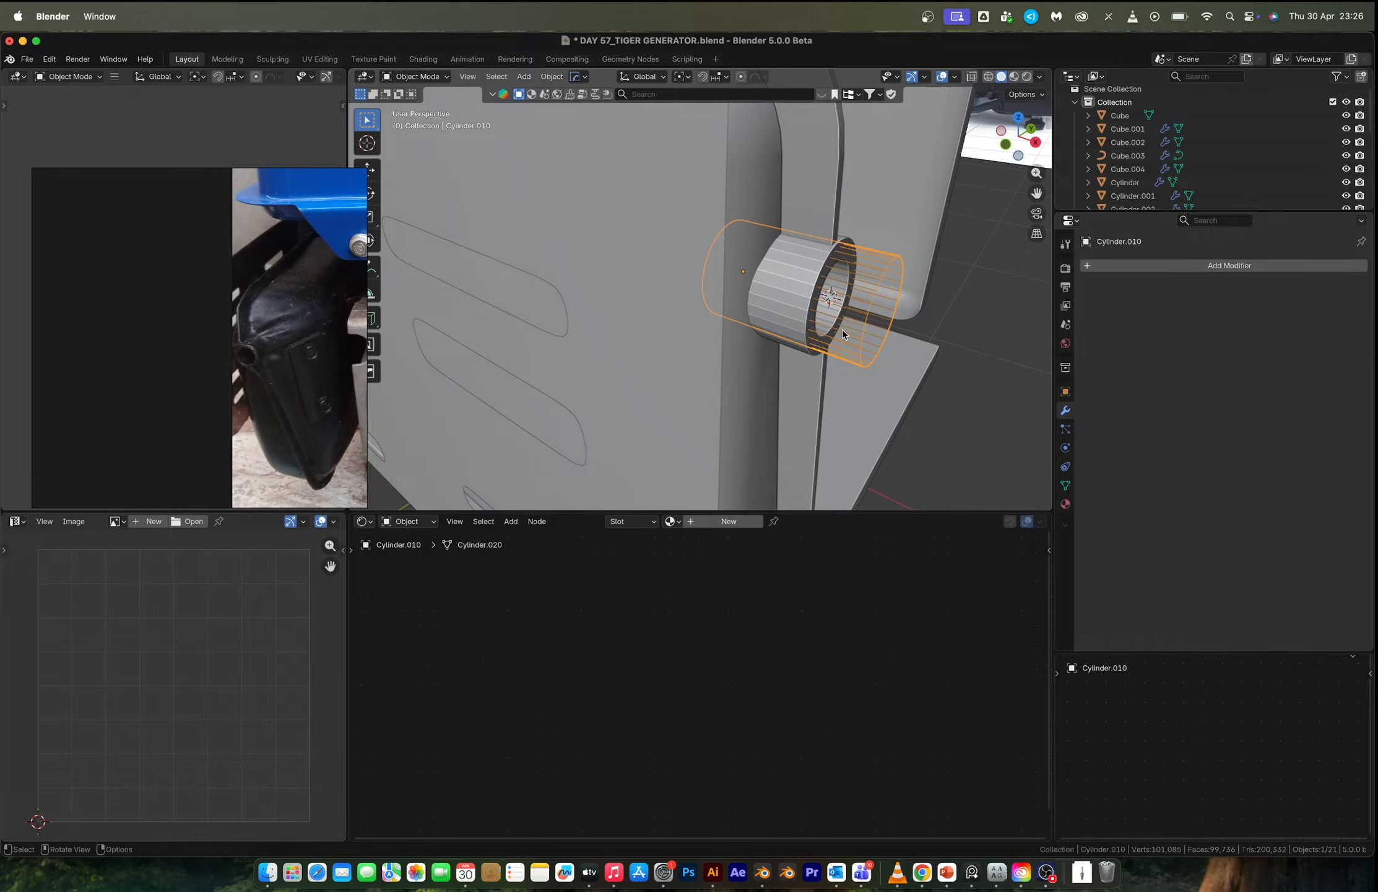
{"action": "key", "text": "s"}
{"action": "key", "text": "x"}
{"action": "left_click", "coordinate": [852, 350]}
{"action": "key", "text": "g"}
{"action": "key", "text": "y"}
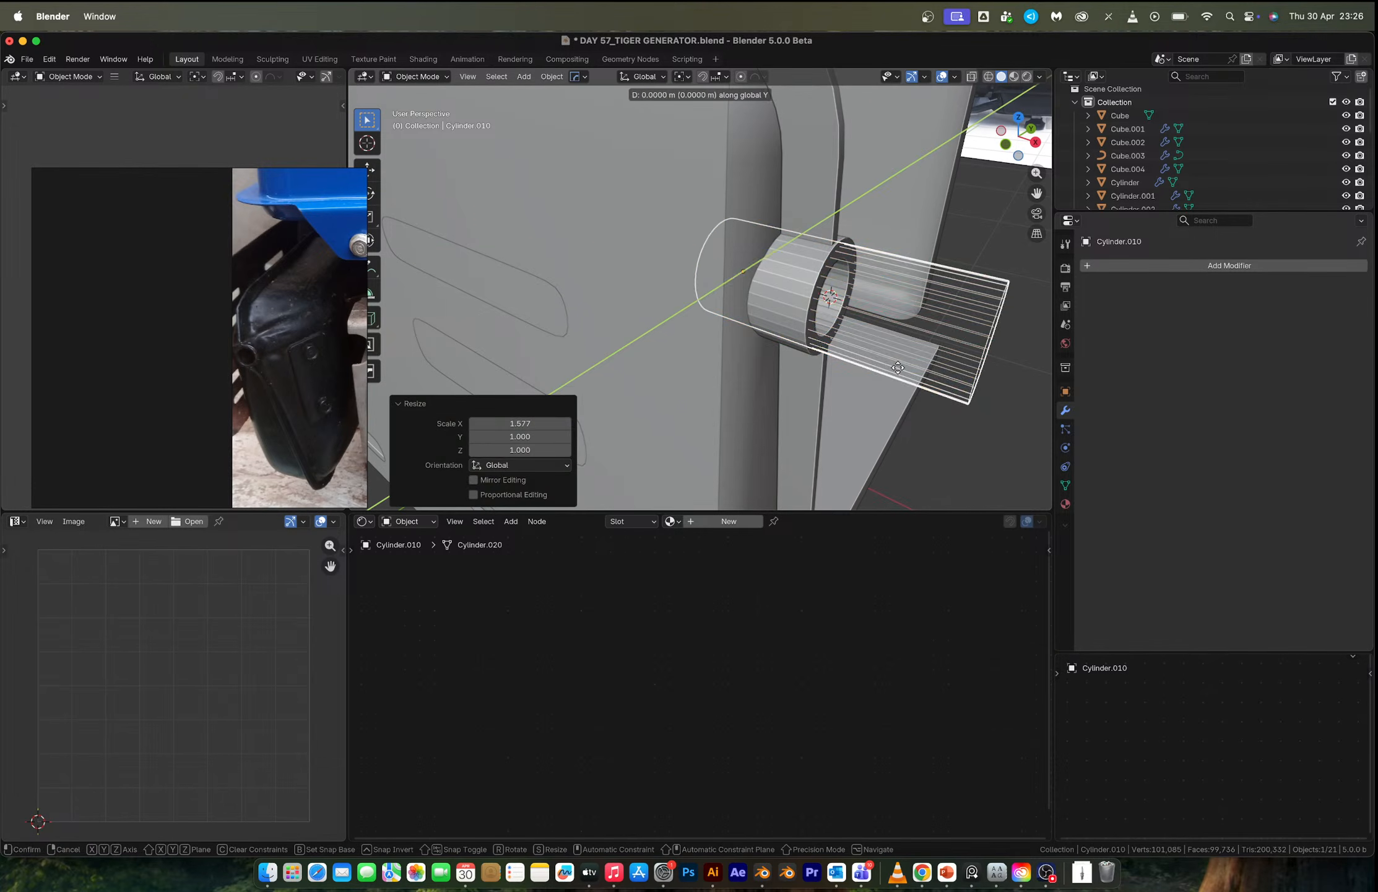
{"action": "key", "text": "x"}
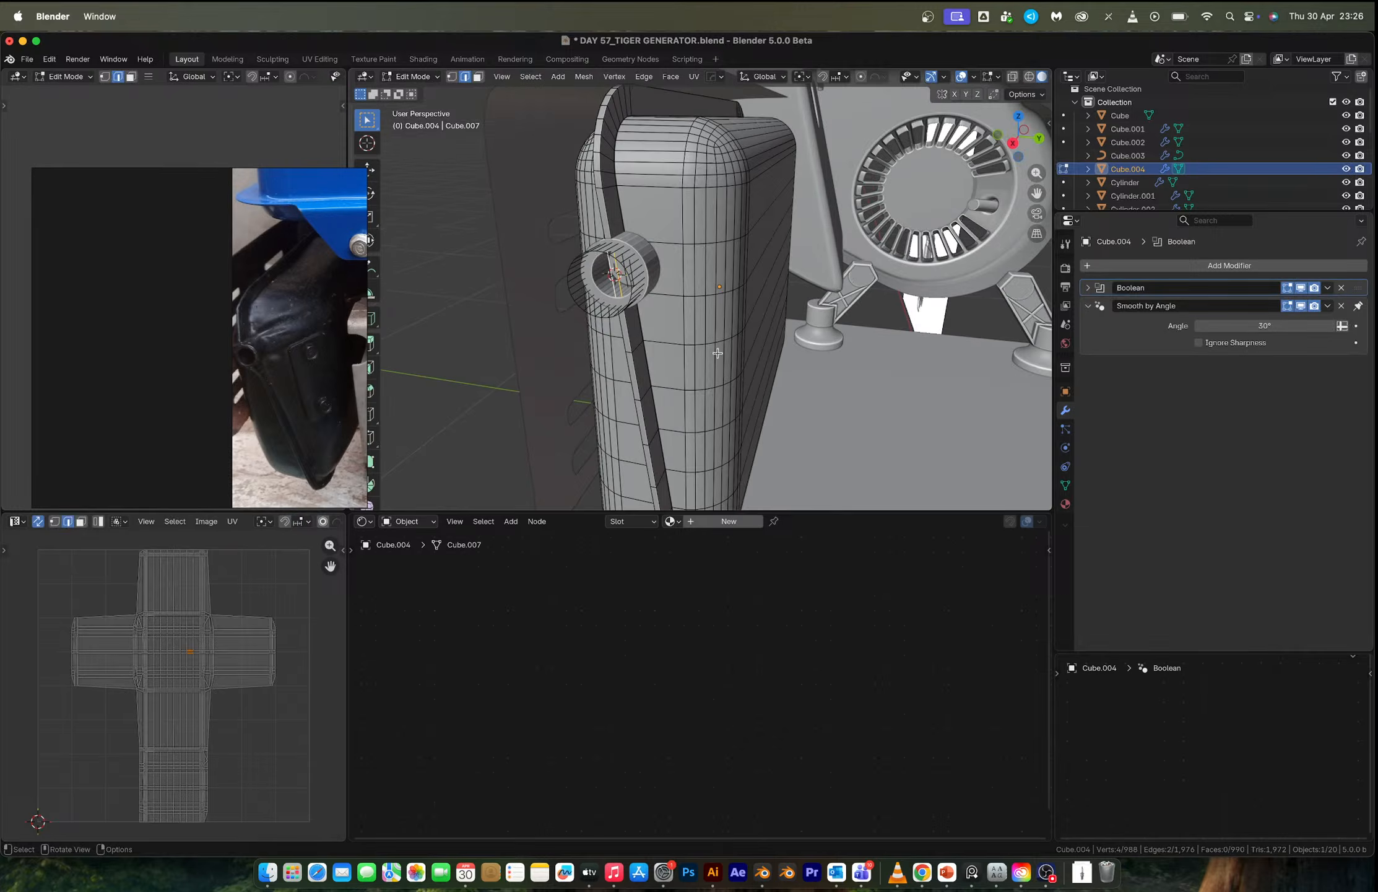
Duplicate a block of faces on the cover's rounded edge below the pipe and separate it into its own object.
{"action": "middle_click_drag", "start_coordinate": [718, 353], "coordinate": [654, 350]}
{"action": "left_click", "coordinate": [653, 350], "text": "shift"}
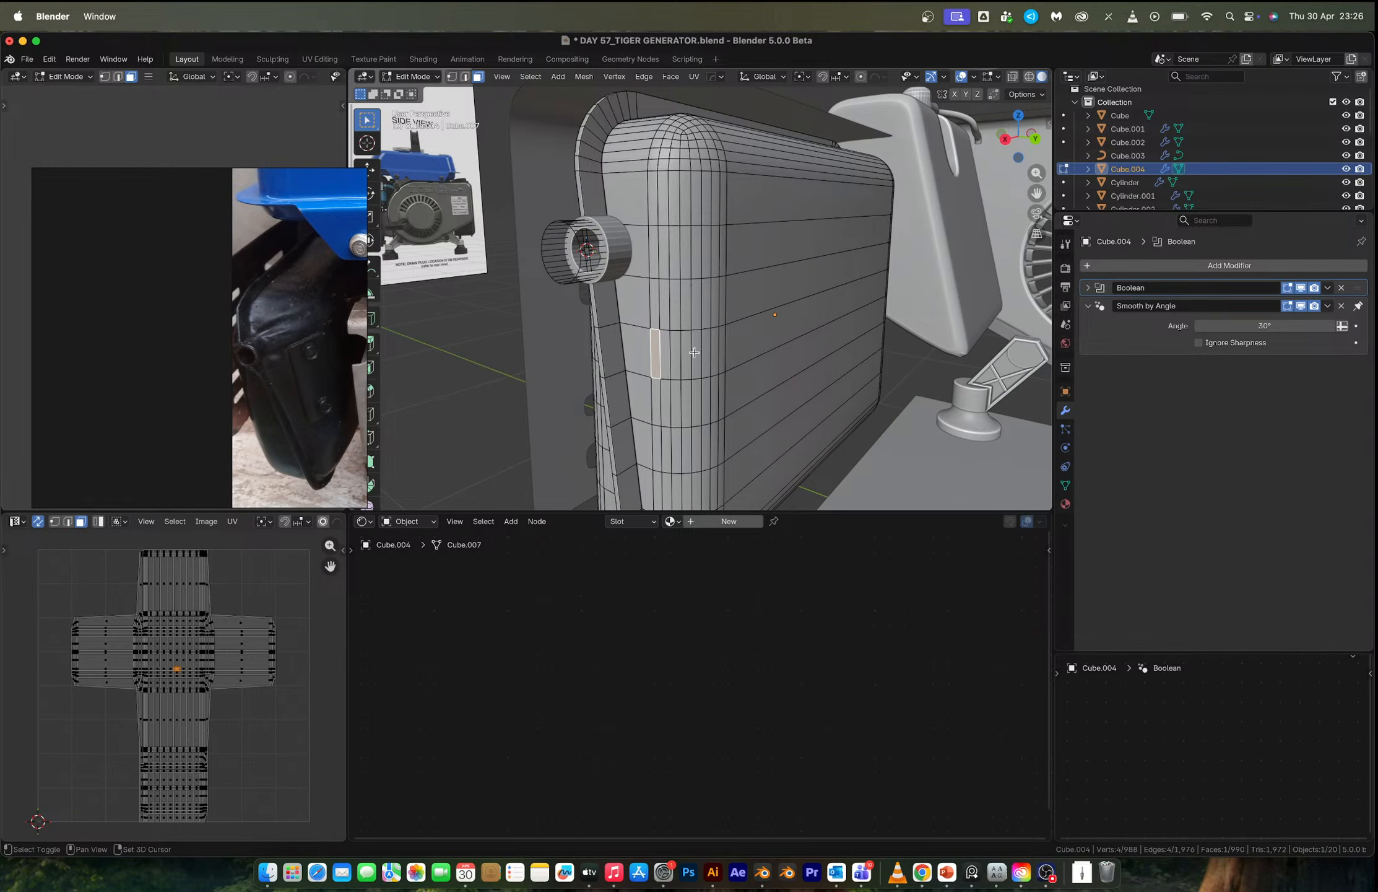
{"action": "left_click", "coordinate": [708, 348], "text": "ctrl+shift"}
{"action": "middle_click_drag", "start_coordinate": [694, 353], "coordinate": [730, 354], "text": "shift"}
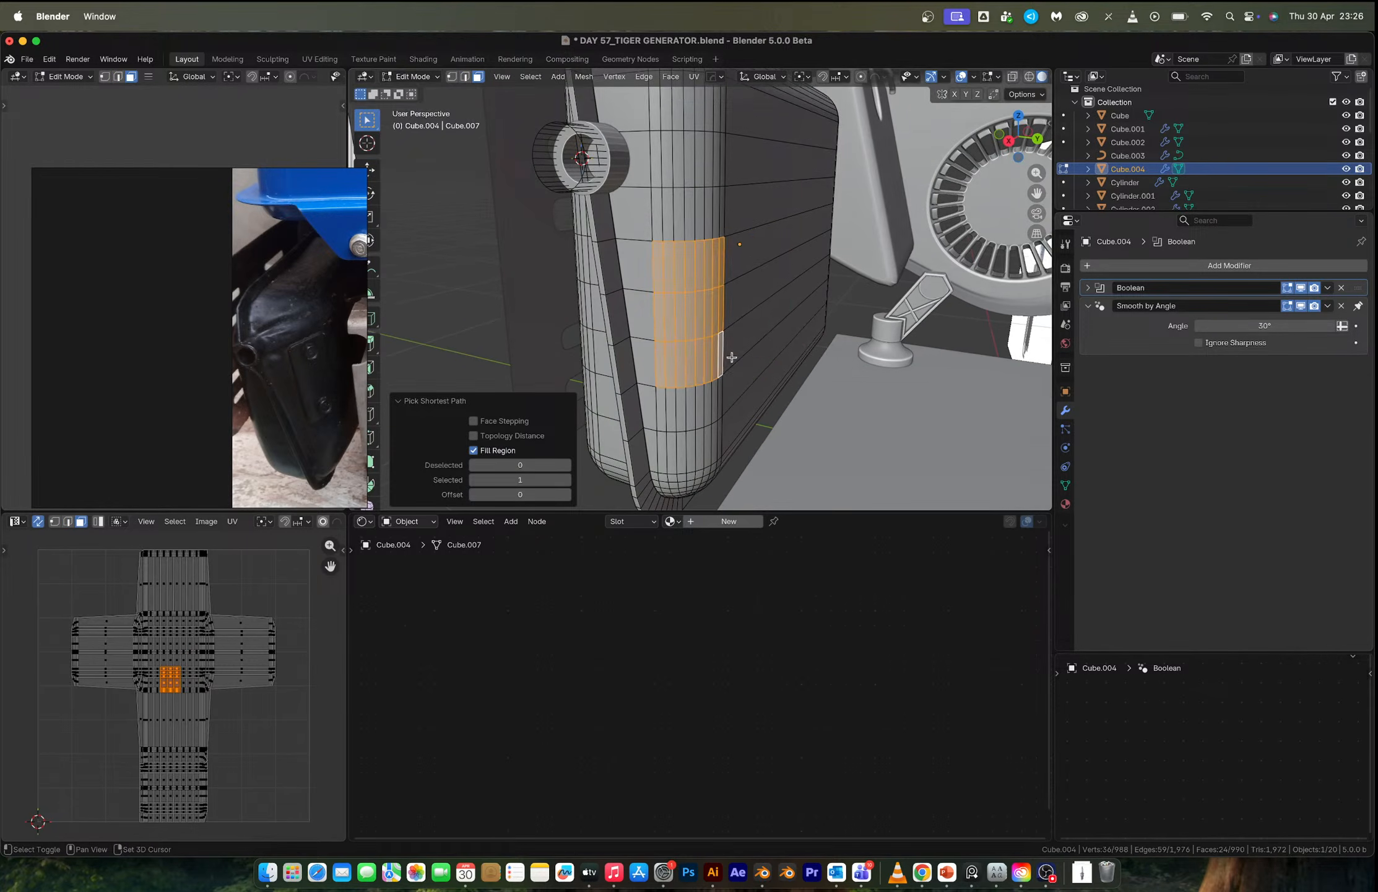
{"action": "key", "text": "shift+d"}
{"action": "right_click", "coordinate": [795, 348]}
{"action": "key", "text": "p"}
{"action": "left_click", "coordinate": [797, 348]}
{"action": "key", "text": "Tab"}
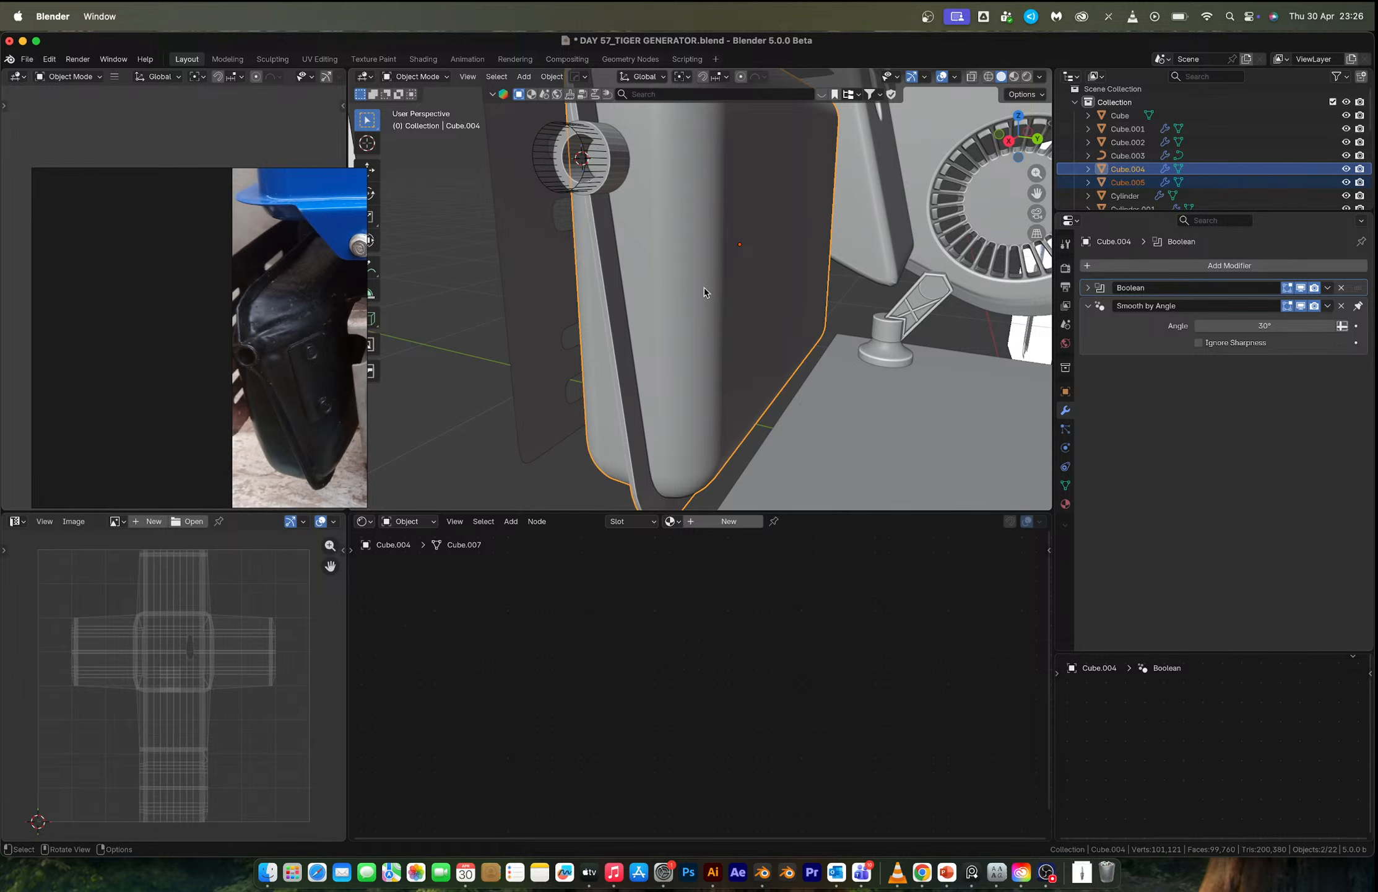
Extrude the separated patch's faces along their normals by about 0.008 m to give it thickness.
{"action": "key", "text": "alt+e"}
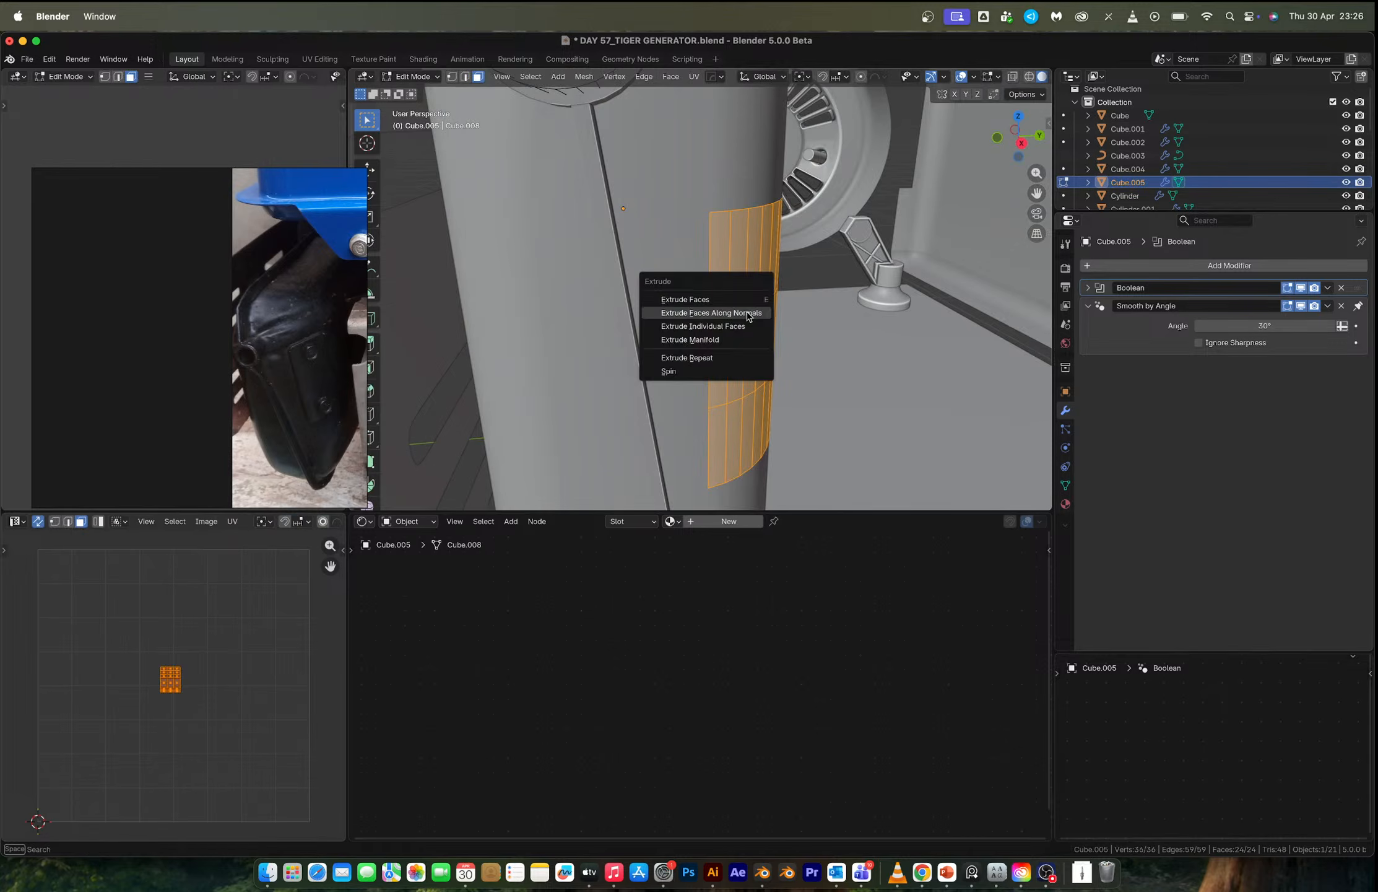
{"action": "left_click", "coordinate": [750, 310]}
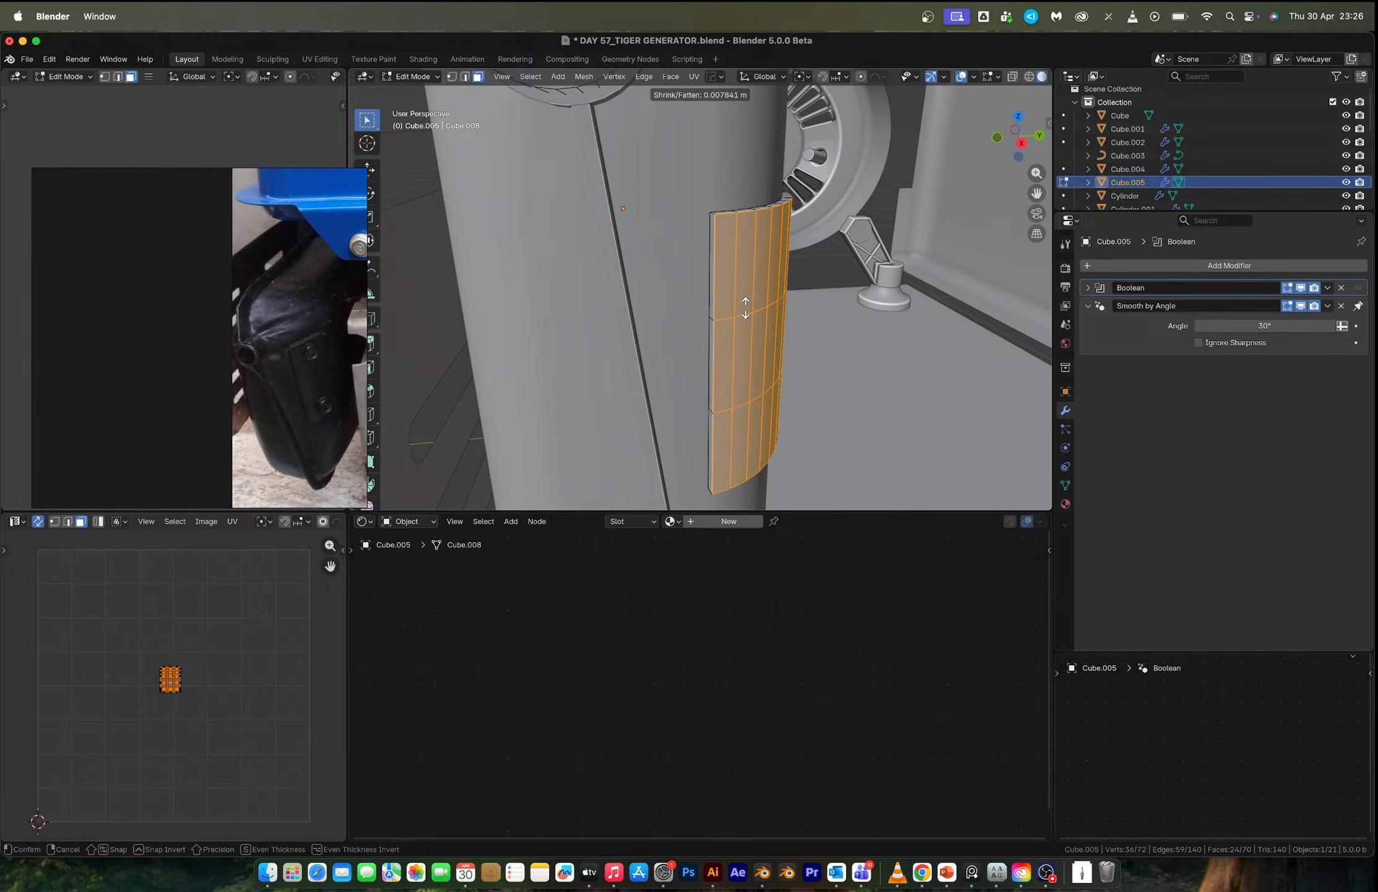
{"action": "left_click", "coordinate": [745, 308]}
Add a centred horizontal loop cut to the raised patch's uppermost band and another to its lowest band.
{"action": "middle_click_drag", "start_coordinate": [746, 308], "coordinate": [706, 303]}
{"action": "key", "text": "ctrl+r"}
{"action": "left_click", "coordinate": [726, 262]}
{"action": "right_click", "coordinate": [728, 267]}
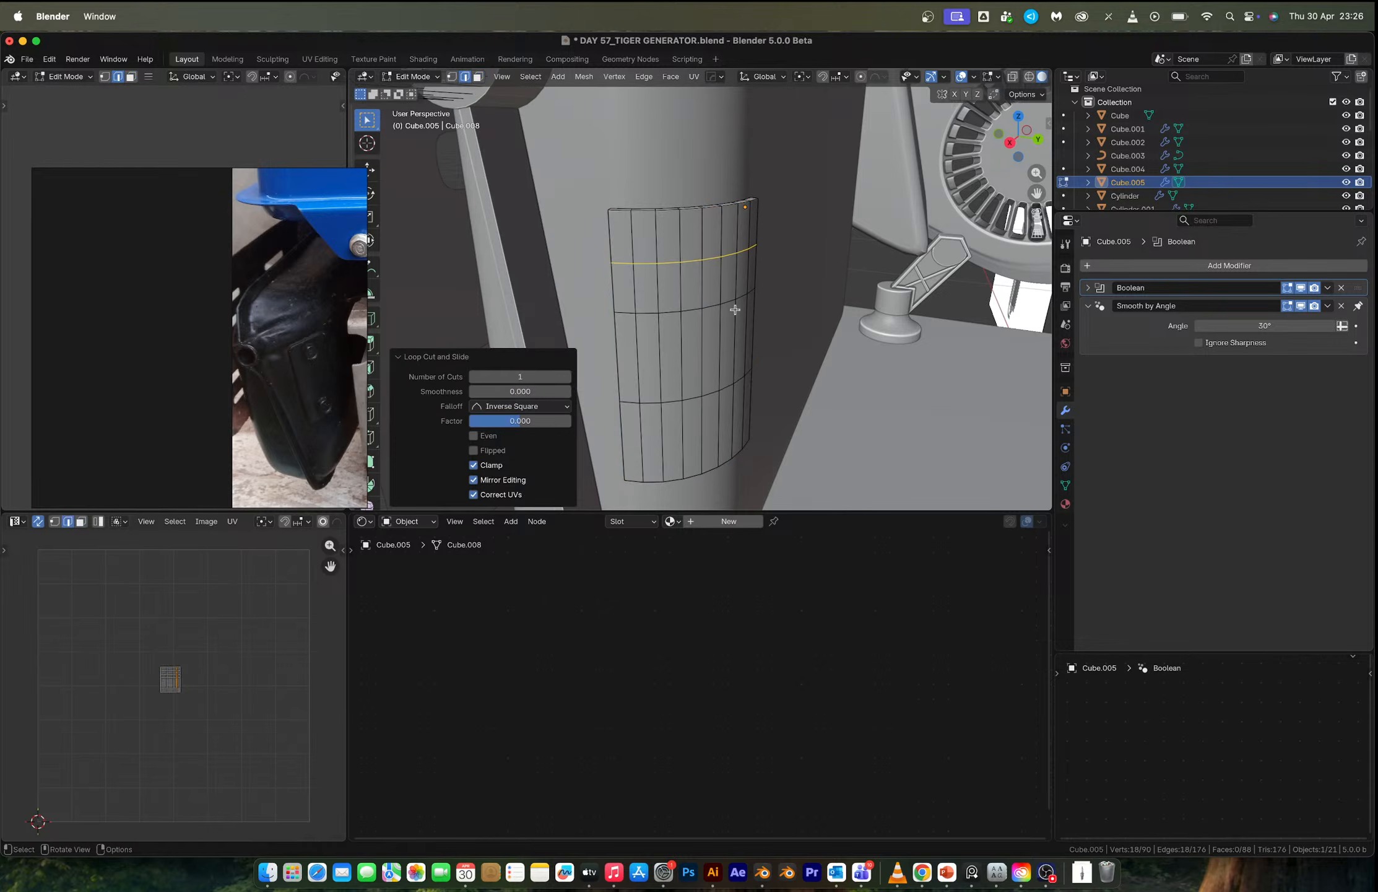
{"action": "key", "text": "ctrl+r"}
{"action": "left_click", "coordinate": [729, 408]}
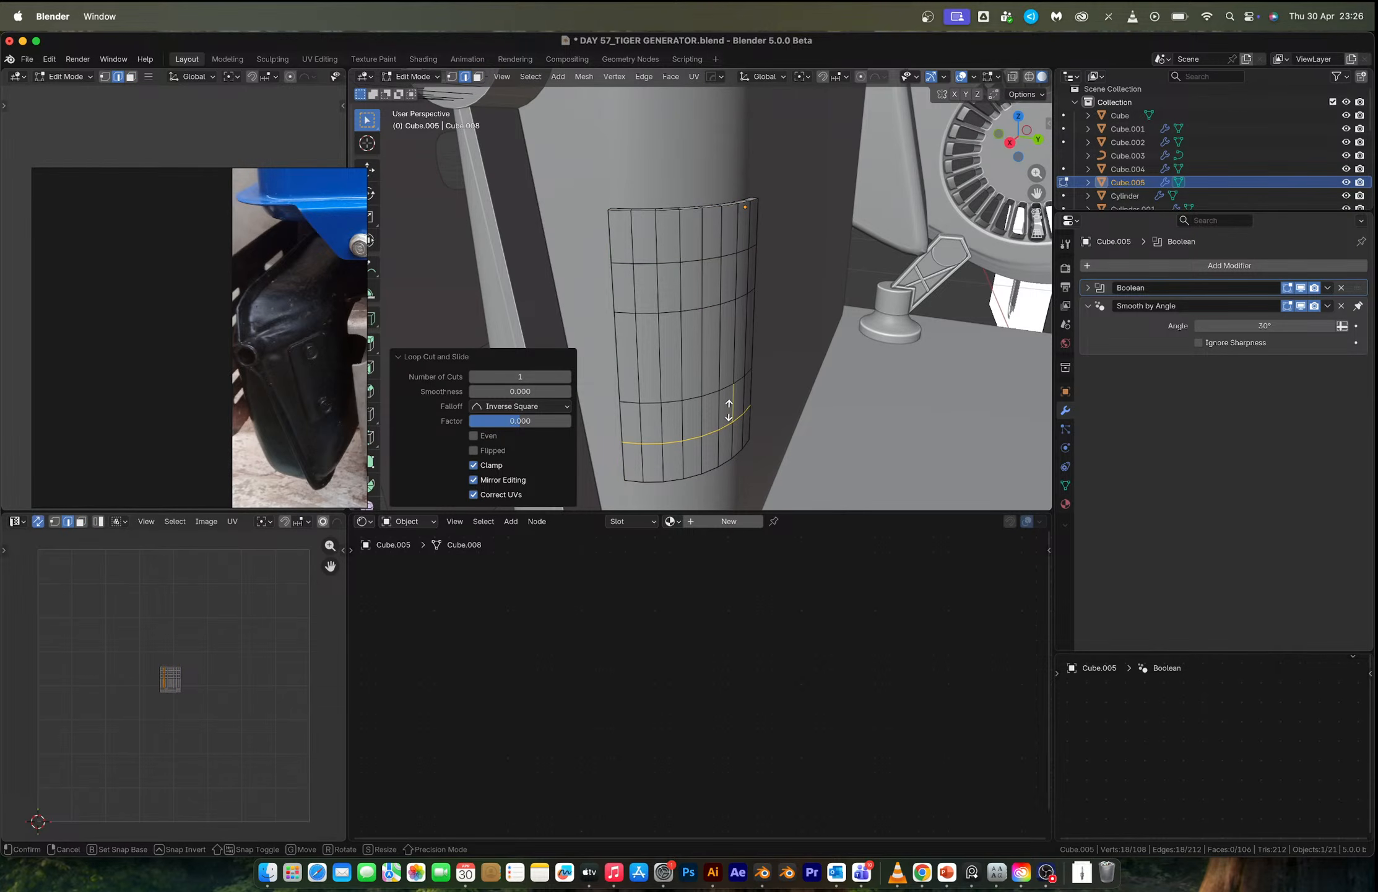
{"action": "right_click", "coordinate": [729, 409]}
{"action": "key", "text": "Tab"}
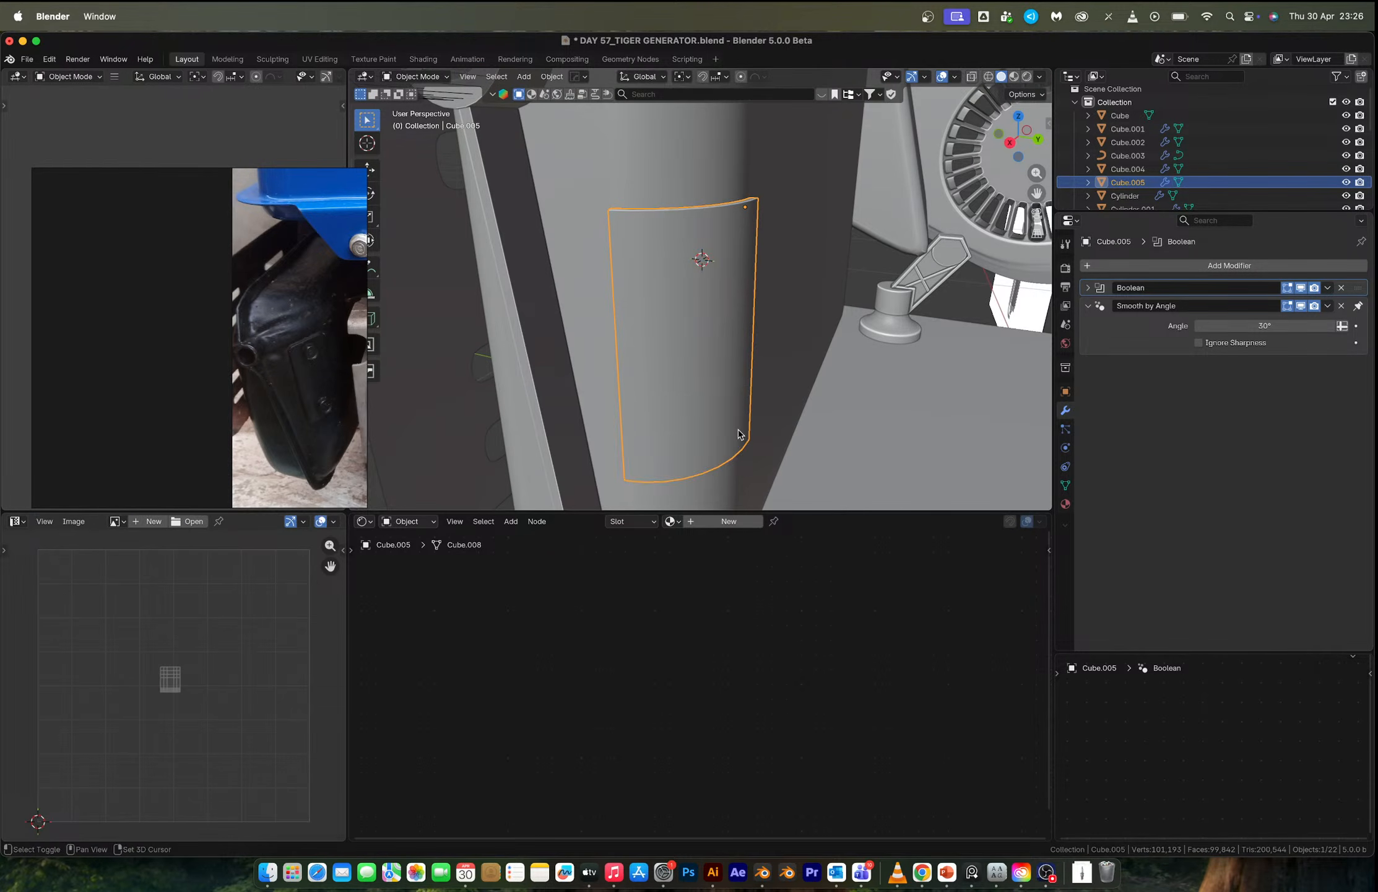
{"action": "key", "text": "shift+a"}
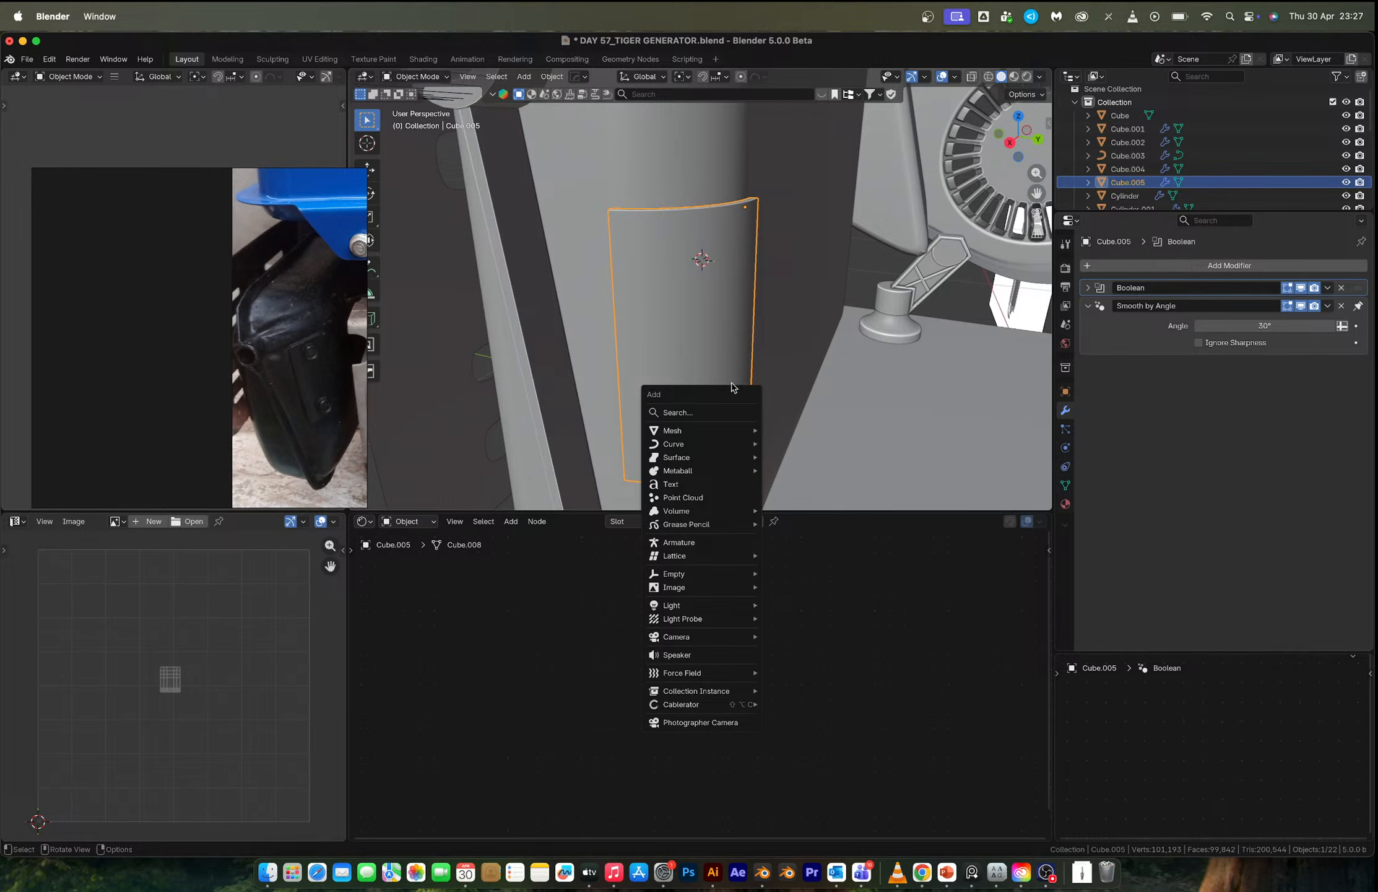
{"action": "mouse_move", "coordinate": [704, 427]}
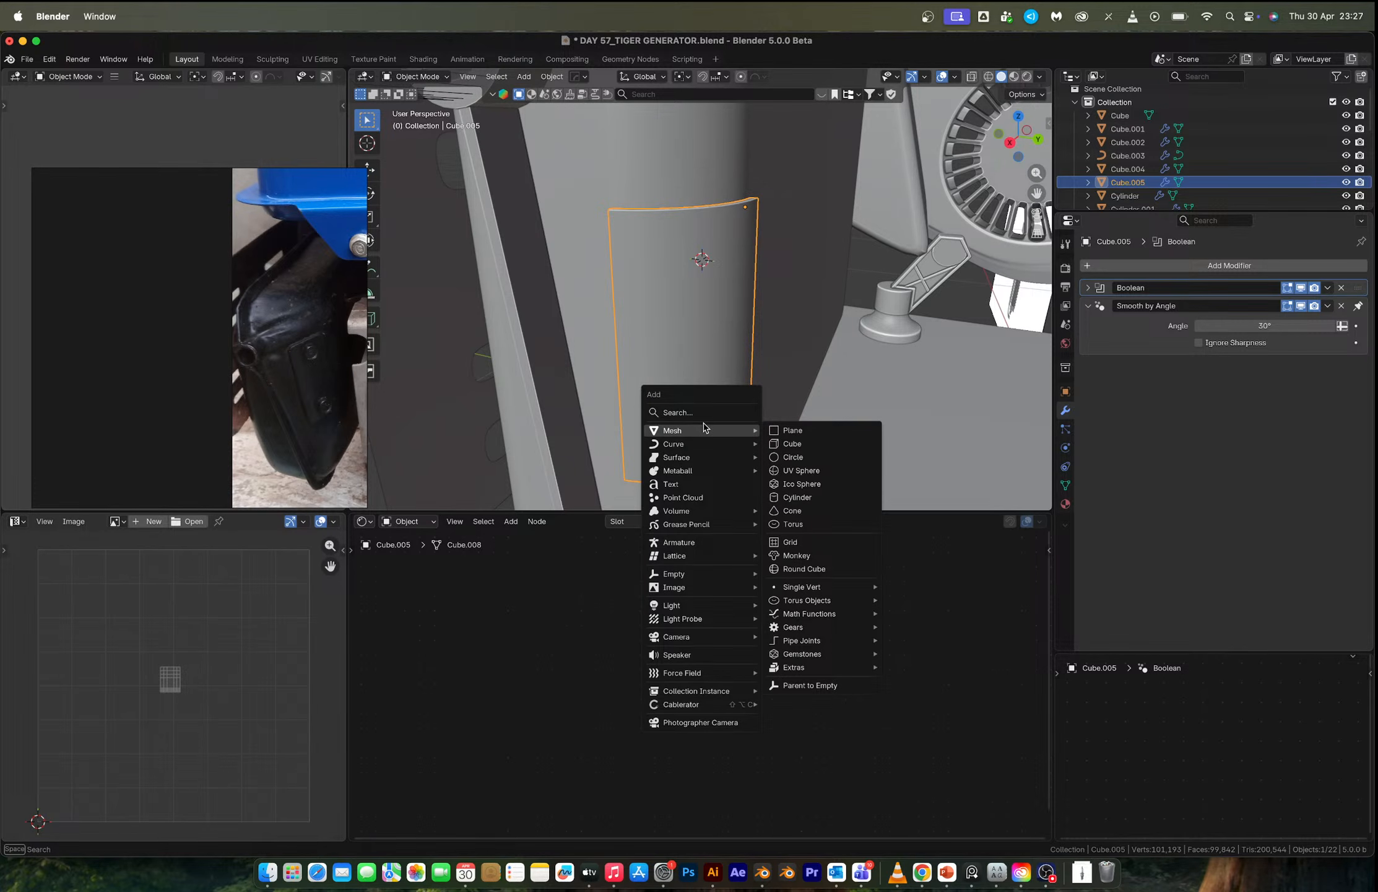
{"action": "key", "text": "Escape"}
{"action": "key", "text": "Tab"}
Add two more centred horizontal loop cuts on the patch, one above and one below the 3D cursor.
{"action": "scroll", "coordinate": [705, 255], "scroll_direction": "up", "scroll_amount": 5}
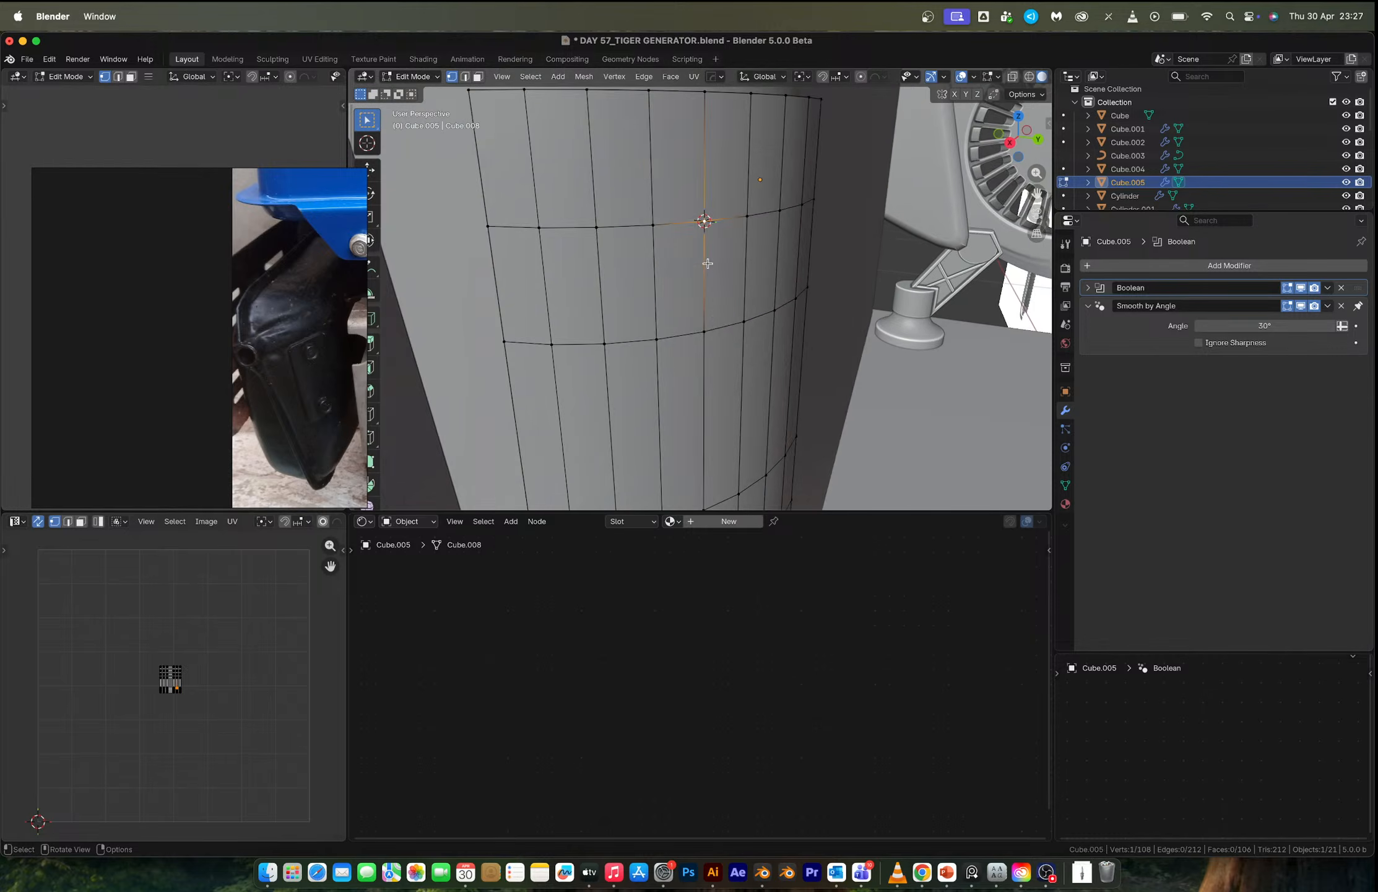
{"action": "key", "text": "ctrl+r"}
{"action": "left_click", "coordinate": [687, 184]}
{"action": "right_click", "coordinate": [687, 184]}
{"action": "key", "text": "ctrl+r"}
{"action": "left_click", "coordinate": [717, 251]}
{"action": "right_click", "coordinate": [709, 249]}
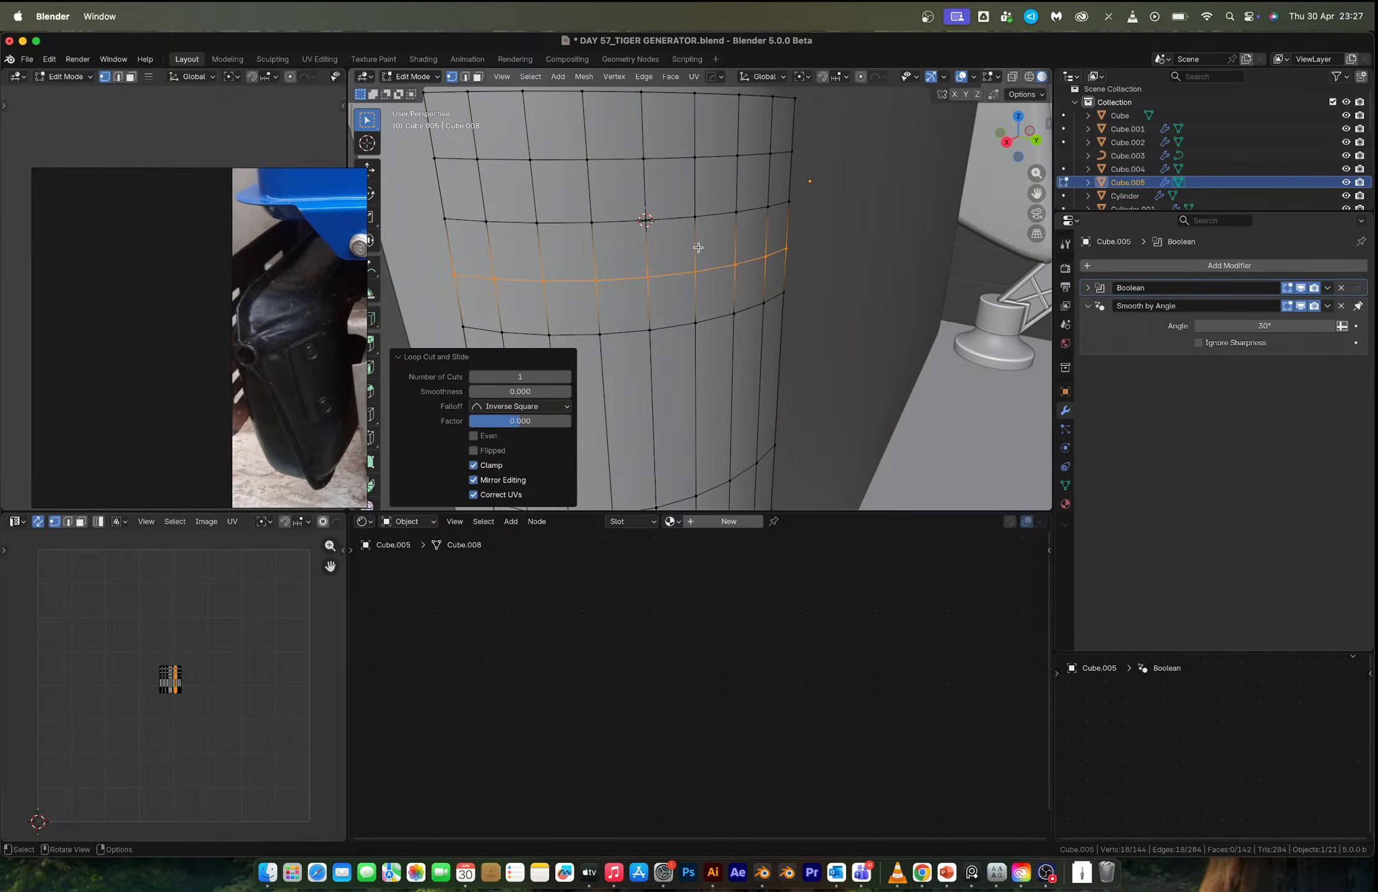
Select the four faces around the 3D cursor on the patch and inset them by about 0.007 m.
{"action": "key", "text": "3"}
{"action": "left_click", "coordinate": [672, 237]}
{"action": "left_click", "coordinate": [613, 197], "text": "ctrl+shift"}
{"action": "key", "text": "i"}
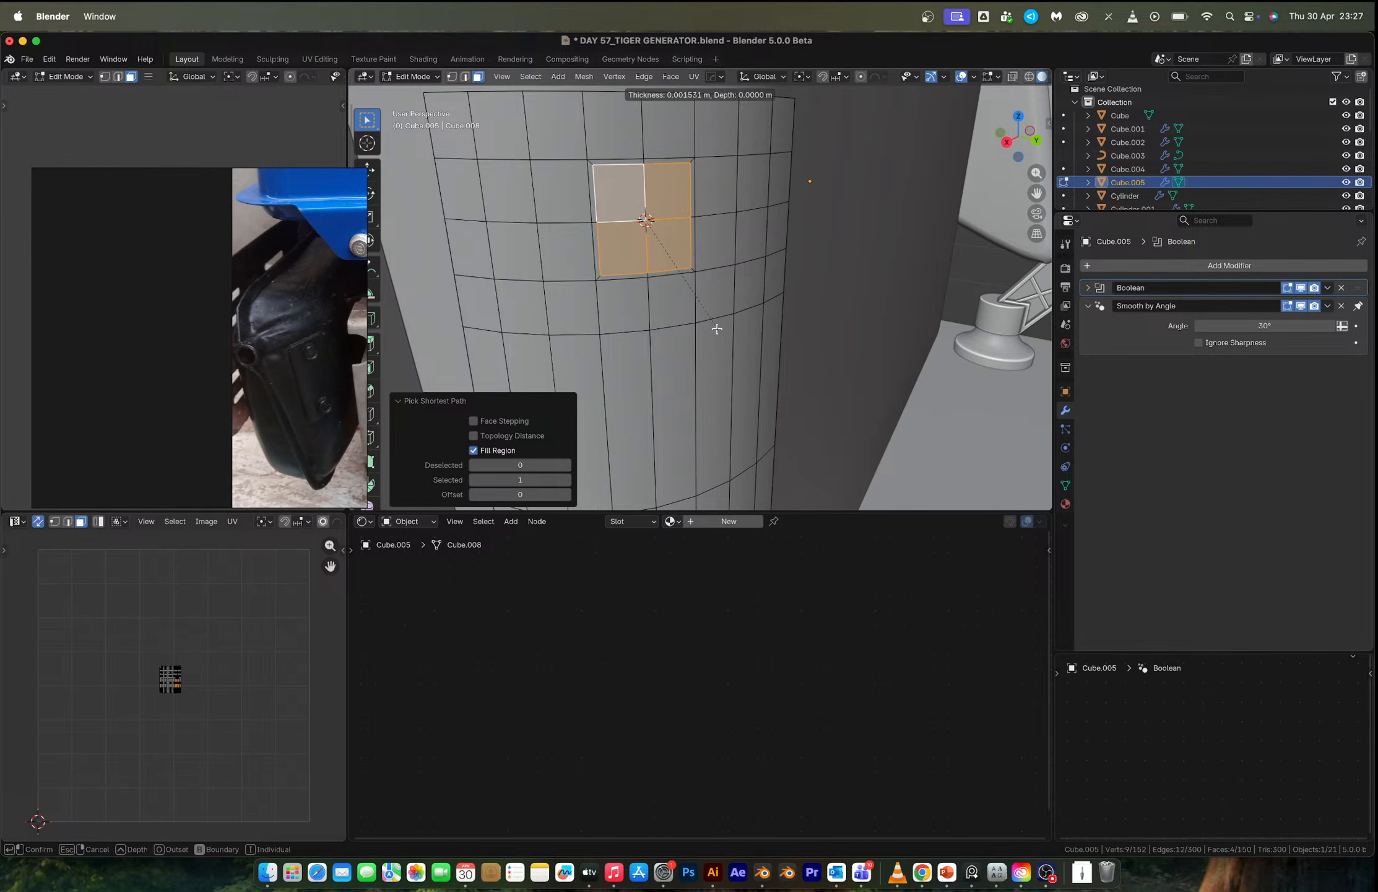
{"action": "left_click", "coordinate": [709, 324]}
Shape the inset faces into a circle with LoopTools and scale them down to about 0.928.
{"action": "right_click", "coordinate": [681, 260]}
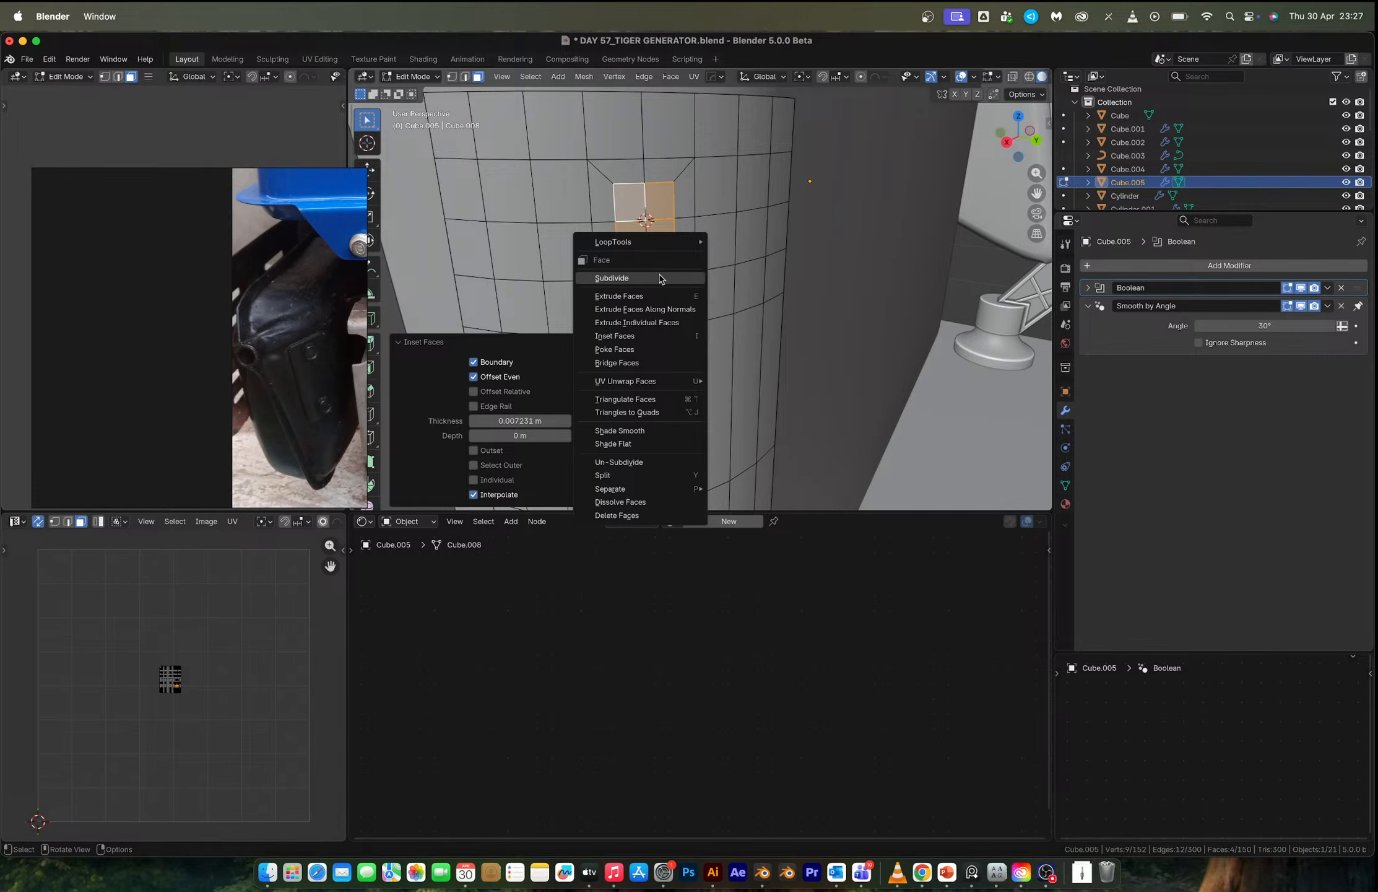
{"action": "mouse_move", "coordinate": [662, 245]}
{"action": "left_click", "coordinate": [740, 255]}
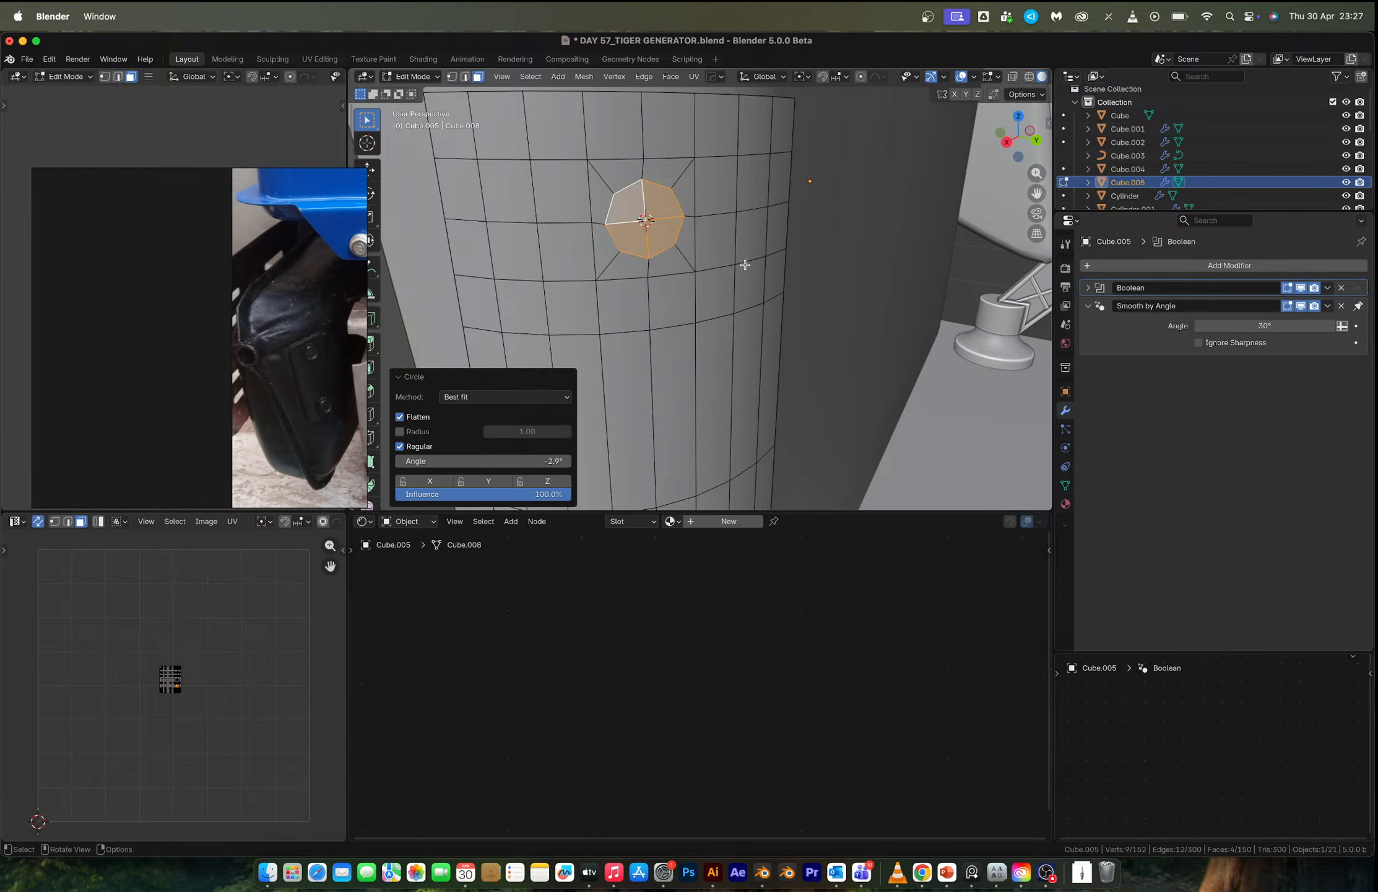
{"action": "mouse_move", "coordinate": [696, 304]}
{"action": "middle_mouse_down"}
{"action": "mouse_move", "coordinate": [527, 304]}
{"action": "mouse_move", "coordinate": [685, 299]}
{"action": "middle_mouse_up"}
{"action": "scroll", "coordinate": [685, 299], "scroll_direction": "up", "scroll_amount": 5}
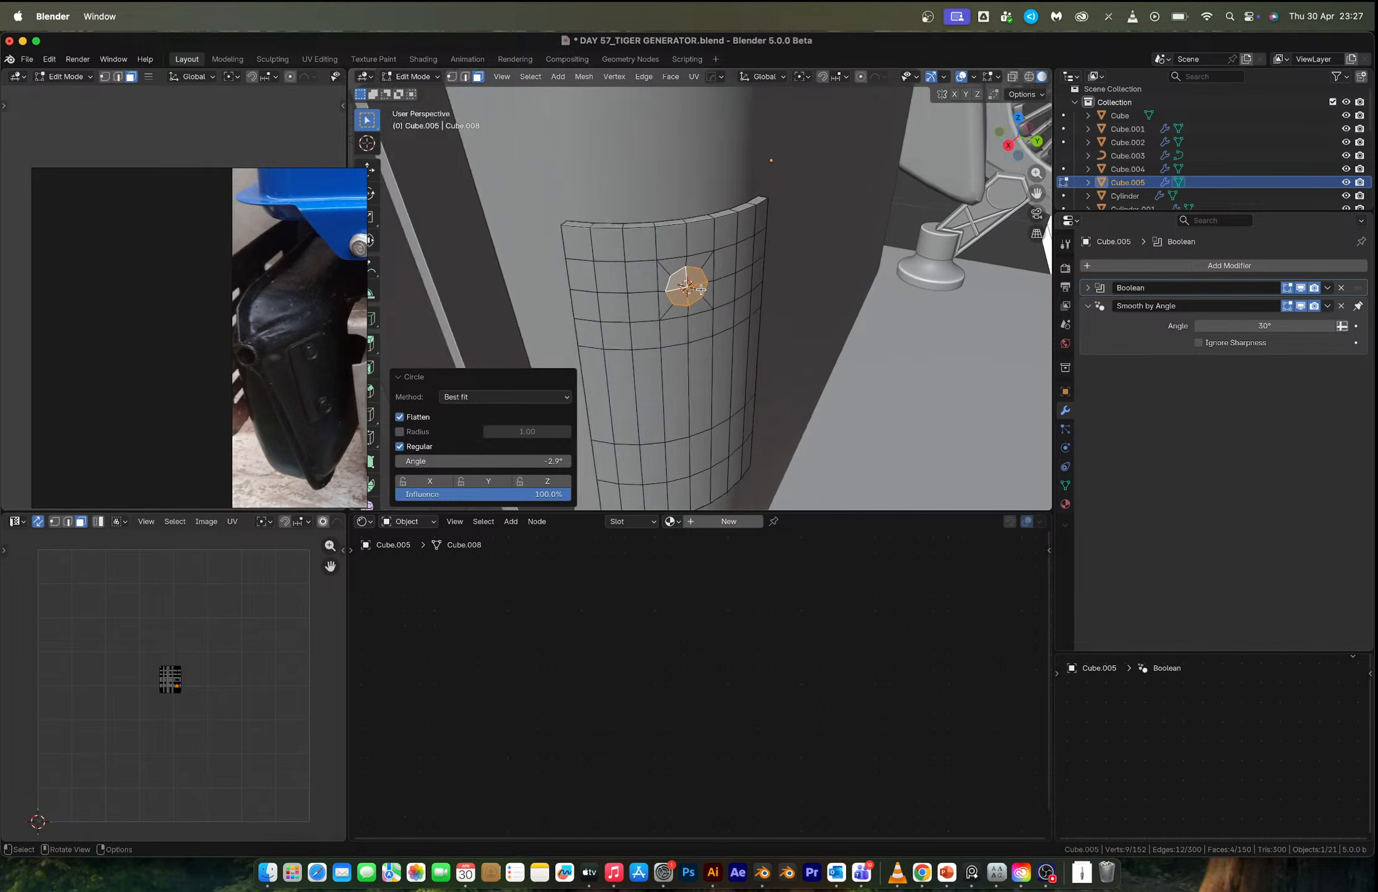
{"action": "key", "text": "s"}
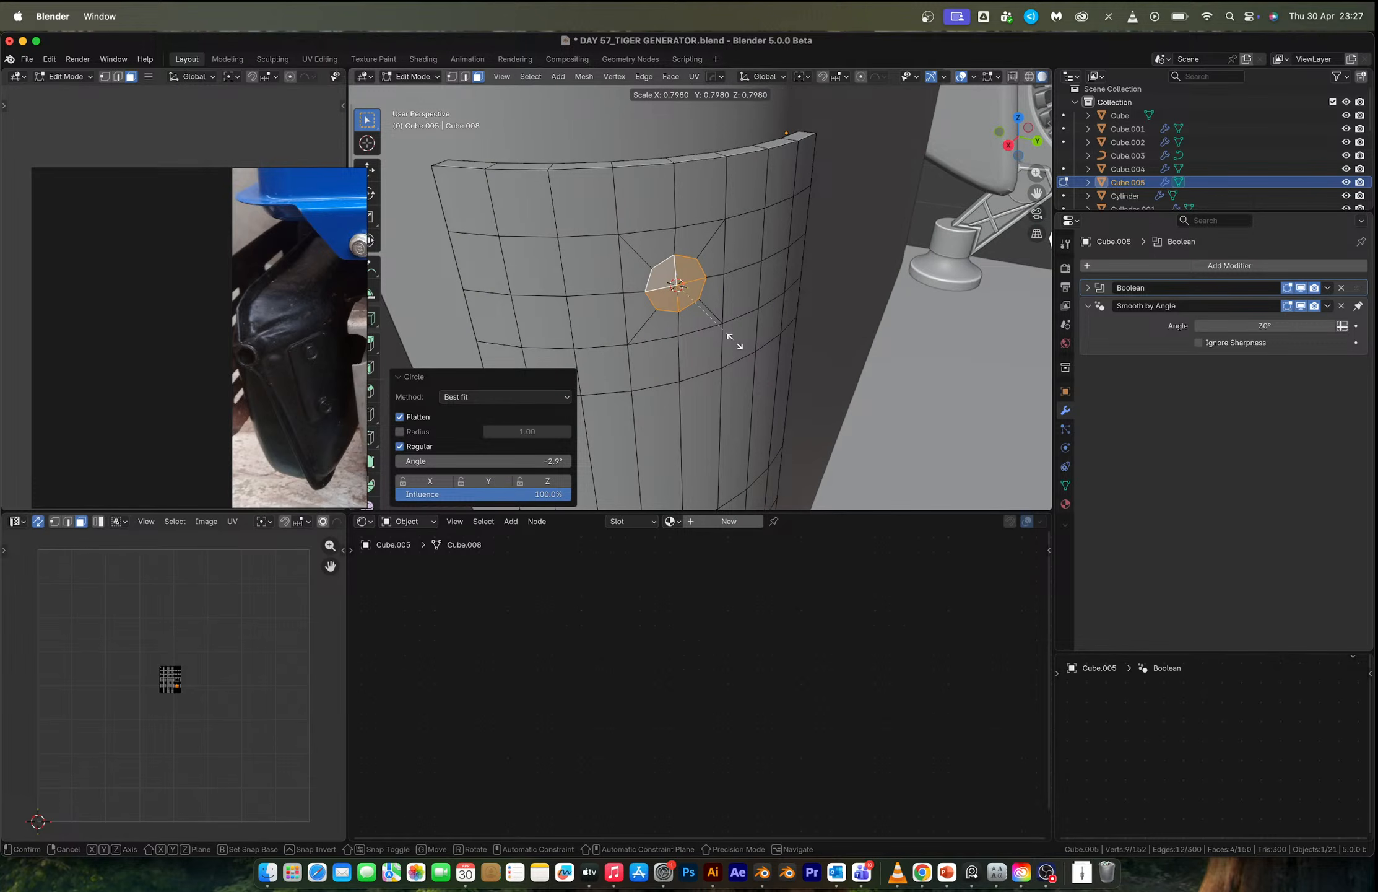
{"action": "left_click", "coordinate": [735, 342]}
Extrude the circular faces about 0.0025 m inward to form a shallow recess in the patch.
{"action": "middle_click_drag", "start_coordinate": [735, 342], "coordinate": [805, 341]}
{"action": "scroll", "coordinate": [805, 341], "scroll_direction": "up", "scroll_amount": 5}
{"action": "key", "text": "e"}
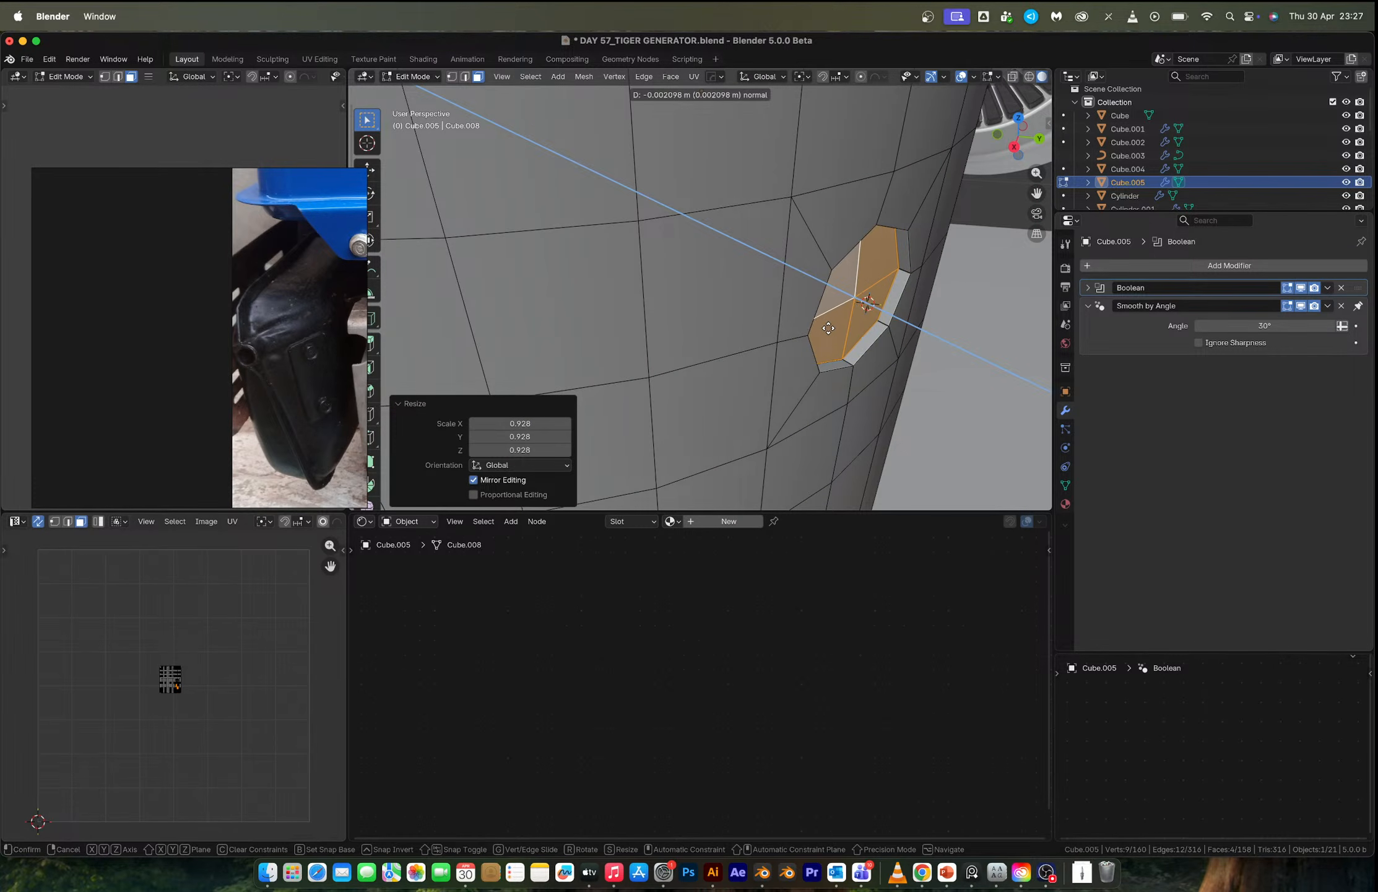
{"action": "left_click", "coordinate": [842, 348]}
Inset the recessed circular faces by about 0.0014 m and extrude them outward about 0.0046 m as a bolt head.
{"action": "key", "text": "i"}
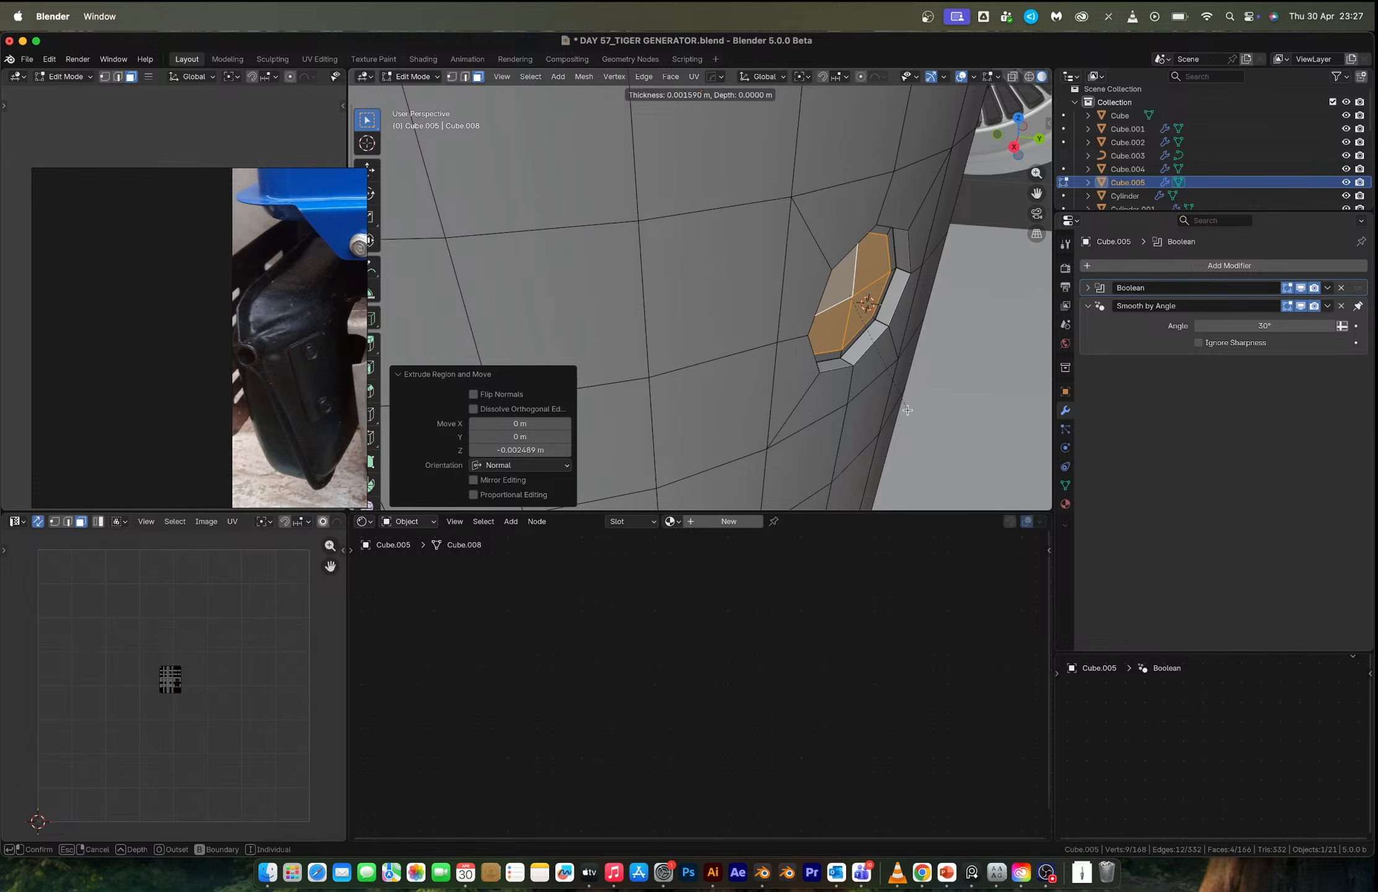
{"action": "left_click", "coordinate": [907, 410]}
{"action": "key", "text": "e"}
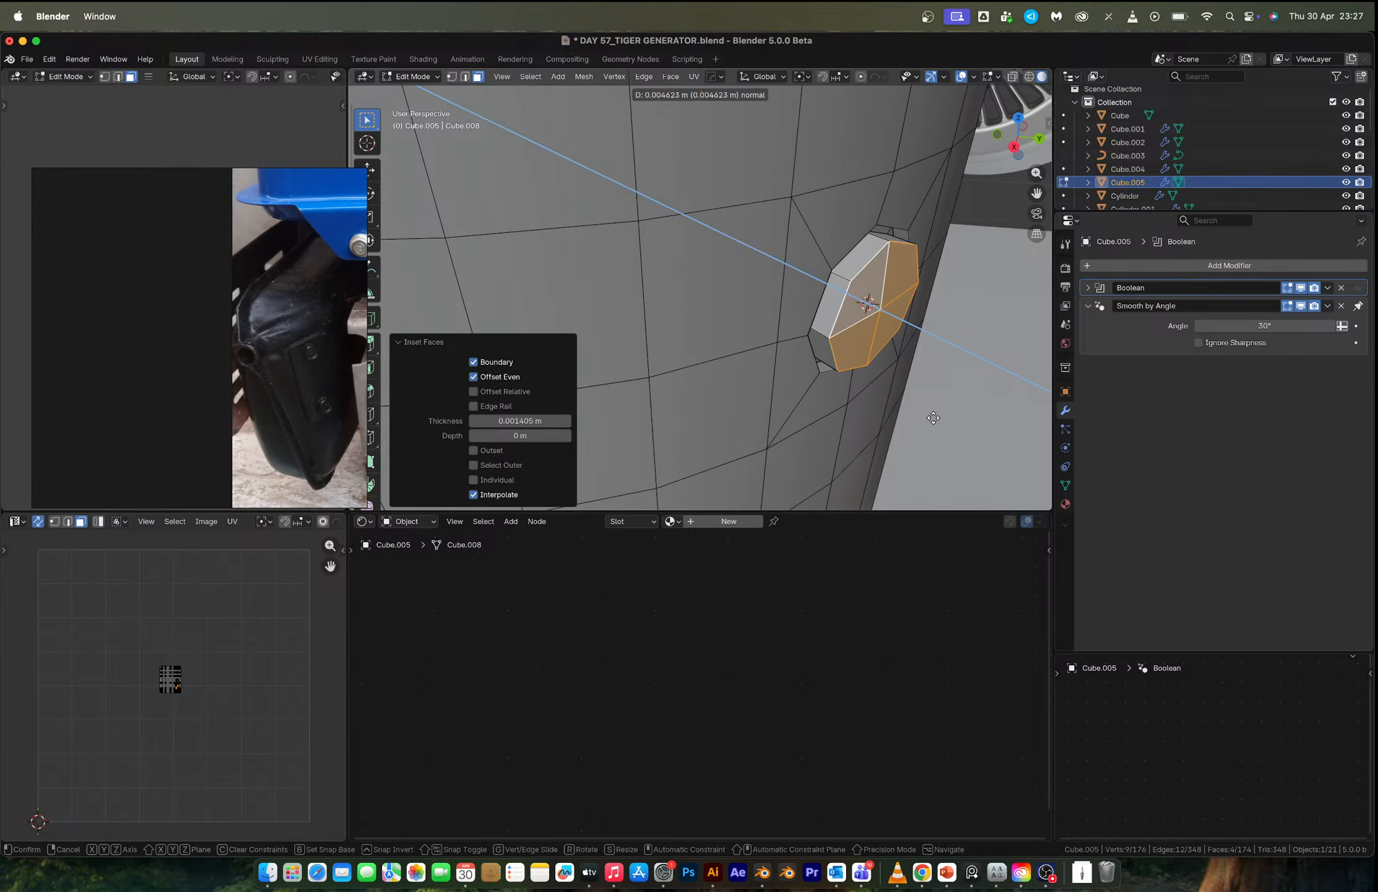
{"action": "left_click", "coordinate": [933, 418]}
Bevel the bolt head's front edges by about 0.001 m with three segments.
{"action": "key", "text": "ctrl+b"}
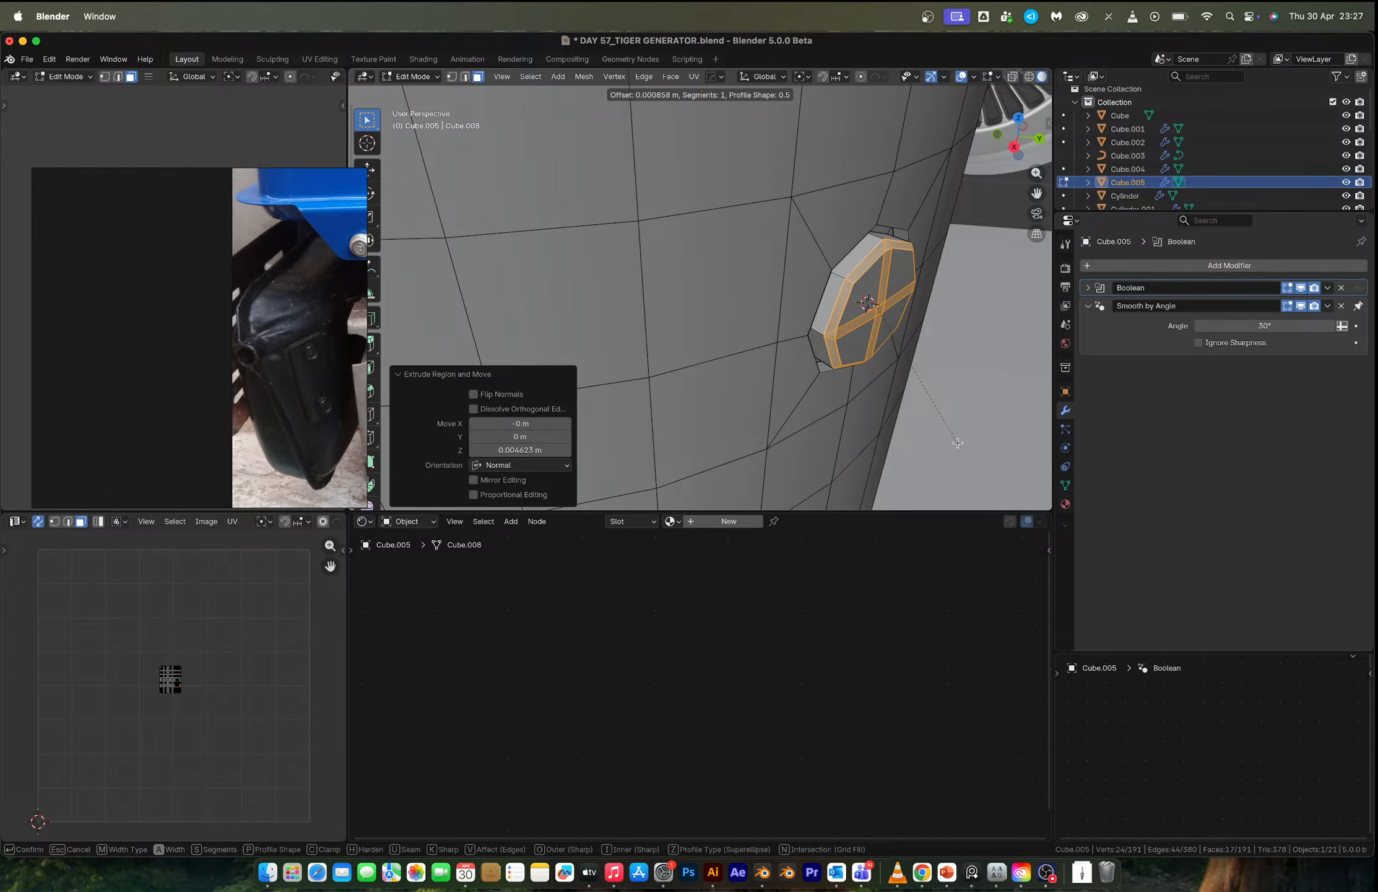
{"action": "scroll", "coordinate": [957, 443], "scroll_direction": "up", "scroll_amount": 2}
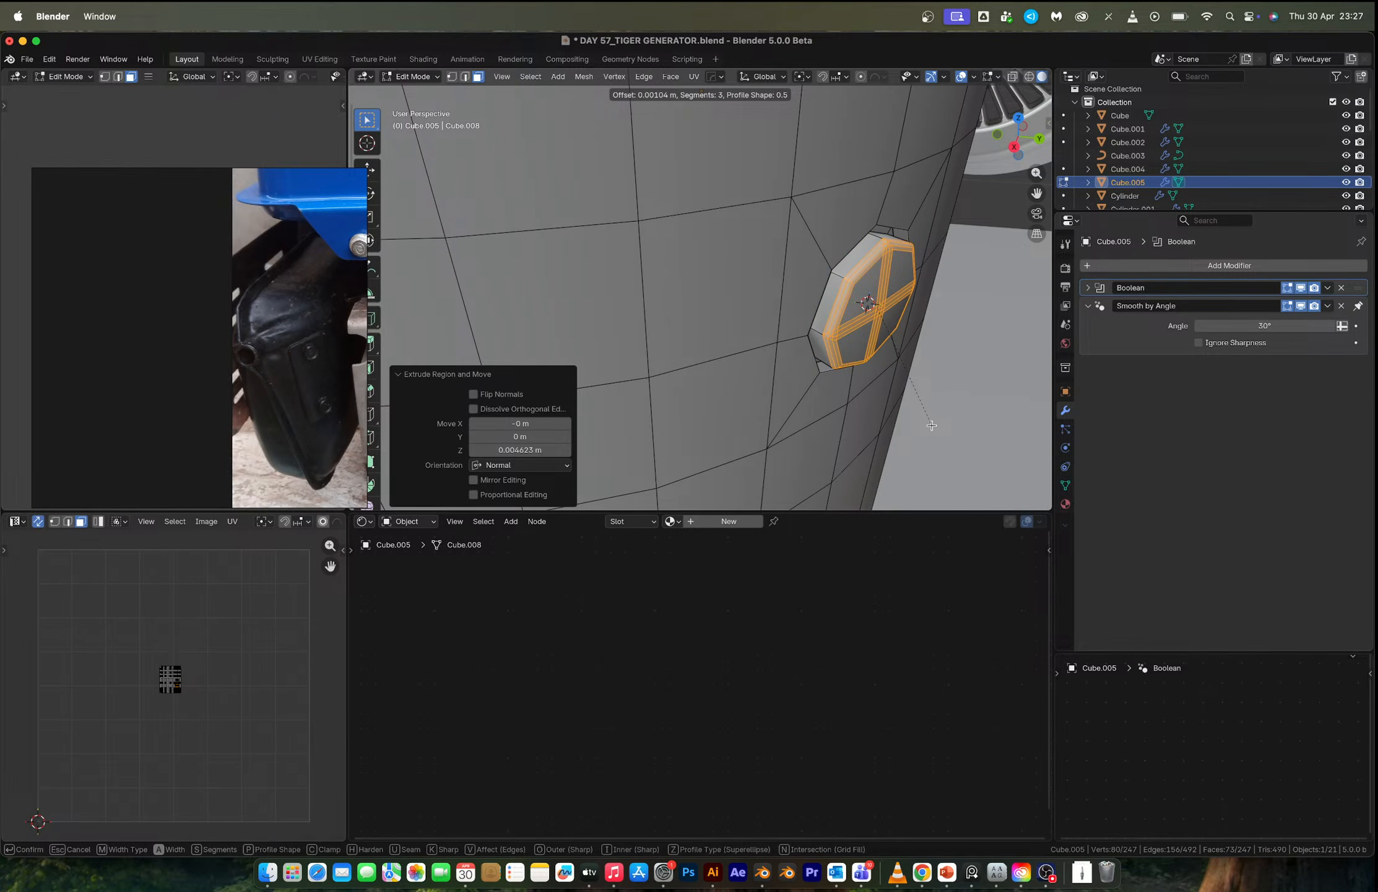
Set the patch's origin to its geometry and mirror the patch across Z with bisect to repeat the bolt.
{"action": "right_click", "coordinate": [659, 317]}
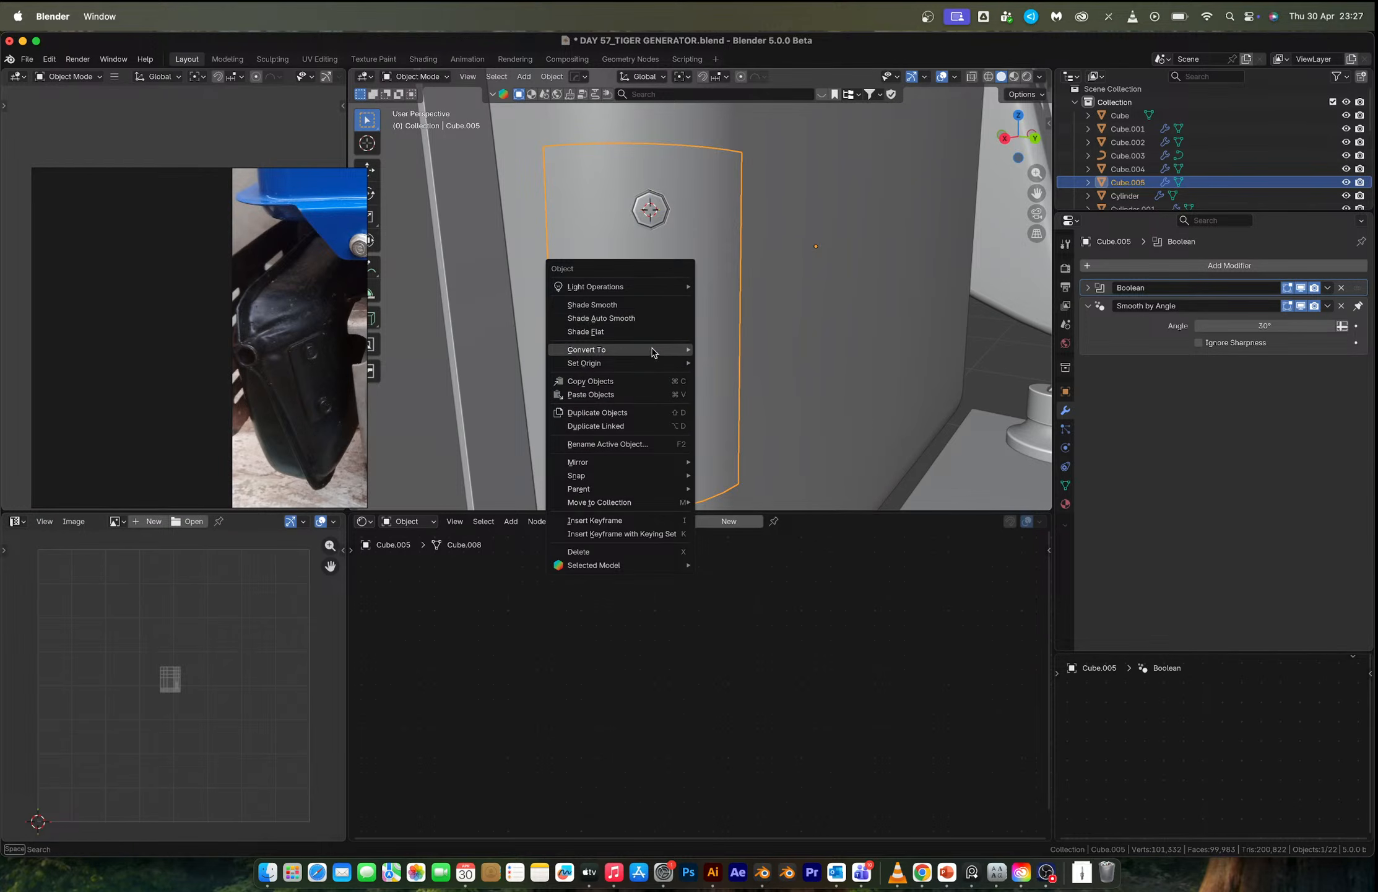
{"action": "mouse_move", "coordinate": [660, 362]}
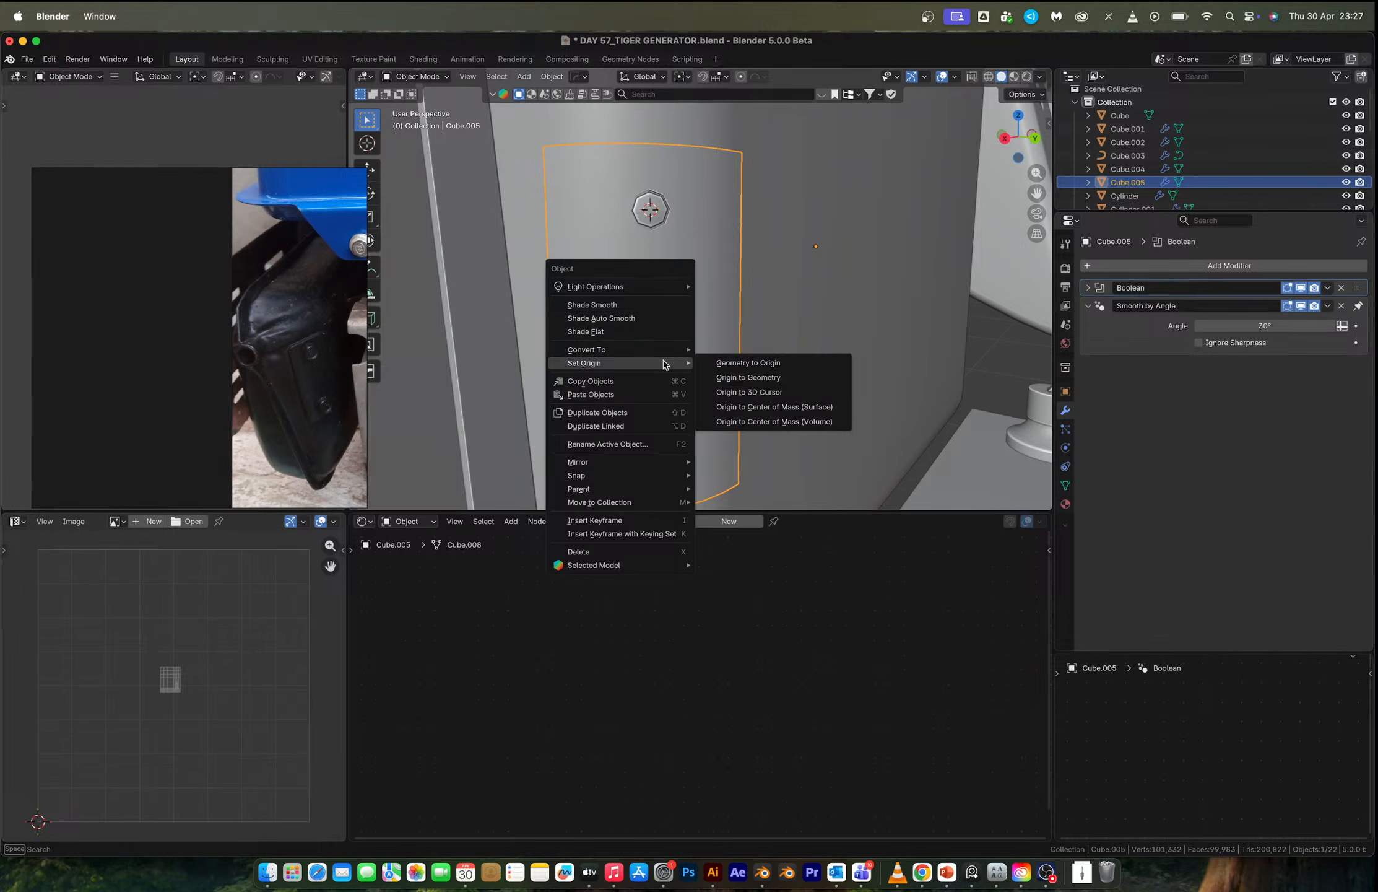
{"action": "left_click", "coordinate": [766, 383]}
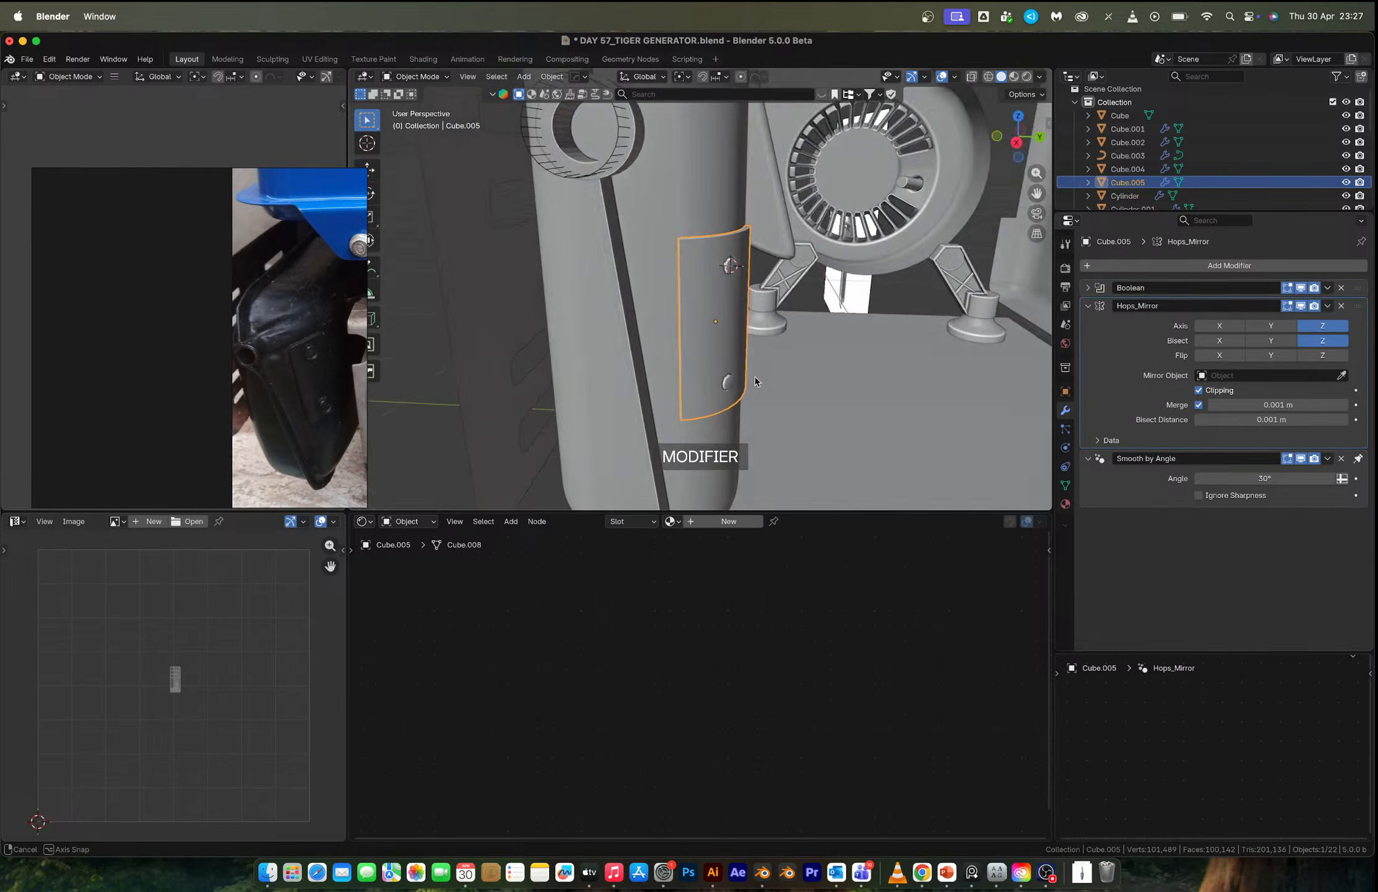
Select all vertices of the upper bolt and its recess on the patch and scale them up to about 1.27.
{"action": "middle_click_drag", "start_coordinate": [754, 376], "coordinate": [667, 296]}
{"action": "scroll", "coordinate": [667, 295], "scroll_direction": "up", "scroll_amount": 3}
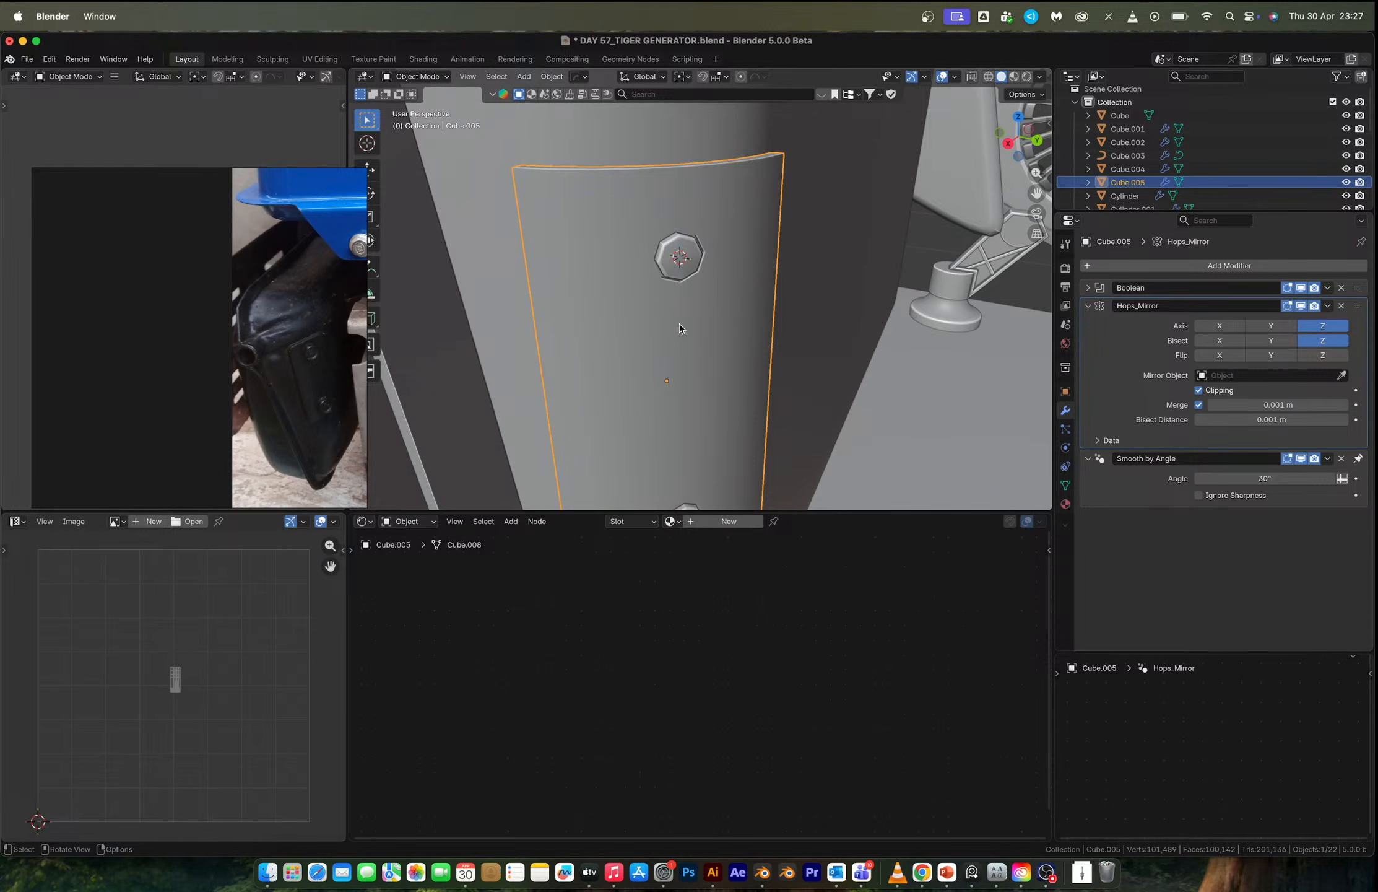
{"action": "key", "text": "Tab"}
{"action": "key", "text": "alt+z"}
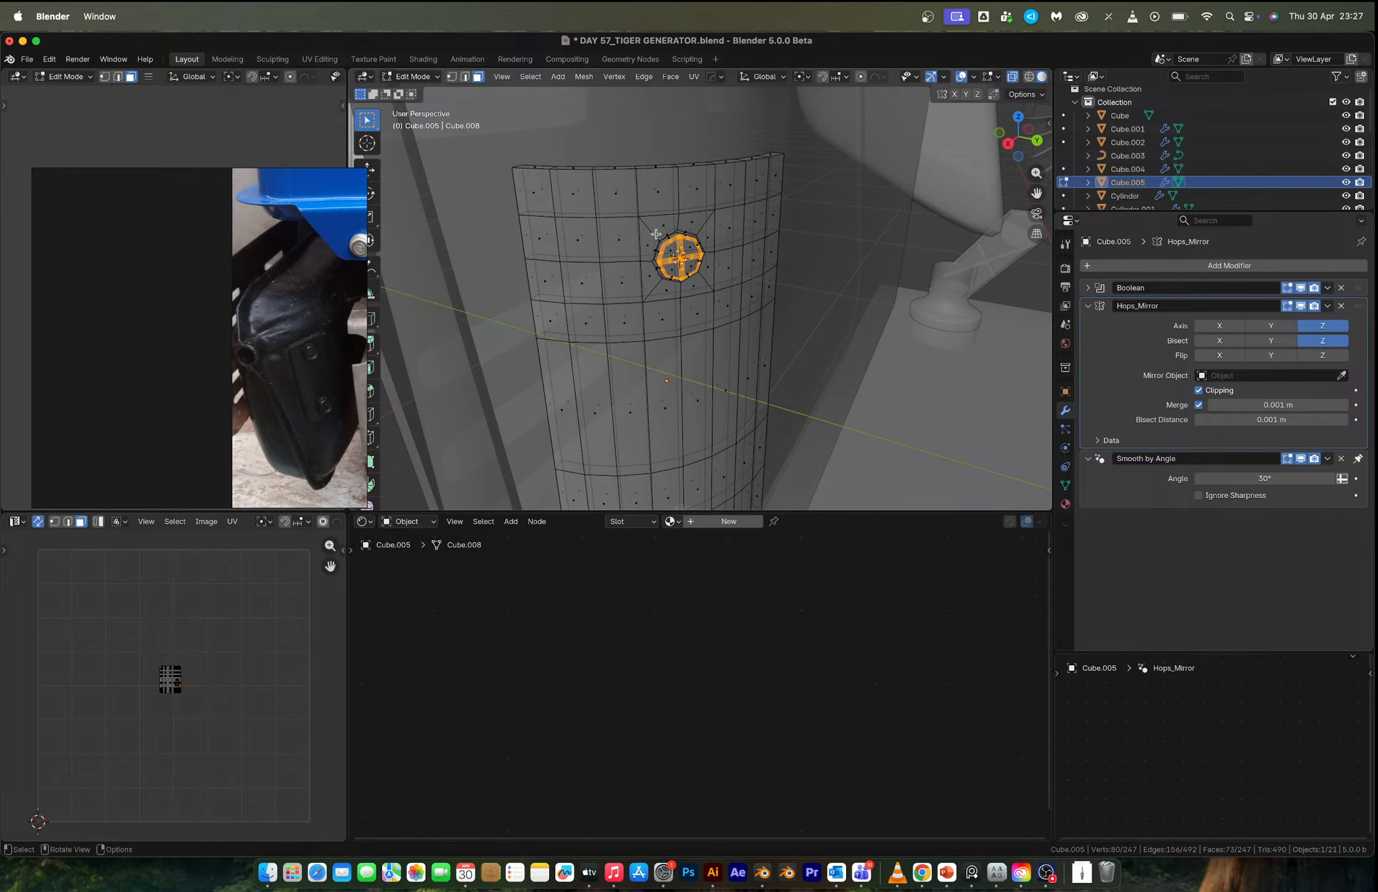
{"action": "left_click_drag", "start_coordinate": [651, 228], "coordinate": [706, 281]}
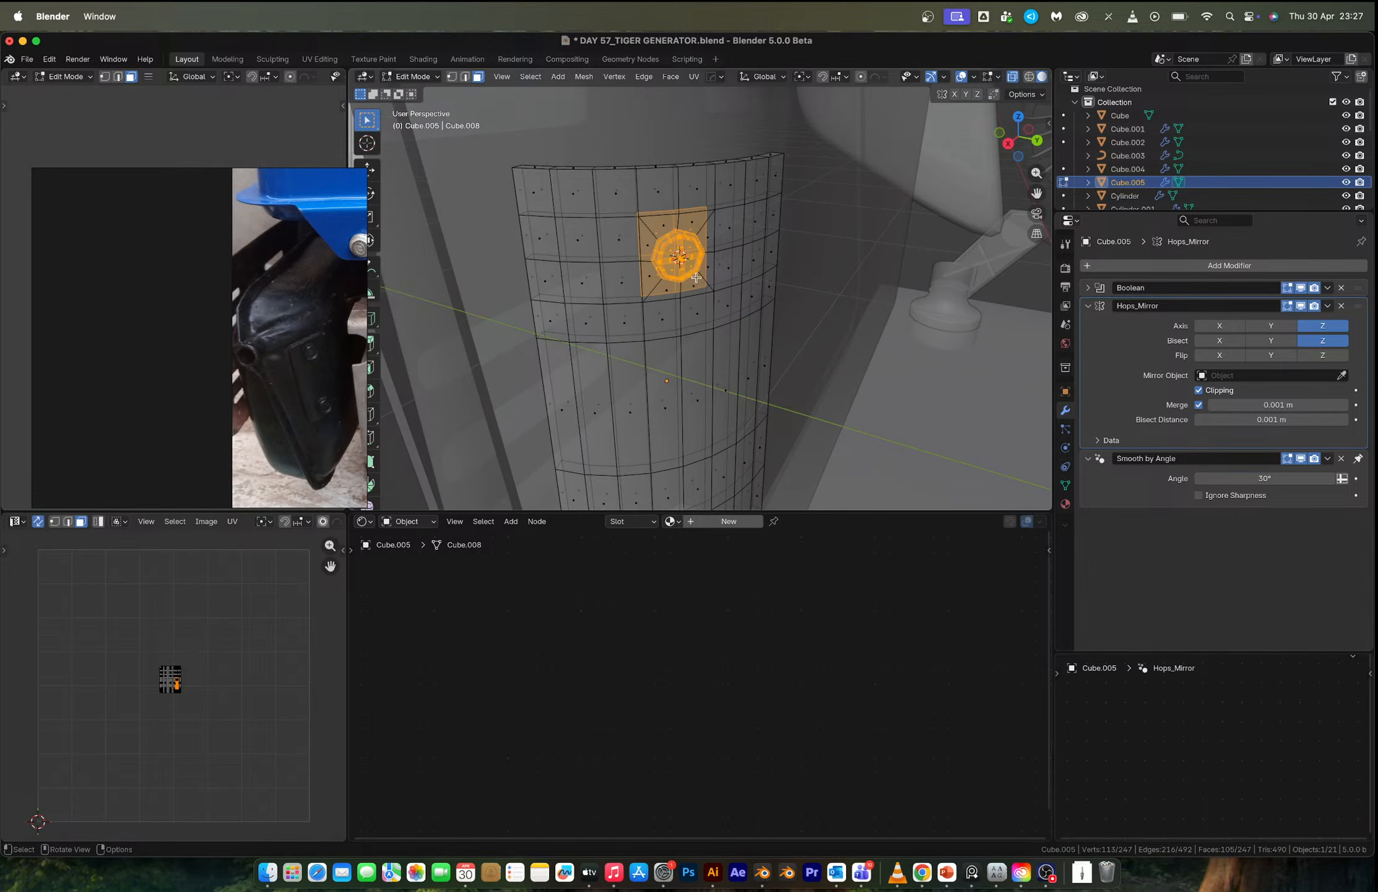
{"action": "middle_click_drag", "start_coordinate": [668, 249], "coordinate": [617, 227]}
{"action": "key", "text": "1"}
{"action": "left_click_drag", "start_coordinate": [608, 216], "coordinate": [669, 278]}
{"action": "key", "text": "alt+z"}
{"action": "key", "text": "s"}
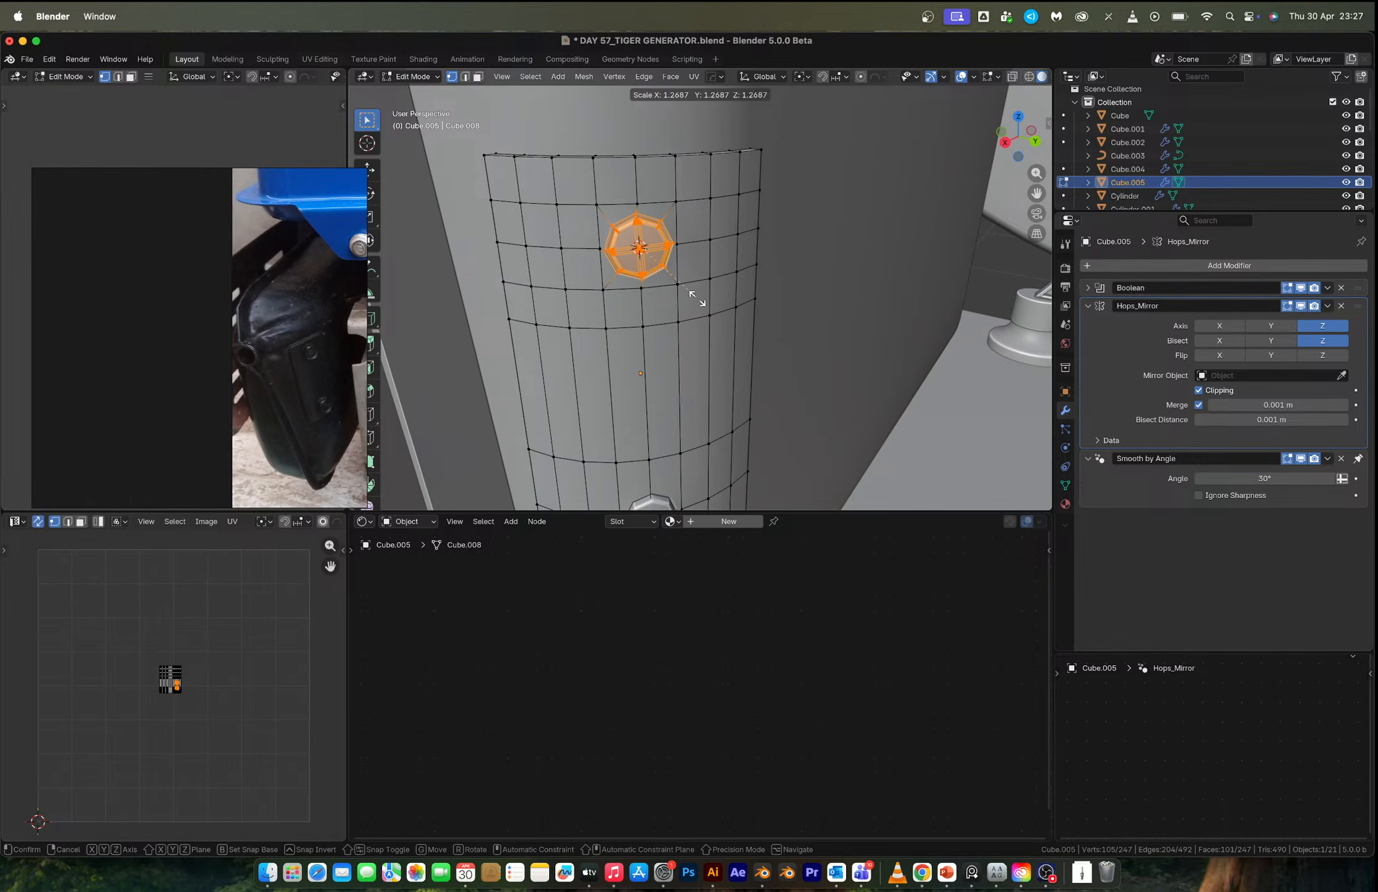
{"action": "left_click", "coordinate": [699, 300]}
{"action": "key", "text": "Tab"}
Delete the column of vertices along the patch's vertical side nearest the slanted seam.
{"action": "scroll", "coordinate": [699, 302], "scroll_direction": "down", "scroll_amount": 5}
{"action": "middle_click_drag", "start_coordinate": [699, 302], "coordinate": [736, 316]}
{"action": "scroll", "coordinate": [722, 300], "scroll_direction": "up", "scroll_amount": 4}
{"action": "key", "text": "Tab"}
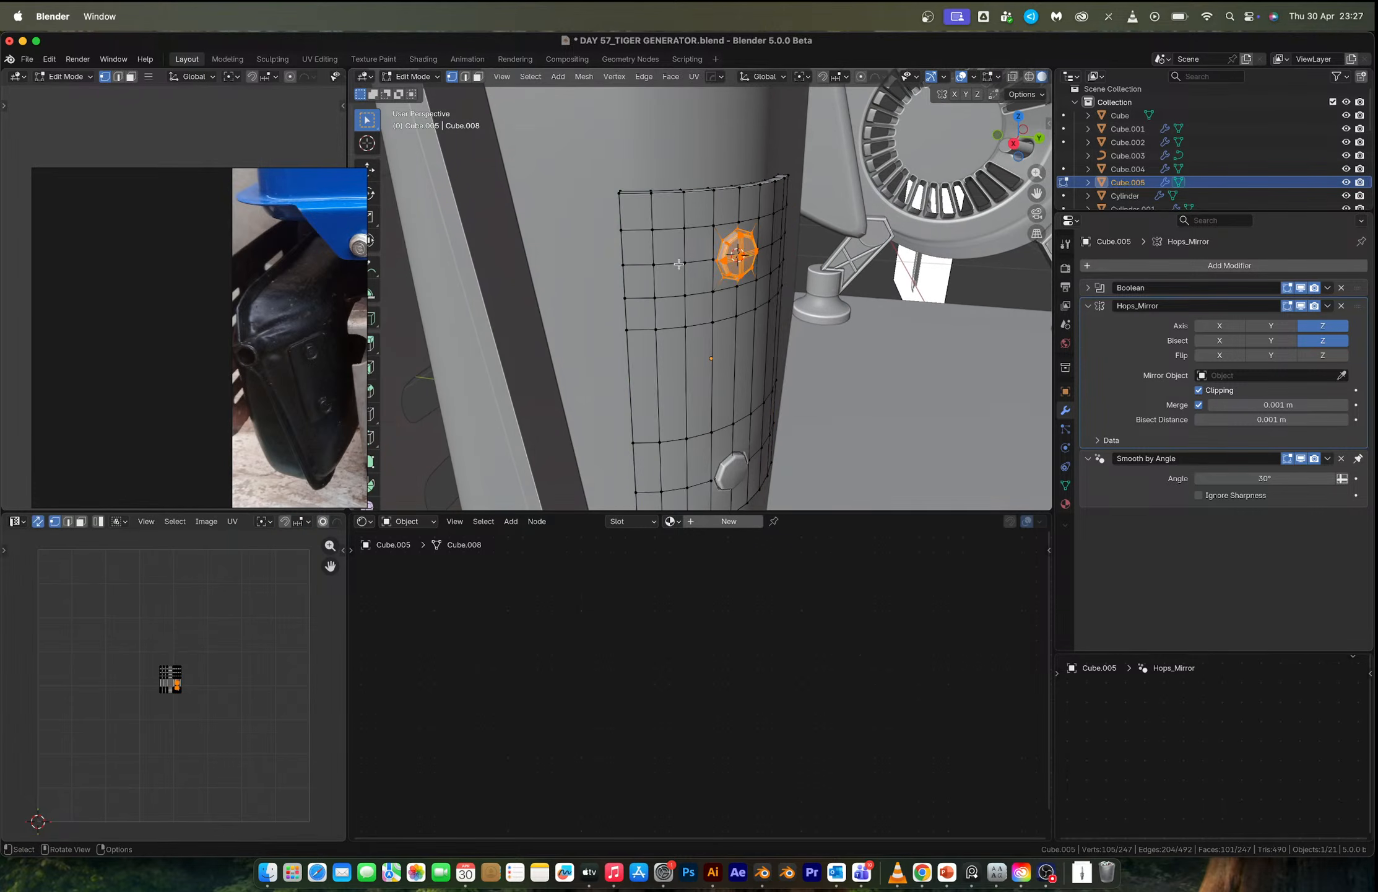
{"action": "key", "text": "2"}
{"action": "scroll", "coordinate": [635, 214], "scroll_direction": "down", "scroll_amount": 3}
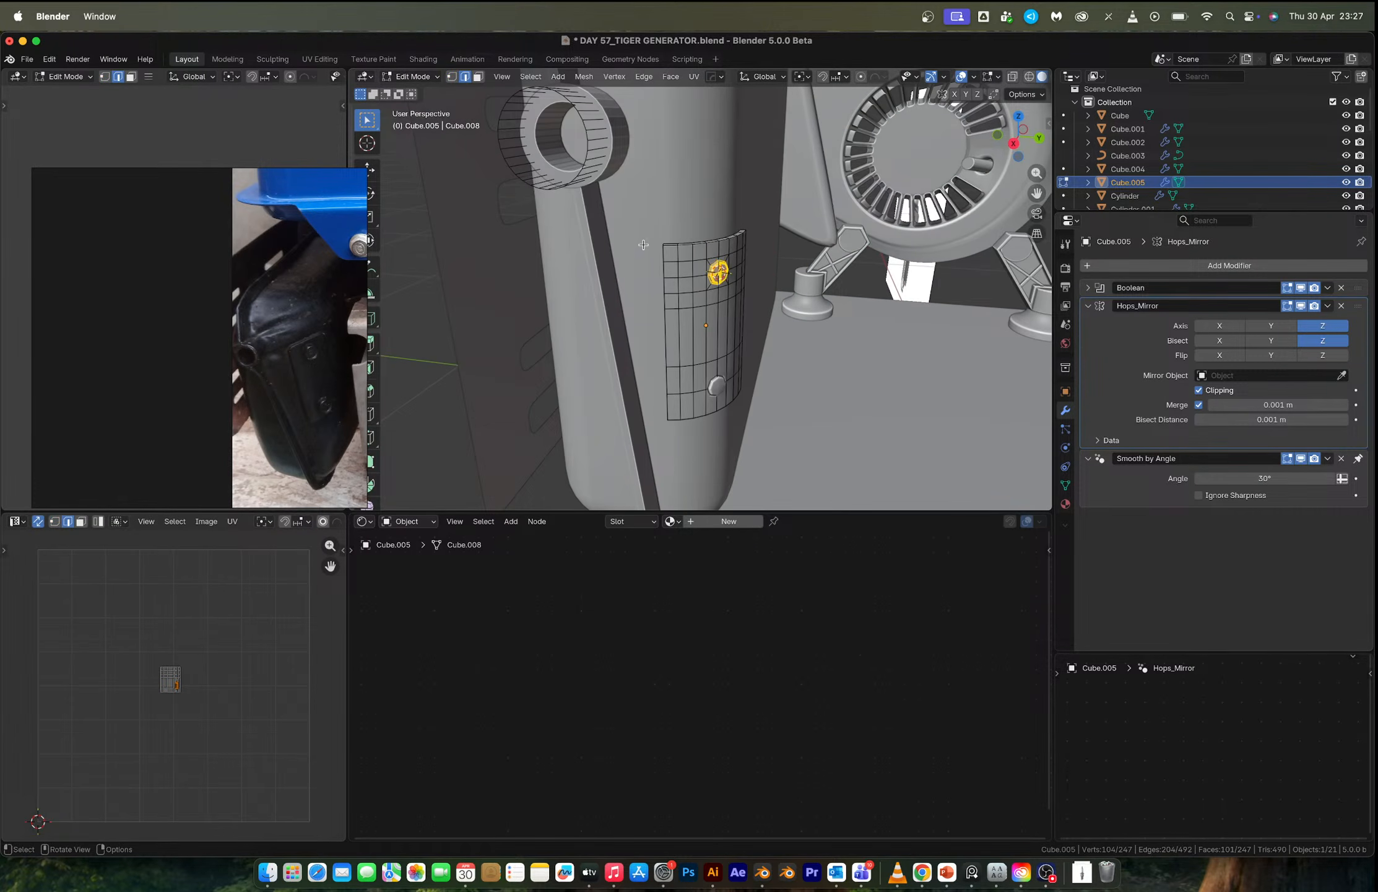
{"action": "key", "text": "1"}
{"action": "left_click_drag", "start_coordinate": [648, 228], "coordinate": [673, 438]}
{"action": "key", "text": "alt+z"}
{"action": "key", "text": "x"}
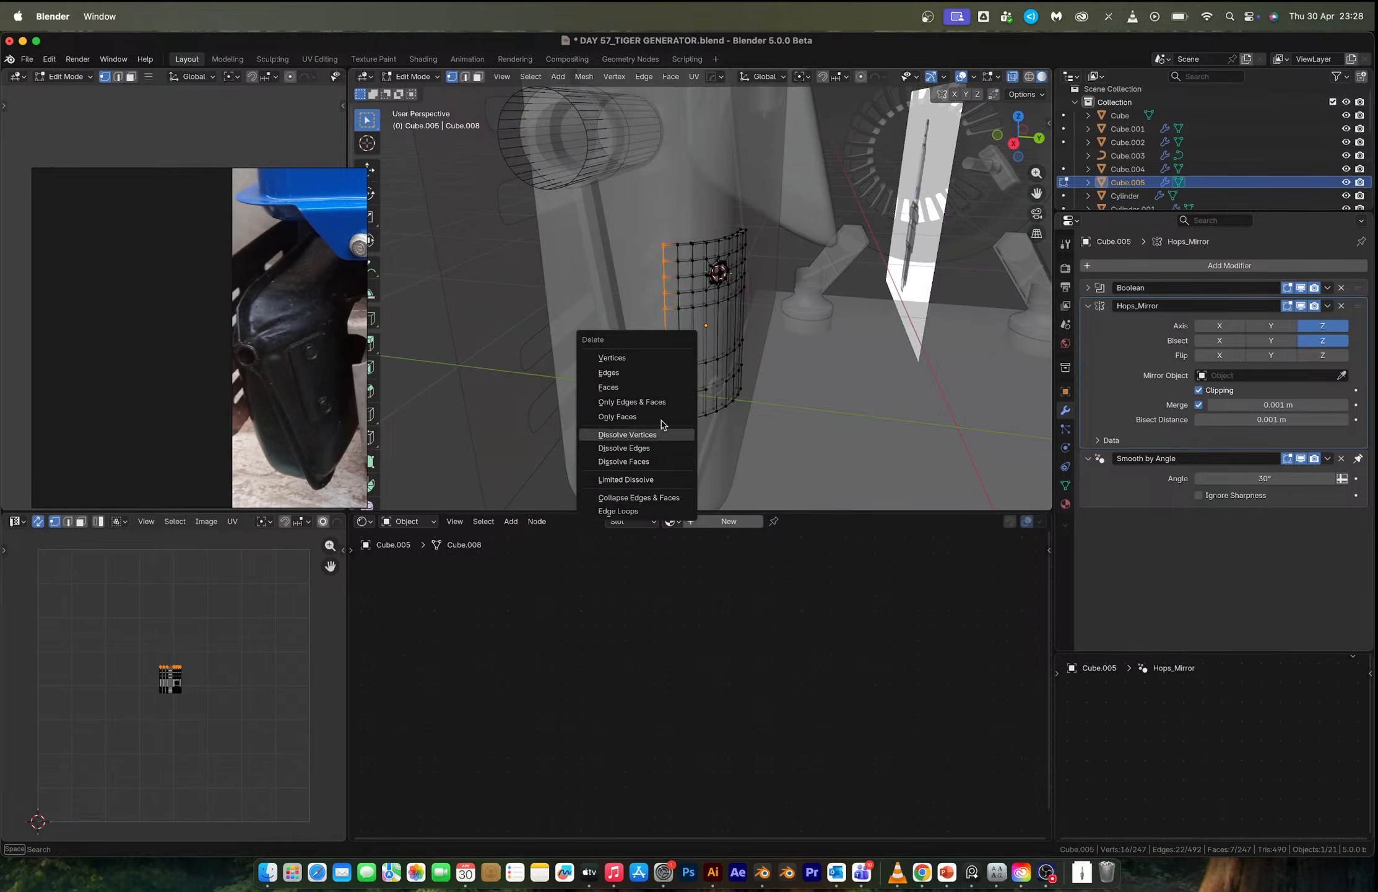
{"action": "left_click", "coordinate": [630, 358]}
Delete the column of vertices along the patch's opposite vertical side, away from the slanted seam.
{"action": "middle_click_drag", "start_coordinate": [780, 254], "coordinate": [709, 246]}
{"action": "left_click_drag", "start_coordinate": [702, 216], "coordinate": [736, 426]}
{"action": "key", "text": "x"}
{"action": "left_click", "coordinate": [732, 418]}
Fill the topmost gap in the patch's open side away from the seam with a face between four corner vertices.
{"action": "middle_click_drag", "start_coordinate": [705, 305], "coordinate": [629, 305]}
{"action": "scroll", "coordinate": [640, 248], "scroll_direction": "up", "scroll_amount": 4}
{"action": "key", "text": "alt+z"}
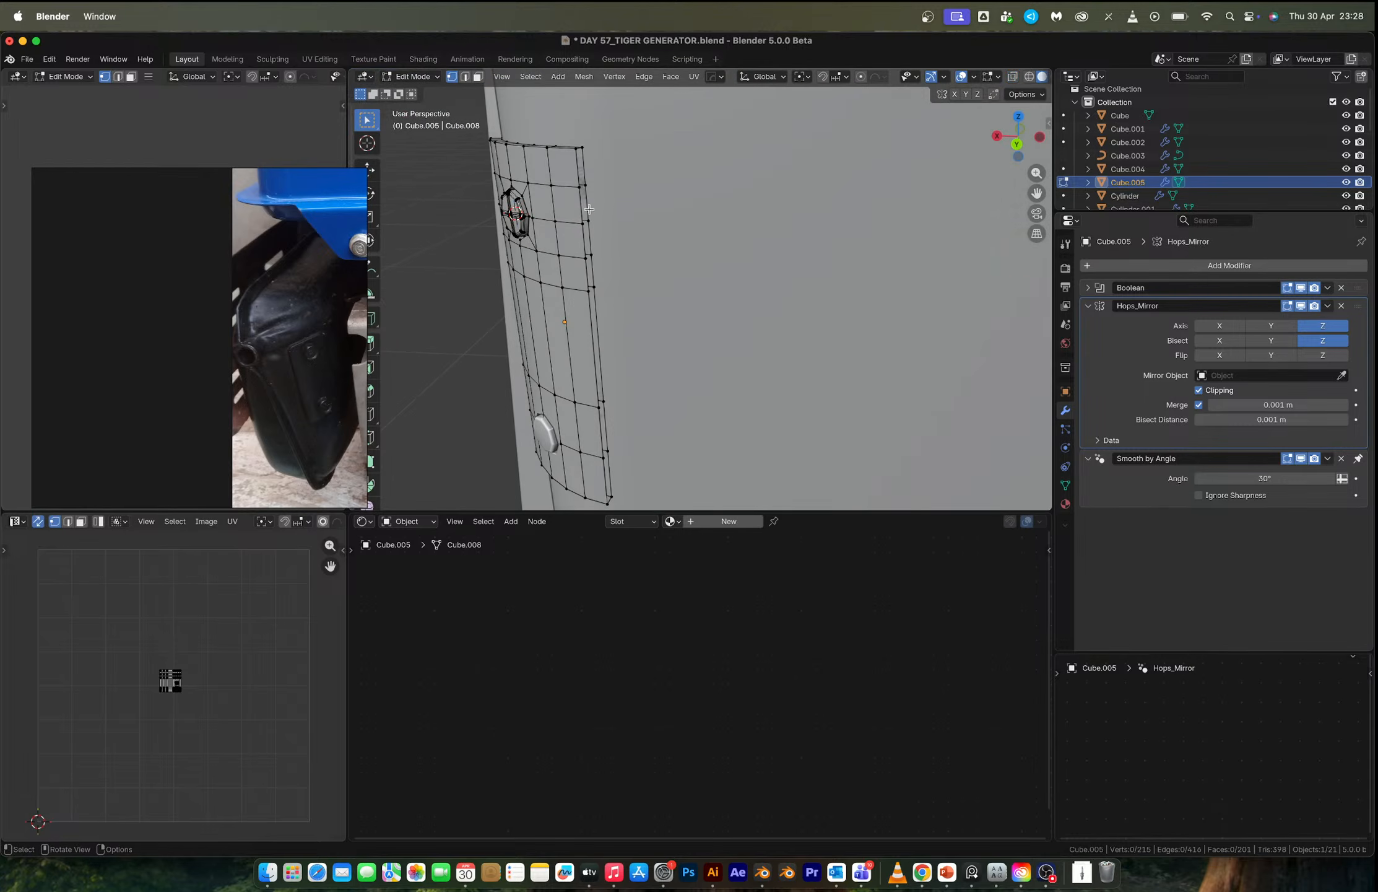
{"action": "left_click", "coordinate": [578, 146], "text": "shift"}
{"action": "left_click", "coordinate": [582, 145], "text": "shift"}
{"action": "left_click", "coordinate": [579, 187], "text": "shift"}
{"action": "left_click", "coordinate": [590, 187], "text": "shift"}
{"action": "key", "text": "f"}
Fill the remaining gaps down that open side of the patch with faces, starting from the new face's lower edge.
{"action": "key", "text": "2"}
{"action": "left_click", "coordinate": [583, 186]}
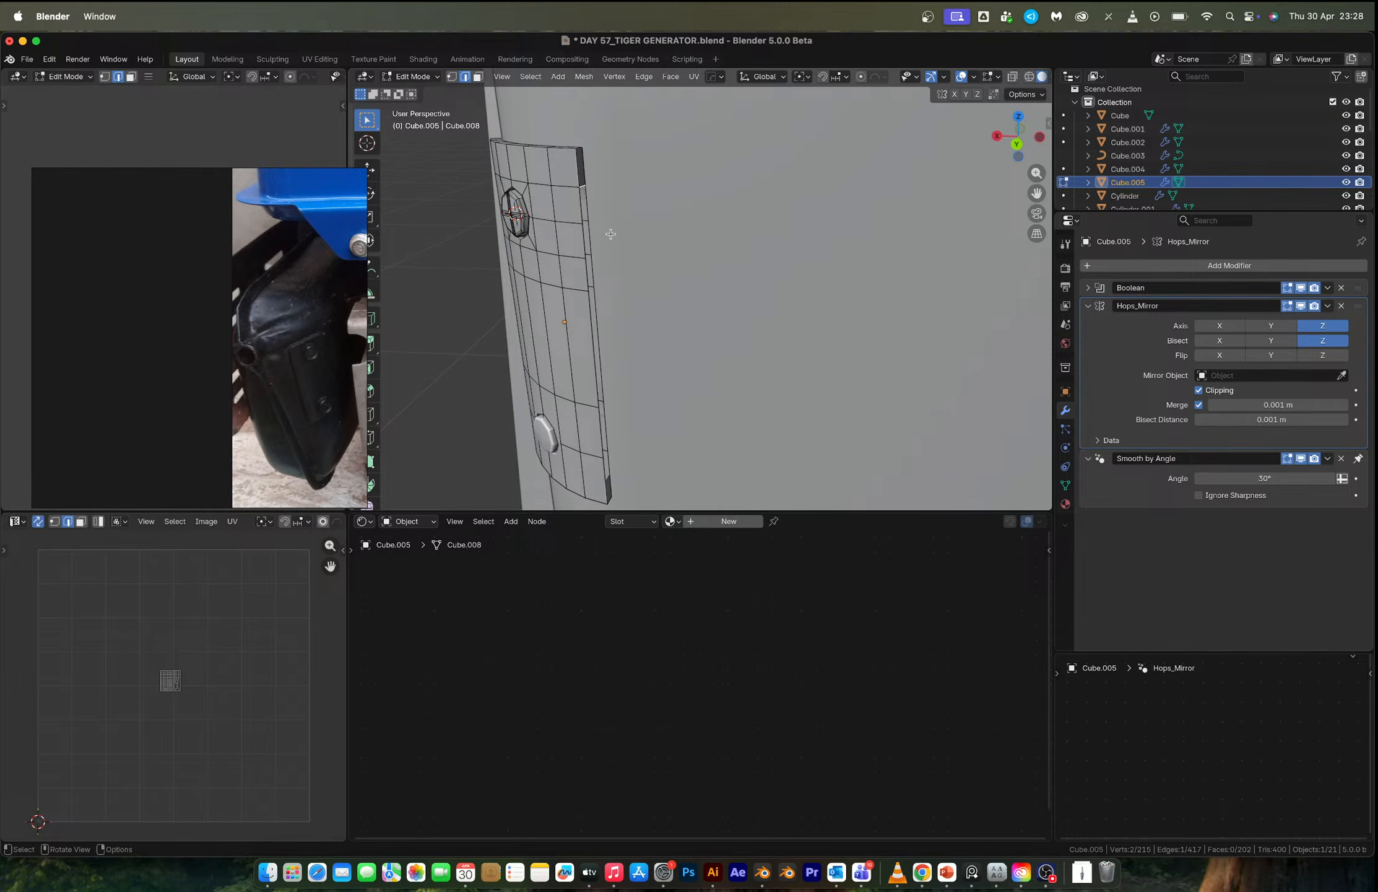
{"action": "key", "text": "f"}
{"action": "key", "text": "f"}
{"action": "key", "text": "f"}
{"action": "key", "text": "f"}
Close the patch's open side nearest the seam with faces along its full height, starting at the top edge.
{"action": "middle_click_drag", "start_coordinate": [600, 322], "coordinate": [761, 308]}
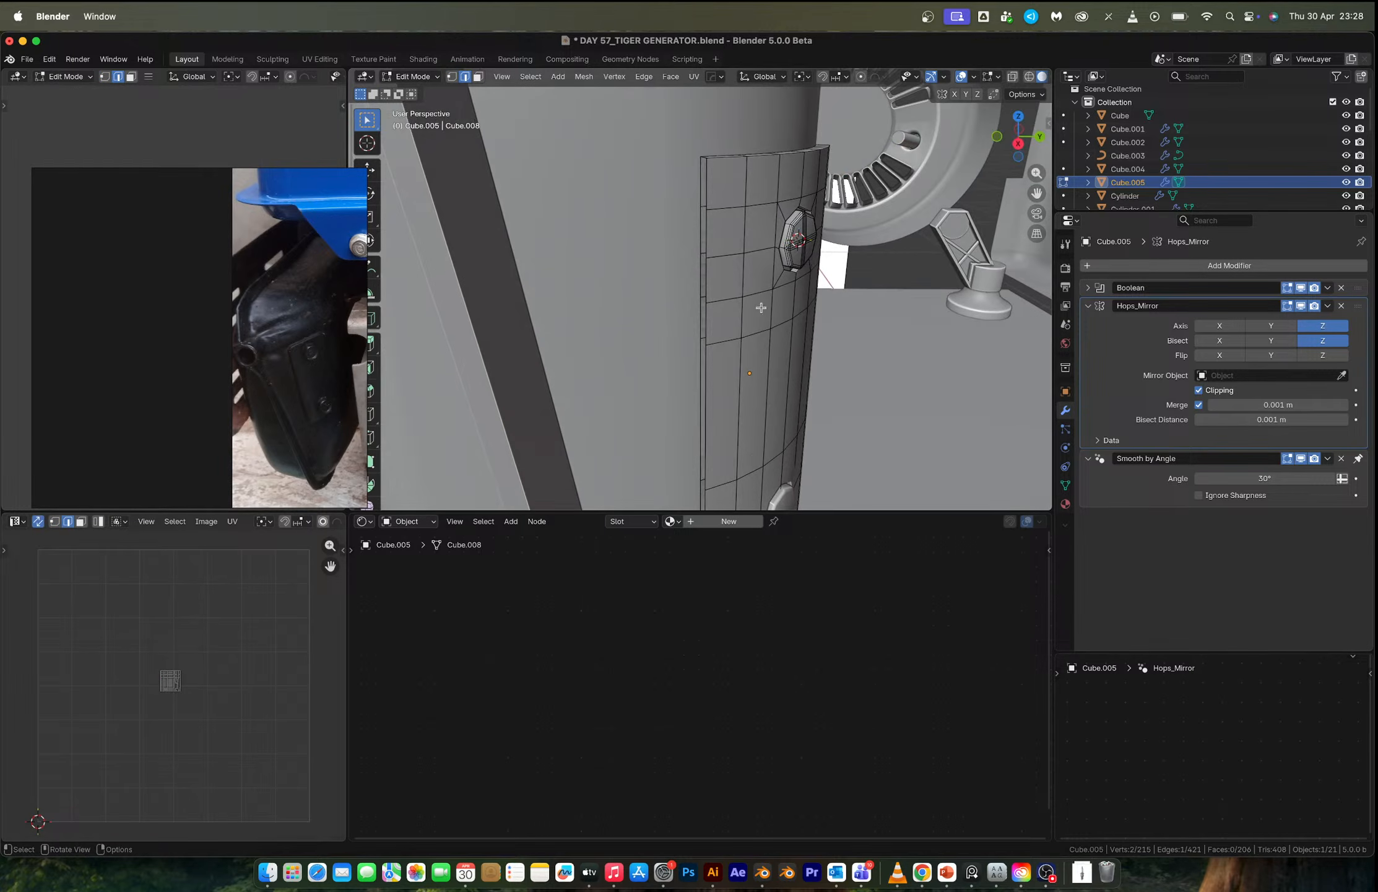
{"action": "left_click", "coordinate": [704, 158]}
{"action": "key", "text": "f"}
{"action": "key", "text": "f"}
{"action": "key", "text": "f"}
{"action": "key", "text": "f"}
{"action": "key", "text": "f"}
{"action": "key", "text": "Tab"}
{"action": "scroll", "coordinate": [785, 387], "scroll_direction": "down", "scroll_amount": 6}
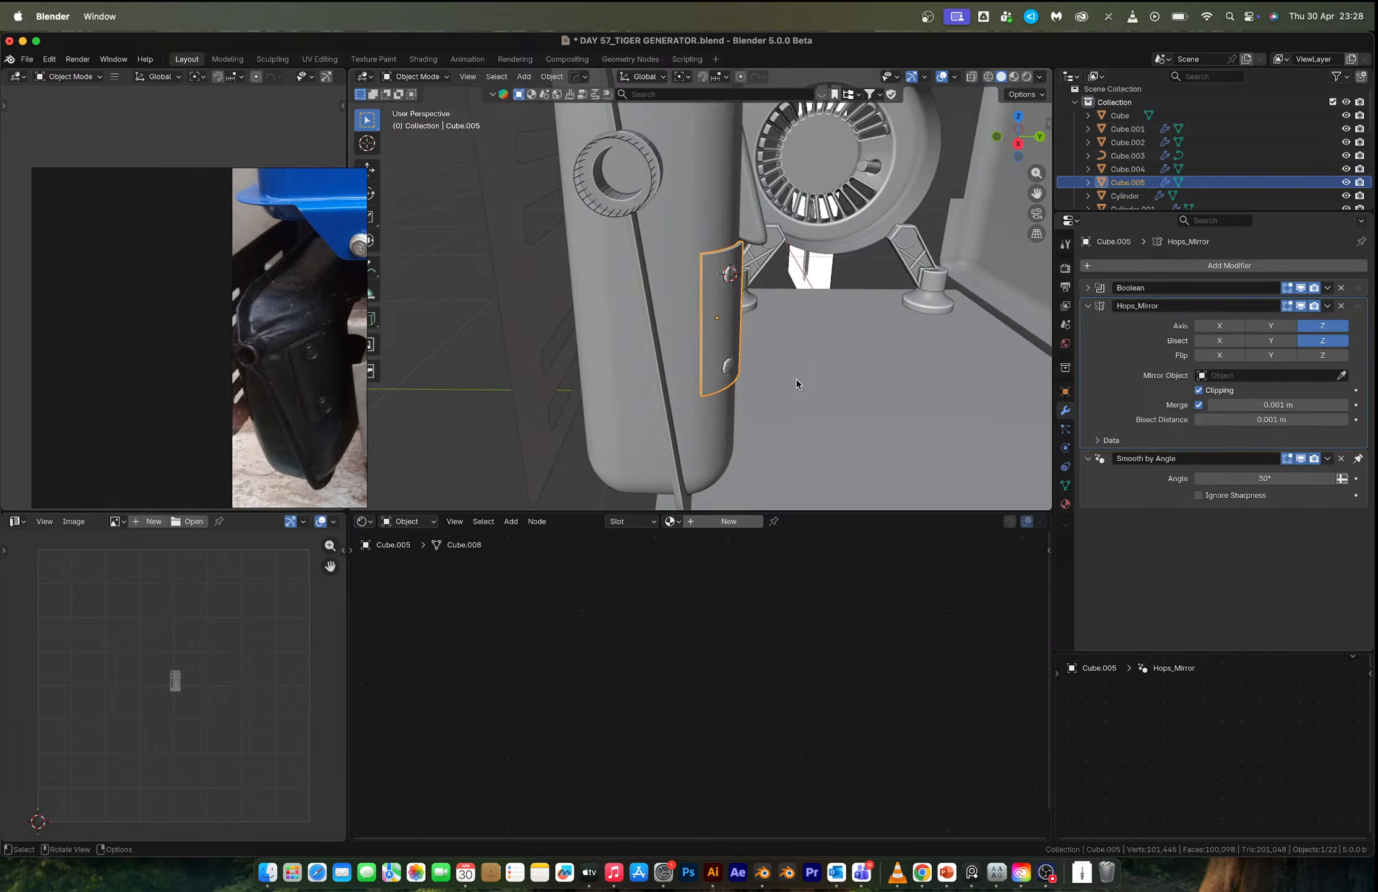
{"action": "middle_click_drag", "start_coordinate": [795, 380], "coordinate": [757, 358]}
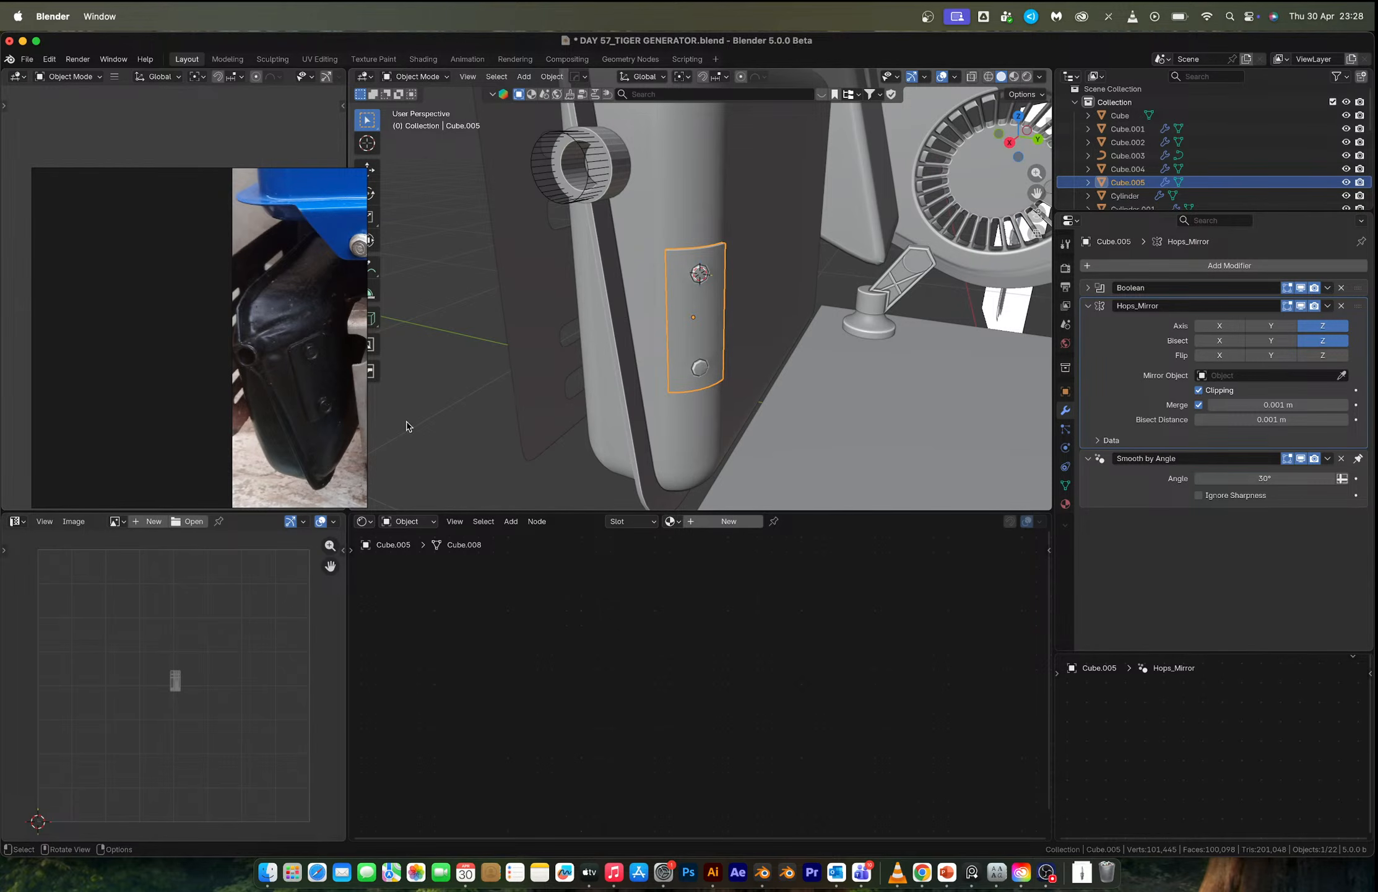
{"action": "scroll", "coordinate": [625, 309], "scroll_direction": "down", "scroll_amount": 5}
{"action": "mouse_move", "coordinate": [657, 311]}
{"action": "middle_mouse_down"}
{"action": "mouse_move", "coordinate": [751, 310]}
{"action": "mouse_move", "coordinate": [667, 317]}
{"action": "middle_mouse_up"}
{"action": "scroll", "coordinate": [687, 254], "scroll_direction": "up", "scroll_amount": 3}
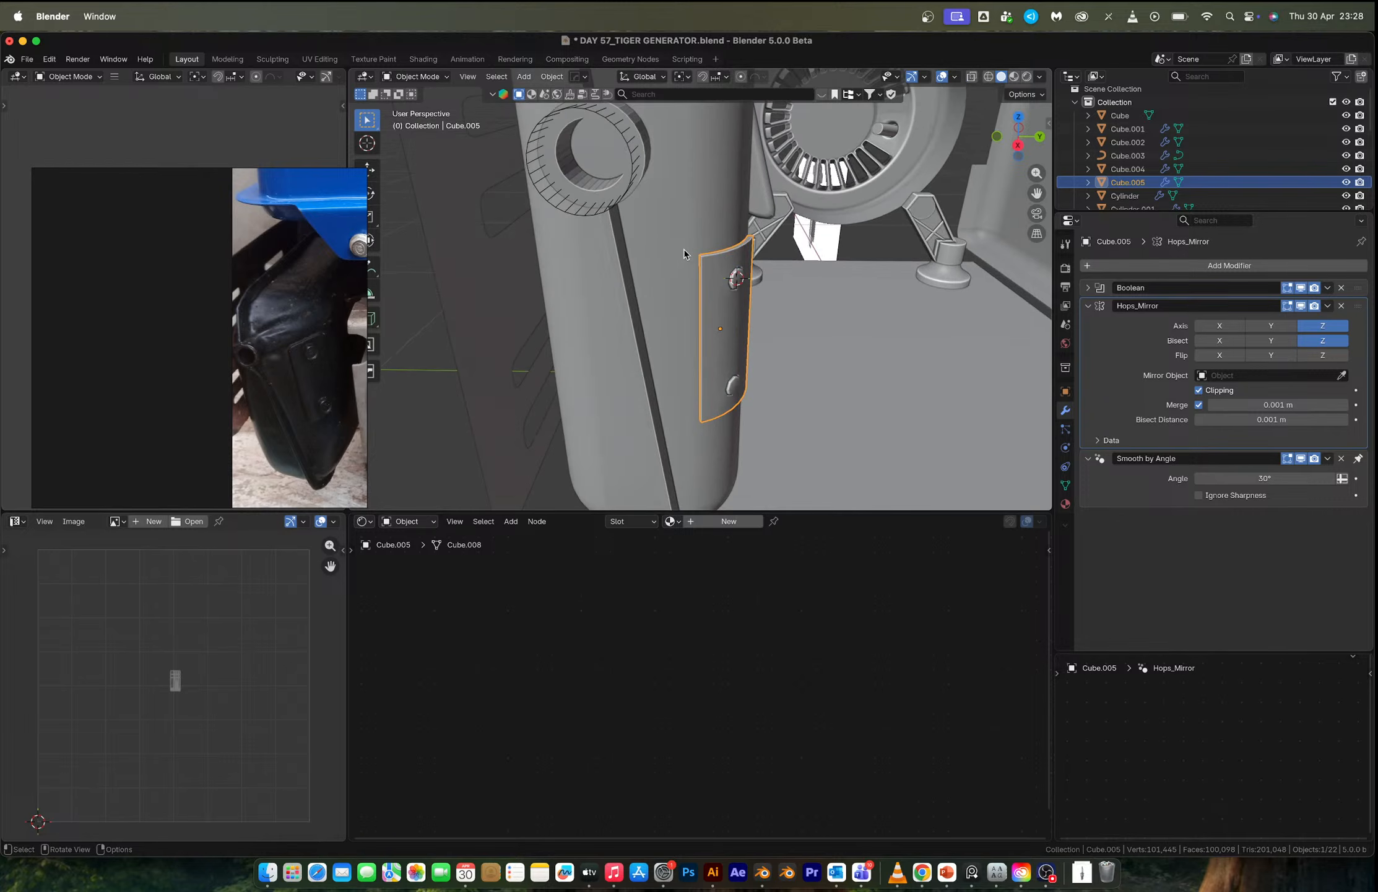
{"action": "middle_click_drag", "start_coordinate": [709, 209], "coordinate": [695, 246]}
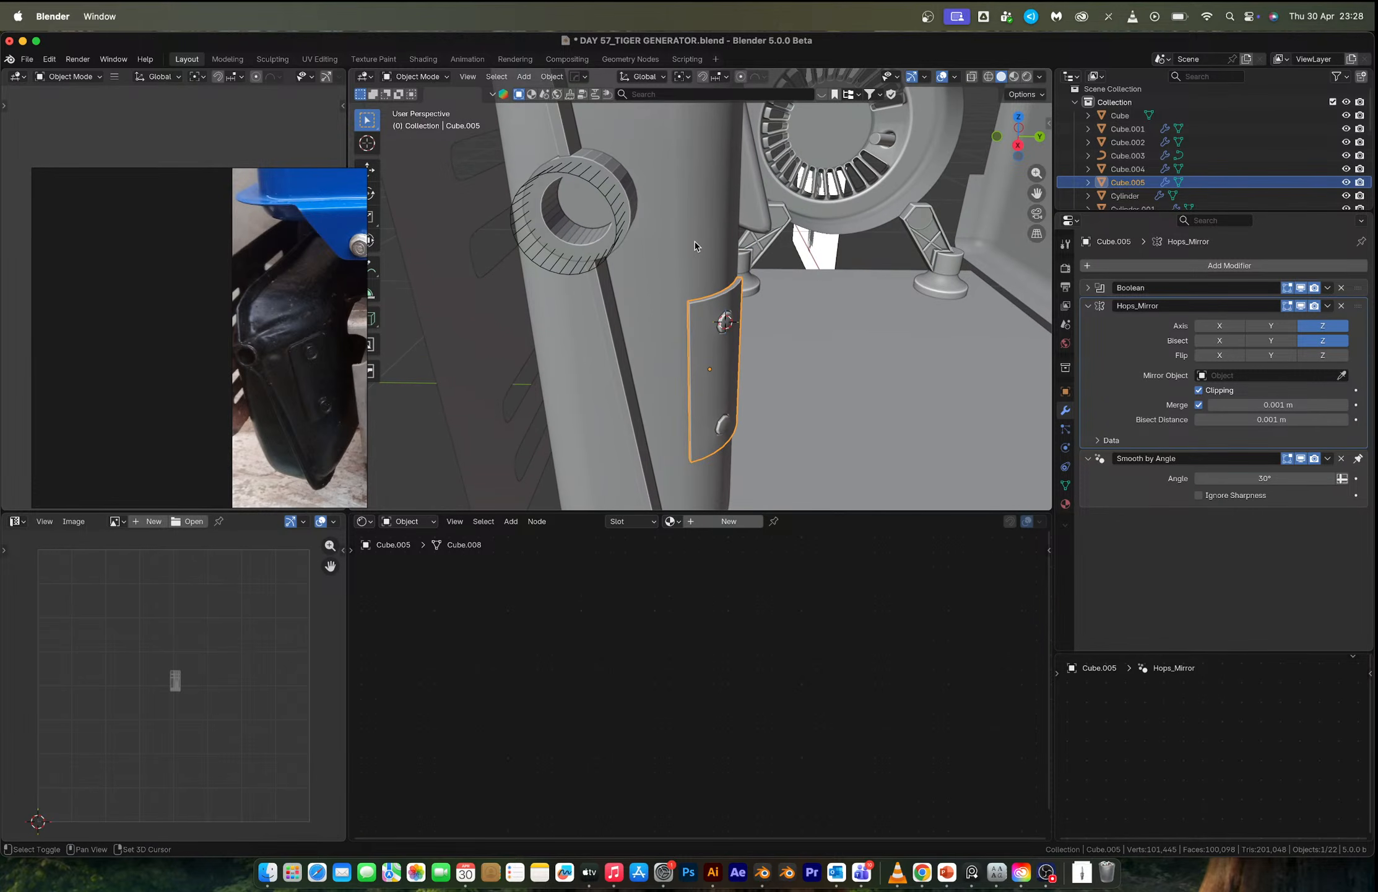
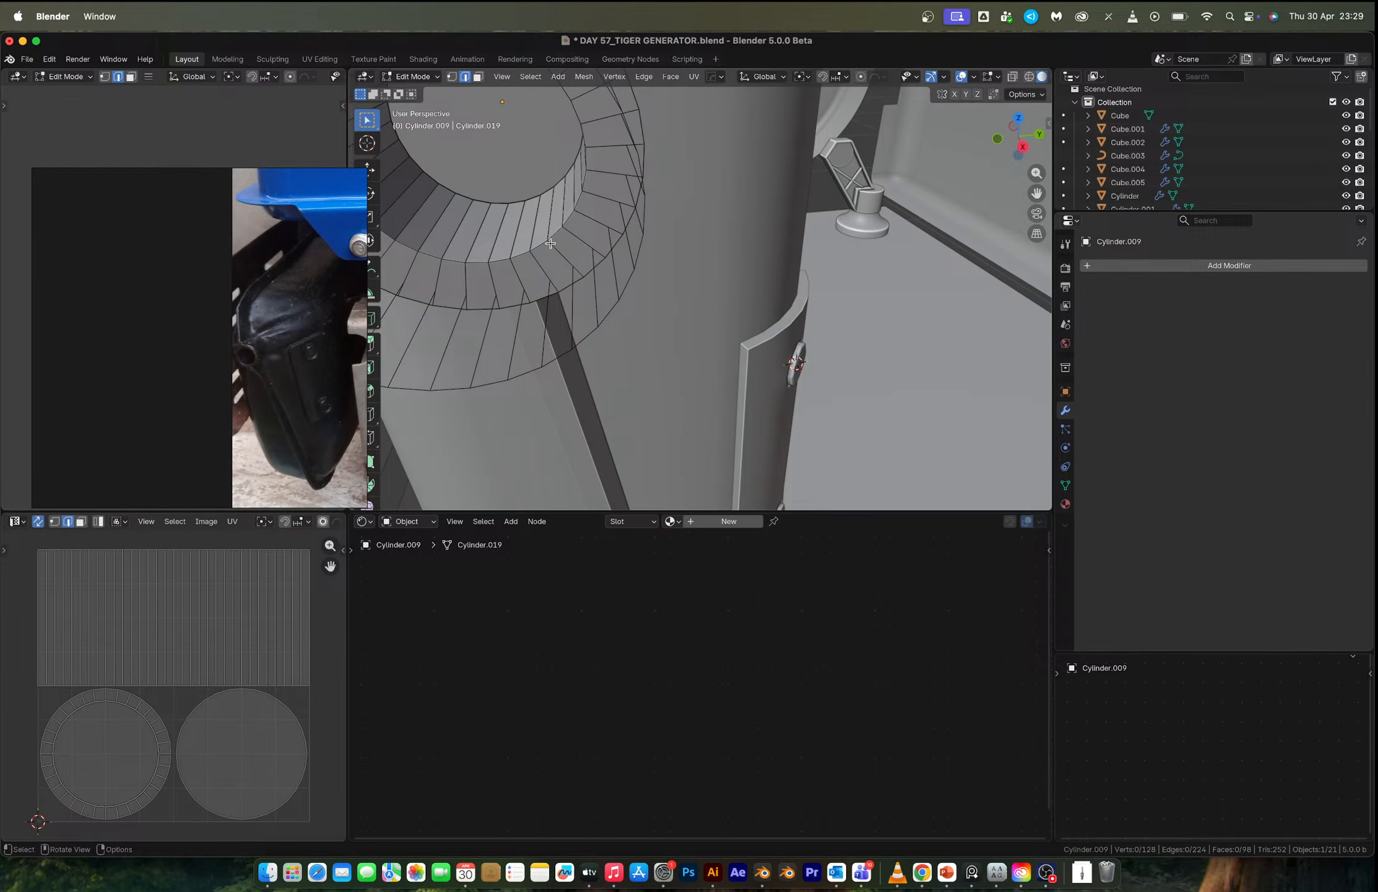
Select the exhaust pipe's inner wall faces and scale them up in Y and Z only, thinning the pipe wall.
{"action": "key", "text": "3"}
{"action": "left_click", "coordinate": [527, 231], "text": "alt"}
{"action": "key", "text": "s"}
{"action": "key", "text": "shift+x"}
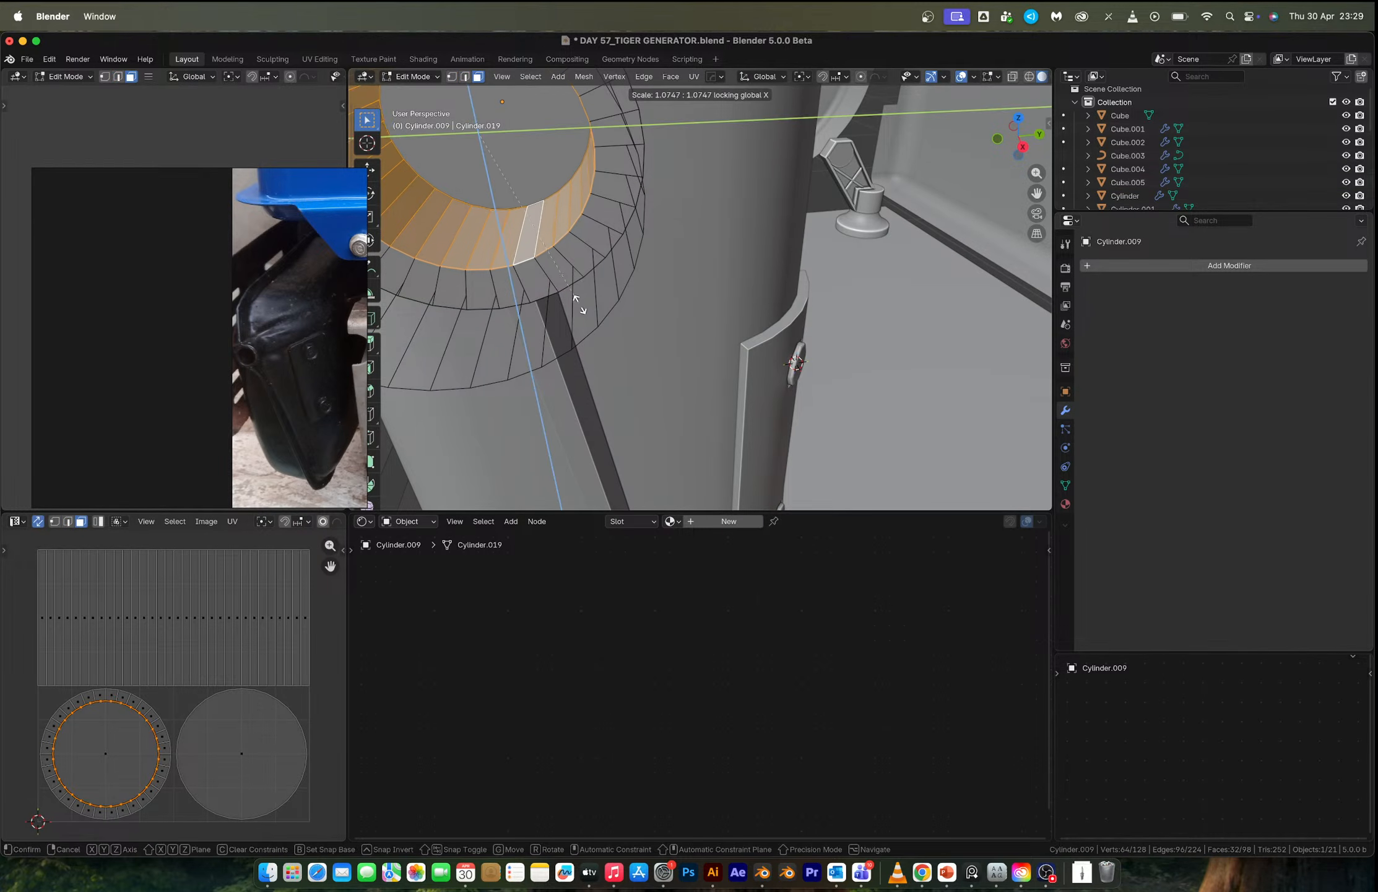
{"action": "left_click", "coordinate": [590, 314]}
{"action": "key", "text": "Tab"}
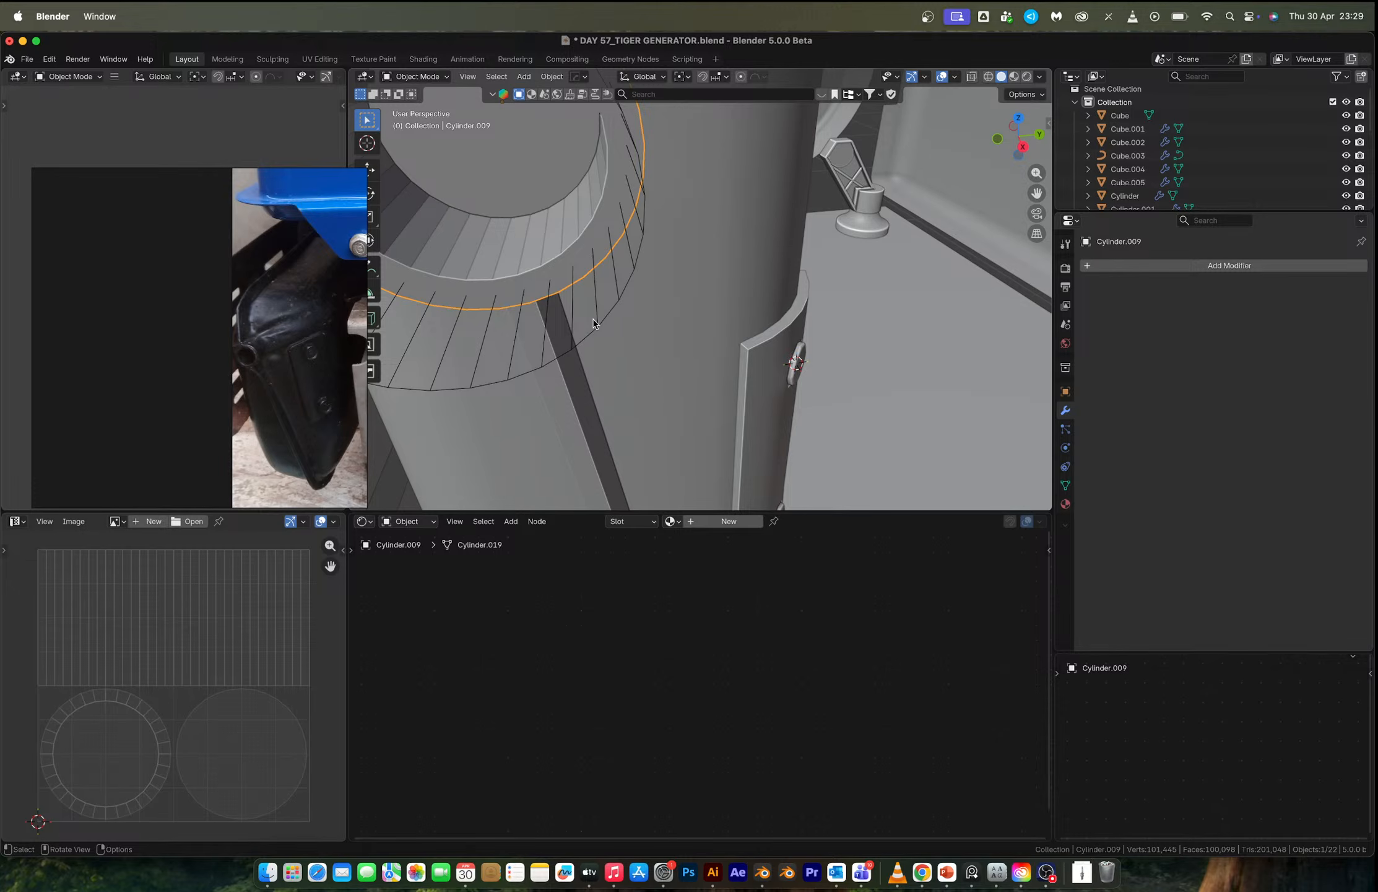
Exclude the Cutters collection from the view layer.
{"action": "scroll", "coordinate": [592, 319], "scroll_direction": "down", "scroll_amount": 5}
{"action": "left_click", "coordinate": [689, 200]}
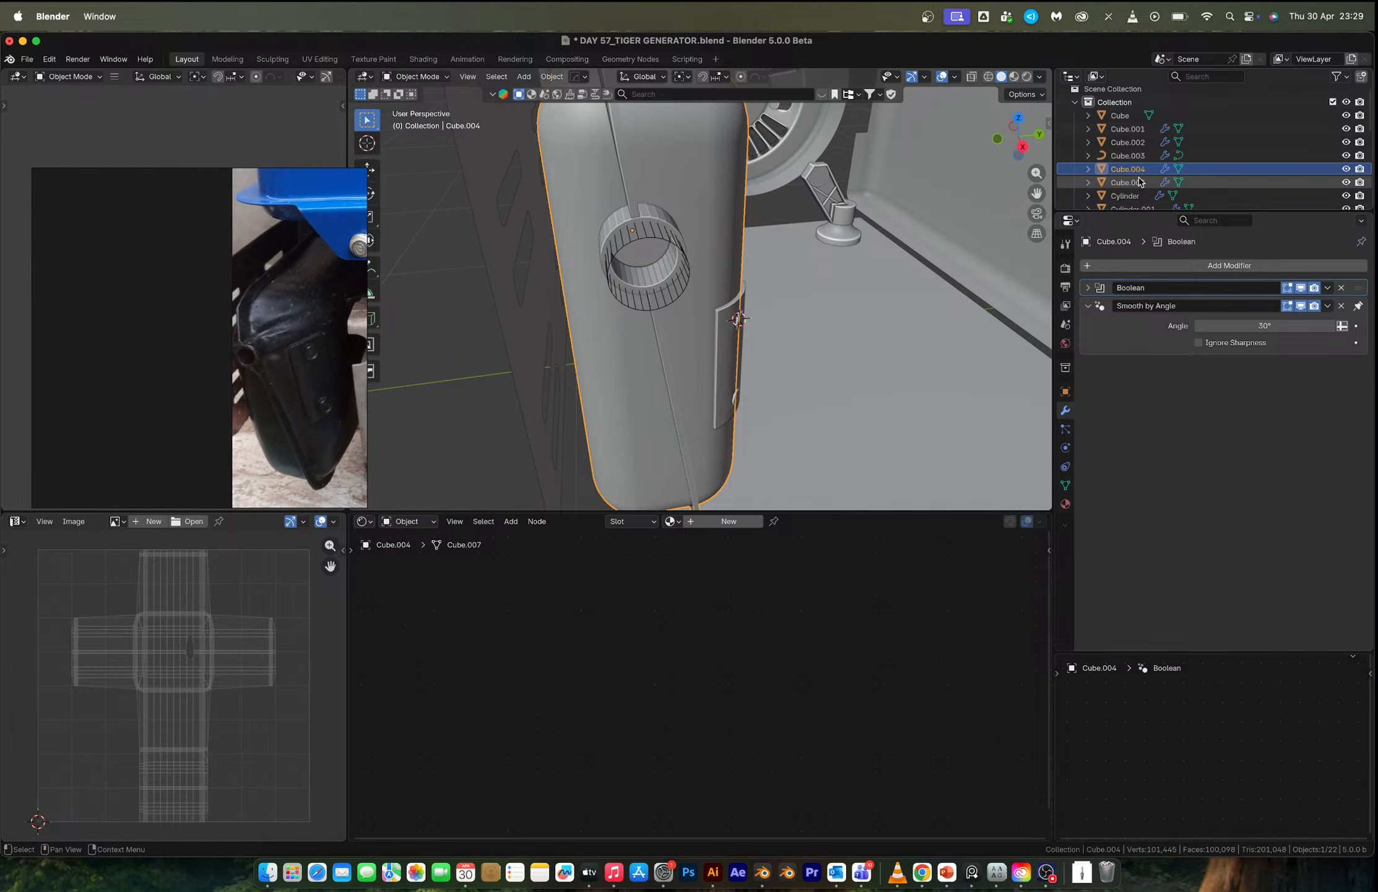
{"action": "scroll", "coordinate": [1140, 179], "scroll_direction": "down", "scroll_amount": 10}
{"action": "left_click", "coordinate": [1334, 196]}
Apply Shade Auto Smooth to the exhaust pipe.
{"action": "middle_click_drag", "start_coordinate": [726, 232], "coordinate": [634, 232]}
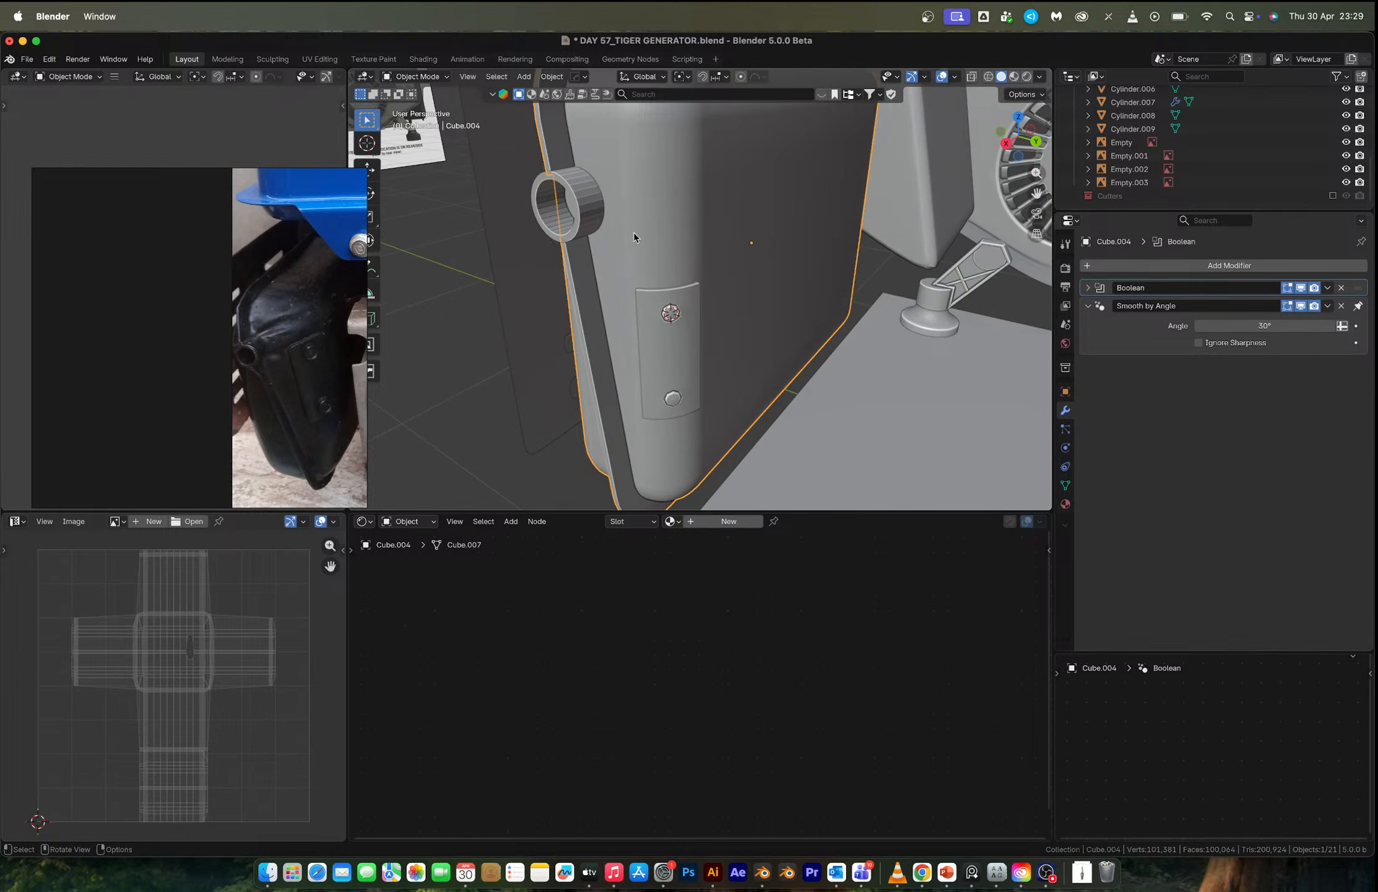
{"action": "left_click", "coordinate": [592, 185]}
{"action": "right_click", "coordinate": [582, 173]}
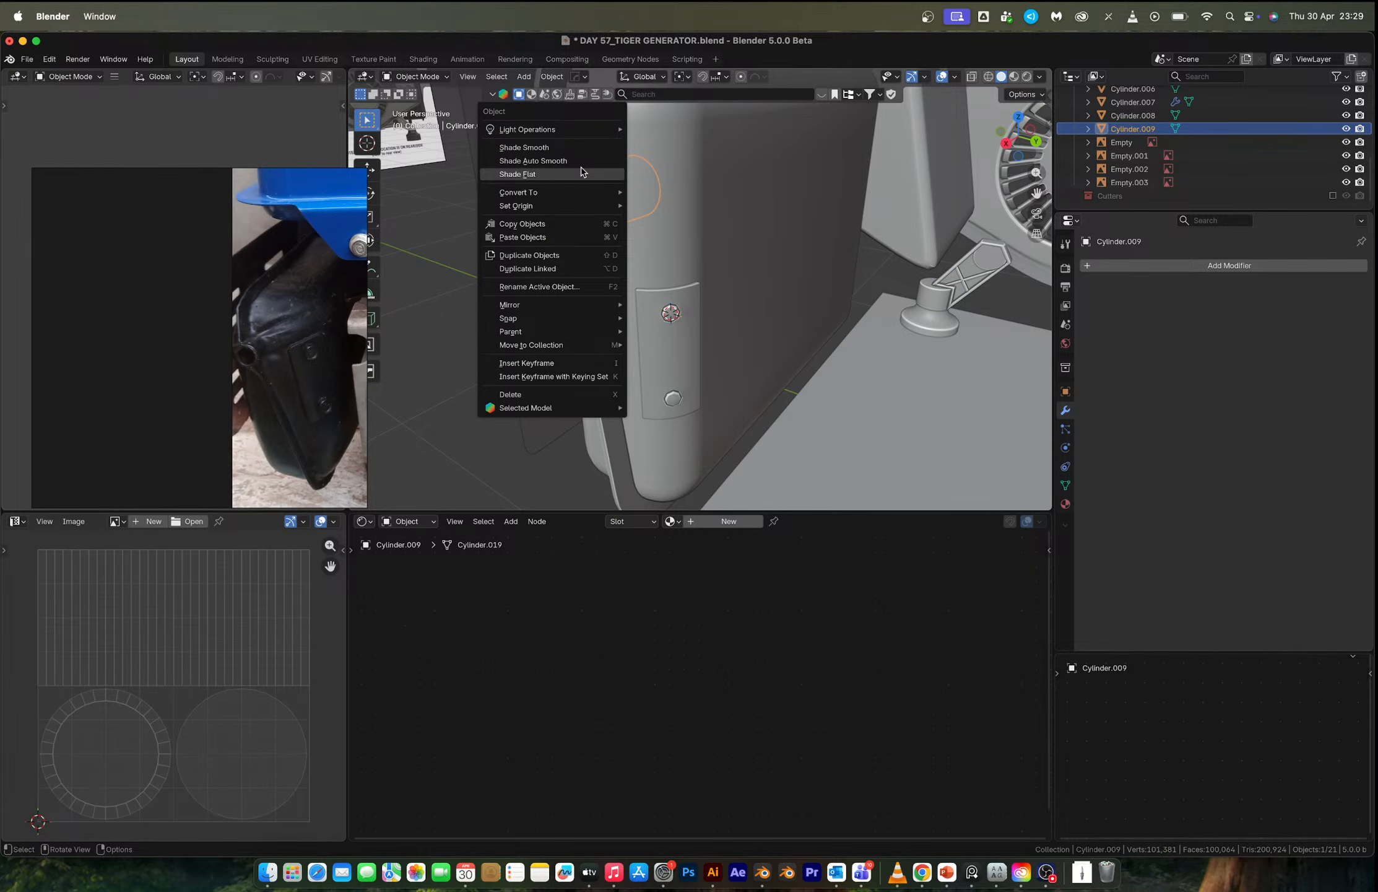
{"action": "left_click", "coordinate": [579, 161]}
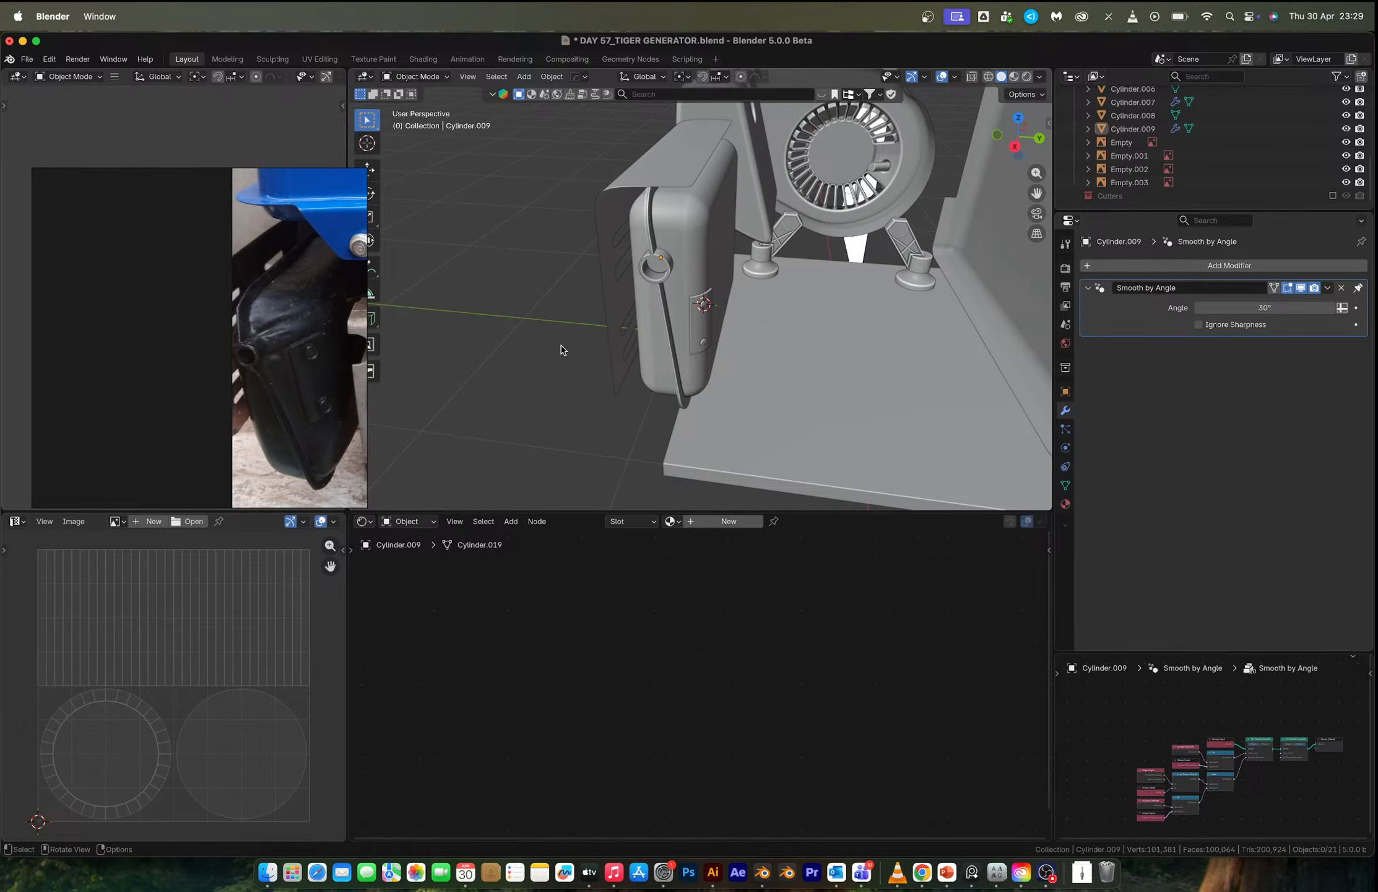
{"action": "middle_click_drag", "start_coordinate": [562, 350], "coordinate": [690, 299]}
{"action": "scroll", "coordinate": [680, 292], "scroll_direction": "down", "scroll_amount": 3}
{"action": "scroll", "coordinate": [691, 299], "scroll_direction": "up", "scroll_amount": 5}
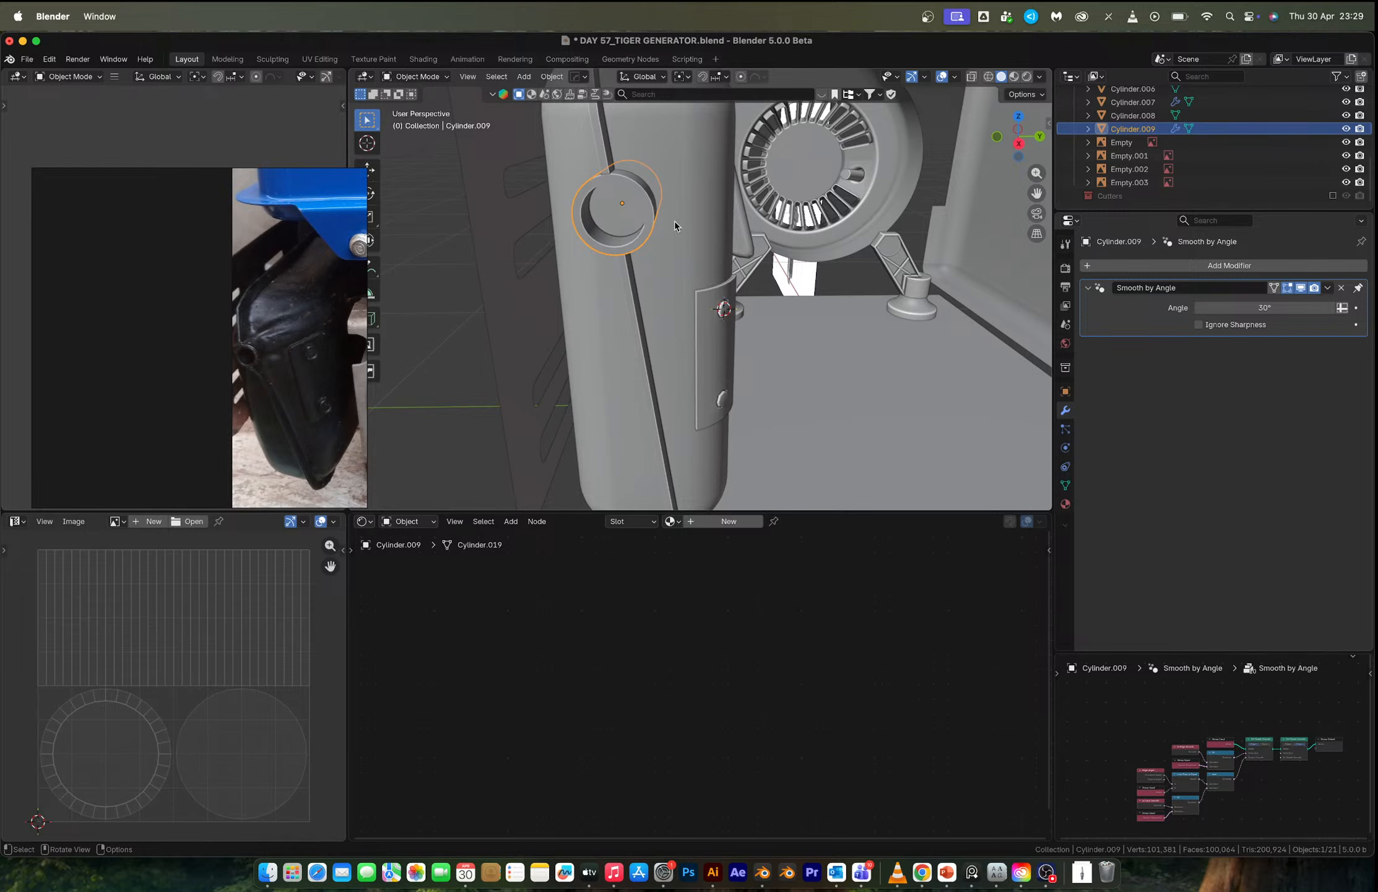
{"action": "middle_click_drag", "start_coordinate": [675, 221], "coordinate": [582, 218]}
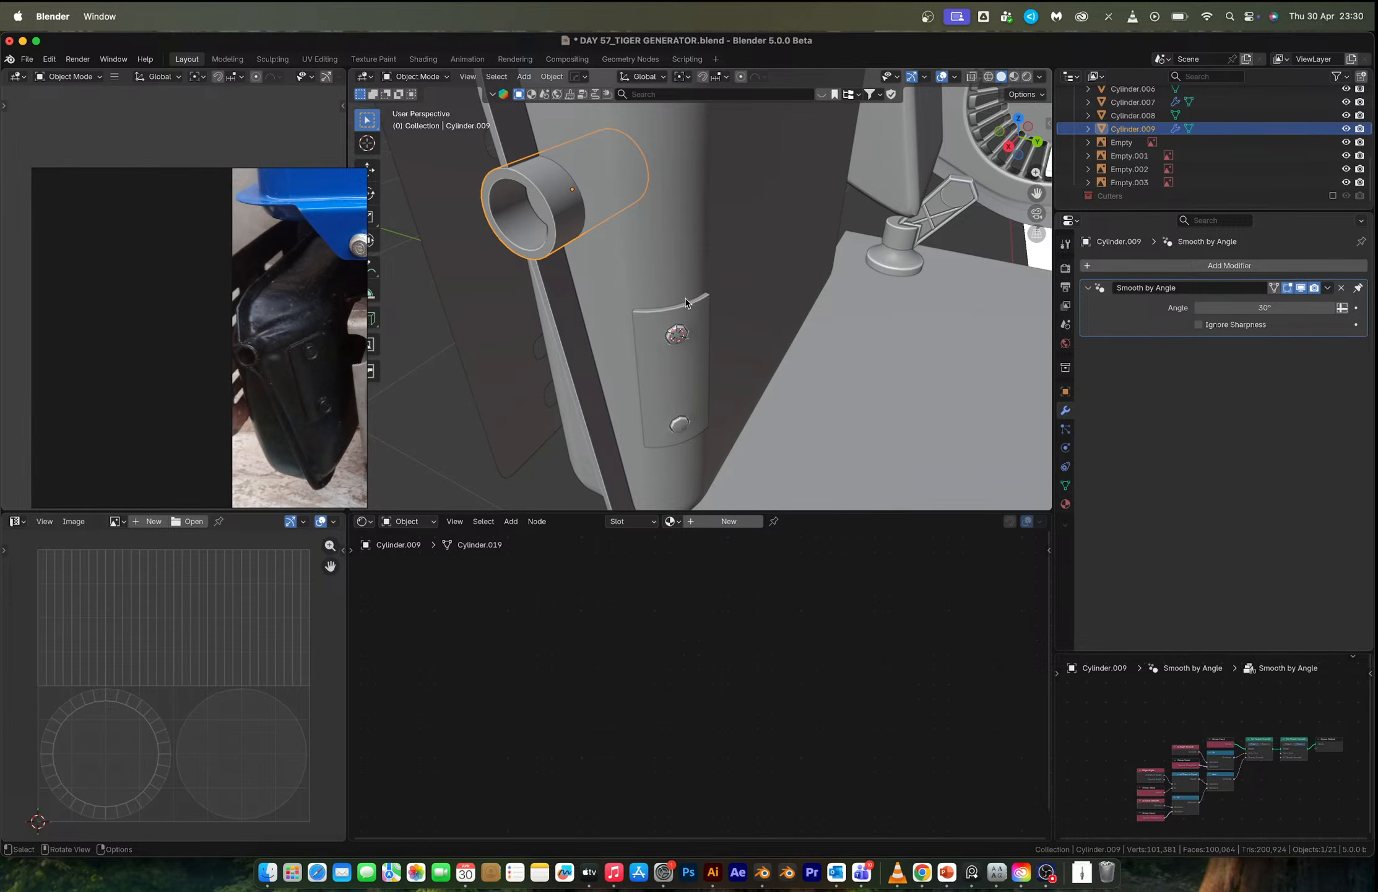
{"action": "scroll", "coordinate": [685, 302], "scroll_direction": "down", "scroll_amount": 5}
{"action": "middle_click_drag", "start_coordinate": [685, 302], "coordinate": [748, 274]}
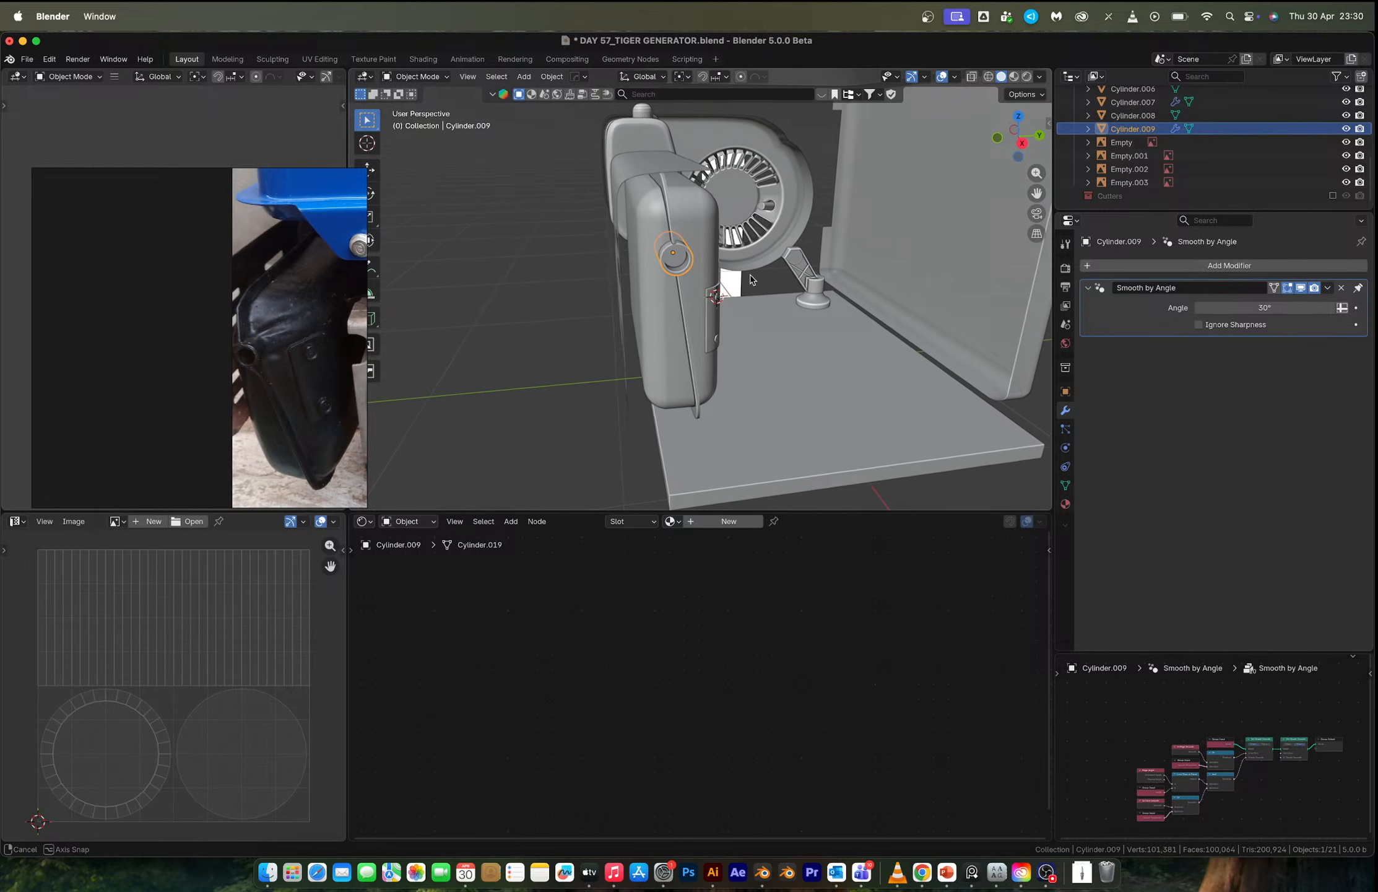
Select the exhaust pipe and the bolted patch together and delete both objects.
{"action": "scroll", "coordinate": [698, 288], "scroll_direction": "up", "scroll_amount": 6}
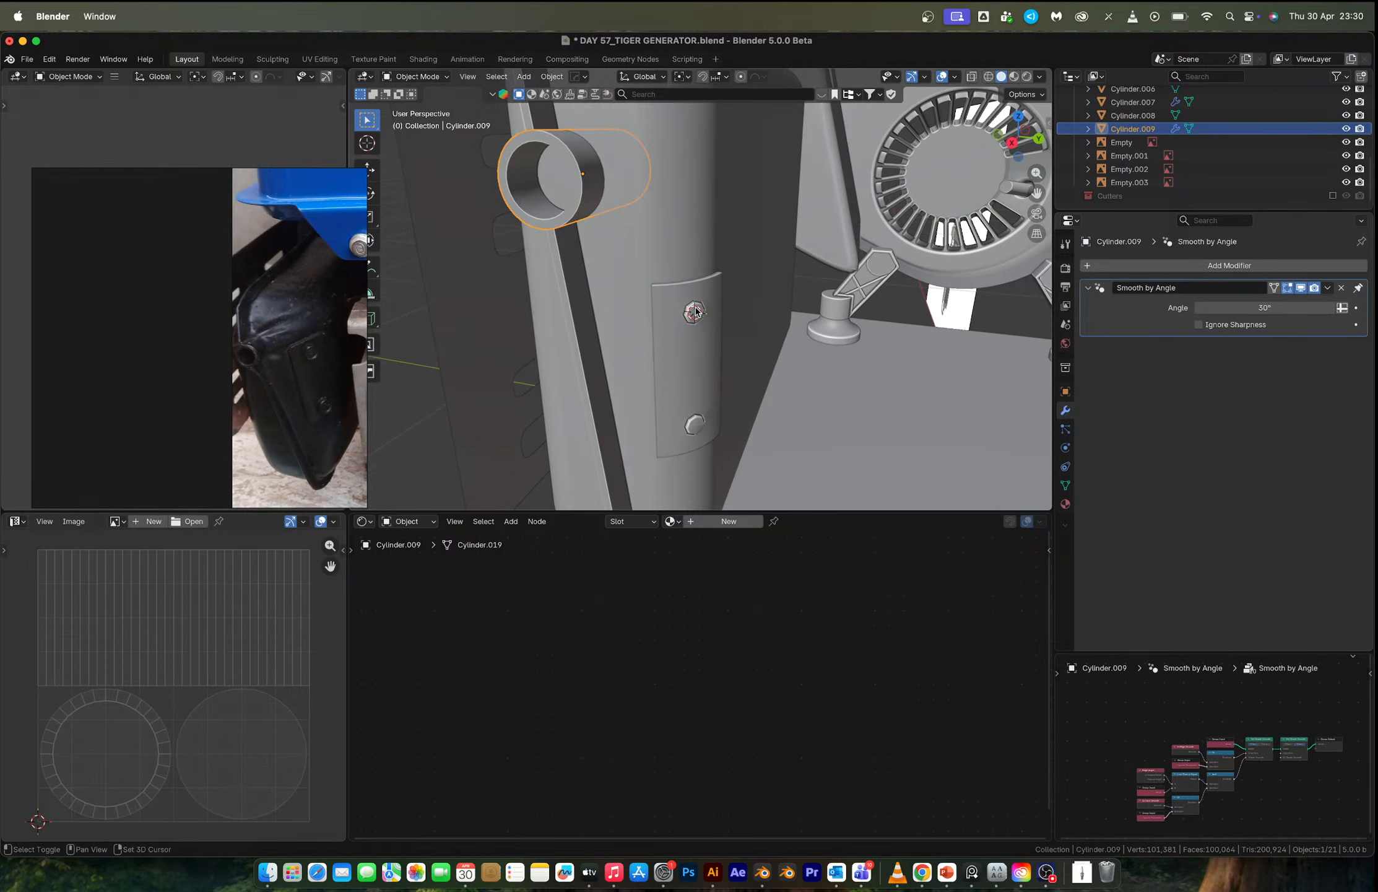
{"action": "left_click", "coordinate": [695, 312], "text": "shift"}
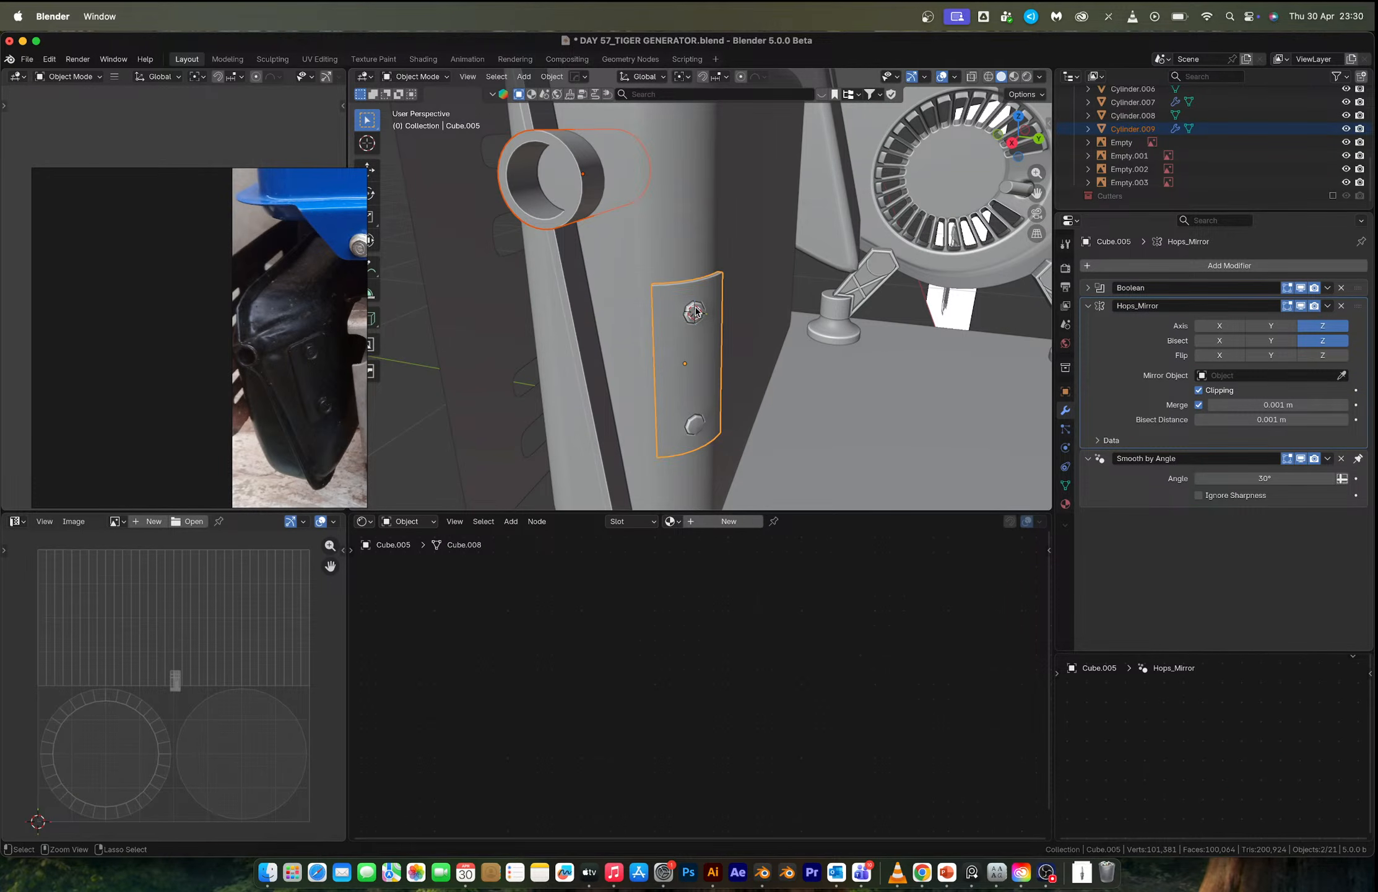
{"action": "key", "text": "x"}
{"action": "left_click", "coordinate": [696, 309]}
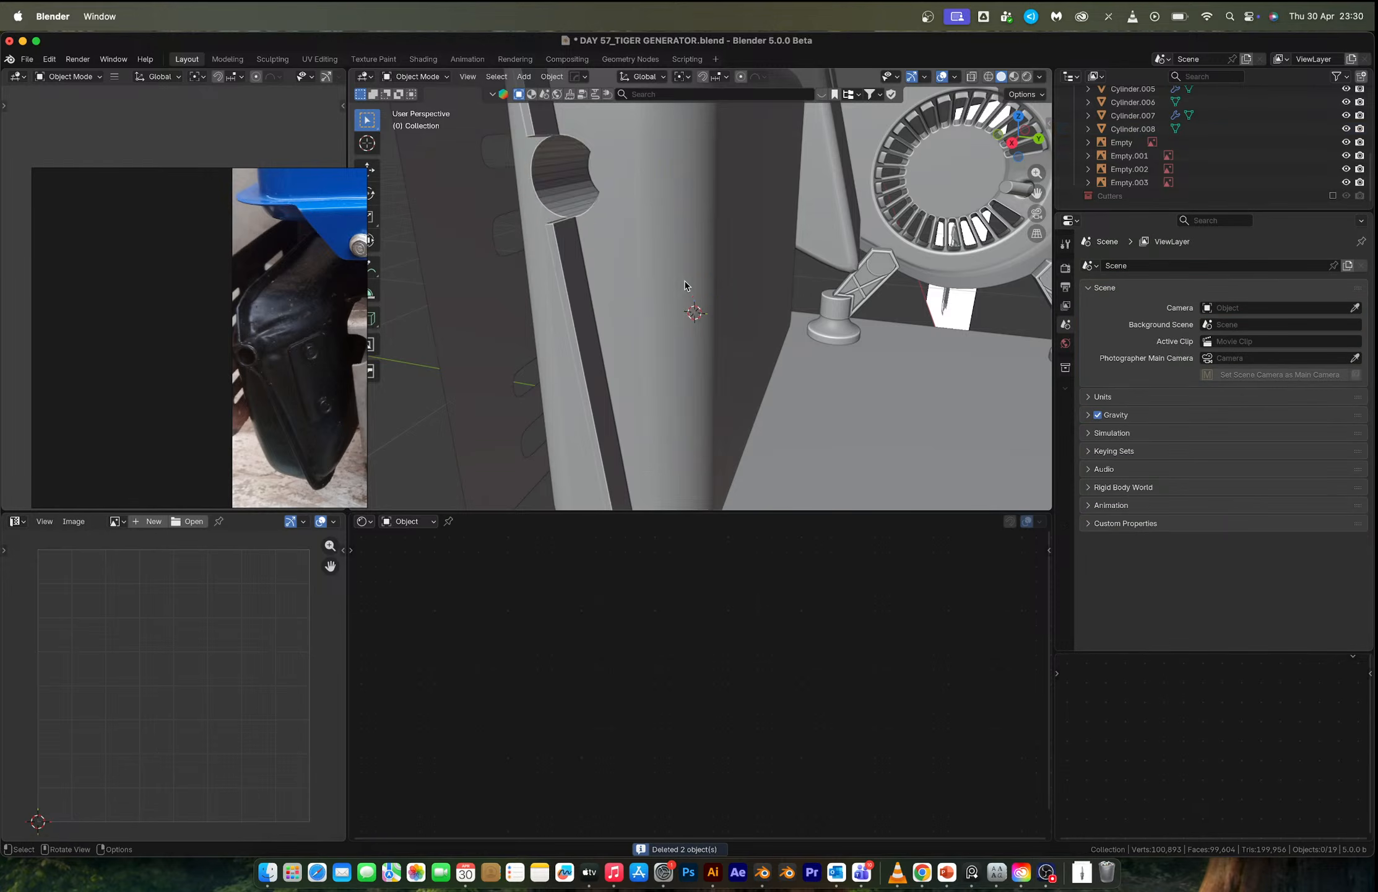
{"action": "scroll", "coordinate": [692, 248], "scroll_direction": "down", "scroll_amount": 4}
{"action": "middle_click_drag", "start_coordinate": [692, 248], "coordinate": [675, 228]}
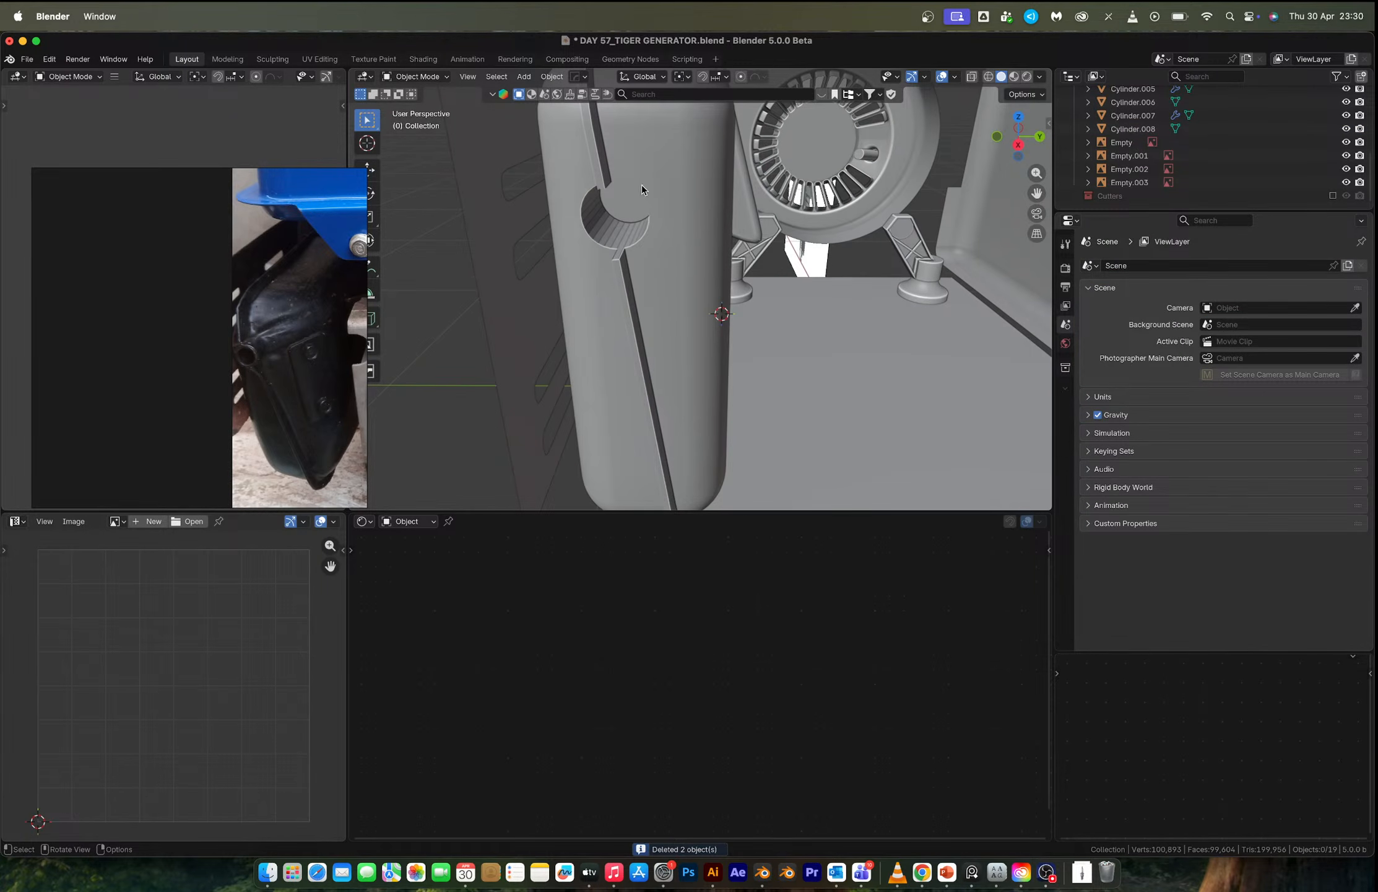
Try to mirror the muffler body along X with bisect and apply the mirror ahead of its Boolean.
{"action": "scroll", "coordinate": [582, 223], "scroll_direction": "down", "scroll_amount": 3}
{"action": "middle_click_drag", "start_coordinate": [582, 223], "coordinate": [724, 223]}
{"action": "left_click", "coordinate": [724, 223]}
{"action": "key", "text": "alt+x"}
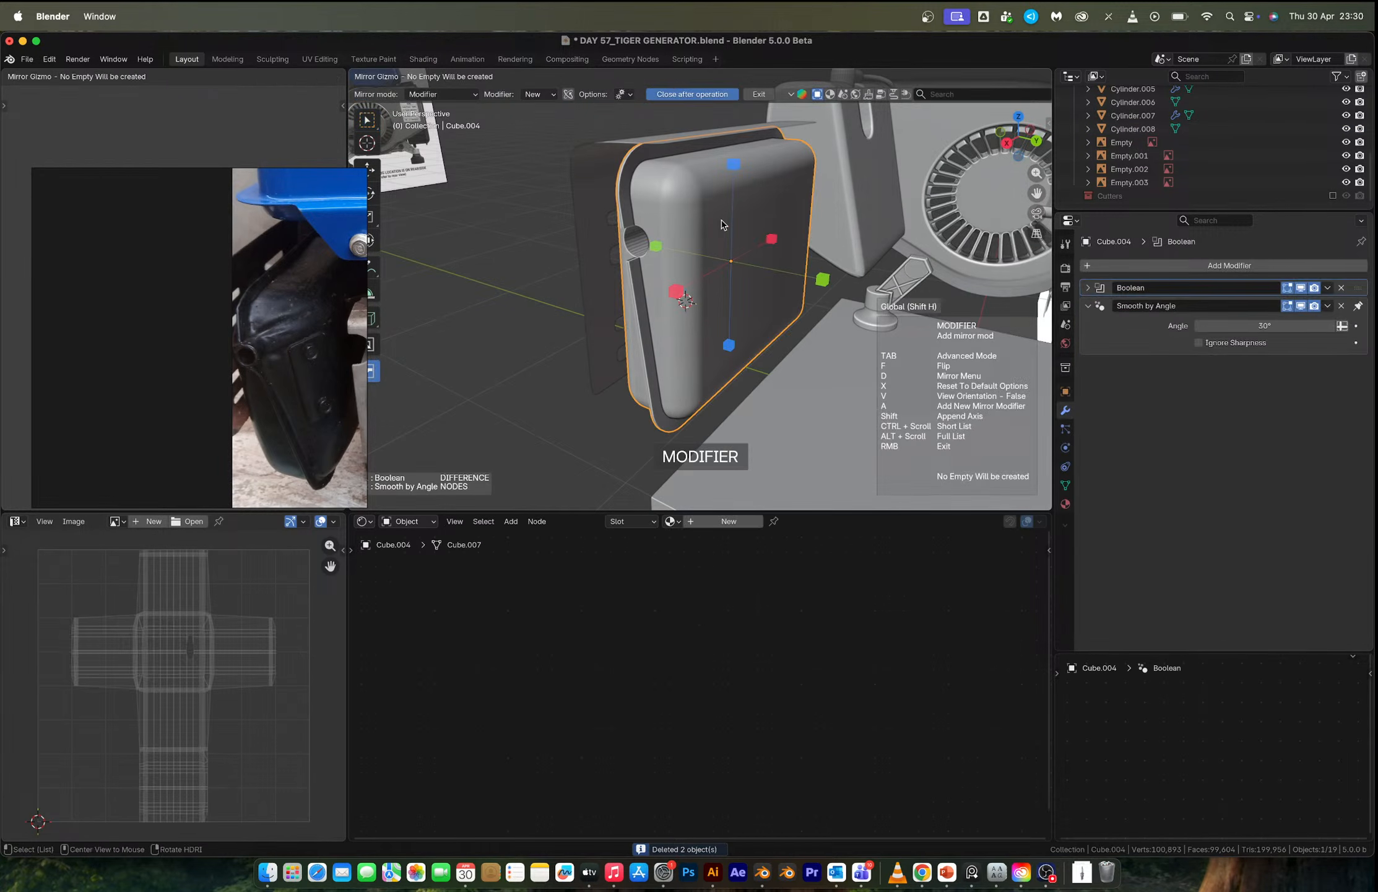
{"action": "left_click", "coordinate": [768, 241]}
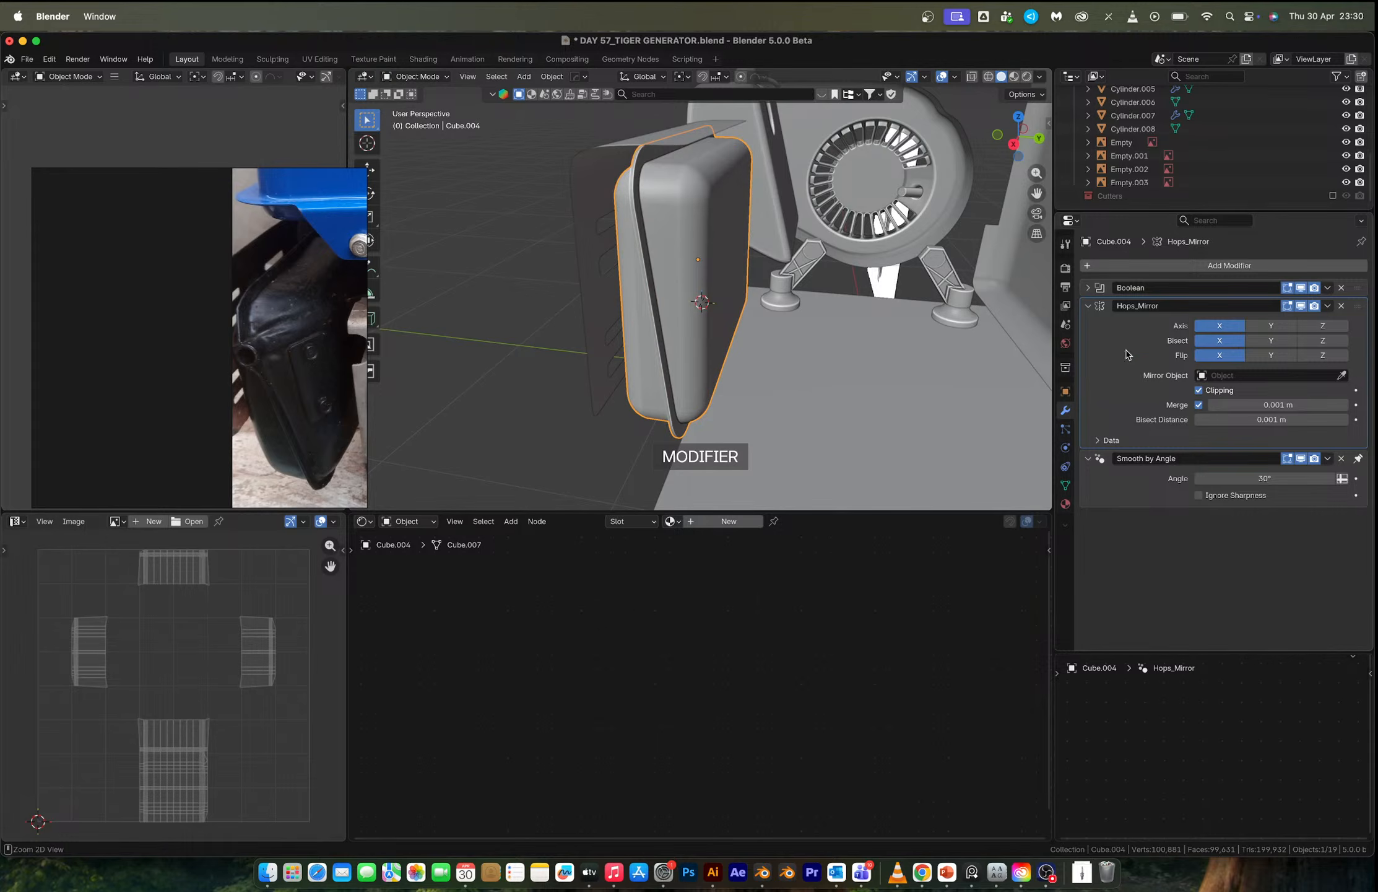
{"action": "key", "text": "ctrl+a"}
{"action": "key", "text": "alt+x"}
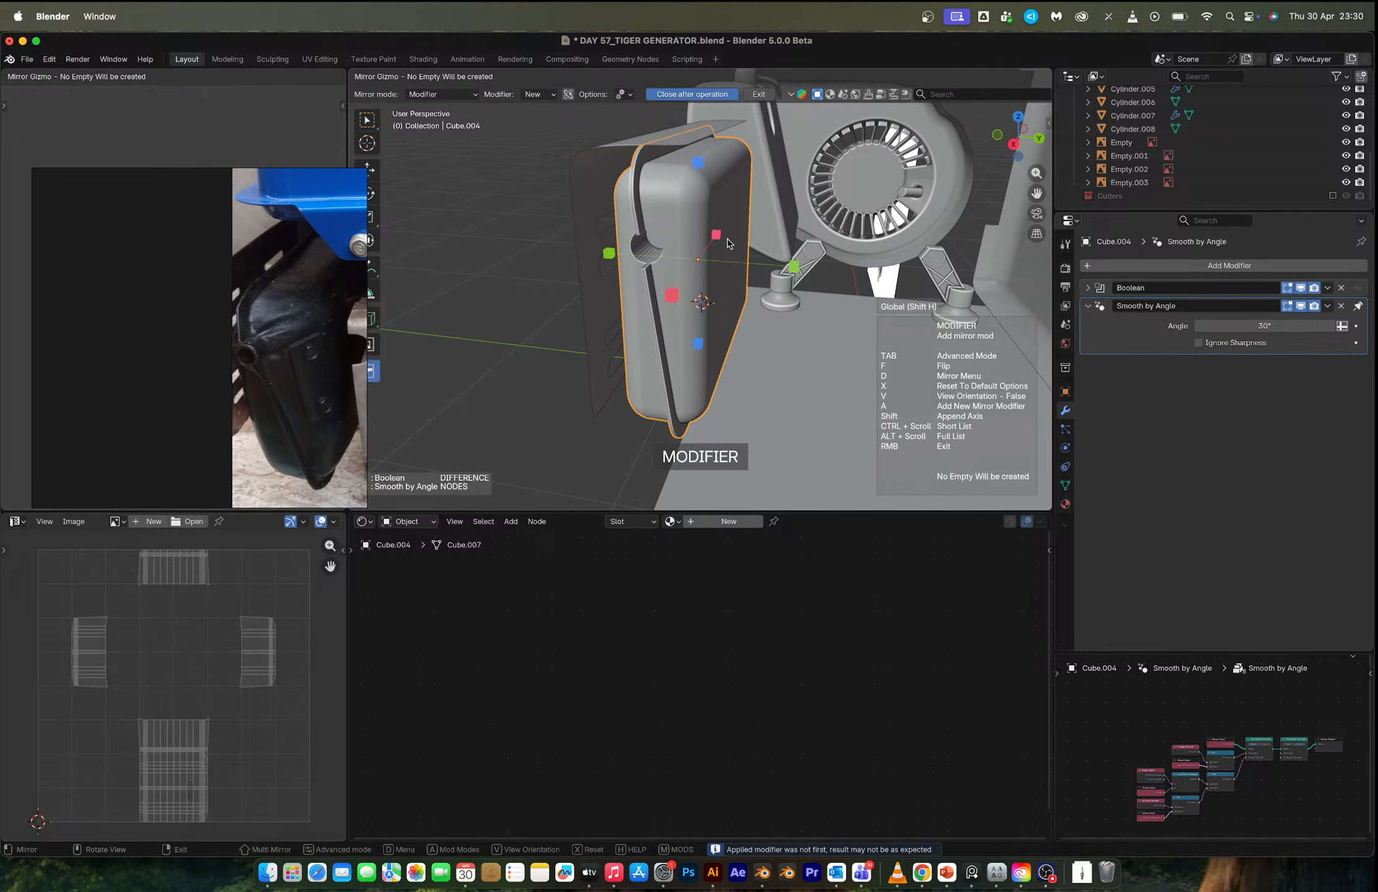
{"action": "left_click", "coordinate": [728, 239]}
{"action": "key", "text": "ctrl+a"}
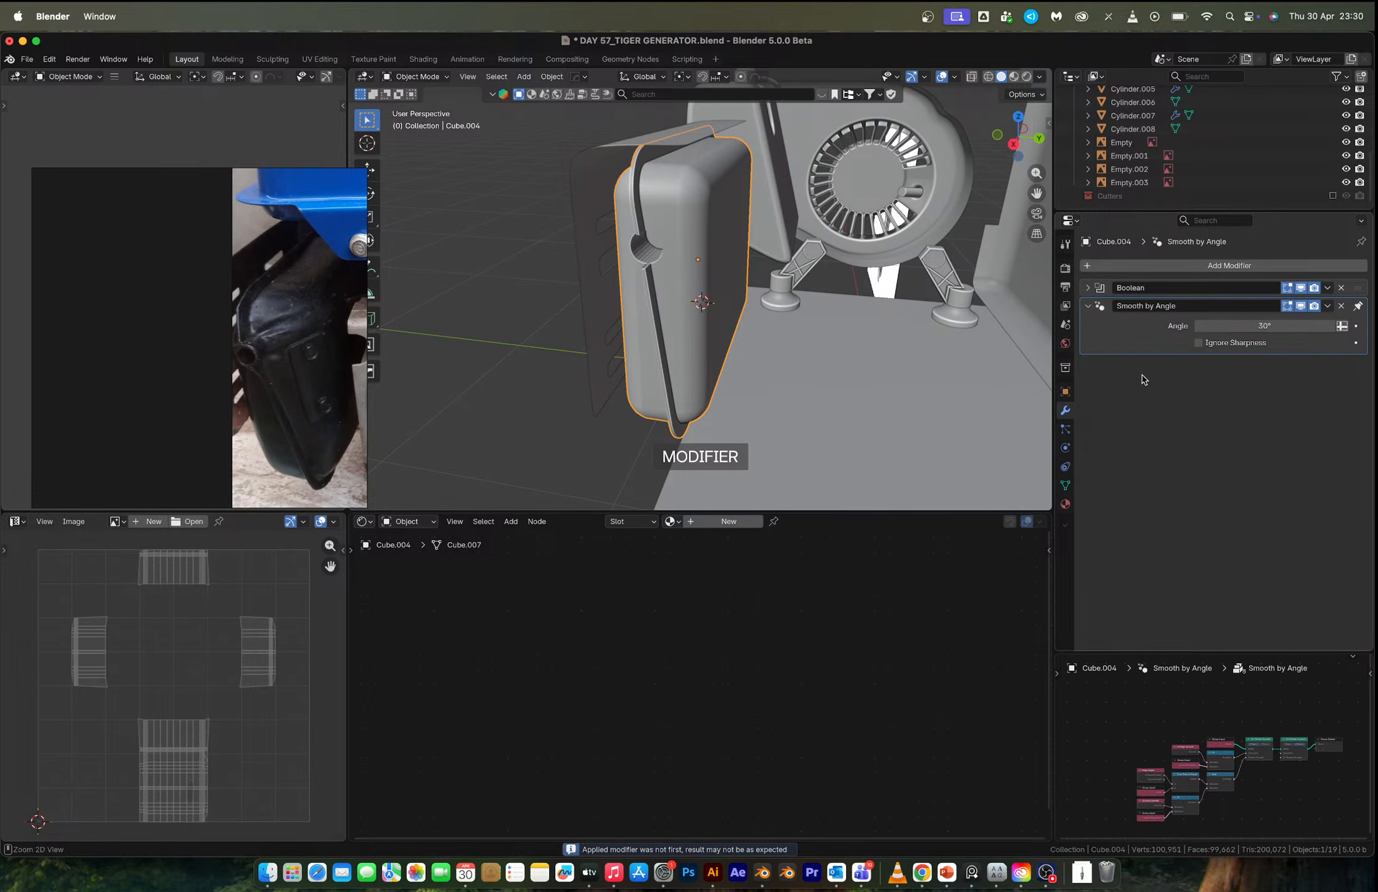
Mirror the muffler body along X with bisect and flip, and apply both its Boolean and mirror modifiers.
{"action": "key", "text": "alt+x"}
{"action": "left_click", "coordinate": [722, 239]}
{"action": "middle_click_drag", "start_coordinate": [722, 240], "coordinate": [504, 249]}
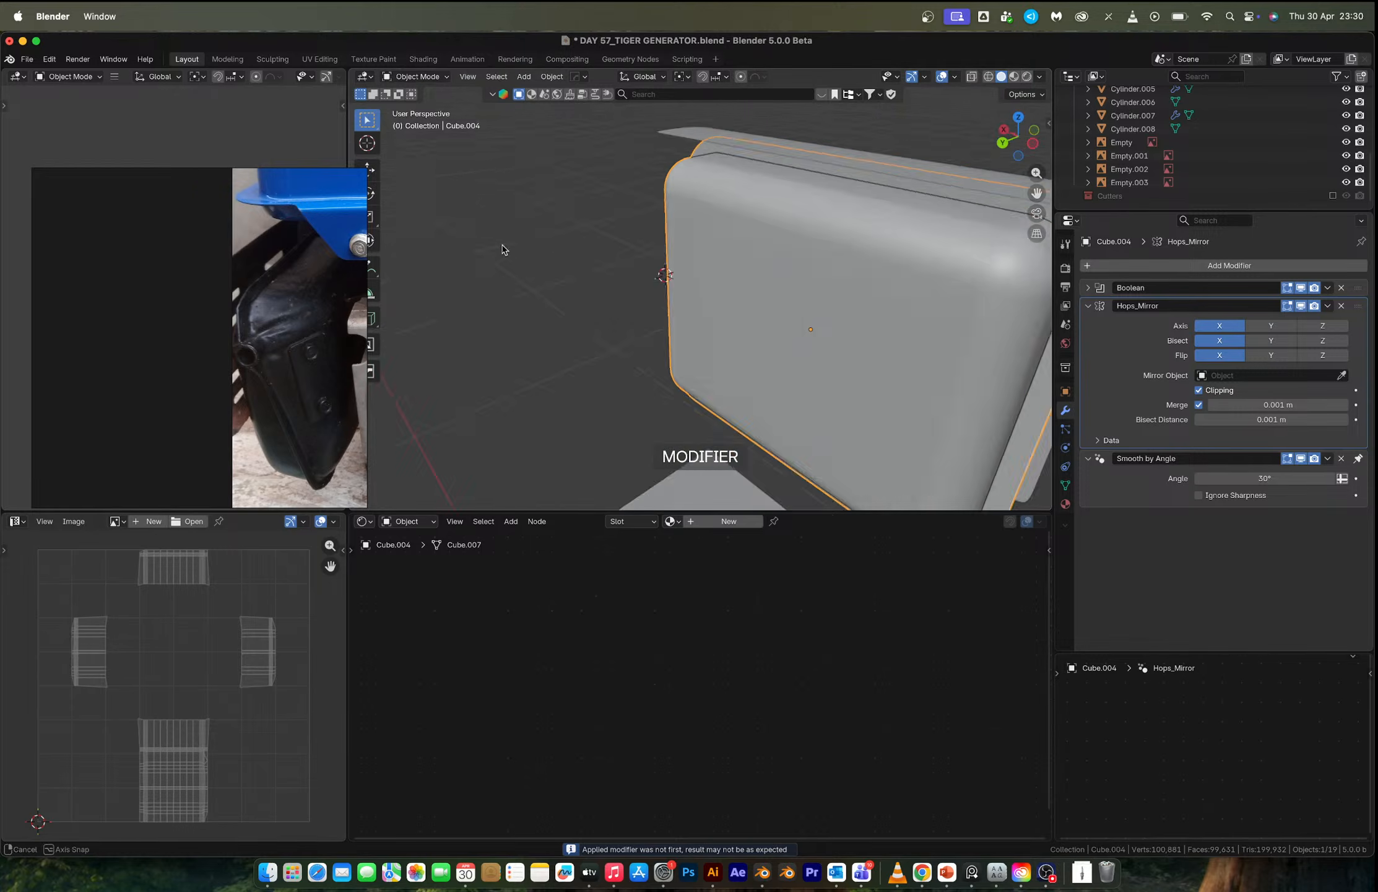
{"action": "scroll", "coordinate": [705, 271], "scroll_direction": "down", "scroll_amount": 3}
{"action": "scroll", "coordinate": [732, 286], "scroll_direction": "up", "scroll_amount": 2}
{"action": "middle_click_drag", "start_coordinate": [732, 287], "coordinate": [959, 307]}
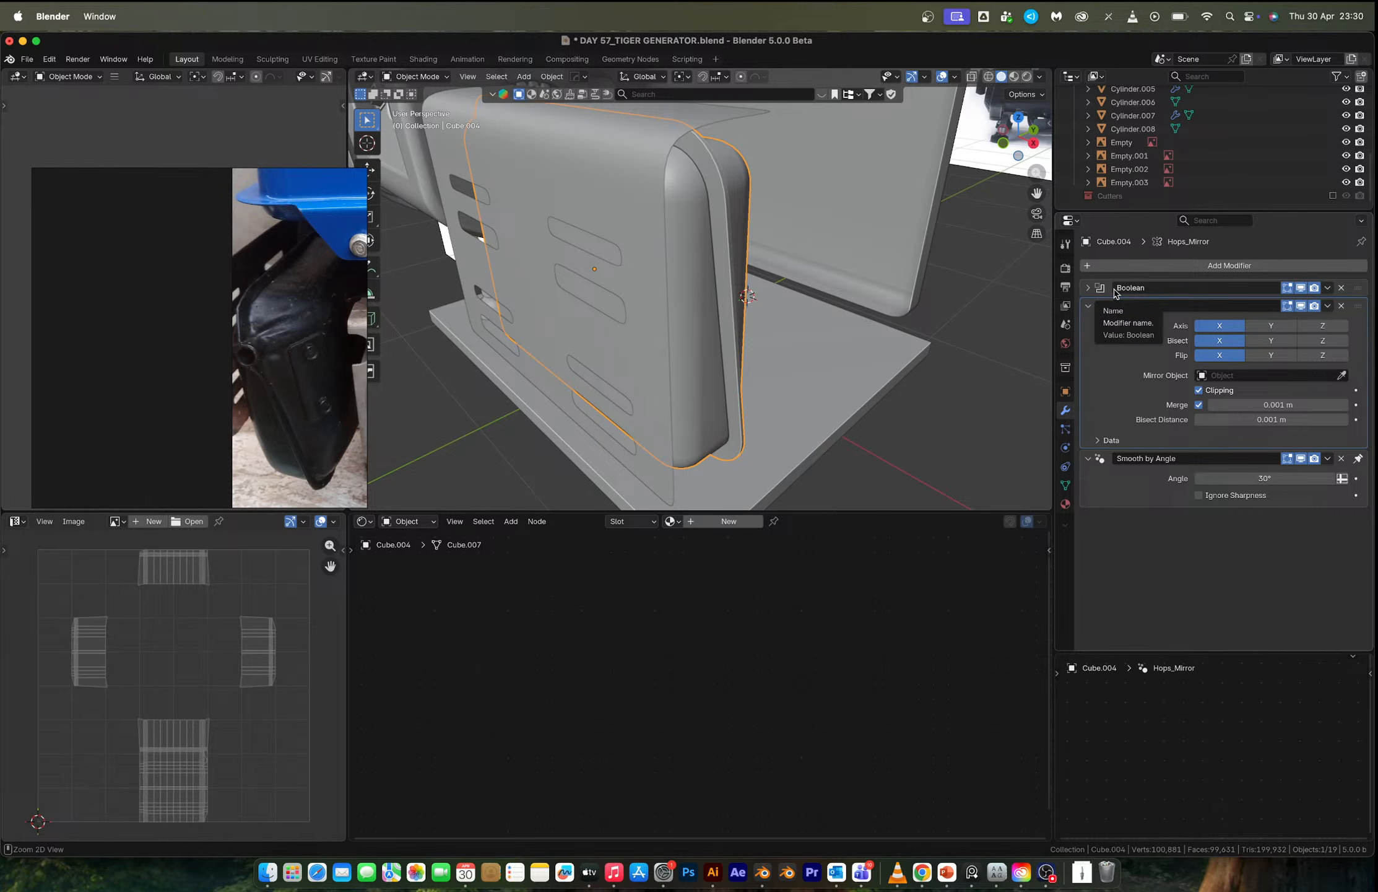
{"action": "key", "text": "ctrl+a"}
{"action": "key", "text": "ctrl+a"}
{"action": "middle_click_drag", "start_coordinate": [712, 285], "coordinate": [780, 274]}
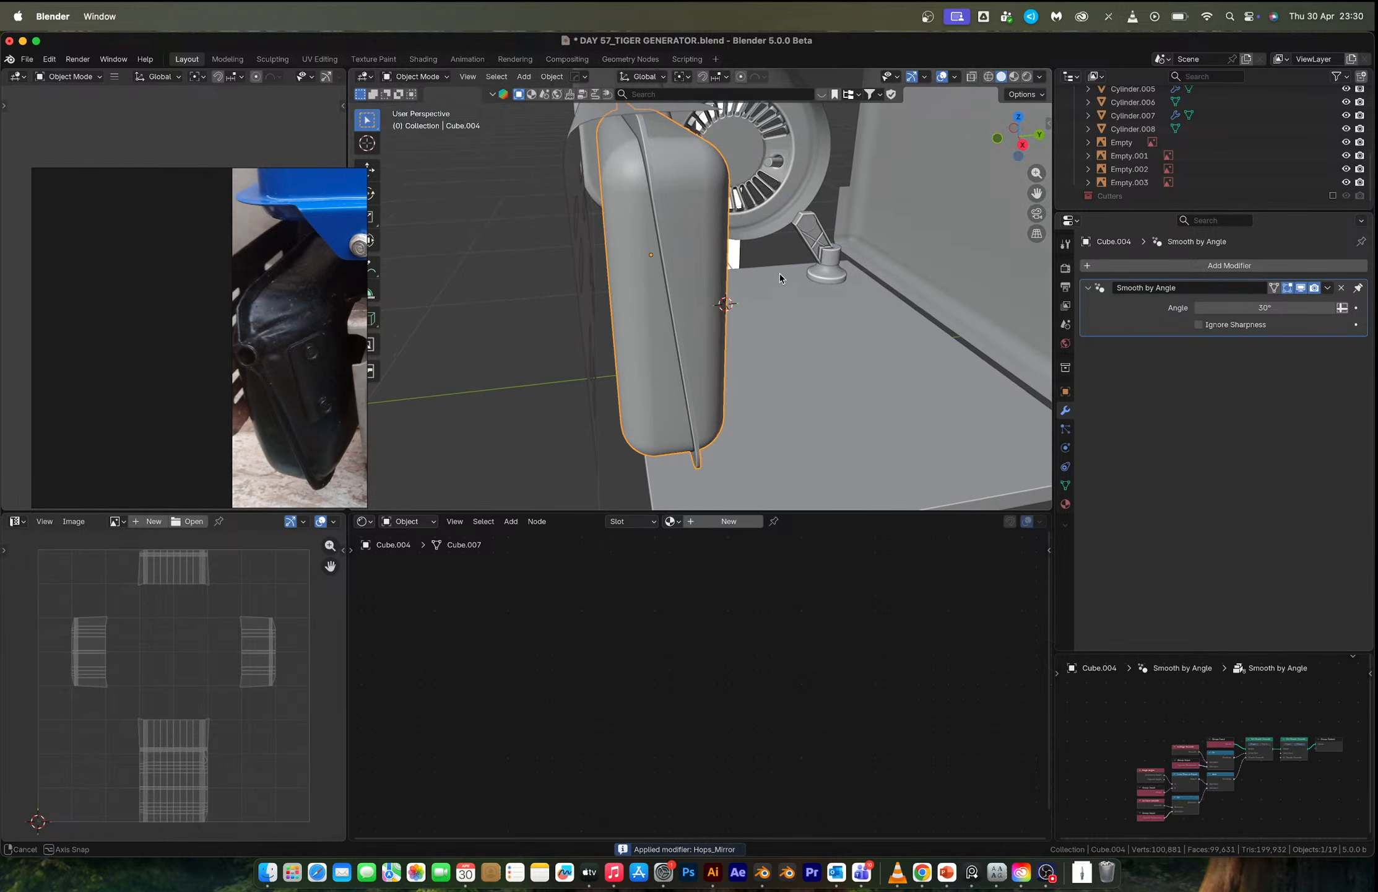
Try deleting the lower and middle vertices on the muffler body's +Y side, and undo the deletion.
{"action": "key", "text": "Tab"}
{"action": "middle_click_drag", "start_coordinate": [694, 236], "coordinate": [684, 228]}
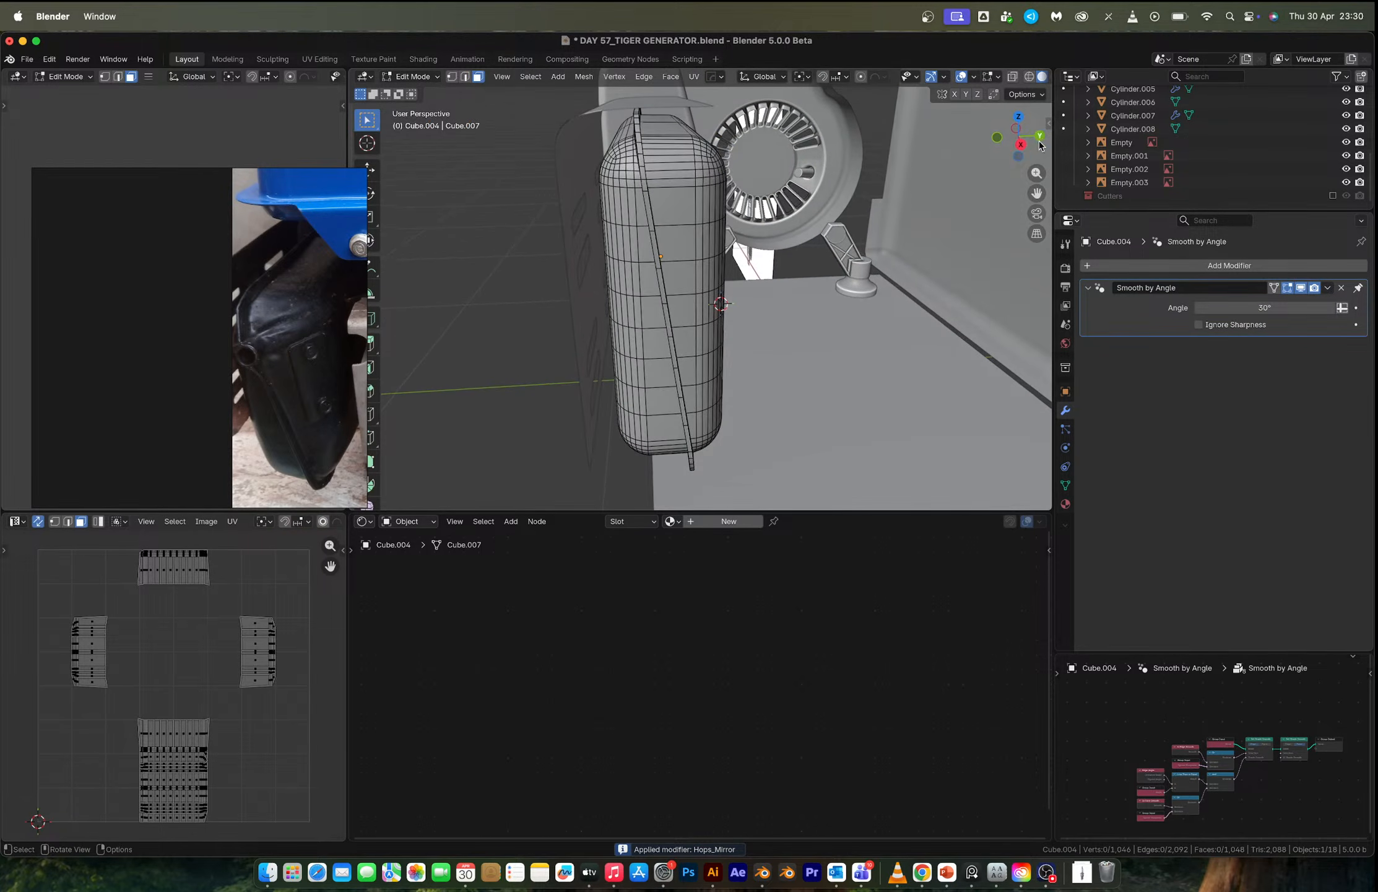
{"action": "left_click", "coordinate": [1020, 146]}
{"action": "scroll", "coordinate": [801, 183], "scroll_direction": "up", "scroll_amount": 2}
{"action": "key", "text": "1"}
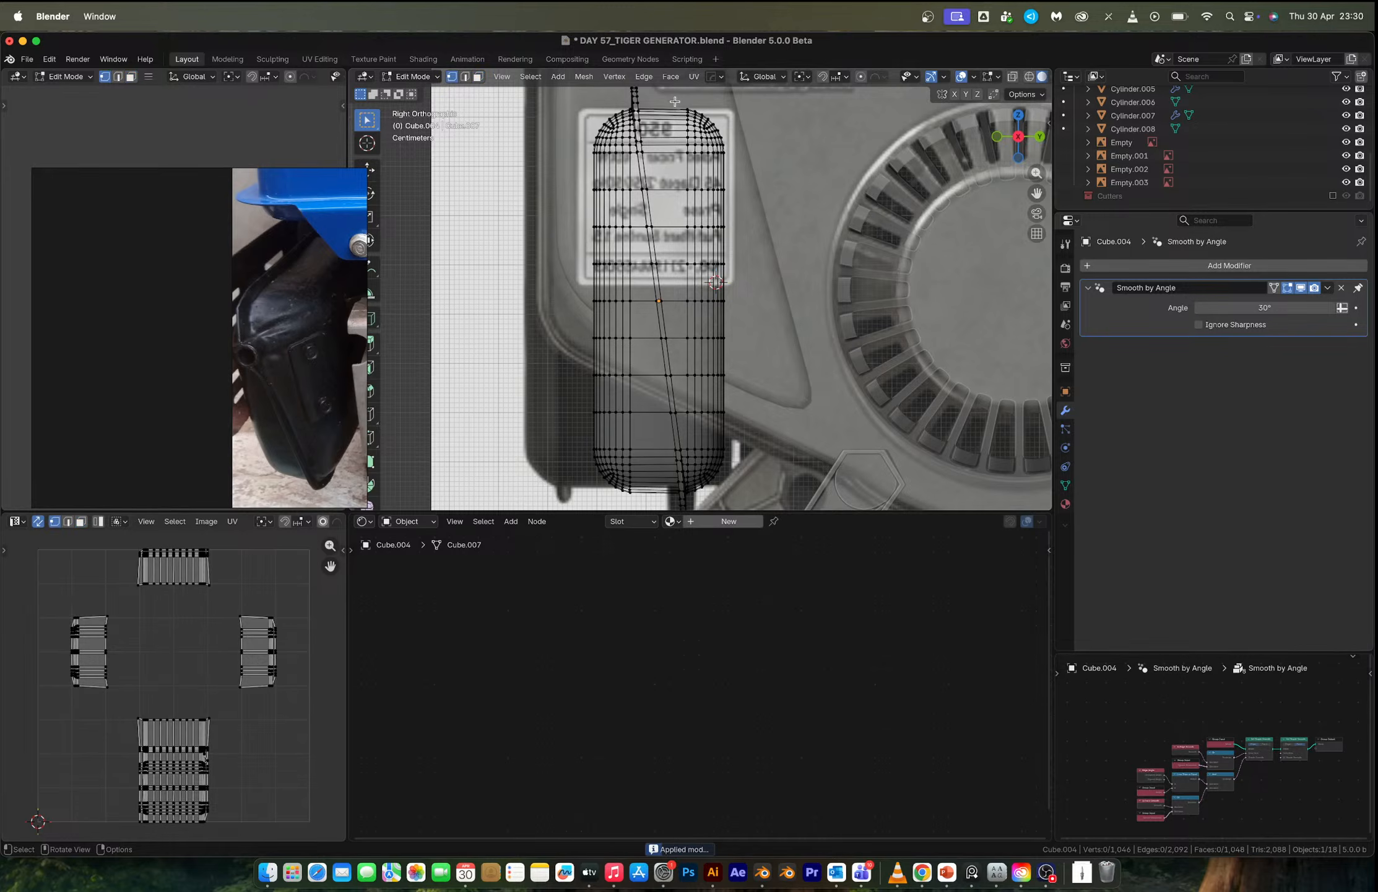
{"action": "key", "text": "b"}
{"action": "left_click_drag", "start_coordinate": [787, 264], "coordinate": [787, 265]}
{"action": "key", "text": "b"}
{"action": "left_click_drag", "start_coordinate": [681, 282], "coordinate": [731, 409]}
{"action": "key", "text": "b"}
{"action": "middle_click_drag", "start_coordinate": [734, 390], "coordinate": [689, 249], "text": "shift"}
{"action": "scroll", "coordinate": [689, 249], "scroll_direction": "up", "scroll_amount": 4}
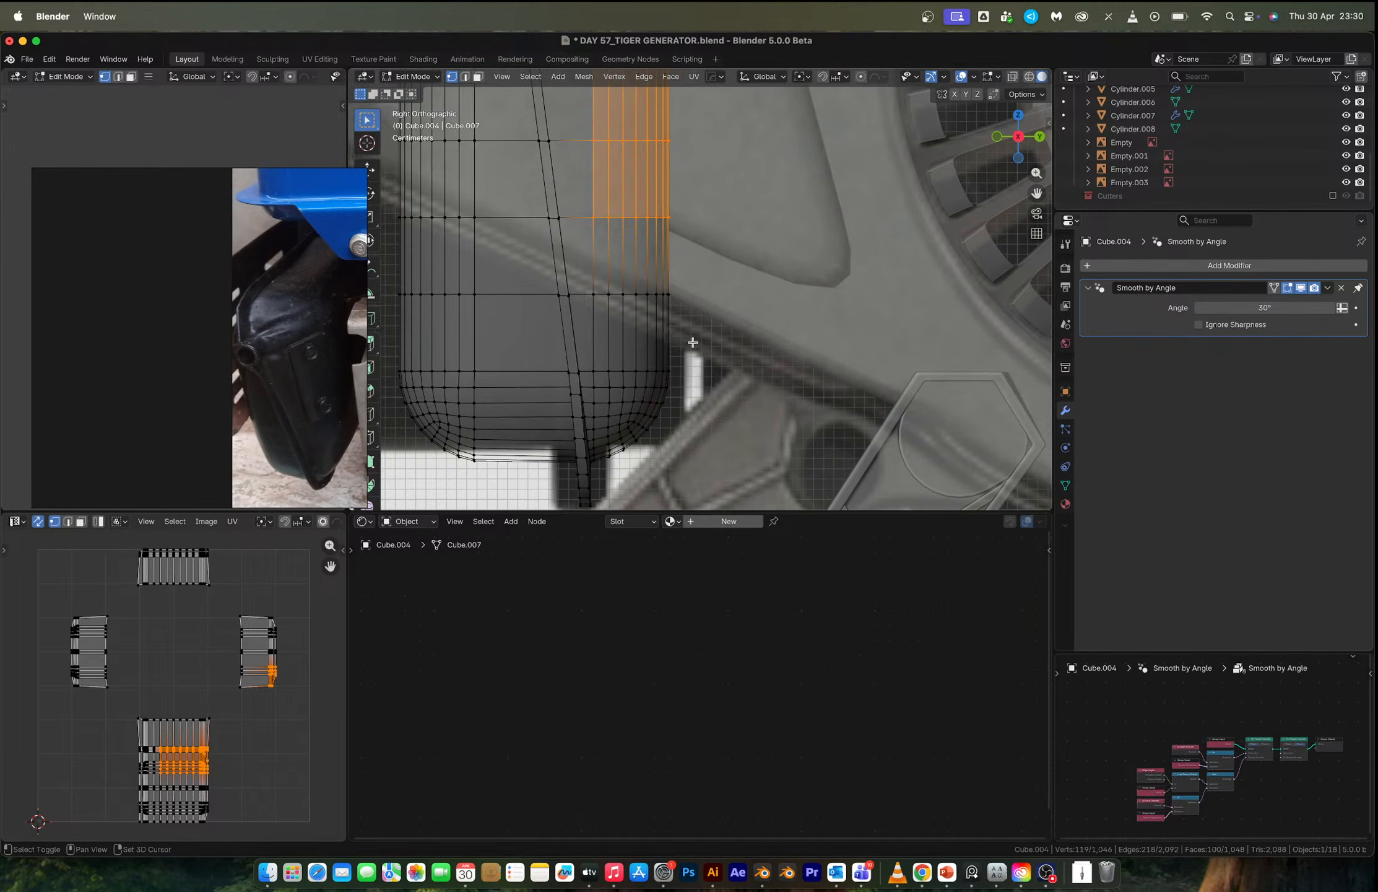
{"action": "left_click_drag", "start_coordinate": [694, 343], "coordinate": [585, 273], "text": "shift"}
{"action": "key", "text": "b"}
{"action": "left_click_drag", "start_coordinate": [691, 438], "coordinate": [590, 340]}
{"action": "middle_click_drag", "start_coordinate": [623, 335], "coordinate": [649, 236], "text": "shift"}
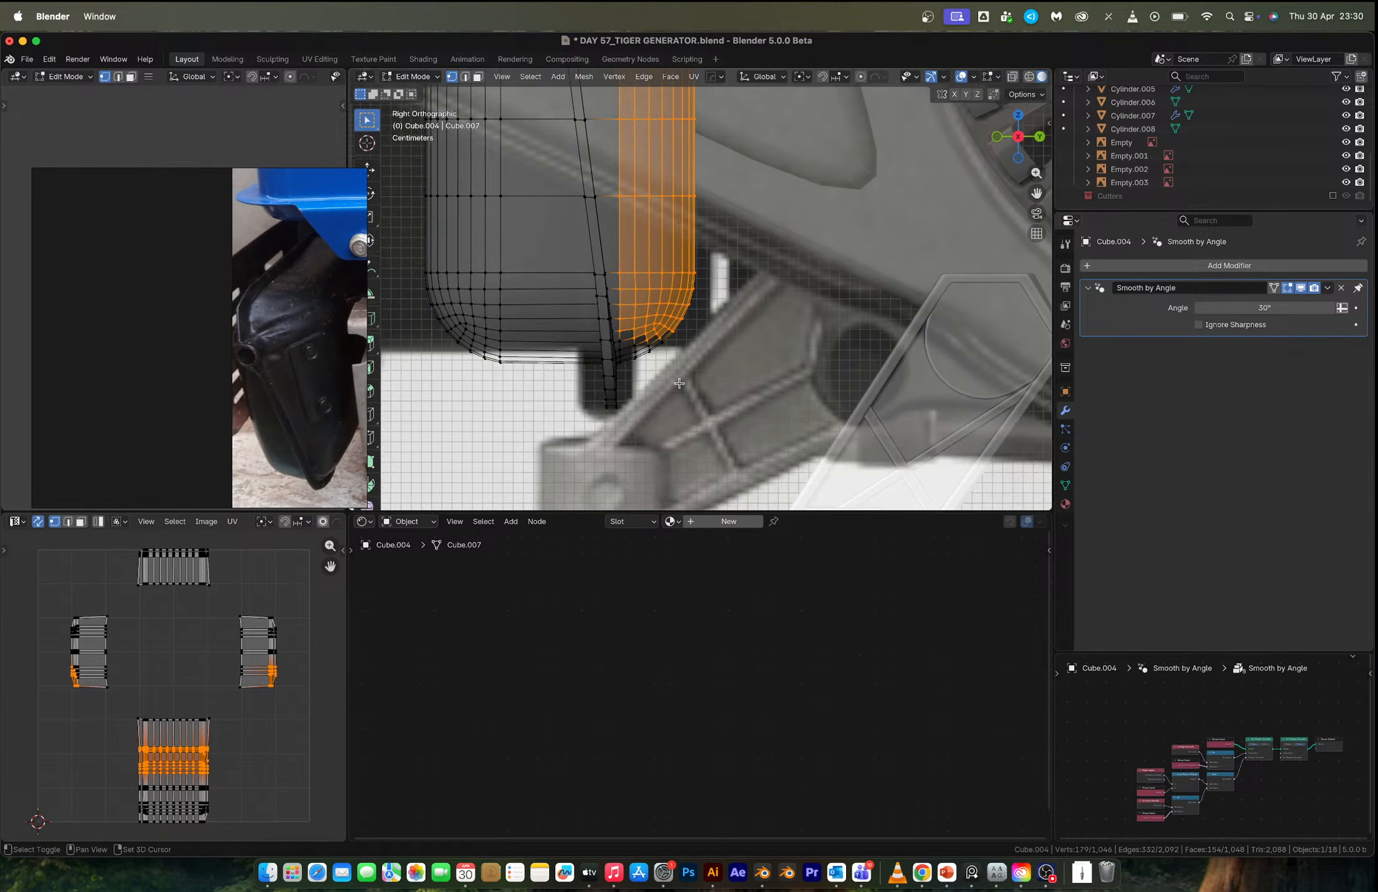
{"action": "left_click_drag", "start_coordinate": [681, 386], "coordinate": [617, 301], "text": "shift"}
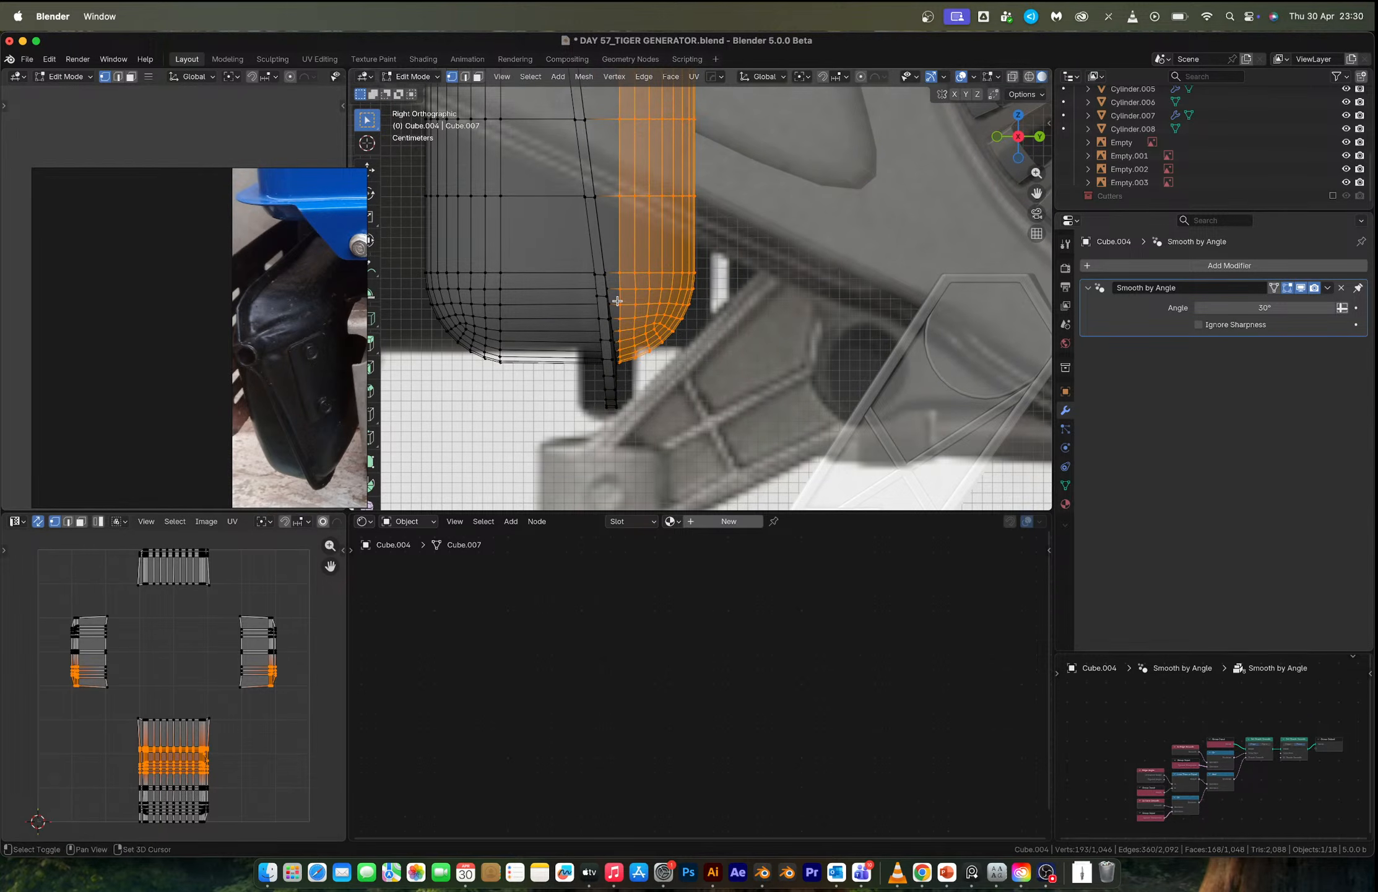
{"action": "key", "text": "x"}
{"action": "left_click", "coordinate": [629, 288]}
{"action": "scroll", "coordinate": [649, 273], "scroll_direction": "down", "scroll_amount": 4}
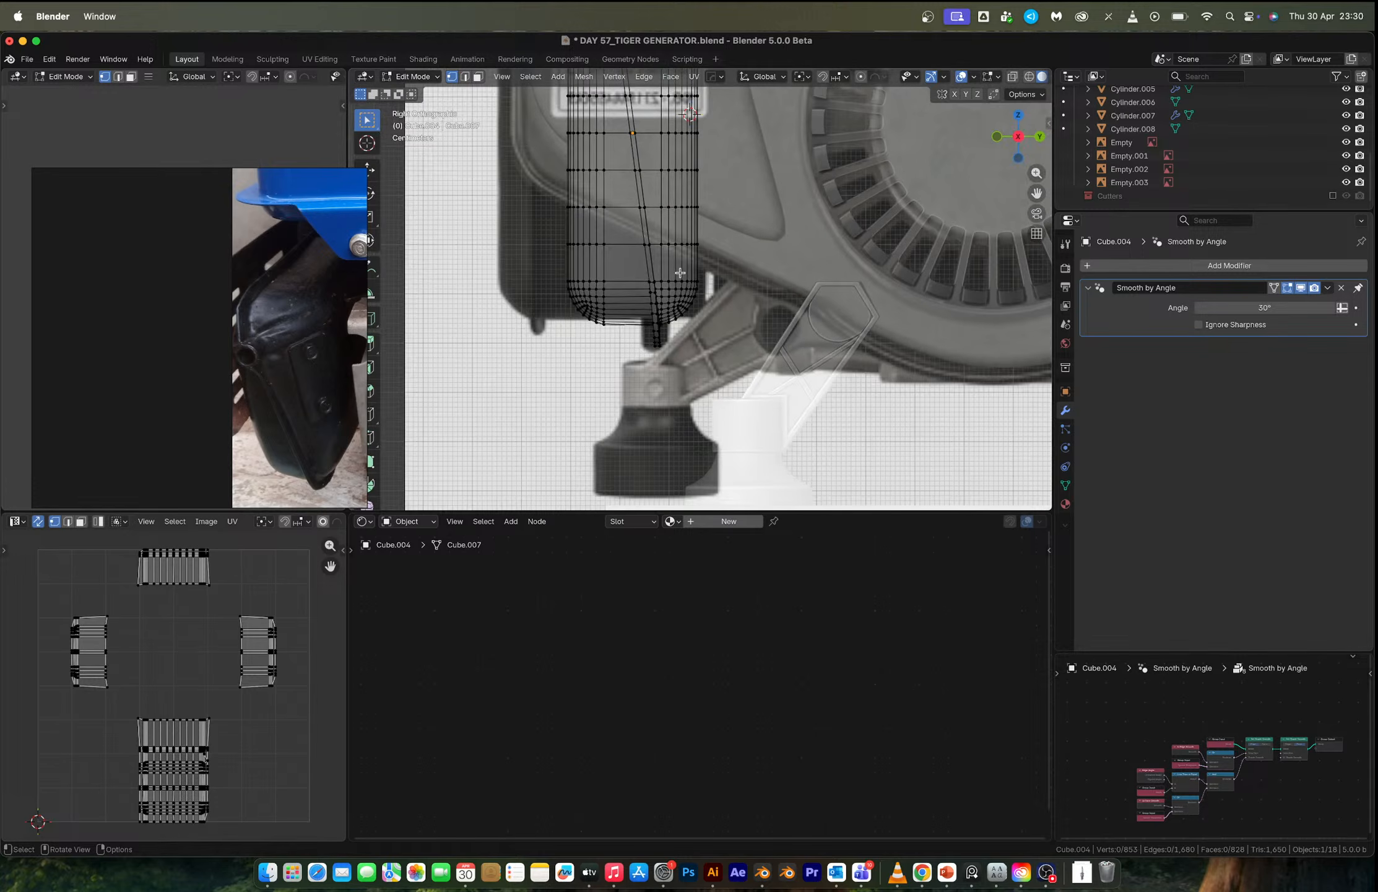
{"action": "middle_click_drag", "start_coordinate": [680, 272], "coordinate": [643, 298]}
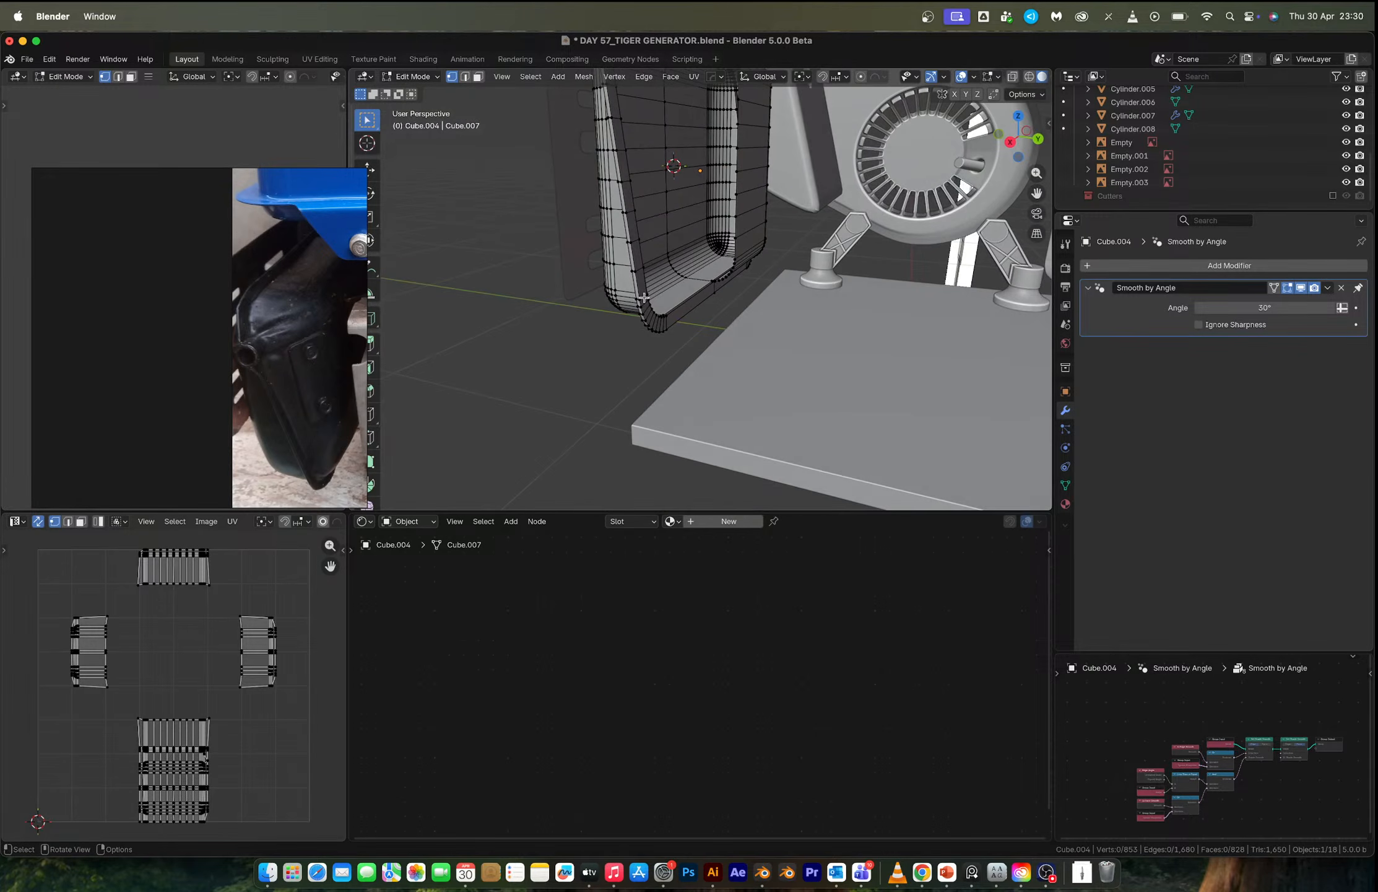
{"action": "key", "text": "ctrl+z"}
Select all the muffler body's vertices on the +Y side of the seam flange, from top to bottom, and delete them.
{"action": "left_click", "coordinate": [1010, 142]}
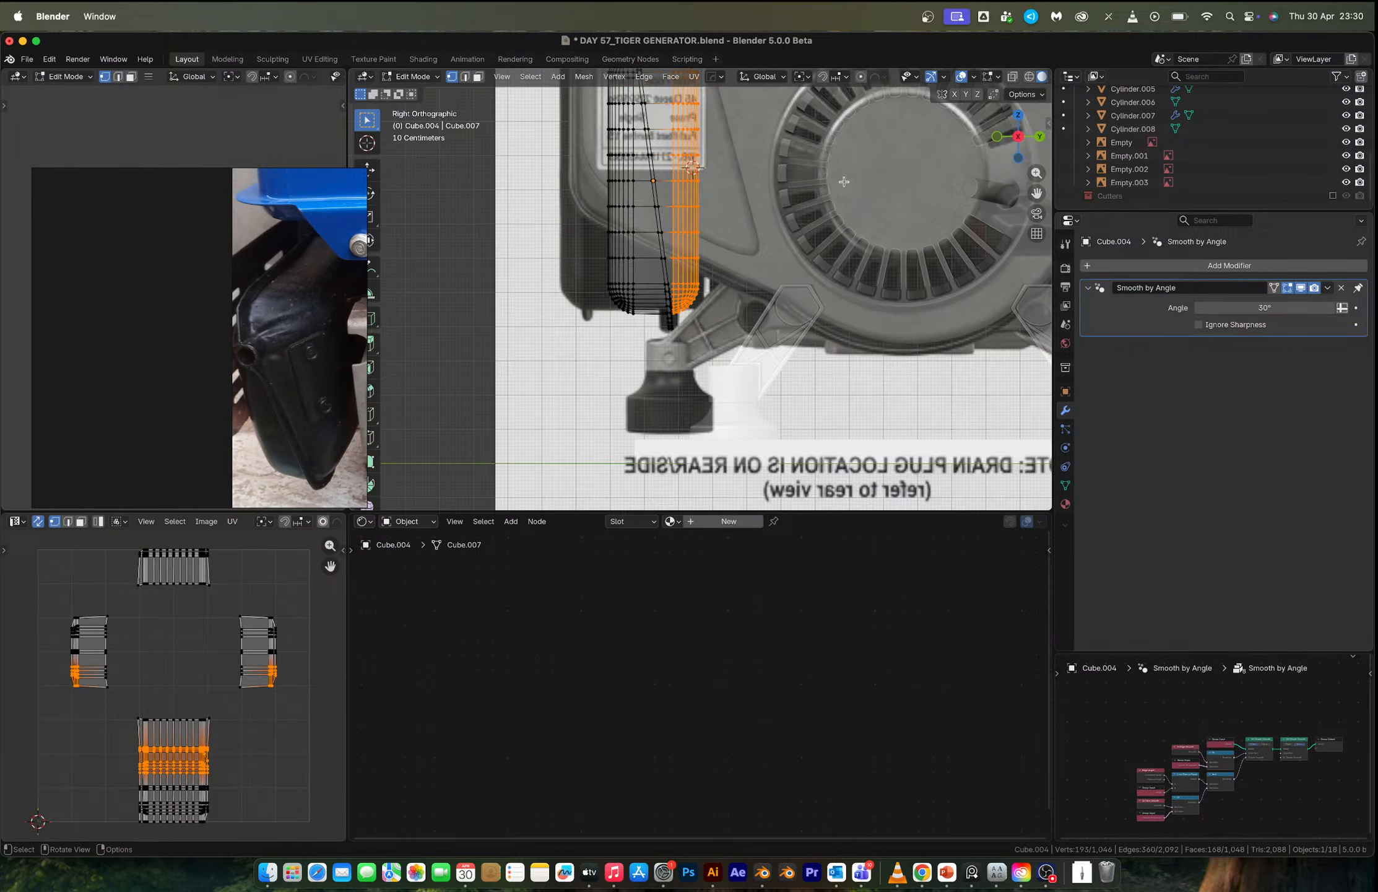
{"action": "scroll", "coordinate": [702, 223], "scroll_direction": "up", "scroll_amount": 6}
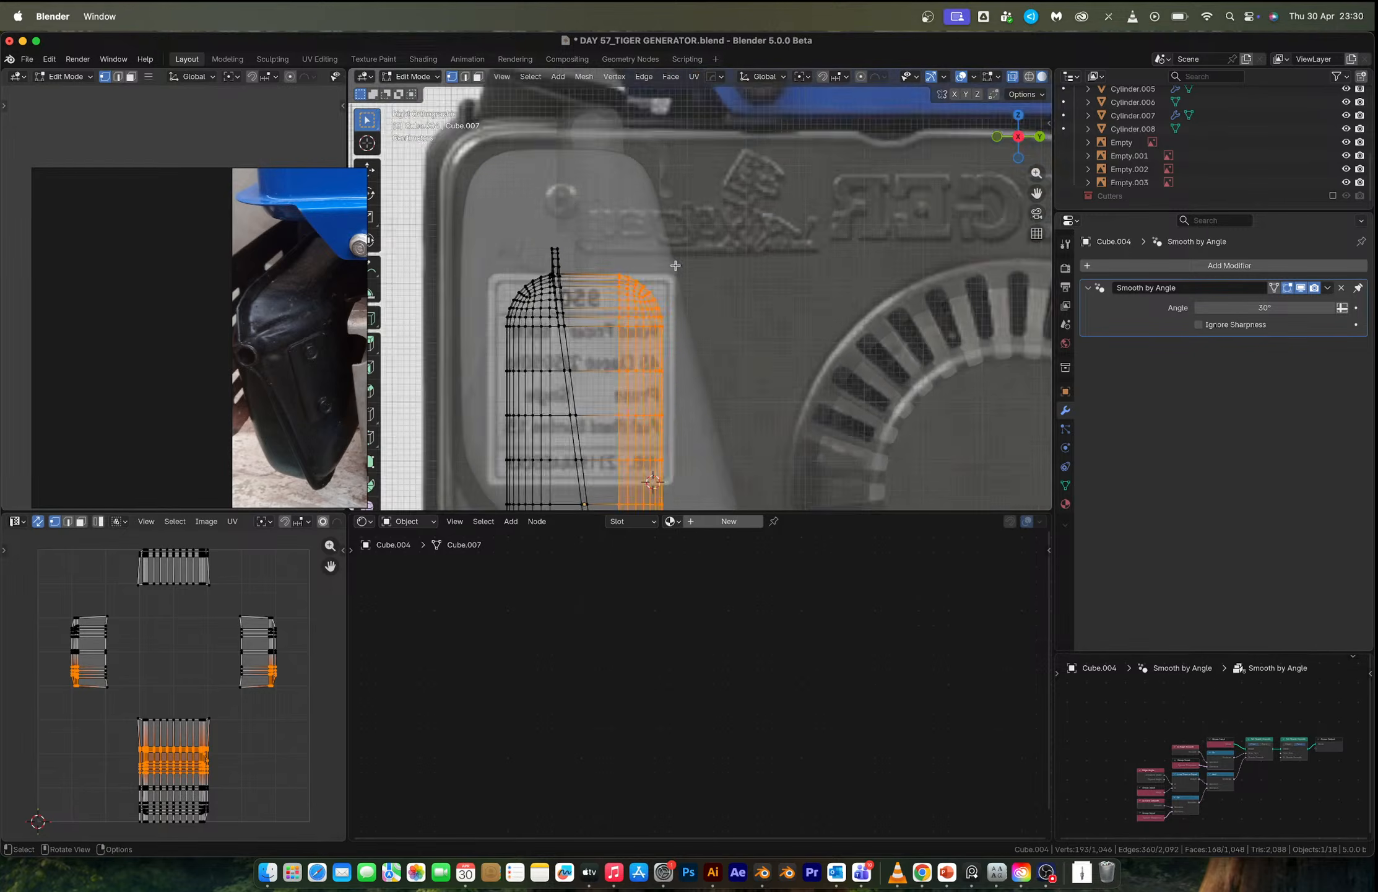
{"action": "key", "text": "b"}
{"action": "left_click_drag", "start_coordinate": [651, 309], "coordinate": [587, 374]}
{"action": "middle_click_drag", "start_coordinate": [677, 336], "coordinate": [681, 192], "text": "shift"}
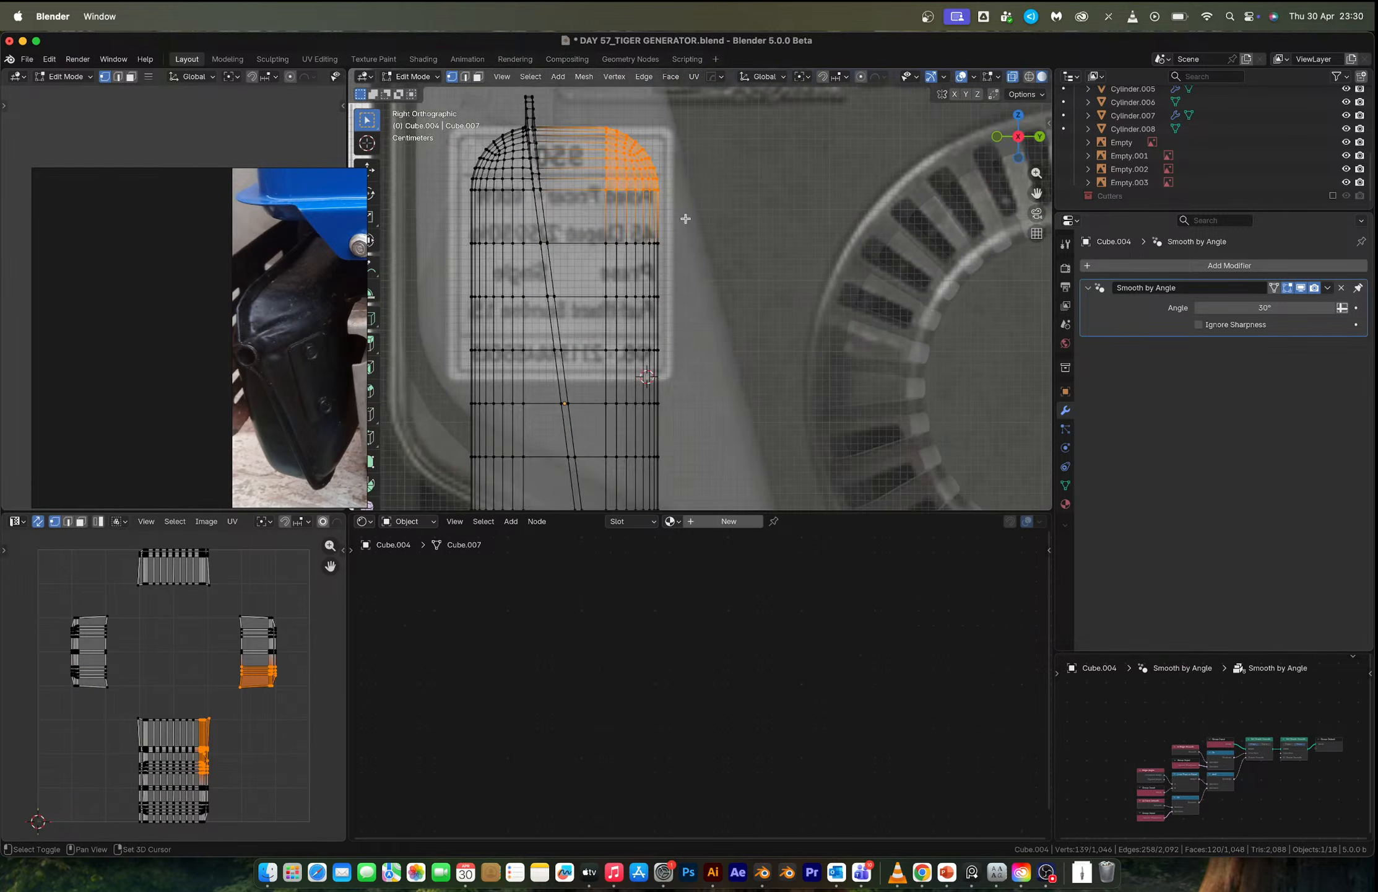
{"action": "left_click_drag", "start_coordinate": [687, 218], "coordinate": [604, 499], "text": "shift"}
{"action": "middle_click_drag", "start_coordinate": [677, 434], "coordinate": [695, 221], "text": "shift"}
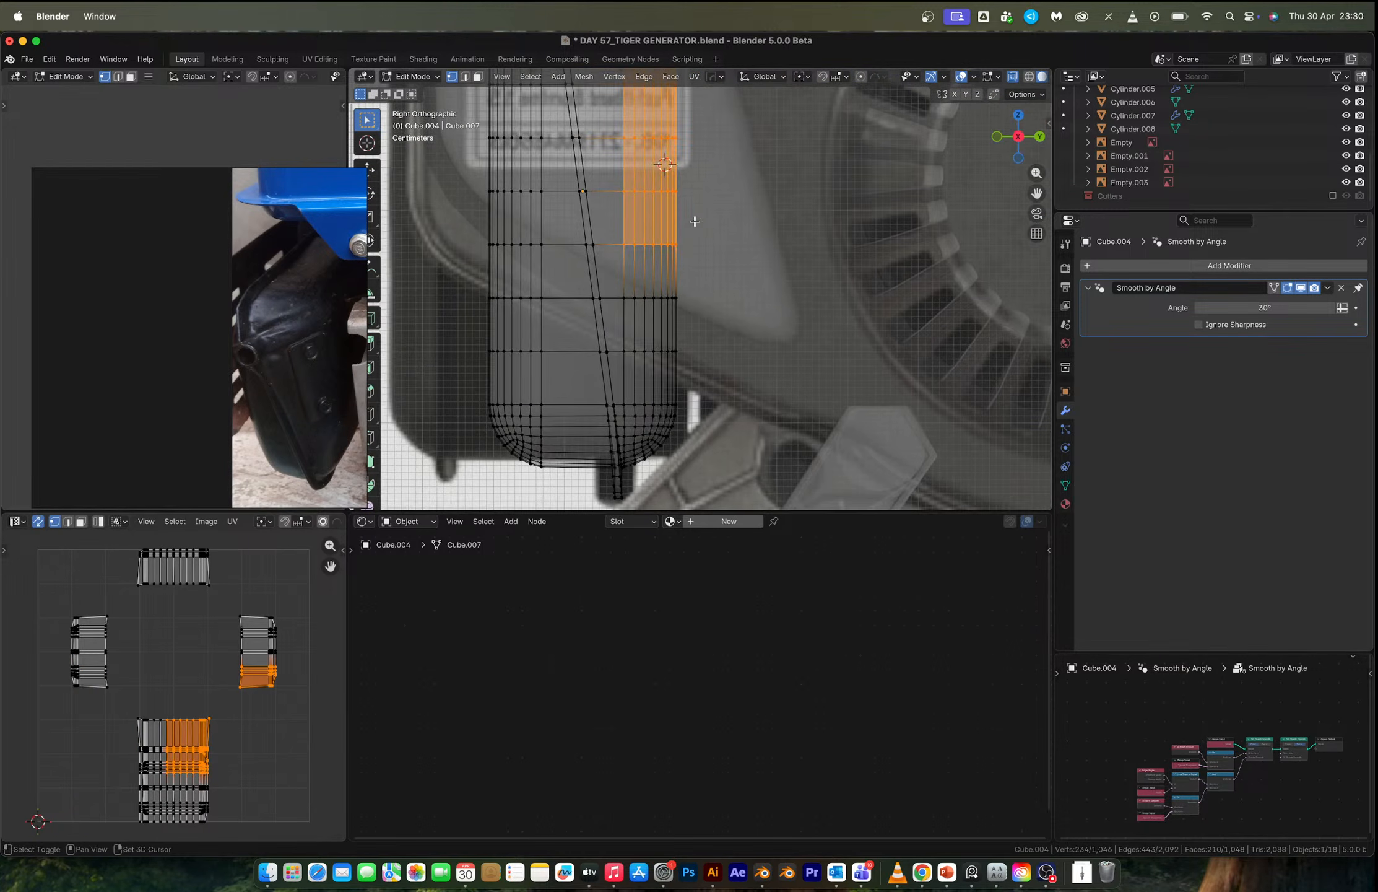
{"action": "key", "text": "b"}
{"action": "left_click_drag", "start_coordinate": [685, 262], "coordinate": [622, 487]}
{"action": "key", "text": "x"}
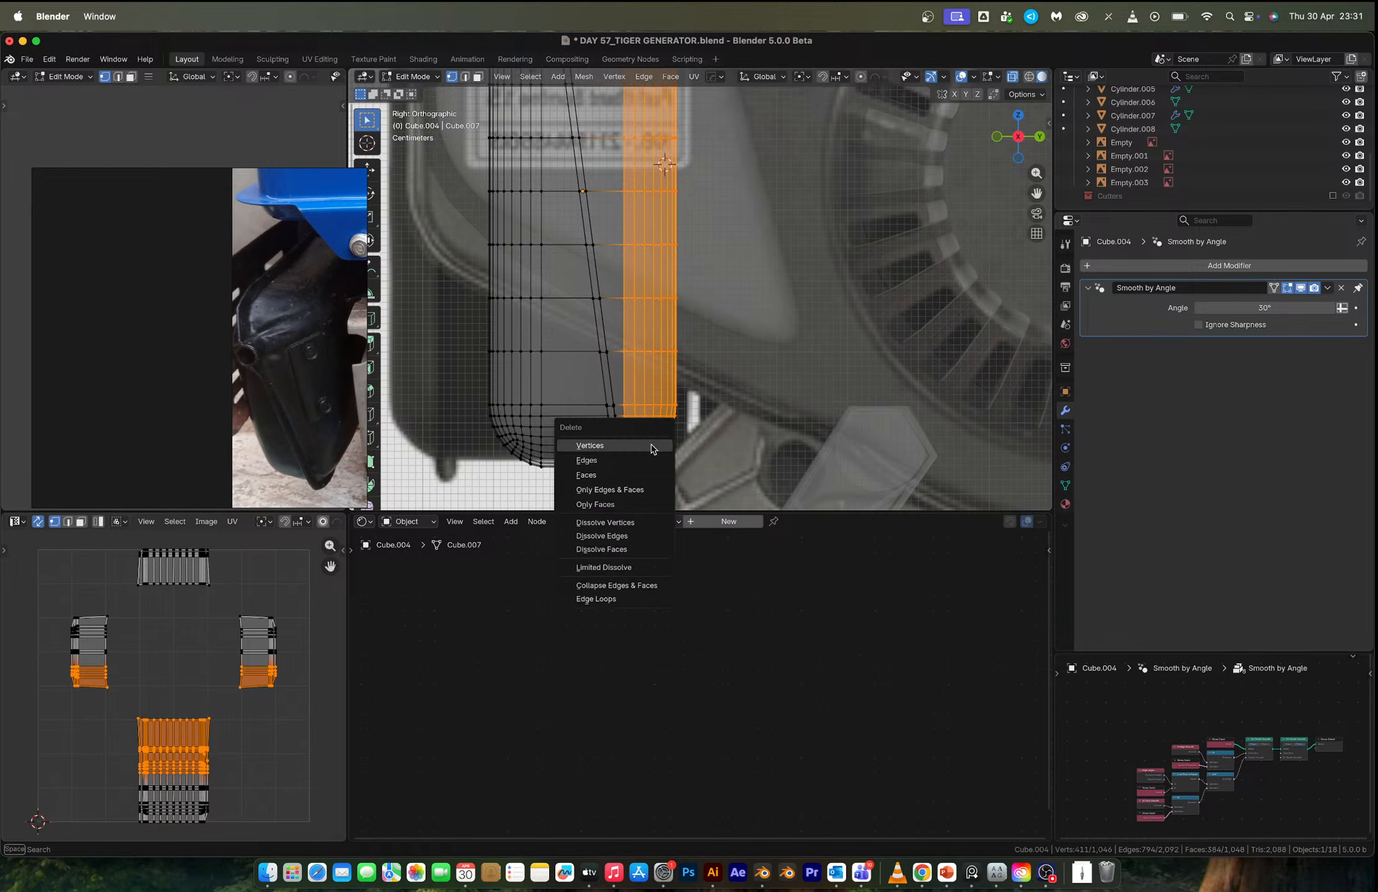
{"action": "left_click", "coordinate": [651, 444]}
Select the open boundary edge loop inside the seam flange and extrude it about 0.105 m along Y.
{"action": "middle_click_drag", "start_coordinate": [650, 444], "coordinate": [624, 272]}
{"action": "key", "text": "alt+z"}
{"action": "left_click", "coordinate": [623, 270], "text": "alt"}
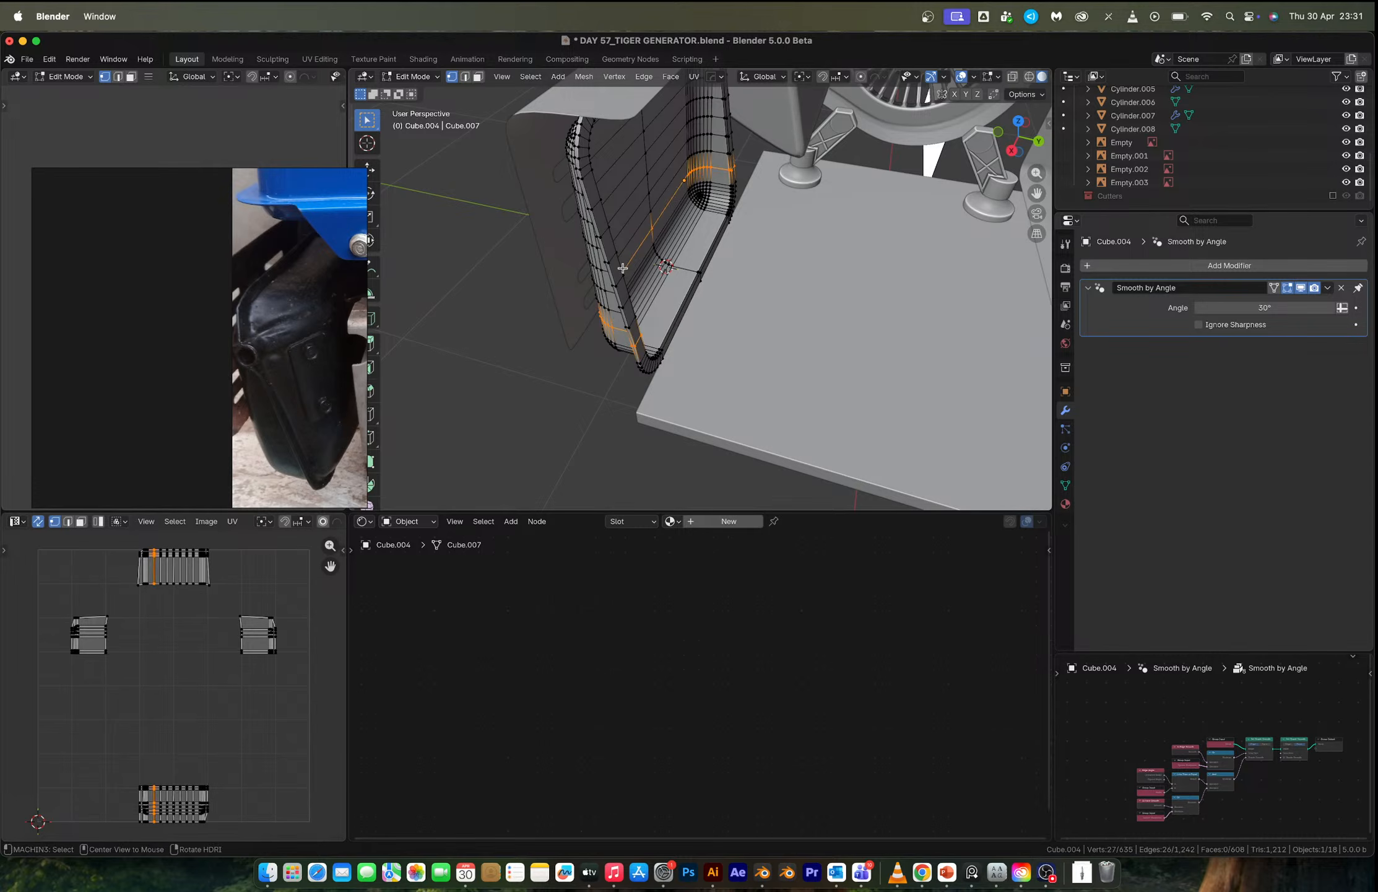
{"action": "key", "text": "2"}
{"action": "left_click", "coordinate": [620, 266], "text": "alt"}
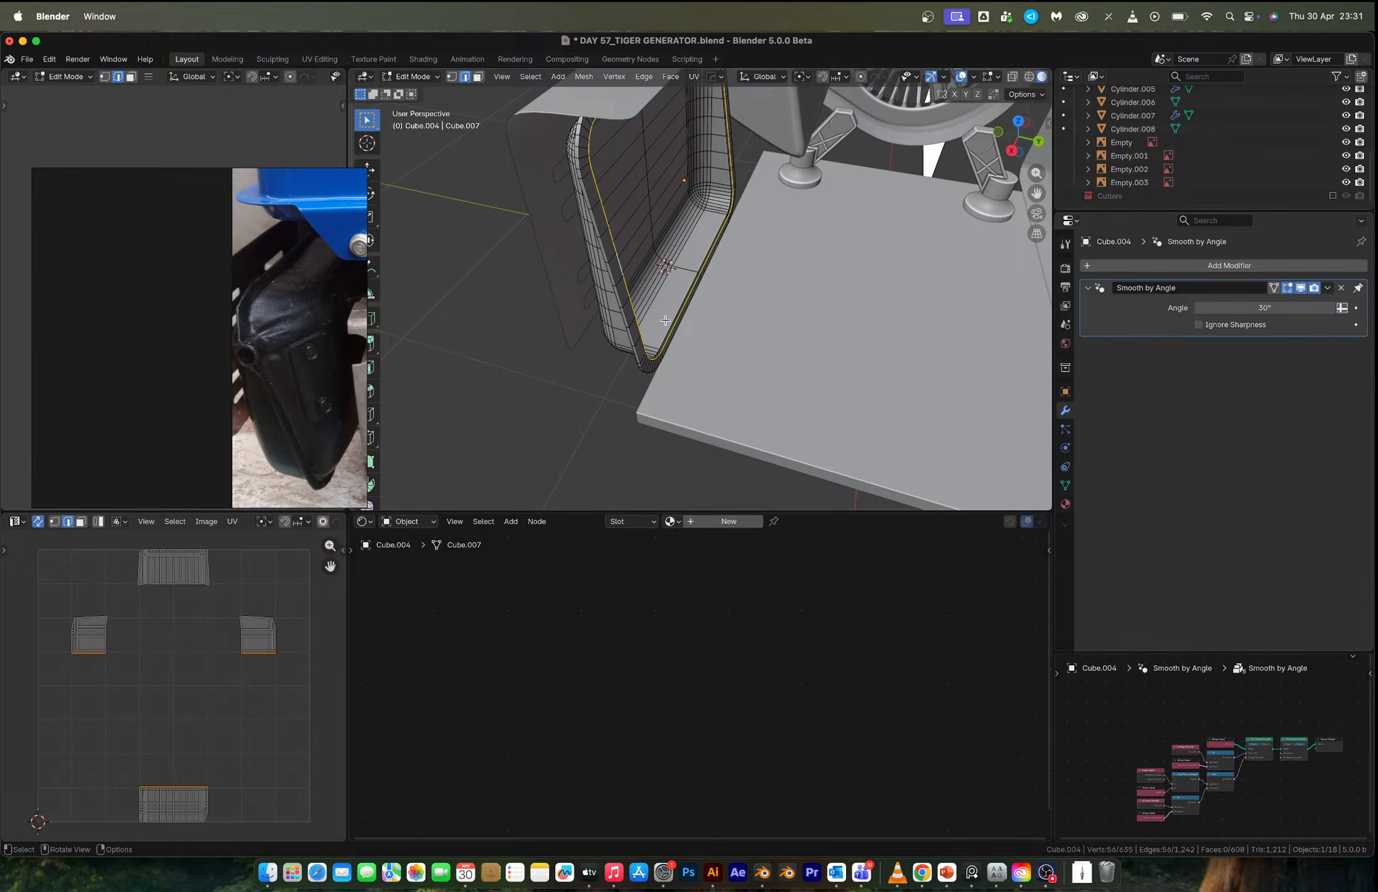
{"action": "key", "text": "e"}
{"action": "key", "text": "y"}
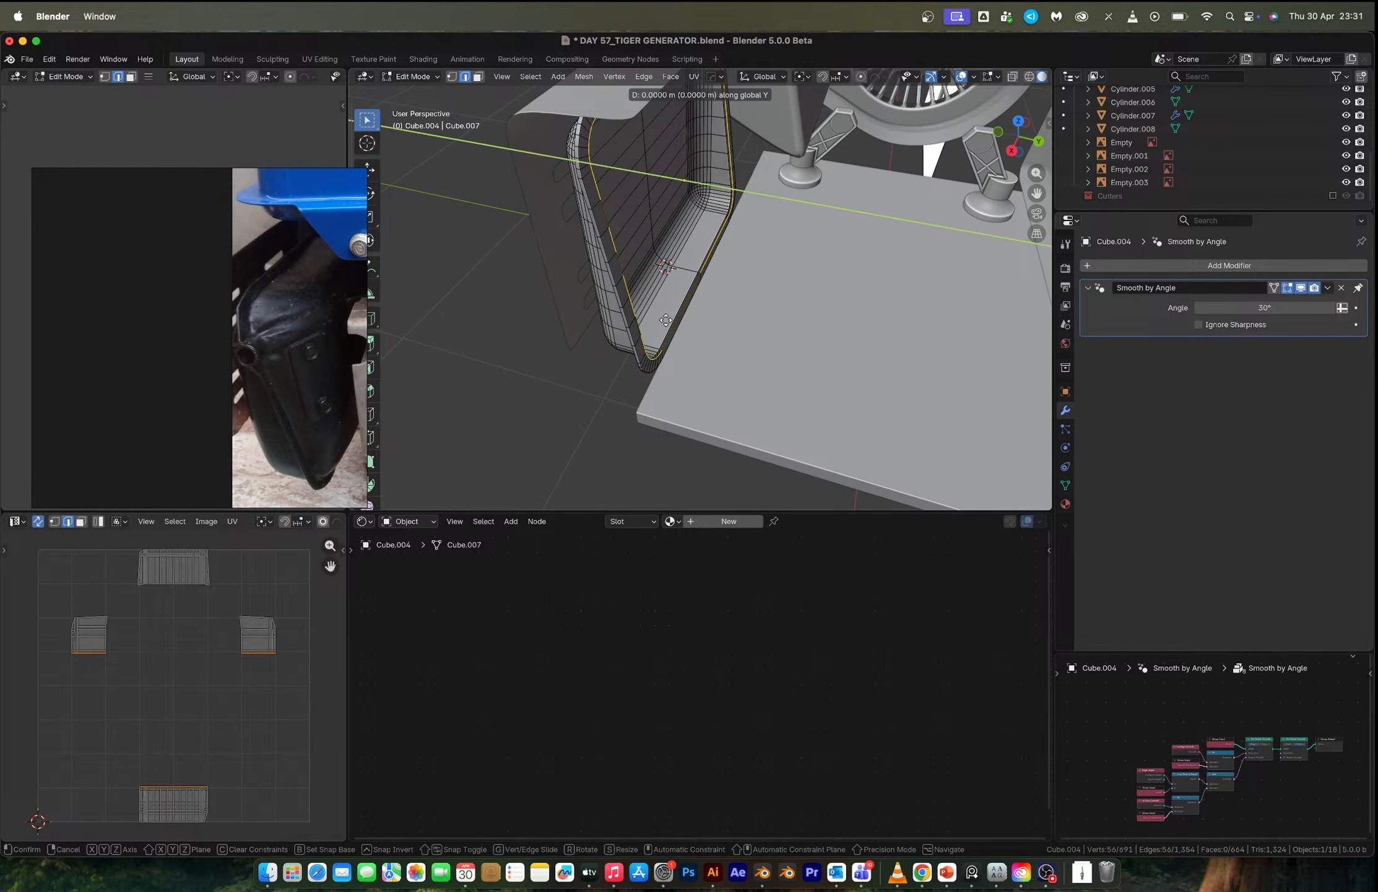
{"action": "left_click", "coordinate": [694, 329]}
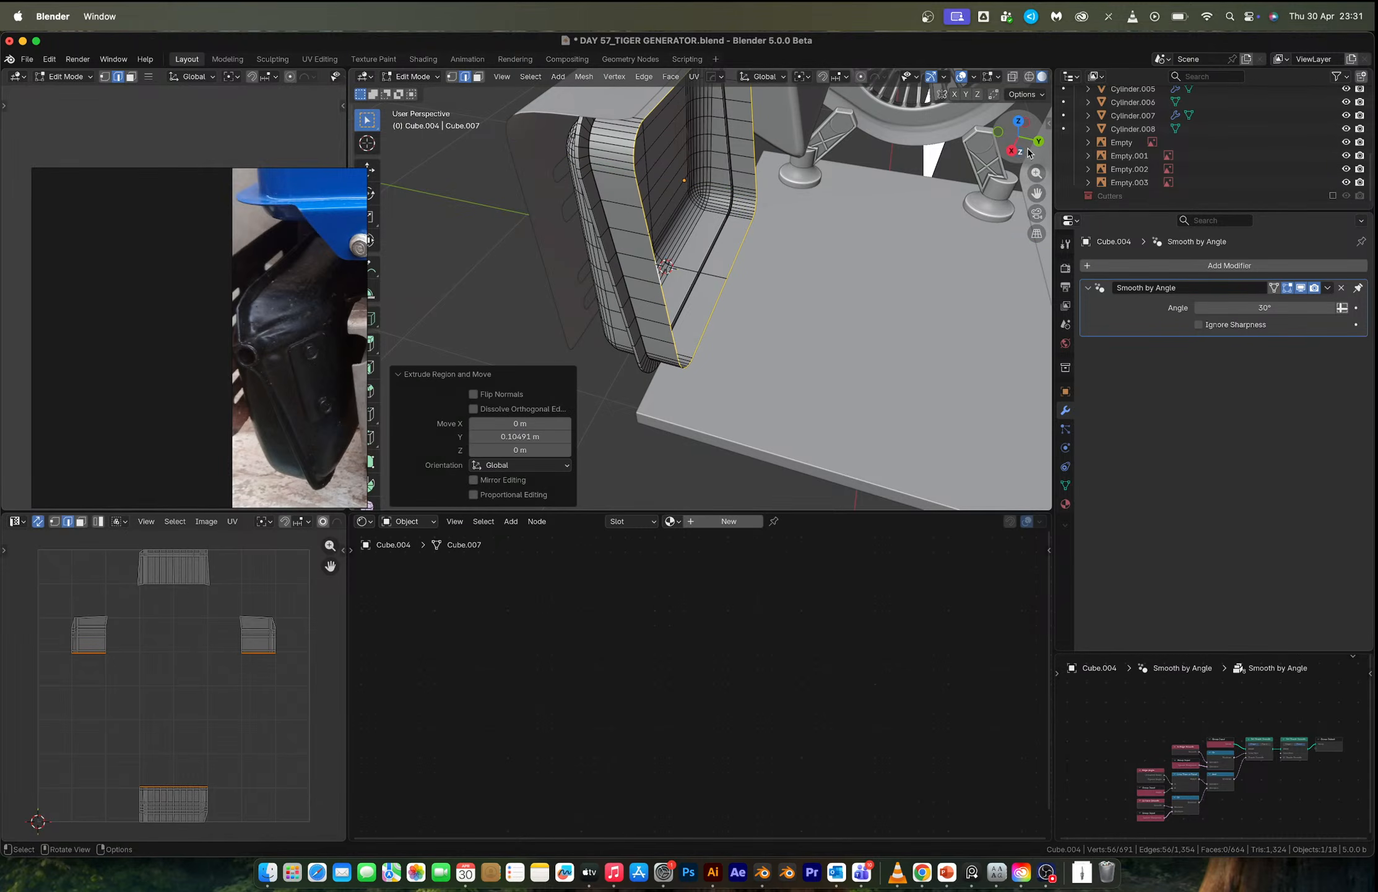
Flatten the extruded rim by scaling it to 0 along Y.
{"action": "left_click", "coordinate": [1012, 151]}
{"action": "scroll", "coordinate": [779, 267], "scroll_direction": "up", "scroll_amount": 1}
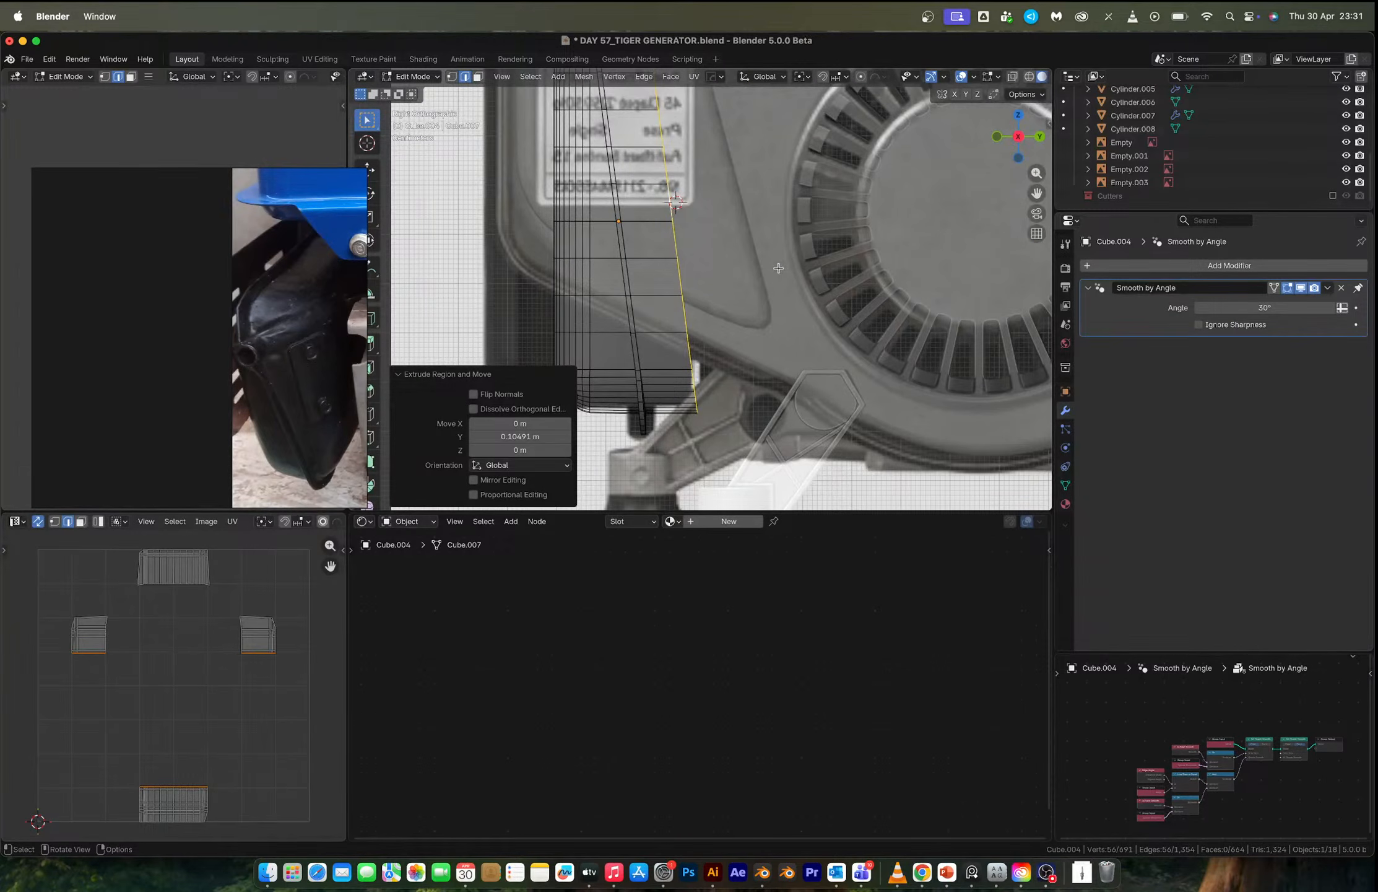
{"action": "key", "text": "s"}
{"action": "key", "text": "y"}
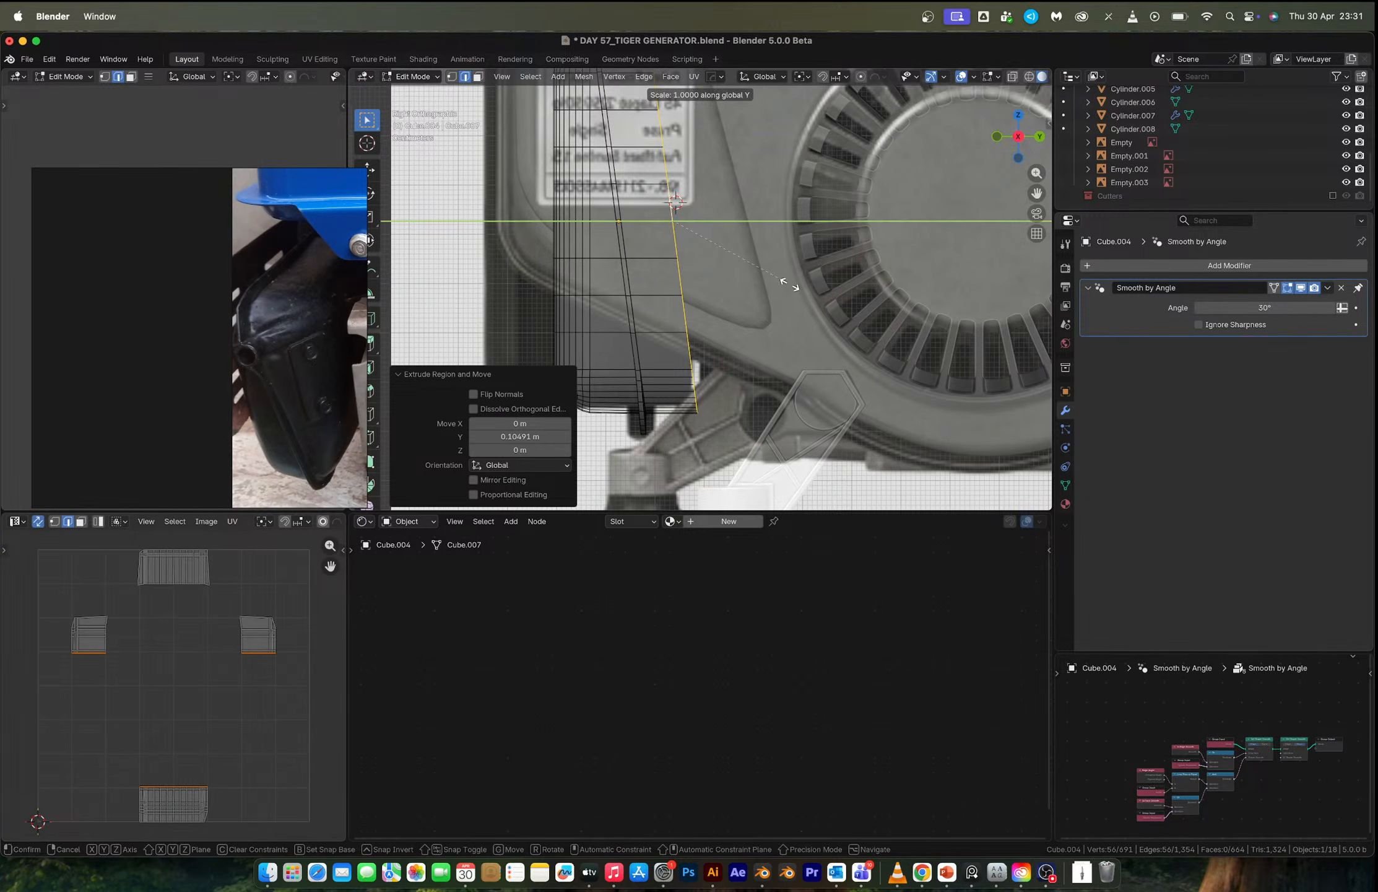
{"action": "key", "text": "0"}
{"action": "key", "text": "Return"}
Move the flattened rim farther outward along Y and fill its opening with a face.
{"action": "key", "text": "g"}
{"action": "key", "text": "y"}
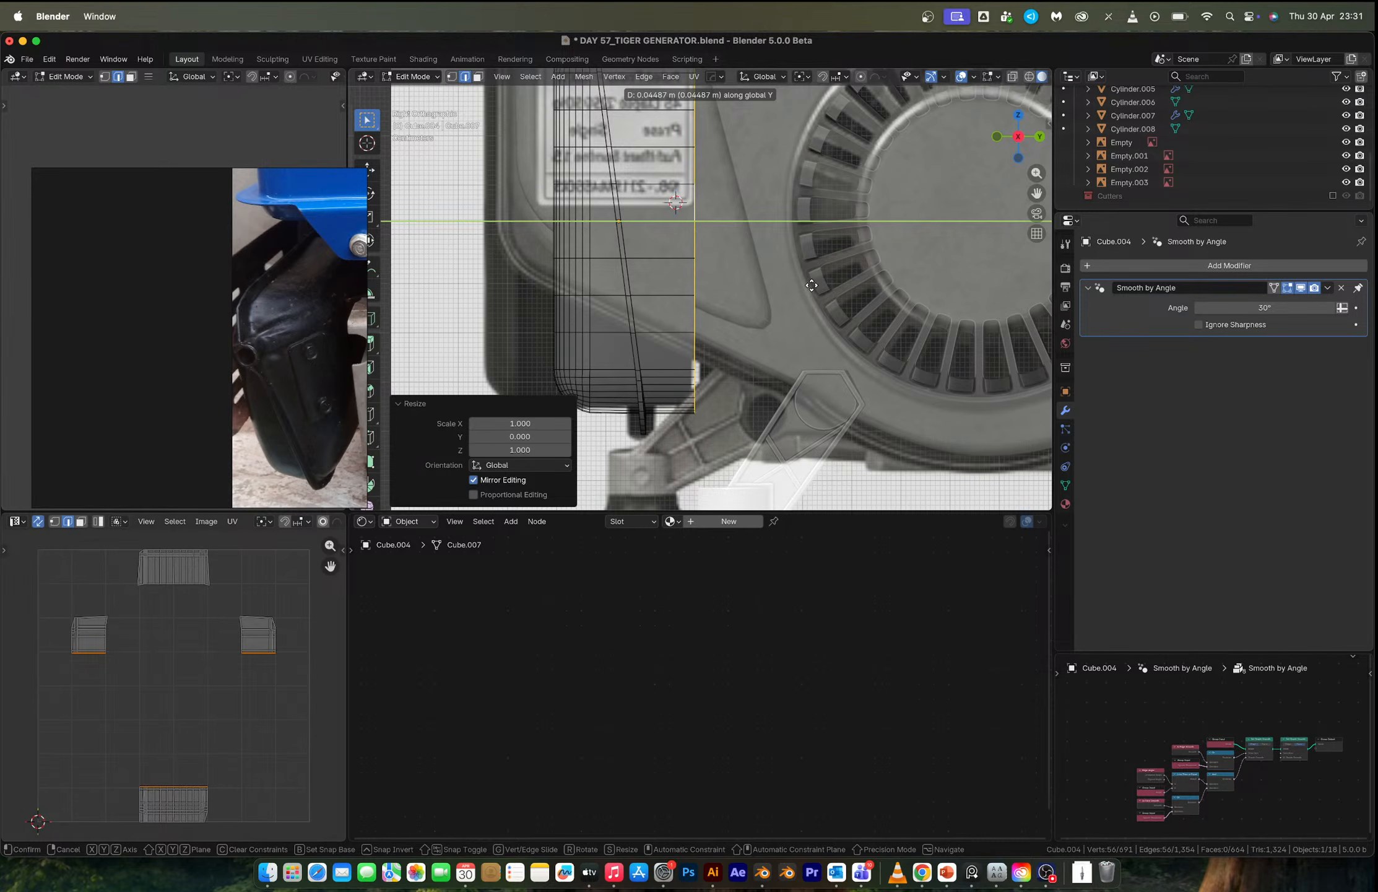
{"action": "left_click", "coordinate": [816, 286]}
{"action": "middle_click_drag", "start_coordinate": [835, 302], "coordinate": [689, 310]}
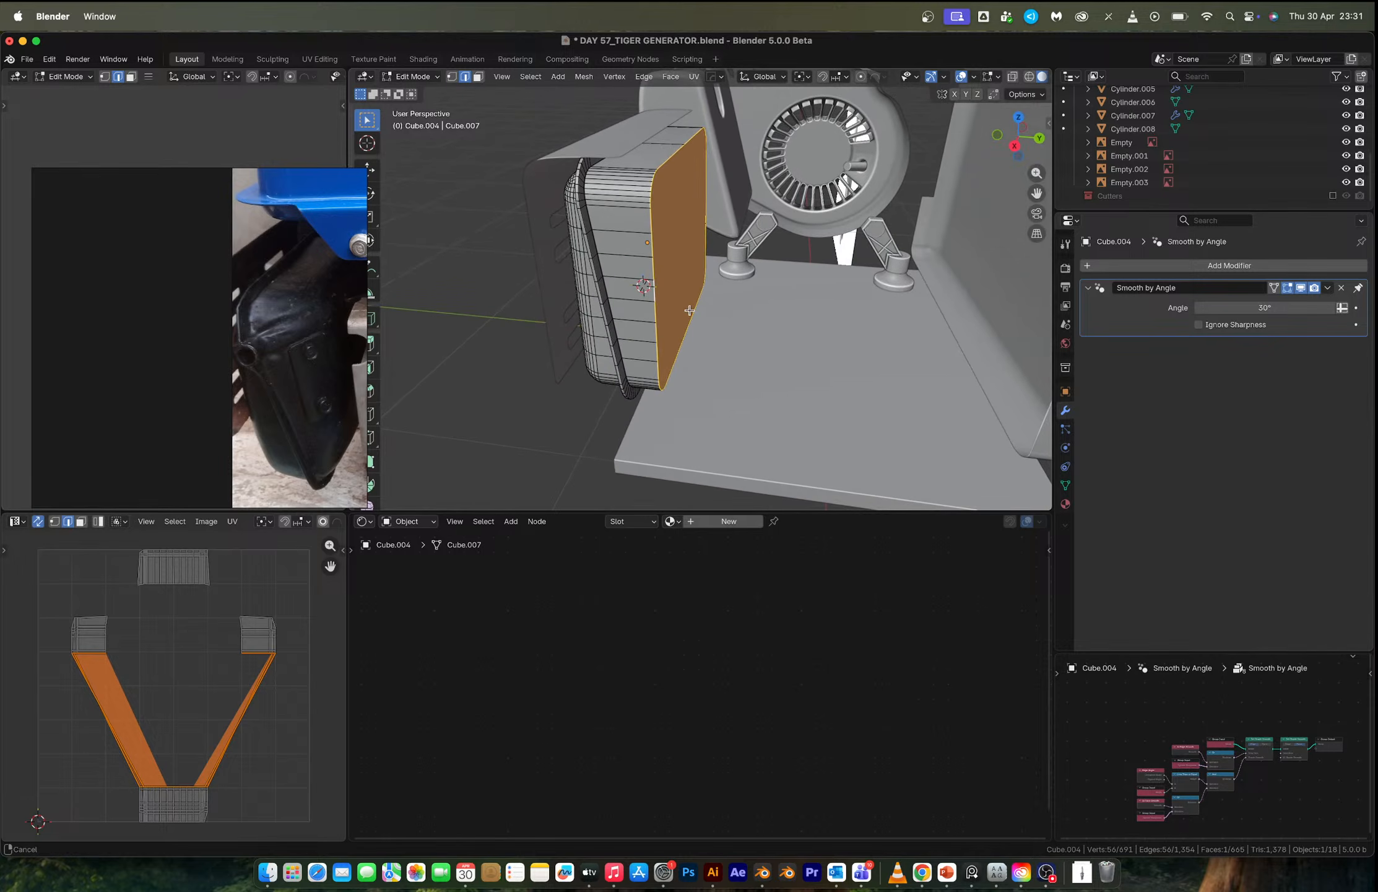
Try a 3-segment bevel of about 0.1 m on the capped rim's edges, and undo it.
{"action": "key", "text": "ctrl+b"}
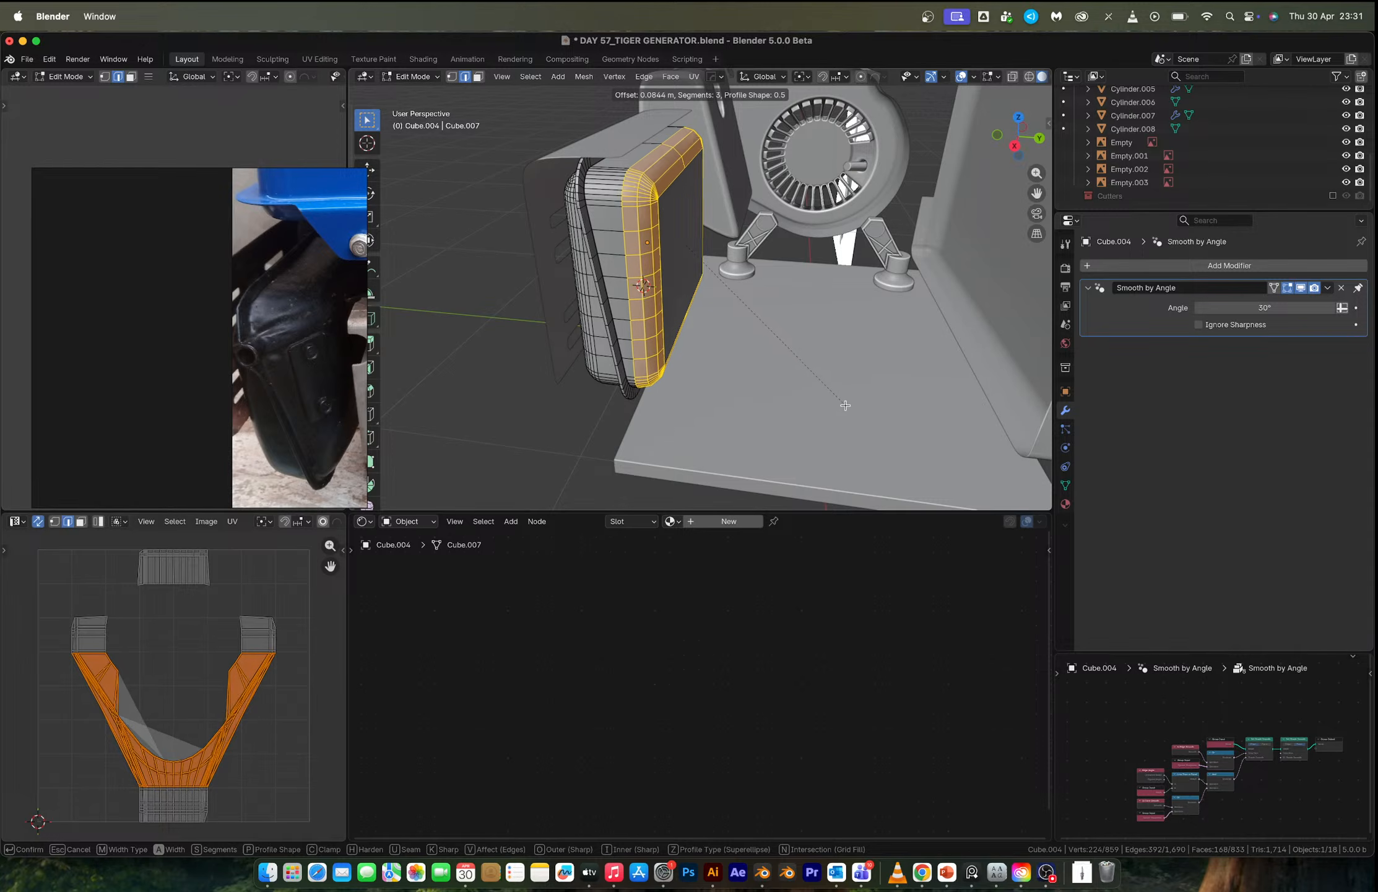
{"action": "left_click", "coordinate": [848, 405]}
{"action": "scroll", "coordinate": [691, 267], "scroll_direction": "up", "scroll_amount": 5}
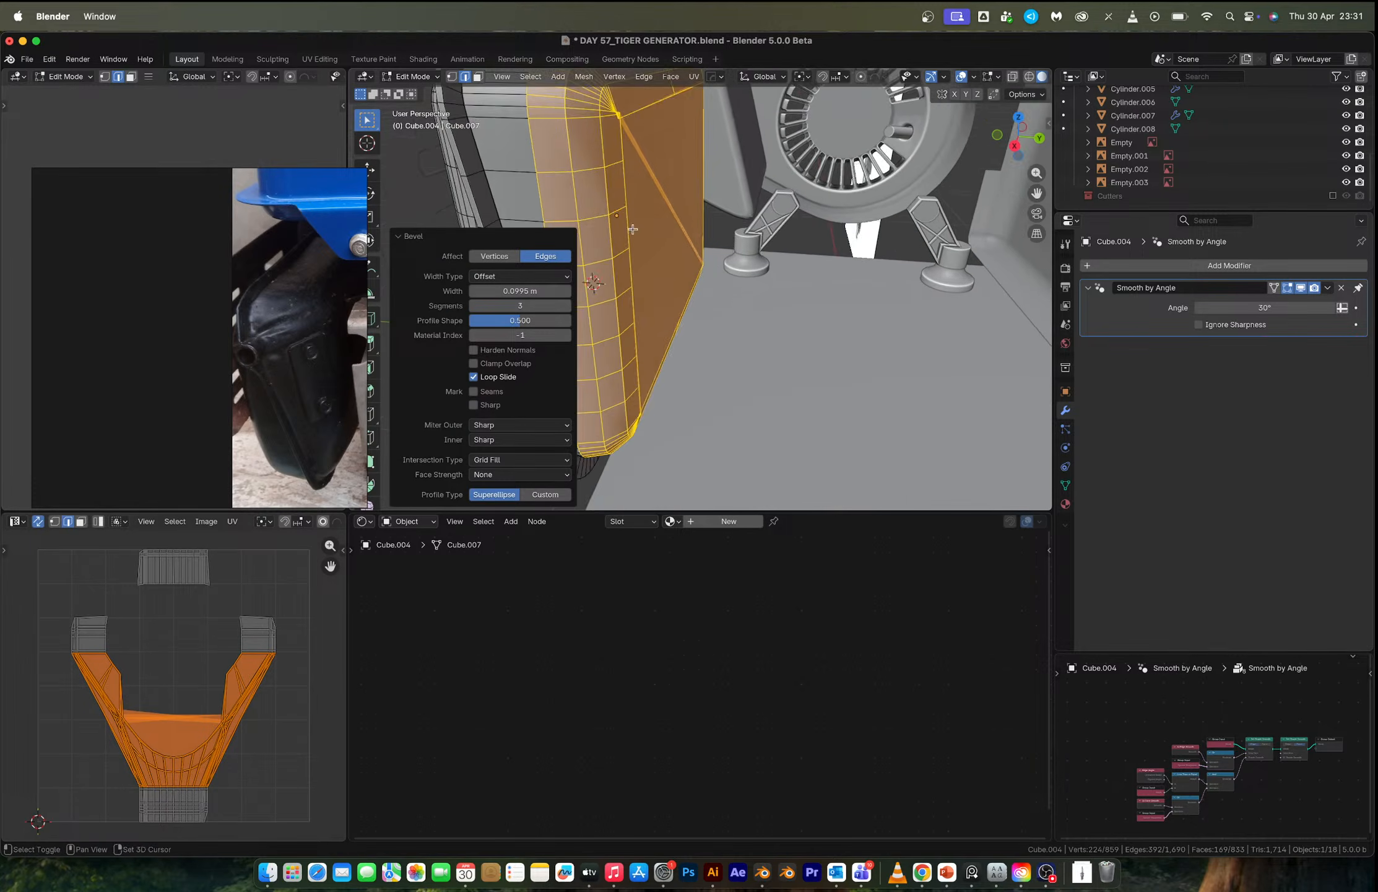
{"action": "middle_click_drag", "start_coordinate": [625, 185], "coordinate": [698, 257], "text": "shift"}
{"action": "key", "text": "ctrl+z"}
Select the closely spaced edge loops running across the muffler body's upper rounded corner and dissolve them.
{"action": "left_click", "coordinate": [679, 277], "text": "alt"}
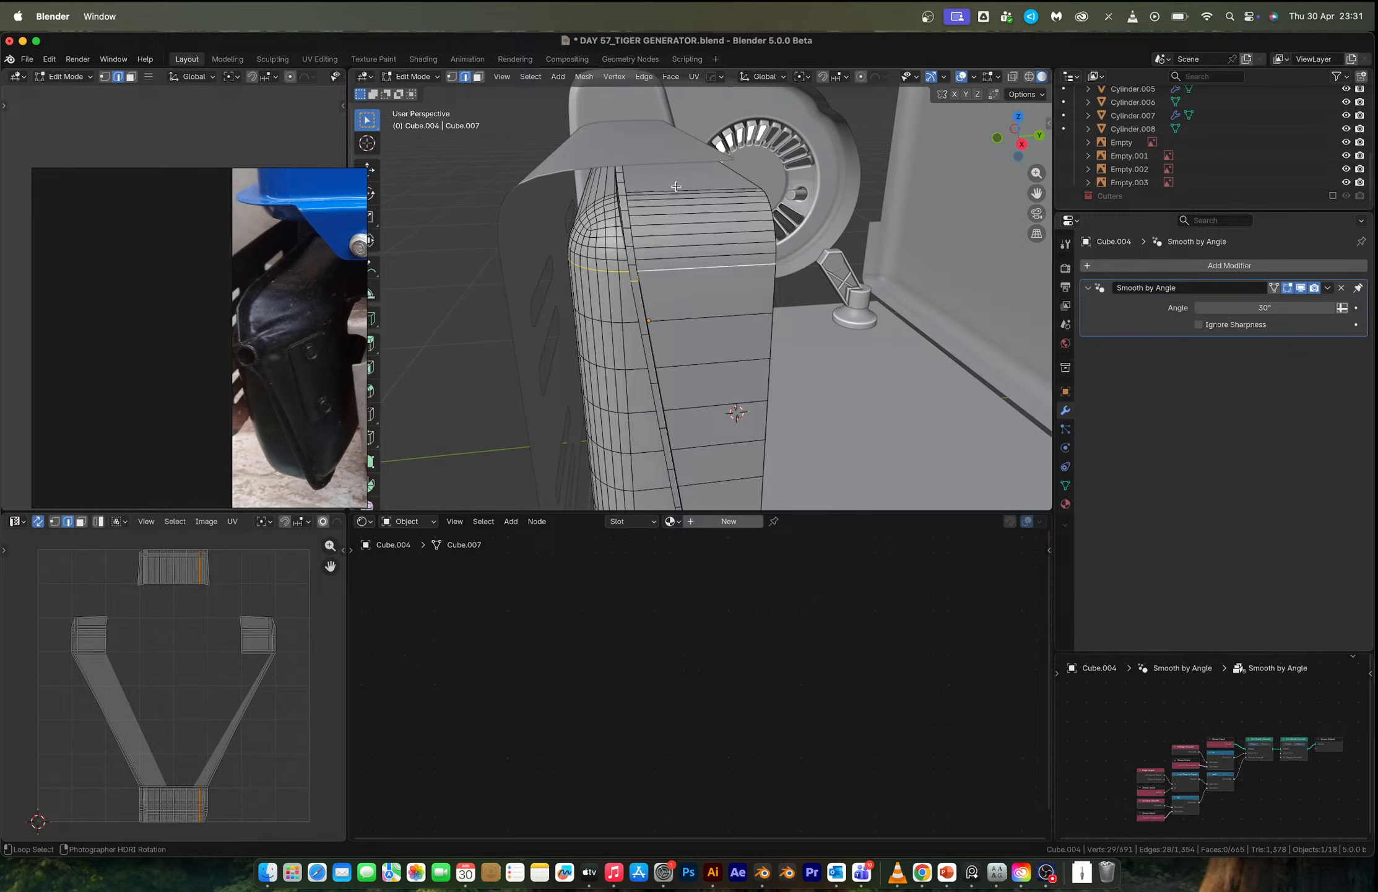
{"action": "middle_click_drag", "start_coordinate": [681, 201], "coordinate": [704, 219]}
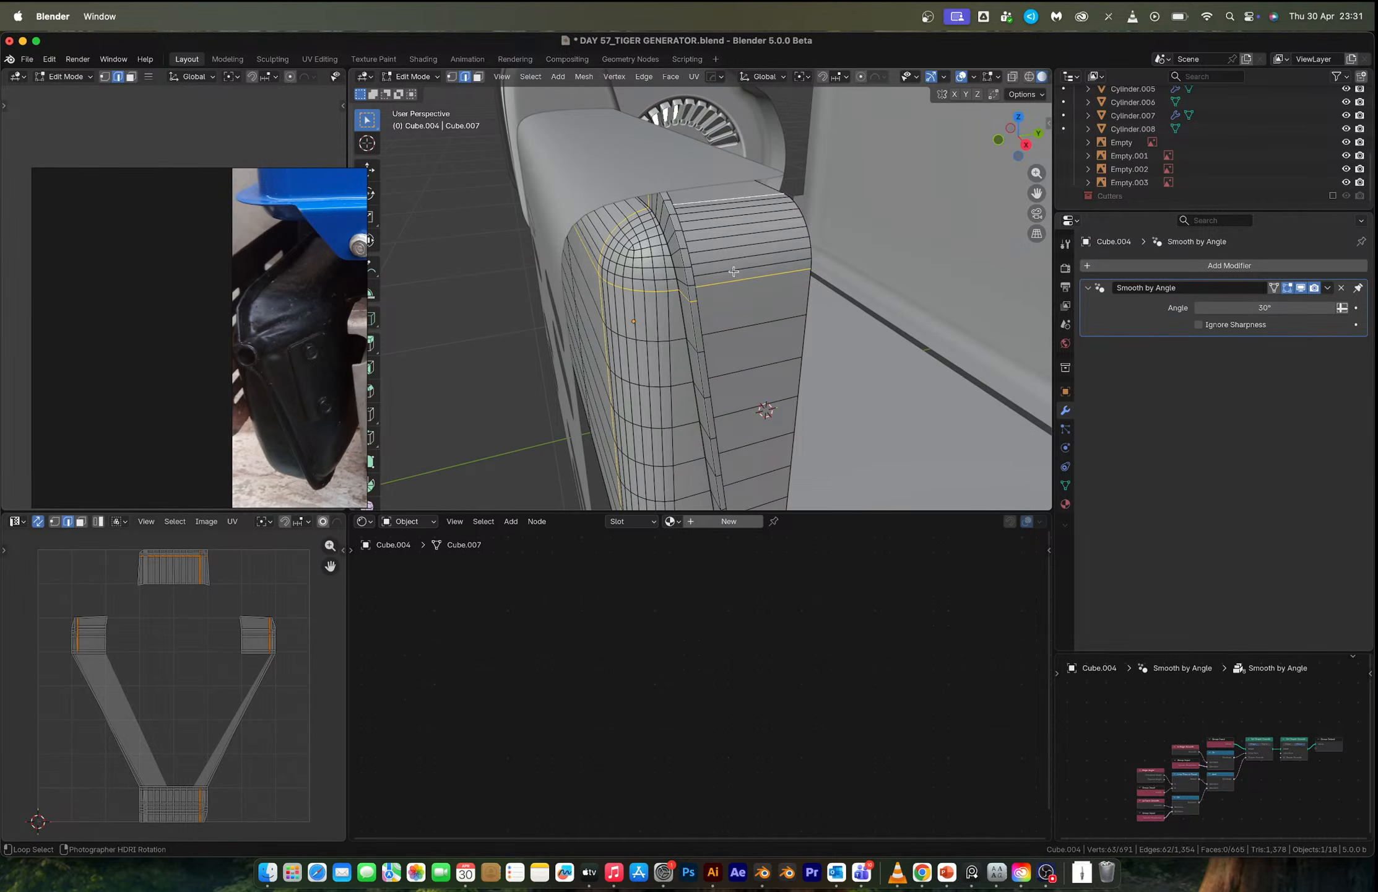
{"action": "left_click", "coordinate": [734, 265], "text": "alt+shift"}
{"action": "left_click", "coordinate": [719, 204], "text": "alt+shift"}
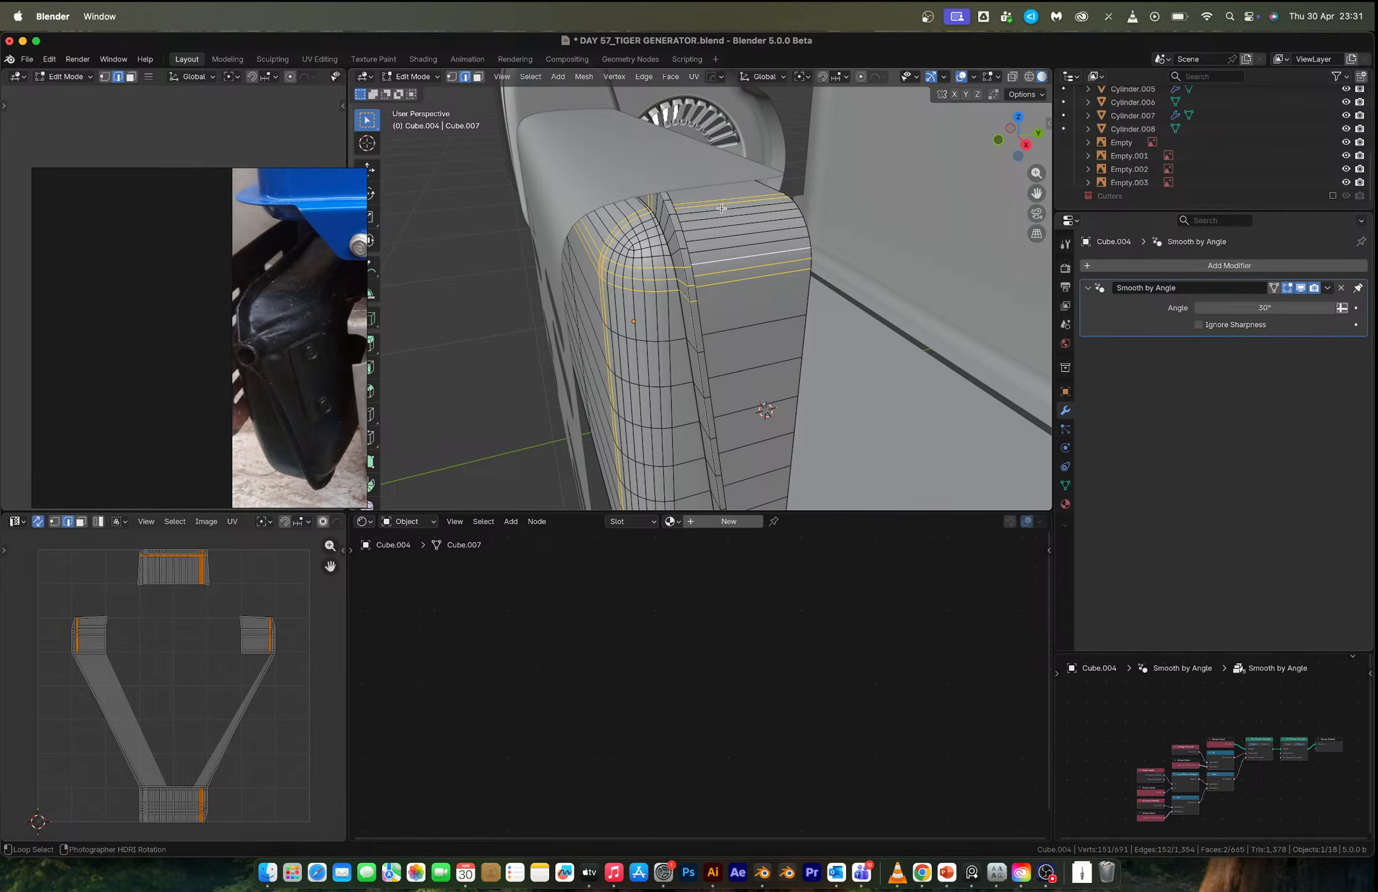
{"action": "left_click", "coordinate": [722, 209], "text": "alt+shift"}
{"action": "key", "text": "x"}
{"action": "left_click", "coordinate": [746, 271]}
{"action": "middle_click_drag", "start_coordinate": [750, 271], "coordinate": [703, 271]}
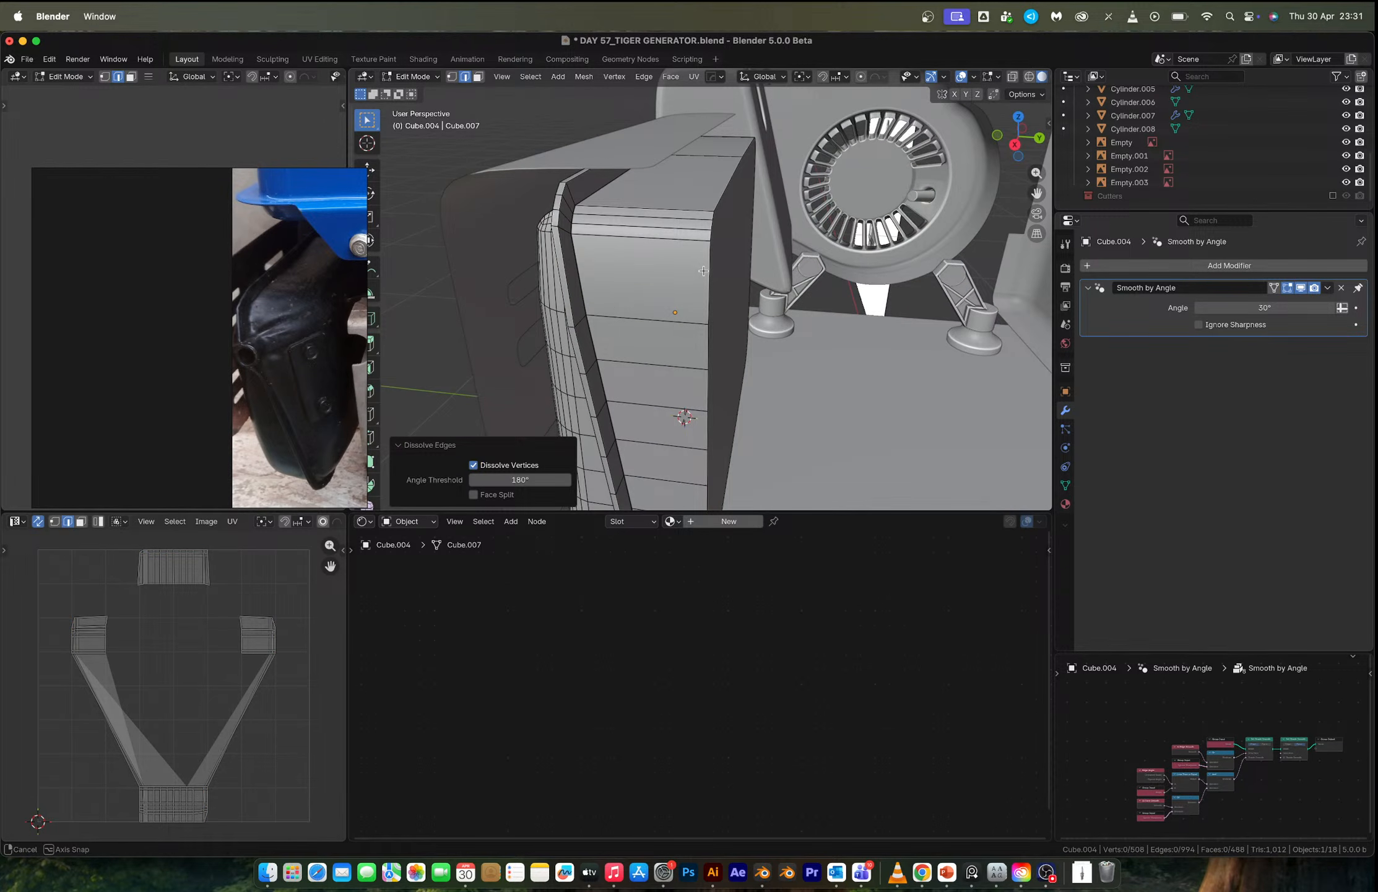
{"action": "key", "text": "x"}
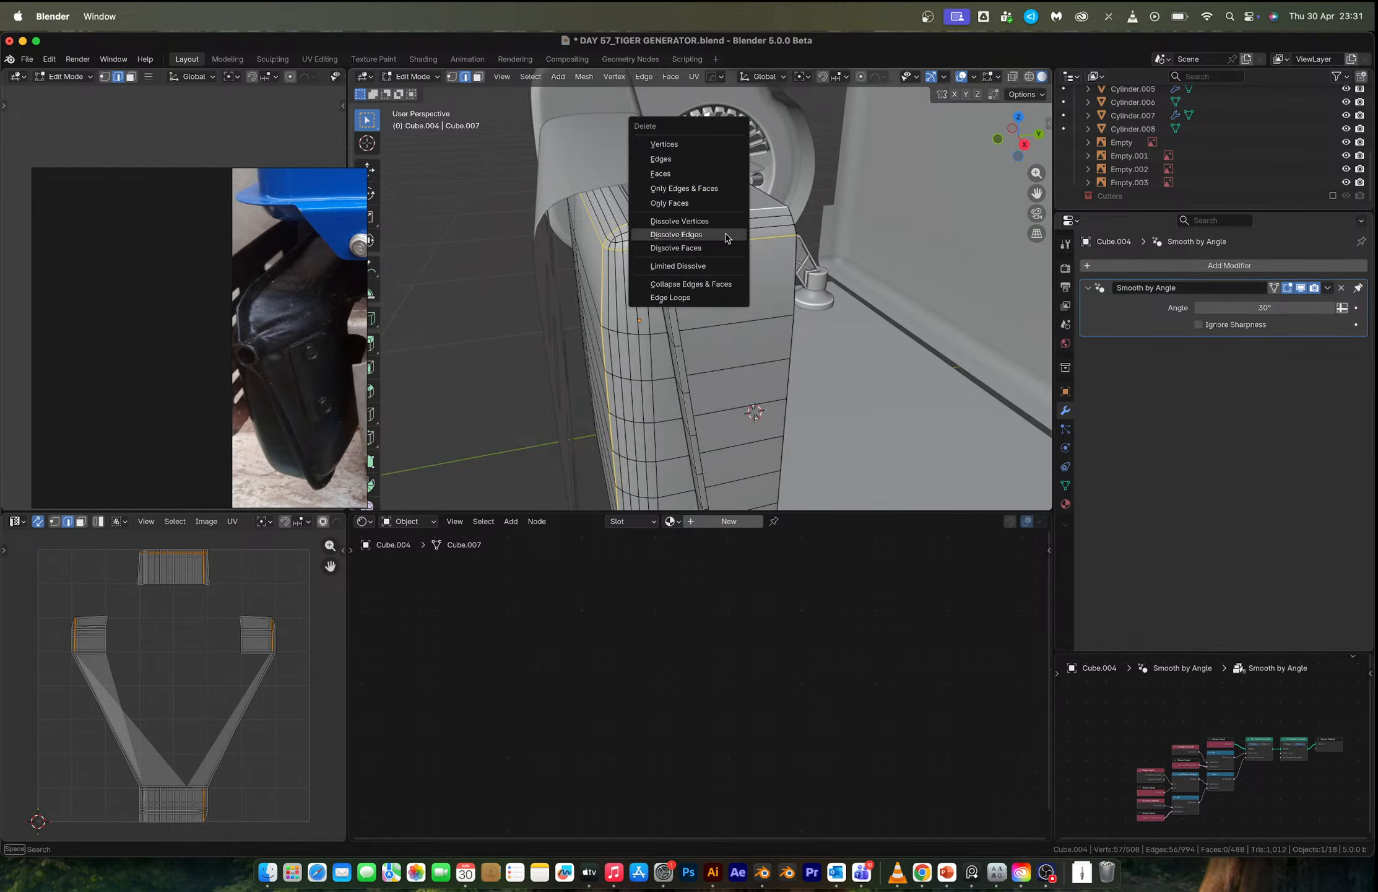
{"action": "left_click", "coordinate": [728, 237]}
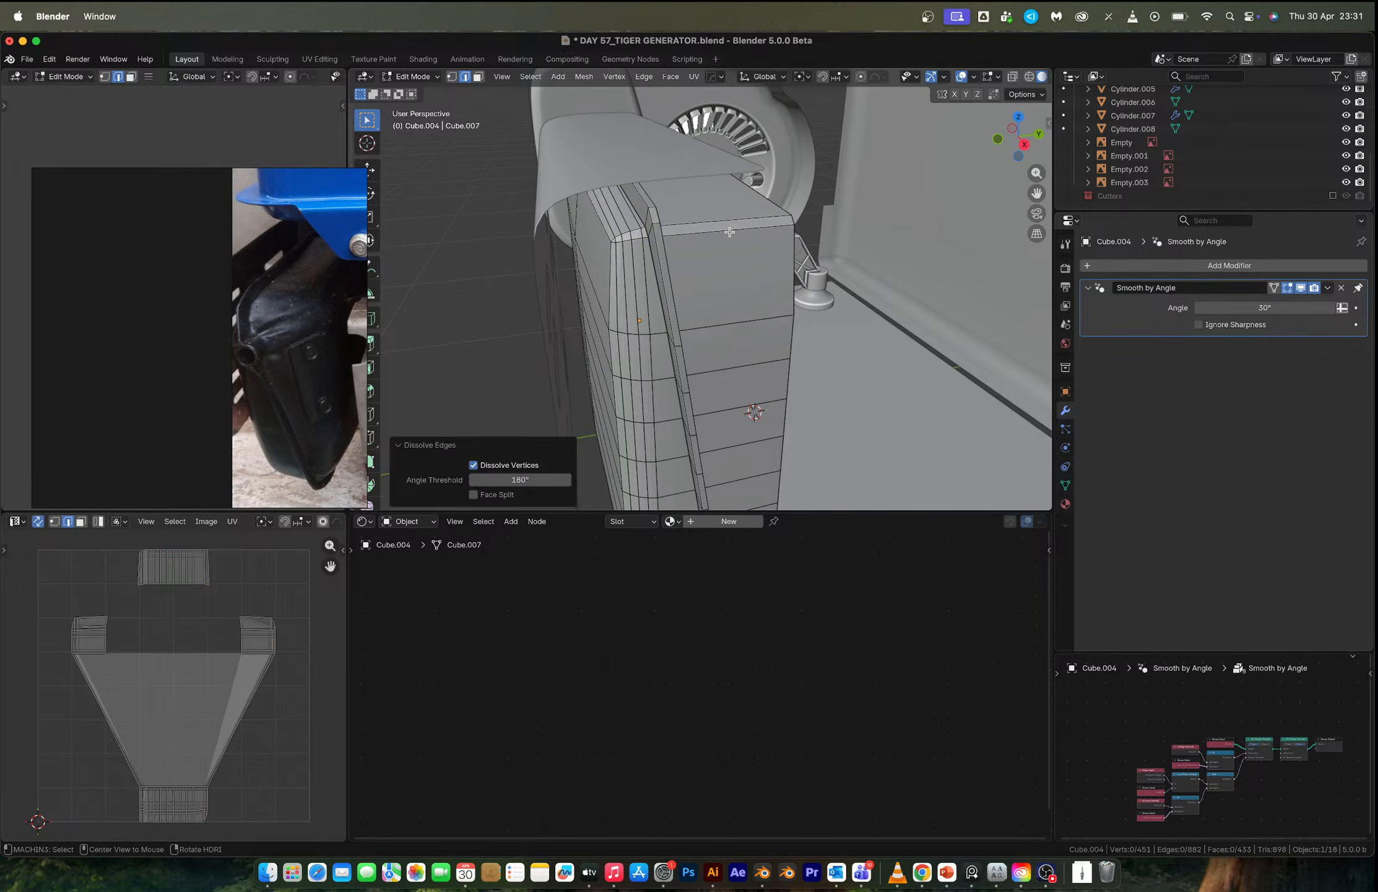
Select the edge loop running across the muffler body's upper corner and dissolve it.
{"action": "left_click", "coordinate": [732, 234], "text": "alt"}
{"action": "key", "text": "x"}
{"action": "left_click", "coordinate": [732, 233]}
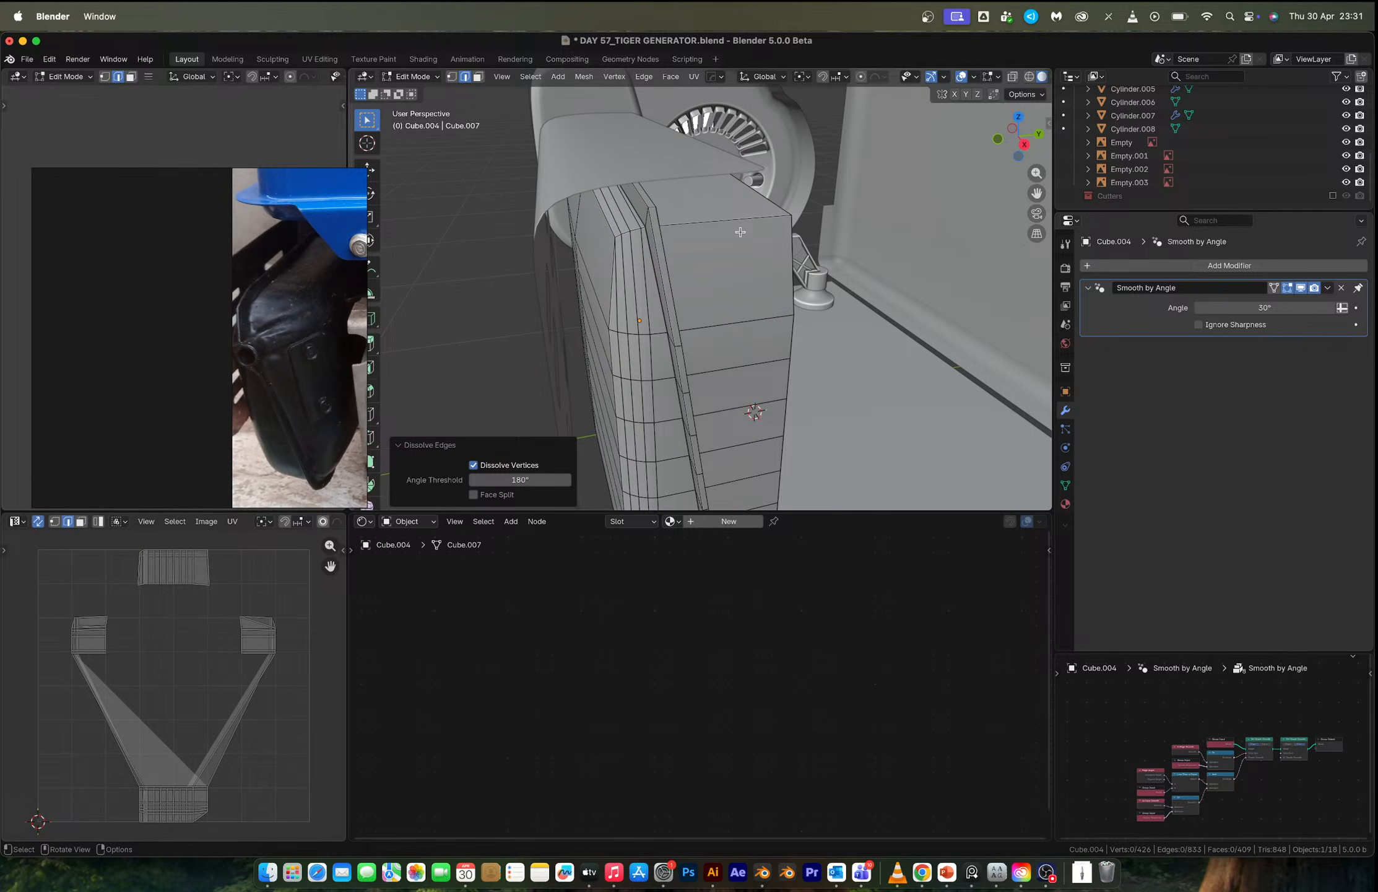
Try a 3-segment bevel of about 0.07 m around the outer cap face, and undo it.
{"action": "middle_click_drag", "start_coordinate": [740, 232], "coordinate": [683, 267]}
{"action": "left_click", "coordinate": [731, 247], "text": "alt"}
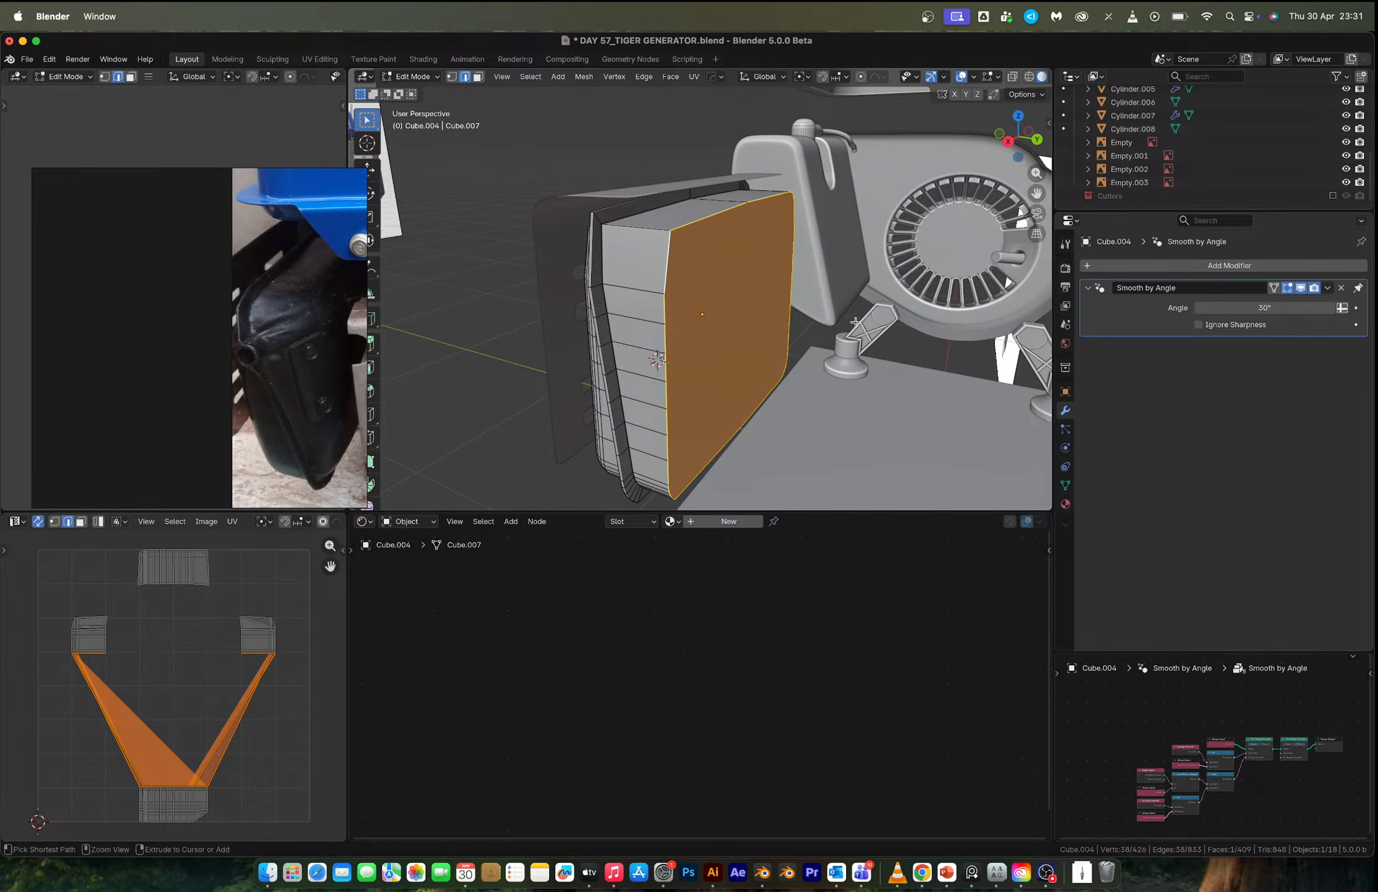
{"action": "key", "text": "ctrl+b"}
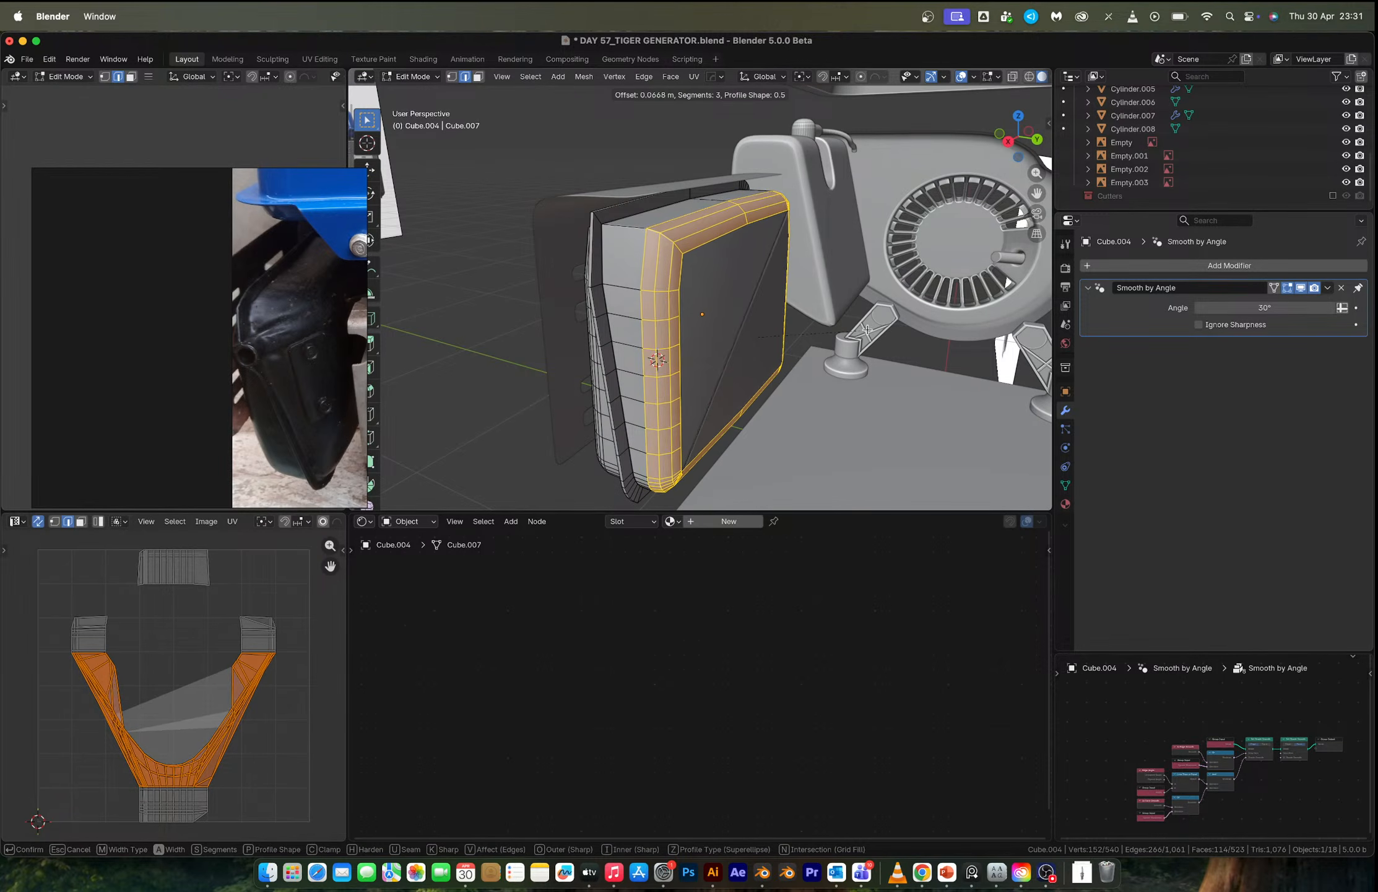
{"action": "left_click", "coordinate": [867, 330]}
{"action": "key", "text": "Tab"}
{"action": "key", "text": "Tab"}
{"action": "key", "text": "Tab"}
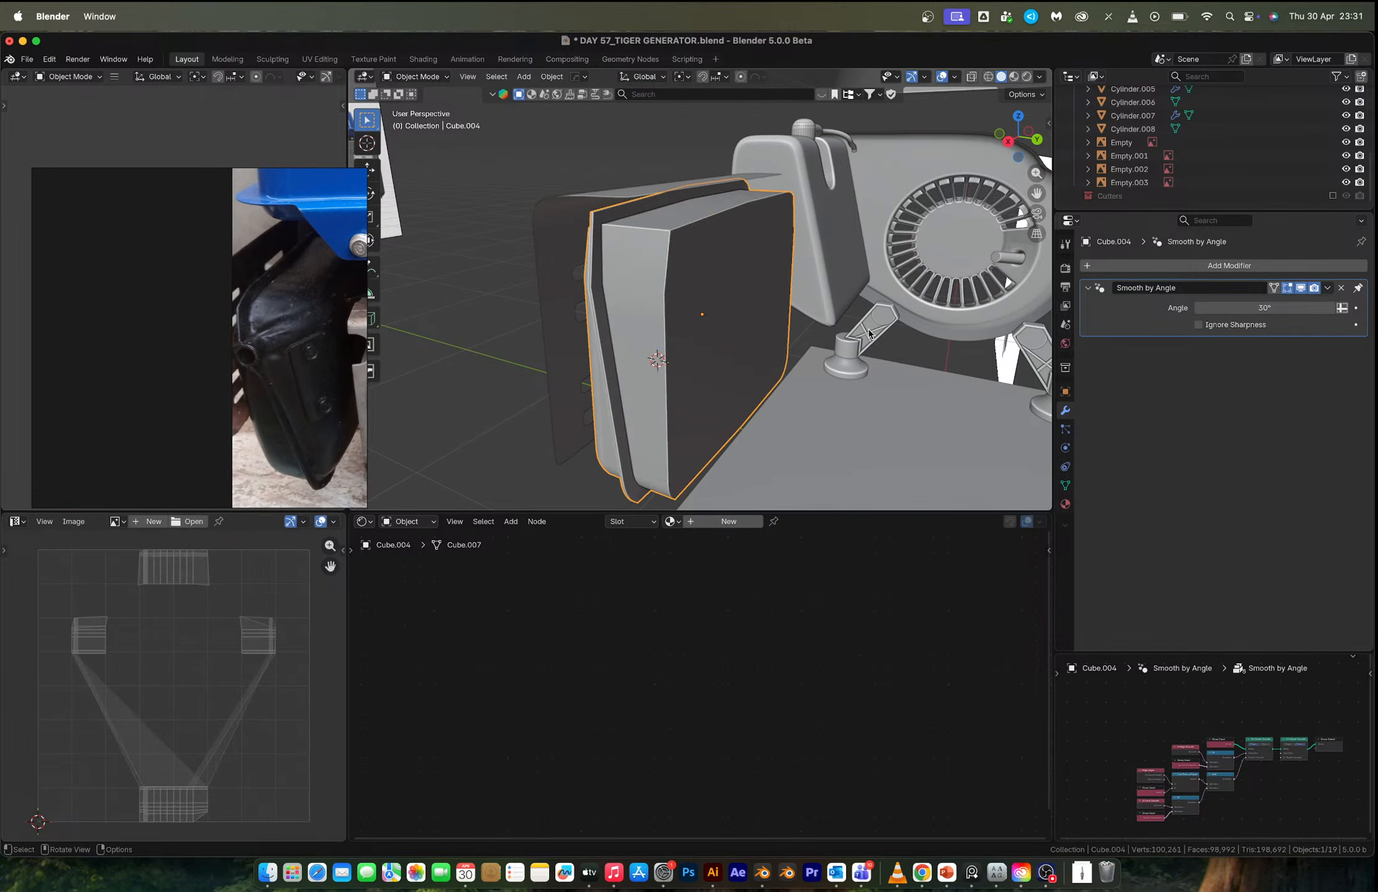
Mirror the muffler cover onto its other side and apply the mirror modifier.
{"action": "key", "text": "alt+x"}
{"action": "left_click", "coordinate": [641, 354]}
{"action": "key", "text": "ctrl+a"}
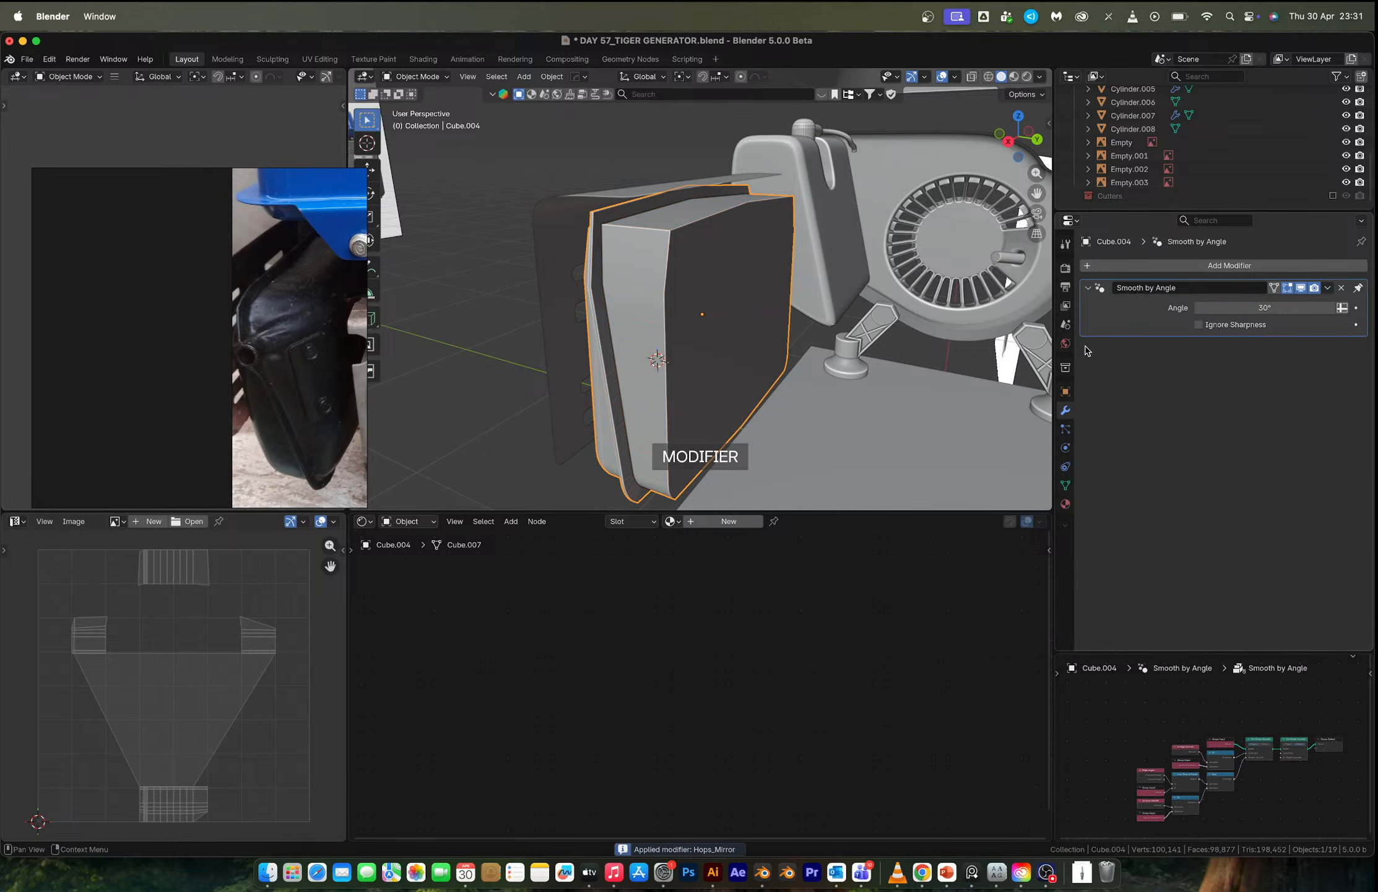
Bevel the edges around the mirrored body's outer cap face by about 0.1 m with 3 segments.
{"action": "key", "text": "Tab"}
{"action": "key", "text": "ctrl+b"}
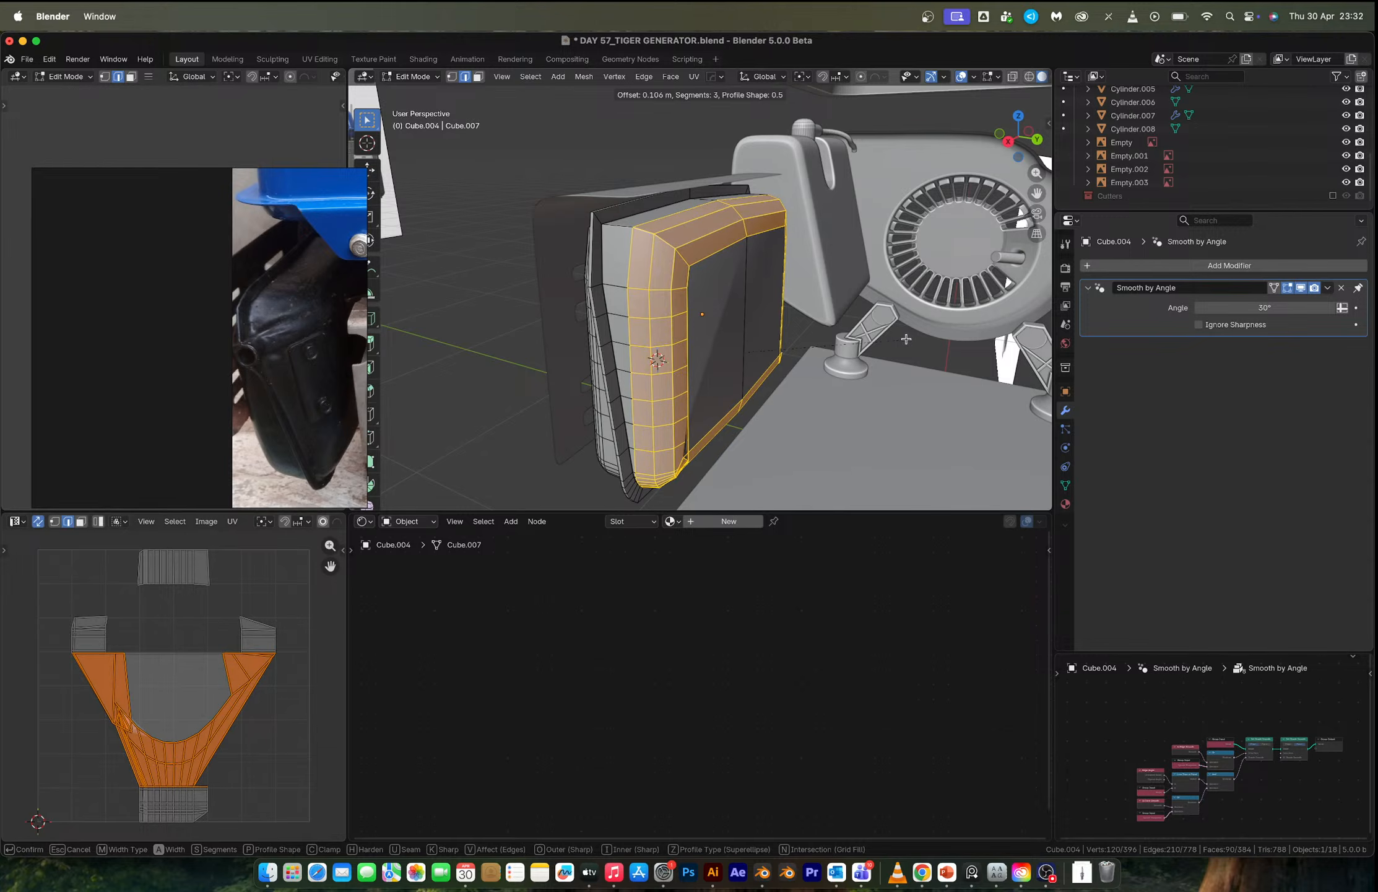
{"action": "left_click", "coordinate": [905, 335]}
{"action": "key", "text": "Tab"}
Try mirroring the beveled muffler cover again, and undo it.
{"action": "middle_click_drag", "start_coordinate": [770, 287], "coordinate": [656, 261]}
{"action": "key", "text": "alt+x"}
{"action": "left_click", "coordinate": [708, 235]}
{"action": "key", "text": "super+z"}
{"action": "key", "text": "Tab"}
{"action": "key", "text": "Tab"}
{"action": "key", "text": "Tab"}
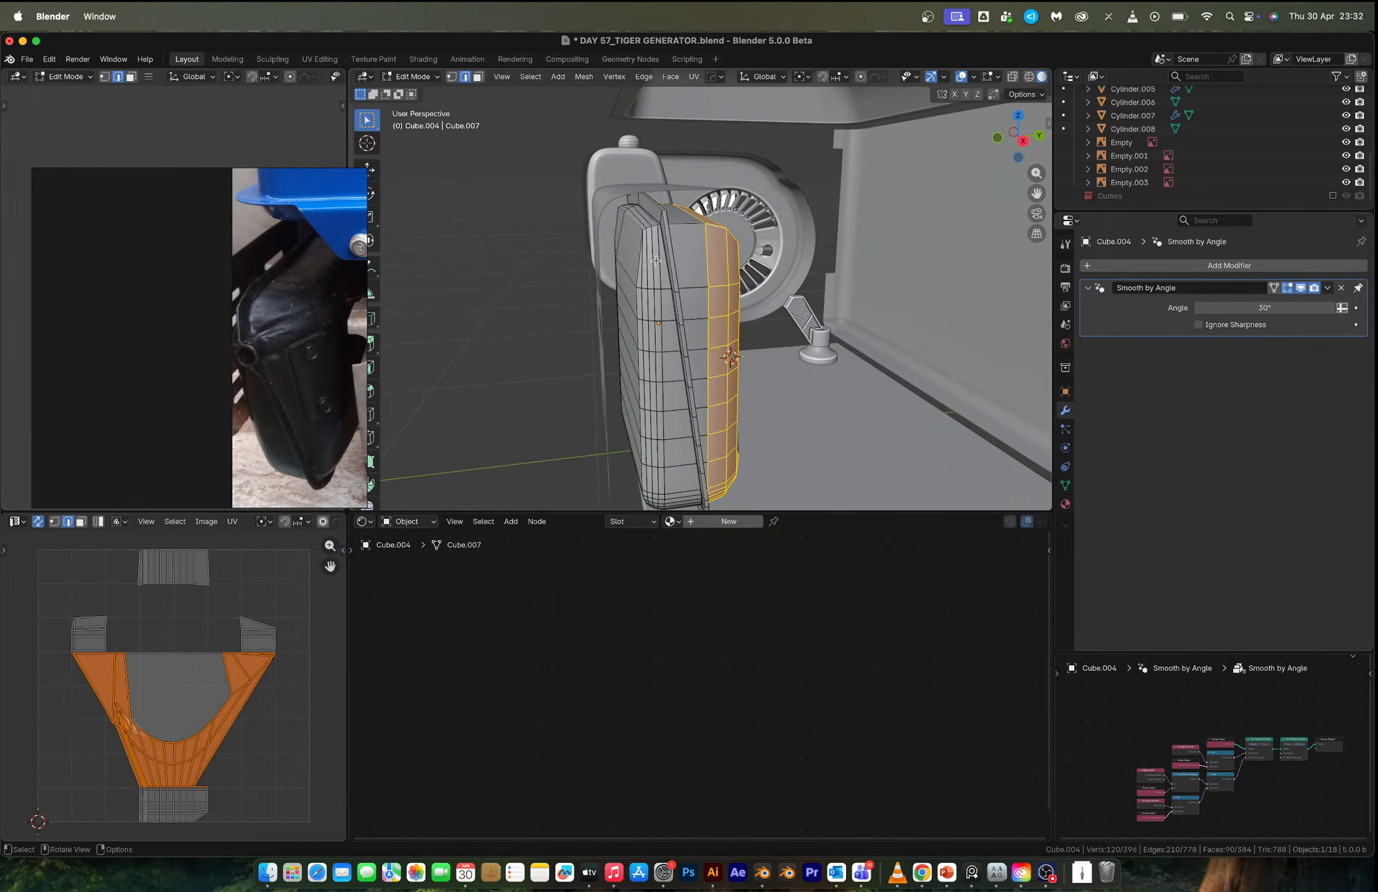
Select the slanted corner edge's vertices, set the pivot to Active Element, and scale them to 0 along Y.
{"action": "key", "text": "1"}
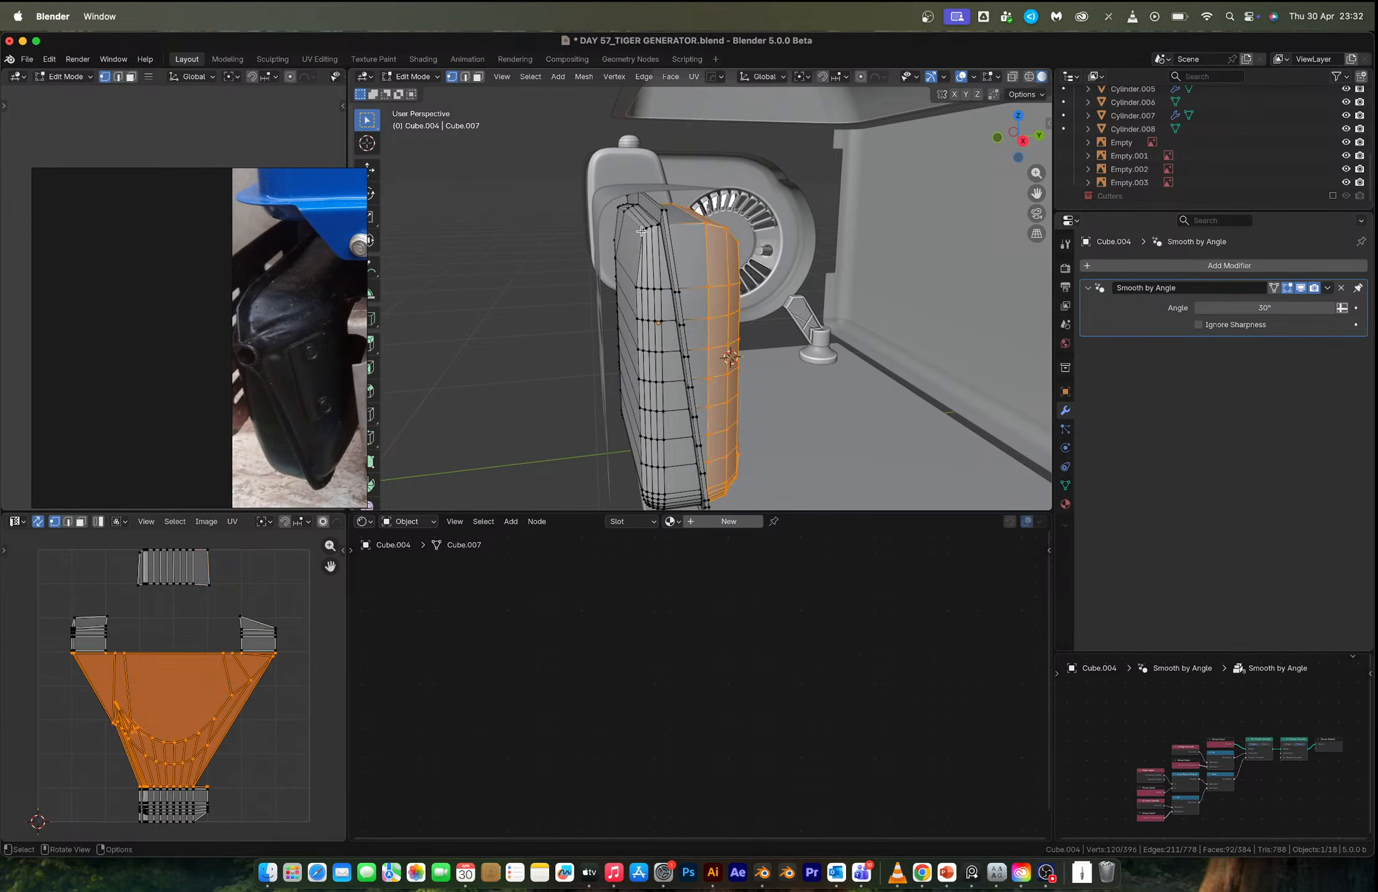
{"action": "left_click", "coordinate": [623, 213]}
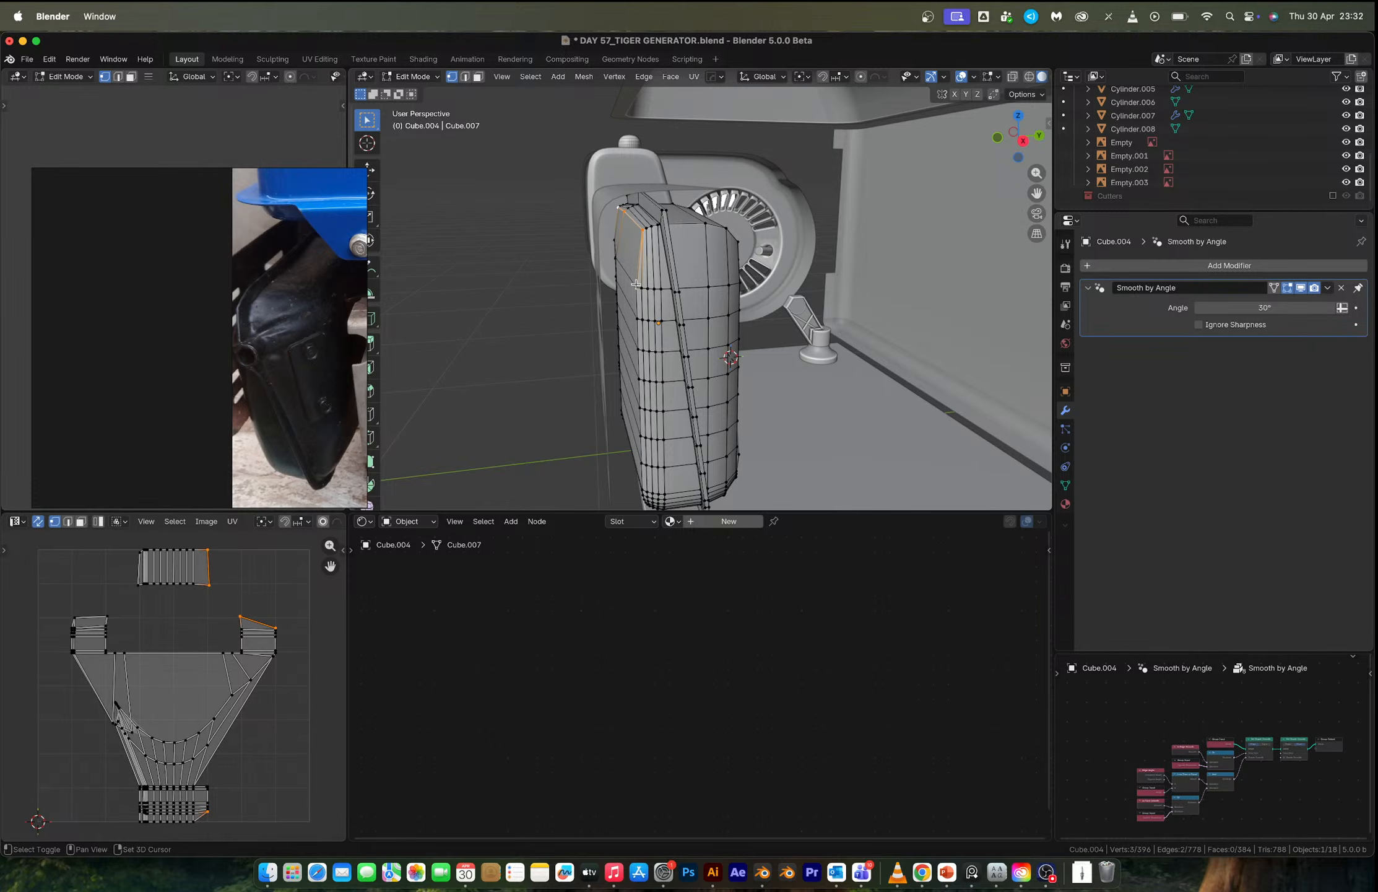
{"action": "key", "text": "period"}
{"action": "key", "text": "Escape"}
{"action": "key", "text": "period"}
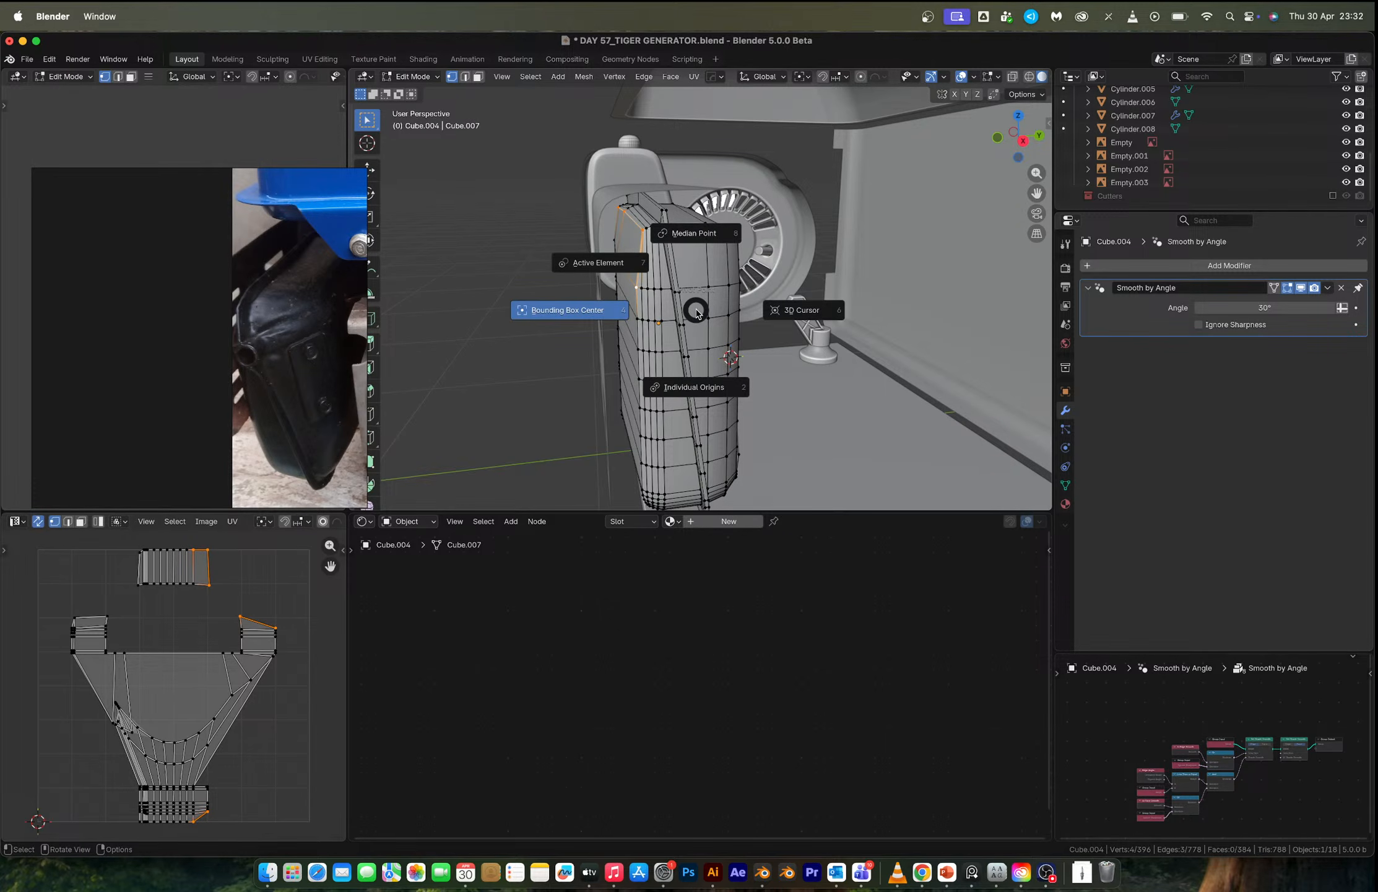
{"action": "left_click", "coordinate": [621, 268]}
{"action": "key", "text": "Tab"}
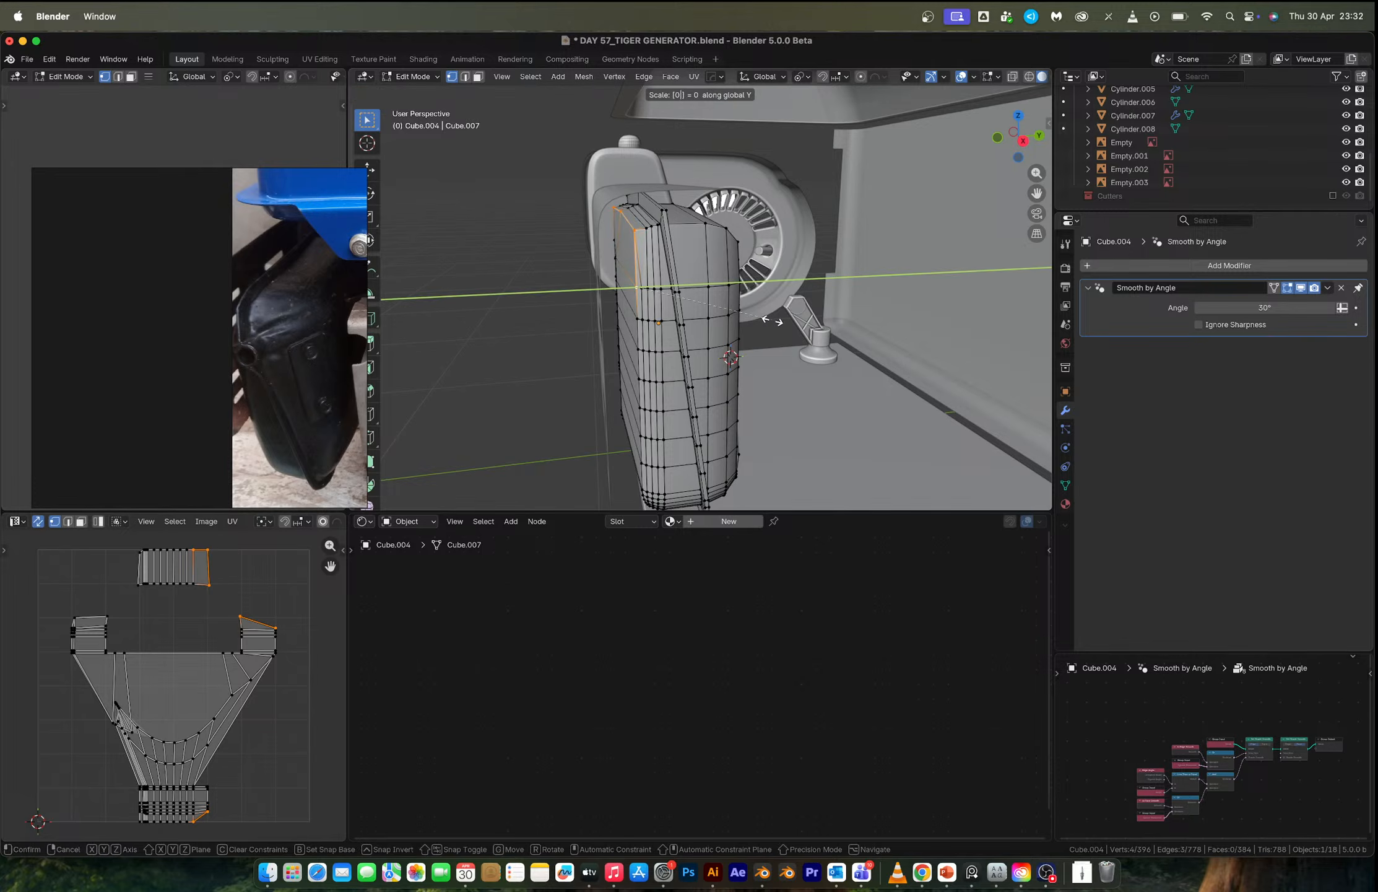
{"action": "middle_click_drag", "start_coordinate": [728, 275], "coordinate": [687, 240]}
{"action": "key", "text": "Tab"}
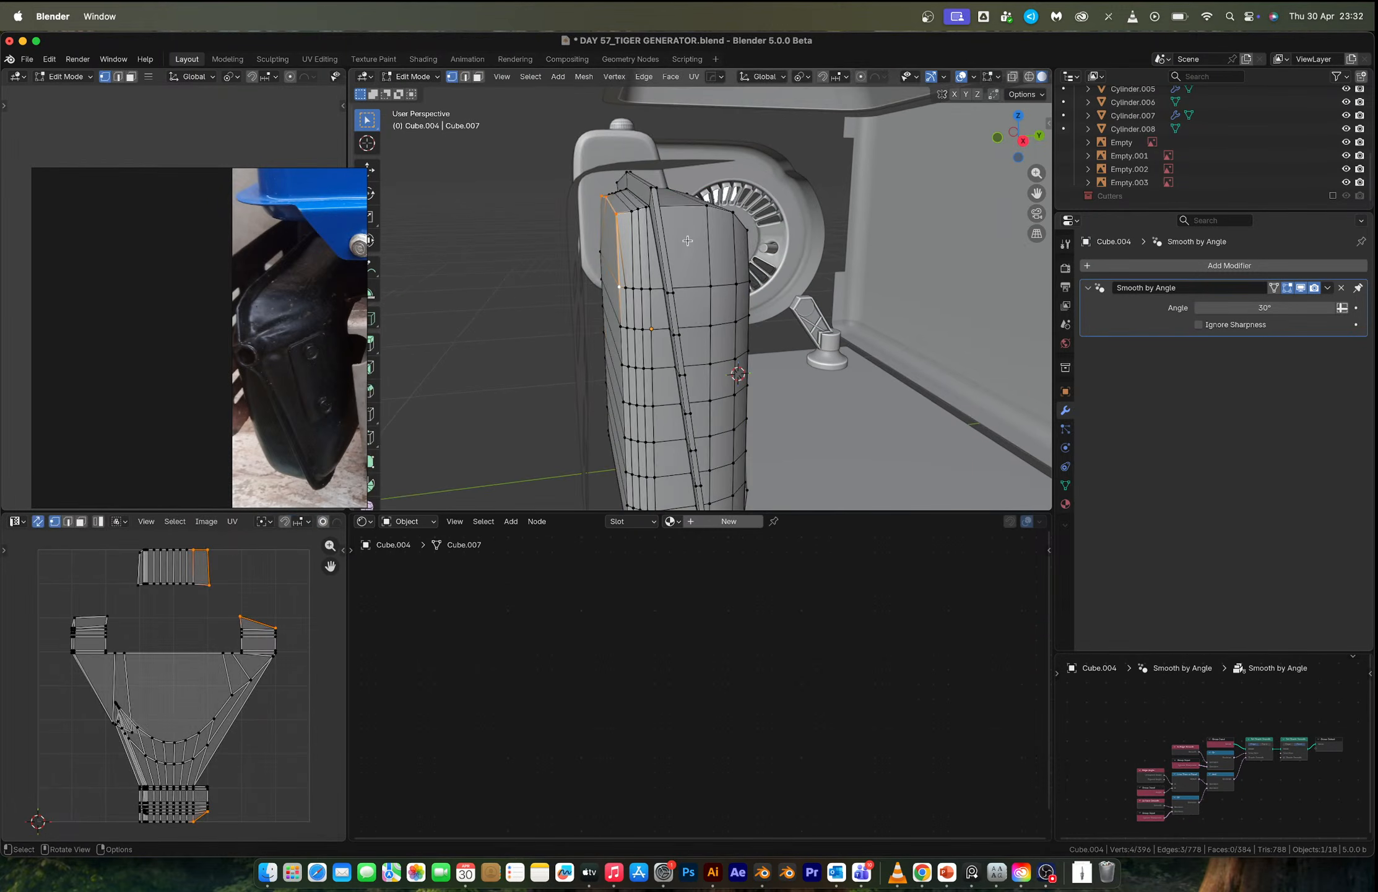
Try dissolving the lengthwise edge loop beside the flattened corner vertices, and undo it.
{"action": "key", "text": "2"}
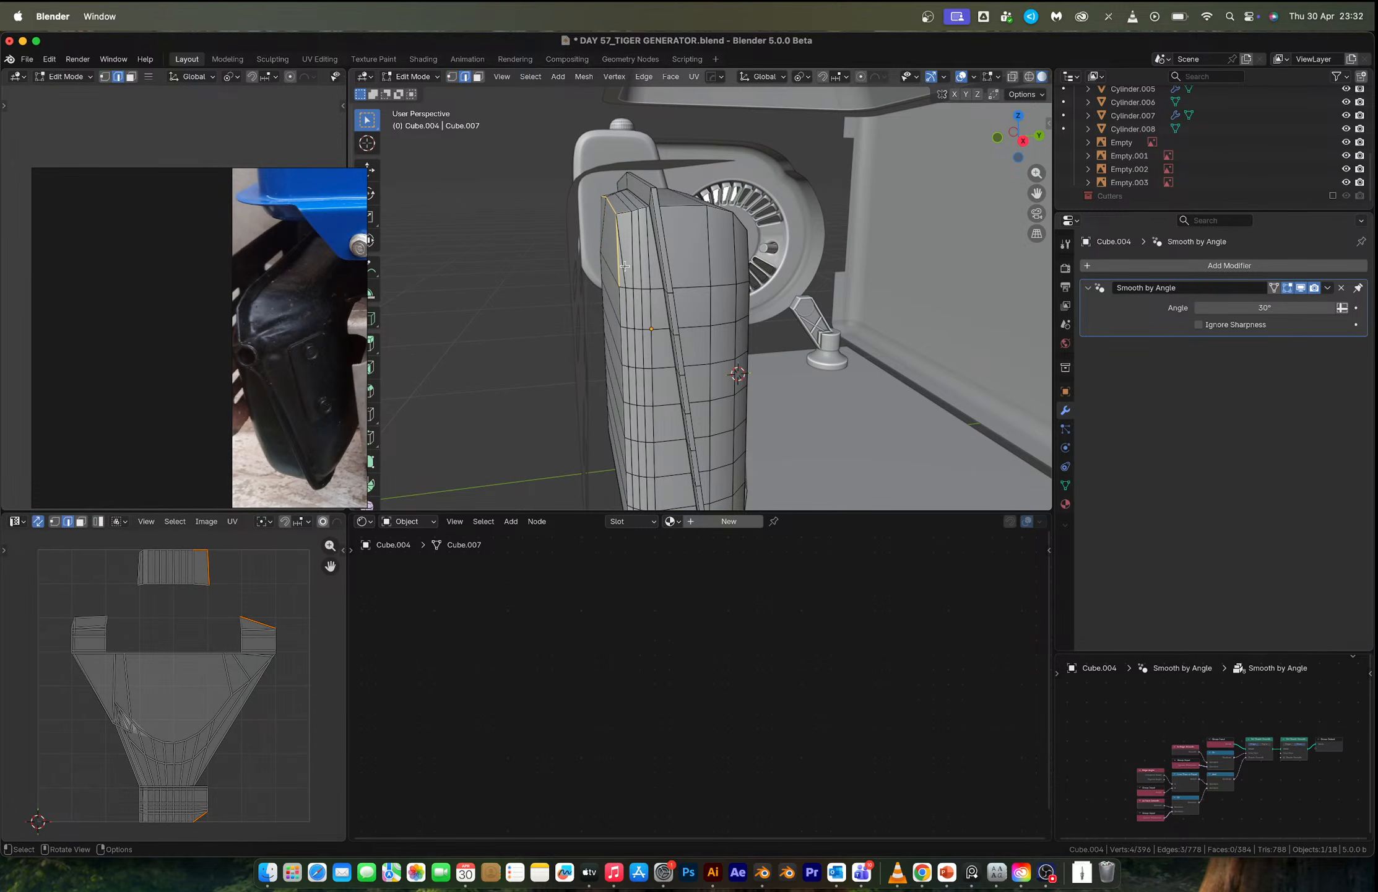
{"action": "left_click", "coordinate": [626, 267], "text": "alt"}
{"action": "key", "text": "x"}
{"action": "left_click", "coordinate": [629, 264]}
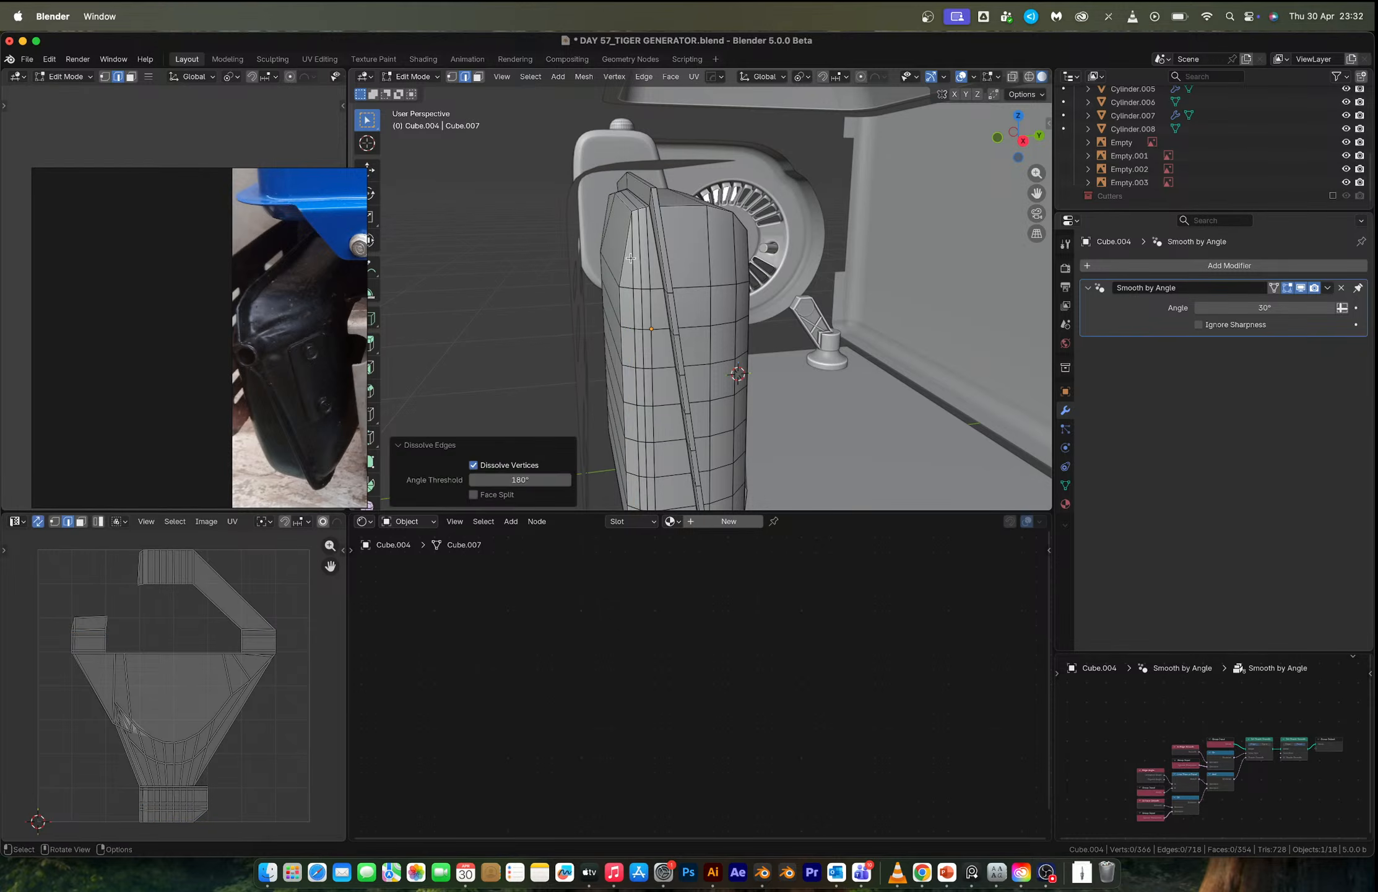
{"action": "key", "text": "ctrl+z"}
Select the edge loop crossing the body's upper corner, try dissolving it, and undo that.
{"action": "left_click", "coordinate": [618, 265], "text": "alt"}
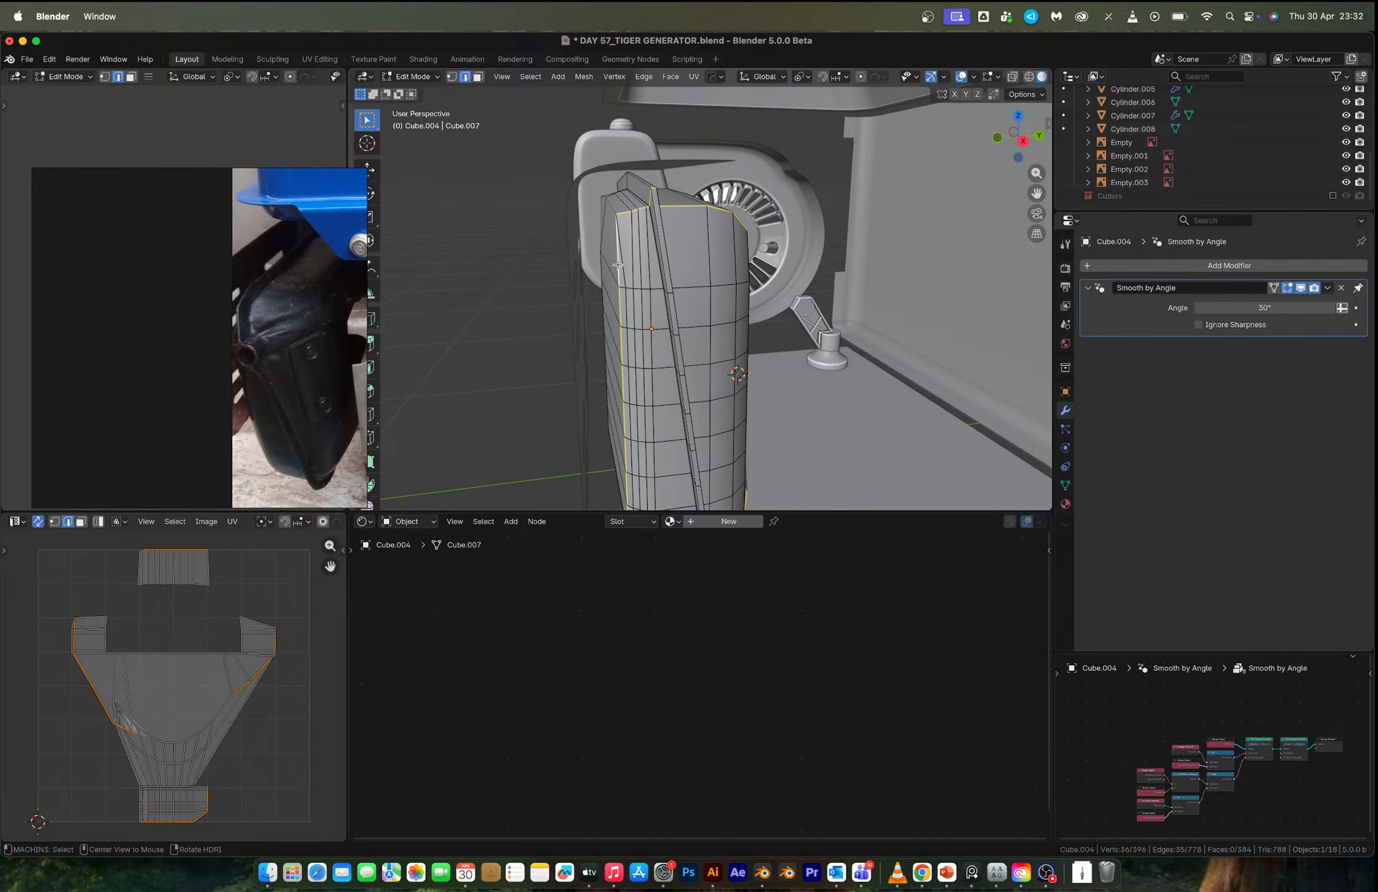
{"action": "middle_click_drag", "start_coordinate": [617, 265], "coordinate": [677, 255]}
{"action": "key", "text": "x"}
{"action": "left_click", "coordinate": [671, 269]}
{"action": "key", "text": "ctrl+z"}
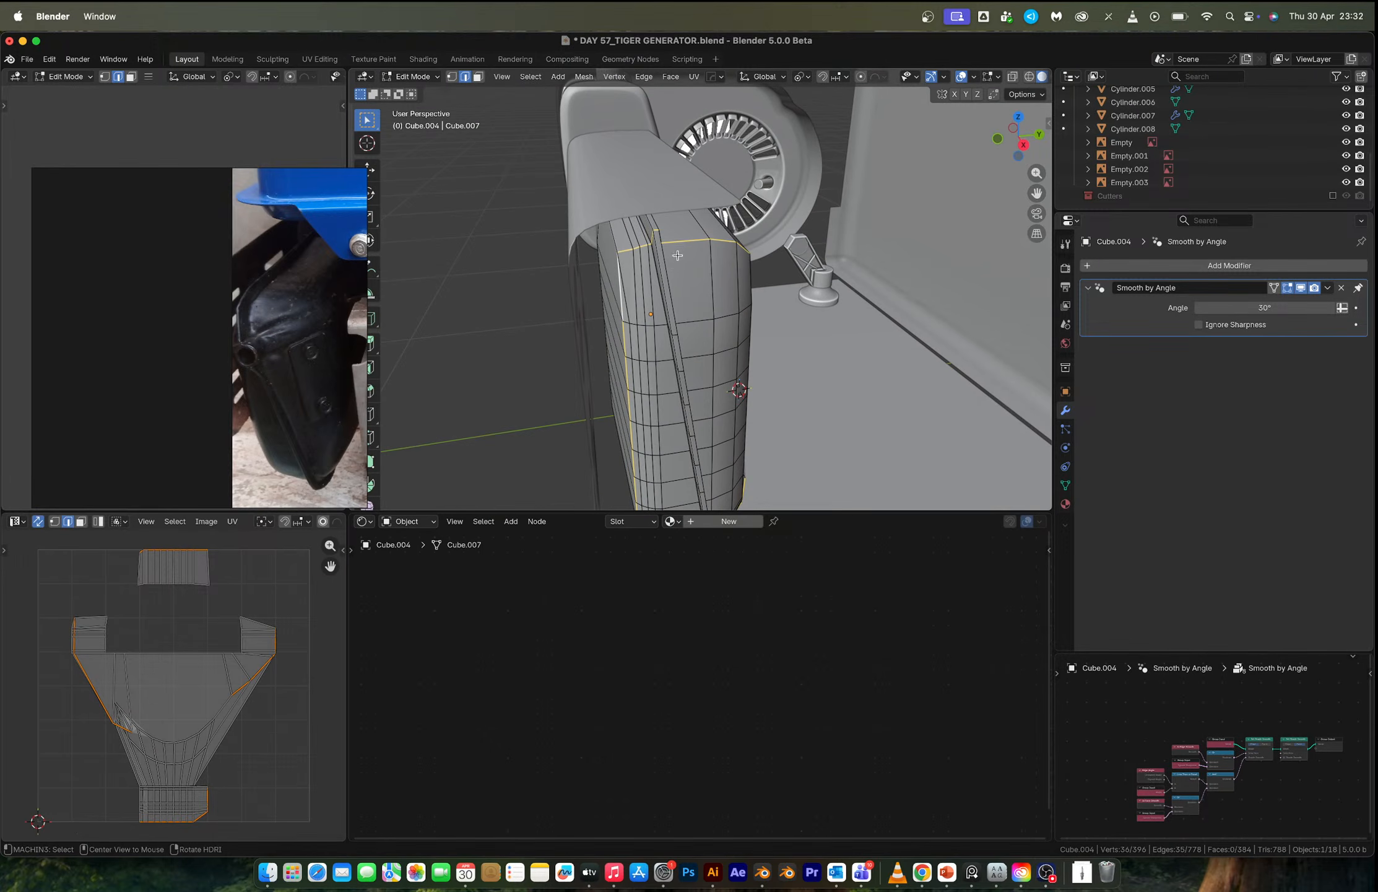
Try a 3-segment bevel of about 0.04 m on the loop crossing the upper corner.
{"action": "key", "text": "ctrl+b"}
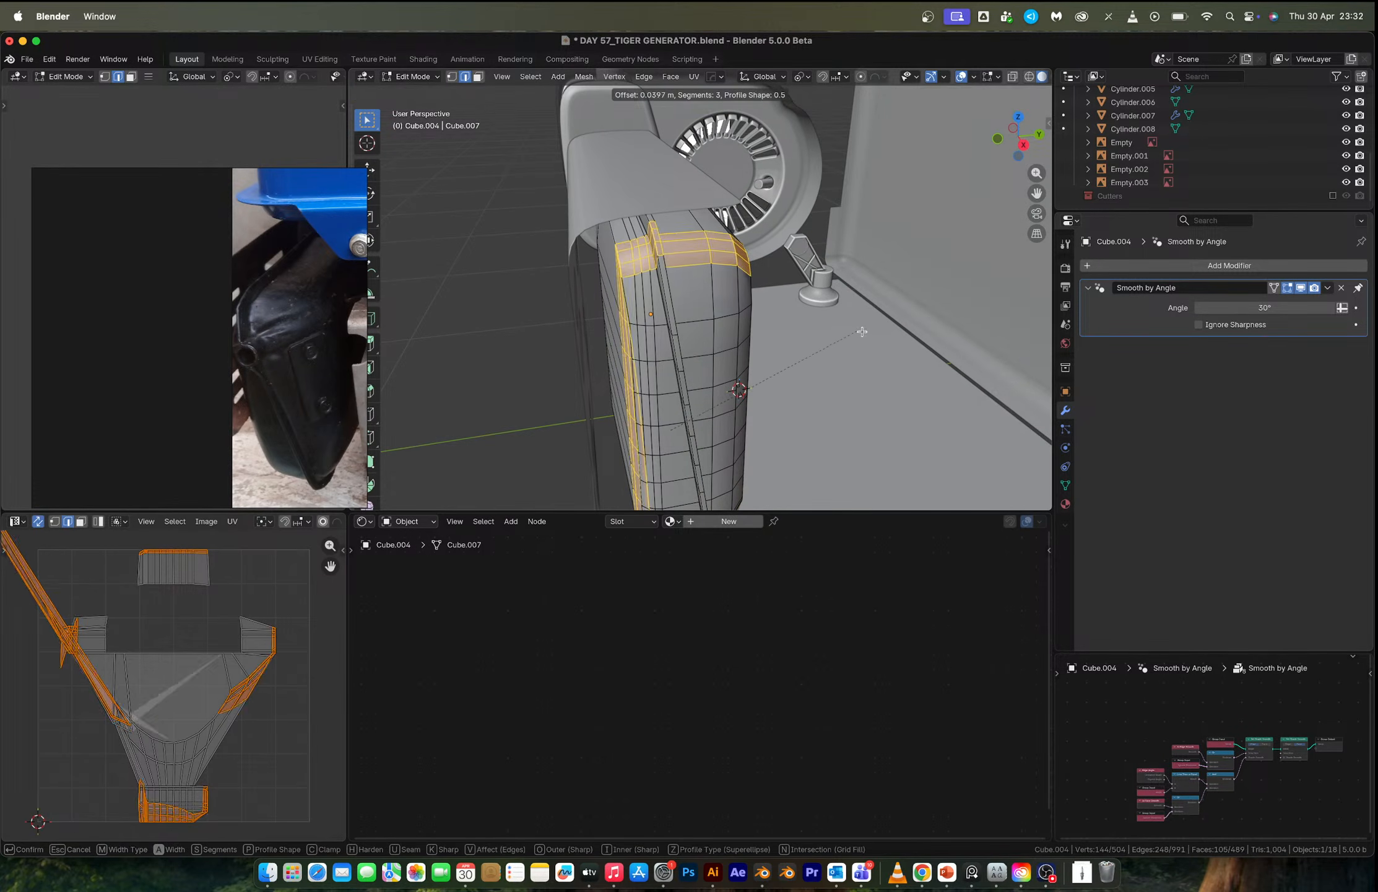
{"action": "left_click", "coordinate": [880, 341]}
{"action": "key", "text": "Tab"}
{"action": "middle_click_drag", "start_coordinate": [719, 281], "coordinate": [667, 261]}
{"action": "key", "text": "Tab"}
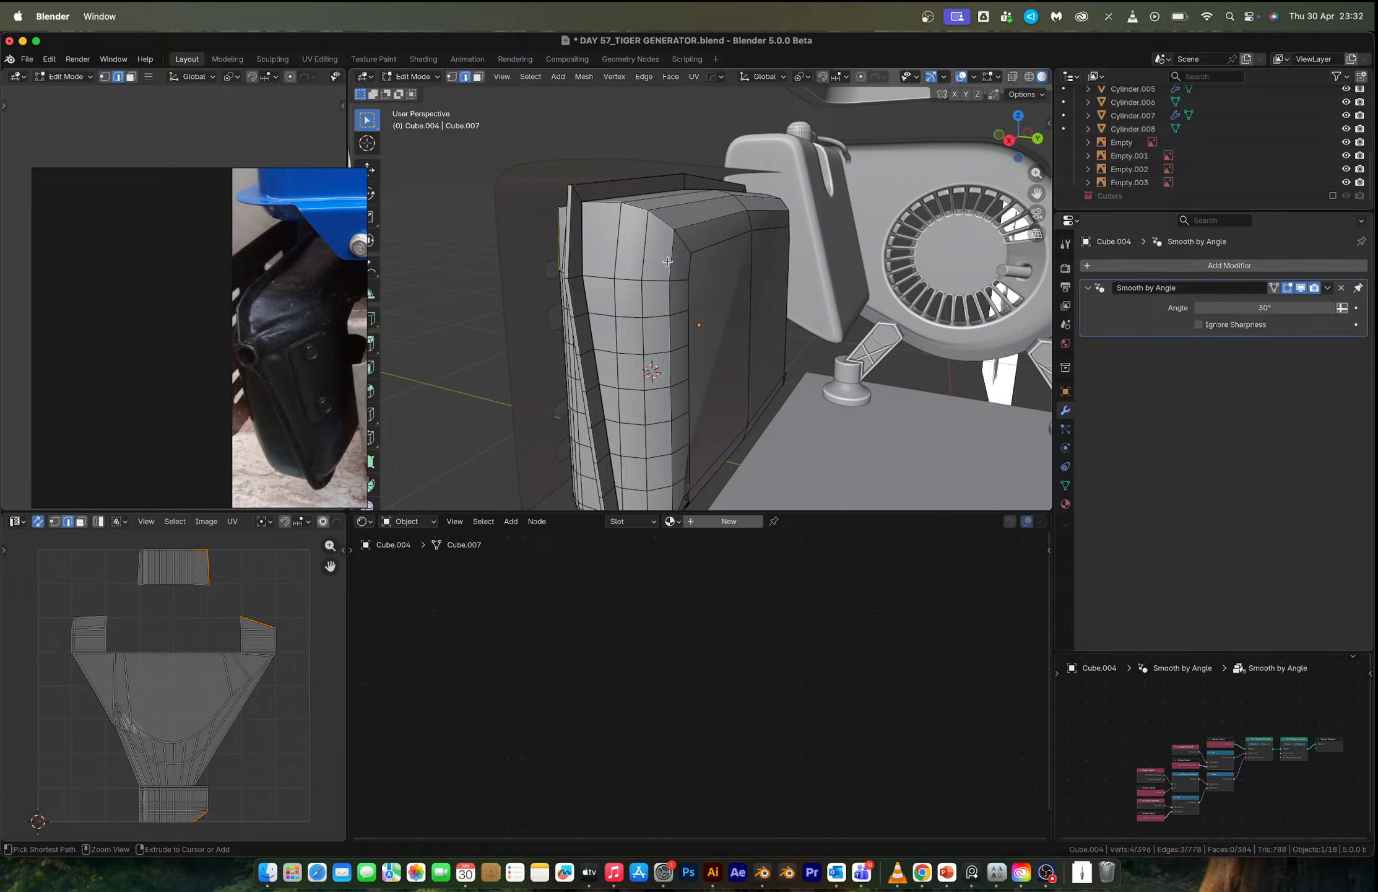
Undo back through the bevels, mirroring and cap edits until the dissolved upper-corner edge loops are restored.
{"action": "key", "text": "ctrl+z"}
{"action": "key", "text": "ctrl+z"}
{"action": "key", "text": "ctrl+z"}
{"action": "key", "text": "ctrl+z"}
{"action": "key", "text": "ctrl+z"}
{"action": "key", "text": "ctrl+shift+z"}
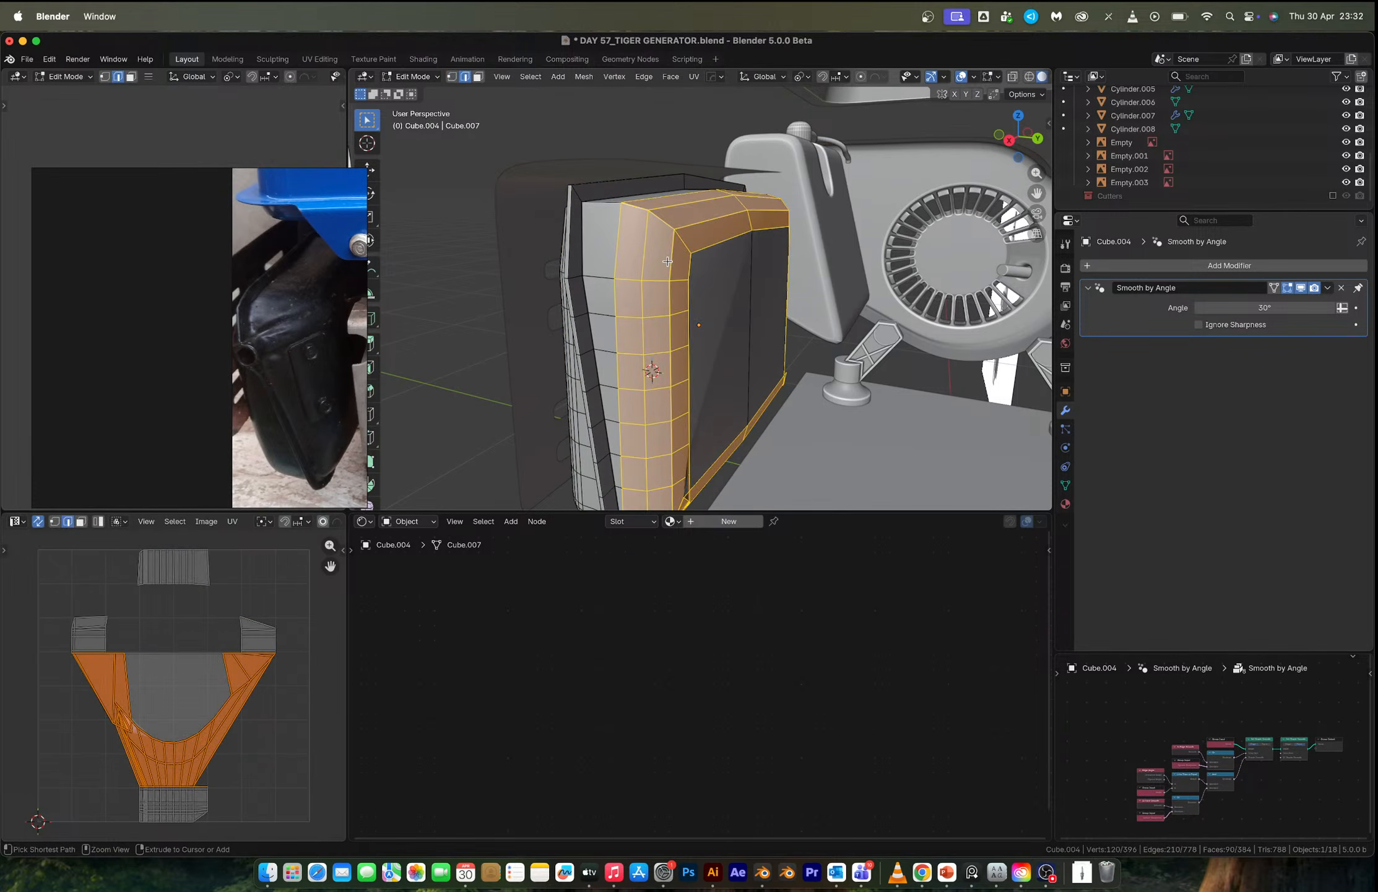
{"action": "key", "text": "ctrl+z"}
{"action": "key", "text": "ctrl+z"}
{"action": "key", "text": "ctrl+z"}
{"action": "key", "text": "ctrl+z"}
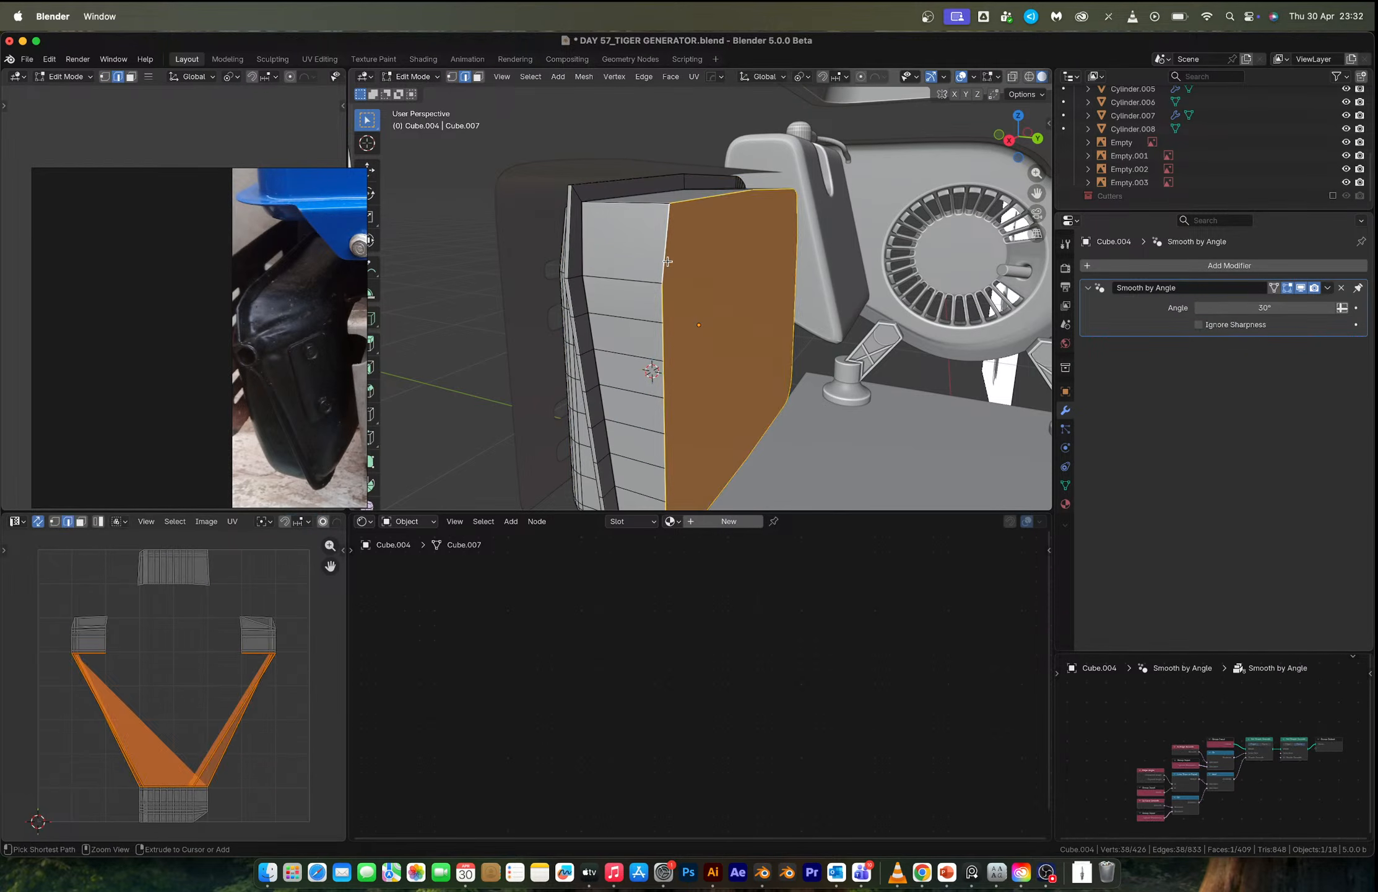
{"action": "key", "text": "ctrl+z"}
{"action": "key", "text": "ctrl+z"}
{"action": "key", "text": "ctrl+z"}
Add a Catmull-Clark Subdivision modifier with viewport level 1 to the muffler cover.
{"action": "mouse_move", "coordinate": [668, 261]}
{"action": "middle_mouse_down"}
{"action": "mouse_move", "coordinate": [777, 263]}
{"action": "mouse_move", "coordinate": [672, 277]}
{"action": "middle_mouse_up"}
{"action": "key", "text": "a"}
{"action": "key", "text": "Tab"}
{"action": "key", "text": "ctrl+1"}
{"action": "key", "text": "Tab"}
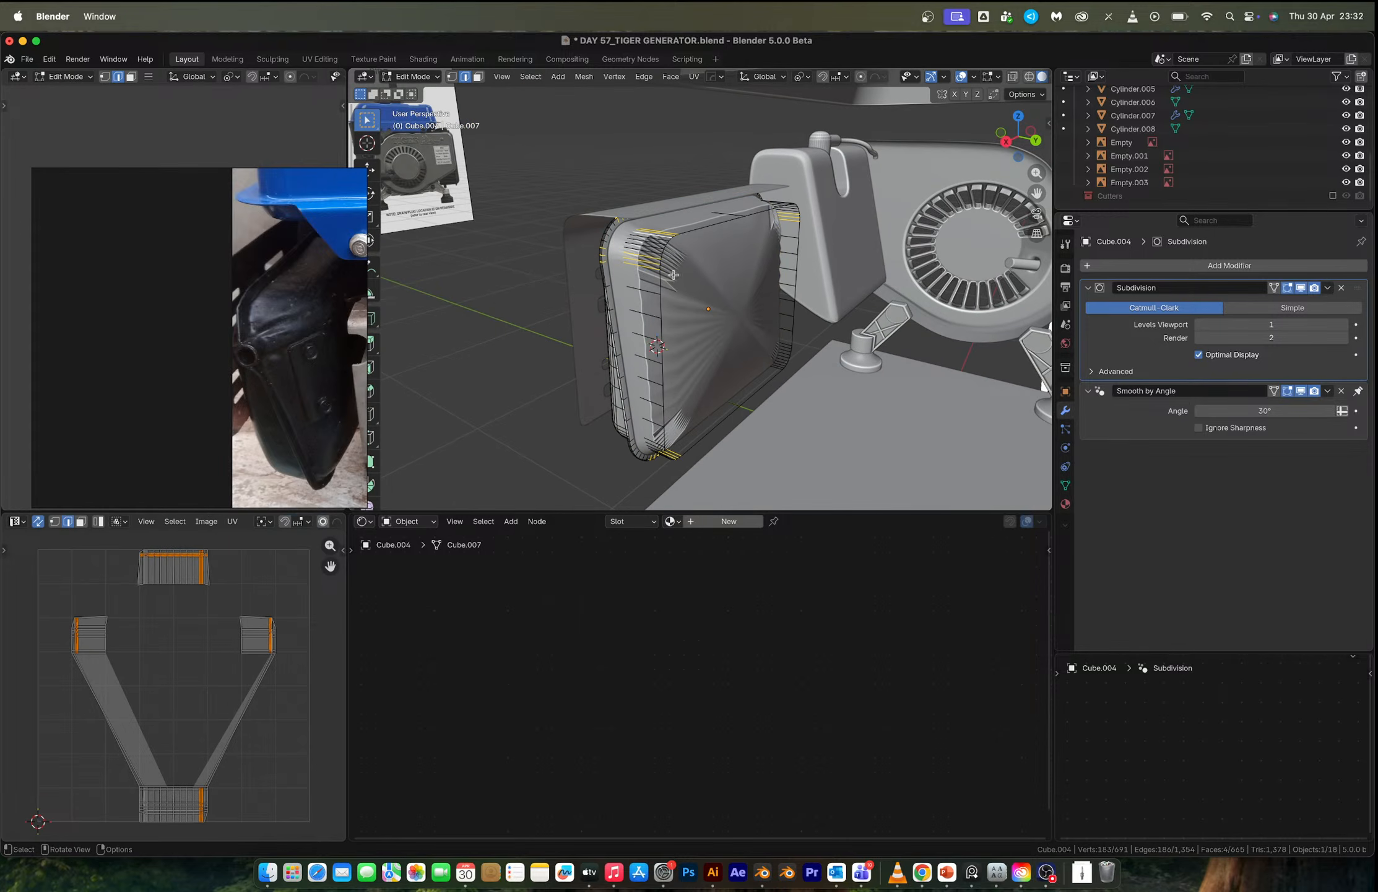
Select the outer cap face, inset it by about 0.065 m, and scale the inner face down.
{"action": "left_click", "coordinate": [736, 290]}
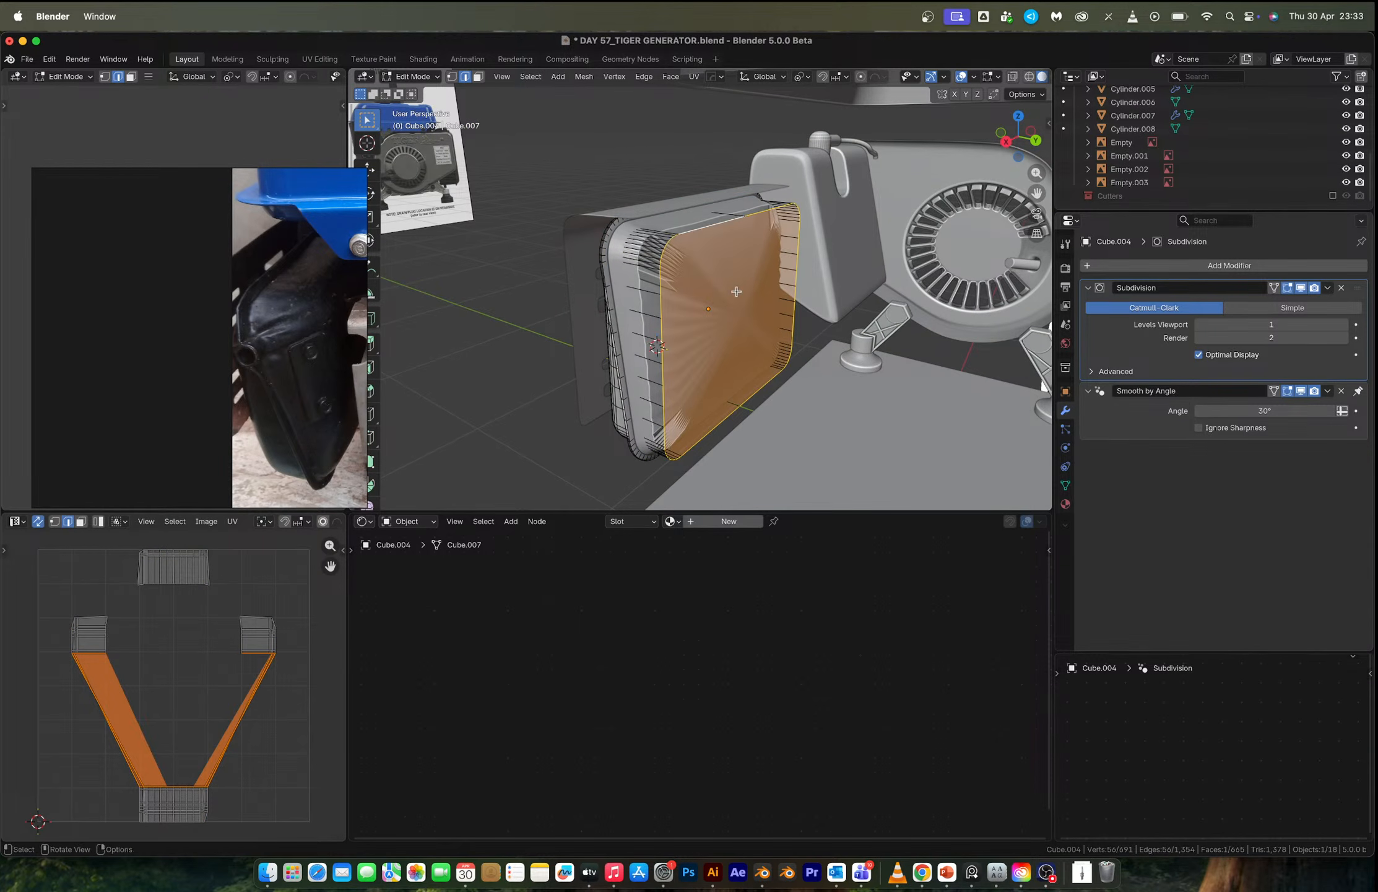
{"action": "key", "text": "x"}
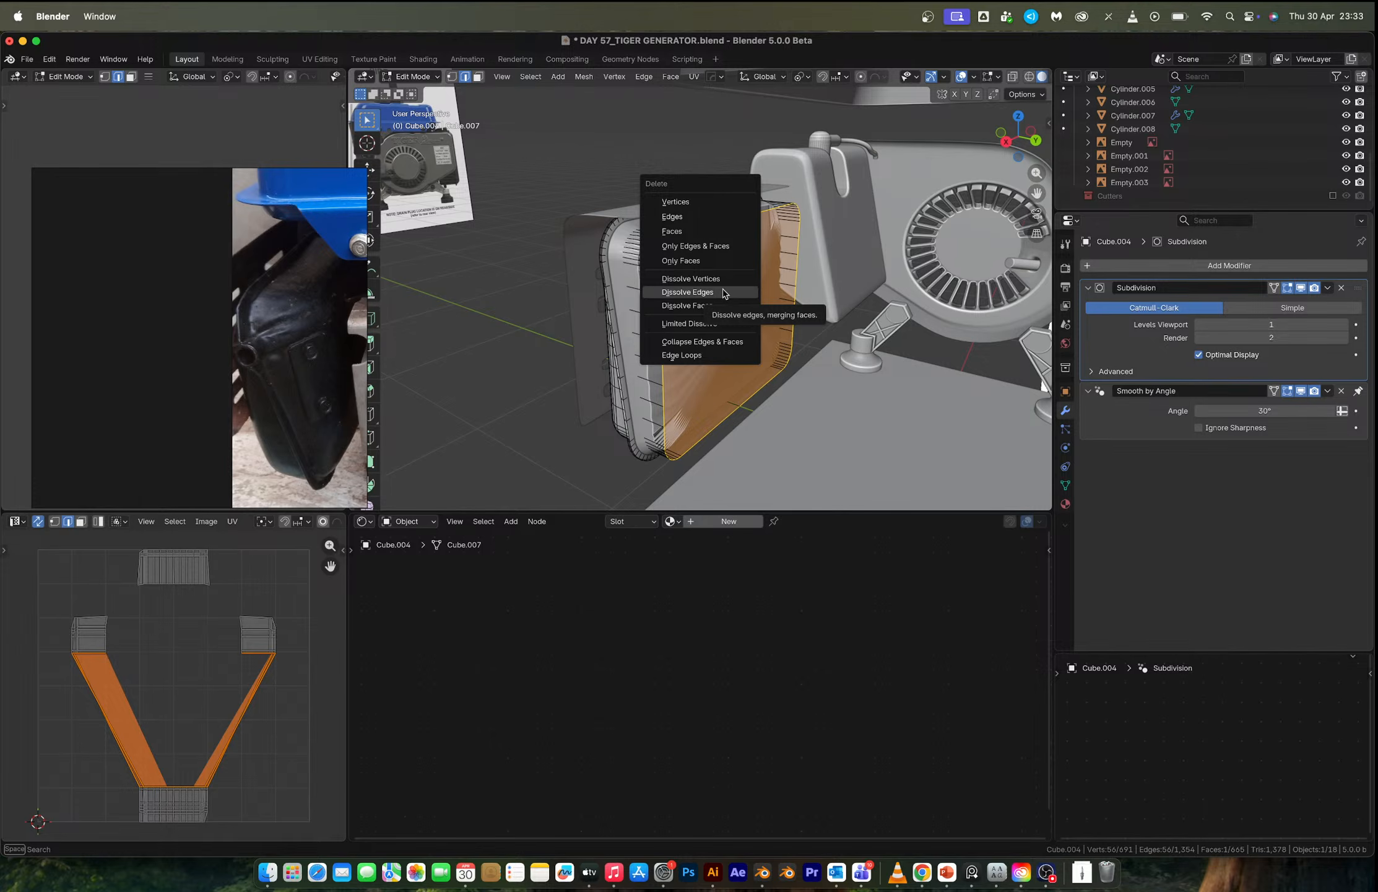
{"action": "left_click", "coordinate": [723, 293]}
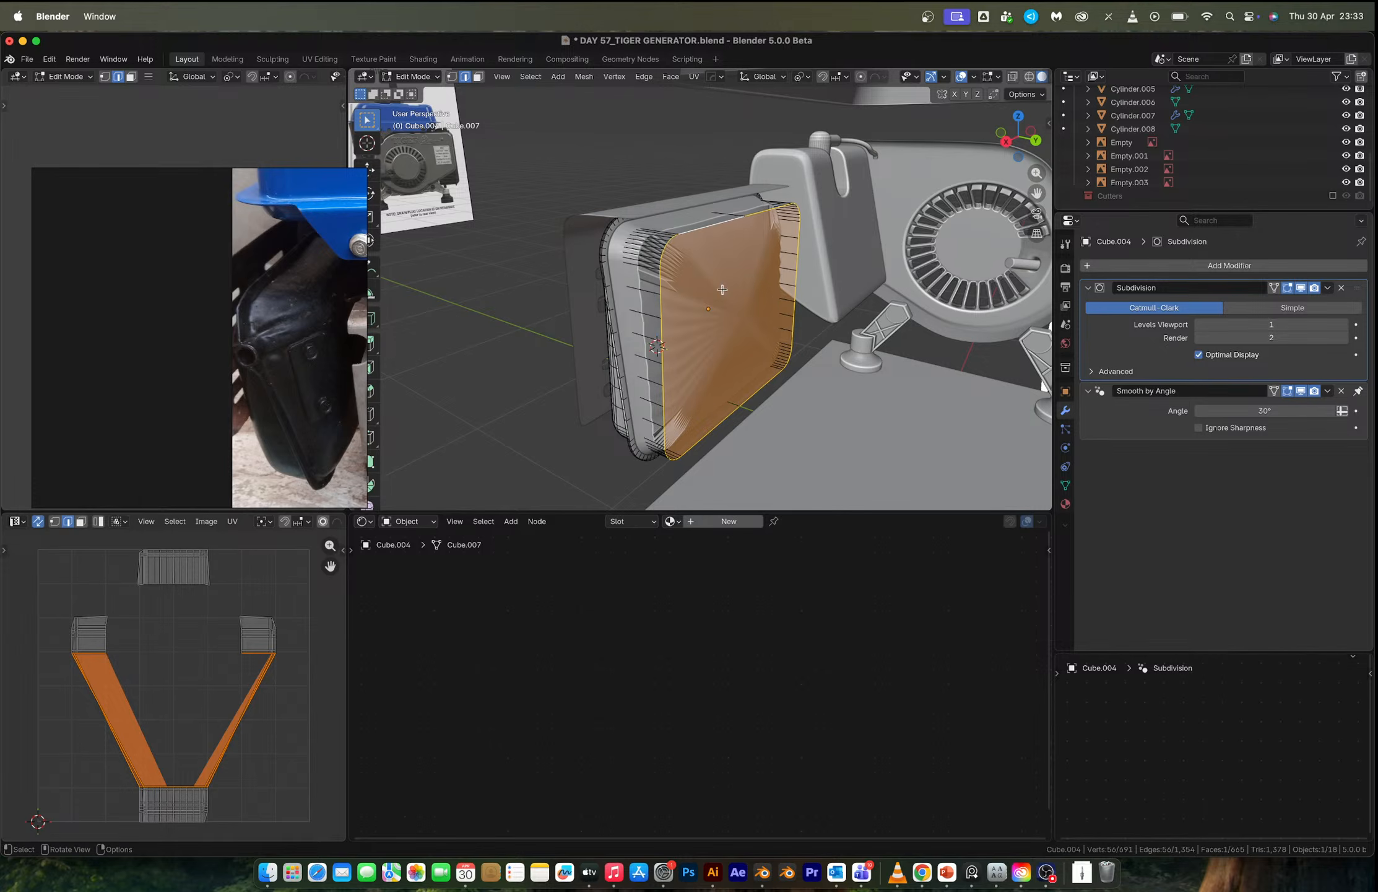
{"action": "left_click", "coordinate": [914, 343]}
{"action": "key", "text": "ctrl+z"}
{"action": "key", "text": "i"}
{"action": "left_click", "coordinate": [943, 370]}
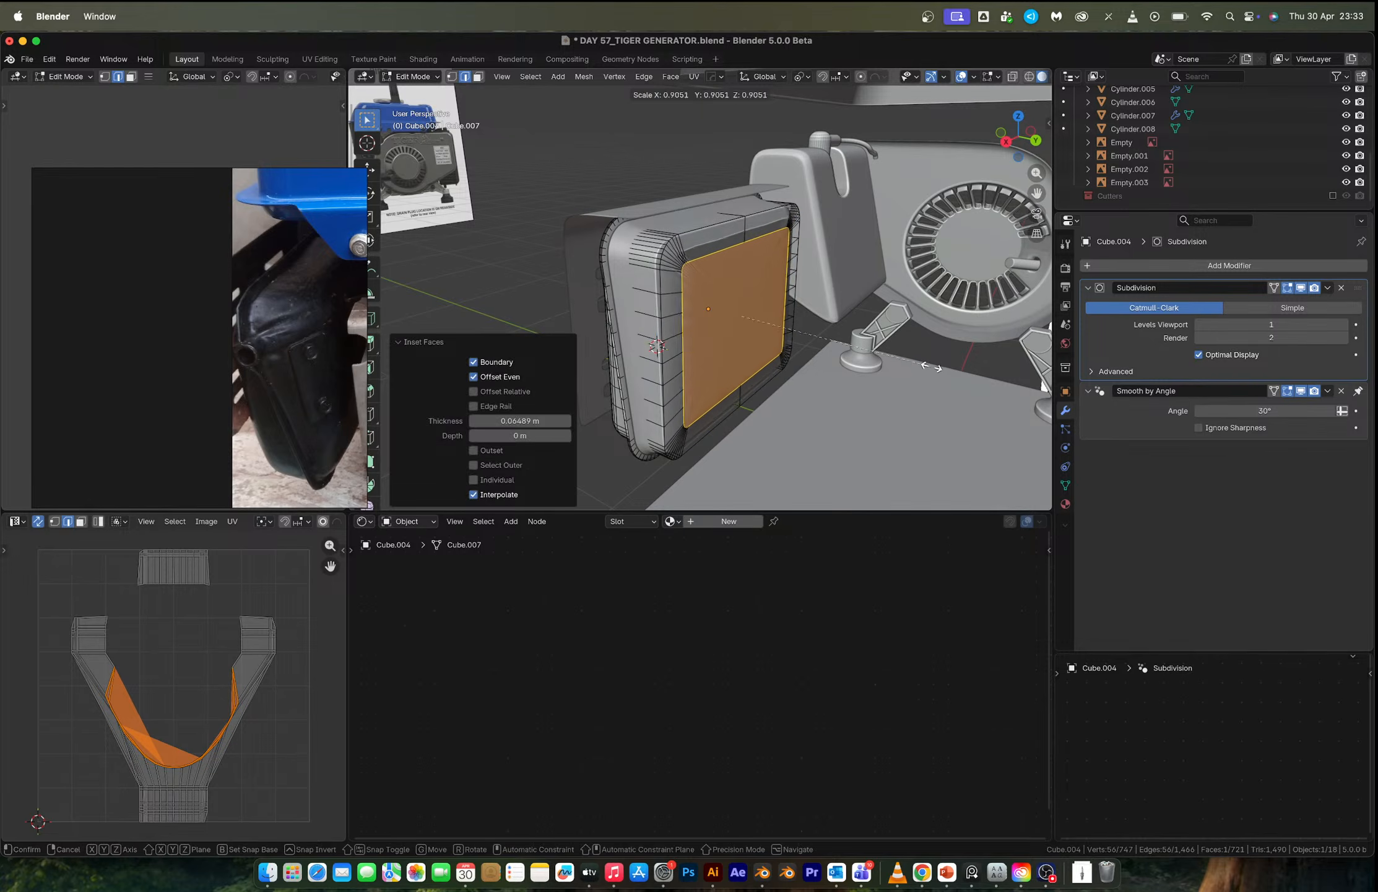
Apply Shade Auto Smooth at 30° to the muffler cover and resume mesh editing.
{"action": "key", "text": "Tab"}
{"action": "right_click", "coordinate": [739, 269]}
{"action": "left_click", "coordinate": [739, 268]}
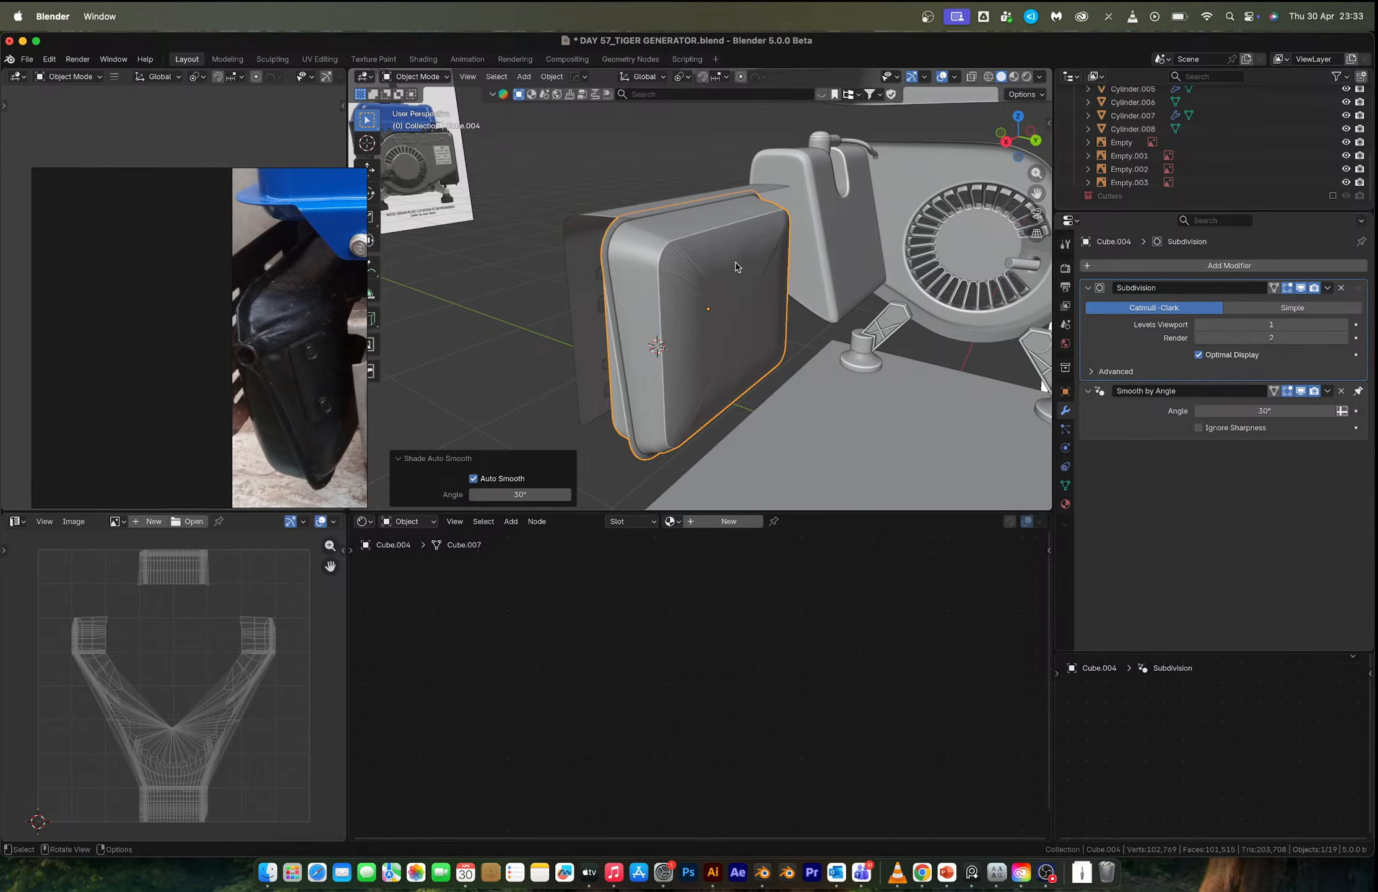
{"action": "middle_click_drag", "start_coordinate": [769, 268], "coordinate": [813, 263]}
{"action": "key", "text": "Tab"}
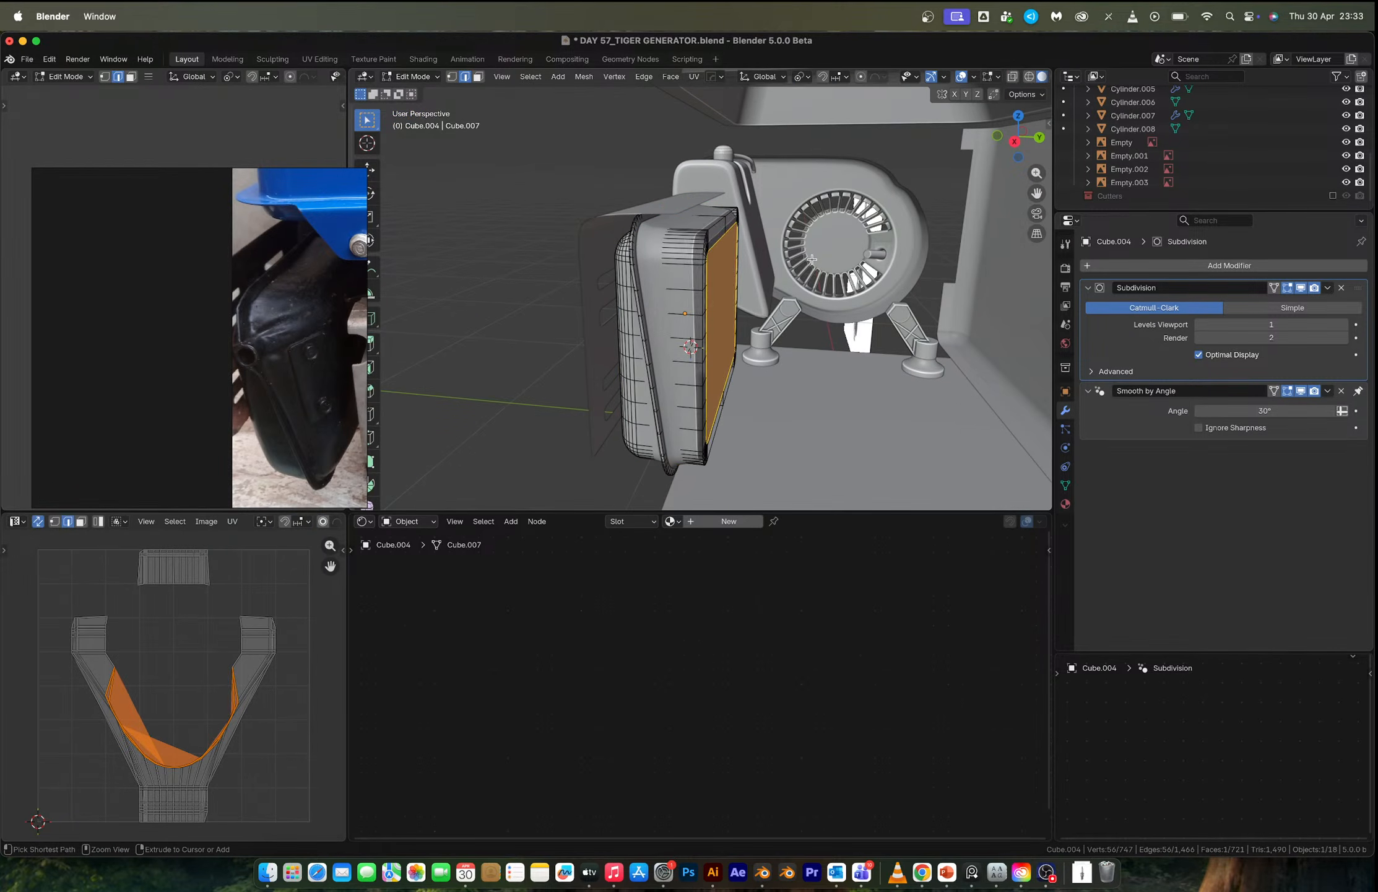
Delete the outer cap face and fill its boundary loop with Grid Fill.
{"action": "key", "text": "x"}
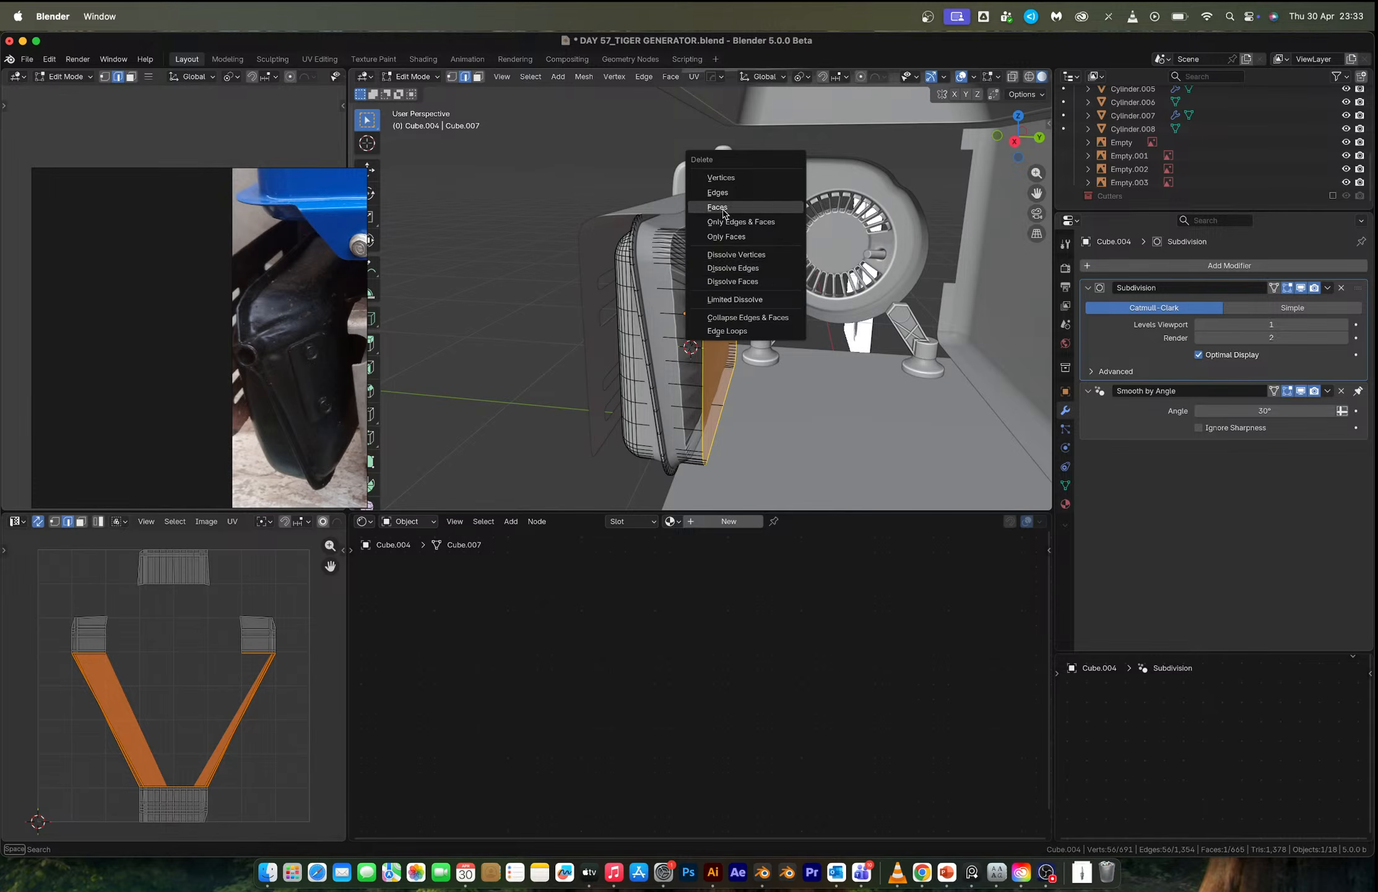
{"action": "left_click", "coordinate": [726, 209]}
{"action": "middle_click_drag", "start_coordinate": [740, 251], "coordinate": [697, 239]}
{"action": "left_click", "coordinate": [696, 237], "text": "alt"}
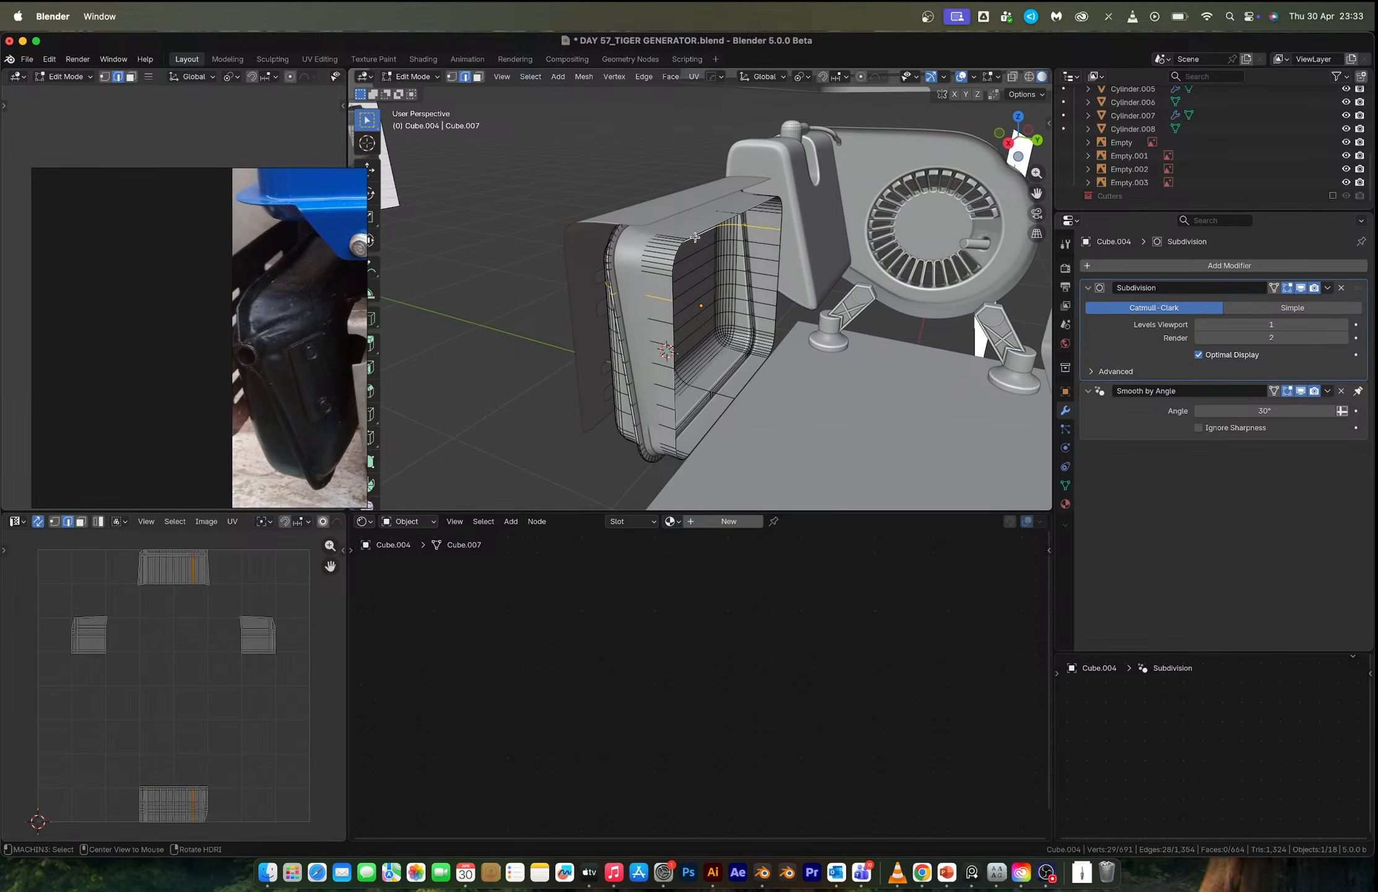
{"action": "left_click", "coordinate": [700, 232], "text": "alt+shift"}
{"action": "key", "text": "F3"}
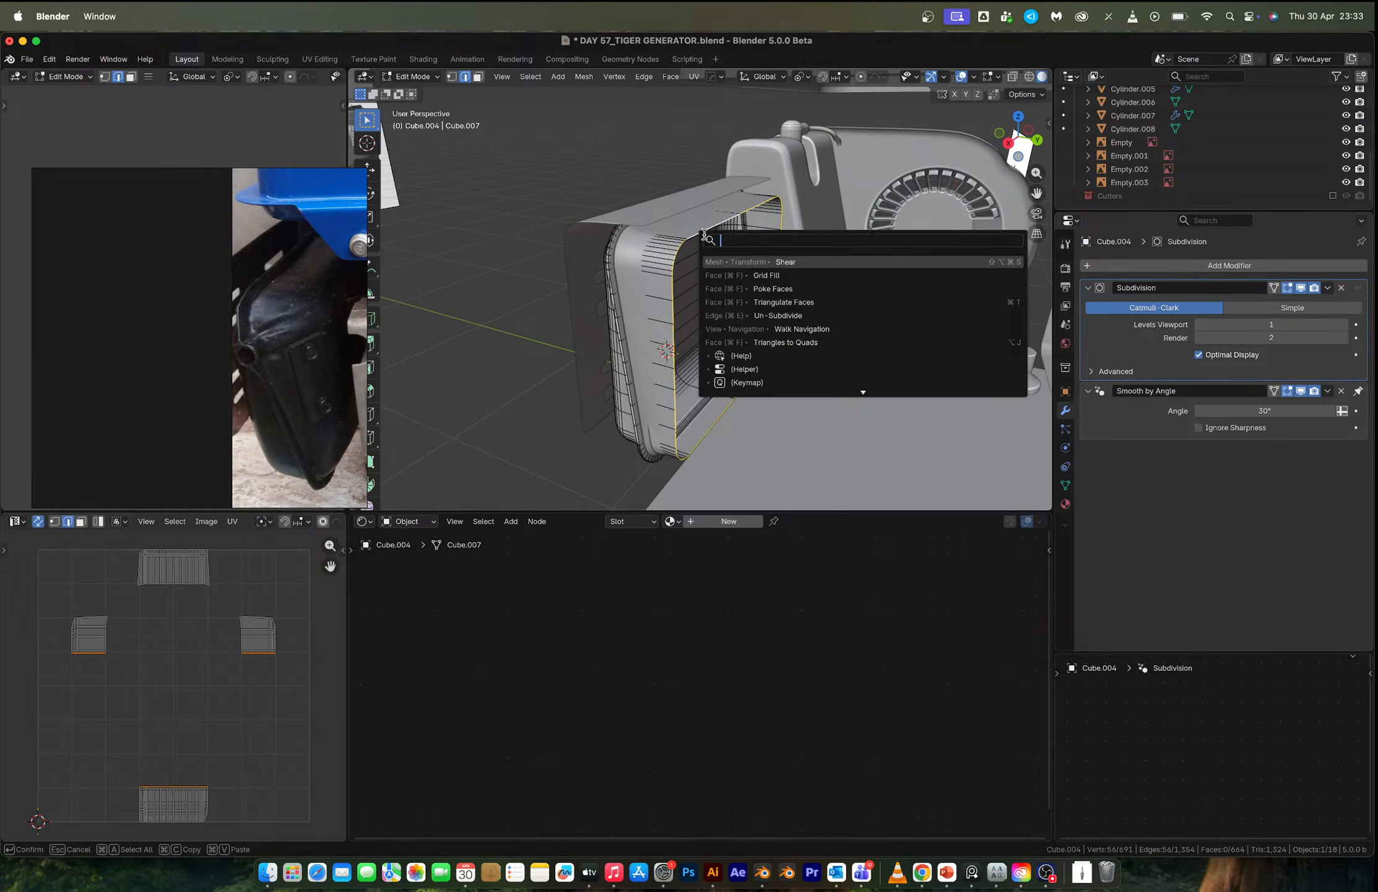
{"action": "left_click", "coordinate": [772, 275]}
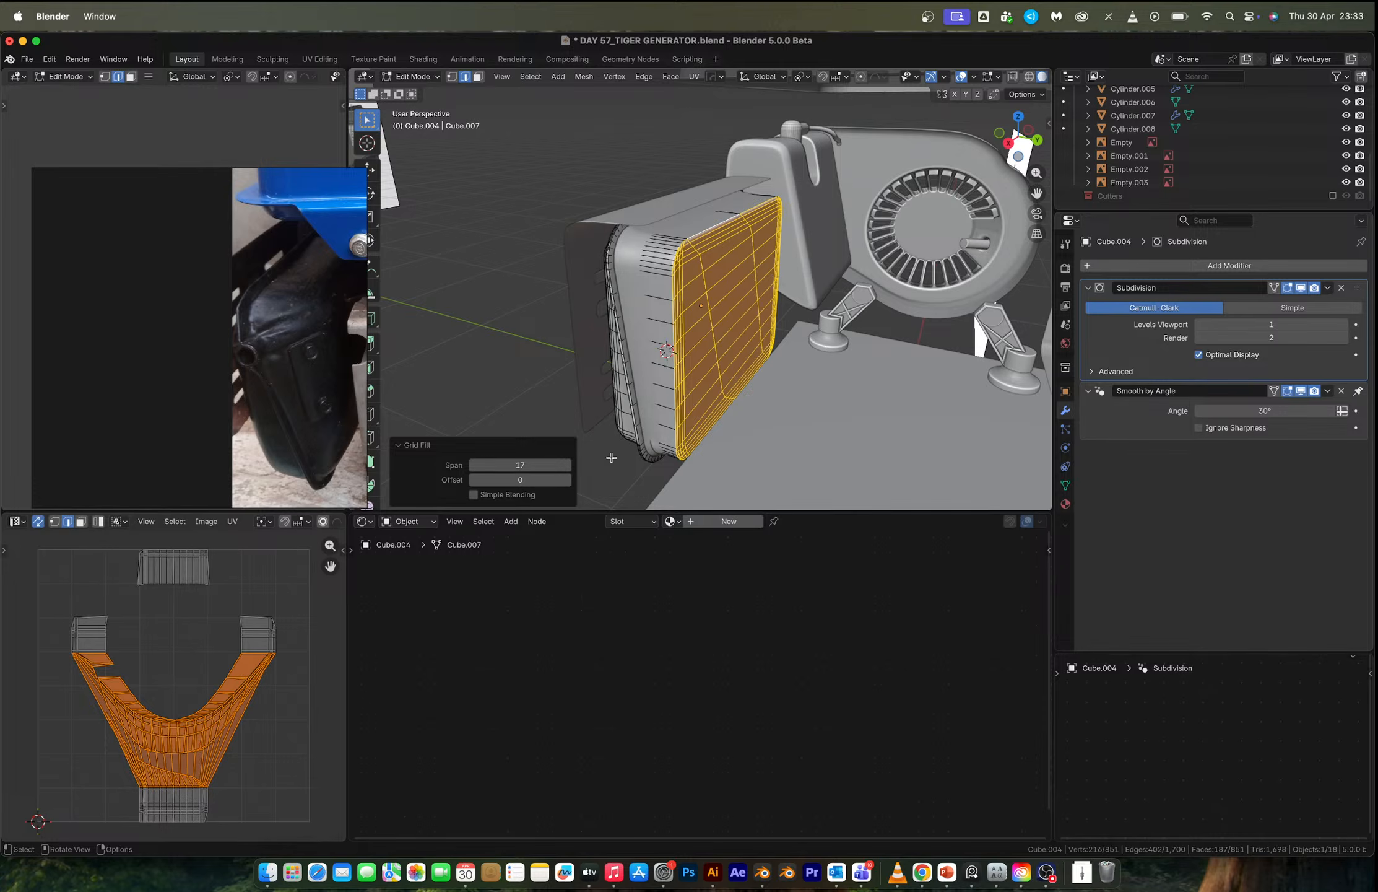
Set the Grid Fill span to 12.
{"action": "left_click", "coordinate": [566, 465]}
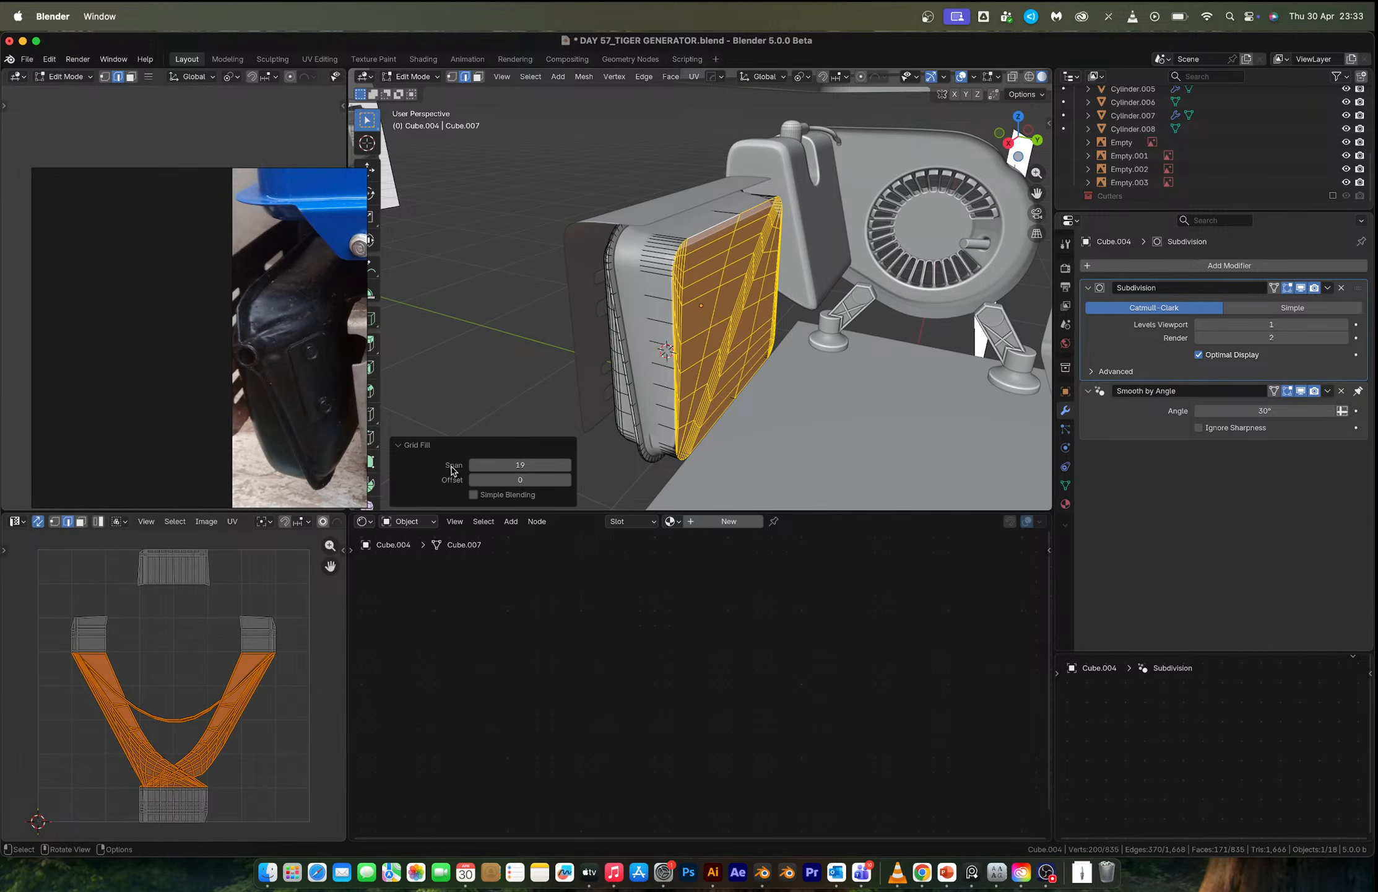
{"action": "left_click", "coordinate": [474, 465]}
{"action": "left_click", "coordinate": [473, 465]}
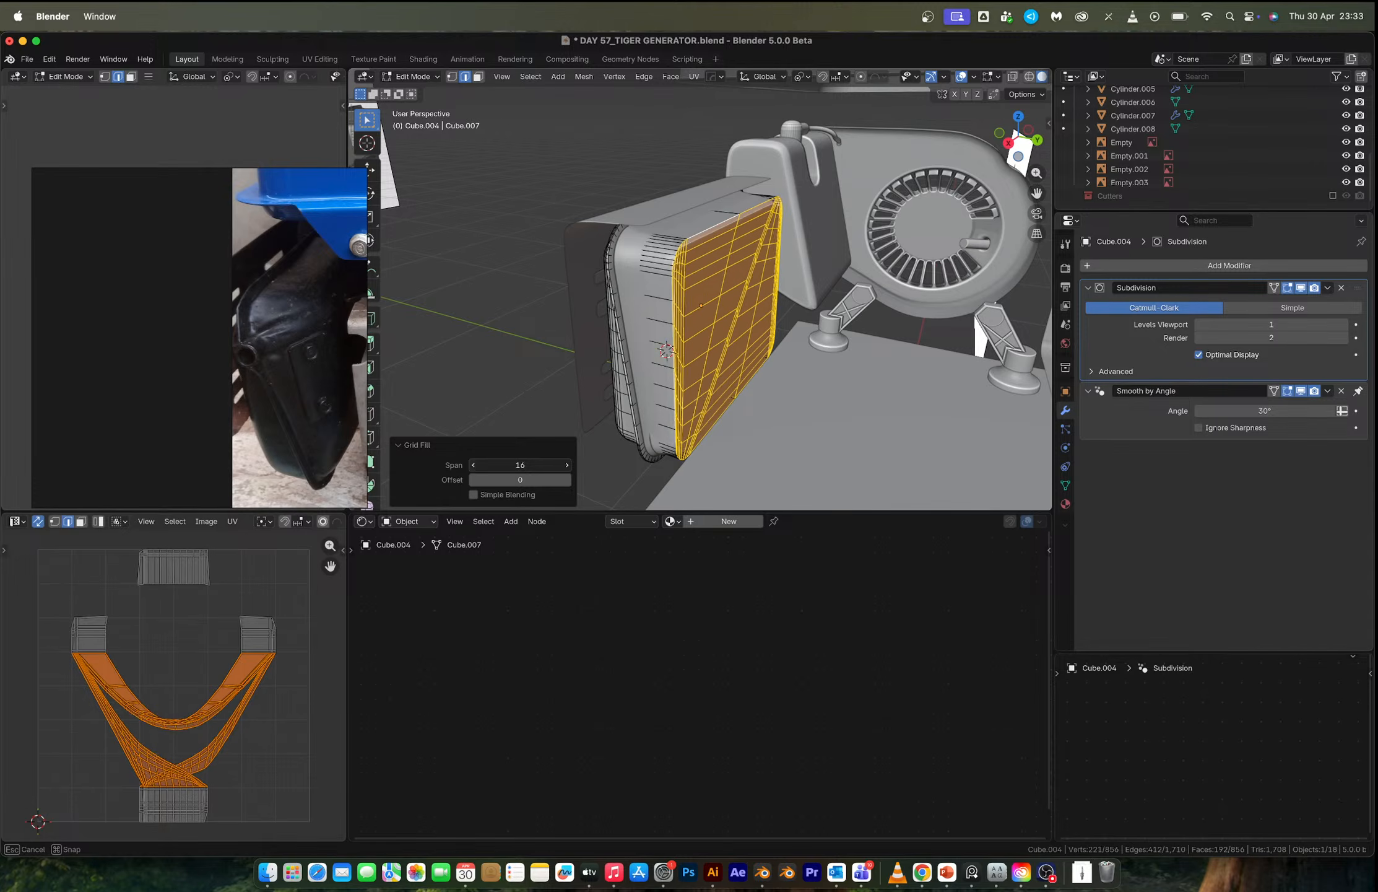
{"action": "left_click", "coordinate": [474, 465]}
{"action": "left_click", "coordinate": [473, 465]}
{"action": "left_click", "coordinate": [474, 465]}
{"action": "left_click", "coordinate": [473, 465]}
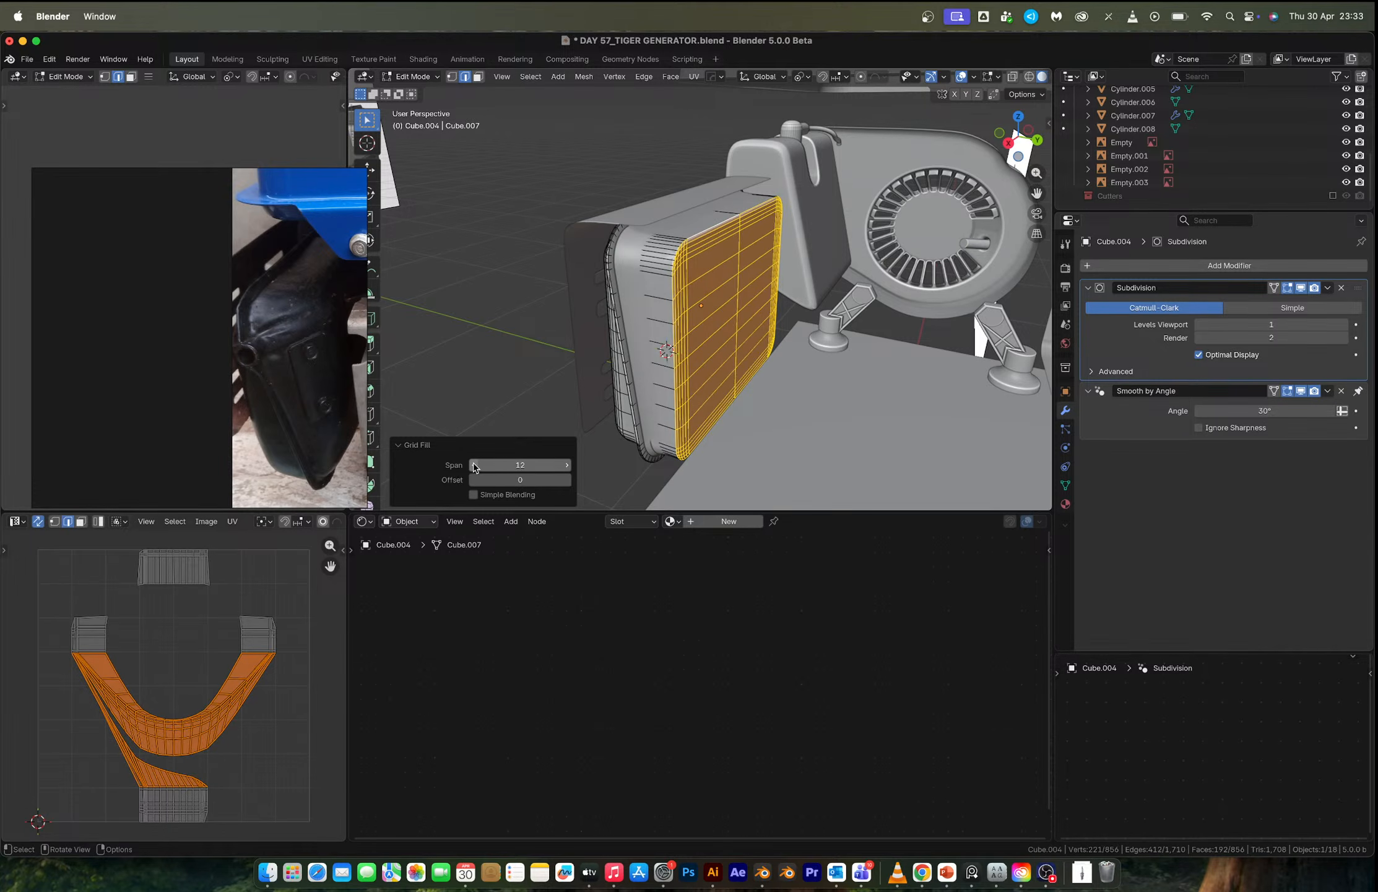
Undo the Grid Fill and the deletion of the outer cap face.
{"action": "middle_click_drag", "start_coordinate": [725, 272], "coordinate": [768, 275]}
{"action": "key", "text": "Tab"}
{"action": "key", "text": "Tab"}
{"action": "key", "text": "alt+a"}
{"action": "key", "text": "ctrl+z"}
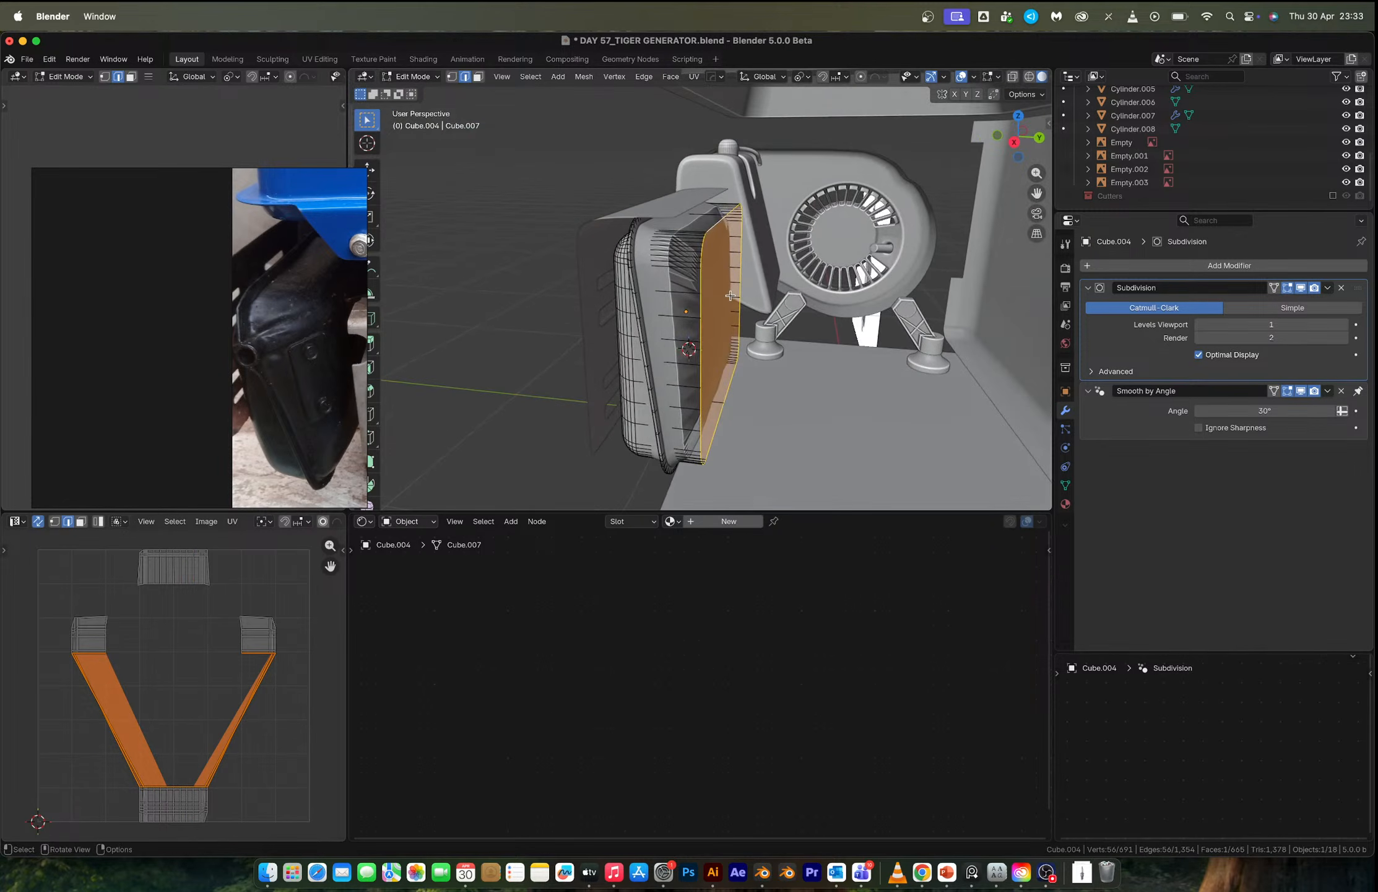
Undo the muffler cover's subdivision, end cap and outer-half deletion, stepping back through the edits to Object Mode.
{"action": "key", "text": "ctrl+z"}
{"action": "key", "text": "ctrl+z"}
{"action": "key", "text": "ctrl+z"}
{"action": "key", "text": "ctrl+z"}
{"action": "key", "text": "ctrl+z"}
{"action": "key", "text": "ctrl+z"}
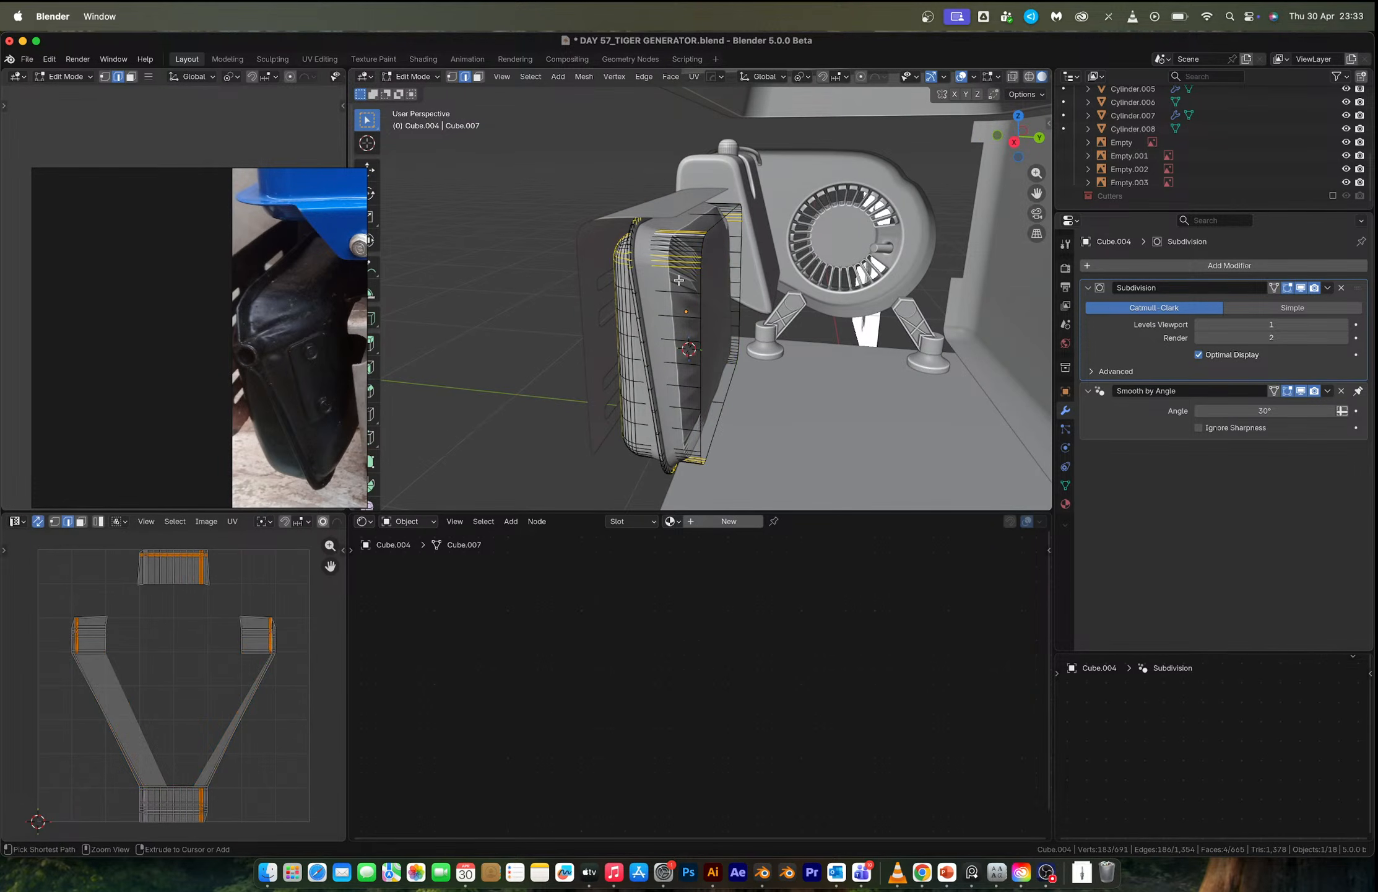
{"action": "key", "text": "ctrl+z"}
{"action": "key", "text": "ctrl+z"}
{"action": "key", "text": "ctrl+z"}
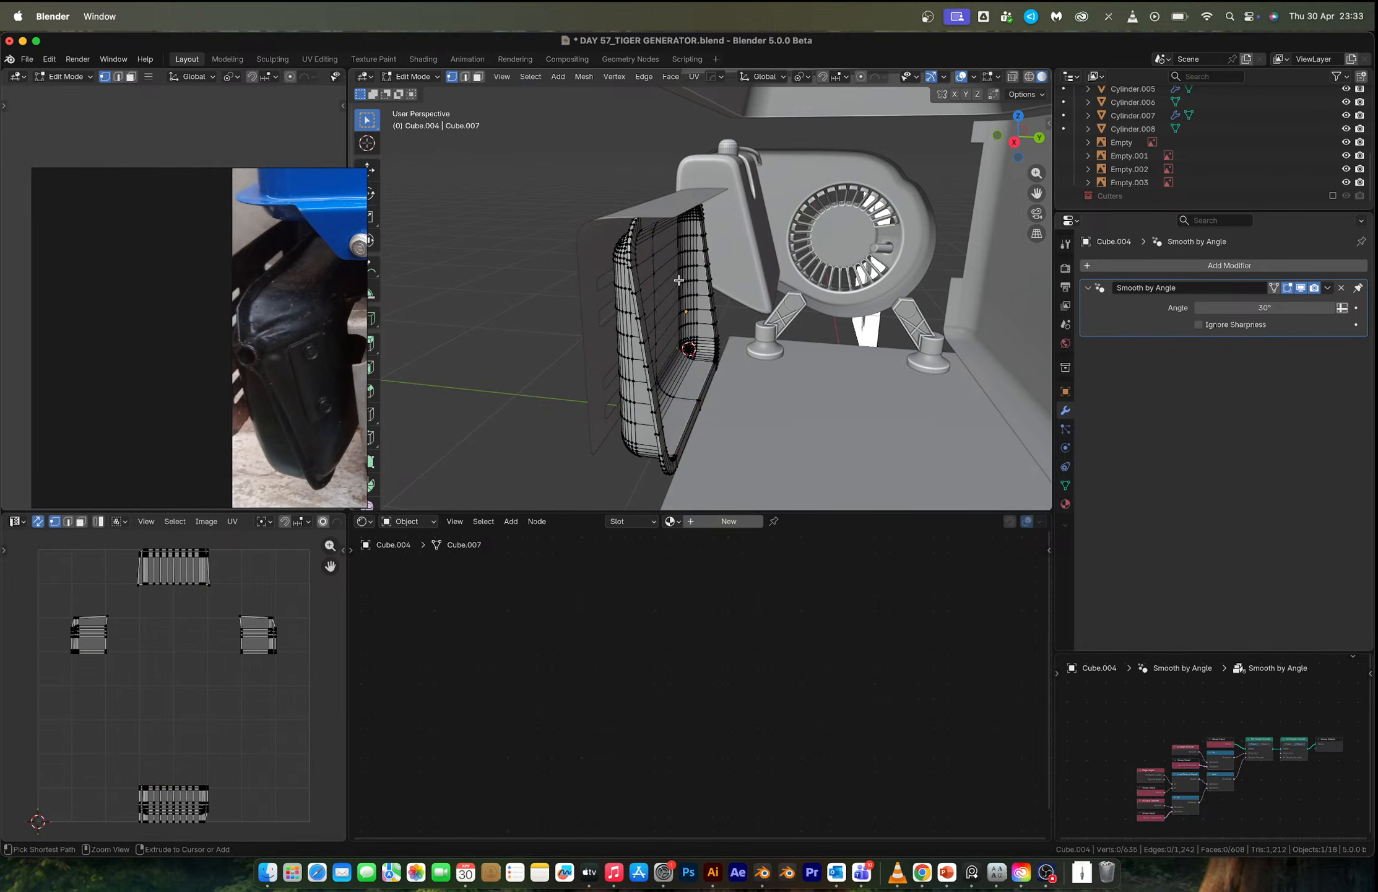
{"action": "key", "text": "ctrl+z"}
{"action": "key", "text": "ctrl+z"}
{"action": "key", "text": "ctrl+z"}
{"action": "key", "text": "ctrl+z"}
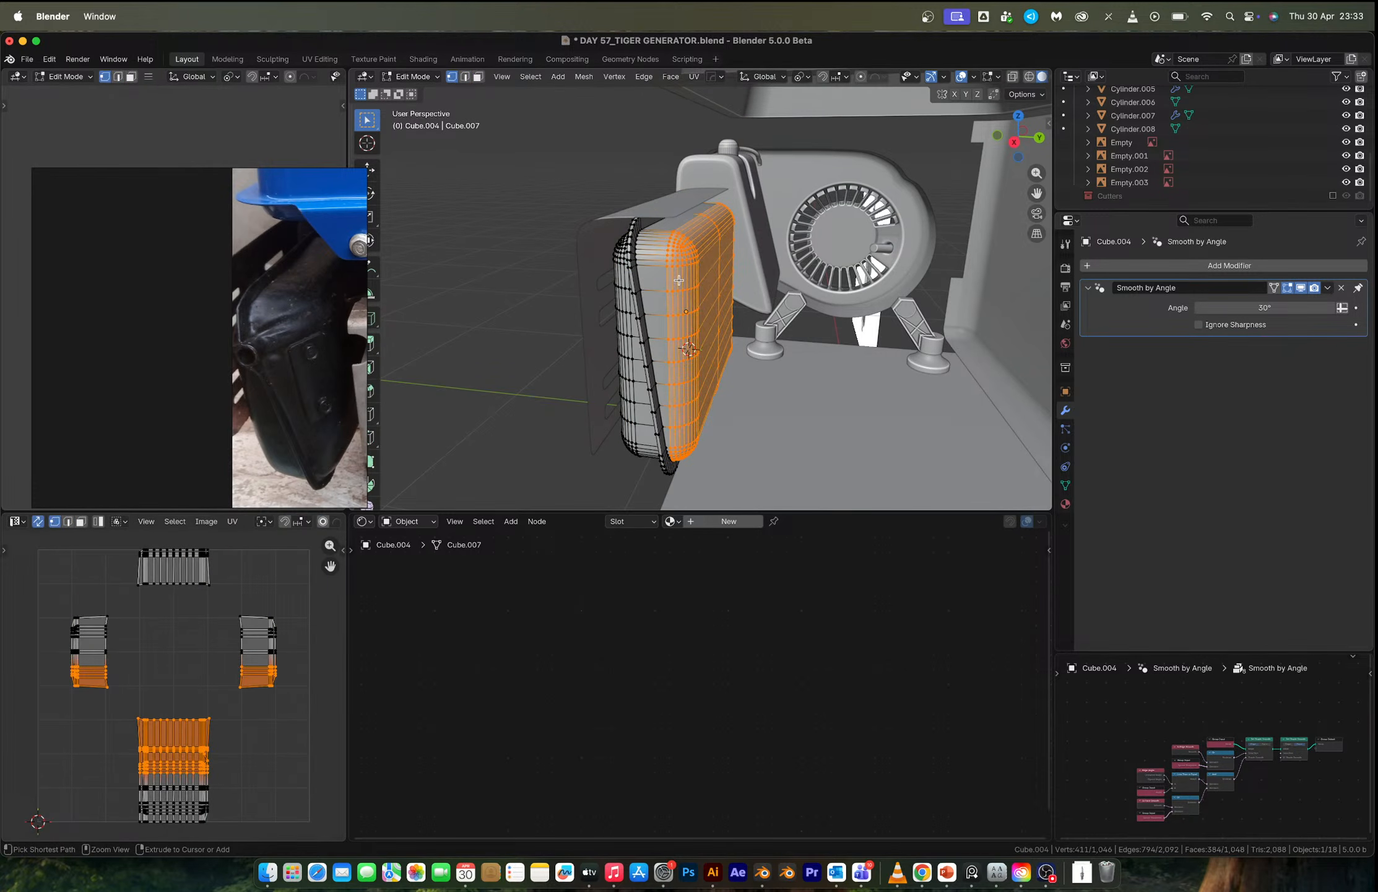
{"action": "key", "text": "ctrl+z"}
{"action": "key", "text": "ctrl+z"}
{"action": "key", "text": "ctrl+z"}
{"action": "key", "text": "ctrl+z"}
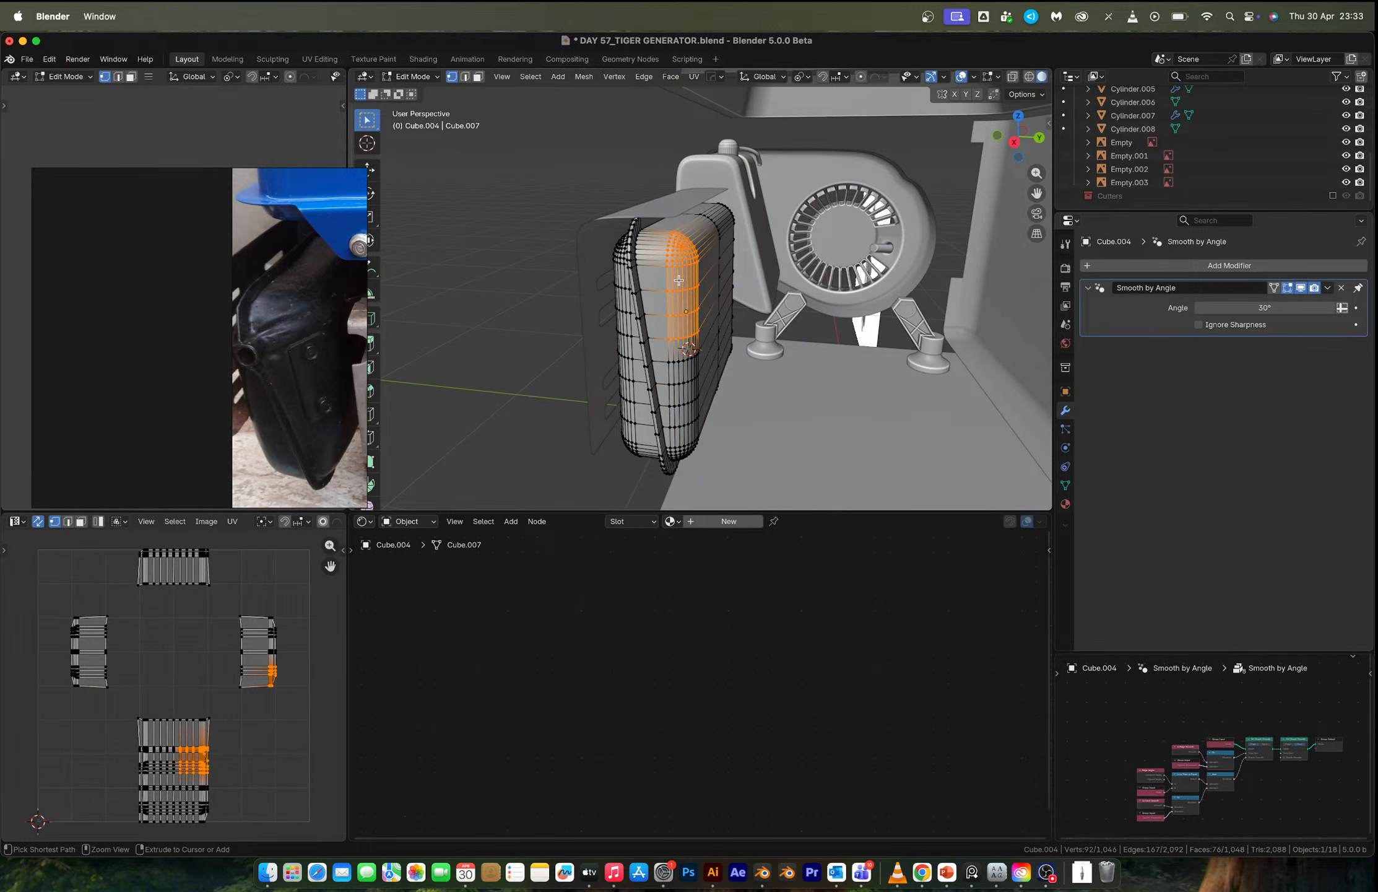
{"action": "key", "text": "ctrl+z"}
{"action": "key", "text": "ctrl+z"}
{"action": "key", "text": "ctrl+z"}
{"action": "key", "text": "ctrl+z"}
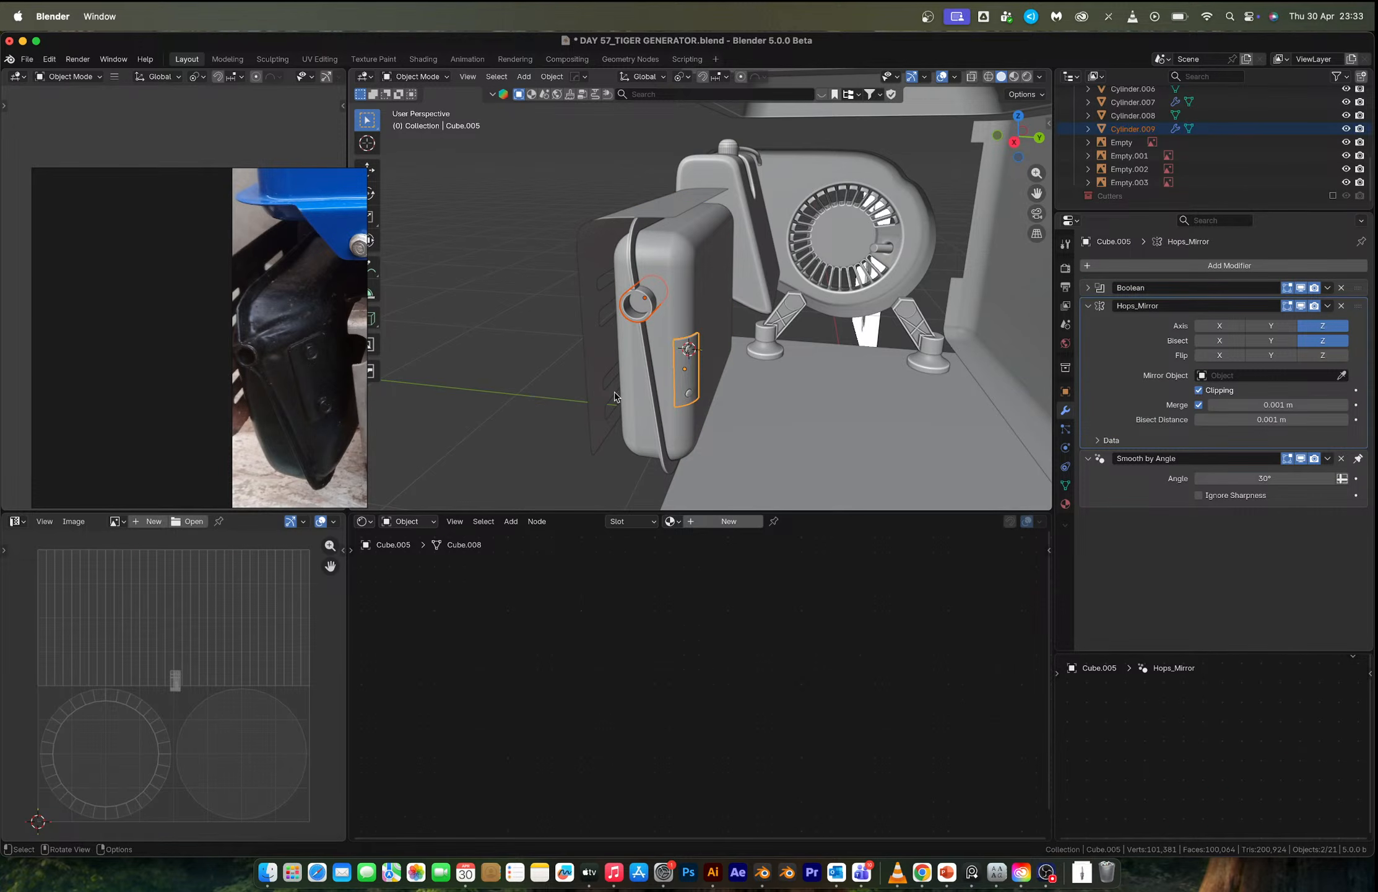
Add a loop cut to the slotted heat shield near its vertical side edge.
{"action": "left_click", "coordinate": [554, 343]}
{"action": "middle_click_drag", "start_coordinate": [555, 343], "coordinate": [334, 443]}
{"action": "left_click", "coordinate": [678, 275]}
{"action": "mouse_move", "coordinate": [679, 275]}
{"action": "middle_mouse_down"}
{"action": "mouse_move", "coordinate": [746, 304]}
{"action": "mouse_move", "coordinate": [740, 273]}
{"action": "mouse_move", "coordinate": [678, 299]}
{"action": "middle_mouse_up"}
{"action": "key", "text": "Tab"}
{"action": "key", "text": "ctrl+r"}
{"action": "left_click", "coordinate": [740, 322]}
{"action": "left_click", "coordinate": [755, 313]}
{"action": "key", "text": "Tab"}
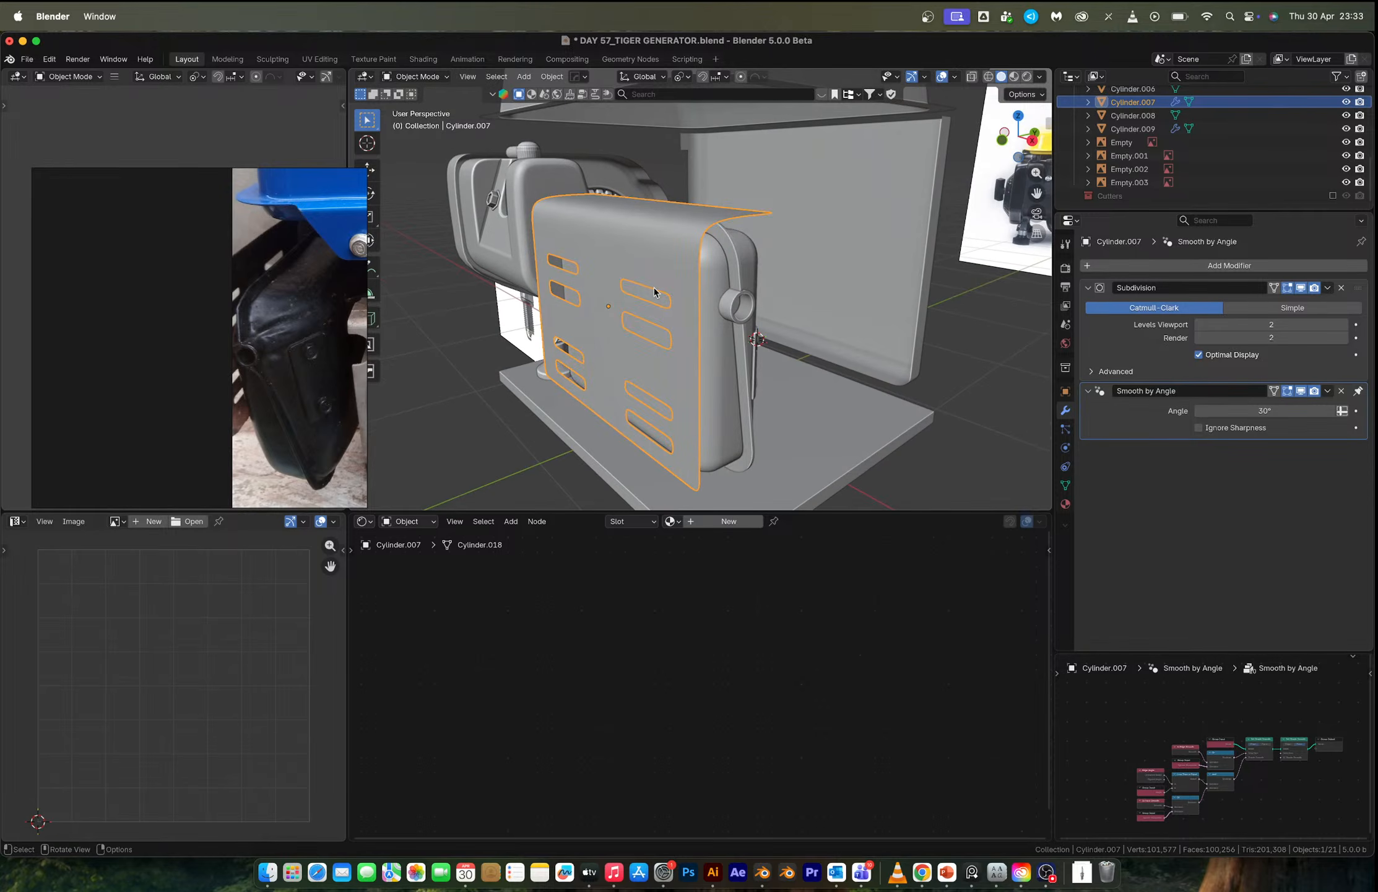
Add a Solidify modifier to the heat shield with thickness 0.01 and offset -1, and frame the blue generator's end-view reference photo.
{"action": "scroll", "coordinate": [653, 293], "scroll_direction": "up", "scroll_amount": 3}
{"action": "scroll", "coordinate": [670, 295], "scroll_direction": "up", "scroll_amount": 2}
{"action": "key", "text": "q"}
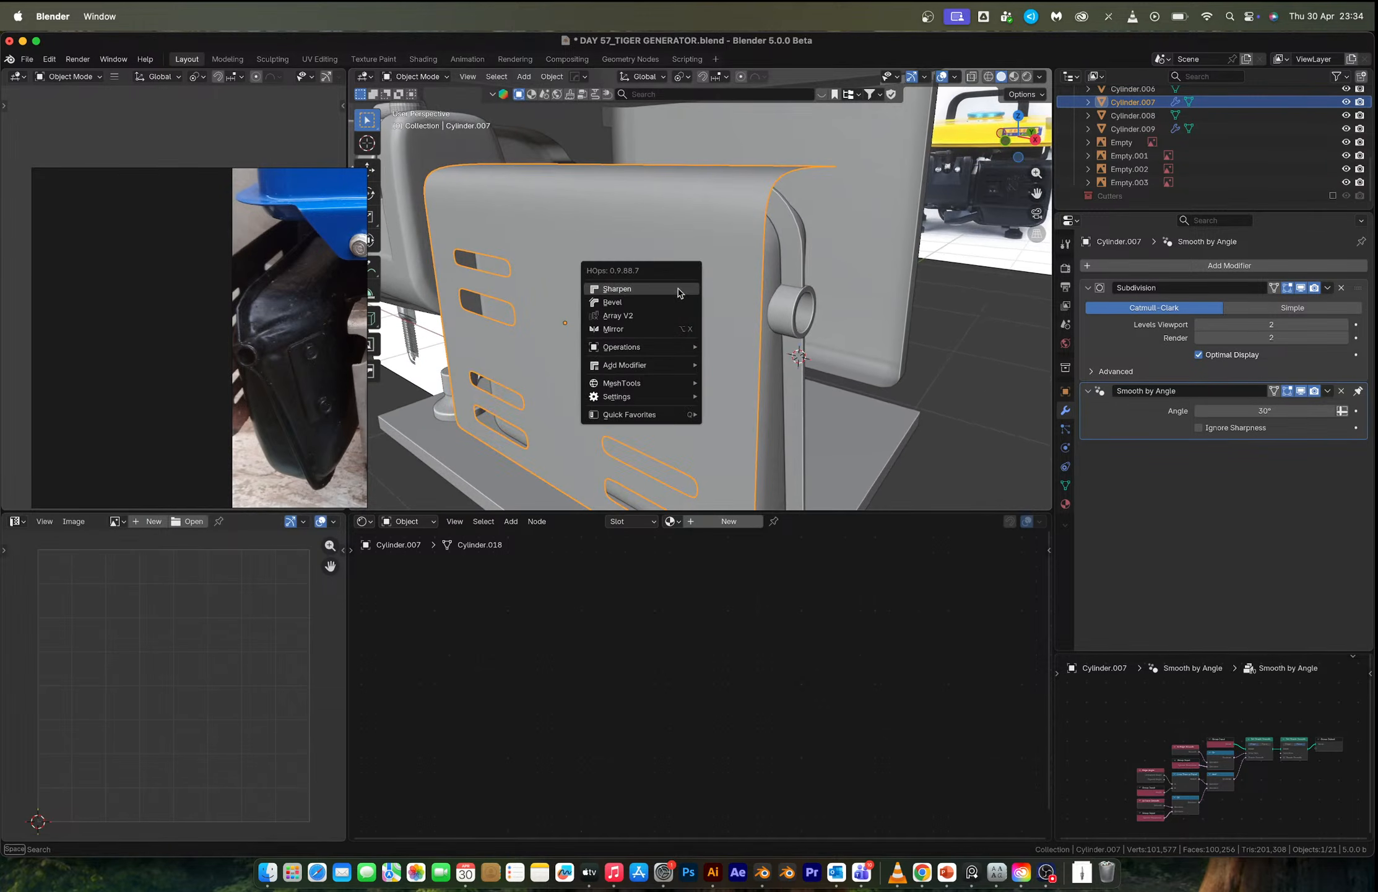
{"action": "mouse_move", "coordinate": [642, 365]}
{"action": "left_click", "coordinate": [748, 382]}
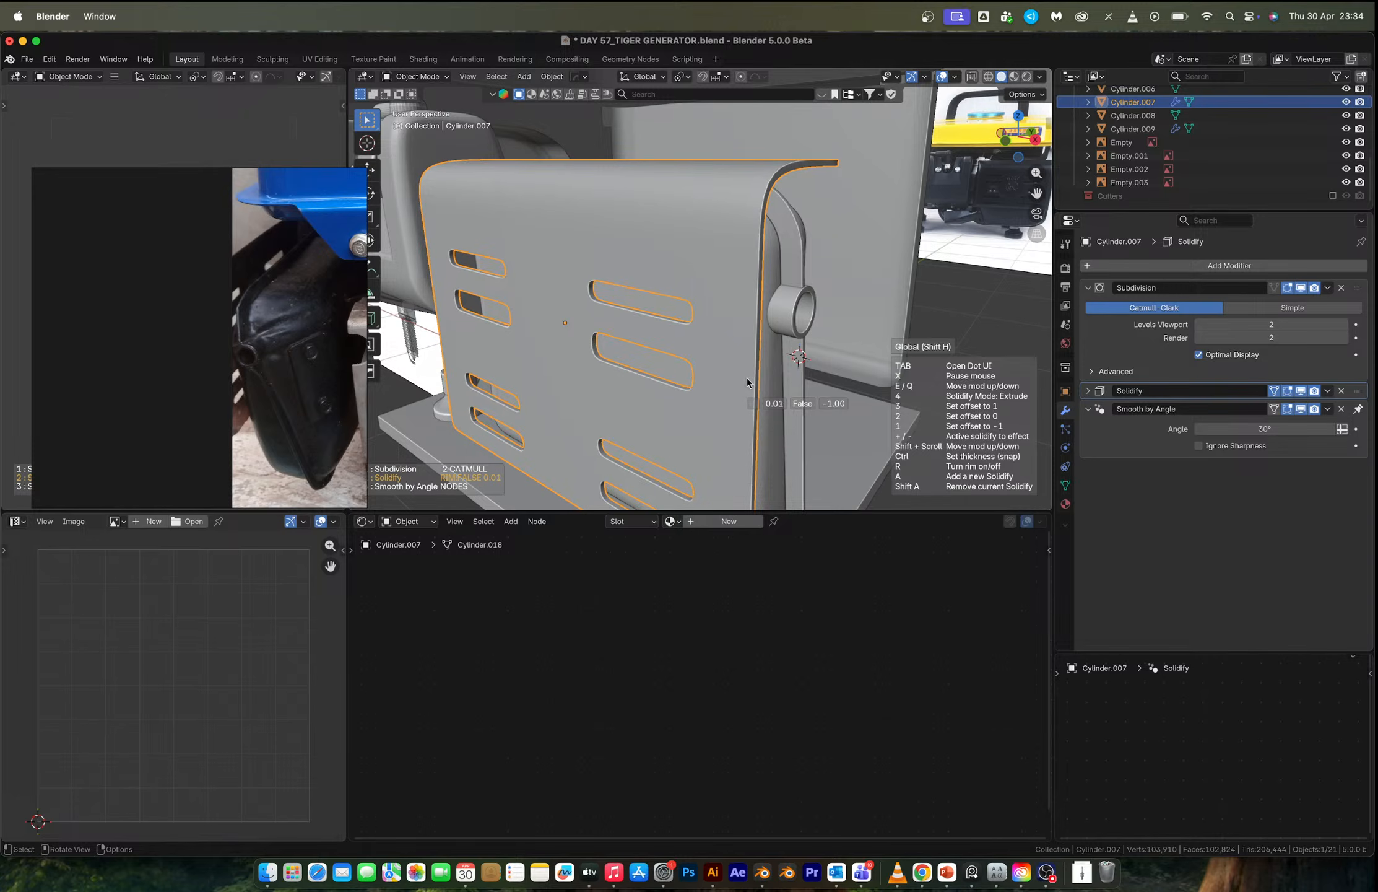
{"action": "left_click", "coordinate": [748, 383]}
{"action": "scroll", "coordinate": [642, 304], "scroll_direction": "down", "scroll_amount": 2}
{"action": "scroll", "coordinate": [642, 300], "scroll_direction": "down", "scroll_amount": 2}
{"action": "mouse_move", "coordinate": [642, 299]}
{"action": "middle_mouse_down"}
{"action": "mouse_move", "coordinate": [570, 296]}
{"action": "mouse_move", "coordinate": [668, 295]}
{"action": "middle_mouse_up"}
{"action": "scroll", "coordinate": [286, 375], "scroll_direction": "down", "scroll_amount": 5}
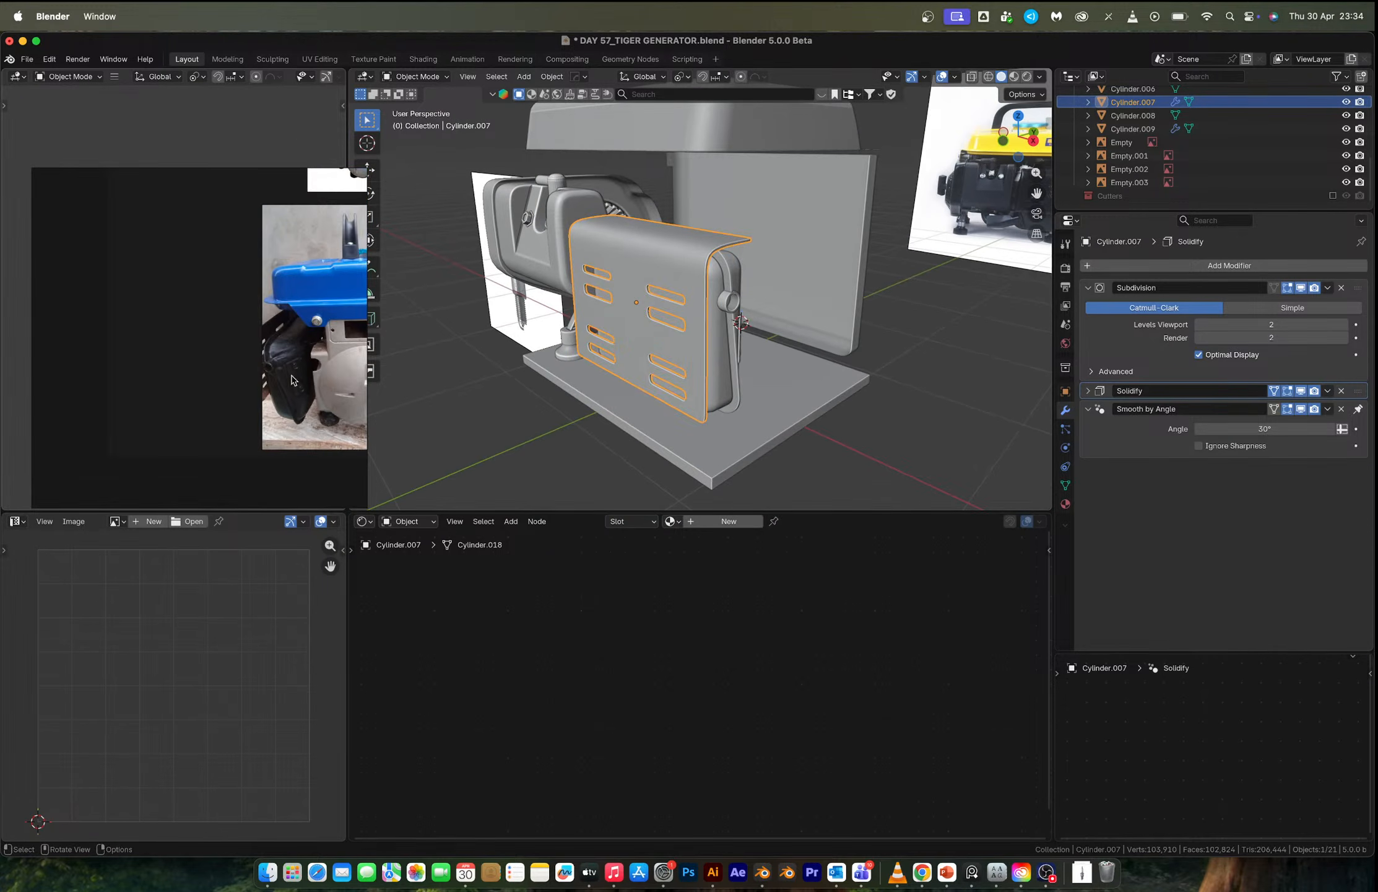
{"action": "middle_click_drag", "start_coordinate": [341, 369], "coordinate": [236, 370]}
{"action": "scroll", "coordinate": [237, 369], "scroll_direction": "up", "scroll_amount": 3}
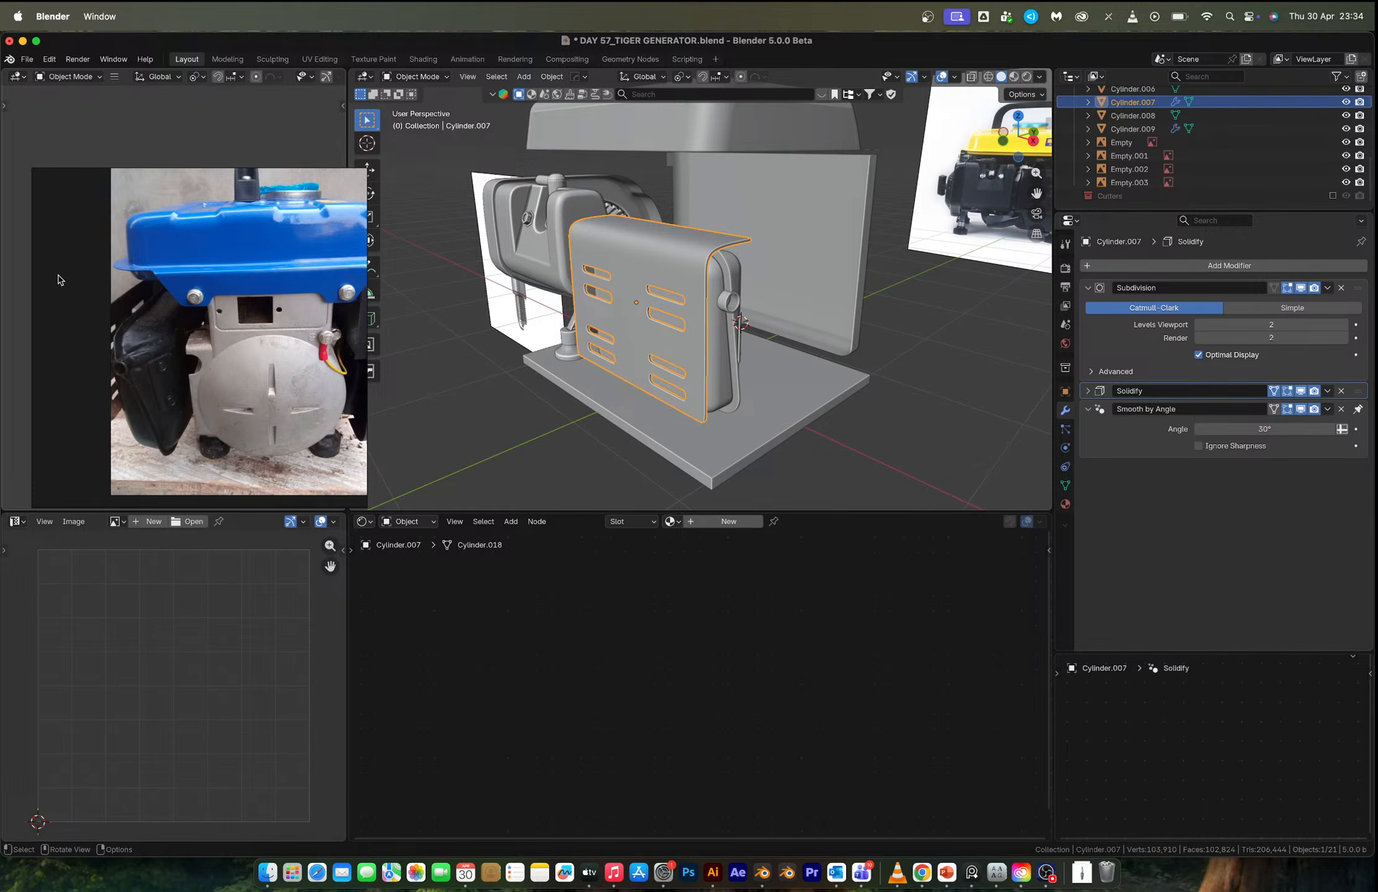
Switch to OBS, hide the Video Capture Device source in the vertical scene, and return to Blender.
{"action": "left_click", "coordinate": [1051, 881]}
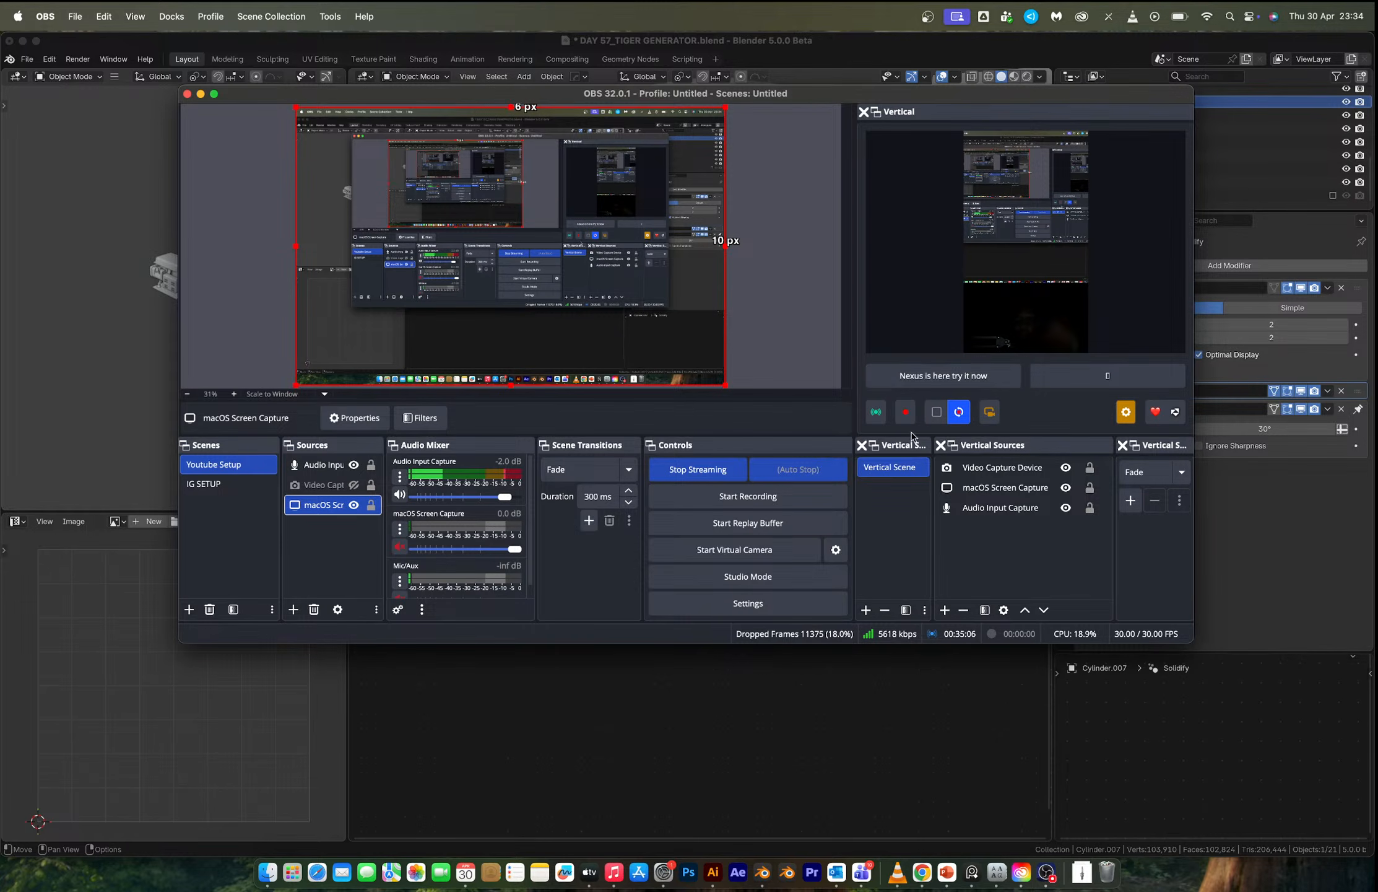
{"action": "left_click", "coordinate": [1066, 469]}
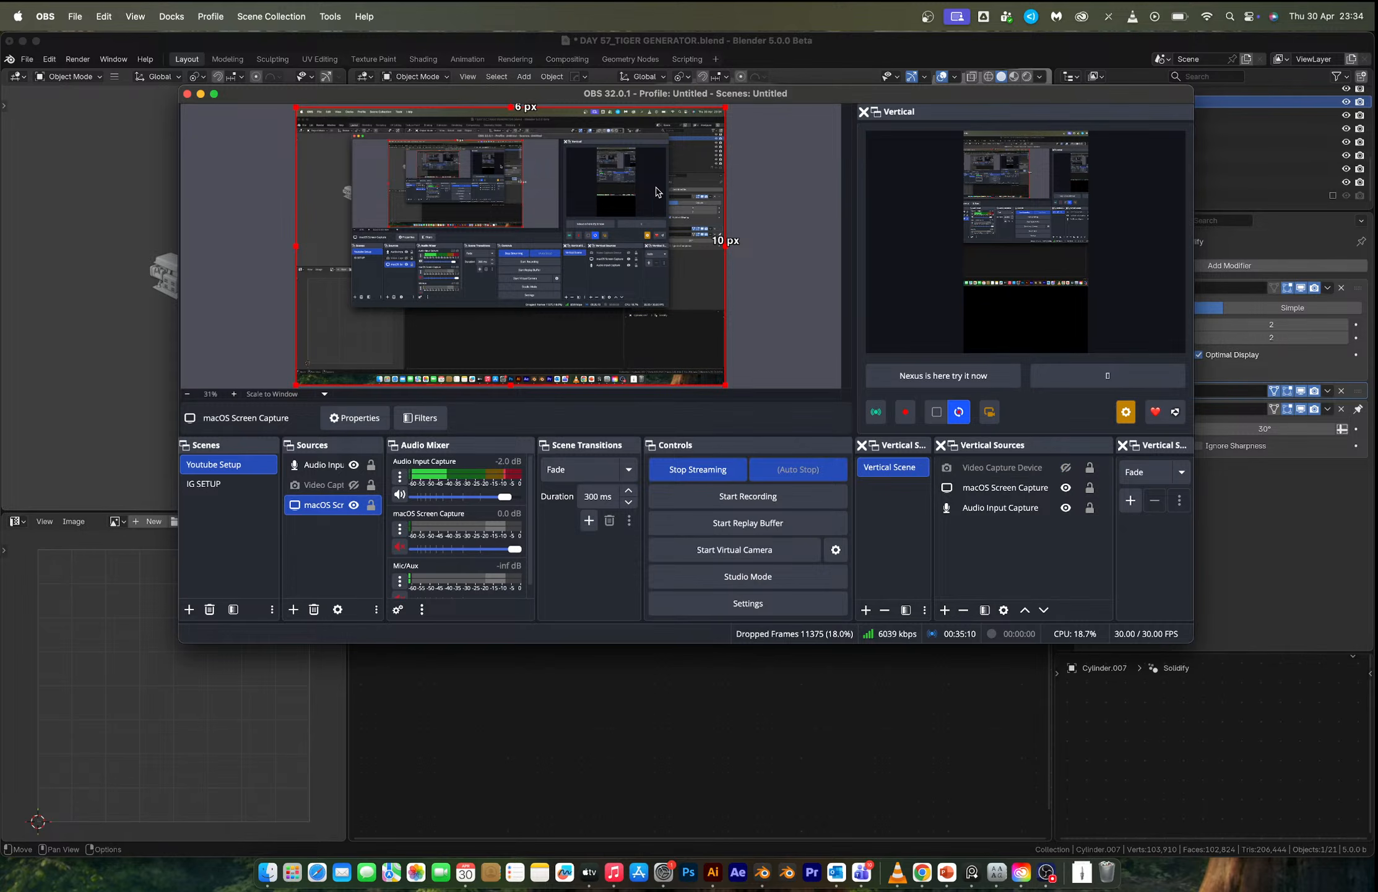
{"action": "left_click", "coordinate": [651, 45]}
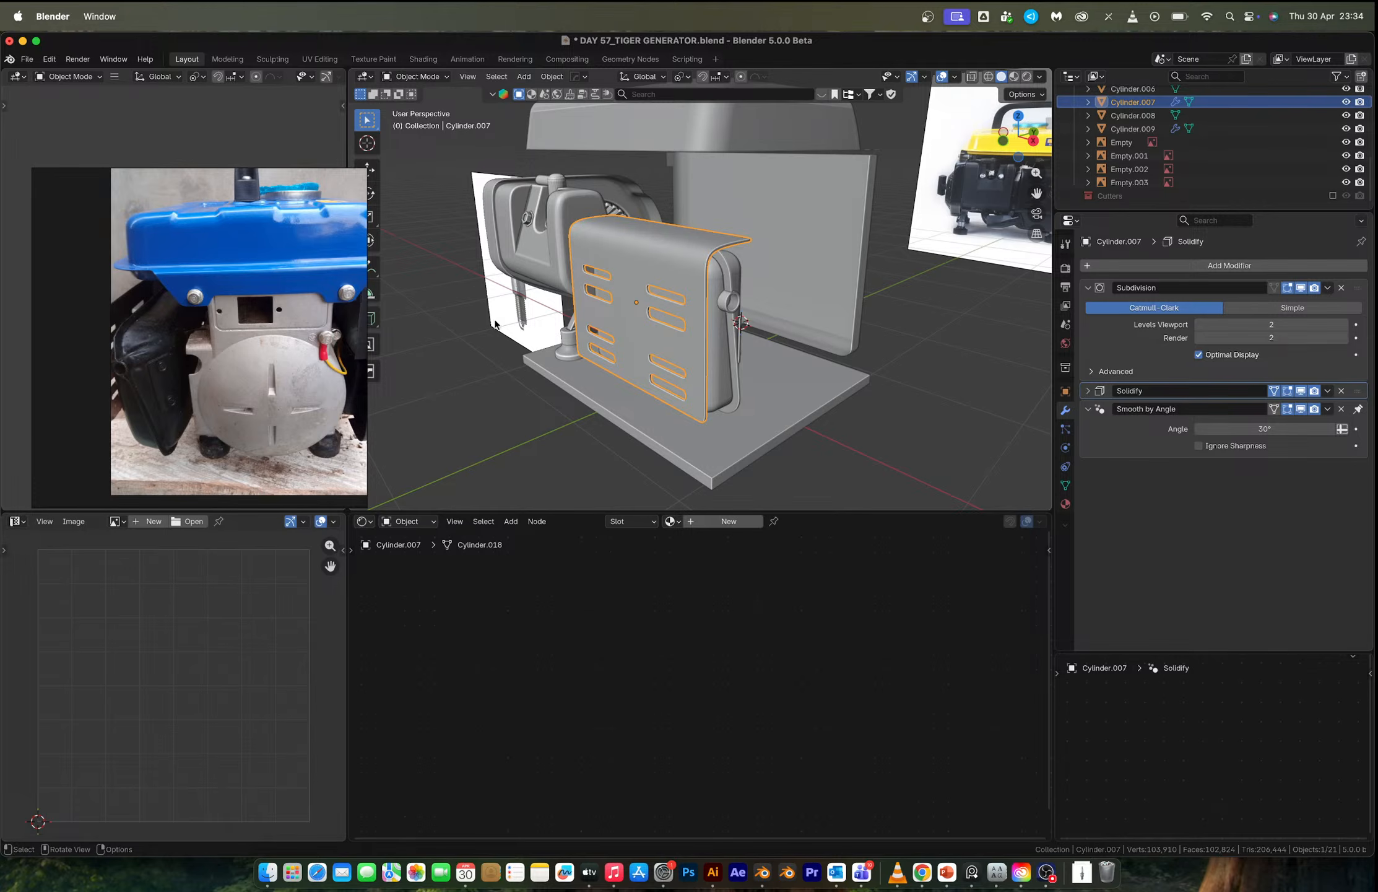
Duplicate the fan housing's circular edge loop around the vents, move the copy outward along X and separate it into its own object.
{"action": "mouse_move", "coordinate": [666, 254]}
{"action": "middle_mouse_down"}
{"action": "mouse_move", "coordinate": [678, 271]}
{"action": "mouse_move", "coordinate": [653, 240]}
{"action": "middle_mouse_up"}
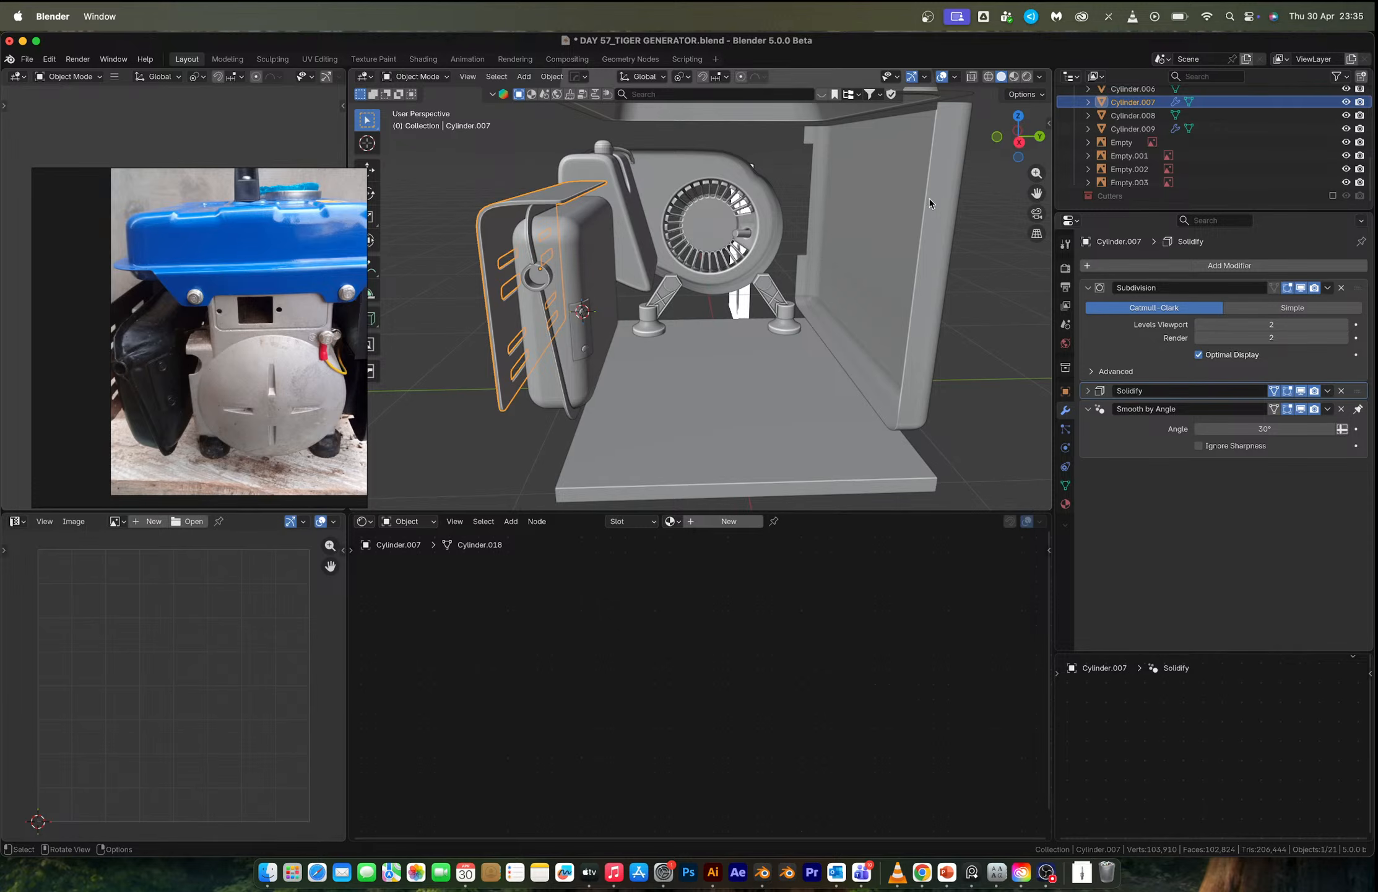
{"action": "scroll", "coordinate": [774, 289], "scroll_direction": "down", "scroll_amount": 4}
{"action": "middle_click_drag", "start_coordinate": [774, 289], "coordinate": [808, 291]}
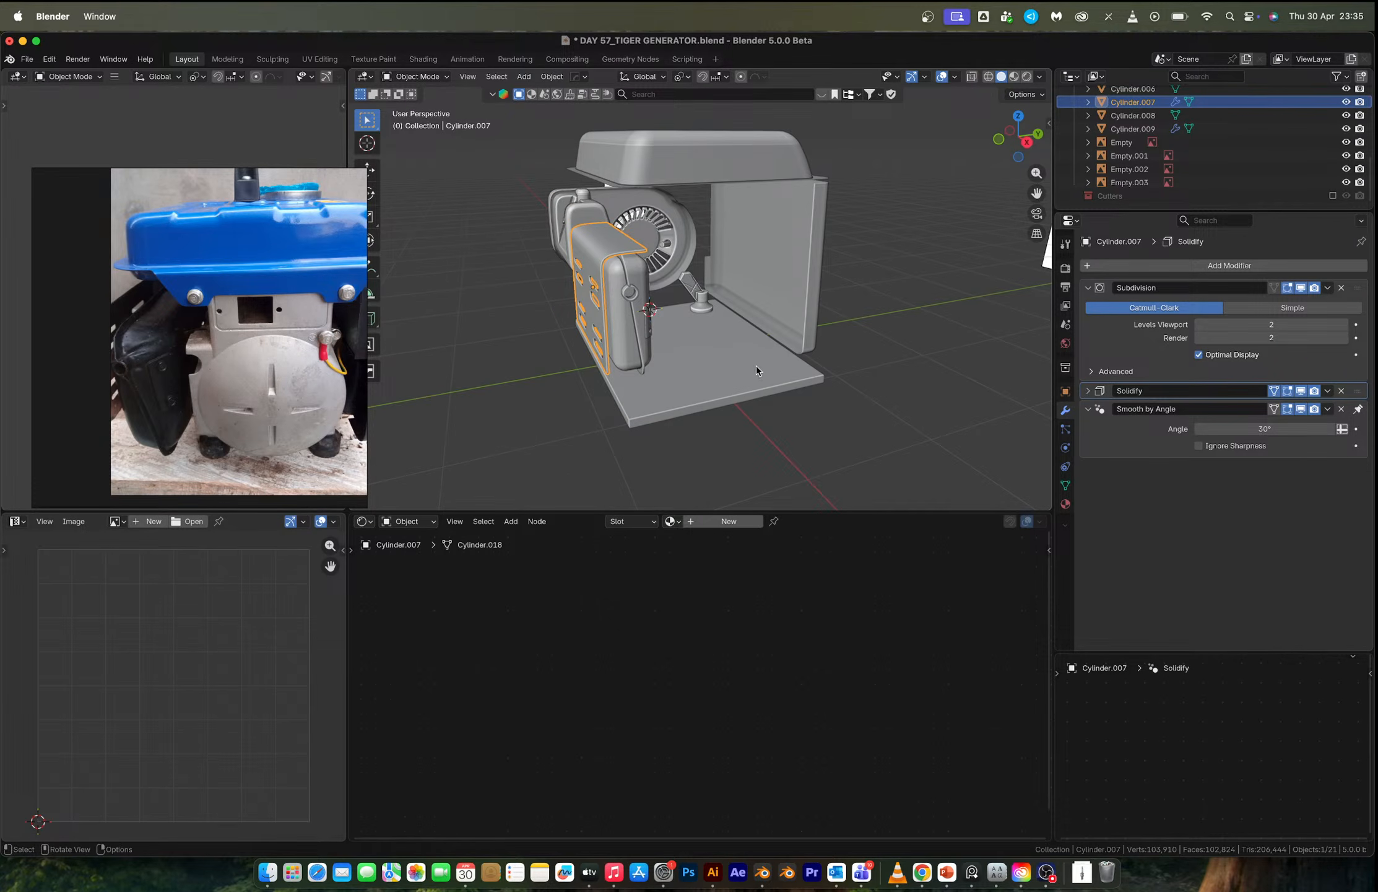
{"action": "middle_click_drag", "start_coordinate": [756, 365], "coordinate": [724, 358]}
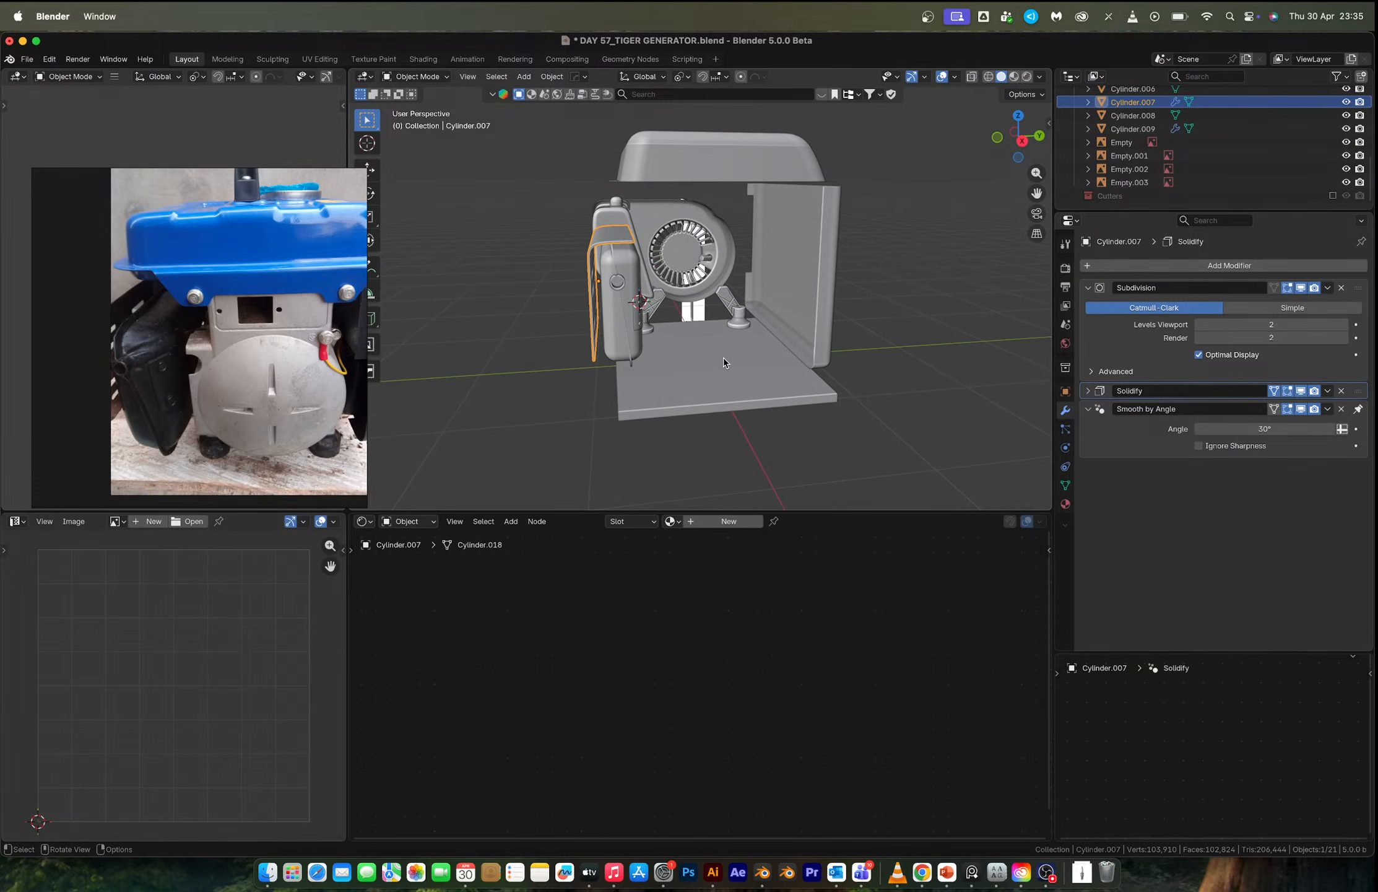
{"action": "scroll", "coordinate": [767, 296], "scroll_direction": "down", "scroll_amount": 4}
{"action": "middle_click_drag", "start_coordinate": [767, 296], "coordinate": [737, 294]}
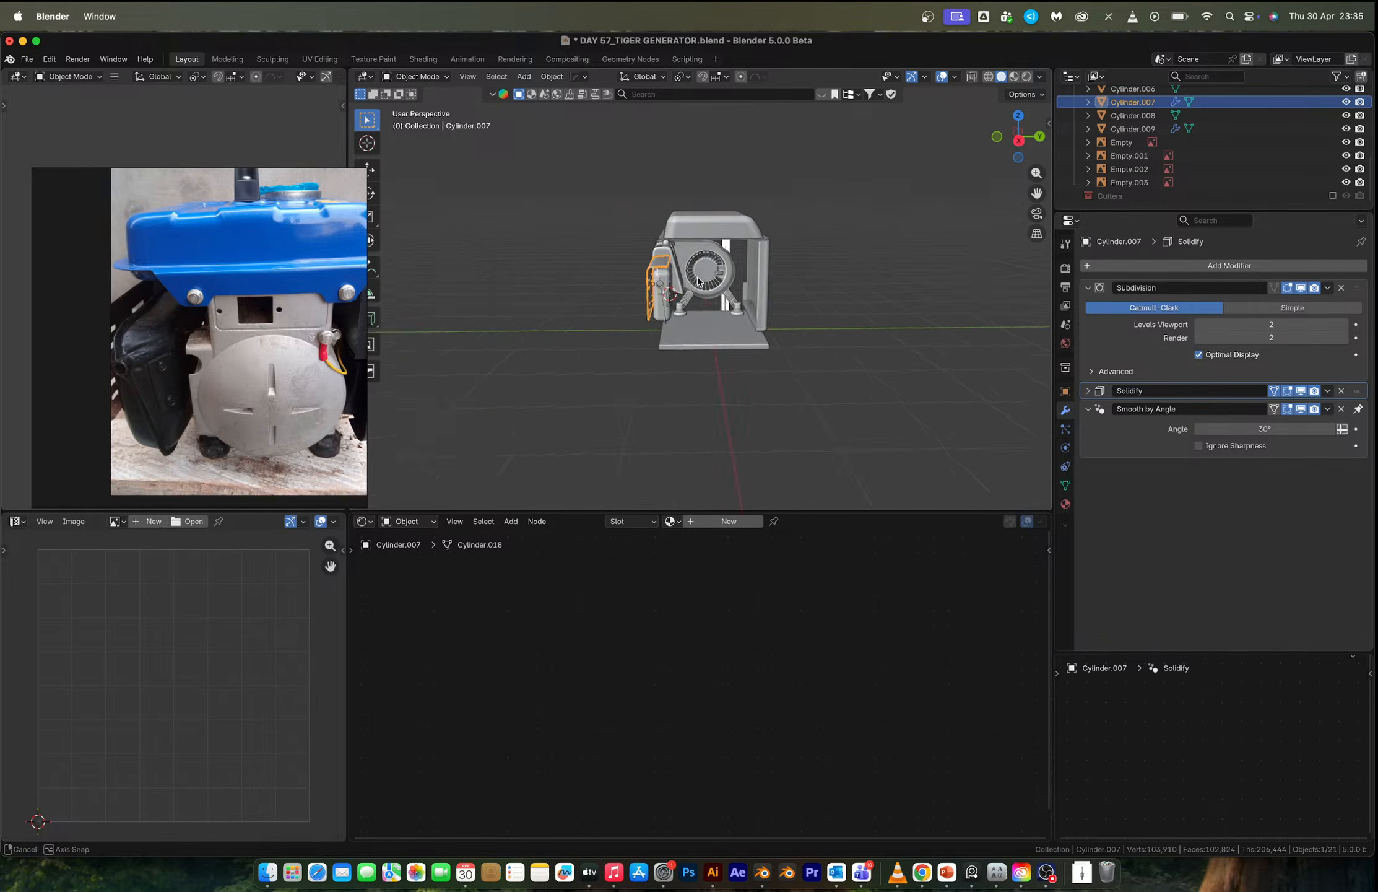
{"action": "scroll", "coordinate": [711, 254], "scroll_direction": "up", "scroll_amount": 10}
{"action": "left_click", "coordinate": [687, 176]}
{"action": "key", "text": "Tab"}
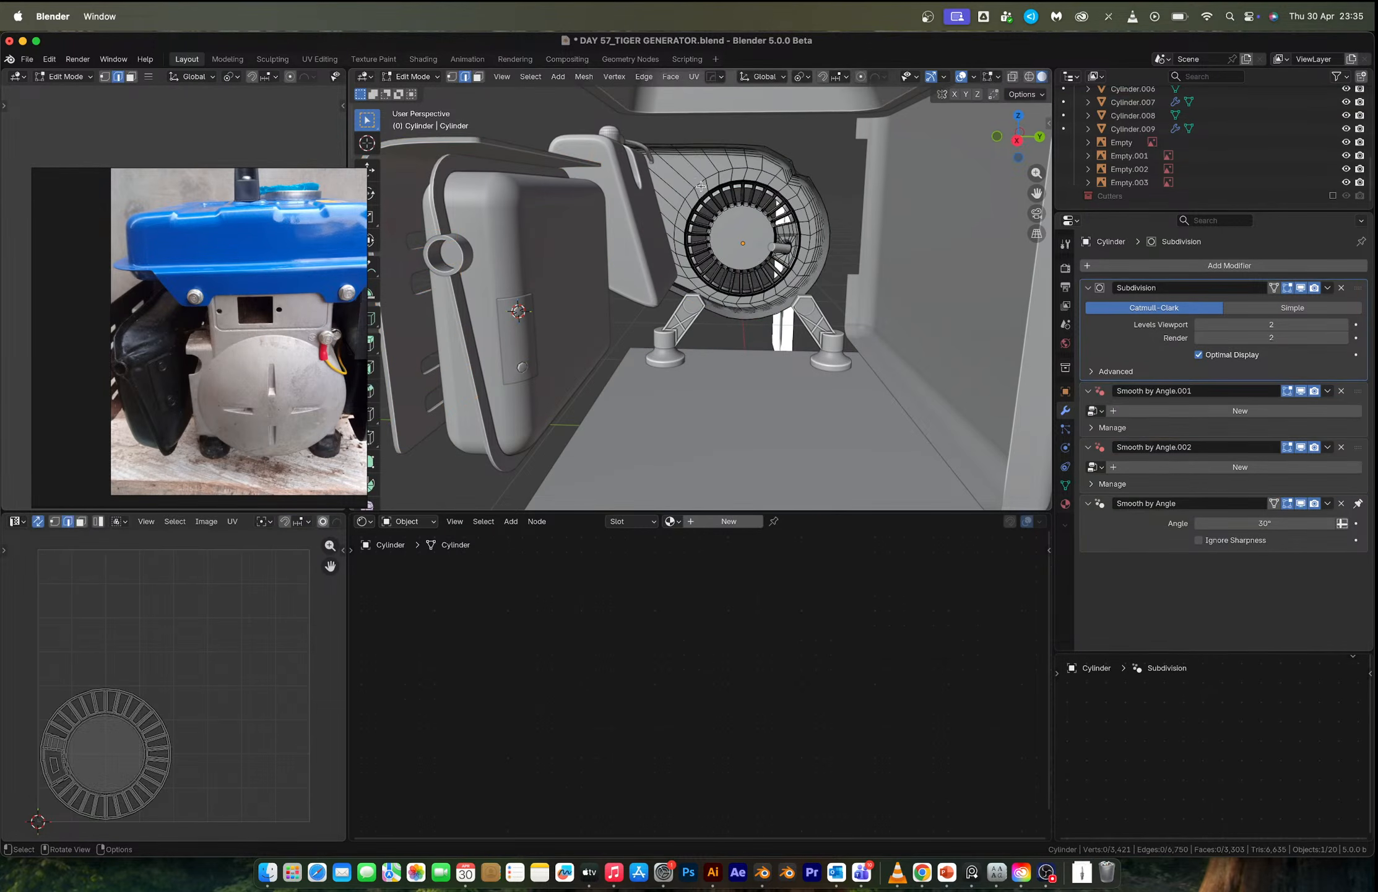
{"action": "left_click", "coordinate": [702, 184], "text": "alt"}
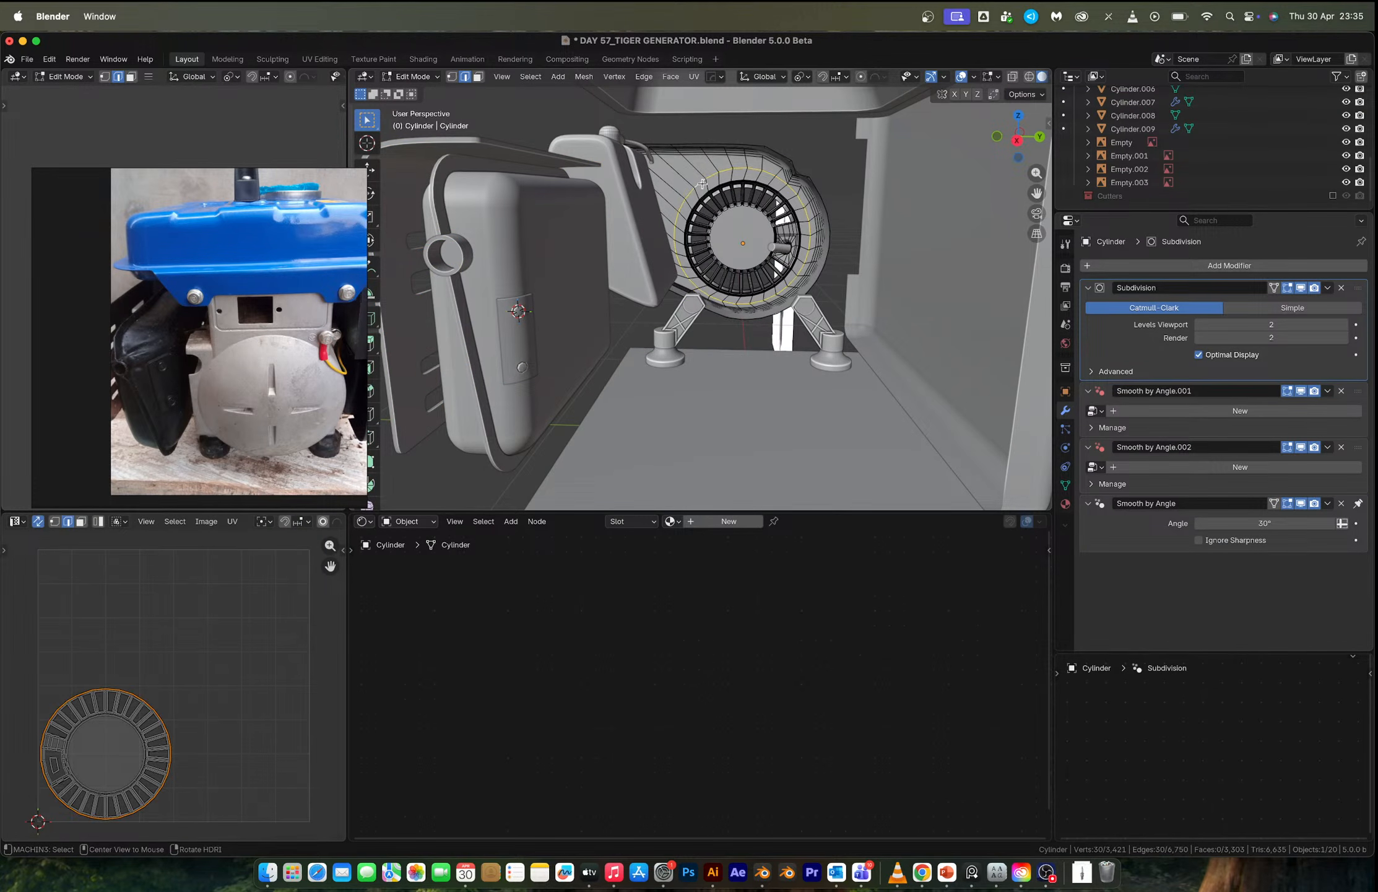
{"action": "middle_click_drag", "start_coordinate": [625, 254], "coordinate": [705, 271]}
{"action": "key", "text": "shift+d"}
{"action": "key", "text": "x"}
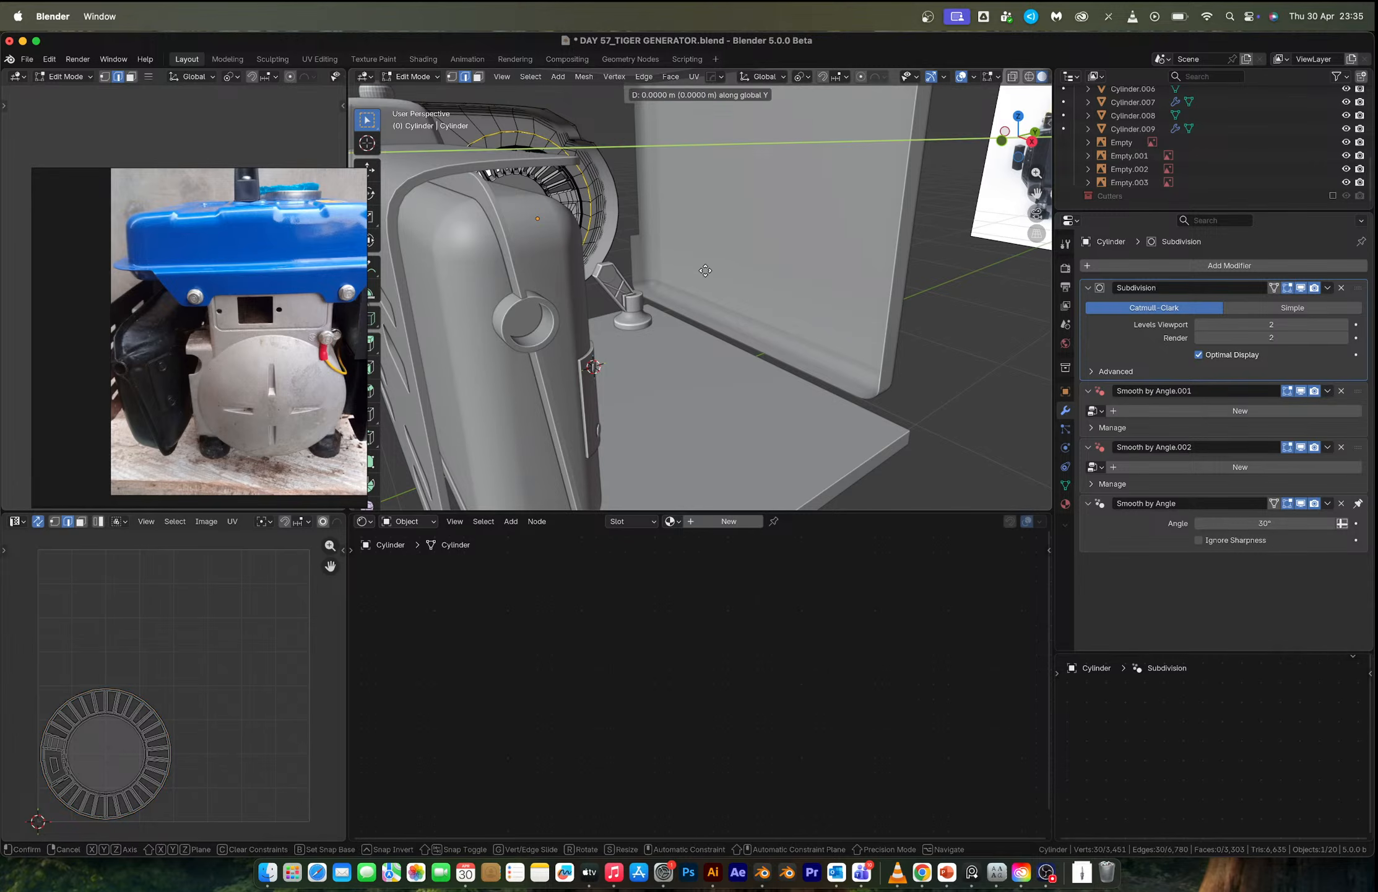
{"action": "left_click", "coordinate": [950, 318]}
{"action": "key", "text": "p"}
{"action": "left_click", "coordinate": [950, 317]}
{"action": "key", "text": "Tab"}
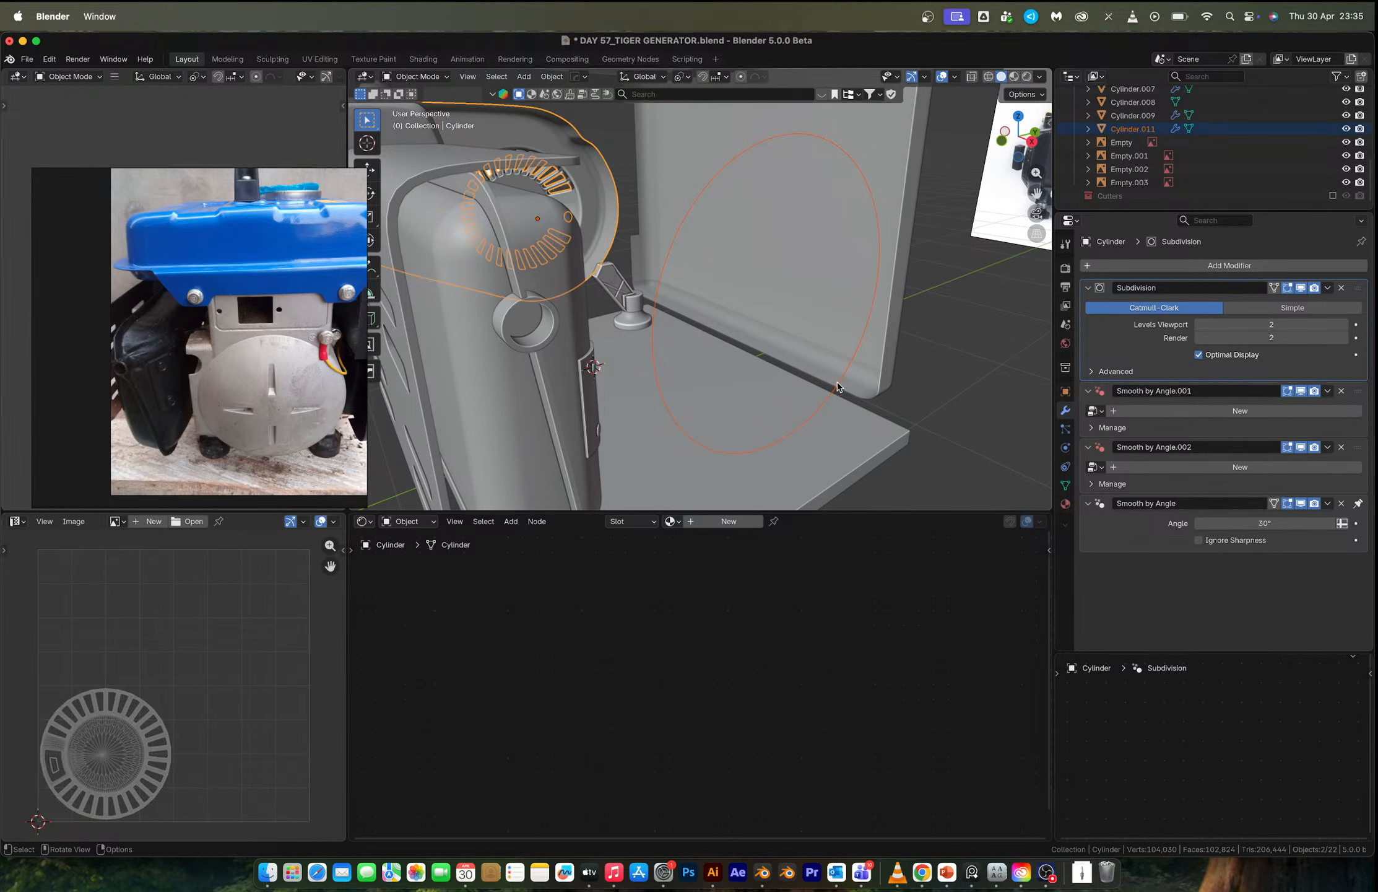
Set the separated ring's origin to its geometry and scale it by 0.588.
{"action": "left_click", "coordinate": [837, 387]}
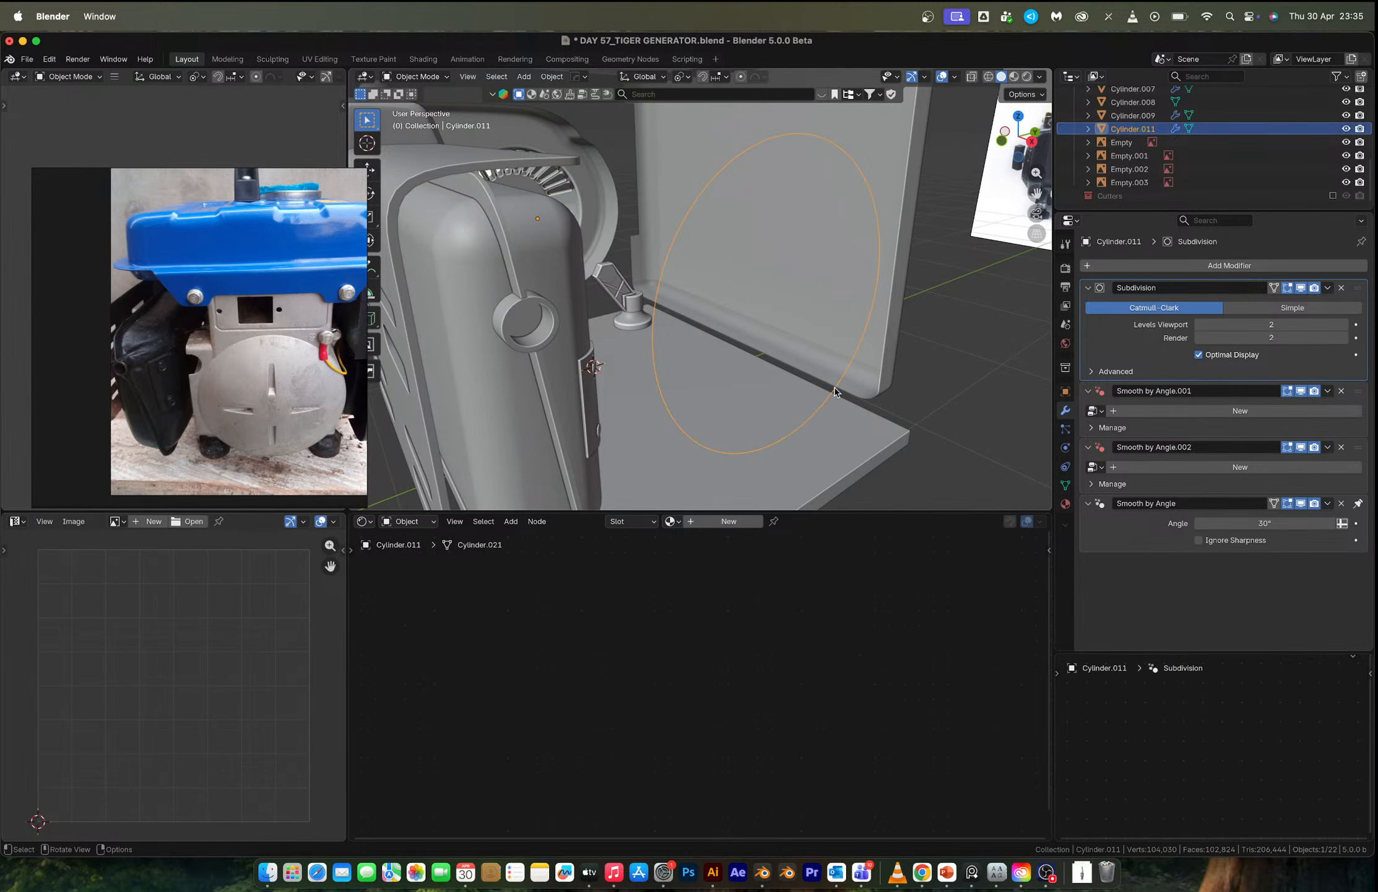
{"action": "right_click", "coordinate": [934, 390]}
{"action": "mouse_move", "coordinate": [933, 434]}
{"action": "left_click", "coordinate": [1000, 448]}
{"action": "key", "text": "s"}
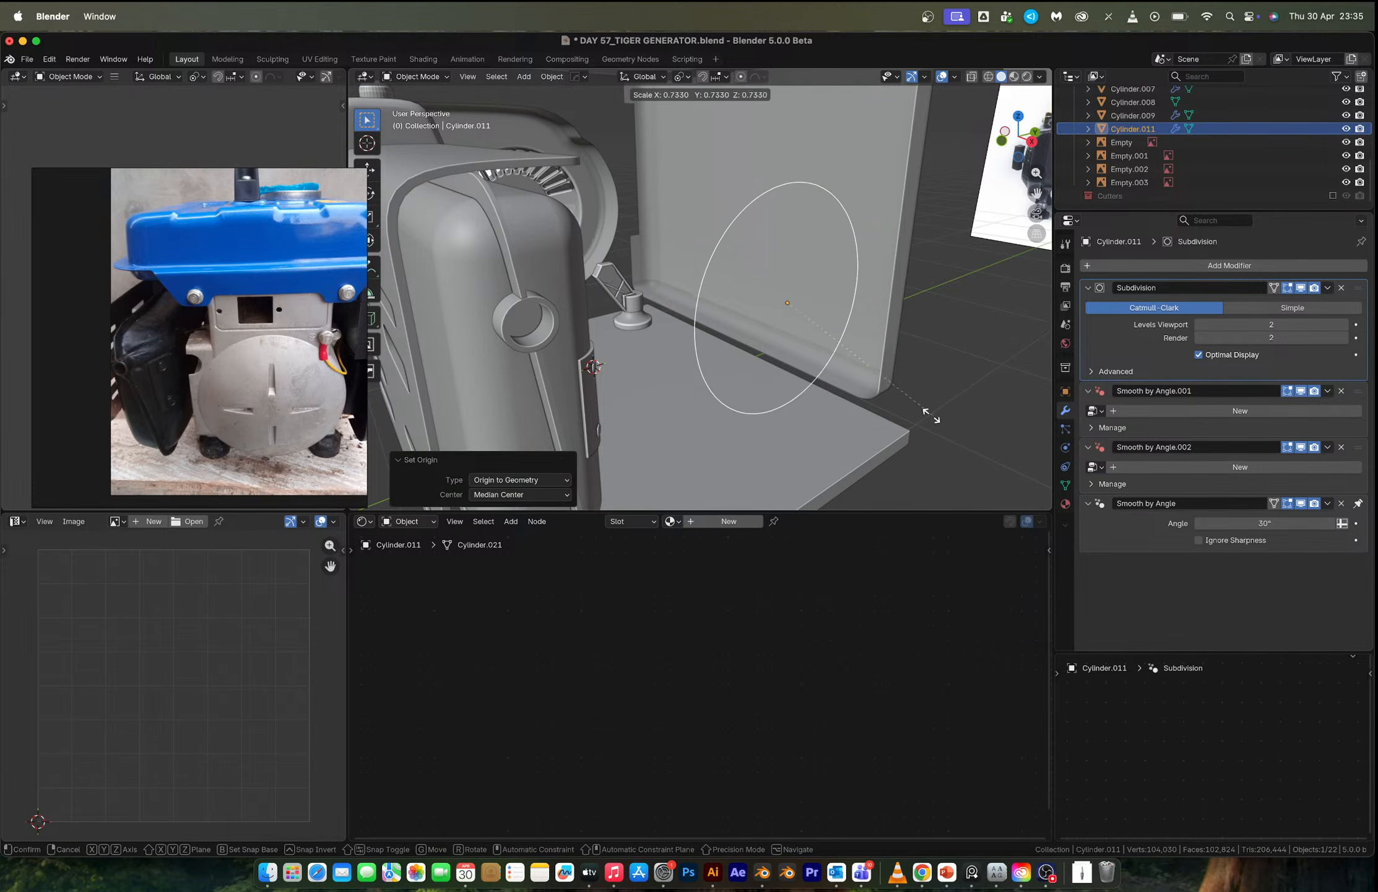
{"action": "left_click", "coordinate": [908, 394]}
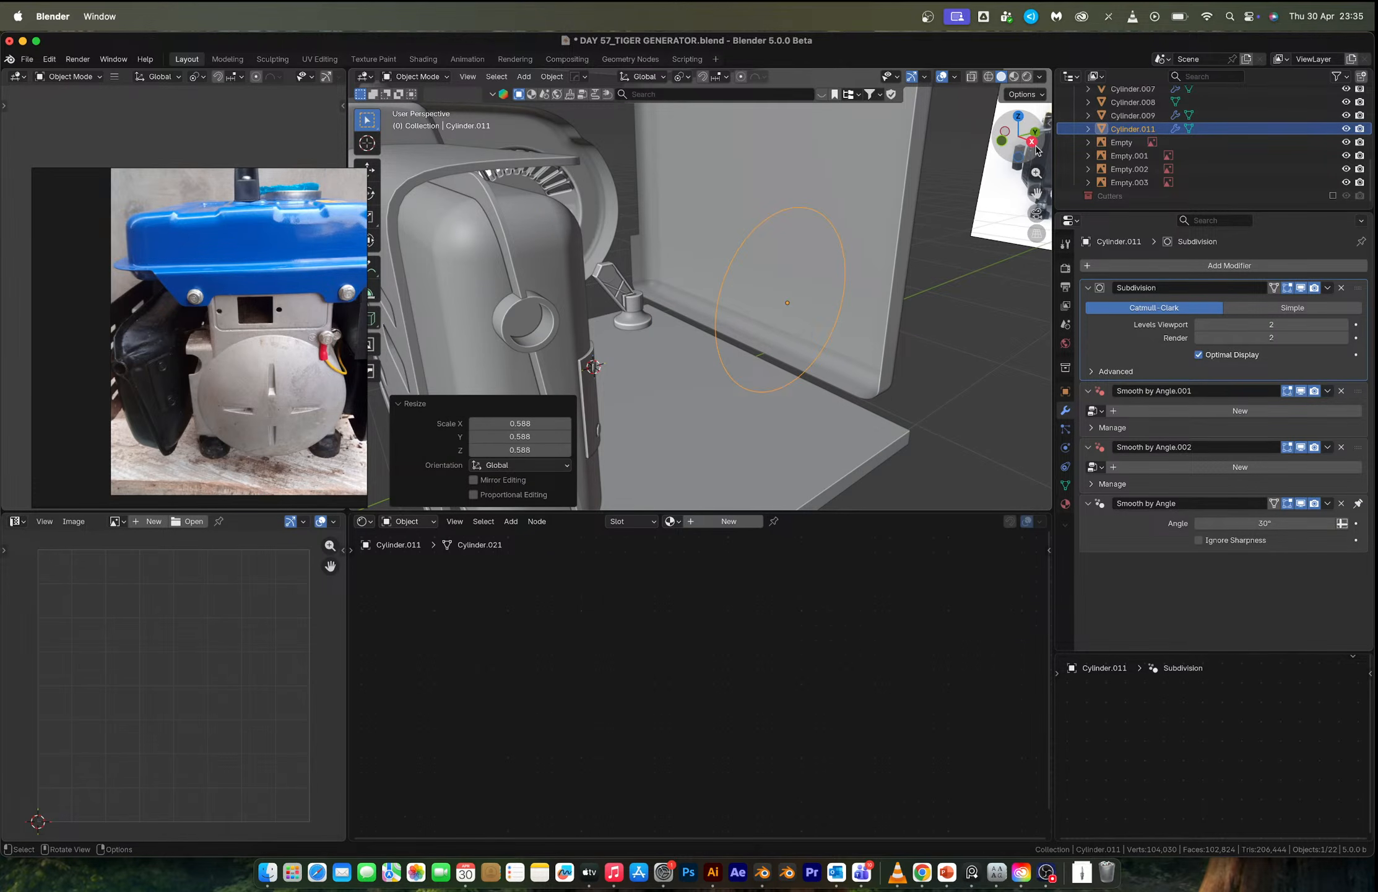
Scale the ring by 1.103 in the right orthographic view to fit the round vent area in the reference.
{"action": "left_click", "coordinate": [1032, 143]}
{"action": "key", "text": "s"}
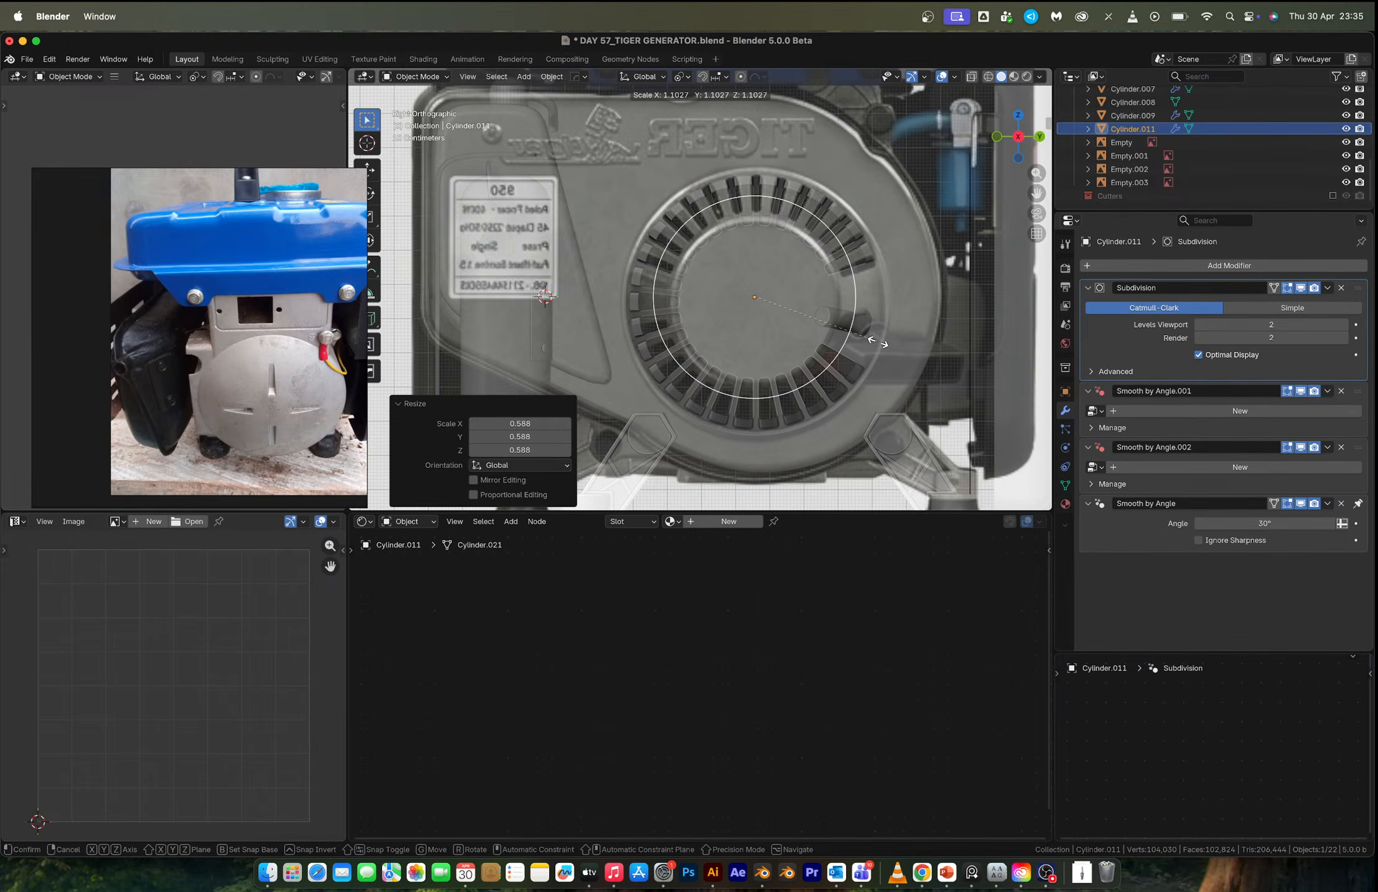
{"action": "left_click", "coordinate": [878, 342]}
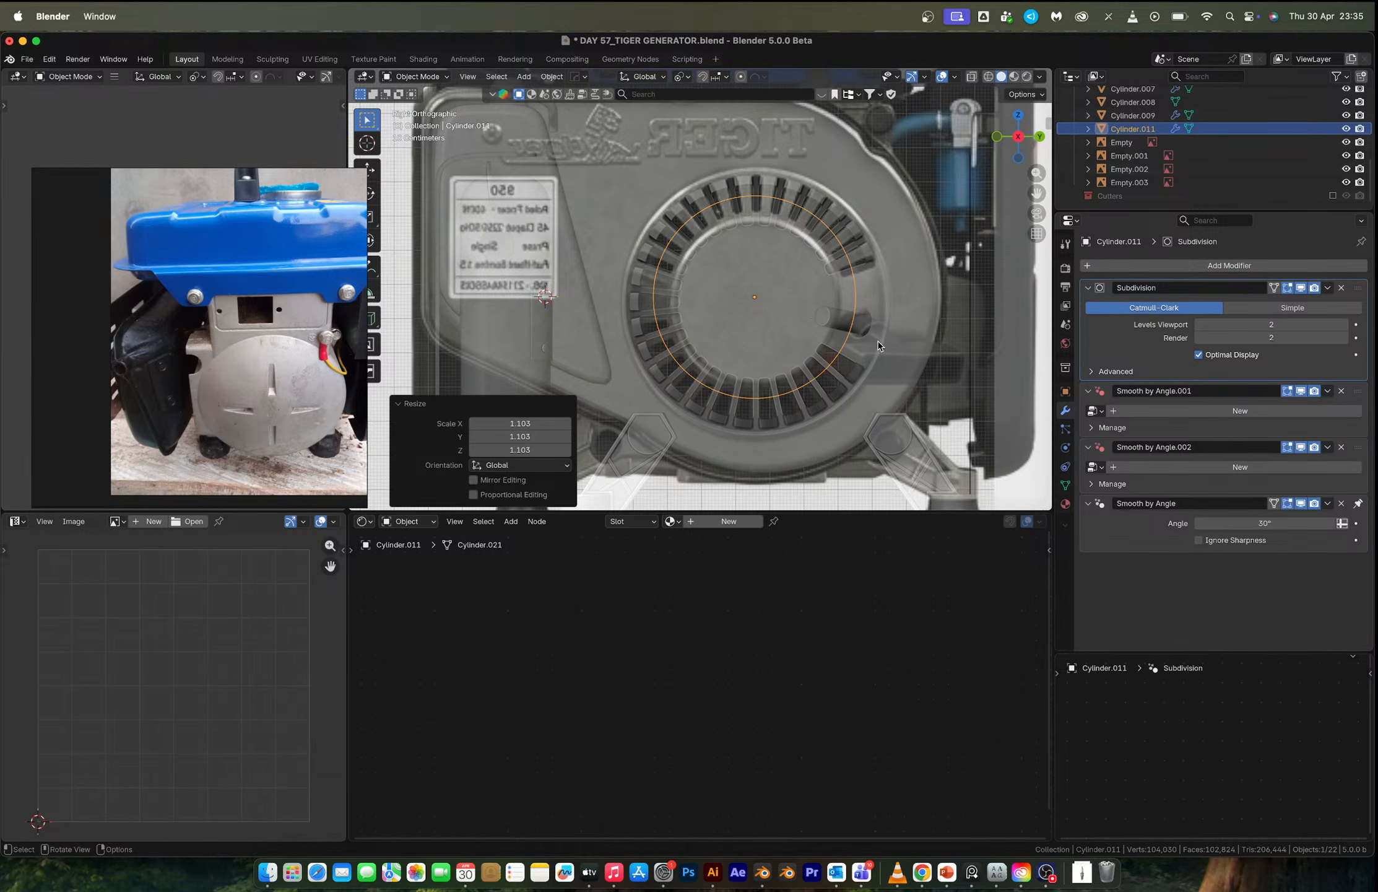
With X-ray toggled on, extrude the whole ring along X into a cylindrical band and fill its outer end with a face.
{"action": "key", "text": "alt+z"}
{"action": "middle_click_drag", "start_coordinate": [873, 317], "coordinate": [842, 335]}
{"action": "key", "text": "Tab"}
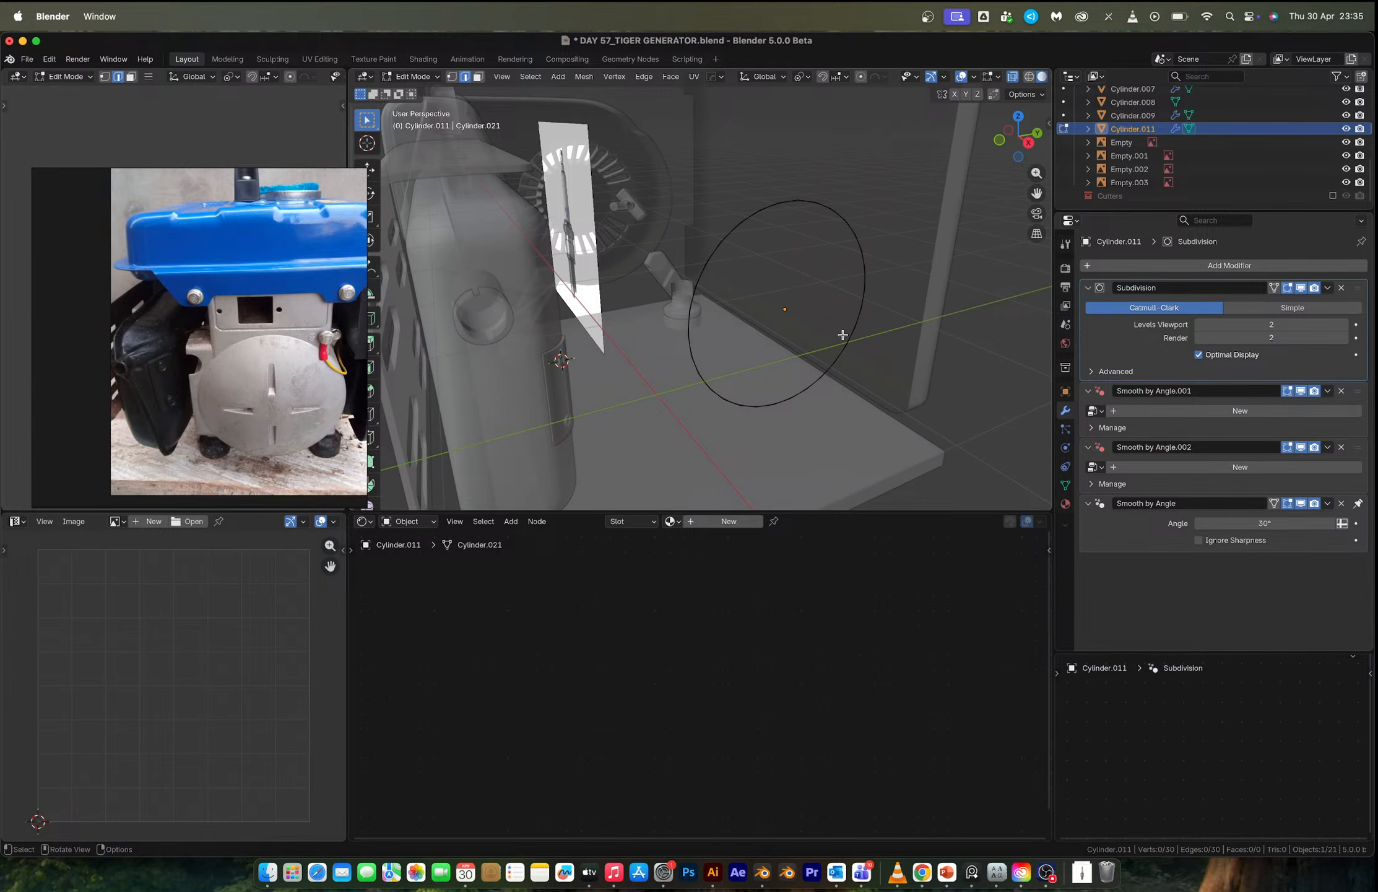
{"action": "key", "text": "a"}
{"action": "key", "text": "g"}
{"action": "key", "text": "y"}
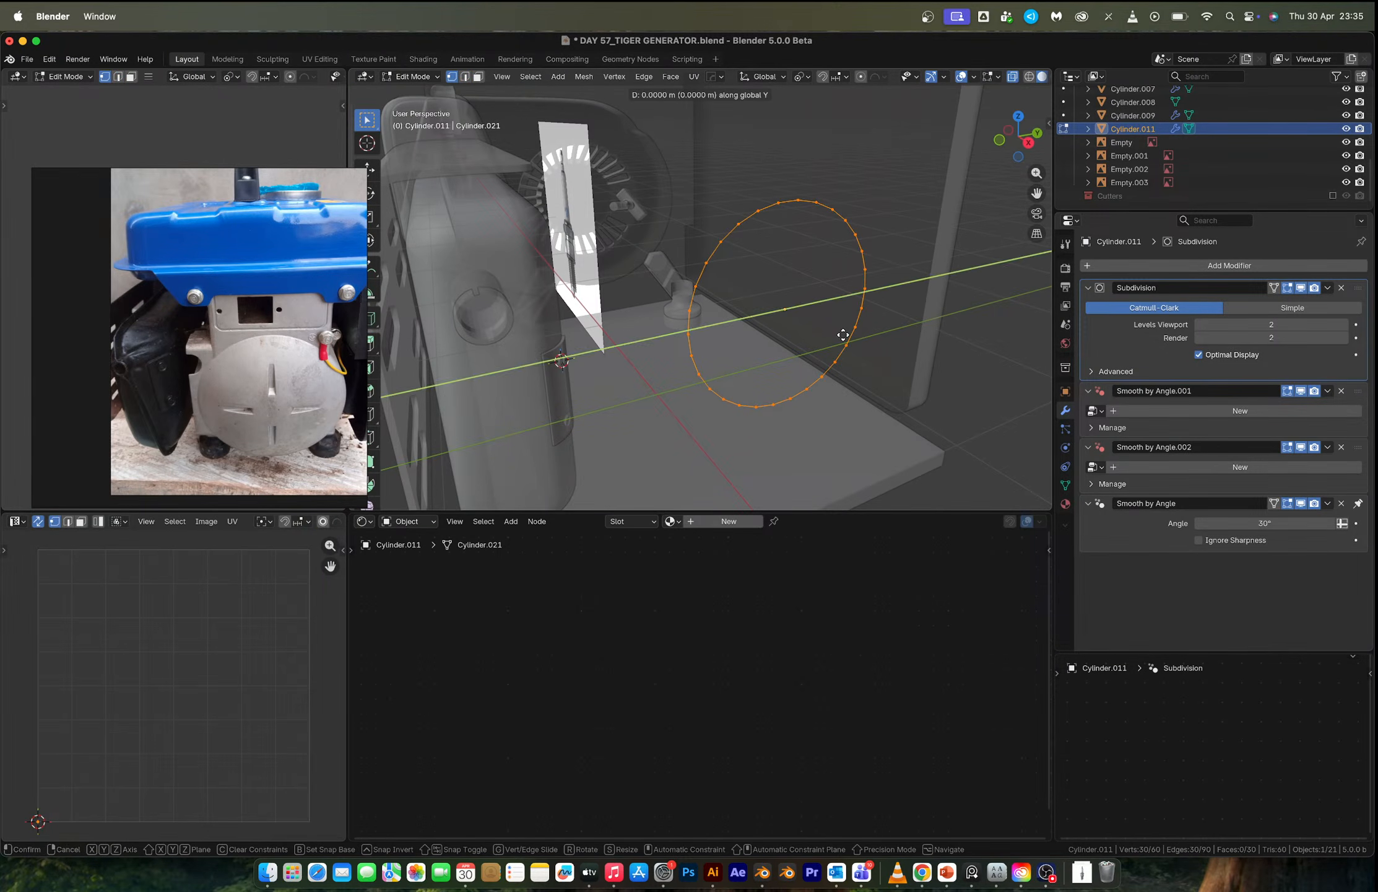
{"action": "key", "text": "x"}
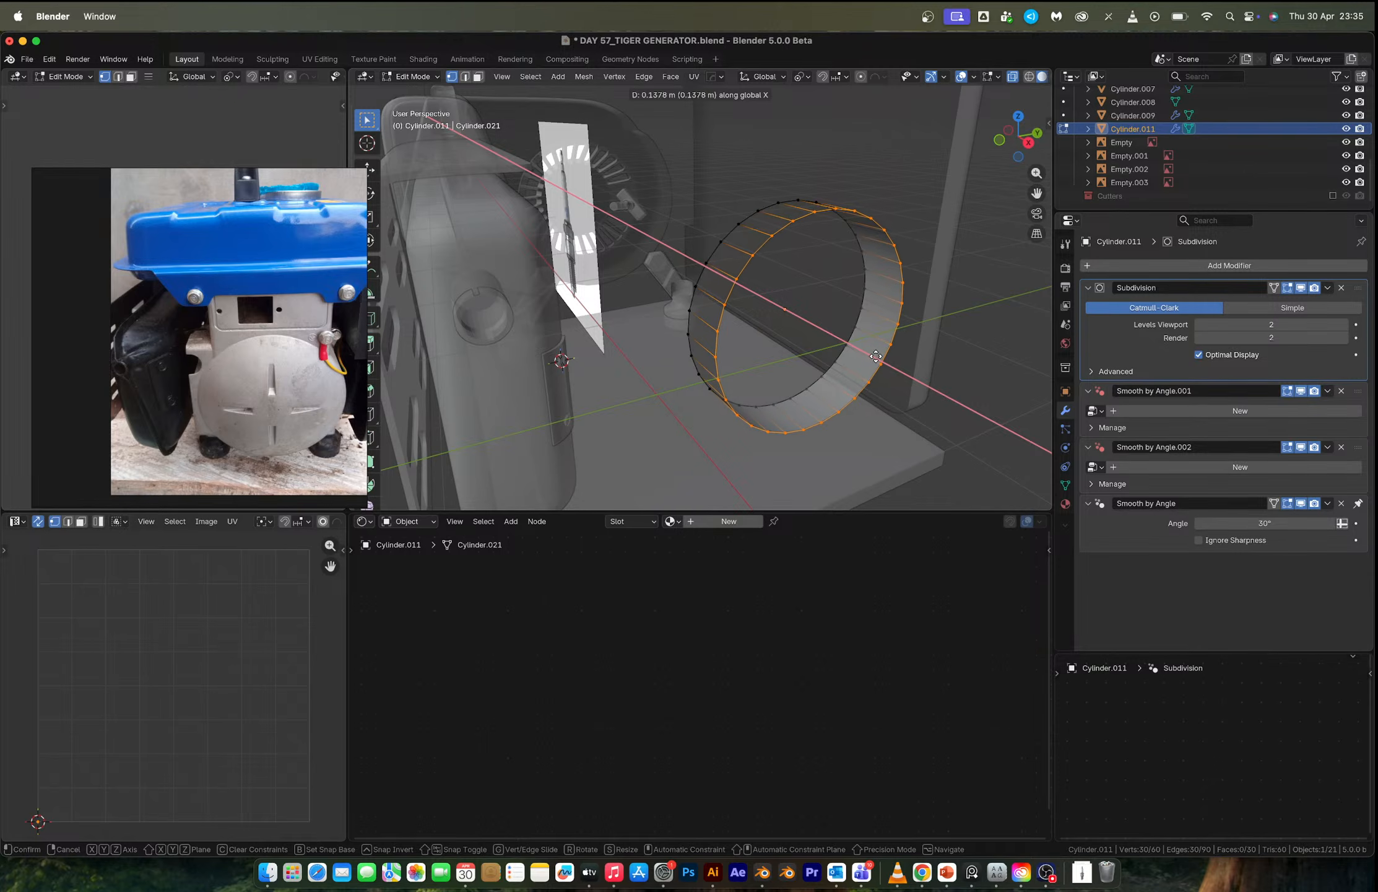
{"action": "left_click", "coordinate": [878, 357]}
{"action": "key", "text": "f"}
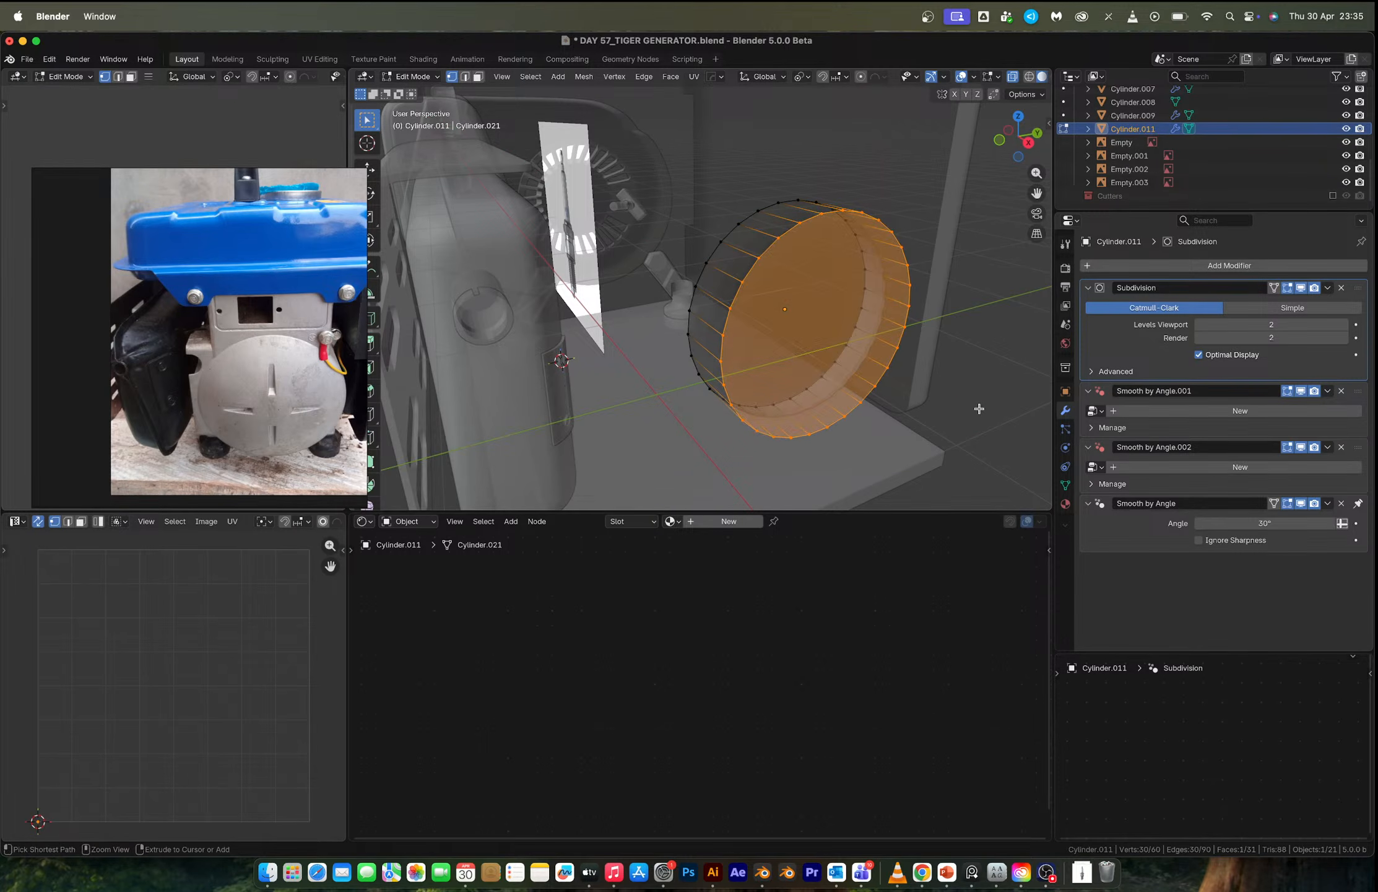
Try to bevel the capped cylinder's outer edge loop with 3 segments.
{"action": "key", "text": "2"}
{"action": "key", "text": "ctrl+b"}
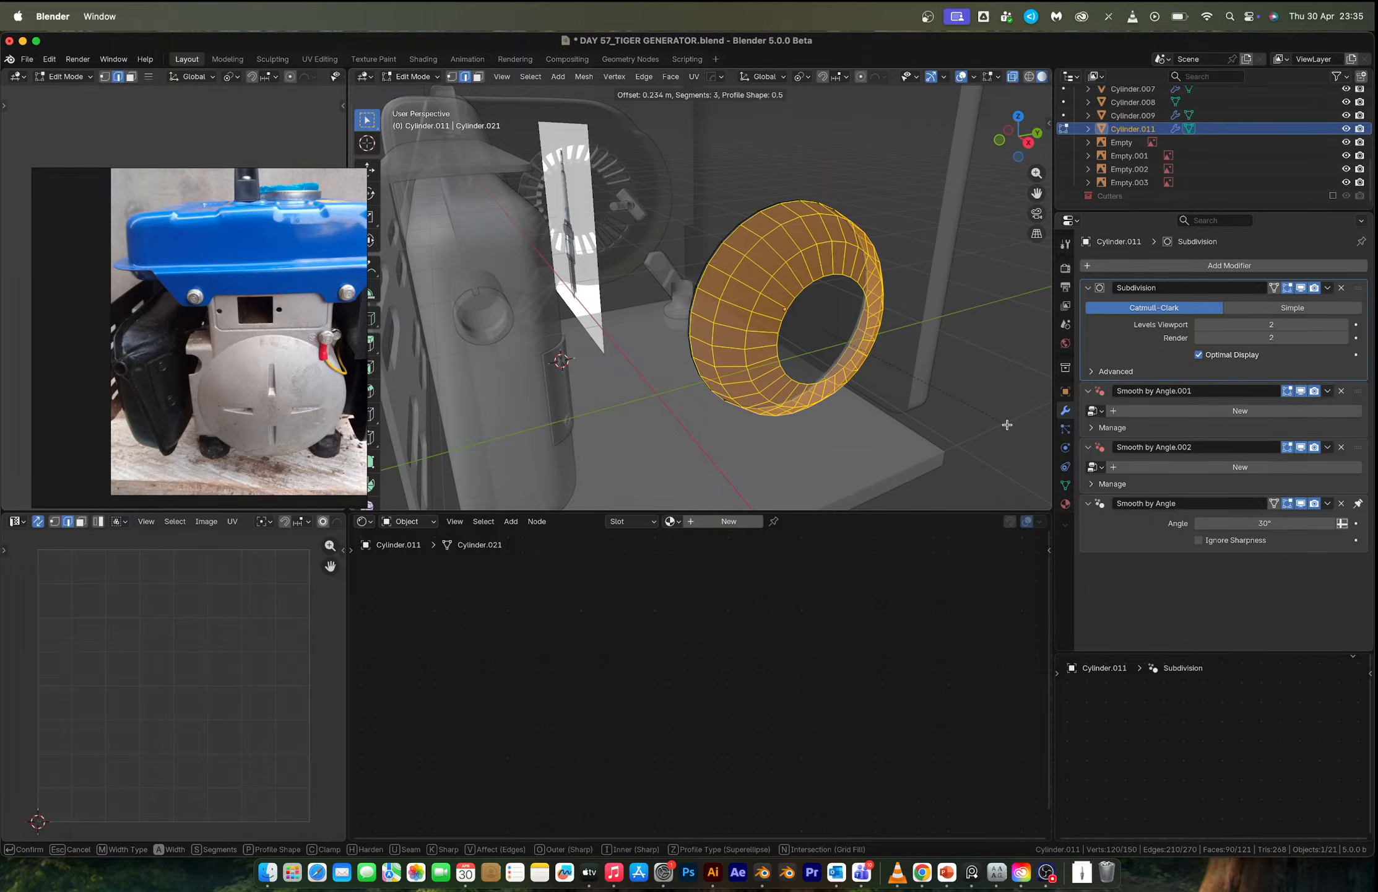
{"action": "left_click", "coordinate": [1007, 424]}
{"action": "key", "text": "super+z"}
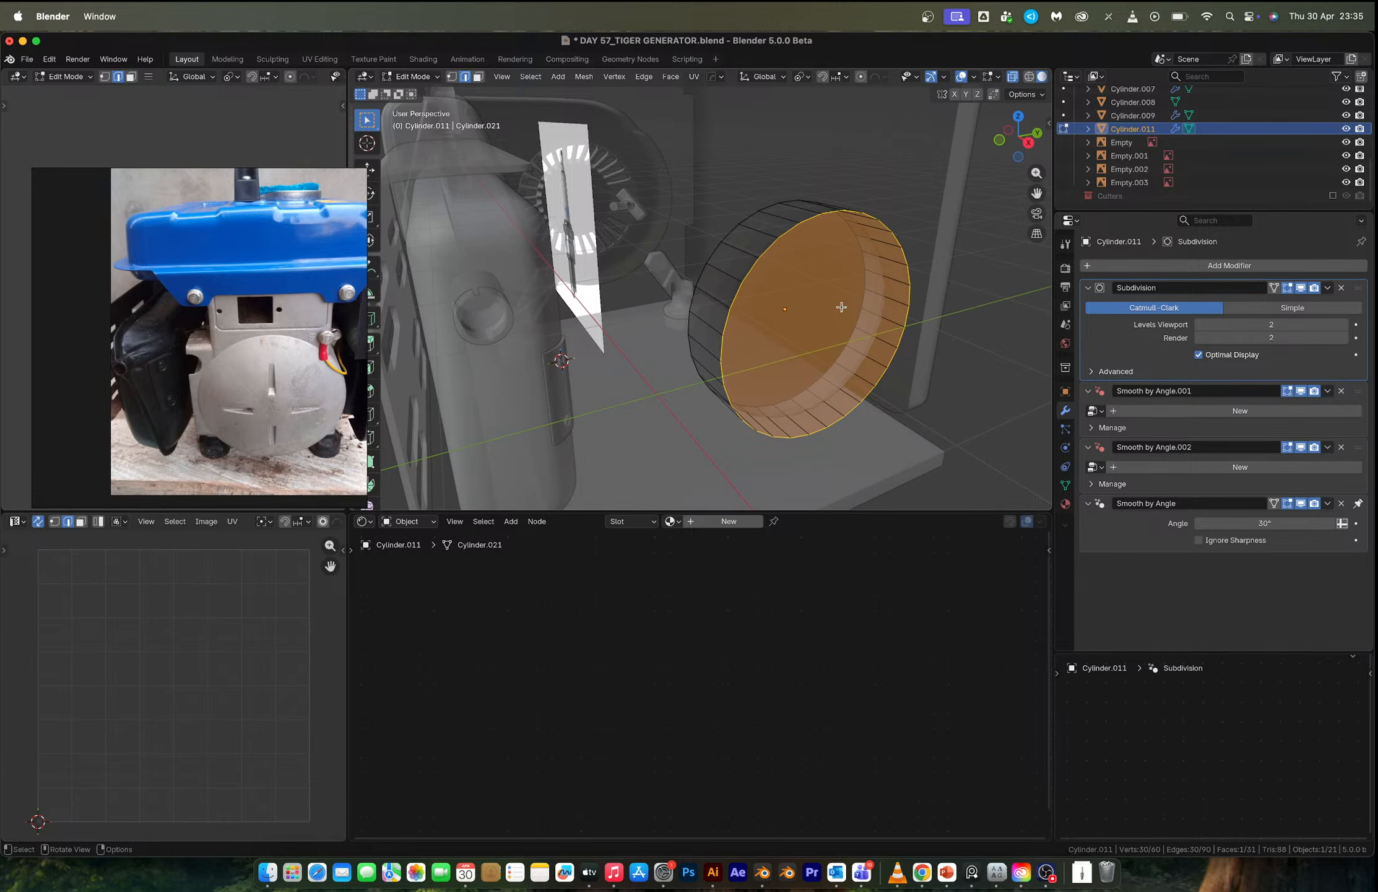
Snap the 3D cursor to the capped ring object, then replace the ring with a new 32-vertex cylinder at that point.
{"action": "scroll", "coordinate": [841, 307], "scroll_direction": "right", "scroll_amount": 8}
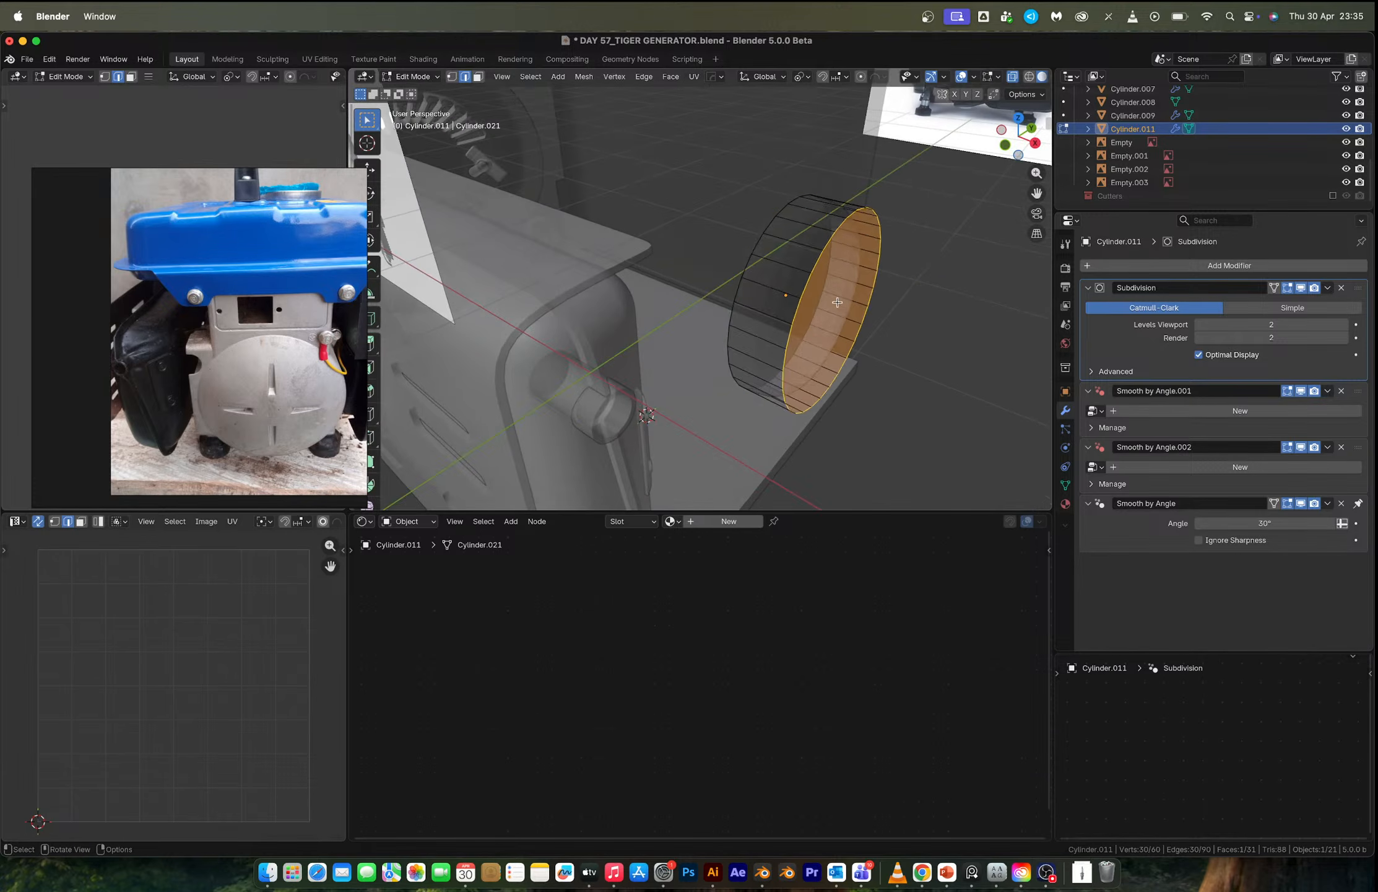
{"action": "key", "text": "Tab"}
{"action": "key", "text": "x"}
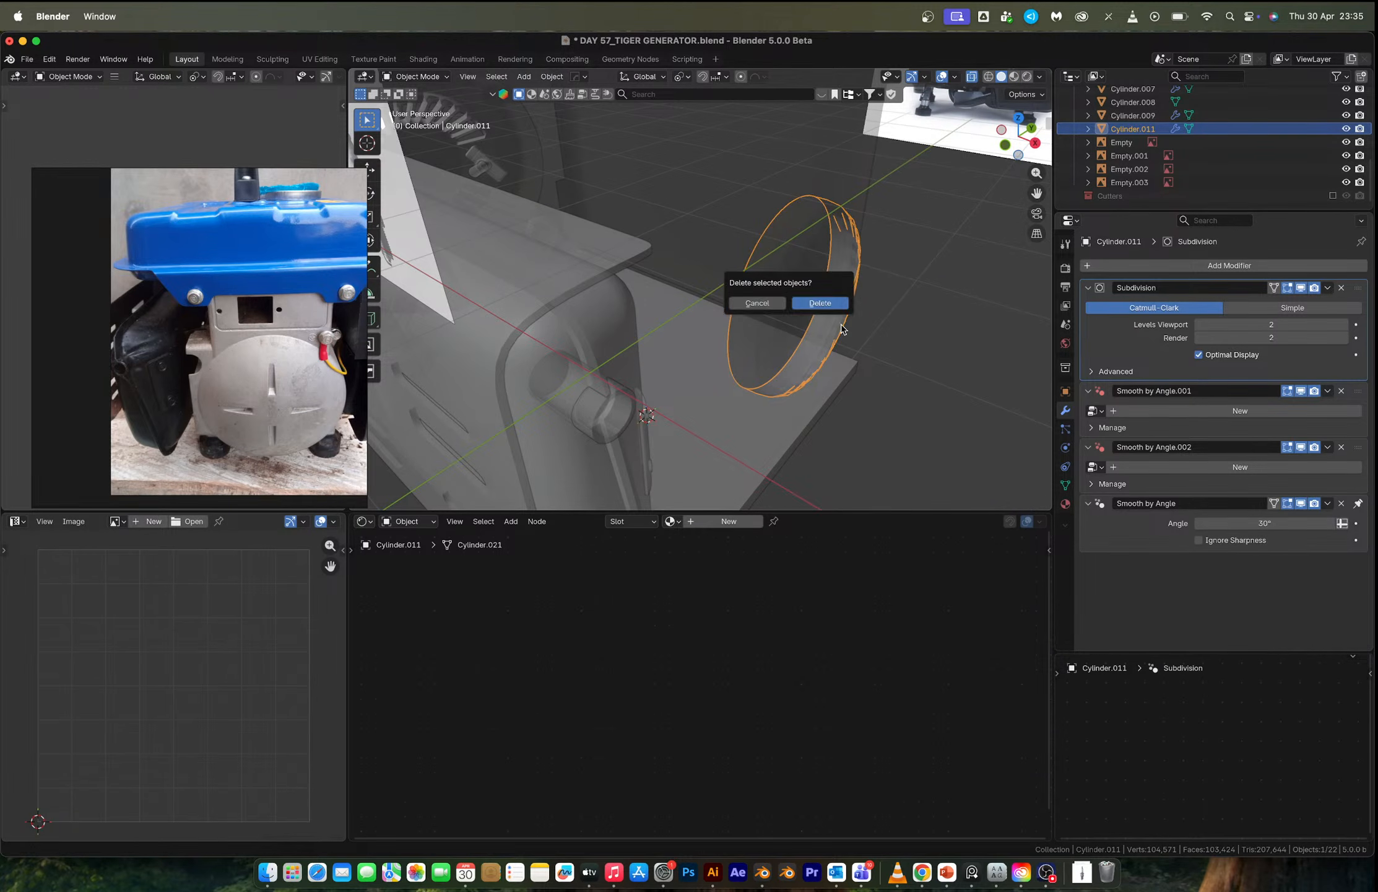
{"action": "key", "text": "shift+s"}
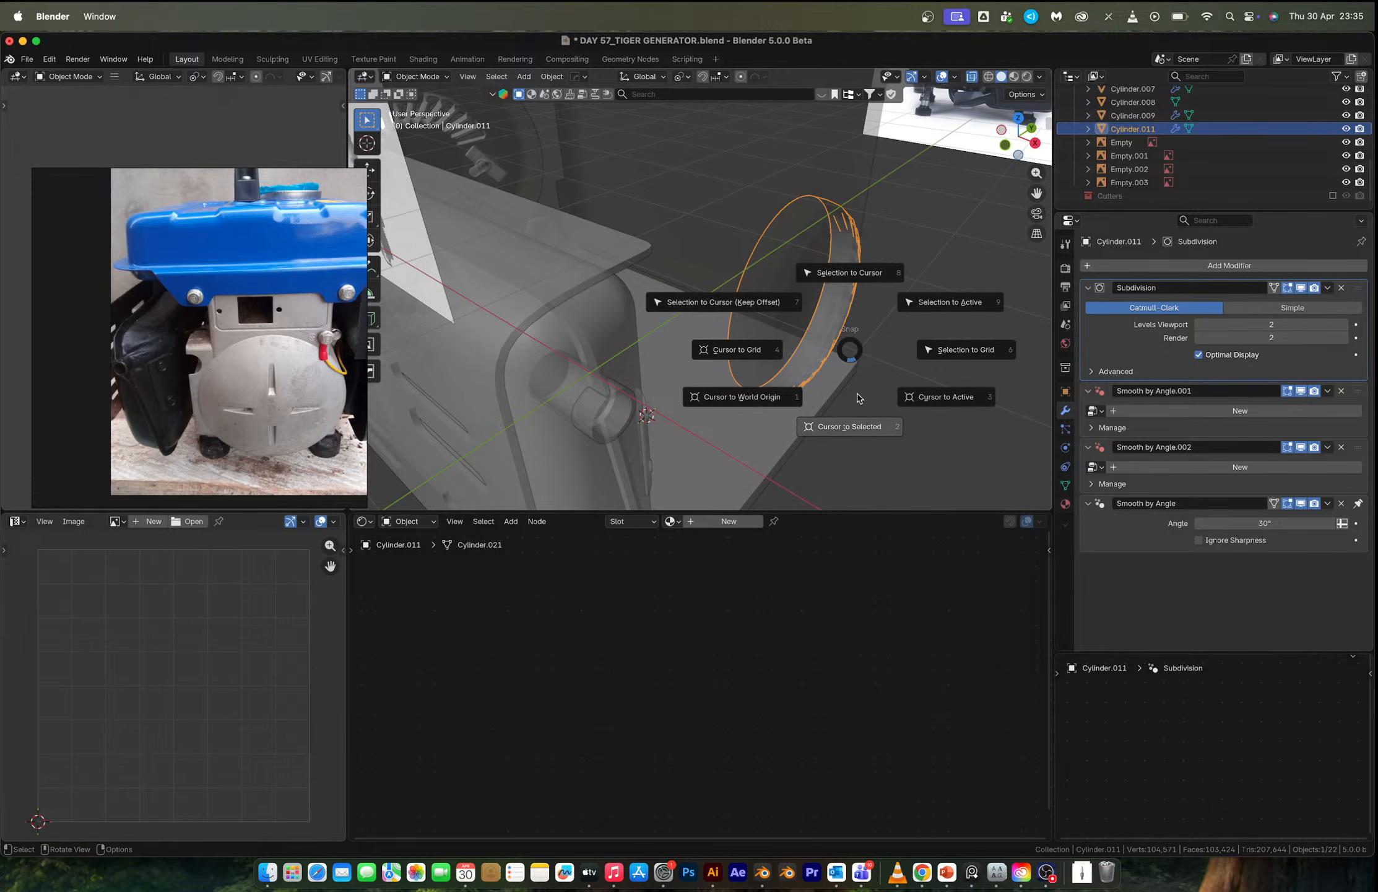
{"action": "left_click", "coordinate": [856, 399]}
{"action": "key", "text": "x"}
{"action": "left_click", "coordinate": [857, 398]}
{"action": "key", "text": "shift+a"}
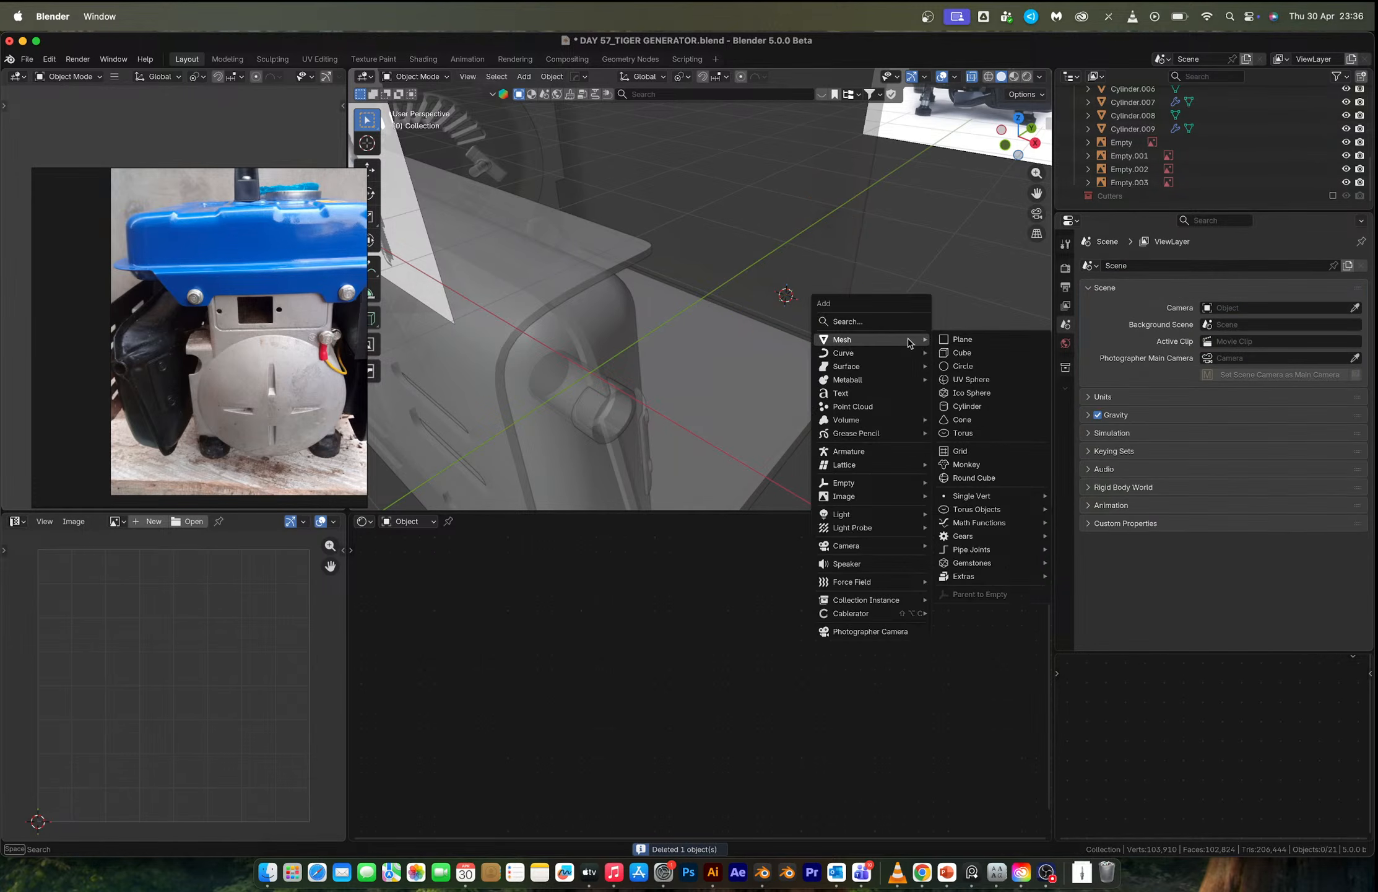
{"action": "left_click", "coordinate": [953, 397]}
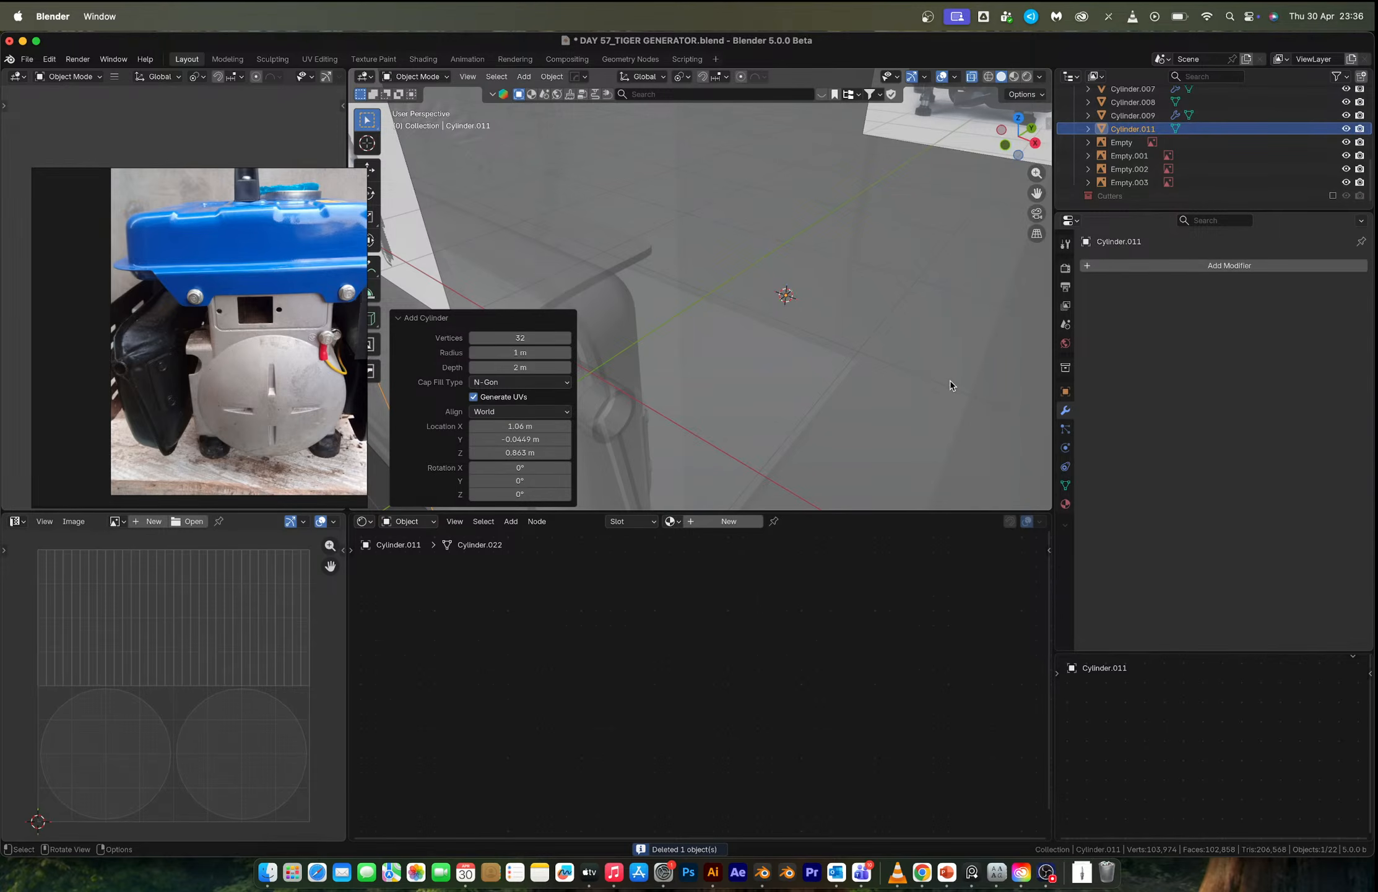
Try to rotate the new cylinder 90° about the X axis.
{"action": "key", "text": "r"}
{"action": "key", "text": "x"}
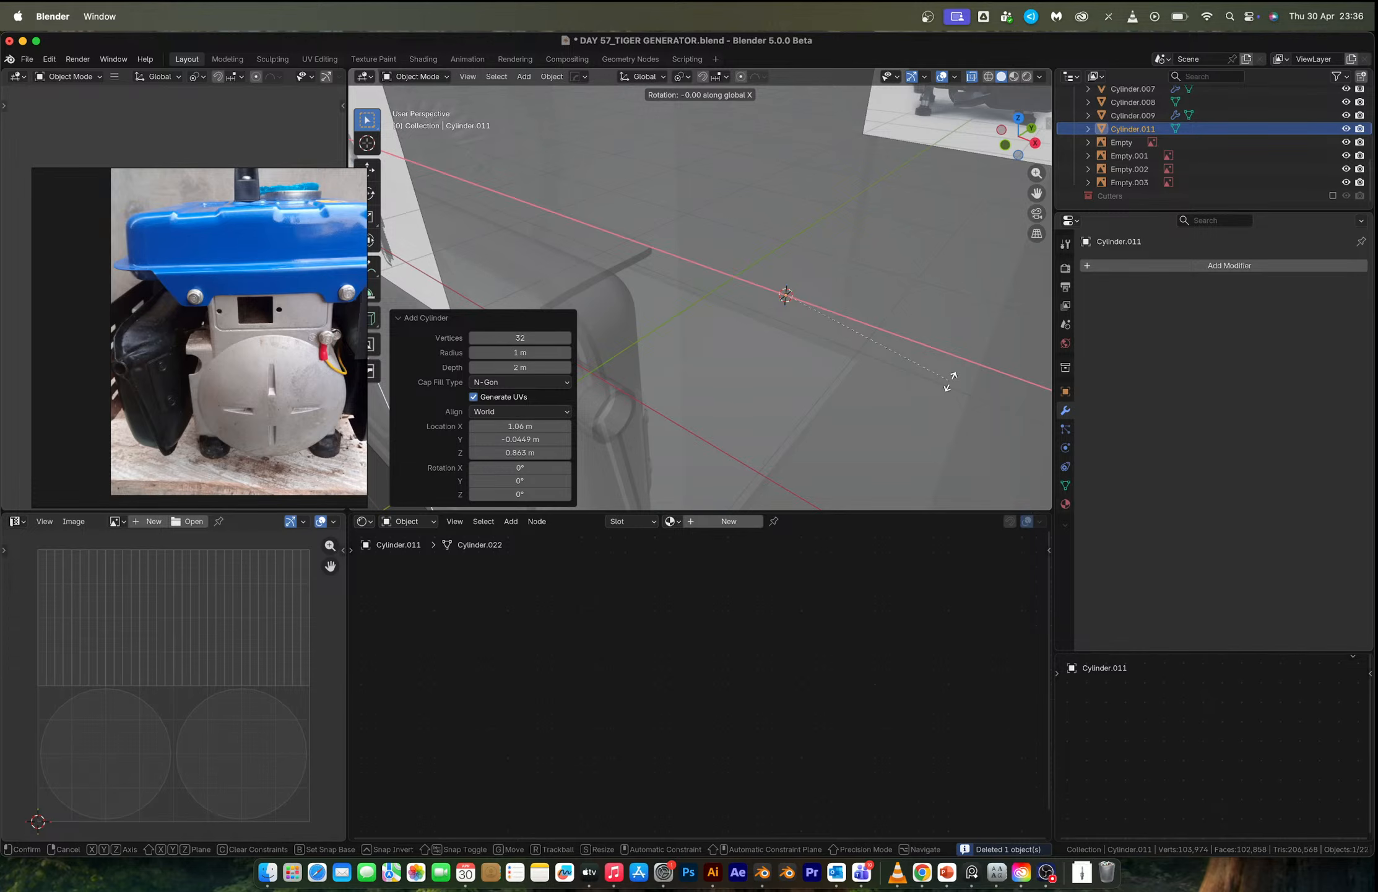
{"action": "type", "text": "0"}
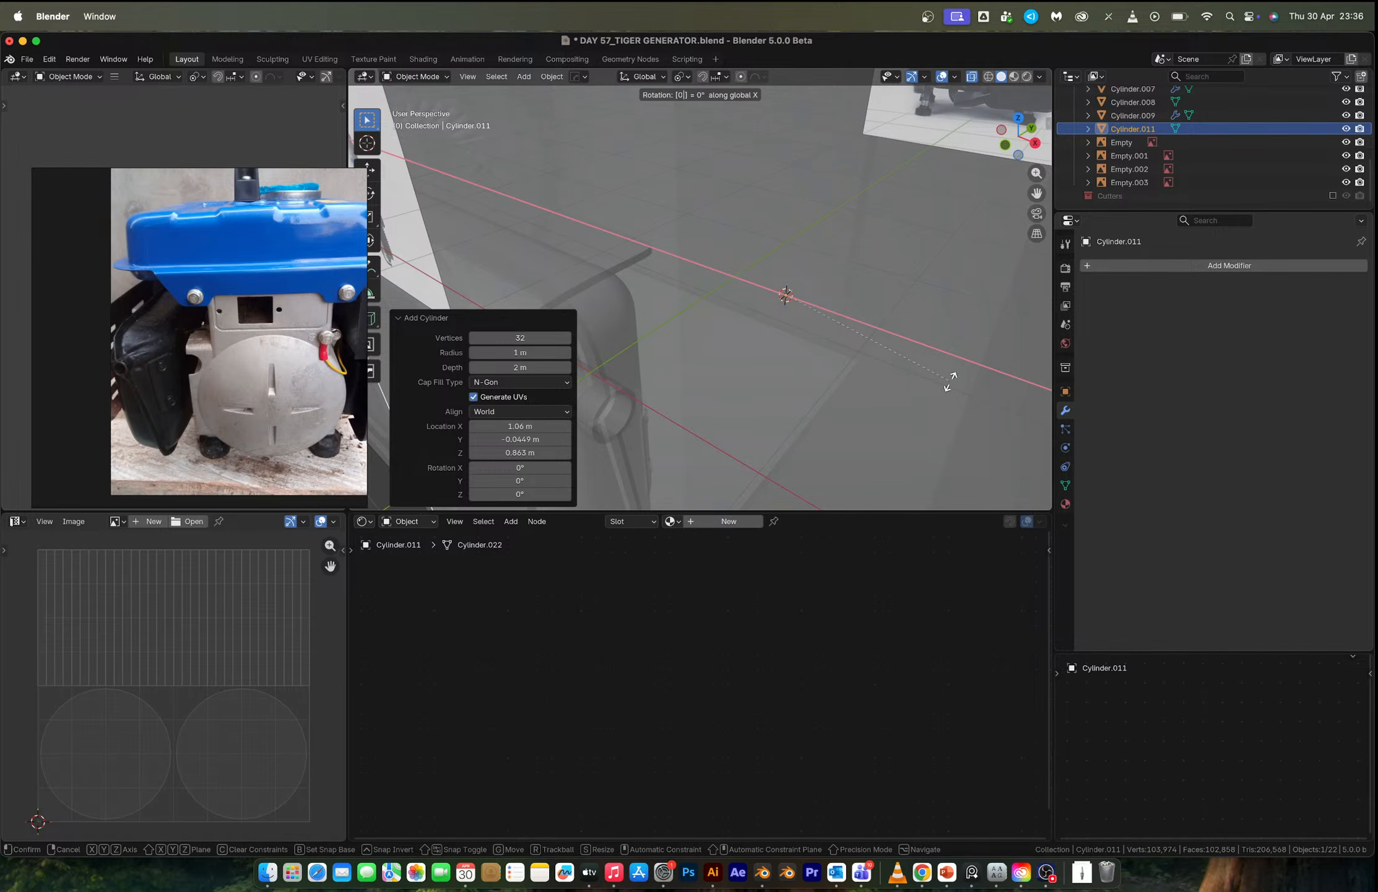
{"action": "key", "text": "Escape"}
{"action": "type", "text": "rx90"}
{"action": "key", "text": "Return"}
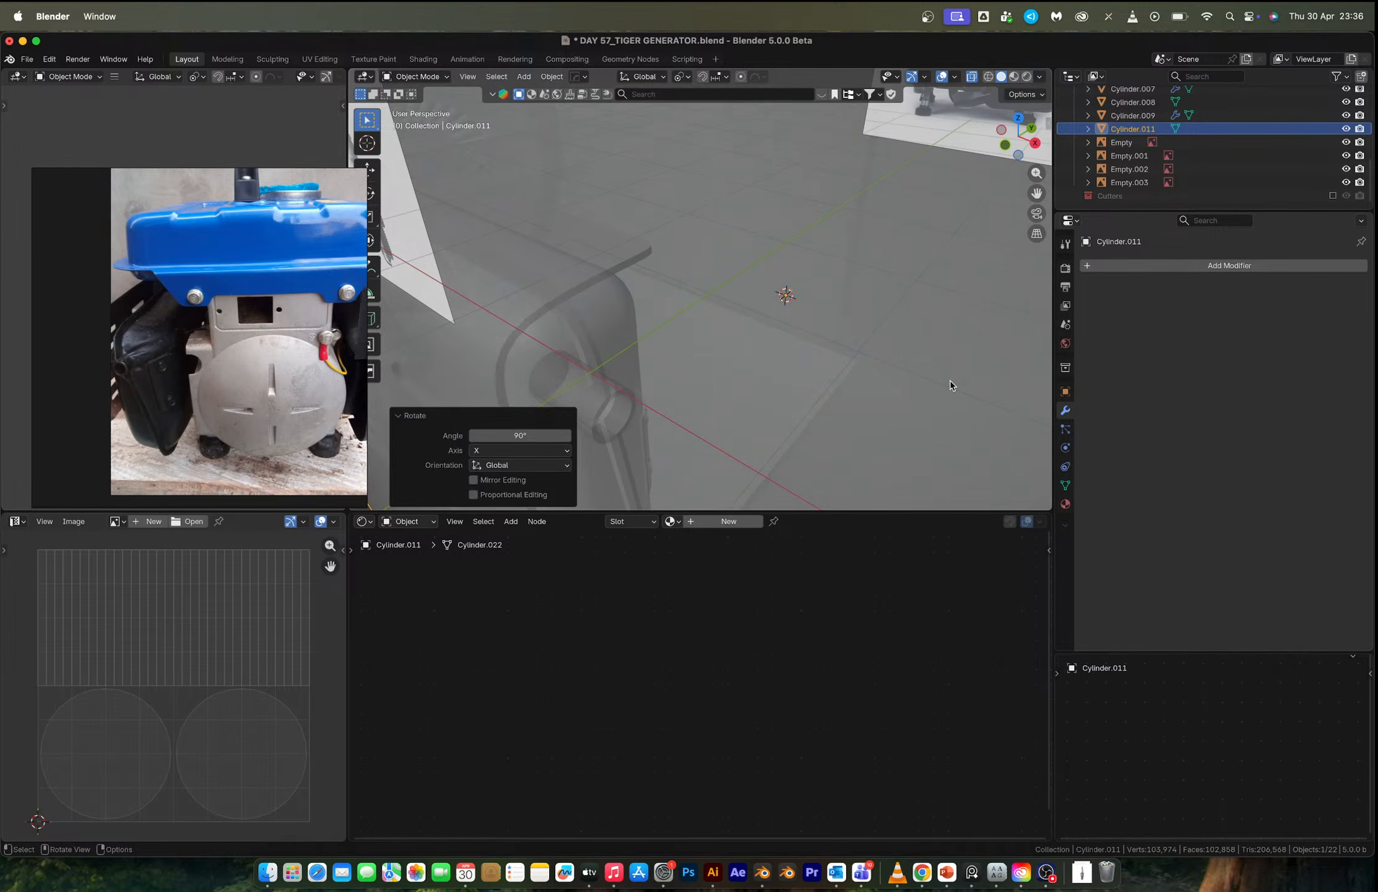
{"action": "key", "text": "super+z"}
Rotate the cylinder 90° about the Y axis, scale it down, and enlarge it slightly by 1.137.
{"action": "type", "text": "r"}
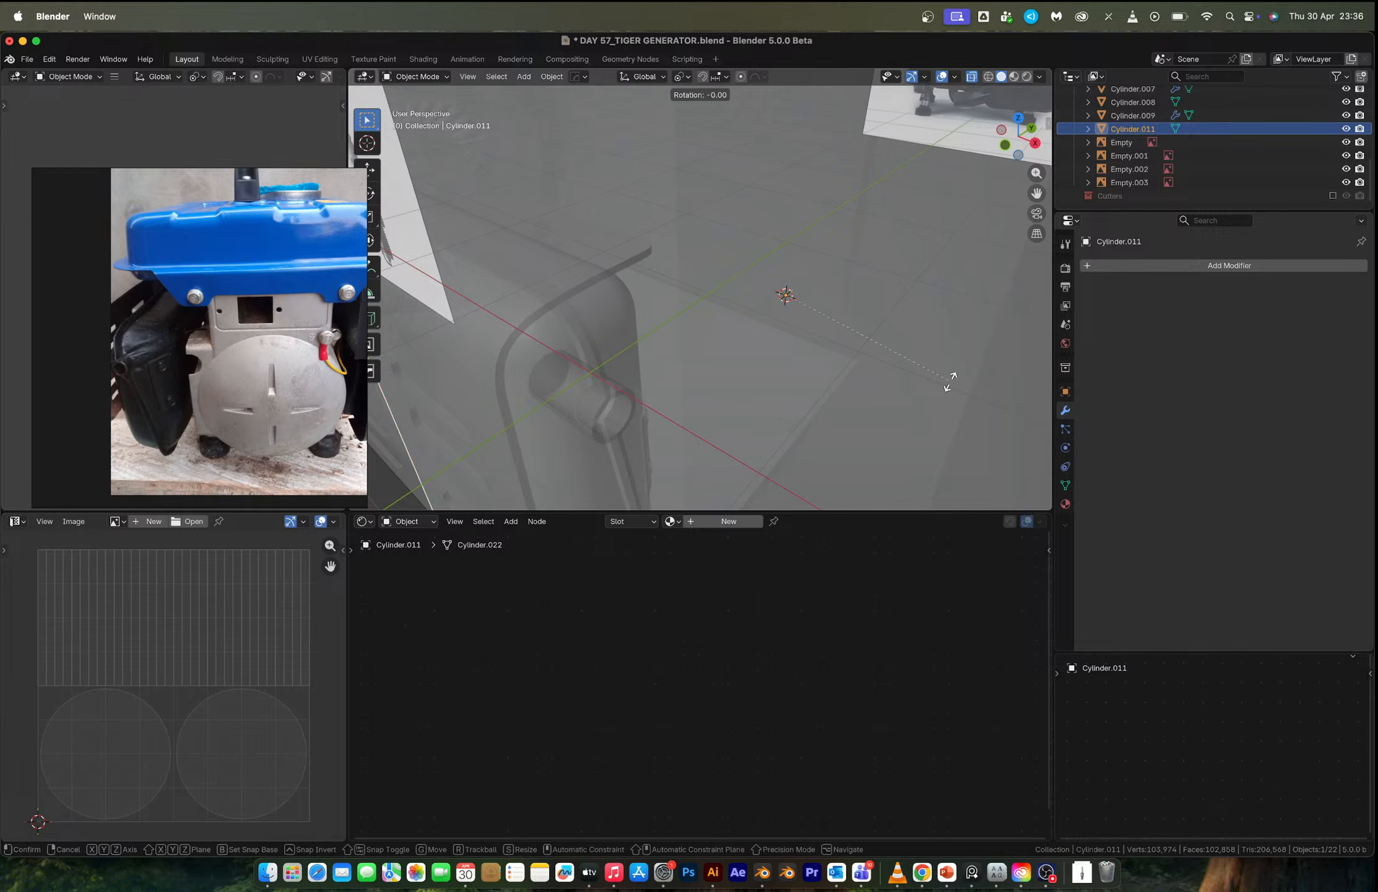
{"action": "type", "text": "y90"}
{"action": "key", "text": "Return"}
{"action": "key", "text": "s"}
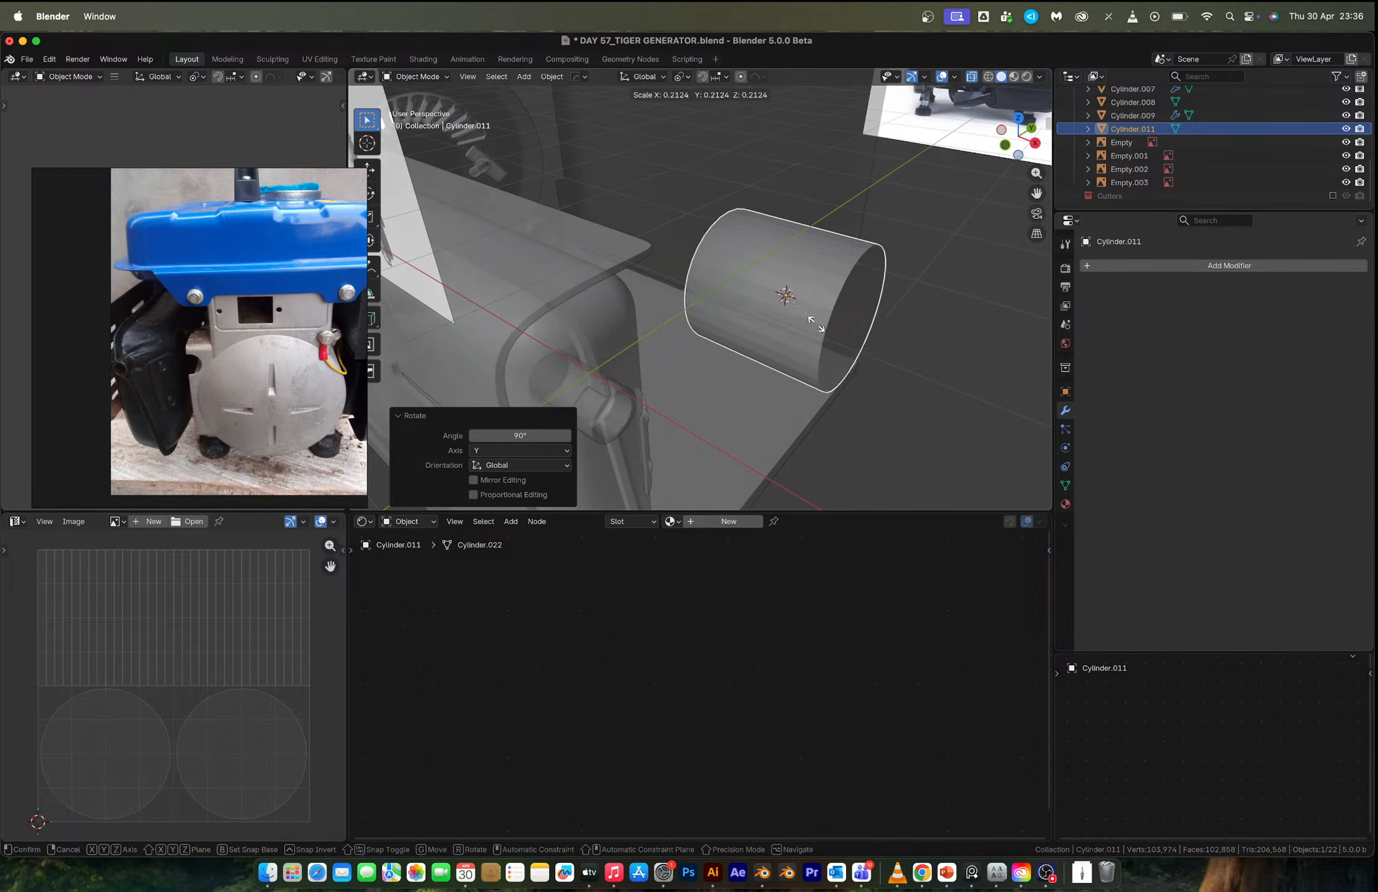
{"action": "left_click", "coordinate": [875, 362]}
{"action": "key", "text": "s"}
{"action": "left_click", "coordinate": [902, 344]}
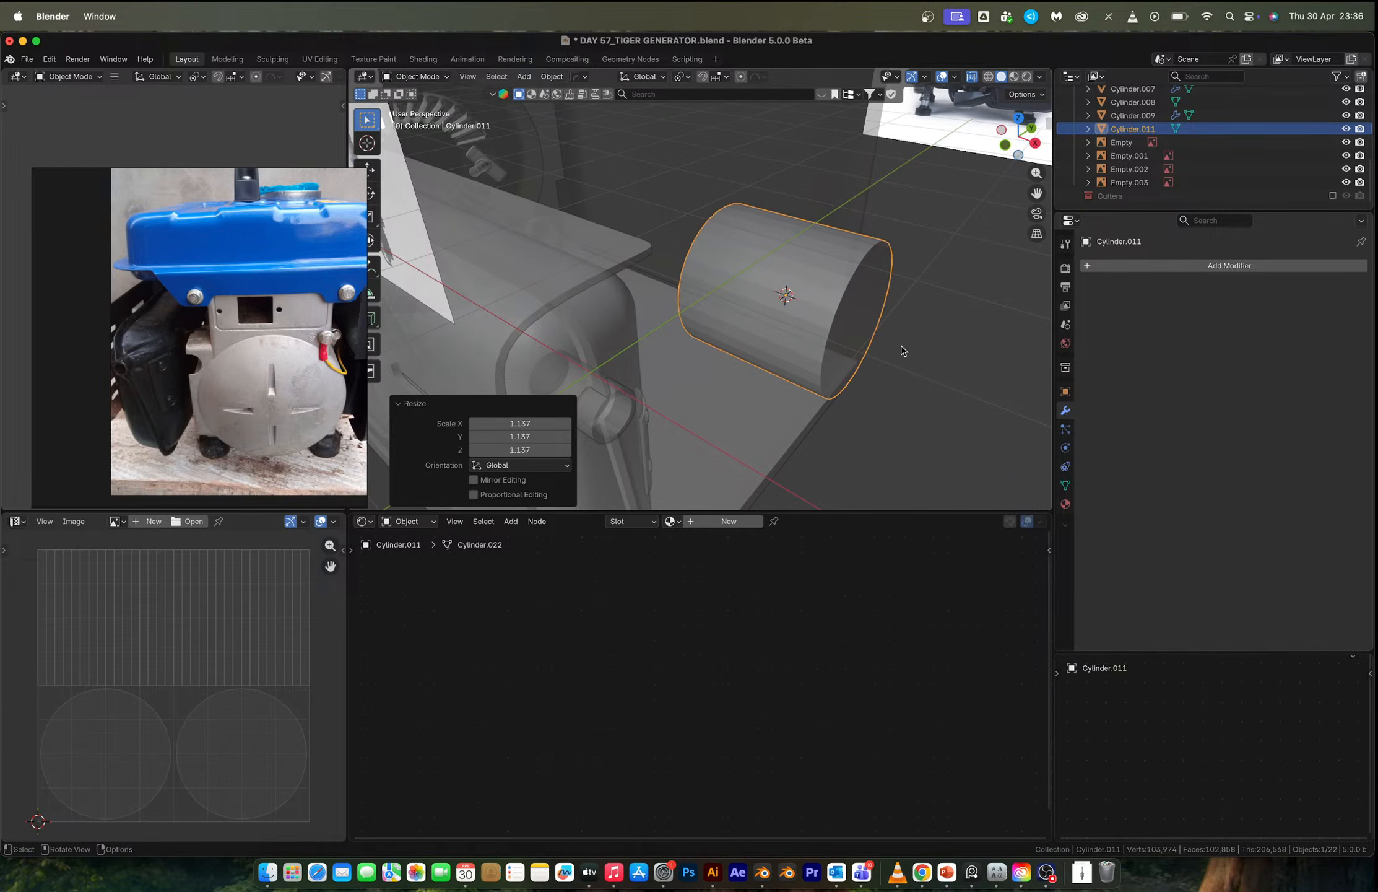
Scale the cylinder by 1.543 against the round vent area in the right view and flatten it along X to about 0.34.
{"action": "left_click", "coordinate": [1035, 144]}
{"action": "key", "text": "s"}
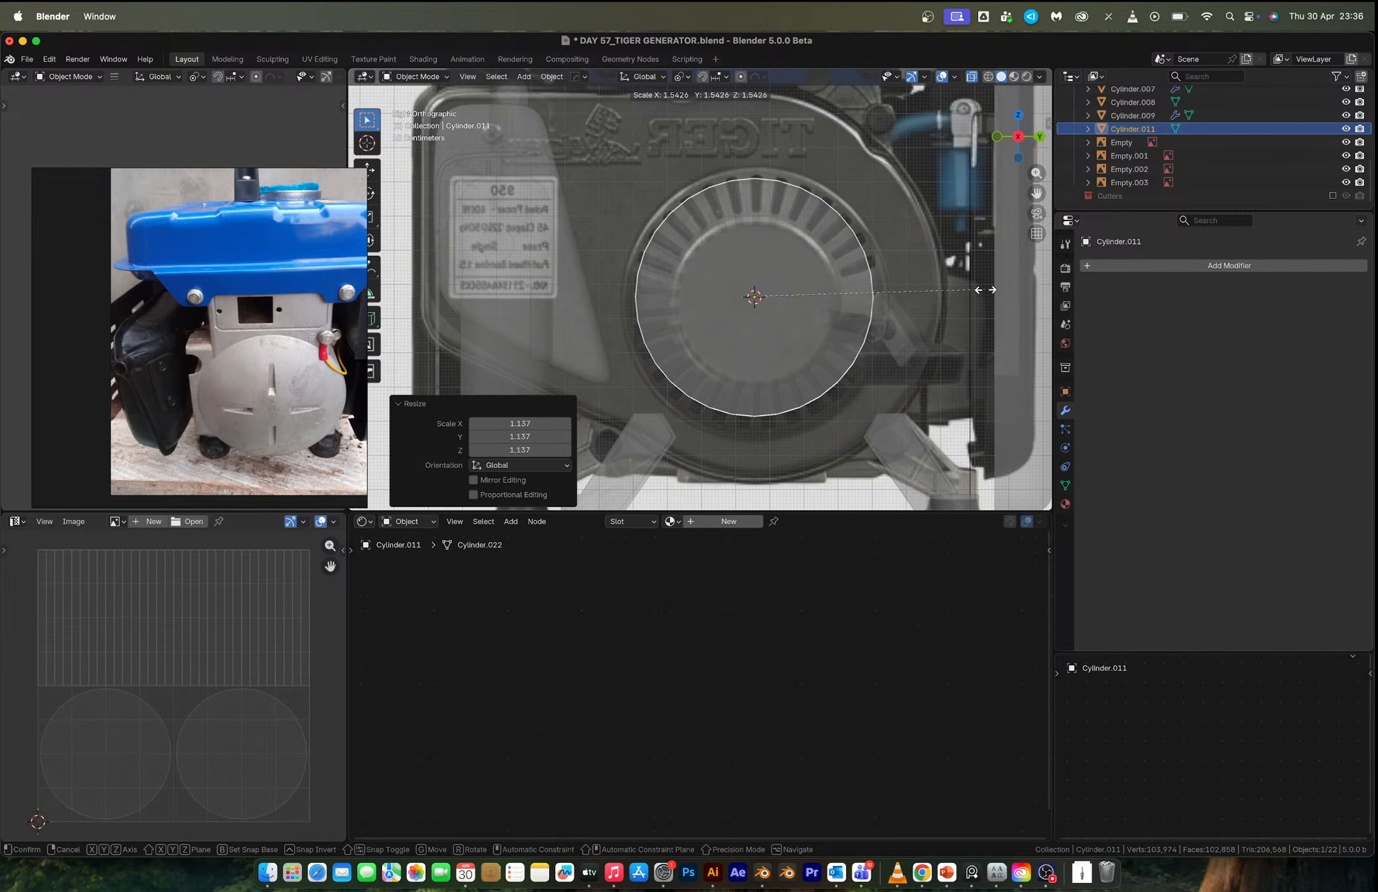
{"action": "left_click", "coordinate": [985, 289]}
{"action": "middle_click_drag", "start_coordinate": [985, 290], "coordinate": [848, 321]}
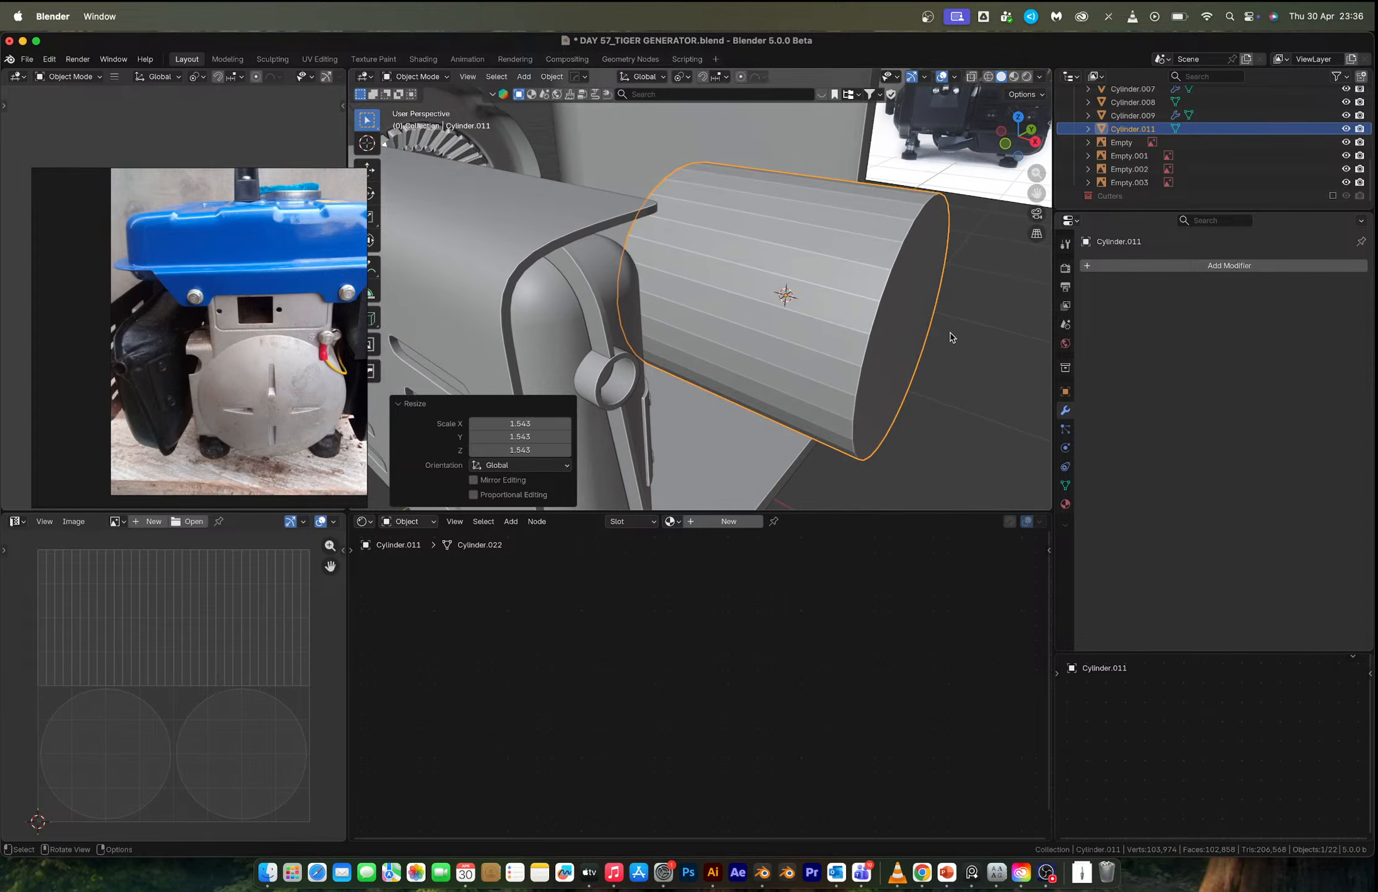
{"action": "key", "text": "s"}
{"action": "key", "text": "x"}
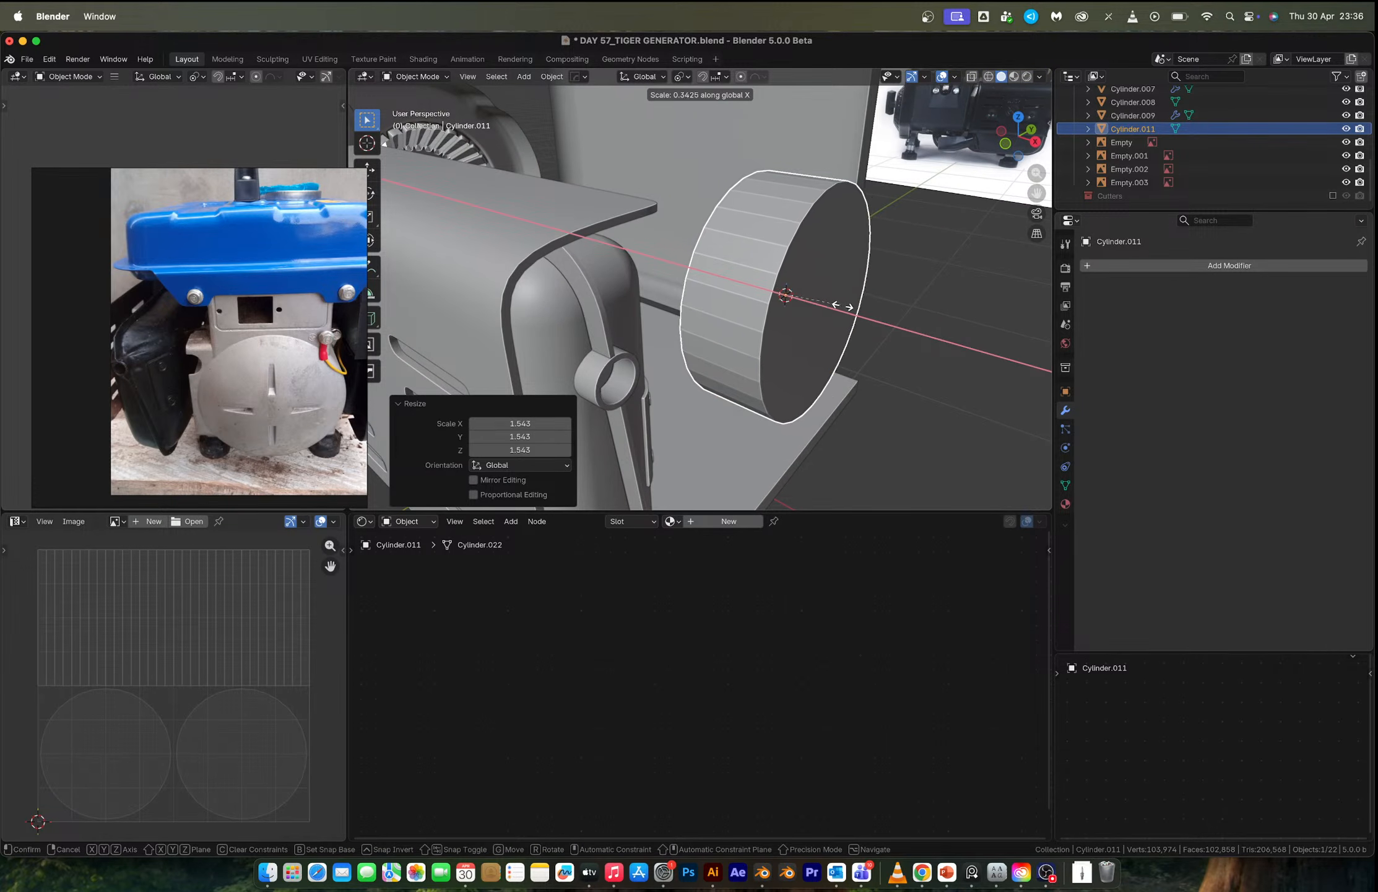
{"action": "left_click", "coordinate": [839, 305]}
Bevel the edges around the cylinder's outer cap face with 3 segments.
{"action": "key", "text": "Tab"}
{"action": "key", "text": "alt+a"}
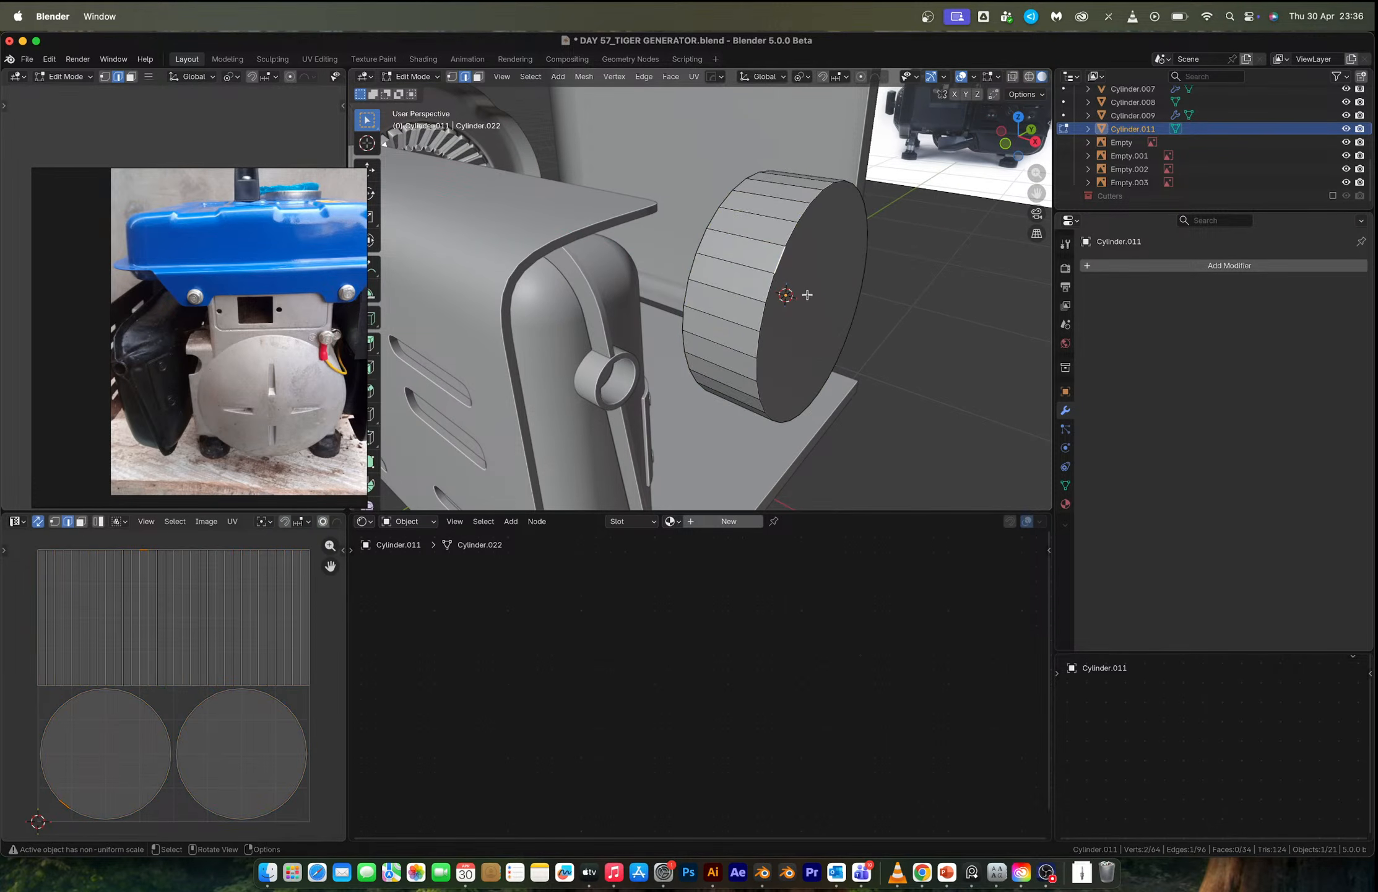
{"action": "key", "text": "3"}
{"action": "left_click", "coordinate": [878, 330]}
{"action": "key", "text": "ctrl+b"}
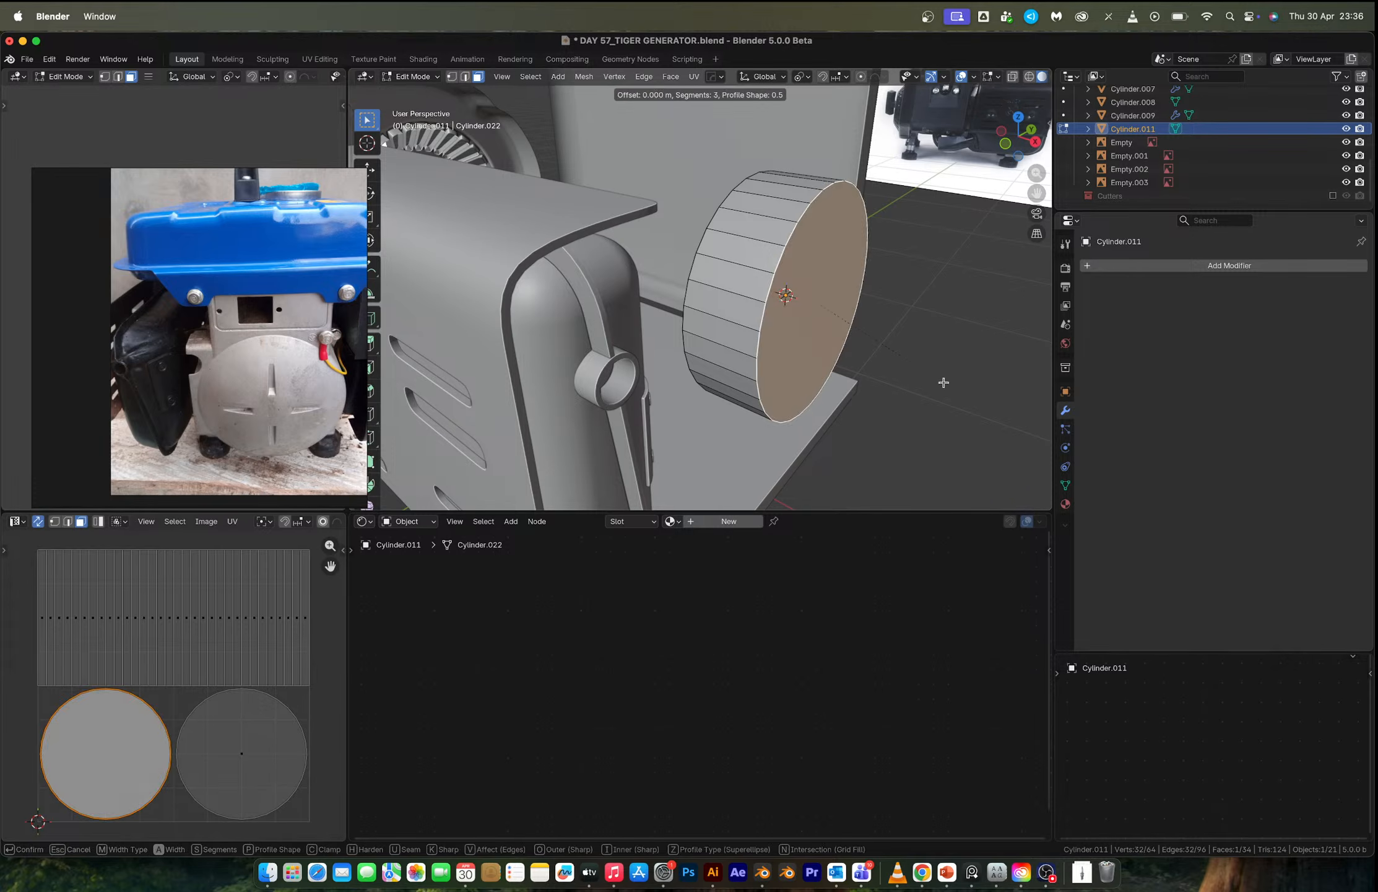
{"action": "left_click", "coordinate": [987, 398]}
Delete the cylinder's rear cap face and add a Subdivision modifier at level 1.
{"action": "key", "text": "Tab"}
{"action": "middle_click_drag", "start_coordinate": [902, 345], "coordinate": [830, 305]}
{"action": "key", "text": "Tab"}
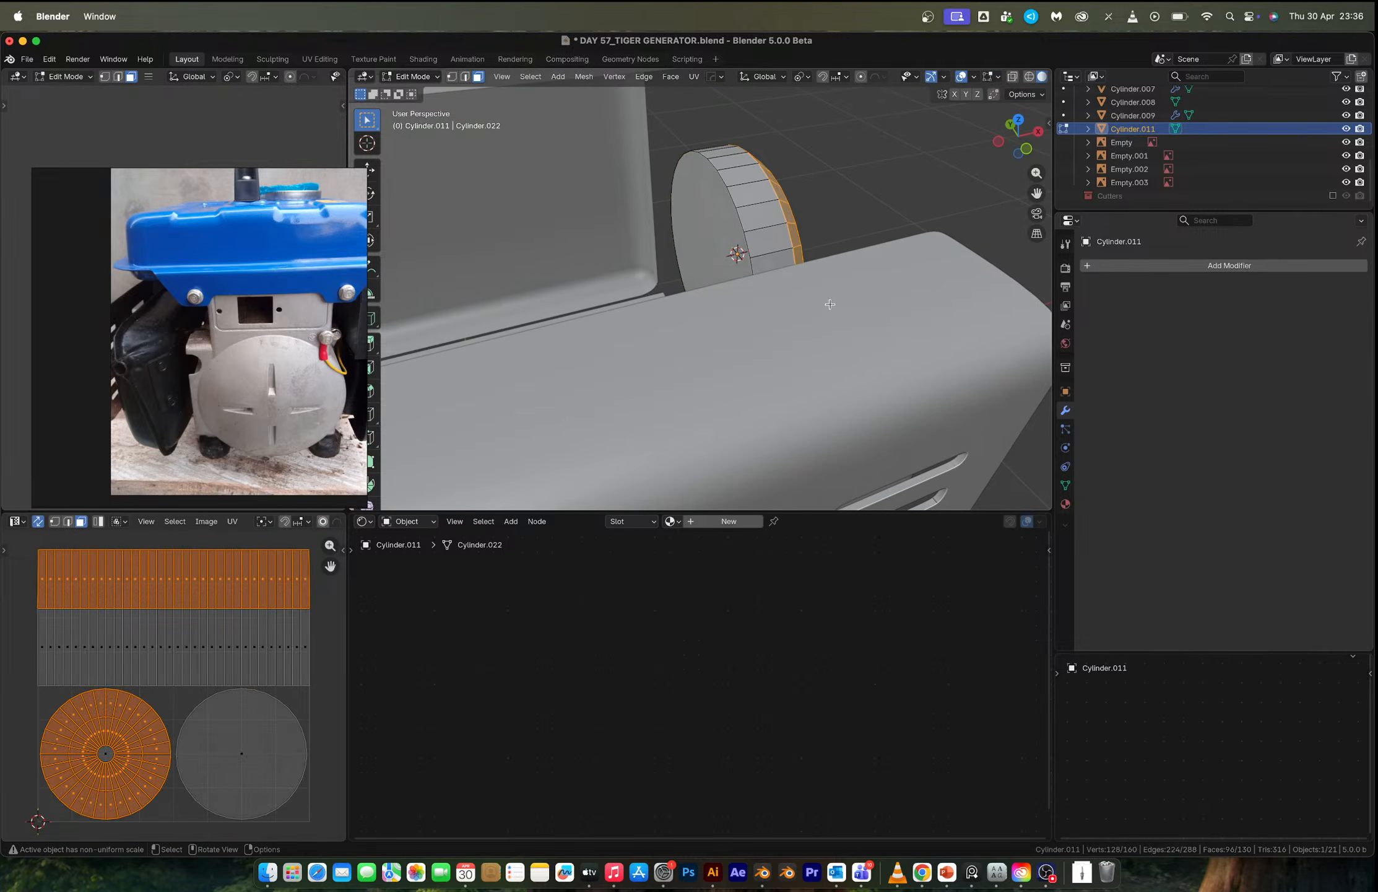
{"action": "left_click", "coordinate": [714, 245]}
{"action": "key", "text": "x"}
{"action": "left_click", "coordinate": [681, 241]}
{"action": "middle_click_drag", "start_coordinate": [680, 241], "coordinate": [633, 217]}
{"action": "key", "text": "Tab"}
{"action": "key", "text": "ctrl+1"}
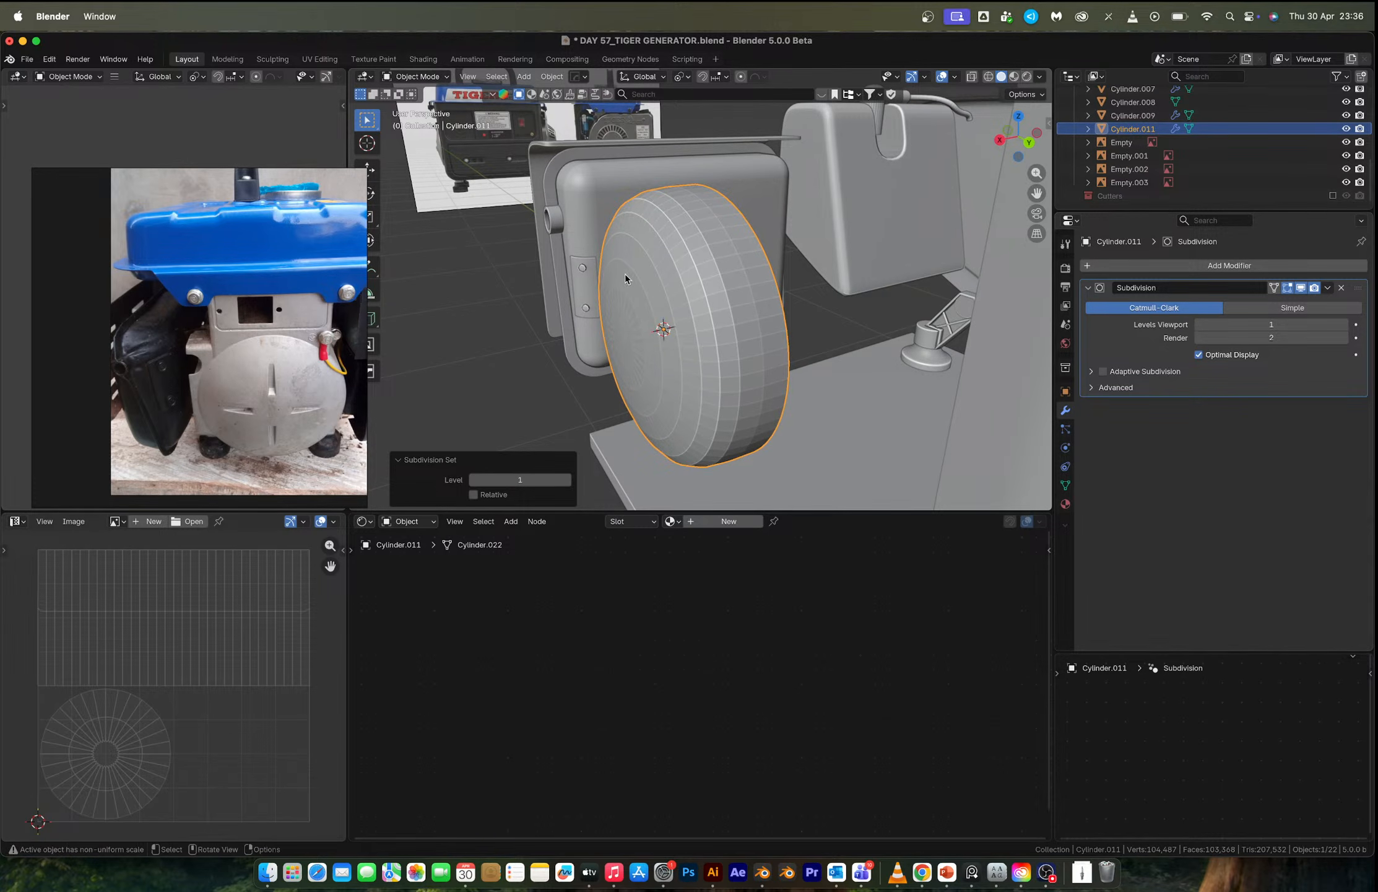
Delete the rearmost edge loop so only the rounded dome portion of the cover remains.
{"action": "middle_click_drag", "start_coordinate": [625, 274], "coordinate": [727, 327]}
{"action": "key", "text": "Tab"}
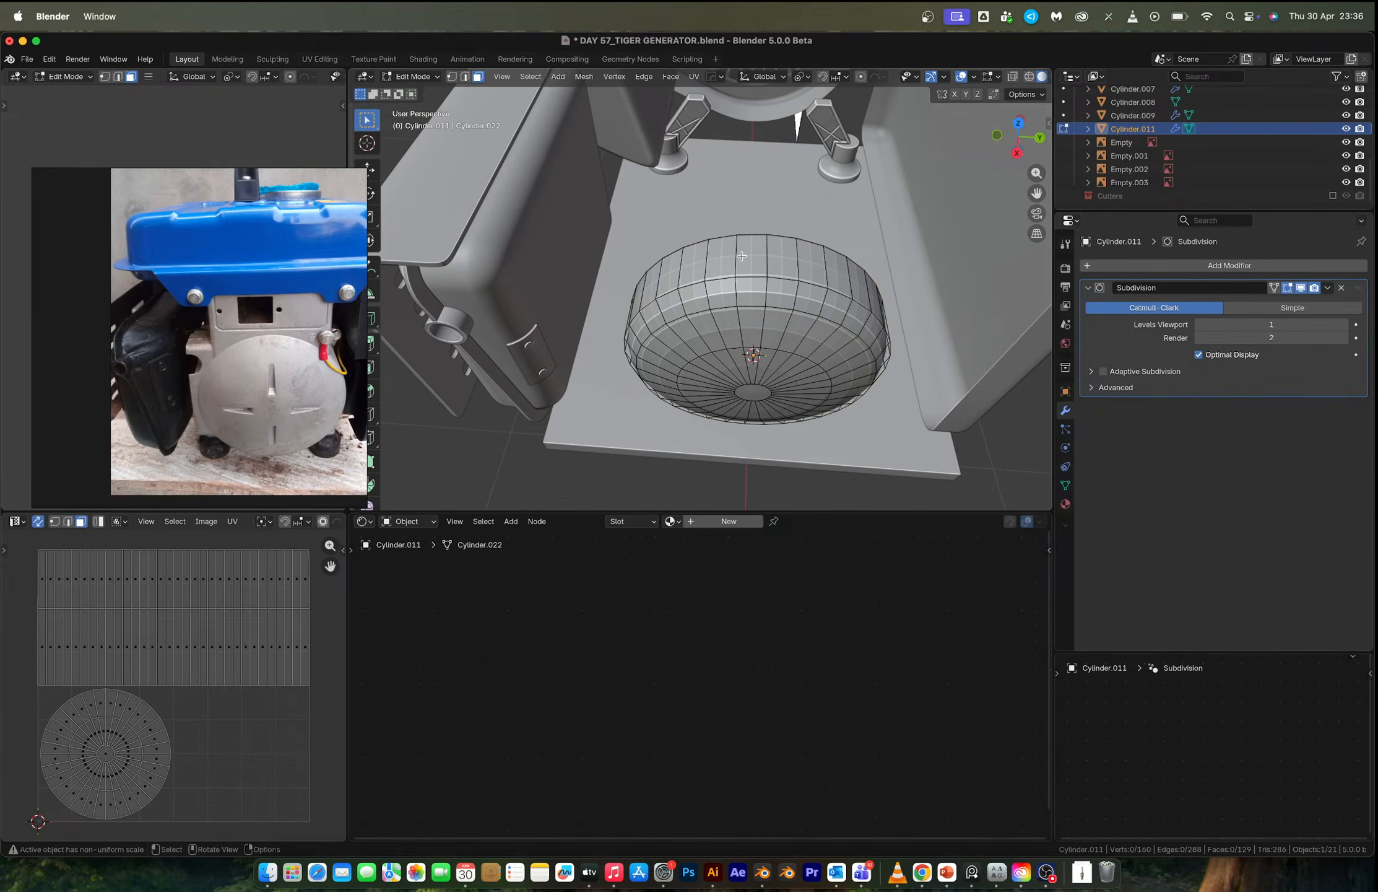
{"action": "key", "text": "2"}
{"action": "left_click", "coordinate": [743, 242], "text": "alt"}
{"action": "key", "text": "x"}
{"action": "left_click", "coordinate": [743, 214]}
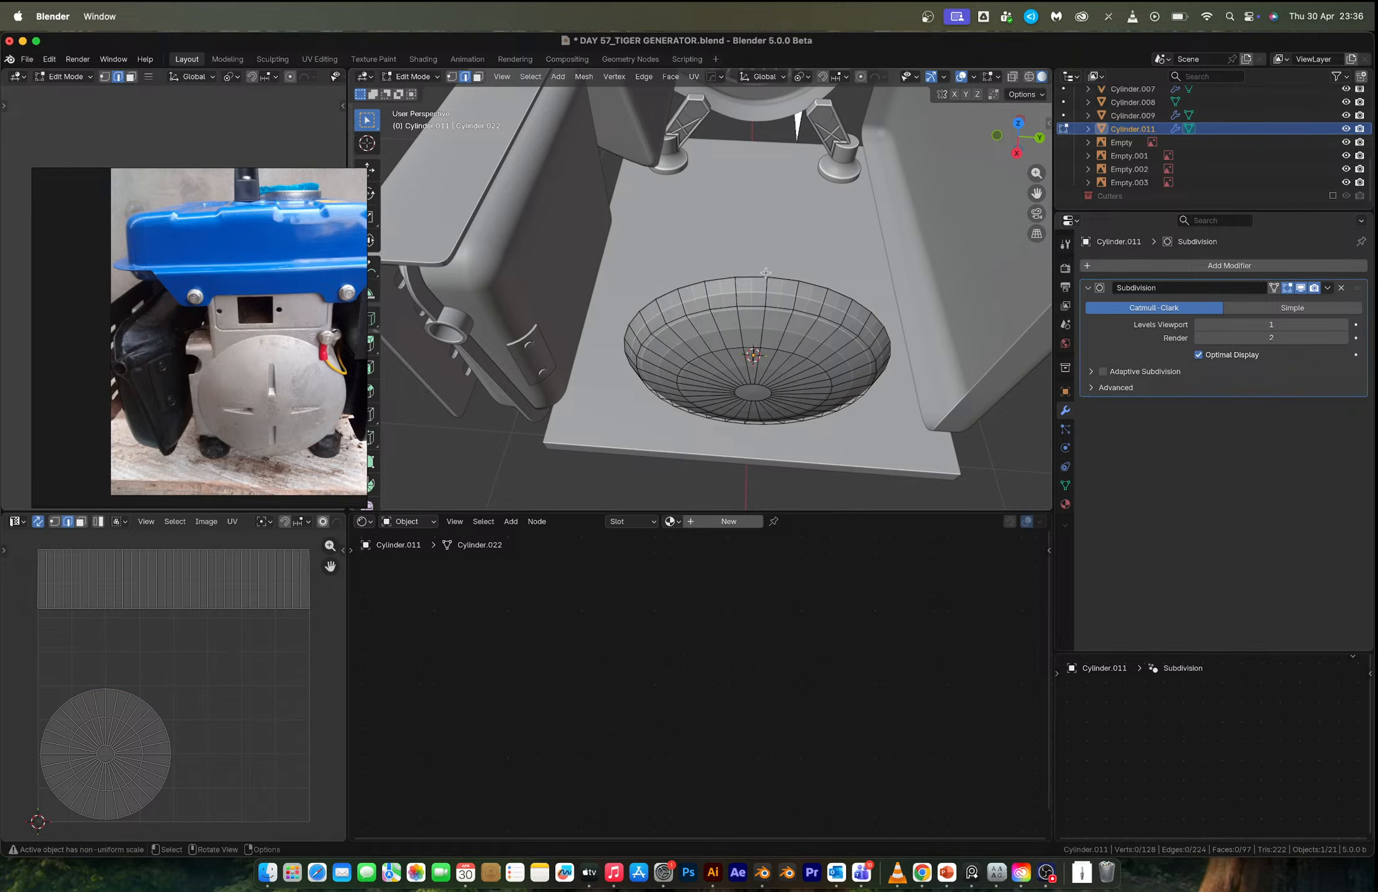
Try to extrude and scale the dome's open rim loop outward in the right orthographic view.
{"action": "left_click", "coordinate": [773, 276], "text": "alt"}
{"action": "left_click_drag", "start_coordinate": [1019, 127], "coordinate": [1019, 152]}
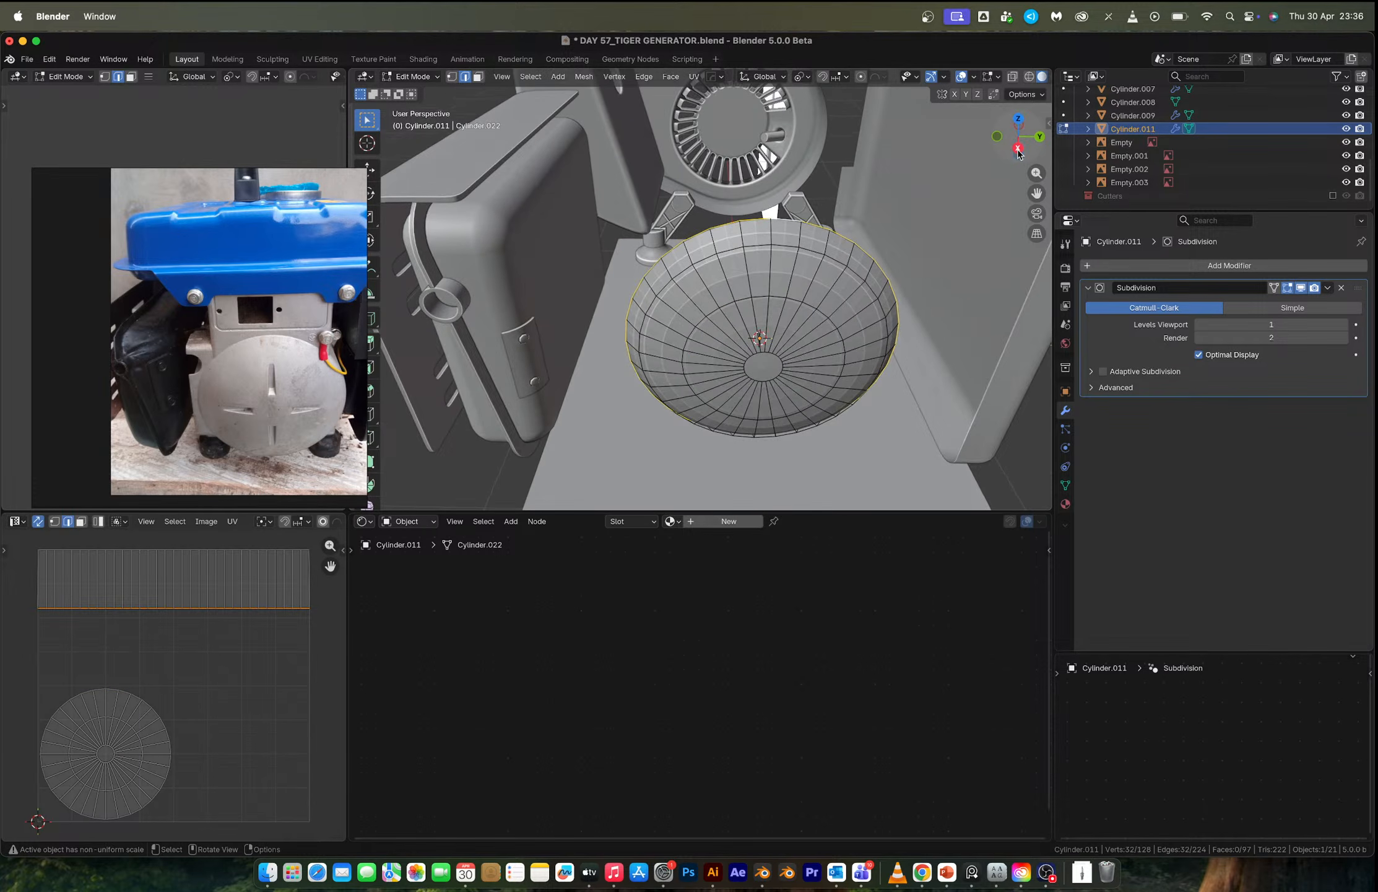
{"action": "left_click", "coordinate": [1018, 150]}
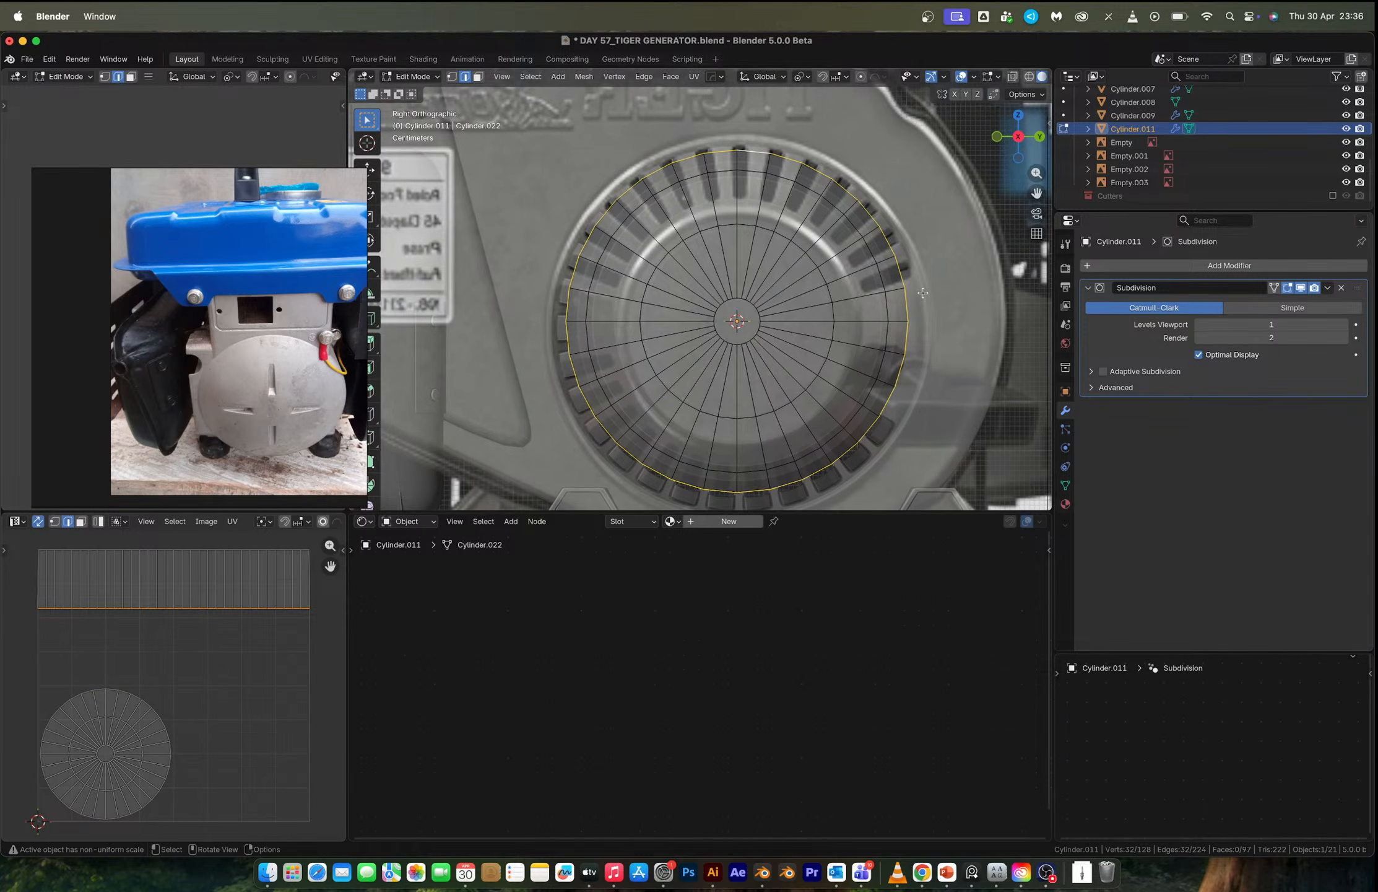
{"action": "key", "text": "e"}
{"action": "key", "text": "s"}
{"action": "left_click", "coordinate": [953, 296]}
{"action": "key", "text": "super+z"}
Set the pivot point to Bounding Box Center and try extruding the dome's rim loop outward with a scale of 1.202.
{"action": "key", "text": "period"}
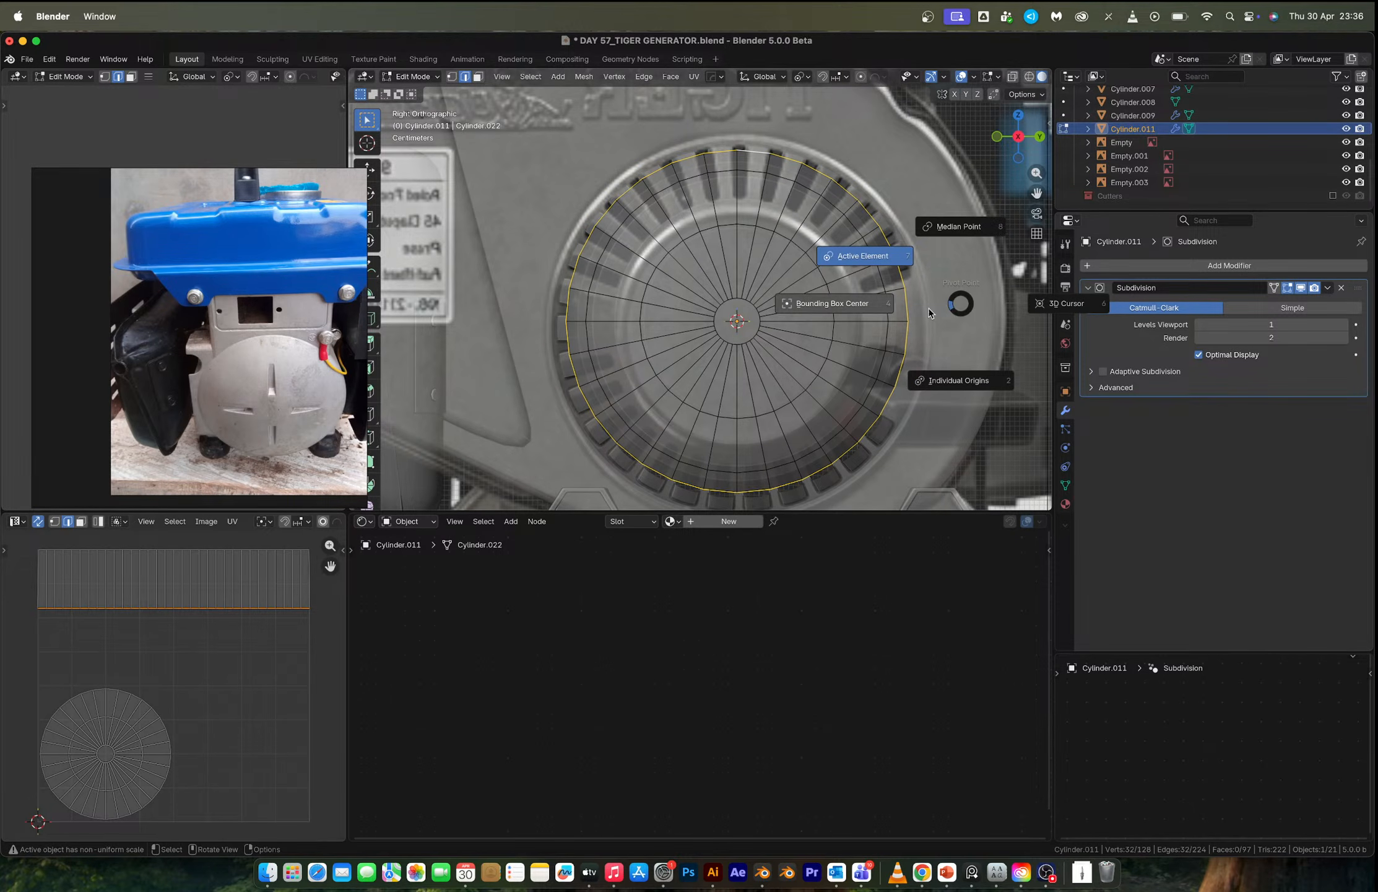
{"action": "left_click", "coordinate": [929, 313]}
{"action": "key", "text": "e"}
{"action": "key", "text": "s"}
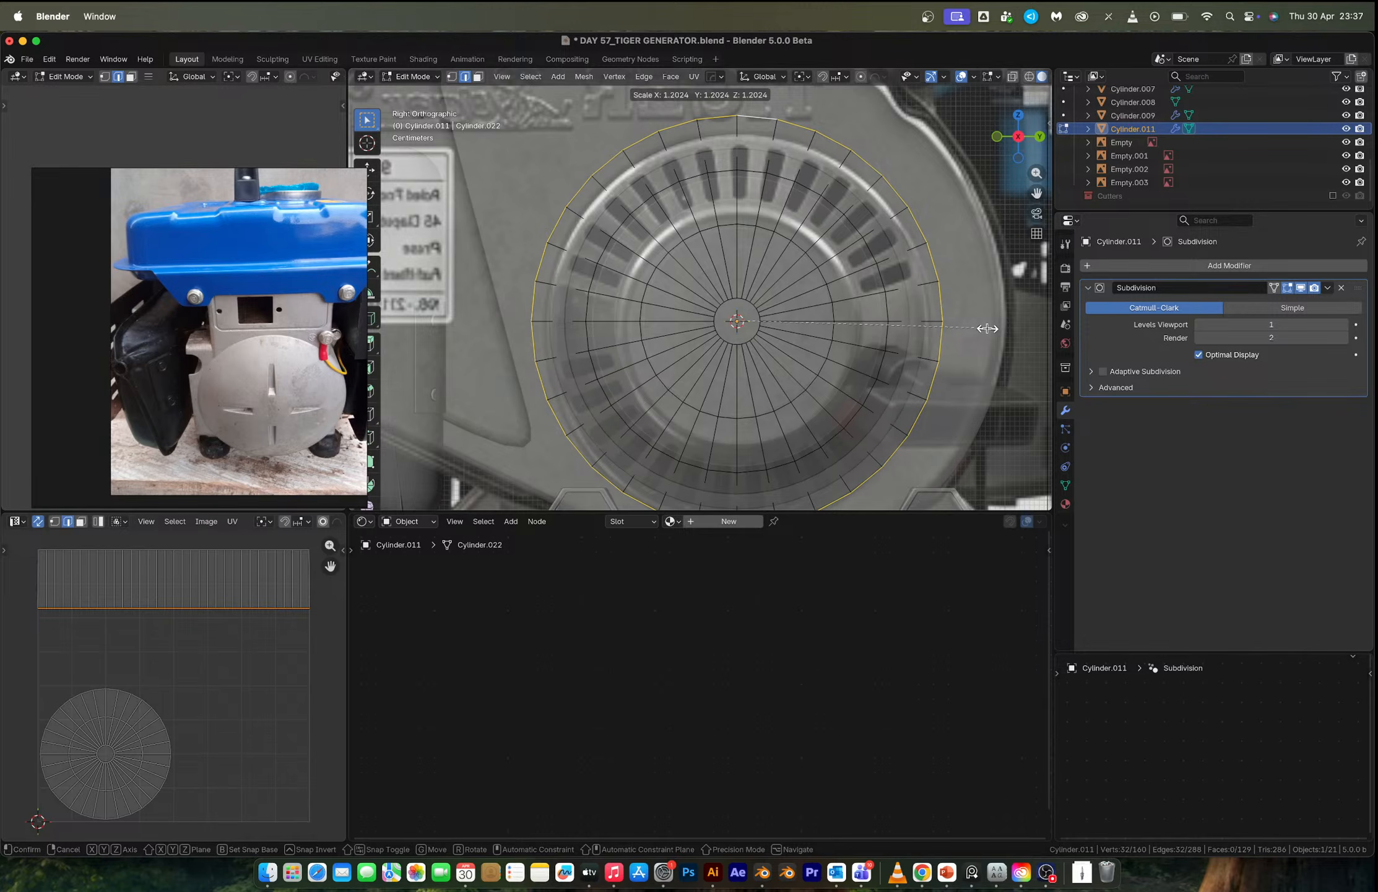
{"action": "left_click", "coordinate": [987, 329]}
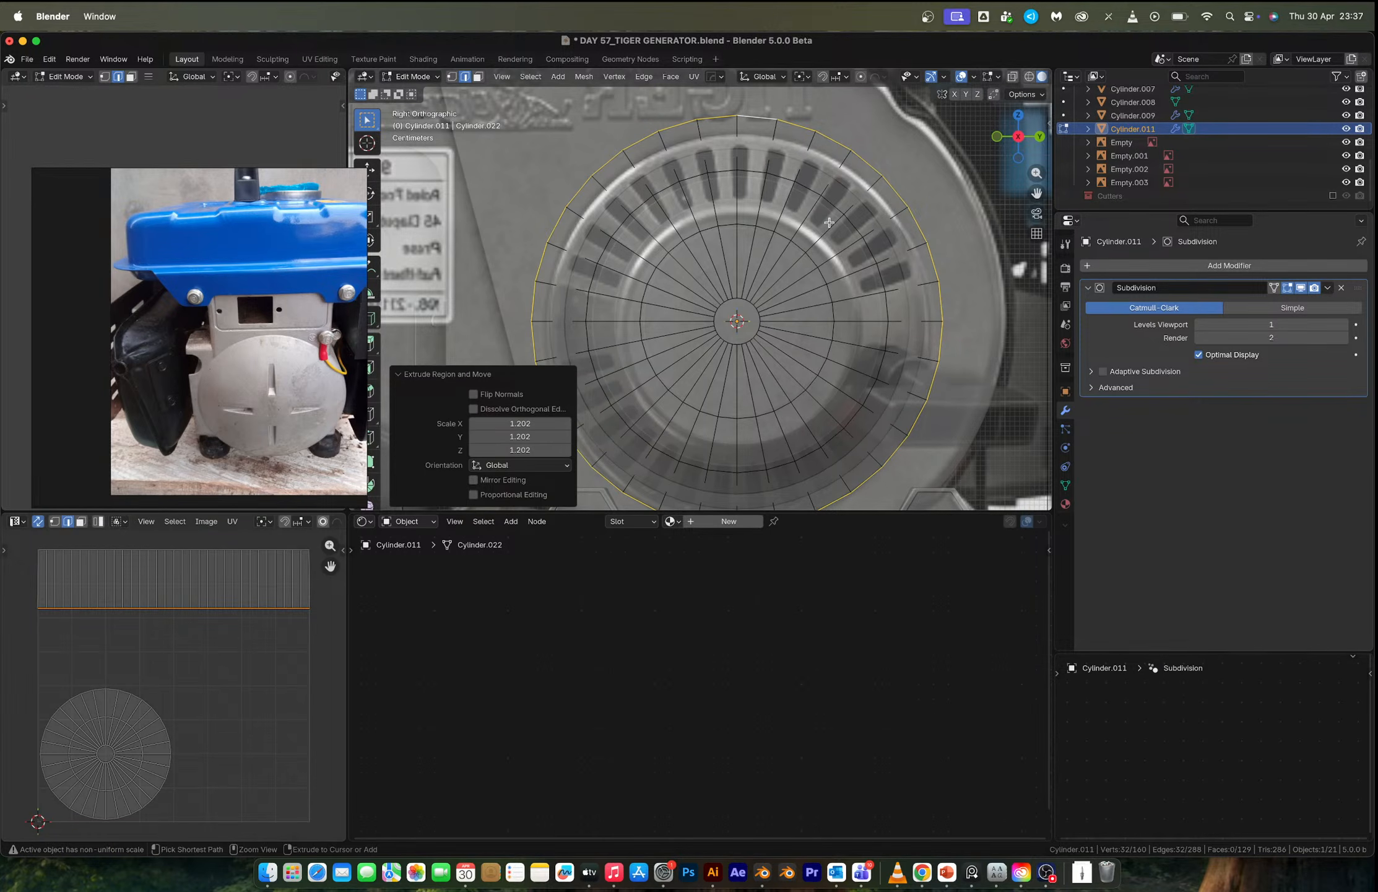
{"action": "key", "text": "super+z"}
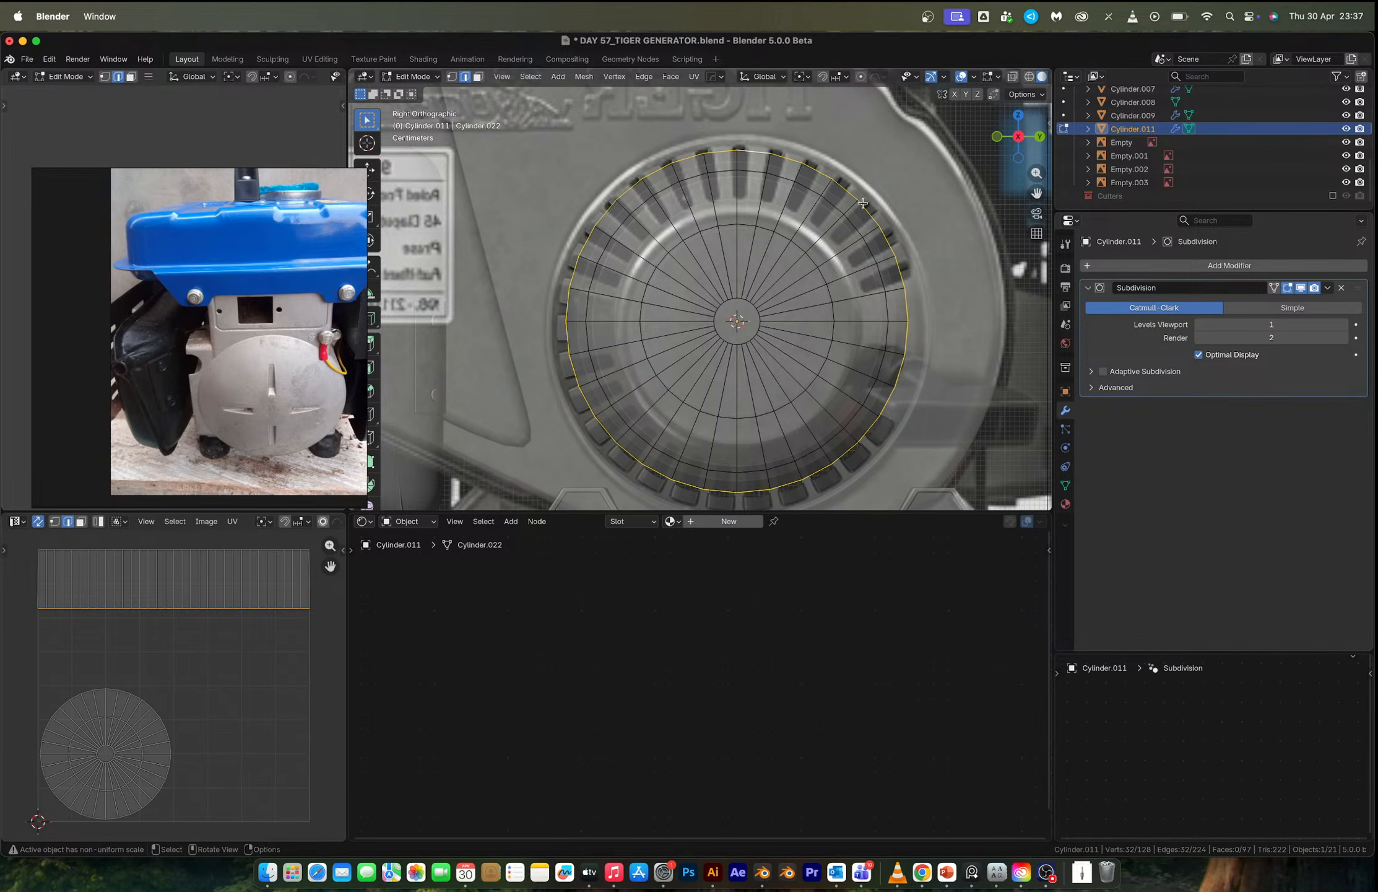
Return to Object Mode and try out a cube at the 3D cursor, scaled to about 0.43.
{"action": "key", "text": "1"}
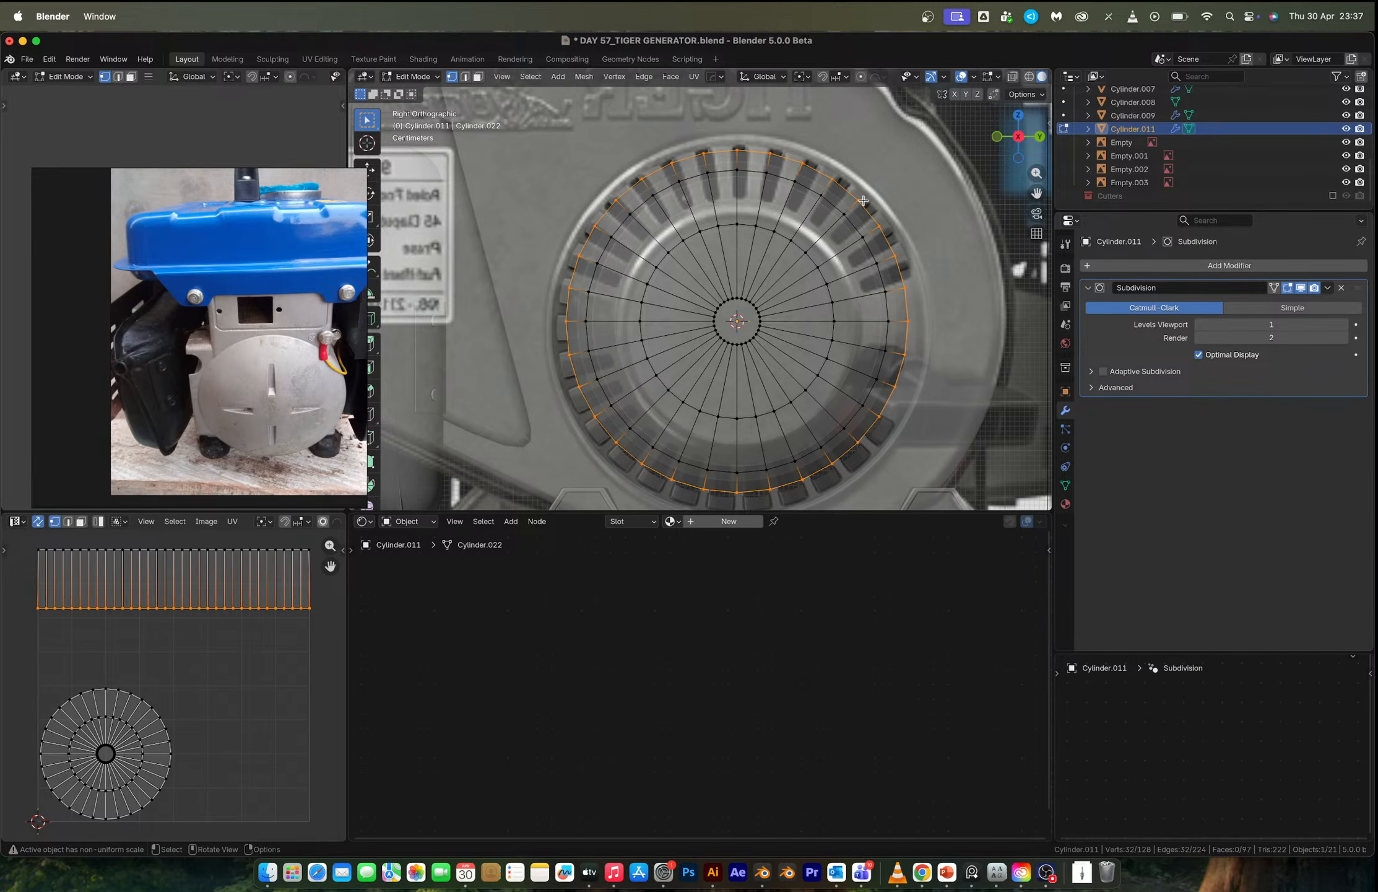
{"action": "key", "text": "Tab"}
{"action": "key", "text": "shift+s"}
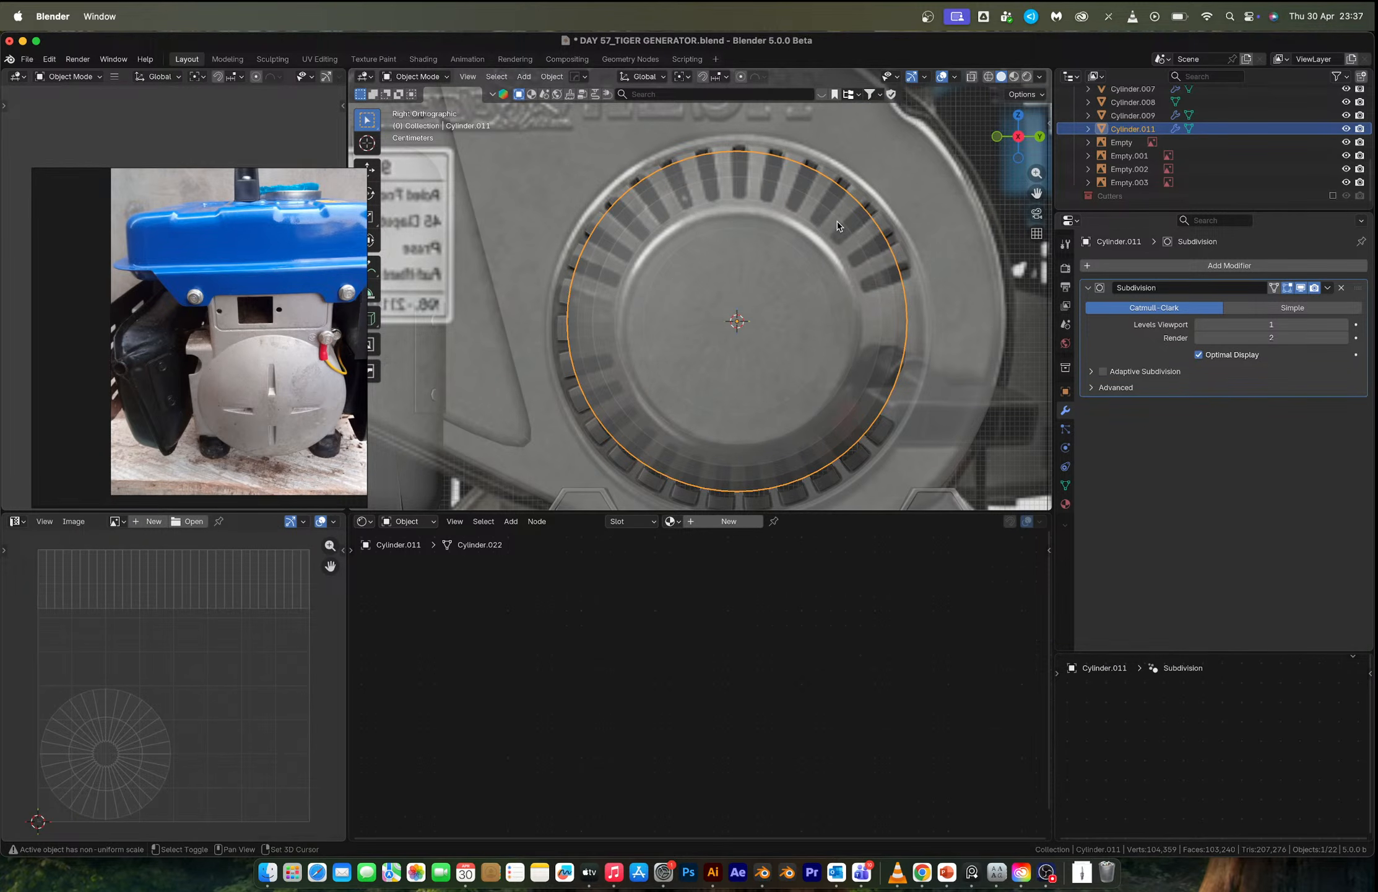
{"action": "key", "text": "shift+a"}
{"action": "mouse_move", "coordinate": [837, 226]}
{"action": "left_click", "coordinate": [895, 233]}
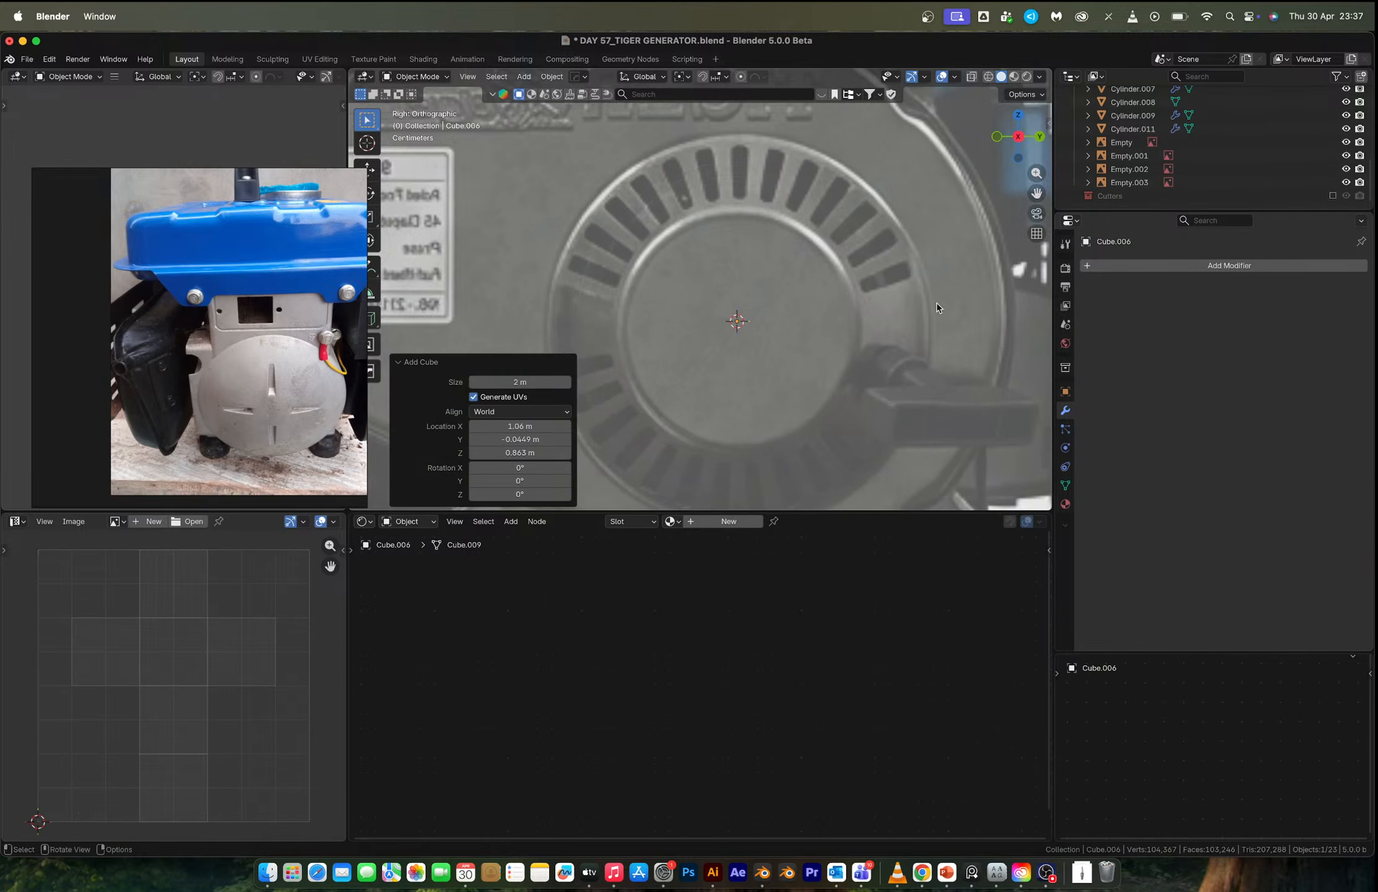
{"action": "key", "text": "s"}
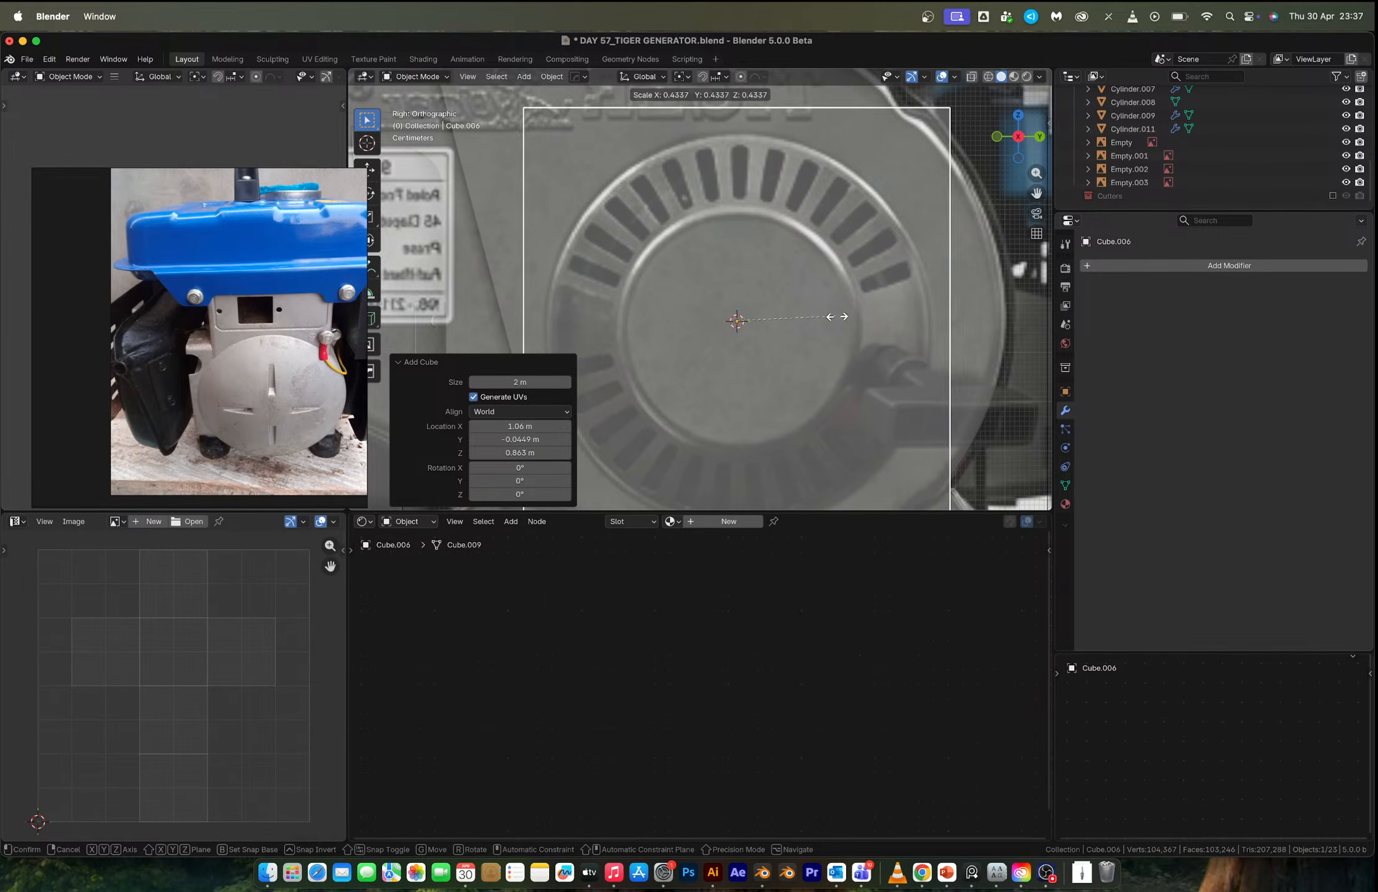
{"action": "left_click", "coordinate": [837, 316]}
{"action": "key", "text": "Delete"}
Add a plane at the 3D cursor aligned to the view and scale it slightly larger than the round vent area.
{"action": "key", "text": "shift+a"}
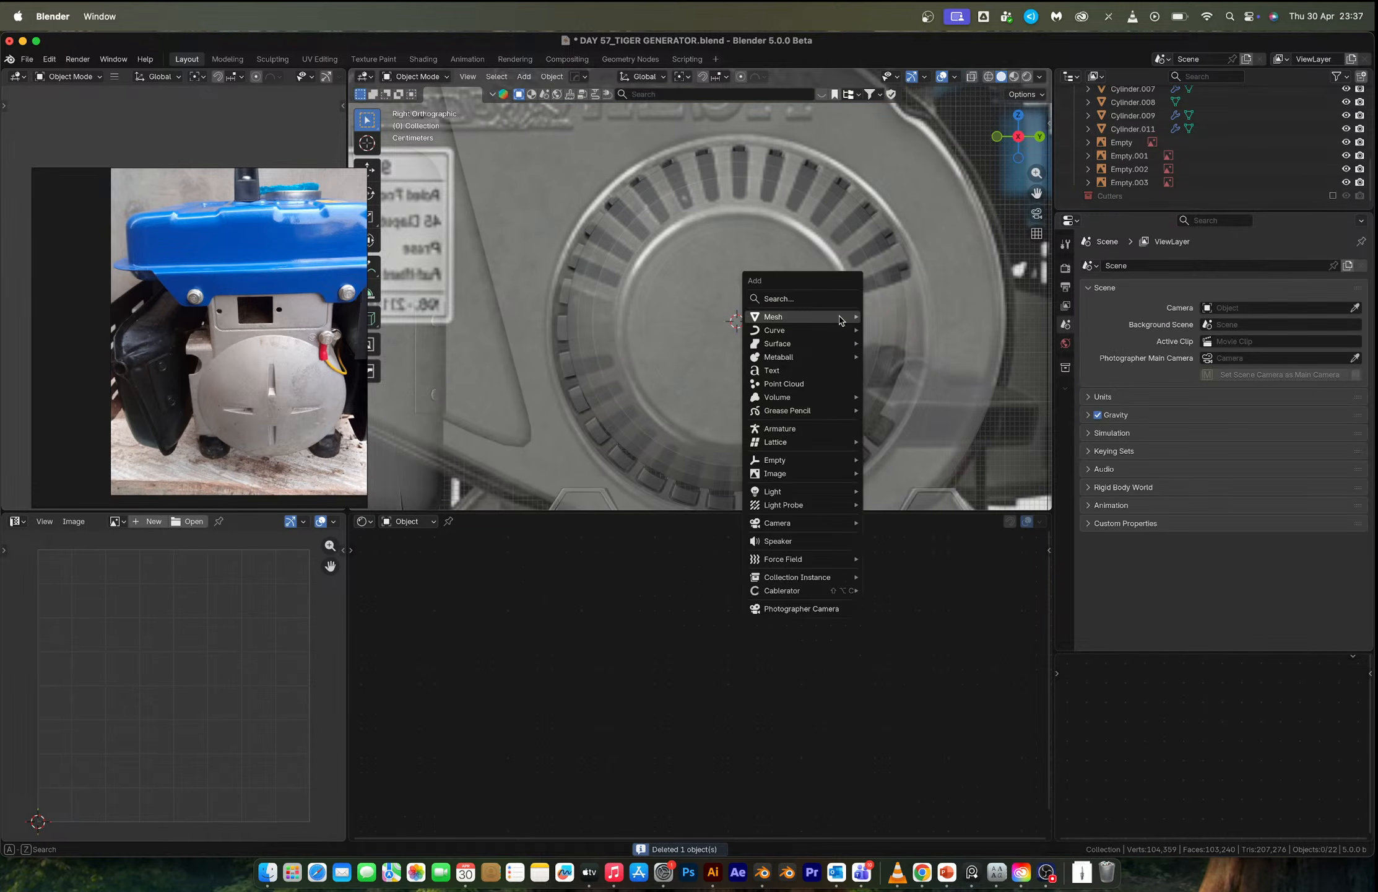
{"action": "mouse_move", "coordinate": [840, 319]}
{"action": "left_click", "coordinate": [902, 314]}
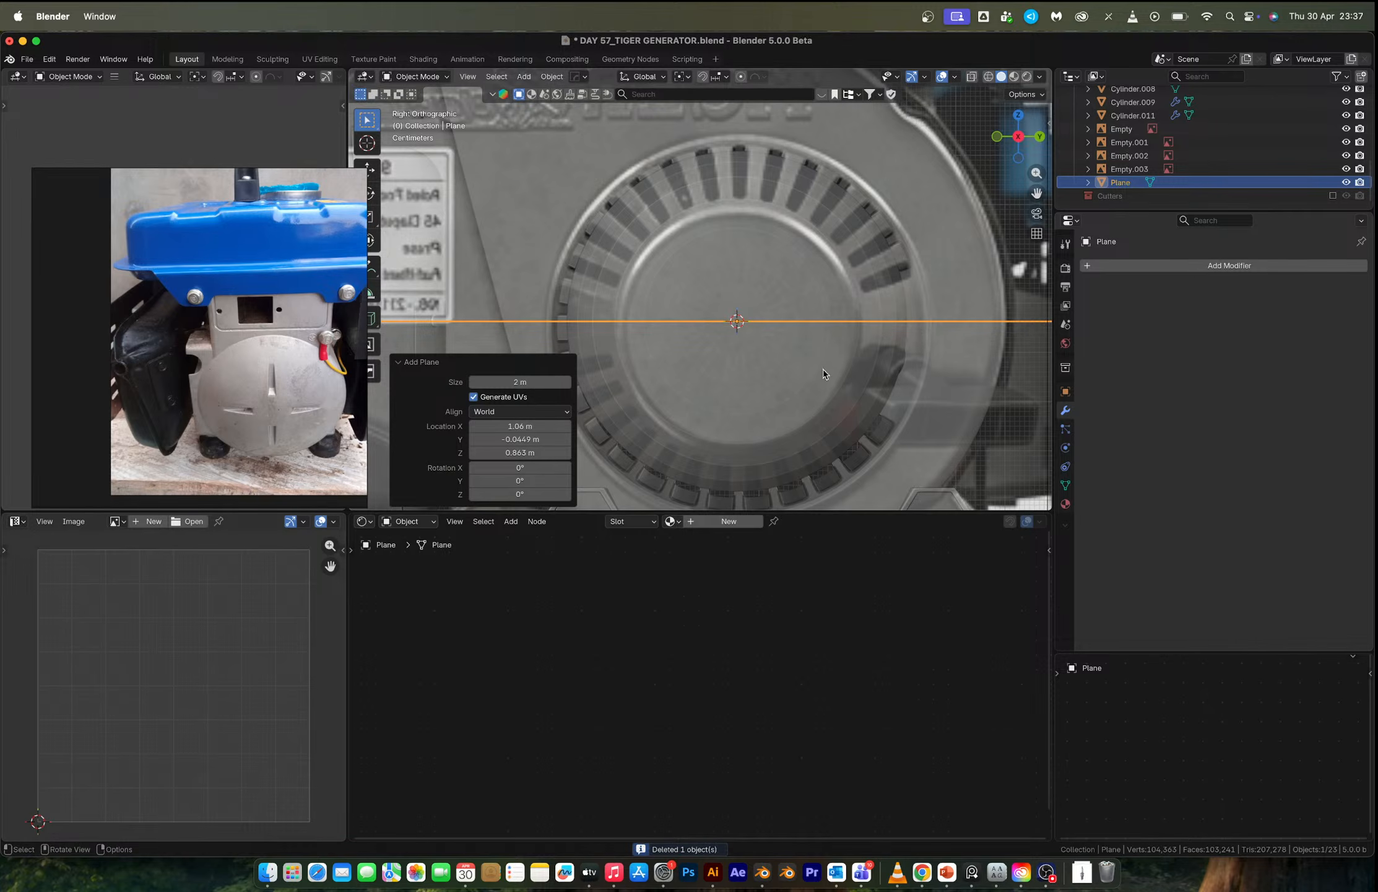
{"action": "left_click", "coordinate": [520, 411]}
{"action": "left_click", "coordinate": [517, 440]}
{"action": "key", "text": "s"}
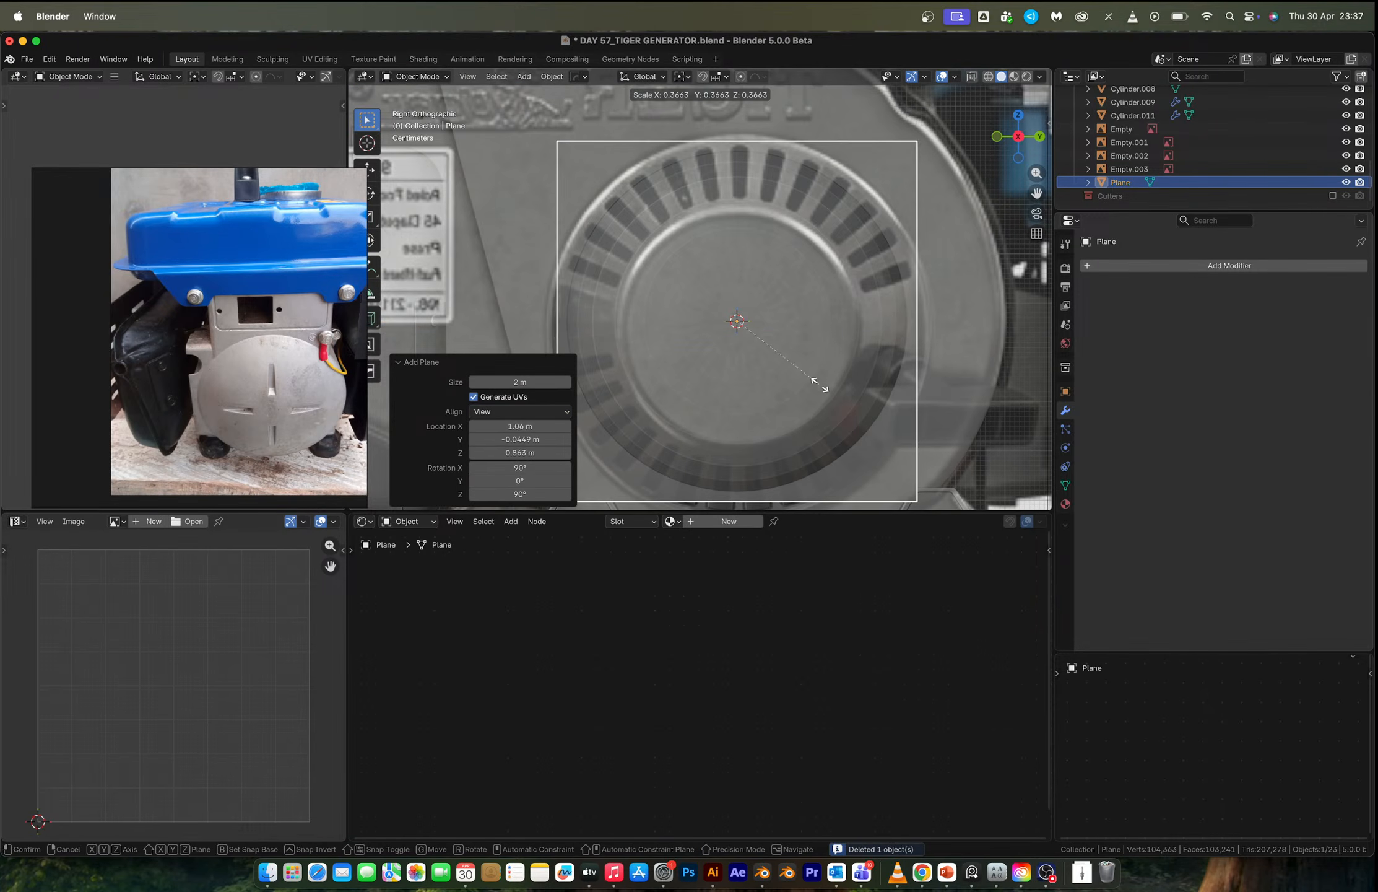
{"action": "left_click", "coordinate": [832, 390]}
Divide the plane in Edit Mode with 8 evenly spaced vertical loop cuts.
{"action": "key", "text": "Tab"}
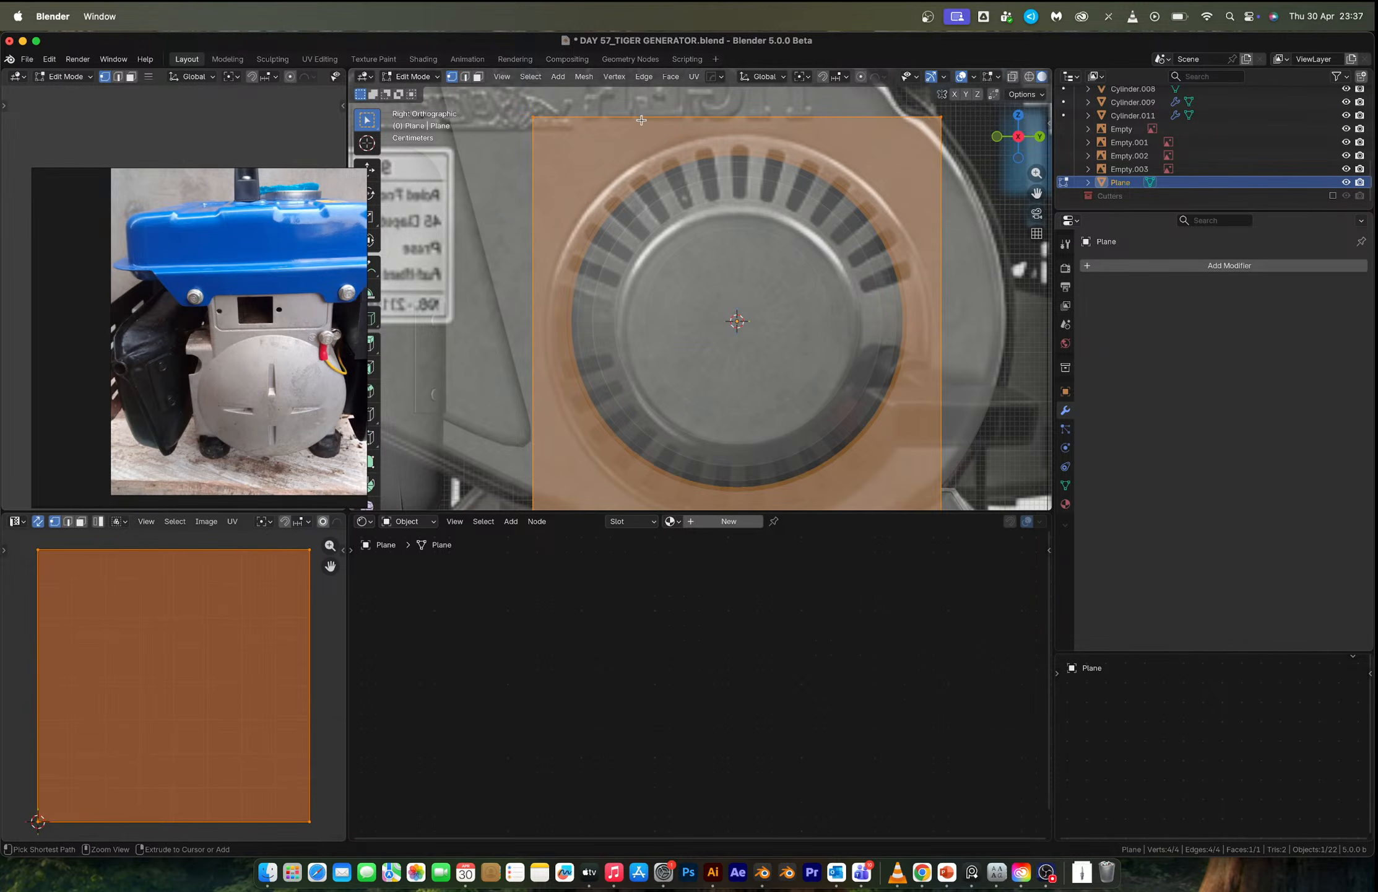
{"action": "key", "text": "ctrl+r"}
{"action": "scroll", "coordinate": [640, 119], "scroll_direction": "up", "scroll_amount": 8}
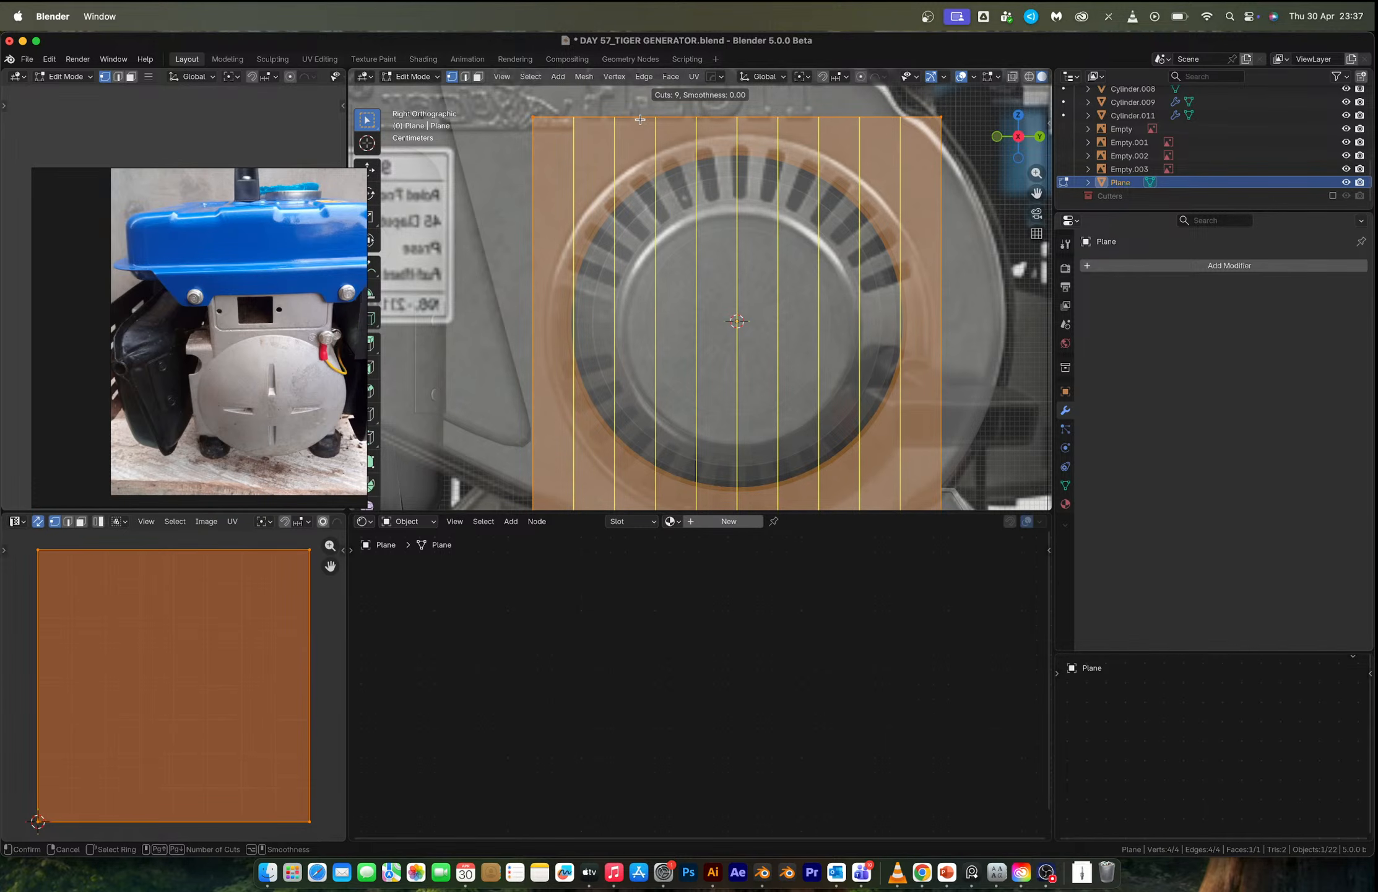
{"action": "left_click", "coordinate": [640, 119]}
{"action": "right_click", "coordinate": [640, 119]}
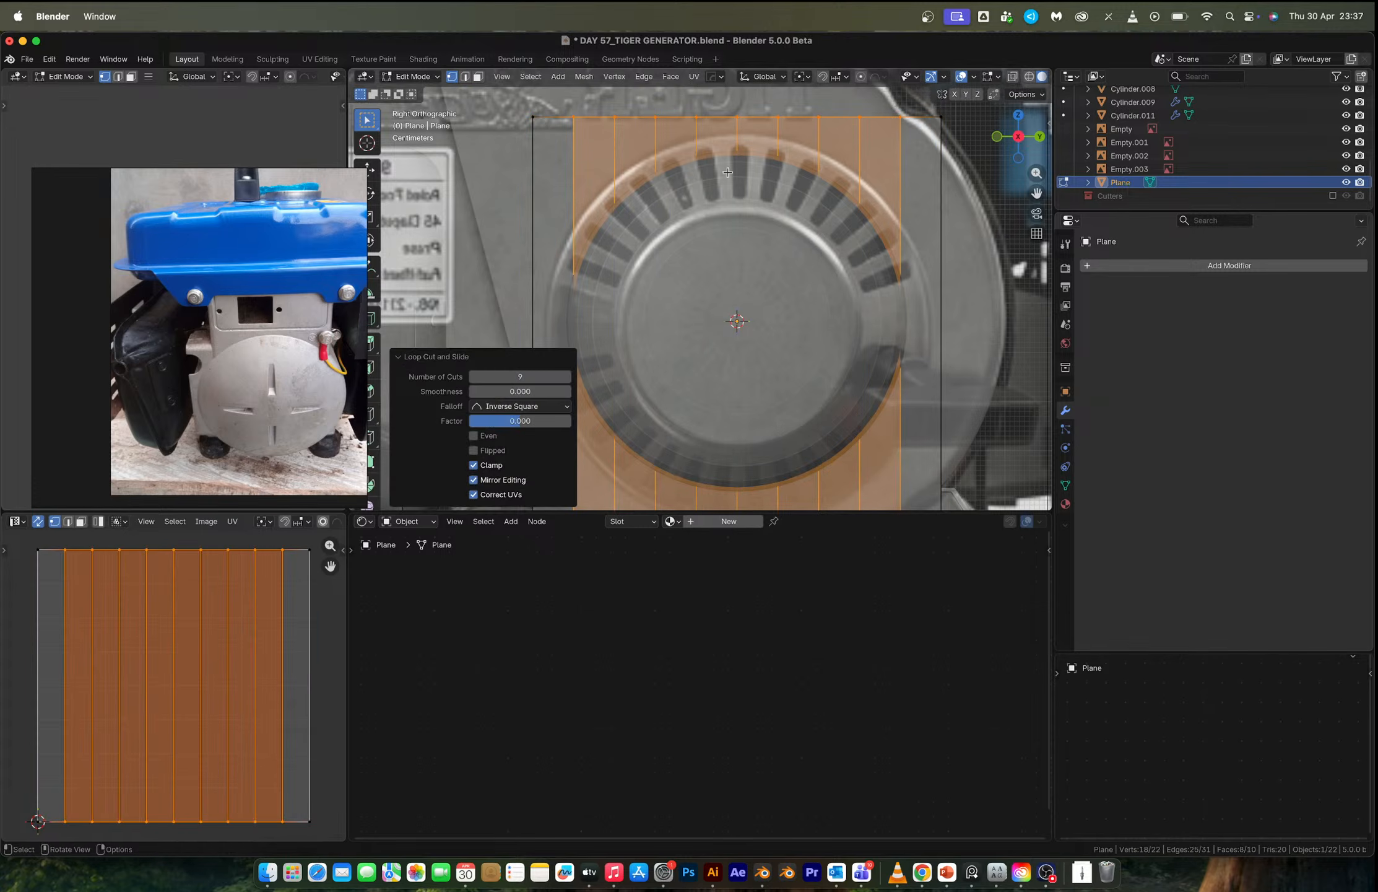
{"action": "key", "text": "ctrl+r"}
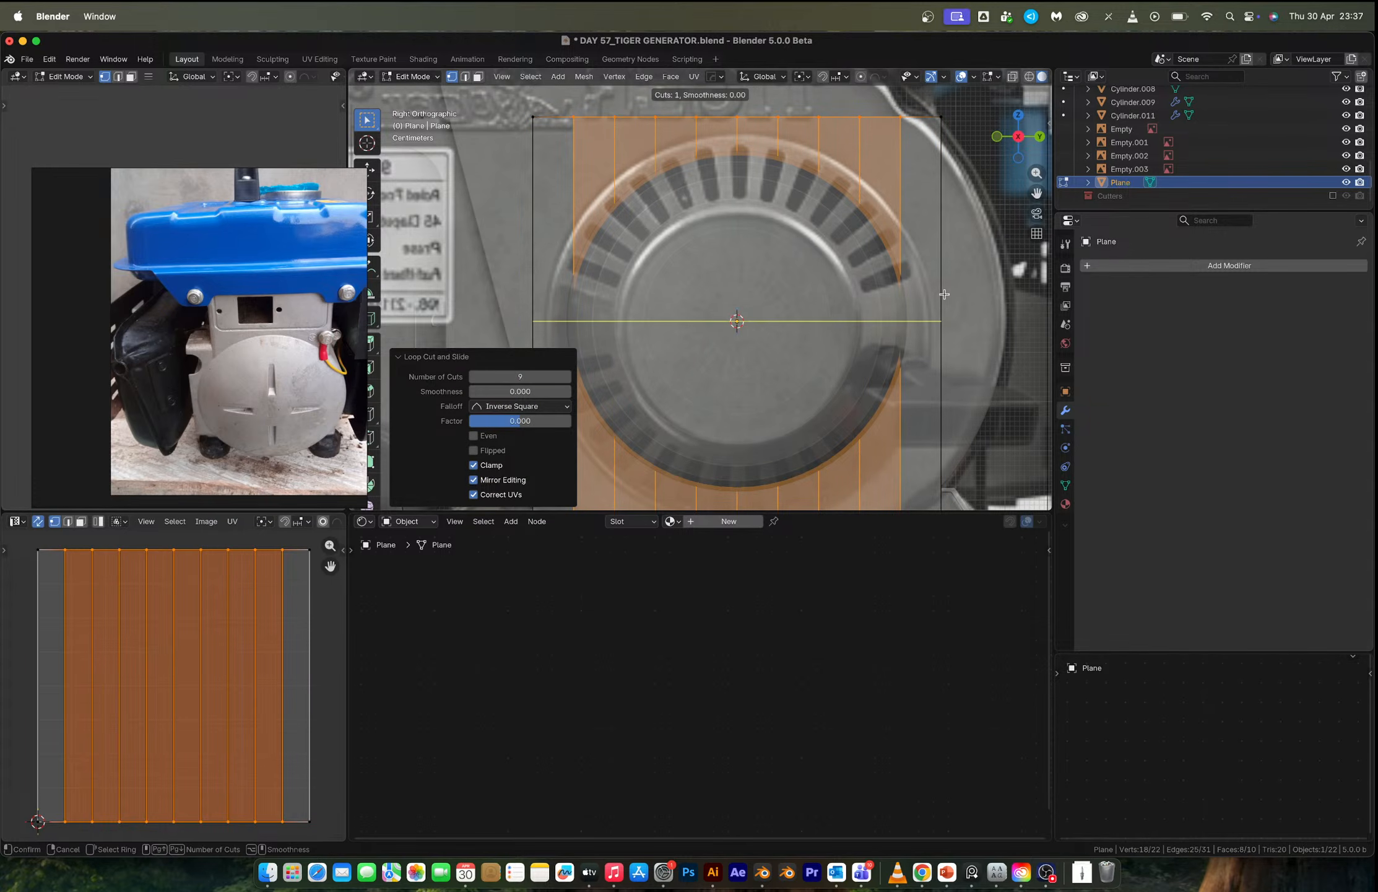
{"action": "right_click", "coordinate": [944, 293]}
{"action": "double_click", "coordinate": [541, 375]}
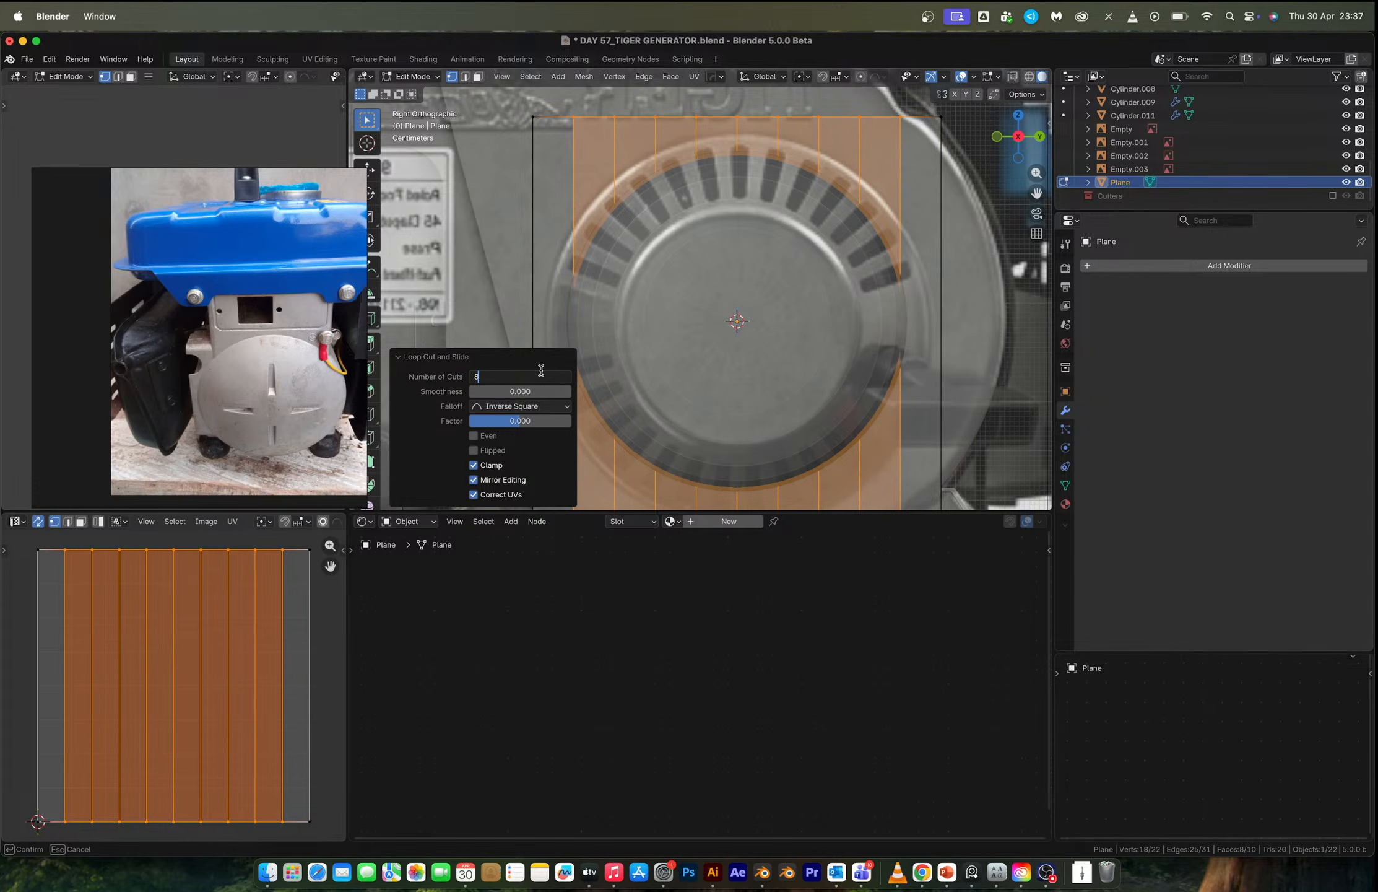
{"action": "key", "text": "Return"}
Add 8 evenly spaced horizontal loop cuts across the plane without sliding them.
{"action": "key", "text": "ctrl+r"}
{"action": "scroll", "coordinate": [895, 255], "scroll_direction": "up", "scroll_amount": 5}
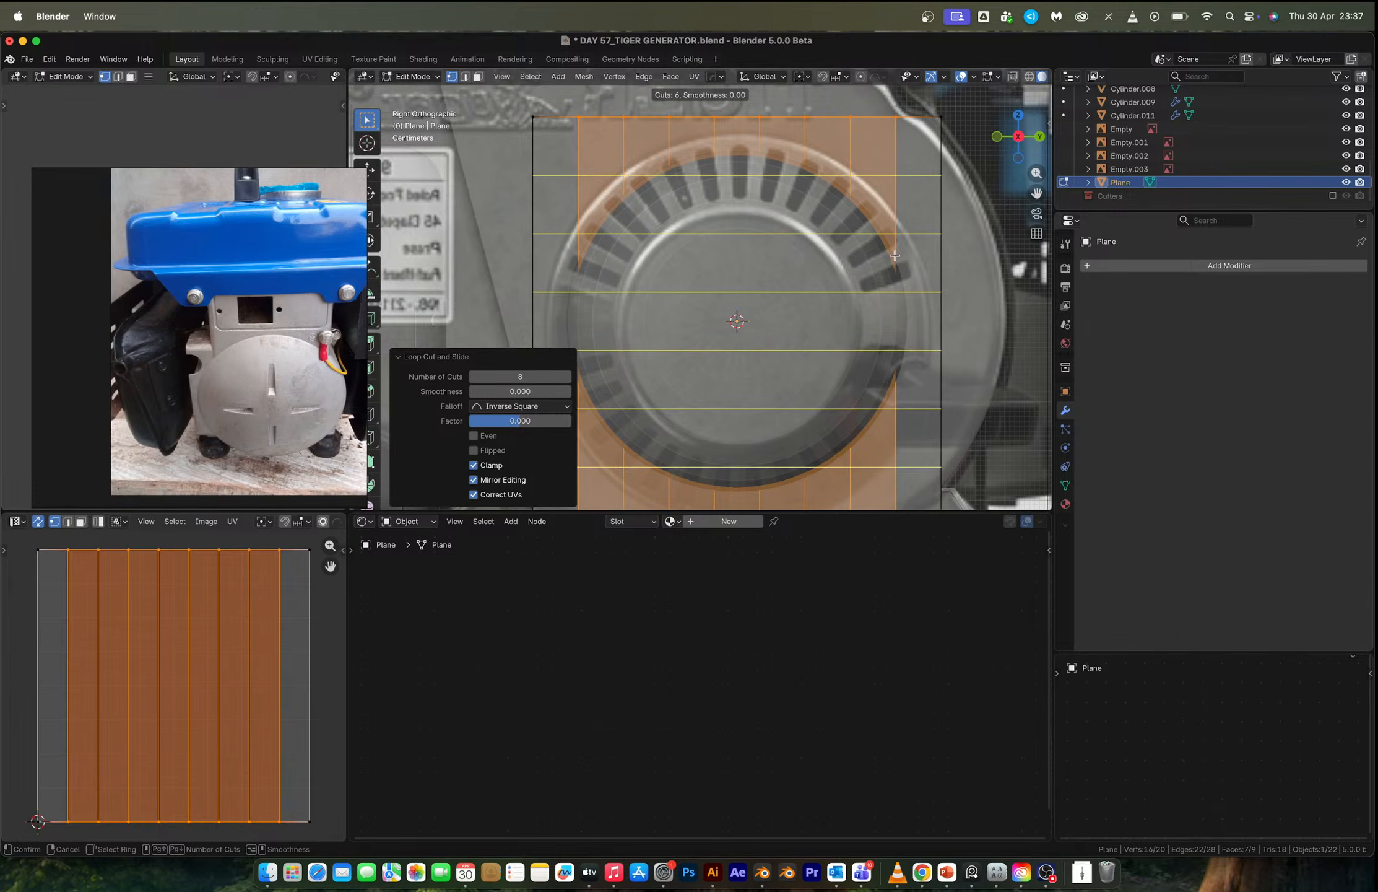
{"action": "scroll", "coordinate": [895, 256], "scroll_direction": "up", "scroll_amount": 4}
{"action": "left_click", "coordinate": [894, 255]}
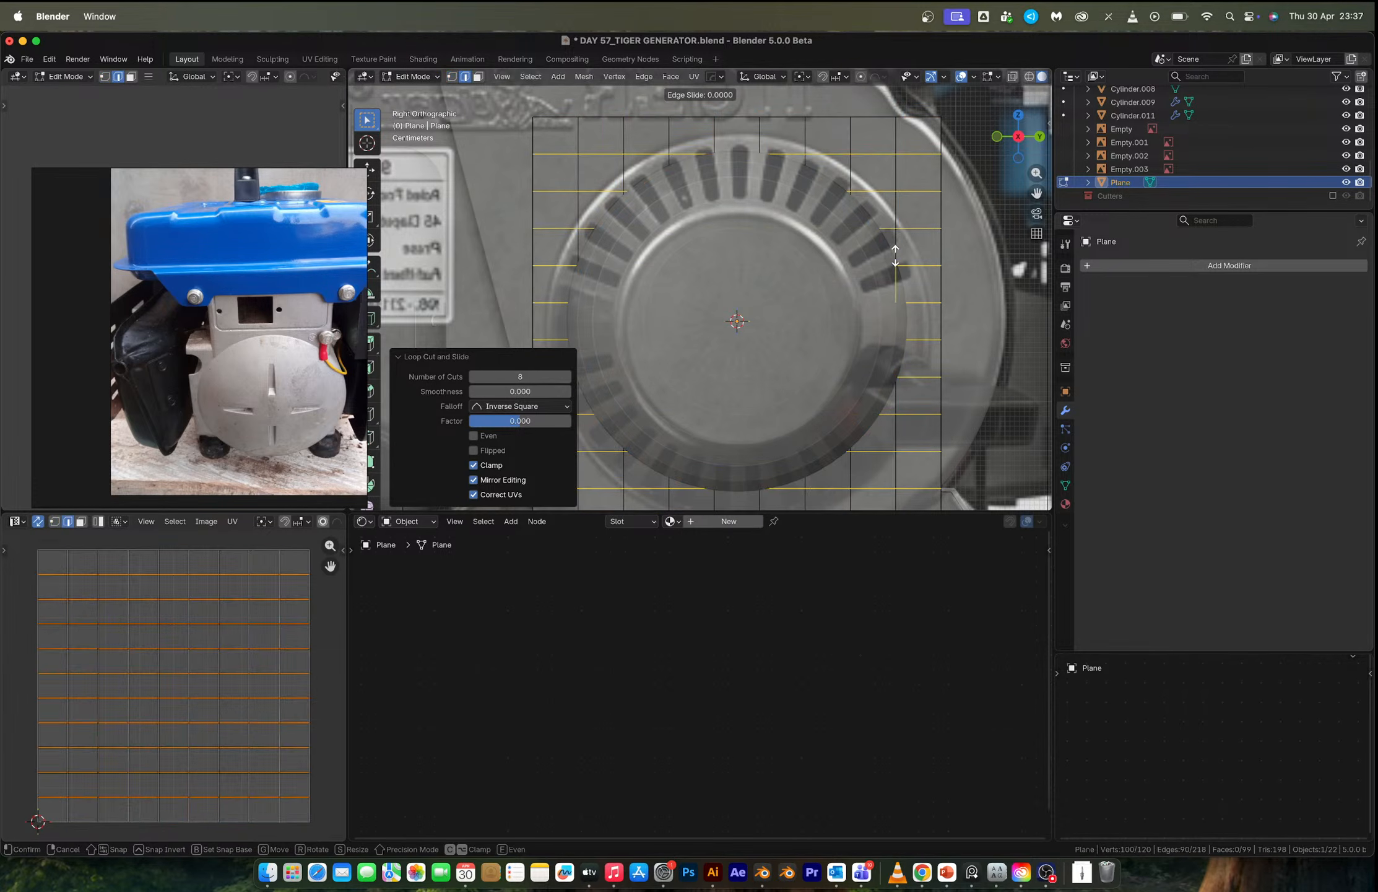
{"action": "right_click", "coordinate": [895, 255]}
{"action": "double_click", "coordinate": [516, 375]}
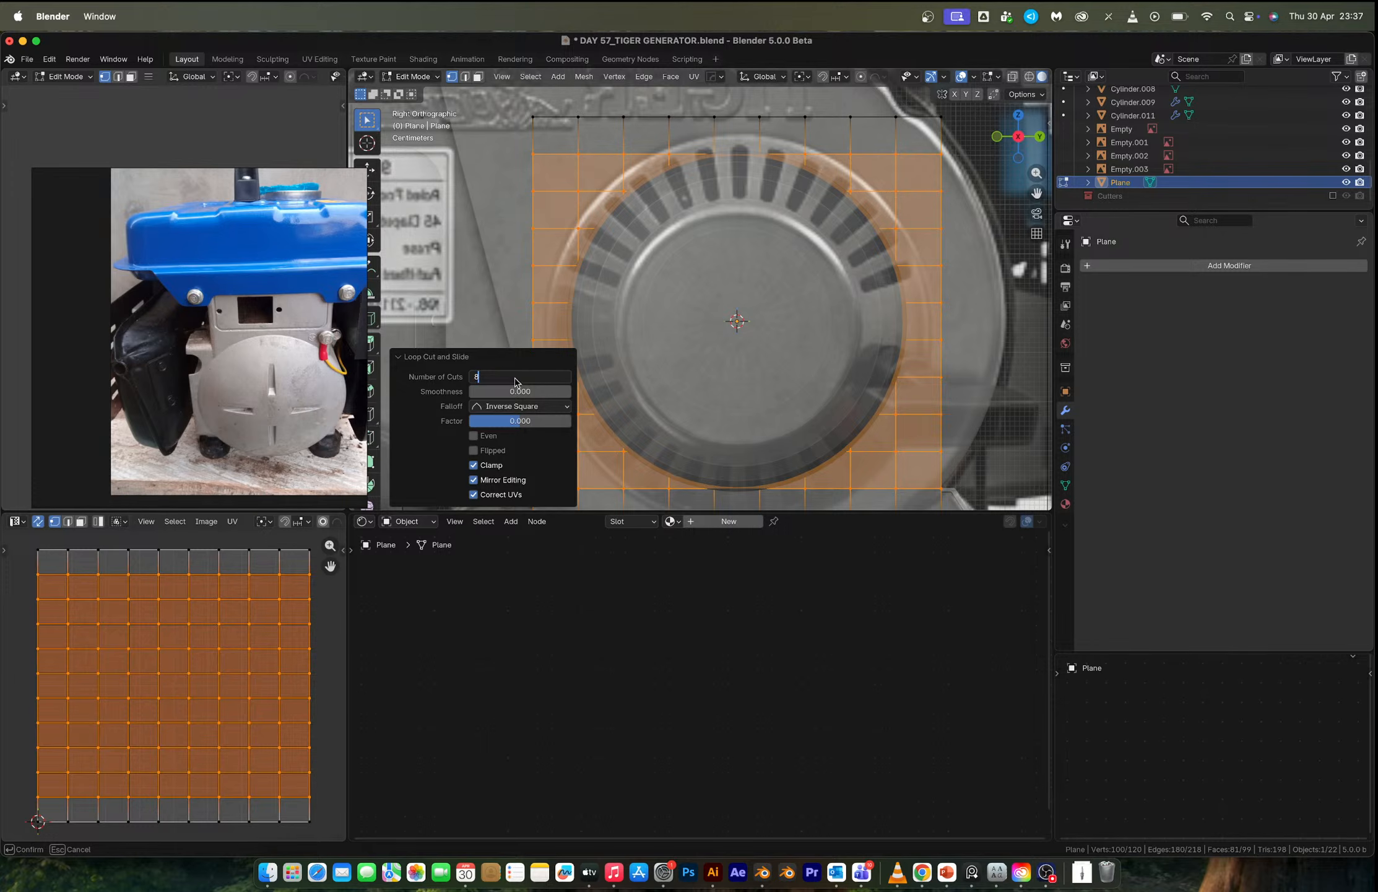
{"action": "type", "text": "8"}
{"action": "key", "text": "Return"}
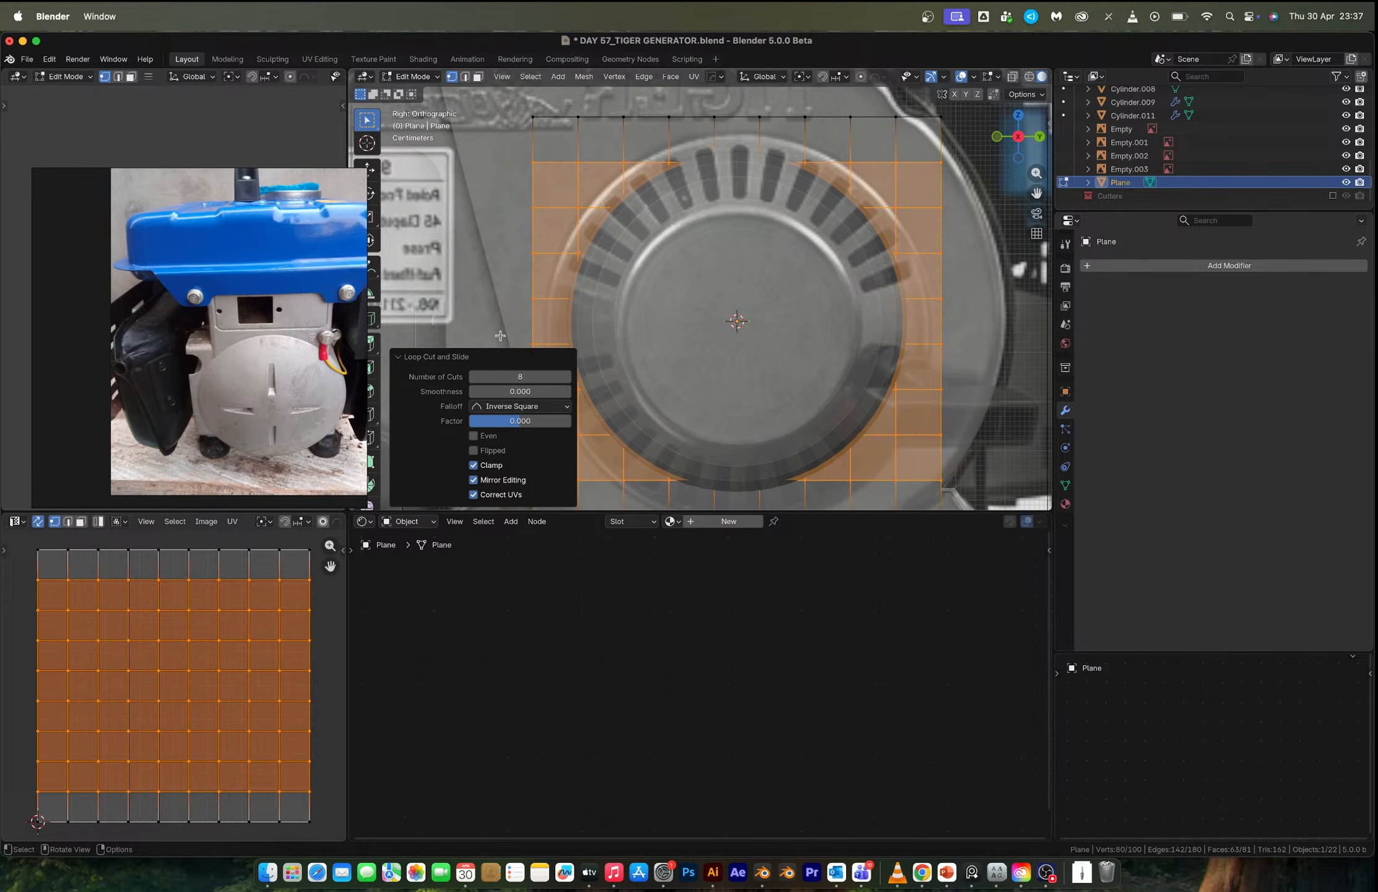
Delete all of the plane's interior vertices, keeping only its subdivided square border.
{"action": "left_click_drag", "start_coordinate": [539, 160], "coordinate": [904, 491]}
{"action": "key", "text": "x"}
{"action": "left_click", "coordinate": [867, 486]}
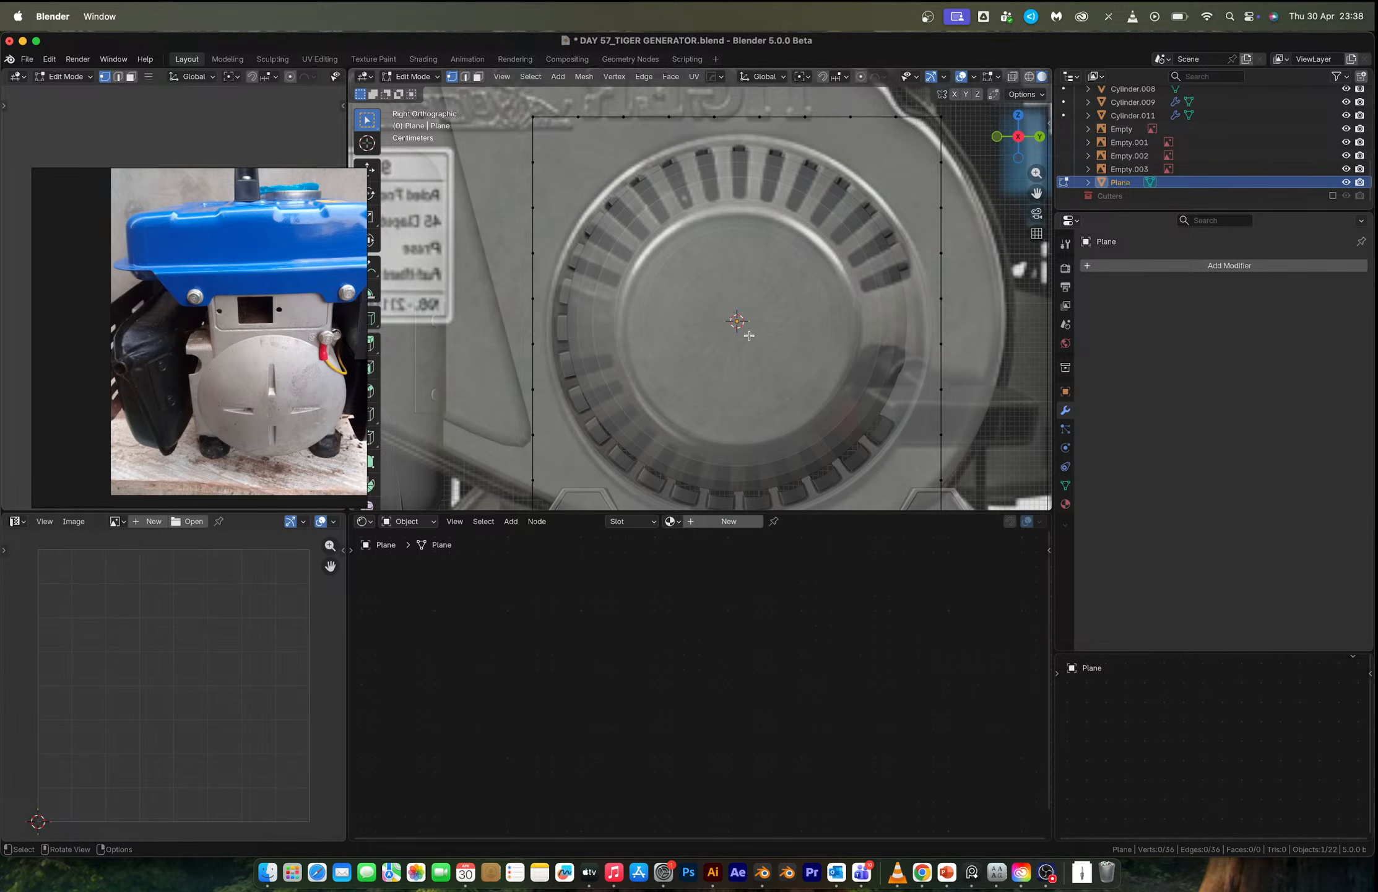
Return to Object Mode and join the domed cover with the square border, keeping the plane as the active object.
{"action": "key", "text": "Tab"}
{"action": "left_click", "coordinate": [656, 245], "text": "shift"}
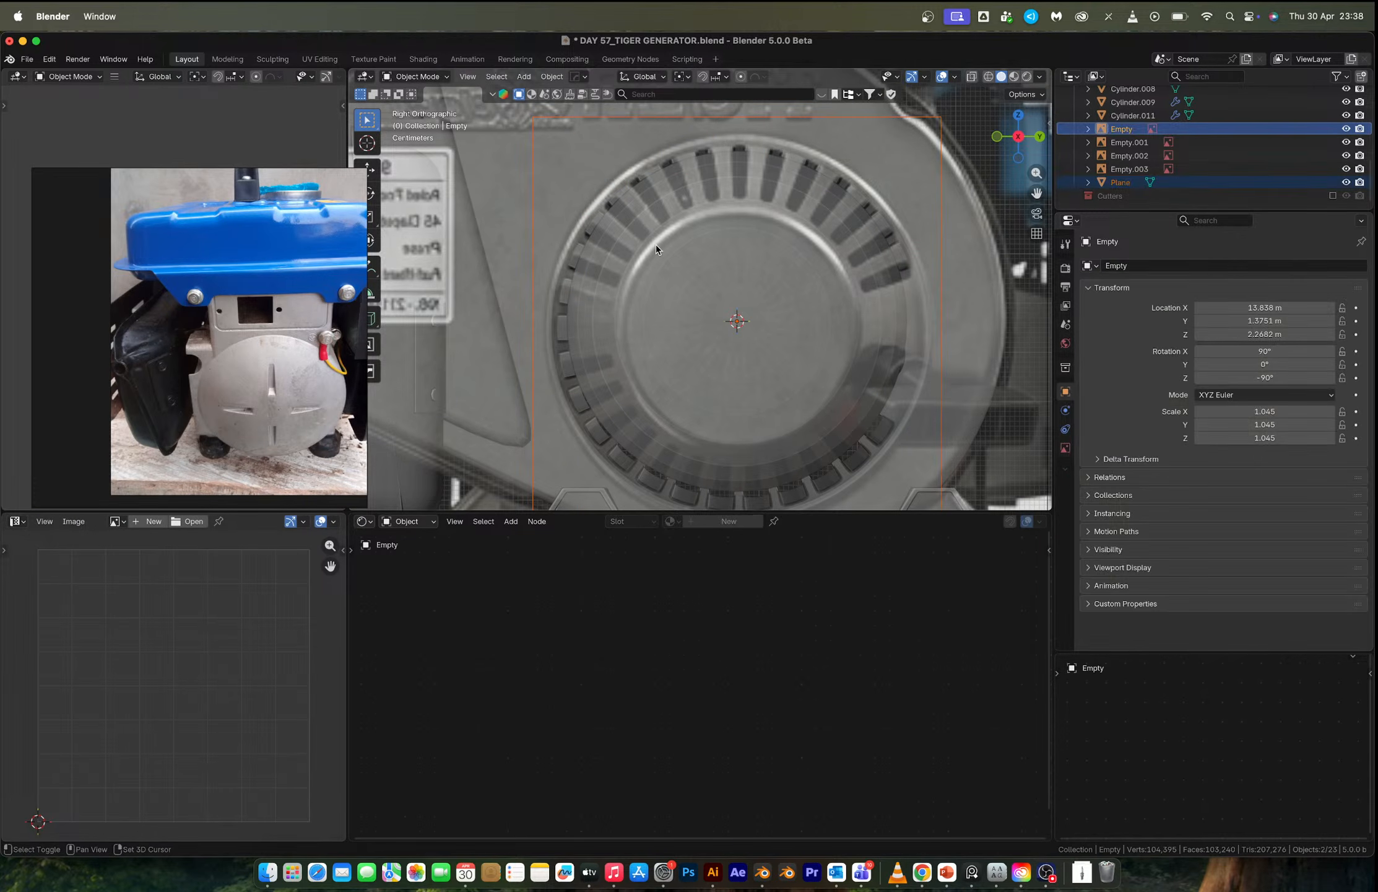
{"action": "middle_click_drag", "start_coordinate": [655, 244], "coordinate": [724, 271]}
{"action": "scroll", "coordinate": [724, 273], "scroll_direction": "down", "scroll_amount": 5}
{"action": "left_click", "coordinate": [713, 262]}
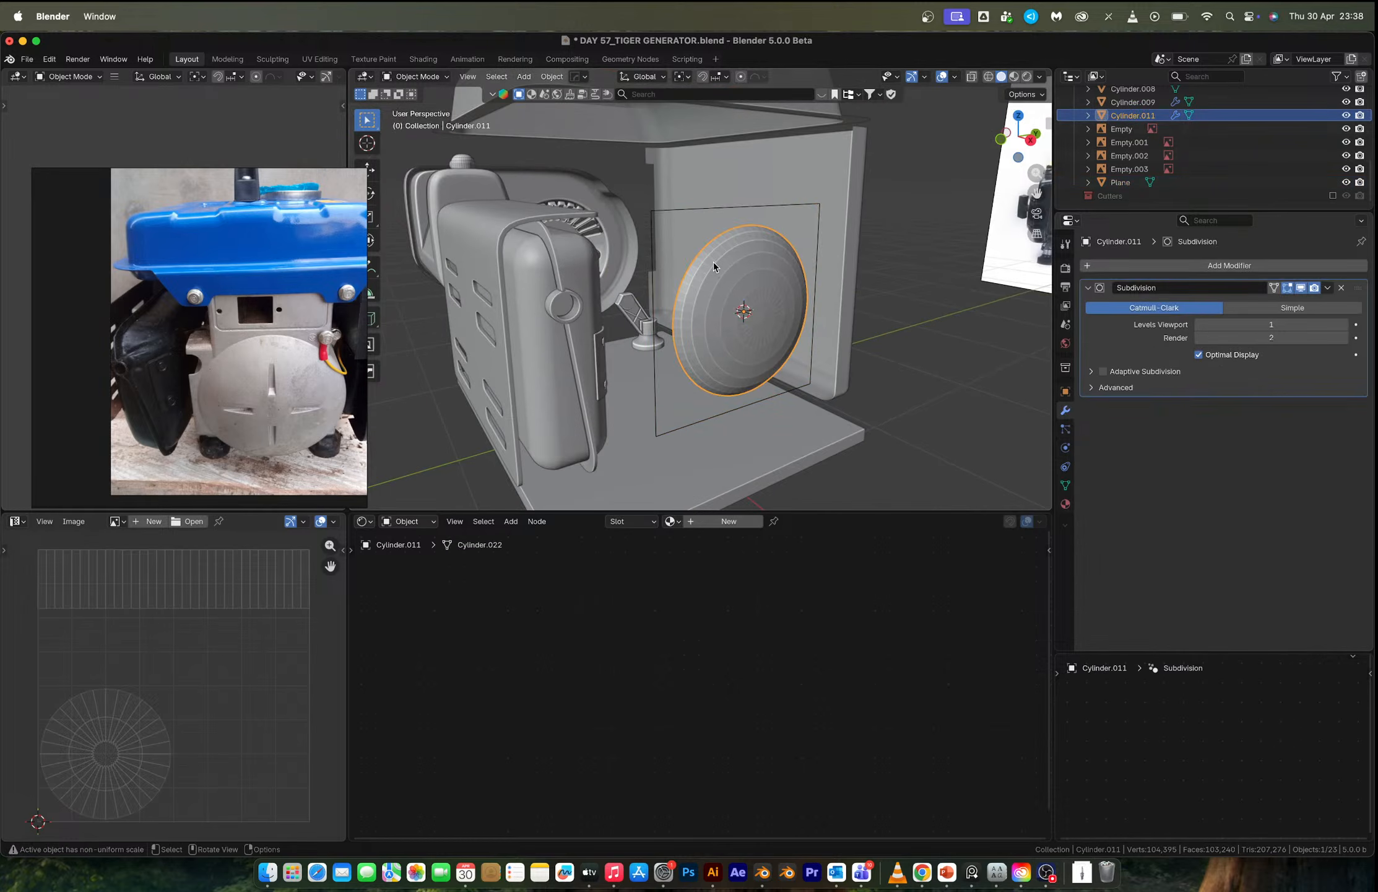
{"action": "left_click", "coordinate": [651, 214], "text": "shift"}
Select the square border loop together with the dome's rim loop in Edit Mode and open the operator search.
{"action": "key", "text": "Tab"}
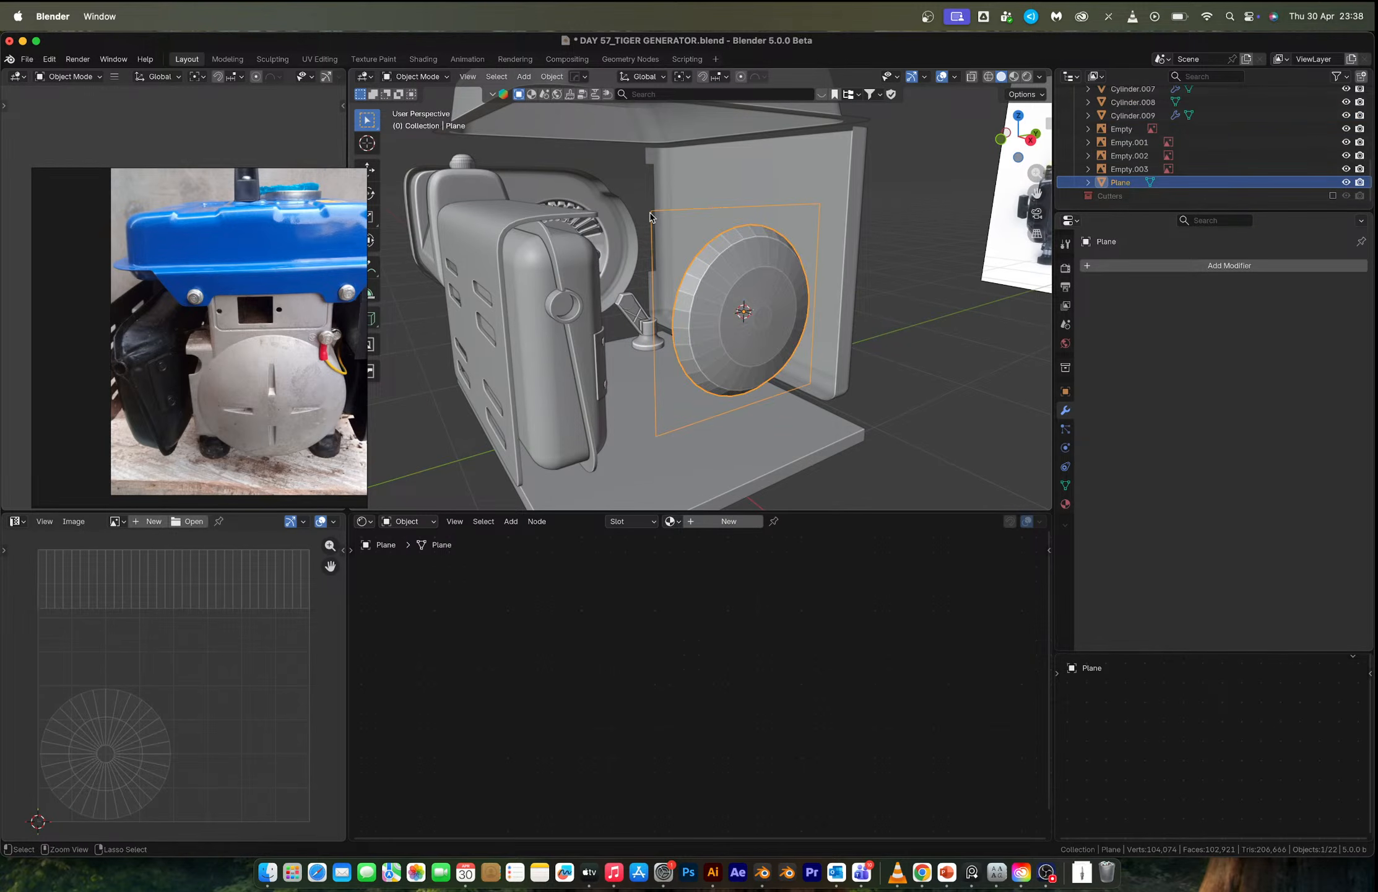
{"action": "left_click", "coordinate": [654, 245], "text": "alt+shift"}
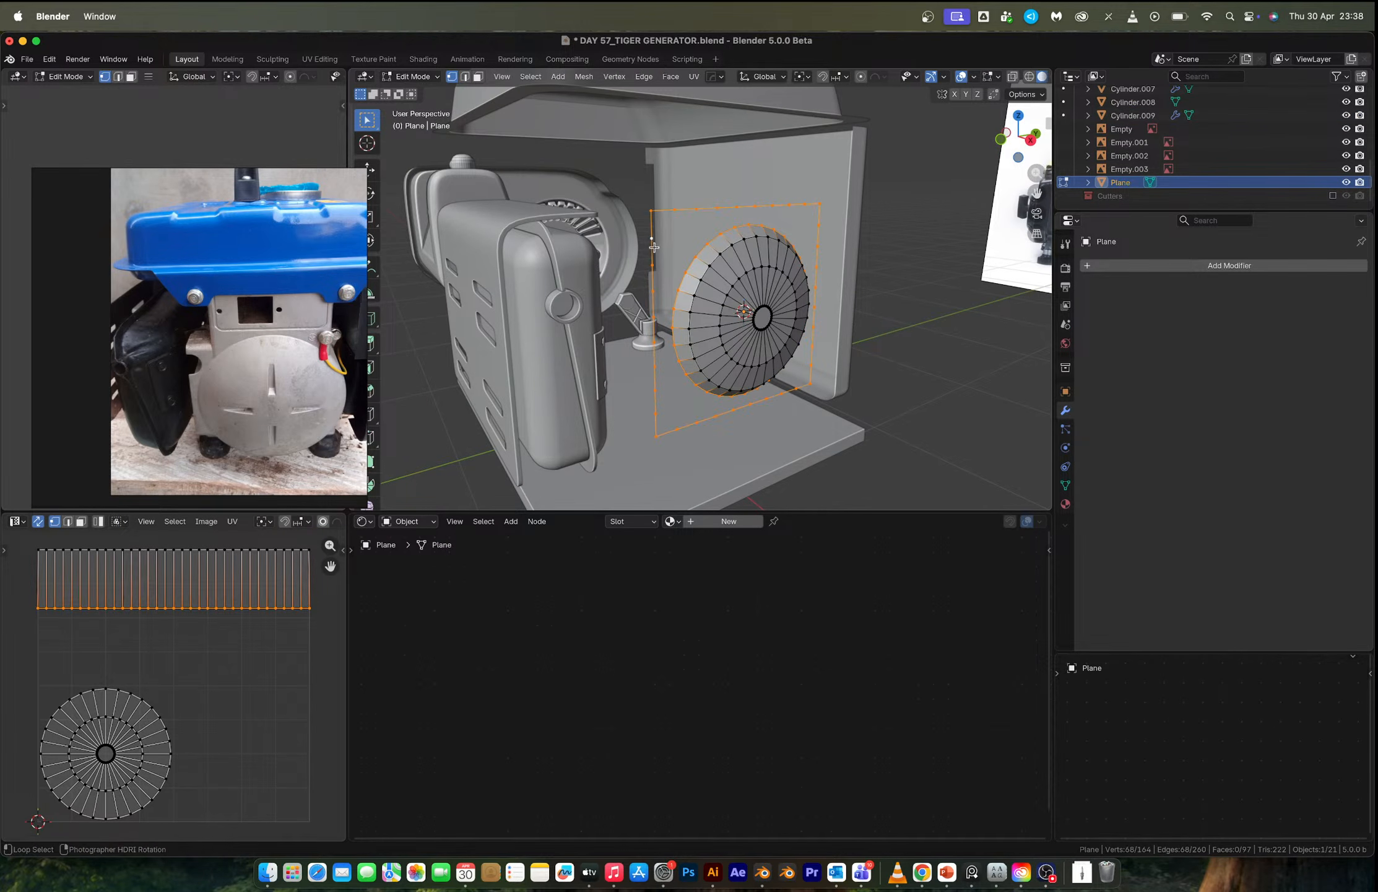
{"action": "key", "text": "F3"}
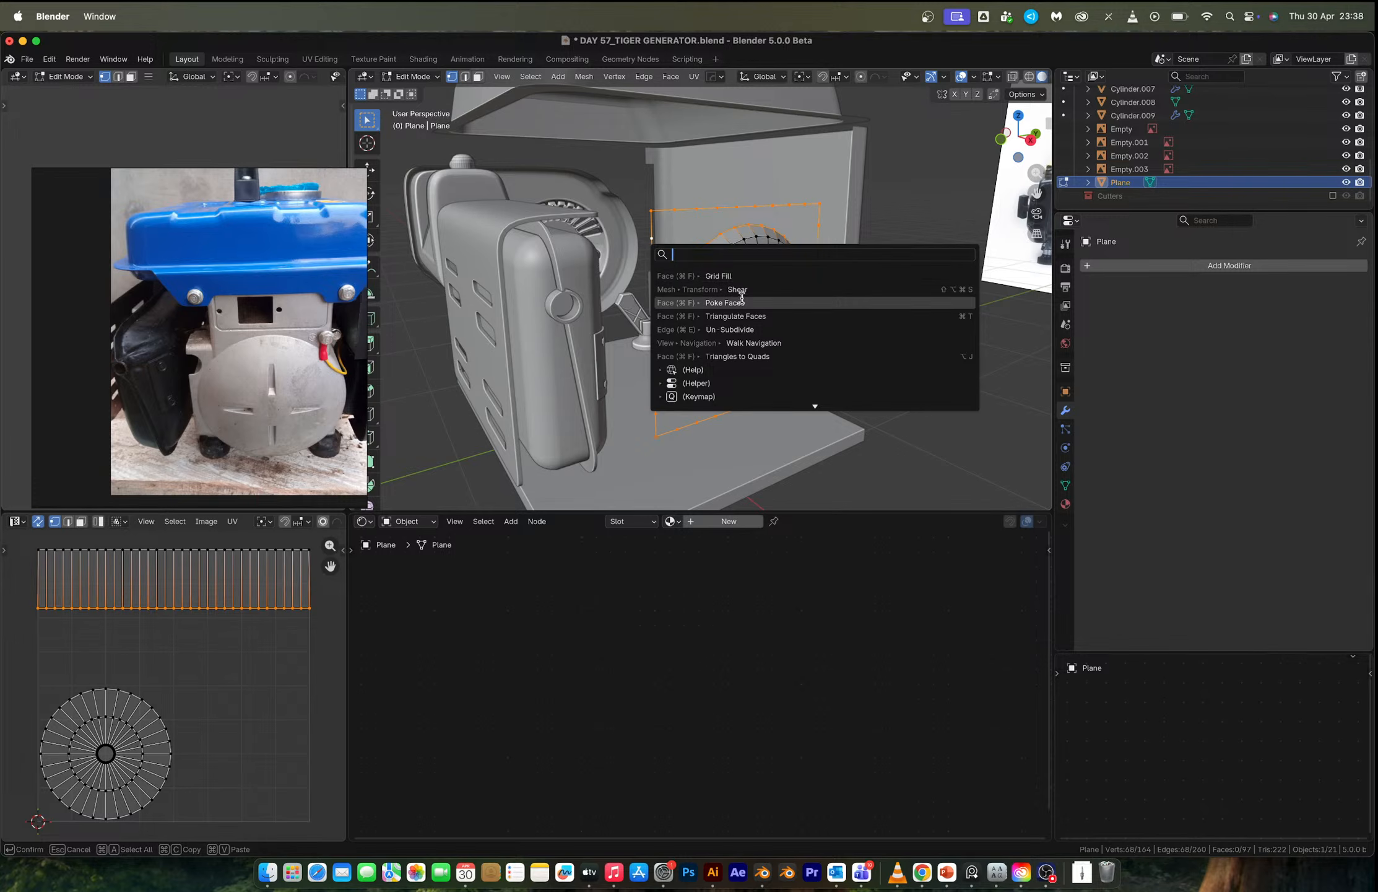
Try to bridge the square outline to the dome's rim with LoopTools, and reselect the outer square loop.
{"action": "left_click", "coordinate": [741, 299]}
{"action": "right_click", "coordinate": [741, 299]}
{"action": "left_click", "coordinate": [836, 285]}
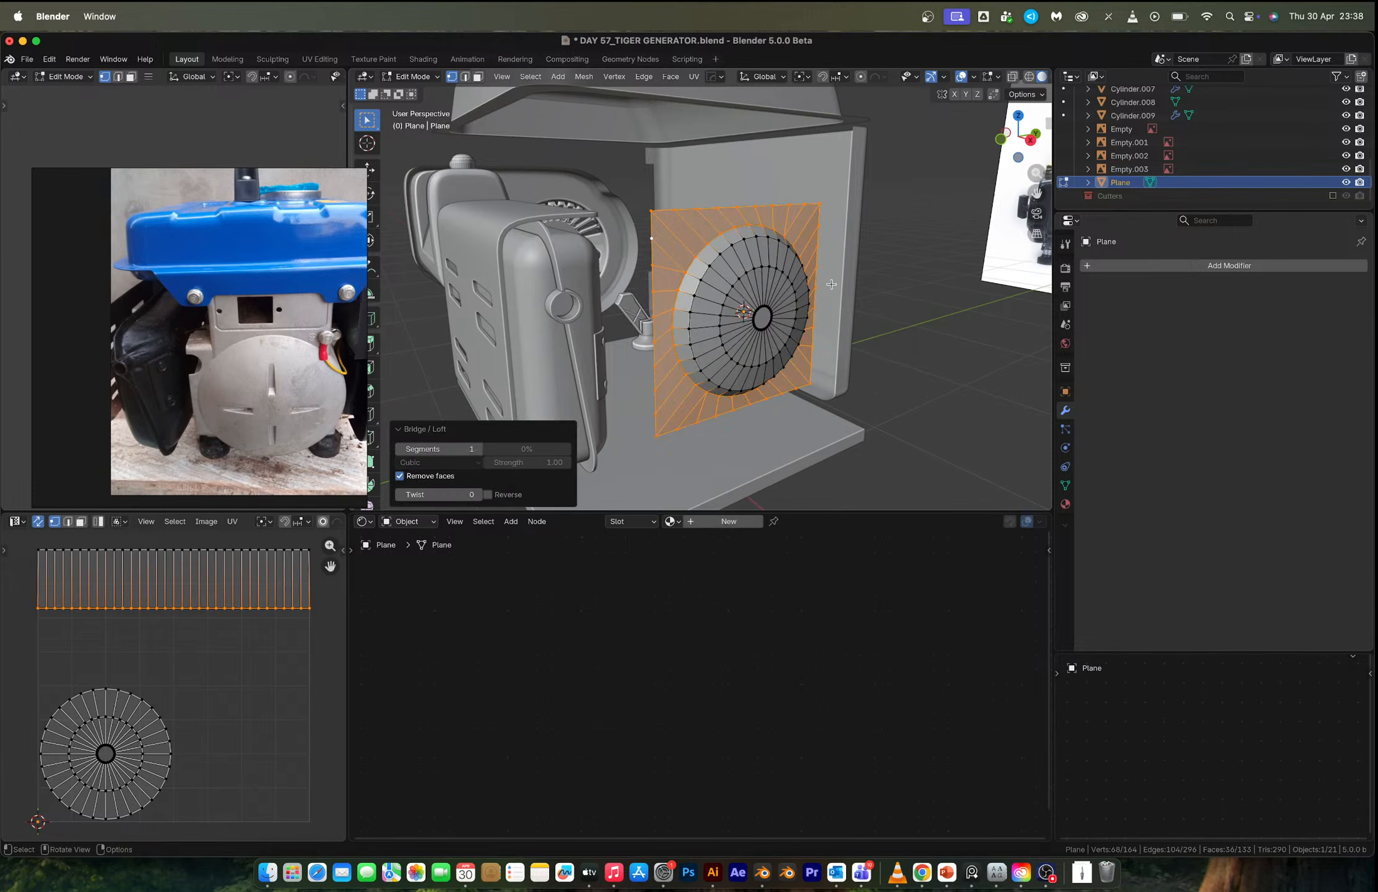
{"action": "middle_click_drag", "start_coordinate": [749, 286], "coordinate": [762, 284]}
{"action": "scroll", "coordinate": [762, 284], "scroll_direction": "up", "scroll_amount": 2}
{"action": "key", "text": "super+z"}
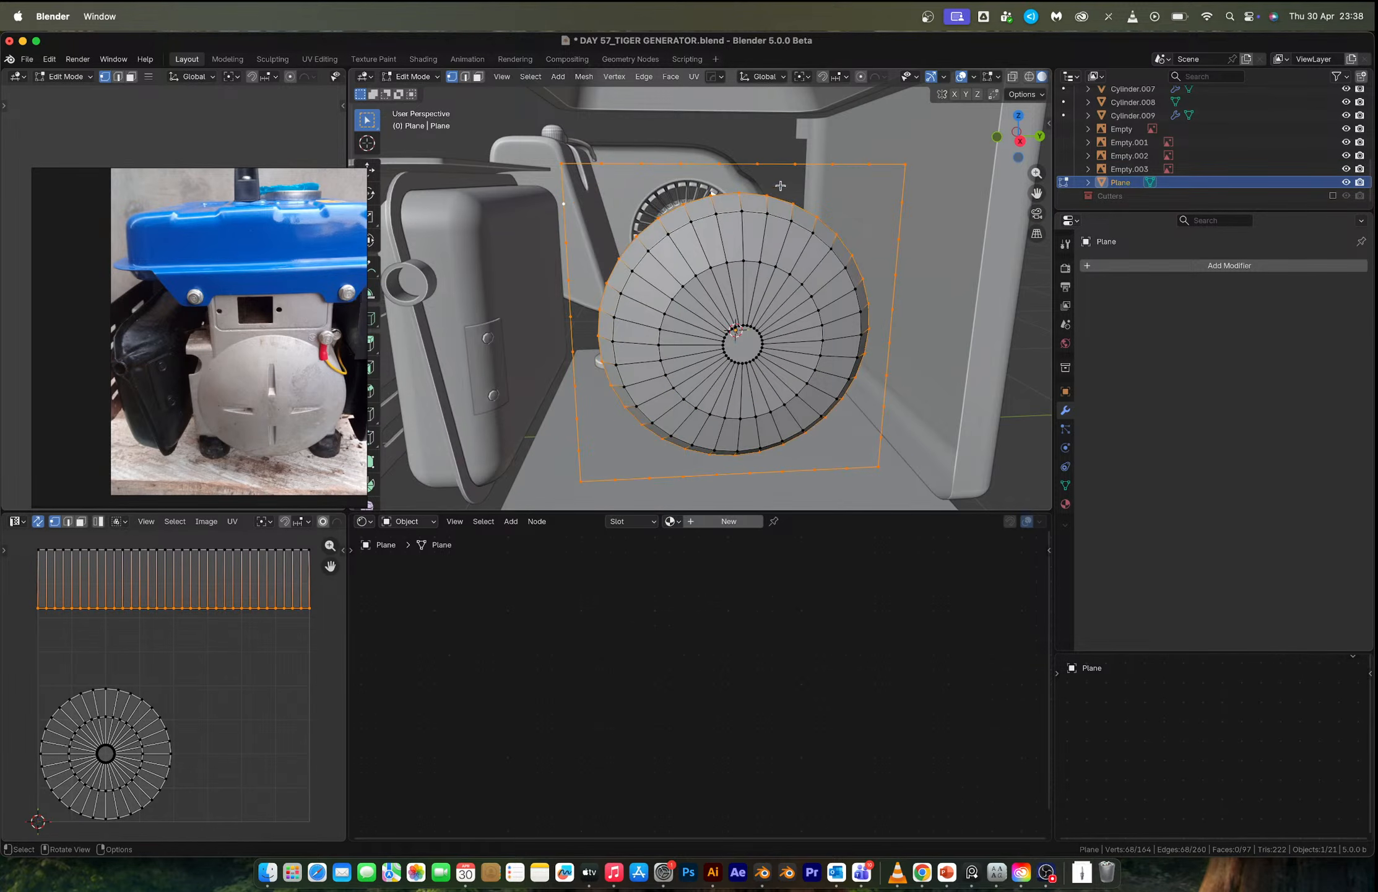
{"action": "left_click", "coordinate": [774, 161], "text": "alt"}
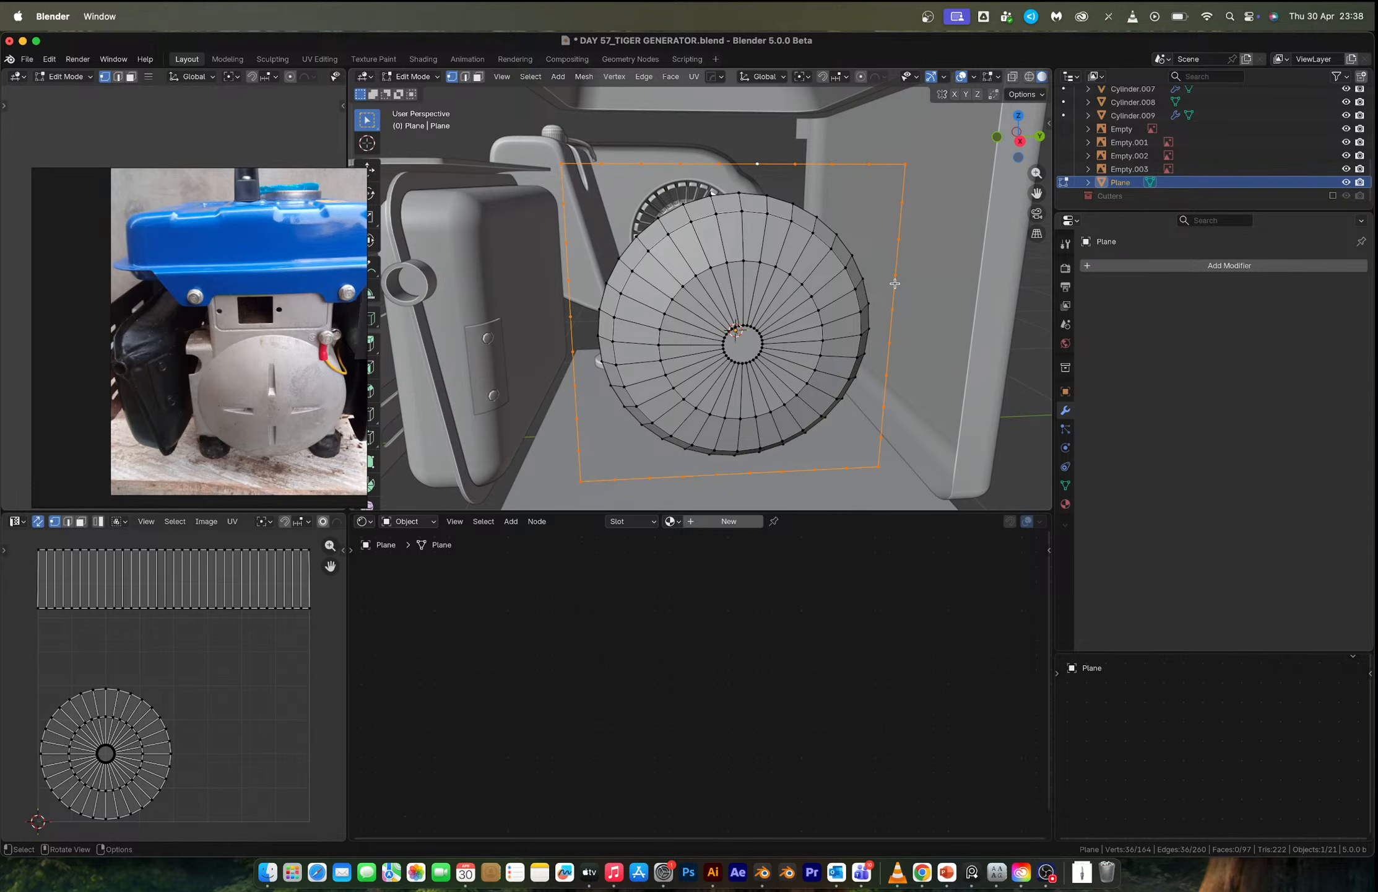
Undo the earlier join, vertex deletion and cuts, back to the plain uncut square plane around the dome.
{"action": "key", "text": "super+z"}
{"action": "key", "text": "super+z"}
{"action": "key", "text": "super+z"}
{"action": "key", "text": "super+z"}
{"action": "key", "text": "super+z"}
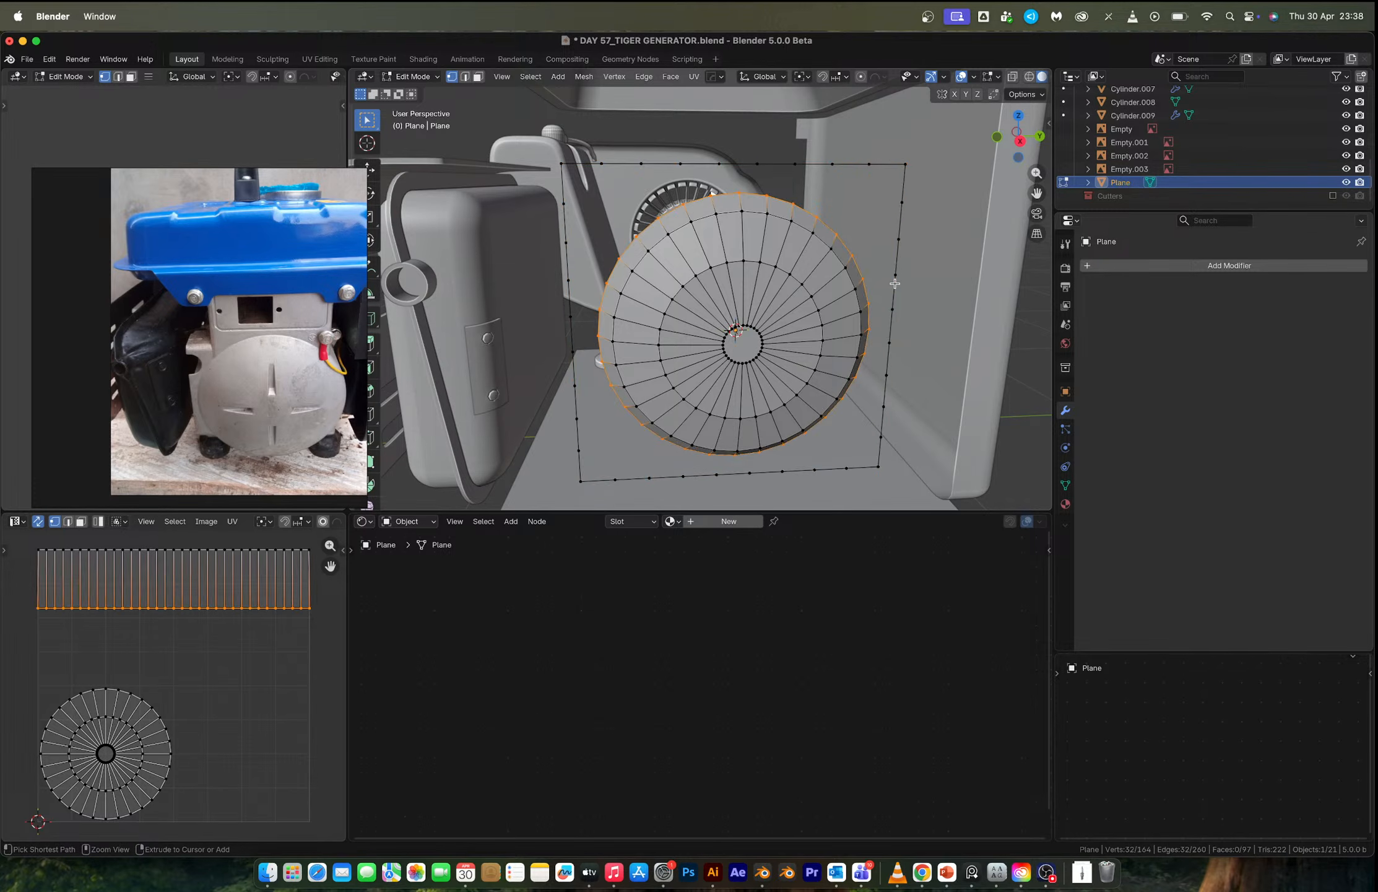
{"action": "key", "text": "super+z"}
{"action": "key", "text": "super+z"}
{"action": "key", "text": "super+z"}
{"action": "key", "text": "super+z"}
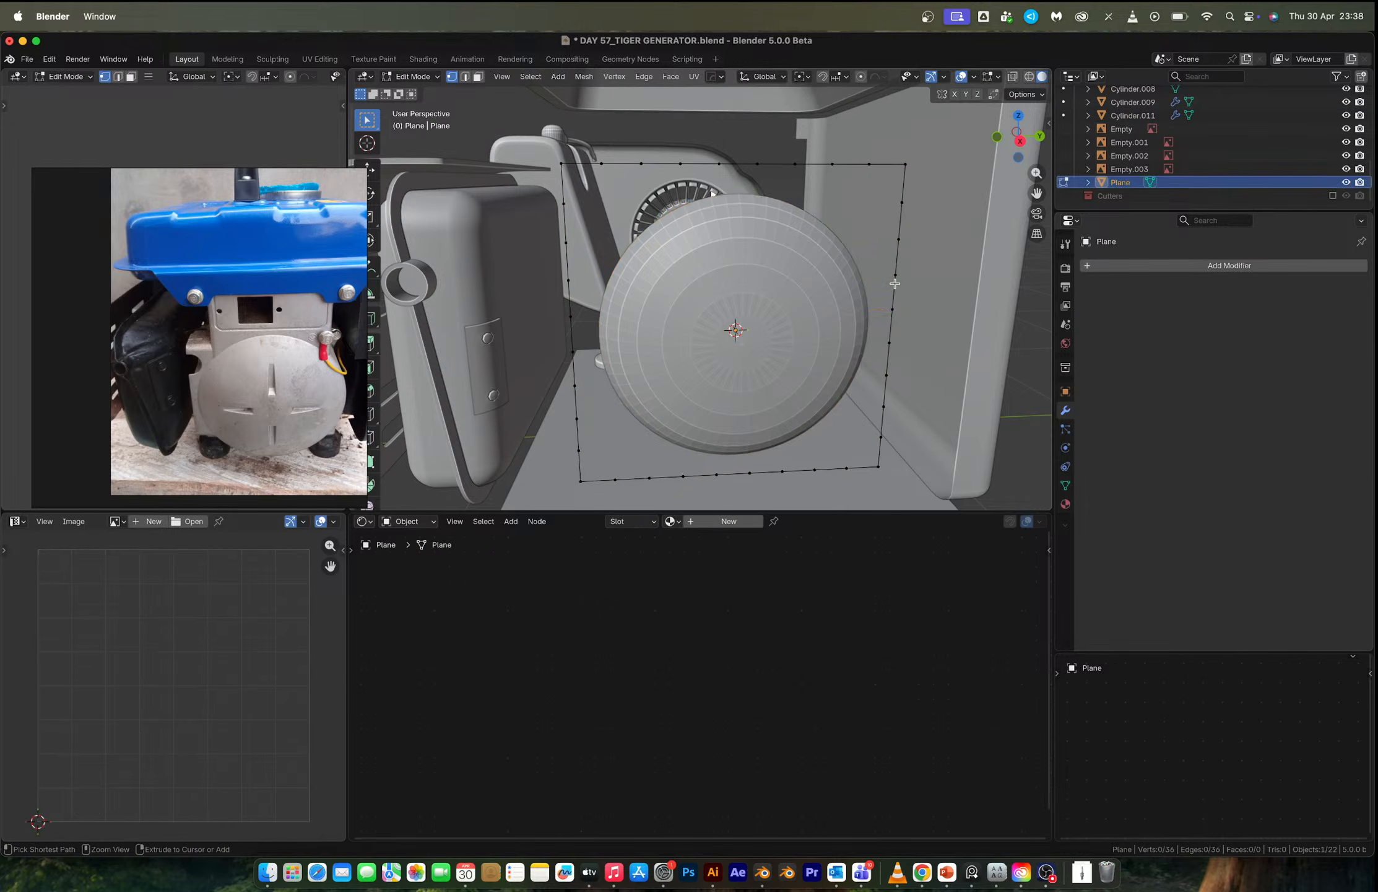
{"action": "key", "text": "super+z"}
{"action": "key", "text": "super+z"}
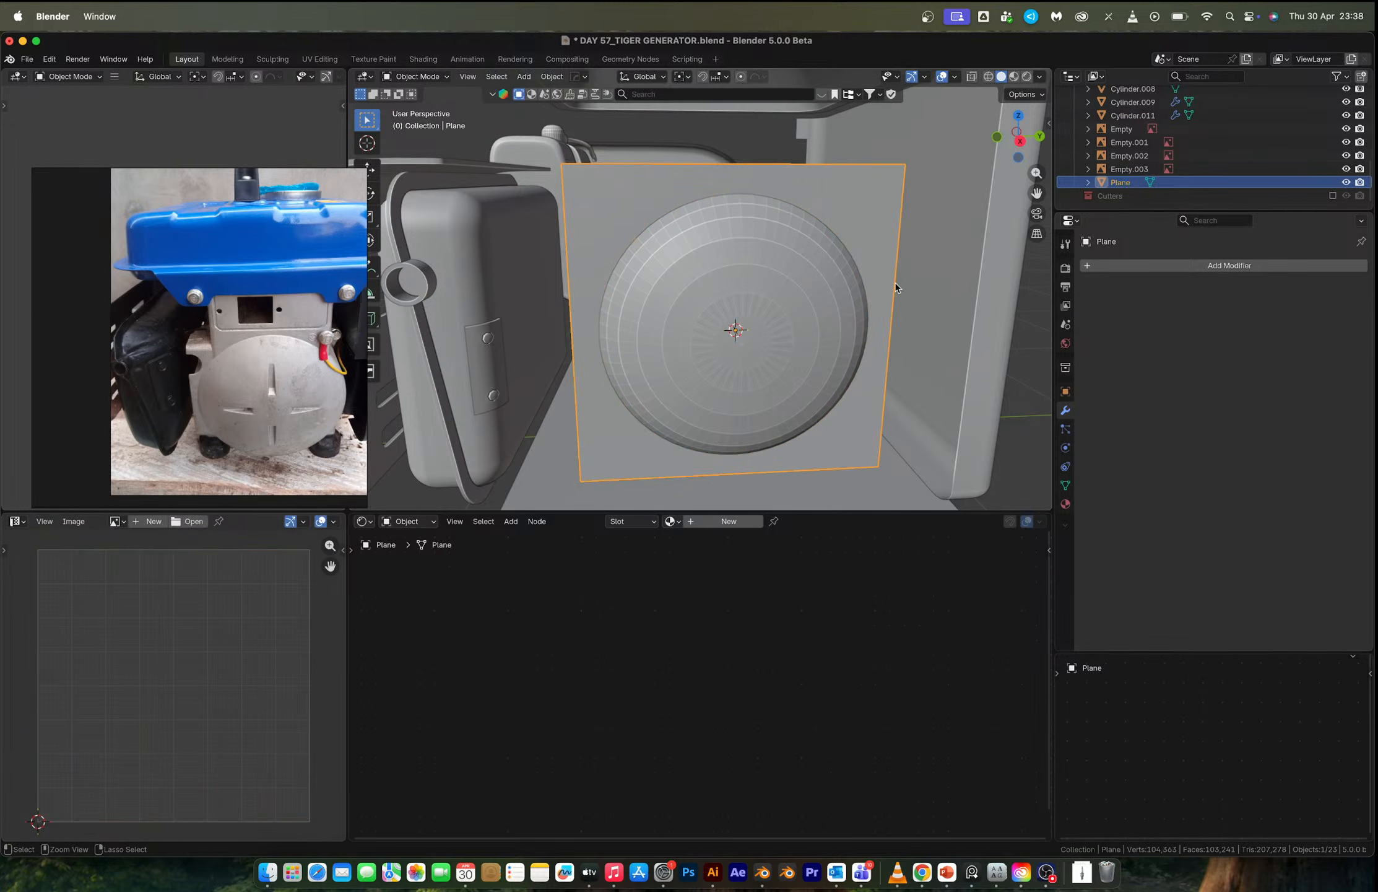
Add 7 evenly spaced vertical loop cuts to the square plane.
{"action": "key", "text": "Tab"}
{"action": "key", "text": "ctrl+r"}
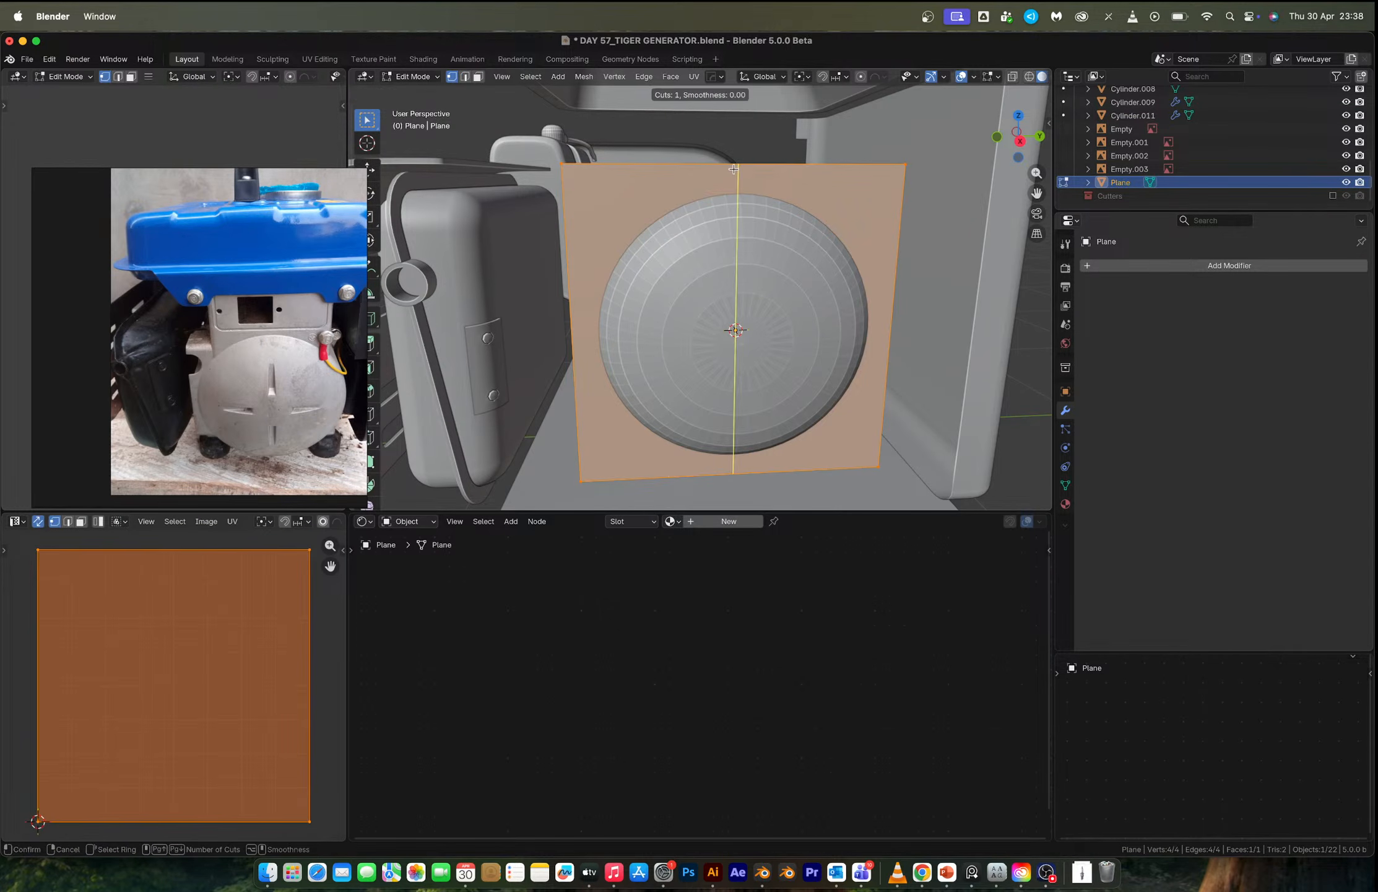
{"action": "scroll", "coordinate": [733, 174], "scroll_direction": "up", "scroll_amount": 5}
{"action": "left_click", "coordinate": [732, 173]}
{"action": "right_click", "coordinate": [733, 173]}
{"action": "left_click", "coordinate": [516, 370]}
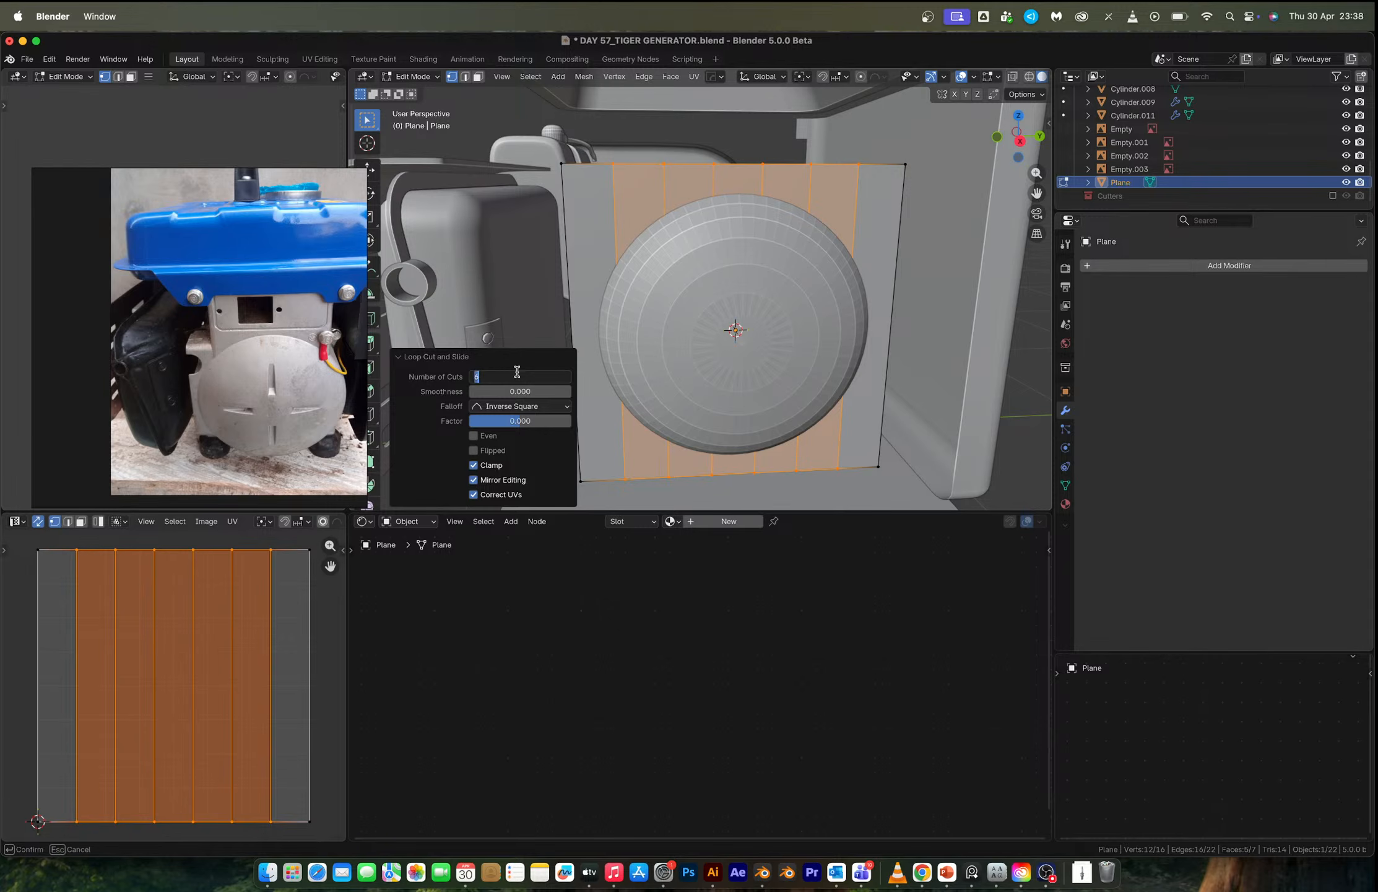
{"action": "type", "text": "7"}
{"action": "key", "text": "Return"}
Add 7 evenly spaced horizontal loop cuts across the square plane.
{"action": "key", "text": "ctrl+r"}
{"action": "scroll", "coordinate": [877, 340], "scroll_direction": "up", "scroll_amount": 5}
{"action": "left_click", "coordinate": [876, 340]}
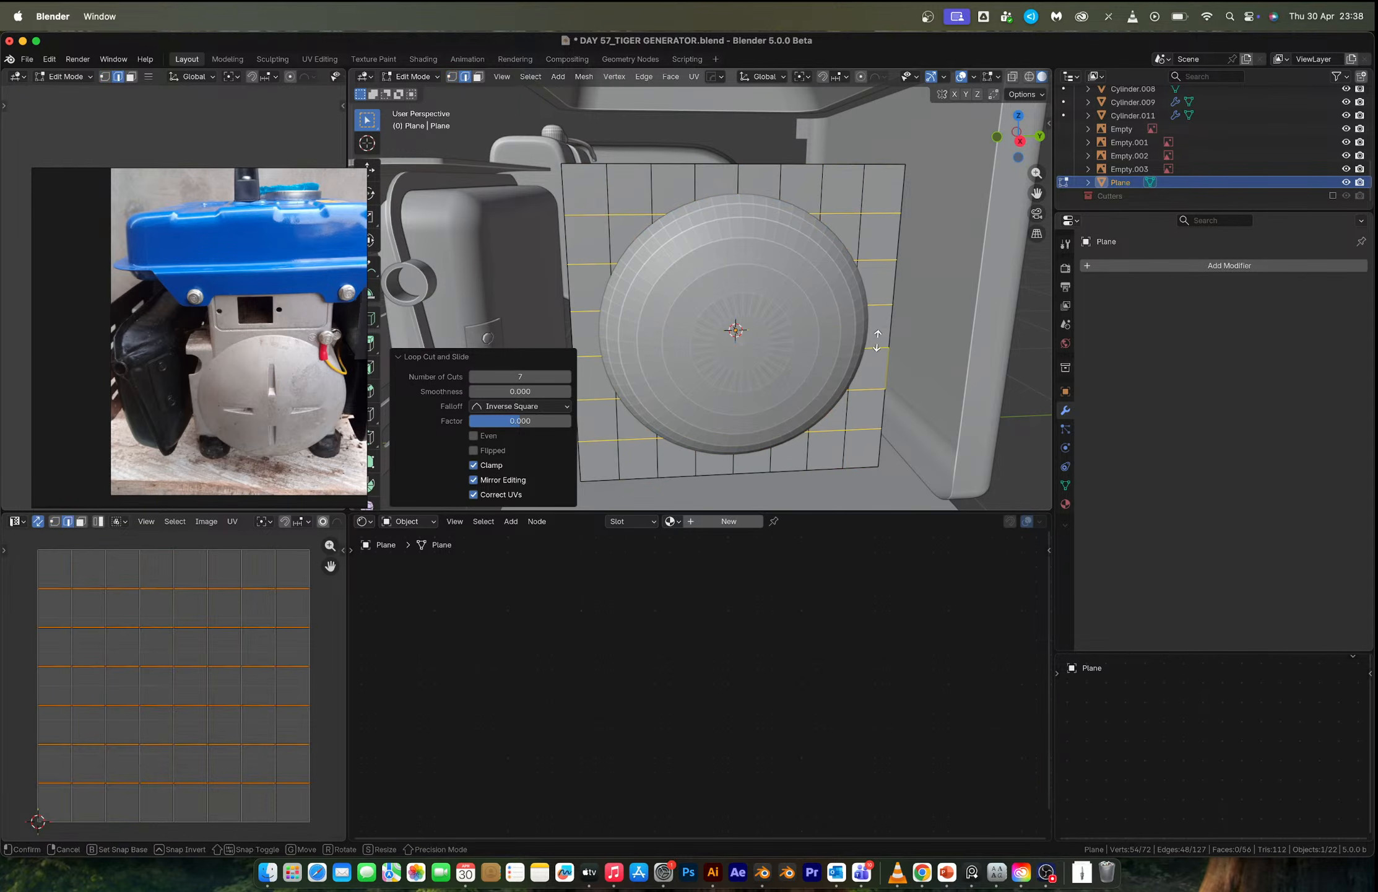
{"action": "right_click", "coordinate": [877, 340]}
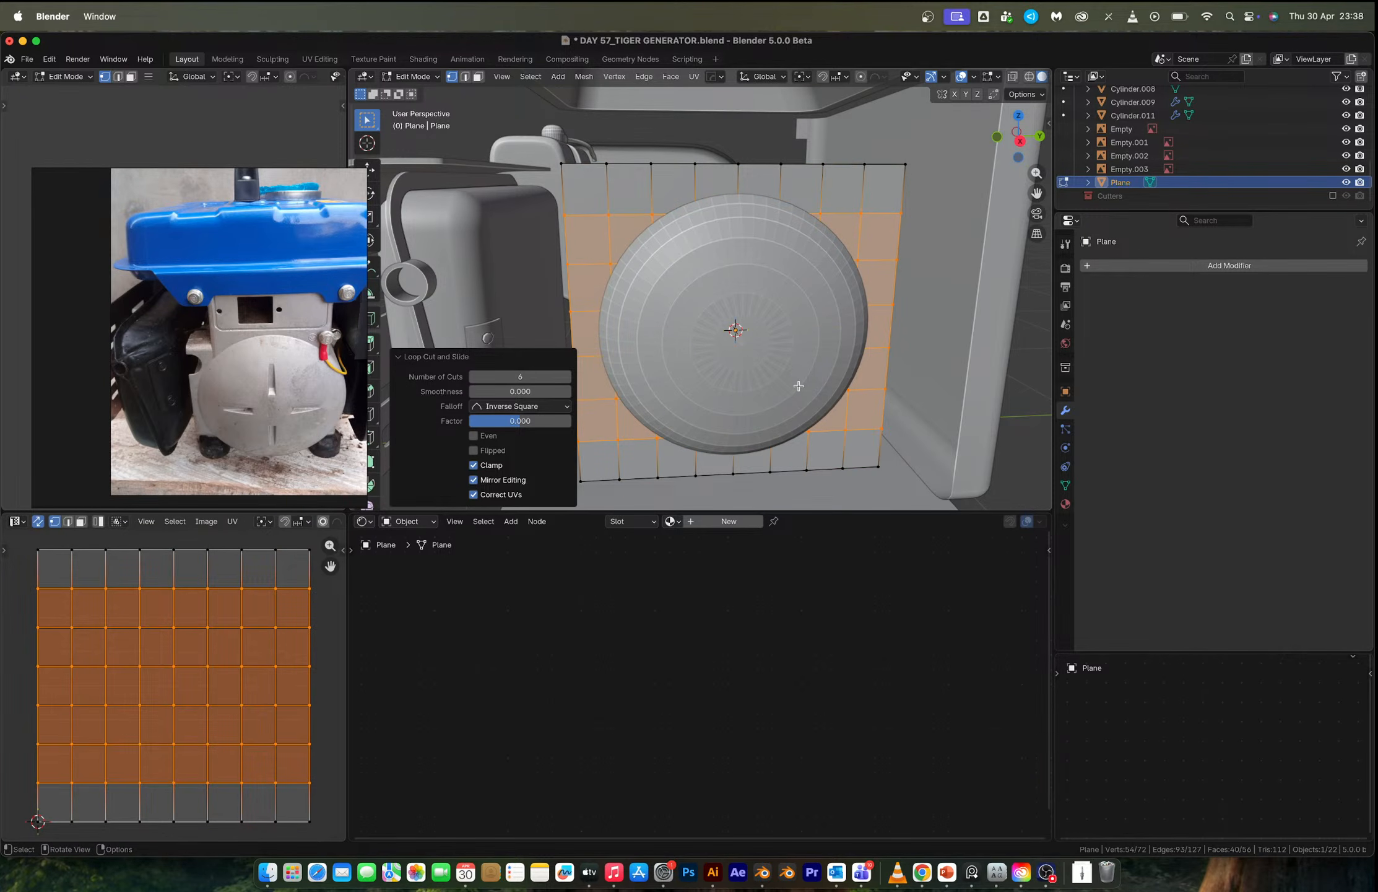
{"action": "left_click", "coordinate": [508, 381]}
{"action": "type", "text": "7"}
{"action": "key", "text": "Return"}
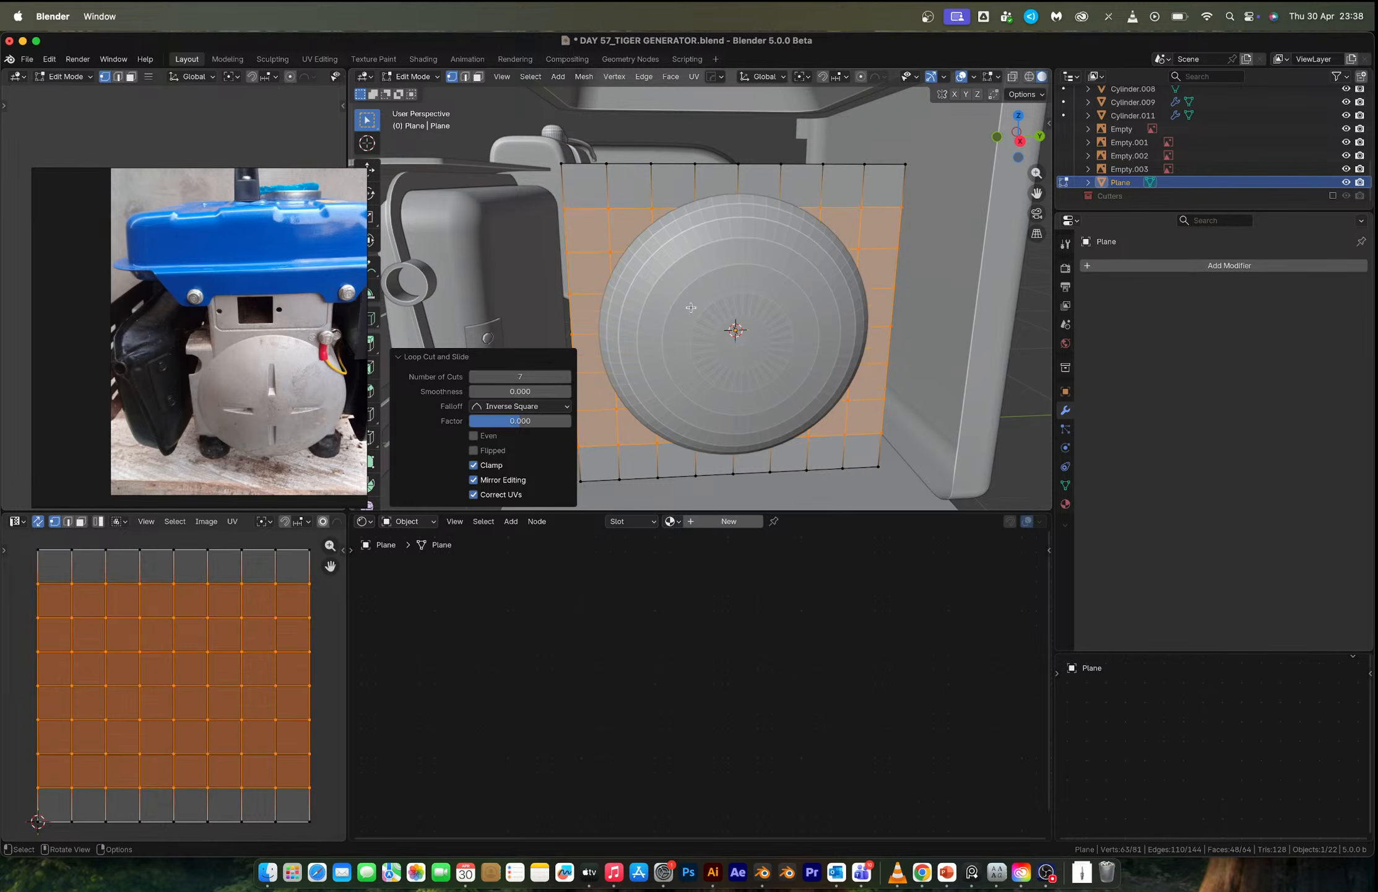
In the right orthographic view, delete all inner vertices of the square plane, leaving only its outer outline.
{"action": "key", "text": "Tab"}
{"action": "key", "text": "Tab"}
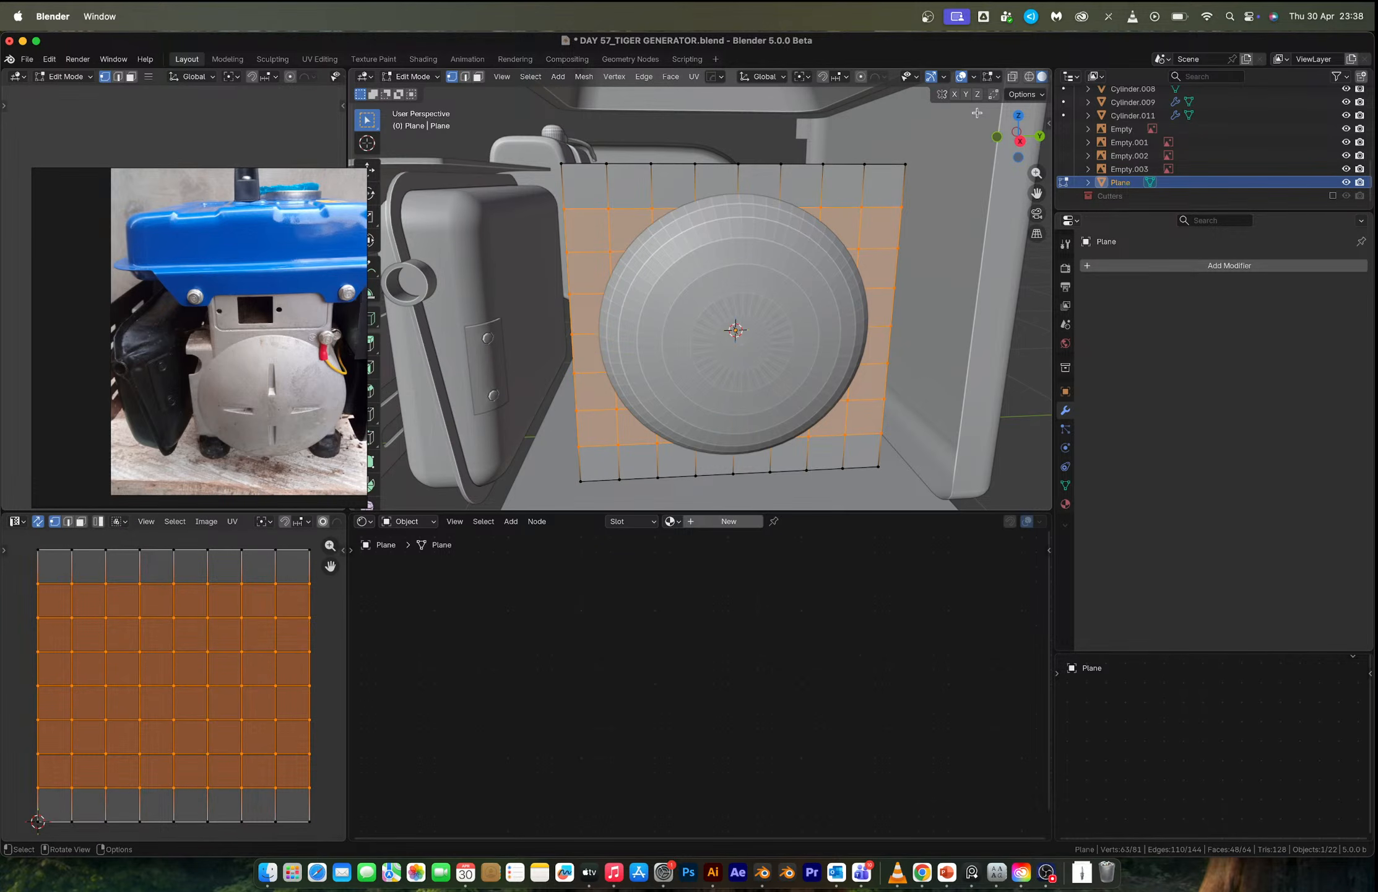
{"action": "key", "text": "KP_3"}
{"action": "left_click_drag", "start_coordinate": [608, 196], "coordinate": [847, 427]}
{"action": "key", "text": "x"}
{"action": "left_click", "coordinate": [797, 421]}
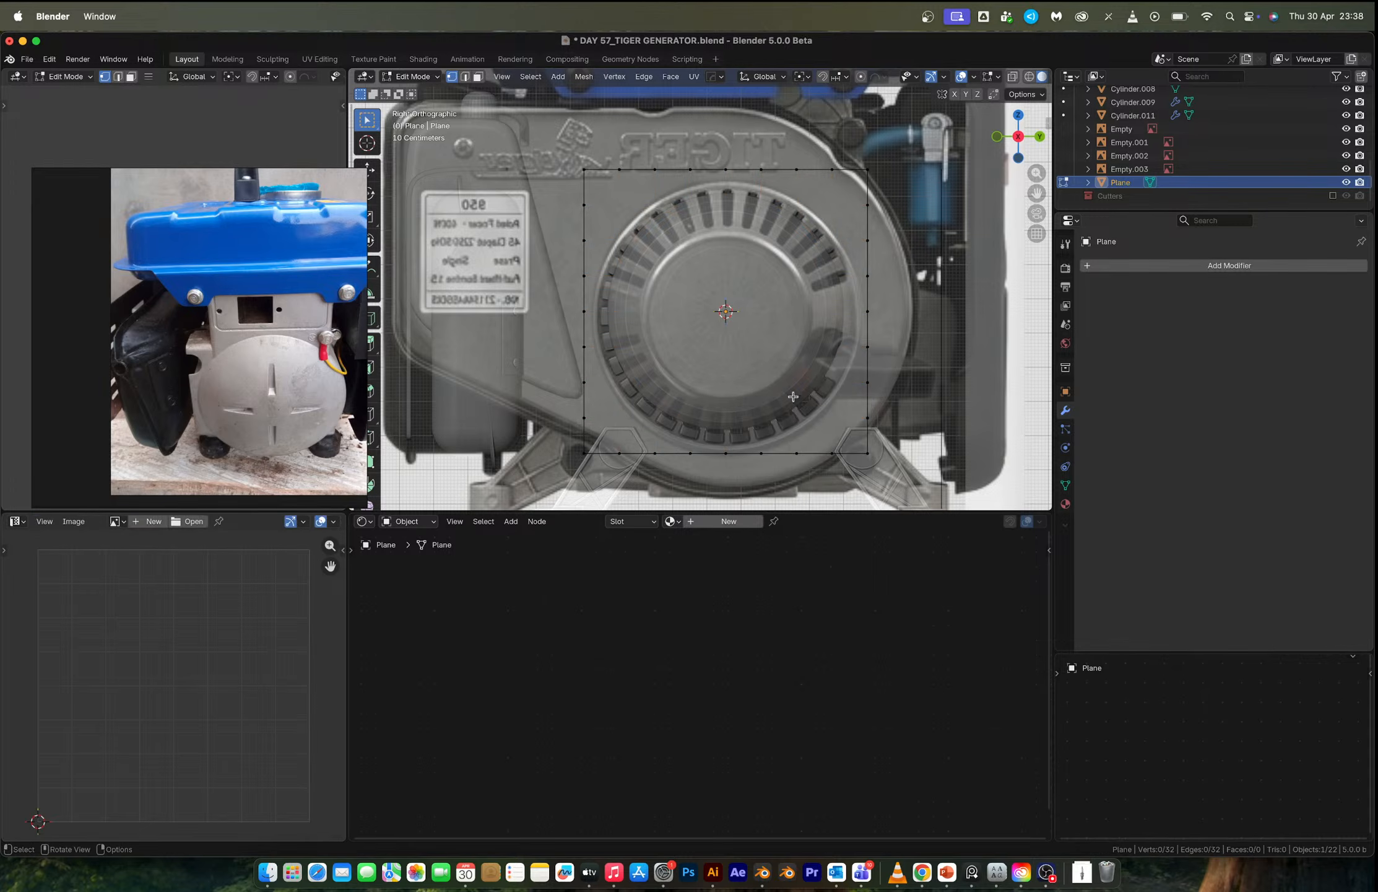
Join the square outline to the dome object and apply Shade Auto Smooth to the result.
{"action": "middle_click_drag", "start_coordinate": [747, 206], "coordinate": [746, 274]}
{"action": "key", "text": "Tab"}
{"action": "left_click", "coordinate": [746, 275]}
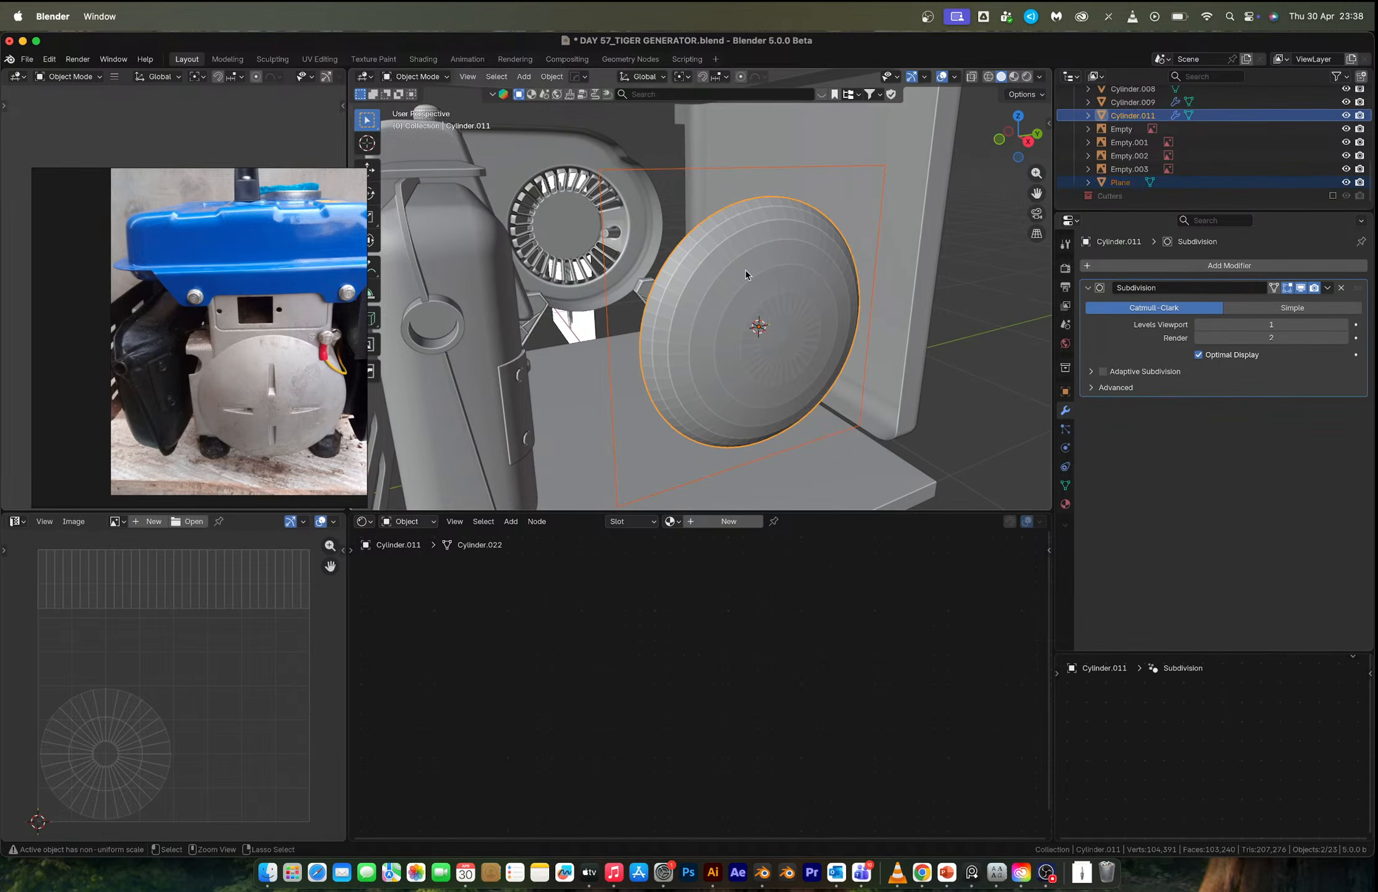
{"action": "right_click", "coordinate": [746, 274]}
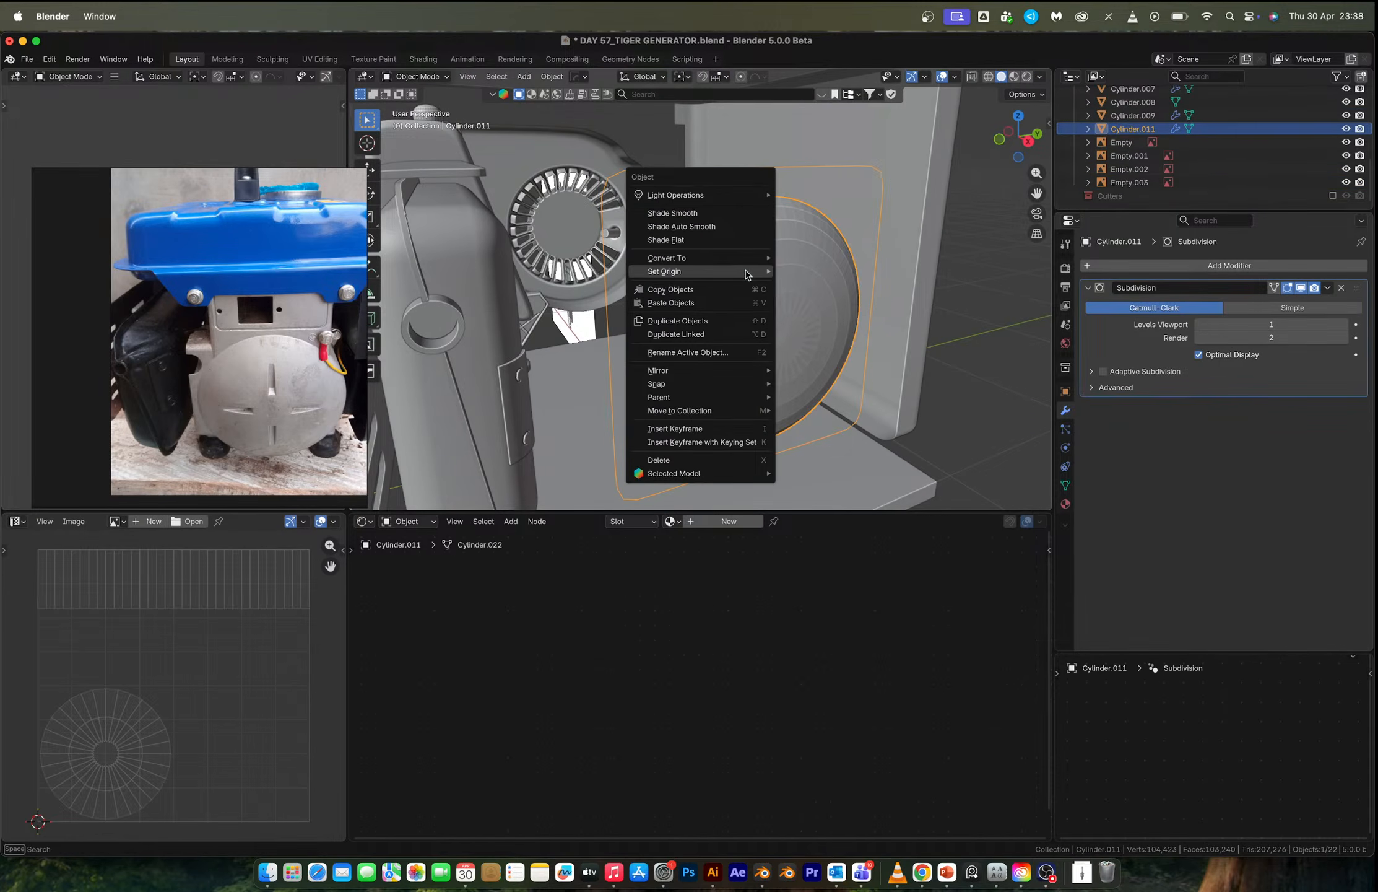
{"action": "left_click", "coordinate": [711, 224]}
{"action": "left_click", "coordinate": [731, 240]}
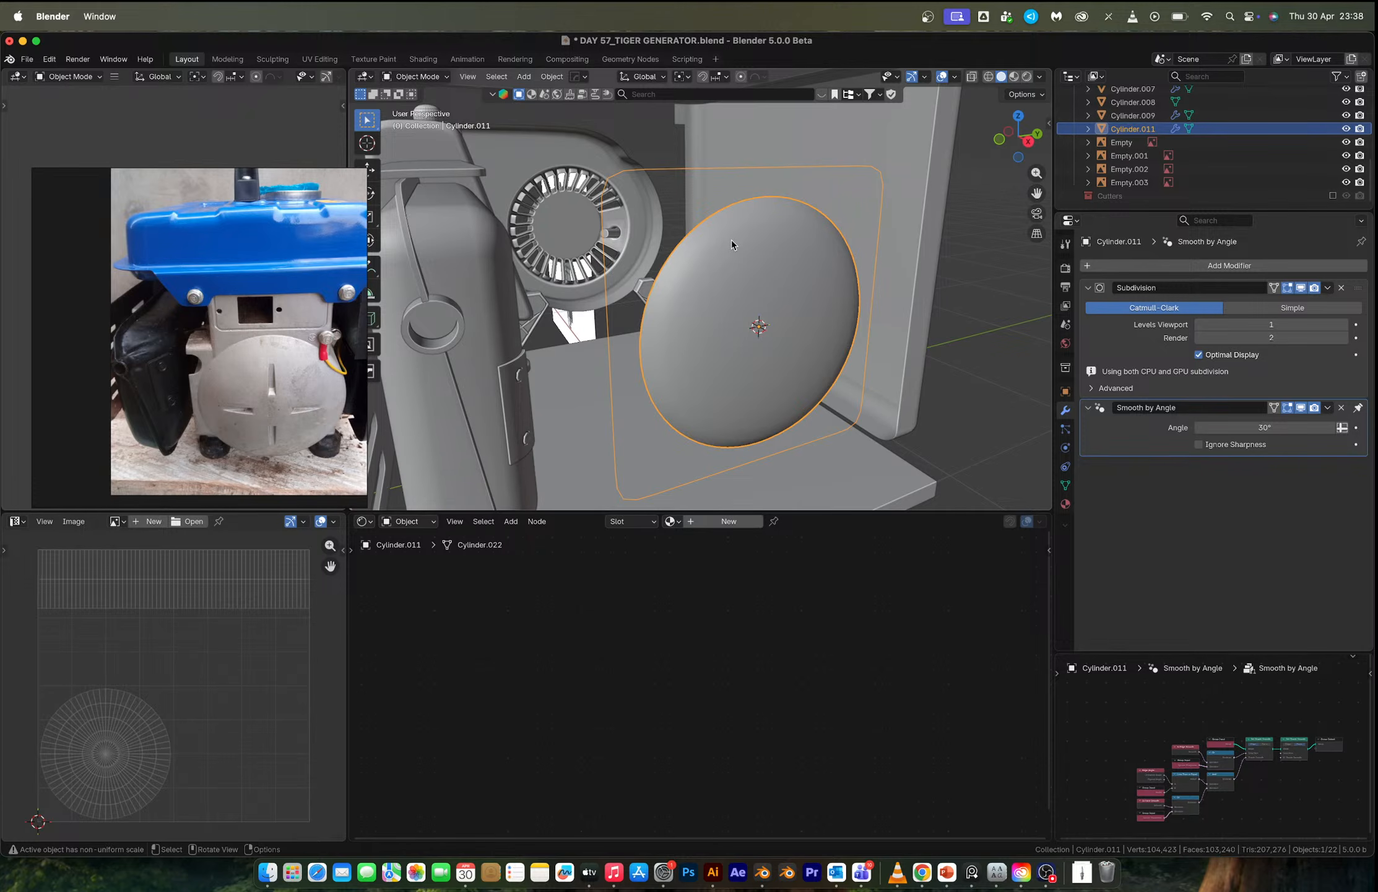
Bridge the square outline to the dome's rim with LoopTools, using a twist of 1.
{"action": "key", "text": "Tab"}
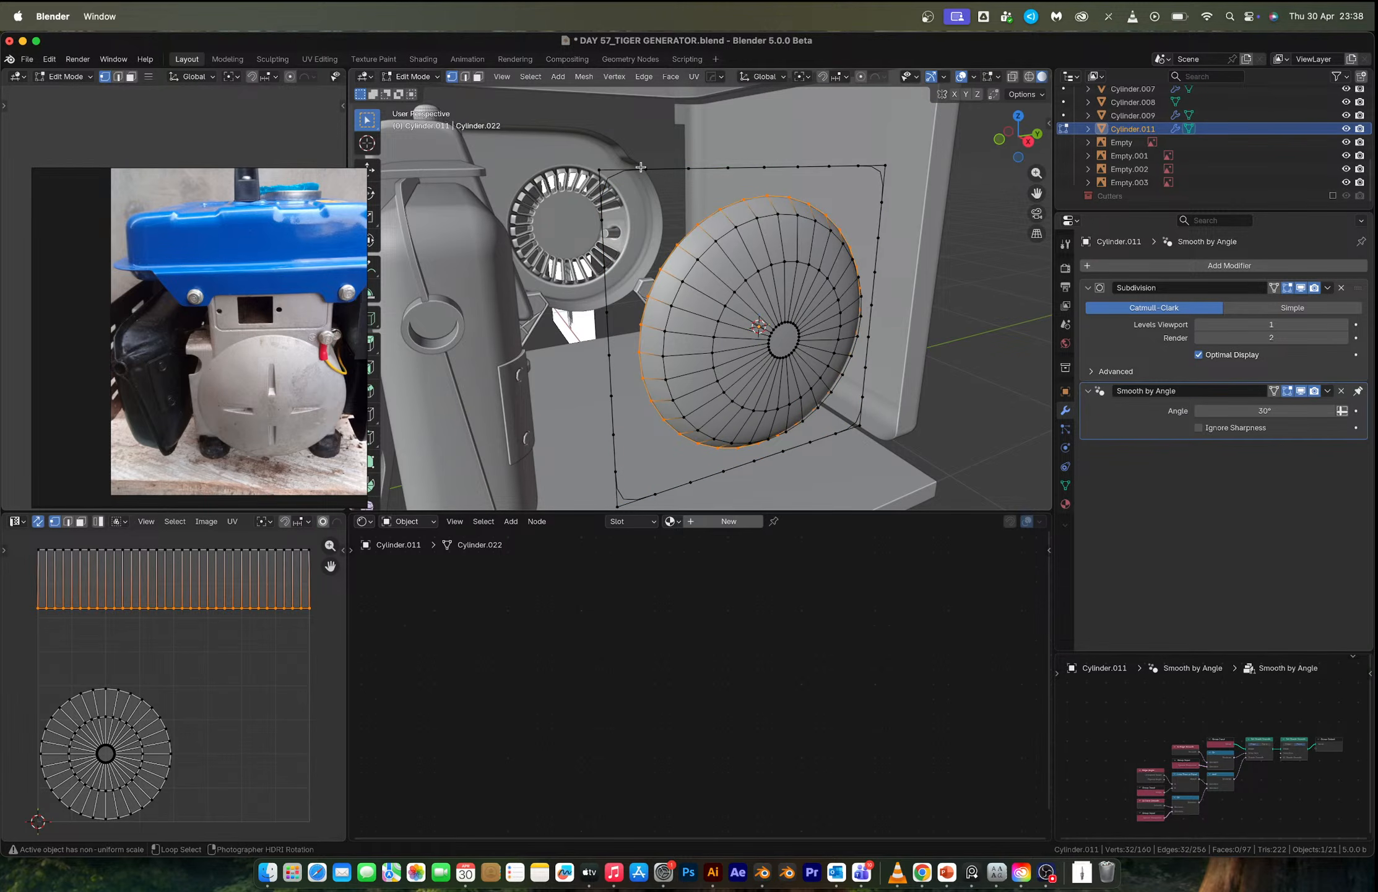
{"action": "key", "text": "F3"}
{"action": "key", "text": "Escape"}
{"action": "right_click", "coordinate": [699, 188]}
{"action": "mouse_move", "coordinate": [700, 191]}
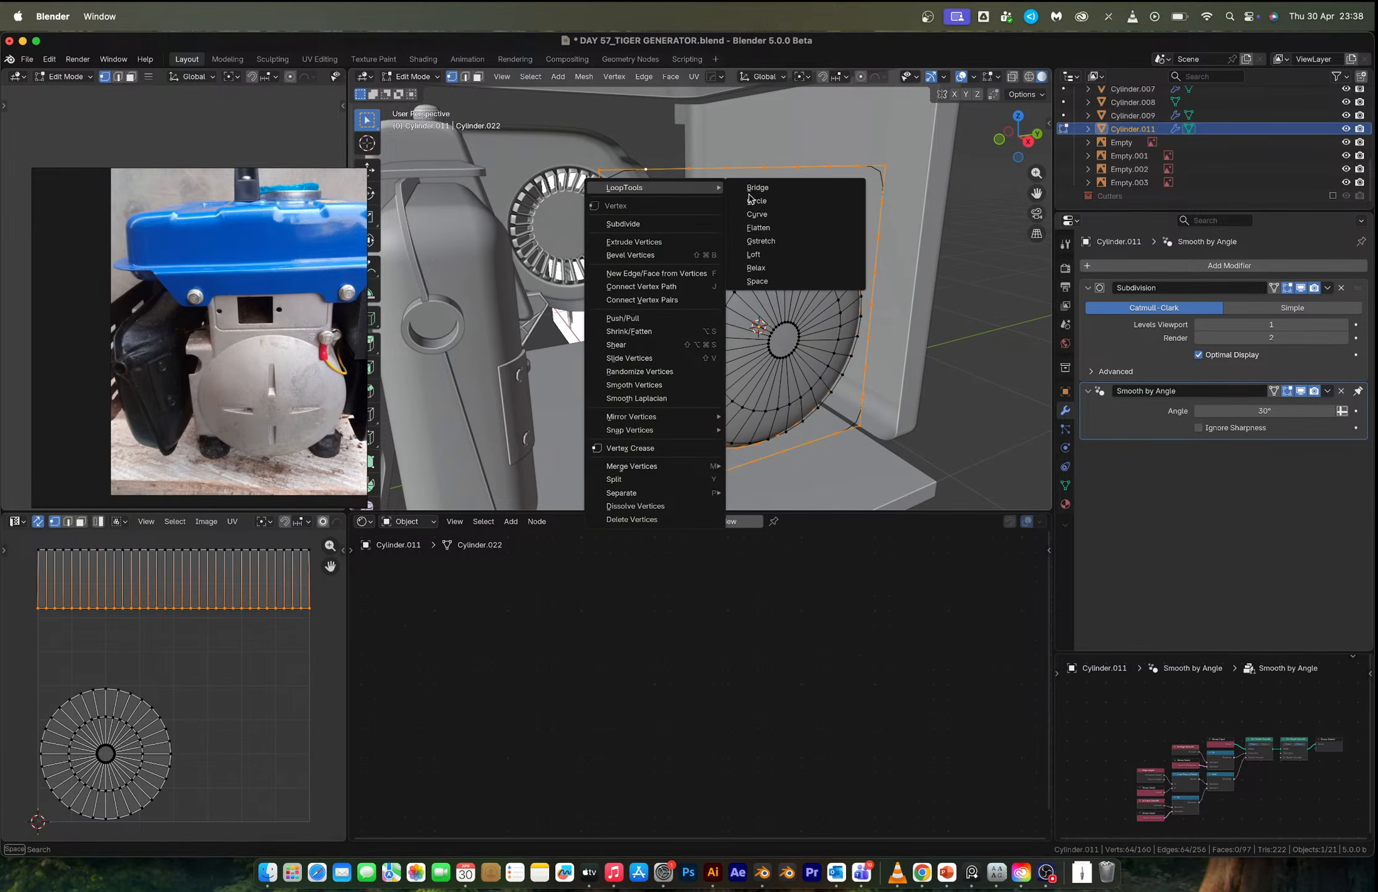
{"action": "left_click", "coordinate": [761, 188]}
{"action": "middle_click_drag", "start_coordinate": [811, 211], "coordinate": [796, 213]}
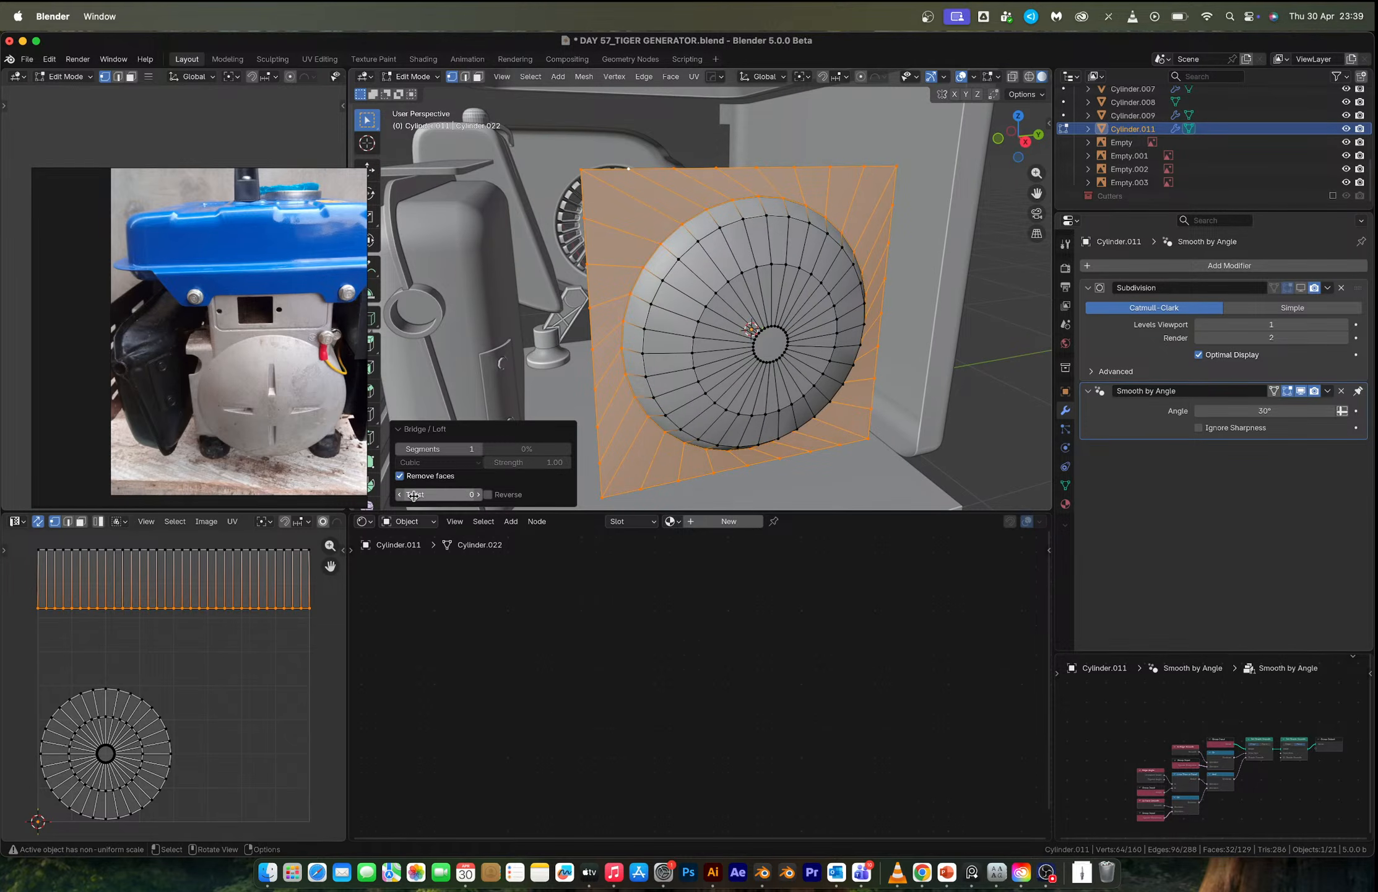
{"action": "left_click", "coordinate": [479, 495]}
{"action": "middle_click_drag", "start_coordinate": [704, 276], "coordinate": [731, 278]}
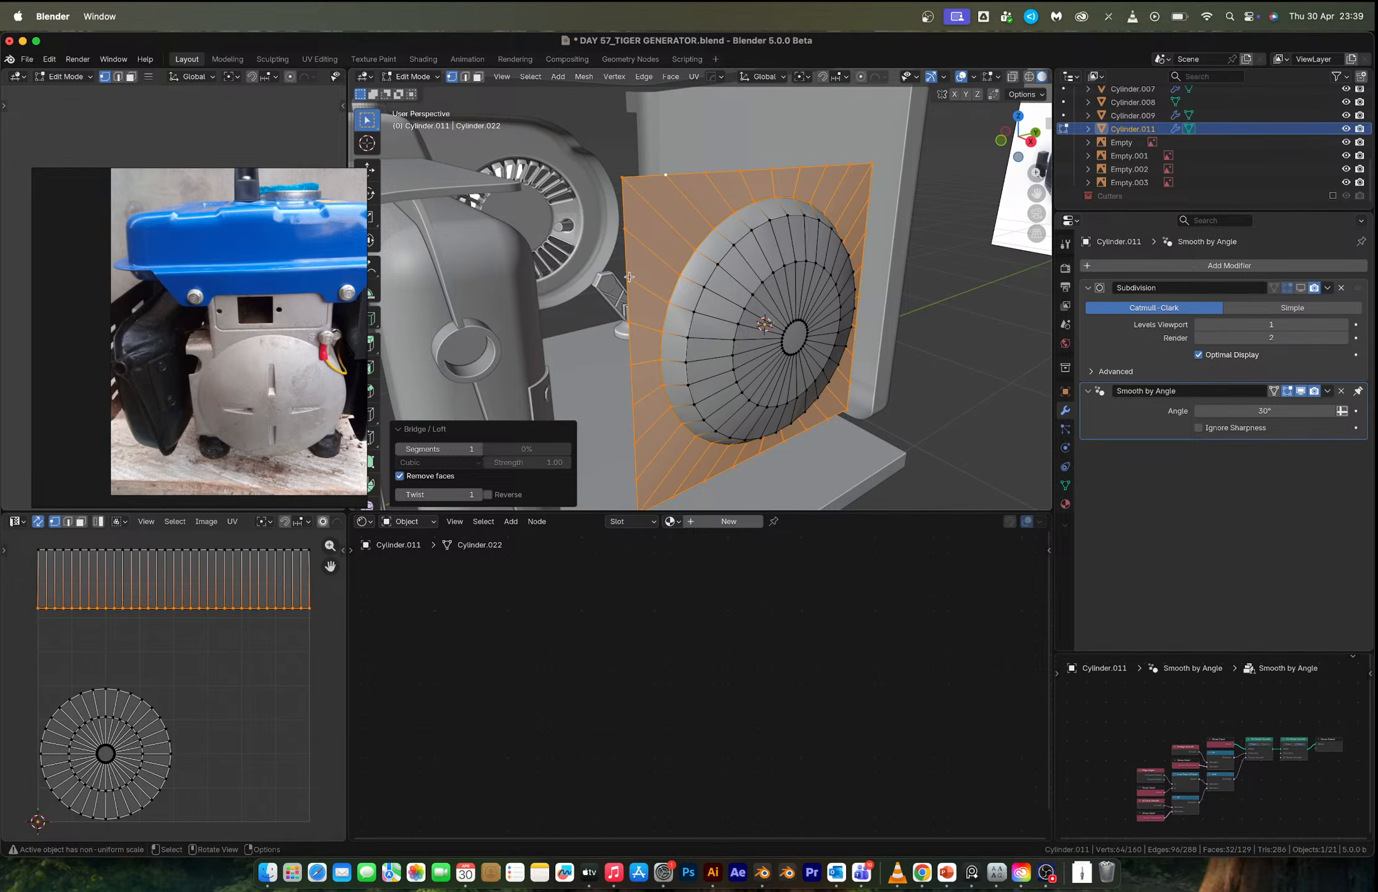
{"action": "middle_click_drag", "start_coordinate": [720, 234], "coordinate": [656, 236]}
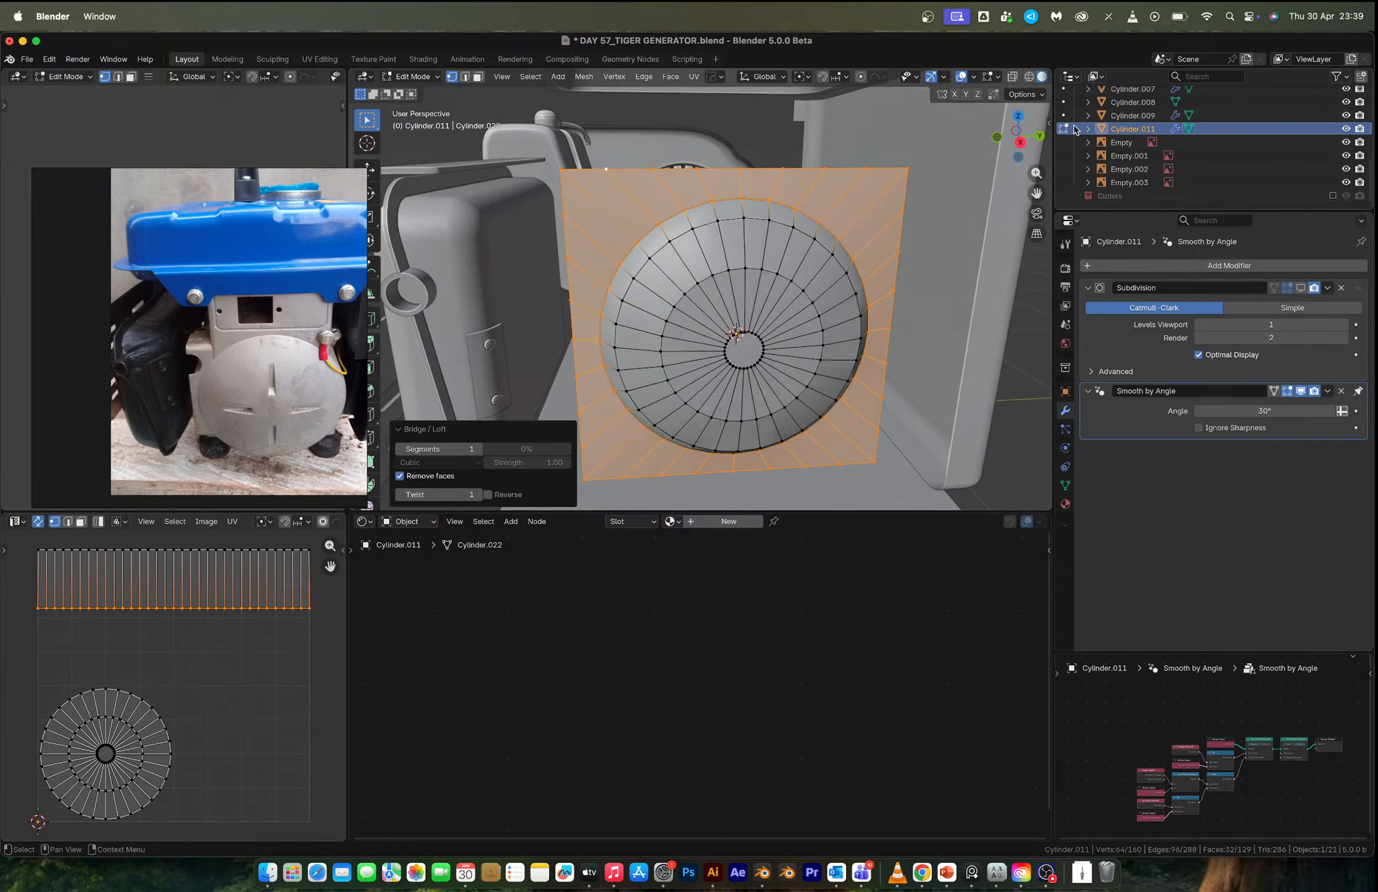
{"action": "middle_click_drag", "start_coordinate": [787, 222], "coordinate": [762, 251]}
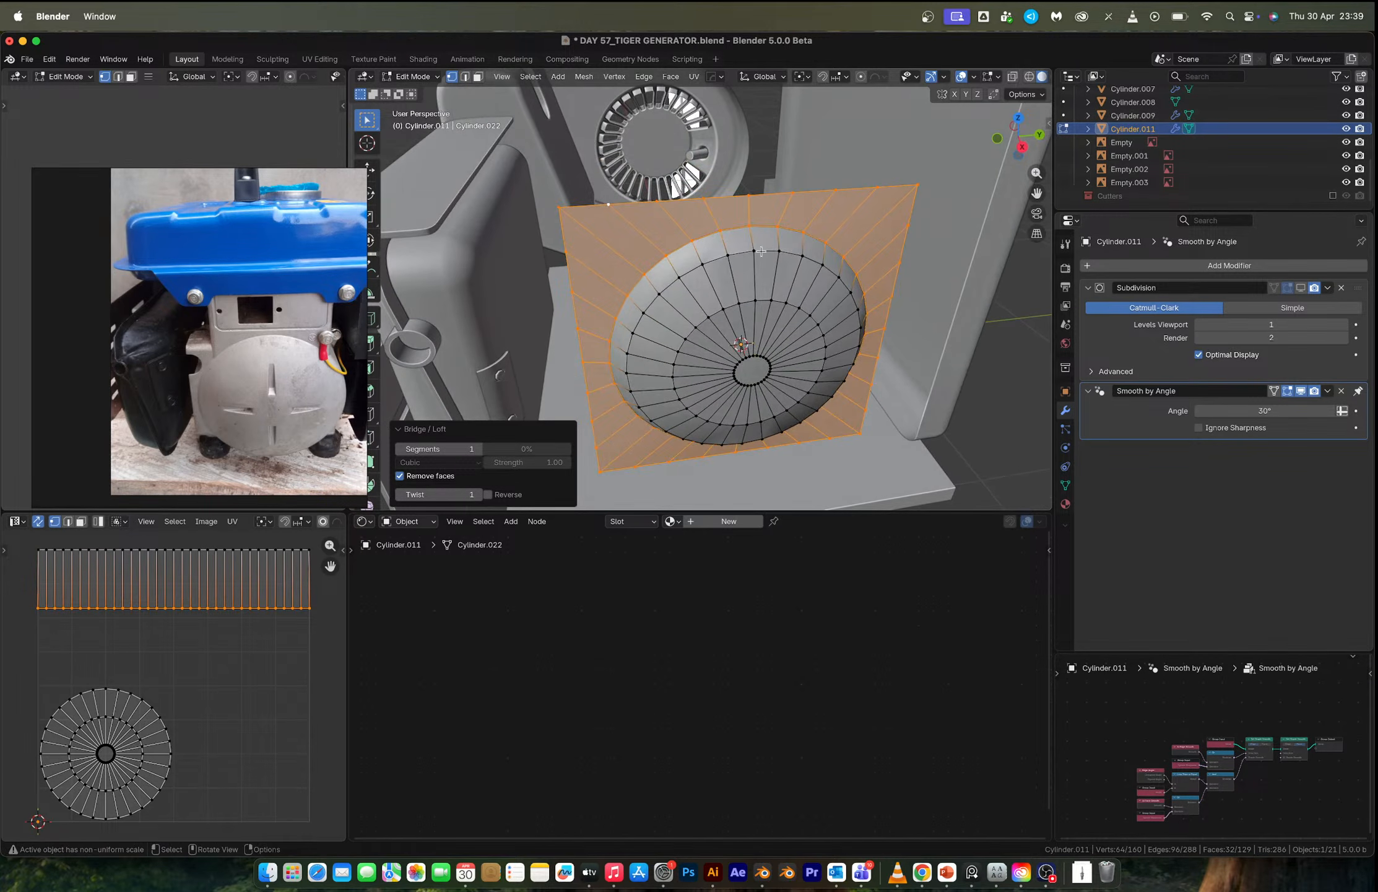
Try to extrude most of the square plate's top edge upward along Z by about 0.216 m.
{"action": "left_click", "coordinate": [656, 201]}
{"action": "left_click", "coordinate": [918, 184], "text": "ctrl+shift"}
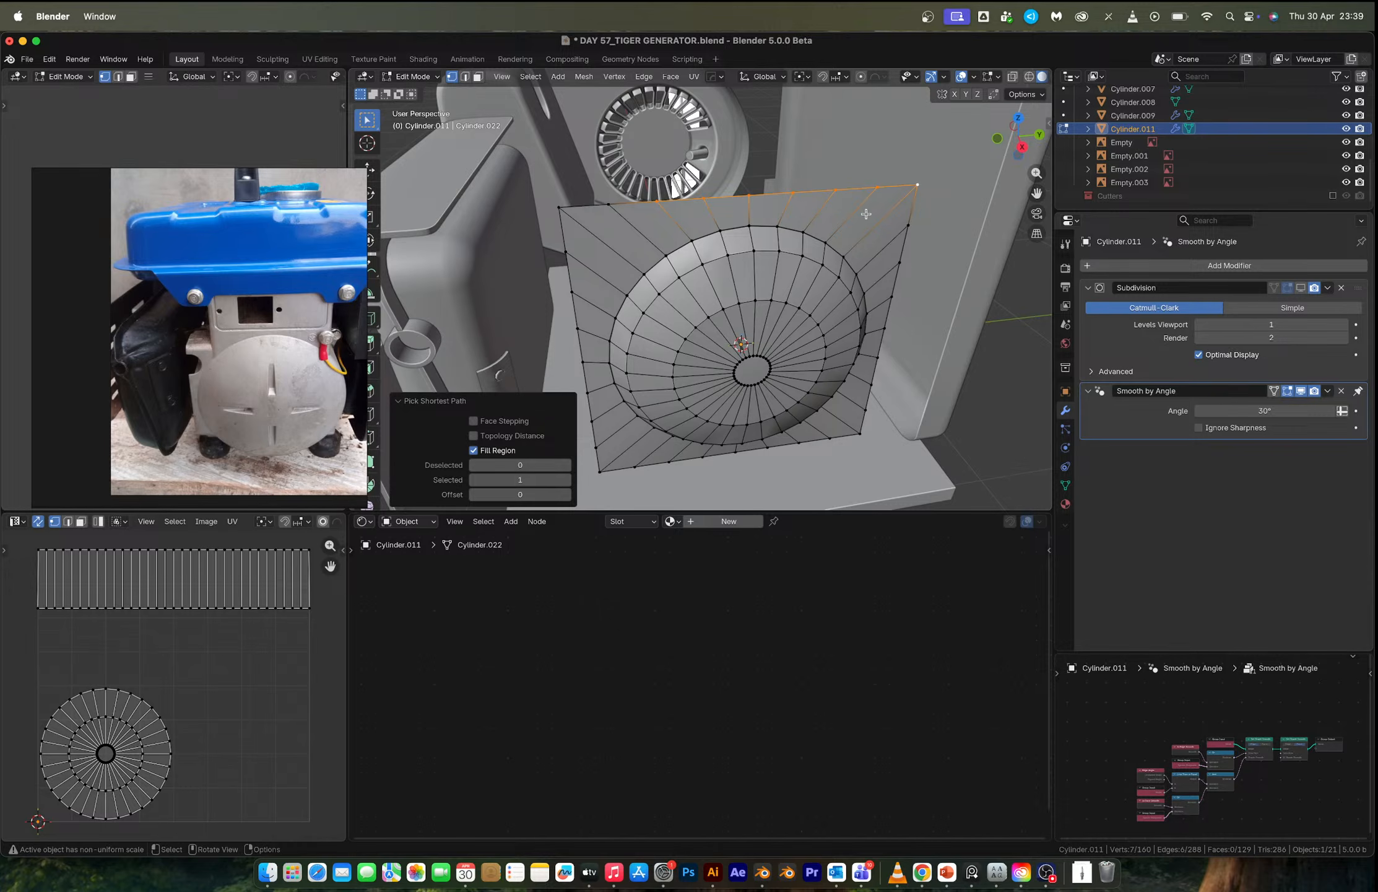
{"action": "key", "text": "e"}
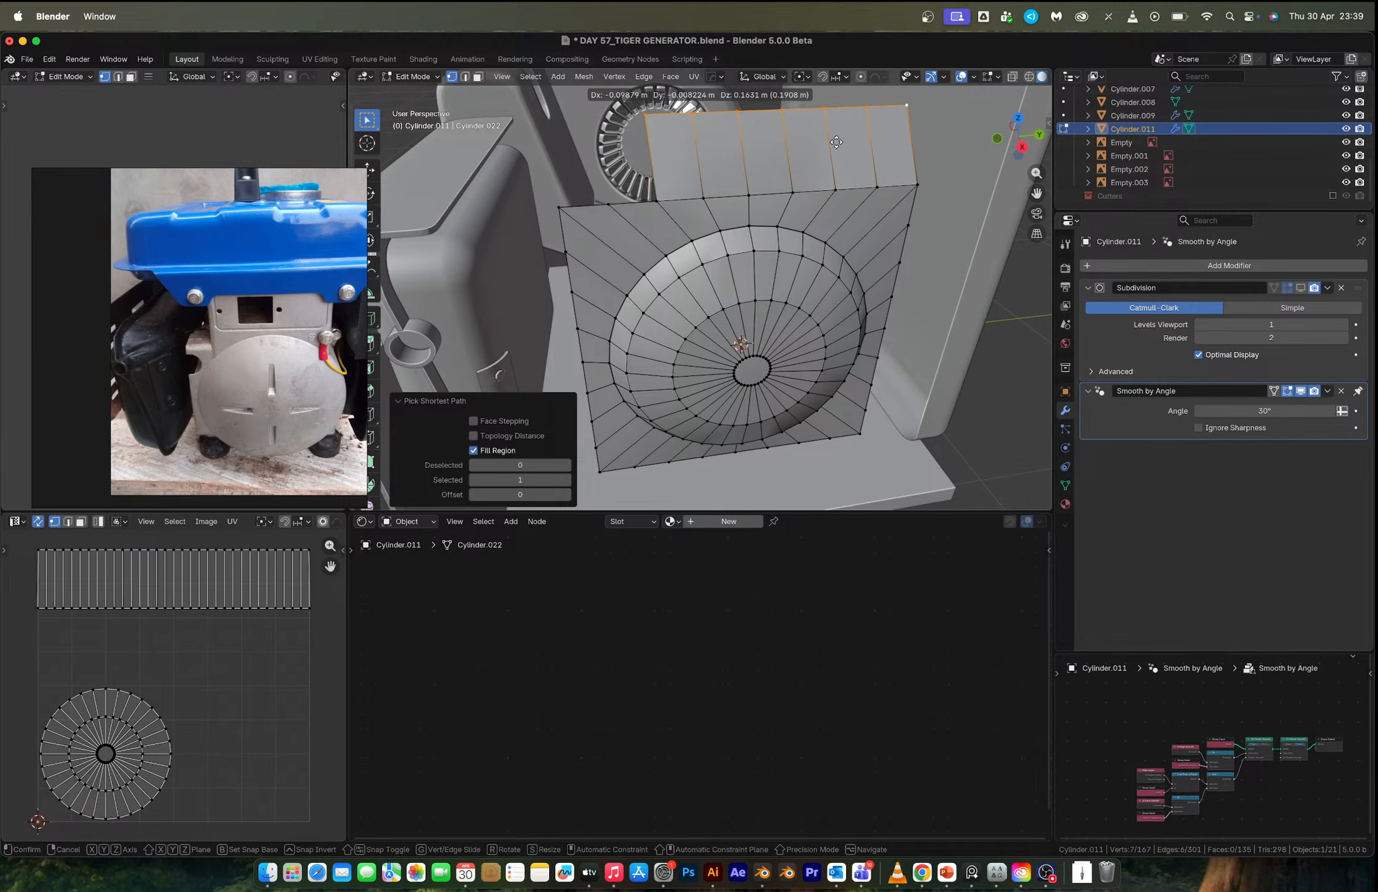
{"action": "key", "text": "Escape"}
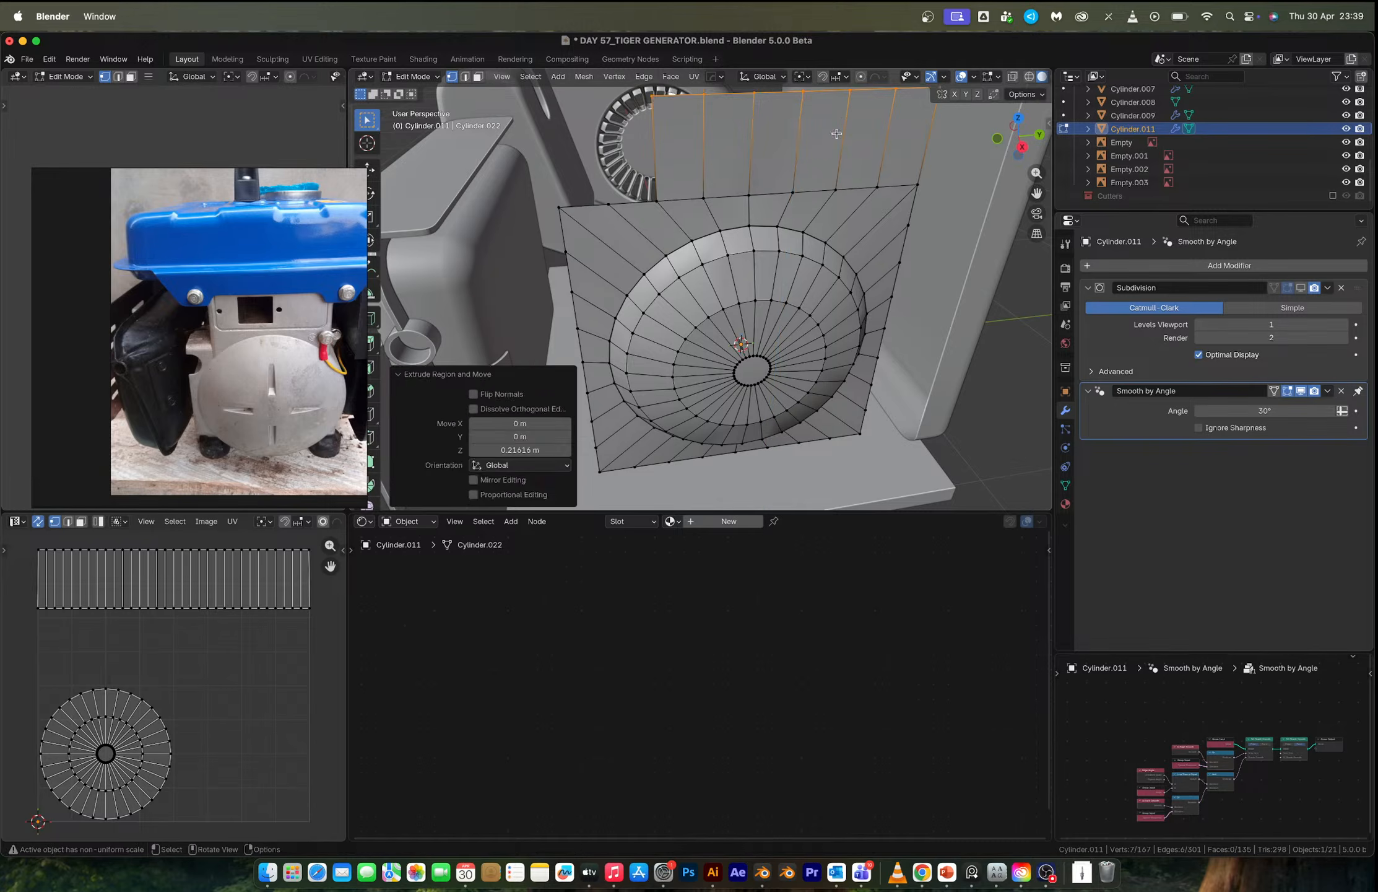
{"action": "key", "text": "ctrl+z"}
Extrude the plate's entire outer edge loop about -0.555 m along X to form the box sides.
{"action": "mouse_move", "coordinate": [759, 231]}
{"action": "middle_mouse_down"}
{"action": "mouse_move", "coordinate": [644, 231]}
{"action": "mouse_move", "coordinate": [756, 258]}
{"action": "middle_mouse_up"}
{"action": "key", "text": "2"}
{"action": "left_click", "coordinate": [644, 230], "text": "alt"}
{"action": "left_click", "coordinate": [628, 225], "text": "alt"}
{"action": "key", "text": "e"}
{"action": "key", "text": "y"}
{"action": "key", "text": "x"}
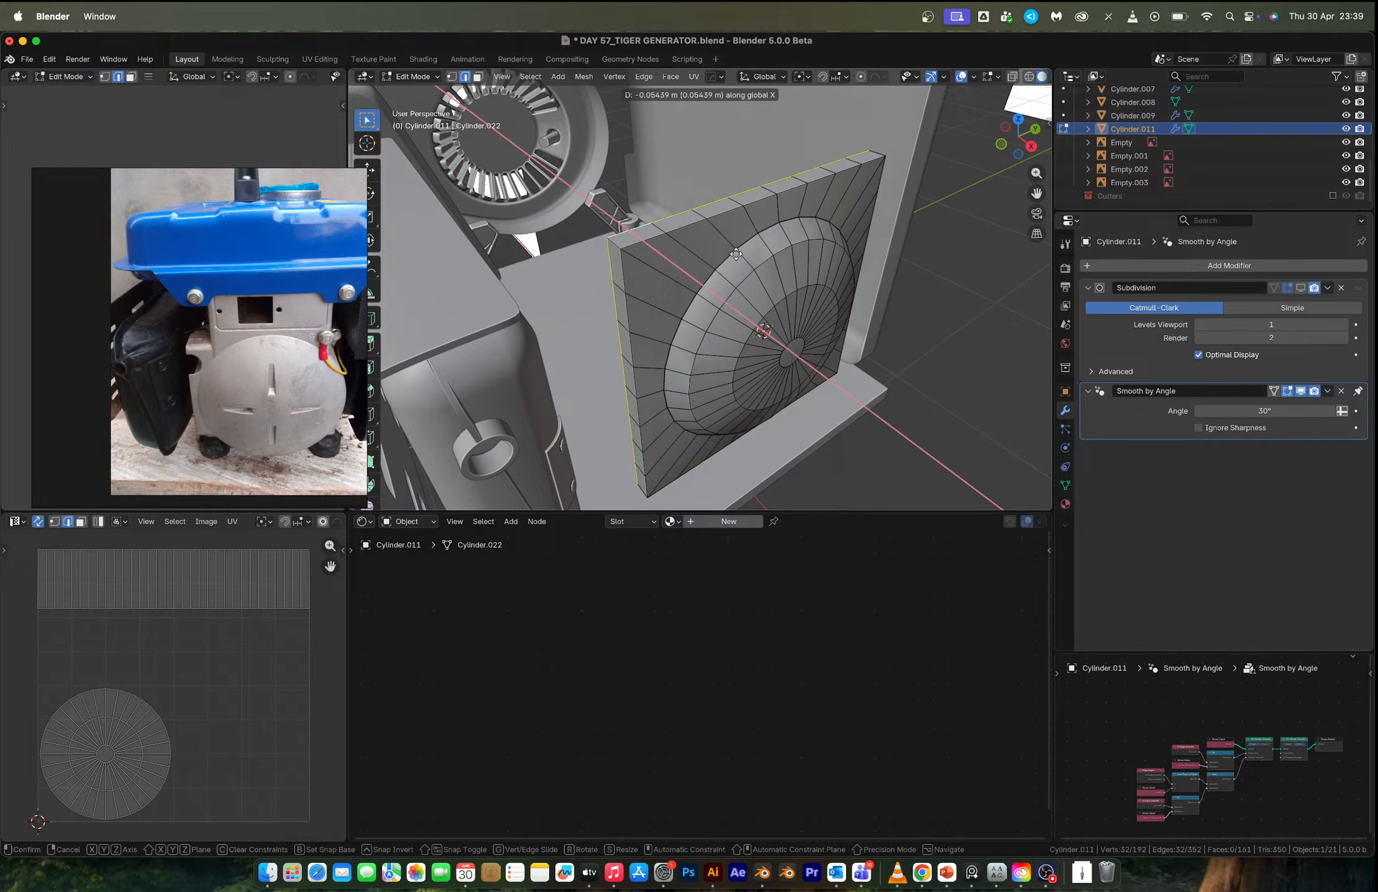
{"action": "left_click", "coordinate": [636, 226]}
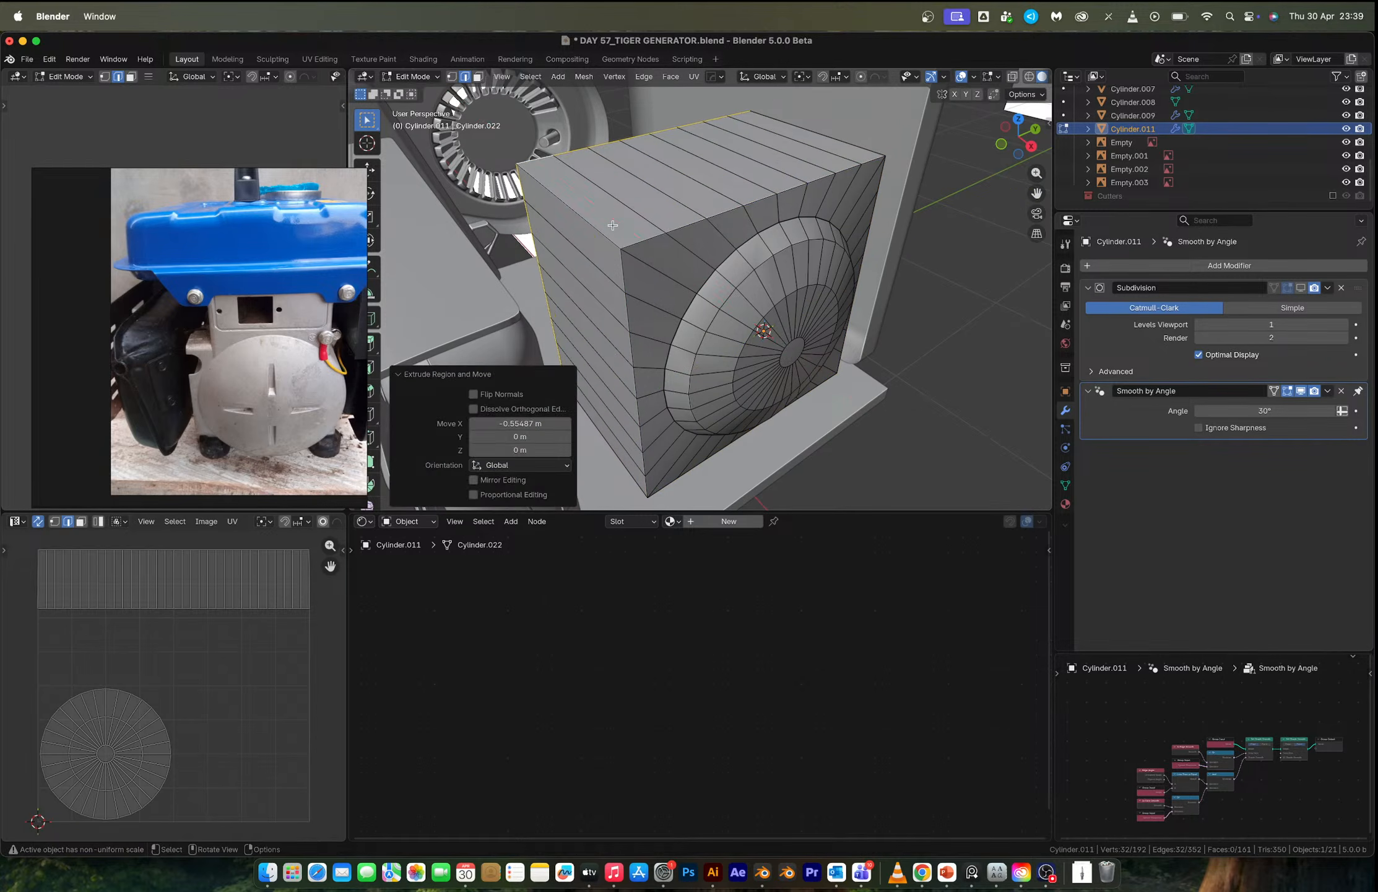
Turn on the Subdivision modifier's viewport display for the box and return to editing its mesh.
{"action": "key", "text": "Tab"}
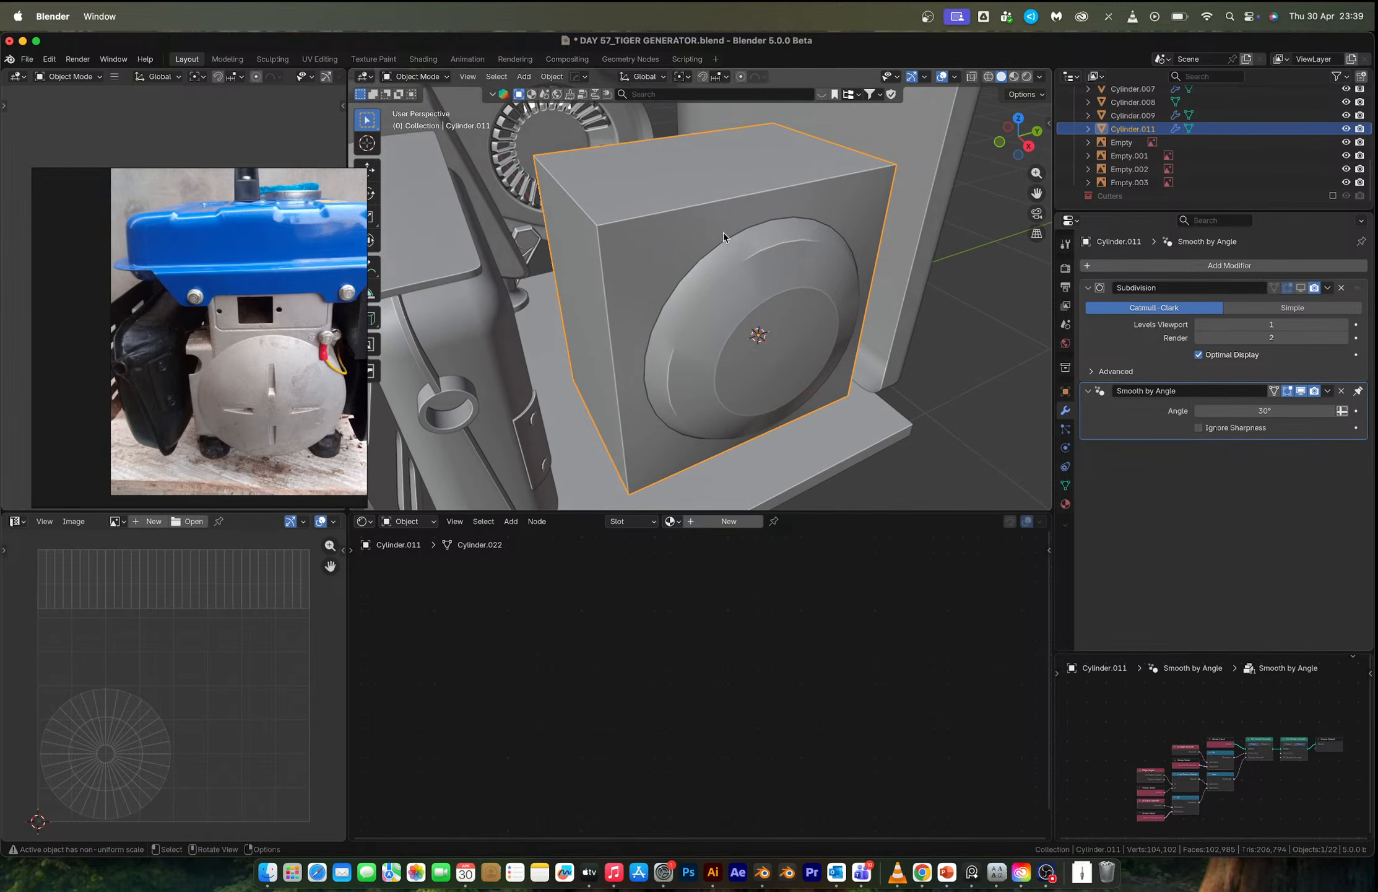
{"action": "left_click", "coordinate": [1301, 287]}
{"action": "key", "text": "Tab"}
Bevel the edge loop around the dome's rim by about 0.028 m with 3 segments.
{"action": "scroll", "coordinate": [666, 344], "scroll_direction": "up", "scroll_amount": 2}
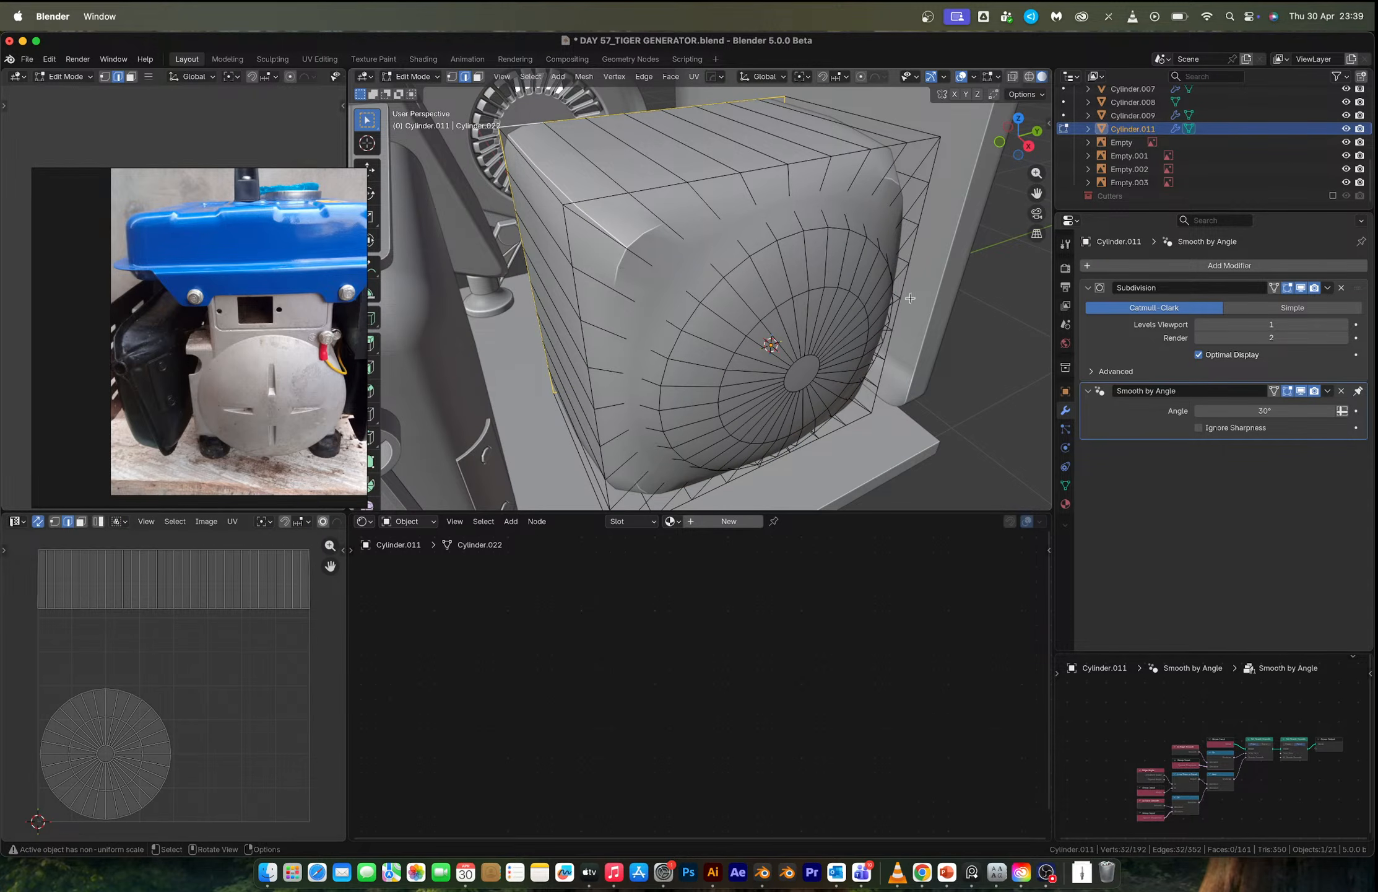
{"action": "left_click", "coordinate": [656, 300], "text": "alt"}
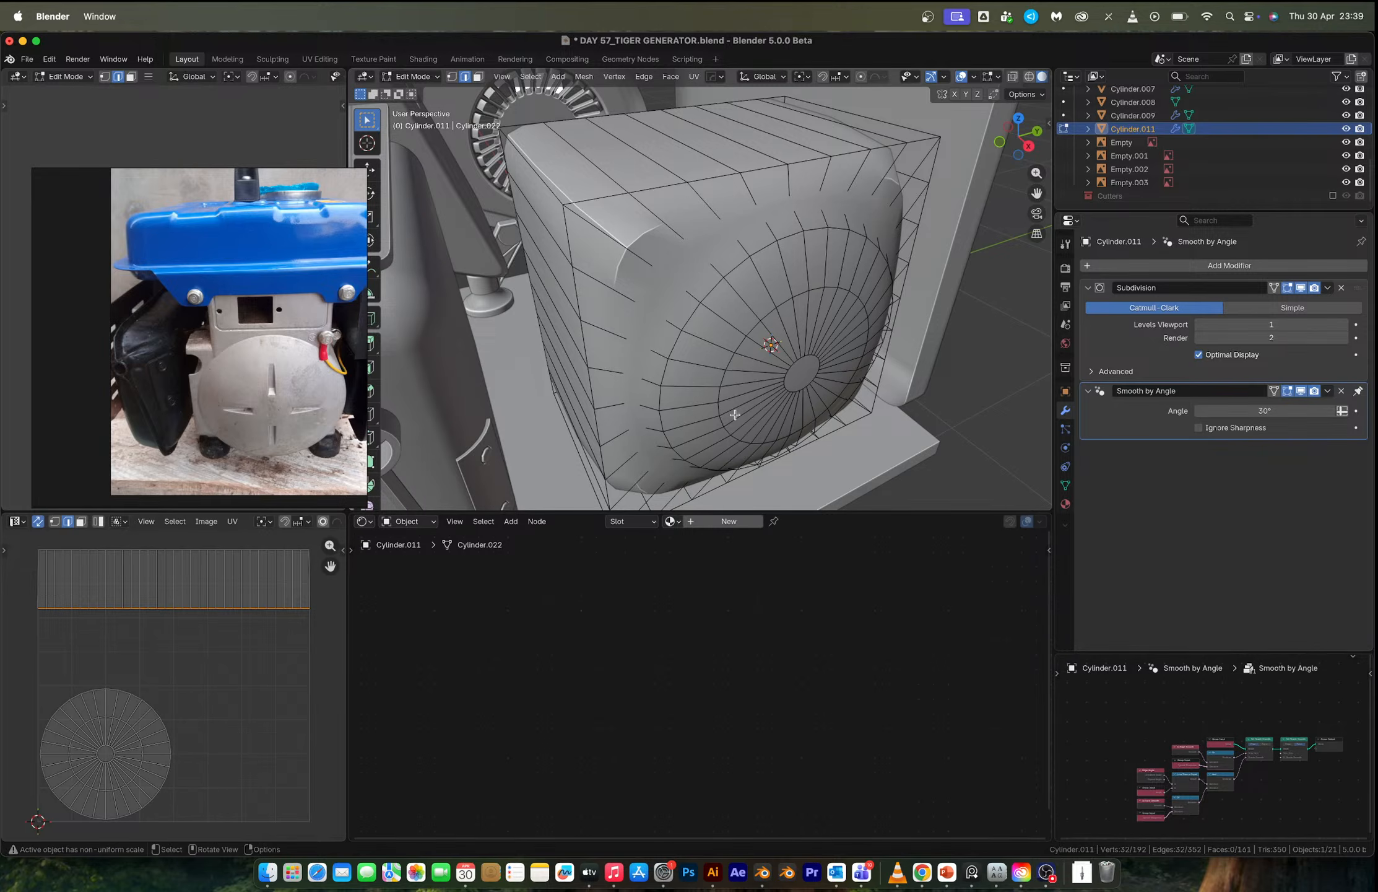
{"action": "key", "text": "alt+z"}
{"action": "key", "text": "alt+z"}
{"action": "key", "text": "ctrl+b"}
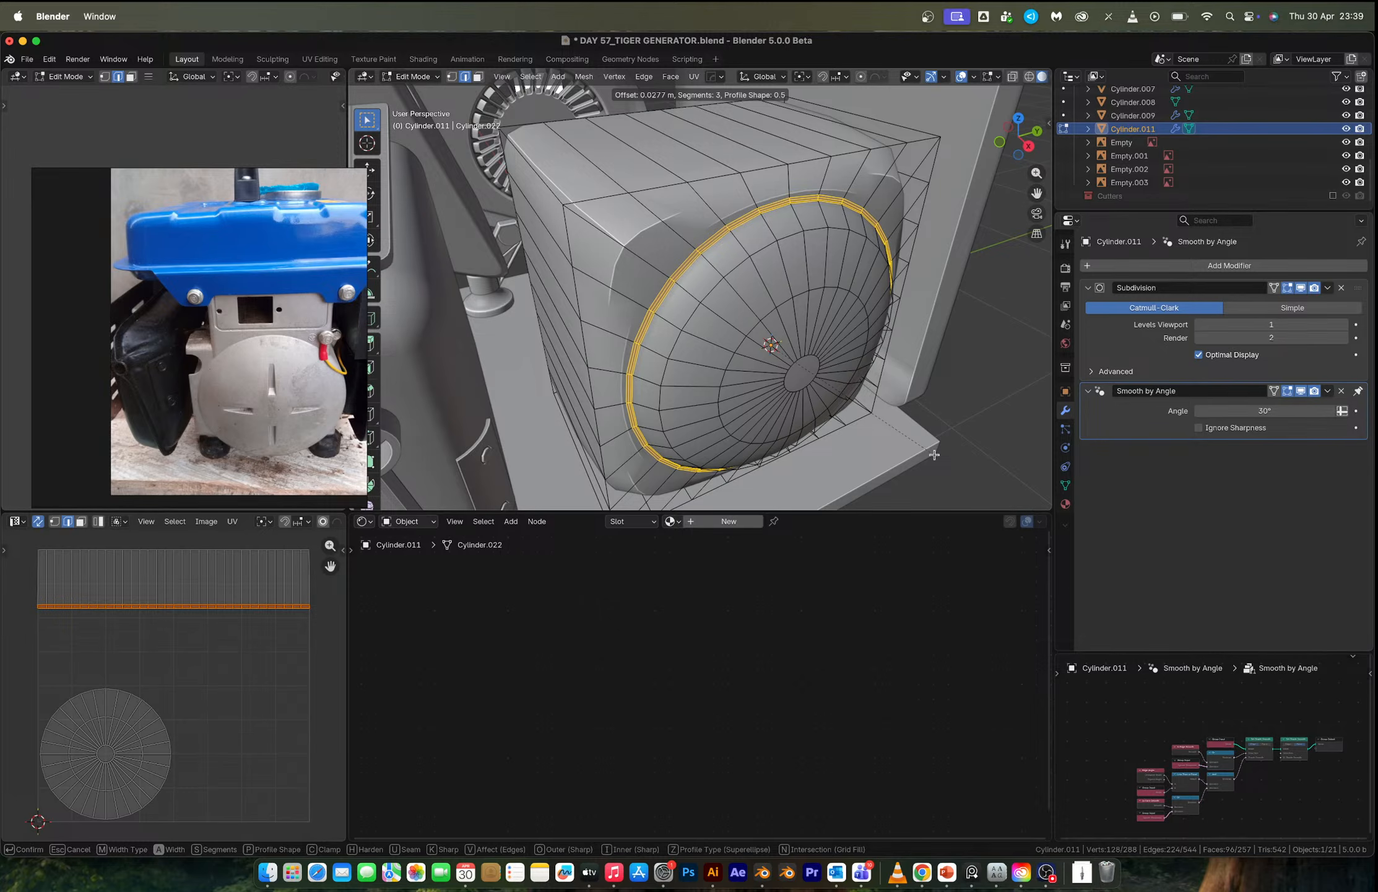
{"action": "left_click", "coordinate": [934, 455]}
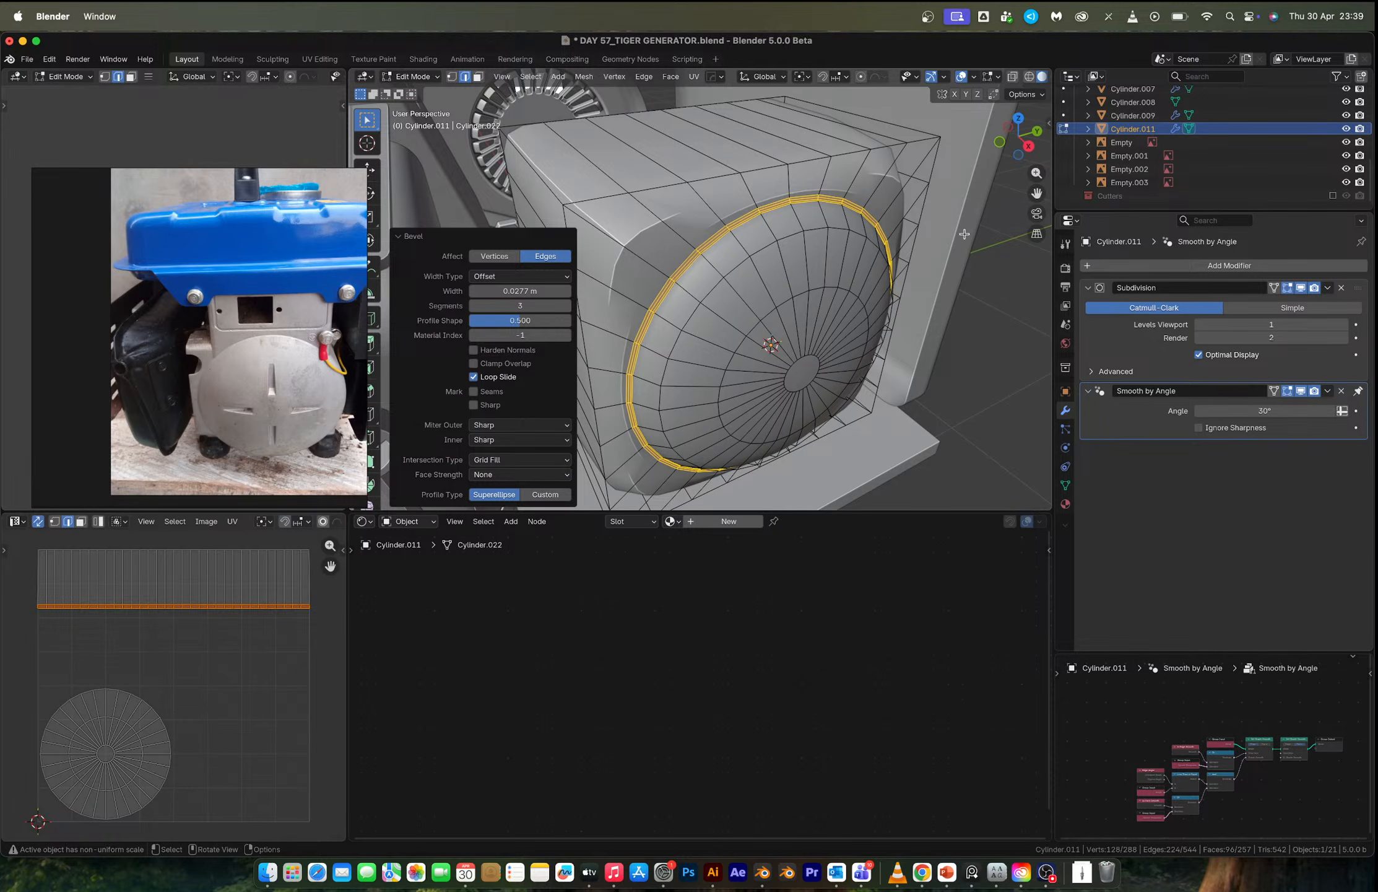
Bevel the box's front outer edge loop by about 0.047 m with 3 segments.
{"action": "left_click", "coordinate": [663, 173], "text": "alt"}
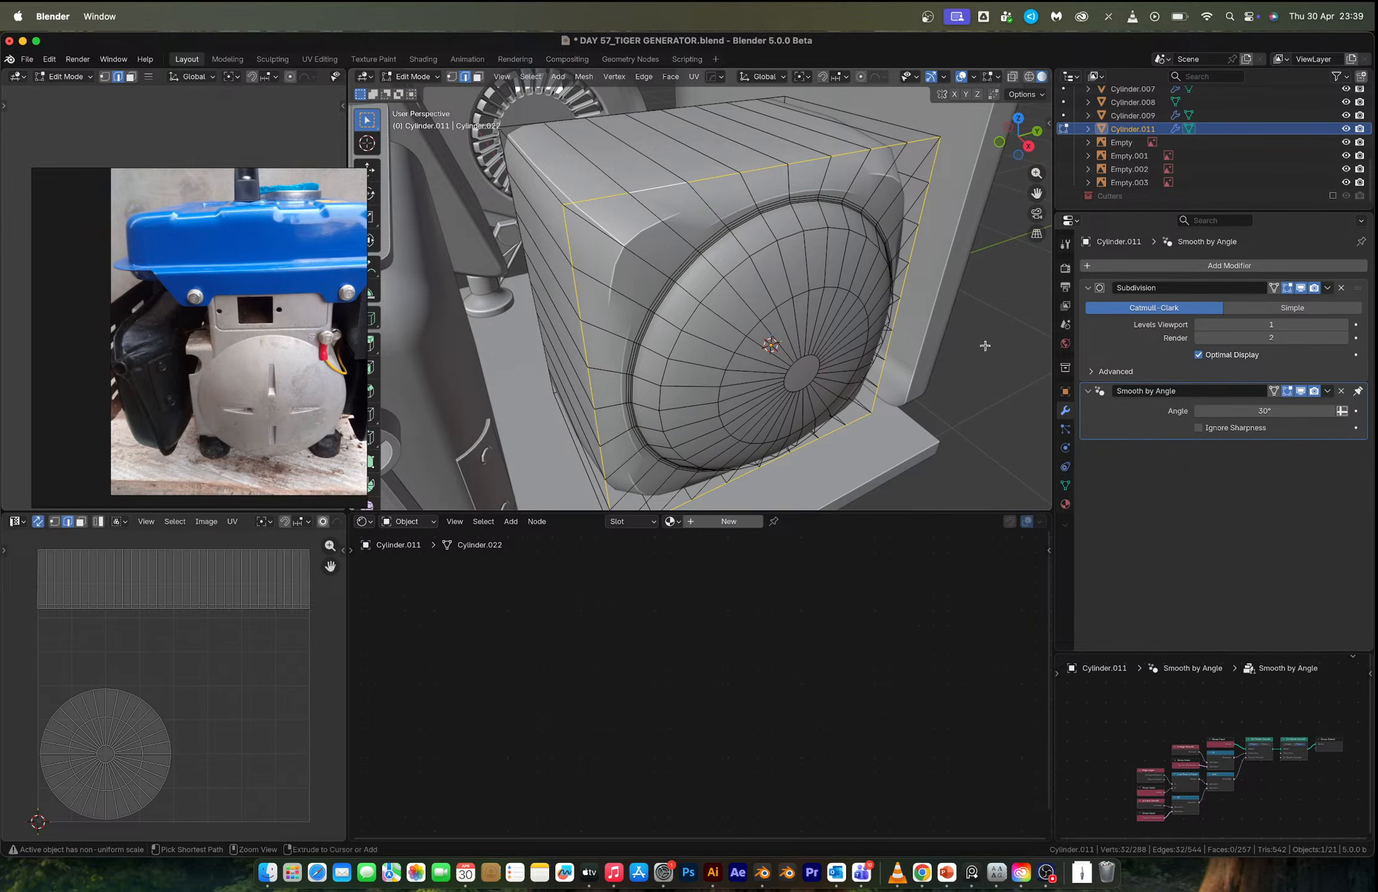
{"action": "key", "text": "ctrl+b"}
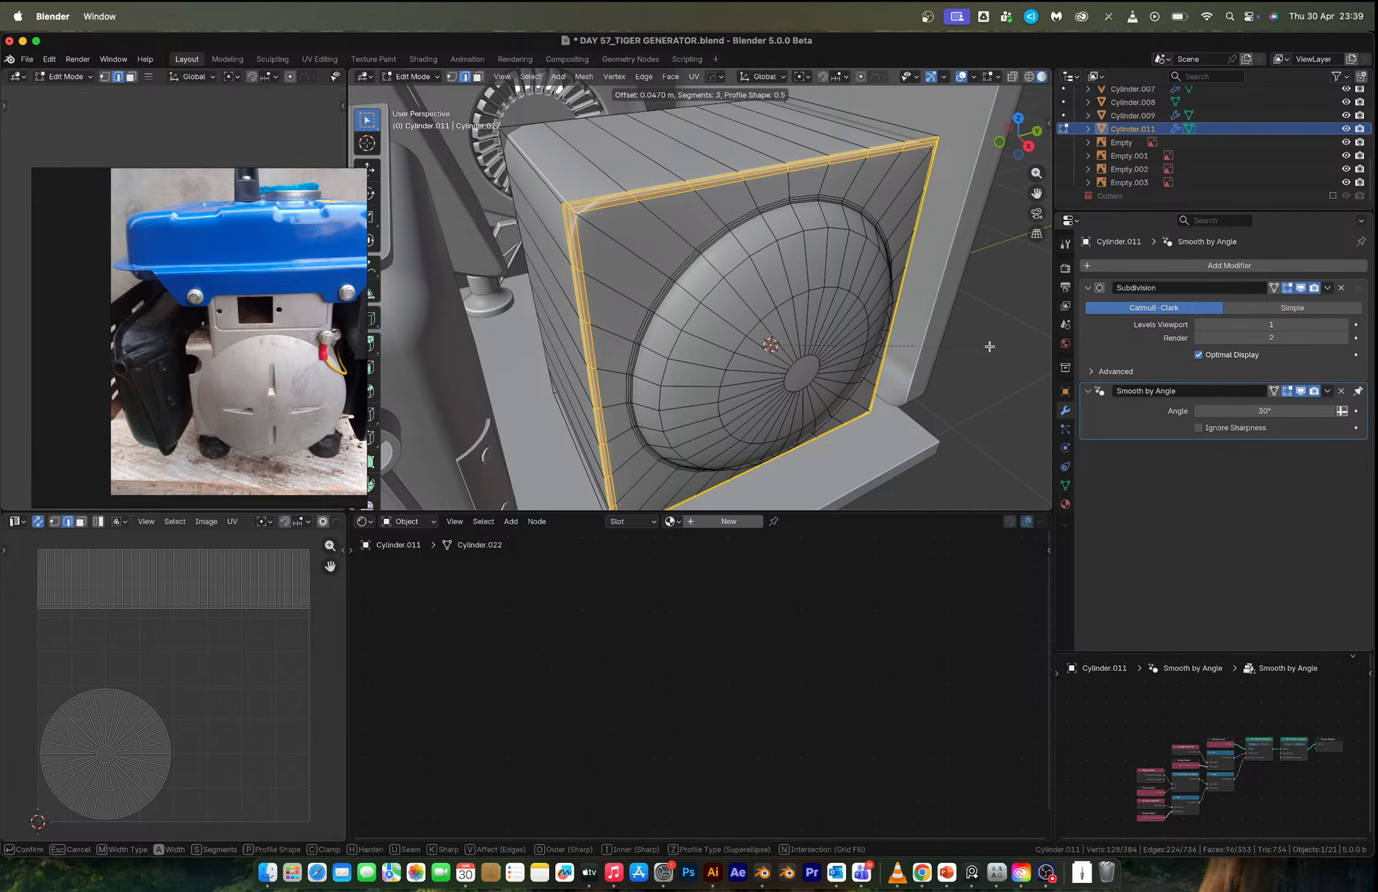
{"action": "left_click", "coordinate": [990, 346]}
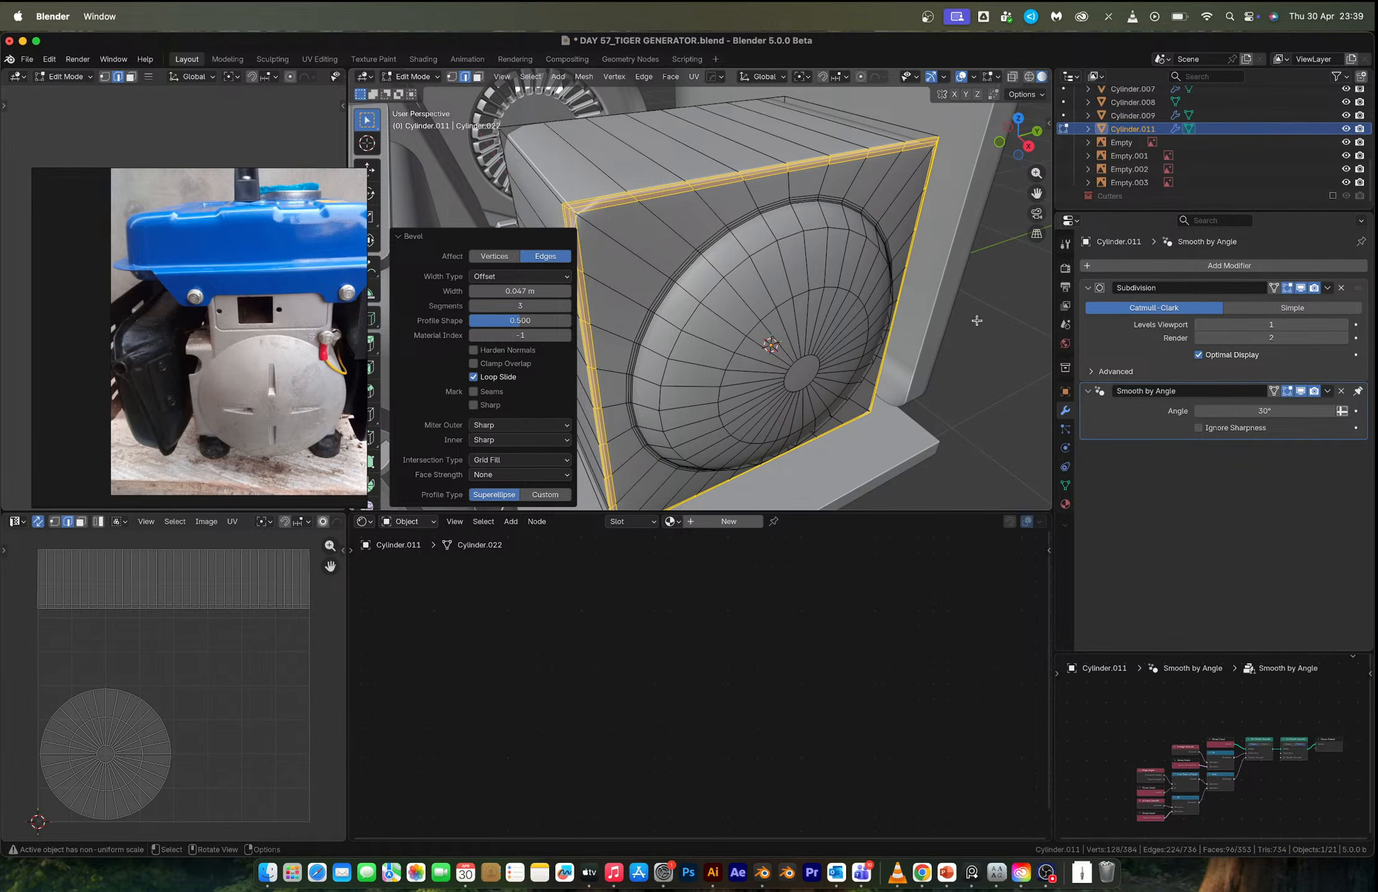
Preview the smoothed box in Object Mode and undo the bevel on its front outer edge loop.
{"action": "middle_click_drag", "start_coordinate": [977, 321], "coordinate": [811, 305]}
{"action": "key", "text": "Tab"}
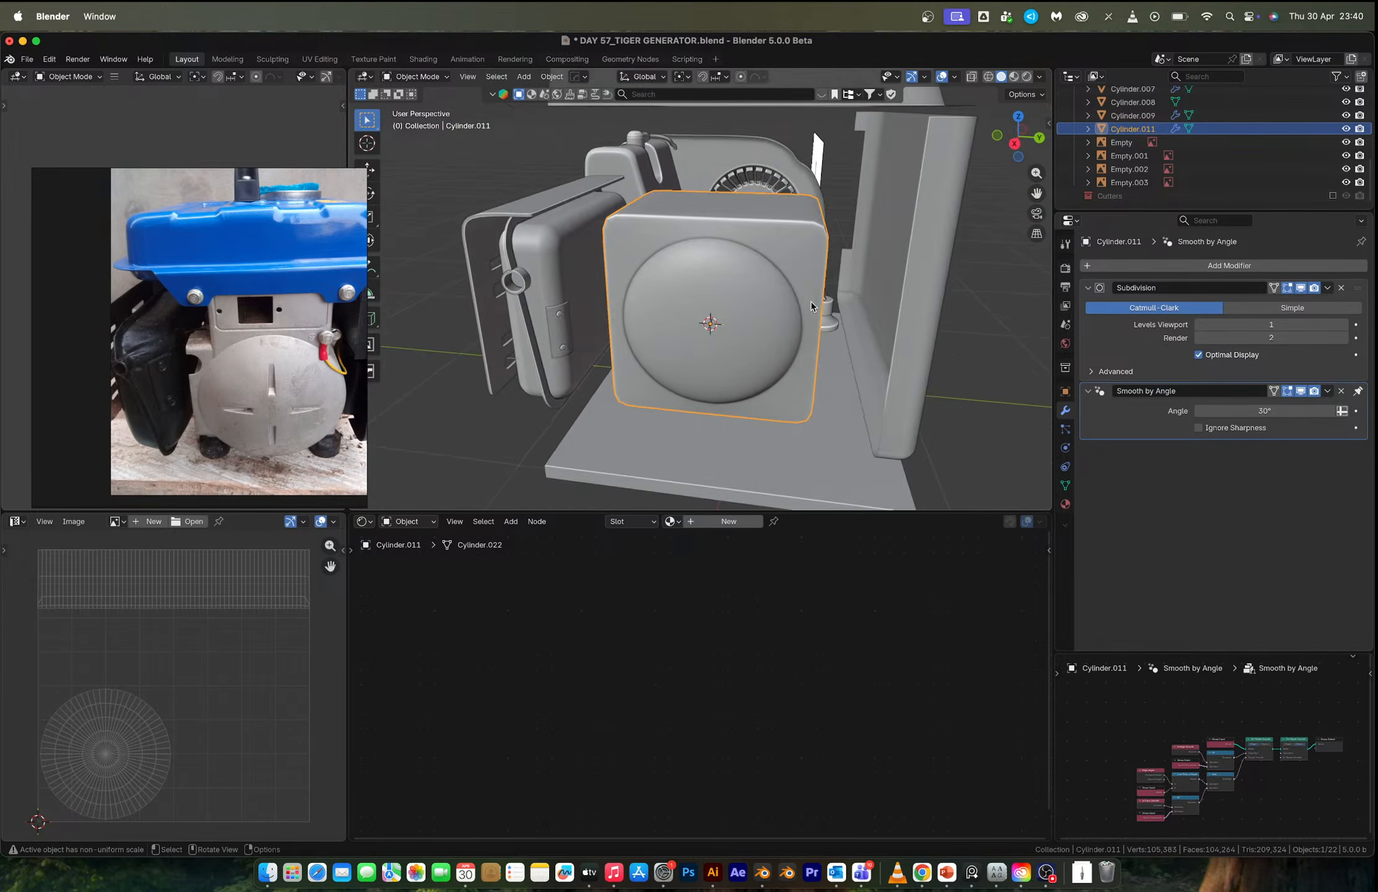
{"action": "scroll", "coordinate": [811, 305], "scroll_direction": "up", "scroll_amount": 3}
{"action": "key", "text": "Tab"}
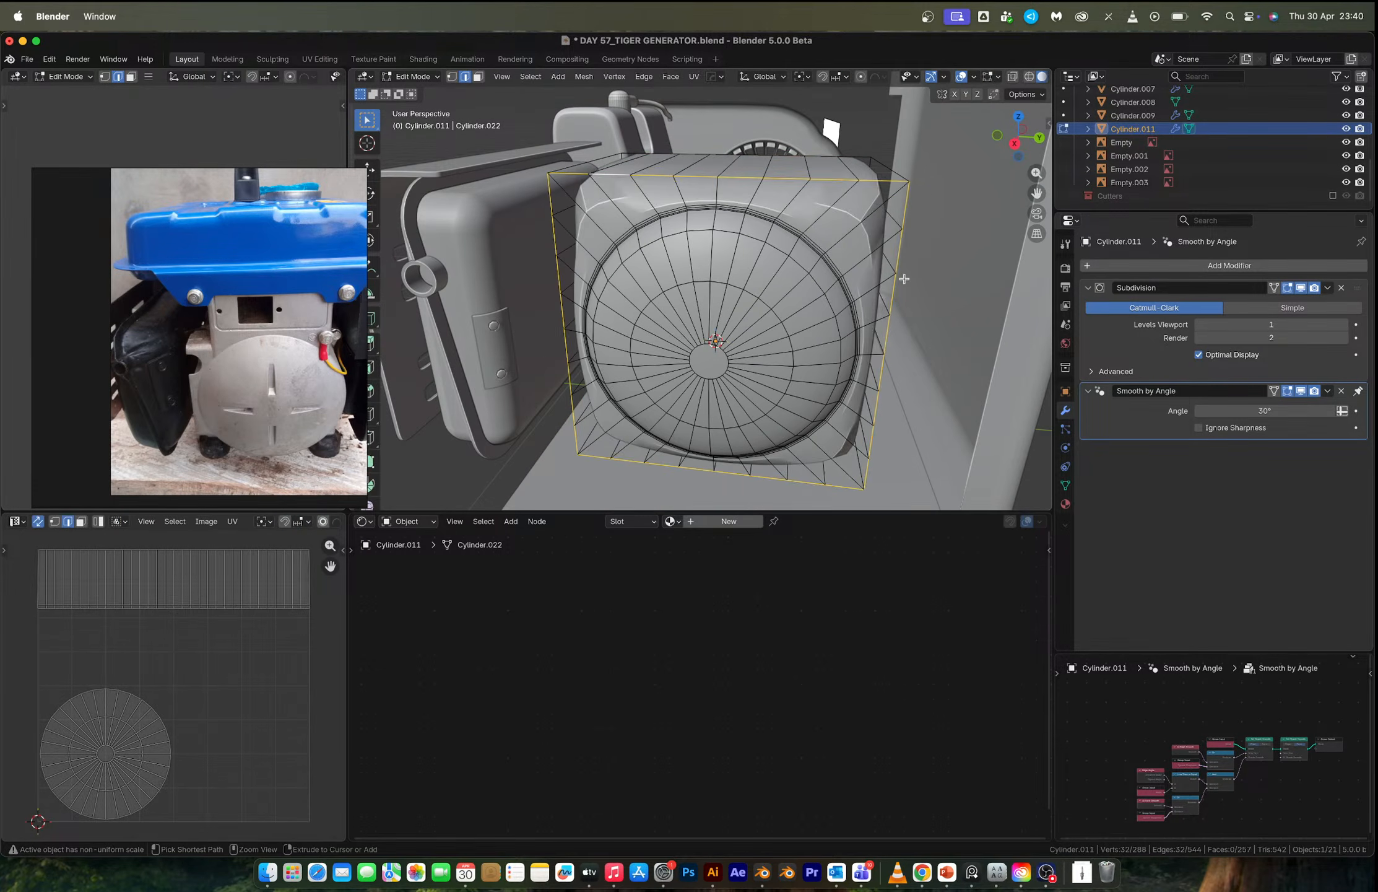
Select the box outline's vertices around its upper +Y corner in right orthographic view with X-ray enabled.
{"action": "left_click", "coordinate": [1043, 136]}
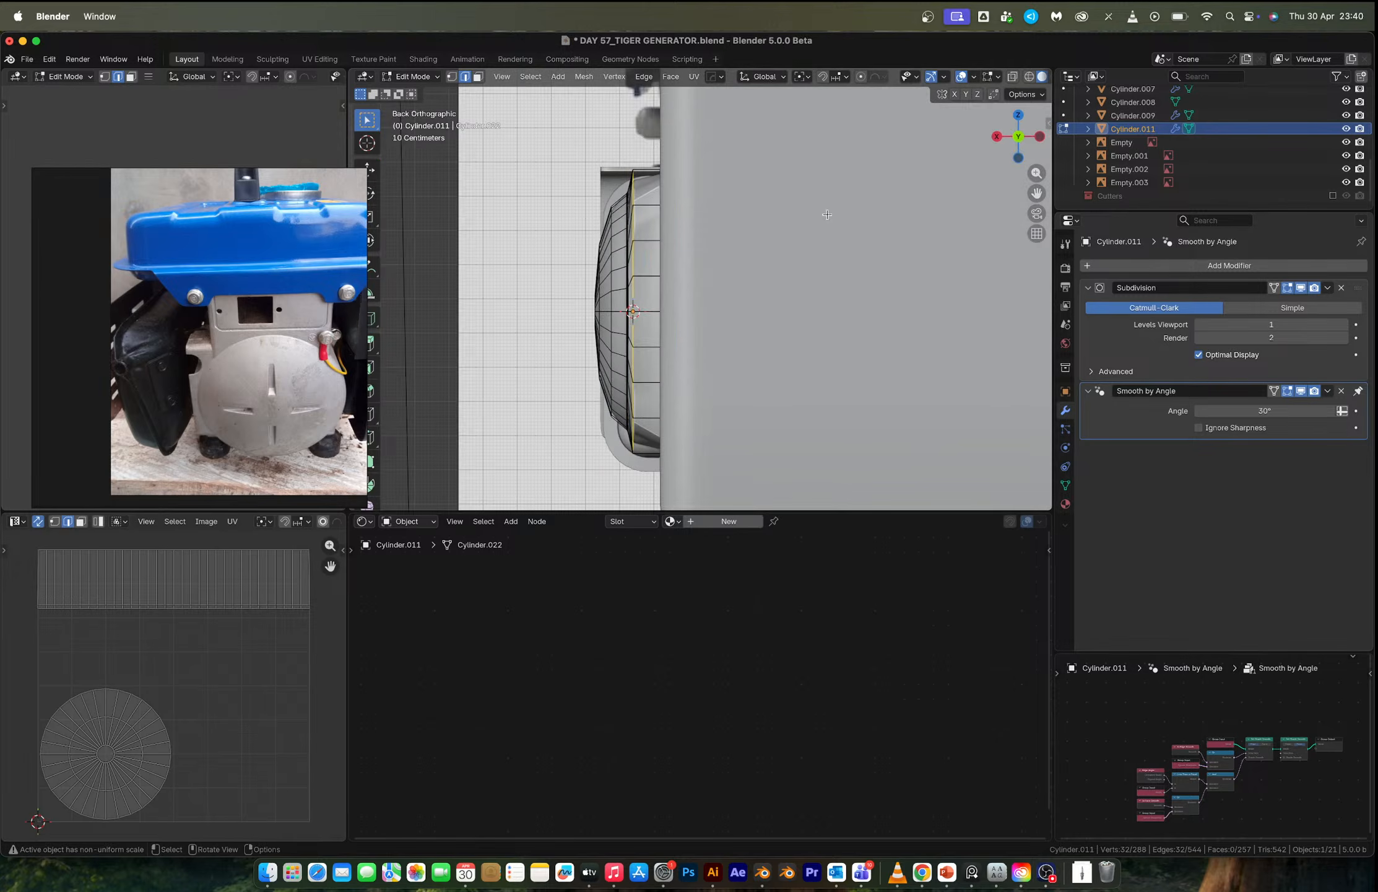
{"action": "left_click", "coordinate": [996, 137]}
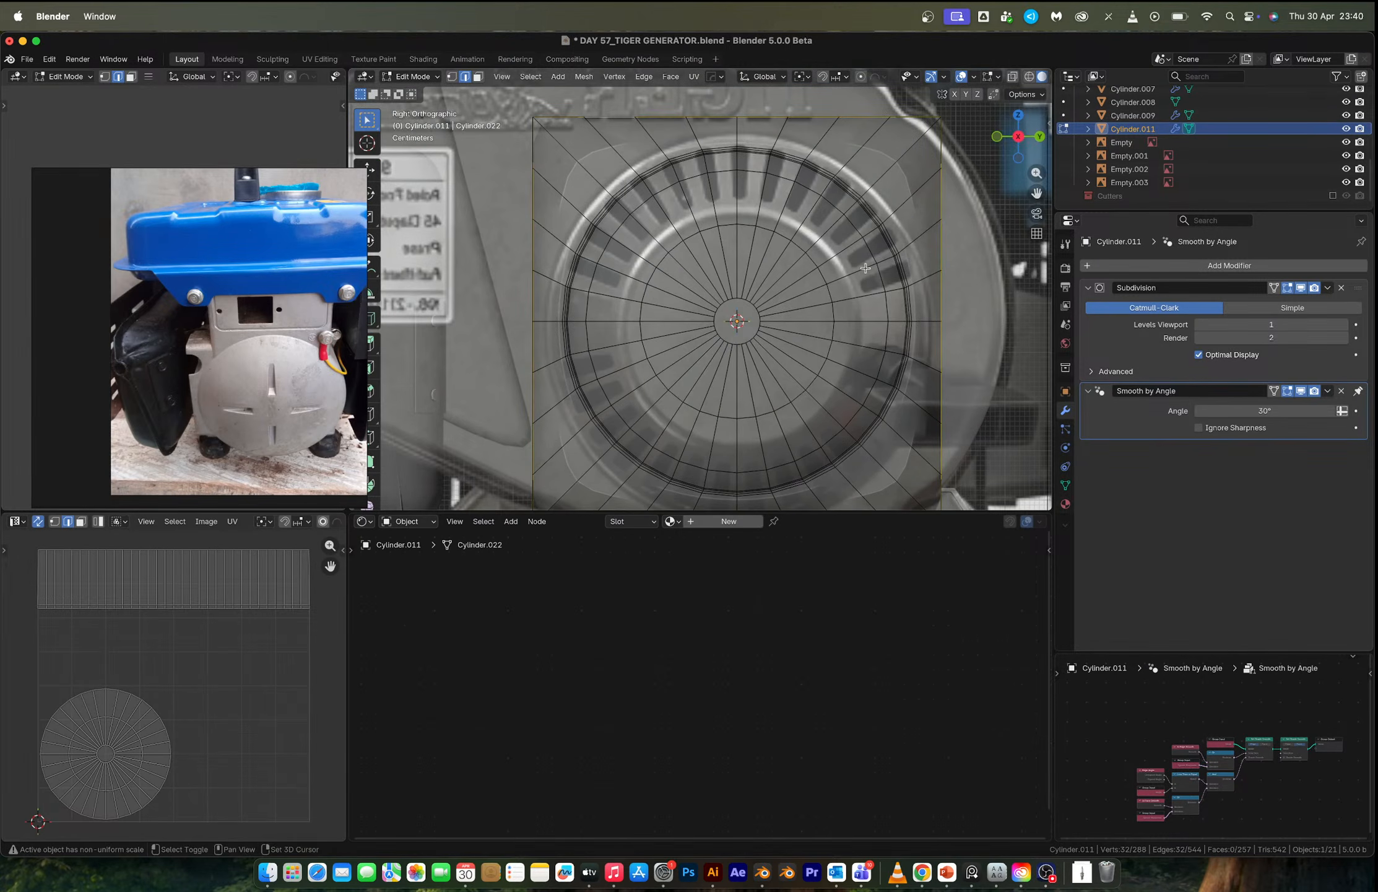
{"action": "key", "text": "1"}
{"action": "key", "text": "a"}
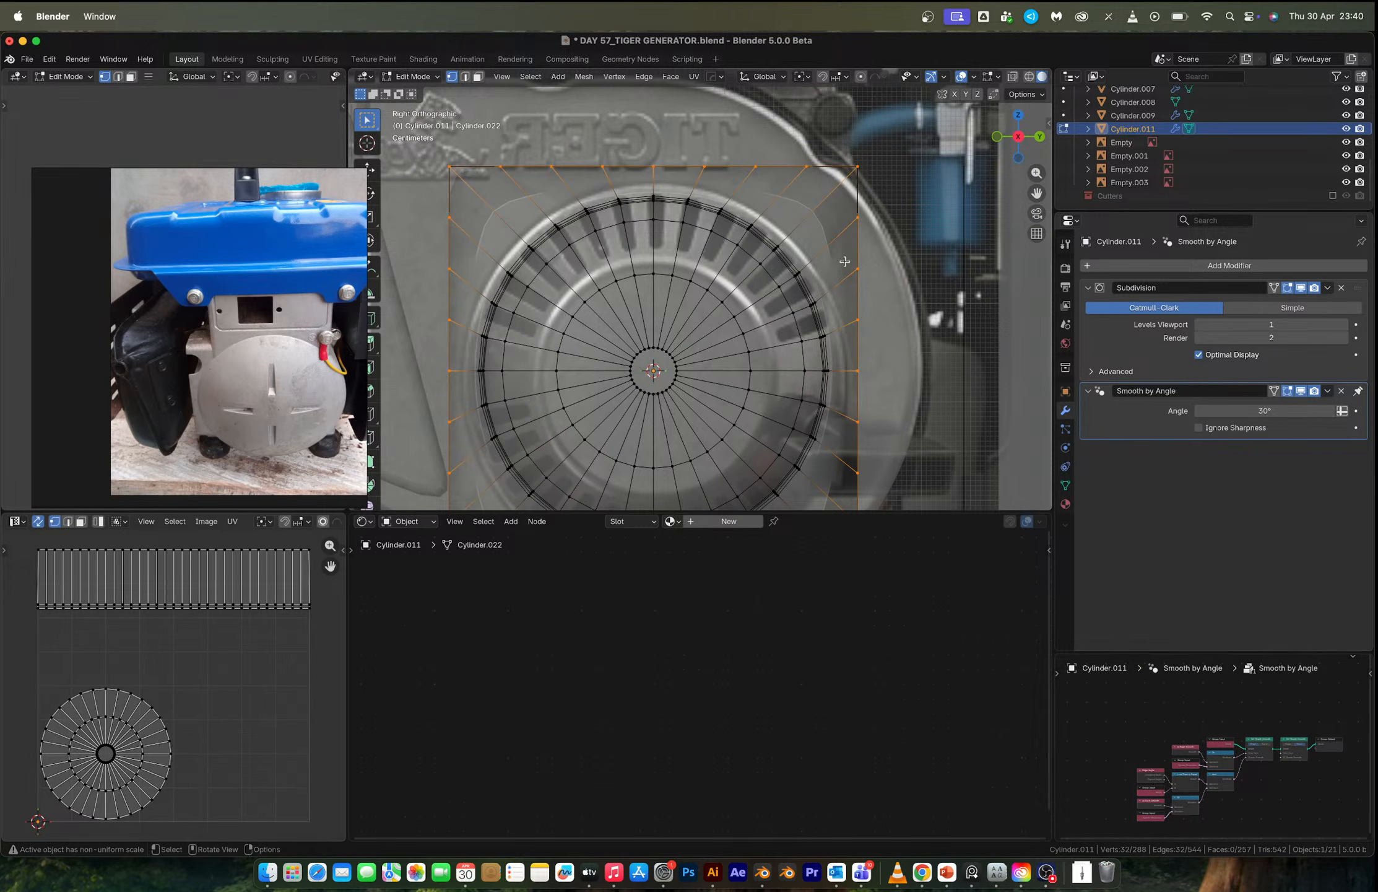
{"action": "left_click", "coordinate": [854, 268]}
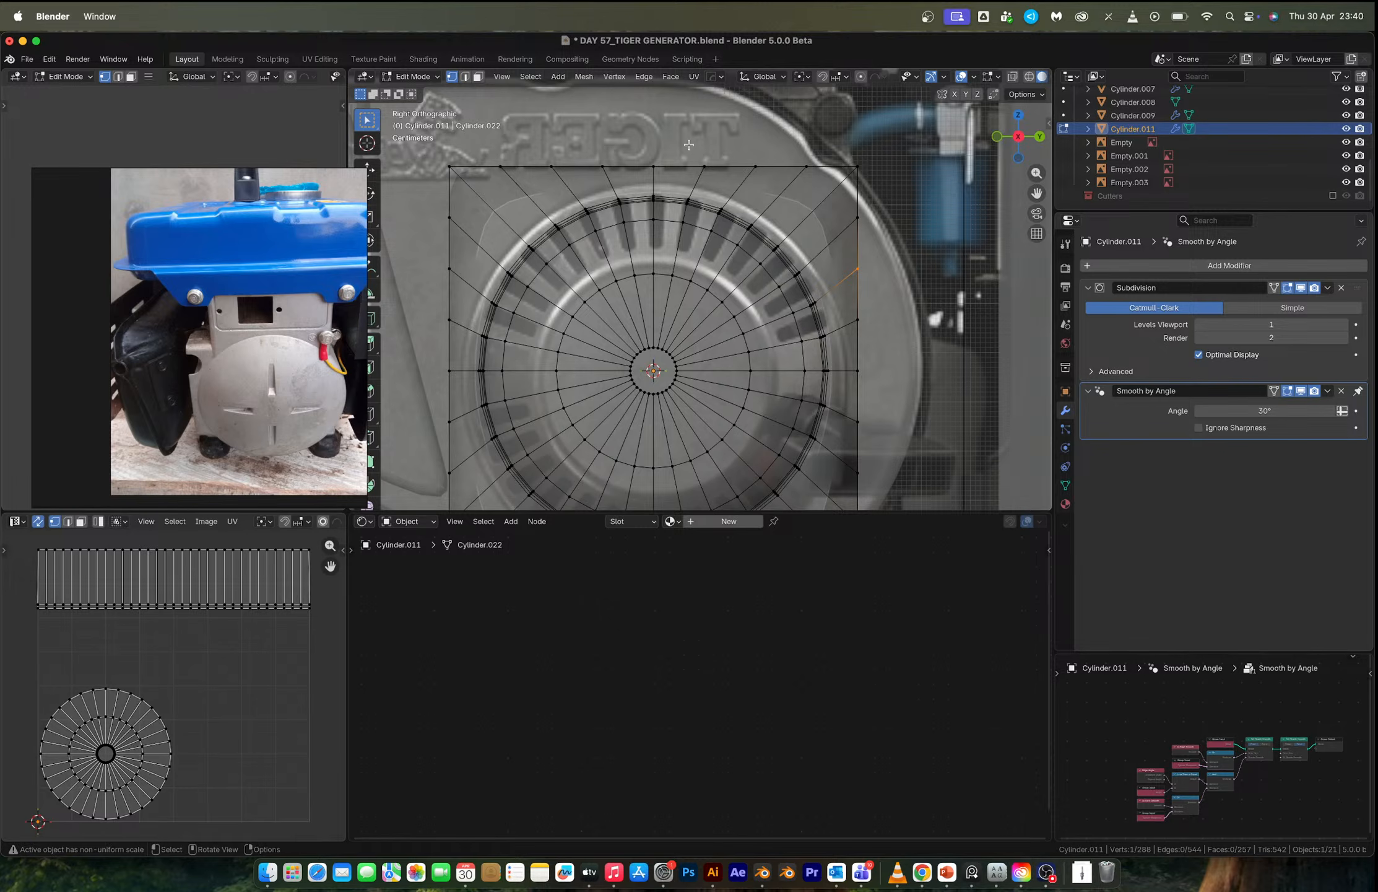
{"action": "left_click_drag", "start_coordinate": [689, 144], "coordinate": [864, 245], "text": "shift"}
{"action": "key", "text": "g"}
{"action": "right_click", "coordinate": [858, 271]}
{"action": "key", "text": "alt+z"}
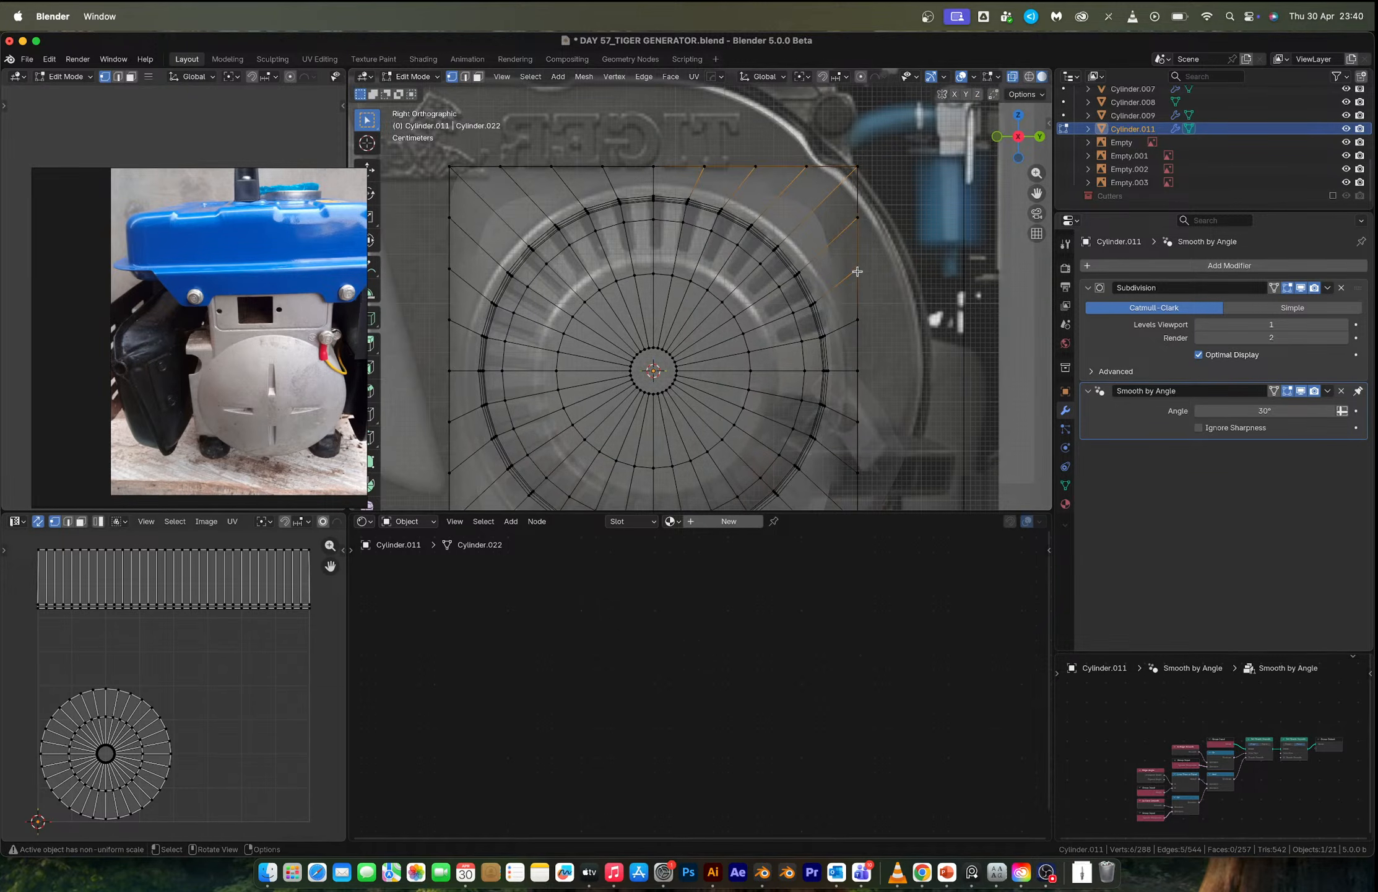
{"action": "left_click_drag", "start_coordinate": [677, 144], "coordinate": [907, 183], "text": "shift"}
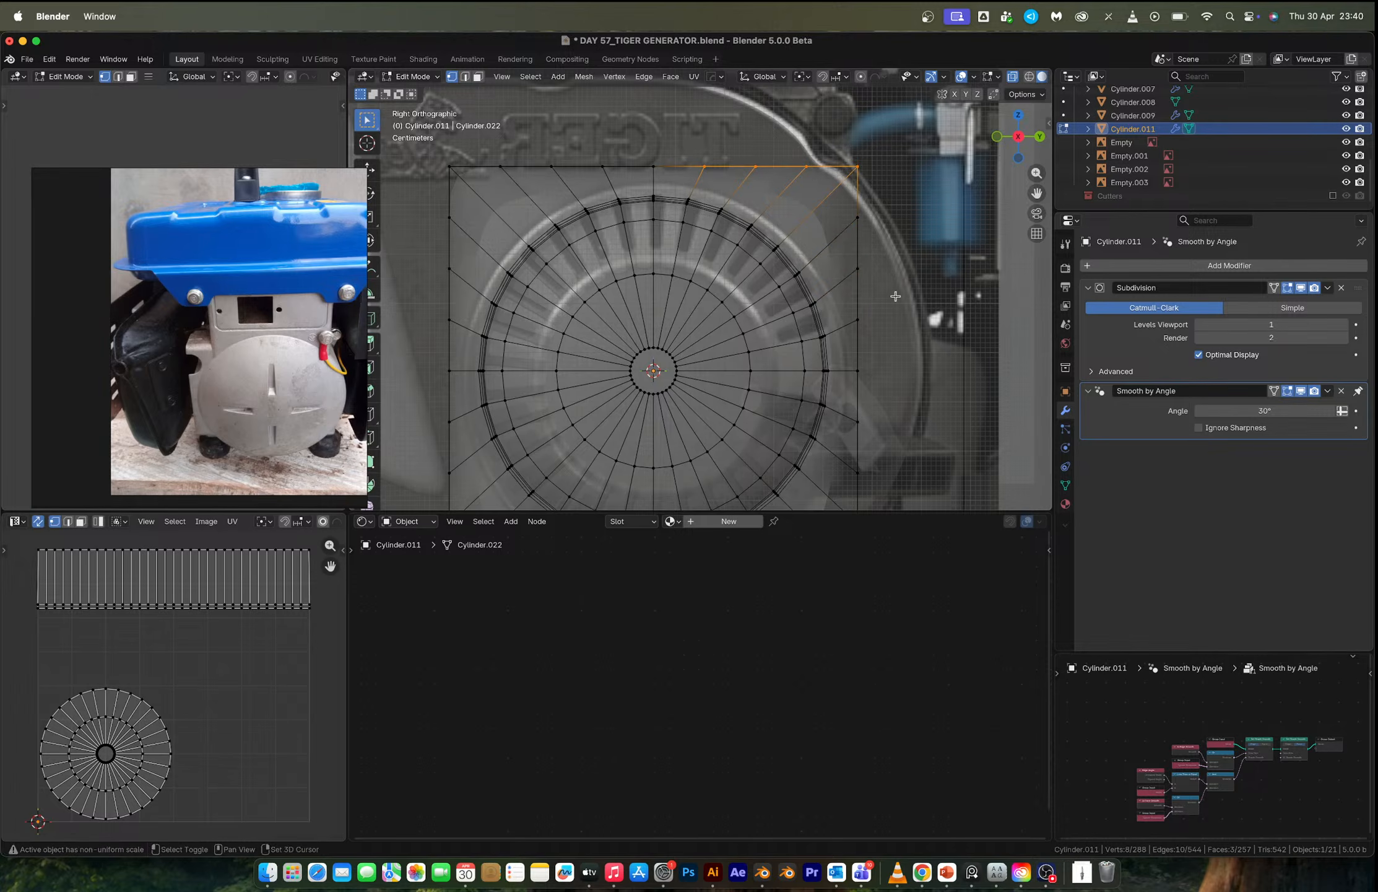
{"action": "left_click_drag", "start_coordinate": [895, 296], "coordinate": [844, 199], "text": "shift"}
{"action": "key", "text": "g"}
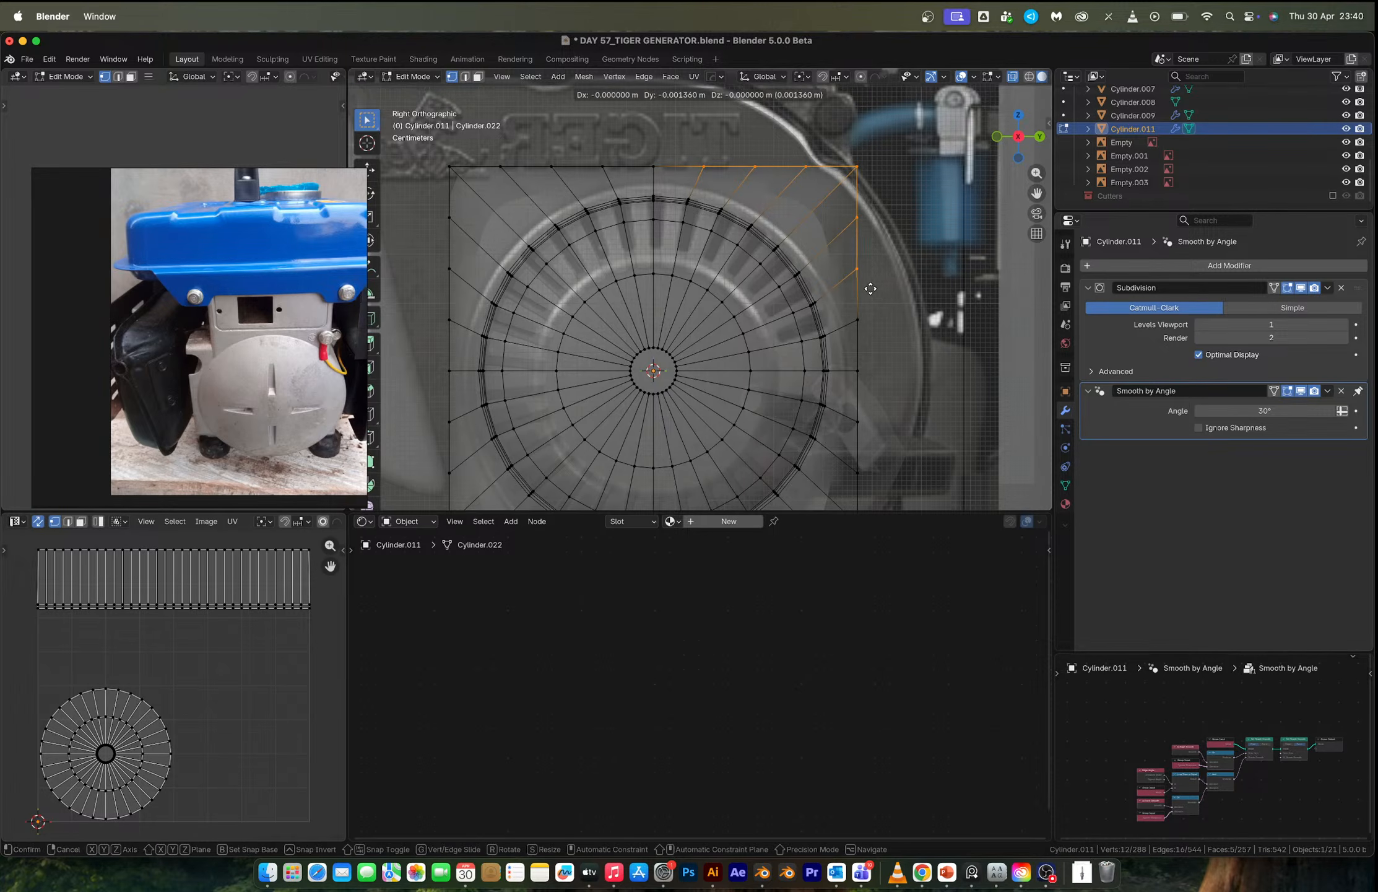
{"action": "left_click", "coordinate": [861, 290]}
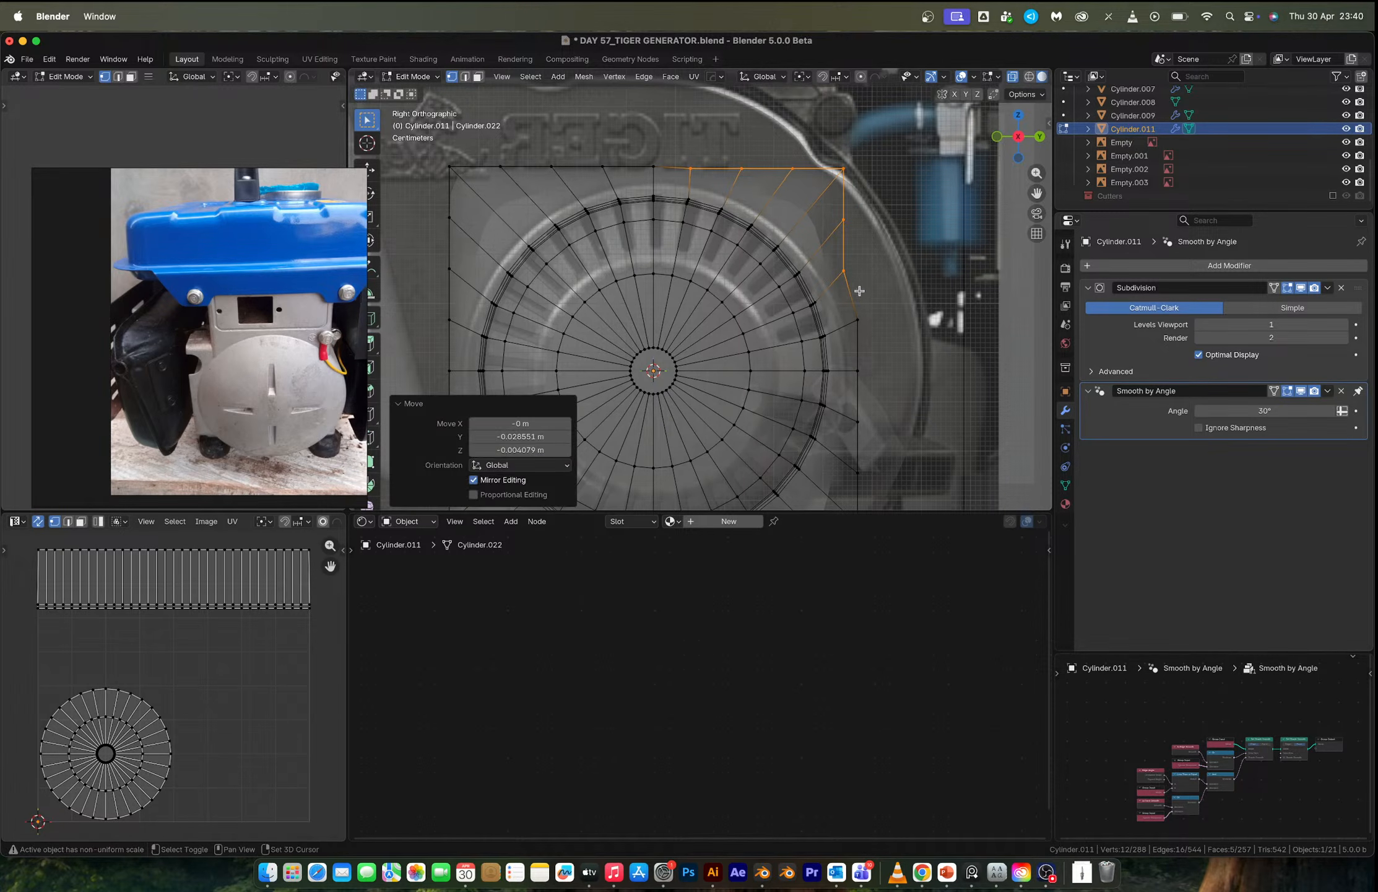
{"action": "left_click_drag", "start_coordinate": [823, 257], "coordinate": [860, 284], "text": "ctrl"}
{"action": "key", "text": "g"}
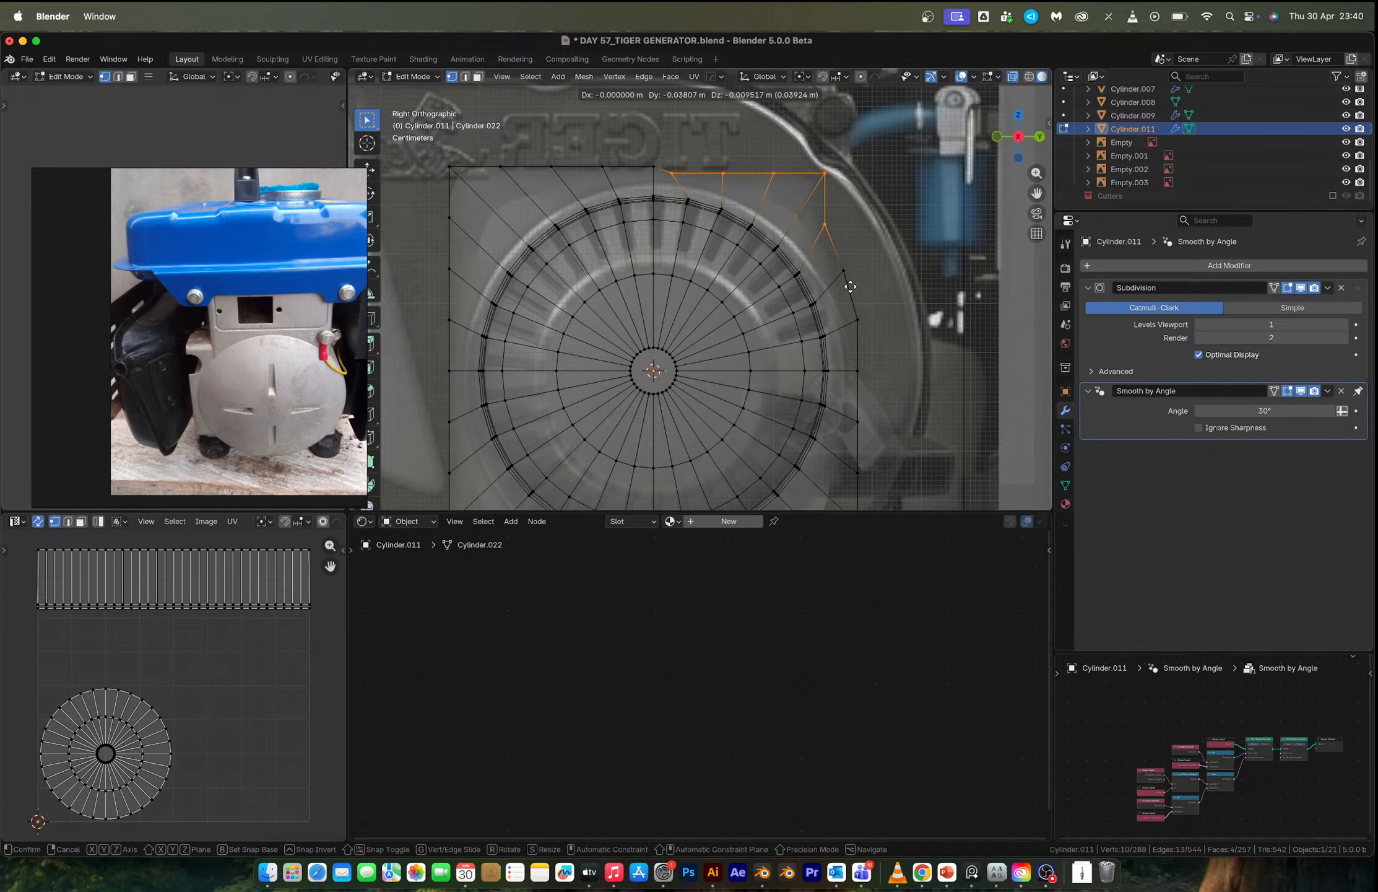
{"action": "key", "text": "x"}
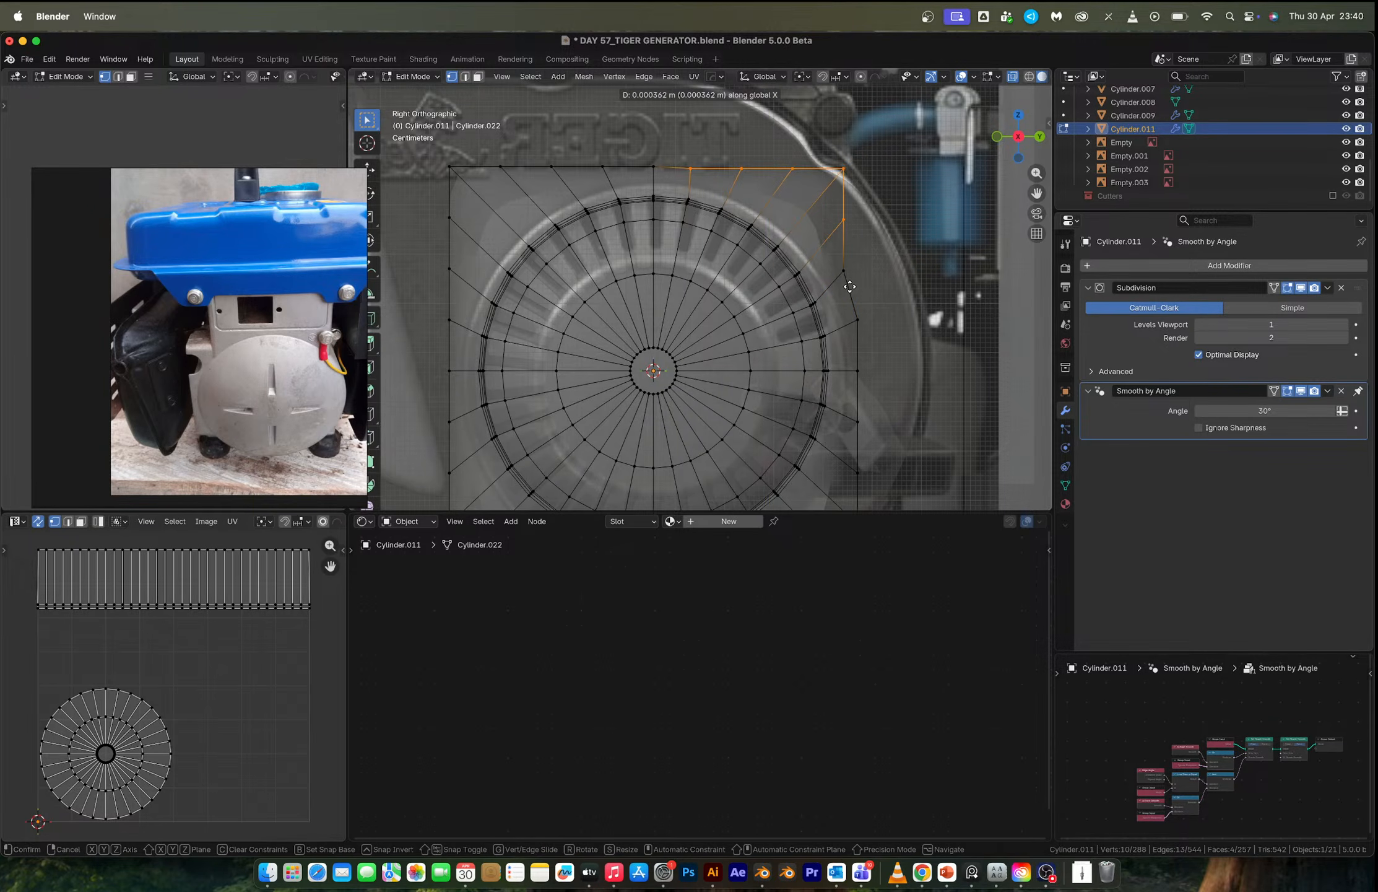
{"action": "left_click", "coordinate": [849, 286]}
{"action": "key", "text": "ctrl+z"}
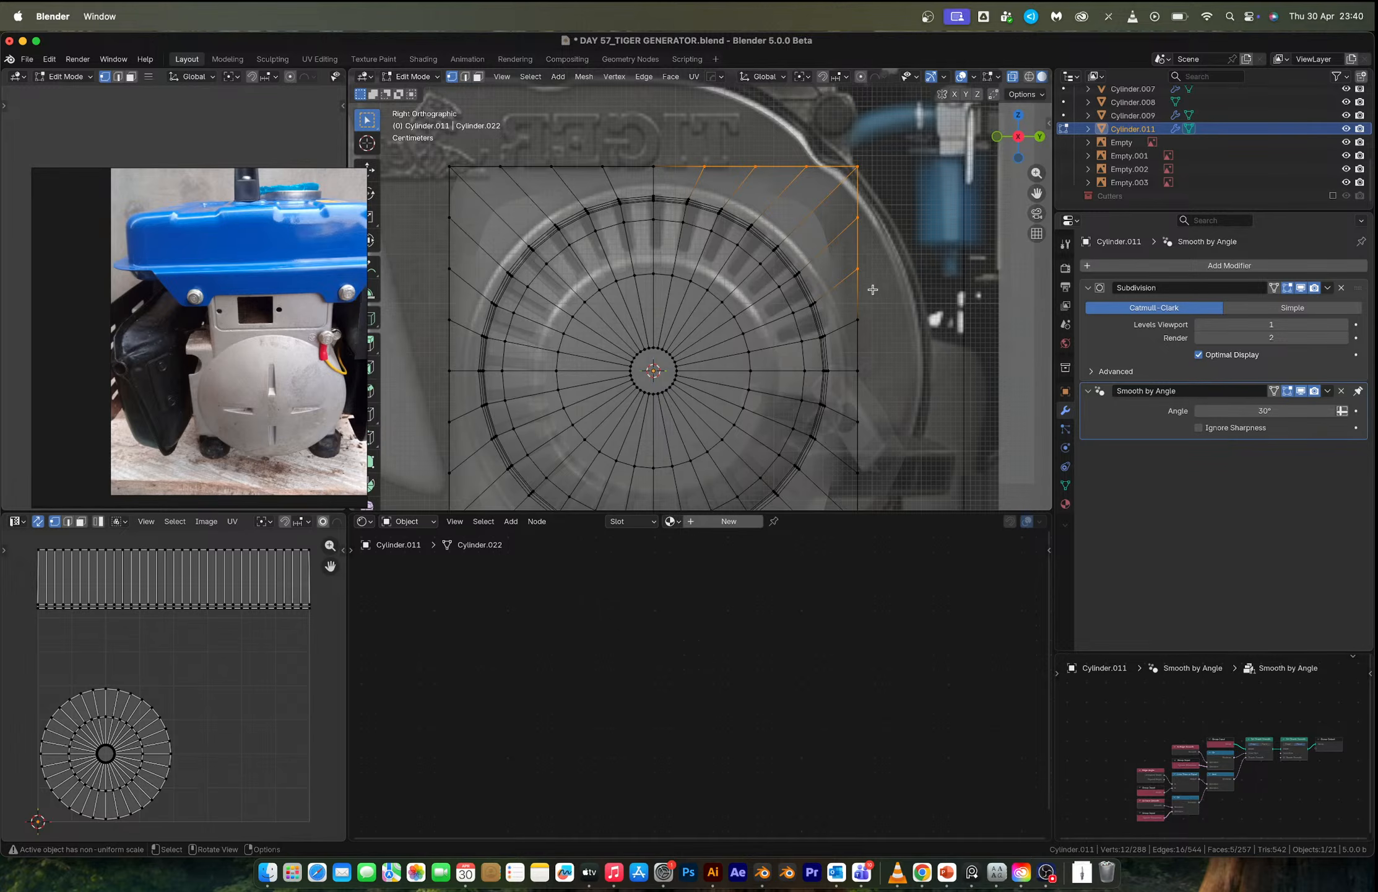
Move the selected upper +Y corner vertices about -0.039 m along Y to start rounding the corner.
{"action": "key", "text": "g"}
{"action": "key", "text": "x"}
{"action": "key", "text": "y"}
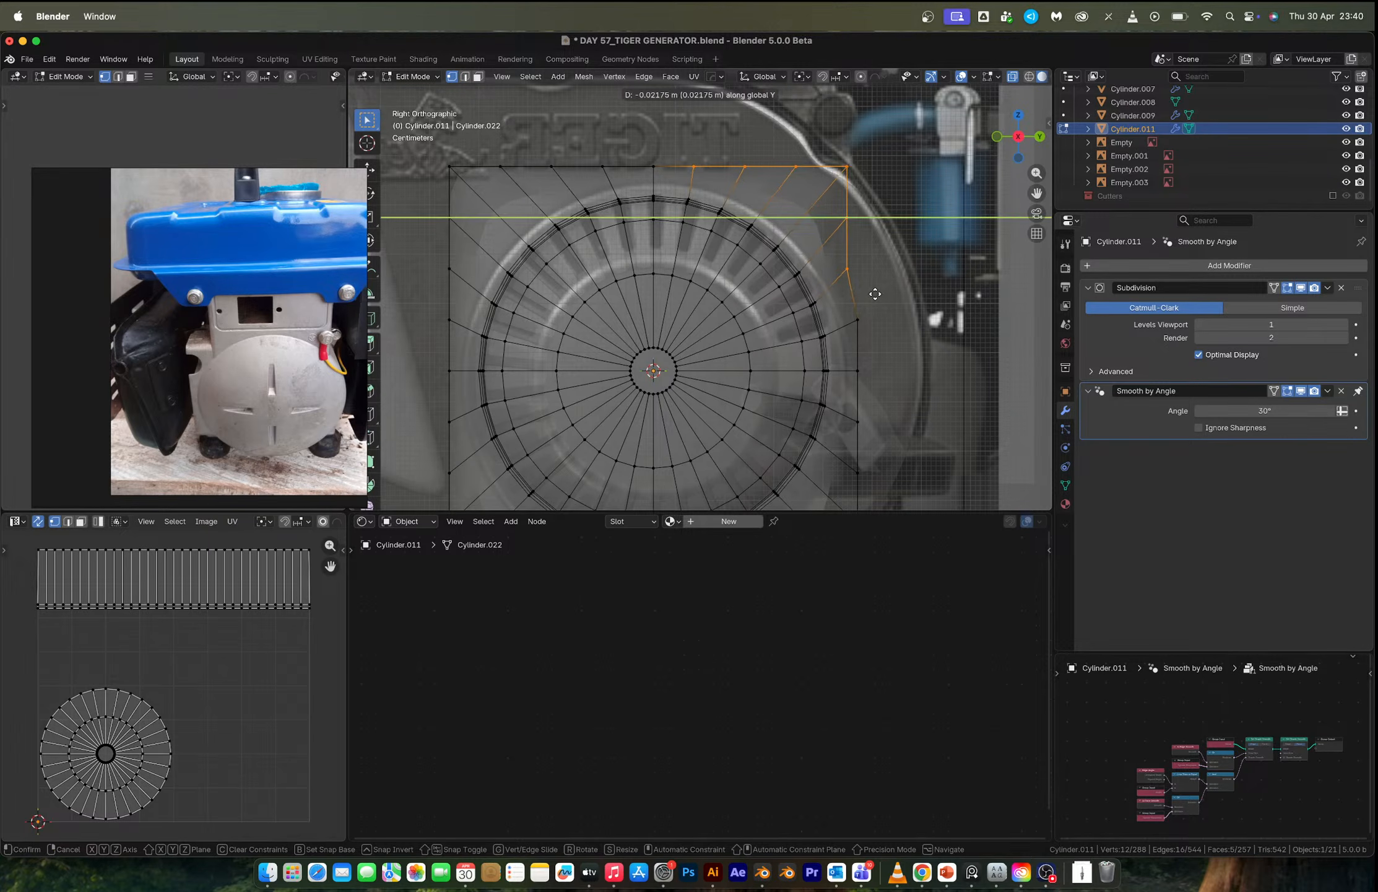
{"action": "left_click", "coordinate": [844, 282]}
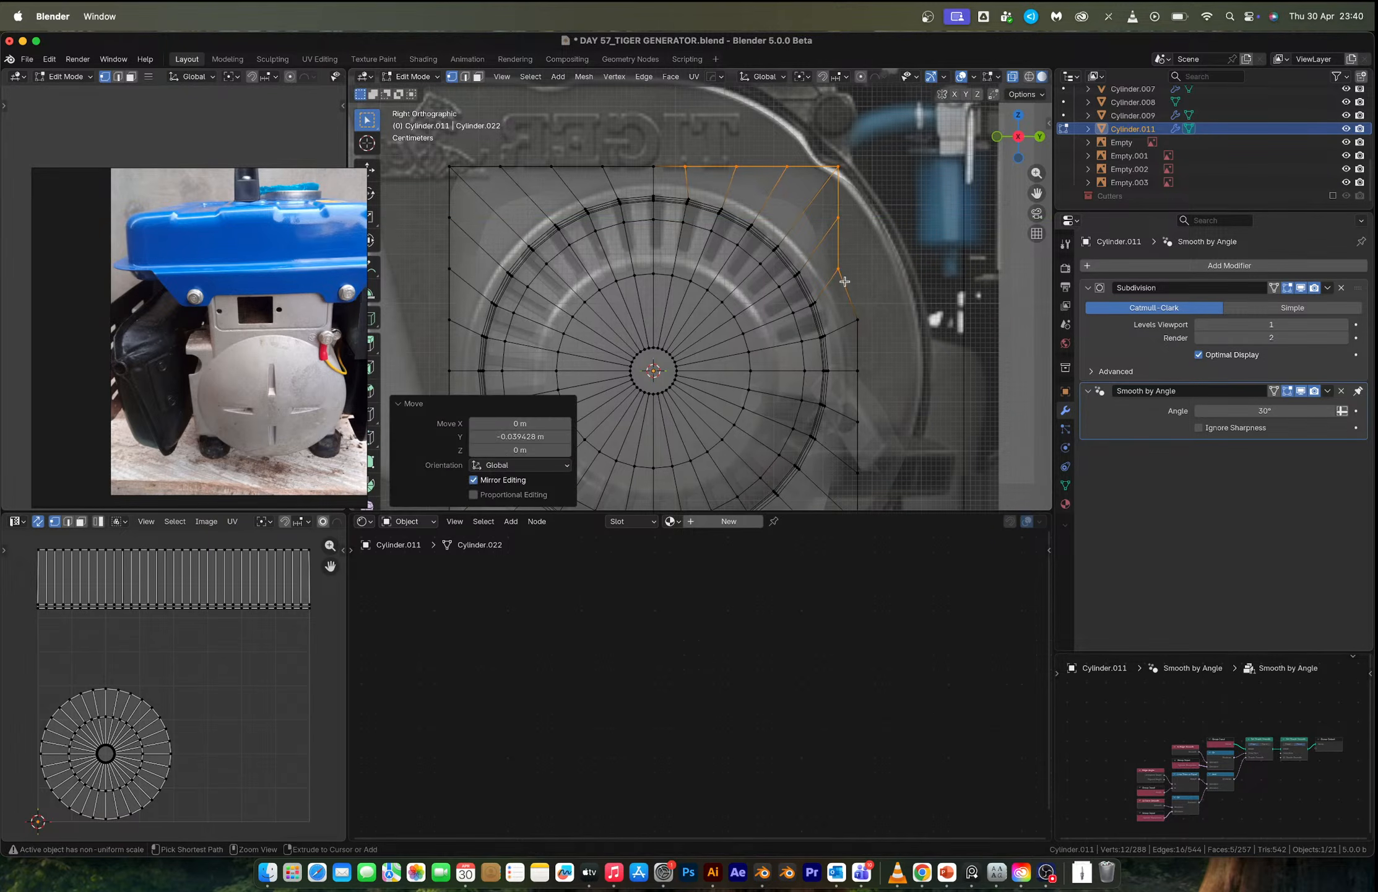
Deselect the corner's lower side vertices and move the remaining ones further inward along Y, finishing with about -0.068 m for the top-edge vertices.
{"action": "left_click_drag", "start_coordinate": [854, 280], "coordinate": [783, 201]}
{"action": "key", "text": "g"}
{"action": "key", "text": "y"}
{"action": "left_click", "coordinate": [834, 285]}
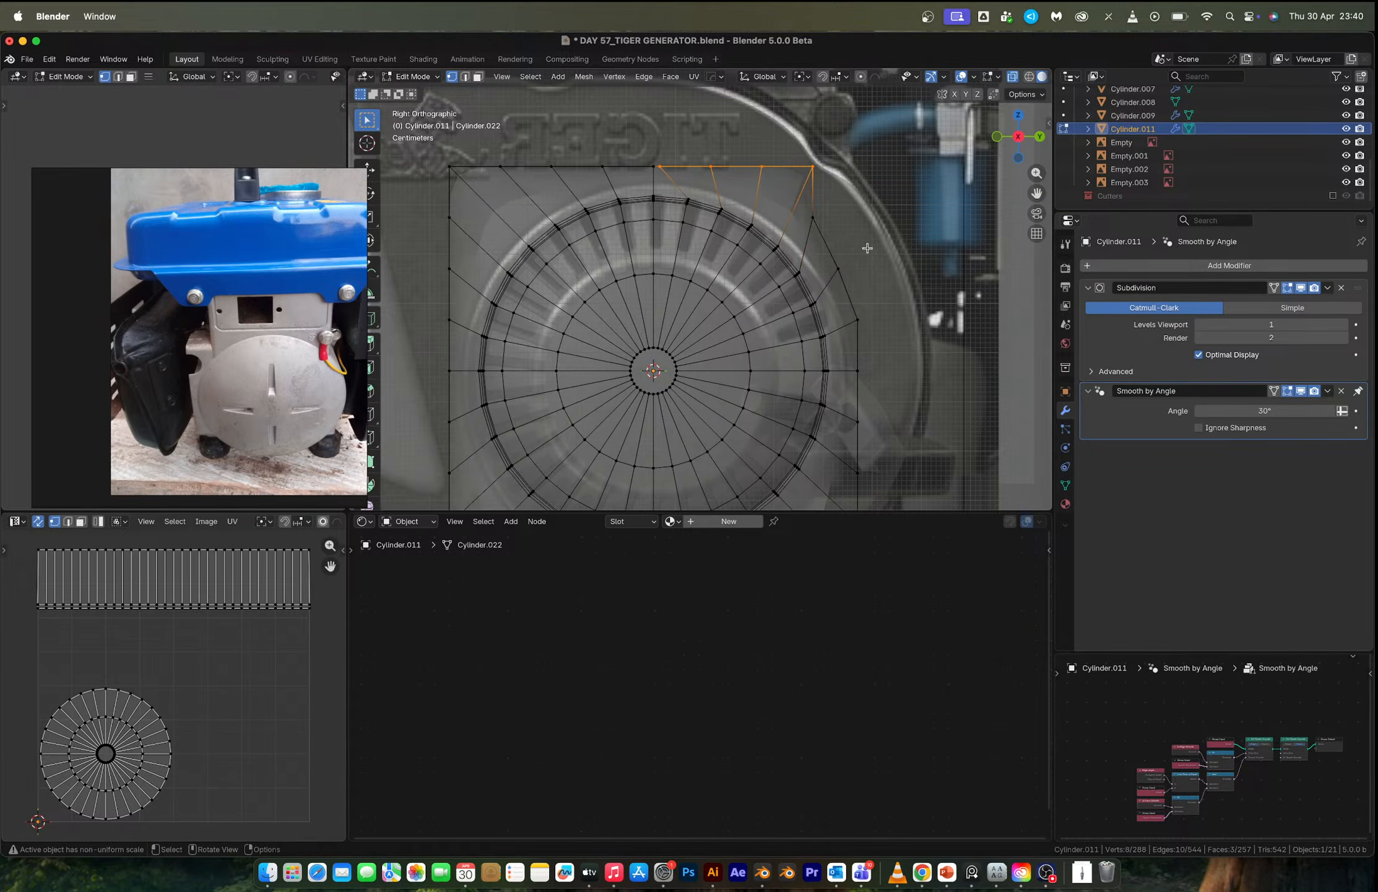
{"action": "key", "text": "g"}
{"action": "key", "text": "y"}
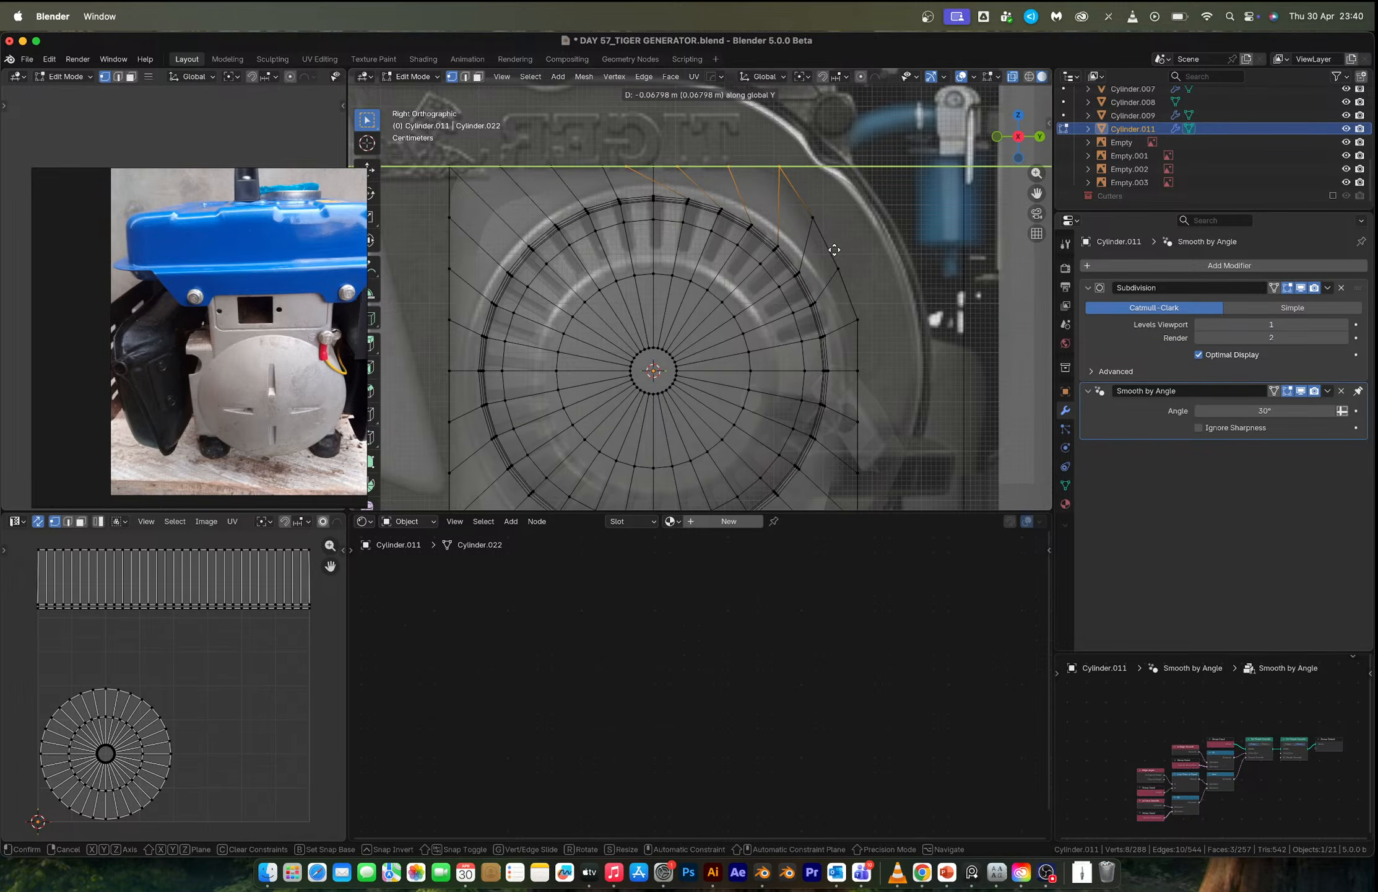
{"action": "left_click", "coordinate": [834, 249]}
Scale the selected top-edge vertices to about 0.573 along Y and move them about 0.042 m along Y.
{"action": "key", "text": "s"}
{"action": "key", "text": "y"}
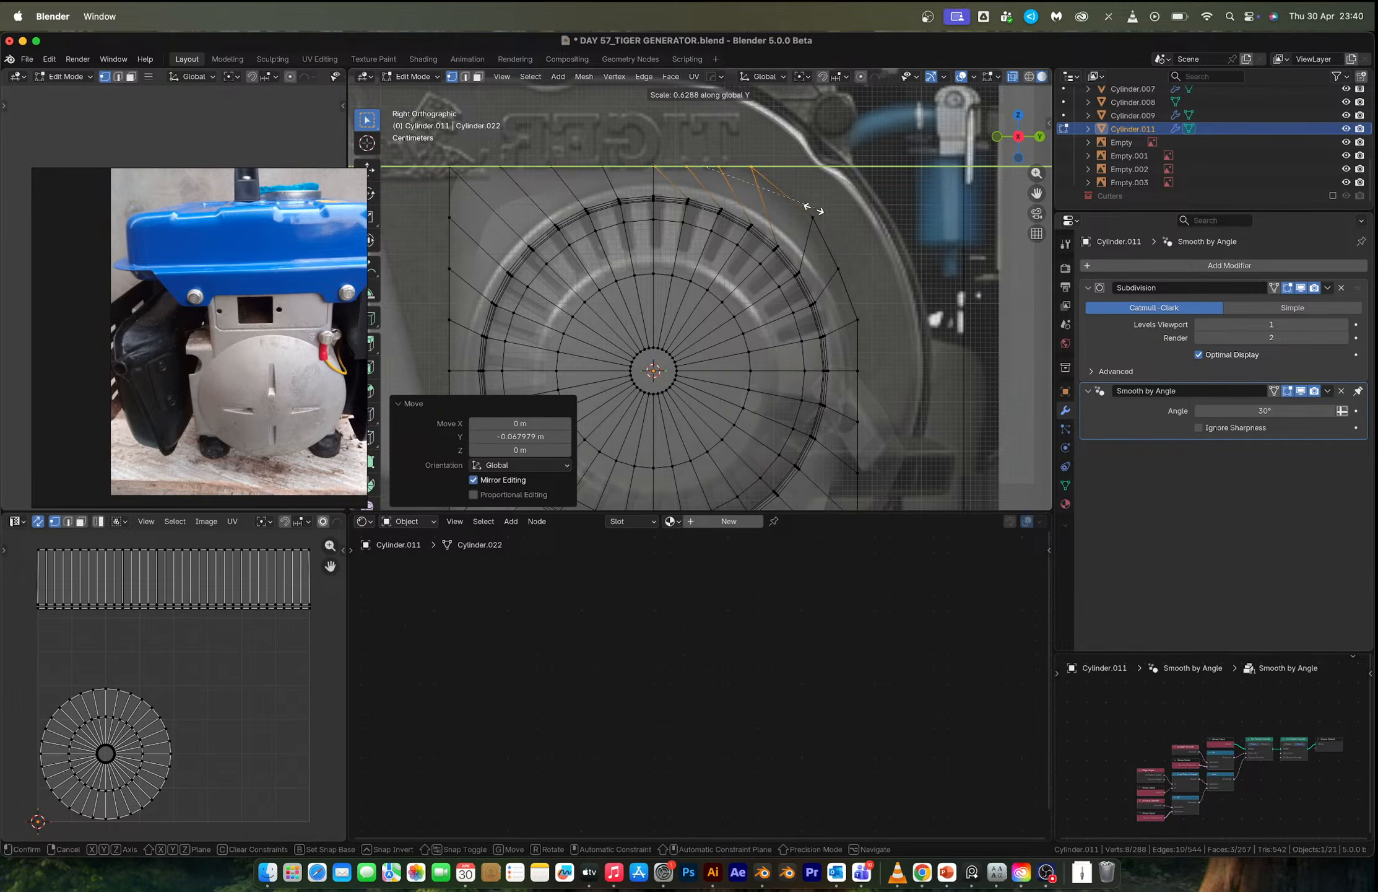
{"action": "left_click", "coordinate": [807, 207]}
{"action": "key", "text": "g"}
{"action": "key", "text": "y"}
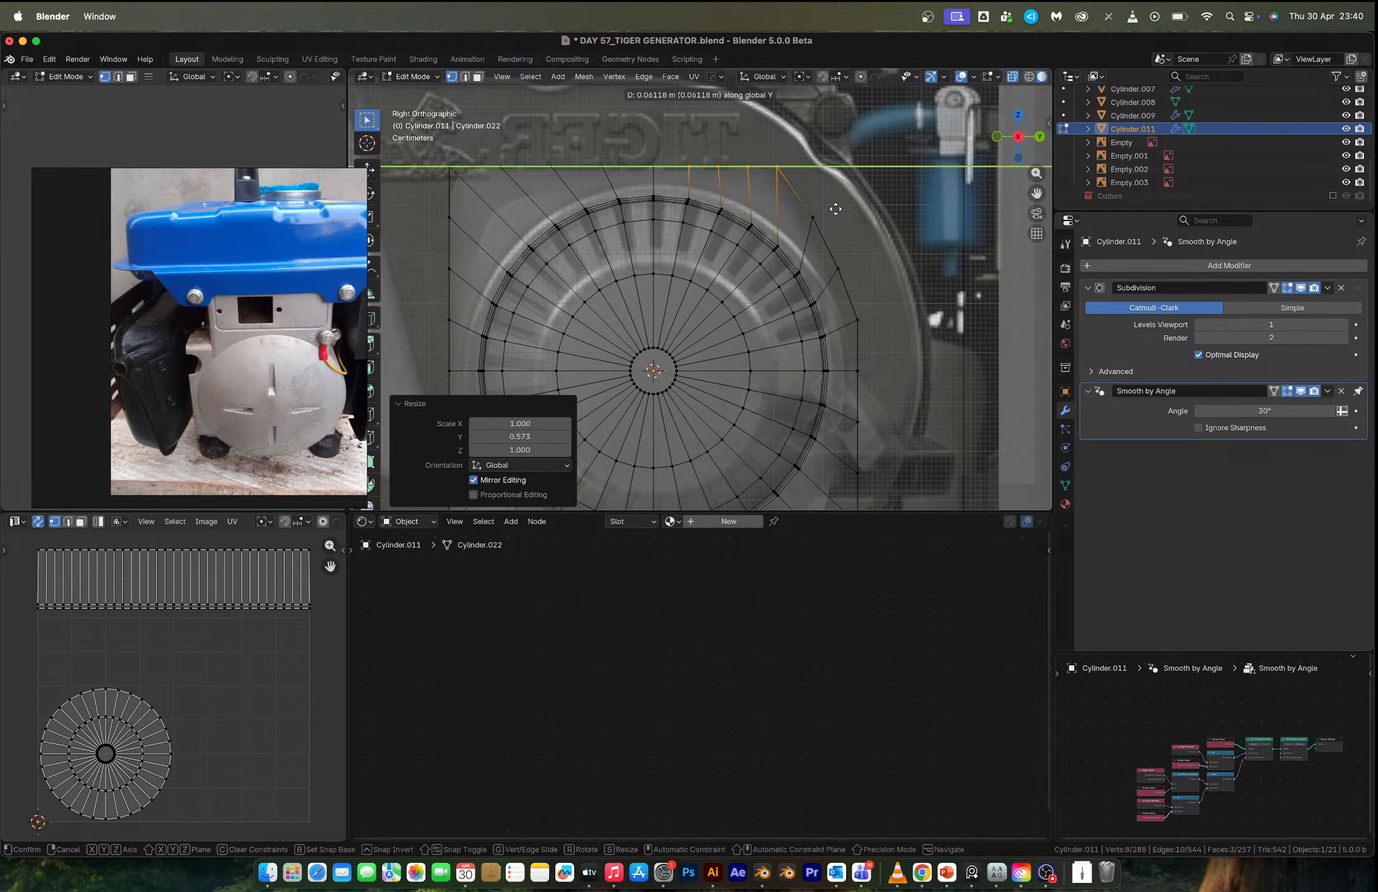
{"action": "left_click", "coordinate": [826, 209]}
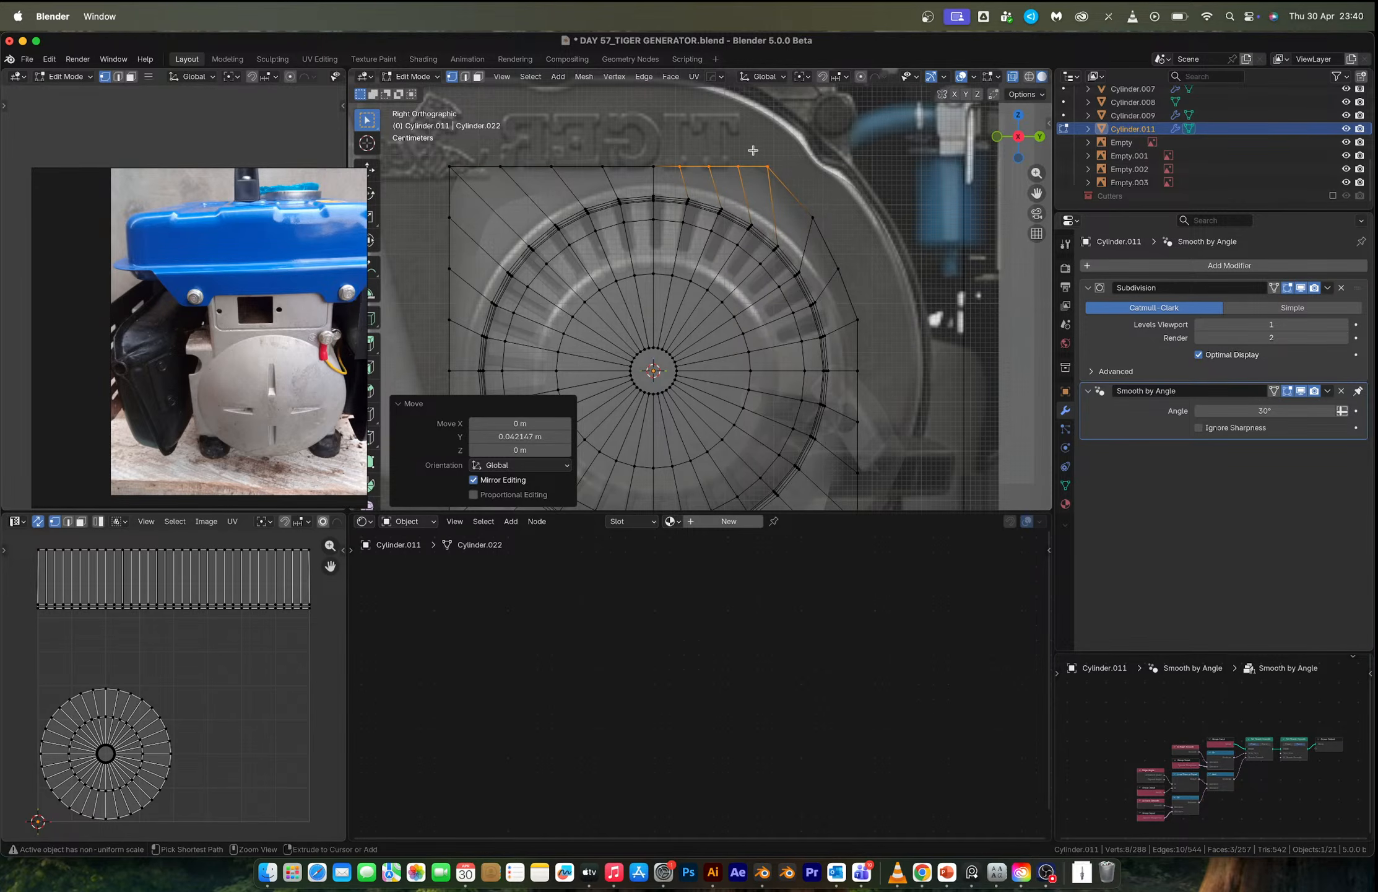
Deselect the outermost top-edge vertices, leave mesh editing and turn off the Subdivision modifier's viewport display.
{"action": "left_click_drag", "start_coordinate": [754, 150], "coordinate": [784, 183], "text": "ctrl"}
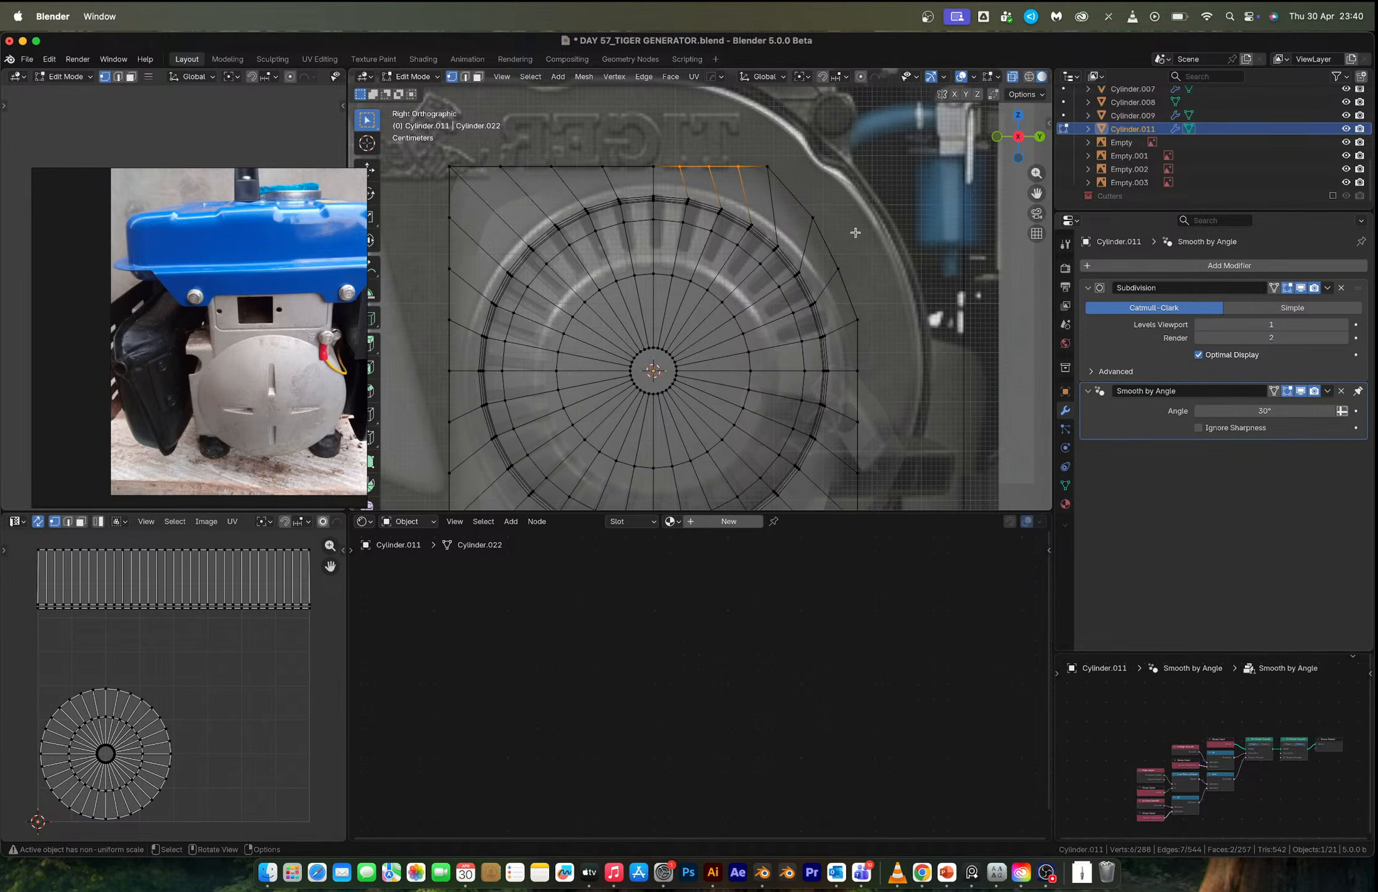
{"action": "key", "text": "Tab"}
{"action": "middle_click_drag", "start_coordinate": [857, 232], "coordinate": [866, 270]}
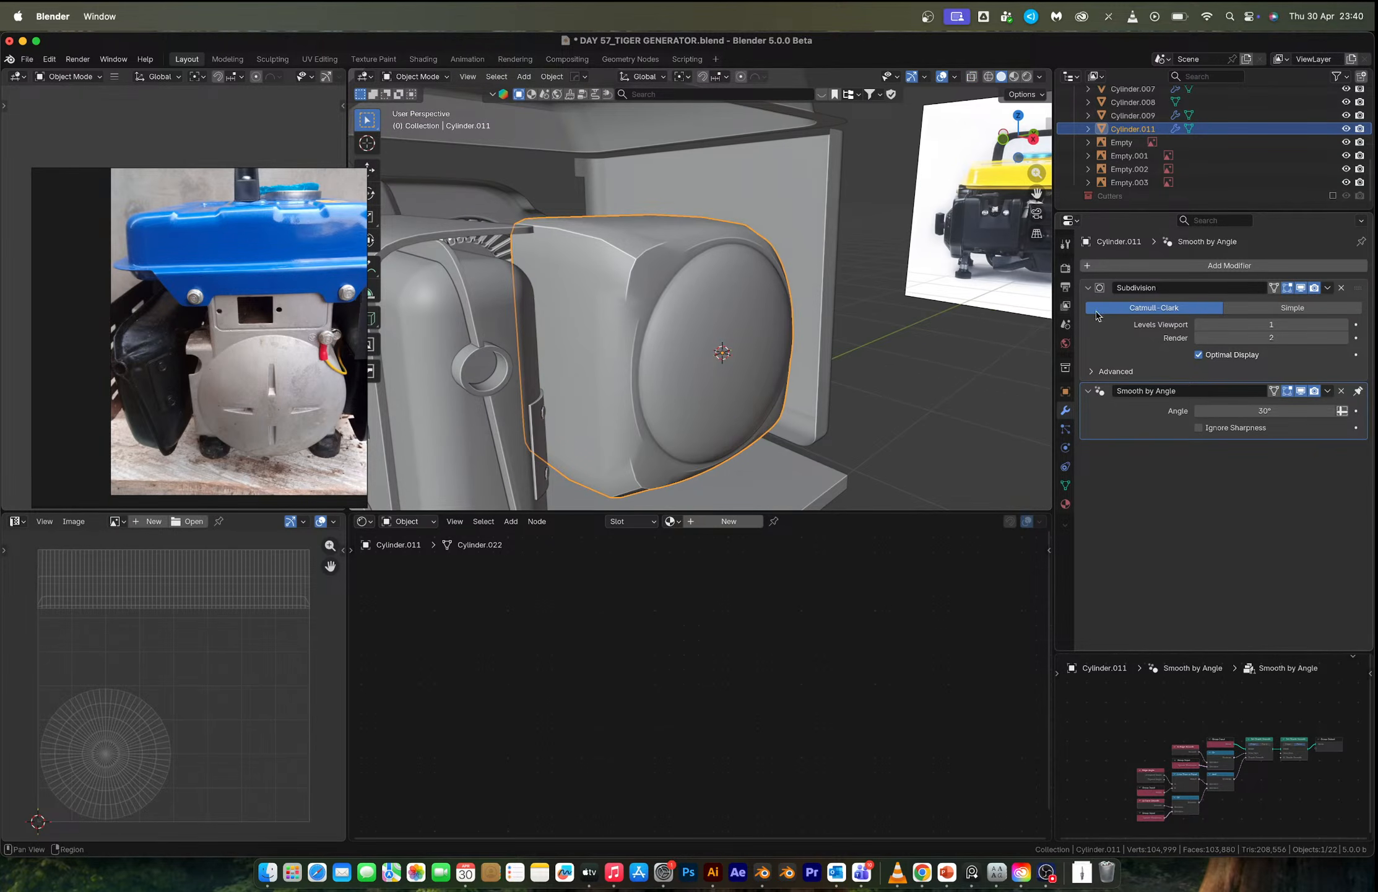
{"action": "left_click", "coordinate": [1303, 288]}
{"action": "middle_click_drag", "start_coordinate": [768, 271], "coordinate": [662, 265]}
{"action": "scroll", "coordinate": [735, 222], "scroll_direction": "up", "scroll_amount": 2}
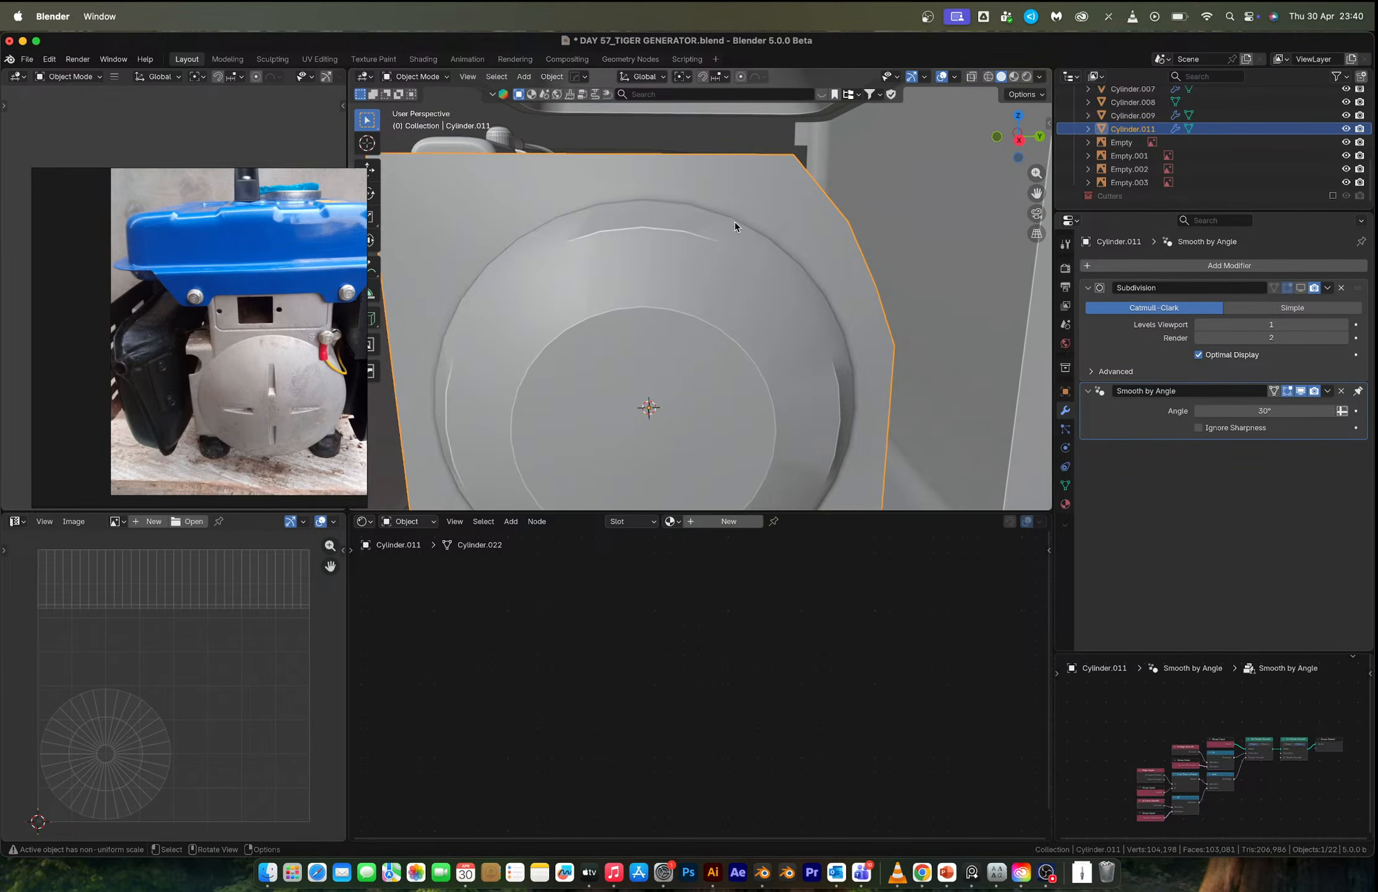
Lower the outermost edge of the box's top at the rounded corner about 0.023 m along Z.
{"action": "key", "text": "Tab"}
{"action": "middle_click_drag", "start_coordinate": [734, 221], "coordinate": [751, 191]}
{"action": "left_click", "coordinate": [763, 182]}
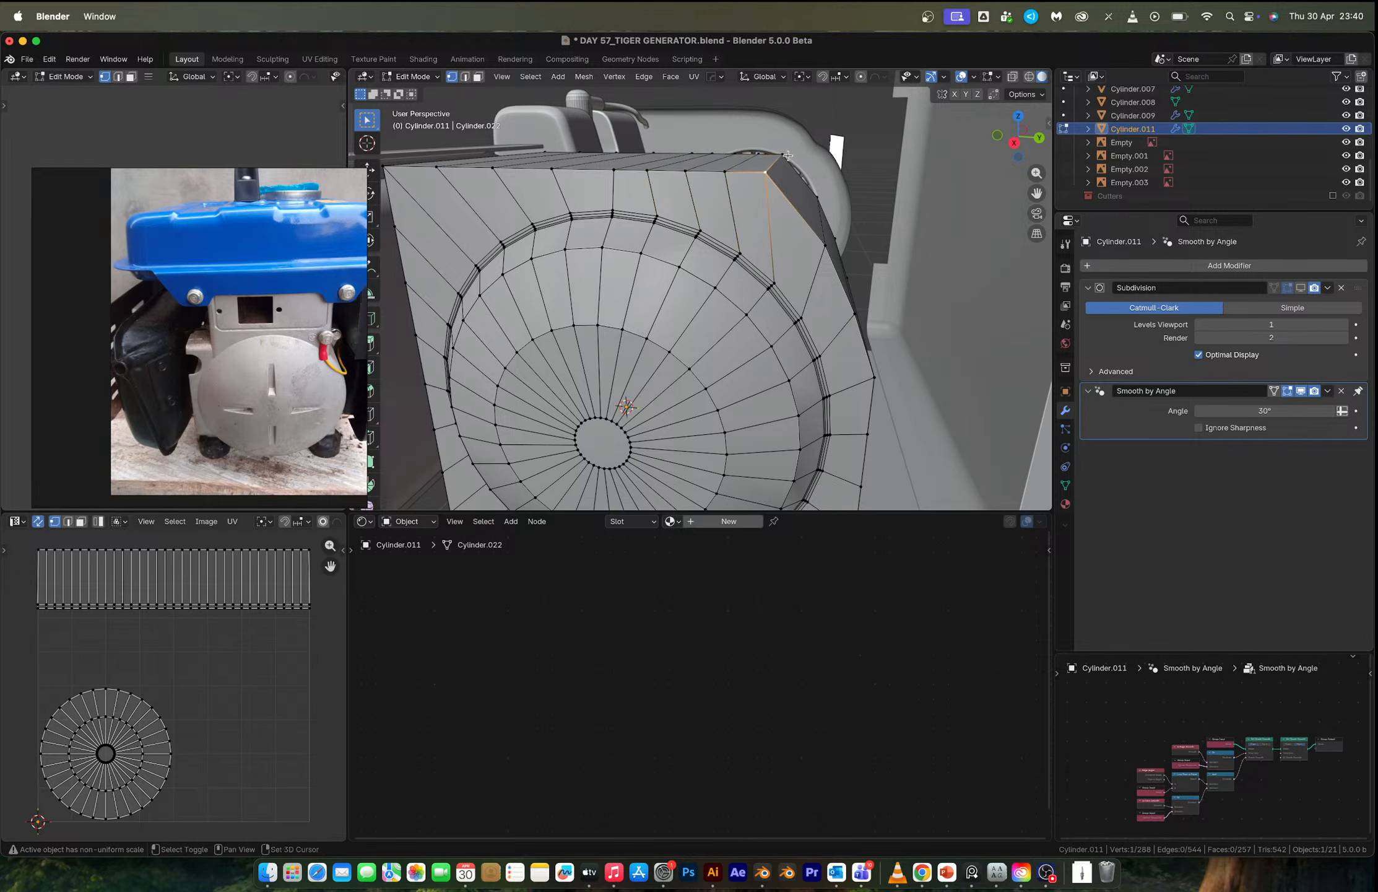
{"action": "key", "text": "g"}
{"action": "key", "text": "z"}
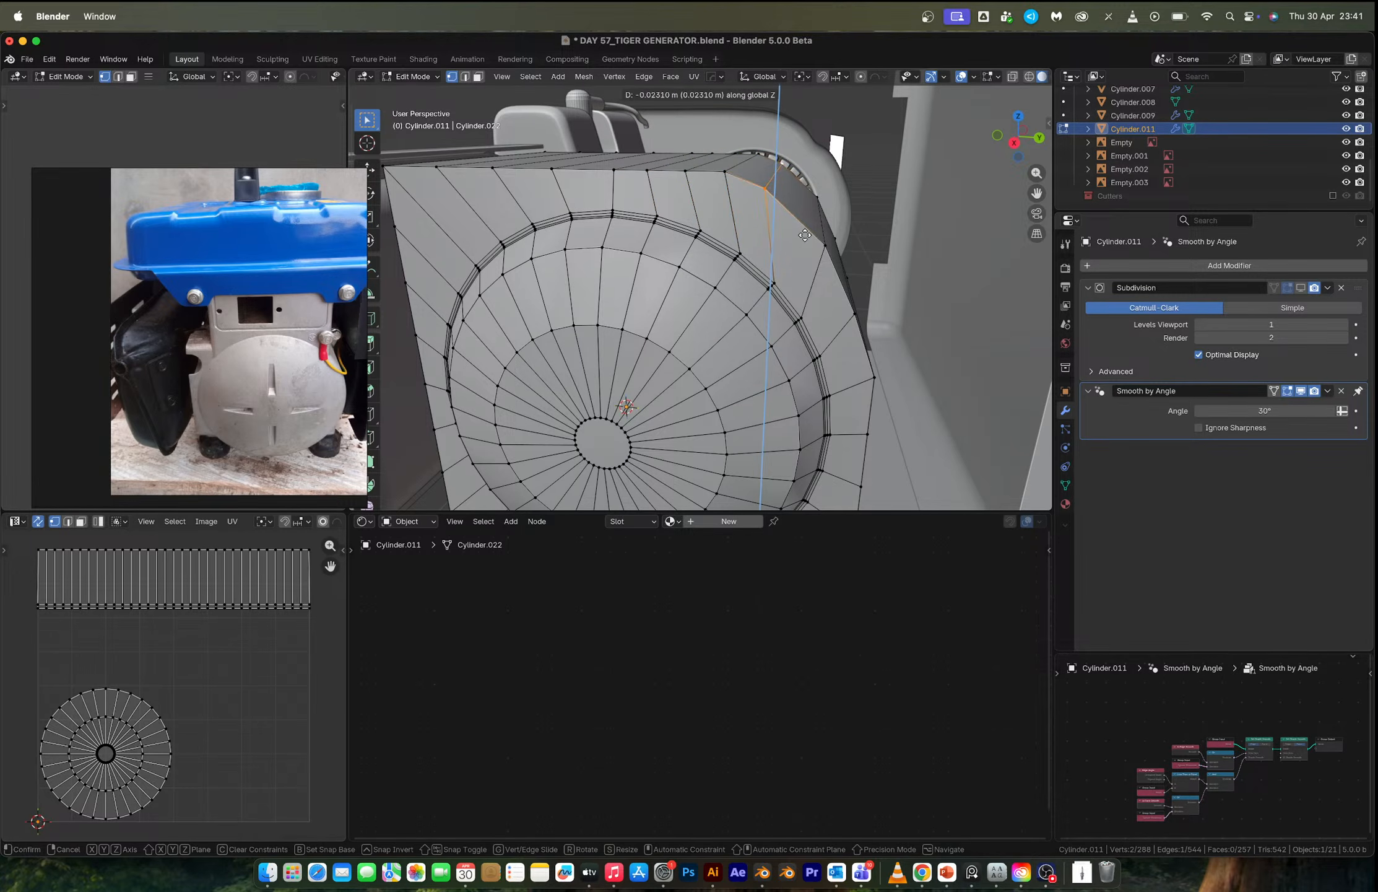
{"action": "left_click", "coordinate": [805, 235]}
{"action": "mouse_move", "coordinate": [805, 236]}
{"action": "middle_mouse_down"}
{"action": "mouse_move", "coordinate": [824, 193]}
{"action": "mouse_move", "coordinate": [832, 272]}
{"action": "mouse_move", "coordinate": [881, 257]}
{"action": "mouse_move", "coordinate": [780, 241]}
{"action": "middle_mouse_up"}
{"action": "key", "text": "Tab"}
{"action": "scroll", "coordinate": [824, 193], "scroll_direction": "down", "scroll_amount": 3}
Select the two neighbouring edges at the upper end of the rounded corner and lower them about 0.006 m along Z.
{"action": "key", "text": "Tab"}
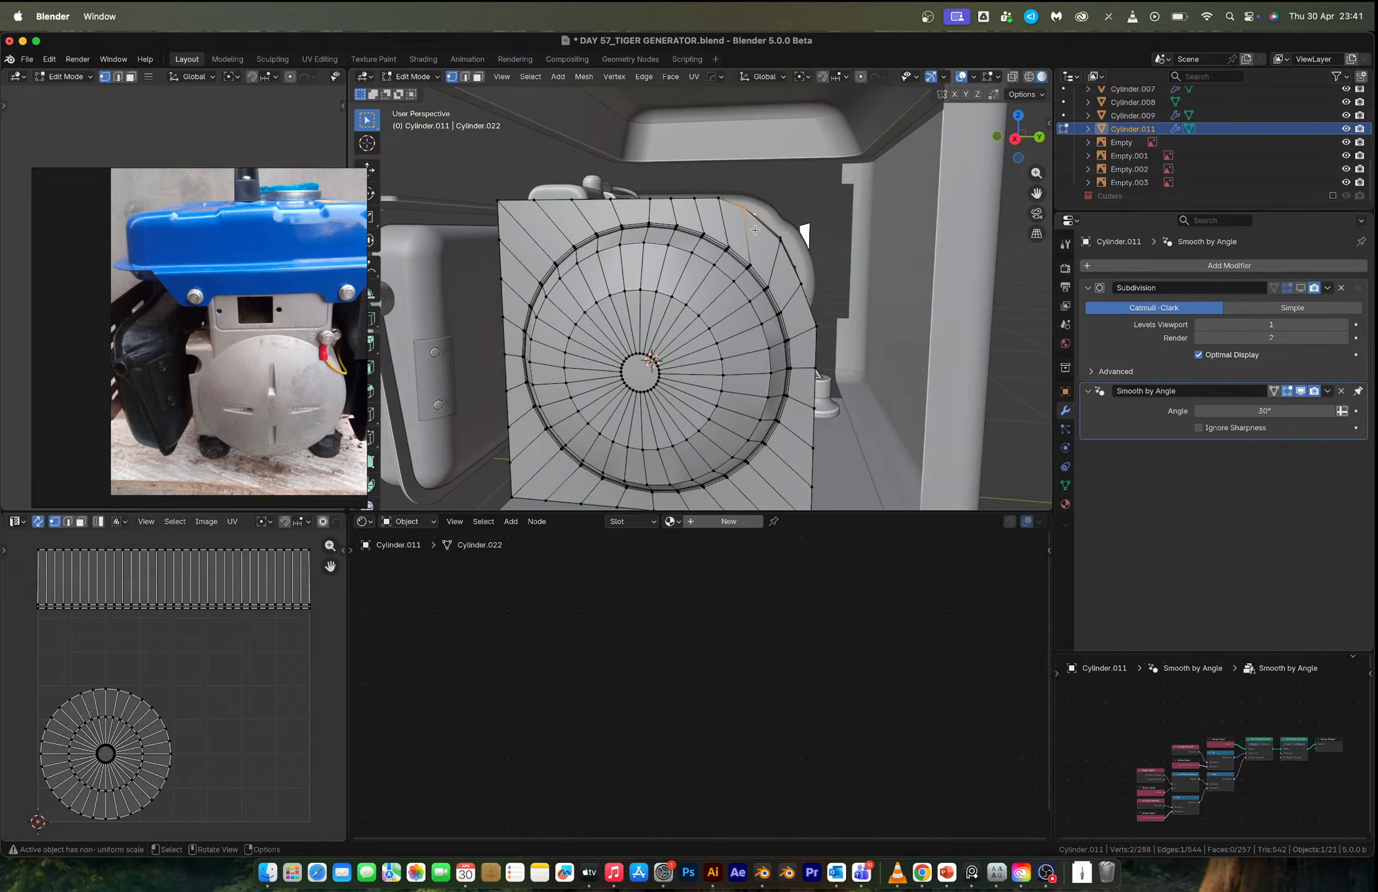
{"action": "scroll", "coordinate": [754, 230], "scroll_direction": "up", "scroll_amount": 2}
{"action": "left_click", "coordinate": [1014, 138]}
{"action": "key", "text": "alt+z"}
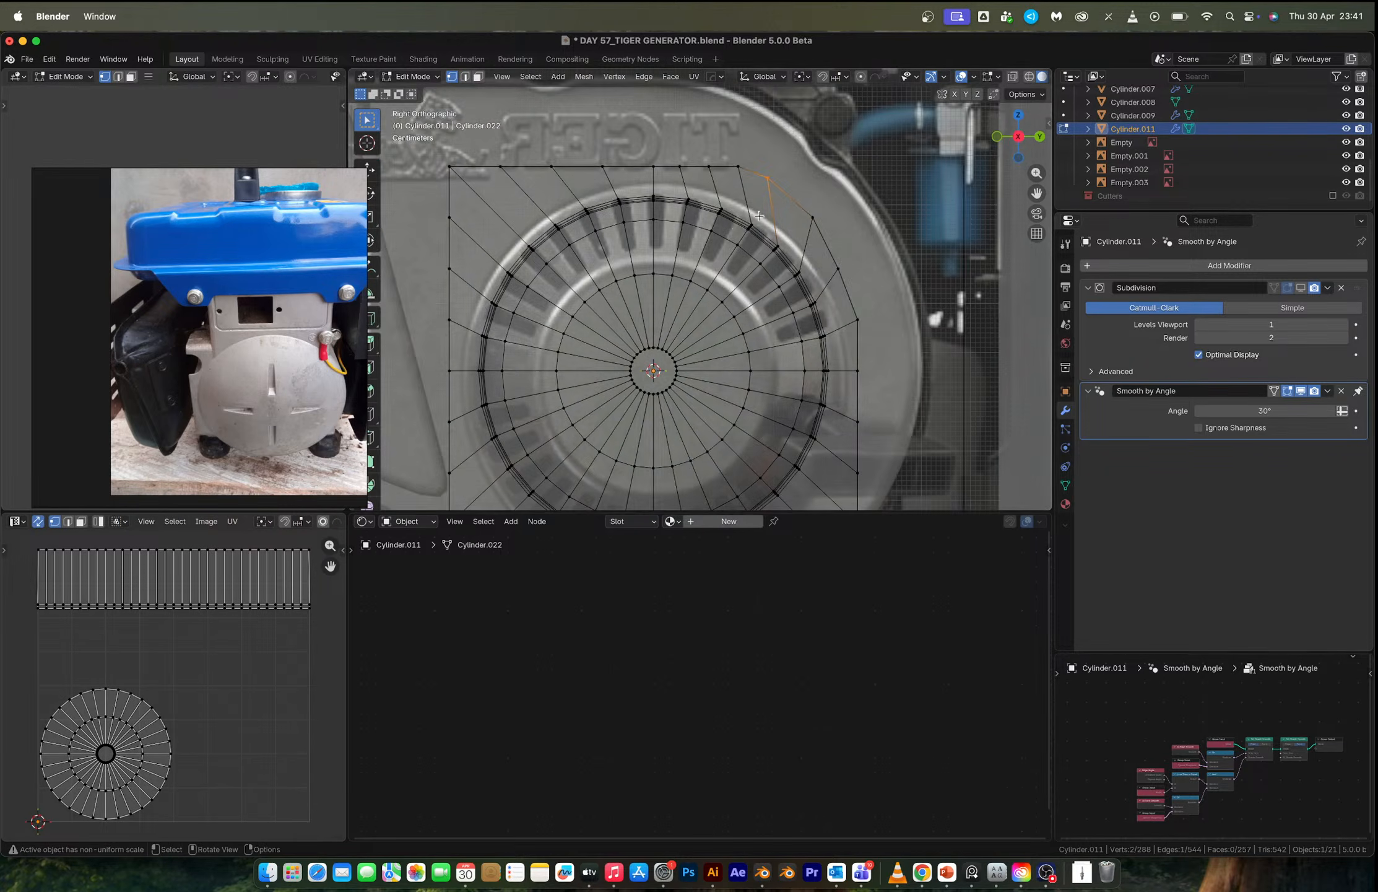
{"action": "middle_click_drag", "start_coordinate": [759, 188], "coordinate": [729, 283], "text": "shift"}
{"action": "left_click_drag", "start_coordinate": [713, 152], "coordinate": [814, 246]}
{"action": "key", "text": "alt+z"}
{"action": "middle_click_drag", "start_coordinate": [828, 271], "coordinate": [811, 318]}
{"action": "key", "text": "g"}
{"action": "key", "text": "z"}
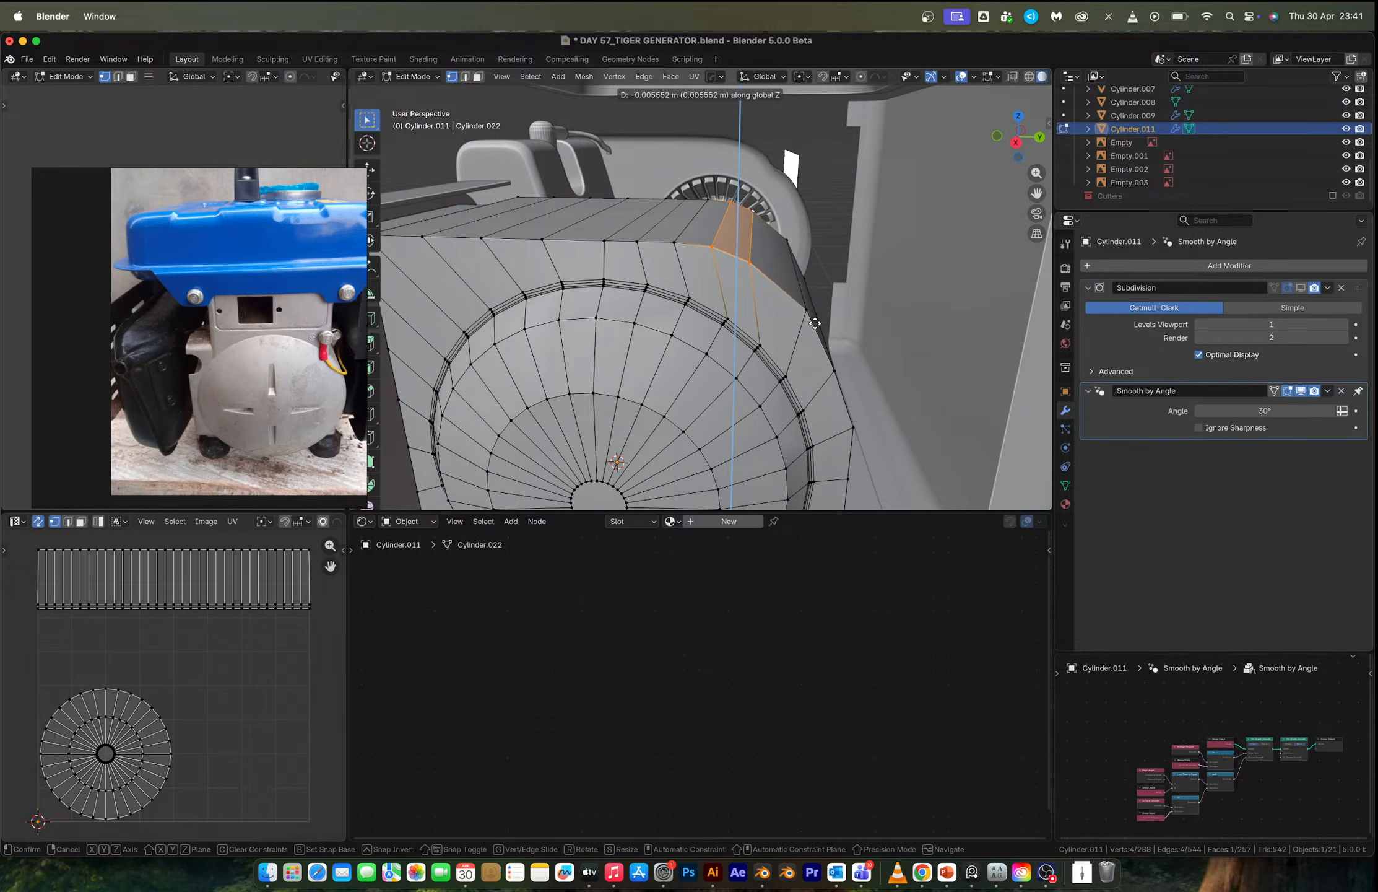
{"action": "left_click", "coordinate": [815, 323]}
Lower the six vertices forming the rounded corner's upper curve about 0.002 m along Z.
{"action": "key", "text": "Tab"}
{"action": "scroll", "coordinate": [815, 323], "scroll_direction": "down", "scroll_amount": 2}
{"action": "mouse_move", "coordinate": [815, 323]}
{"action": "middle_mouse_down"}
{"action": "mouse_move", "coordinate": [812, 289]}
{"action": "mouse_move", "coordinate": [771, 284]}
{"action": "mouse_move", "coordinate": [770, 300]}
{"action": "mouse_move", "coordinate": [799, 297]}
{"action": "mouse_move", "coordinate": [805, 317]}
{"action": "middle_mouse_up"}
{"action": "key", "text": "Tab"}
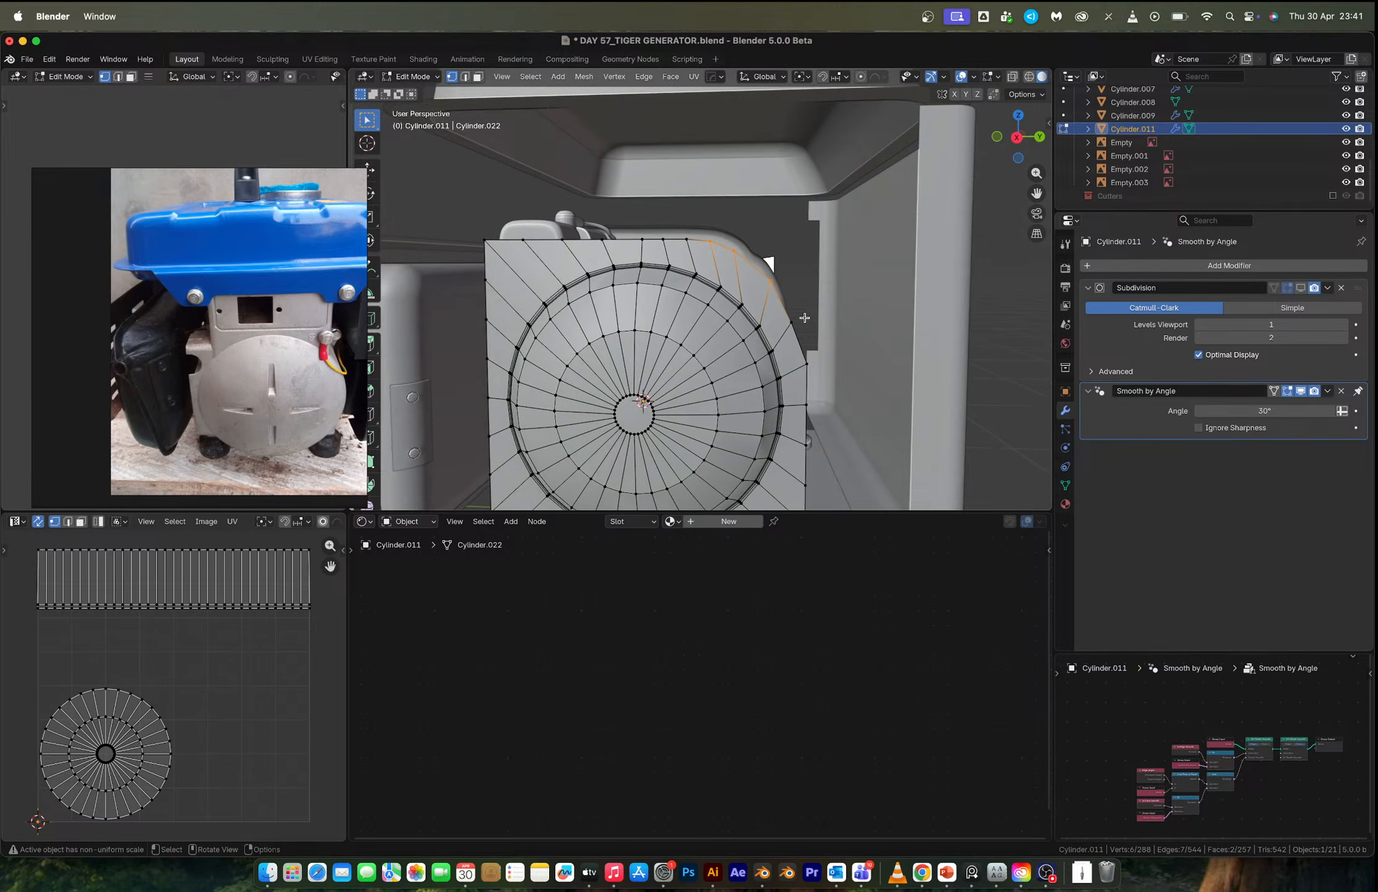
{"action": "key", "text": "g"}
{"action": "key", "text": "z"}
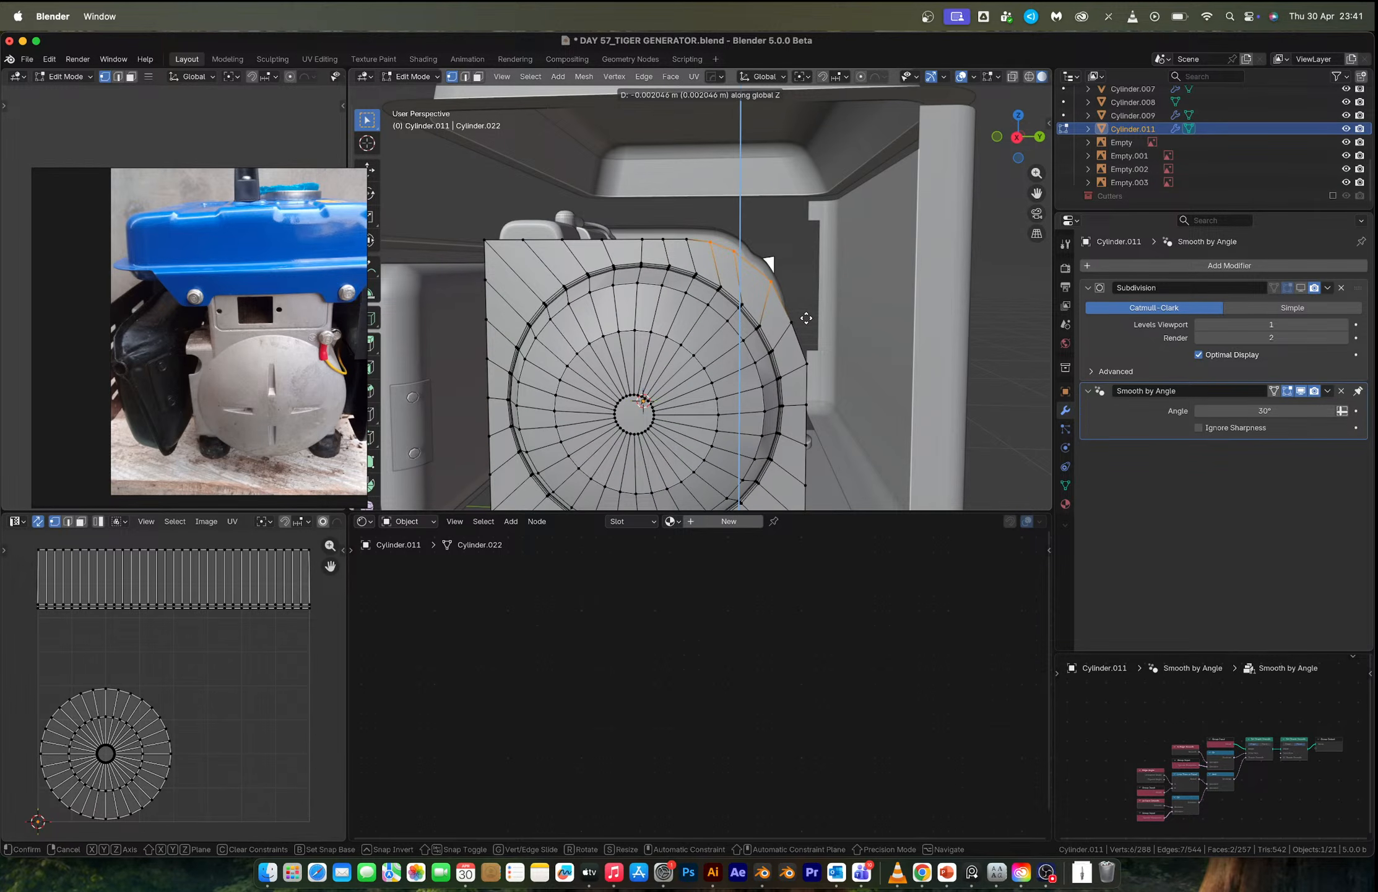
{"action": "left_click", "coordinate": [806, 317]}
Select the next edge down the rounded corner, lower it slightly along Z and leave mesh editing.
{"action": "left_click", "coordinate": [770, 289]}
{"action": "middle_click_drag", "start_coordinate": [770, 290], "coordinate": [786, 291]}
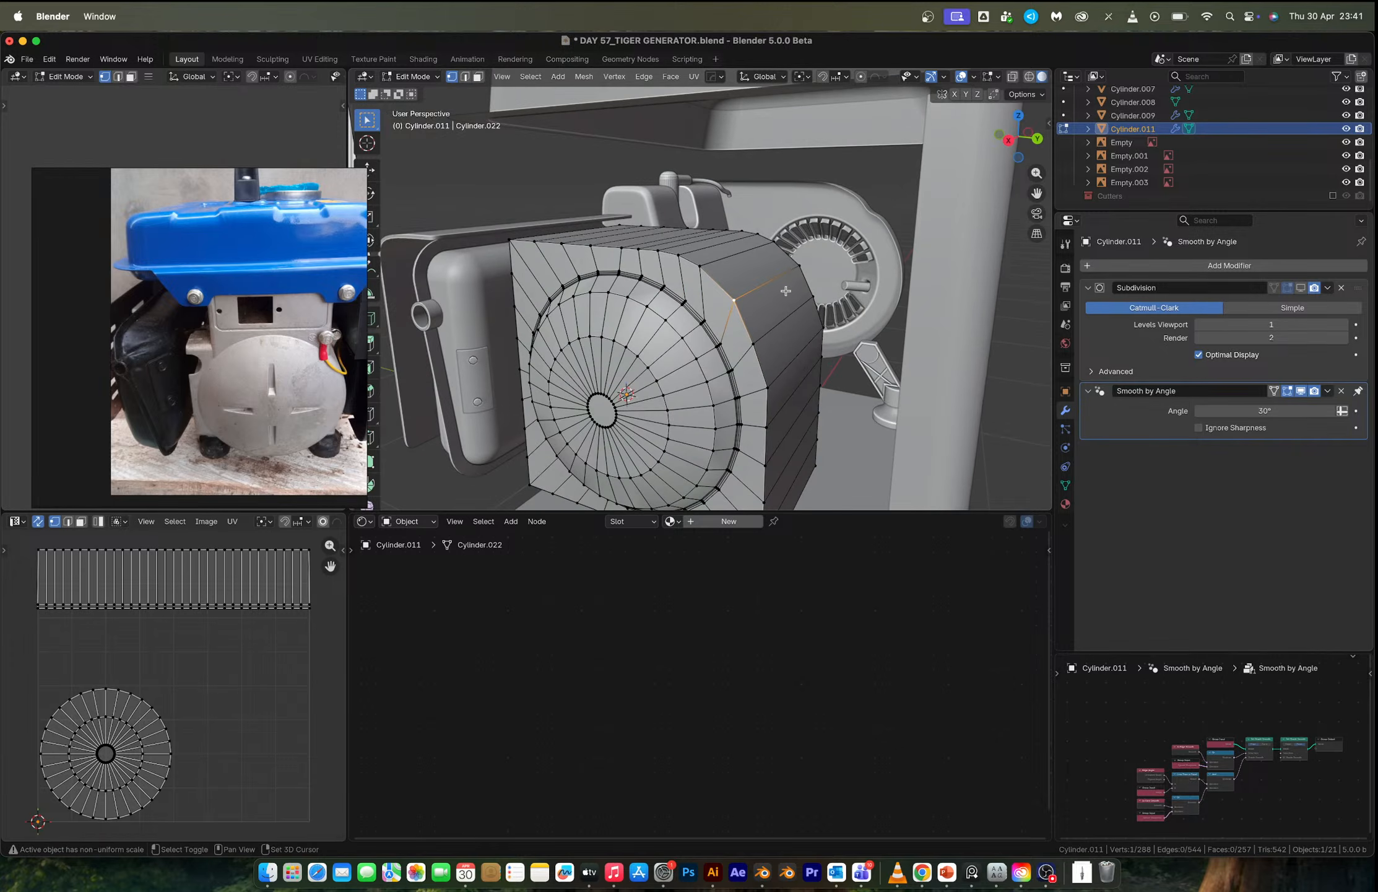
{"action": "left_click", "coordinate": [795, 270], "text": "shift"}
{"action": "key", "text": "g"}
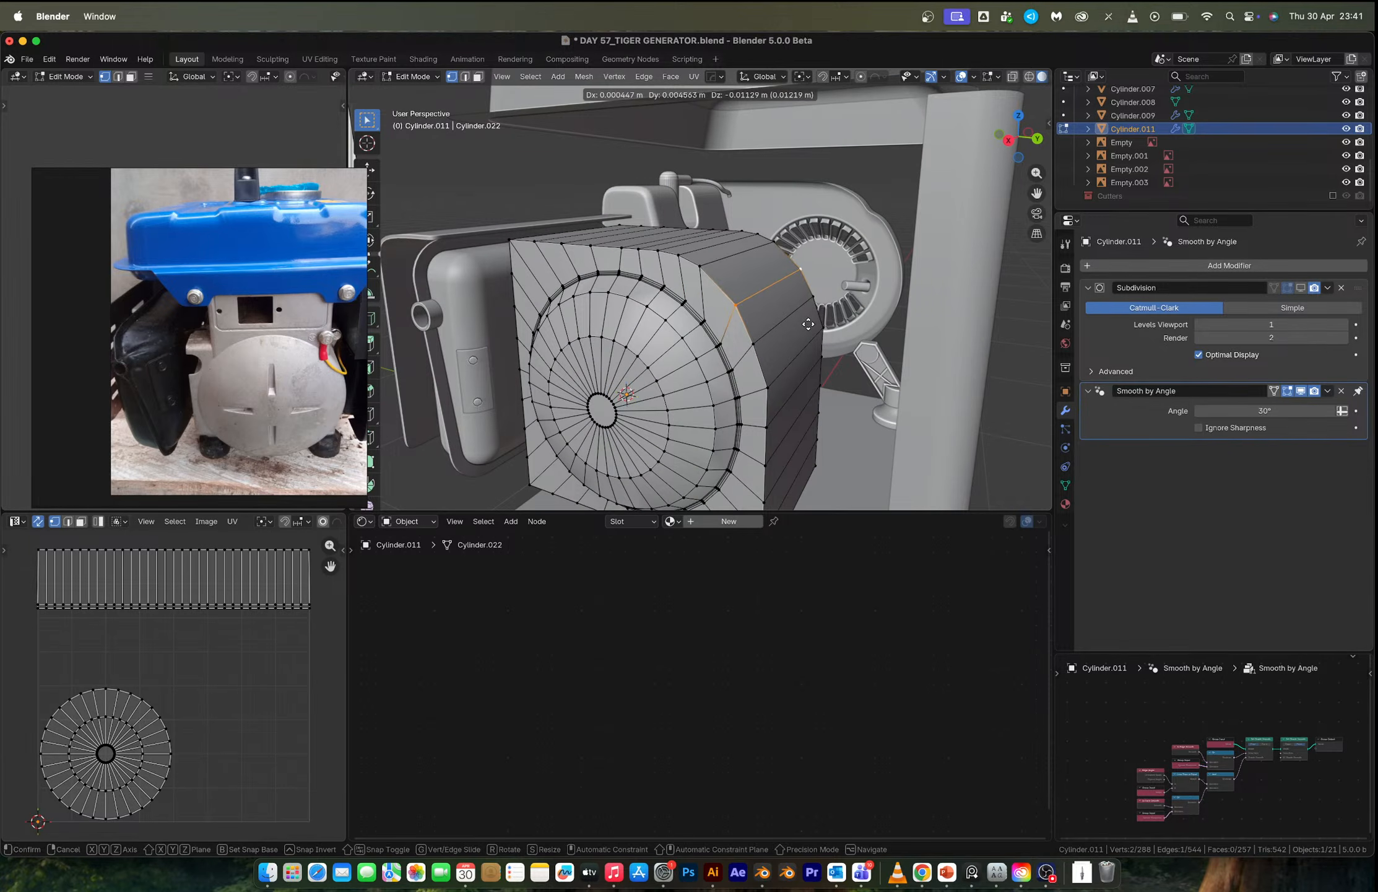
{"action": "key", "text": "z"}
{"action": "left_click", "coordinate": [813, 326]}
{"action": "key", "text": "Tab"}
{"action": "scroll", "coordinate": [809, 324], "scroll_direction": "down", "scroll_amount": 5}
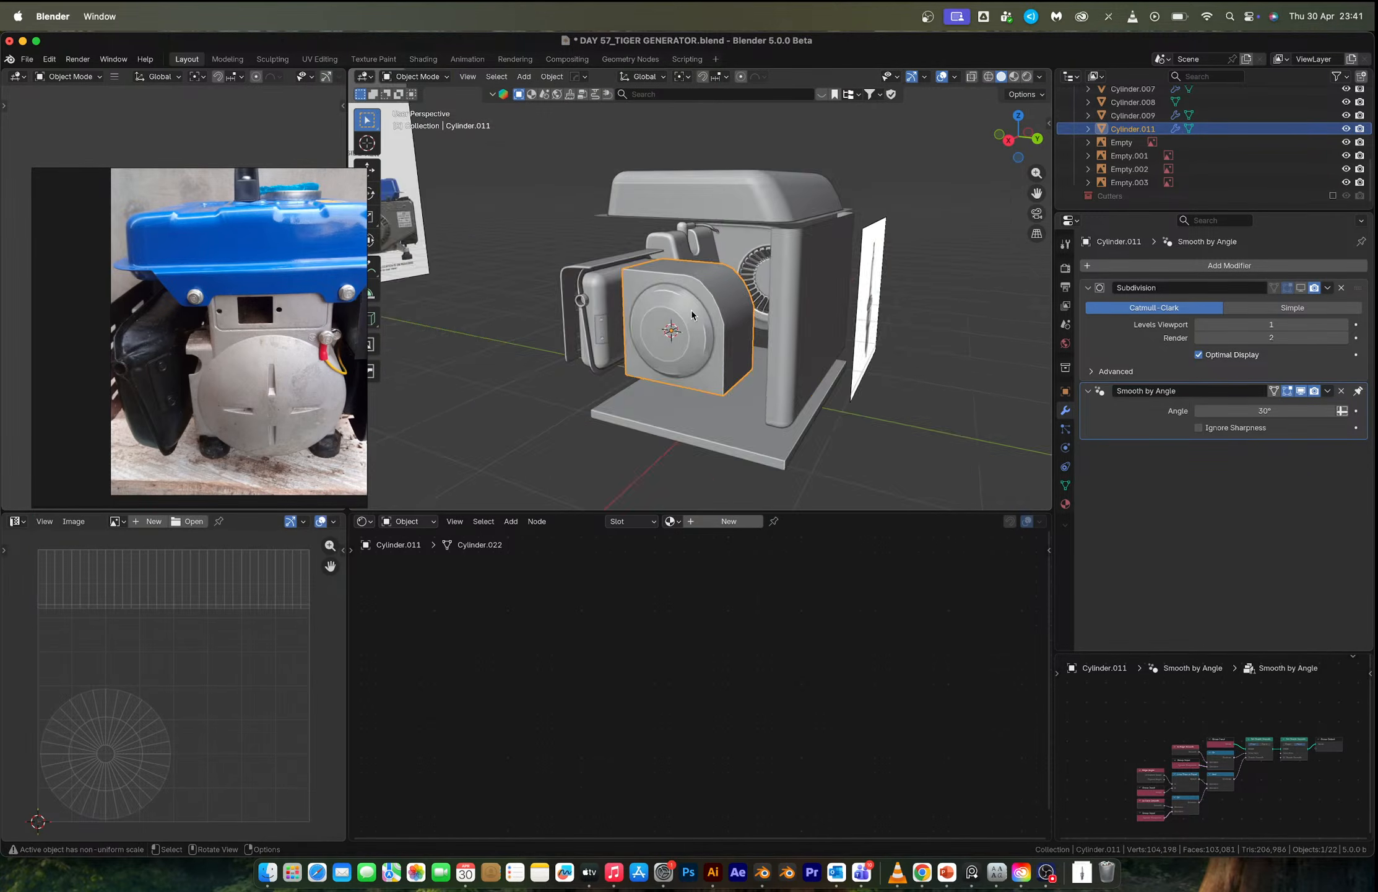
Mirror the housing across the Y axis with a bisecting, clipping Mirror modifier to round the opposite upper corner.
{"action": "middle_click_drag", "start_coordinate": [706, 302], "coordinate": [638, 313]}
{"action": "scroll", "coordinate": [696, 312], "scroll_direction": "up", "scroll_amount": 6}
{"action": "key", "text": "Tab"}
{"action": "key", "text": "3"}
{"action": "left_click", "coordinate": [720, 339]}
{"action": "key", "text": "Tab"}
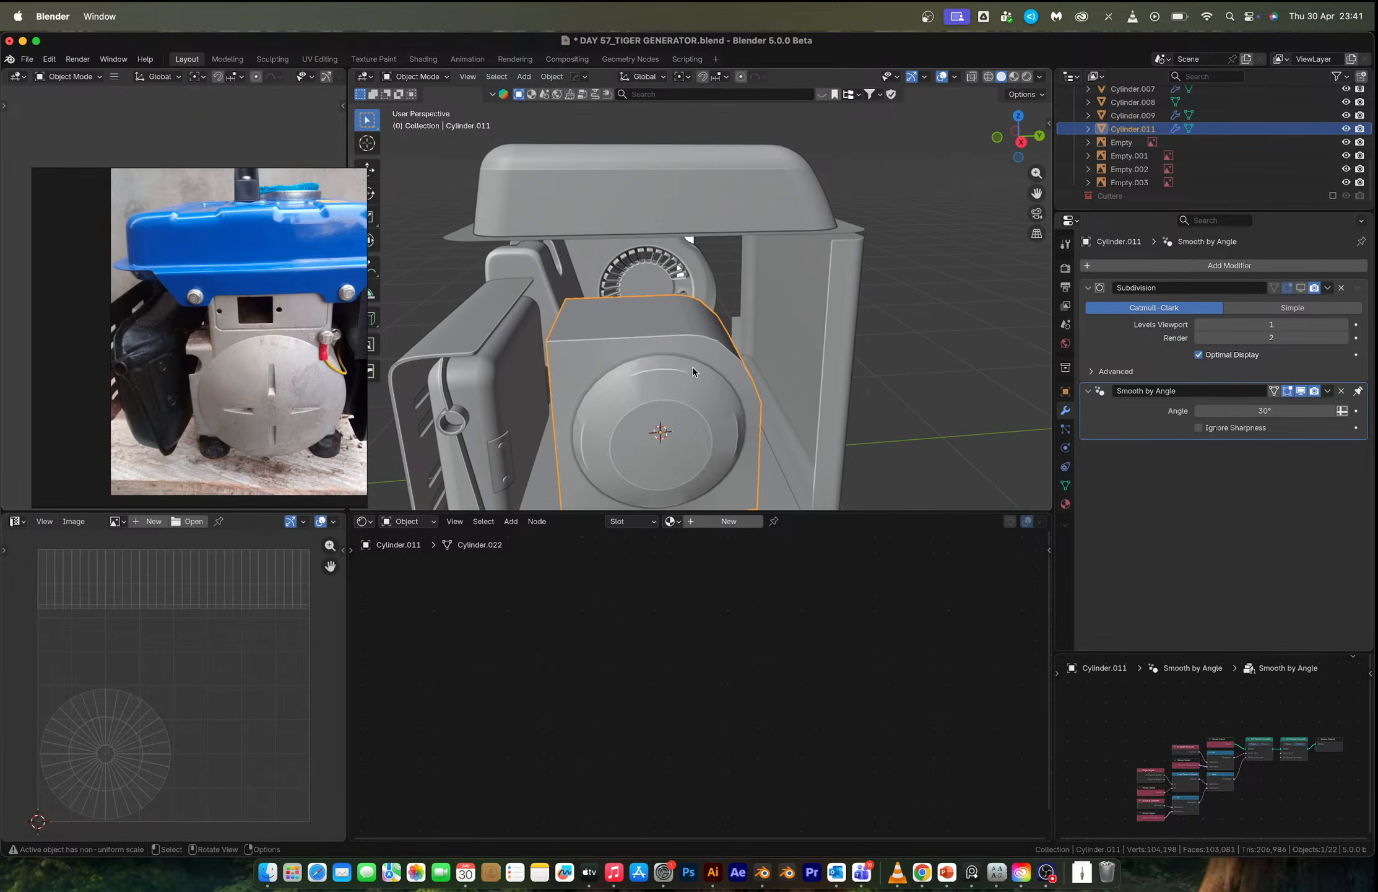
{"action": "key", "text": "alt+x"}
{"action": "left_click", "coordinate": [753, 423]}
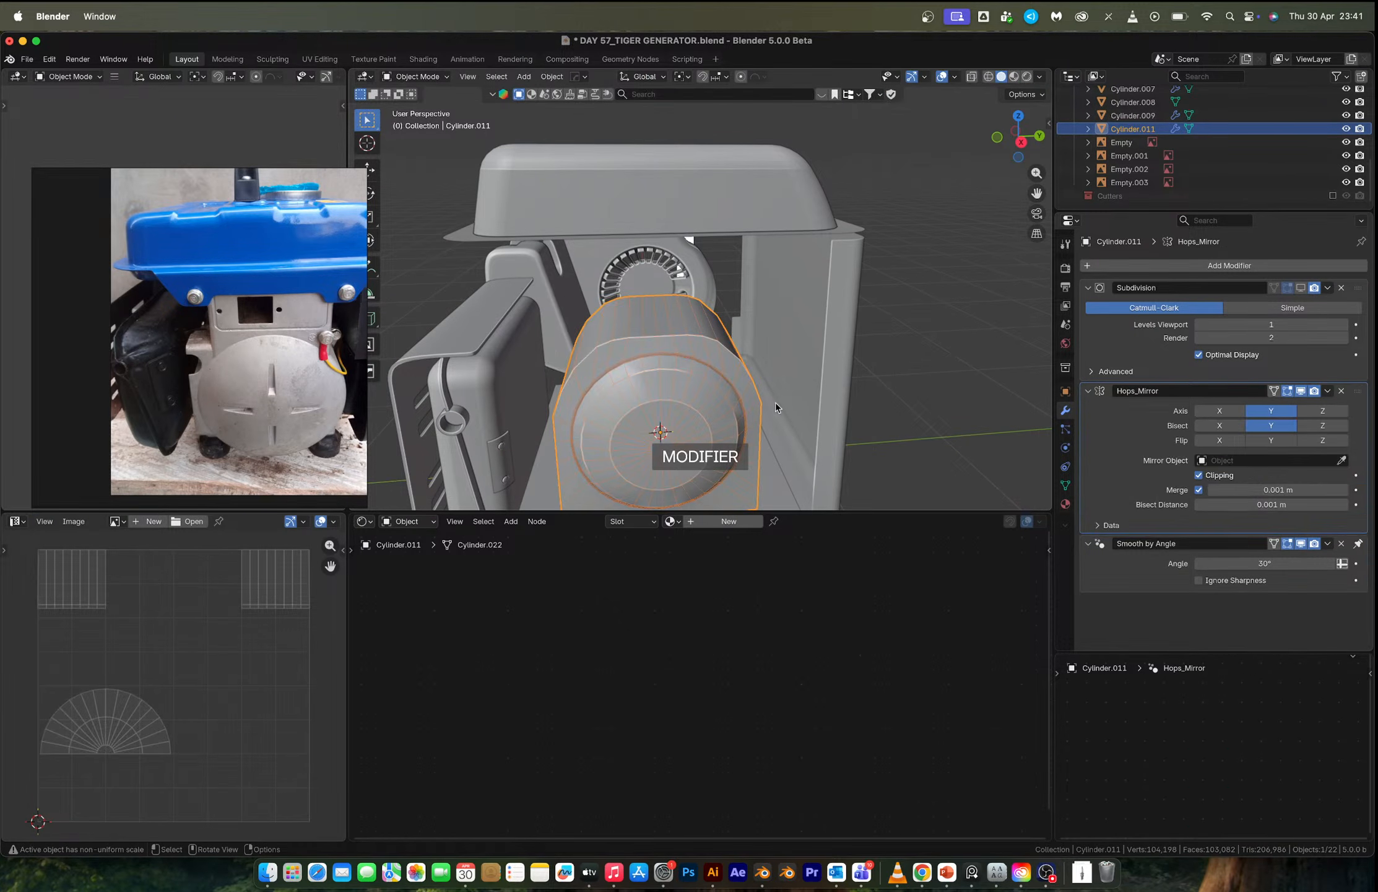
Select the six faces on the rounded upper curve of the housing and extrude them about 0.222 m upward along Z.
{"action": "middle_click_drag", "start_coordinate": [775, 402], "coordinate": [725, 369]}
{"action": "key", "text": "Tab"}
{"action": "left_click", "coordinate": [726, 350]}
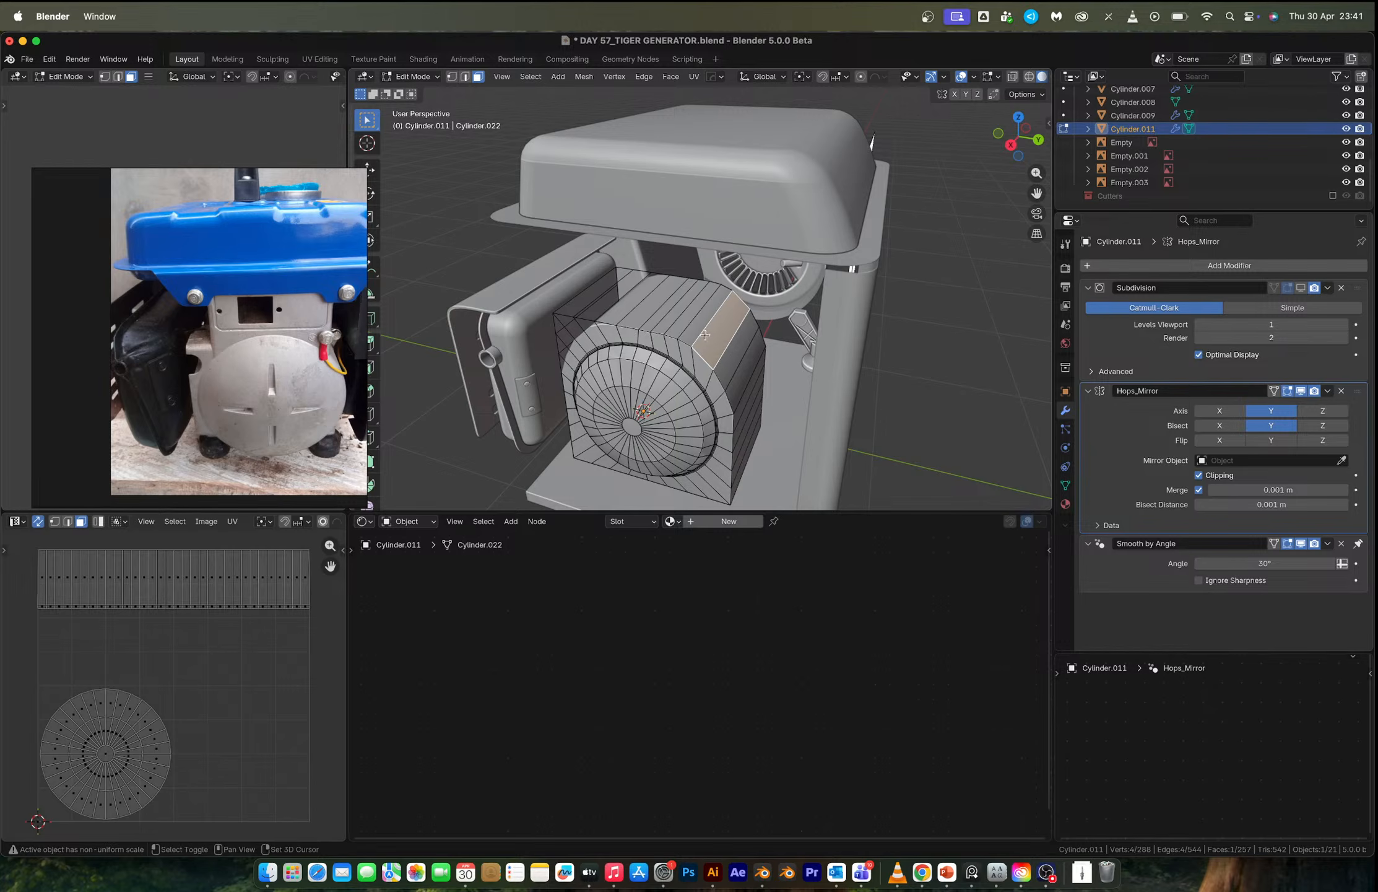
{"action": "left_click", "coordinate": [684, 317], "text": "shift"}
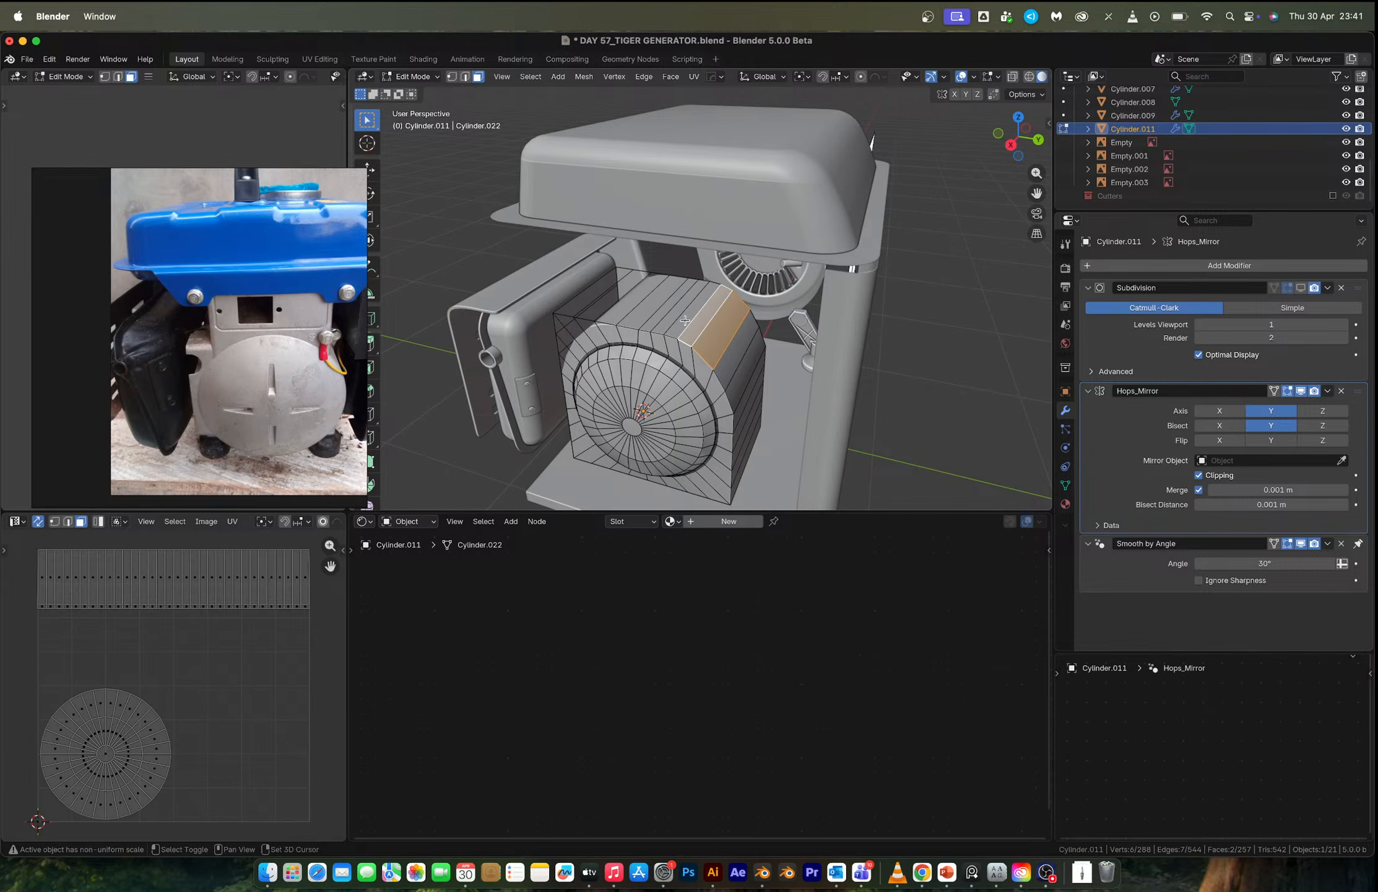
{"action": "left_click", "coordinate": [681, 316], "text": "shift"}
{"action": "left_click", "coordinate": [676, 312], "text": "shift"}
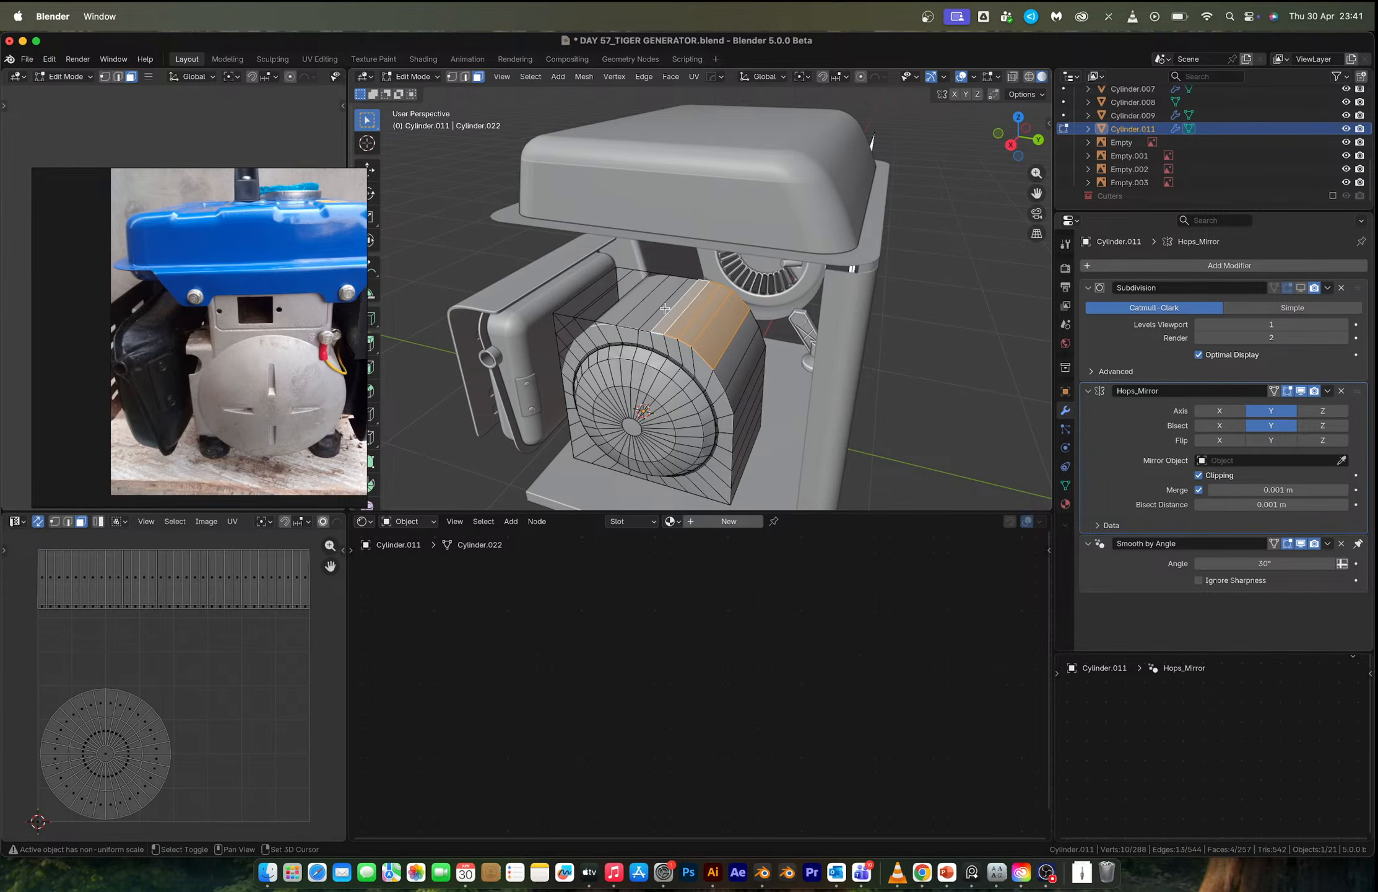
{"action": "left_click", "coordinate": [661, 308], "text": "shift"}
{"action": "left_click", "coordinate": [654, 306], "text": "shift"}
{"action": "middle_click_drag", "start_coordinate": [654, 306], "coordinate": [752, 379]}
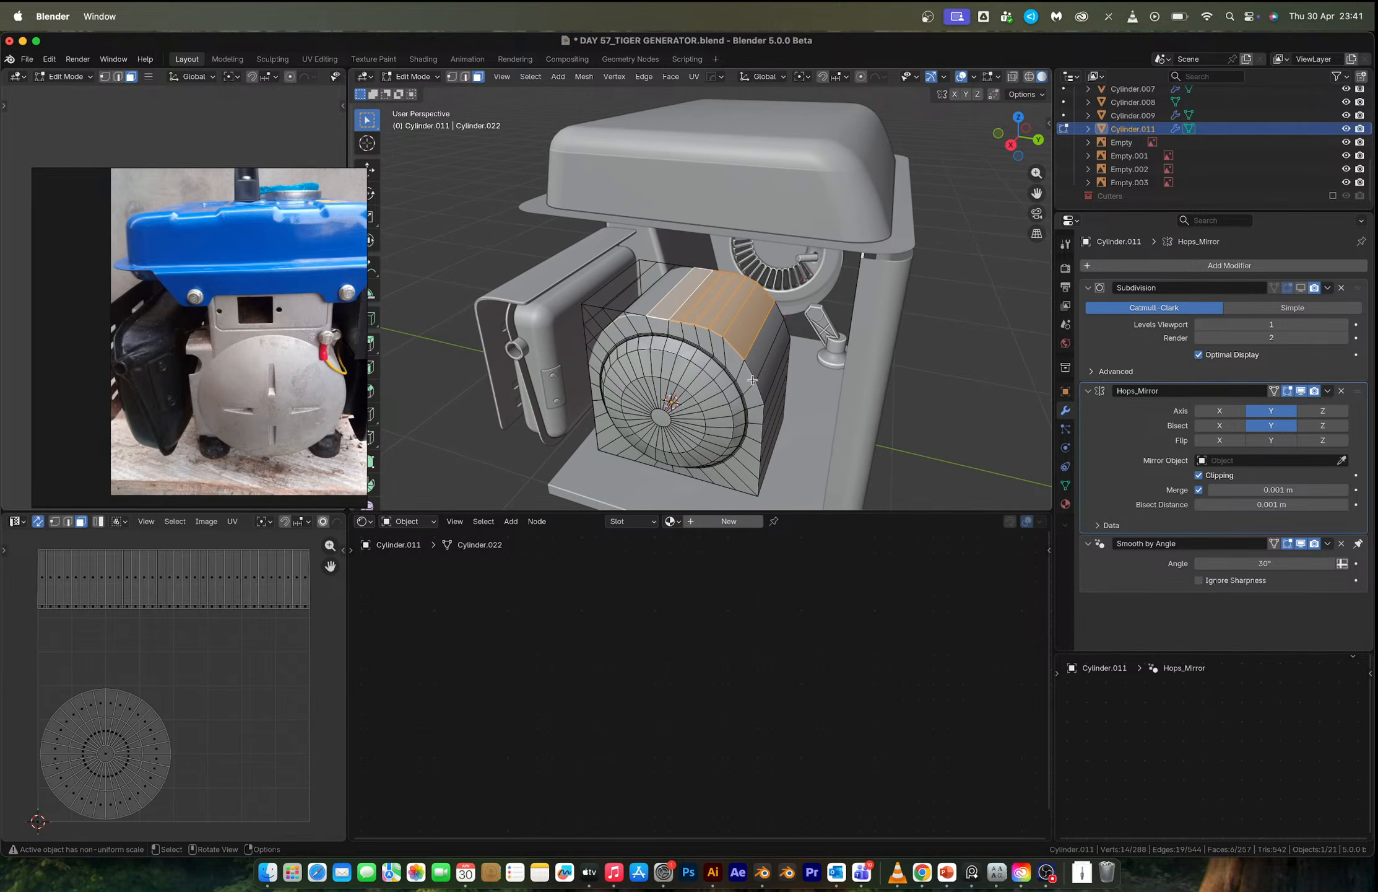
{"action": "key", "text": "e"}
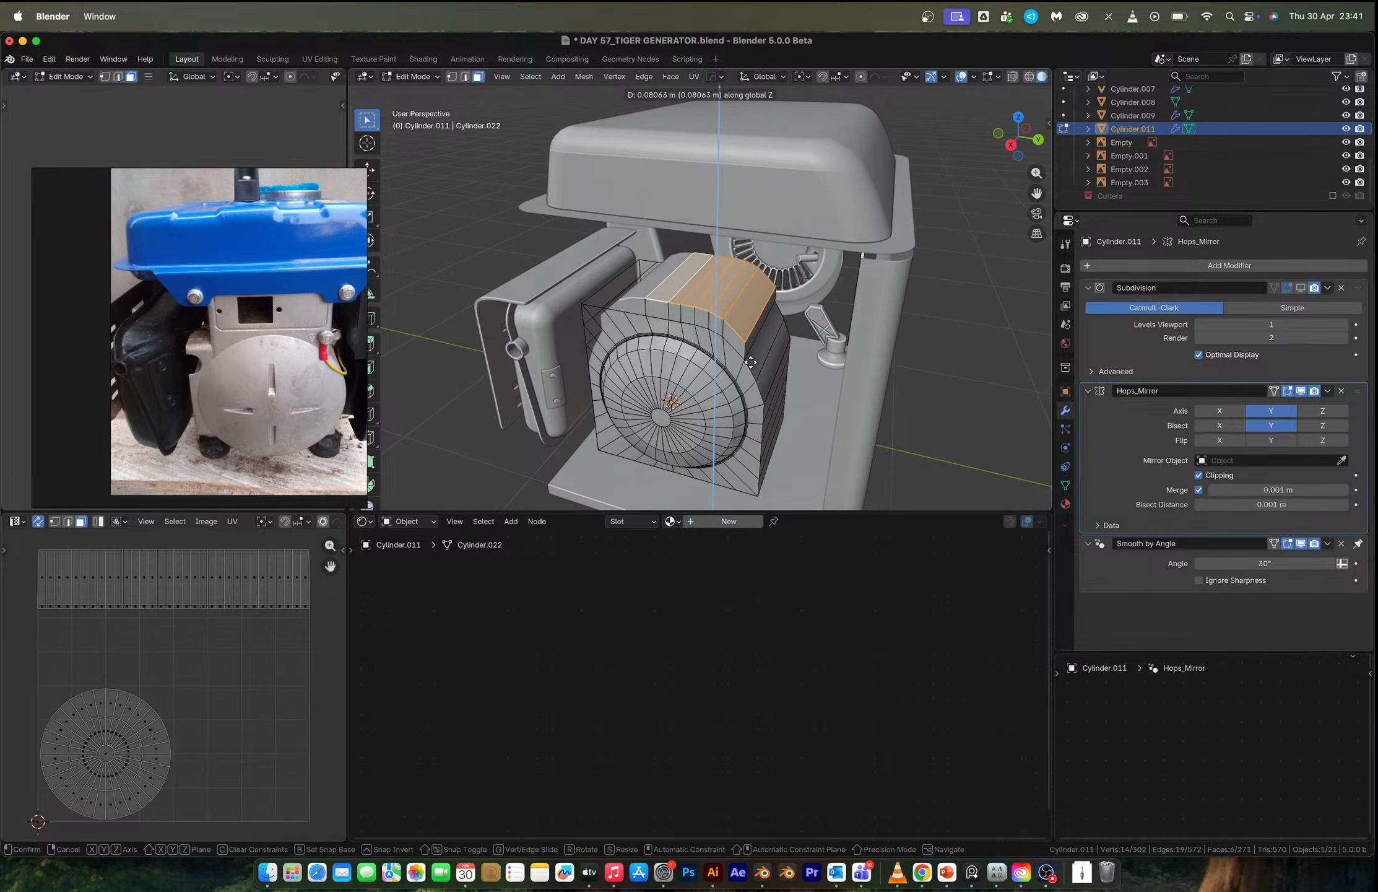
{"action": "left_click", "coordinate": [749, 334]}
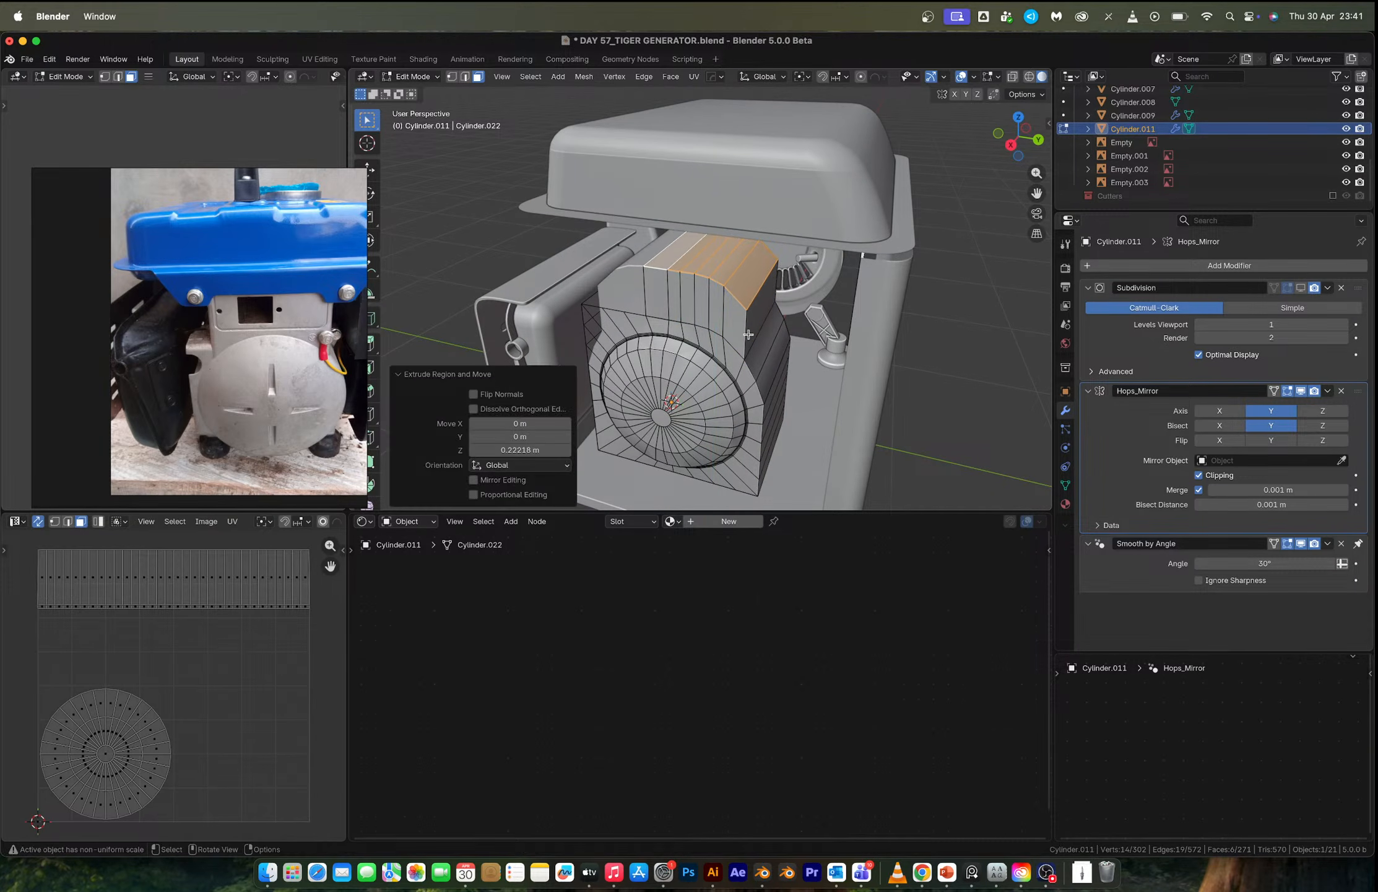
Flatten the extruded upper faces by scaling them to 0 along Z.
{"action": "key", "text": "s"}
{"action": "key", "text": "z"}
{"action": "key", "text": "0"}
{"action": "key", "text": "Return"}
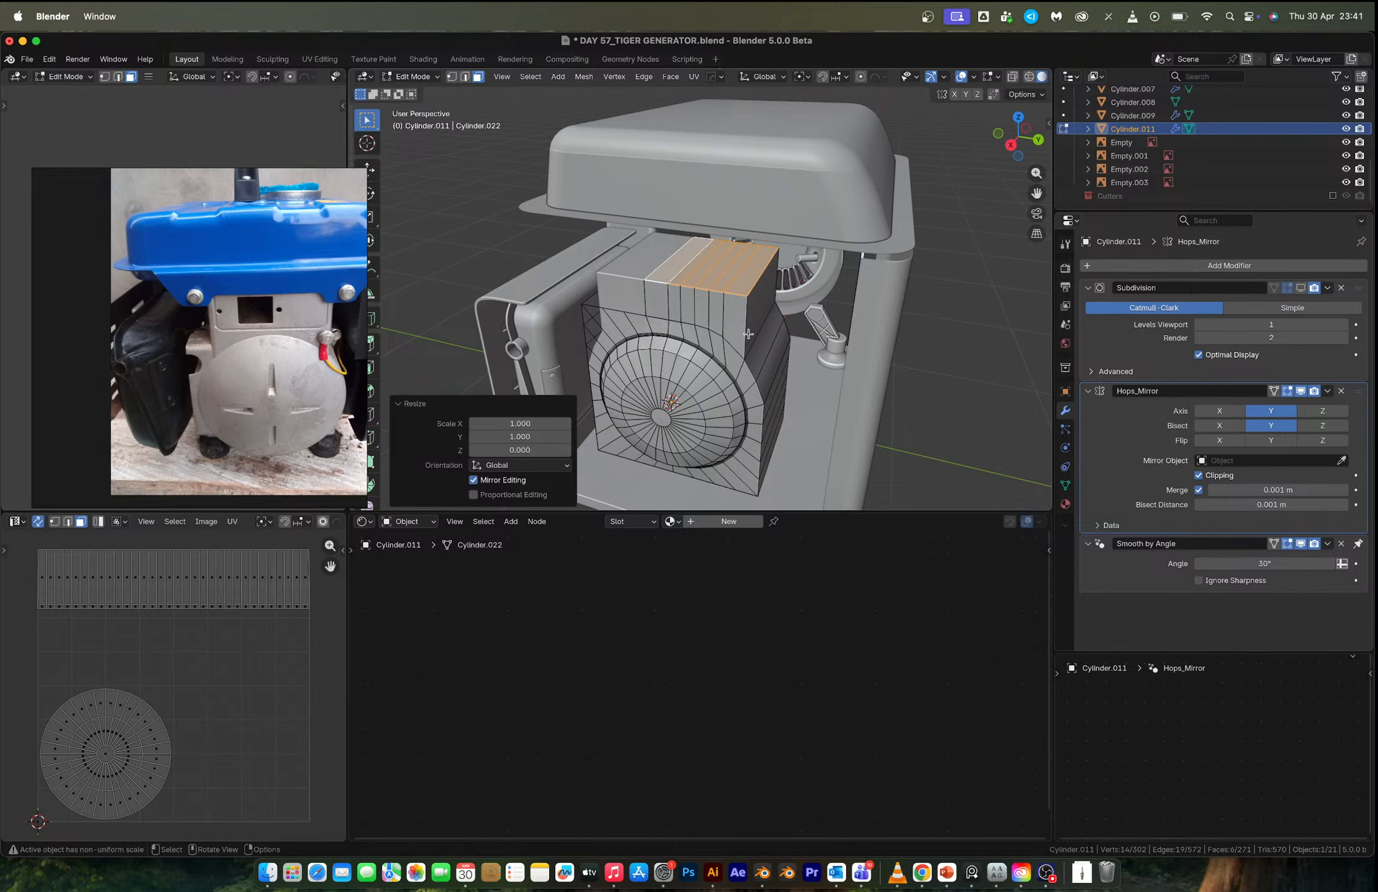
Raise the flattened upper faces along Z by about 0.057 m and again by about 0.13 m to reach the tank's underside.
{"action": "middle_click_drag", "start_coordinate": [749, 333], "coordinate": [813, 308]}
{"action": "scroll", "coordinate": [727, 355], "scroll_direction": "up", "scroll_amount": 2}
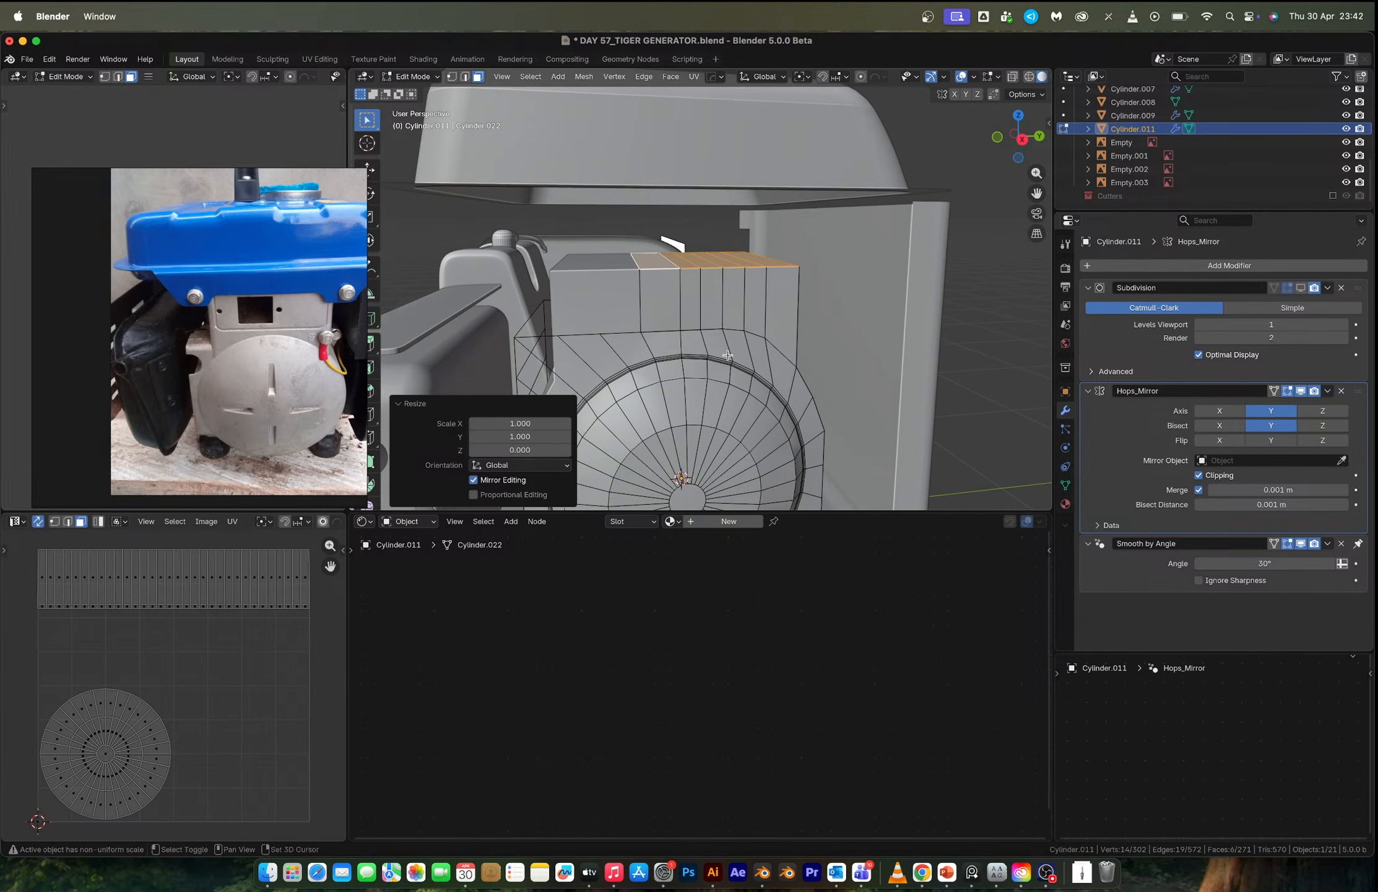
{"action": "middle_click_drag", "start_coordinate": [728, 355], "coordinate": [797, 386], "text": "shift"}
{"action": "key", "text": "g"}
{"action": "key", "text": "z"}
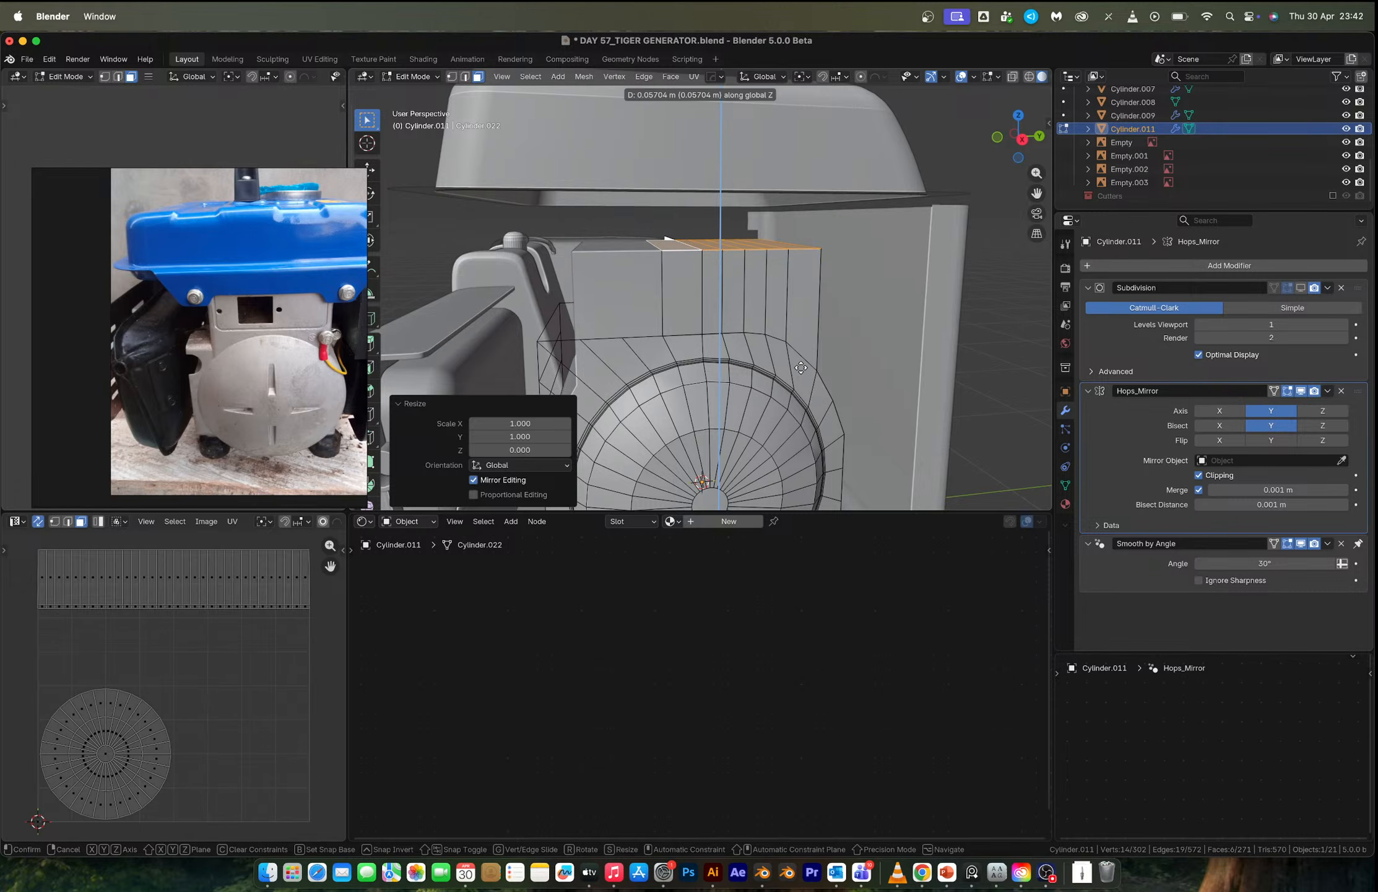
{"action": "left_click", "coordinate": [801, 367]}
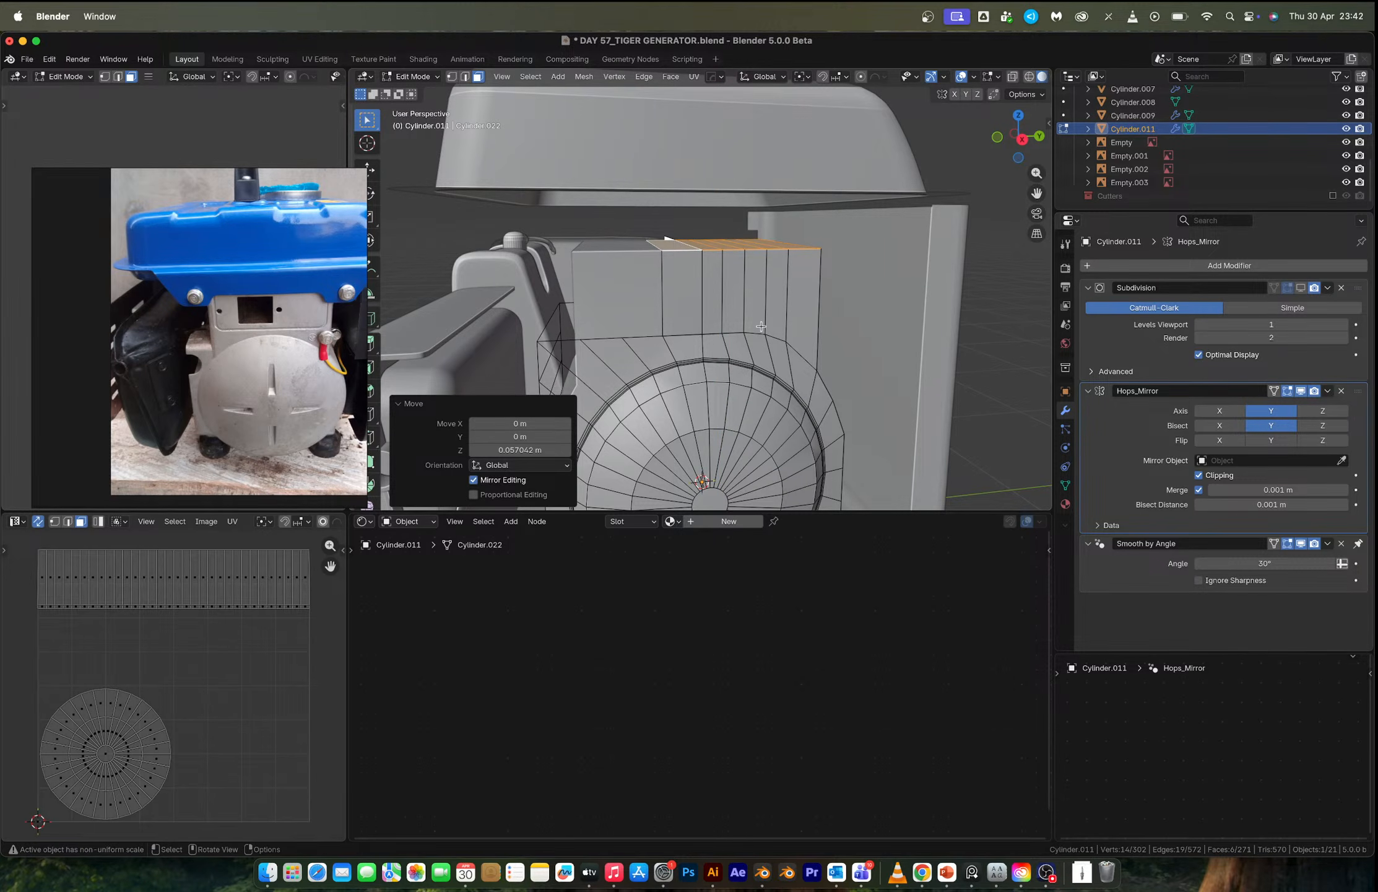
{"action": "key", "text": "g"}
{"action": "key", "text": "z"}
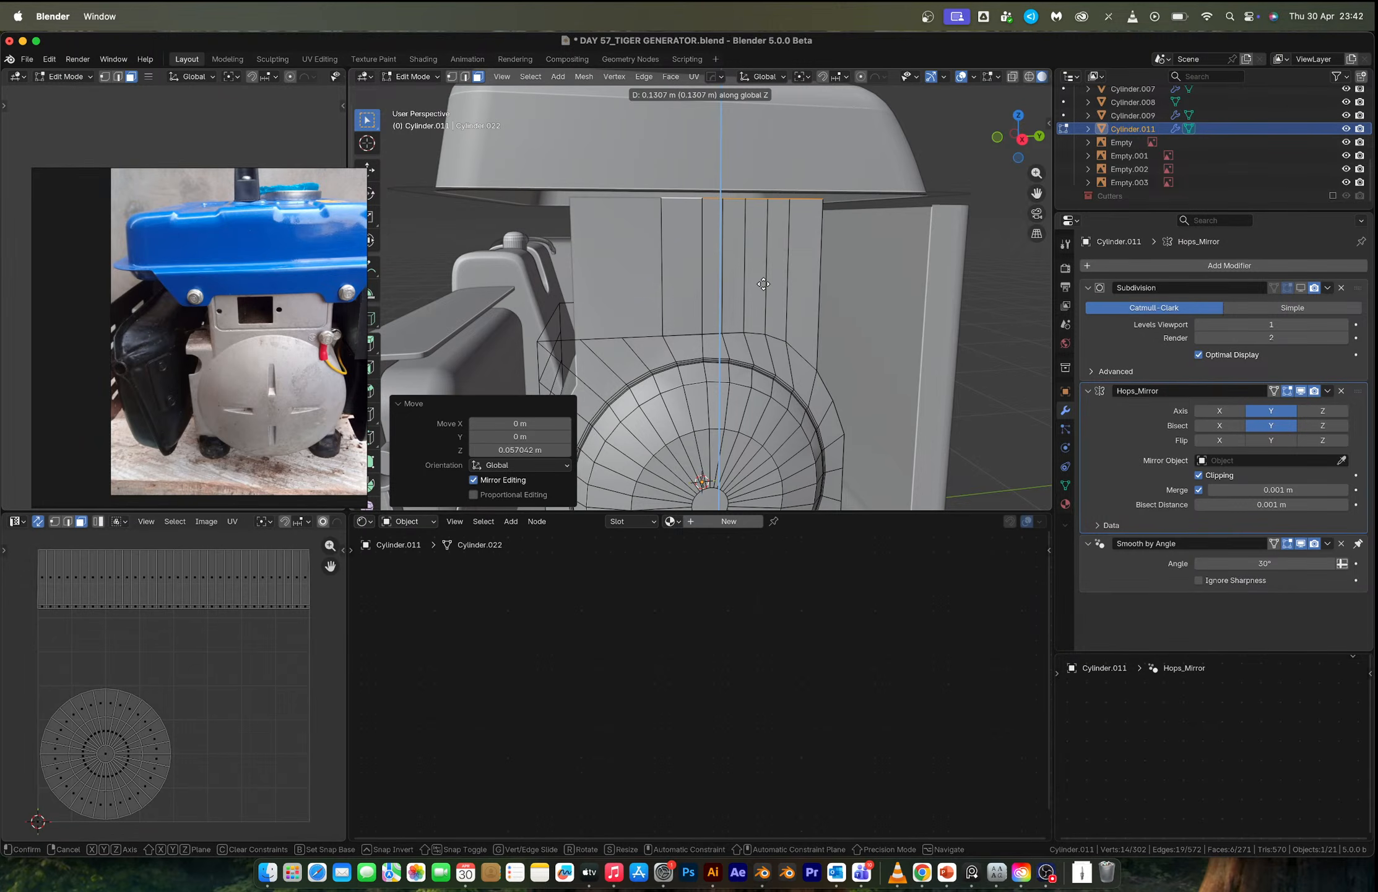
{"action": "left_click", "coordinate": [762, 285]}
{"action": "key", "text": "Tab"}
{"action": "scroll", "coordinate": [733, 345], "scroll_direction": "down", "scroll_amount": 3}
{"action": "scroll", "coordinate": [733, 345], "scroll_direction": "down", "scroll_amount": 4}
{"action": "middle_click_drag", "start_coordinate": [733, 345], "coordinate": [690, 357]}
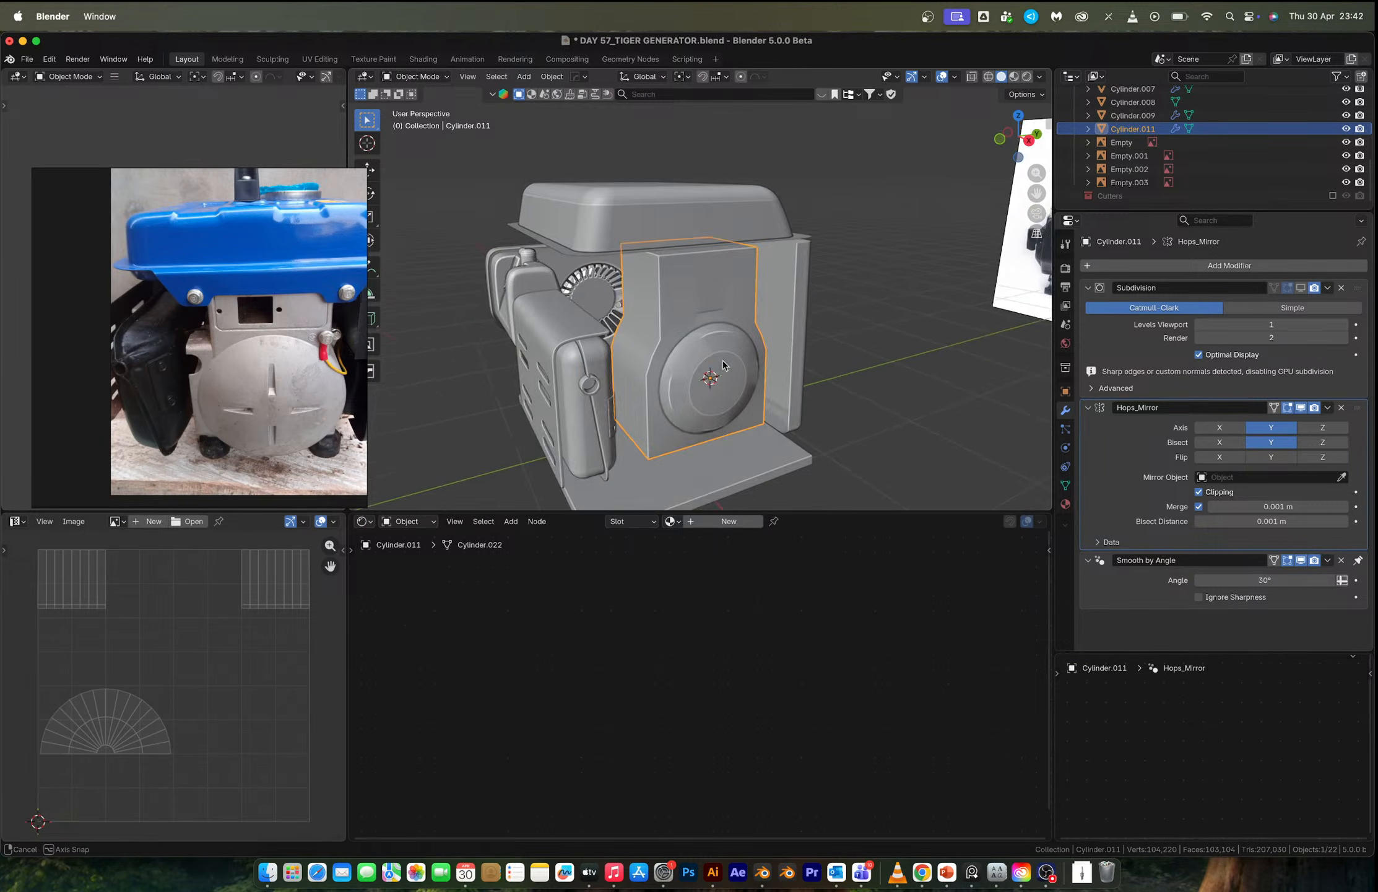
Apply the housing's Mirror modifier in Object Mode and return to mesh editing.
{"action": "scroll", "coordinate": [690, 357], "scroll_direction": "up", "scroll_amount": 4}
{"action": "key", "text": "Tab"}
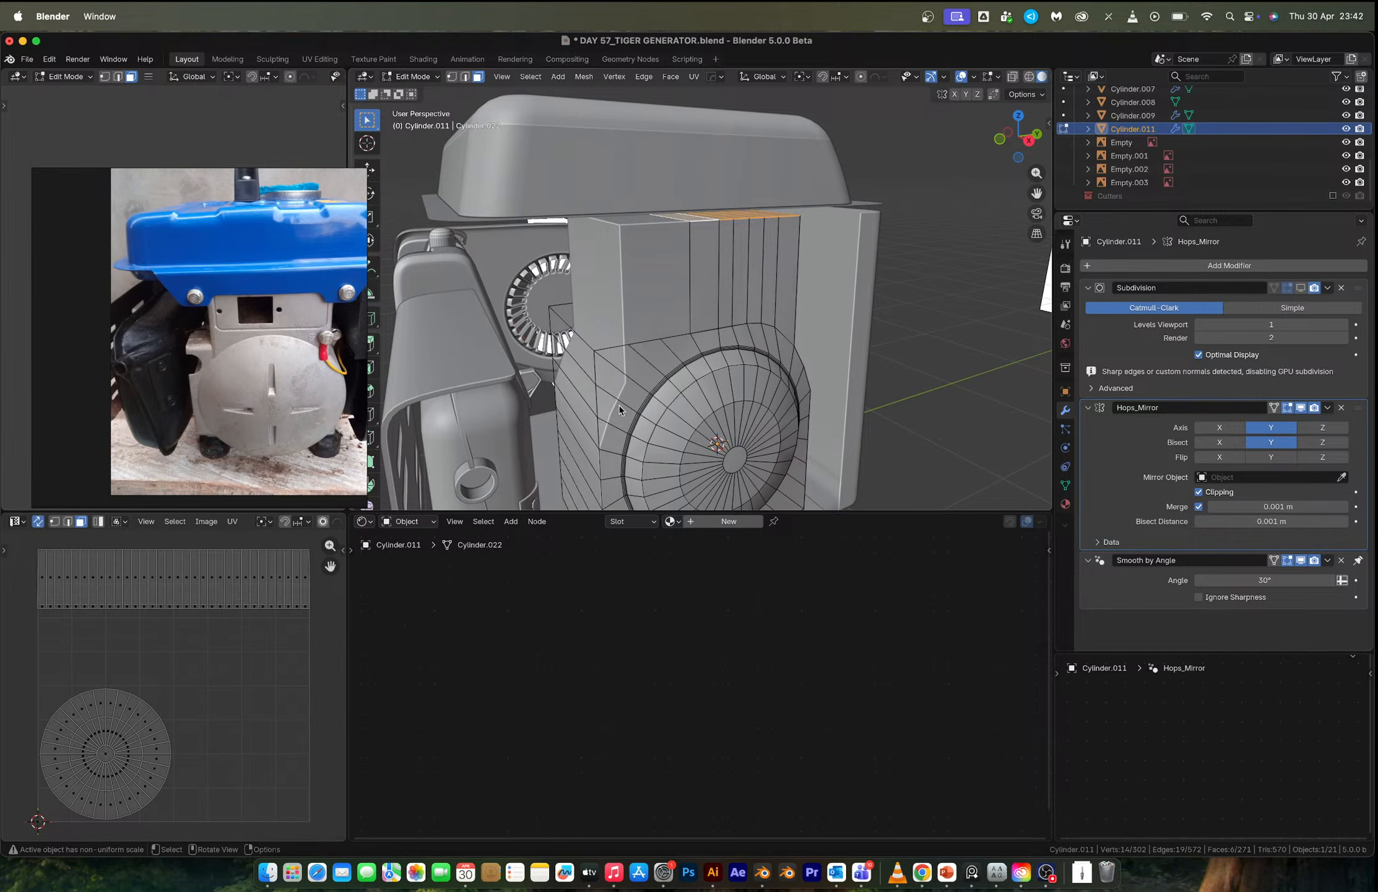
{"action": "key", "text": "Tab"}
{"action": "key", "text": "ctrl+a"}
{"action": "key", "text": "Tab"}
Select the seven stacked faces running down the housing's negative-Y side and extrude them about -0.033 m along Y.
{"action": "middle_click_drag", "start_coordinate": [724, 407], "coordinate": [753, 408]}
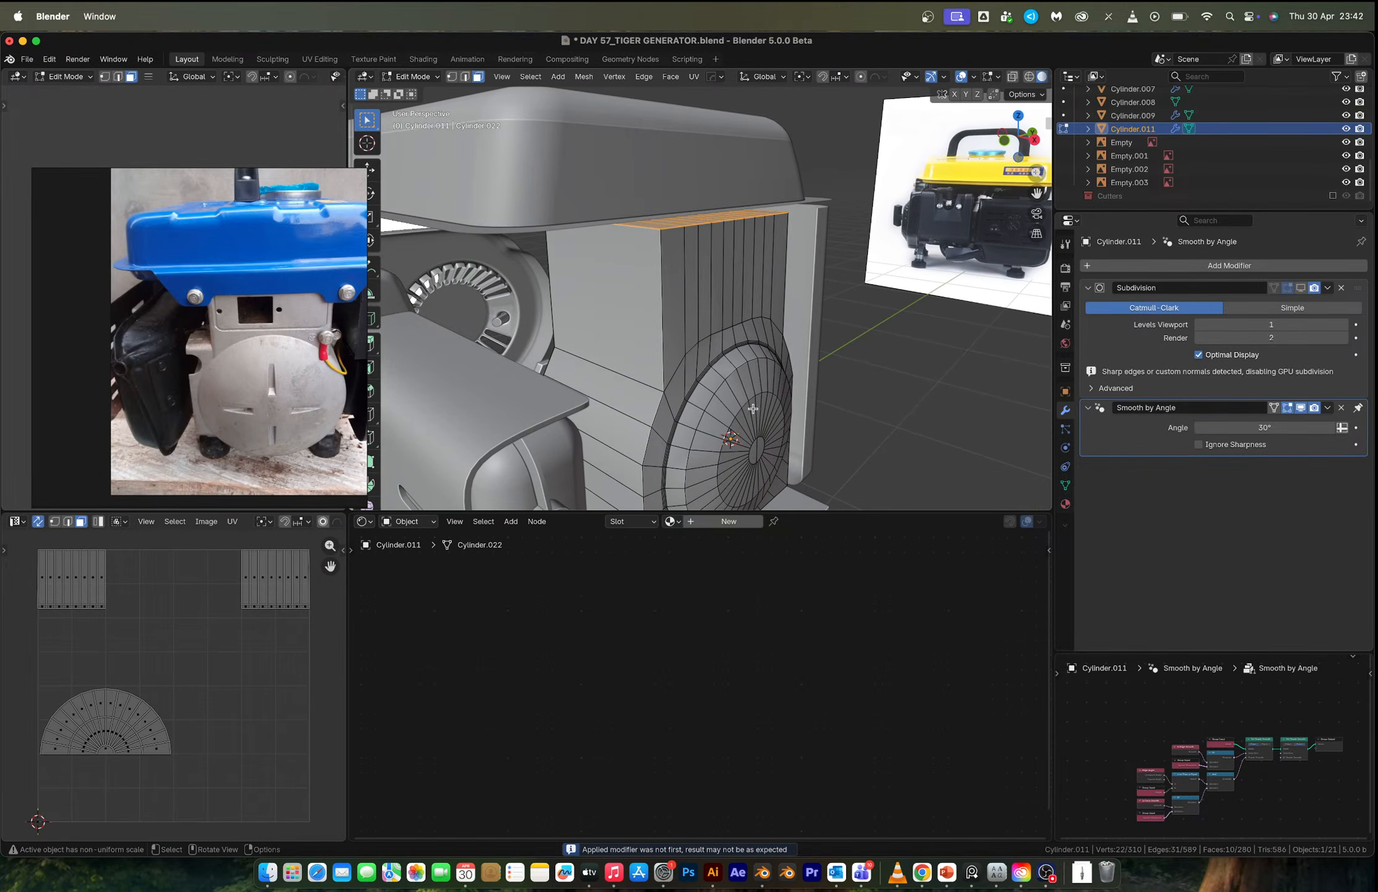
{"action": "left_click", "coordinate": [635, 401]}
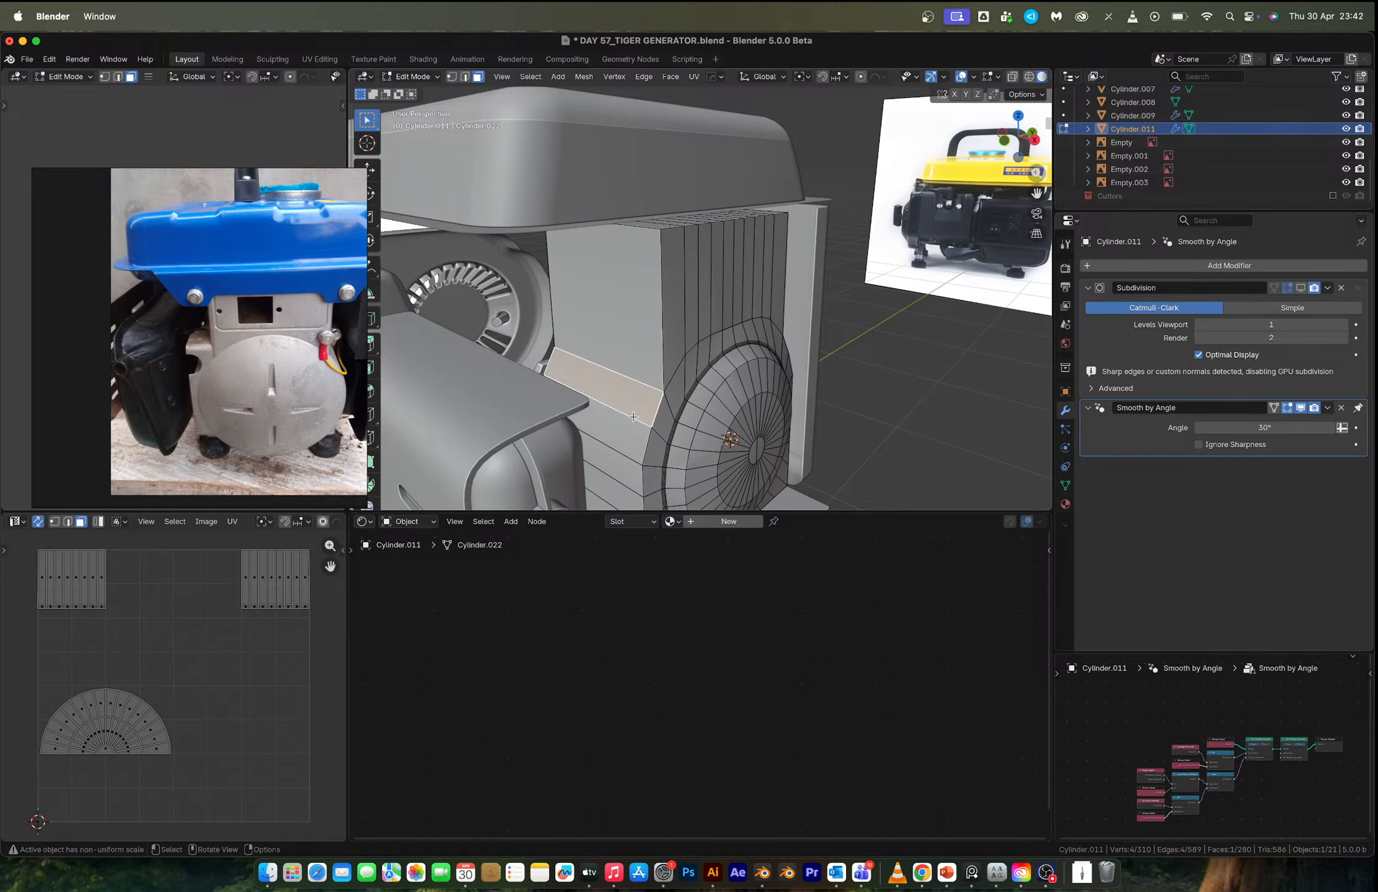
{"action": "left_click", "coordinate": [629, 433], "text": "shift"}
{"action": "left_click", "coordinate": [619, 465], "text": "shift"}
{"action": "middle_click_drag", "start_coordinate": [625, 436], "coordinate": [622, 368], "text": "shift"}
{"action": "left_click", "coordinate": [607, 369], "text": "shift"}
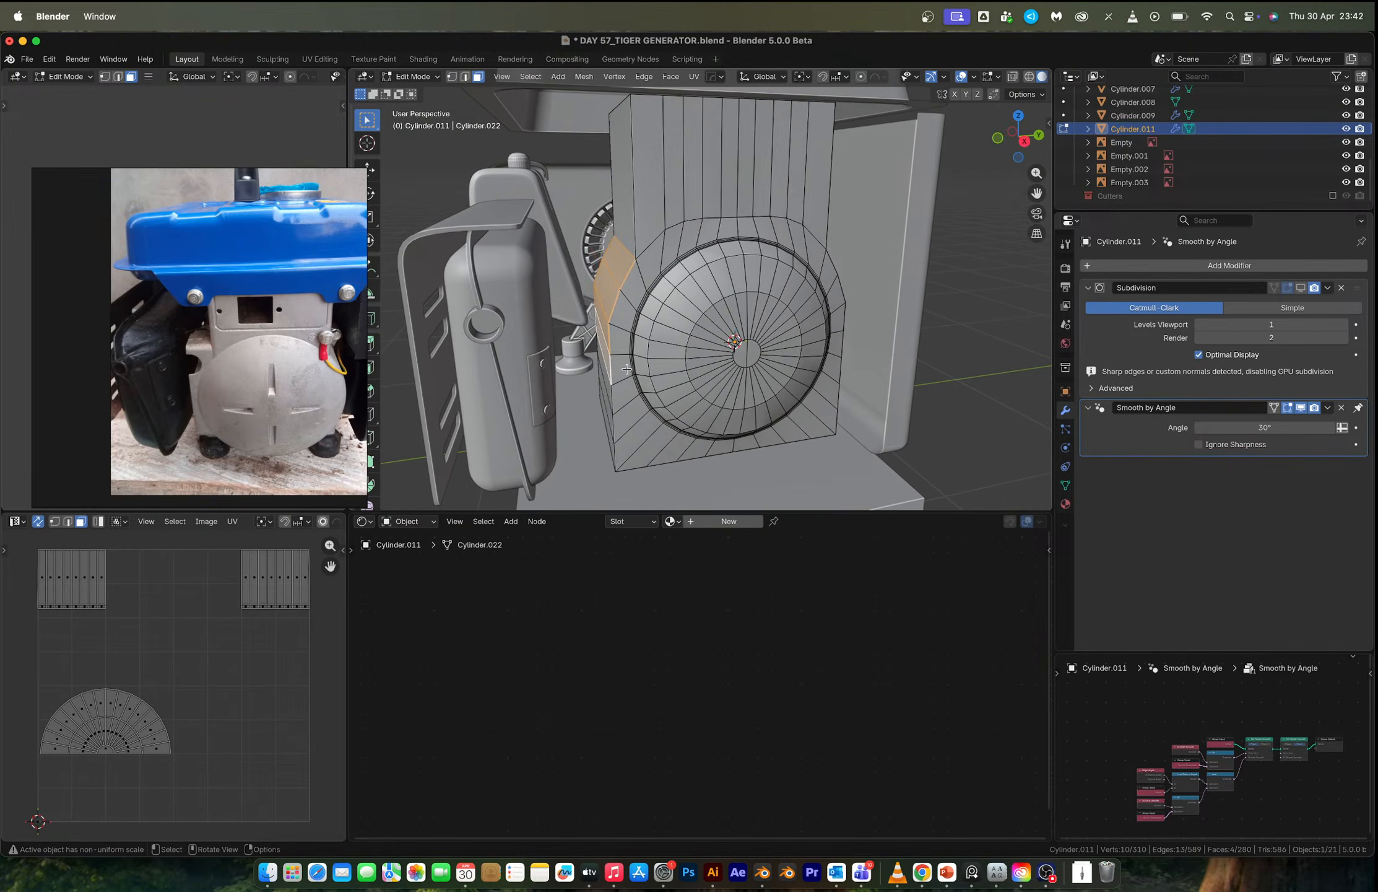
{"action": "scroll", "coordinate": [642, 351], "scroll_direction": "down", "scroll_amount": 2}
{"action": "scroll", "coordinate": [642, 350], "scroll_direction": "up", "scroll_amount": 3}
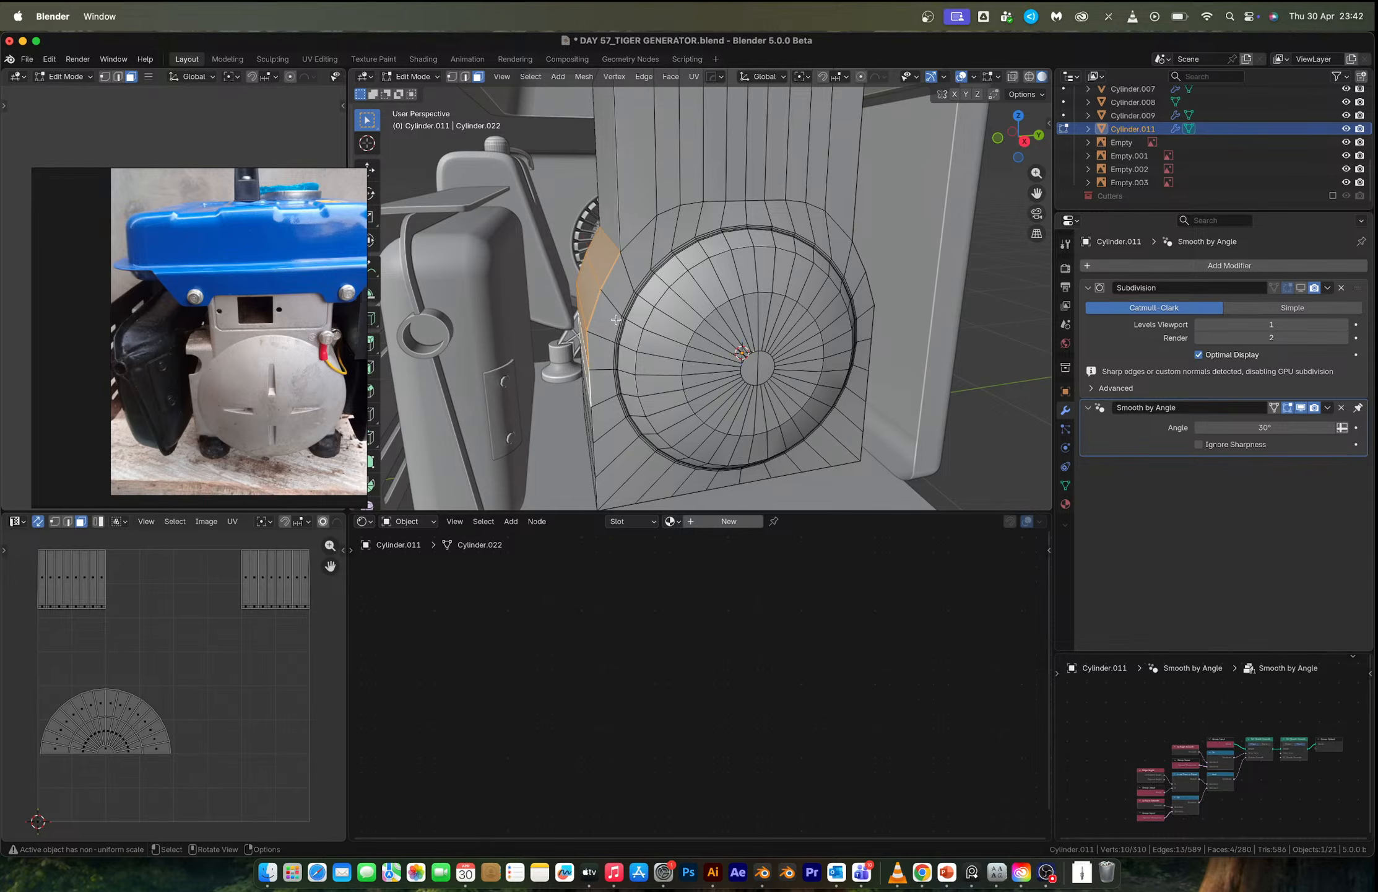
{"action": "middle_click_drag", "start_coordinate": [621, 310], "coordinate": [605, 421]}
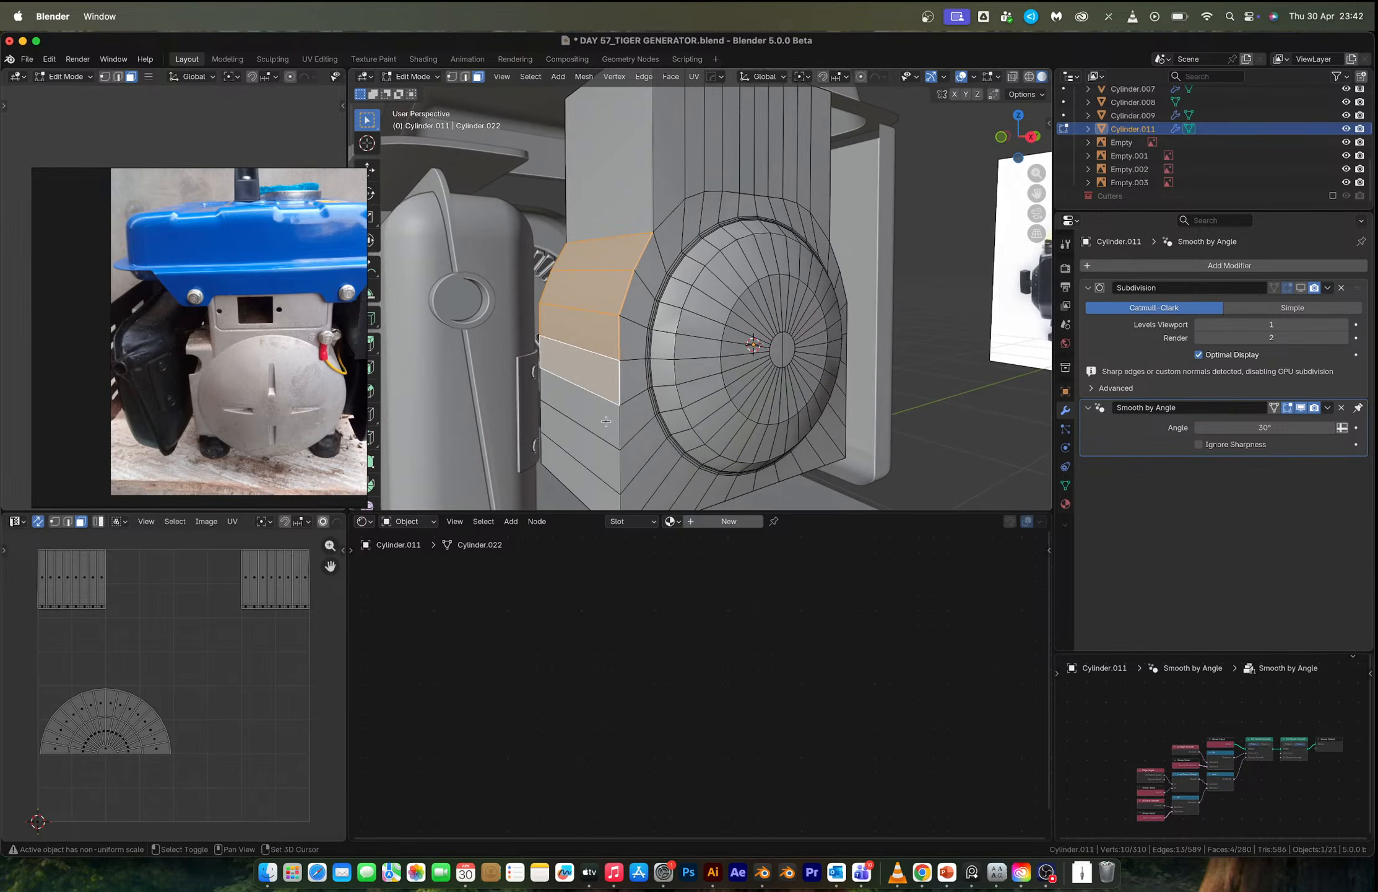
{"action": "left_click", "coordinate": [604, 421], "text": "shift"}
{"action": "left_click", "coordinate": [597, 470], "text": "shift"}
{"action": "left_click", "coordinate": [593, 492], "text": "shift"}
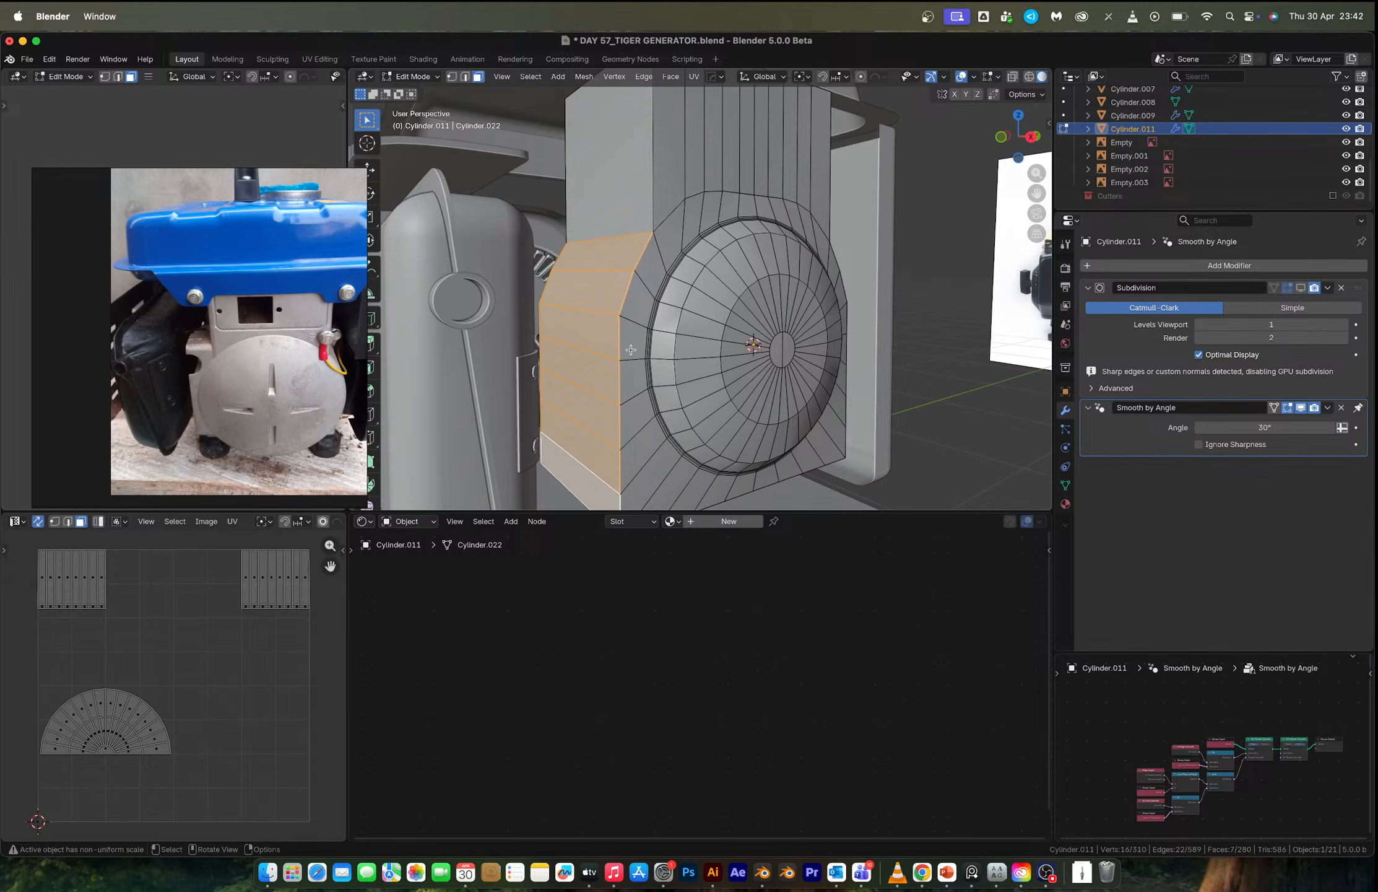
{"action": "key", "text": "s"}
{"action": "key", "text": "y"}
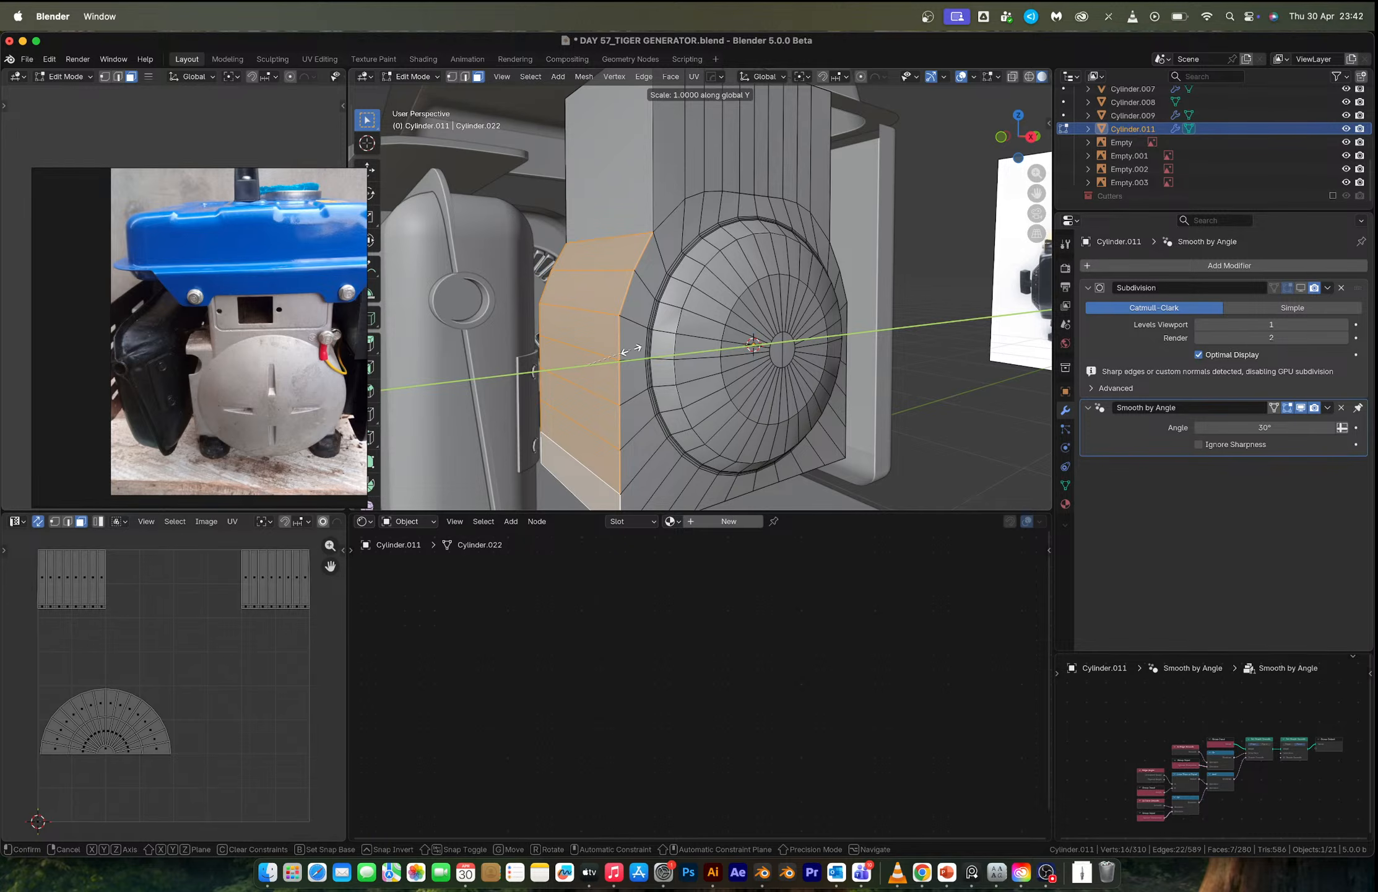
{"action": "key", "text": "Escape"}
{"action": "key", "text": "e"}
{"action": "key", "text": "y"}
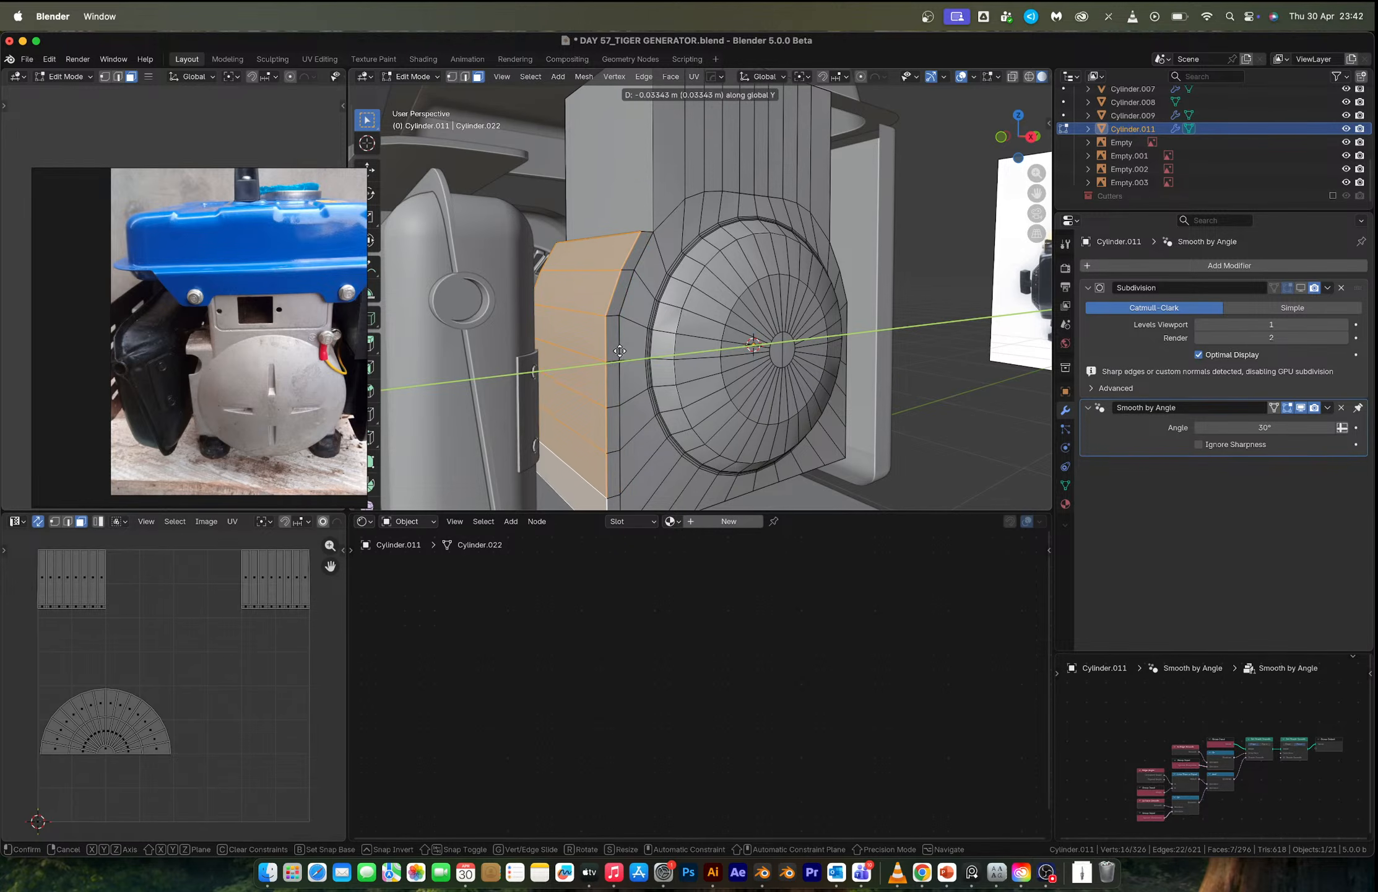
{"action": "left_click", "coordinate": [620, 350]}
Flatten the extruded side faces to 0 along Y and move them about -0.026 m along Y.
{"action": "type", "text": "sy"}
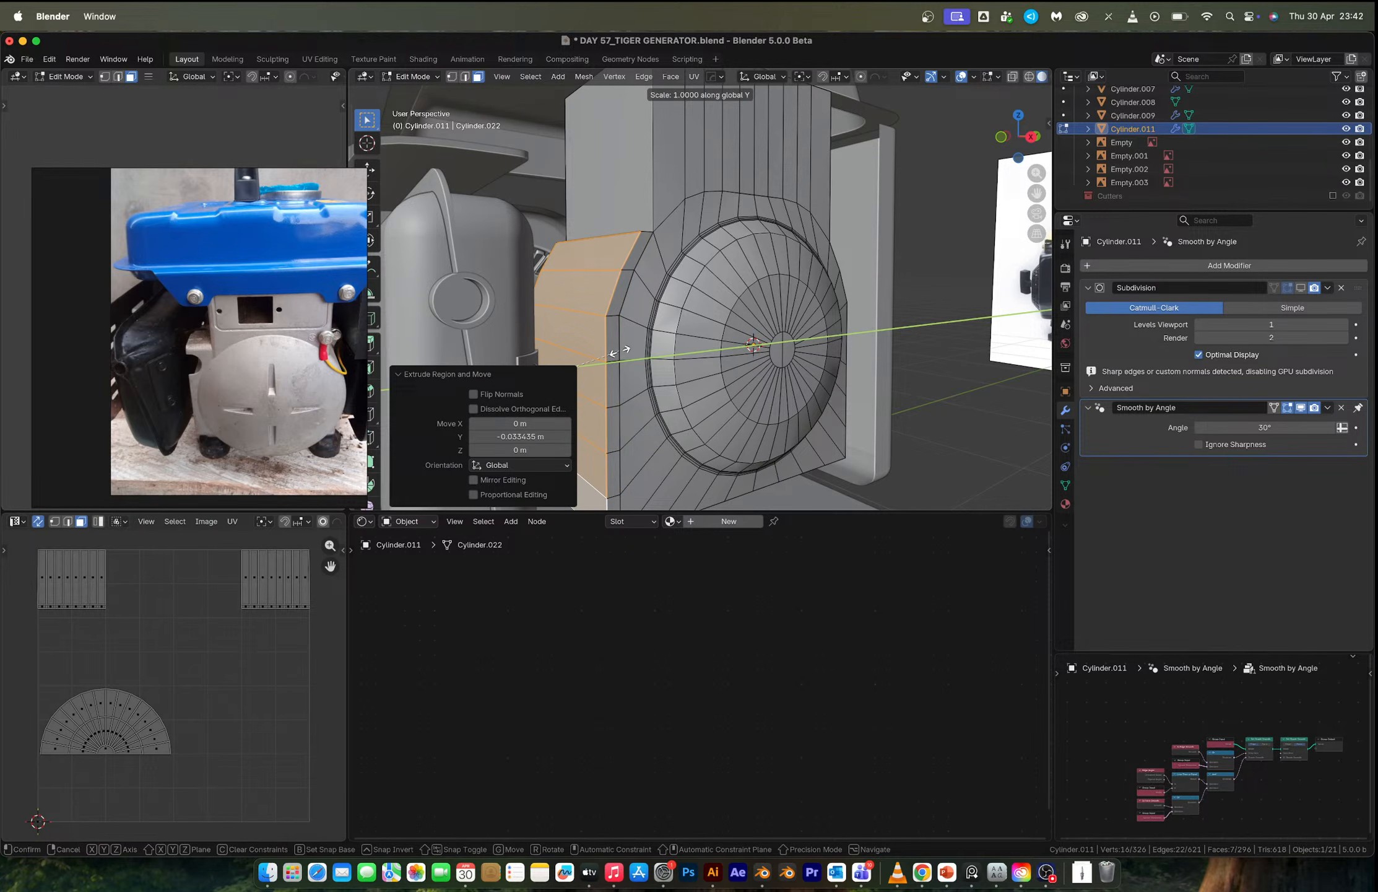
{"action": "type", "text": "0"}
{"action": "key", "text": "Return"}
{"action": "key", "text": "g"}
{"action": "key", "text": "y"}
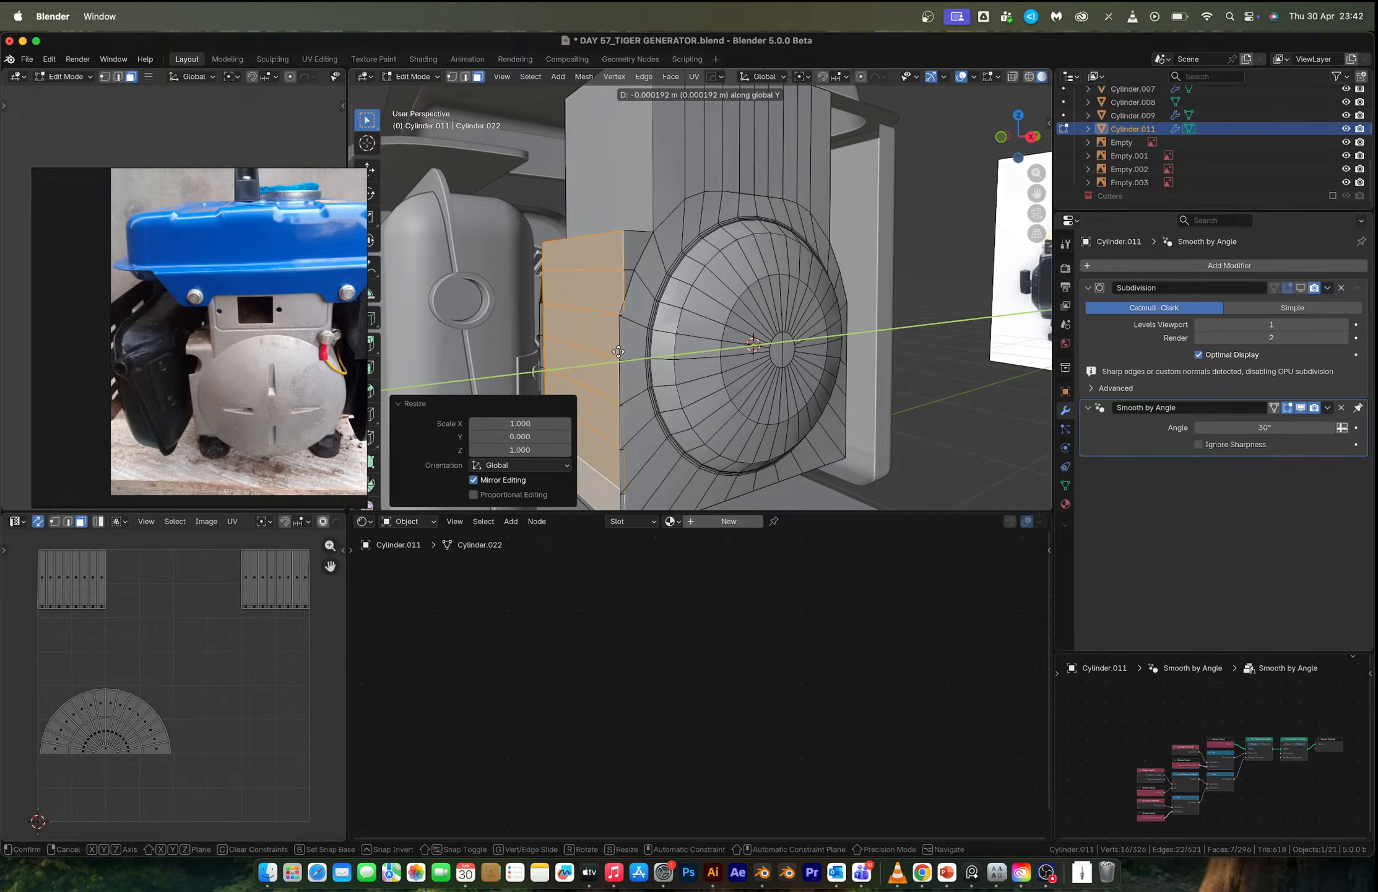
{"action": "left_click", "coordinate": [680, 273]}
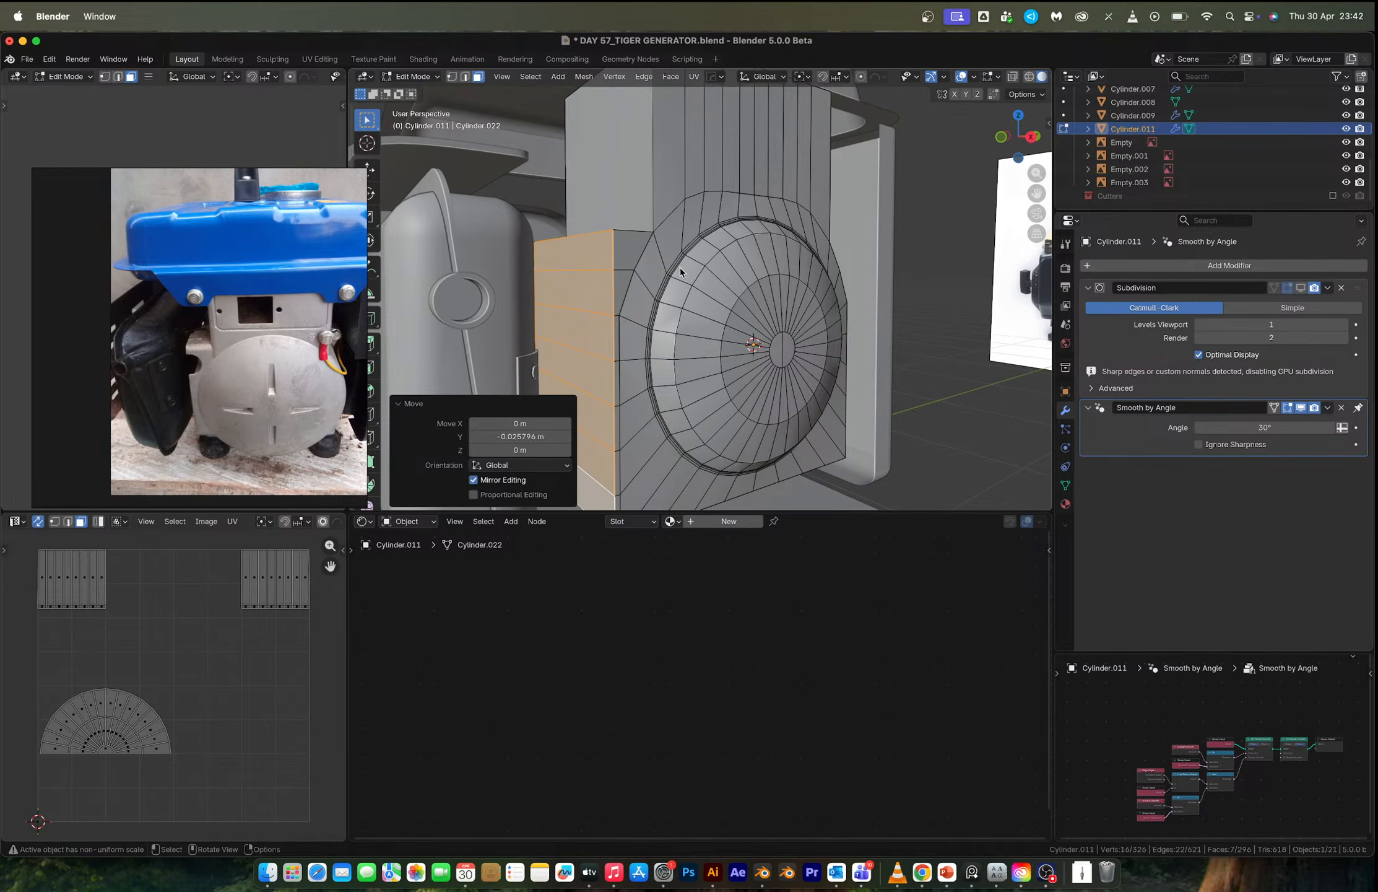
{"action": "key", "text": "Tab"}
{"action": "scroll", "coordinate": [647, 290], "scroll_direction": "down", "scroll_amount": 4}
{"action": "middle_click_drag", "start_coordinate": [647, 289], "coordinate": [704, 291]}
{"action": "scroll", "coordinate": [661, 296], "scroll_direction": "up", "scroll_amount": 5}
Select all front faces around the dome, make a dome-rim vertex active, and scale the selection along X about it to flatten the front.
{"action": "key", "text": "Tab"}
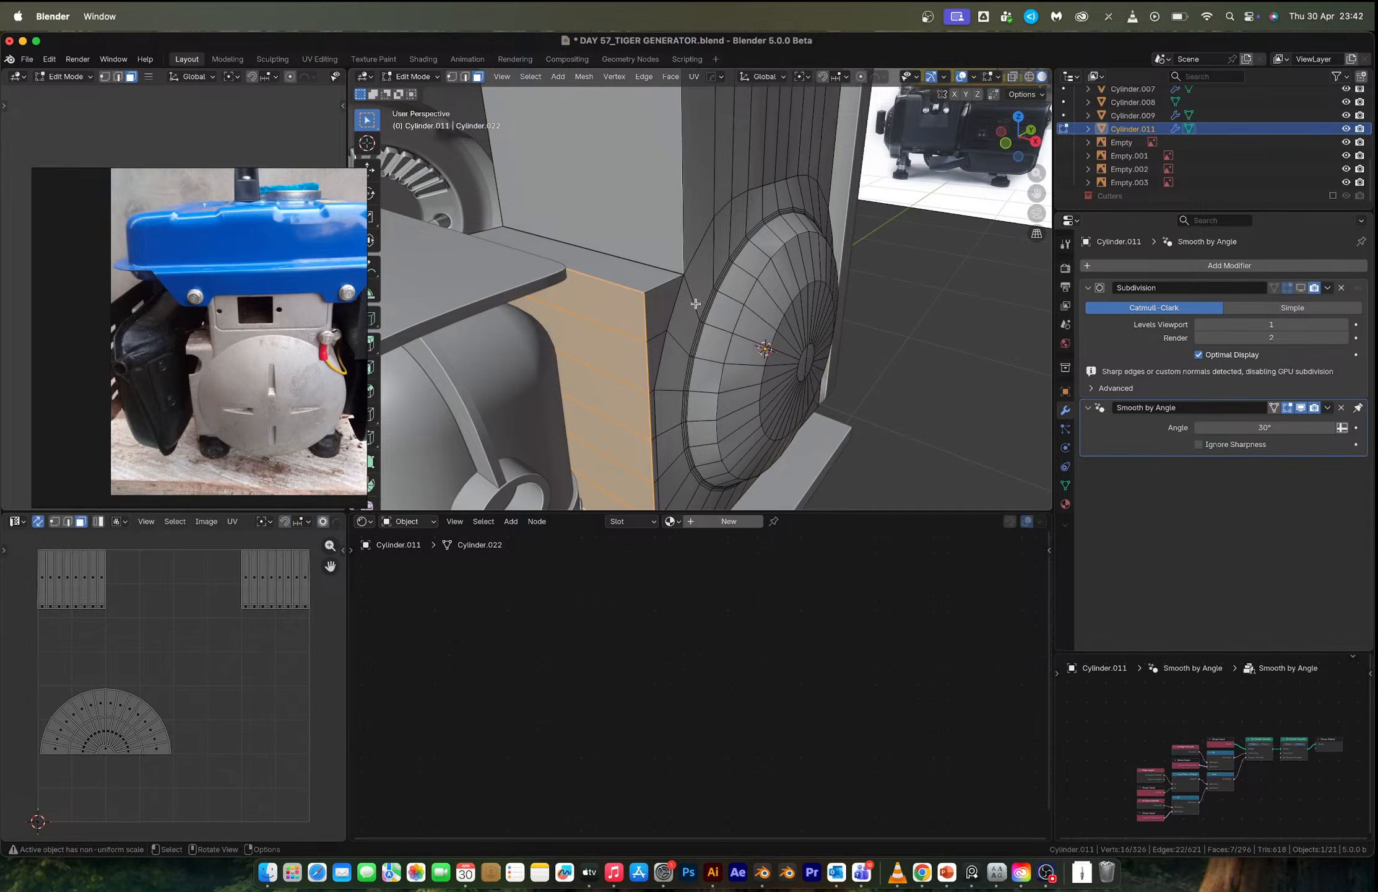
{"action": "left_click", "coordinate": [692, 293], "text": "alt"}
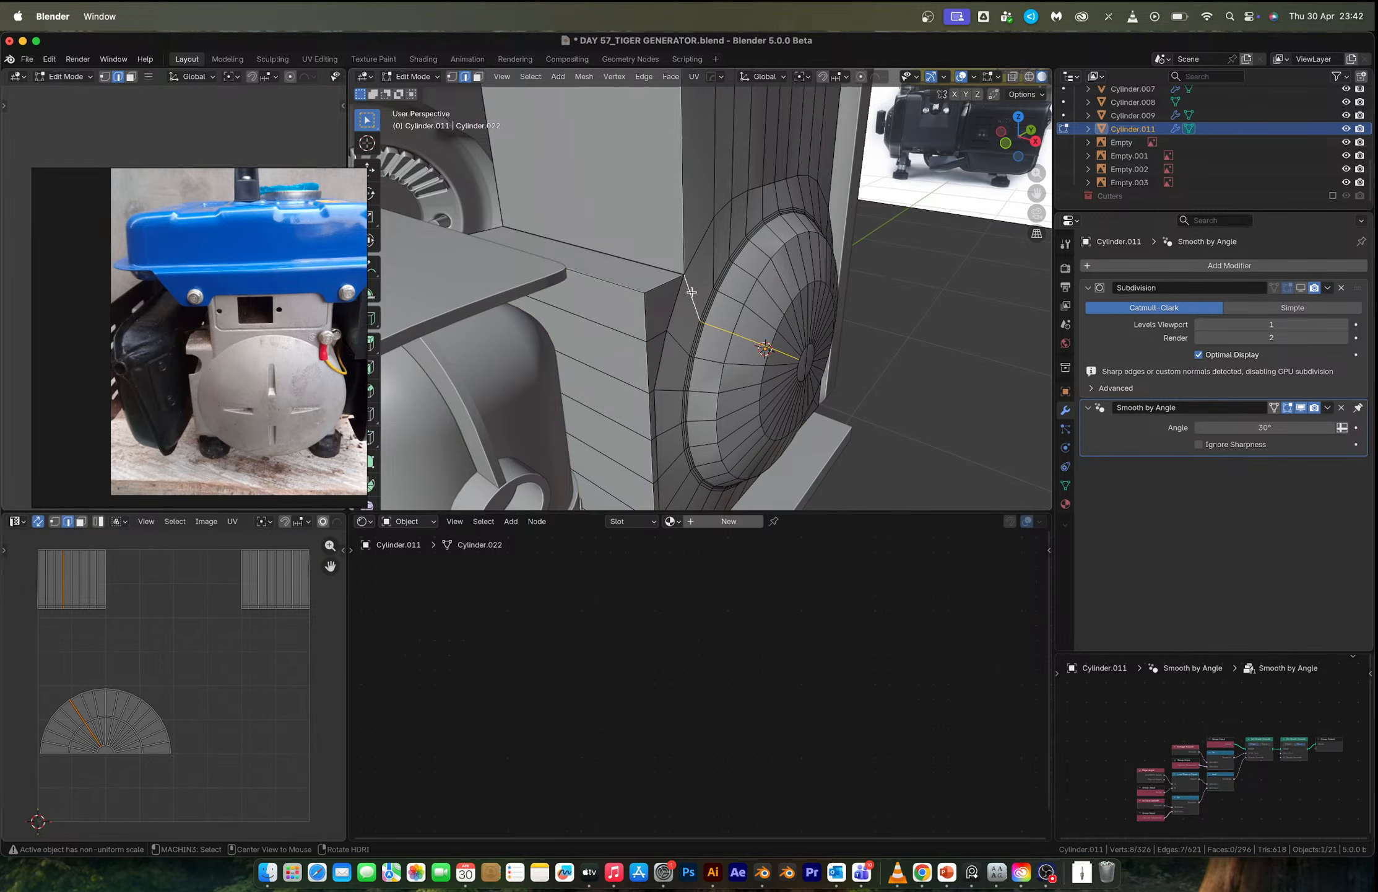
{"action": "left_click", "coordinate": [692, 292], "text": "alt"}
{"action": "left_click", "coordinate": [652, 300], "text": "shift"}
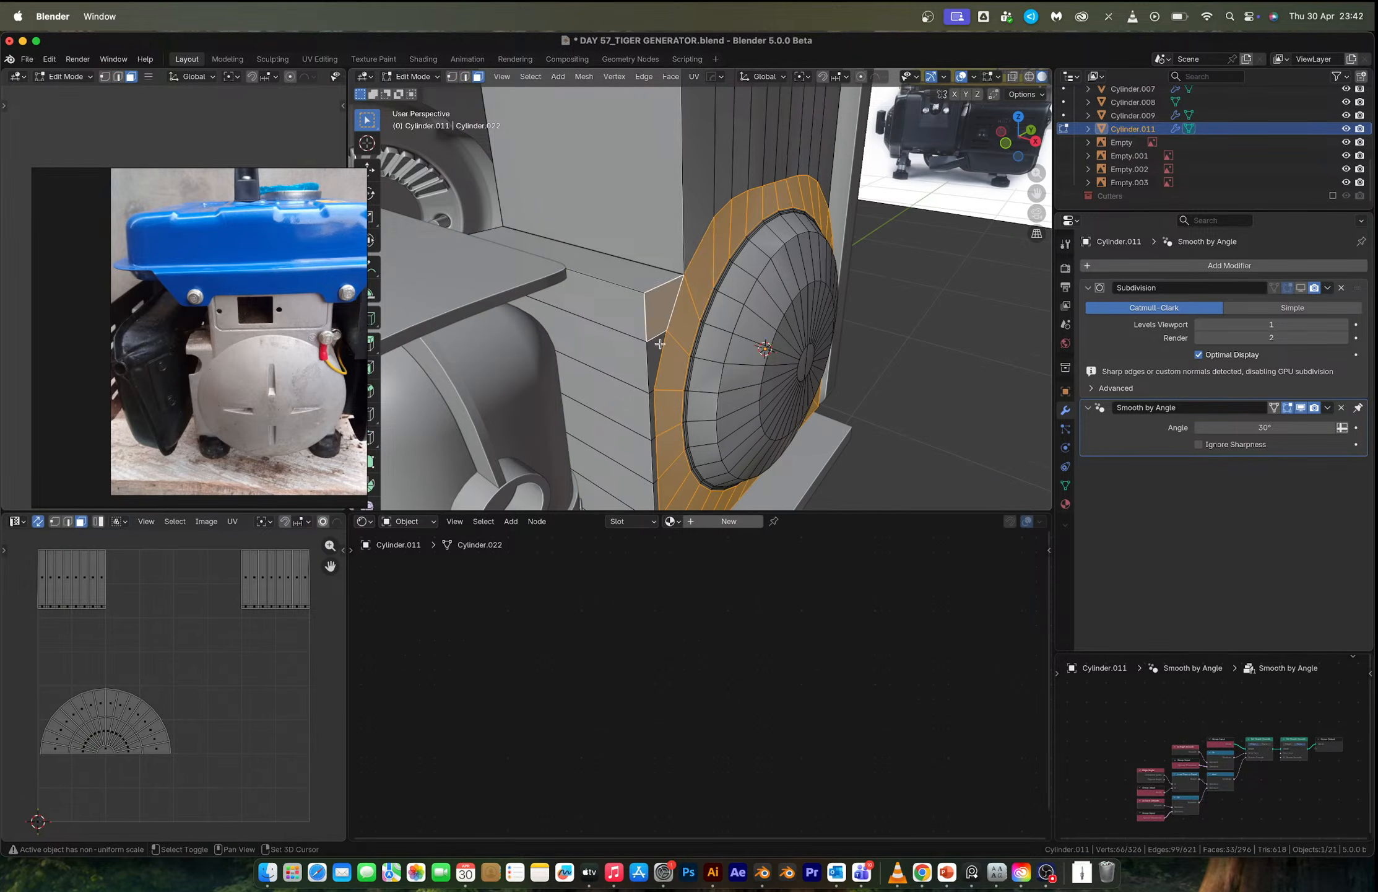
{"action": "middle_click_drag", "start_coordinate": [652, 301], "coordinate": [604, 177], "text": "shift"}
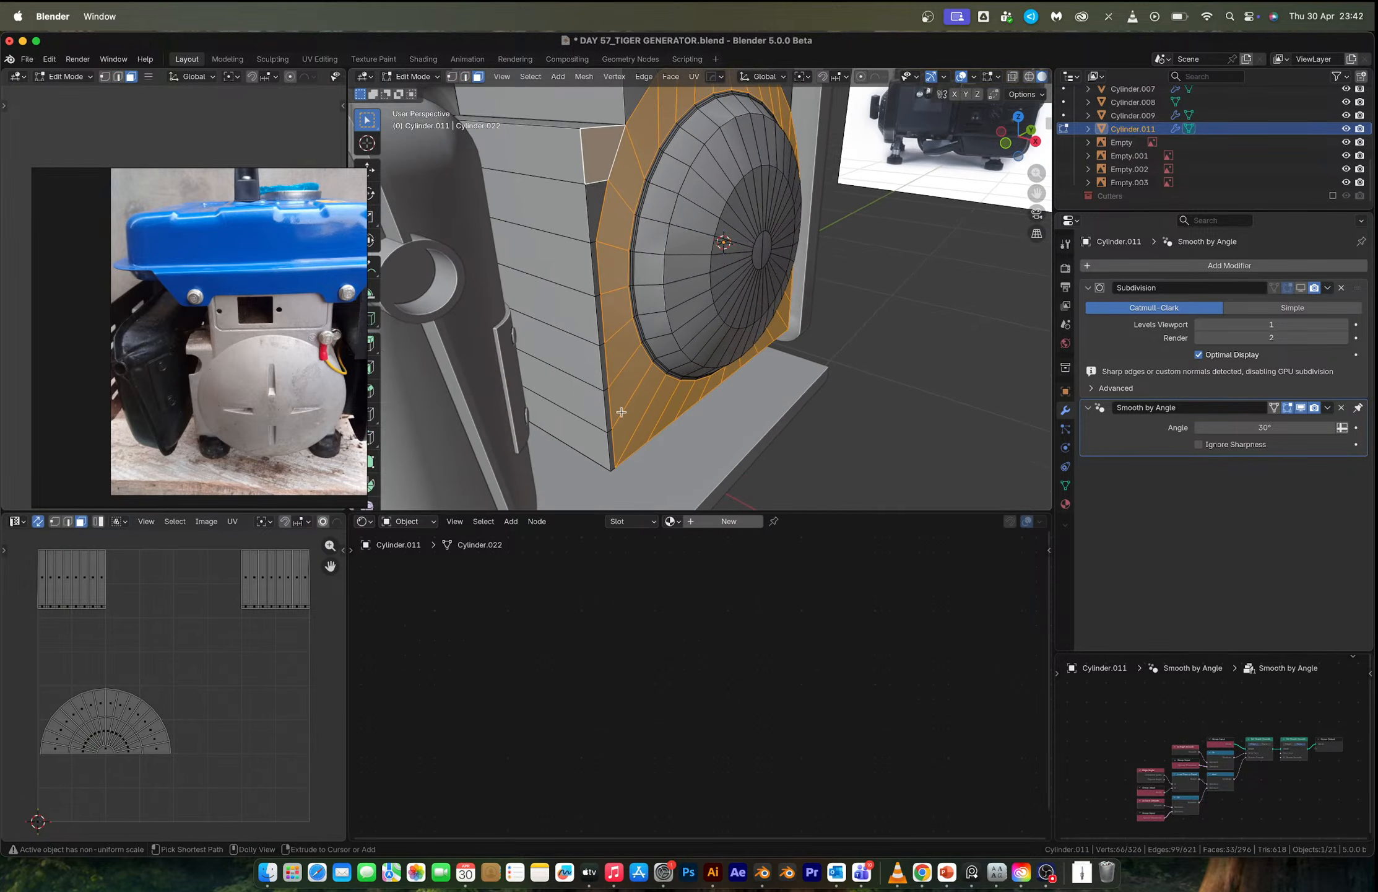
{"action": "left_click", "coordinate": [612, 461], "text": "ctrl"}
{"action": "middle_click_drag", "start_coordinate": [612, 462], "coordinate": [599, 349]}
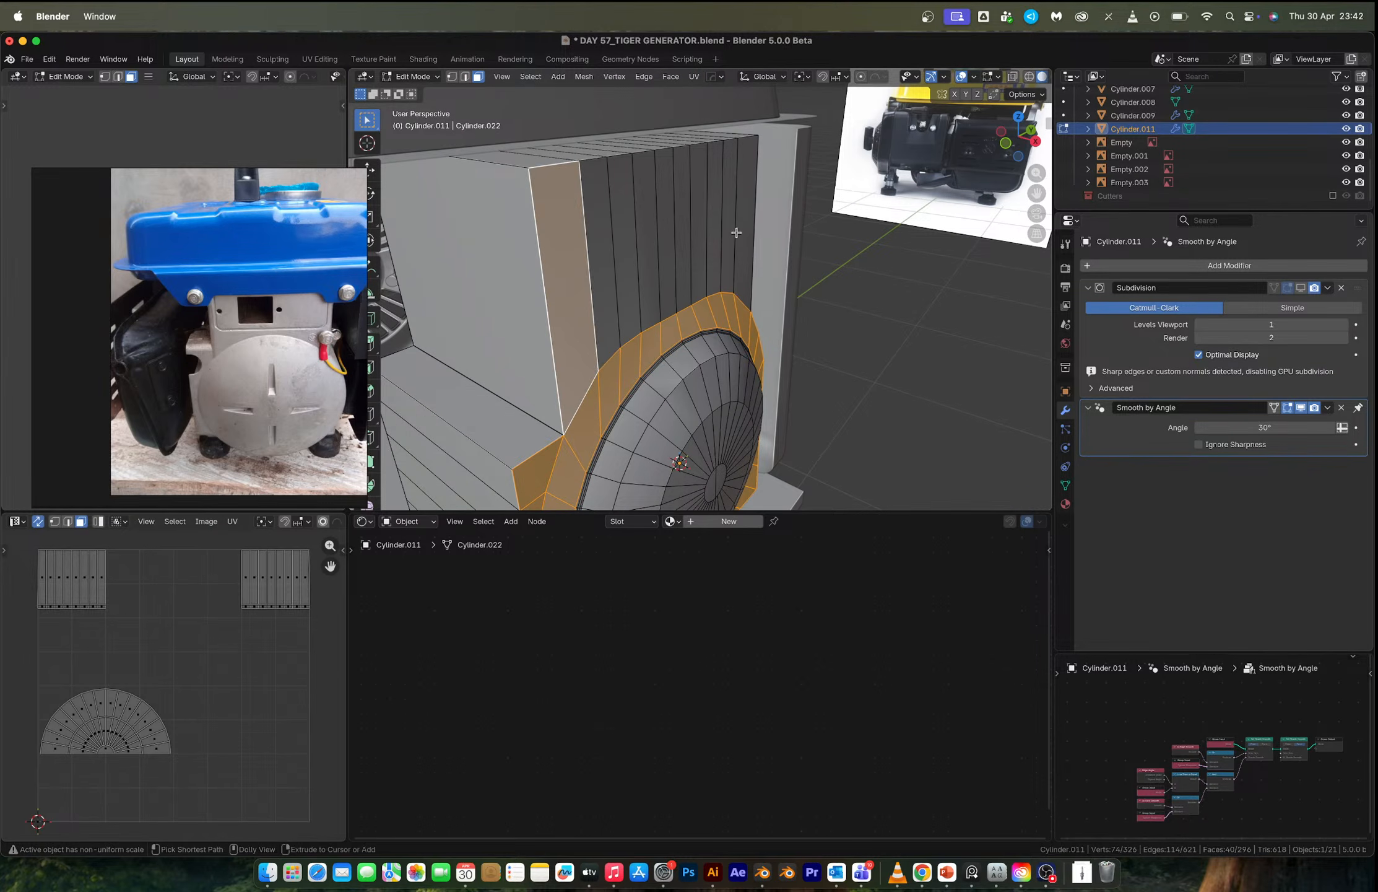
{"action": "left_click", "coordinate": [720, 309], "text": "ctrl+shift"}
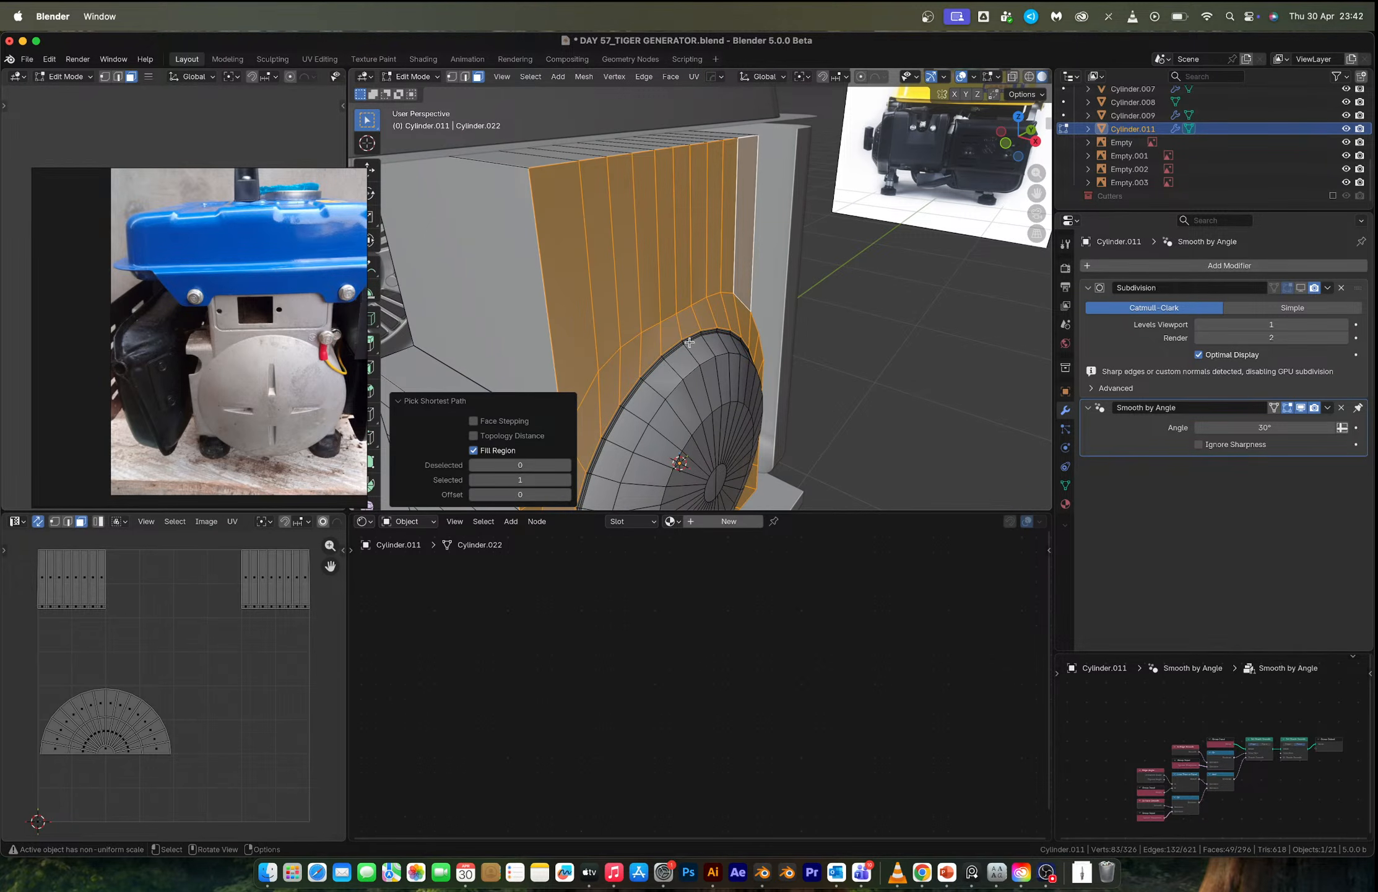
{"action": "key", "text": "1"}
{"action": "left_click", "coordinate": [662, 354], "text": "shift"}
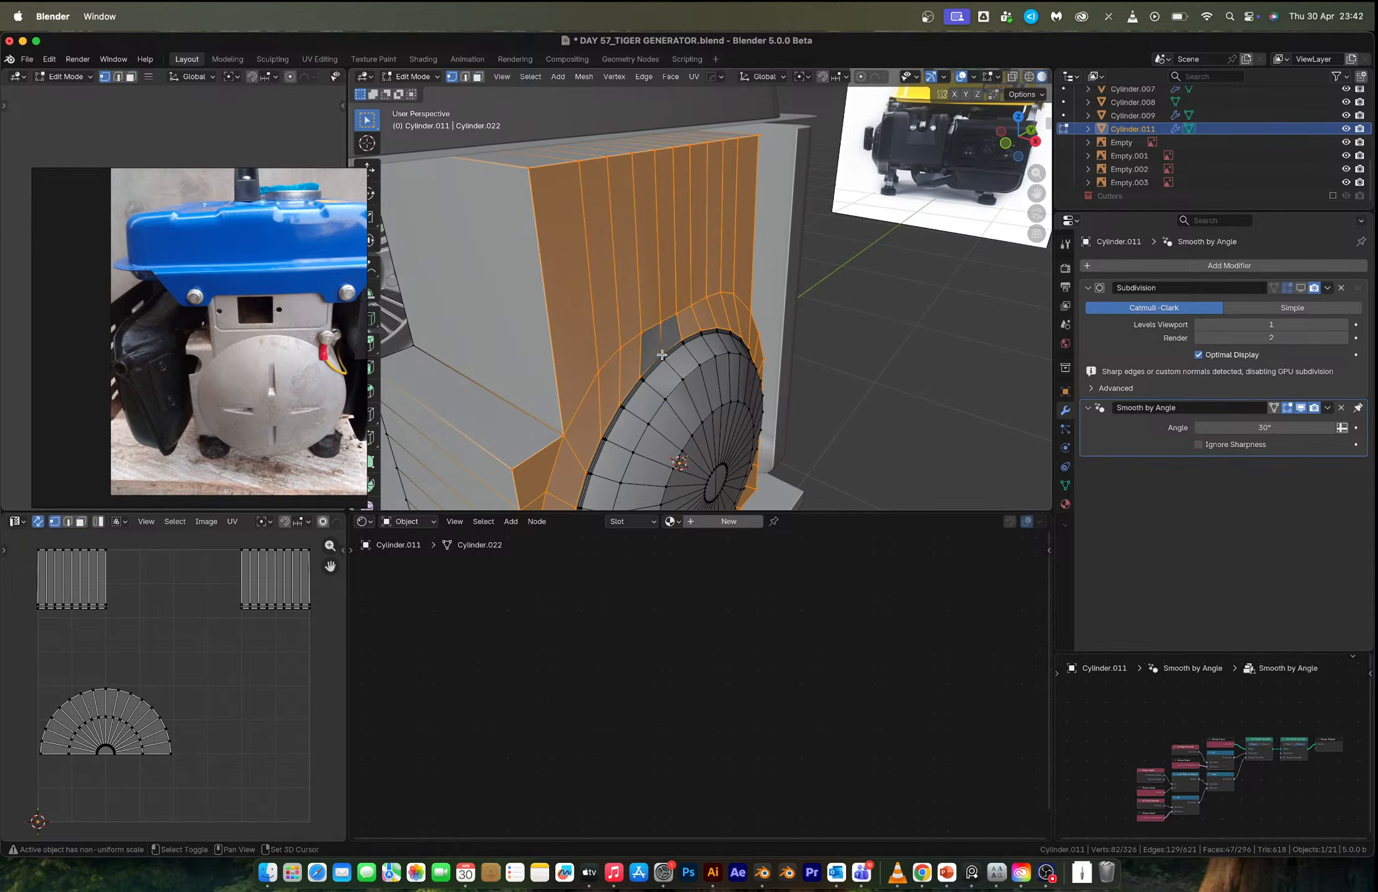
{"action": "left_click", "coordinate": [659, 355], "text": "shift"}
{"action": "key", "text": "m"}
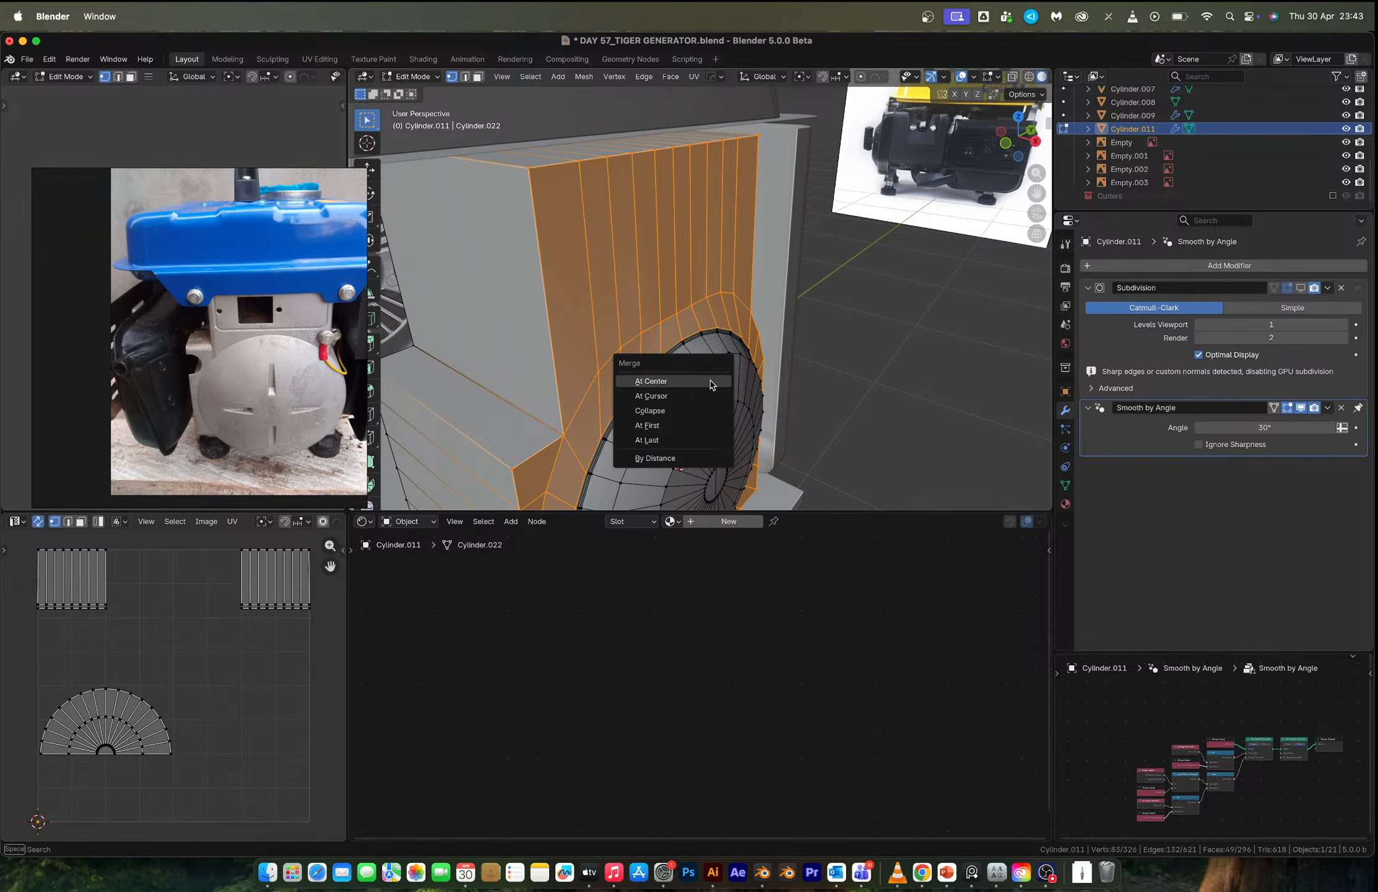
{"action": "key", "text": "Escape"}
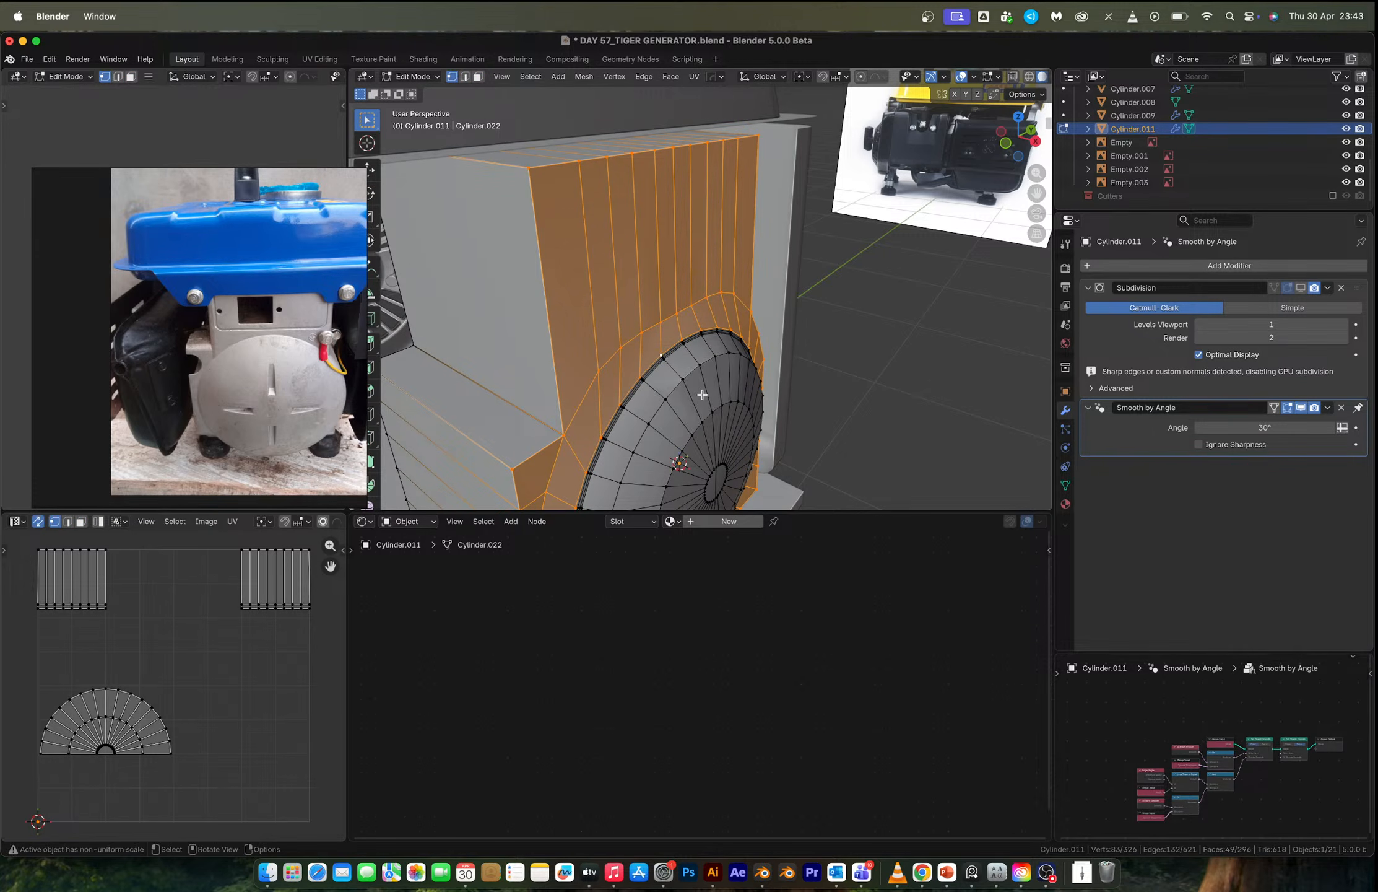
{"action": "key", "text": "period"}
{"action": "left_click", "coordinate": [618, 346]}
{"action": "key", "text": "s"}
{"action": "key", "text": "x"}
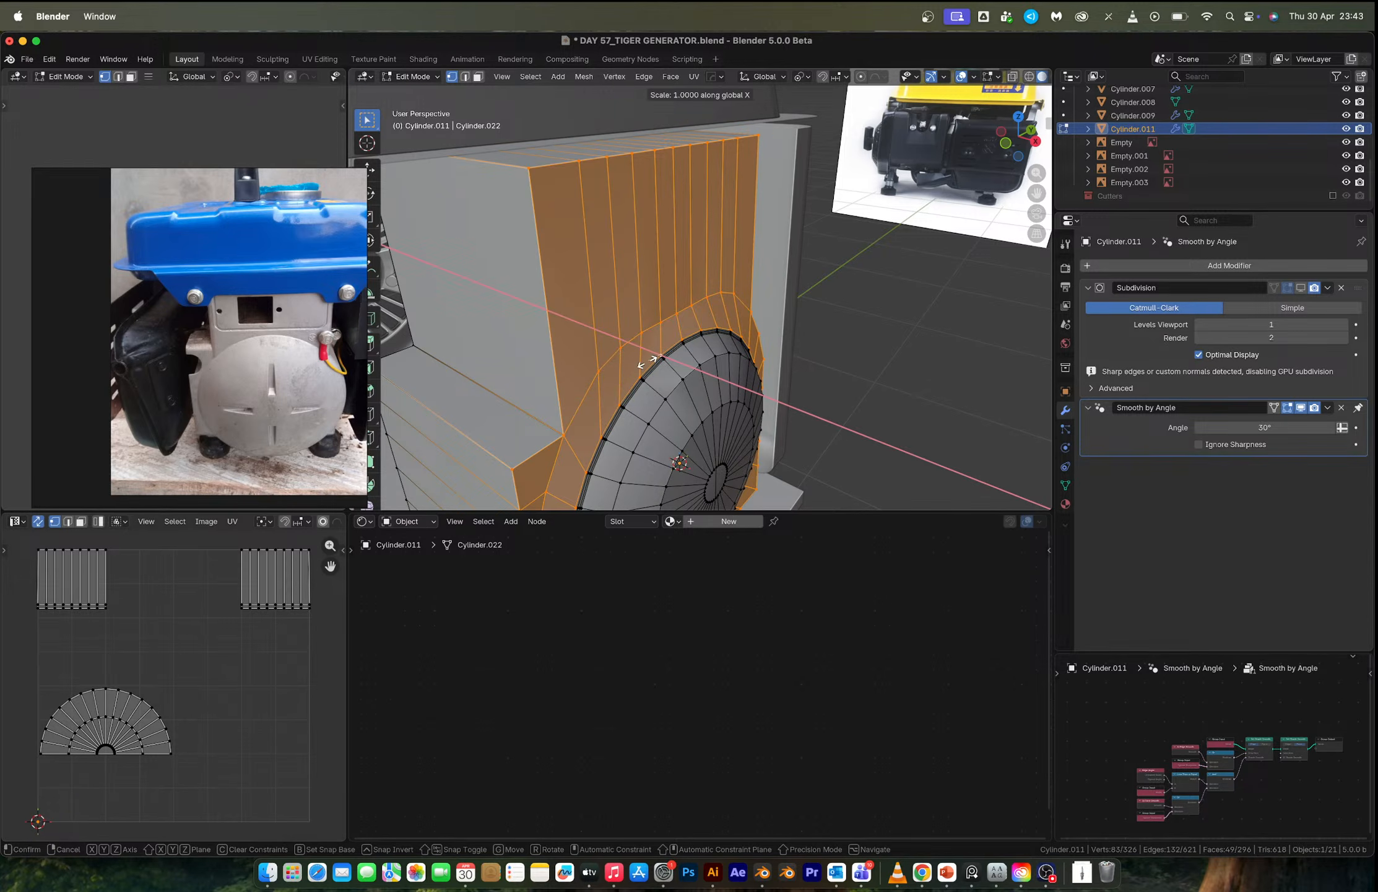
{"action": "left_click", "coordinate": [648, 359]}
{"action": "key", "text": "Tab"}
{"action": "middle_click_drag", "start_coordinate": [647, 361], "coordinate": [646, 322]}
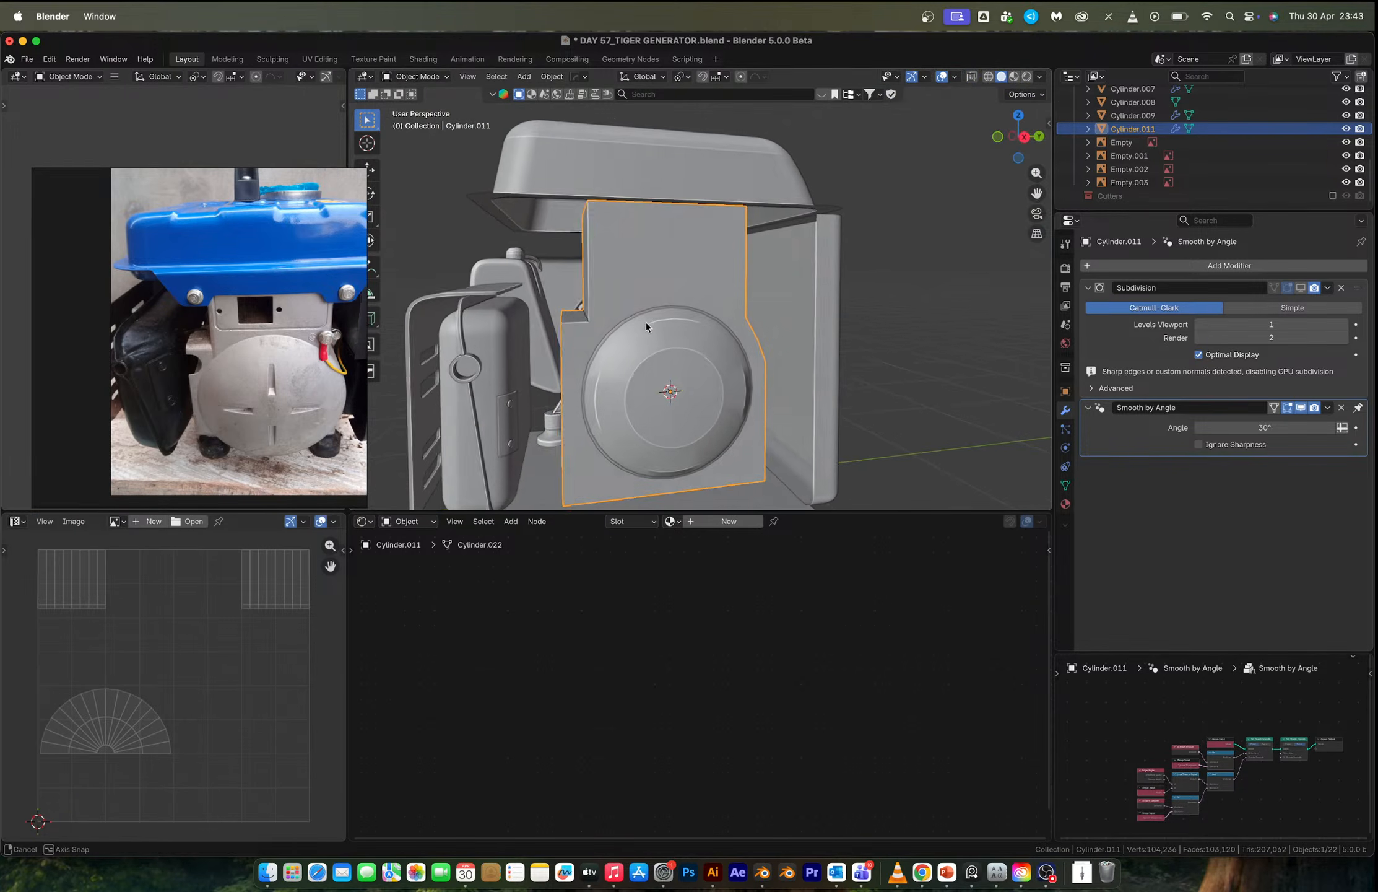
Preview the housing with its Subdivision modifier shown in the viewport, and hide the modifier's effect again.
{"action": "scroll", "coordinate": [646, 322], "scroll_direction": "up", "scroll_amount": 3}
{"action": "left_click", "coordinate": [1301, 287]}
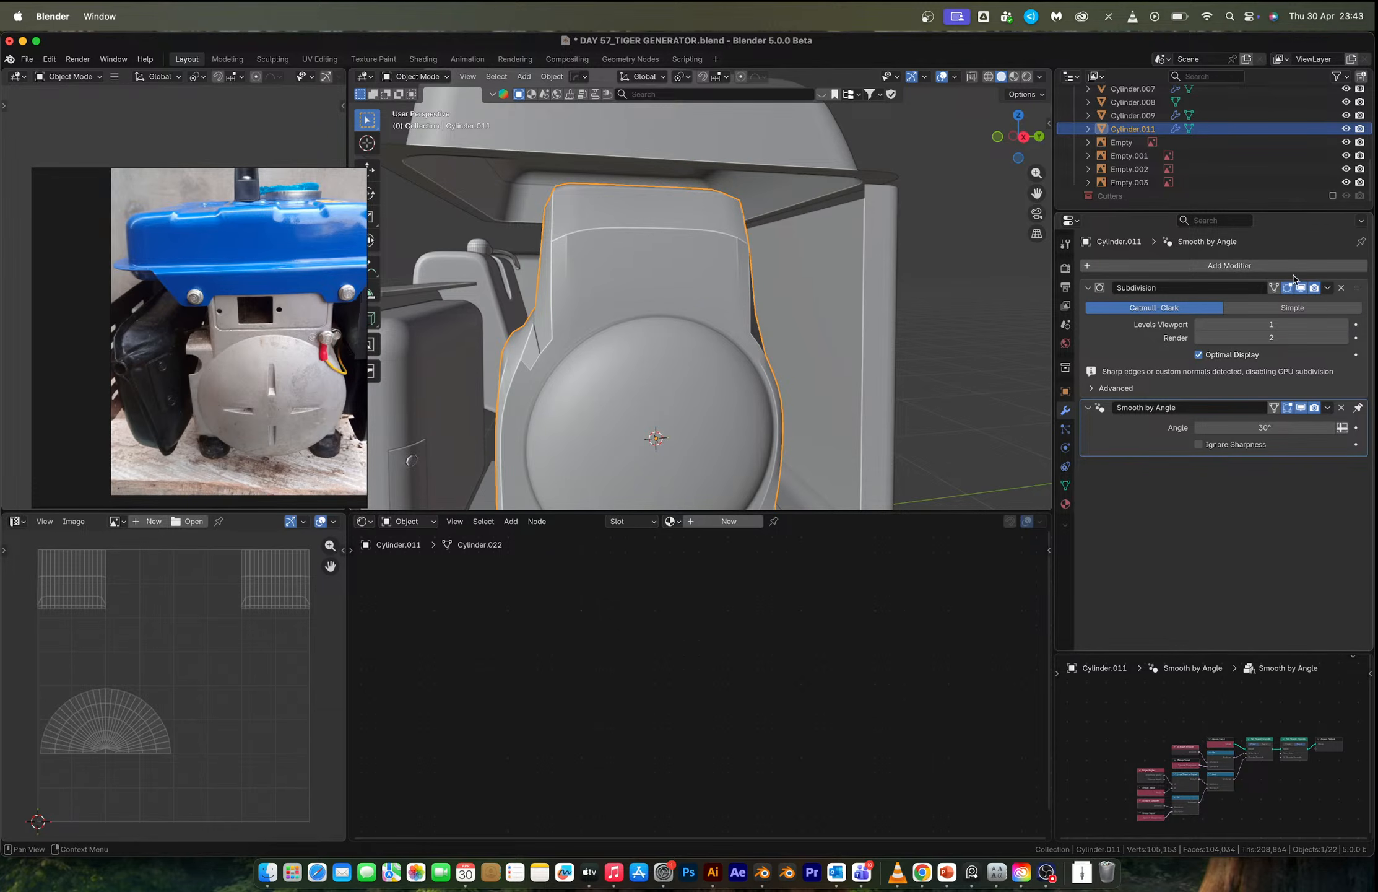
{"action": "left_click", "coordinate": [1301, 288]}
Try to bevel the raised block's vertical front edges with 3 segments.
{"action": "middle_click_drag", "start_coordinate": [880, 399], "coordinate": [639, 351]}
{"action": "key", "text": "Tab"}
{"action": "key", "text": "2"}
{"action": "left_click", "coordinate": [612, 299]}
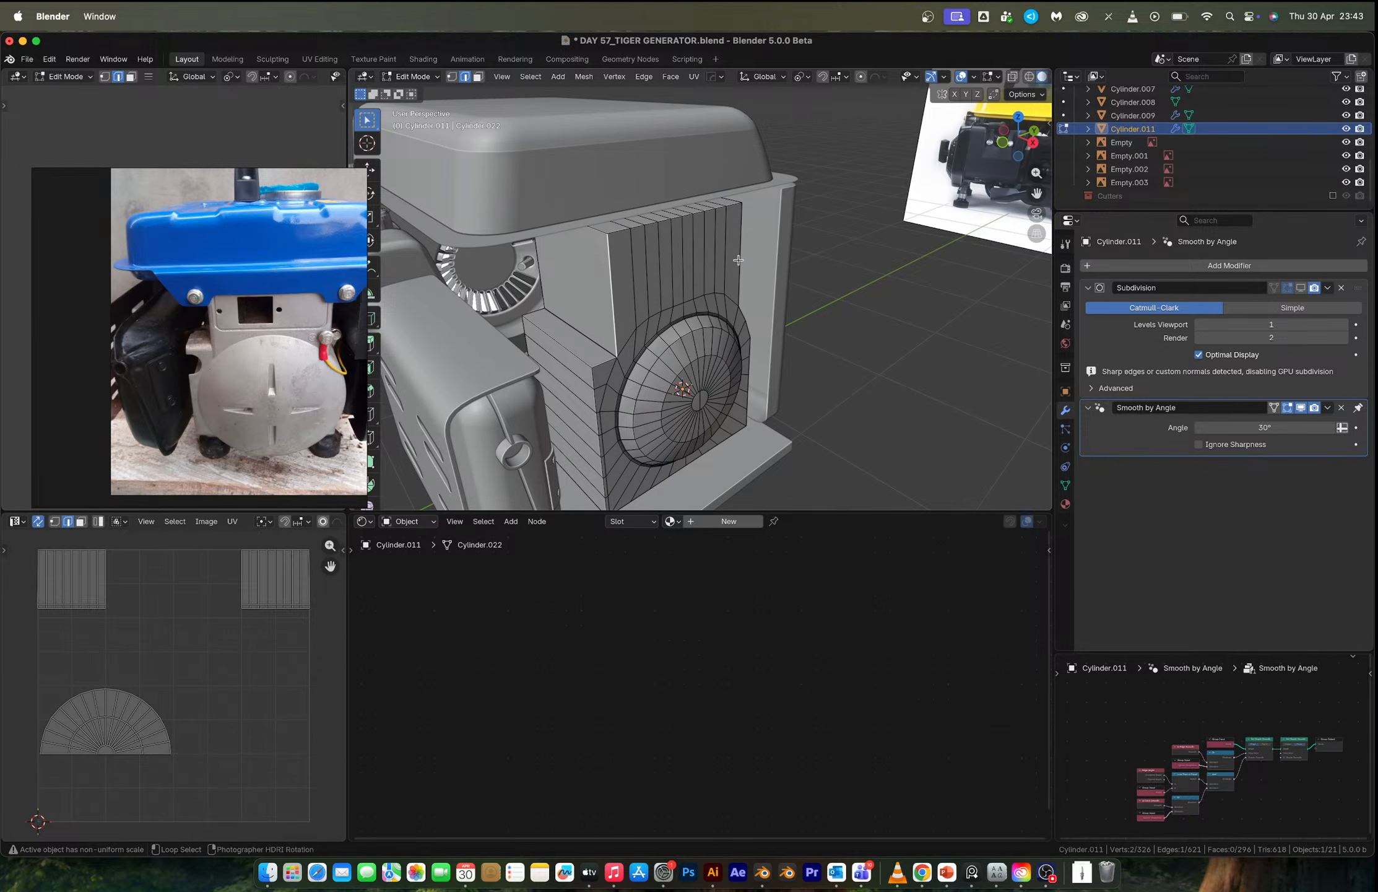
{"action": "key", "text": "ctrl+b"}
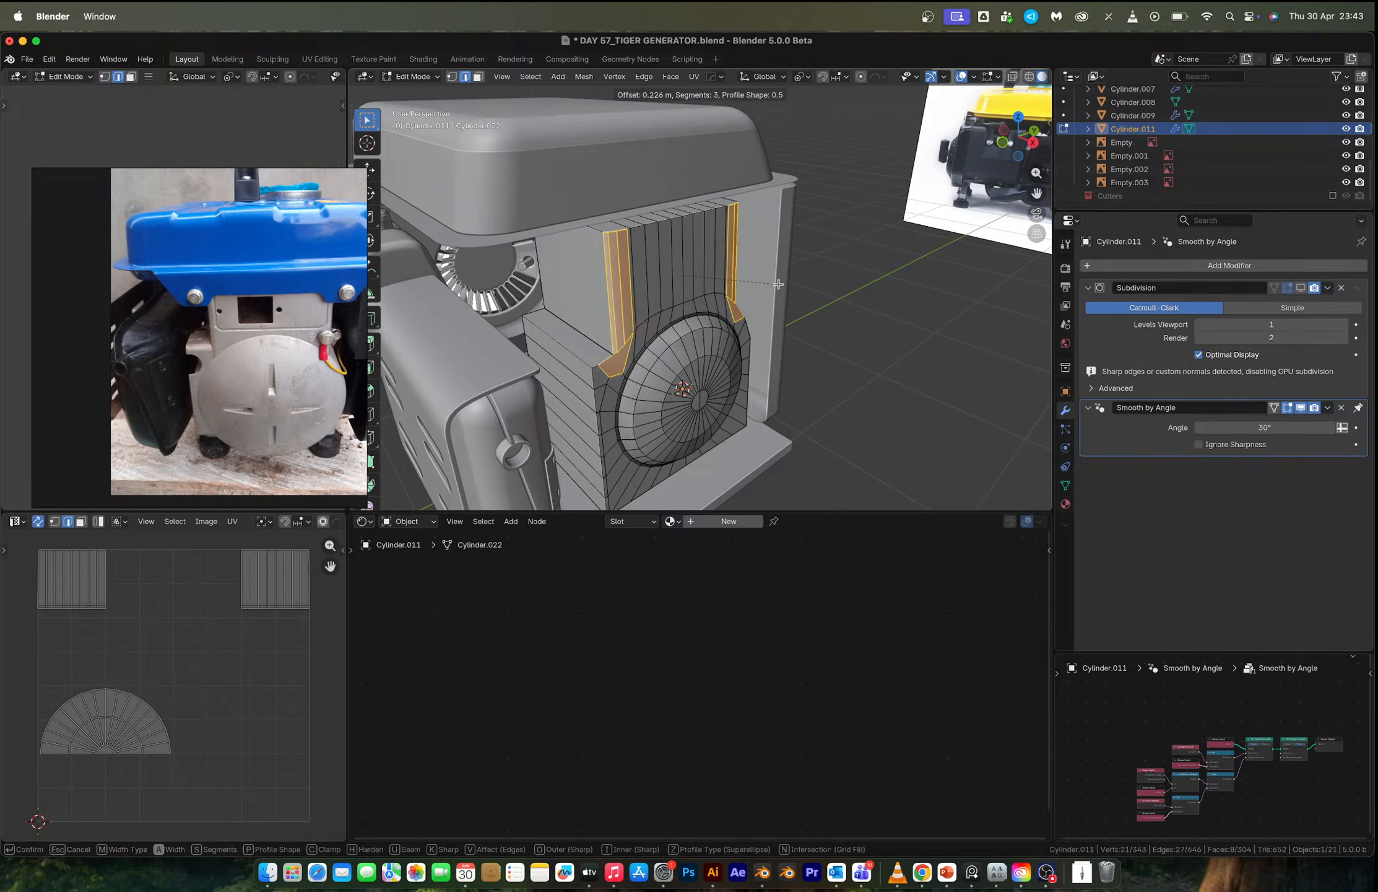
{"action": "key", "text": "Escape"}
Apply the housing's scale and bevel the block's vertical front edges about 0.061 m with 5 segments.
{"action": "key", "text": "Tab"}
{"action": "key", "text": "ctrl+a"}
{"action": "left_click", "coordinate": [700, 278]}
{"action": "key", "text": "Tab"}
{"action": "key", "text": "ctrl+b"}
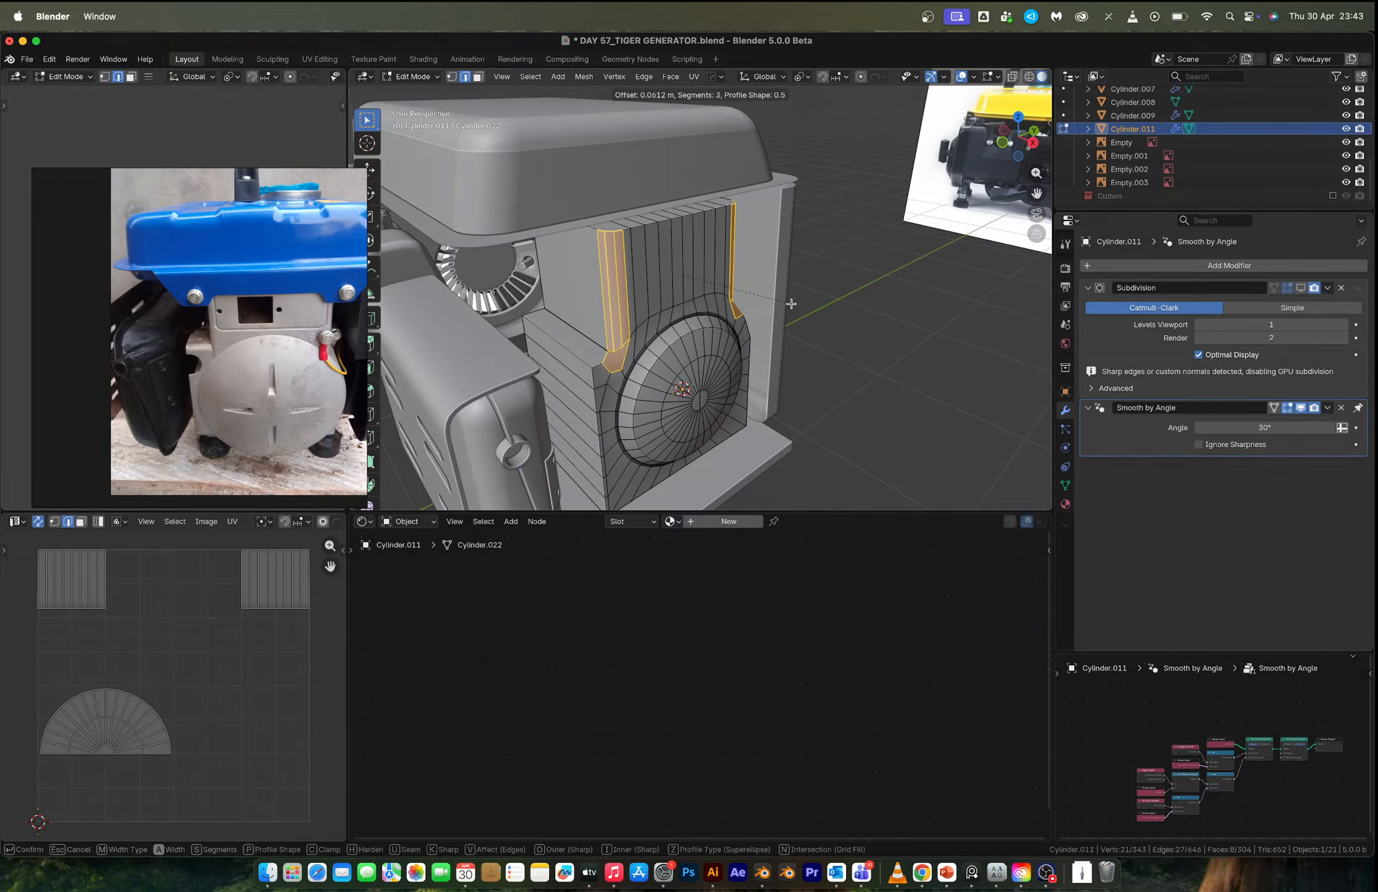
{"action": "scroll", "coordinate": [791, 304], "scroll_direction": "up", "scroll_amount": 2}
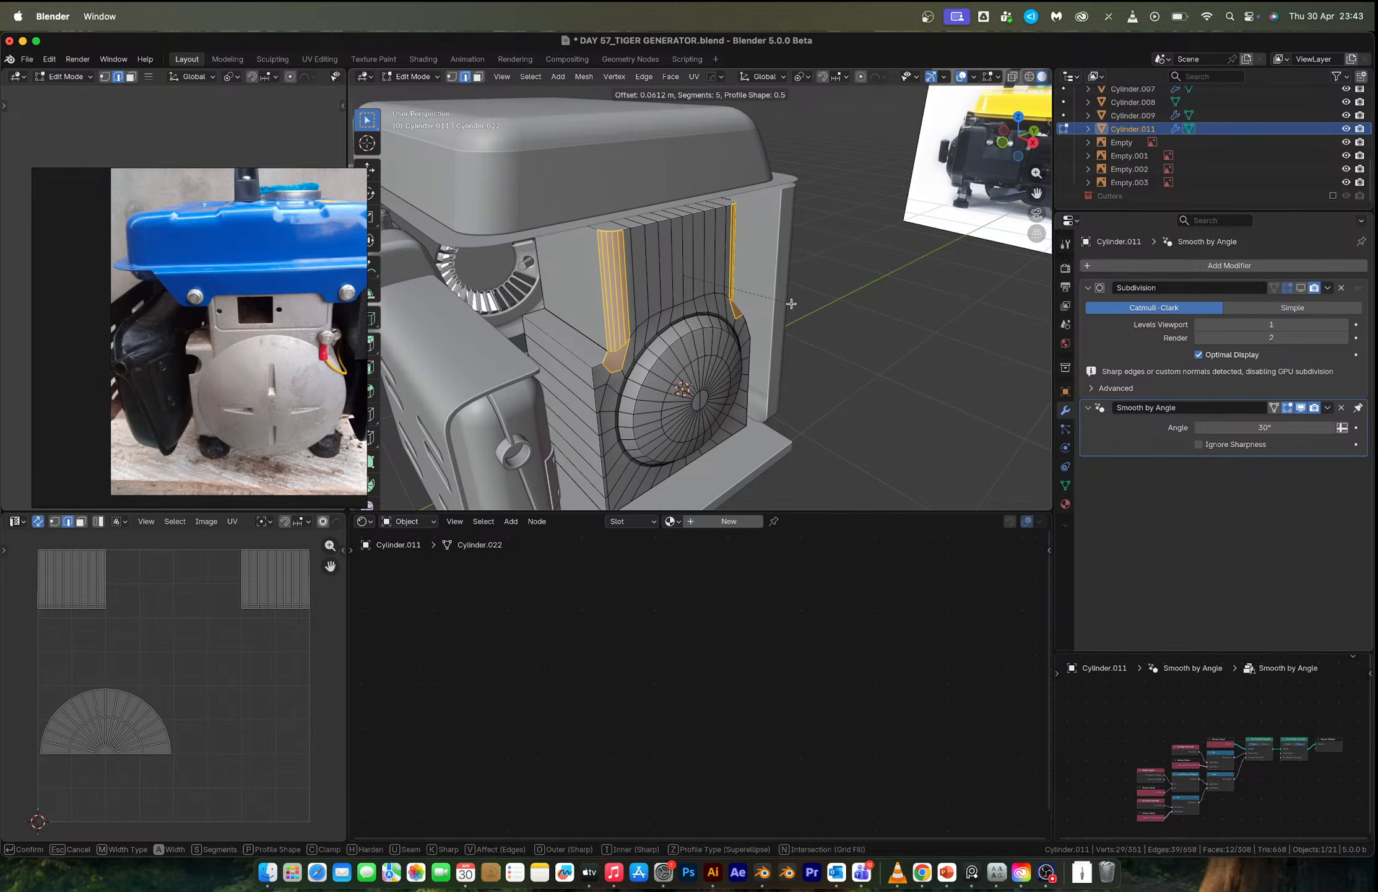
{"action": "left_click", "coordinate": [792, 303]}
Undo the edge bevel and bevel the block's vertical front edges together with the side ledge's inner corner edge, width 0.0485 m, 5 segments.
{"action": "middle_click_drag", "start_coordinate": [791, 303], "coordinate": [725, 276]}
{"action": "key", "text": "ctrl+z"}
{"action": "scroll", "coordinate": [689, 269], "scroll_direction": "up", "scroll_amount": 5}
{"action": "scroll", "coordinate": [690, 269], "scroll_direction": "down", "scroll_amount": 5}
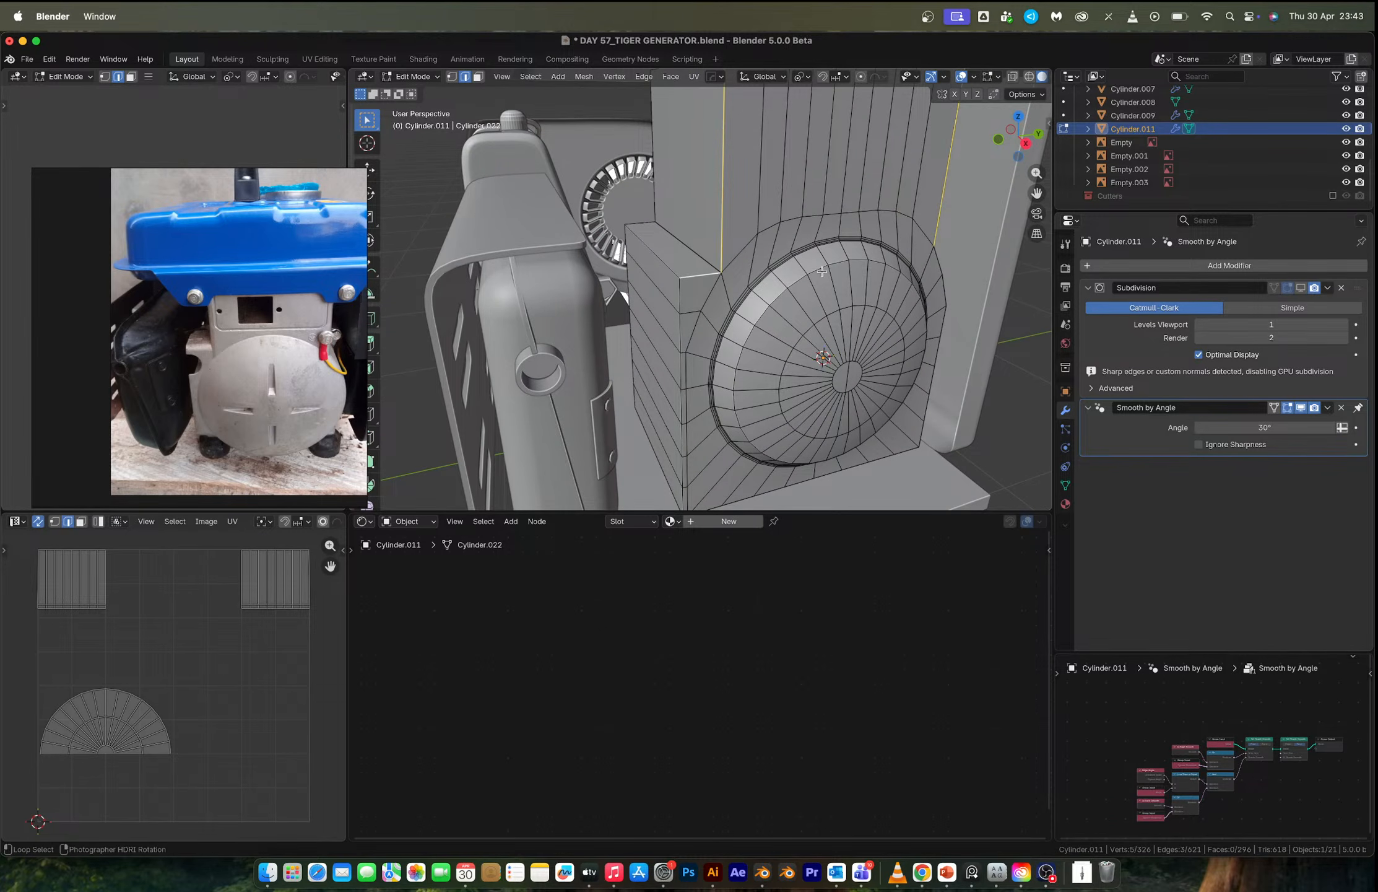
{"action": "scroll", "coordinate": [821, 270], "scroll_direction": "right", "scroll_amount": 5, "text": "shift"}
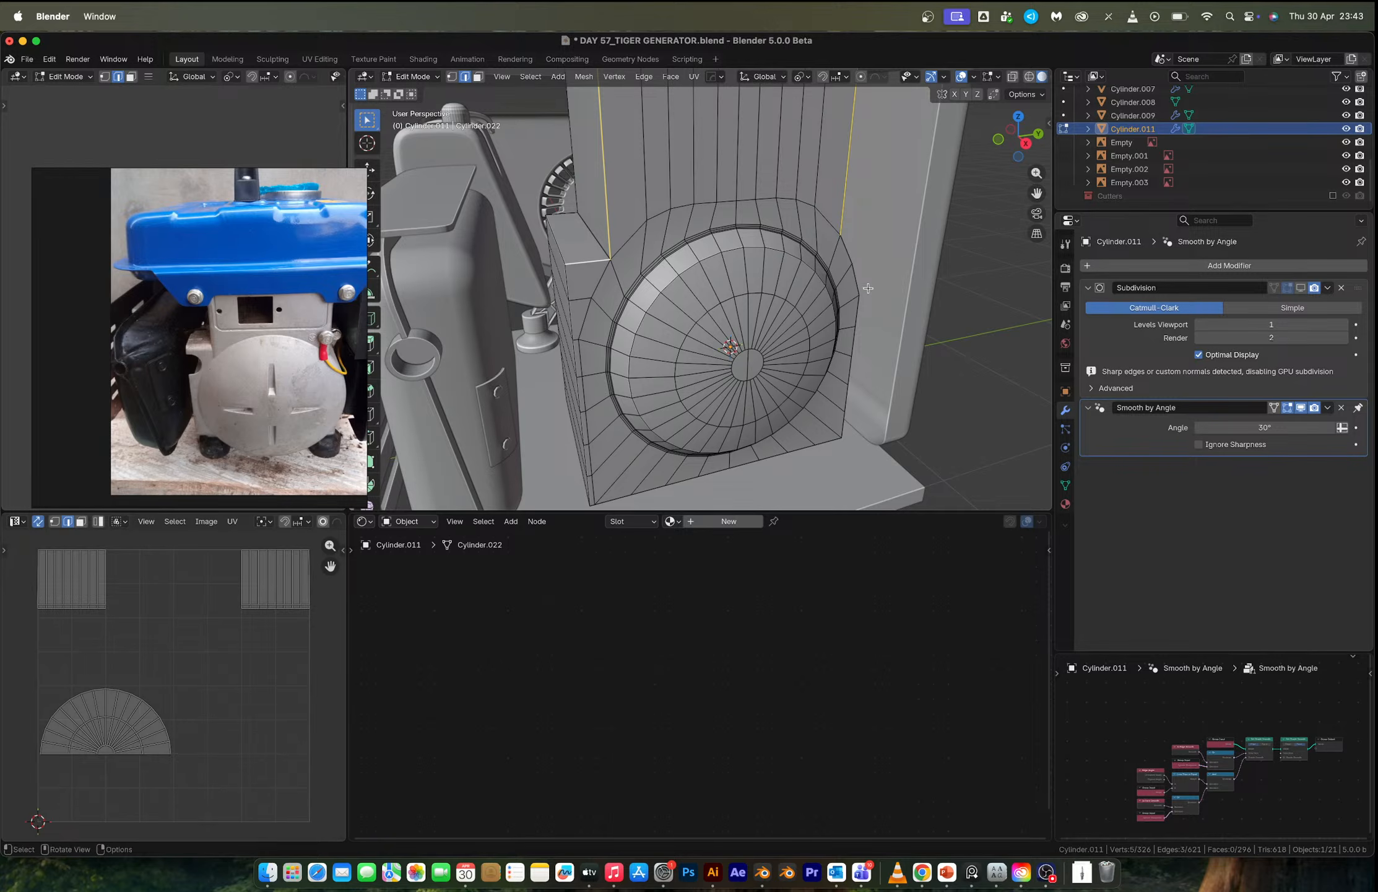
{"action": "key", "text": "ctrl+b"}
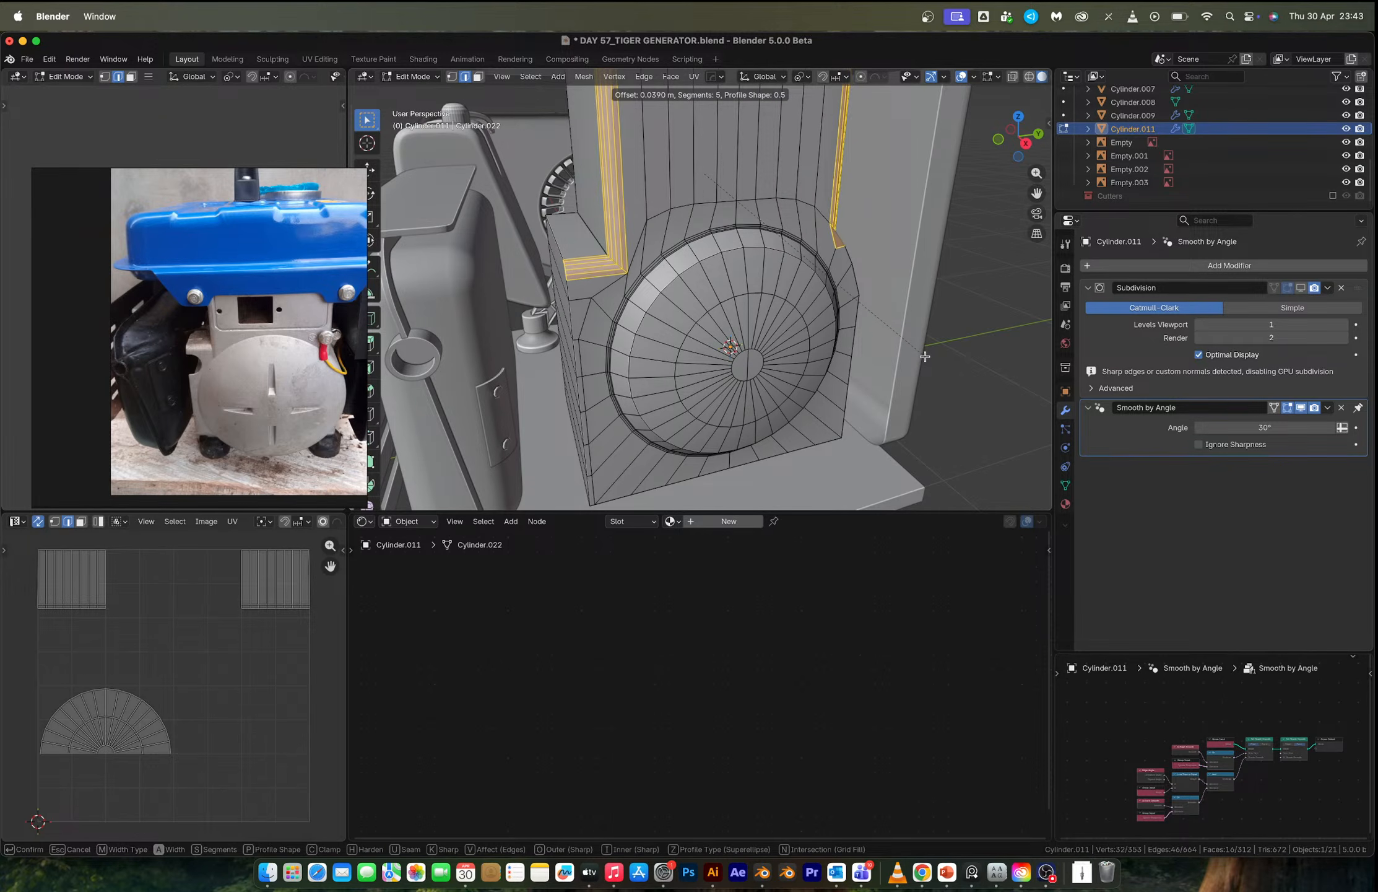
{"action": "left_click", "coordinate": [927, 357]}
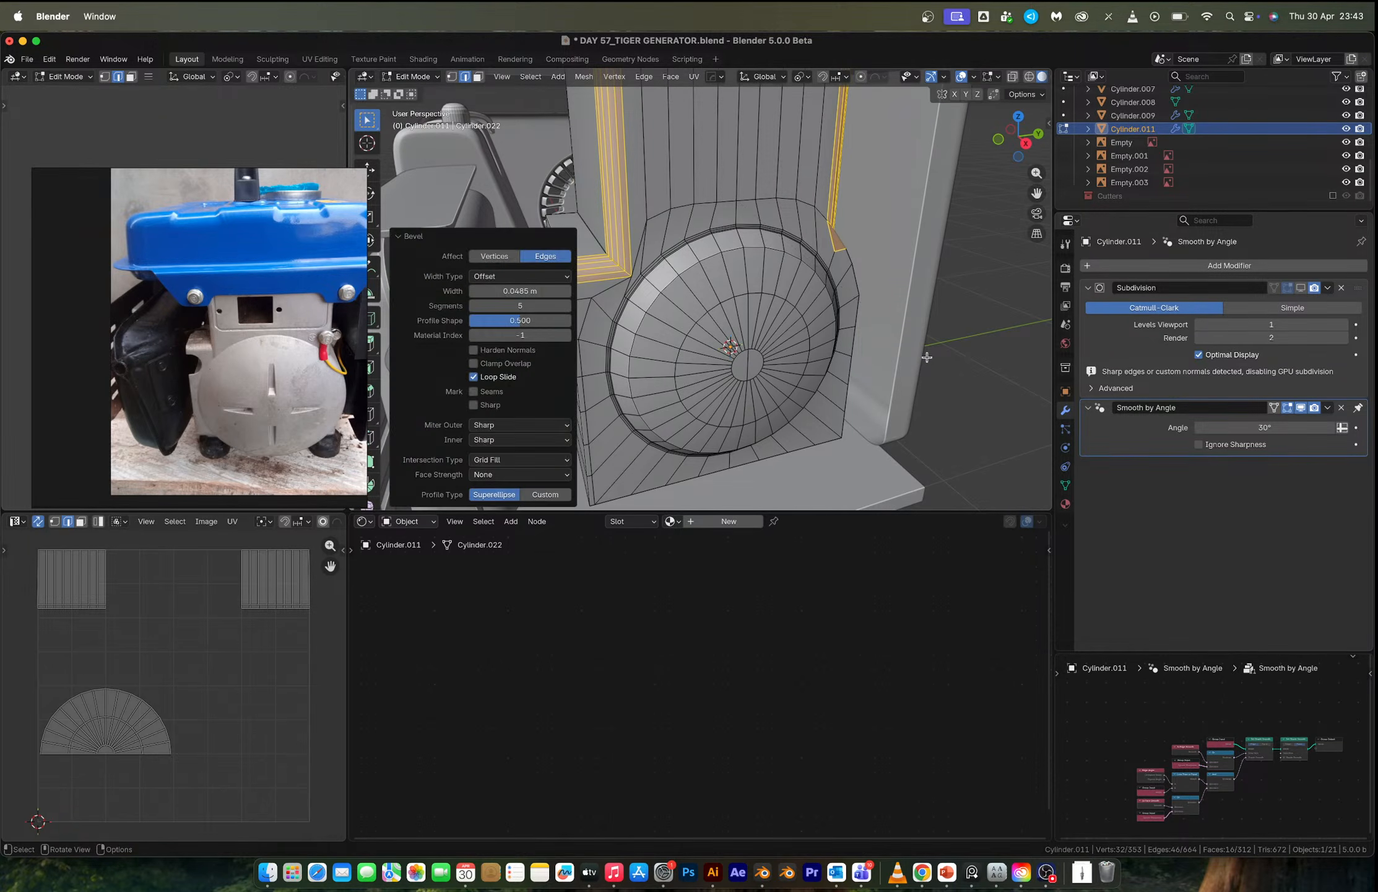
{"action": "key", "text": "Tab"}
{"action": "scroll", "coordinate": [799, 283], "scroll_direction": "down", "scroll_amount": 3}
{"action": "scroll", "coordinate": [769, 266], "scroll_direction": "up", "scroll_amount": 4}
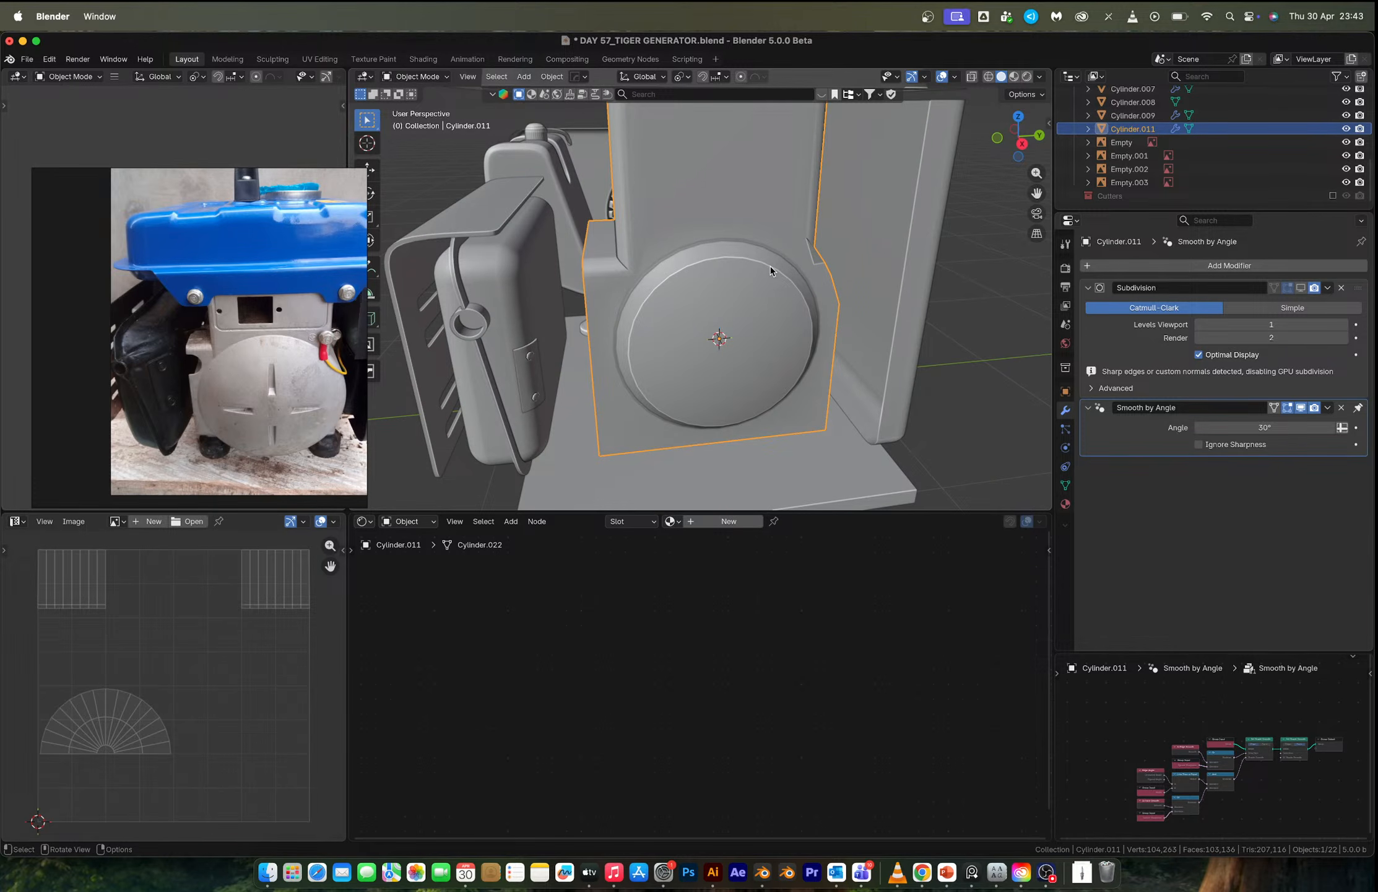
{"action": "scroll", "coordinate": [779, 271], "scroll_direction": "down", "scroll_amount": 4}
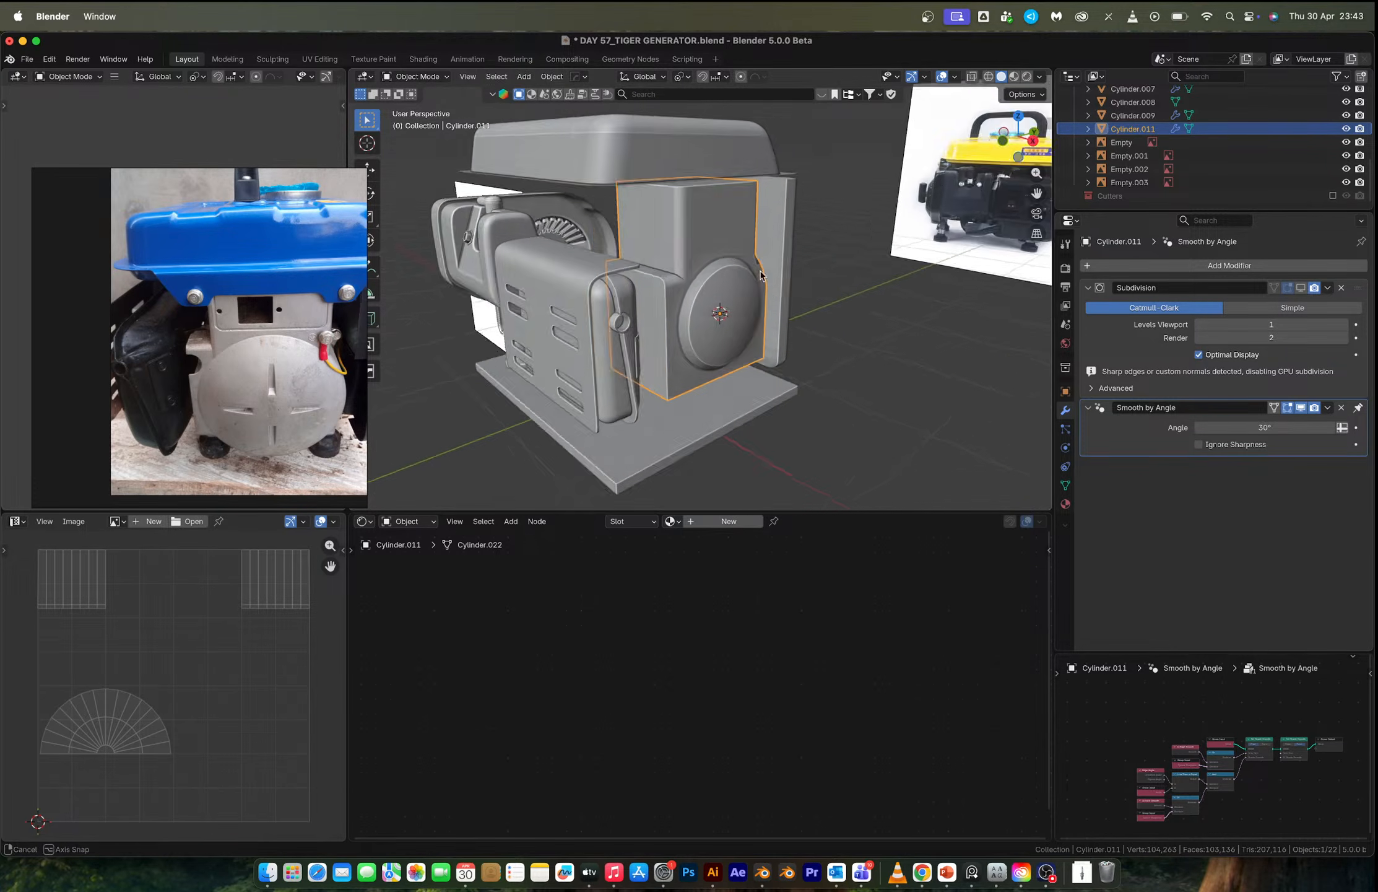
Inspect the housing's topology around the dome and its subdivided shape from the front and the side.
{"action": "scroll", "coordinate": [694, 270], "scroll_direction": "up", "scroll_amount": 3}
{"action": "key", "text": "Tab"}
{"action": "key", "text": "ctrl+l"}
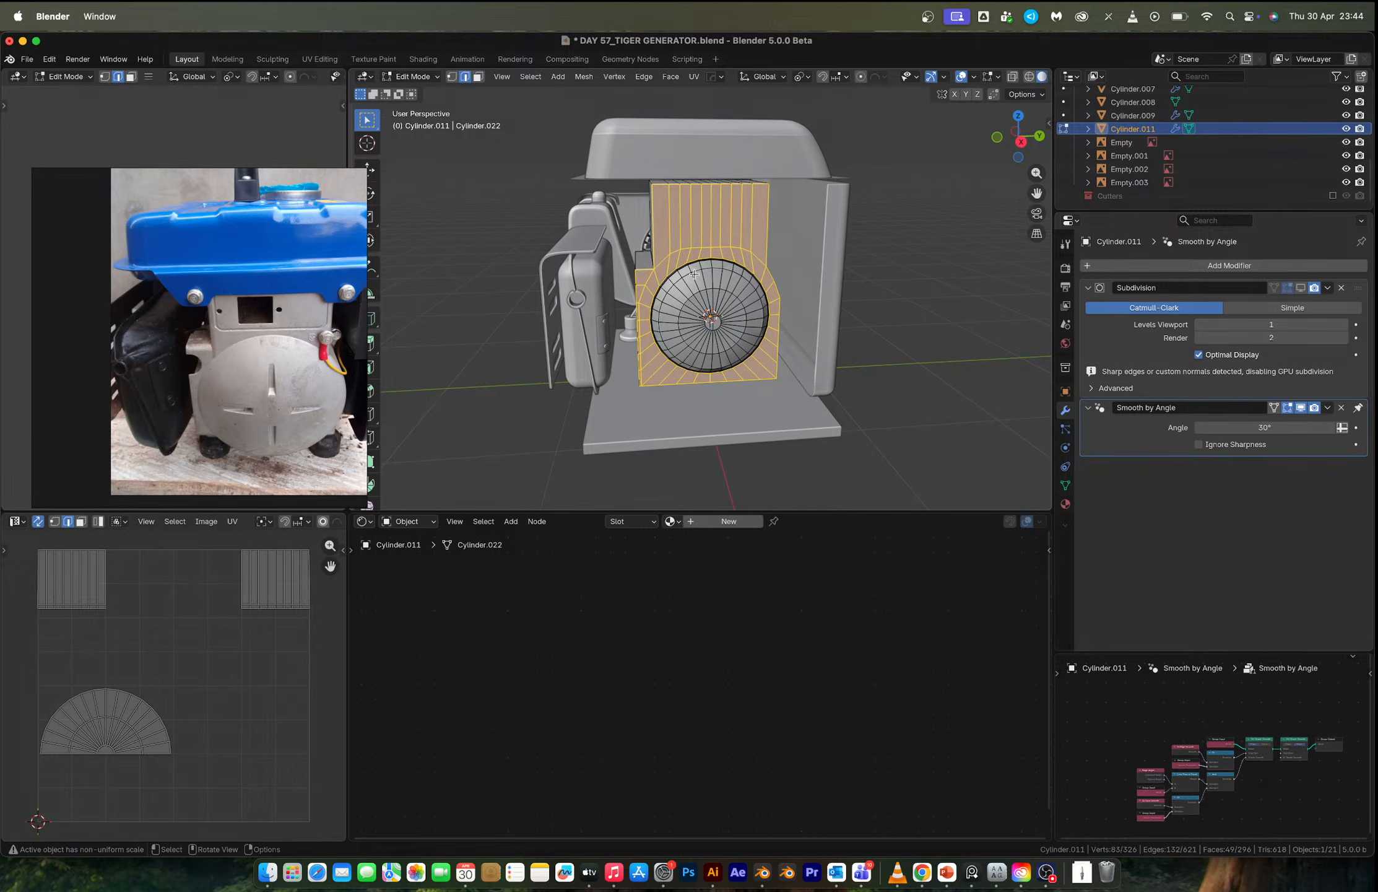
{"action": "key", "text": "KP_Decimal"}
{"action": "key", "text": "Tab"}
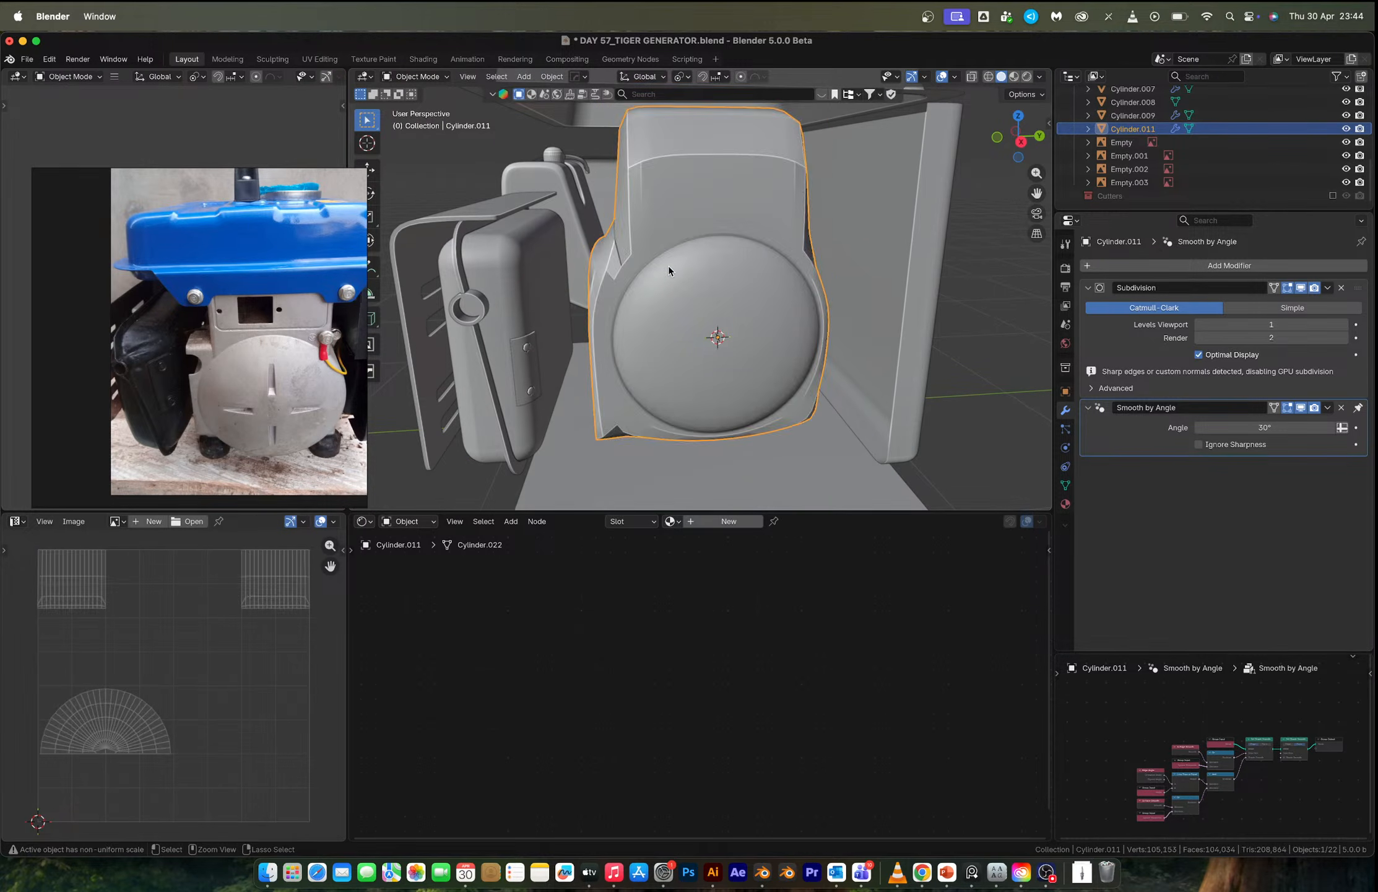
{"action": "middle_click_drag", "start_coordinate": [667, 266], "coordinate": [709, 282]}
{"action": "key", "text": "Tab"}
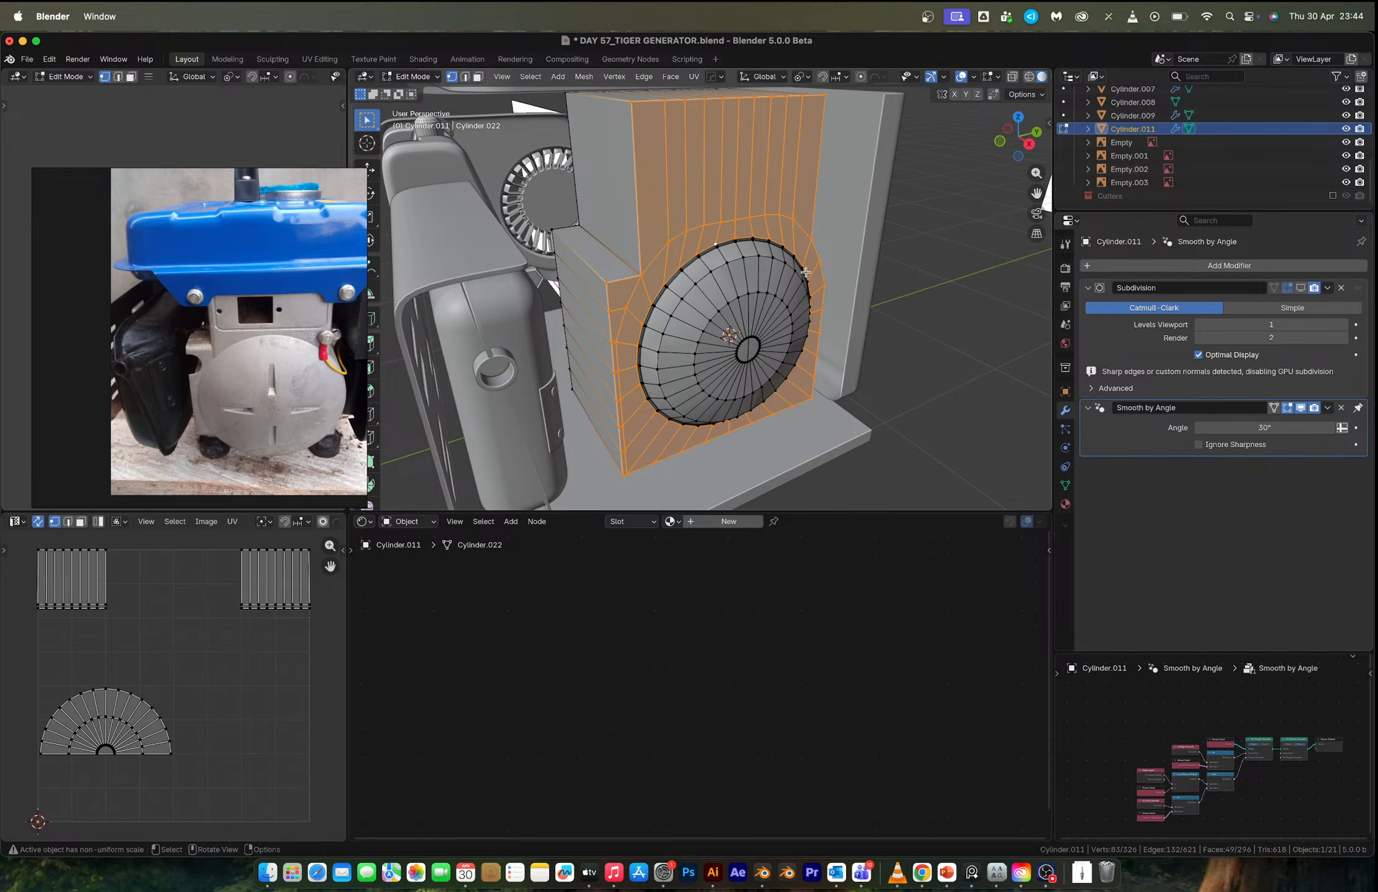
{"action": "middle_click_drag", "start_coordinate": [806, 272], "coordinate": [676, 267]}
{"action": "key", "text": "alt+a"}
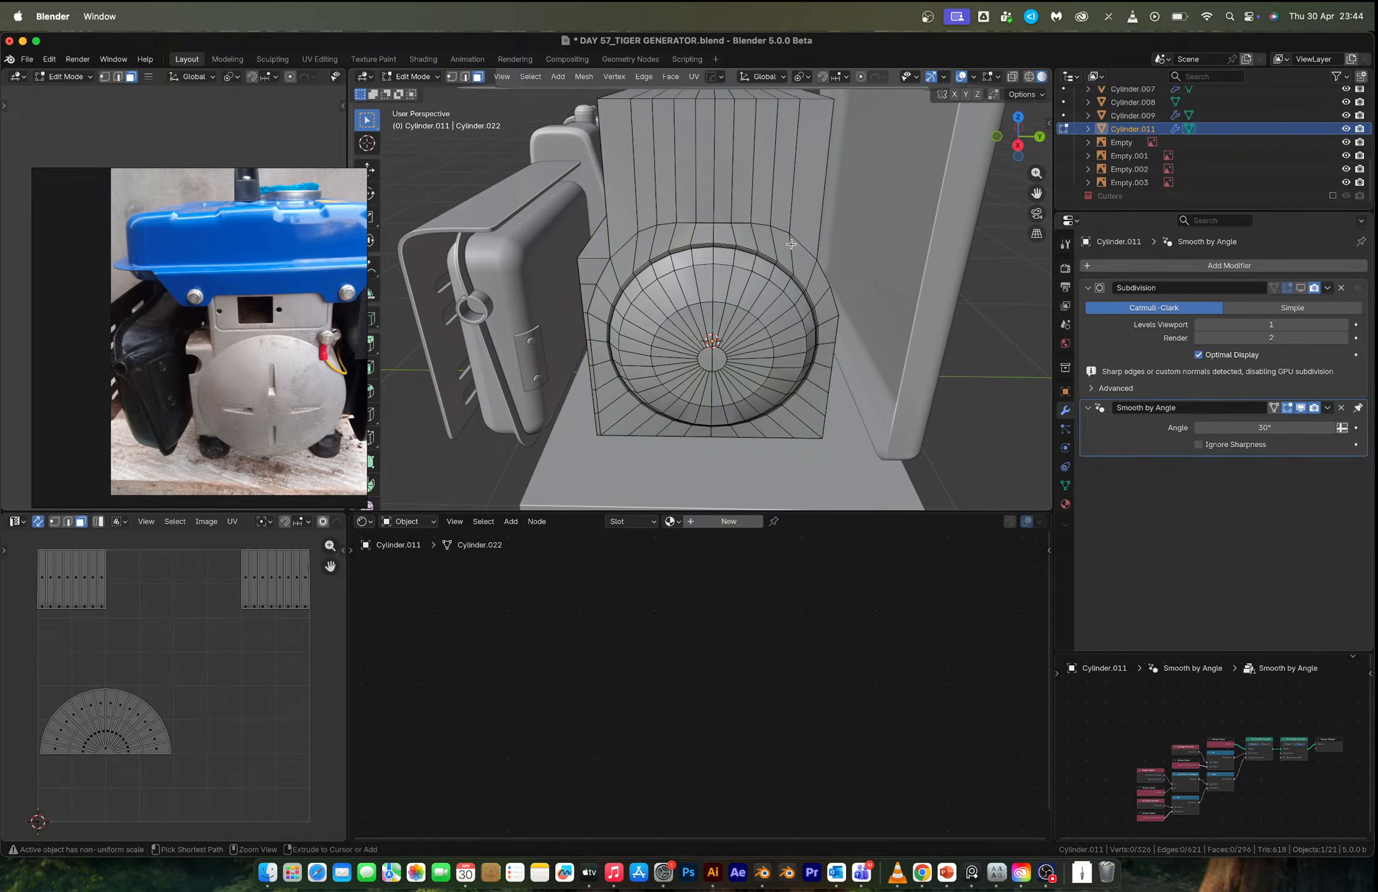
Undo the housing edits back to before the Mirror modifier was applied and the raised block was extruded.
{"action": "key", "text": "Tab"}
{"action": "key", "text": "ctrl+z"}
{"action": "key", "text": "ctrl+z"}
{"action": "key", "text": "ctrl+z"}
{"action": "key", "text": "ctrl+z"}
{"action": "key", "text": "ctrl+z"}
{"action": "key", "text": "ctrl+z"}
{"action": "key", "text": "ctrl+z"}
{"action": "key", "text": "ctrl+z"}
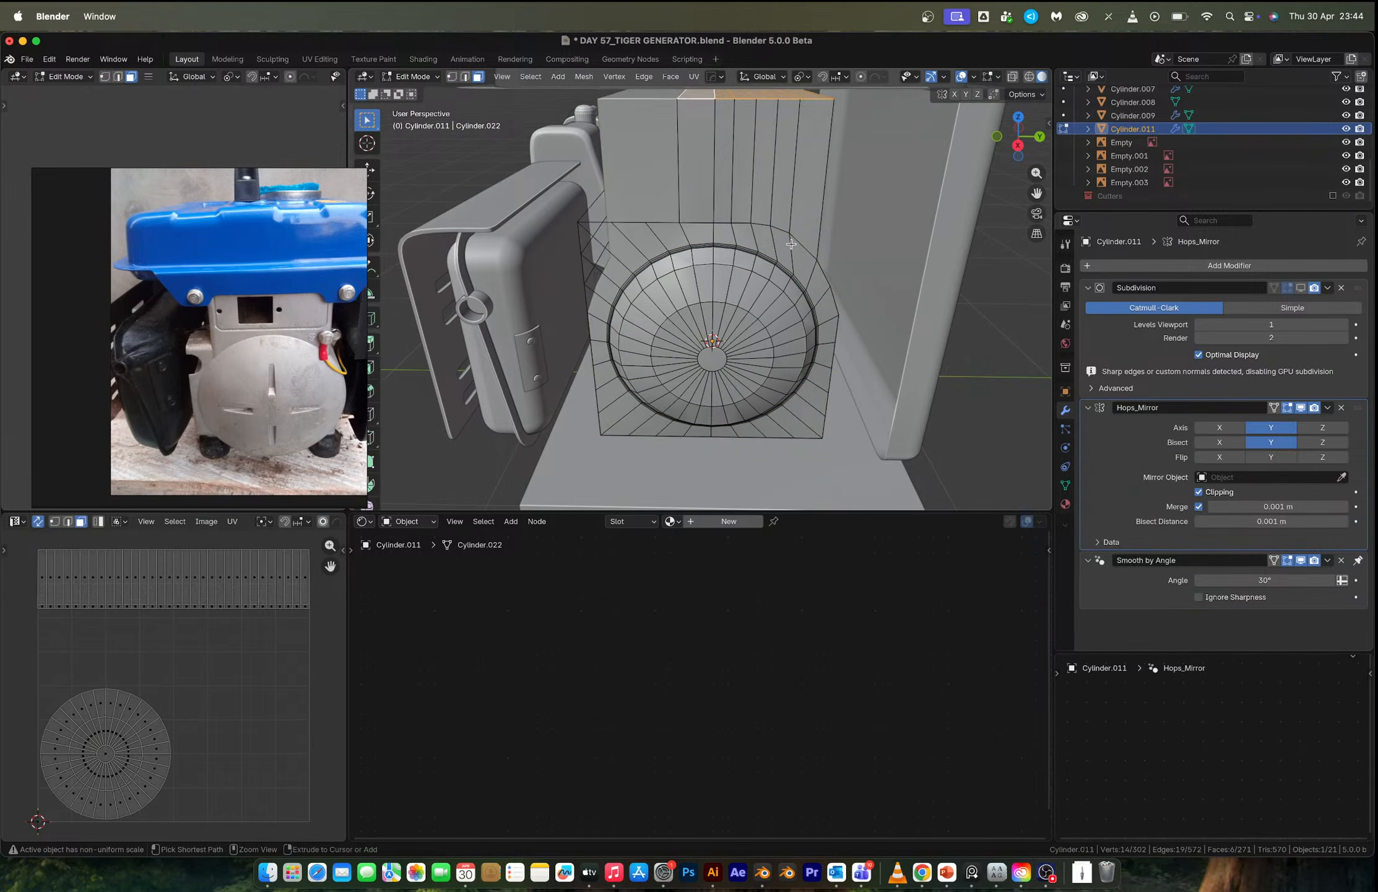
Select the housing's outer faces from the top around the positive-Y side and along the underside, and delete their vertices.
{"action": "middle_click_drag", "start_coordinate": [791, 244], "coordinate": [768, 247]}
{"action": "left_click", "coordinate": [818, 307], "text": "shift"}
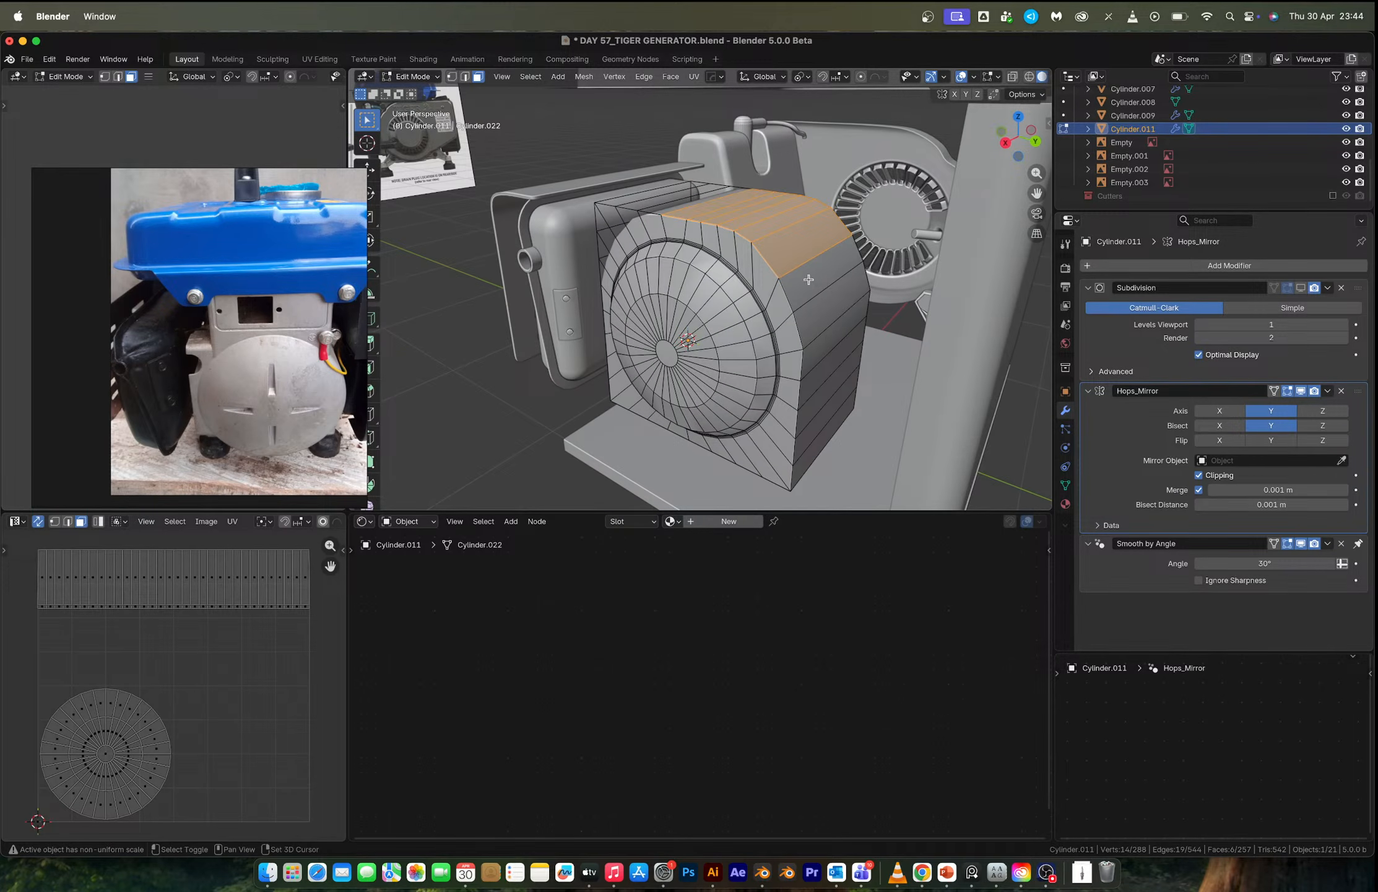
{"action": "left_click", "coordinate": [826, 350], "text": "shift"}
{"action": "left_click", "coordinate": [826, 375], "text": "shift"}
{"action": "left_click", "coordinate": [819, 407], "text": "shift"}
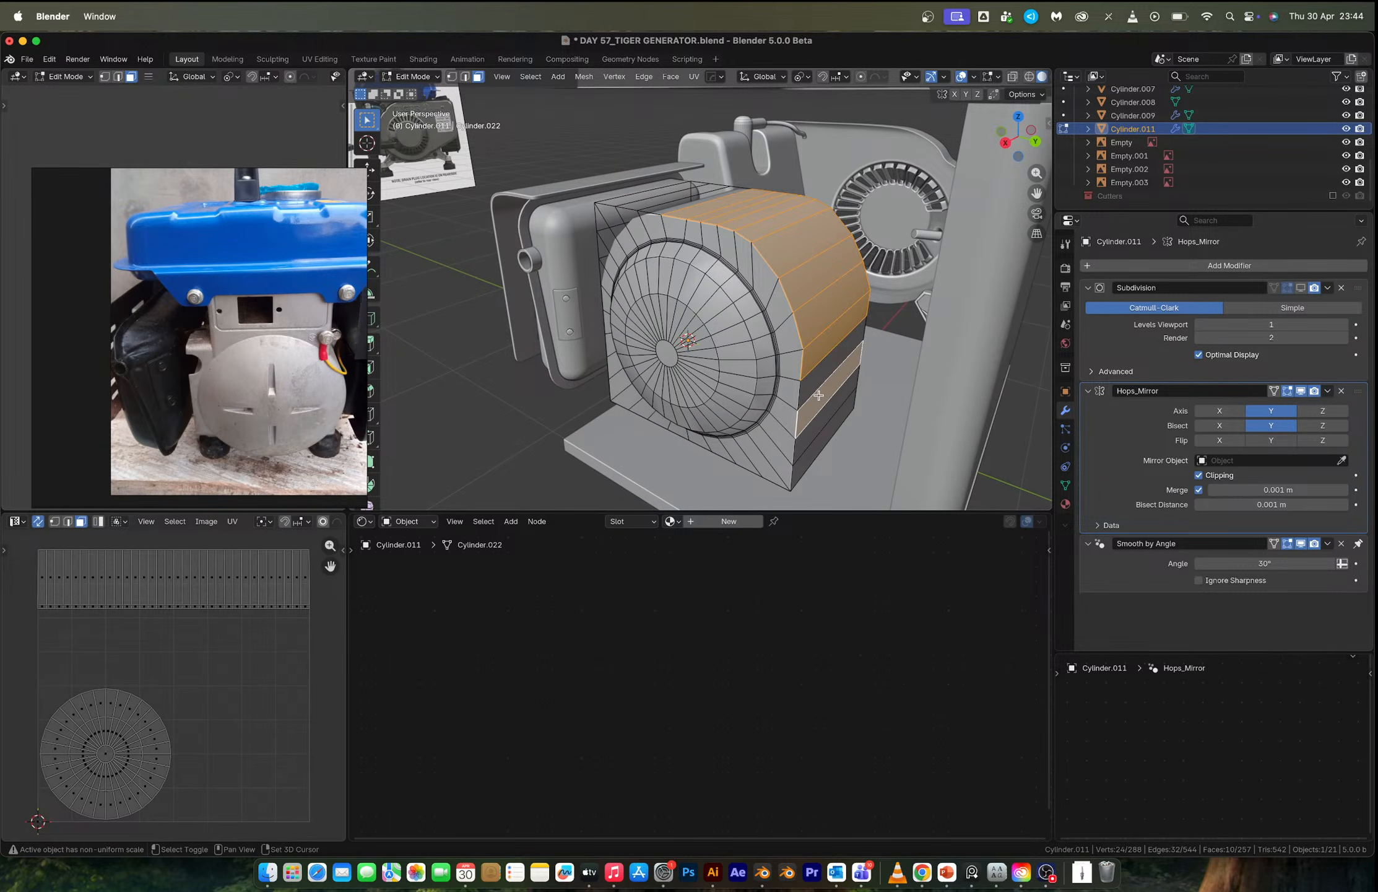
{"action": "mouse_move", "coordinate": [819, 395]}
{"action": "middle_mouse_down"}
{"action": "mouse_move", "coordinate": [859, 336]}
{"action": "mouse_move", "coordinate": [791, 449]}
{"action": "mouse_move", "coordinate": [831, 373]}
{"action": "mouse_move", "coordinate": [834, 403]}
{"action": "middle_mouse_up"}
{"action": "left_click", "coordinate": [804, 435], "text": "shift"}
{"action": "left_click", "coordinate": [805, 466], "text": "shift"}
{"action": "left_click", "coordinate": [834, 402], "text": "shift"}
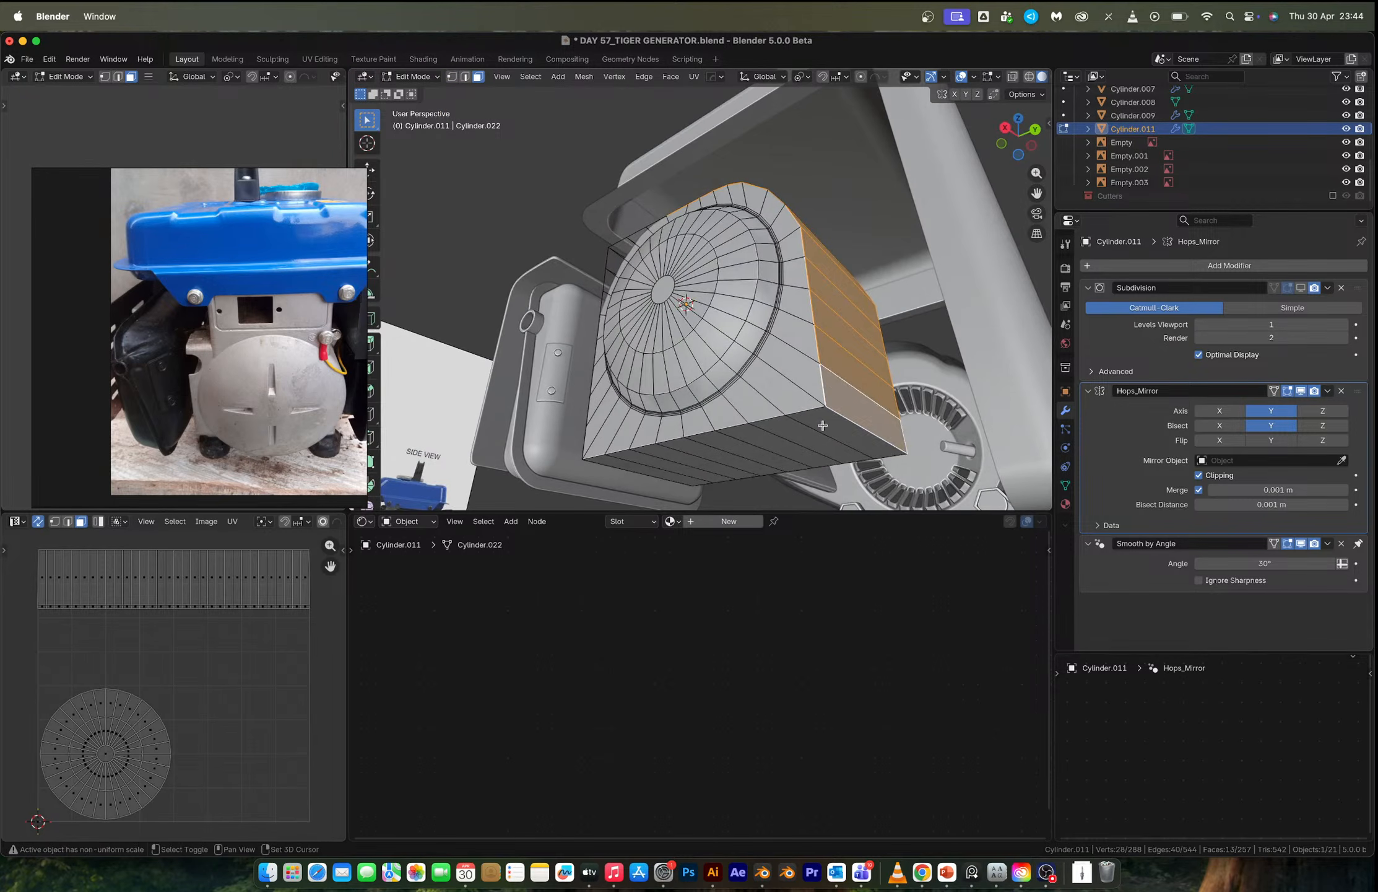
{"action": "left_click", "coordinate": [823, 426], "text": "shift"}
{"action": "left_click", "coordinate": [754, 448], "text": "shift"}
{"action": "left_click", "coordinate": [777, 431], "text": "shift"}
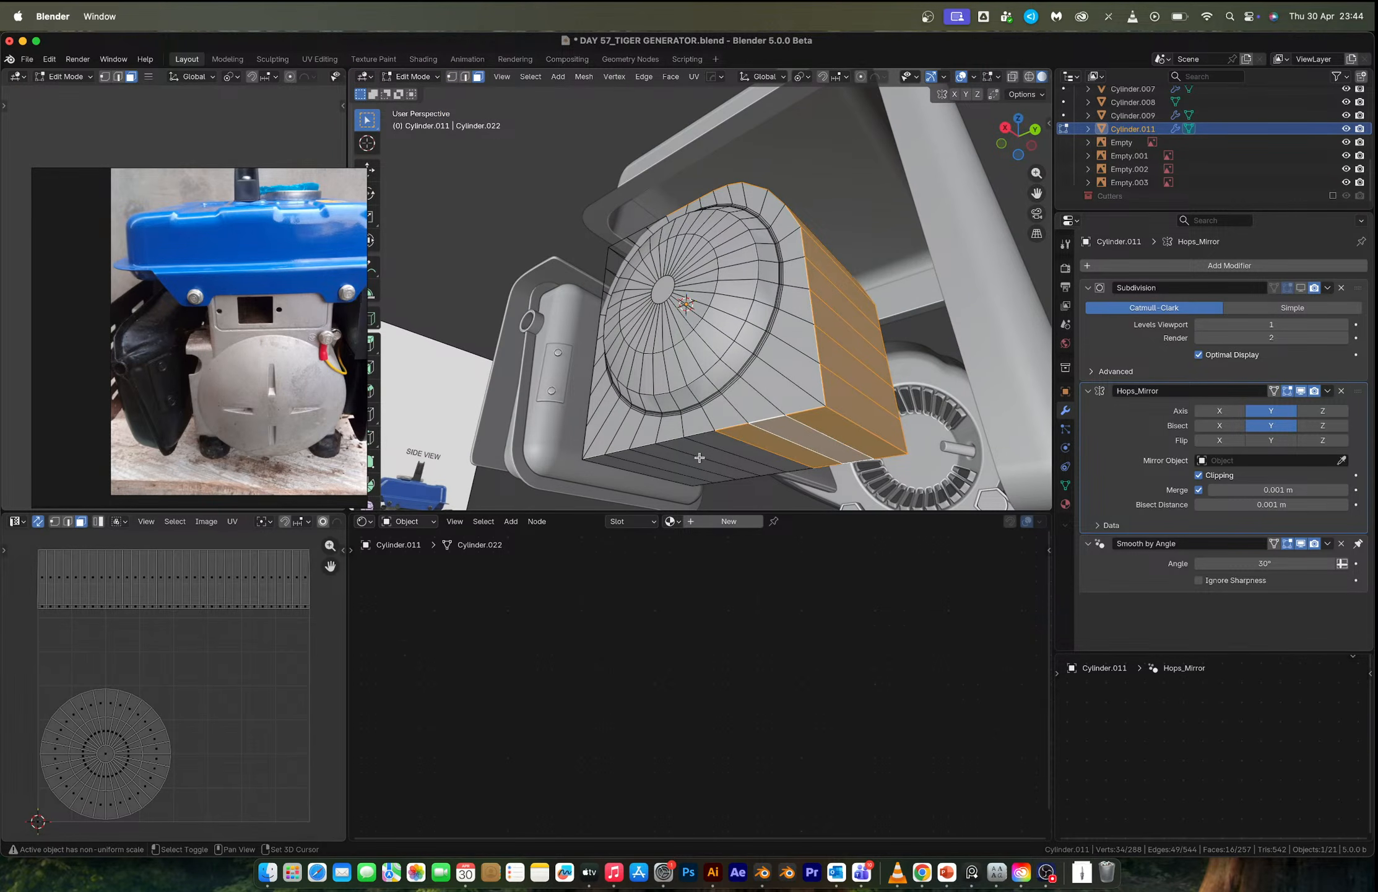
{"action": "left_click", "coordinate": [686, 450], "text": "shift"}
{"action": "left_click", "coordinate": [668, 457], "text": "shift"}
{"action": "left_click", "coordinate": [636, 460], "text": "shift"}
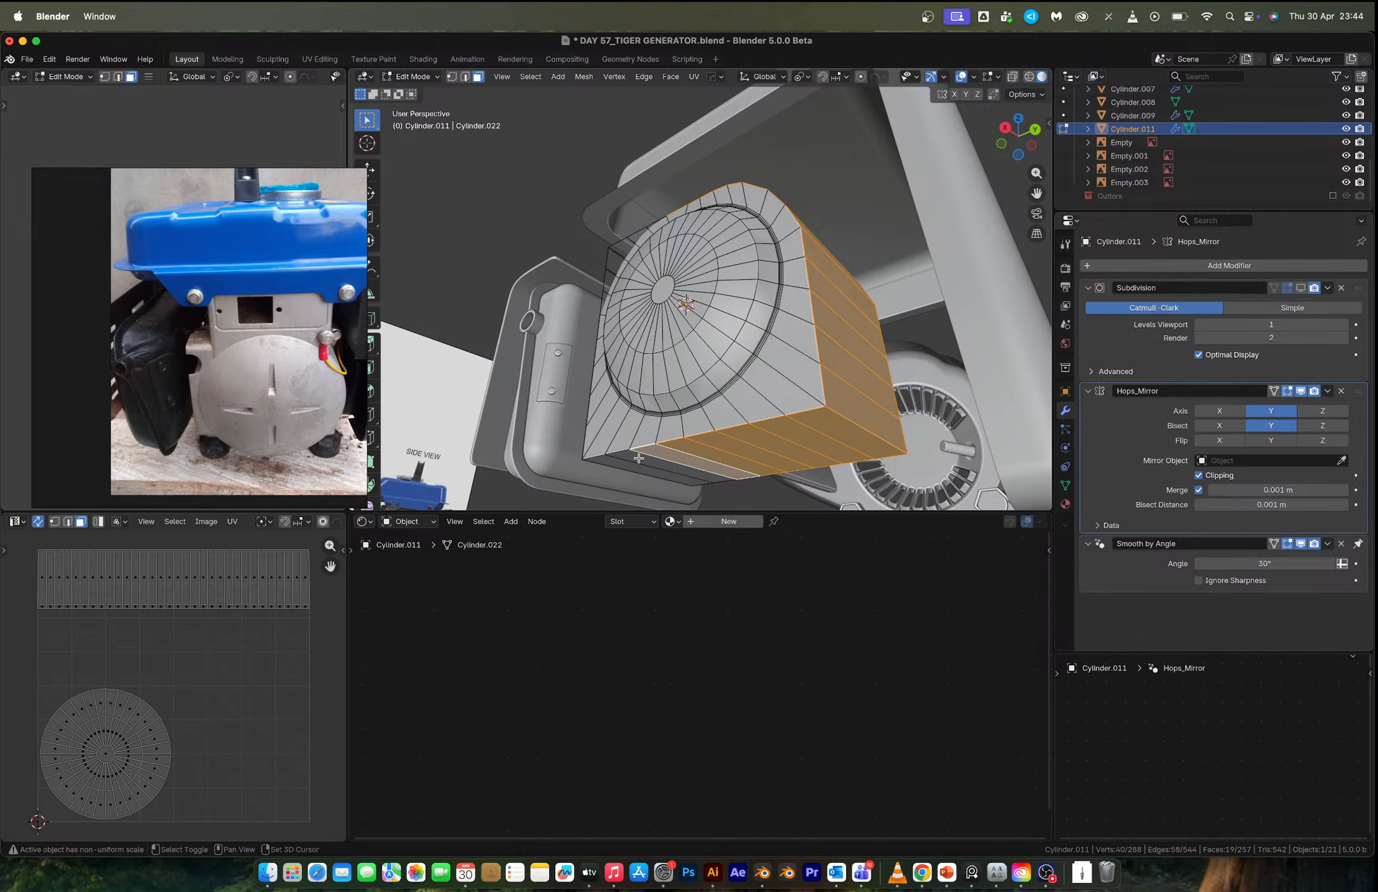
{"action": "left_click", "coordinate": [617, 463], "text": "shift"}
{"action": "left_click", "coordinate": [618, 463], "text": "shift"}
{"action": "key", "text": "x"}
{"action": "left_click", "coordinate": [629, 448]}
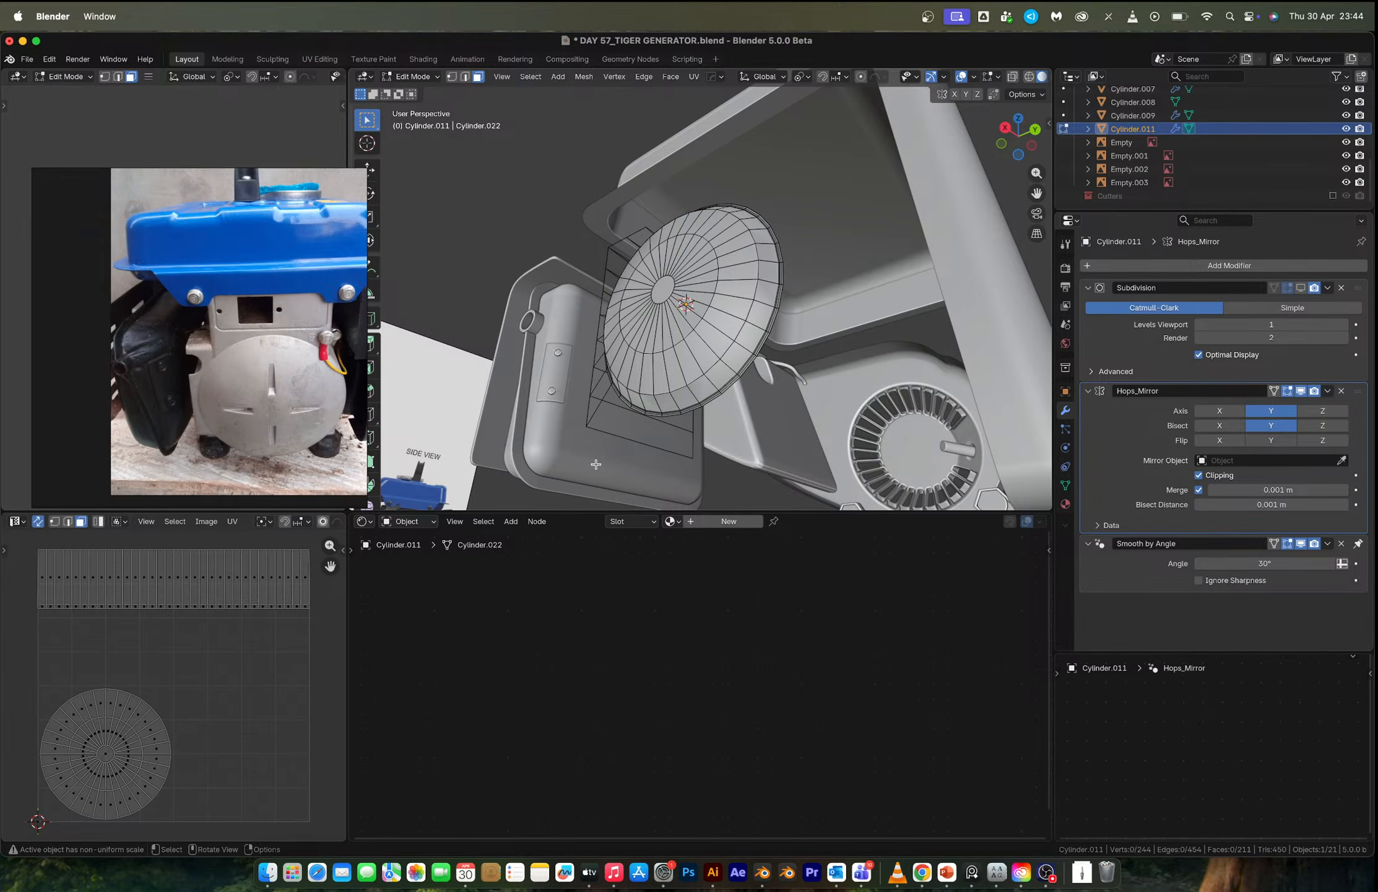
Delete the leftover housing faces on the negative-Y side and the vertices of the stray edge loop beside the dome.
{"action": "middle_click_drag", "start_coordinate": [630, 448], "coordinate": [797, 367]}
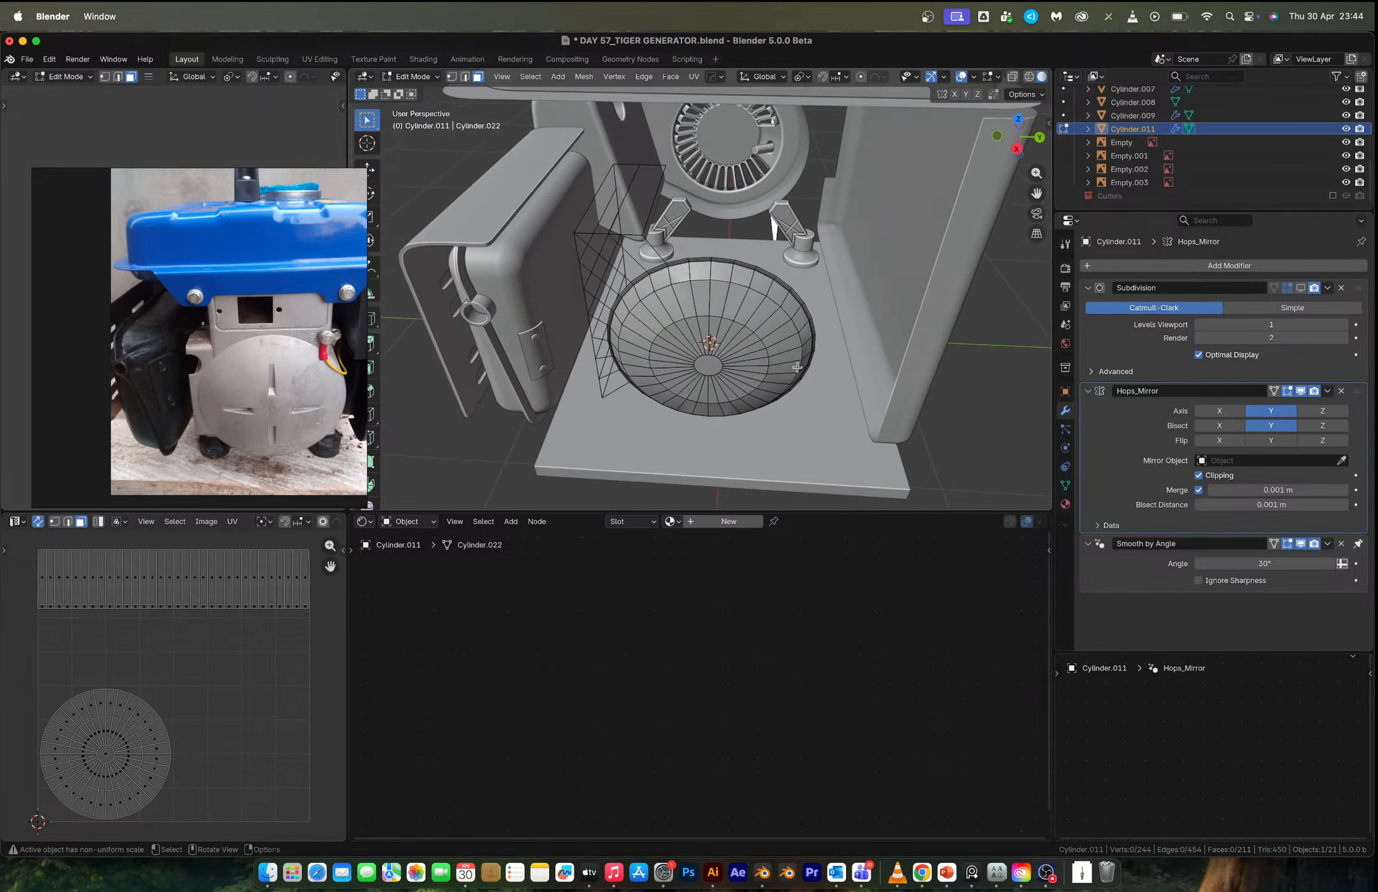
{"action": "left_click", "coordinate": [644, 217]}
{"action": "middle_click_drag", "start_coordinate": [644, 218], "coordinate": [716, 154]}
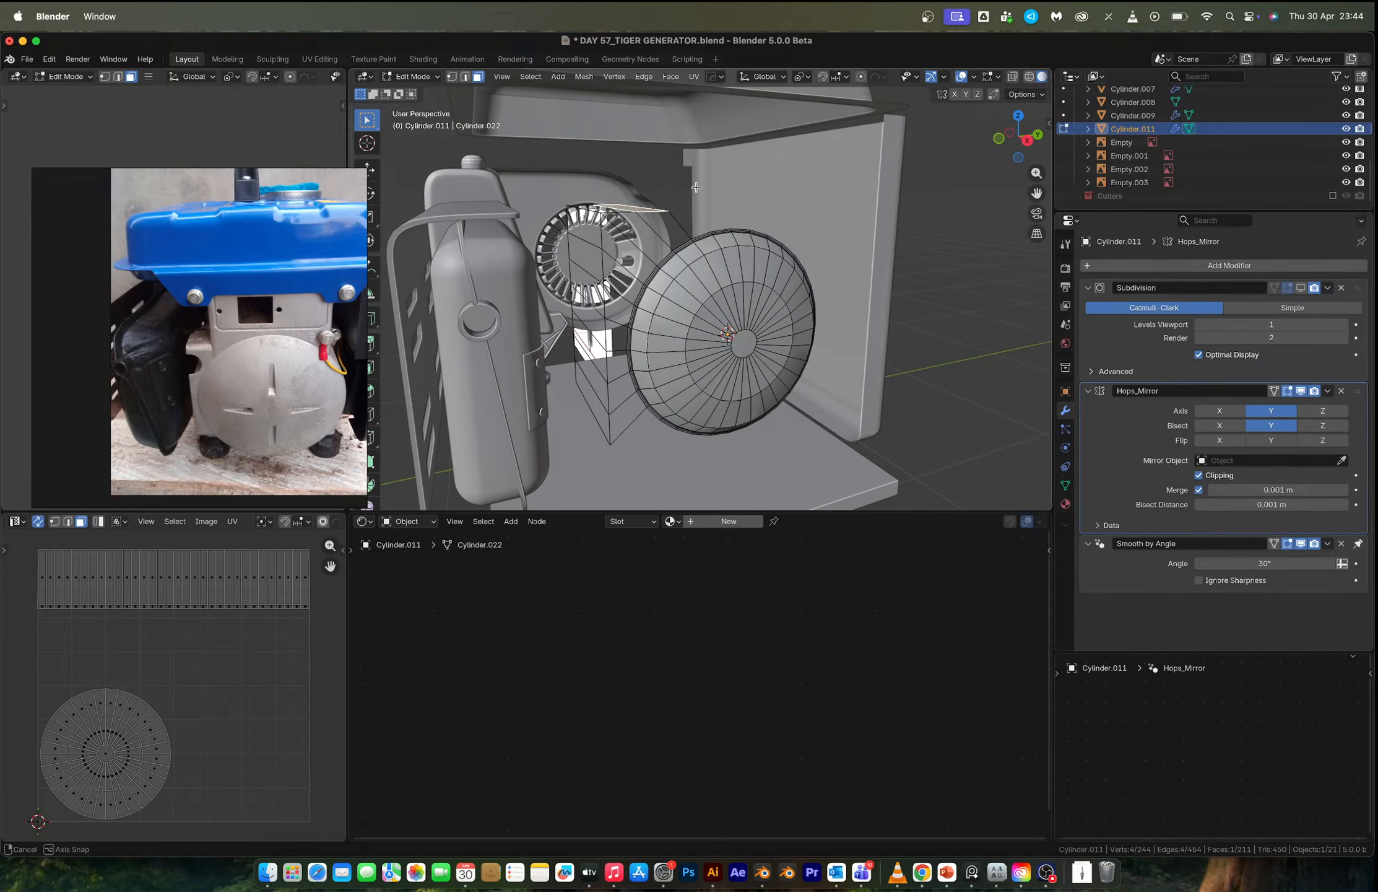
{"action": "left_click", "coordinate": [594, 425], "text": "ctrl"}
{"action": "key", "text": "x"}
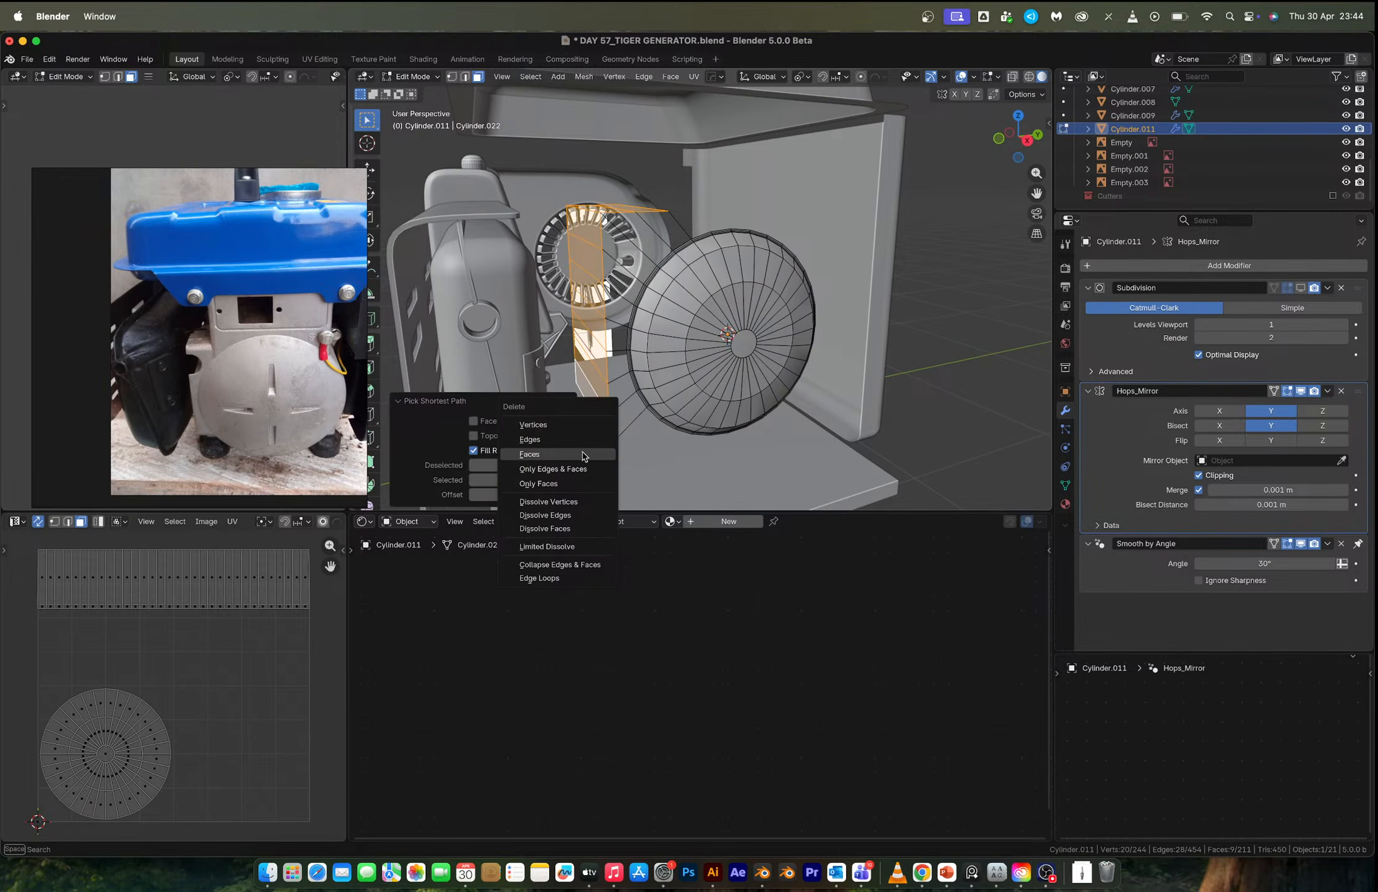
{"action": "left_click", "coordinate": [584, 455]}
{"action": "key", "text": "2"}
{"action": "left_click", "coordinate": [623, 213], "text": "alt"}
{"action": "key", "text": "x"}
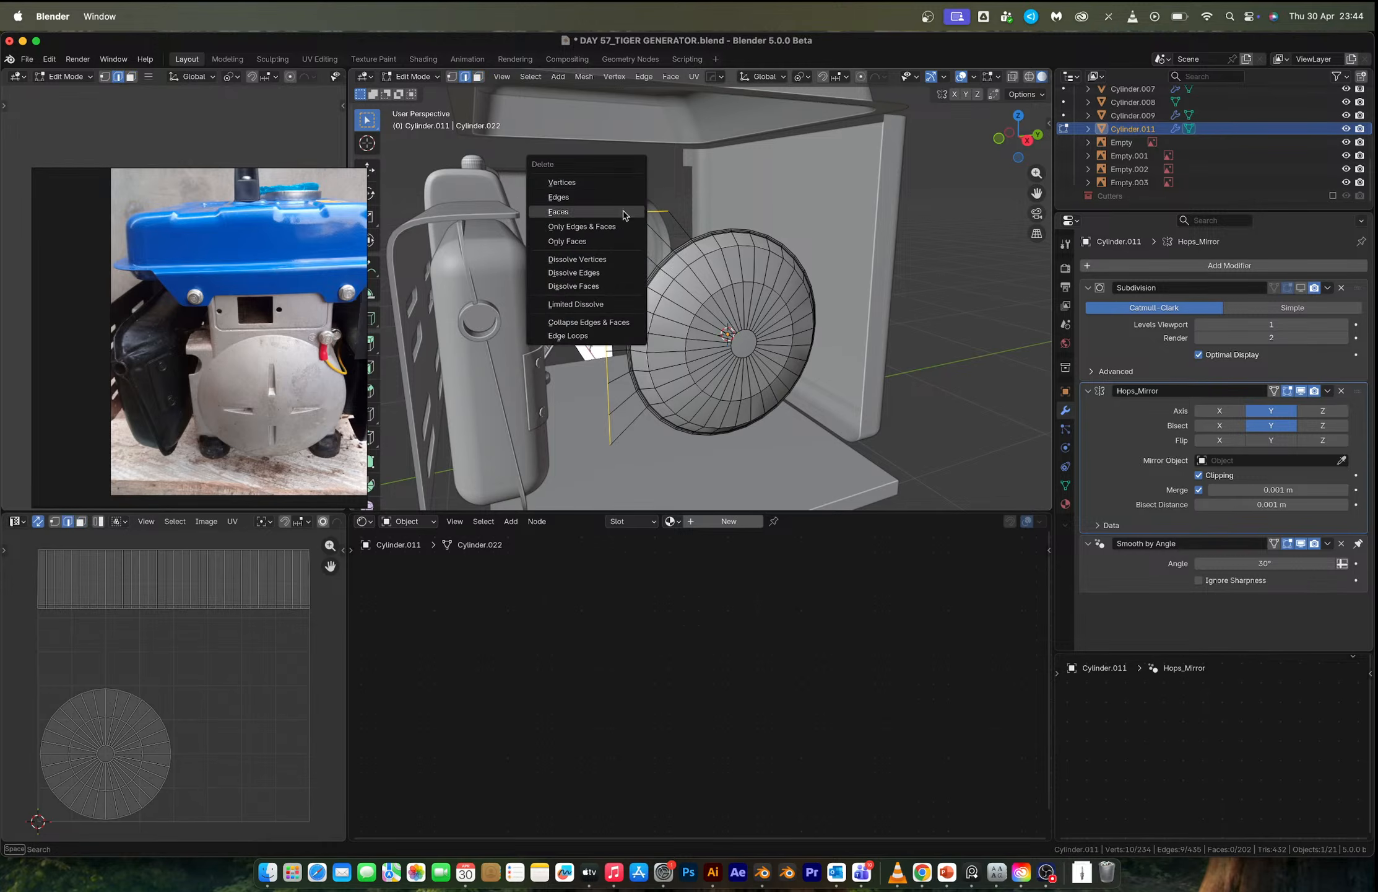
{"action": "left_click", "coordinate": [621, 185]}
Select the edge loop around the dome's back rim and extrude it about -0.694 m along X.
{"action": "middle_click_drag", "start_coordinate": [676, 204], "coordinate": [703, 265]}
{"action": "left_click", "coordinate": [708, 252], "text": "alt"}
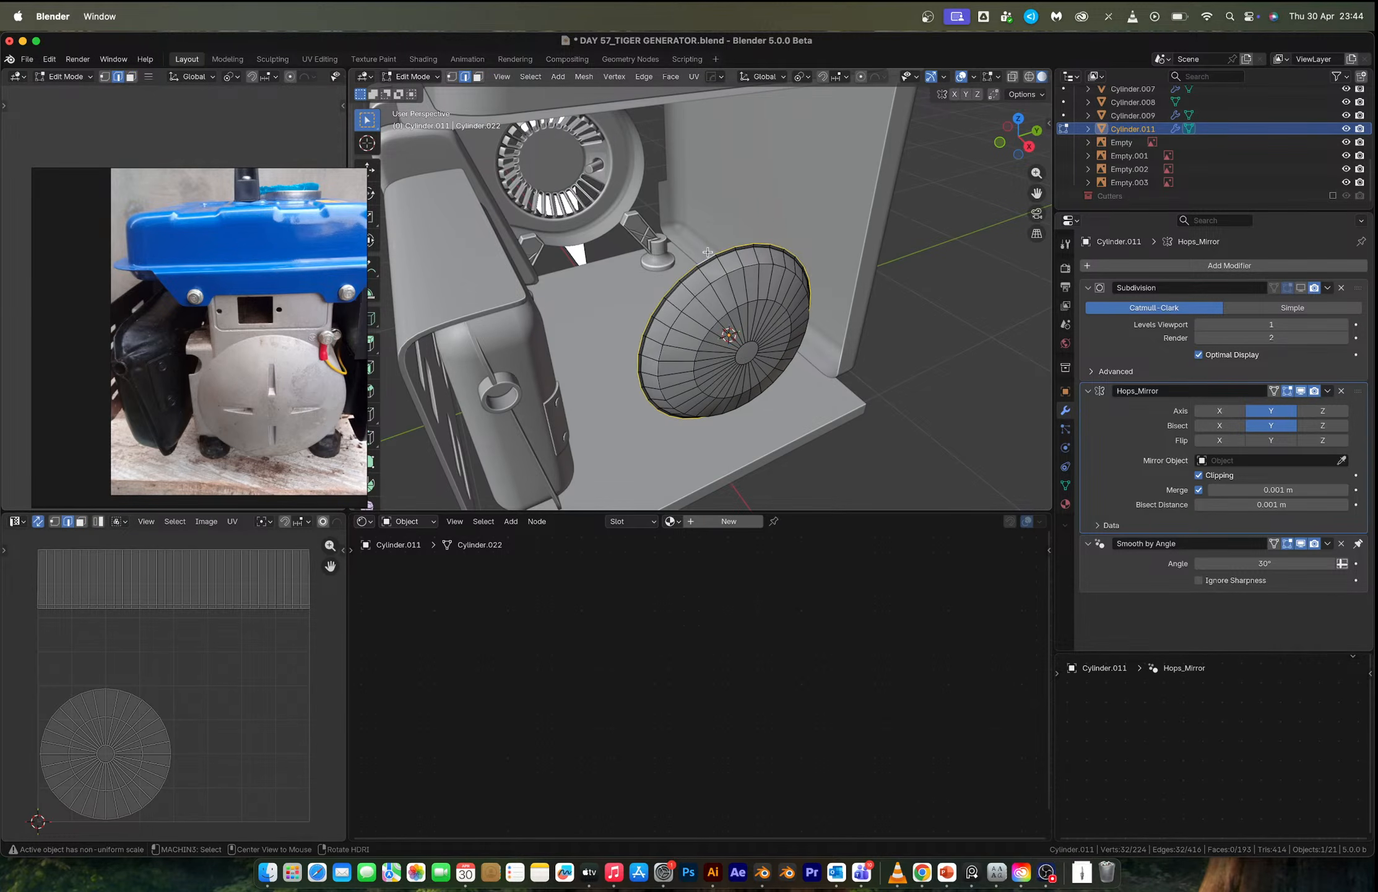
{"action": "key", "text": "e"}
{"action": "key", "text": "x"}
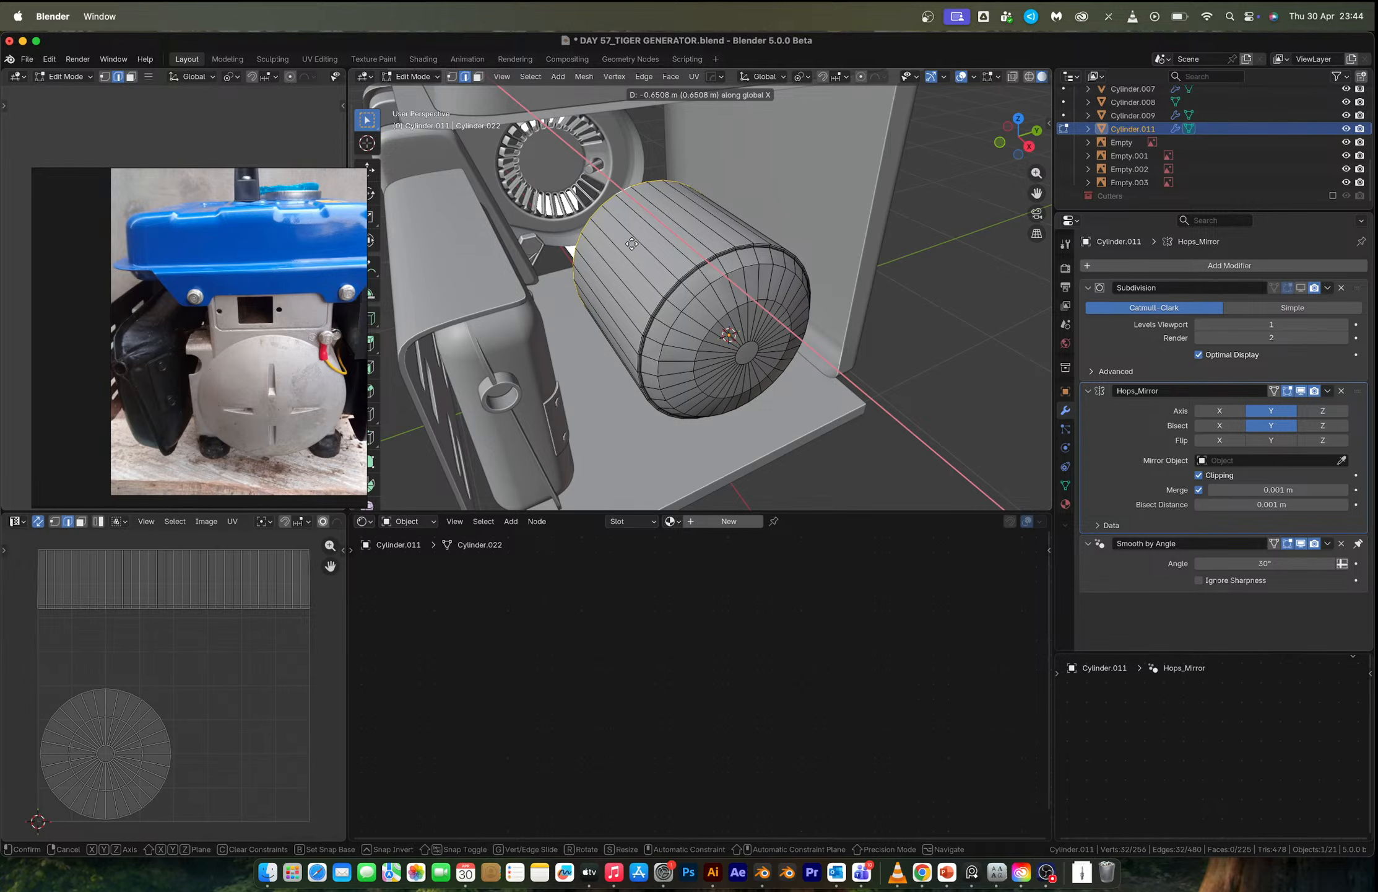
{"action": "left_click", "coordinate": [627, 241]}
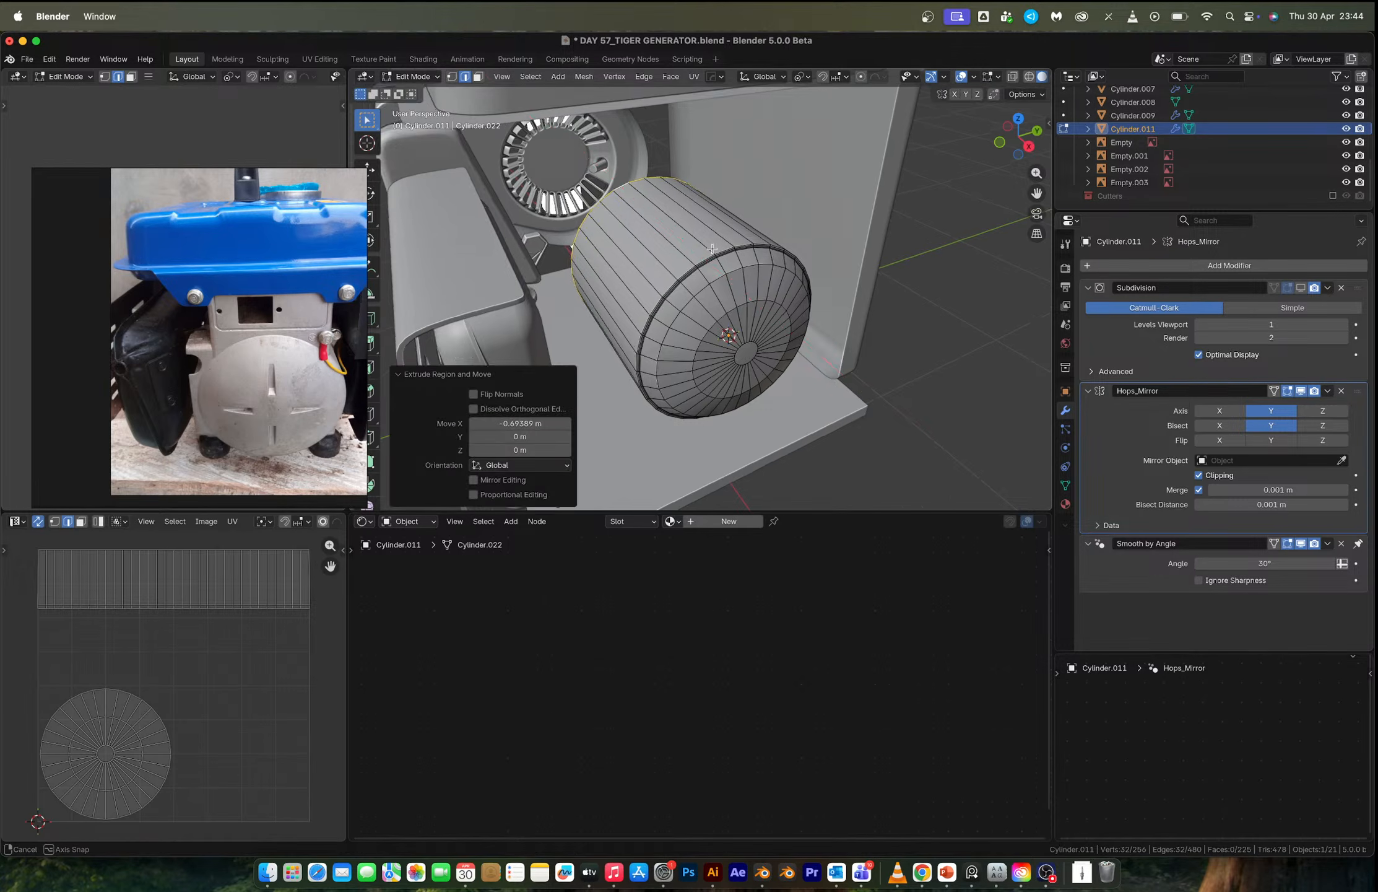
Add a loop cut around the extruded barrel and slide it about 0.69 towards the dome rim.
{"action": "middle_click_drag", "start_coordinate": [627, 241], "coordinate": [768, 282]}
{"action": "key", "text": "ctrl+r"}
{"action": "left_click", "coordinate": [772, 285]}
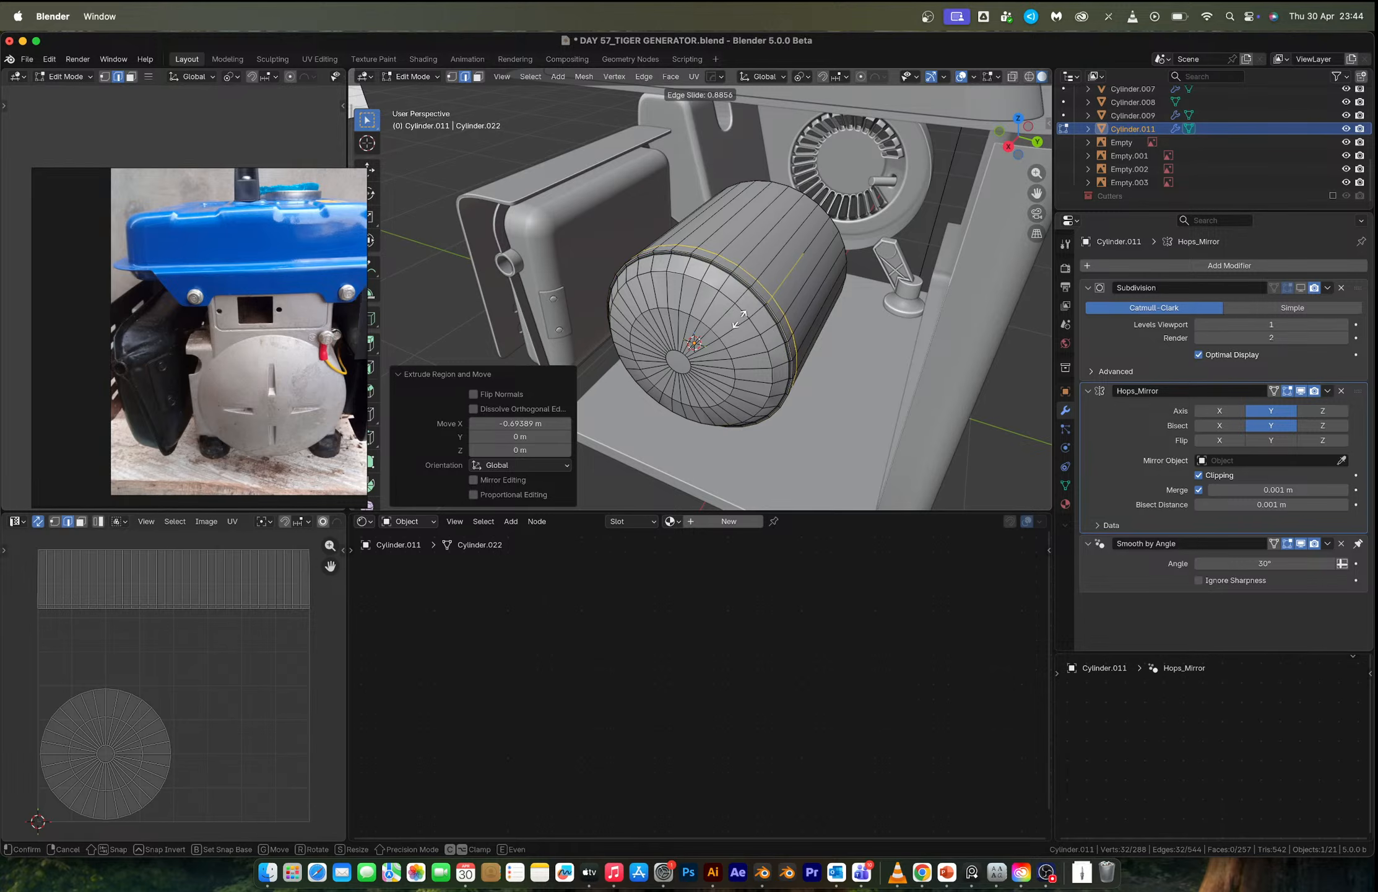
{"action": "left_click", "coordinate": [739, 319]}
Select the nine upper barrel faces behind the loop cut and extrude them about 0.22 m upwards along Z.
{"action": "key", "text": "3"}
{"action": "left_click", "coordinate": [807, 283]}
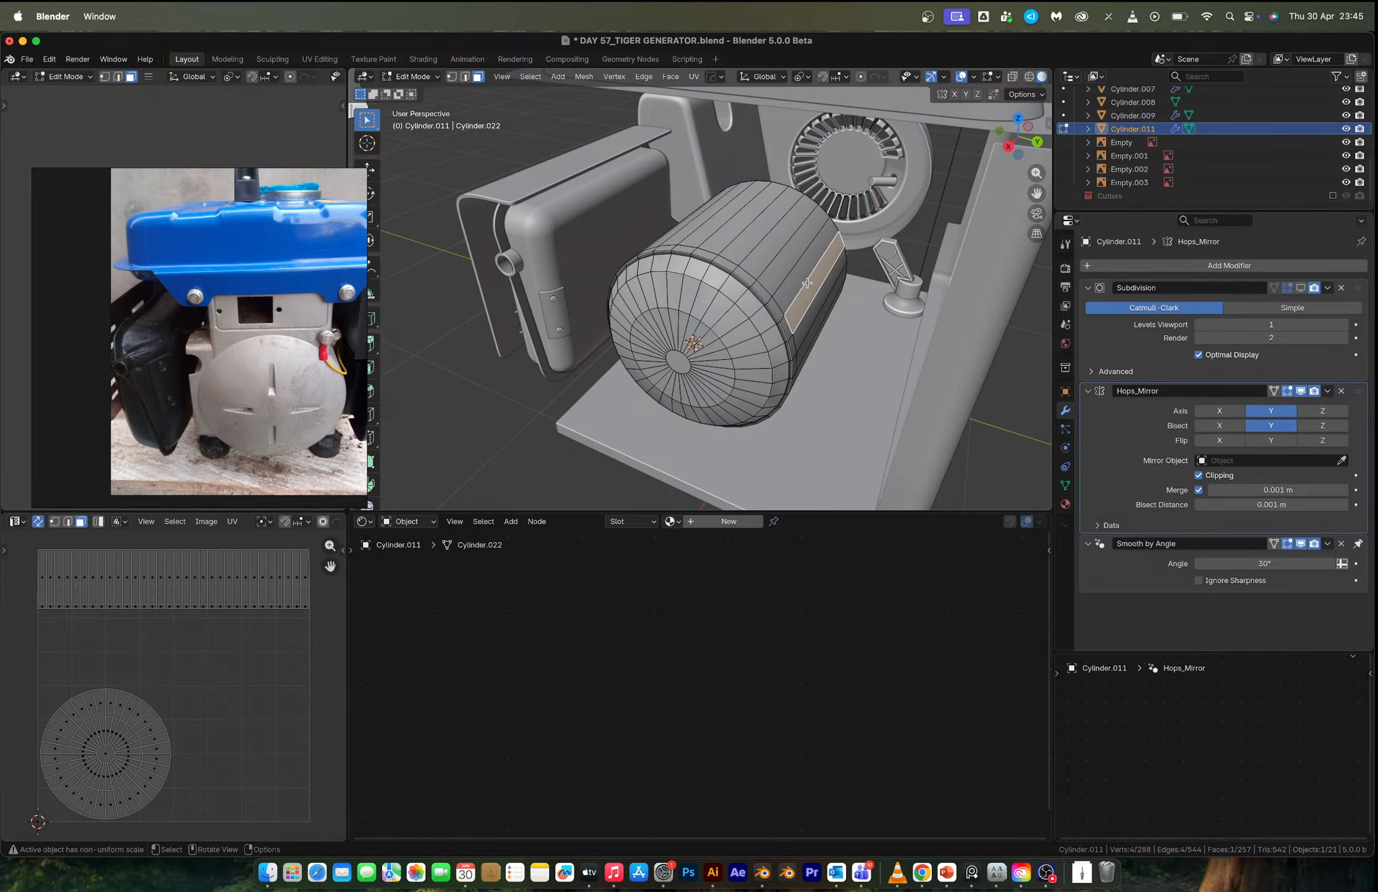
{"action": "middle_click_drag", "start_coordinate": [807, 283], "coordinate": [772, 304]}
{"action": "left_click", "coordinate": [664, 229], "text": "ctrl+shift"}
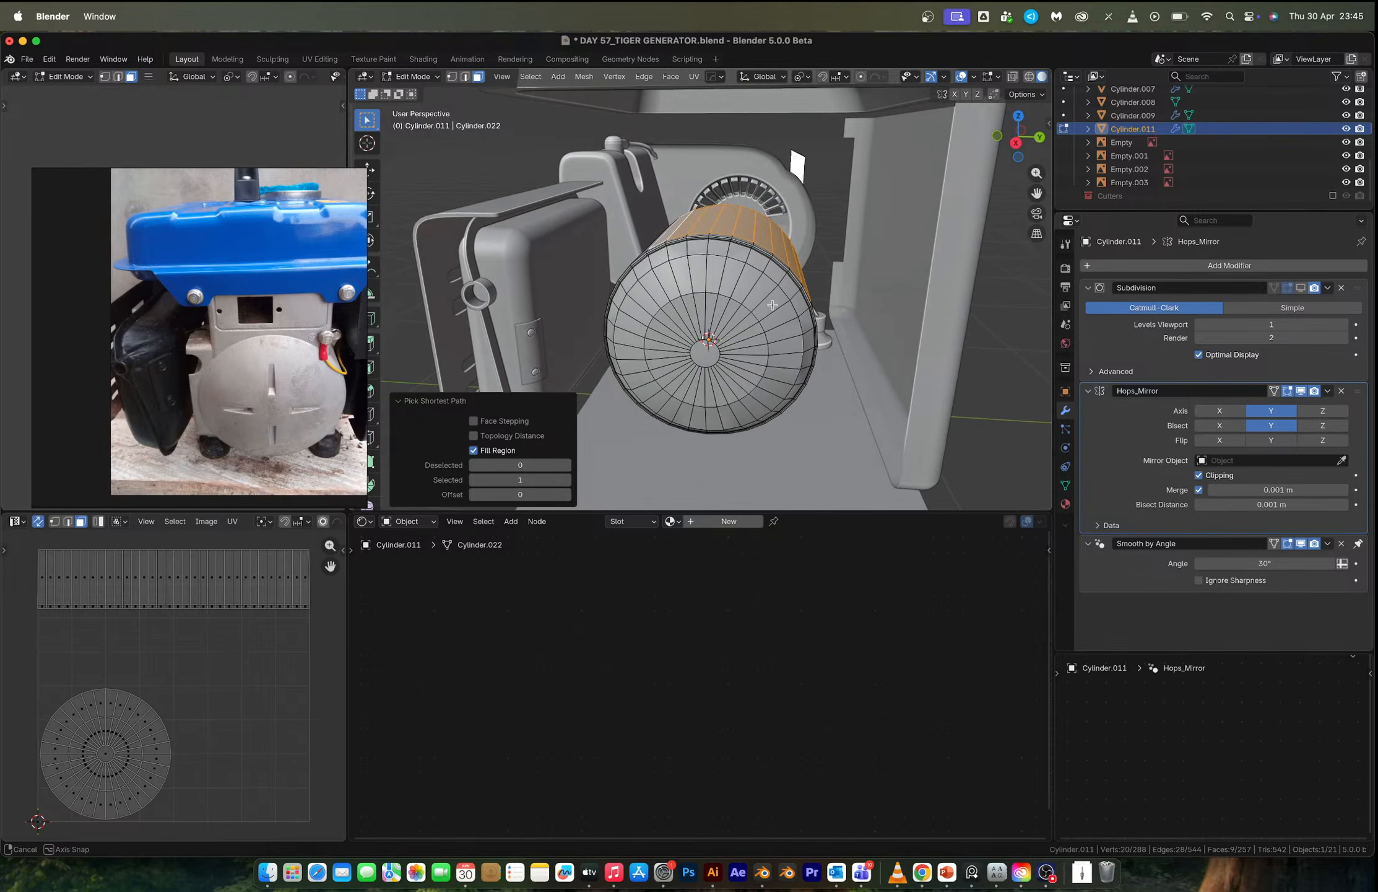
{"action": "key", "text": "e"}
{"action": "key", "text": "z"}
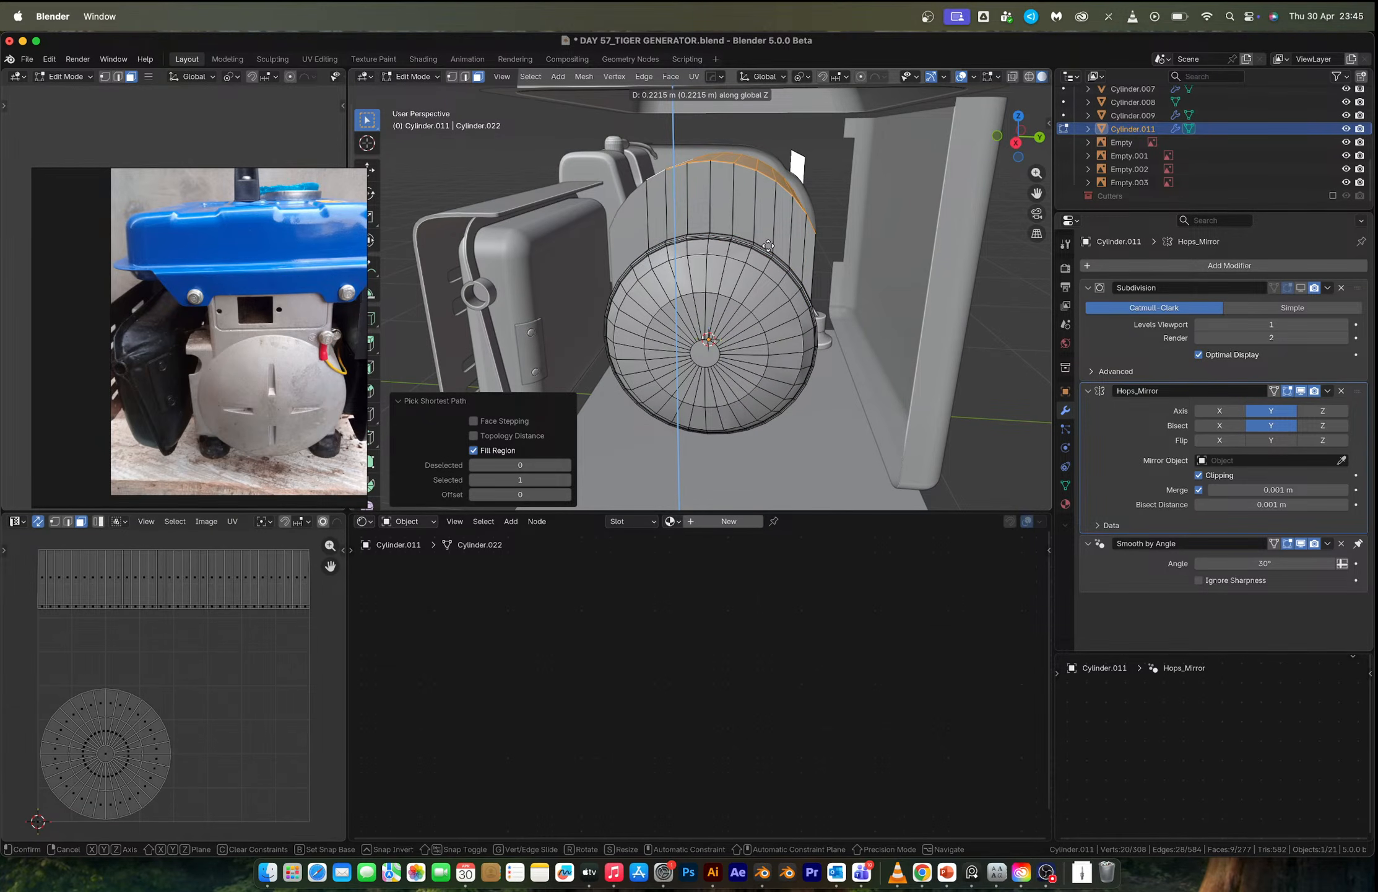
{"action": "left_click", "coordinate": [768, 246]}
Flatten the extruded top faces to 0 along Z, raise them along Z to the tank, and return to Object Mode.
{"action": "key", "text": "s"}
{"action": "key", "text": "z"}
{"action": "key", "text": "0"}
{"action": "key", "text": "Return"}
{"action": "key", "text": "g"}
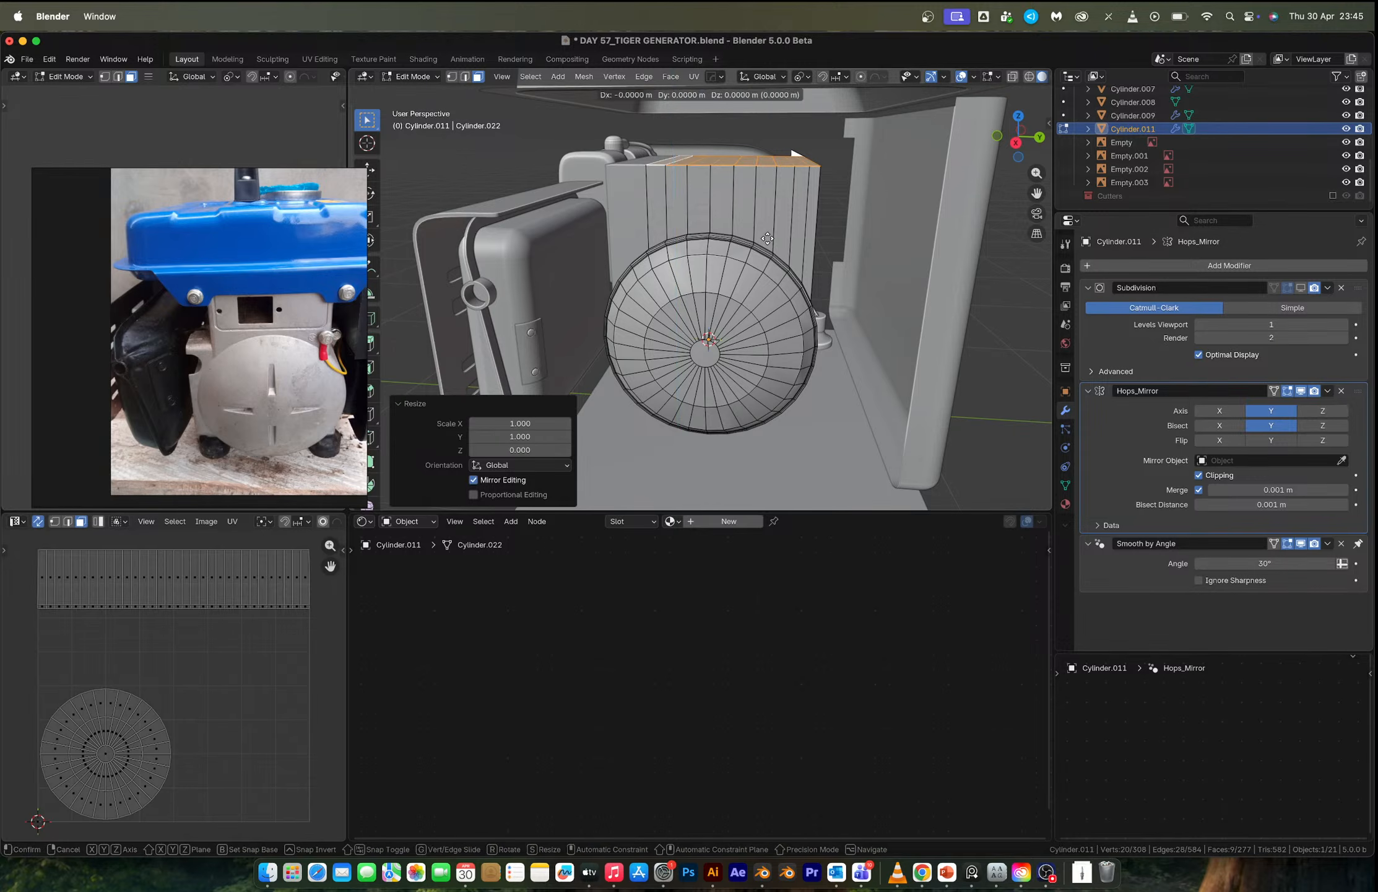
{"action": "key", "text": "z"}
{"action": "left_click", "coordinate": [763, 174]}
{"action": "middle_click_drag", "start_coordinate": [763, 175], "coordinate": [731, 266]}
{"action": "key", "text": "Tab"}
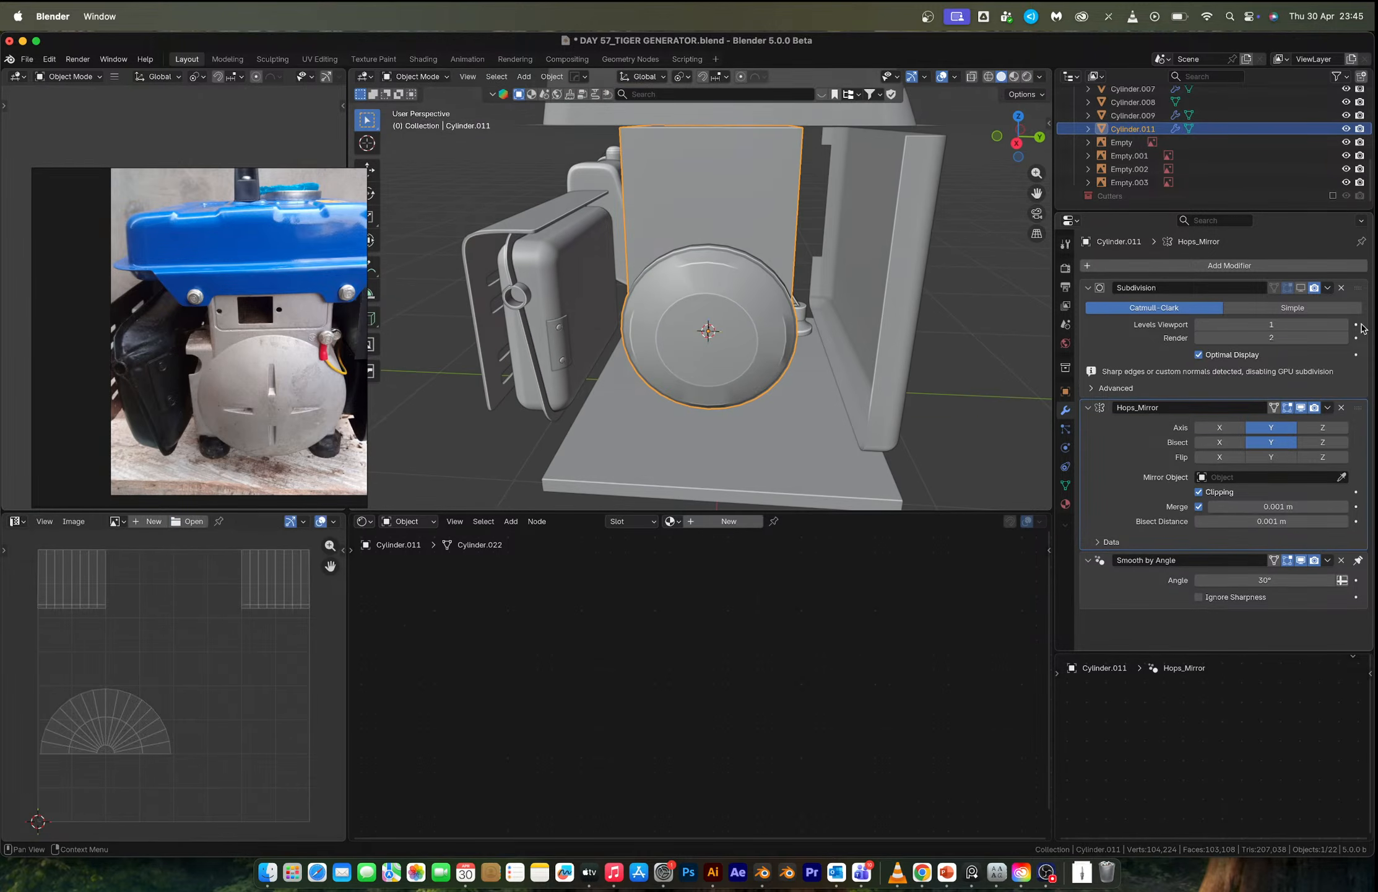
Preview the engine housing with its subdivision shown in the viewport, then hide the subdivision again.
{"action": "left_click", "coordinate": [1301, 288]}
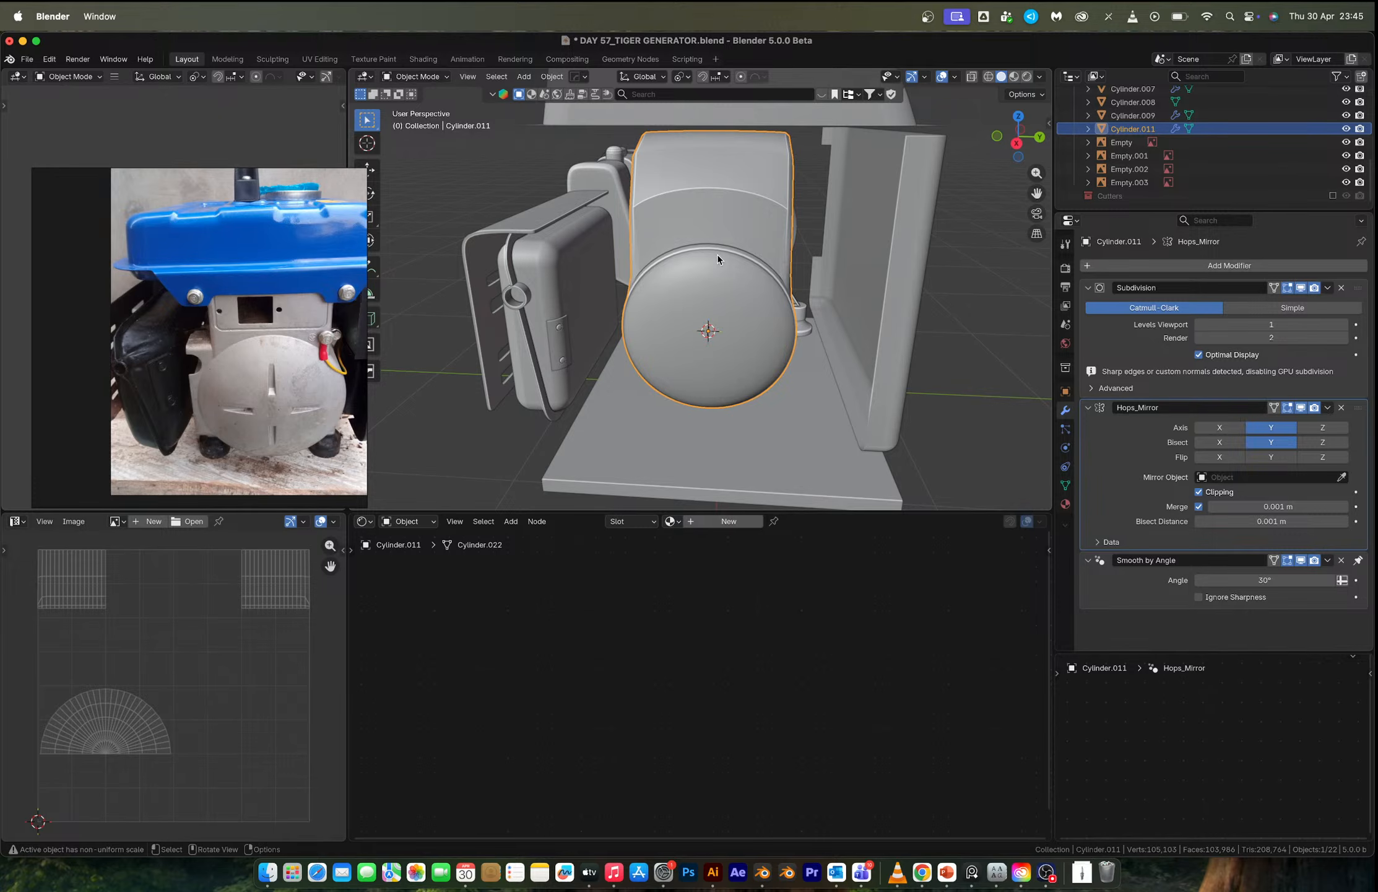
{"action": "scroll", "coordinate": [717, 255], "scroll_direction": "up", "scroll_amount": 4}
{"action": "middle_click_drag", "start_coordinate": [717, 256], "coordinate": [1003, 275]}
{"action": "scroll", "coordinate": [769, 251], "scroll_direction": "down", "scroll_amount": 4}
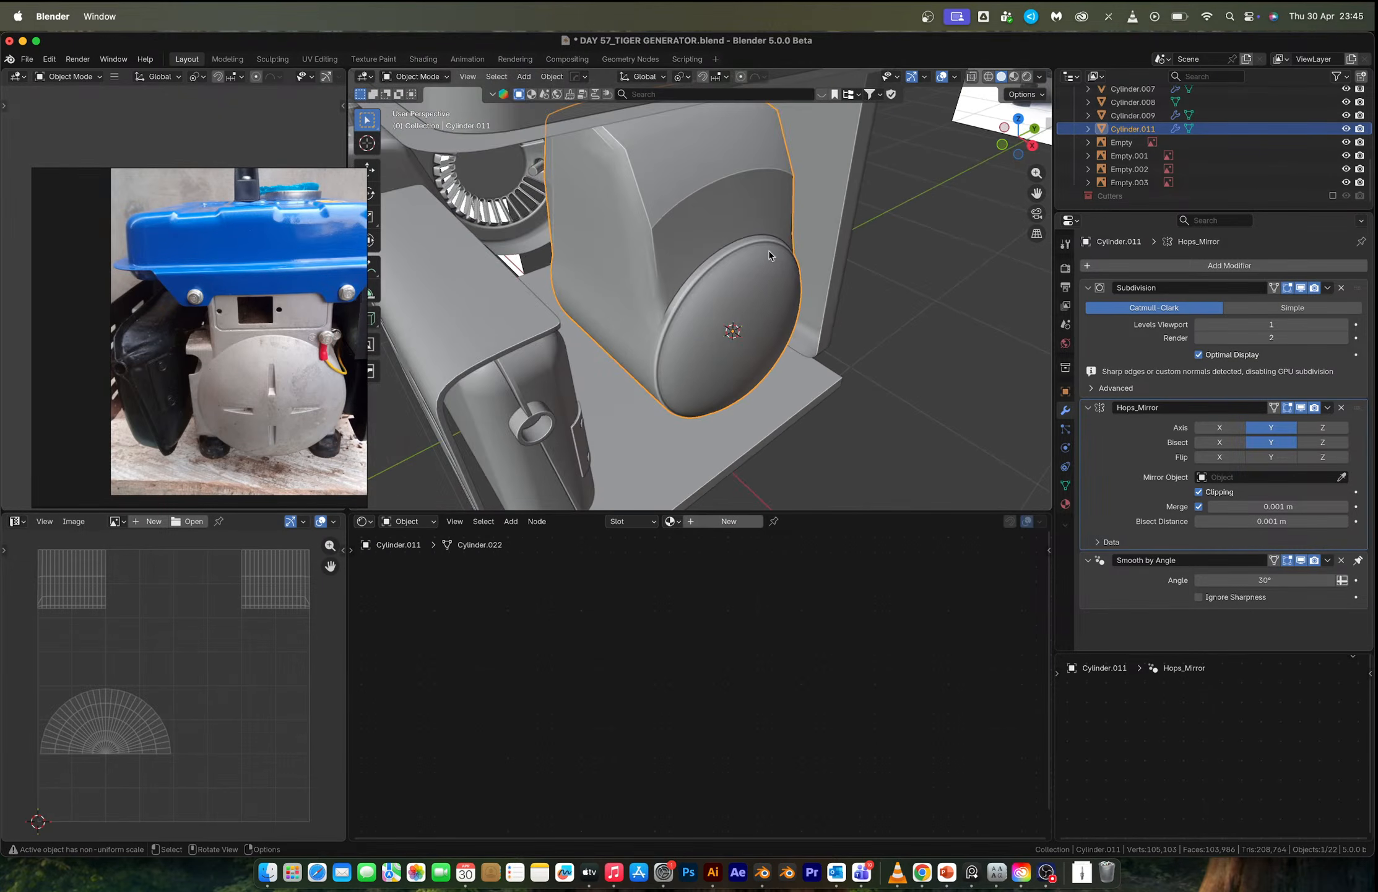
{"action": "middle_click_drag", "start_coordinate": [769, 249], "coordinate": [679, 248]}
{"action": "left_click", "coordinate": [1303, 287]}
{"action": "key", "text": "Tab"}
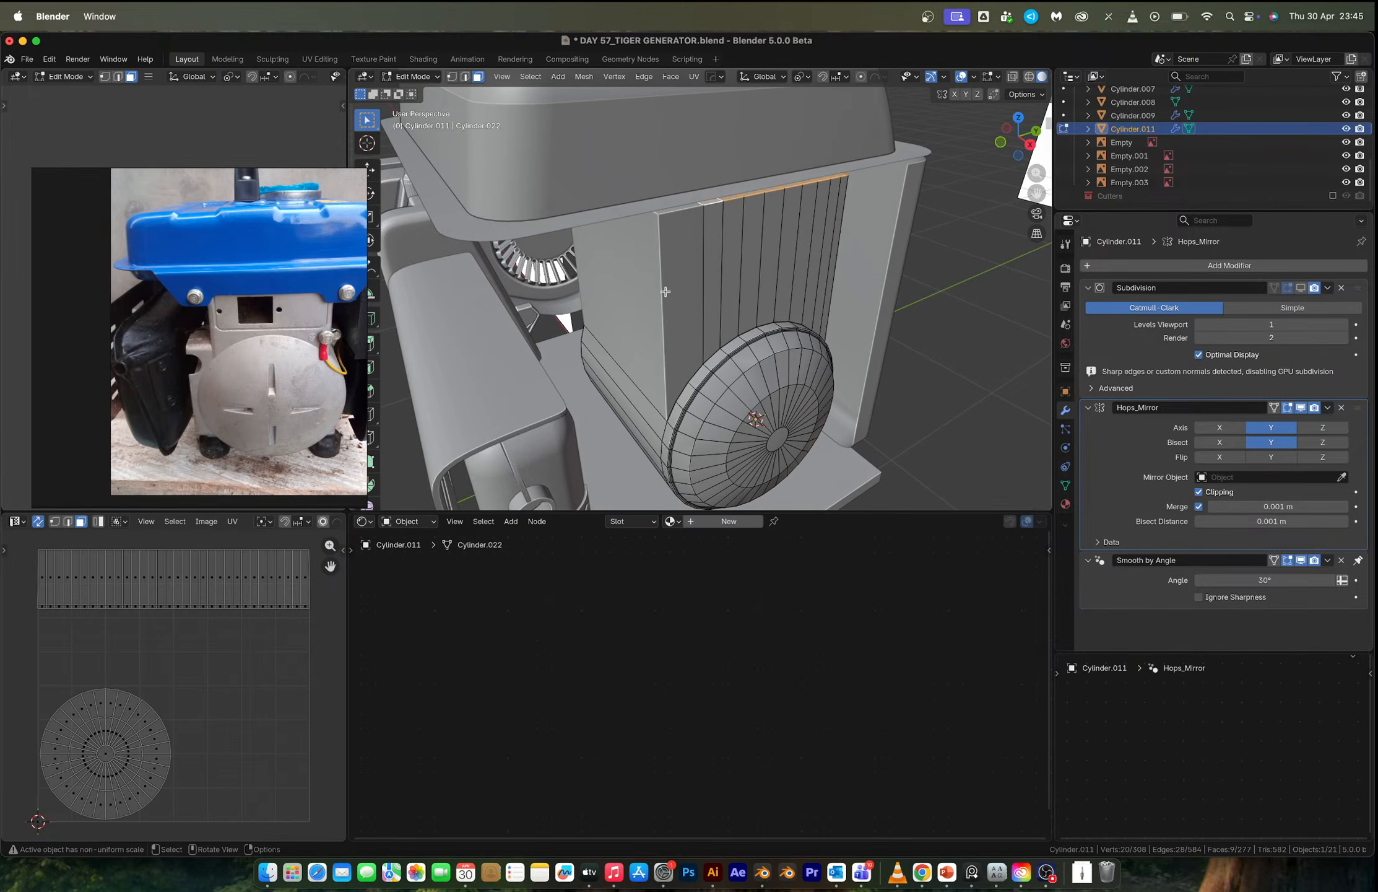
{"action": "key", "text": "ctrl+r"}
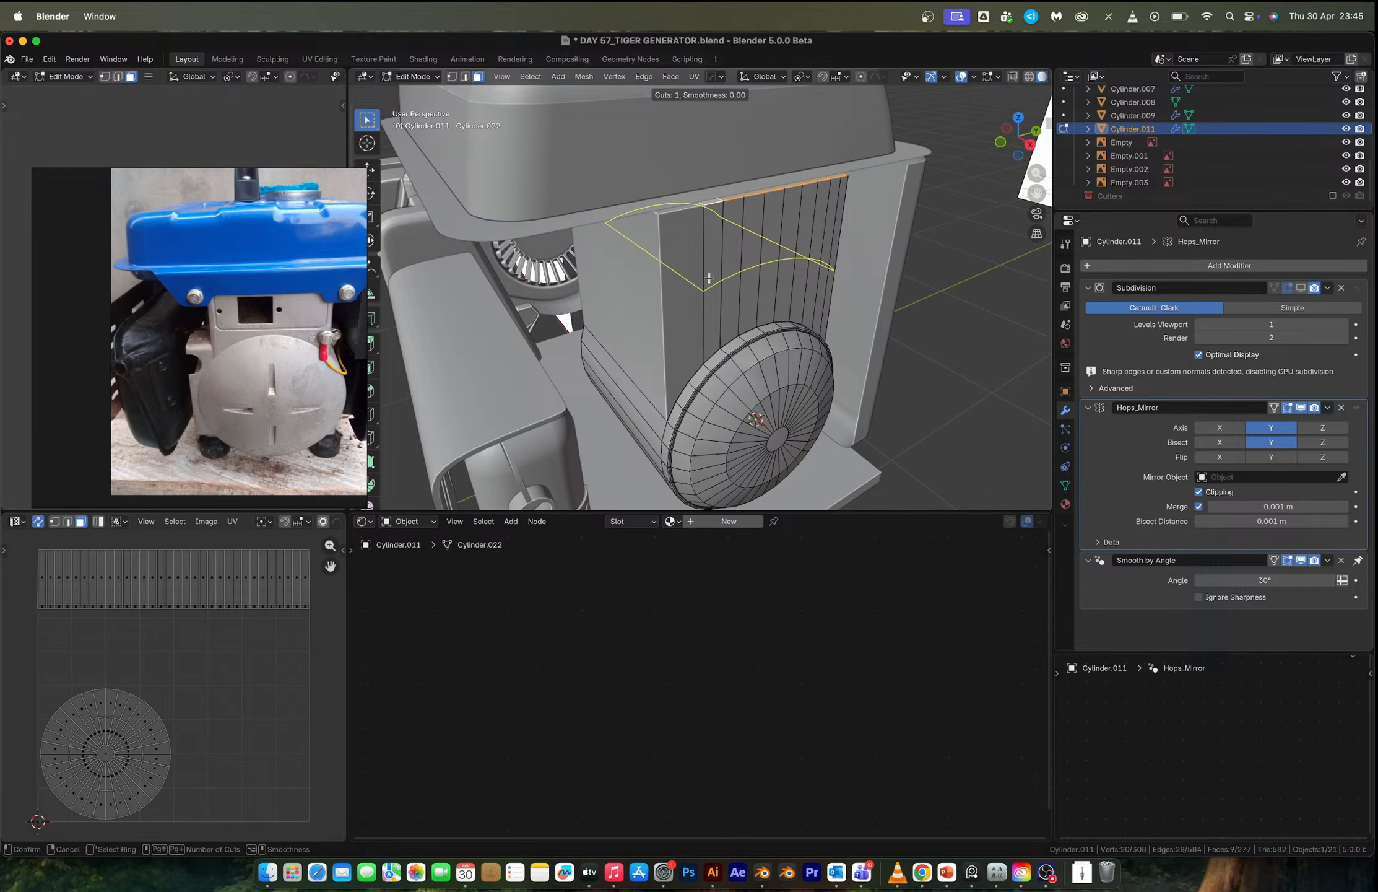
{"action": "key", "text": "Escape"}
{"action": "key", "text": "Tab"}
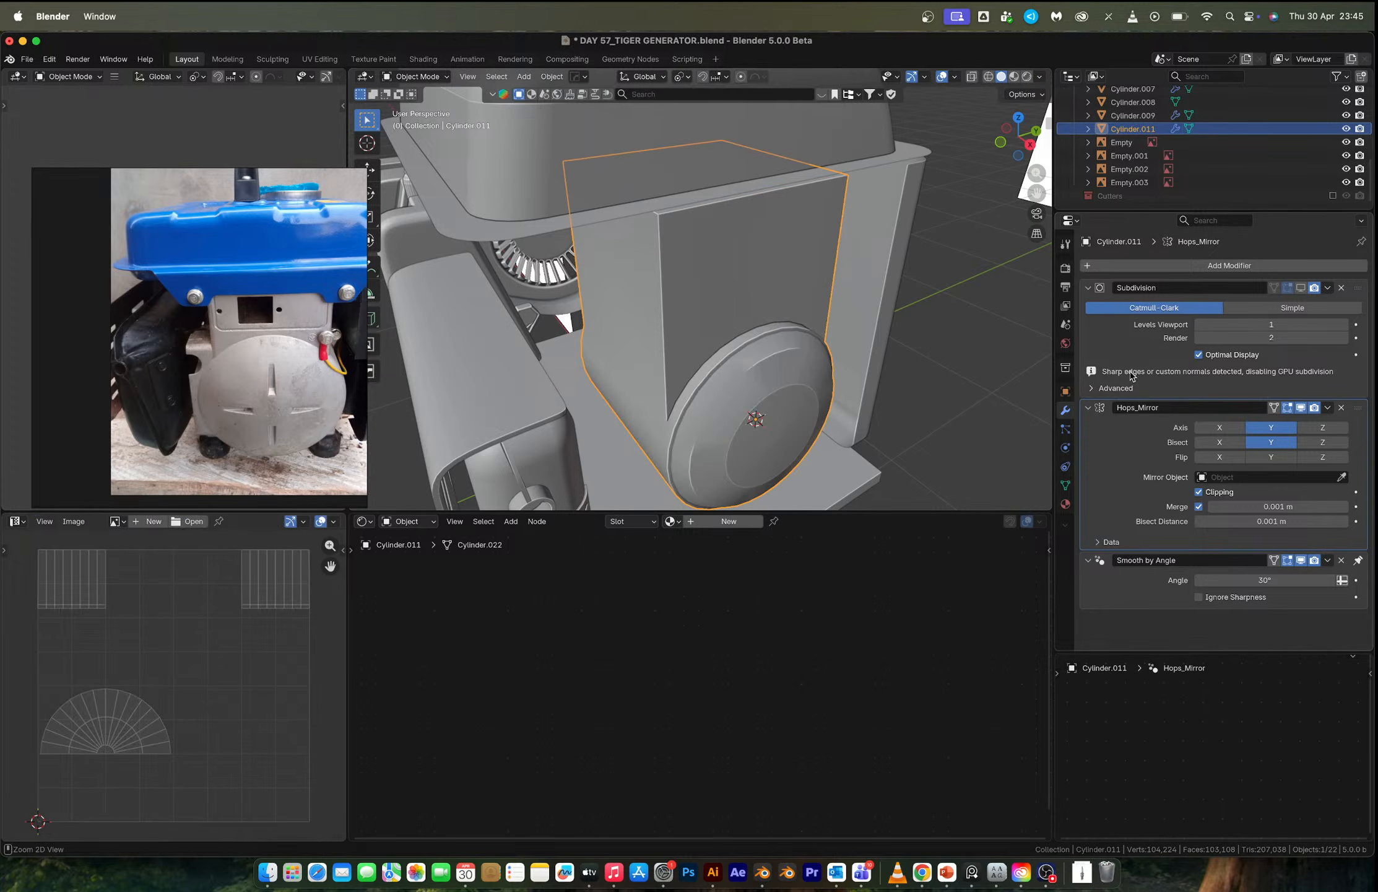
Apply the housing's Y-axis Hops_Mirror modifier.
{"action": "key", "text": "ctrl+a"}
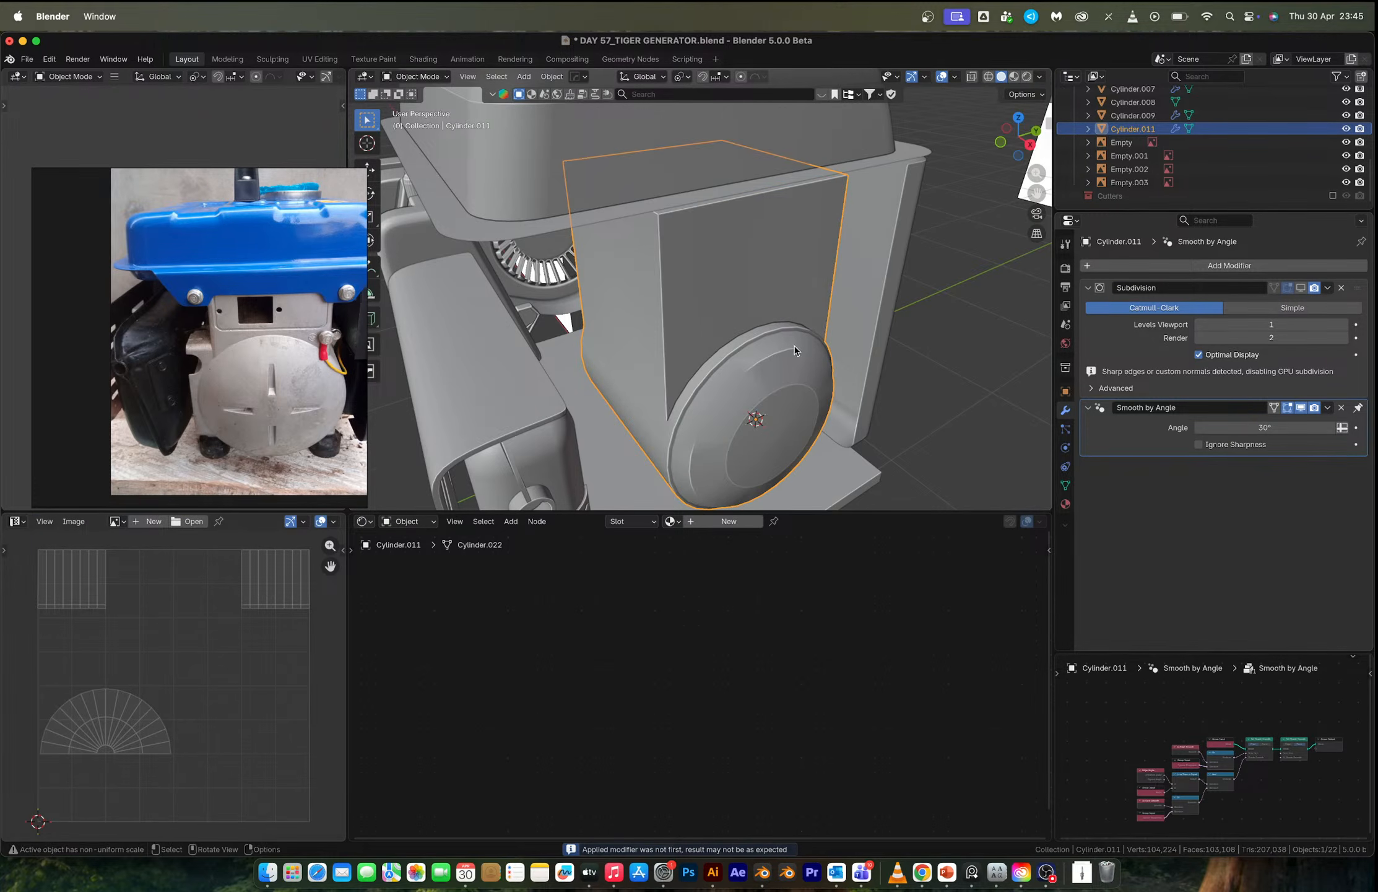
{"action": "key", "text": "Tab"}
{"action": "middle_click_drag", "start_coordinate": [672, 337], "coordinate": [682, 281]}
{"action": "key", "text": "Tab"}
{"action": "right_click", "coordinate": [745, 300]}
{"action": "left_click", "coordinate": [742, 303]}
Add five evenly spaced horizontal loop cuts around the raised block above the barrel.
{"action": "key", "text": "Tab"}
{"action": "key", "text": "ctrl+r"}
{"action": "scroll", "coordinate": [673, 279], "scroll_direction": "up", "scroll_amount": 4}
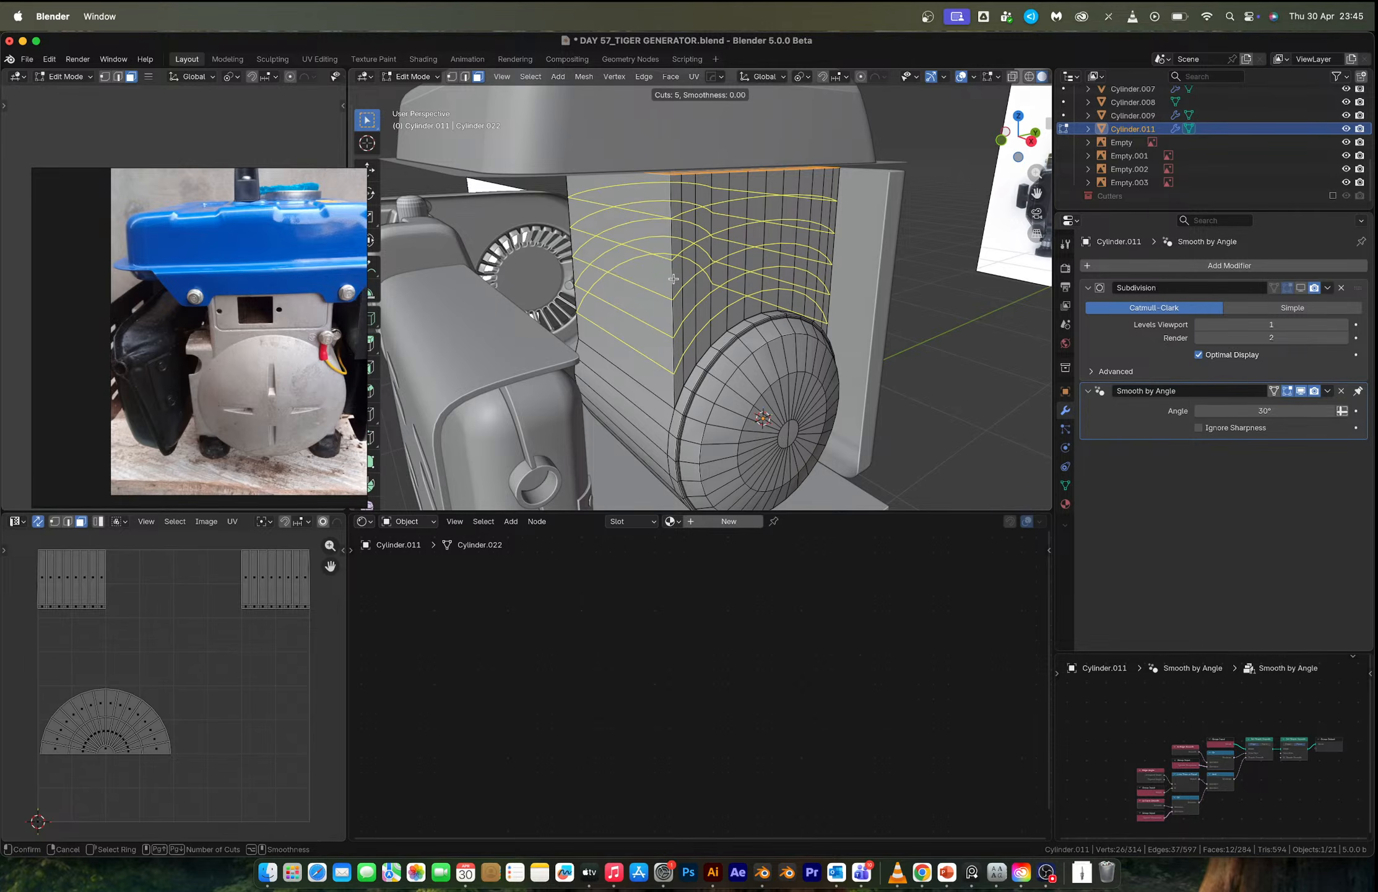
{"action": "left_click", "coordinate": [674, 279]}
{"action": "right_click", "coordinate": [673, 279]}
Select the eight lower side faces facing the muffler and extrude them about -0.138 m along Y.
{"action": "middle_click_drag", "start_coordinate": [710, 327], "coordinate": [682, 372]}
{"action": "key", "text": "3"}
{"action": "left_click", "coordinate": [634, 340]}
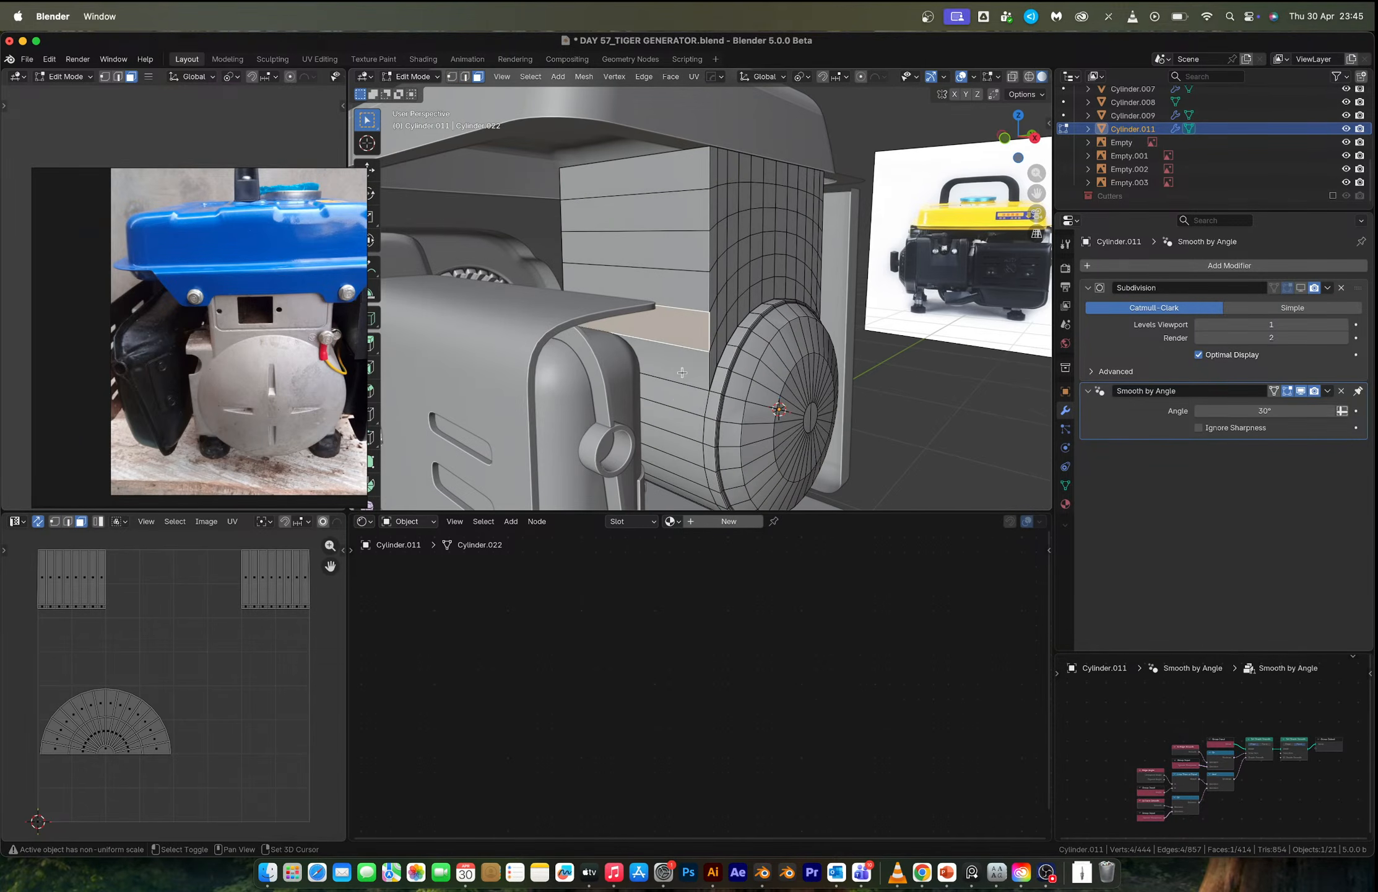
{"action": "middle_click_drag", "start_coordinate": [686, 479], "coordinate": [613, 207], "text": "shift"}
{"action": "left_click", "coordinate": [678, 365], "text": "ctrl"}
{"action": "left_click", "coordinate": [606, 178], "text": "shift"}
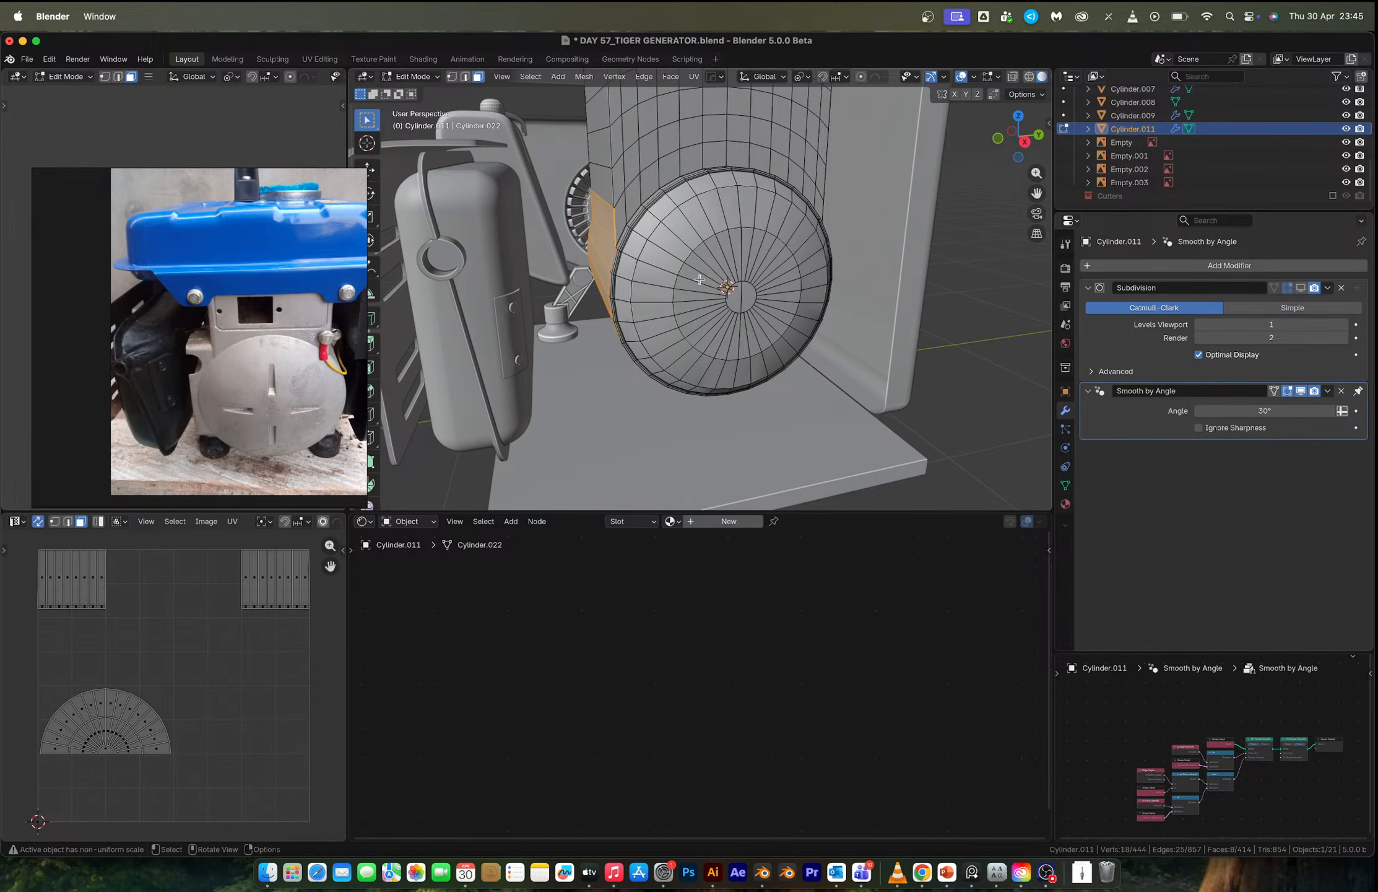
{"action": "key", "text": "e"}
{"action": "key", "text": "x"}
{"action": "key", "text": "y"}
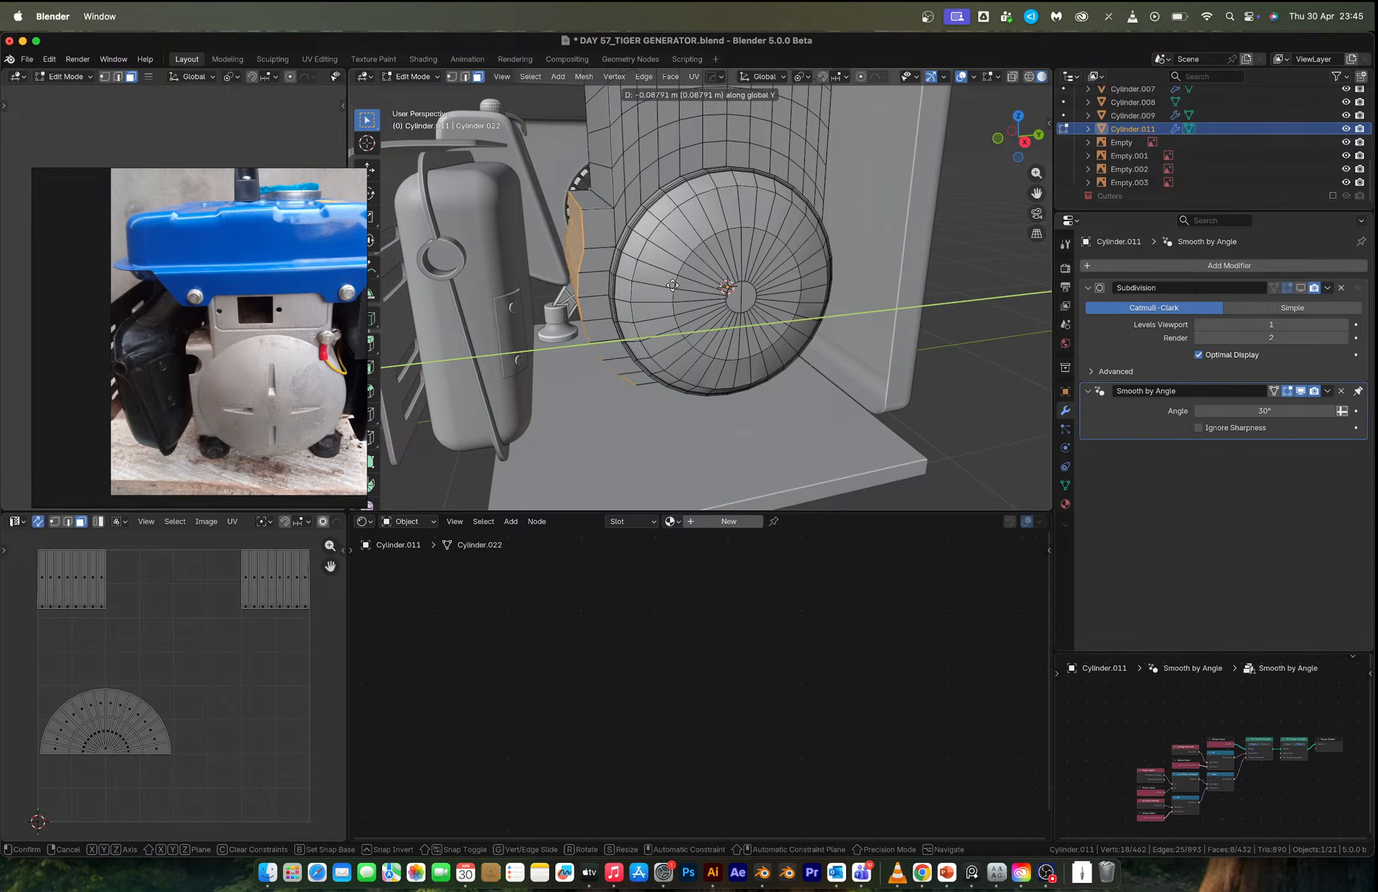
{"action": "left_click", "coordinate": [663, 286]}
Flatten the extruded side faces to 0 along Y, move them about -0.099 m along Y, and return to Object Mode.
{"action": "key", "text": "s"}
{"action": "key", "text": "y"}
{"action": "key", "text": "0"}
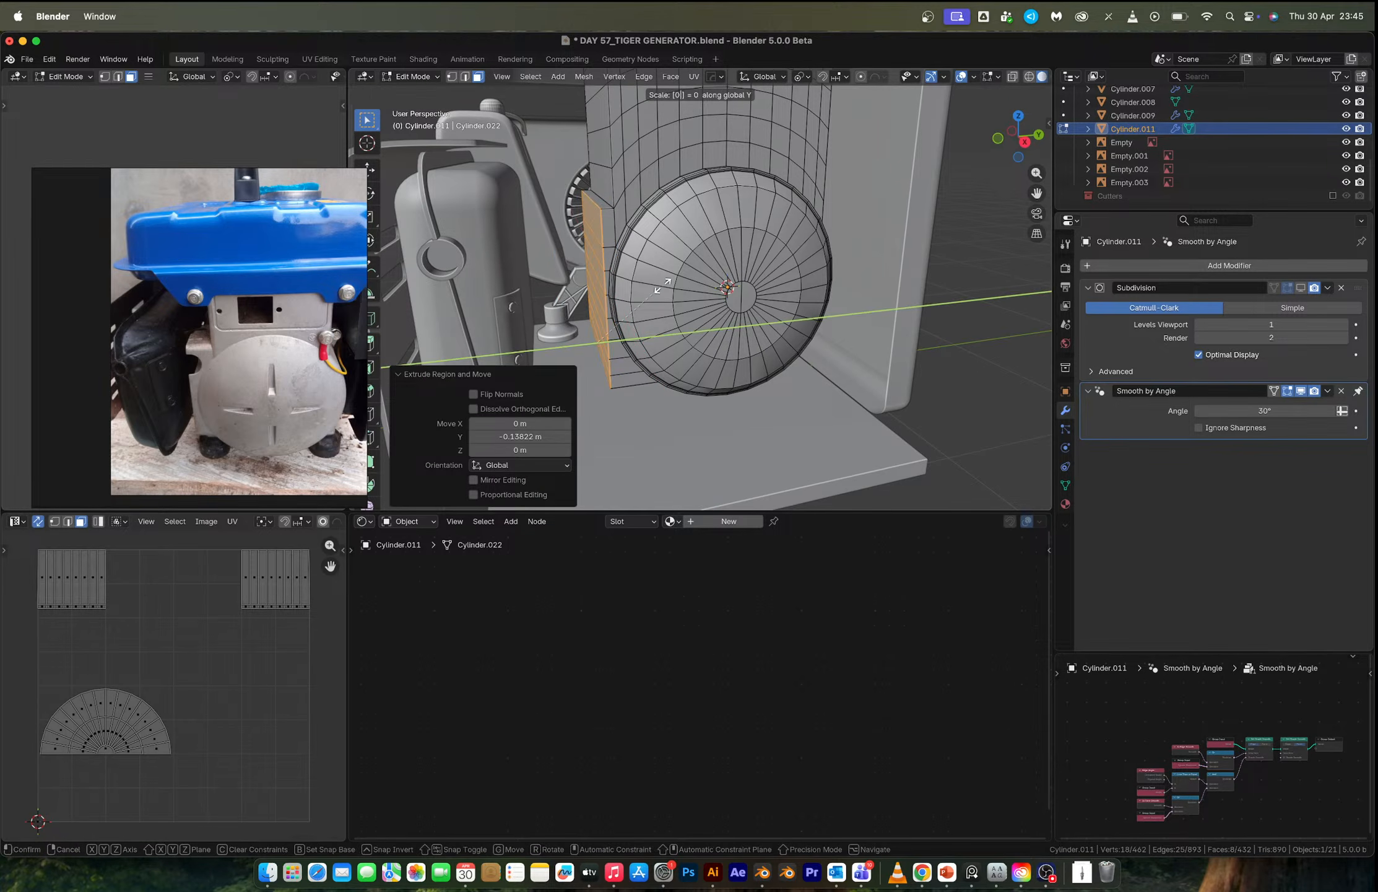
{"action": "key", "text": "Return"}
{"action": "key", "text": "g"}
{"action": "key", "text": "y"}
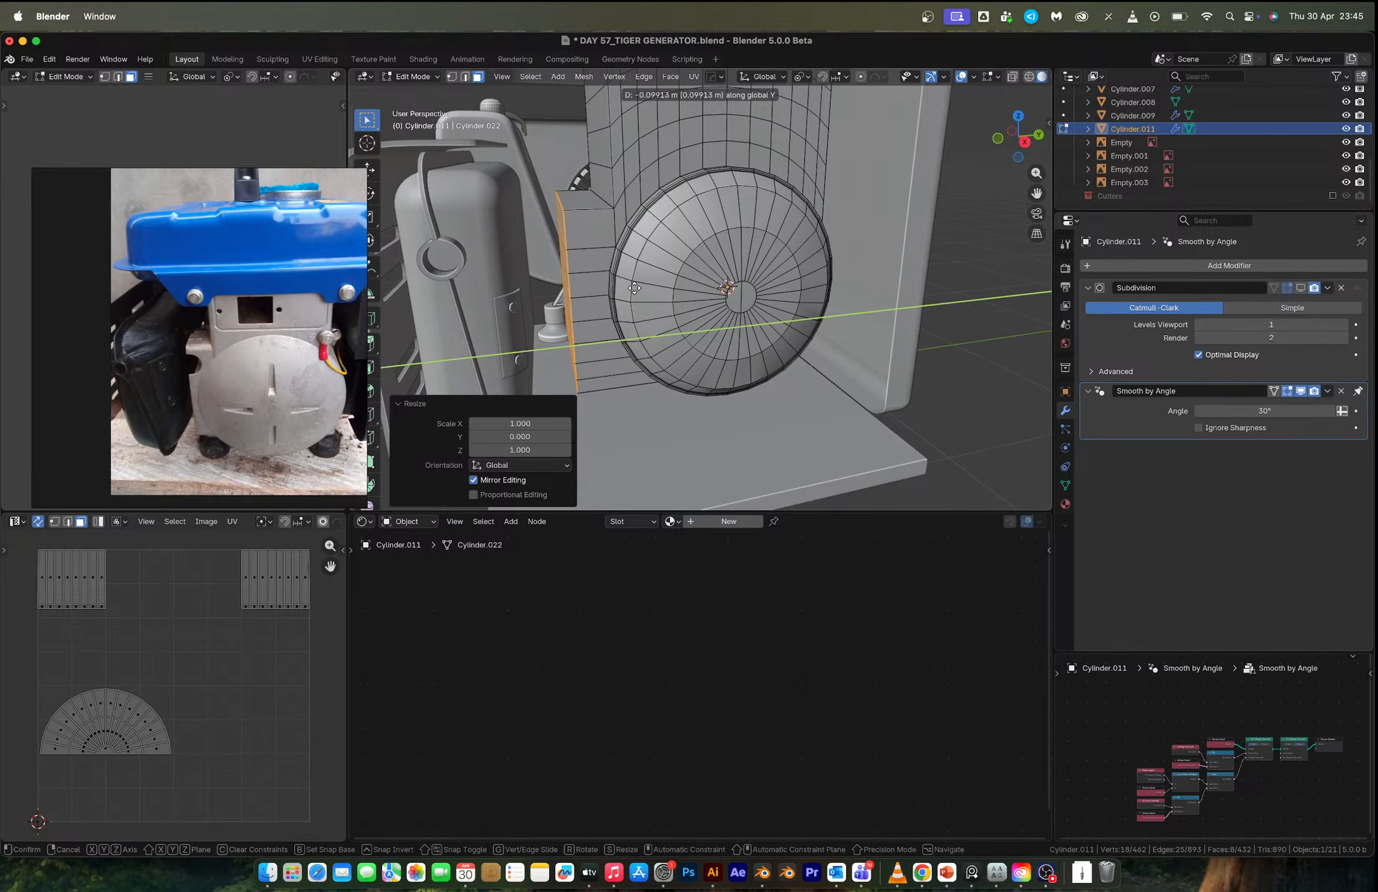
{"action": "left_click", "coordinate": [634, 288]}
{"action": "key", "text": "Tab"}
Show the housing's subdivision in the viewport and examine the new side block's shape.
{"action": "middle_click_drag", "start_coordinate": [642, 248], "coordinate": [603, 313]}
{"action": "scroll", "coordinate": [703, 251], "scroll_direction": "down", "scroll_amount": 4}
{"action": "scroll", "coordinate": [708, 264], "scroll_direction": "up", "scroll_amount": 4}
{"action": "left_click", "coordinate": [1301, 288]}
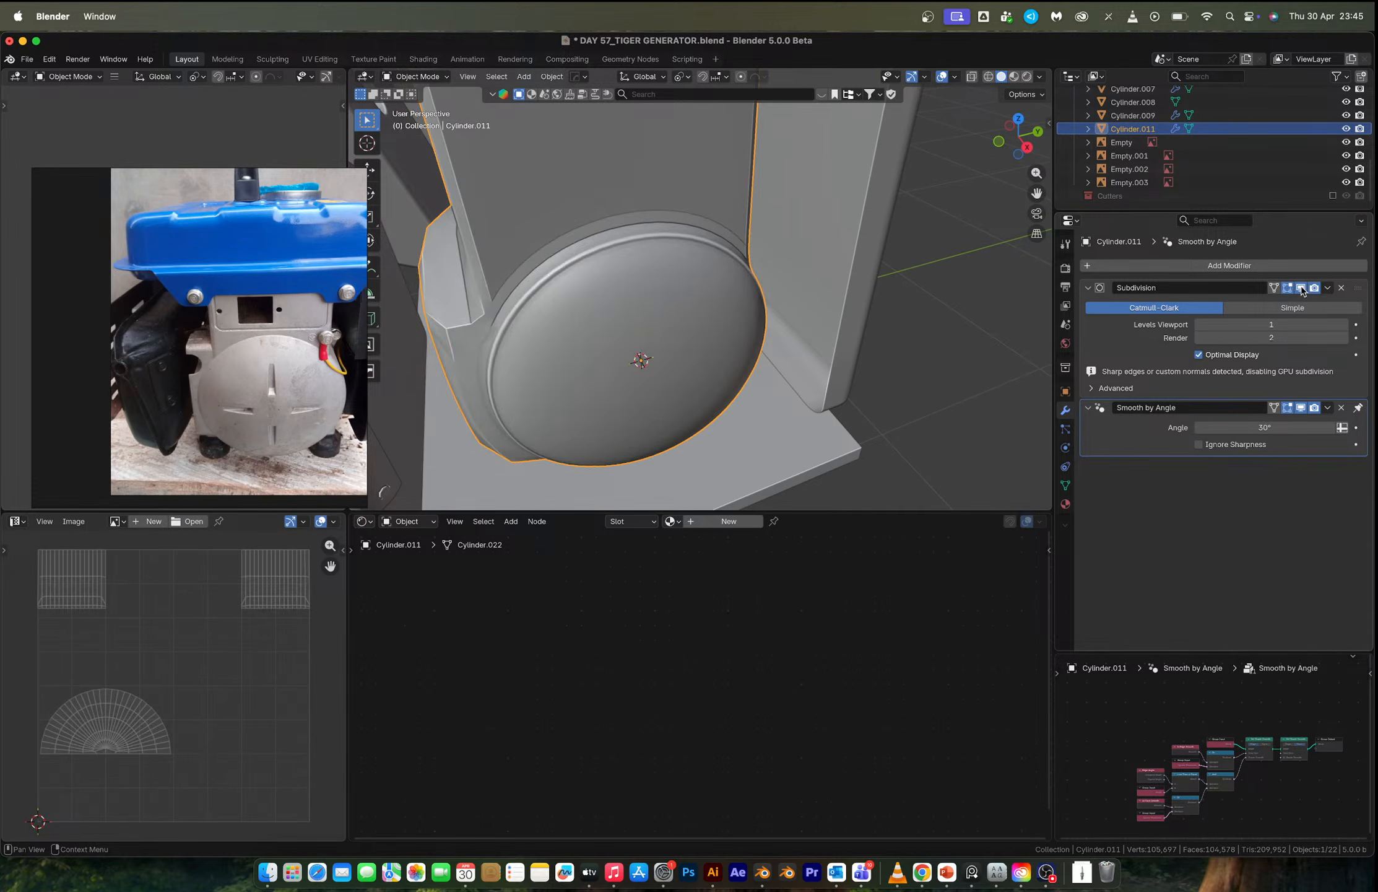
{"action": "scroll", "coordinate": [680, 286], "scroll_direction": "down", "scroll_amount": 4}
{"action": "middle_click_drag", "start_coordinate": [680, 285], "coordinate": [637, 286]}
{"action": "scroll", "coordinate": [591, 296], "scroll_direction": "up", "scroll_amount": 3}
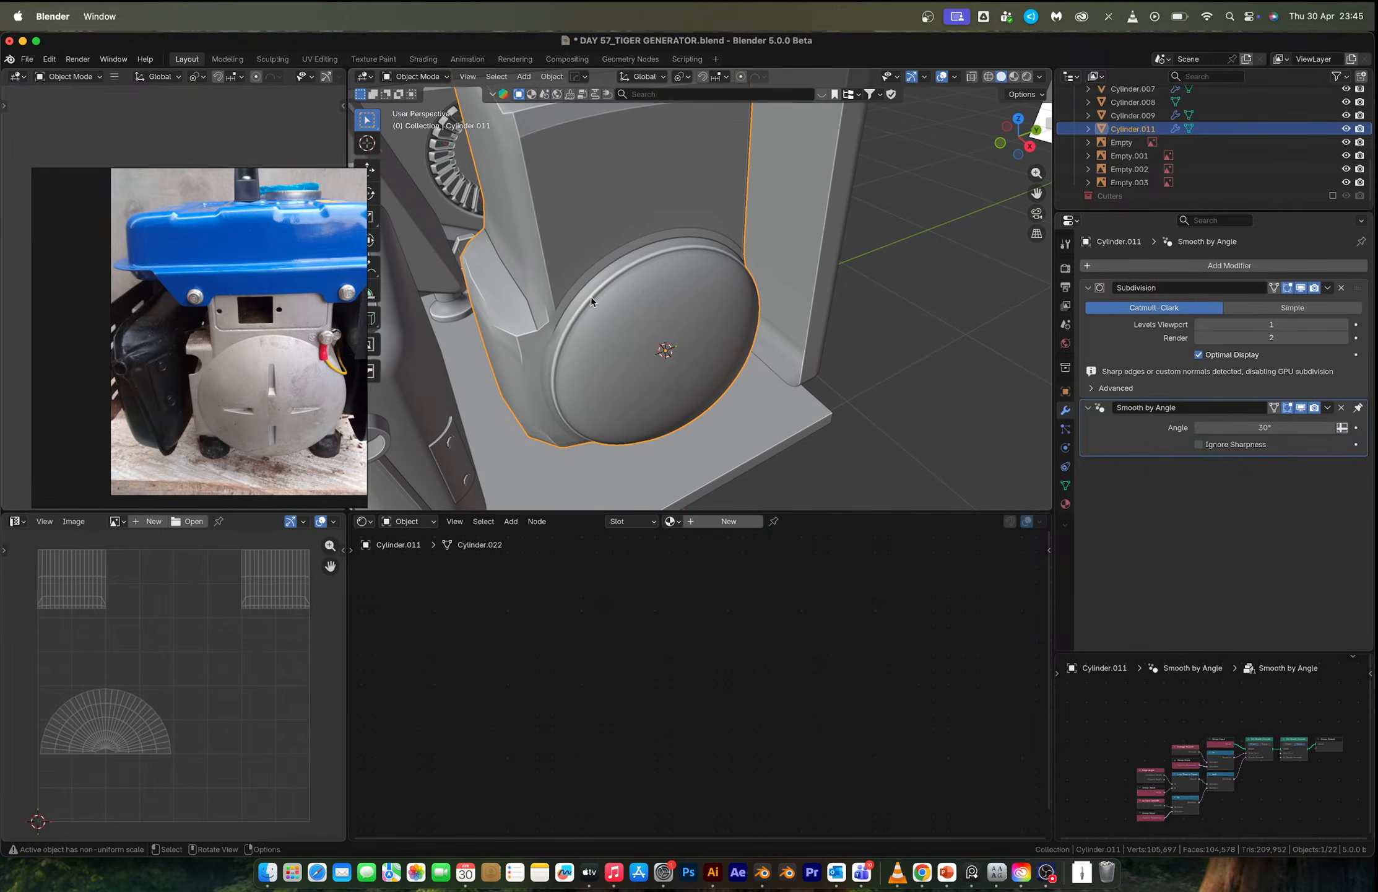
Hide the subdivision and try to bevel the front edges of the raised block and side block about 0.062 m with five segments.
{"action": "key", "text": "Tab"}
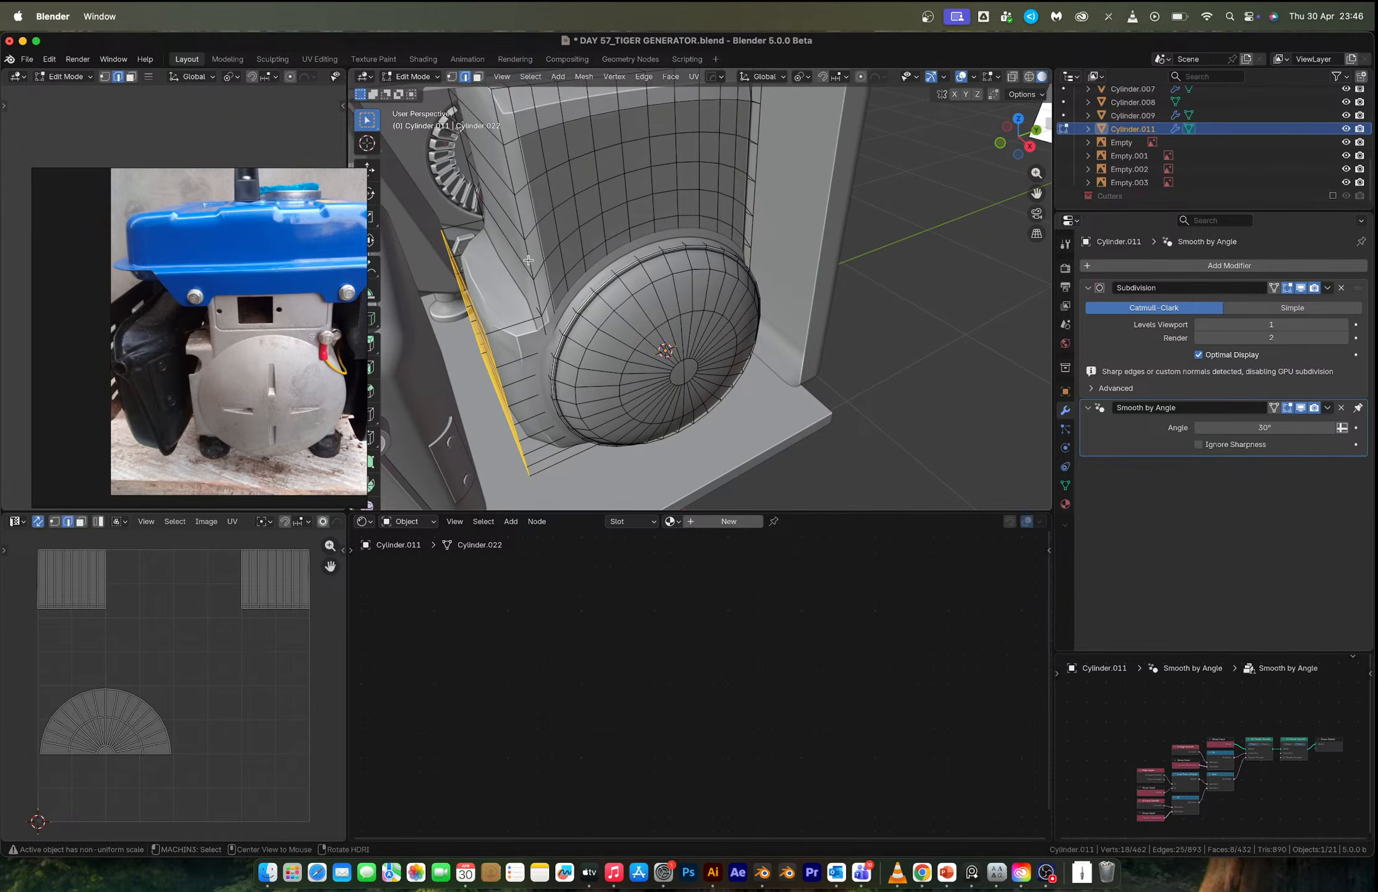
{"action": "left_click", "coordinate": [528, 260], "text": "alt"}
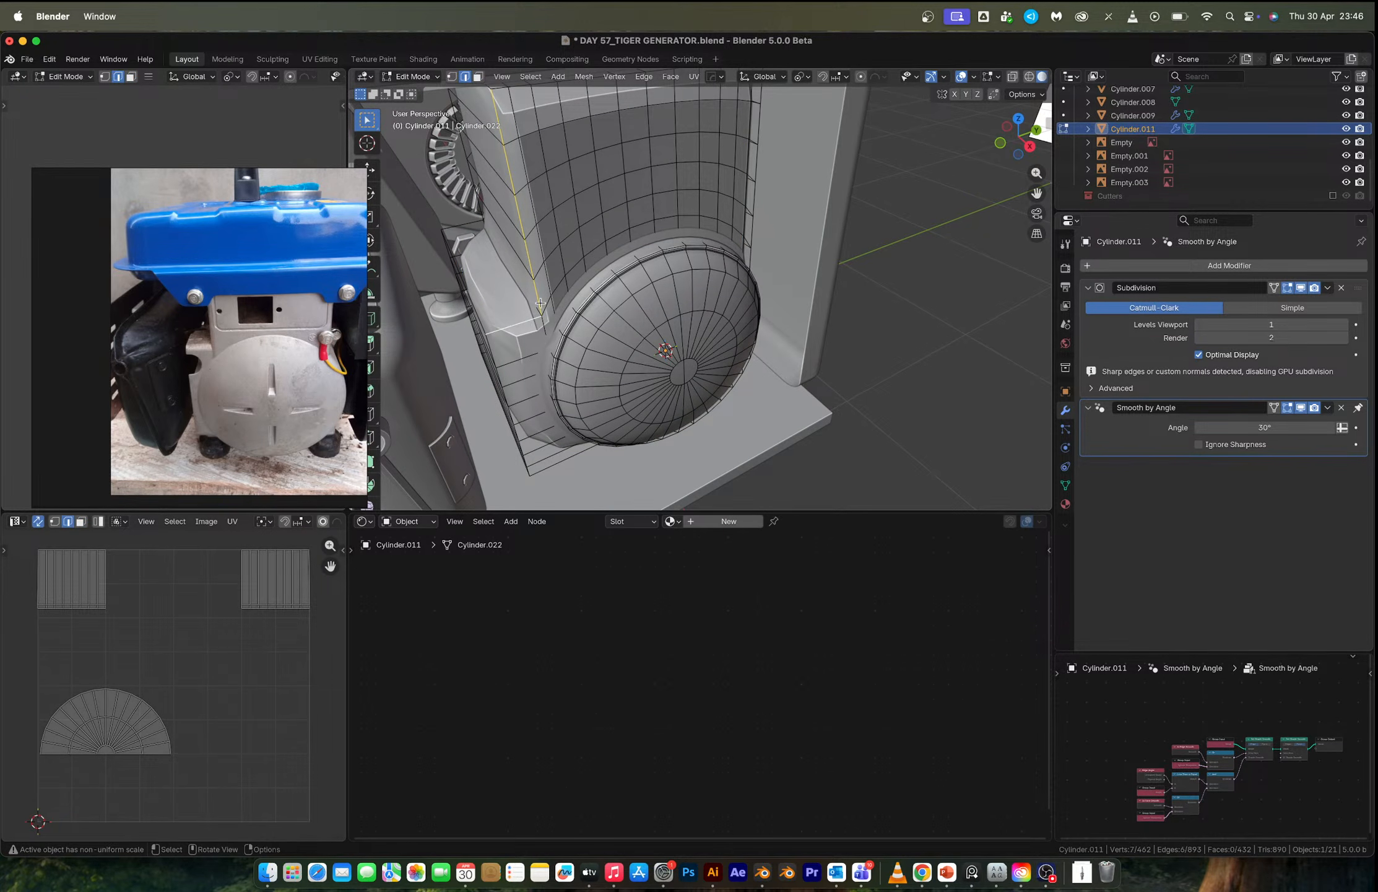
{"action": "middle_click_drag", "start_coordinate": [566, 464], "coordinate": [555, 372]}
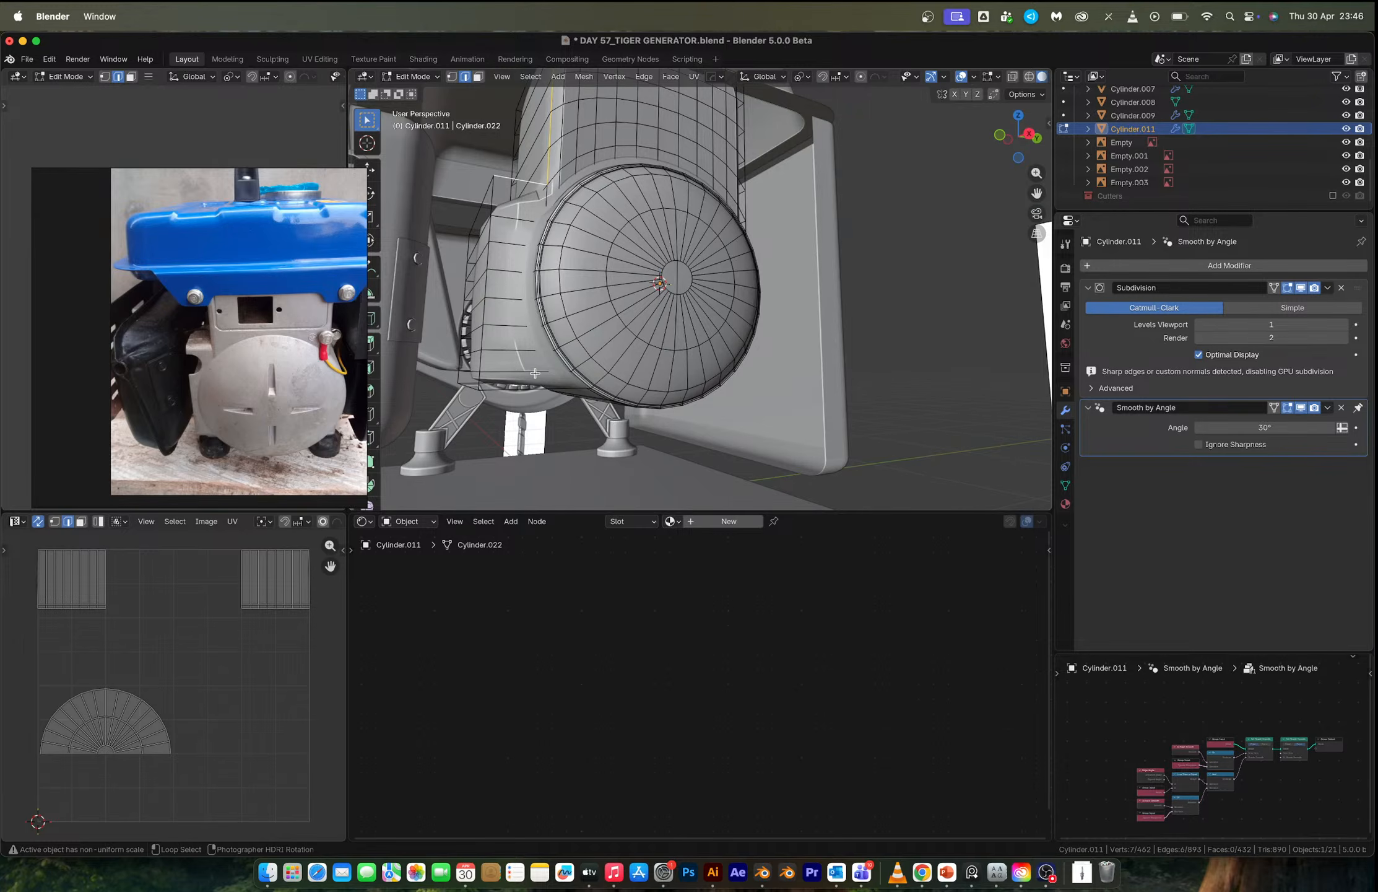
{"action": "left_click", "coordinate": [535, 373], "text": "alt"}
{"action": "key", "text": "ctrl+z"}
{"action": "left_click", "coordinate": [1303, 288]}
{"action": "middle_click_drag", "start_coordinate": [597, 359], "coordinate": [691, 314]}
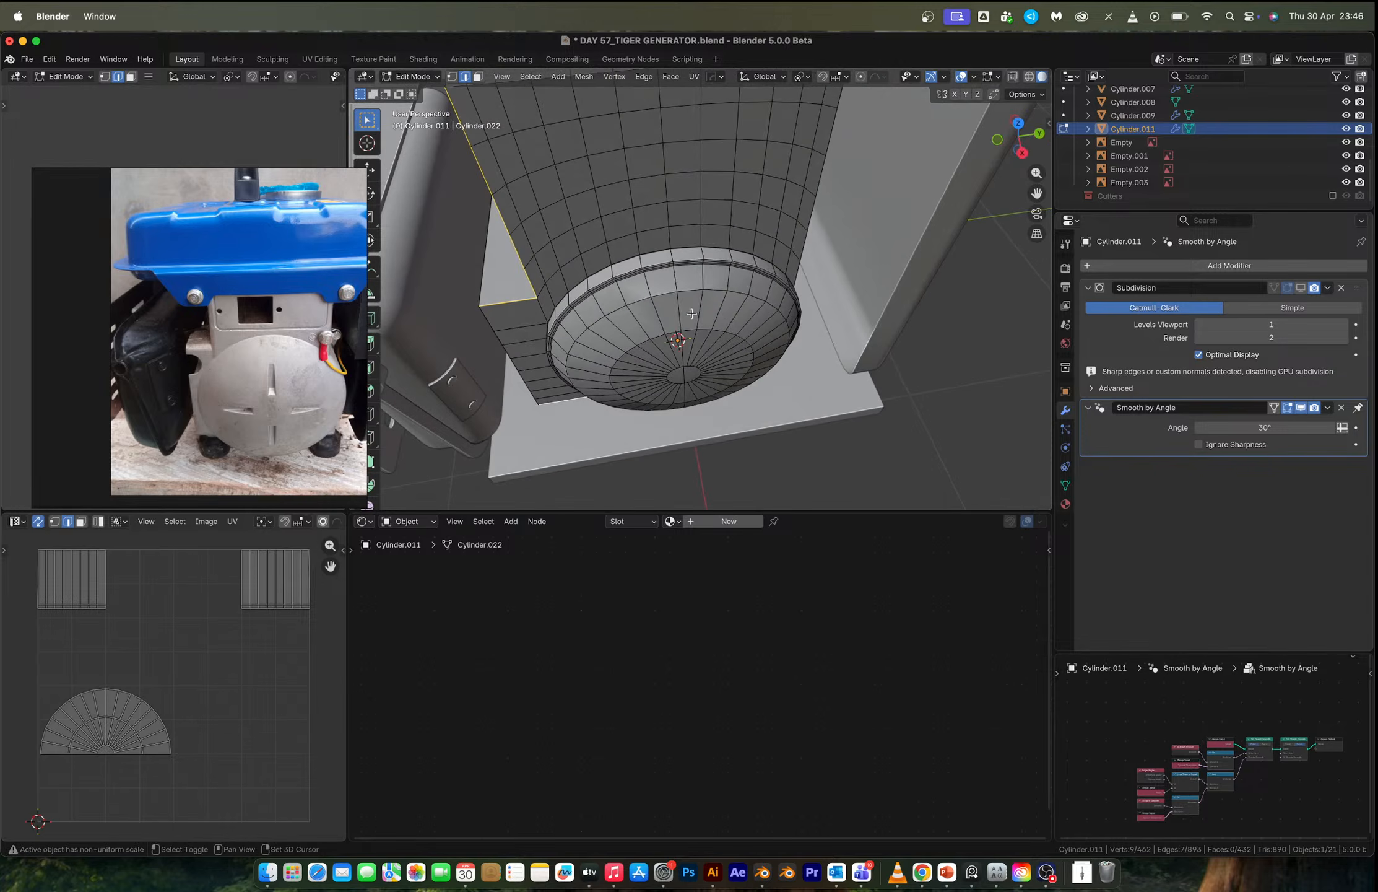
{"action": "left_click", "coordinate": [799, 263], "text": "alt+shift"}
{"action": "middle_click_drag", "start_coordinate": [799, 263], "coordinate": [781, 309]}
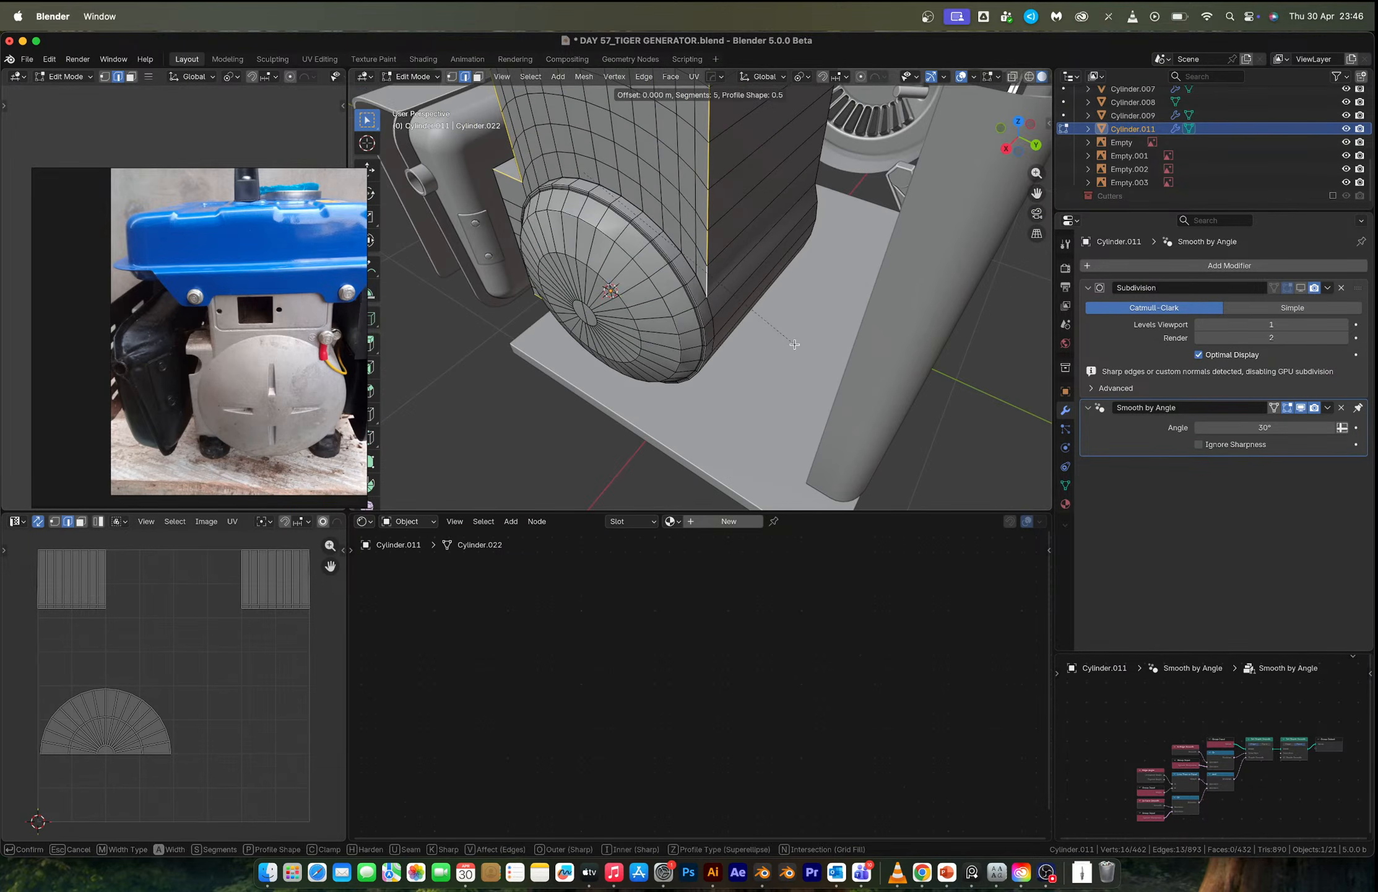
{"action": "key", "text": "ctrl+b"}
{"action": "left_click", "coordinate": [825, 363]}
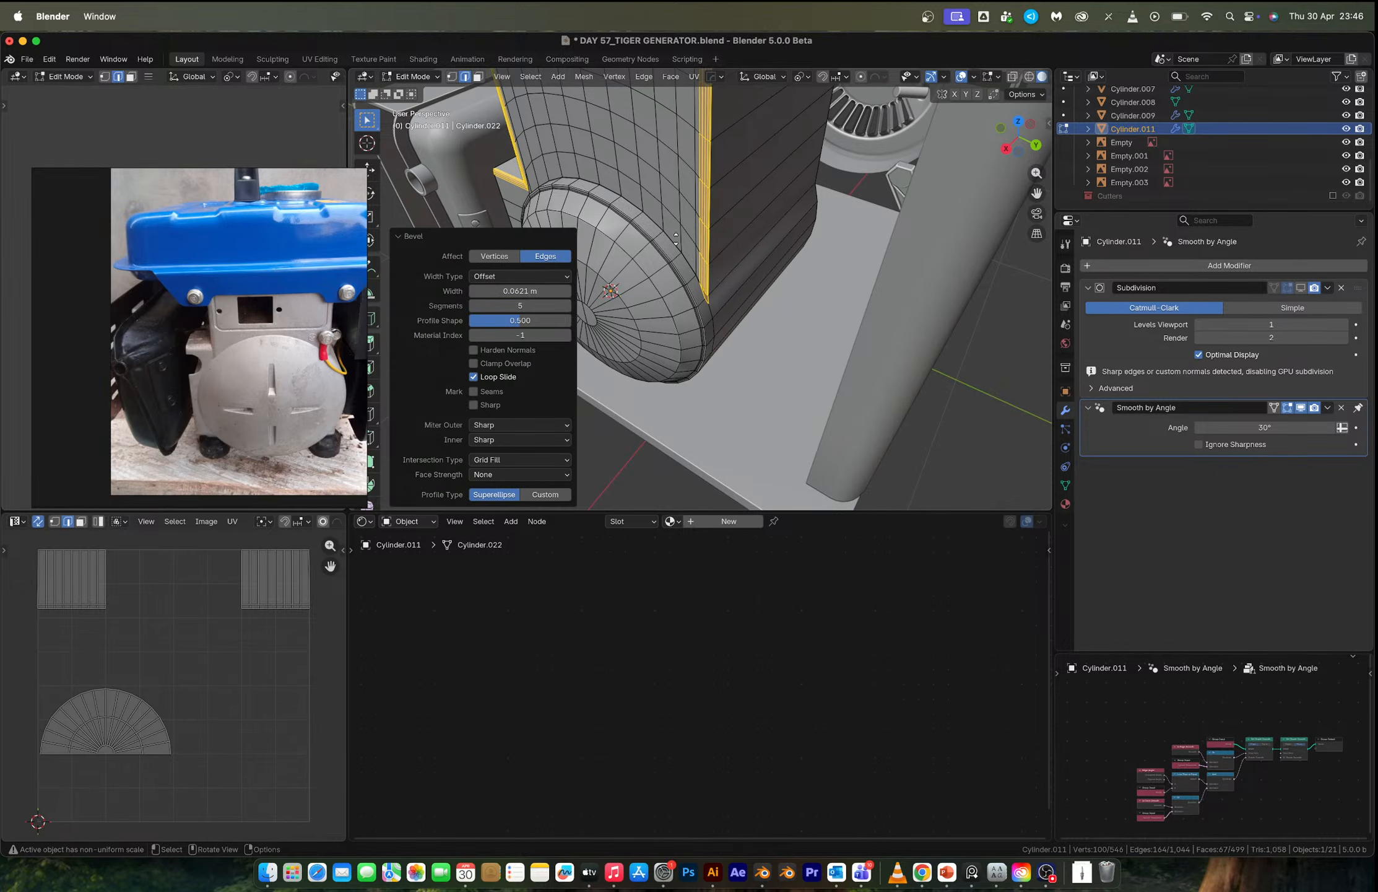
{"action": "middle_click_drag", "start_coordinate": [607, 208], "coordinate": [670, 221]}
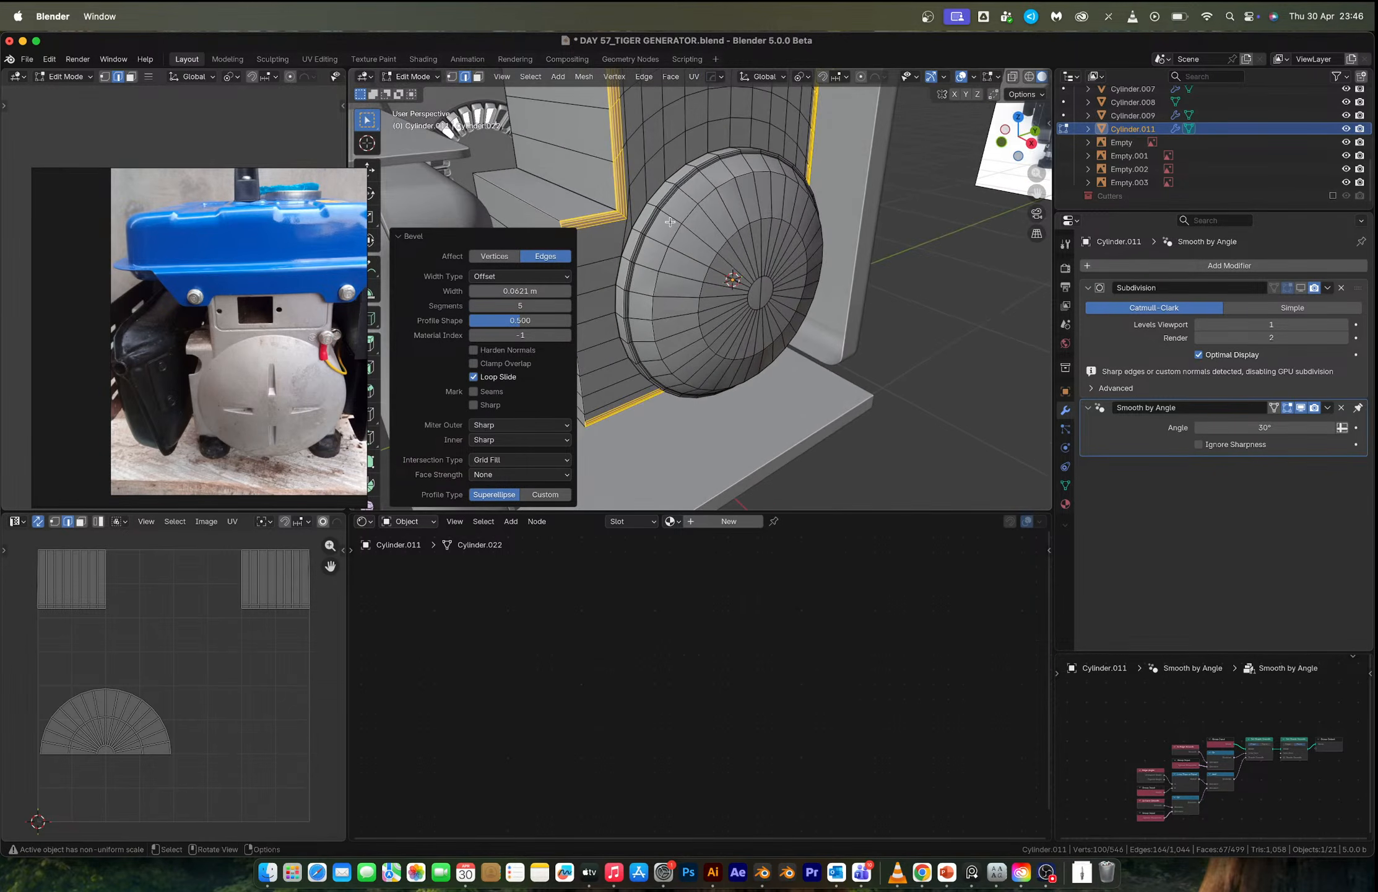
{"action": "key", "text": "ctrl+z"}
{"action": "key", "text": "Tab"}
{"action": "scroll", "coordinate": [667, 224], "scroll_direction": "down", "scroll_amount": 3}
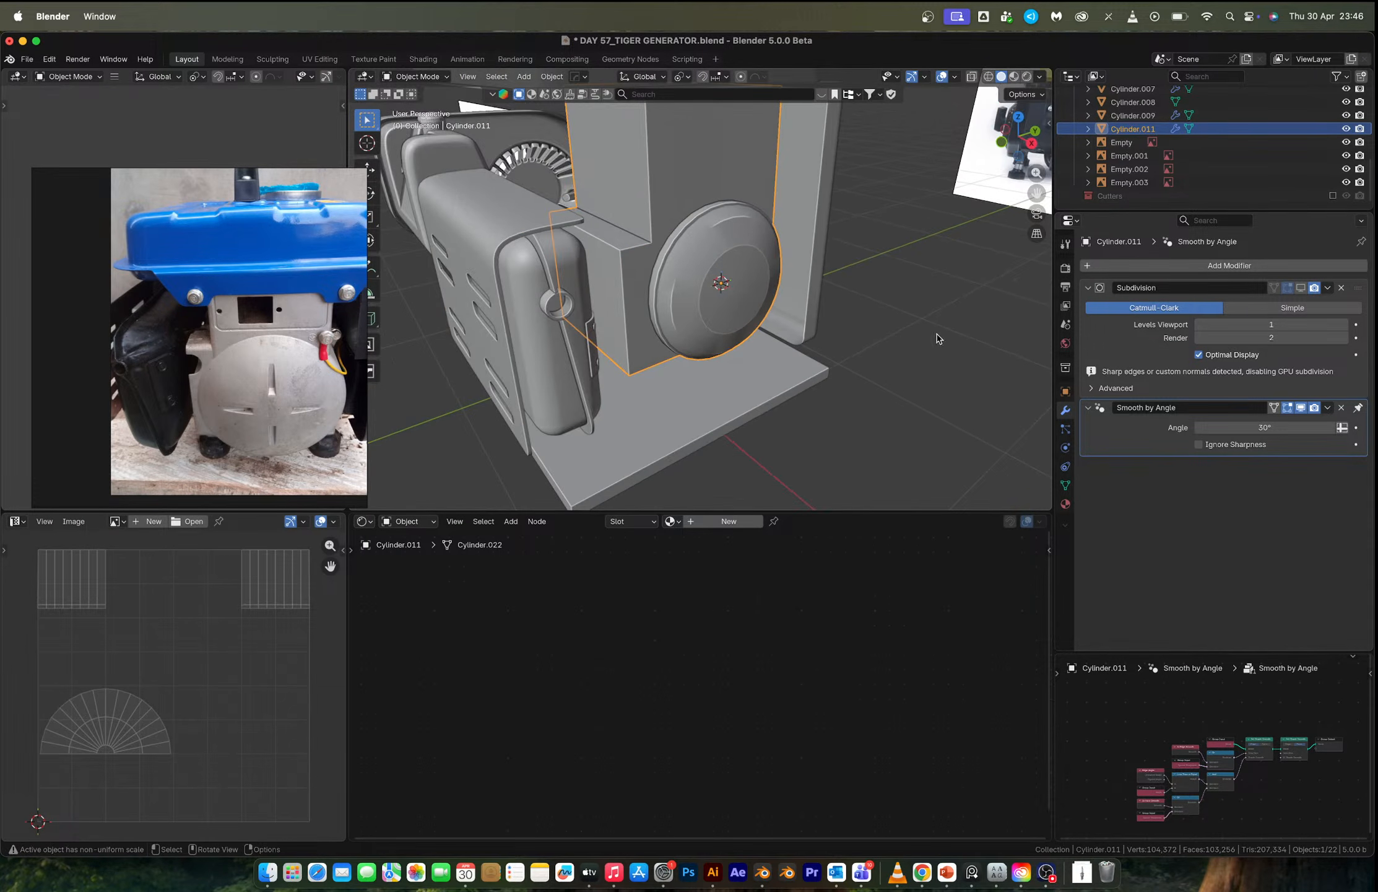
Add a HardOps bevel to the housing with width 0.040, 7 segments and a 30° angle, and compare it with the reference photo.
{"action": "key", "text": "q"}
{"action": "left_click", "coordinate": [609, 210]}
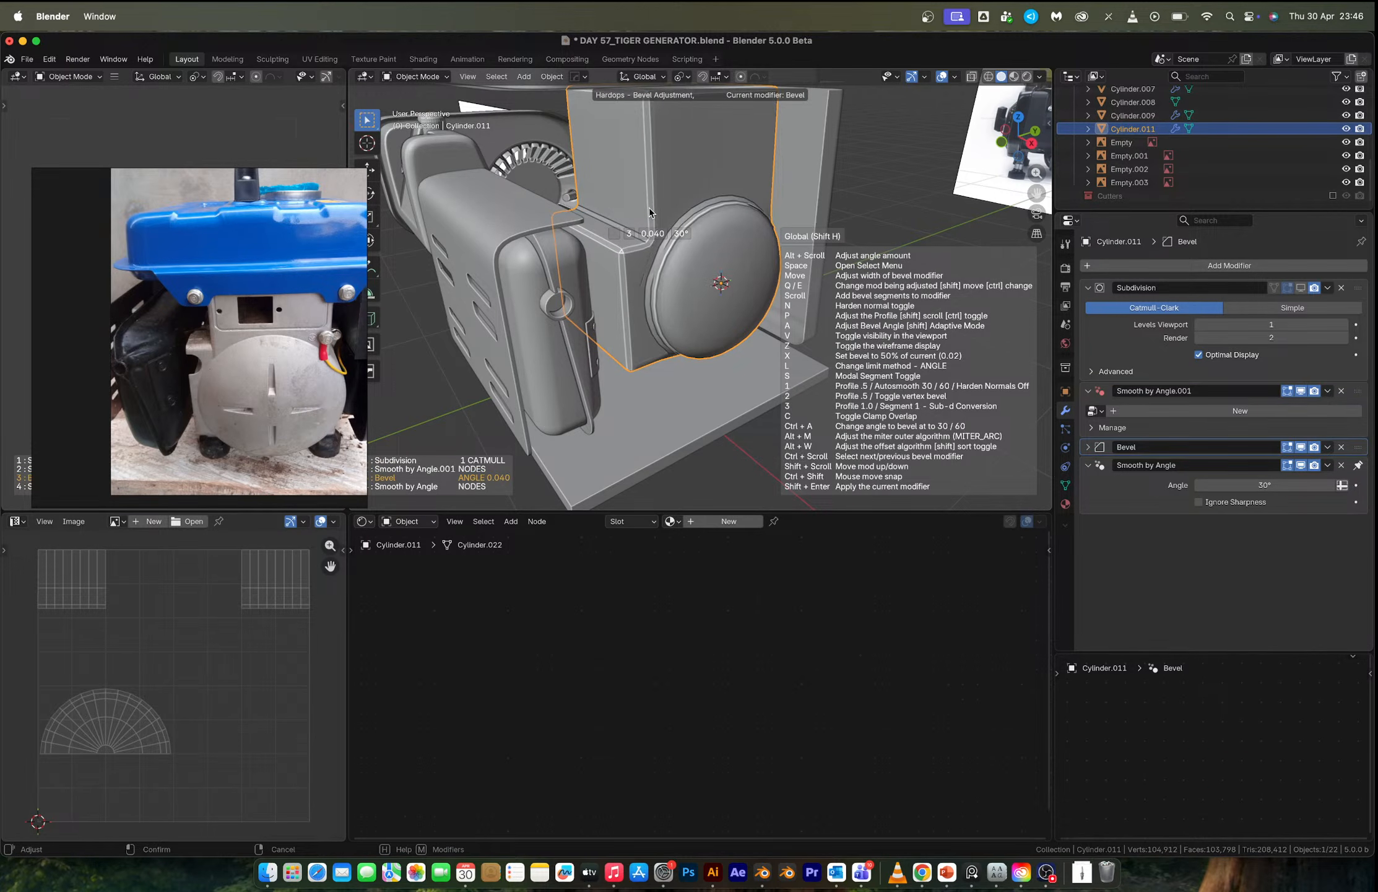
{"action": "scroll", "coordinate": [650, 208], "scroll_direction": "up", "scroll_amount": 3}
{"action": "scroll", "coordinate": [650, 208], "scroll_direction": "up", "scroll_amount": 1}
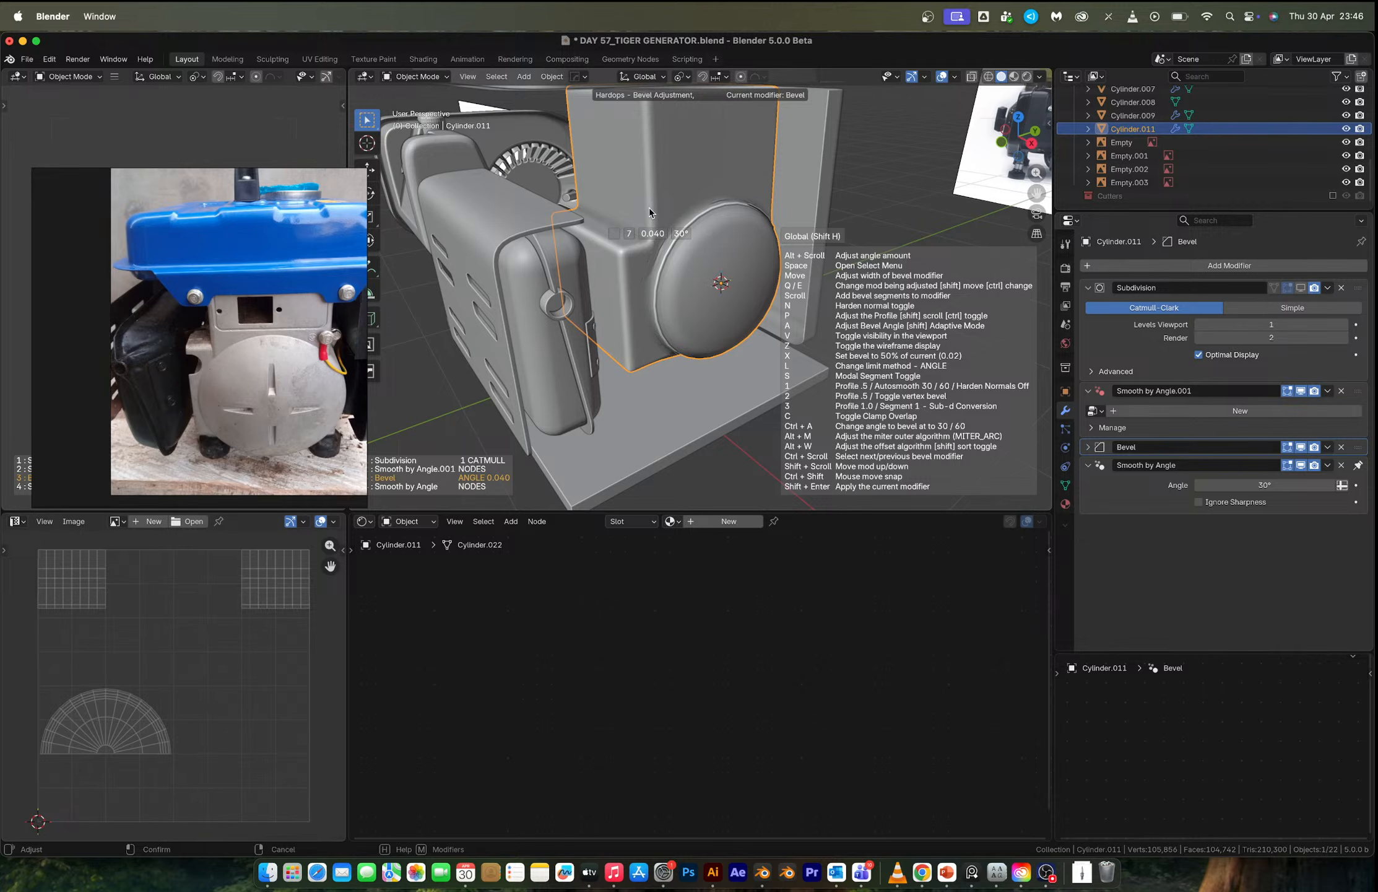
{"action": "left_click", "coordinate": [649, 208]}
{"action": "middle_click_drag", "start_coordinate": [649, 208], "coordinate": [470, 406]}
{"action": "scroll", "coordinate": [638, 249], "scroll_direction": "up", "scroll_amount": 3}
{"action": "scroll", "coordinate": [206, 350], "scroll_direction": "up", "scroll_amount": 6}
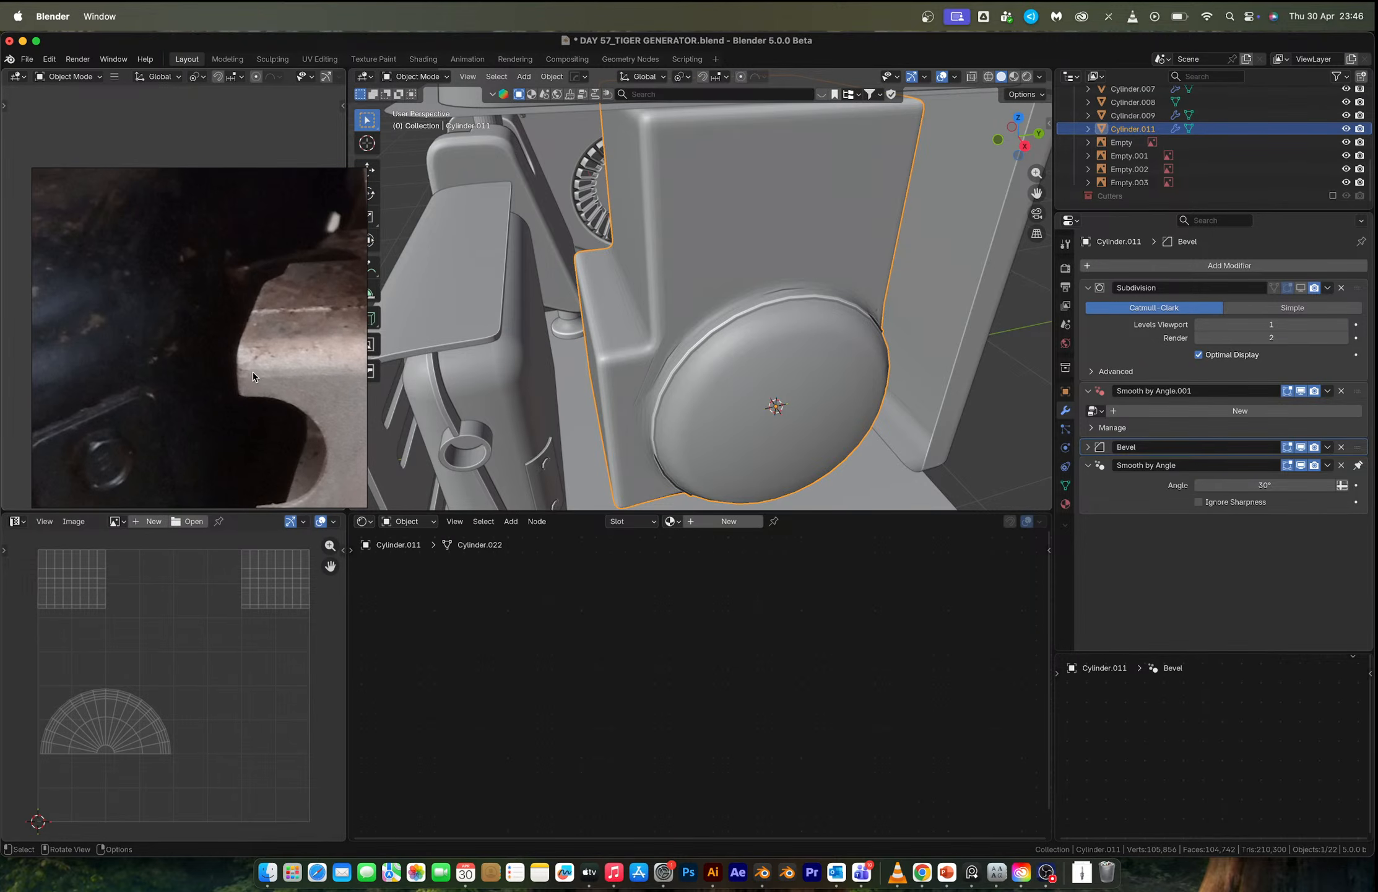
{"action": "scroll", "coordinate": [294, 331], "scroll_direction": "down", "scroll_amount": 6}
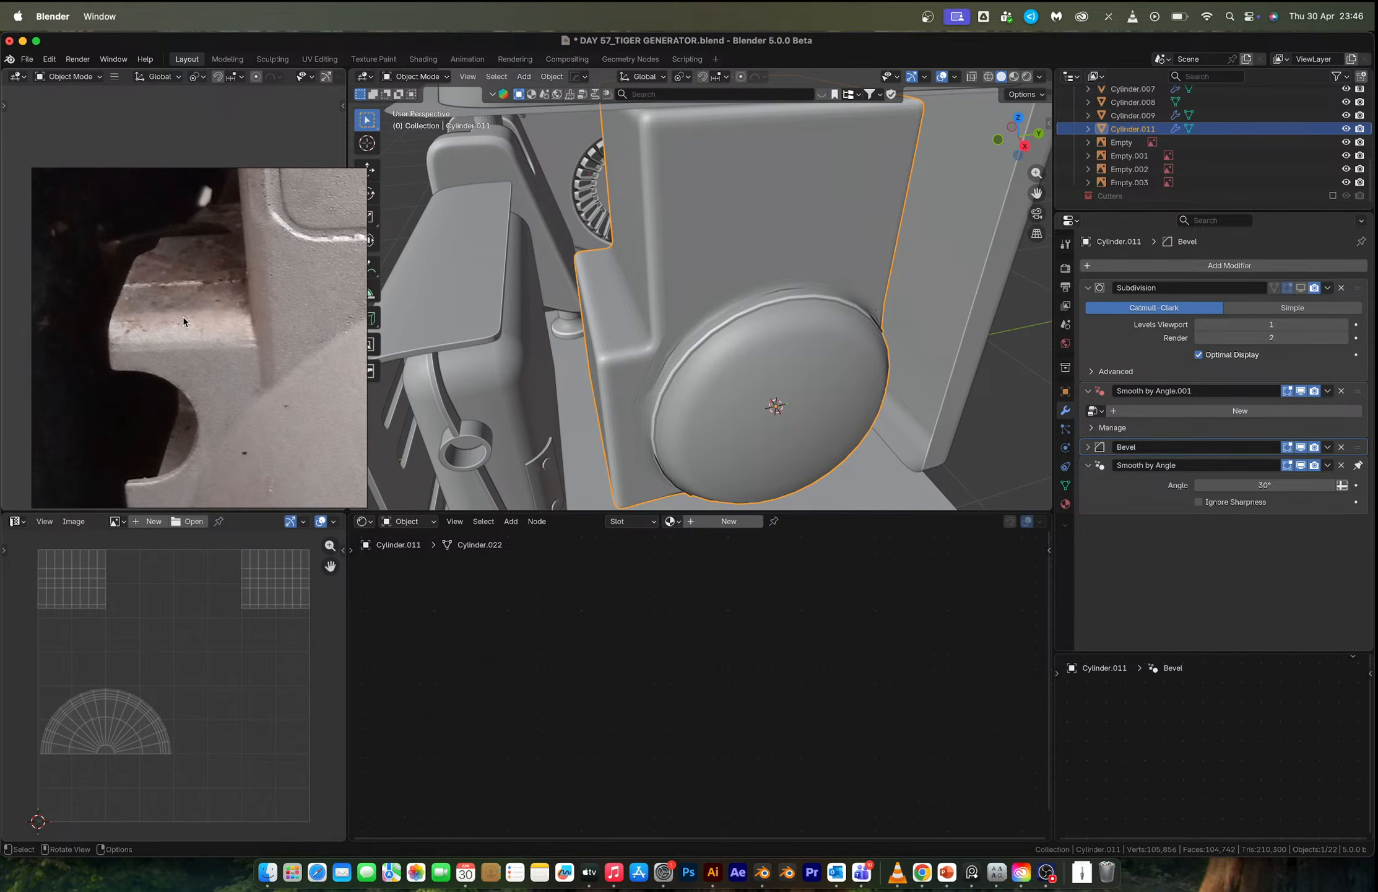
{"action": "middle_click_drag", "start_coordinate": [766, 299], "coordinate": [722, 299]}
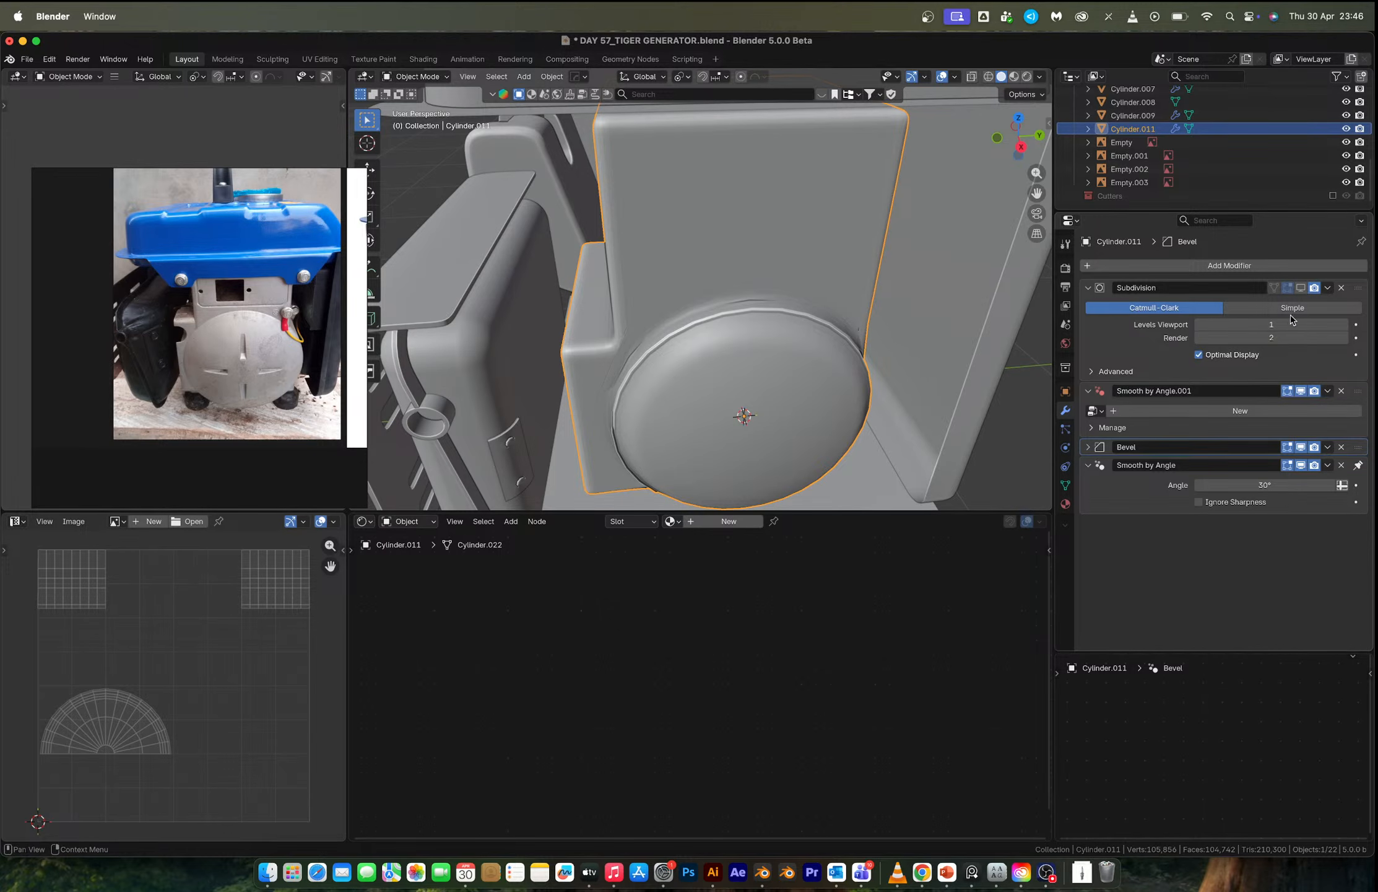
Remove the housing's Bevel modifier and briefly preview the shape with the subdivision shown.
{"action": "left_click", "coordinate": [1343, 447]}
{"action": "middle_click_drag", "start_coordinate": [695, 300], "coordinate": [724, 285]}
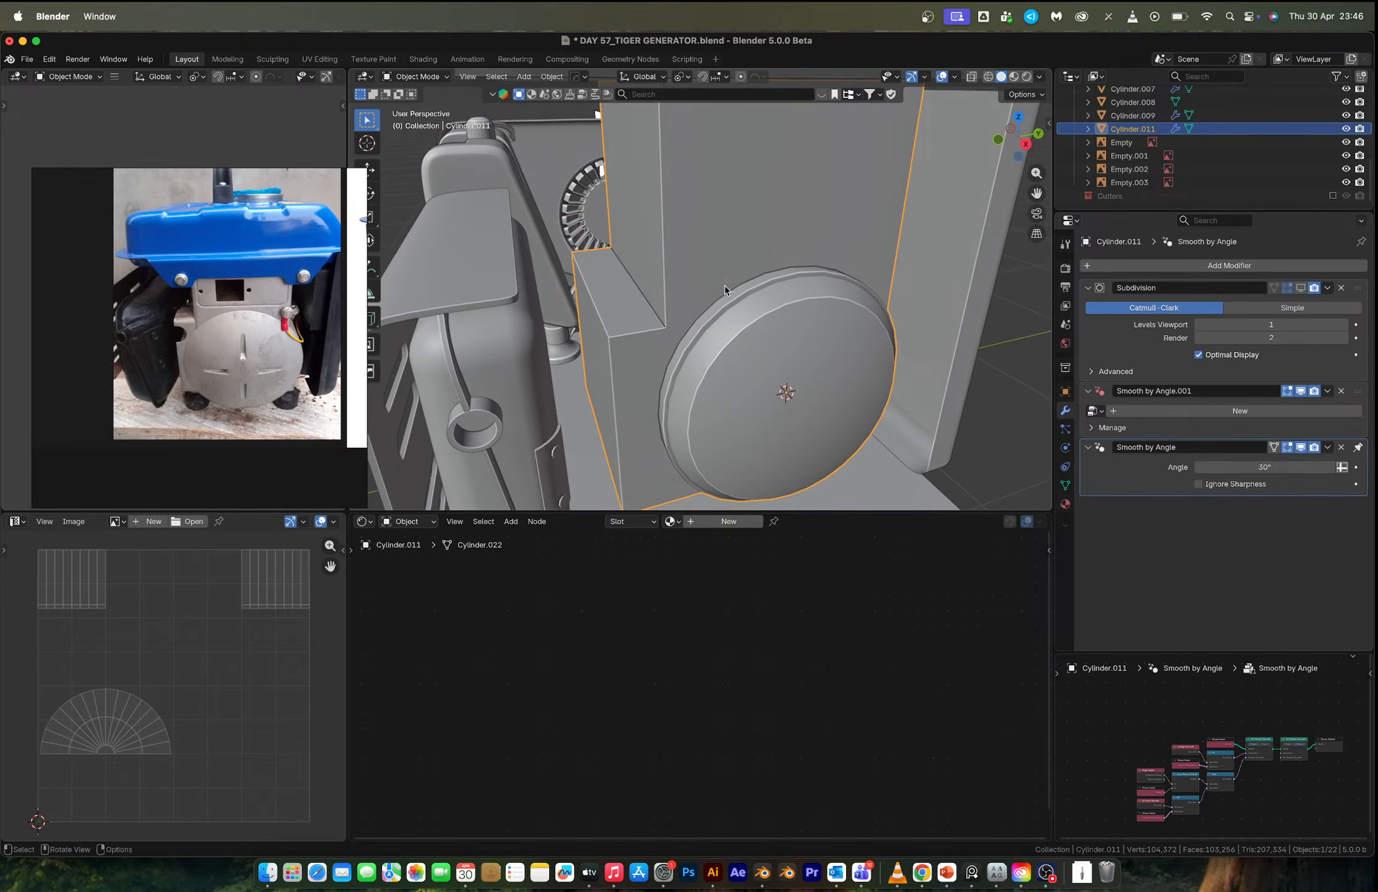
{"action": "left_click", "coordinate": [1301, 288]}
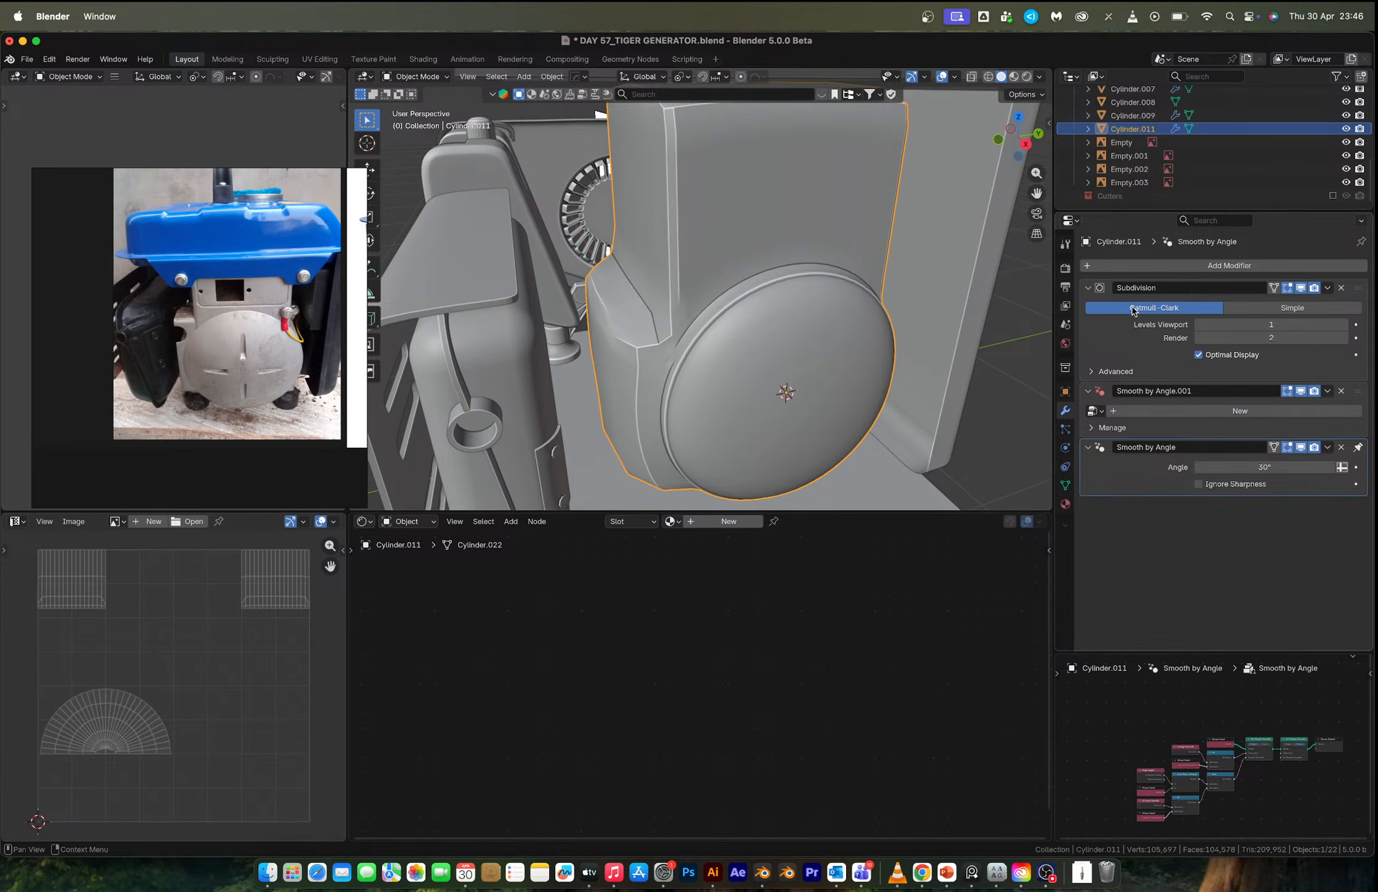
{"action": "left_click", "coordinate": [1300, 288]}
Select the two vertical front edges of the raised block, bevel them about 0.024 m with five segments, and return to Object Mode.
{"action": "key", "text": "Tab"}
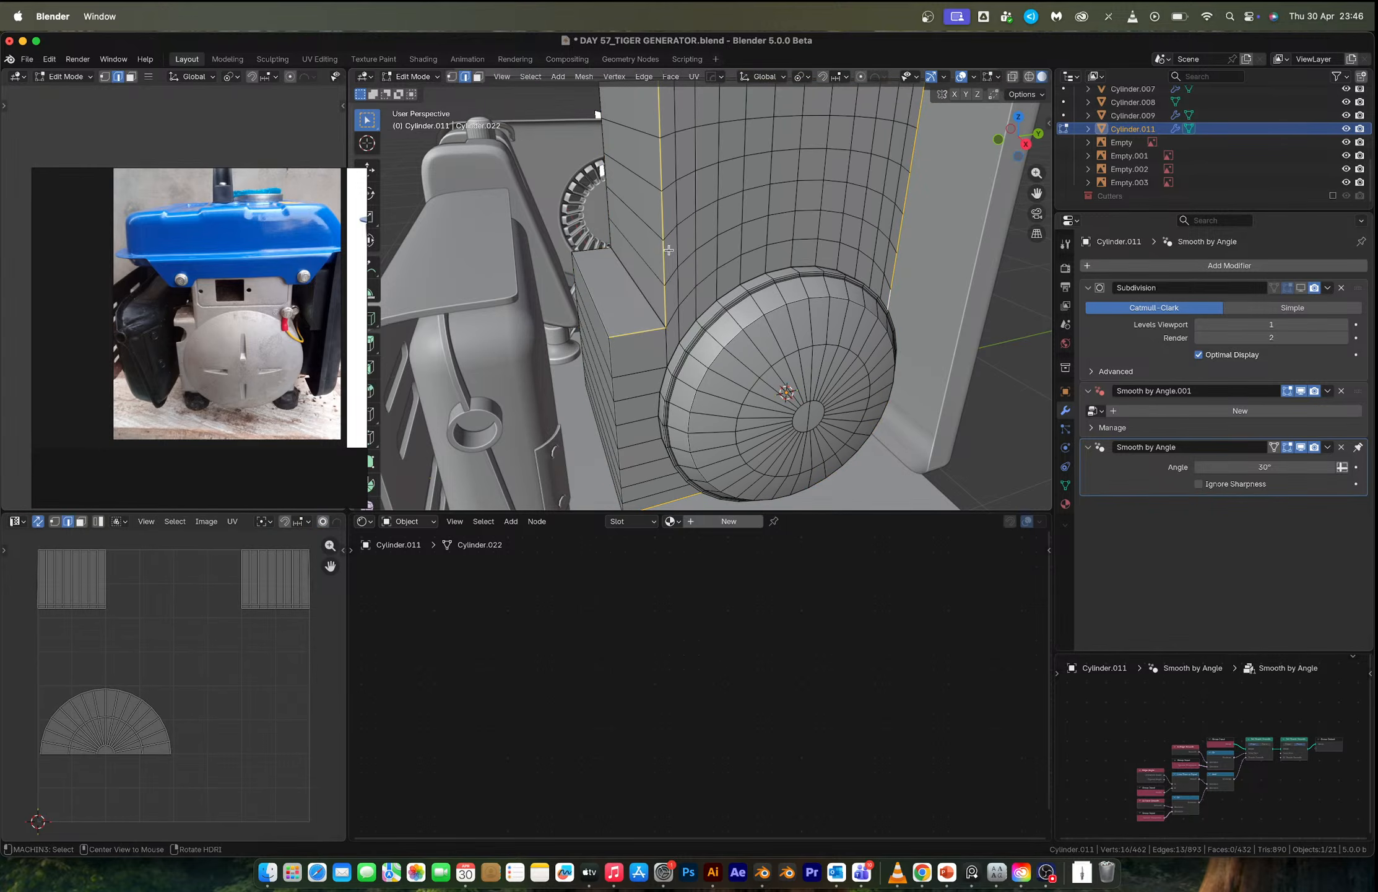
{"action": "left_click", "coordinate": [668, 250]}
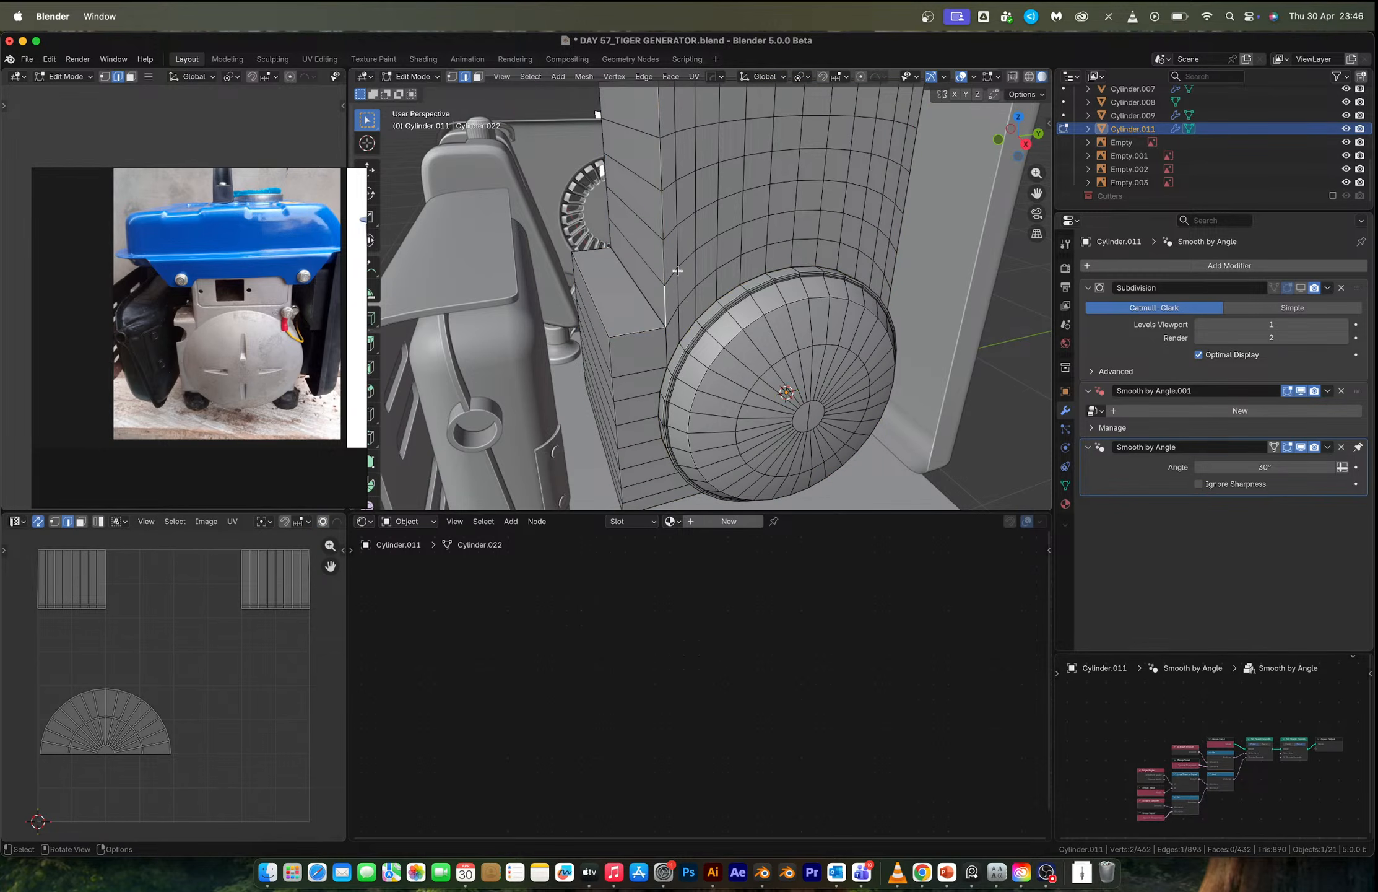
{"action": "middle_click_drag", "start_coordinate": [678, 271], "coordinate": [675, 357], "text": "shift"}
{"action": "left_click", "coordinate": [660, 222], "text": "ctrl+shift"}
{"action": "left_click", "coordinate": [916, 207], "text": "shift"}
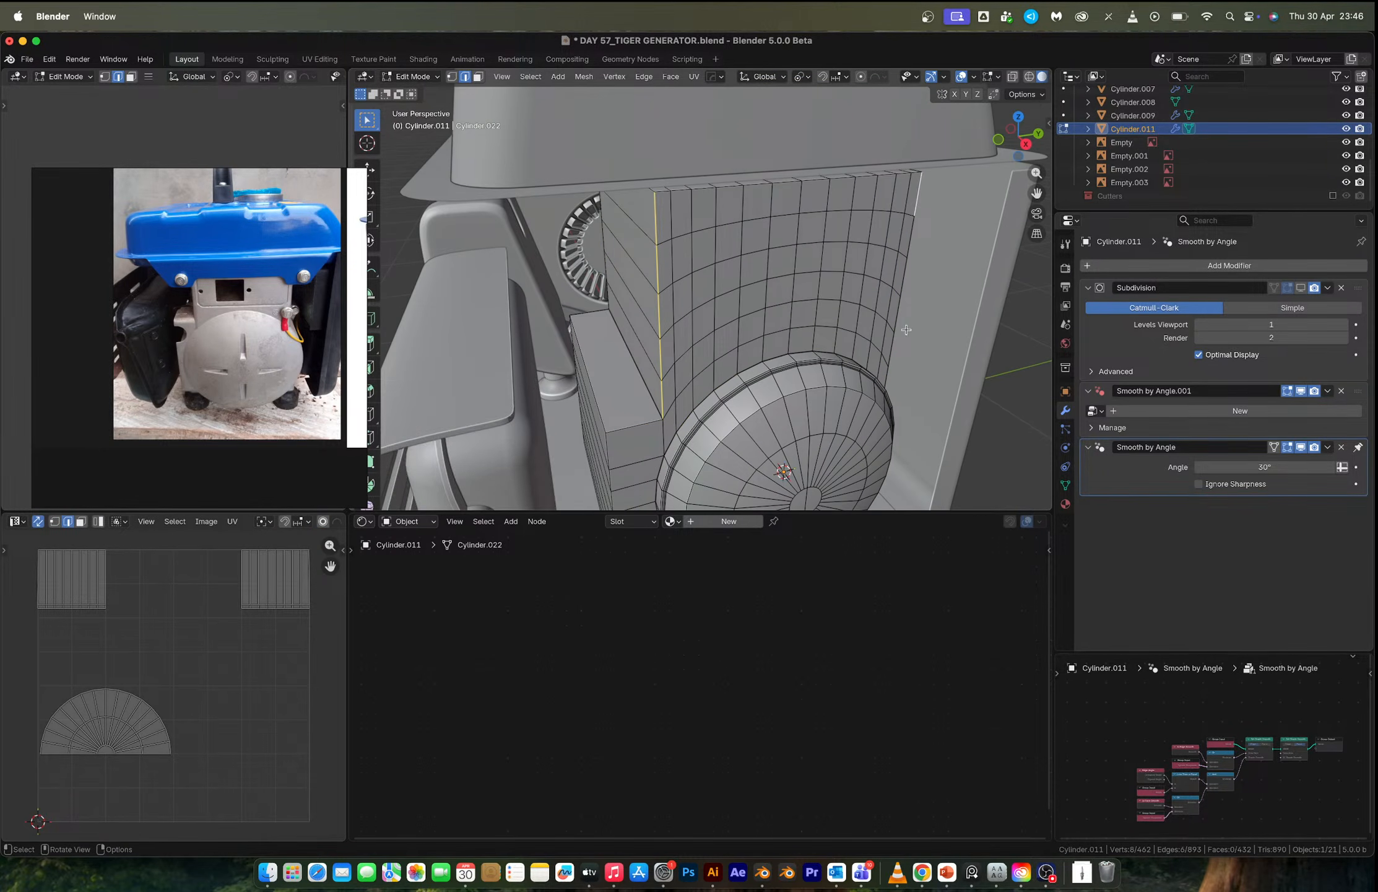
{"action": "middle_click_drag", "start_coordinate": [906, 330], "coordinate": [734, 369]}
{"action": "left_click", "coordinate": [792, 333], "text": "ctrl+shift"}
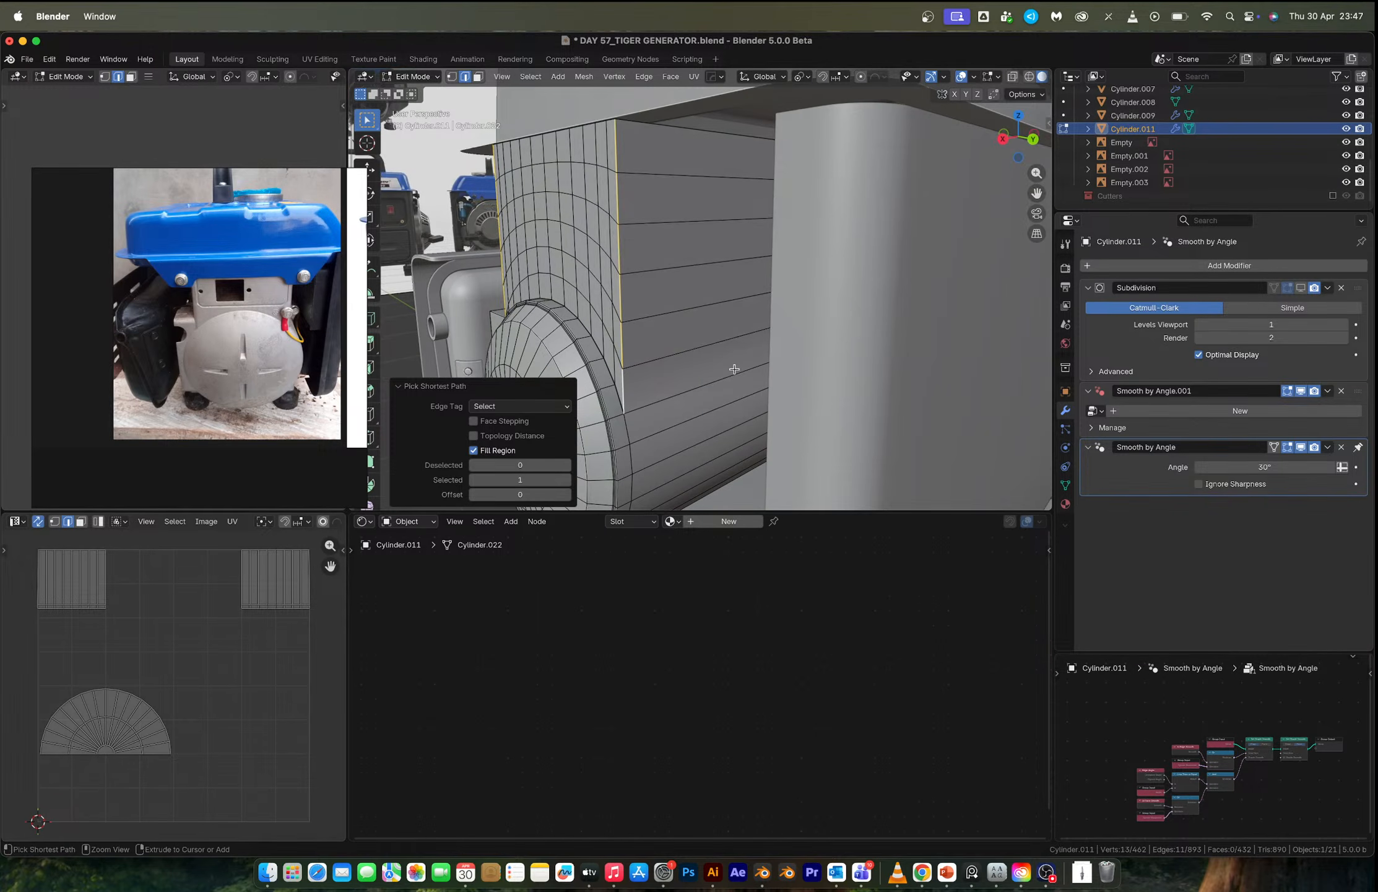
{"action": "key", "text": "ctrl+b"}
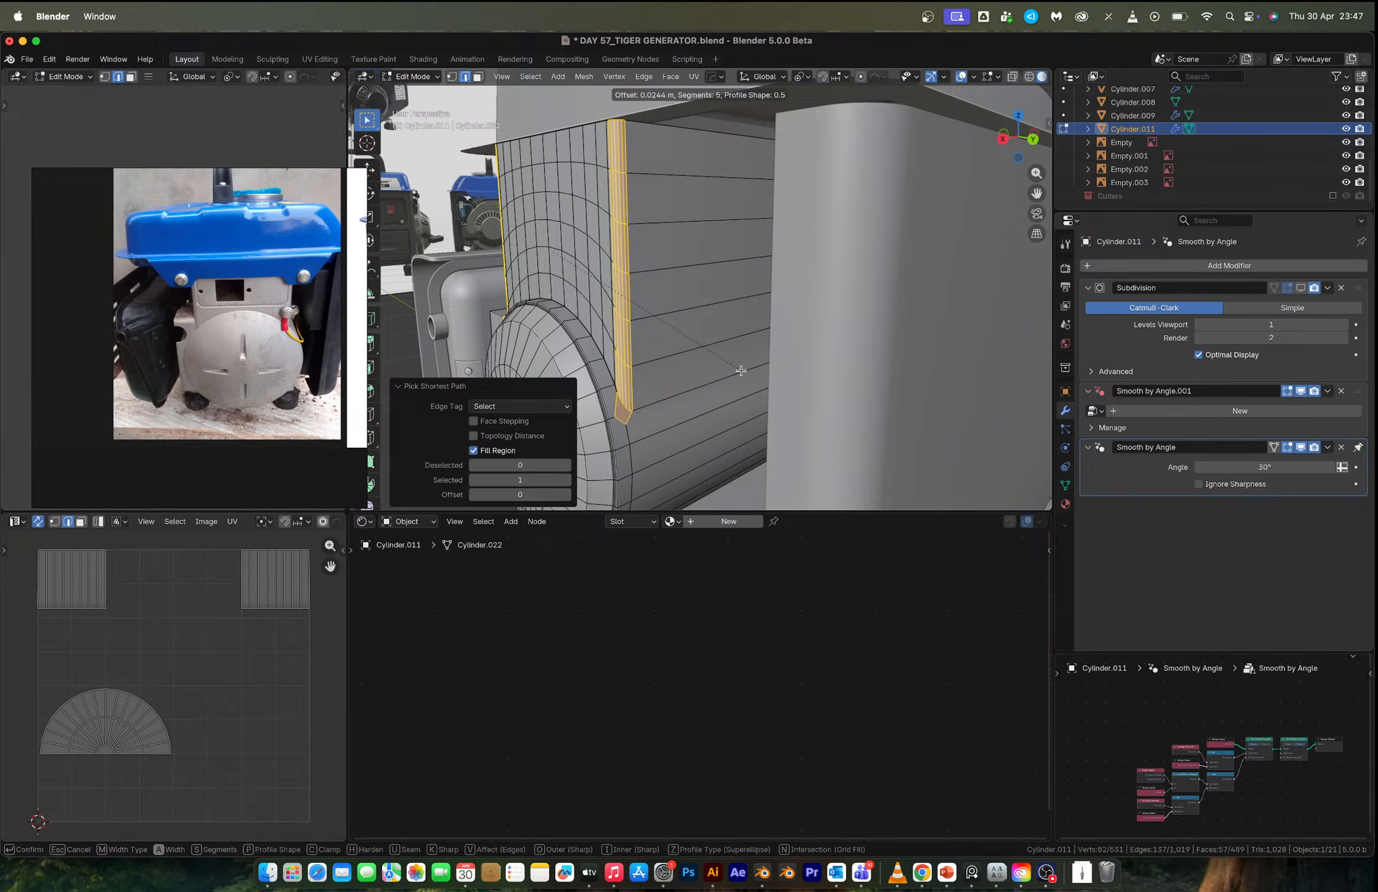
{"action": "left_click", "coordinate": [741, 370]}
{"action": "key", "text": "Tab"}
{"action": "scroll", "coordinate": [656, 321], "scroll_direction": "down", "scroll_amount": 4}
{"action": "middle_click_drag", "start_coordinate": [656, 321], "coordinate": [758, 320]}
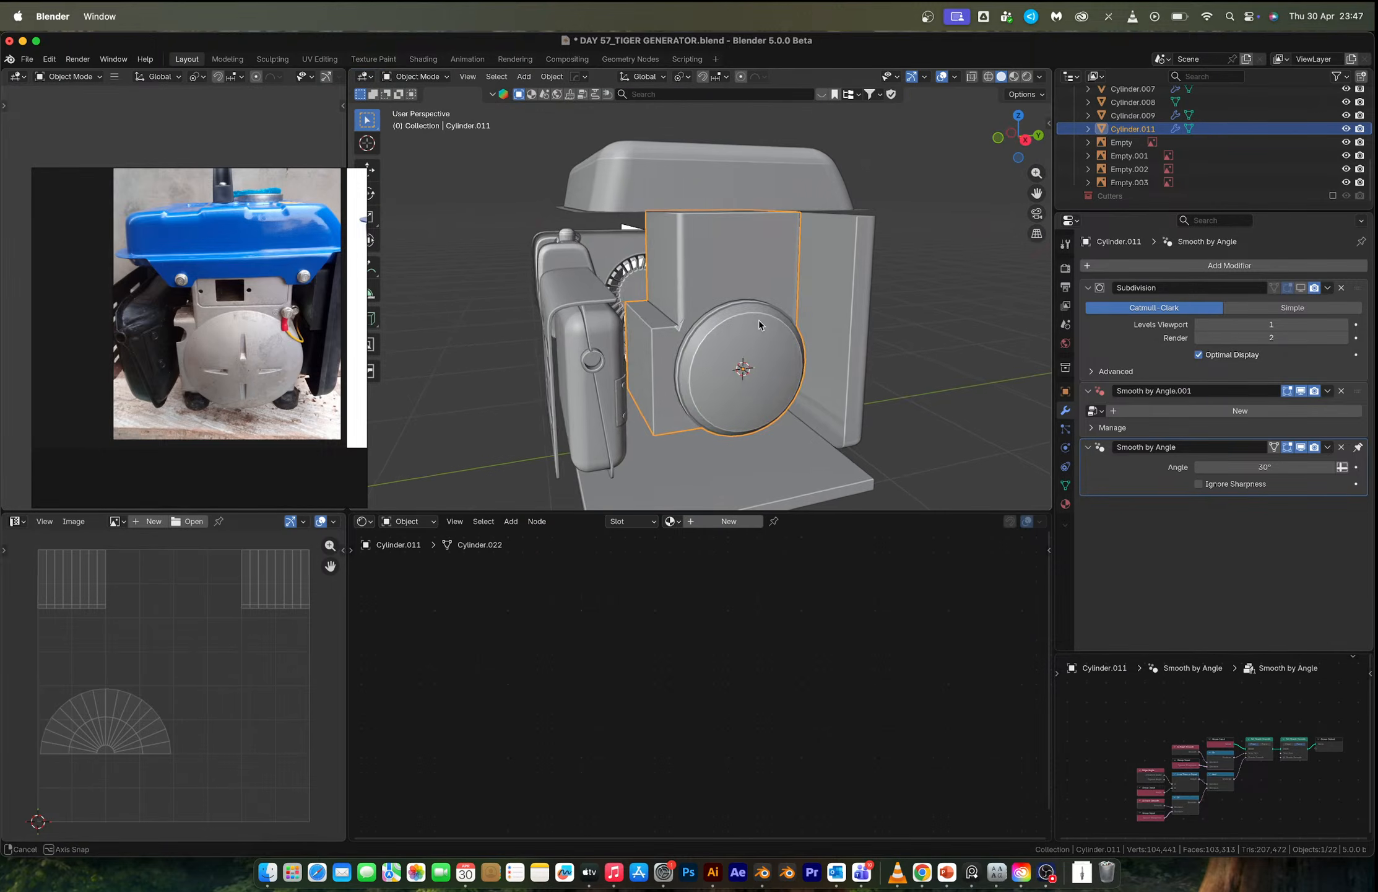
Undo the bevel on the raised block's two front vertical edges.
{"action": "scroll", "coordinate": [648, 323], "scroll_direction": "up", "scroll_amount": 2}
{"action": "key", "text": "Tab"}
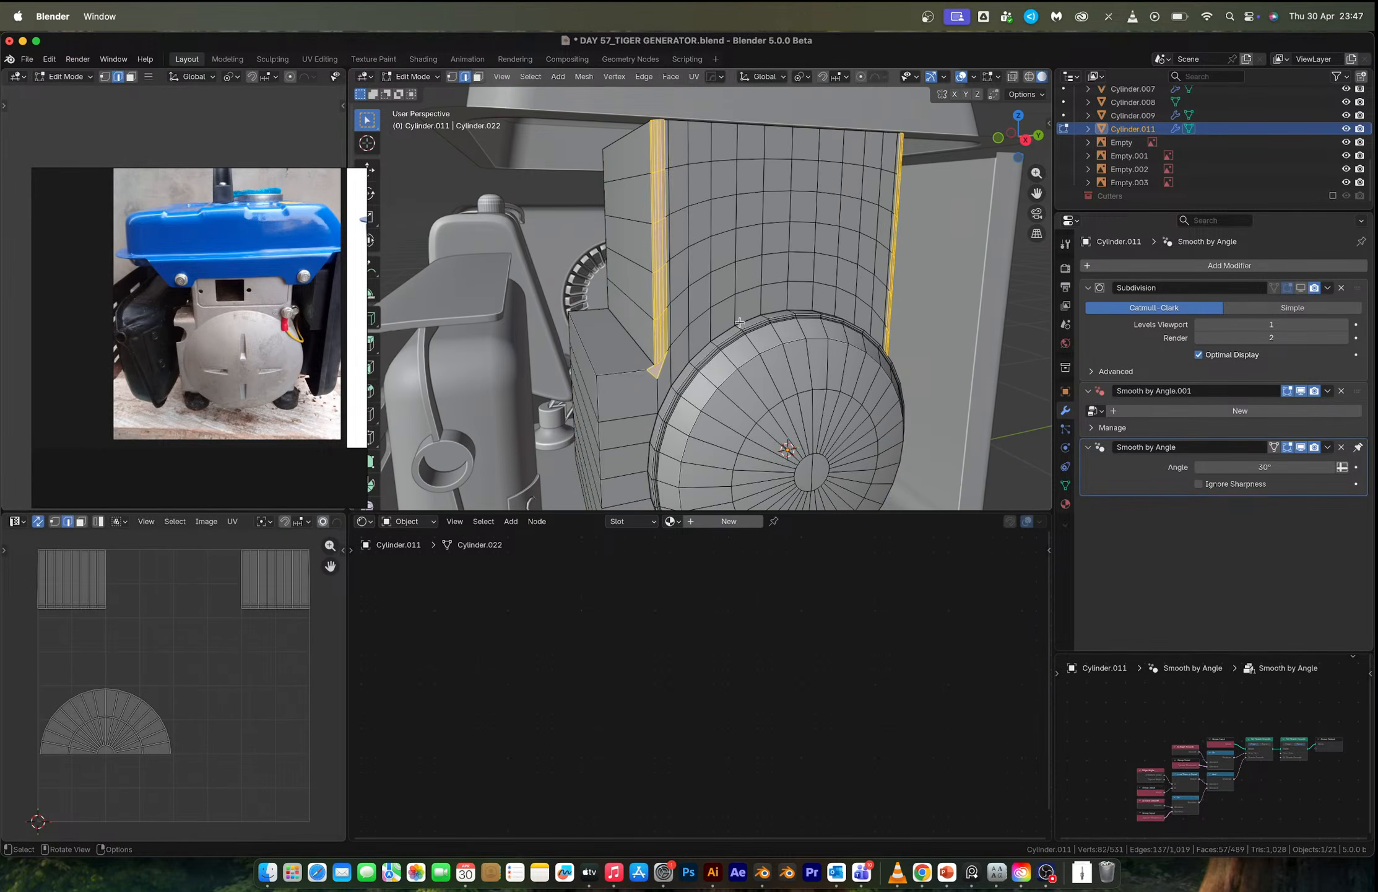
{"action": "middle_click_drag", "start_coordinate": [647, 324], "coordinate": [690, 322]}
{"action": "left_click", "coordinate": [794, 362], "text": "alt"}
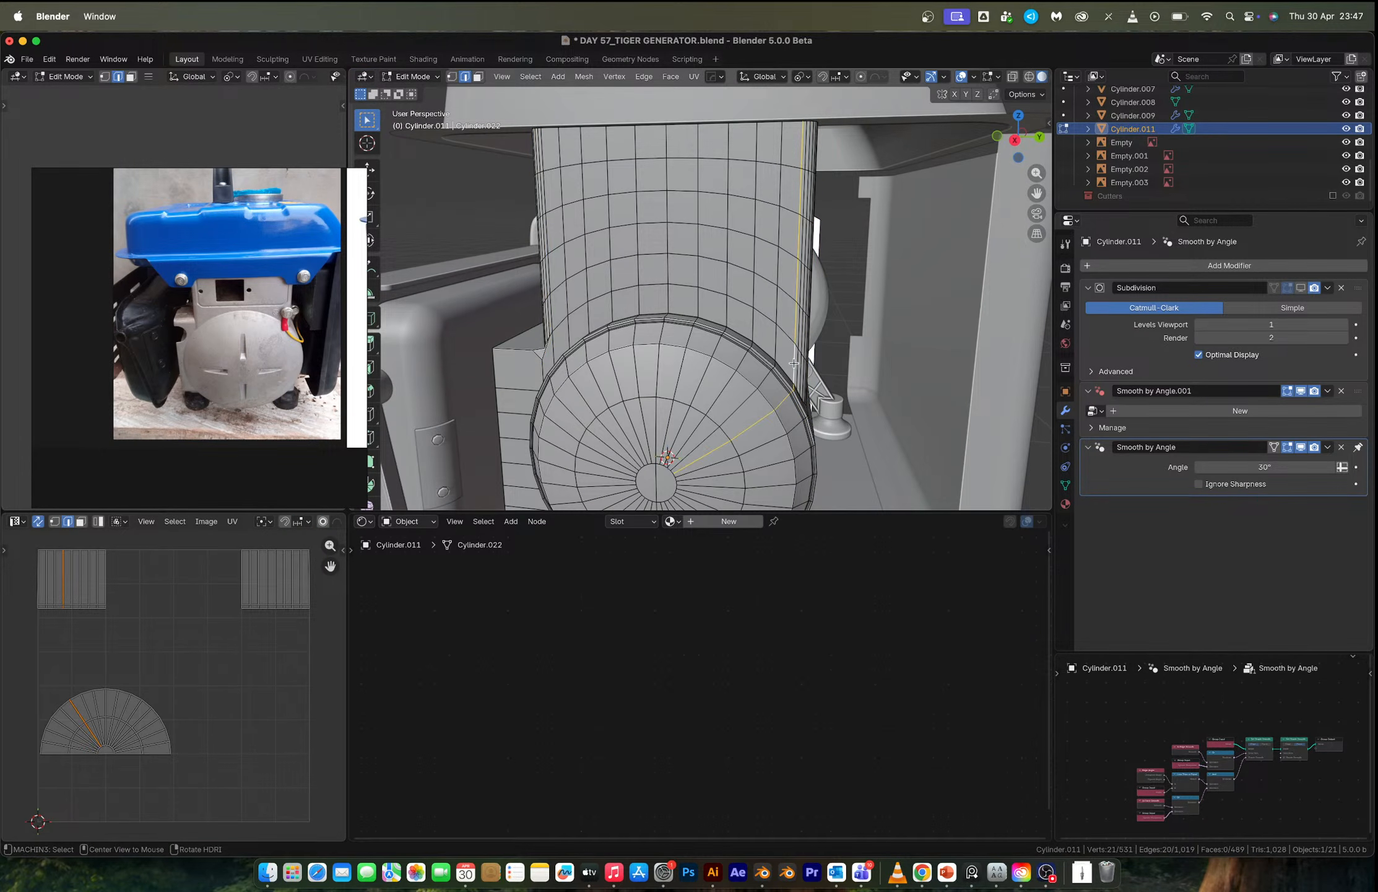
{"action": "key", "text": "ctrl+x"}
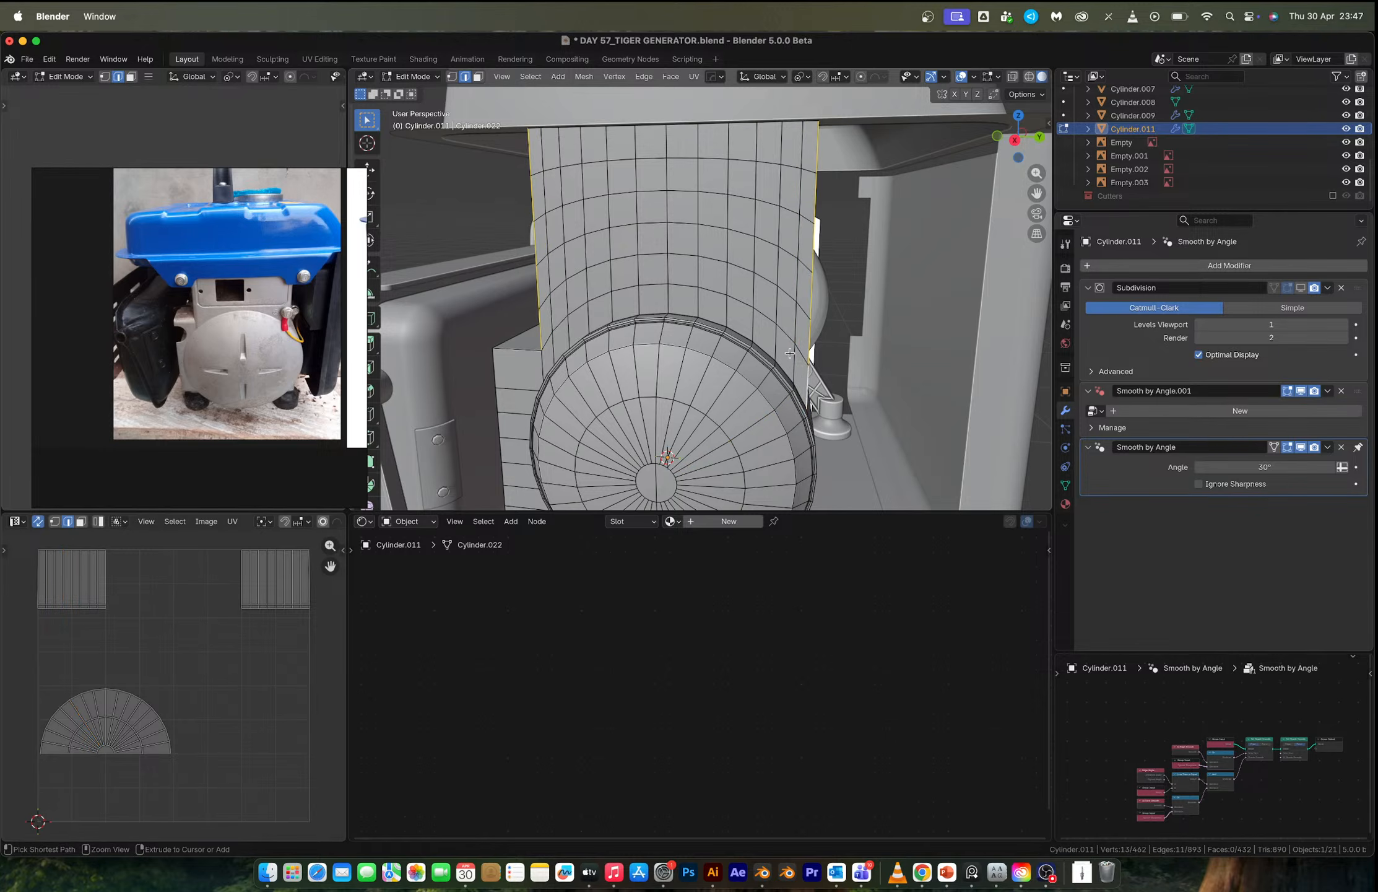
{"action": "middle_click_drag", "start_coordinate": [790, 353], "coordinate": [728, 381]}
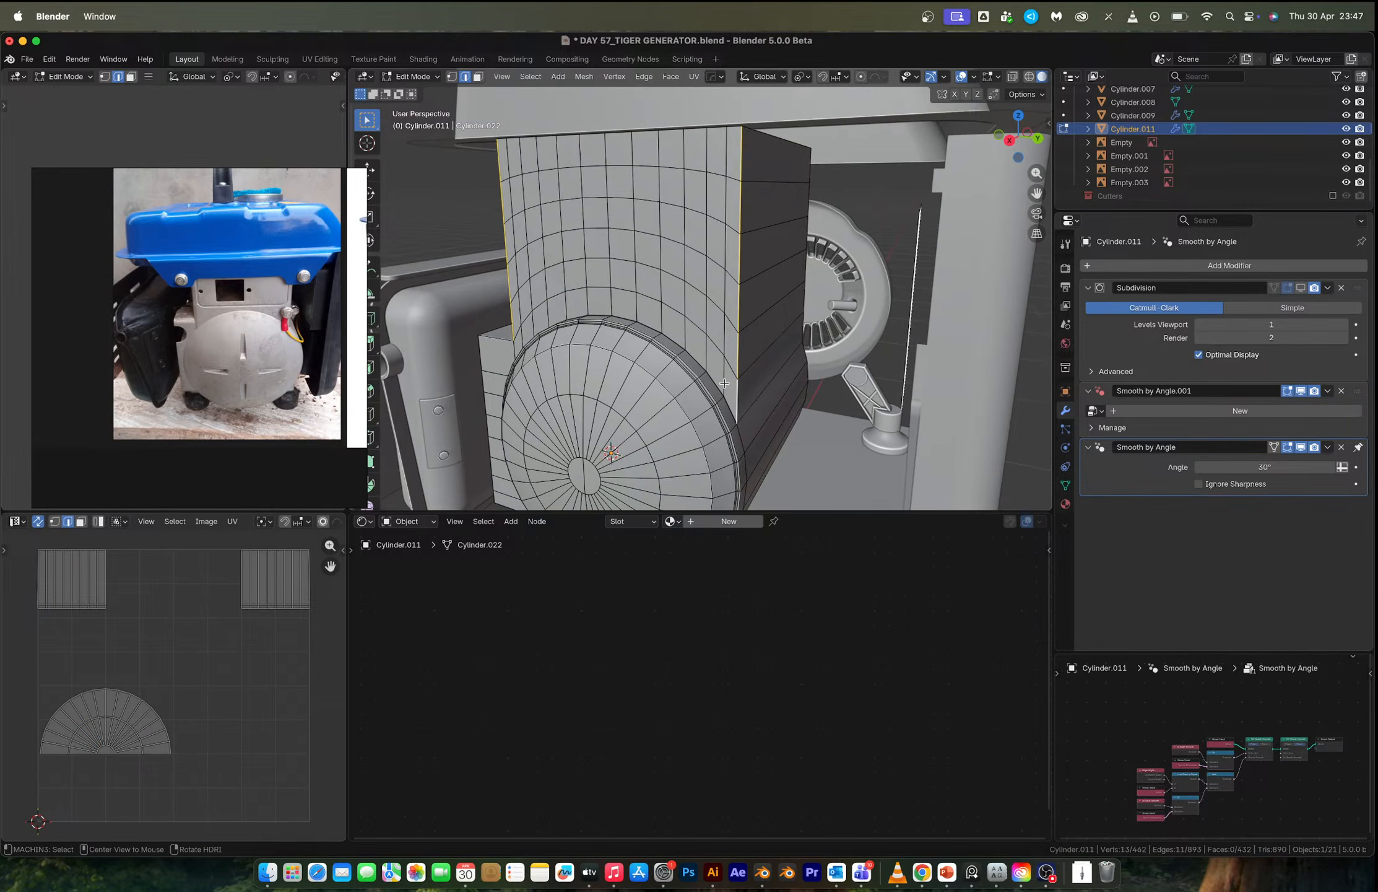
Slide the edge loop beside the raised block's front vertical edge inward by a factor of about 0.56.
{"action": "left_click", "coordinate": [724, 383], "text": "alt"}
{"action": "key", "text": "g"}
{"action": "key", "text": "g"}
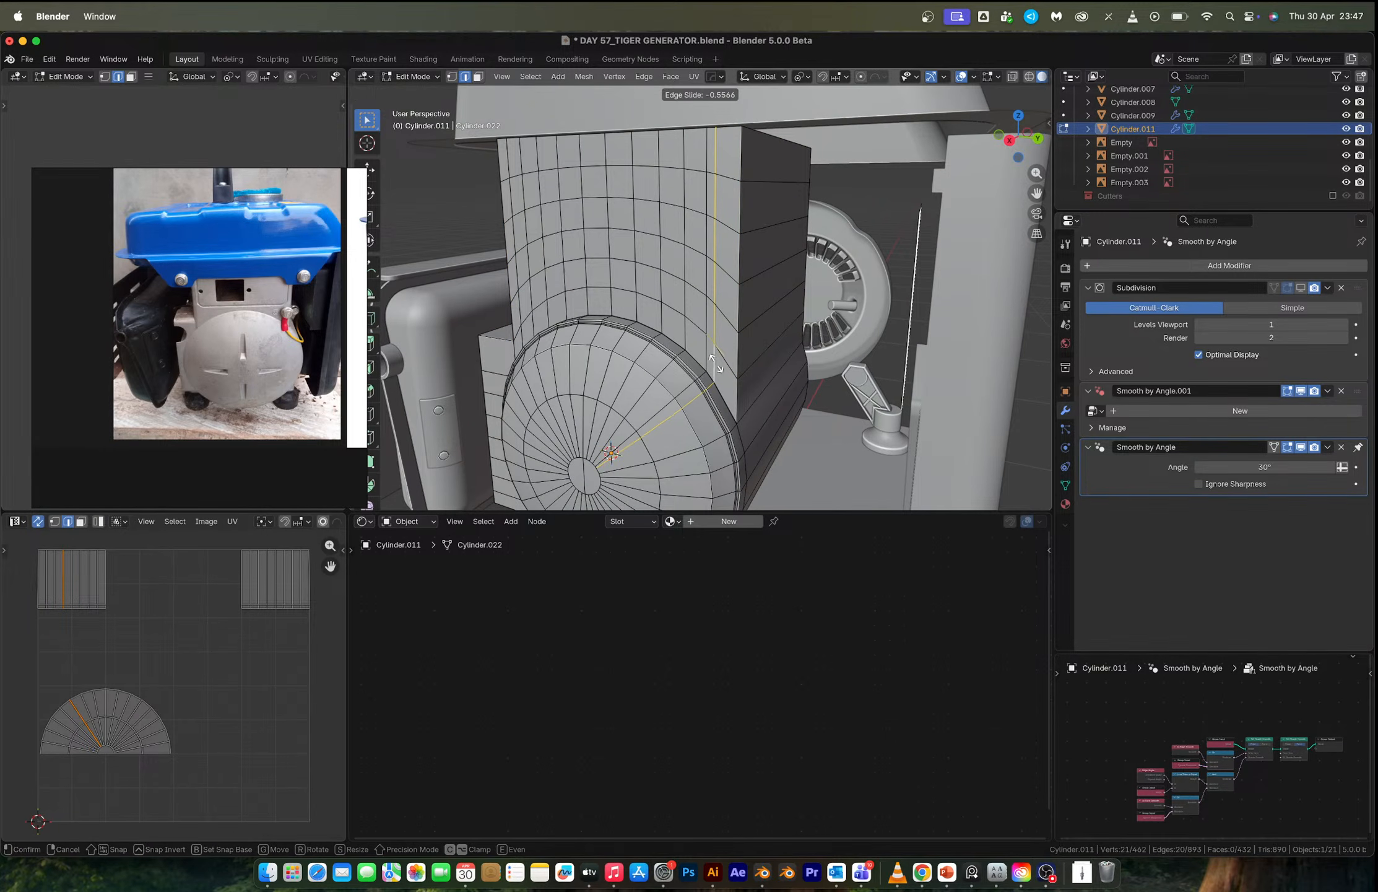
{"action": "left_click", "coordinate": [713, 359]}
{"action": "key", "text": "Tab"}
{"action": "key", "text": "Tab"}
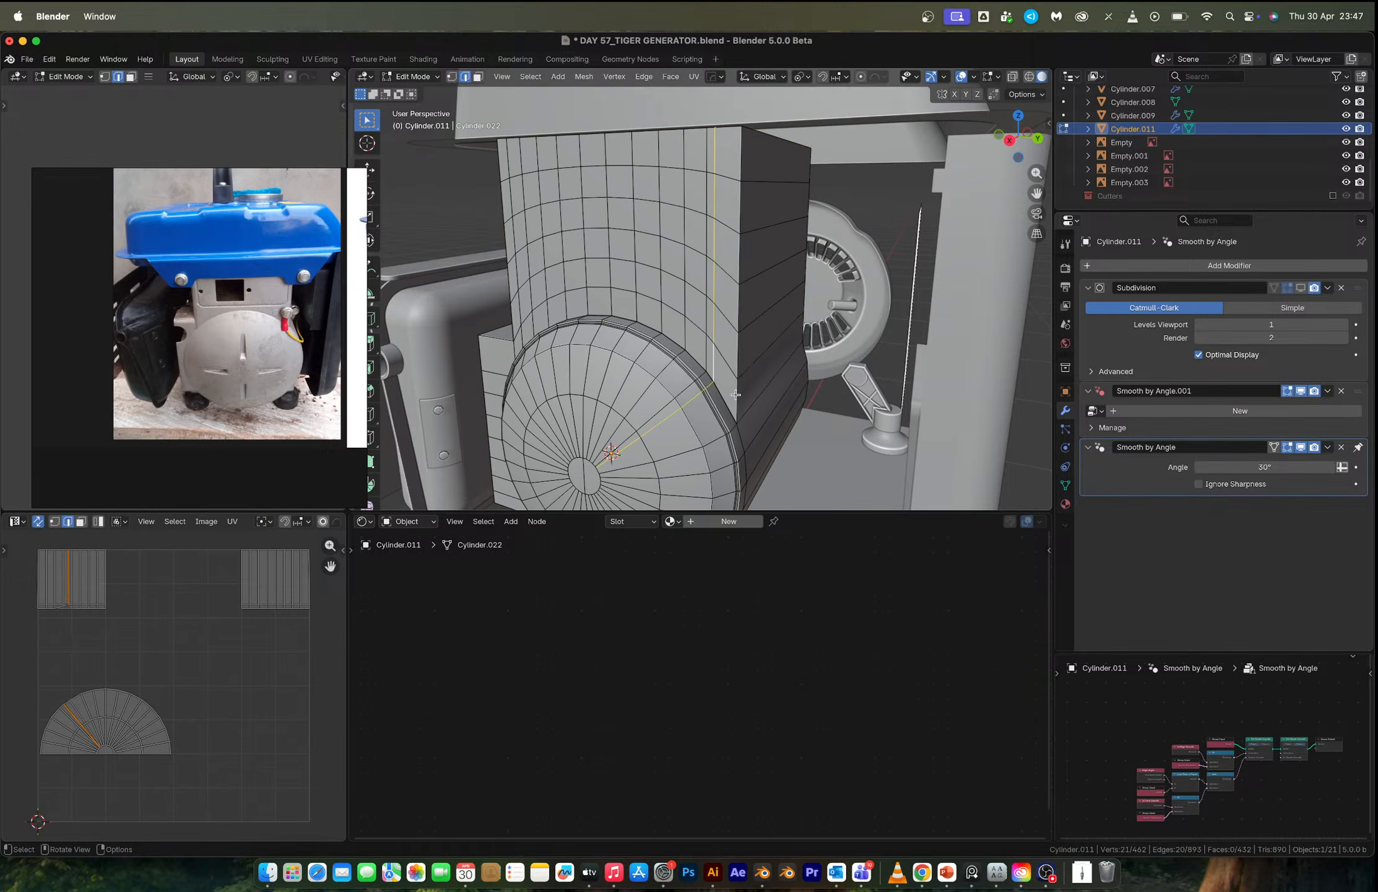
Select both front vertical edges of the raised block.
{"action": "left_click", "coordinate": [736, 390], "text": "alt"}
{"action": "middle_click_drag", "start_coordinate": [734, 395], "coordinate": [852, 409]}
{"action": "left_click", "coordinate": [596, 357], "text": "alt+shift"}
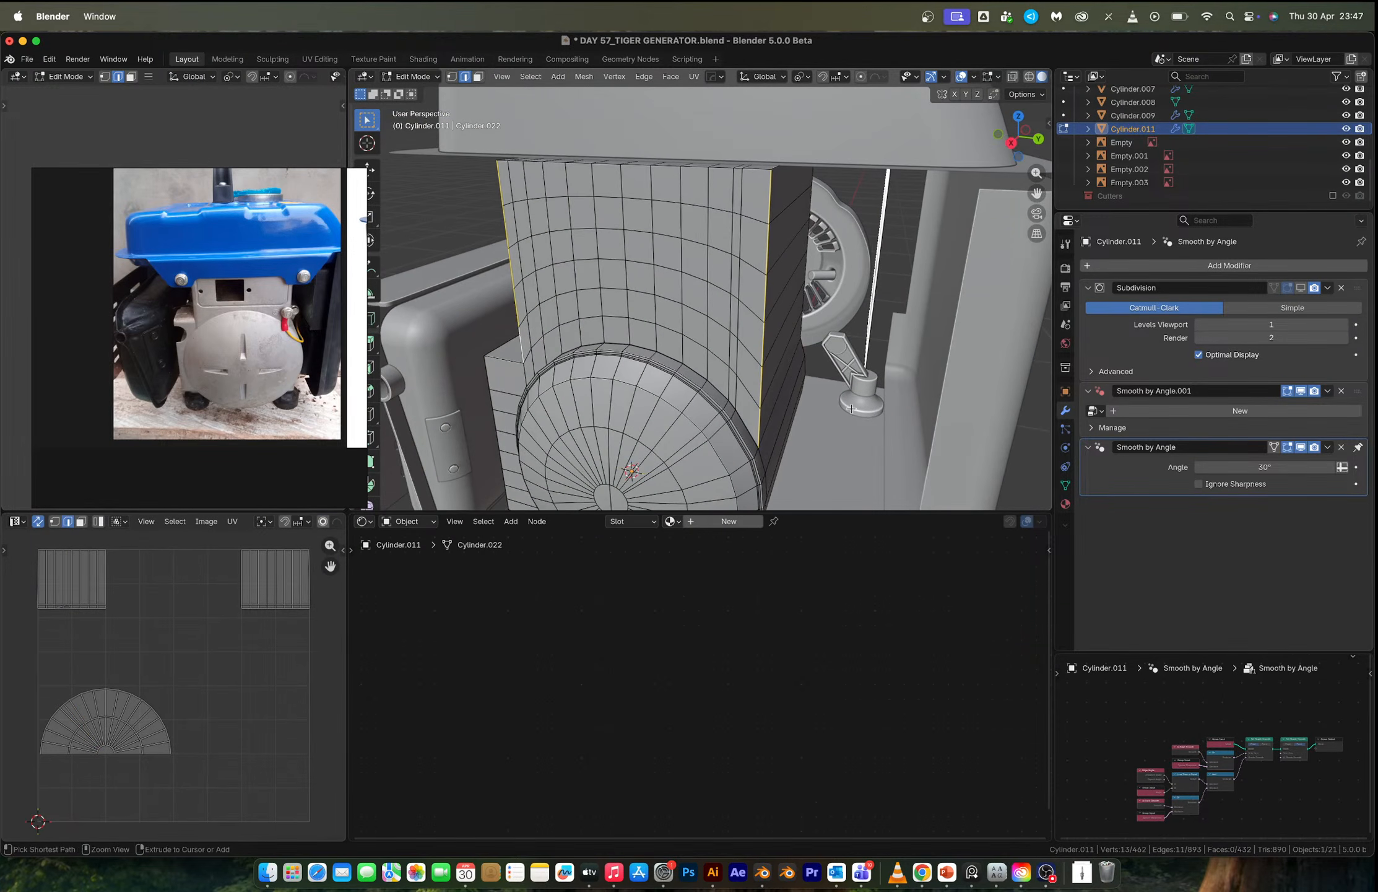
Try beveling the selected vertical edges about 0.034 m with five segments, and undo the bevel.
{"action": "key", "text": "ctrl+b"}
{"action": "scroll", "coordinate": [860, 410], "scroll_direction": "up", "scroll_amount": 4}
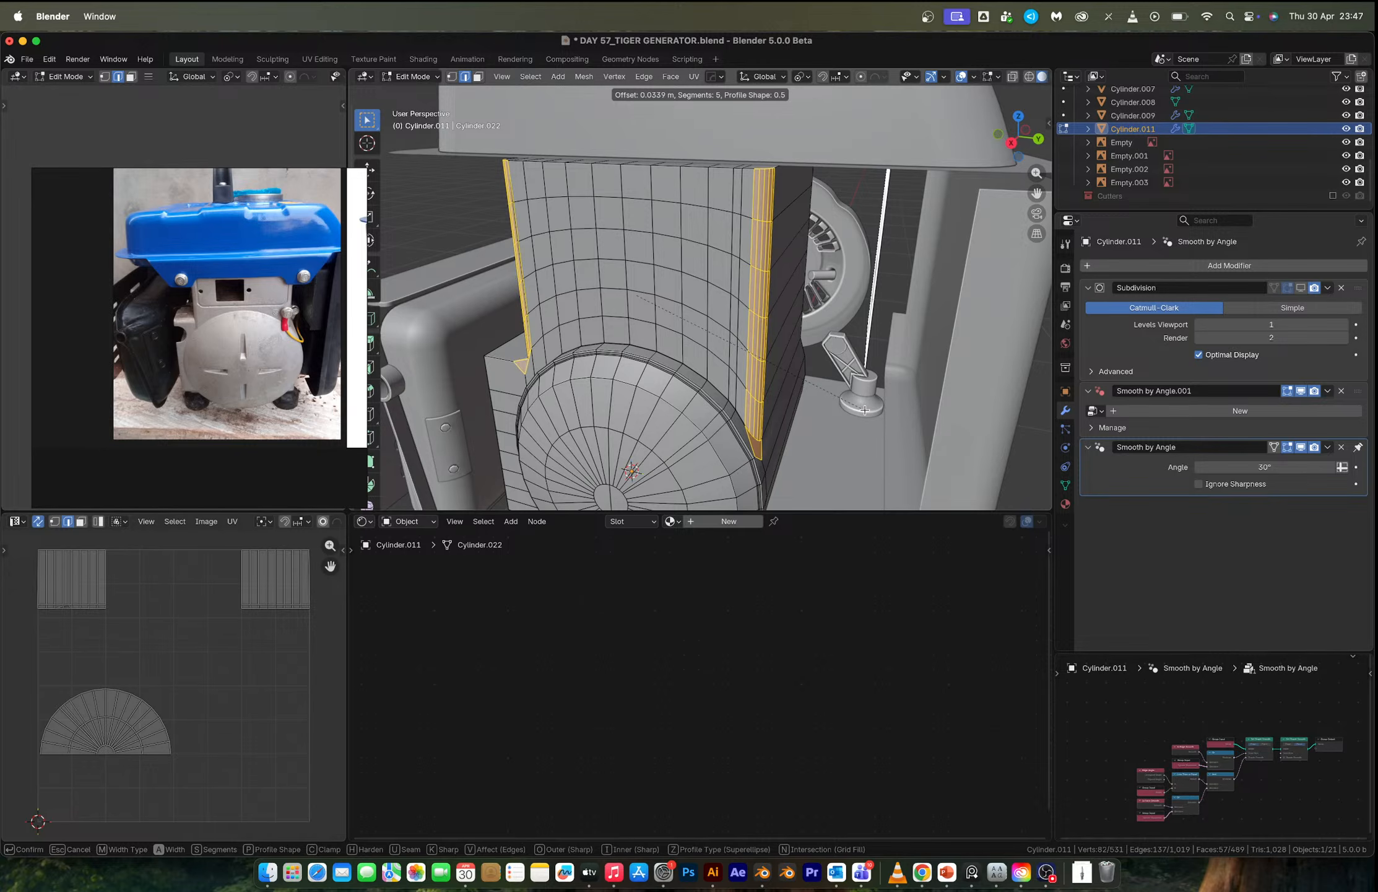
{"action": "left_click", "coordinate": [865, 410]}
{"action": "middle_click_drag", "start_coordinate": [865, 409], "coordinate": [751, 383]}
{"action": "key", "text": "ctrl+z"}
Apply the housing's scale in Object Mode and return to Edit Mode.
{"action": "key", "text": "Tab"}
{"action": "key", "text": "ctrl+a"}
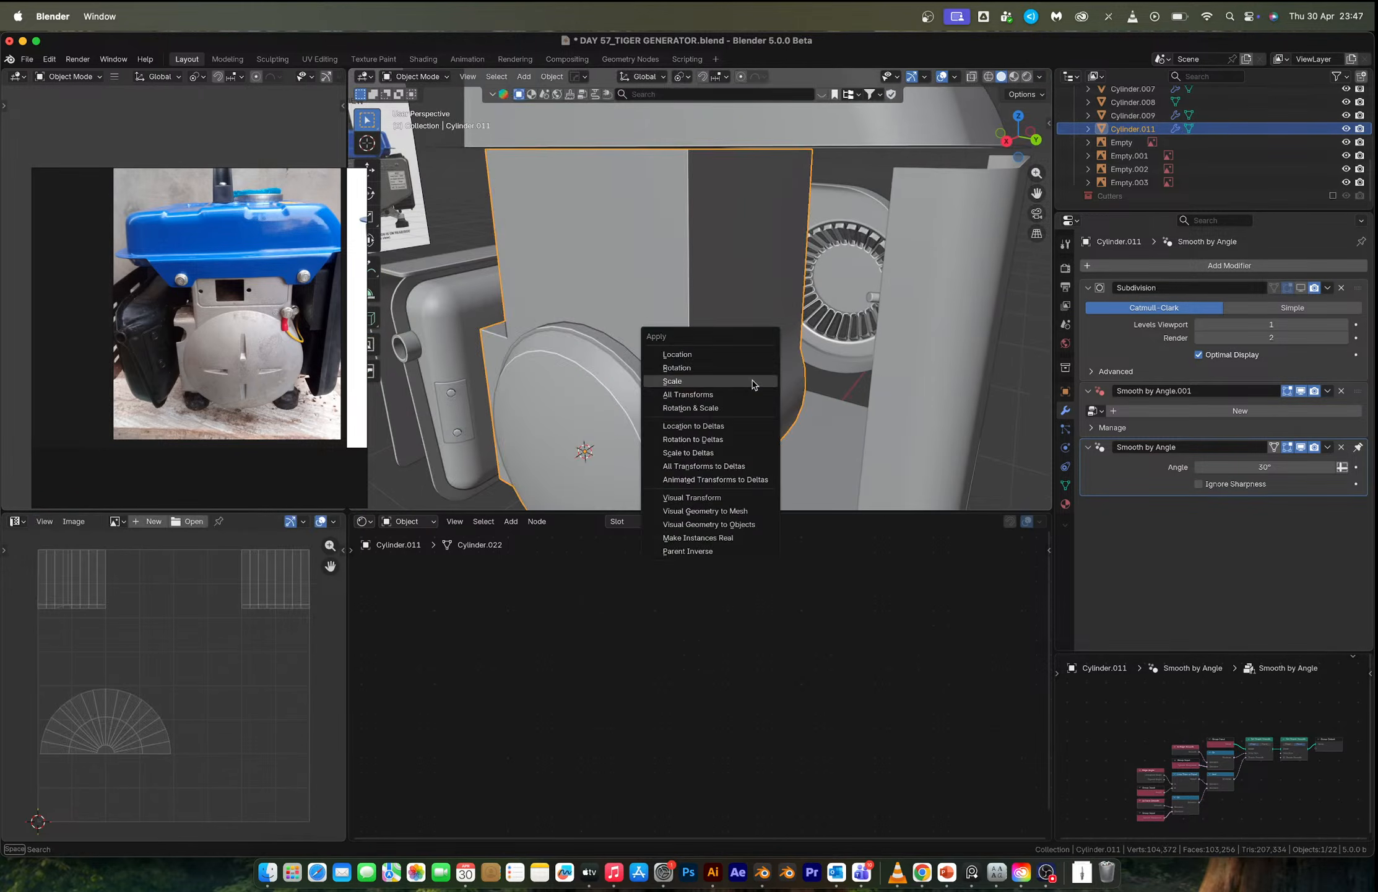
{"action": "left_click", "coordinate": [753, 385]}
{"action": "key", "text": "Tab"}
Try beveling the raised block's vertical edges about 0.038 m with five segments, check the shape in Object Mode, and undo the bevel.
{"action": "key", "text": "ctrl+b"}
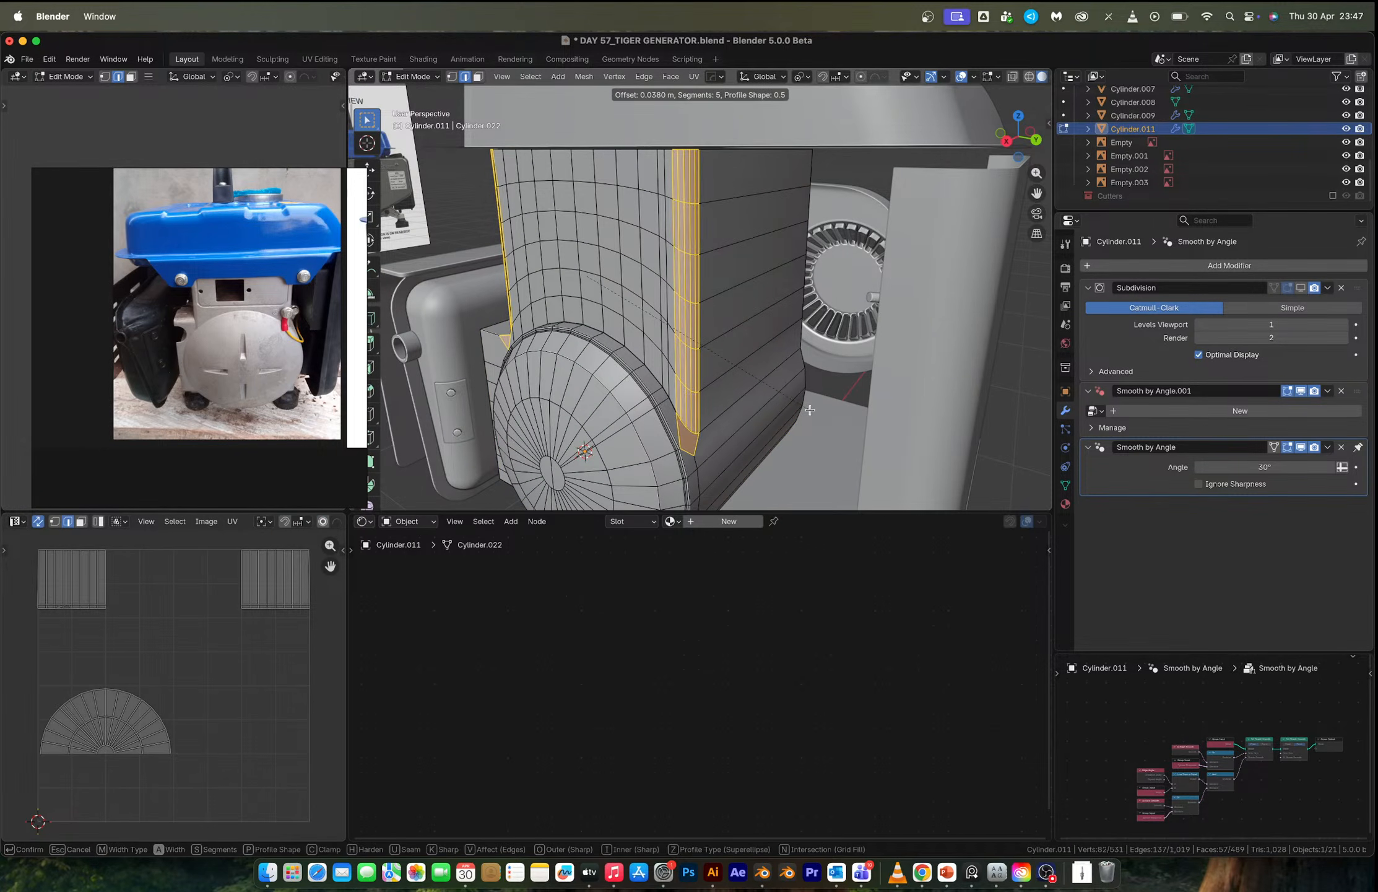
{"action": "left_click", "coordinate": [810, 410]}
{"action": "key", "text": "Tab"}
{"action": "middle_click_drag", "start_coordinate": [810, 409], "coordinate": [725, 310]}
{"action": "key", "text": "Tab"}
{"action": "key", "text": "ctrl+z"}
Add the side block's top front edge to the selected vertical edges, bevel them all with five segments, and return to Object Mode.
{"action": "scroll", "coordinate": [680, 383], "scroll_direction": "up", "scroll_amount": 4}
{"action": "left_click", "coordinate": [657, 409], "text": "shift"}
{"action": "scroll", "coordinate": [689, 378], "scroll_direction": "down", "scroll_amount": 6}
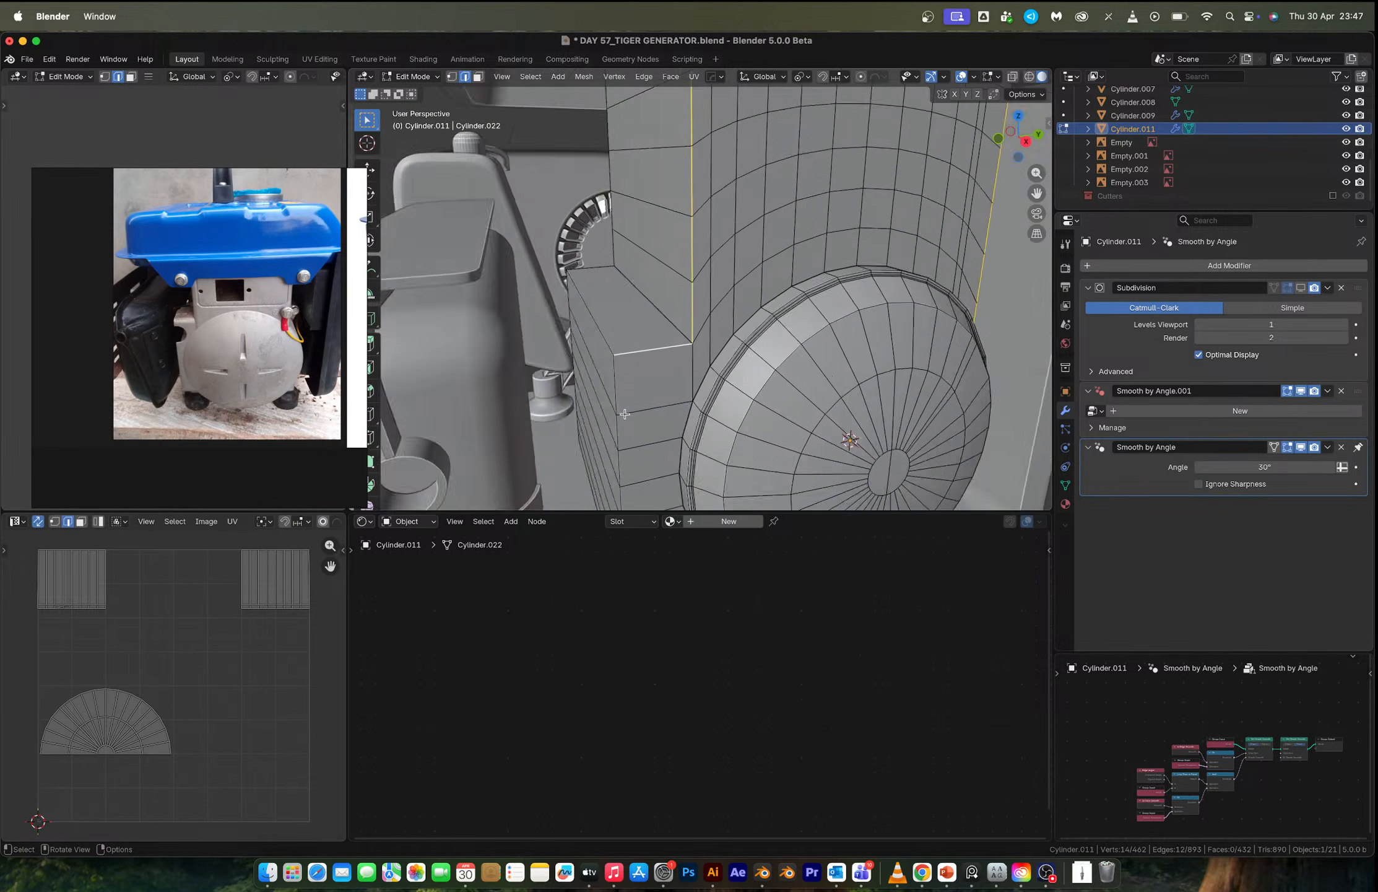
{"action": "mouse_move", "coordinate": [696, 377]}
{"action": "middle_mouse_down"}
{"action": "mouse_move", "coordinate": [643, 385]}
{"action": "mouse_move", "coordinate": [714, 354]}
{"action": "middle_mouse_up"}
{"action": "scroll", "coordinate": [642, 384], "scroll_direction": "up", "scroll_amount": 4}
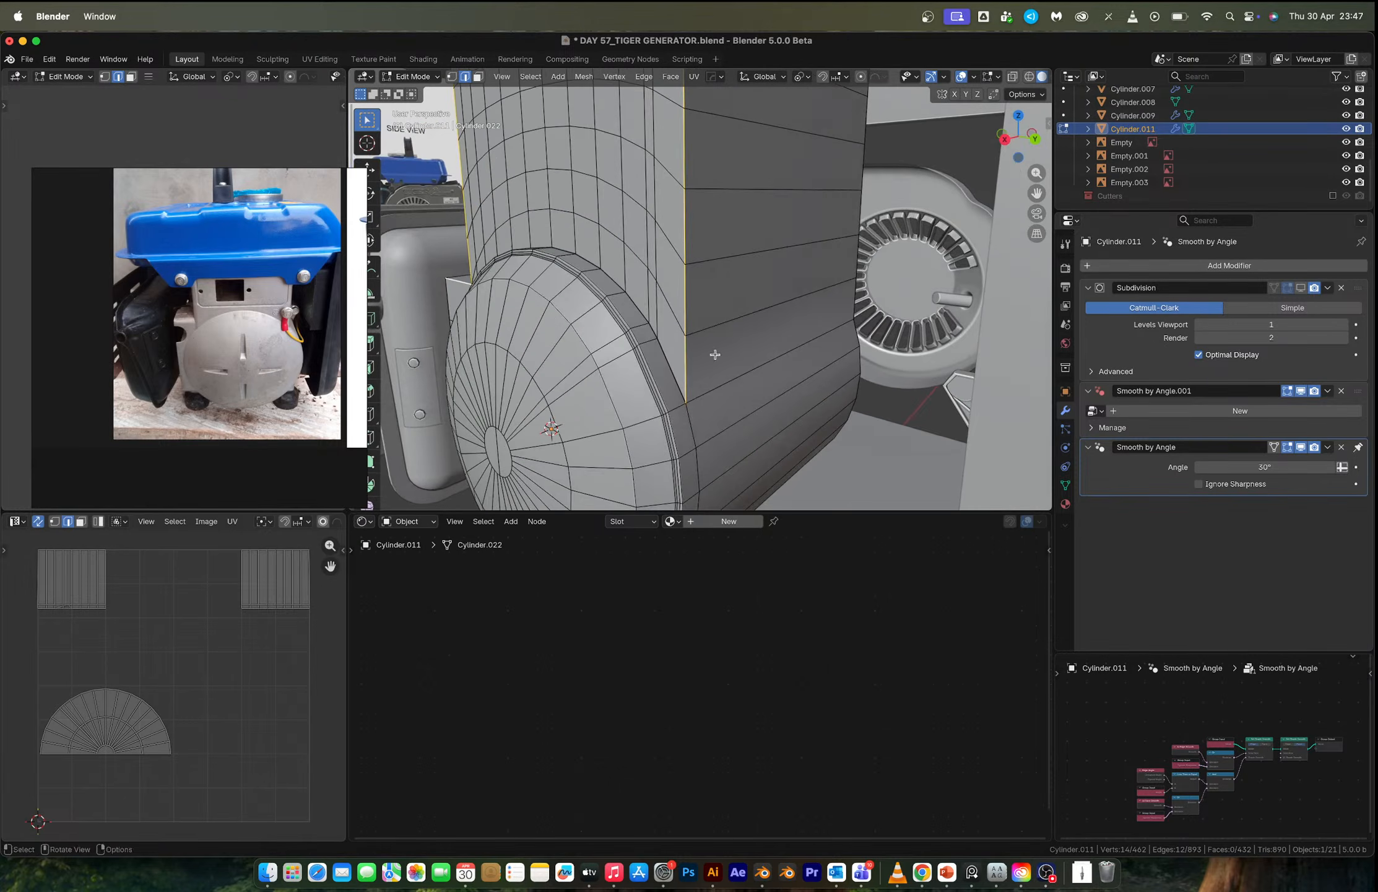
{"action": "key", "text": "ctrl+b"}
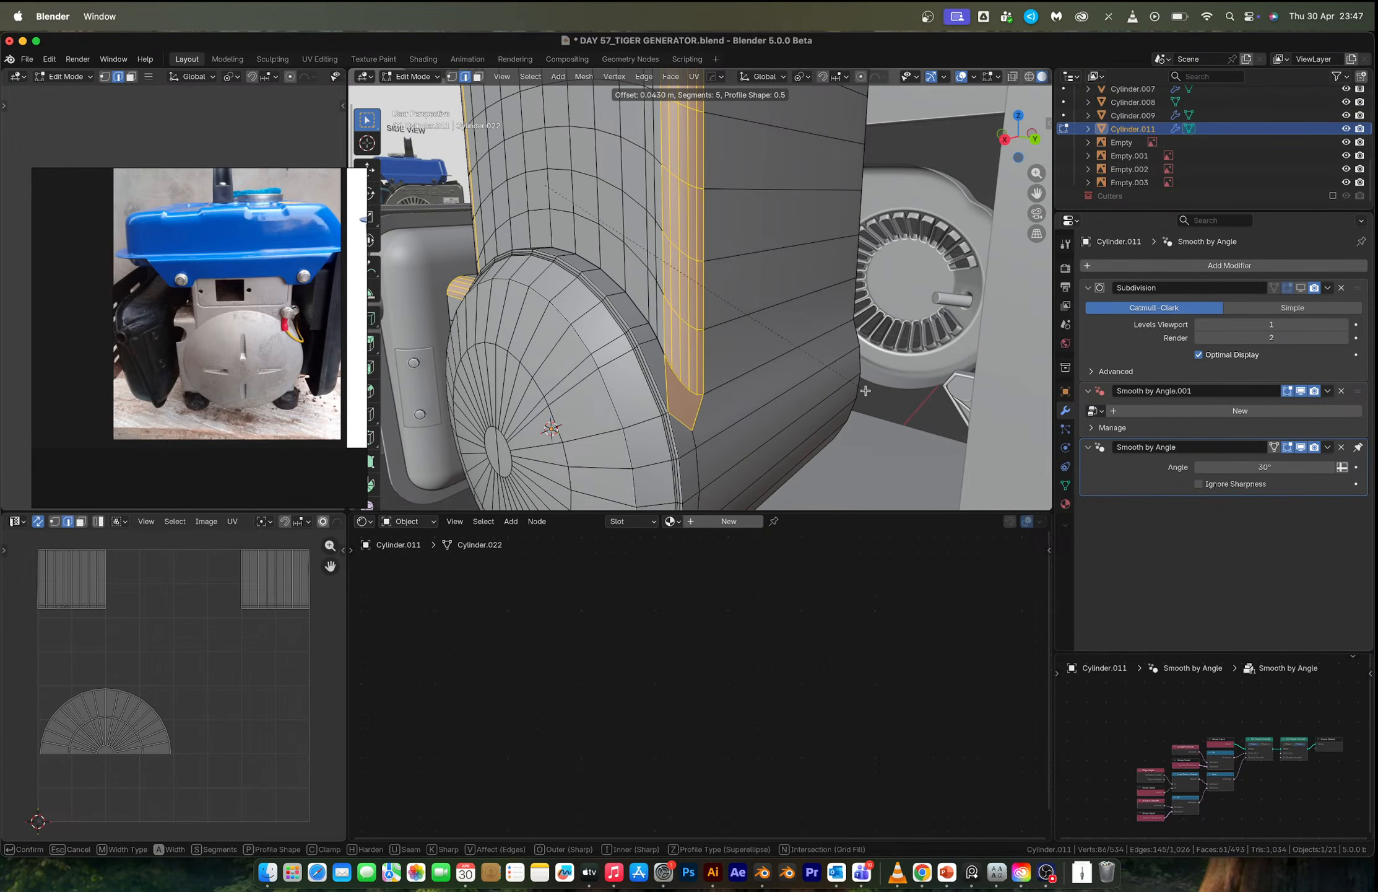
{"action": "left_click", "coordinate": [1010, 441]}
{"action": "middle_click_drag", "start_coordinate": [597, 308], "coordinate": [758, 336]}
{"action": "key", "text": "Tab"}
{"action": "scroll", "coordinate": [764, 316], "scroll_direction": "down", "scroll_amount": 4}
{"action": "scroll", "coordinate": [660, 340], "scroll_direction": "up", "scroll_amount": 2}
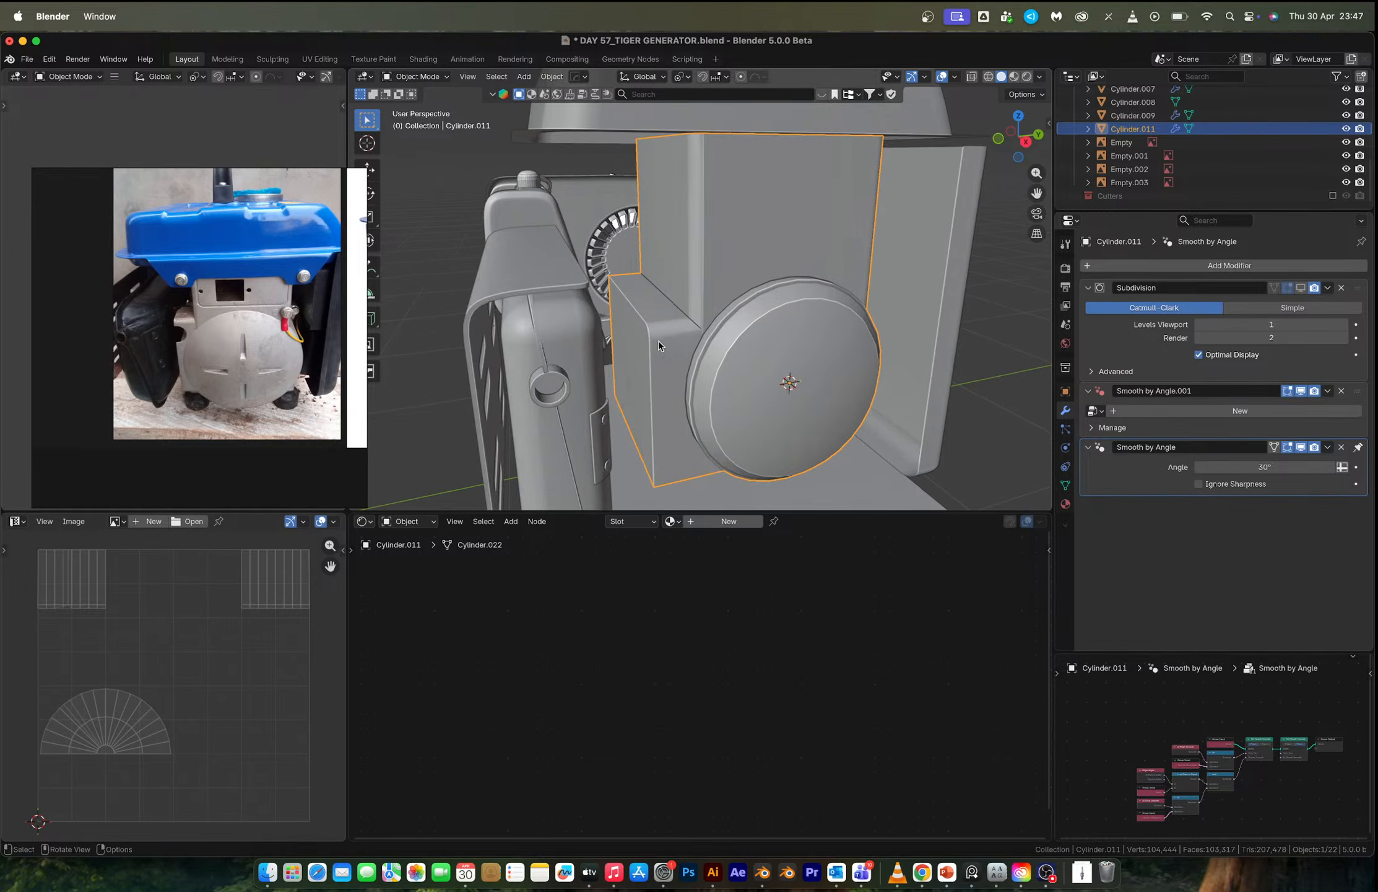
Place the 3D cursor on the front face of the side block.
{"action": "middle_click_drag", "start_coordinate": [659, 341], "coordinate": [647, 332]}
{"action": "key", "text": "shift+a"}
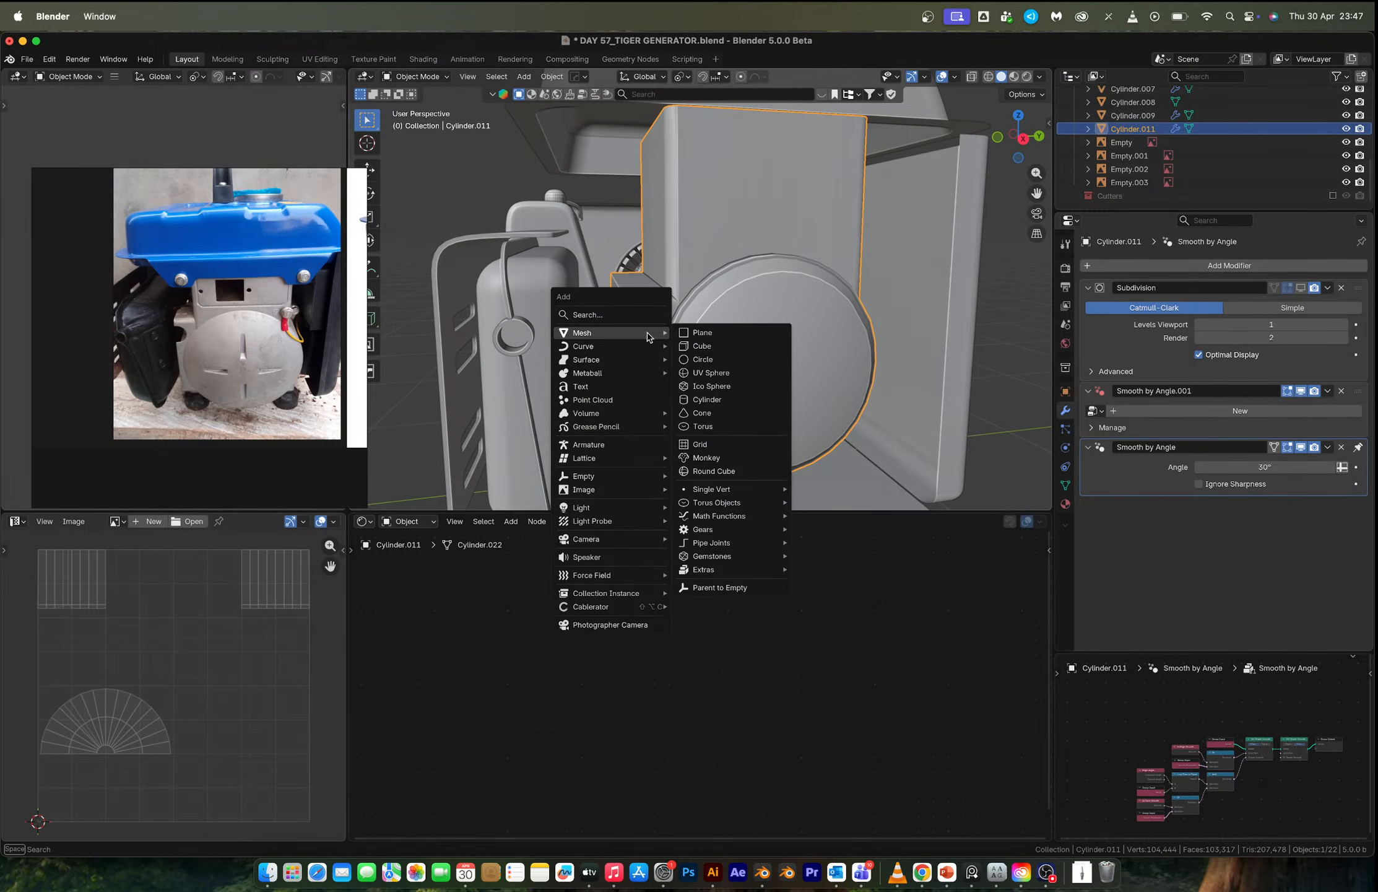
{"action": "key", "text": "Escape"}
{"action": "key", "text": "Tab"}
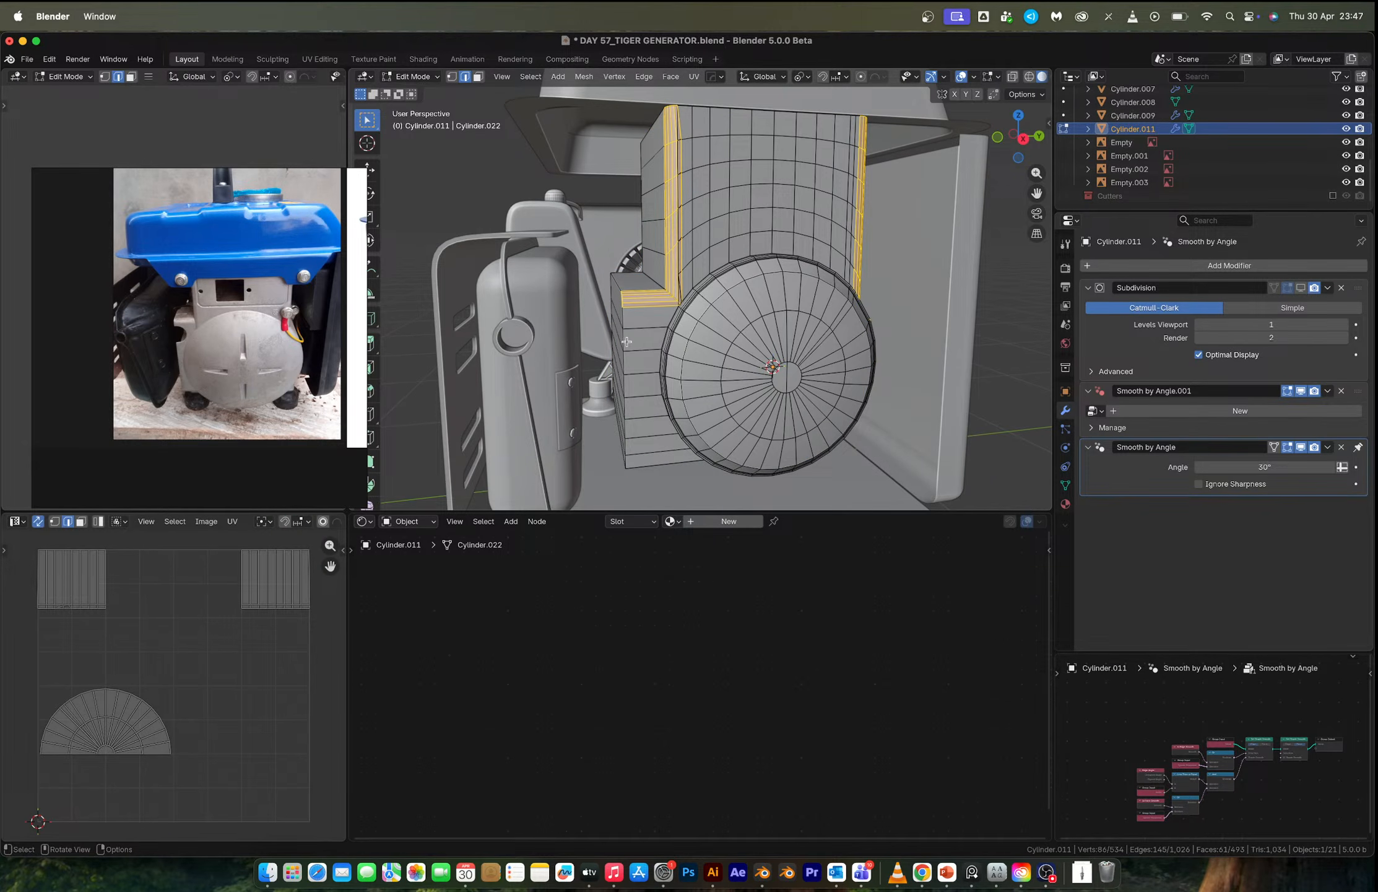
{"action": "right_click", "coordinate": [625, 340], "text": "shift"}
Add a cylinder at the 3D cursor and scale it to 0.135.
{"action": "key", "text": "Tab"}
{"action": "key", "text": "shift+a"}
{"action": "mouse_move", "coordinate": [638, 395]}
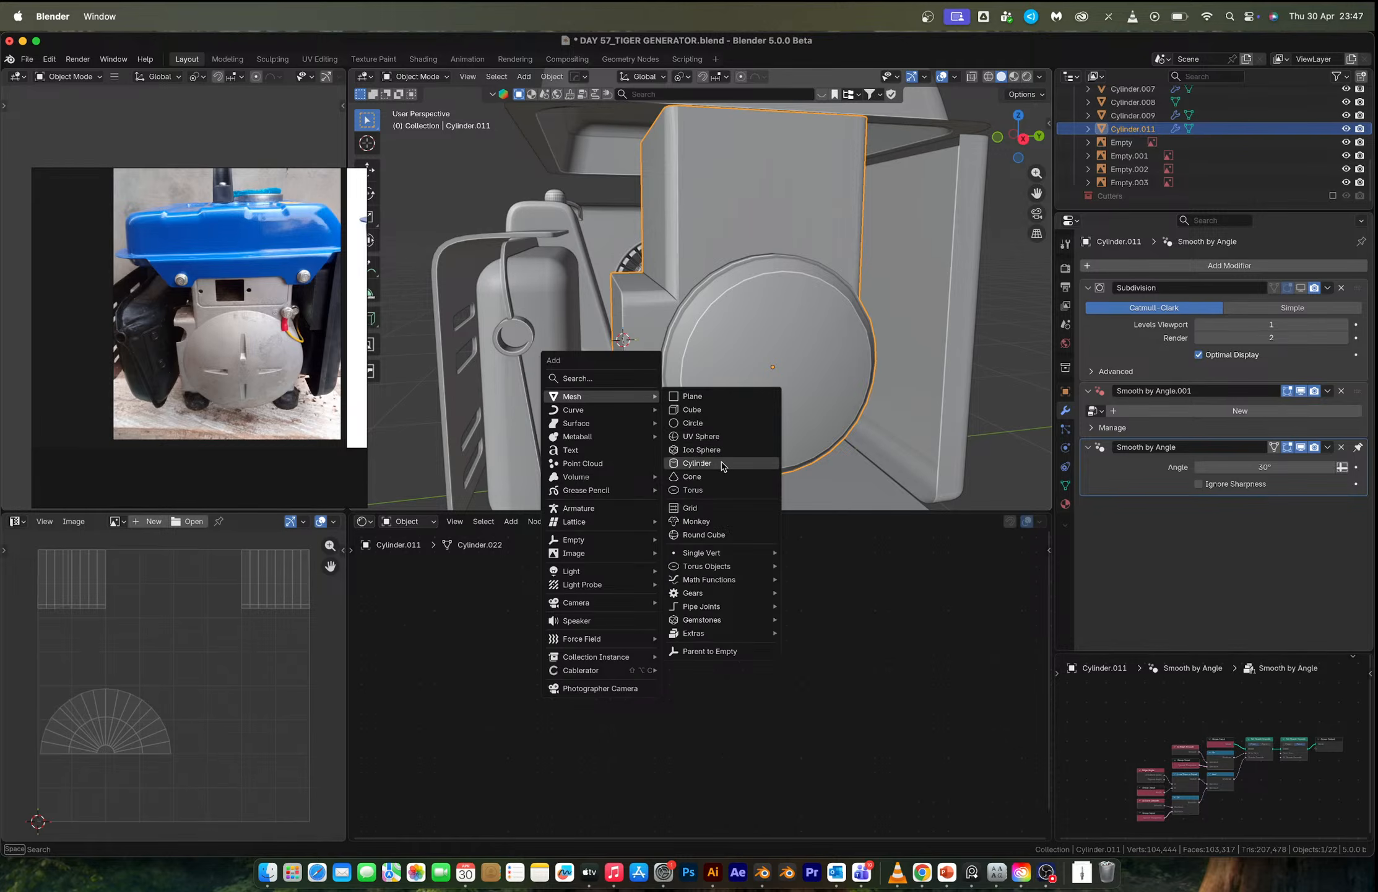
{"action": "left_click", "coordinate": [698, 463]}
{"action": "key", "text": "s"}
{"action": "left_click", "coordinate": [645, 371]}
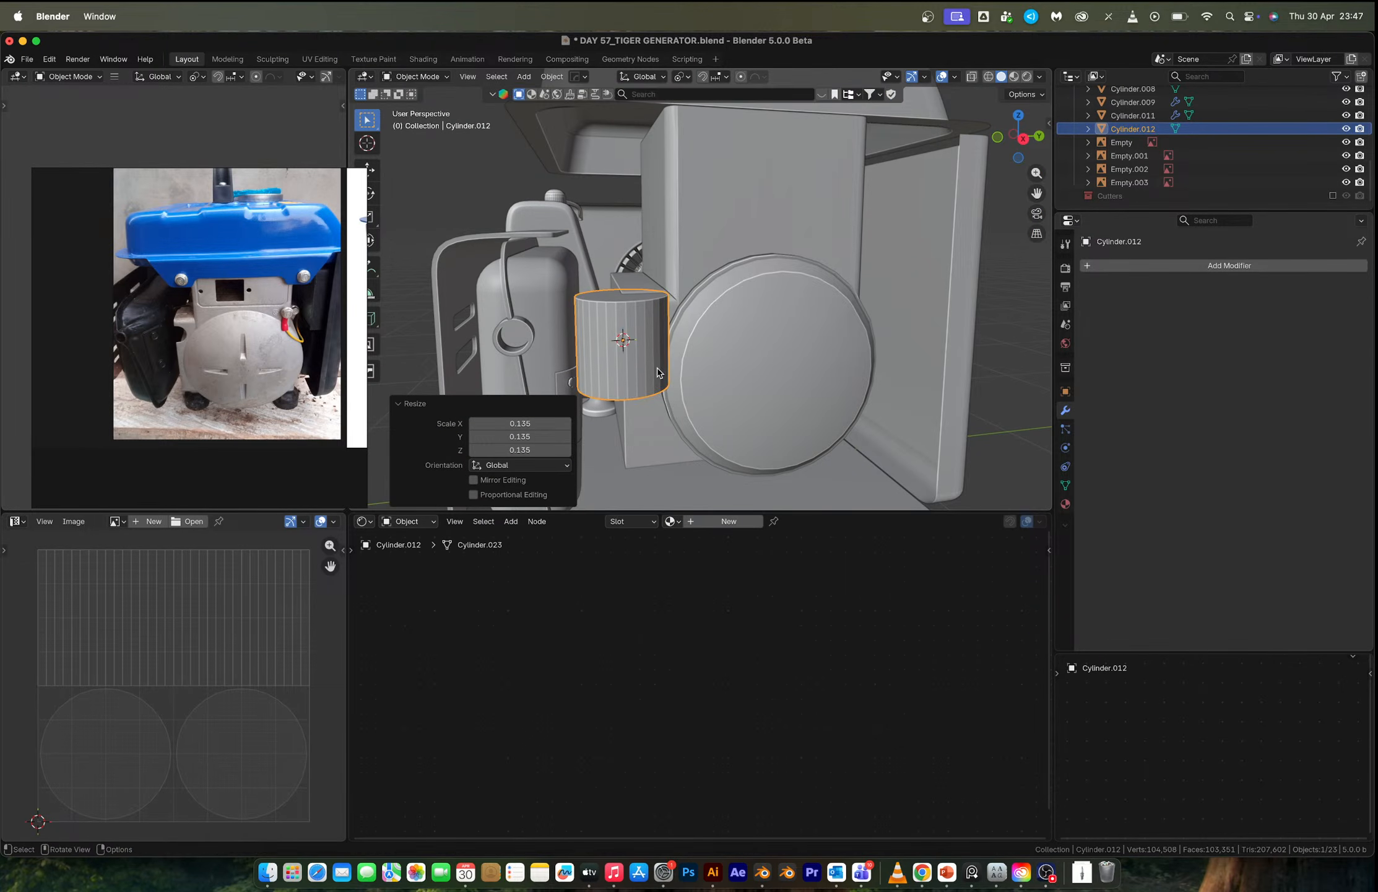
Rotate the cylinder 90° about X and 90° about Z so its round end faces the front of the side block.
{"action": "type", "text": "ryx90"}
{"action": "key", "text": "Return"}
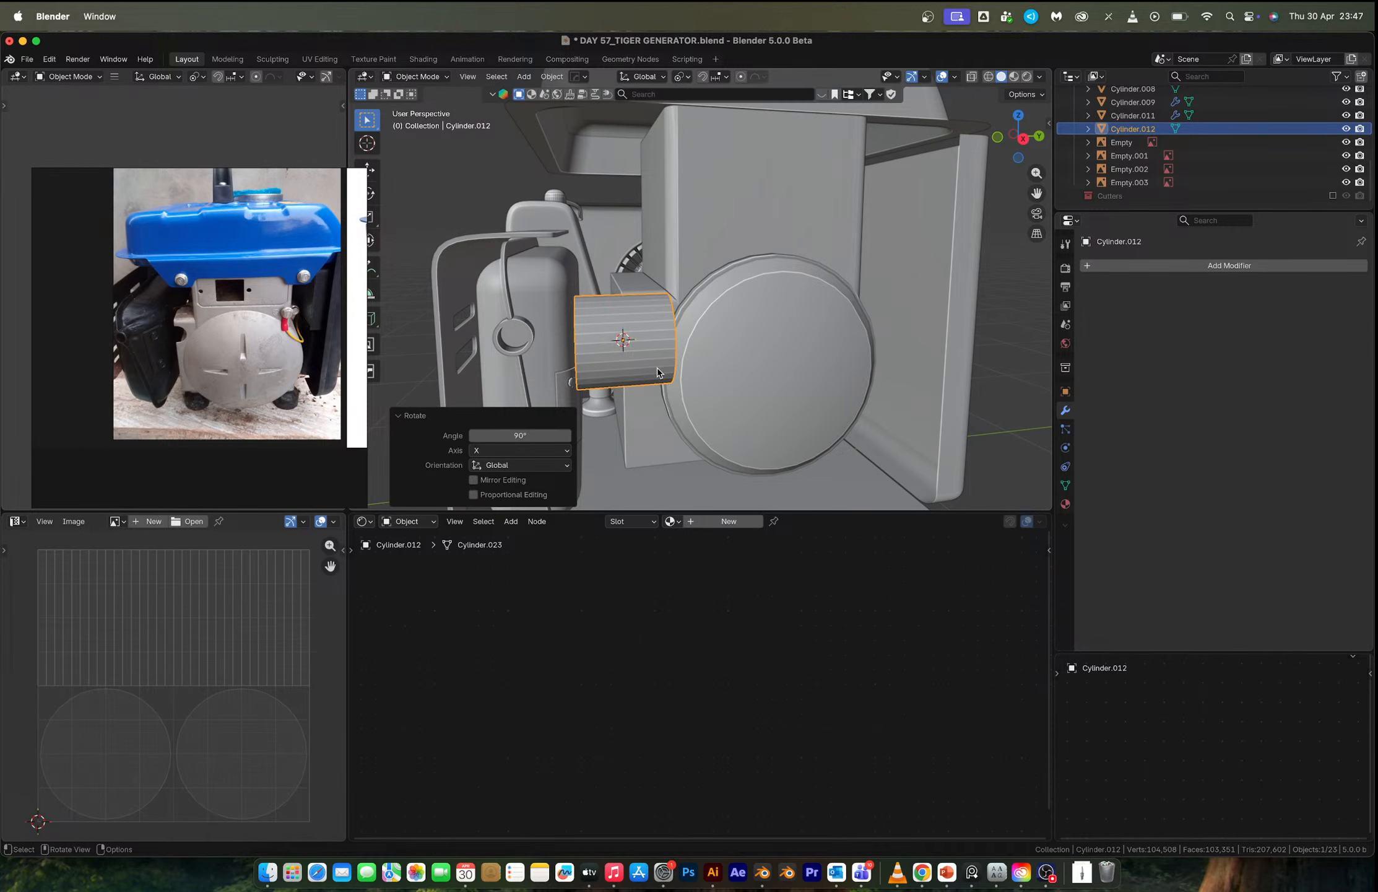
{"action": "type", "text": "rz"}
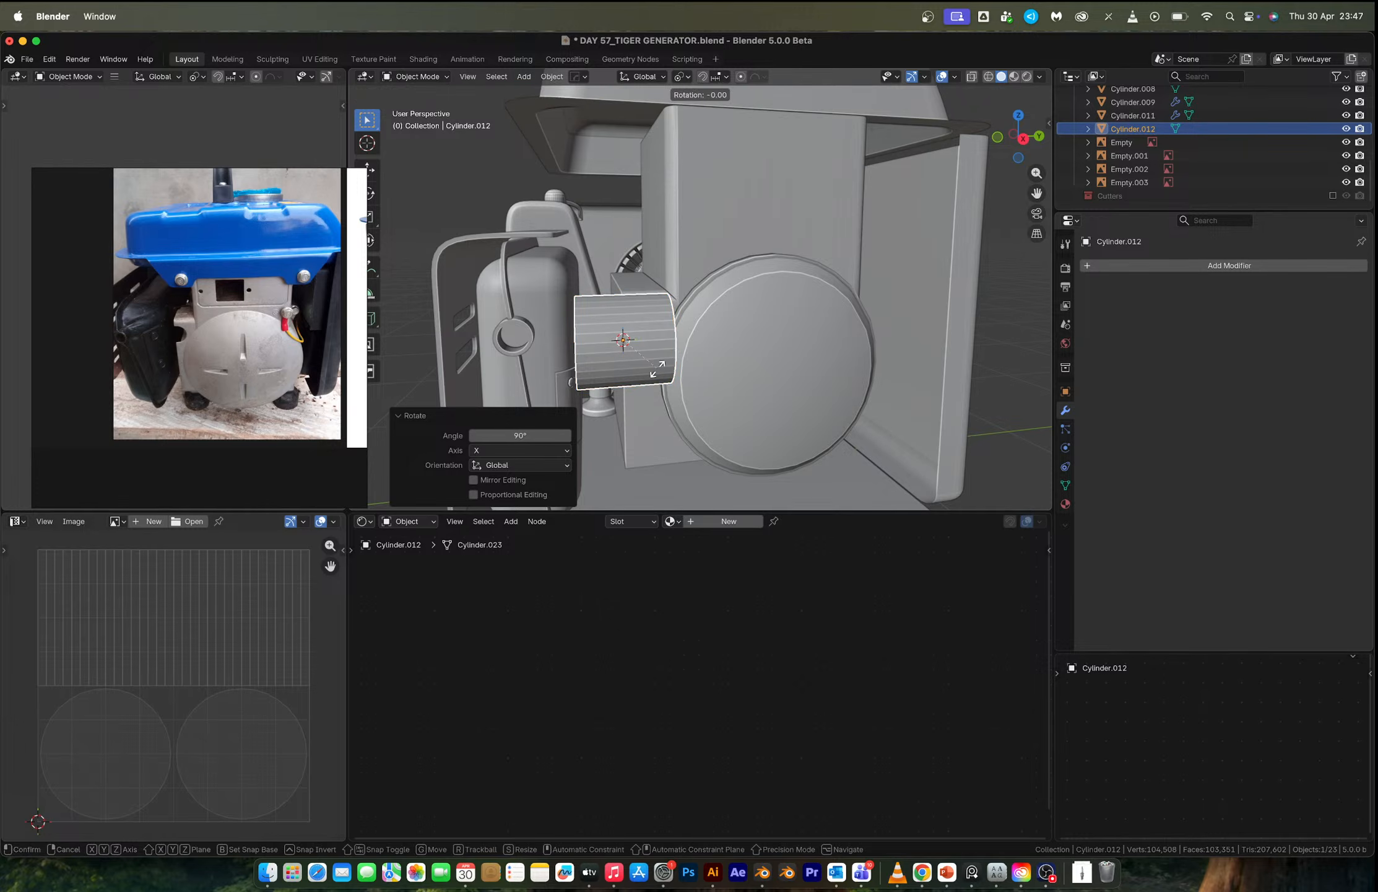
{"action": "type", "text": "90"}
{"action": "key", "text": "Return"}
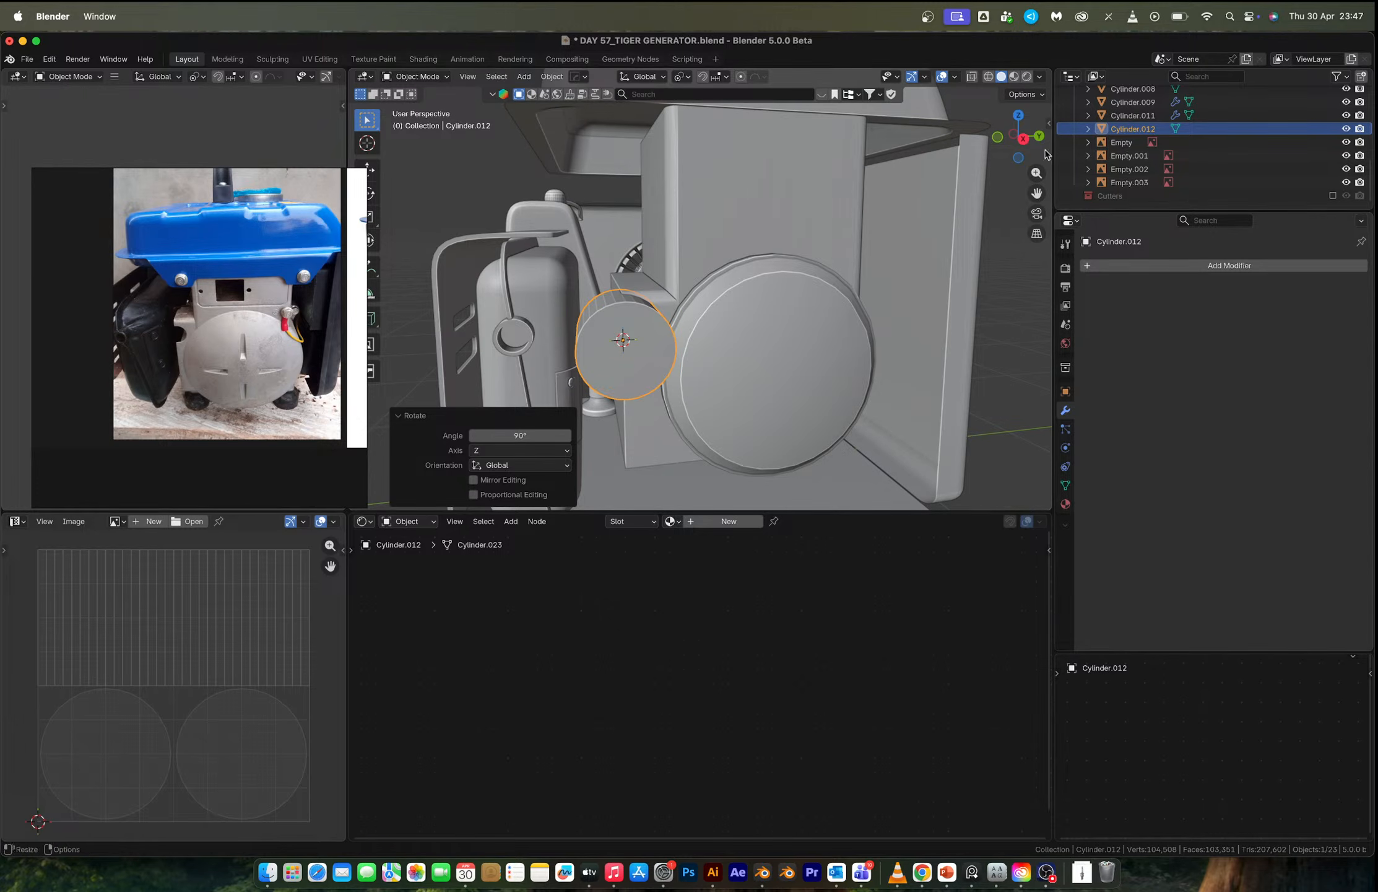
In the right orthographic view, lower the cylinder about 0.069 m, scale it to about 0.62, and raise it about 0.042 m.
{"action": "left_click", "coordinate": [1023, 140]}
{"action": "scroll", "coordinate": [691, 335], "scroll_direction": "up", "scroll_amount": 4}
{"action": "mouse_move", "coordinate": [692, 299]}
{"action": "middle_mouse_down", "text": "shift"}
{"action": "mouse_move", "coordinate": [705, 321]}
{"action": "mouse_move", "coordinate": [715, 297]}
{"action": "middle_mouse_up", "text": "shift"}
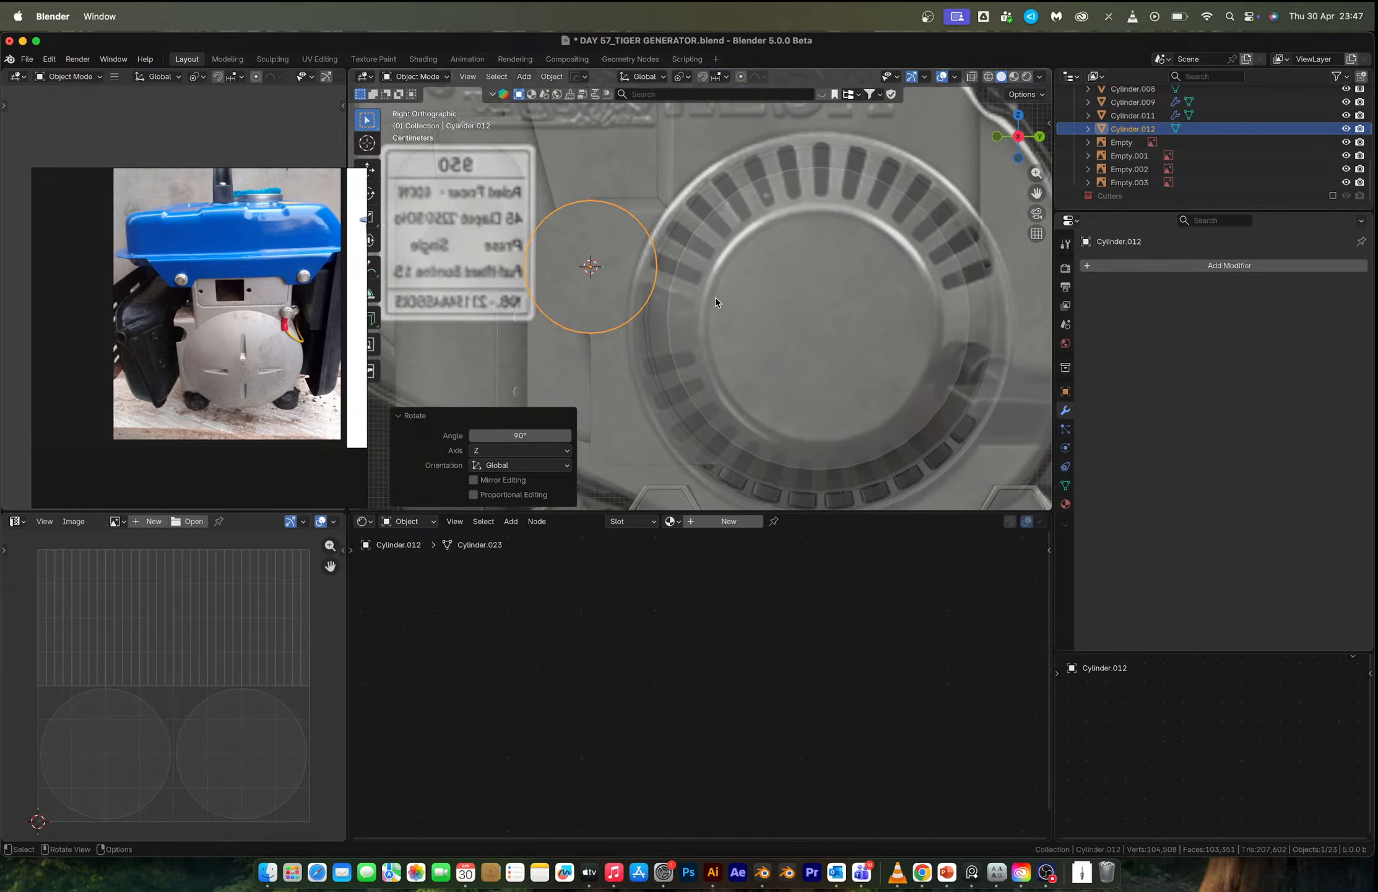
{"action": "key", "text": "g"}
{"action": "key", "text": "z"}
{"action": "left_click", "coordinate": [716, 332]}
{"action": "key", "text": "s"}
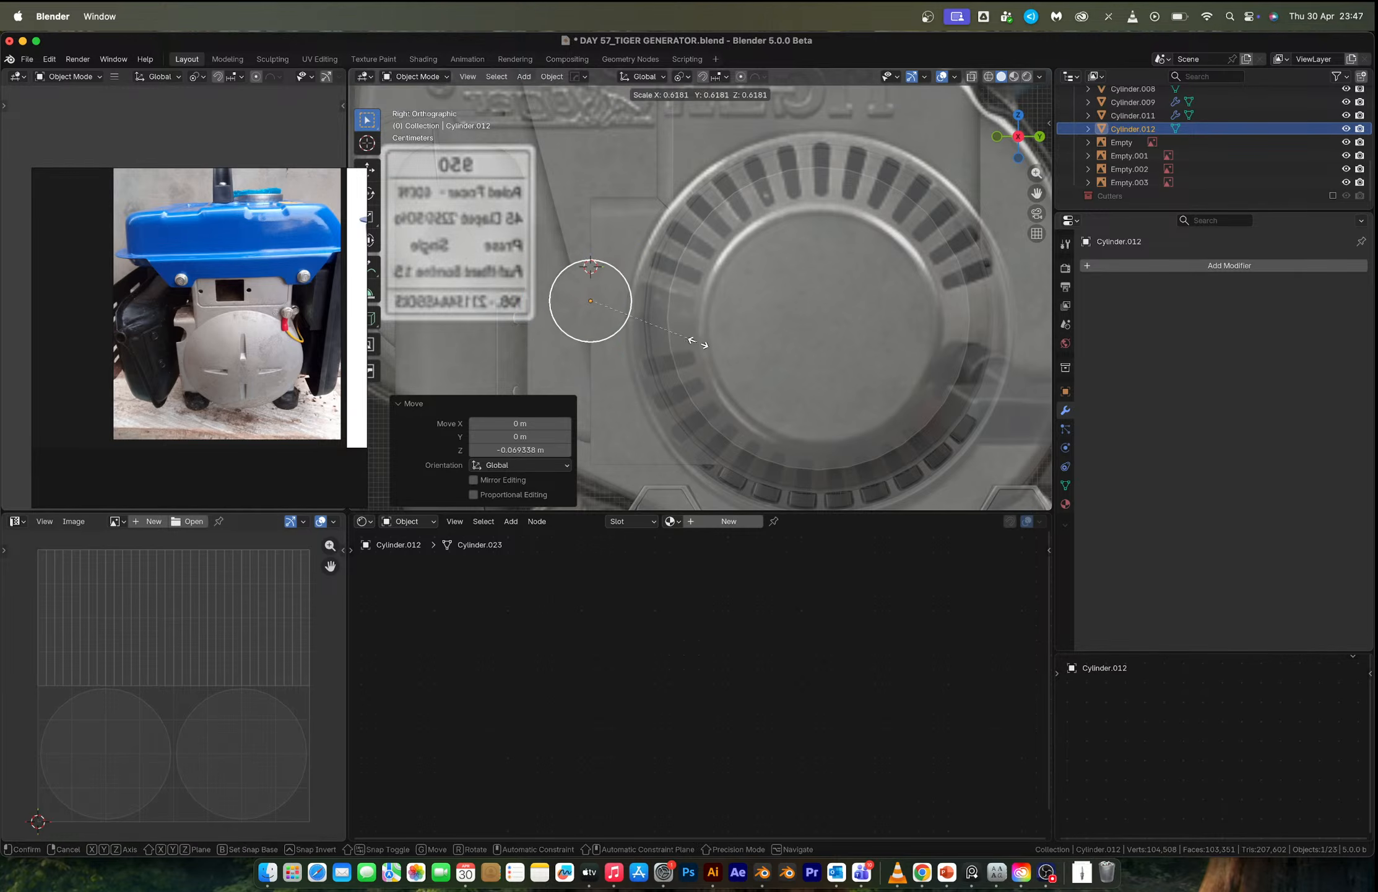
{"action": "left_click", "coordinate": [700, 343]}
{"action": "key", "text": "g"}
{"action": "key", "text": "z"}
{"action": "left_click", "coordinate": [702, 325]}
Stretch the cylinder along its length on the X axis by a factor of 2.647.
{"action": "middle_click_drag", "start_coordinate": [700, 316], "coordinate": [733, 315]}
{"action": "scroll", "coordinate": [733, 314], "scroll_direction": "down", "scroll_amount": 8}
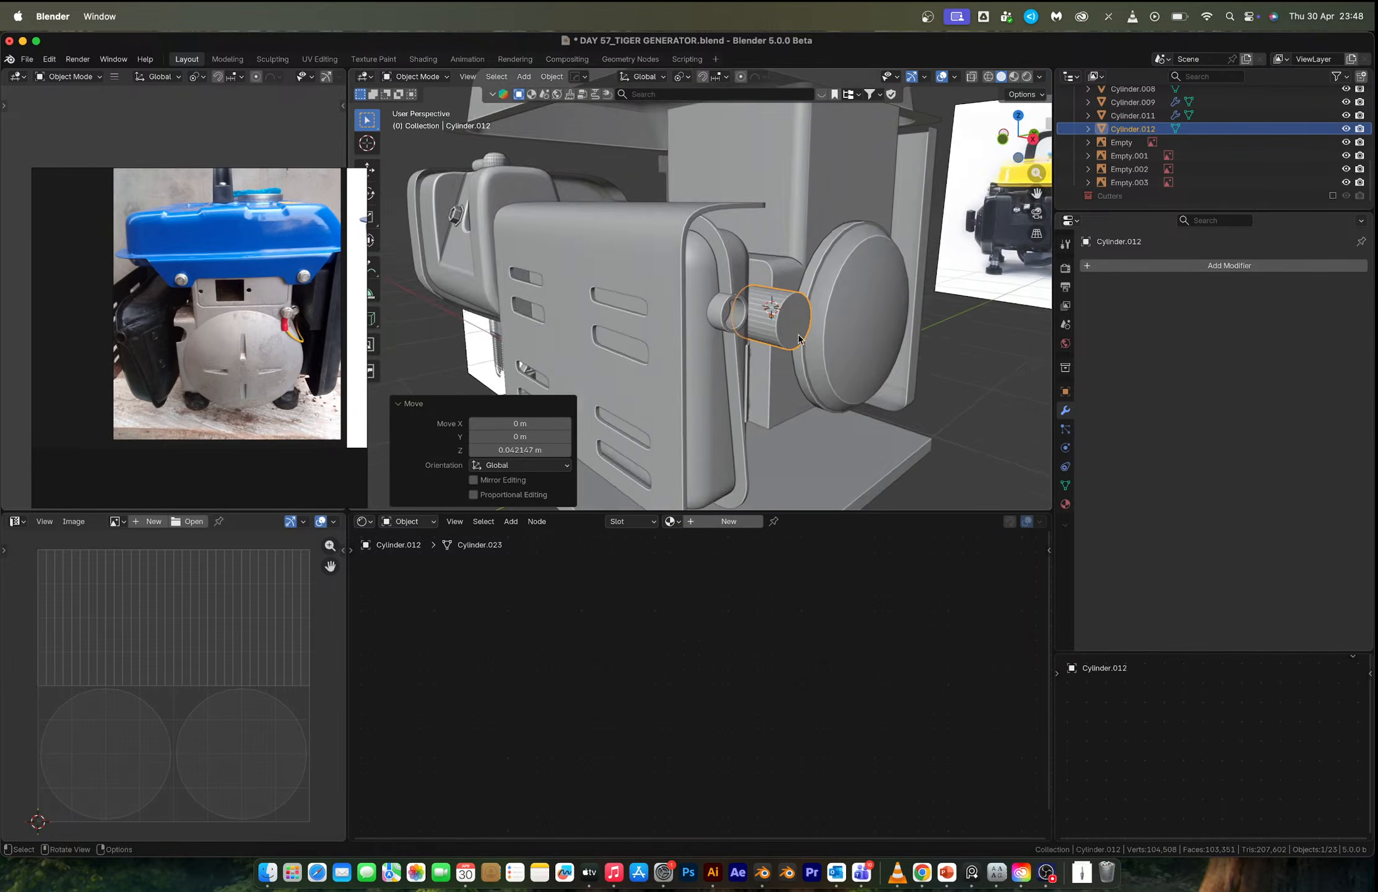
{"action": "middle_click_drag", "start_coordinate": [845, 322], "coordinate": [775, 333]}
{"action": "key", "text": "s"}
{"action": "key", "text": "y"}
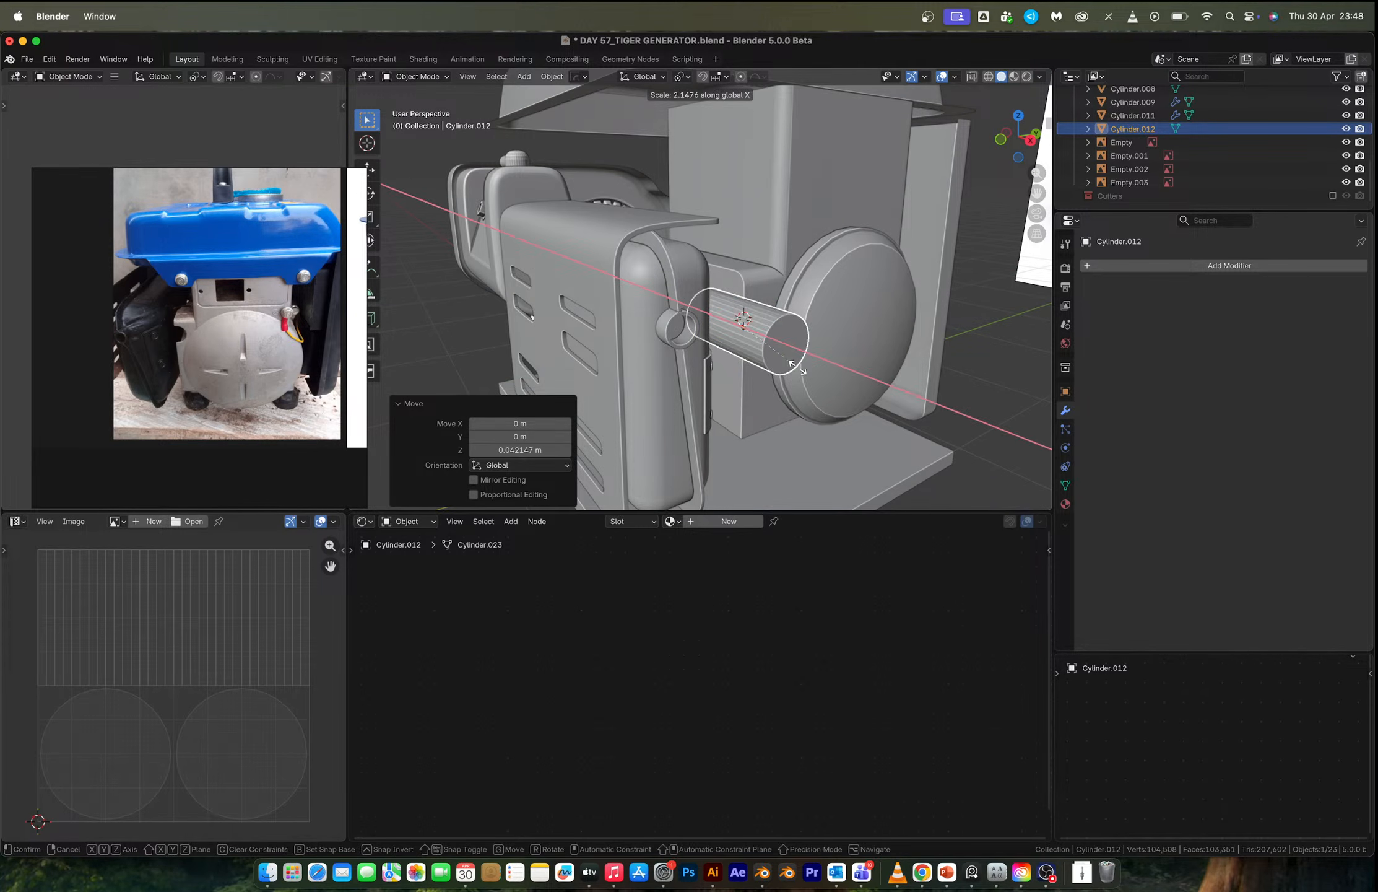
{"action": "left_click", "coordinate": [808, 370]}
Move the cylinder back along X into the side block and shade it auto smooth at 30°.
{"action": "key", "text": "g"}
{"action": "key", "text": "y"}
{"action": "right_click", "coordinate": [766, 381]}
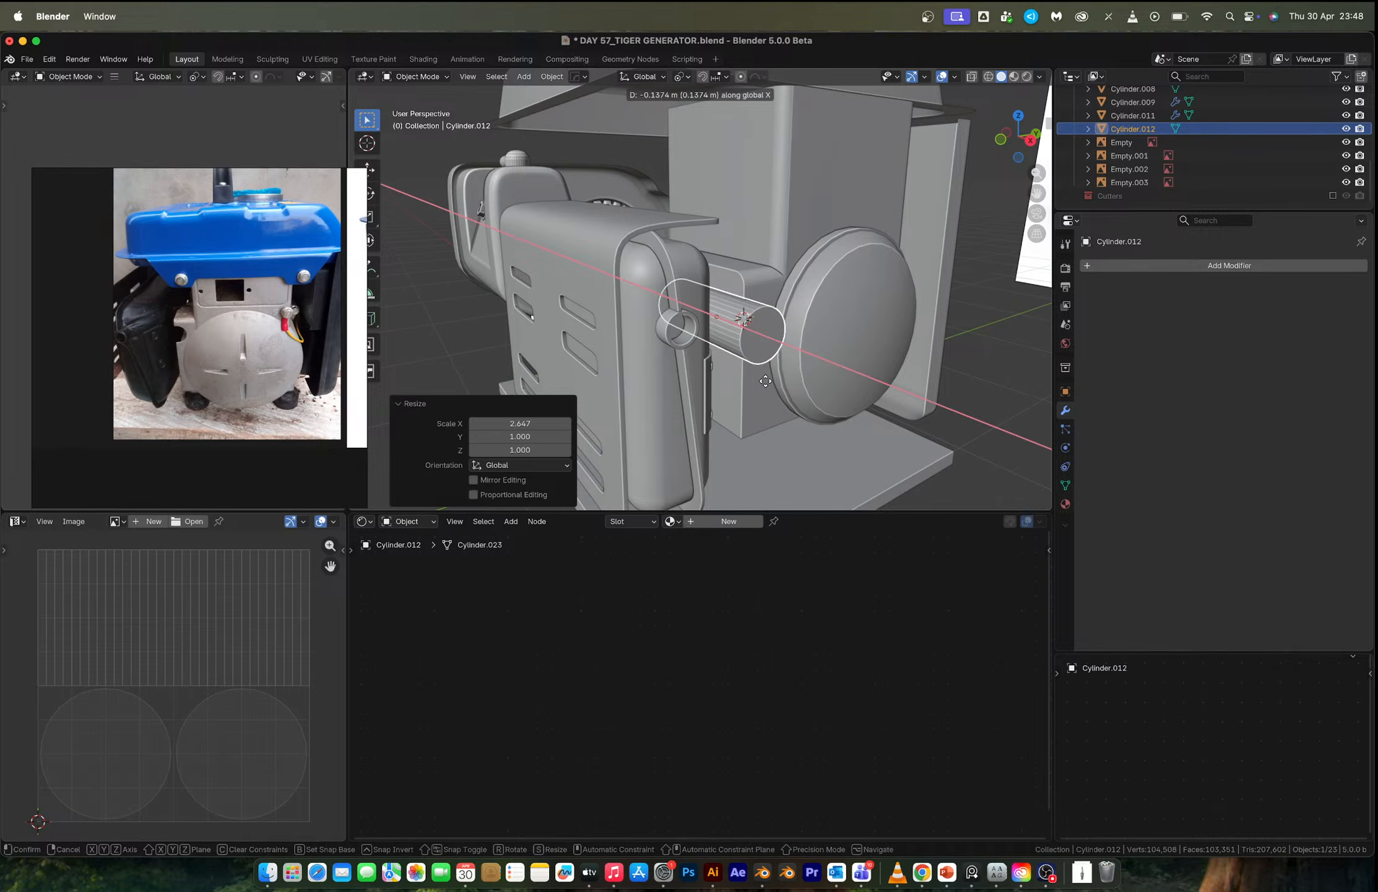
{"action": "right_click", "coordinate": [760, 377]}
{"action": "left_click", "coordinate": [760, 378]}
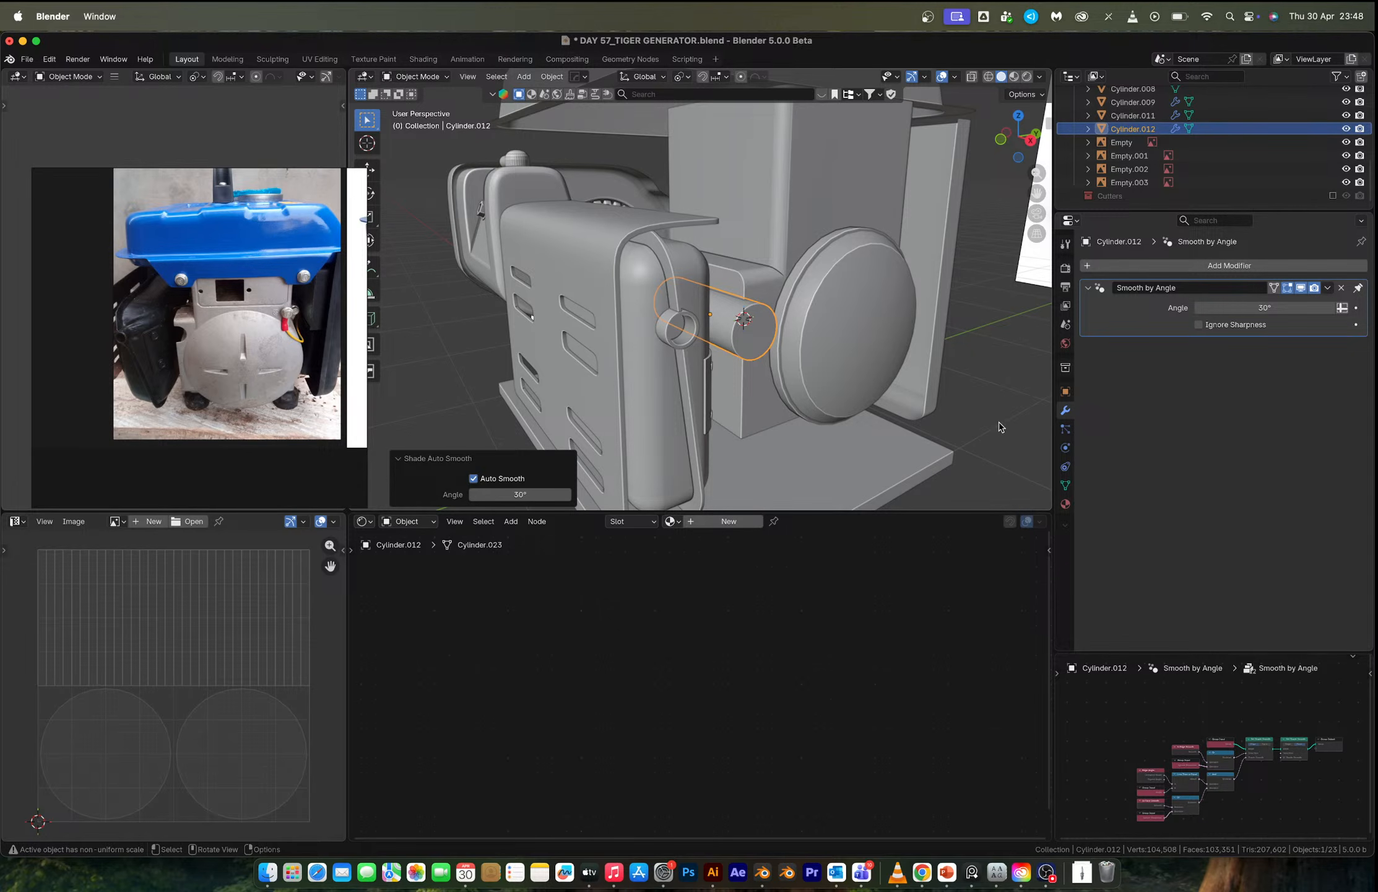
Subtract the cylinder from the housing with a HardOps Difference boolean.
{"action": "middle_click_drag", "start_coordinate": [800, 328], "coordinate": [749, 291]}
{"action": "left_click", "coordinate": [773, 283]}
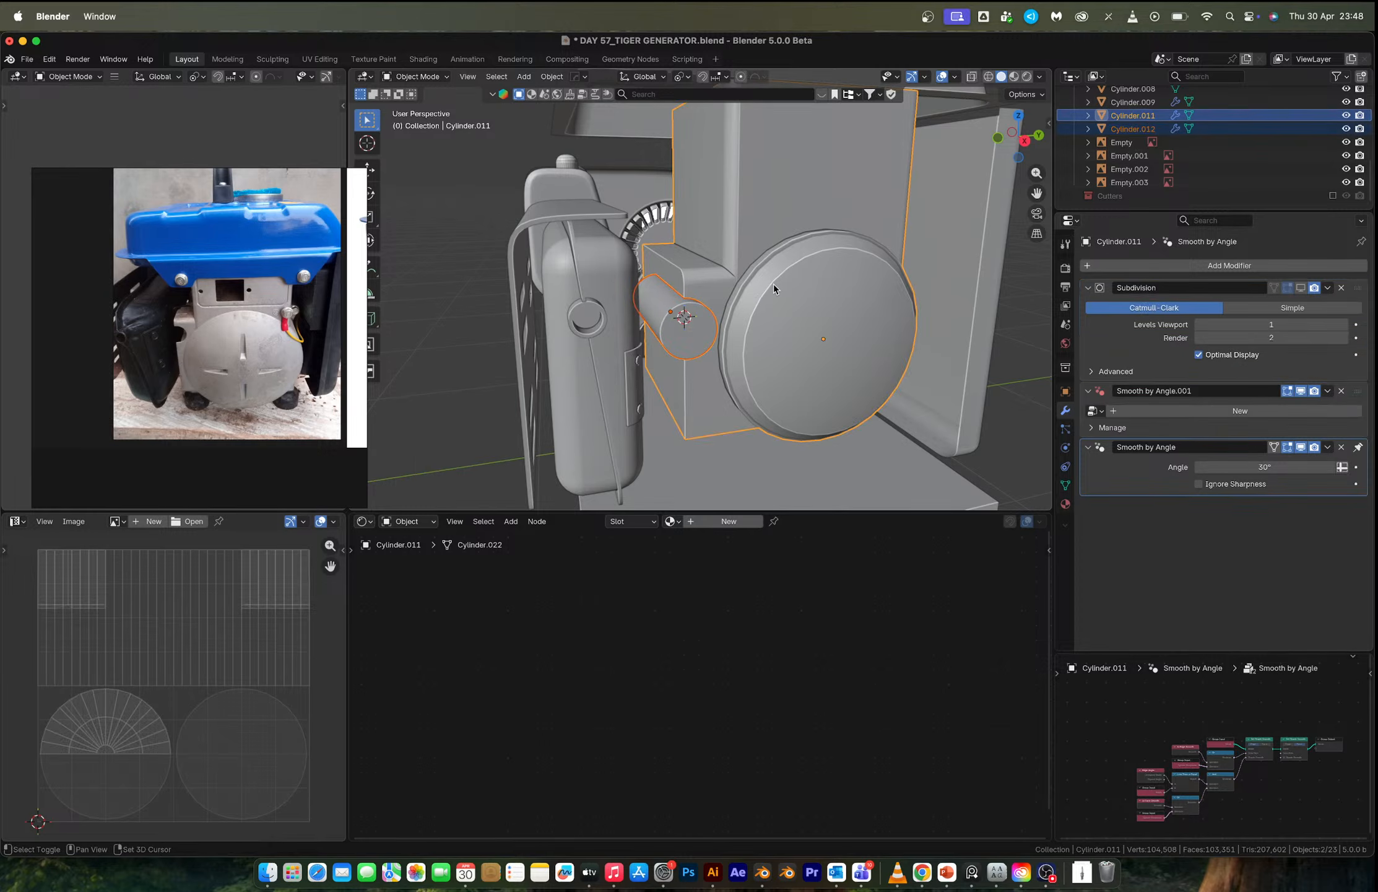
{"action": "key", "text": "a"}
{"action": "left_click", "coordinate": [688, 325]}
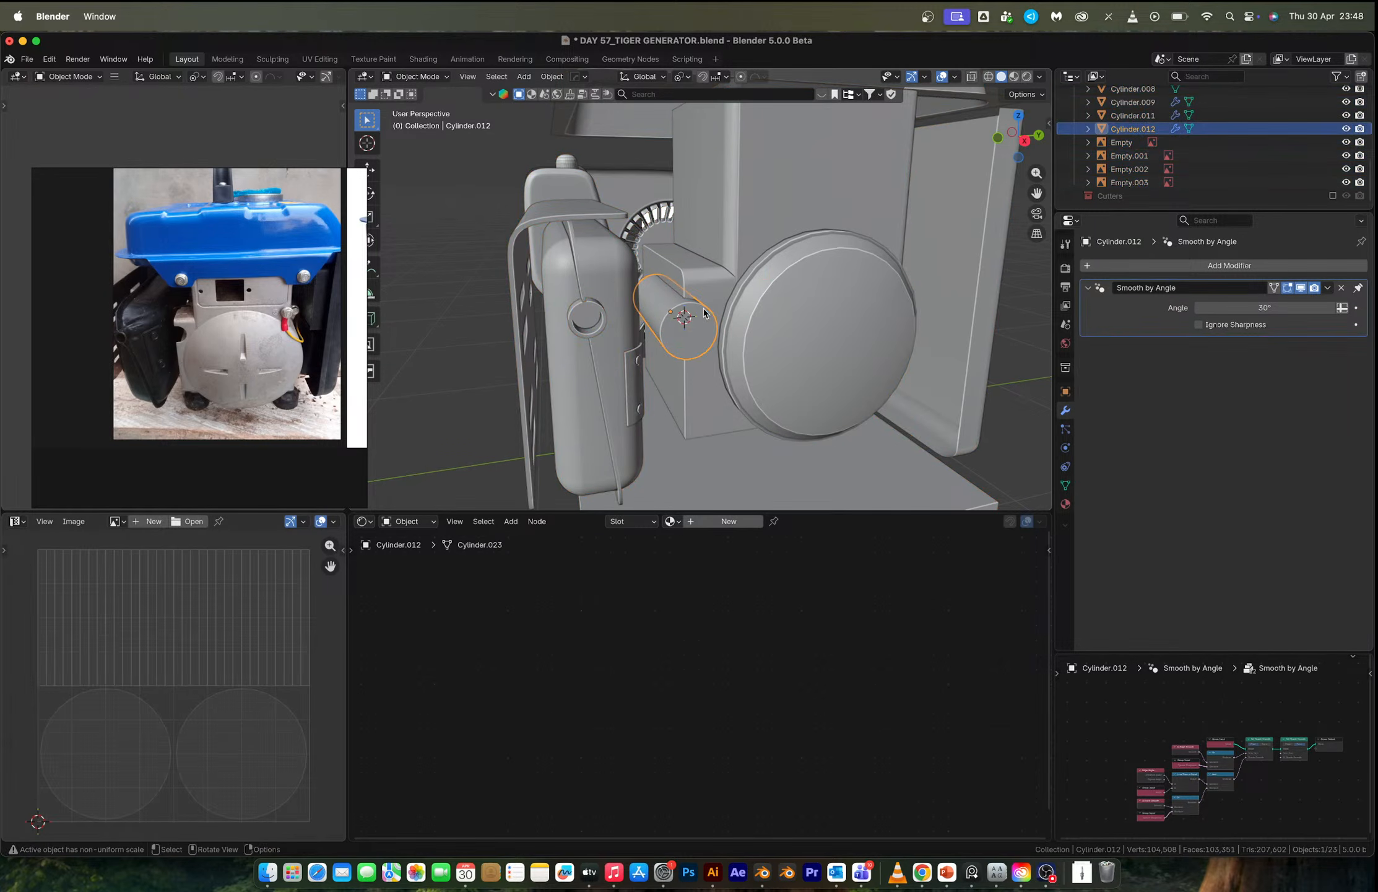
{"action": "left_click", "coordinate": [733, 292], "text": "shift"}
{"action": "key", "text": "q"}
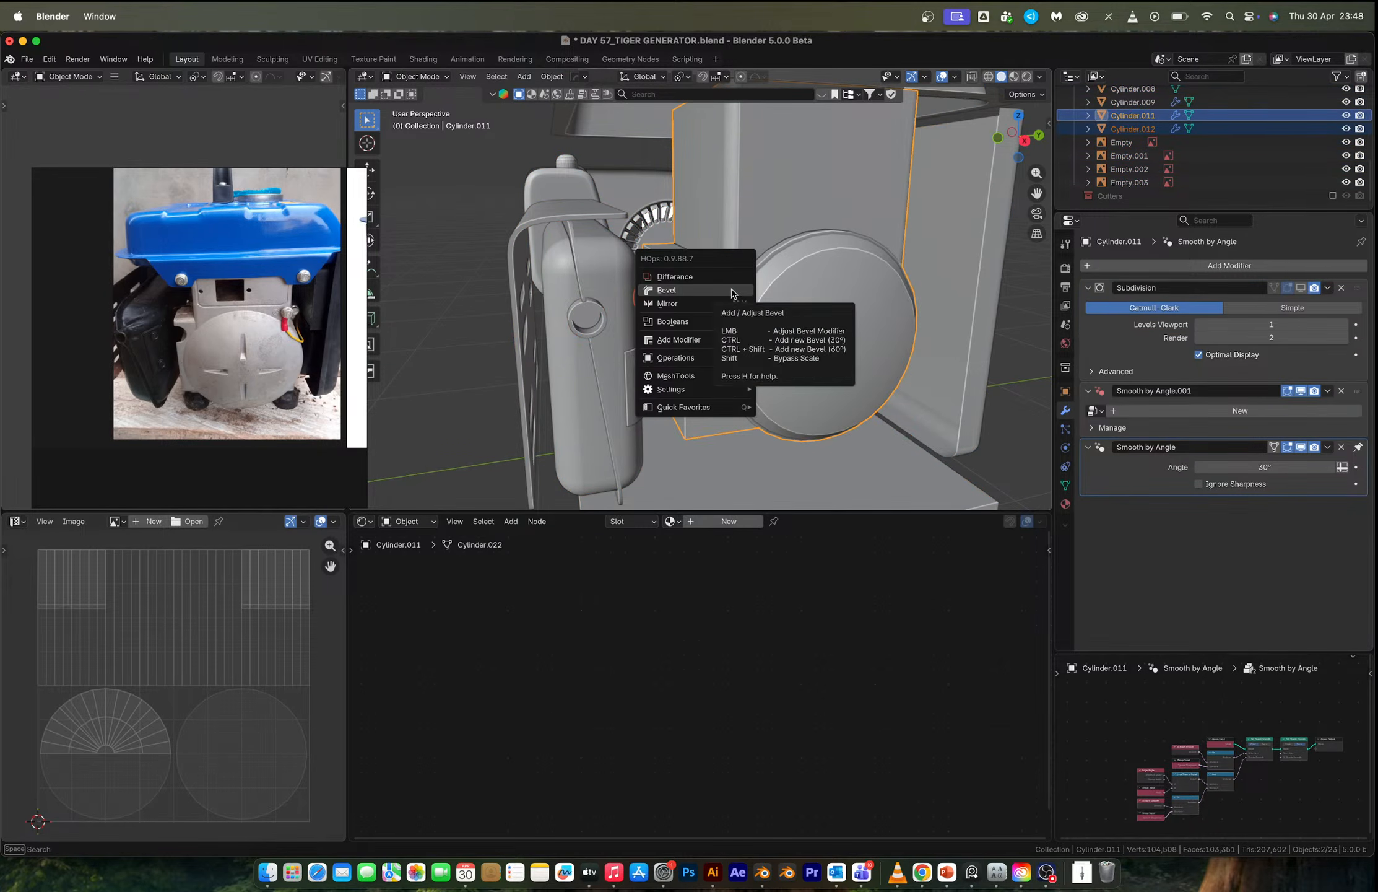
{"action": "left_click", "coordinate": [732, 278]}
{"action": "middle_click_drag", "start_coordinate": [760, 314], "coordinate": [735, 329]}
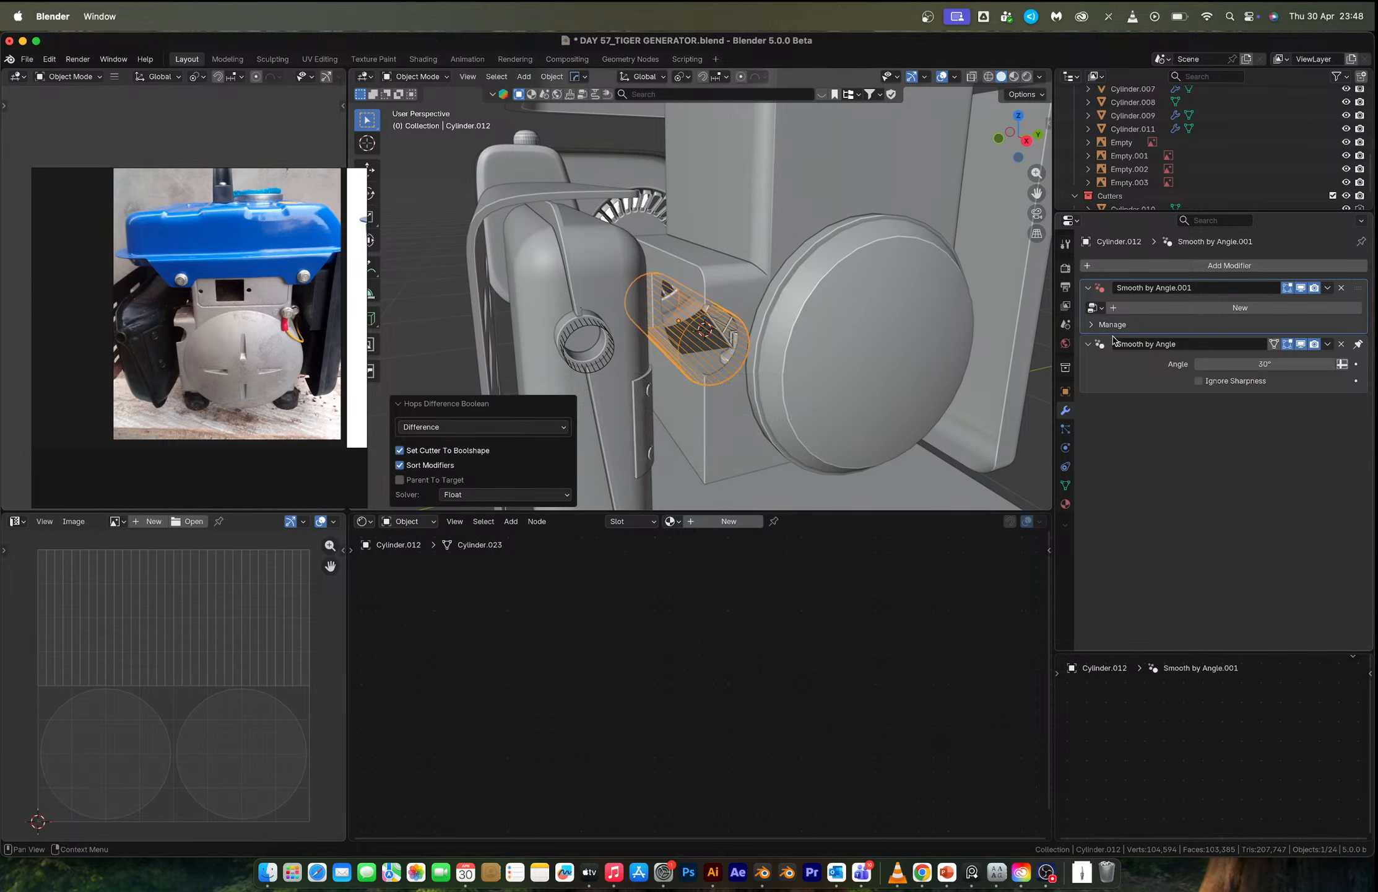
Set the solver of the housing's Boolean modifier to Exact.
{"action": "left_click", "coordinate": [958, 354]}
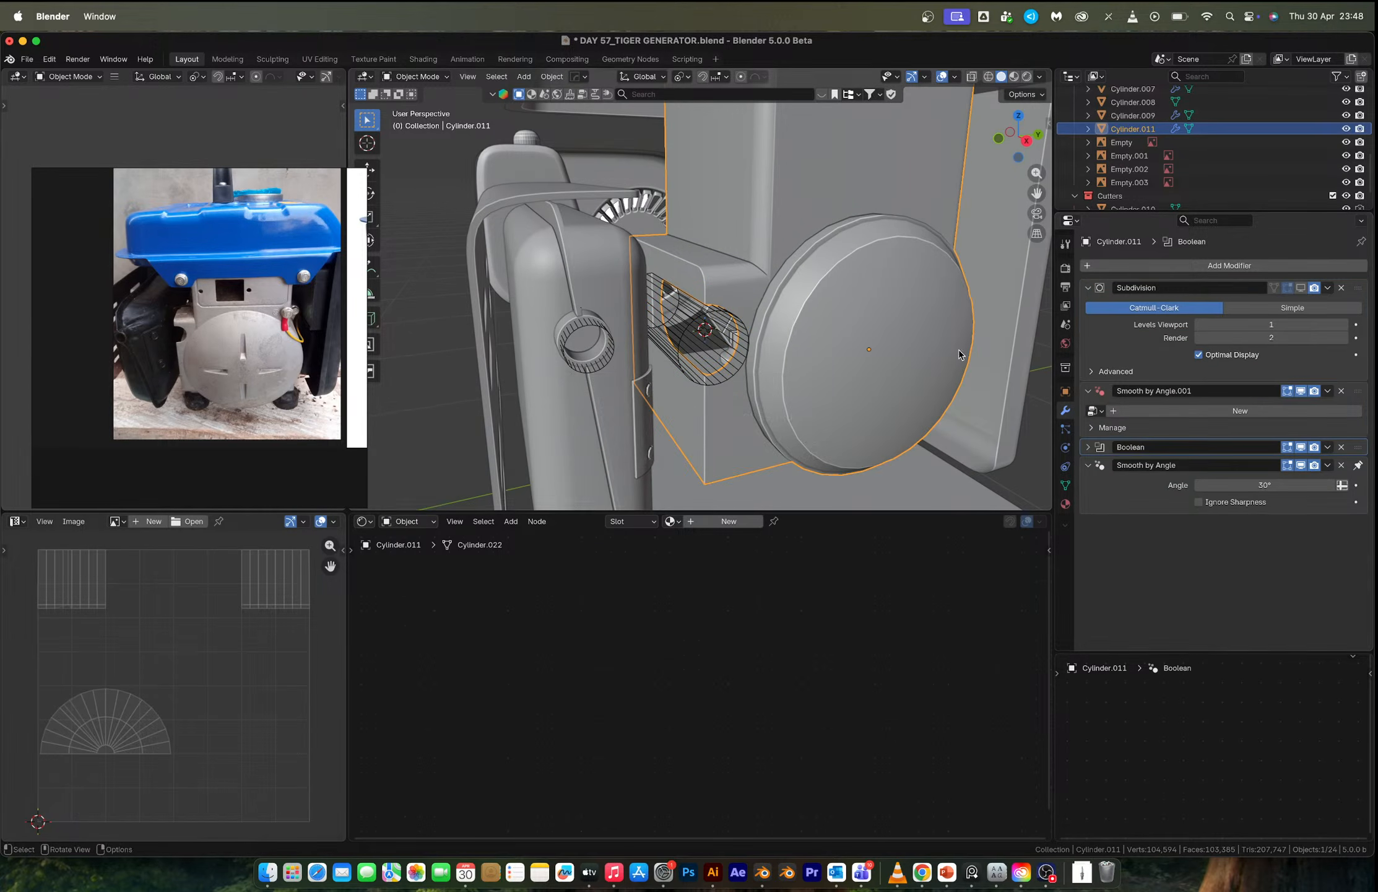
{"action": "left_click", "coordinate": [1091, 447]}
{"action": "left_click", "coordinate": [1273, 522]}
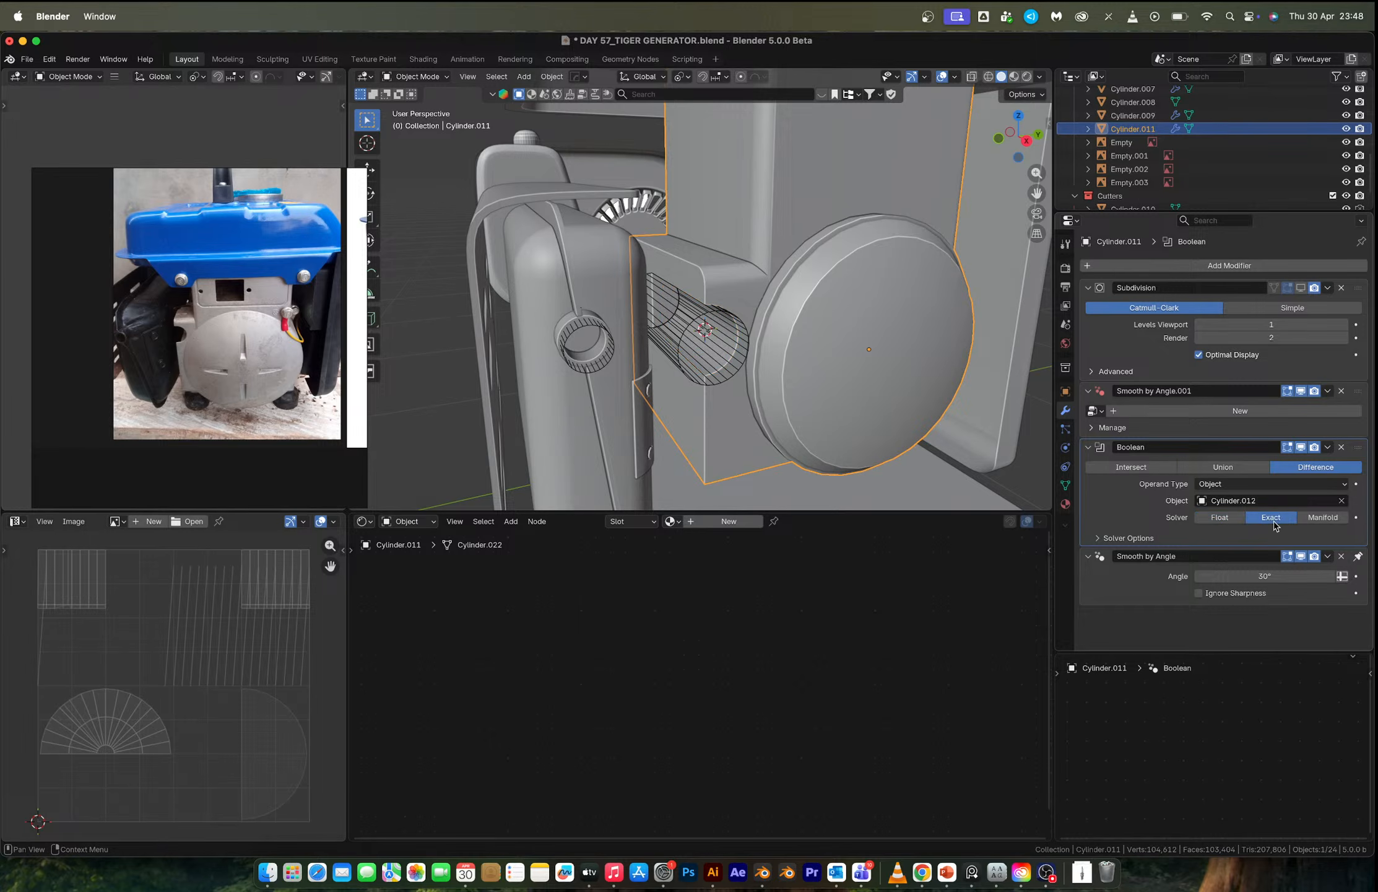
Inspect the cut in the side block, select its cylinder cutter, and examine the same area in the reference photo.
{"action": "scroll", "coordinate": [681, 373], "scroll_direction": "down", "scroll_amount": 4}
{"action": "scroll", "coordinate": [681, 373], "scroll_direction": "up", "scroll_amount": 1}
{"action": "middle_click_drag", "start_coordinate": [681, 373], "coordinate": [717, 358]}
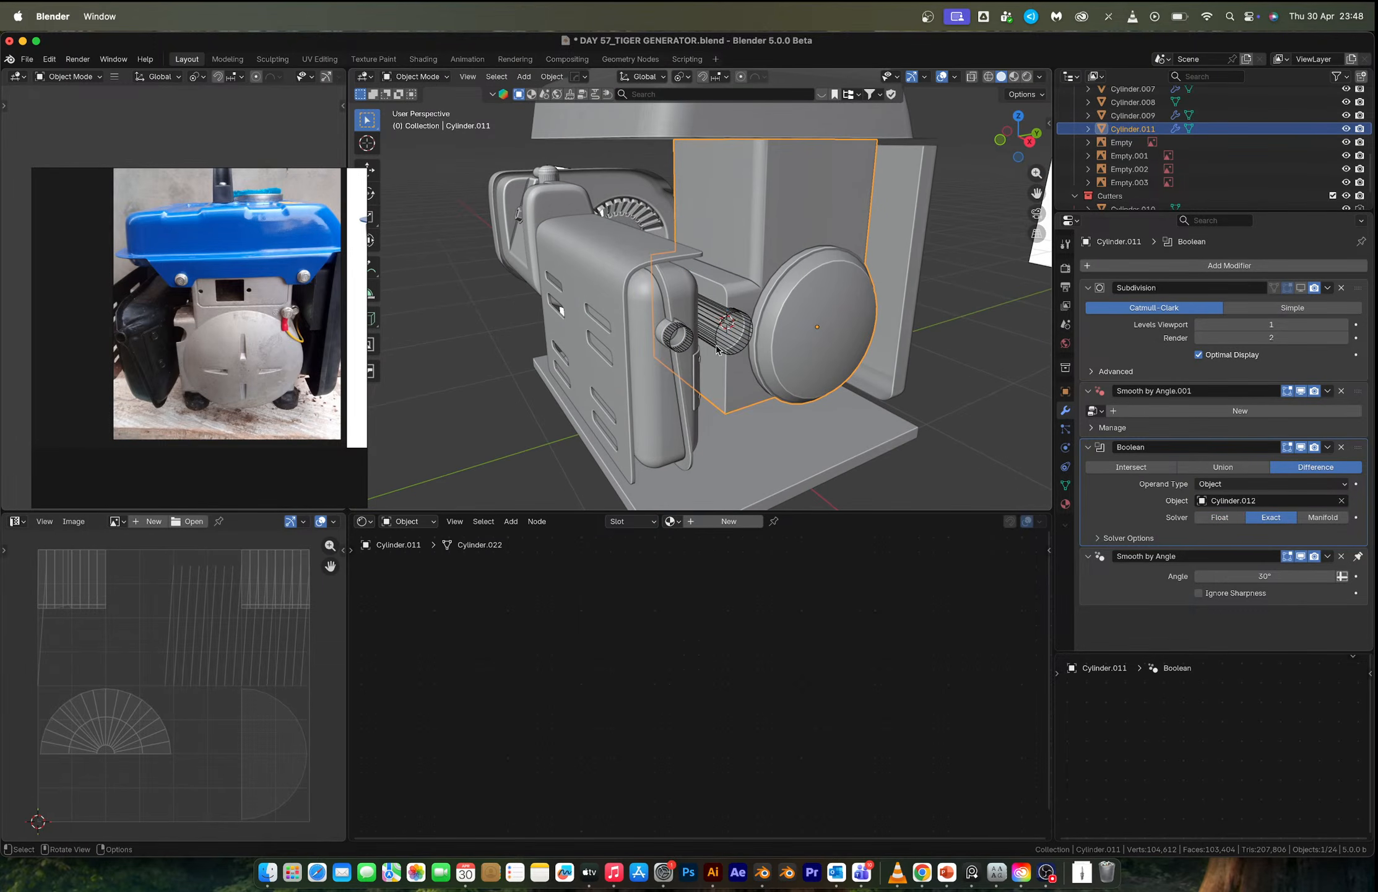
{"action": "left_click", "coordinate": [717, 326]}
{"action": "scroll", "coordinate": [263, 361], "scroll_direction": "up", "scroll_amount": 5}
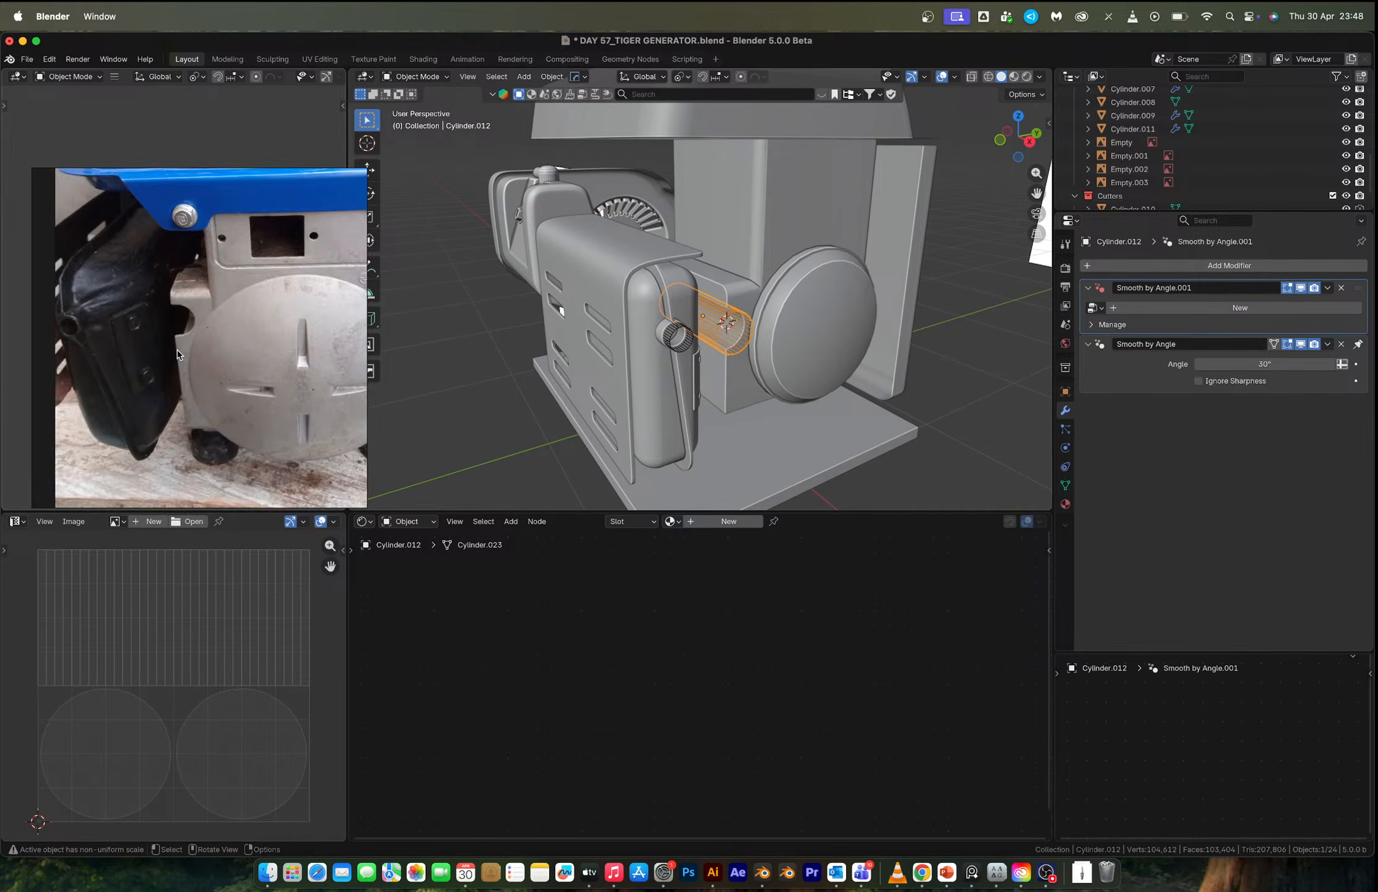
Stretch the cylinder cutter by 1.785 along X, shift it about -0.185 m along X, and scale it slightly.
{"action": "middle_click_drag", "start_coordinate": [756, 342], "coordinate": [733, 350]}
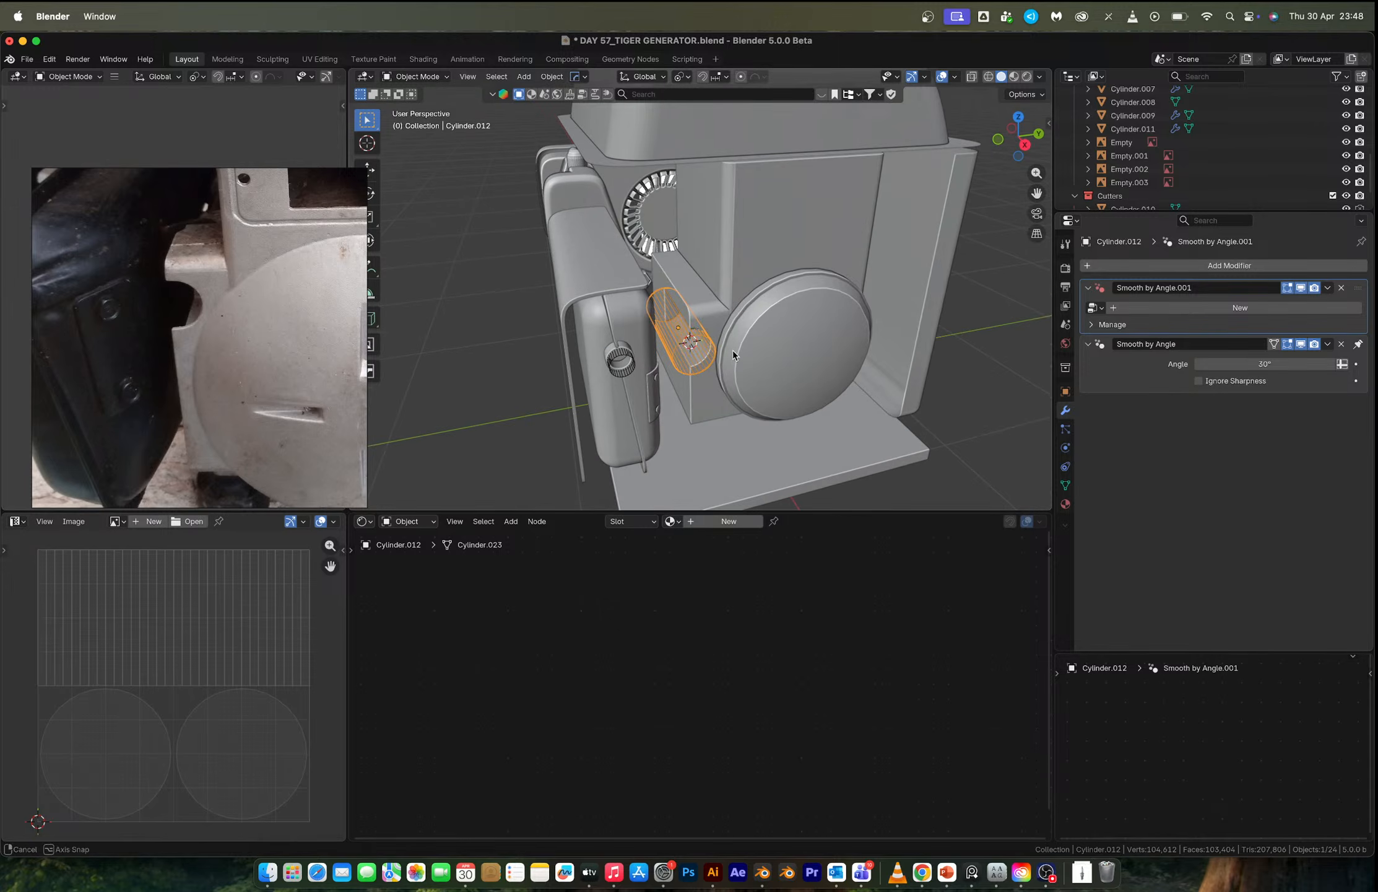
{"action": "key", "text": "s"}
{"action": "key", "text": "x"}
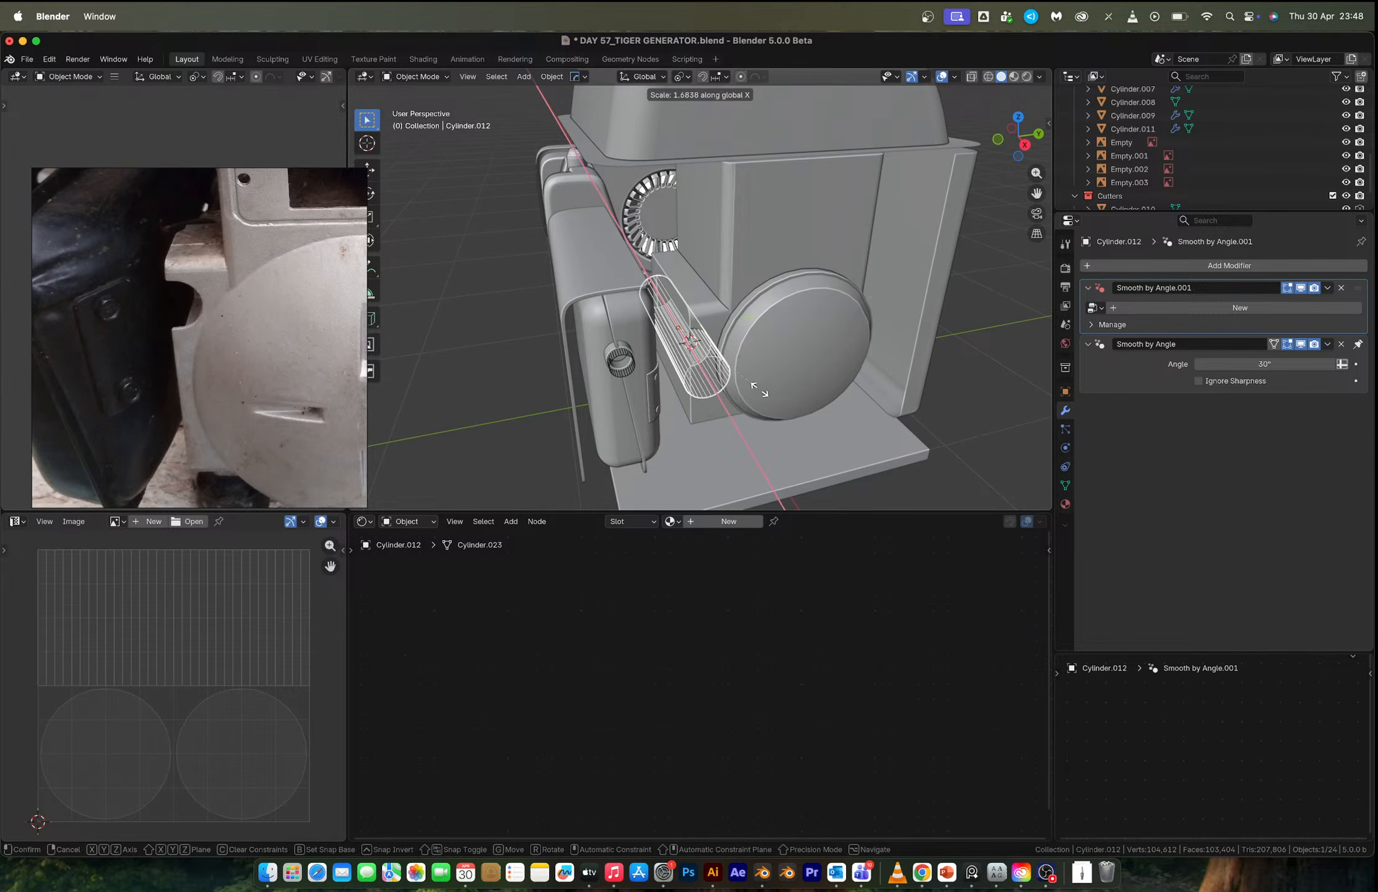
{"action": "left_click", "coordinate": [759, 372]}
{"action": "key", "text": "g"}
{"action": "key", "text": "x"}
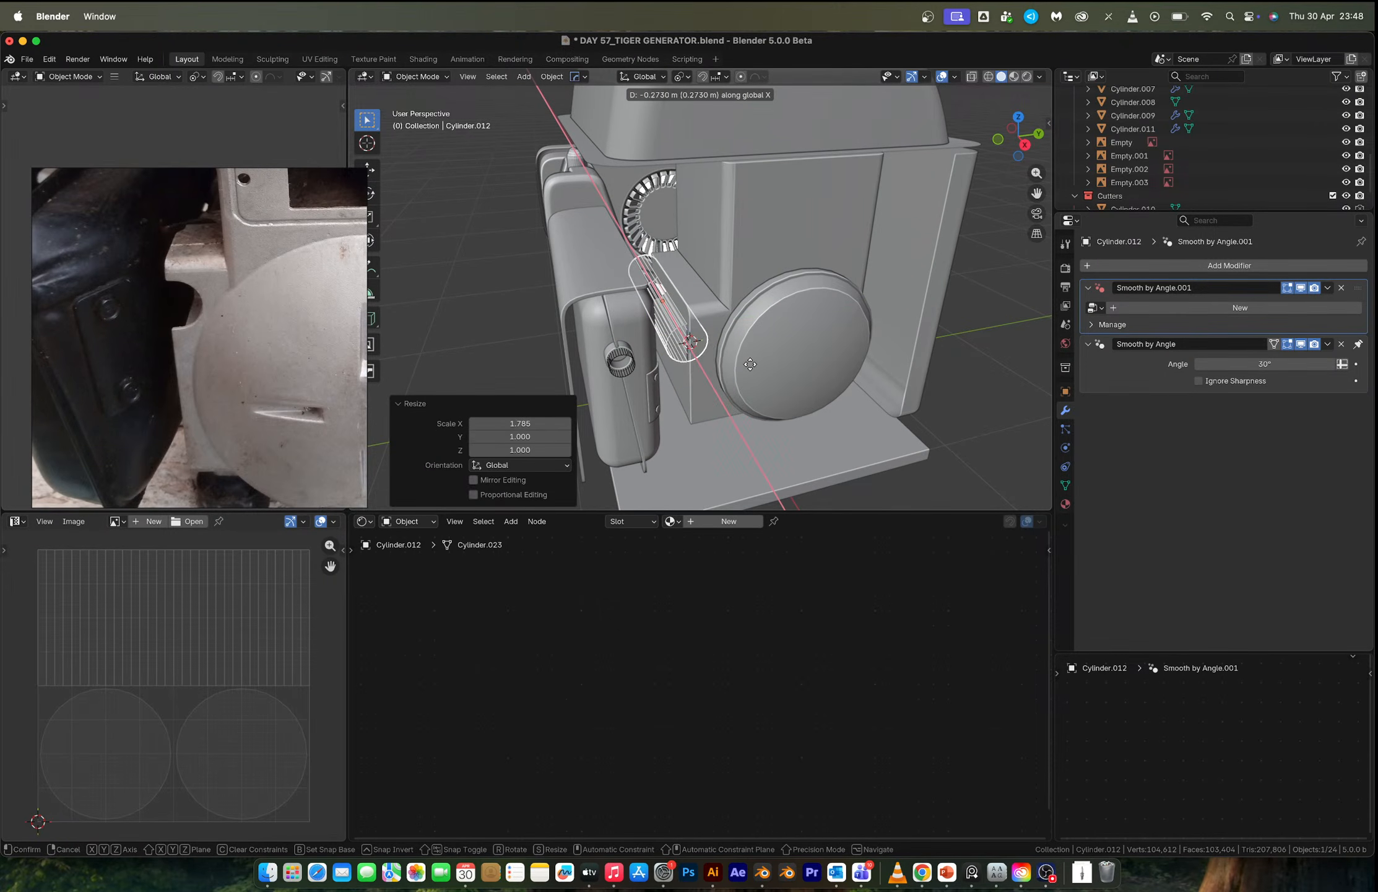
{"action": "left_click", "coordinate": [758, 374]}
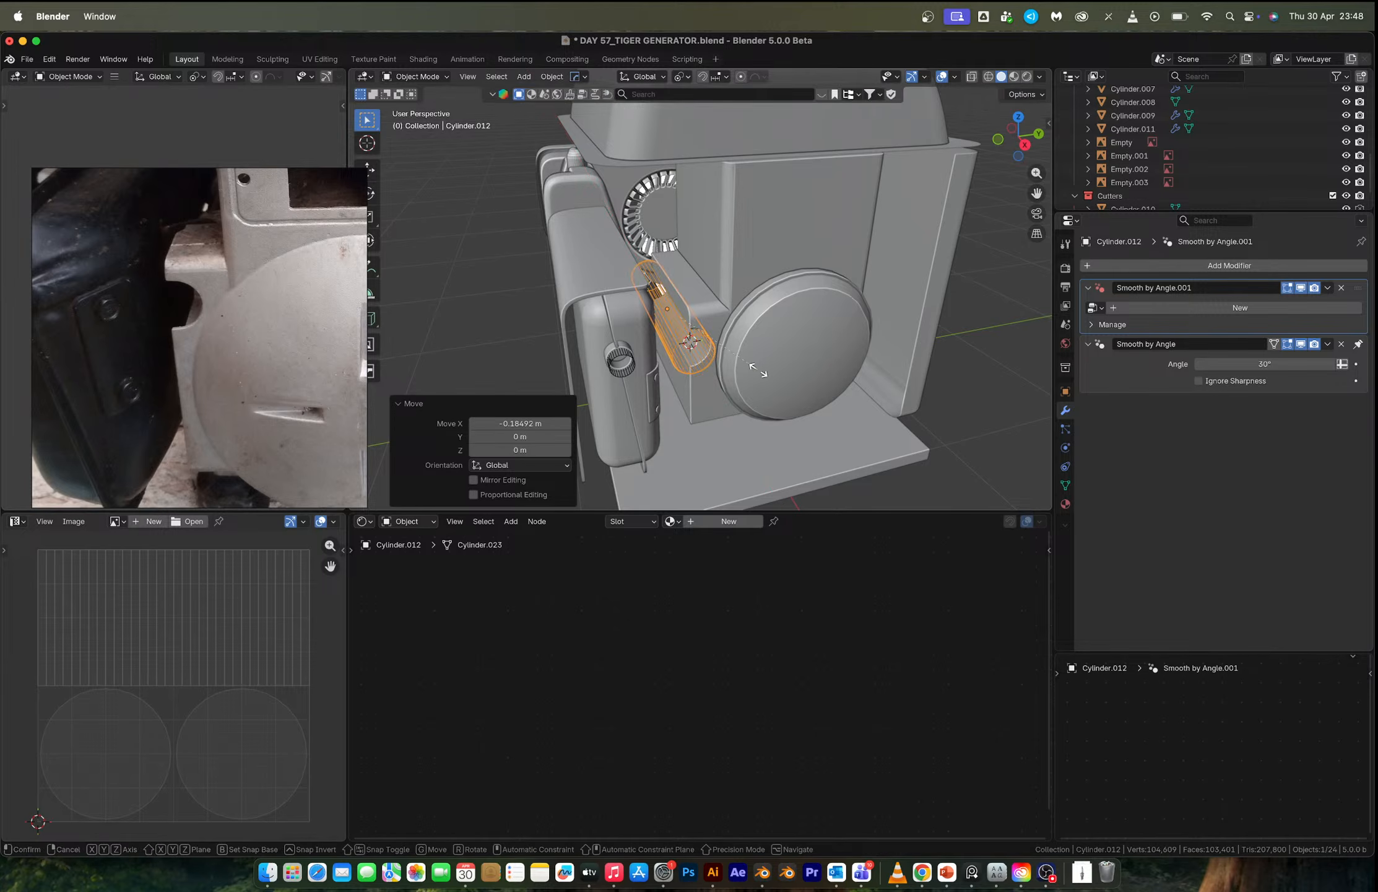
{"action": "key", "text": "s"}
{"action": "left_click", "coordinate": [765, 381]}
{"action": "left_click", "coordinate": [952, 398]}
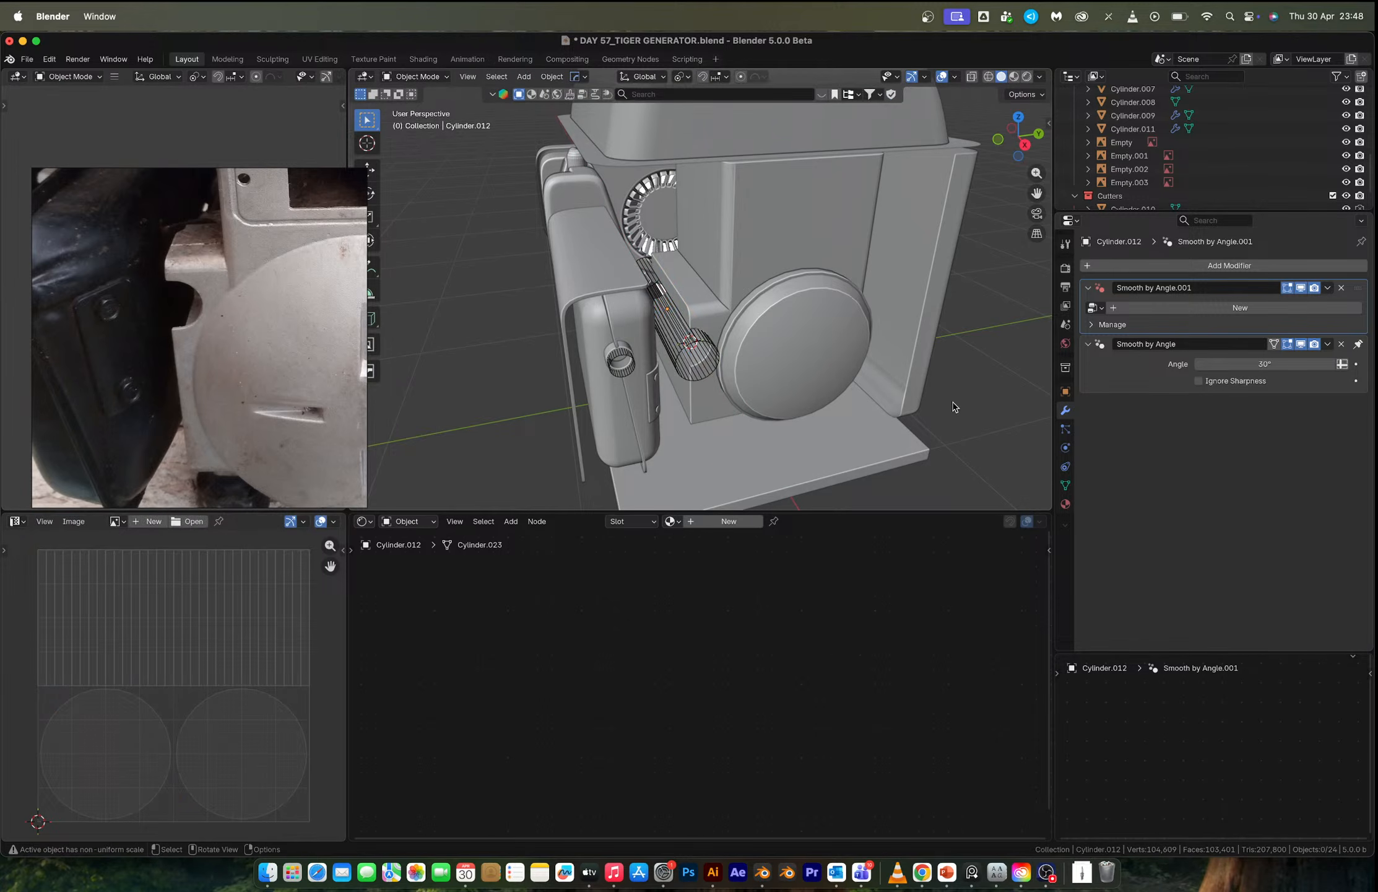
Try moving the housing's Boolean modifier directly below Subdivision, toggling the viewport display of both modifiers to compare the mesh.
{"action": "middle_click_drag", "start_coordinate": [952, 397], "coordinate": [907, 374]}
{"action": "left_click", "coordinate": [749, 306]}
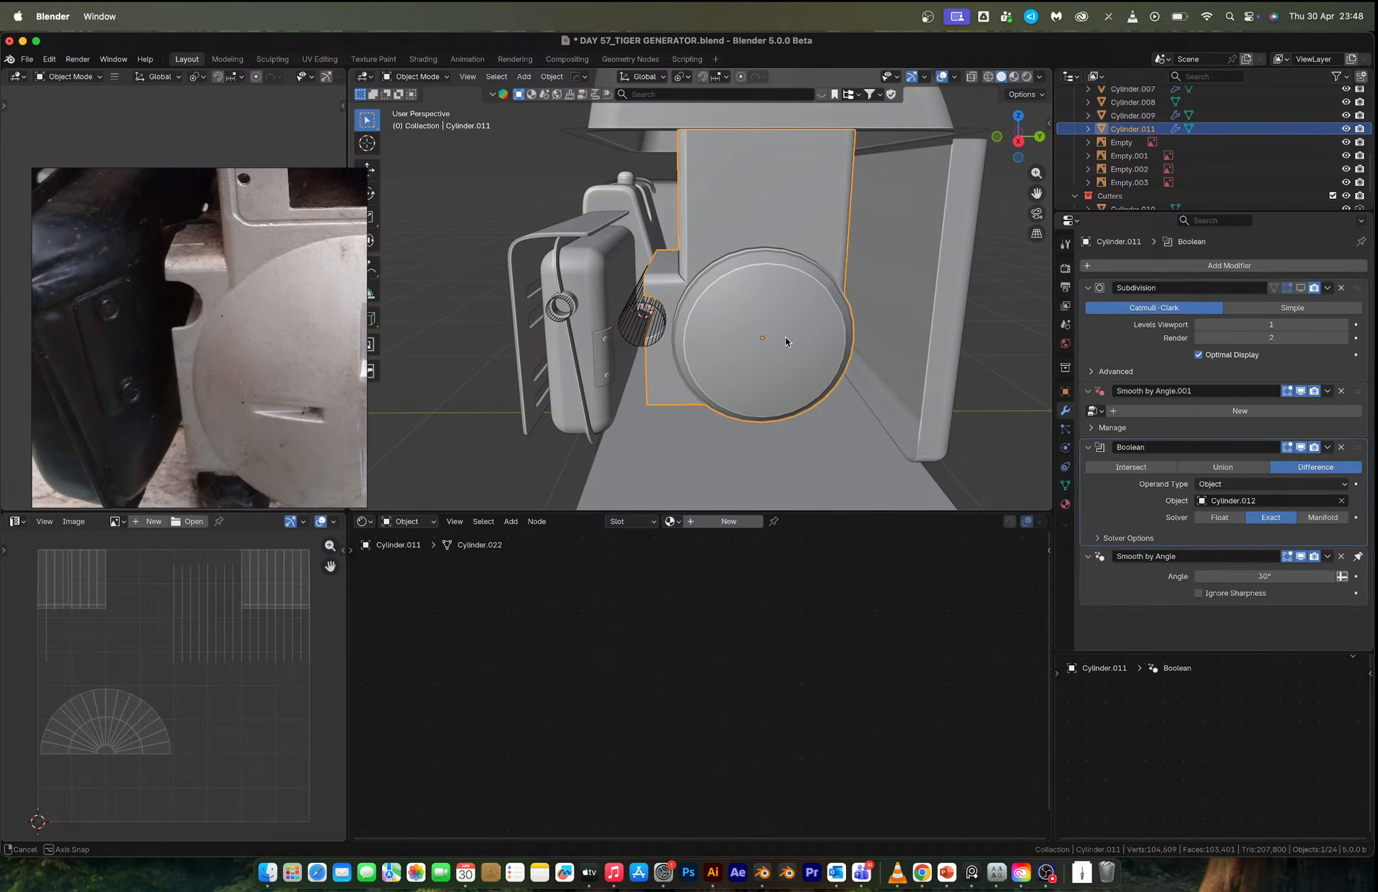
{"action": "middle_click_drag", "start_coordinate": [785, 337], "coordinate": [777, 303]}
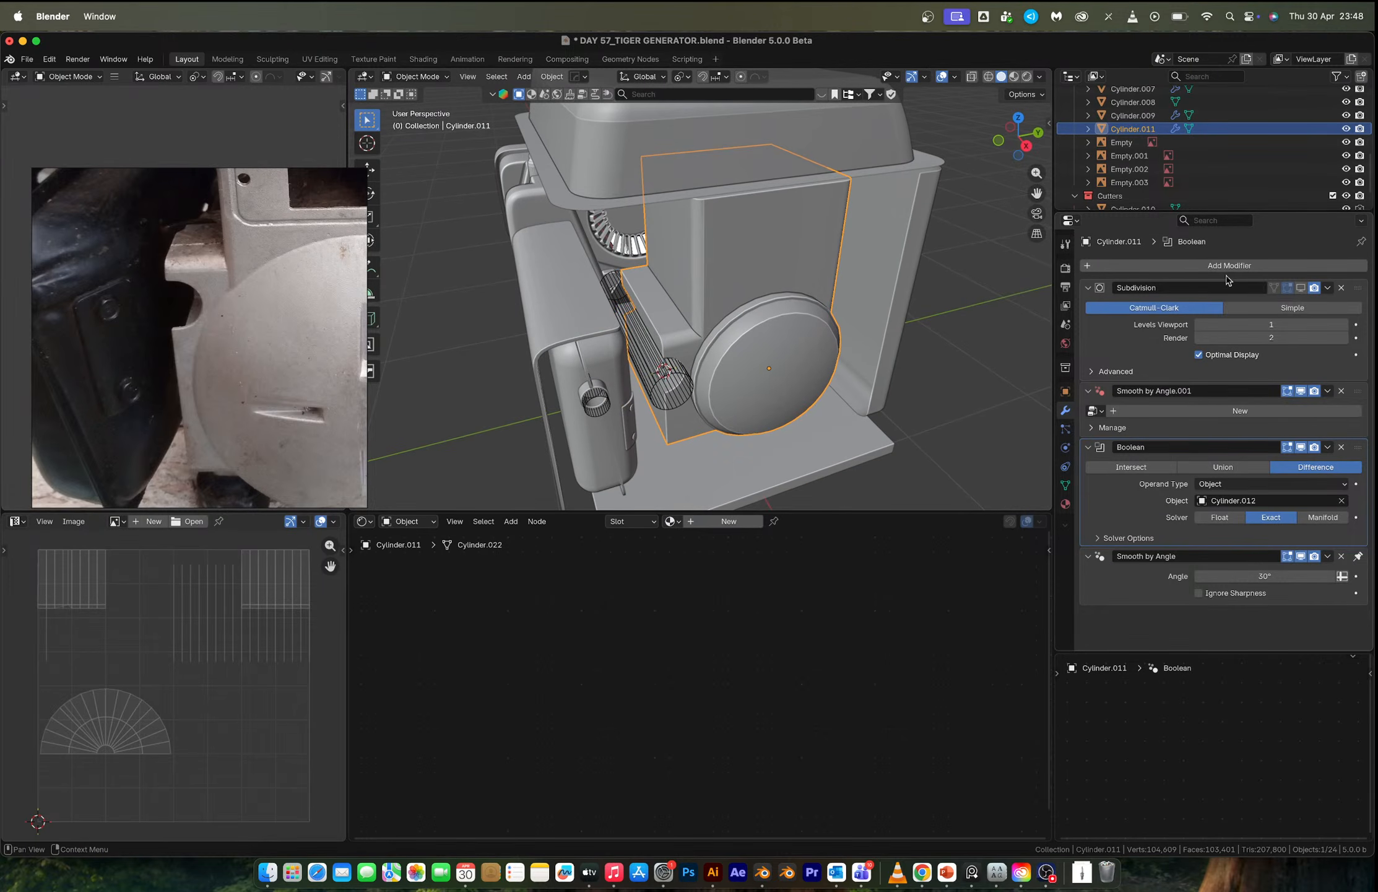
{"action": "left_click", "coordinate": [1301, 288]}
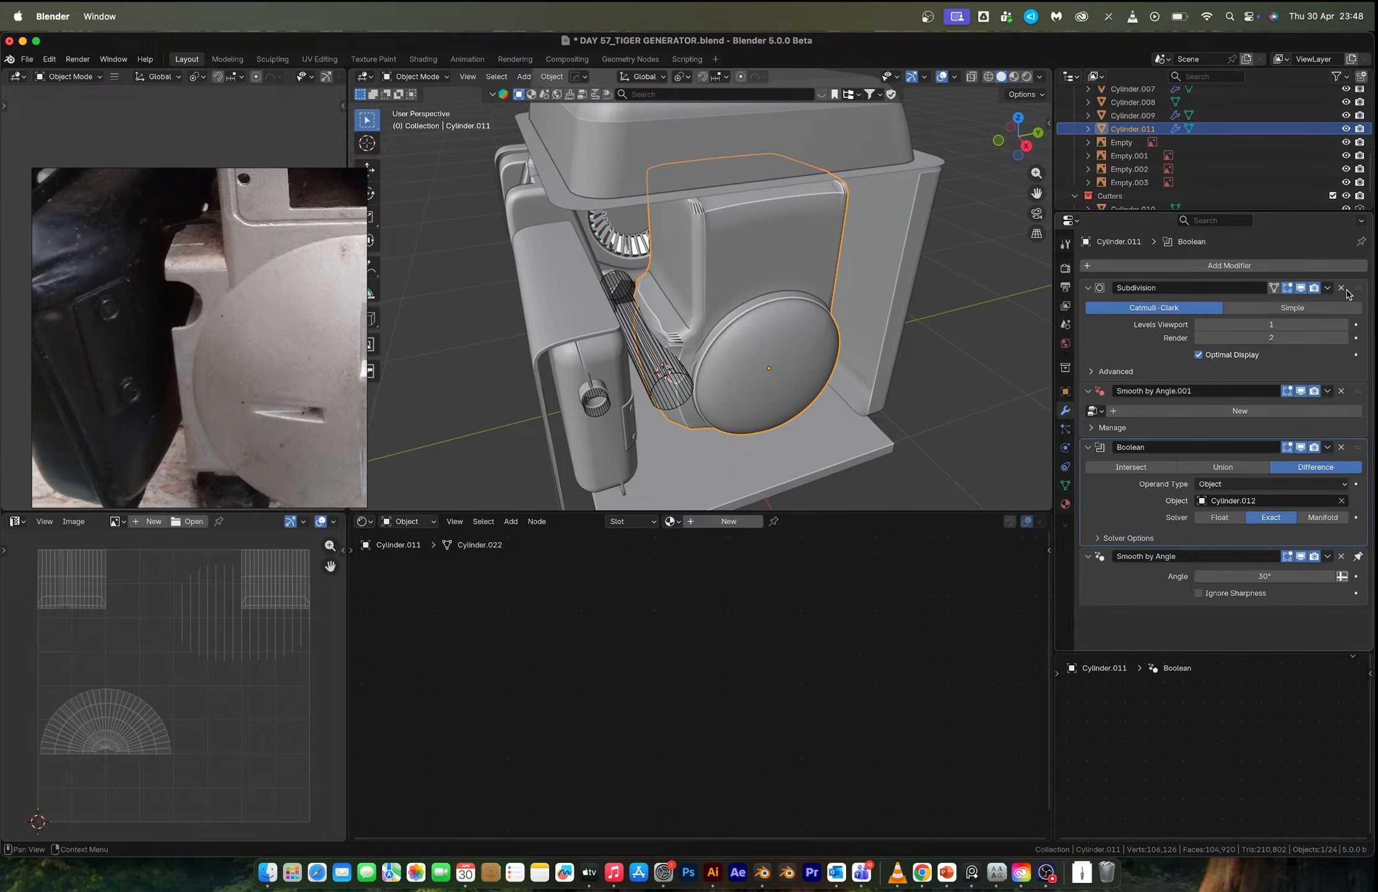
{"action": "mouse_move", "coordinate": [1358, 447]}
{"action": "left_mouse_down"}
{"action": "mouse_move", "coordinate": [1350, 276]}
{"action": "mouse_move", "coordinate": [1357, 514]}
{"action": "mouse_move", "coordinate": [1361, 439]}
{"action": "left_mouse_up"}
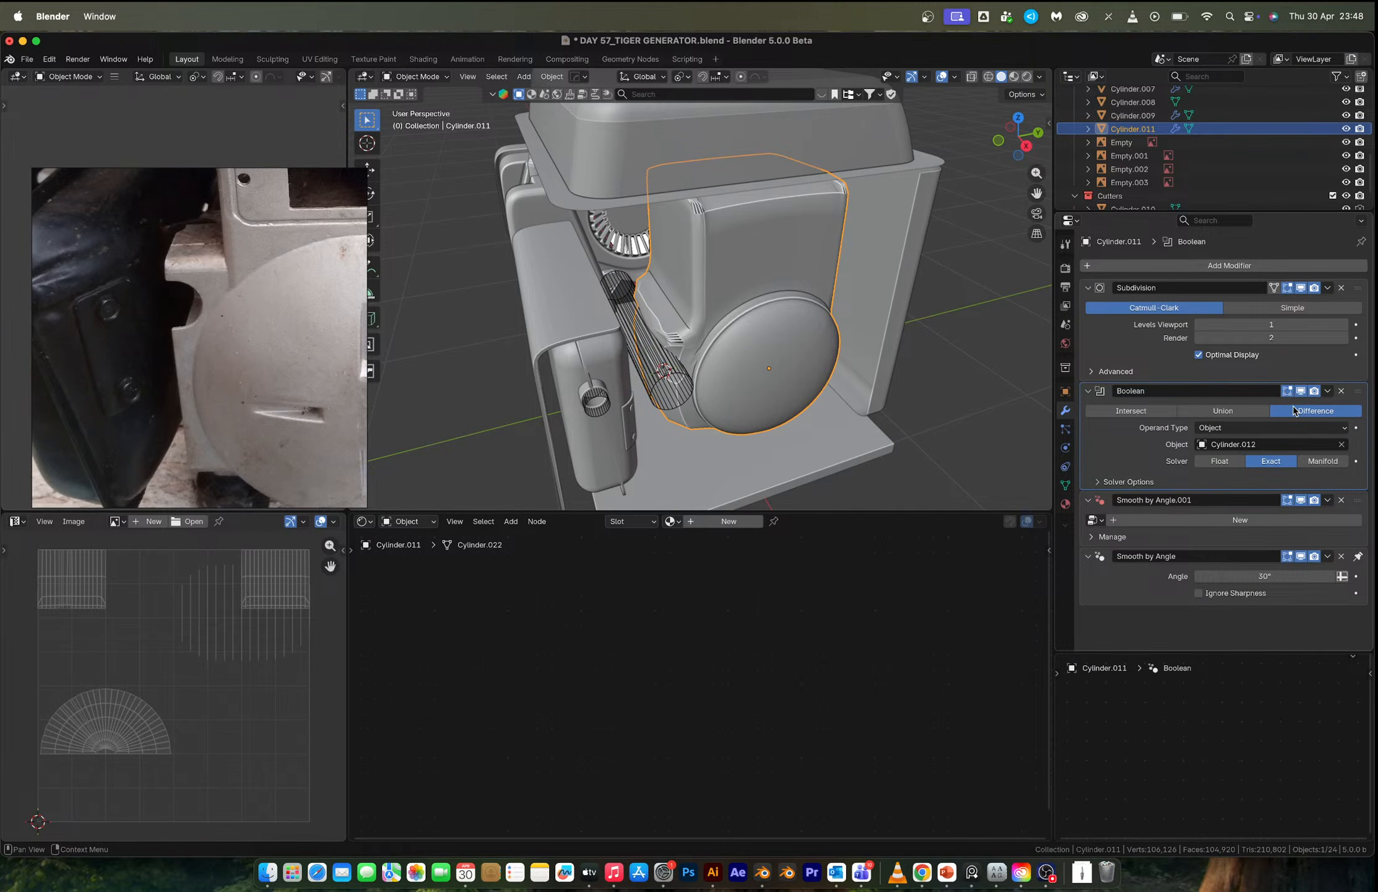
{"action": "left_click", "coordinate": [1292, 392]}
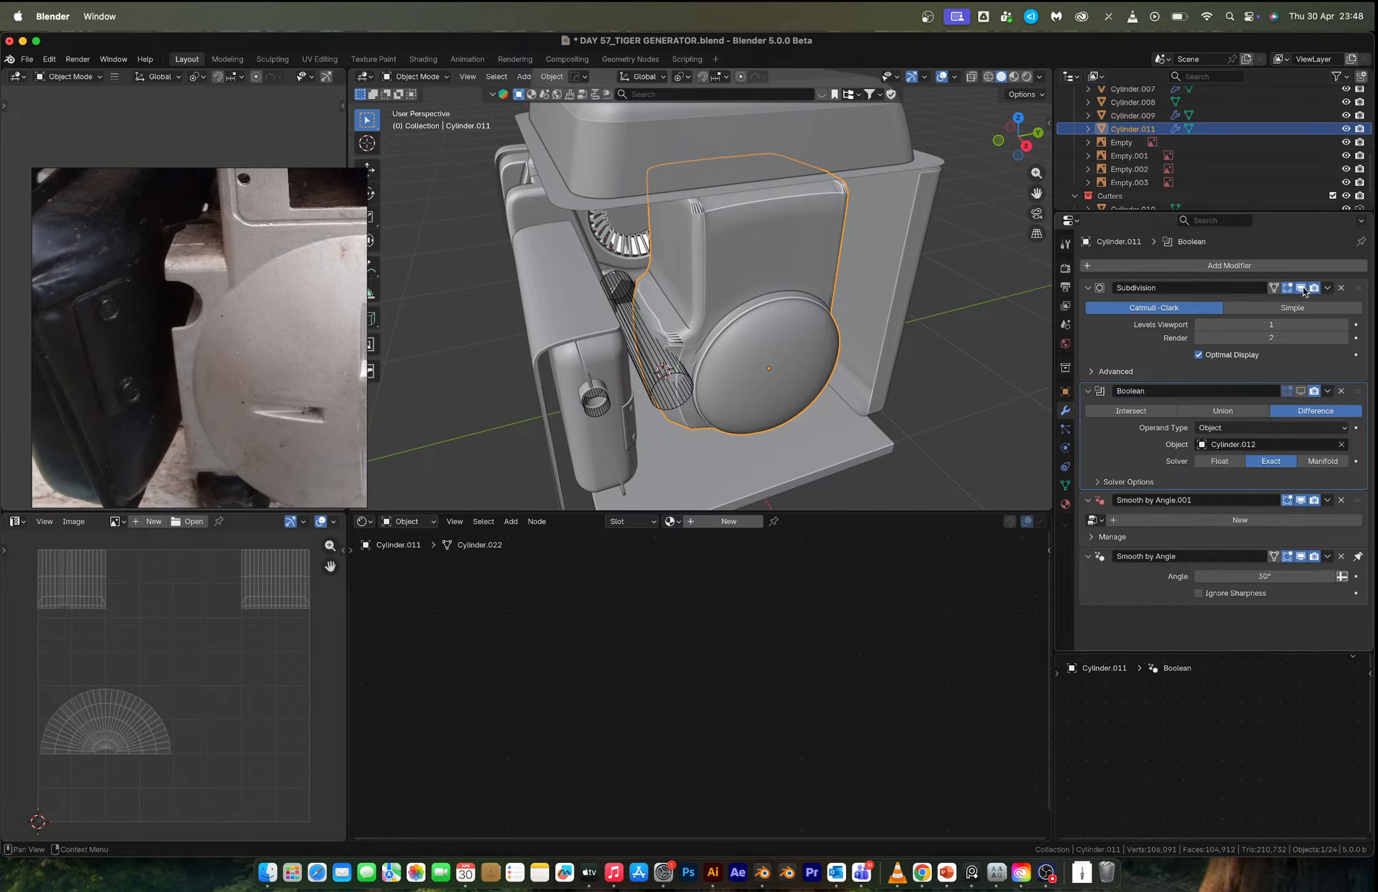
{"action": "left_click", "coordinate": [1302, 288]}
{"action": "left_click", "coordinate": [1301, 392]}
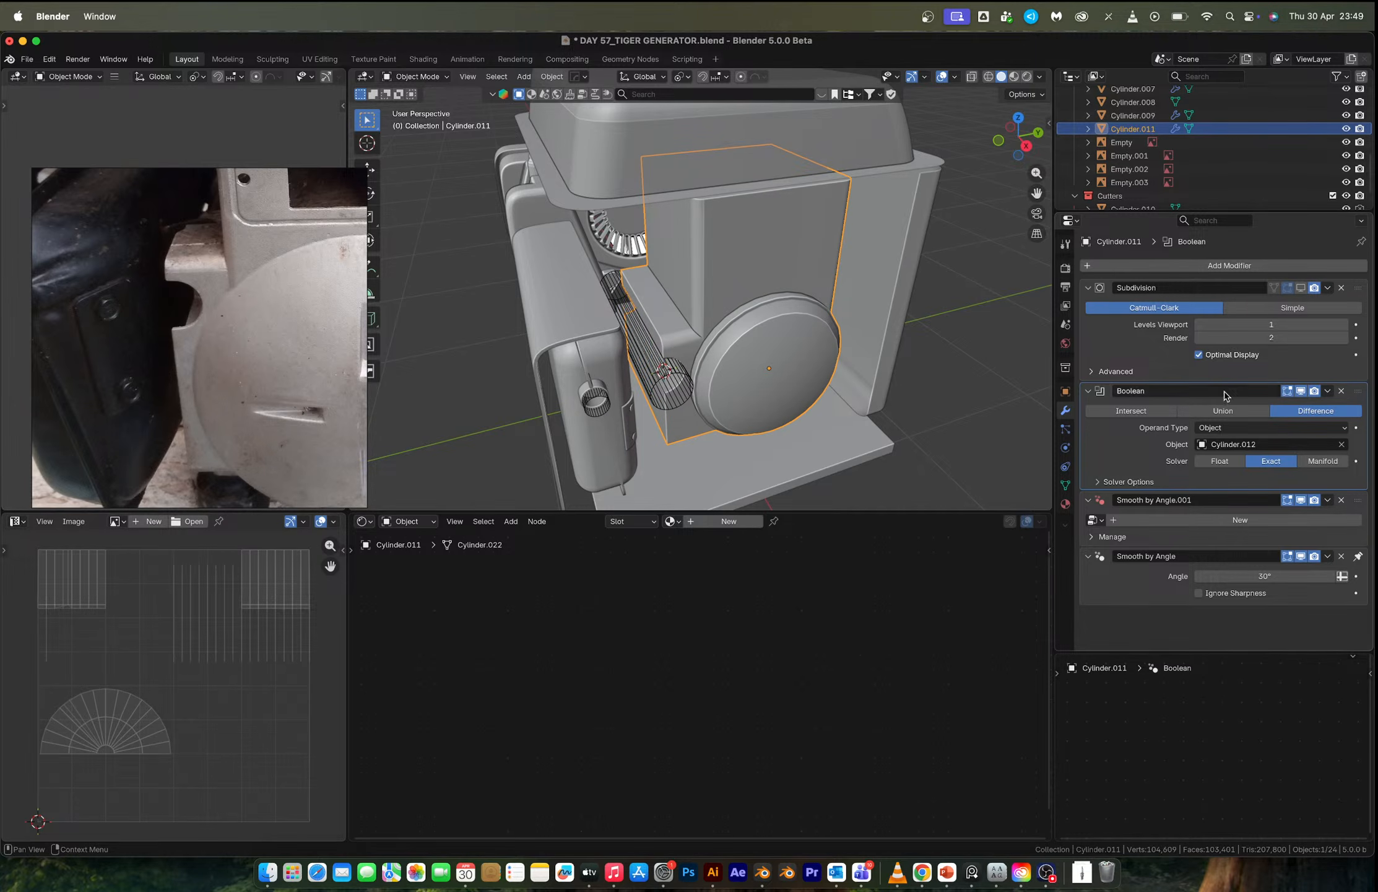
{"action": "mouse_move", "coordinate": [712, 309]}
{"action": "middle_mouse_down"}
{"action": "mouse_move", "coordinate": [669, 306]}
{"action": "mouse_move", "coordinate": [699, 309]}
{"action": "middle_mouse_up"}
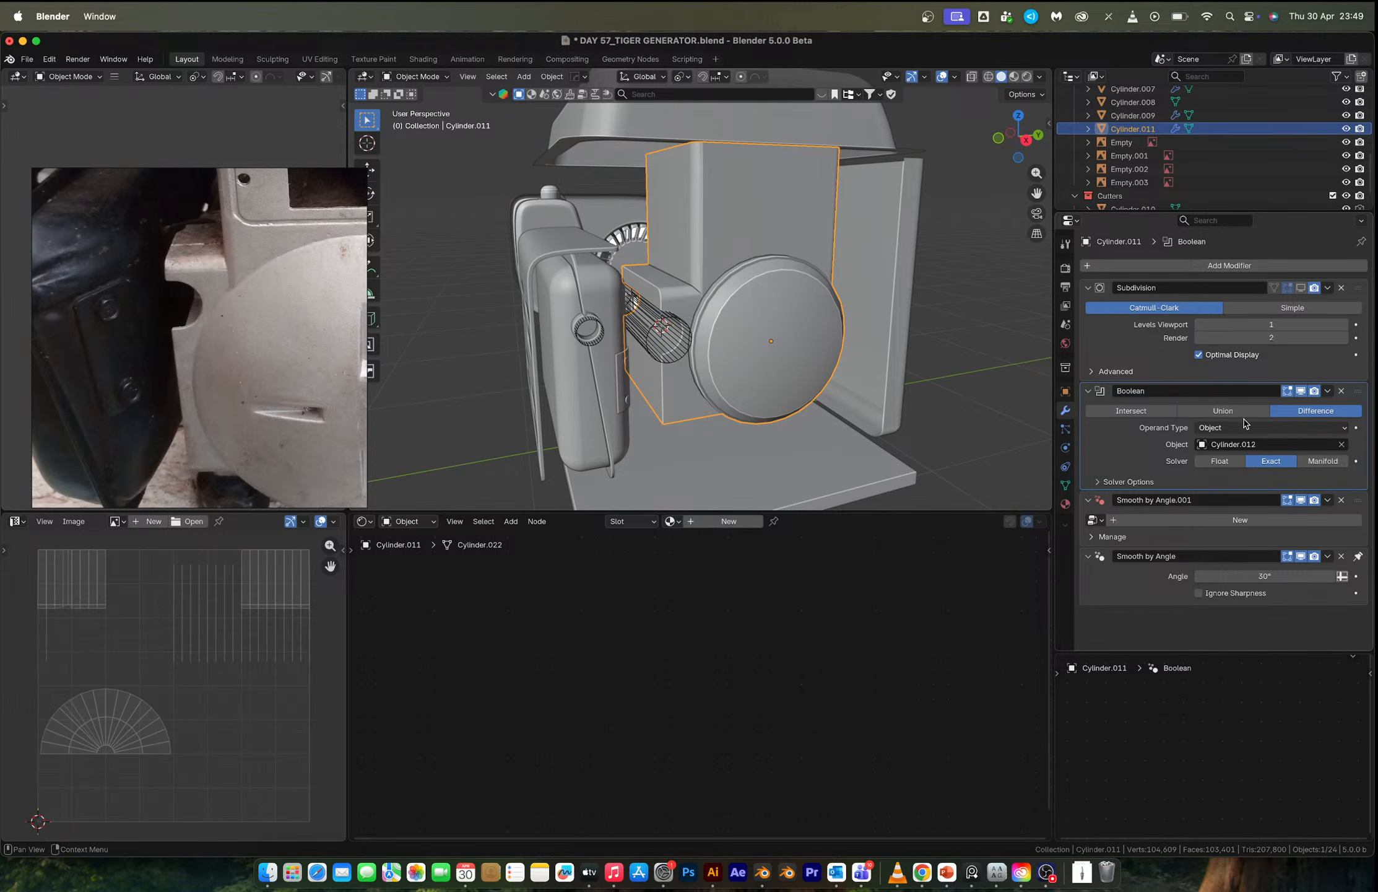
{"action": "left_click", "coordinate": [1302, 391]}
{"action": "left_click", "coordinate": [1301, 288]}
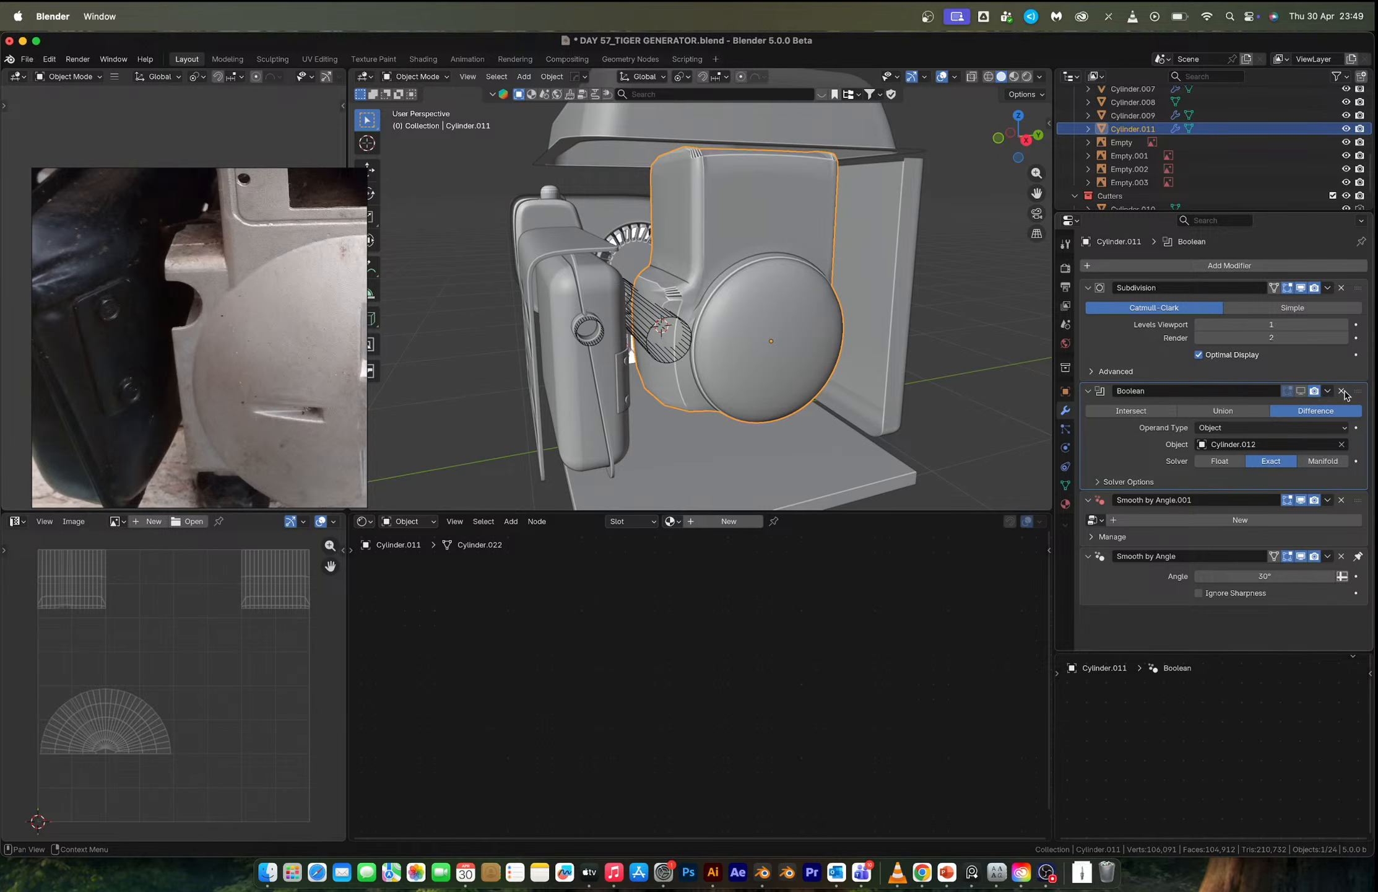
Undo the modifier, cutter and Difference boolean changes, back to before the cylinder was moved into the side block and auto-smoothed.
{"action": "key", "text": "ctrl+z"}
{"action": "key", "text": "ctrl+z"}
{"action": "key", "text": "ctrl+z"}
{"action": "key", "text": "ctrl+z"}
{"action": "key", "text": "ctrl+z"}
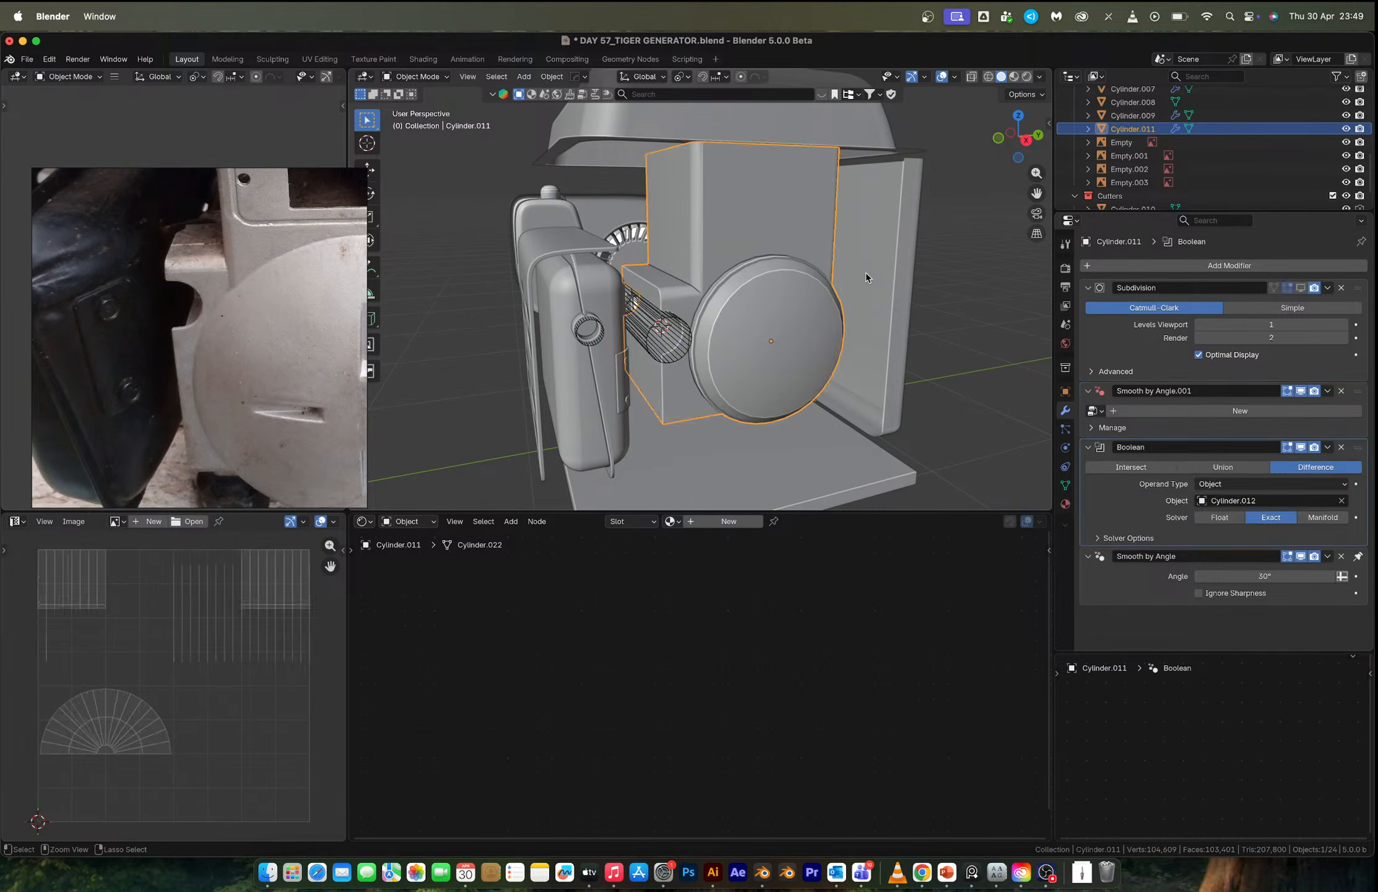
{"action": "key", "text": "ctrl+z"}
{"action": "key", "text": "ctrl+z"}
{"action": "key", "text": "ctrl+z"}
{"action": "key", "text": "ctrl+z"}
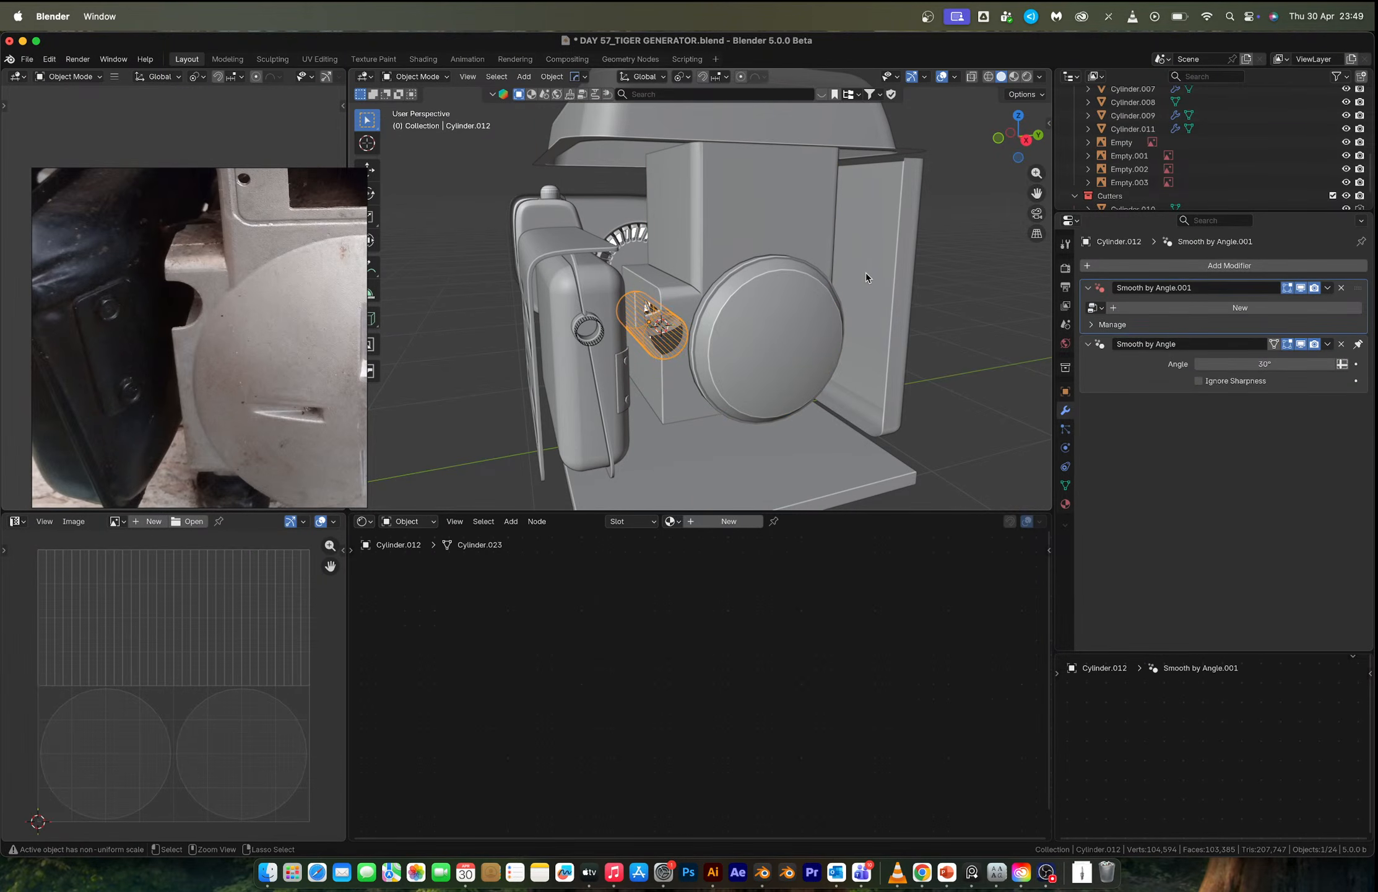
{"action": "key", "text": "ctrl+z"}
{"action": "key", "text": "ctrl+z"}
{"action": "key", "text": "ctrl+z"}
{"action": "key", "text": "ctrl+z"}
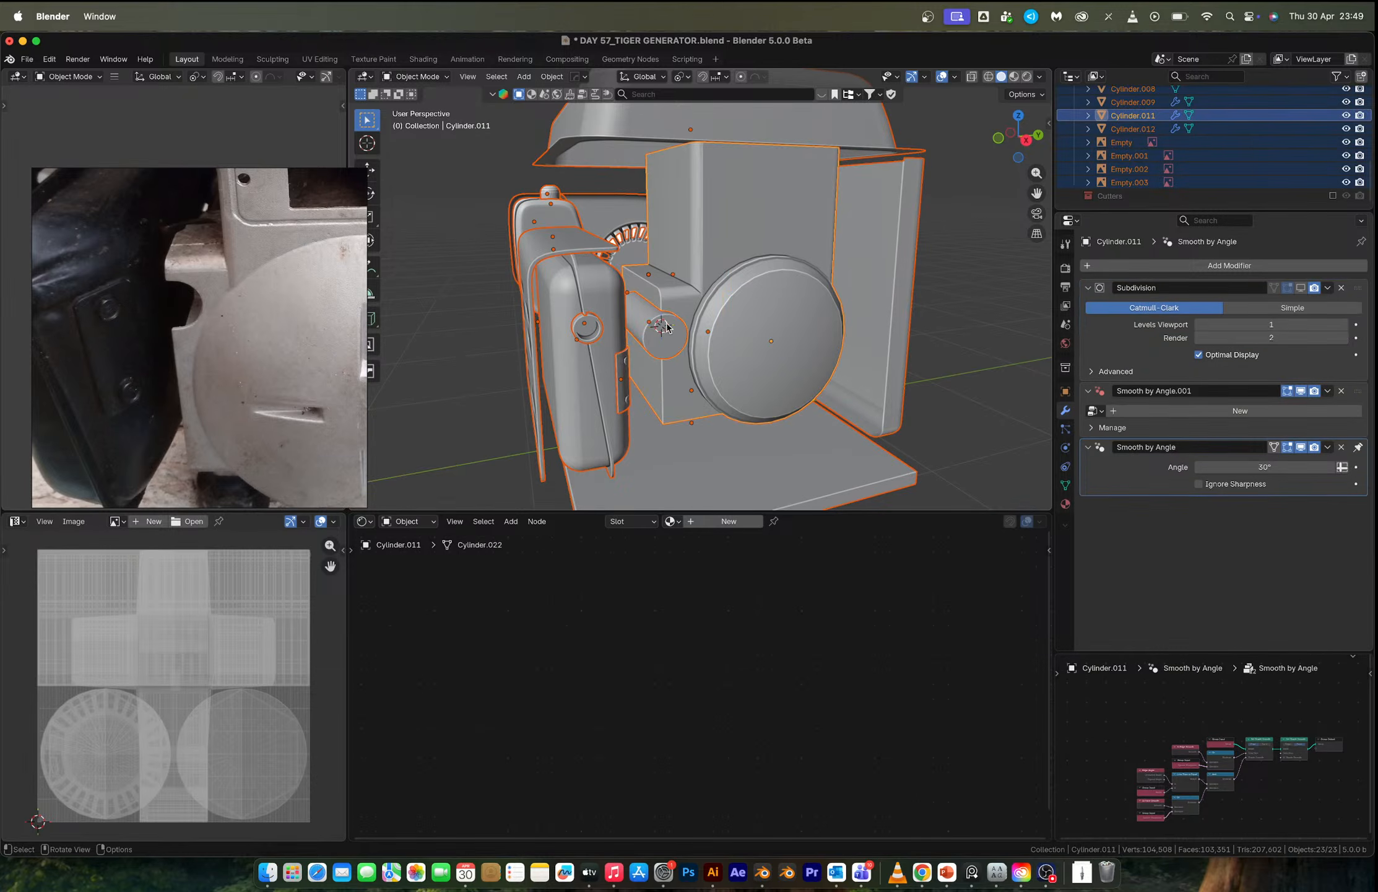
{"action": "key", "text": "ctrl+z"}
{"action": "key", "text": "ctrl+z"}
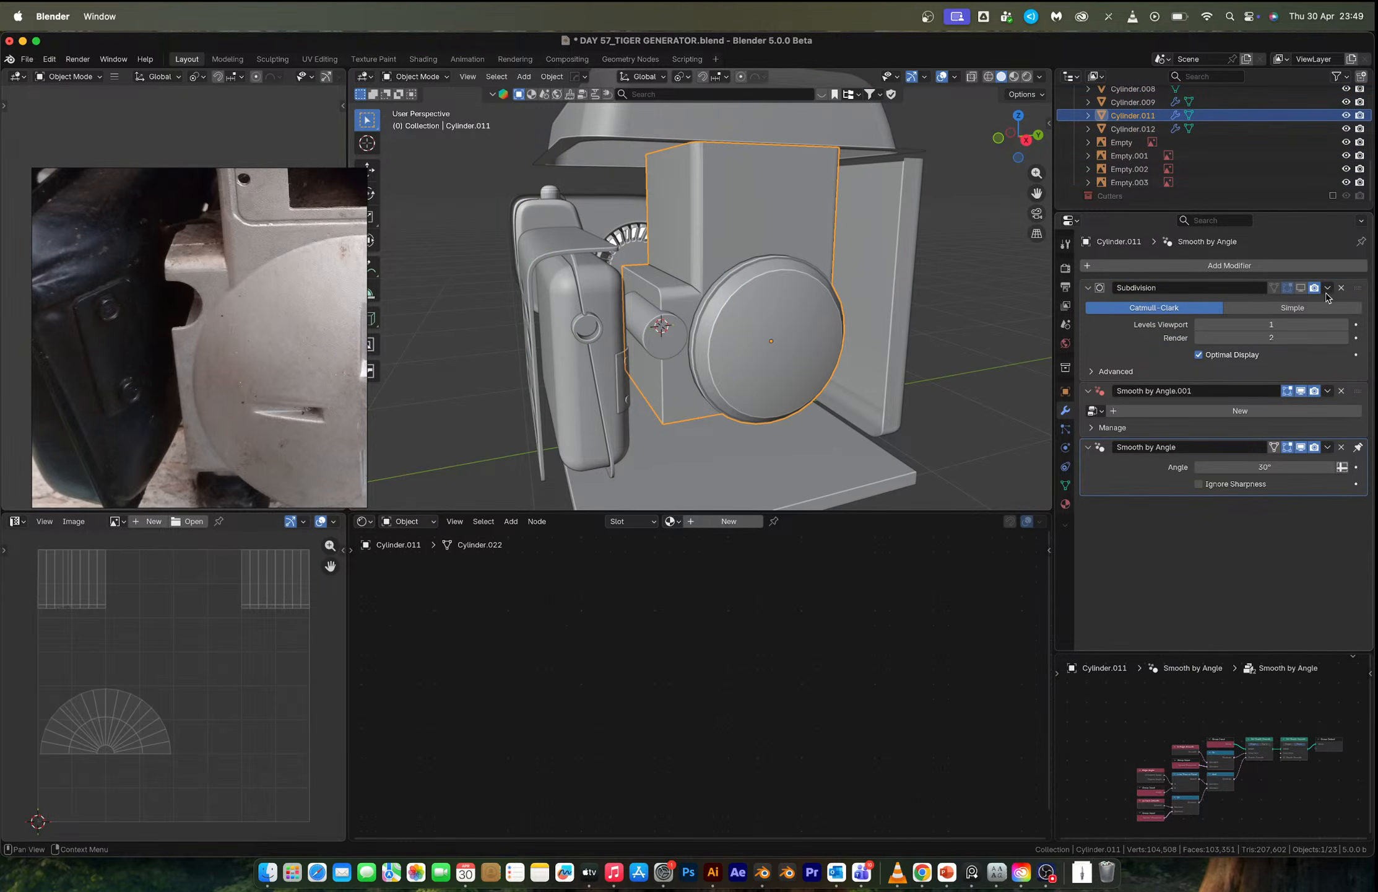
{"action": "left_click", "coordinate": [1300, 289]}
{"action": "key", "text": "ctrl+z"}
{"action": "key", "text": "ctrl+z"}
{"action": "key", "text": "ctrl+z"}
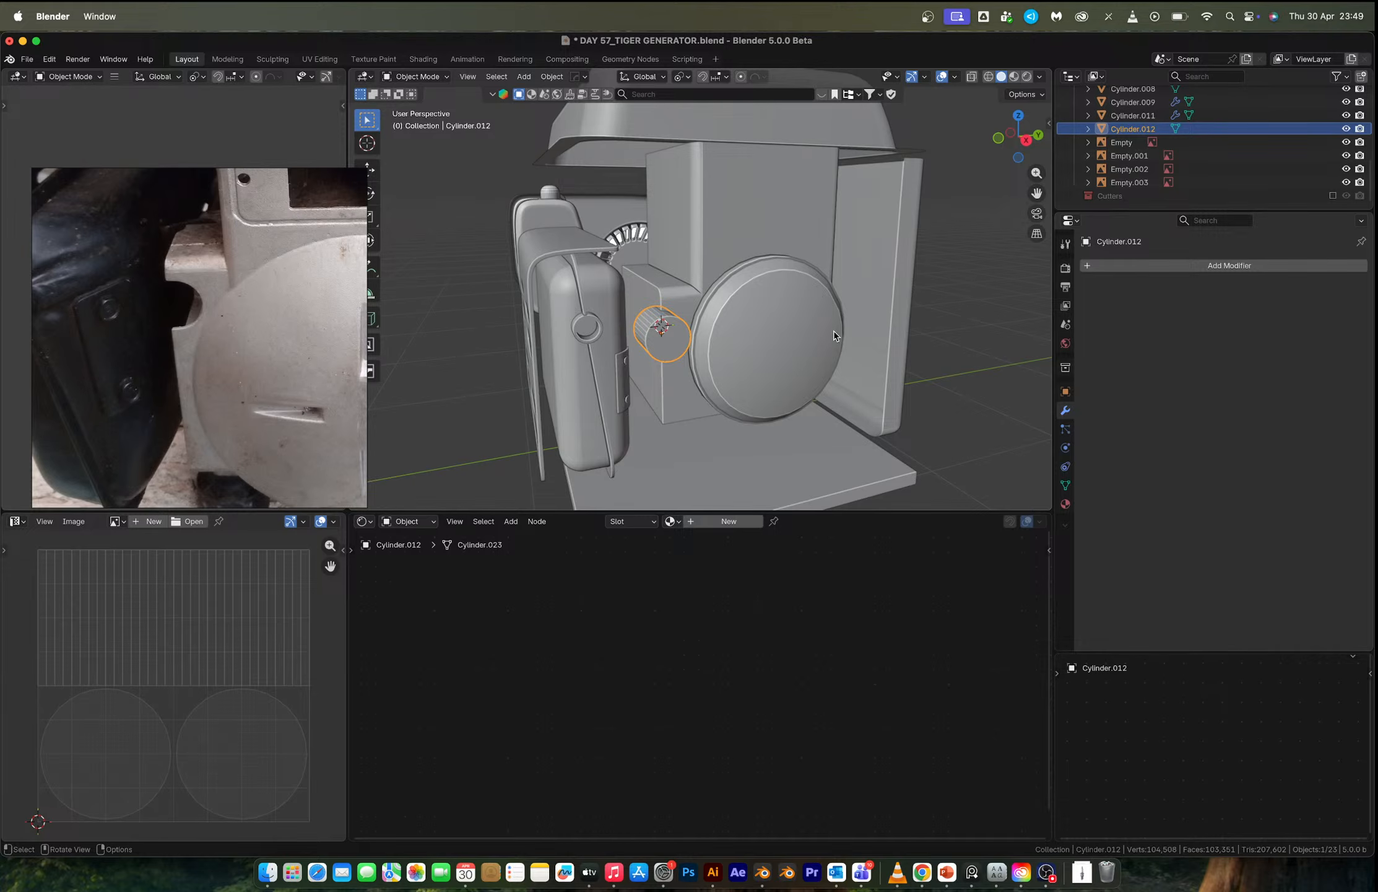
Show the engine housing's Subdivision modifier in the viewport and enter Edit Mode on its mesh.
{"action": "left_click", "coordinate": [834, 331]}
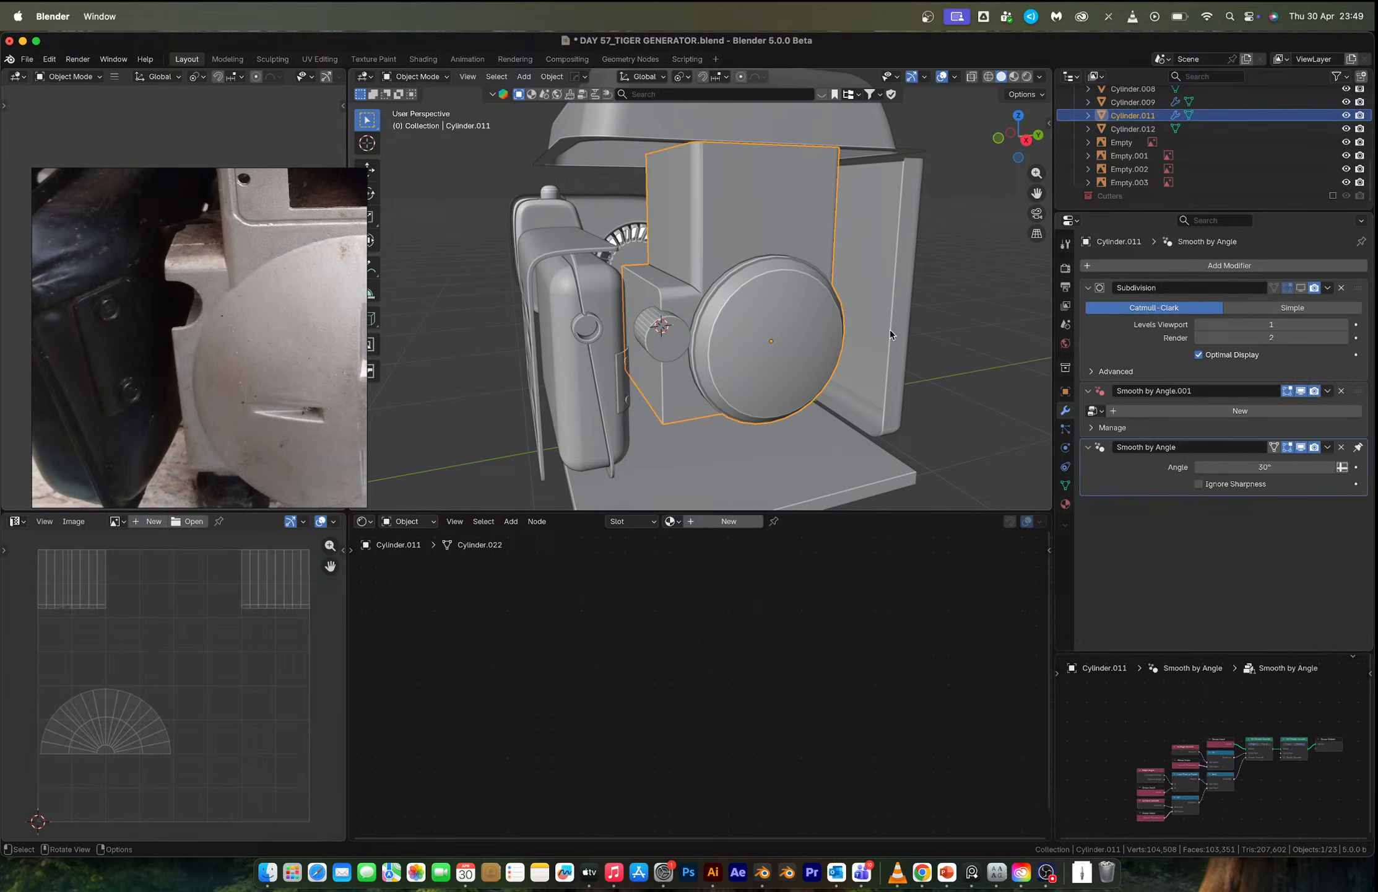
{"action": "left_click", "coordinate": [1301, 290]}
{"action": "key", "text": "Tab"}
Bevel the side block's outer edges by about 0.03 m with 5 segments.
{"action": "middle_click_drag", "start_coordinate": [757, 286], "coordinate": [734, 286]}
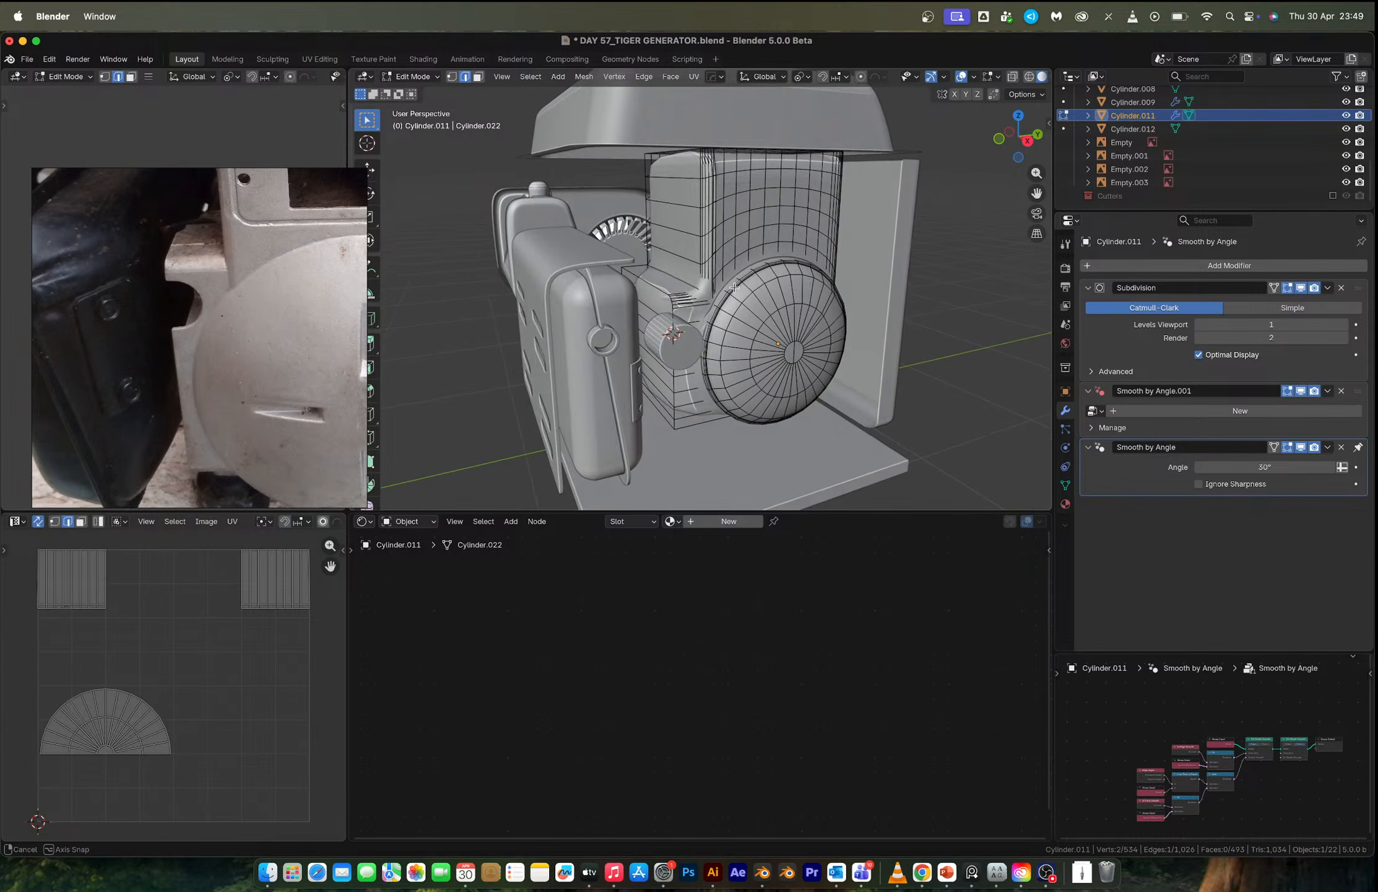
{"action": "double_click", "coordinate": [658, 288]}
{"action": "middle_click_drag", "start_coordinate": [658, 288], "coordinate": [684, 373]}
{"action": "left_click", "coordinate": [650, 393], "text": "shift"}
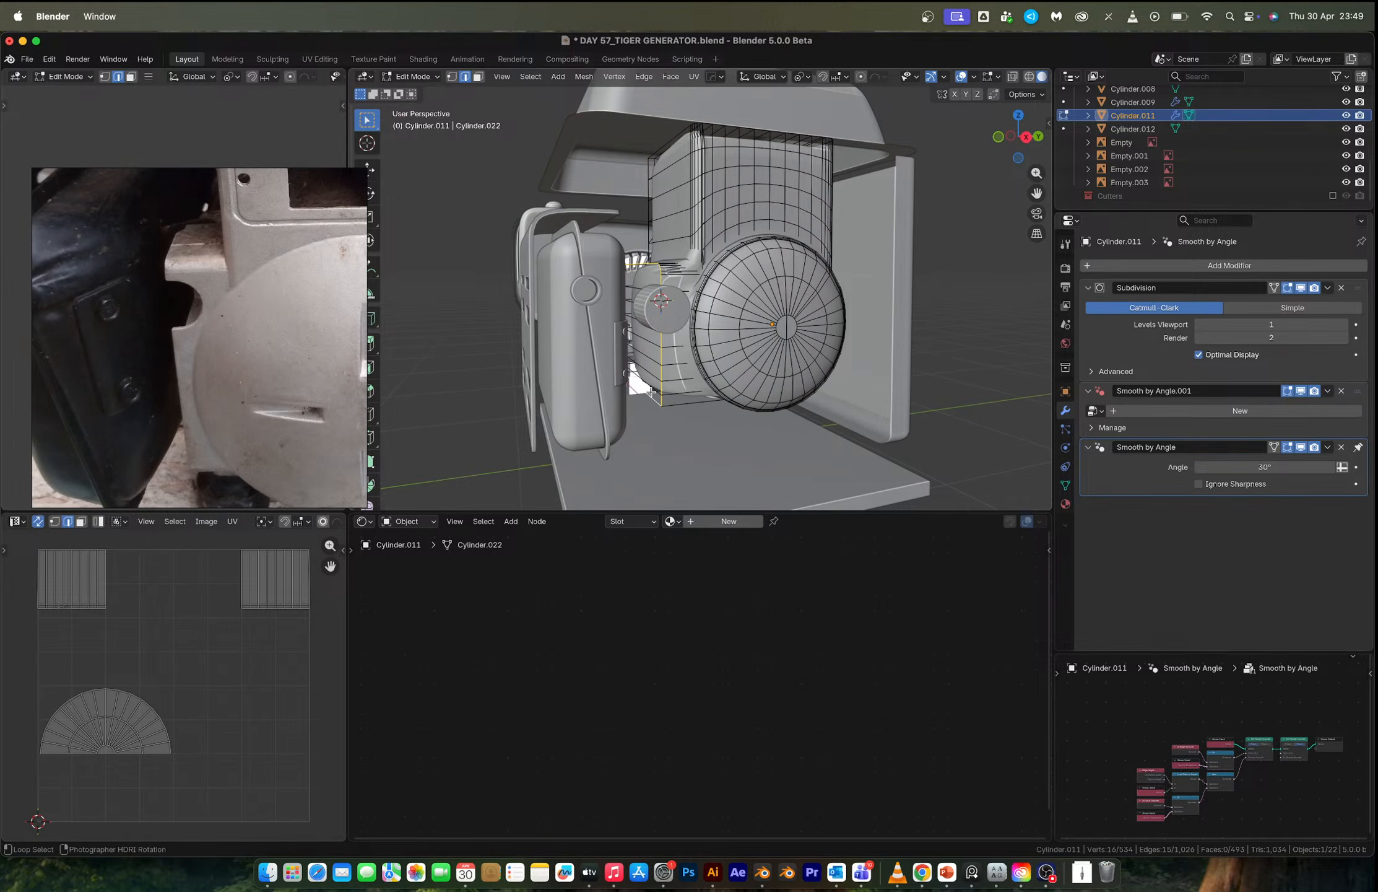
{"action": "middle_click_drag", "start_coordinate": [642, 255], "coordinate": [640, 308]}
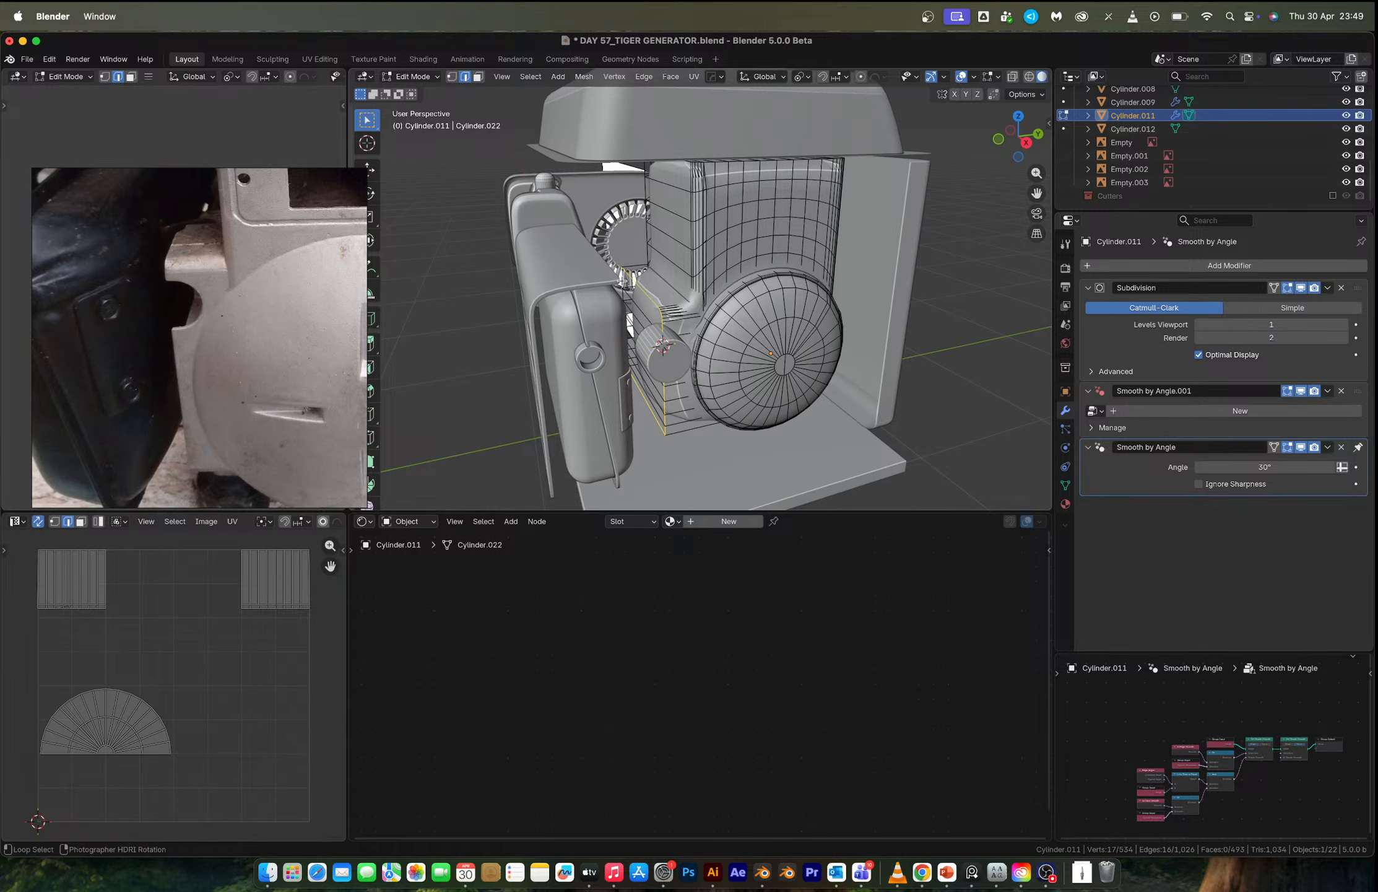
{"action": "key", "text": "ctrl+b"}
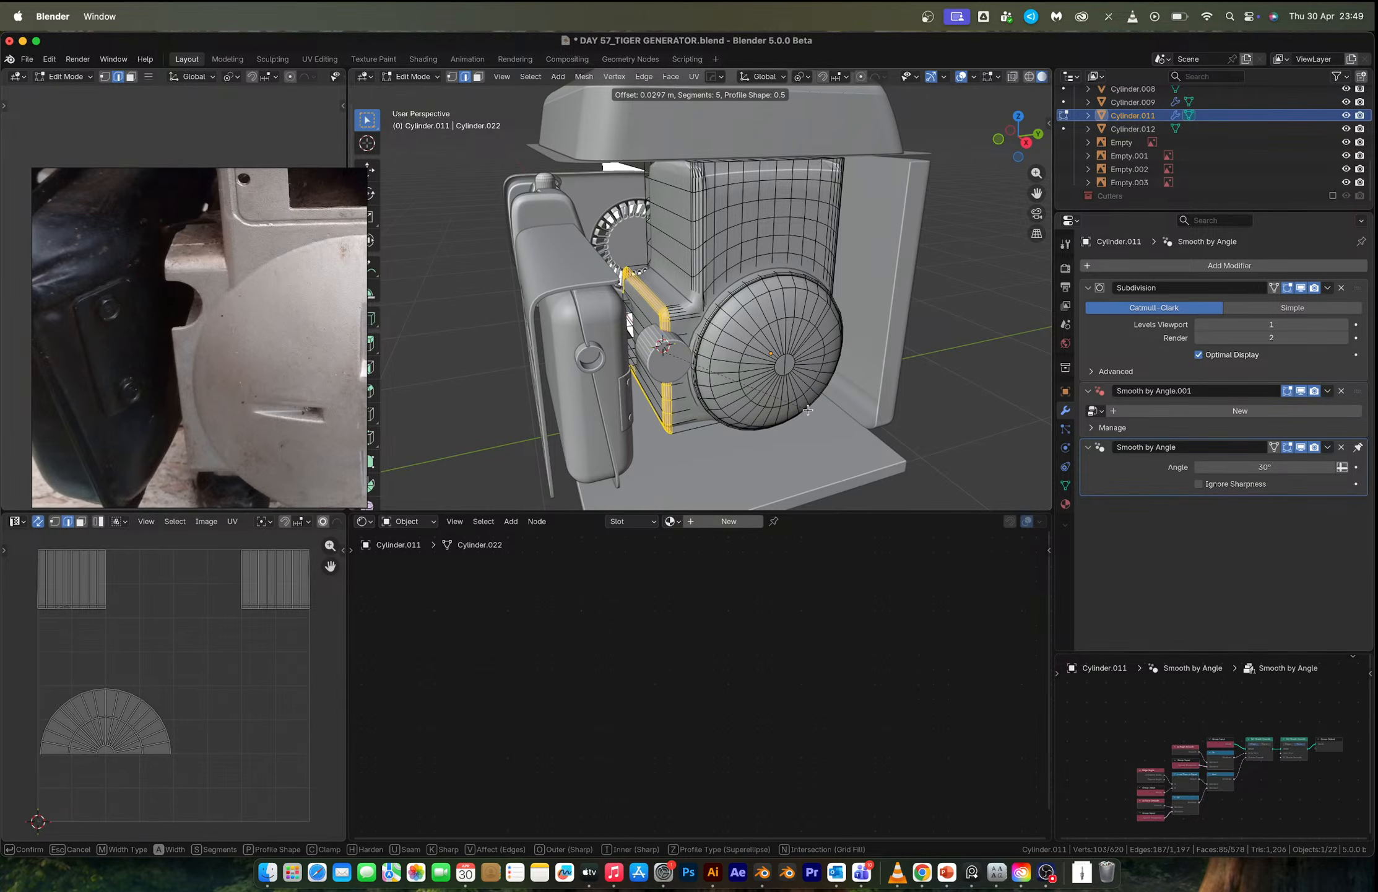
{"action": "left_click", "coordinate": [808, 411]}
Select the front edges at the top of the housing's upper block and isolate the housing in local view.
{"action": "middle_click_drag", "start_coordinate": [776, 378], "coordinate": [715, 253]}
{"action": "left_click", "coordinate": [716, 254]}
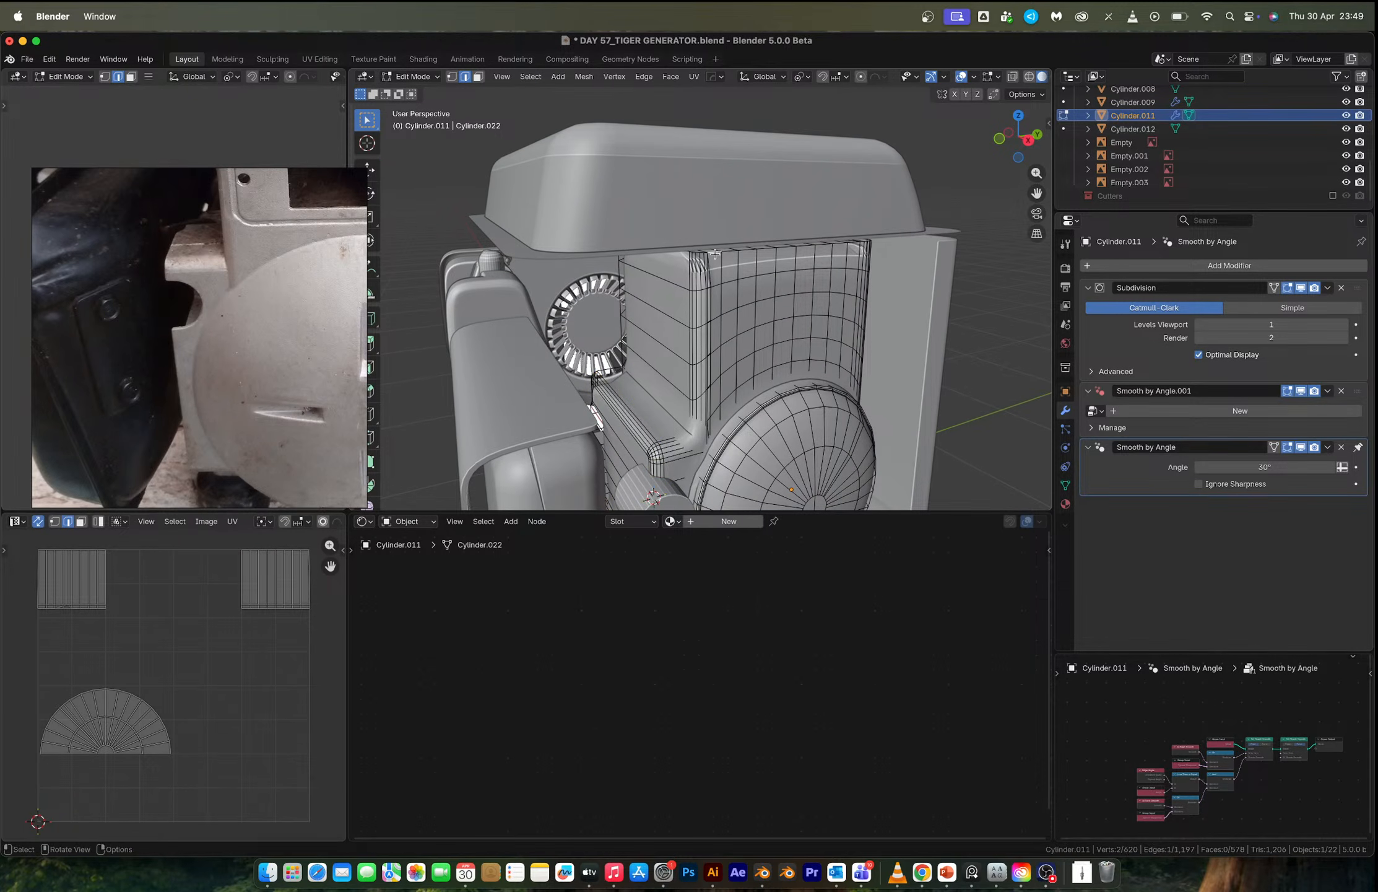
{"action": "key", "text": "y"}
{"action": "mouse_move", "coordinate": [711, 356]}
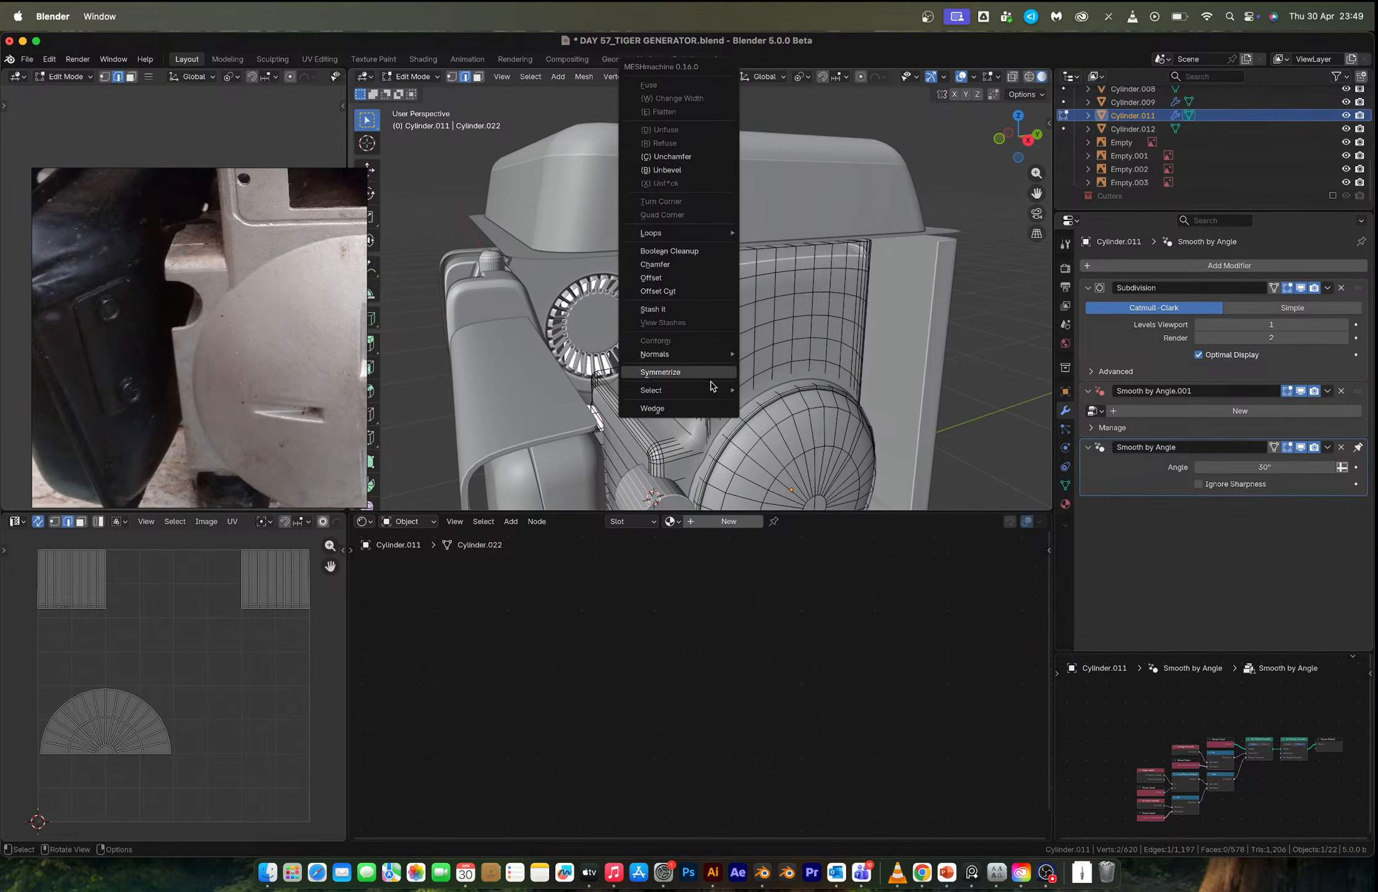
{"action": "mouse_move", "coordinate": [712, 389]}
{"action": "middle_click_drag", "start_coordinate": [780, 313], "coordinate": [681, 284]}
{"action": "key", "text": "slash"}
{"action": "scroll", "coordinate": [725, 303], "scroll_direction": "down", "scroll_amount": 3}
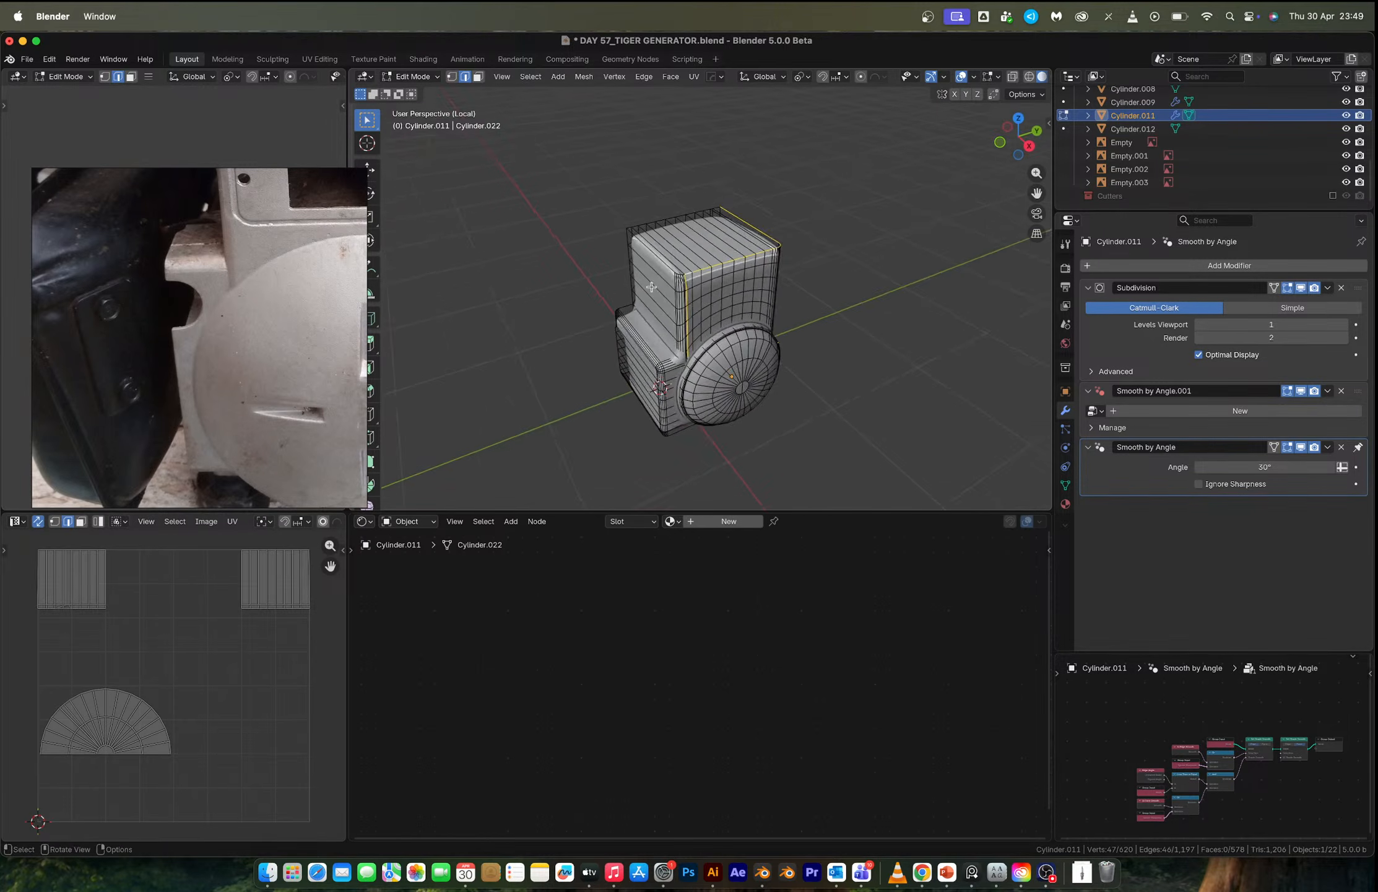
Try bevelling the edge loops around the upper block's top by 0.0407 m with 5 segments.
{"action": "scroll", "coordinate": [652, 285], "scroll_direction": "up", "scroll_amount": 3}
{"action": "scroll", "coordinate": [659, 265], "scroll_direction": "up", "scroll_amount": 2}
{"action": "scroll", "coordinate": [660, 265], "scroll_direction": "up", "scroll_amount": 2}
{"action": "left_click", "coordinate": [627, 230], "text": "alt"}
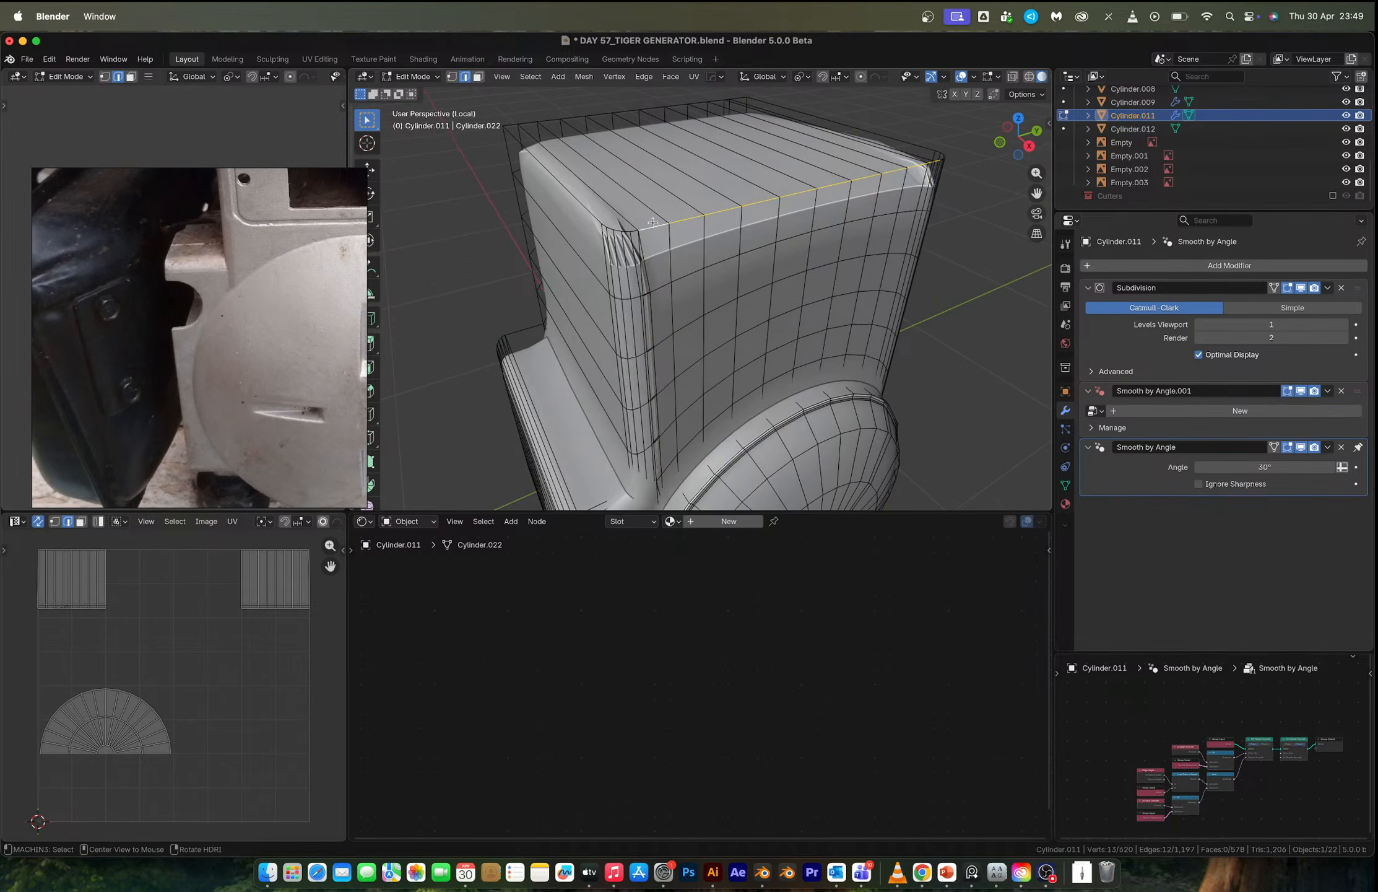
{"action": "left_click", "coordinate": [627, 231], "text": "alt"}
{"action": "middle_click_drag", "start_coordinate": [627, 231], "coordinate": [739, 245]}
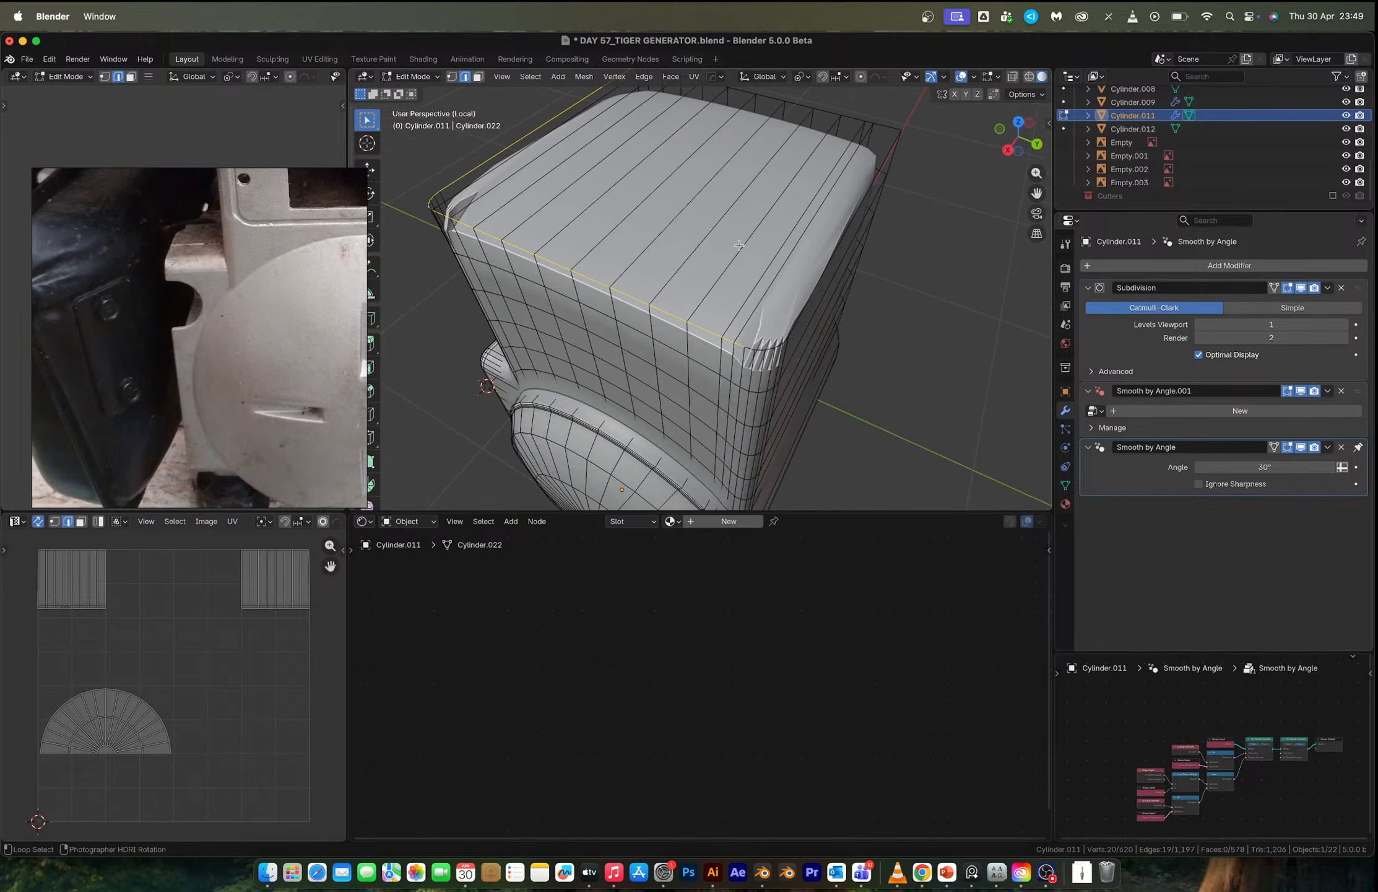
{"action": "left_click", "coordinate": [750, 348], "text": "alt+shift"}
{"action": "middle_click_drag", "start_coordinate": [749, 348], "coordinate": [880, 305]}
{"action": "scroll", "coordinate": [880, 305], "scroll_direction": "down", "scroll_amount": 1}
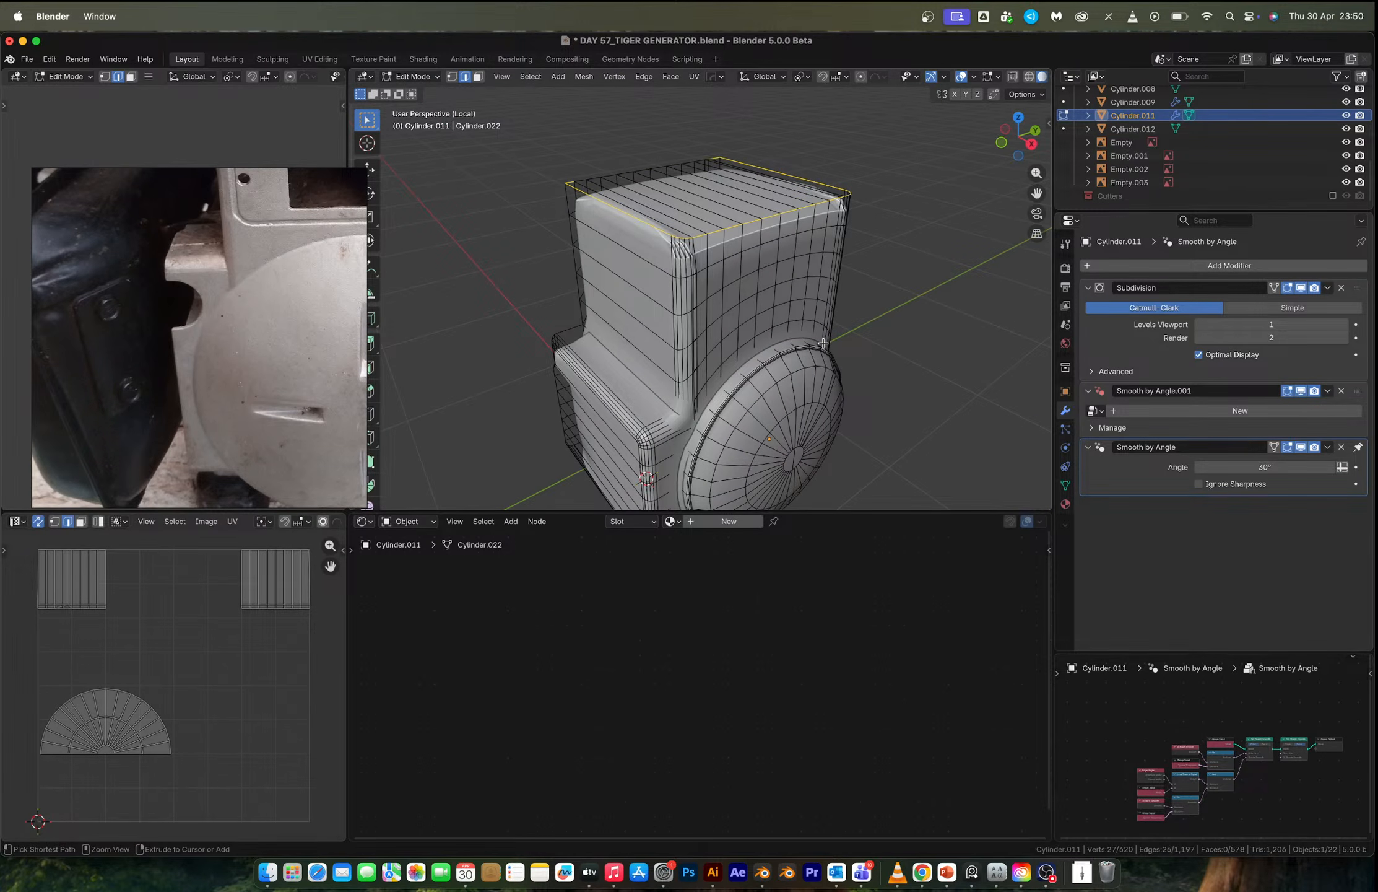
{"action": "key", "text": "ctrl+b"}
{"action": "left_click", "coordinate": [829, 338]}
{"action": "scroll", "coordinate": [704, 283], "scroll_direction": "up", "scroll_amount": 5}
{"action": "scroll", "coordinate": [700, 291], "scroll_direction": "down", "scroll_amount": 4}
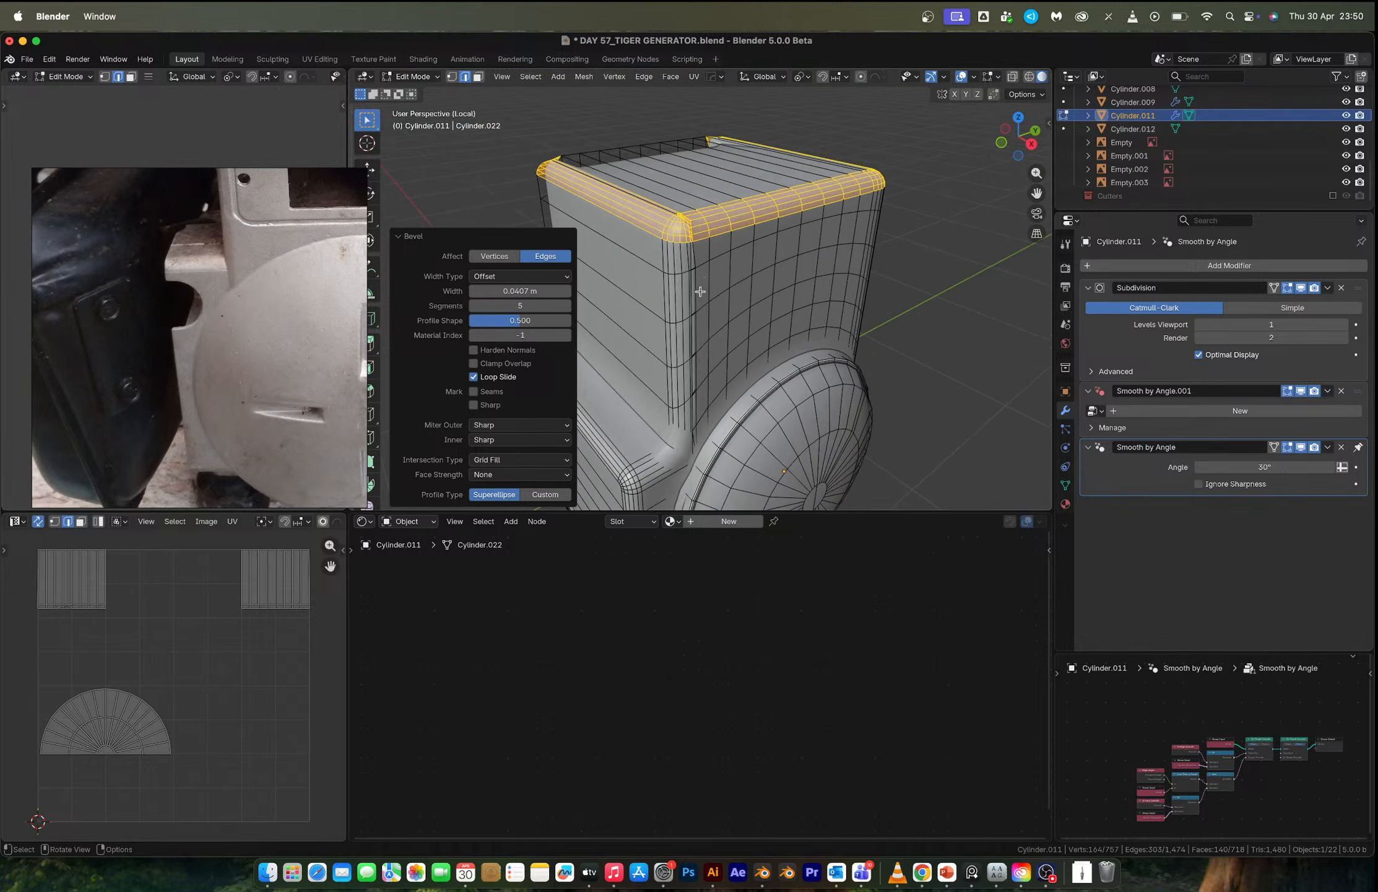
{"action": "middle_click_drag", "start_coordinate": [695, 294], "coordinate": [672, 265]}
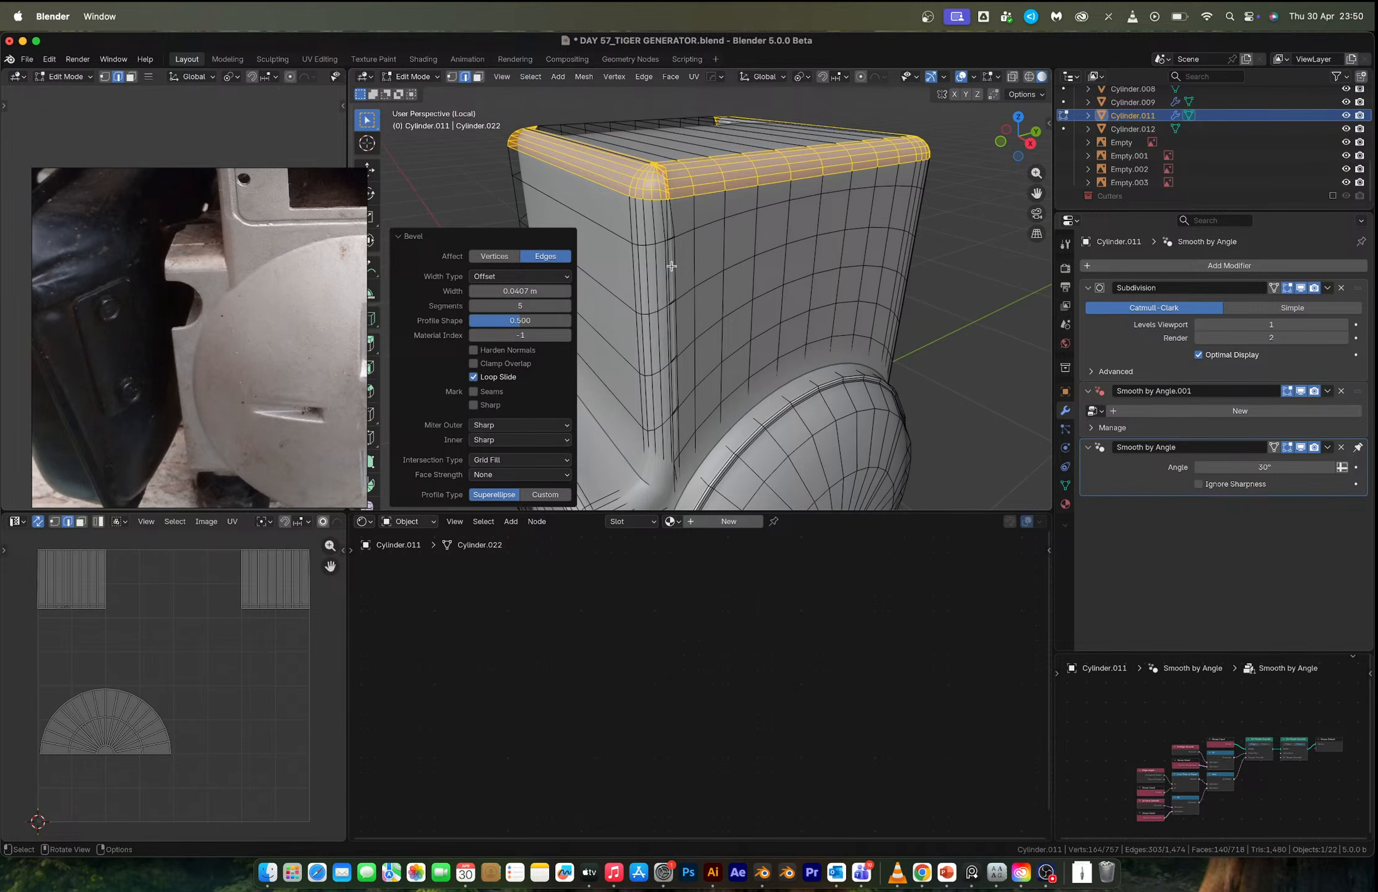
{"action": "key", "text": "ctrl+z"}
Dissolve the vertical edge line on the upper block's front face beside its rounded corner.
{"action": "scroll", "coordinate": [672, 266], "scroll_direction": "up", "scroll_amount": 2}
{"action": "left_click", "coordinate": [652, 192], "text": "alt"}
{"action": "left_click", "coordinate": [660, 192], "text": "alt"}
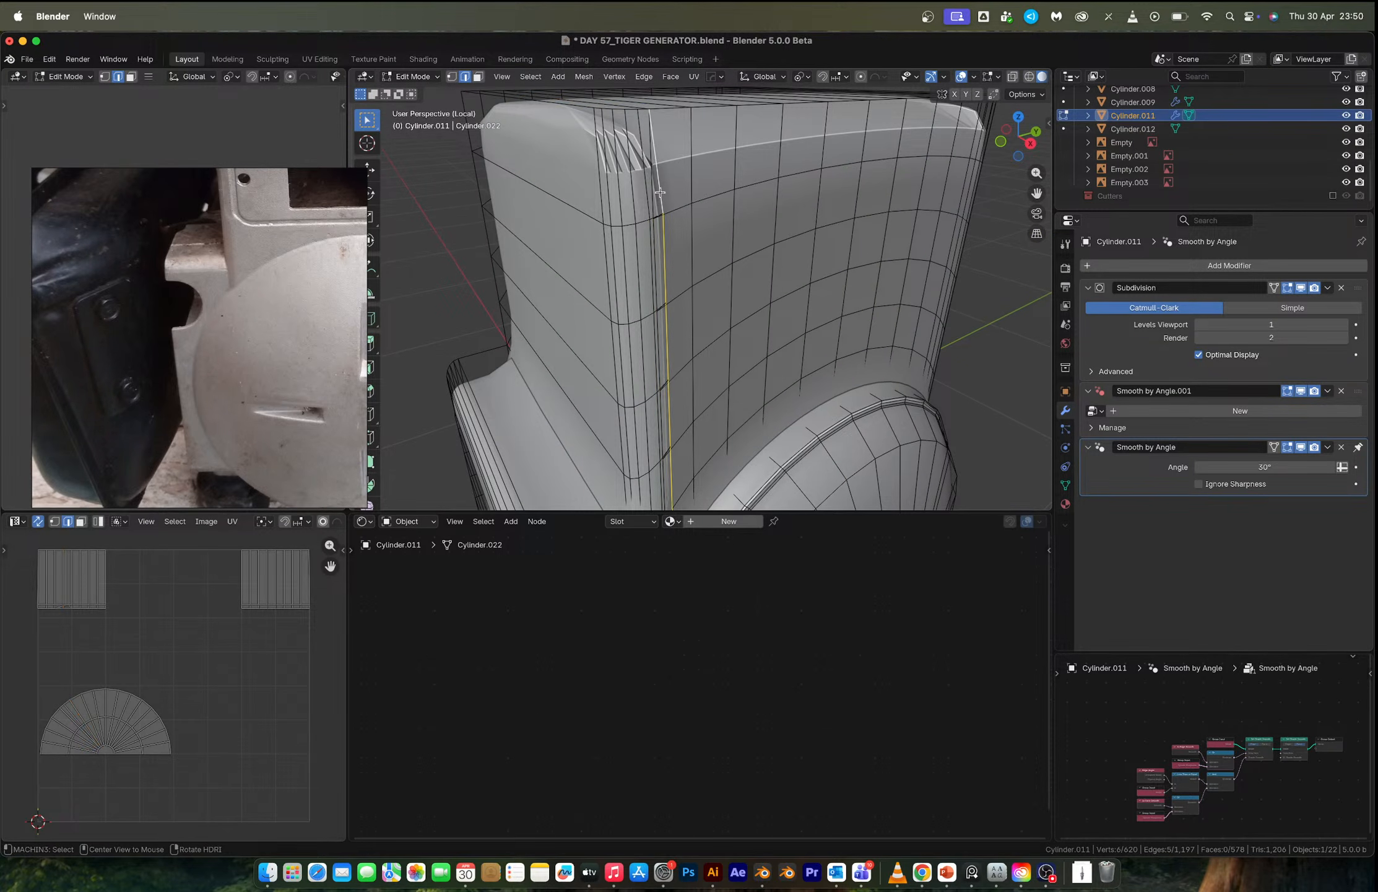
{"action": "key", "text": "x"}
{"action": "key", "text": "Escape"}
{"action": "scroll", "coordinate": [675, 273], "scroll_direction": "down", "scroll_amount": 3}
{"action": "key", "text": "x"}
{"action": "left_click", "coordinate": [638, 363]}
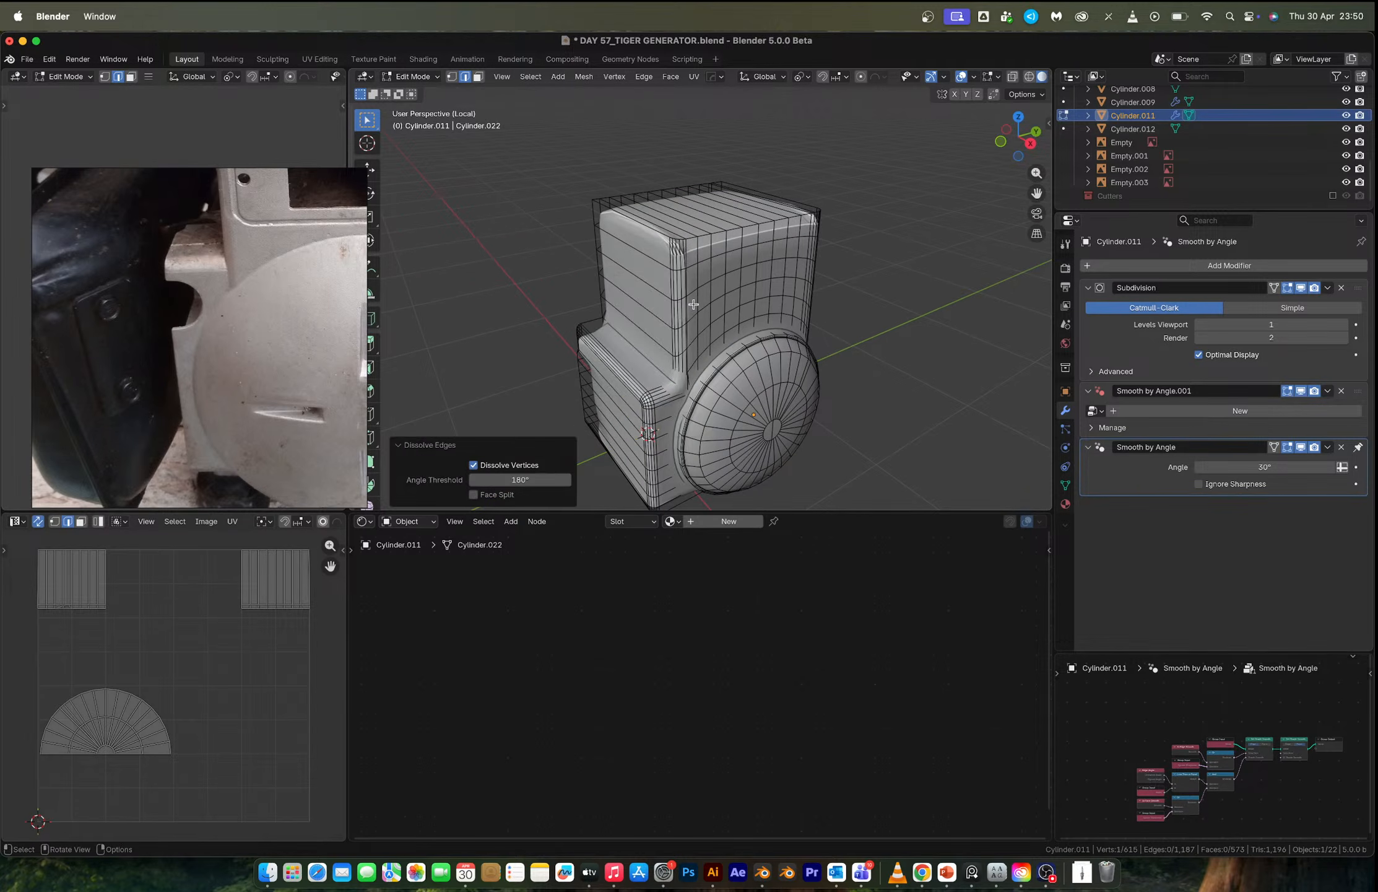
Slide the lowest vertex beside the upper block's rounded vertical corner, just above the round cover, by a factor of 0.273.
{"action": "scroll", "coordinate": [693, 304], "scroll_direction": "up", "scroll_amount": 3}
{"action": "middle_click_drag", "start_coordinate": [694, 304], "coordinate": [684, 396]}
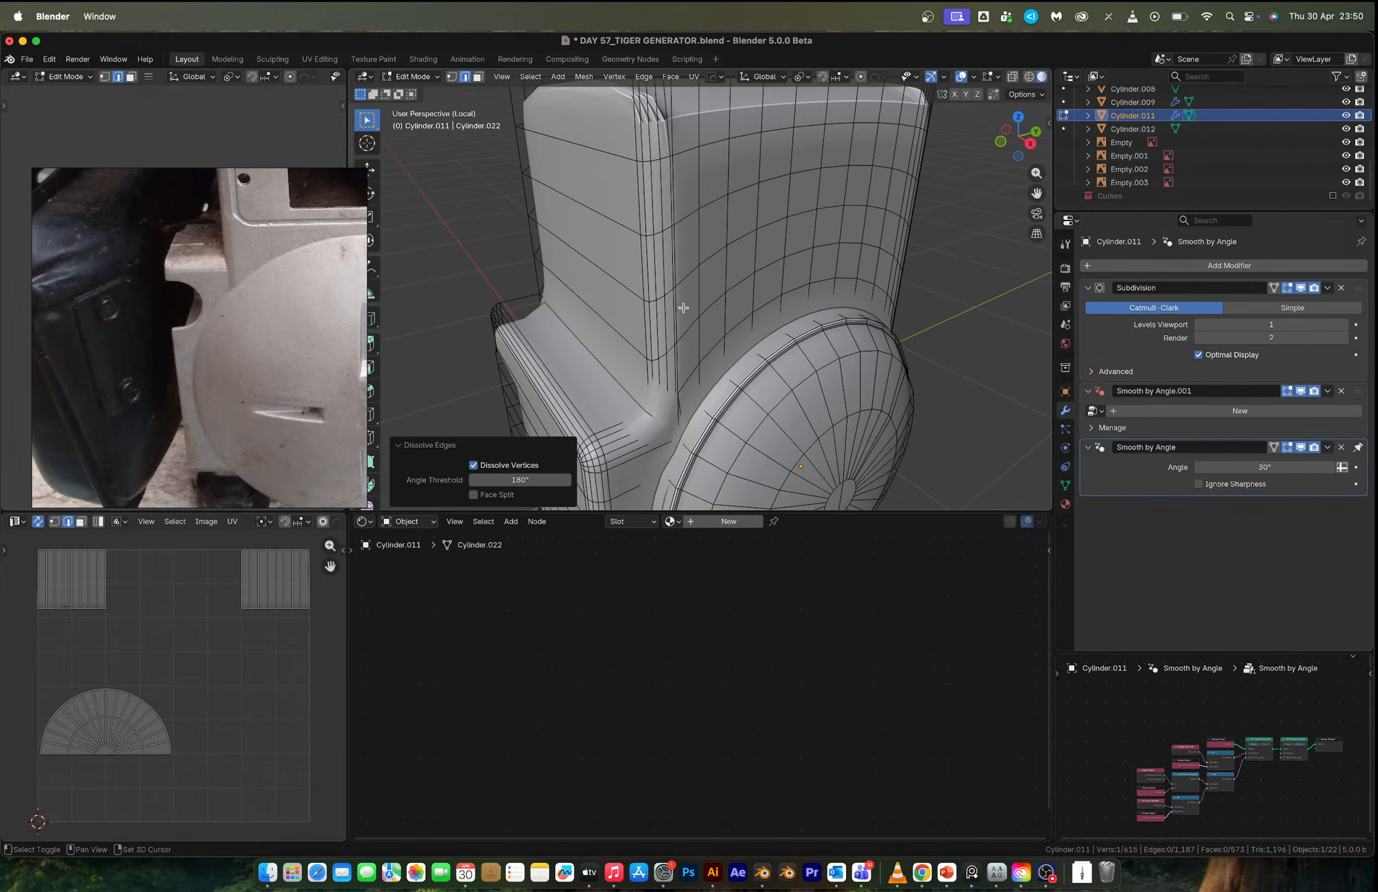
{"action": "key", "text": "1"}
{"action": "left_click", "coordinate": [685, 390]}
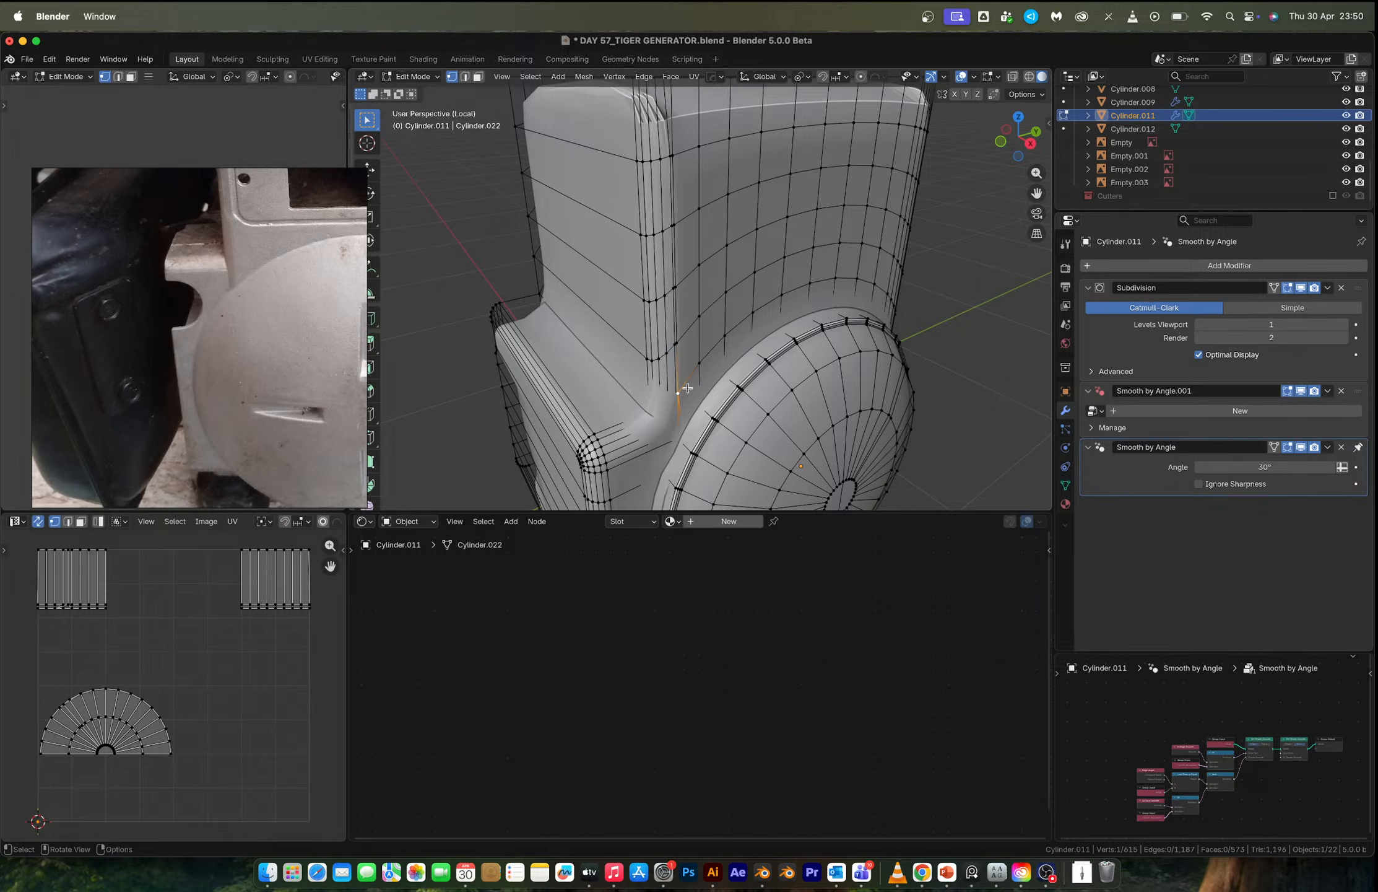
{"action": "key", "text": "shift+v"}
{"action": "left_click", "coordinate": [698, 371]}
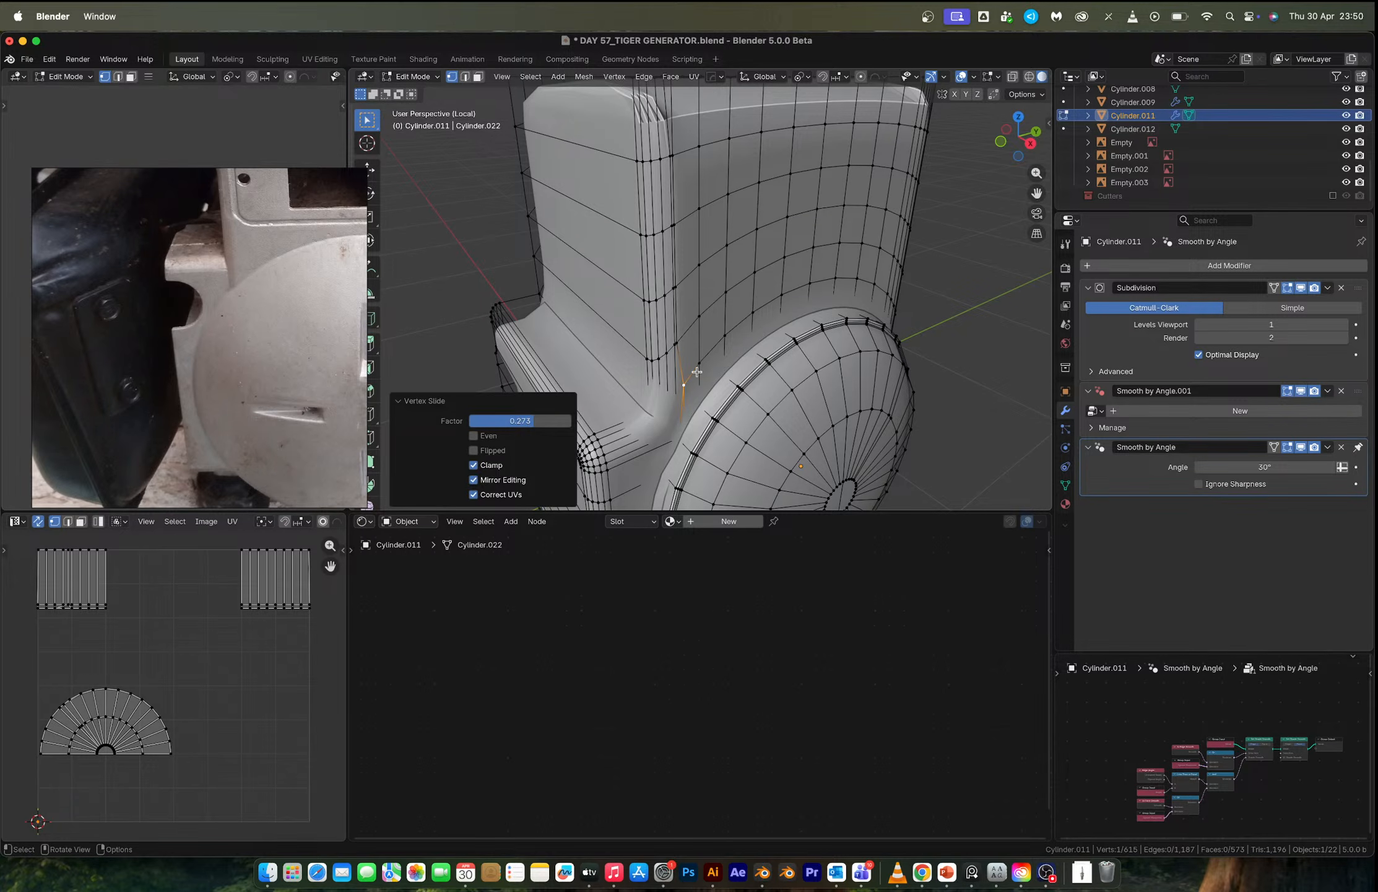
Slide the vertices higher up beside the rounded vertical corner away from it, the last by a factor of 0.220.
{"action": "key", "text": "shift+v"}
{"action": "left_click", "coordinate": [696, 273]}
{"action": "left_click", "coordinate": [680, 218]}
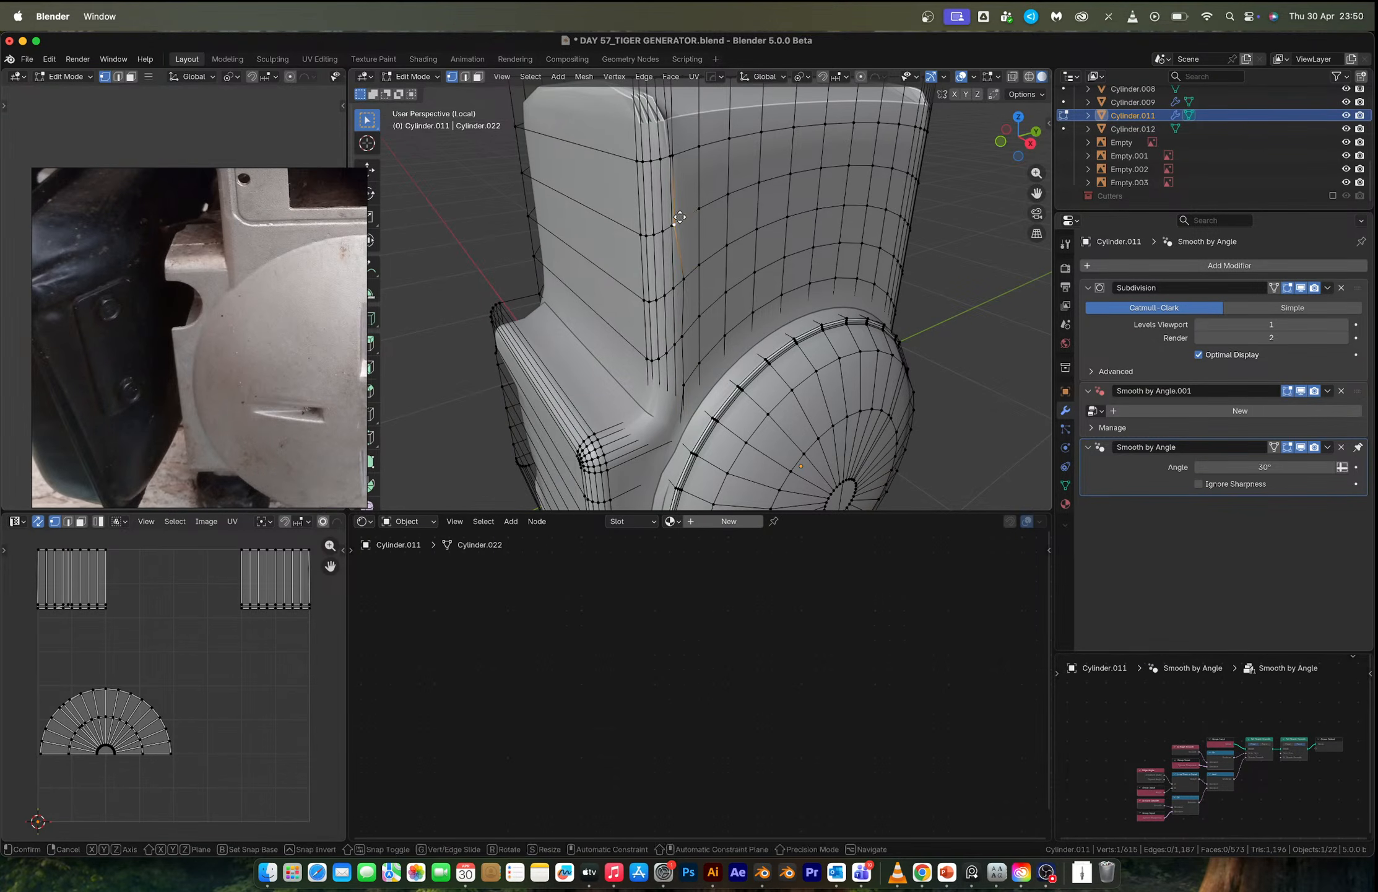
{"action": "key", "text": "shift+v"}
{"action": "left_click", "coordinate": [687, 214]}
{"action": "left_click", "coordinate": [680, 154]}
{"action": "key", "text": "g"}
{"action": "key", "text": "g"}
{"action": "left_click", "coordinate": [686, 152]}
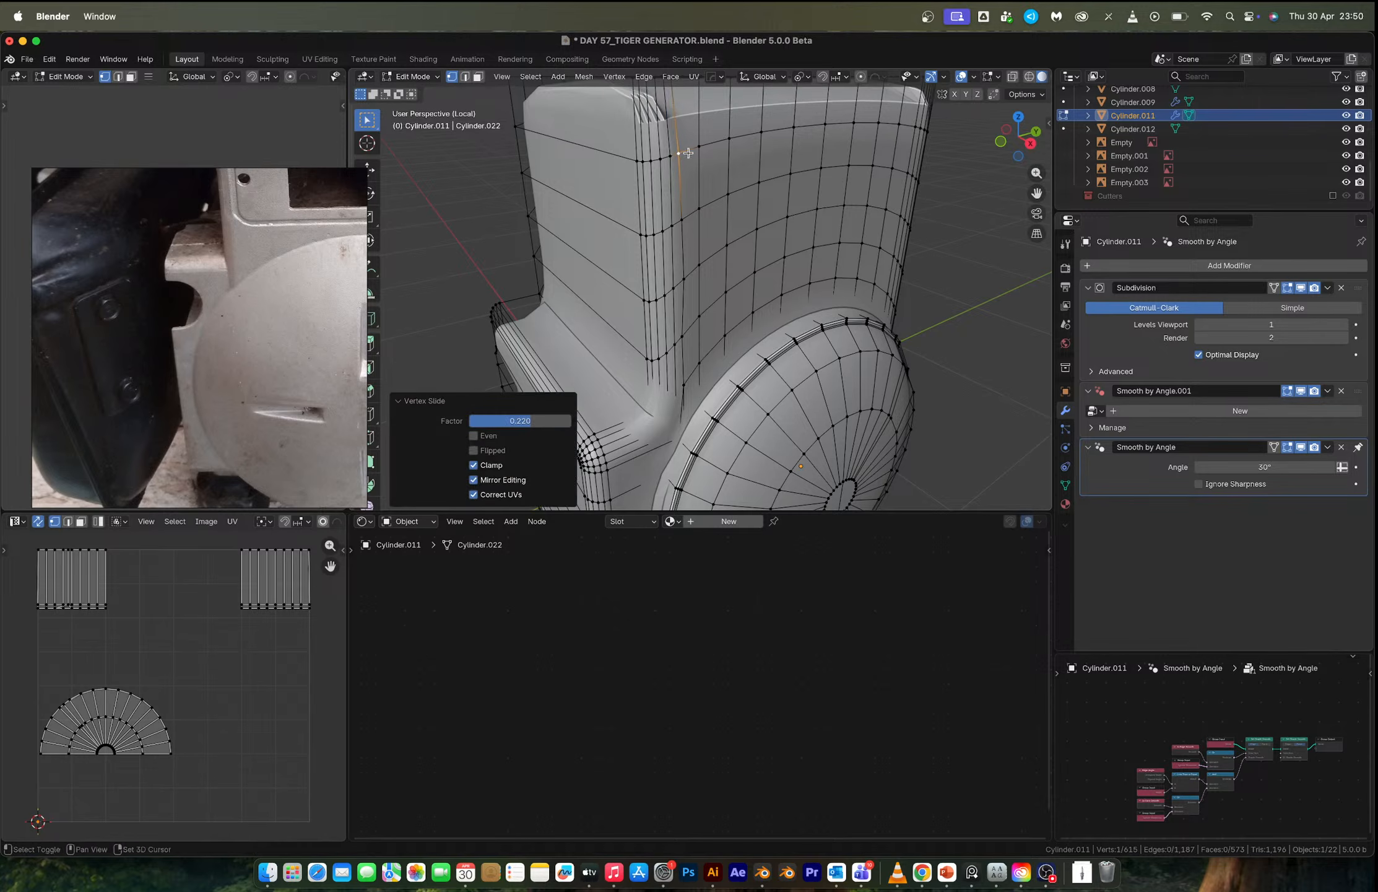
Bevel the edge loops around the top of the upper block with 5 segments and return to Object Mode.
{"action": "middle_click_drag", "start_coordinate": [685, 152], "coordinate": [758, 306], "text": "shift"}
{"action": "key", "text": "2"}
{"action": "left_click", "coordinate": [658, 262], "text": "alt"}
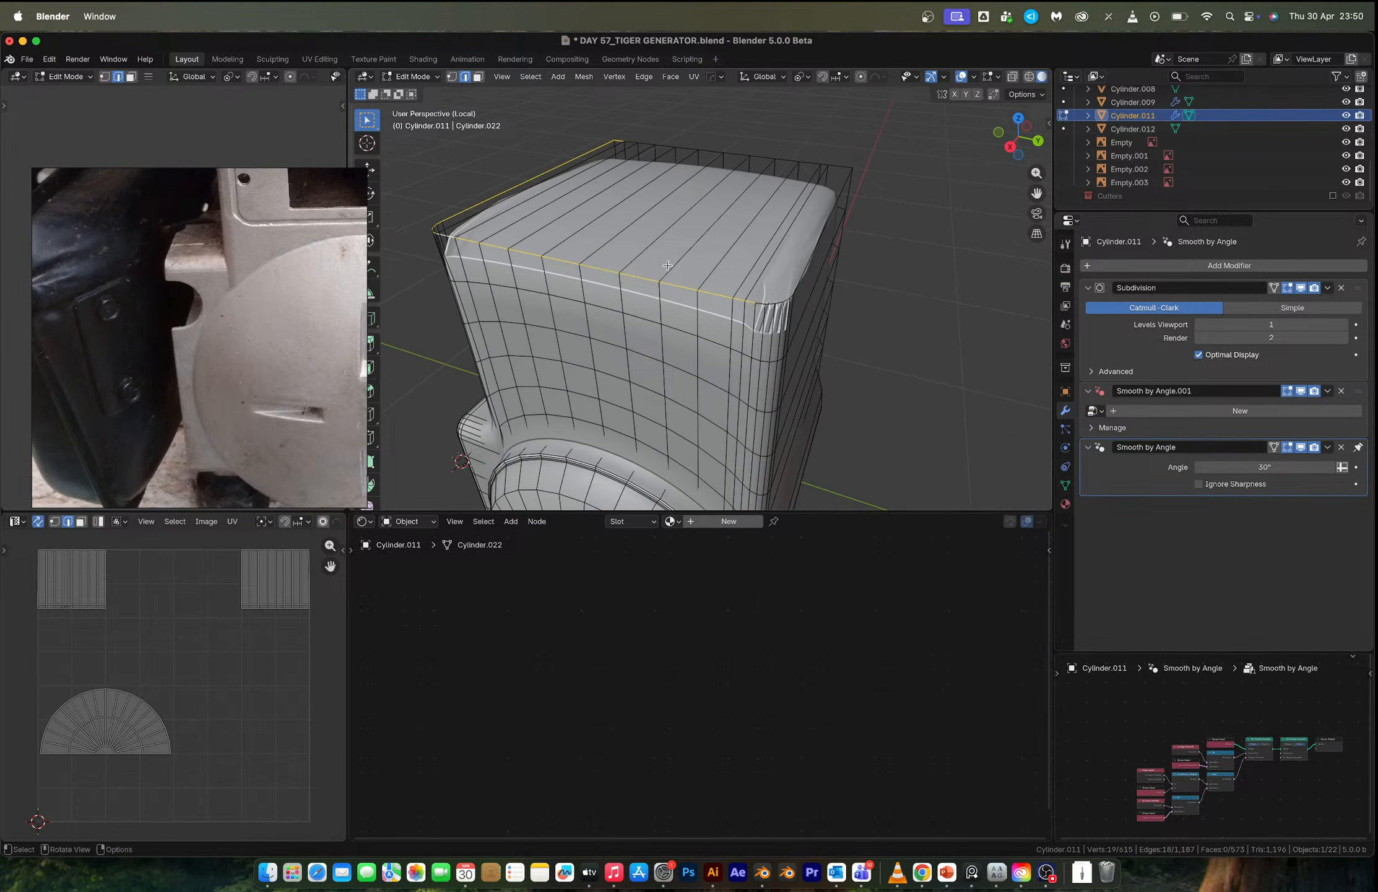
{"action": "left_click", "coordinate": [782, 302], "text": "alt+shift"}
{"action": "scroll", "coordinate": [783, 301], "scroll_direction": "down", "scroll_amount": 3}
{"action": "scroll", "coordinate": [783, 304], "scroll_direction": "up", "scroll_amount": 4}
{"action": "mouse_move", "coordinate": [783, 304]}
{"action": "middle_mouse_down"}
{"action": "mouse_move", "coordinate": [800, 308]}
{"action": "mouse_move", "coordinate": [763, 314]}
{"action": "middle_mouse_up"}
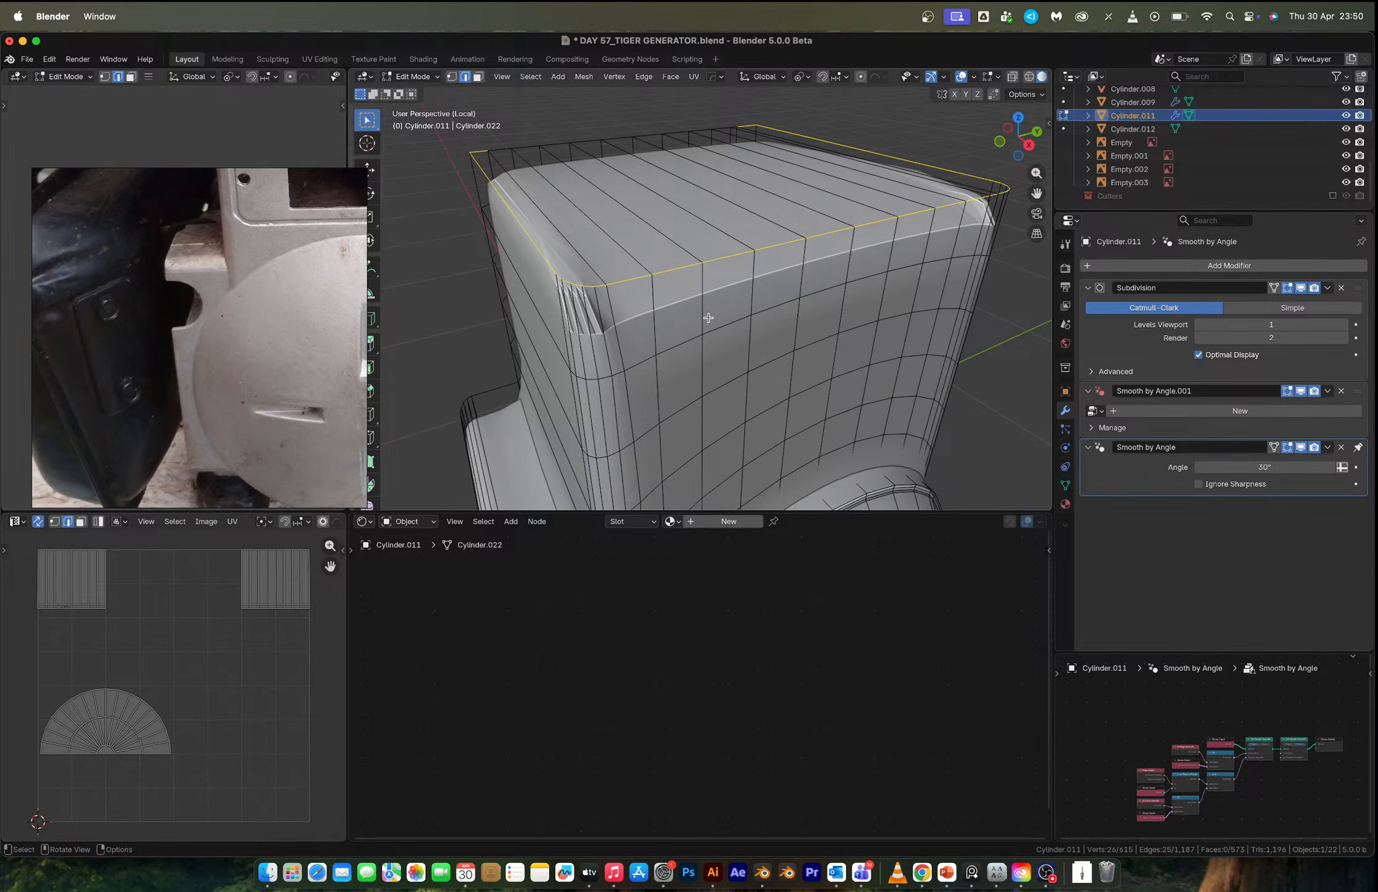
{"action": "middle_click_drag", "start_coordinate": [668, 321], "coordinate": [712, 335]}
{"action": "key", "text": "ctrl+b"}
{"action": "scroll", "coordinate": [901, 393], "scroll_direction": "up", "scroll_amount": 4}
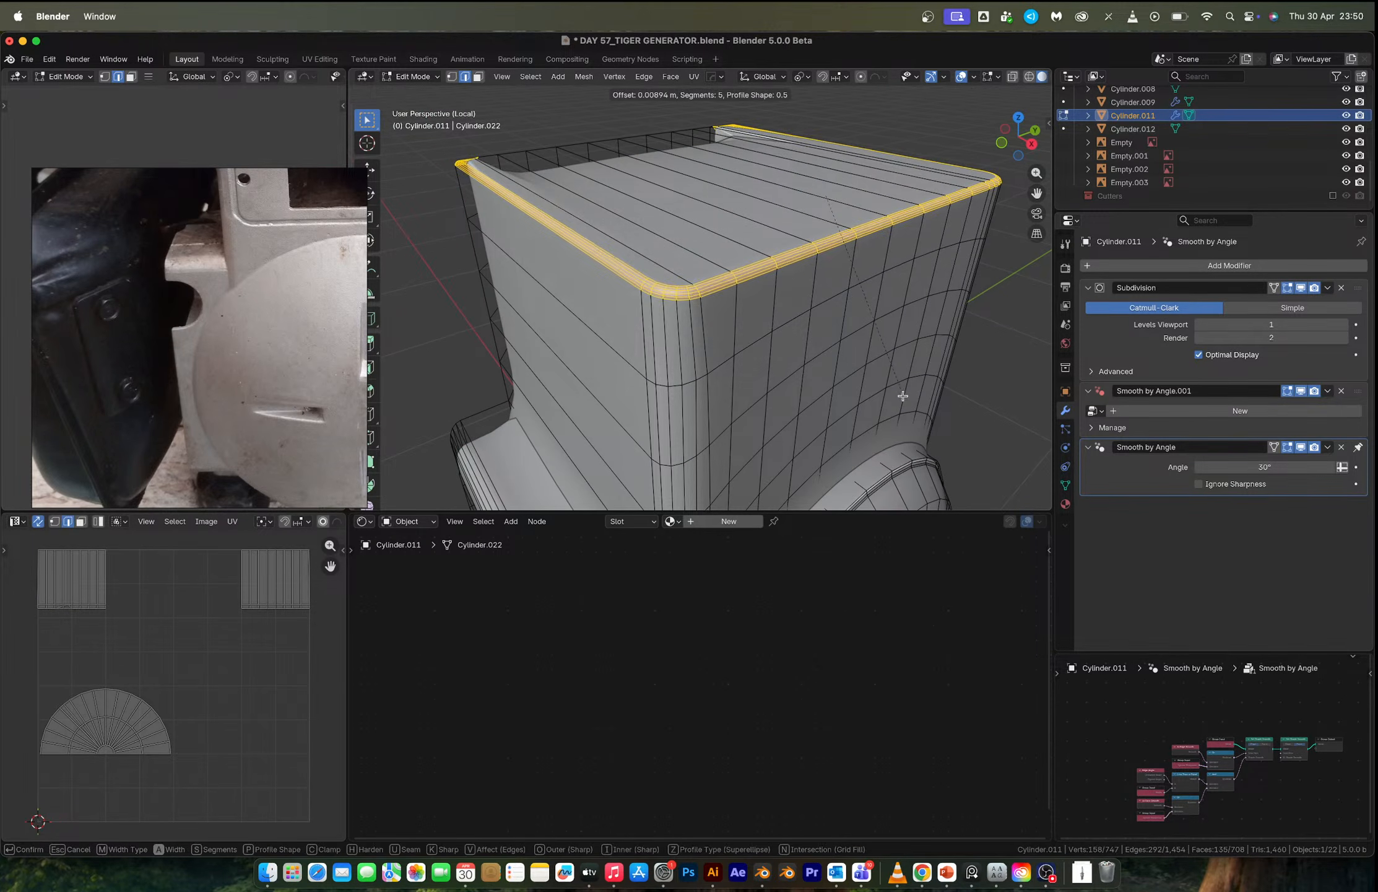
{"action": "left_click", "coordinate": [942, 437]}
{"action": "key", "text": "Tab"}
{"action": "scroll", "coordinate": [781, 338], "scroll_direction": "down", "scroll_amount": 5}
{"action": "middle_click_drag", "start_coordinate": [781, 339], "coordinate": [722, 295]}
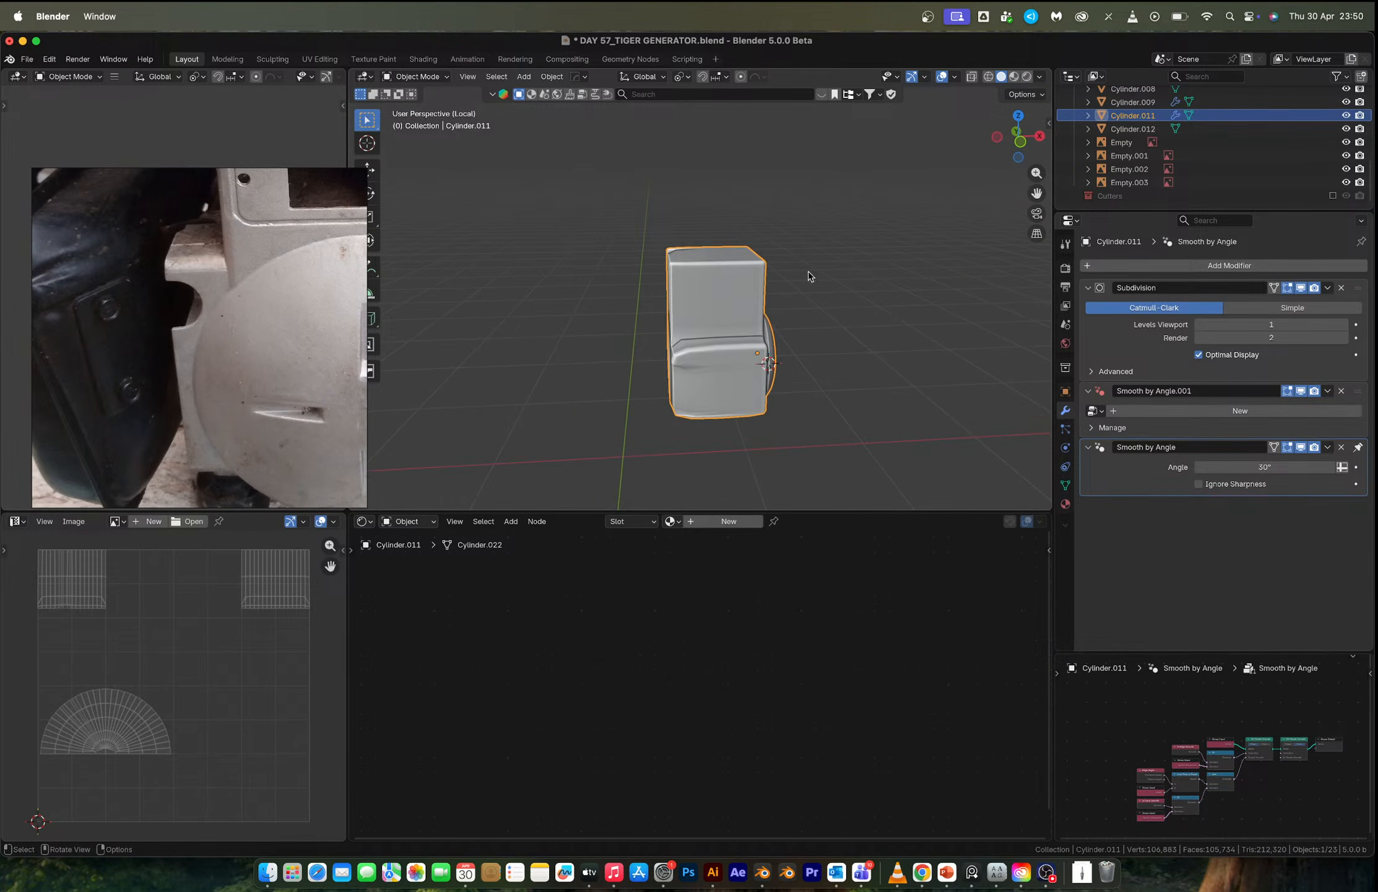
Try deleting the vertices at the housing's end opposite the round cover, and try a loop cut across its length.
{"action": "left_click", "coordinate": [1020, 145]}
{"action": "scroll", "coordinate": [767, 276], "scroll_direction": "up", "scroll_amount": 3}
{"action": "key", "text": "Tab"}
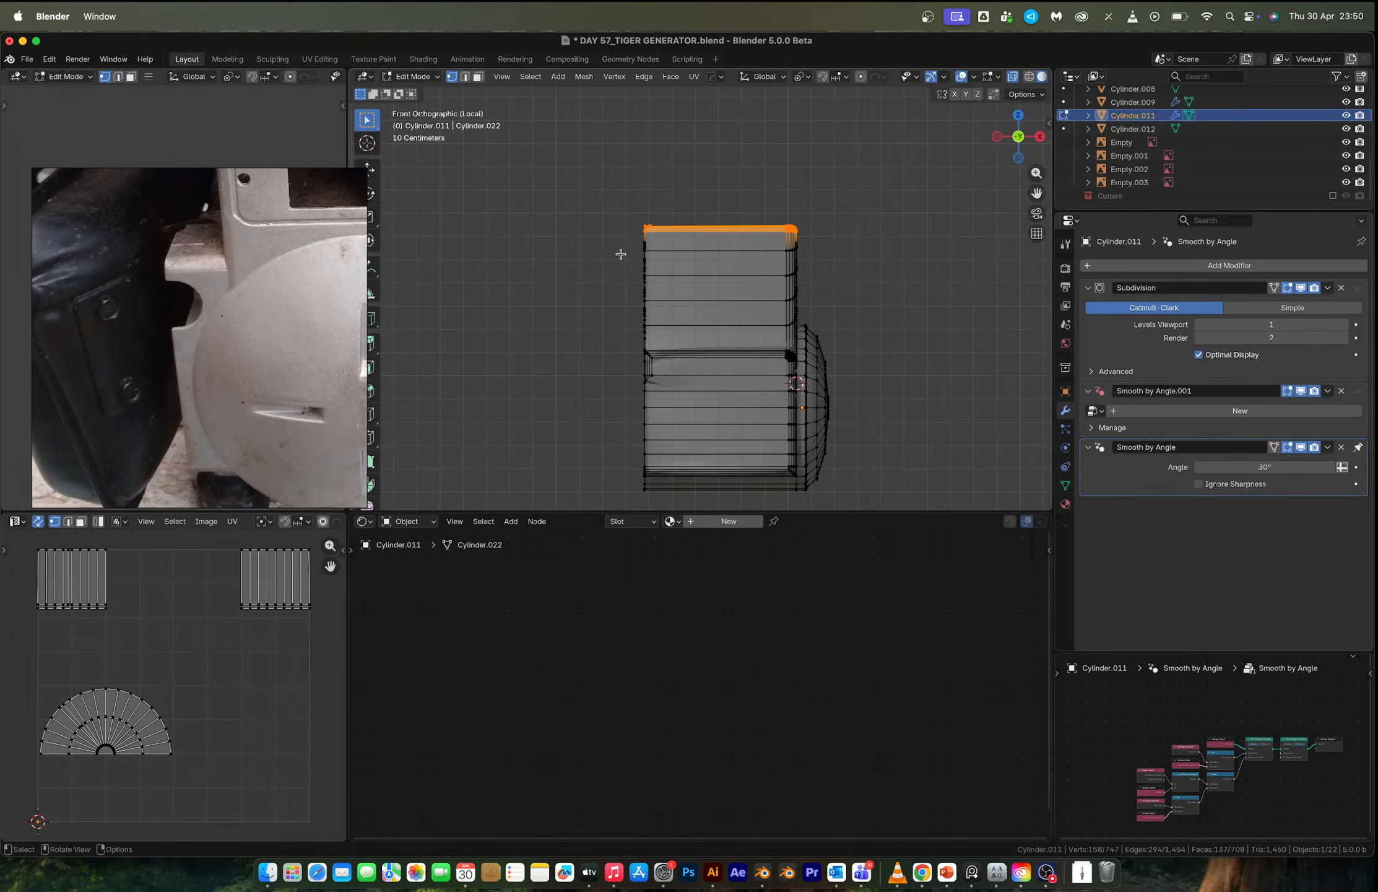
{"action": "left_click_drag", "start_coordinate": [579, 187], "coordinate": [686, 500]}
{"action": "key", "text": "x"}
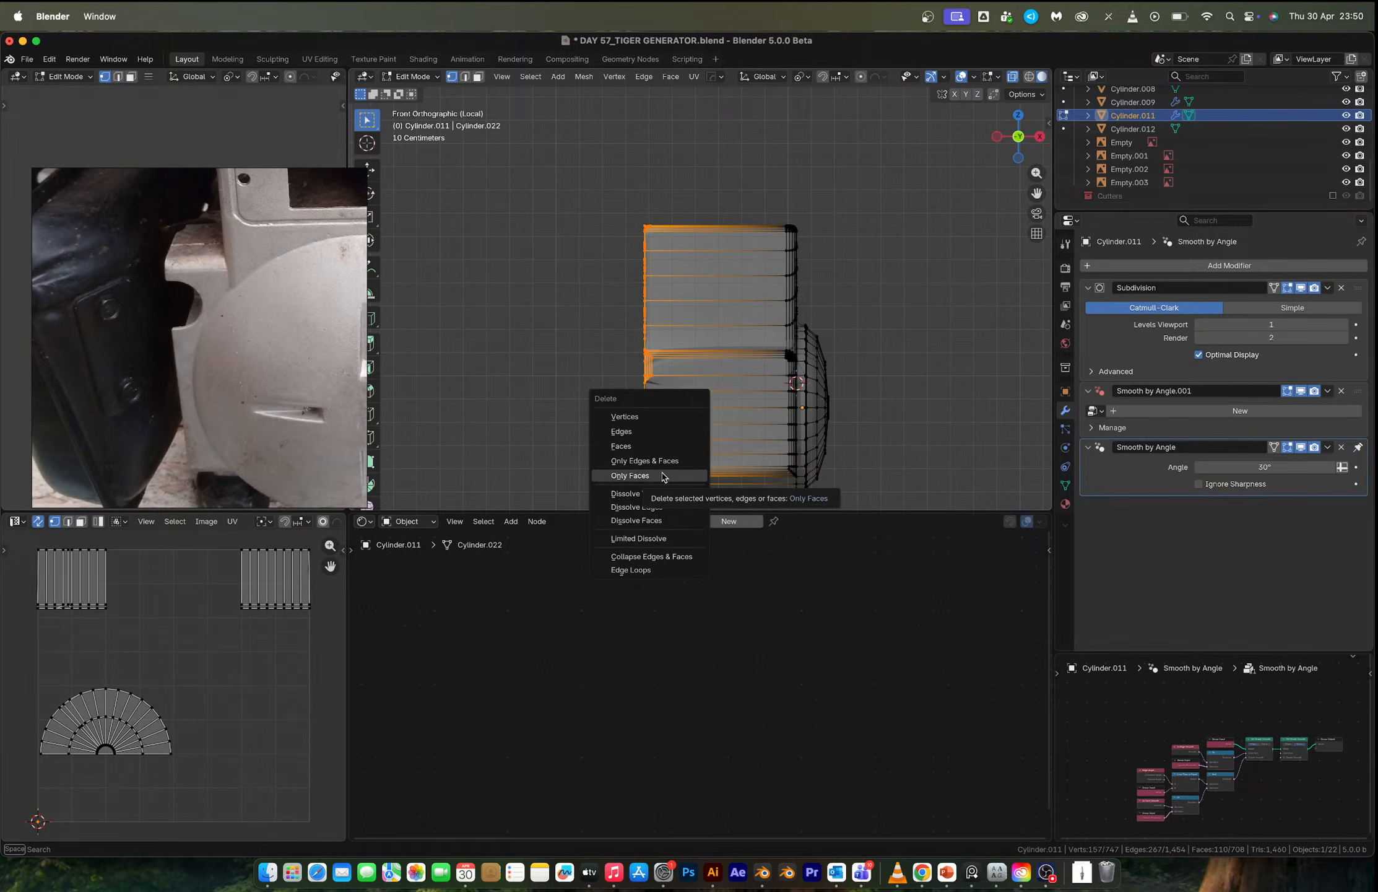
{"action": "left_click", "coordinate": [646, 416]}
{"action": "key", "text": "2"}
{"action": "middle_click_drag", "start_coordinate": [787, 385], "coordinate": [745, 261]}
{"action": "key", "text": "ctrl+z"}
{"action": "key", "text": "ctrl+z"}
{"action": "key", "text": "ctrl+r"}
{"action": "right_click", "coordinate": [723, 258]}
Try a vertical knife cut from top to bottom across the housing's side in the front view.
{"action": "left_click", "coordinate": [1009, 139]}
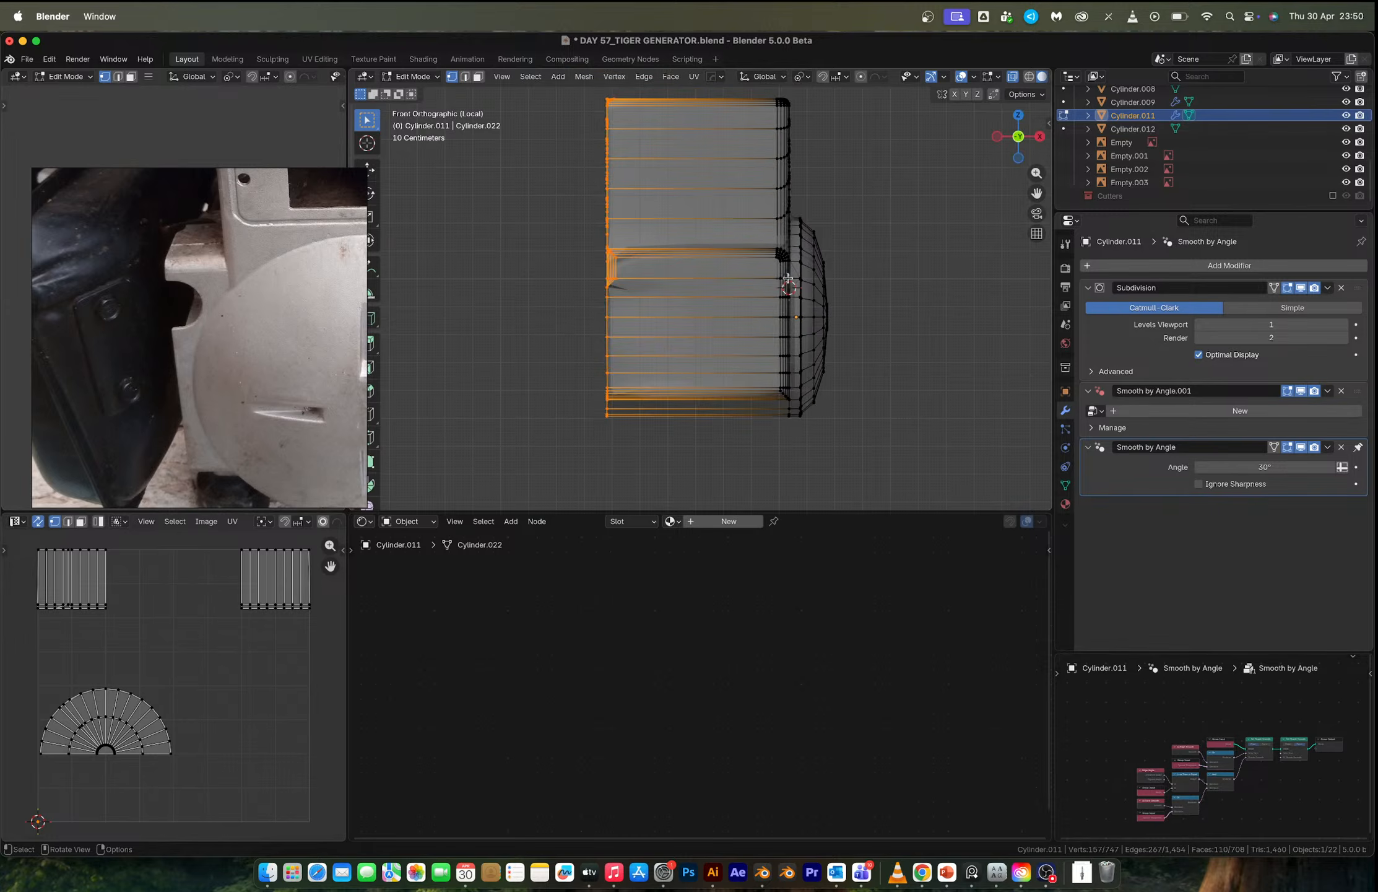
{"action": "scroll", "coordinate": [756, 306], "scroll_direction": "down", "scroll_amount": 2}
{"action": "key", "text": "k"}
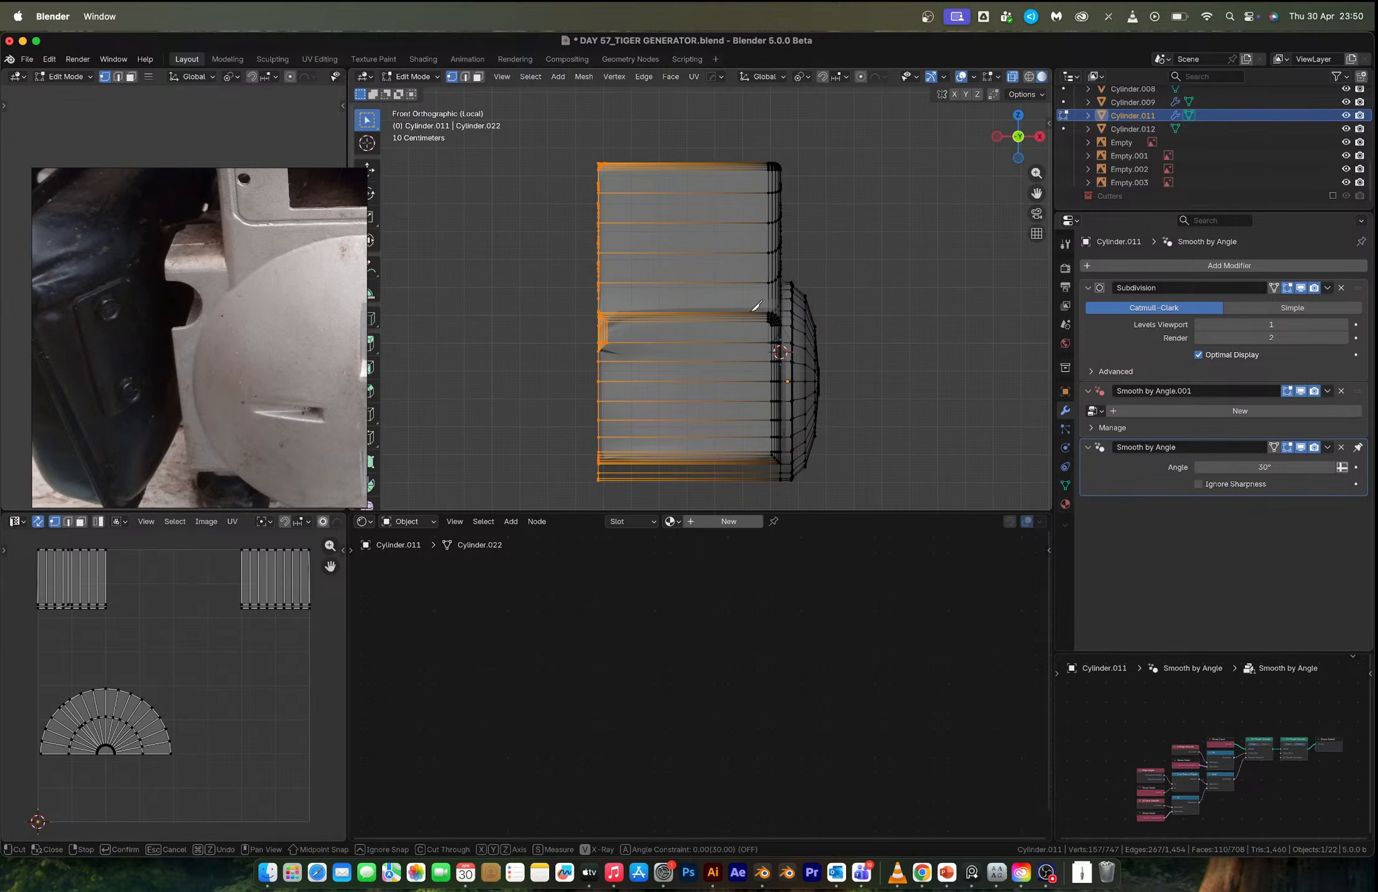
{"action": "left_click", "coordinate": [730, 162]}
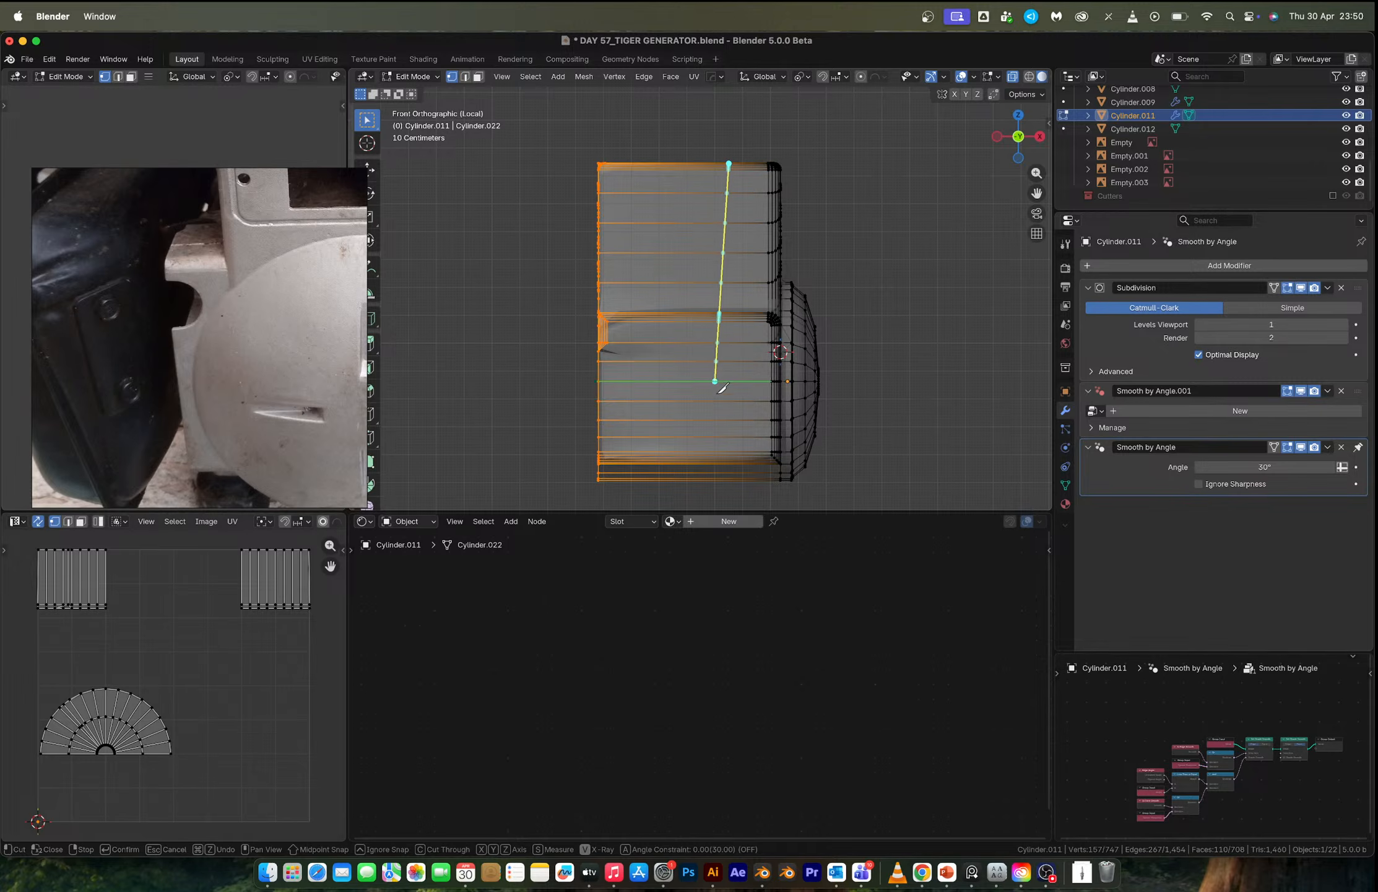
{"action": "left_click", "coordinate": [732, 477]}
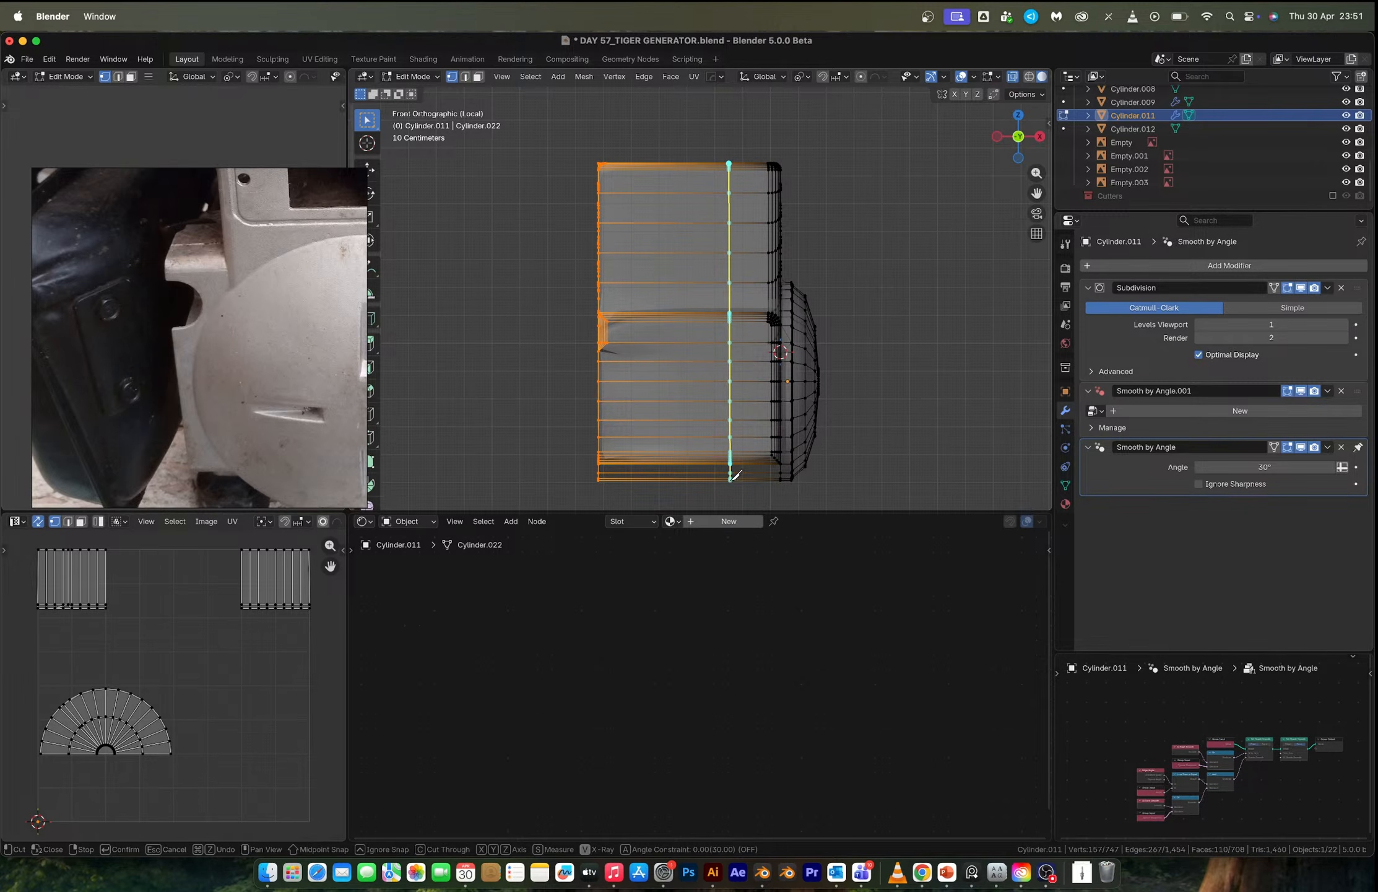
{"action": "key", "text": "Return"}
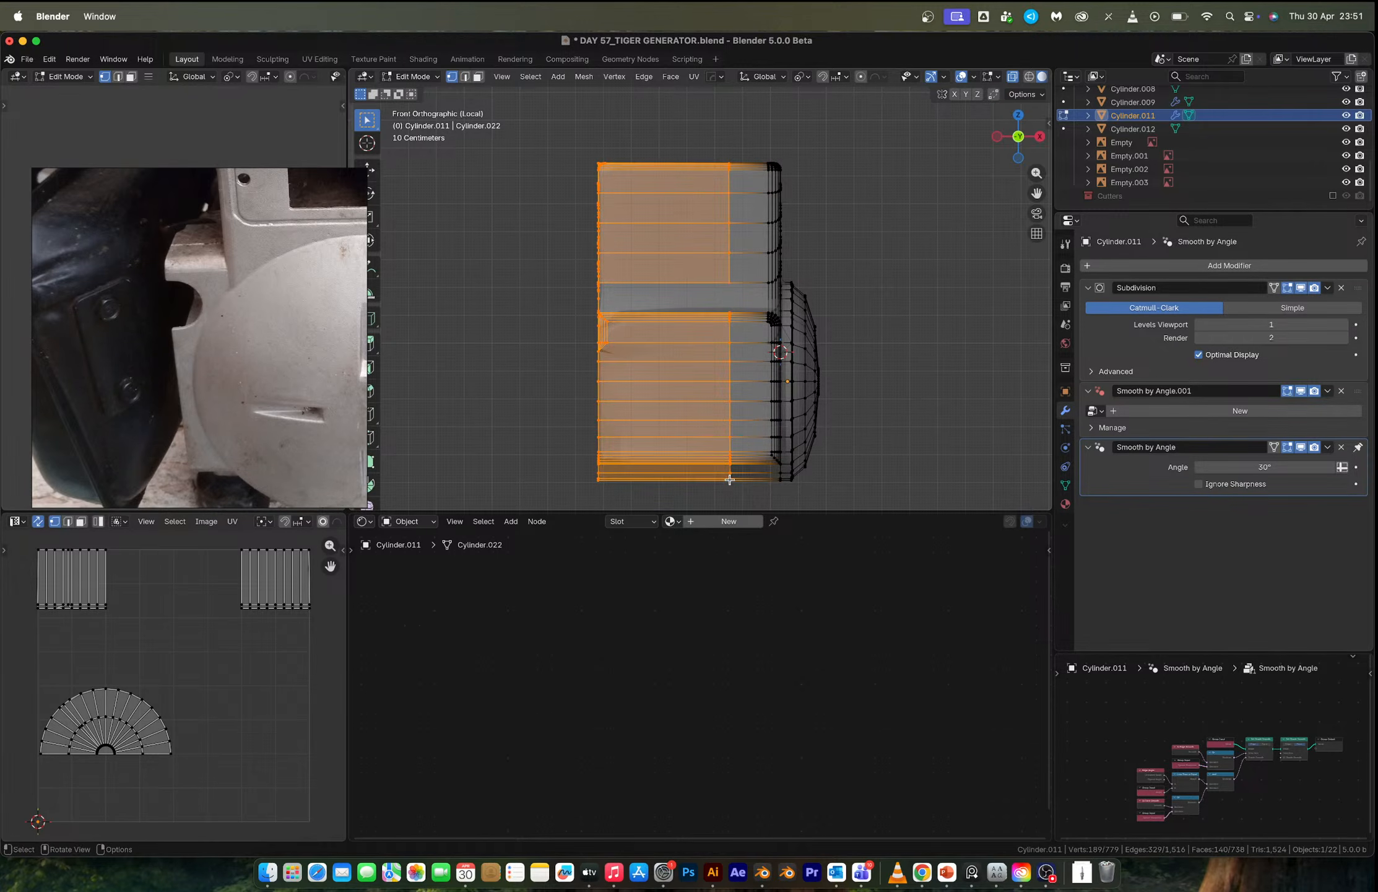
{"action": "middle_click_drag", "start_coordinate": [804, 270], "coordinate": [744, 317]}
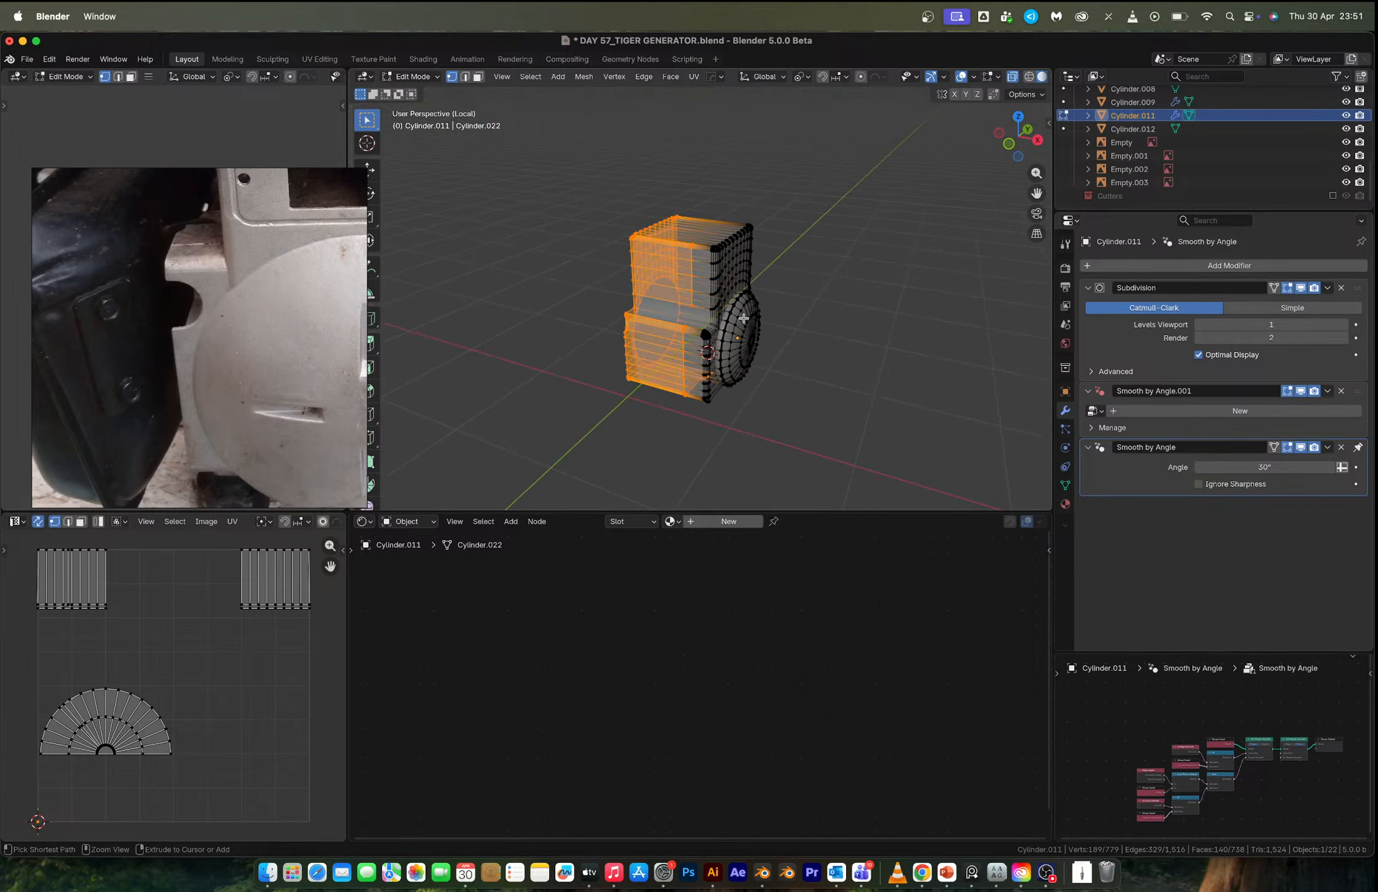
{"action": "key", "text": "ctrl+z"}
Try the vertical knife cut again, slightly closer to the round cover.
{"action": "scroll", "coordinate": [744, 318], "scroll_direction": "down", "scroll_amount": 1}
{"action": "left_click", "coordinate": [1010, 145]}
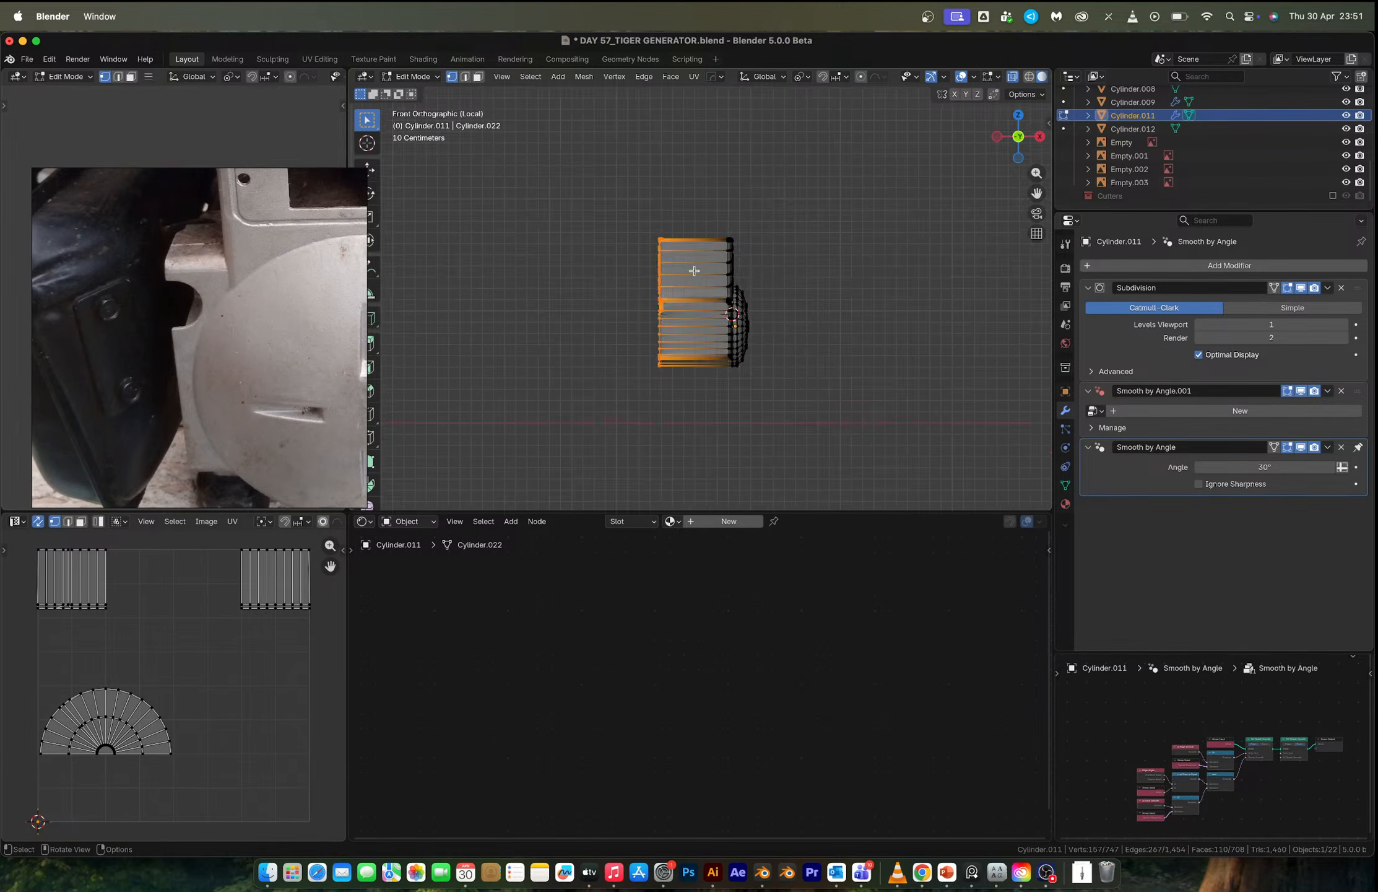
{"action": "scroll", "coordinate": [694, 271], "scroll_direction": "up", "scroll_amount": 5}
{"action": "key", "text": "k"}
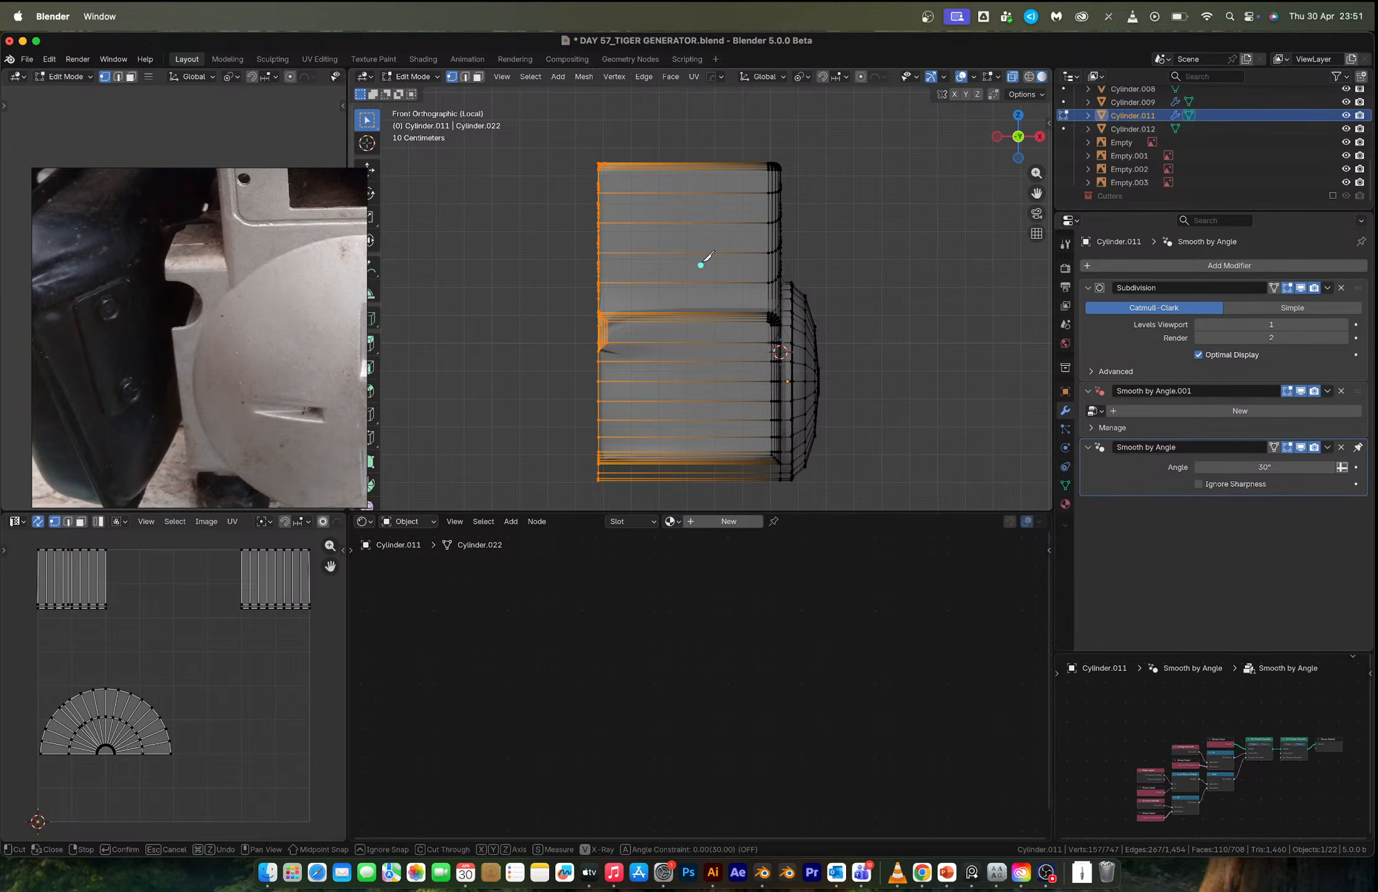
{"action": "left_click", "coordinate": [733, 163]}
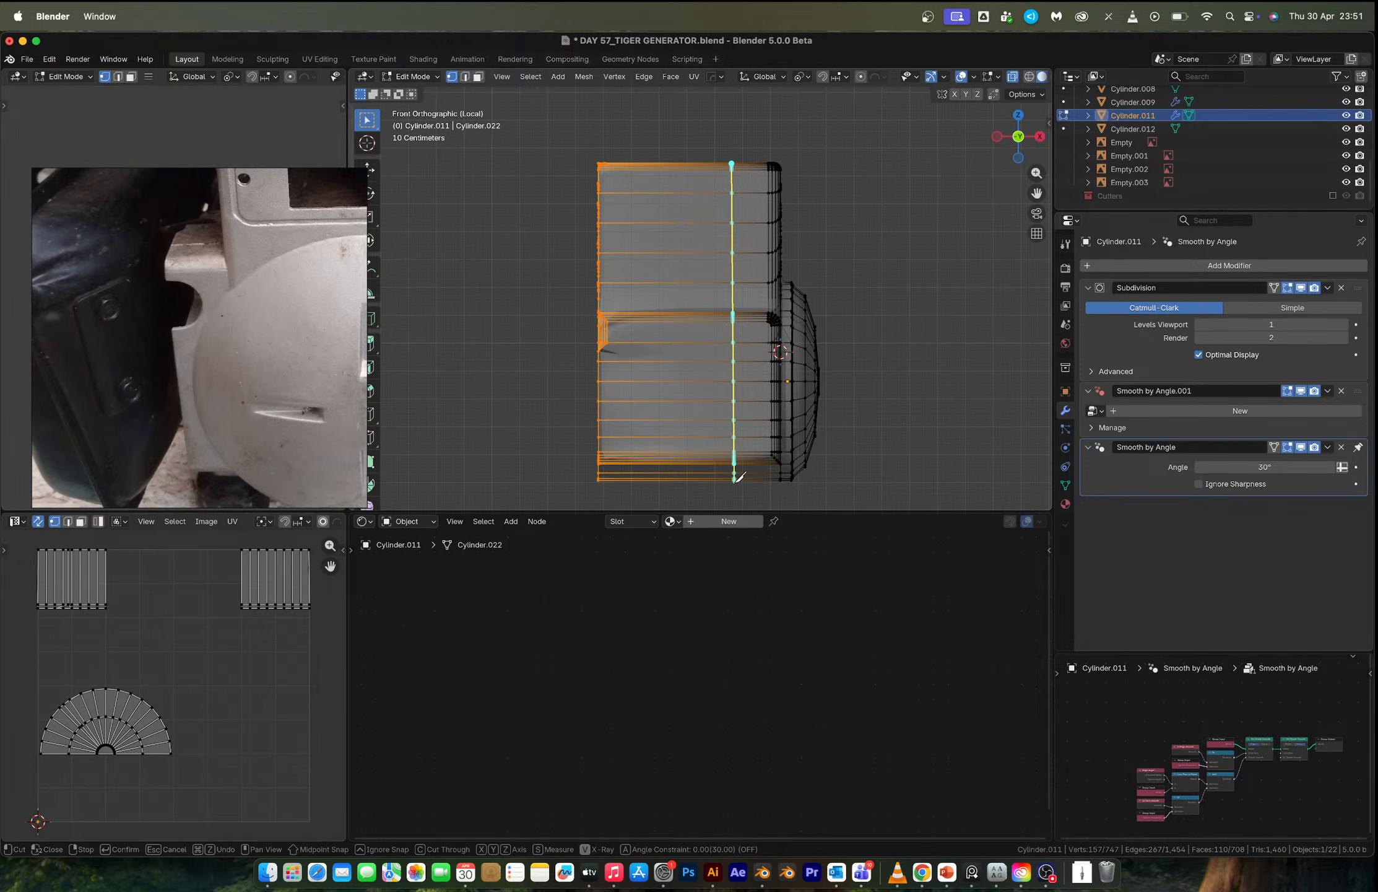
{"action": "left_click", "coordinate": [736, 479]}
{"action": "key", "text": "Return"}
{"action": "middle_click_drag", "start_coordinate": [733, 477], "coordinate": [774, 291]}
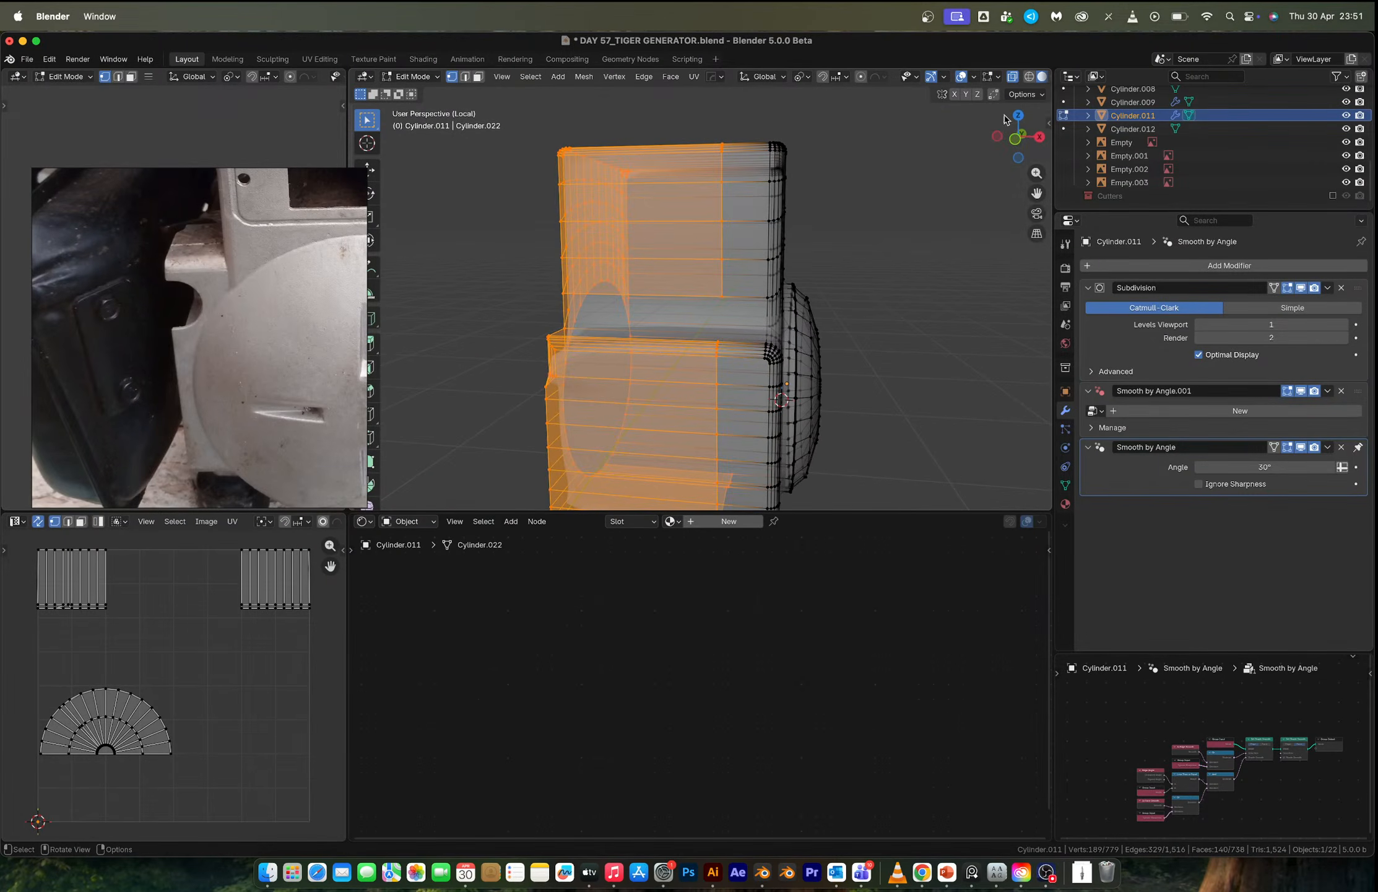
{"action": "left_click", "coordinate": [1016, 139]}
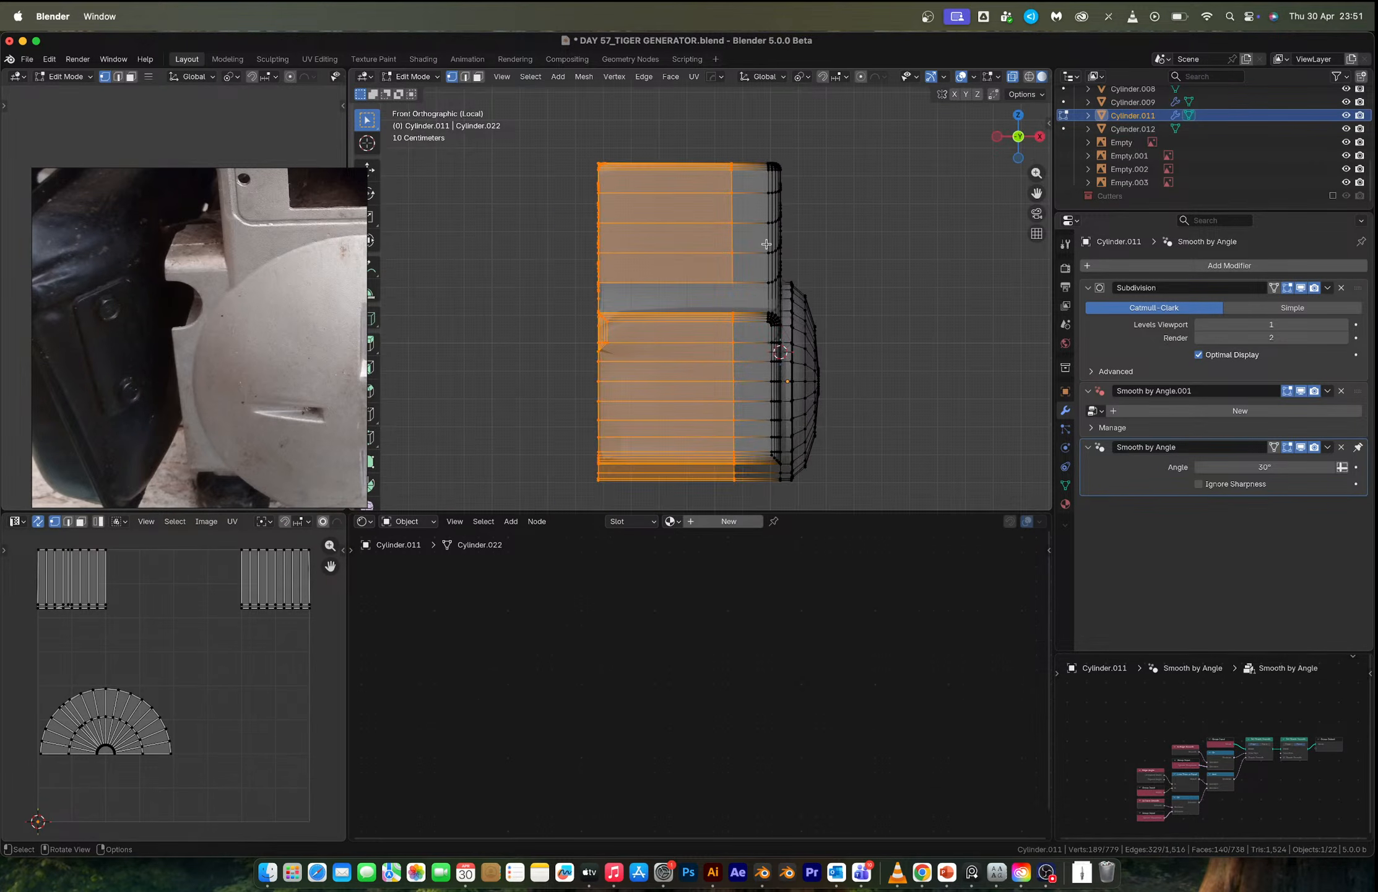
{"action": "key", "text": "ctrl+z"}
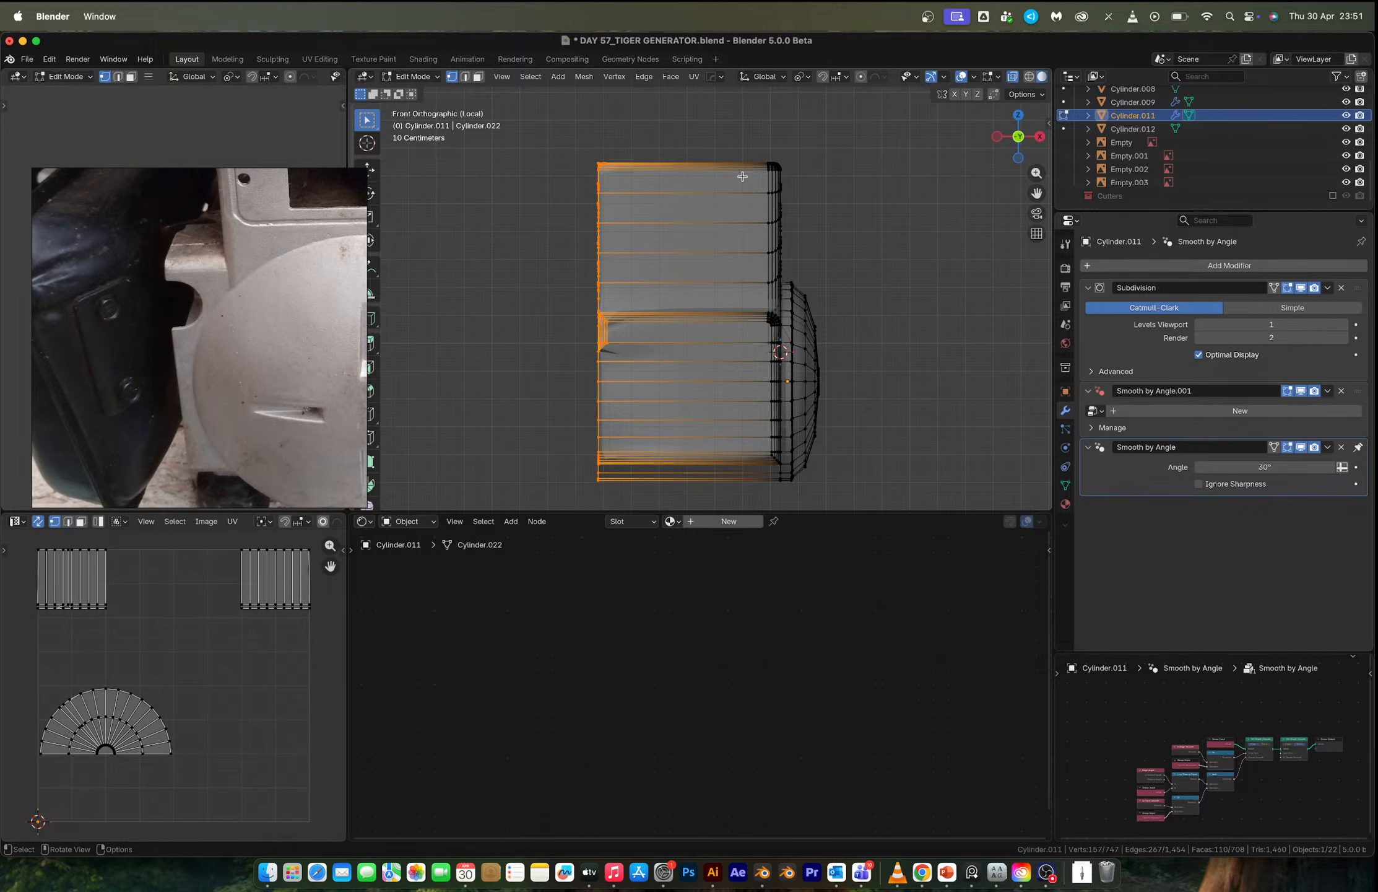
Knife-cut the housing's side vertically from top to bottom in the front view, a little farther from the round cover.
{"action": "key", "text": "k"}
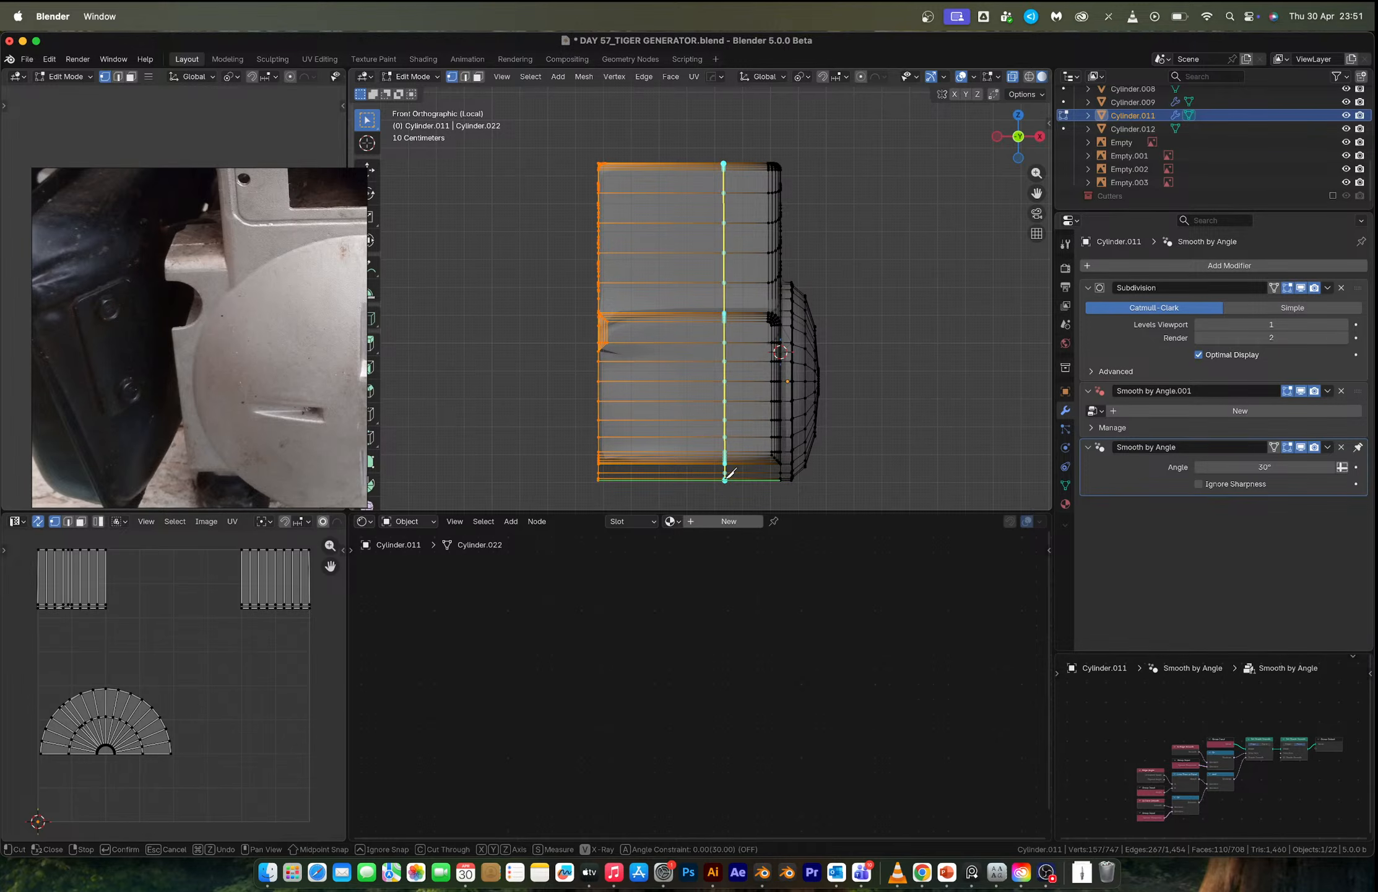
{"action": "left_click", "coordinate": [725, 479]}
{"action": "key", "text": "Return"}
{"action": "middle_click_drag", "start_coordinate": [725, 479], "coordinate": [514, 267]}
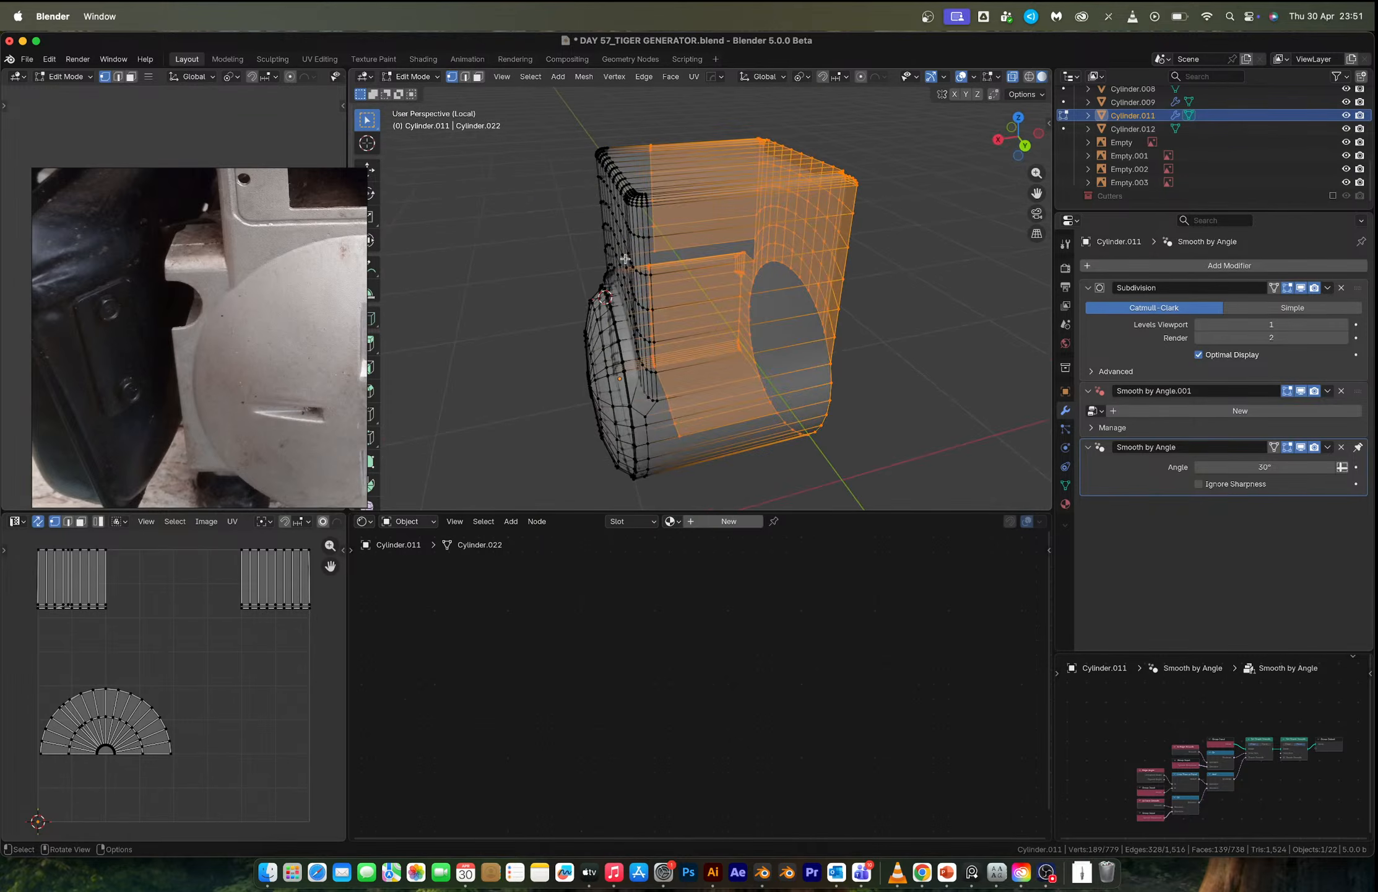
Knife-cut the opposite side of the housing vertically from top to bottom in the back view, near the existing cut.
{"action": "left_click", "coordinate": [1026, 148]}
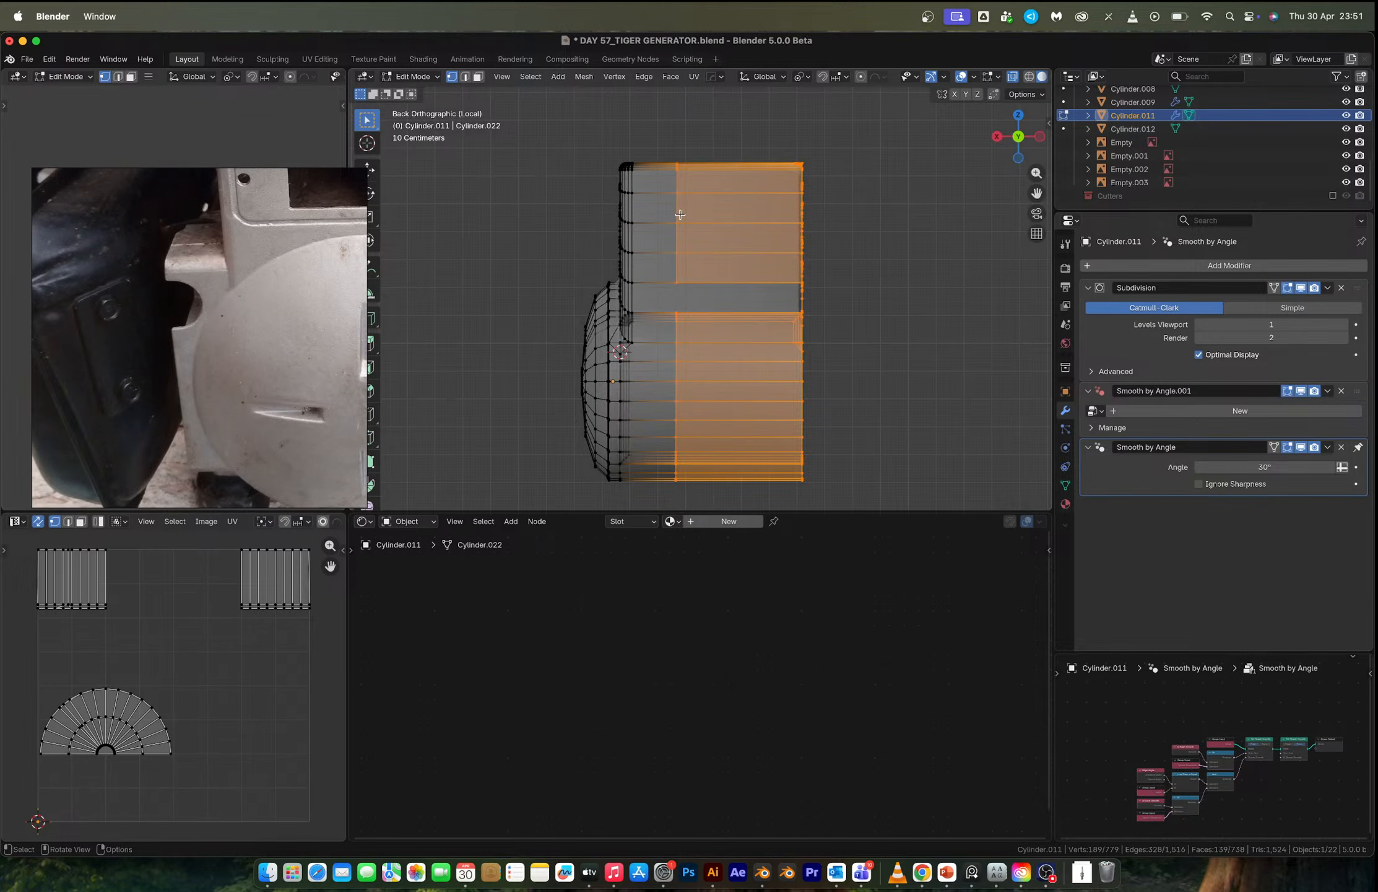
{"action": "key", "text": "k"}
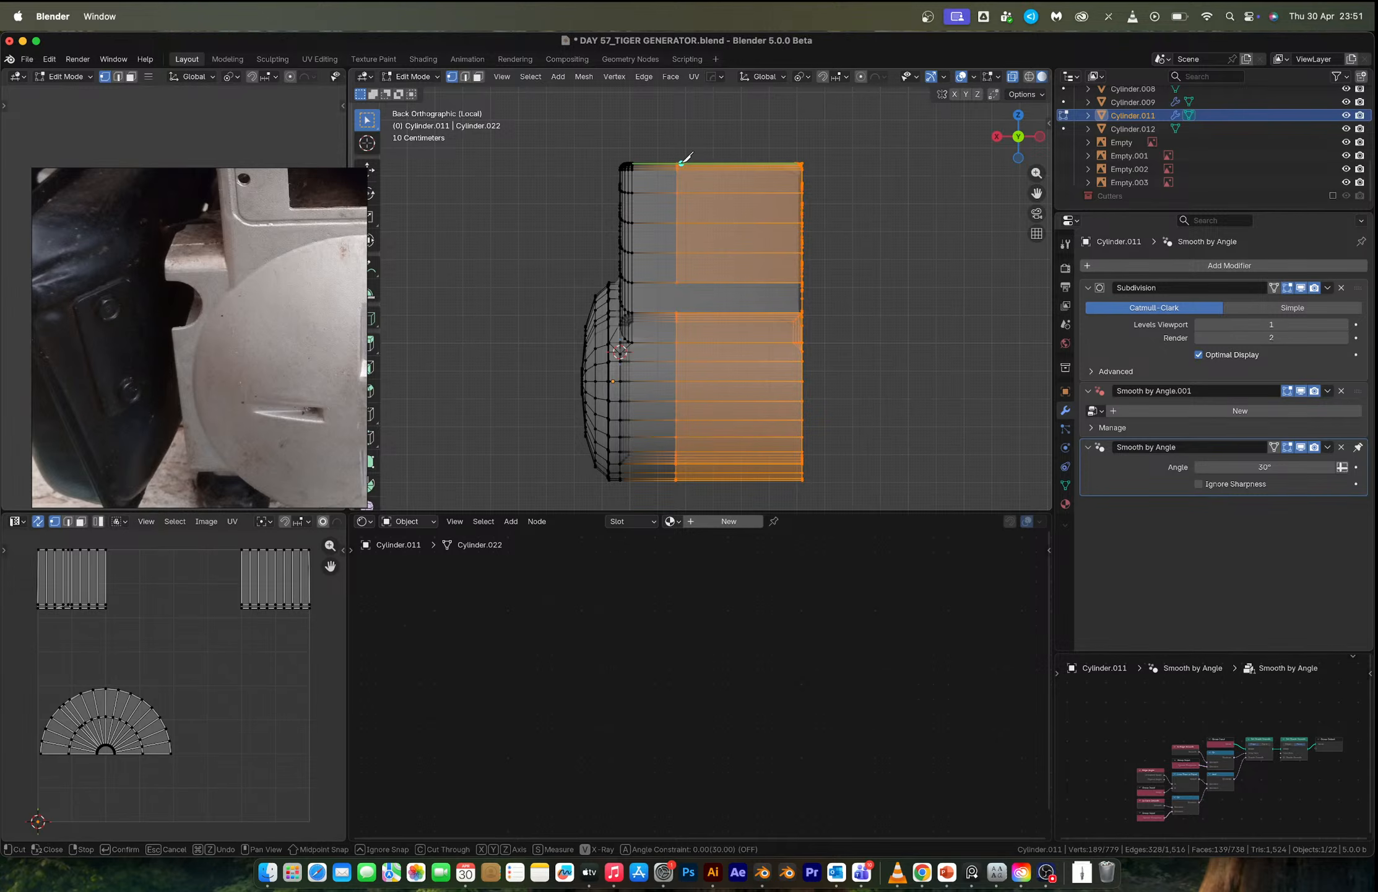
{"action": "left_click", "coordinate": [682, 162]}
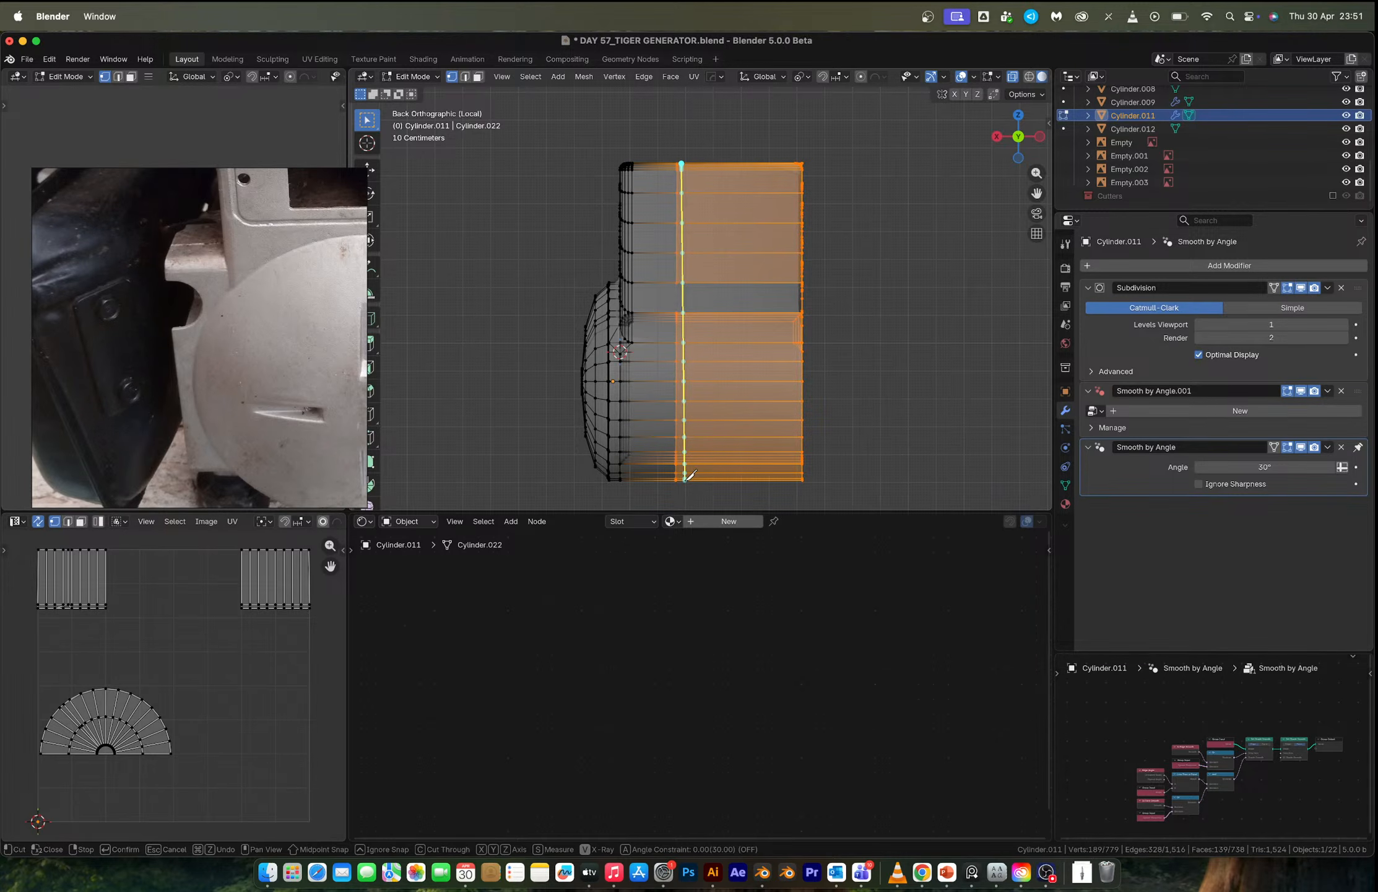
{"action": "left_click", "coordinate": [684, 479]}
{"action": "key", "text": "Return"}
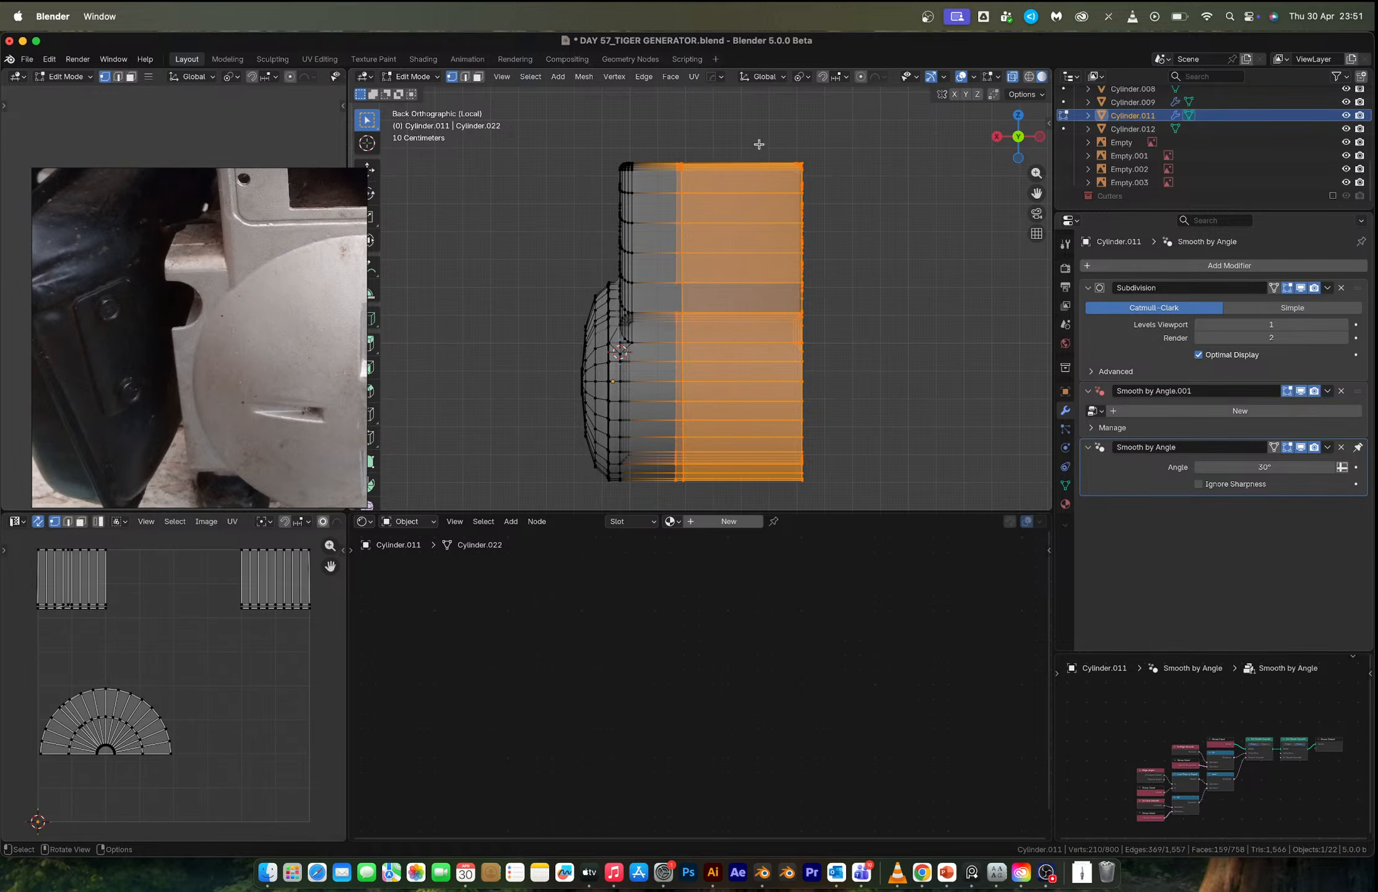
Try deleting all vertices at the housing's end beyond the two knife cuts.
{"action": "left_click_drag", "start_coordinate": [757, 119], "coordinate": [857, 488]}
{"action": "key", "text": "x"}
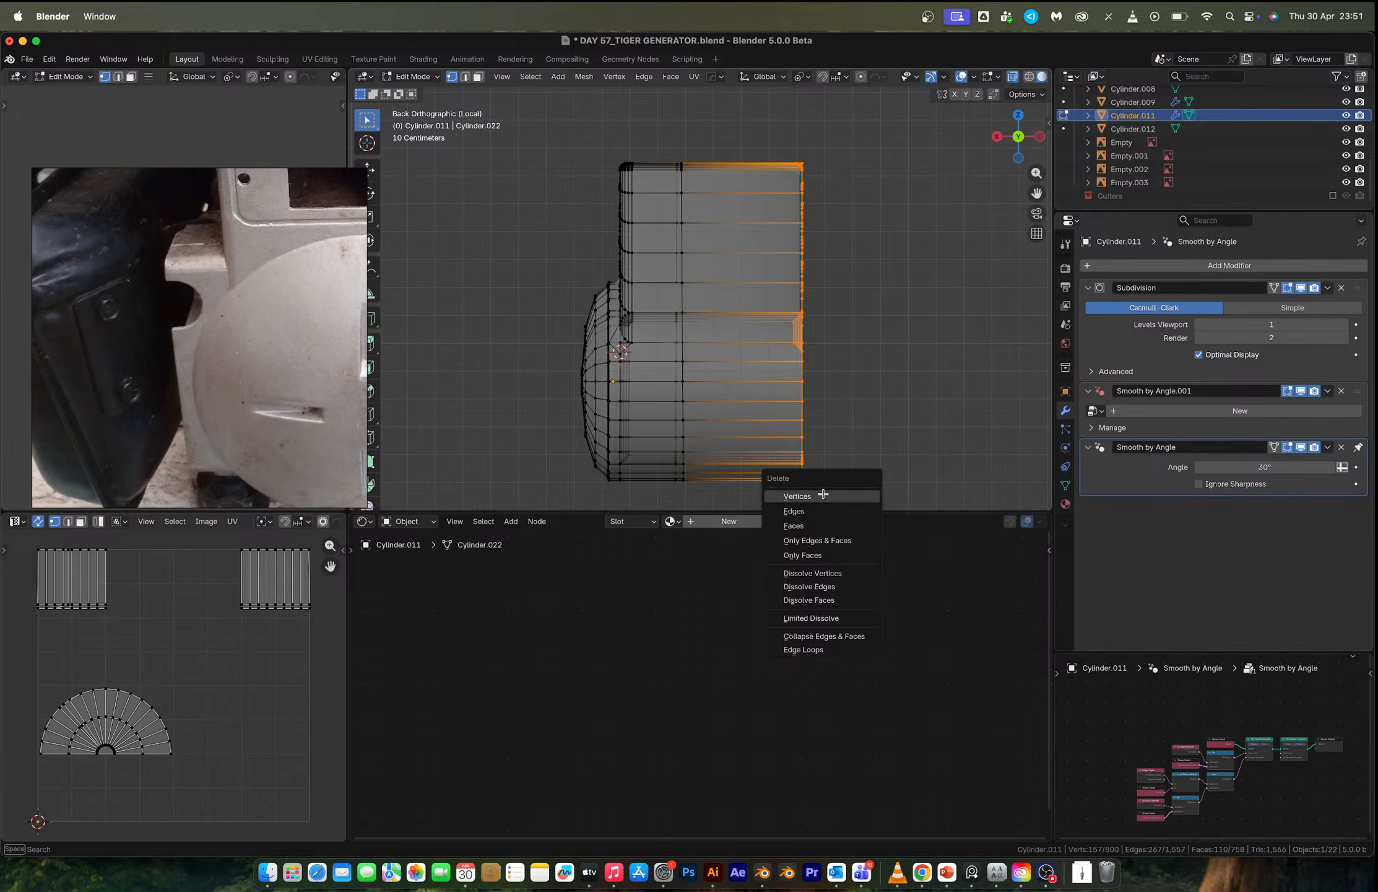
{"action": "left_click", "coordinate": [823, 496]}
{"action": "middle_click_drag", "start_coordinate": [742, 317], "coordinate": [620, 313]}
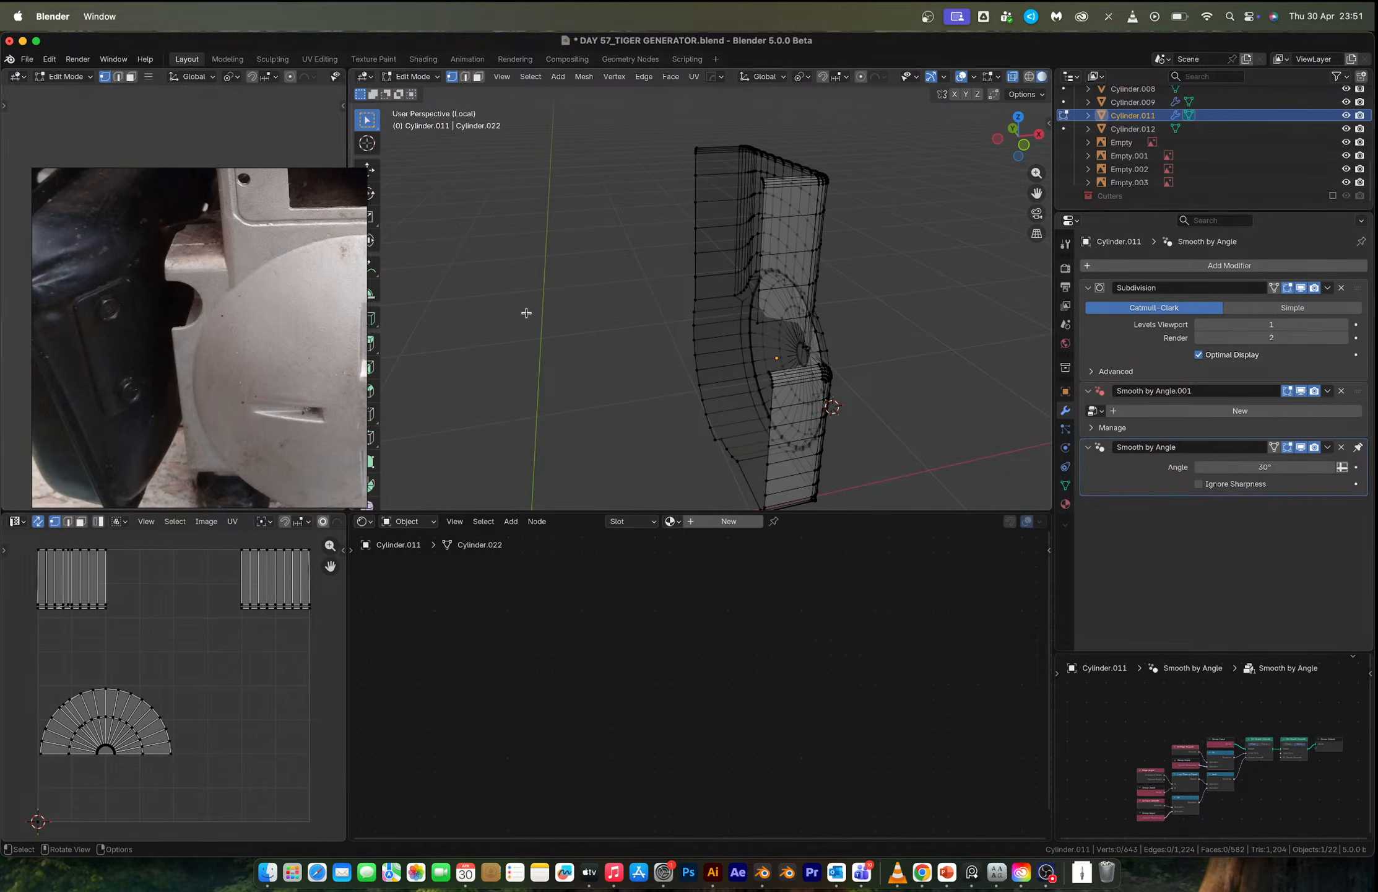
{"action": "key", "text": "super+z"}
Connect the knife cut's two loose end vertices across the uncut strip where the upper block meets the side block.
{"action": "middle_click_drag", "start_coordinate": [523, 298], "coordinate": [724, 354]}
{"action": "left_click", "coordinate": [731, 367]}
{"action": "left_click", "coordinate": [724, 353], "text": "shift"}
{"action": "key", "text": "super+z"}
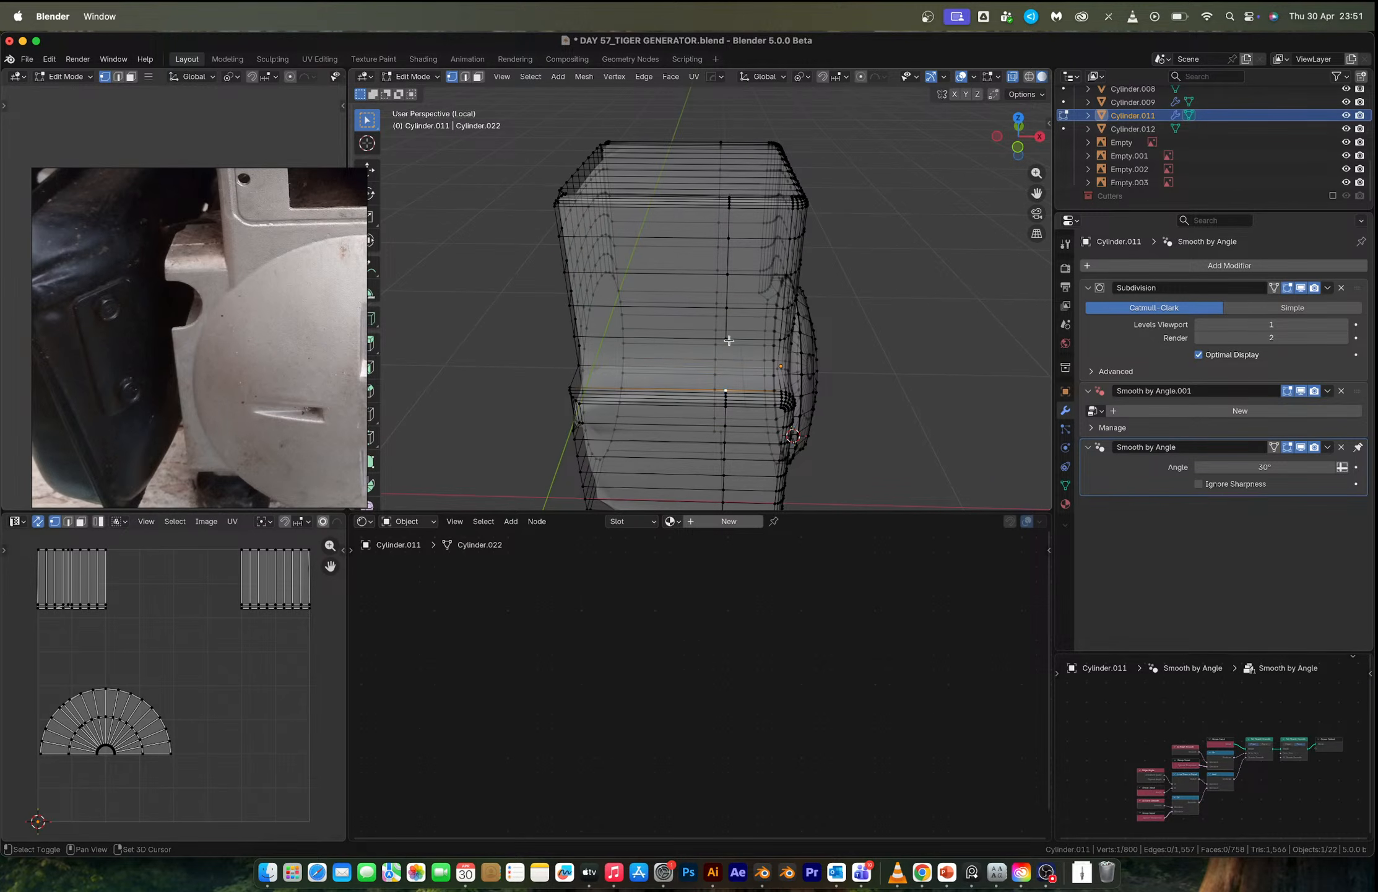
{"action": "left_click", "coordinate": [729, 340], "text": "shift"}
{"action": "key", "text": "alt+z"}
Delete the vertices at the housing's end opposite the round cover, keeping only the part up to the knife cuts.
{"action": "mouse_move", "coordinate": [738, 330]}
{"action": "middle_mouse_down"}
{"action": "mouse_move", "coordinate": [452, 298]}
{"action": "mouse_move", "coordinate": [697, 309]}
{"action": "mouse_move", "coordinate": [635, 227]}
{"action": "middle_mouse_up"}
{"action": "scroll", "coordinate": [696, 310], "scroll_direction": "down", "scroll_amount": 4}
{"action": "key", "text": "alt+z"}
{"action": "left_click_drag", "start_coordinate": [600, 166], "coordinate": [674, 441]}
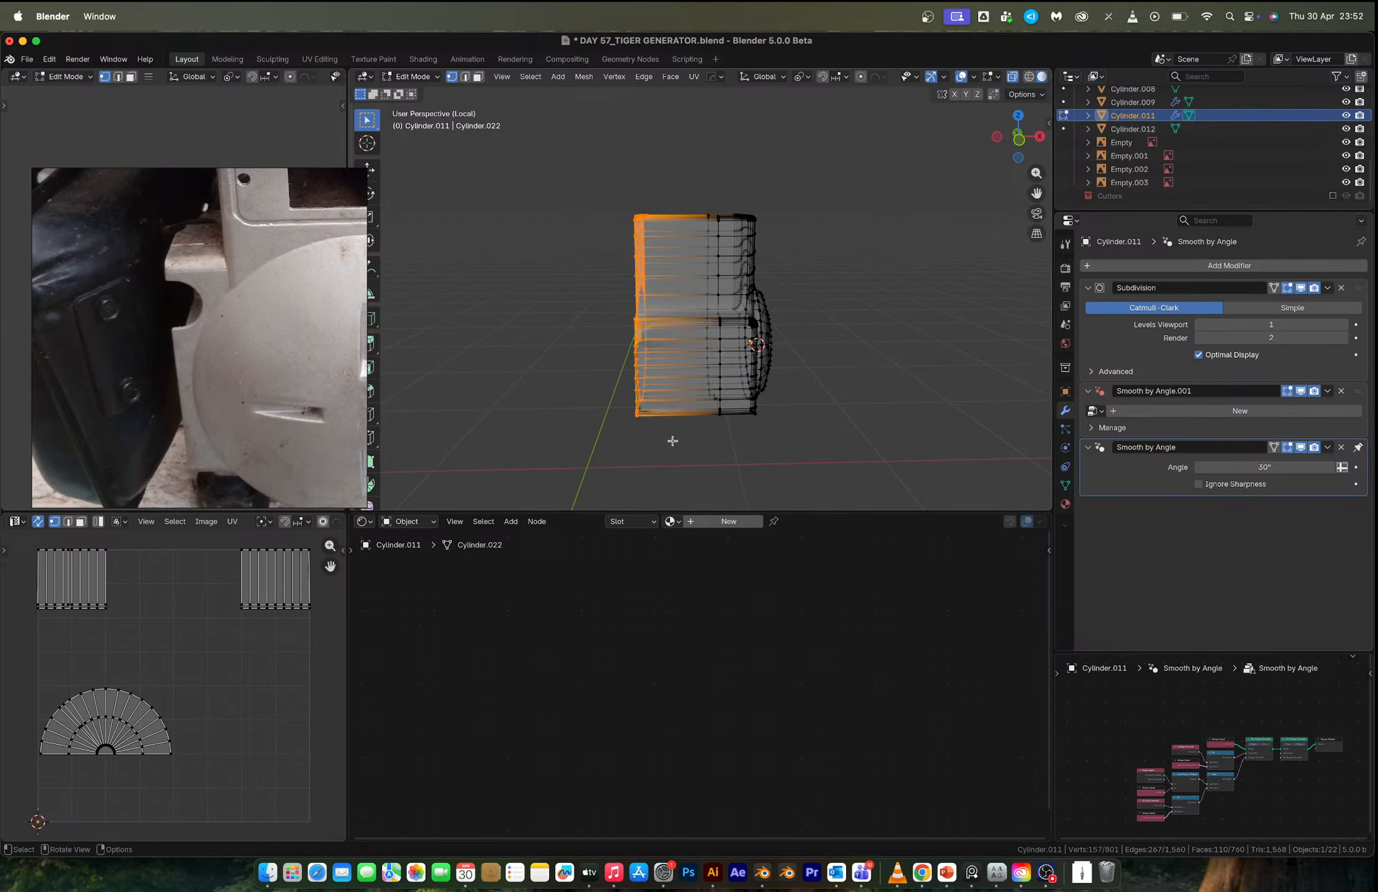
{"action": "key", "text": "x"}
{"action": "left_click", "coordinate": [670, 442]}
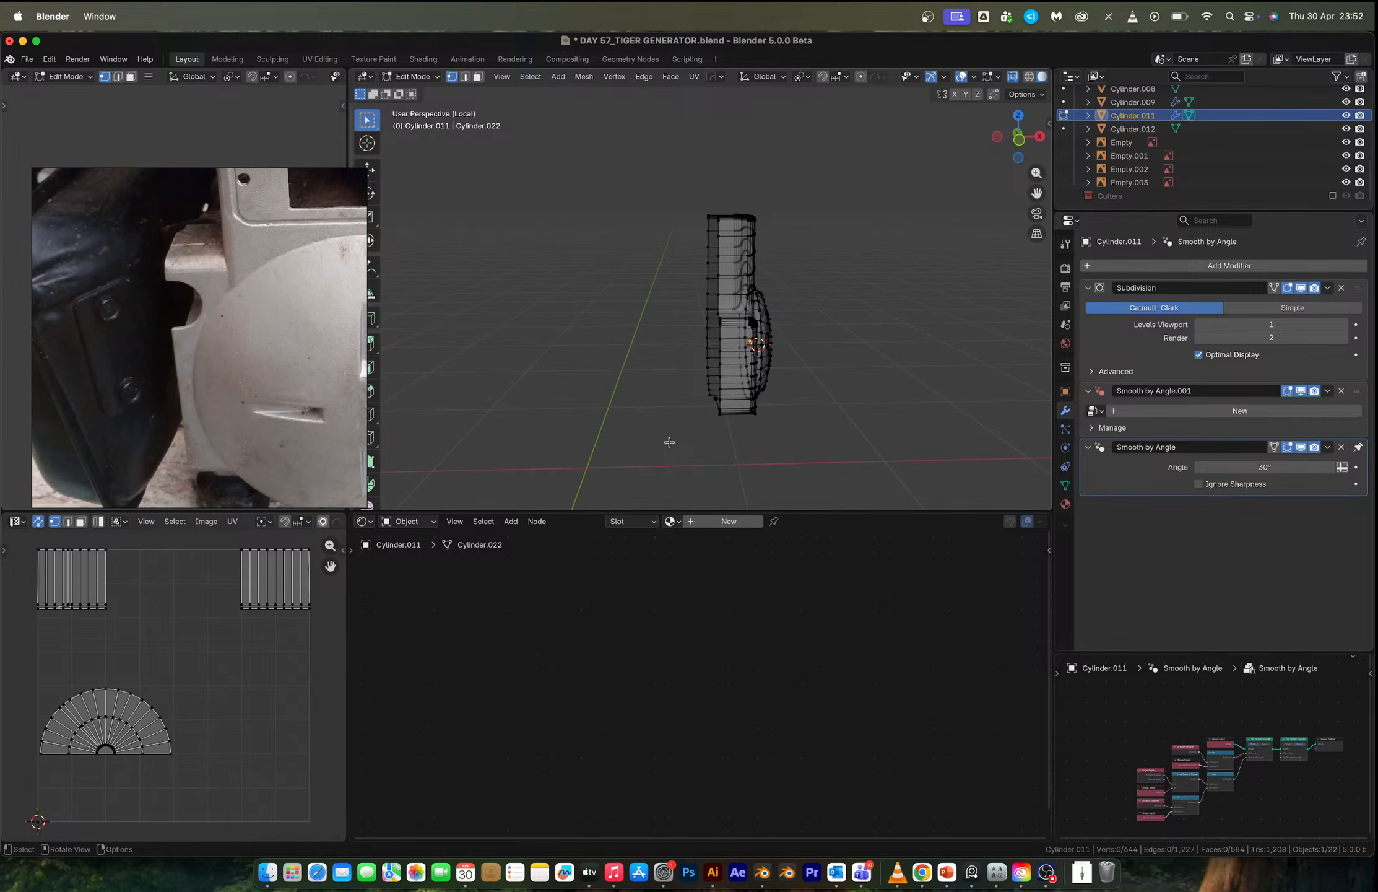
{"action": "scroll", "coordinate": [760, 252], "scroll_direction": "up", "scroll_amount": 4}
{"action": "key", "text": "alt+z"}
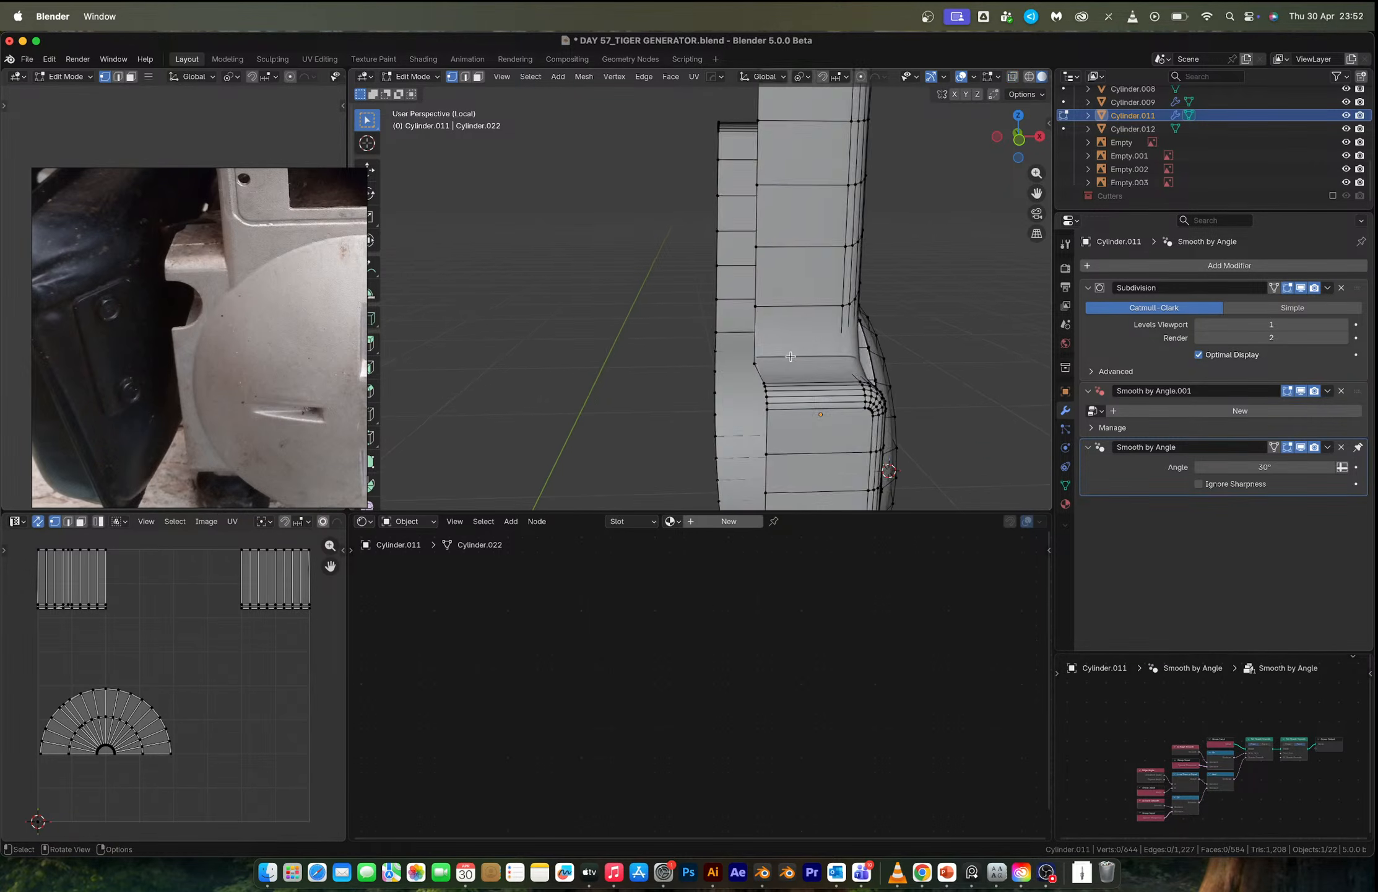
Merge the whole housing mesh's duplicate vertices by distance, using 0.0001 m.
{"action": "key", "text": "a"}
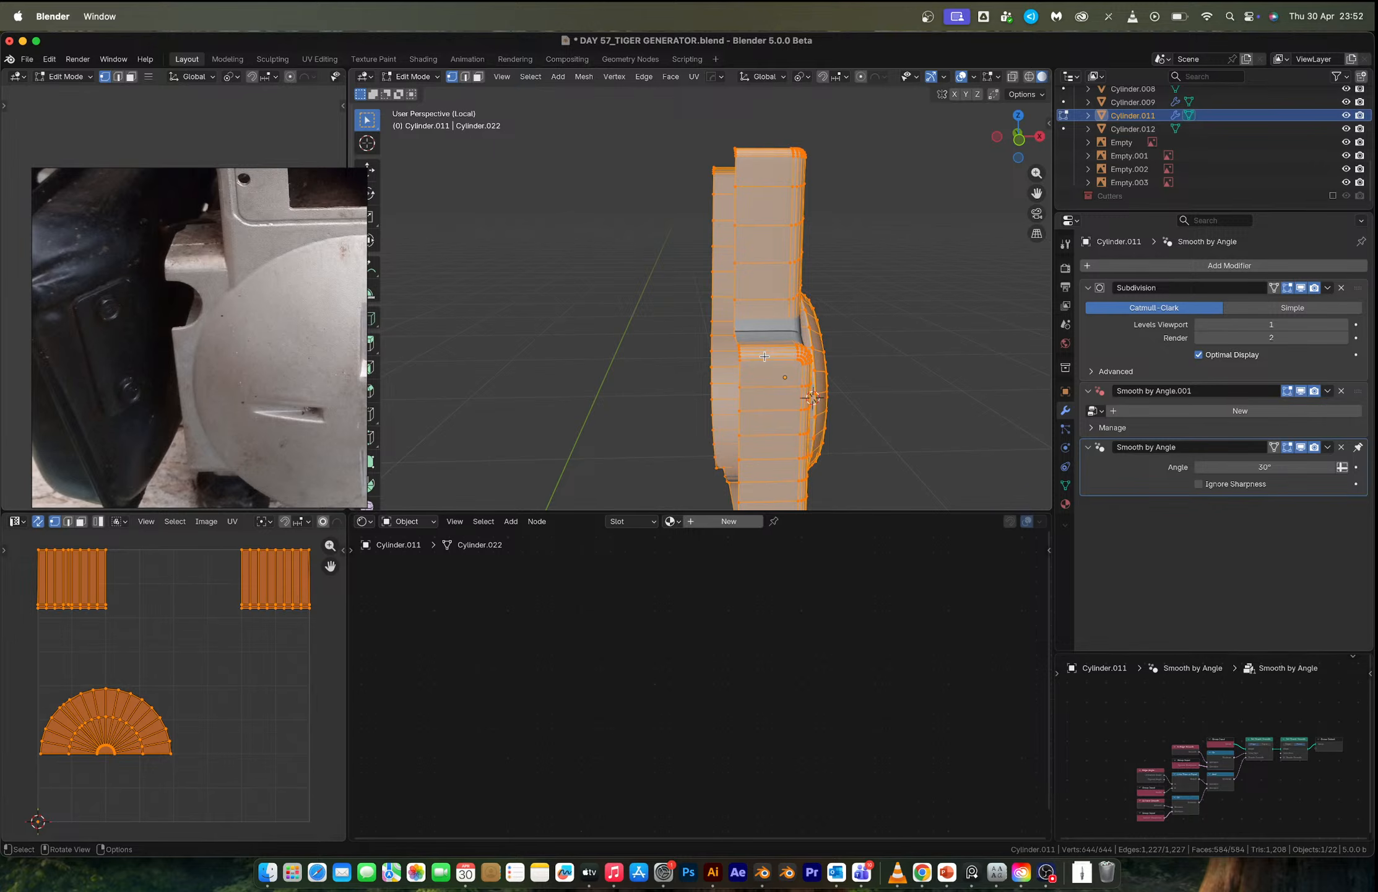
{"action": "key", "text": "m"}
{"action": "left_click", "coordinate": [740, 403]}
{"action": "scroll", "coordinate": [739, 407], "scroll_direction": "down", "scroll_amount": 1}
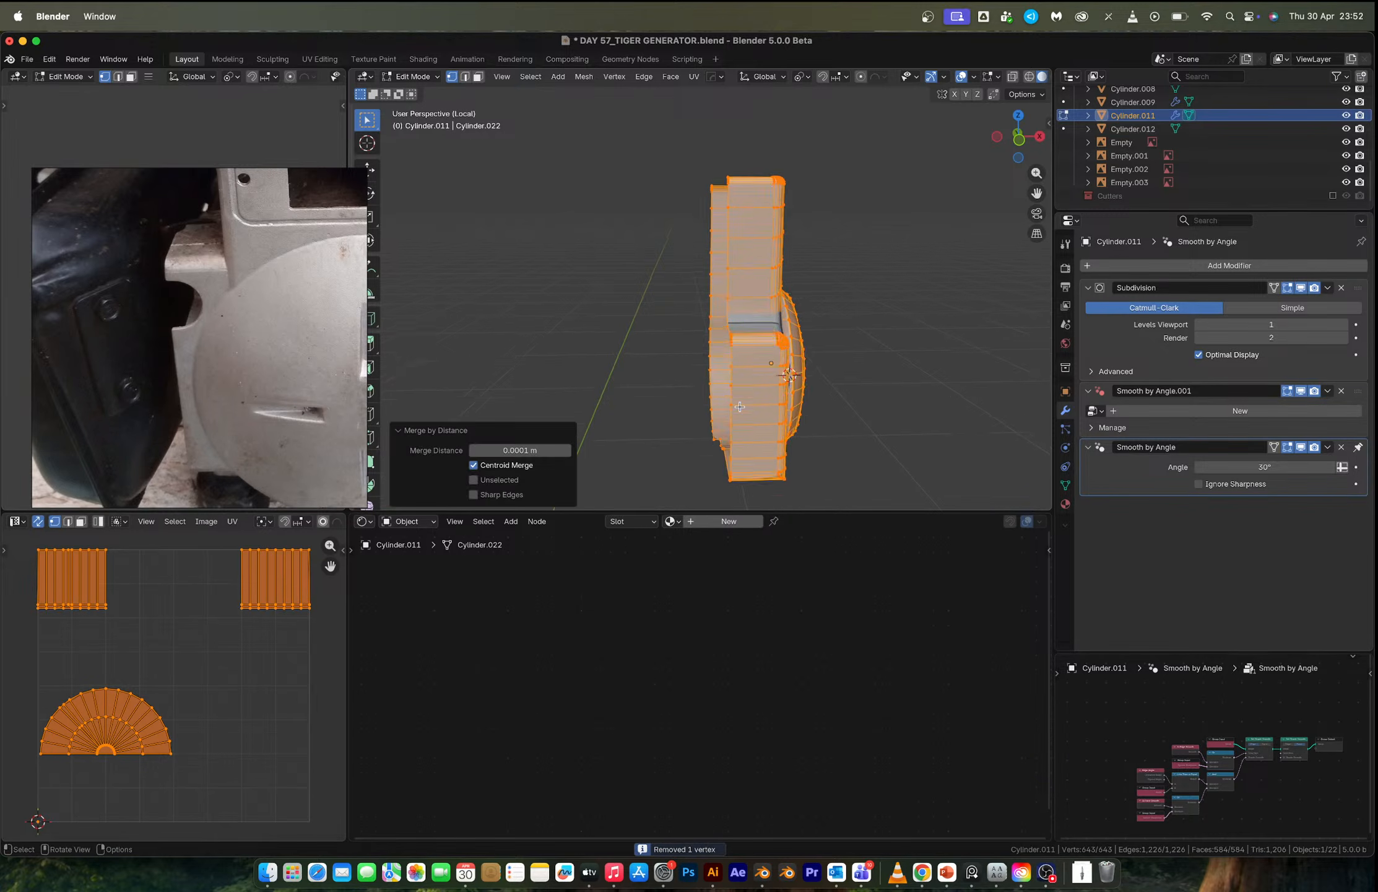
{"action": "scroll", "coordinate": [740, 407], "scroll_direction": "down", "scroll_amount": 2}
Flatten the visible vertices of the housing's open back edge along X and extrude them about 0.34 m away from the round cover.
{"action": "left_click_drag", "start_coordinate": [680, 174], "coordinate": [717, 474]}
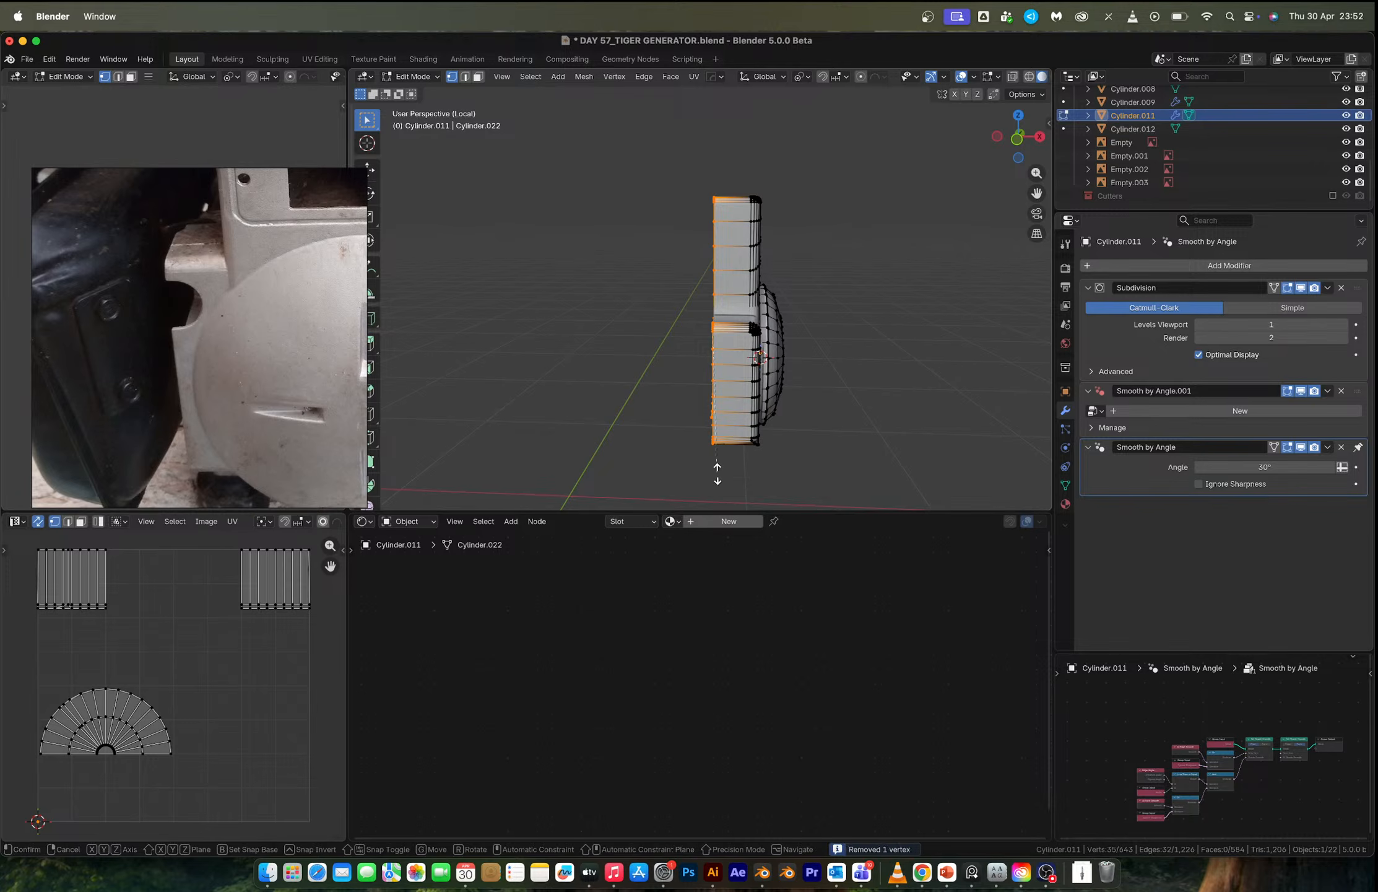
{"action": "key", "text": "s"}
{"action": "key", "text": "x"}
{"action": "key", "text": "0"}
{"action": "key", "text": "Return"}
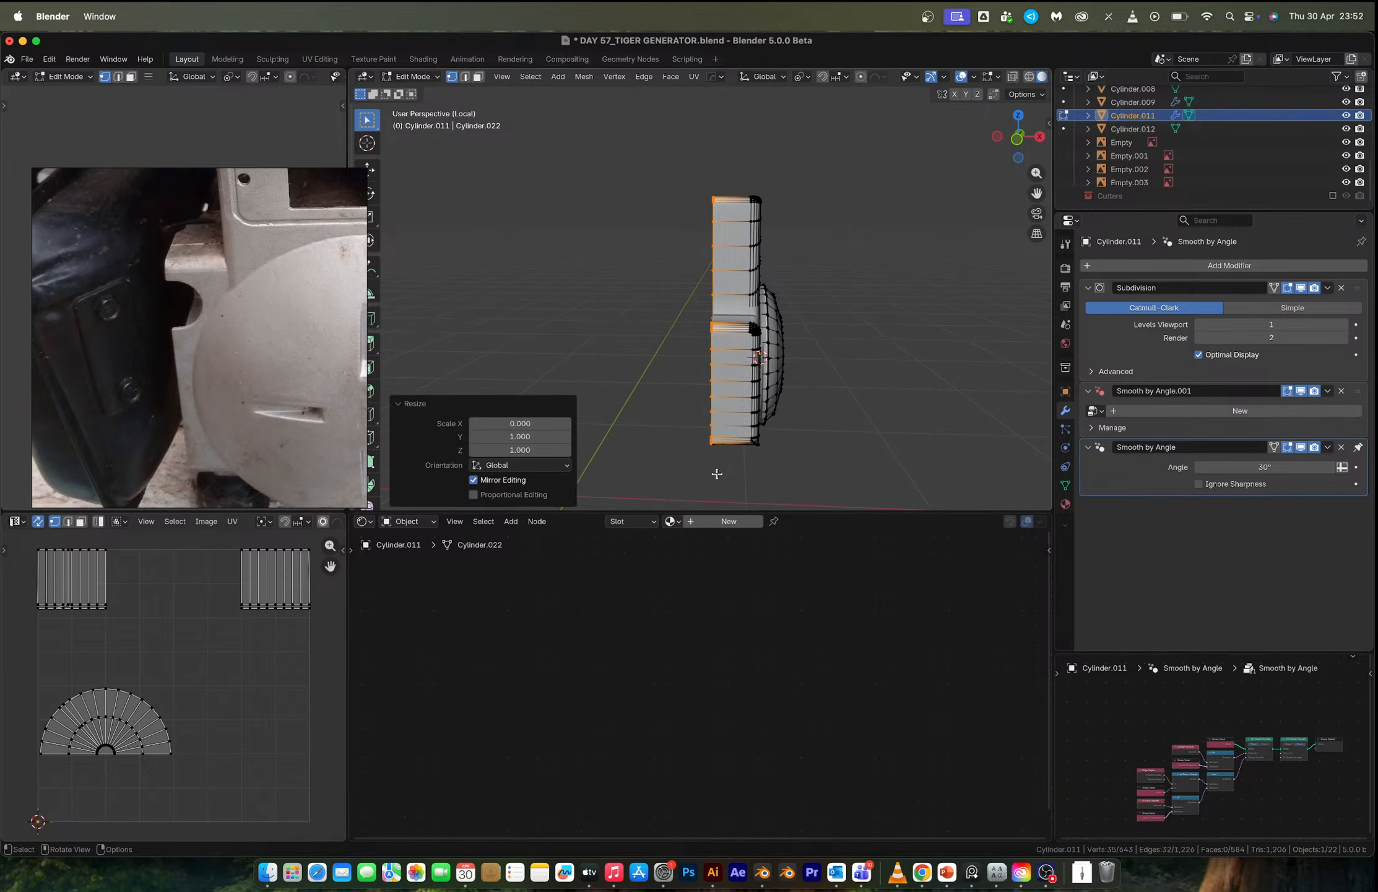
{"action": "key", "text": "e"}
{"action": "key", "text": "x"}
{"action": "left_click", "coordinate": [644, 470]}
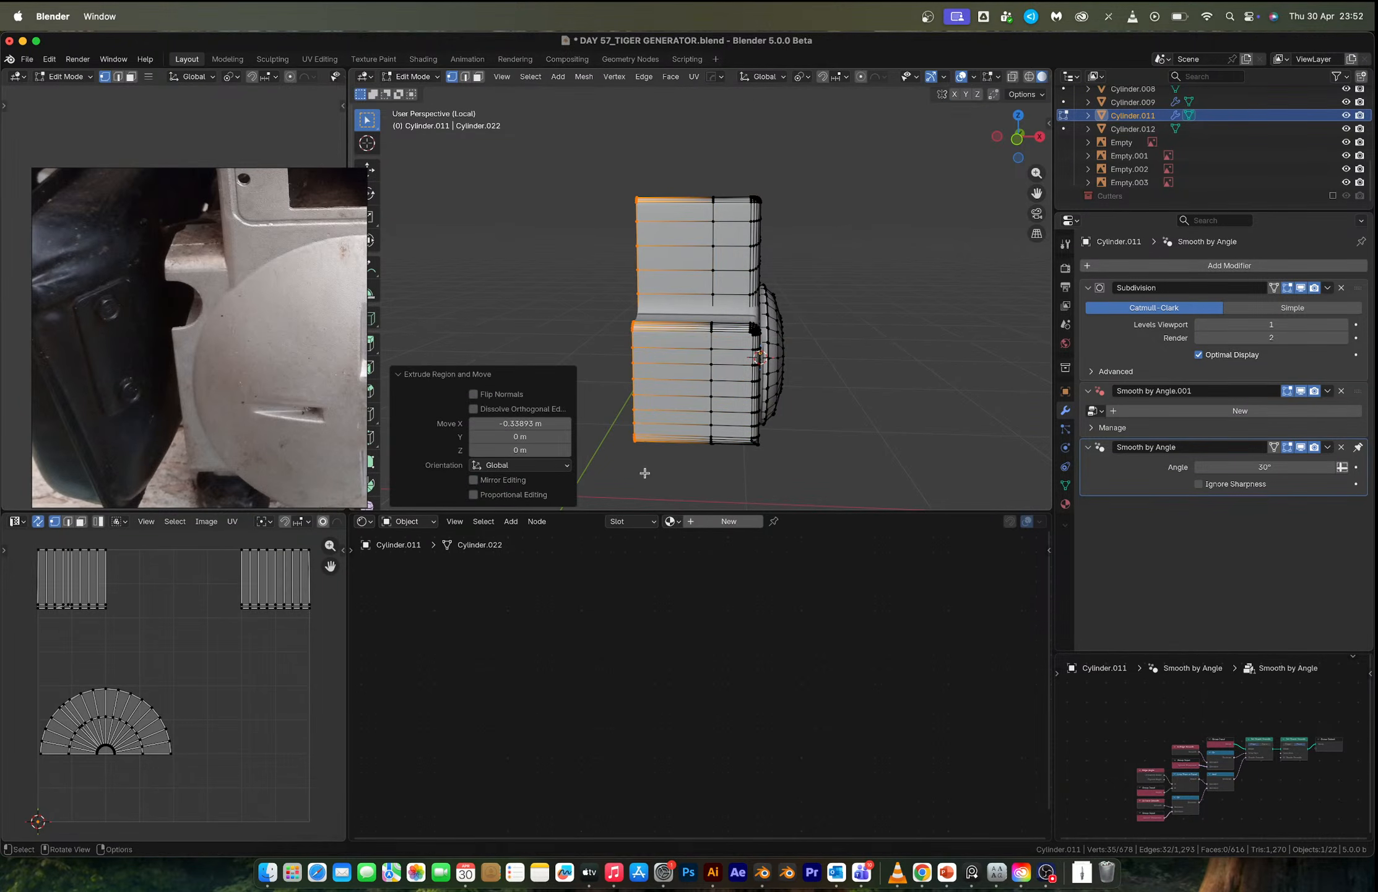
Try adding five evenly spaced loop cuts across the extruded section, and undo both the cuts and the extrusion.
{"action": "key", "text": "ctrl+r"}
{"action": "scroll", "coordinate": [685, 257], "scroll_direction": "up", "scroll_amount": 4}
{"action": "left_click", "coordinate": [687, 322]}
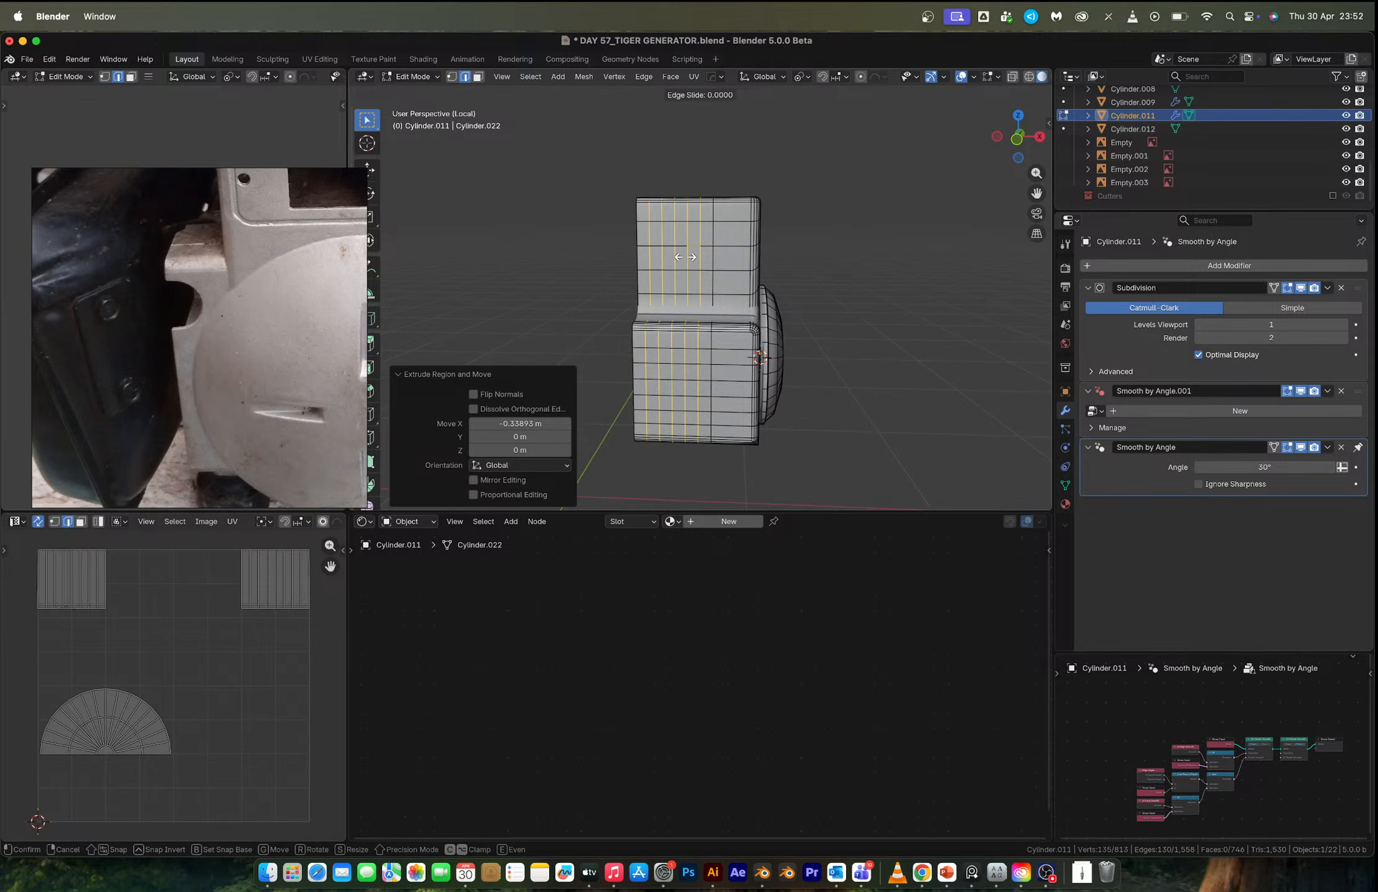
{"action": "left_click", "coordinate": [698, 383]}
{"action": "mouse_move", "coordinate": [714, 269]}
{"action": "middle_mouse_down"}
{"action": "mouse_move", "coordinate": [712, 388]}
{"action": "mouse_move", "coordinate": [747, 306]}
{"action": "mouse_move", "coordinate": [693, 282]}
{"action": "middle_mouse_up"}
{"action": "key", "text": "ctrl+z"}
{"action": "key", "text": "ctrl+z"}
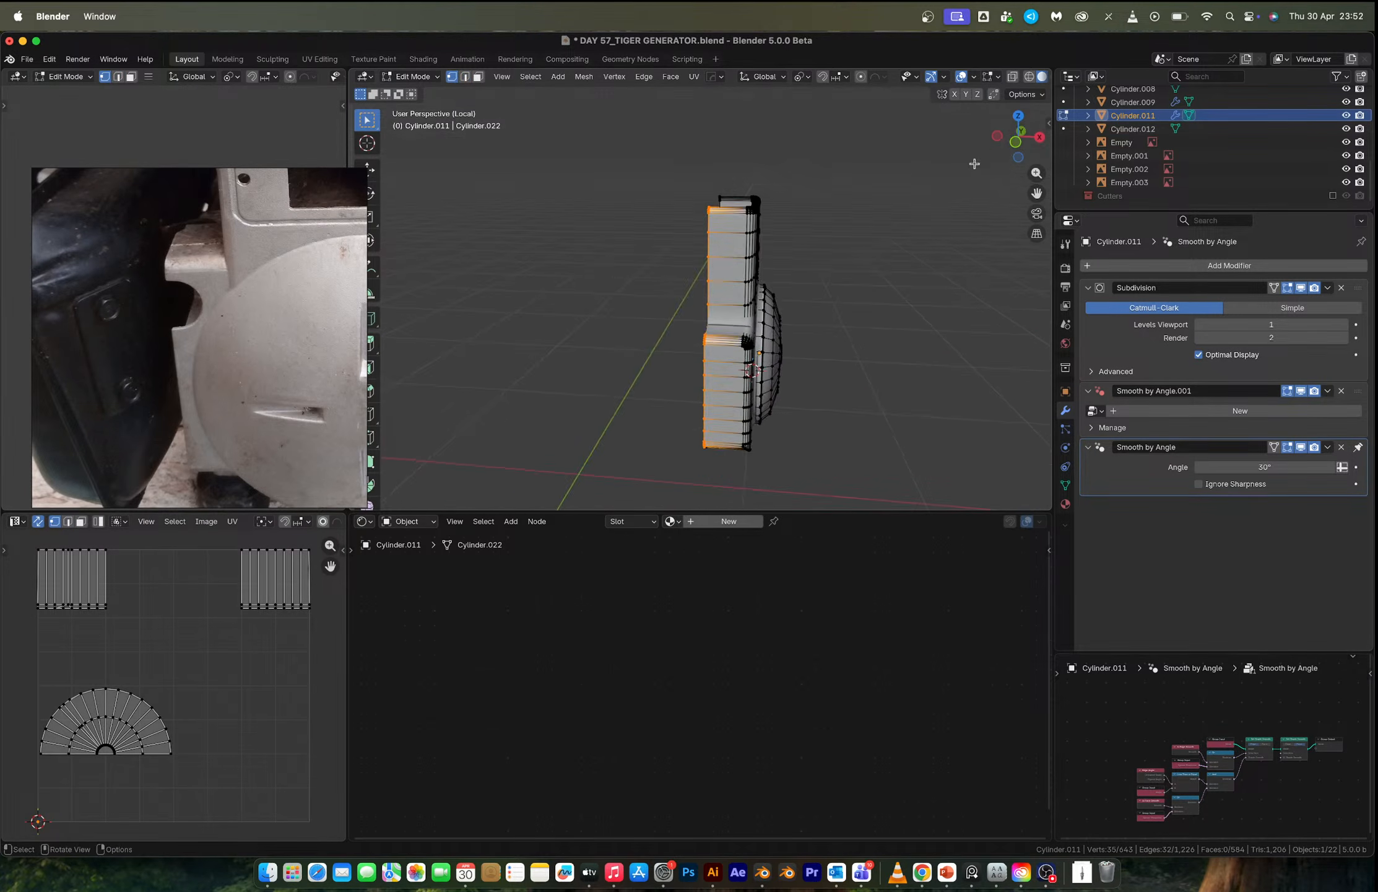
Select all vertices of the open back edge, including hidden ones, in the front view and scale them to 0 along X.
{"action": "left_click", "coordinate": [1016, 145]}
{"action": "key", "text": "alt+z"}
{"action": "left_click_drag", "start_coordinate": [652, 176], "coordinate": [721, 483]}
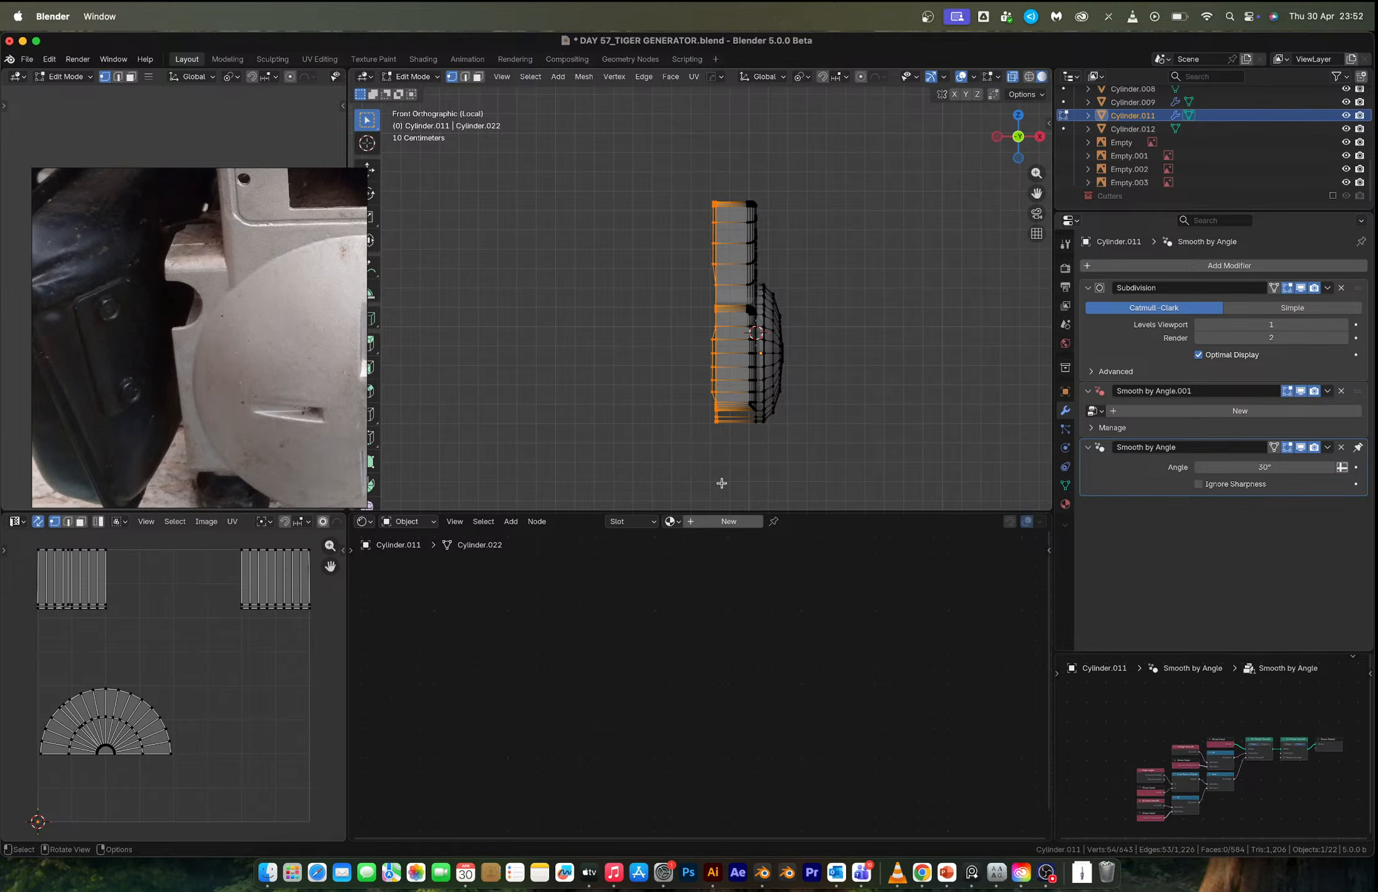
{"action": "key", "text": "s"}
{"action": "key", "text": "x"}
{"action": "key", "text": "0"}
{"action": "key", "text": "Return"}
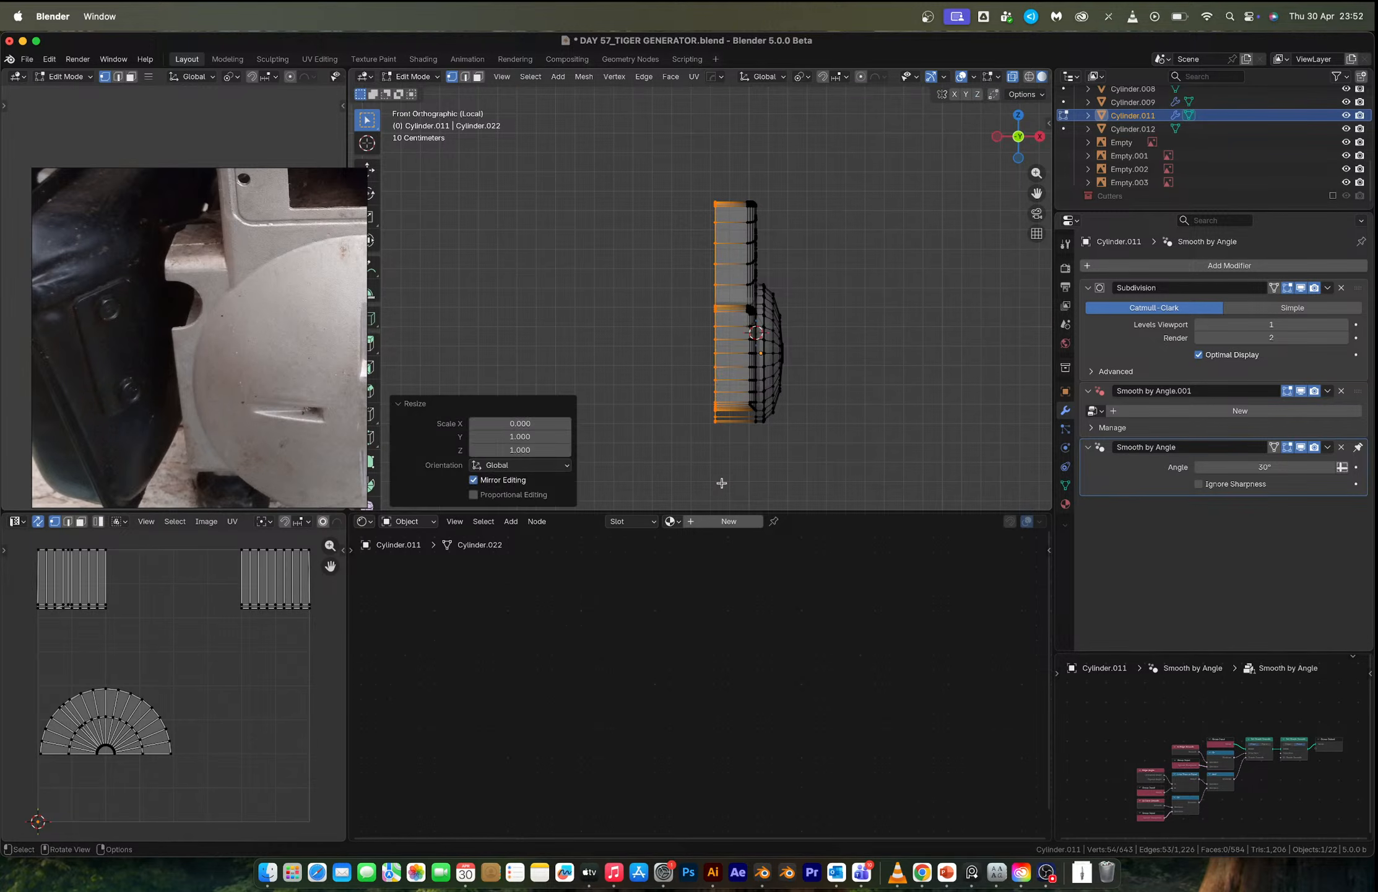
Try extruding the open back edge about 0.34 m along negative X, and undo the extrusion.
{"action": "key", "text": "e"}
{"action": "key", "text": "x"}
{"action": "left_click", "coordinate": [657, 475]}
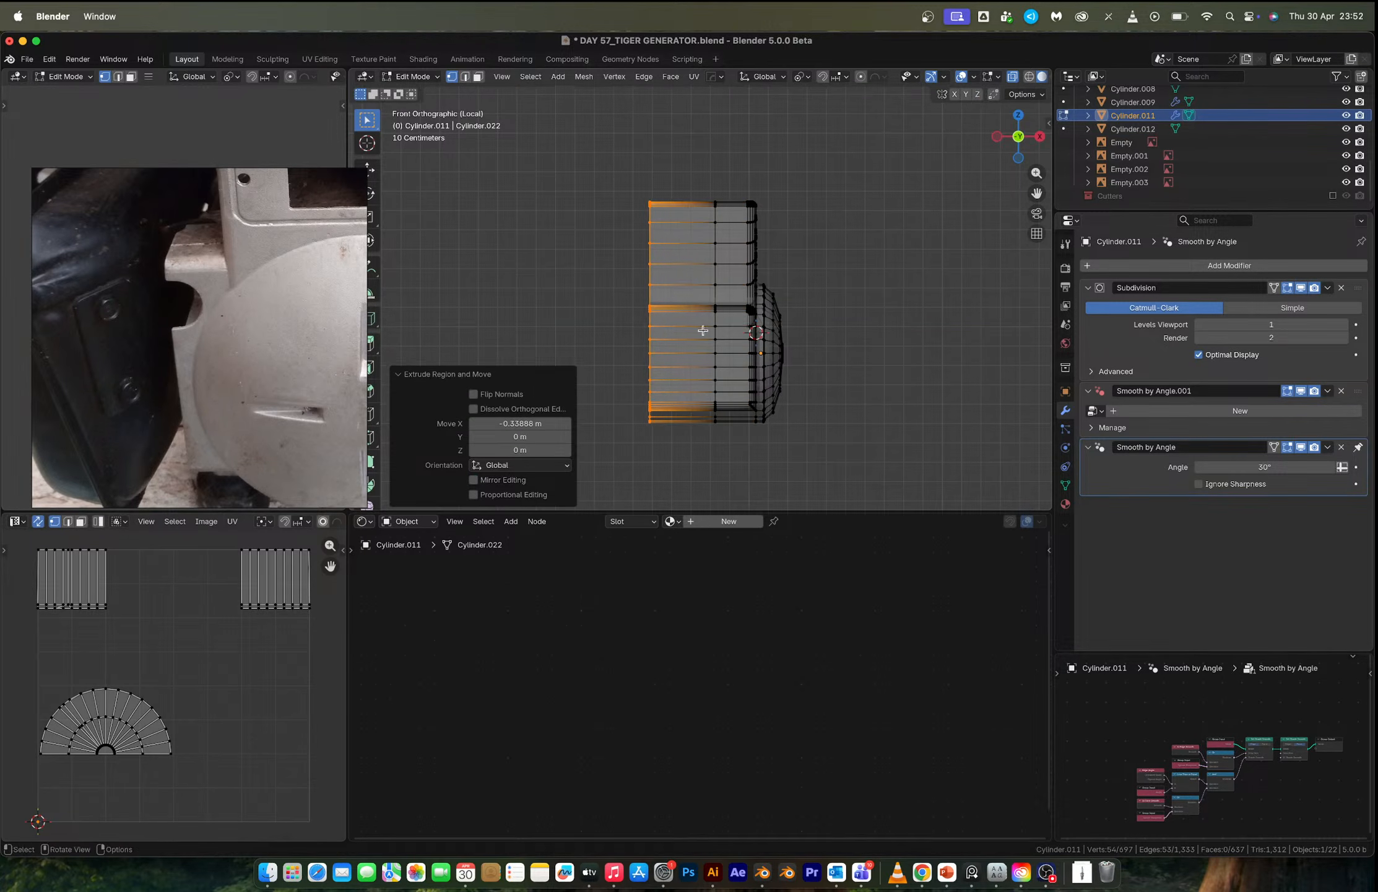
{"action": "middle_click_drag", "start_coordinate": [702, 326], "coordinate": [672, 299]}
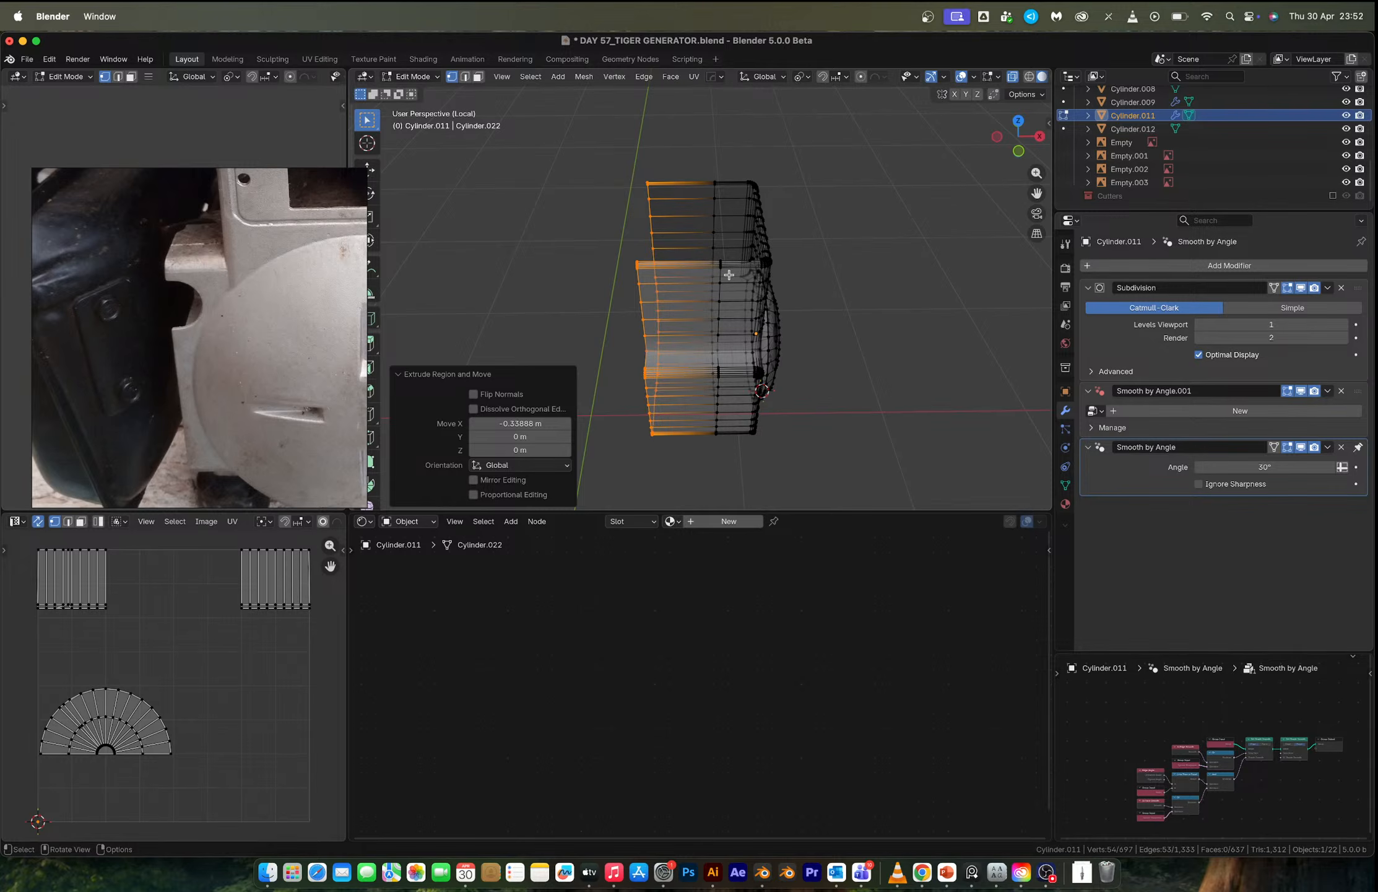
{"action": "key", "text": "alt+z"}
{"action": "key", "text": "alt+z"}
{"action": "key", "text": "ctrl+z"}
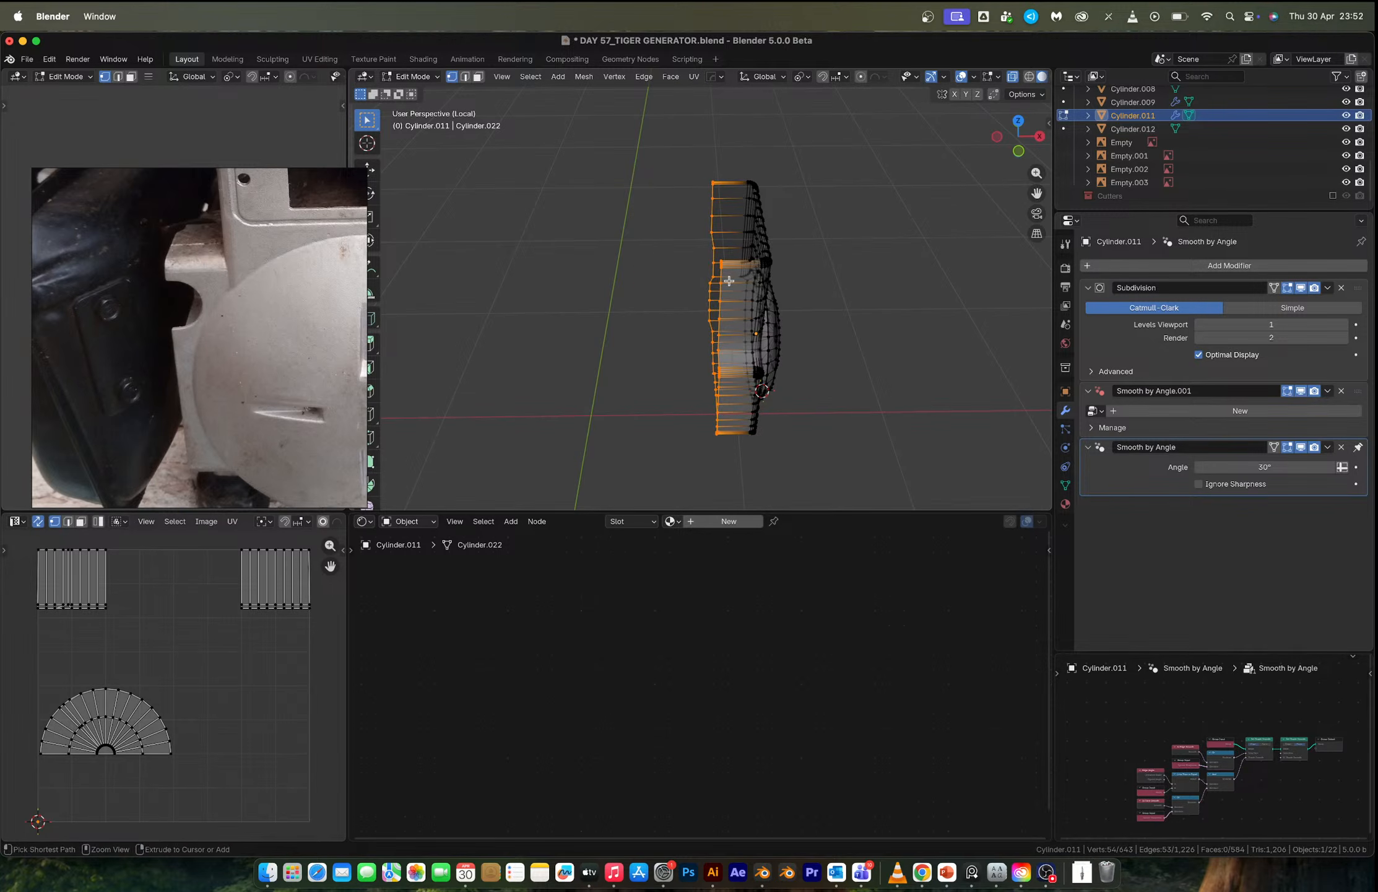
Edge-slide the three bevel vertices beside the upper block's rounded top corner slightly along the rim, away from the corner.
{"action": "key", "text": "alt+z"}
{"action": "middle_click_drag", "start_coordinate": [730, 281], "coordinate": [738, 319]}
{"action": "scroll", "coordinate": [611, 296], "scroll_direction": "up", "scroll_amount": 5}
{"action": "scroll", "coordinate": [712, 328], "scroll_direction": "up", "scroll_amount": 3}
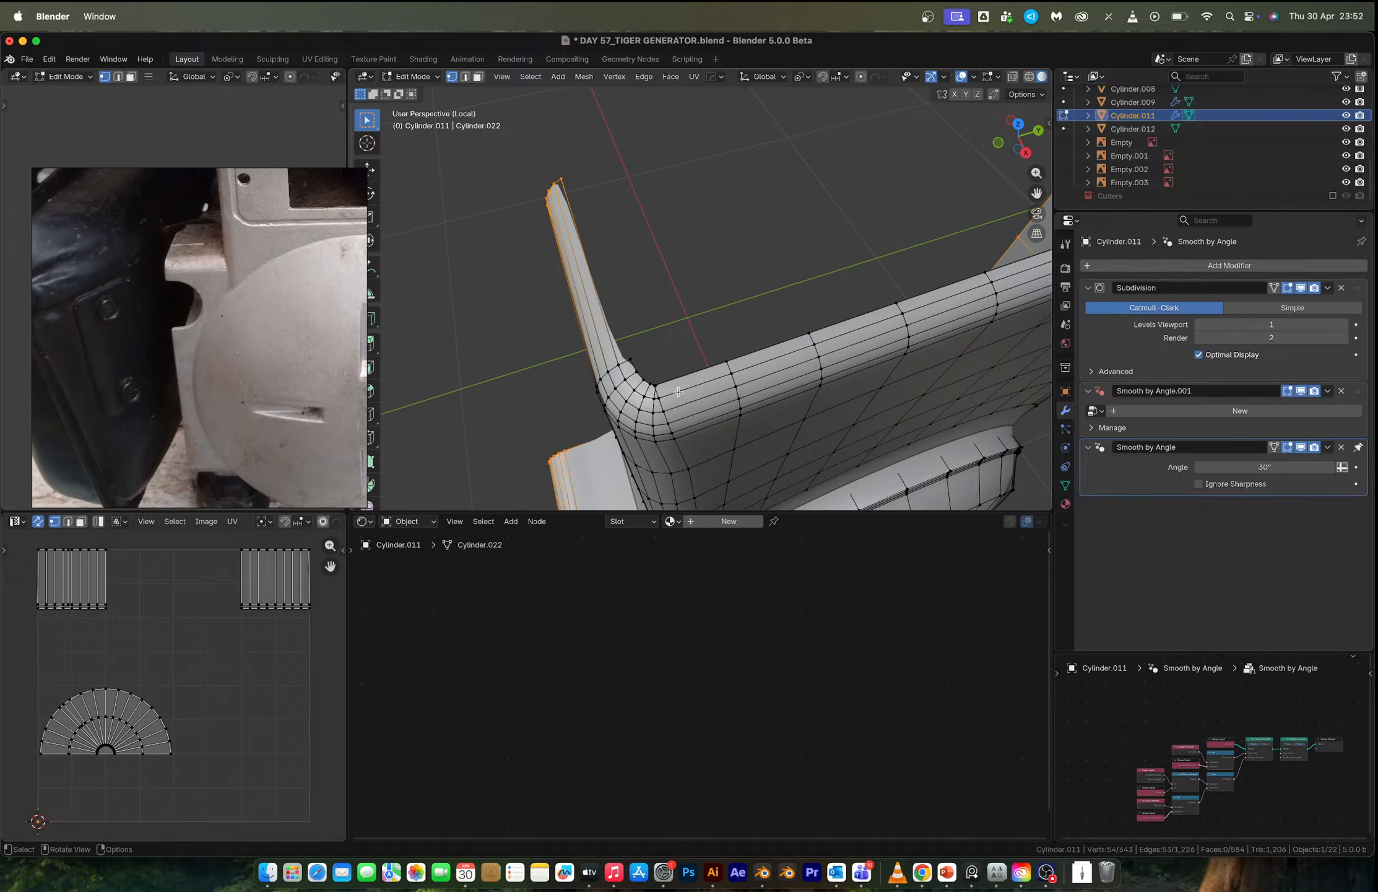
{"action": "left_click", "coordinate": [665, 394]}
{"action": "left_click", "coordinate": [670, 409], "text": "shift"}
{"action": "left_click", "coordinate": [676, 422], "text": "shift"}
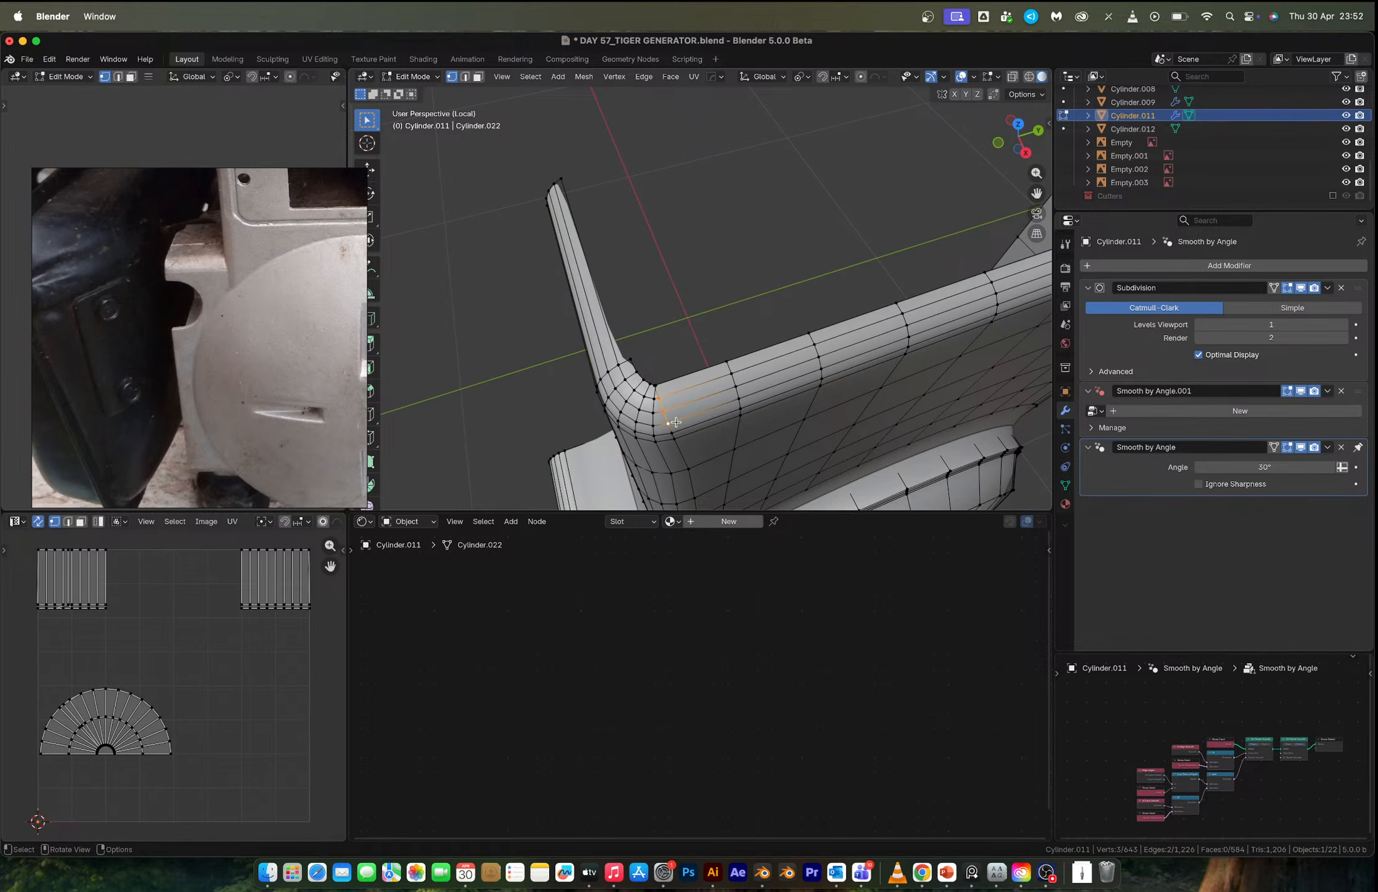
{"action": "key", "text": "g"}
{"action": "key", "text": "g"}
{"action": "left_click", "coordinate": [683, 421]}
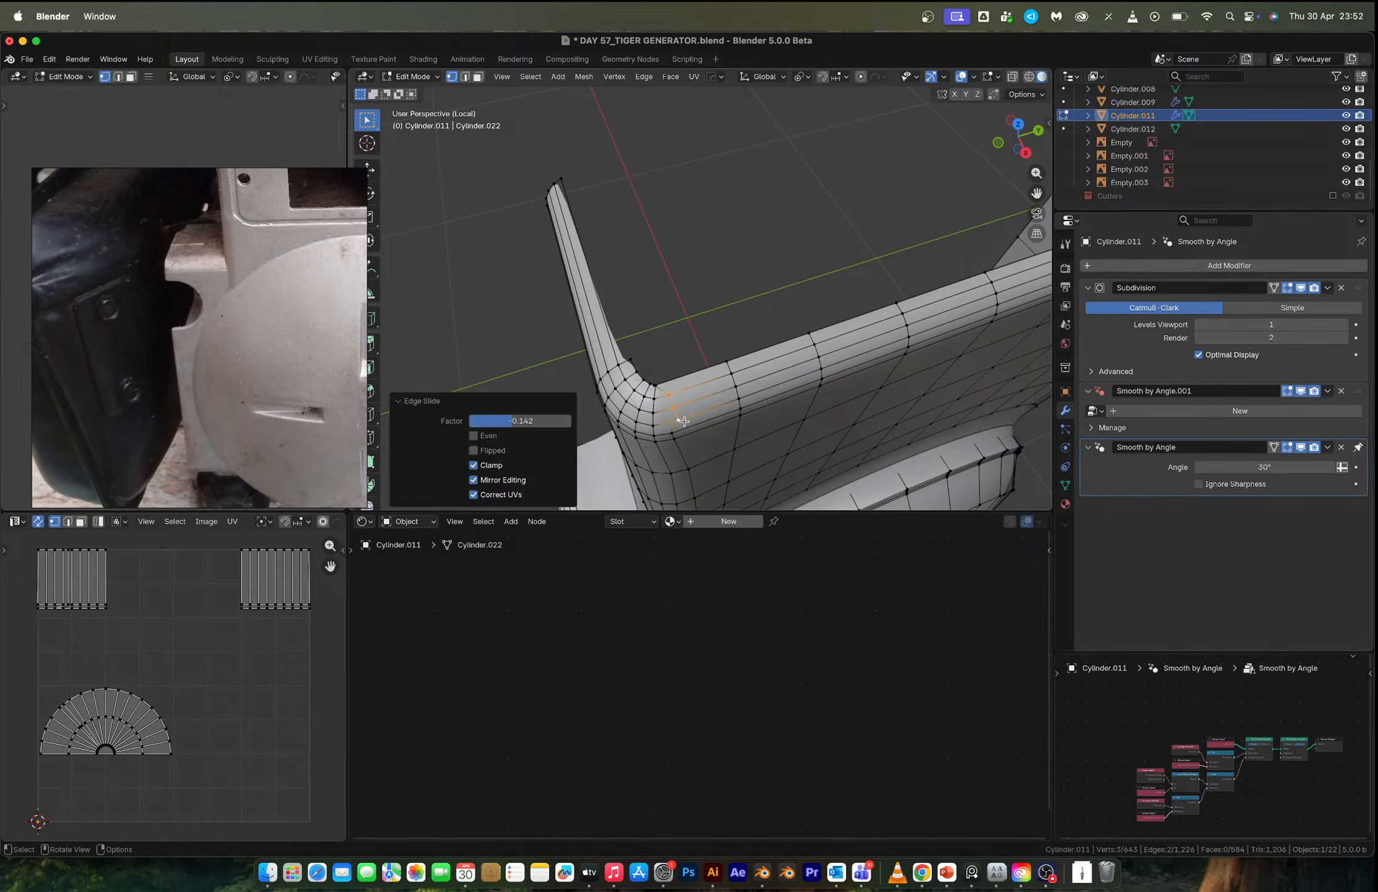
Vertex-slide the inner rim vertex at the upper block's rounded corner along the long top edge by a factor of 0.117.
{"action": "left_click", "coordinate": [659, 386]}
{"action": "key", "text": "shift+v"}
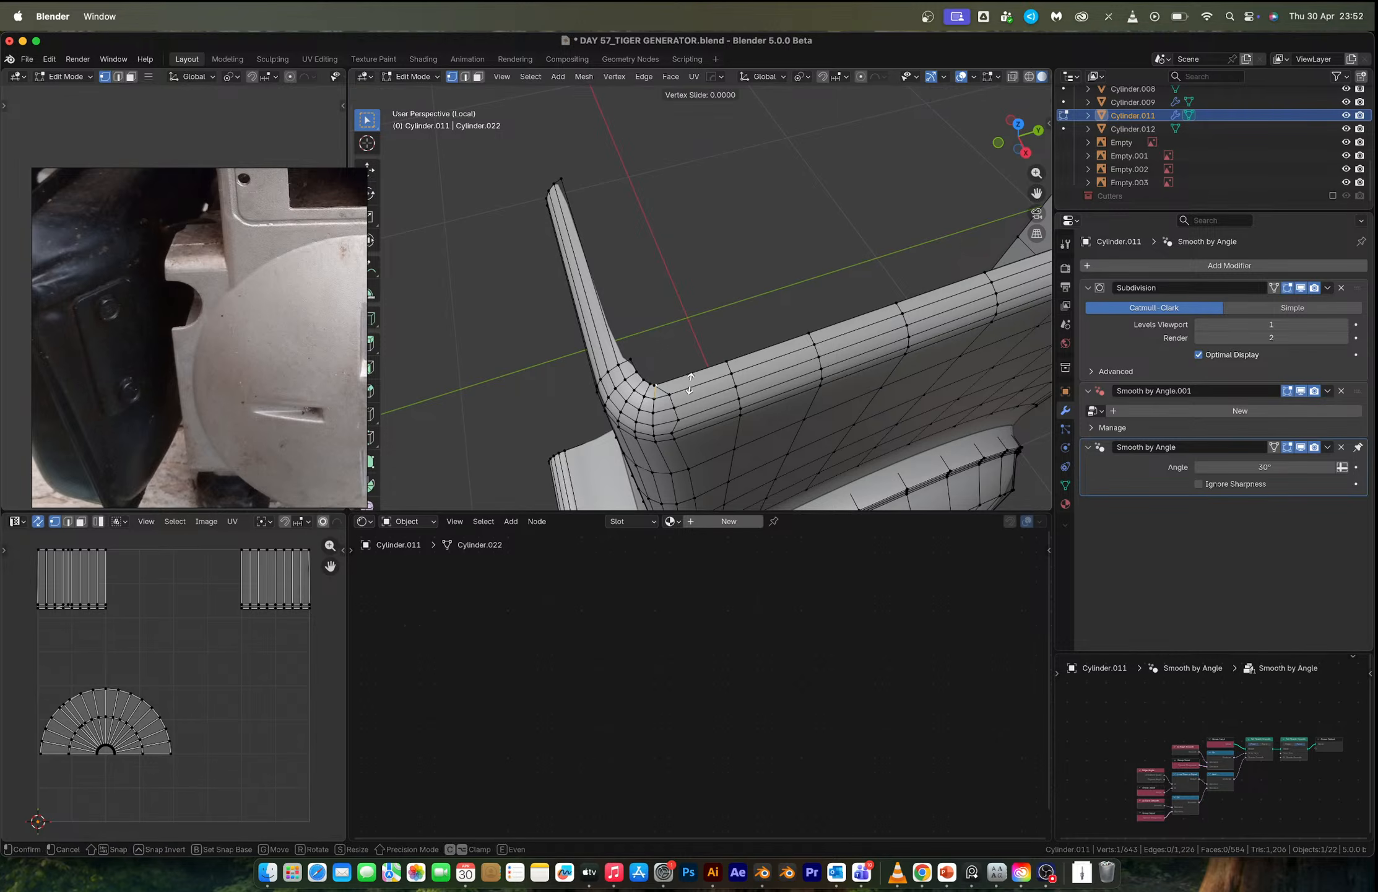
{"action": "left_click", "coordinate": [690, 384]}
{"action": "left_click", "coordinate": [654, 383]}
{"action": "scroll", "coordinate": [660, 387], "scroll_direction": "up", "scroll_amount": 3}
{"action": "middle_click_drag", "start_coordinate": [660, 386], "coordinate": [715, 286], "text": "shift"}
{"action": "scroll", "coordinate": [754, 237], "scroll_direction": "down", "scroll_amount": 2}
{"action": "scroll", "coordinate": [754, 237], "scroll_direction": "up", "scroll_amount": 2}
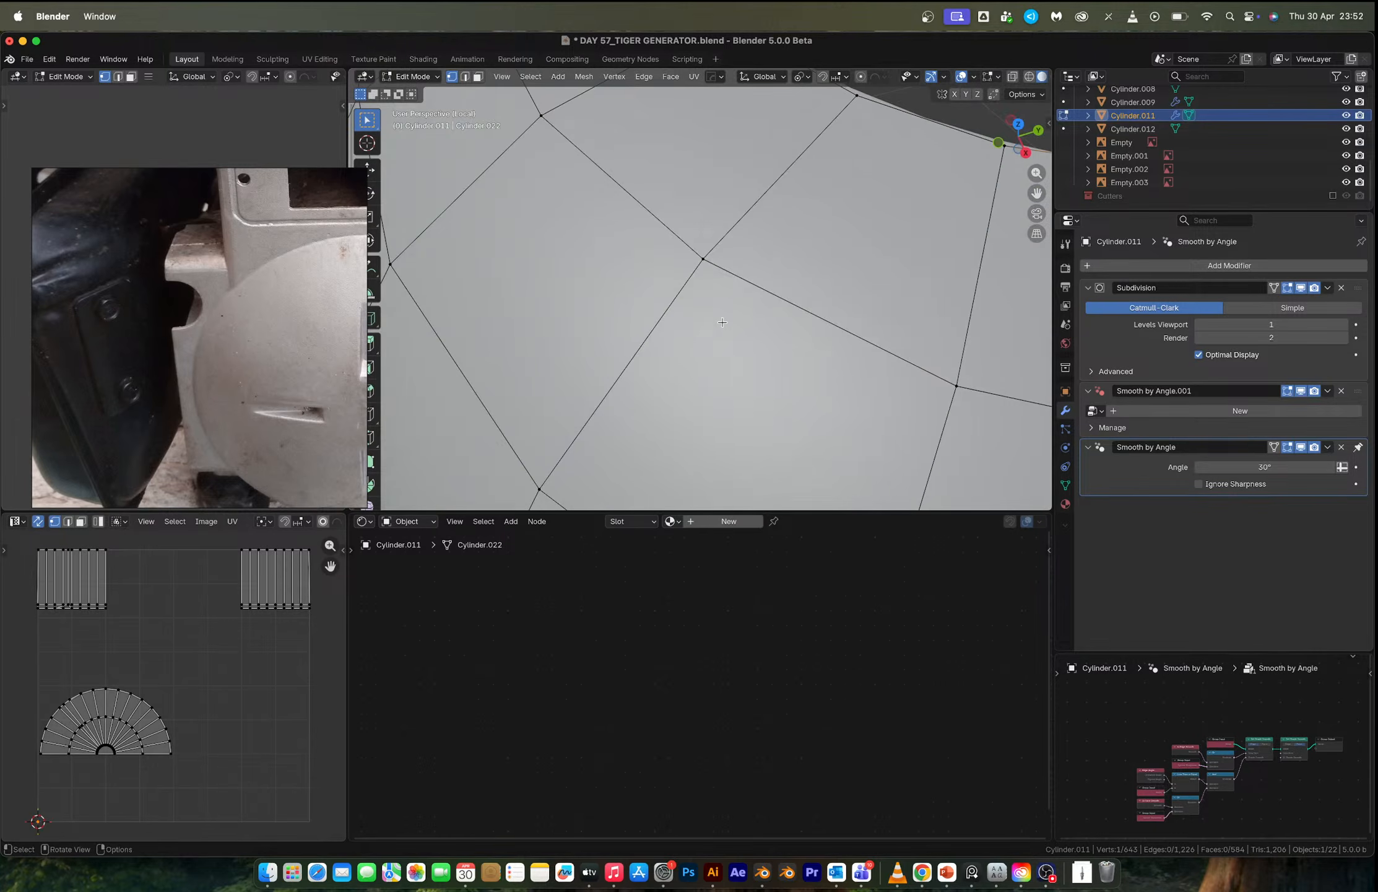
{"action": "scroll", "coordinate": [715, 285], "scroll_direction": "down", "scroll_amount": 5}
{"action": "left_click", "coordinate": [701, 275]}
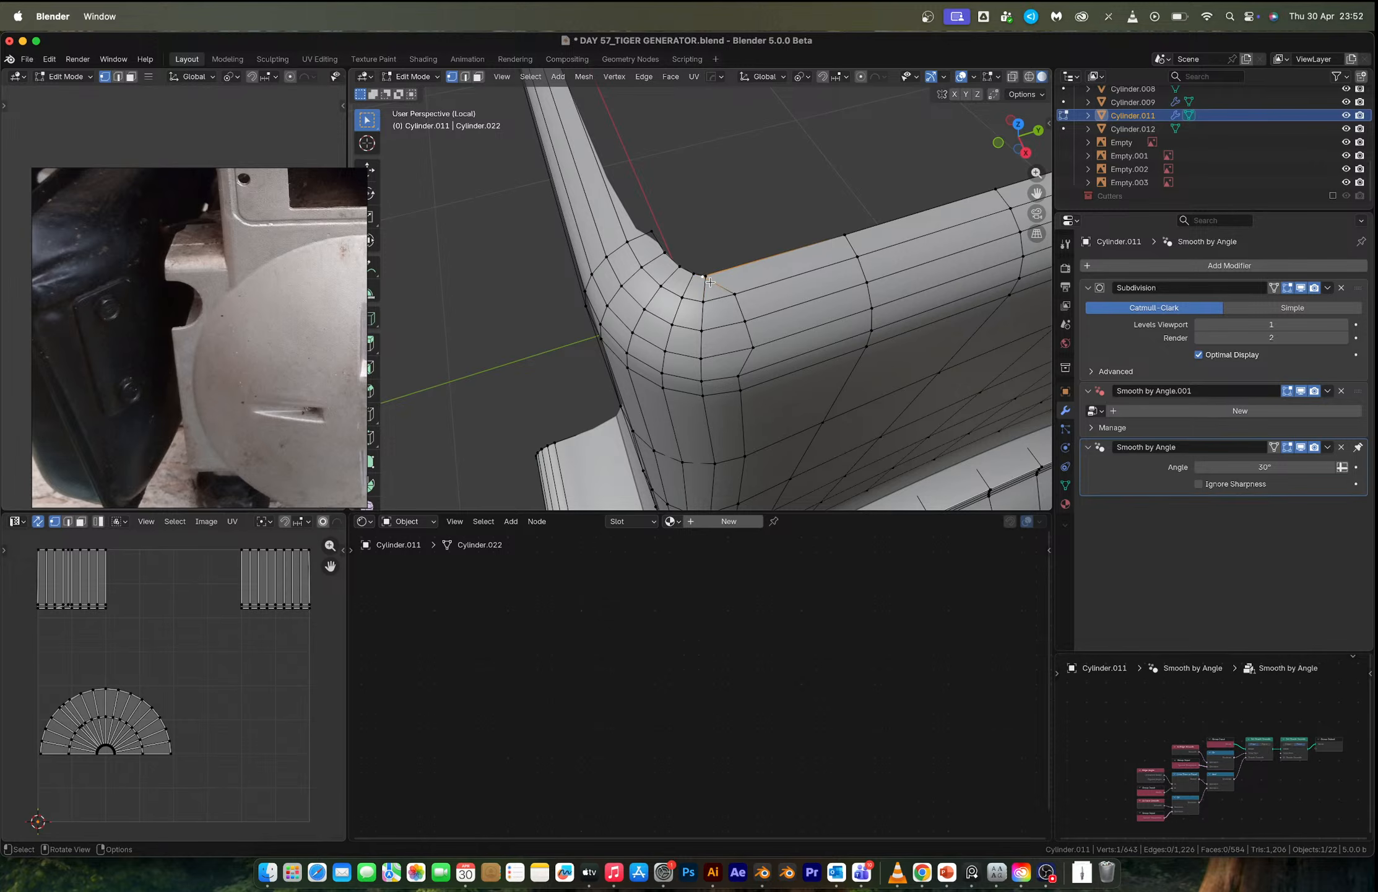
{"action": "key", "text": "shift+v"}
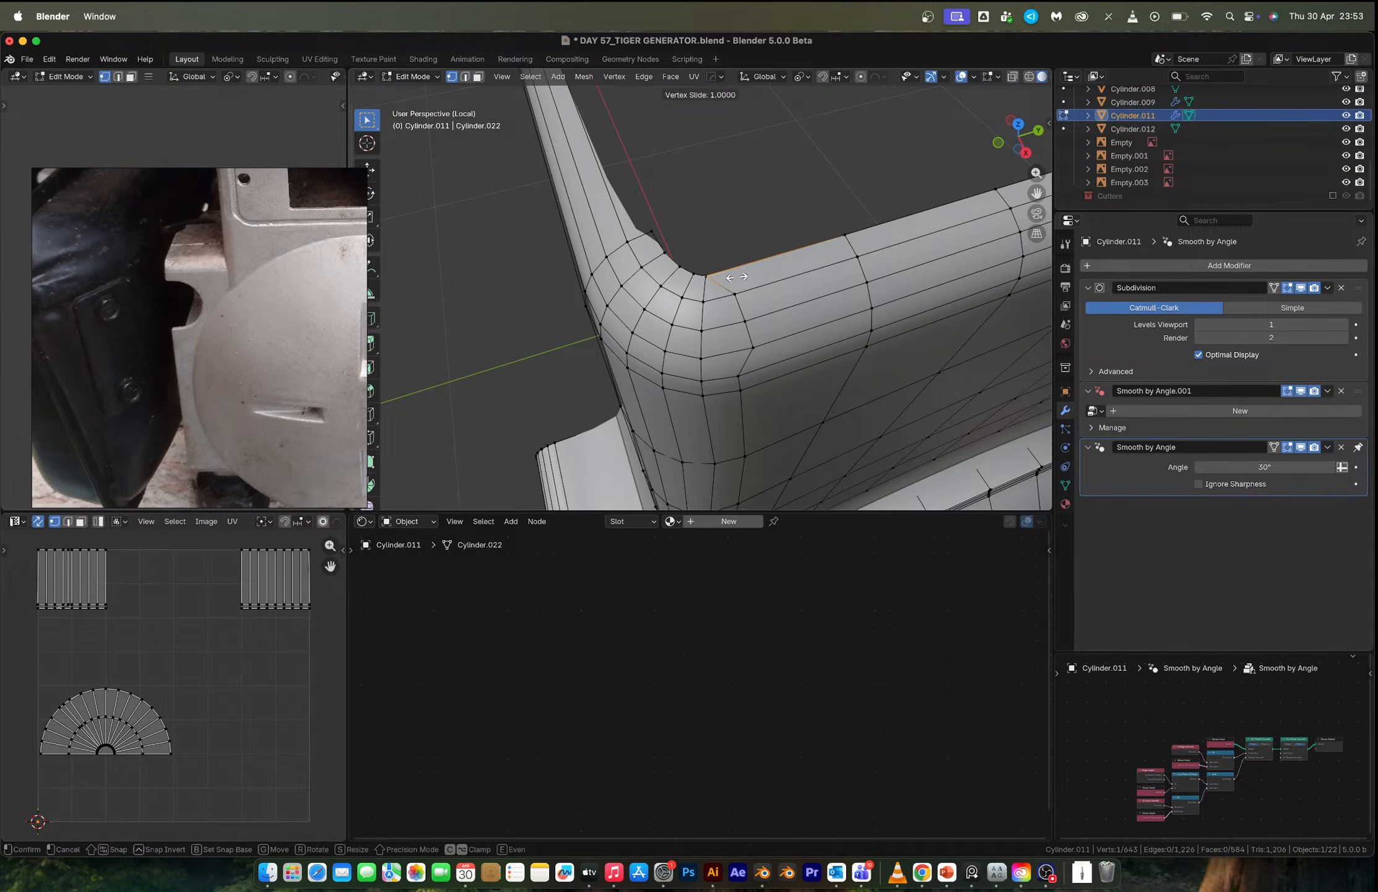
{"action": "left_click", "coordinate": [736, 276]}
{"action": "key", "text": "shift+v"}
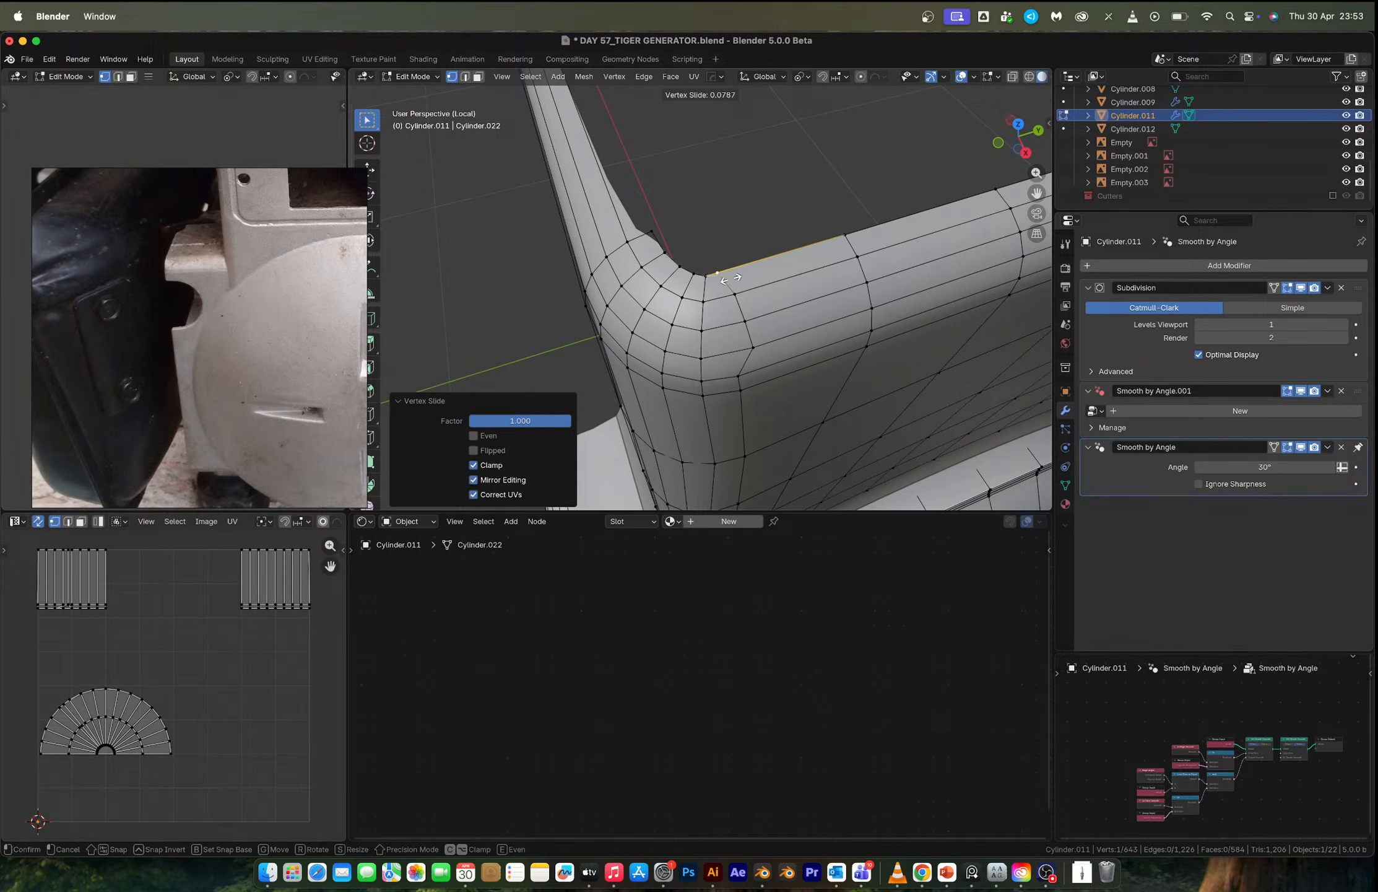
{"action": "left_click", "coordinate": [735, 277]}
{"action": "scroll", "coordinate": [736, 277], "scroll_direction": "down", "scroll_amount": 8}
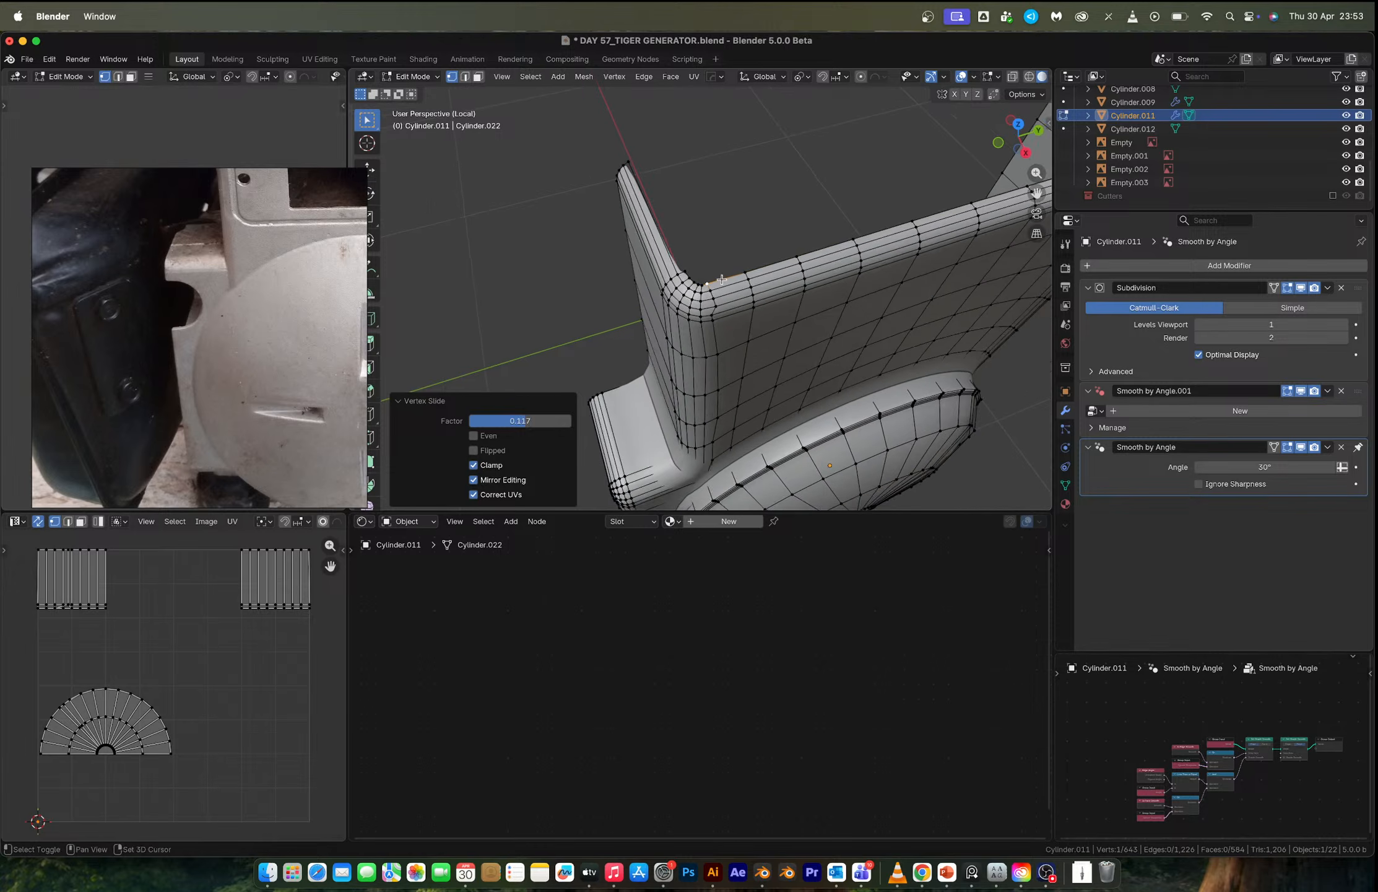
Extrude the rounded corner's inner vertex along negative X to the open back edge and fill the gap beside the side rim.
{"action": "middle_click_drag", "start_coordinate": [686, 277], "coordinate": [702, 305], "text": "shift"}
{"action": "scroll", "coordinate": [701, 305], "scroll_direction": "up", "scroll_amount": 8}
{"action": "middle_click_drag", "start_coordinate": [715, 335], "coordinate": [694, 309]}
{"action": "key", "text": "e"}
{"action": "key", "text": "x"}
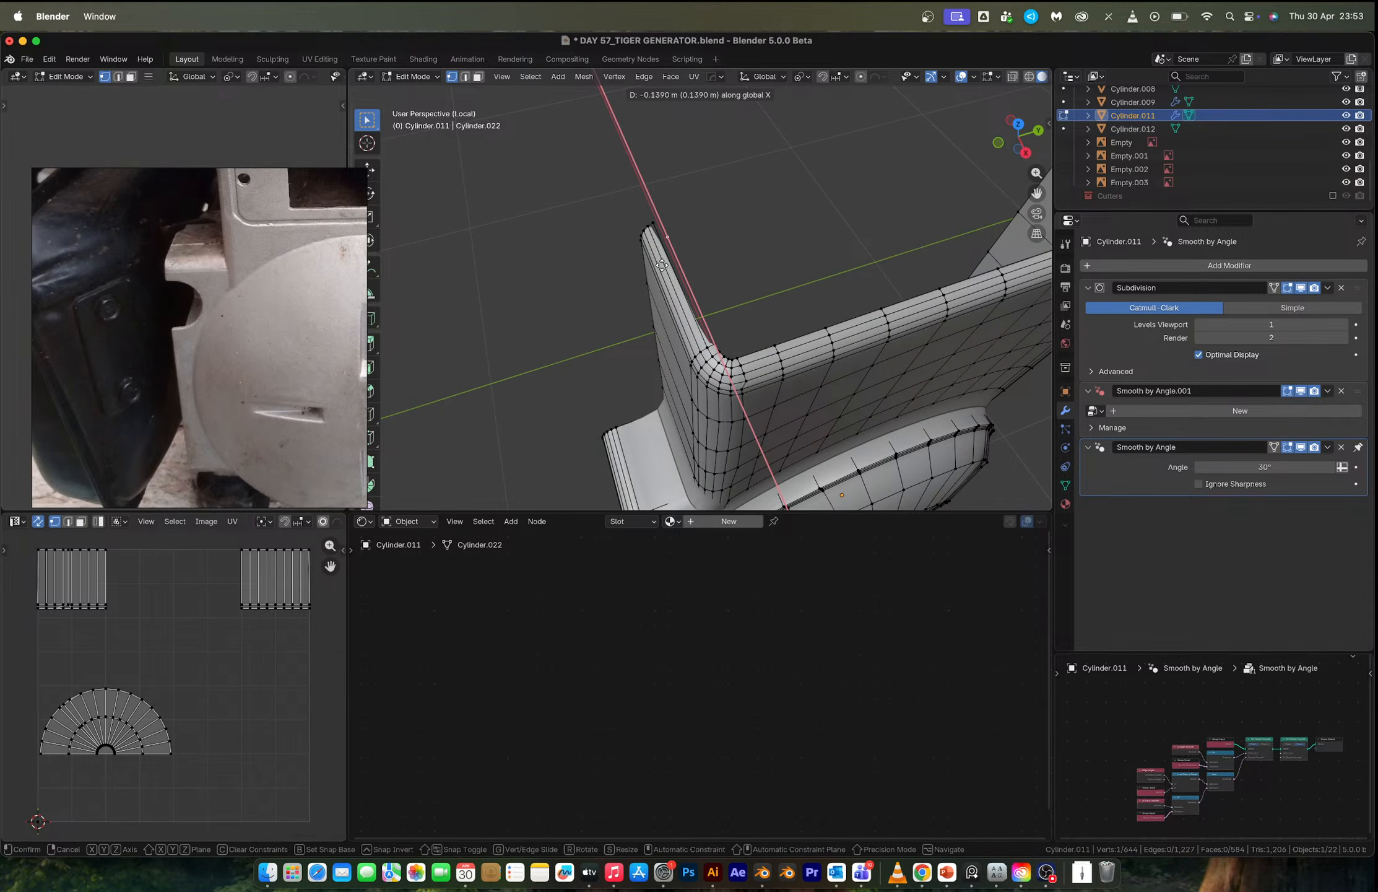
{"action": "left_click", "coordinate": [647, 249]}
{"action": "key", "text": "2"}
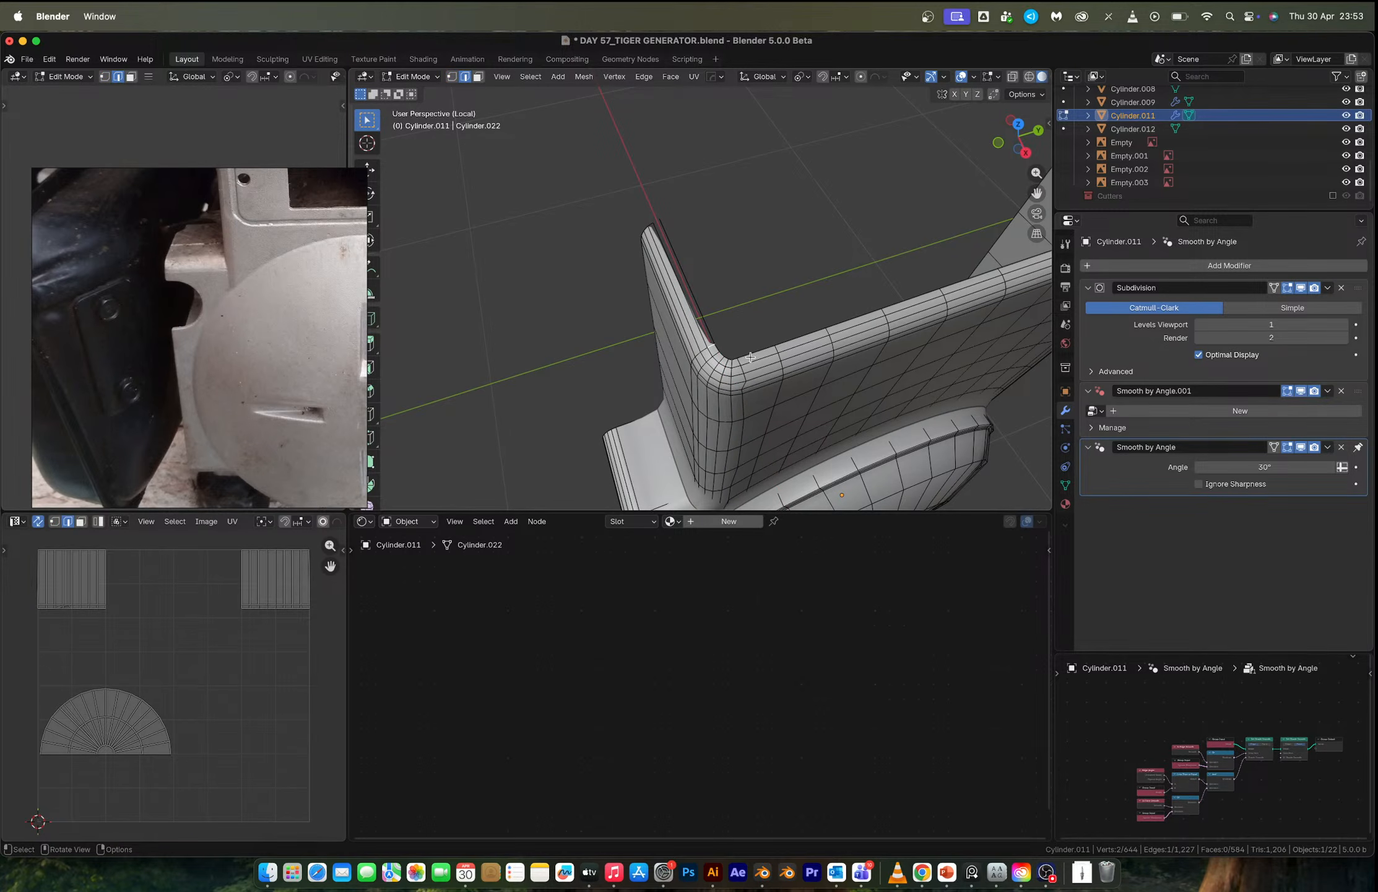
{"action": "key", "text": "f"}
Extrude the opposite corner's inner rim vertex about 0.16 m along negative X and fill the gap beside that side rim.
{"action": "mouse_move", "coordinate": [751, 358]}
{"action": "middle_mouse_down"}
{"action": "mouse_move", "coordinate": [787, 283]}
{"action": "mouse_move", "coordinate": [761, 365]}
{"action": "middle_mouse_up"}
{"action": "key", "text": "1"}
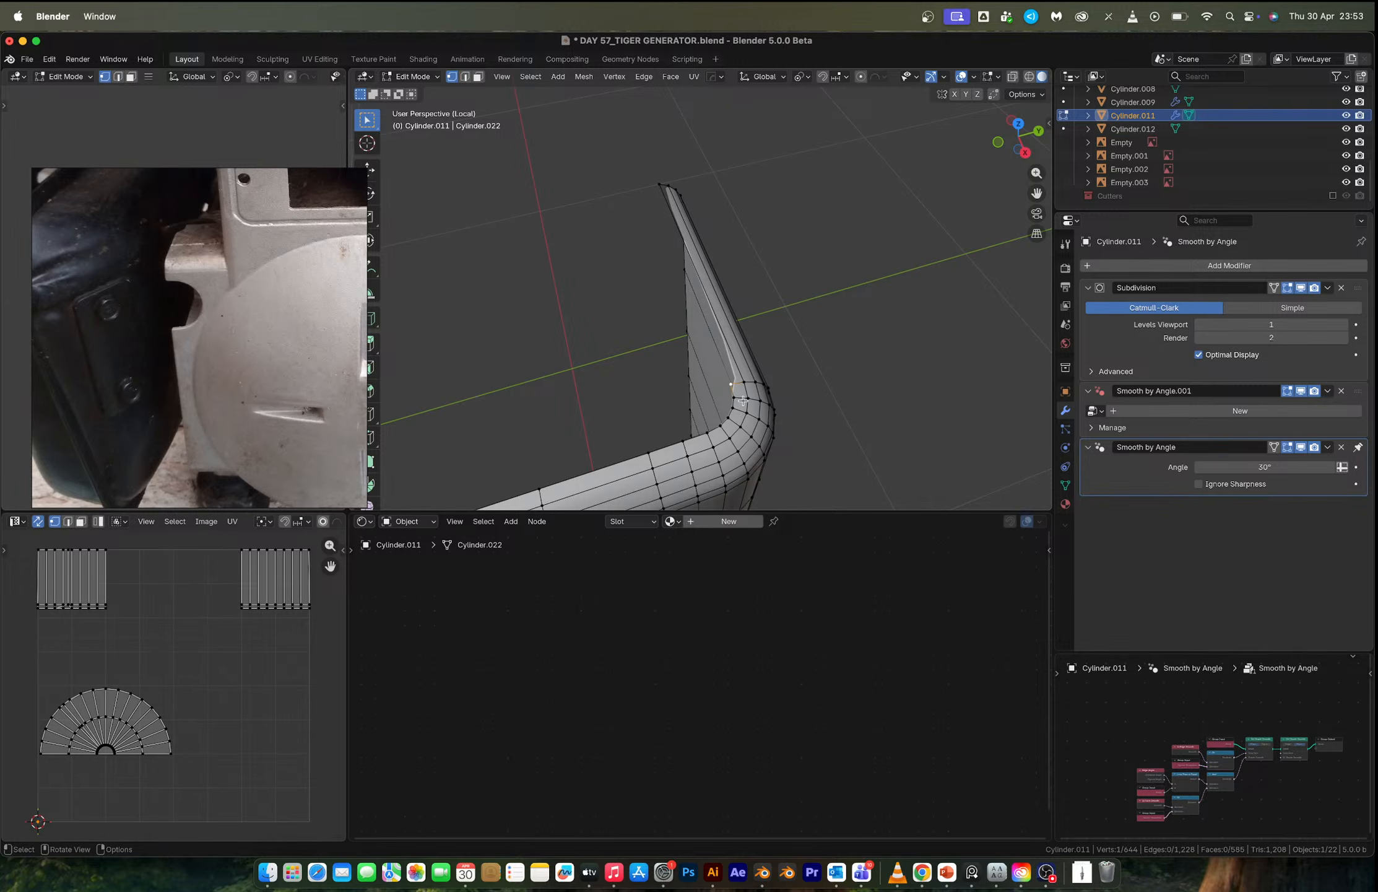
{"action": "key", "text": "e"}
{"action": "key", "text": "x"}
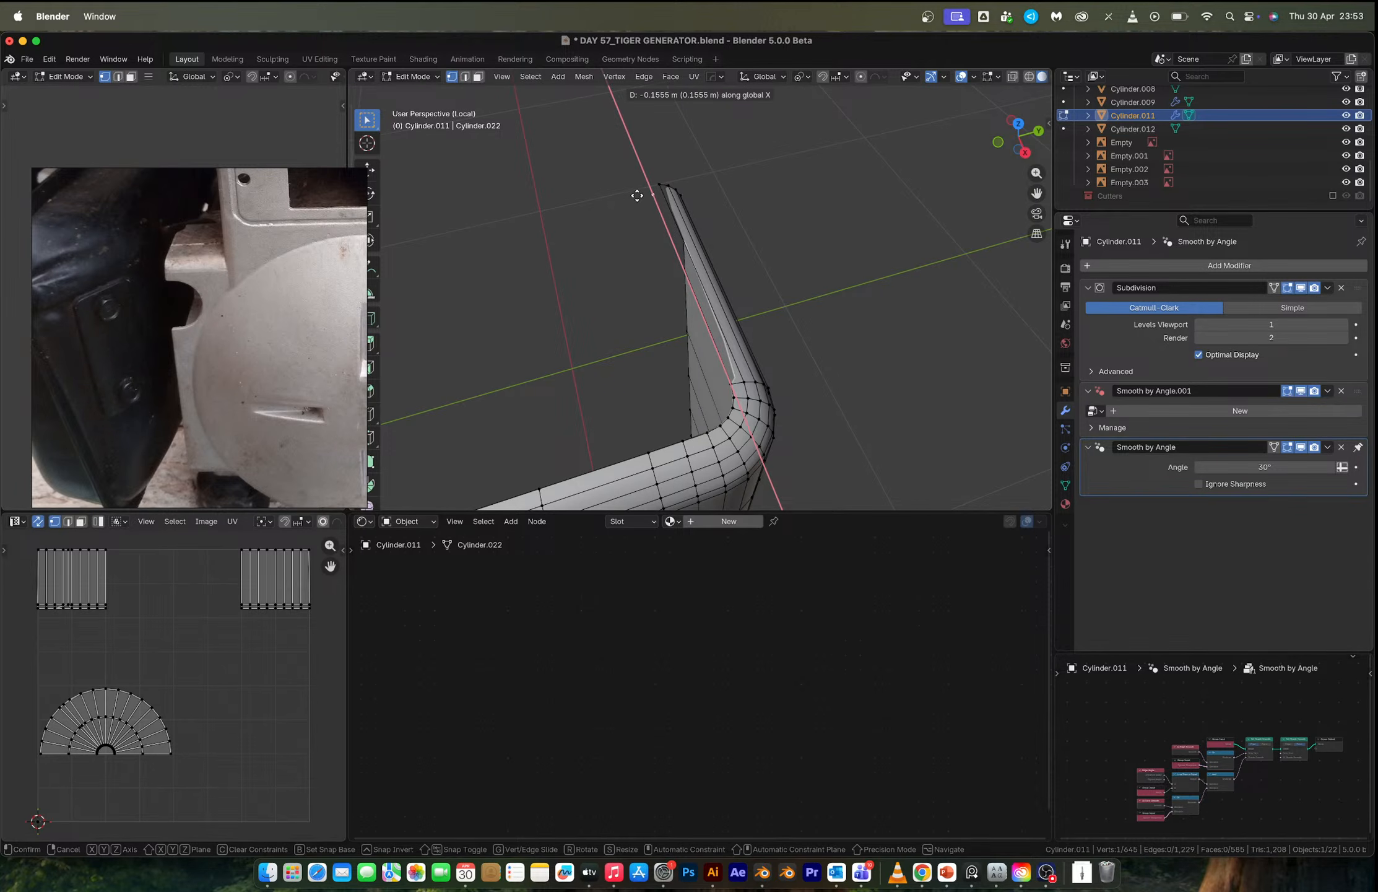
{"action": "left_click", "coordinate": [632, 190]}
{"action": "key", "text": "2"}
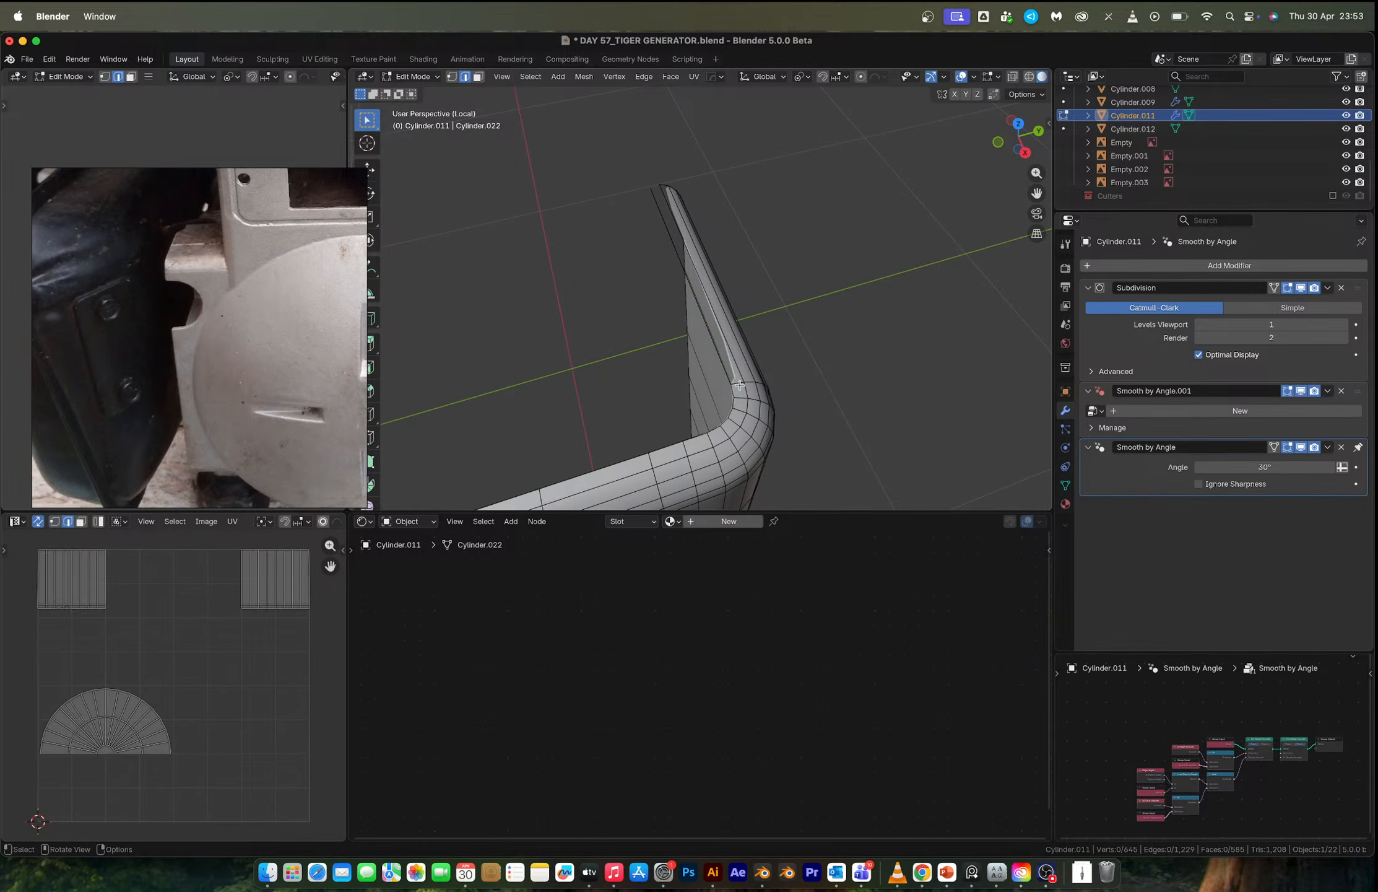
{"action": "key", "text": "f"}
Select the upper block's inner rim loop and fill the open top with a face, checking the result in object mode.
{"action": "middle_click_drag", "start_coordinate": [741, 387], "coordinate": [639, 401]}
{"action": "key", "text": "1"}
{"action": "left_click", "coordinate": [547, 410]}
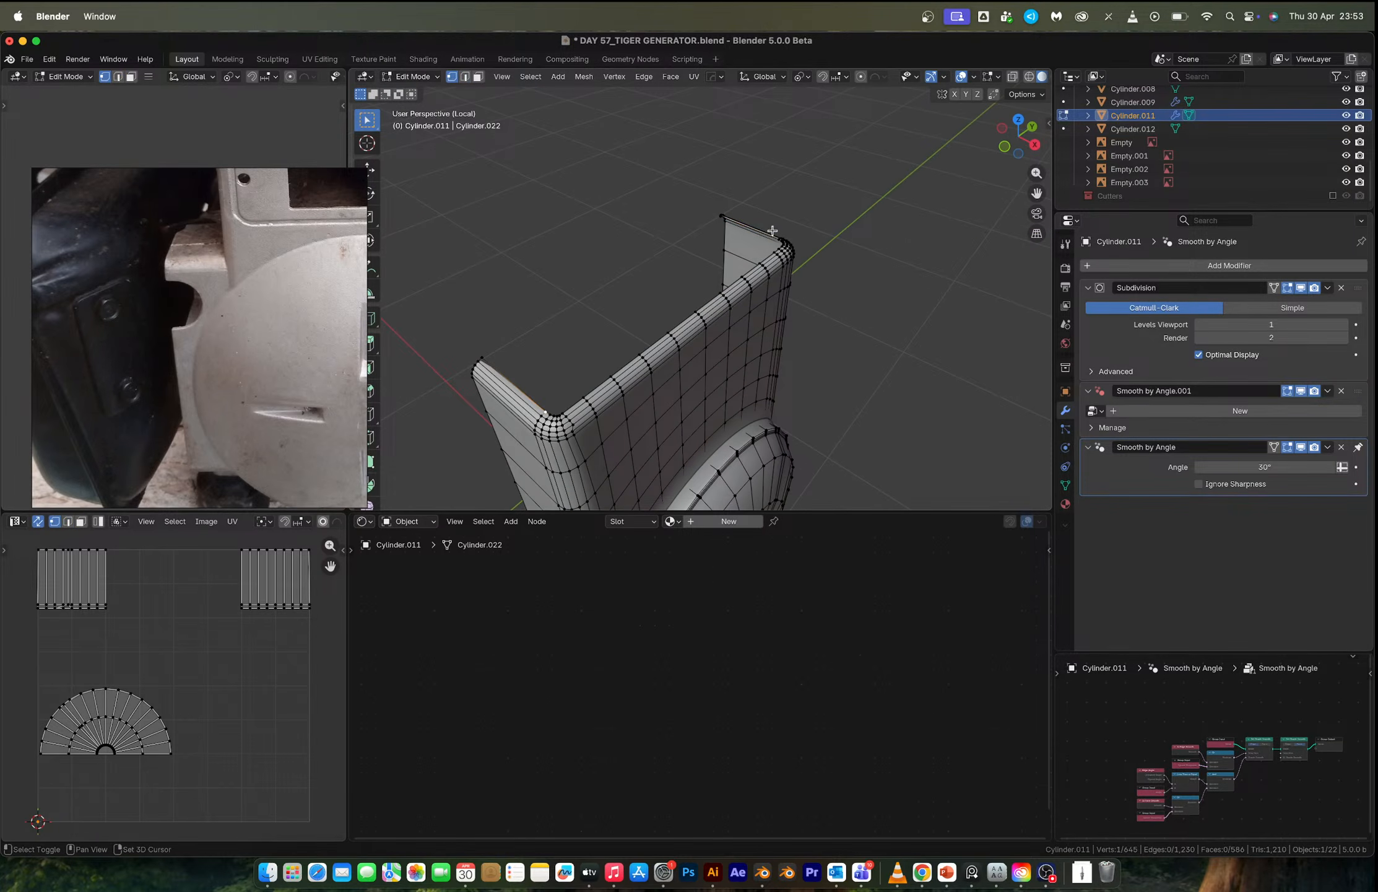
{"action": "left_click", "coordinate": [772, 235], "text": "shift"}
{"action": "middle_click_drag", "start_coordinate": [772, 234], "coordinate": [691, 337]}
{"action": "key", "text": "f"}
{"action": "key", "text": "2"}
{"action": "left_click", "coordinate": [685, 352], "text": "alt"}
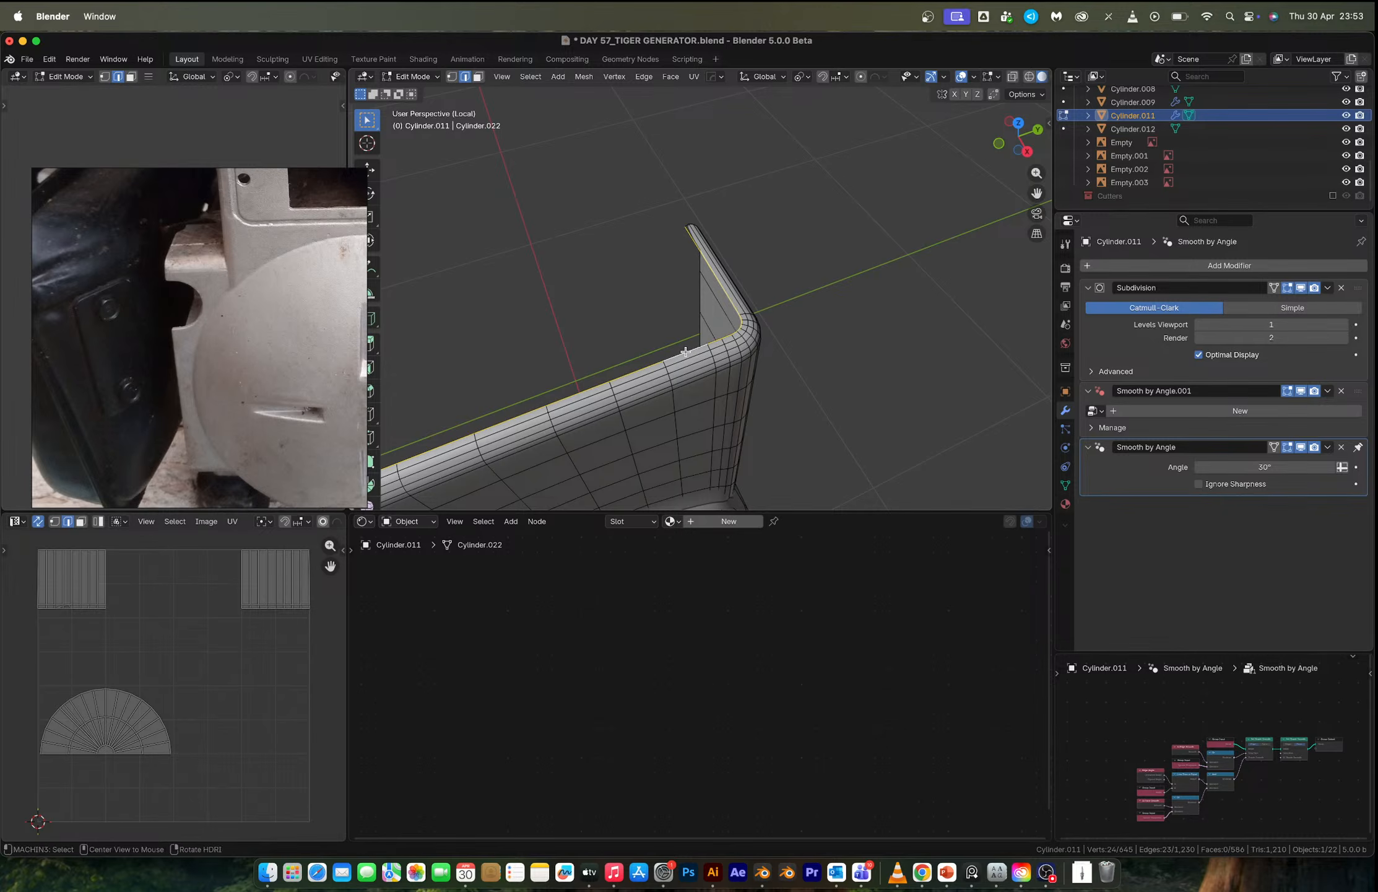
{"action": "key", "text": "f"}
{"action": "scroll", "coordinate": [686, 351], "scroll_direction": "down", "scroll_amount": 2}
{"action": "key", "text": "Tab"}
{"action": "middle_click_drag", "start_coordinate": [687, 350], "coordinate": [816, 283]}
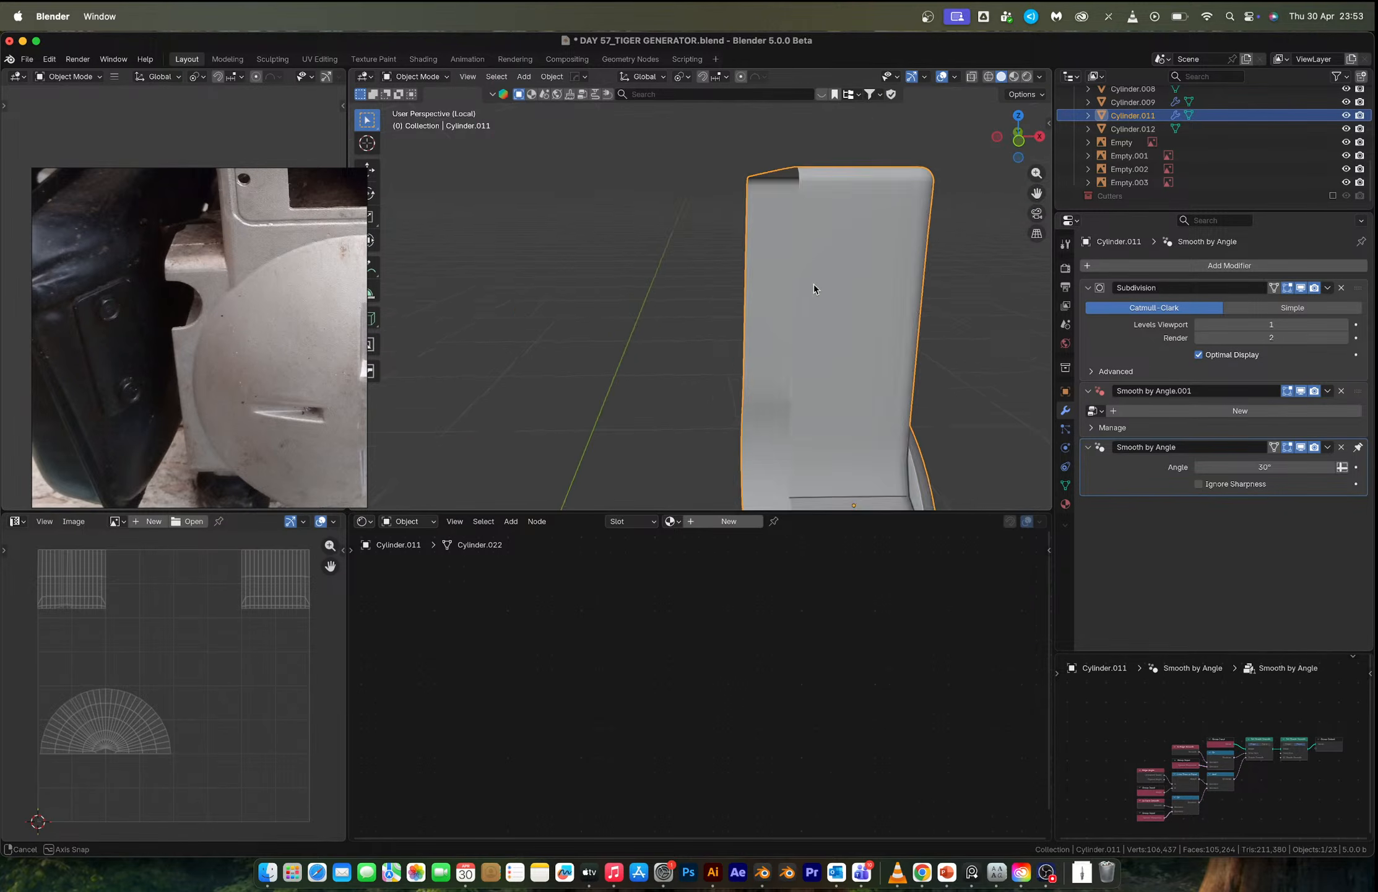
Select all vertices of the housing's open back edge in the front view and scale them to 0 along X.
{"action": "left_click", "coordinate": [1022, 139]}
{"action": "scroll", "coordinate": [932, 264], "scroll_direction": "down", "scroll_amount": 3}
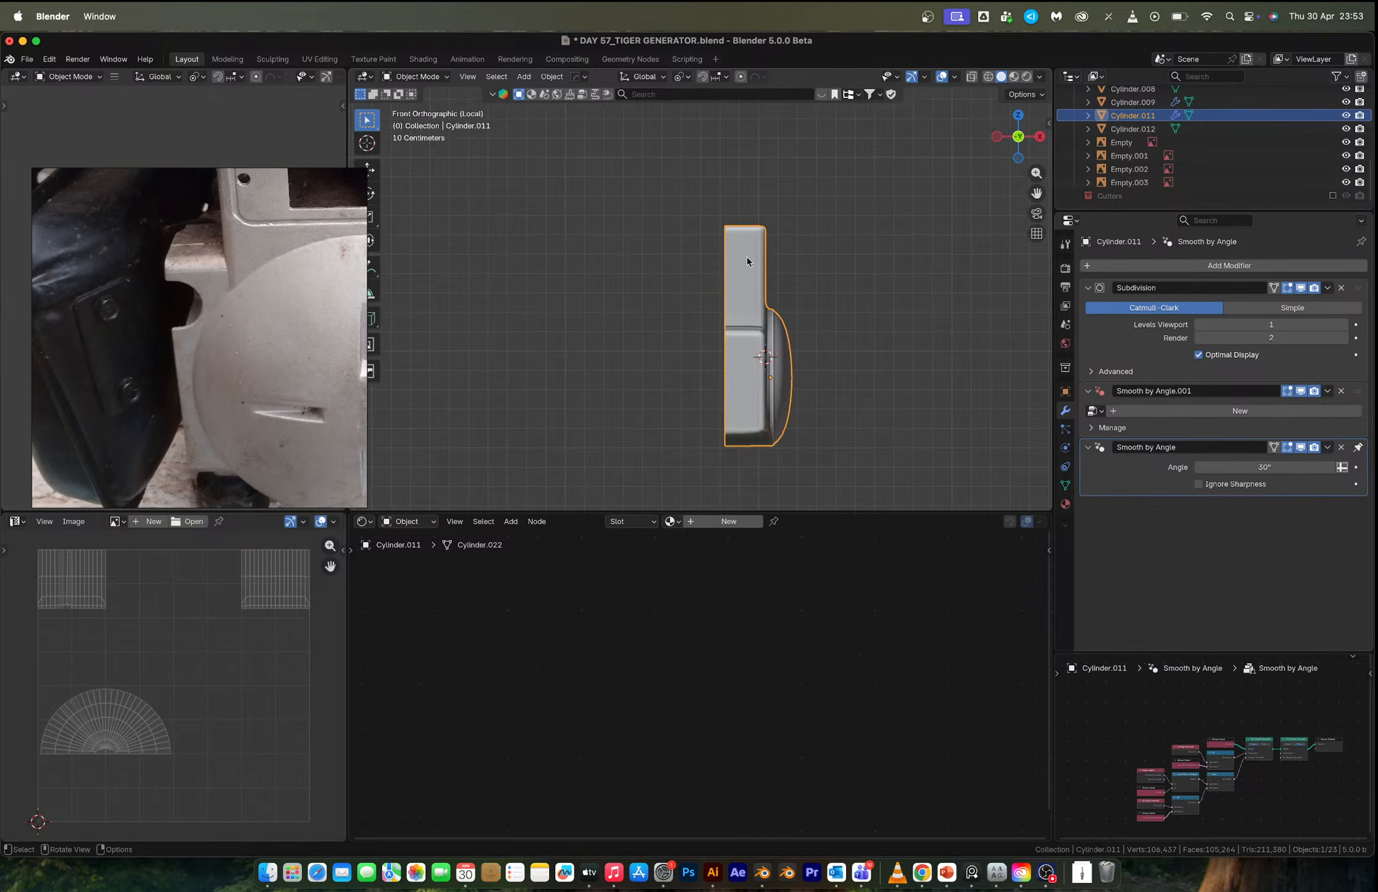
{"action": "key", "text": "Tab"}
{"action": "left_click_drag", "start_coordinate": [685, 211], "coordinate": [732, 514]}
{"action": "key", "text": "alt+z"}
{"action": "left_click_drag", "start_coordinate": [666, 174], "coordinate": [729, 481]}
{"action": "key", "text": "s"}
{"action": "key", "text": "x"}
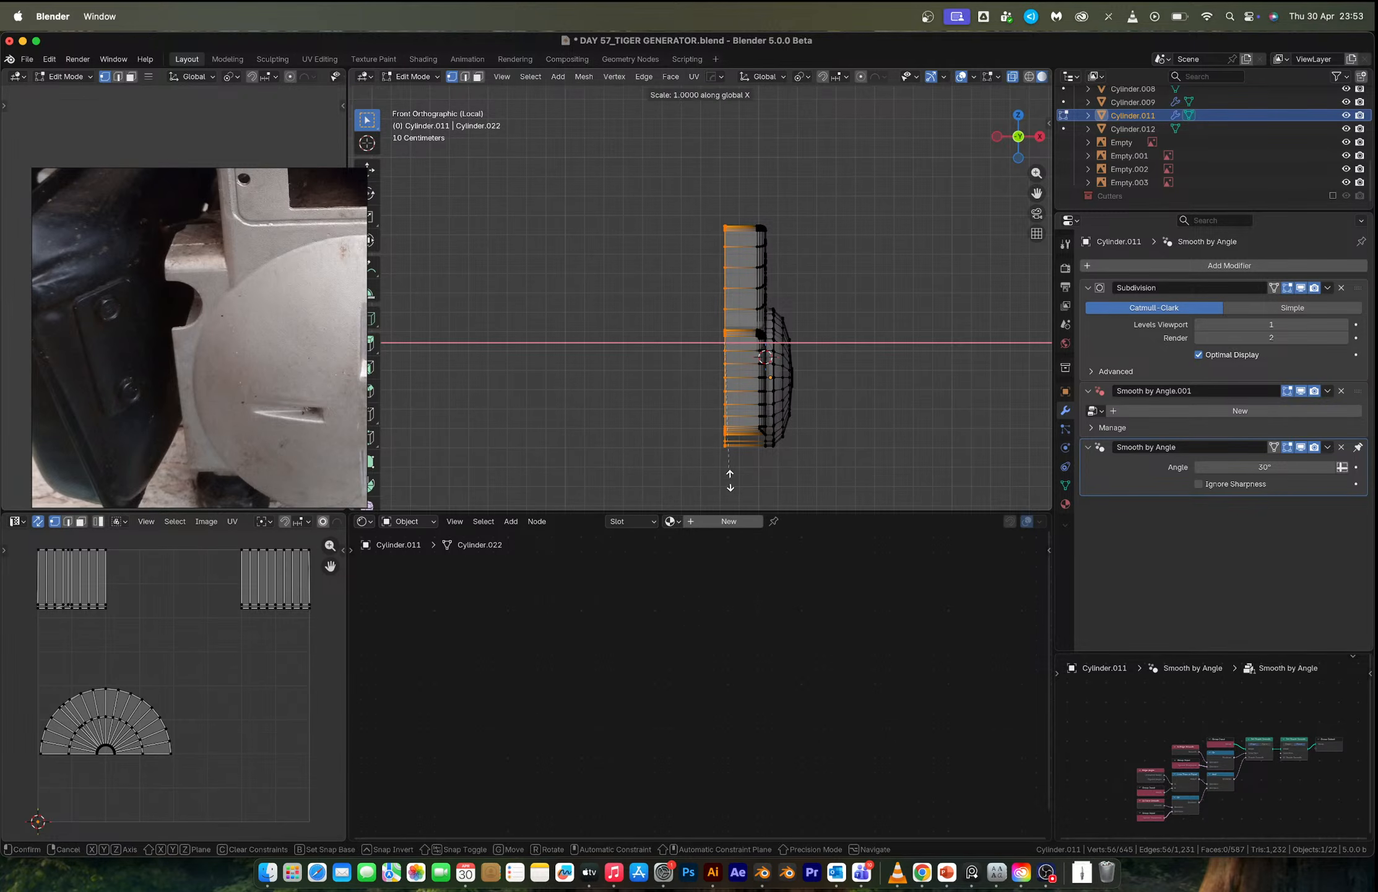
{"action": "key", "text": "0"}
{"action": "key", "text": "Return"}
Extrude the flattened back edge about 0.654 m along negative X, away from the round cover.
{"action": "key", "text": "e"}
{"action": "key", "text": "x"}
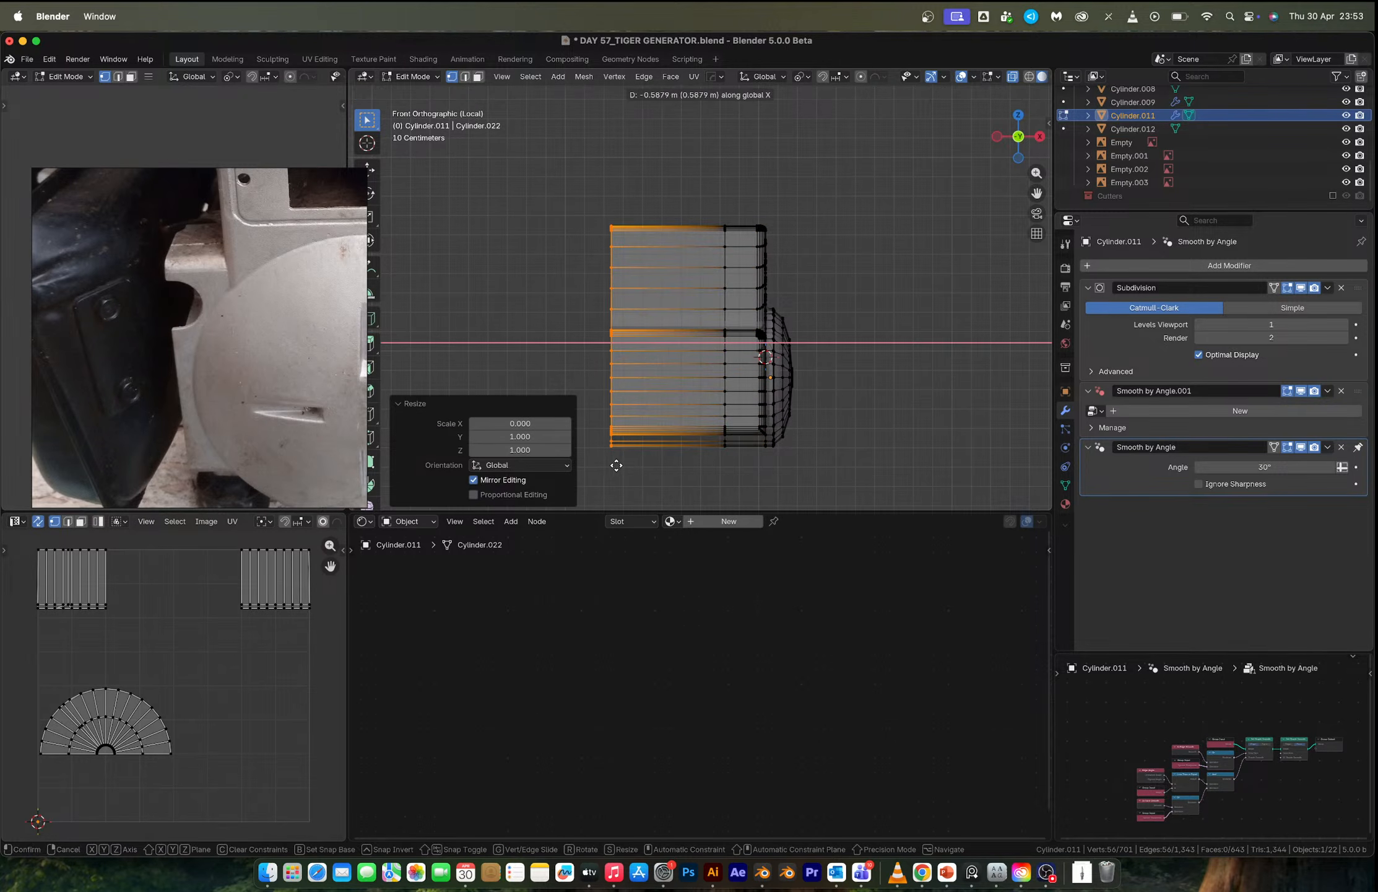
{"action": "left_click", "coordinate": [600, 465]}
Try adding six evenly spaced loop cuts across the extruded section, and undo them while keeping the extrusion.
{"action": "key", "text": "ctrl+r"}
{"action": "scroll", "coordinate": [664, 250], "scroll_direction": "up", "scroll_amount": 5}
{"action": "left_click", "coordinate": [668, 242]}
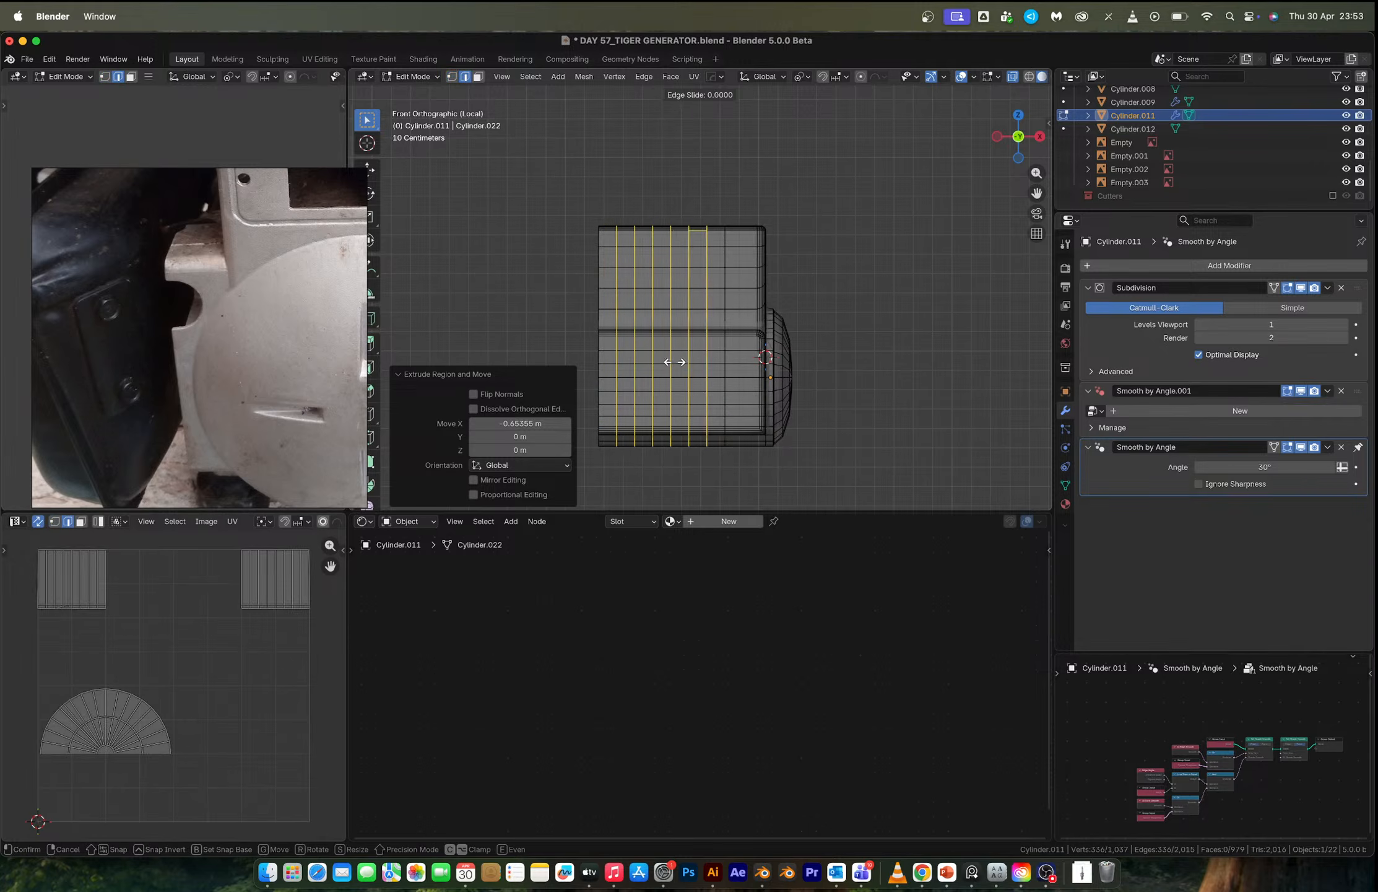
{"action": "left_click", "coordinate": [668, 391]}
{"action": "mouse_move", "coordinate": [668, 391]}
{"action": "middle_mouse_down"}
{"action": "mouse_move", "coordinate": [672, 357]}
{"action": "mouse_move", "coordinate": [613, 308]}
{"action": "mouse_move", "coordinate": [665, 316]}
{"action": "middle_mouse_up"}
{"action": "key", "text": "ctrl+z"}
{"action": "key", "text": "ctrl+z"}
{"action": "key", "text": "ctrl+shift+z"}
Examine the extended housing's shading and rounded edges in object mode, and return to editing its mesh.
{"action": "key", "text": "Tab"}
{"action": "scroll", "coordinate": [665, 346], "scroll_direction": "up", "scroll_amount": 4}
{"action": "scroll", "coordinate": [658, 368], "scroll_direction": "down", "scroll_amount": 2}
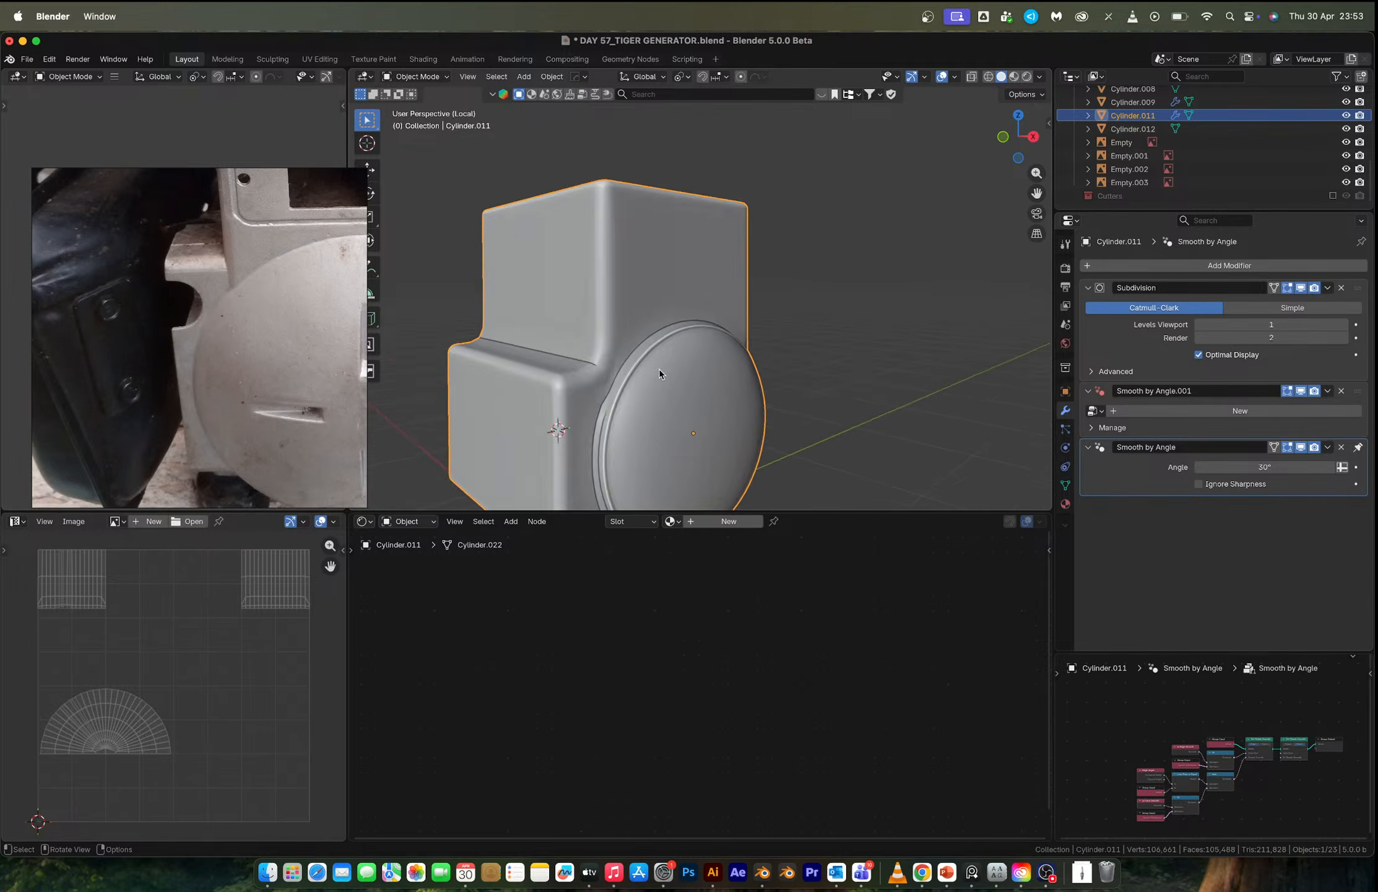
{"action": "scroll", "coordinate": [682, 309], "scroll_direction": "up", "scroll_amount": 3}
{"action": "key", "text": "Tab"}
{"action": "scroll", "coordinate": [600, 310], "scroll_direction": "down", "scroll_amount": 2}
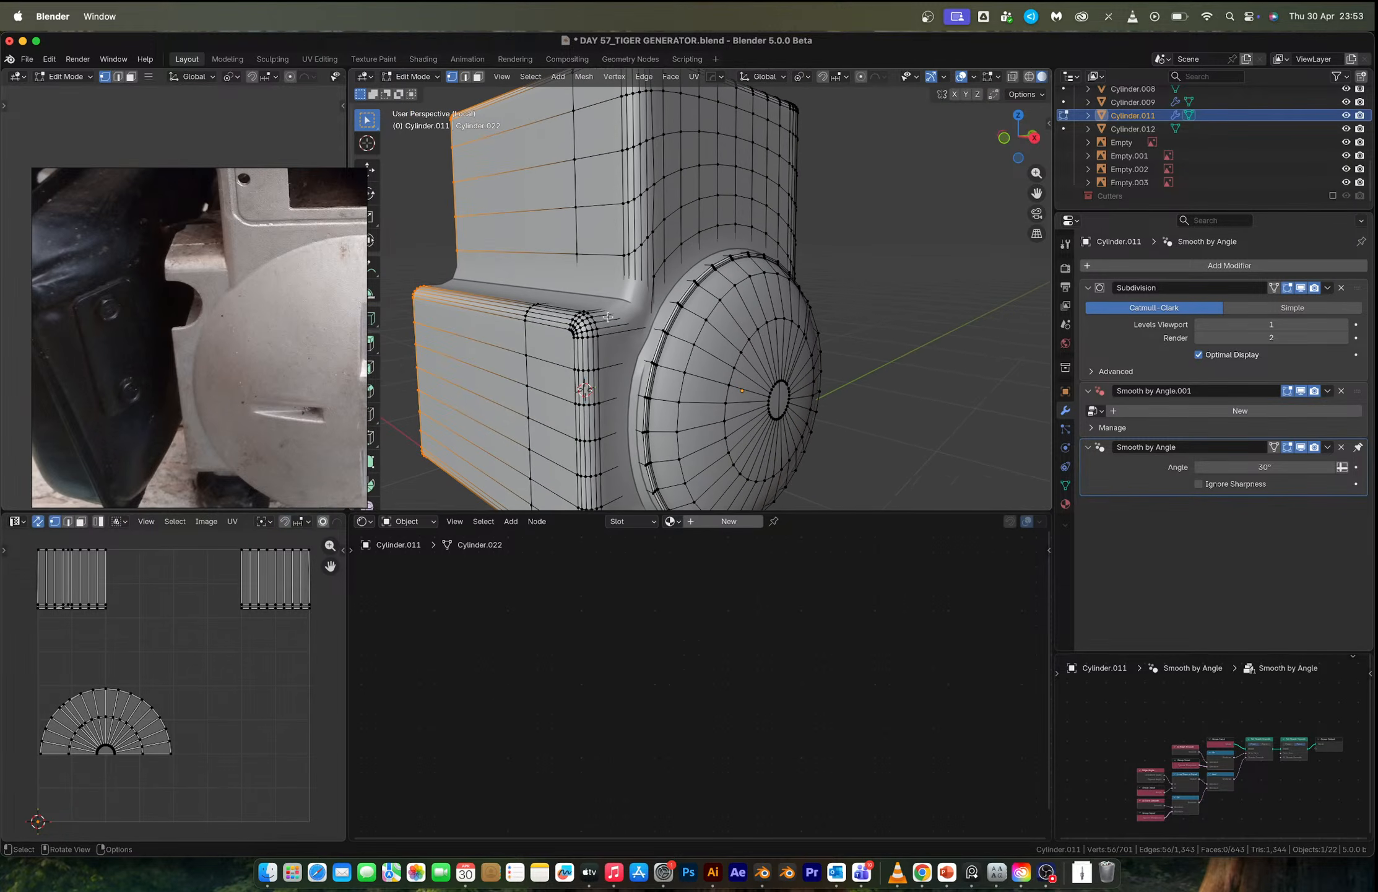
Hide the Subdivision modifier in the viewport and select the edge loop where the round cover meets the housing.
{"action": "left_click", "coordinate": [1304, 286]}
{"action": "scroll", "coordinate": [622, 338], "scroll_direction": "up", "scroll_amount": 4}
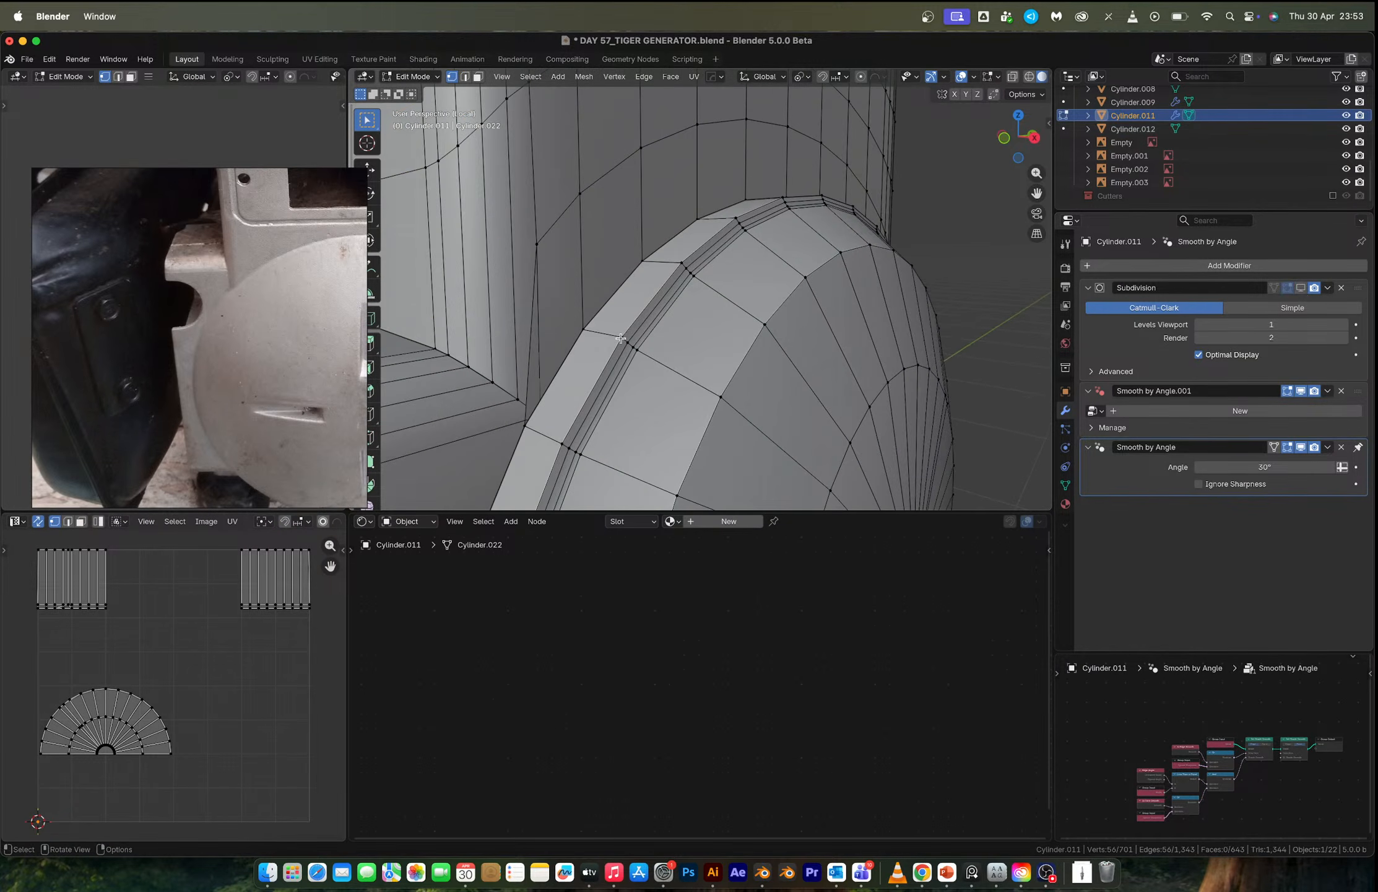
{"action": "key", "text": "2"}
{"action": "left_click", "coordinate": [621, 345], "text": "alt"}
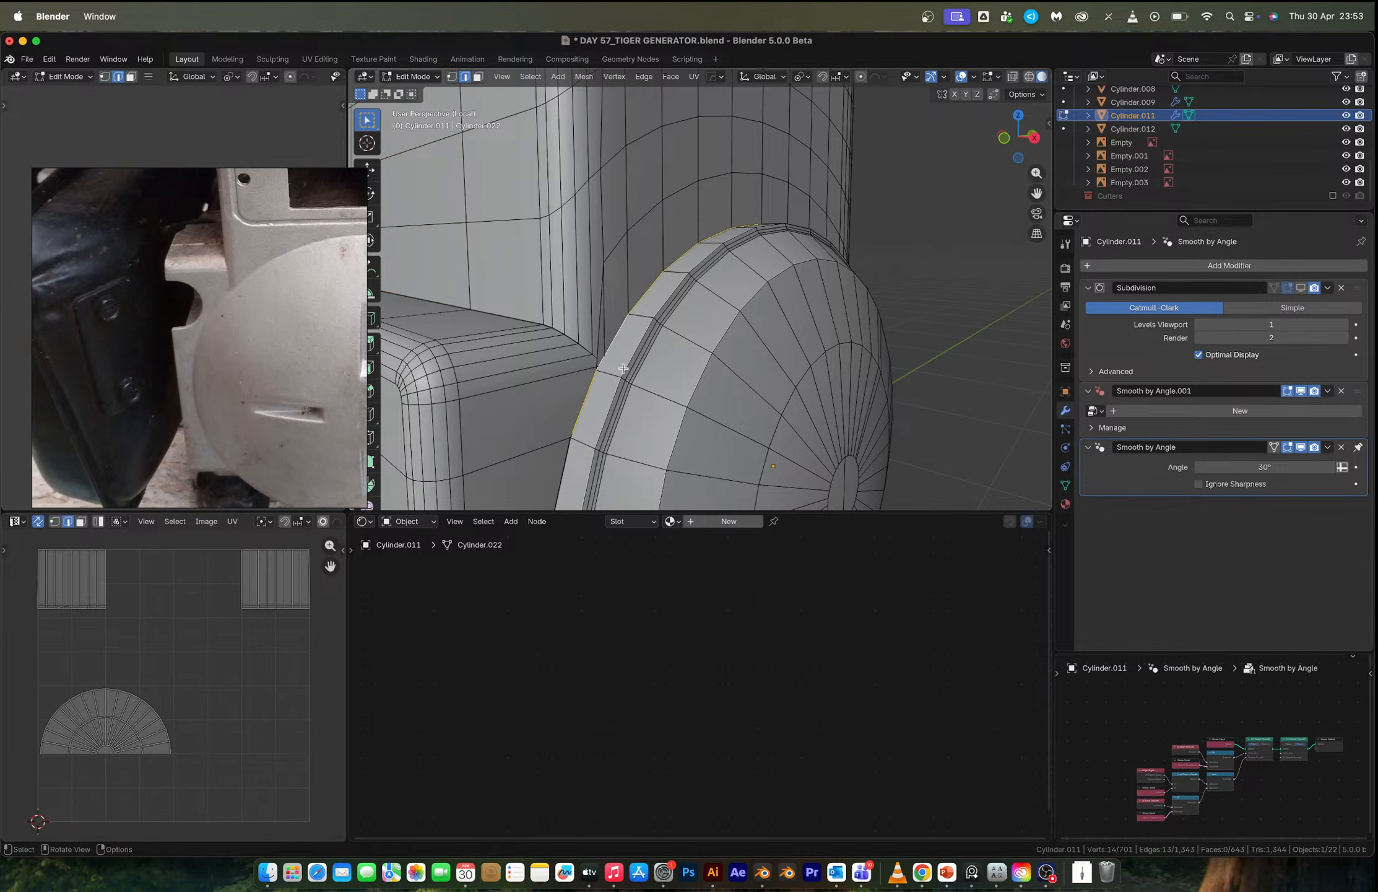
{"action": "scroll", "coordinate": [735, 296], "scroll_direction": "down", "scroll_amount": 3}
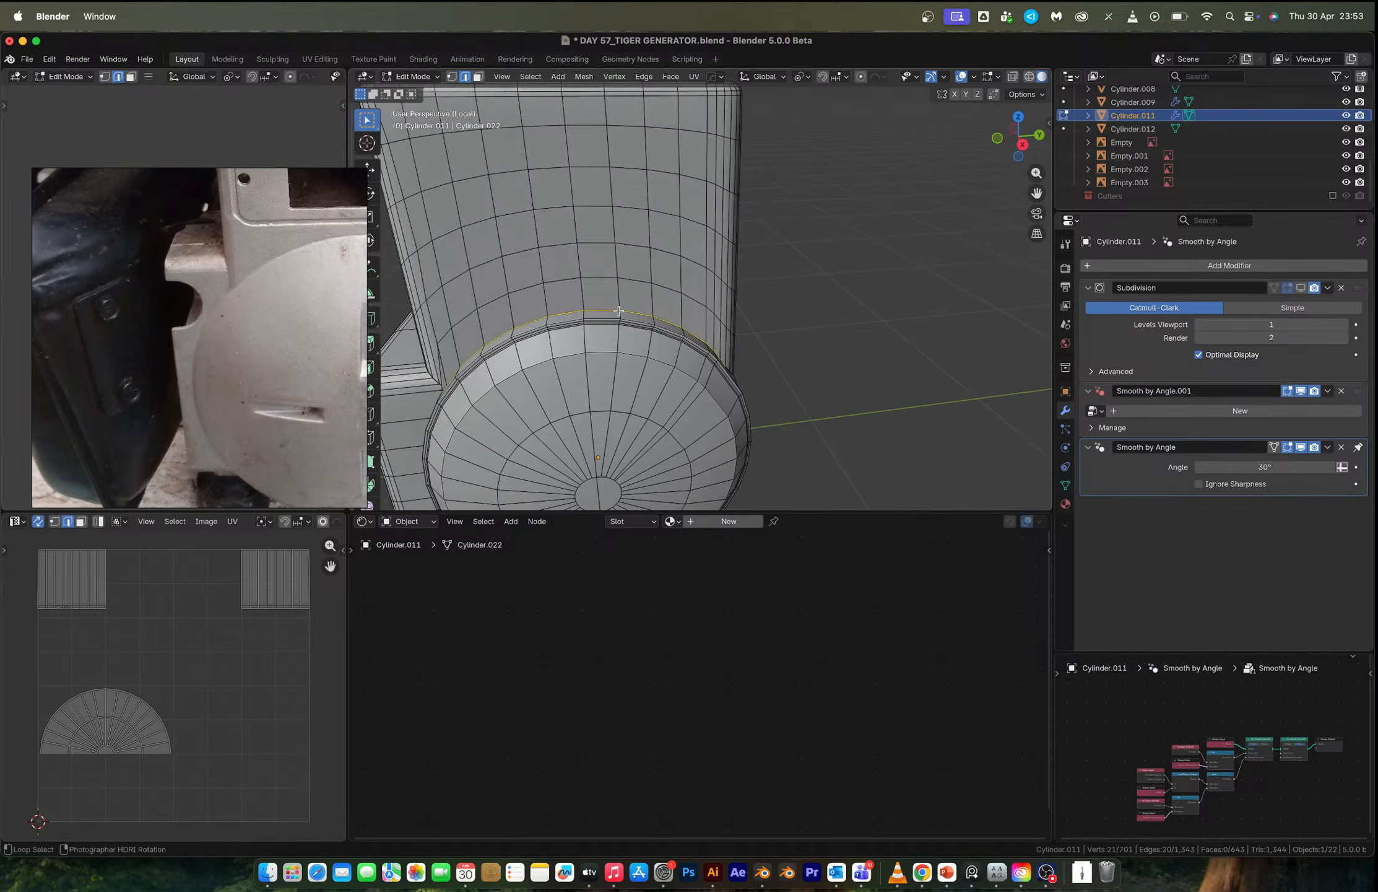
{"action": "middle_click_drag", "start_coordinate": [735, 297], "coordinate": [567, 295]}
{"action": "scroll", "coordinate": [575, 314], "scroll_direction": "up", "scroll_amount": 6}
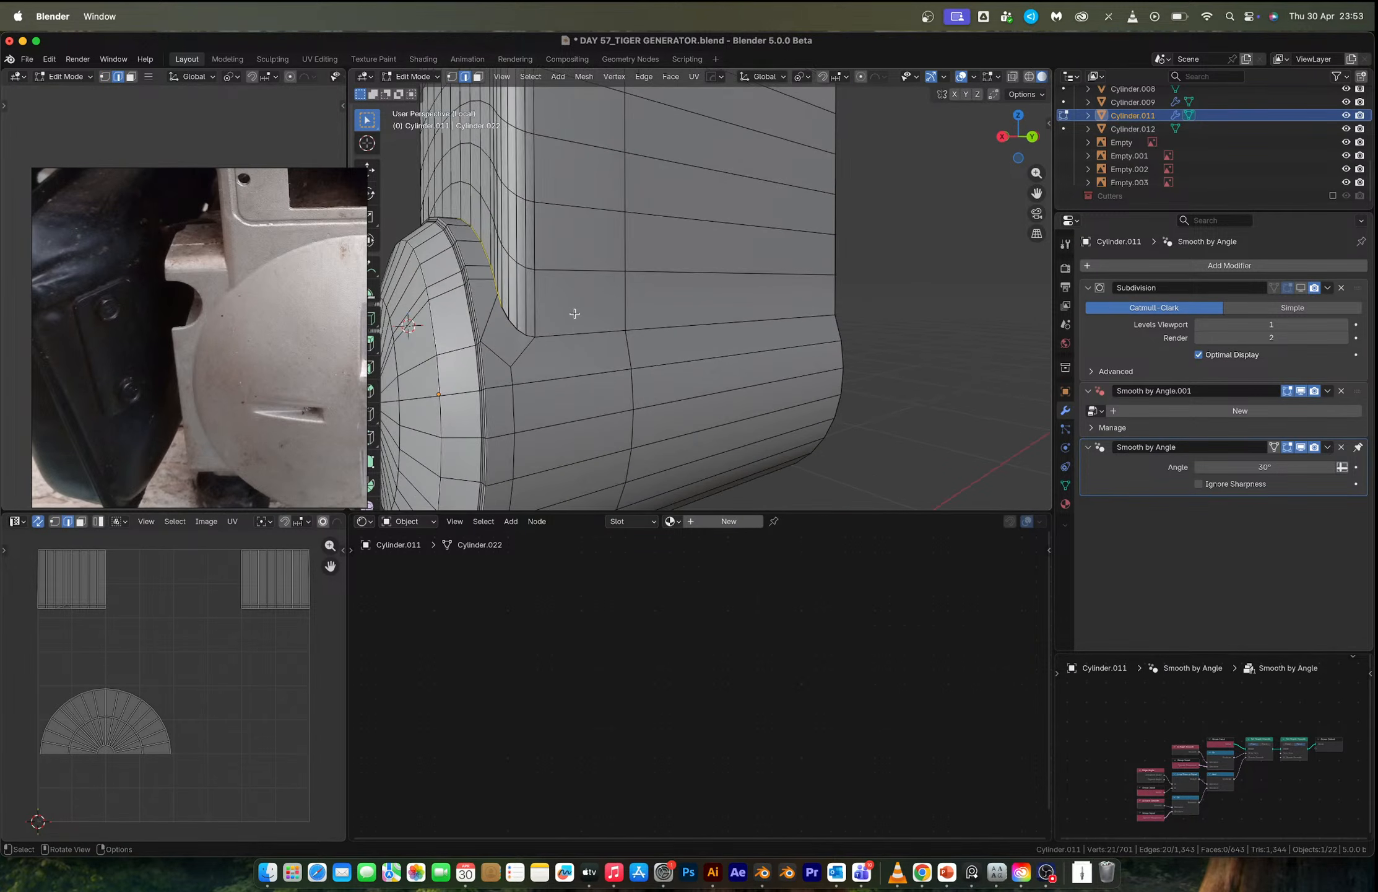
Connect opposite vertices in the corner between the cover's rim and the upright block with two crossing edges.
{"action": "key", "text": "1"}
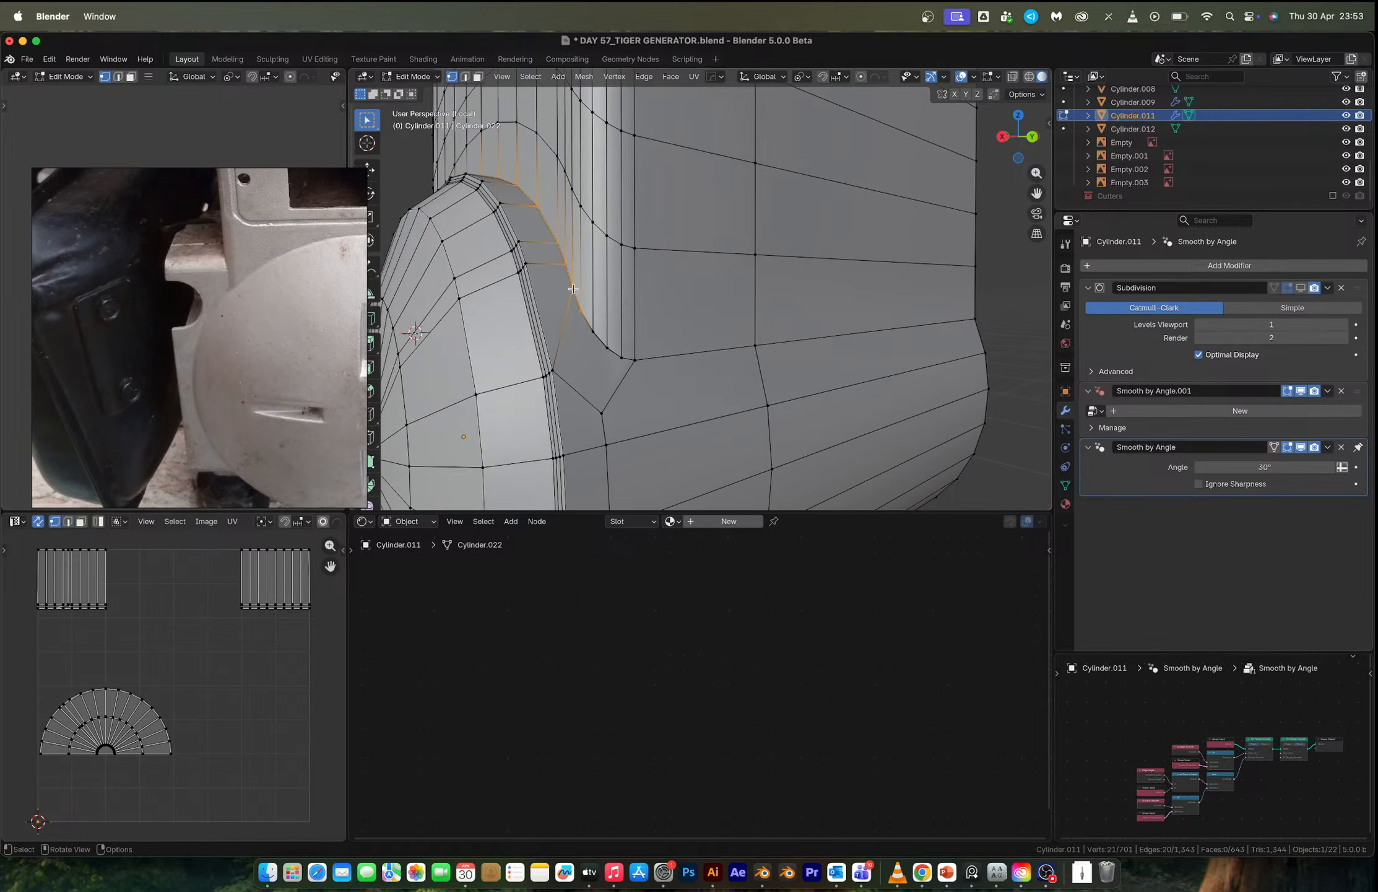
{"action": "middle_click_drag", "start_coordinate": [582, 314], "coordinate": [545, 284]}
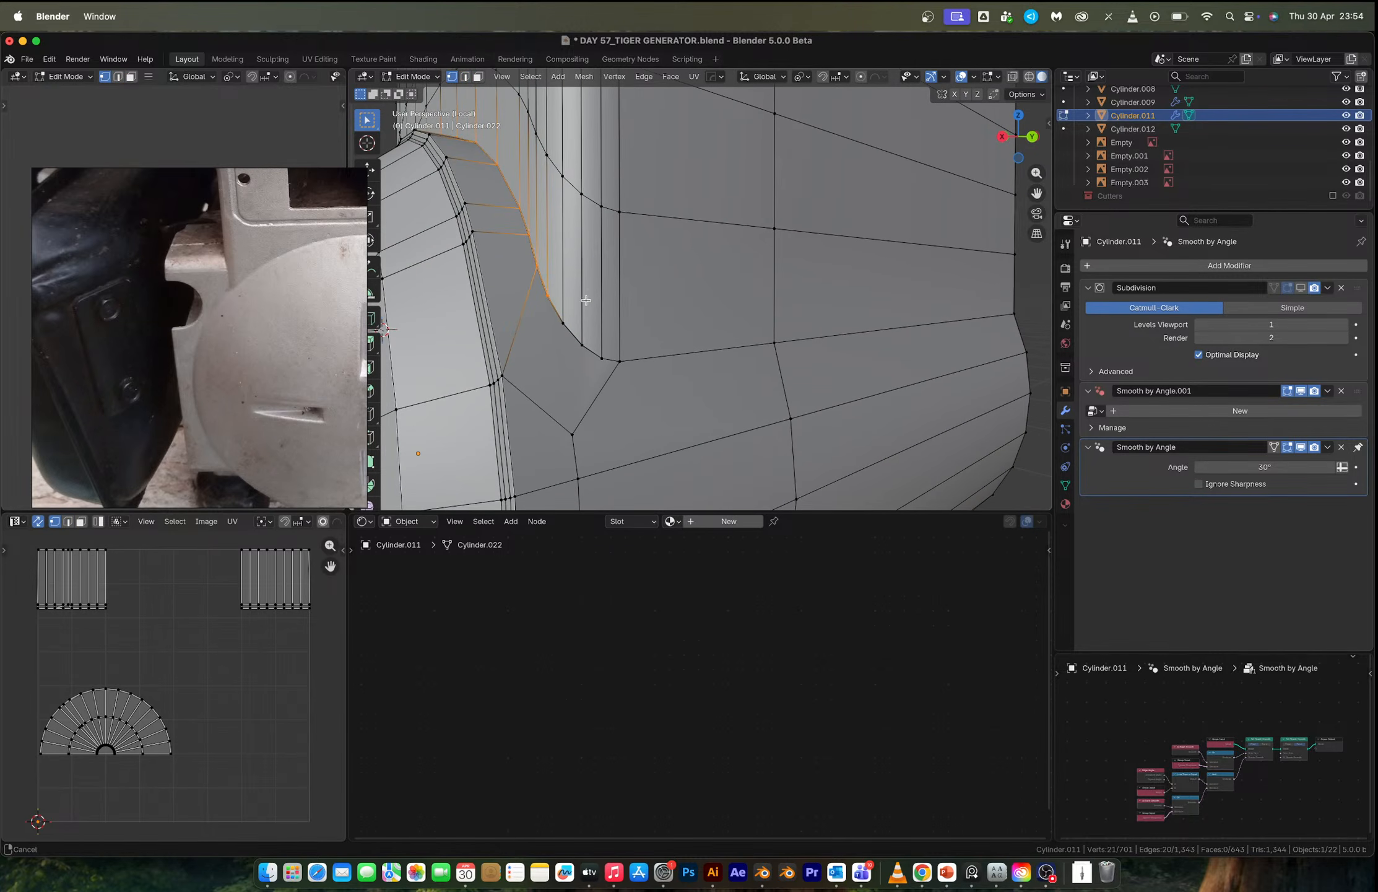
{"action": "left_click", "coordinate": [537, 267]}
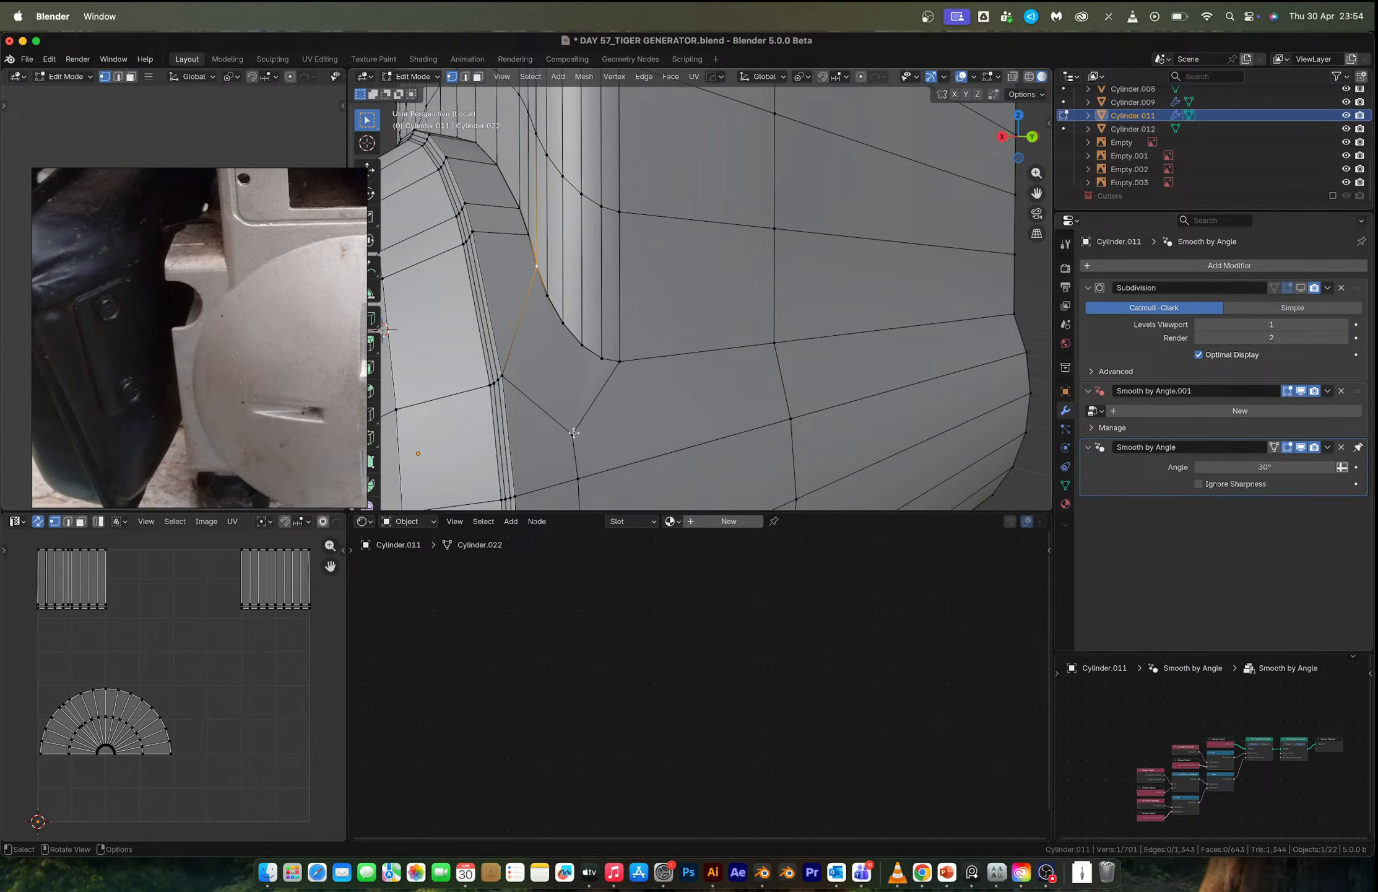
{"action": "left_click", "coordinate": [572, 433], "text": "shift"}
{"action": "key", "text": "j"}
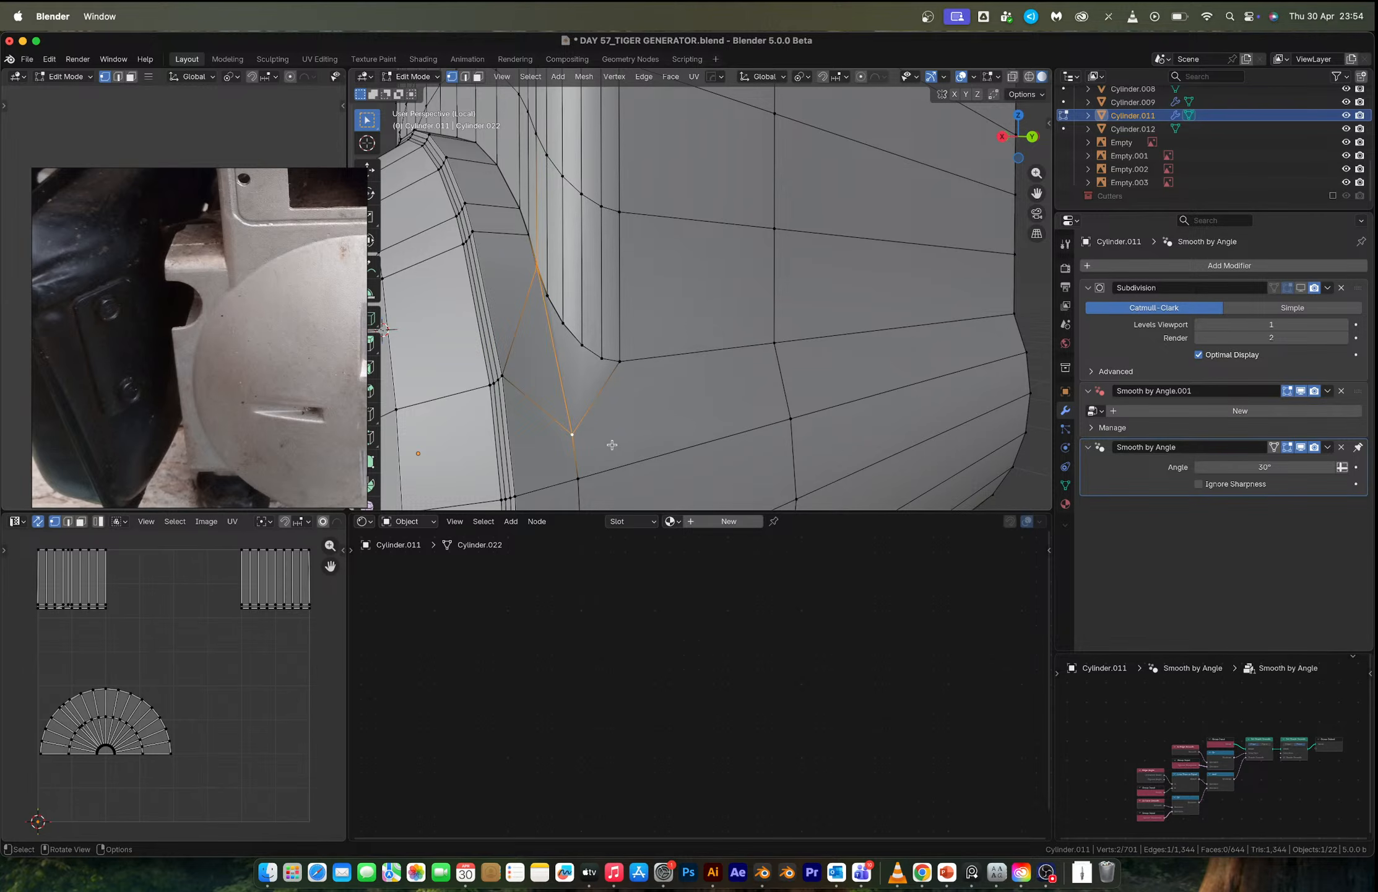
{"action": "left_click", "coordinate": [596, 354]}
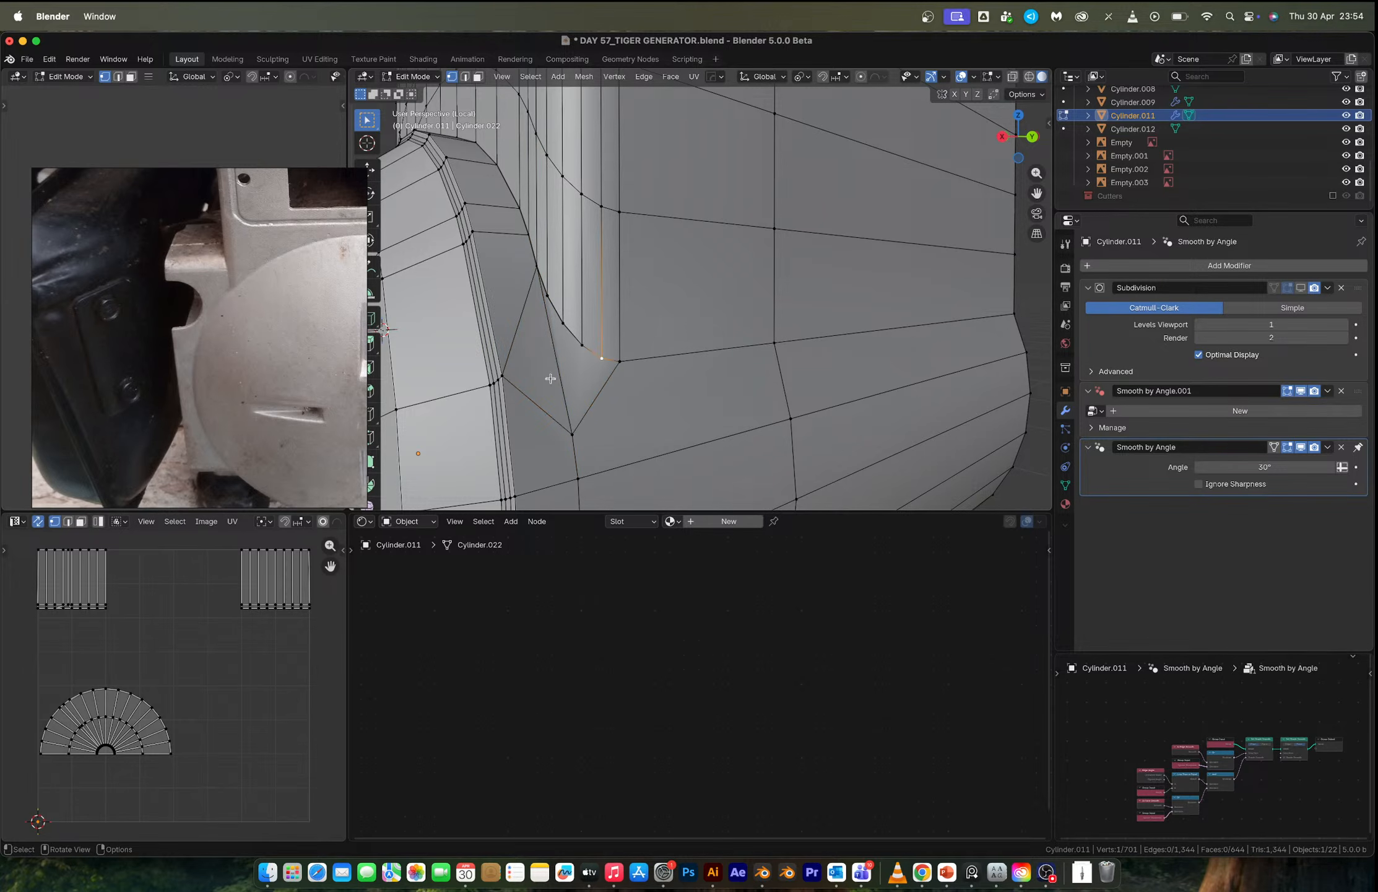
{"action": "left_click", "coordinate": [502, 376], "text": "shift"}
{"action": "key", "text": "j"}
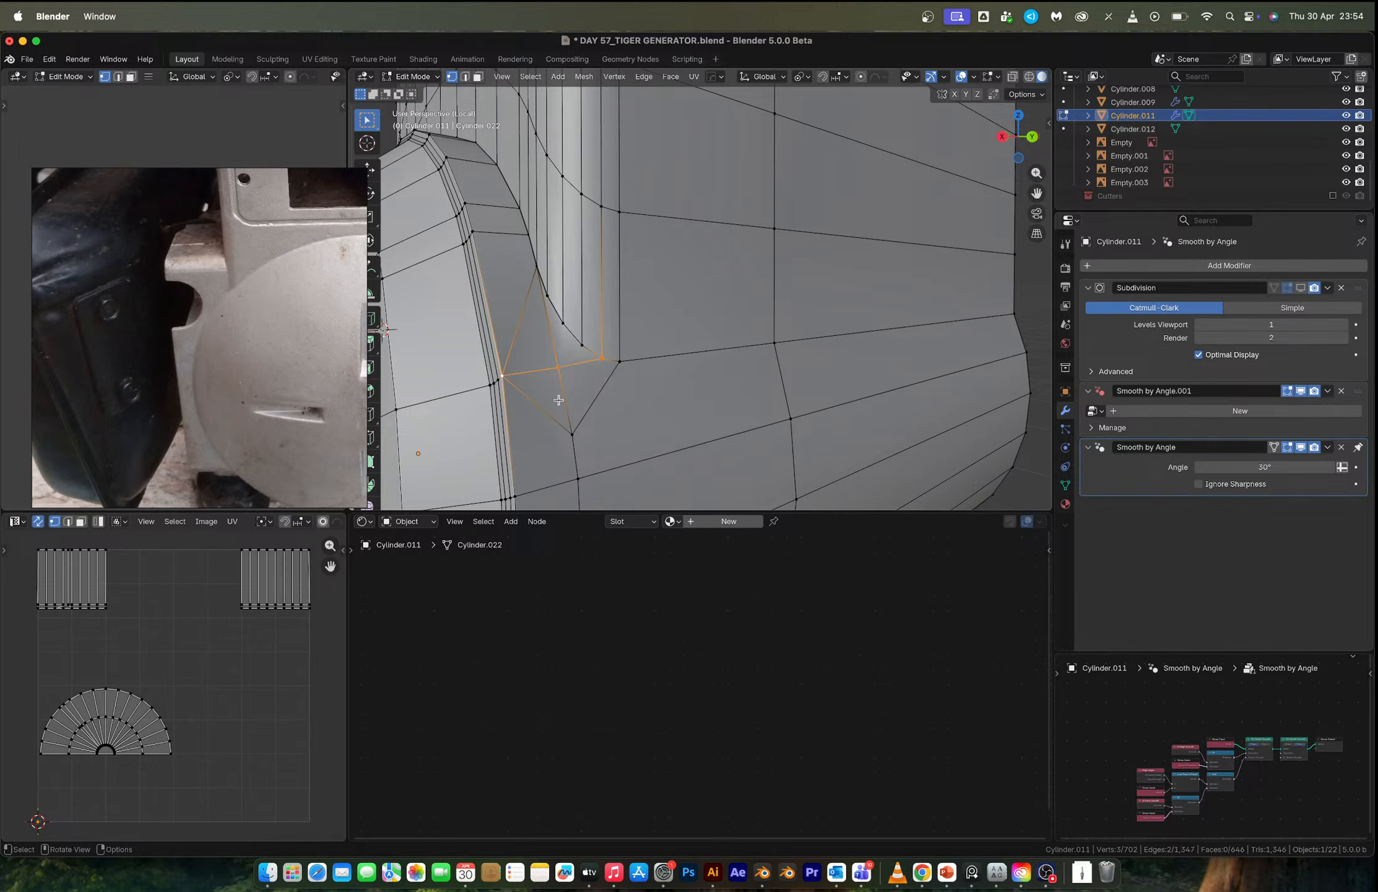
Dissolve the two old edges meeting at the cover's rim beside the new crossing edges.
{"action": "key", "text": "2"}
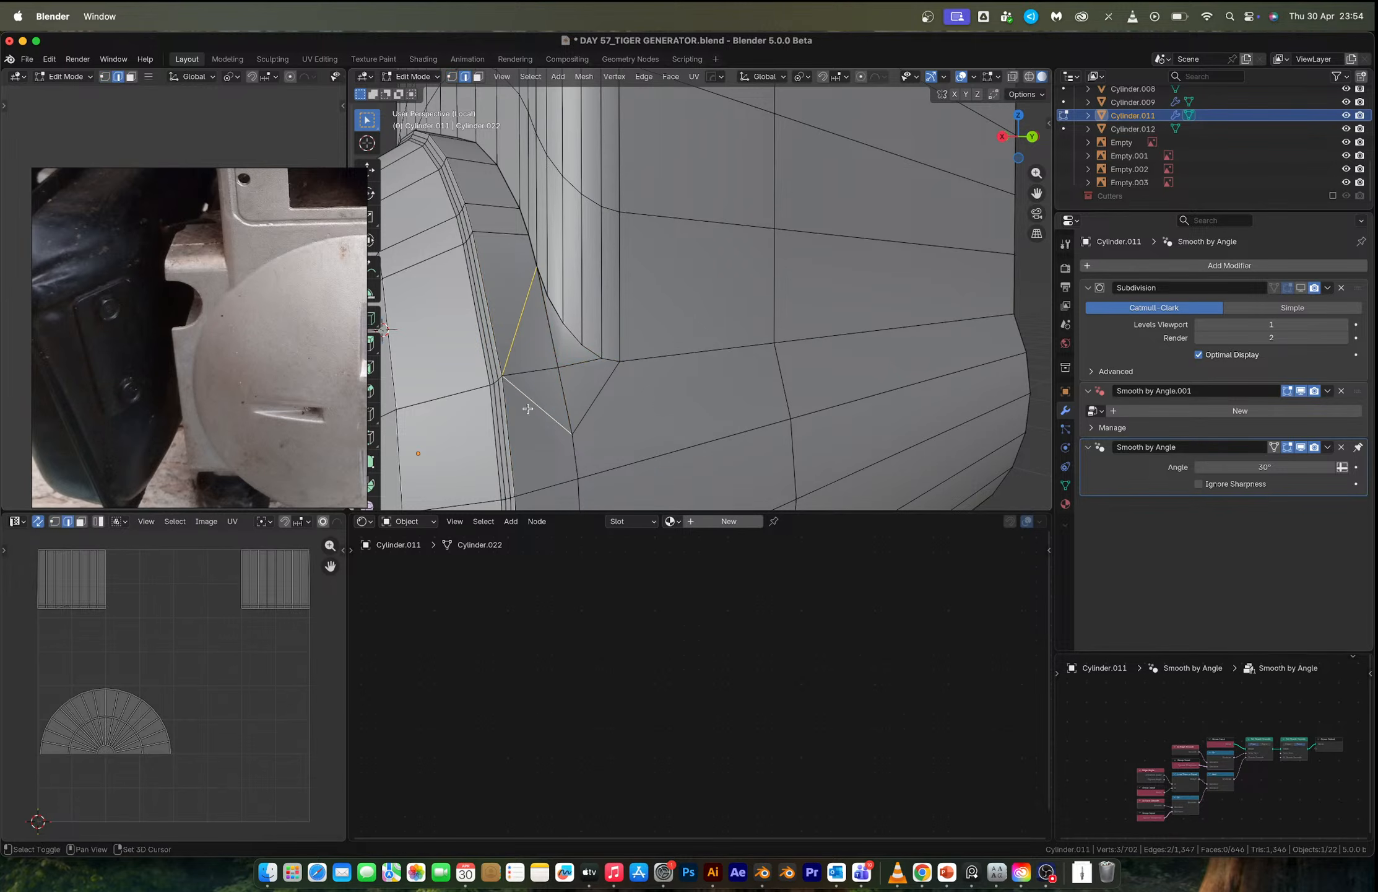
{"action": "key", "text": "x"}
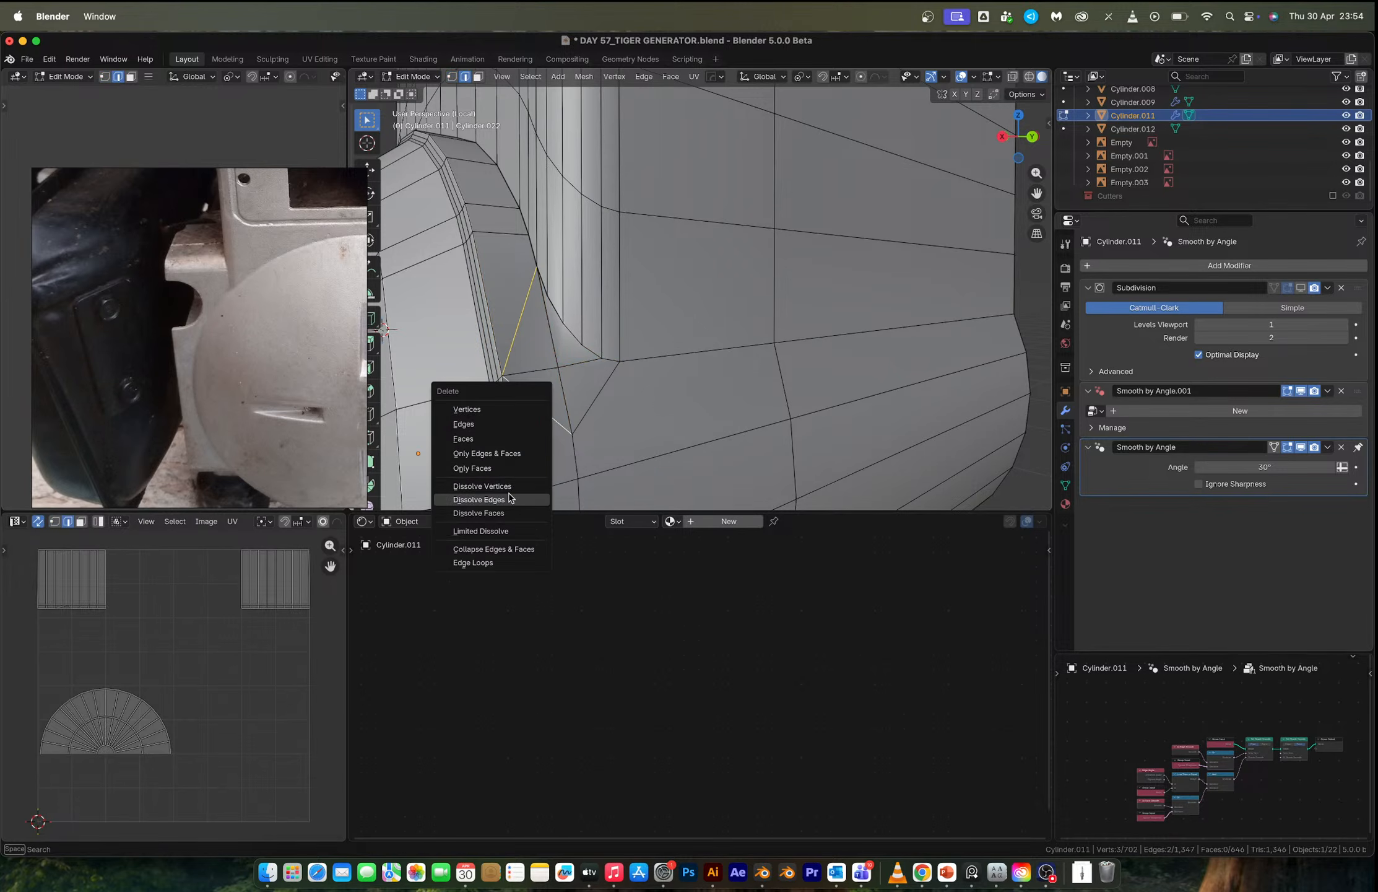
{"action": "left_click", "coordinate": [509, 499]}
Try deleting the small corner face between the cover's rim and the upright block, and undo the deletion.
{"action": "scroll", "coordinate": [586, 335], "scroll_direction": "up", "scroll_amount": 3}
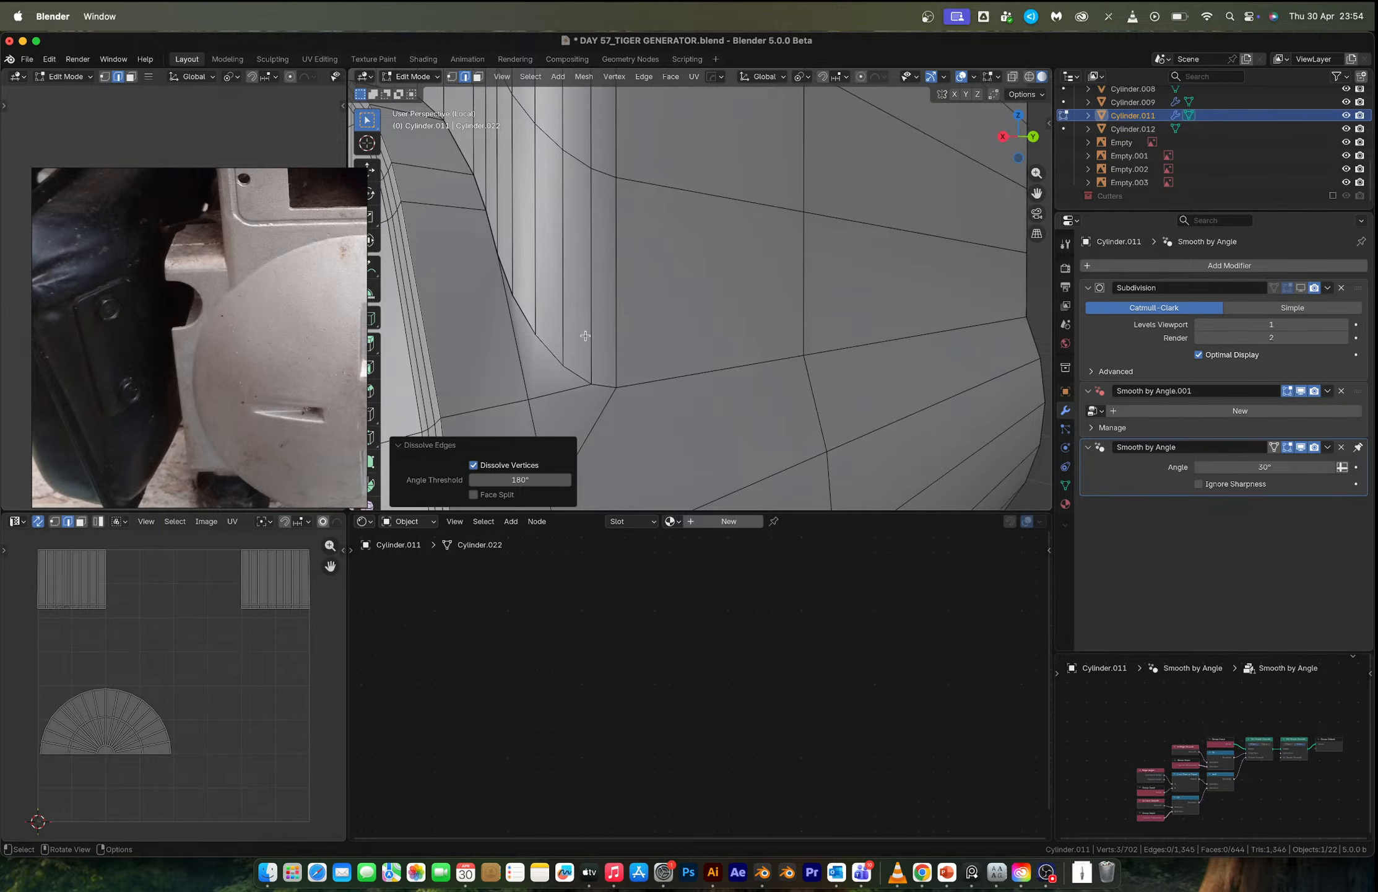
{"action": "mouse_move", "coordinate": [586, 335]}
{"action": "middle_mouse_down", "text": "shift"}
{"action": "mouse_move", "coordinate": [606, 339]}
{"action": "mouse_move", "coordinate": [594, 344]}
{"action": "middle_mouse_up", "text": "shift"}
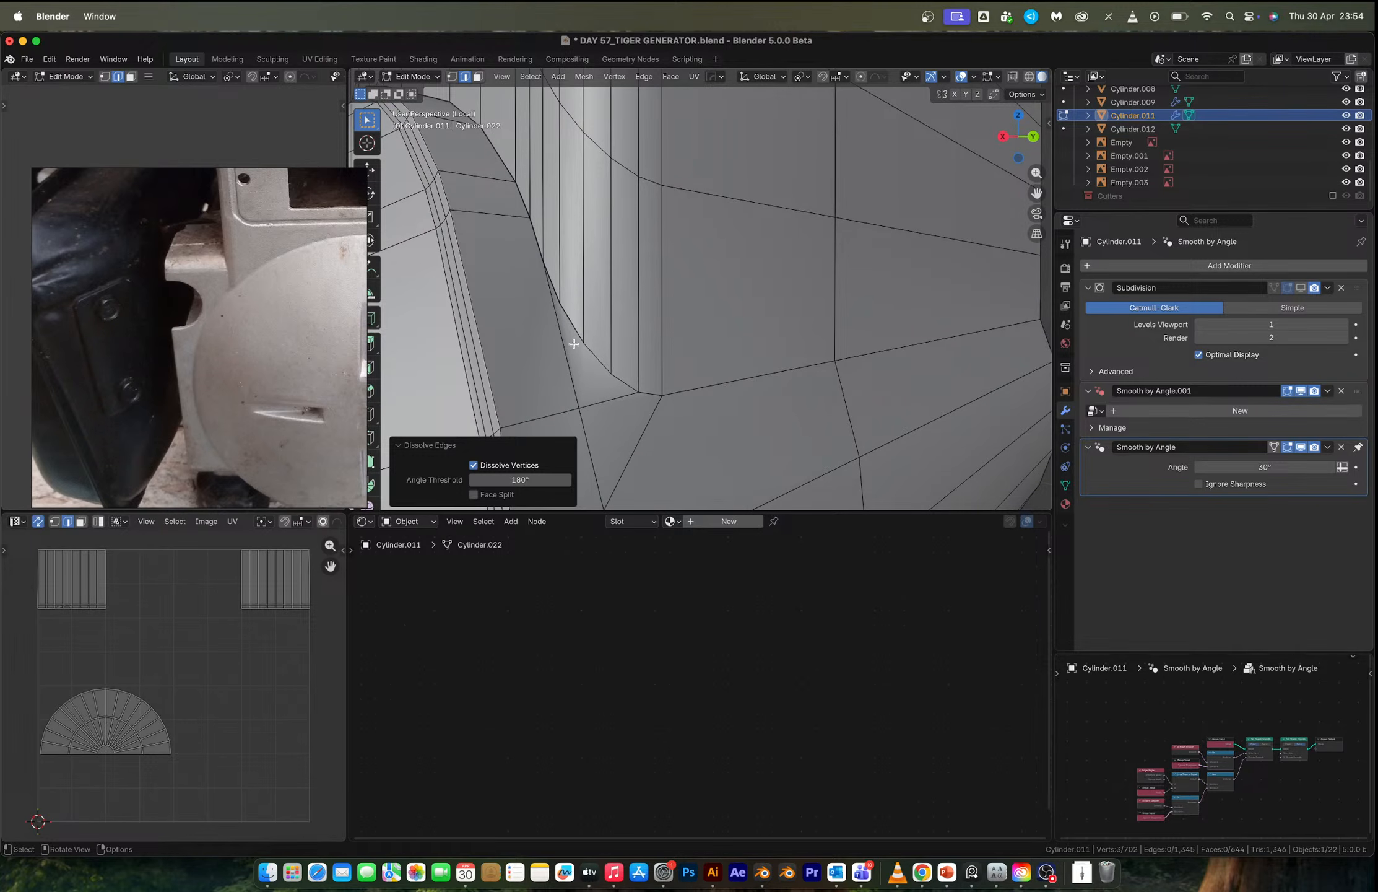
{"action": "key", "text": "3"}
{"action": "left_click", "coordinate": [579, 372]}
{"action": "key", "text": "x"}
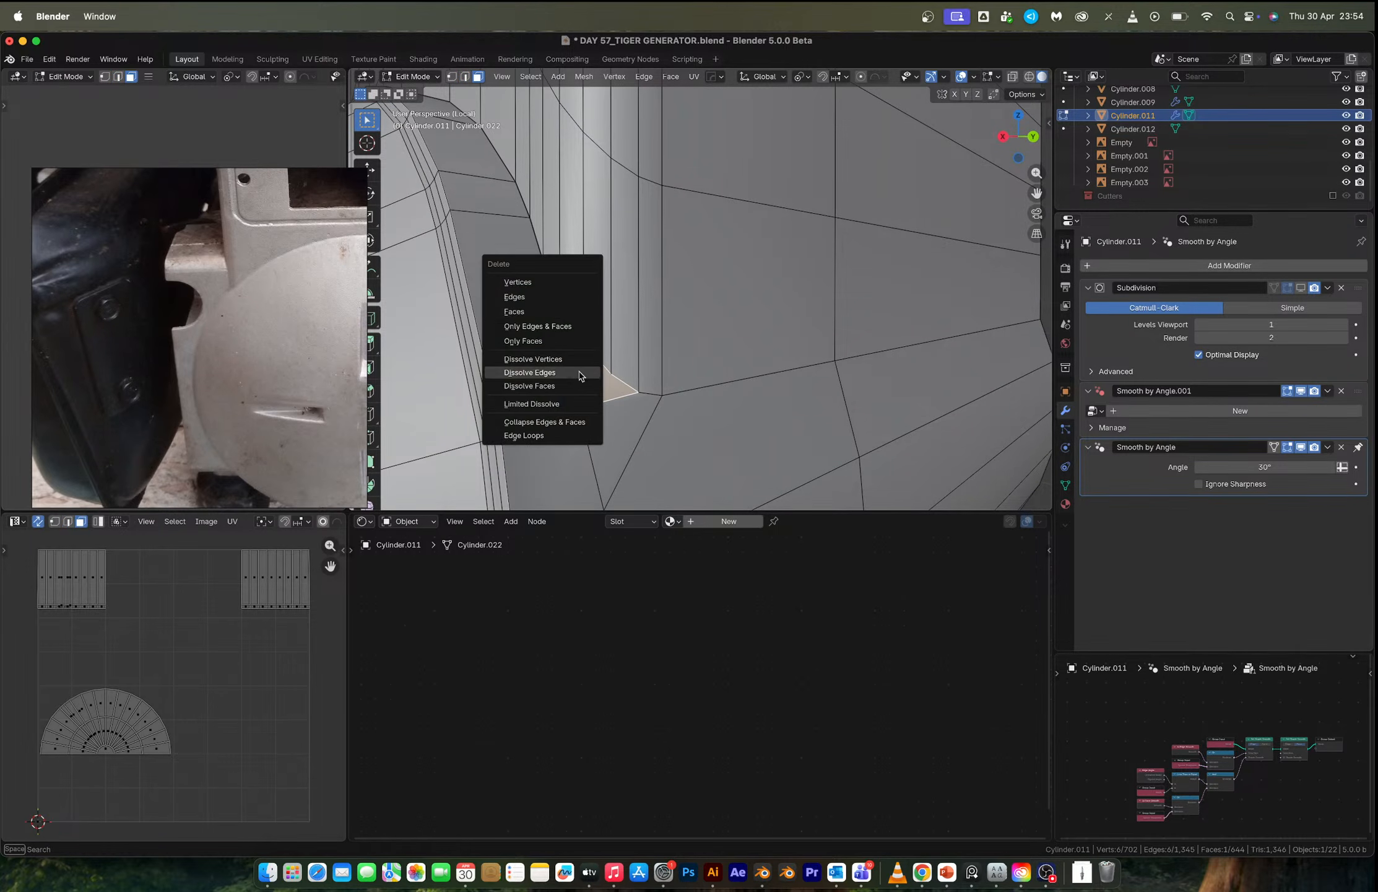
{"action": "left_click", "coordinate": [518, 310]}
{"action": "middle_click_drag", "start_coordinate": [555, 307], "coordinate": [622, 342]}
{"action": "key", "text": "super+z"}
Select the full edge loop around the cover's base, try bevelling it with 5 segments, and cancel.
{"action": "scroll", "coordinate": [623, 343], "scroll_direction": "down", "scroll_amount": 3}
{"action": "key", "text": "2"}
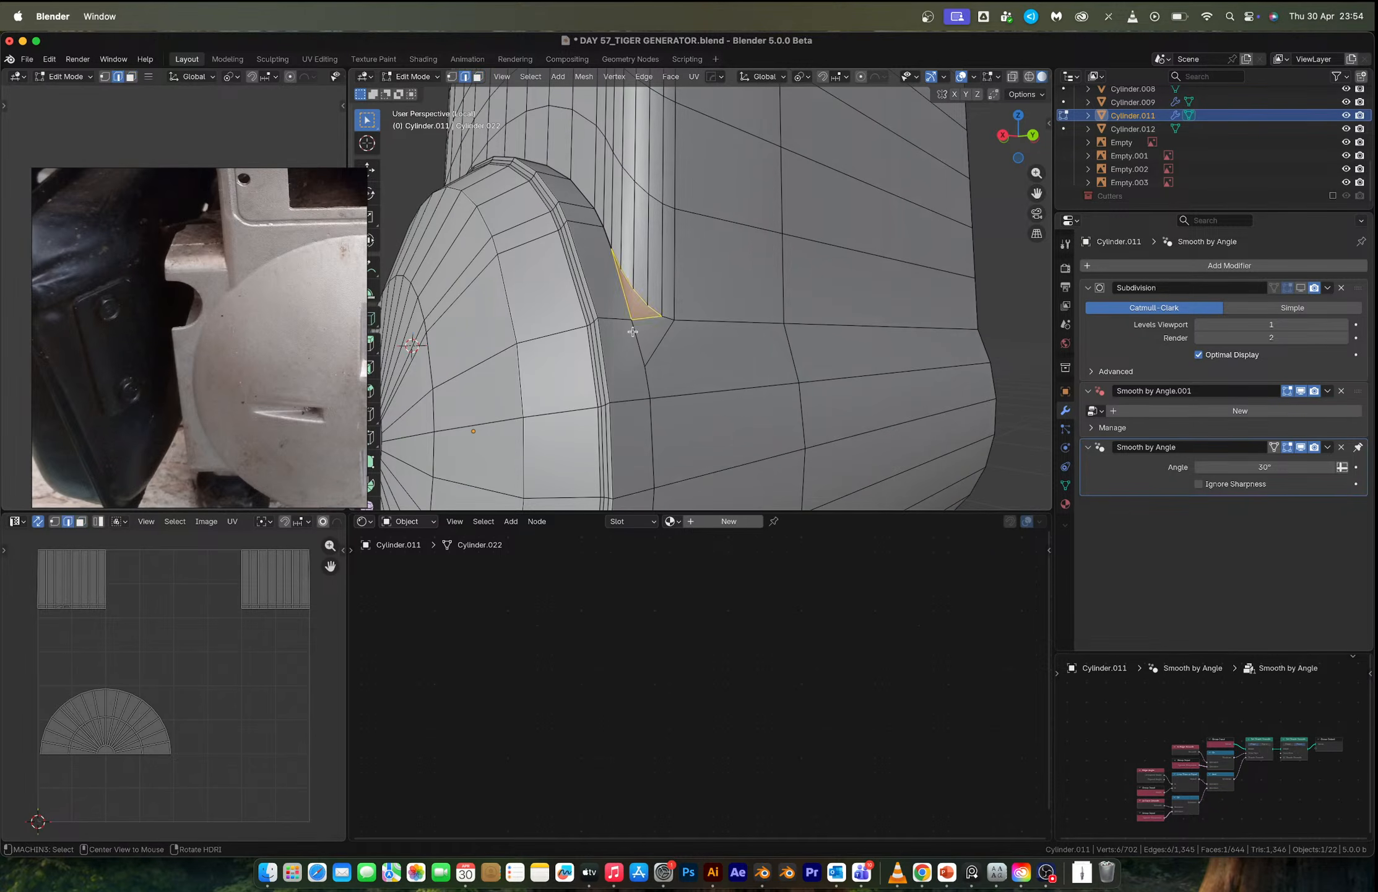
{"action": "left_click", "coordinate": [636, 331], "text": "alt"}
{"action": "left_click", "coordinate": [625, 293], "text": "alt+shift"}
{"action": "middle_click_drag", "start_coordinate": [625, 293], "coordinate": [646, 331]}
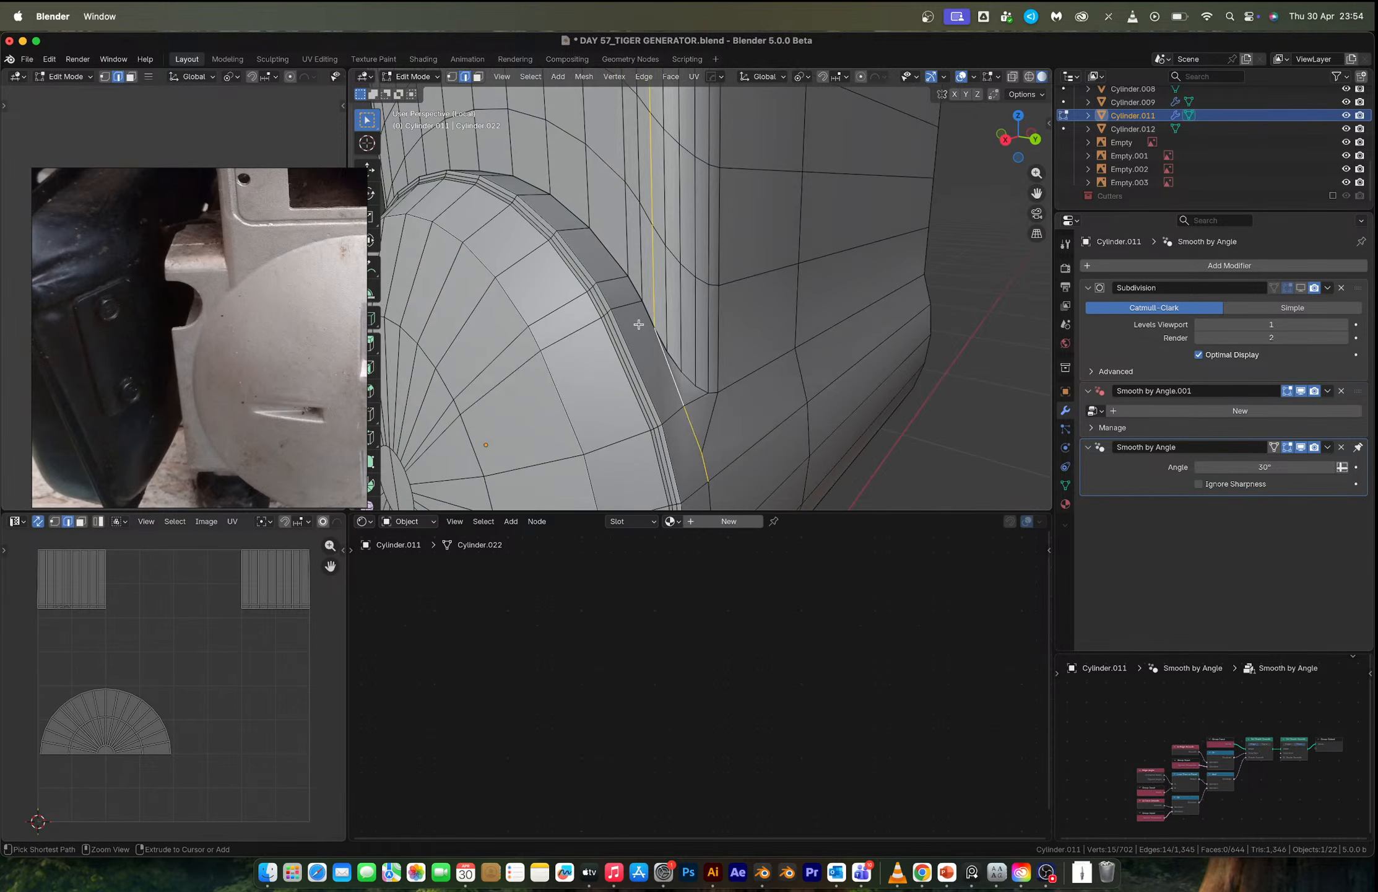
{"action": "key", "text": "super+z"}
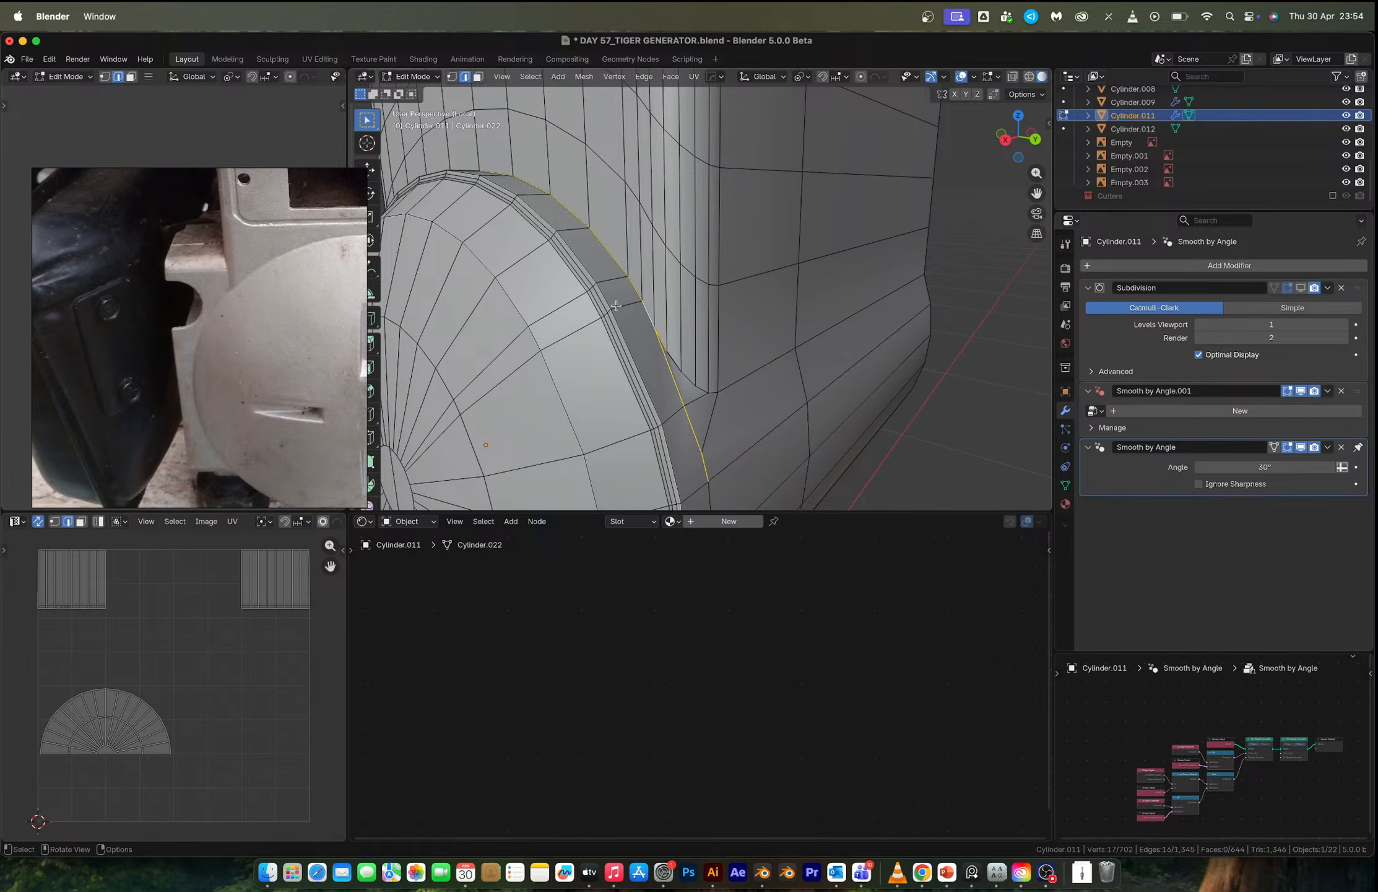
{"action": "left_click", "coordinate": [638, 301], "text": "alt+shift"}
{"action": "middle_click_drag", "start_coordinate": [616, 305], "coordinate": [591, 298]}
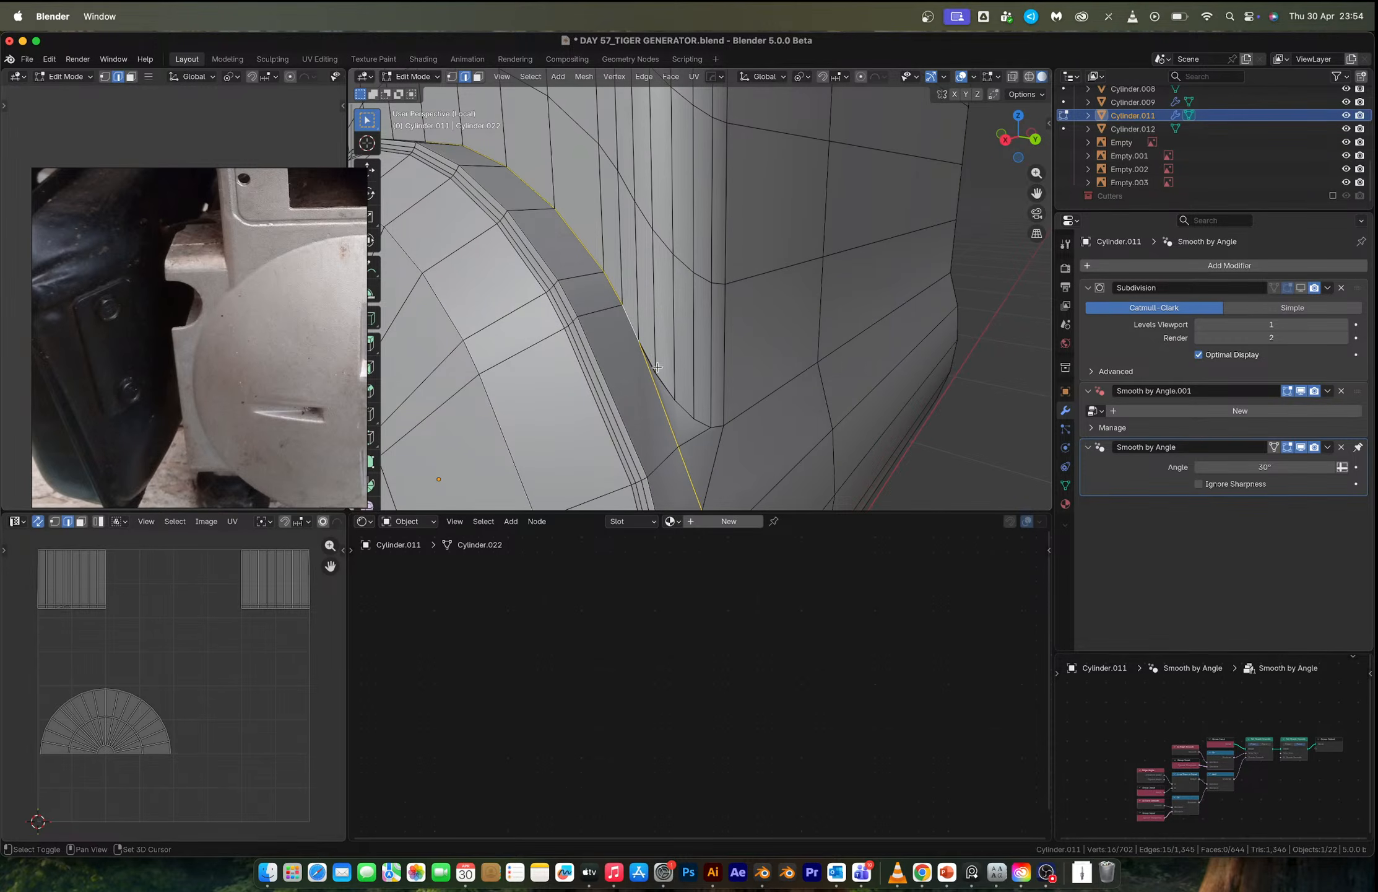
{"action": "scroll", "coordinate": [658, 366], "scroll_direction": "down", "scroll_amount": 5}
{"action": "middle_click_drag", "start_coordinate": [658, 367], "coordinate": [538, 411]}
{"action": "left_click", "coordinate": [632, 255], "text": "alt+shift"}
{"action": "left_click", "coordinate": [611, 323], "text": "alt+shift"}
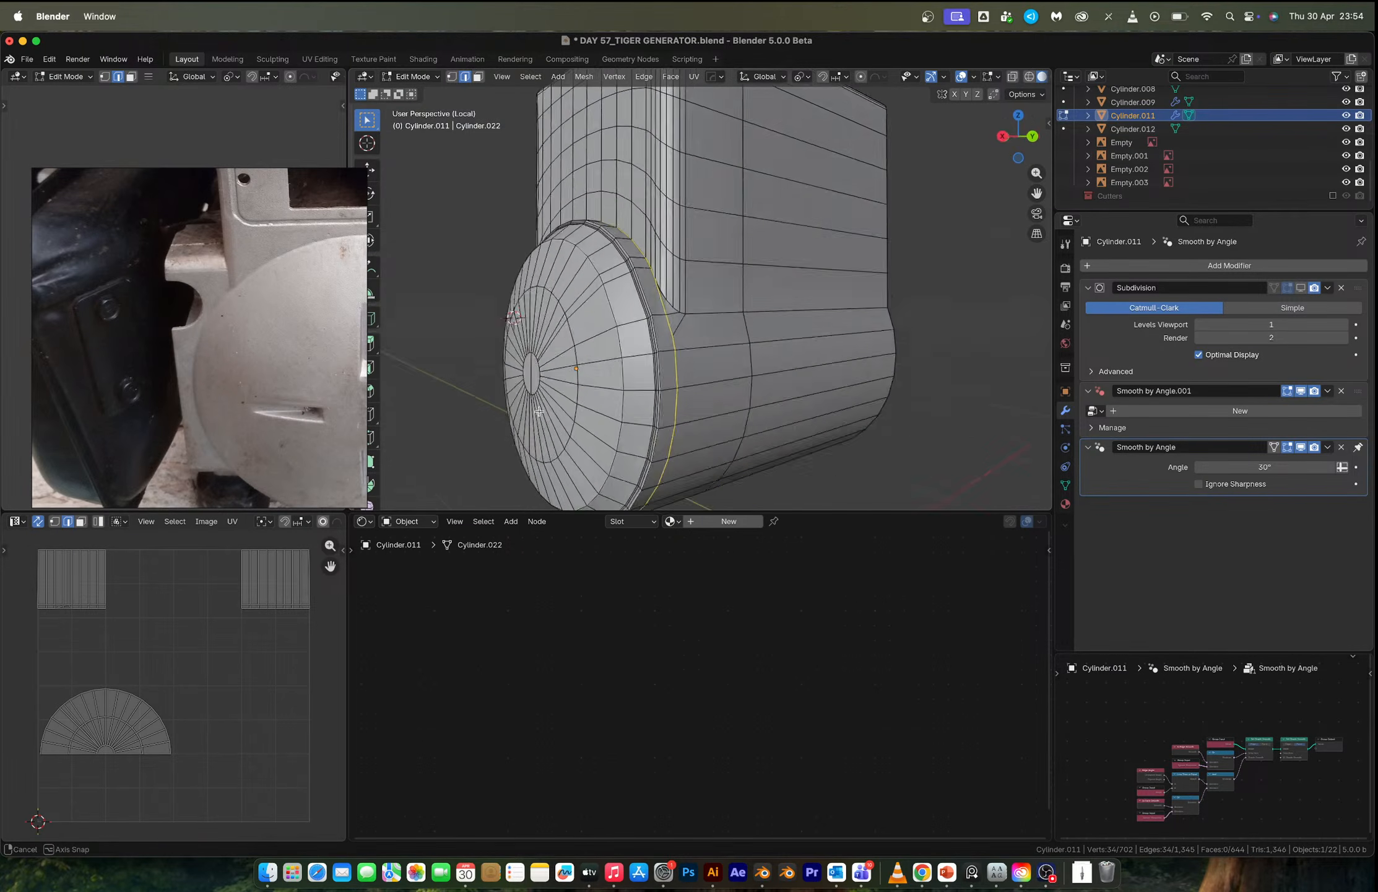
{"action": "scroll", "coordinate": [723, 301], "scroll_direction": "up", "scroll_amount": 3}
{"action": "key", "text": "ctrl+b"}
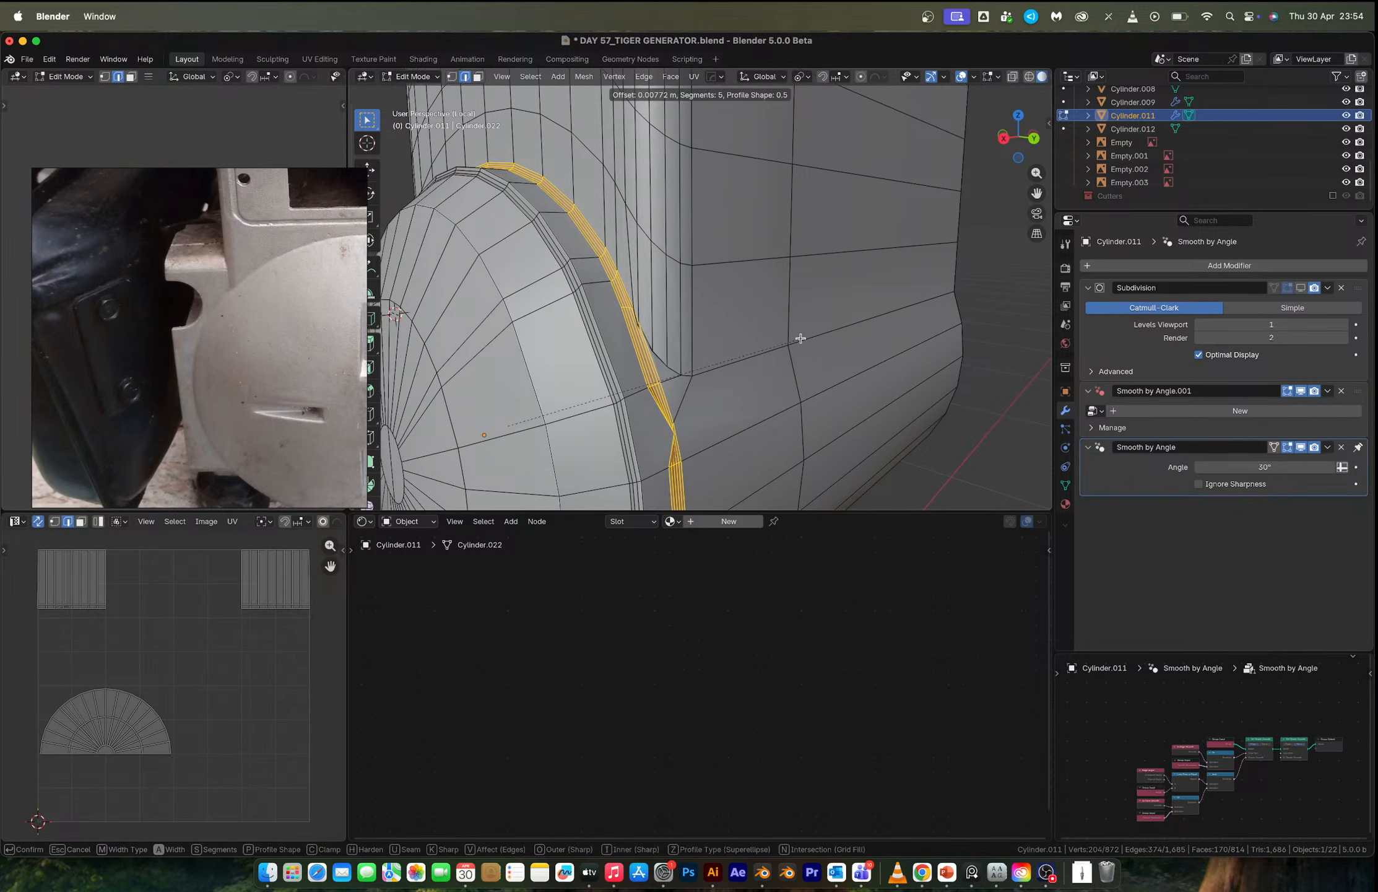
{"action": "key", "text": "Escape"}
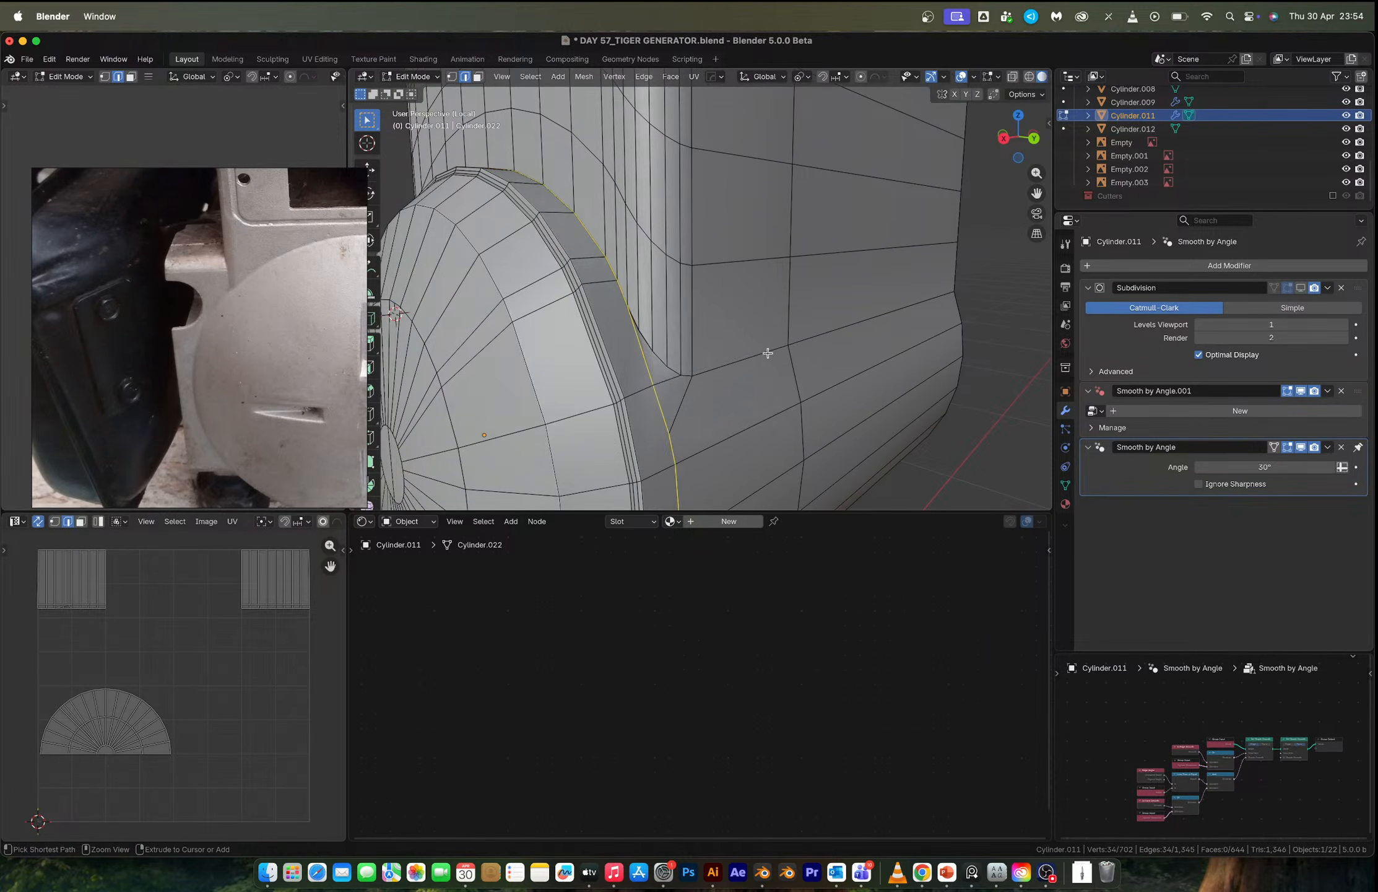
Merge the two closely spaced vertices on the loop just below the corner beside the cover's rim.
{"action": "left_click", "coordinate": [682, 408]}
{"action": "key", "text": "1"}
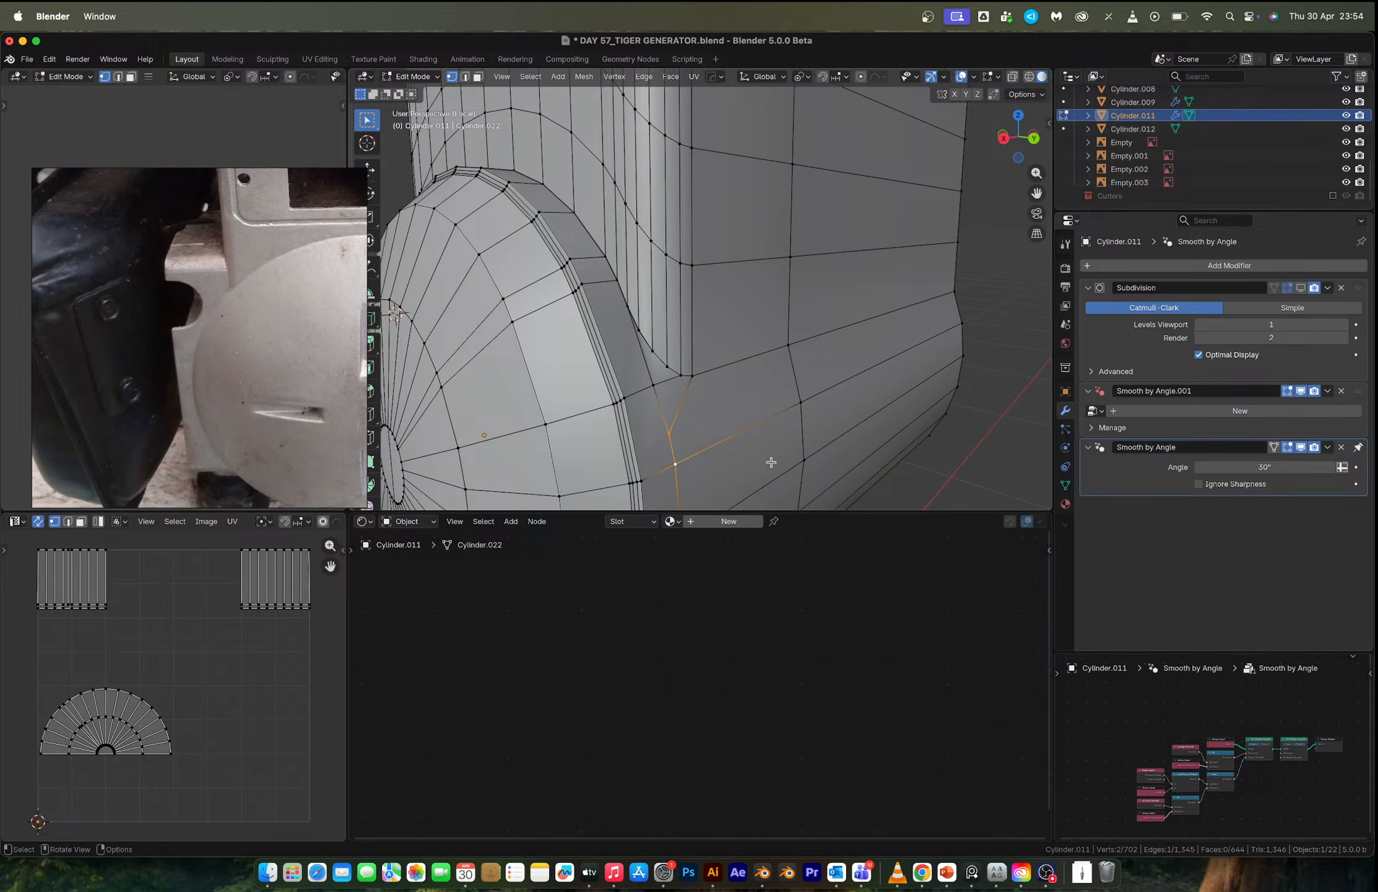
{"action": "key", "text": "m"}
{"action": "left_click", "coordinate": [761, 445]}
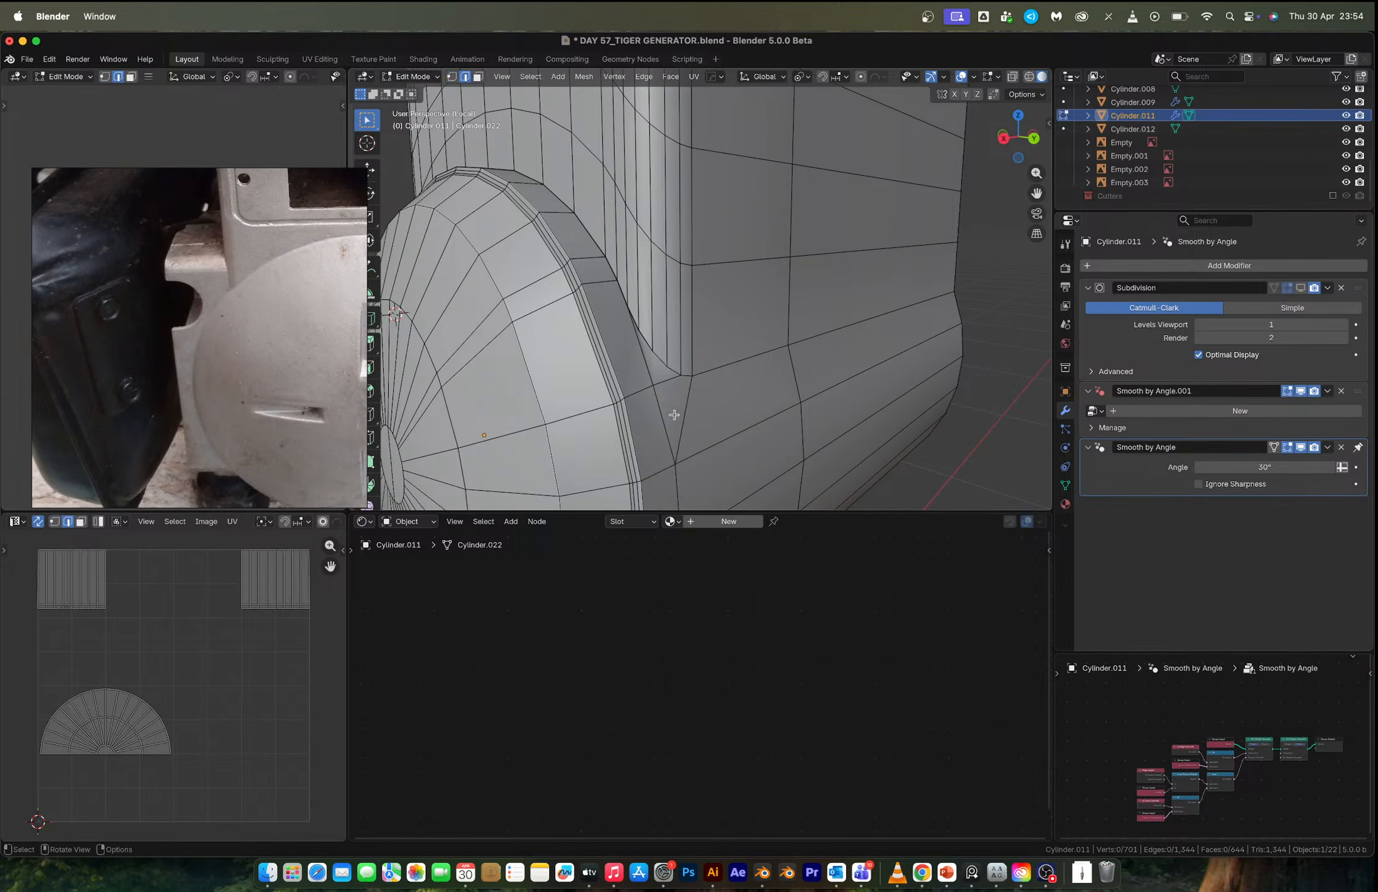
Select the edge loop around the cover's base and bevel it 0.0065 m with 5 segments.
{"action": "key", "text": "2"}
{"action": "left_click", "coordinate": [664, 411], "text": "alt"}
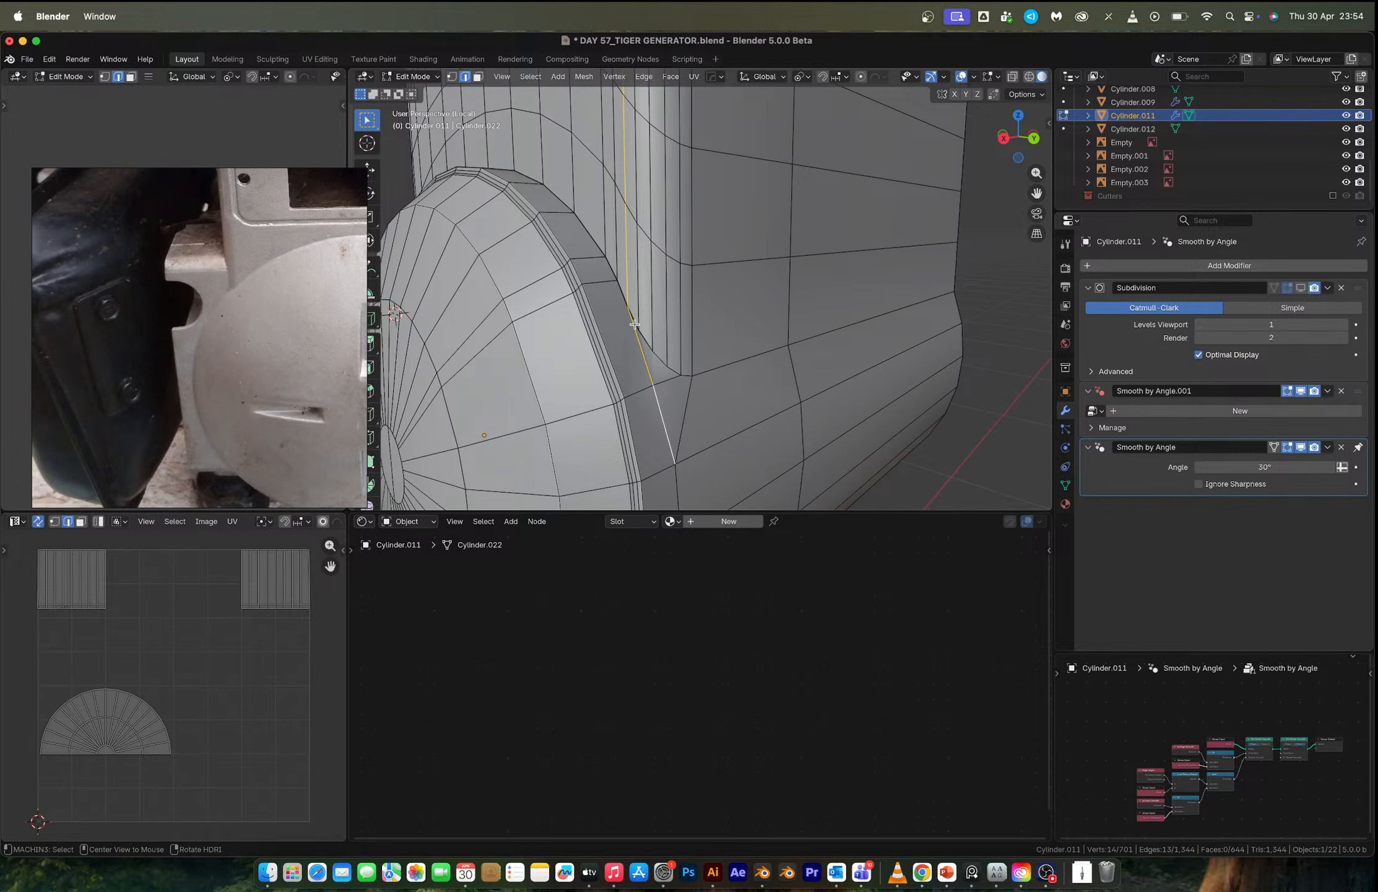
{"action": "left_click", "coordinate": [643, 356]}
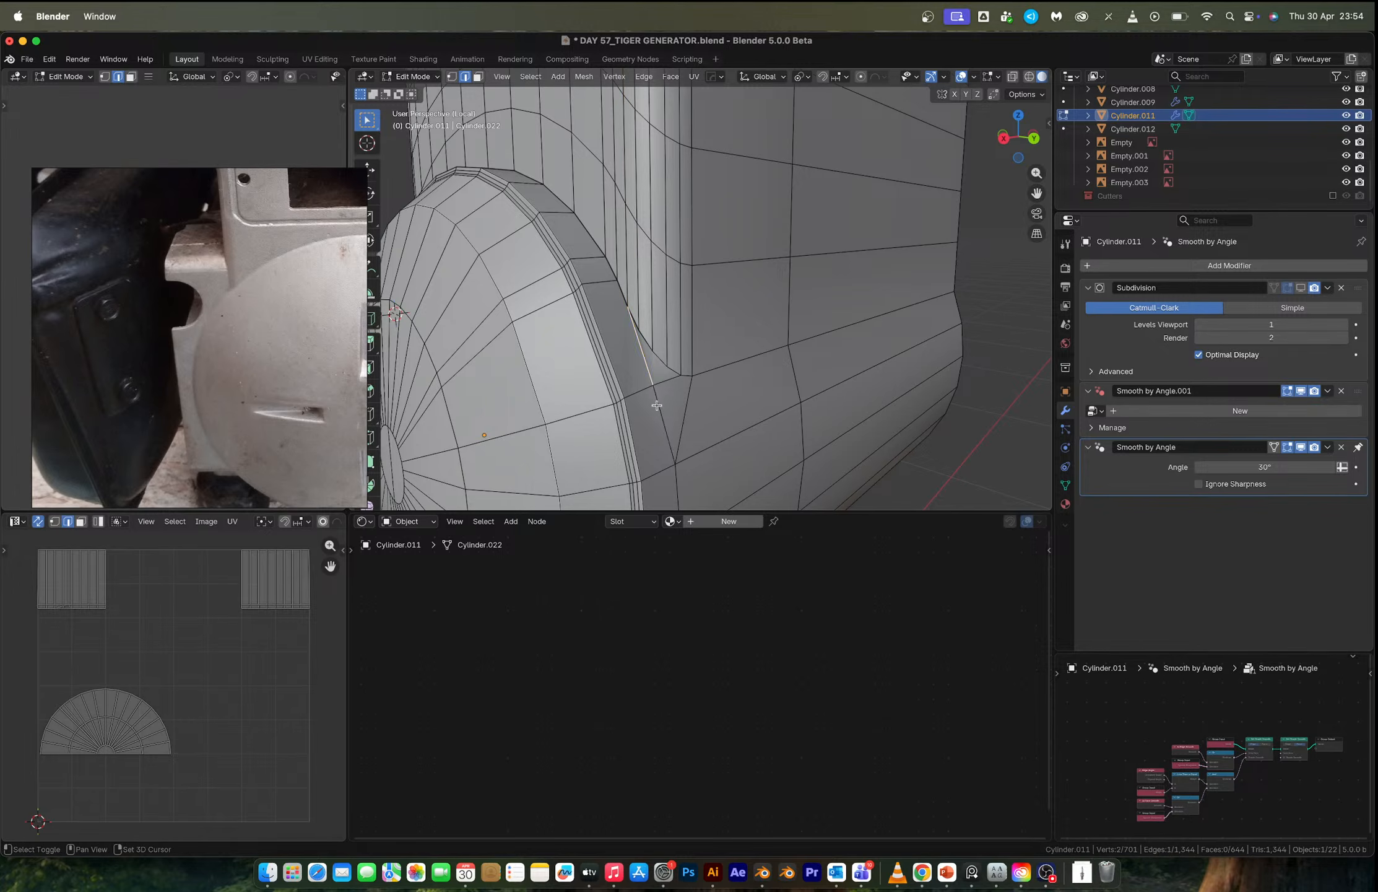
{"action": "left_click", "coordinate": [611, 270], "text": "alt+shift"}
{"action": "scroll", "coordinate": [642, 319], "scroll_direction": "down", "scroll_amount": 5}
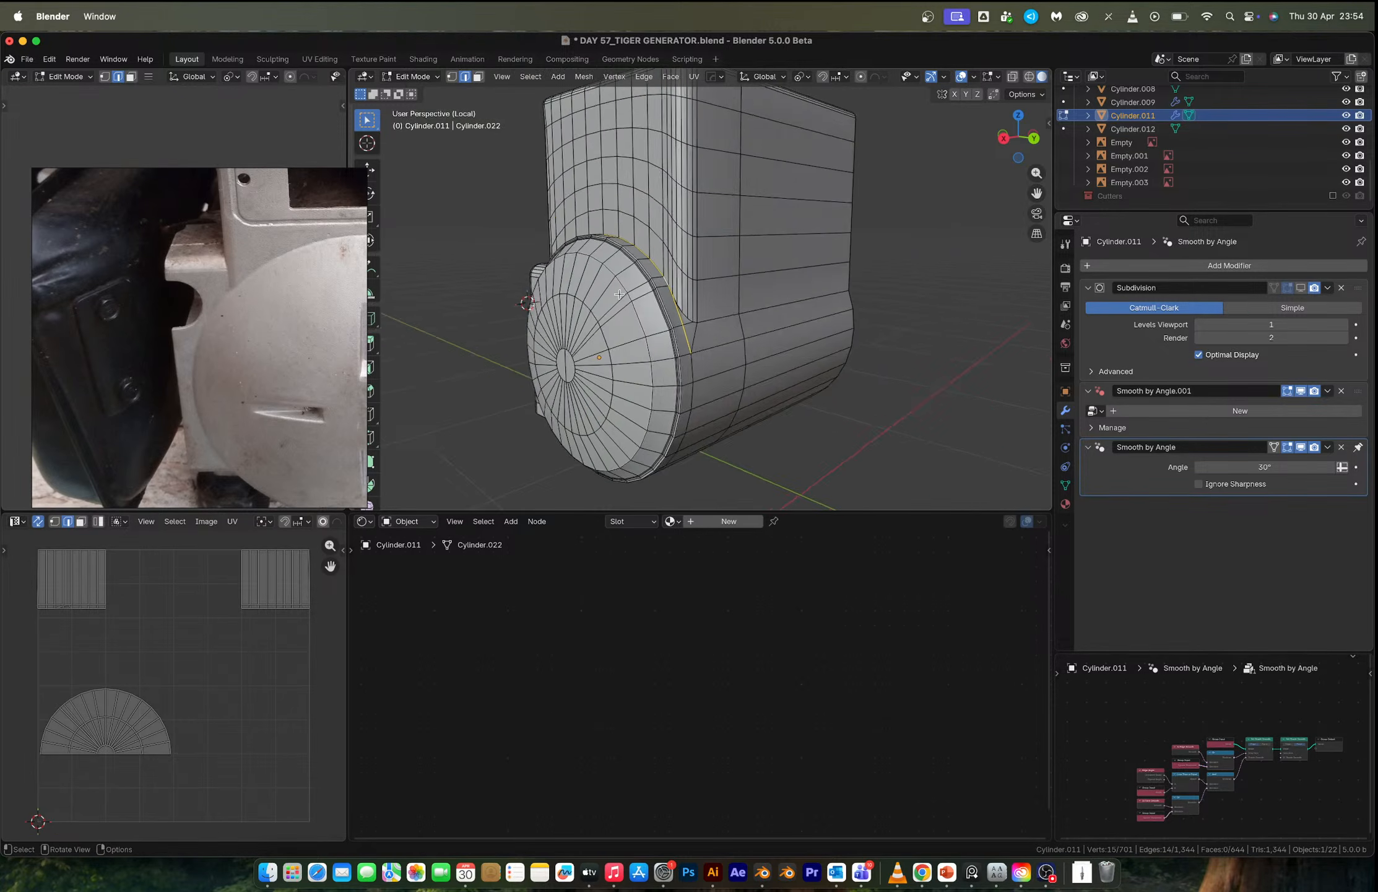
{"action": "middle_click_drag", "start_coordinate": [642, 297], "coordinate": [747, 284]}
{"action": "left_click", "coordinate": [613, 379], "text": "alt+shift"}
{"action": "middle_click_drag", "start_coordinate": [615, 379], "coordinate": [681, 327]}
{"action": "left_click", "coordinate": [611, 277], "text": "alt+shift"}
{"action": "scroll", "coordinate": [675, 328], "scroll_direction": "up", "scroll_amount": 5}
{"action": "key", "text": "ctrl+b"}
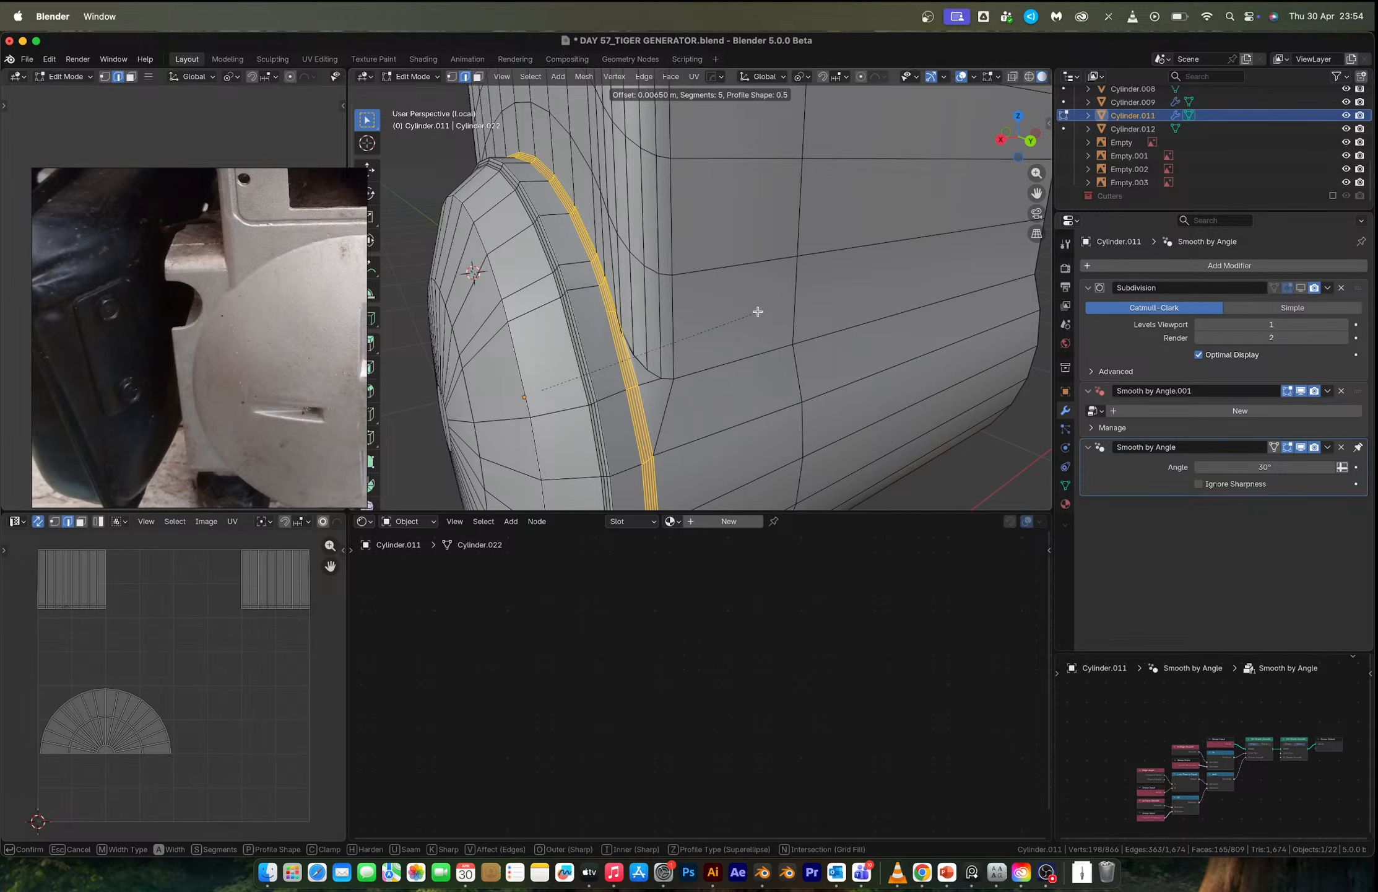
{"action": "left_click", "coordinate": [756, 309]}
Check the bevelled seam in object mode with Subdivision shown, return to the mesh, and undo the bevel.
{"action": "middle_click_drag", "start_coordinate": [699, 283], "coordinate": [743, 287]}
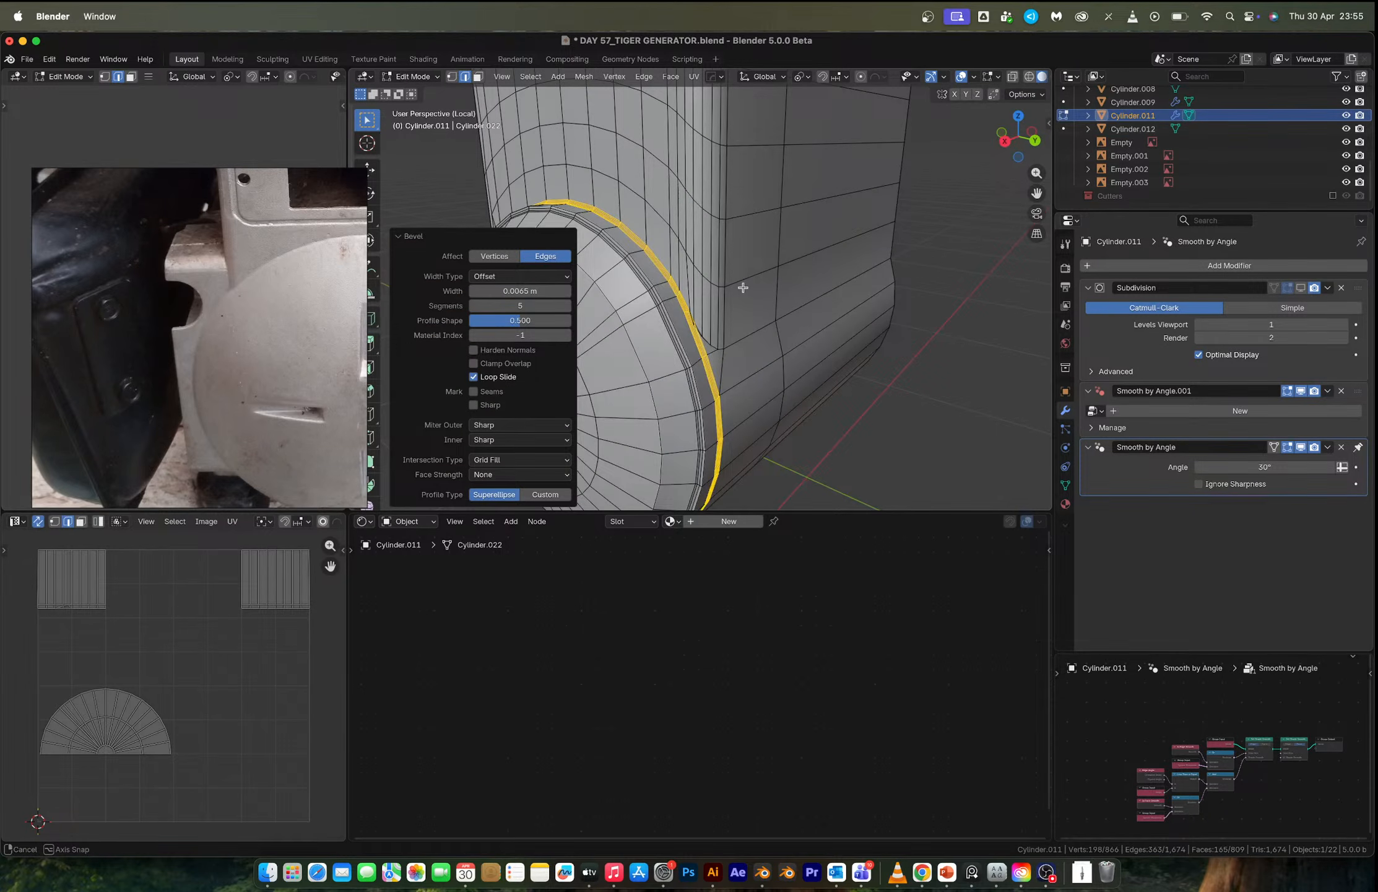
{"action": "key", "text": "Tab"}
{"action": "scroll", "coordinate": [736, 289], "scroll_direction": "down", "scroll_amount": 4}
{"action": "middle_click_drag", "start_coordinate": [656, 289], "coordinate": [799, 297]}
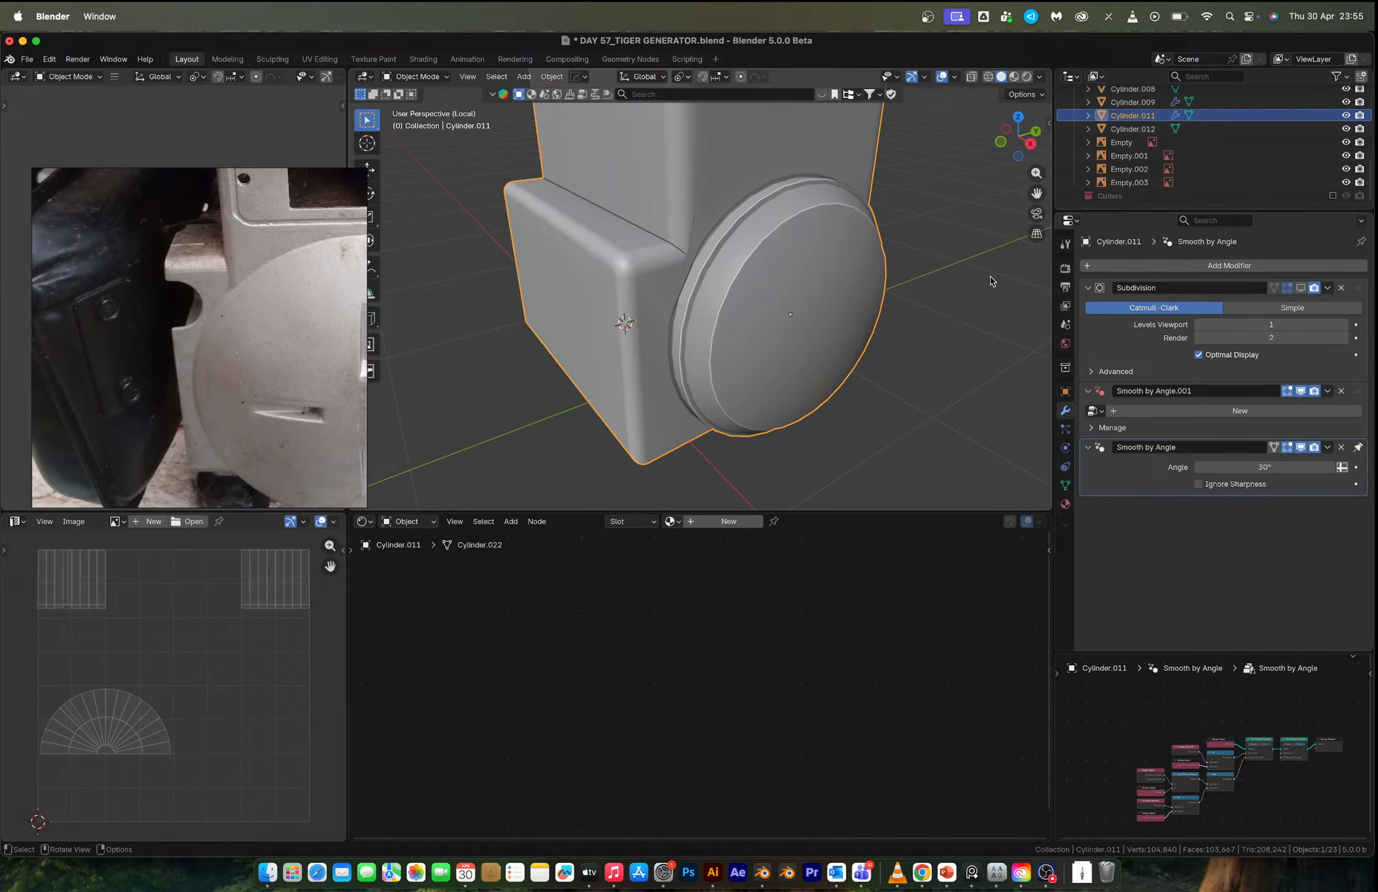
{"action": "left_click", "coordinate": [1301, 288]}
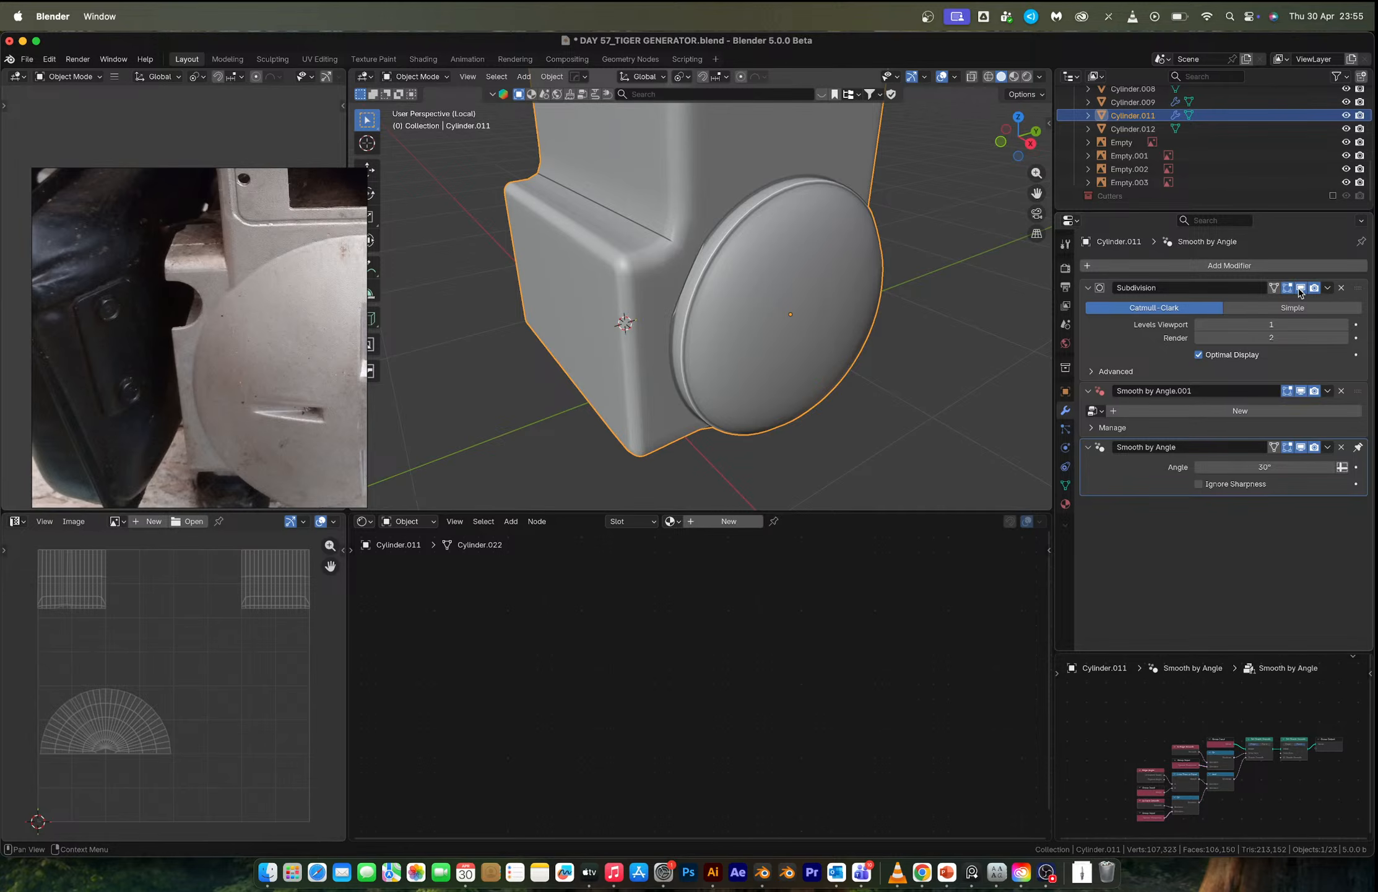
{"action": "key", "text": "Tab"}
{"action": "scroll", "coordinate": [733, 286], "scroll_direction": "up", "scroll_amount": 4}
{"action": "scroll", "coordinate": [733, 287], "scroll_direction": "up", "scroll_amount": 4}
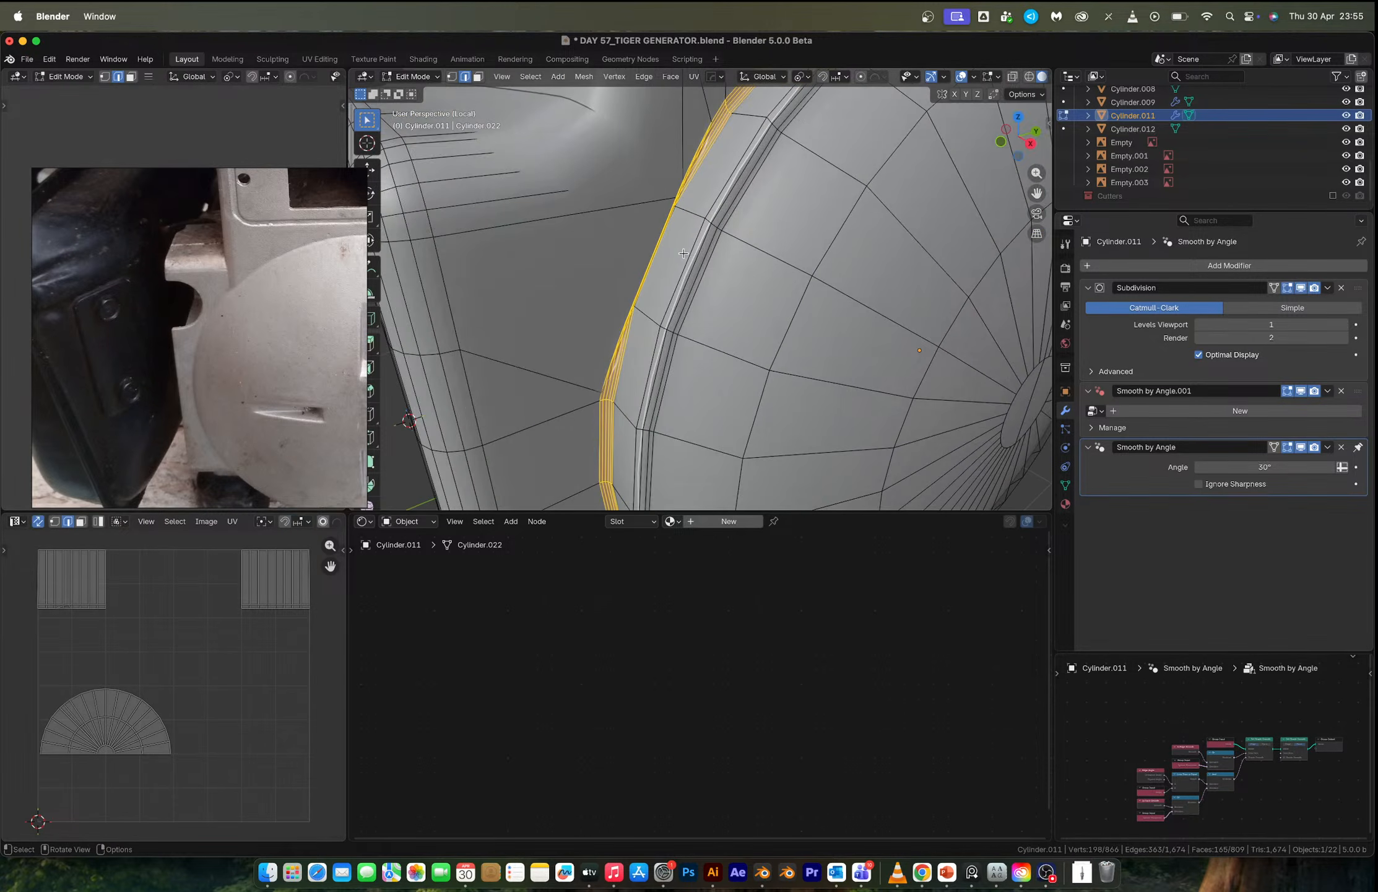
{"action": "middle_click_drag", "start_coordinate": [684, 251], "coordinate": [711, 245]}
{"action": "key", "text": "super+z"}
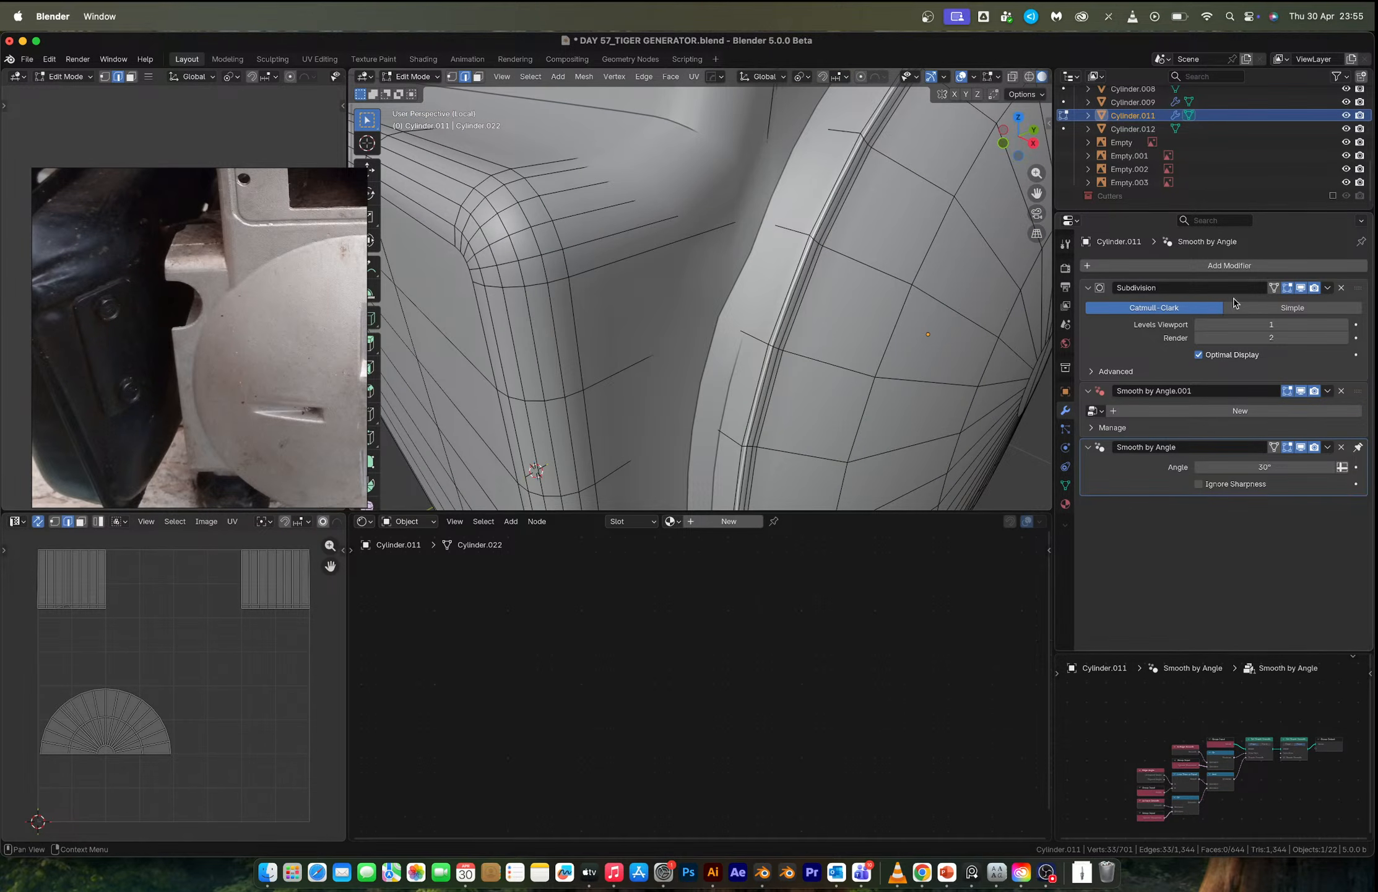
Hide the Subdivision modifier in the viewport and slide the side block's corner vertex behind the cover away from the rim by a factor of 0.316.
{"action": "left_click", "coordinate": [1300, 290]}
{"action": "middle_click_drag", "start_coordinate": [834, 289], "coordinate": [781, 279]}
{"action": "middle_click_drag", "start_coordinate": [758, 211], "coordinate": [740, 282], "text": "shift"}
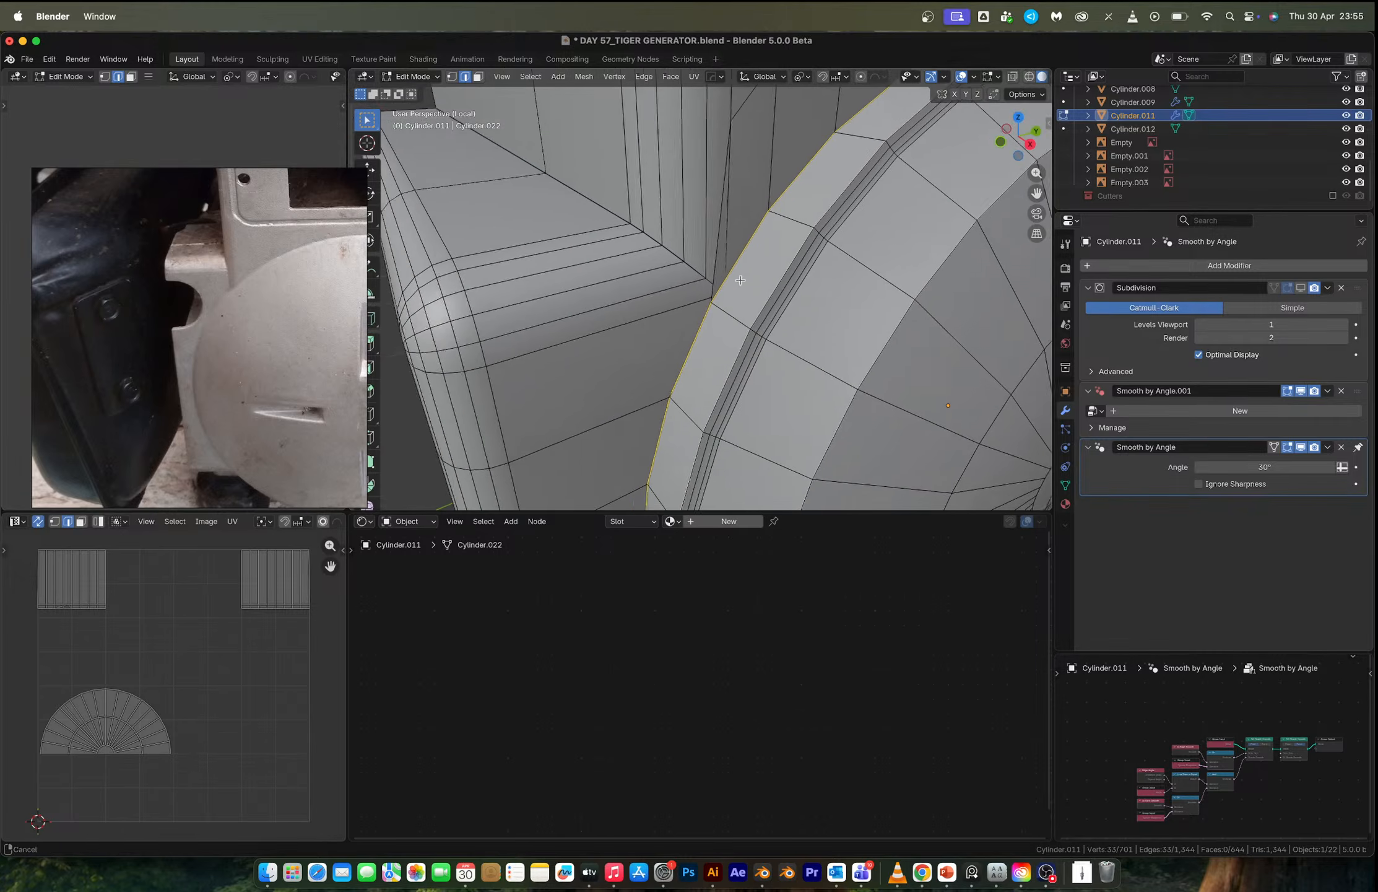
{"action": "key", "text": "alt+a"}
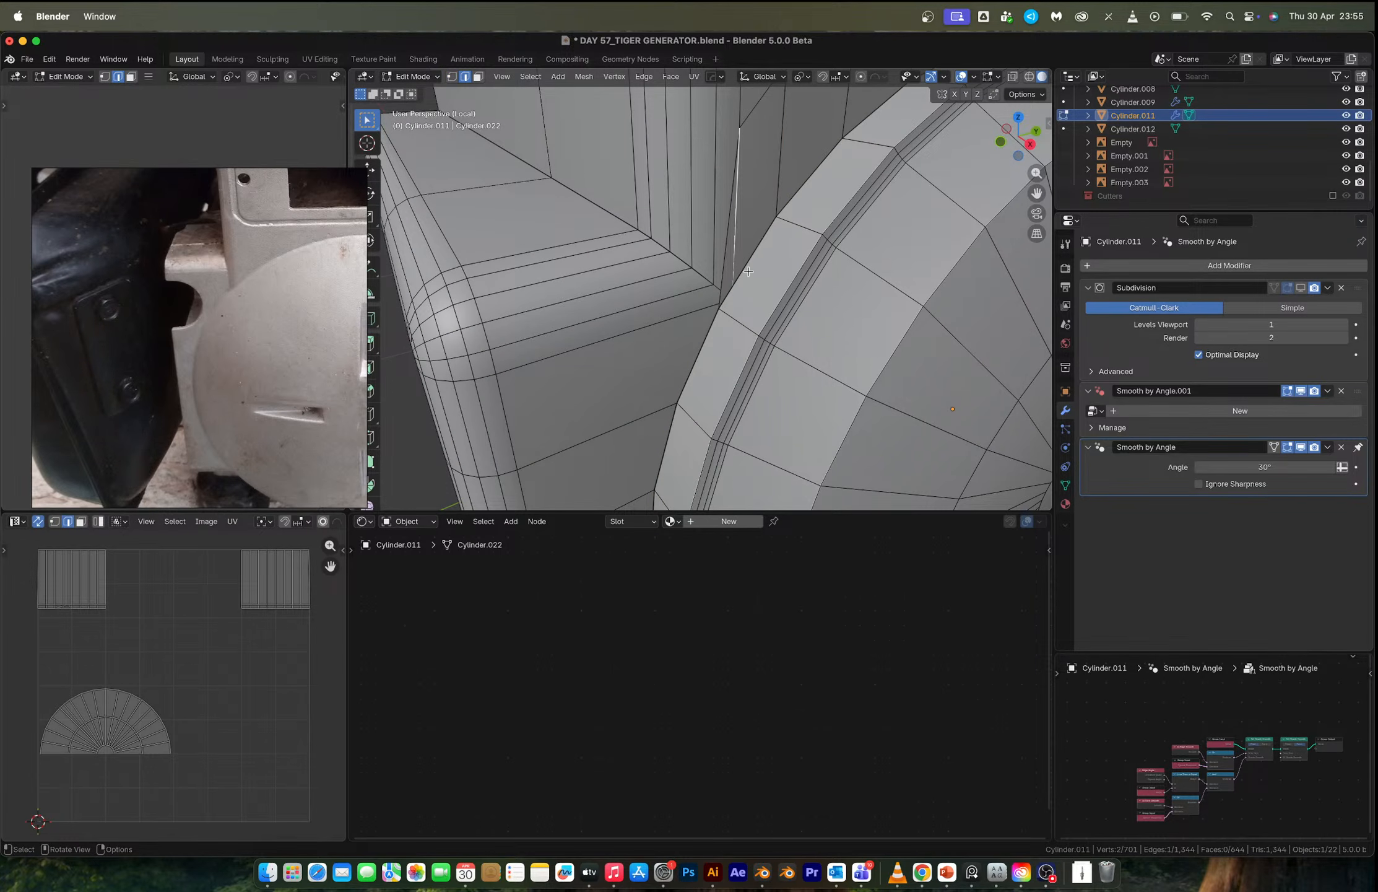
{"action": "key", "text": "alt+z"}
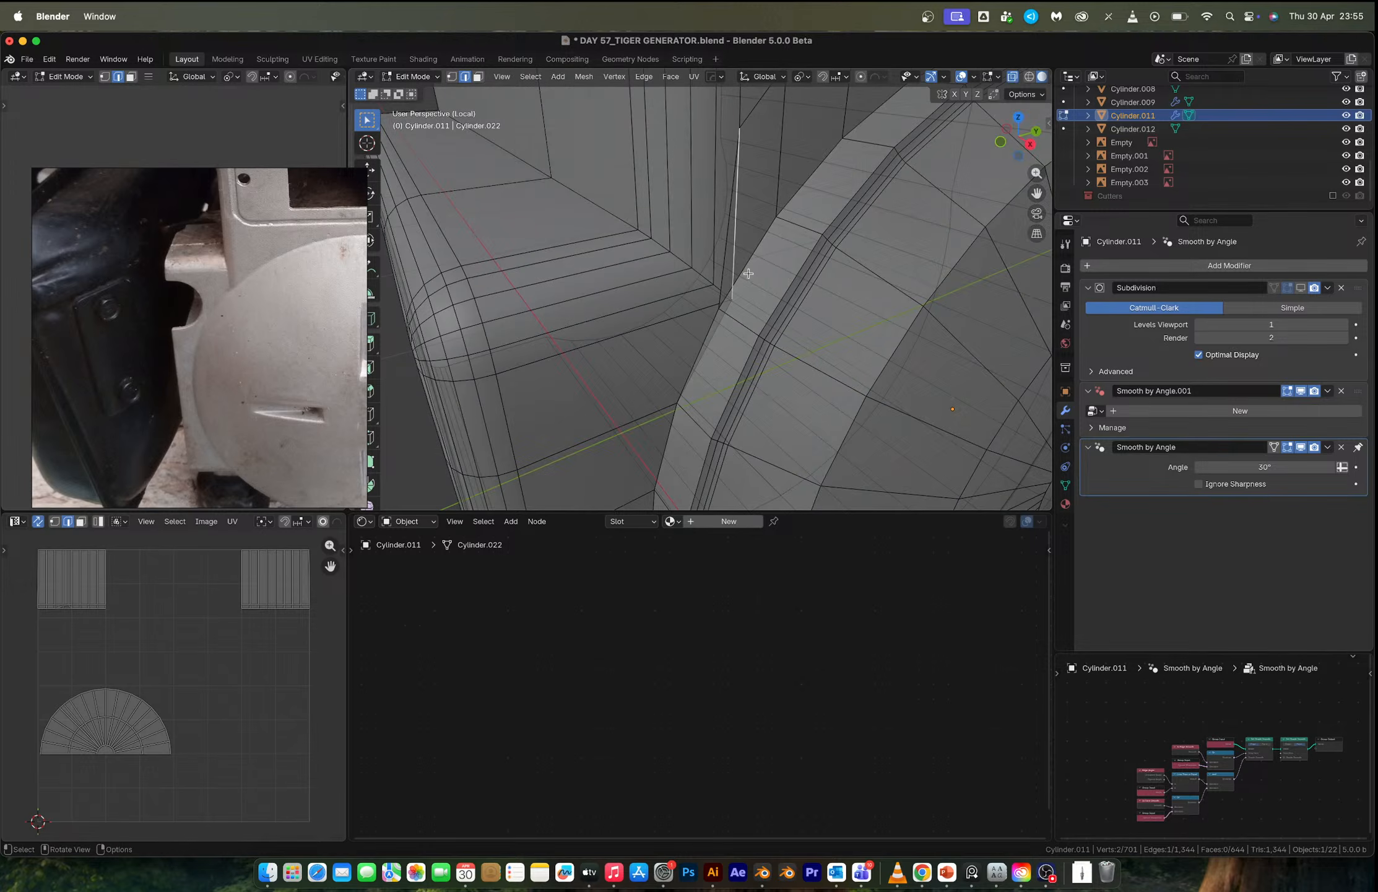
{"action": "key", "text": "1"}
{"action": "left_click", "coordinate": [737, 301]}
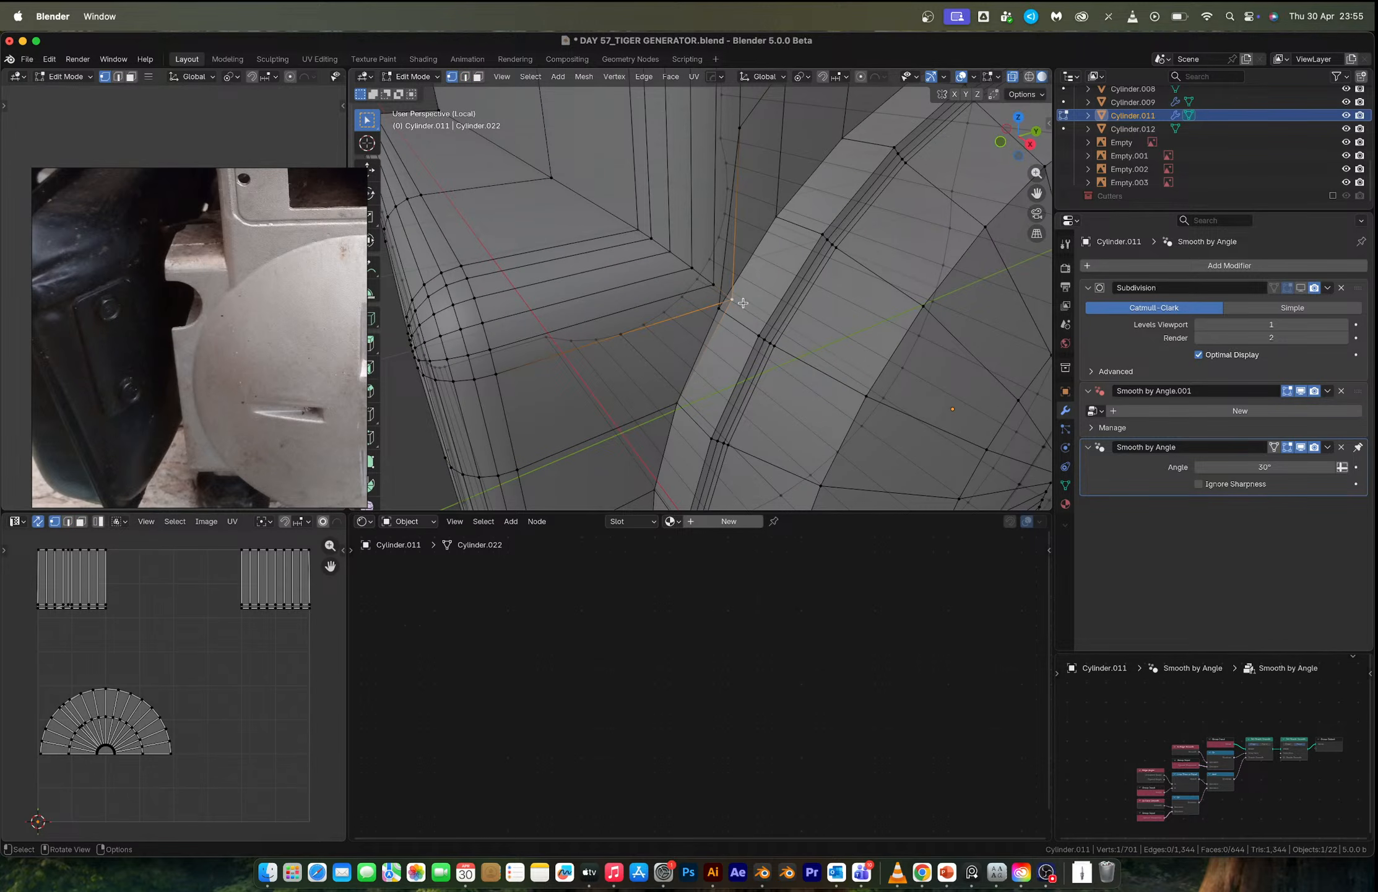
{"action": "key", "text": "g"}
{"action": "key", "text": "g"}
{"action": "left_click", "coordinate": [670, 325]}
{"action": "key", "text": "alt+z"}
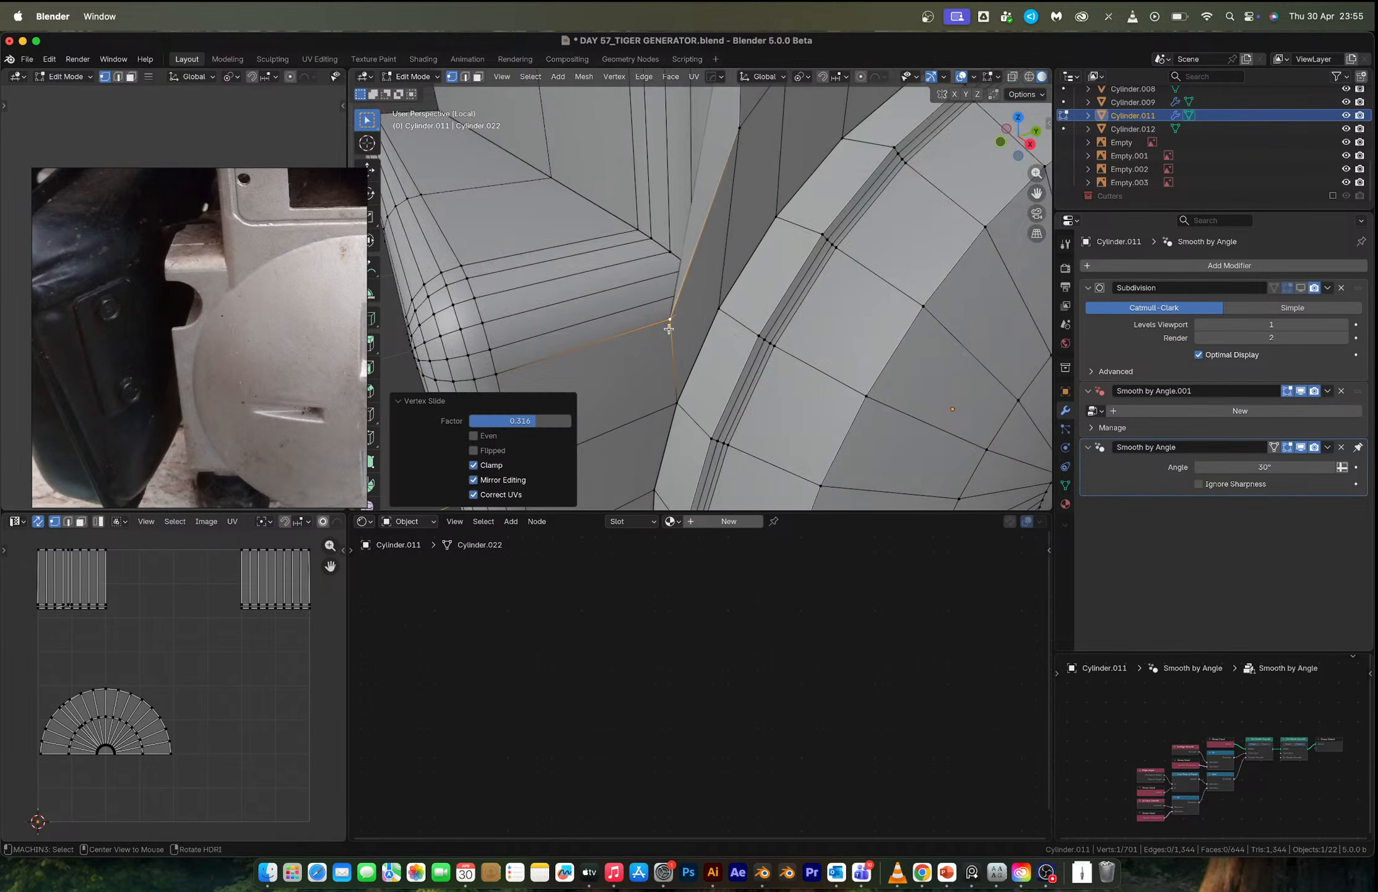
Try to dissolve the upright edge between the stepped block and the round cover's rim.
{"action": "scroll", "coordinate": [721, 303], "scroll_direction": "down", "scroll_amount": 4, "text": "ctrl"}
{"action": "scroll", "coordinate": [722, 303], "scroll_direction": "up", "scroll_amount": 4, "text": "ctrl"}
{"action": "key", "text": "2"}
{"action": "left_click", "coordinate": [743, 262]}
{"action": "key", "text": "x"}
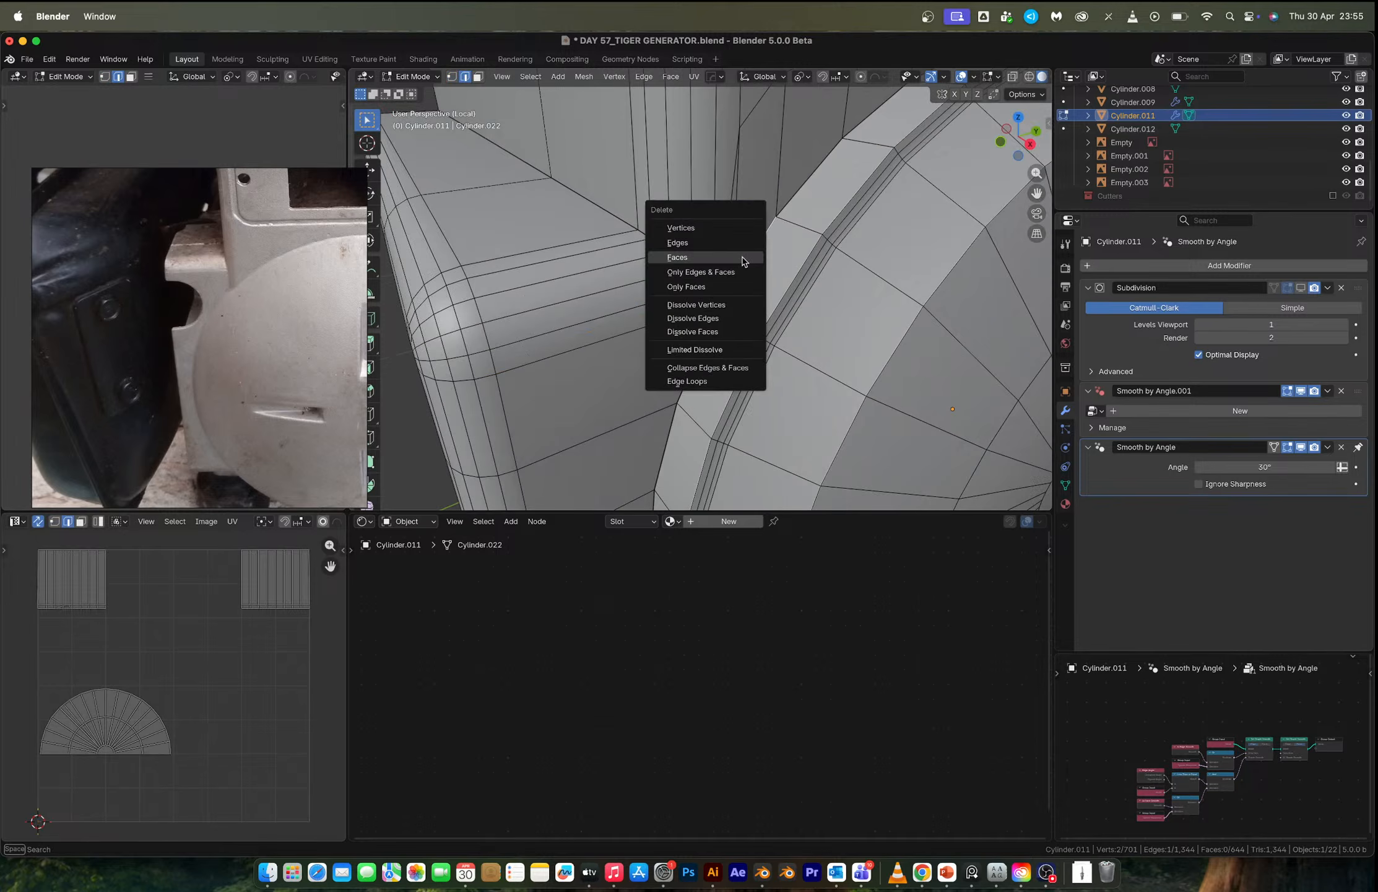
{"action": "left_click", "coordinate": [711, 318]}
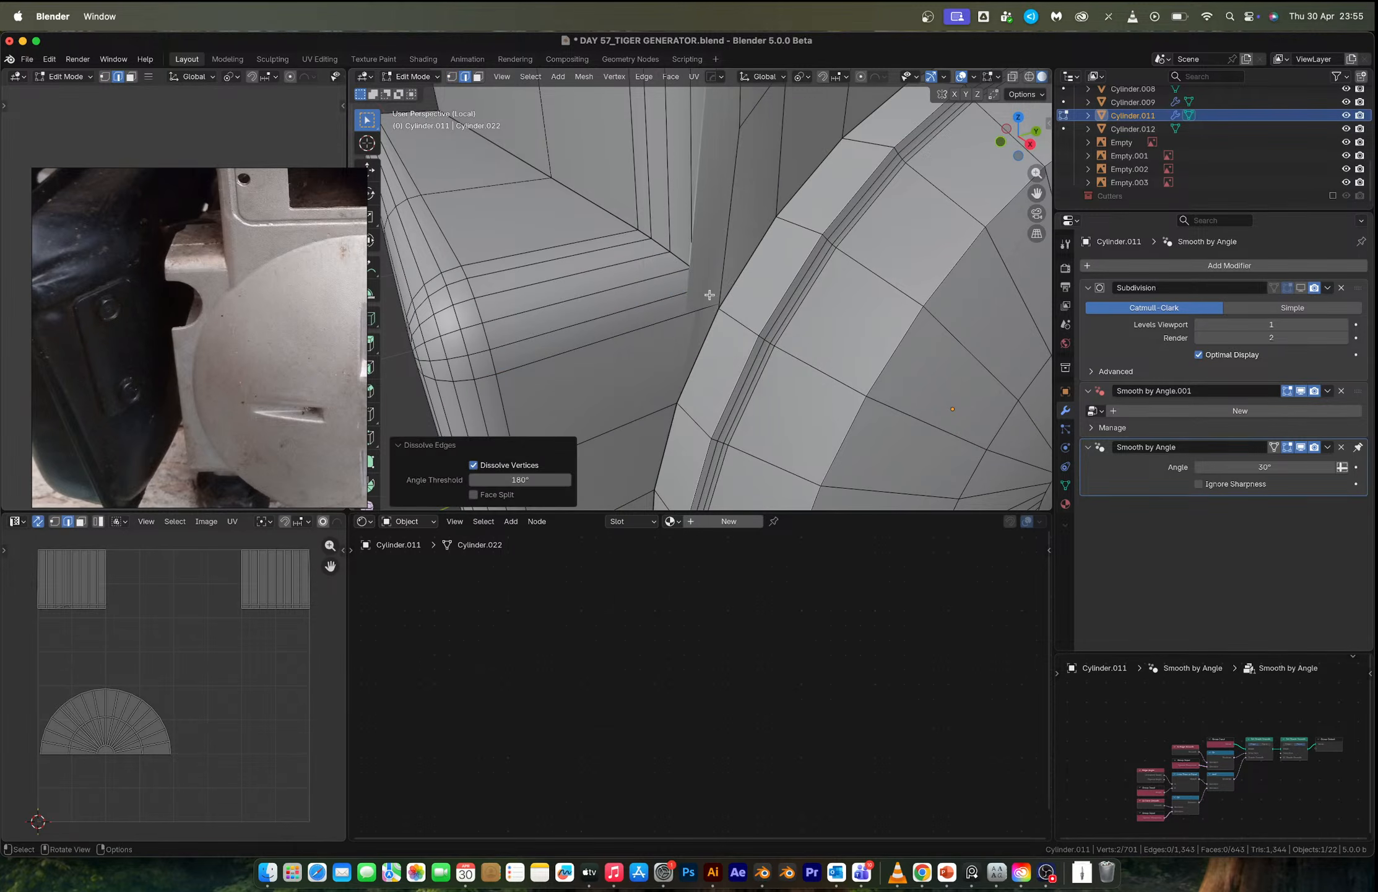
{"action": "key", "text": "super+z"}
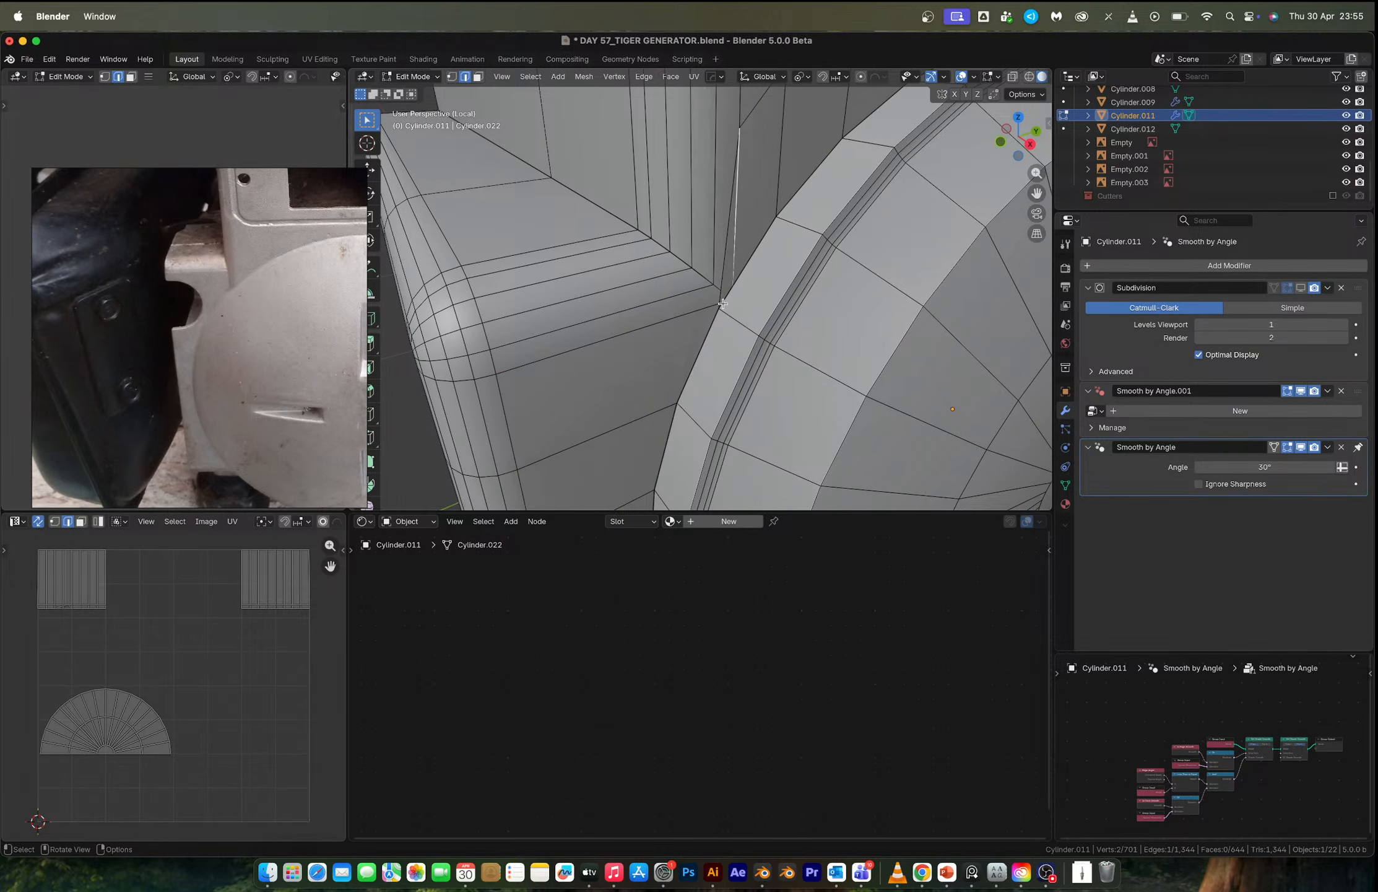
Merge the two close vertices at the block corner beside the round cover's rim, using the last selected vertex's location.
{"action": "key", "text": "1"}
{"action": "left_click", "coordinate": [725, 306]}
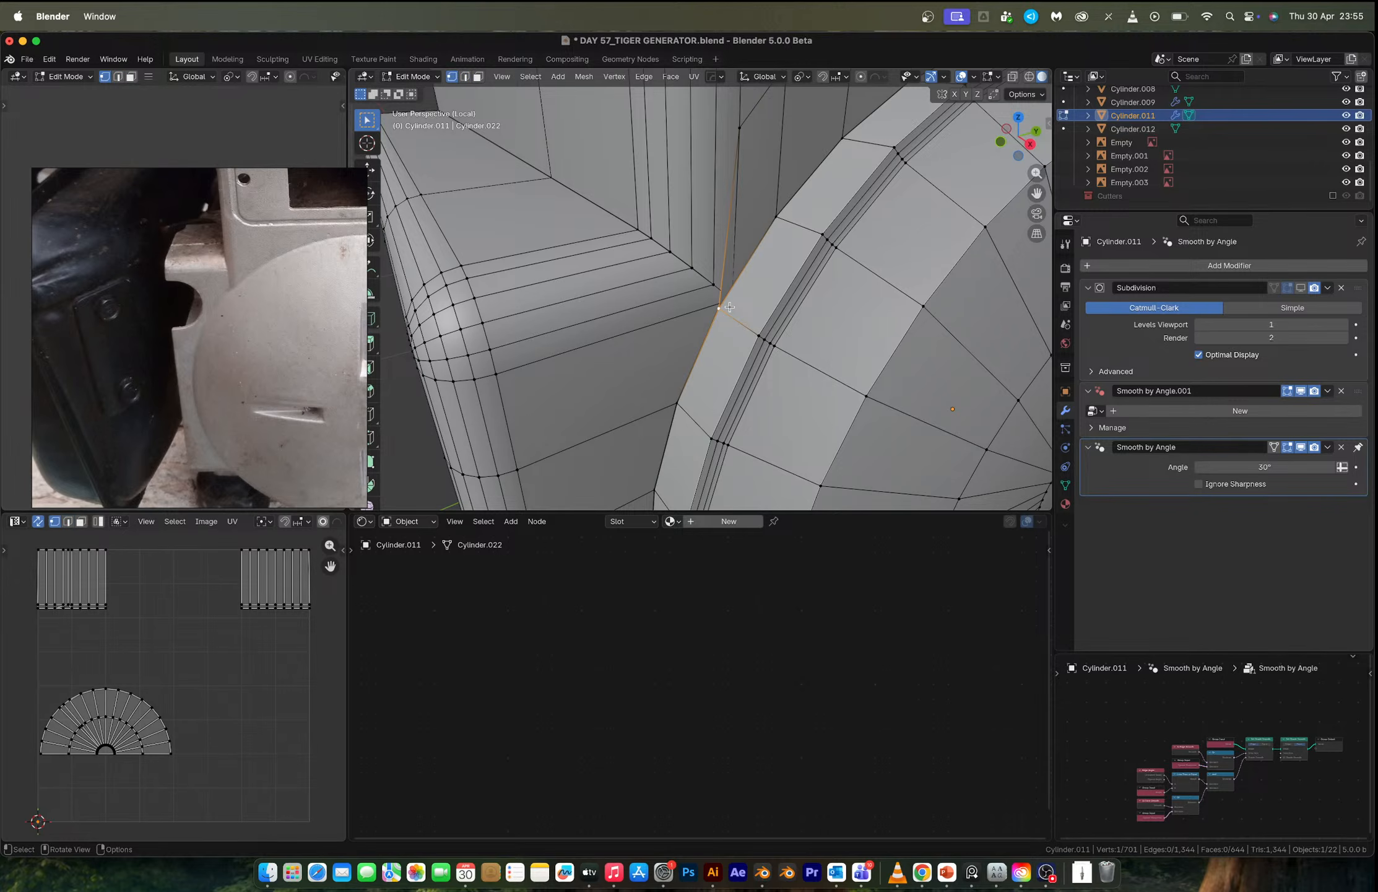
{"action": "key", "text": "g"}
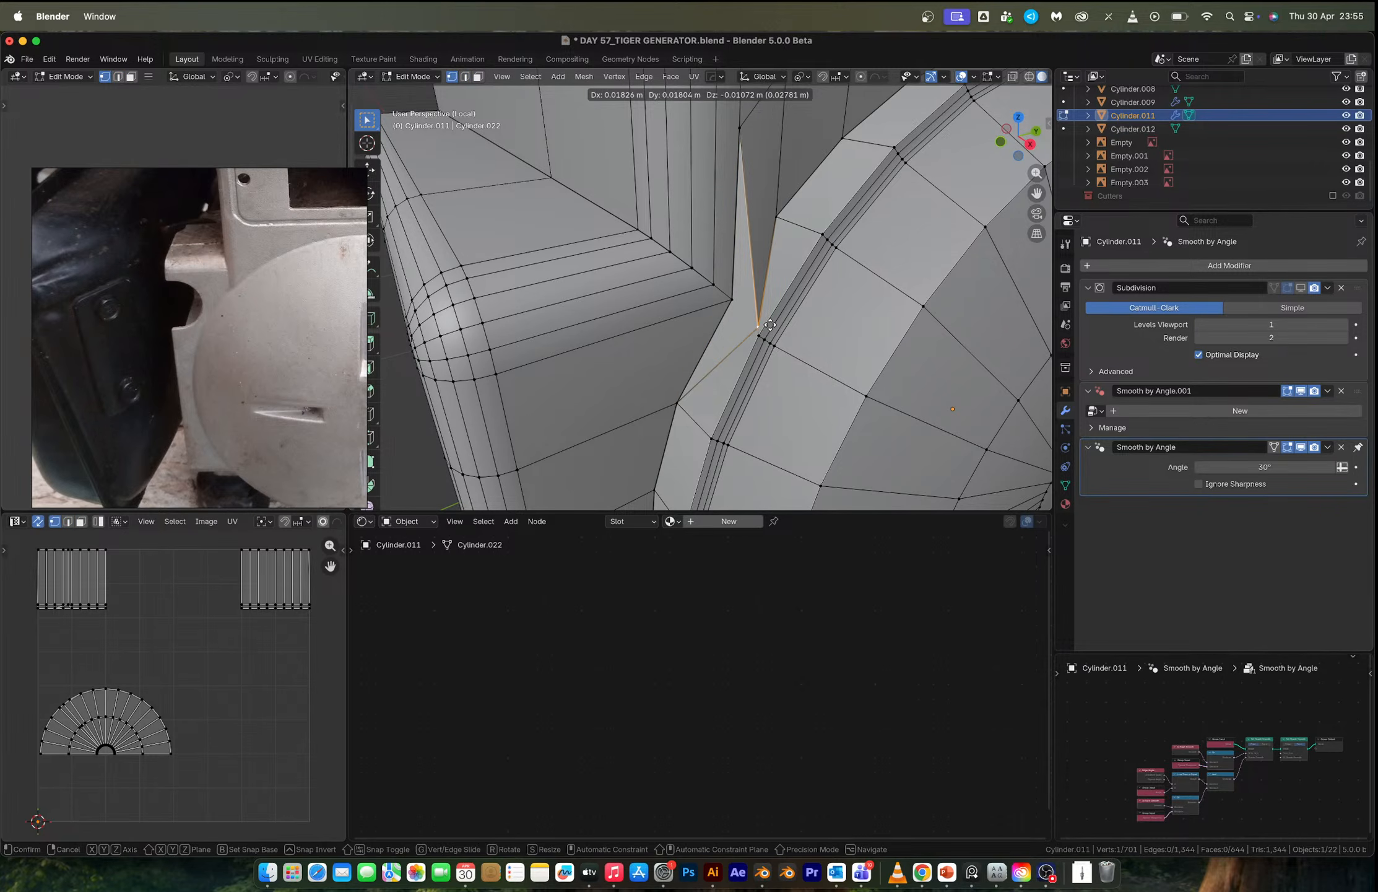
{"action": "right_click", "coordinate": [770, 324]}
{"action": "key", "text": "alt+z"}
{"action": "left_click", "coordinate": [740, 305], "text": "shift"}
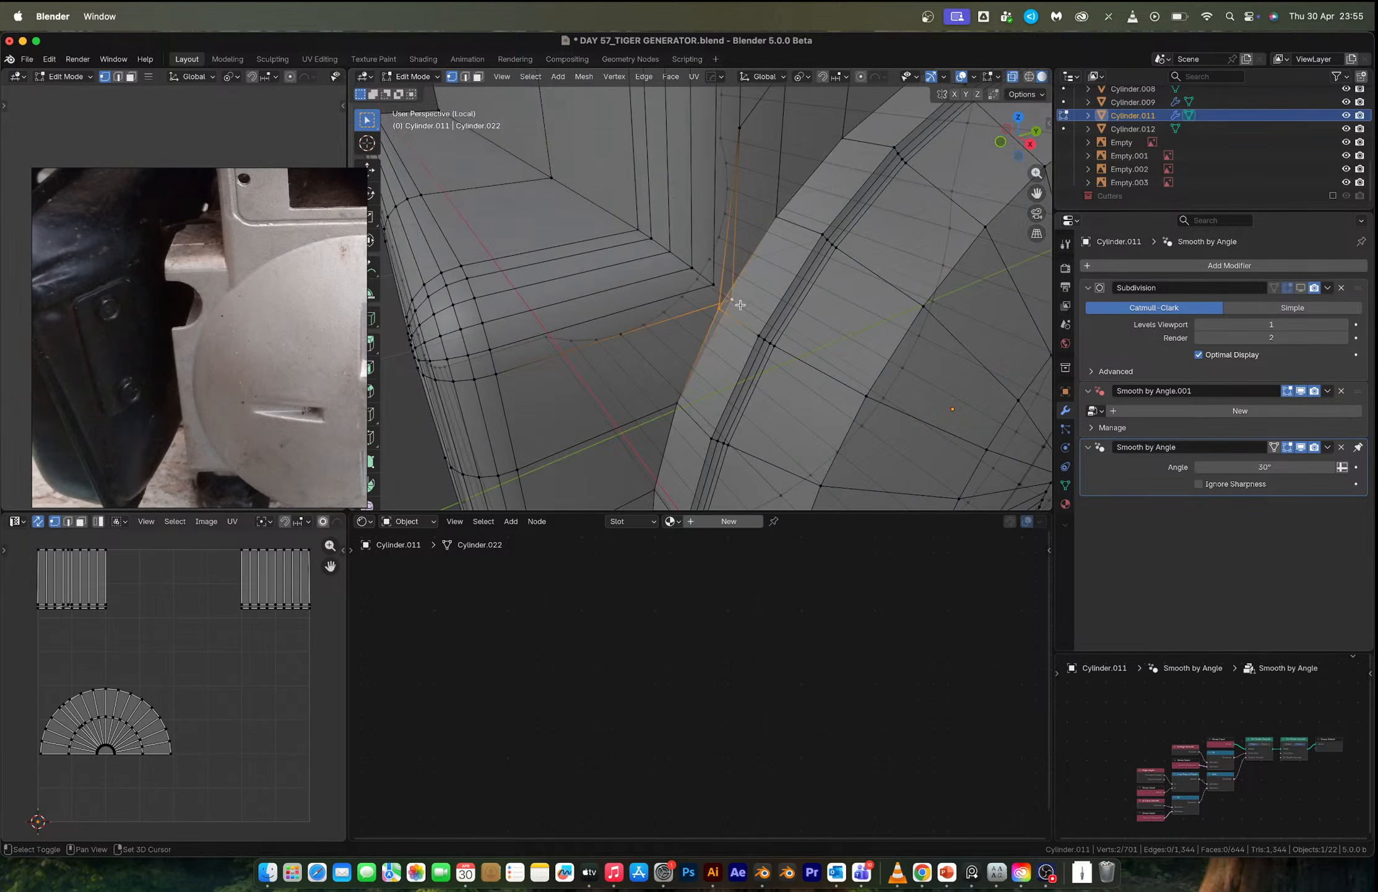
{"action": "key", "text": "m"}
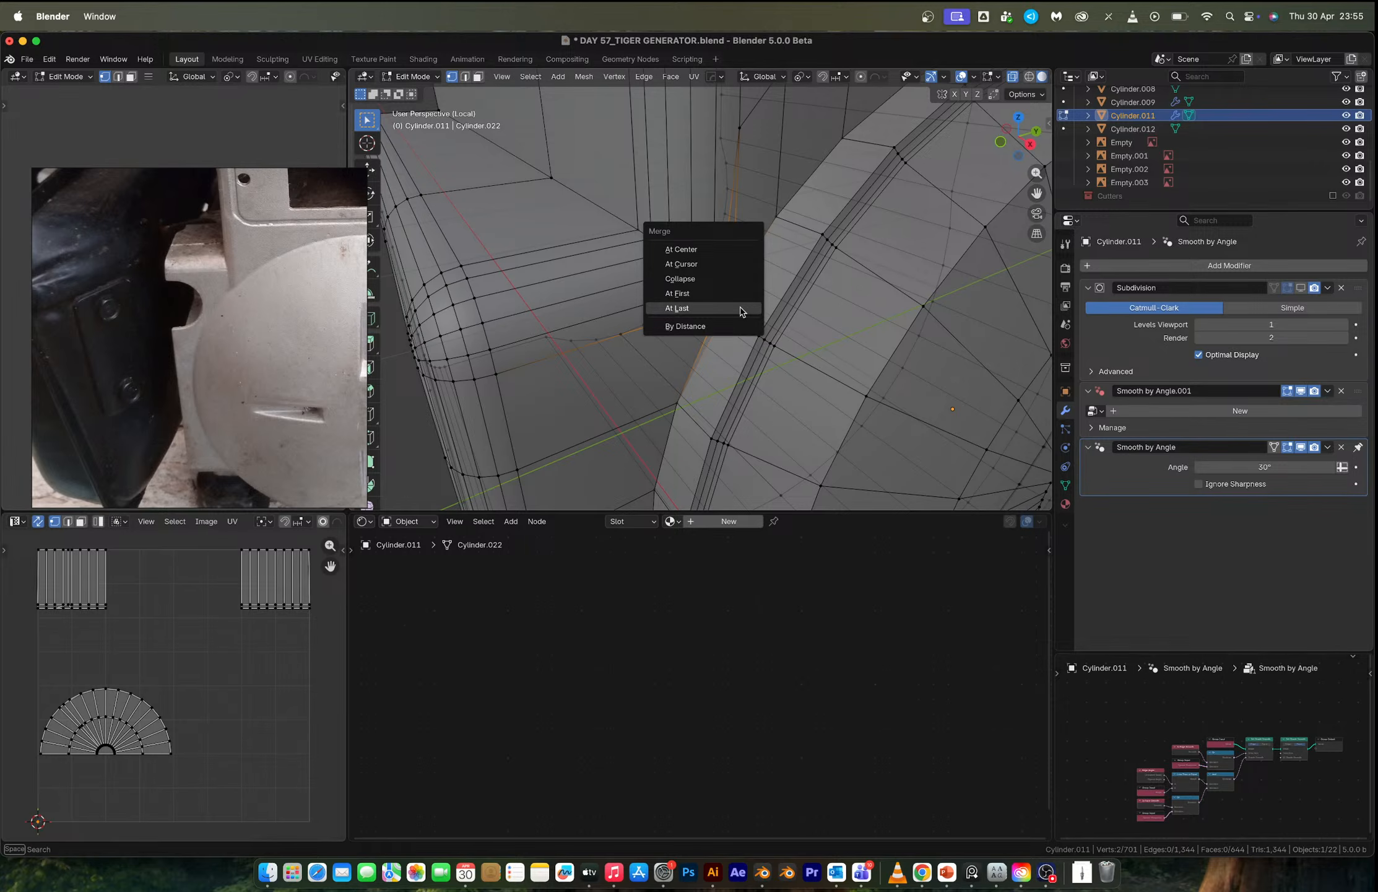
{"action": "left_click", "coordinate": [741, 312]}
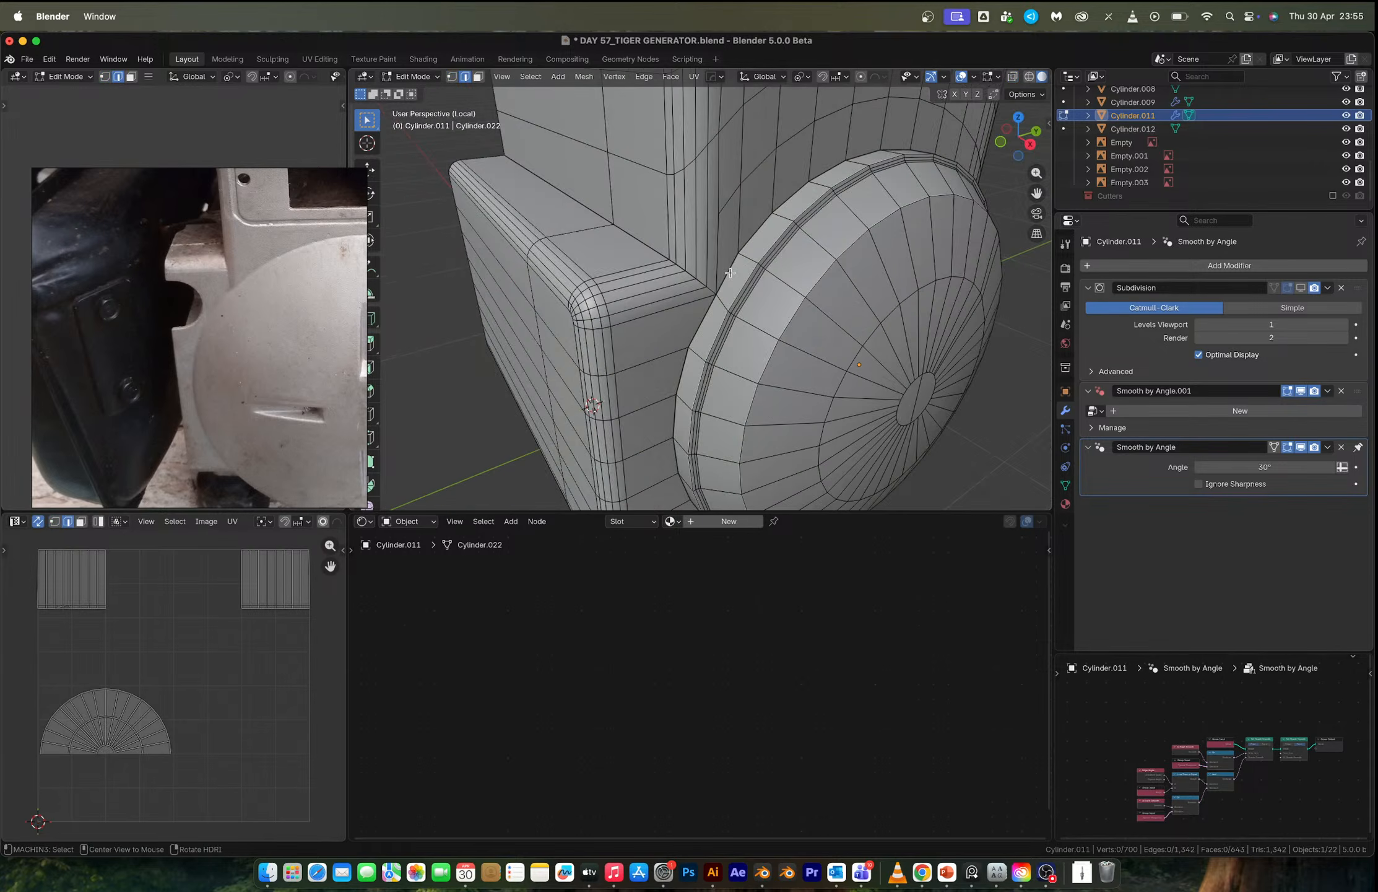
Bevel the edge loop where the round cover meets the block, using 5 segments and an offset of about 0.006 m.
{"action": "left_click", "coordinate": [732, 267], "text": "alt"}
{"action": "left_click", "coordinate": [708, 322], "text": "alt+shift"}
{"action": "middle_click_drag", "start_coordinate": [708, 322], "coordinate": [660, 416]}
{"action": "left_click", "coordinate": [728, 305], "text": "alt+shift"}
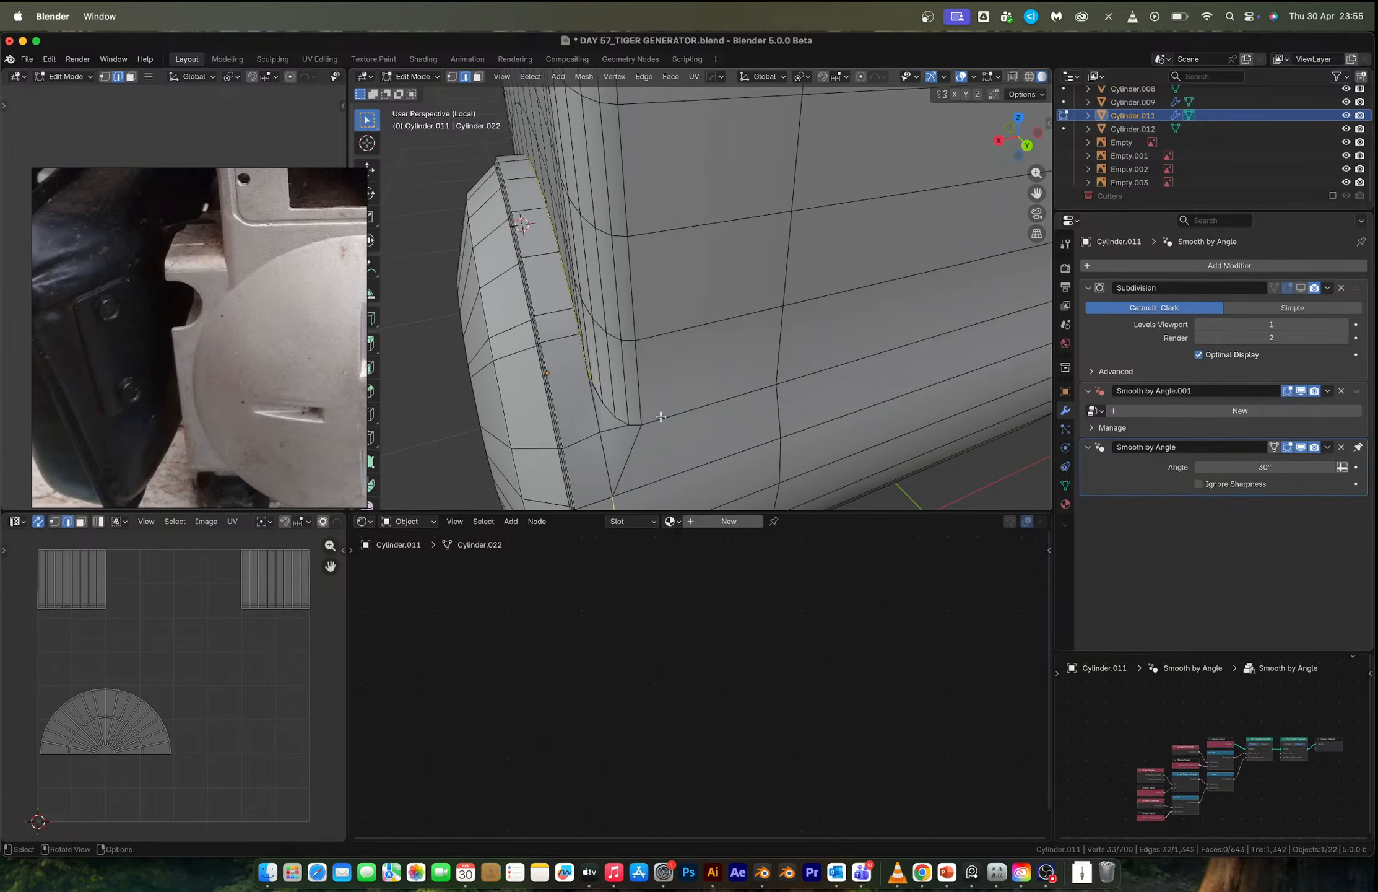
{"action": "left_click", "coordinate": [604, 445], "text": "alt+shift"}
{"action": "key", "text": "super+z"}
{"action": "left_click", "coordinate": [598, 424], "text": "shift"}
{"action": "middle_click_drag", "start_coordinate": [625, 448], "coordinate": [668, 342]}
{"action": "left_click", "coordinate": [669, 343], "text": "shift"}
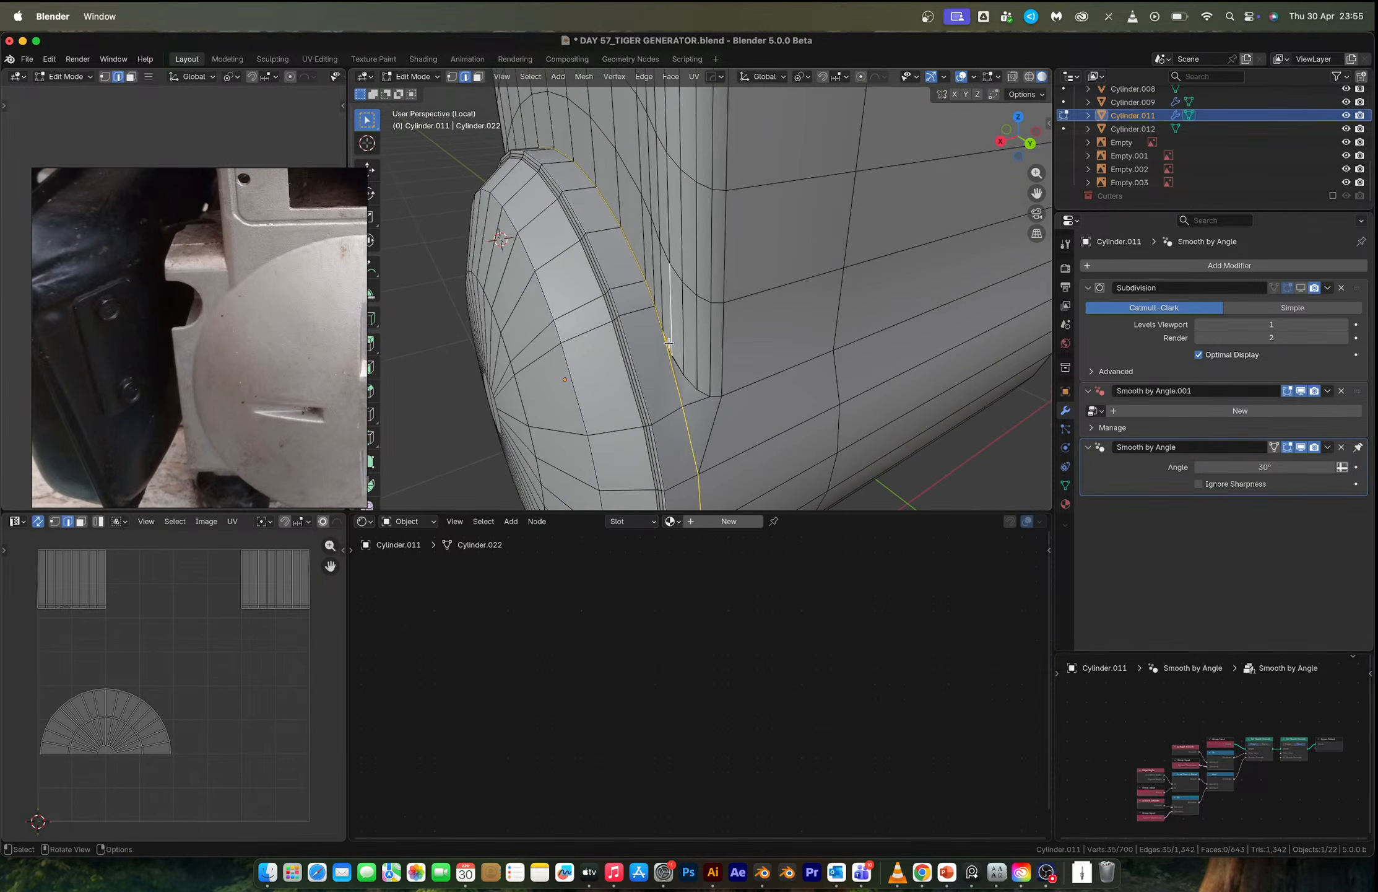
{"action": "key", "text": "ctrl+b"}
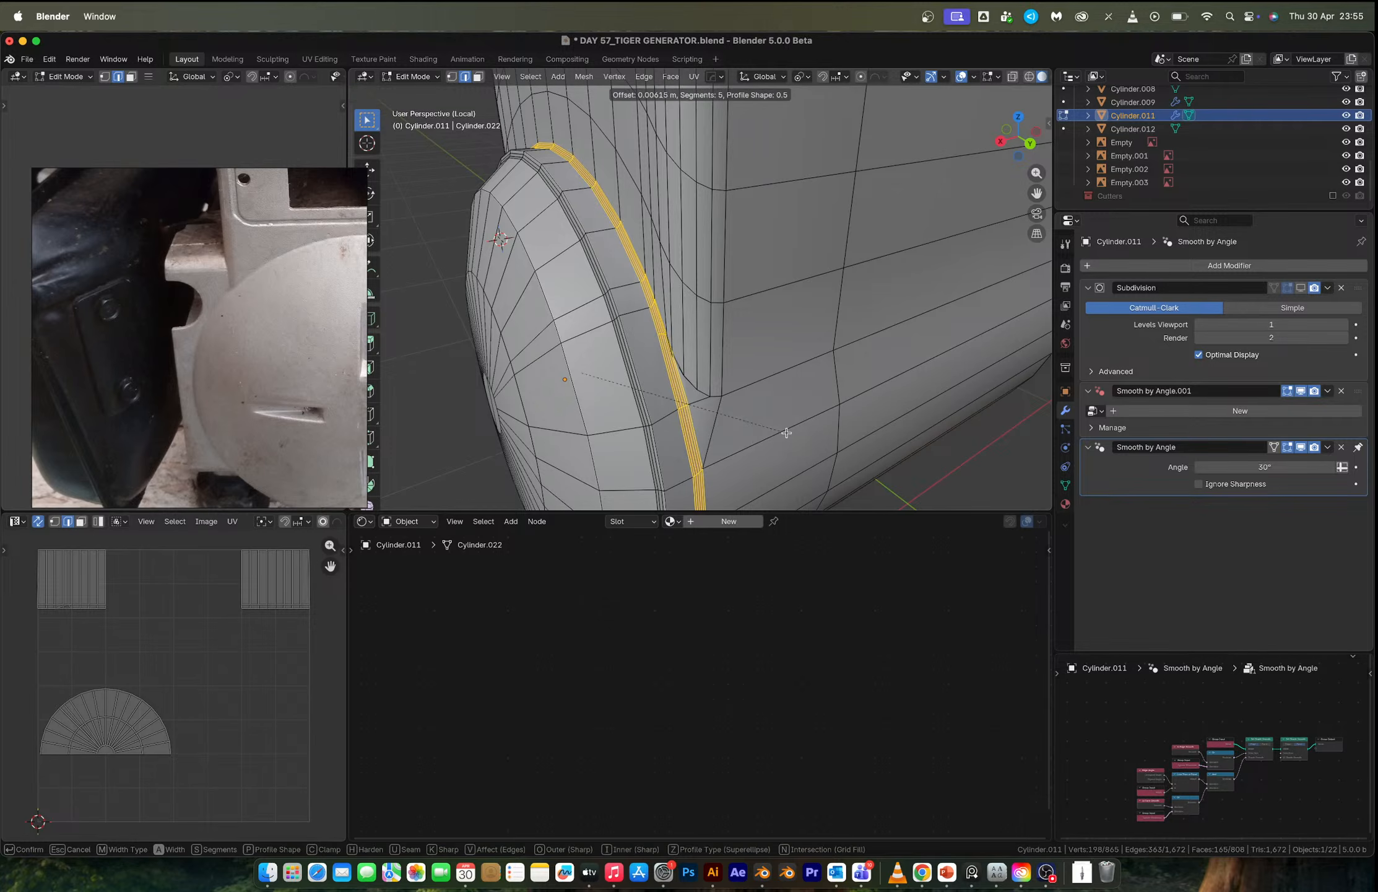
{"action": "left_click", "coordinate": [786, 433]}
Enable the Subdivision modifier's viewport display and return to editing the block's mesh.
{"action": "scroll", "coordinate": [787, 433], "scroll_direction": "down", "scroll_amount": 4}
{"action": "middle_click_drag", "start_coordinate": [768, 350], "coordinate": [849, 308]}
{"action": "key", "text": "Tab"}
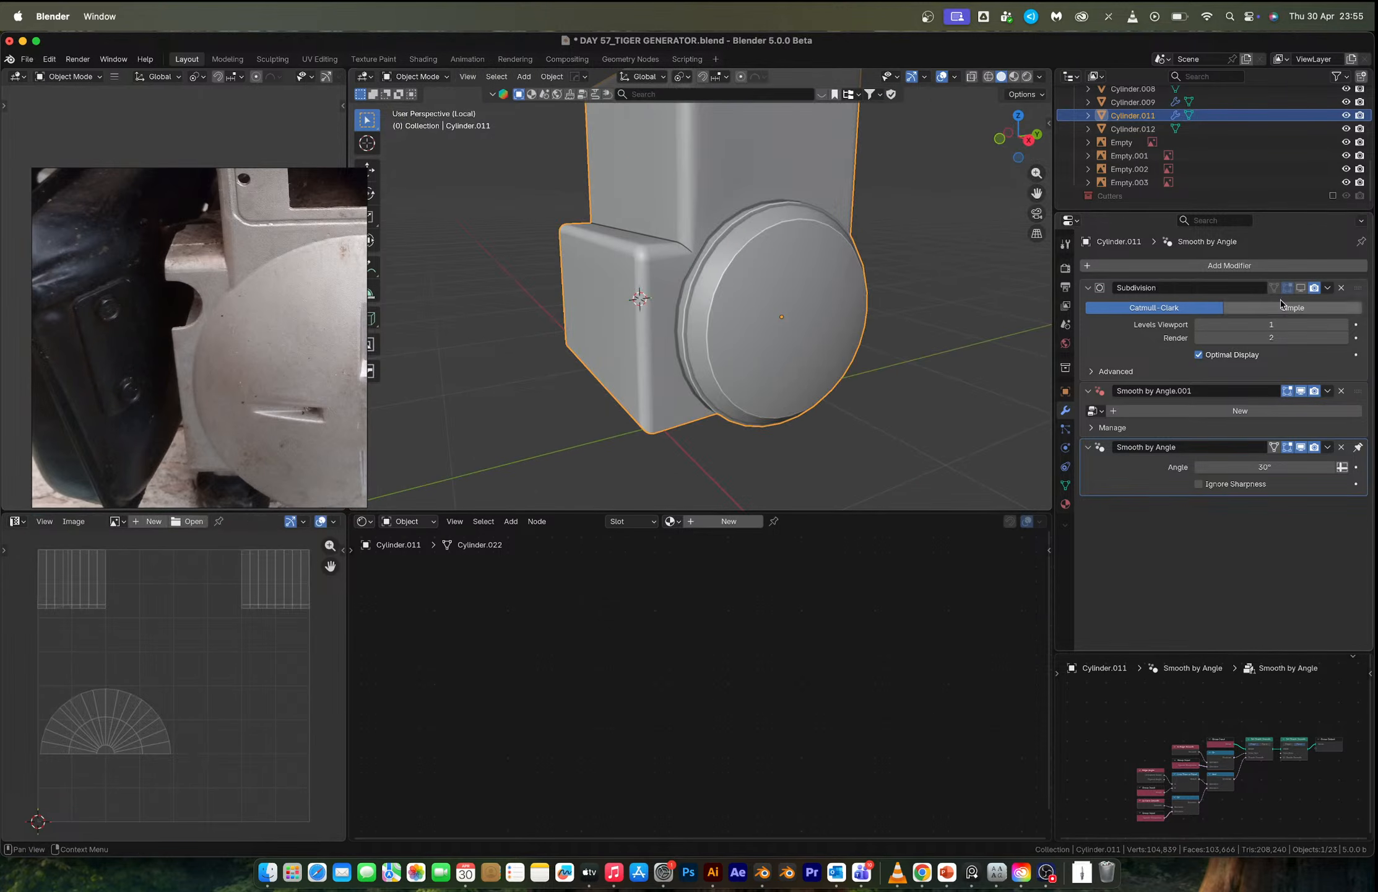
{"action": "key", "text": "Tab"}
Bevel the edge loop along the round cover's outer rim with 5 segments and an offset of about 0.0012 m.
{"action": "scroll", "coordinate": [663, 249], "scroll_direction": "up", "scroll_amount": 6}
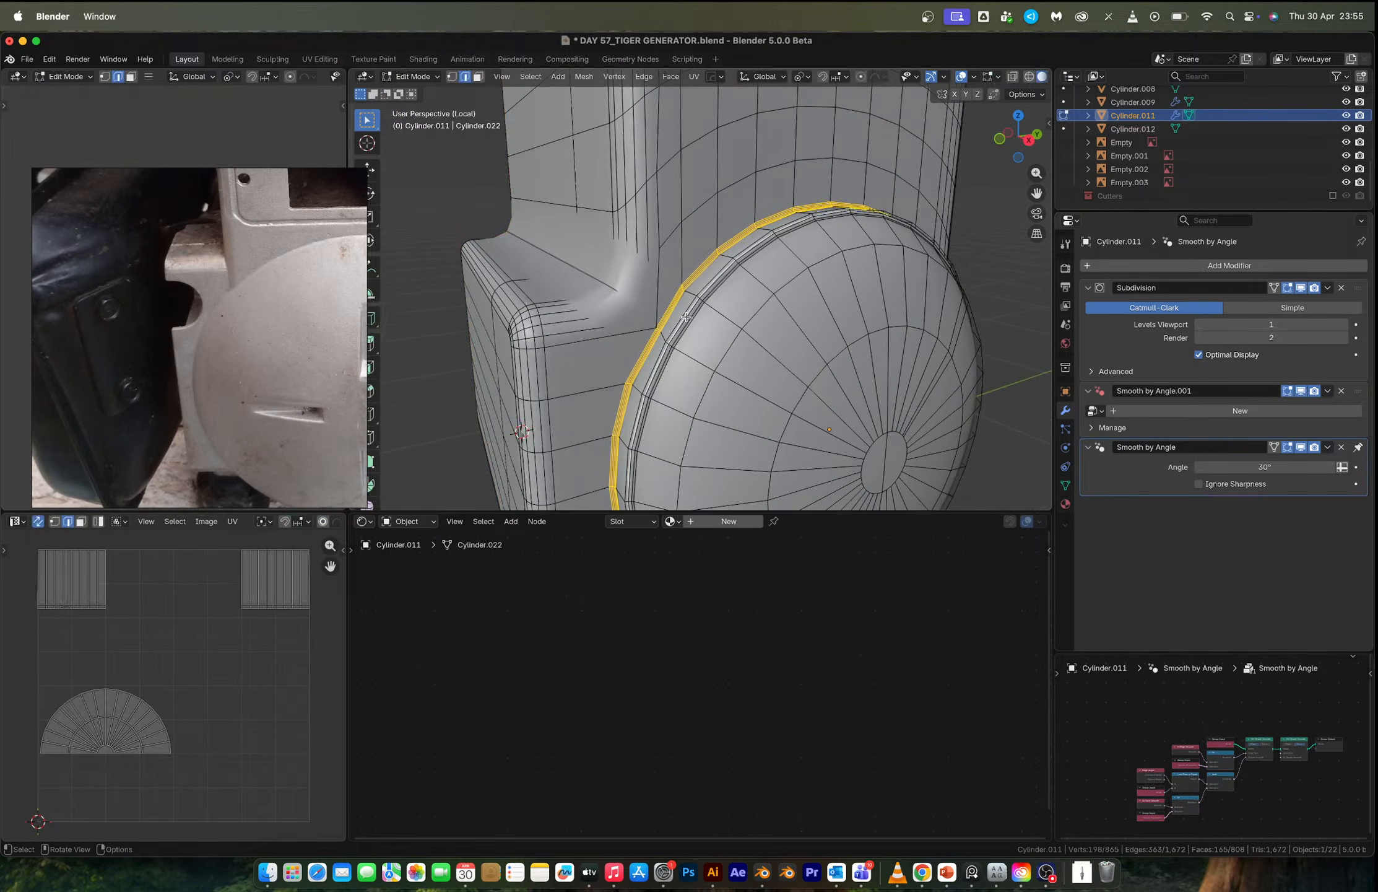
{"action": "scroll", "coordinate": [686, 317], "scroll_direction": "up", "scroll_amount": 6}
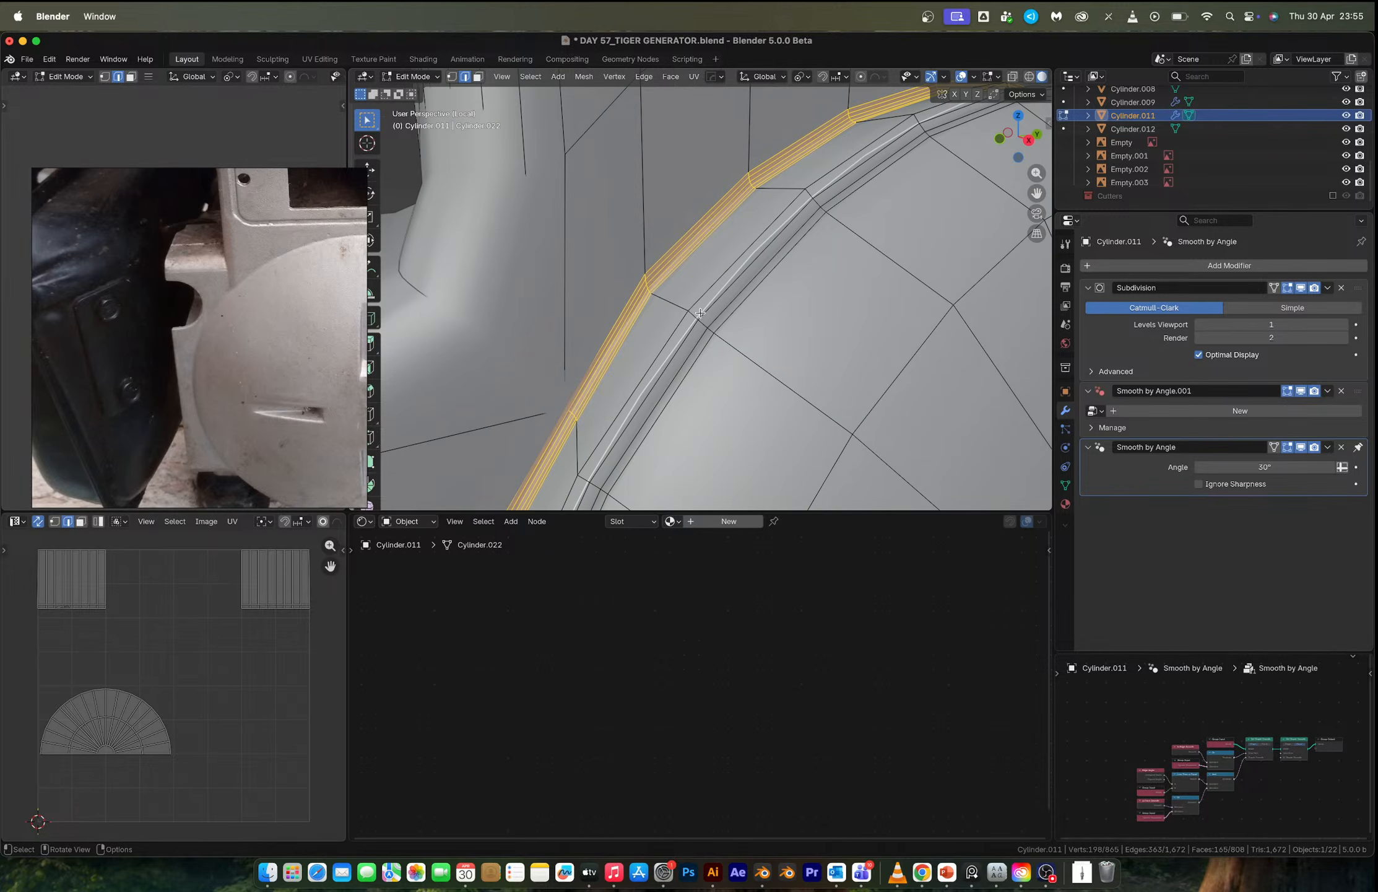
{"action": "middle_click_drag", "start_coordinate": [710, 302], "coordinate": [701, 312]}
{"action": "left_click", "coordinate": [701, 312], "text": "alt"}
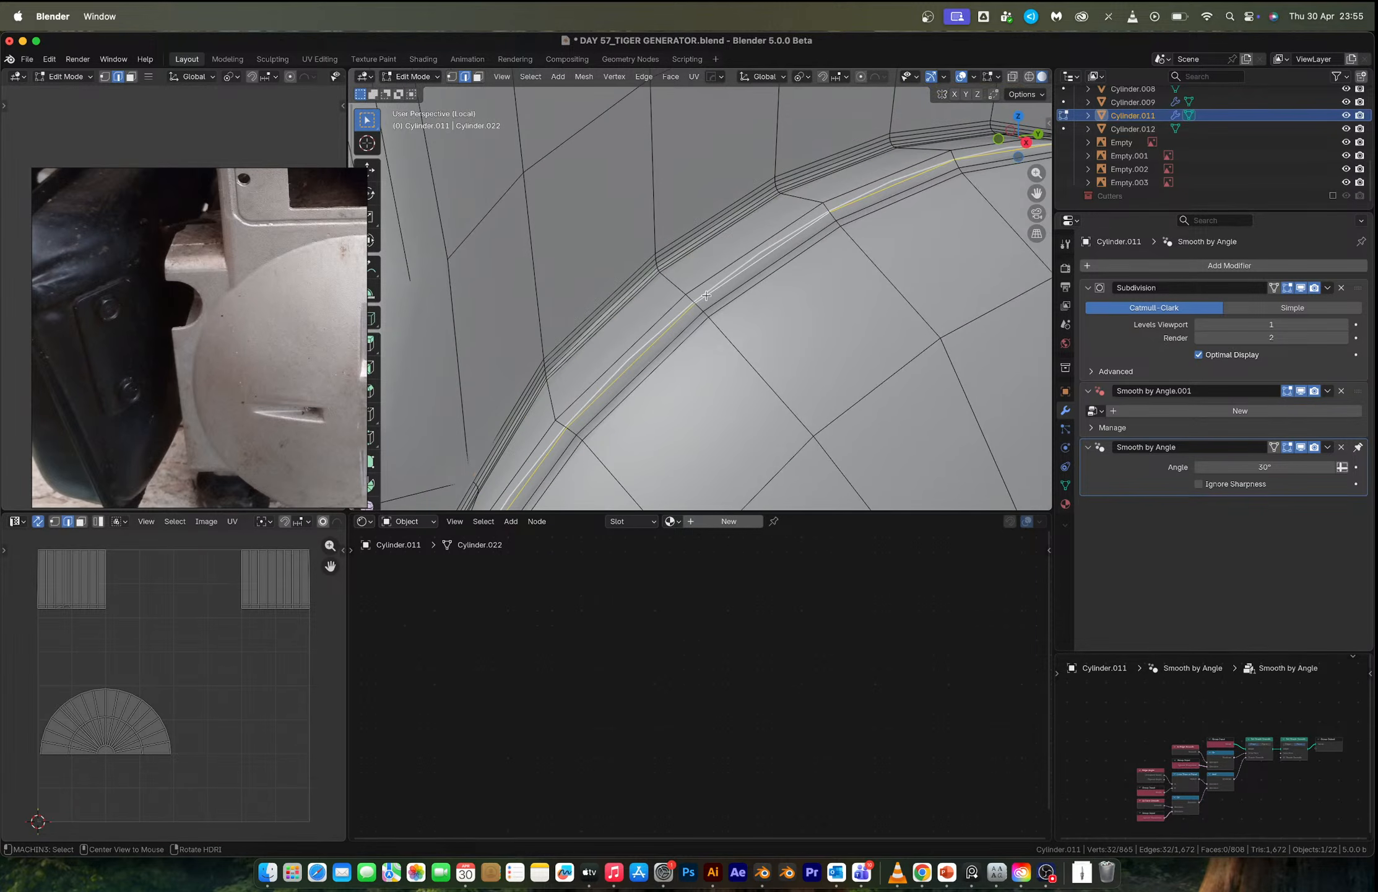
{"action": "key", "text": "ctrl+b"}
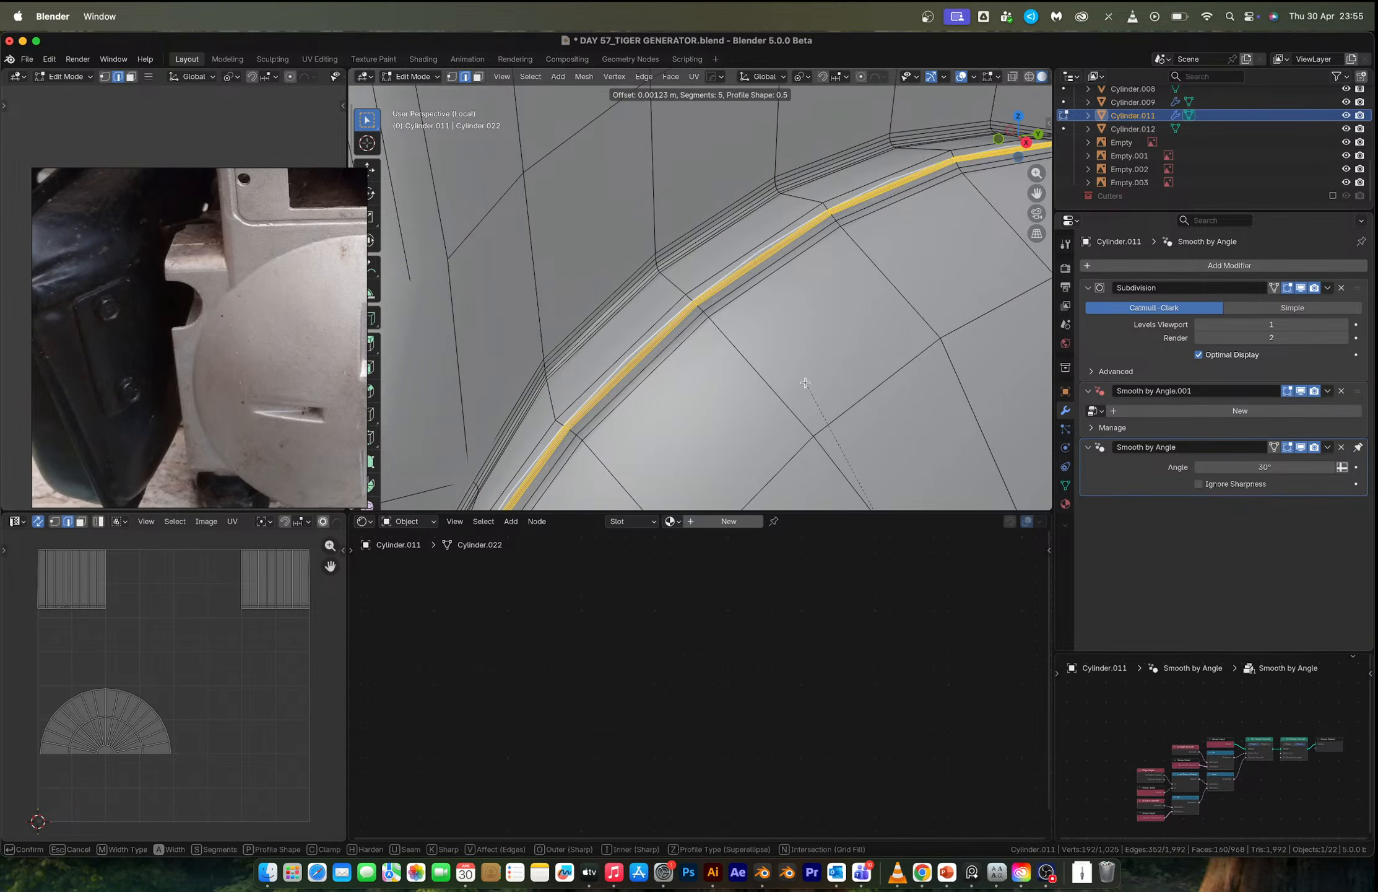
{"action": "left_click", "coordinate": [805, 383]}
{"action": "key", "text": "Tab"}
{"action": "scroll", "coordinate": [750, 340], "scroll_direction": "down", "scroll_amount": 8}
{"action": "mouse_move", "coordinate": [750, 340]}
{"action": "middle_mouse_down"}
{"action": "mouse_move", "coordinate": [719, 345]}
{"action": "mouse_move", "coordinate": [766, 357]}
{"action": "mouse_move", "coordinate": [757, 336]}
{"action": "middle_mouse_up"}
{"action": "scroll", "coordinate": [704, 259], "scroll_direction": "up", "scroll_amount": 3}
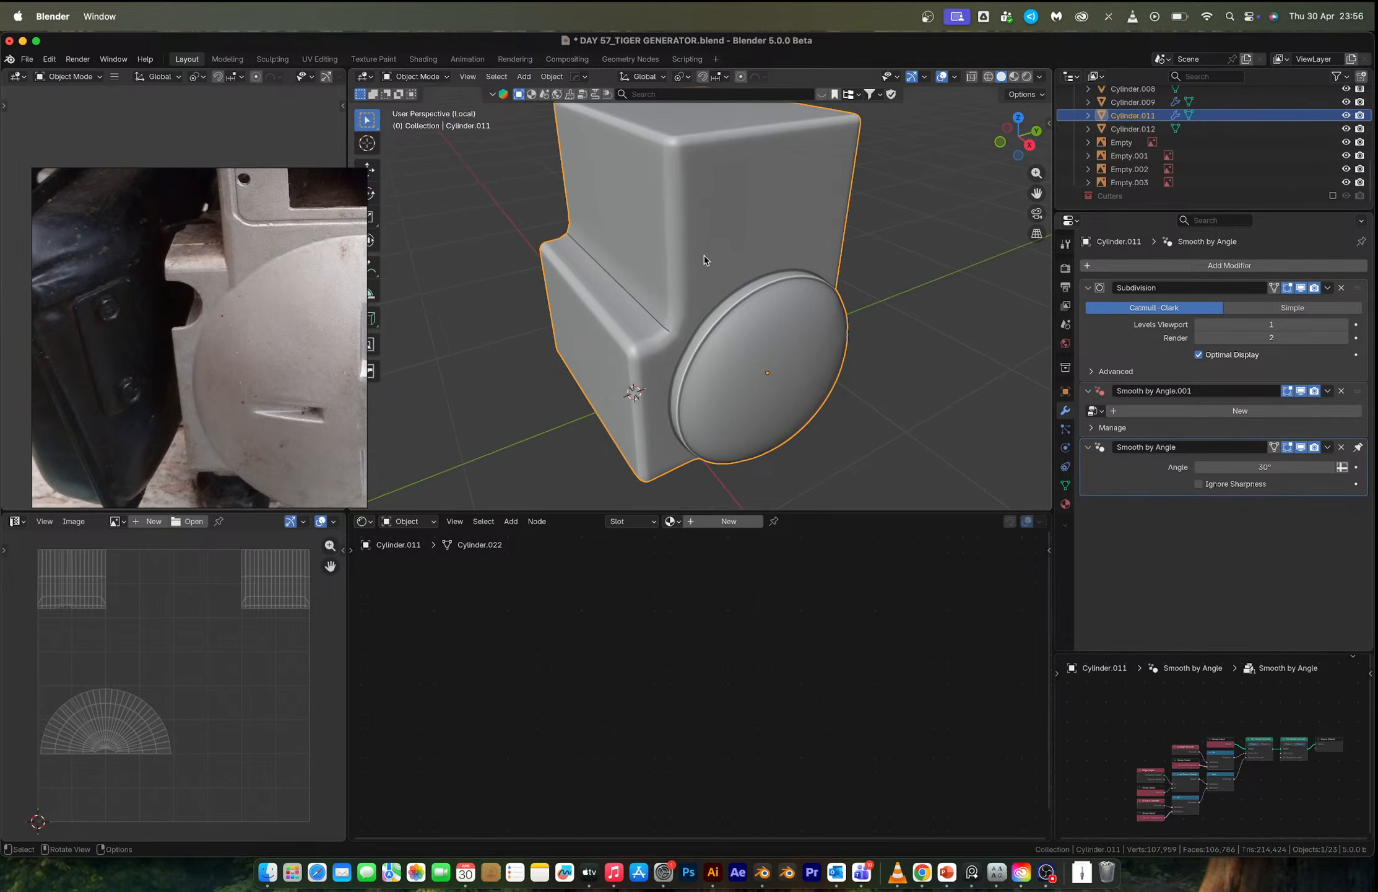
Hide the Subdivision effect and bevel the inner corner between the lower ledge and tall block with 5 segments, about 0.015 m.
{"action": "key", "text": "Tab"}
{"action": "scroll", "coordinate": [658, 324], "scroll_direction": "up", "scroll_amount": 3}
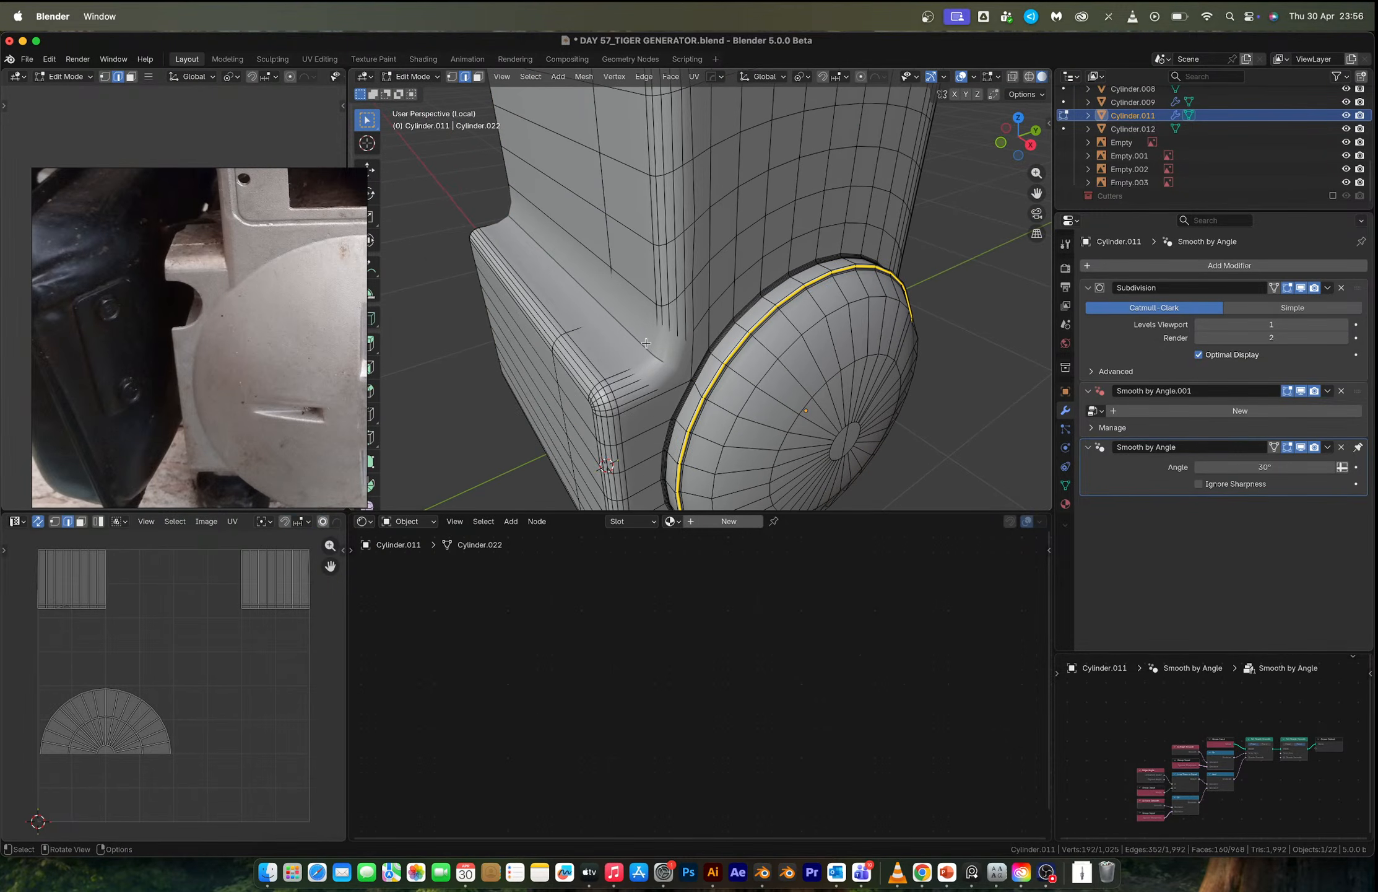
{"action": "left_click", "coordinate": [1302, 288]}
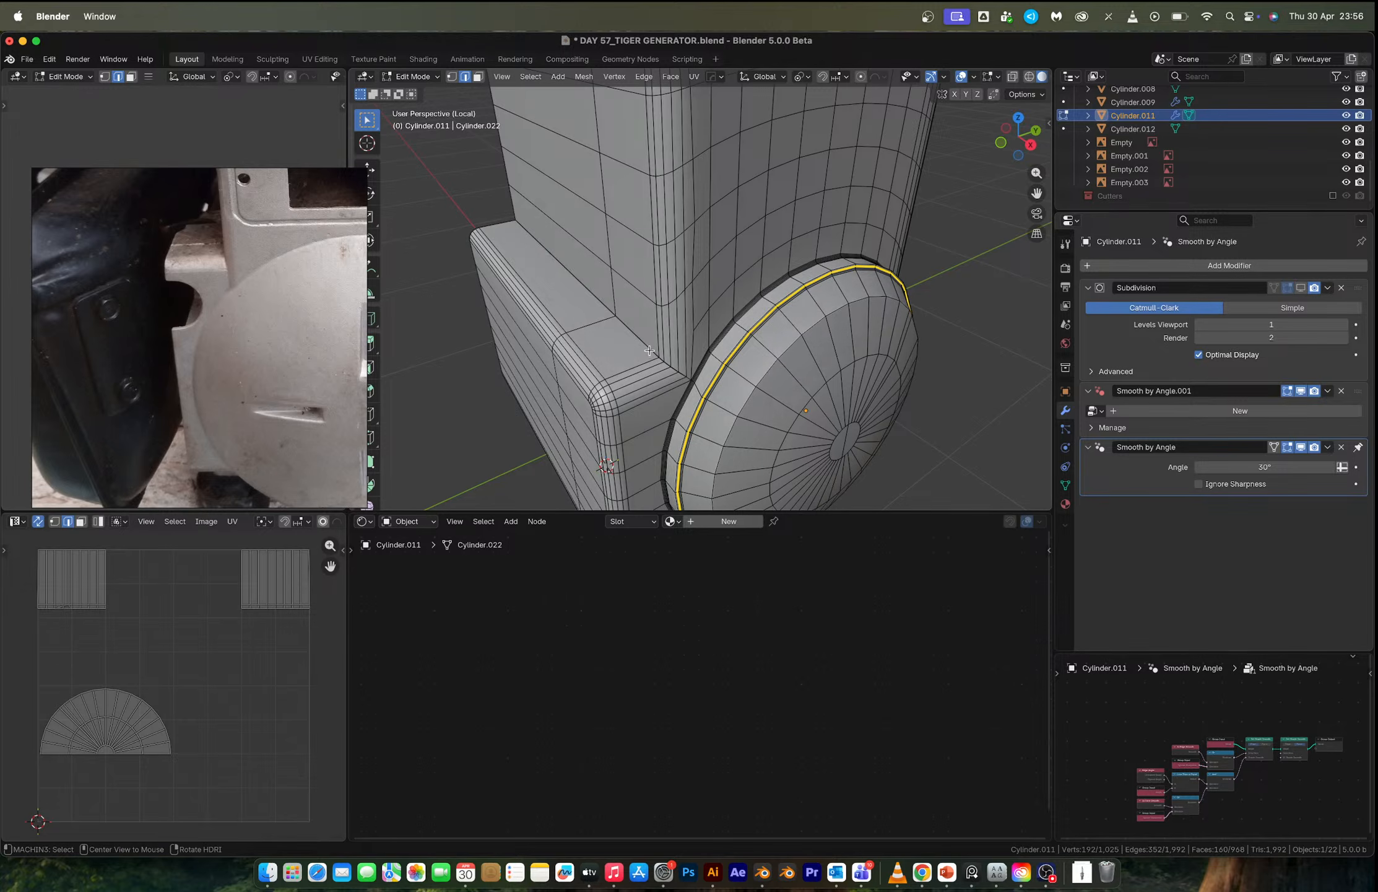
{"action": "left_click", "coordinate": [649, 350], "text": "alt"}
{"action": "scroll", "coordinate": [687, 334], "scroll_direction": "up", "scroll_amount": 3}
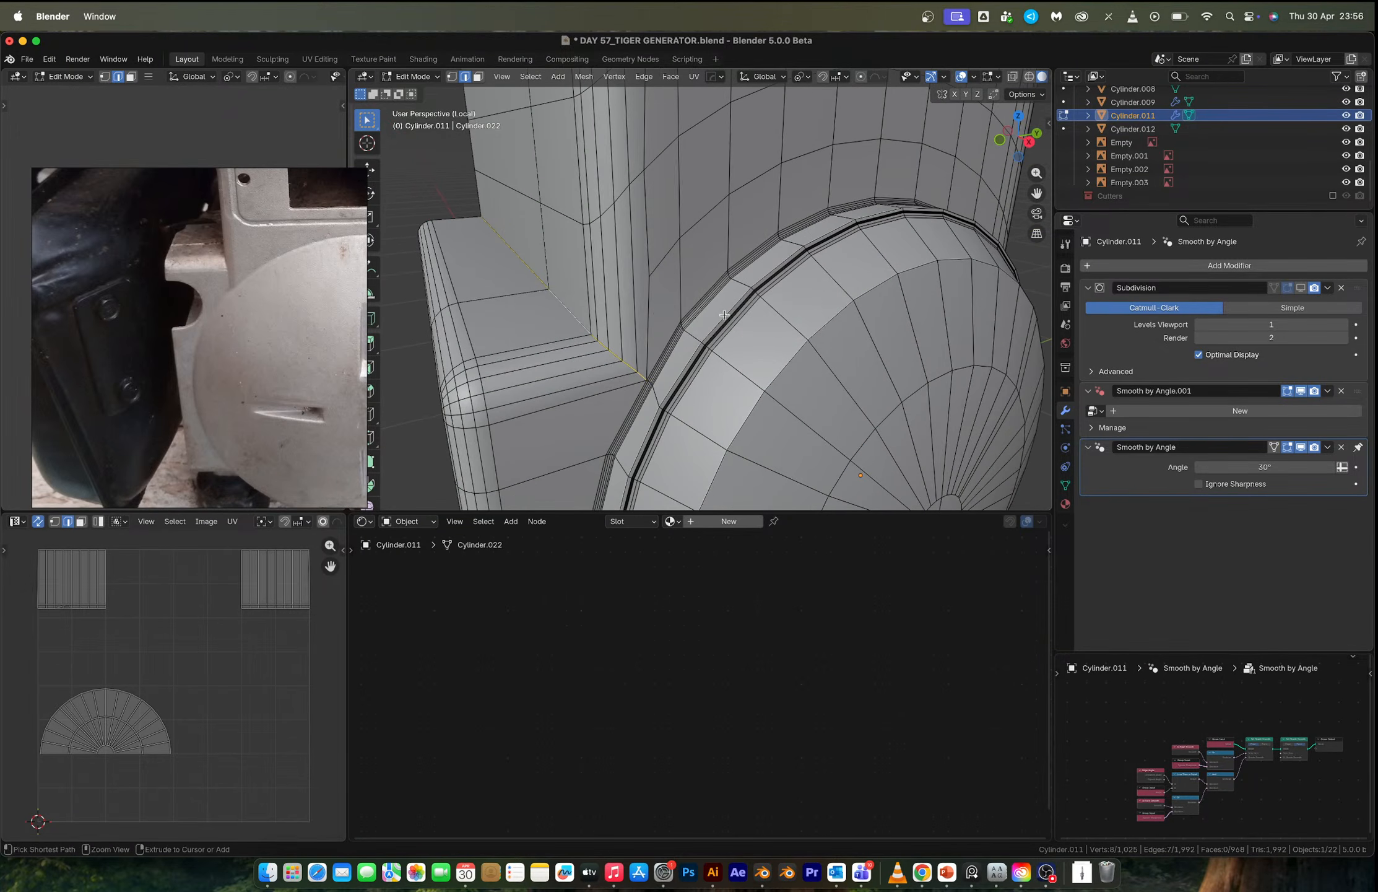
{"action": "key", "text": "ctrl+b"}
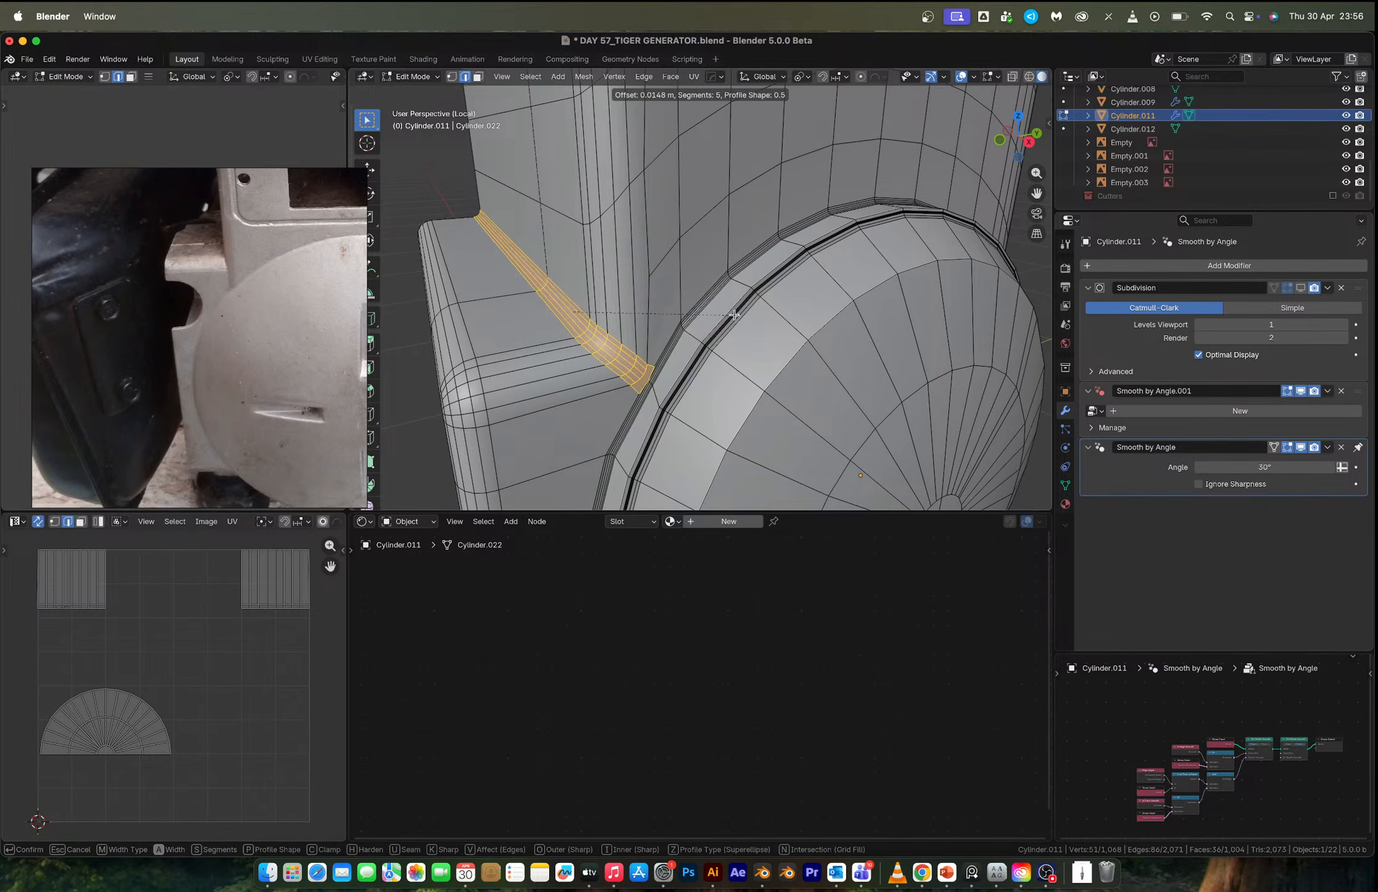
{"action": "left_click", "coordinate": [734, 314]}
Show the Subdivision modifier in the viewport again and apply it to the block.
{"action": "key", "text": "Tab"}
{"action": "left_click", "coordinate": [1301, 288]}
{"action": "scroll", "coordinate": [872, 299], "scroll_direction": "down", "scroll_amount": 5}
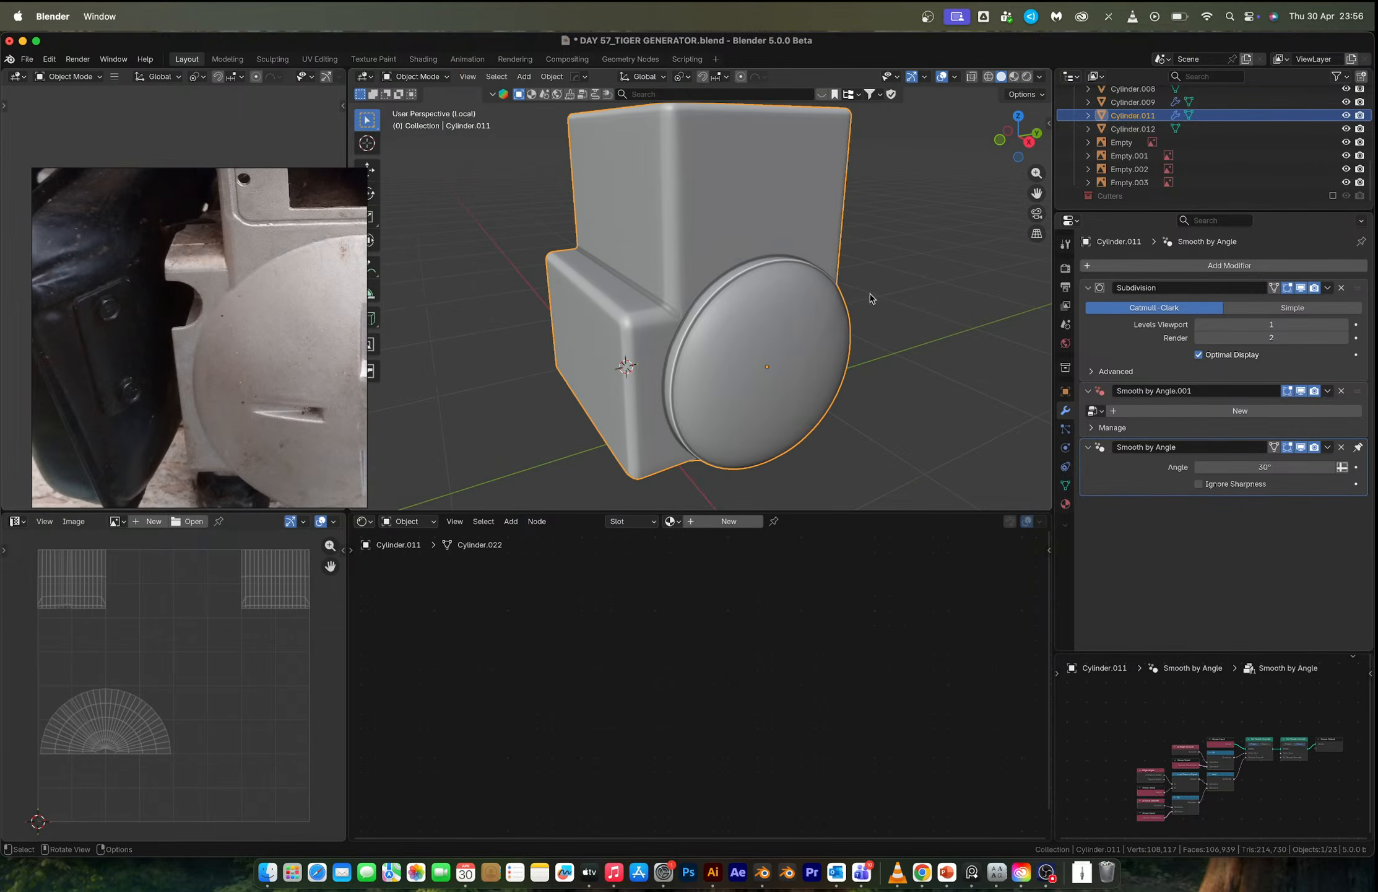
{"action": "scroll", "coordinate": [870, 298], "scroll_direction": "down", "scroll_amount": 5}
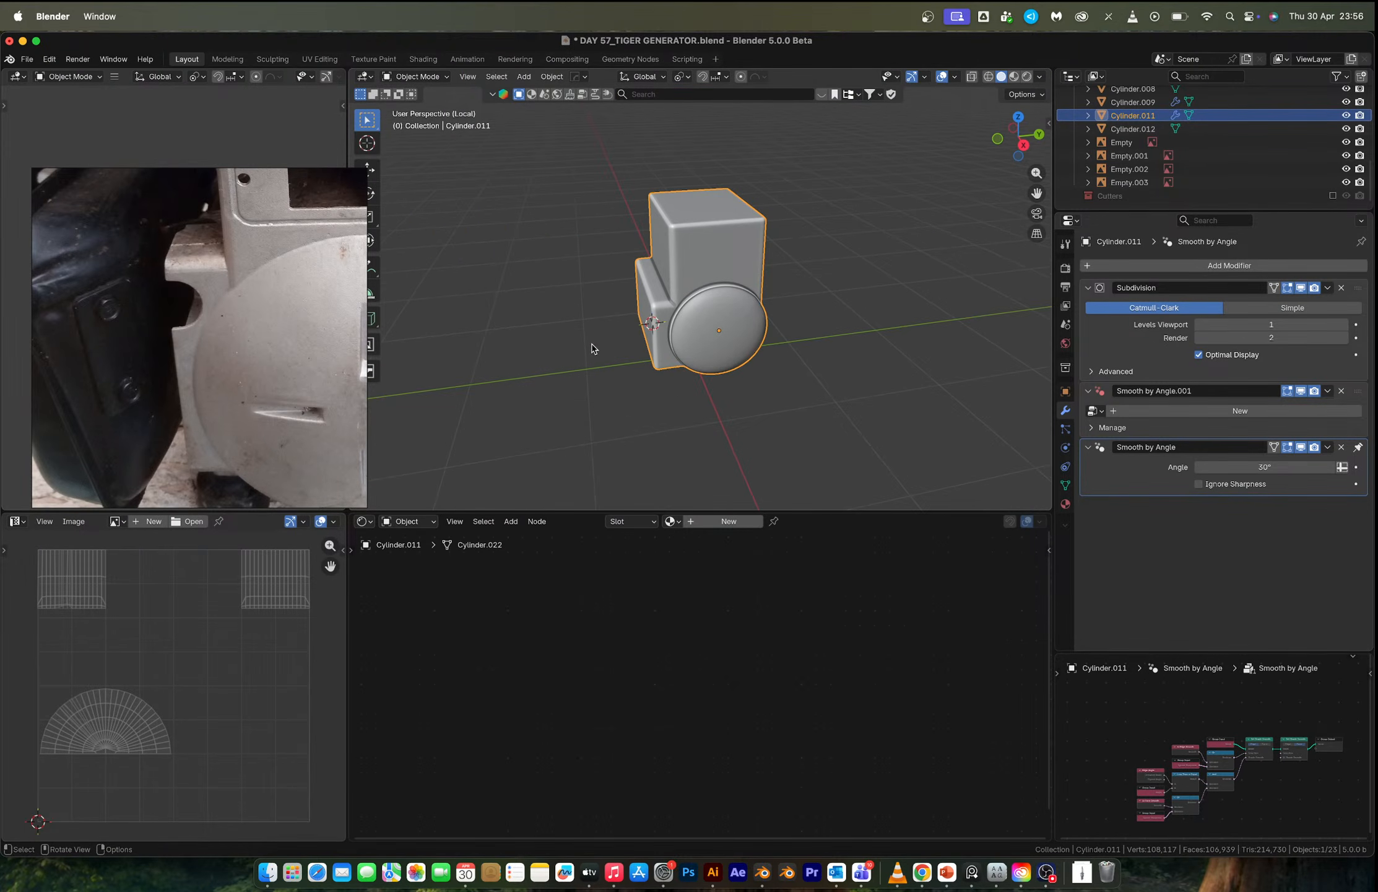
{"action": "scroll", "coordinate": [706, 274], "scroll_direction": "down", "scroll_amount": 3}
{"action": "mouse_move", "coordinate": [704, 277]}
{"action": "middle_mouse_down"}
{"action": "mouse_move", "coordinate": [689, 283]}
{"action": "mouse_move", "coordinate": [704, 292]}
{"action": "middle_mouse_up"}
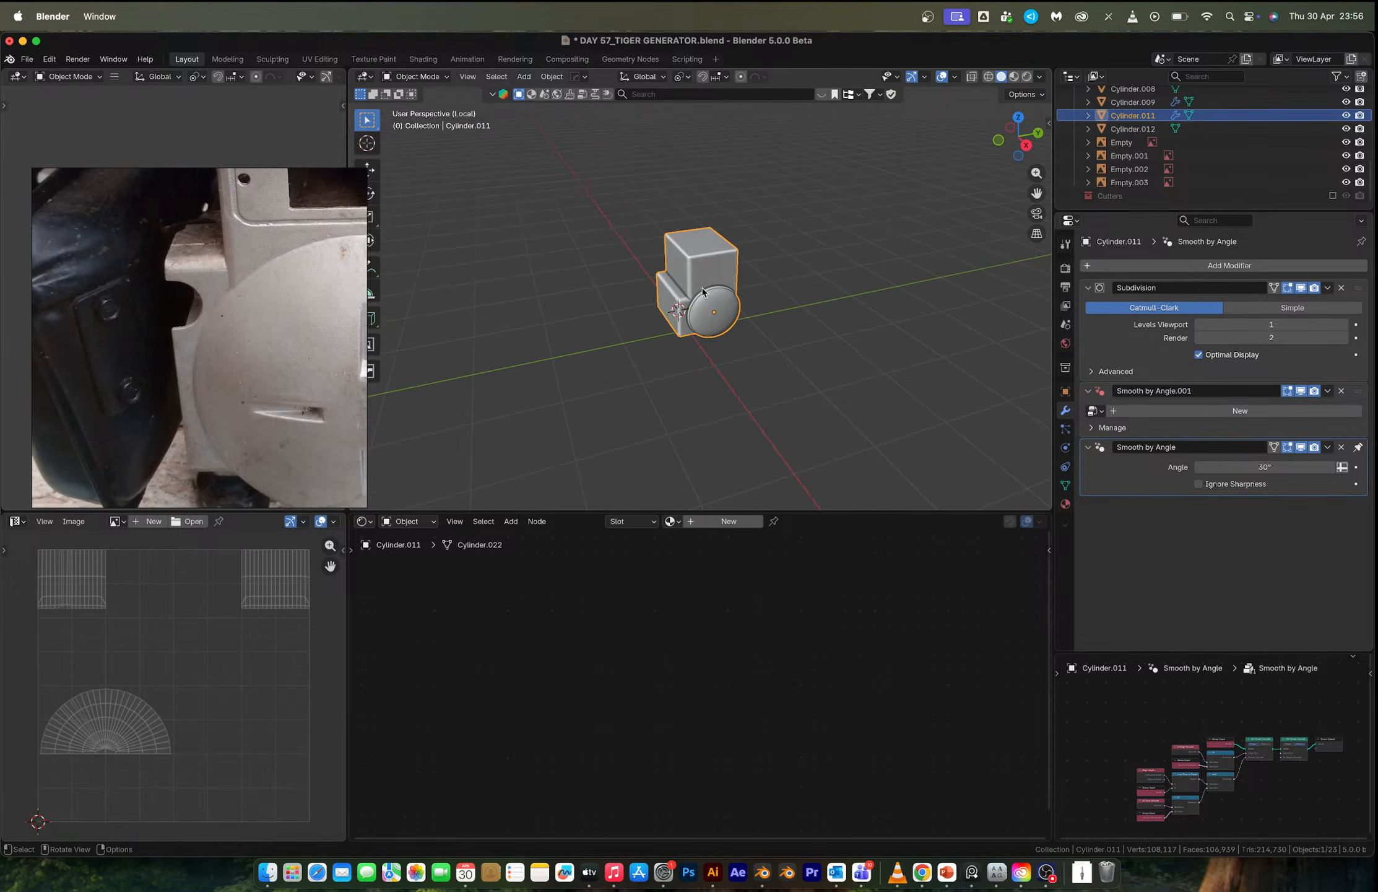
{"action": "scroll", "coordinate": [691, 267], "scroll_direction": "up", "scroll_amount": 3}
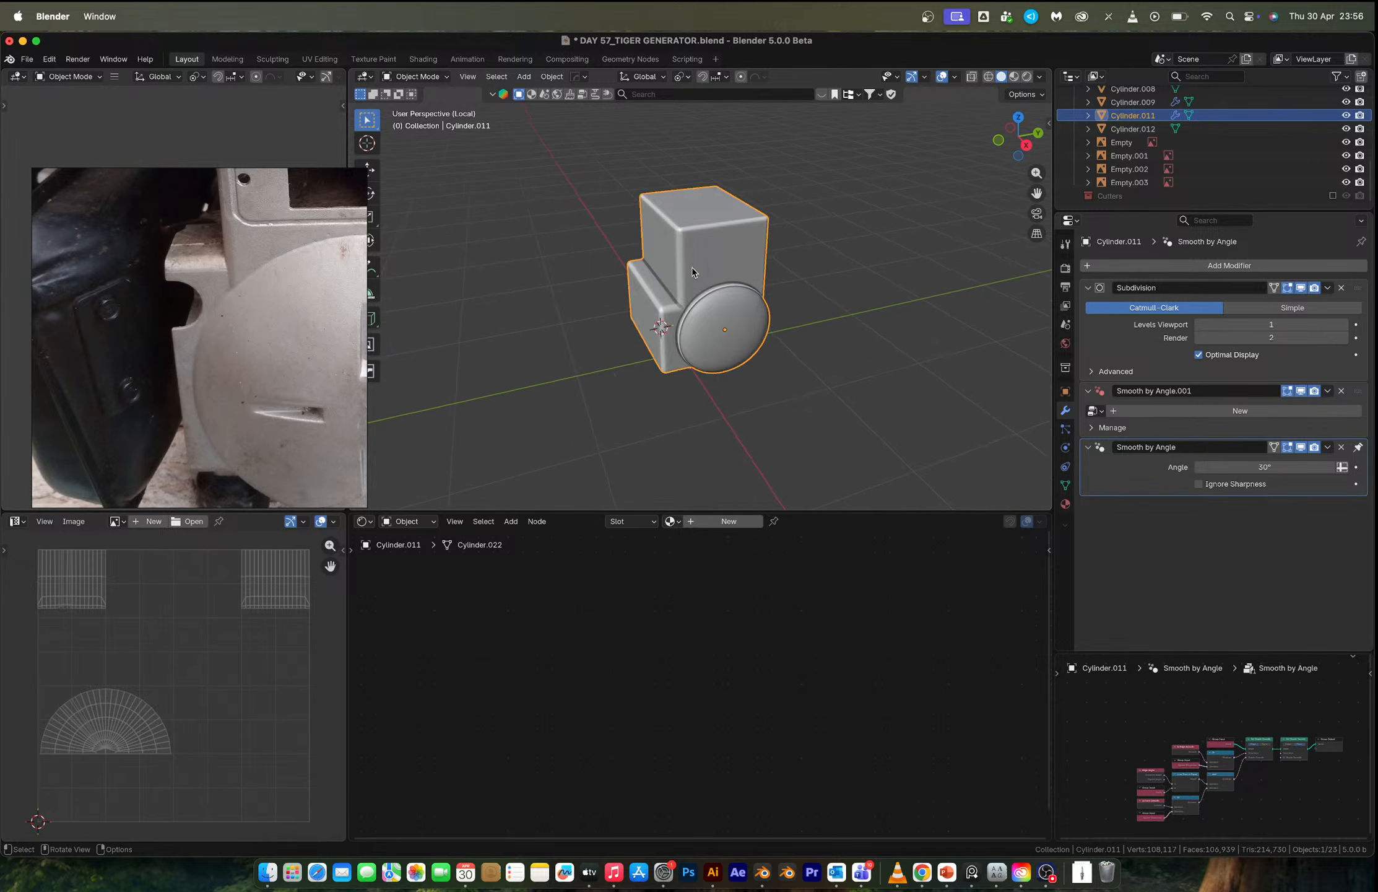
{"action": "scroll", "coordinate": [691, 267], "scroll_direction": "up", "scroll_amount": 4}
{"action": "key", "text": "ctrl+a"}
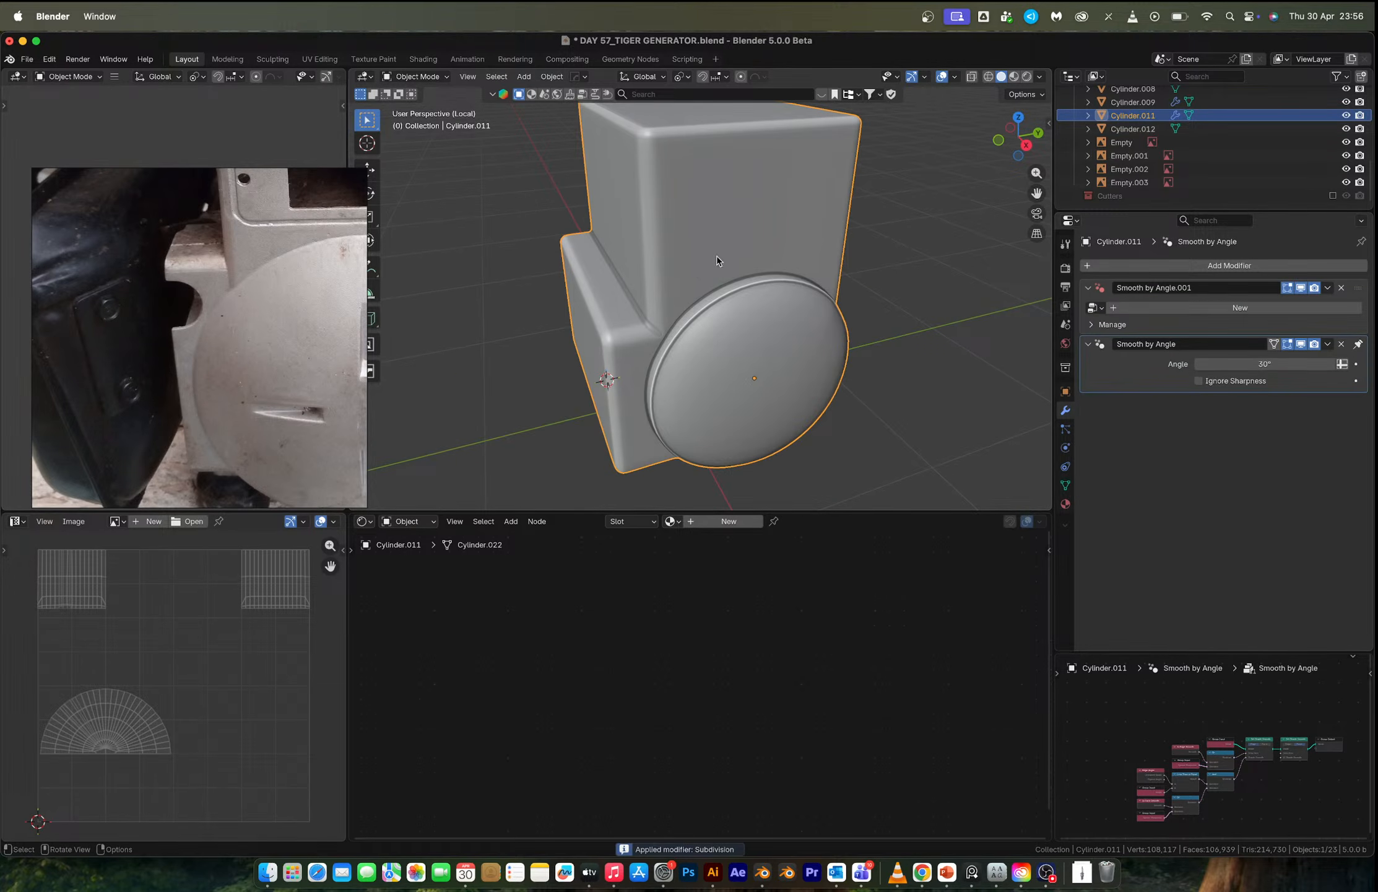
{"action": "key", "text": "Tab"}
{"action": "scroll", "coordinate": [716, 255], "scroll_direction": "down", "scroll_amount": 3}
{"action": "mouse_move", "coordinate": [715, 251]}
{"action": "middle_mouse_down"}
{"action": "mouse_move", "coordinate": [762, 254]}
{"action": "mouse_move", "coordinate": [731, 260]}
{"action": "middle_mouse_up"}
{"action": "key", "text": "Tab"}
{"action": "middle_click_drag", "start_coordinate": [657, 328], "coordinate": [652, 301]}
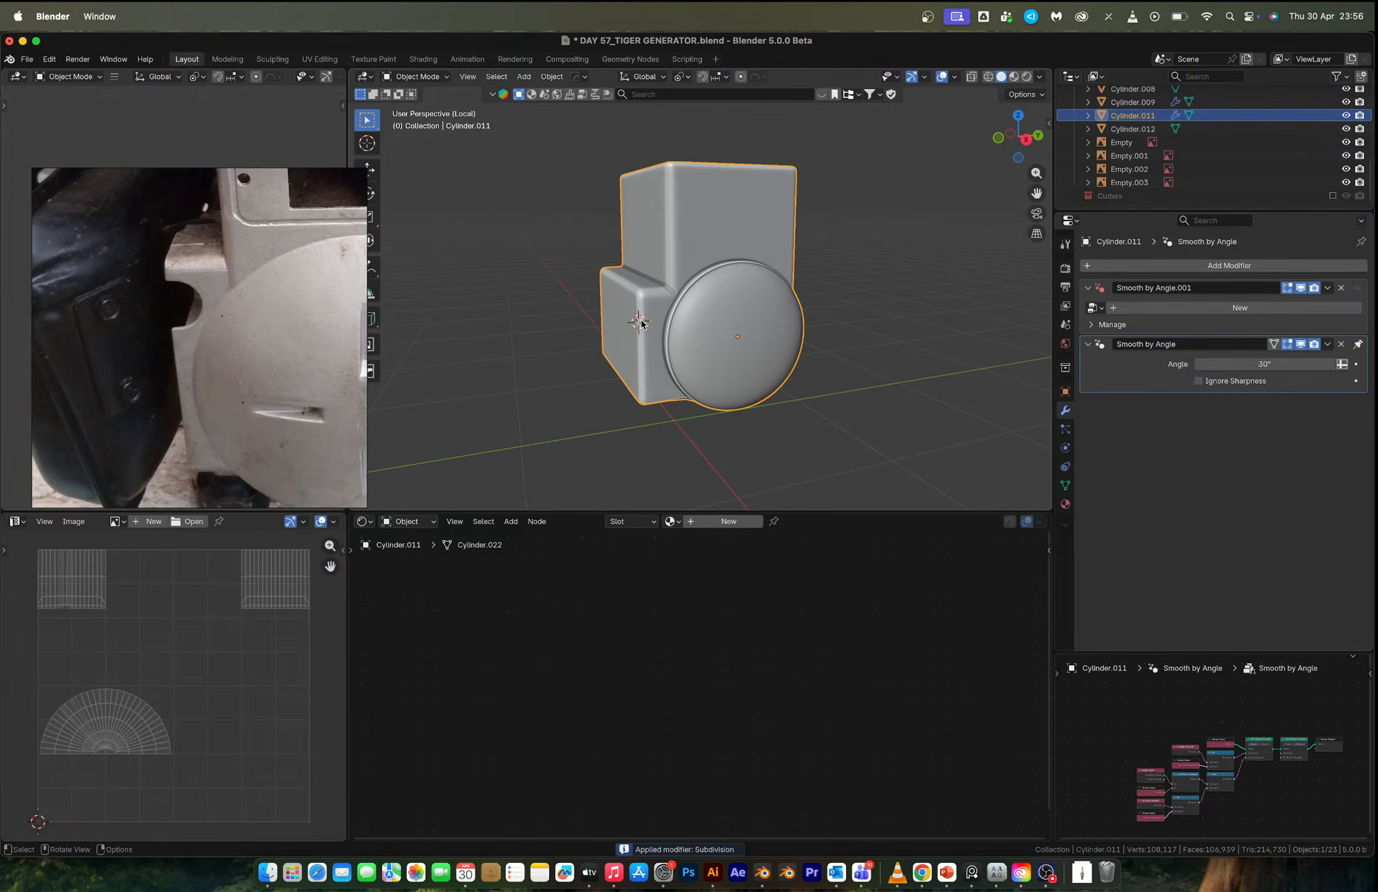
Exit local view to bring back the other generator parts around the block.
{"action": "key", "text": "shift+a"}
{"action": "key", "text": "Escape"}
{"action": "key", "text": "slash"}
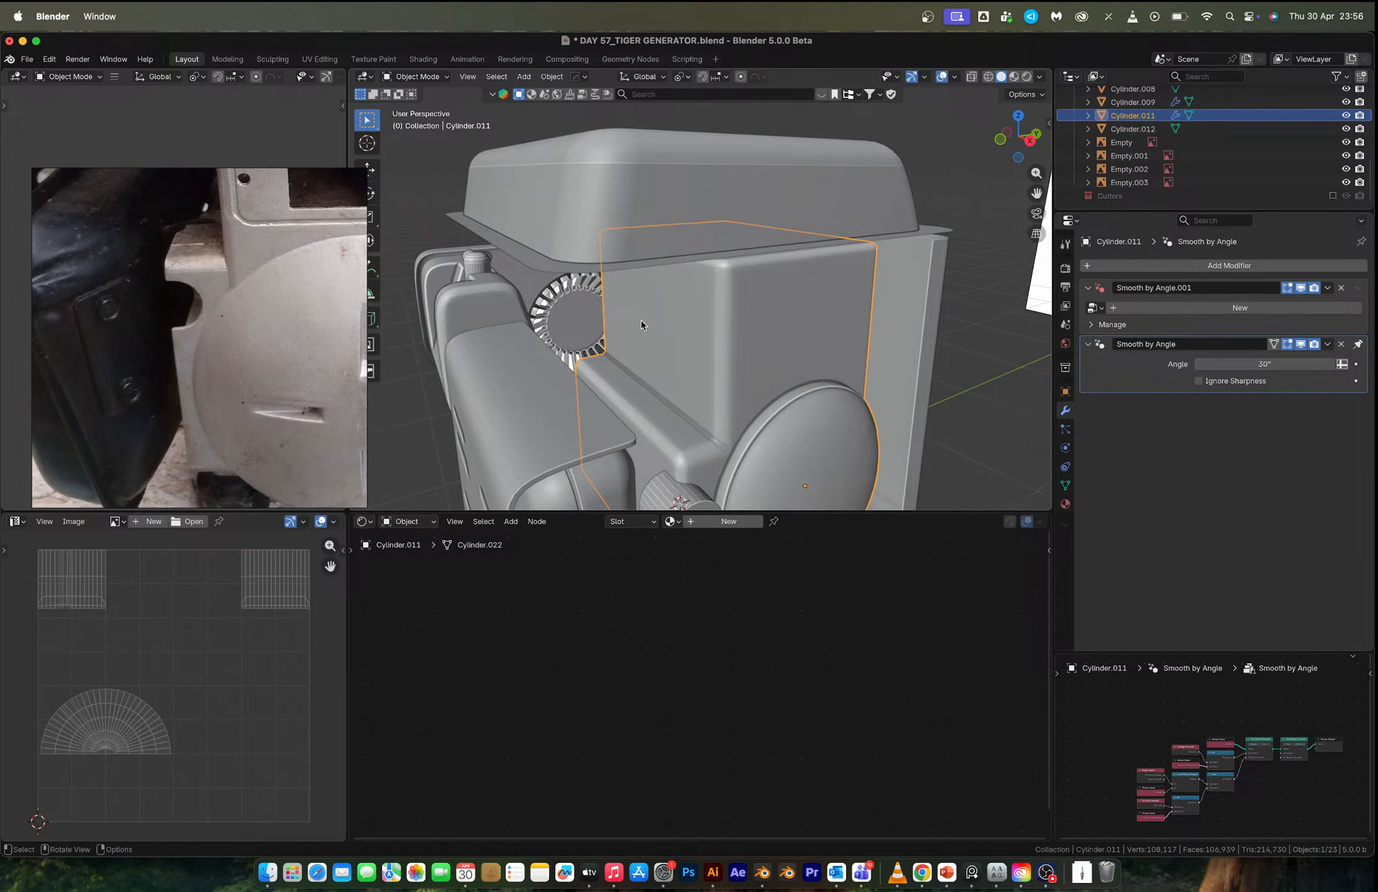
{"action": "scroll", "coordinate": [641, 320], "scroll_direction": "down", "scroll_amount": 5}
{"action": "middle_click_drag", "start_coordinate": [641, 320], "coordinate": [666, 357]}
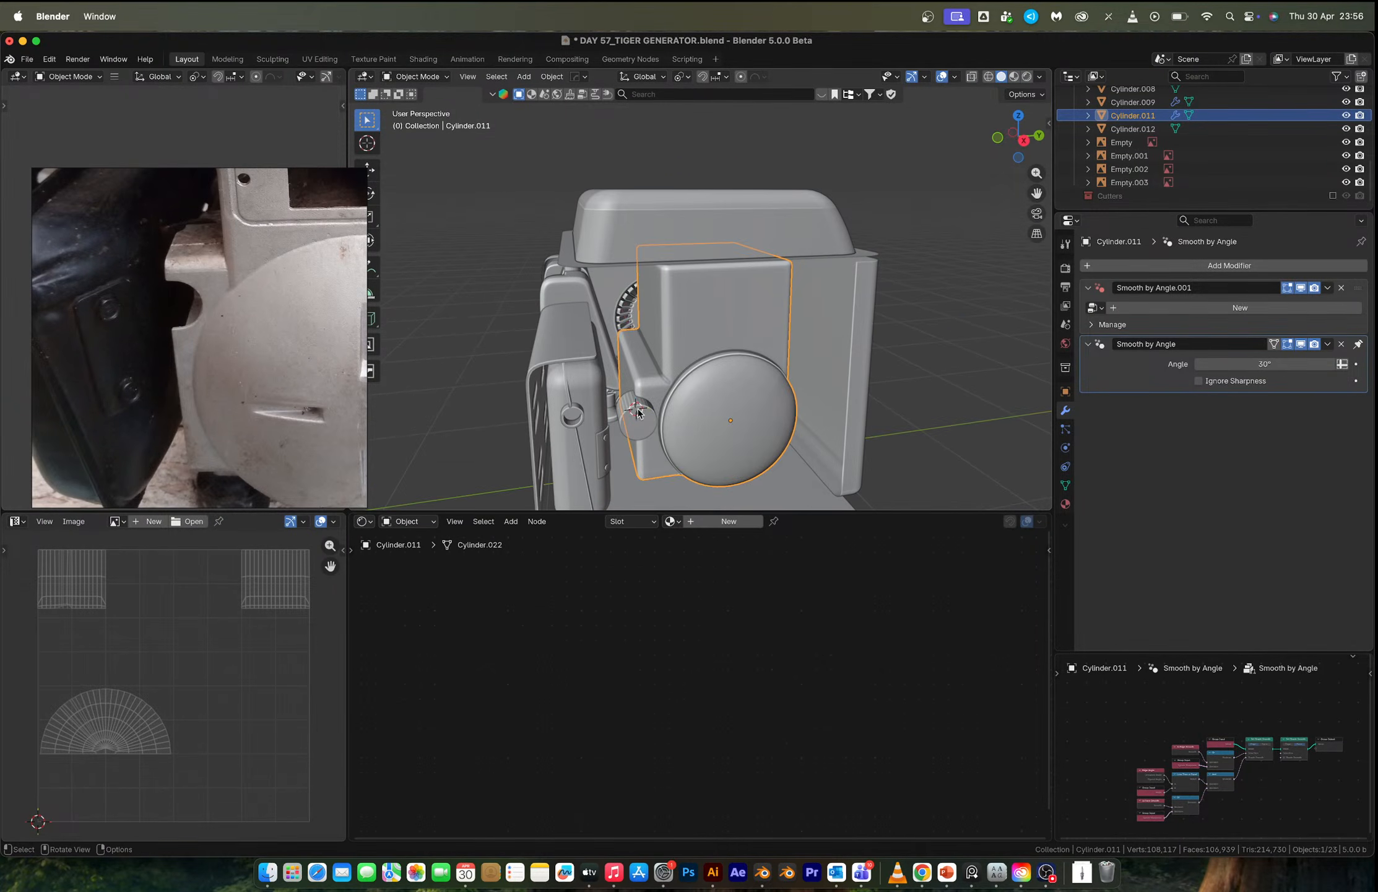
Select the small cylinder beside the round cover and scale it along global X by a factor of -0.822.
{"action": "left_click", "coordinate": [638, 411], "text": "shift"}
{"action": "left_click", "coordinate": [644, 421]}
{"action": "middle_click_drag", "start_coordinate": [644, 421], "coordinate": [776, 408]}
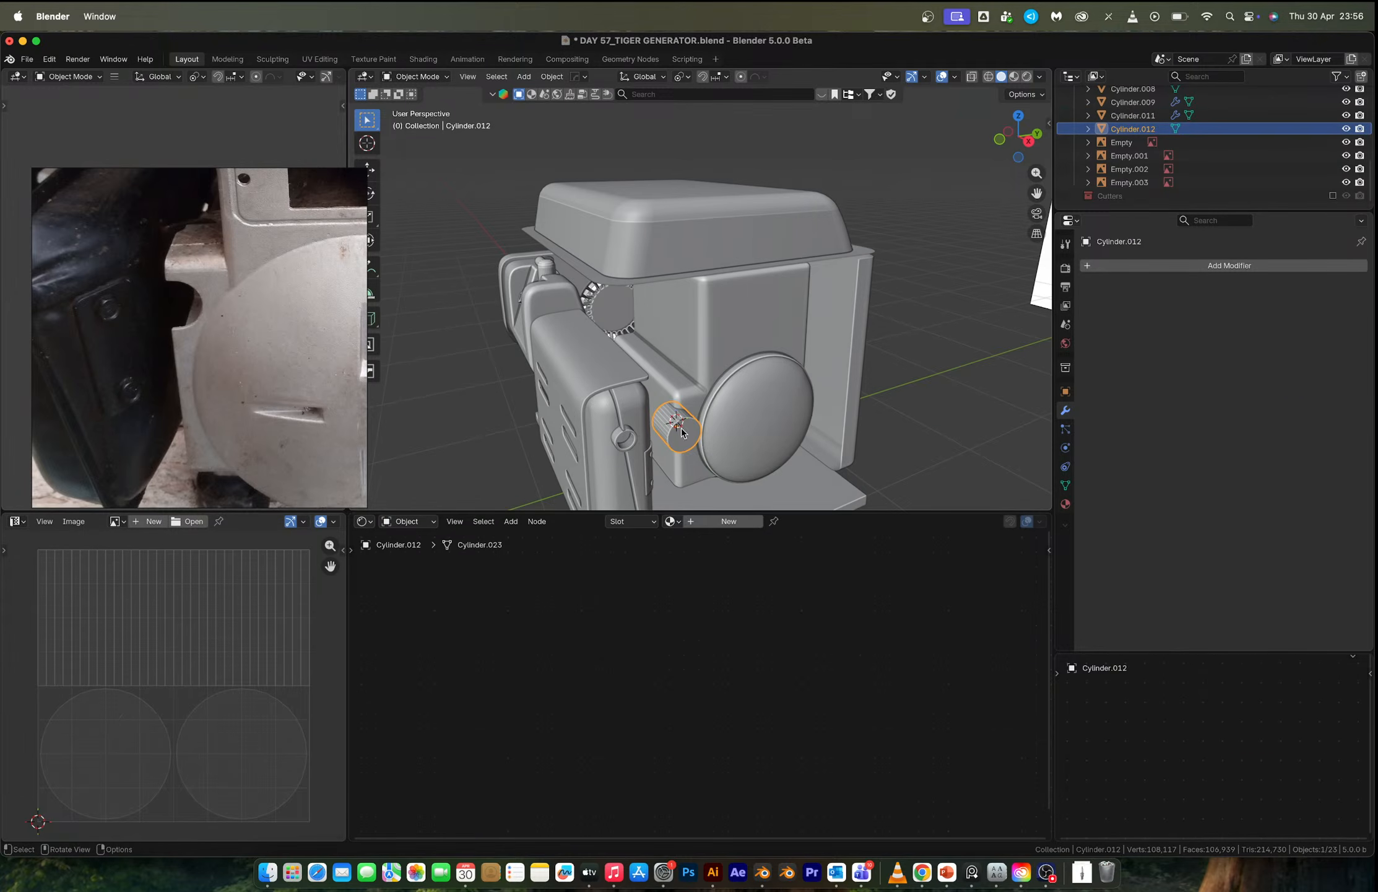
{"action": "key", "text": "s"}
{"action": "key", "text": "x"}
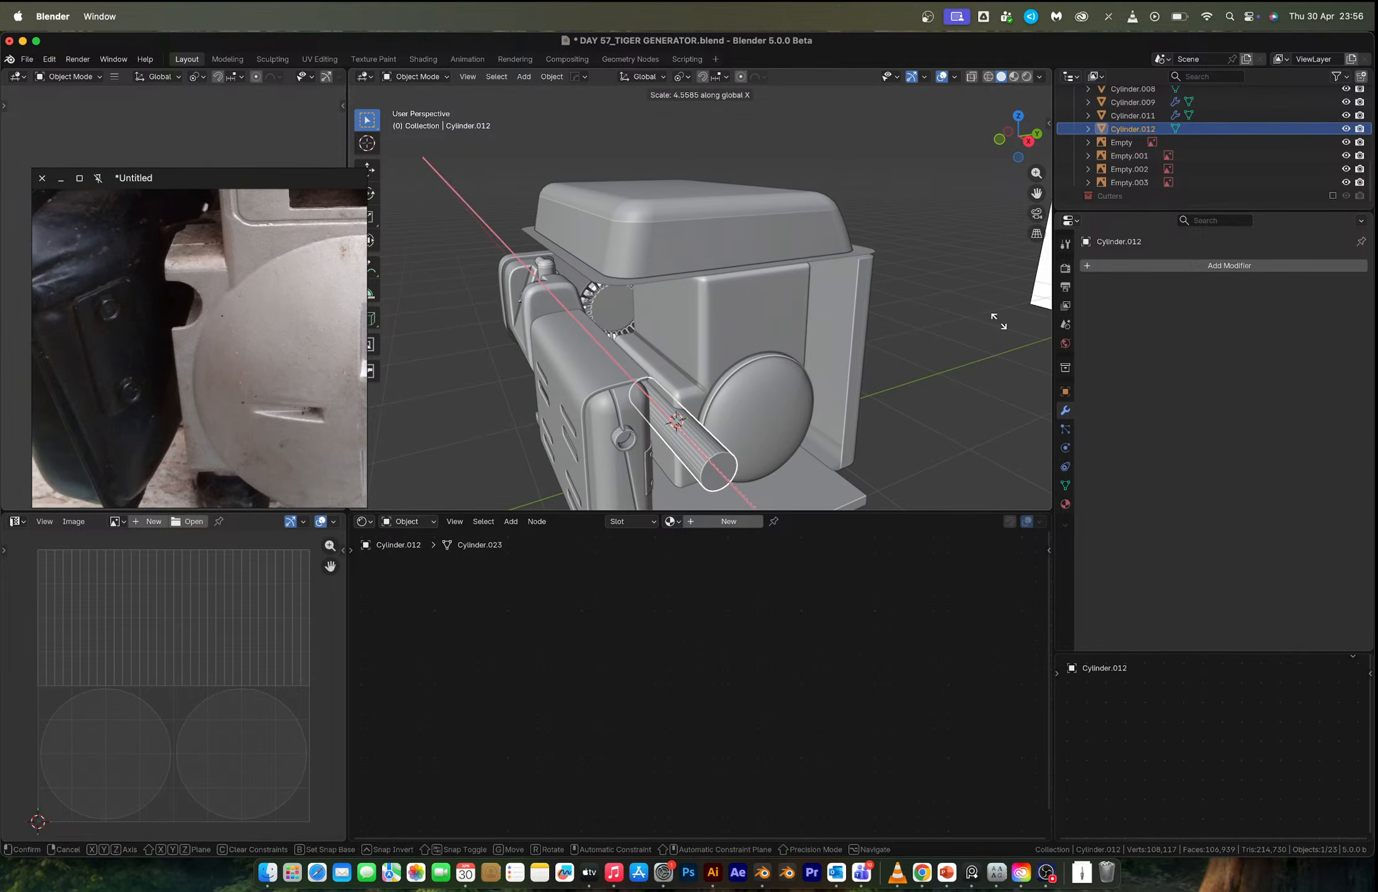
{"action": "left_click", "coordinate": [363, 384]}
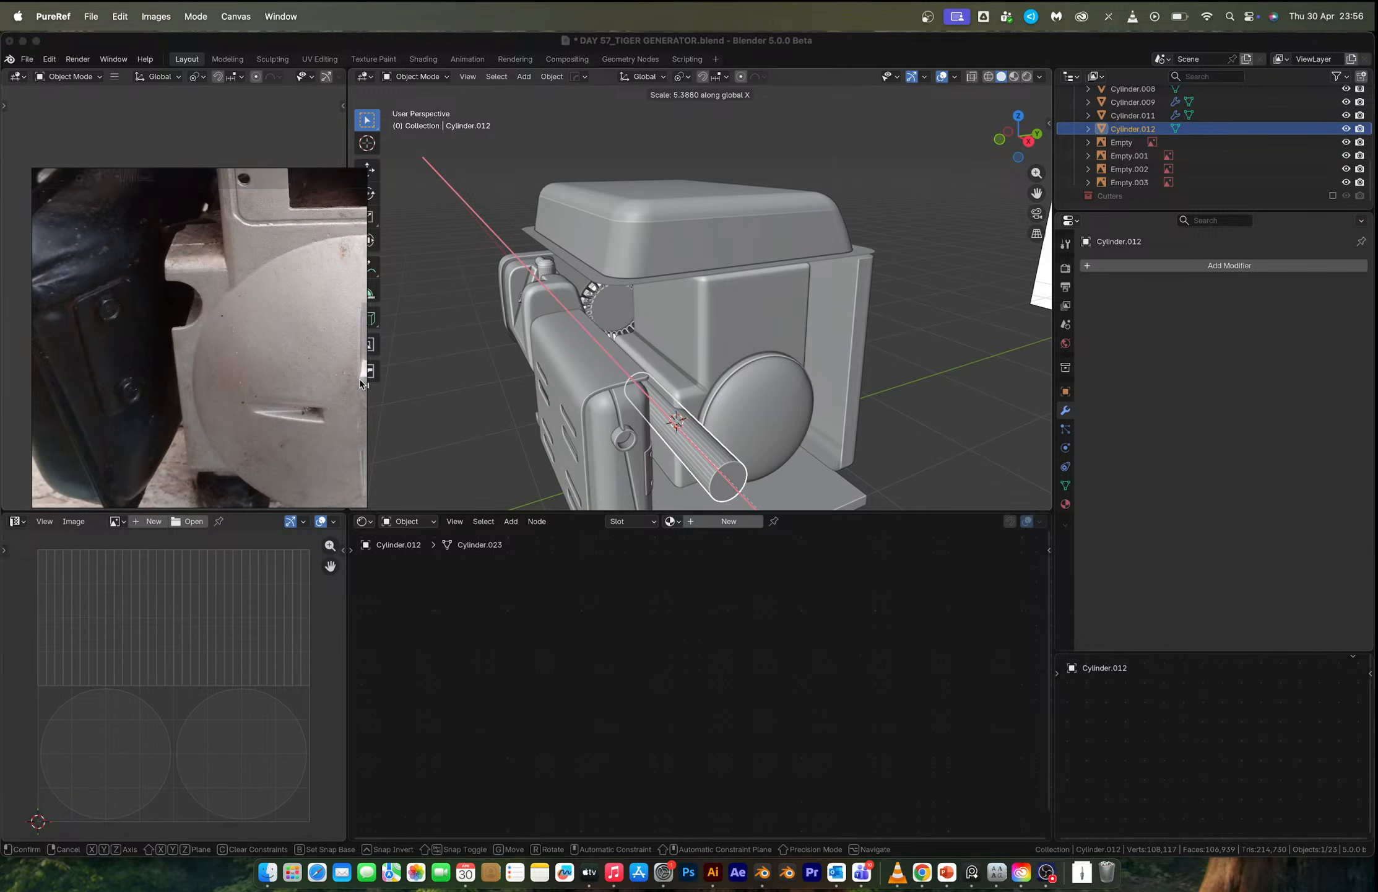
{"action": "left_click", "coordinate": [710, 401]}
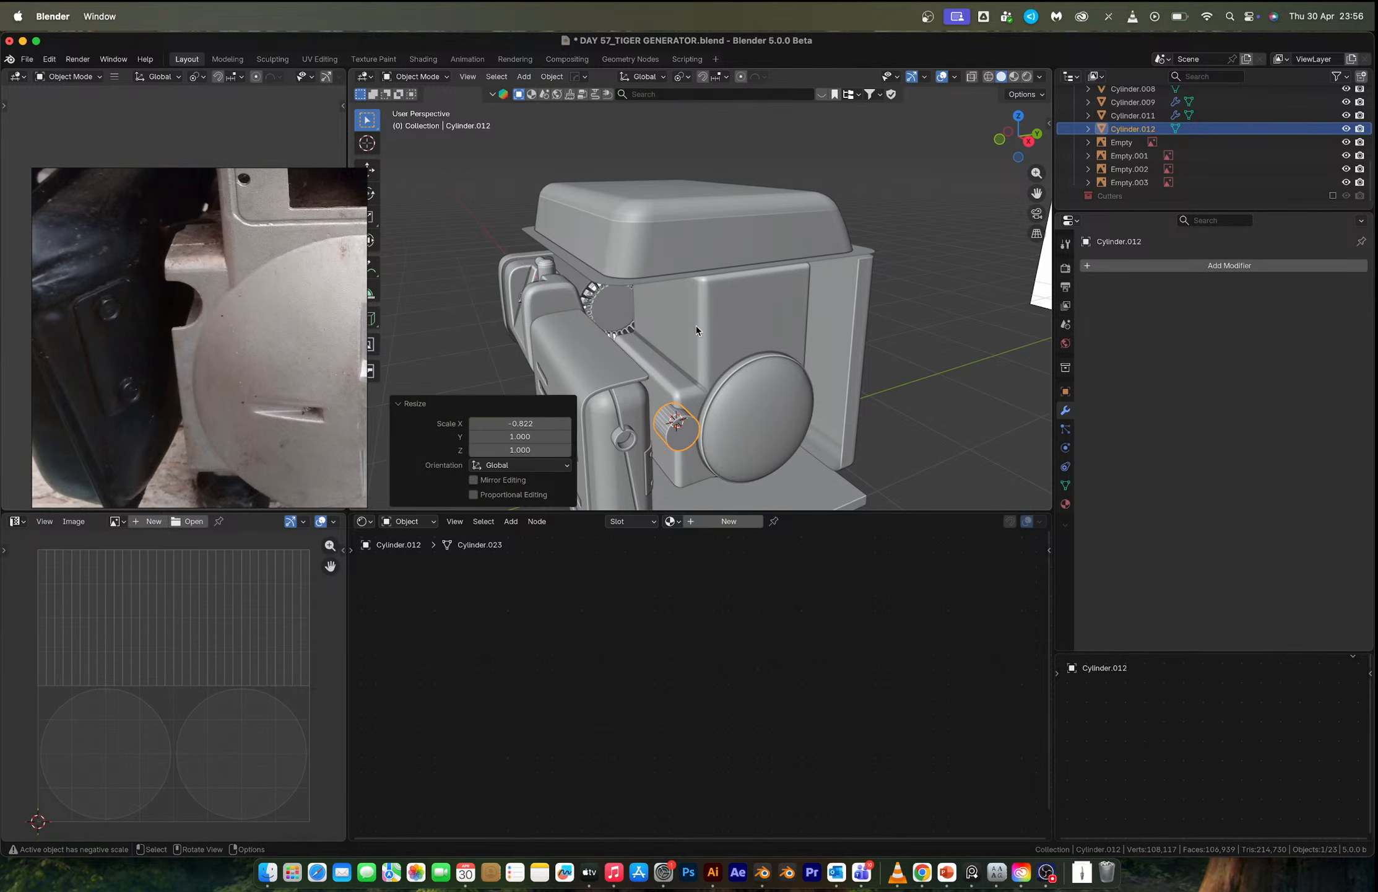
Scale the small cylinder along global X by 0.685, and then by 8.379 to make it a long rod.
{"action": "key", "text": "s"}
{"action": "key", "text": "x"}
{"action": "left_click", "coordinate": [688, 296]}
{"action": "middle_click_drag", "start_coordinate": [744, 361], "coordinate": [661, 274]}
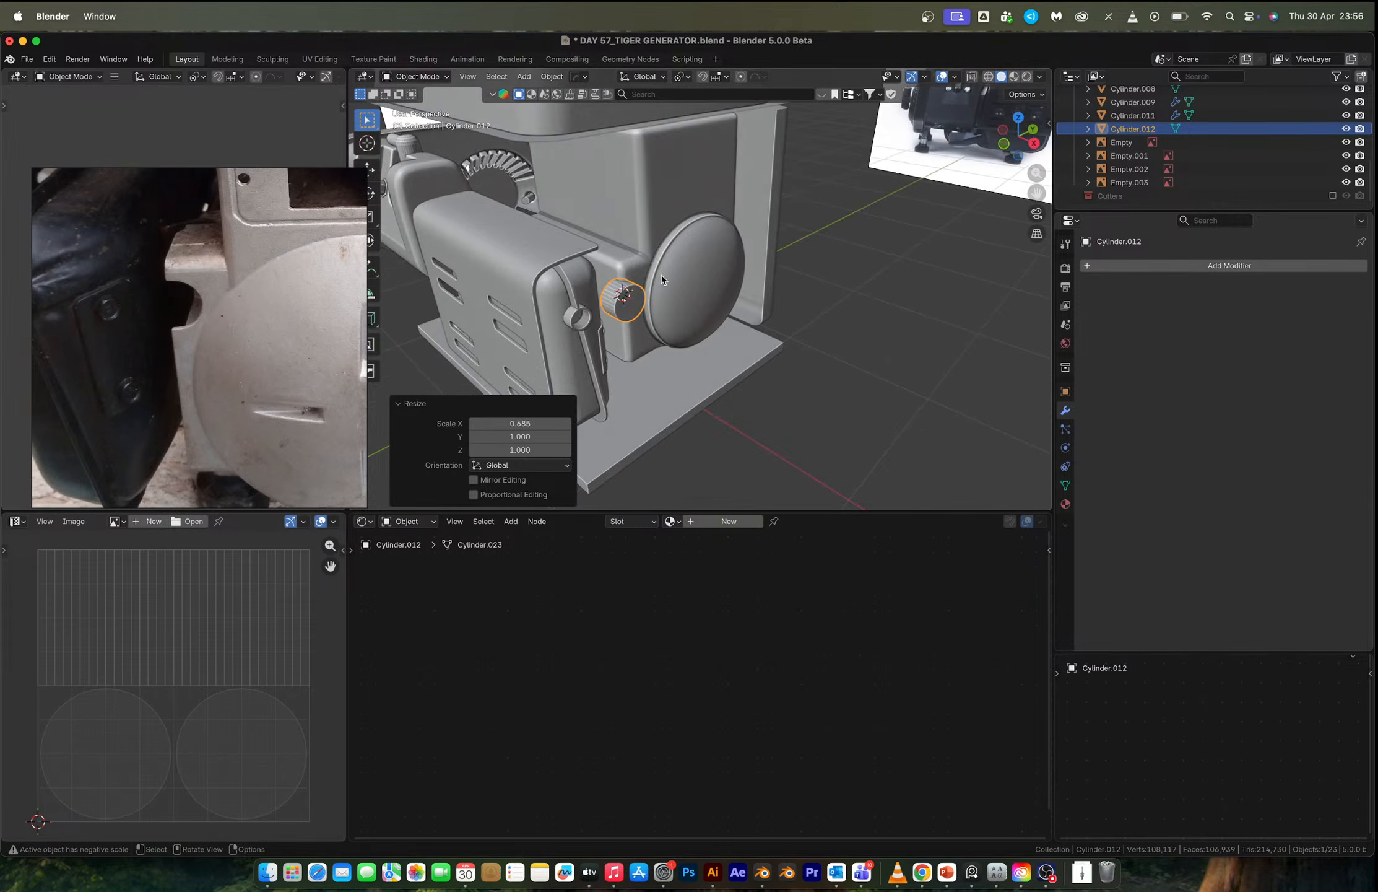
{"action": "key", "text": "s"}
{"action": "key", "text": "x"}
{"action": "left_click", "coordinate": [1028, 438]}
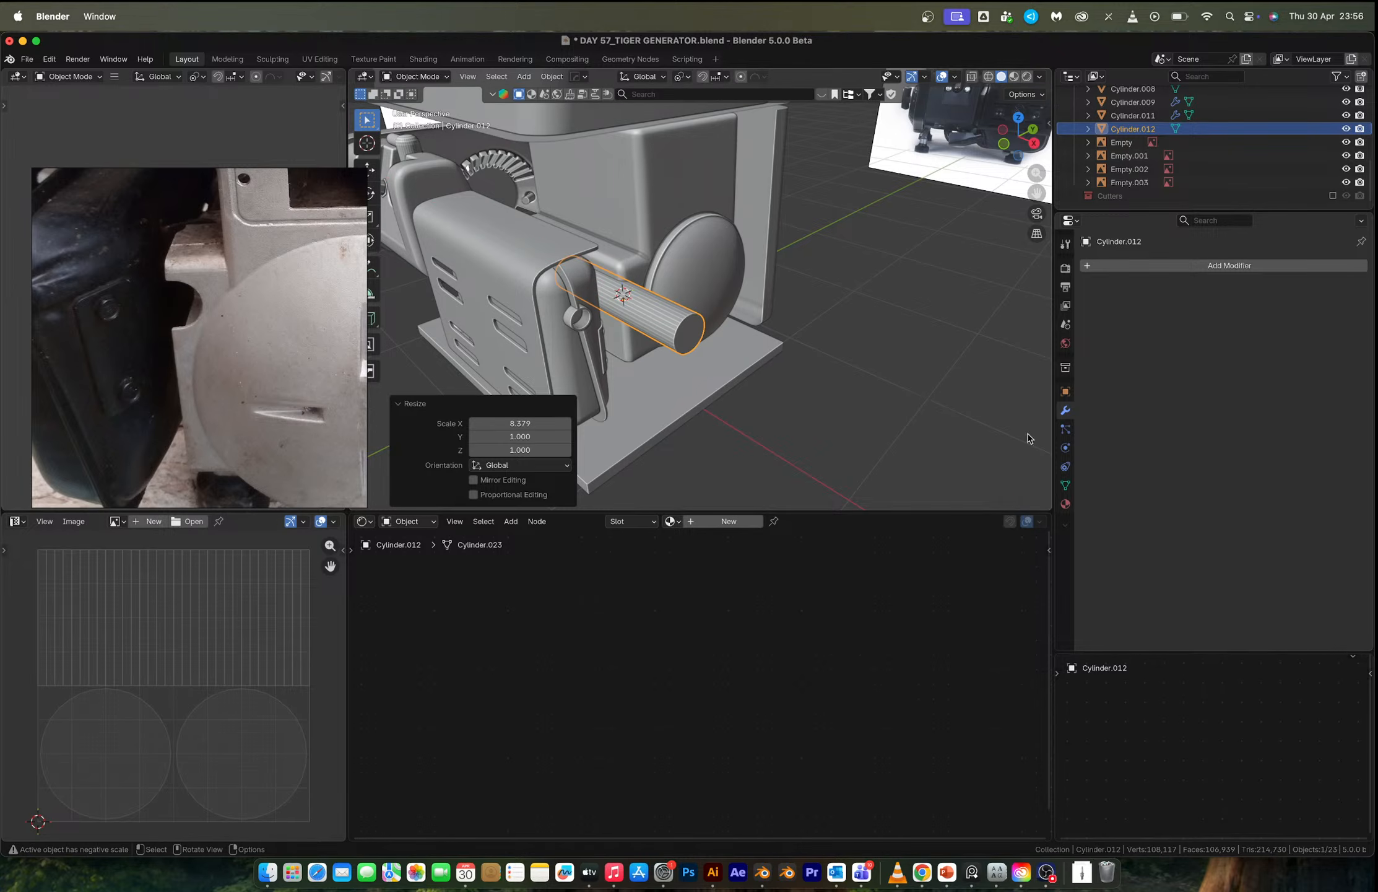
Move the long rod back along global X so it passes into the engine block beside the round cover.
{"action": "key", "text": "g"}
{"action": "key", "text": "x"}
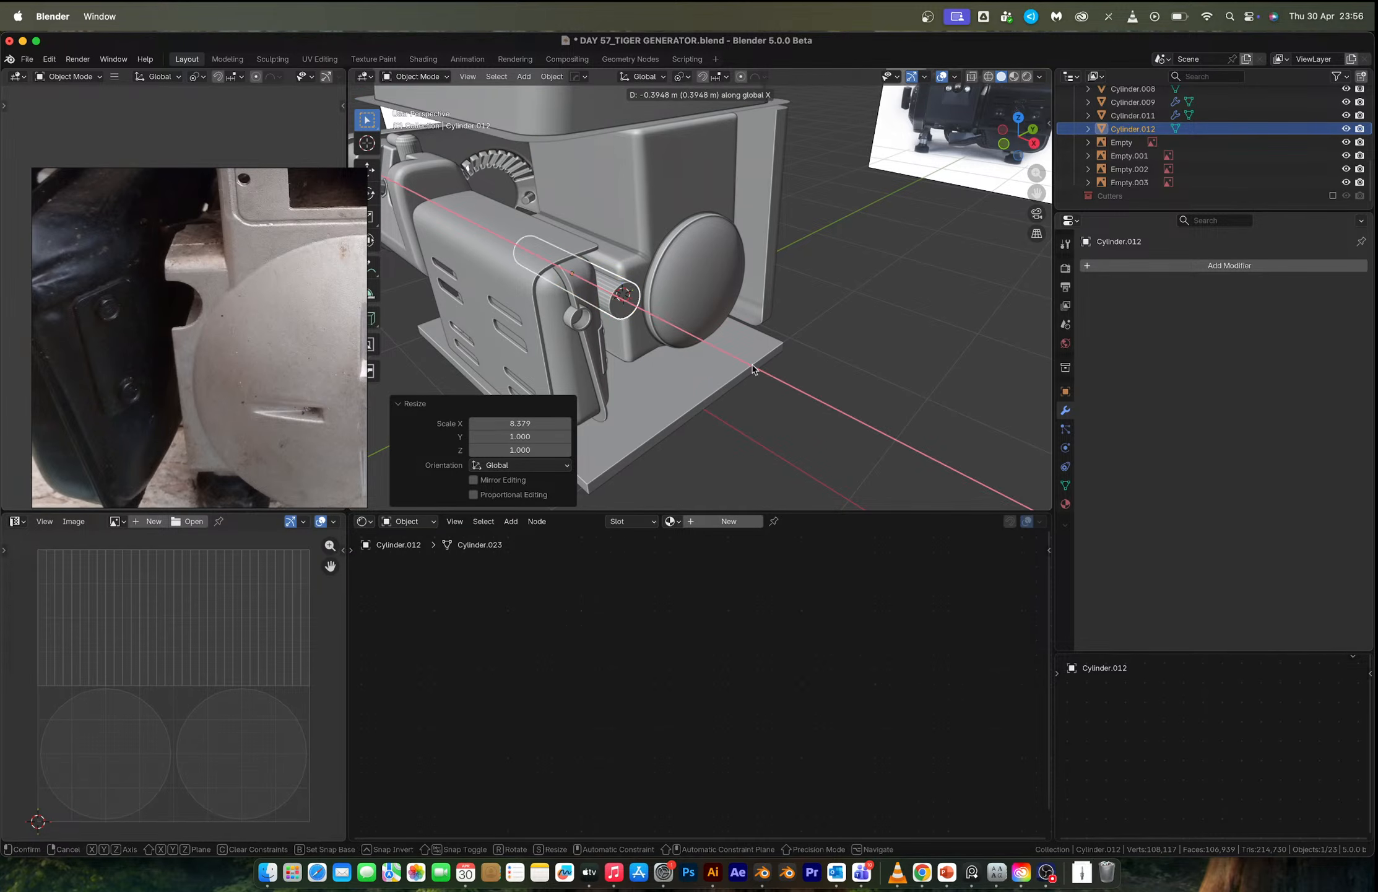
{"action": "left_click", "coordinate": [721, 329]}
{"action": "key", "text": "g"}
{"action": "key", "text": "Escape"}
Cut the rod from the engine block with a non-destructive Boolean Difference.
{"action": "left_click", "coordinate": [666, 243], "text": "shift"}
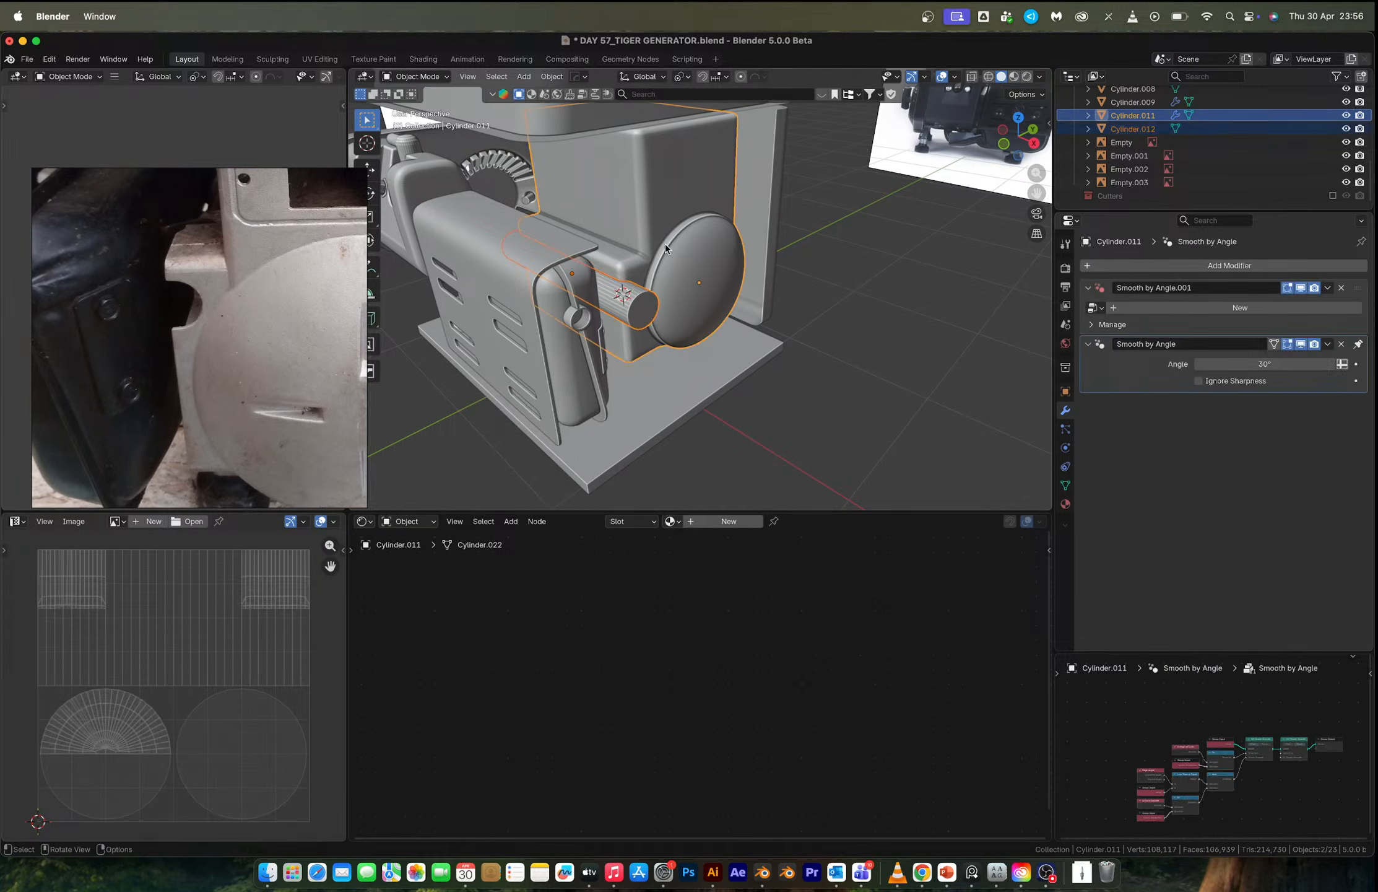
{"action": "key", "text": "q"}
{"action": "left_click", "coordinate": [653, 248]}
{"action": "middle_click_drag", "start_coordinate": [688, 250], "coordinate": [595, 238]}
{"action": "left_click", "coordinate": [595, 238]}
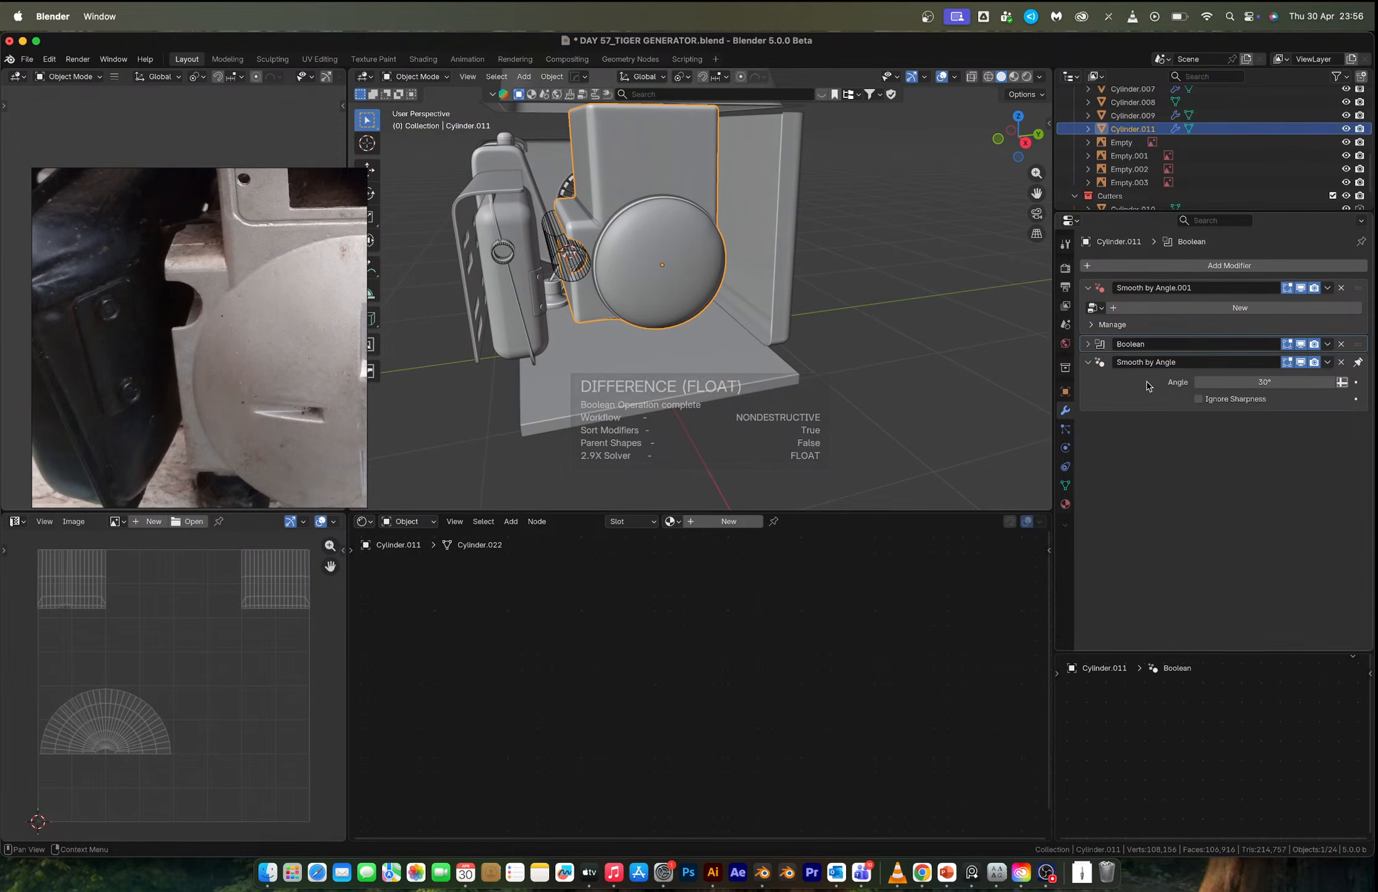
Try the Exact and Manifold solvers on the block's Boolean modifier and return it to Float.
{"action": "left_click", "coordinate": [1090, 344]}
{"action": "left_click", "coordinate": [1272, 414]}
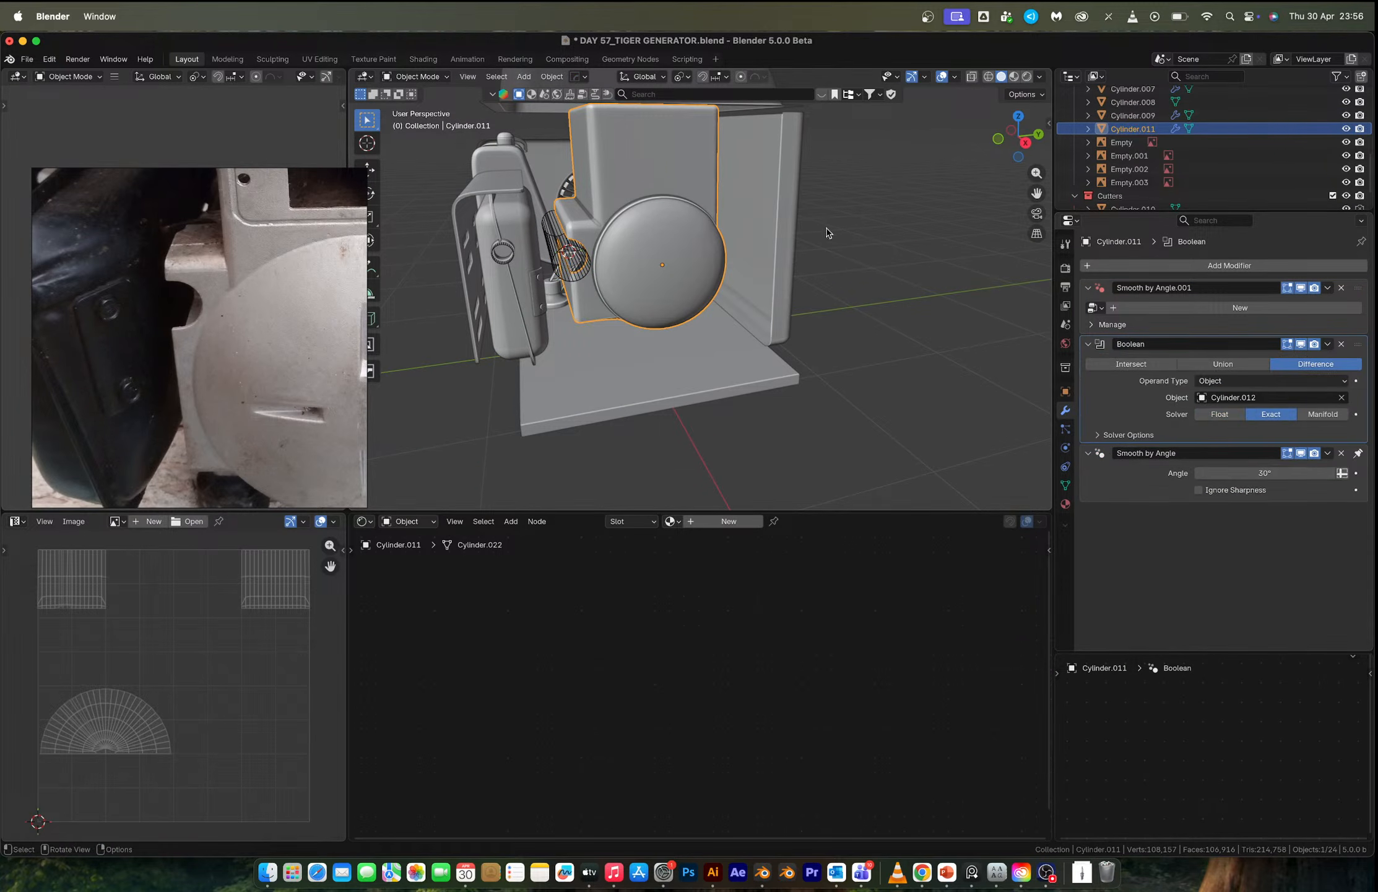
{"action": "left_click", "coordinate": [828, 230]}
{"action": "middle_click_drag", "start_coordinate": [685, 244], "coordinate": [657, 230]}
{"action": "left_click", "coordinate": [695, 238]}
{"action": "left_click", "coordinate": [1314, 414]}
{"action": "scroll", "coordinate": [637, 238], "scroll_direction": "up", "scroll_amount": 6}
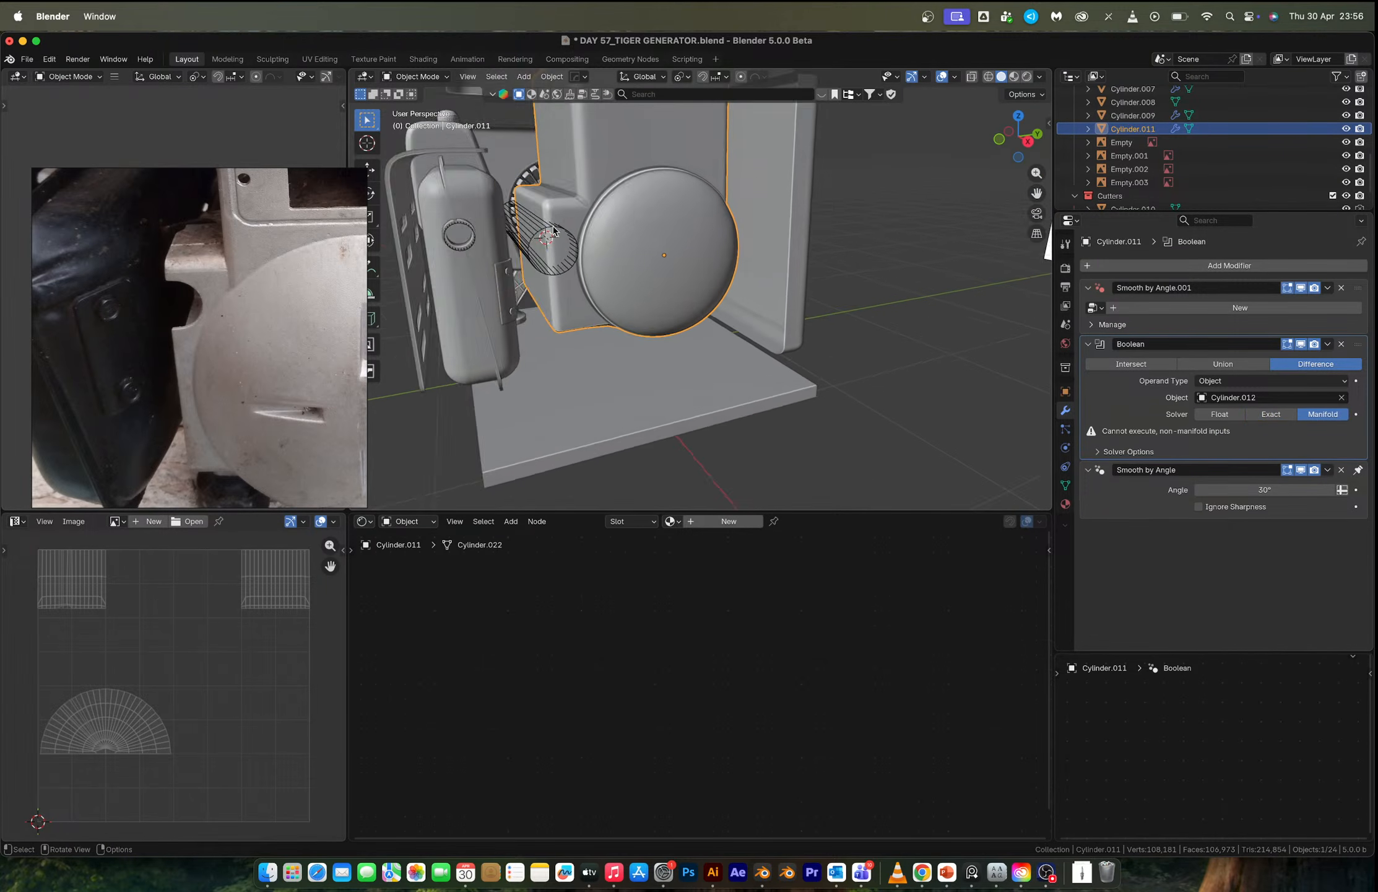
{"action": "left_click", "coordinate": [1219, 415]}
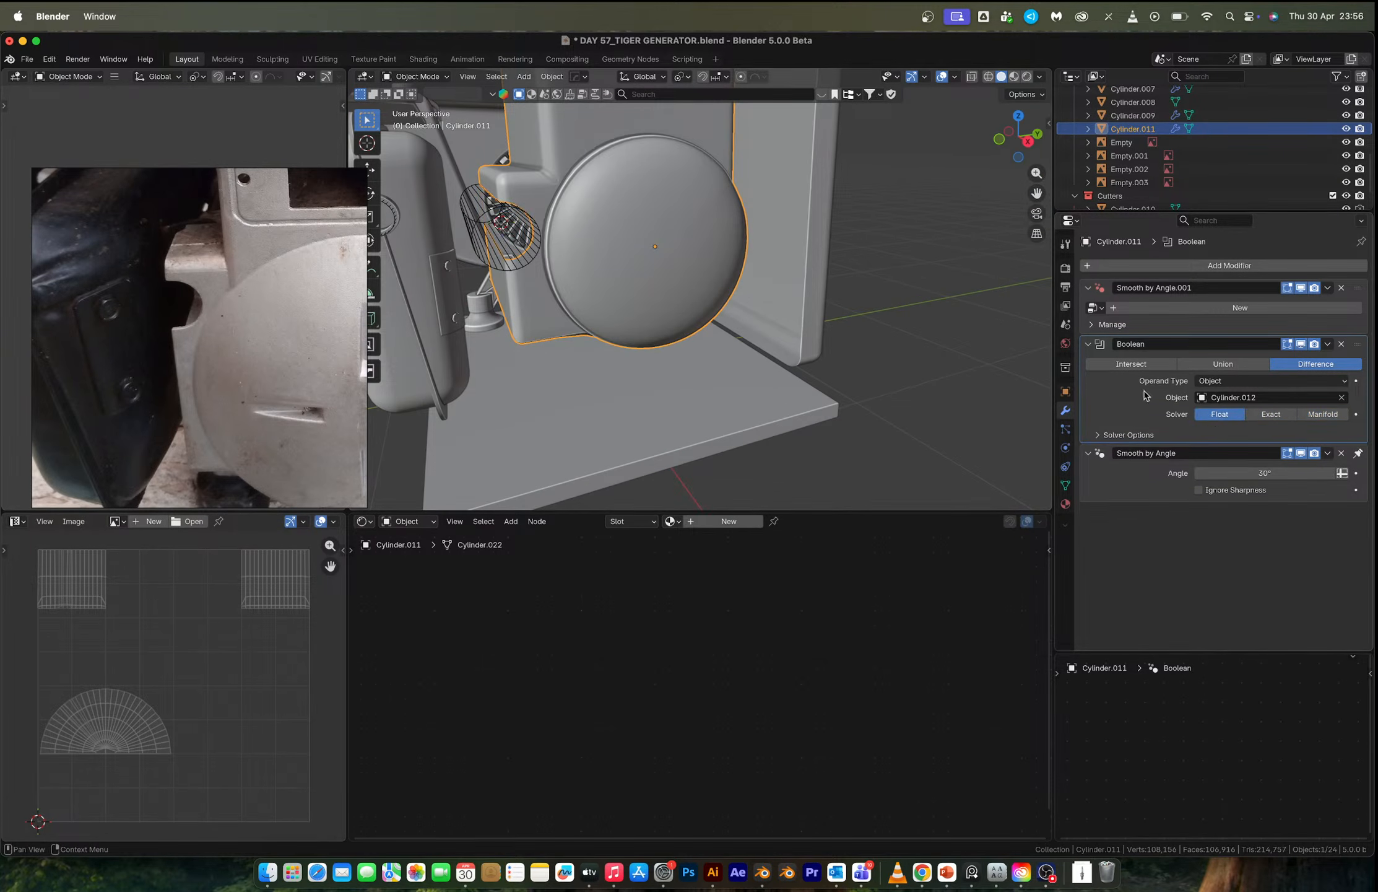
Move the rod cutter along global X by 0.39285 m, and then by -0.25894 m.
{"action": "middle_click_drag", "start_coordinate": [681, 217], "coordinate": [575, 204]}
{"action": "left_click", "coordinate": [602, 209]}
{"action": "key", "text": "g"}
{"action": "key", "text": "y"}
{"action": "key", "text": "x"}
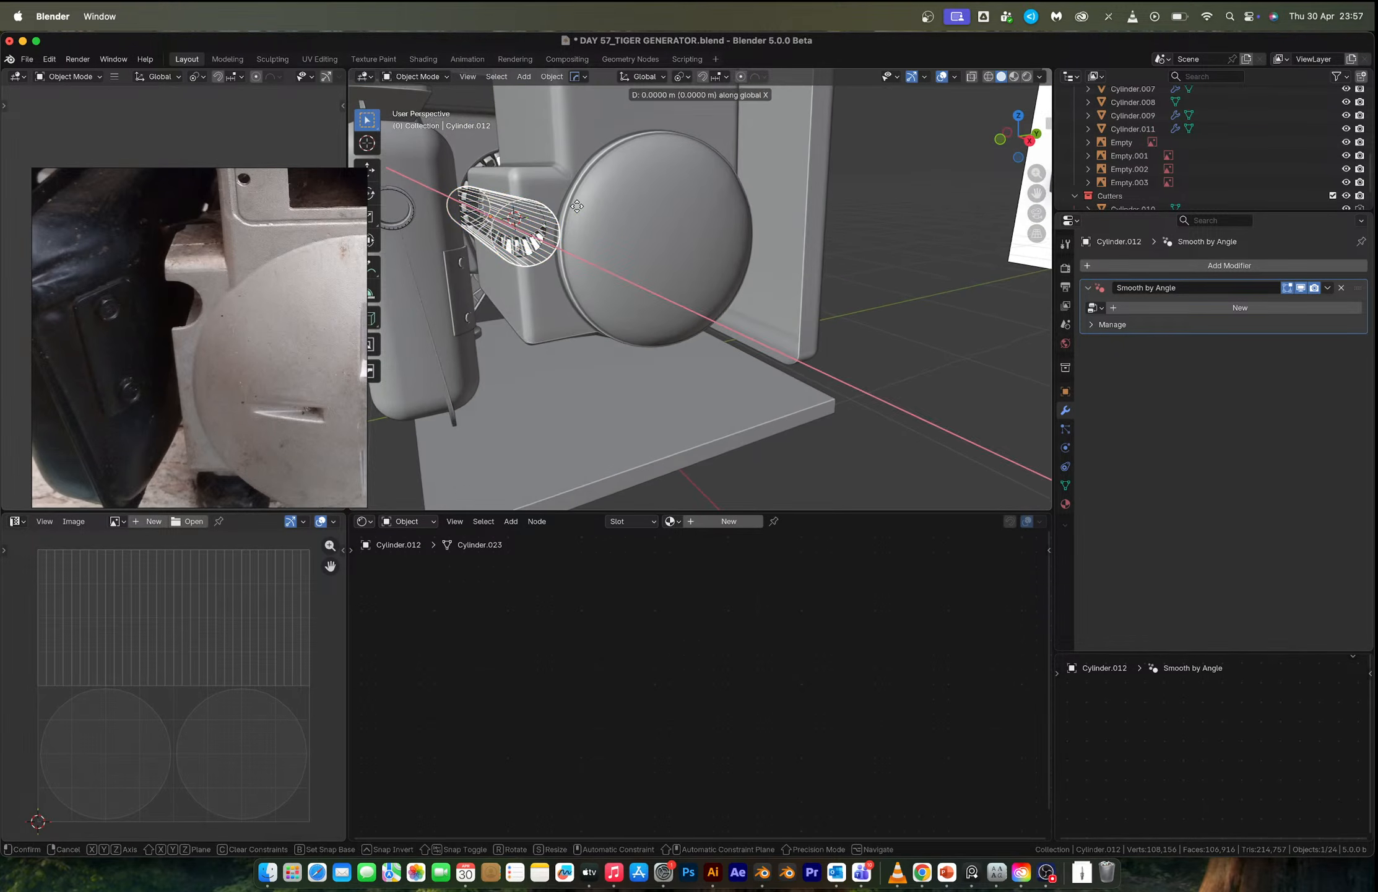
{"action": "left_click", "coordinate": [599, 222]}
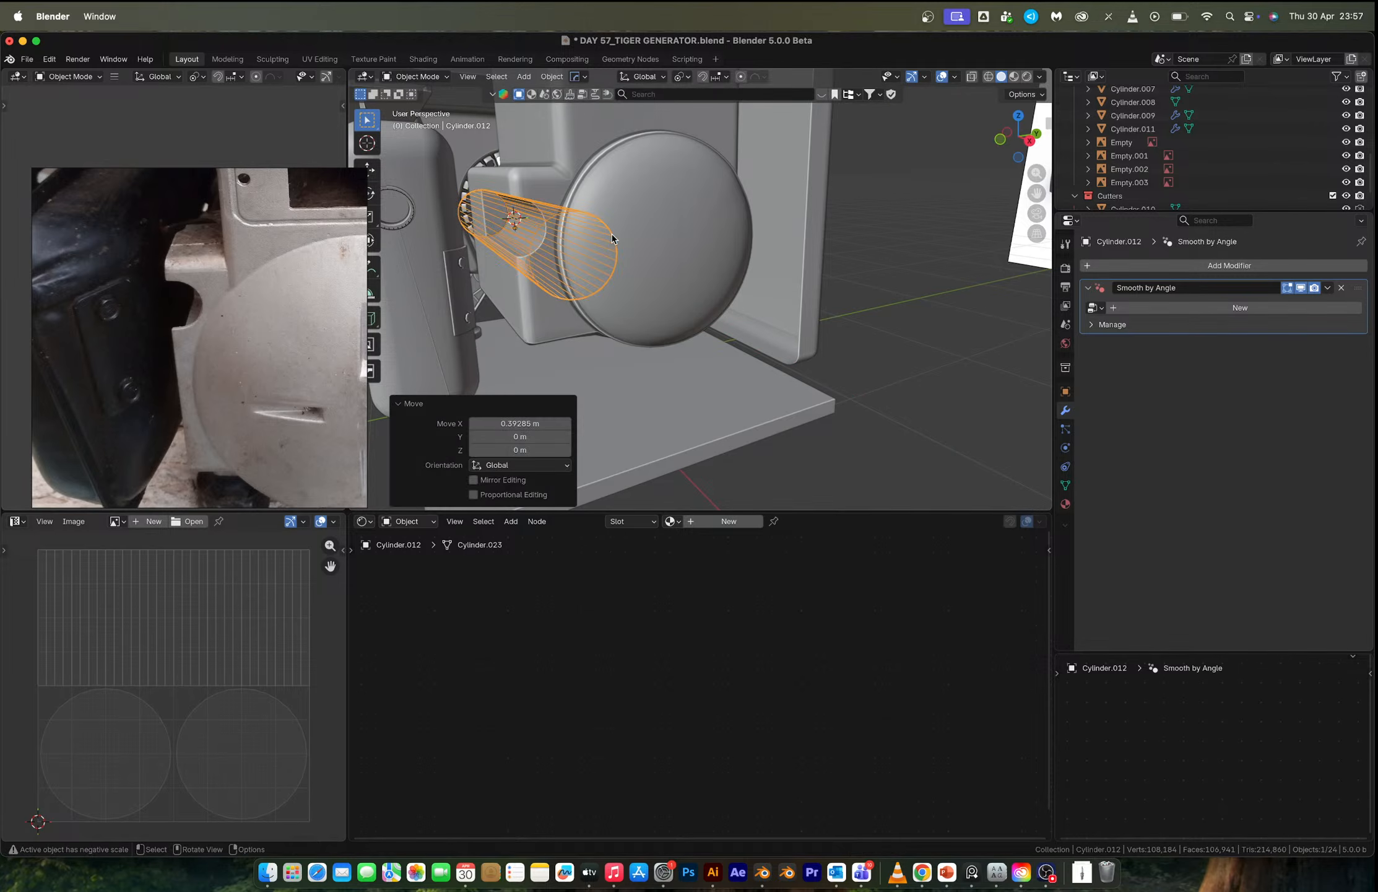
{"action": "key", "text": "g"}
{"action": "key", "text": "y"}
{"action": "key", "text": "x"}
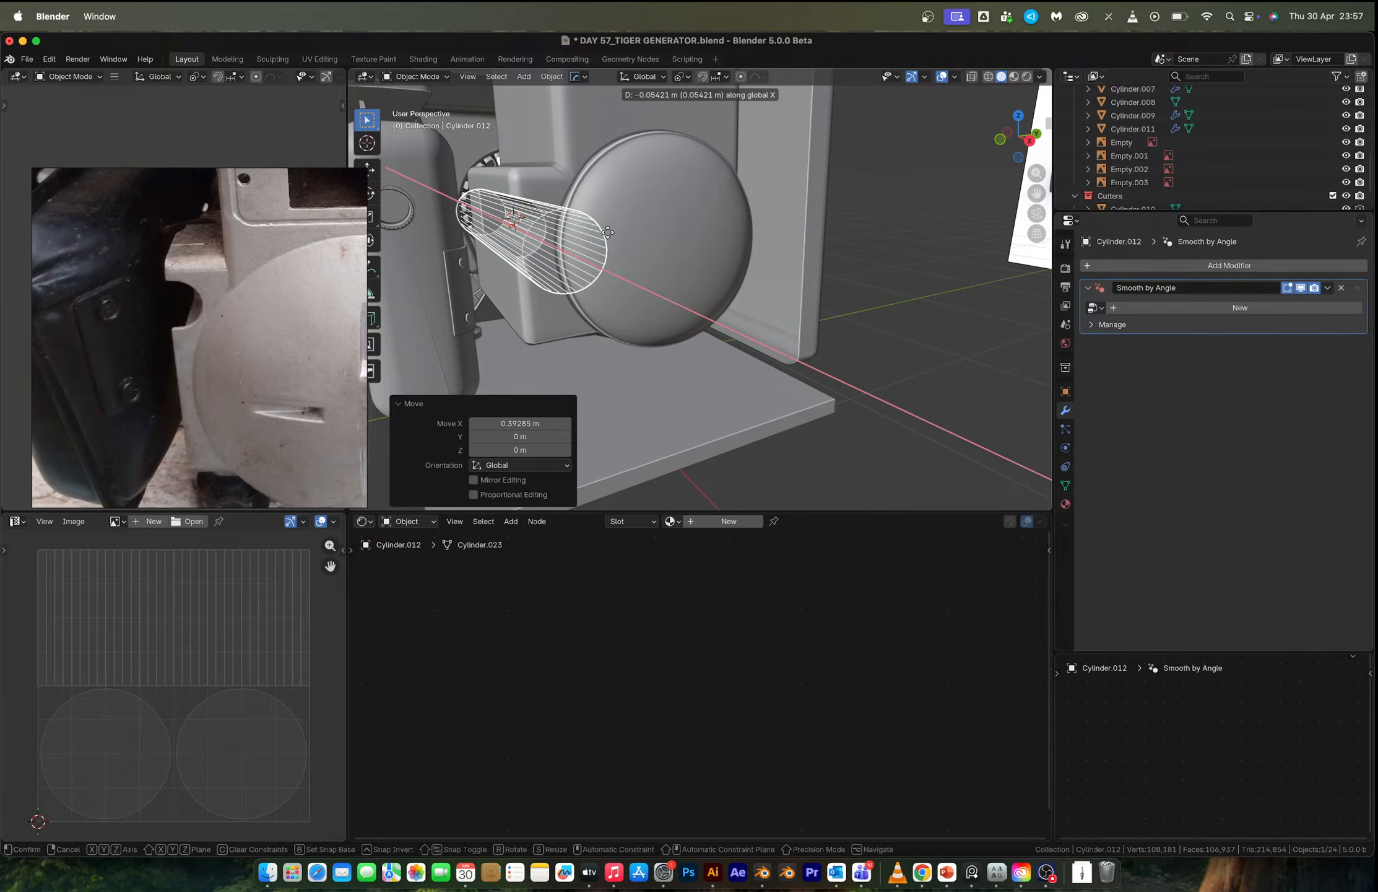
{"action": "left_click", "coordinate": [650, 215]}
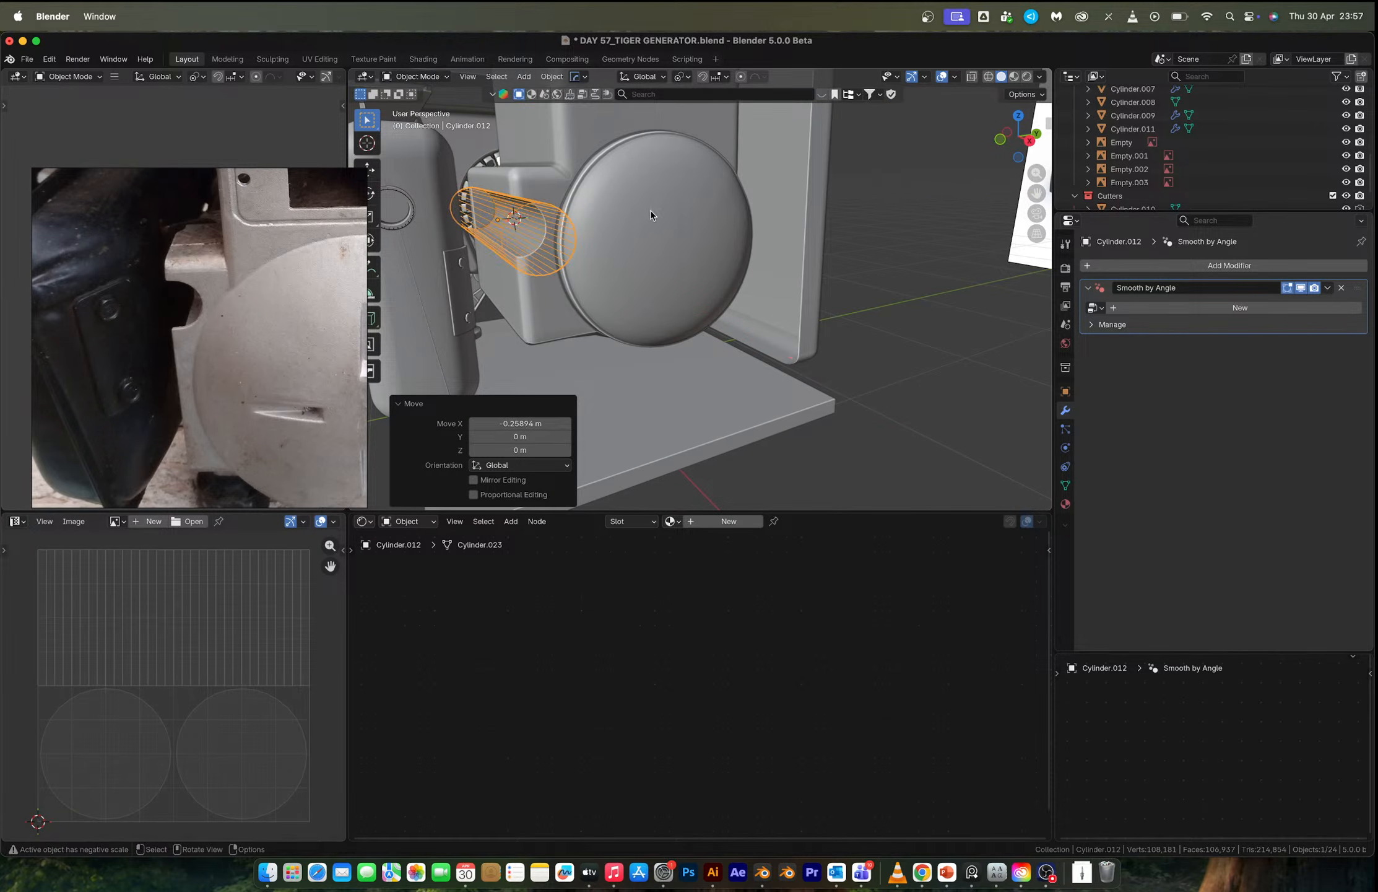
Snap the 3D cursor to two selected vertices on the block's flat face above the round cover.
{"action": "left_click", "coordinate": [650, 211]}
{"action": "scroll", "coordinate": [223, 276], "scroll_direction": "down", "scroll_amount": 5}
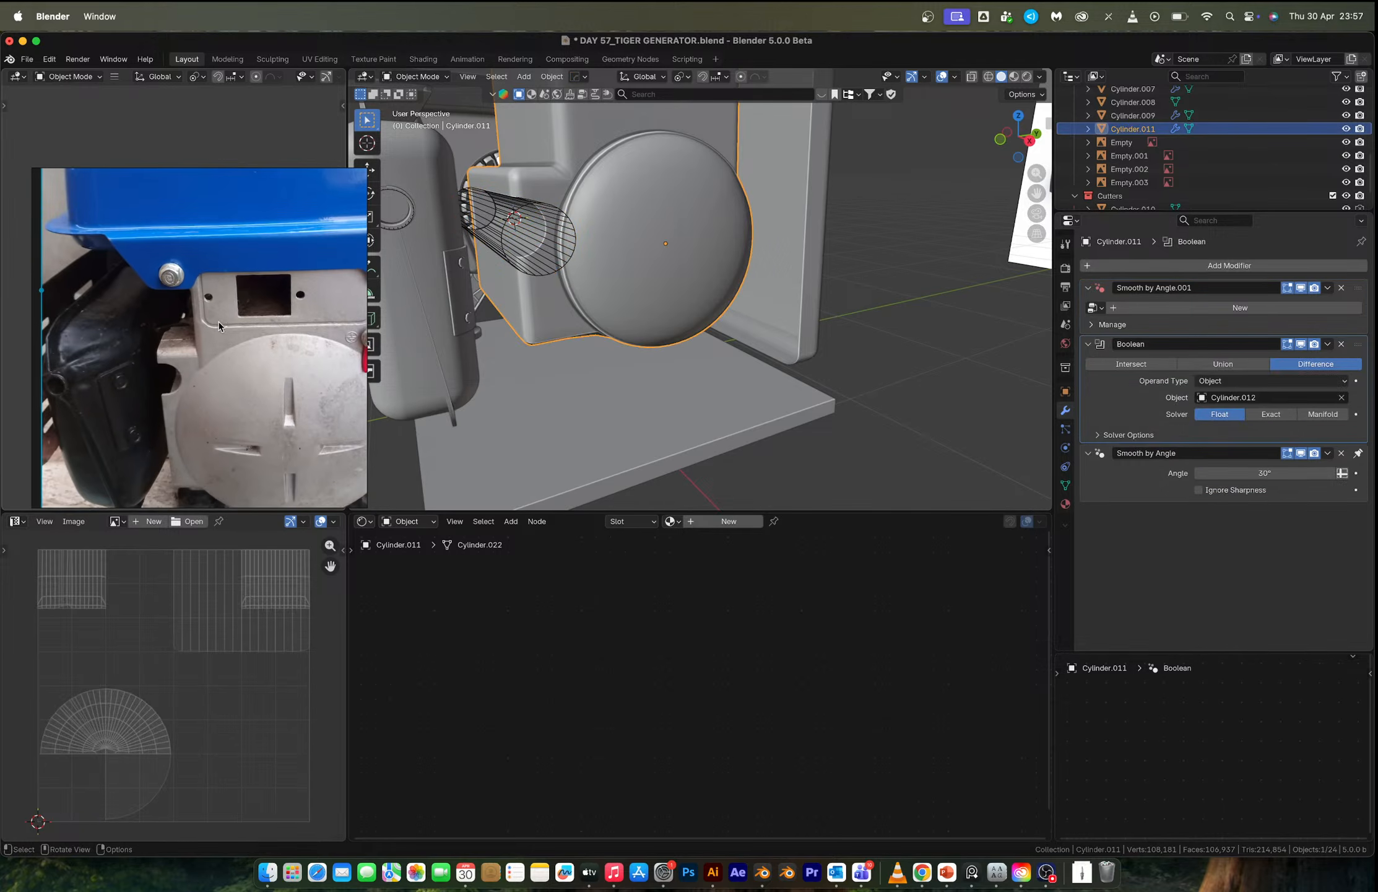
{"action": "scroll", "coordinate": [216, 282], "scroll_direction": "up", "scroll_amount": 4}
{"action": "middle_click_drag", "start_coordinate": [216, 286], "coordinate": [120, 299]}
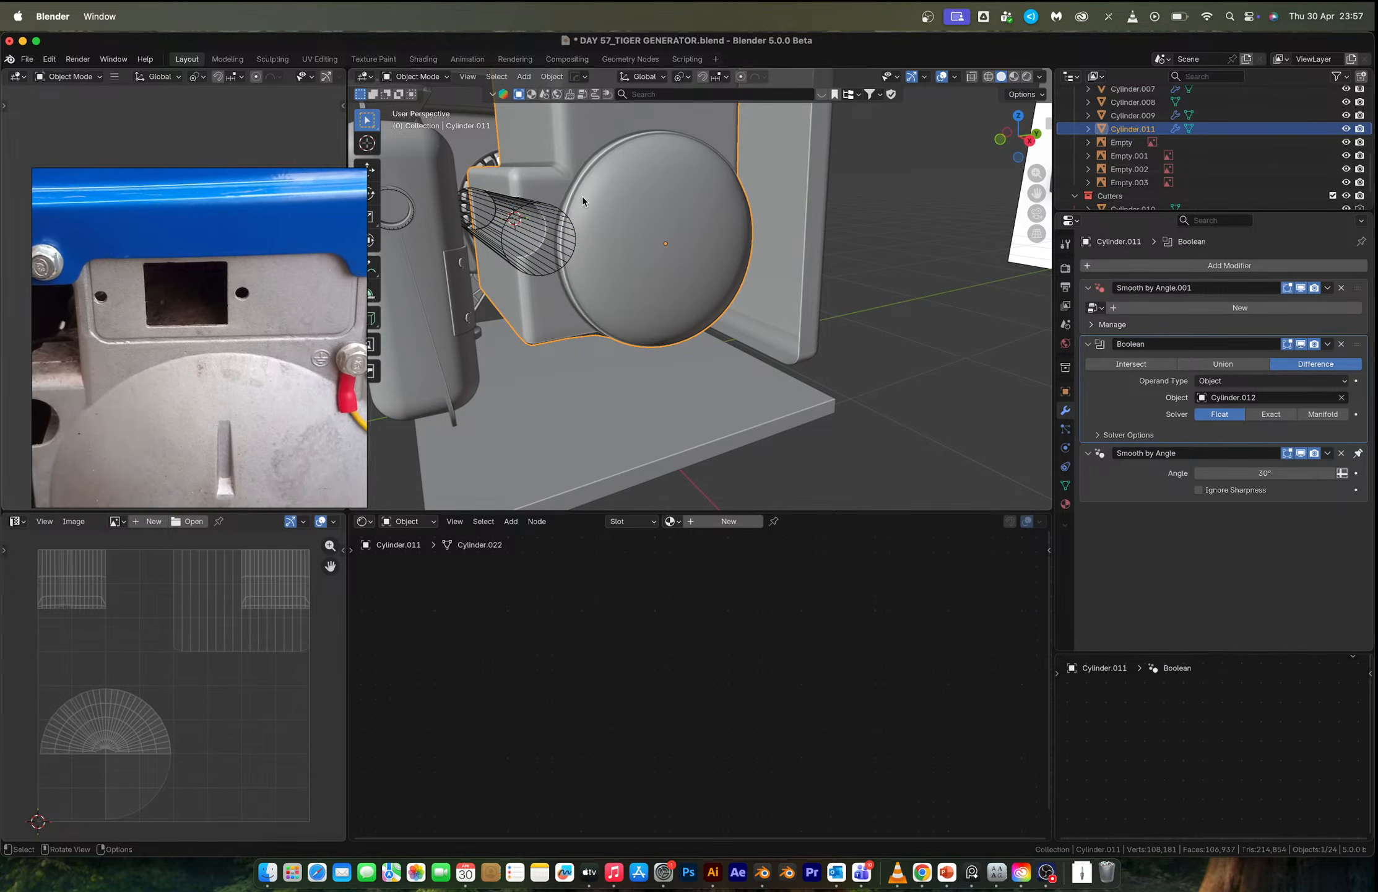
{"action": "middle_click_drag", "start_coordinate": [583, 196], "coordinate": [611, 231]}
{"action": "key", "text": "Tab"}
{"action": "scroll", "coordinate": [577, 227], "scroll_direction": "down", "scroll_amount": 2}
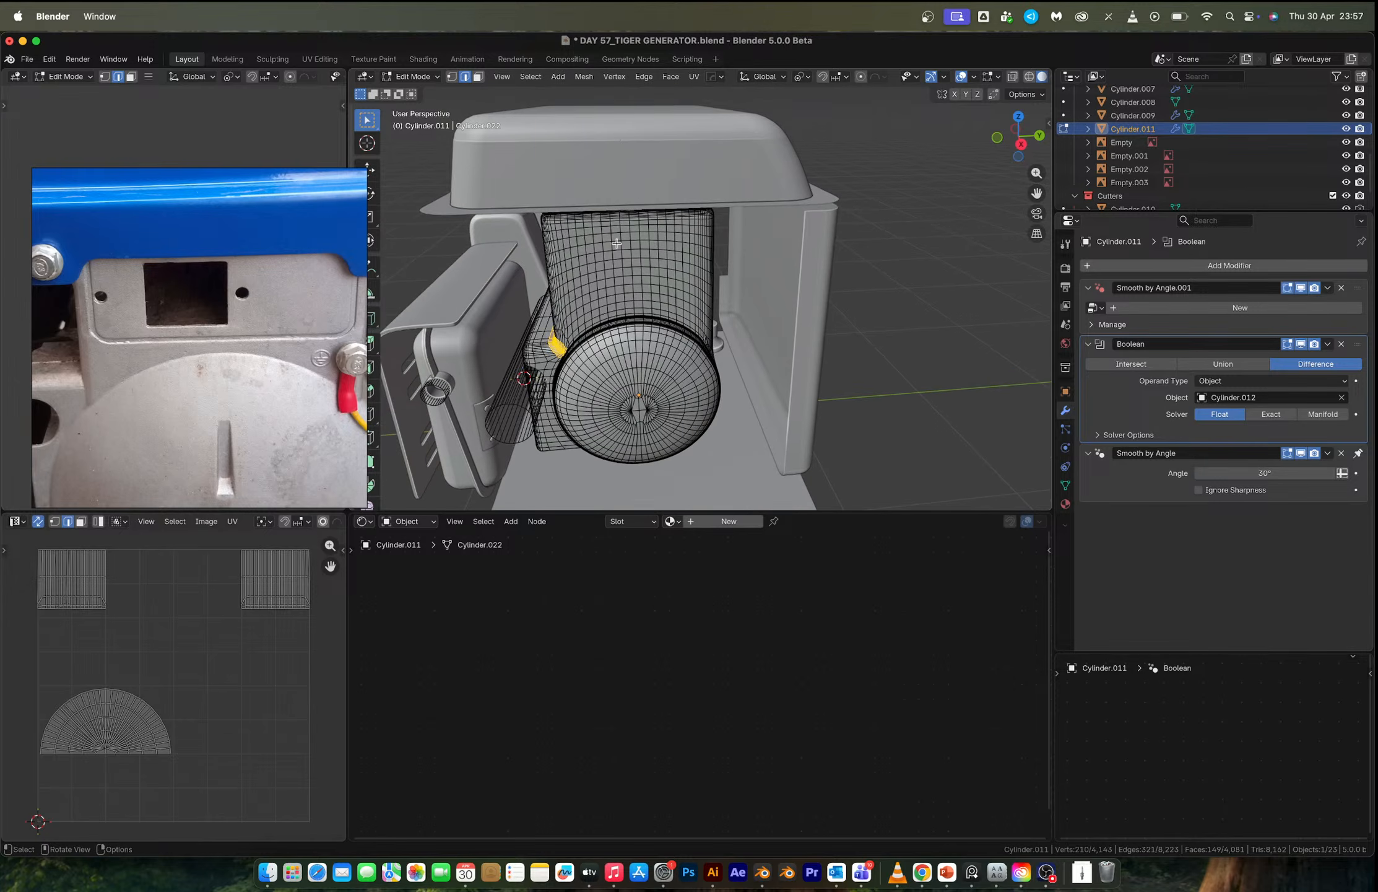
{"action": "key", "text": "1"}
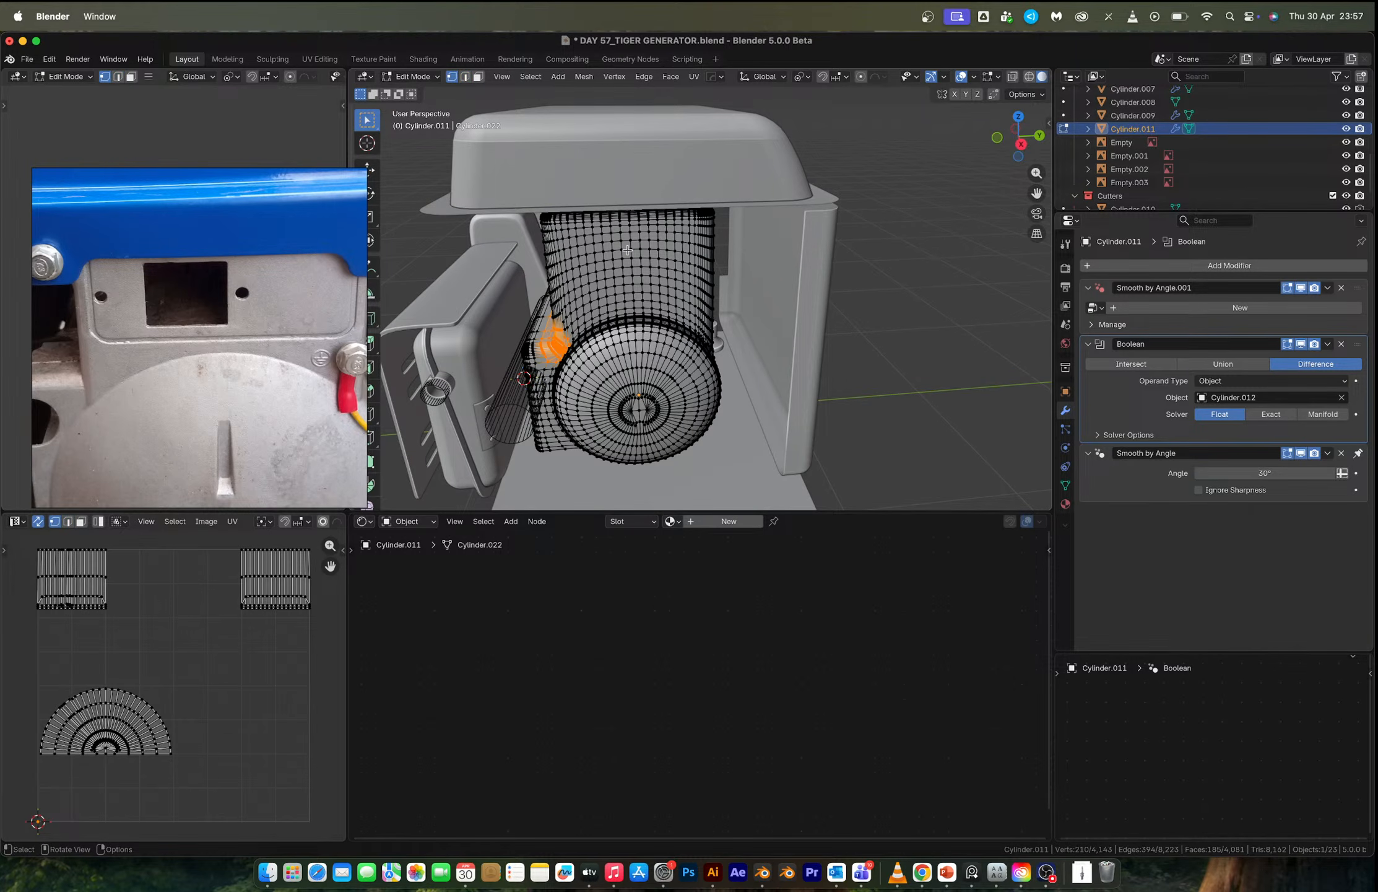
{"action": "key", "text": "Tab"}
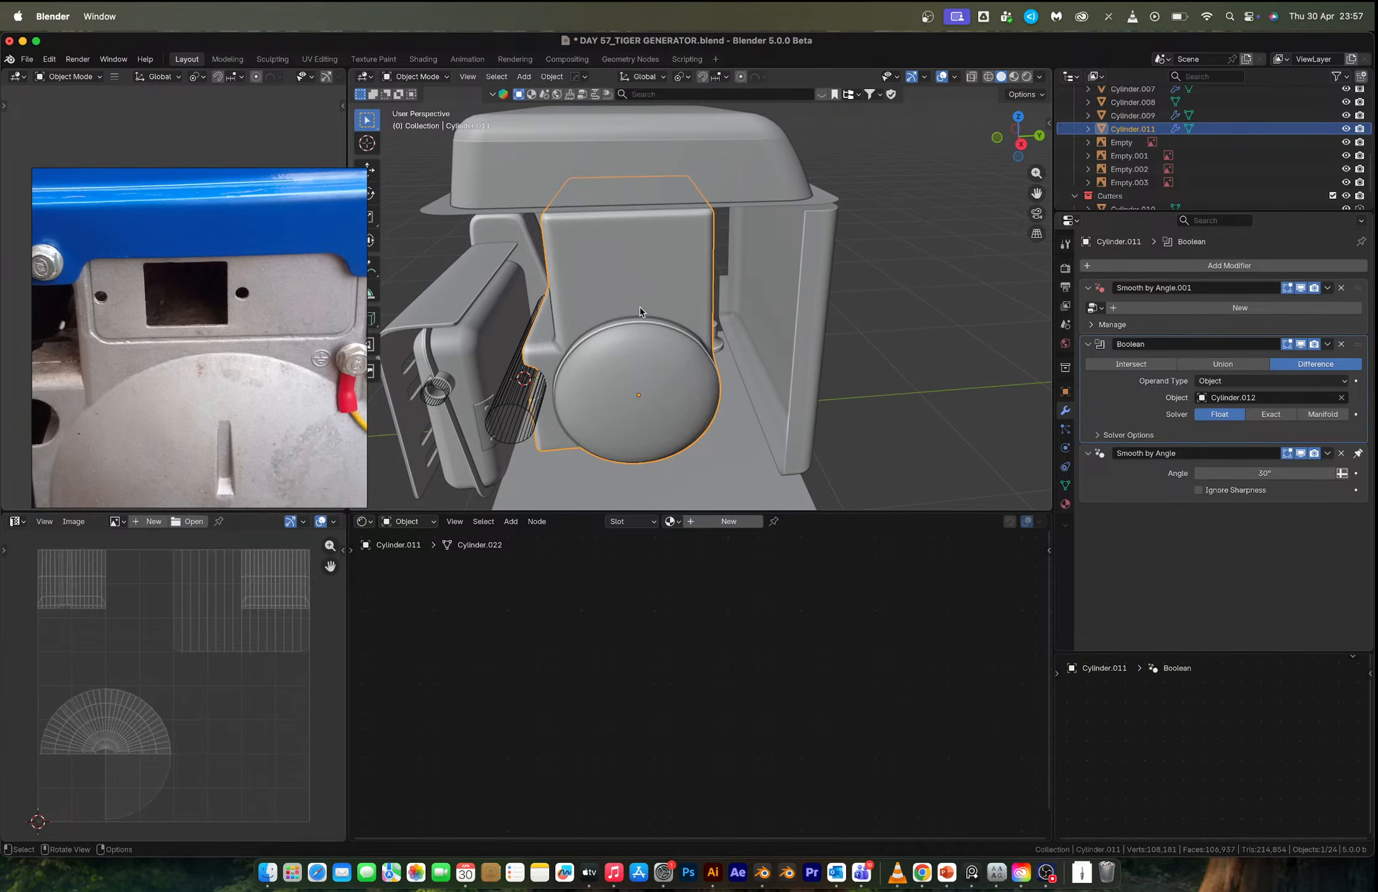
{"action": "key", "text": "Tab"}
{"action": "key", "text": "shift+a"}
{"action": "key", "text": "Escape"}
{"action": "key", "text": "shift+s"}
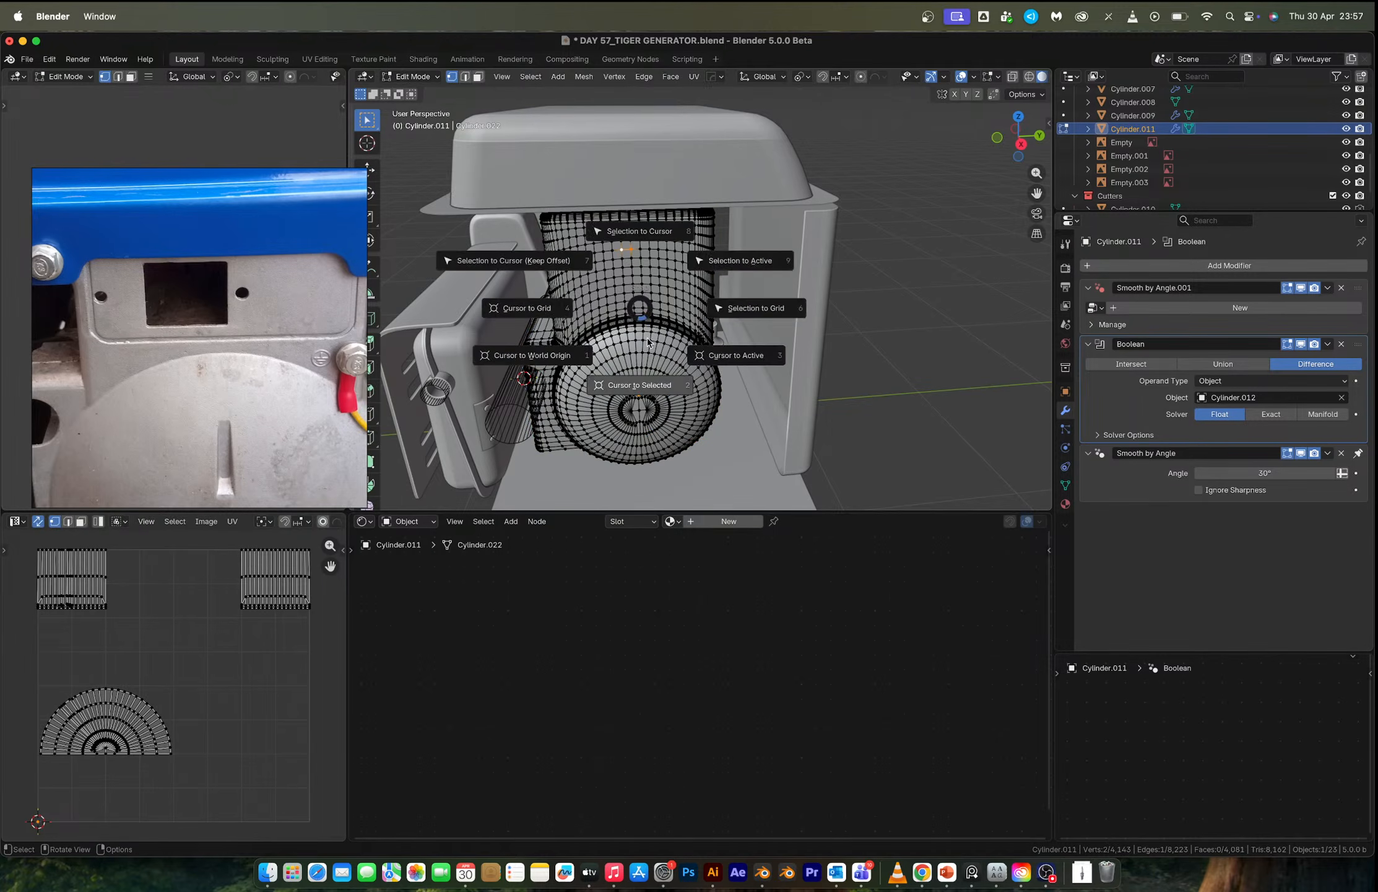
{"action": "left_click", "coordinate": [646, 373]}
{"action": "key", "text": "Tab"}
Add a cube at the 3D cursor, scaled uniformly by 0.211 and by 1.195 along global Y.
{"action": "key", "text": "shift+a"}
{"action": "mouse_move", "coordinate": [646, 289]}
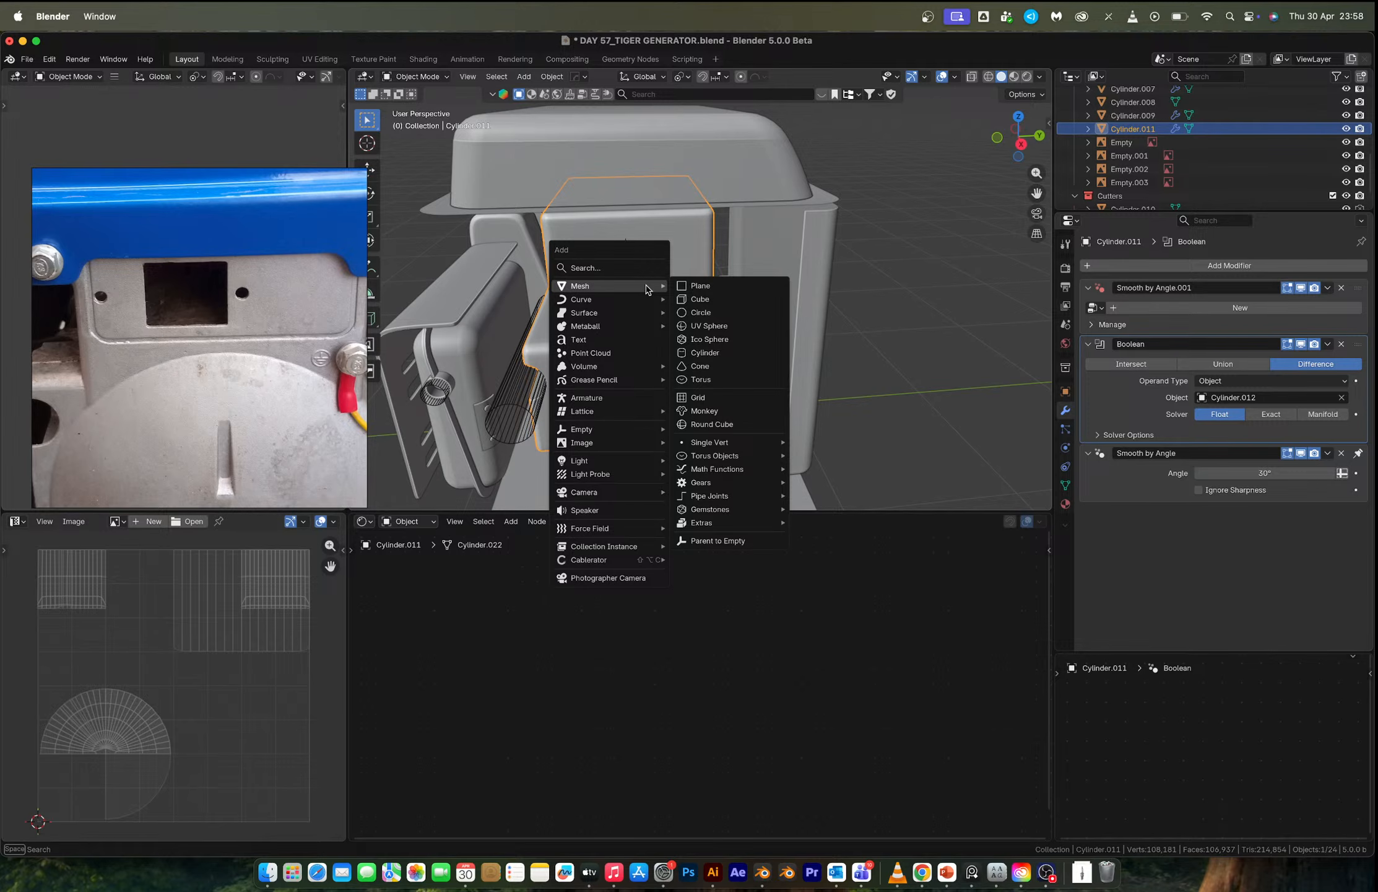
{"action": "key", "text": "Escape"}
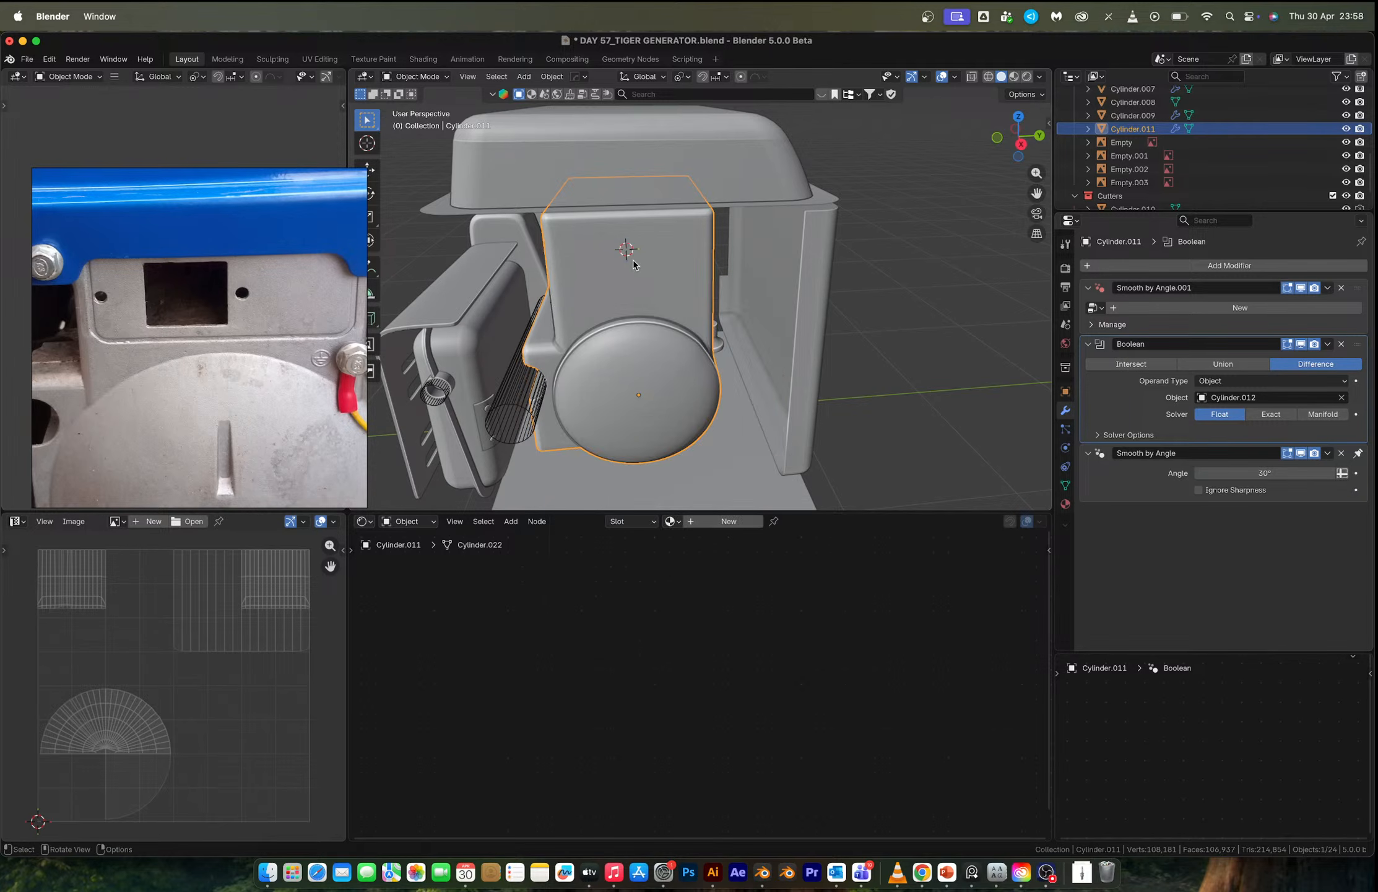
{"action": "key", "text": "shift+a"}
{"action": "left_click", "coordinate": [698, 275]}
{"action": "key", "text": "s"}
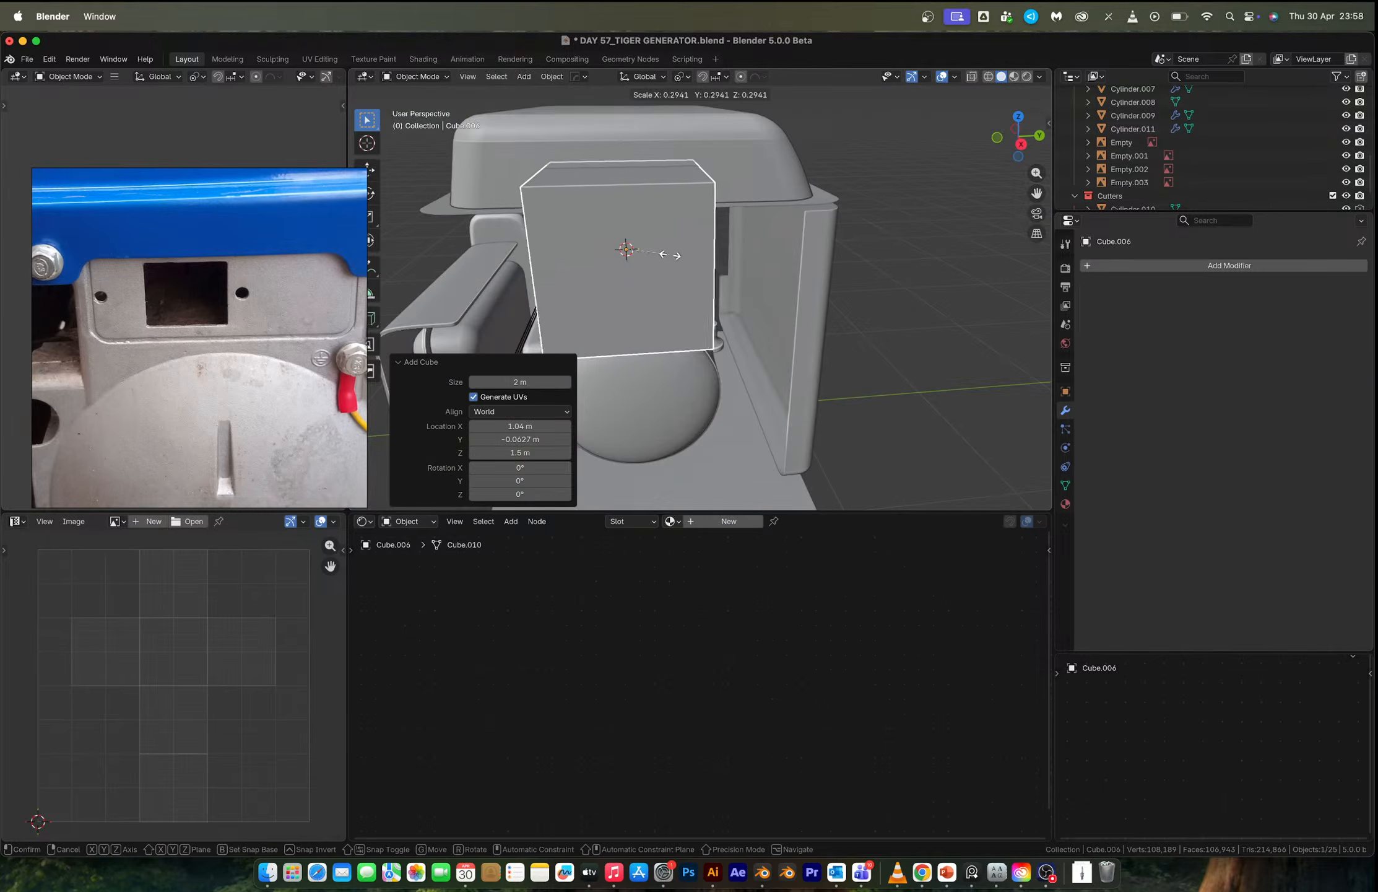
{"action": "left_click", "coordinate": [642, 254]}
{"action": "key", "text": "s"}
{"action": "key", "text": "x"}
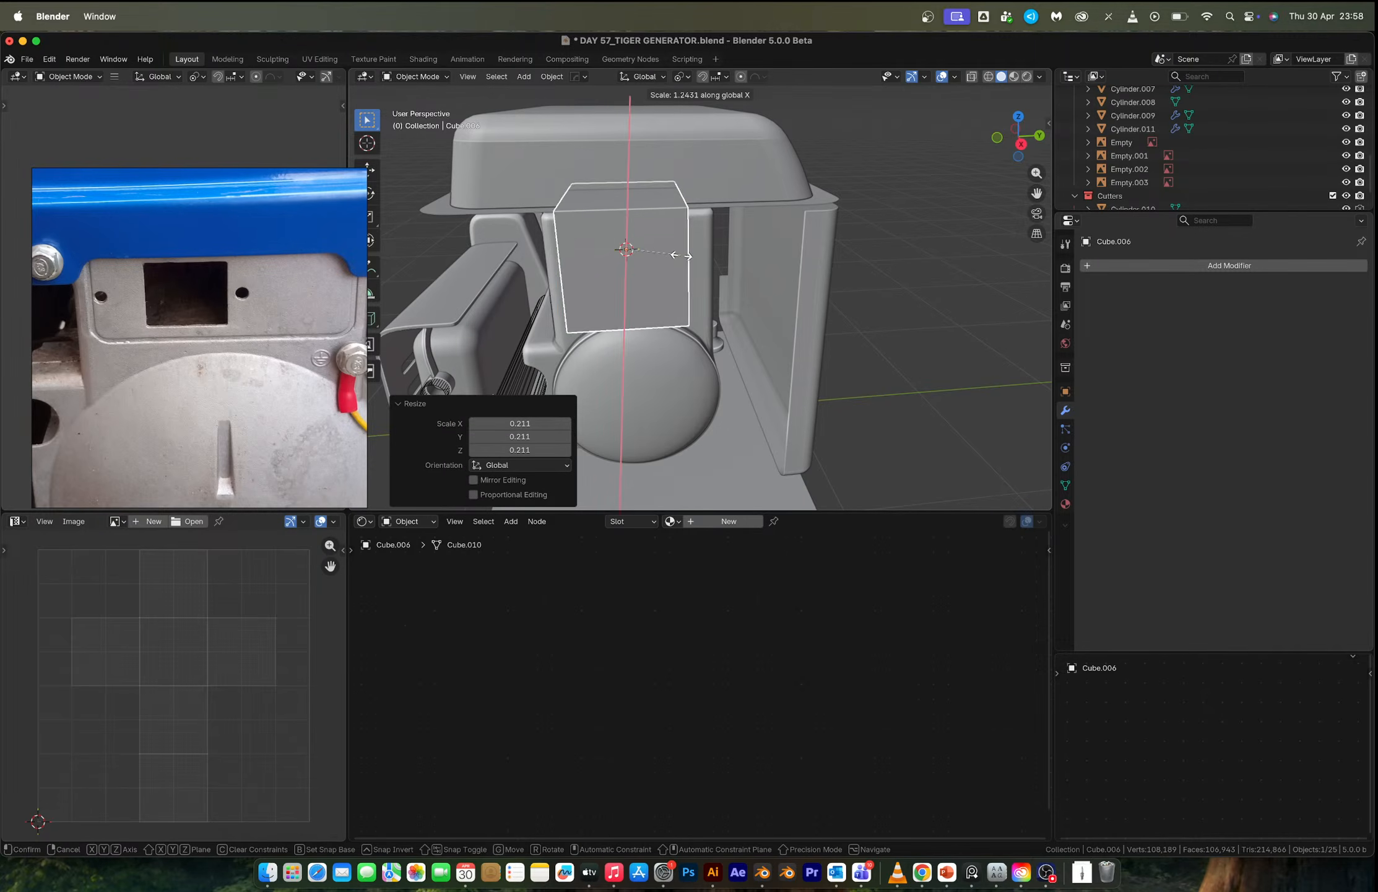
{"action": "key", "text": "y"}
{"action": "left_click", "coordinate": [679, 258]}
Move the new cube 0.20213 m along X and 0.07268 m along Z, and shift it -0.008978 m along X.
{"action": "middle_click_drag", "start_coordinate": [650, 255], "coordinate": [696, 239]}
{"action": "scroll", "coordinate": [652, 240], "scroll_direction": "up", "scroll_amount": 3}
{"action": "scroll", "coordinate": [650, 244], "scroll_direction": "up", "scroll_amount": 3}
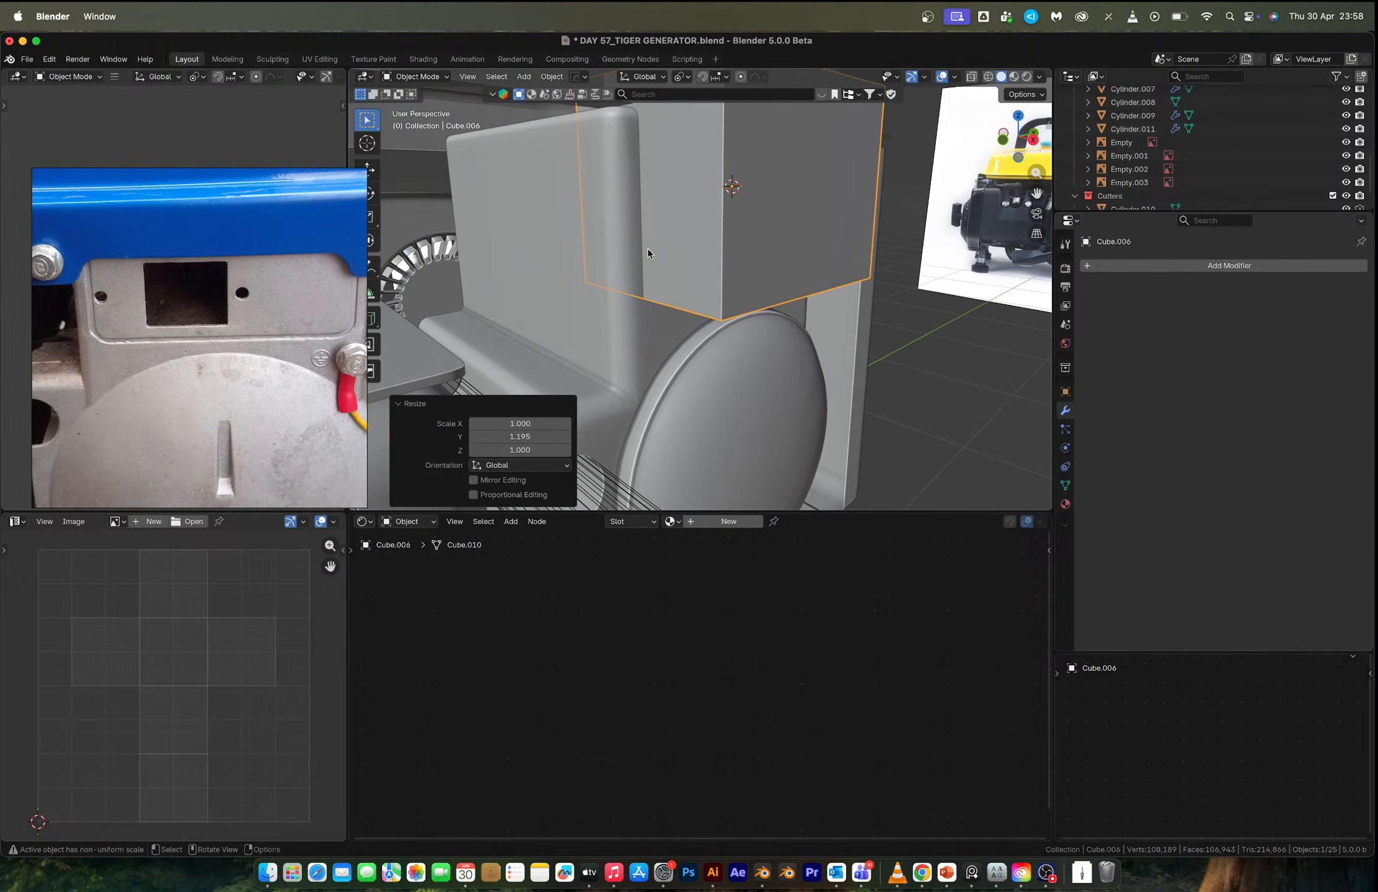
{"action": "key", "text": "g"}
{"action": "key", "text": "x"}
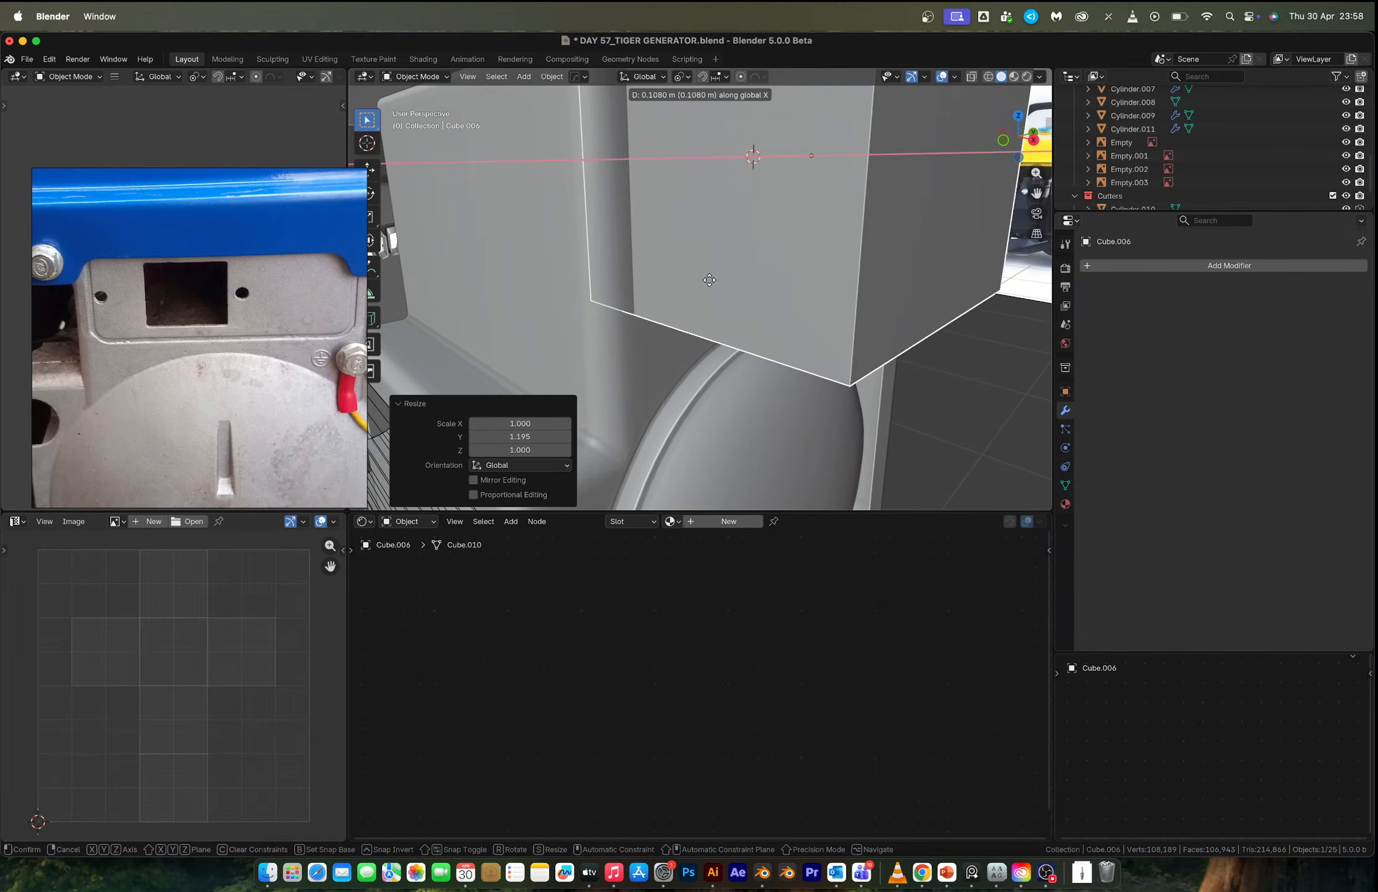
{"action": "left_click", "coordinate": [755, 292]}
{"action": "key", "text": "g"}
{"action": "key", "text": "x"}
{"action": "key", "text": "z"}
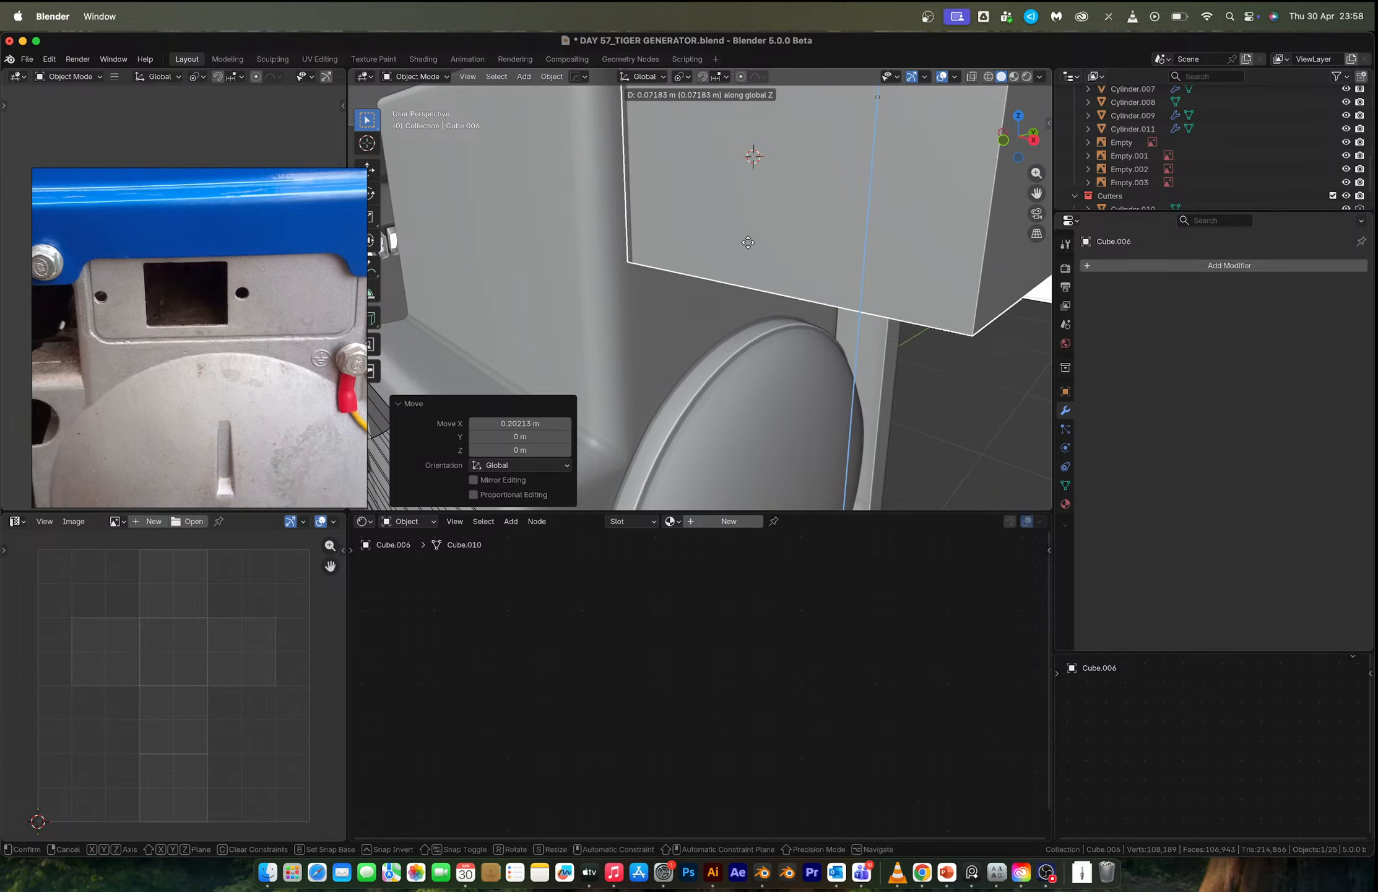
{"action": "left_click", "coordinate": [749, 243]}
{"action": "key", "text": "g"}
{"action": "key", "text": "y"}
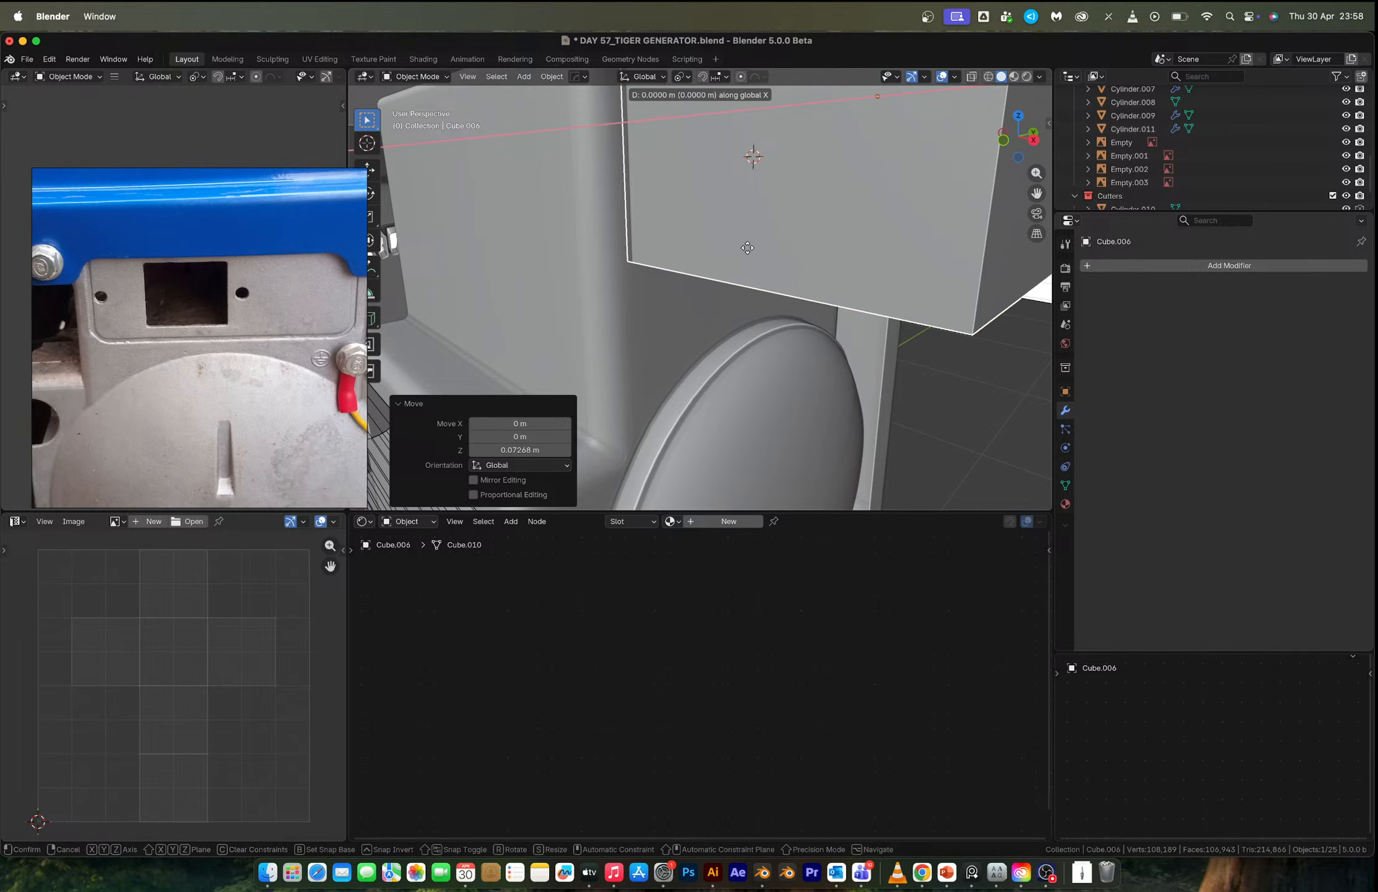
{"action": "key", "text": "x"}
{"action": "left_click", "coordinate": [742, 251]}
In right orthographic view, move the cube 0.014683 m along Y and scale it by 1.099 along Y.
{"action": "scroll", "coordinate": [742, 253], "scroll_direction": "down", "scroll_amount": 5}
{"action": "middle_click_drag", "start_coordinate": [742, 253], "coordinate": [700, 208]}
{"action": "scroll", "coordinate": [572, 235], "scroll_direction": "up", "scroll_amount": 3}
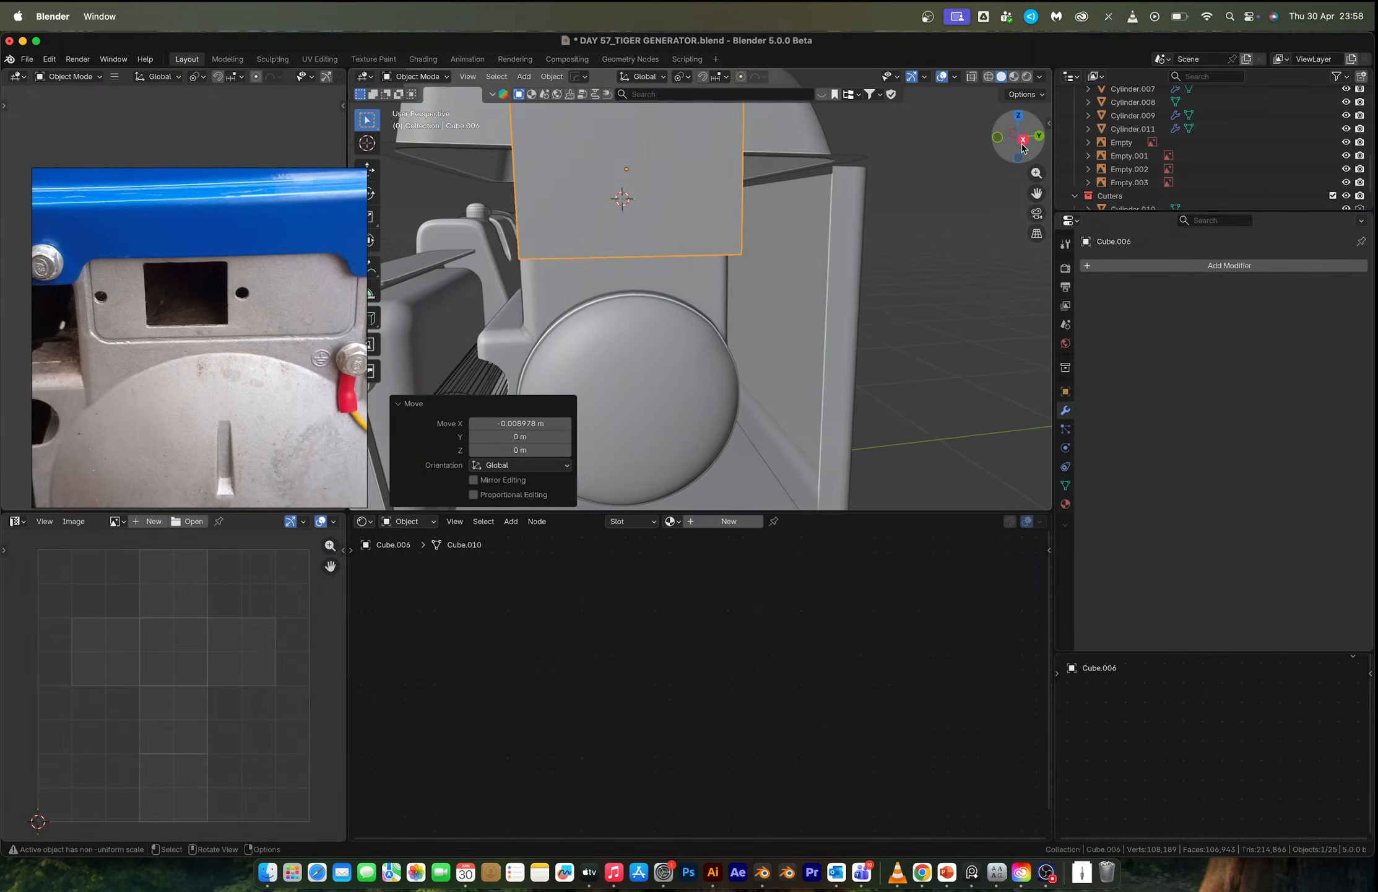
{"action": "left_click", "coordinate": [1023, 139]}
{"action": "scroll", "coordinate": [688, 204], "scroll_direction": "up", "scroll_amount": 5}
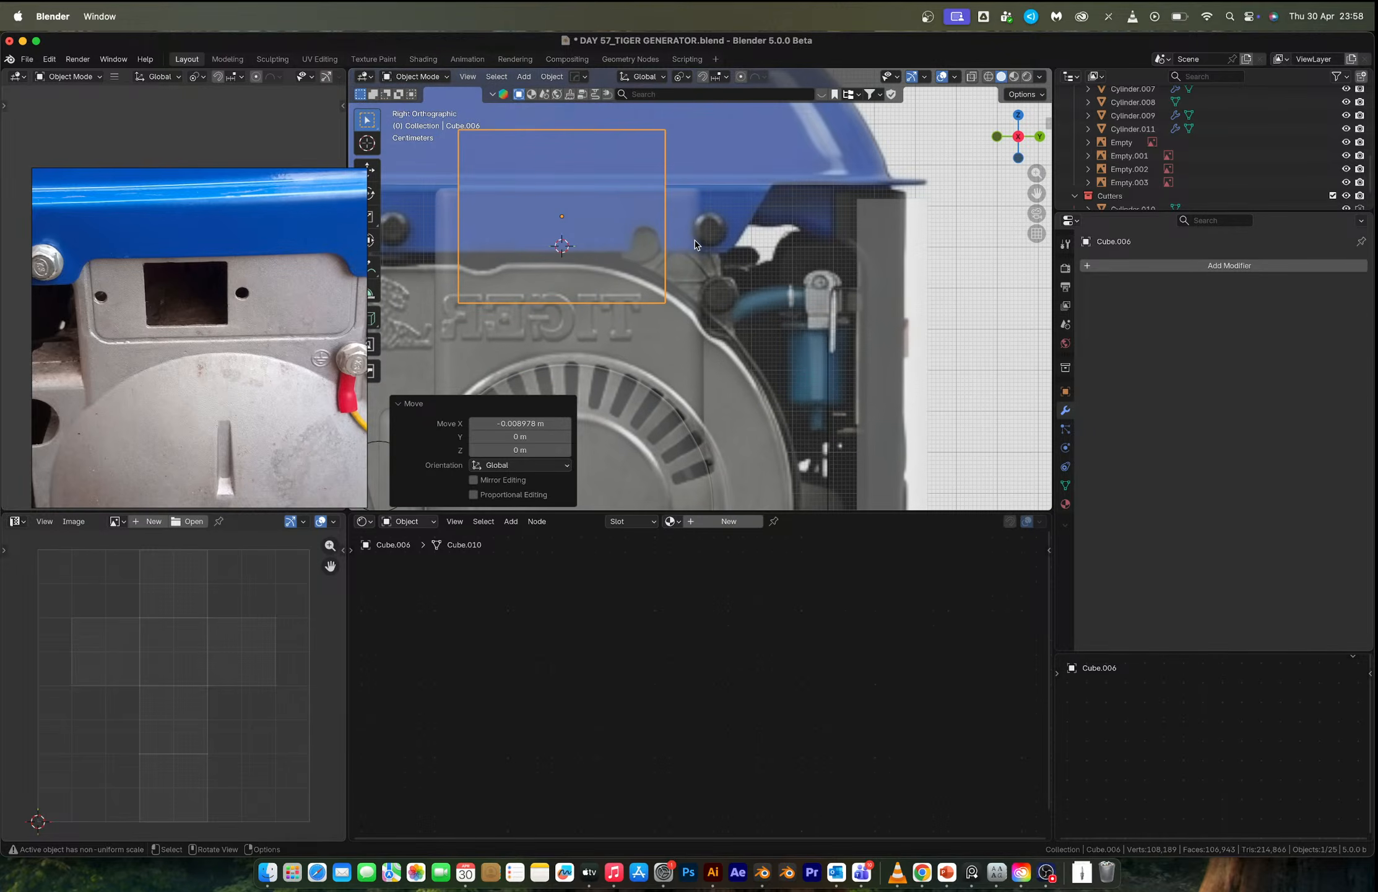
{"action": "key", "text": "g"}
{"action": "key", "text": "y"}
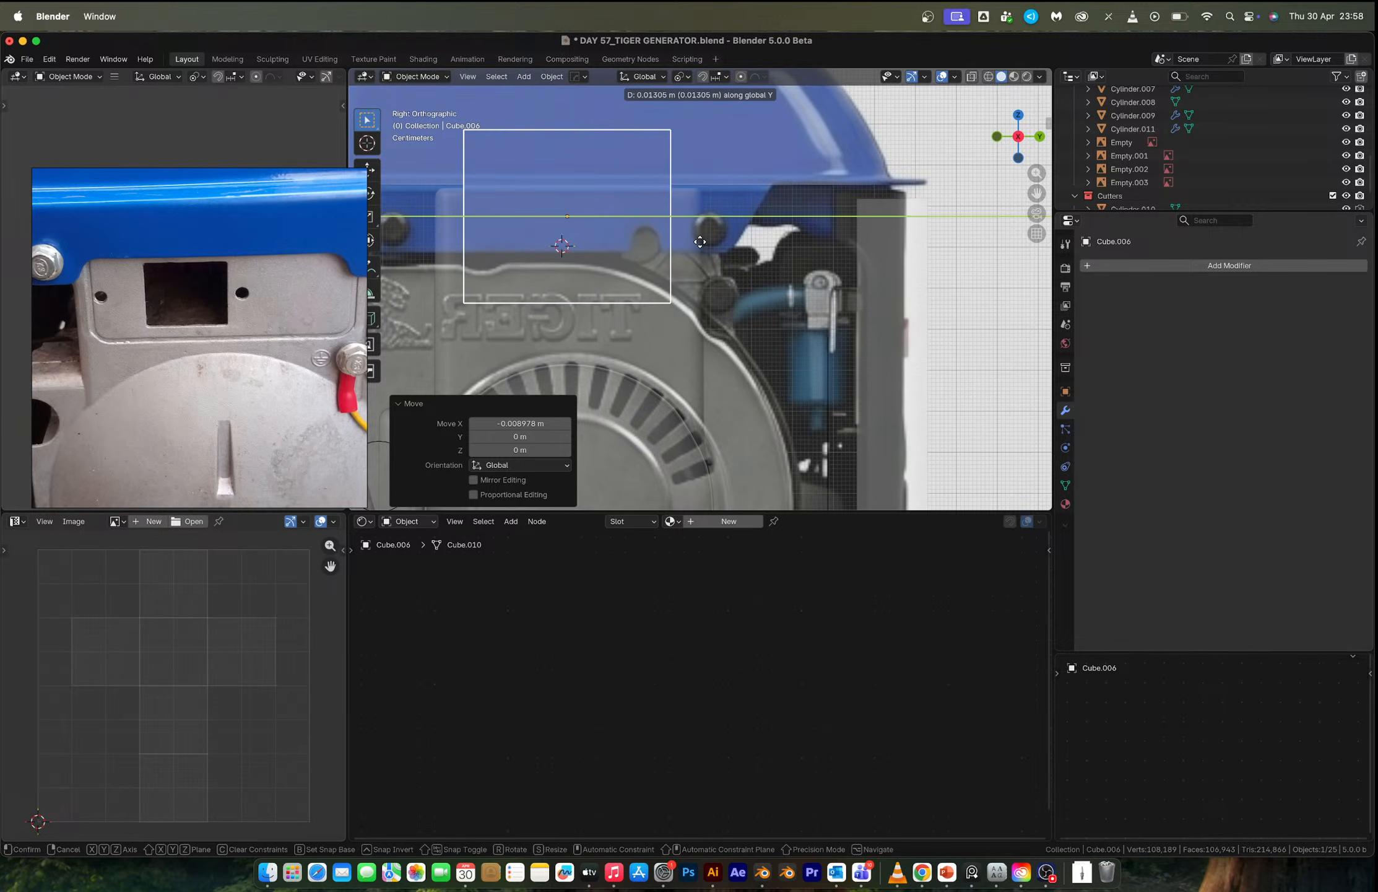
{"action": "left_click", "coordinate": [699, 242]}
{"action": "key", "text": "s"}
{"action": "key", "text": "x"}
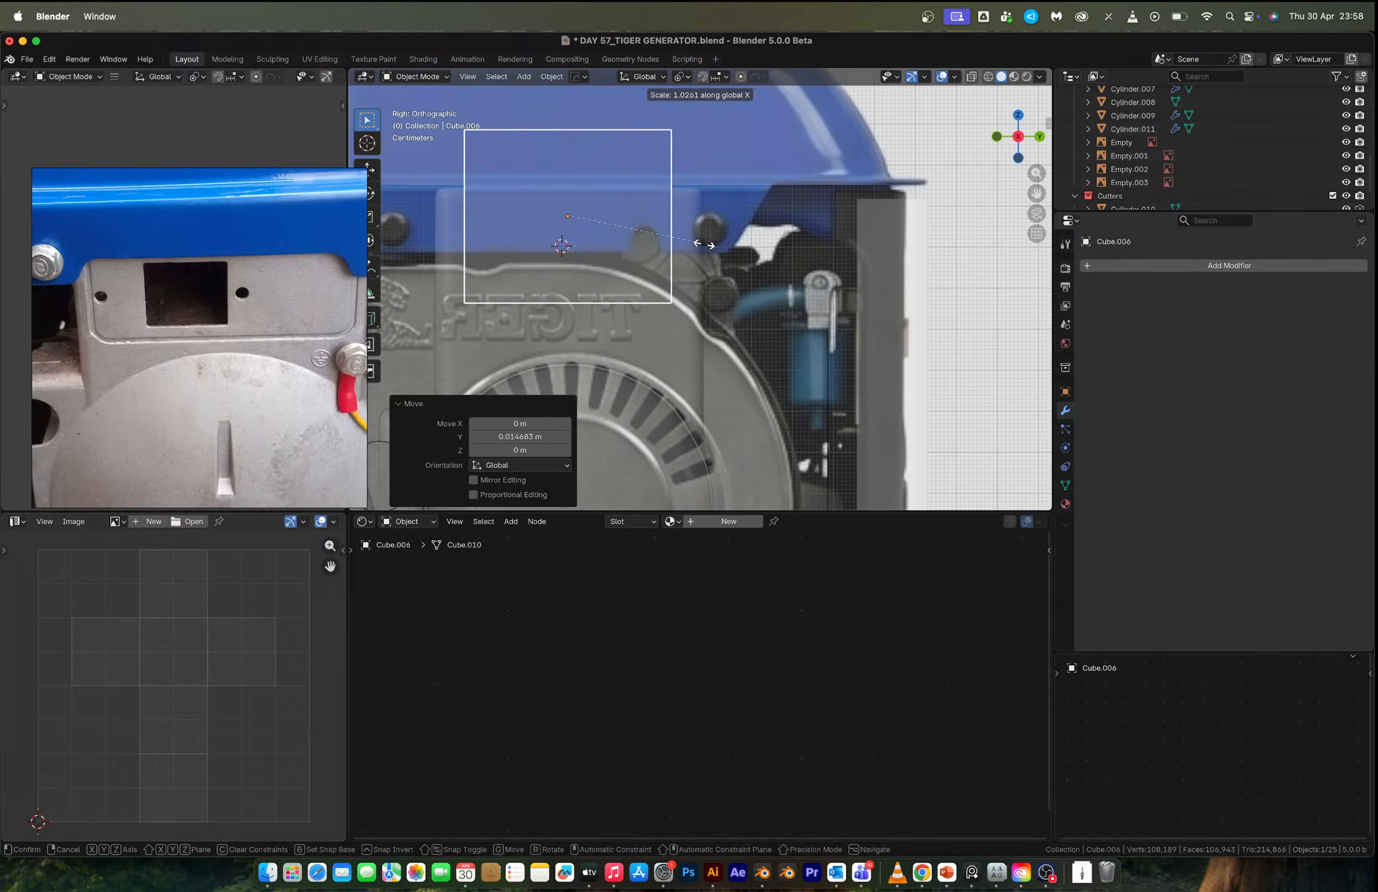
{"action": "key", "text": "y"}
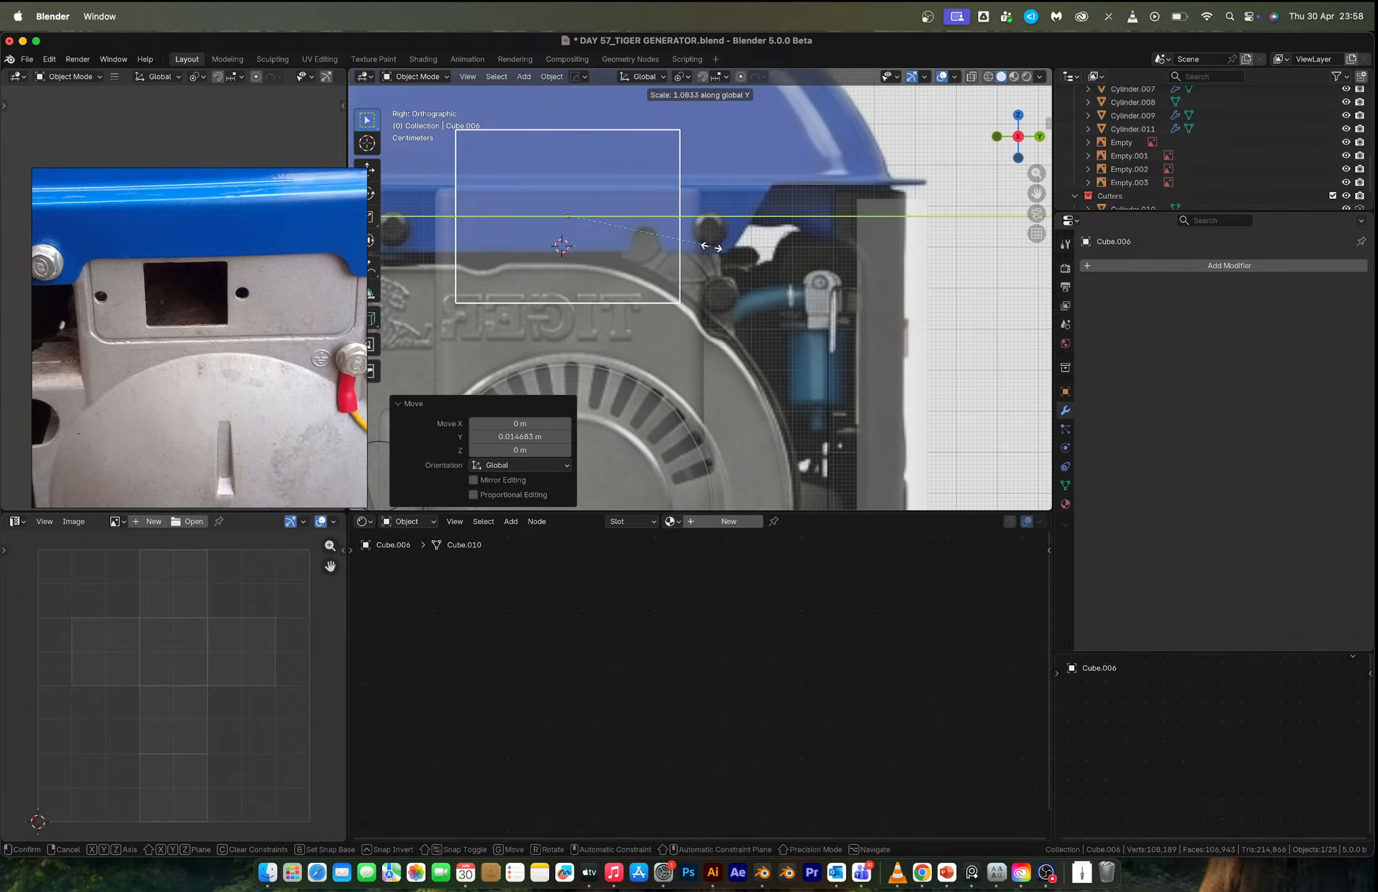
{"action": "left_click", "coordinate": [714, 250]}
Nudge the cube 0.001631 m along Y and snap the 3D cursor to it.
{"action": "key", "text": "g"}
{"action": "key", "text": "x"}
{"action": "key", "text": "y"}
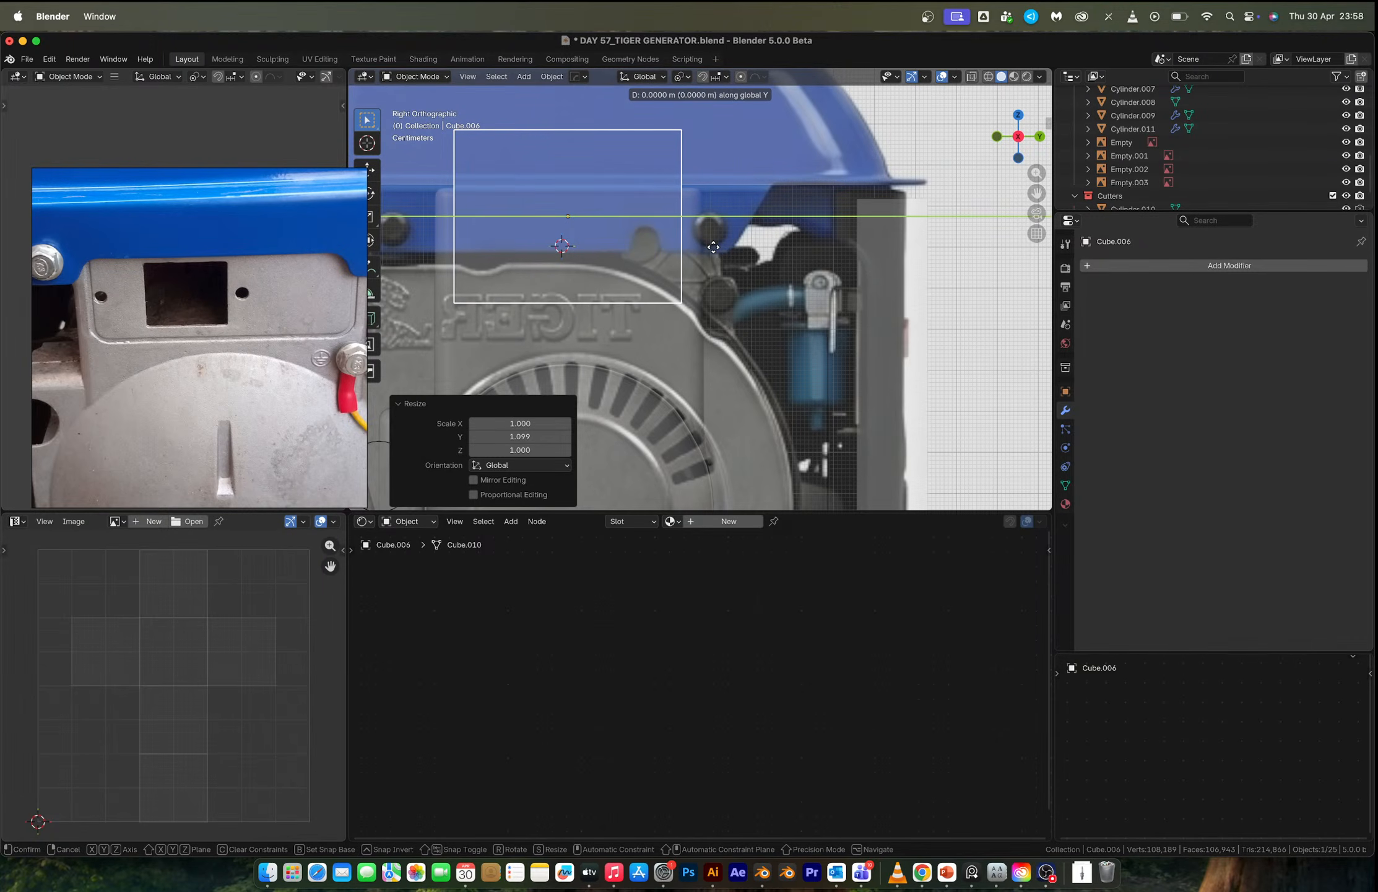
{"action": "left_click", "coordinate": [713, 247]}
{"action": "key", "text": "shift+s"}
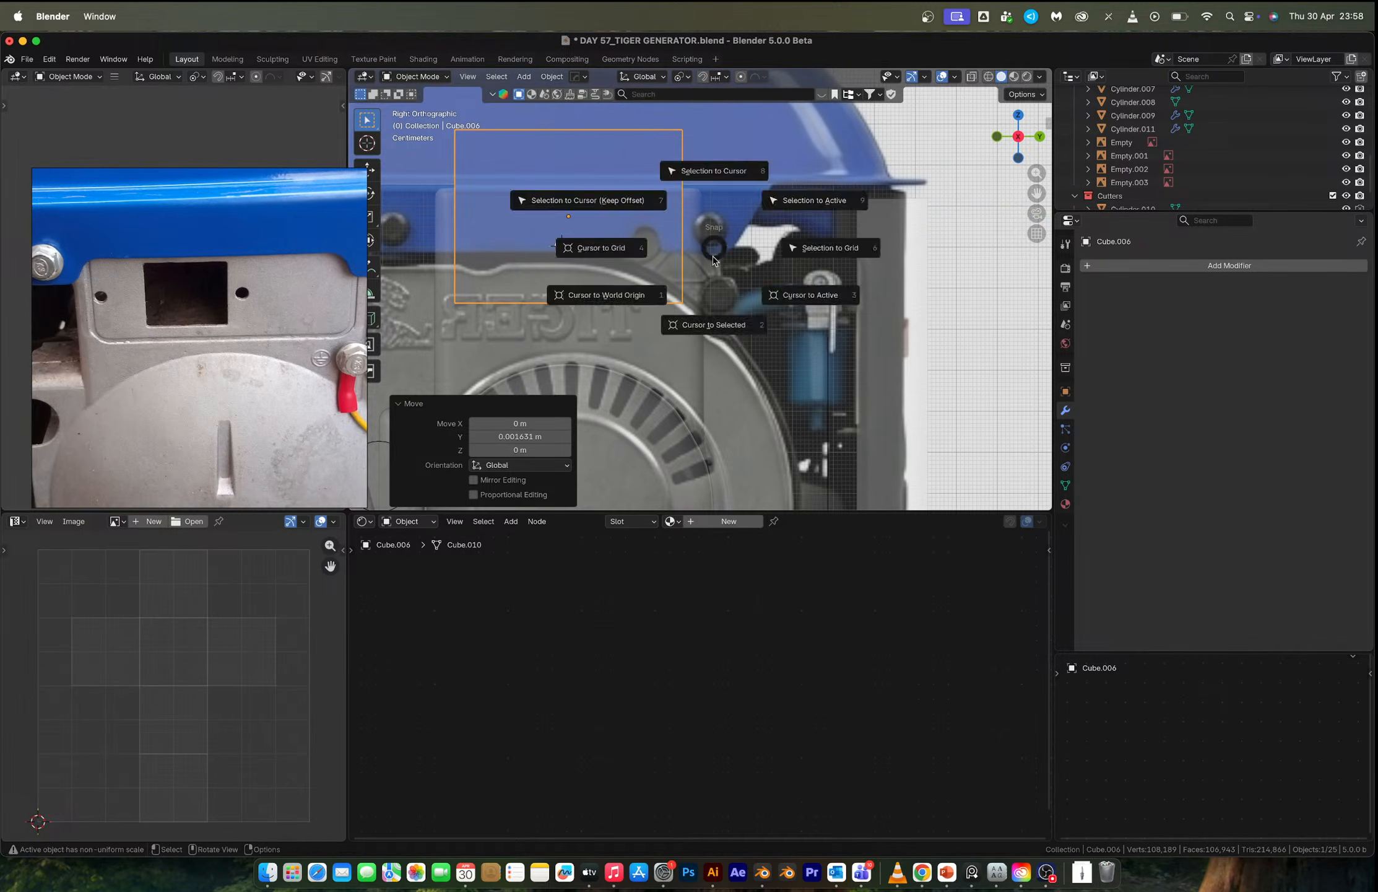
{"action": "left_click", "coordinate": [713, 322]}
Bevel the cube's two lower side edges running along X with an offset of about 0.212 m and 18 segments.
{"action": "middle_click_drag", "start_coordinate": [621, 239], "coordinate": [655, 301]}
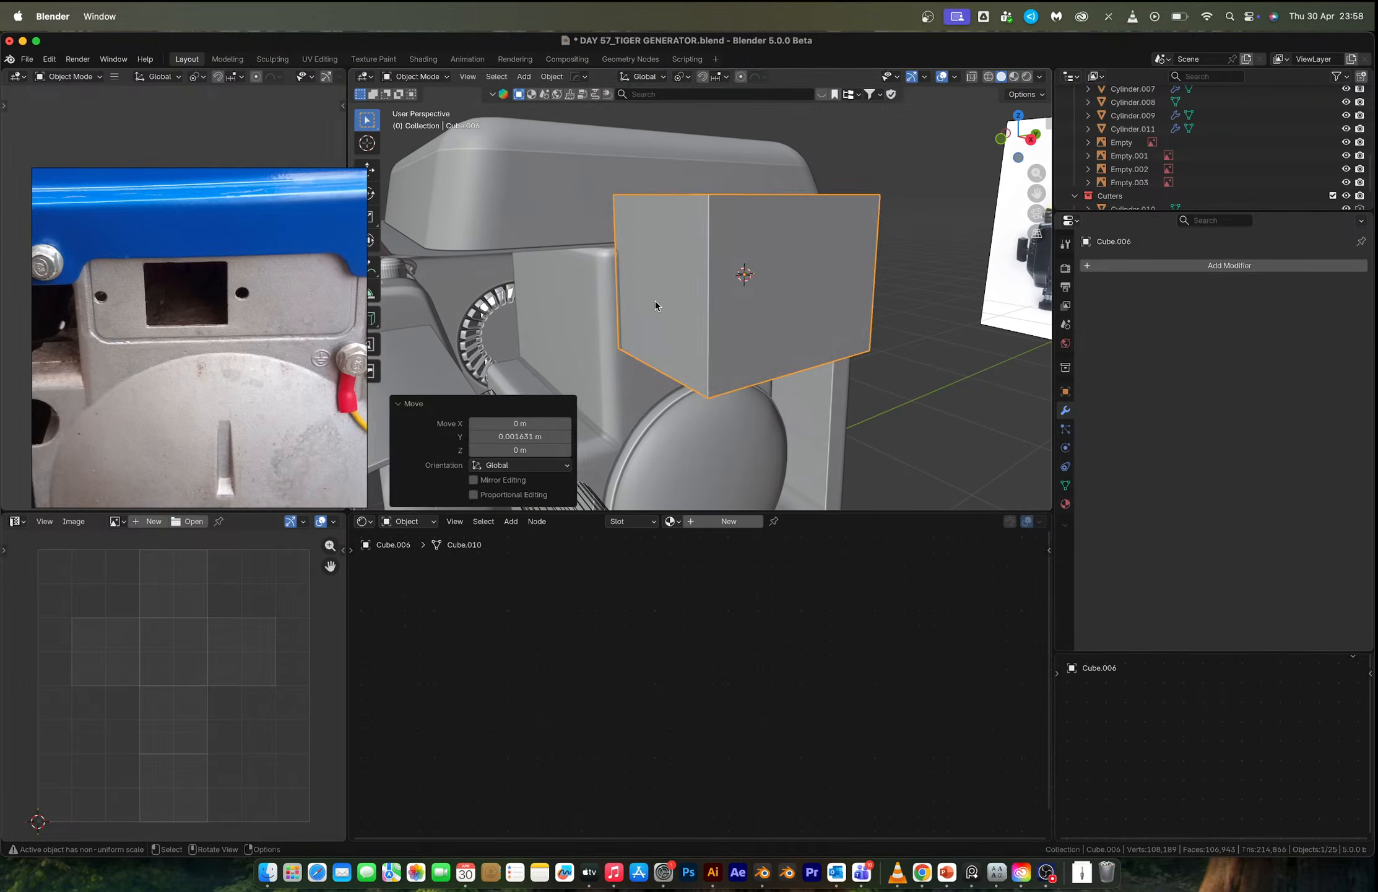
{"action": "key", "text": "Tab"}
{"action": "key", "text": "2"}
{"action": "left_click", "coordinate": [649, 355]}
{"action": "middle_click_drag", "start_coordinate": [648, 355], "coordinate": [620, 252]}
{"action": "left_click", "coordinate": [617, 228], "text": "shift"}
{"action": "key", "text": "ctrl+b"}
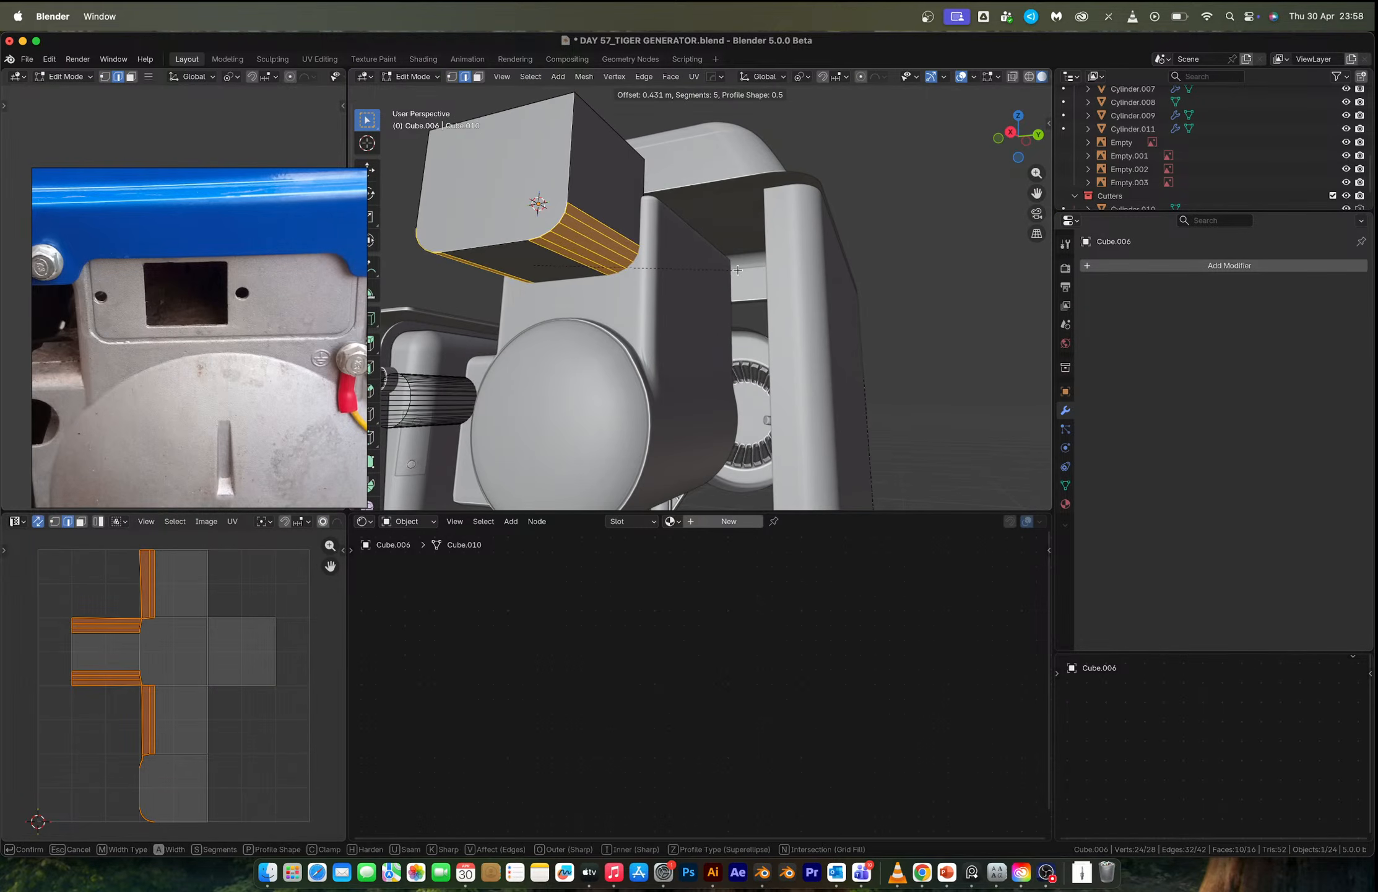
{"action": "scroll", "coordinate": [738, 270], "scroll_direction": "up", "scroll_amount": 13}
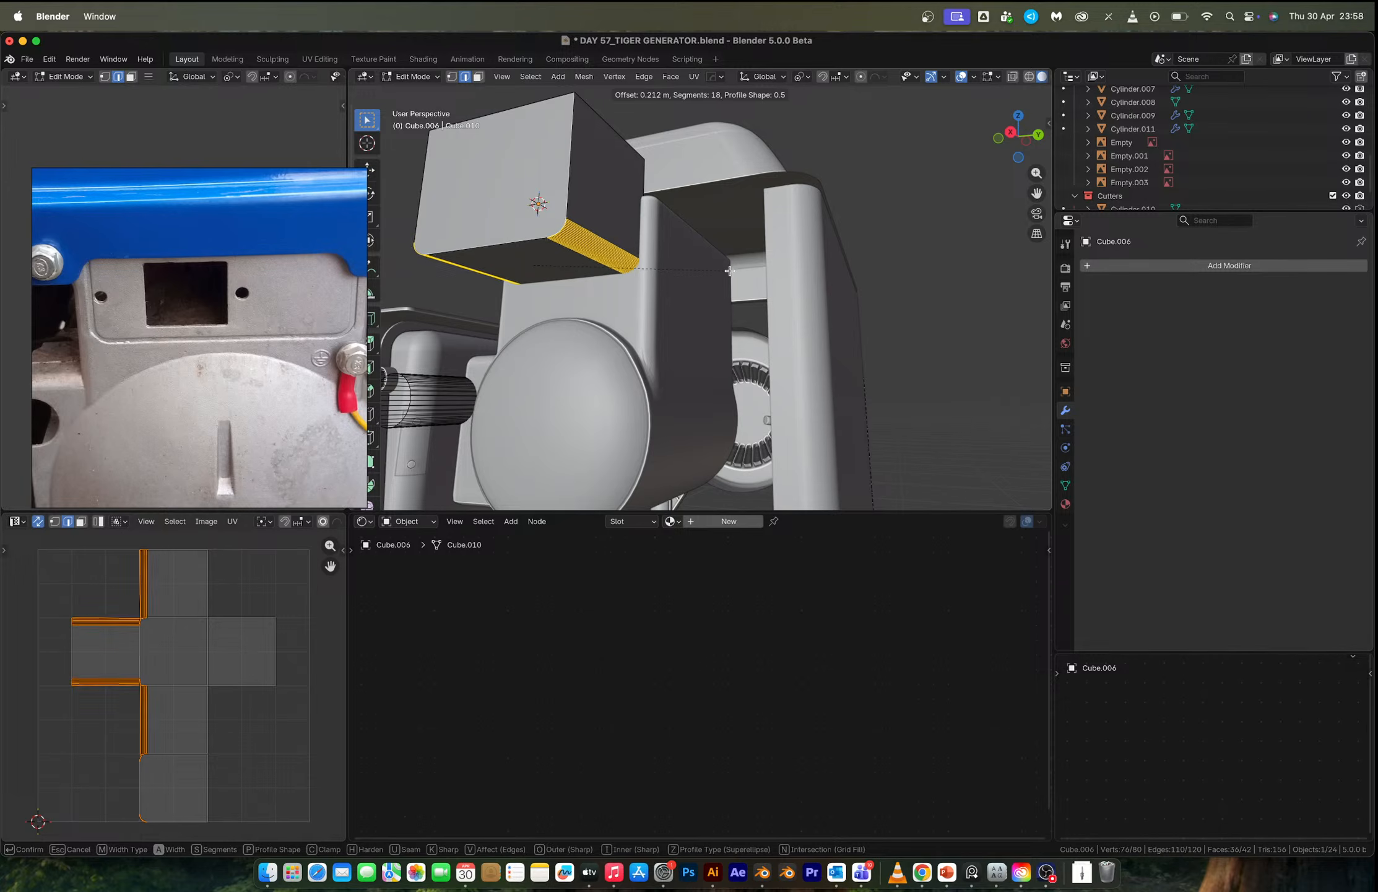
{"action": "left_click", "coordinate": [730, 270]}
{"action": "middle_click_drag", "start_coordinate": [729, 270], "coordinate": [679, 255]}
{"action": "key", "text": "Tab"}
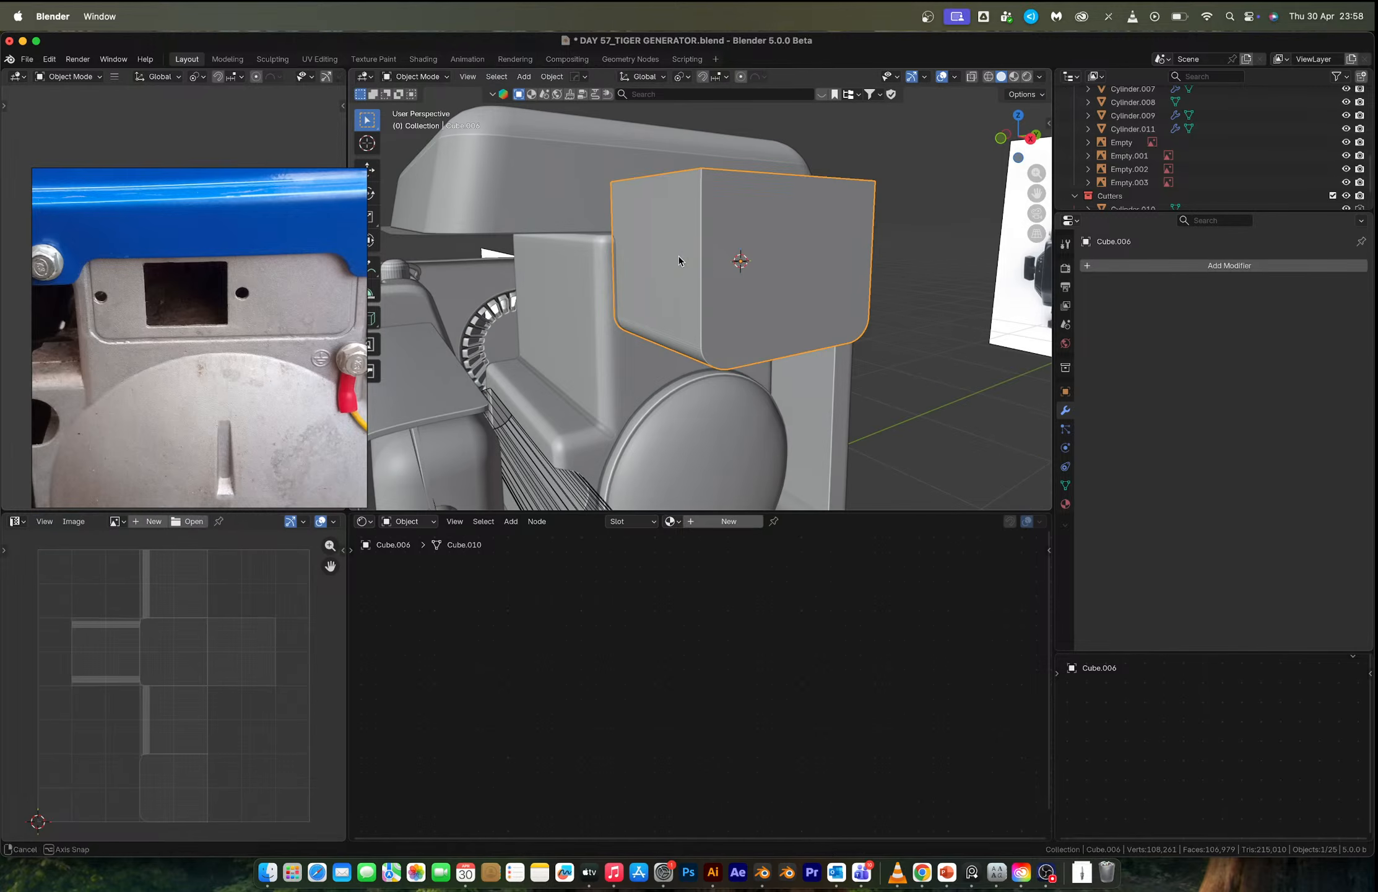
Cut the rounded cube out of the engine block with a HardOps Difference boolean.
{"action": "left_click", "coordinate": [576, 278], "text": "shift"}
{"action": "key", "text": "q"}
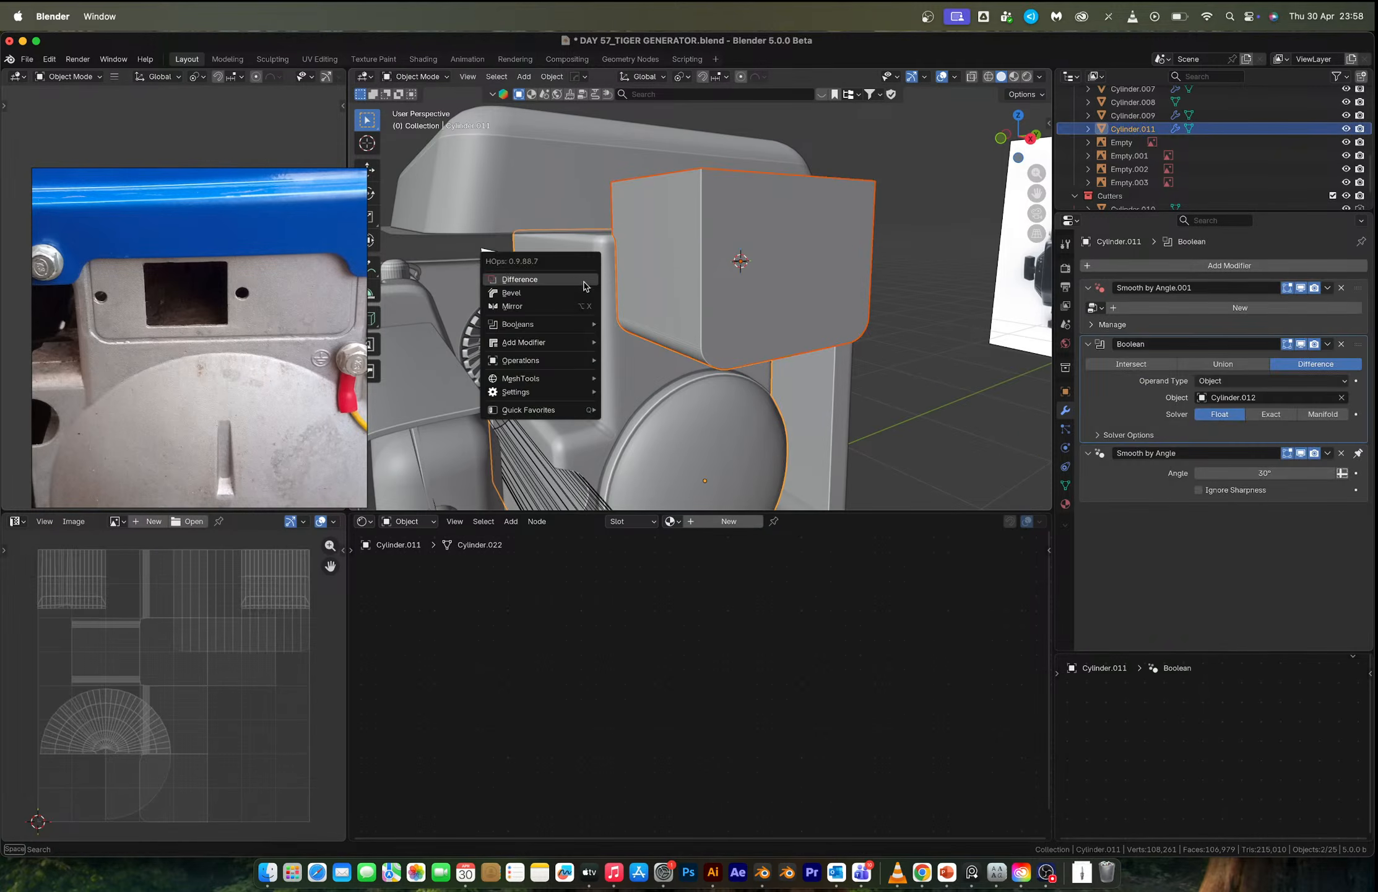
{"action": "left_click", "coordinate": [584, 286]}
{"action": "middle_click_drag", "start_coordinate": [663, 299], "coordinate": [712, 305]}
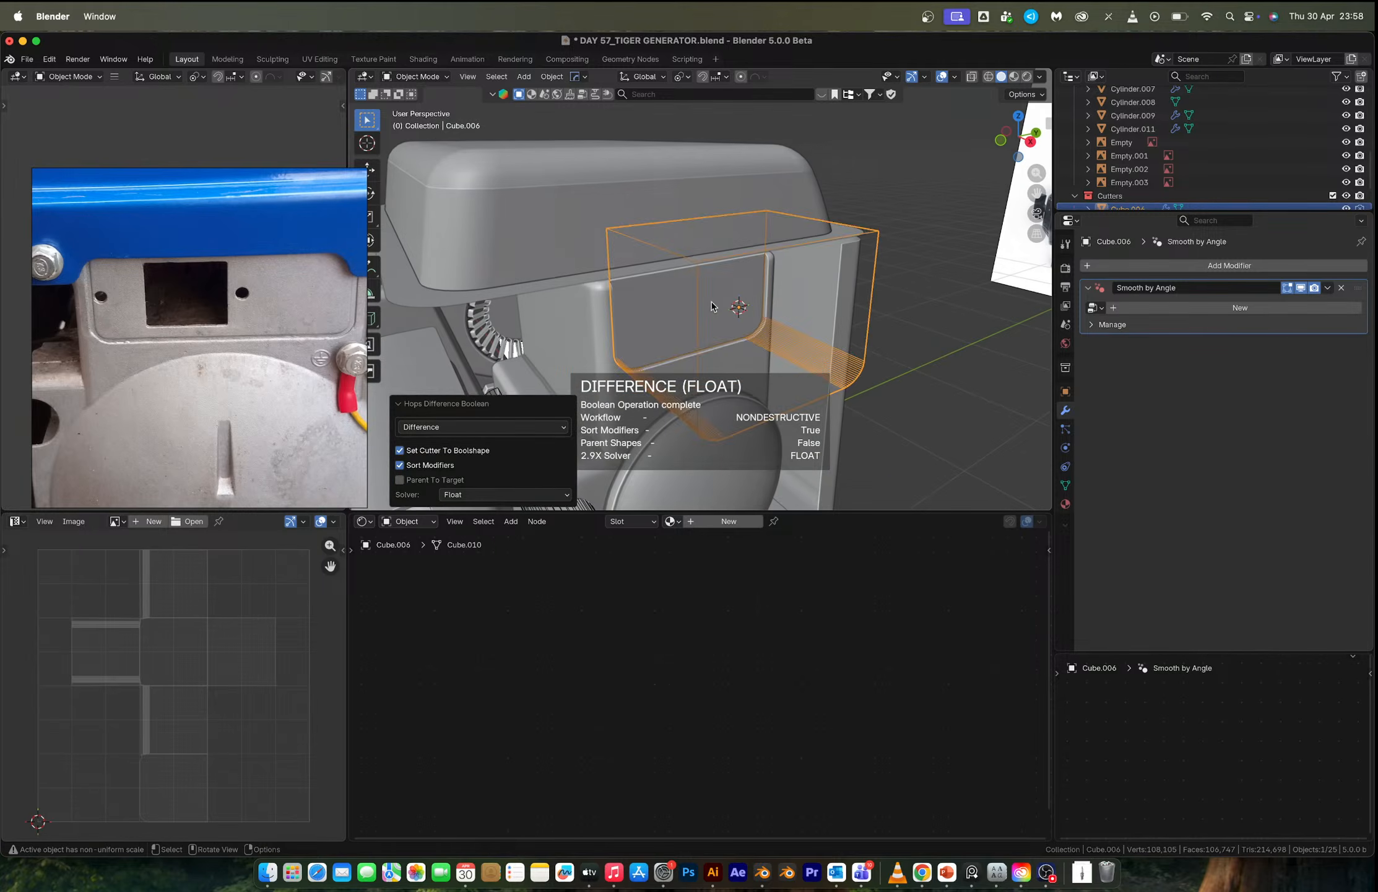
Shift the rounded cube cutter about -0.013 m along X to deepen the recess in the engine block.
{"action": "left_click", "coordinate": [884, 217]}
{"action": "left_click", "coordinate": [875, 234]}
{"action": "key", "text": "g"}
{"action": "key", "text": "y"}
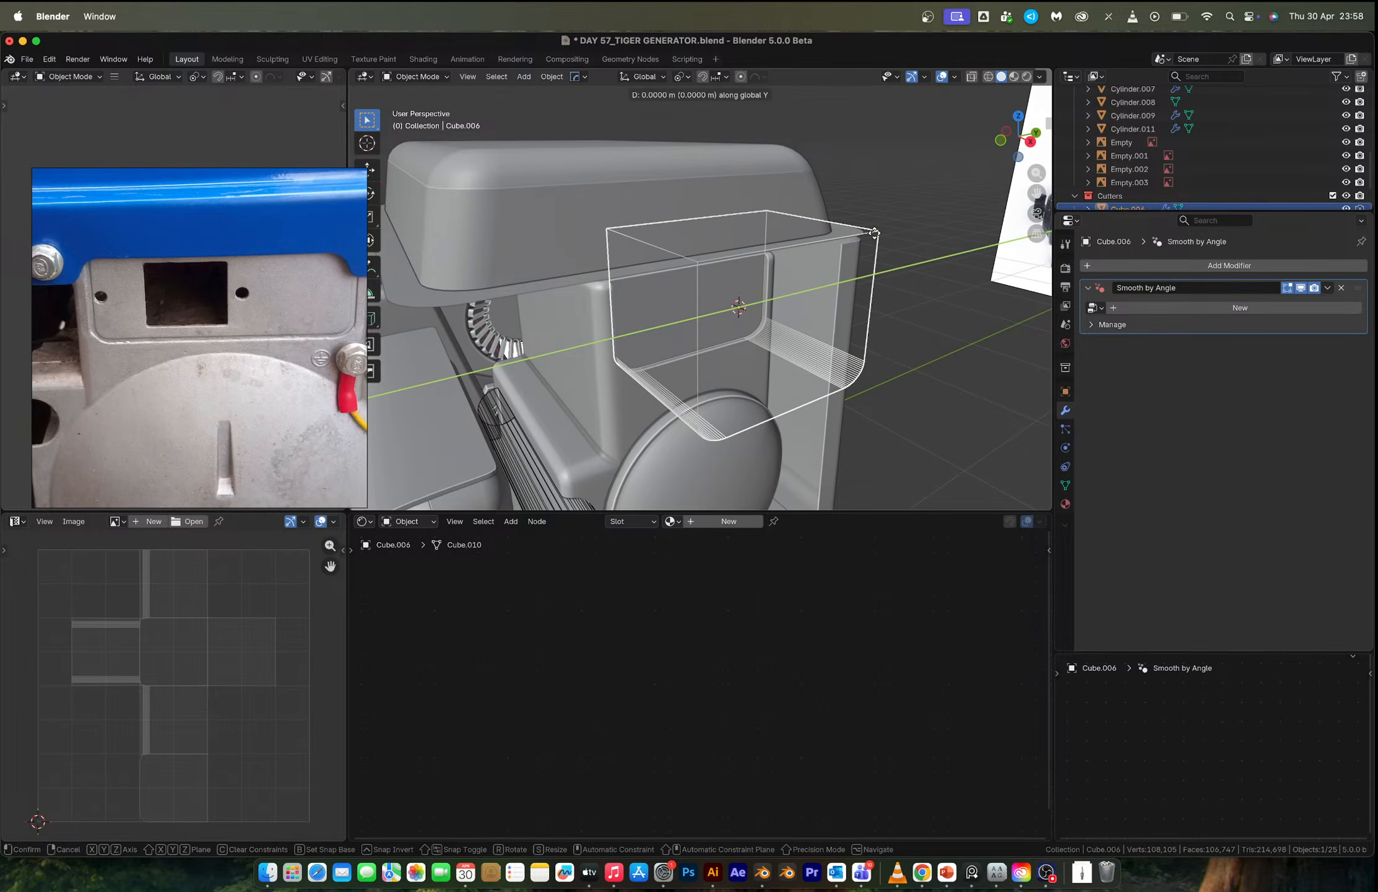
{"action": "key", "text": "x"}
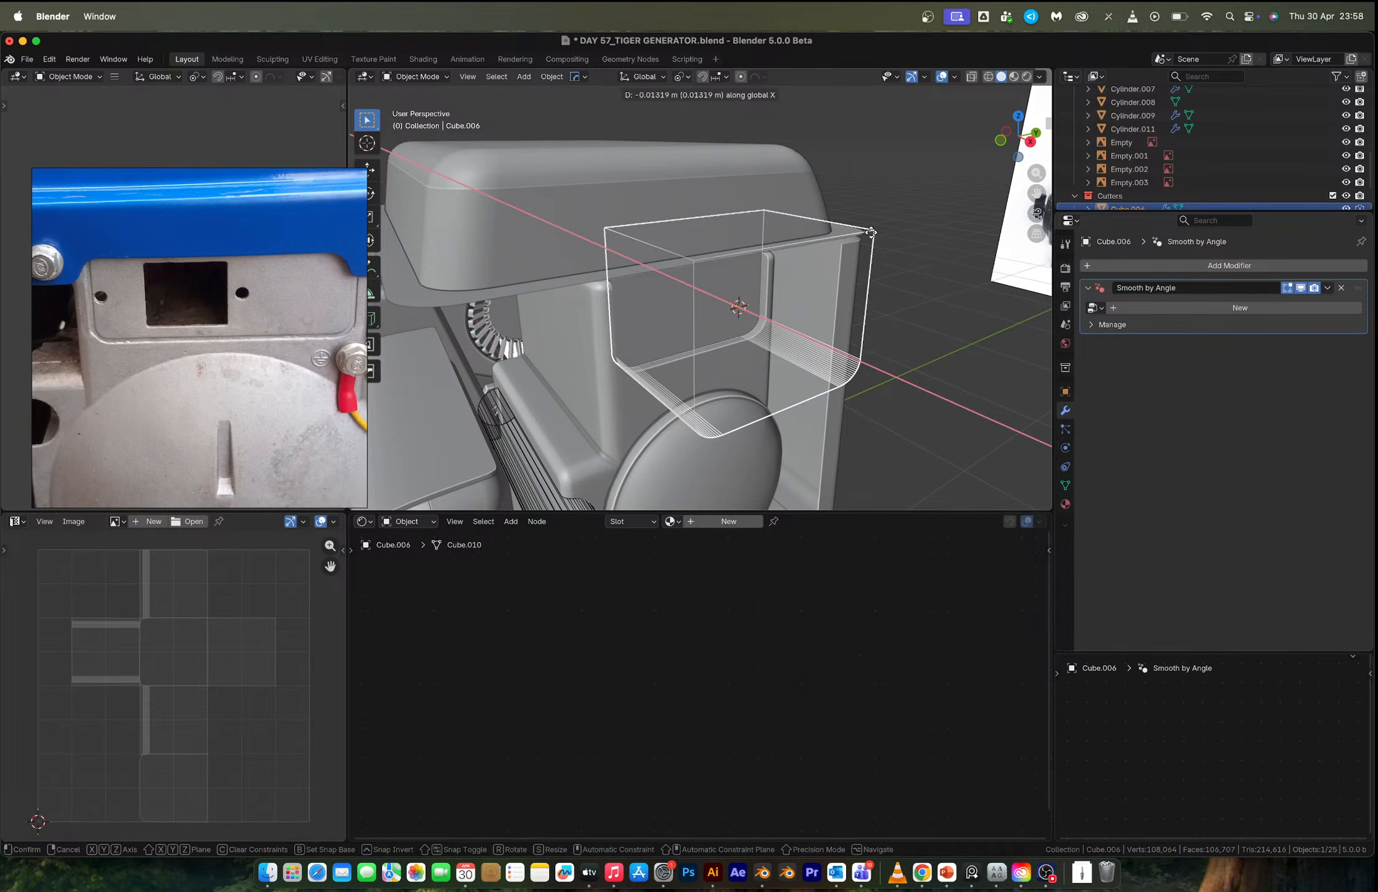
{"action": "left_click", "coordinate": [872, 234]}
{"action": "left_click", "coordinate": [911, 178]}
Add a new cube at the 3D cursor, scale it to 0.088, and stretch it by 1.279 along Y.
{"action": "middle_click_drag", "start_coordinate": [783, 267], "coordinate": [710, 277]}
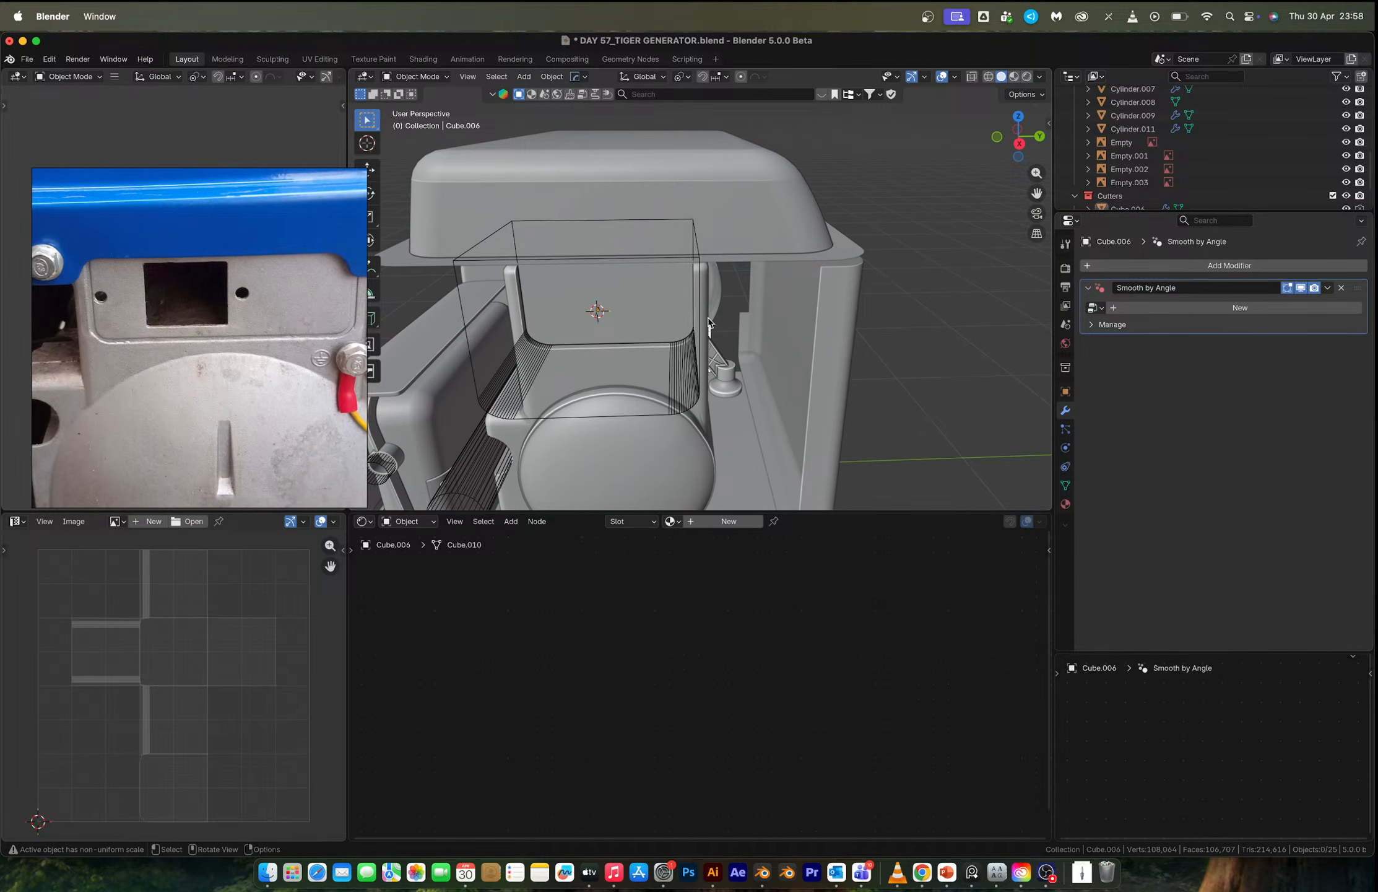
{"action": "key", "text": "shift+s"}
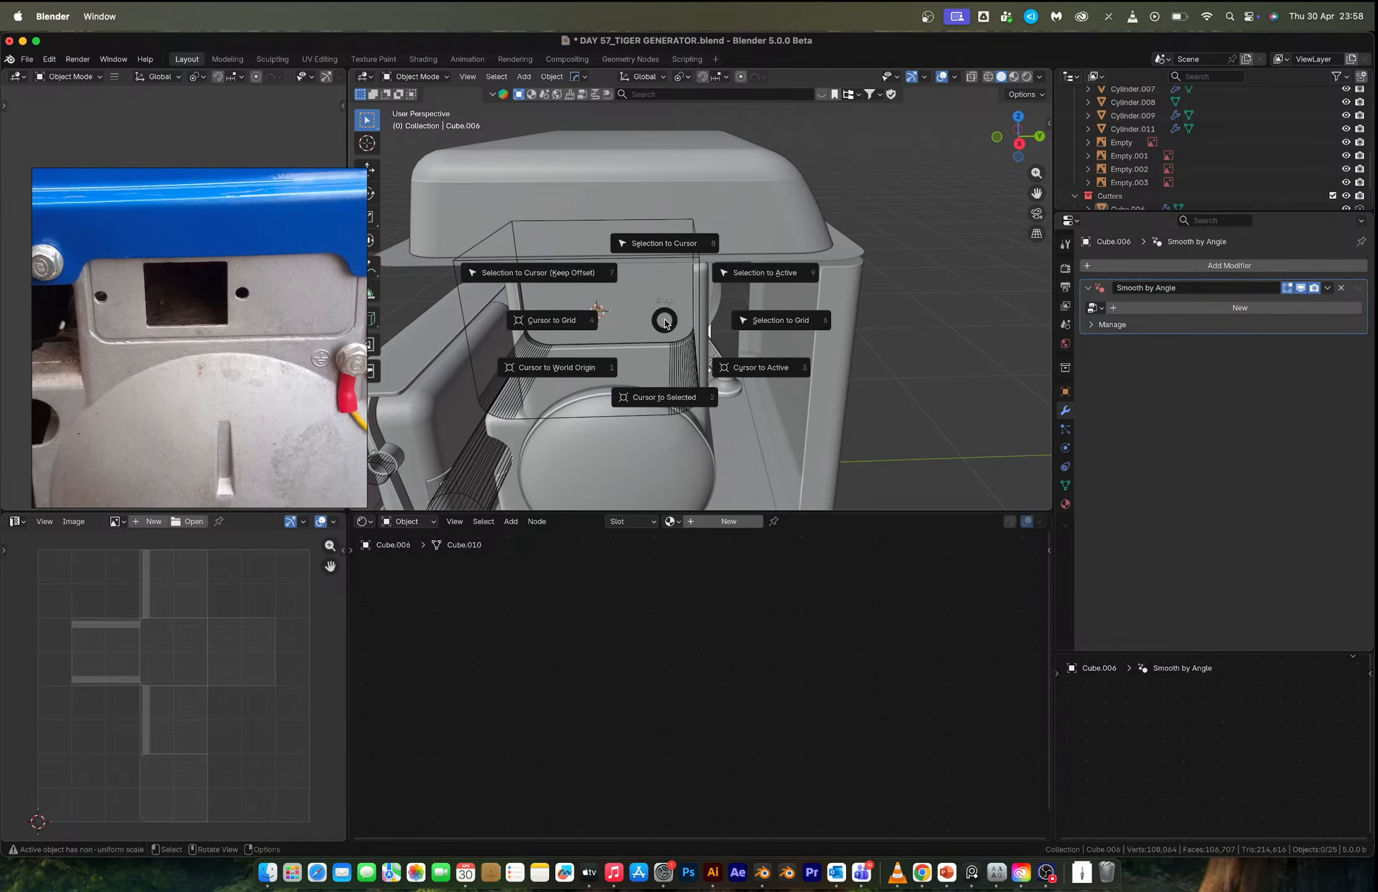
{"action": "key", "text": "shift+a"}
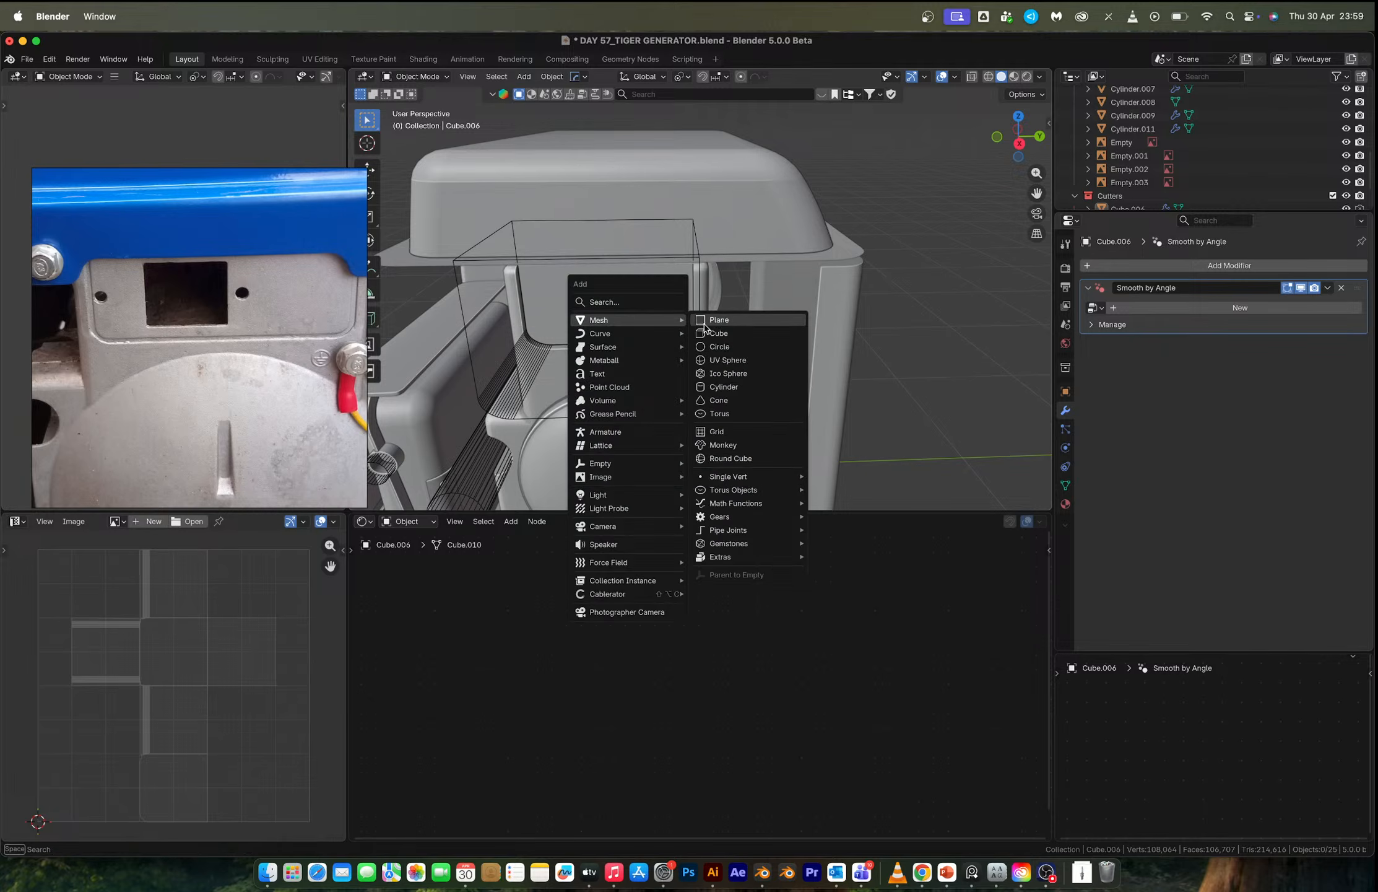
{"action": "left_click", "coordinate": [753, 338]}
{"action": "key", "text": "s"}
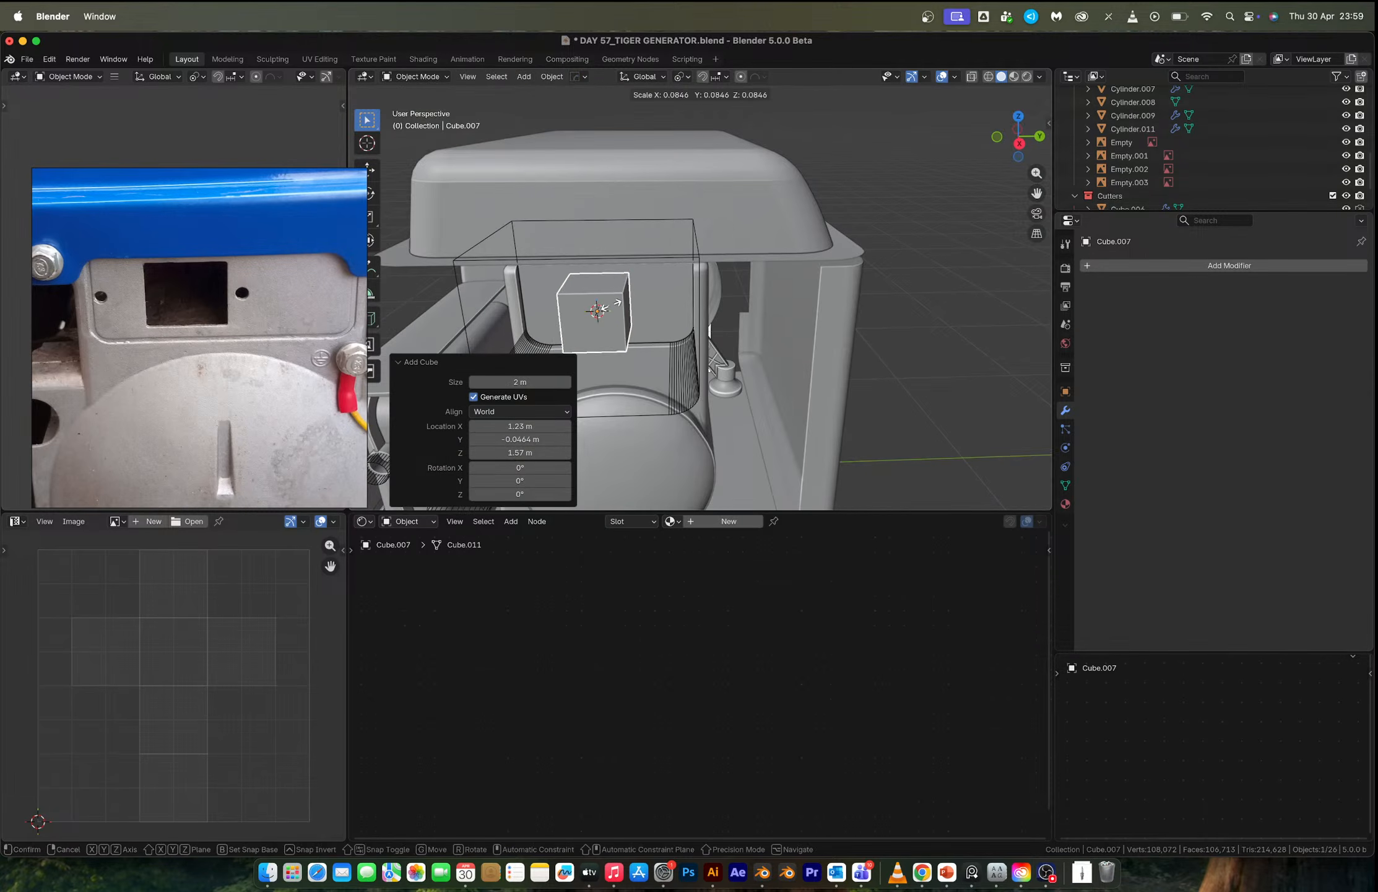
{"action": "left_click", "coordinate": [613, 306]}
{"action": "key", "text": "s"}
{"action": "key", "text": "y"}
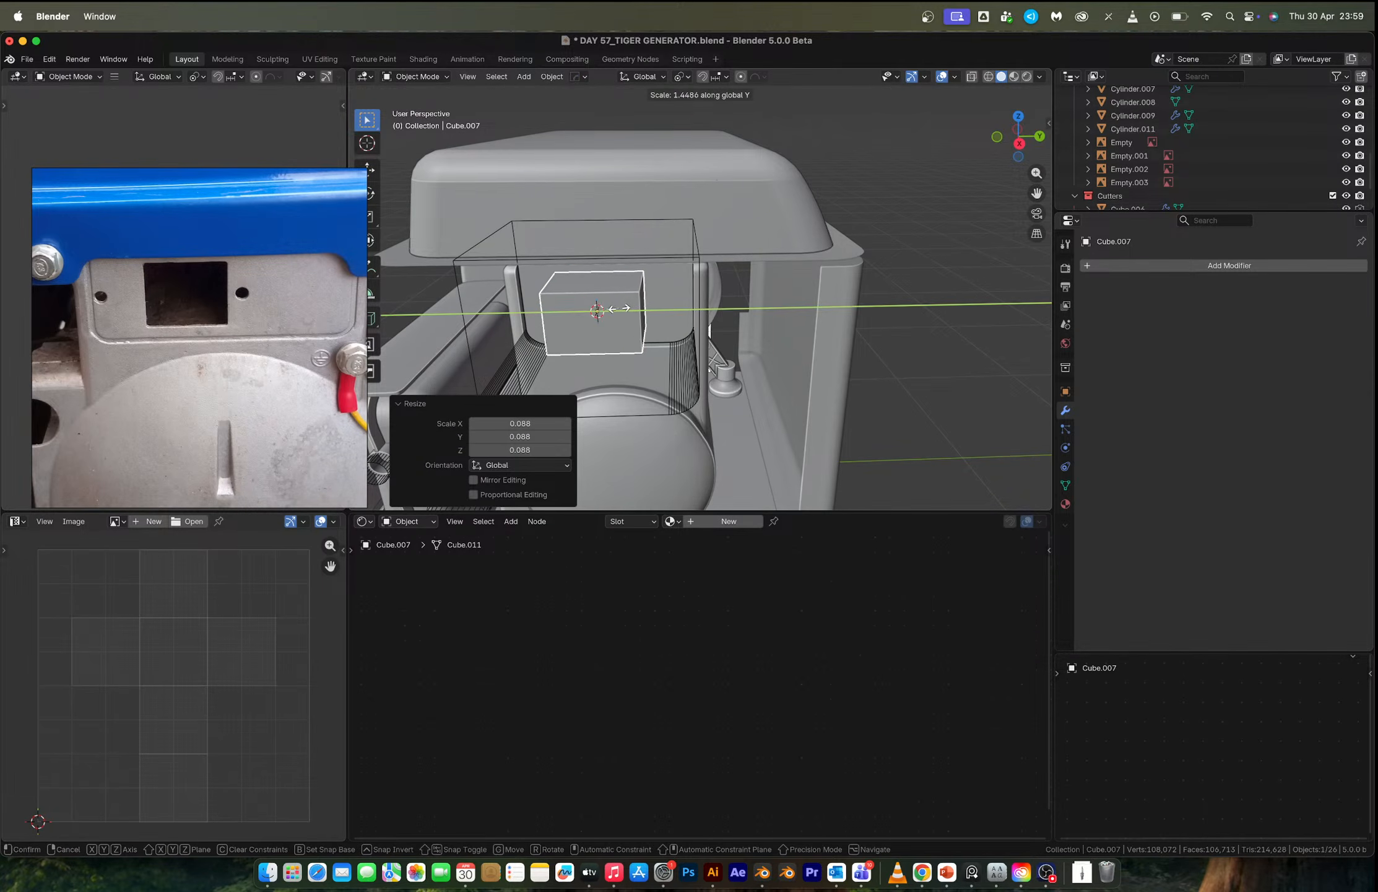
{"action": "left_click", "coordinate": [620, 311]}
{"action": "left_click", "coordinate": [1019, 143]}
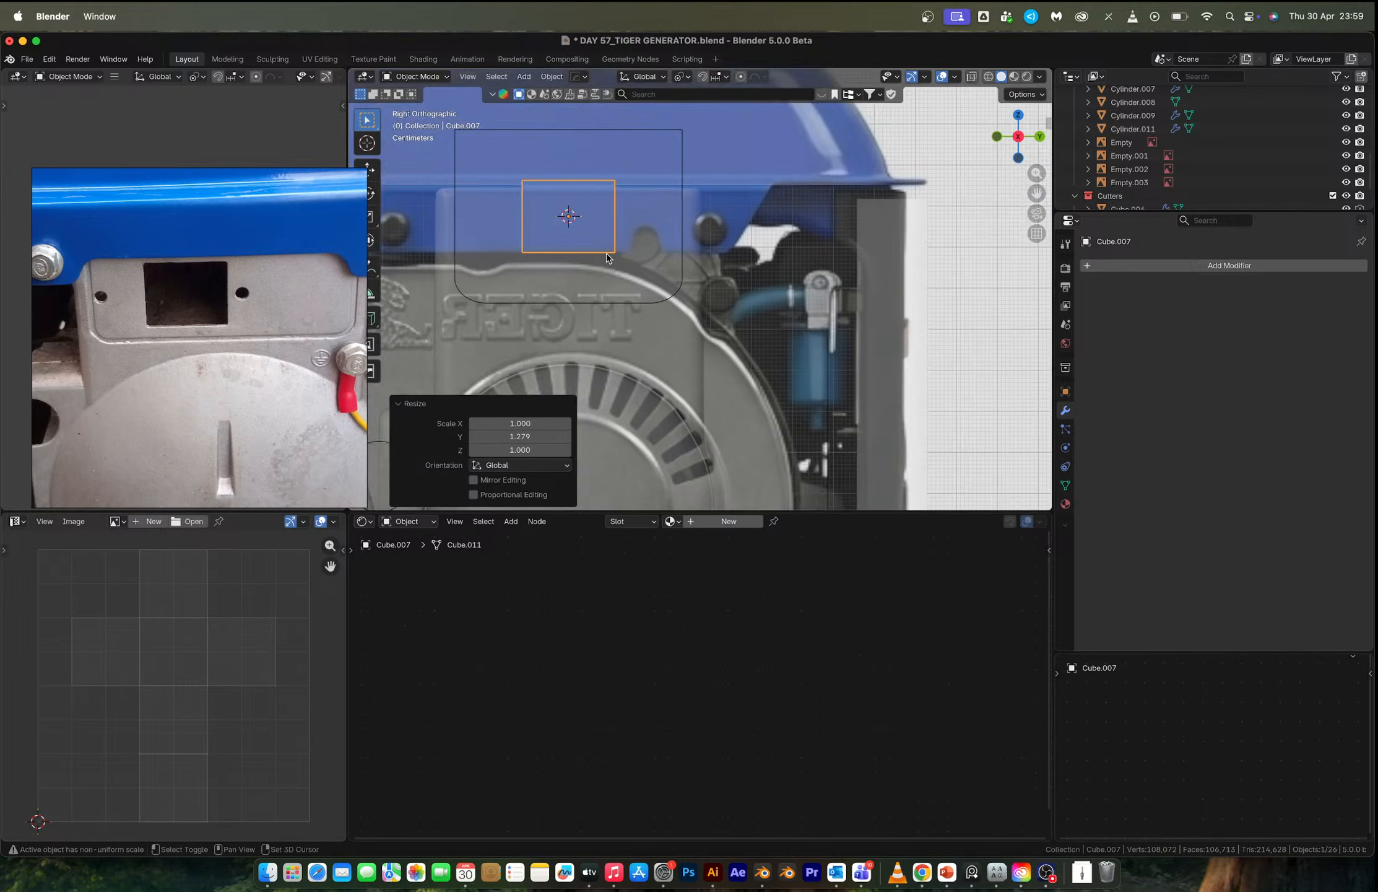
Move the small cube back along X into the recess's rear wall and -0.060255 m along Z.
{"action": "middle_click_drag", "start_coordinate": [715, 306], "coordinate": [782, 329]}
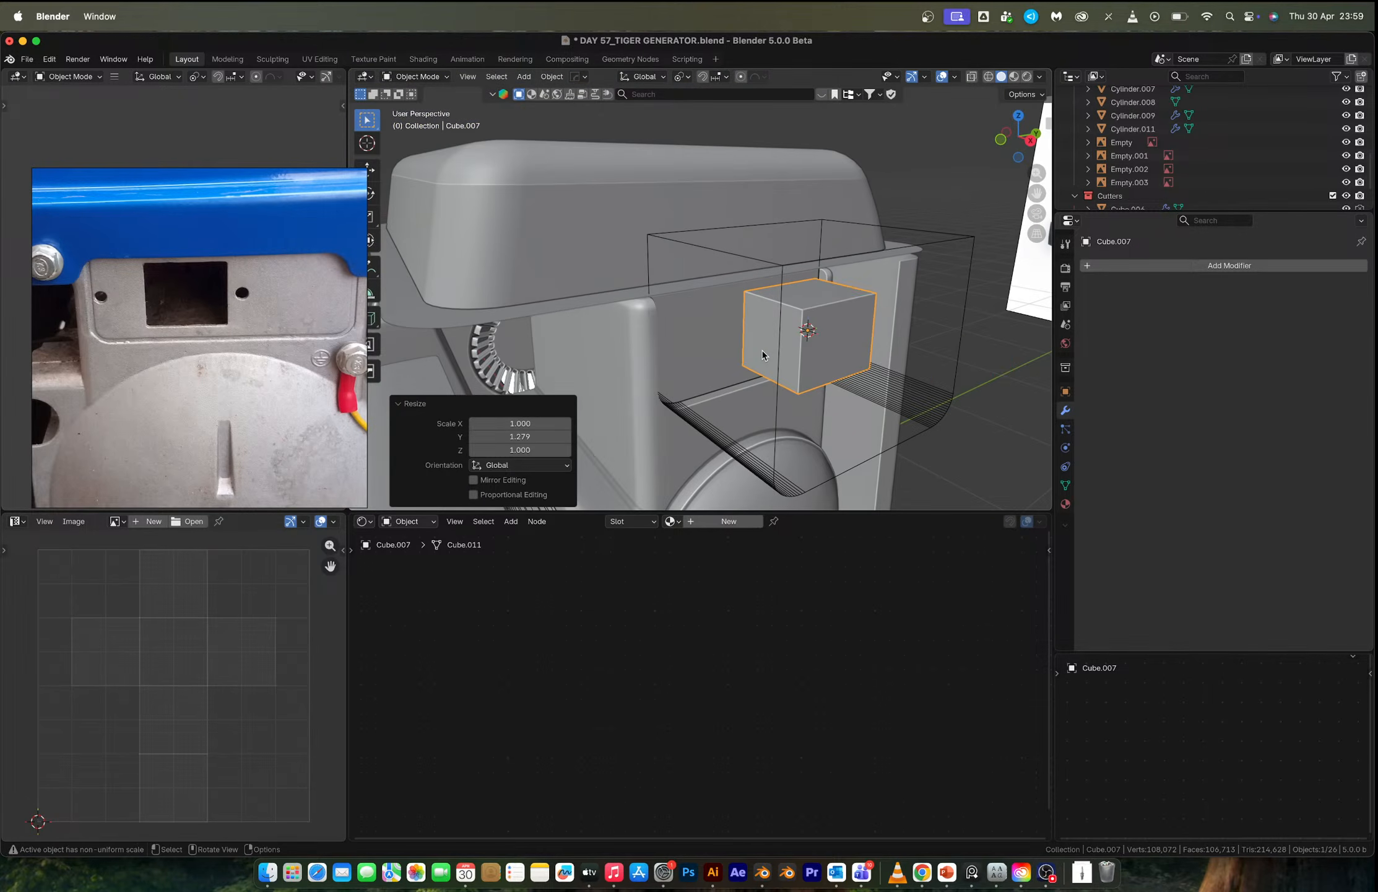
{"action": "key", "text": "g"}
{"action": "key", "text": "y"}
{"action": "key", "text": "x"}
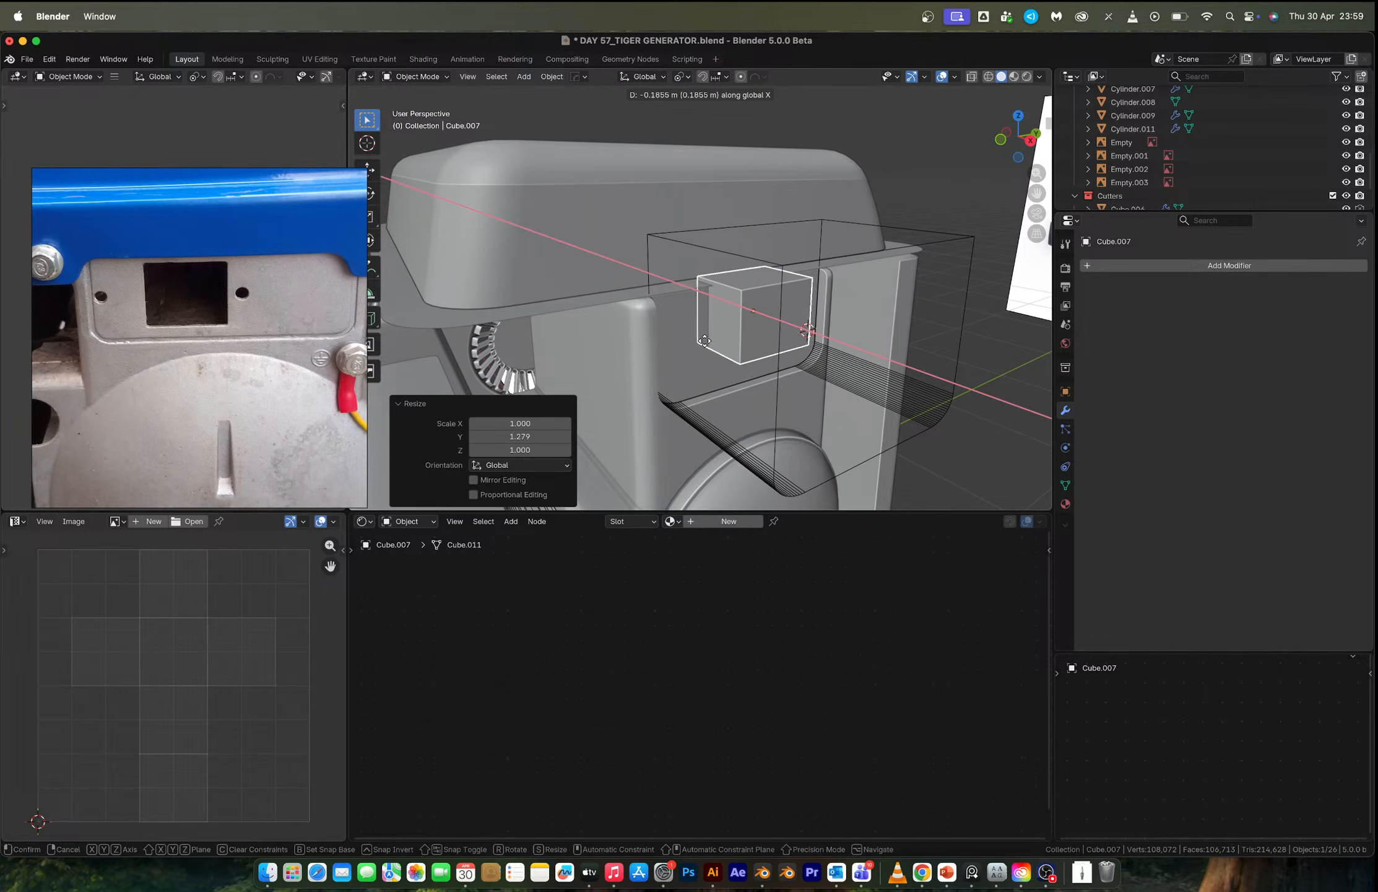
{"action": "key", "text": "z"}
{"action": "left_click", "coordinate": [798, 349]}
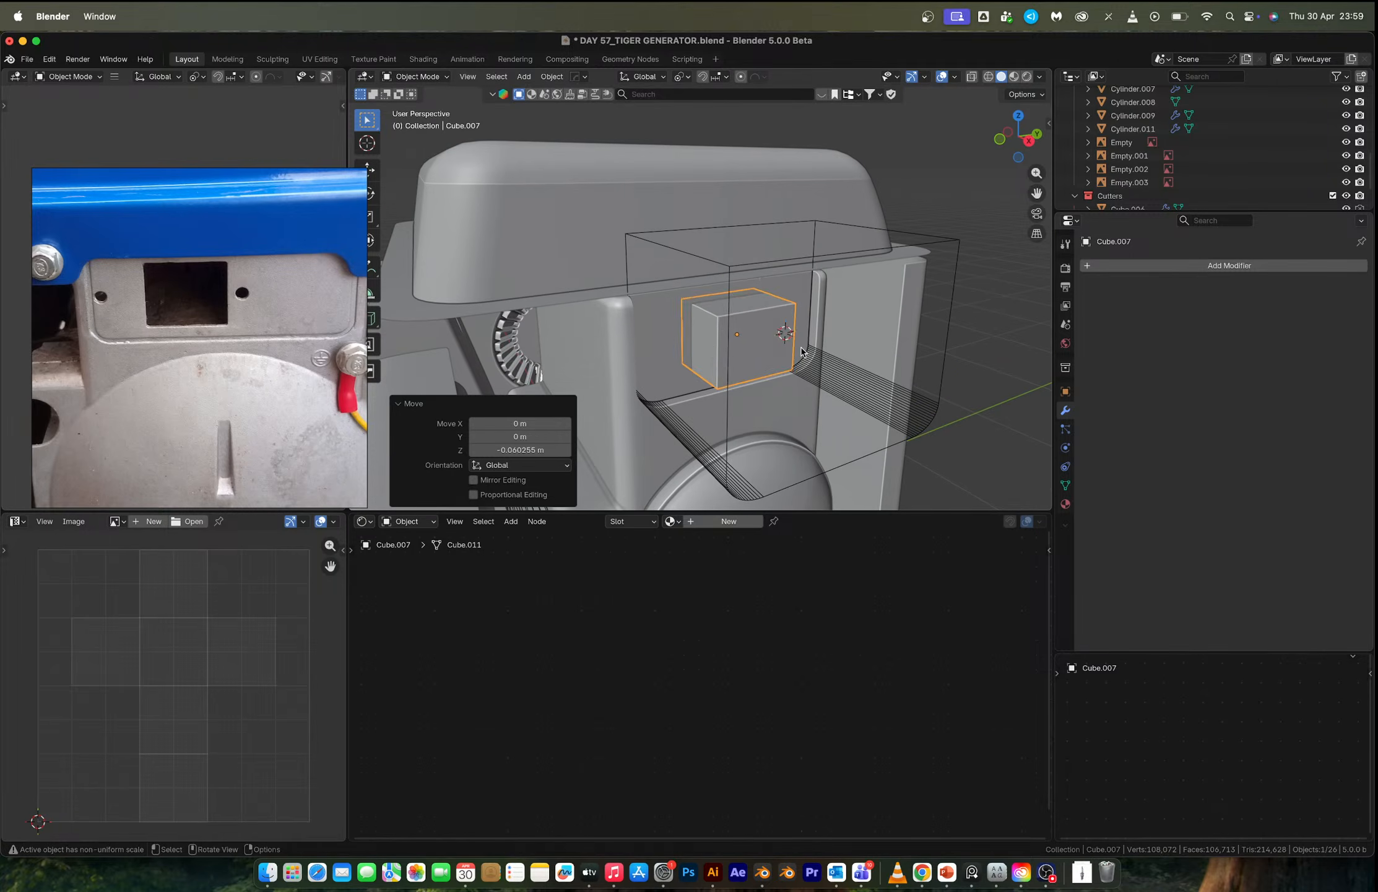
Scale the small cube by 0.740 and move it -0.062368 m along Y.
{"action": "key", "text": "s"}
{"action": "left_click", "coordinate": [775, 348]}
{"action": "key", "text": "g"}
{"action": "key", "text": "y"}
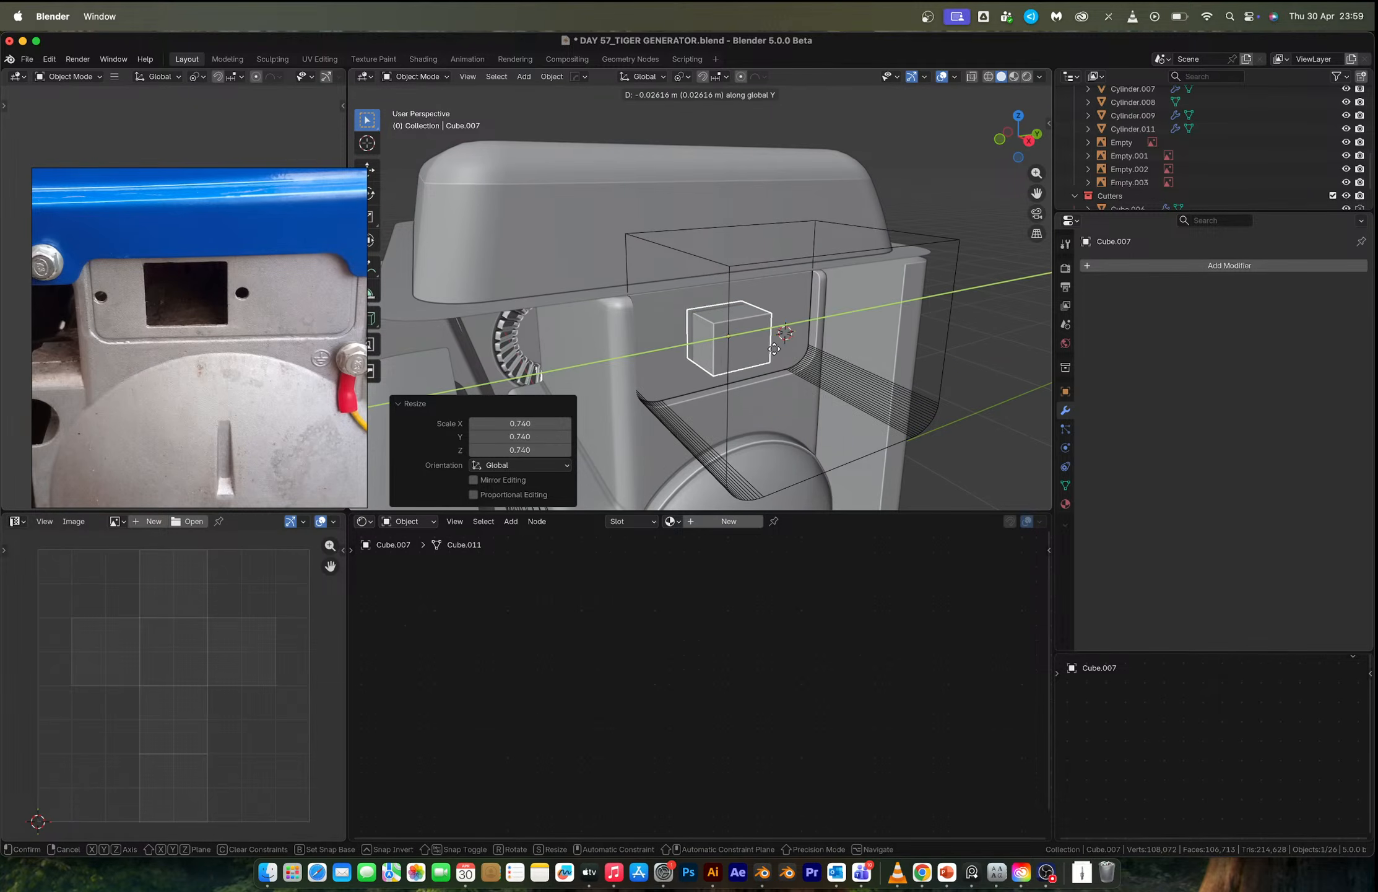
{"action": "left_click", "coordinate": [766, 355]}
Enlarge the small cube slightly, by about 1.06, and raise it 0.005143 m along Z.
{"action": "middle_click_drag", "start_coordinate": [741, 351], "coordinate": [714, 344]}
{"action": "key", "text": "s"}
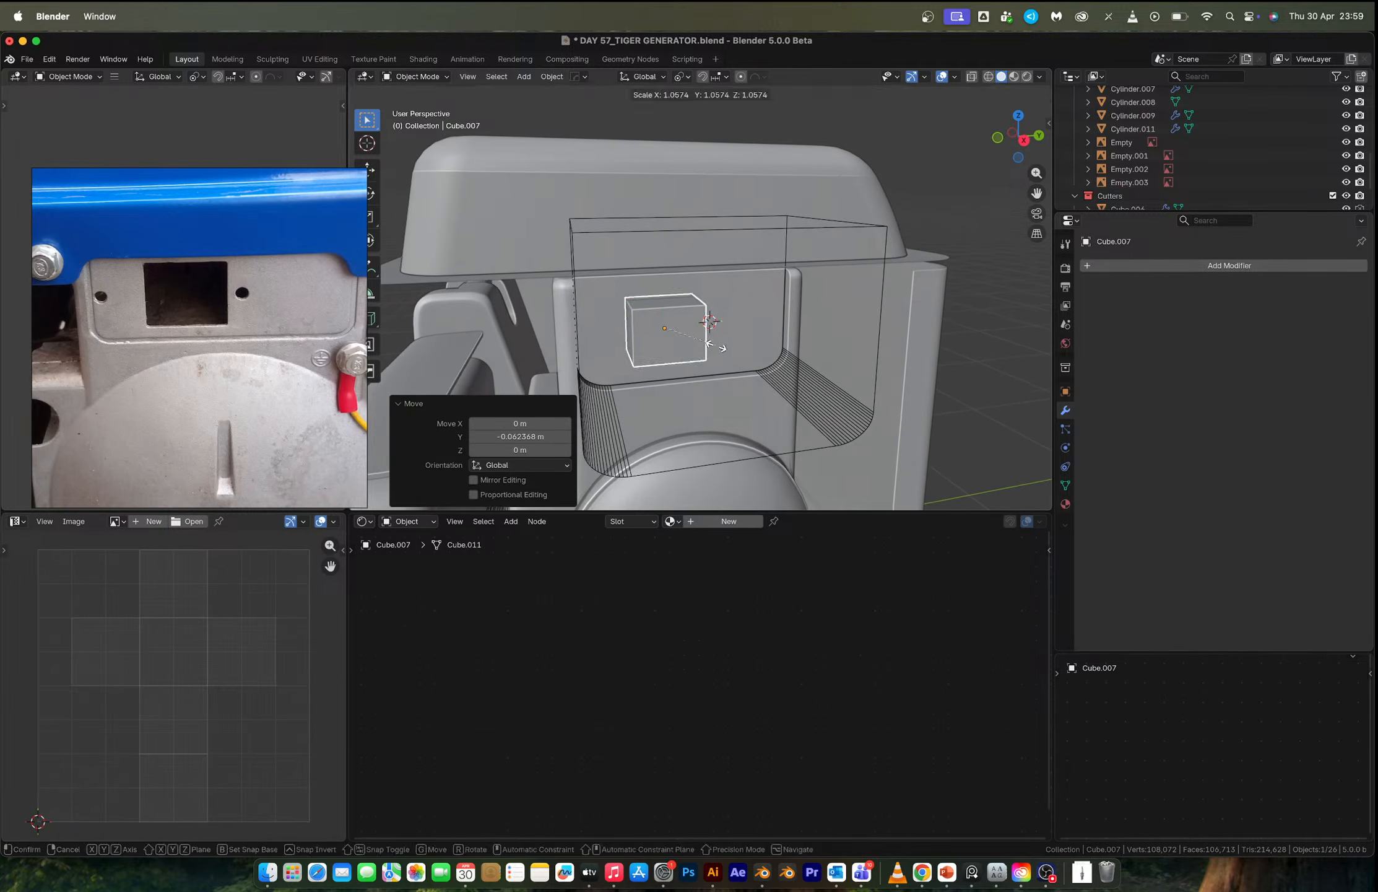
{"action": "left_click", "coordinate": [717, 344]}
{"action": "key", "text": "g"}
{"action": "key", "text": "z"}
{"action": "left_click", "coordinate": [748, 312]}
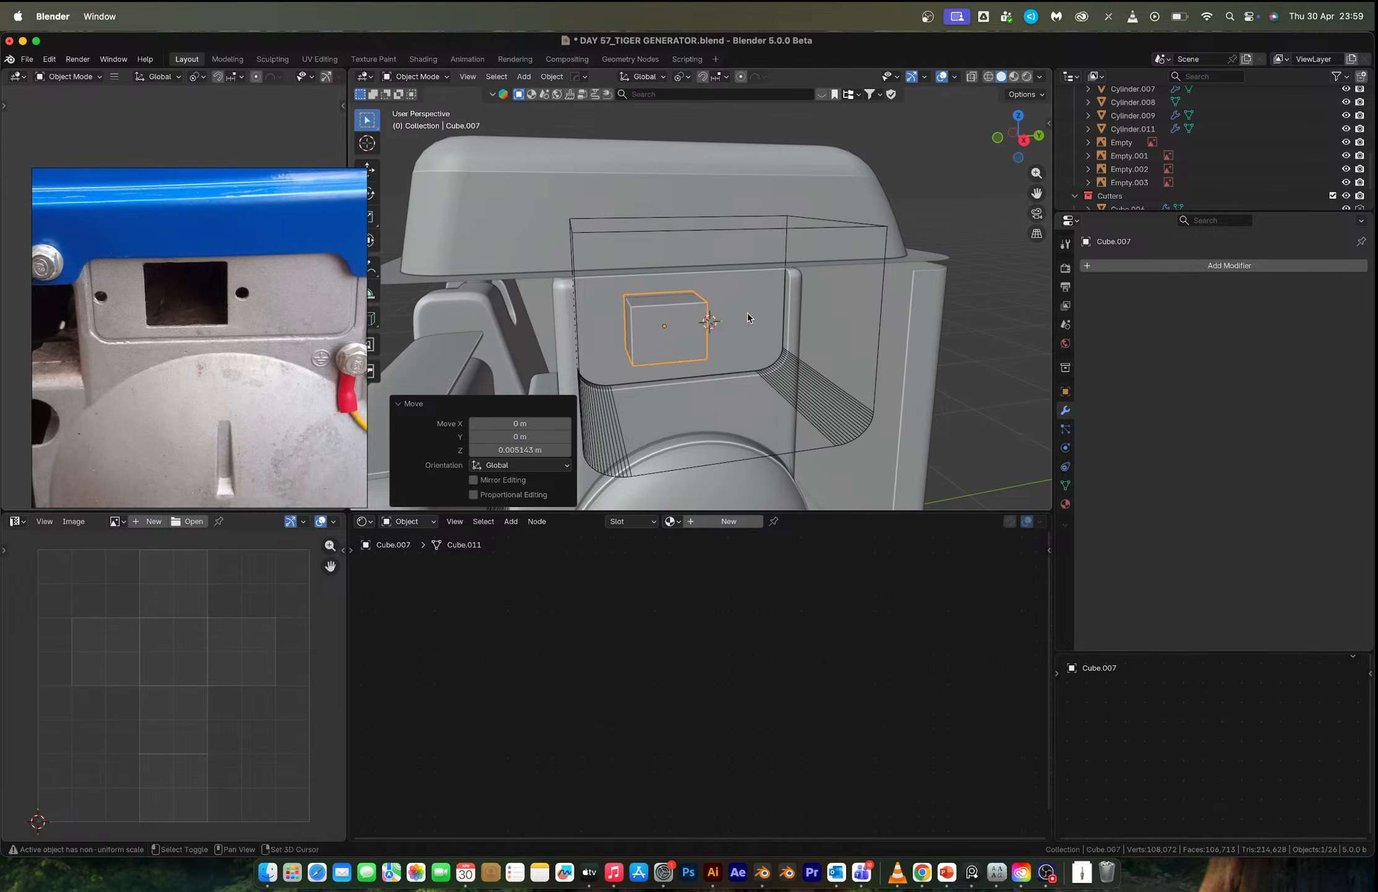
Cut the small cube out of the engine block's recessed wall with a HardOps Difference boolean.
{"action": "left_click", "coordinate": [748, 312], "text": "shift"}
{"action": "key", "text": "q"}
{"action": "left_click", "coordinate": [748, 313]}
{"action": "middle_click_drag", "start_coordinate": [740, 317], "coordinate": [767, 324]}
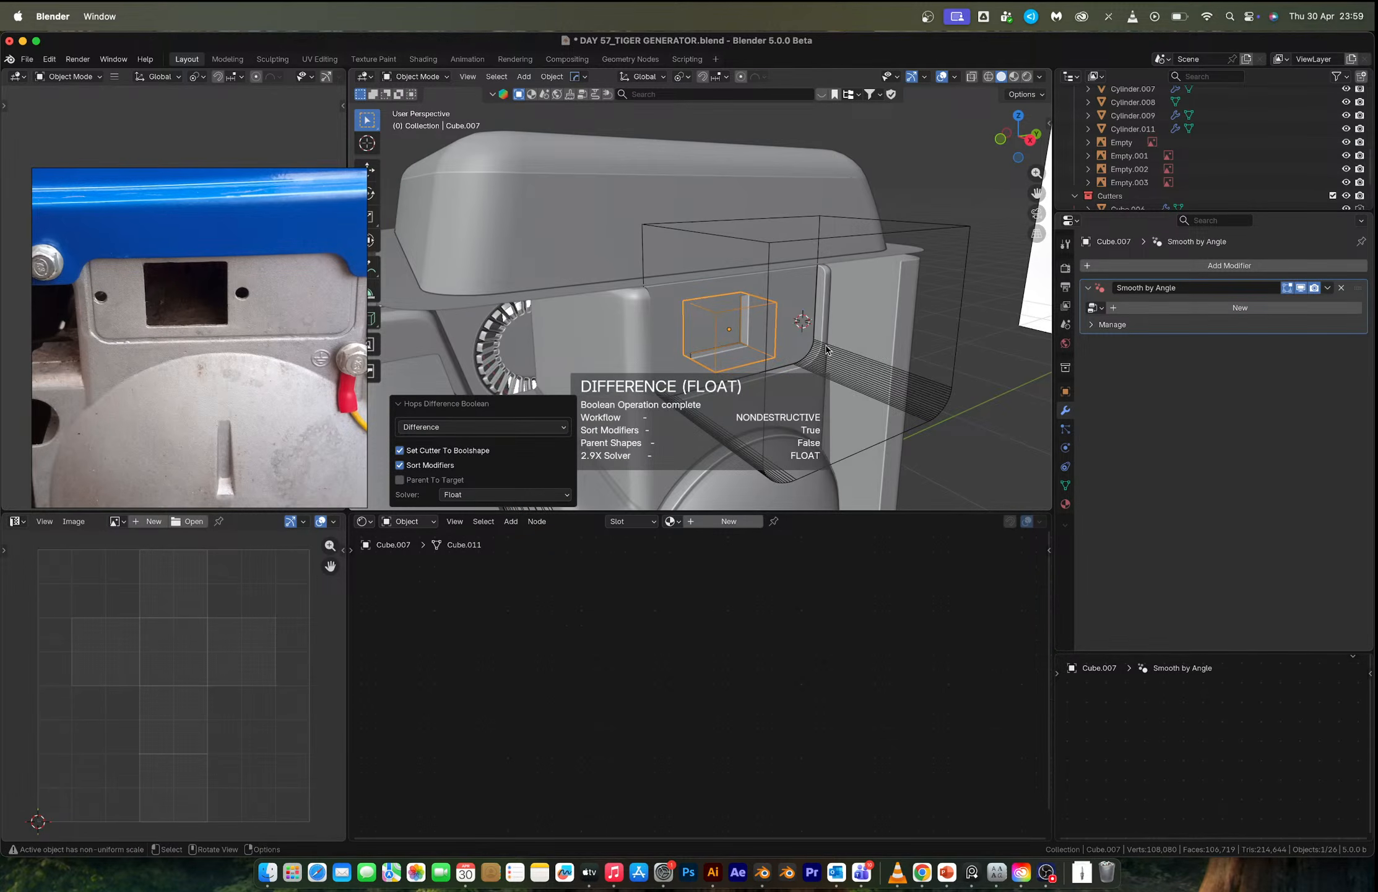
Try the Exact and Manifold solvers on the block's boolean that uses Cube.007, and set it back to Float.
{"action": "left_click", "coordinate": [676, 402]}
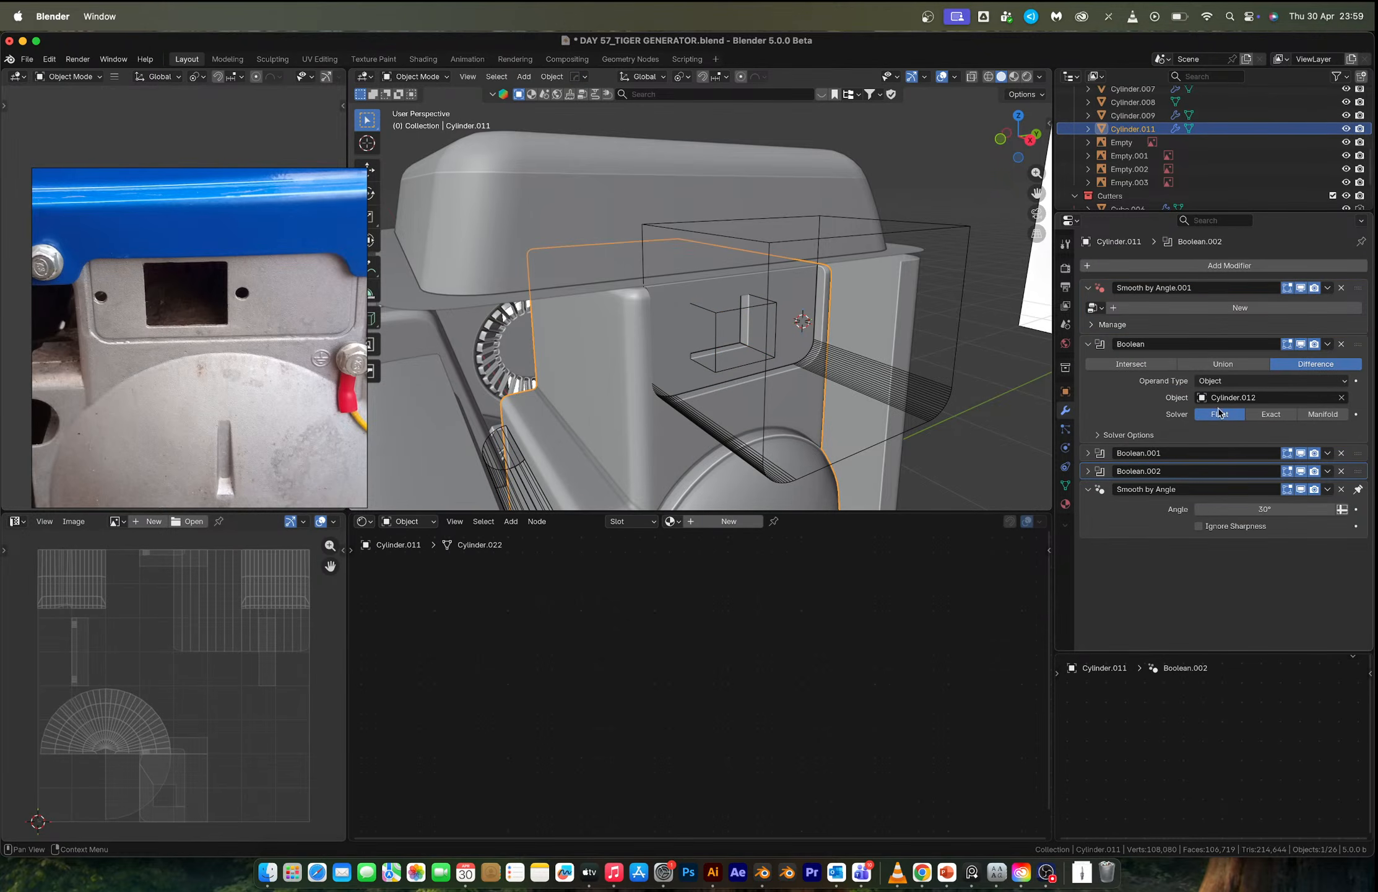
{"action": "left_click", "coordinate": [1090, 473]}
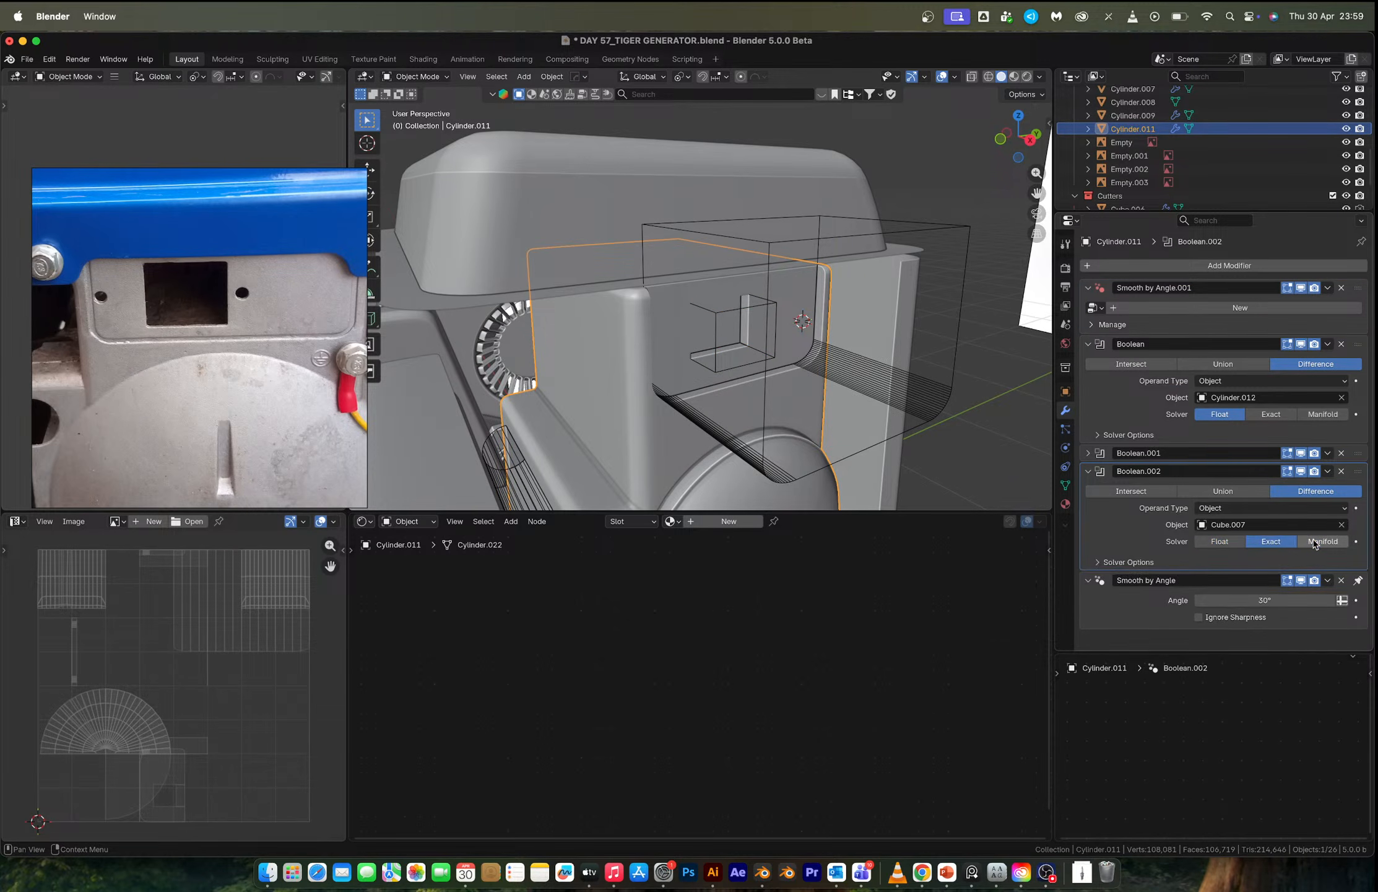
{"action": "left_click", "coordinate": [1315, 544]}
{"action": "left_click", "coordinate": [1290, 542]}
{"action": "left_click", "coordinate": [1227, 543]}
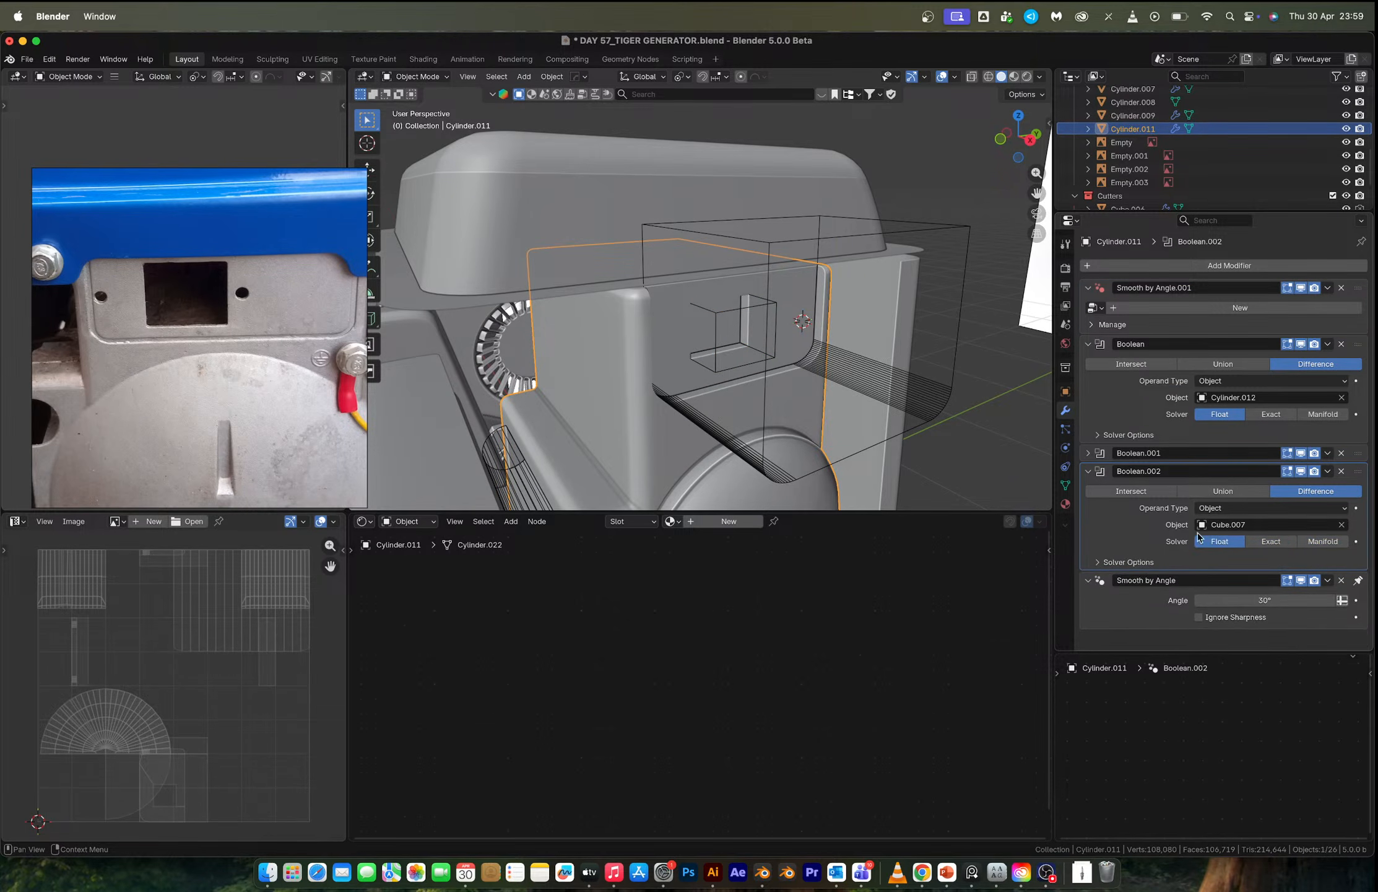
Stretch the small cube cutter by 2.604 along X.
{"action": "left_click", "coordinate": [715, 319]}
{"action": "key", "text": "s"}
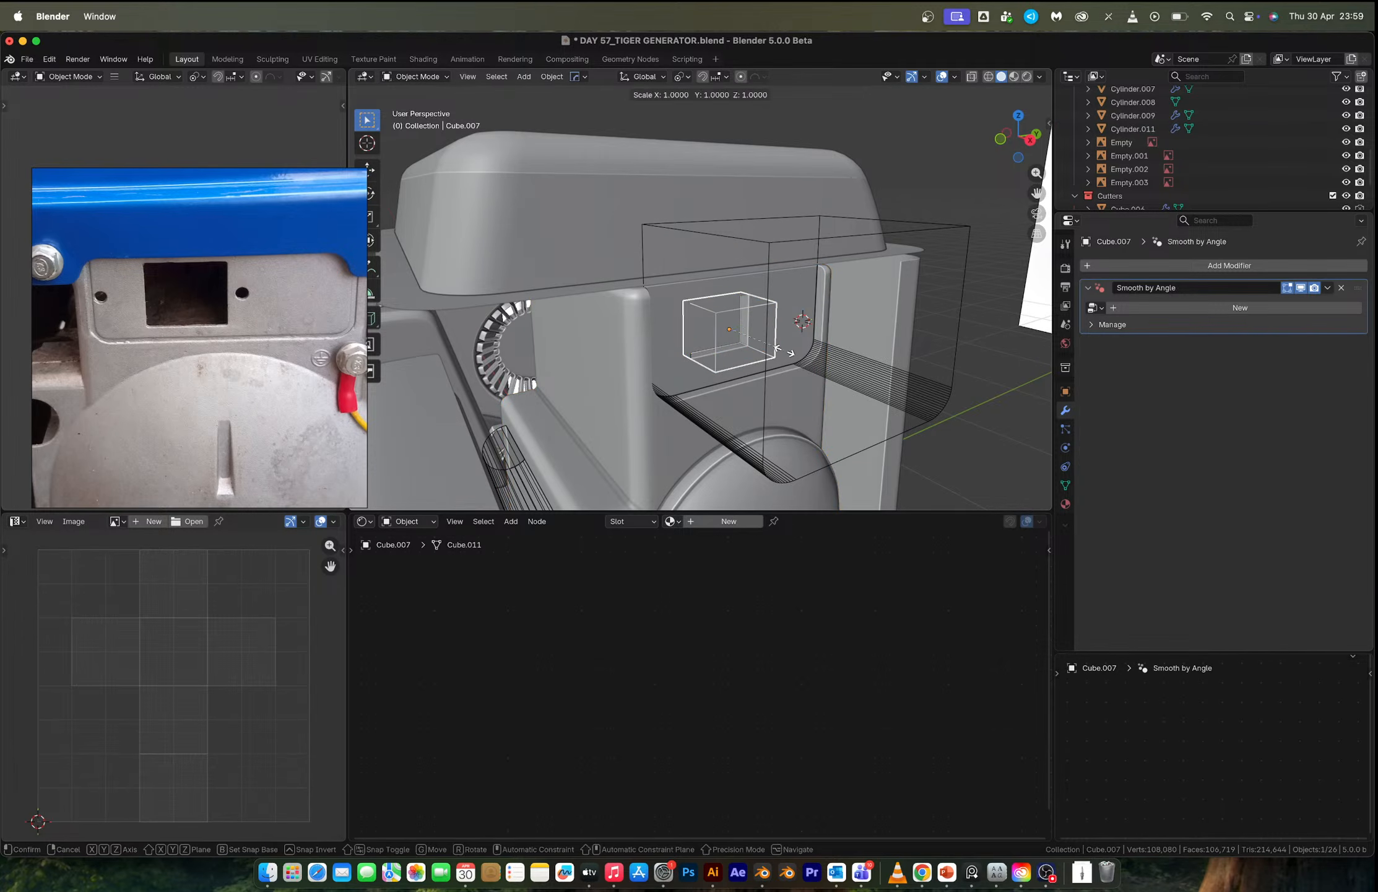
{"action": "key", "text": "y"}
{"action": "key", "text": "x"}
{"action": "left_click", "coordinate": [857, 412]}
Move the small cube cutter -0.18139 m along X and lengthen it further along X to deepen the rectangular opening.
{"action": "key", "text": "g"}
{"action": "key", "text": "y"}
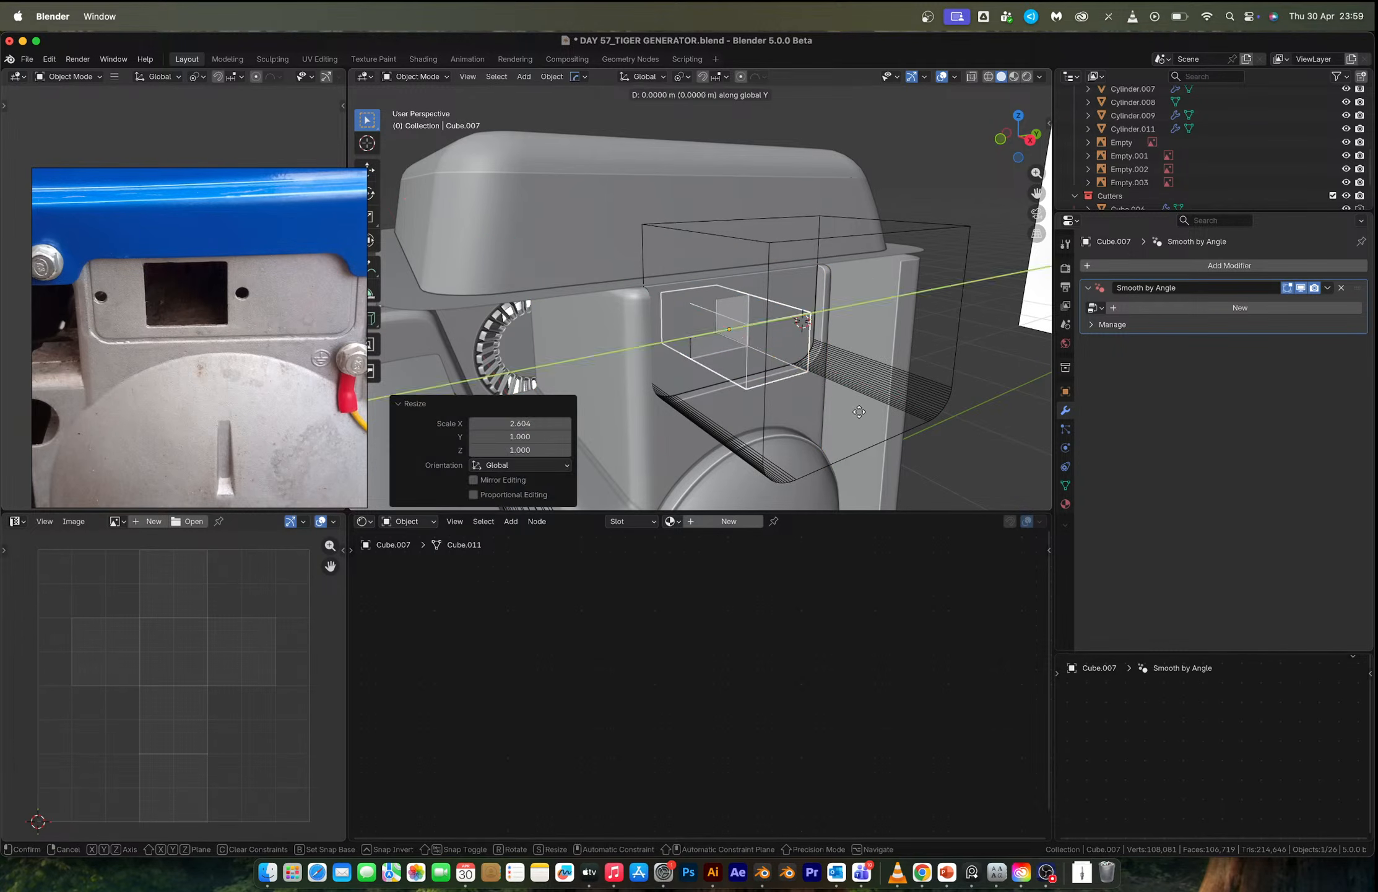
{"action": "key", "text": "x"}
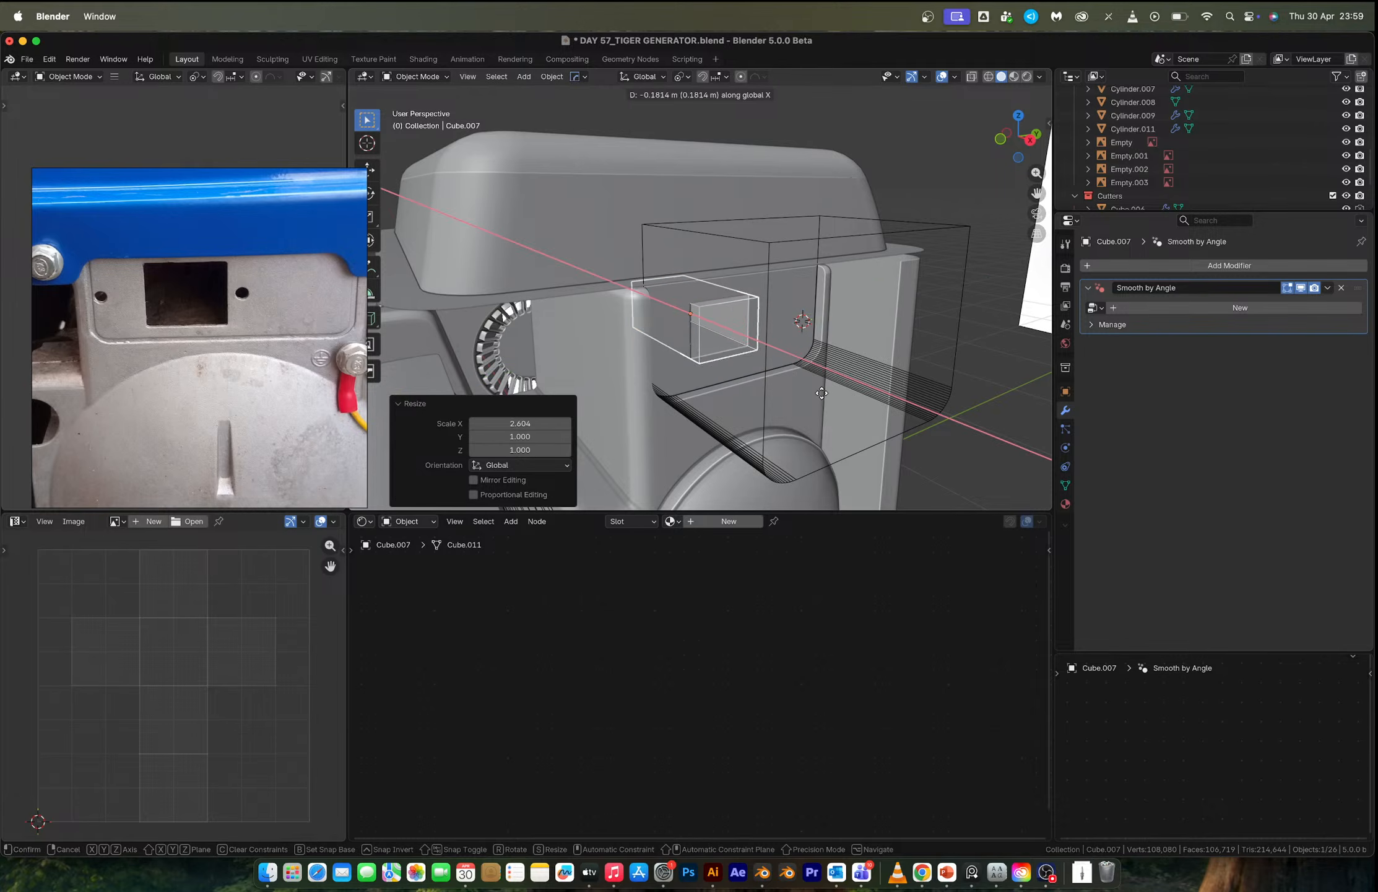
{"action": "left_click", "coordinate": [824, 394]}
{"action": "key", "text": "s"}
{"action": "key", "text": "x"}
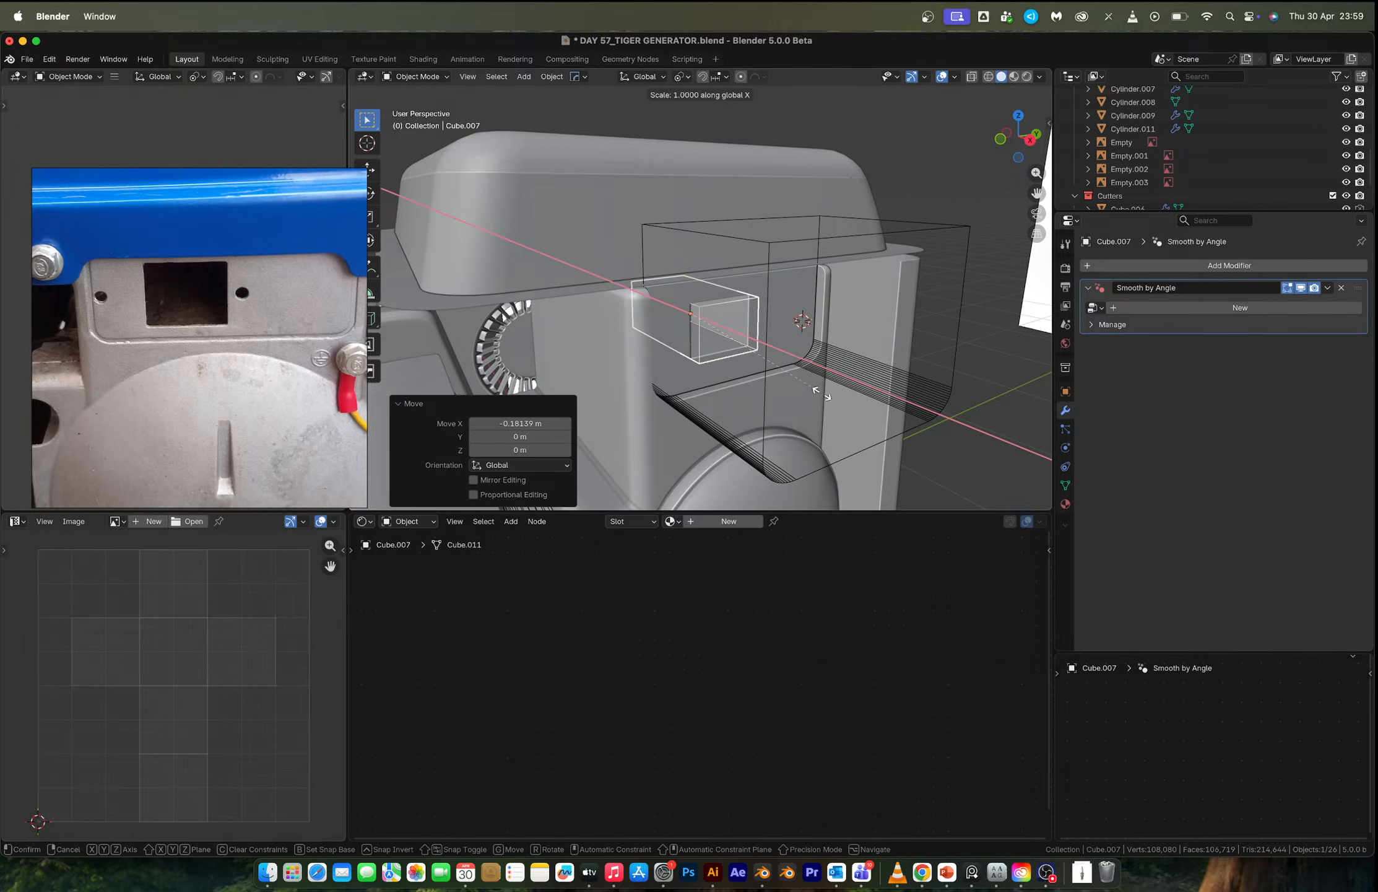
{"action": "left_click", "coordinate": [862, 407]}
{"action": "left_click", "coordinate": [932, 192]}
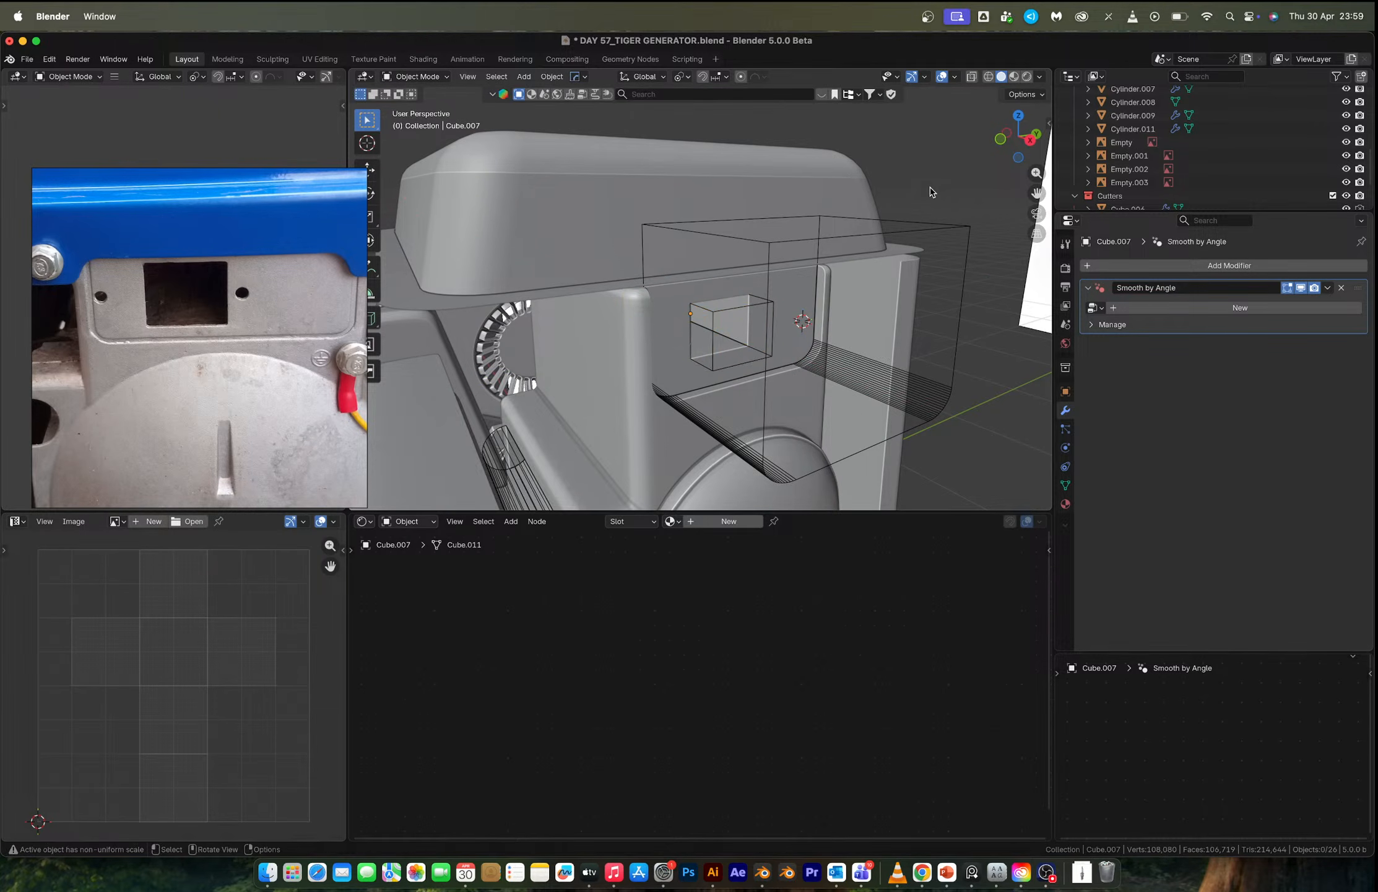
In right orthographic view, add a cylinder at the 3D cursor and align it to the view.
{"action": "middle_click_drag", "start_coordinate": [908, 200], "coordinate": [766, 250]}
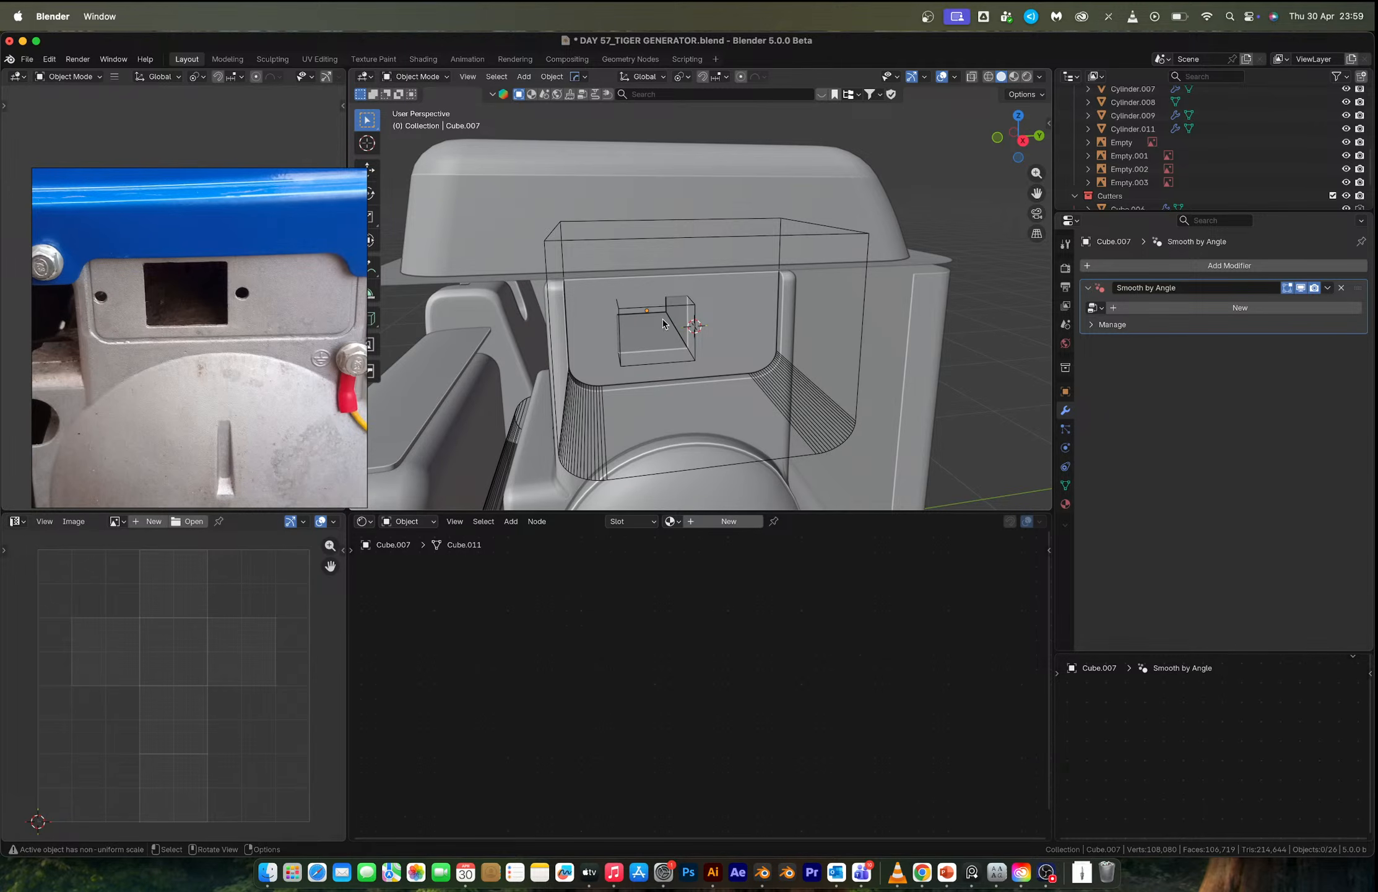
{"action": "left_click", "coordinate": [1023, 141]}
{"action": "scroll", "coordinate": [733, 291], "scroll_direction": "up", "scroll_amount": 3}
{"action": "key", "text": "shift+a"}
{"action": "mouse_move", "coordinate": [709, 292]}
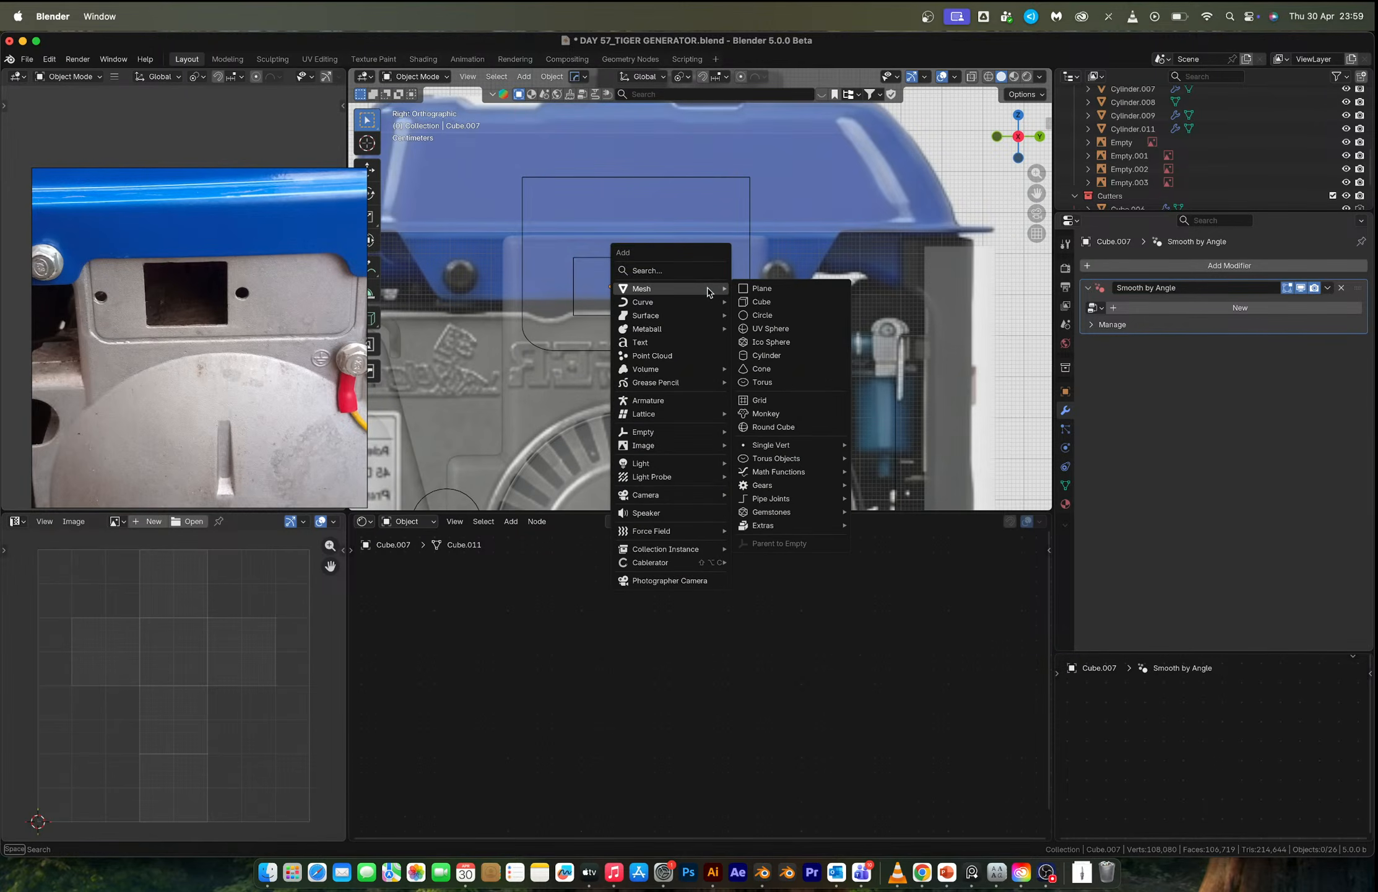
{"action": "left_click", "coordinate": [768, 356]}
{"action": "left_click", "coordinate": [520, 411]}
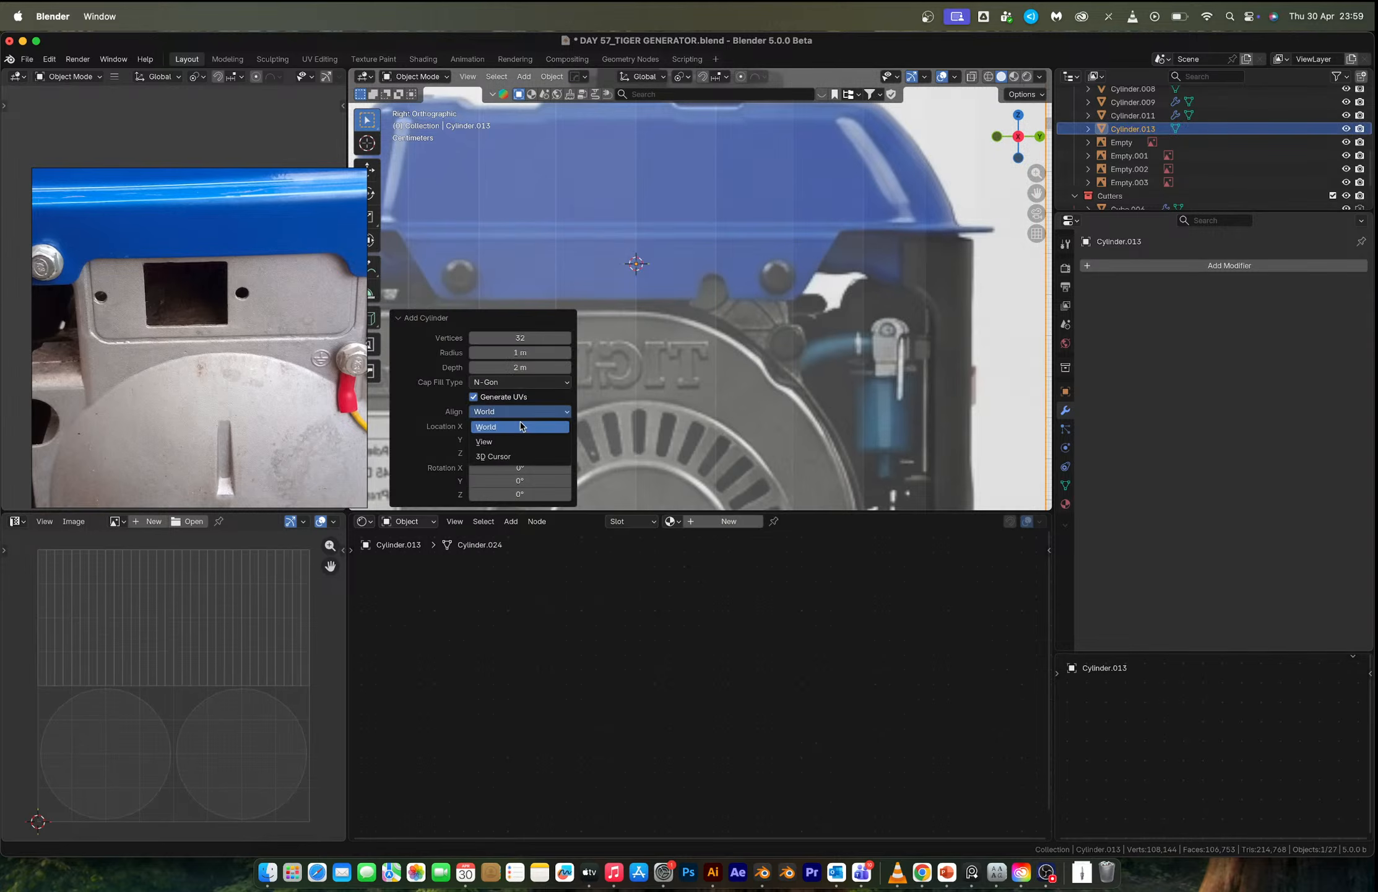
{"action": "left_click", "coordinate": [523, 441]}
Scale the new cylinder to 0.061, and shrink it again by about 0.165 to screw-hole size.
{"action": "key", "text": "s"}
{"action": "left_click", "coordinate": [637, 267]}
{"action": "middle_click_drag", "start_coordinate": [637, 266], "coordinate": [694, 347]}
{"action": "key", "text": "s"}
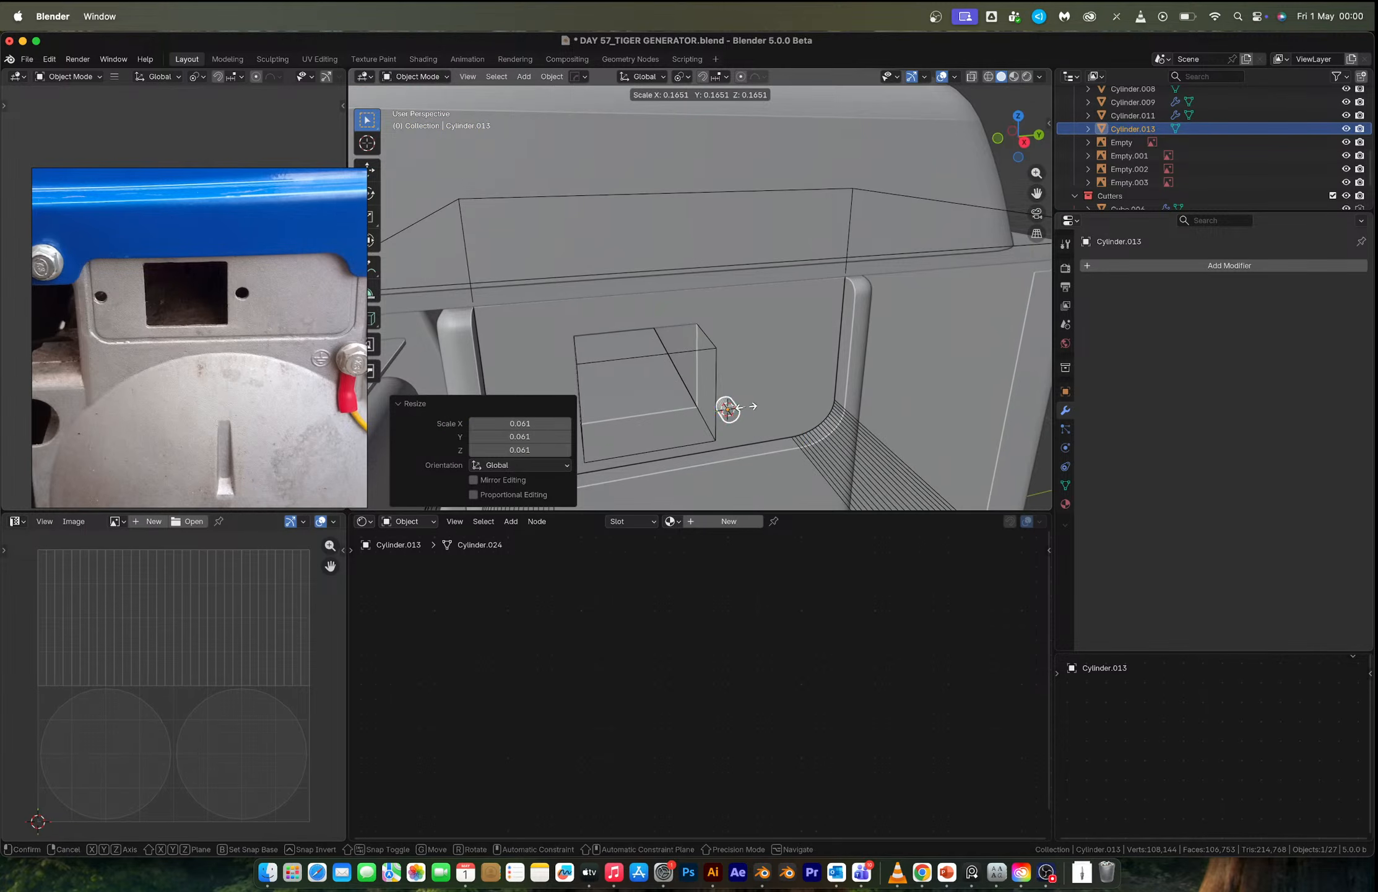
{"action": "left_click", "coordinate": [729, 406]}
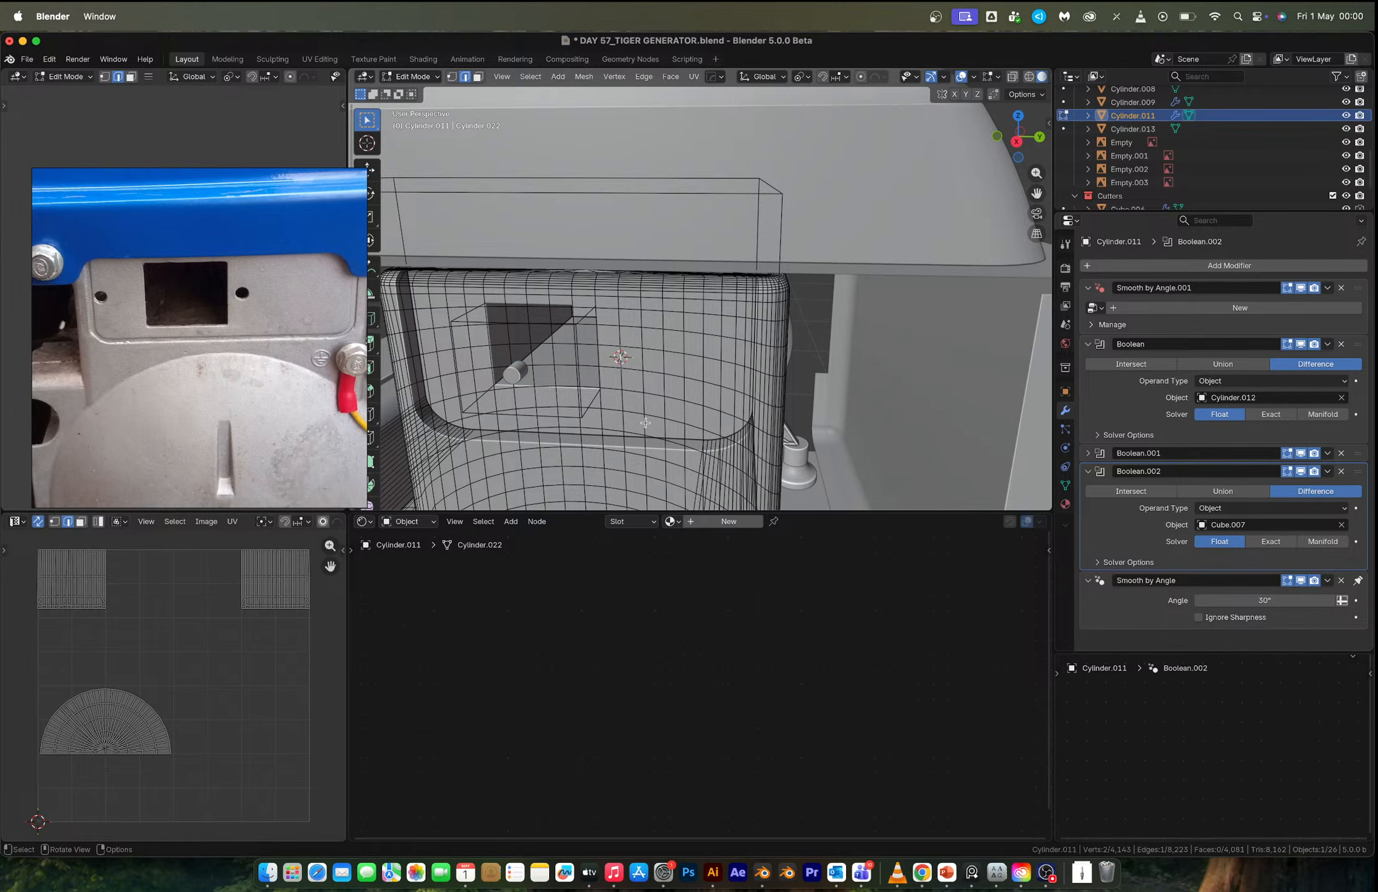
Leave the engine block's Edit Mode and snap the small cylinder to the 3D cursor beside the rectangular opening.
{"action": "key", "text": "Tab"}
{"action": "scroll", "coordinate": [642, 421], "scroll_direction": "down", "scroll_amount": 6}
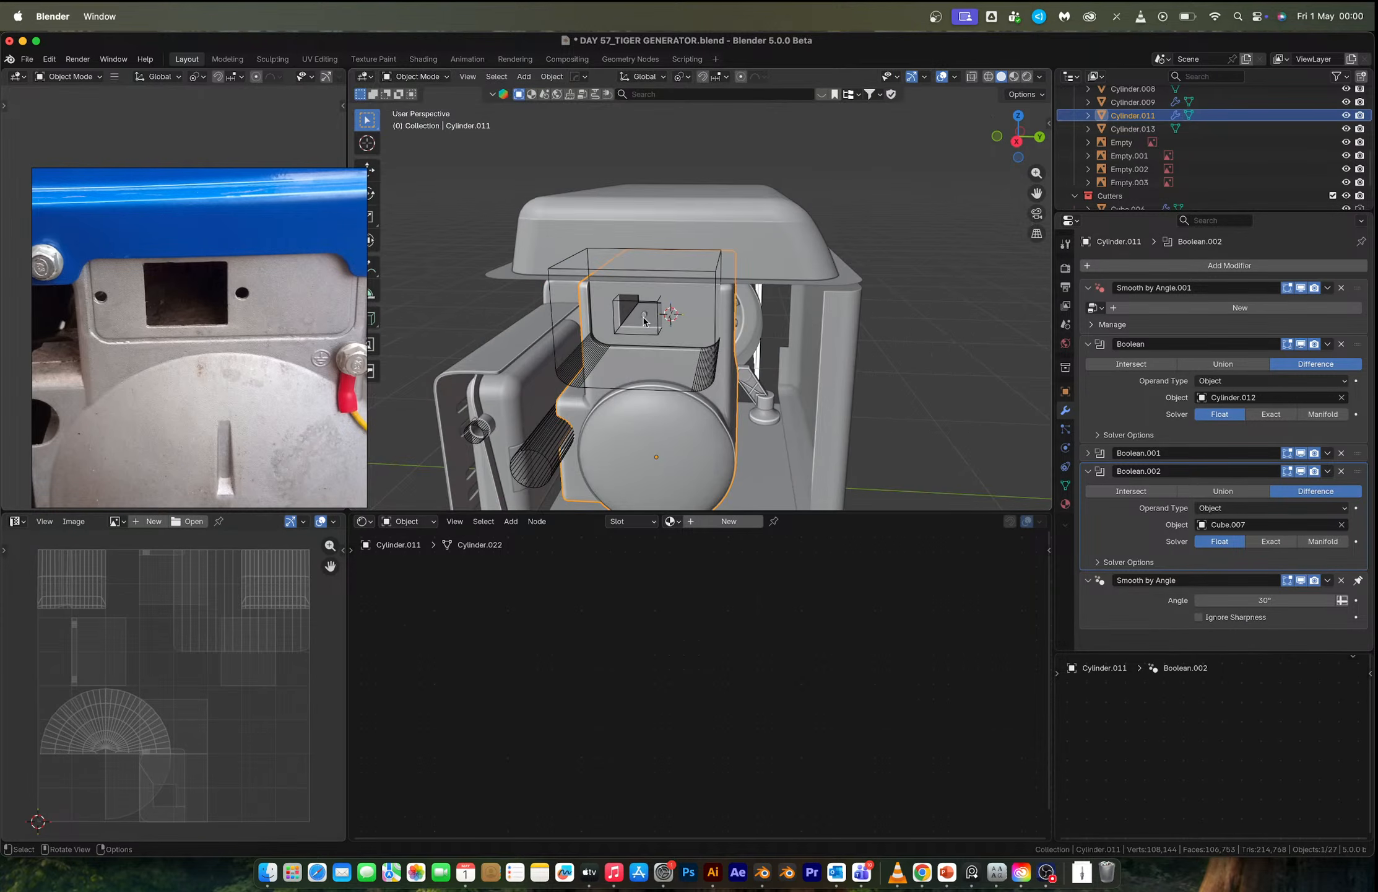
{"action": "left_click", "coordinate": [641, 321]}
{"action": "key", "text": "shift+s"}
{"action": "left_click", "coordinate": [644, 239]}
Scale the small cylinder by 2.047 and move it -0.029863 m along X into the recessed wall.
{"action": "scroll", "coordinate": [679, 326], "scroll_direction": "up", "scroll_amount": 6}
{"action": "scroll", "coordinate": [679, 327], "scroll_direction": "up", "scroll_amount": 3}
{"action": "key", "text": "s"}
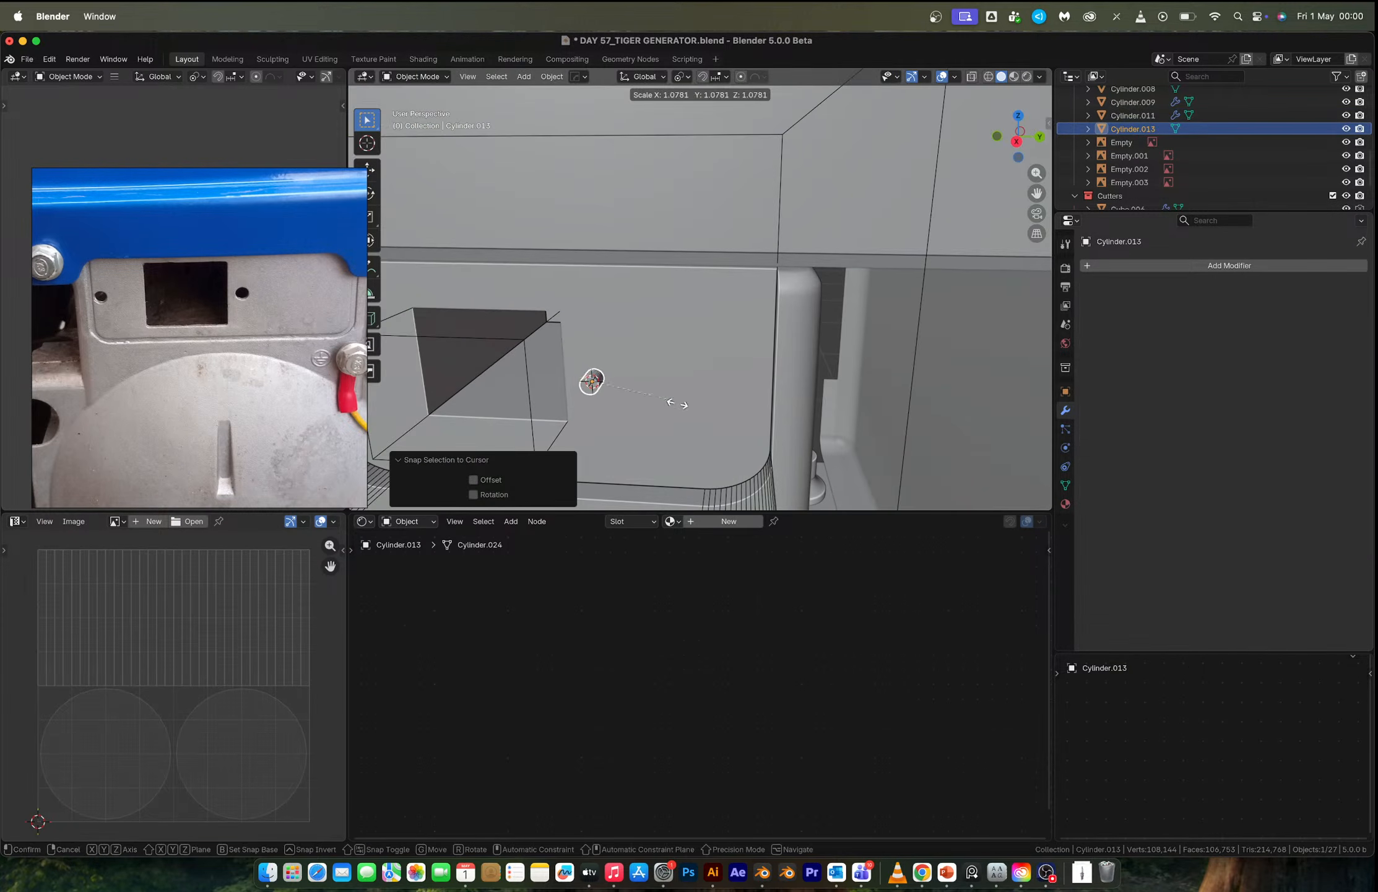
{"action": "left_click", "coordinate": [723, 438]}
{"action": "middle_click_drag", "start_coordinate": [724, 438], "coordinate": [654, 452]}
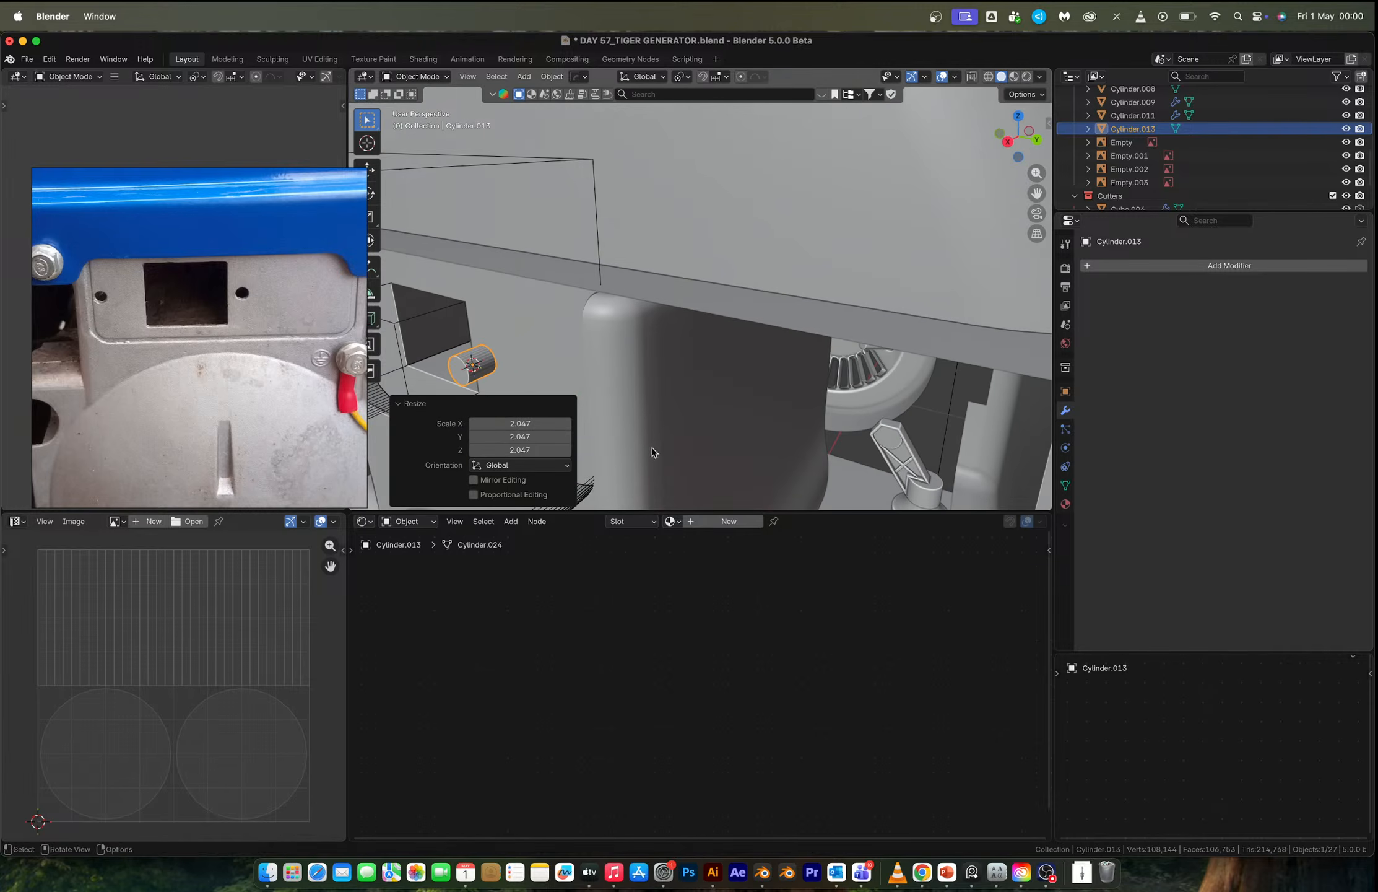
{"action": "key", "text": "g"}
{"action": "key", "text": "x"}
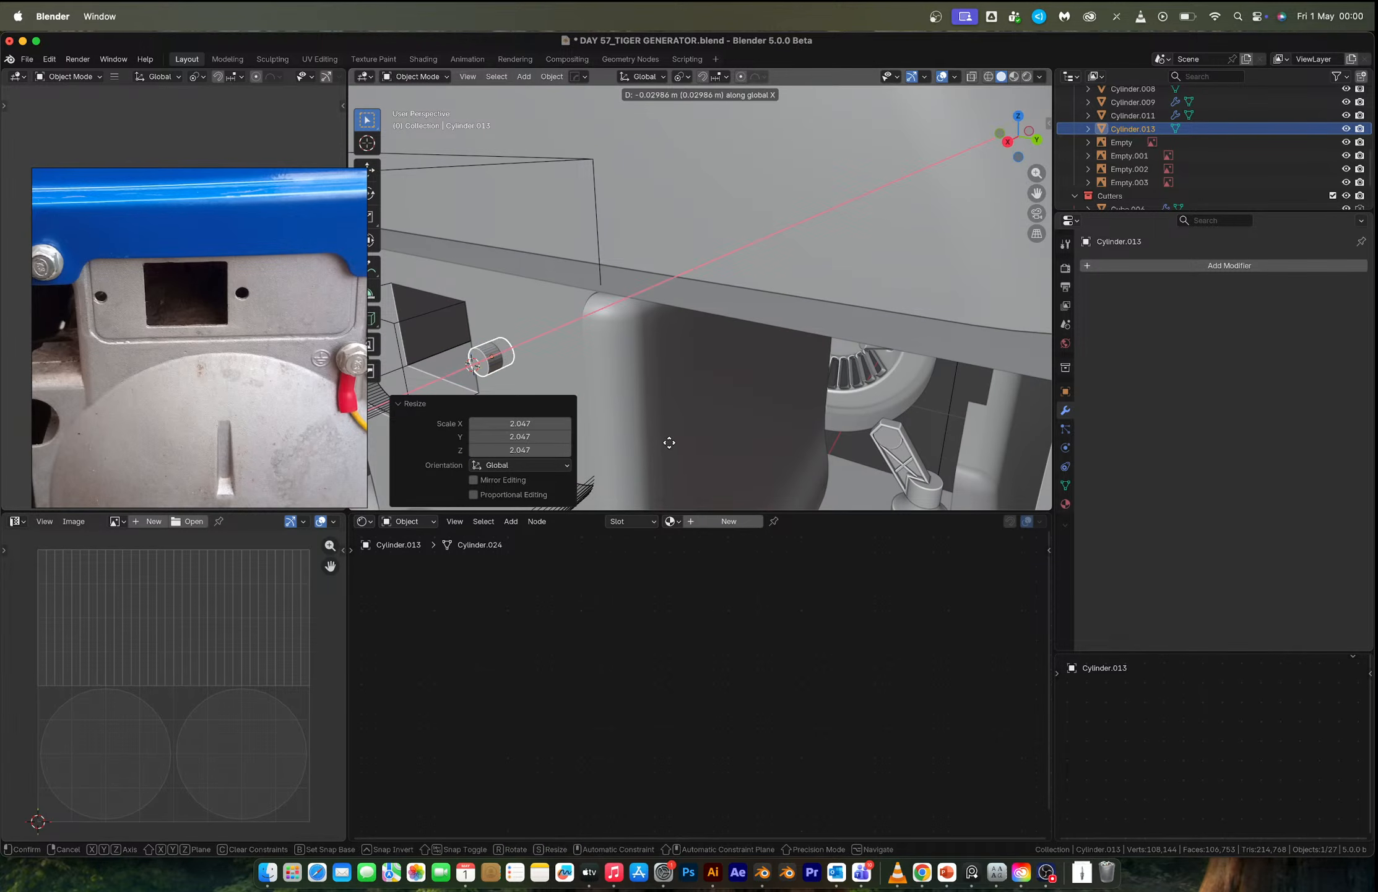
{"action": "left_click", "coordinate": [669, 443]}
{"action": "middle_click_drag", "start_coordinate": [670, 442], "coordinate": [674, 363]}
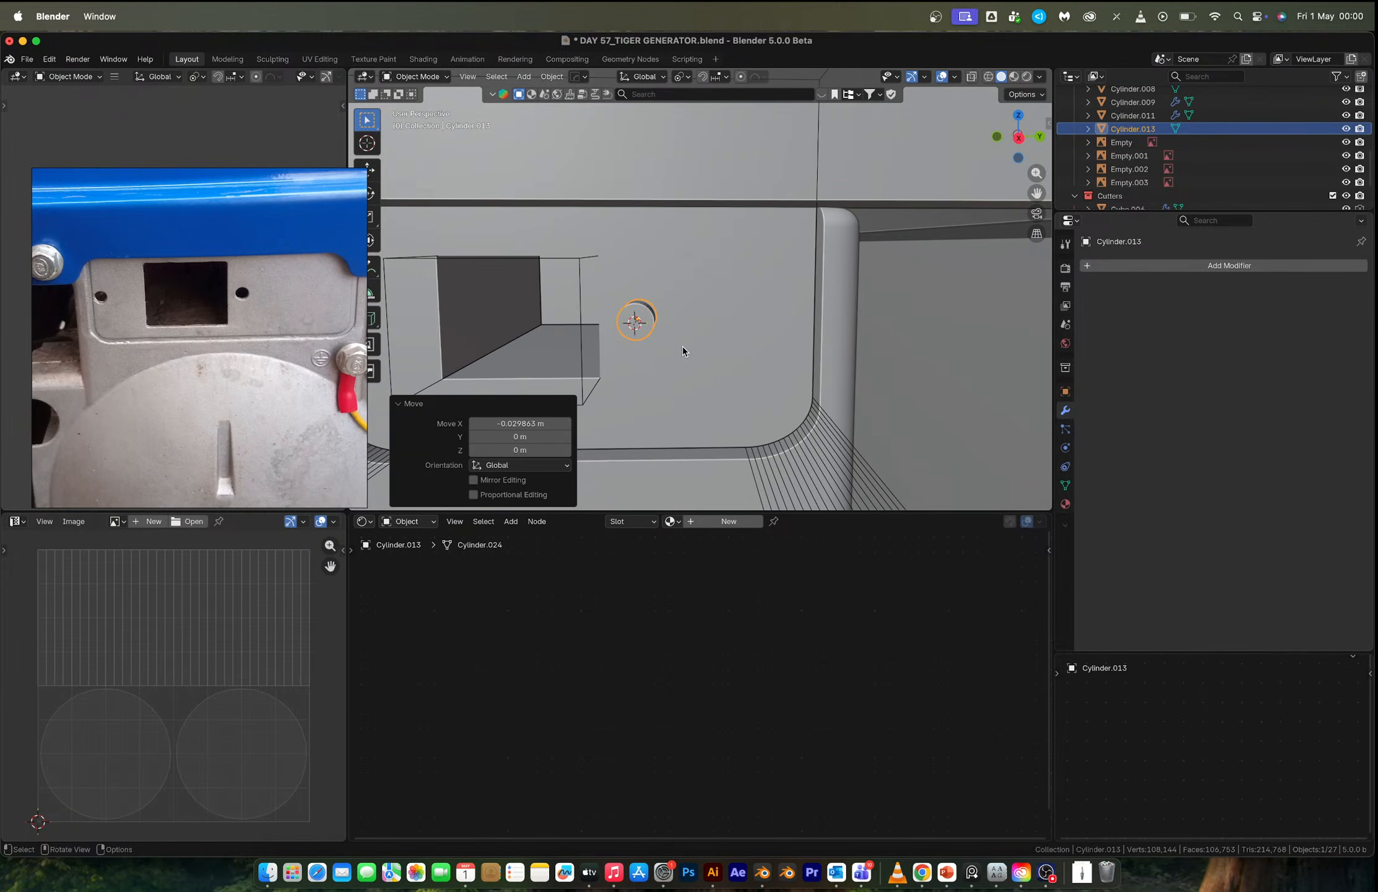
Duplicate the small cylinder's mesh -0.31638 m along Y to the other side of the rectangular opening.
{"action": "key", "text": "Tab"}
{"action": "scroll", "coordinate": [682, 346], "scroll_direction": "down", "scroll_amount": 5}
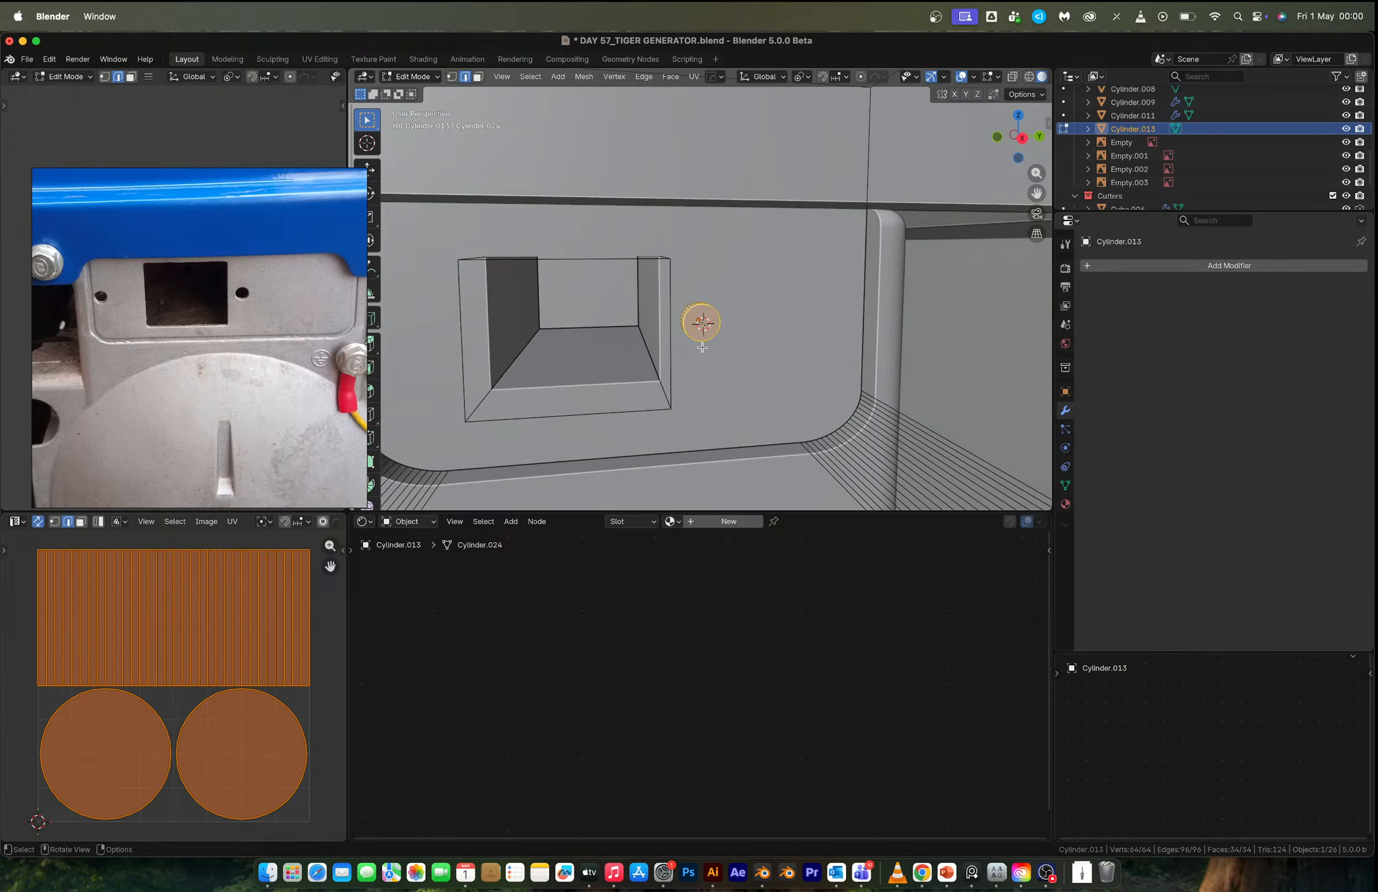
{"action": "key", "text": "shift+d"}
{"action": "key", "text": "x"}
{"action": "key", "text": "y"}
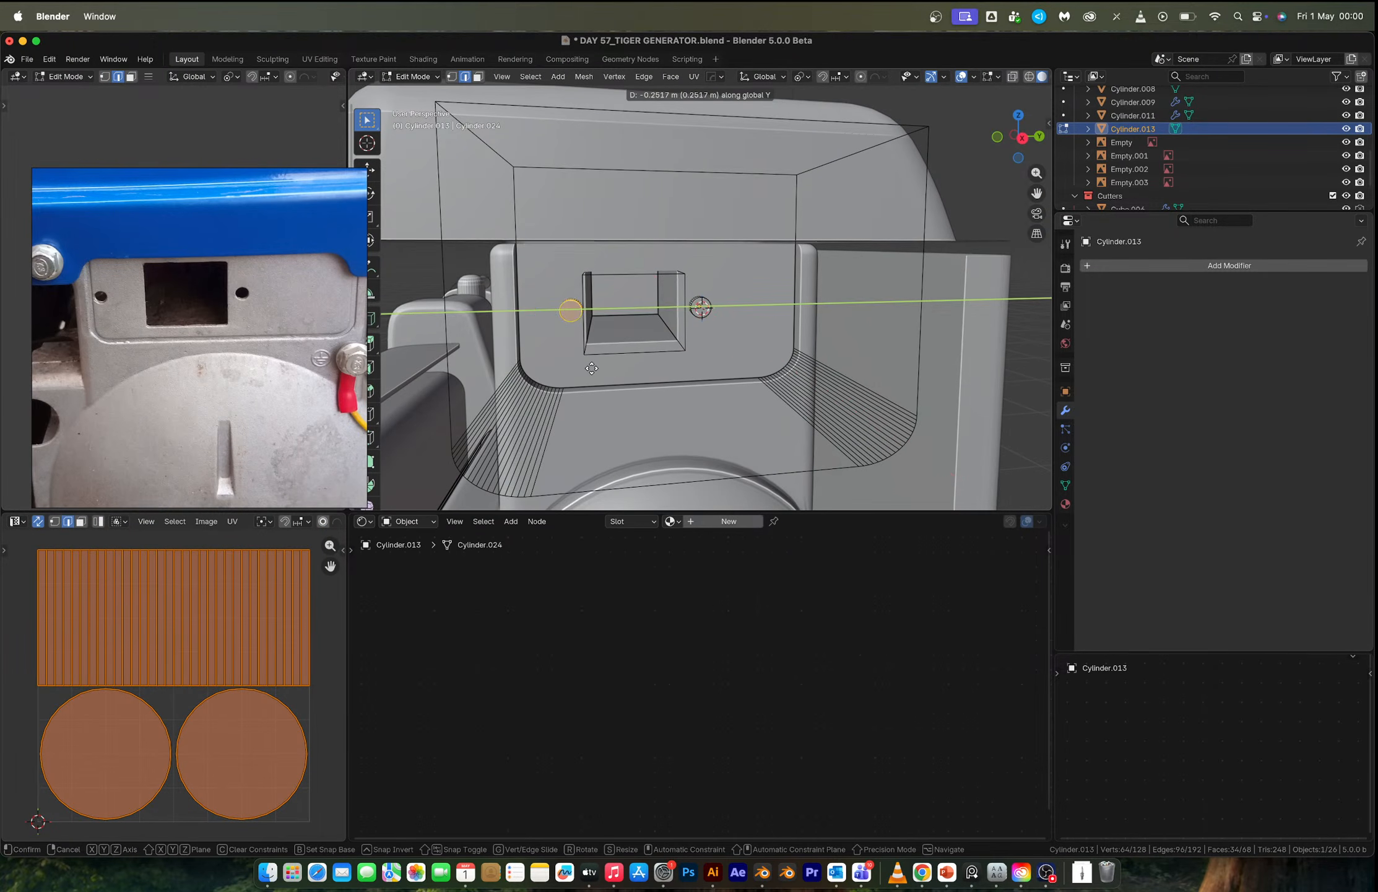
{"action": "left_click", "coordinate": [557, 378]}
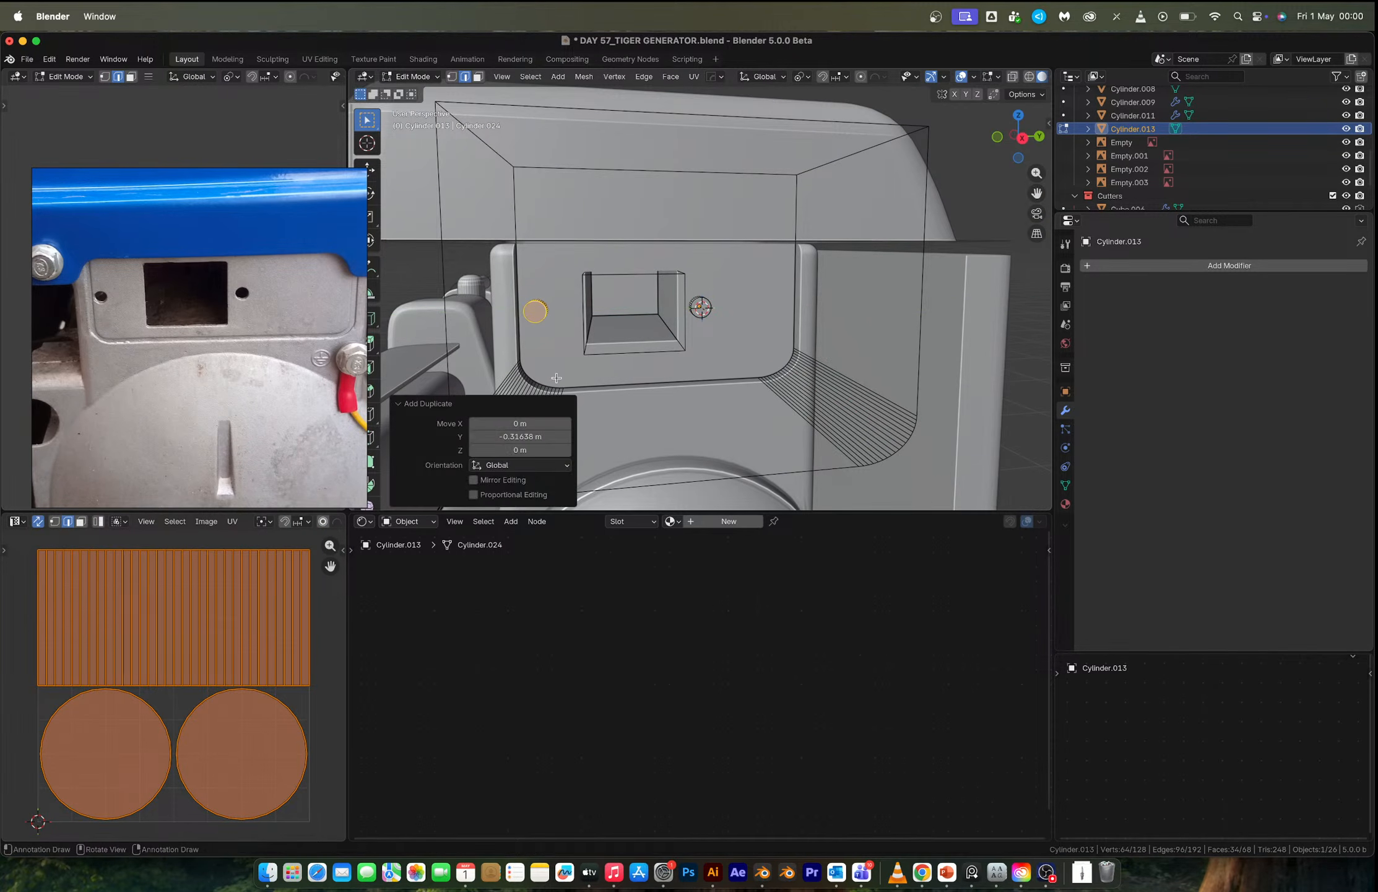
Select both small cylinders' geometry and scale it to about 0.7 around individual origins.
{"action": "key", "text": "a"}
{"action": "key", "text": "period"}
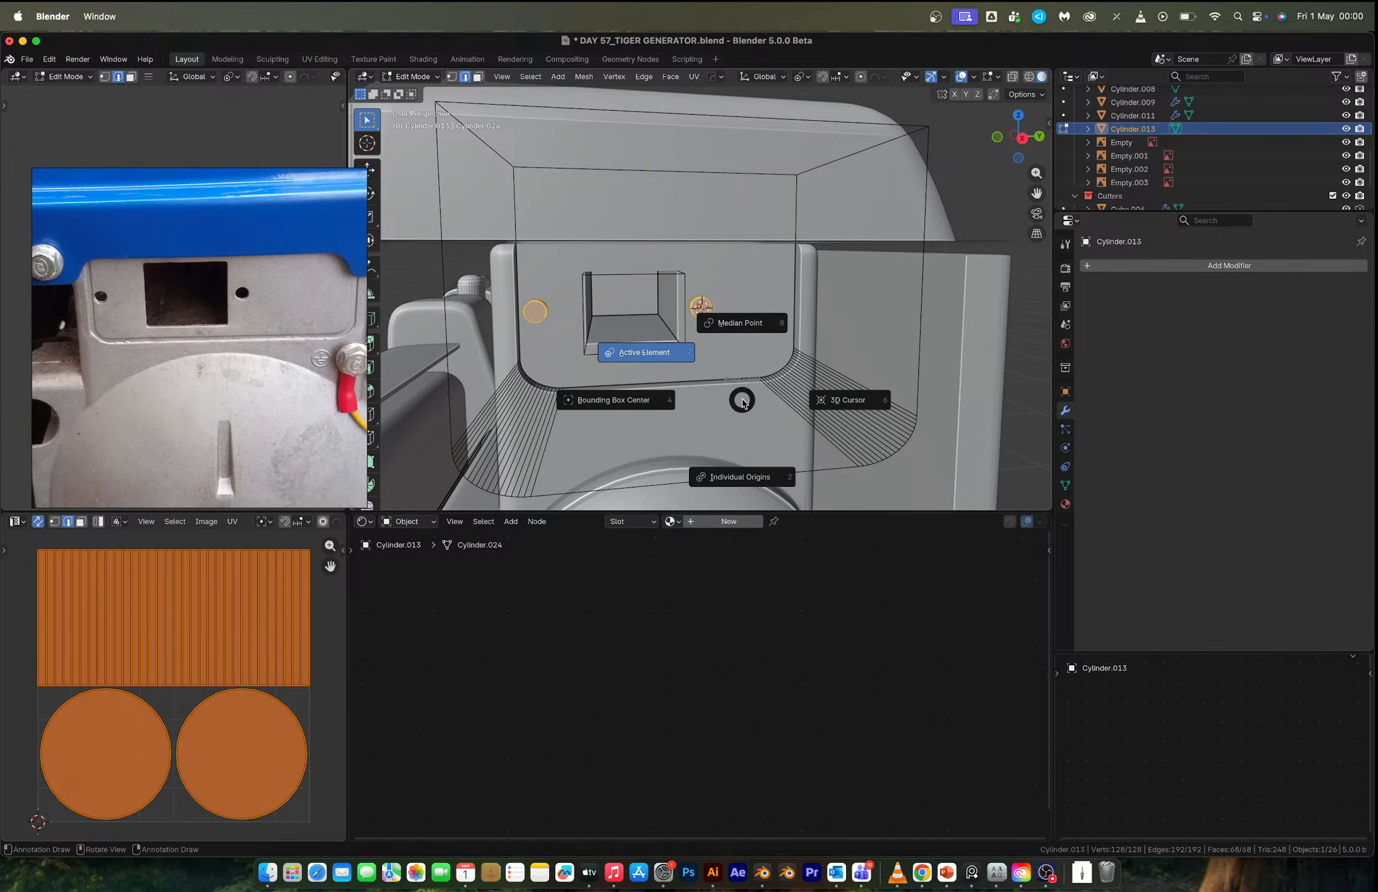
{"action": "left_click", "coordinate": [735, 461]}
{"action": "key", "text": "s"}
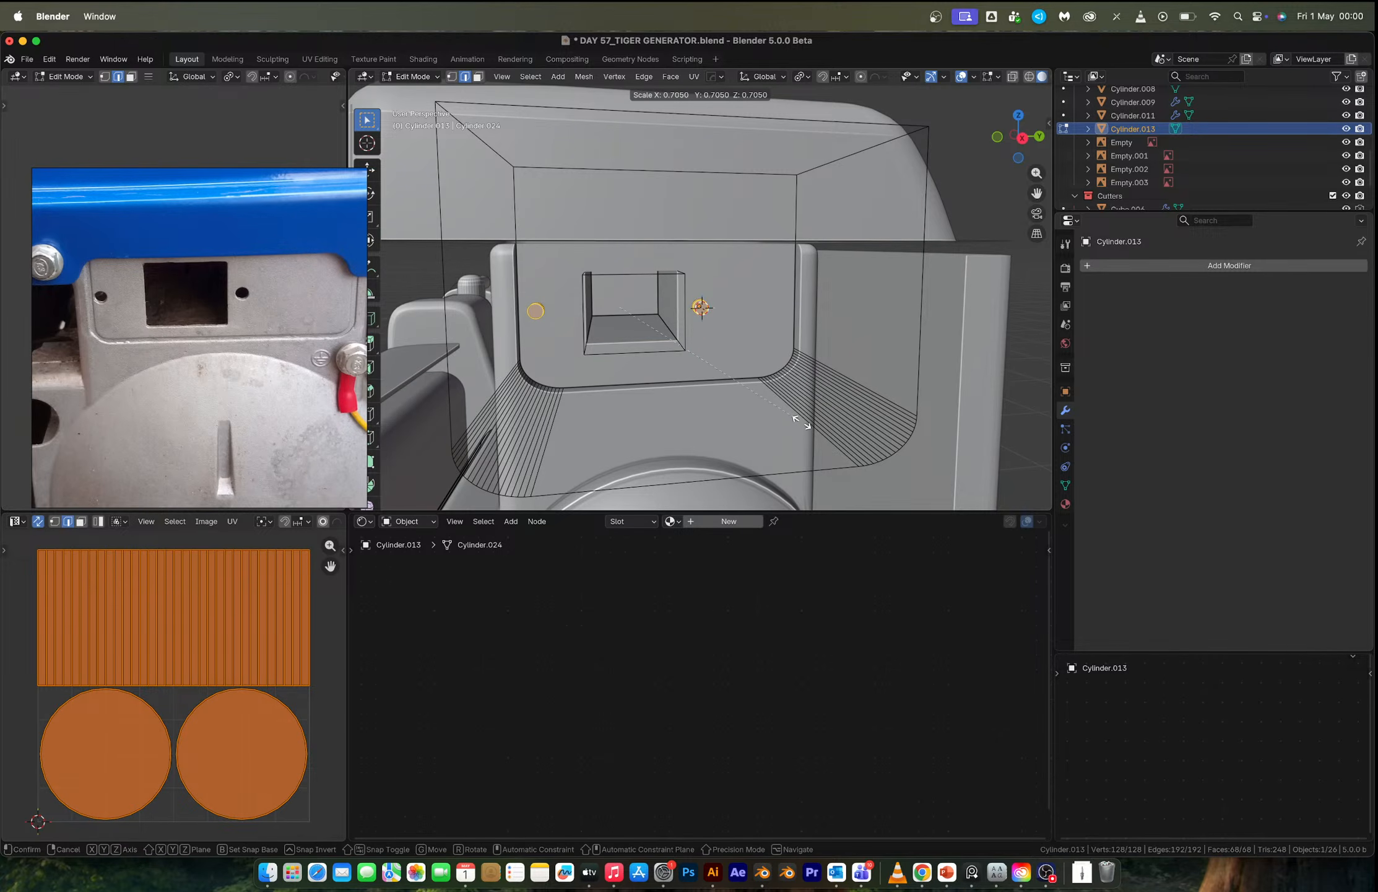
{"action": "left_click", "coordinate": [806, 424]}
{"action": "key", "text": "Tab"}
Cut the pair of small cylinders from the engine block with a HardOps Difference boolean.
{"action": "left_click", "coordinate": [750, 309]}
{"action": "left_click", "coordinate": [699, 310]}
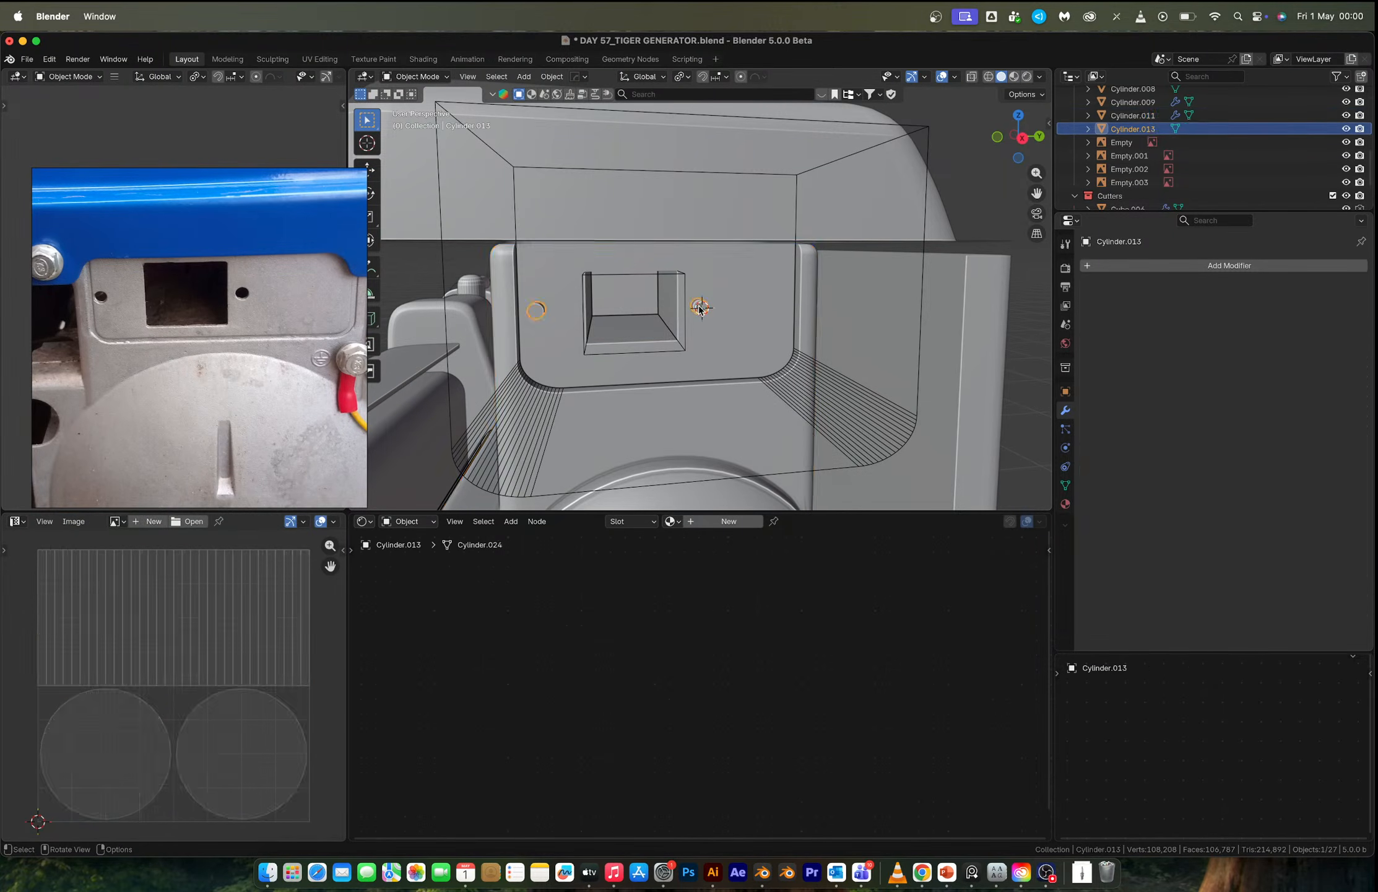
{"action": "left_click", "coordinate": [493, 286], "text": "shift"}
{"action": "key", "text": "q"}
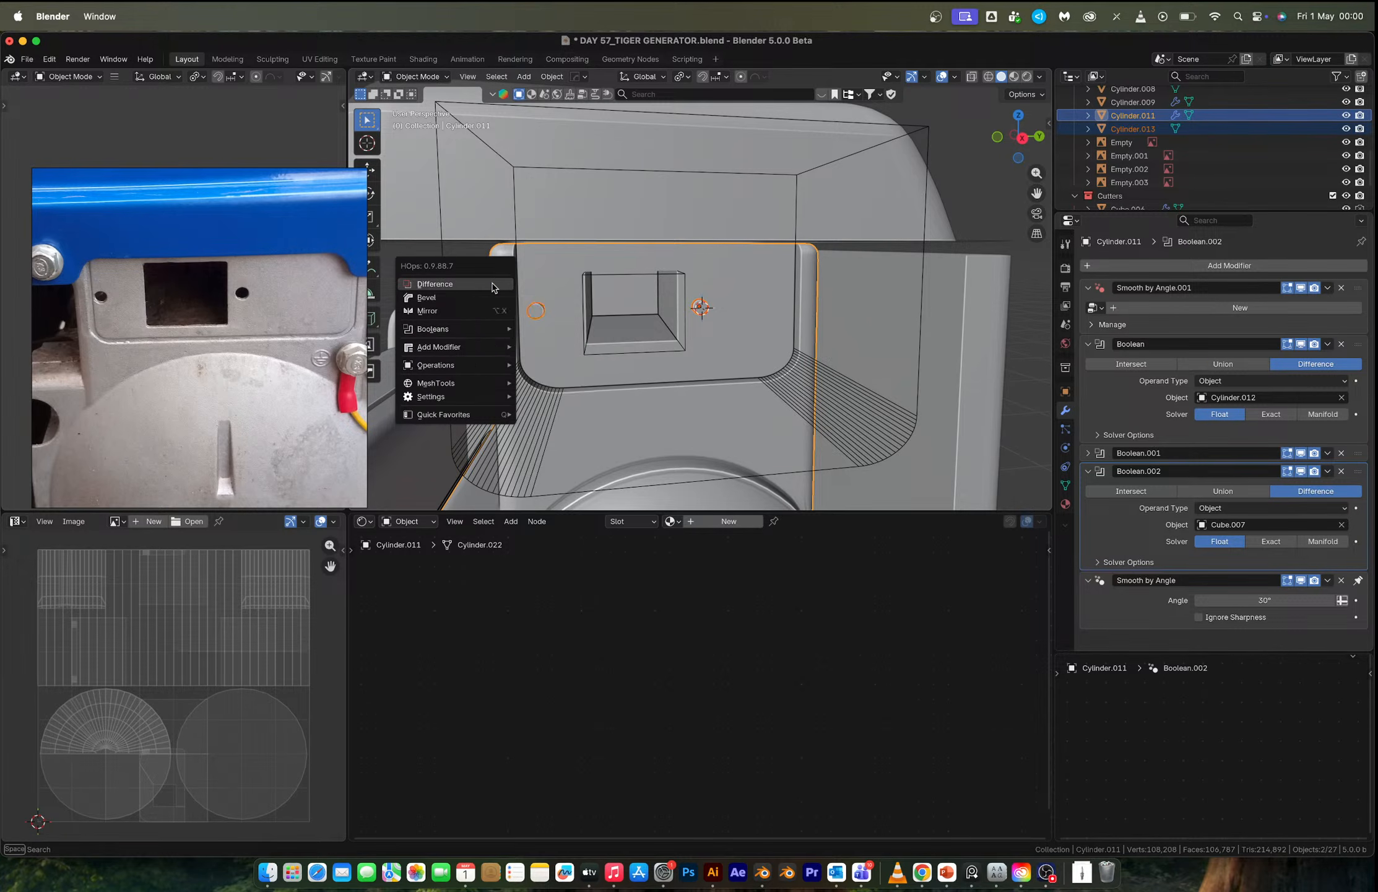
{"action": "left_click", "coordinate": [493, 285]}
Scale the small cylinder cutters to 2.532 along X and move them about -0.019 m along X to deepen the holes.
{"action": "scroll", "coordinate": [617, 336], "scroll_direction": "up", "scroll_amount": 3}
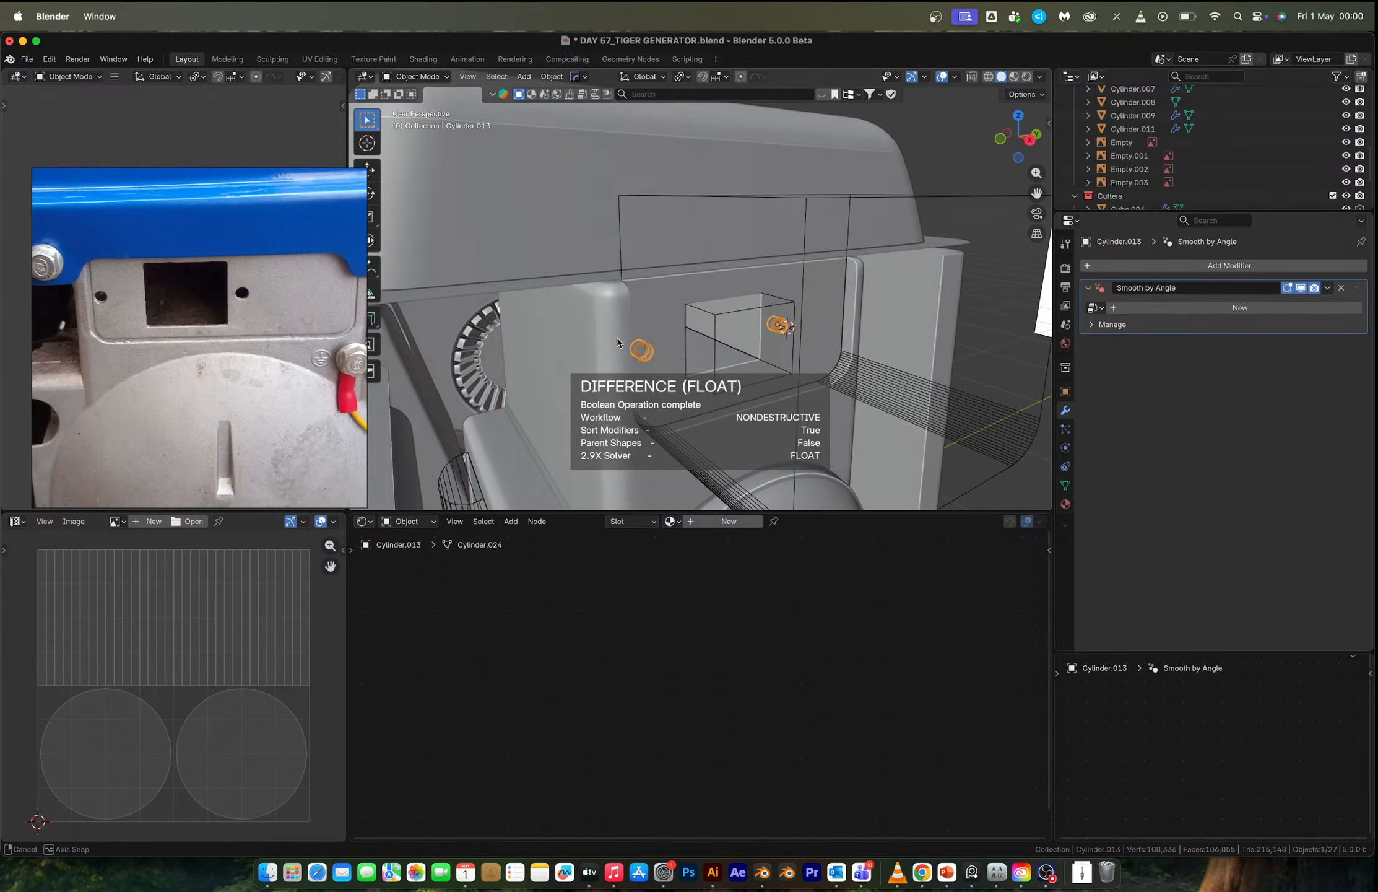
{"action": "key", "text": "s"}
{"action": "key", "text": "y"}
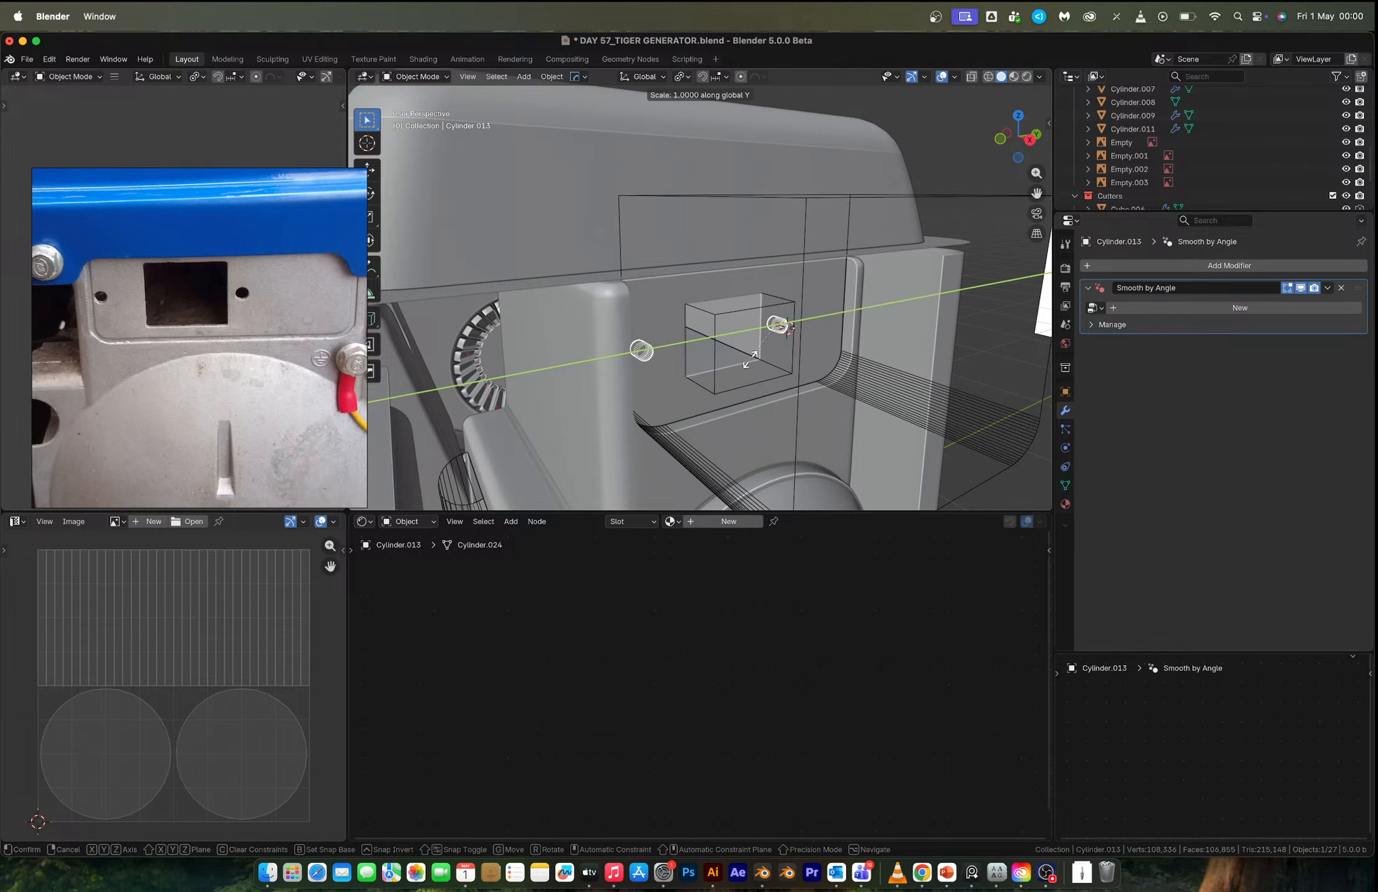
{"action": "key", "text": "x"}
{"action": "left_click", "coordinate": [831, 421]}
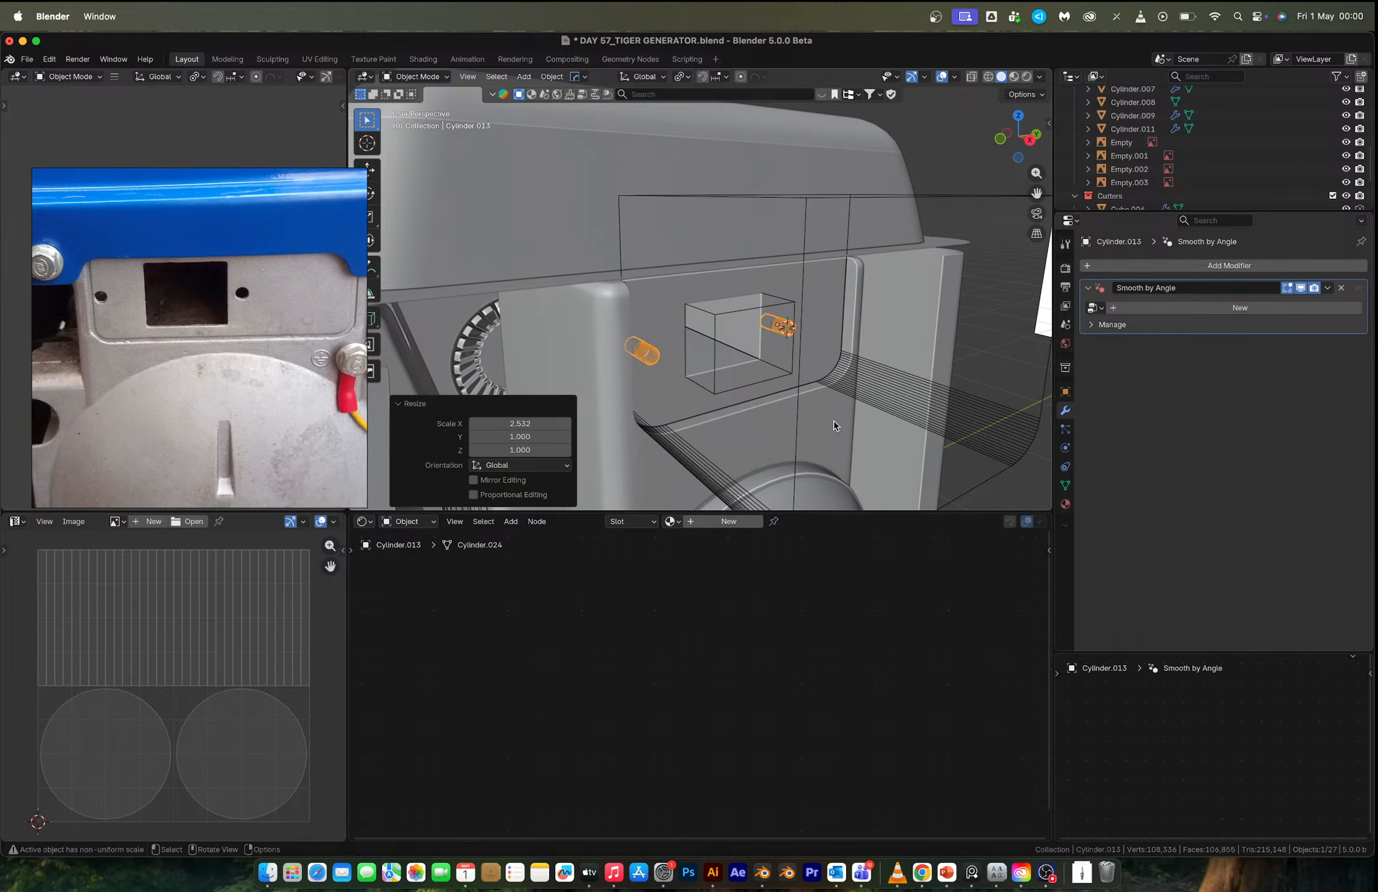
{"action": "key", "text": "g"}
{"action": "key", "text": "x"}
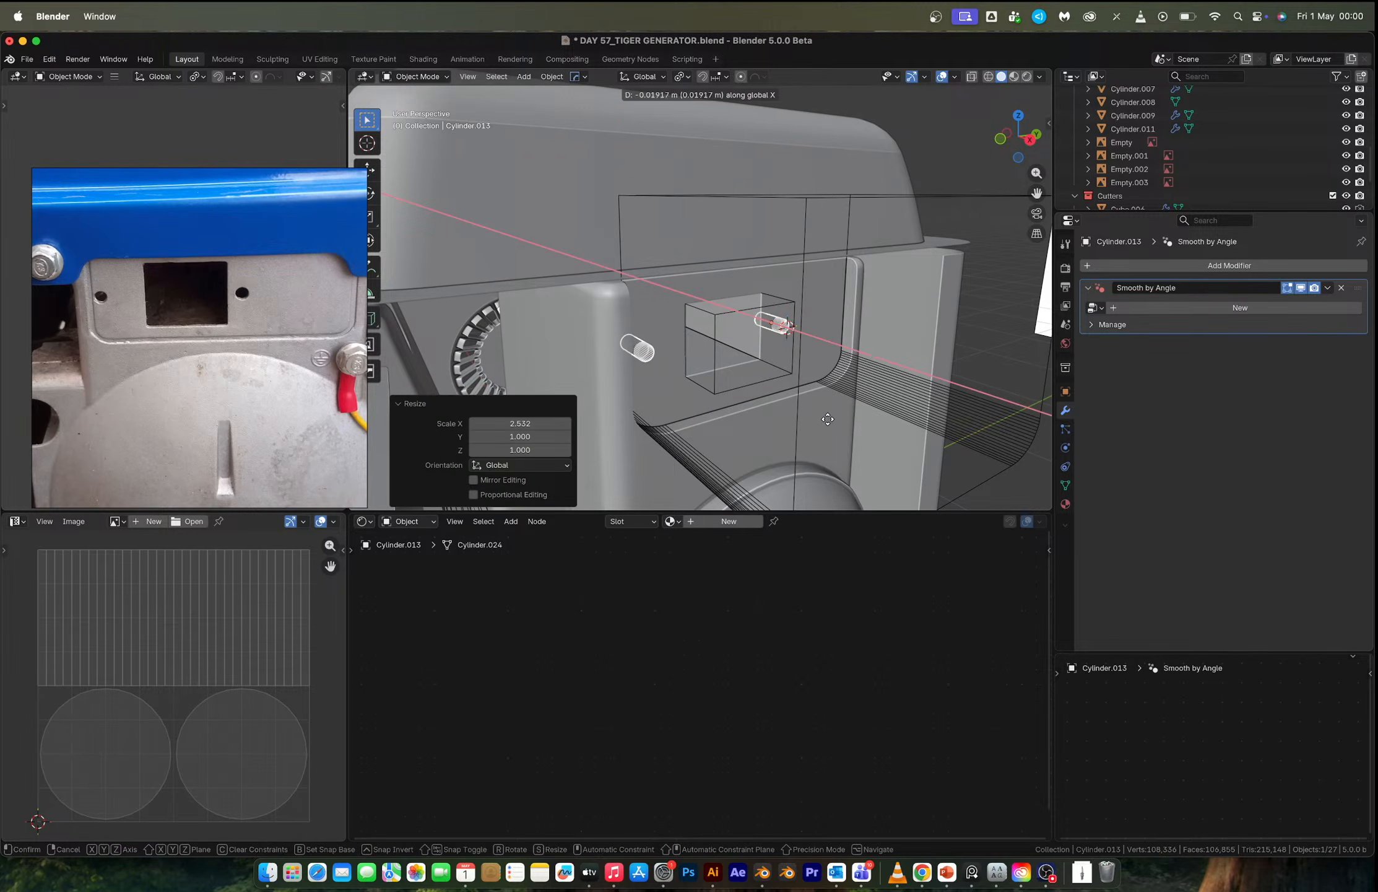
{"action": "left_click", "coordinate": [828, 419]}
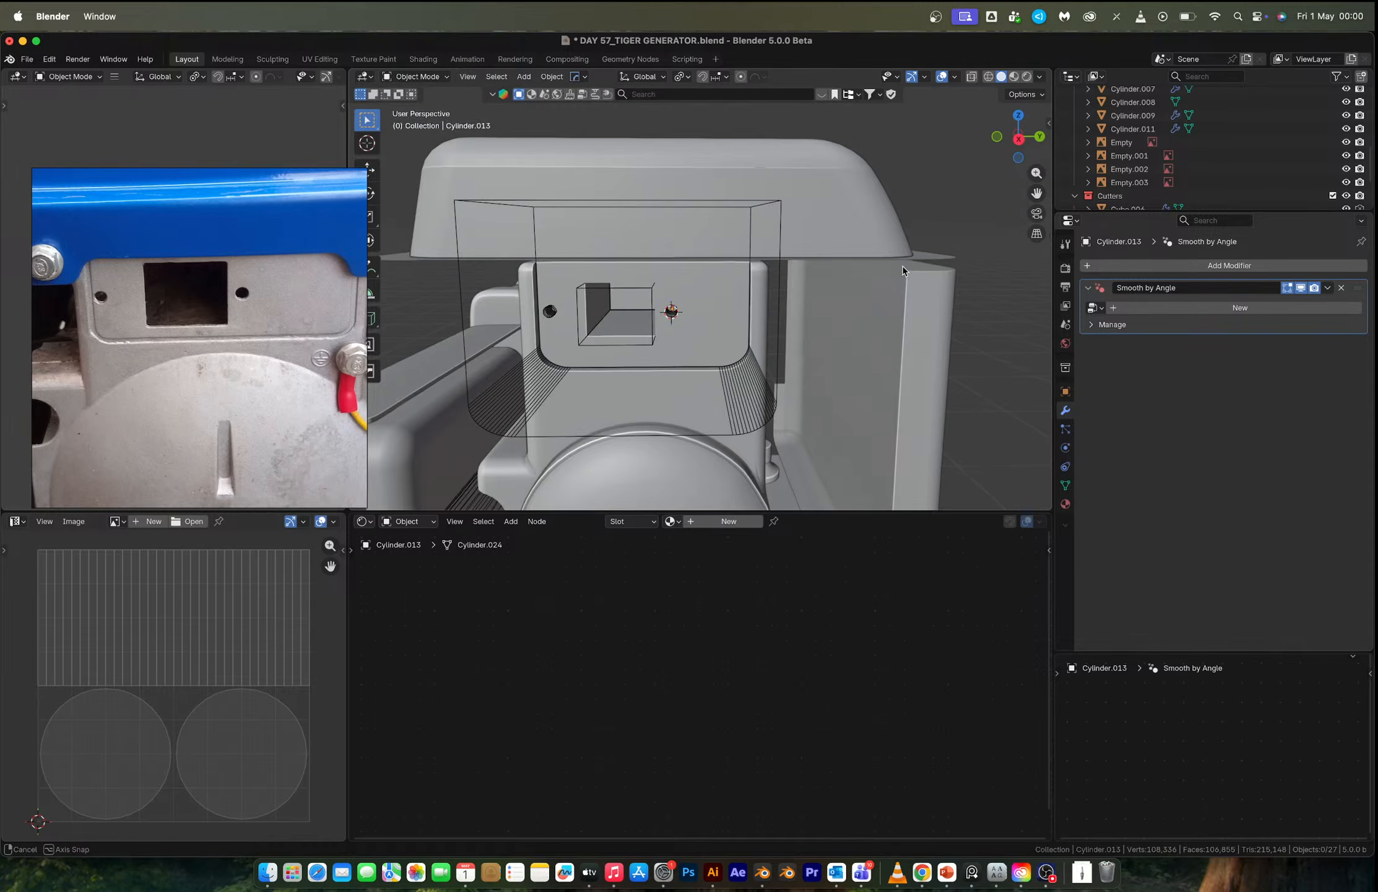
Snap the 3D cursor to the centre of the round cover's front face on the engine block, ending in Object Mode.
{"action": "middle_click_drag", "start_coordinate": [923, 272], "coordinate": [906, 204]}
{"action": "scroll", "coordinate": [907, 204], "scroll_direction": "down", "scroll_amount": 5}
{"action": "middle_click_drag", "start_coordinate": [803, 329], "coordinate": [408, 427]}
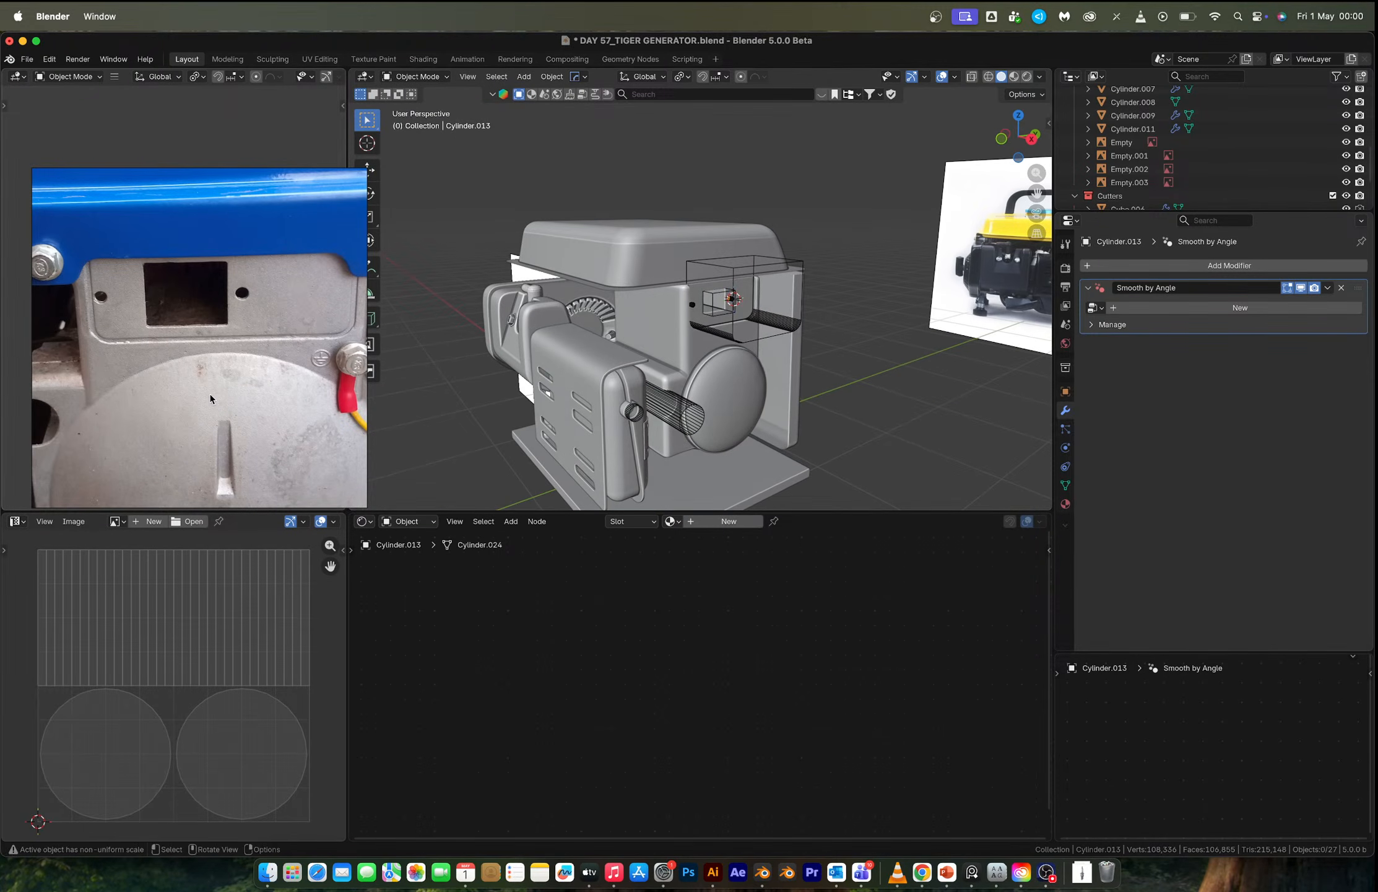
{"action": "scroll", "coordinate": [210, 394], "scroll_direction": "down", "scroll_amount": 4}
{"action": "scroll", "coordinate": [722, 356], "scroll_direction": "up", "scroll_amount": 3}
{"action": "middle_click_drag", "start_coordinate": [757, 424], "coordinate": [687, 354]}
{"action": "left_click", "coordinate": [700, 427]}
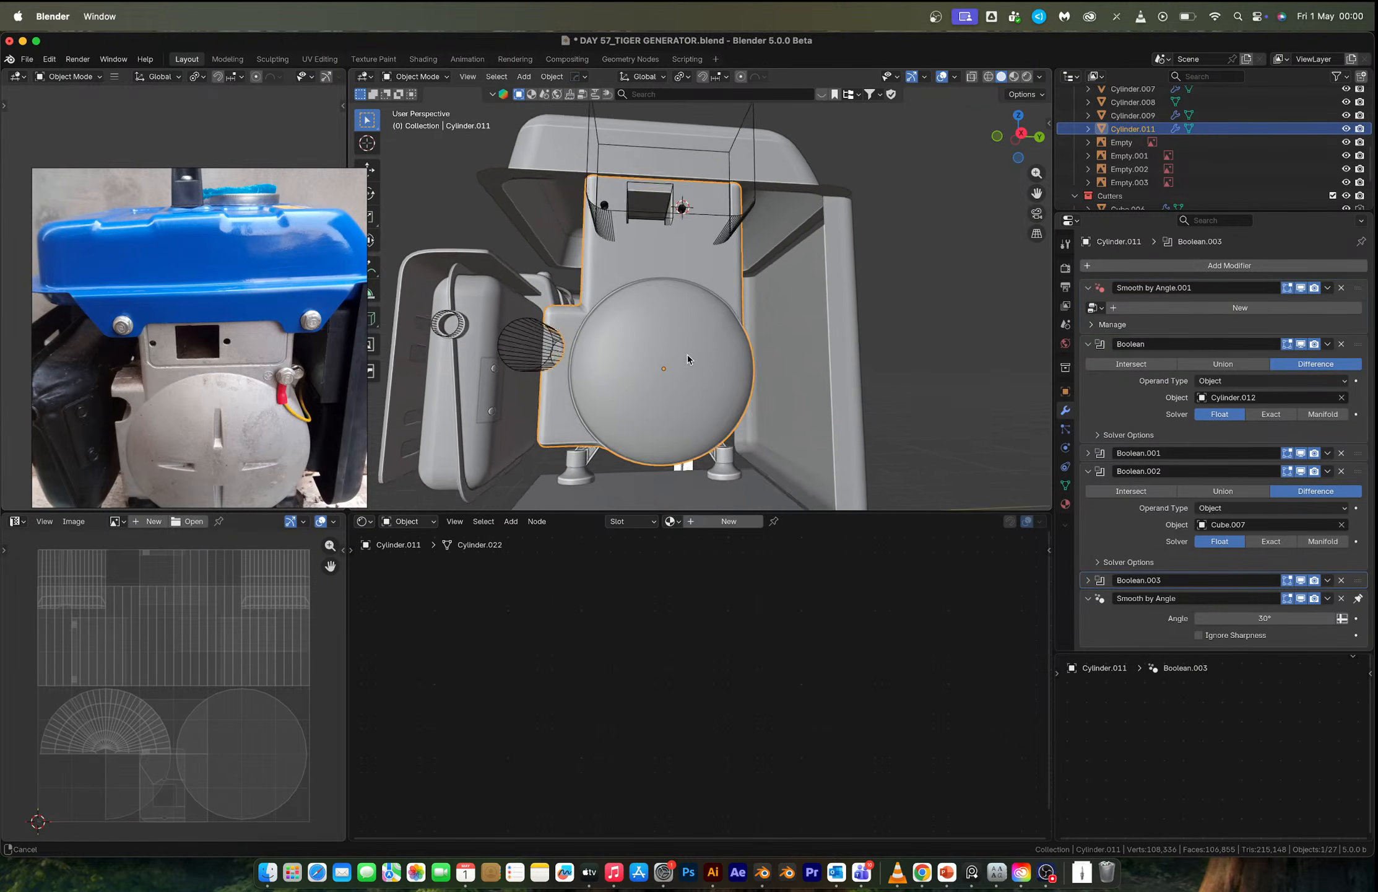
{"action": "scroll", "coordinate": [687, 351], "scroll_direction": "up", "scroll_amount": 2}
{"action": "key", "text": "Tab"}
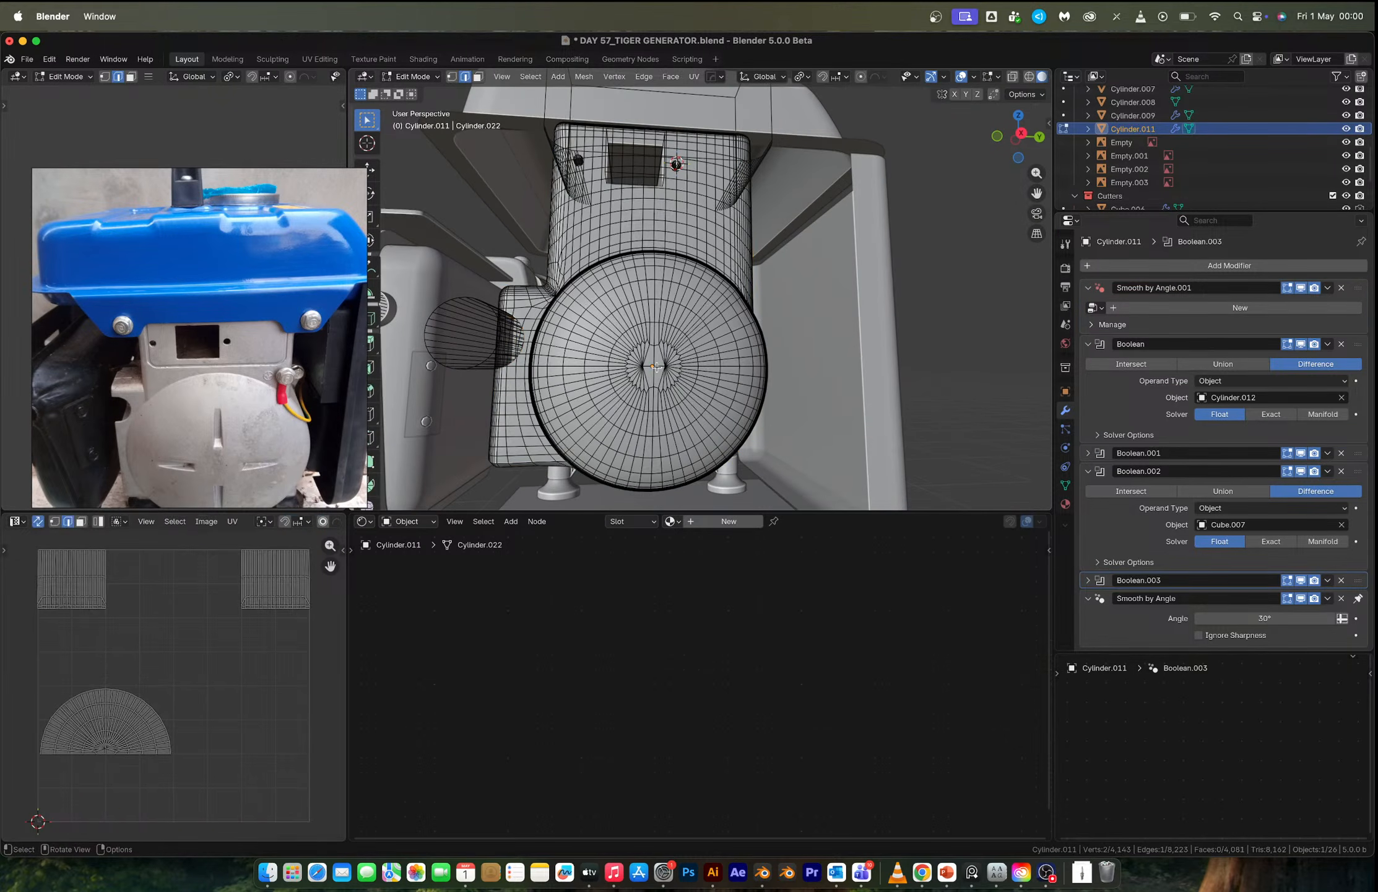
{"action": "key", "text": "3"}
{"action": "left_click", "coordinate": [657, 367]}
{"action": "key", "text": "shift+s"}
{"action": "left_click", "coordinate": [679, 420]}
{"action": "key", "text": "Tab"}
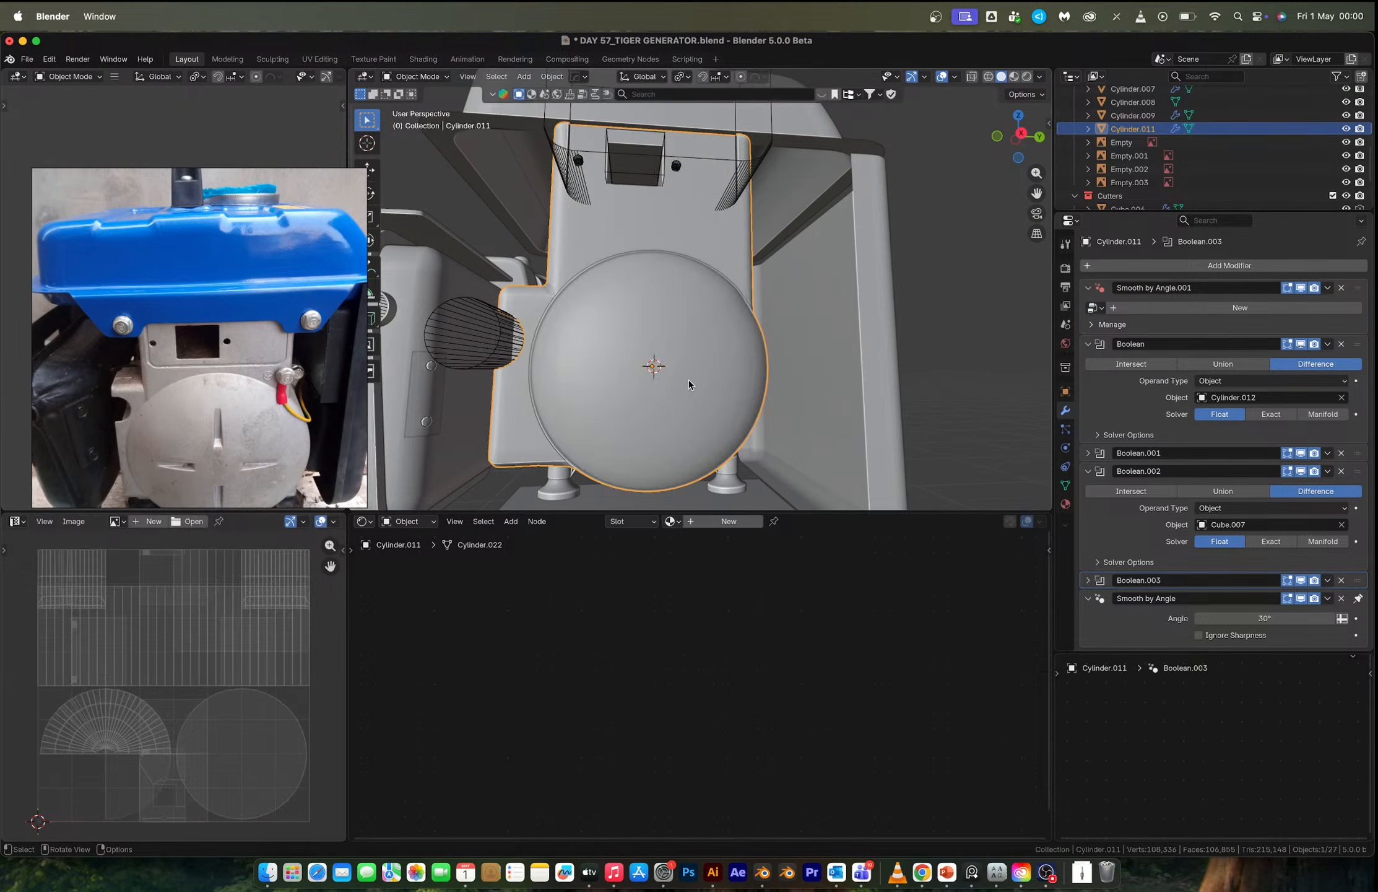
Add a cube at the 3D cursor on the round cover and scale it to -0.067.
{"action": "scroll", "coordinate": [689, 377], "scroll_direction": "down", "scroll_amount": 3}
{"action": "scroll", "coordinate": [690, 374], "scroll_direction": "up", "scroll_amount": 3}
{"action": "key", "text": "shift+a"}
{"action": "mouse_move", "coordinate": [684, 362]}
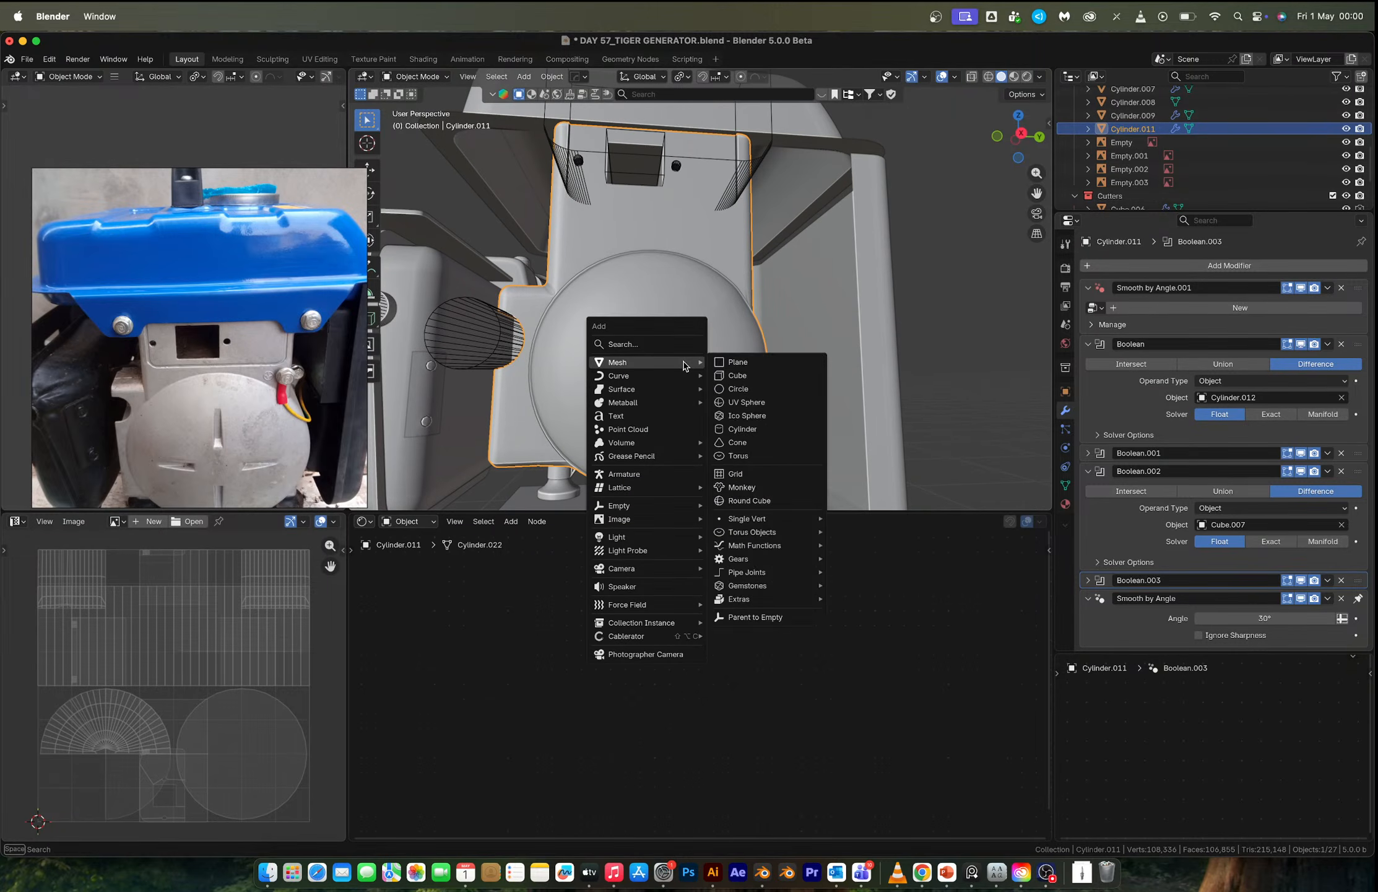
{"action": "left_click", "coordinate": [730, 375]}
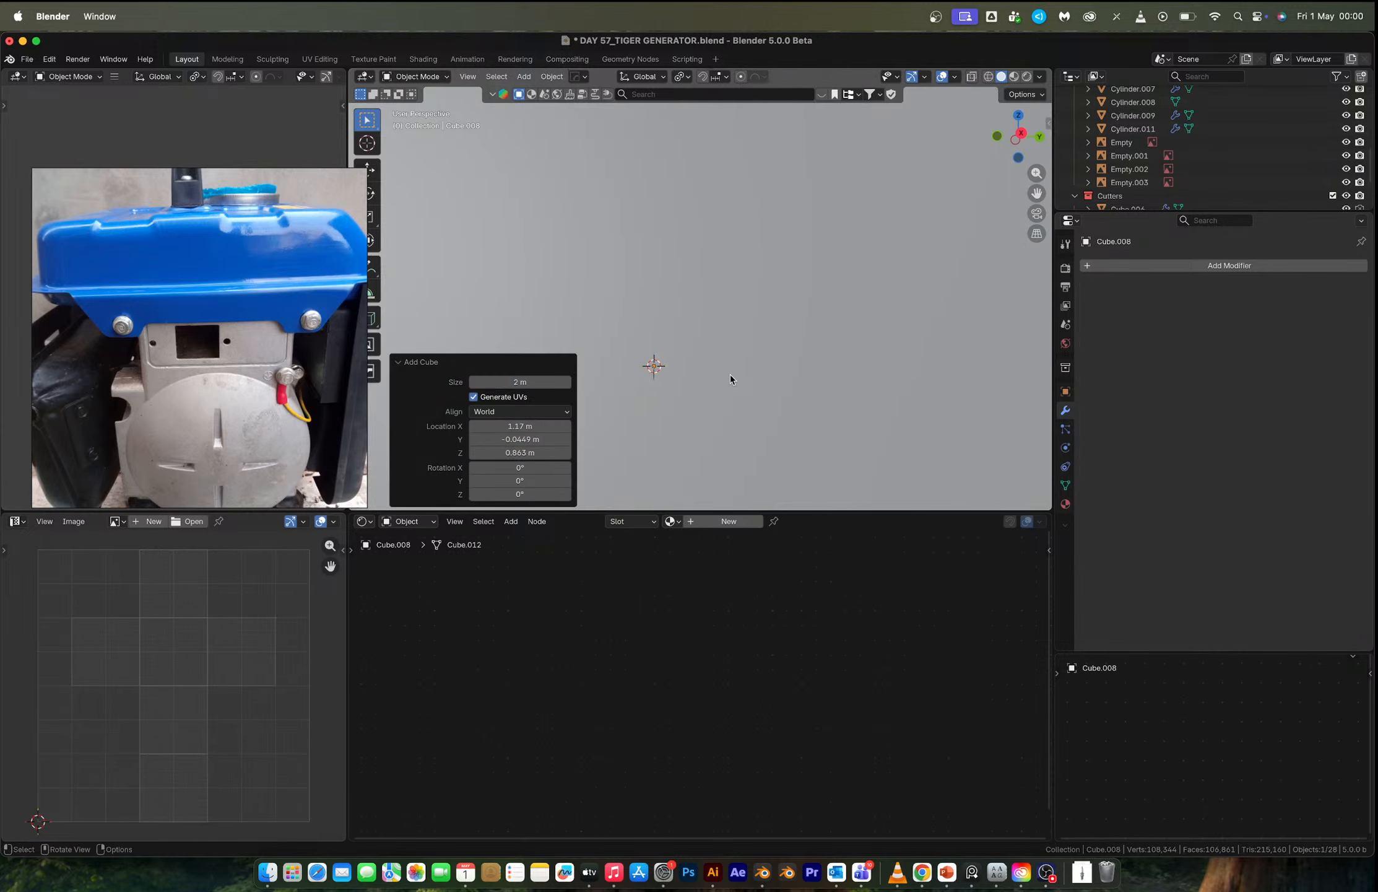
{"action": "key", "text": "s"}
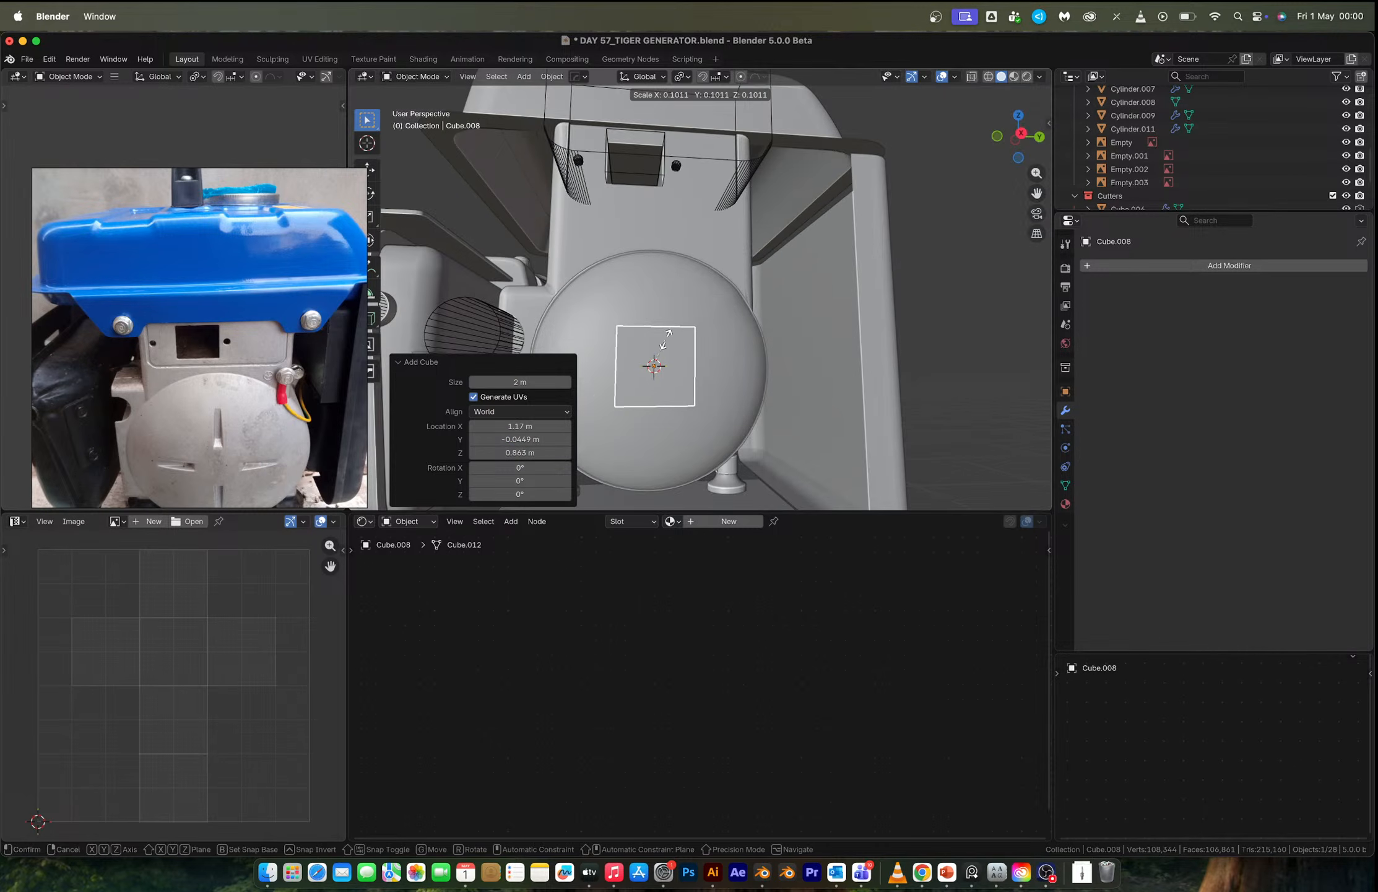
{"action": "left_click", "coordinate": [689, 375]}
Shape the cube into a small bar elongated along Z, and scale it uniformly to 0.717.
{"action": "key", "text": "s"}
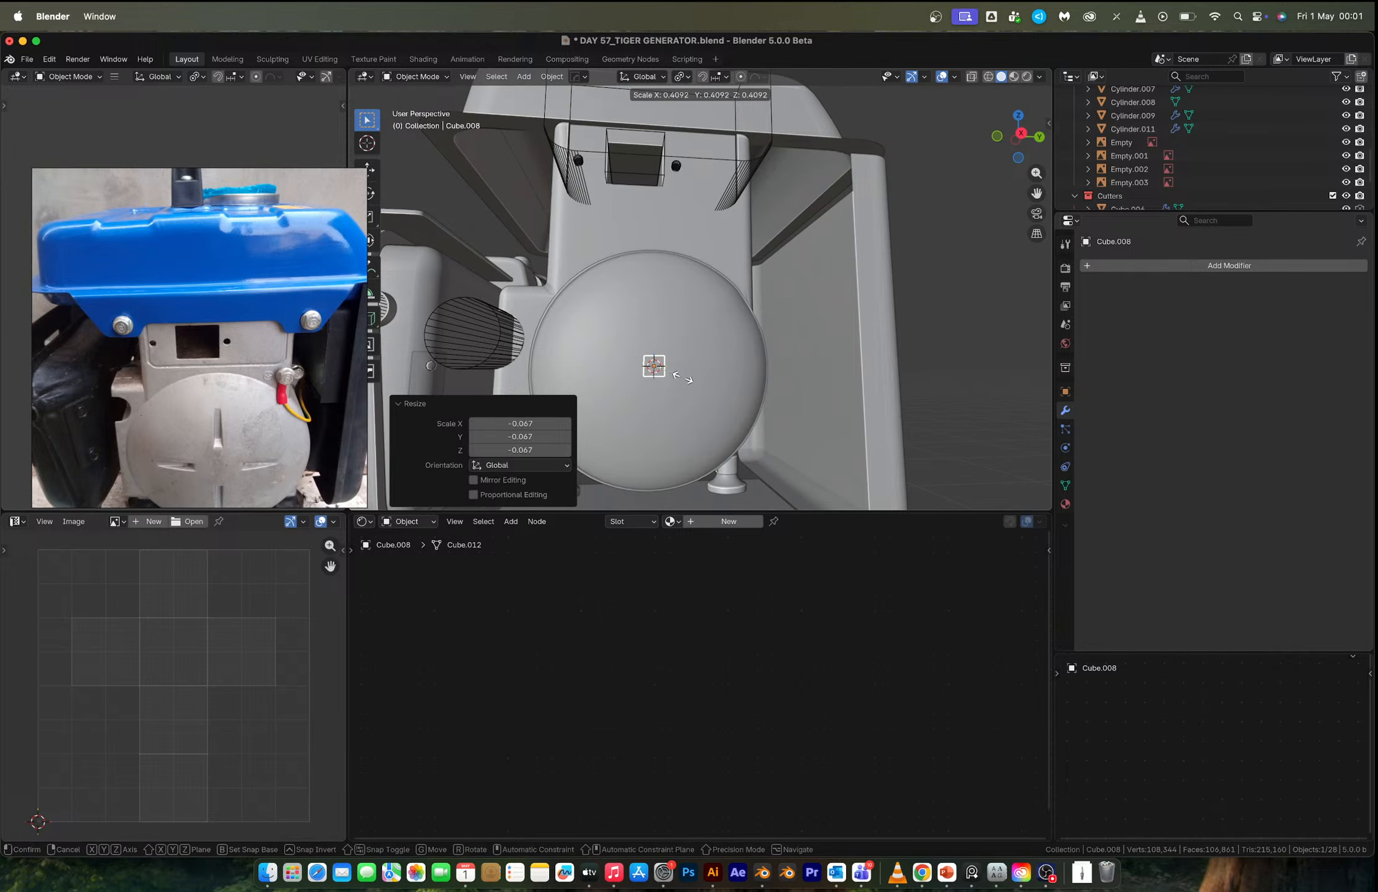
{"action": "key", "text": "z"}
{"action": "left_click", "coordinate": [707, 477]}
{"action": "key", "text": "s"}
{"action": "left_click", "coordinate": [682, 457]}
In right orthographic view, move the bar's mesh 0.139 m along Z above the cover's centre and scale it to 1.149 along Z.
{"action": "left_click", "coordinate": [1022, 132]}
{"action": "key", "text": "KP_Decimal"}
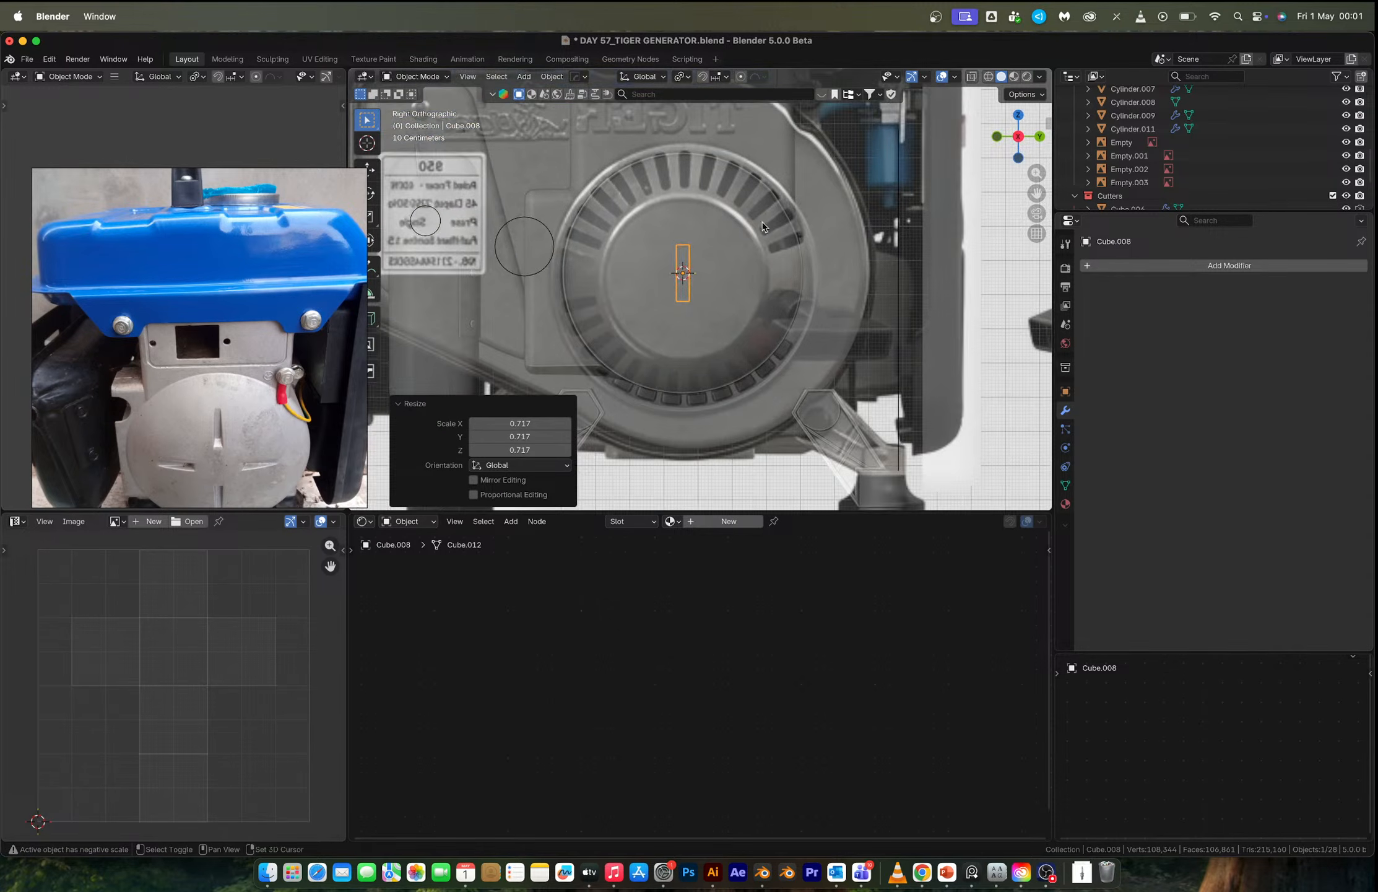
{"action": "key", "text": "Tab"}
{"action": "key", "text": "g"}
{"action": "key", "text": "z"}
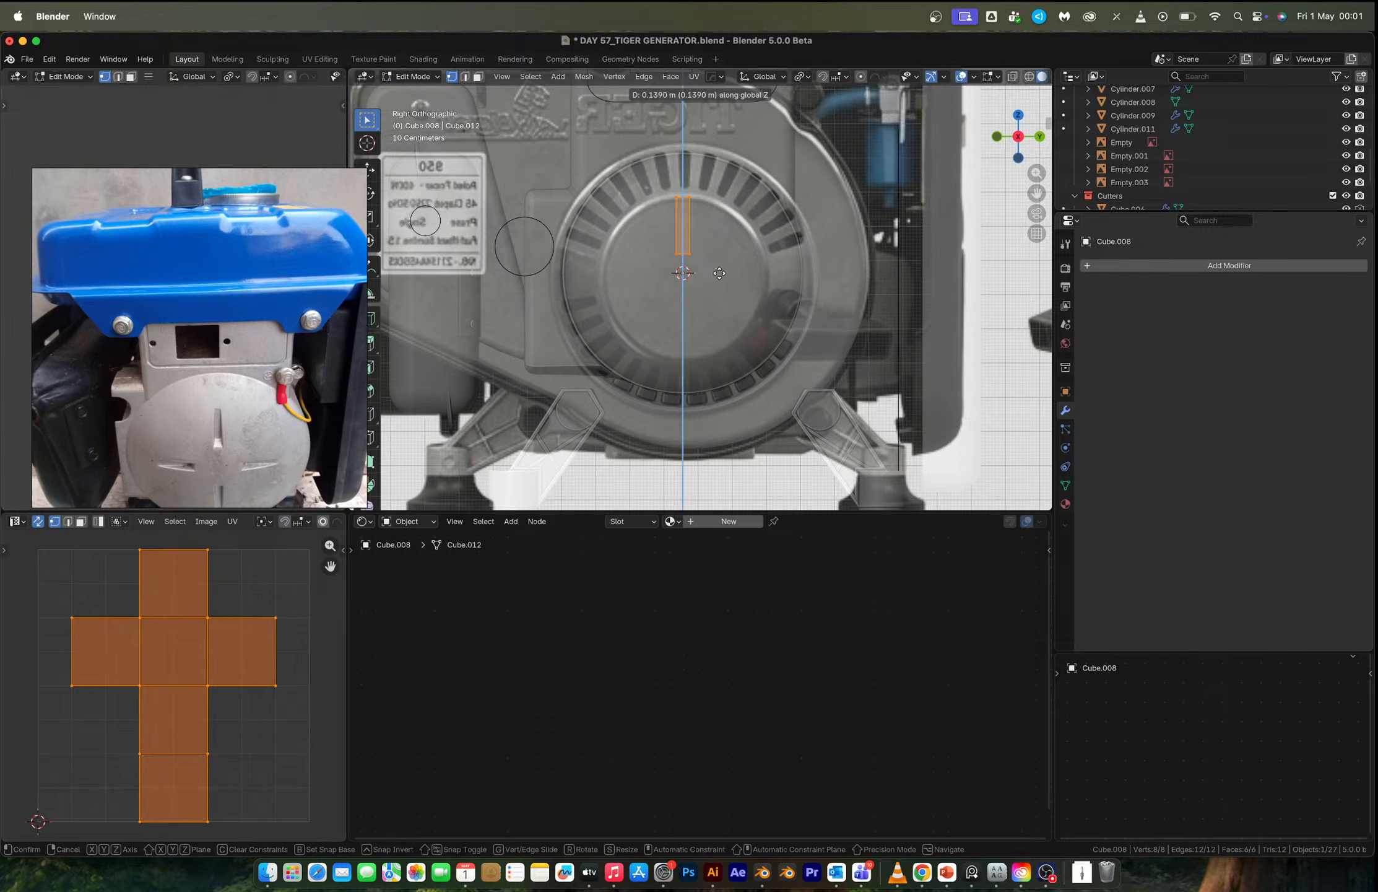
{"action": "left_click", "coordinate": [719, 273]}
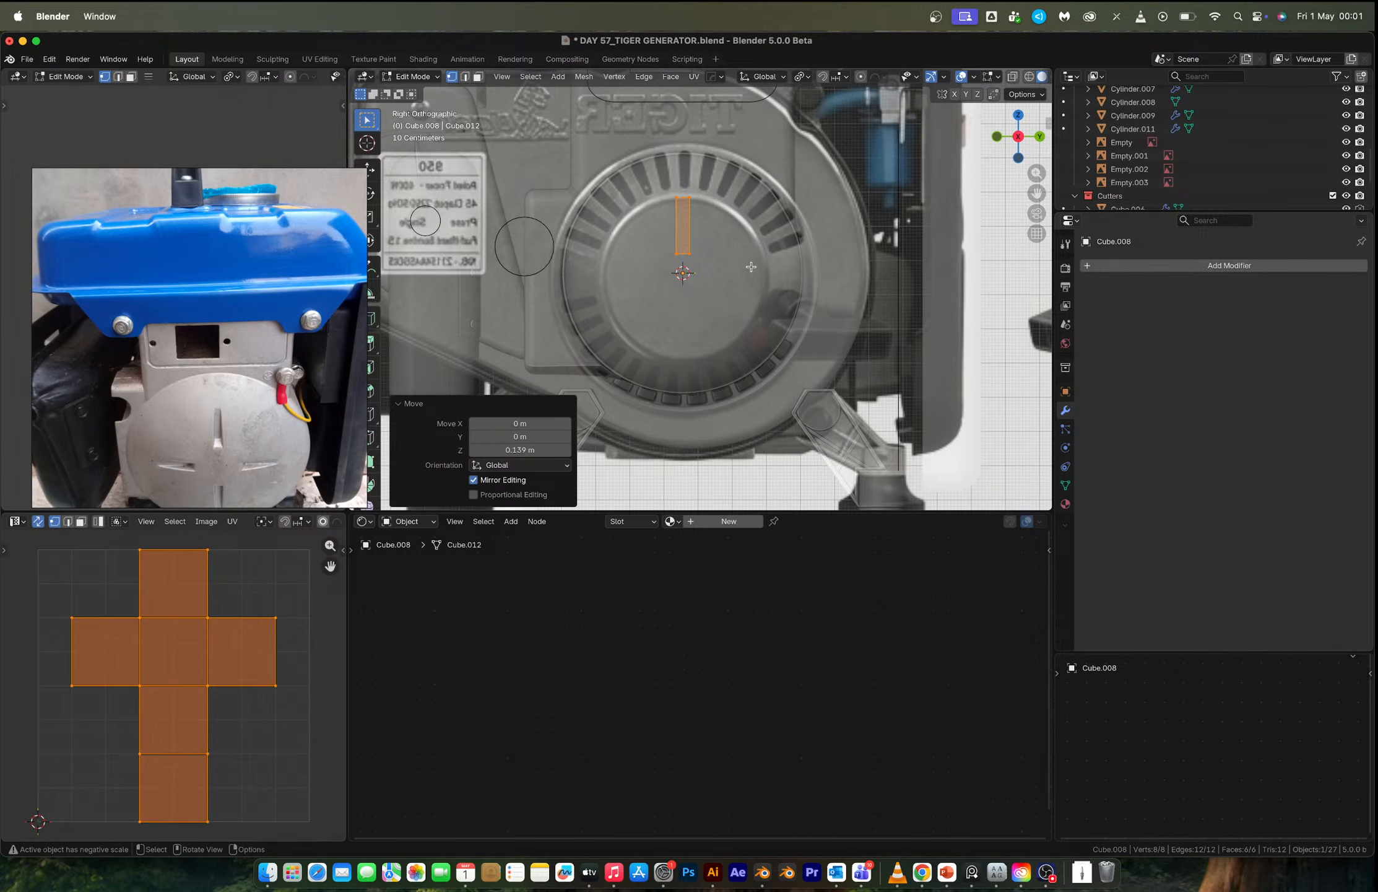
{"action": "key", "text": "s"}
{"action": "key", "text": "z"}
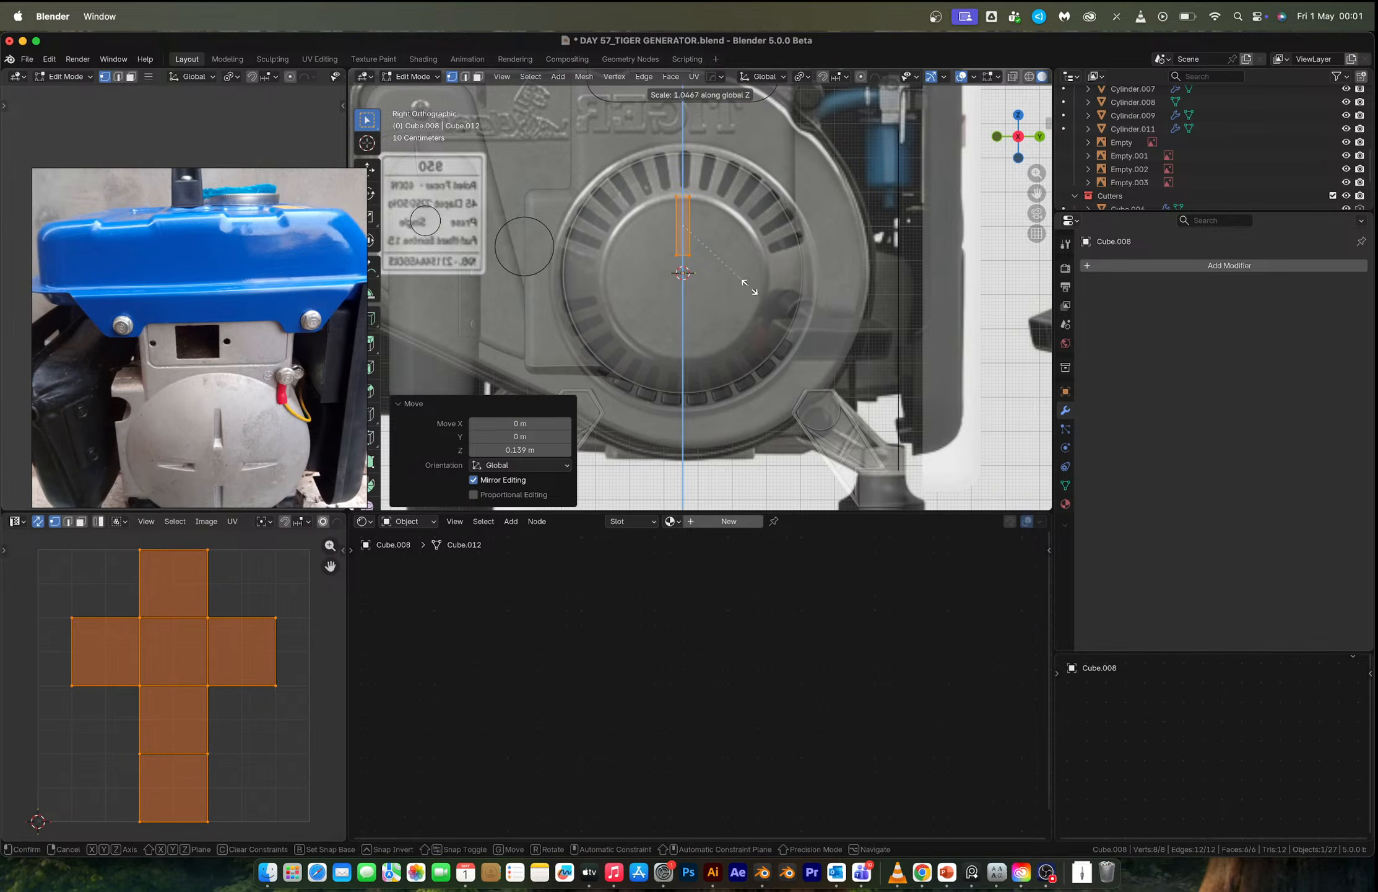
{"action": "left_click", "coordinate": [754, 296]}
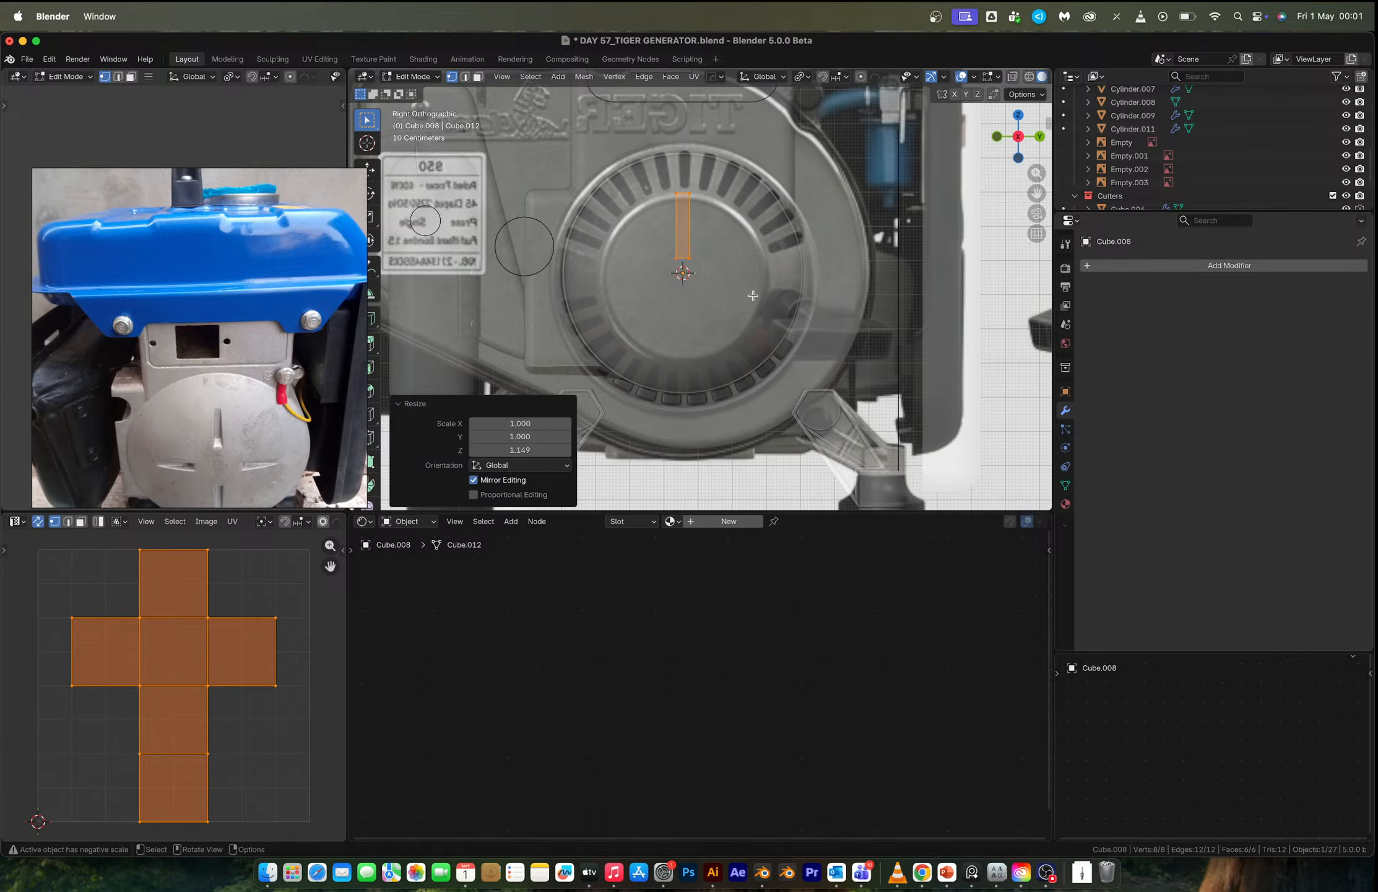
Move the bar's mesh 0.043417 m along X out of the round cover.
{"action": "scroll", "coordinate": [679, 263], "scroll_direction": "up", "scroll_amount": 4}
{"action": "middle_click_drag", "start_coordinate": [652, 249], "coordinate": [768, 299], "text": "shift"}
{"action": "scroll", "coordinate": [736, 258], "scroll_direction": "down", "scroll_amount": 6}
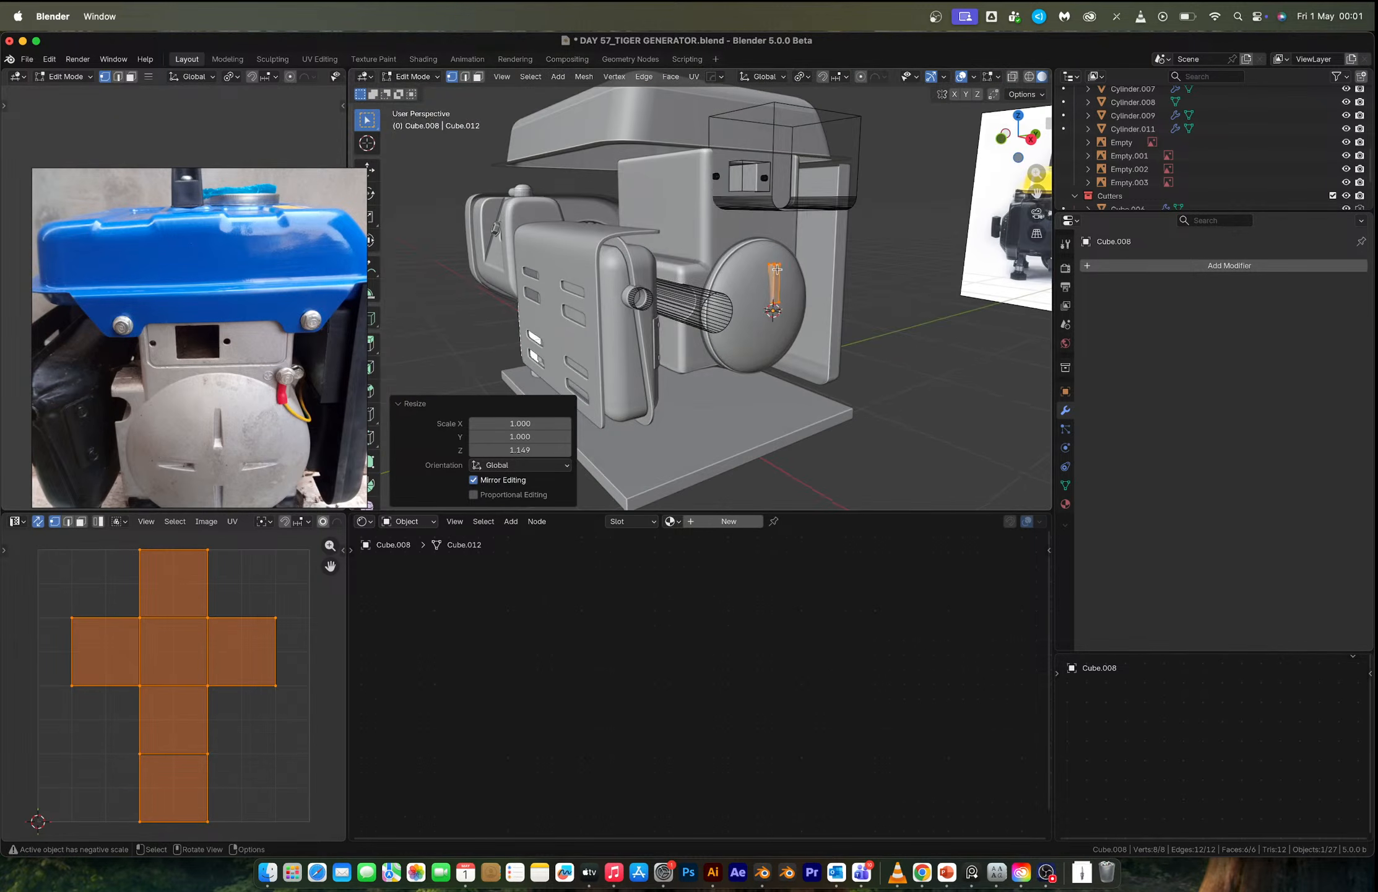
{"action": "scroll", "coordinate": [768, 299], "scroll_direction": "up", "scroll_amount": 4}
{"action": "key", "text": "g"}
{"action": "key", "text": "x"}
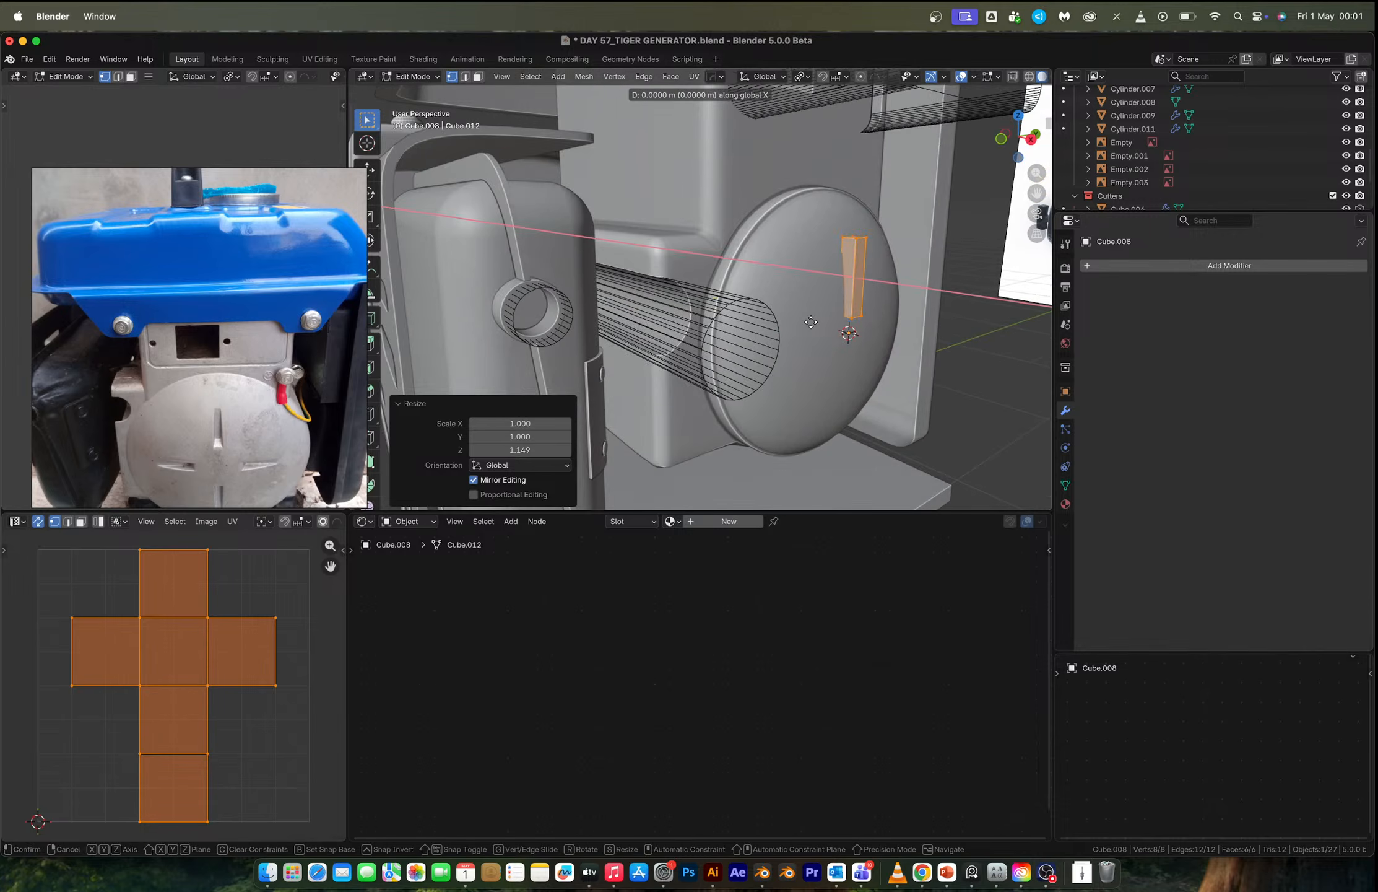
{"action": "left_click", "coordinate": [840, 328]}
With X-ray on, raise the bar's lower edge nearest the cover about 0.048 m along Z to slant its end.
{"action": "middle_click_drag", "start_coordinate": [849, 311], "coordinate": [869, 301]}
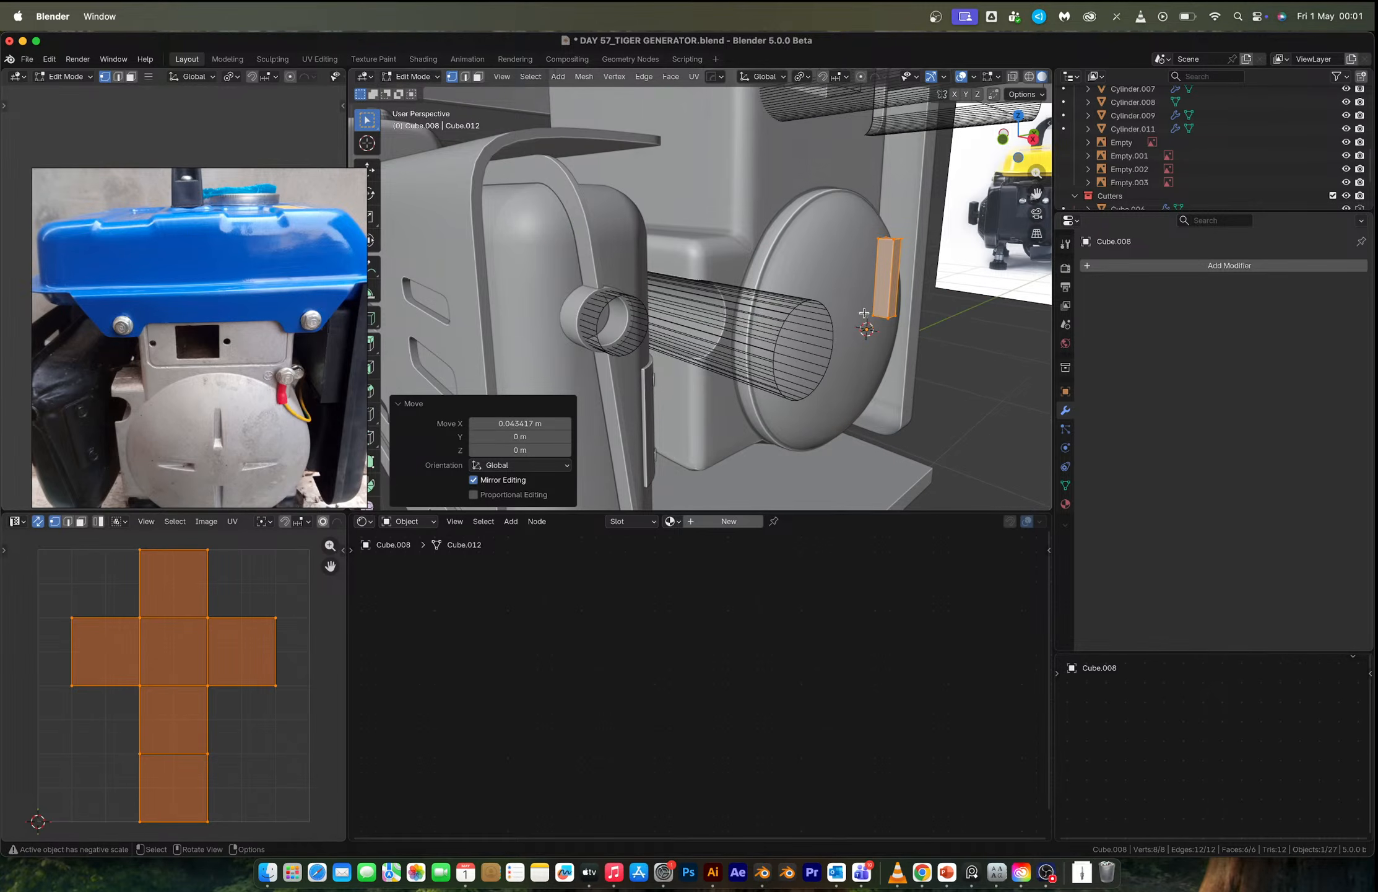
{"action": "key", "text": "alt+z"}
{"action": "left_click", "coordinate": [876, 303]}
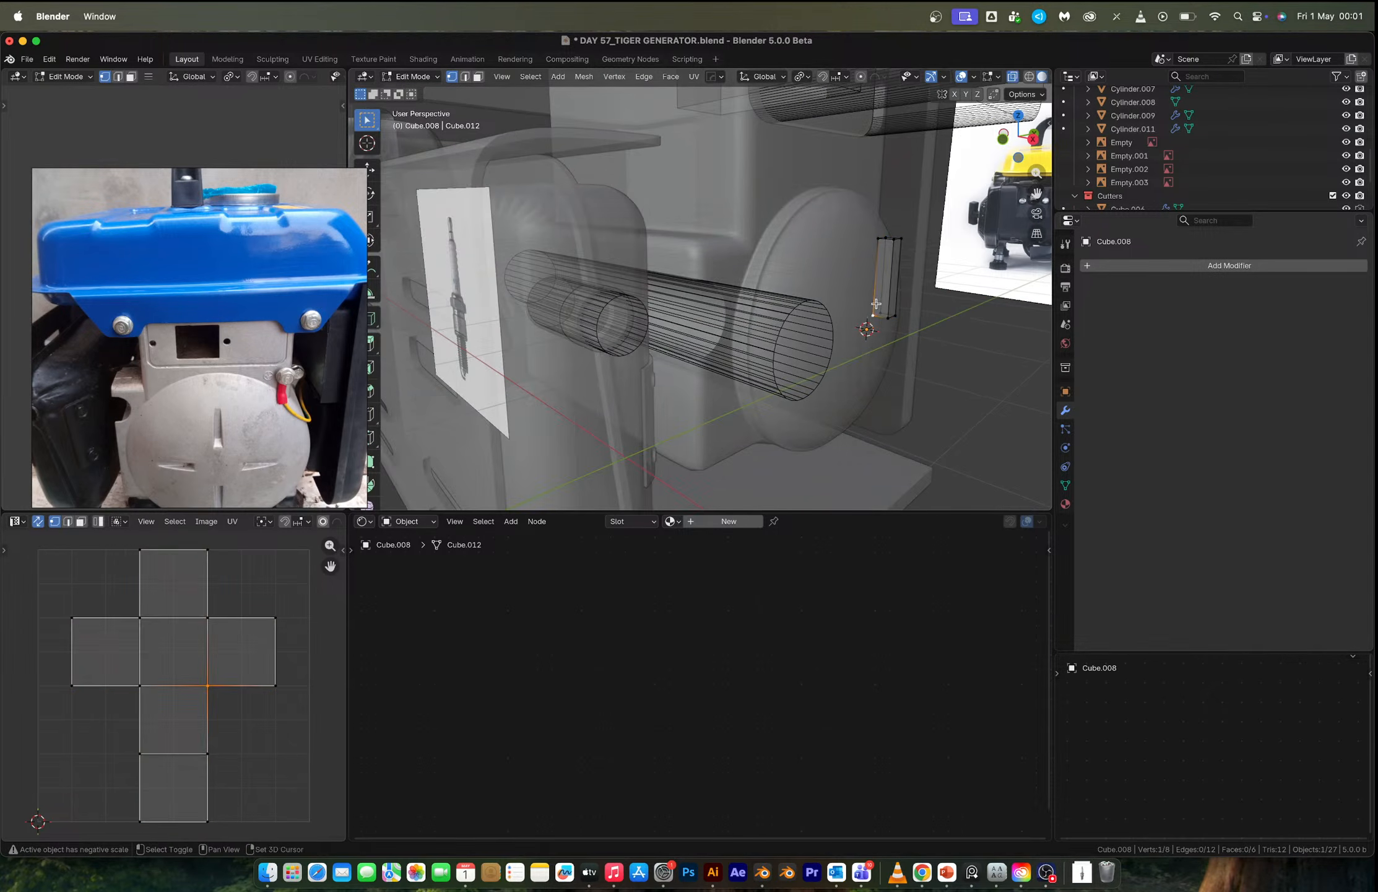
{"action": "key", "text": "g"}
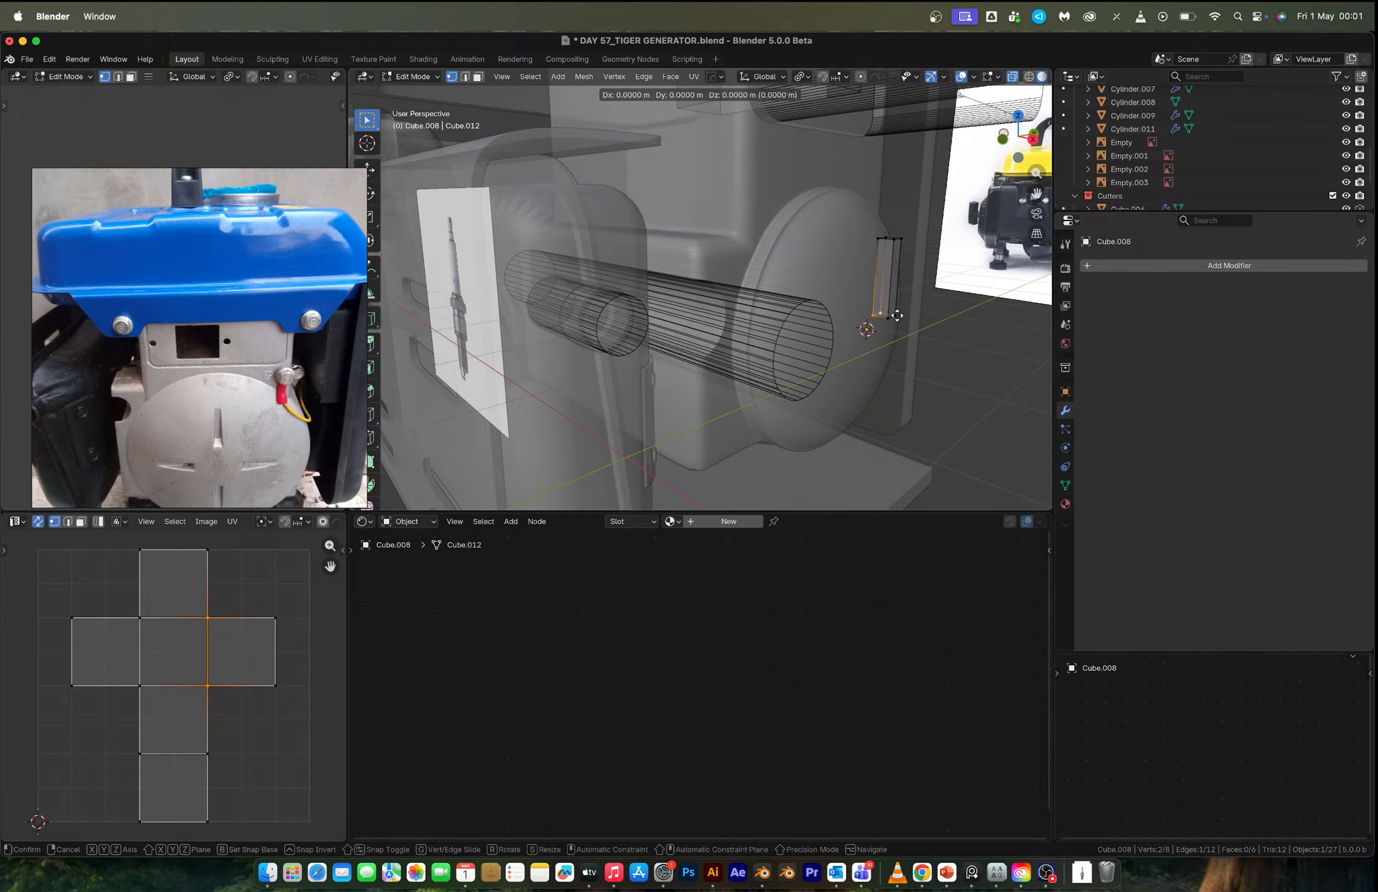
{"action": "key", "text": "z"}
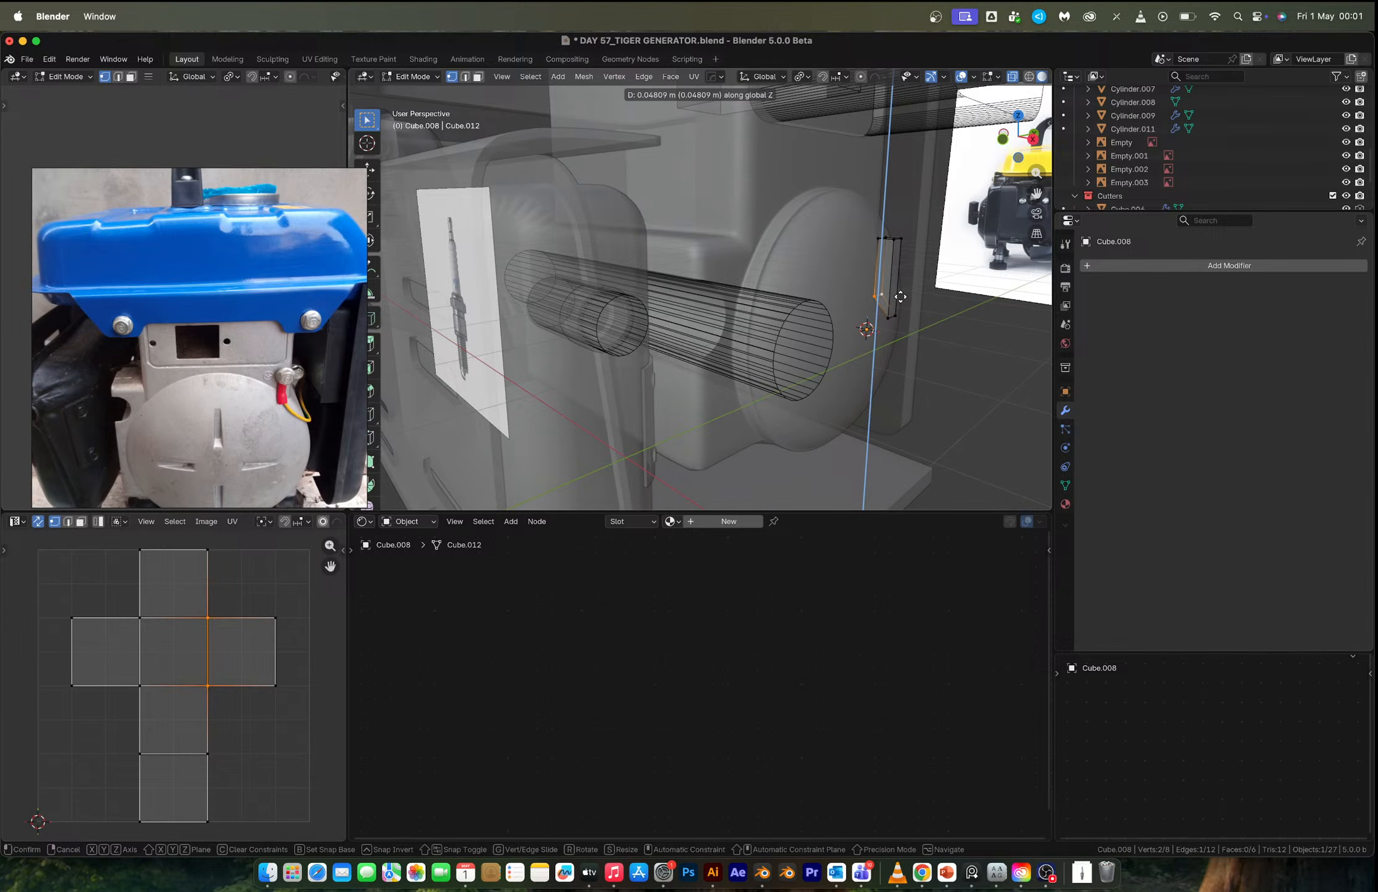
{"action": "left_click", "coordinate": [900, 297]}
Move the bar's upper vertices up along Z to lengthen it, and return to Object Mode.
{"action": "left_click_drag", "start_coordinate": [858, 218], "coordinate": [948, 263]}
{"action": "key", "text": "g"}
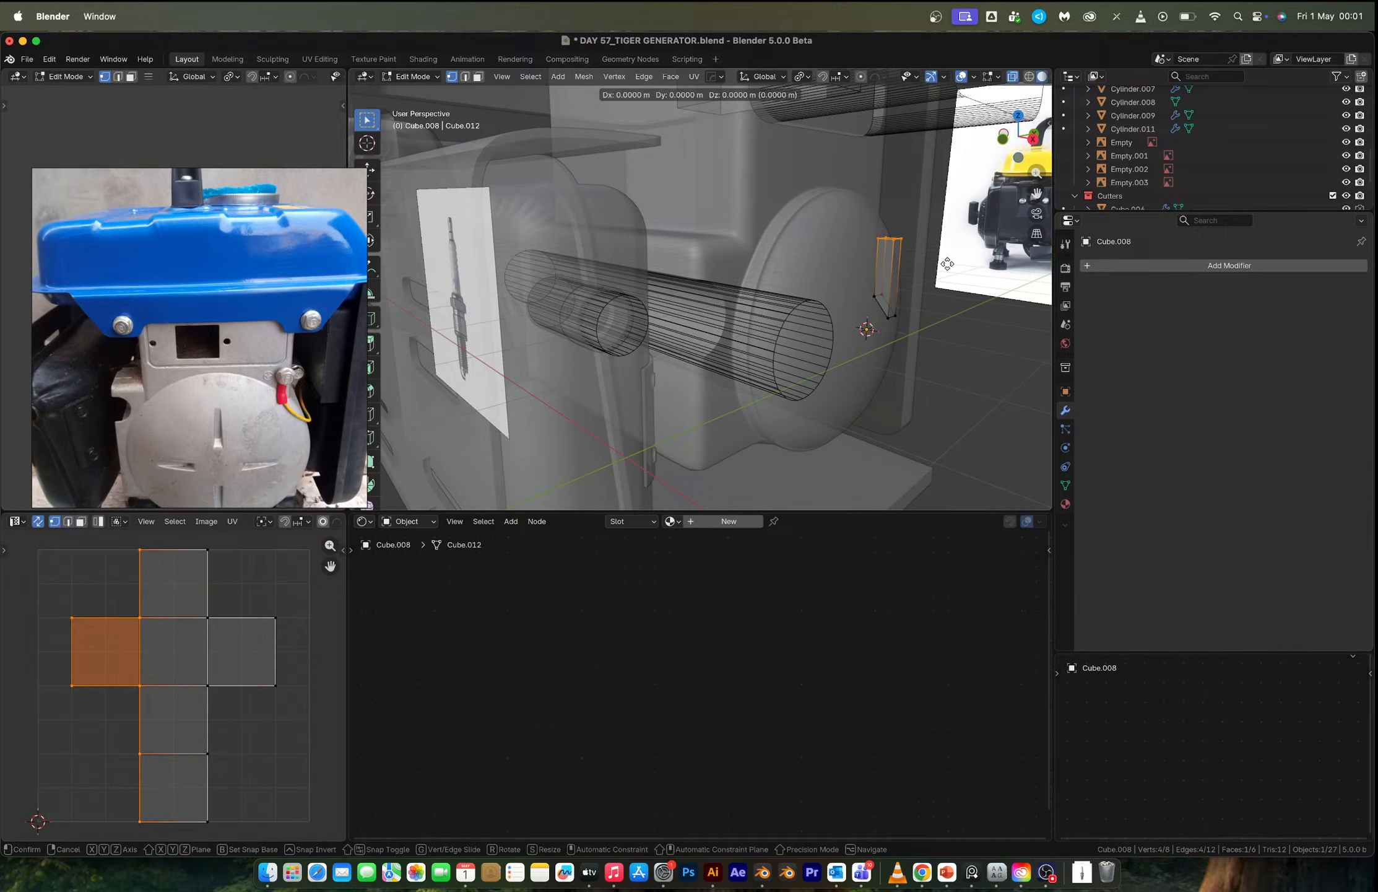
{"action": "key", "text": "z"}
{"action": "left_click", "coordinate": [953, 245]}
{"action": "key", "text": "Tab"}
Turn X-ray off and move the bar -0.052066 m along X into the round cover.
{"action": "middle_click_drag", "start_coordinate": [901, 287], "coordinate": [879, 311]}
{"action": "key", "text": "alt+z"}
{"action": "key", "text": "g"}
{"action": "key", "text": "x"}
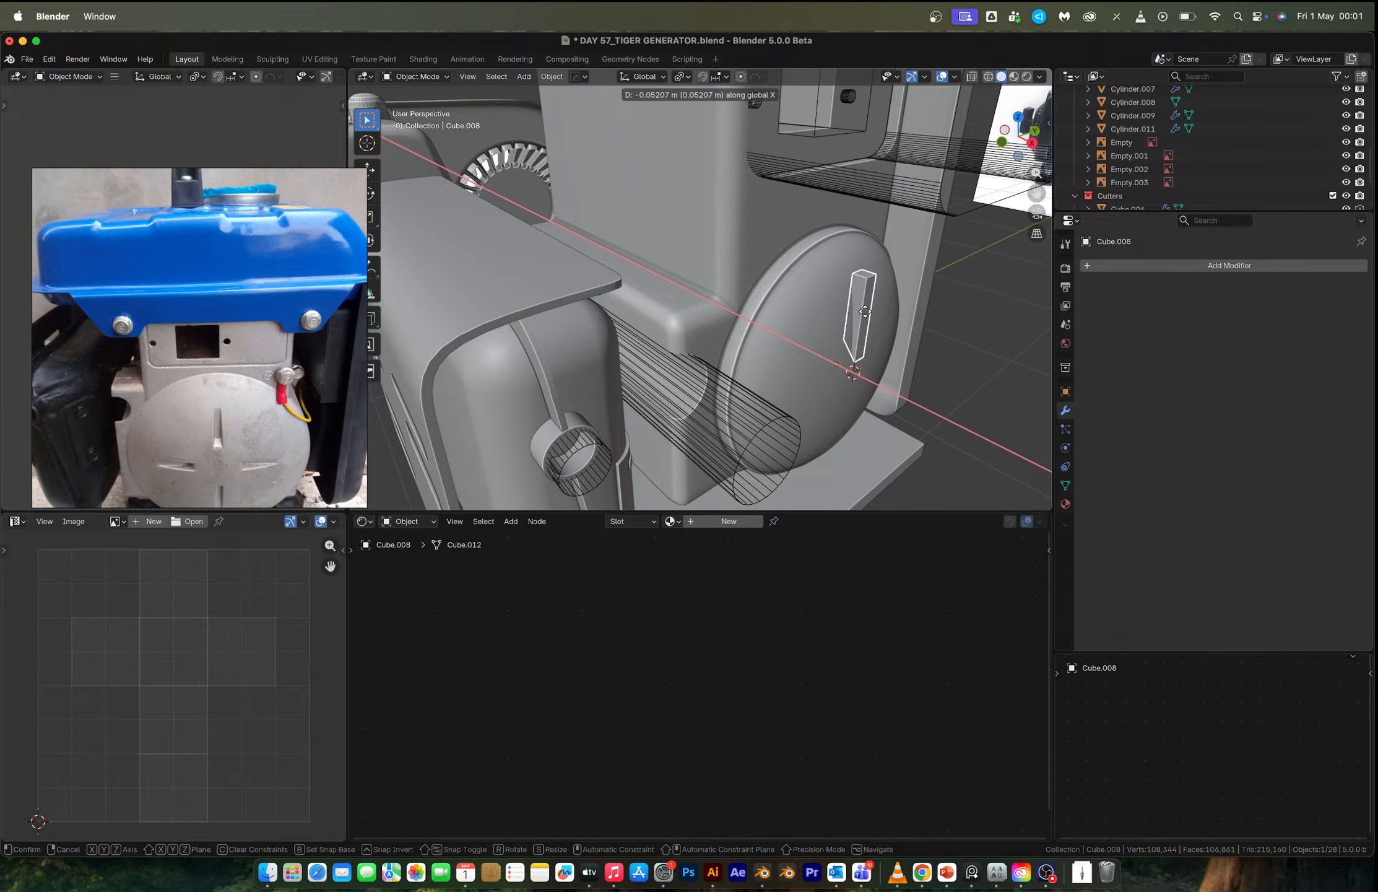
{"action": "left_click", "coordinate": [865, 311]}
Narrow the bar on the round cover by scaling it to 0.747 along Y.
{"action": "middle_click_drag", "start_coordinate": [865, 312], "coordinate": [828, 334]}
{"action": "key", "text": "s"}
{"action": "key", "text": "x"}
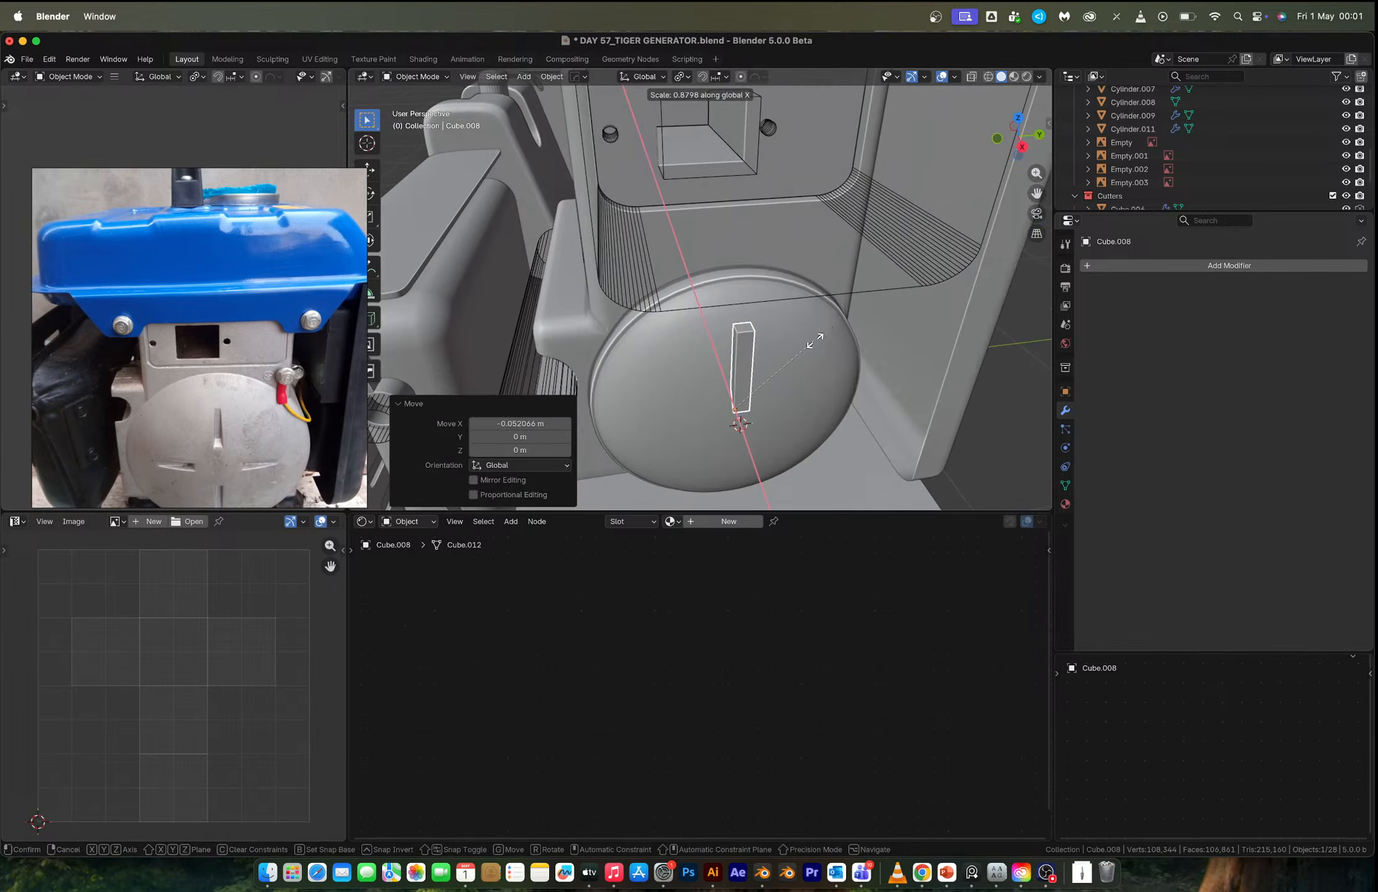
{"action": "key", "text": "y"}
{"action": "left_click", "coordinate": [798, 344]}
Widen the bar on the round cover by scaling it to 1.245 along Y.
{"action": "middle_click_drag", "start_coordinate": [797, 344], "coordinate": [807, 312]}
{"action": "key", "text": "s"}
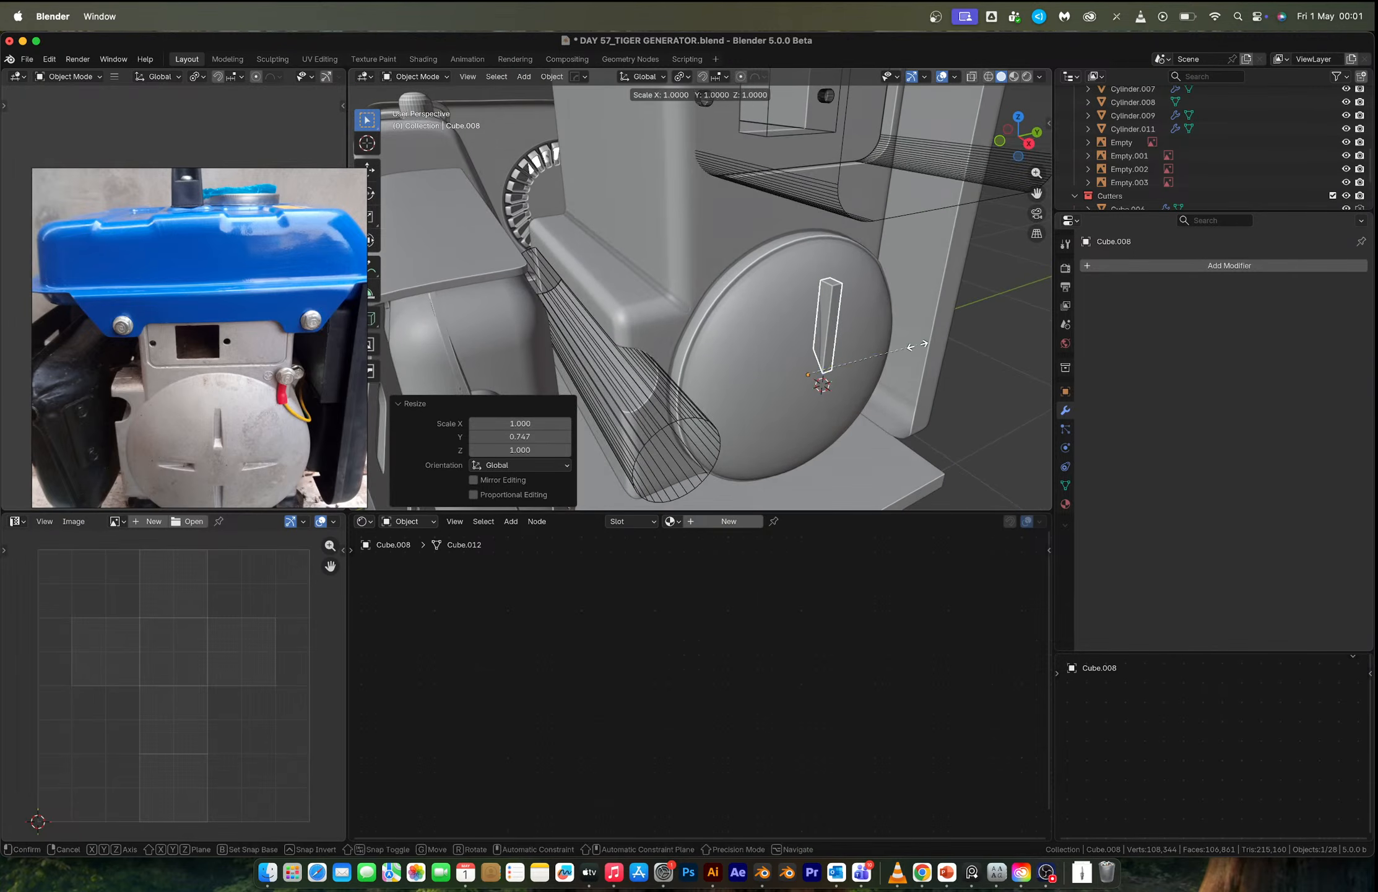
{"action": "key", "text": "y"}
{"action": "left_click", "coordinate": [929, 338]}
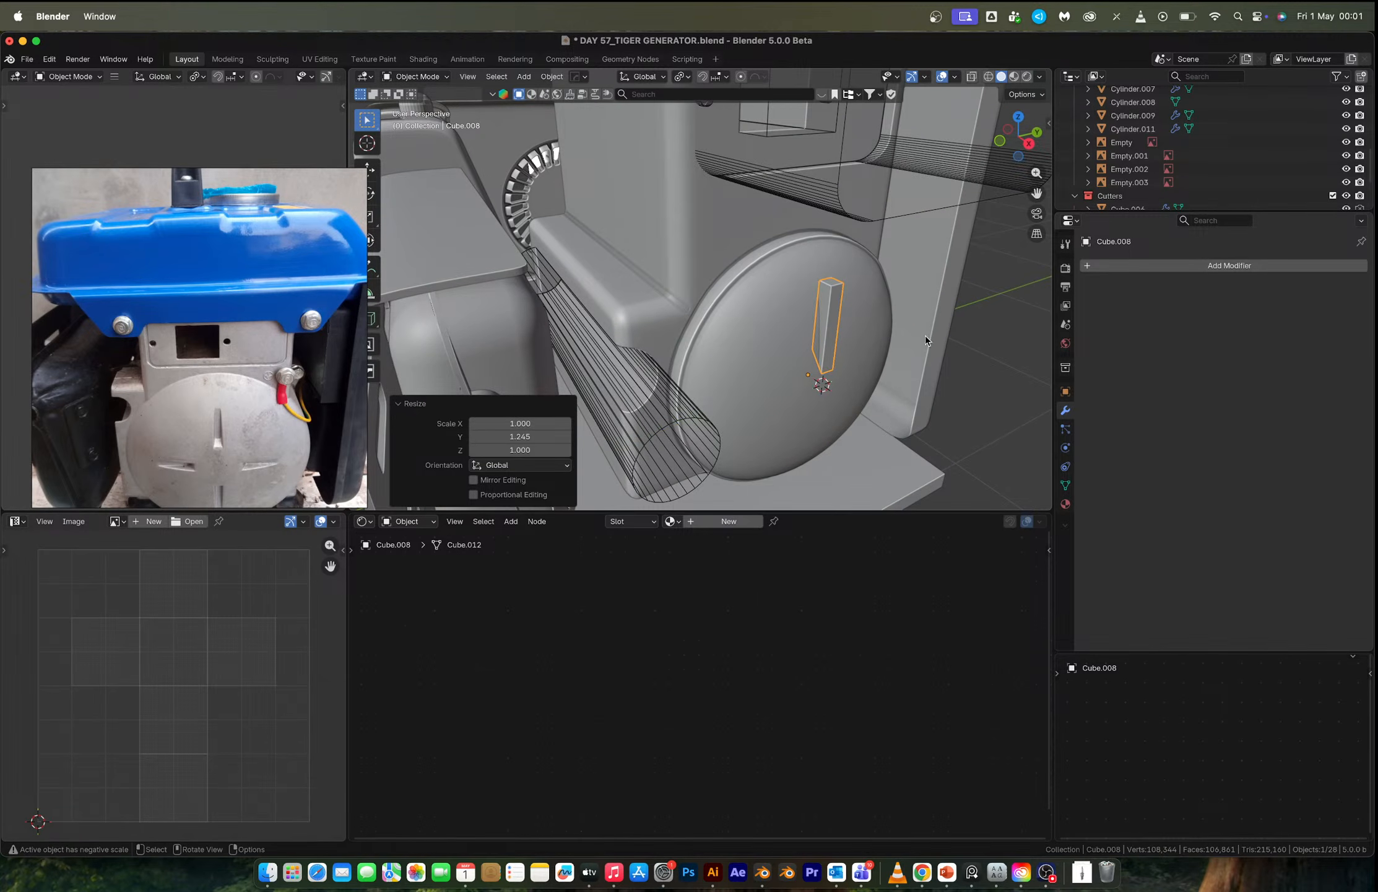
{"action": "middle_click_drag", "start_coordinate": [925, 335], "coordinate": [652, 312]}
{"action": "key", "text": "Tab"}
{"action": "key", "text": "a"}
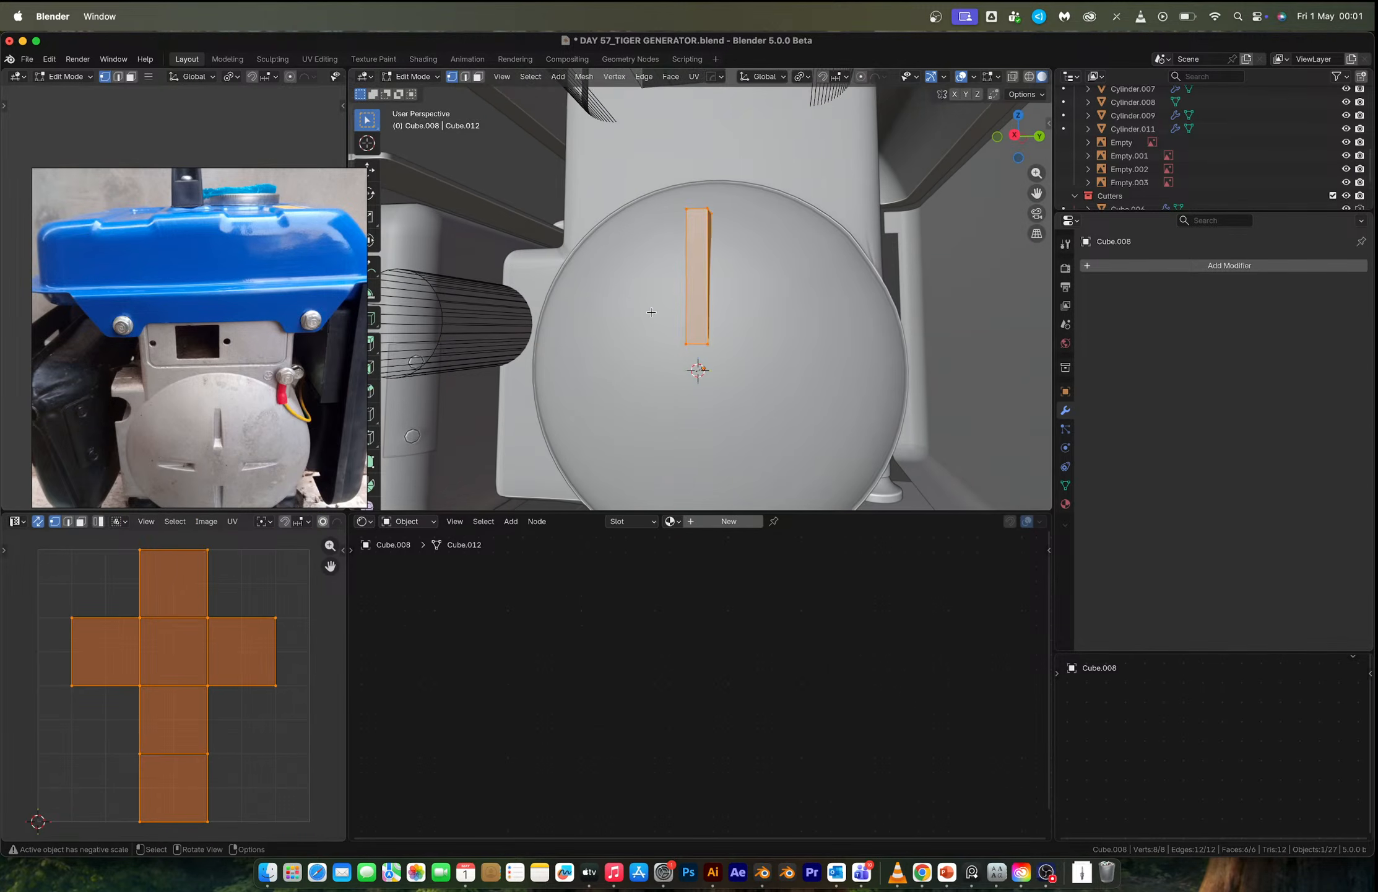
{"action": "key", "text": "Tab"}
From the right side view, duplicate the bar and rotate the copy 90° and another 180° about the 3D cursor.
{"action": "left_click", "coordinate": [1014, 134]}
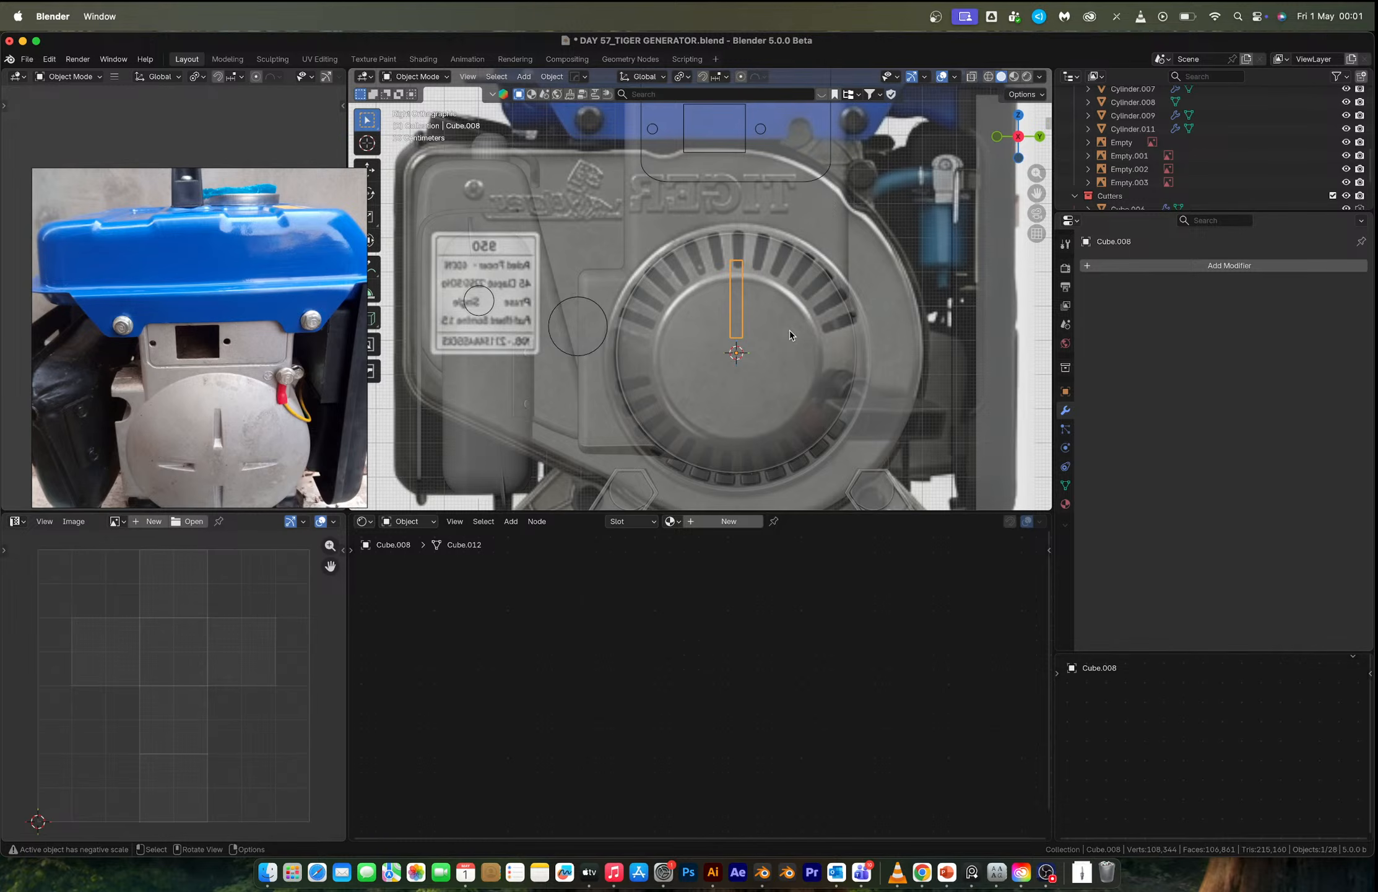
{"action": "key", "text": "shift+d"}
{"action": "type", "text": "r"}
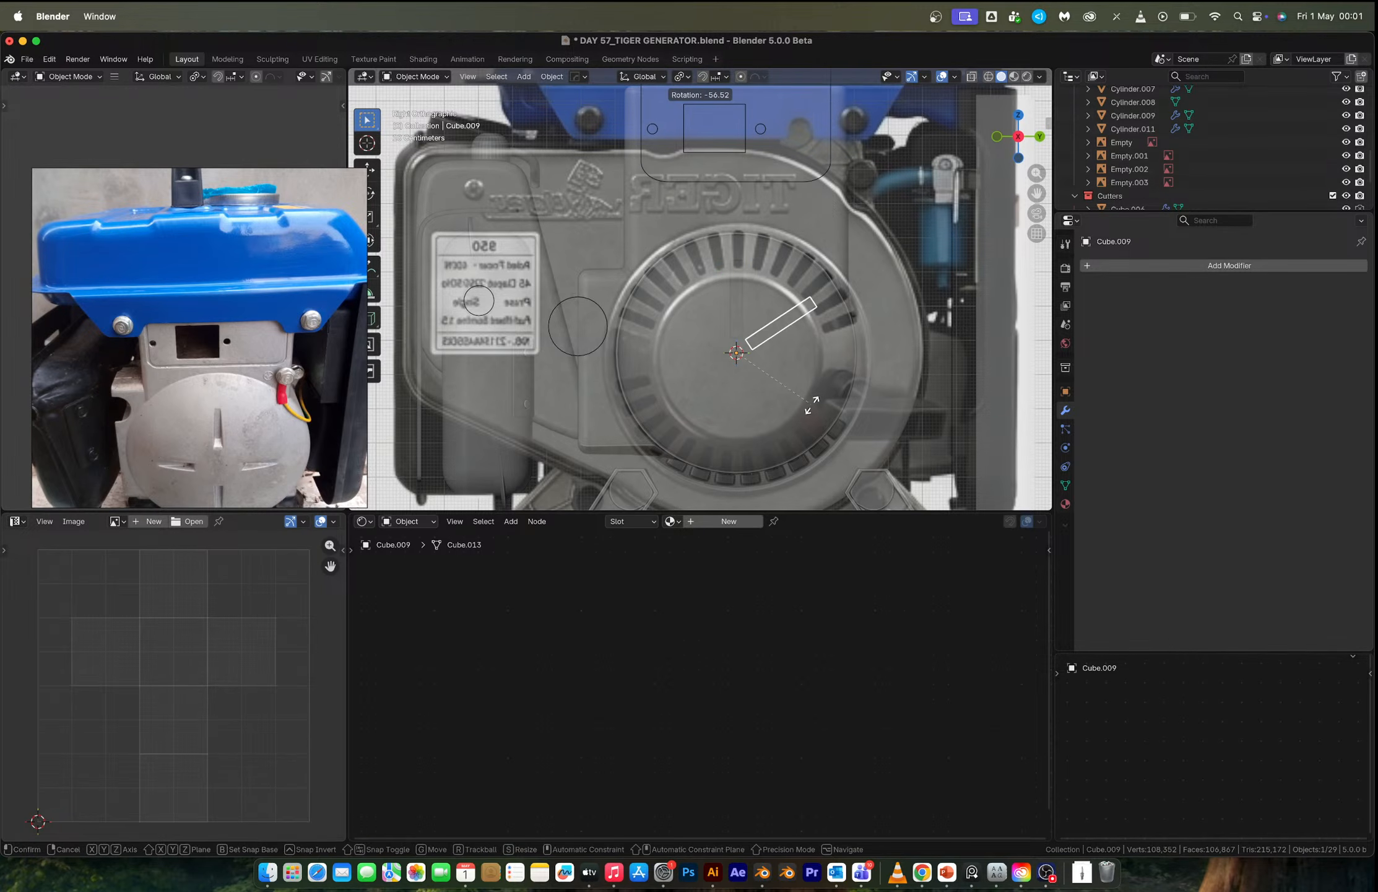
{"action": "type", "text": "90"}
{"action": "key", "text": "Return"}
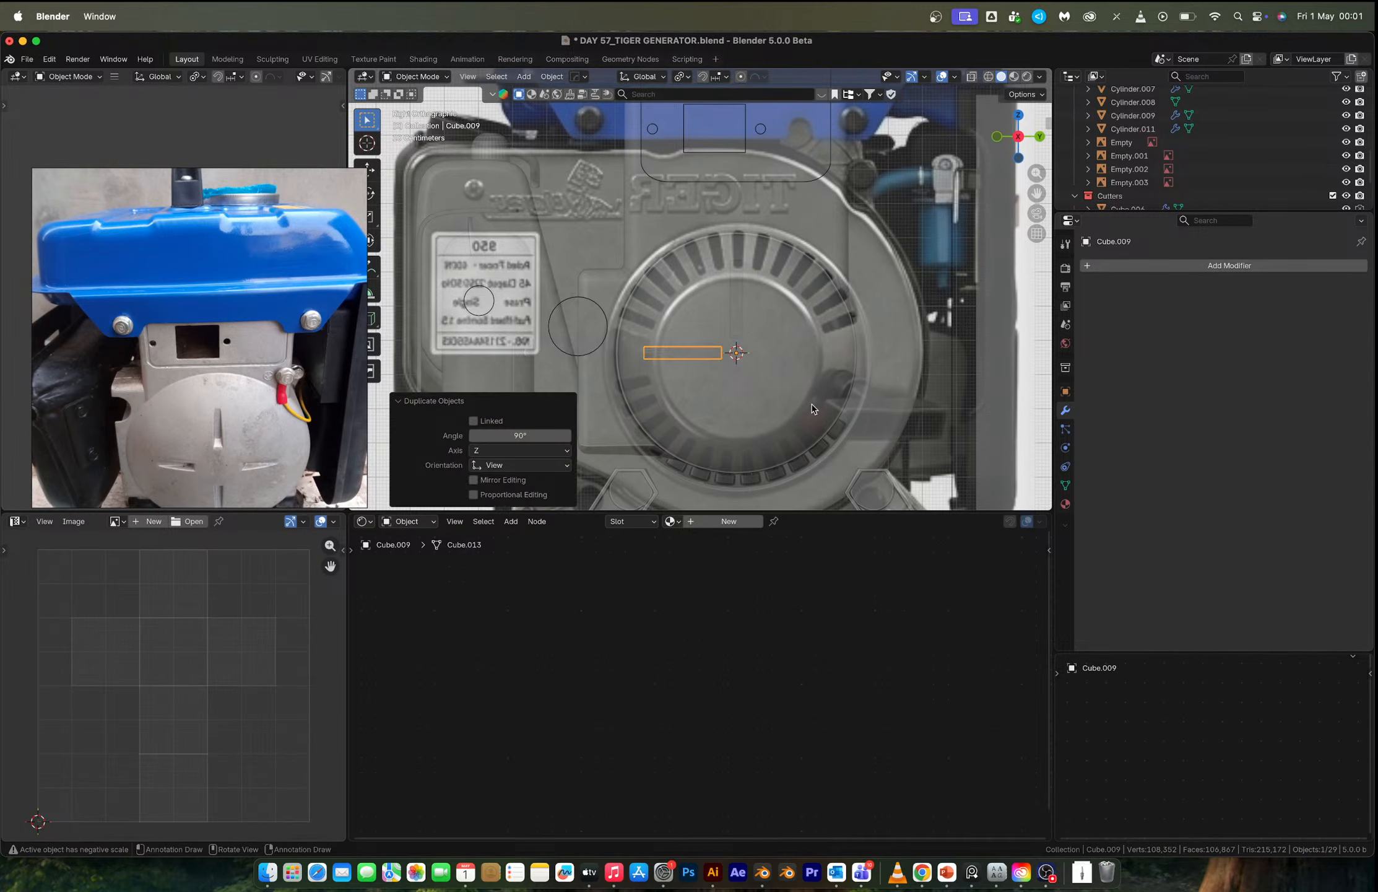
{"action": "type", "text": "r"}
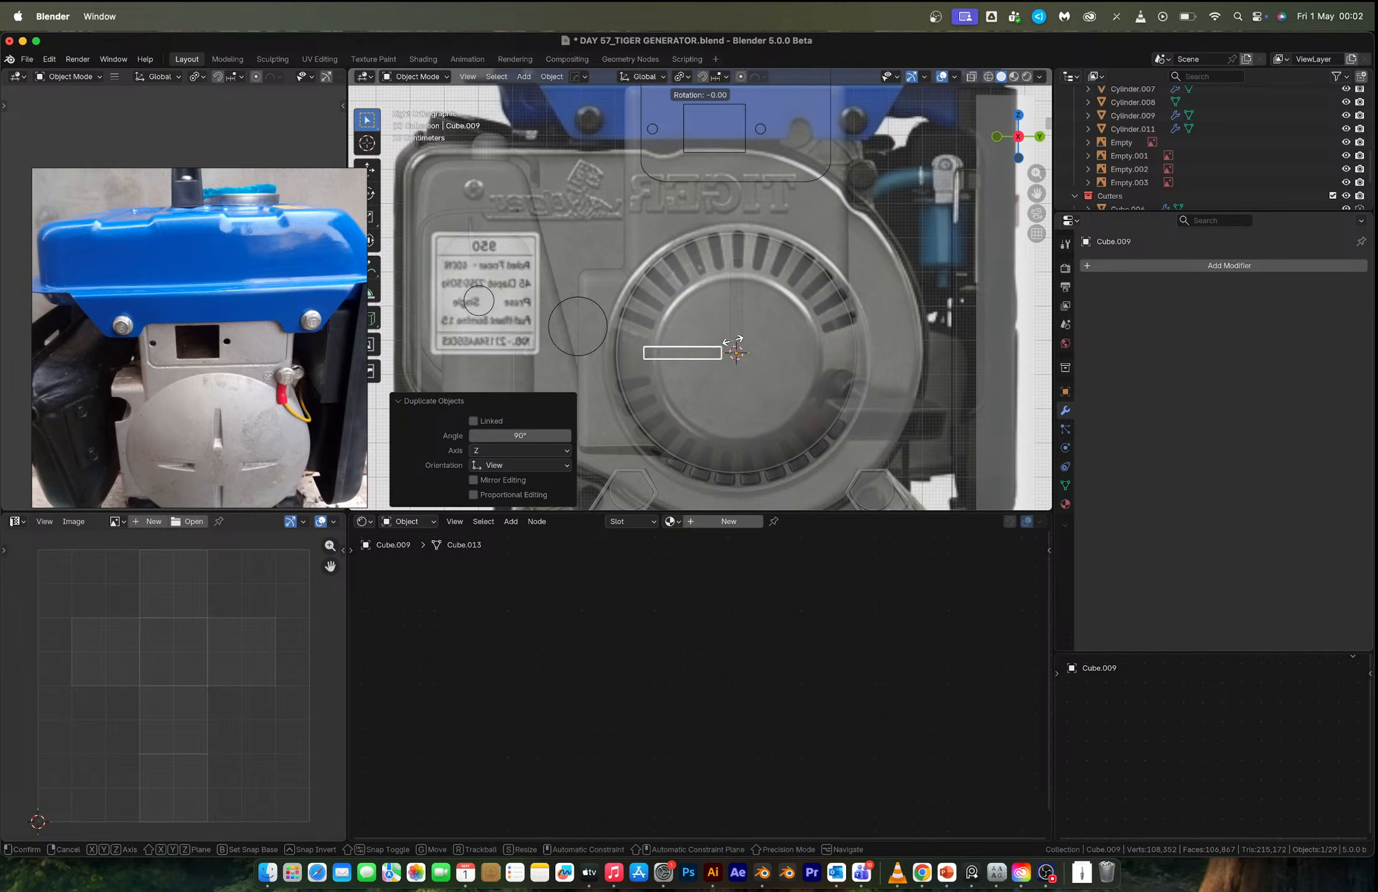
{"action": "type", "text": "180"}
{"action": "key", "text": "Return"}
Join the upright and sideways bars into one object and cut them from the engine block with a Boolean Difference.
{"action": "middle_click_drag", "start_coordinate": [737, 320], "coordinate": [820, 357]}
{"action": "left_click", "coordinate": [820, 356], "text": "shift"}
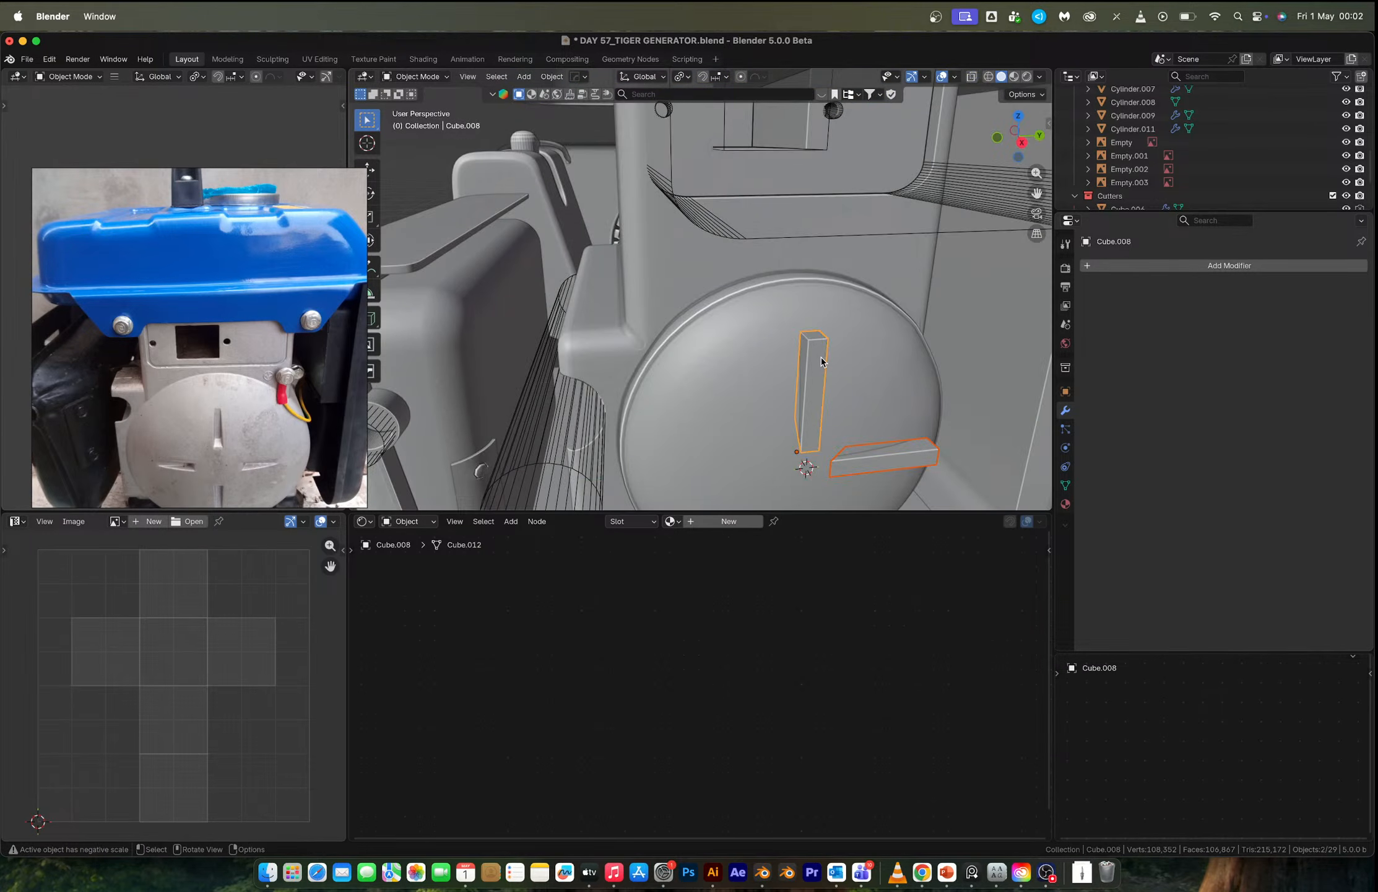
{"action": "key", "text": "ctrl+j"}
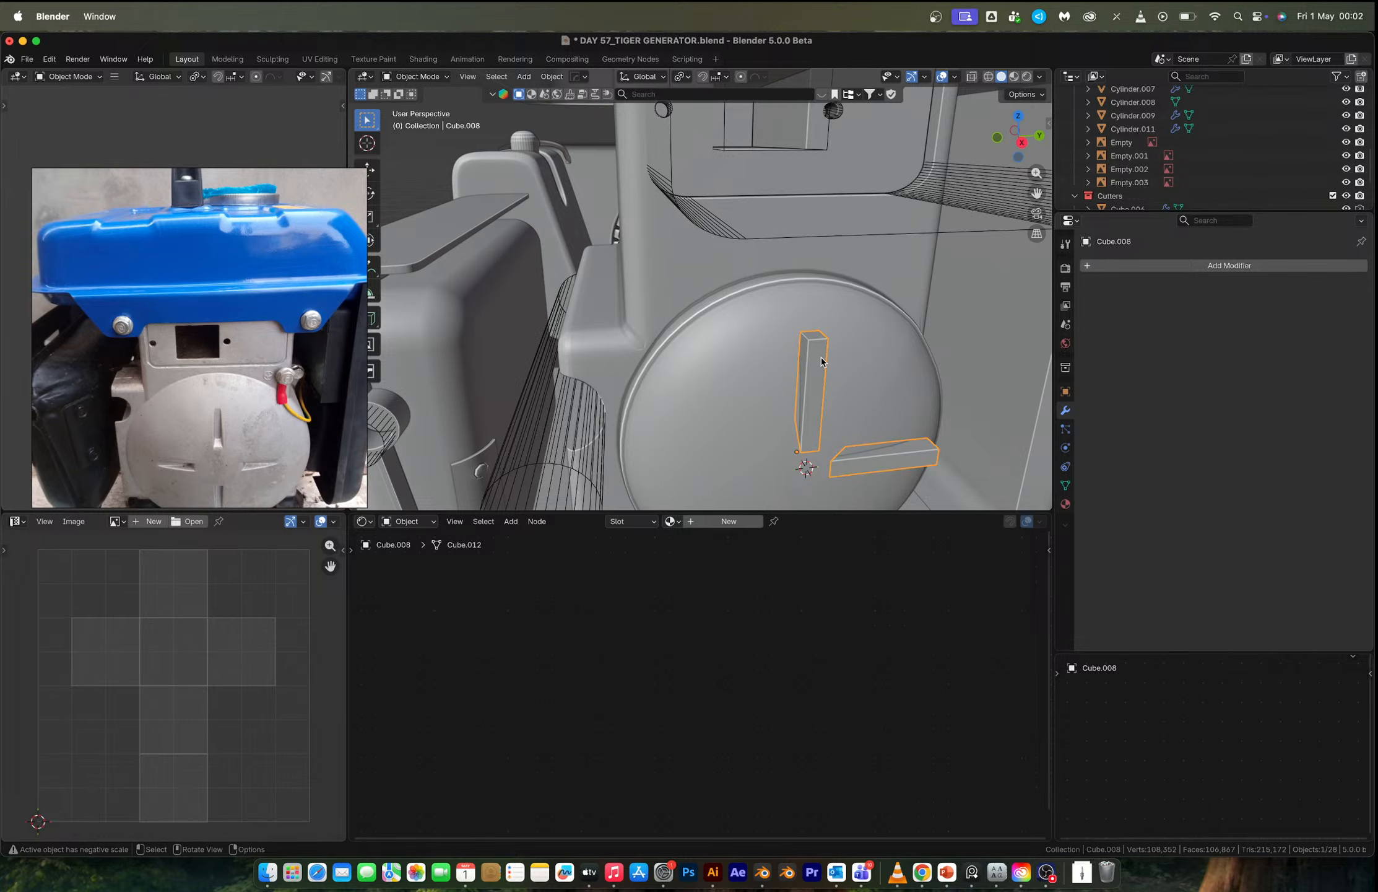
{"action": "left_click", "coordinate": [860, 341], "text": "shift"}
{"action": "key", "text": "q"}
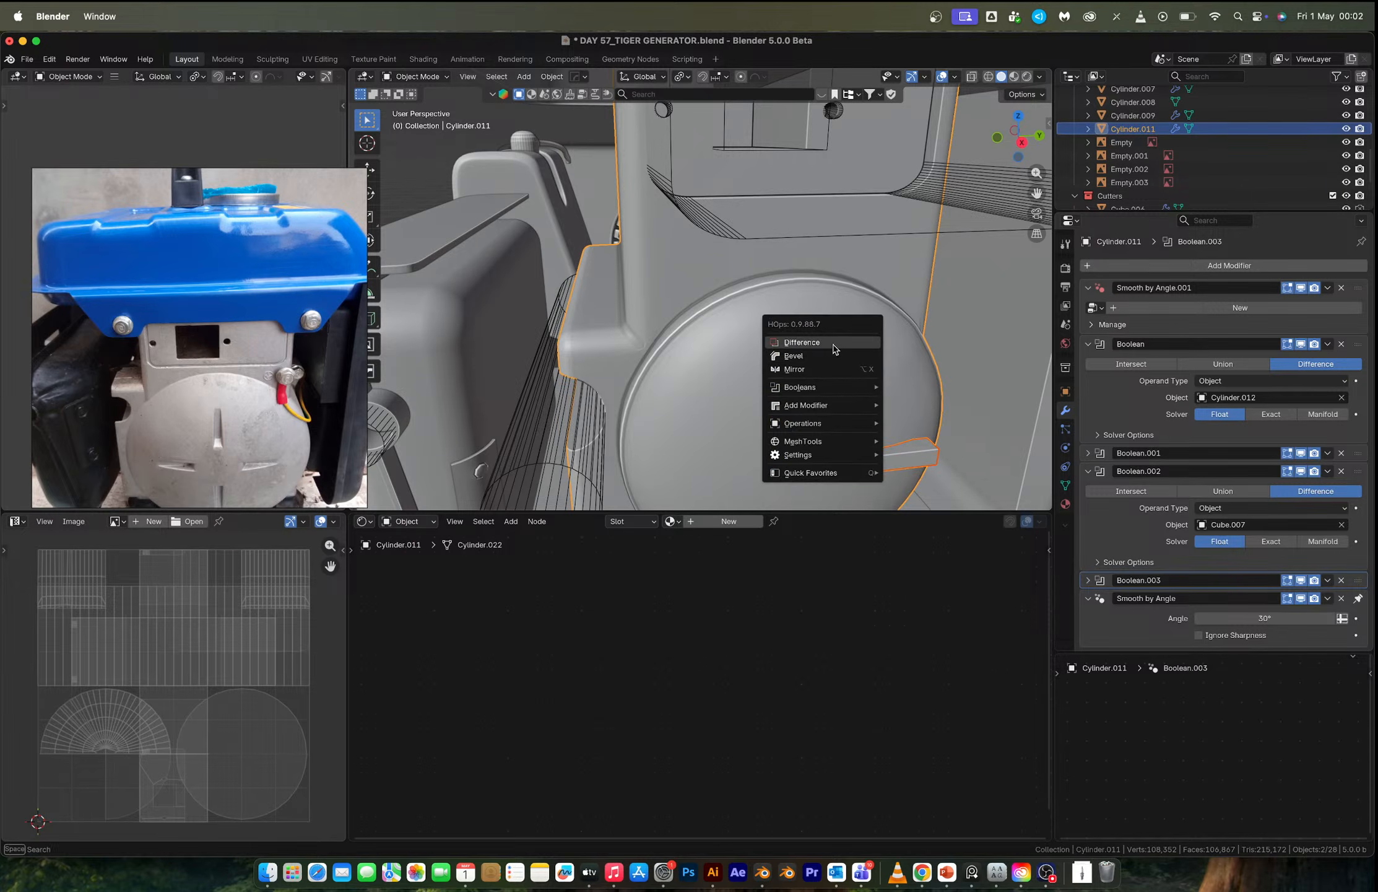
{"action": "left_click", "coordinate": [833, 342]}
Undo the Boolean Difference, the join and the rotated copy of the bar.
{"action": "mouse_move", "coordinate": [832, 344]}
{"action": "middle_mouse_down"}
{"action": "mouse_move", "coordinate": [839, 358]}
{"action": "mouse_move", "coordinate": [822, 320]}
{"action": "mouse_move", "coordinate": [837, 323]}
{"action": "mouse_move", "coordinate": [837, 352]}
{"action": "middle_mouse_up"}
{"action": "scroll", "coordinate": [911, 312], "scroll_direction": "down", "scroll_amount": 3}
{"action": "left_click", "coordinate": [838, 352], "text": "shift"}
{"action": "key", "text": "super+z"}
{"action": "key", "text": "super+z"}
{"action": "key", "text": "super+z"}
{"action": "key", "text": "super+z"}
{"action": "key", "text": "super+z"}
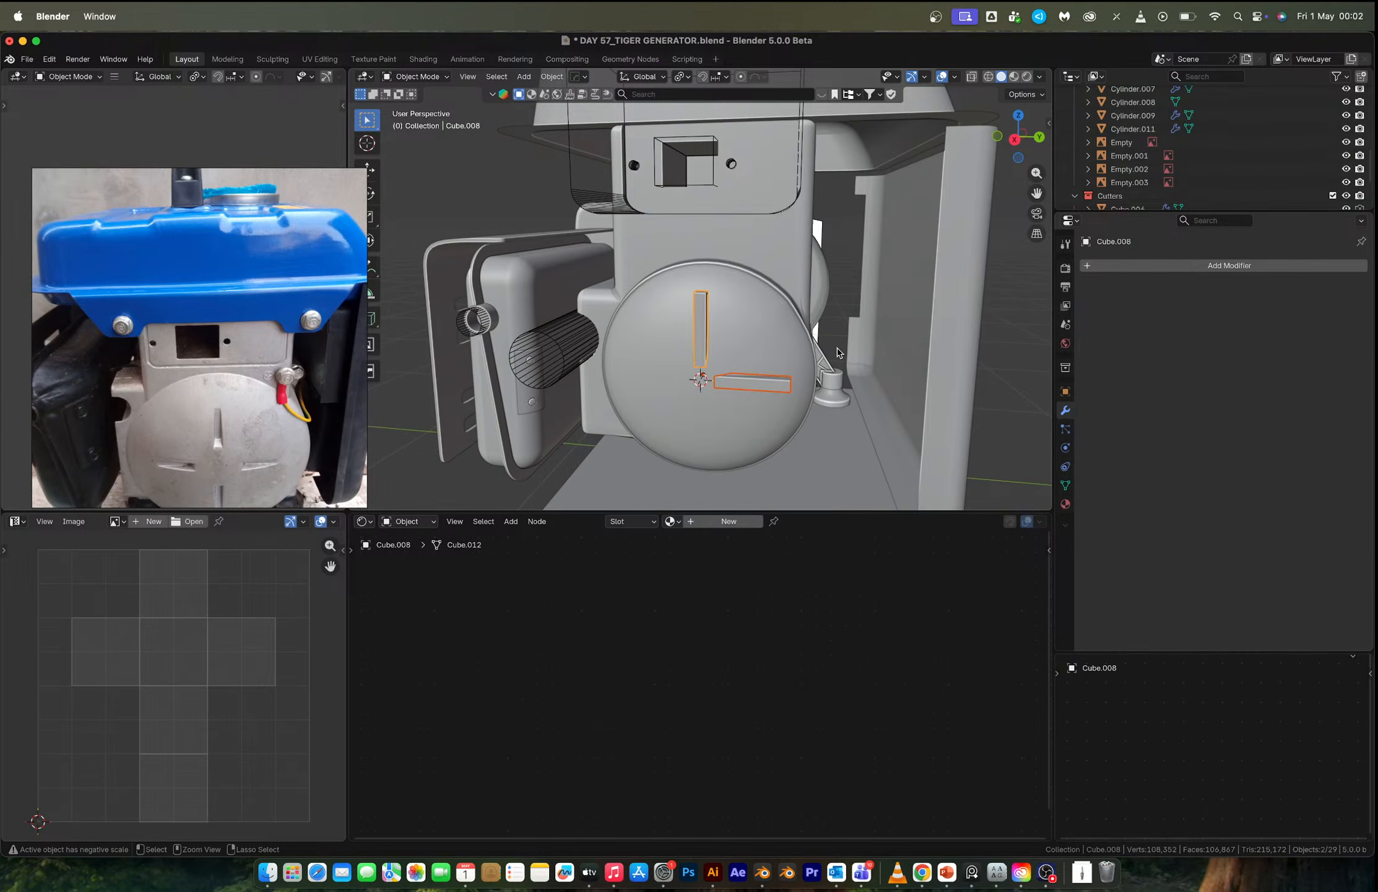
With X-ray on, raise the bar's upper vertices along Z past the round cover's rim, and return to Object Mode.
{"action": "key", "text": "Tab"}
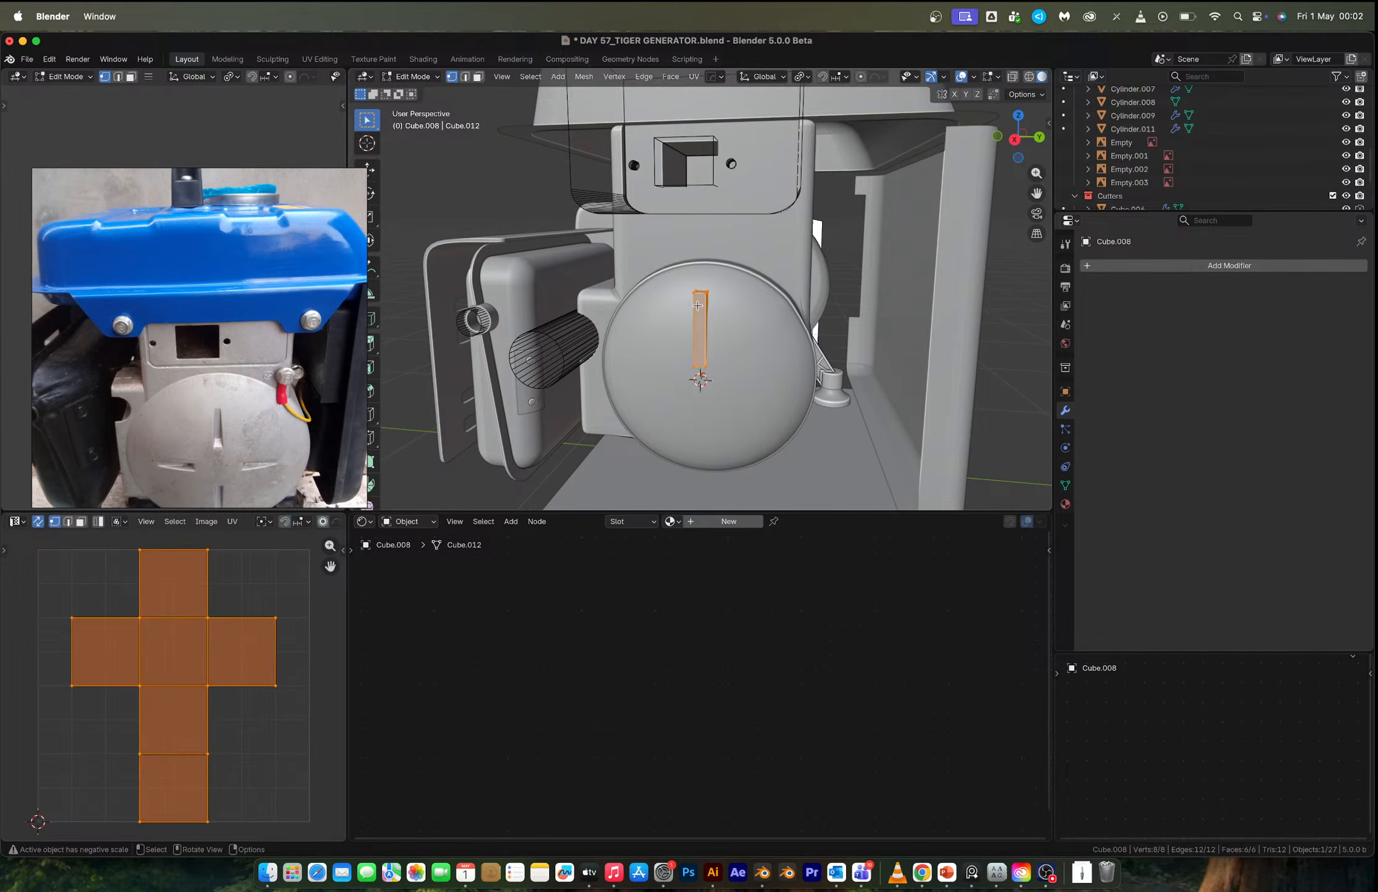
{"action": "key", "text": "alt+z"}
{"action": "left_click", "coordinate": [698, 291]}
{"action": "key", "text": "g"}
{"action": "key", "text": "z"}
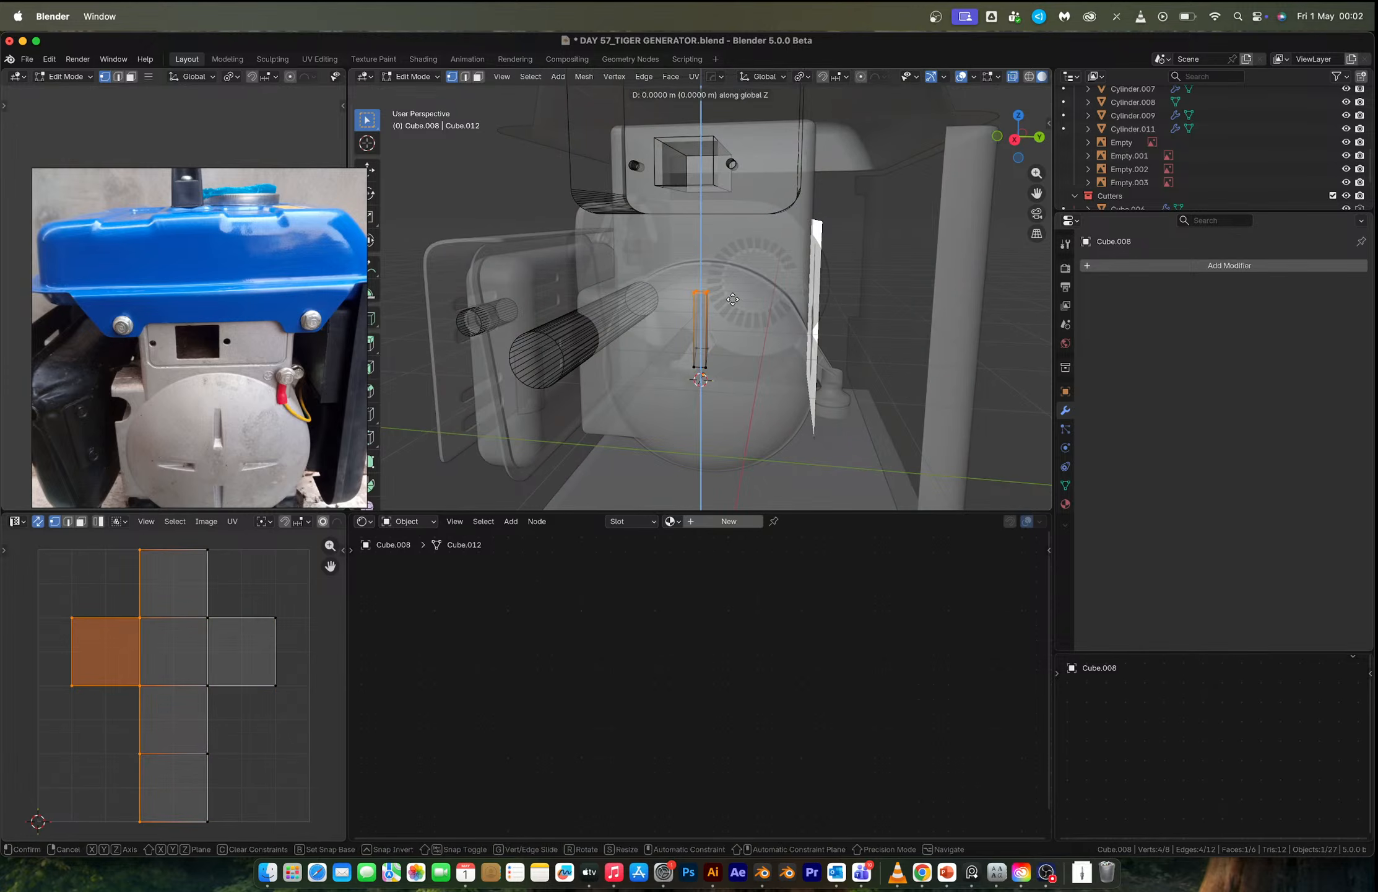
{"action": "left_click", "coordinate": [733, 267]}
{"action": "key", "text": "Tab"}
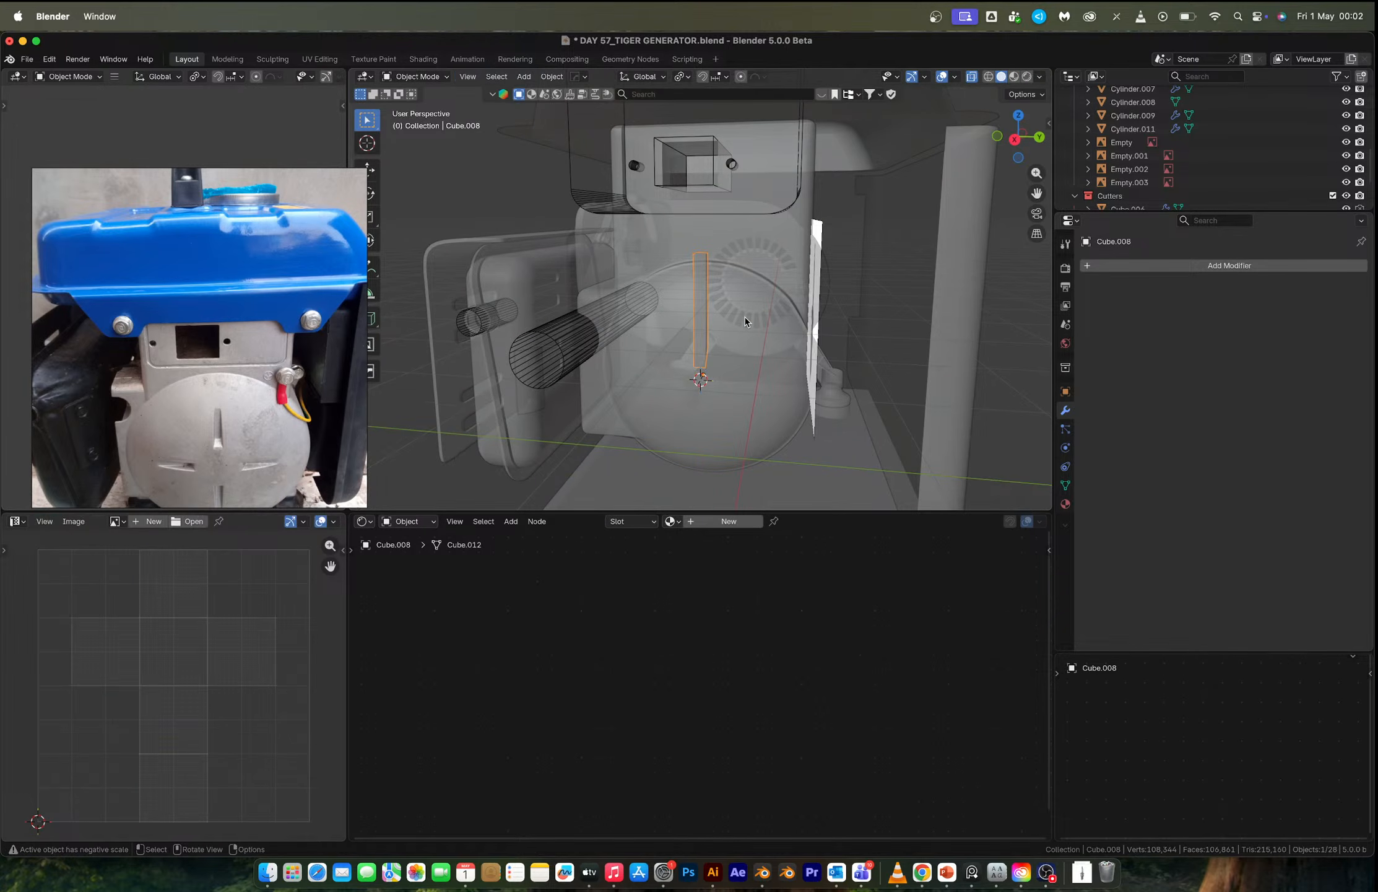
Try to duplicate the bar with a -90° rotation in the perspective view, and delete the copy.
{"action": "key", "text": "shift+d"}
{"action": "type", "text": "r"}
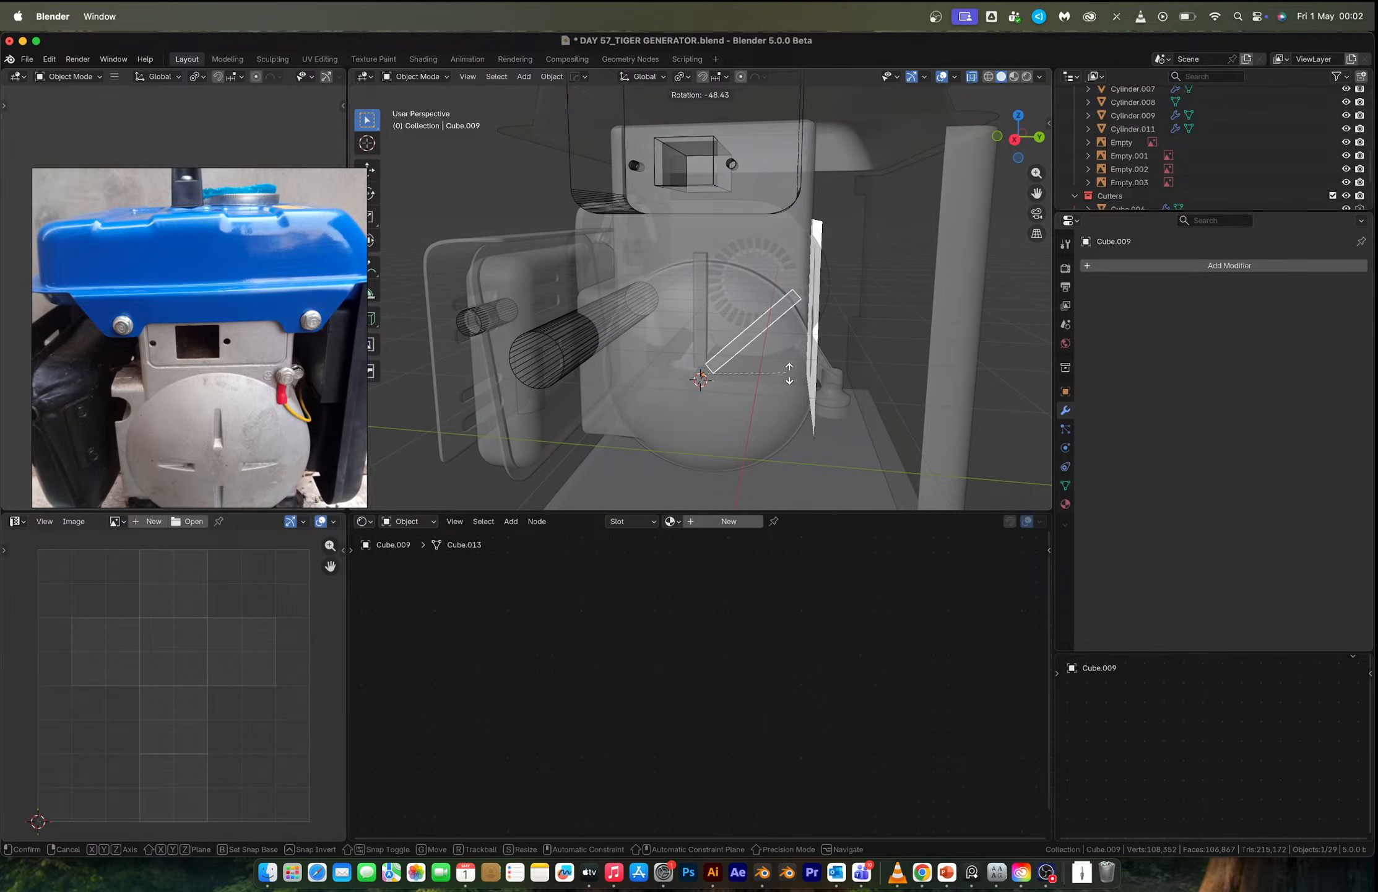
{"action": "type", "text": "-90"}
{"action": "key", "text": "Return"}
{"action": "key", "text": "x"}
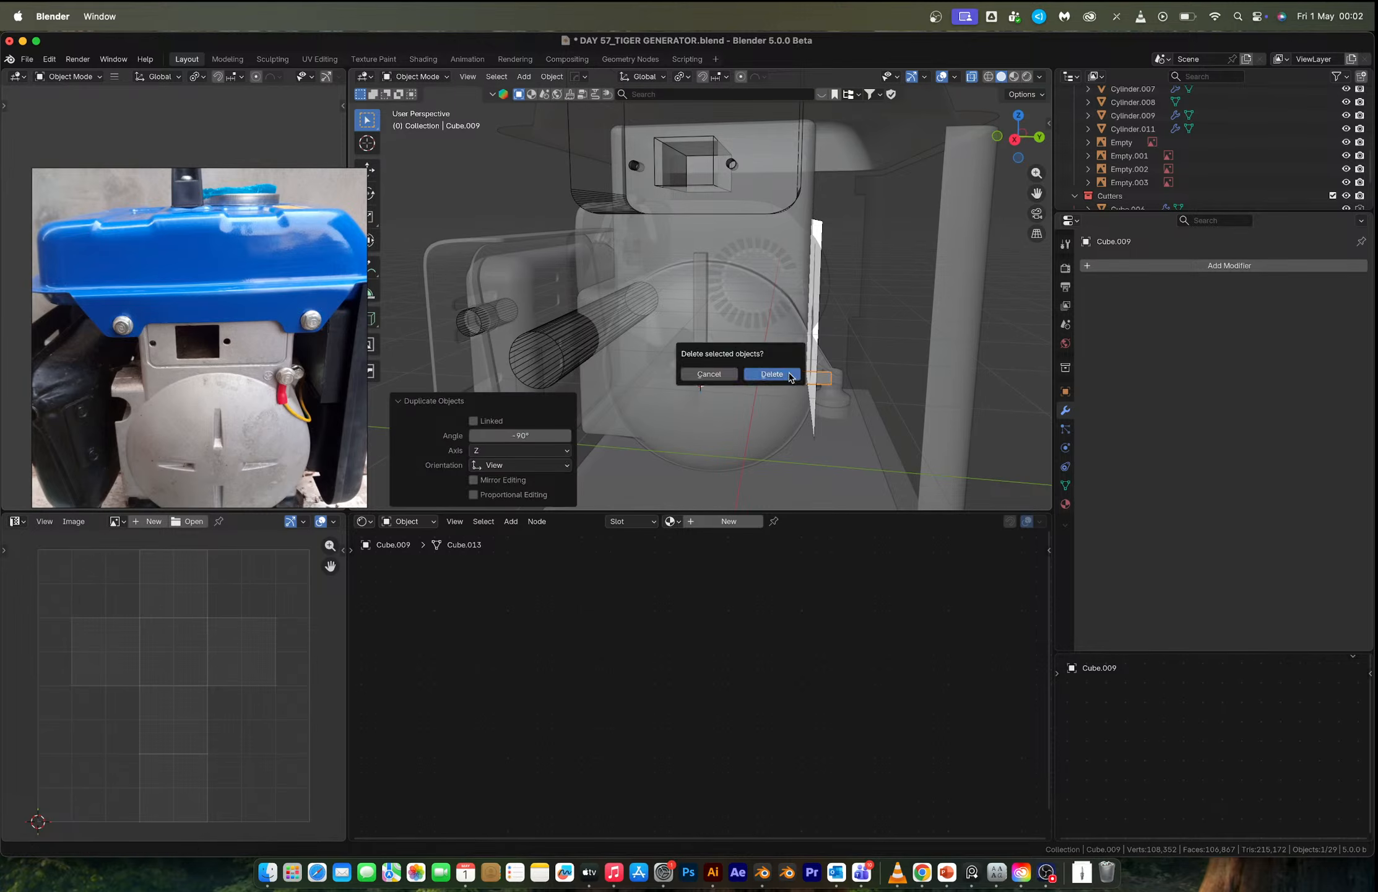
{"action": "left_click", "coordinate": [791, 375]}
From the right side view, duplicate the lengthened bar and rotate the copy -90° about the 3D cursor.
{"action": "left_click", "coordinate": [1015, 139]}
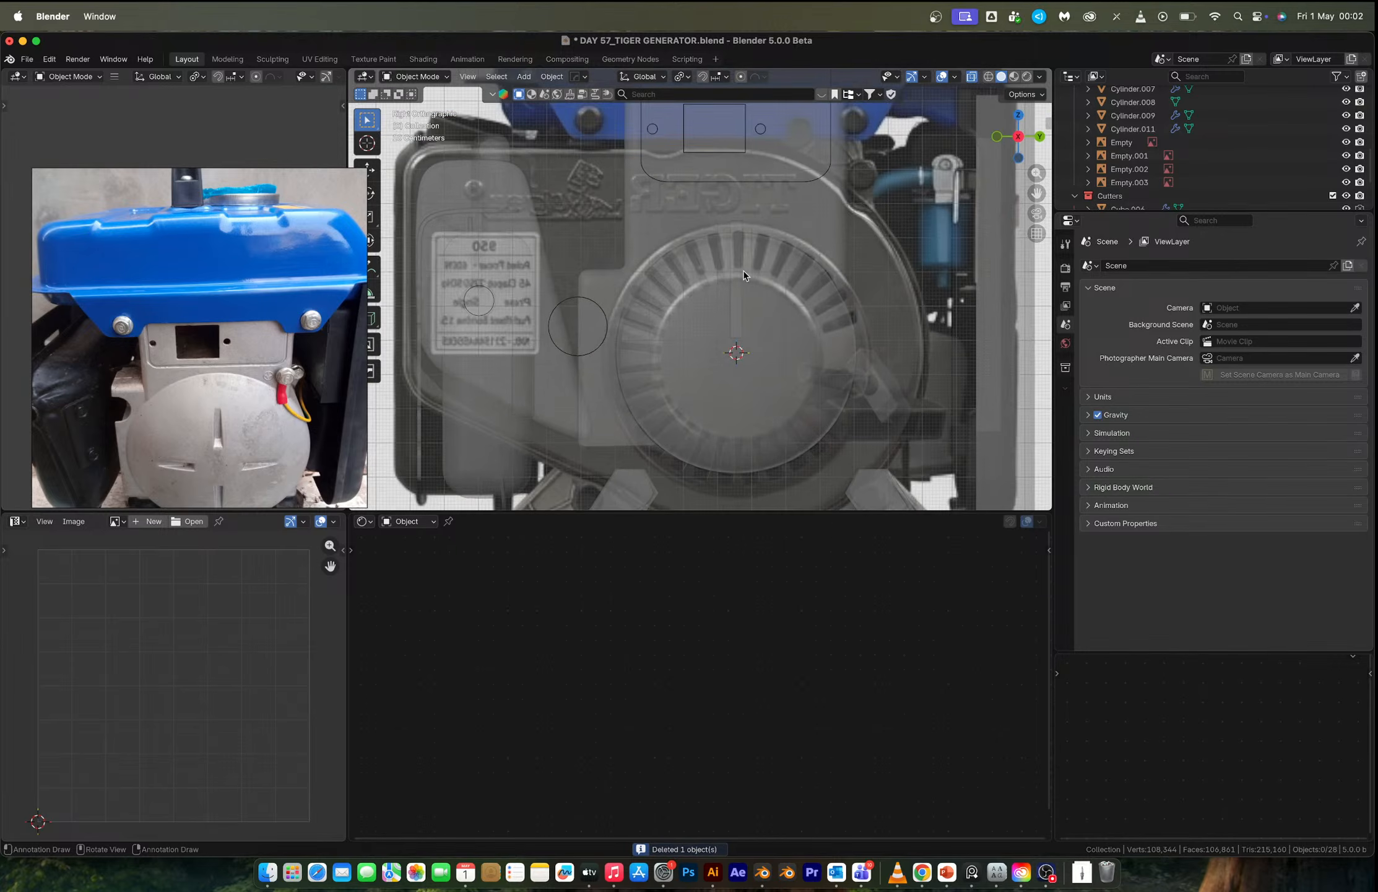
{"action": "left_click", "coordinate": [741, 272]}
{"action": "key", "text": "shift+d"}
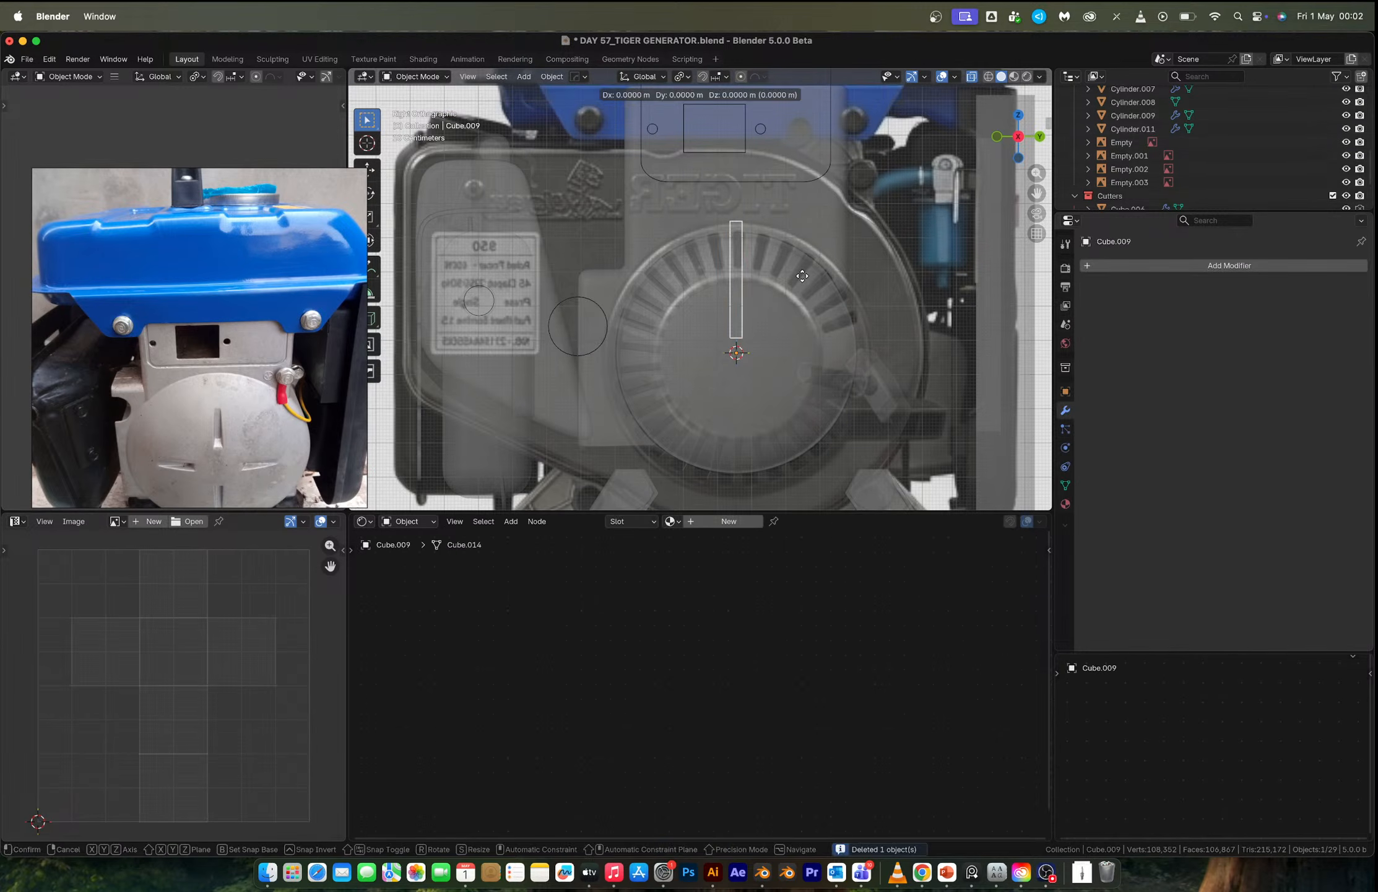
{"action": "key", "text": "r"}
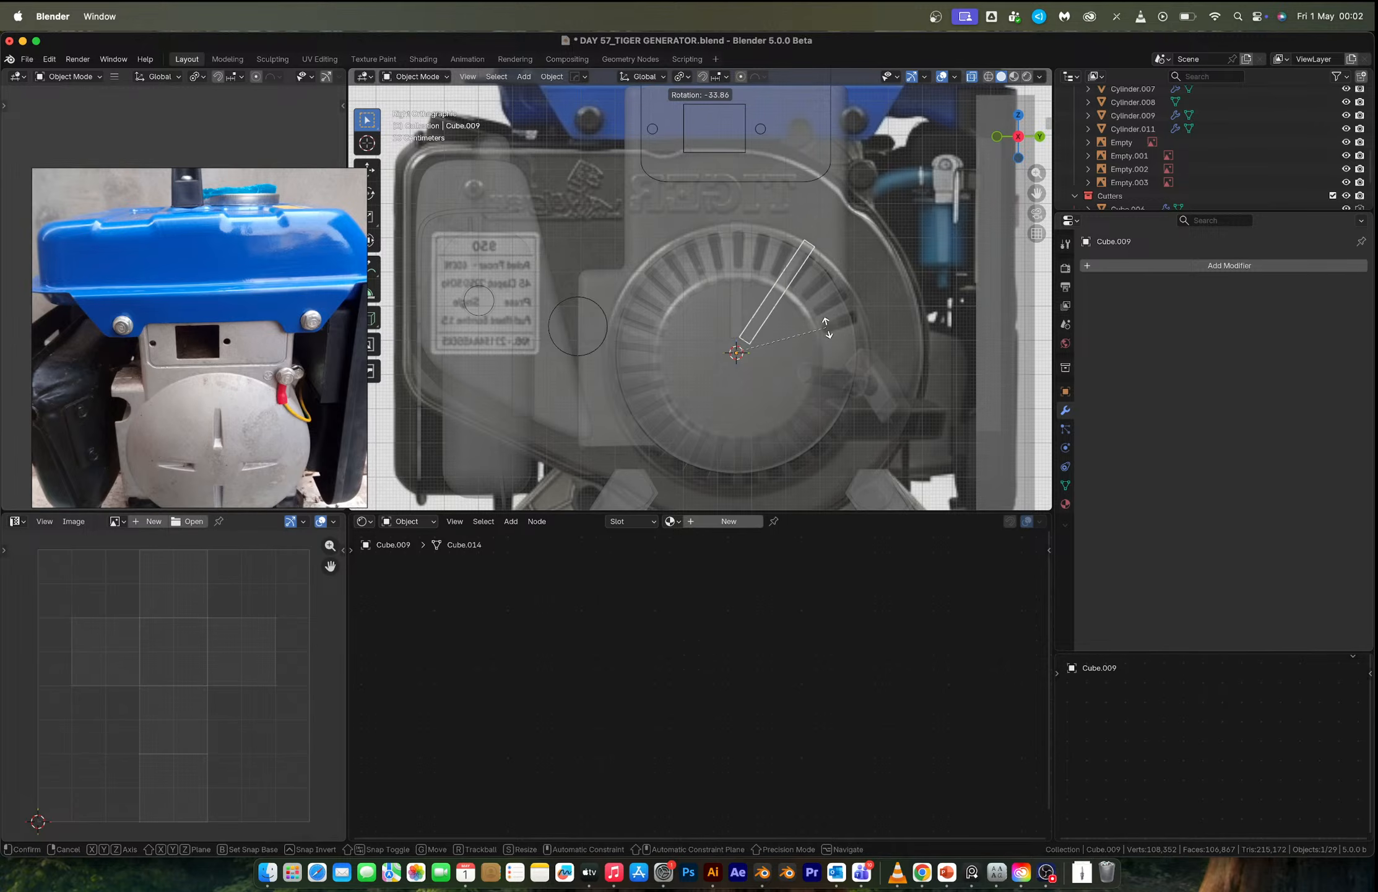
{"action": "type", "text": "-90"}
{"action": "key", "text": "Return"}
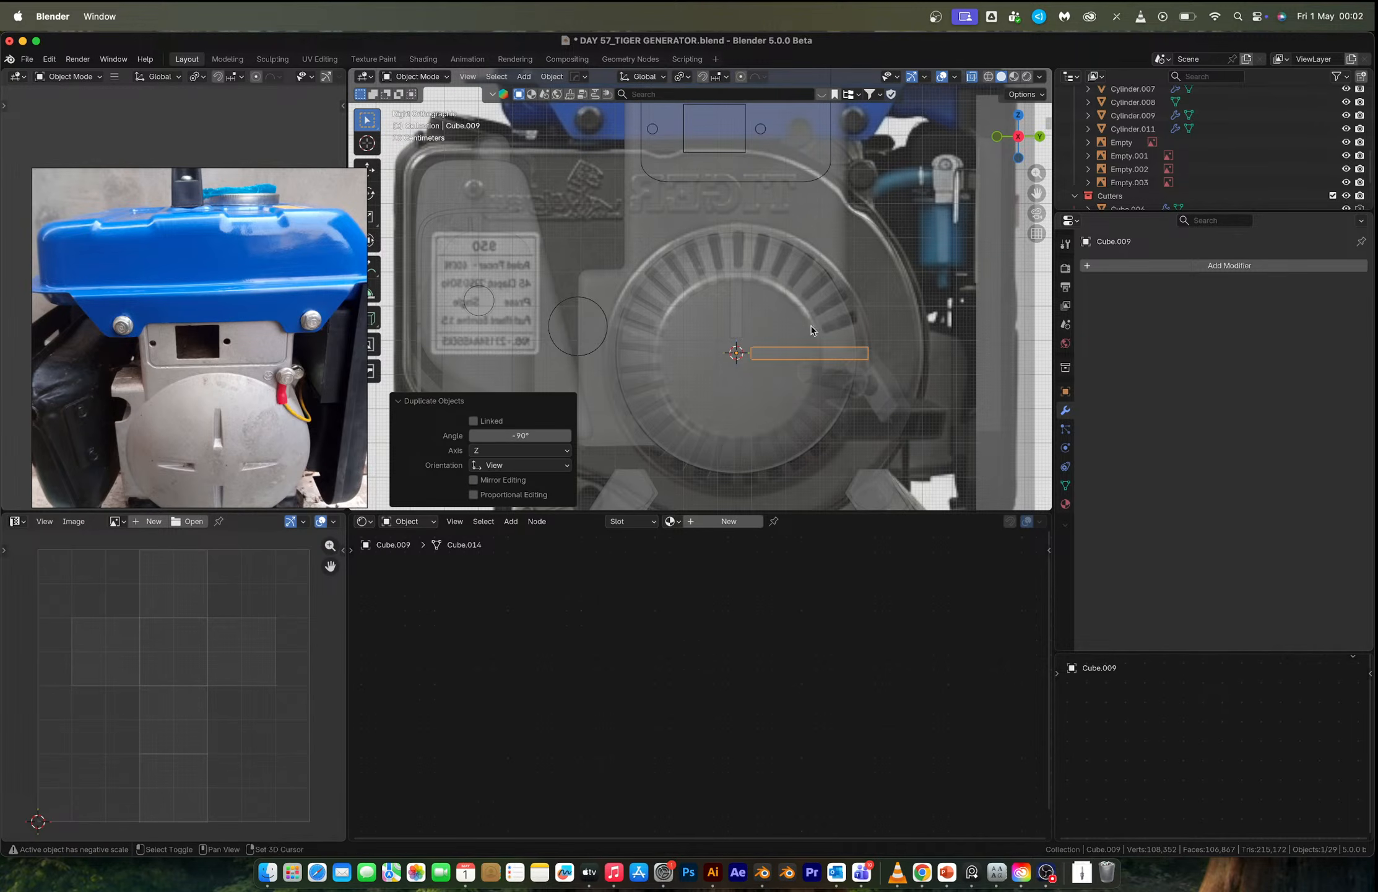
Join the two bars into one object and cut them from the engine block with a Boolean Difference.
{"action": "middle_click_drag", "start_coordinate": [740, 265], "coordinate": [732, 341]}
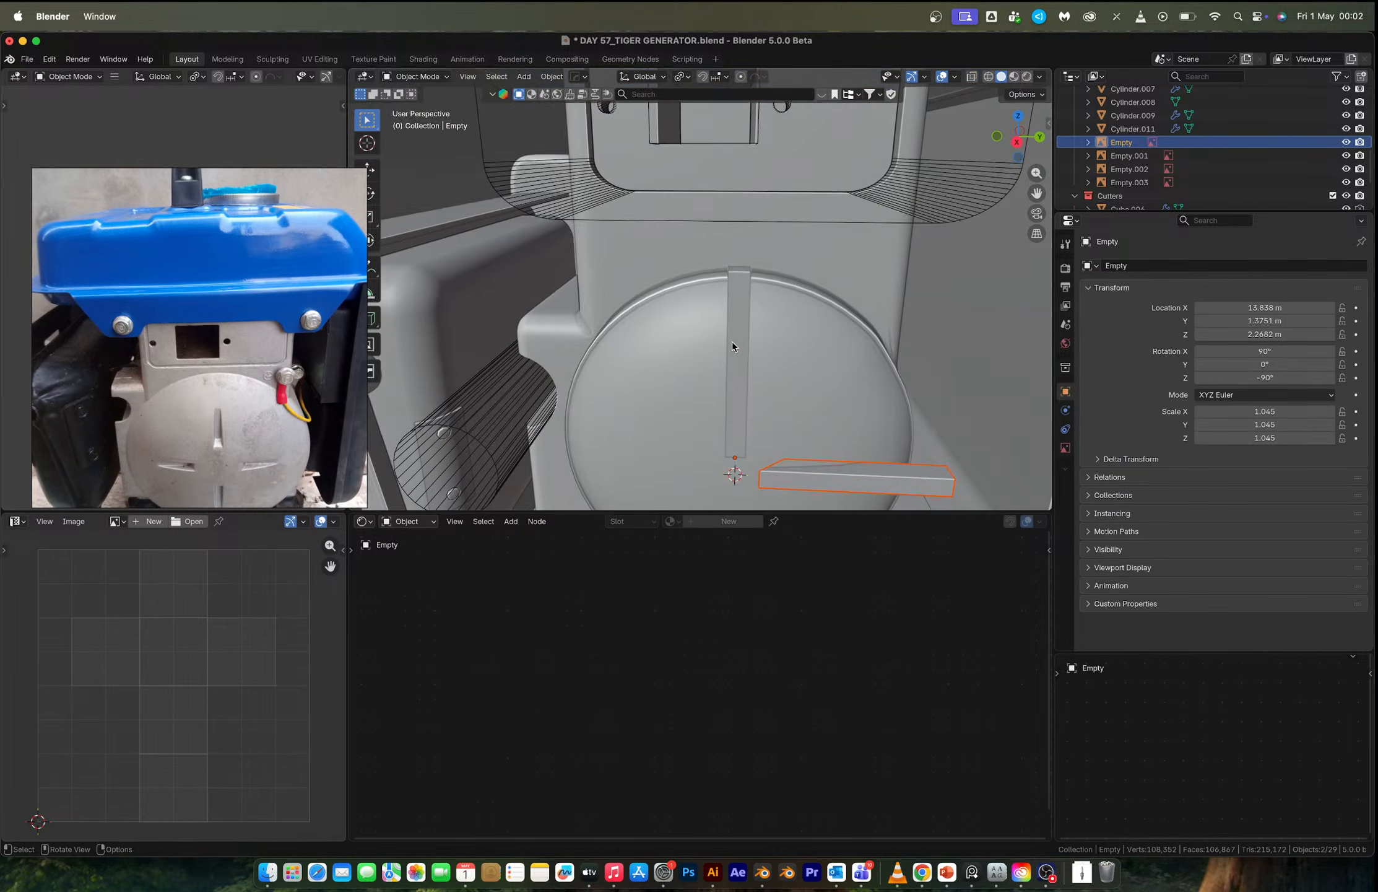
{"action": "left_click", "coordinate": [733, 342]}
{"action": "left_click", "coordinate": [848, 476], "text": "shift"}
{"action": "key", "text": "ctrl+j"}
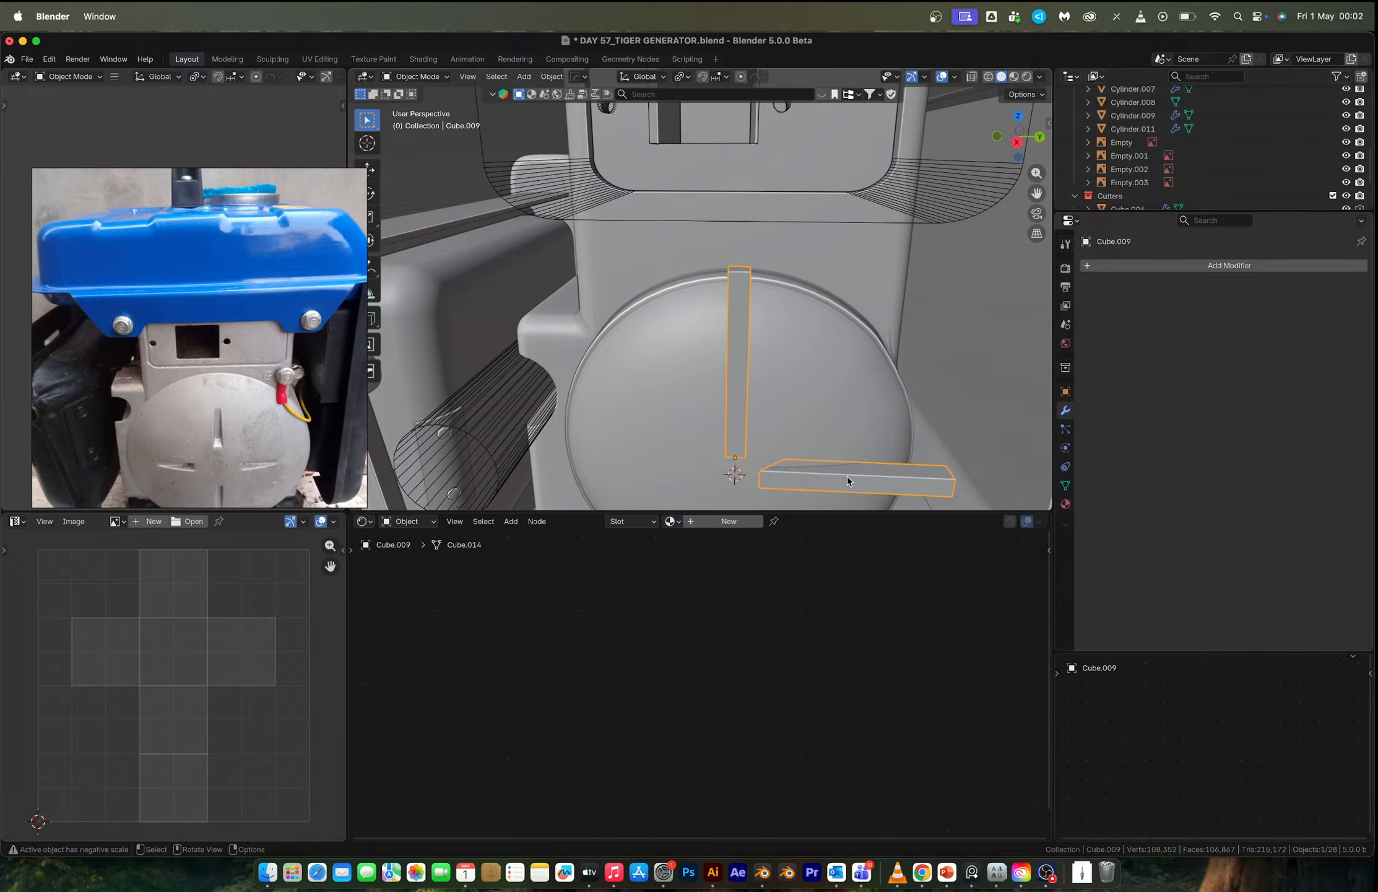
{"action": "left_click", "coordinate": [834, 375], "text": "shift"}
{"action": "key", "text": "q"}
{"action": "left_click", "coordinate": [835, 374]}
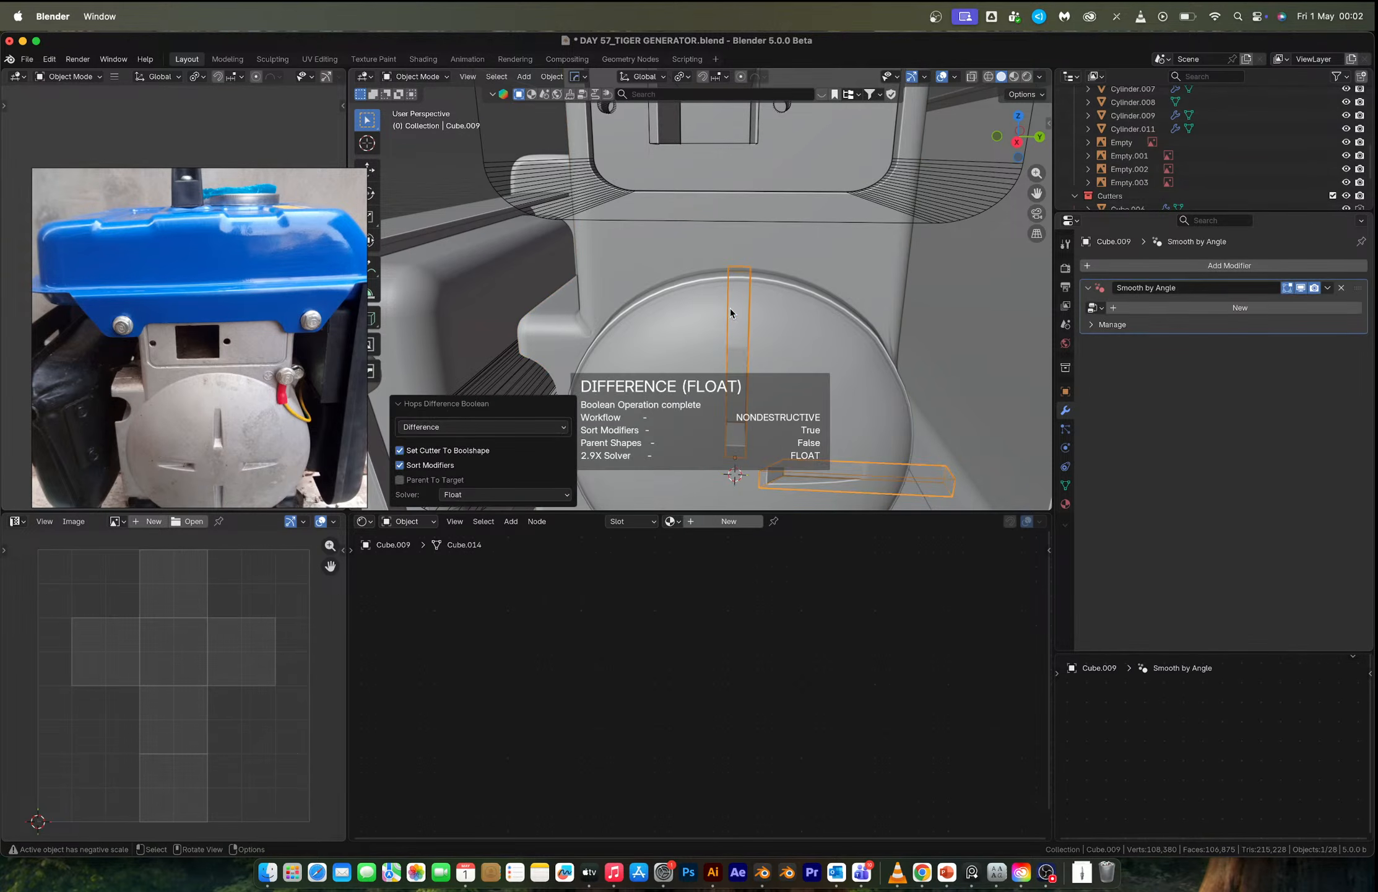
Try to mirror the joined bars along Z with the HardOps mirror gizmo, and undo the mirror.
{"action": "middle_click_drag", "start_coordinate": [730, 308], "coordinate": [796, 283]}
{"action": "key", "text": "alt+x"}
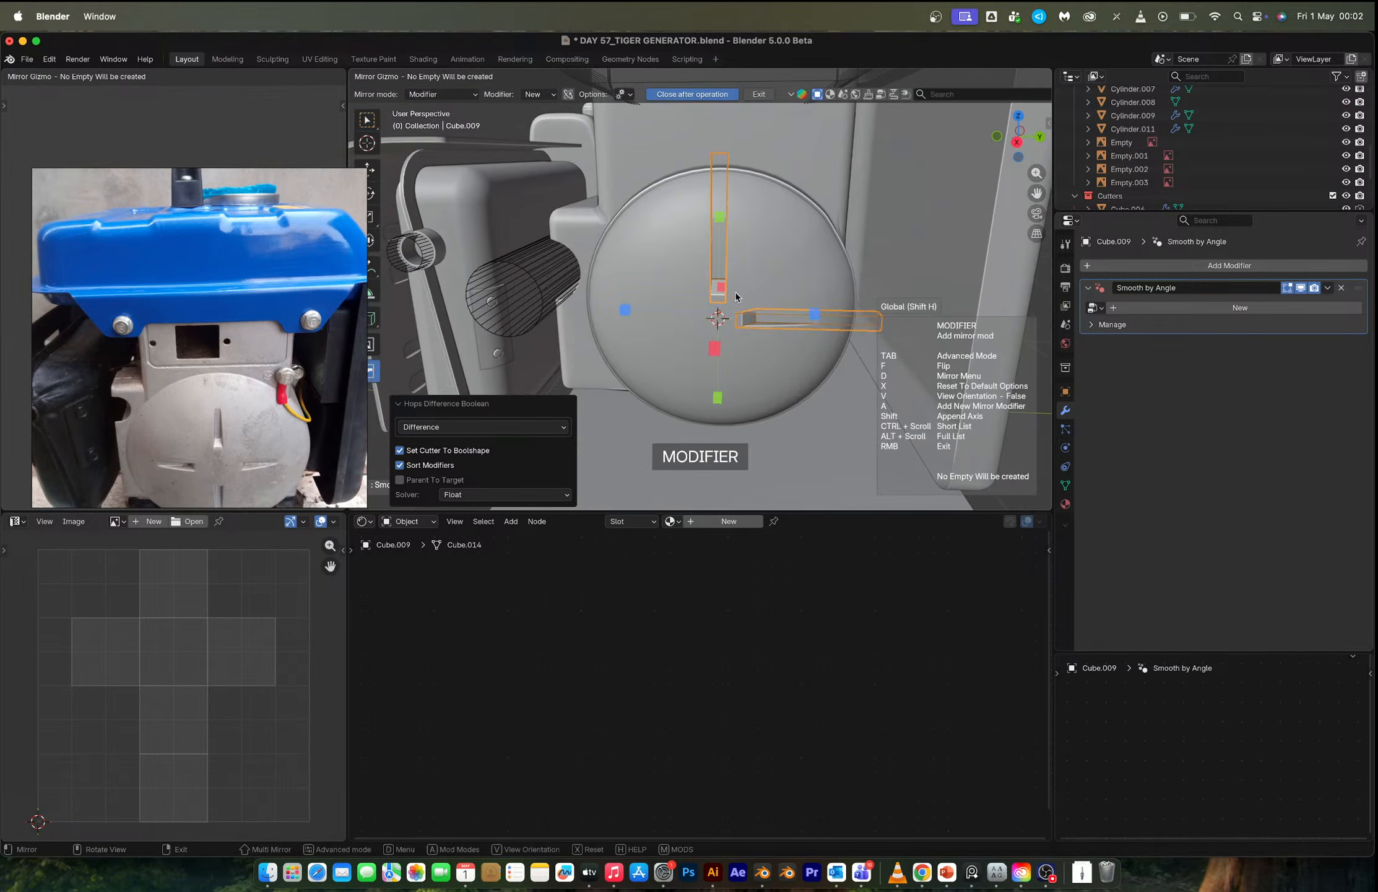
{"action": "left_click", "coordinate": [800, 303]}
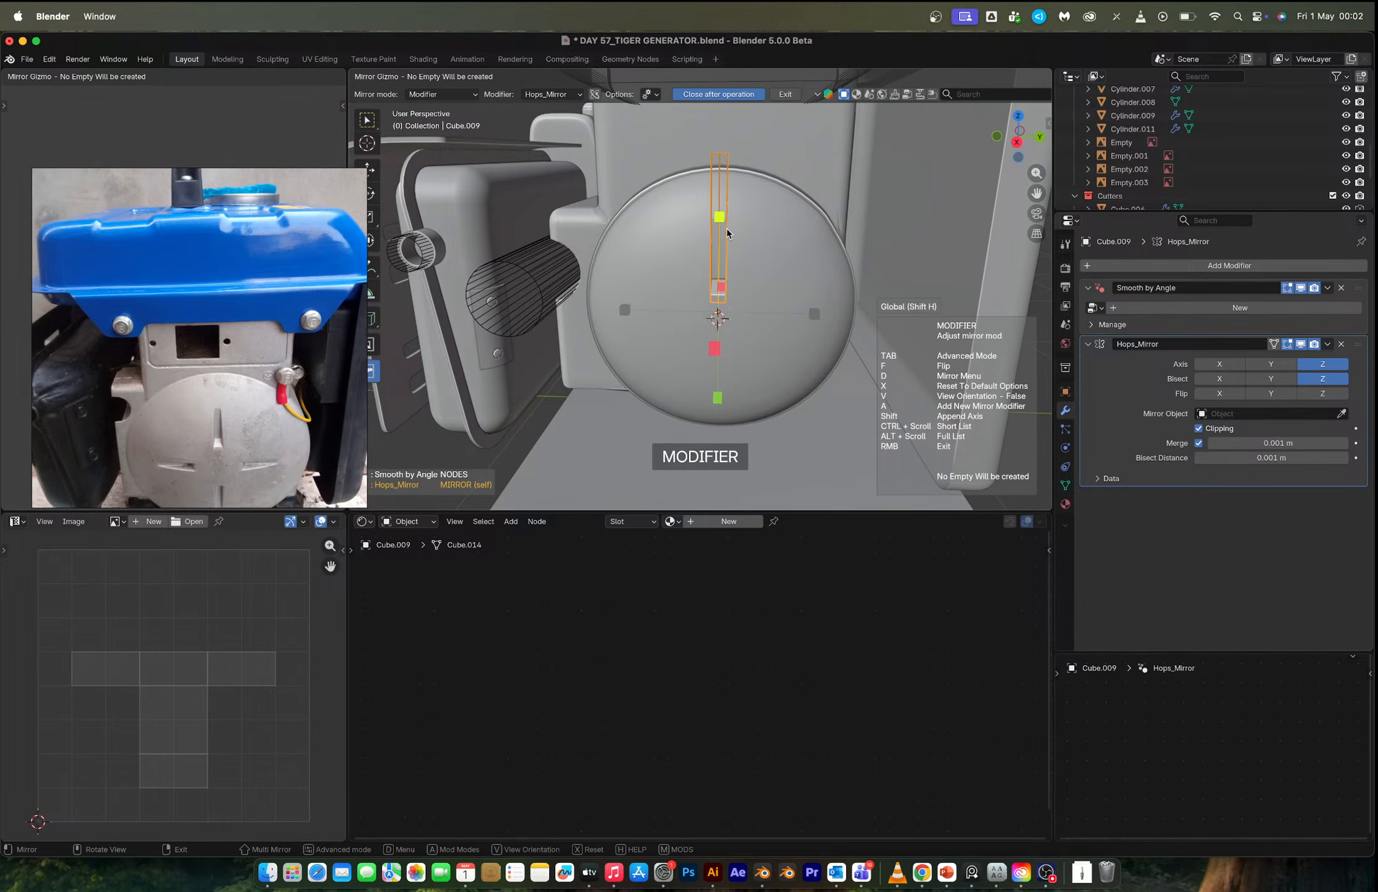
{"action": "left_click", "coordinate": [713, 220]}
{"action": "key", "text": "ctrl+z"}
{"action": "key", "text": "ctrl+z"}
{"action": "key", "text": "ctrl+z"}
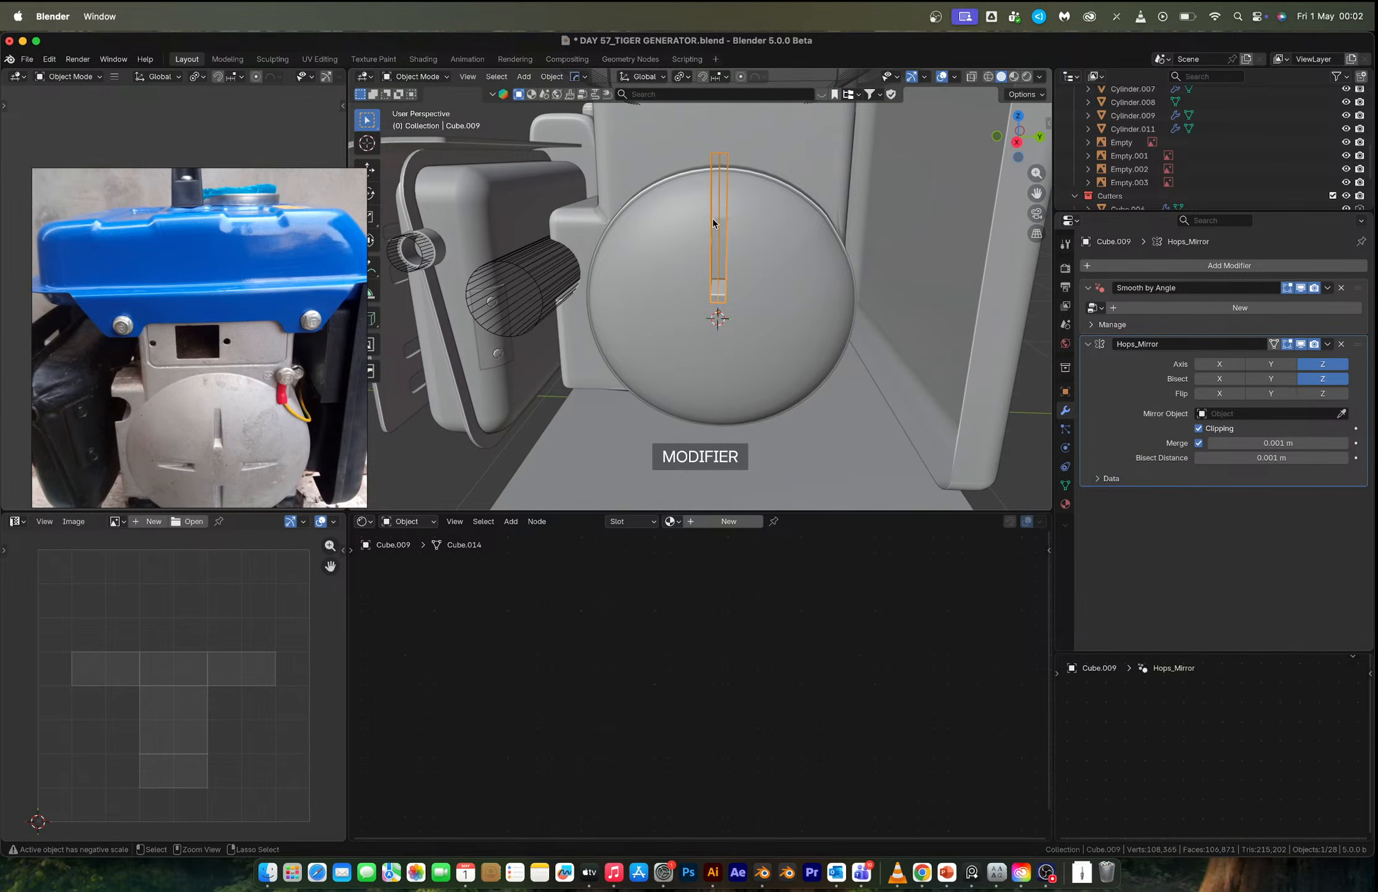
{"action": "key", "text": "ctrl+shift+z"}
{"action": "key", "text": "ctrl+shift+z"}
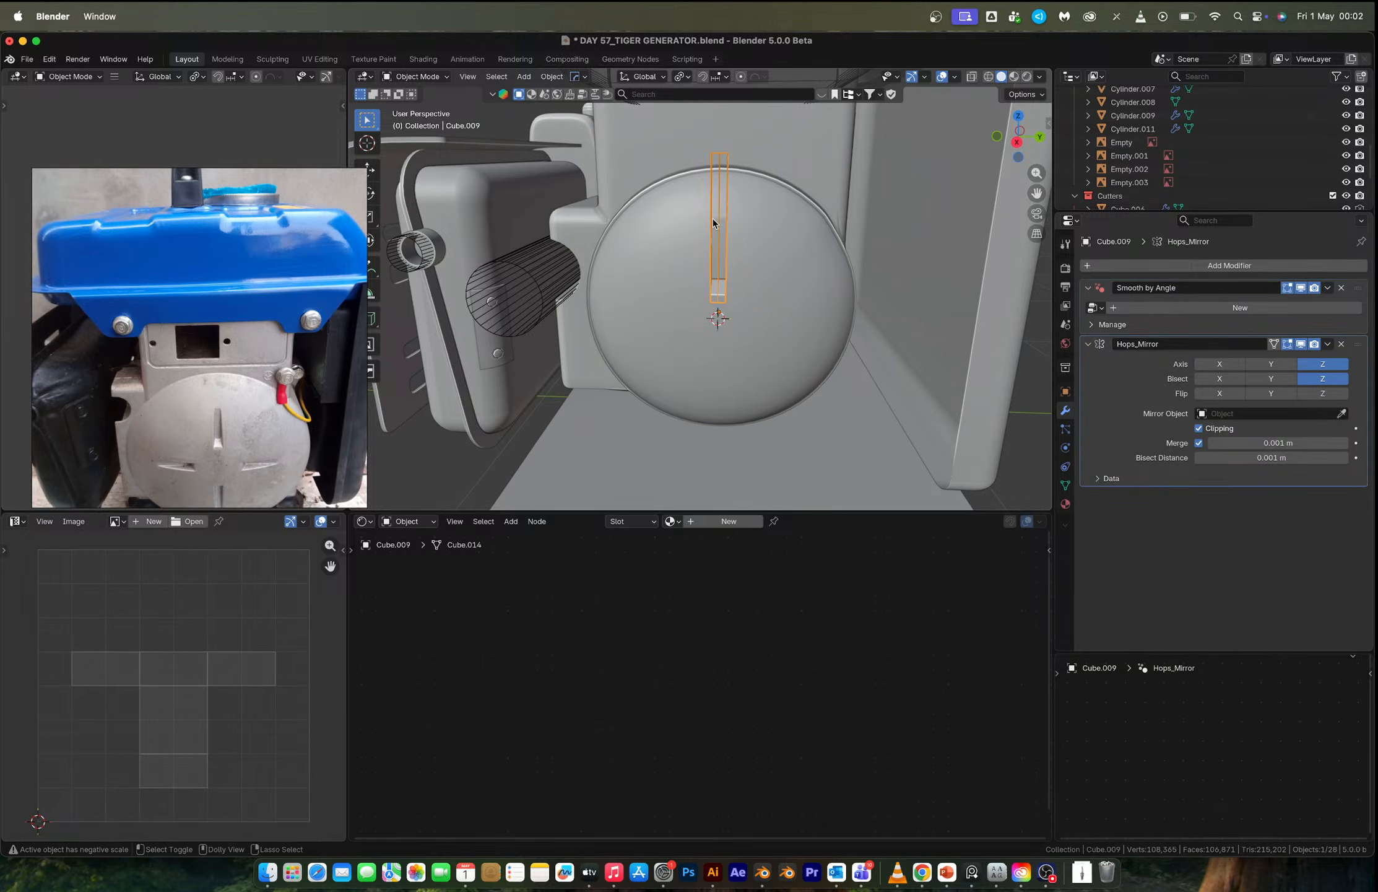
{"action": "key", "text": "ctrl+z"}
Mirror the joined bars along Y and Z with bisect on both axes and flip on Z only, and apply the mirror.
{"action": "key", "text": "alt+x"}
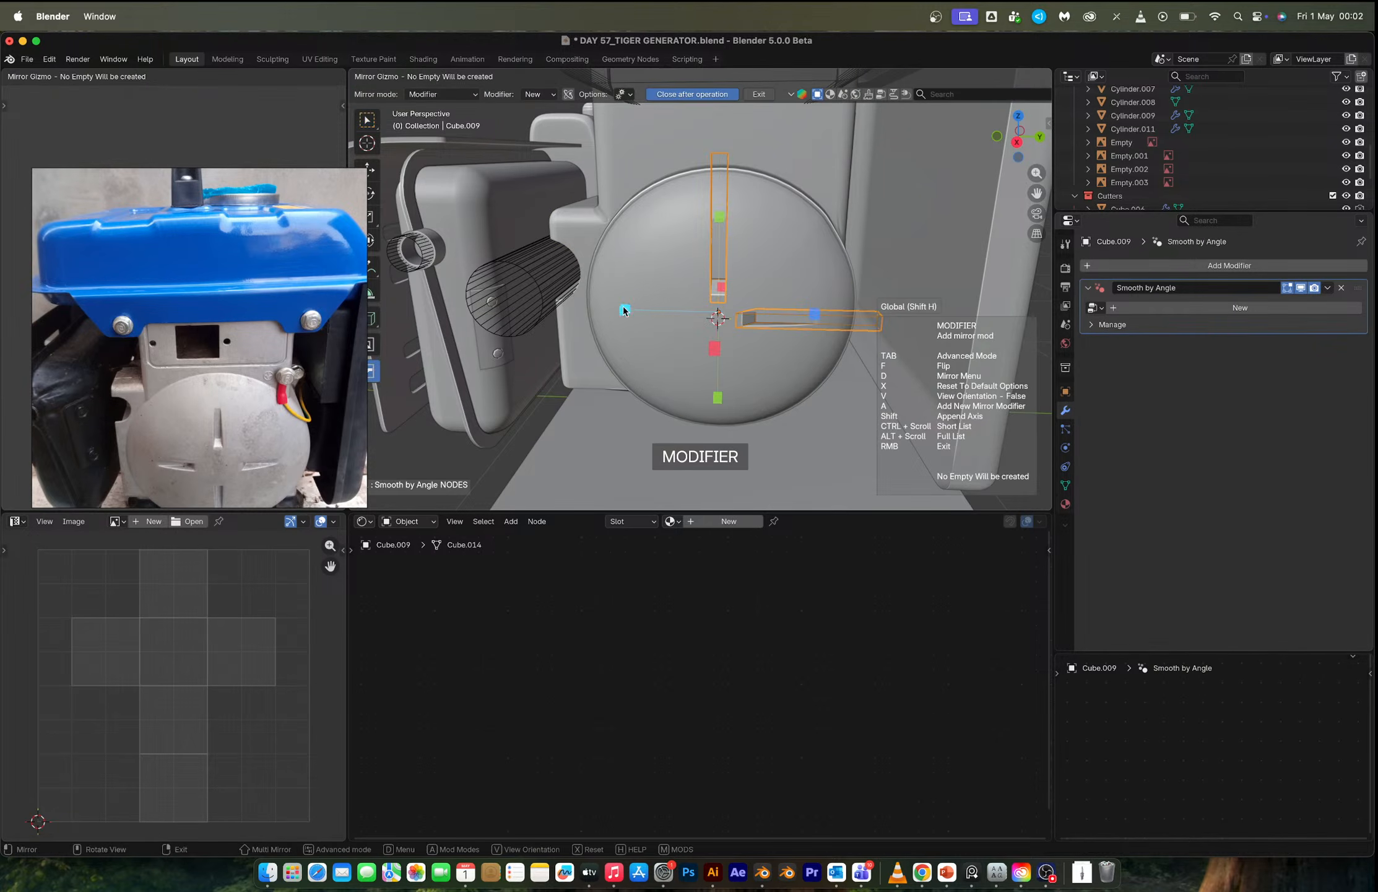
{"action": "left_click", "coordinate": [624, 309]}
{"action": "key", "text": "alt+x"}
{"action": "left_click", "coordinate": [712, 223]}
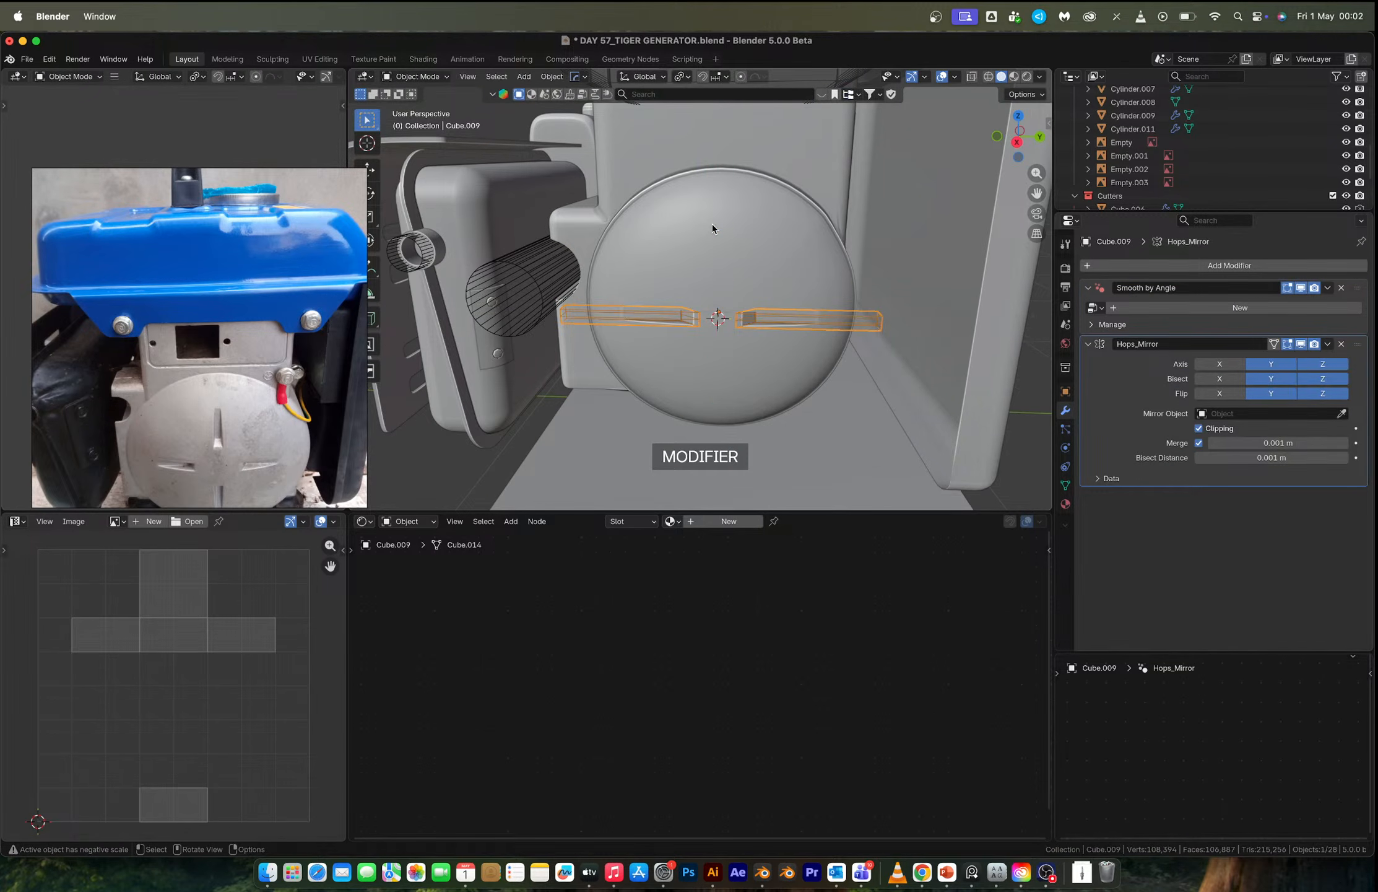
{"action": "key", "text": "alt+x"}
{"action": "left_click", "coordinate": [733, 391]}
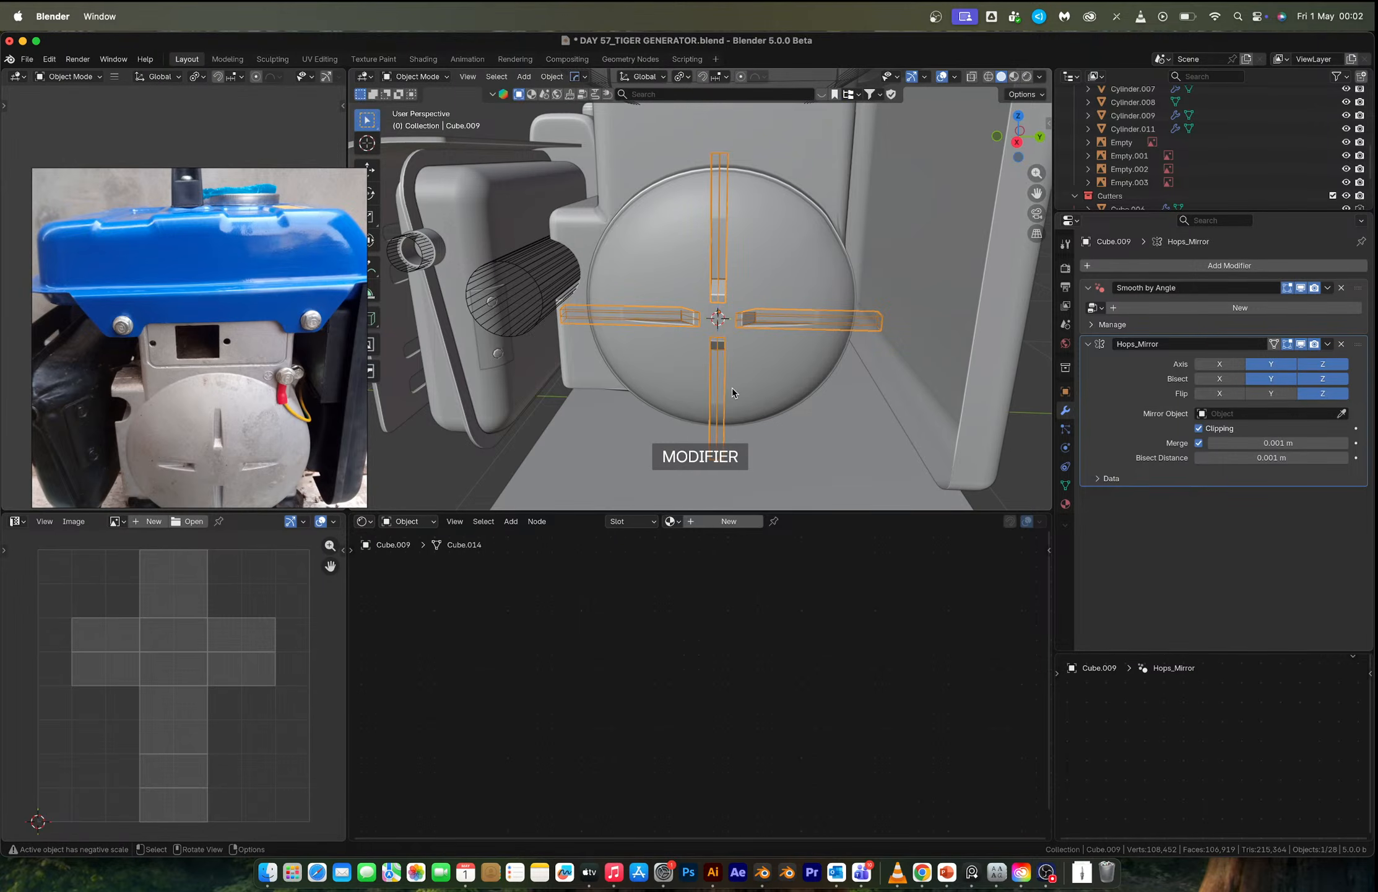
{"action": "key", "text": "ctrl+a"}
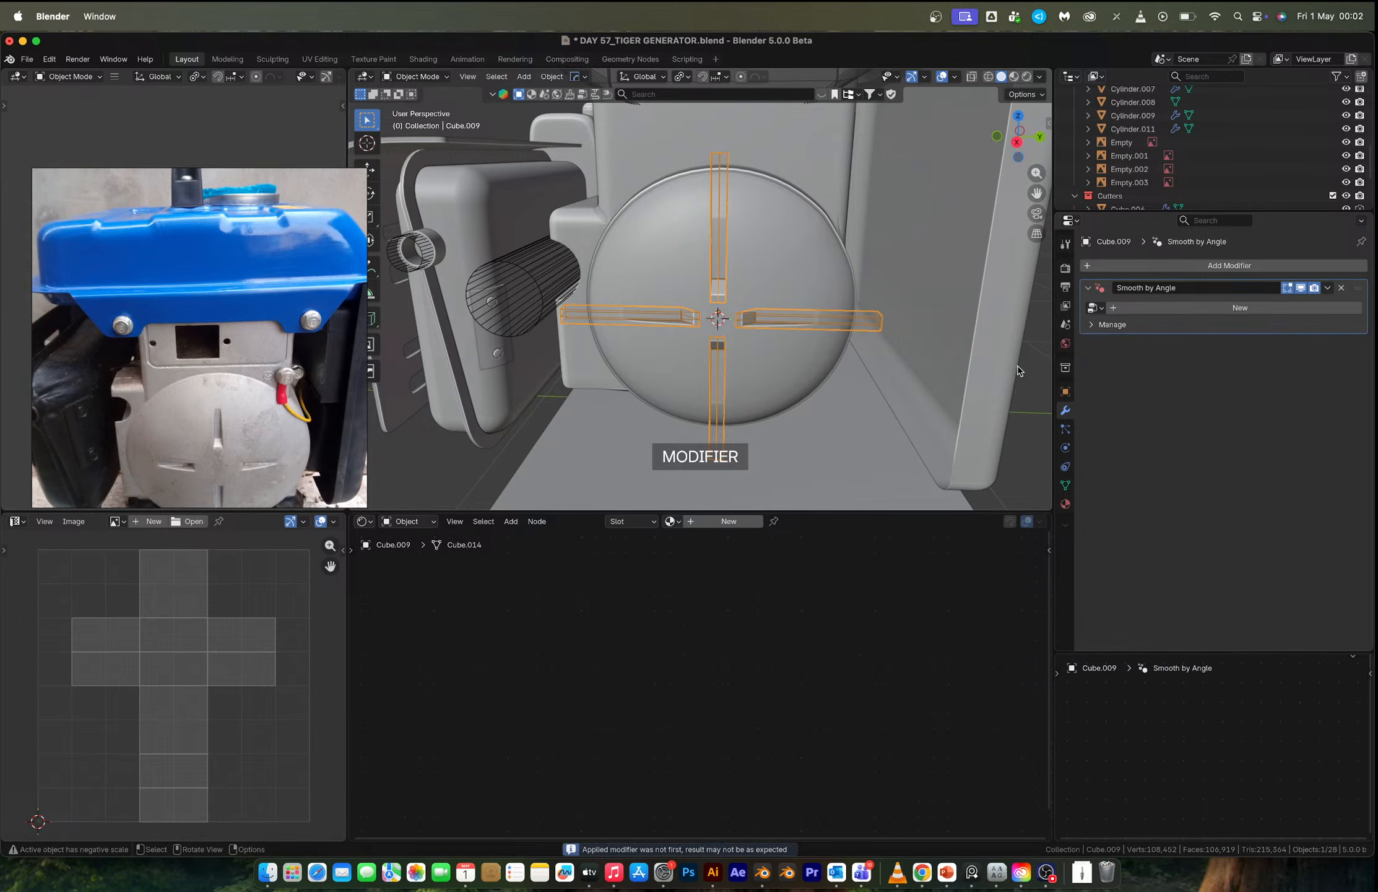
Try deleting the cross-shaped bar cutter, and undo the deletion.
{"action": "left_click", "coordinate": [836, 317]}
{"action": "left_click", "coordinate": [876, 320]}
{"action": "key", "text": "x"}
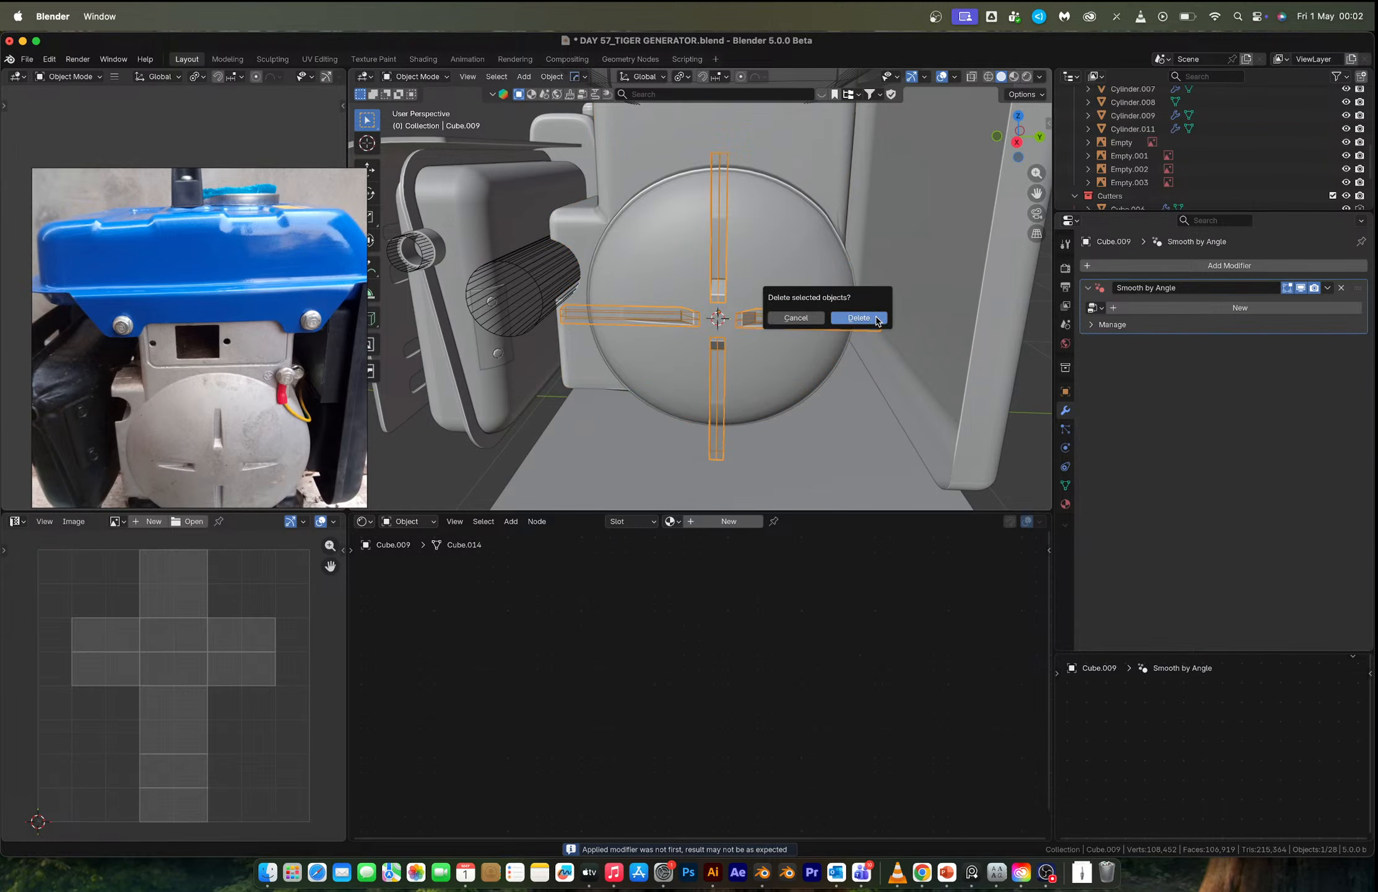
{"action": "left_click", "coordinate": [877, 320]}
{"action": "key", "text": "ctrl+z"}
{"action": "key", "text": "ctrl+z"}
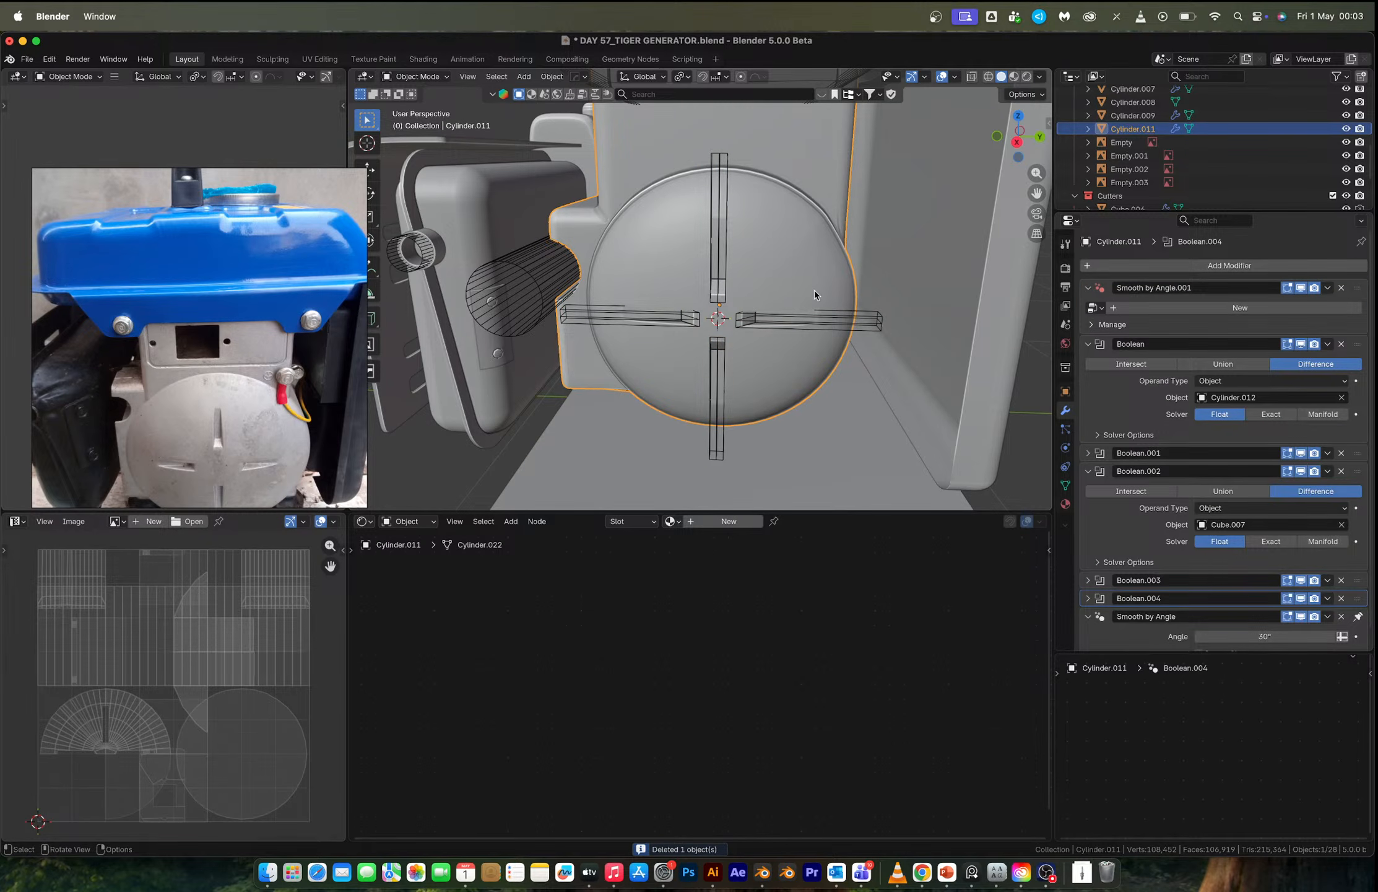
Try applying the cross cutter's Boolean to the engine block and deleting the cutter, and undo these changes.
{"action": "left_click", "coordinate": [724, 248]}
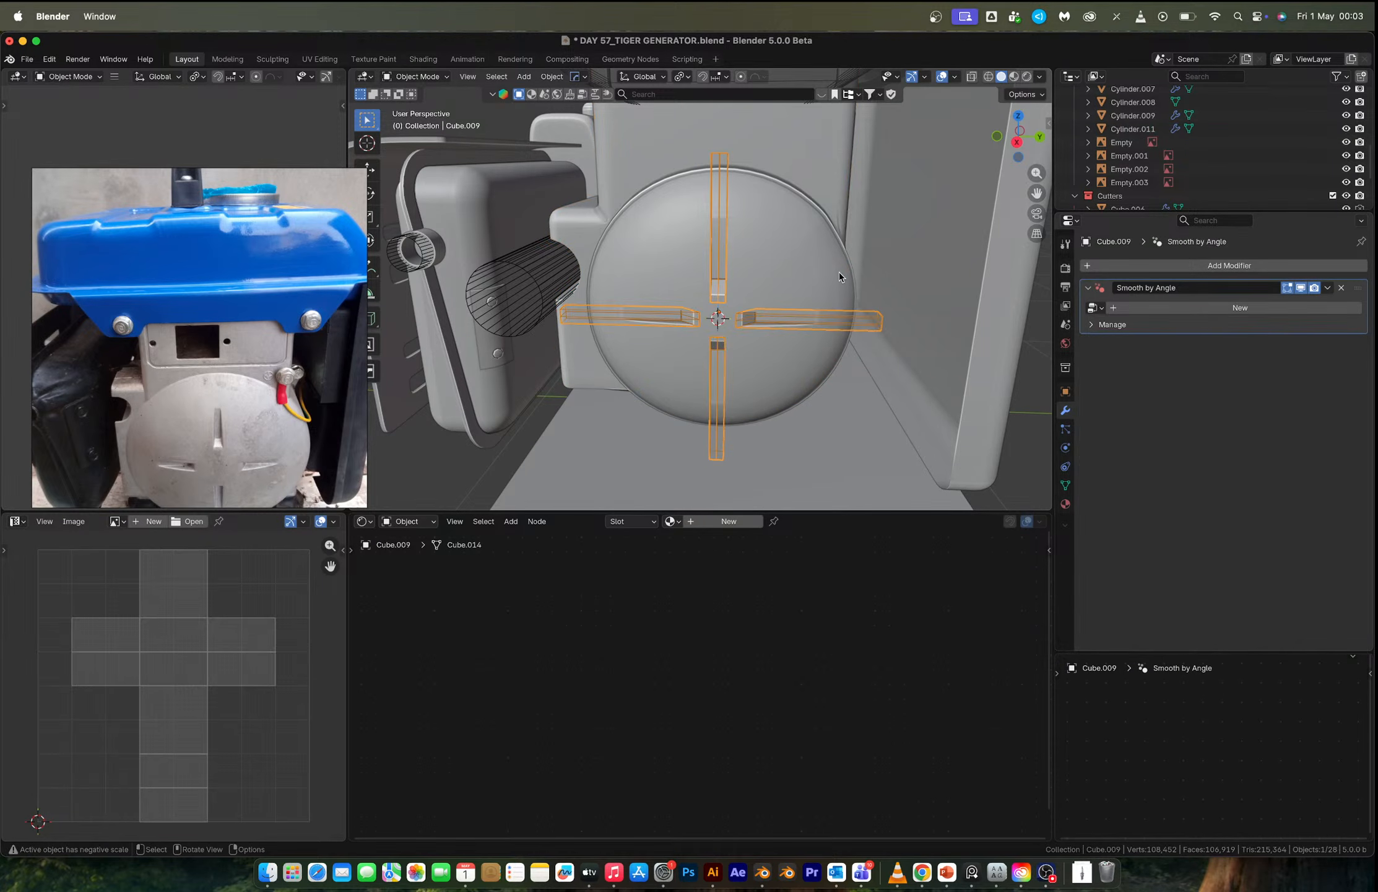
{"action": "left_click", "coordinate": [807, 266]}
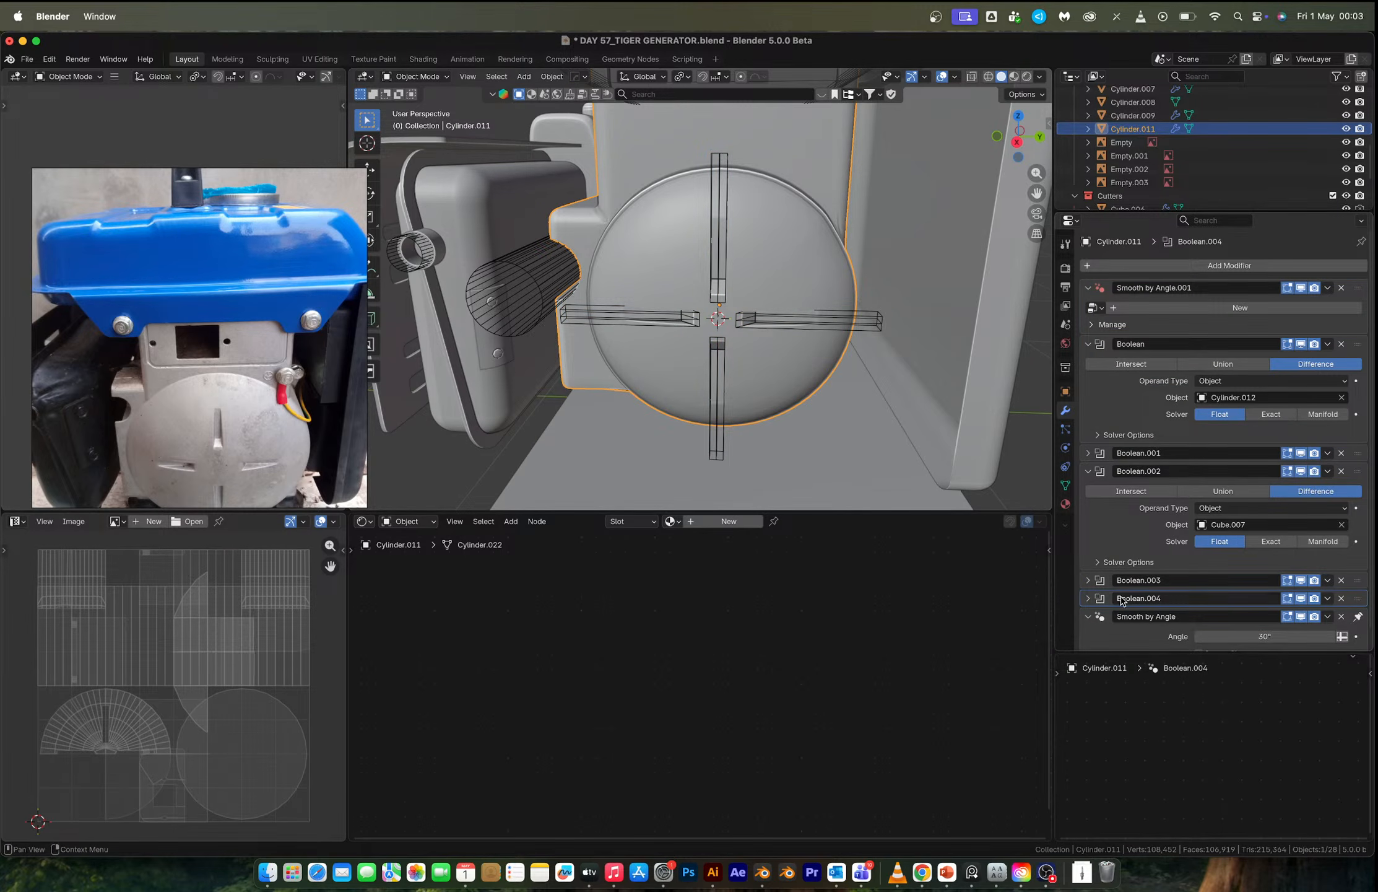
{"action": "key", "text": "ctrl+a"}
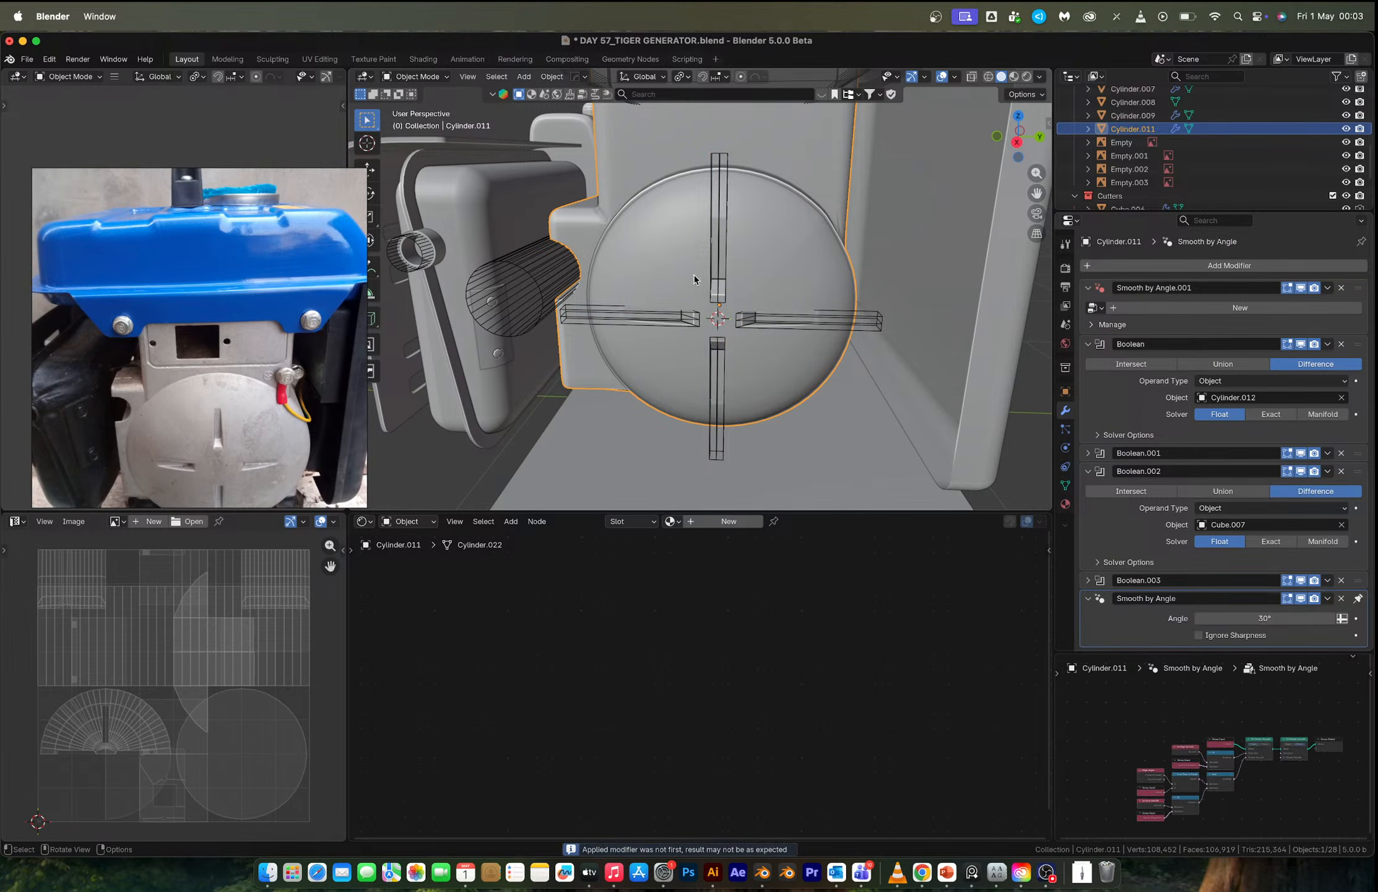
{"action": "left_click", "coordinate": [716, 186]}
{"action": "key", "text": "x"}
{"action": "left_click", "coordinate": [718, 187]}
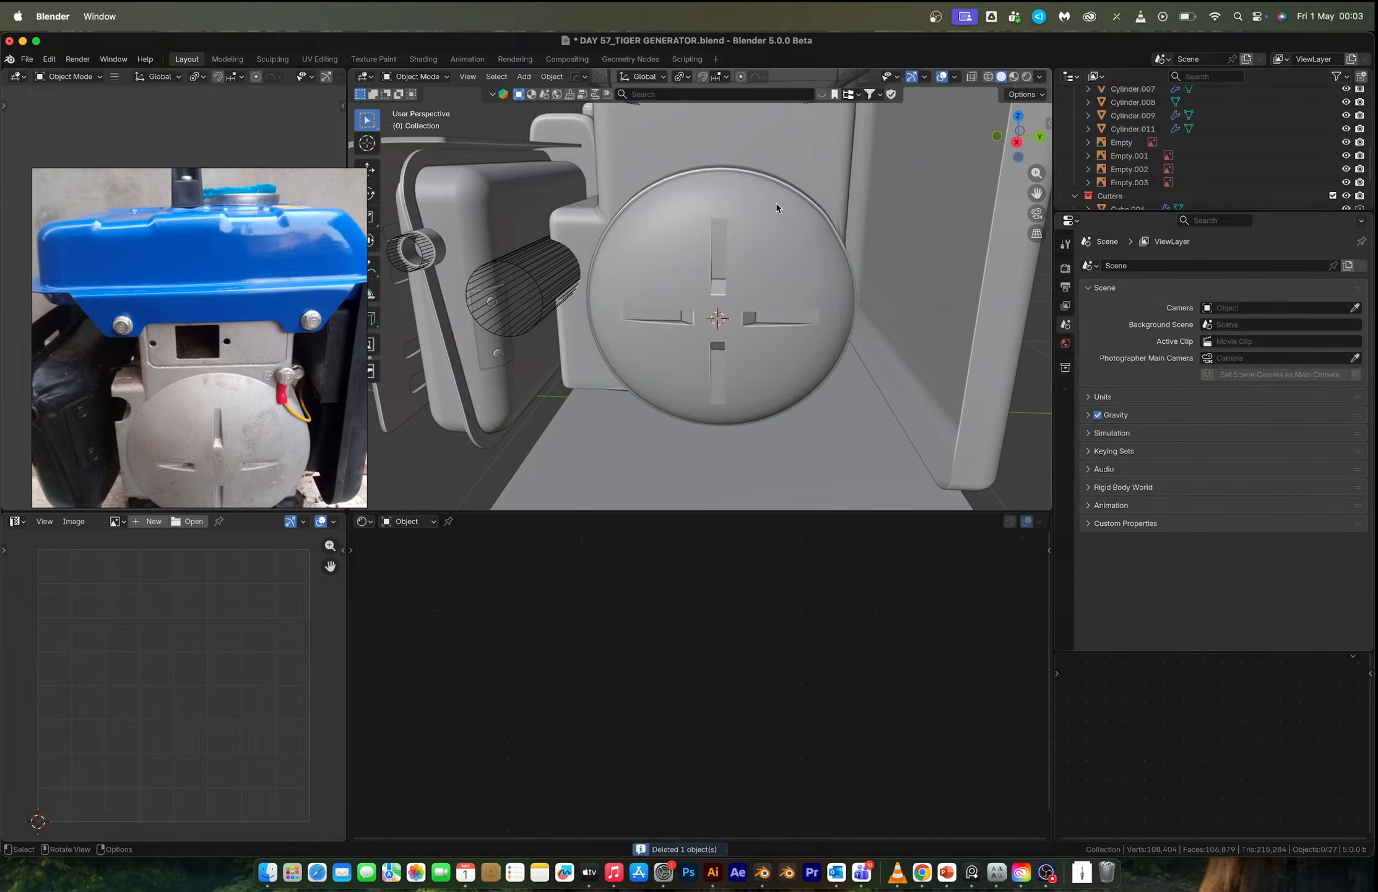
{"action": "middle_click_drag", "start_coordinate": [776, 202], "coordinate": [598, 363]}
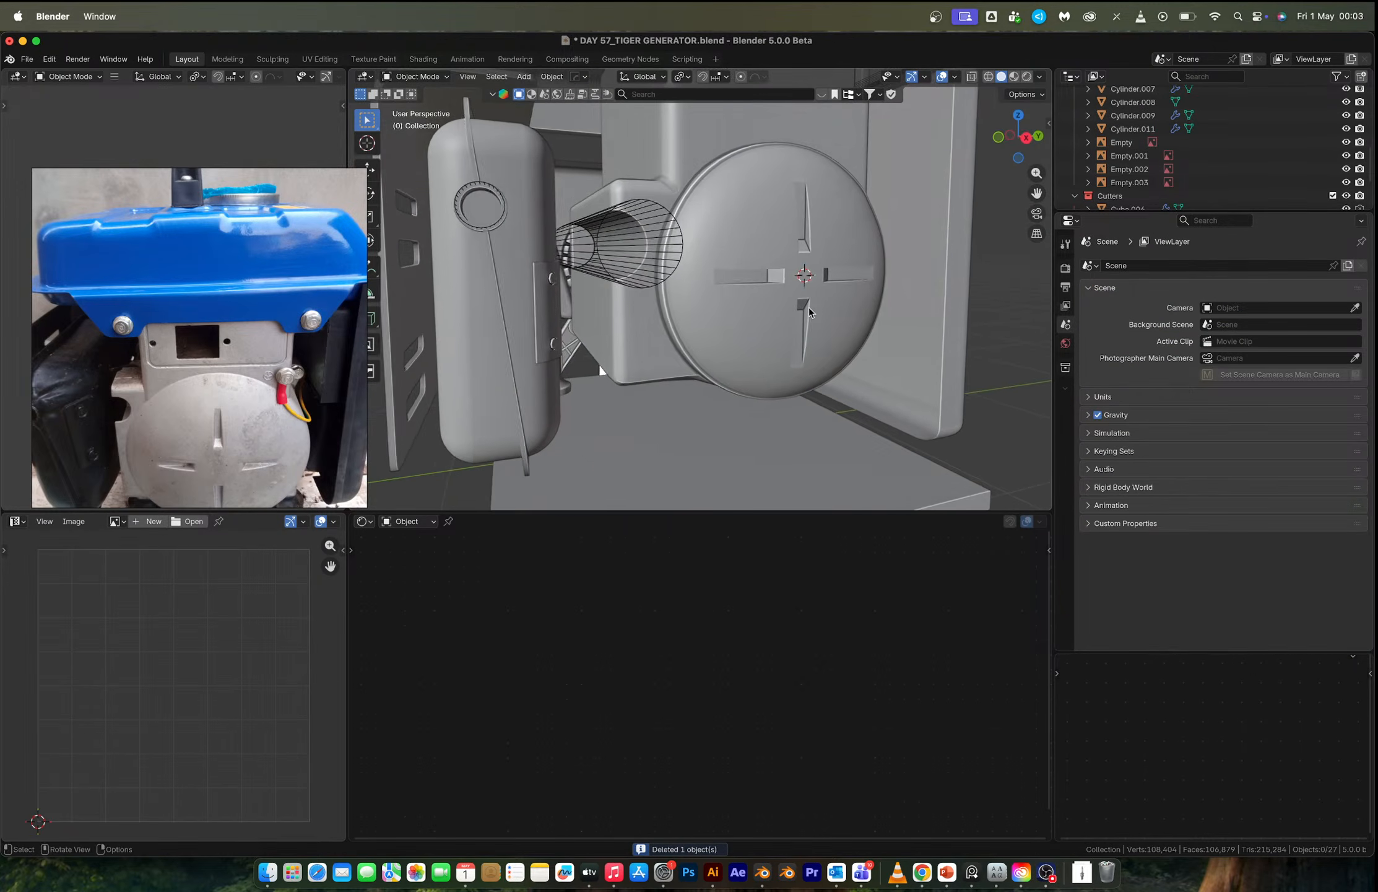
{"action": "scroll", "coordinate": [809, 307], "scroll_direction": "up", "scroll_amount": 3}
{"action": "middle_click_drag", "start_coordinate": [809, 307], "coordinate": [790, 292]}
{"action": "key", "text": "ctrl+z"}
{"action": "key", "text": "ctrl+z"}
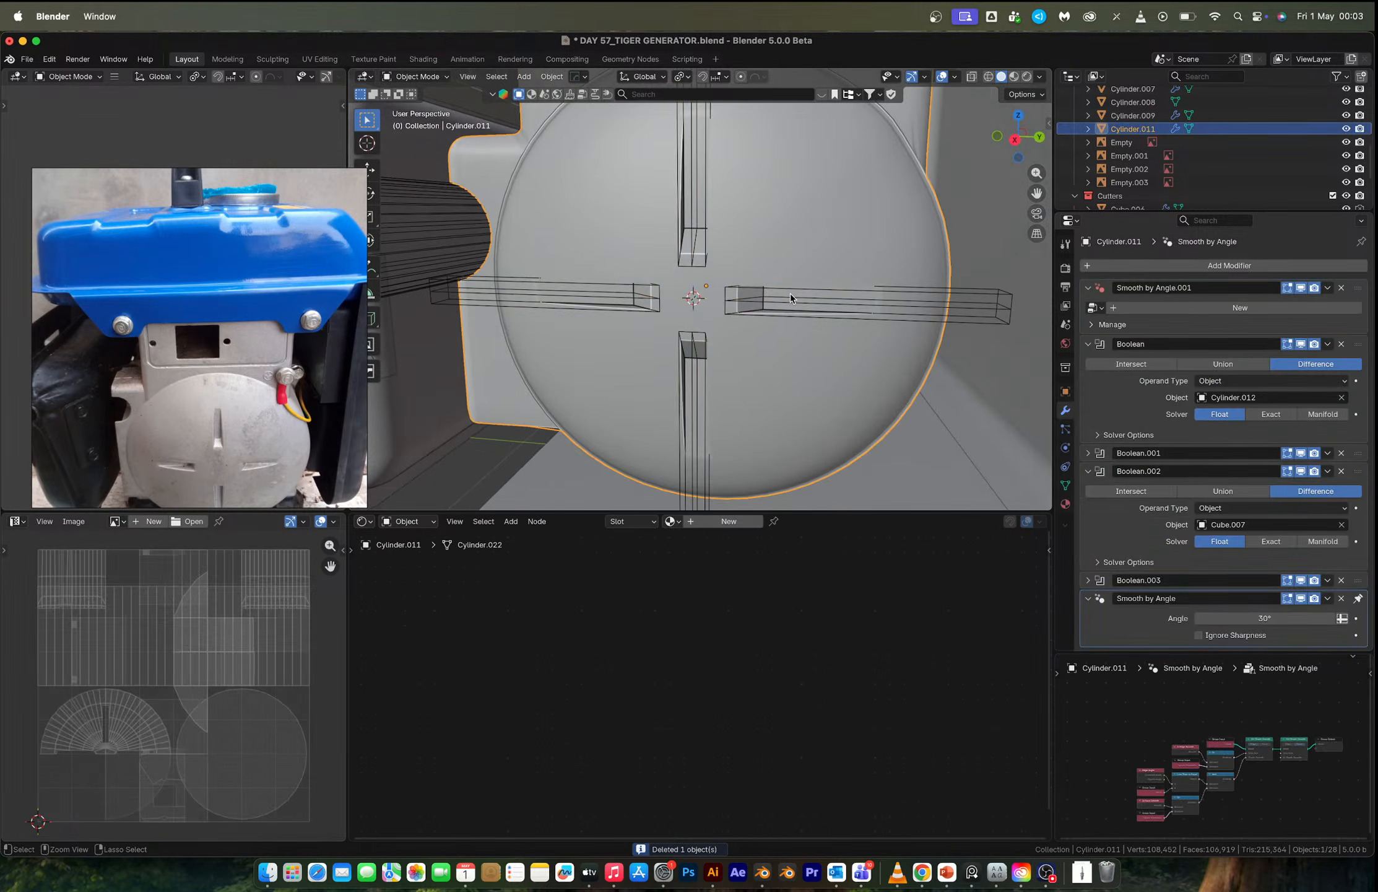
Scale all the mesh of the cross-shaped cutter to about 0.8 around individual origins, shrinking each of the four bars in place.
{"action": "left_click", "coordinate": [790, 293]}
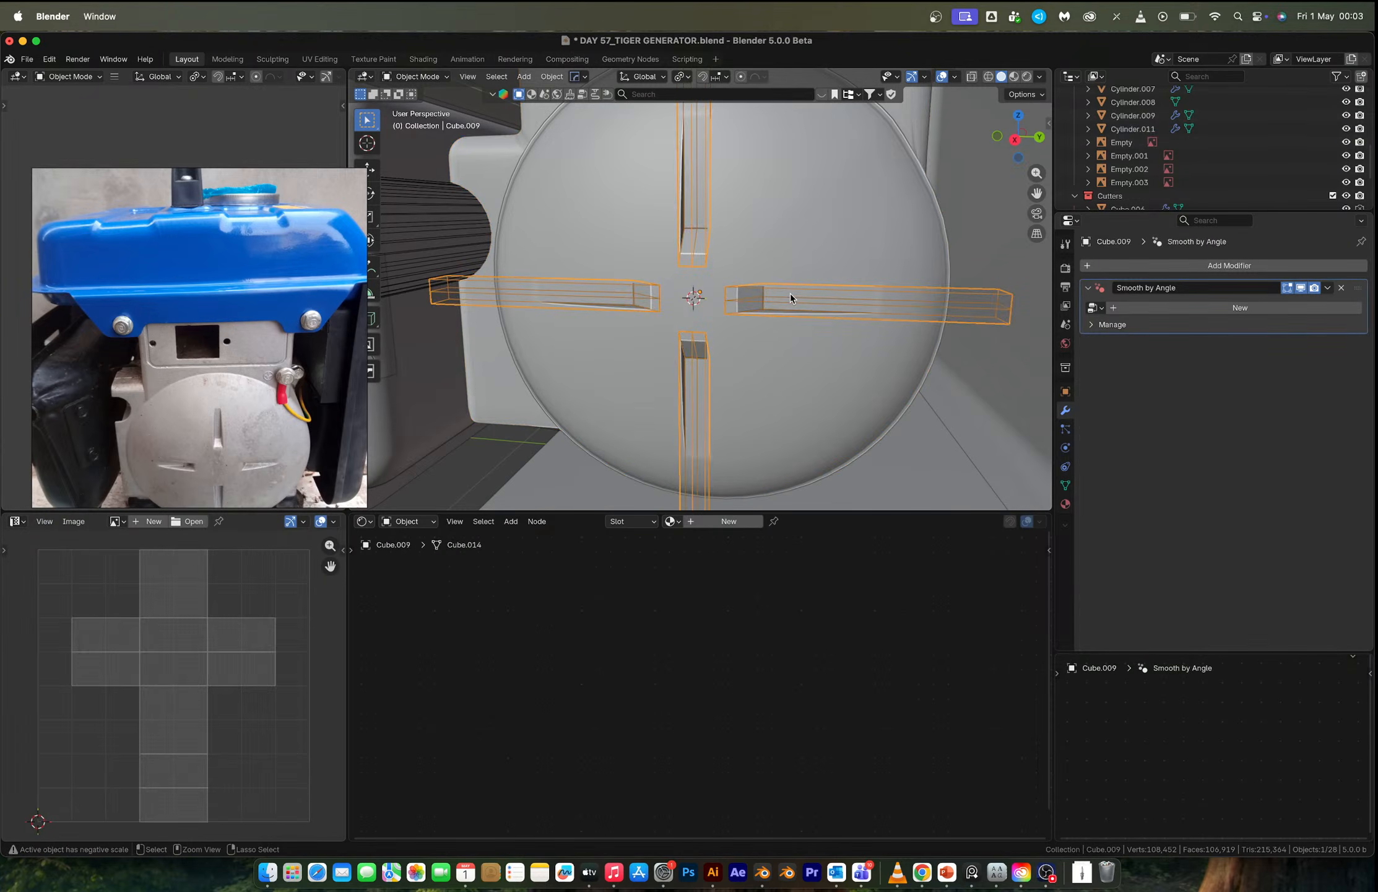
{"action": "key", "text": "Tab"}
{"action": "key", "text": "a"}
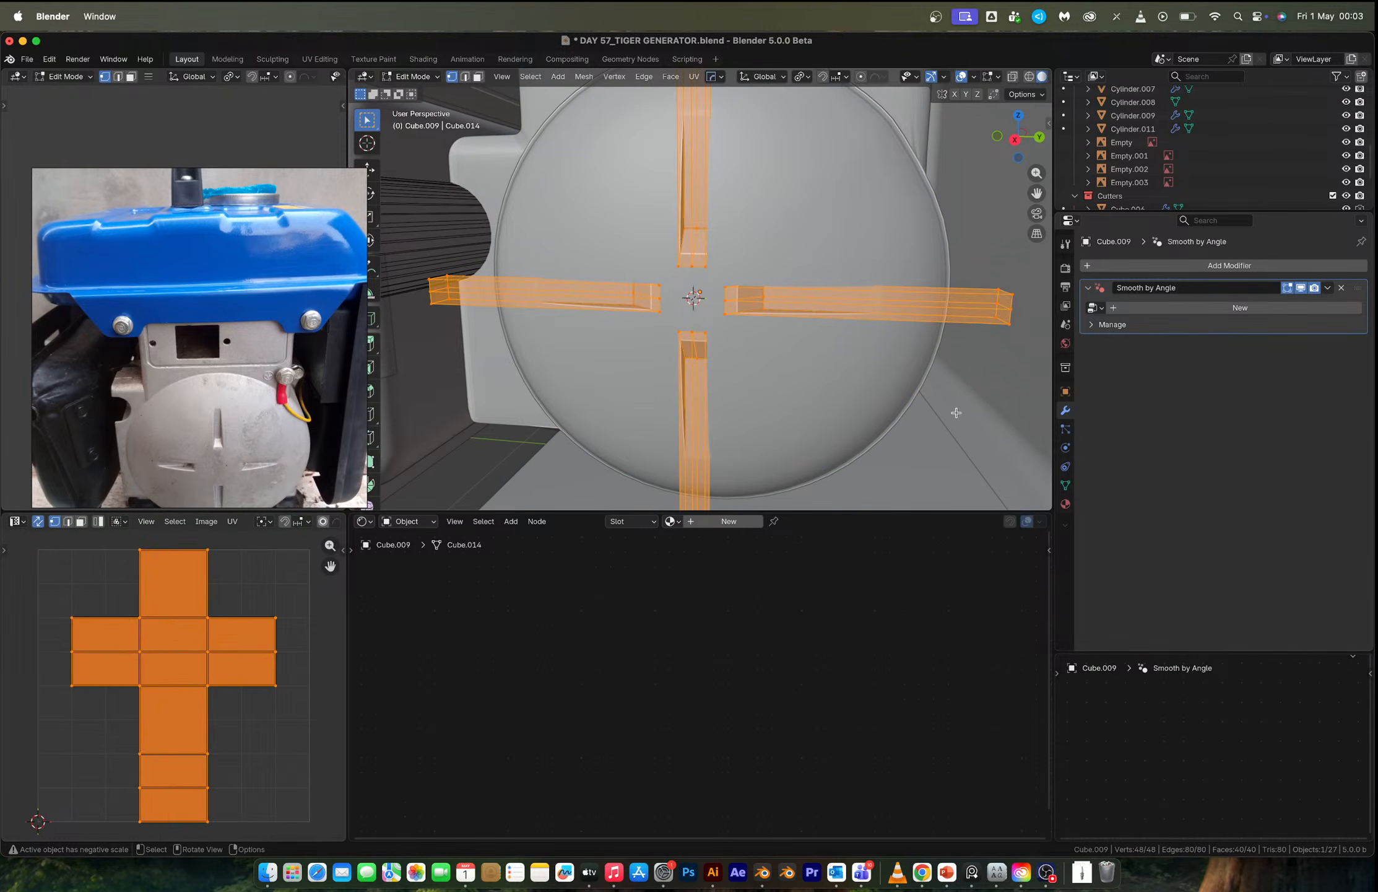
{"action": "key", "text": "period"}
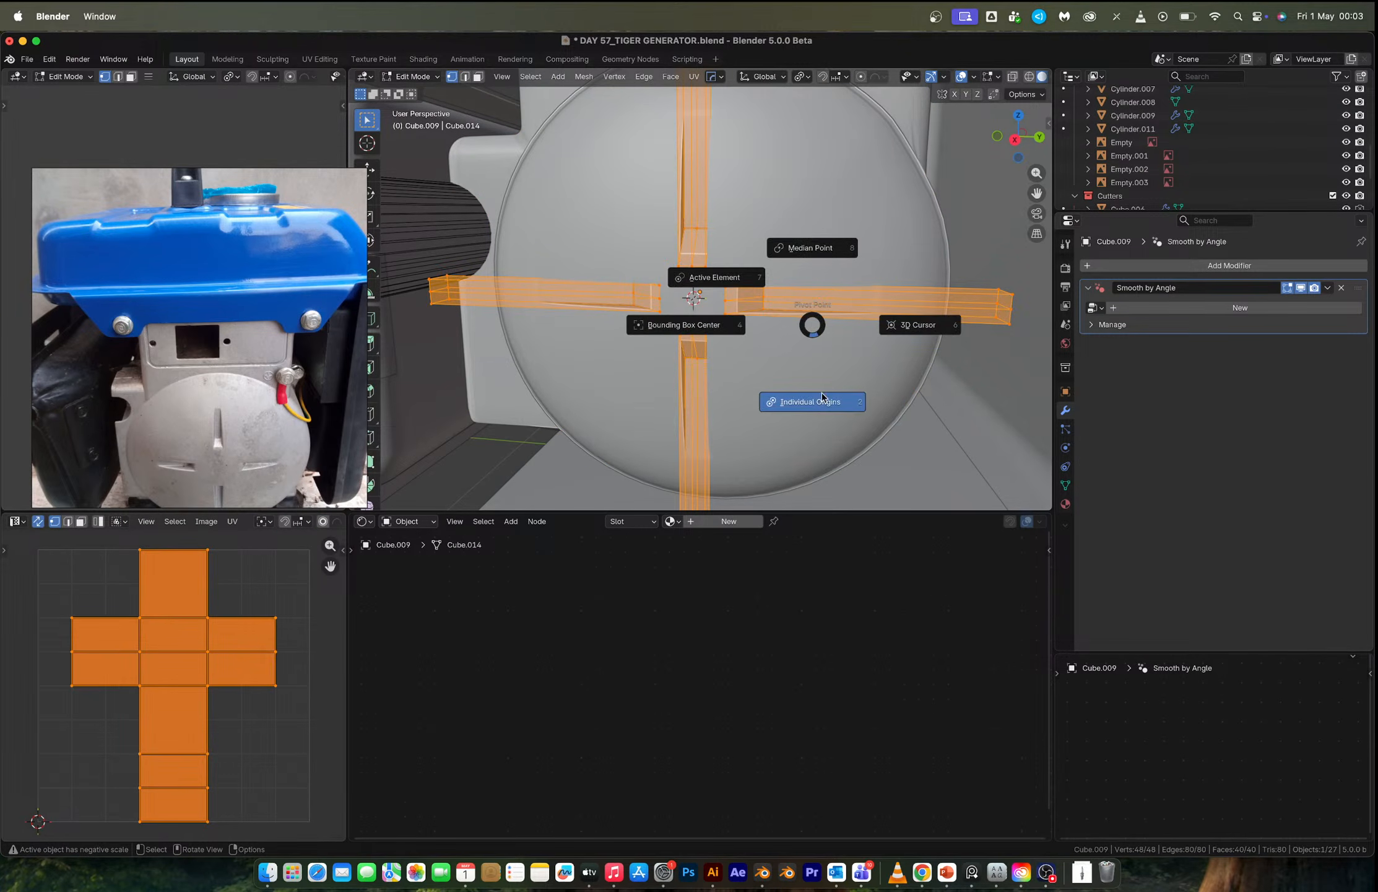
{"action": "left_click", "coordinate": [823, 400]}
{"action": "key", "text": "s"}
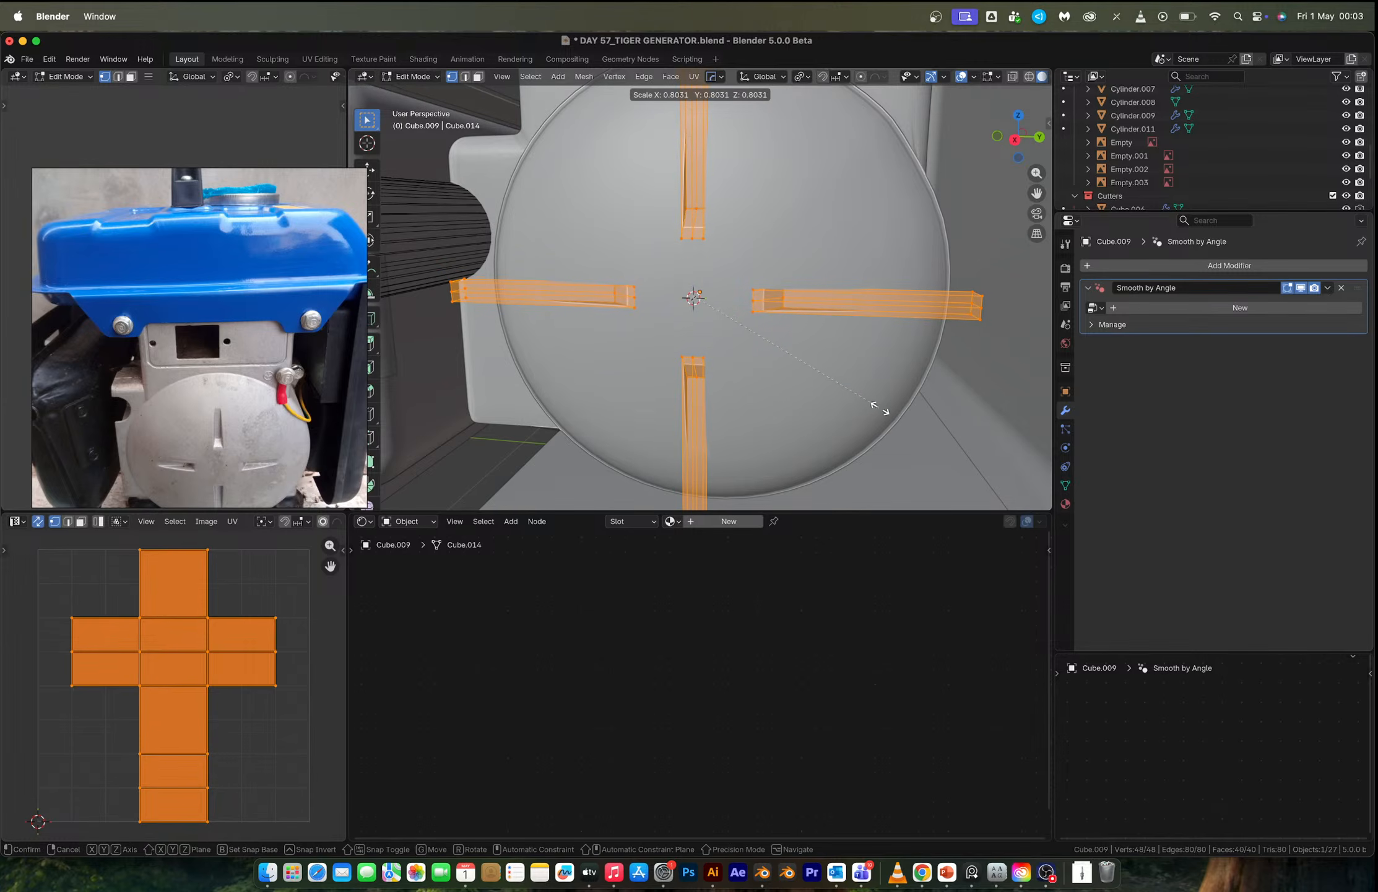
{"action": "left_click", "coordinate": [876, 409]}
{"action": "key", "text": "Tab"}
{"action": "scroll", "coordinate": [788, 286], "scroll_direction": "down", "scroll_amount": 3}
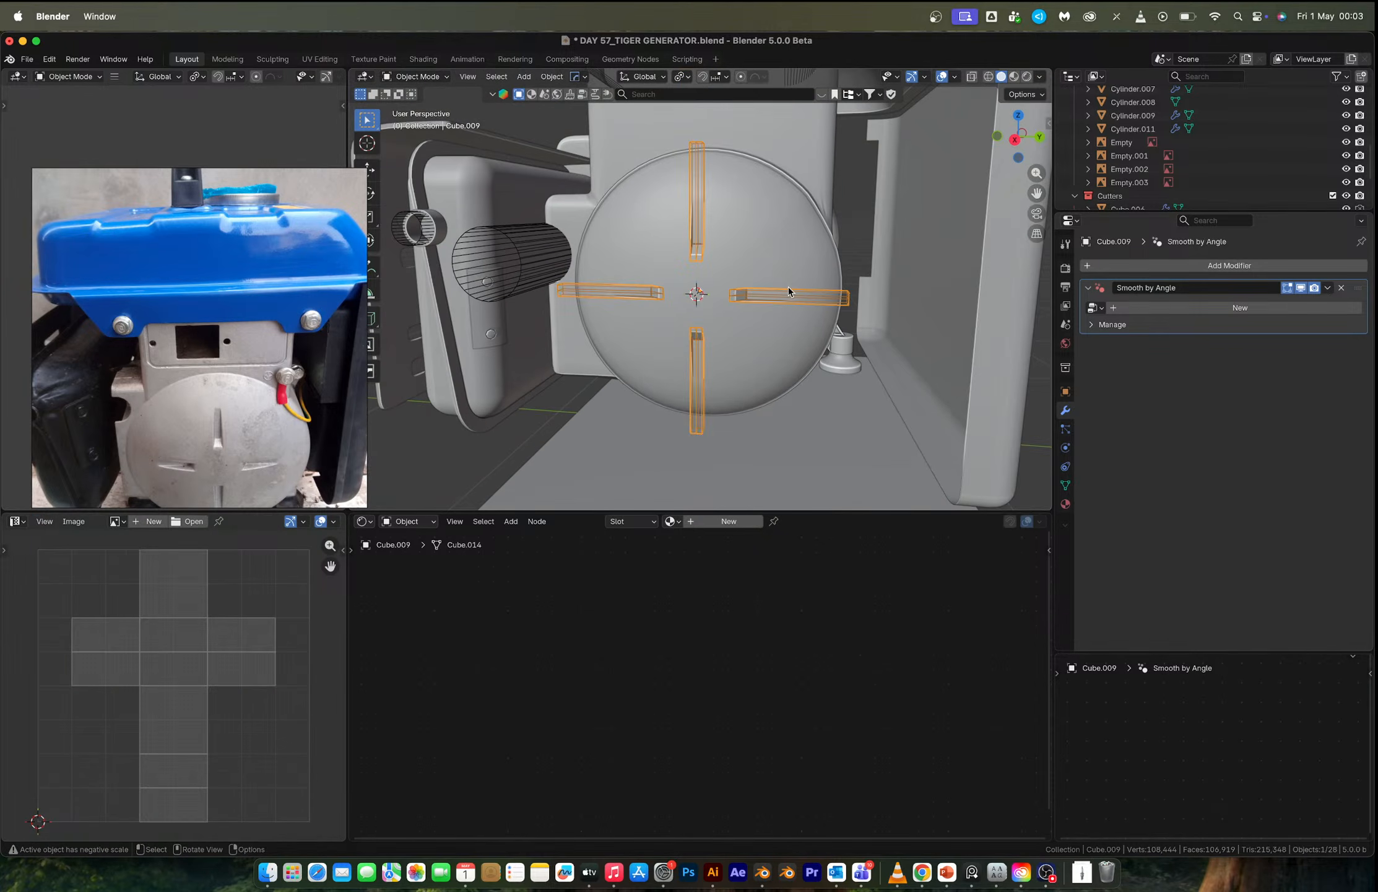
Hide the Cutters collection and inspect the four grooves cut into the engine block's round cover.
{"action": "left_click", "coordinate": [769, 237]}
{"action": "middle_click_drag", "start_coordinate": [769, 237], "coordinate": [775, 253]}
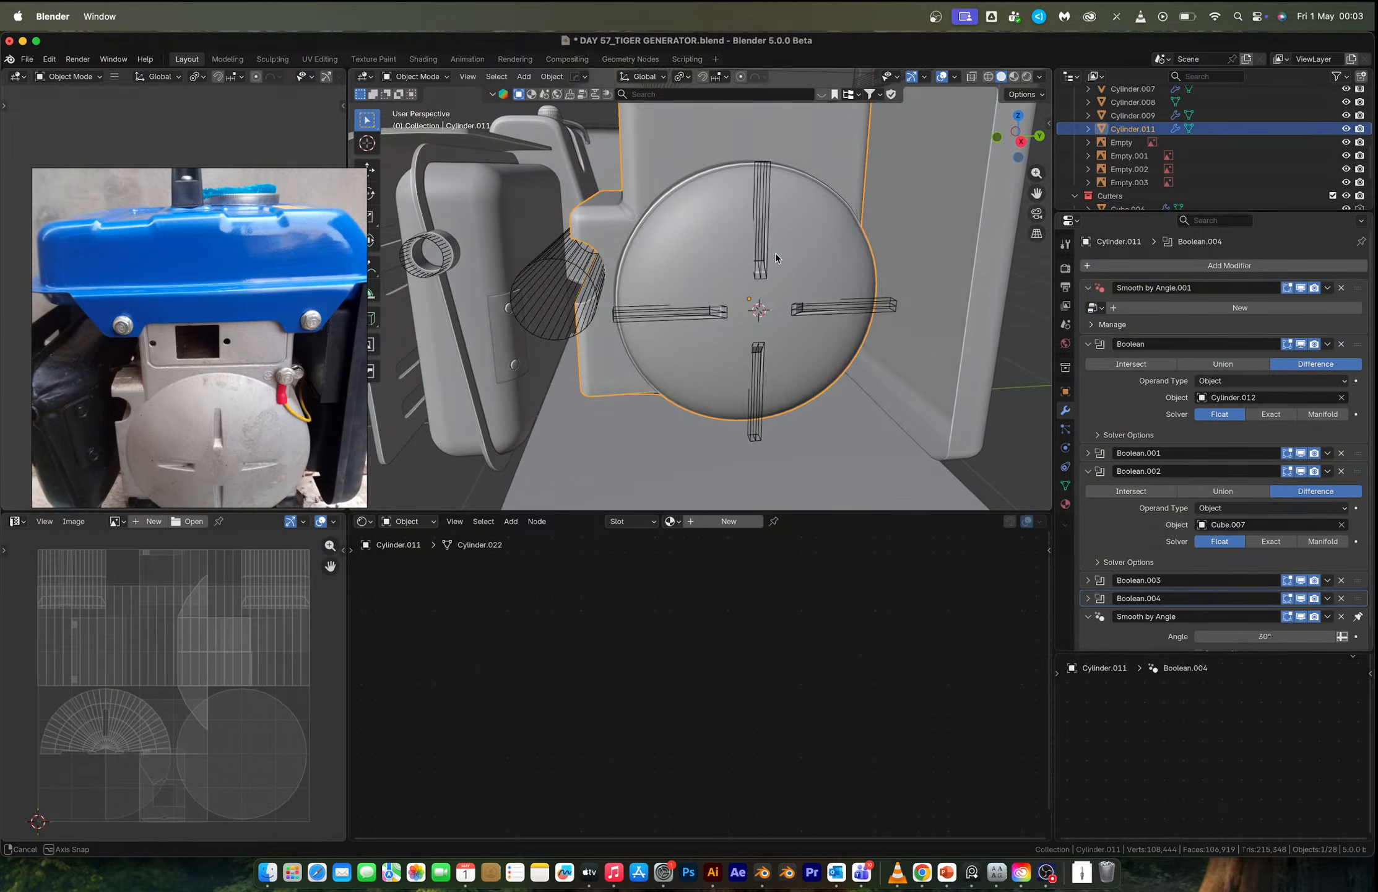
{"action": "scroll", "coordinate": [770, 253], "scroll_direction": "down", "scroll_amount": 4}
{"action": "scroll", "coordinate": [1300, 128], "scroll_direction": "down", "scroll_amount": 5}
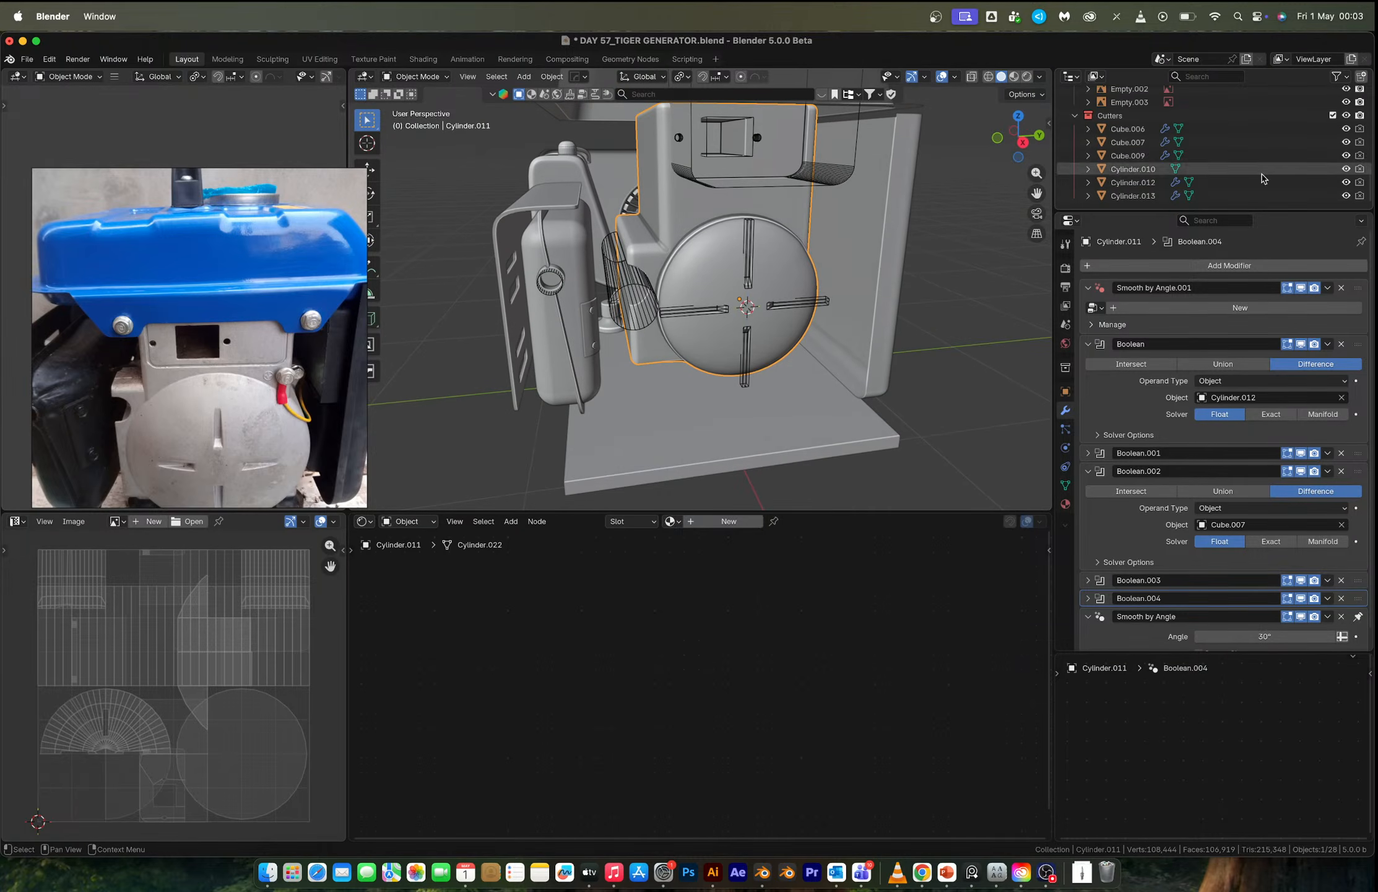
{"action": "left_click", "coordinate": [1333, 115]}
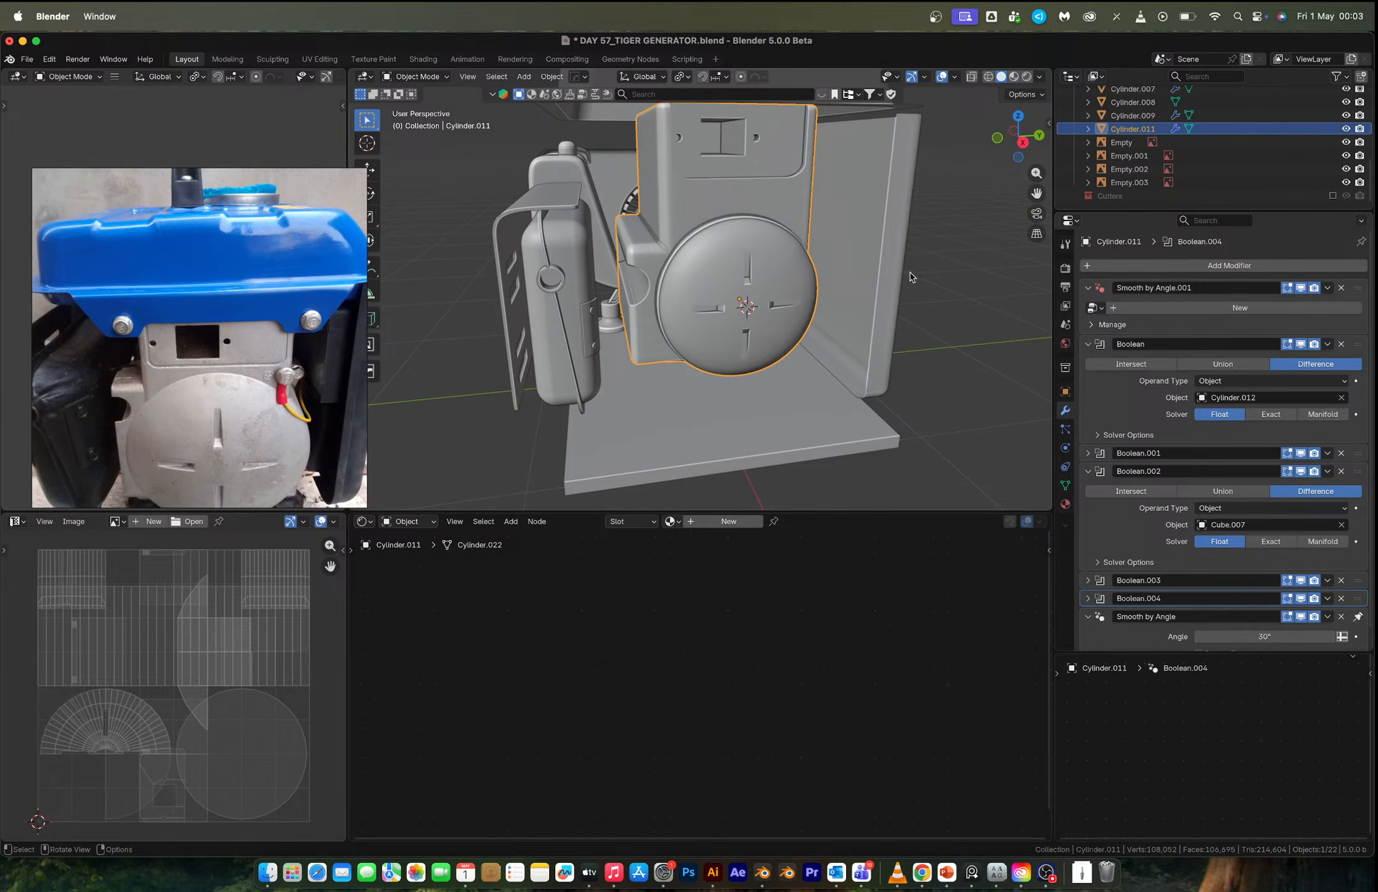
{"action": "middle_click_drag", "start_coordinate": [914, 277], "coordinate": [877, 262]}
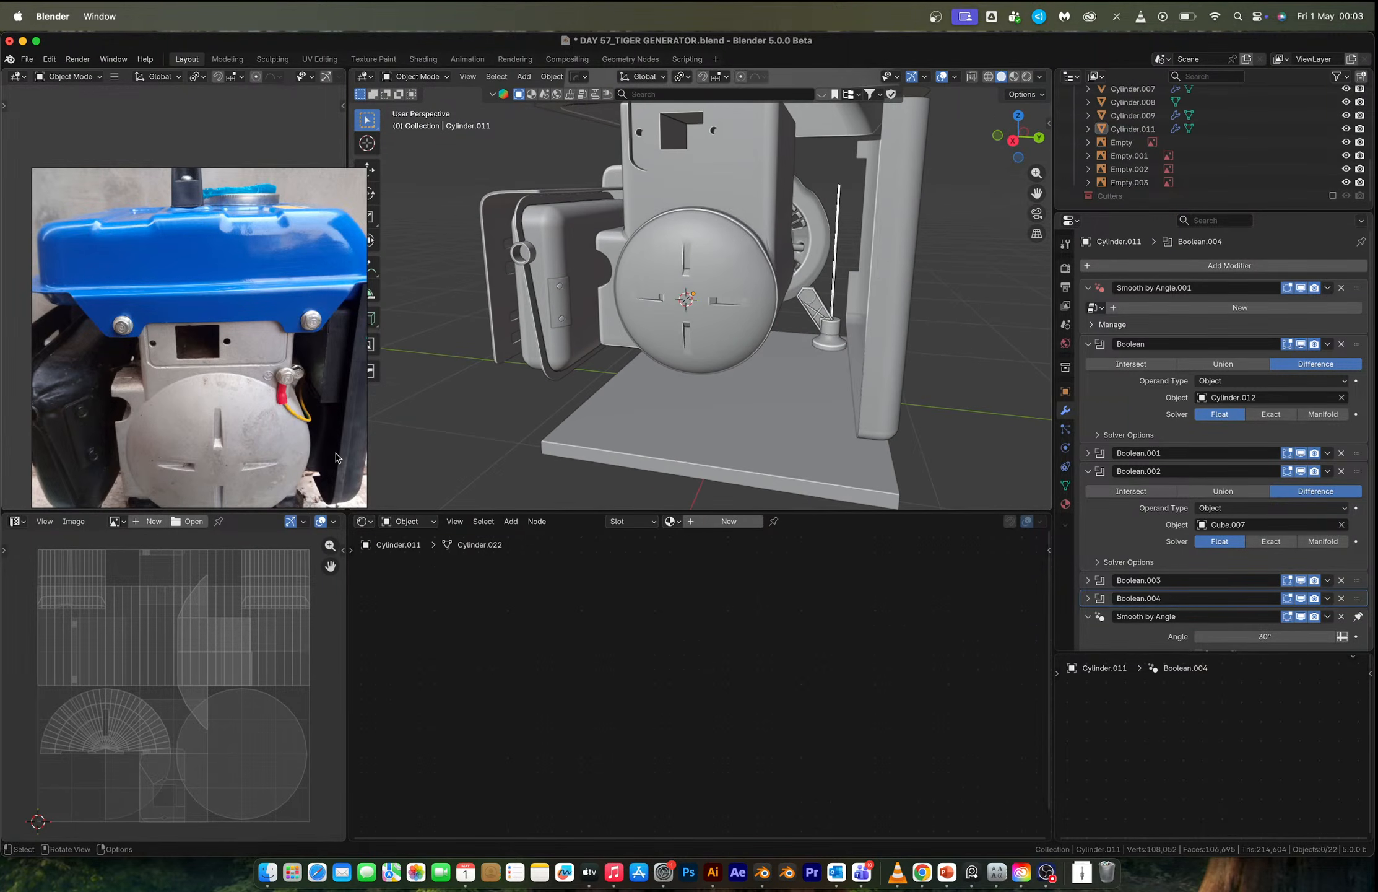
Compare the whole generator model with the front reference photo, examining the bolt and cable area and the round cover.
{"action": "scroll", "coordinate": [289, 422], "scroll_direction": "down", "scroll_amount": 3}
{"action": "scroll", "coordinate": [289, 422], "scroll_direction": "up", "scroll_amount": 5}
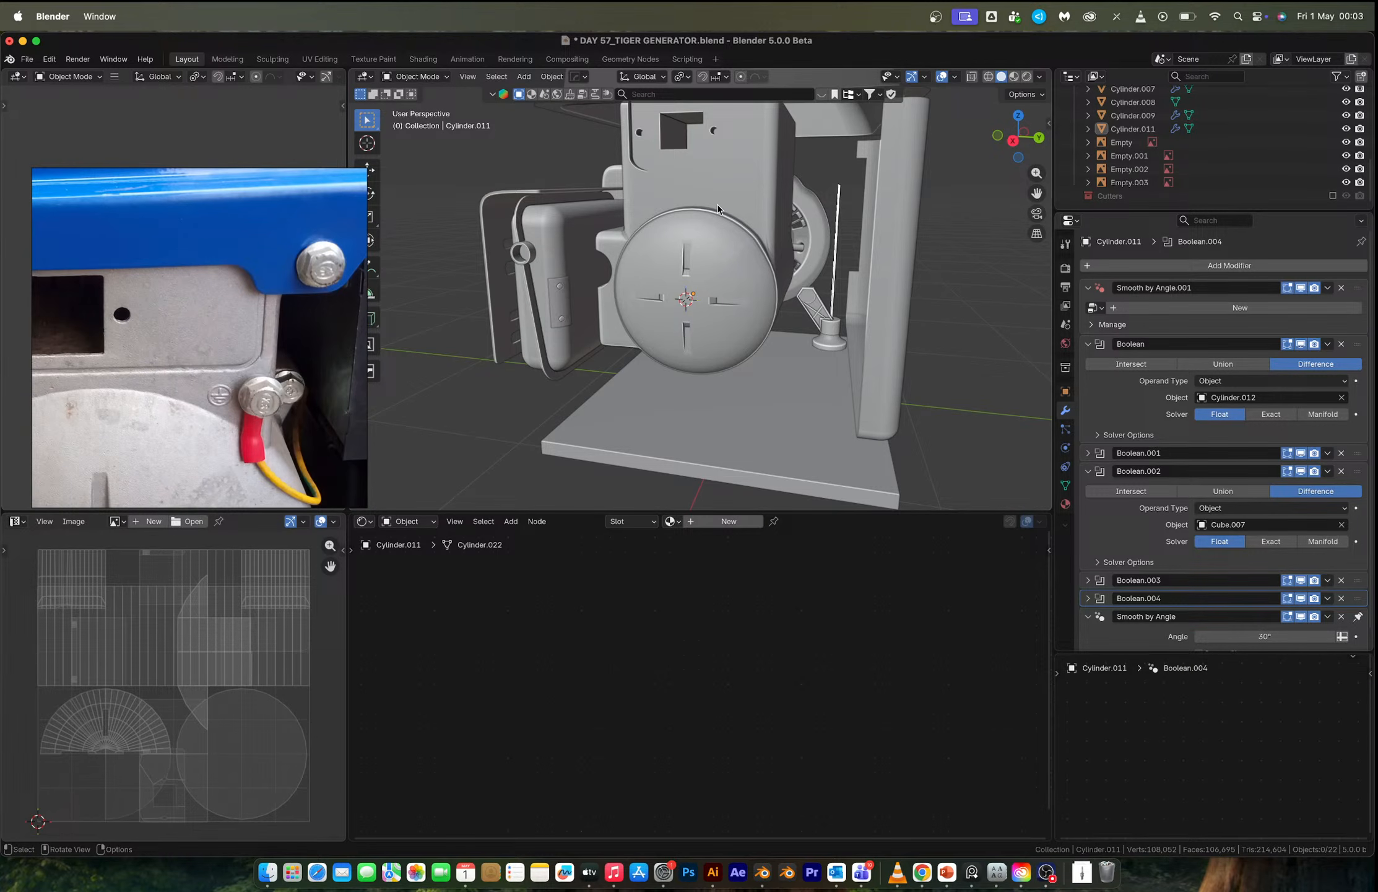
{"action": "middle_click_drag", "start_coordinate": [717, 204], "coordinate": [653, 249]}
{"action": "scroll", "coordinate": [686, 288], "scroll_direction": "down", "scroll_amount": 4}
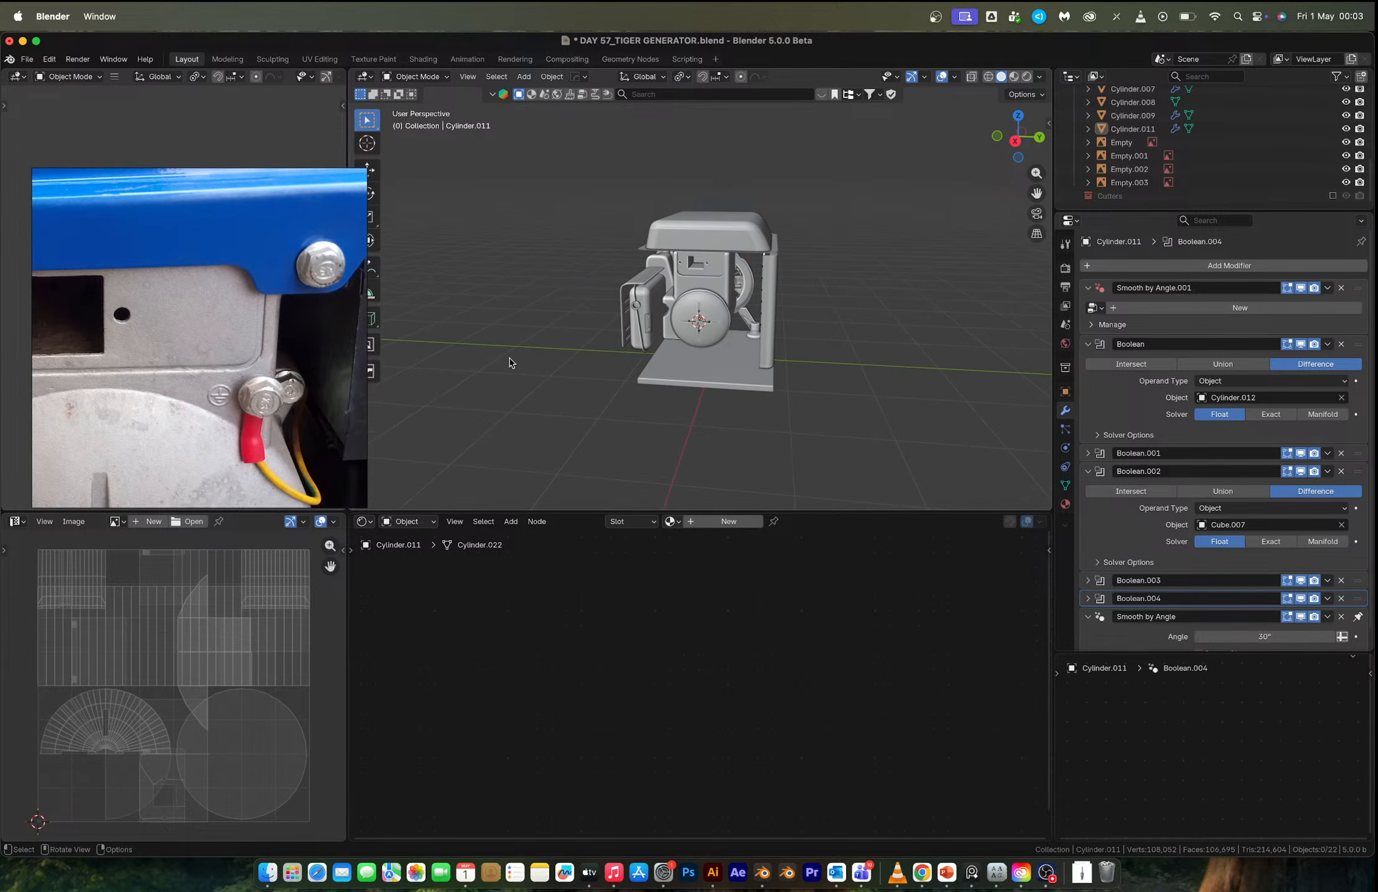
{"action": "scroll", "coordinate": [221, 392], "scroll_direction": "down", "scroll_amount": 3}
{"action": "scroll", "coordinate": [221, 392], "scroll_direction": "down", "scroll_amount": 2}
{"action": "scroll", "coordinate": [177, 413], "scroll_direction": "up", "scroll_amount": 1}
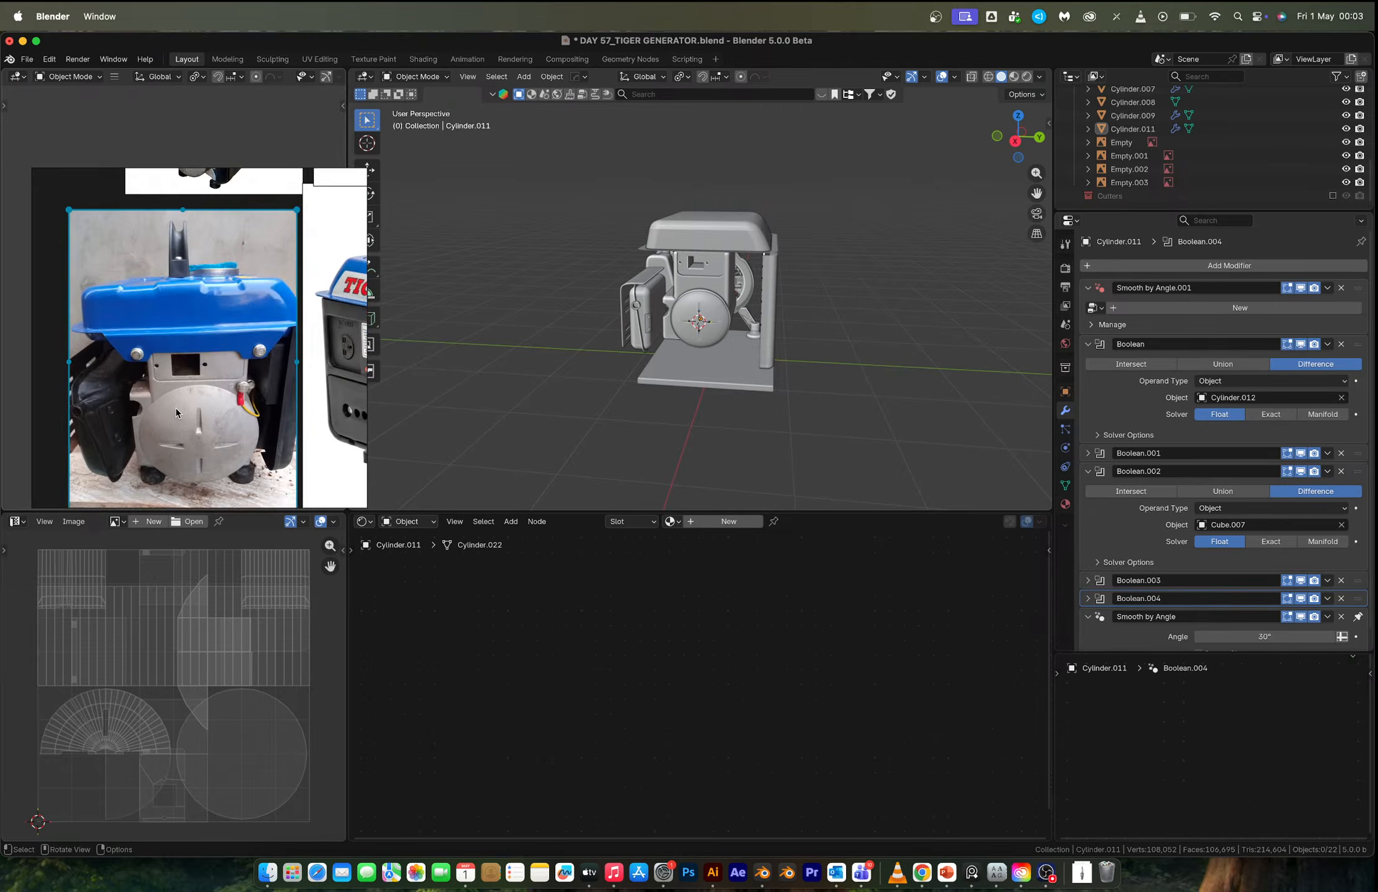
Try enlarging the engine block alone by a factor of 1.128 and again by about 1.07, and undo both resizes.
{"action": "left_click", "coordinate": [711, 327]}
{"action": "middle_click_drag", "start_coordinate": [710, 327], "coordinate": [743, 320]}
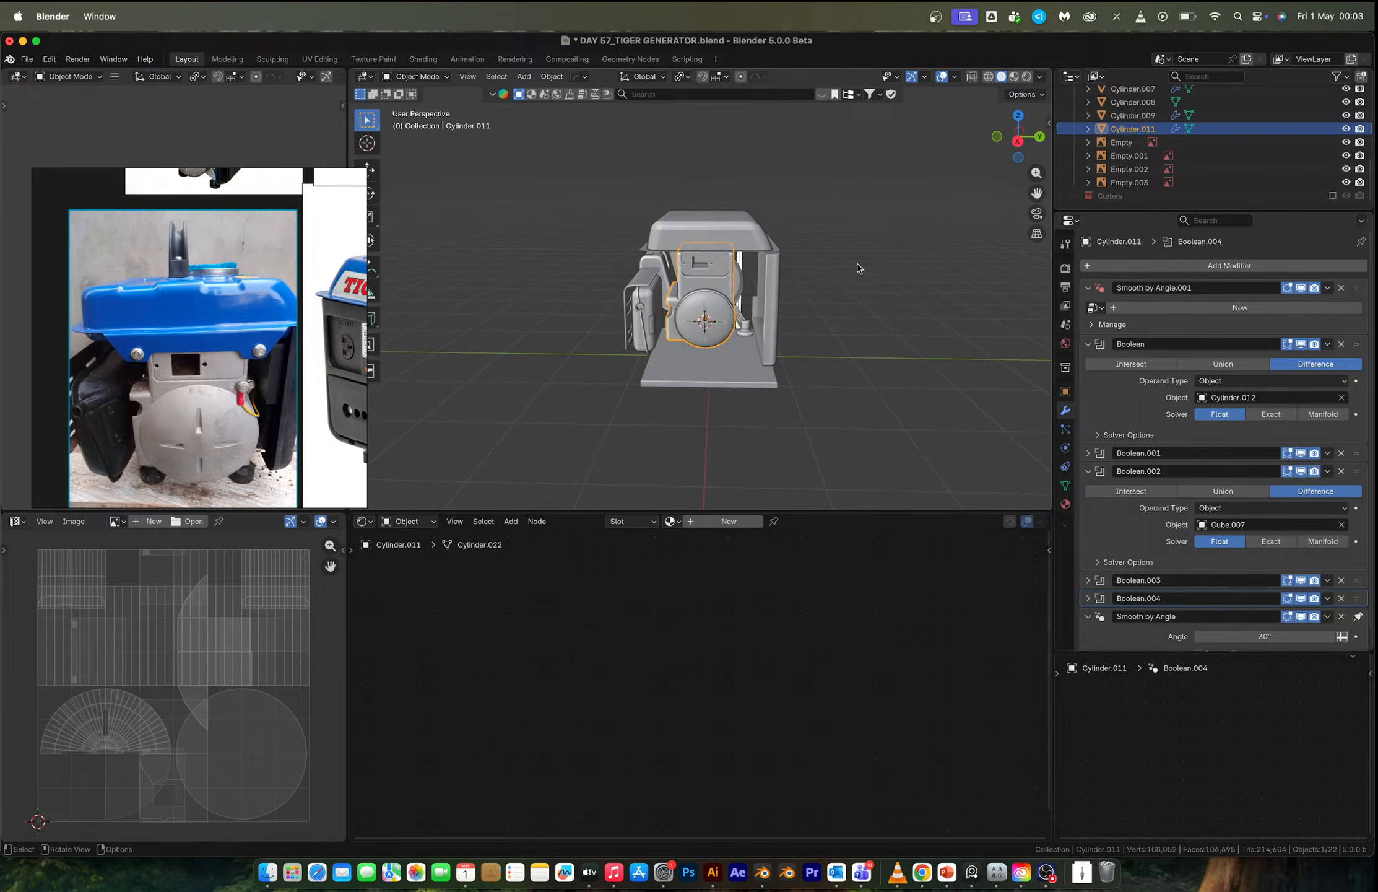
{"action": "left_click", "coordinate": [1018, 140]}
{"action": "key", "text": "KP_Decimal"}
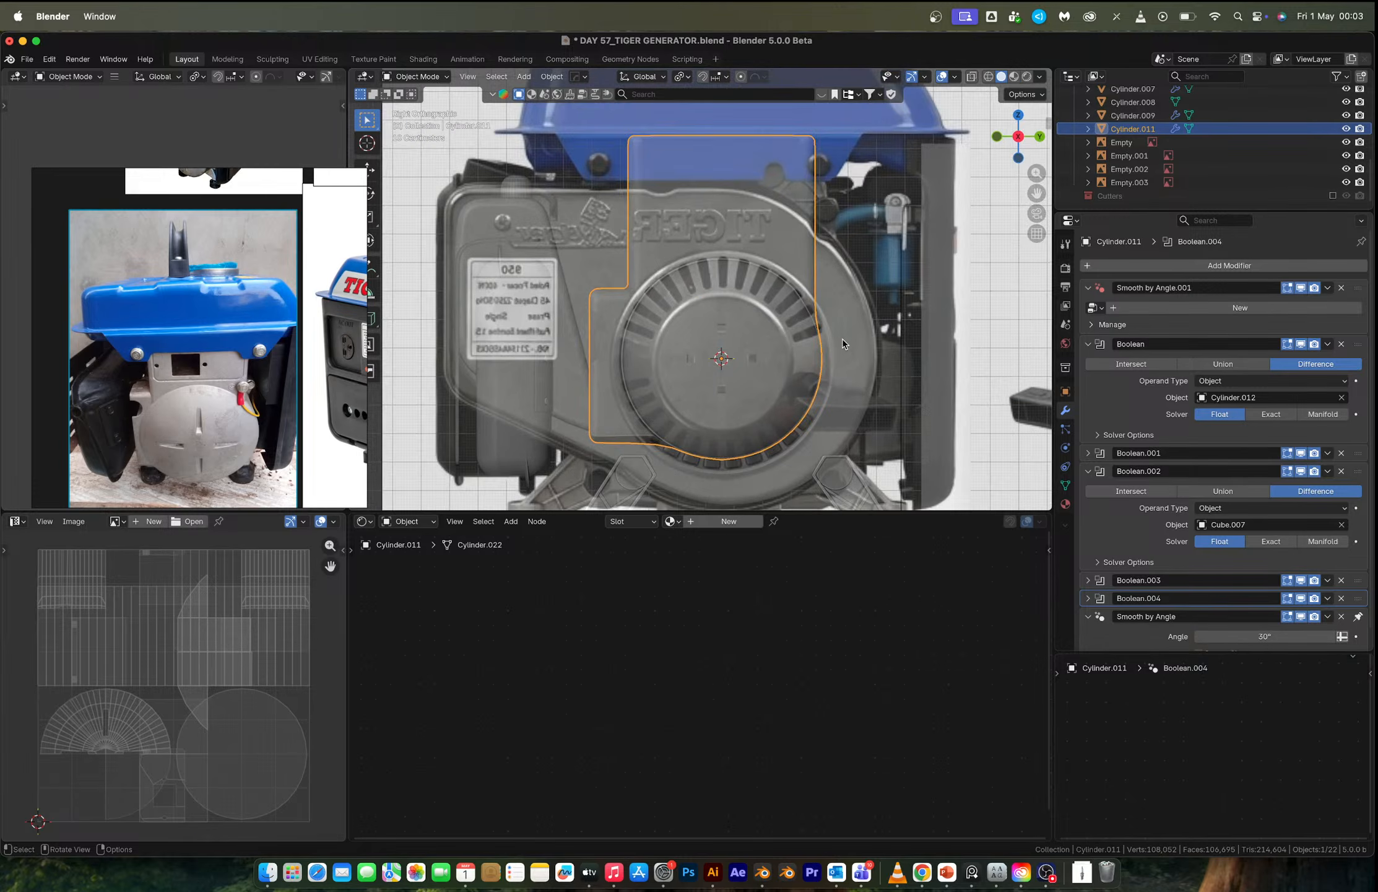
{"action": "key", "text": "s"}
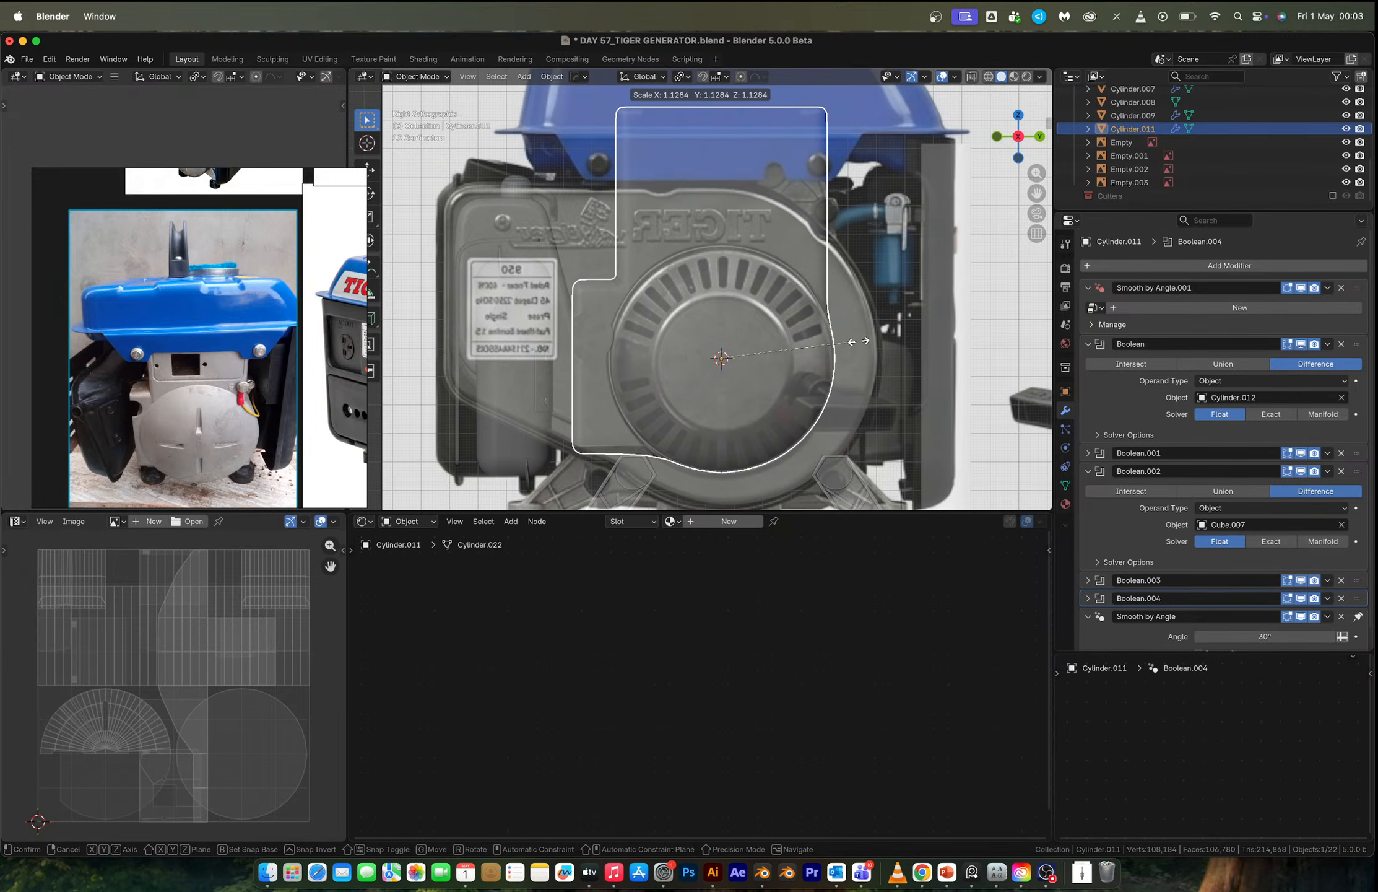
{"action": "left_click", "coordinate": [858, 341]}
{"action": "key", "text": "alt+z"}
{"action": "middle_click_drag", "start_coordinate": [691, 293], "coordinate": [613, 323]}
{"action": "key", "text": "alt+z"}
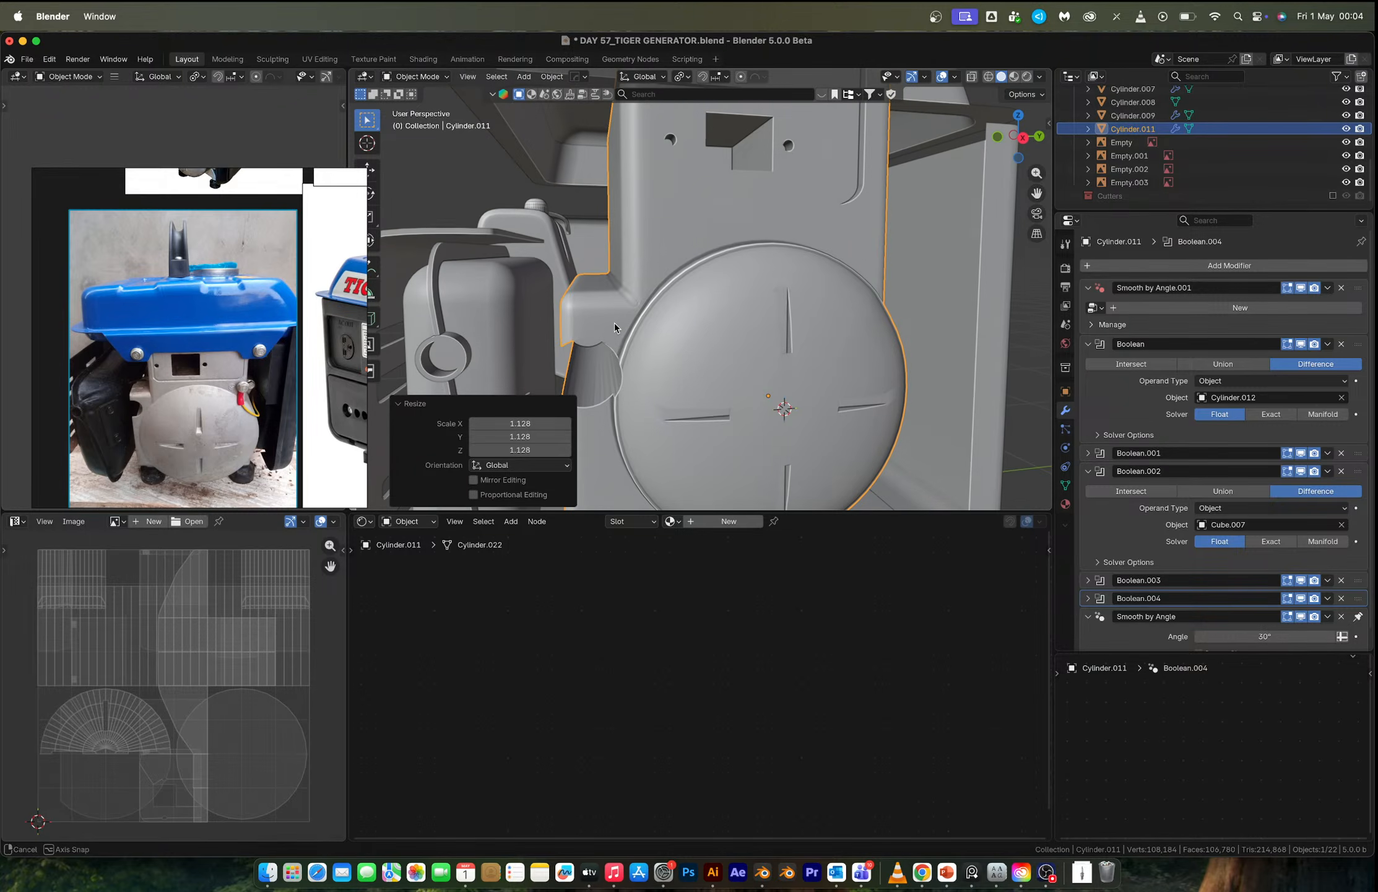
{"action": "scroll", "coordinate": [749, 303], "scroll_direction": "down", "scroll_amount": 5}
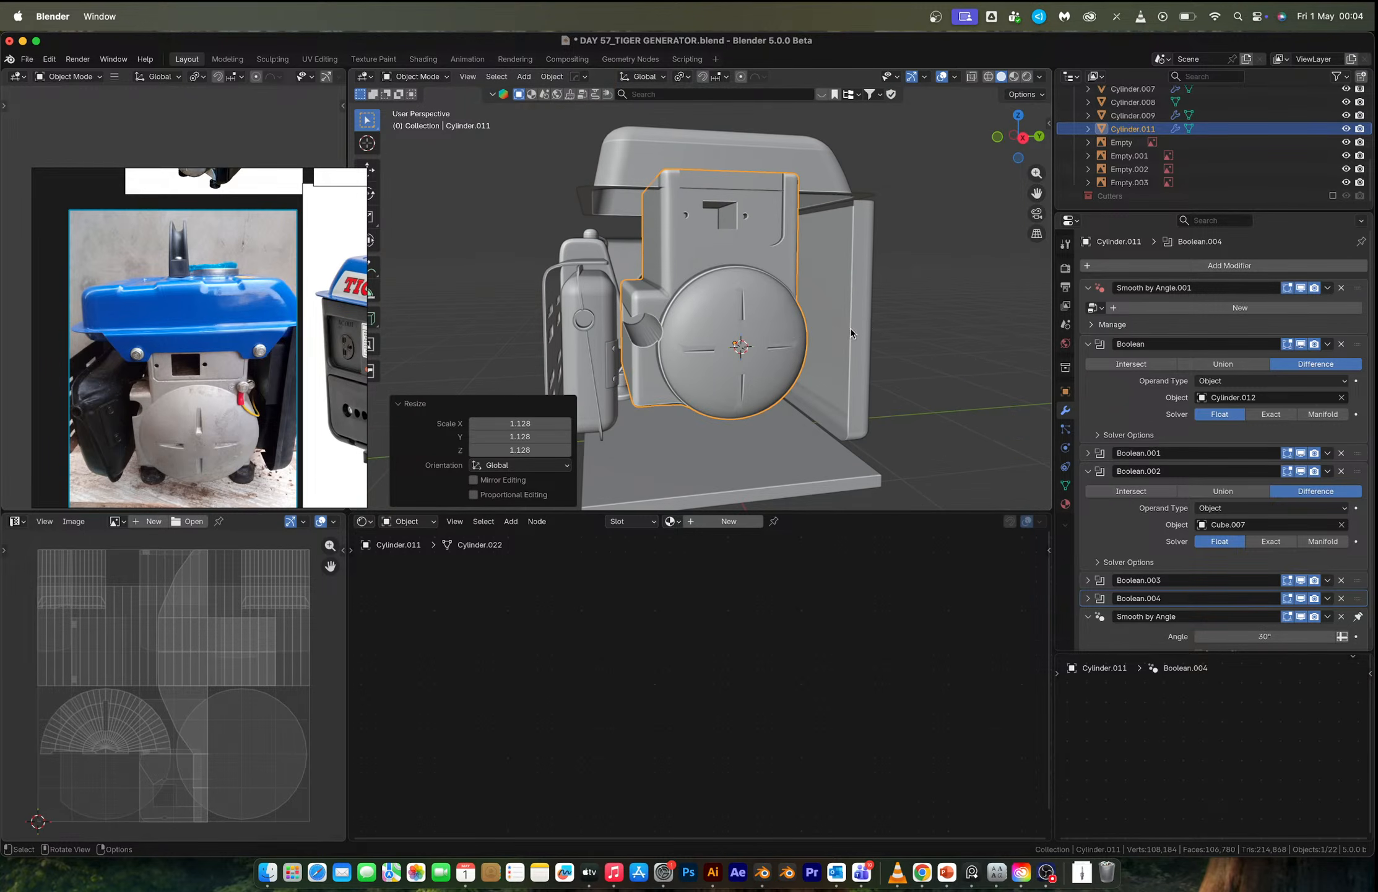
{"action": "key", "text": "s"}
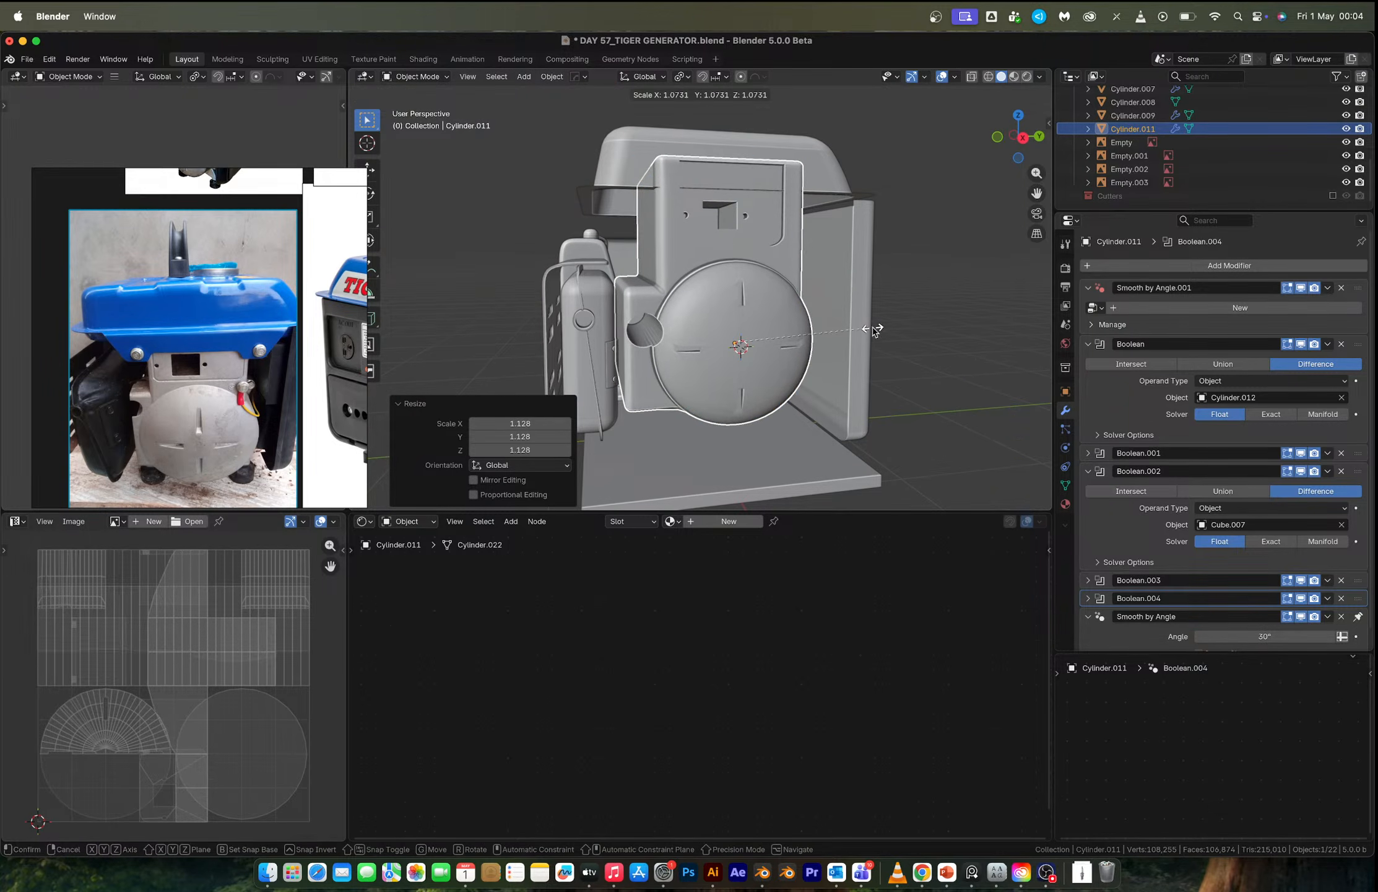
{"action": "left_click", "coordinate": [871, 333]}
{"action": "key", "text": "ctrl+z"}
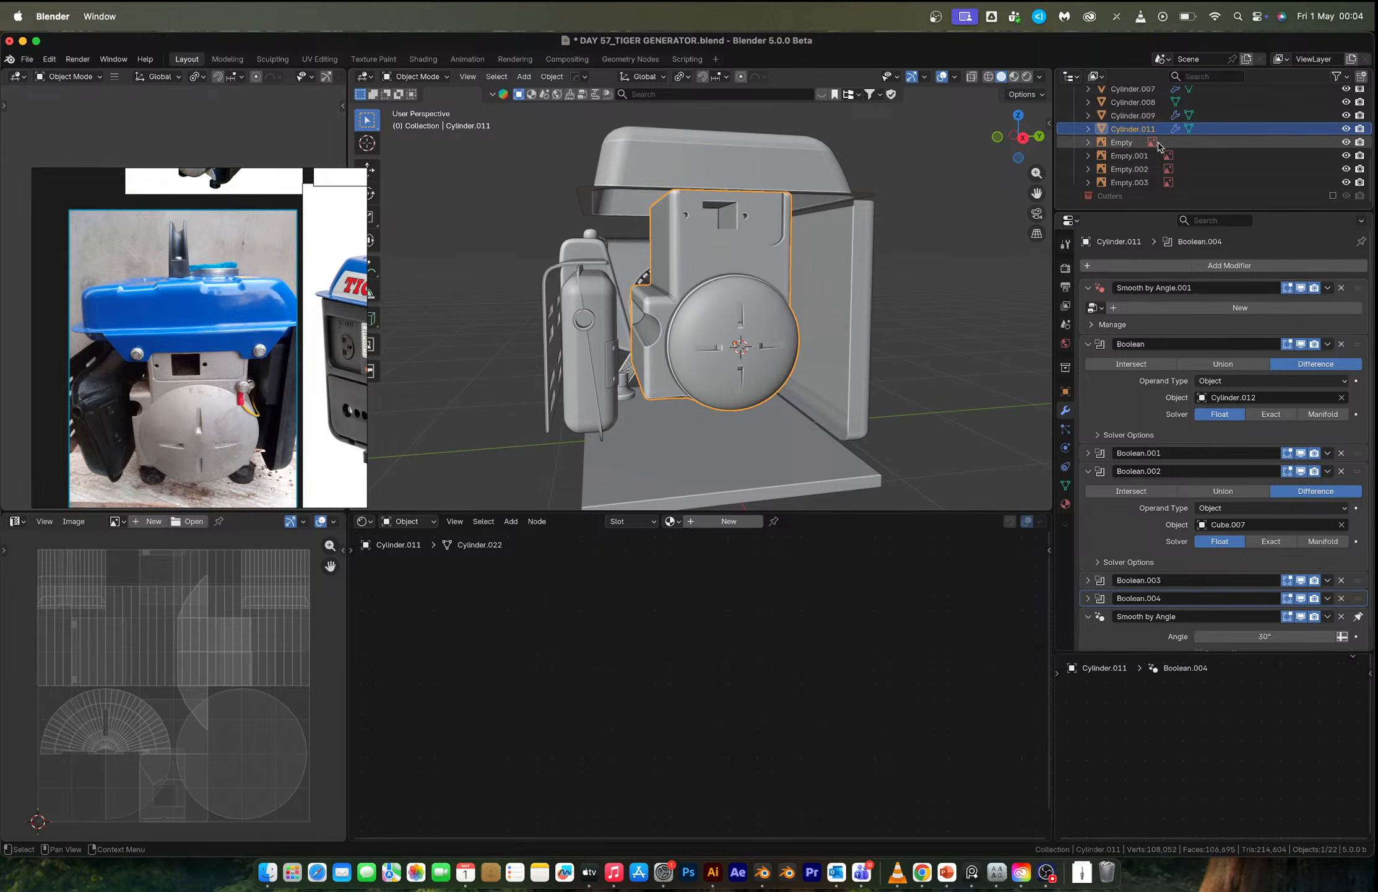
Show the Cutters collection again and select all of its cutters together with the engine block, keeping the block active.
{"action": "left_click", "coordinate": [1332, 196]}
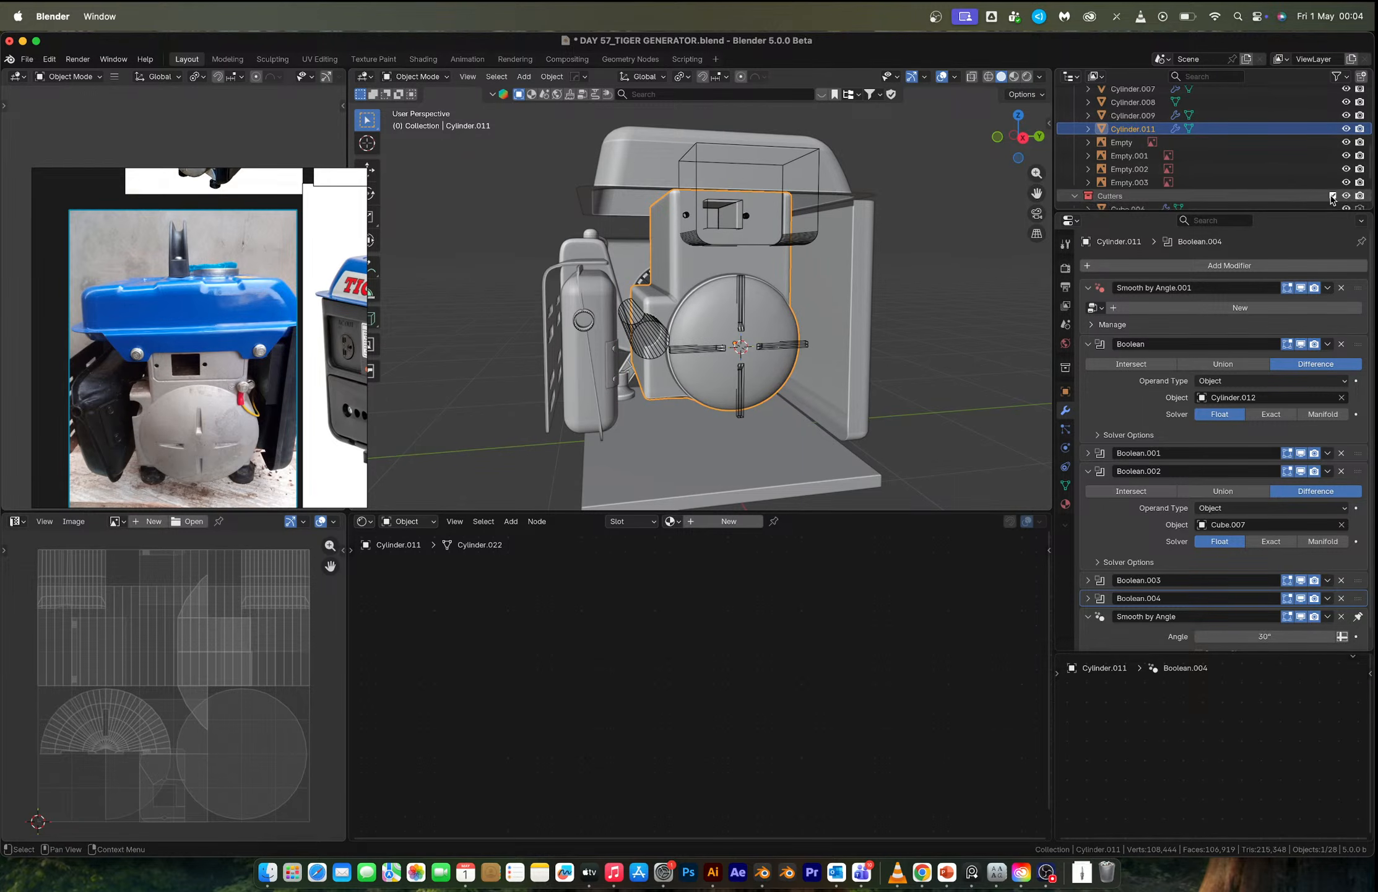
{"action": "scroll", "coordinate": [1106, 173], "scroll_direction": "down", "scroll_amount": 3}
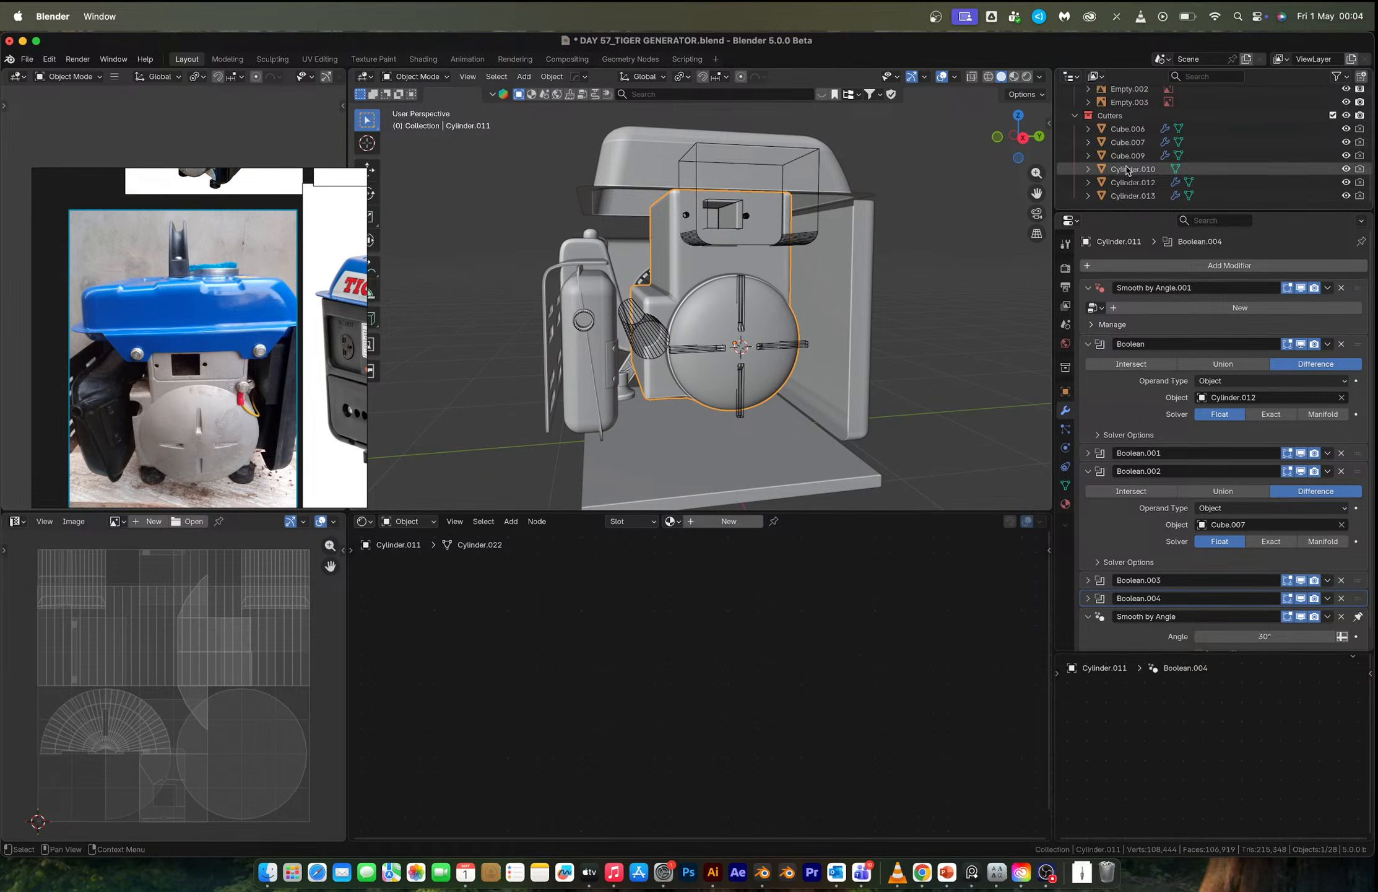
{"action": "left_click", "coordinate": [1128, 132]}
{"action": "left_click", "coordinate": [1127, 195], "text": "shift"}
{"action": "scroll", "coordinate": [1127, 186], "scroll_direction": "up", "scroll_amount": 5}
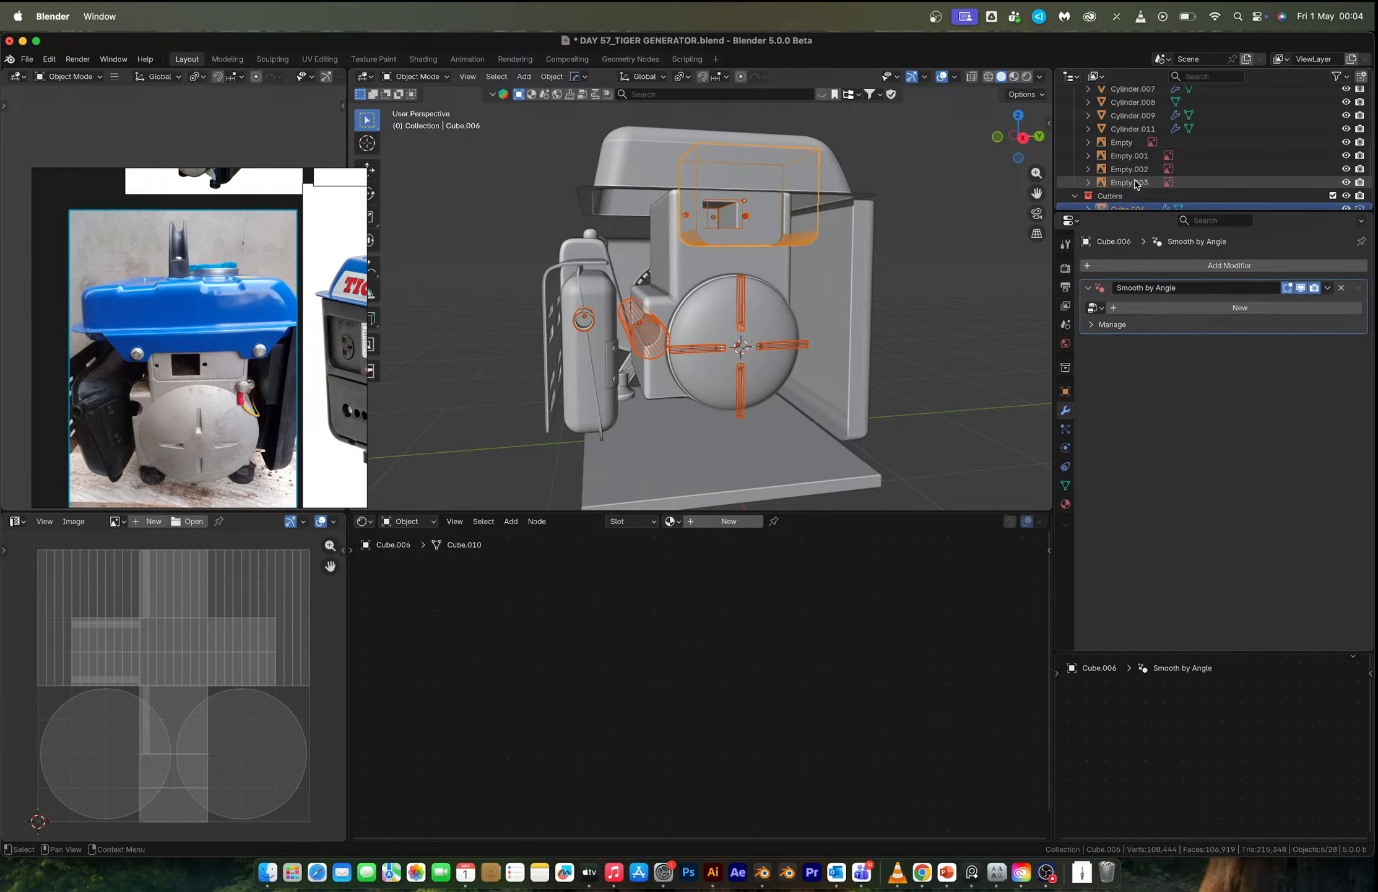
{"action": "left_click", "coordinate": [762, 281], "text": "shift"}
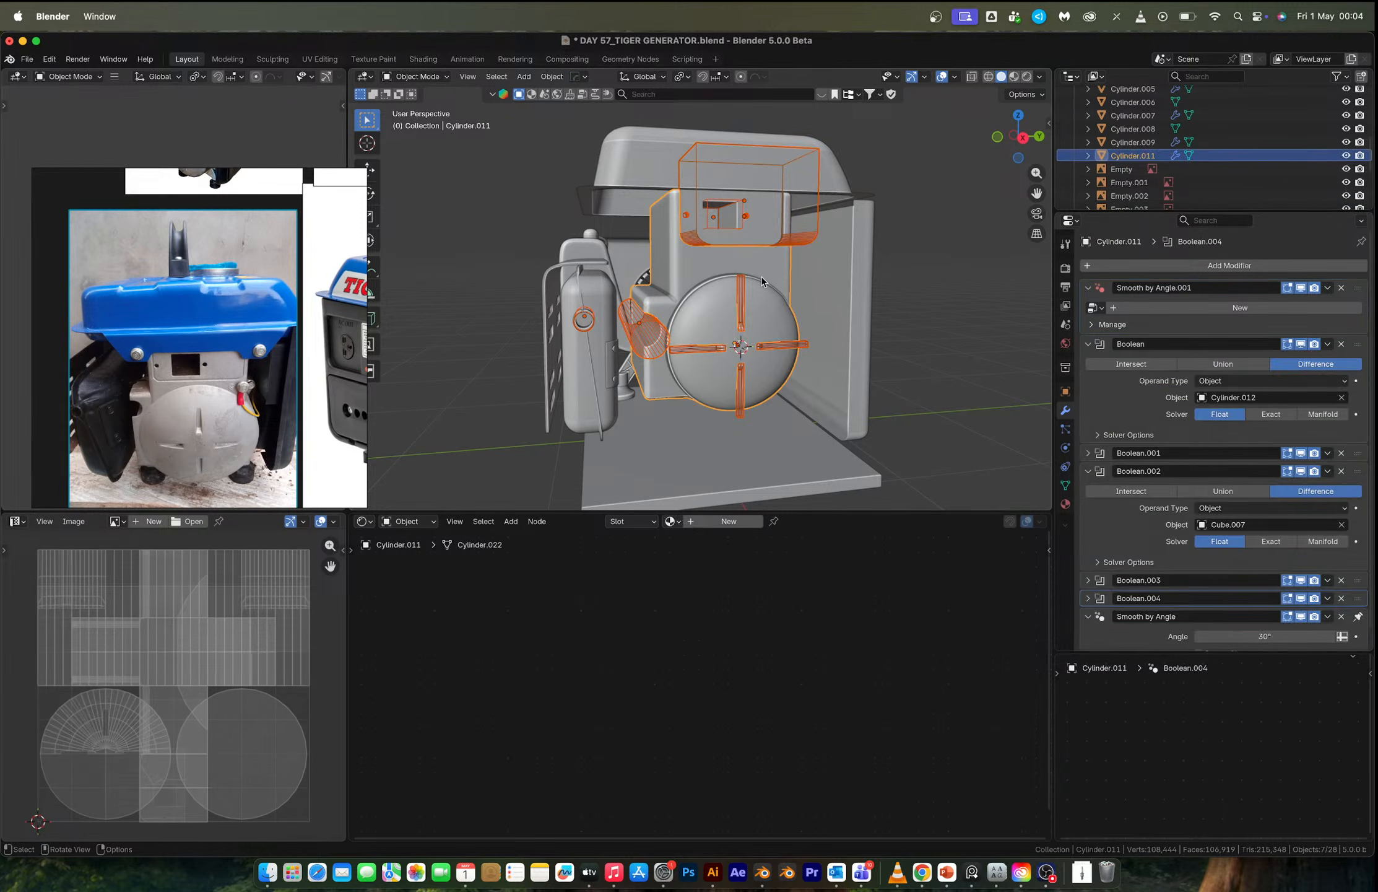
Isolate the engine block and cutters in local view, and reselect the block with its cutters, leaving out the small side cylinder.
{"action": "key", "text": "KP_Divide"}
{"action": "scroll", "coordinate": [762, 277], "scroll_direction": "down", "scroll_amount": 4}
{"action": "middle_click_drag", "start_coordinate": [761, 276], "coordinate": [825, 279]}
{"action": "left_click", "coordinate": [824, 279]}
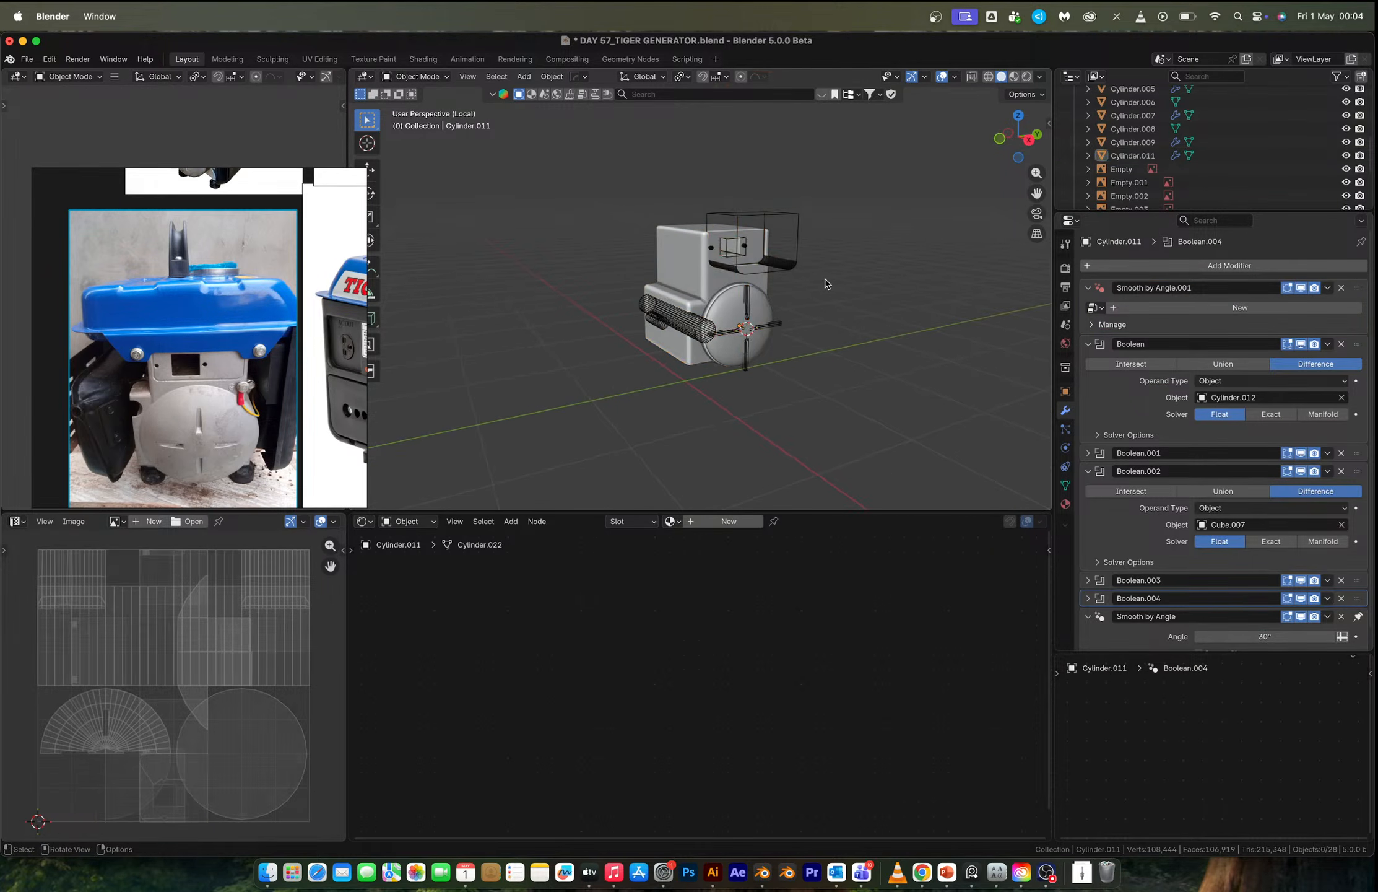
{"action": "scroll", "coordinate": [733, 287], "scroll_direction": "up", "scroll_amount": 2}
{"action": "left_click_drag", "start_coordinate": [679, 162], "coordinate": [828, 440]}
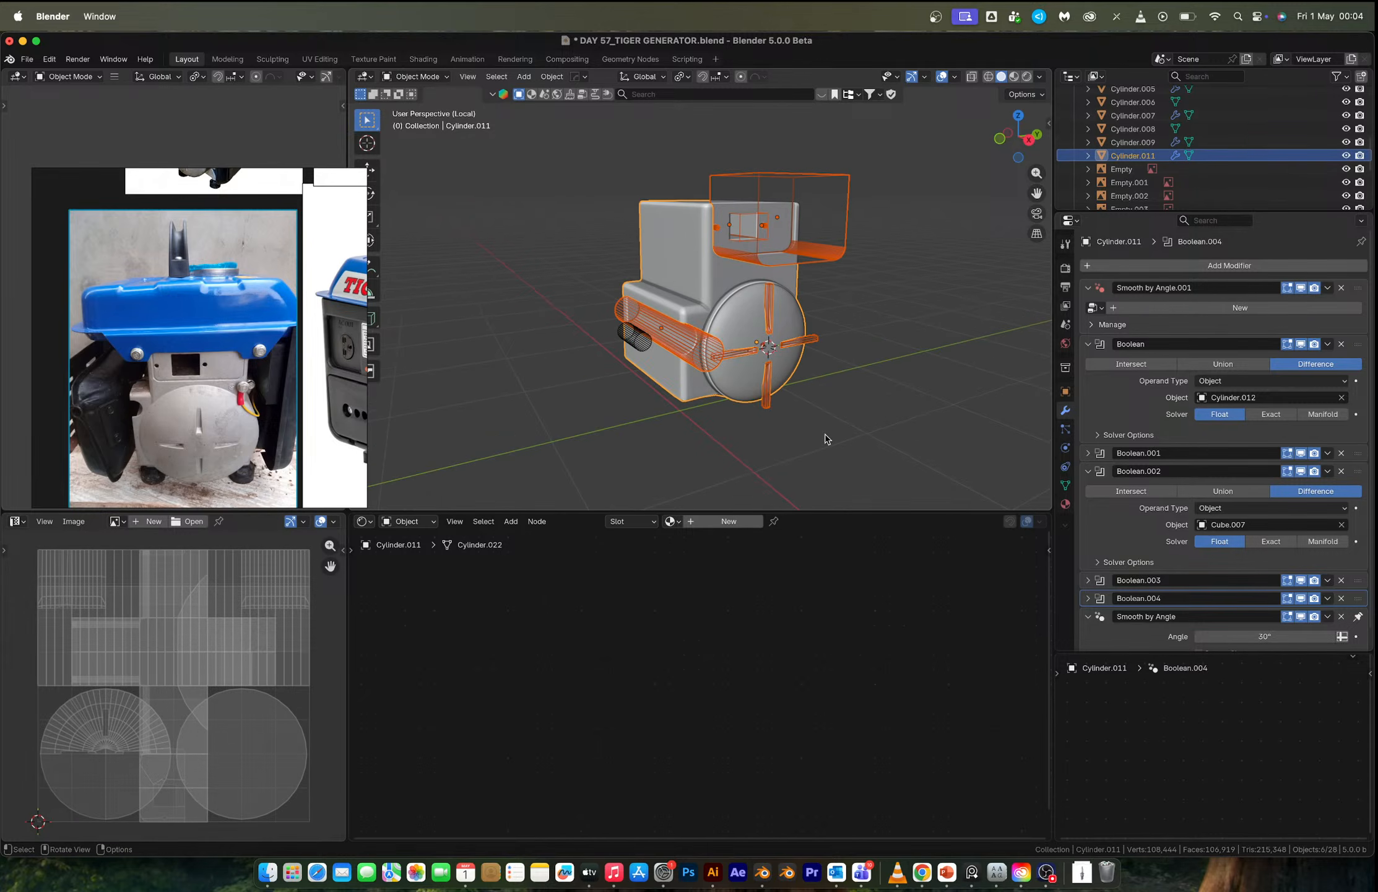
Set the pivot point to Bounding Box Center, leave local view, and scale the engine block and its cutters together by 1.143.
{"action": "key", "text": "s"}
{"action": "right_click", "coordinate": [857, 413]}
{"action": "key", "text": "period"}
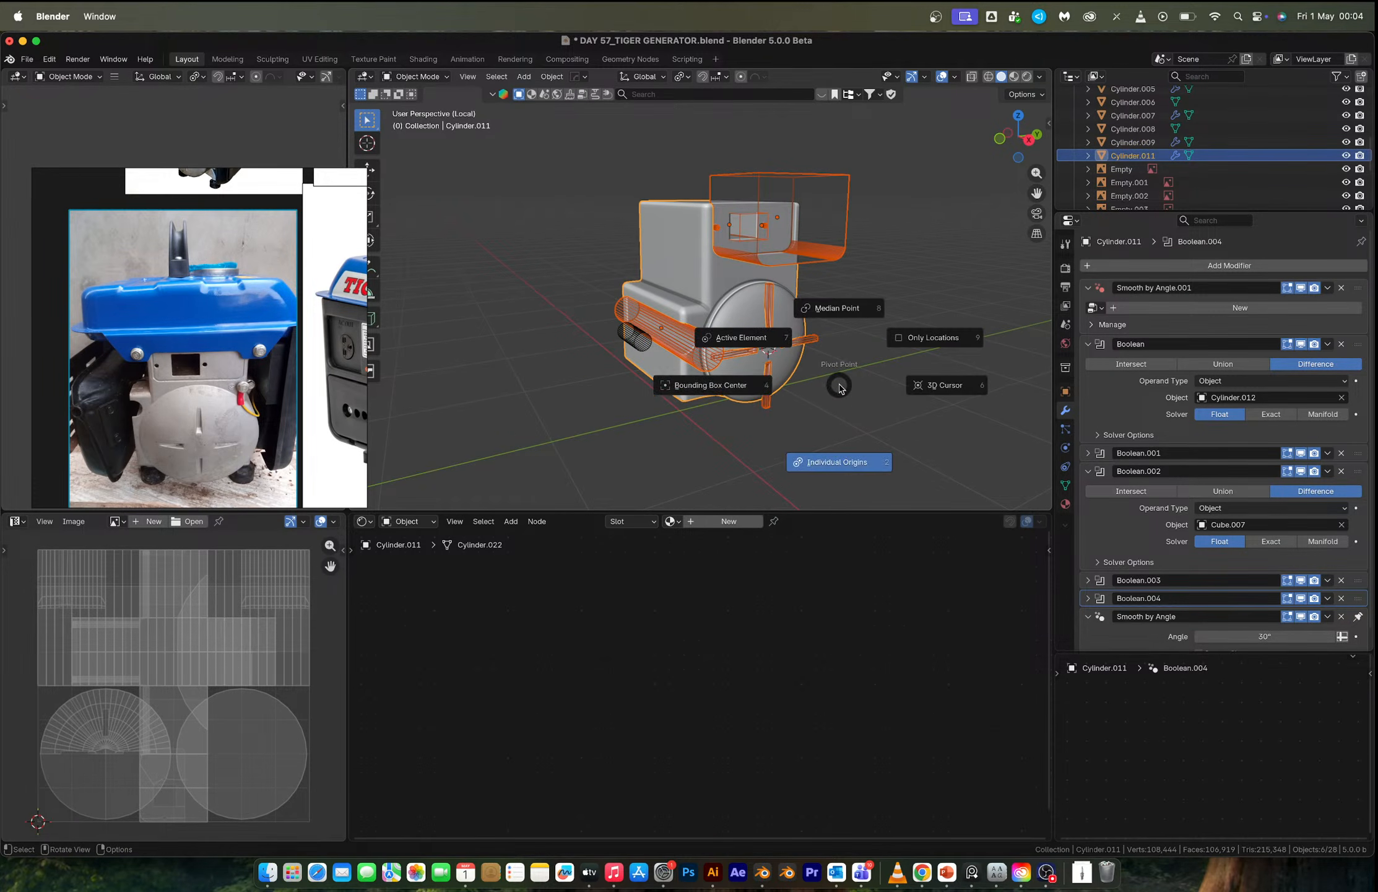
{"action": "left_click", "coordinate": [739, 385]}
{"action": "key", "text": "slash"}
{"action": "scroll", "coordinate": [779, 361], "scroll_direction": "right", "scroll_amount": 5}
{"action": "key", "text": "s"}
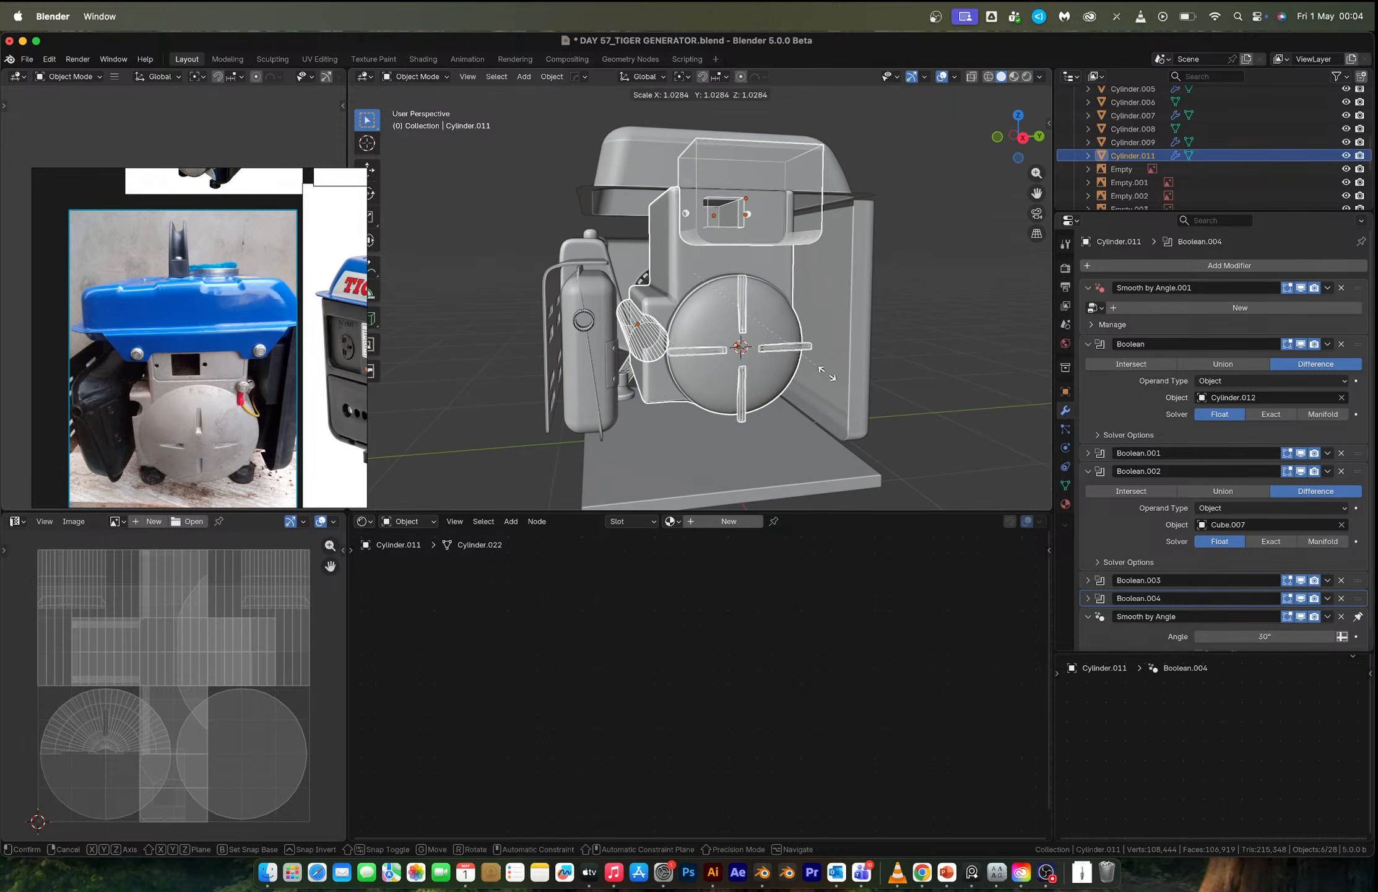
{"action": "left_click", "coordinate": [843, 380]}
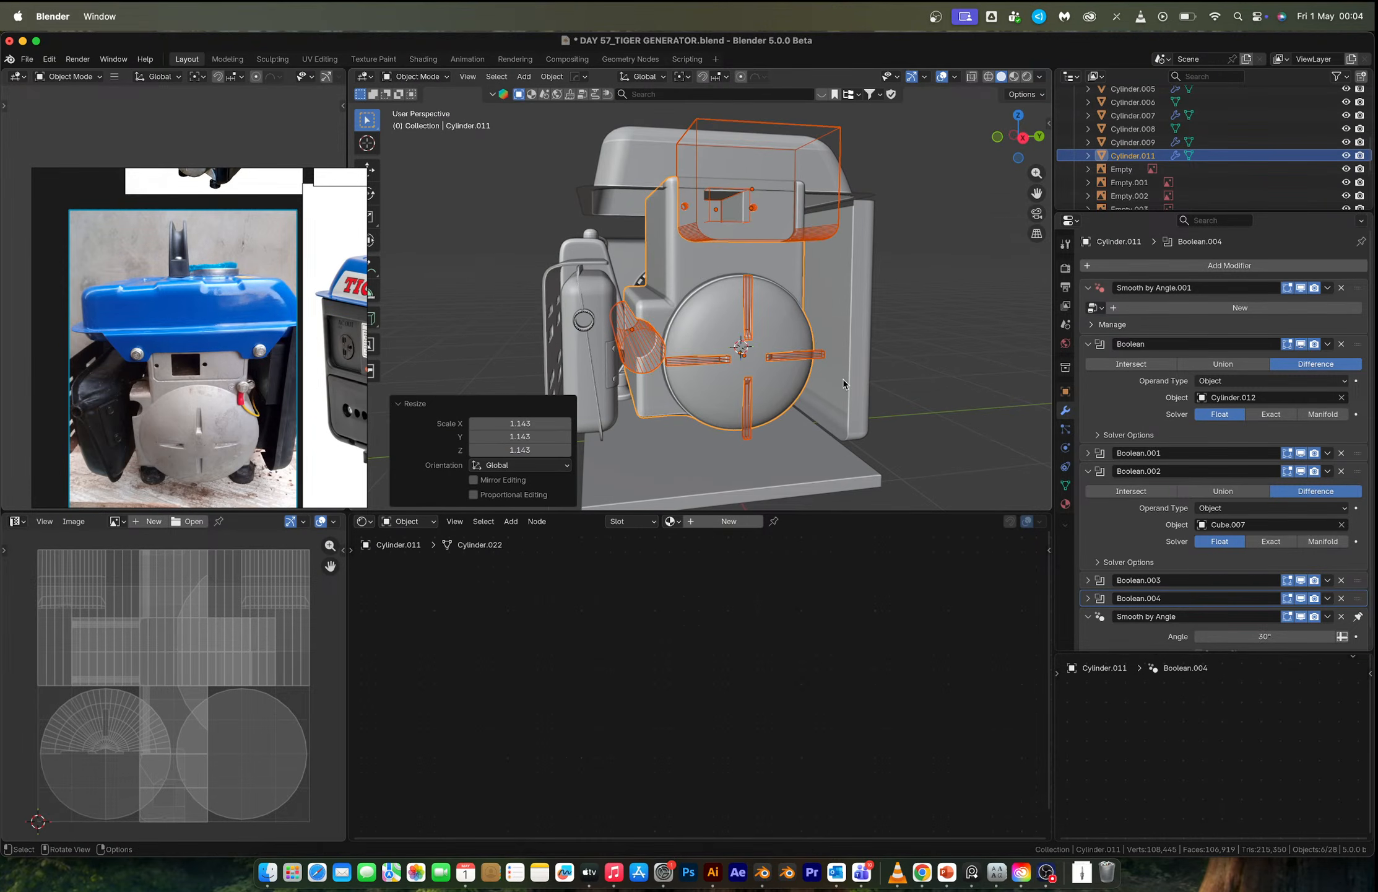
In right view, move the block and cutters -0.042 m in Y and 0.039 m in Z, enlarge them by about 1.04, and nudge them over the reference.
{"action": "left_click", "coordinate": [1023, 138]}
{"action": "key", "text": "g"}
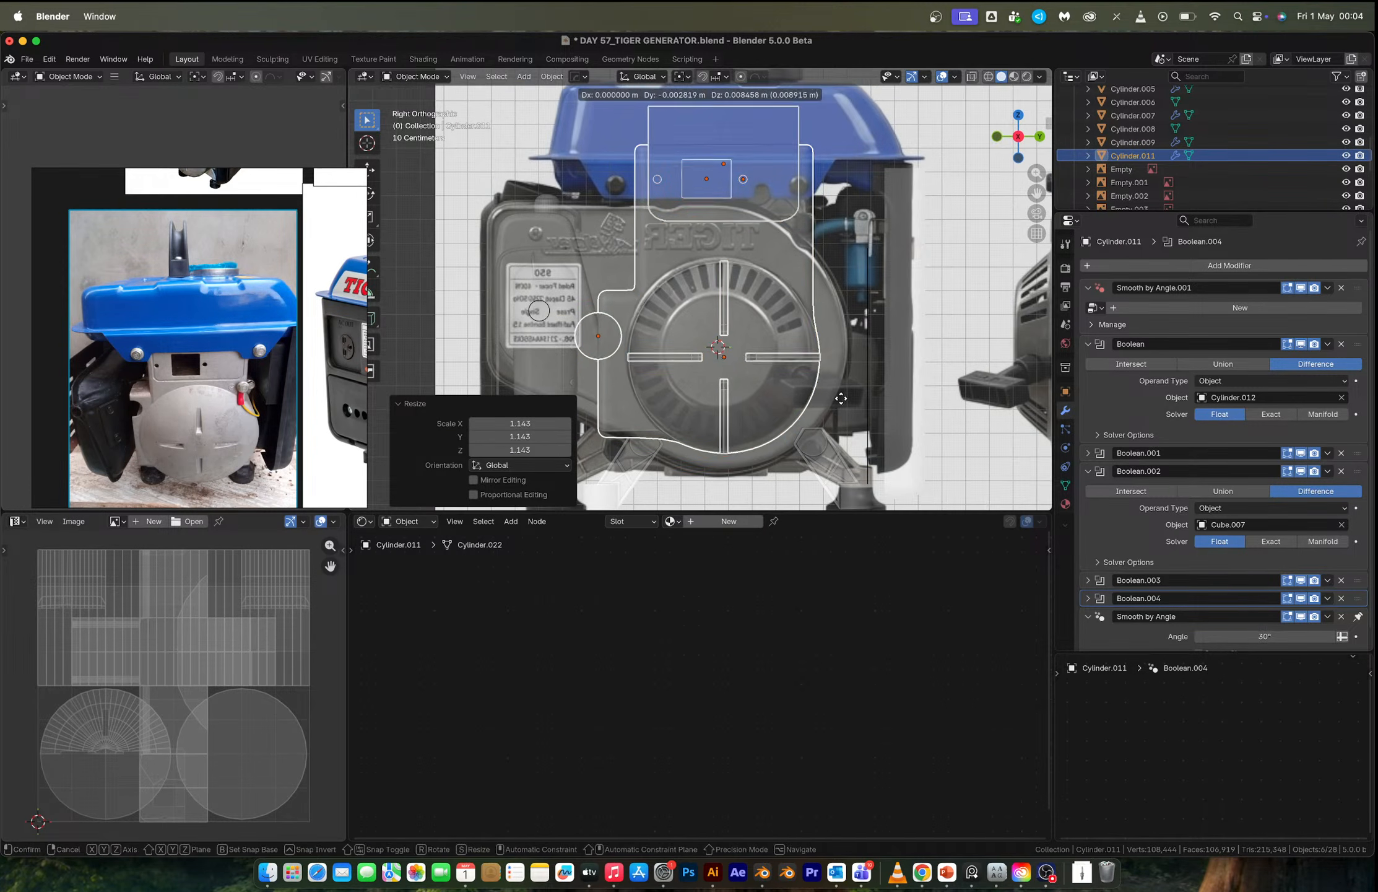
{"action": "left_click", "coordinate": [832, 391]}
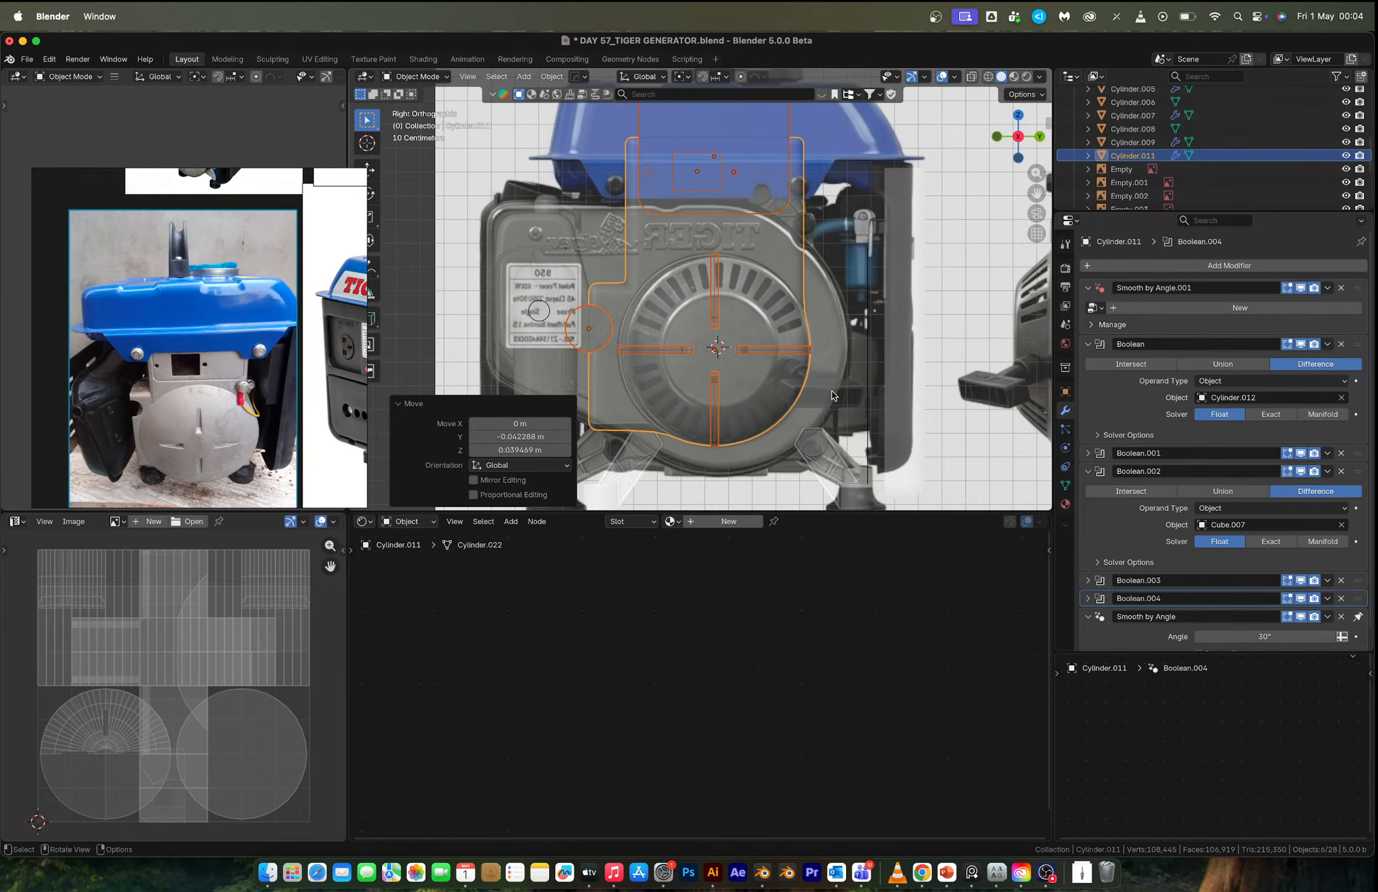
{"action": "key", "text": "s"}
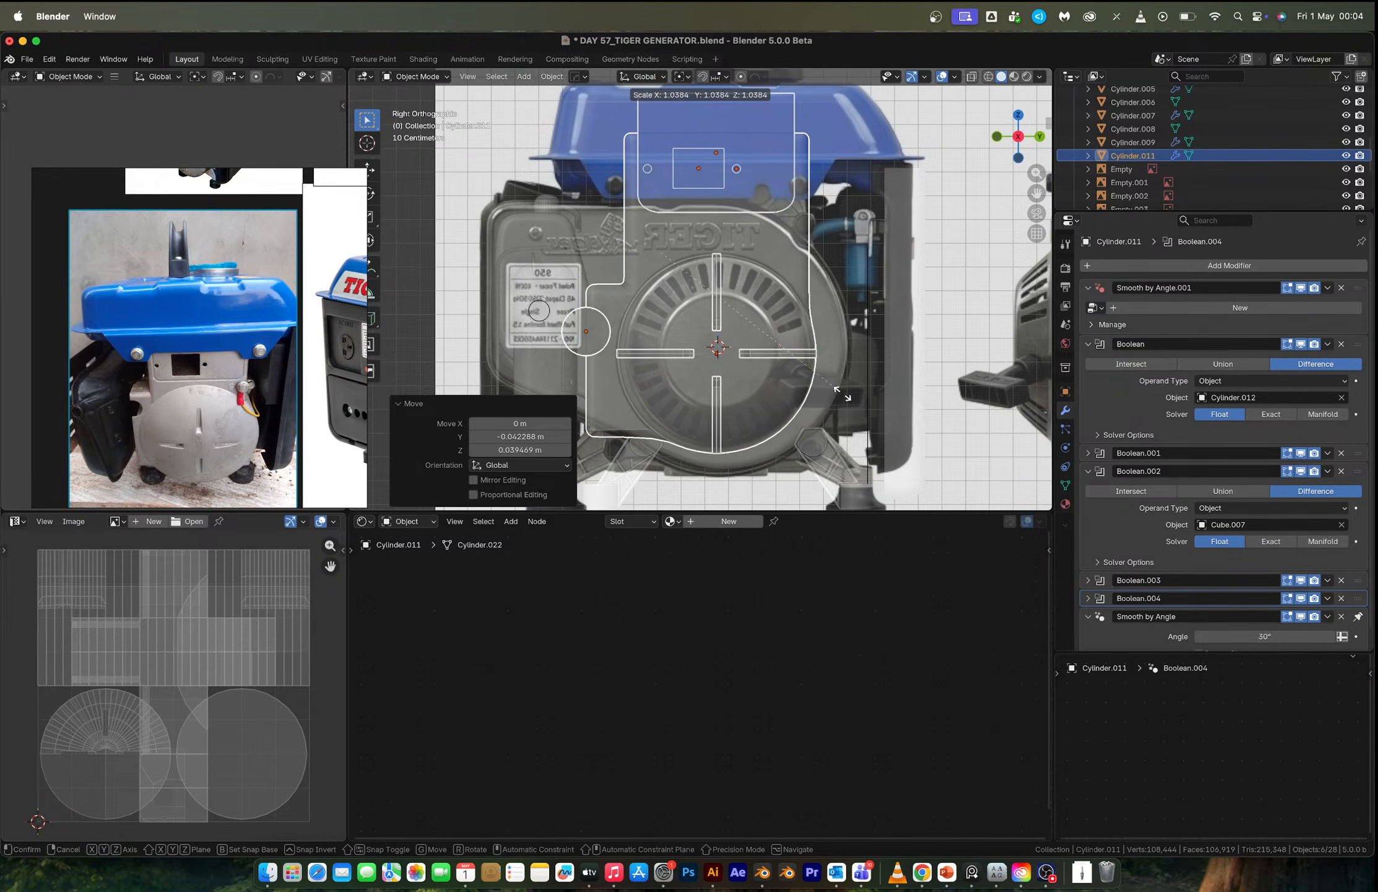
{"action": "left_click", "coordinate": [843, 397]}
{"action": "key", "text": "g"}
{"action": "left_click", "coordinate": [846, 395]}
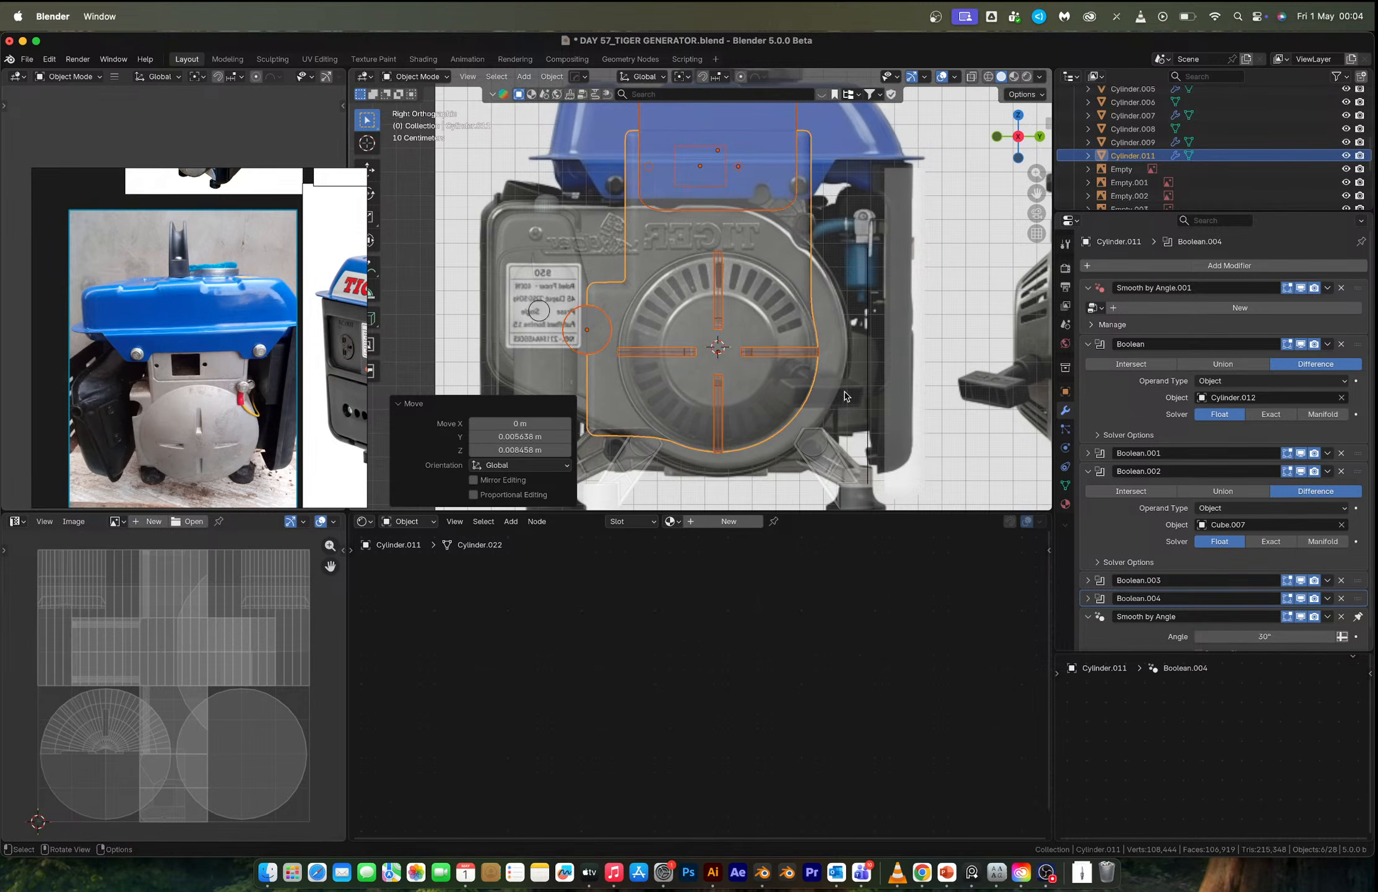
Isolate the engine block and its cutters in local view, and open only the block's mesh for editing.
{"action": "middle_click_drag", "start_coordinate": [753, 255], "coordinate": [823, 272]}
{"action": "key", "text": "Tab"}
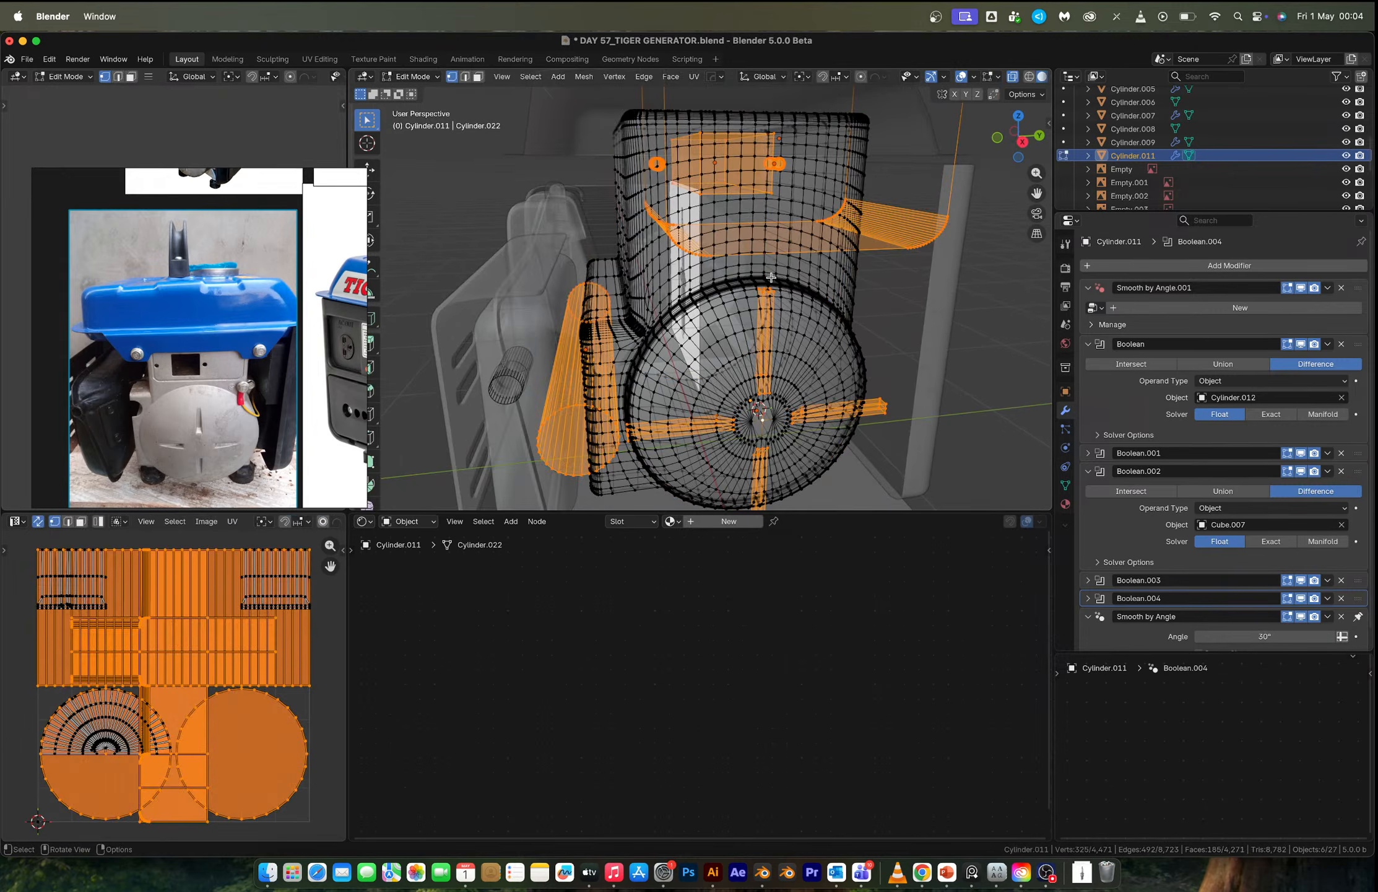
{"action": "left_click", "coordinate": [1070, 159]}
{"action": "key", "text": "slash"}
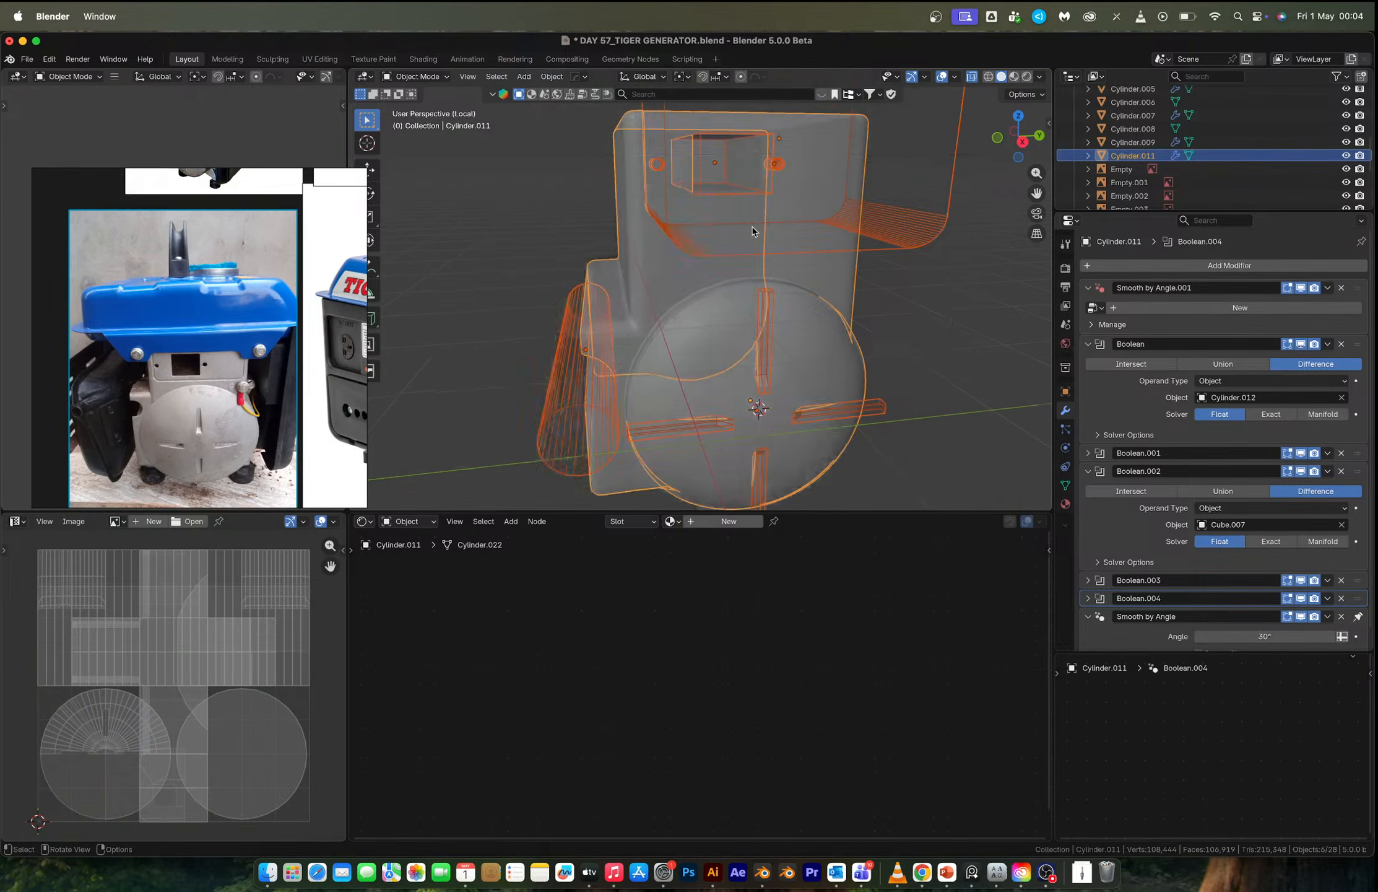
{"action": "key", "text": "Tab"}
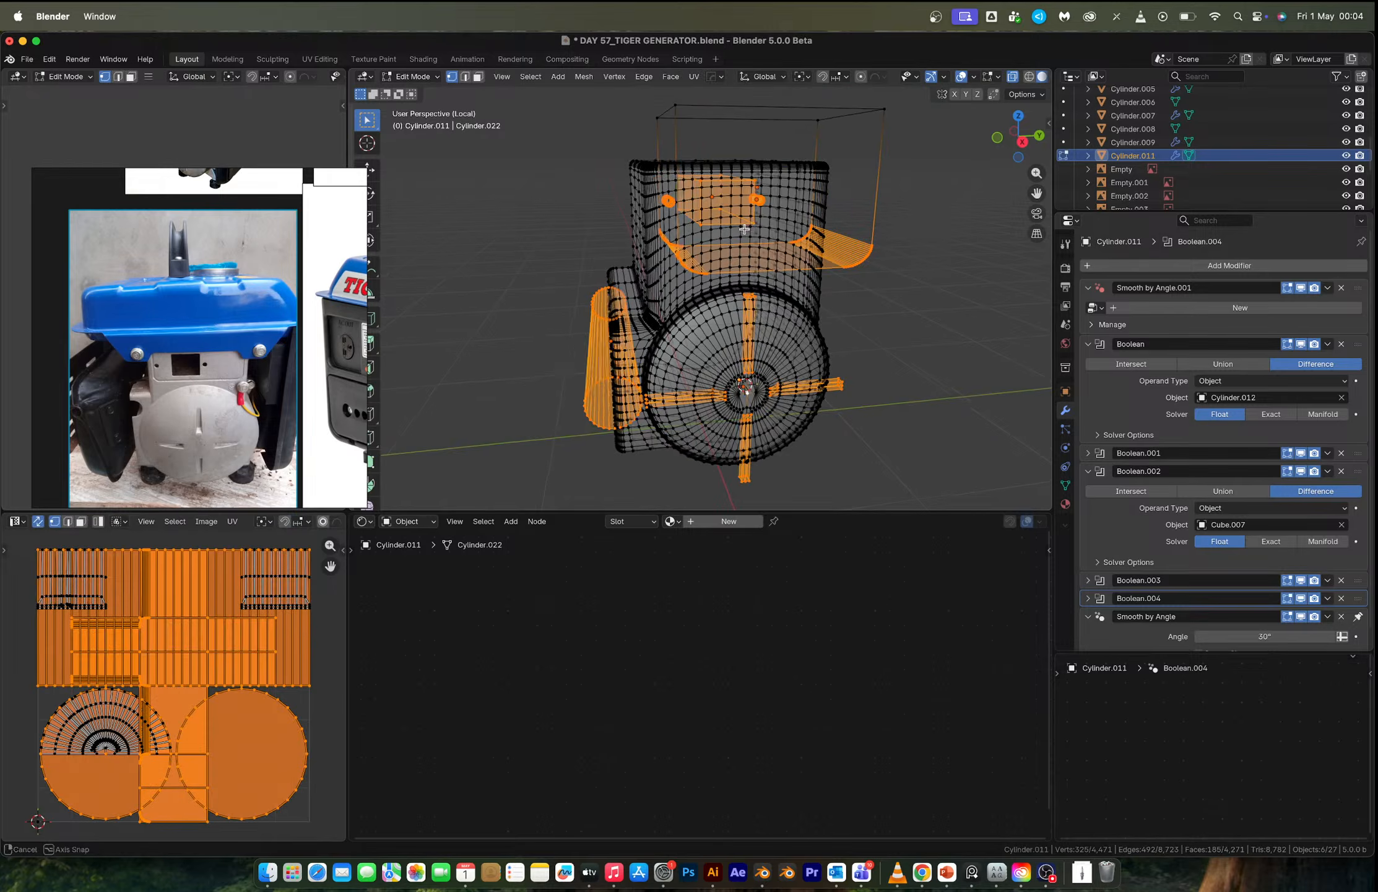
{"action": "middle_click_drag", "start_coordinate": [753, 231], "coordinate": [655, 241]}
{"action": "key", "text": "Tab"}
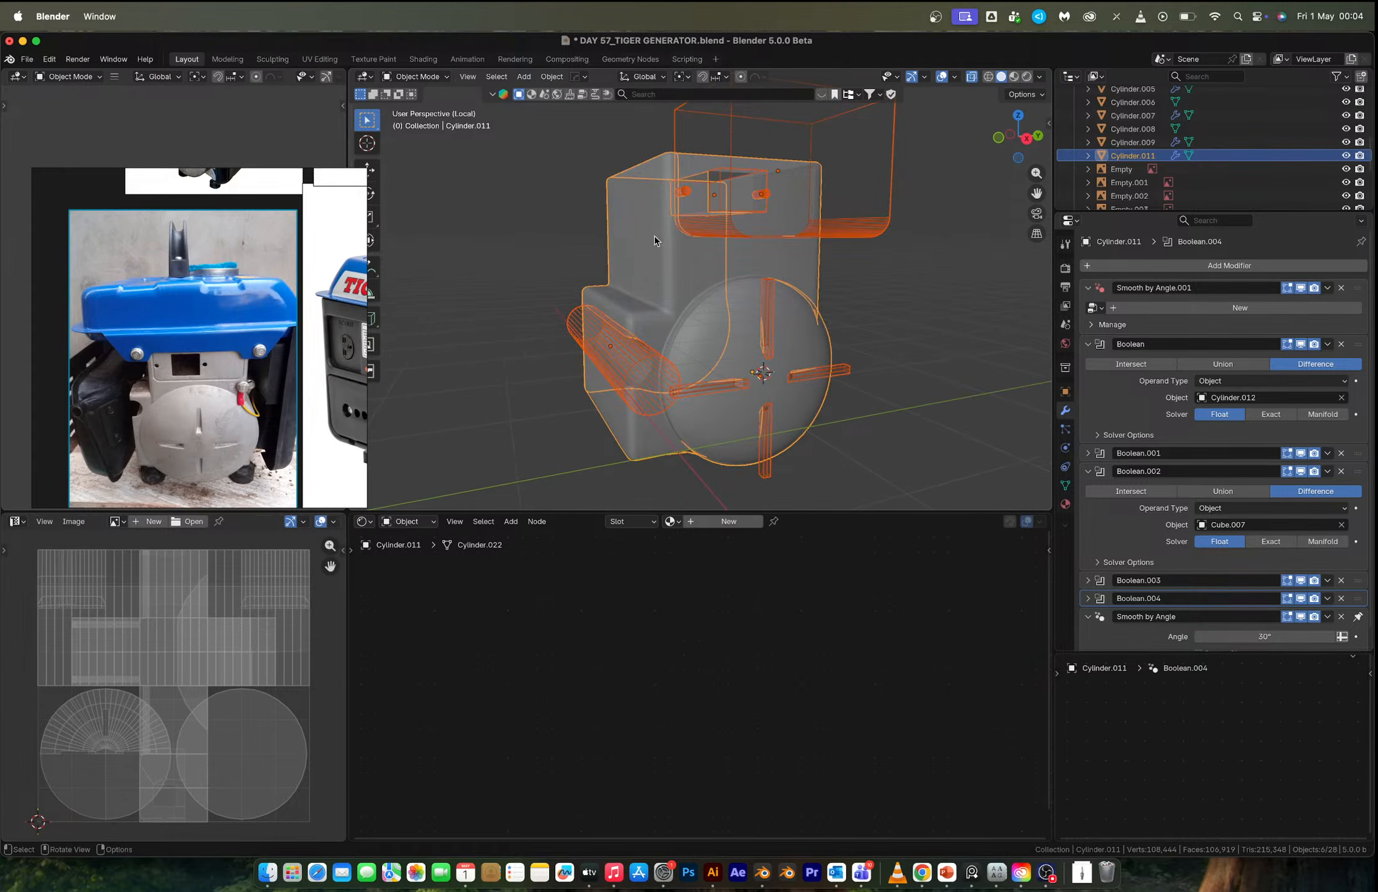
{"action": "key", "text": "Tab"}
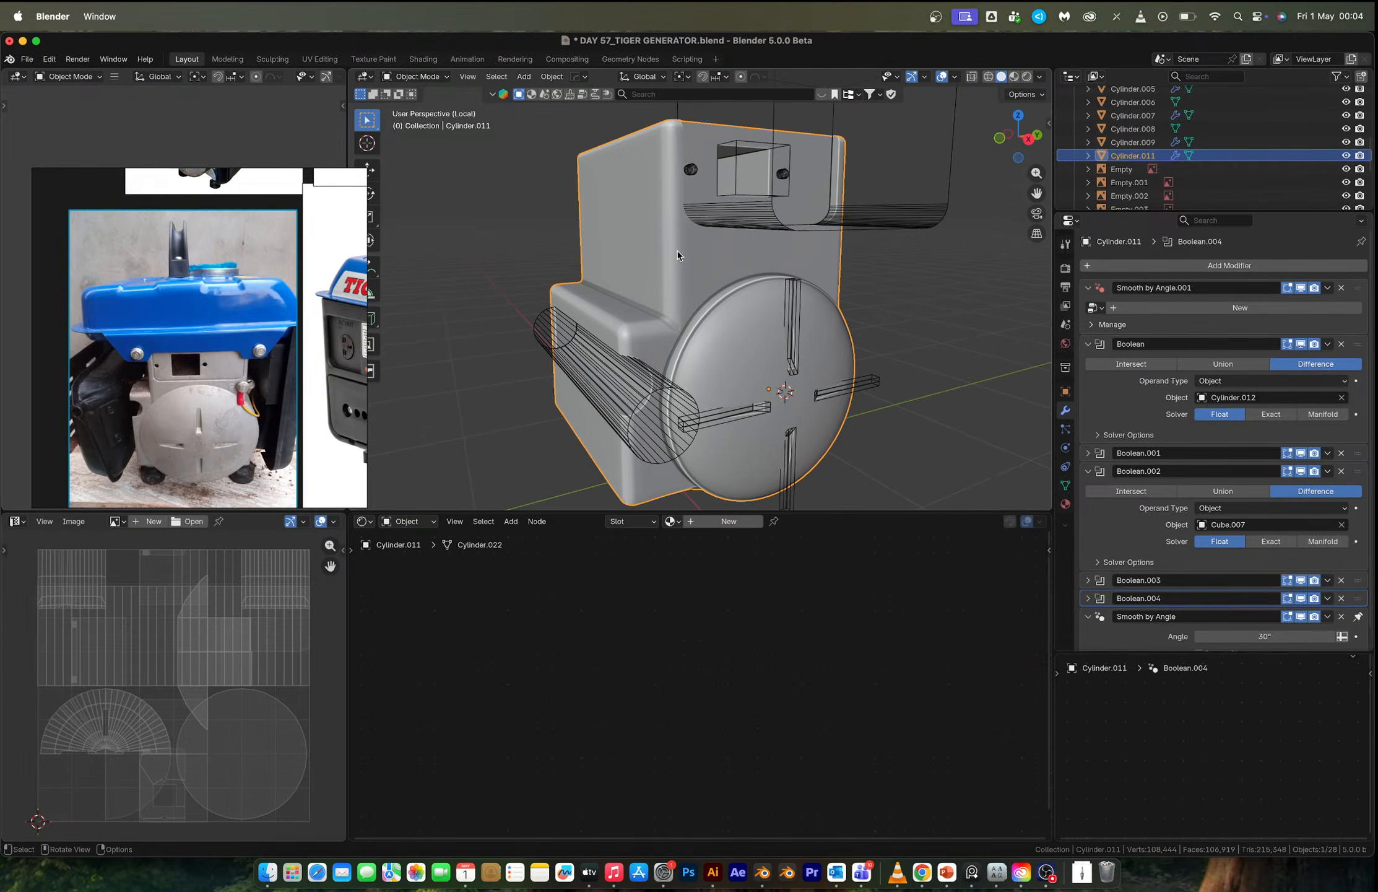
Select five neighbouring horizontal edge loops around the block's upper section in edge mode and dissolve their edges.
{"action": "key", "text": "2"}
{"action": "left_click", "coordinate": [671, 254], "text": "alt"}
{"action": "left_click", "coordinate": [667, 257], "text": "alt"}
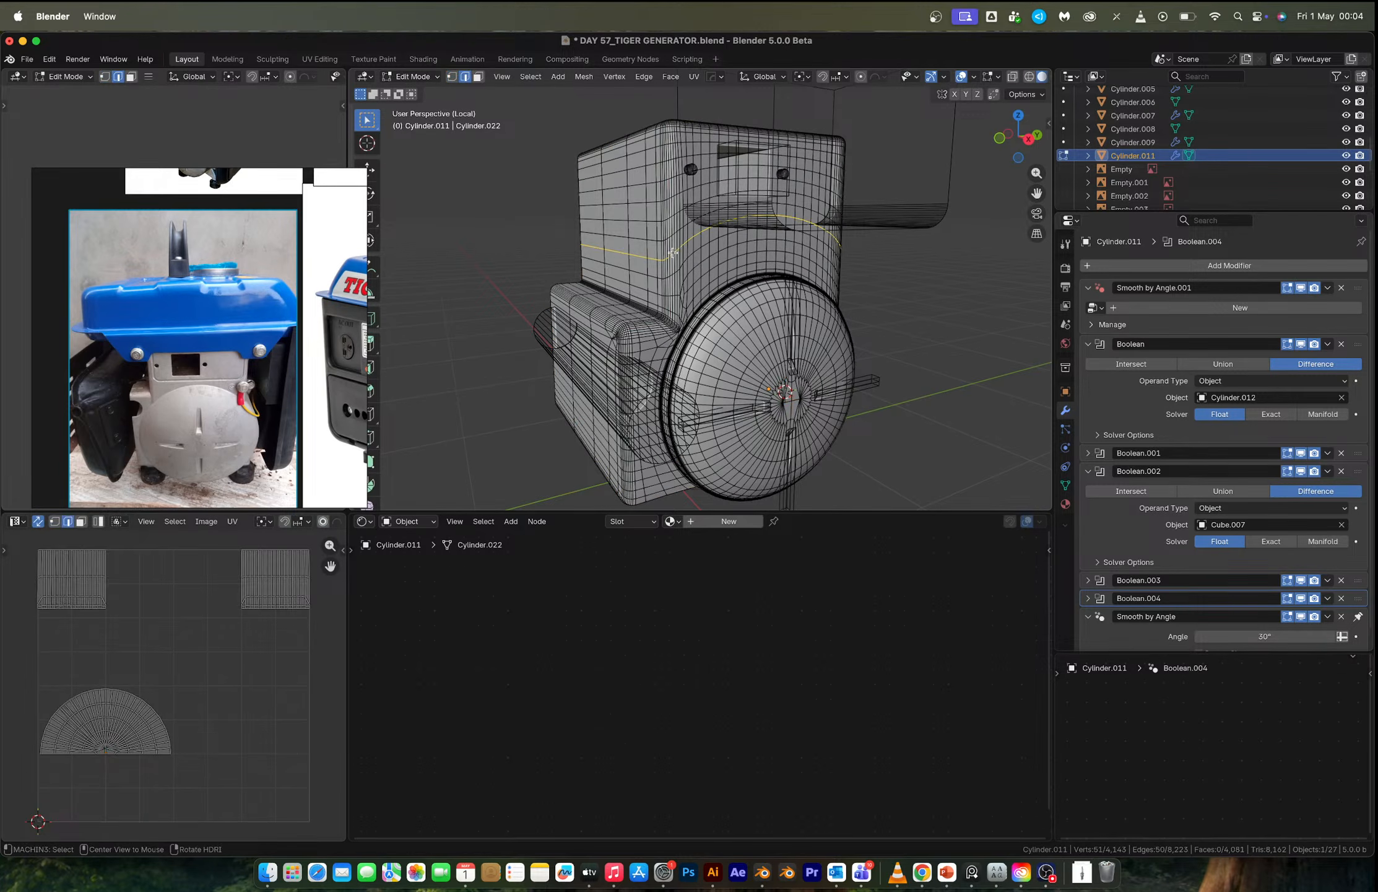
{"action": "left_click", "coordinate": [633, 234], "text": "alt+shift"}
{"action": "left_click", "coordinate": [638, 218], "text": "alt+shift"}
{"action": "left_click", "coordinate": [635, 202], "text": "alt+shift"}
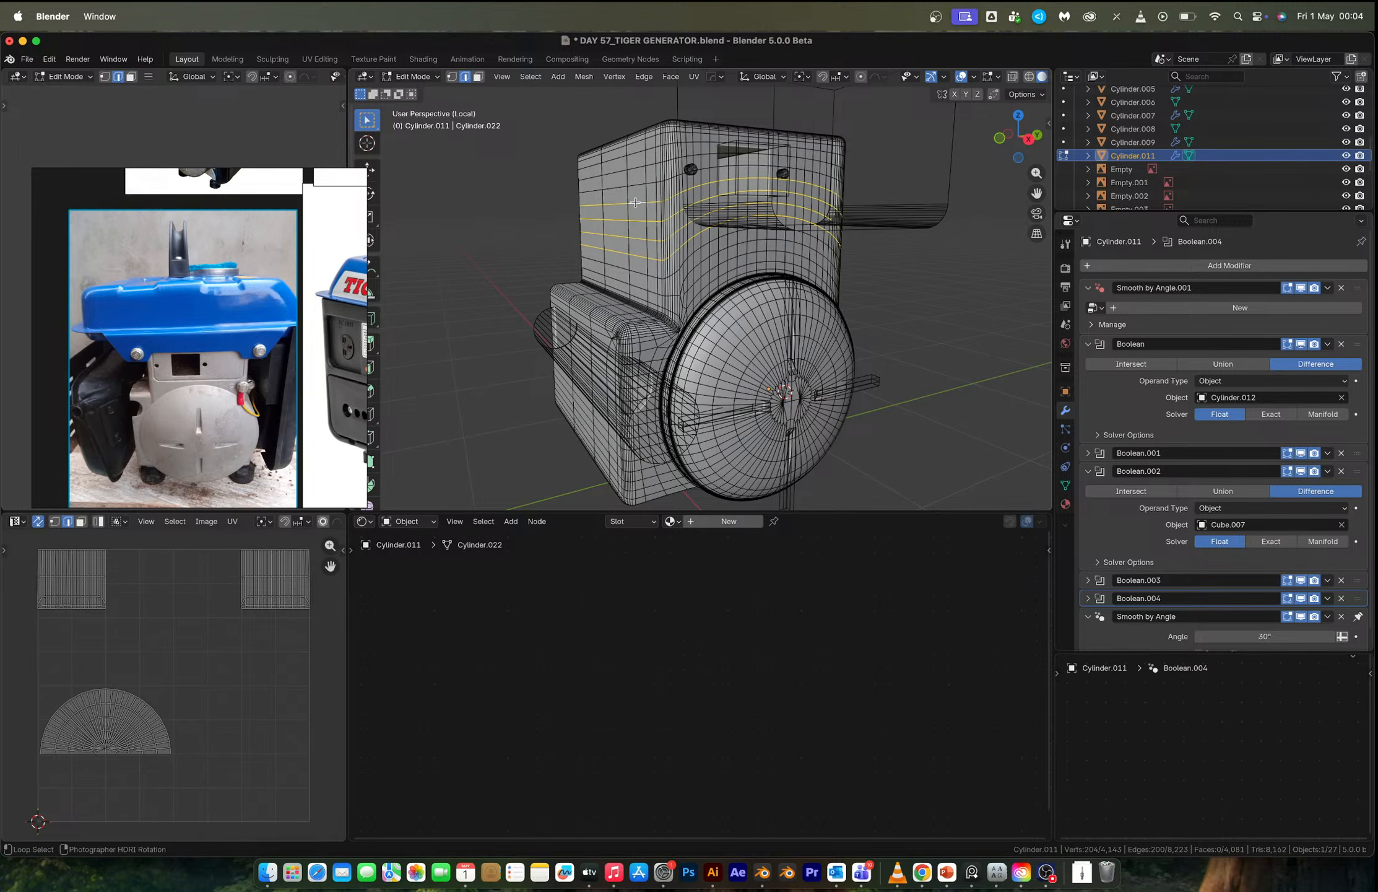
{"action": "left_click", "coordinate": [645, 273], "text": "alt+shift"}
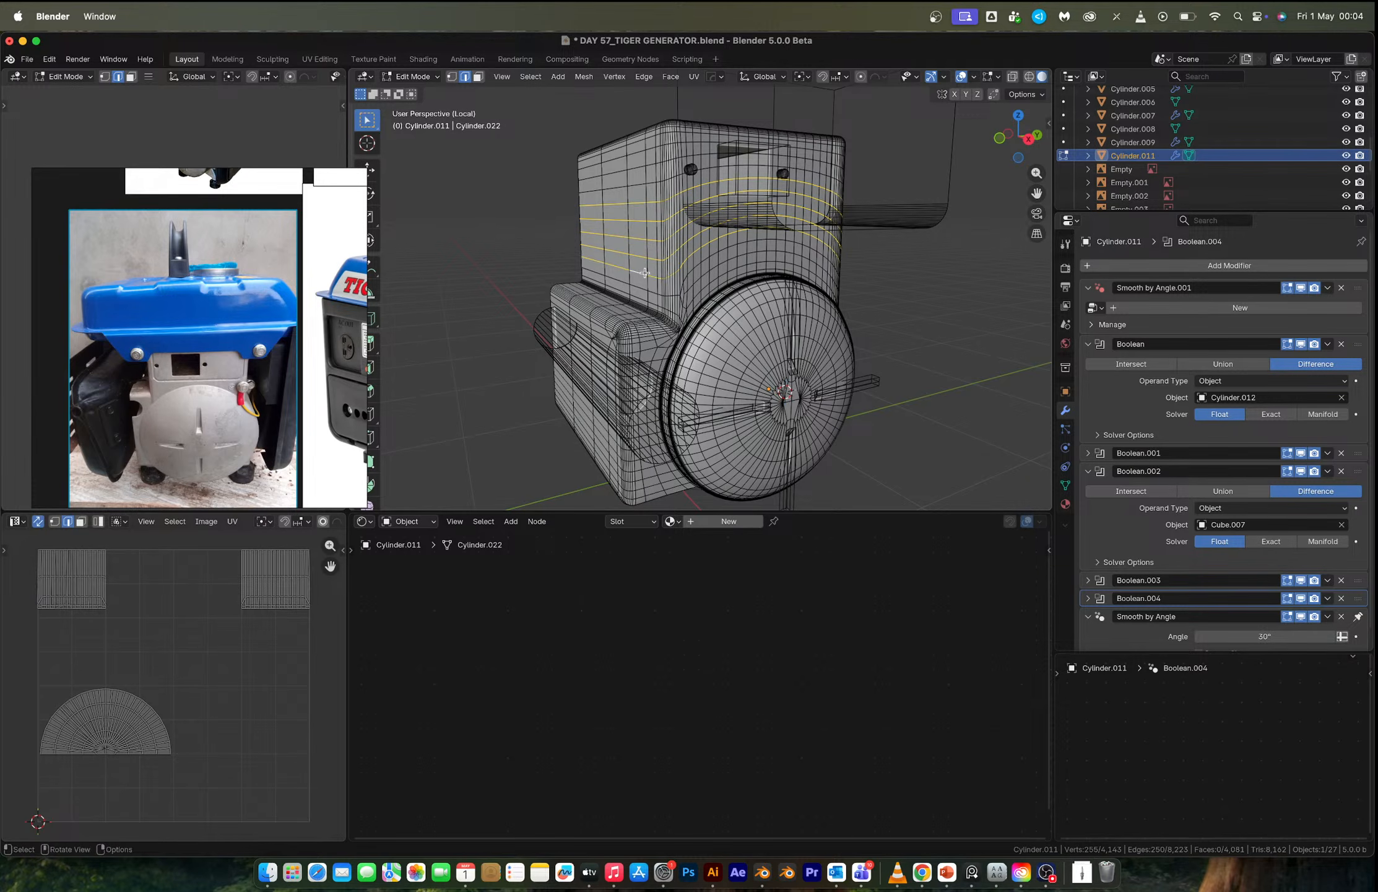
{"action": "key", "text": "x"}
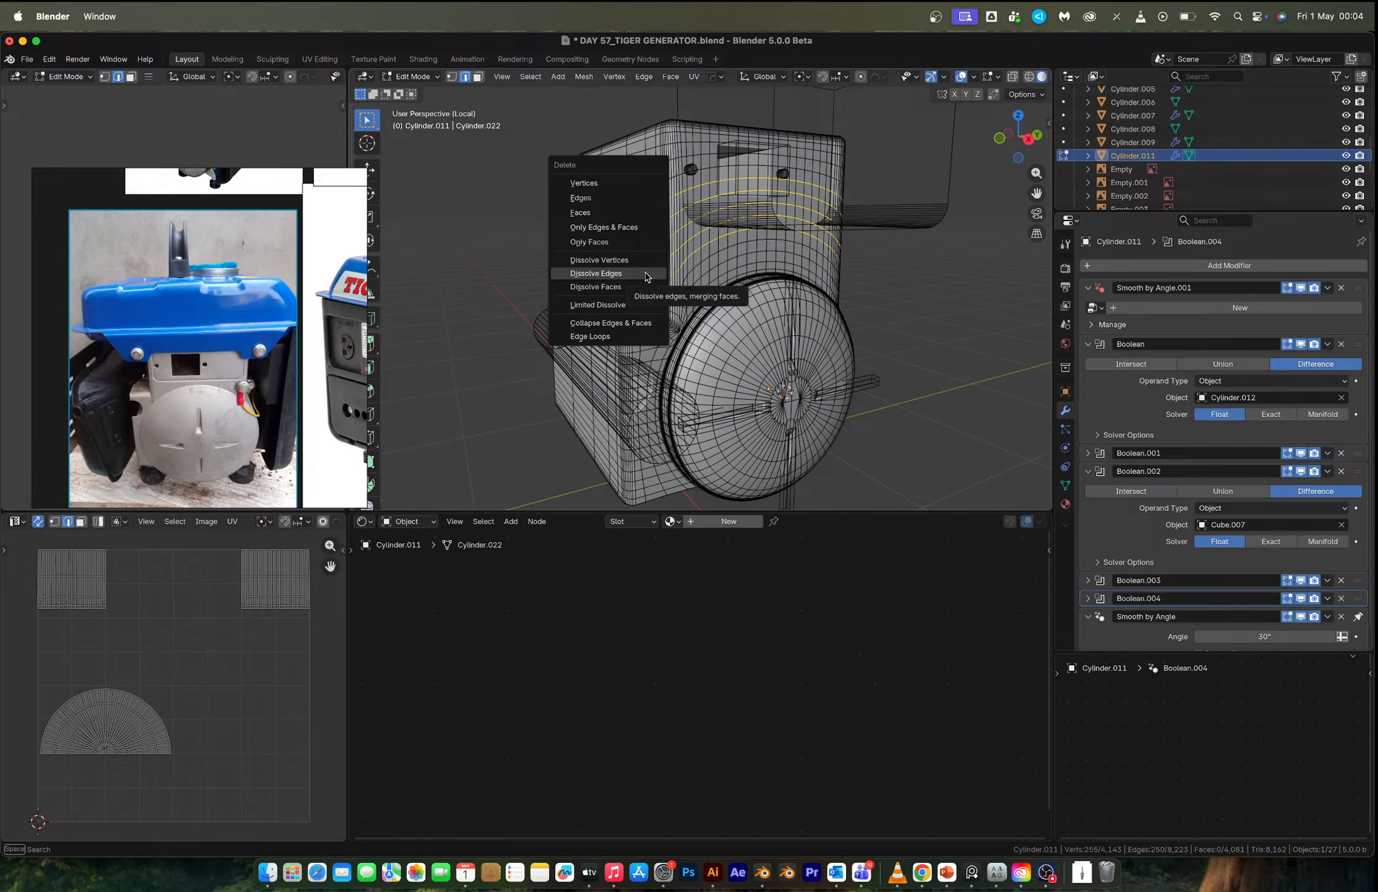
{"action": "left_click", "coordinate": [646, 274]}
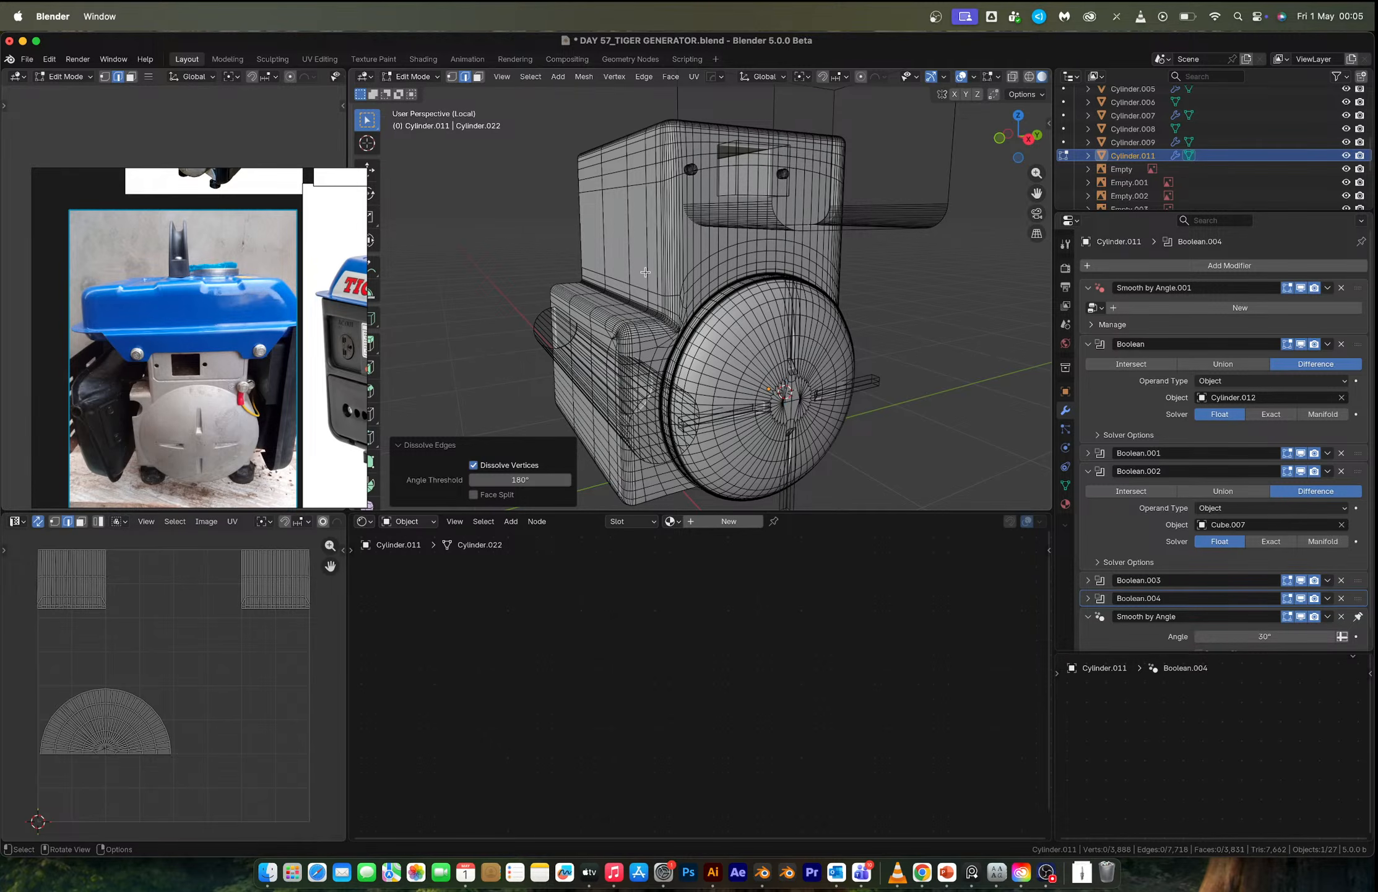
{"action": "left_click", "coordinate": [1028, 138]}
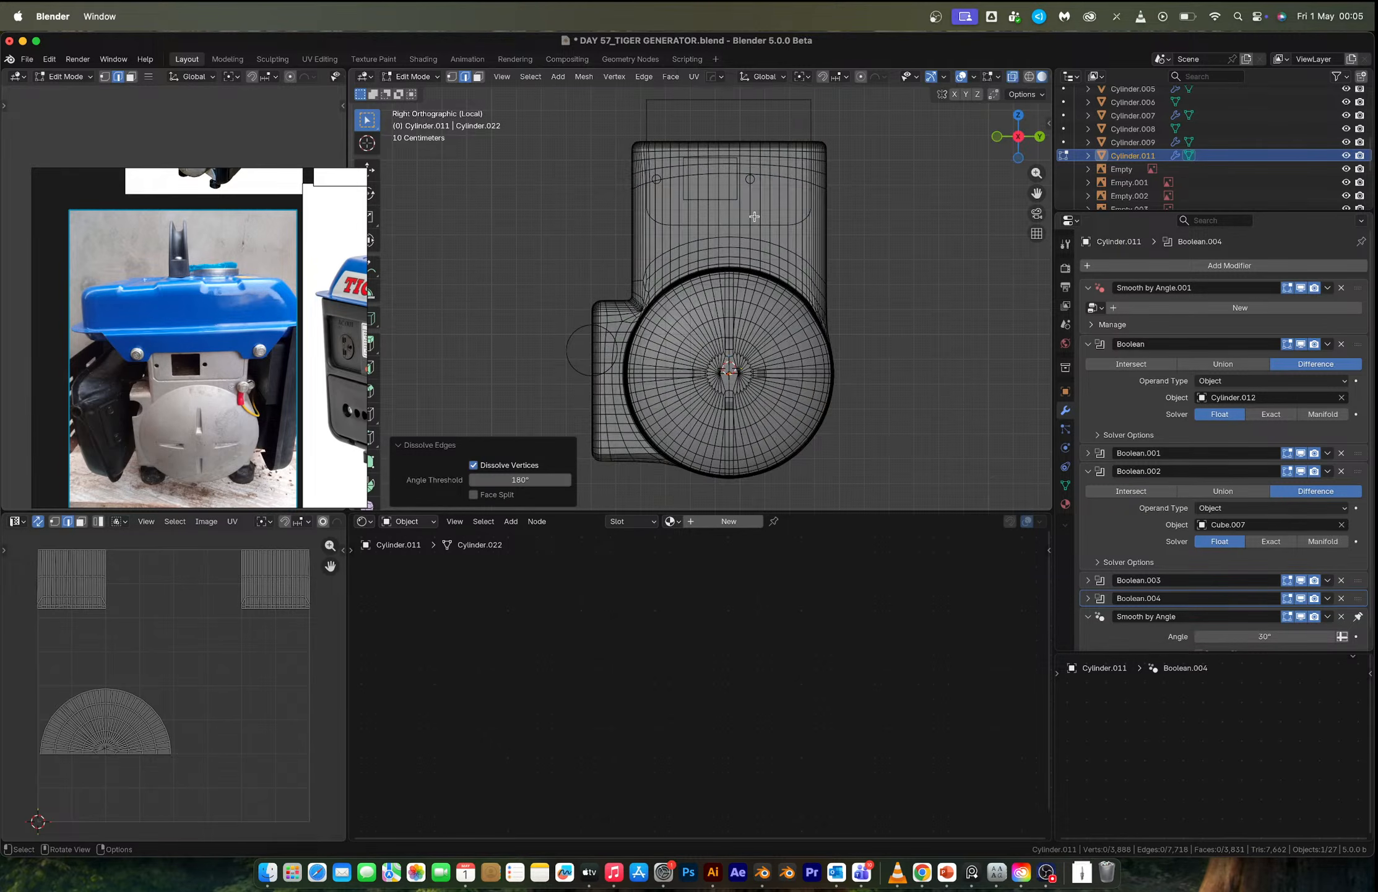
{"action": "middle_click_drag", "start_coordinate": [754, 216], "coordinate": [749, 271], "text": "shift"}
{"action": "key", "text": "1"}
{"action": "left_click_drag", "start_coordinate": [570, 167], "coordinate": [880, 275]}
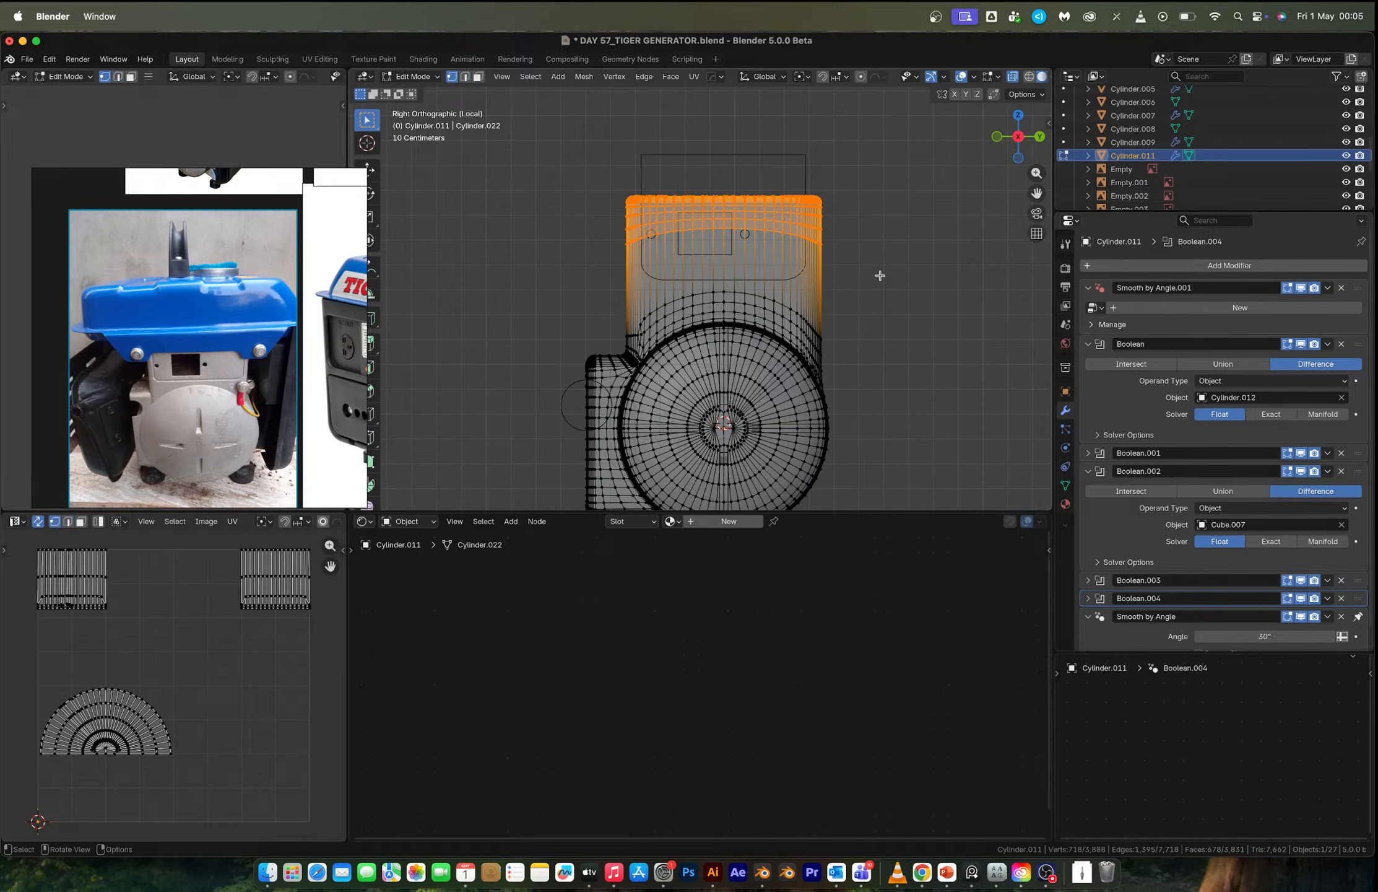
{"action": "key", "text": "Tab"}
Edit the block and its cutters together and, in right view, select the vertices of the block's upper section and its upper cutters.
{"action": "scroll", "coordinate": [768, 265], "scroll_direction": "down", "scroll_amount": 3}
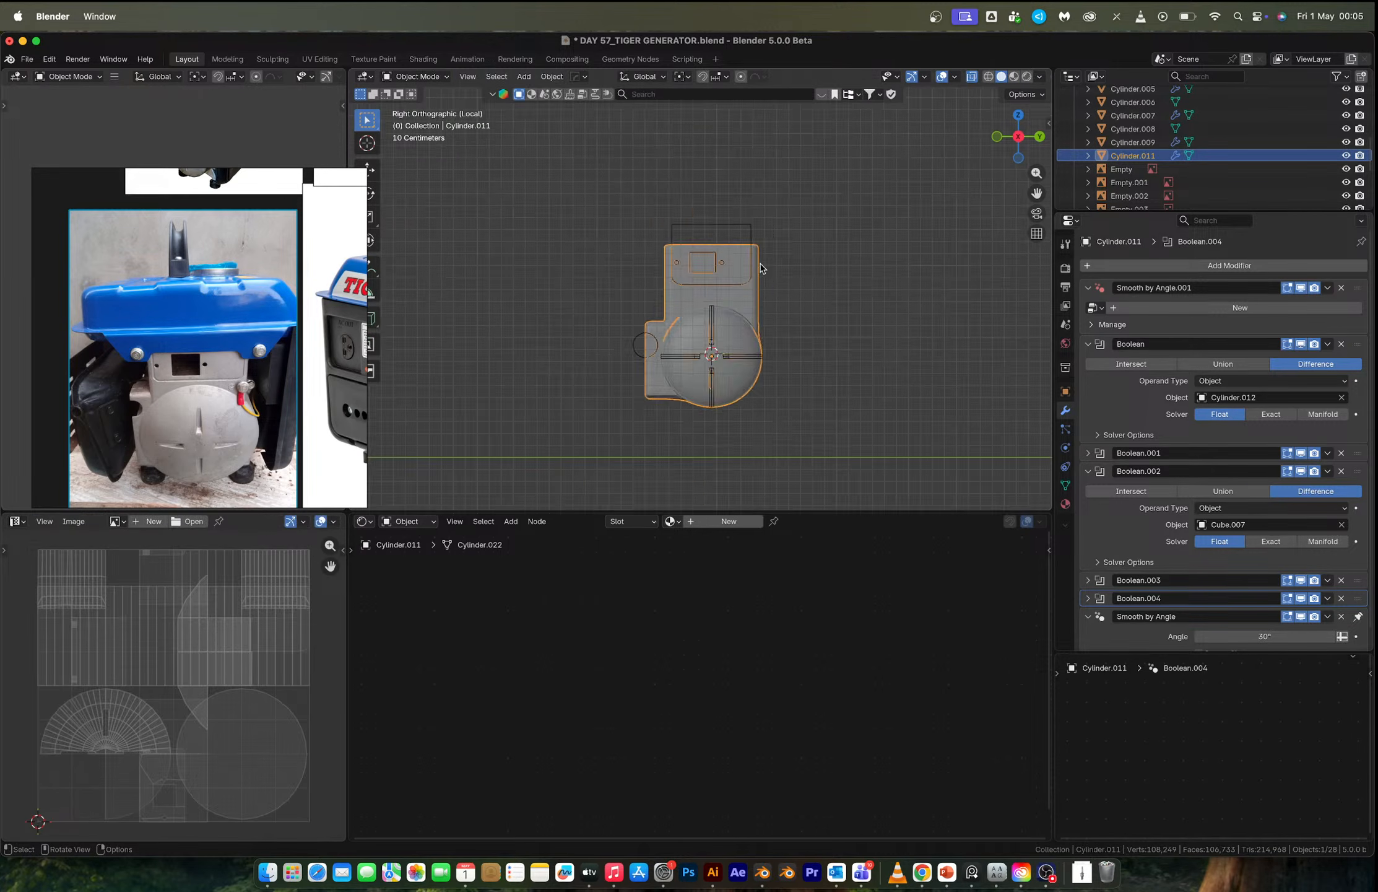
{"action": "mouse_move", "coordinate": [768, 265]}
{"action": "middle_mouse_down"}
{"action": "mouse_move", "coordinate": [802, 282]}
{"action": "mouse_move", "coordinate": [743, 267]}
{"action": "middle_mouse_up"}
{"action": "key", "text": "Tab"}
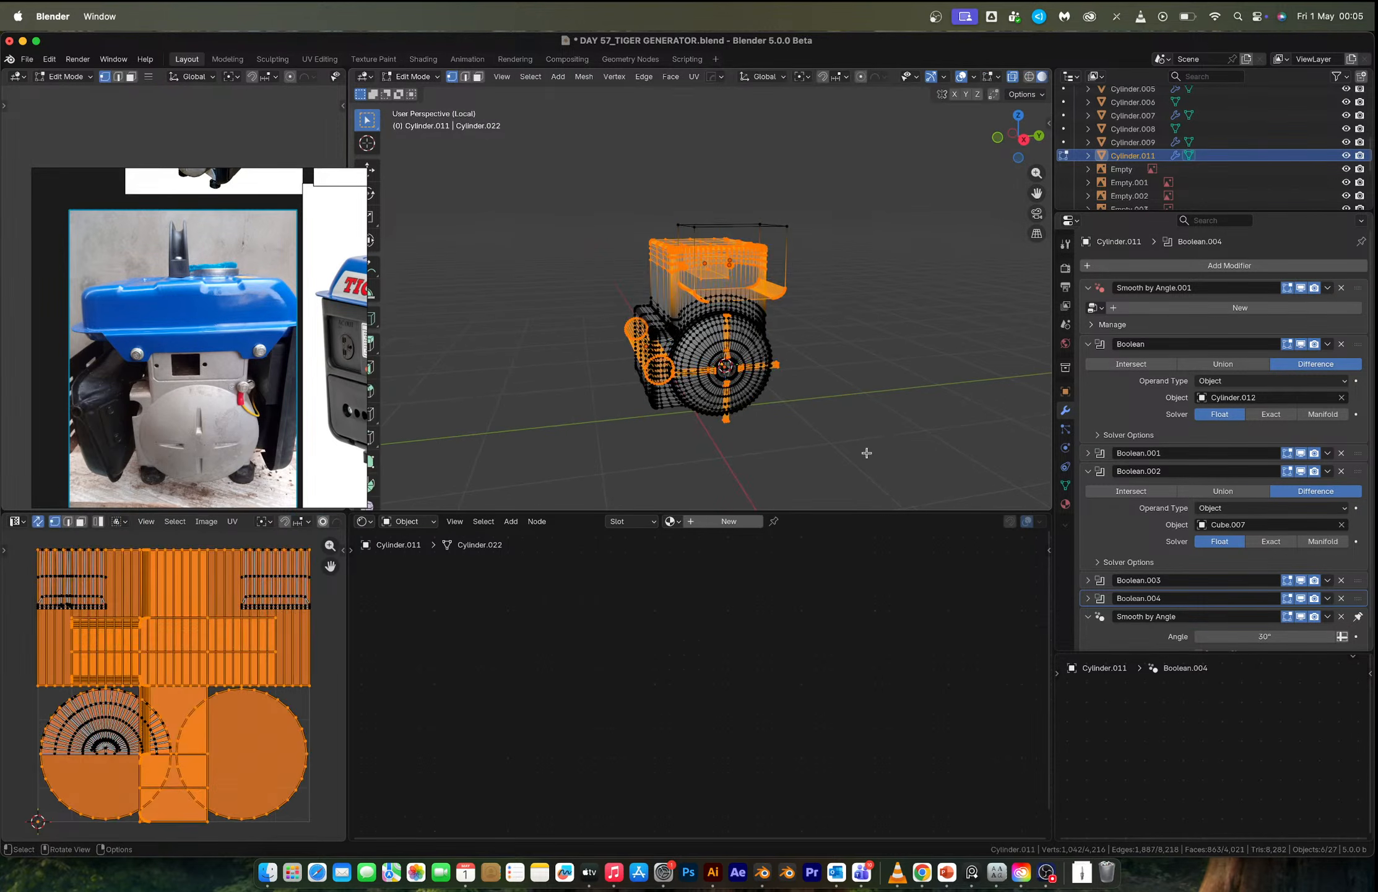
{"action": "left_click", "coordinate": [1025, 143]}
{"action": "scroll", "coordinate": [697, 278], "scroll_direction": "up", "scroll_amount": 2}
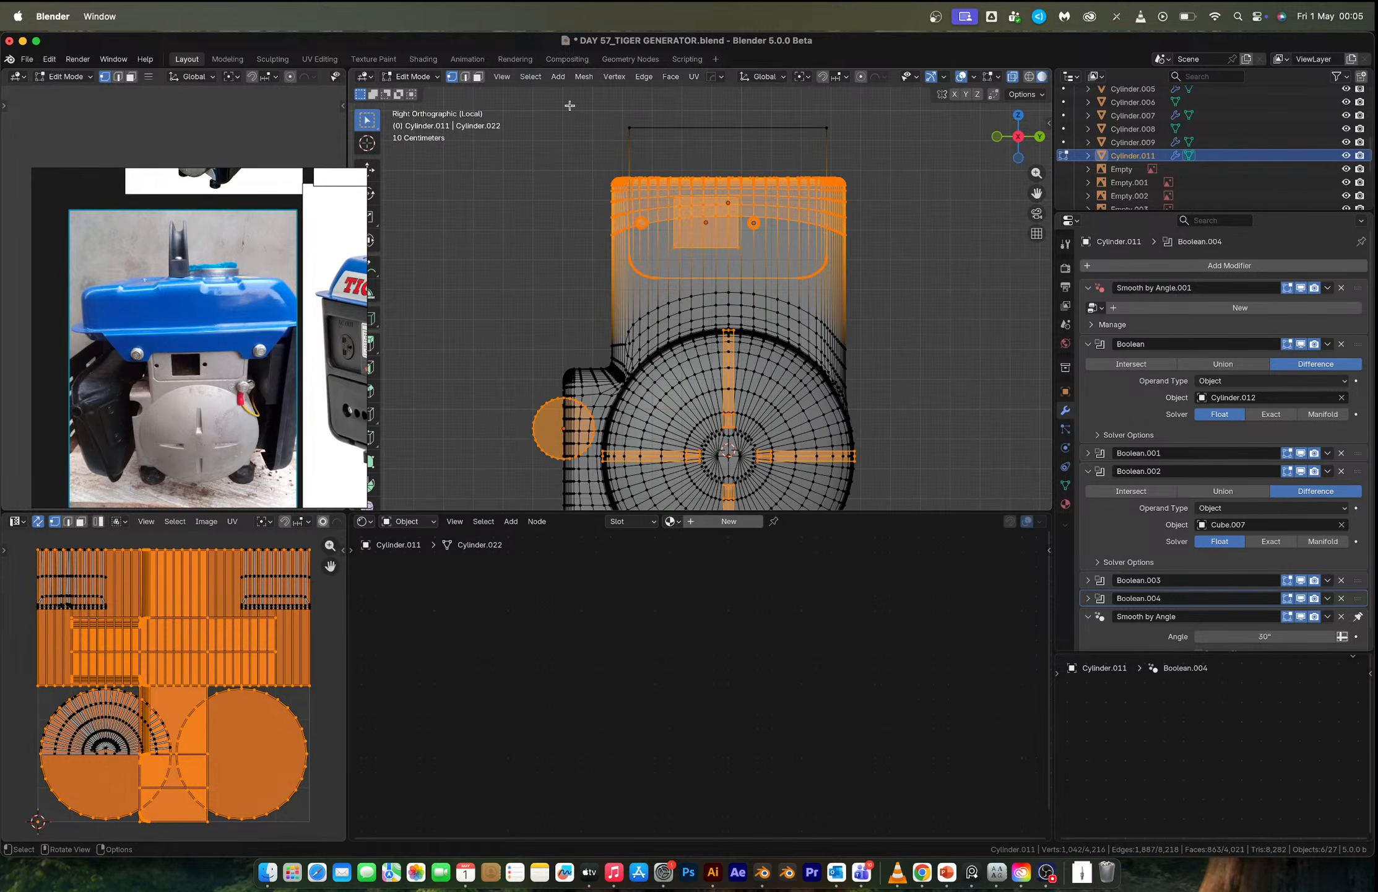
{"action": "left_click_drag", "start_coordinate": [569, 105], "coordinate": [908, 284]}
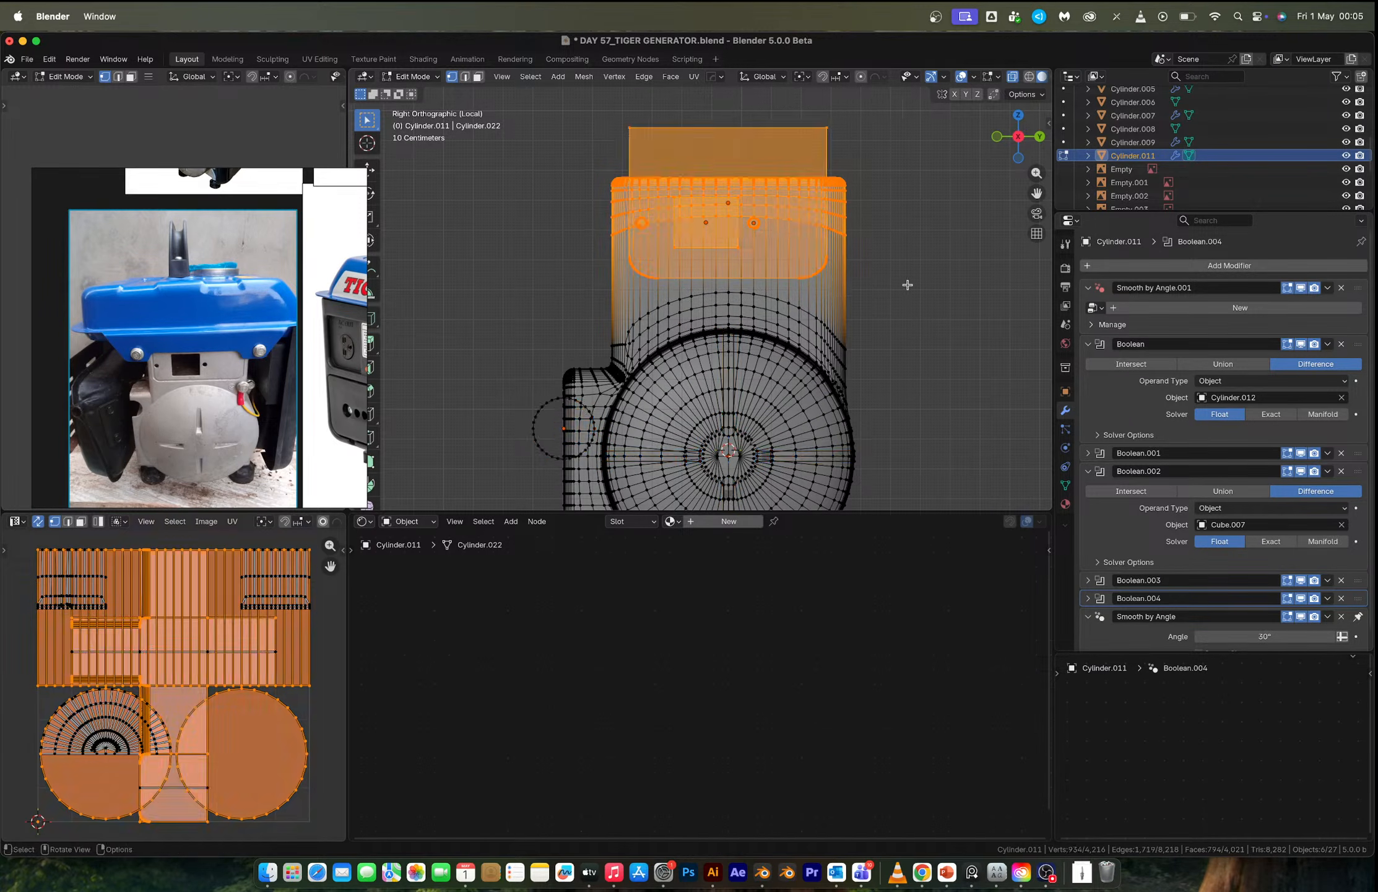
Shift the selected upper section and cutters vertically, up about 0.02 m, down about 0.075 m, and down again by about 0.084 m.
{"action": "key", "text": "g"}
{"action": "key", "text": "z"}
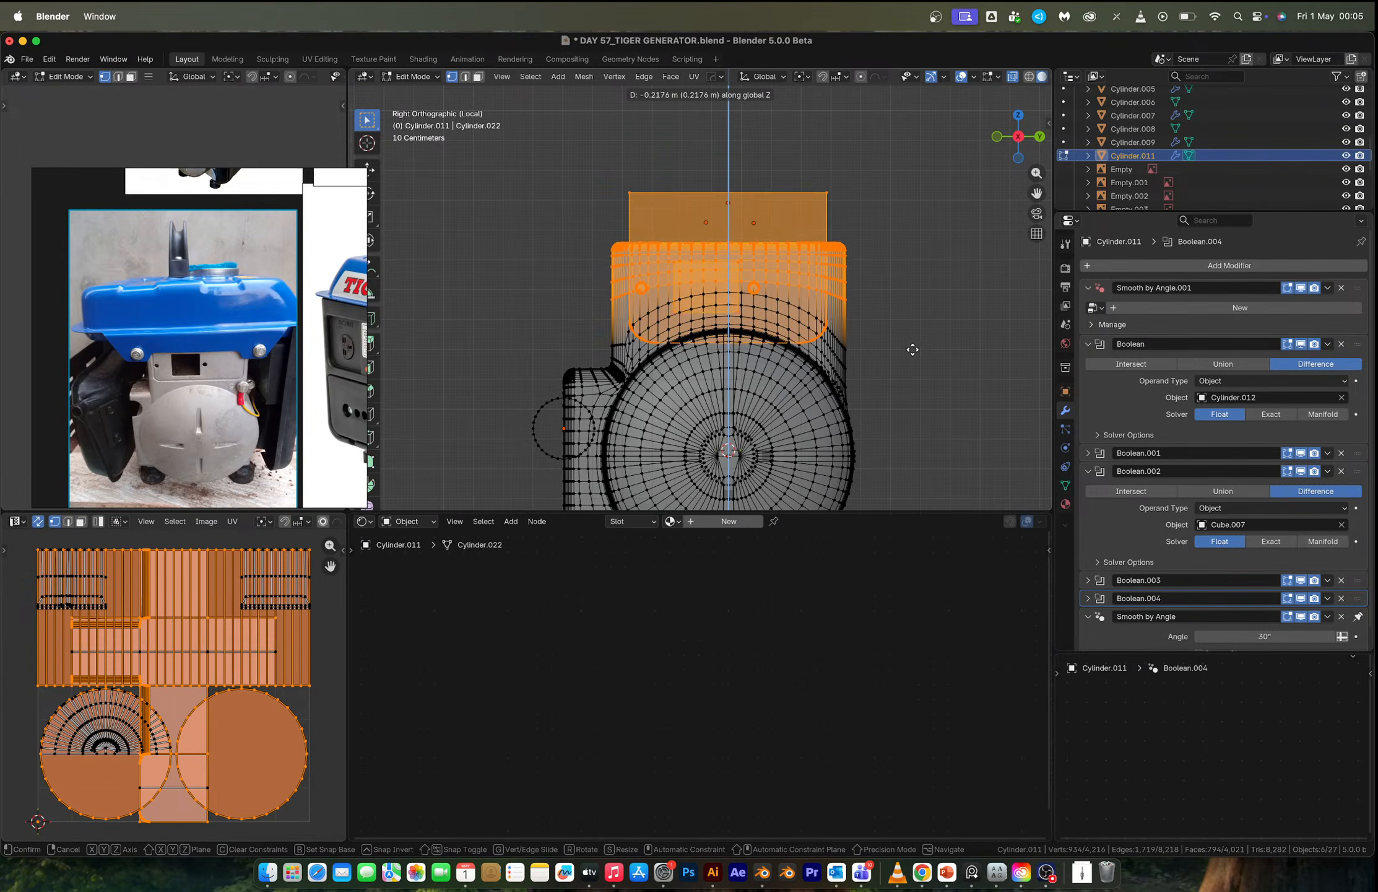
{"action": "left_click", "coordinate": [900, 279]}
{"action": "middle_click_drag", "start_coordinate": [703, 273], "coordinate": [785, 297]}
{"action": "key", "text": "g"}
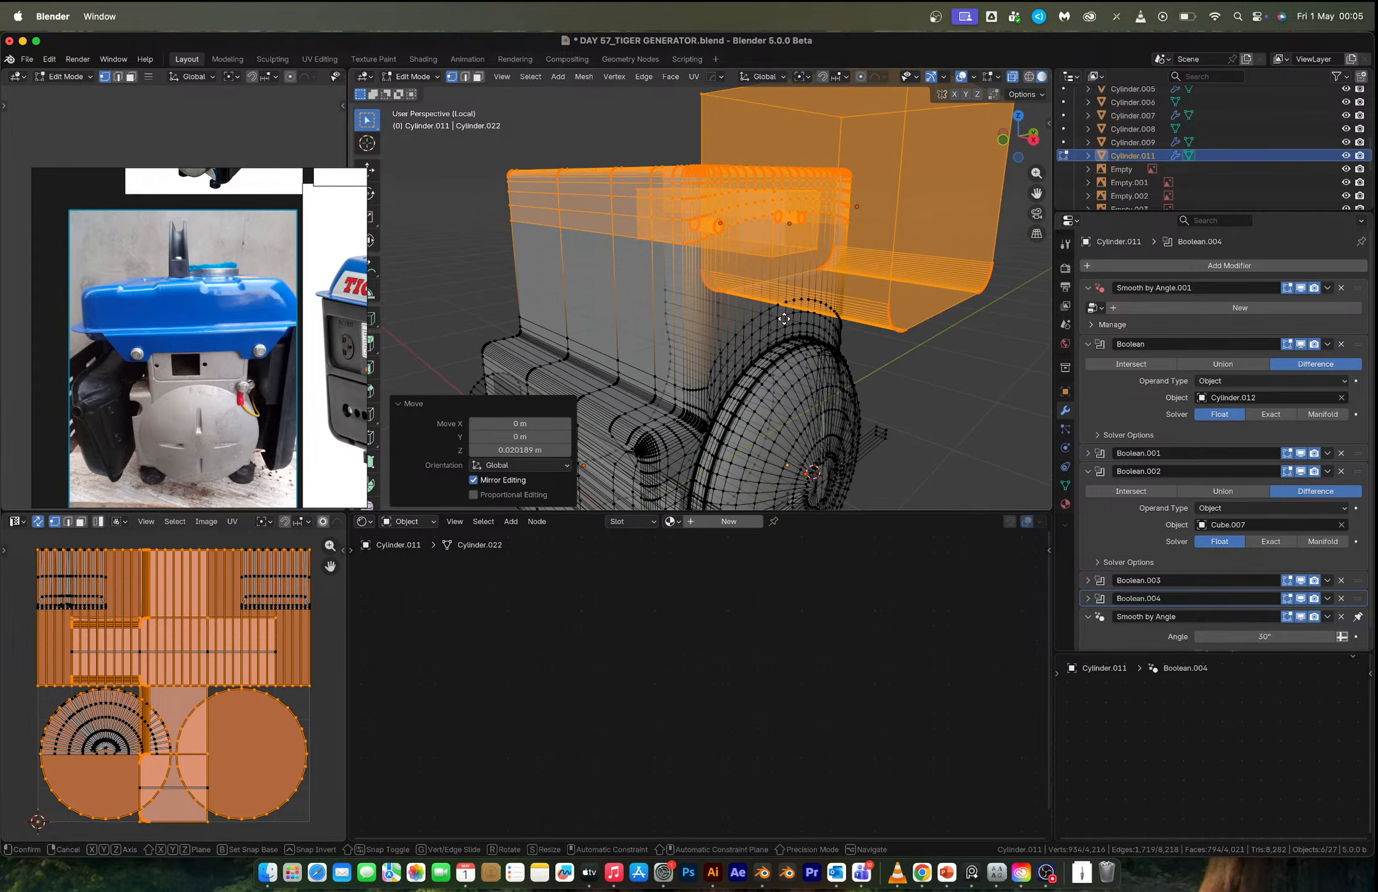
{"action": "left_click", "coordinate": [788, 338]}
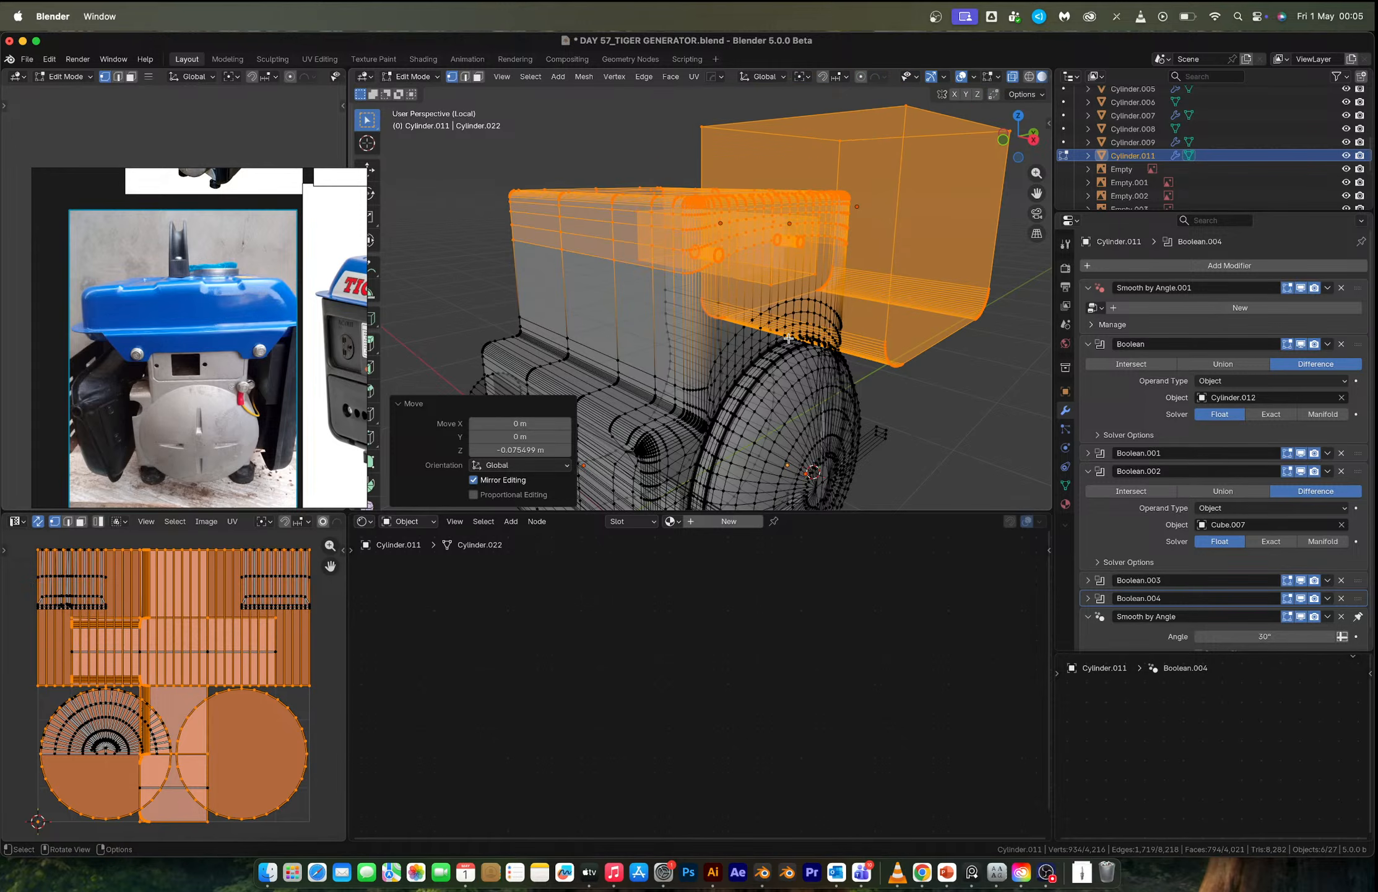
{"action": "key", "text": "g"}
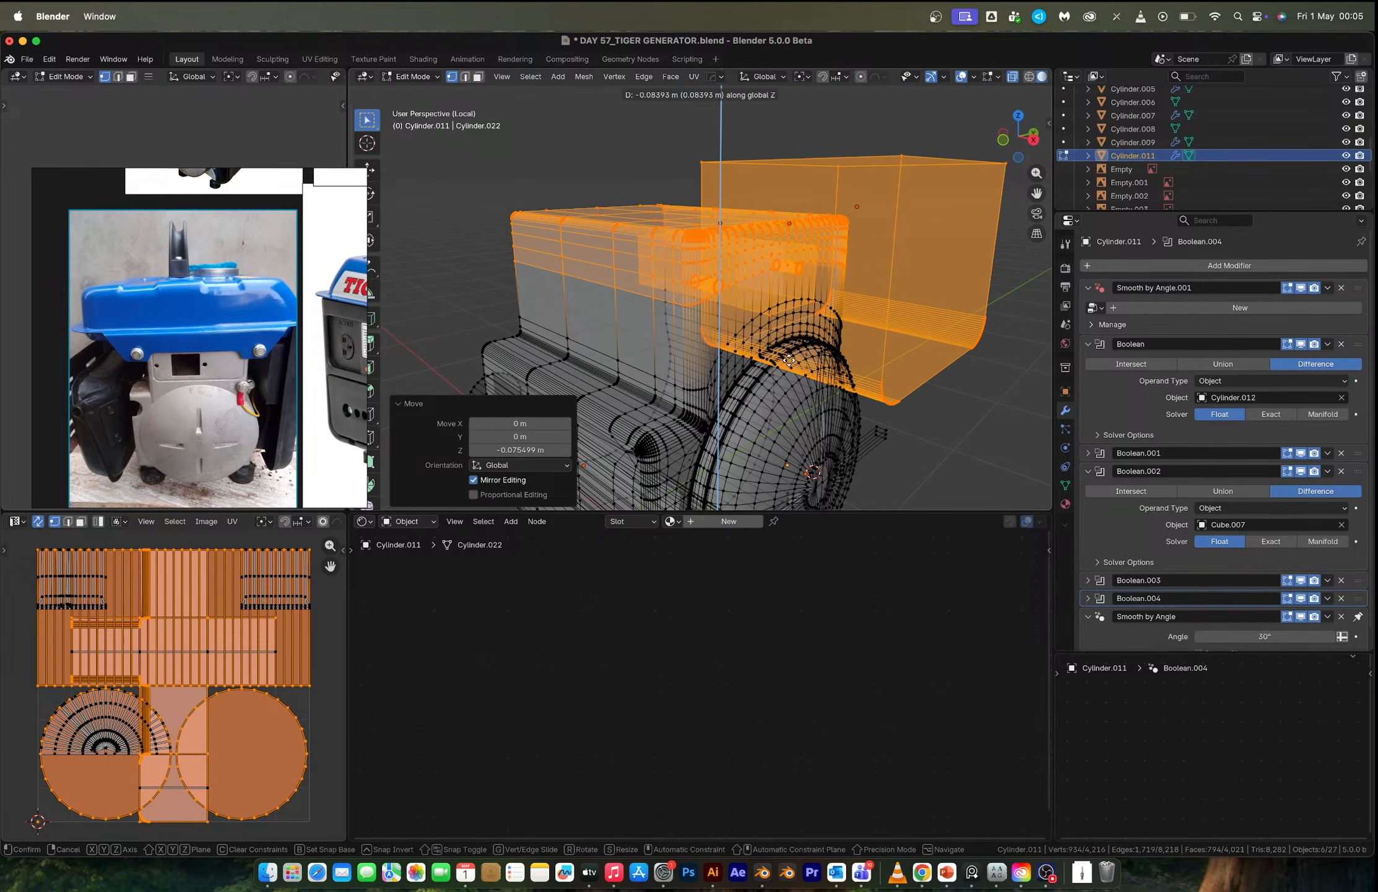
{"action": "left_click", "coordinate": [789, 360]}
Finish mesh editing, deselect everything, turn off X-ray, and leave local view to show the whole generator.
{"action": "key", "text": "Tab"}
{"action": "scroll", "coordinate": [852, 329], "scroll_direction": "down", "scroll_amount": 4}
{"action": "left_click", "coordinate": [872, 313]}
{"action": "key", "text": "alt+z"}
{"action": "middle_click_drag", "start_coordinate": [873, 313], "coordinate": [816, 230]}
{"action": "key", "text": "slash"}
{"action": "scroll", "coordinate": [830, 294], "scroll_direction": "down", "scroll_amount": 3}
{"action": "scroll", "coordinate": [798, 278], "scroll_direction": "up", "scroll_amount": 1}
{"action": "scroll", "coordinate": [816, 230], "scroll_direction": "up", "scroll_amount": 3}
{"action": "scroll", "coordinate": [1266, 185], "scroll_direction": "down", "scroll_amount": 4}
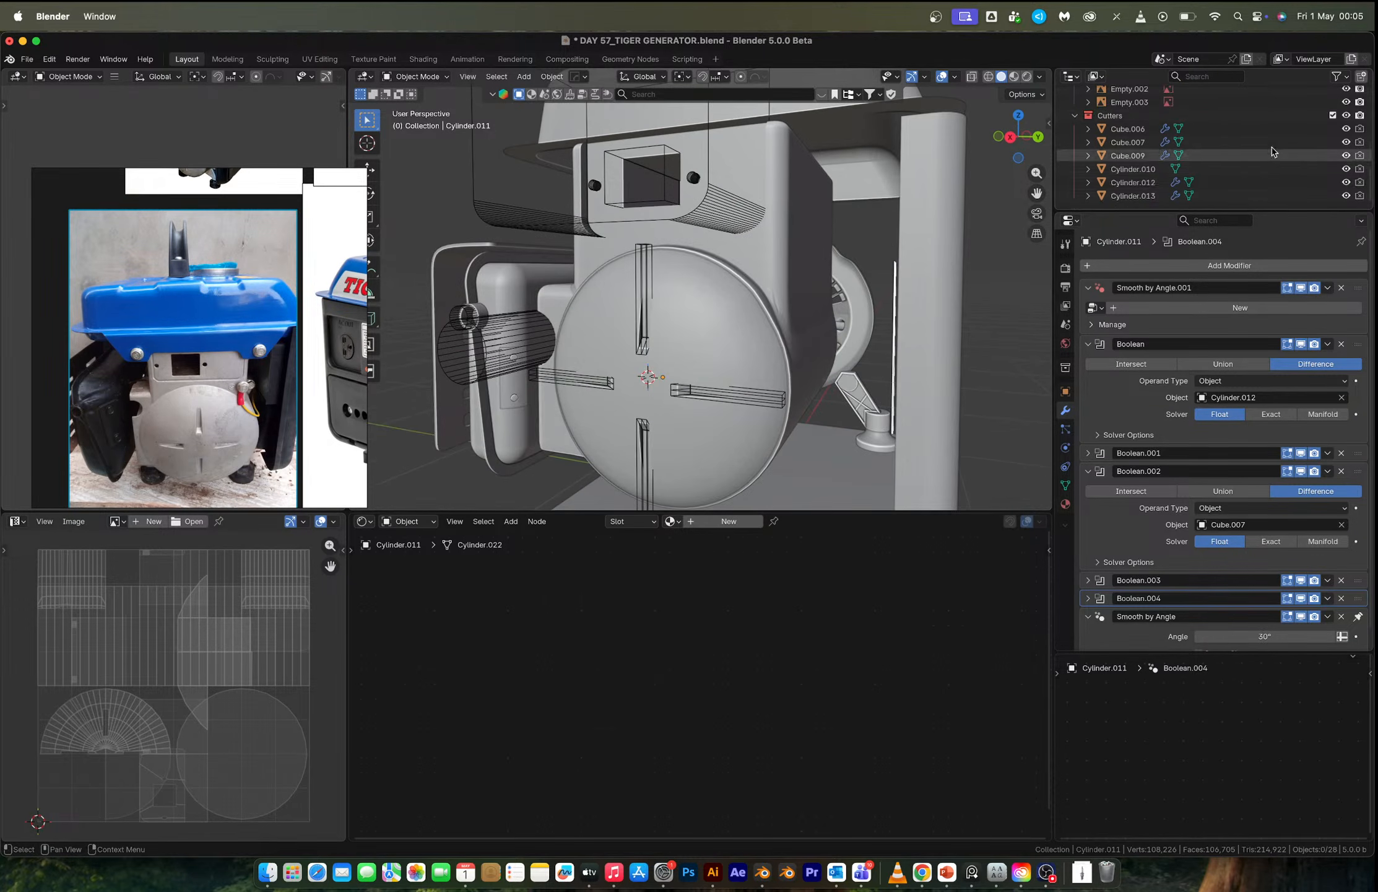
Hide the Cutters collection and apply Shade Auto Smooth at 30° to the engine block.
{"action": "left_click", "coordinate": [1332, 120]}
{"action": "scroll", "coordinate": [840, 282], "scroll_direction": "down", "scroll_amount": 3}
{"action": "middle_click_drag", "start_coordinate": [844, 283], "coordinate": [855, 254]}
{"action": "scroll", "coordinate": [785, 272], "scroll_direction": "up", "scroll_amount": 4}
{"action": "left_click", "coordinate": [605, 364]}
{"action": "right_click", "coordinate": [621, 361]}
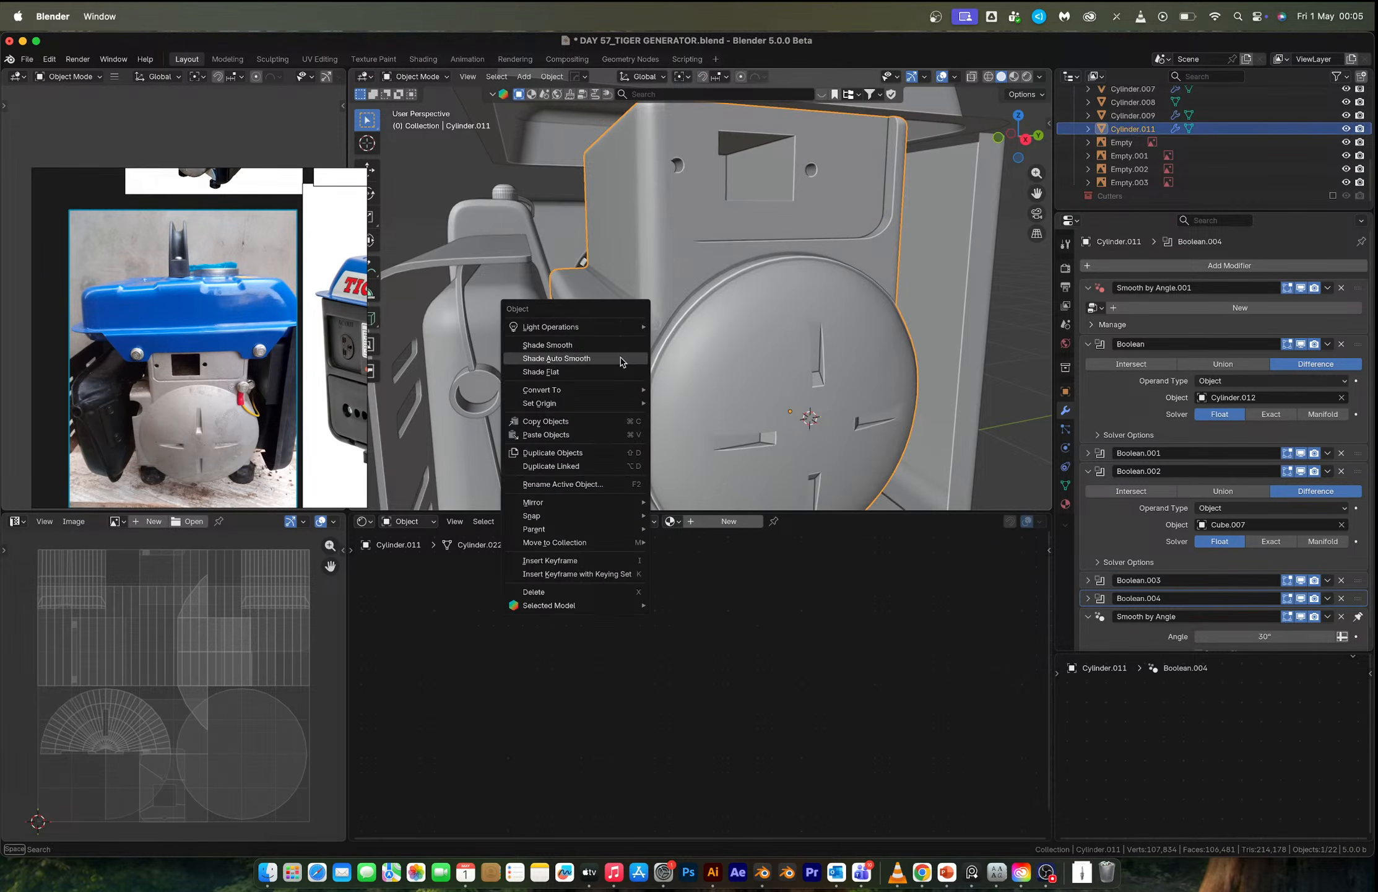
{"action": "left_click", "coordinate": [621, 361]}
{"action": "middle_click_drag", "start_coordinate": [621, 361], "coordinate": [845, 268]}
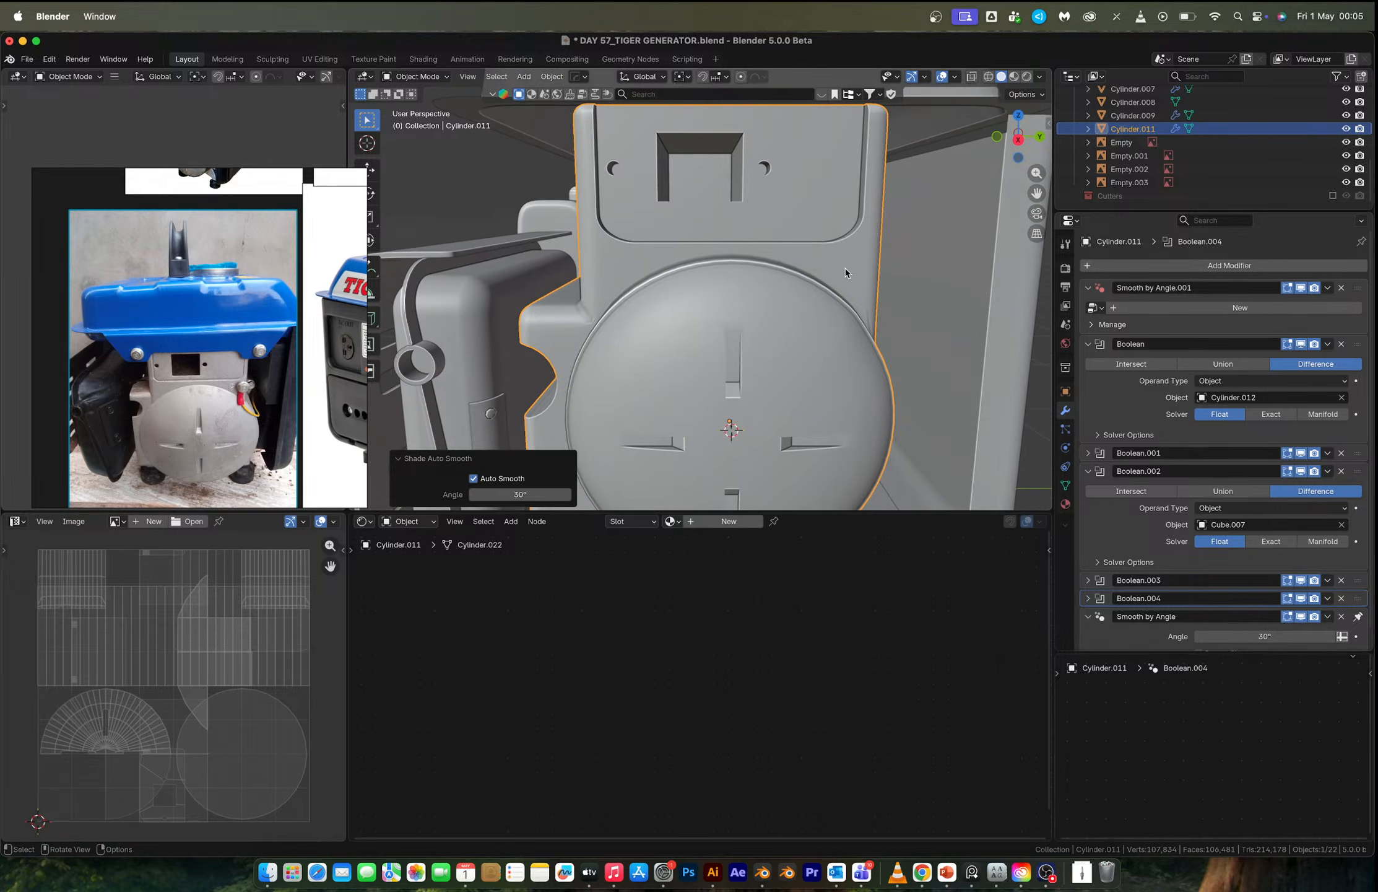
Snap the 3D cursor to a vertex on the engine block's front face, just above the round cover near the side edge.
{"action": "key", "text": "Tab"}
{"action": "left_click", "coordinate": [858, 271]}
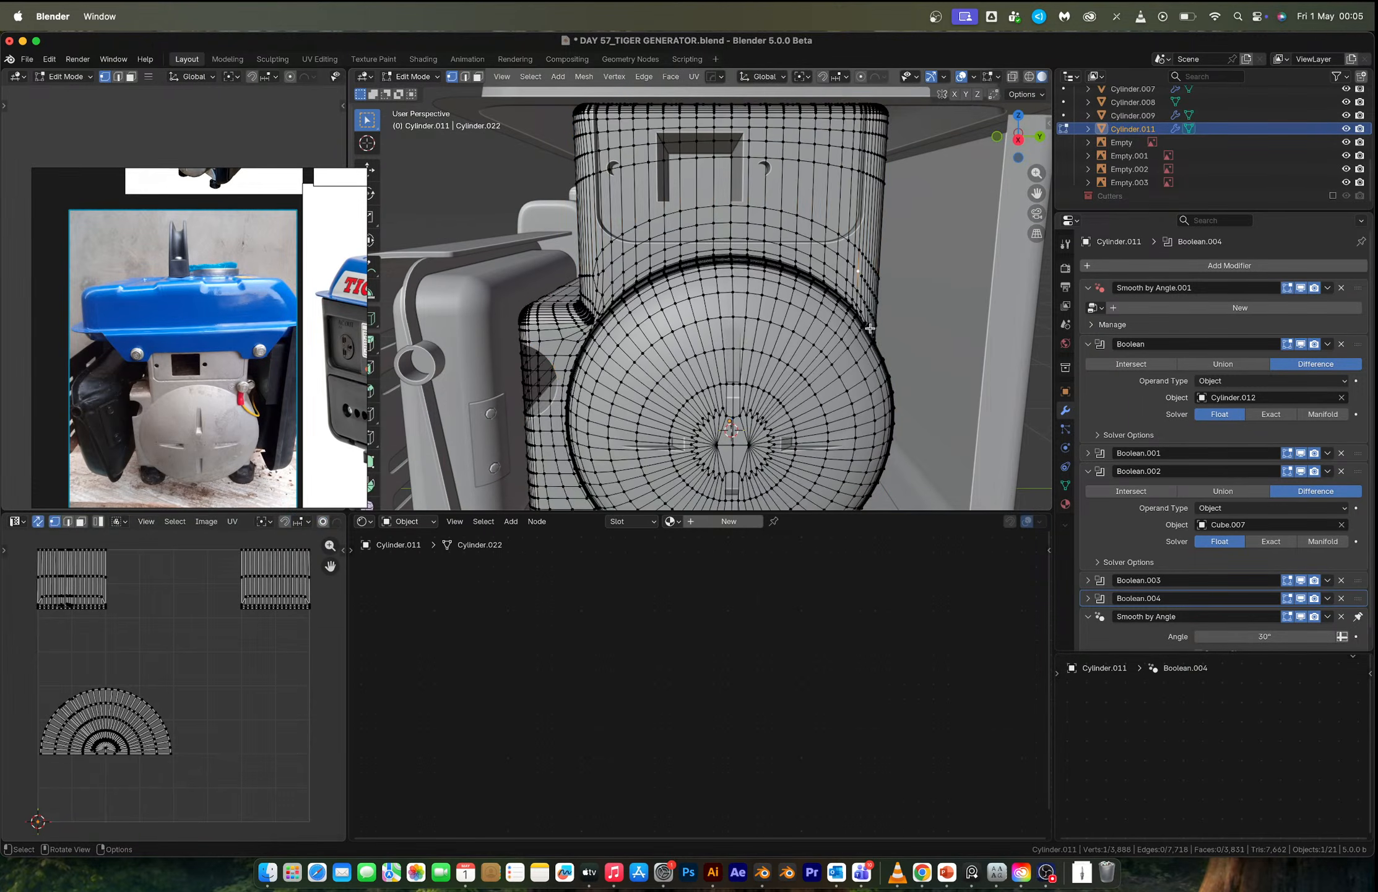
{"action": "key", "text": "Tab"}
{"action": "key", "text": "Tab"}
{"action": "key", "text": "shift+s"}
{"action": "left_click", "coordinate": [862, 322]}
{"action": "key", "text": "Tab"}
Add a cylinder with 6 vertices at the 3D cursor for the hexagonal bolt seen in the reference photo.
{"action": "scroll", "coordinate": [230, 406], "scroll_direction": "up", "scroll_amount": 5}
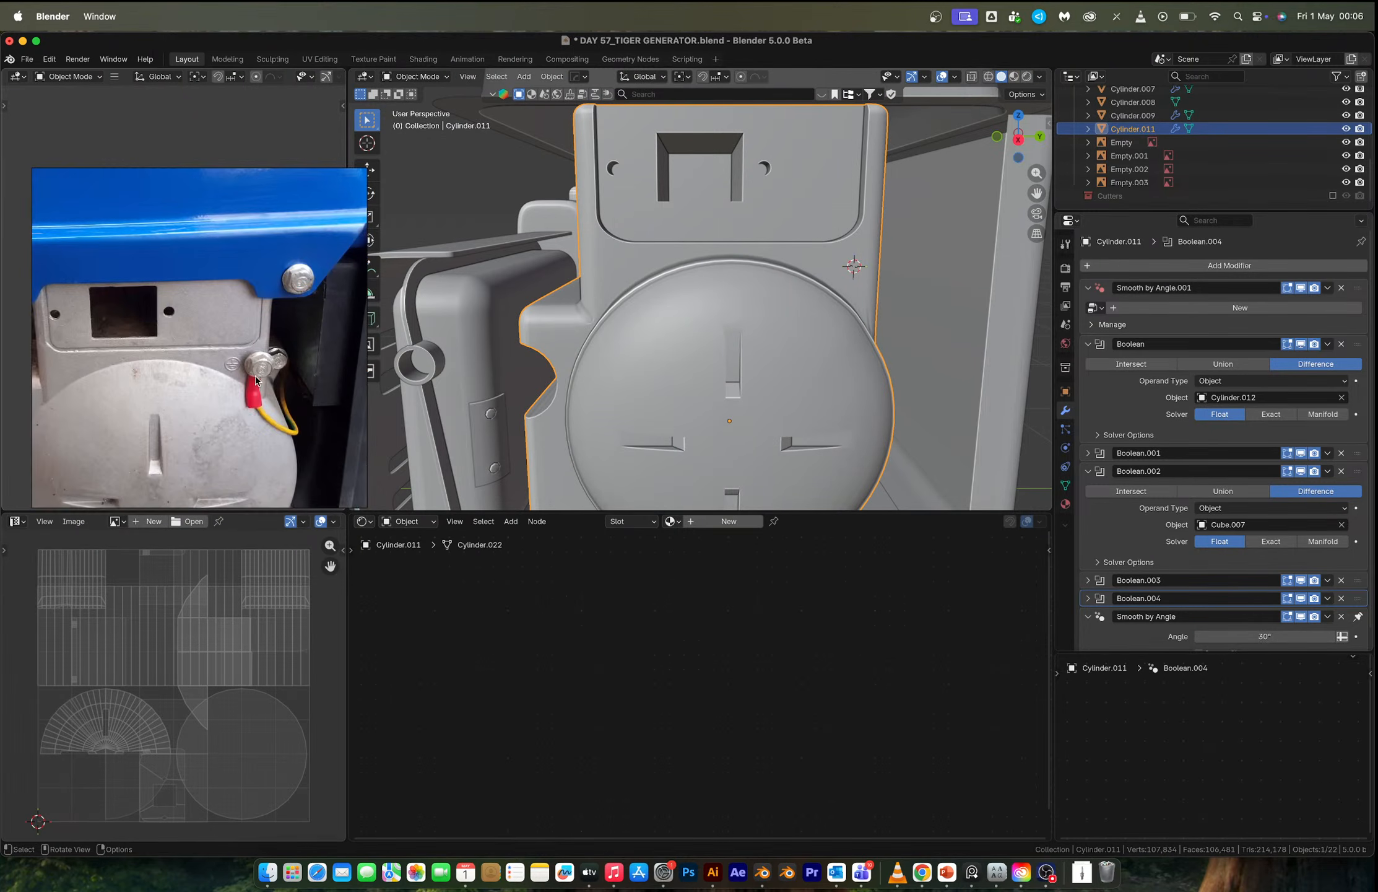
{"action": "key", "text": "shift+a"}
{"action": "mouse_move", "coordinate": [769, 281]}
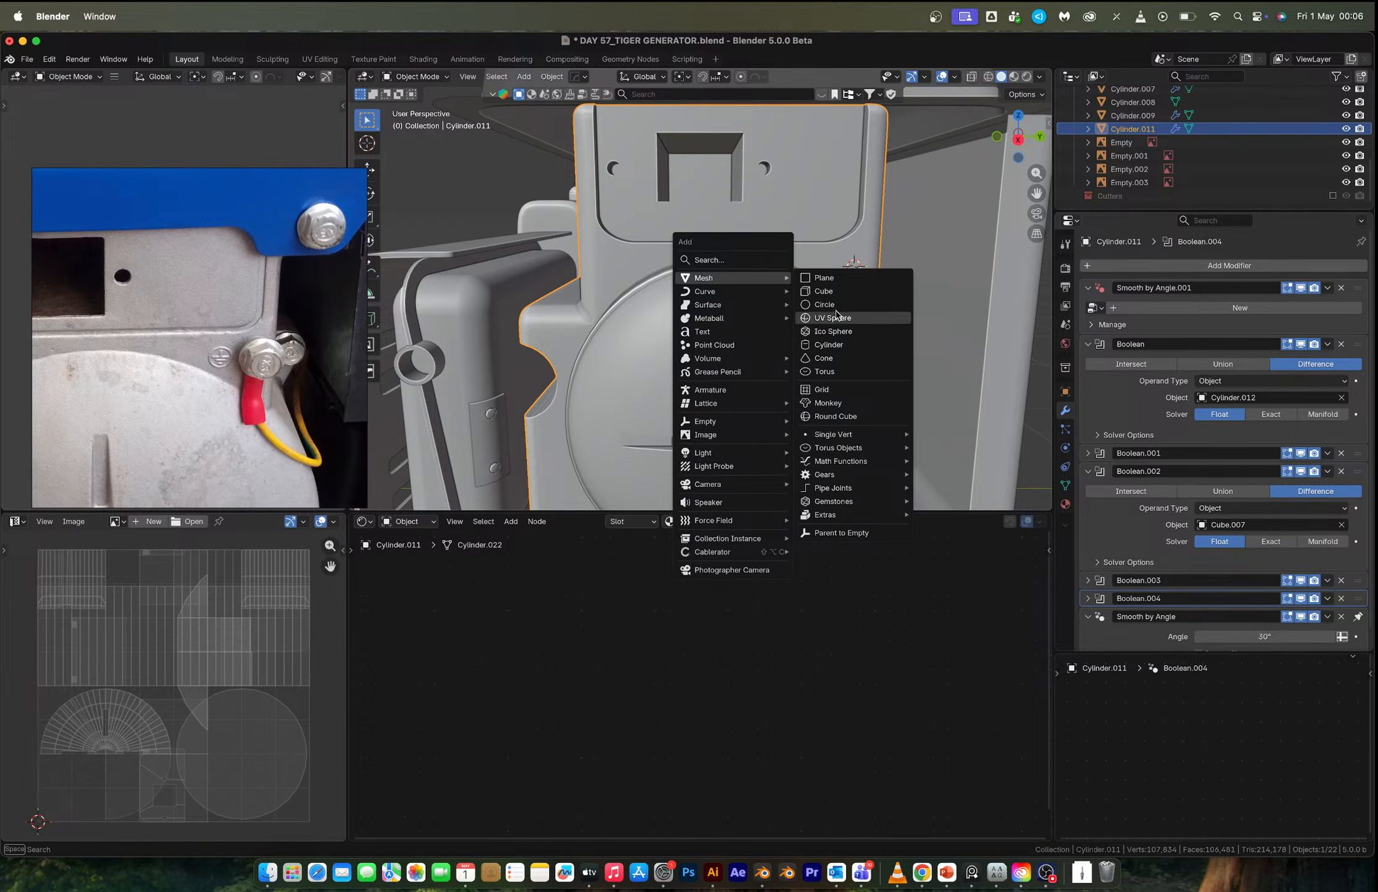
{"action": "left_click", "coordinate": [845, 342]}
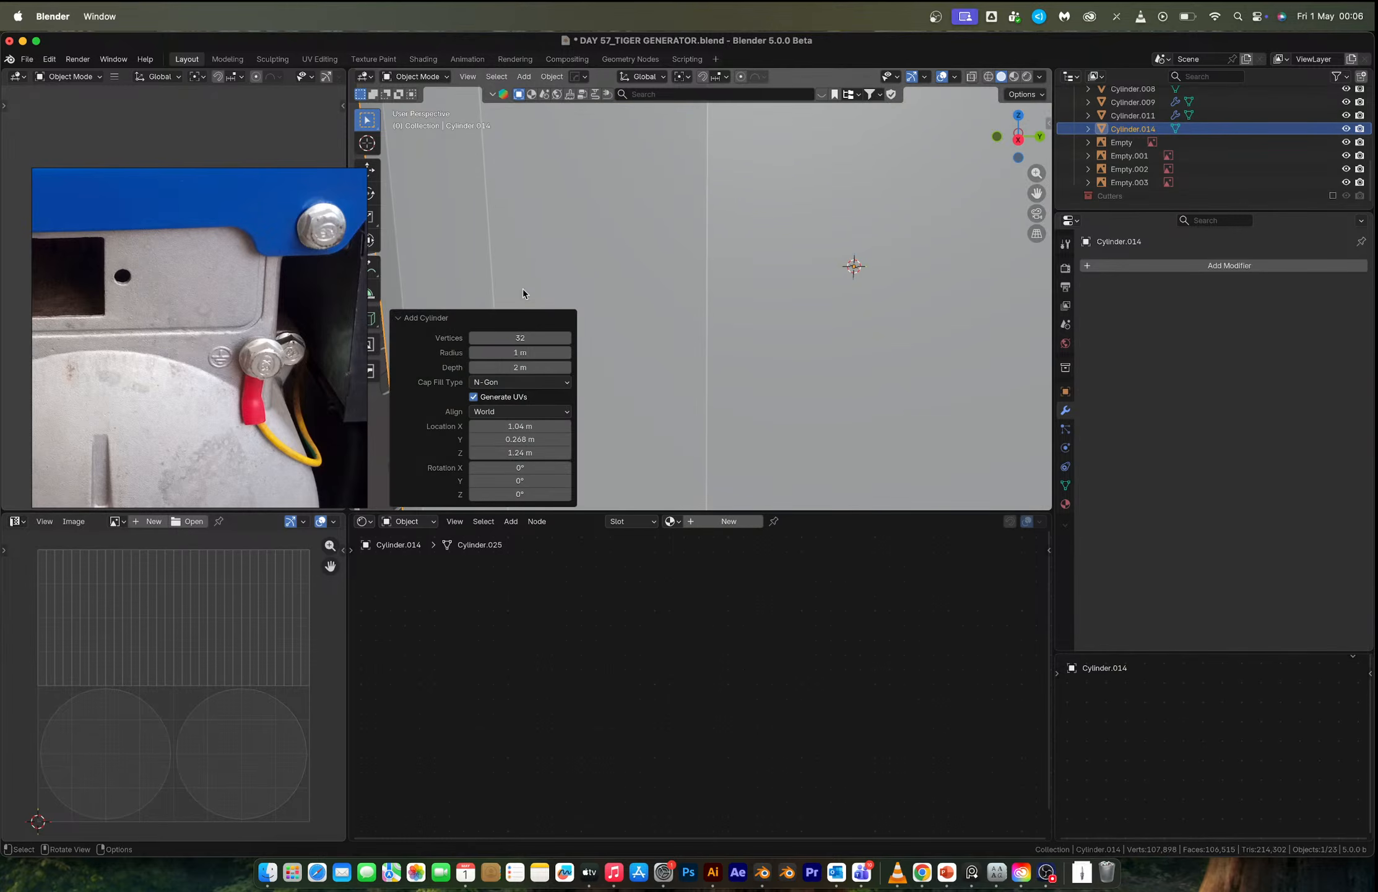
{"action": "left_click", "coordinate": [515, 337]}
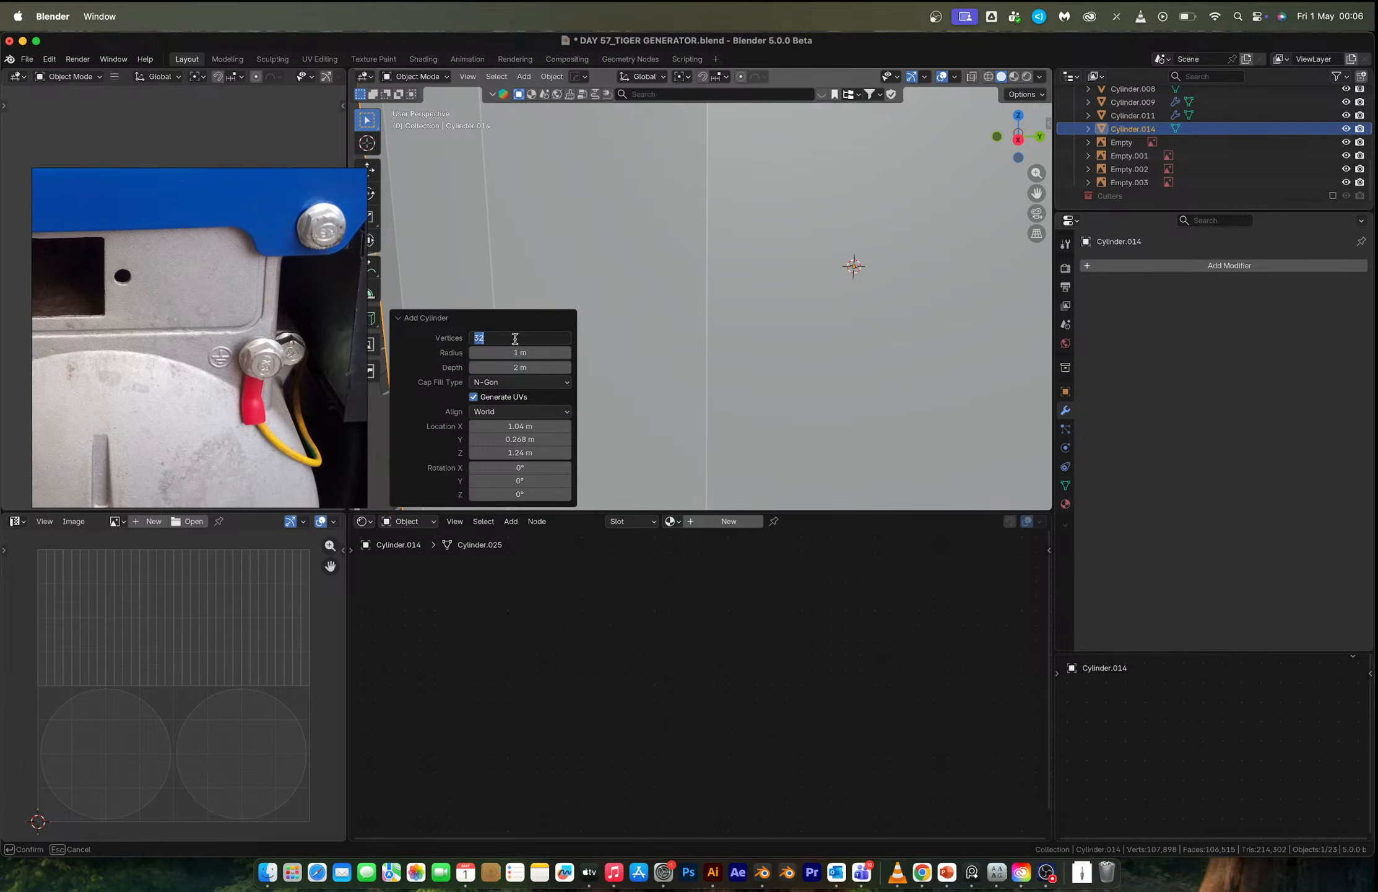
{"action": "type", "text": "6"}
{"action": "key", "text": "Return"}
Rotate the hexagonal cylinder 90° about the global Y axis.
{"action": "key", "text": "r"}
{"action": "key", "text": "x"}
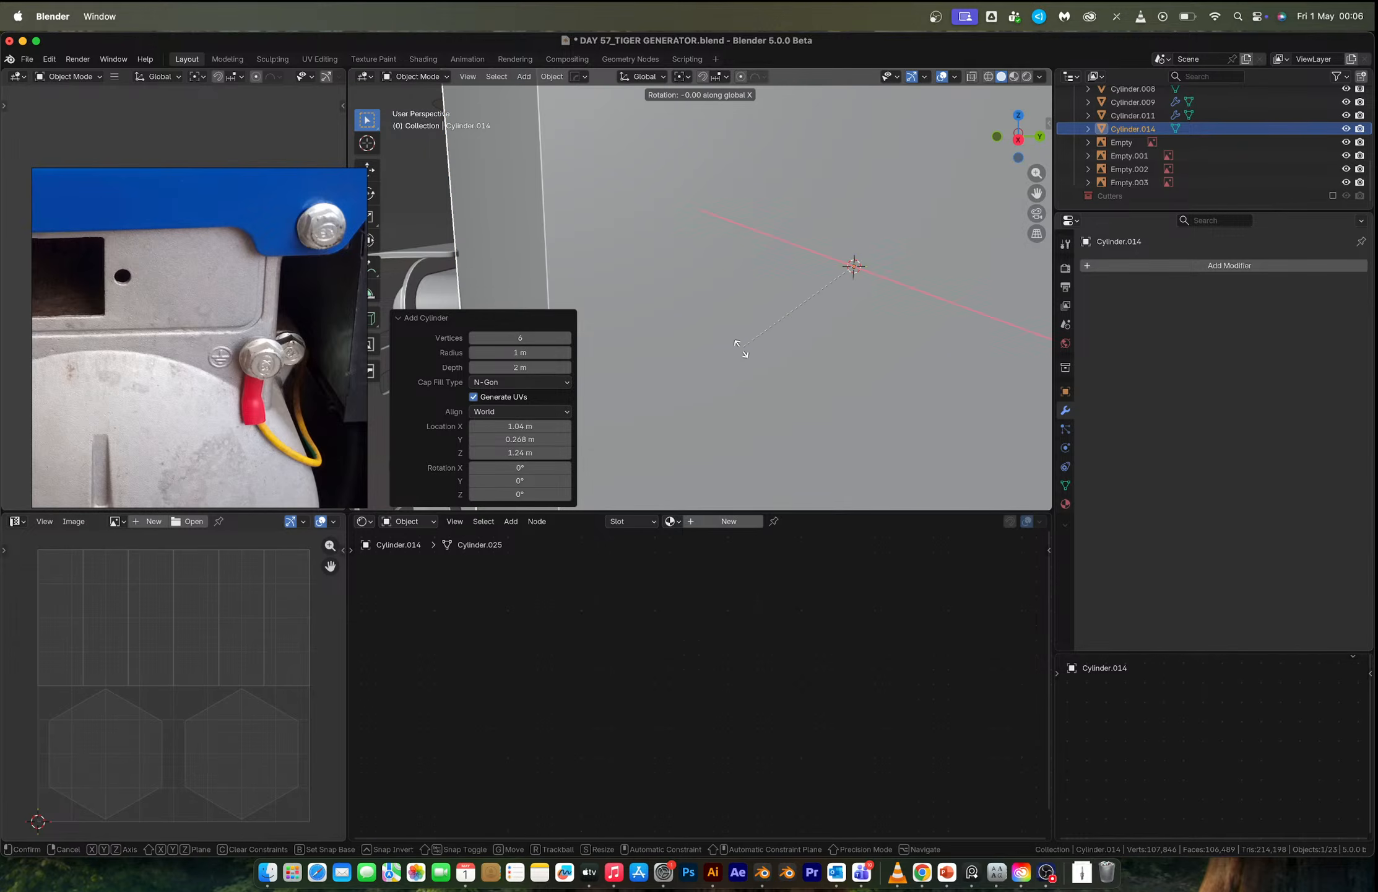
{"action": "key", "text": "y"}
{"action": "key", "text": "9"}
{"action": "key", "text": "0"}
{"action": "key", "text": "Return"}
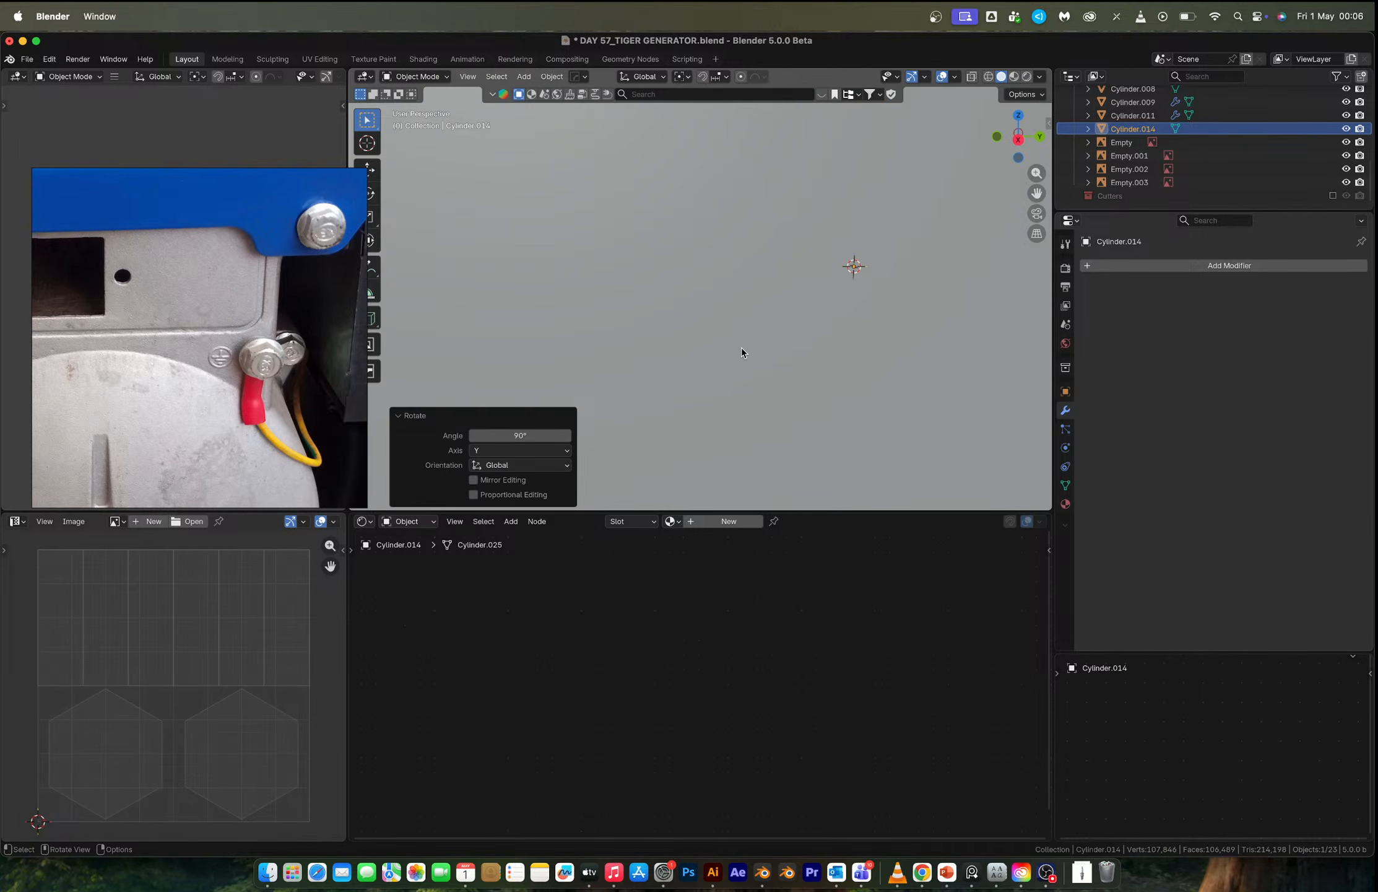
Scale the hexagonal cylinder down twice, by about 0.267 and by about 0.132, to match the bolt size in the reference.
{"action": "key", "text": "s"}
{"action": "left_click", "coordinate": [863, 299]}
{"action": "key", "text": "s"}
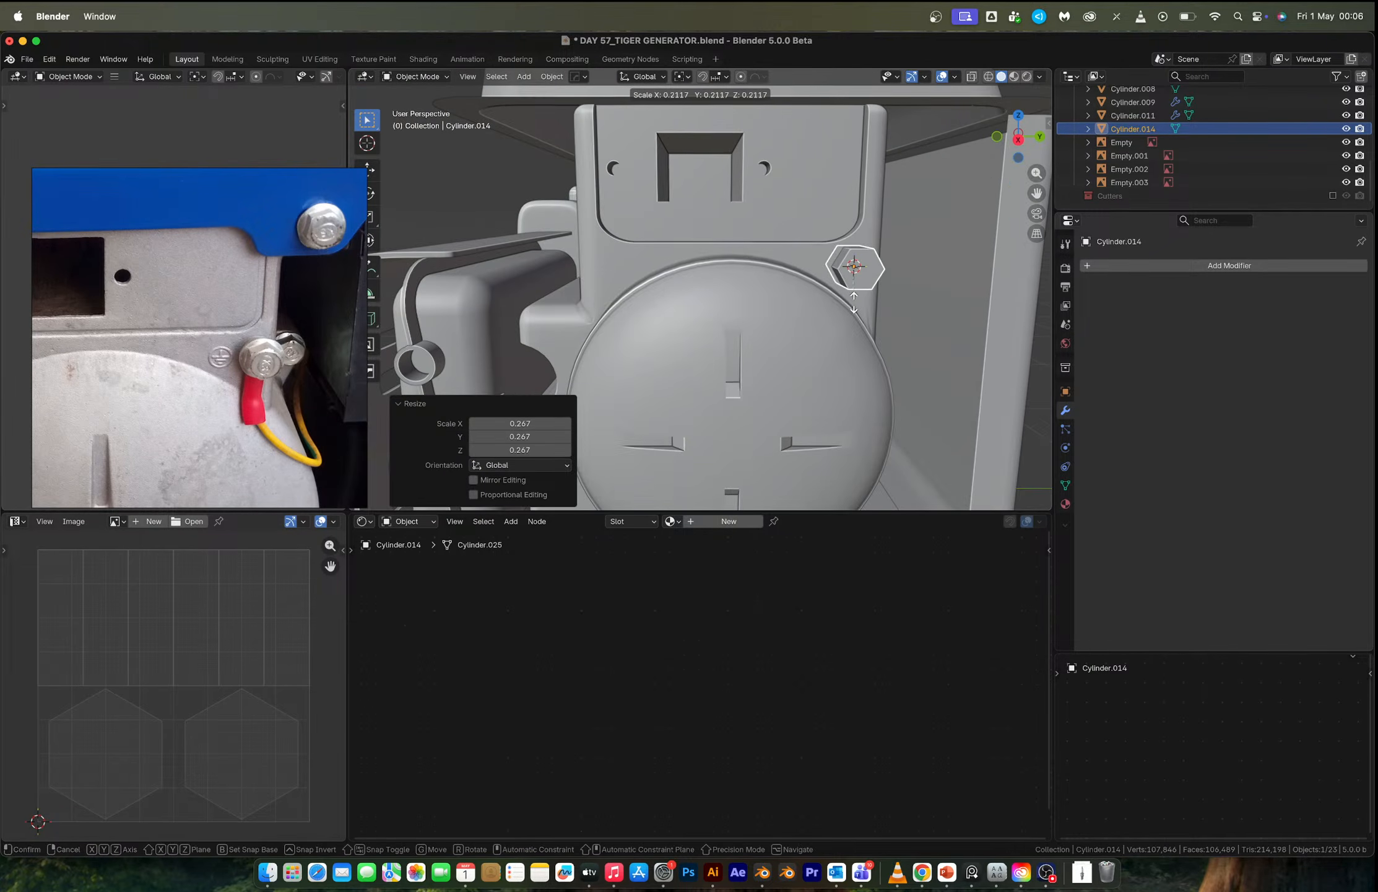
{"action": "left_click", "coordinate": [848, 288]}
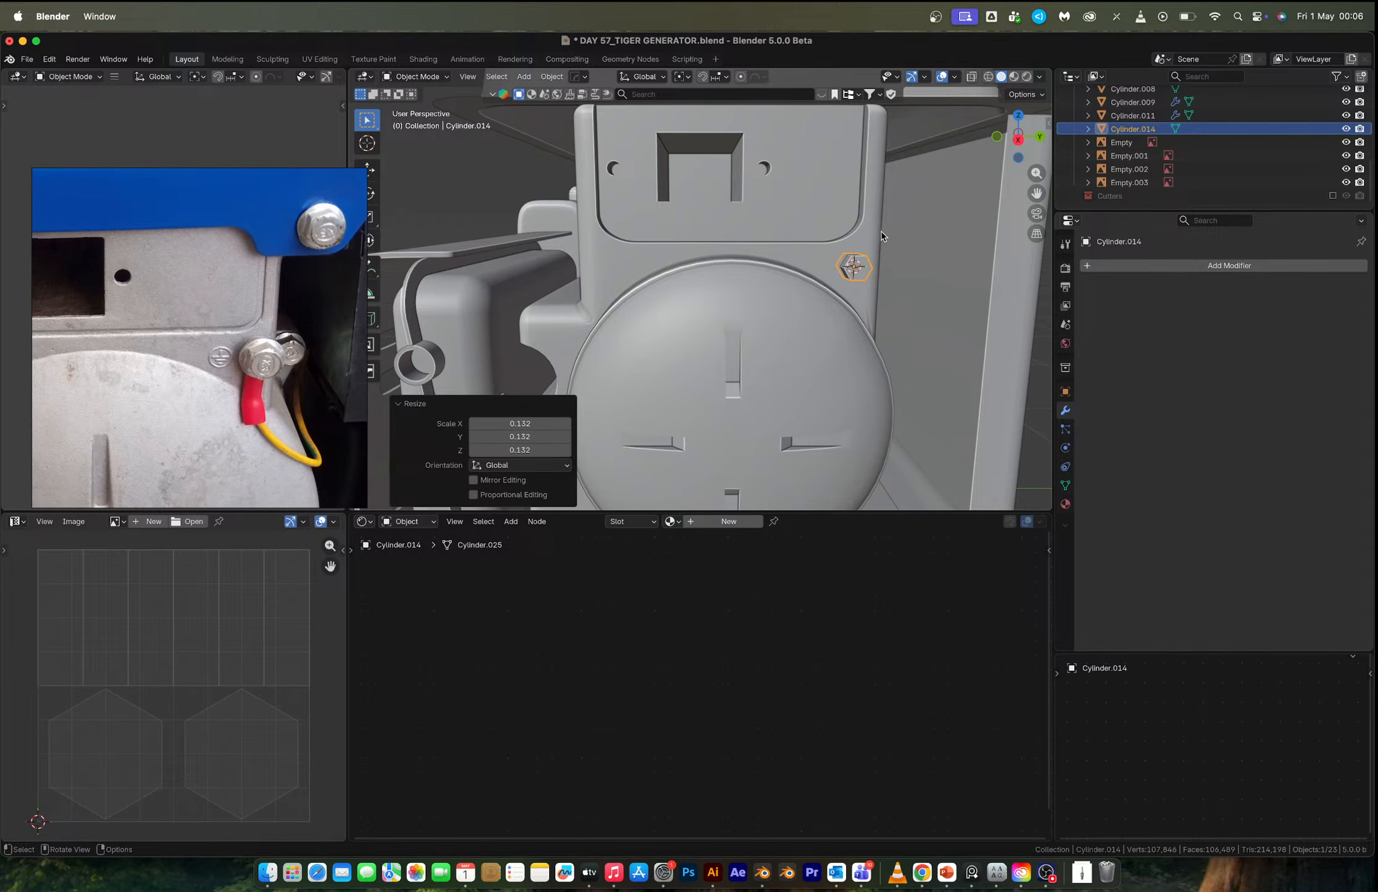
Add a loop cut around the hexagonal cylinder's sides, slid toward its rear end with a factor of about 0.195.
{"action": "scroll", "coordinate": [881, 236], "scroll_direction": "up", "scroll_amount": 6}
{"action": "middle_click_drag", "start_coordinate": [882, 252], "coordinate": [733, 267], "text": "shift"}
{"action": "scroll", "coordinate": [785, 260], "scroll_direction": "up", "scroll_amount": 5}
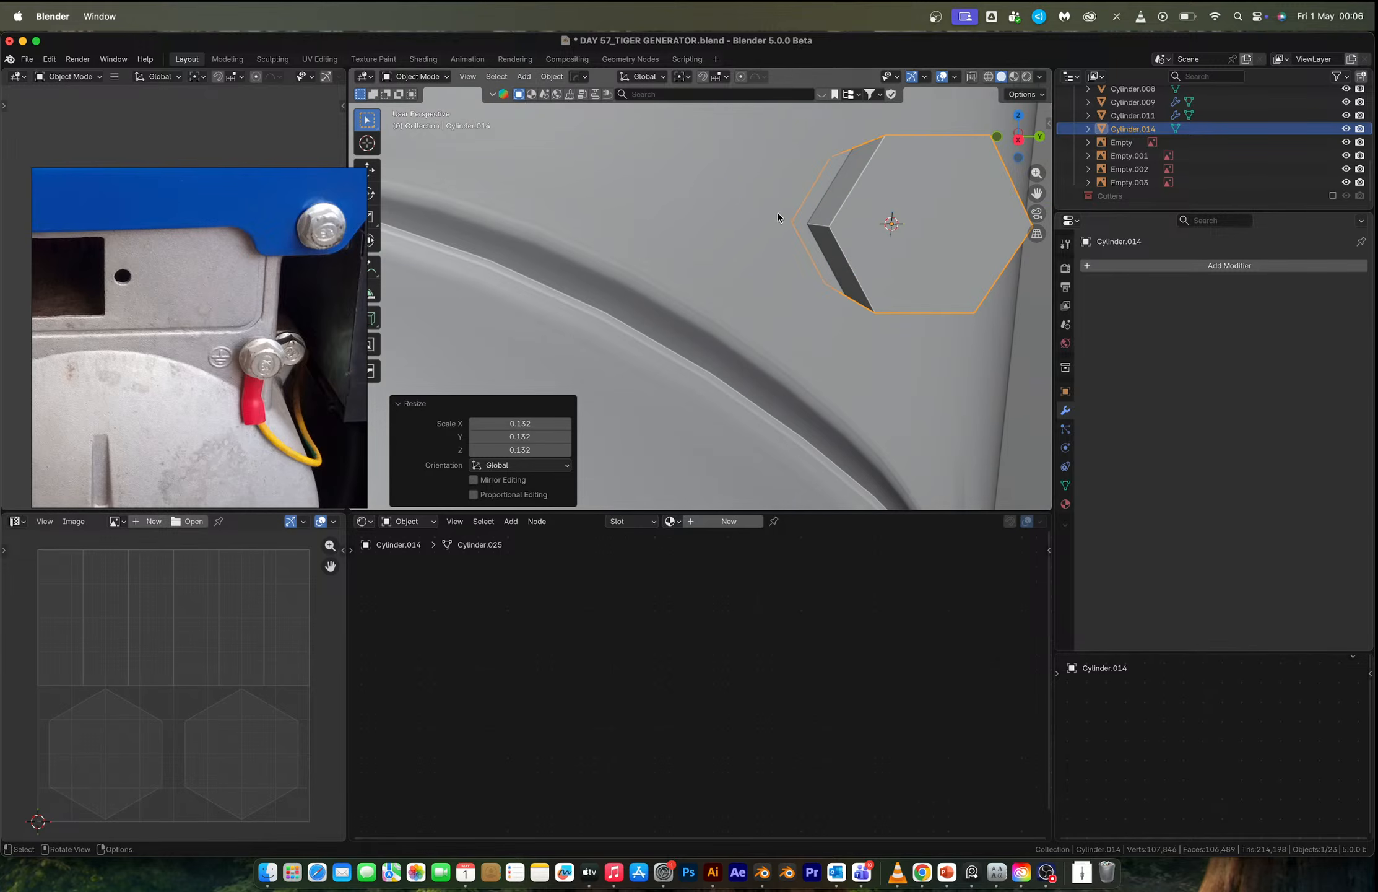
{"action": "left_click", "coordinate": [467, 77]}
{"action": "left_click", "coordinate": [508, 165]}
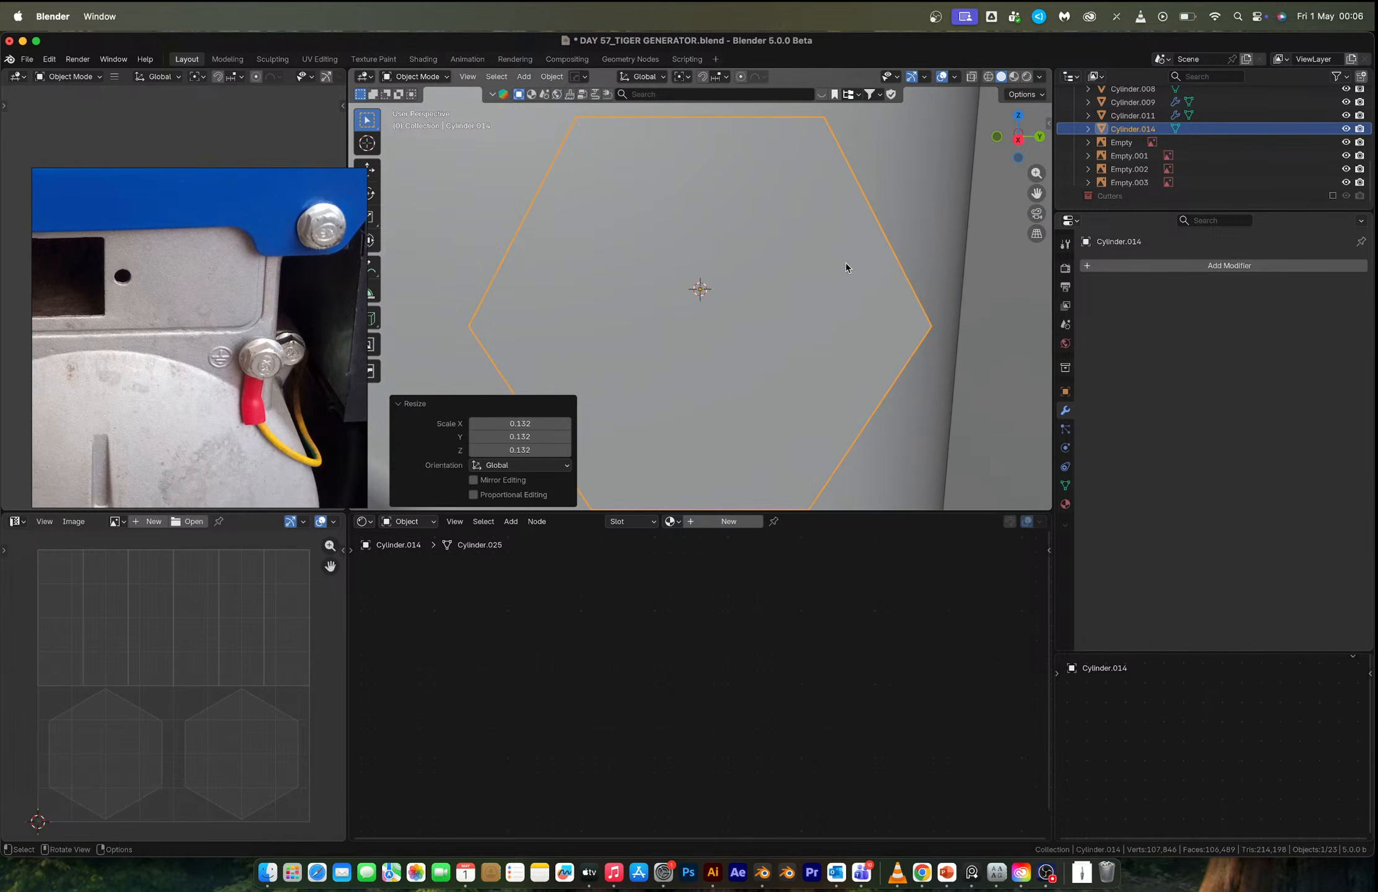
{"action": "scroll", "coordinate": [805, 266], "scroll_direction": "down", "scroll_amount": 3}
{"action": "middle_click_drag", "start_coordinate": [784, 267], "coordinate": [863, 284]}
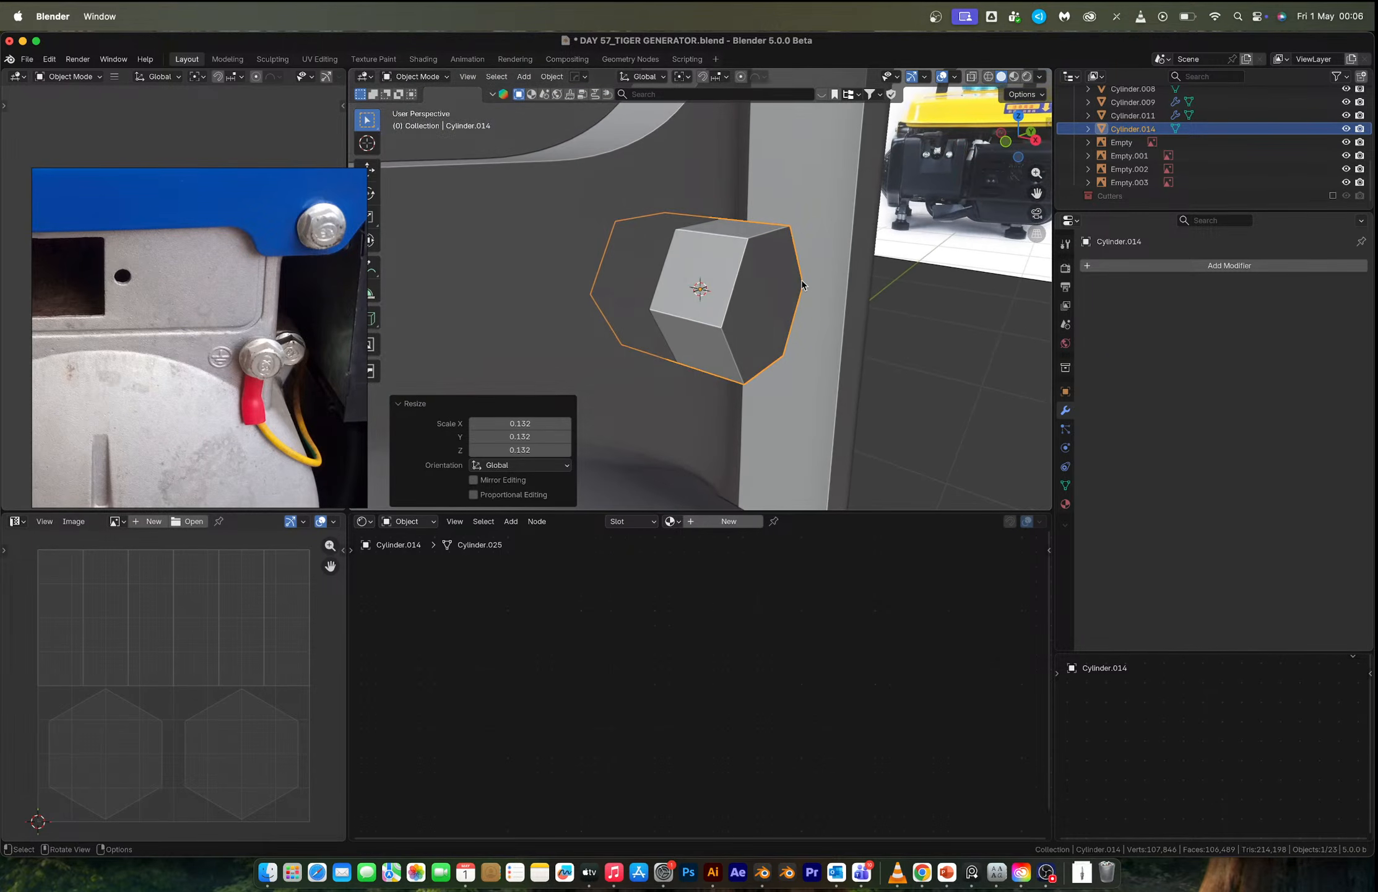
{"action": "key", "text": "Tab"}
{"action": "key", "text": "ctrl+r"}
{"action": "left_click", "coordinate": [703, 243]}
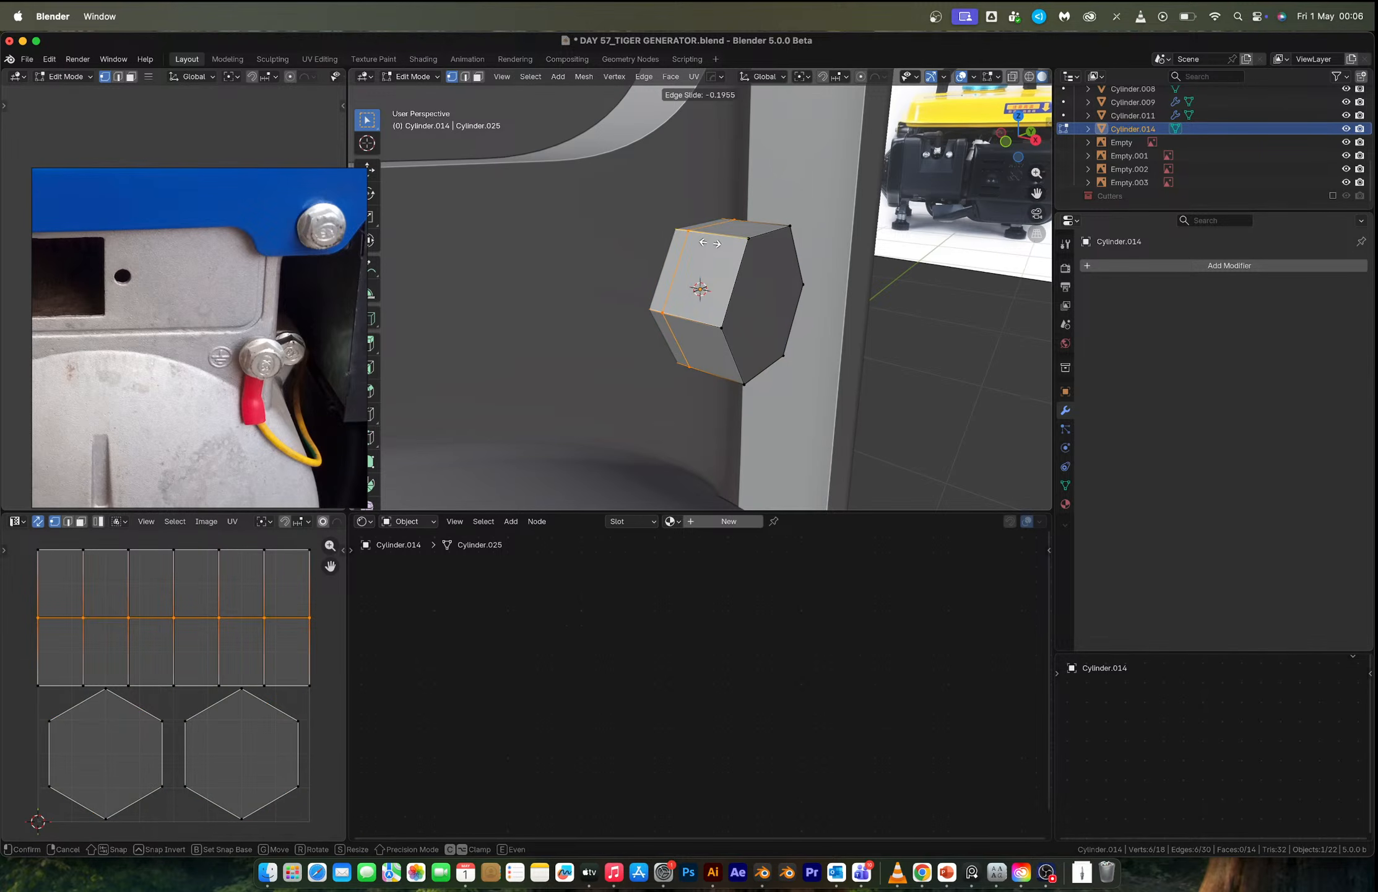
{"action": "left_click", "coordinate": [709, 243]}
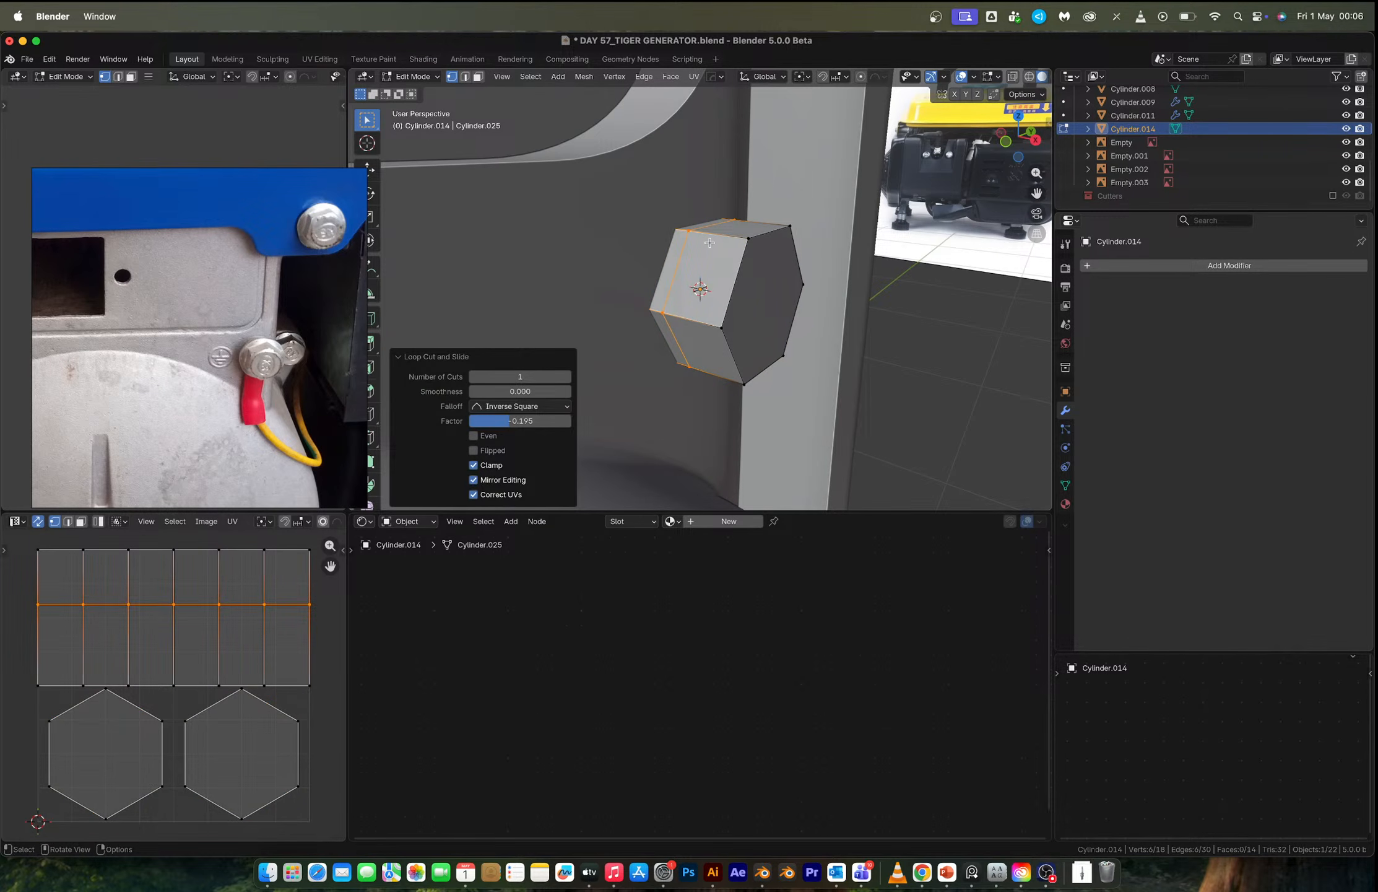
Inset the bolt head's front face by about 0.334 m and extrude the inner face inward about 0.011 m as a recess.
{"action": "key", "text": "3"}
{"action": "left_click", "coordinate": [759, 307]}
{"action": "middle_click_drag", "start_coordinate": [759, 308], "coordinate": [858, 378]}
{"action": "key", "text": "i"}
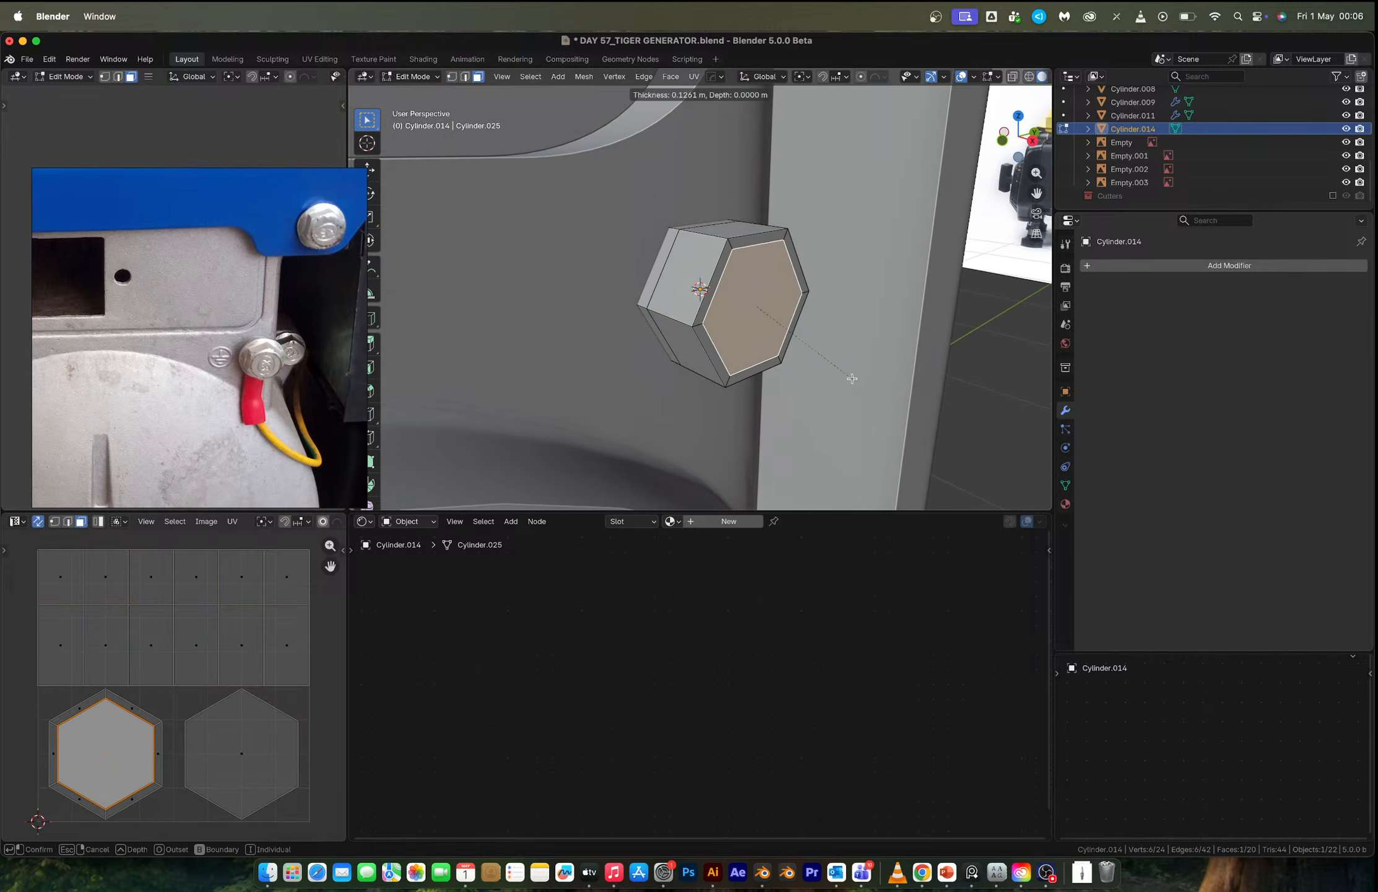
{"action": "left_click", "coordinate": [844, 375]}
{"action": "right_click", "coordinate": [843, 375]}
{"action": "key", "text": "Escape"}
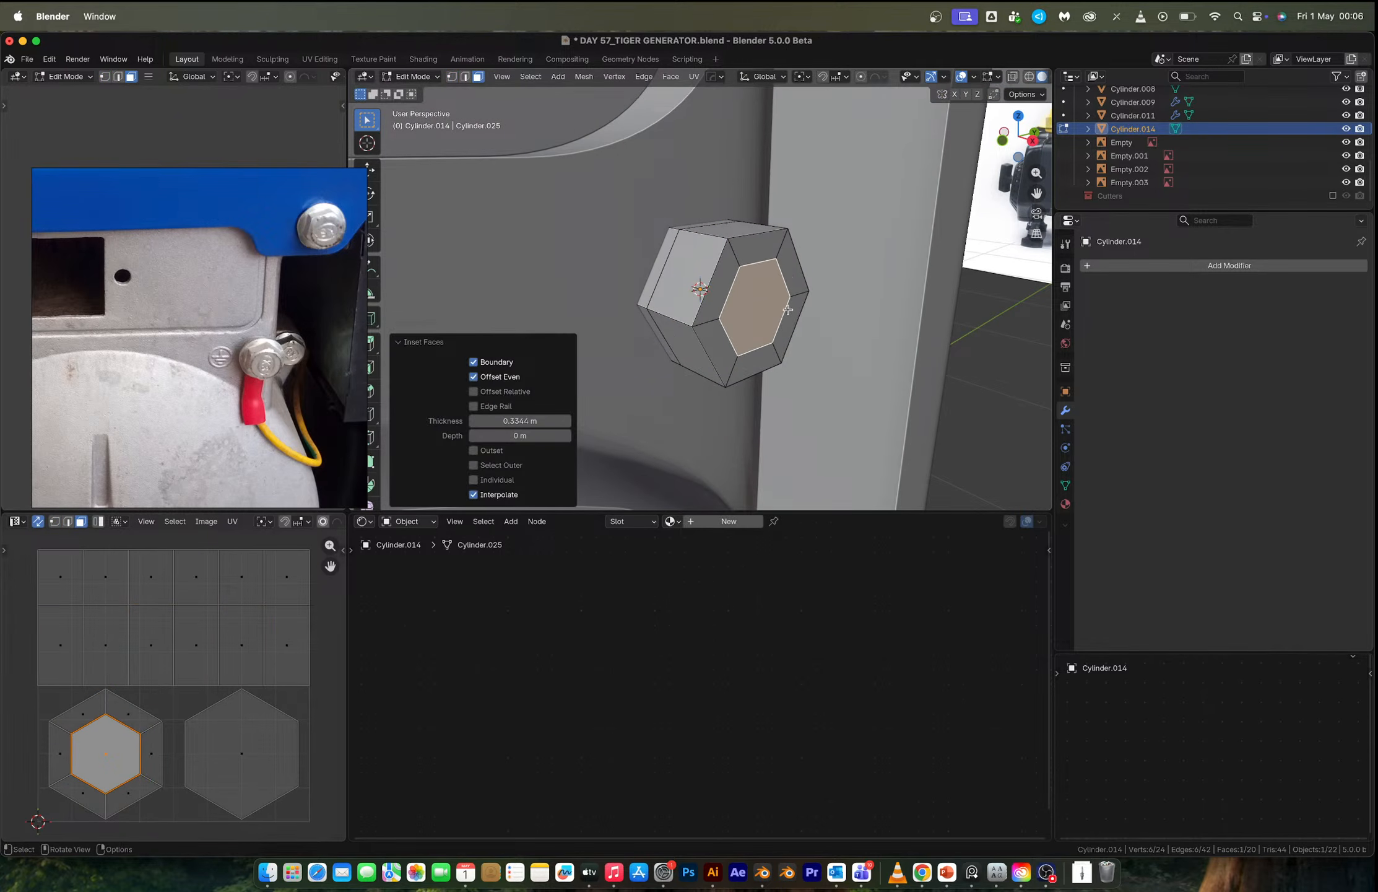
{"action": "key", "text": "e"}
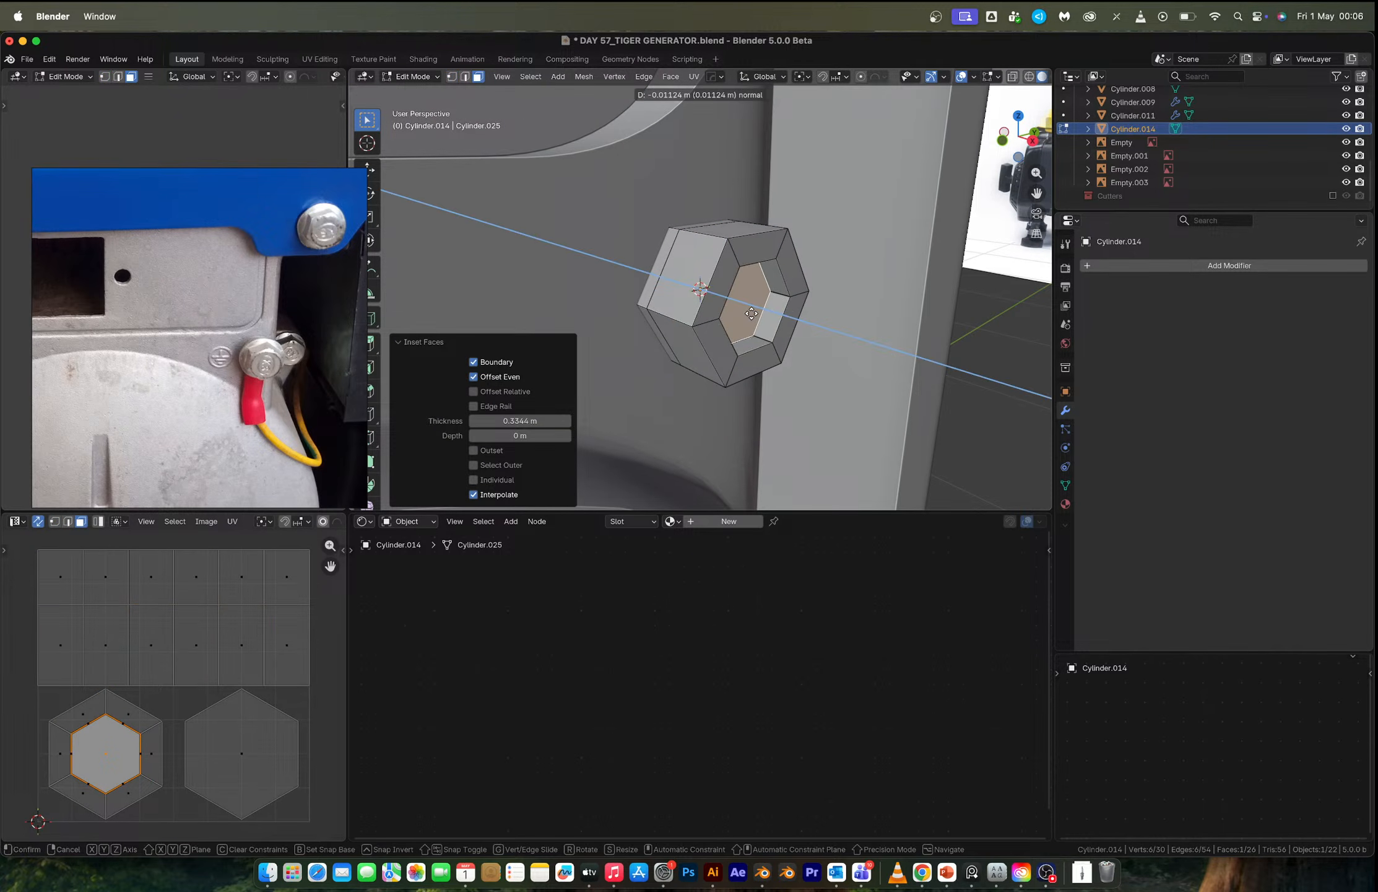
{"action": "left_click", "coordinate": [751, 313]}
Extrude the rear band of side faces inward along their normals with an offset of about -0.304 m.
{"action": "key", "text": "2"}
{"action": "left_click", "coordinate": [639, 303]}
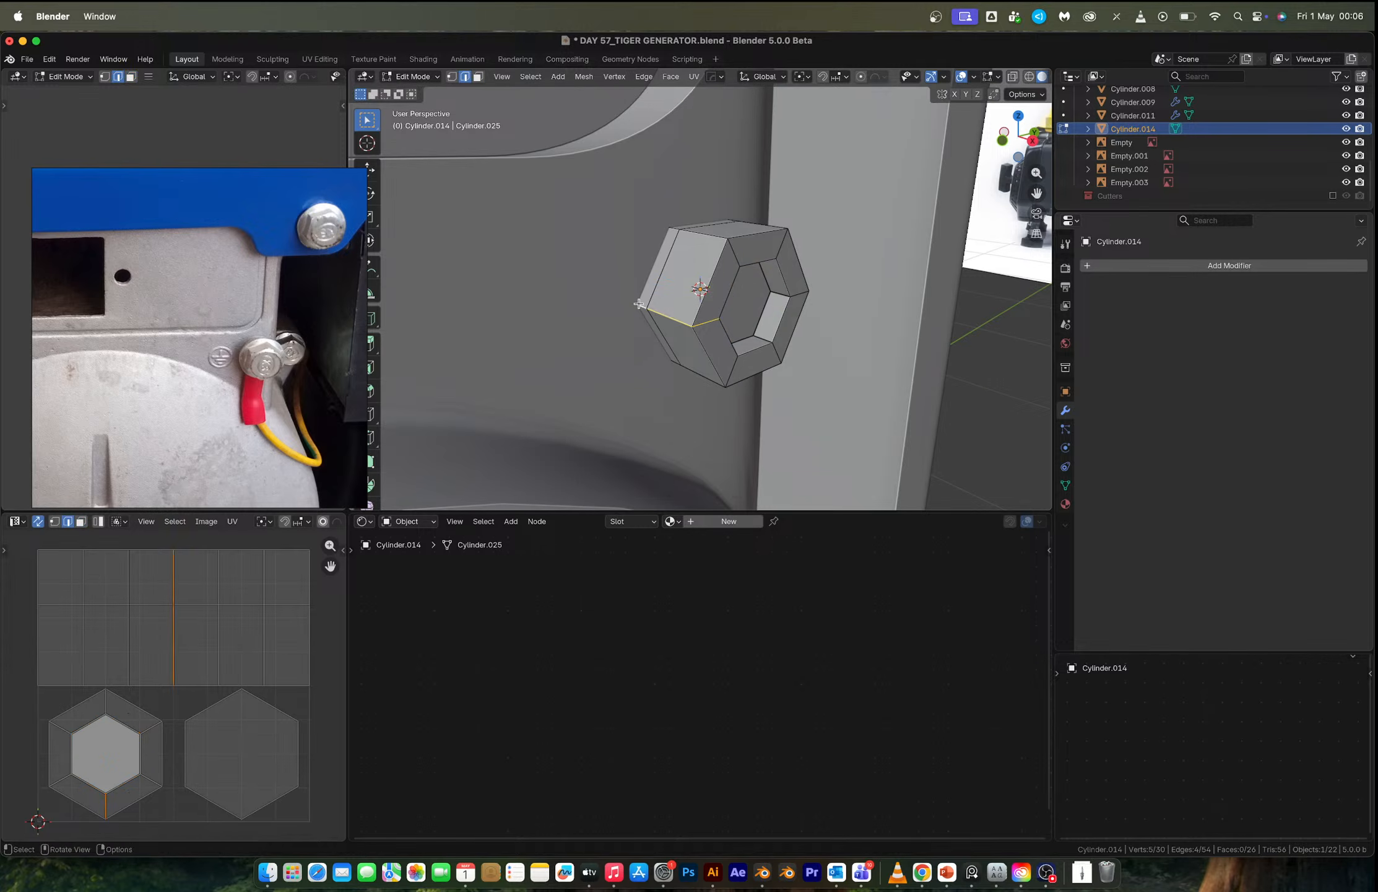
{"action": "key", "text": "3"}
{"action": "left_click", "coordinate": [639, 303], "text": "alt"}
{"action": "key", "text": "alt+e"}
{"action": "left_click", "coordinate": [698, 421]}
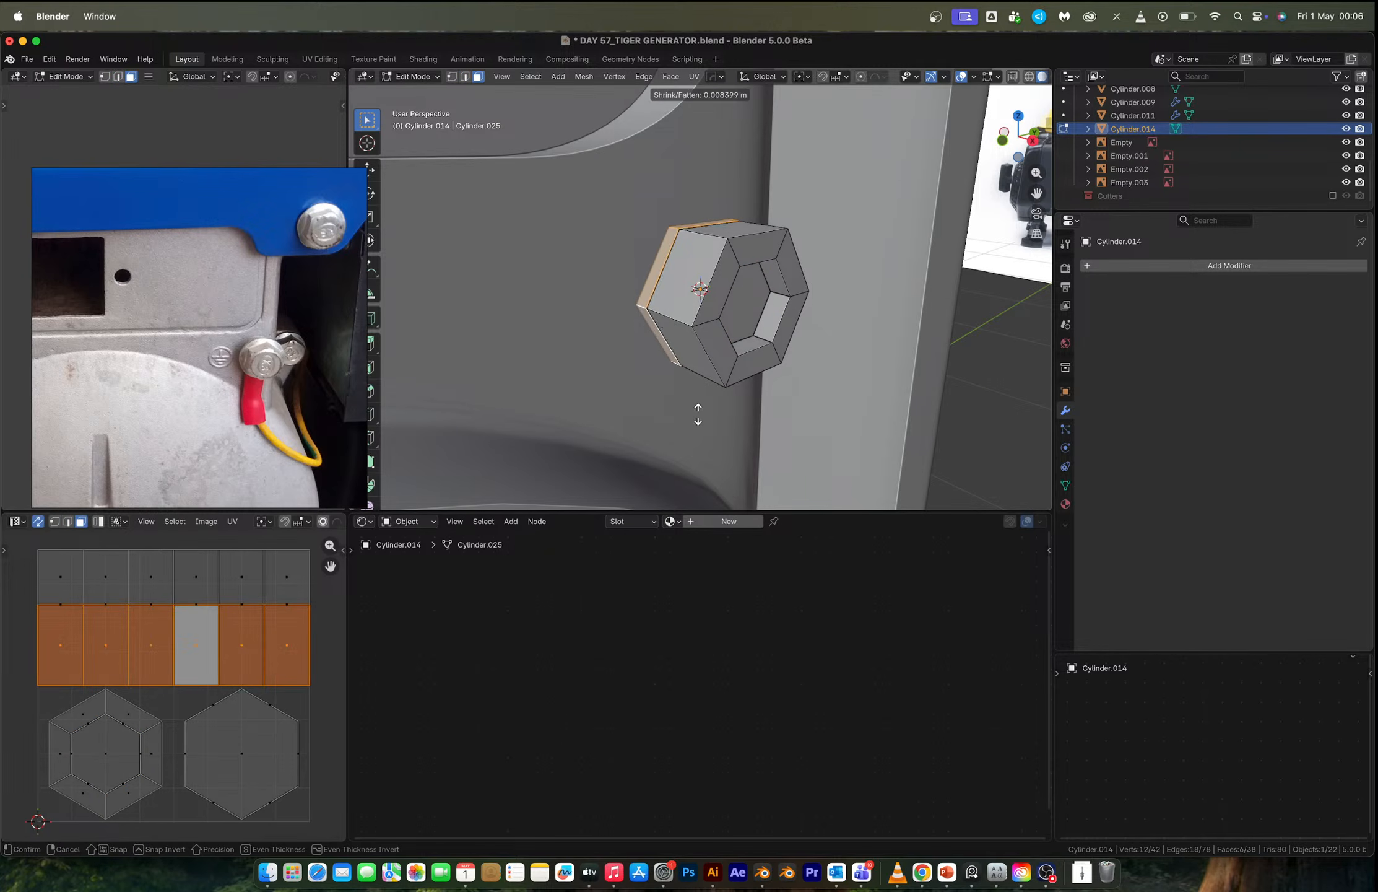
{"action": "left_click", "coordinate": [1038, 301]}
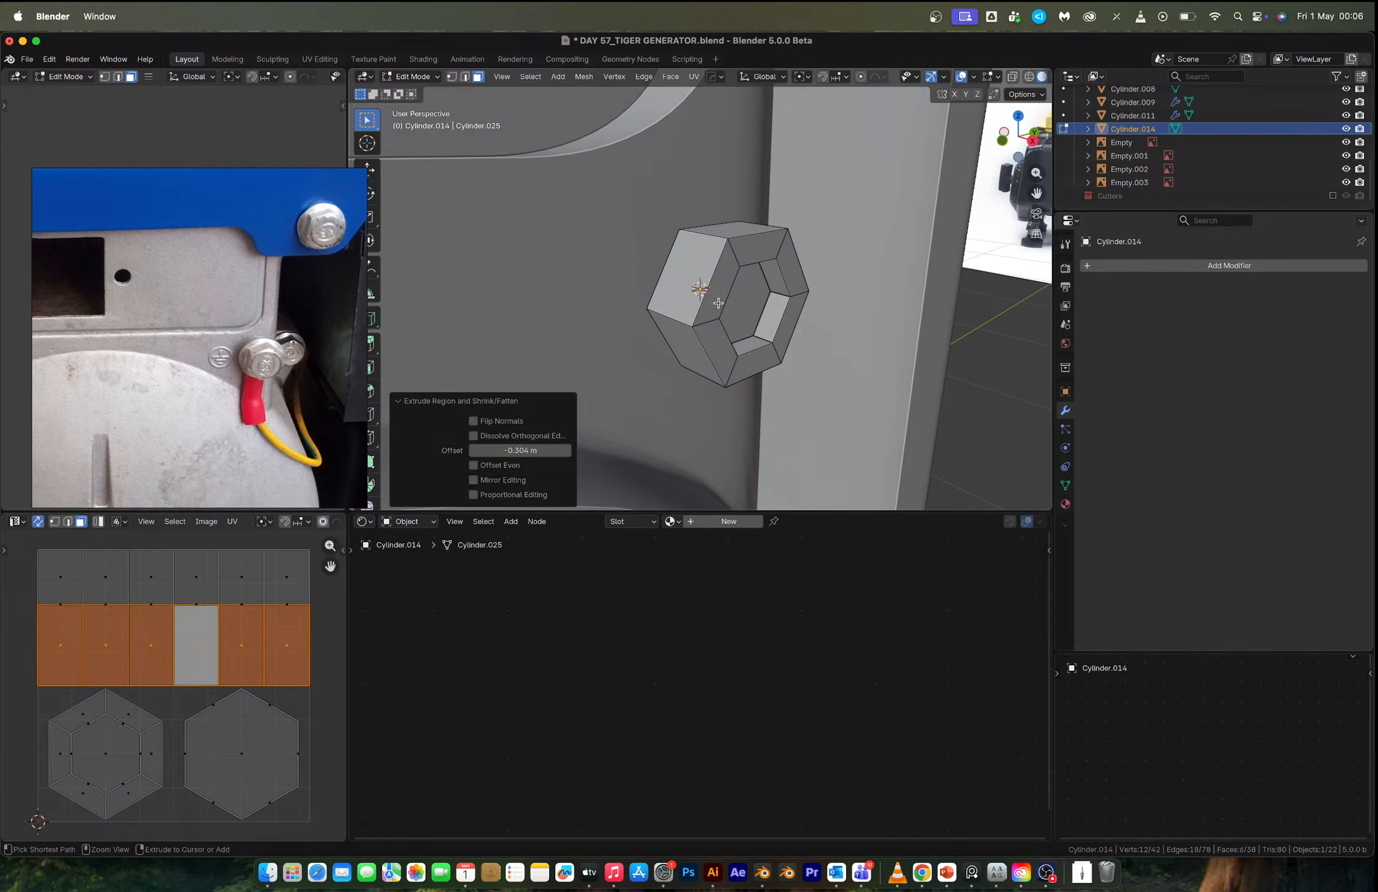
Cut a thin loop at the rear of the bolt head and extrude that face ring outward along its normals about 0.1 m as a flange.
{"action": "key", "text": "ctrl+r"}
{"action": "left_click", "coordinate": [671, 313]}
{"action": "left_click", "coordinate": [652, 309]}
{"action": "key", "text": "3"}
{"action": "left_click", "coordinate": [652, 310], "text": "alt"}
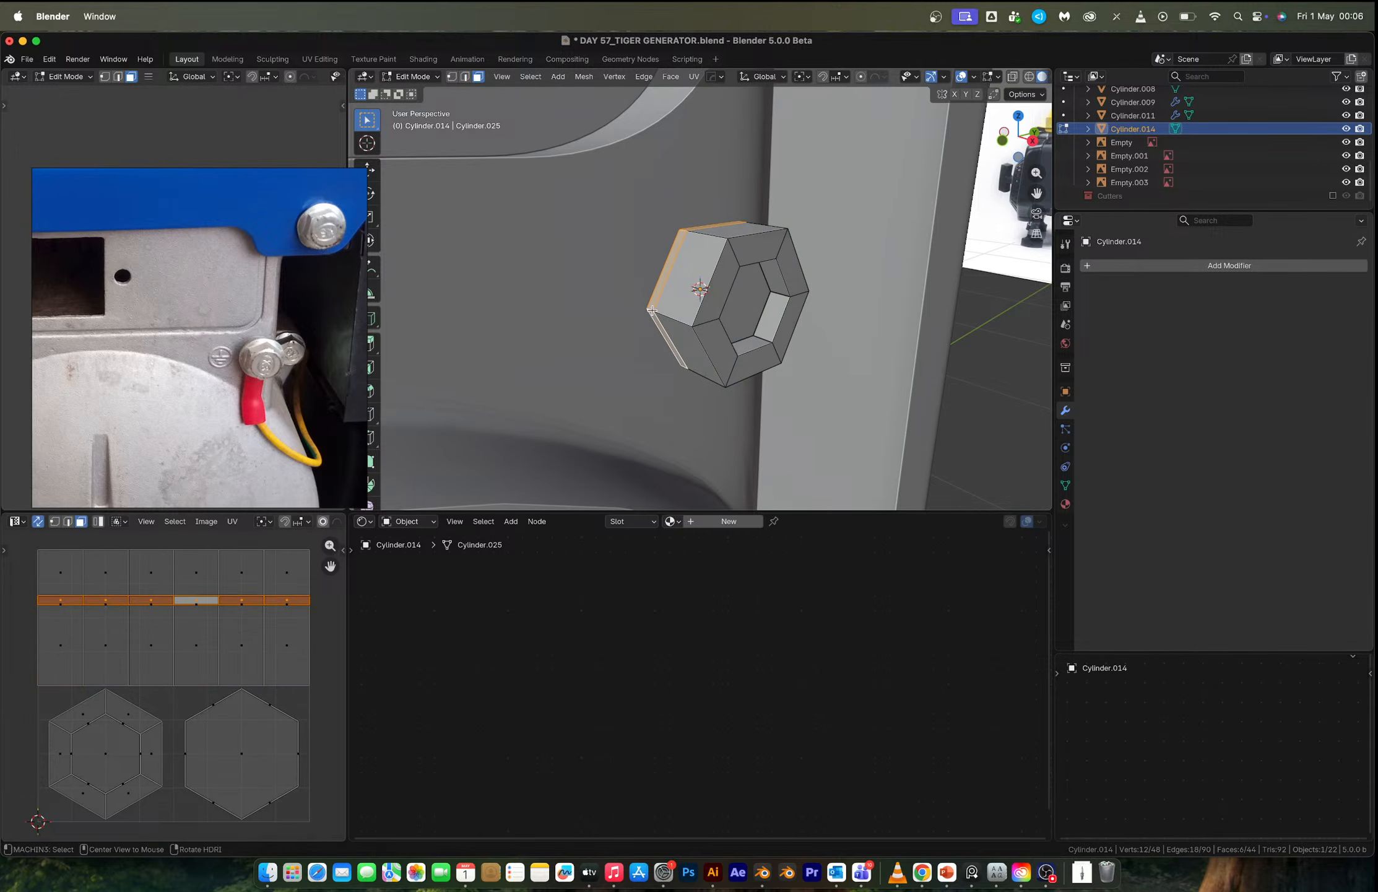
{"action": "key", "text": "alt+e"}
{"action": "left_click", "coordinate": [761, 369]}
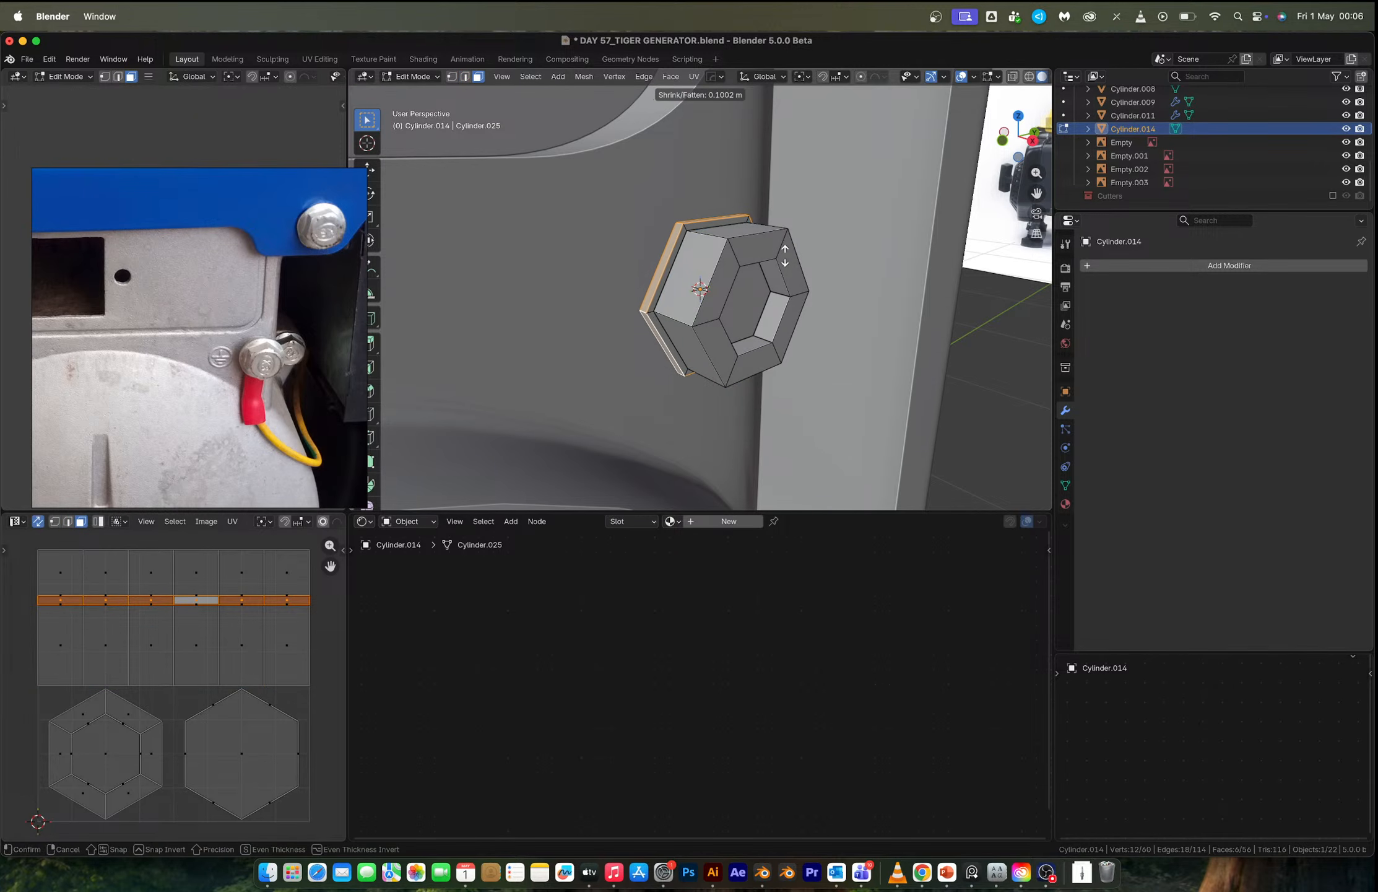
{"action": "left_click", "coordinate": [781, 223]}
{"action": "key", "text": "Tab"}
{"action": "middle_click_drag", "start_coordinate": [778, 221], "coordinate": [756, 246]}
Delete the vertices of the recess floor and fill the hexagonal opening in the bolt head's front with a new face.
{"action": "key", "text": "Tab"}
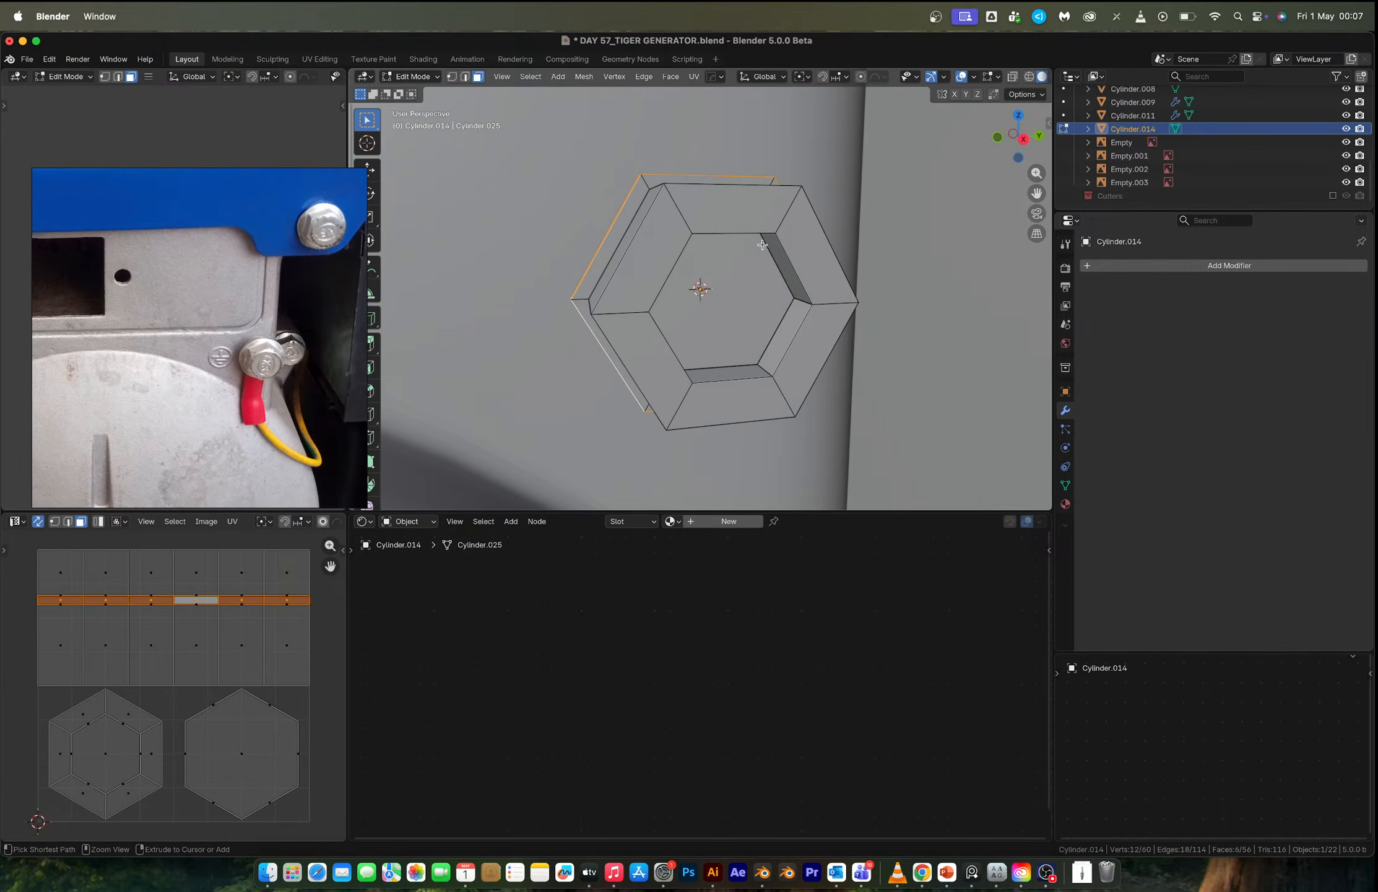
{"action": "left_click", "coordinate": [766, 253], "text": "alt"}
{"action": "key", "text": "x"}
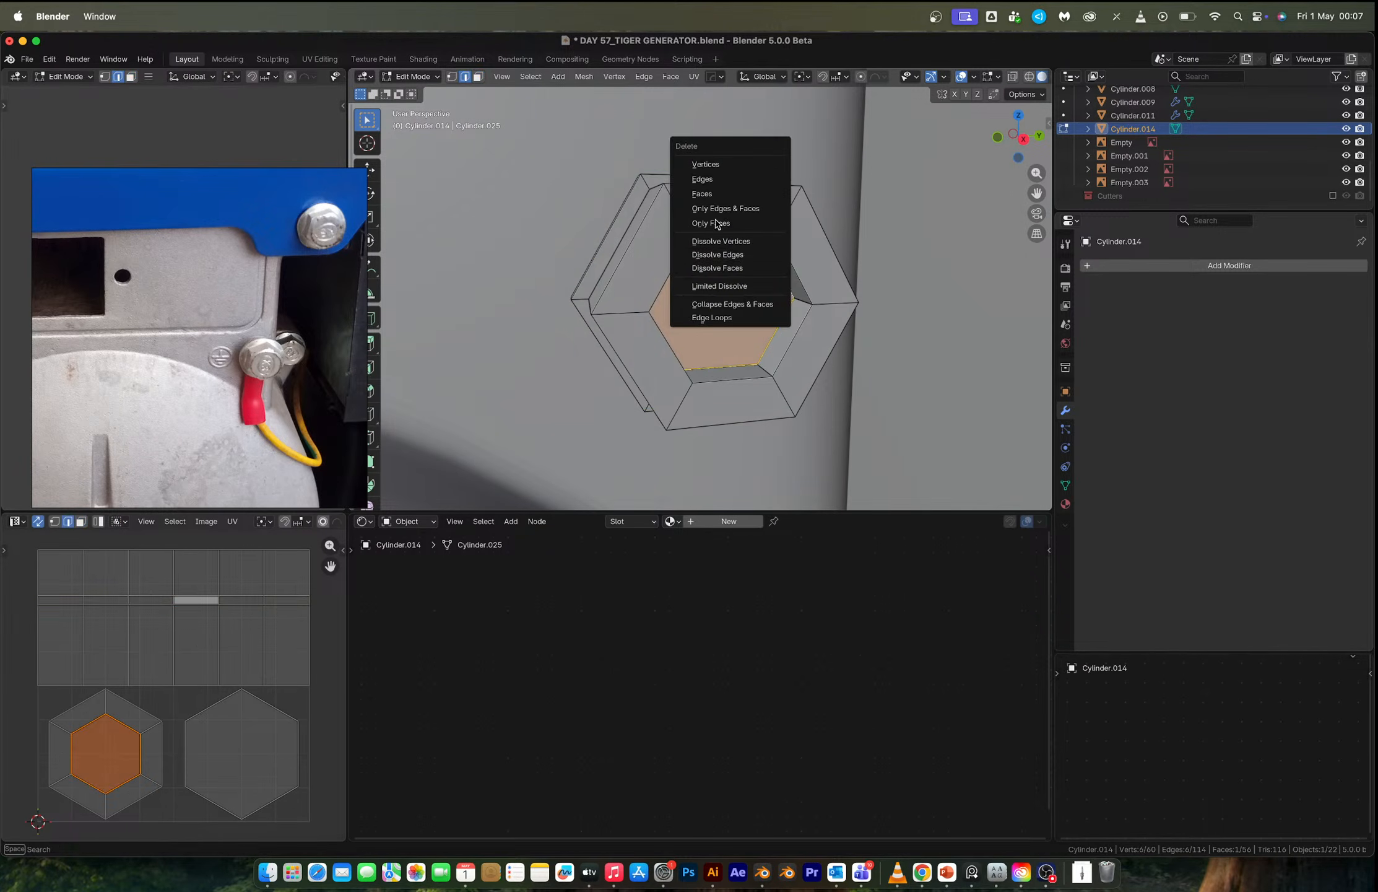
{"action": "left_click", "coordinate": [717, 168]}
{"action": "left_click", "coordinate": [760, 232], "text": "alt"}
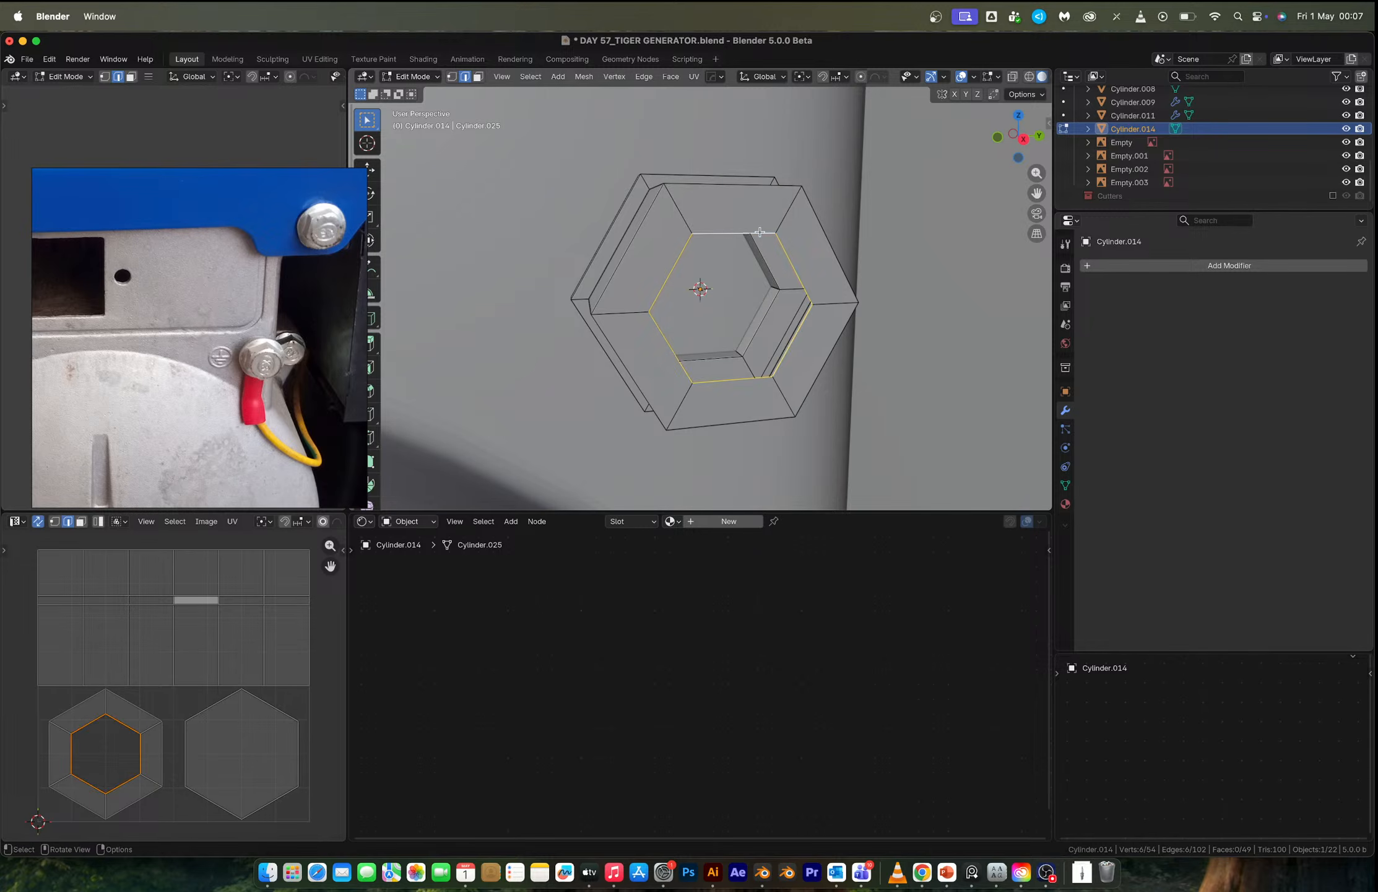
{"action": "key", "text": "f"}
Subdivide the filled face's edges twice, shaping them into a LoopTools circle, and scale the circle by about 1.137.
{"action": "right_click", "coordinate": [760, 232]}
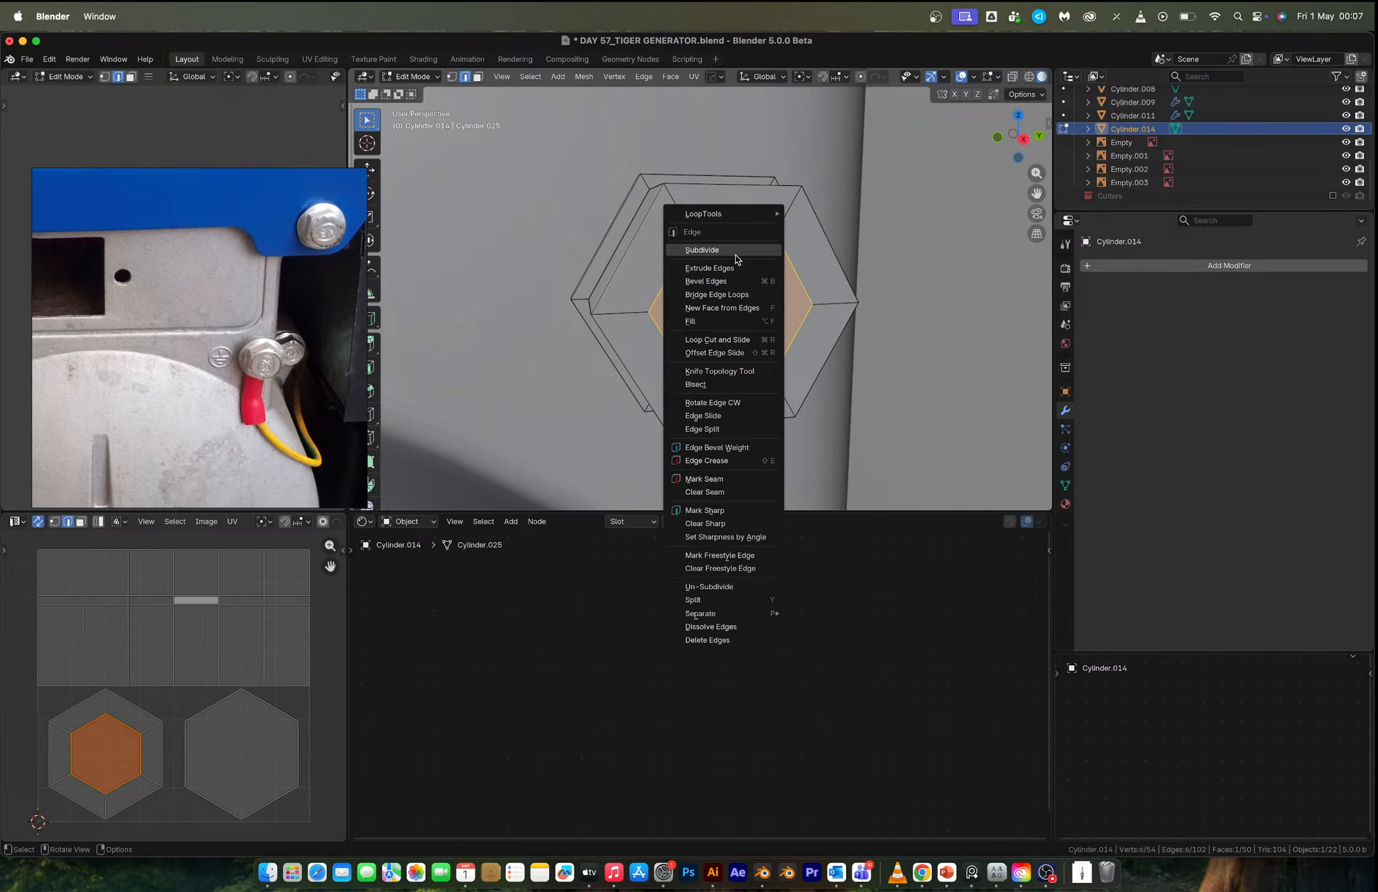
{"action": "left_click", "coordinate": [735, 255]}
{"action": "right_click", "coordinate": [738, 251]}
{"action": "left_click", "coordinate": [738, 253]}
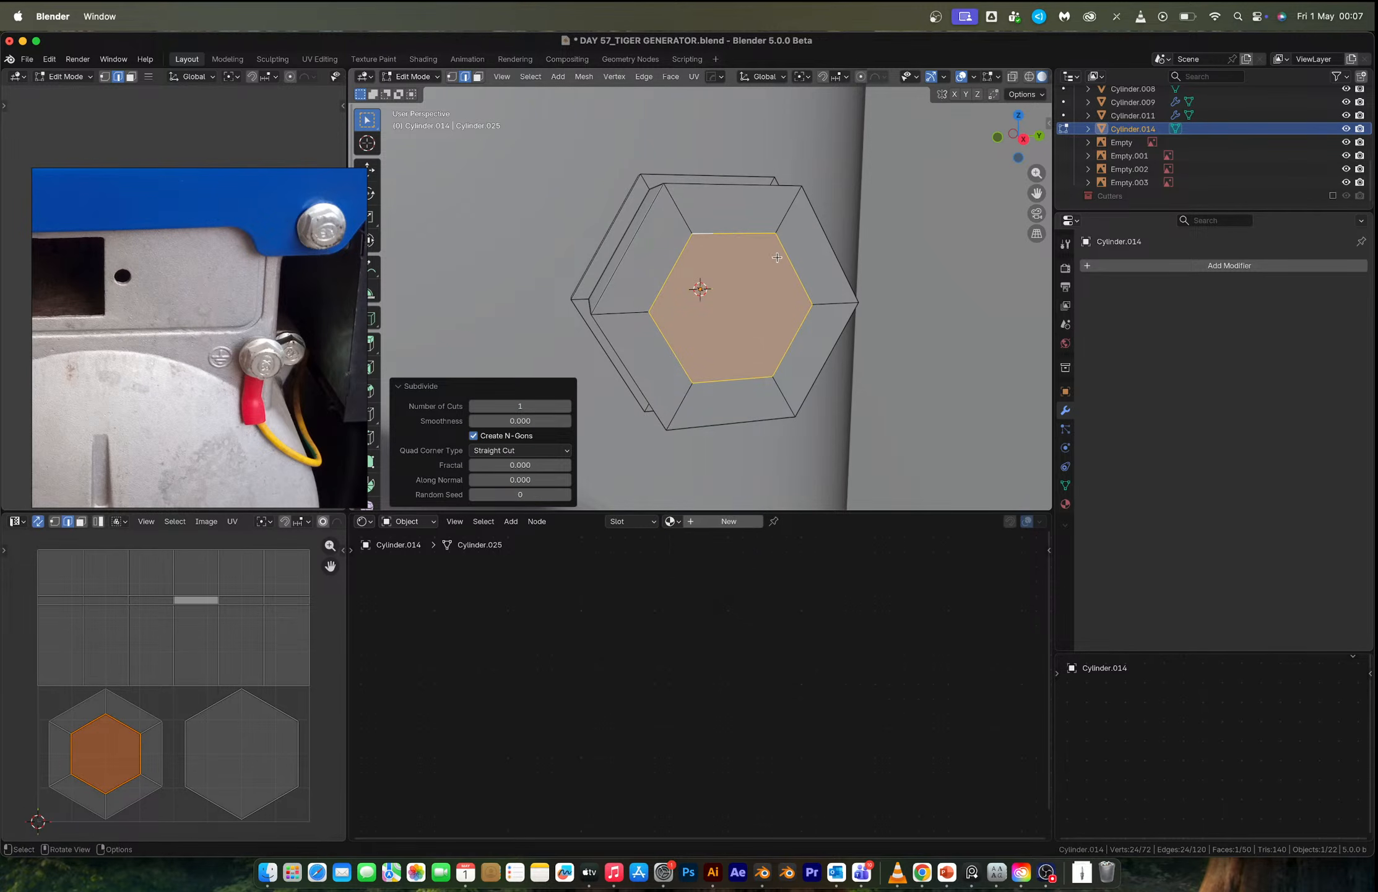
{"action": "right_click", "coordinate": [777, 257]}
{"action": "mouse_move", "coordinate": [785, 222]}
{"action": "left_click", "coordinate": [834, 231]}
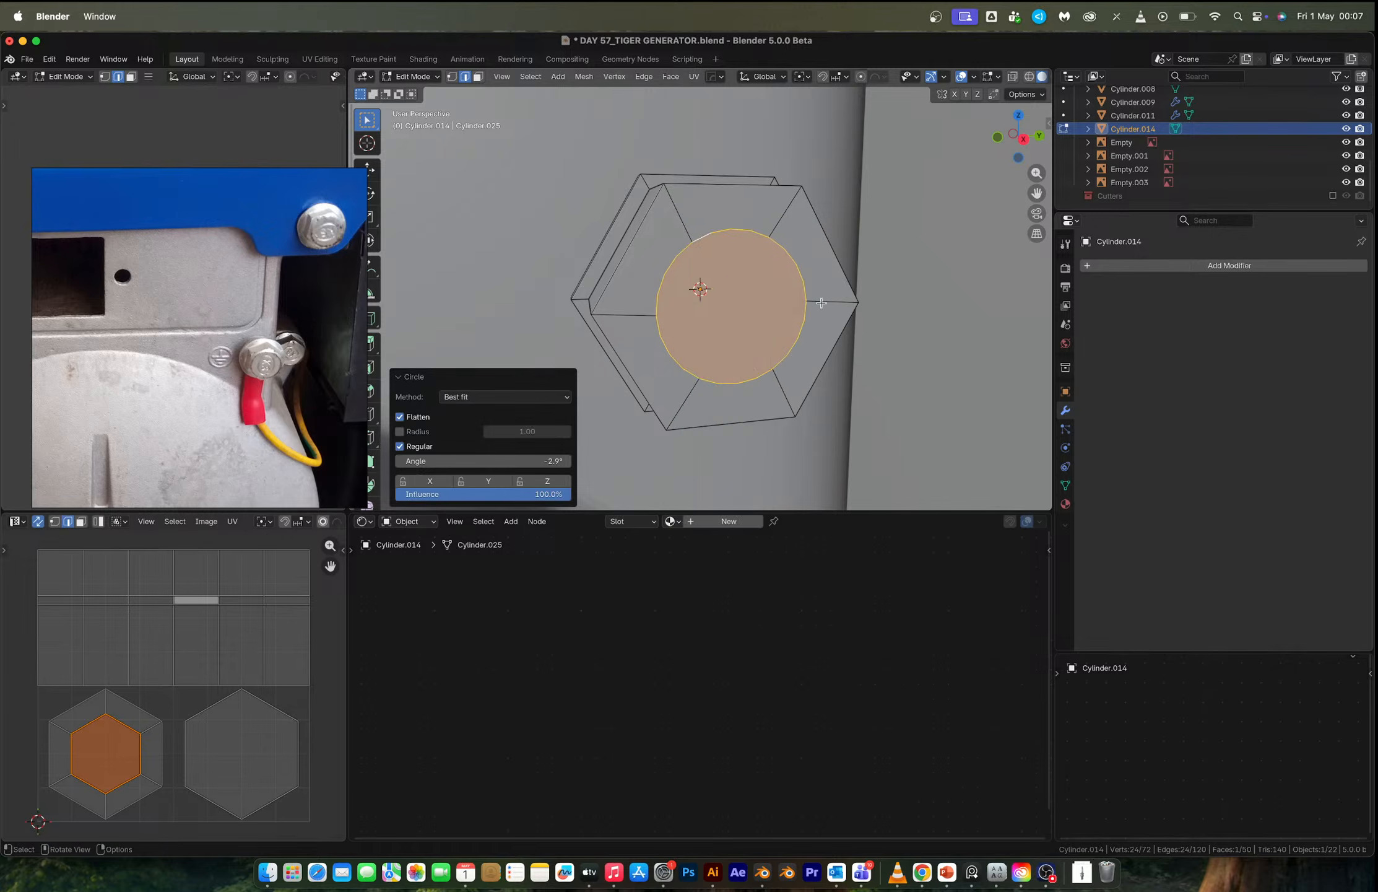
{"action": "middle_click_drag", "start_coordinate": [729, 282], "coordinate": [759, 292]}
{"action": "key", "text": "s"}
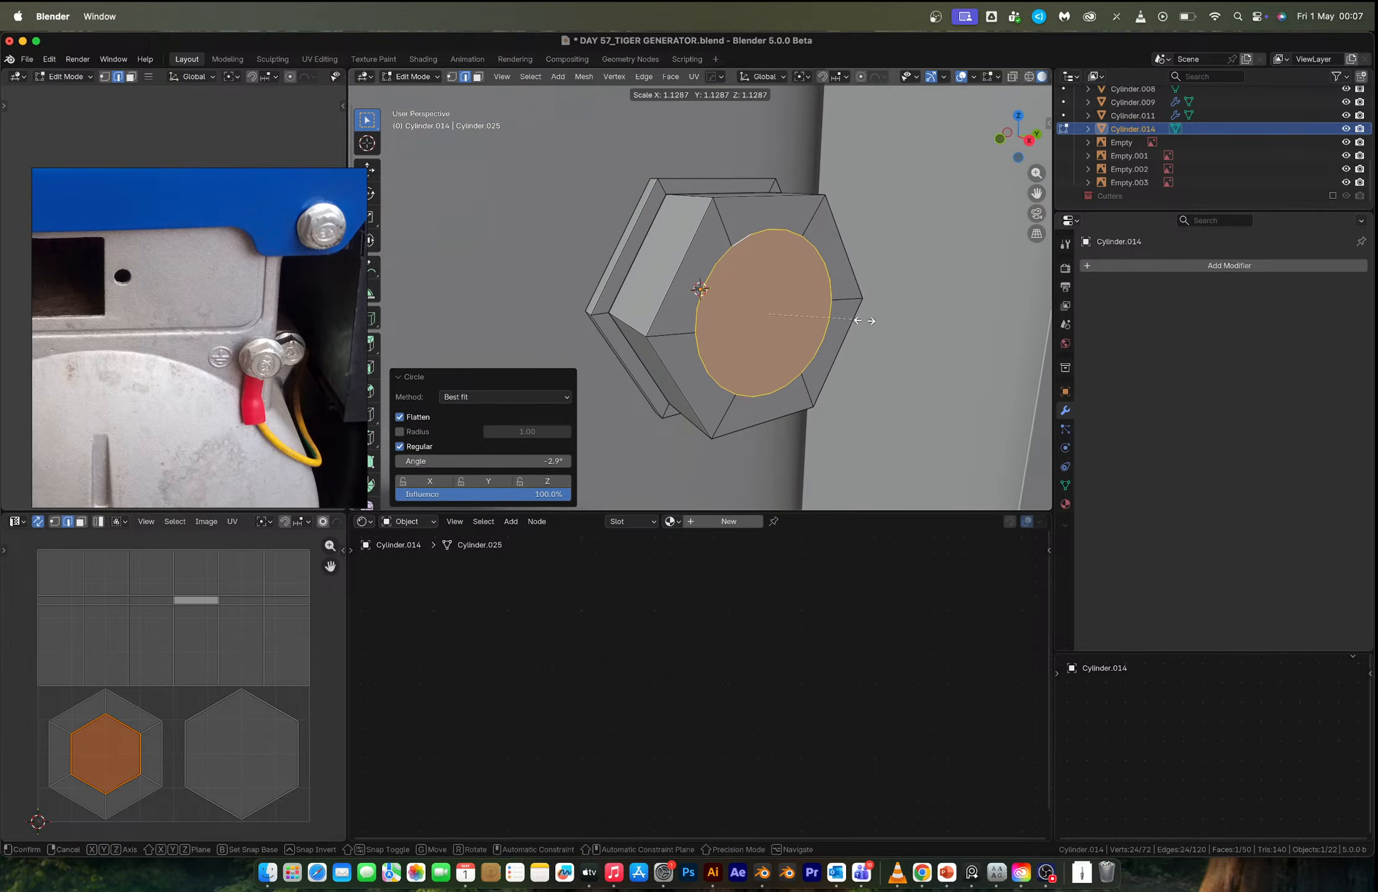
{"action": "left_click", "coordinate": [847, 313]}
Extrude the circular face inward about 0.0136 m and bevel the recess's floor edge 0.0373 m with 18 segments.
{"action": "key", "text": "e"}
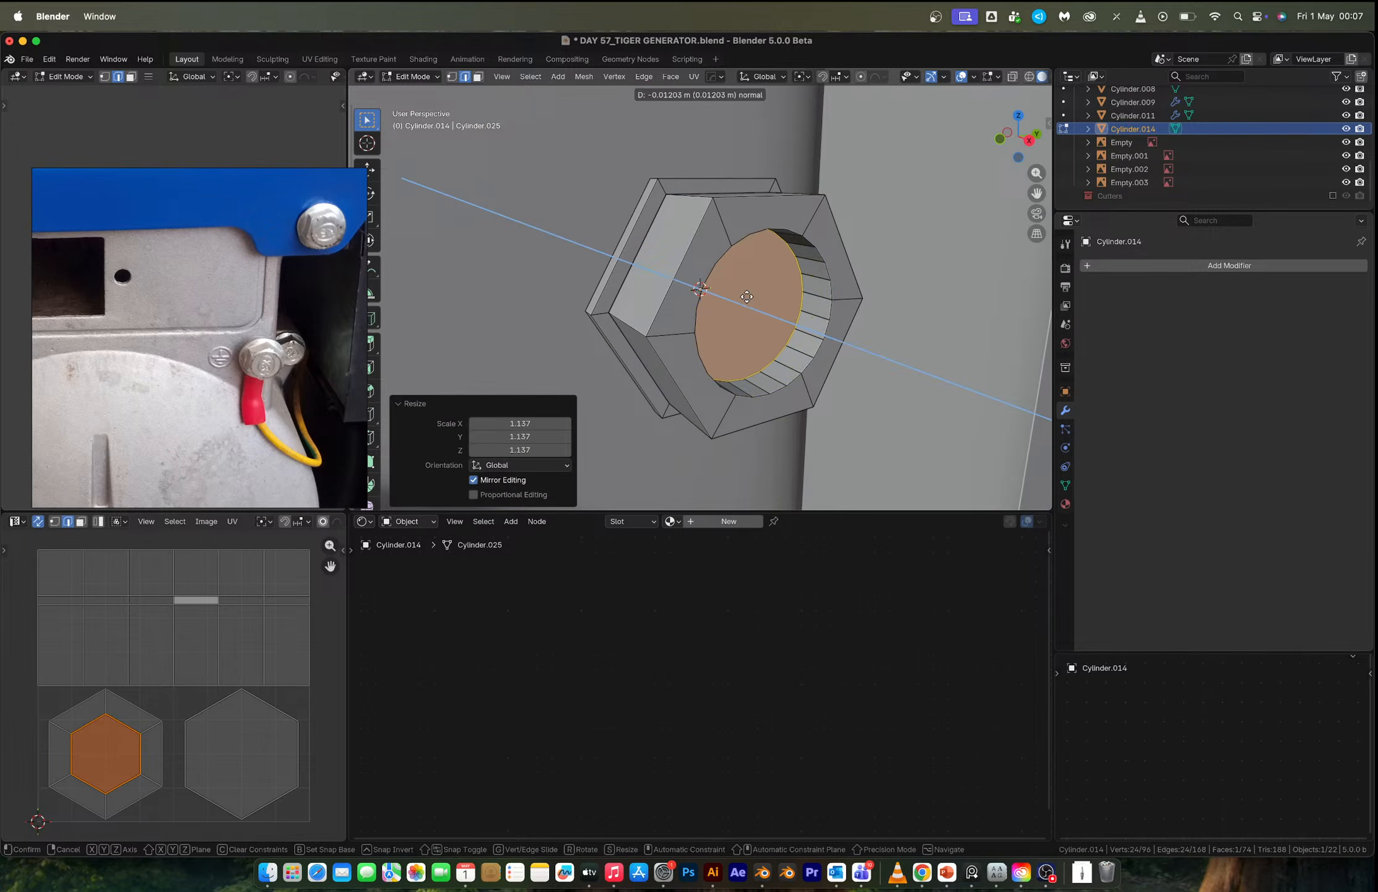
{"action": "left_click", "coordinate": [744, 296]}
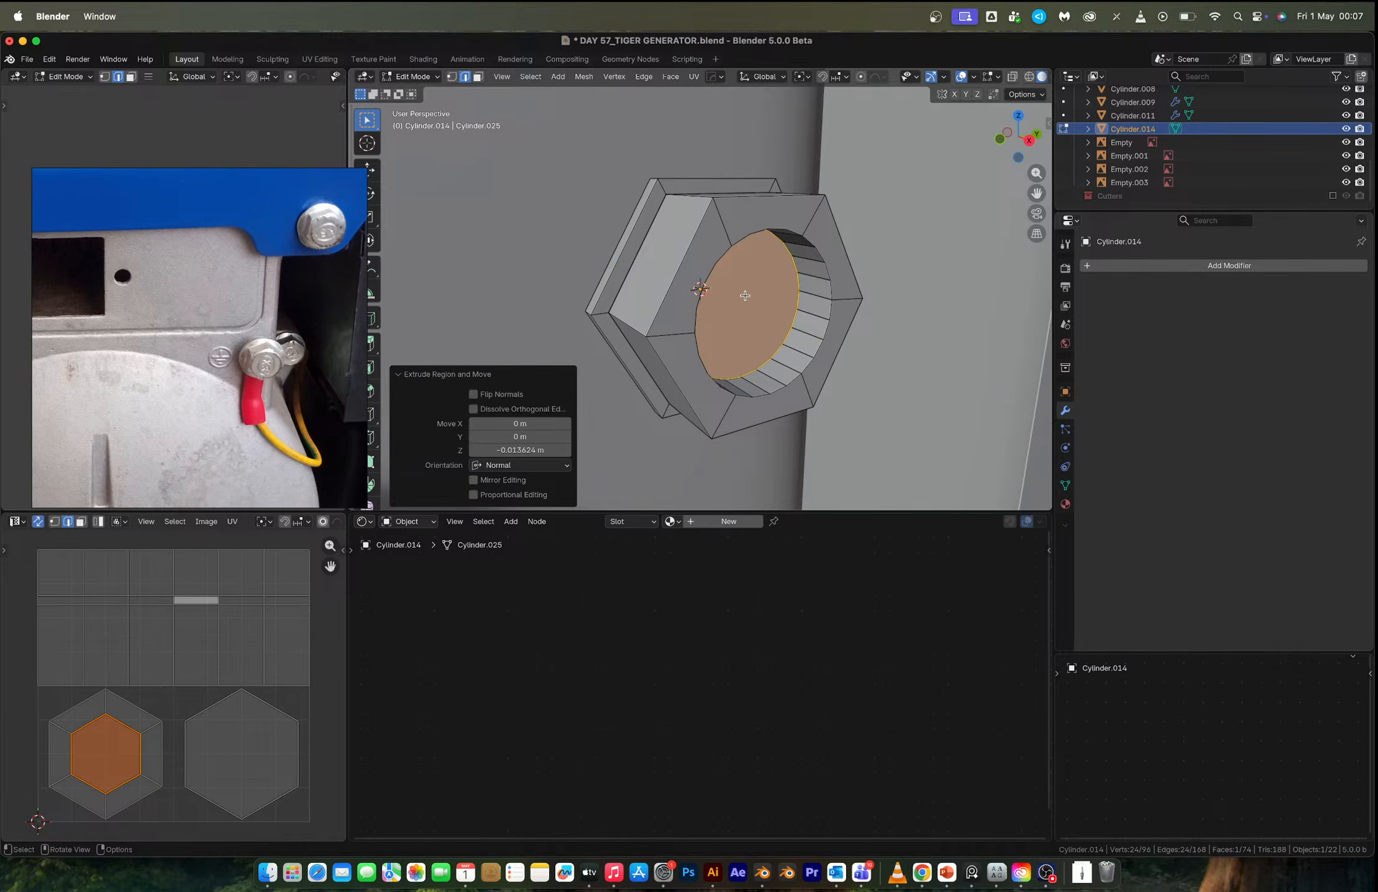
{"action": "key", "text": "ctrl+b"}
{"action": "left_click", "coordinate": [884, 350]}
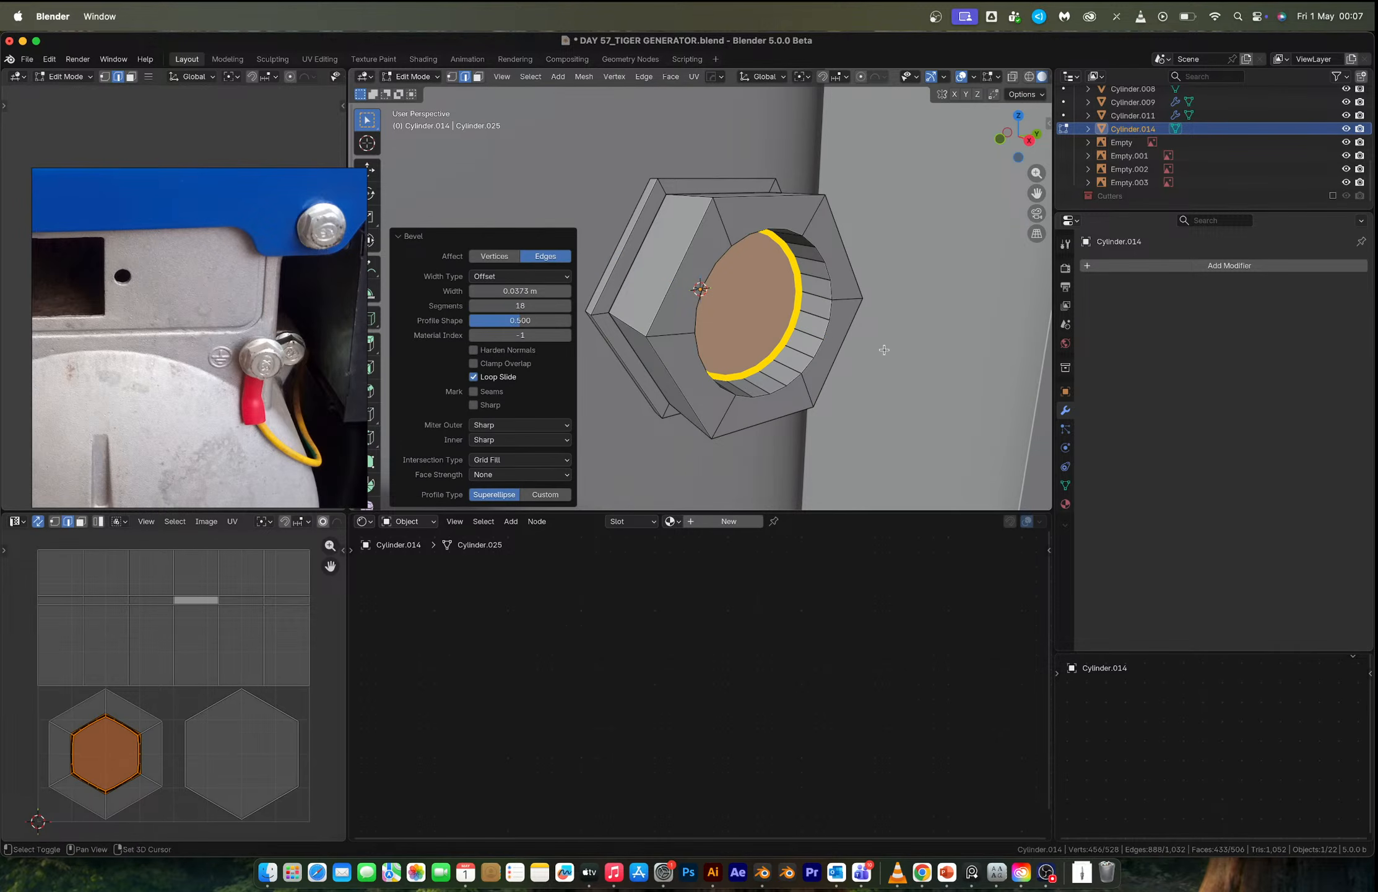
Bevel the circular recess's front rim edge loop by about 0.0381 m with 18 segments.
{"action": "left_click", "coordinate": [830, 291], "text": "alt+shift"}
{"action": "left_click", "coordinate": [826, 323], "text": "ctrl"}
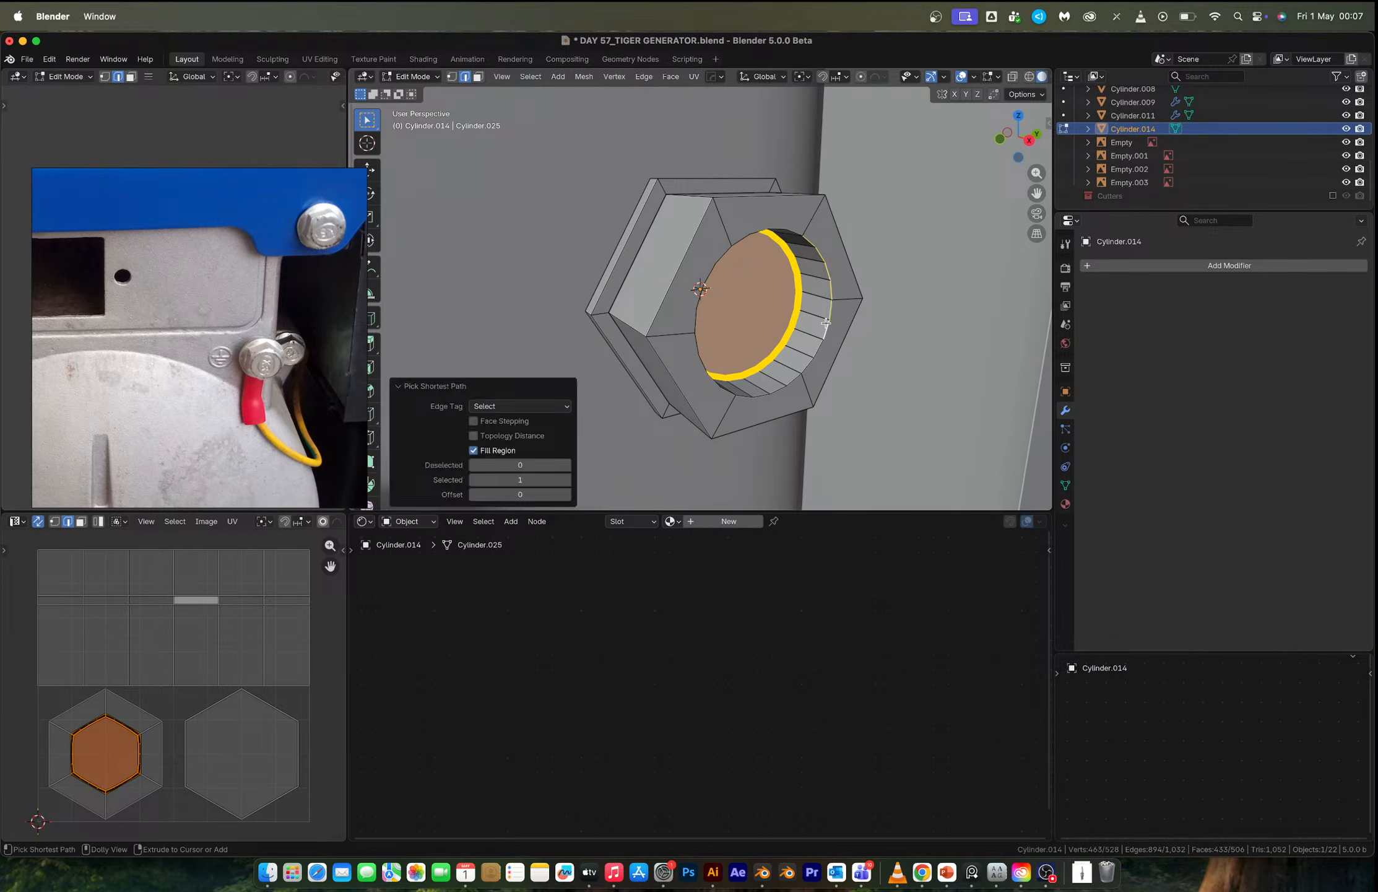
{"action": "left_click", "coordinate": [828, 313], "text": "alt"}
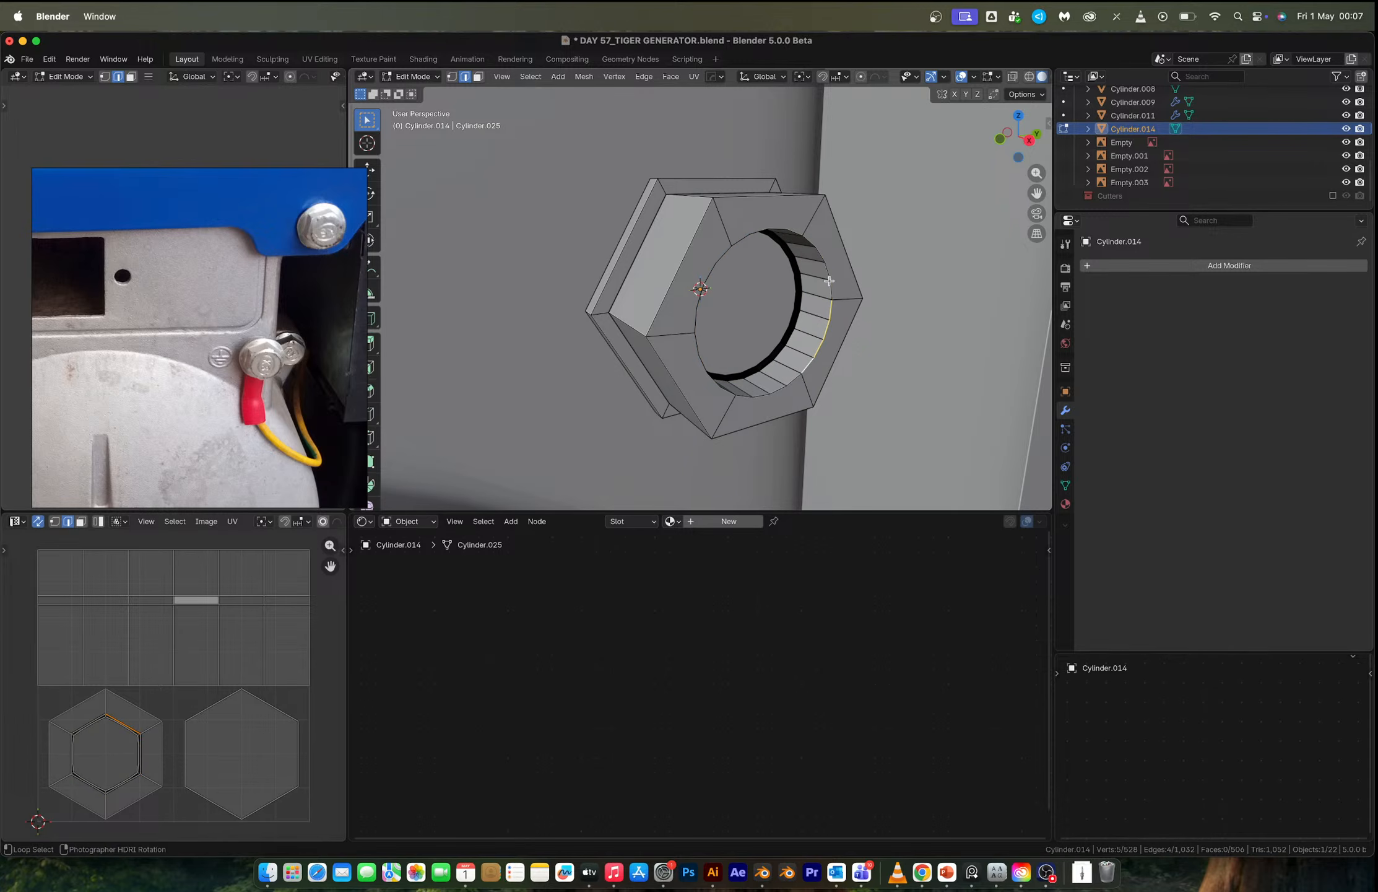
{"action": "left_click", "coordinate": [782, 226], "text": "alt+shift"}
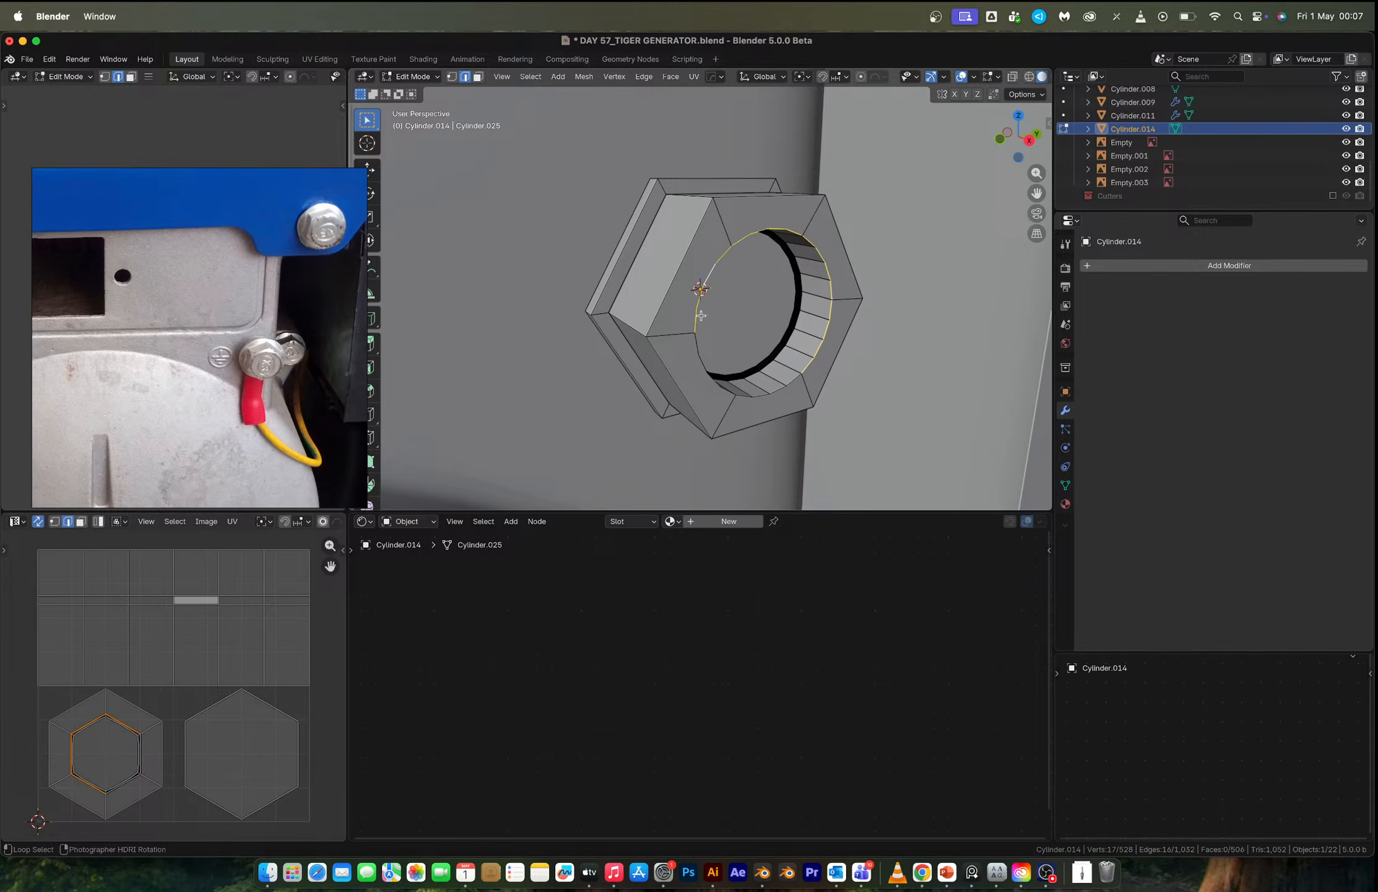
{"action": "left_click", "coordinate": [768, 410], "text": "alt+shift"}
{"action": "key", "text": "ctrl+x"}
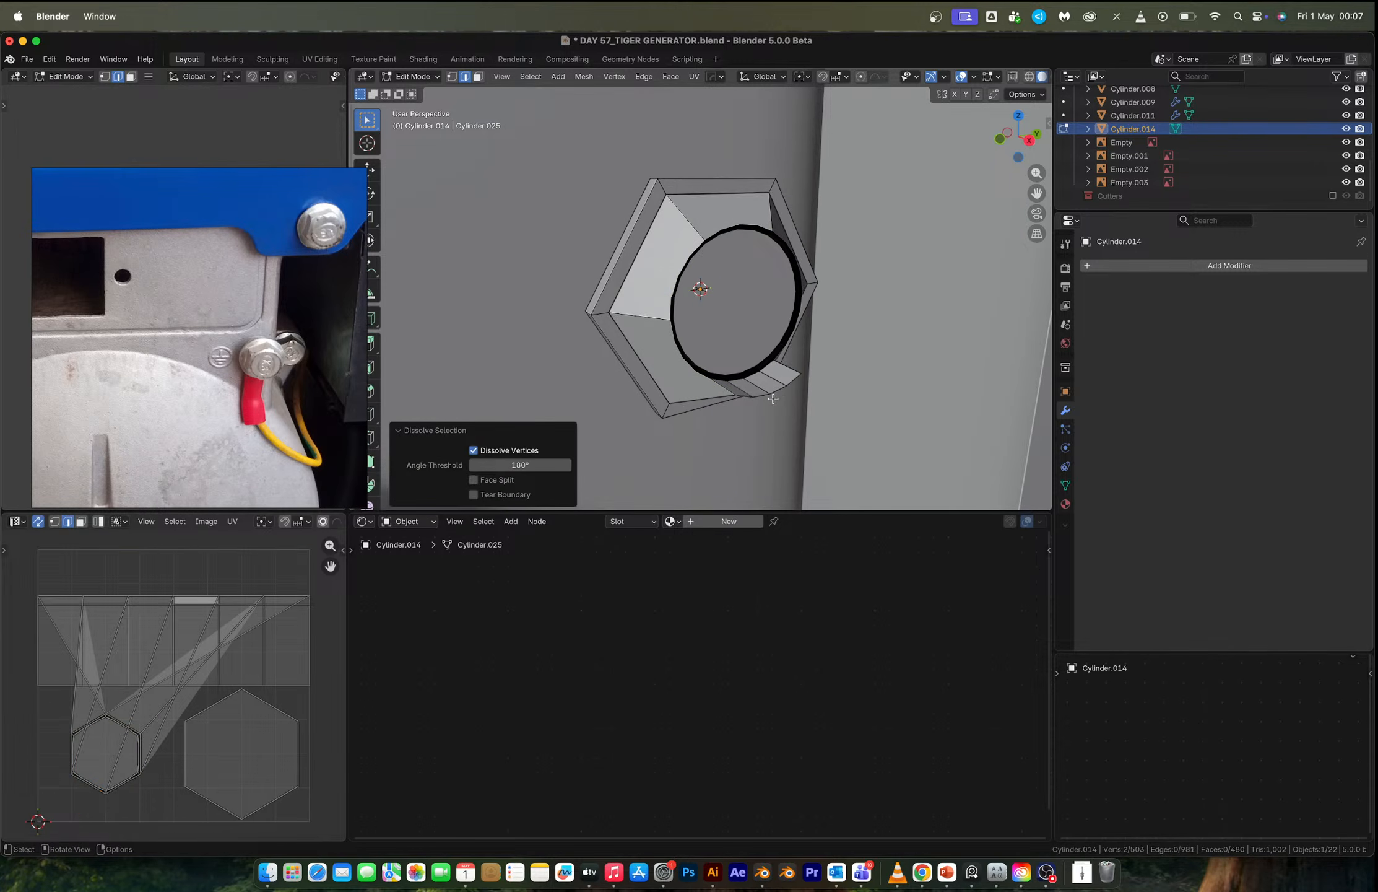
{"action": "key", "text": "ctrl+z"}
{"action": "key", "text": "ctrl+z"}
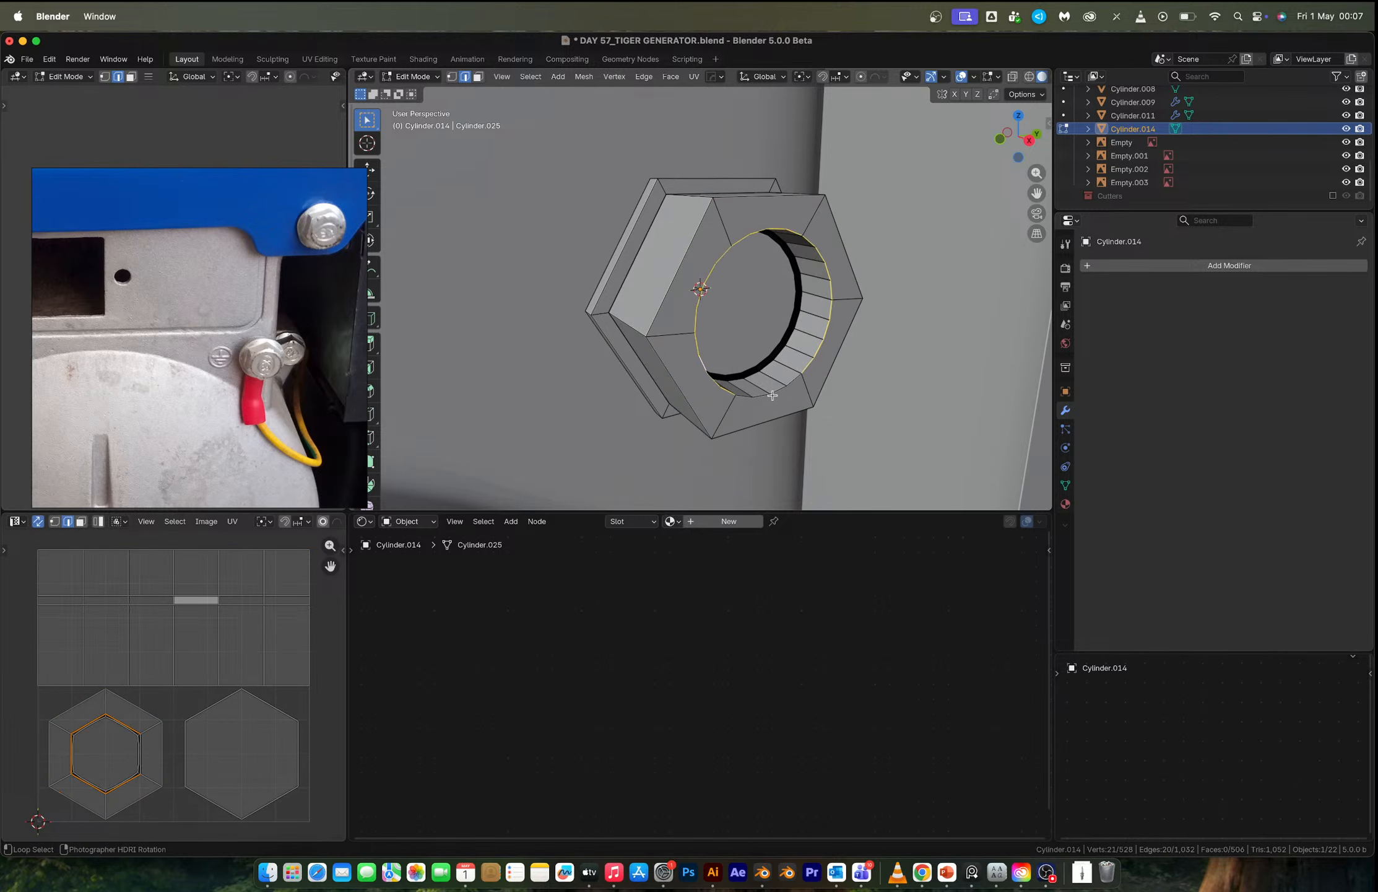
{"action": "key", "text": "ctrl+b"}
{"action": "left_click", "coordinate": [910, 393]}
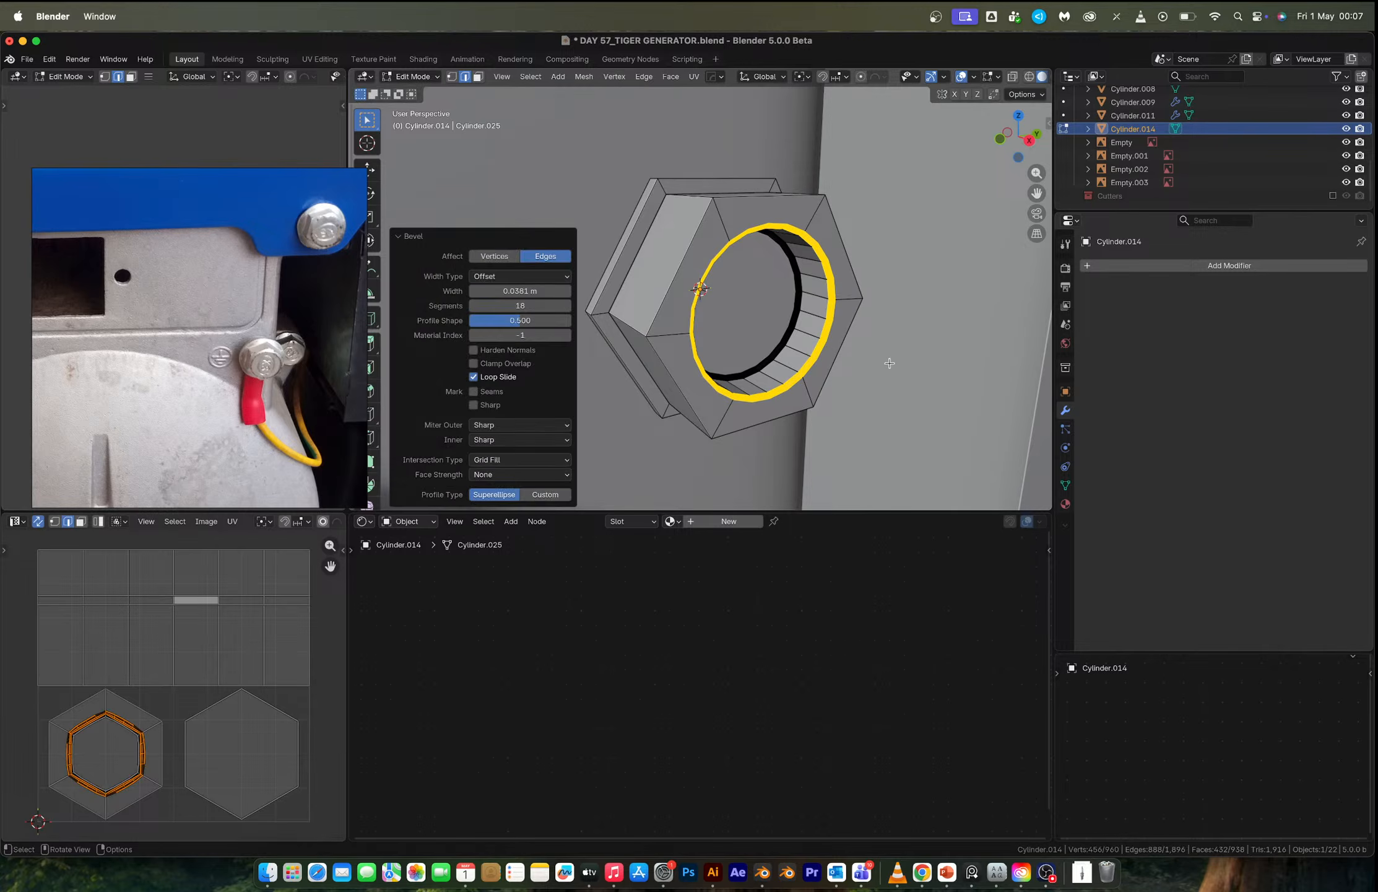
{"action": "key", "text": "Tab"}
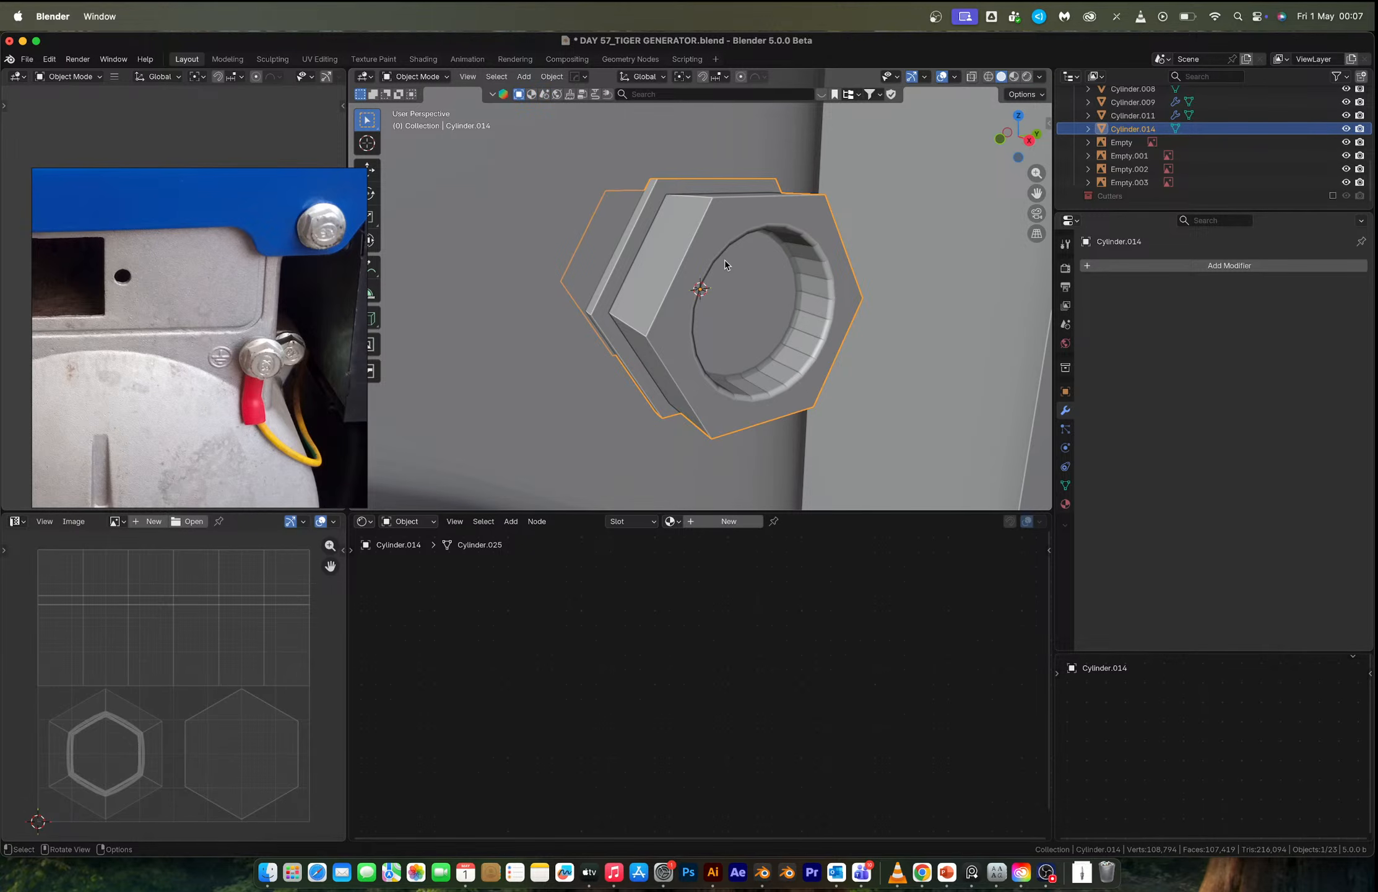
Select the hexagonal edge loops around the bolt head's front rim, the head's base and the flange behind it.
{"action": "key", "text": "Tab"}
{"action": "left_click", "coordinate": [688, 255], "text": "alt"}
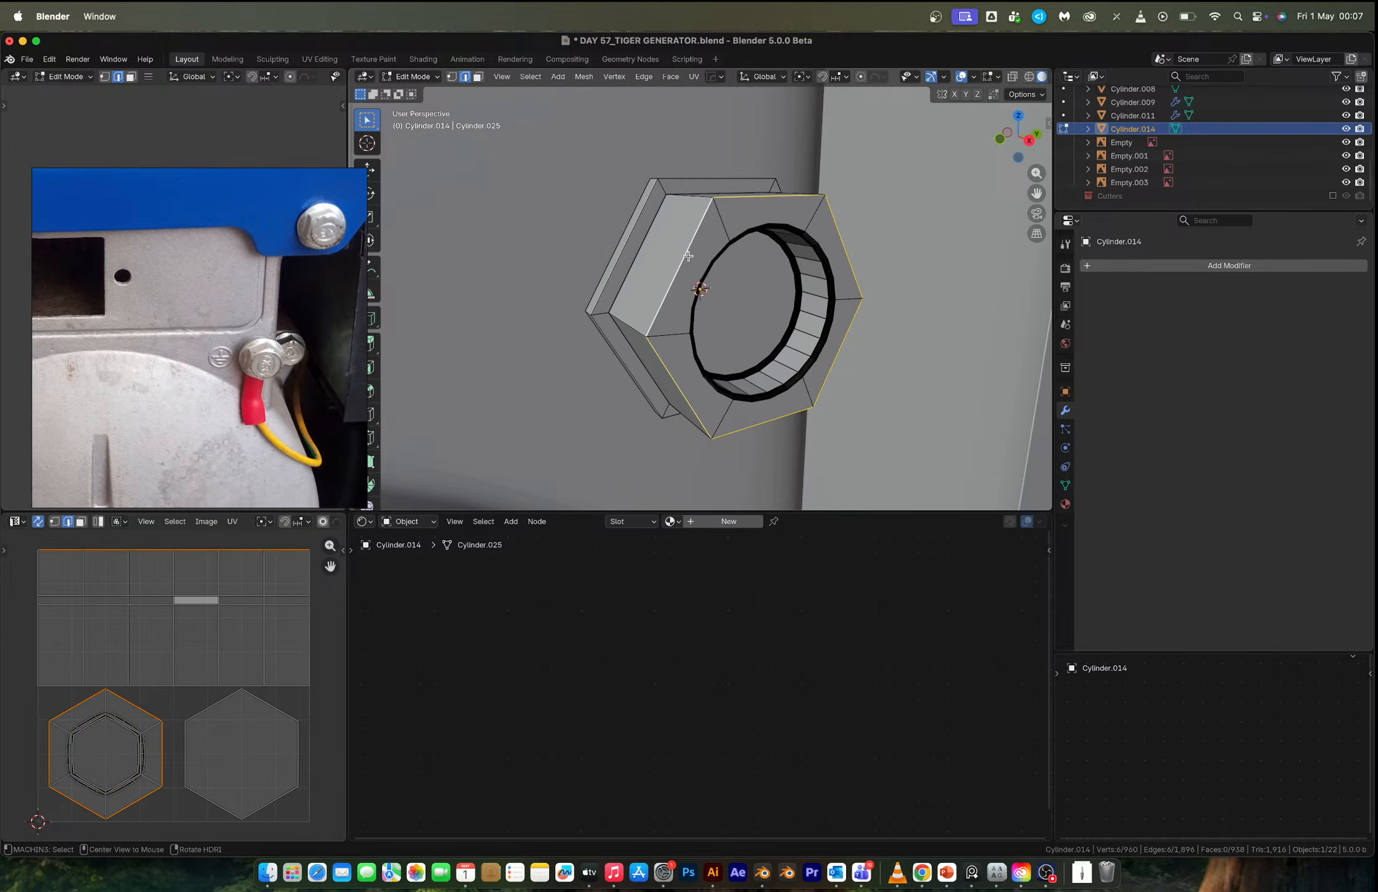
{"action": "left_click", "coordinate": [616, 260], "text": "alt+shift"}
{"action": "left_click", "coordinate": [622, 279], "text": "alt+shift"}
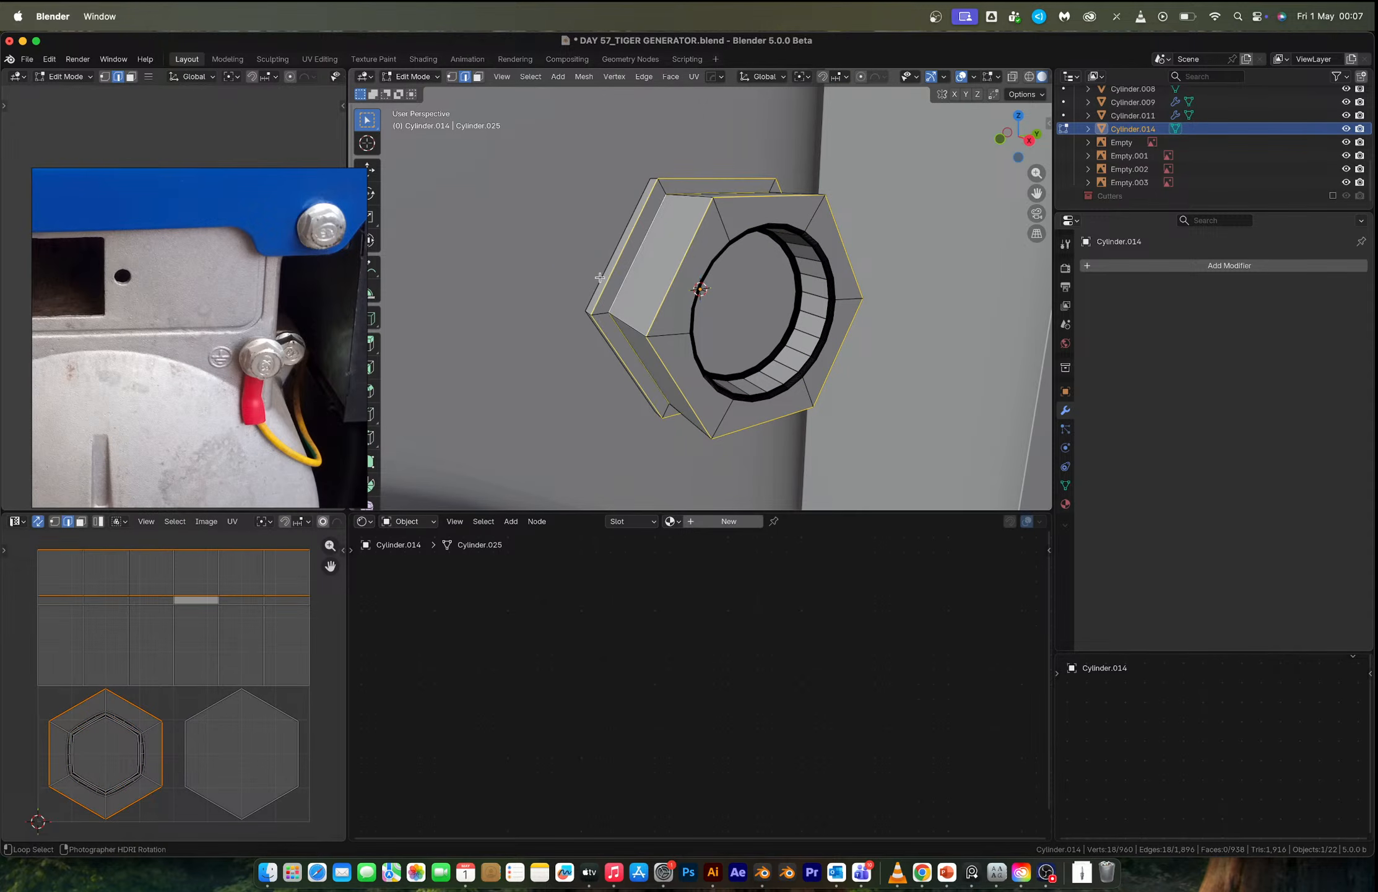
{"action": "middle_click_drag", "start_coordinate": [773, 284], "coordinate": [711, 282]}
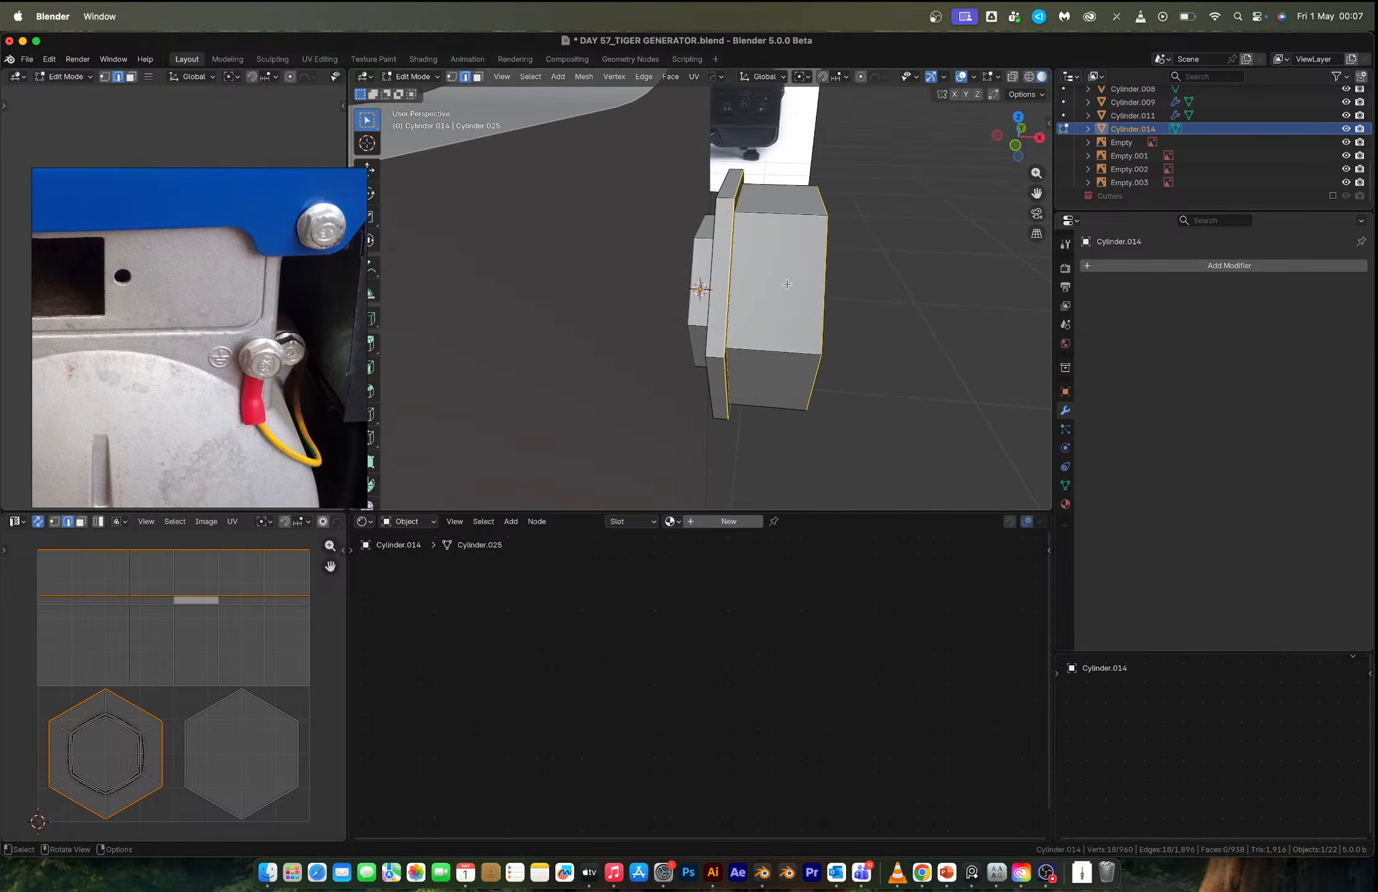
{"action": "left_click", "coordinate": [711, 282], "text": "alt+shift"}
{"action": "middle_click_drag", "start_coordinate": [716, 281], "coordinate": [753, 259]}
{"action": "left_click", "coordinate": [718, 270], "text": "alt+shift"}
{"action": "key", "text": "ctrl+b"}
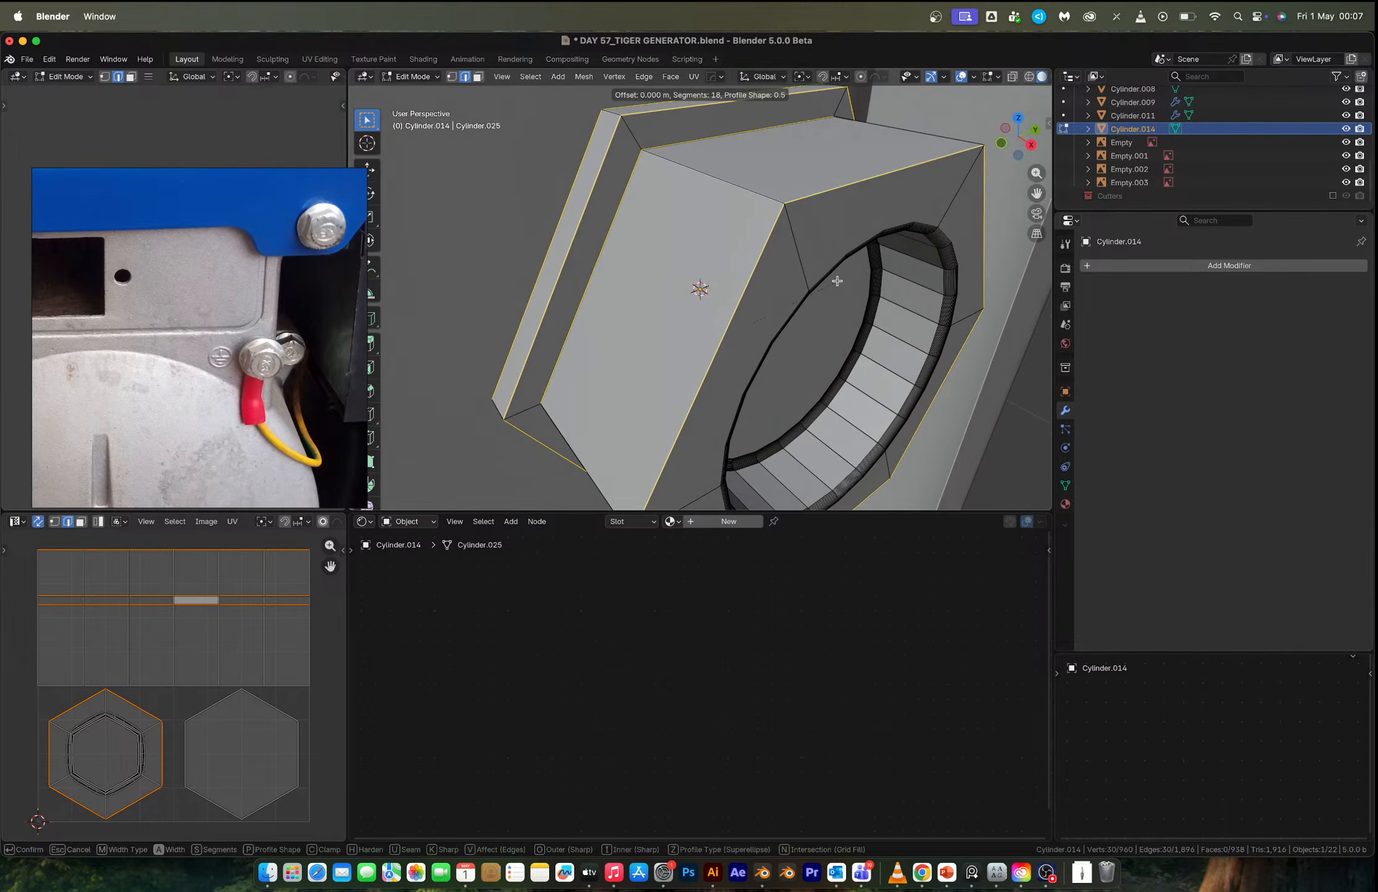
{"action": "left_click", "coordinate": [806, 264]}
{"action": "key", "text": "ctrl+z"}
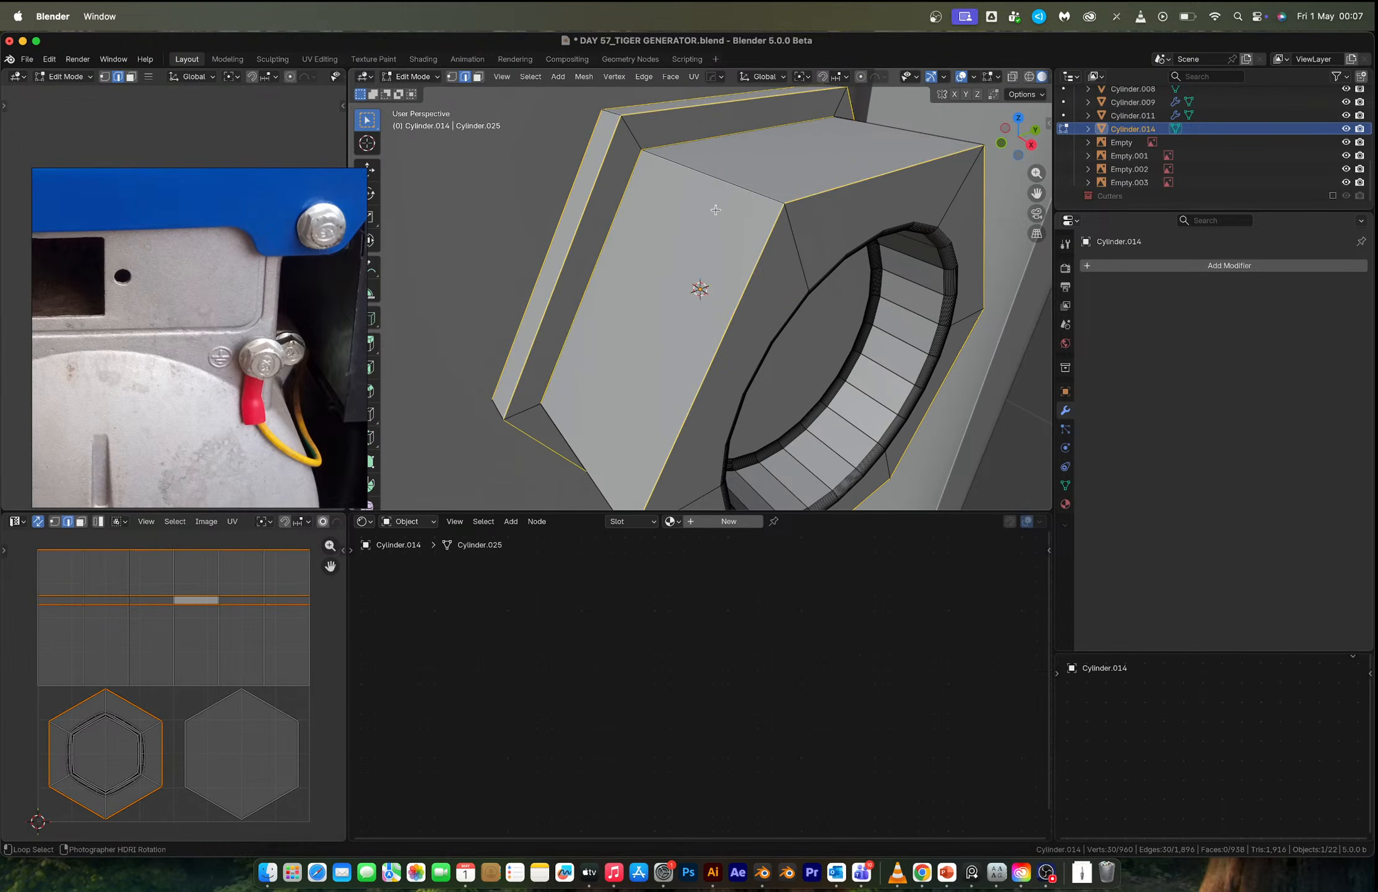
Add the corner edges around the bolt head and flange to the selection and bevel all selected edges with 18 segments.
{"action": "left_click", "coordinate": [716, 210], "text": "alt+shift"}
{"action": "scroll", "coordinate": [790, 252], "scroll_direction": "down", "scroll_amount": 3}
{"action": "middle_click_drag", "start_coordinate": [715, 210], "coordinate": [819, 315]}
{"action": "left_click", "coordinate": [790, 252], "text": "alt+shift"}
{"action": "left_click", "coordinate": [694, 331], "text": "alt+shift"}
{"action": "left_click", "coordinate": [739, 328], "text": "alt+shift"}
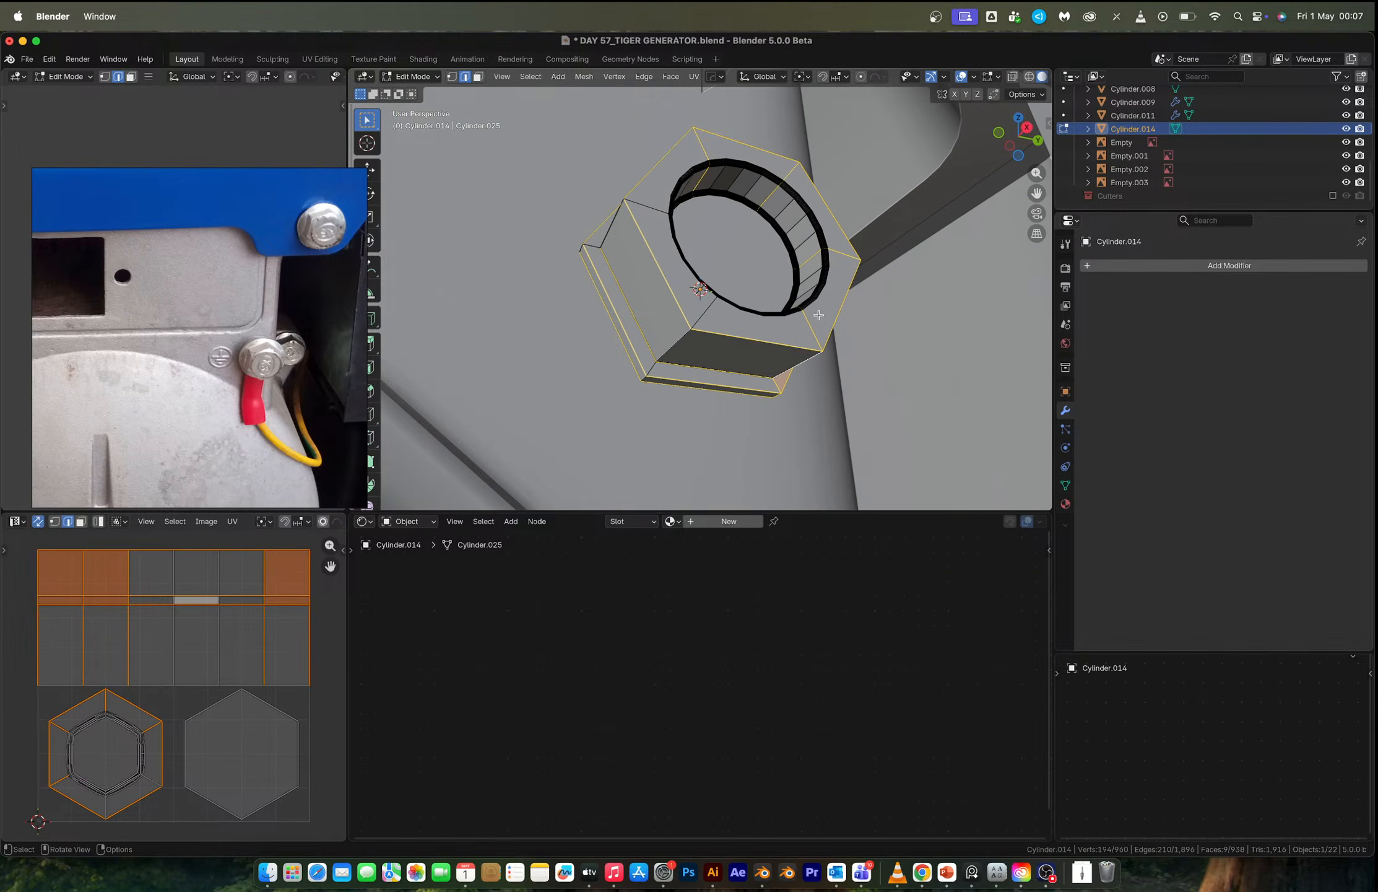
{"action": "left_click", "coordinate": [701, 308], "text": "alt+shift"}
{"action": "left_click", "coordinate": [644, 203], "text": "alt+shift"}
{"action": "middle_click_drag", "start_coordinate": [643, 203], "coordinate": [788, 333]}
{"action": "key", "text": "ctrl+b"}
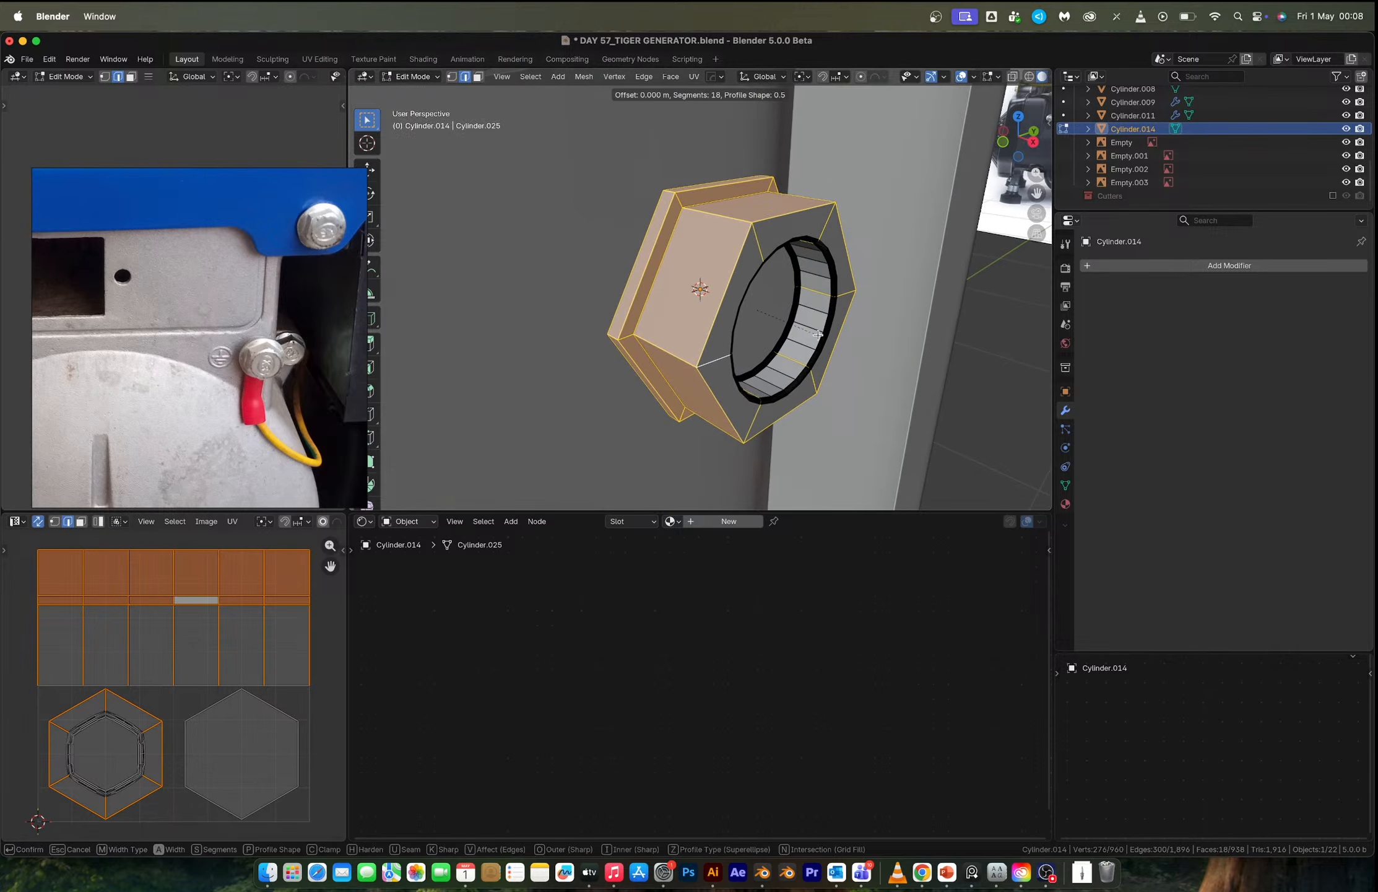
{"action": "left_click", "coordinate": [797, 263]}
{"action": "key", "text": "Tab"}
{"action": "mouse_move", "coordinate": [797, 263]}
{"action": "middle_mouse_down"}
{"action": "mouse_move", "coordinate": [732, 260]}
{"action": "mouse_move", "coordinate": [780, 257]}
{"action": "middle_mouse_up"}
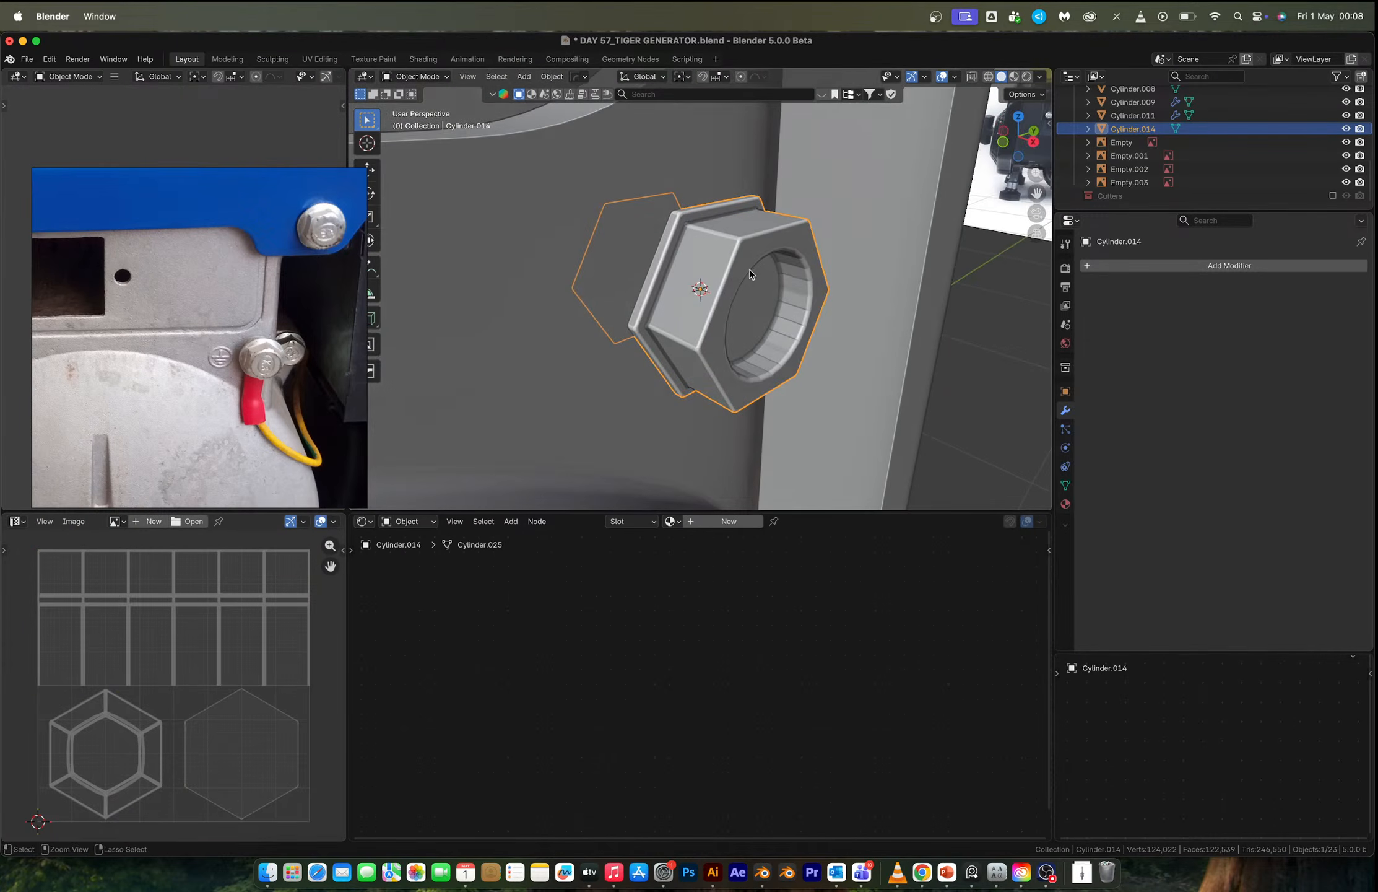
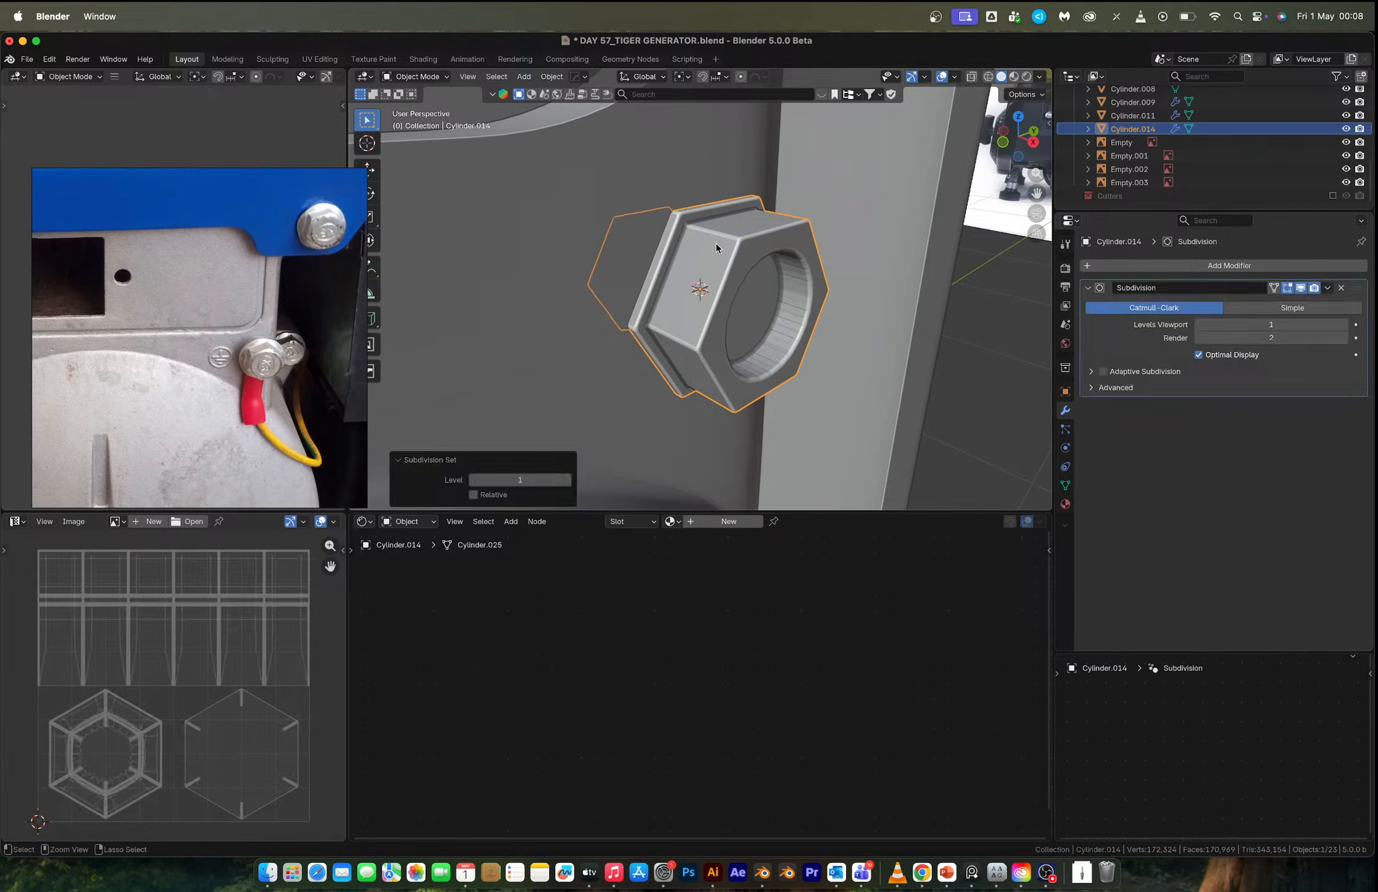
Shade the bolt auto smooth at 30° and remove its Subdivision modifier.
{"action": "mouse_move", "coordinate": [716, 242]}
{"action": "middle_mouse_down"}
{"action": "mouse_move", "coordinate": [741, 249]}
{"action": "mouse_move", "coordinate": [656, 222]}
{"action": "mouse_move", "coordinate": [697, 249]}
{"action": "middle_mouse_up"}
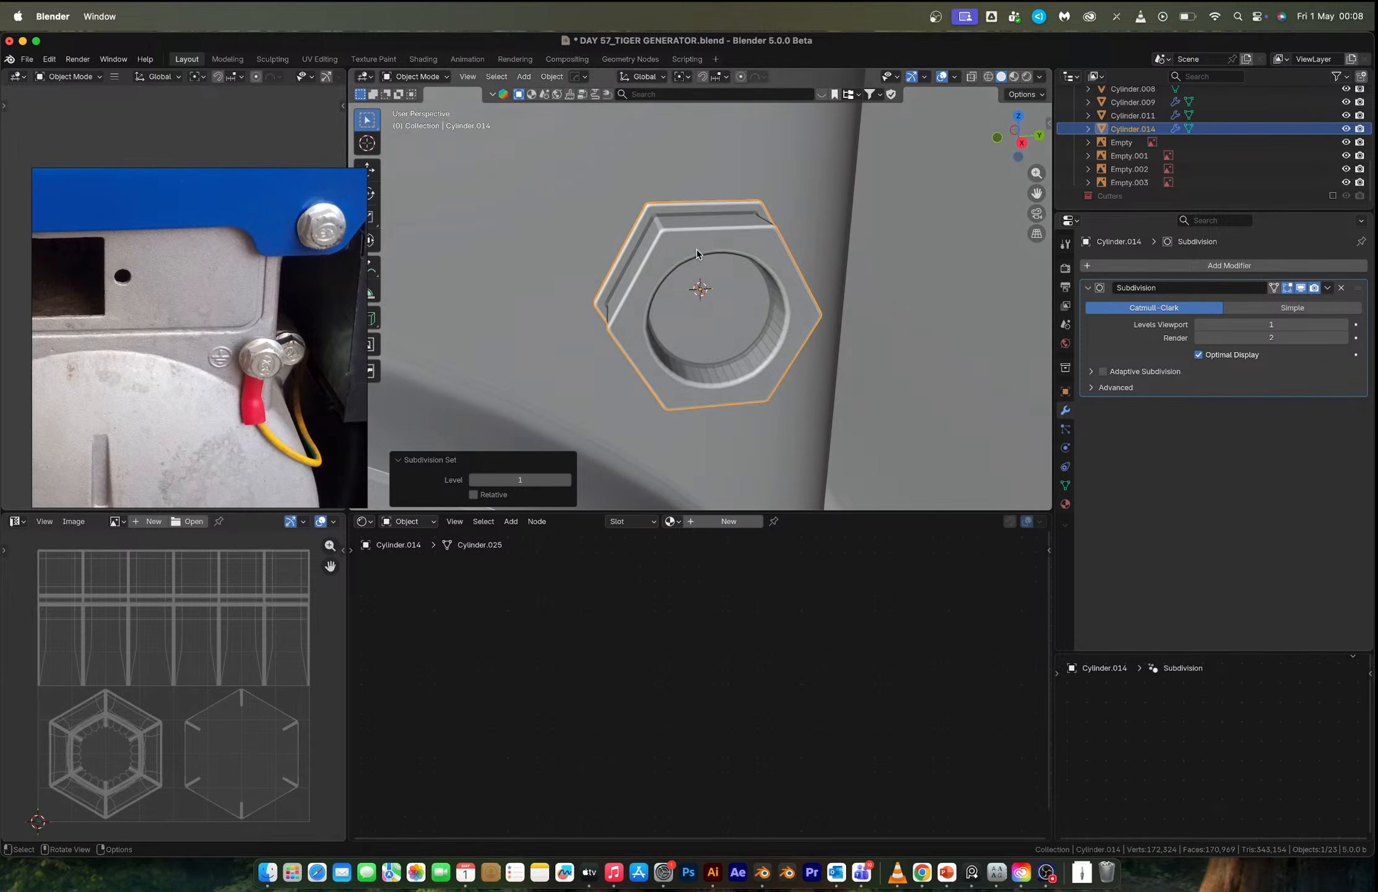
{"action": "right_click", "coordinate": [697, 251]}
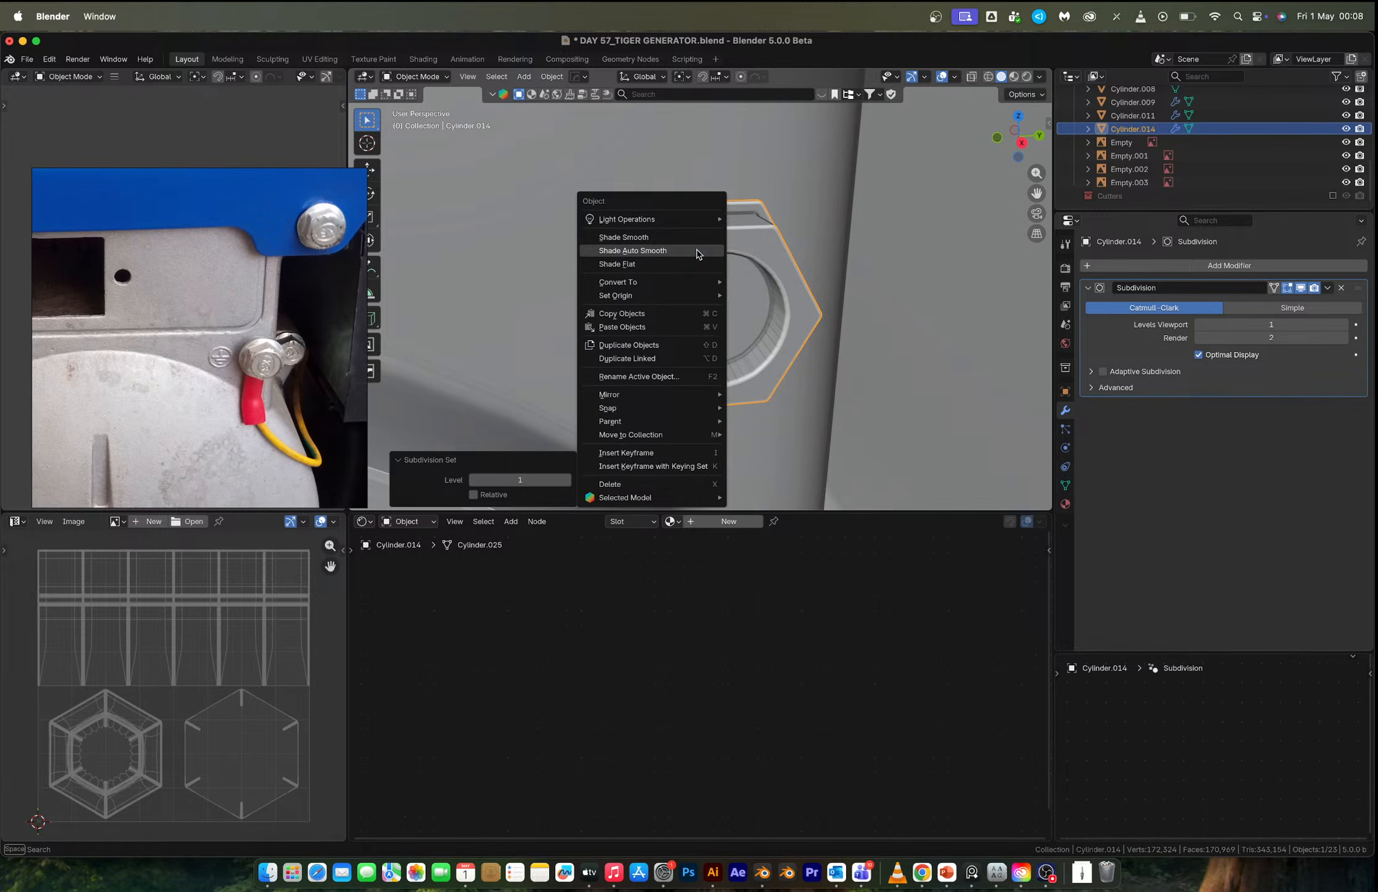
{"action": "left_click", "coordinate": [651, 249]}
{"action": "middle_click_drag", "start_coordinate": [650, 247], "coordinate": [663, 292]}
{"action": "scroll", "coordinate": [671, 251], "scroll_direction": "down", "scroll_amount": 4}
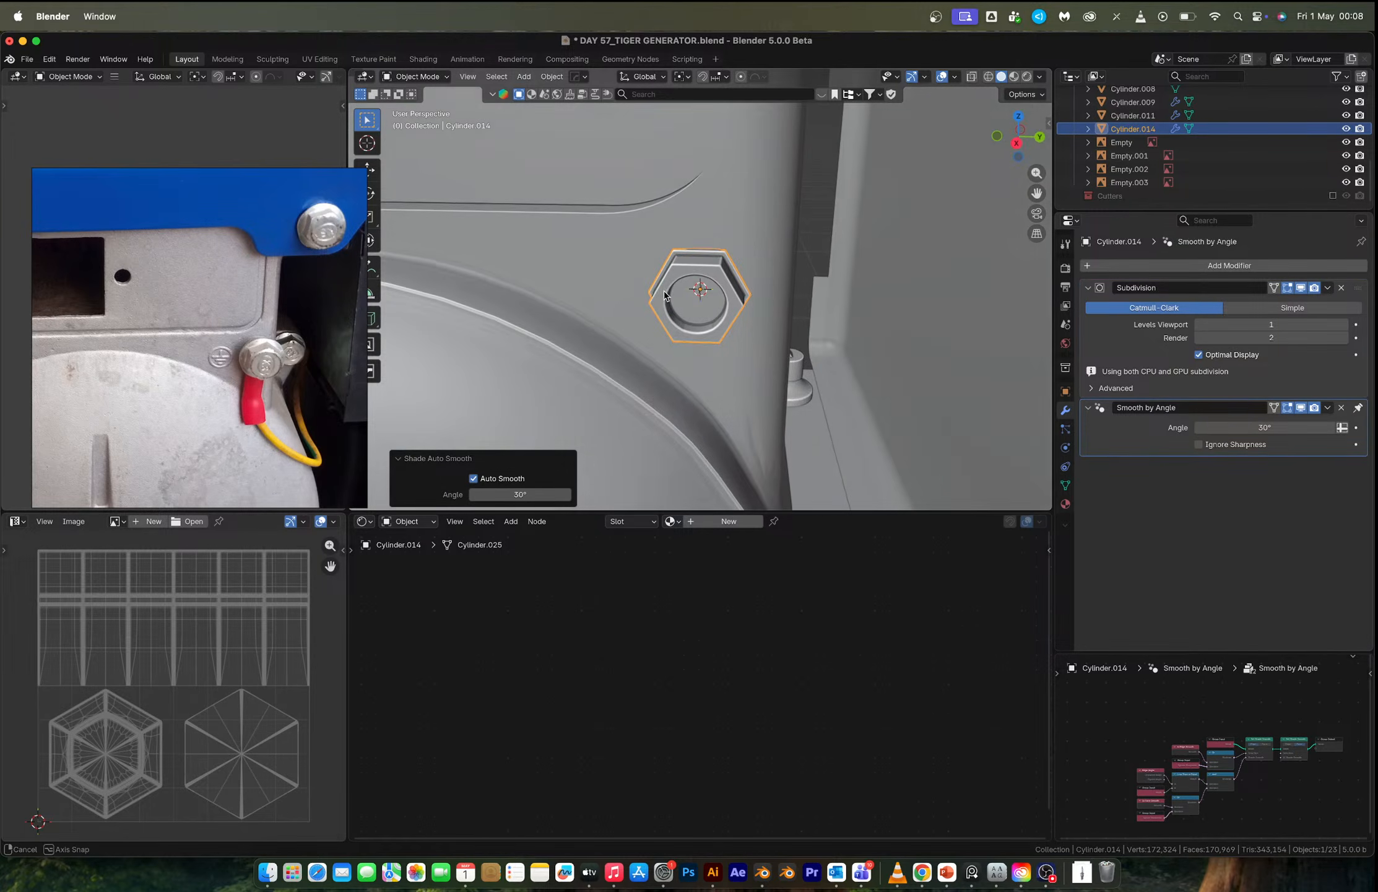
{"action": "left_click", "coordinate": [1342, 287]}
Delete the large hexagonal face capping the bolt's back end.
{"action": "middle_click_drag", "start_coordinate": [889, 292], "coordinate": [742, 293]}
{"action": "key", "text": "Tab"}
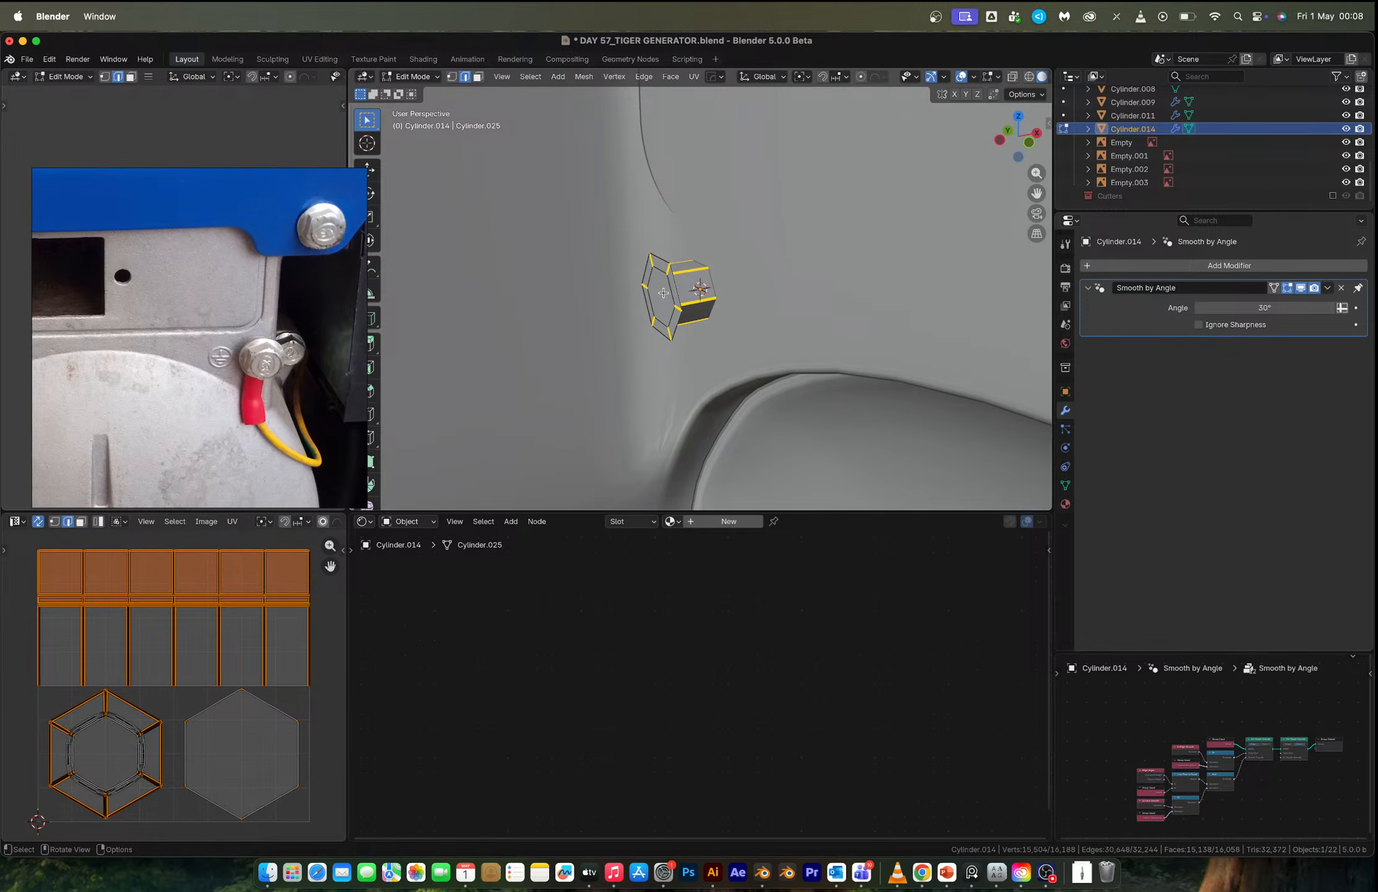
{"action": "key", "text": "3"}
{"action": "left_click", "coordinate": [683, 284]}
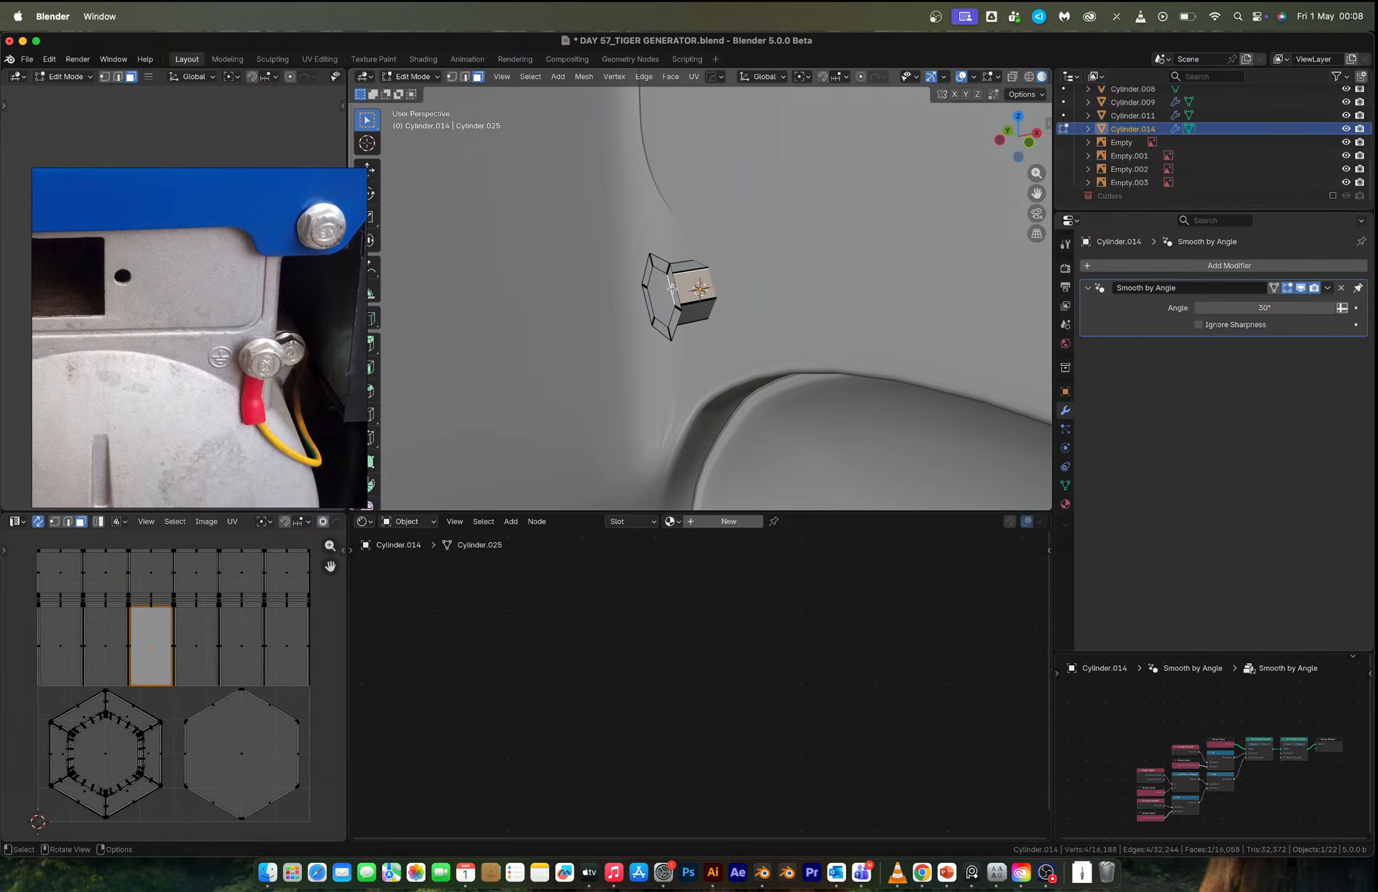
{"action": "left_click", "coordinate": [671, 288]}
{"action": "key", "text": "x"}
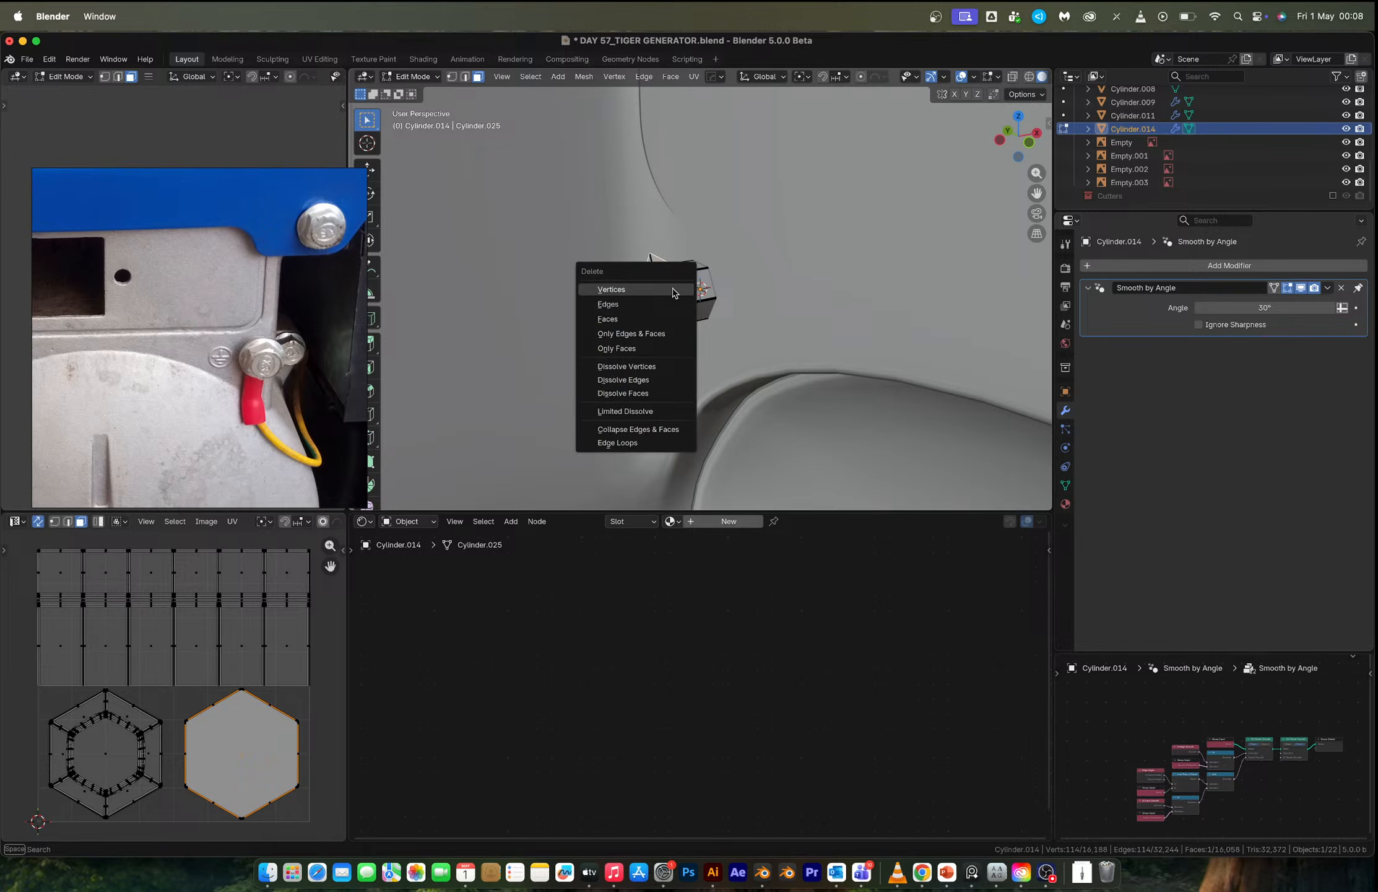
{"action": "left_click", "coordinate": [622, 314]}
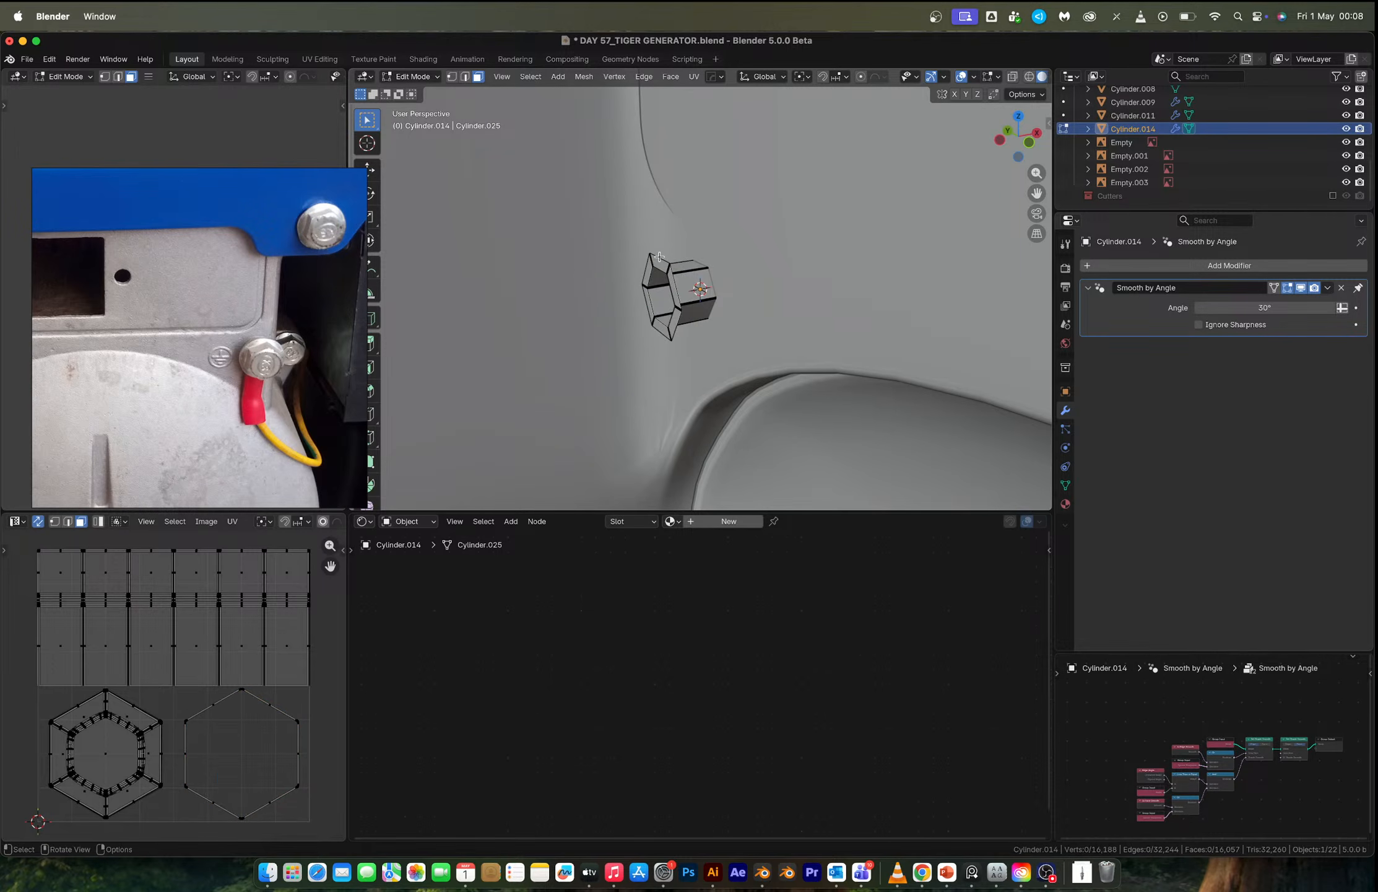
Delete the vertices of the open hexagonal edge loop at the bolt's back end.
{"action": "key", "text": "2"}
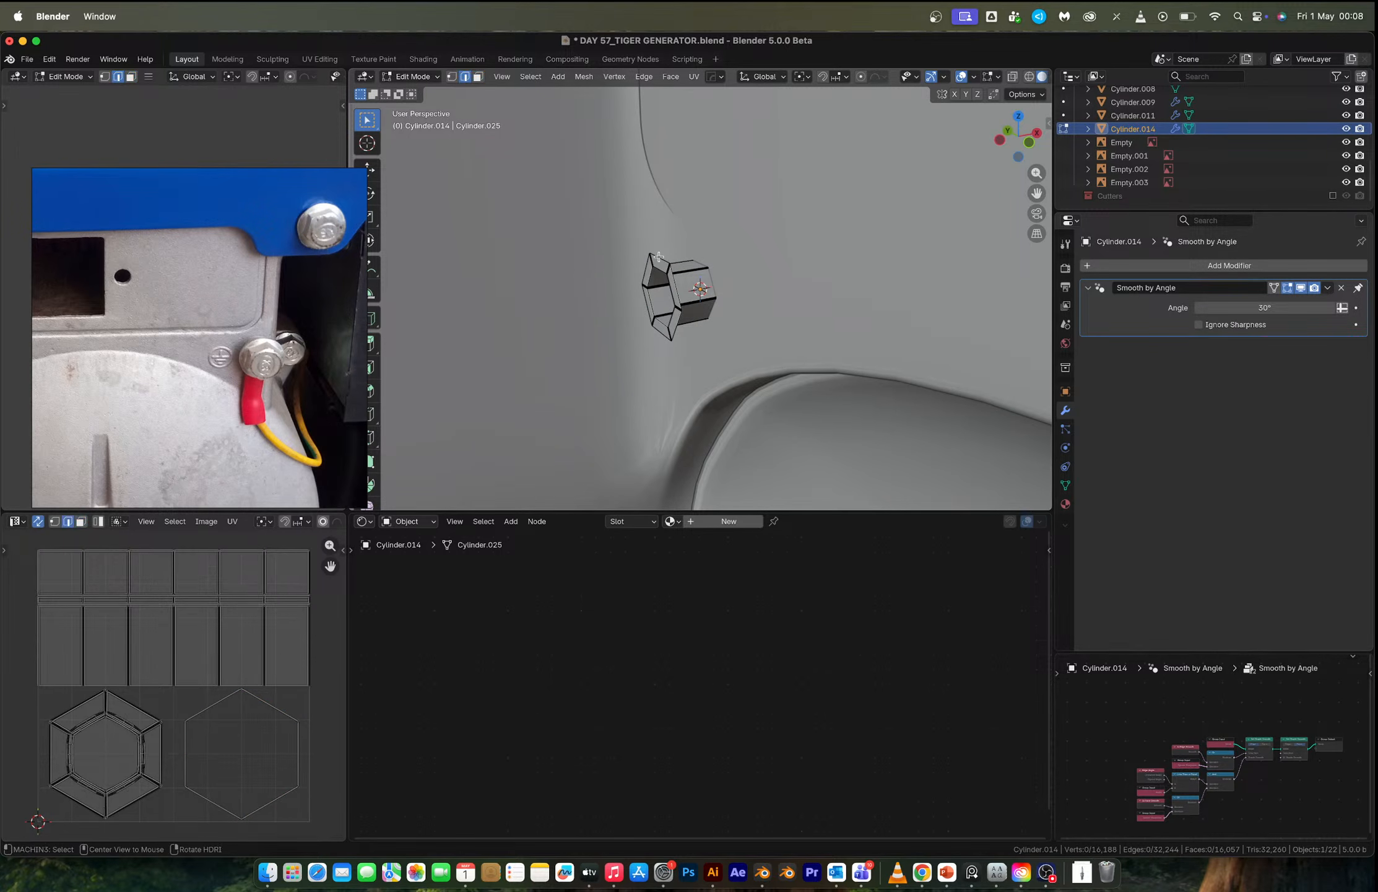
{"action": "left_click", "coordinate": [659, 256], "text": "alt"}
{"action": "key", "text": "1"}
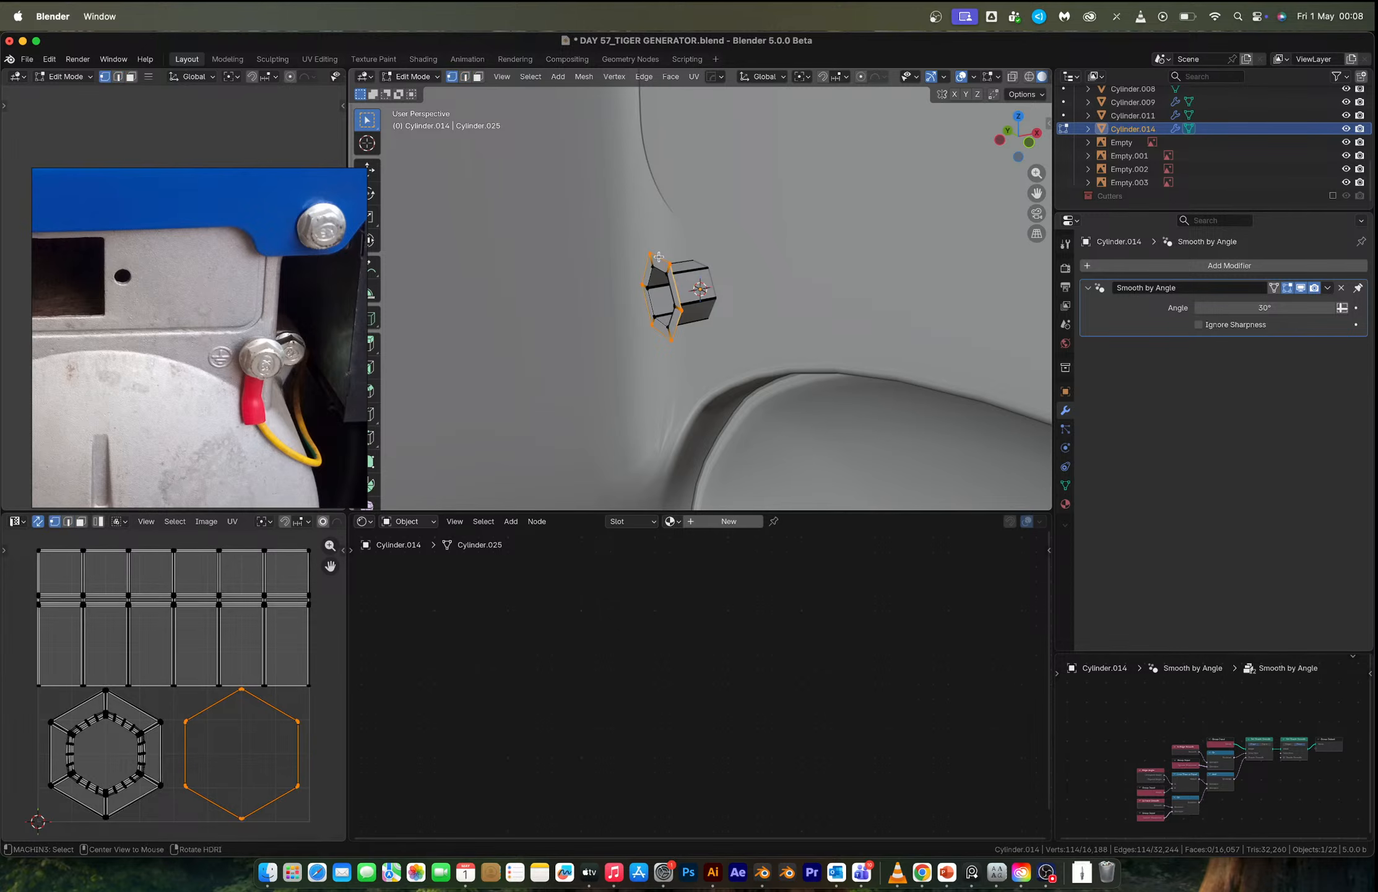
{"action": "key", "text": "x"}
{"action": "left_click", "coordinate": [637, 225]}
{"action": "key", "text": "Tab"}
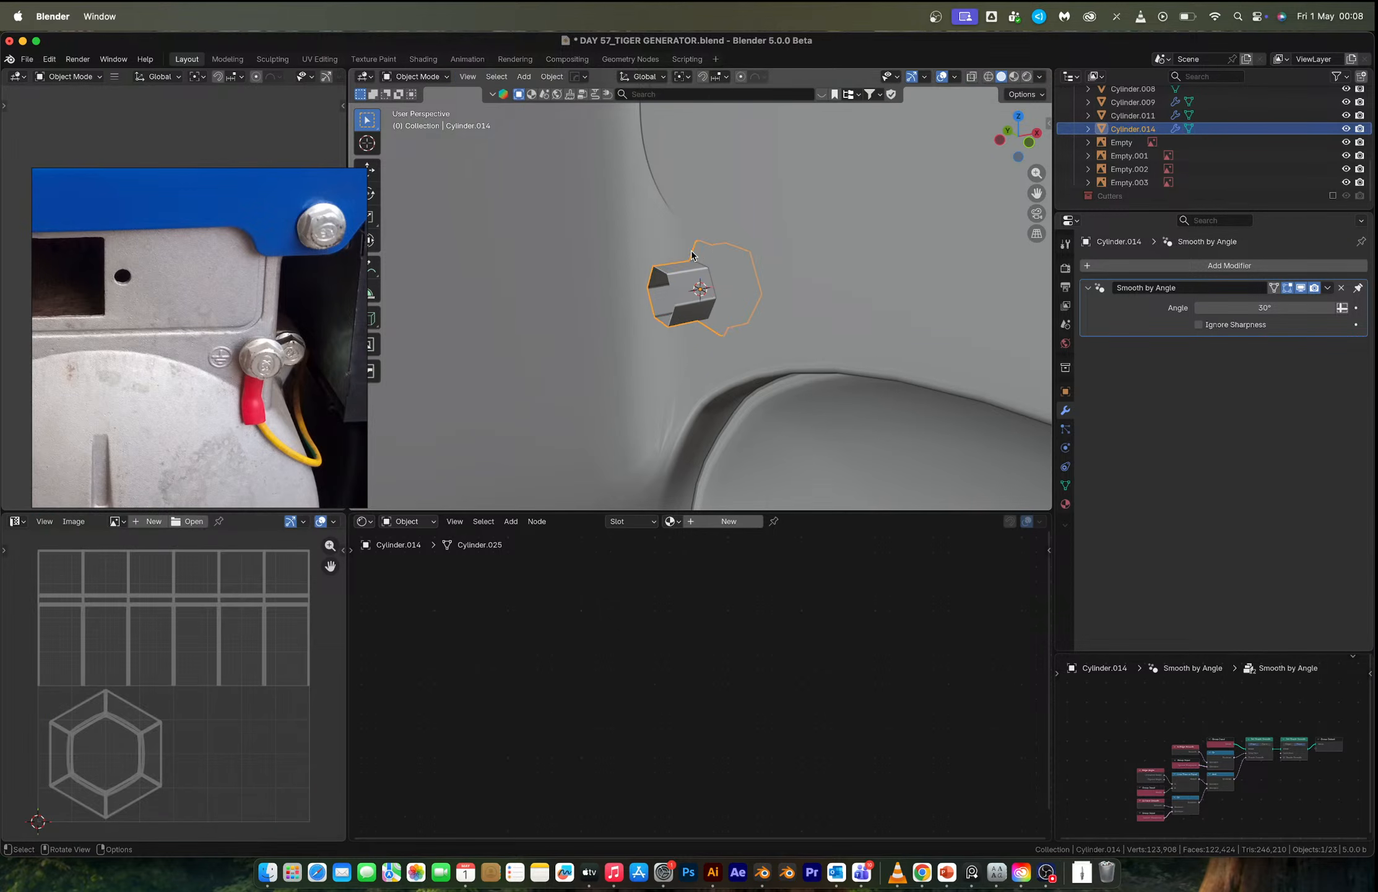
Move the bolt along the X axis to reposition it against the engine block's wall.
{"action": "middle_click_drag", "start_coordinate": [691, 251], "coordinate": [551, 278]}
{"action": "middle_click_drag", "start_coordinate": [672, 318], "coordinate": [695, 289]}
{"action": "key", "text": "g"}
{"action": "key", "text": "x"}
{"action": "left_click", "coordinate": [722, 315]}
Add one centered loop cut around the bolt's shank behind the flange and move it about 0.0088 m along X.
{"action": "key", "text": "Tab"}
{"action": "key", "text": "ctrl+r"}
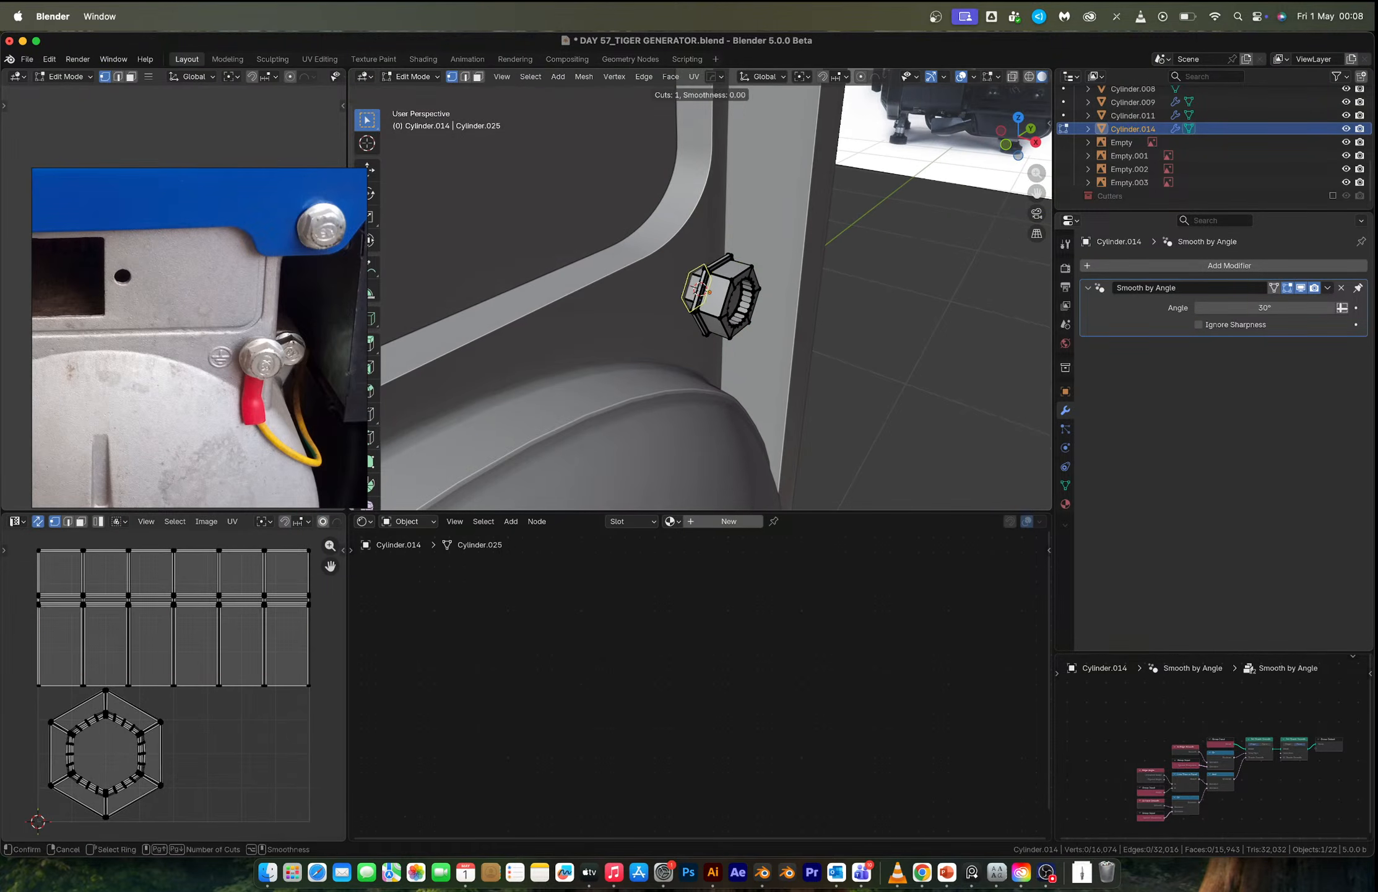
{"action": "left_click", "coordinate": [698, 287]}
{"action": "right_click", "coordinate": [699, 286]}
{"action": "key", "text": "g"}
{"action": "key", "text": "x"}
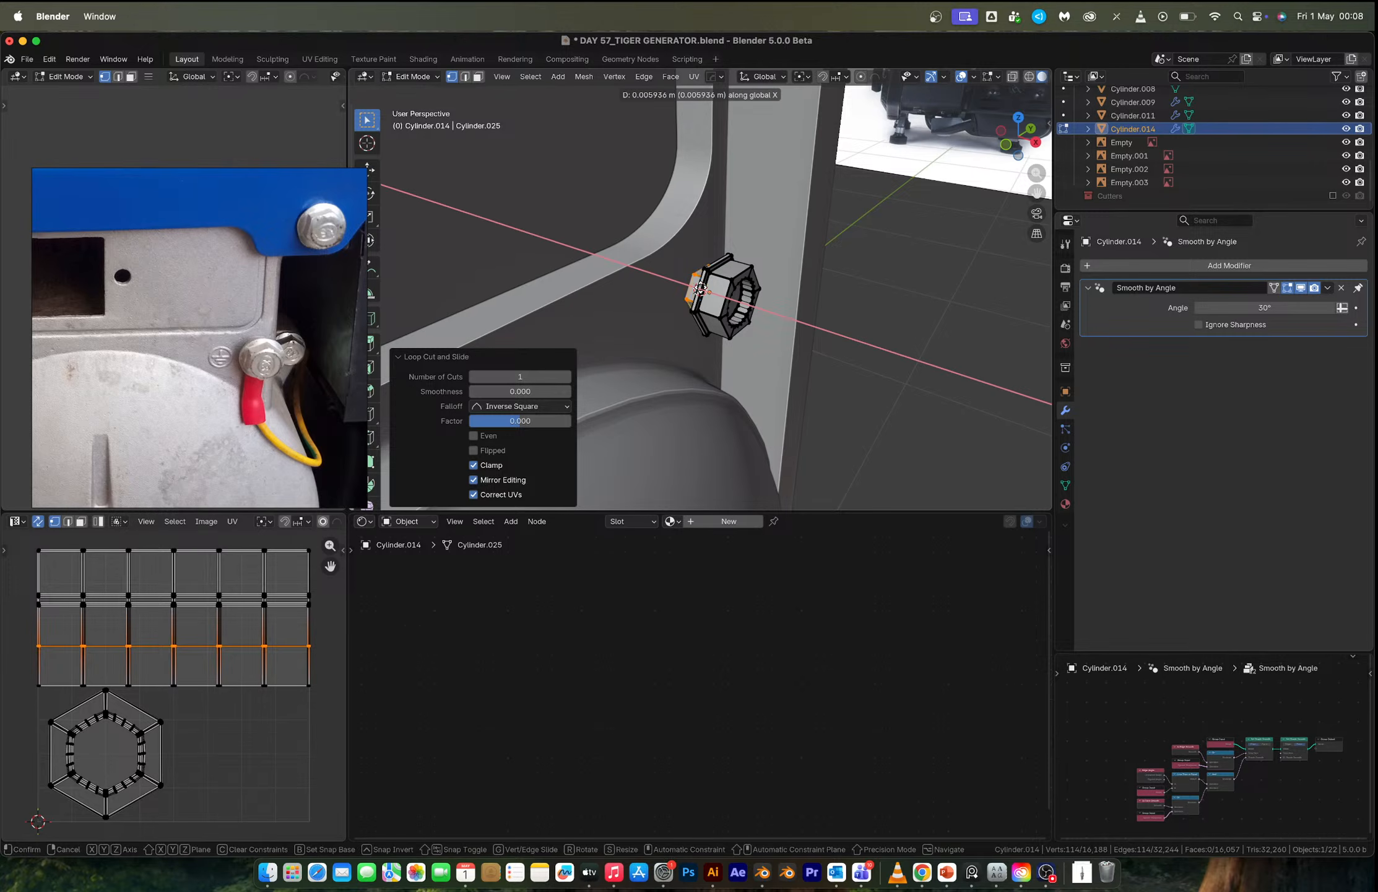
{"action": "left_click", "coordinate": [701, 292]}
Snap the 3D cursor to the shank's new edge loop and add a cube mesh there.
{"action": "key", "text": "shift+s"}
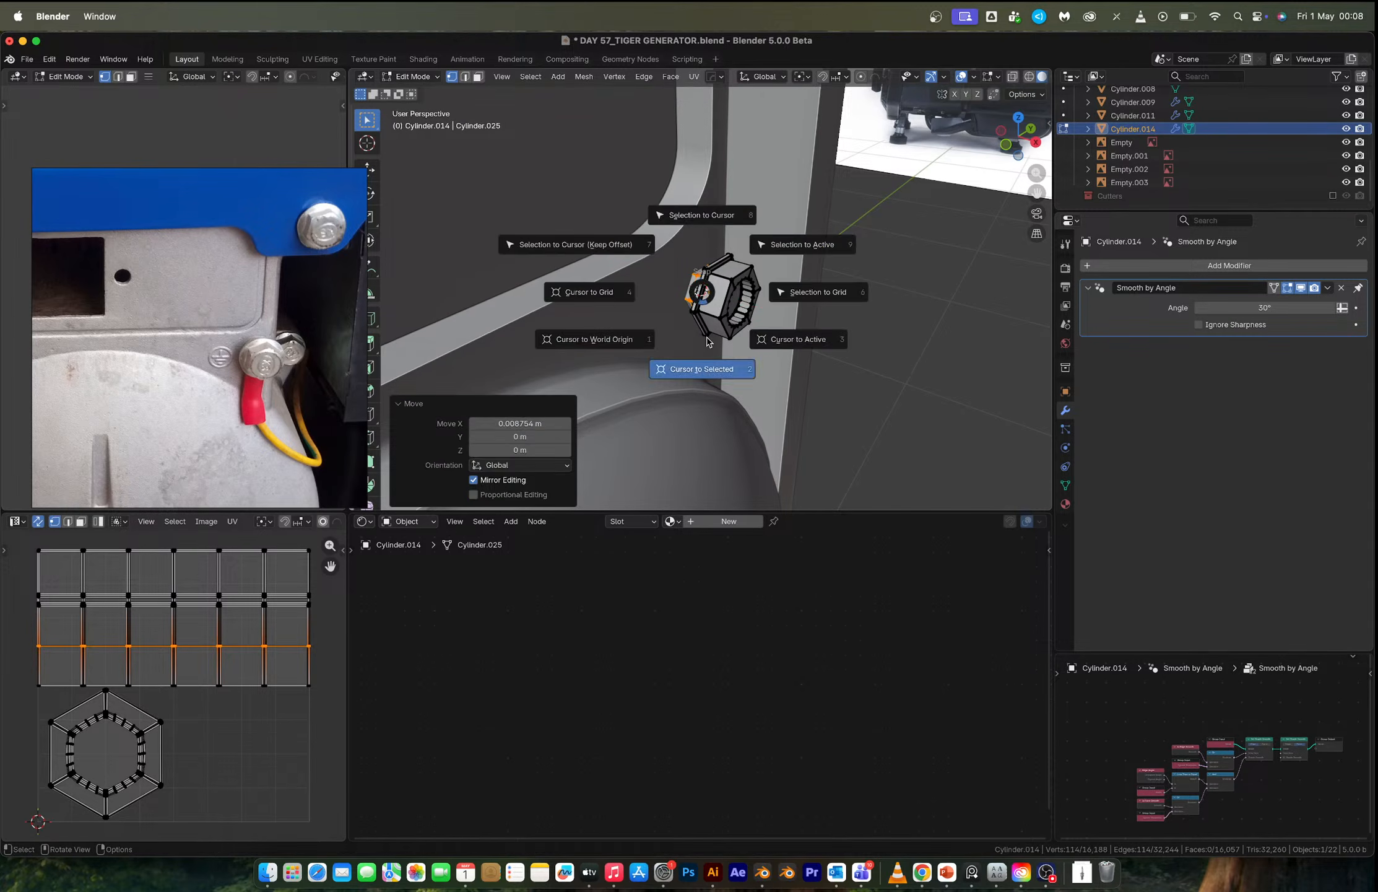
{"action": "left_click", "coordinate": [709, 341]}
{"action": "key", "text": "Tab"}
{"action": "key", "text": "shift+a"}
{"action": "mouse_move", "coordinate": [709, 342]}
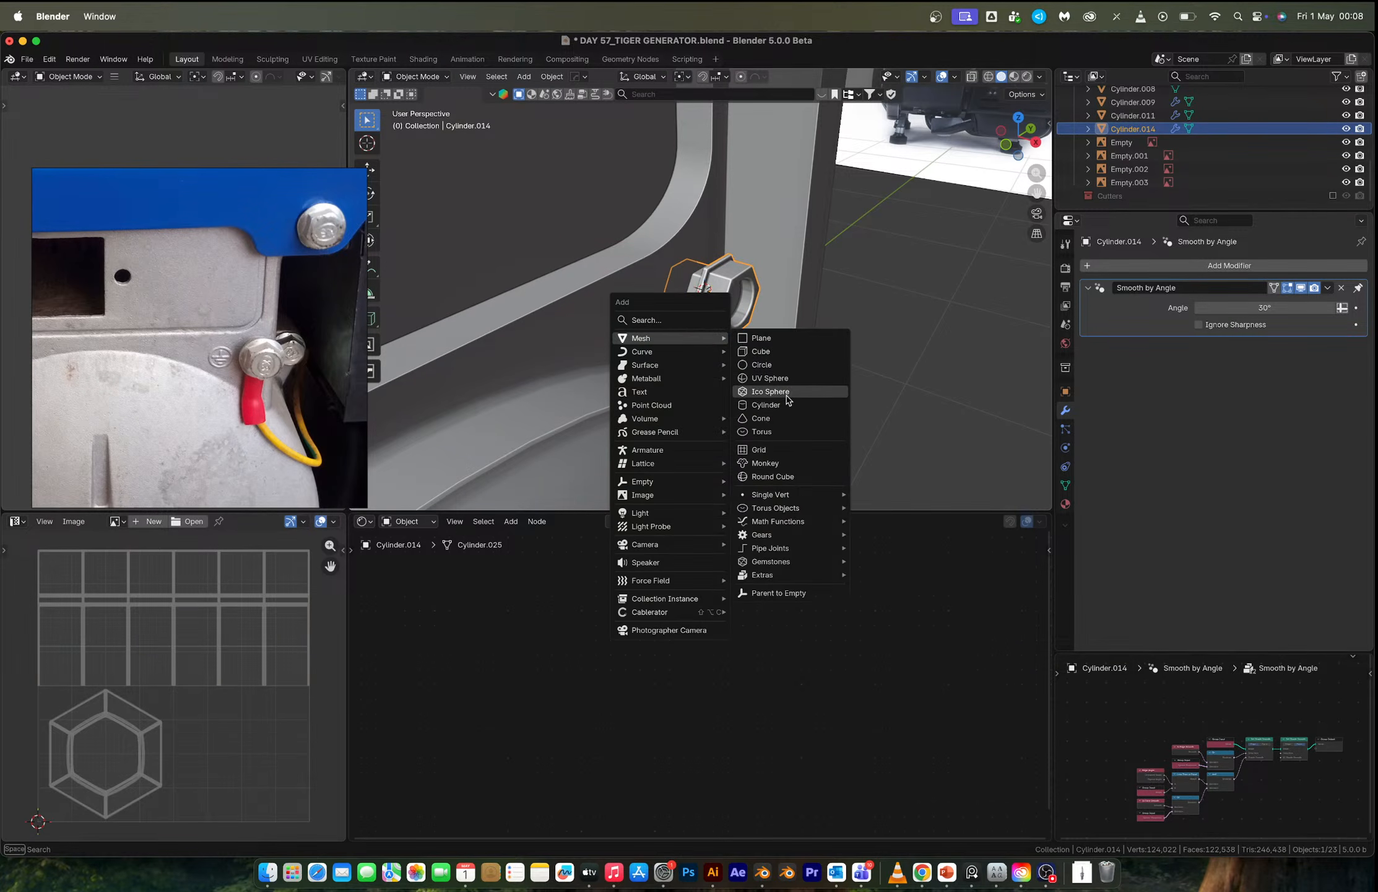
{"action": "left_click", "coordinate": [763, 351]}
Merge all of the cube's vertices at center into a single vertex.
{"action": "key", "text": "Tab"}
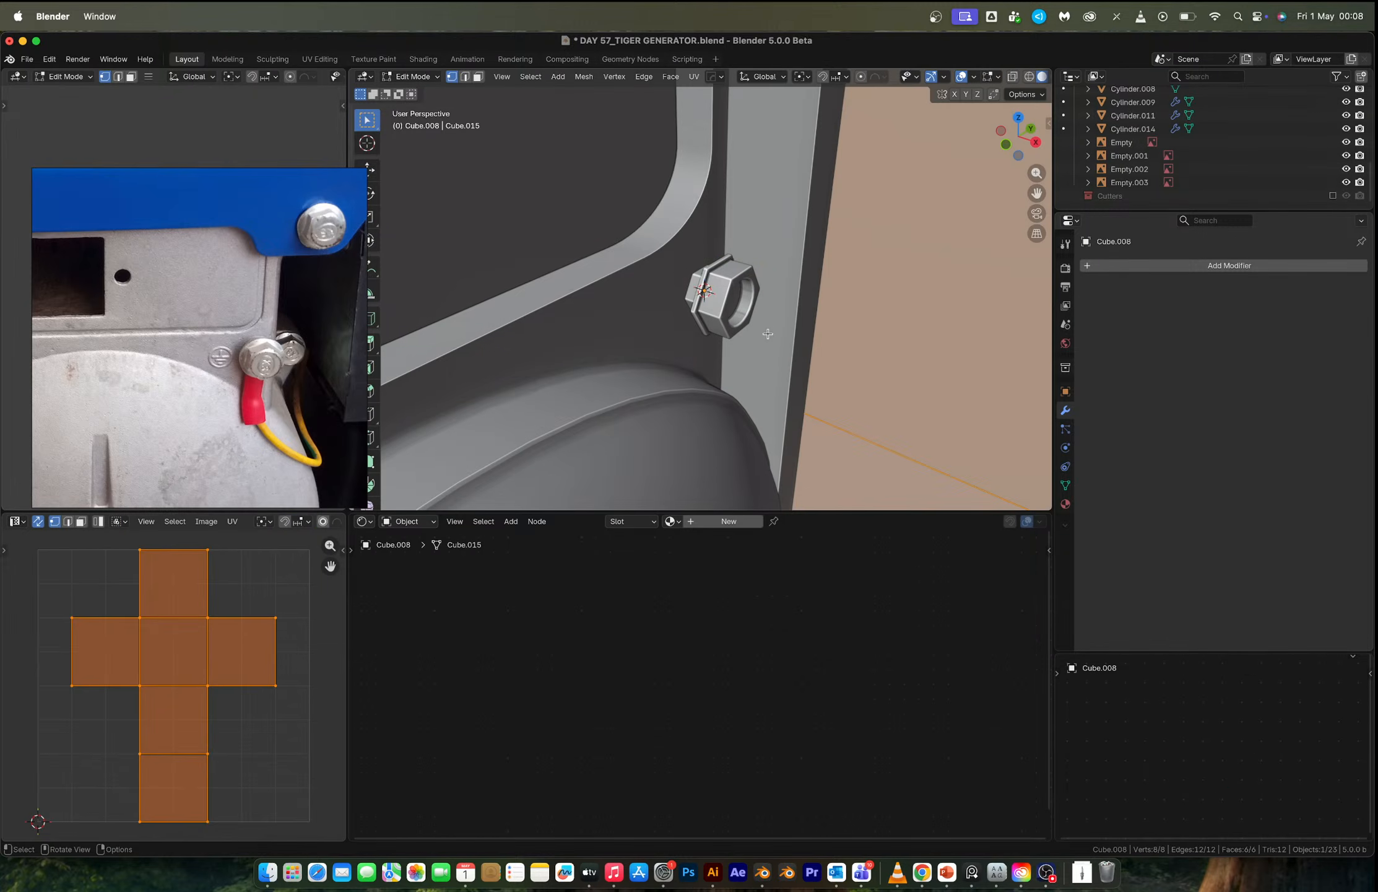
{"action": "key", "text": "m"}
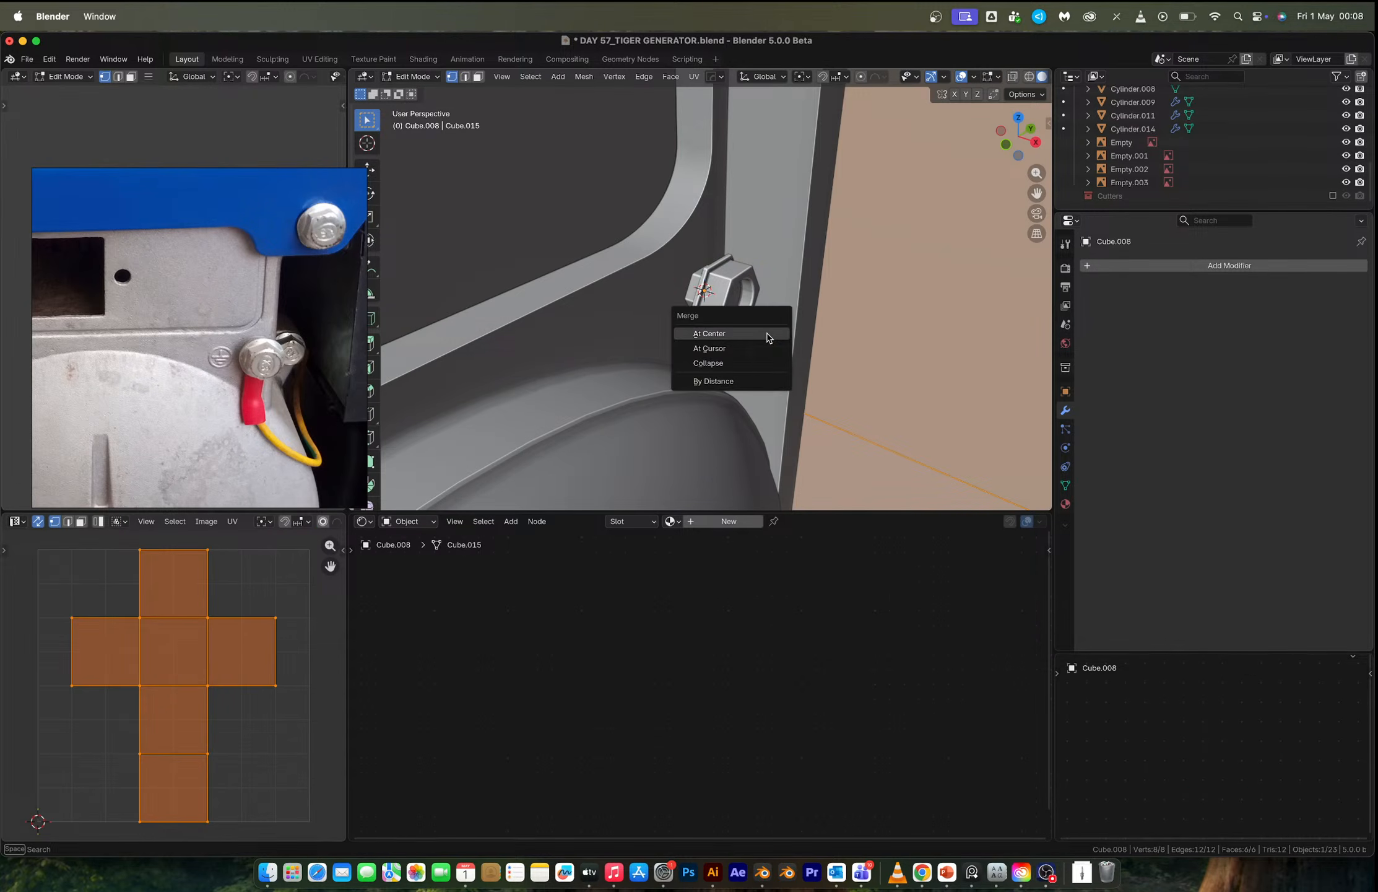
{"action": "left_click", "coordinate": [709, 333]}
{"action": "key", "text": "Tab"}
{"action": "key", "text": "Tab"}
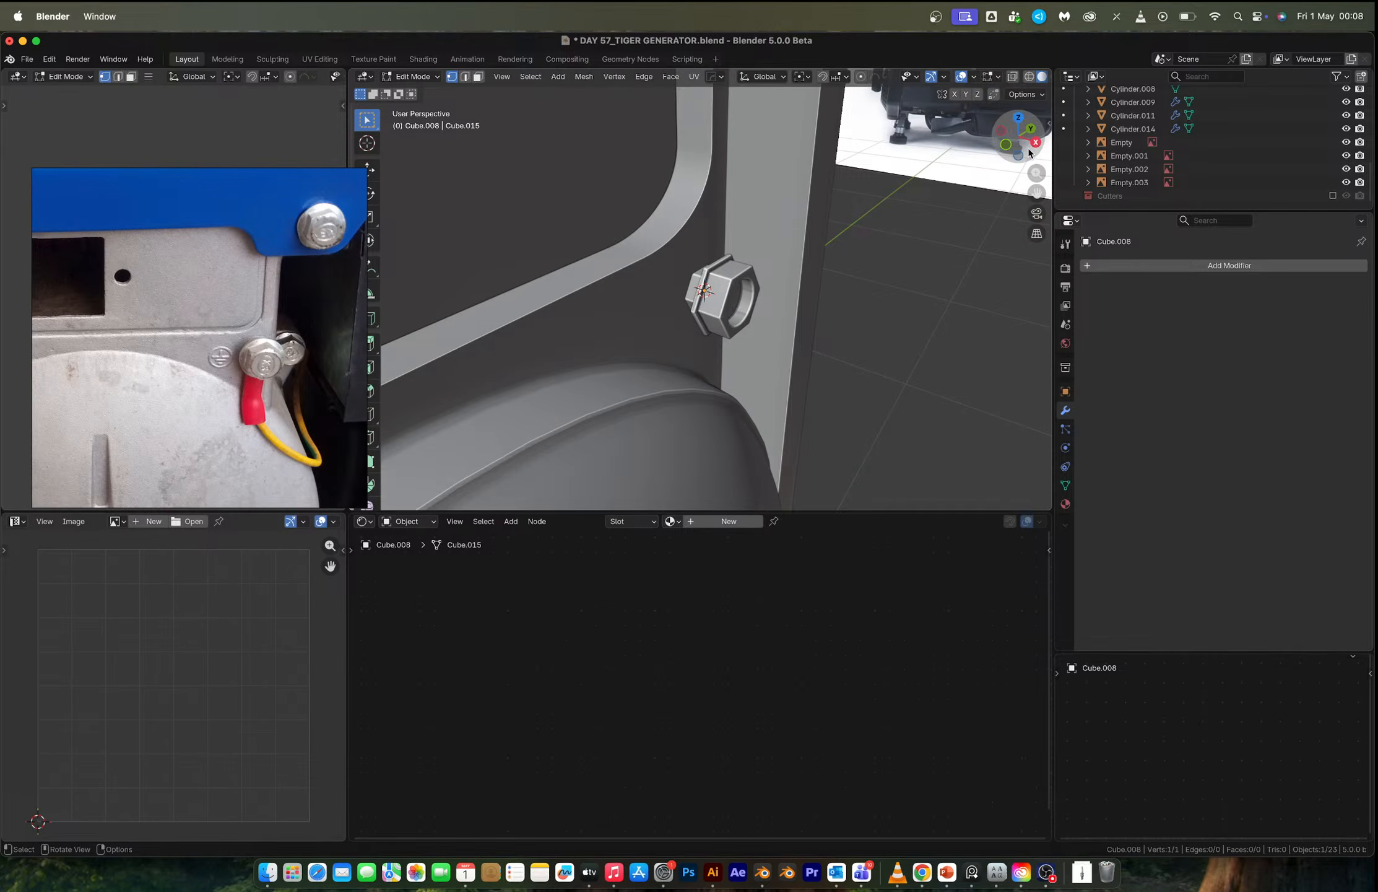
In the right orthographic view, extrude the vertex into a four-segment chain running down from the bolt beside the round cover.
{"action": "left_click", "coordinate": [1034, 144]}
{"action": "middle_click_drag", "start_coordinate": [666, 270], "coordinate": [662, 267], "text": "shift"}
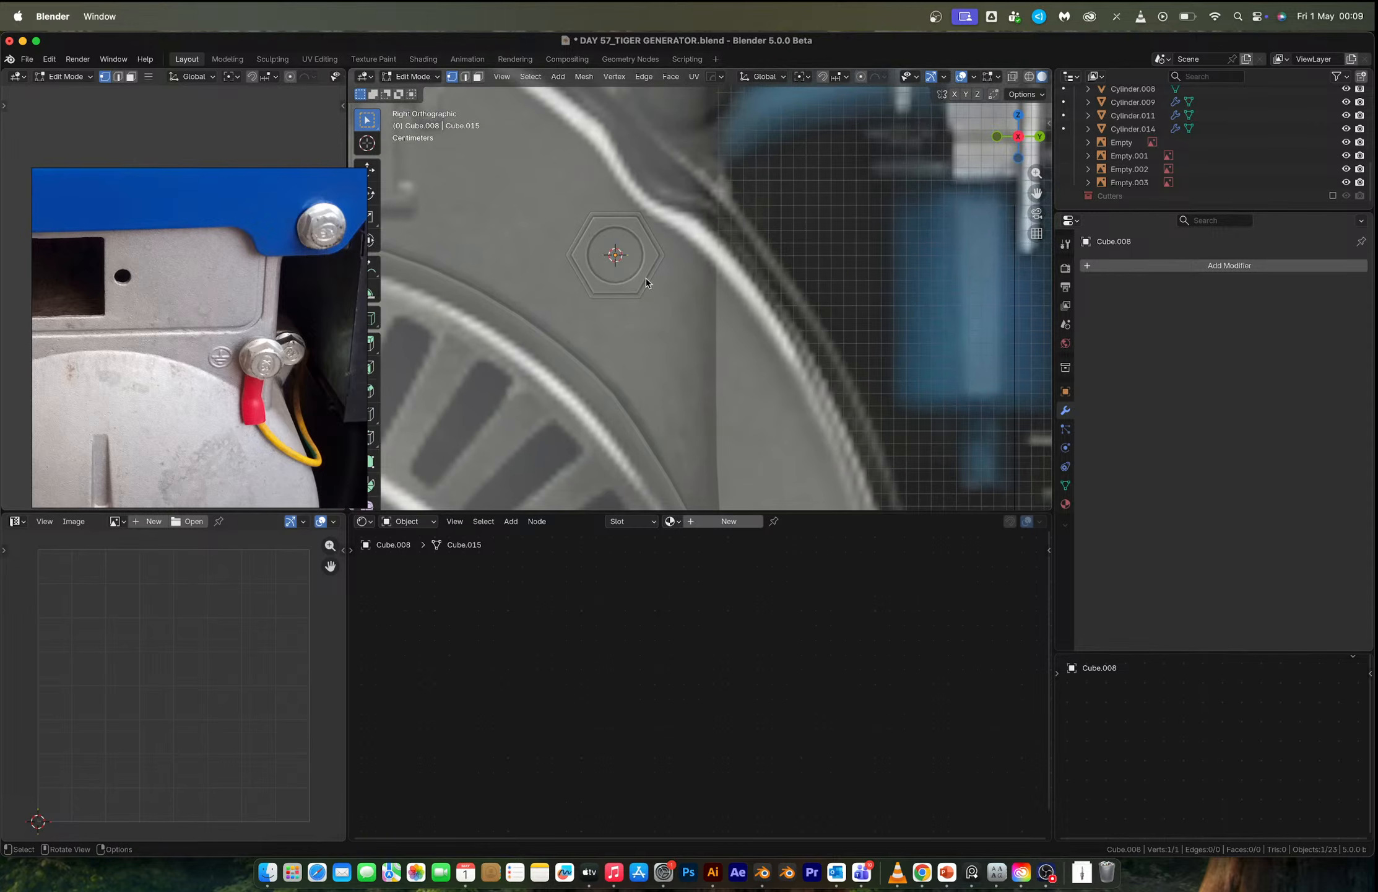
{"action": "key", "text": "e"}
{"action": "left_click", "coordinate": [633, 349]}
{"action": "key", "text": "e"}
{"action": "left_click", "coordinate": [642, 412]}
{"action": "key", "text": "e"}
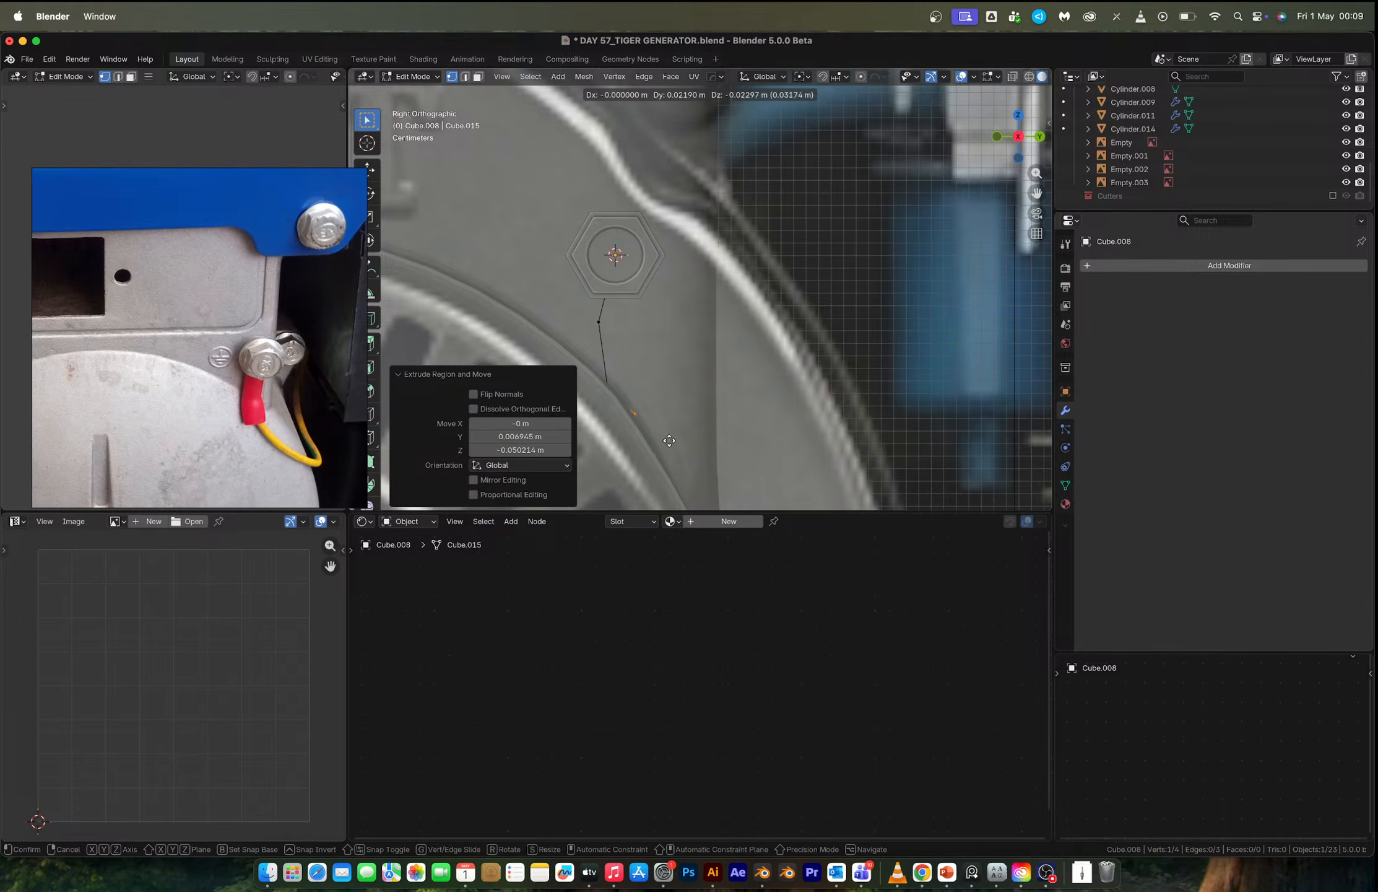
{"action": "left_click", "coordinate": [716, 498]}
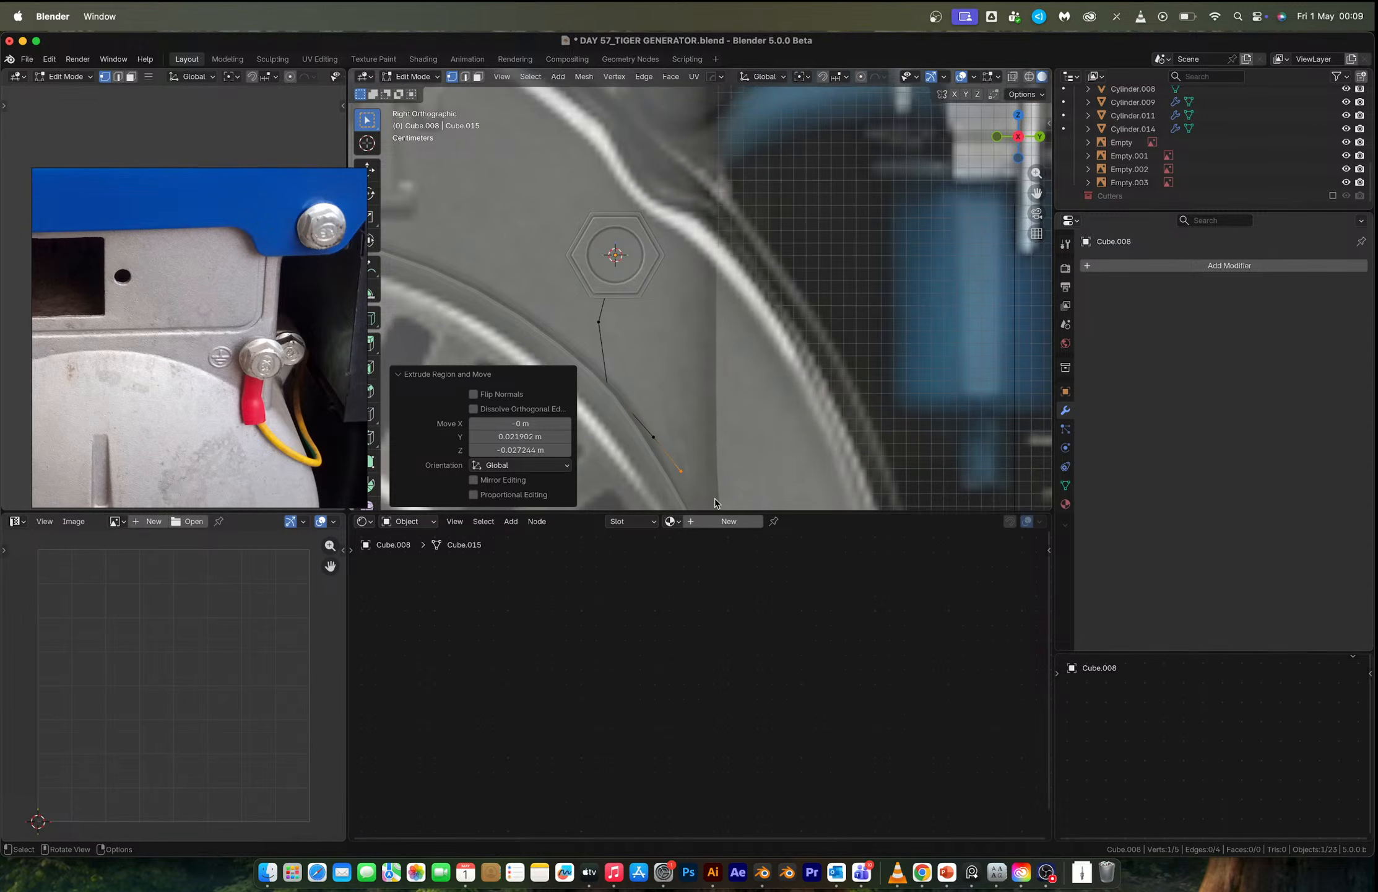
Extrude two more segments that curve the wire path around the engine block's corner, and toggle X-ray in top view.
{"action": "middle_click_drag", "start_coordinate": [715, 498], "coordinate": [675, 440]}
{"action": "key", "text": "e"}
{"action": "left_click", "coordinate": [731, 454]}
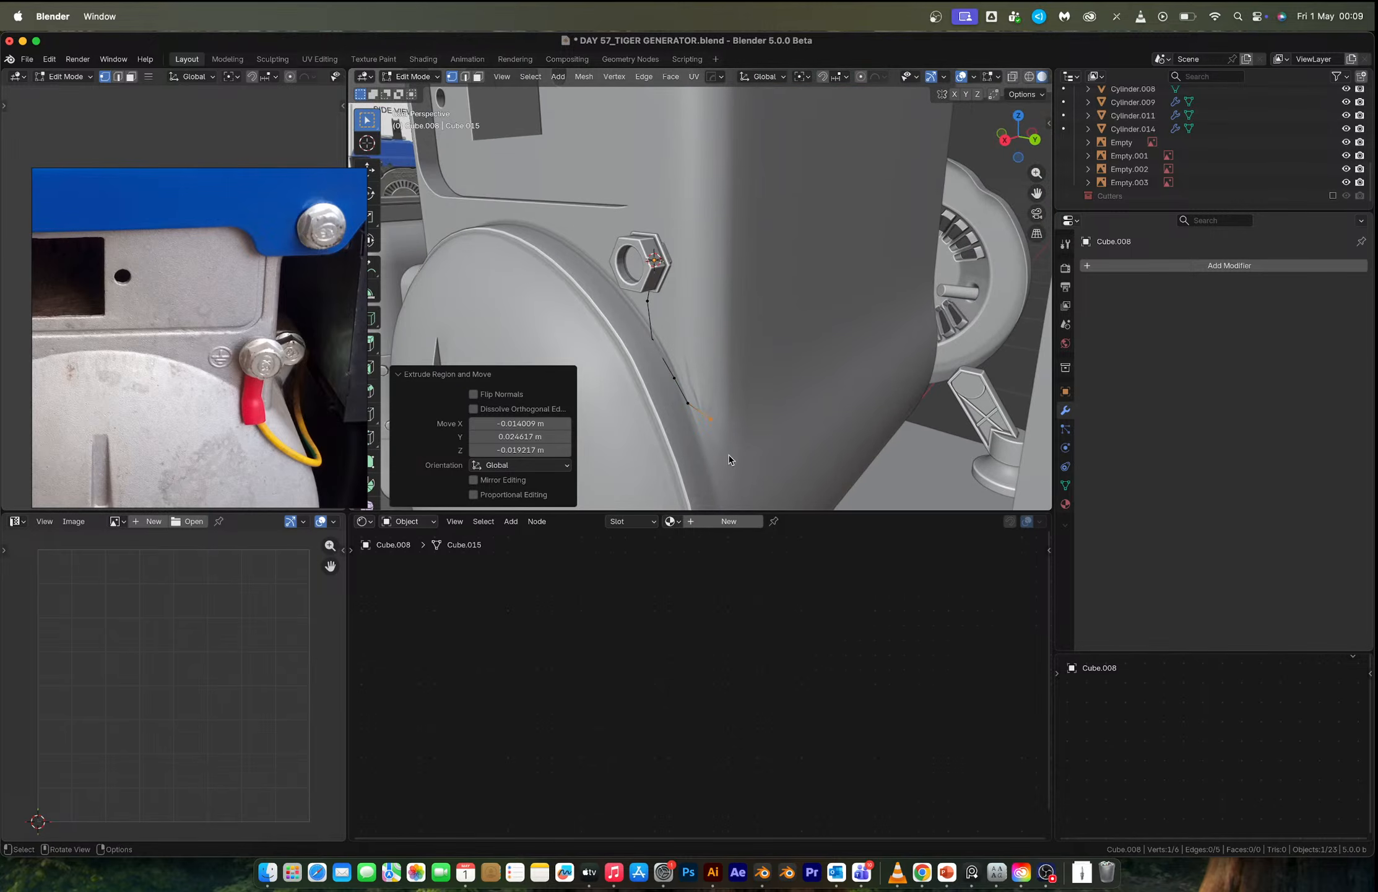
{"action": "key", "text": "e"}
{"action": "left_click", "coordinate": [768, 443]}
{"action": "middle_click_drag", "start_coordinate": [847, 322], "coordinate": [762, 279]}
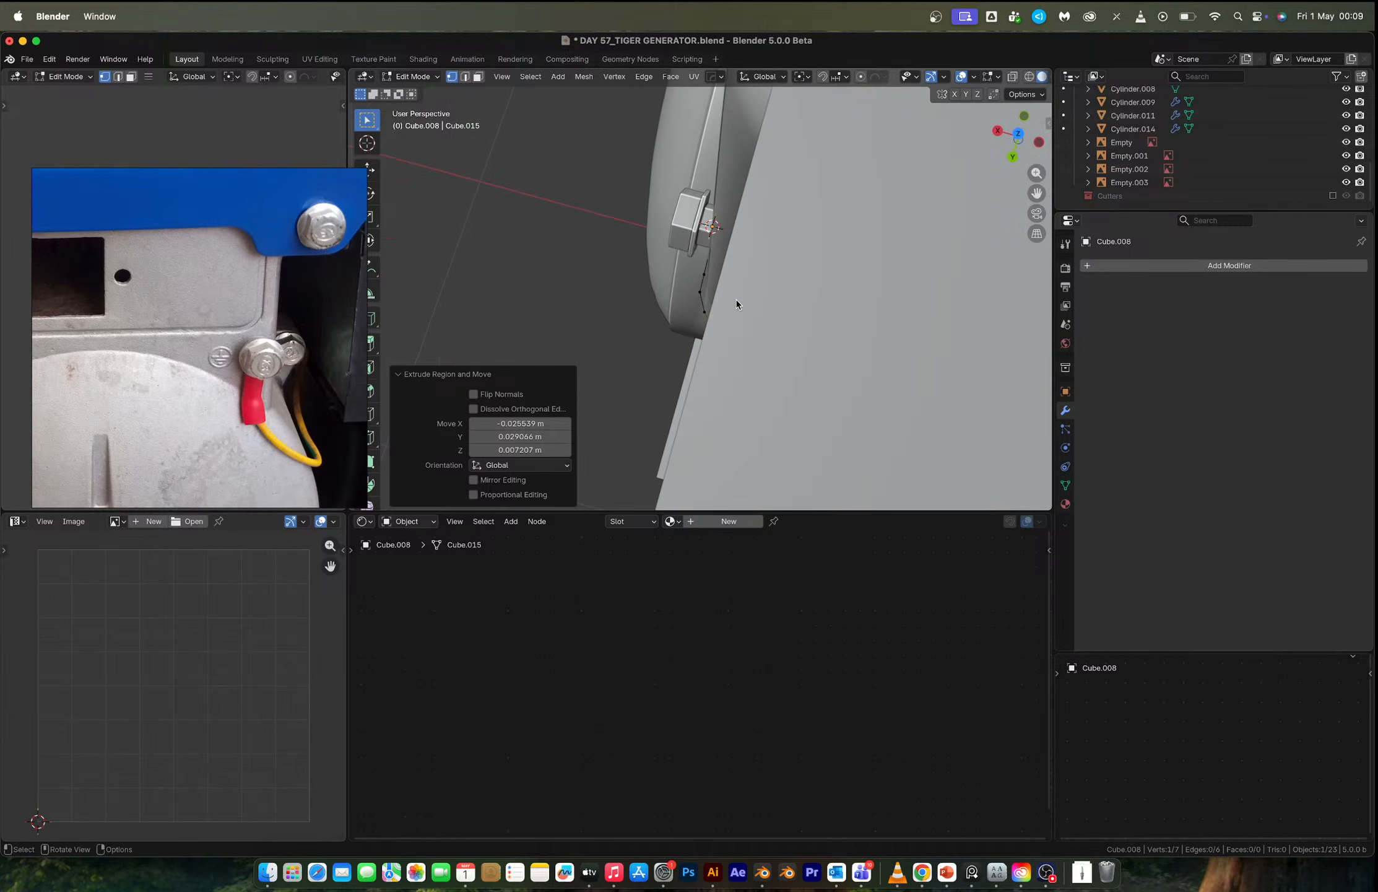
{"action": "left_click", "coordinate": [1018, 134]}
{"action": "key", "text": "alt+z"}
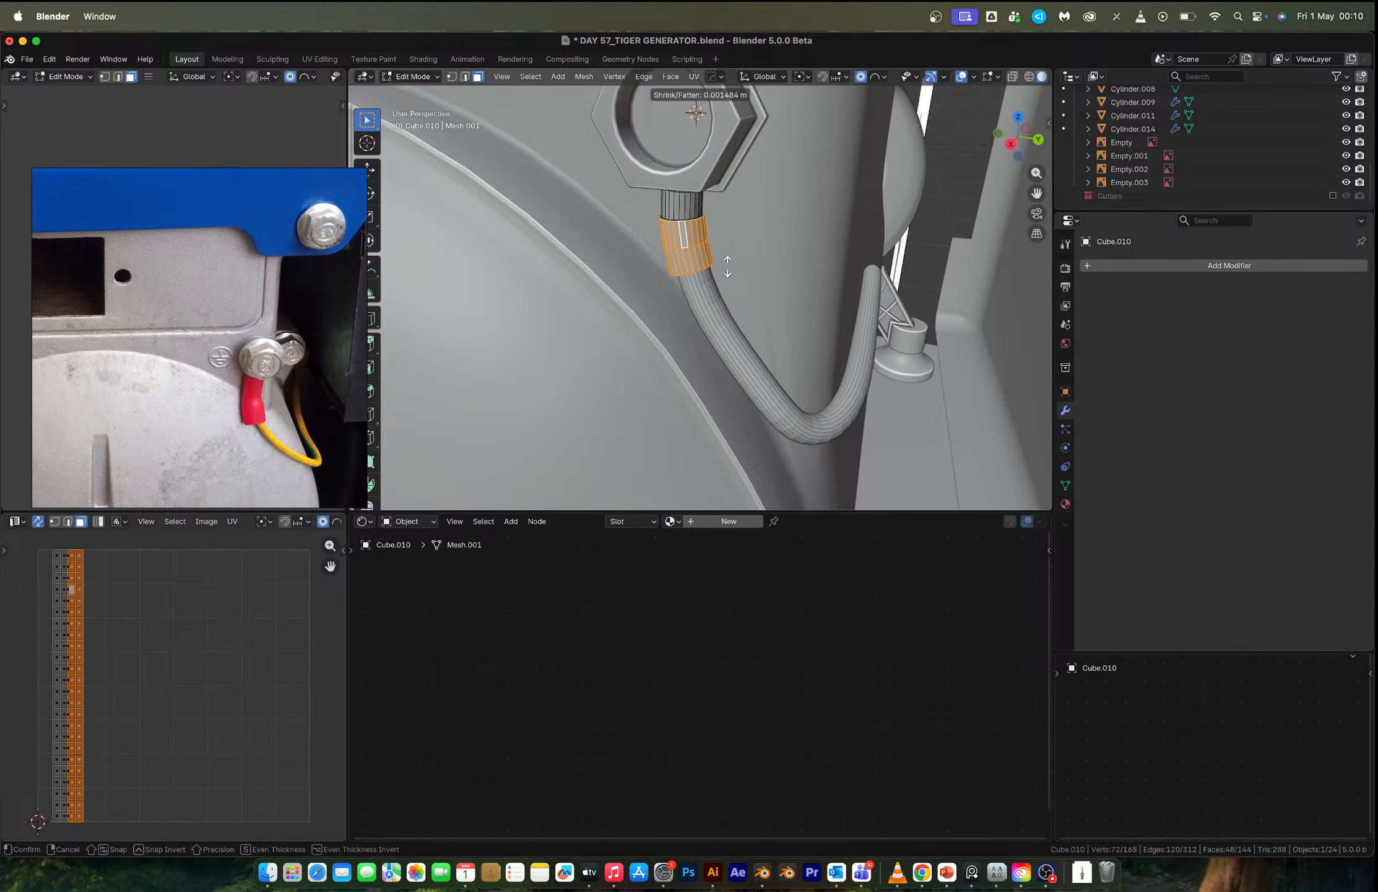
Extrude the cable's upper sleeve faces outward 0.00445 m along their normals and bevel the sleeve's upper rim with 18 segments.
{"action": "left_click", "coordinate": [722, 264]}
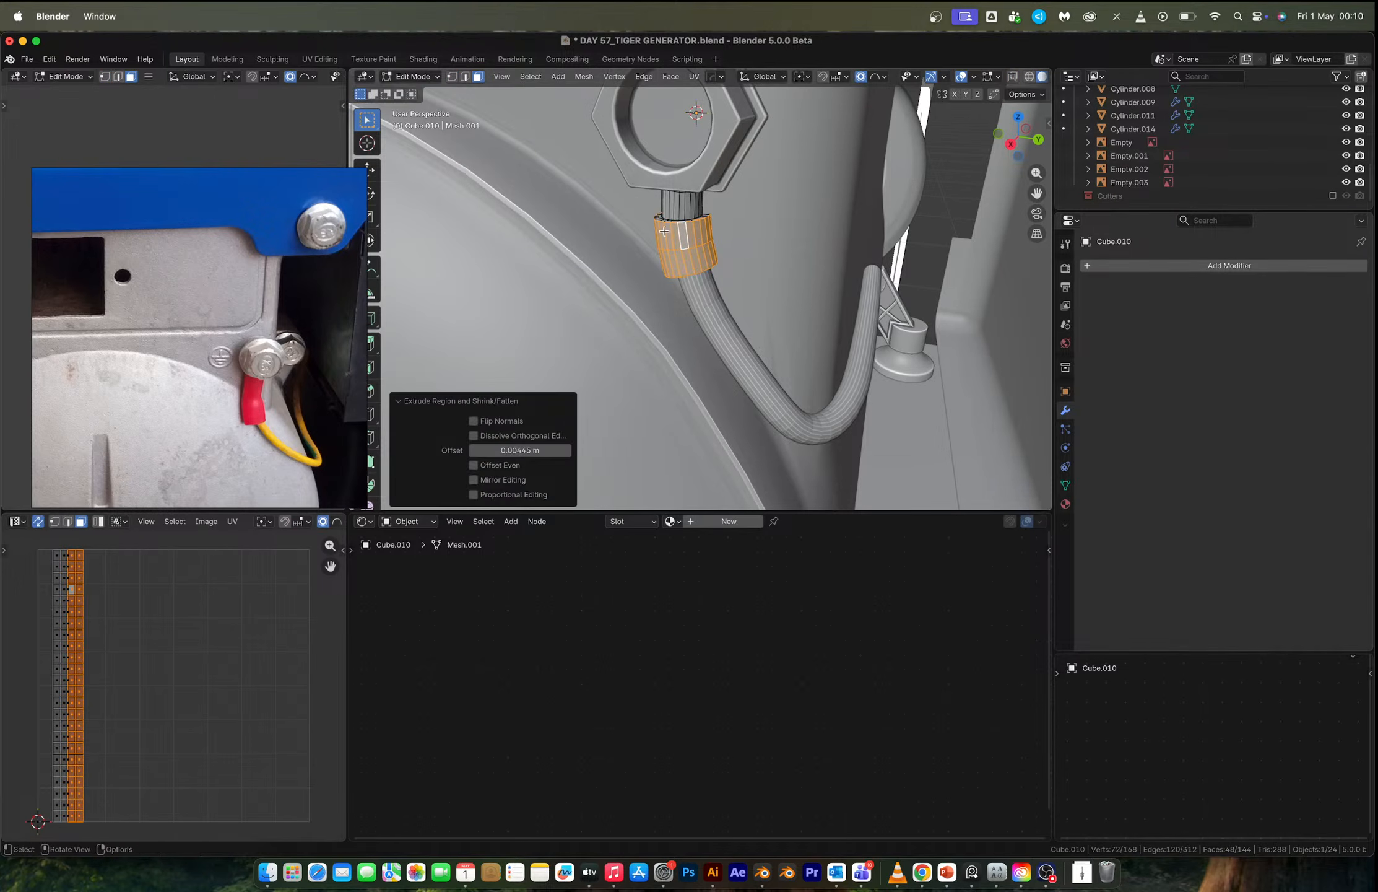
{"action": "key", "text": "2"}
{"action": "left_click", "coordinate": [670, 221], "text": "alt"}
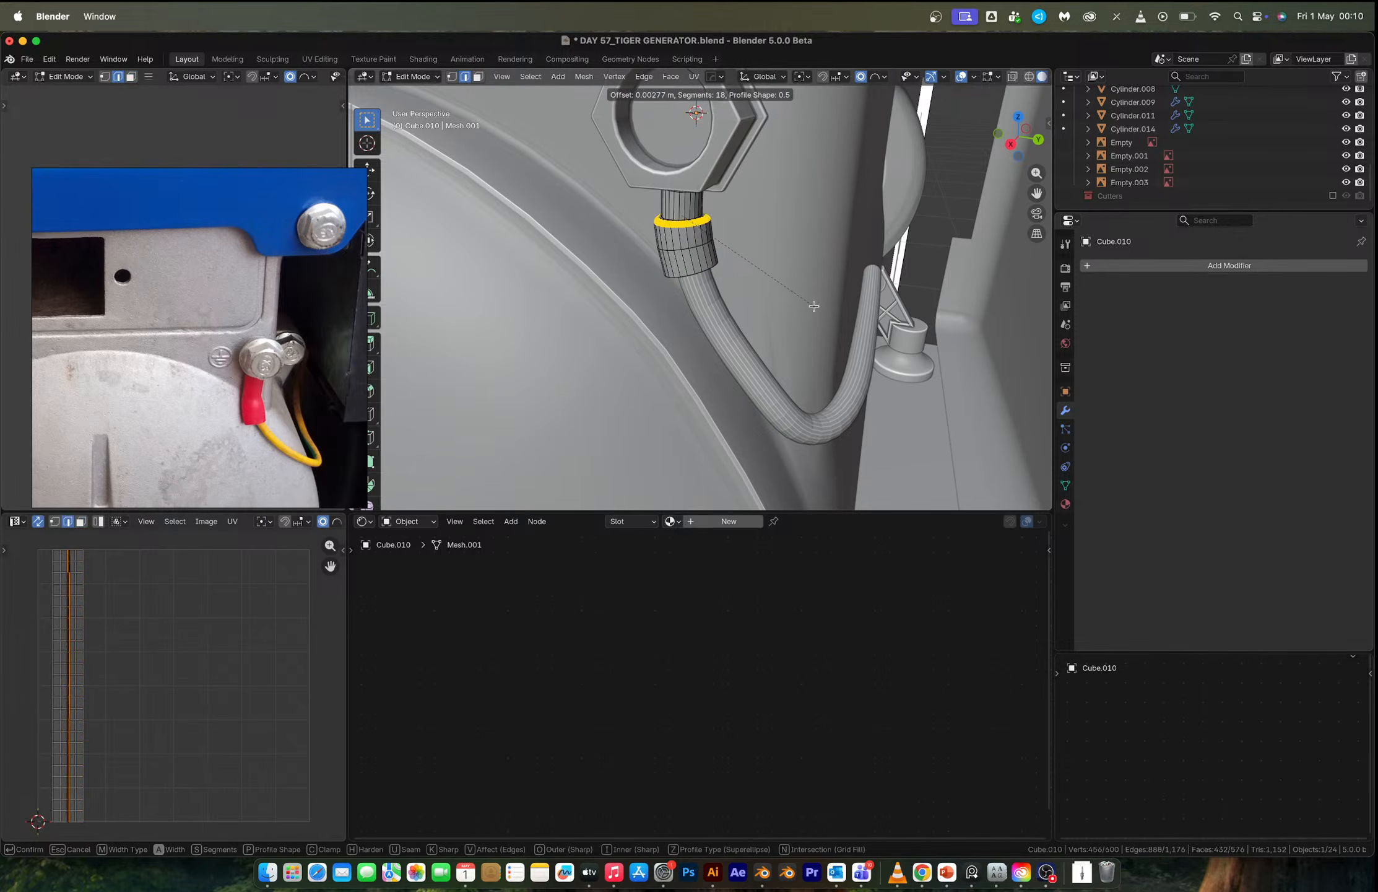
{"action": "key", "text": "Tab"}
Select the cable parts below the bolt together and shade them auto smooth at 30°.
{"action": "middle_click_drag", "start_coordinate": [762, 287], "coordinate": [729, 316]}
{"action": "left_click", "coordinate": [704, 299], "text": "shift"}
{"action": "right_click", "coordinate": [700, 298]}
{"action": "left_click", "coordinate": [701, 298]}
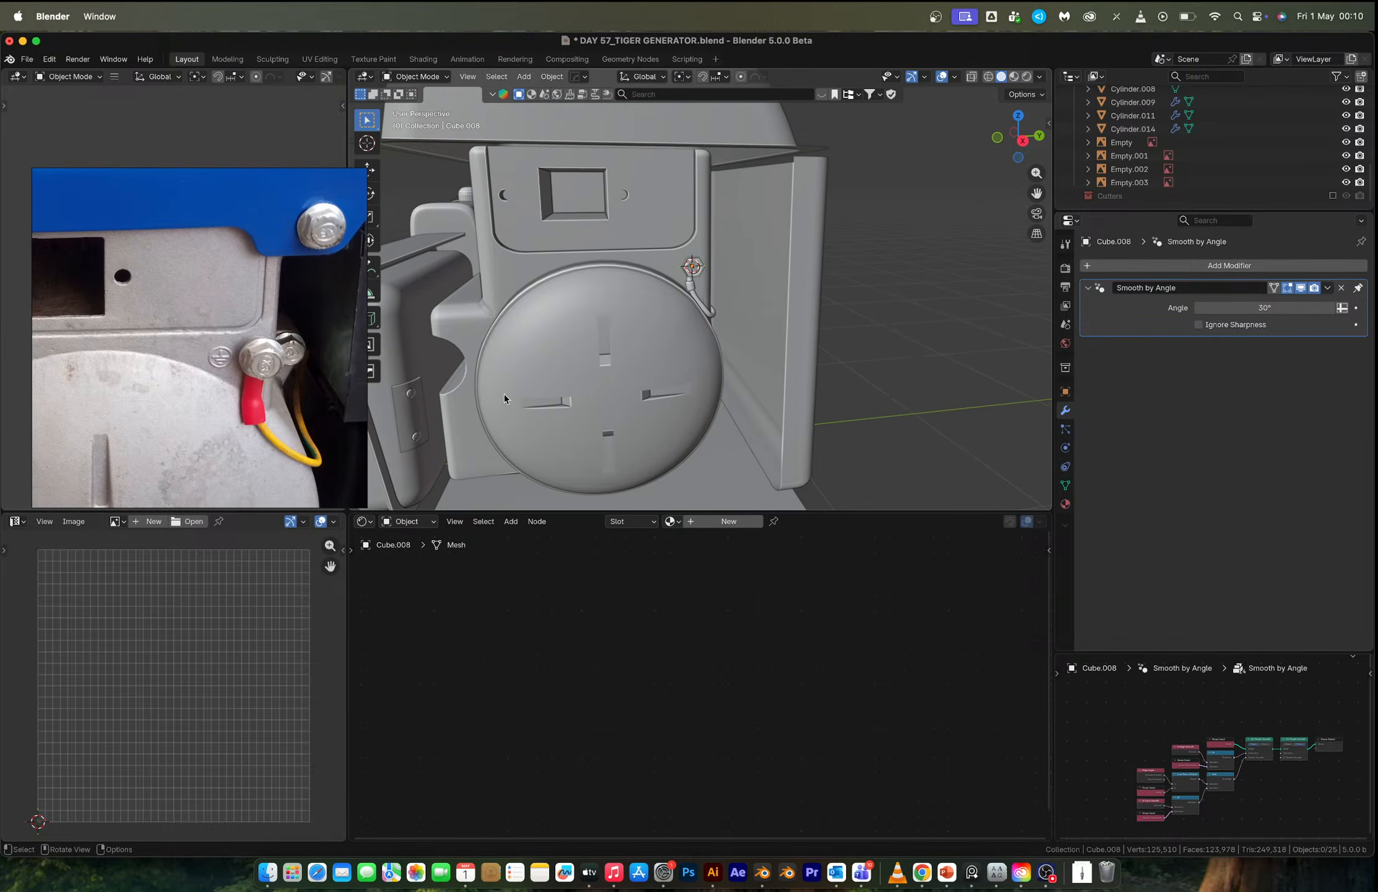
Try to mirror the support feet to the opposite end of the base plate, using the base plate as mirror object, and undo it.
{"action": "scroll", "coordinate": [249, 401], "scroll_direction": "down", "scroll_amount": 5}
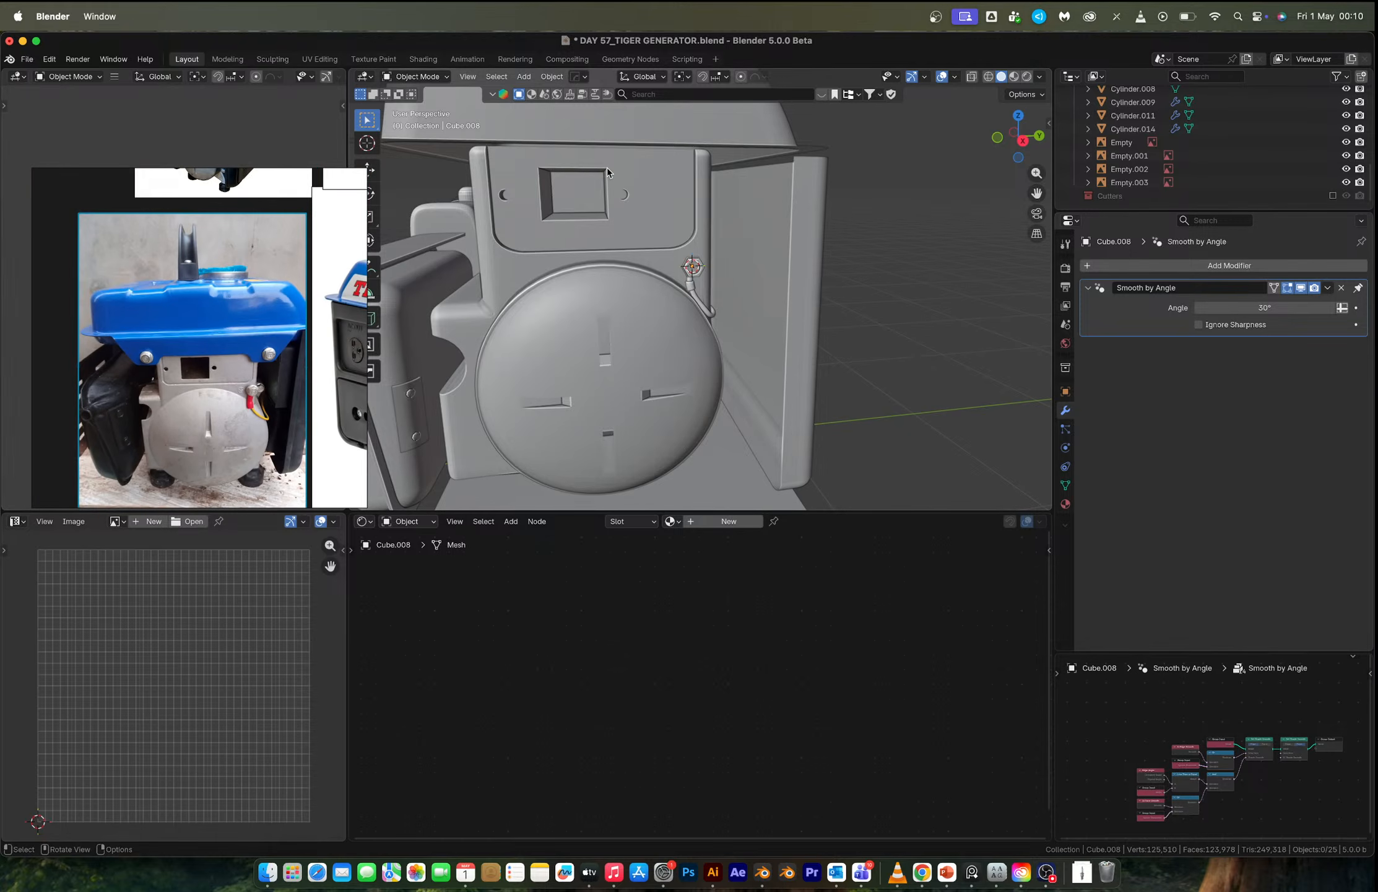
{"action": "middle_click_drag", "start_coordinate": [608, 173], "coordinate": [730, 186]}
{"action": "scroll", "coordinate": [542, 317], "scroll_direction": "down", "scroll_amount": 4}
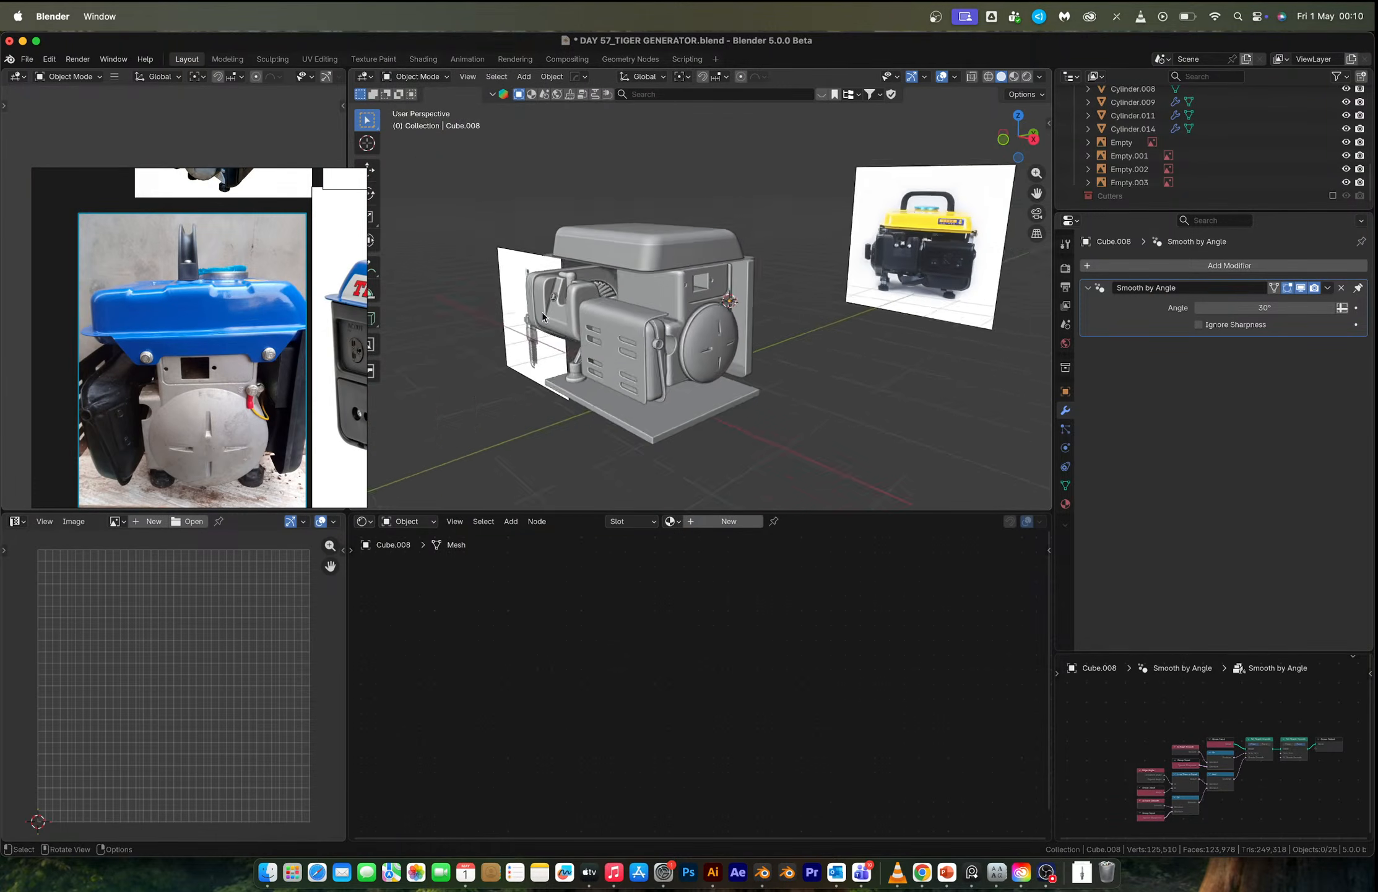
{"action": "middle_click_drag", "start_coordinate": [542, 317], "coordinate": [665, 303]}
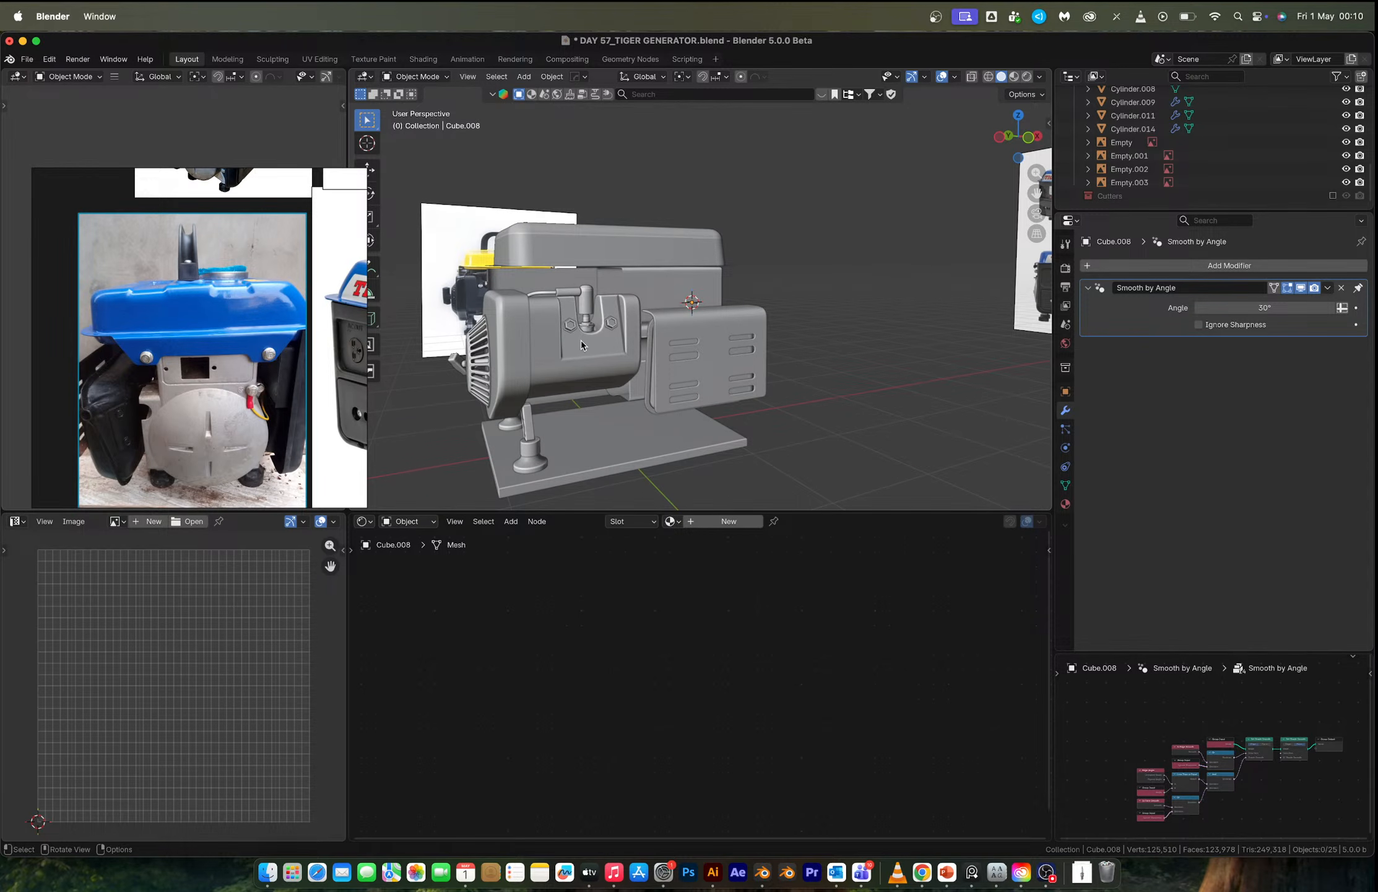
{"action": "left_click", "coordinate": [533, 455]}
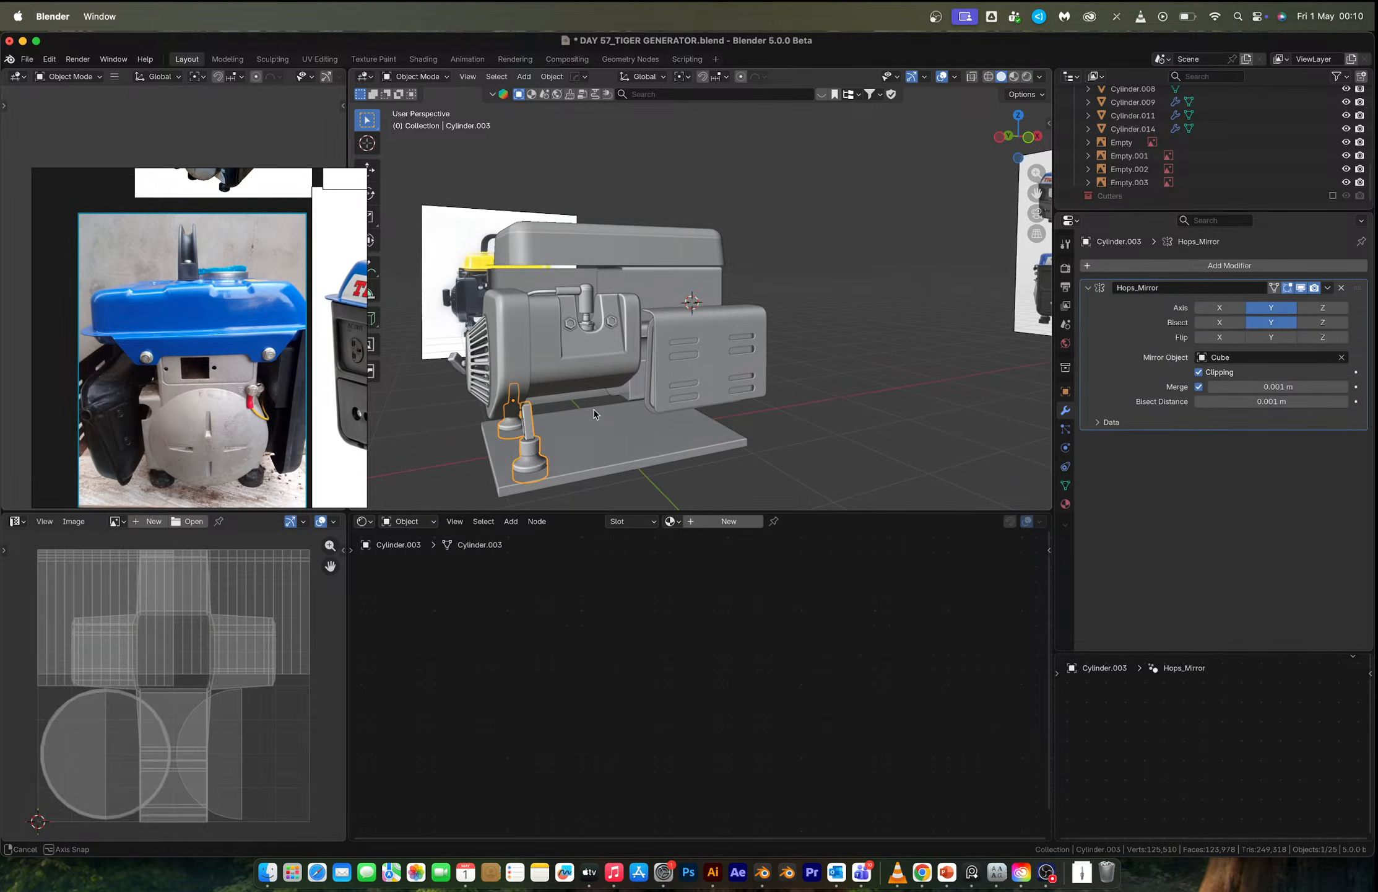
{"action": "middle_click_drag", "start_coordinate": [595, 414], "coordinate": [434, 428]}
{"action": "left_click", "coordinate": [591, 431], "text": "shift"}
{"action": "key", "text": "alt+x"}
{"action": "left_click", "coordinate": [498, 439]}
{"action": "scroll", "coordinate": [594, 384], "scroll_direction": "up", "scroll_amount": 3}
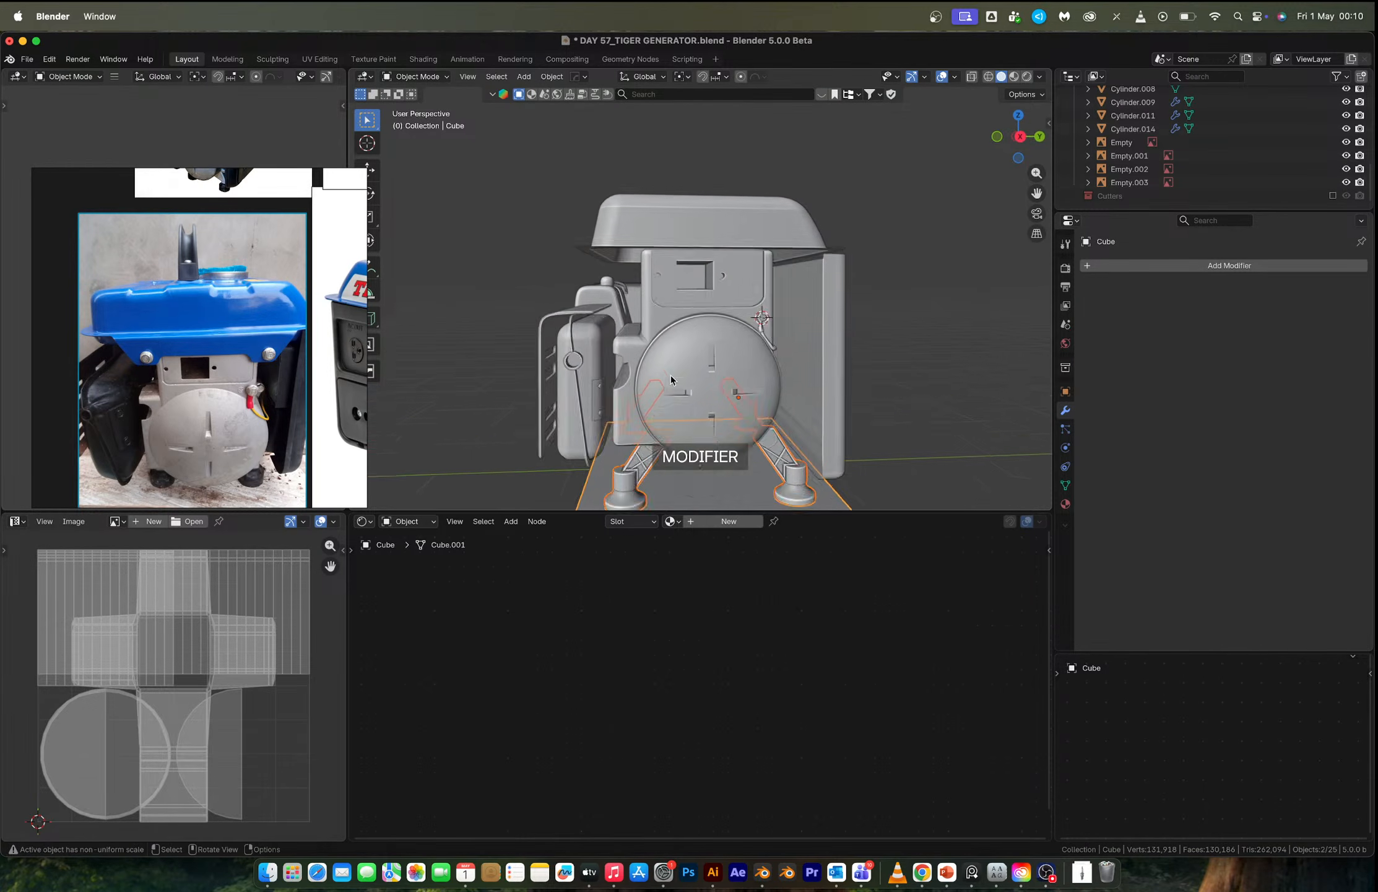
{"action": "middle_click_drag", "start_coordinate": [638, 378], "coordinate": [582, 382]}
{"action": "middle_click_drag", "start_coordinate": [582, 383], "coordinate": [754, 262], "text": "shift"}
{"action": "key", "text": "super+z"}
Duplicate the mirrored pair of support feet and move the copy 1.8893 m along X to the other end of the base plate.
{"action": "scroll", "coordinate": [590, 363], "scroll_direction": "down", "scroll_amount": 4}
{"action": "left_click", "coordinate": [417, 335]}
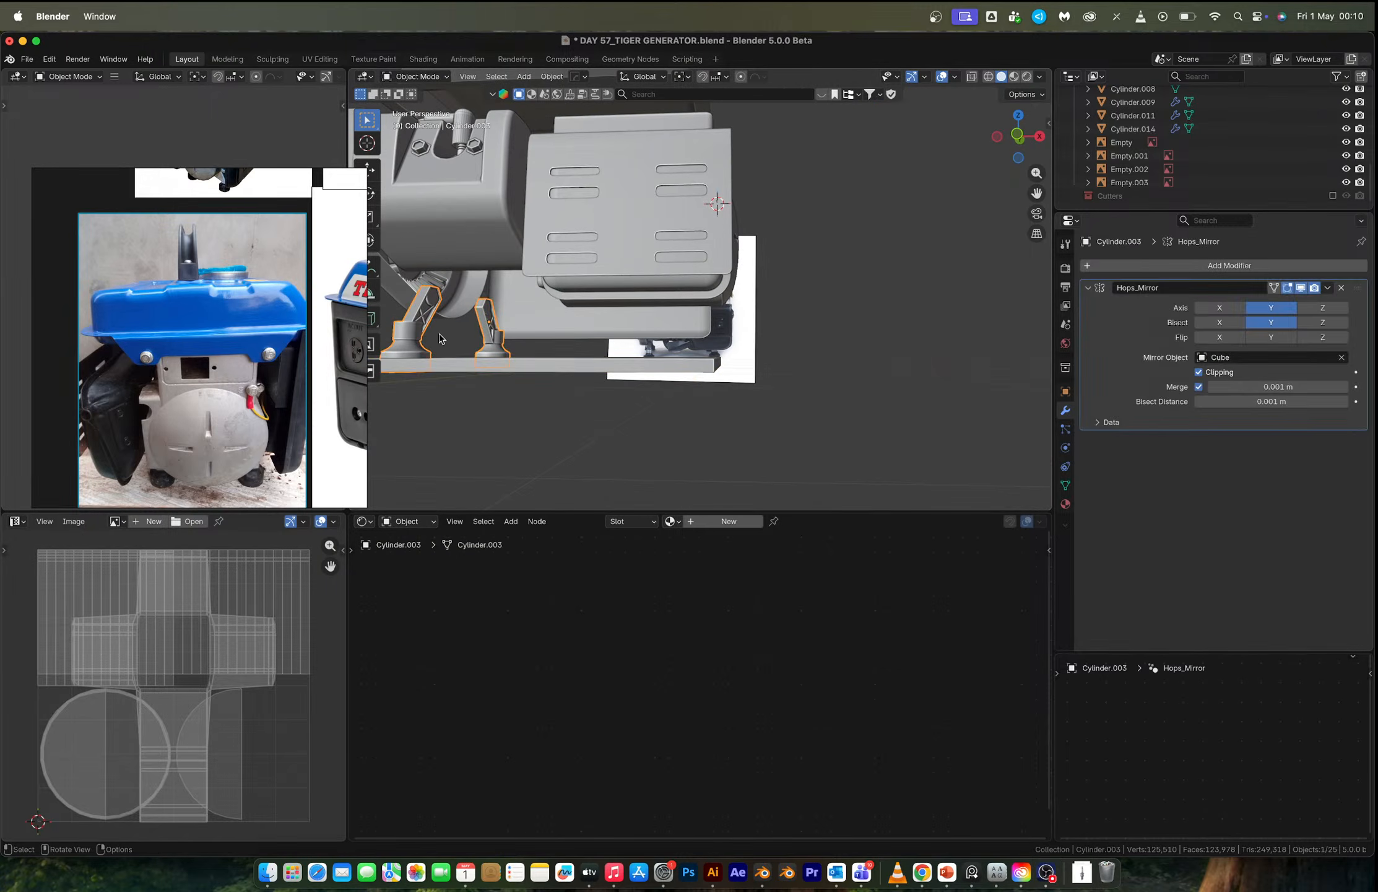
{"action": "middle_click_drag", "start_coordinate": [418, 337], "coordinate": [452, 360]}
{"action": "key", "text": "shift+d"}
{"action": "key", "text": "x"}
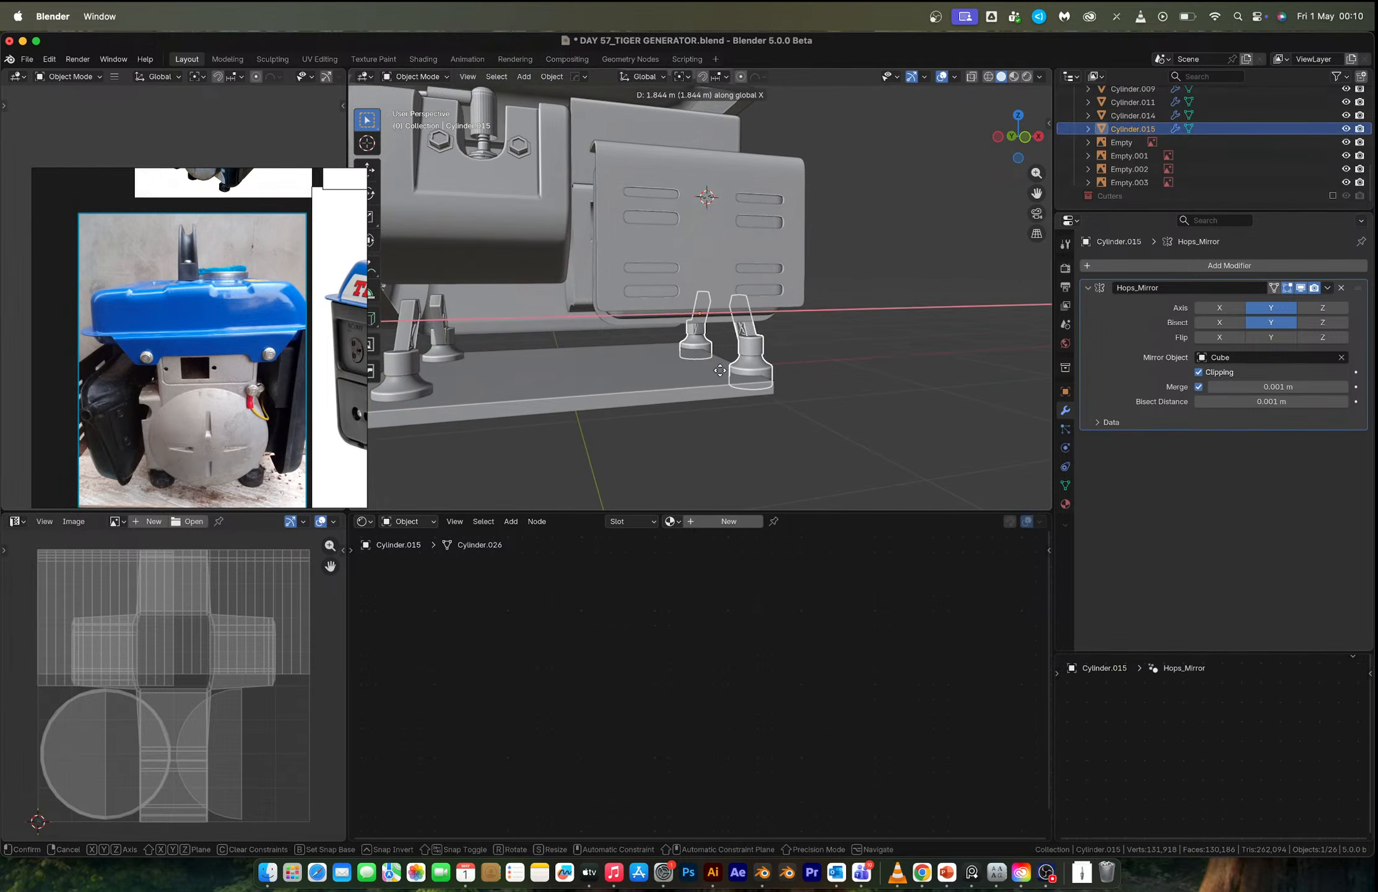
{"action": "left_click", "coordinate": [712, 362]}
Move the copied pair of feet -0.28423 m along X so they sit further under the engine block.
{"action": "middle_click_drag", "start_coordinate": [713, 362], "coordinate": [667, 342]}
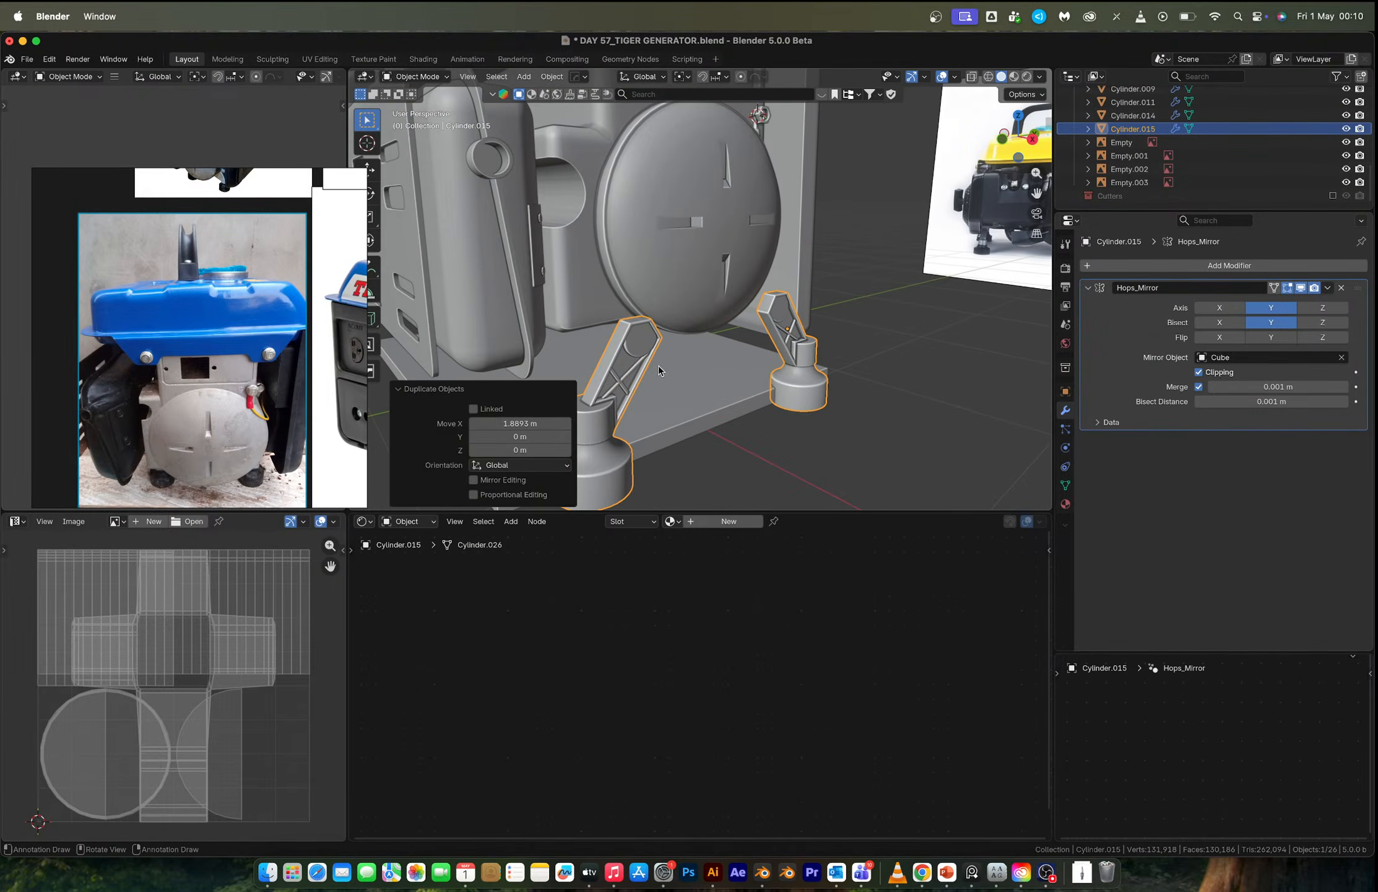
{"action": "key", "text": "g"}
{"action": "key", "text": "x"}
{"action": "left_click", "coordinate": [611, 357]}
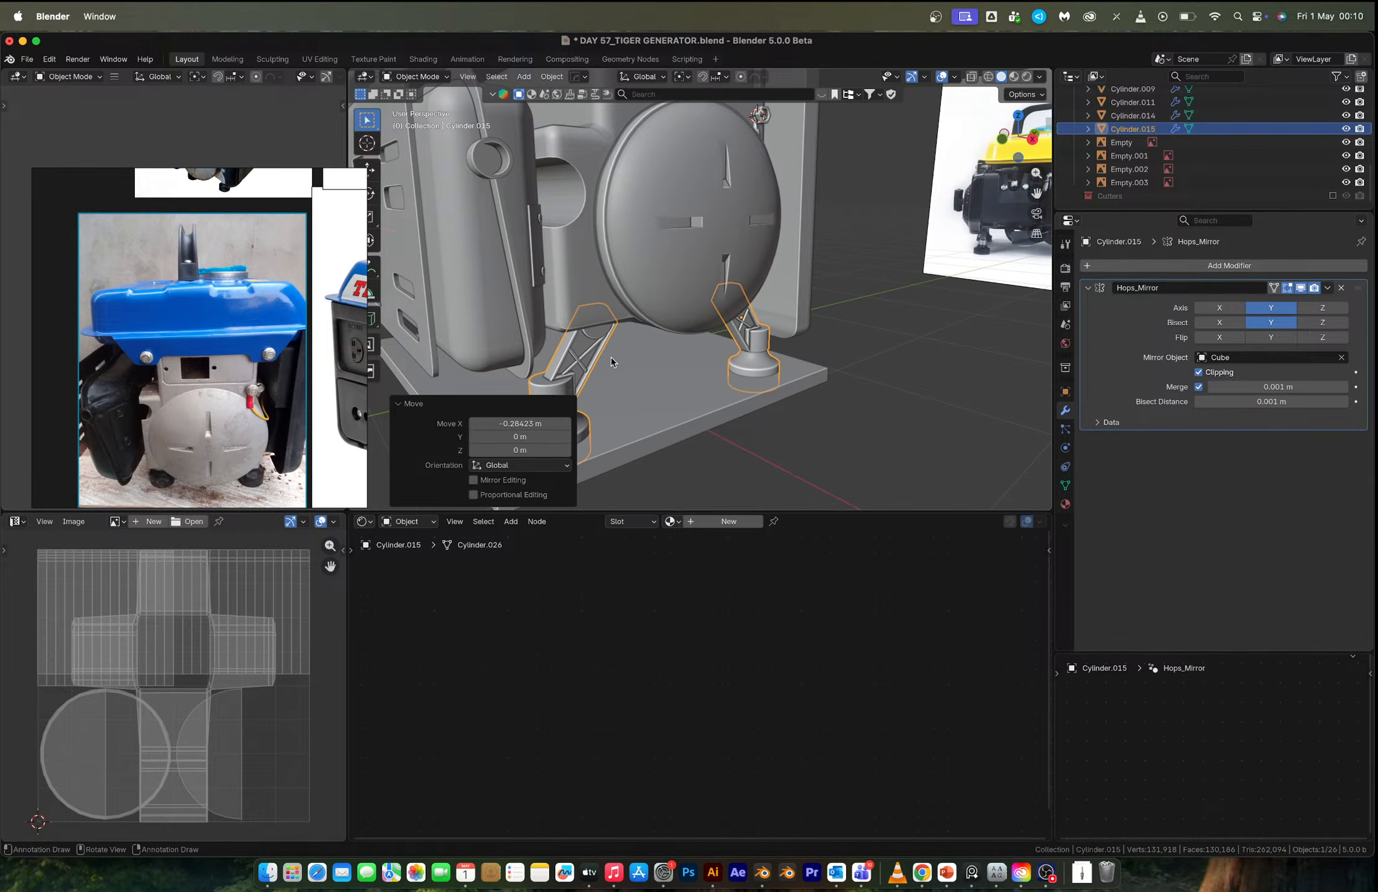
{"action": "left_click", "coordinate": [613, 362]}
Open the copied feet for mesh editing in the right orthographic view and switch to vertex selection.
{"action": "middle_click_drag", "start_coordinate": [874, 323], "coordinate": [811, 312]}
{"action": "left_click", "coordinate": [787, 328]}
{"action": "key", "text": "Tab"}
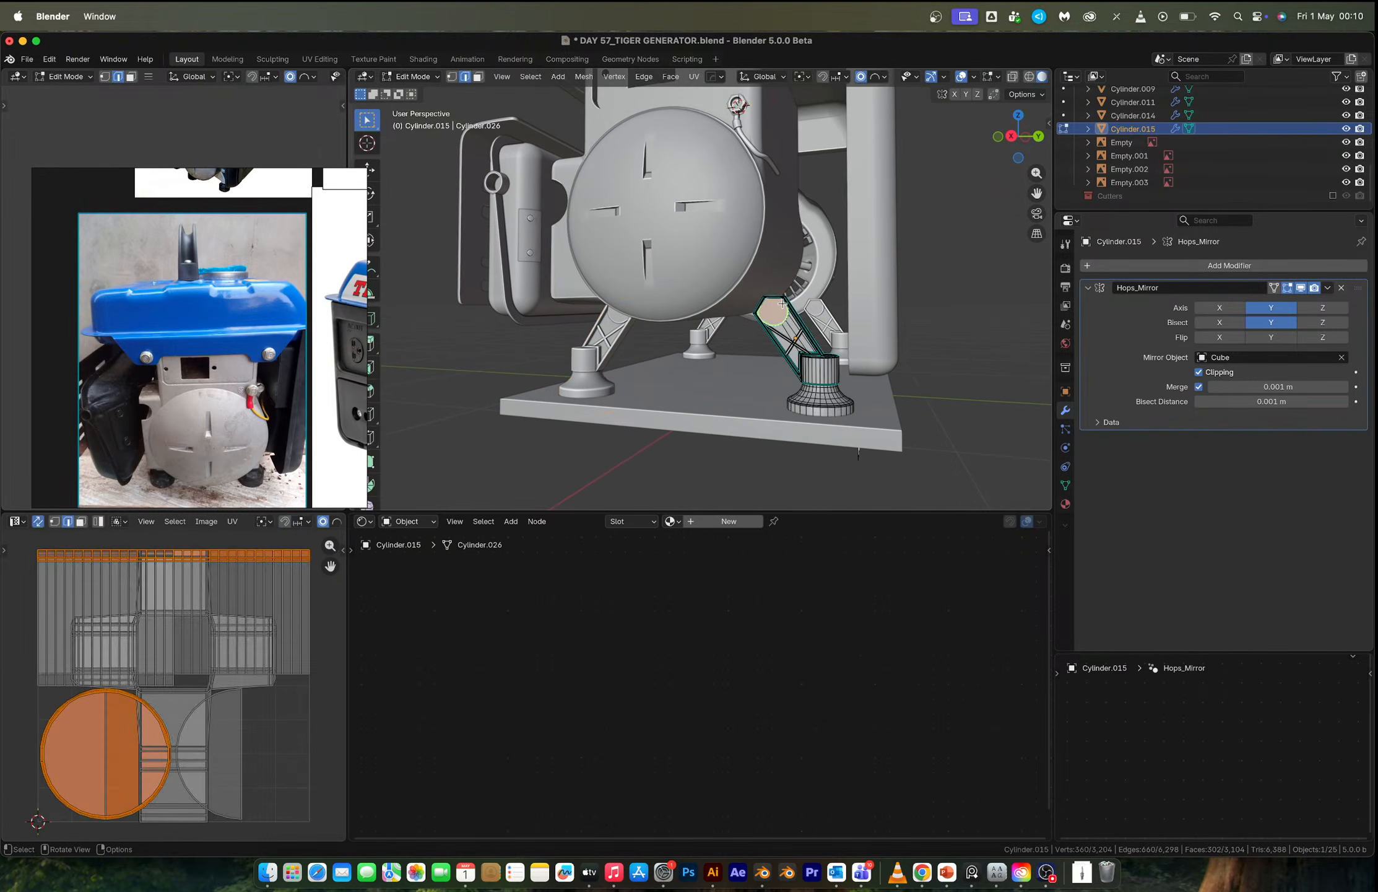
{"action": "left_click", "coordinate": [997, 137]}
{"action": "key", "text": "alt+z"}
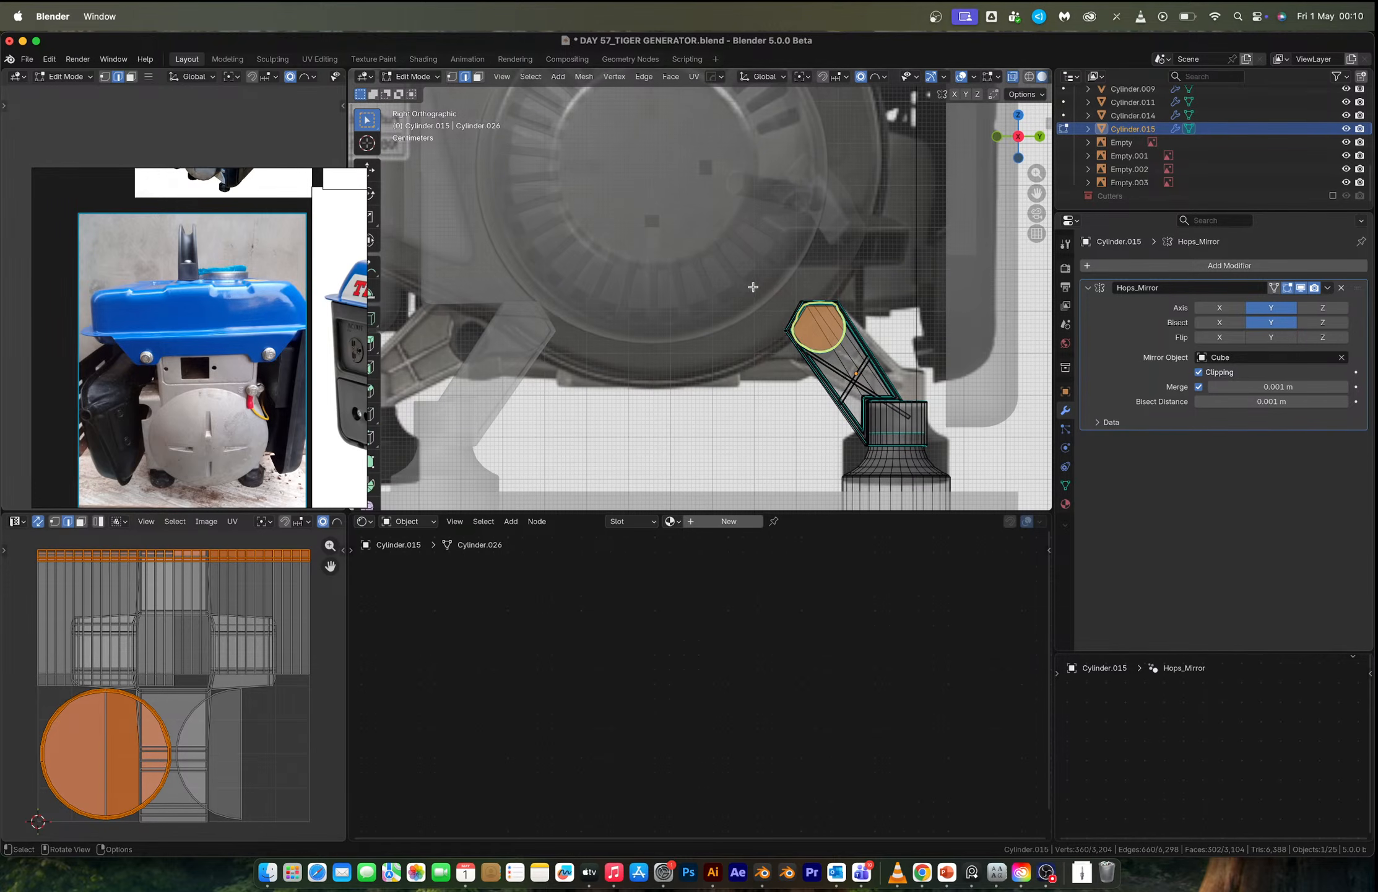
{"action": "left_click_drag", "start_coordinate": [746, 285], "coordinate": [850, 361]}
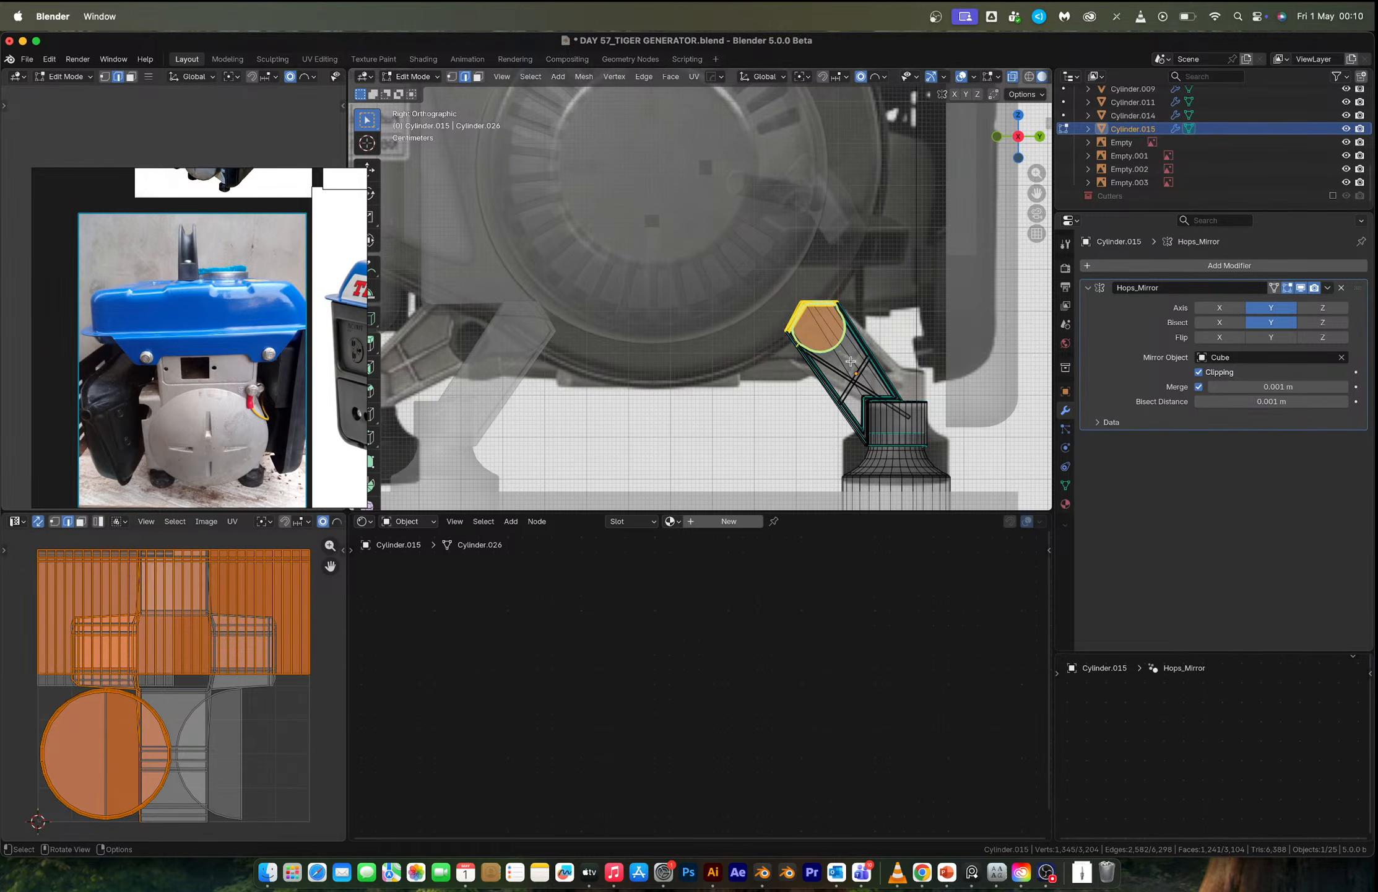
{"action": "key", "text": "1"}
{"action": "key", "text": "alt+z"}
{"action": "left_click_drag", "start_coordinate": [746, 286], "coordinate": [854, 364]}
{"action": "key", "text": "g"}
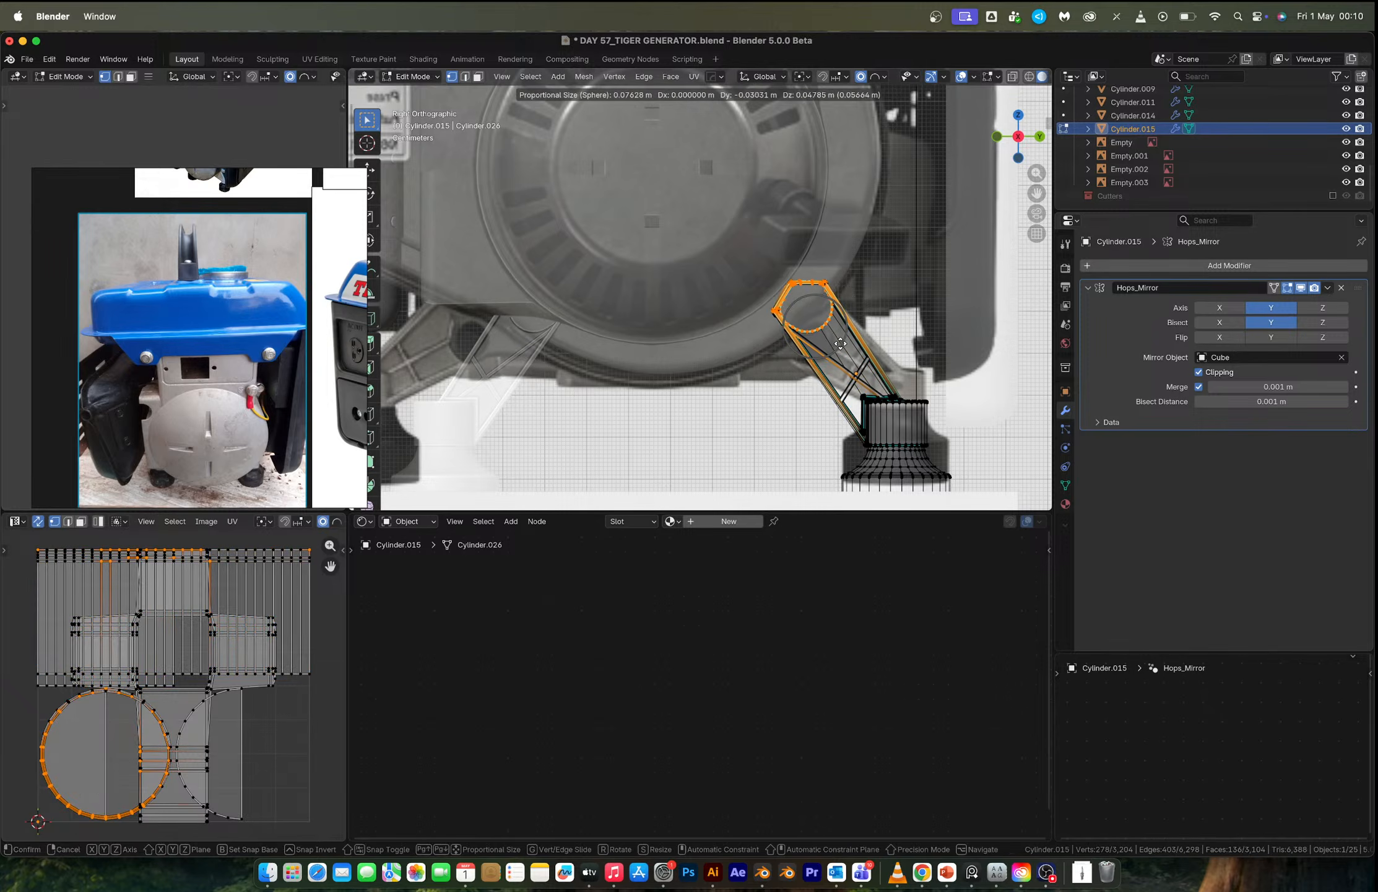
{"action": "right_click", "coordinate": [839, 342]}
With X-ray on, move all vertices of the strut's upper end about 0.1 m inward and 0.1 m up with proportional editing, then return to solid object view.
{"action": "key", "text": "alt+z"}
{"action": "left_click_drag", "start_coordinate": [748, 274], "coordinate": [851, 369]}
{"action": "key", "text": "g"}
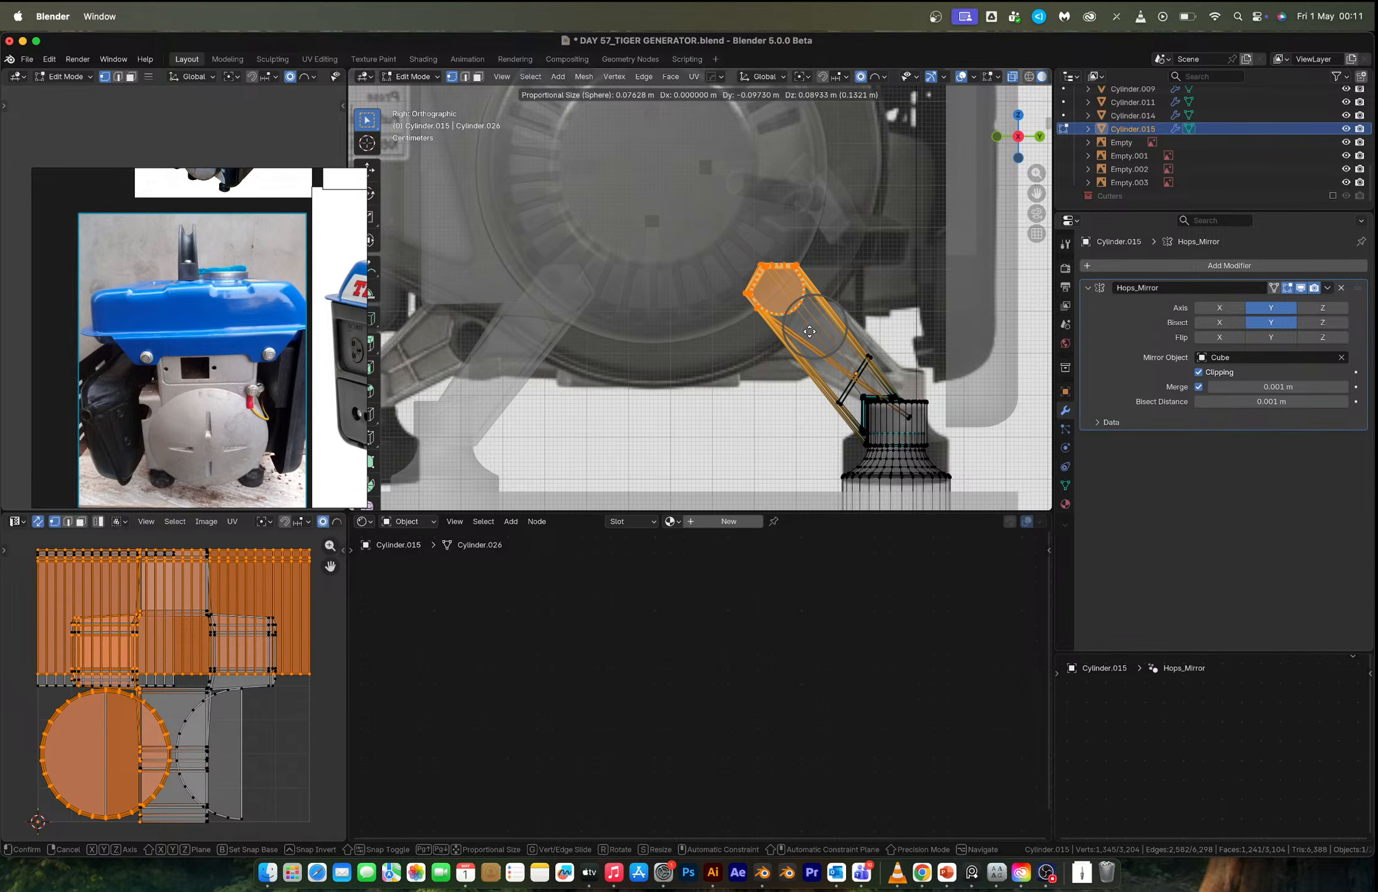
{"action": "left_click", "coordinate": [805, 325]}
{"action": "key", "text": "Tab"}
{"action": "key", "text": "alt+z"}
{"action": "scroll", "coordinate": [806, 325], "scroll_direction": "down", "scroll_amount": 4}
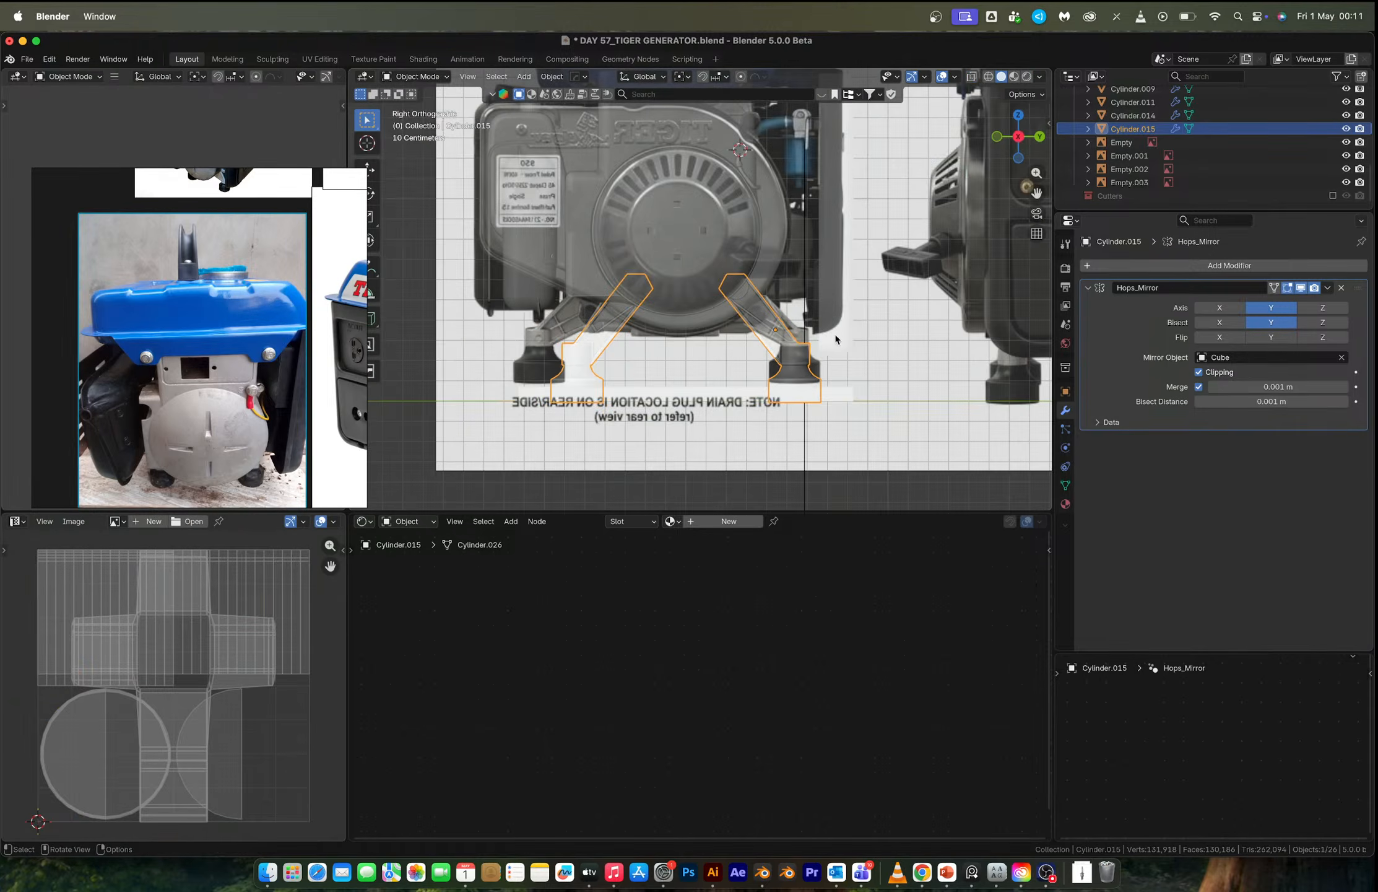
{"action": "middle_click_drag", "start_coordinate": [926, 356], "coordinate": [645, 385]}
{"action": "left_click", "coordinate": [895, 378]}
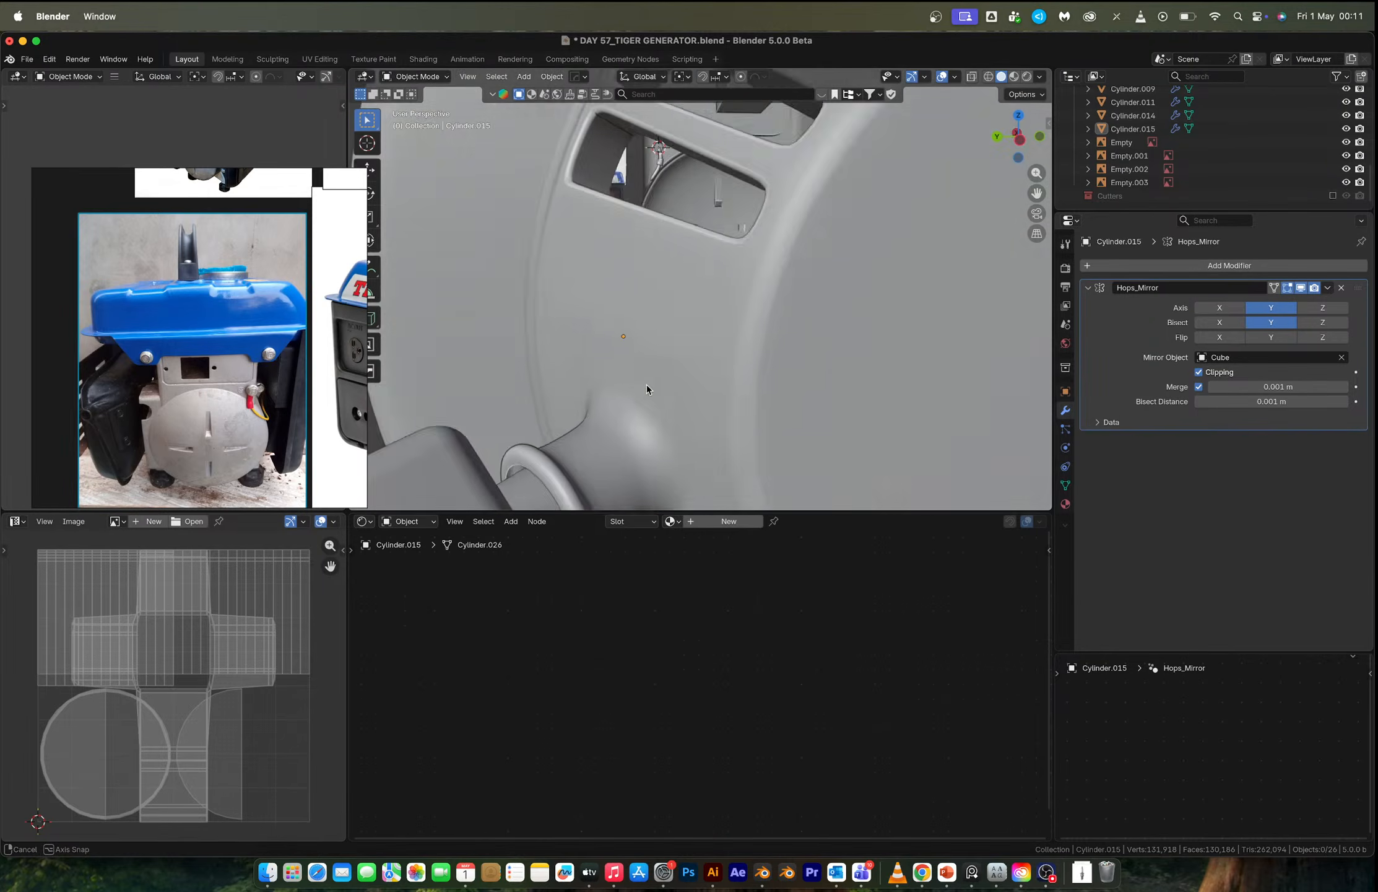
Inspect the feet and the whole generator from several sides and compare them with the reference photos.
{"action": "scroll", "coordinate": [646, 377], "scroll_direction": "down", "scroll_amount": 8}
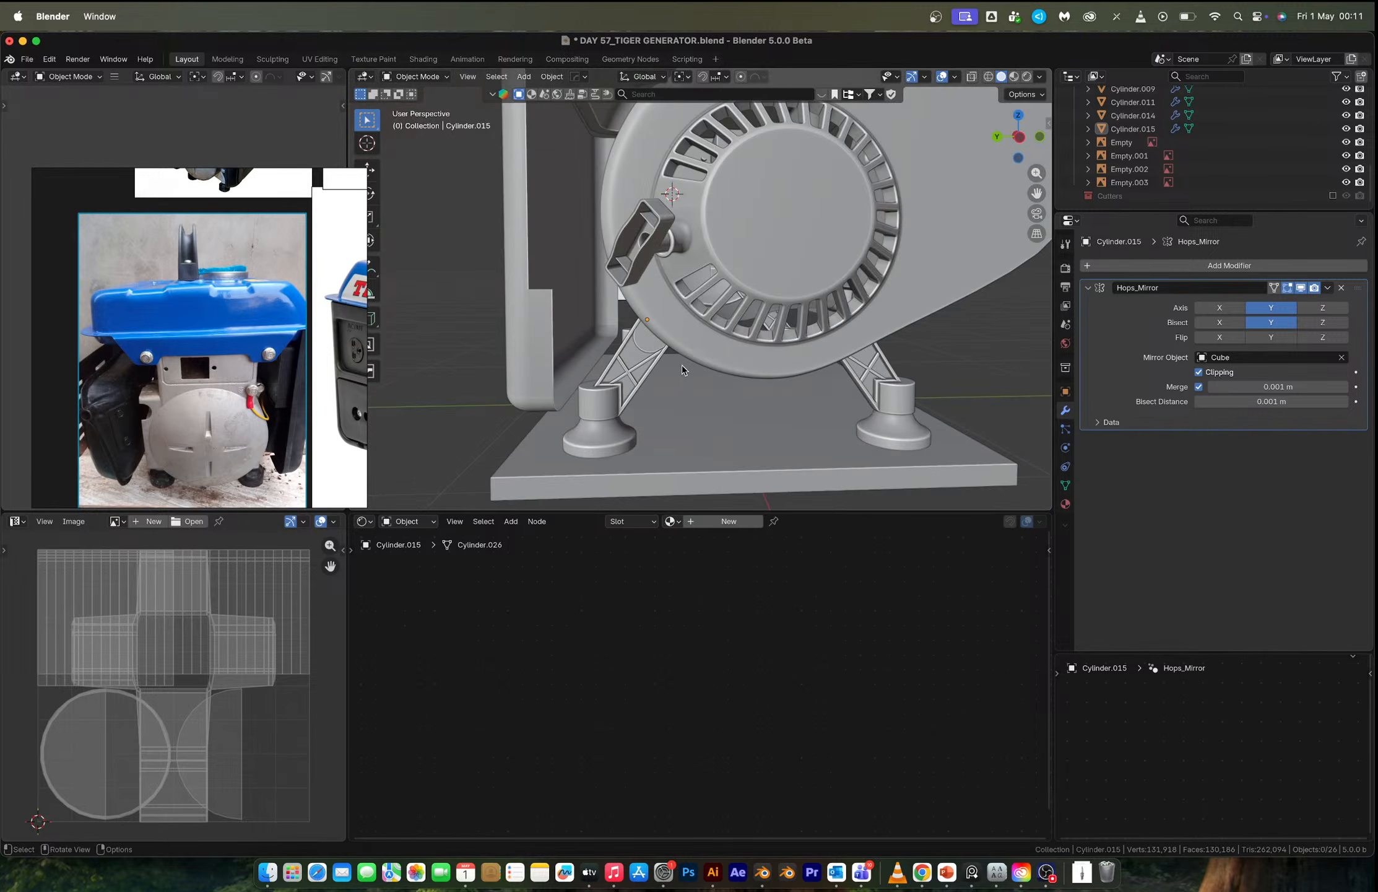
{"action": "middle_click_drag", "start_coordinate": [682, 365], "coordinate": [955, 384]}
{"action": "scroll", "coordinate": [956, 385], "scroll_direction": "down", "scroll_amount": 3}
{"action": "scroll", "coordinate": [716, 379], "scroll_direction": "down", "scroll_amount": 2}
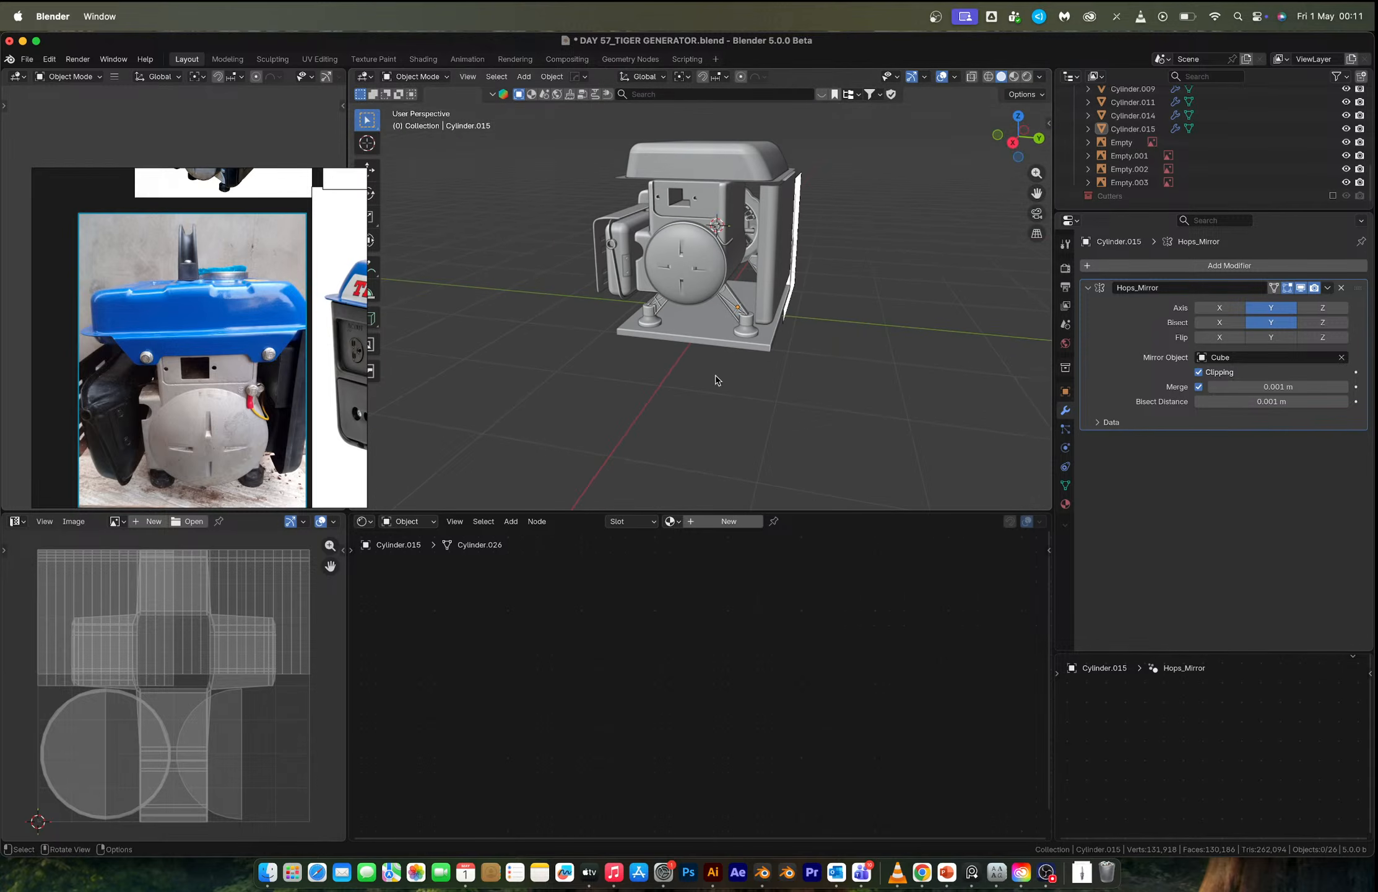
{"action": "middle_click_drag", "start_coordinate": [812, 361], "coordinate": [892, 352]}
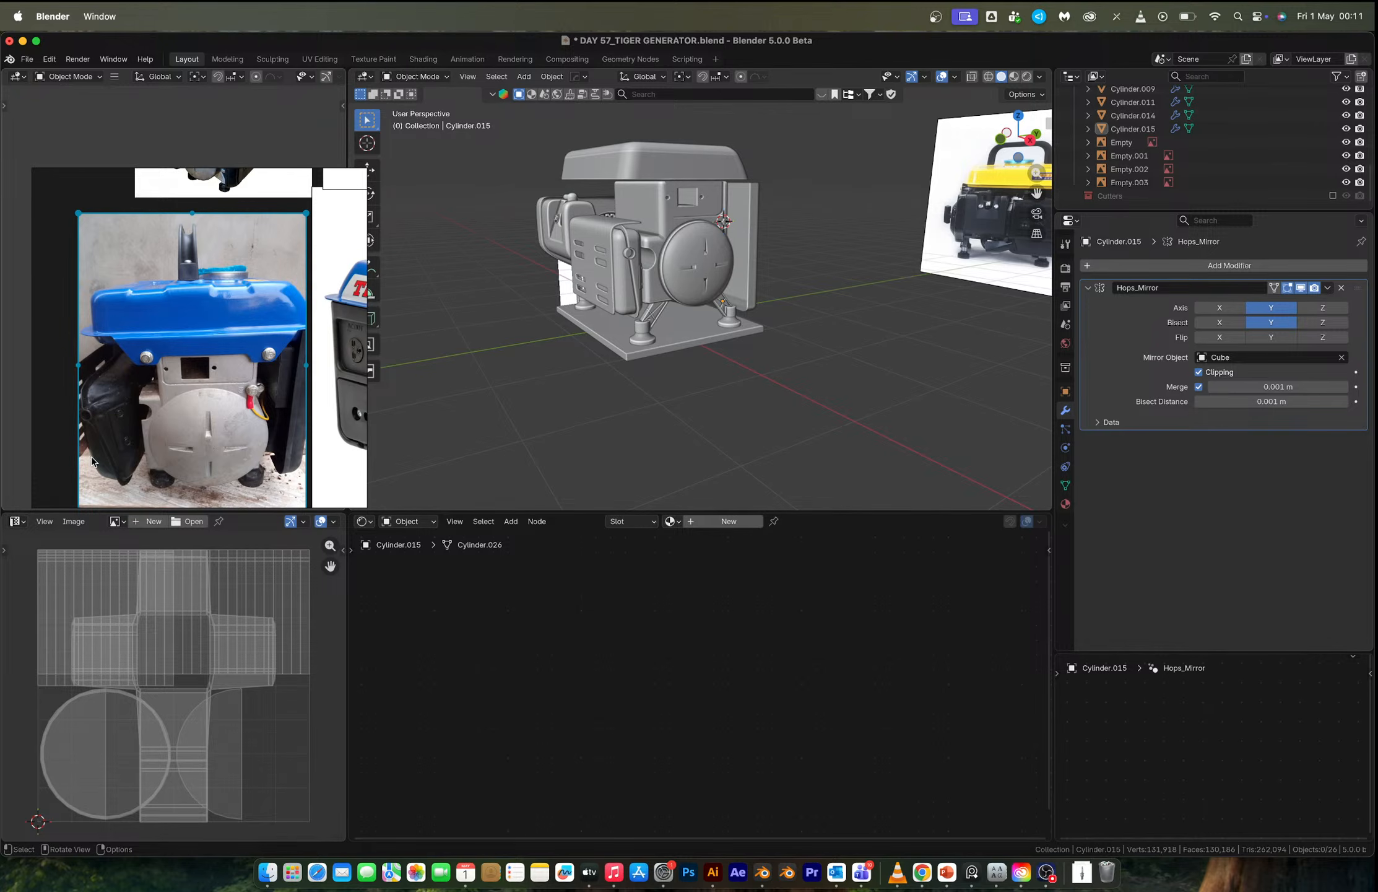
{"action": "middle_click_drag", "start_coordinate": [656, 234], "coordinate": [693, 187]}
{"action": "scroll", "coordinate": [692, 187], "scroll_direction": "up", "scroll_amount": 3}
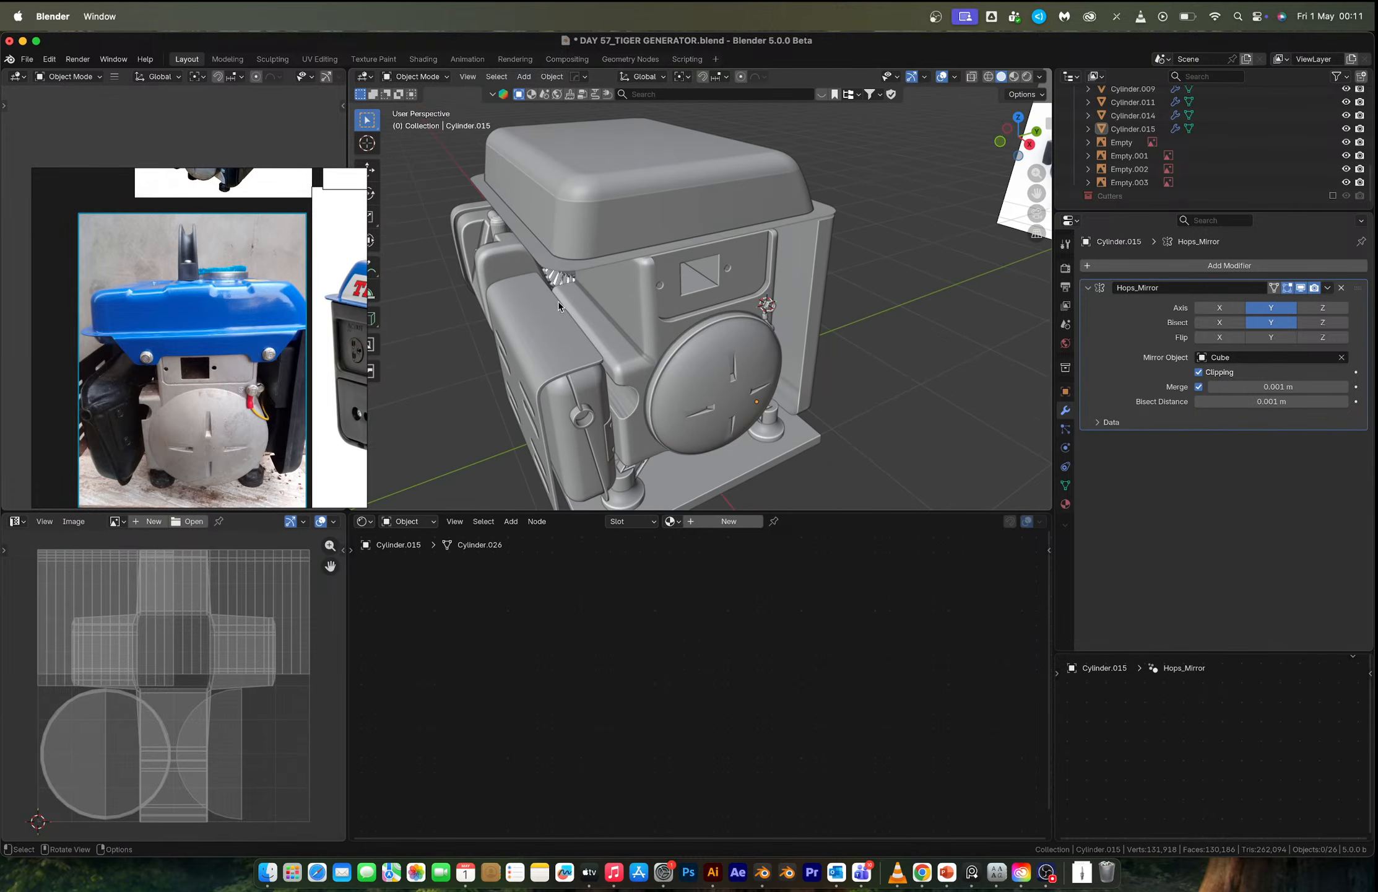
{"action": "middle_click_drag", "start_coordinate": [669, 284], "coordinate": [601, 296]}
{"action": "scroll", "coordinate": [243, 394], "scroll_direction": "down", "scroll_amount": 5}
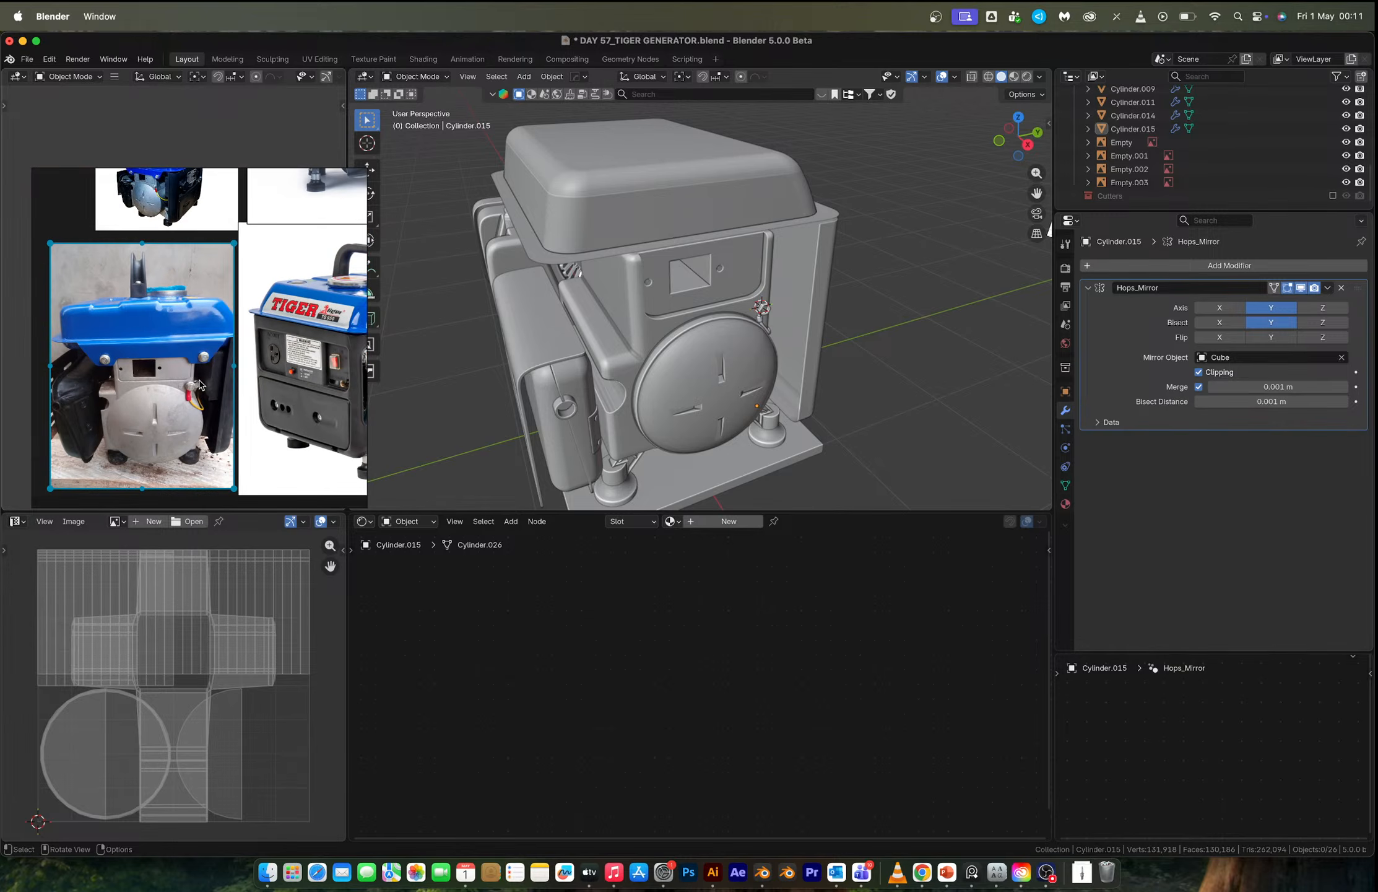
{"action": "middle_click_drag", "start_coordinate": [699, 271], "coordinate": [682, 332]}
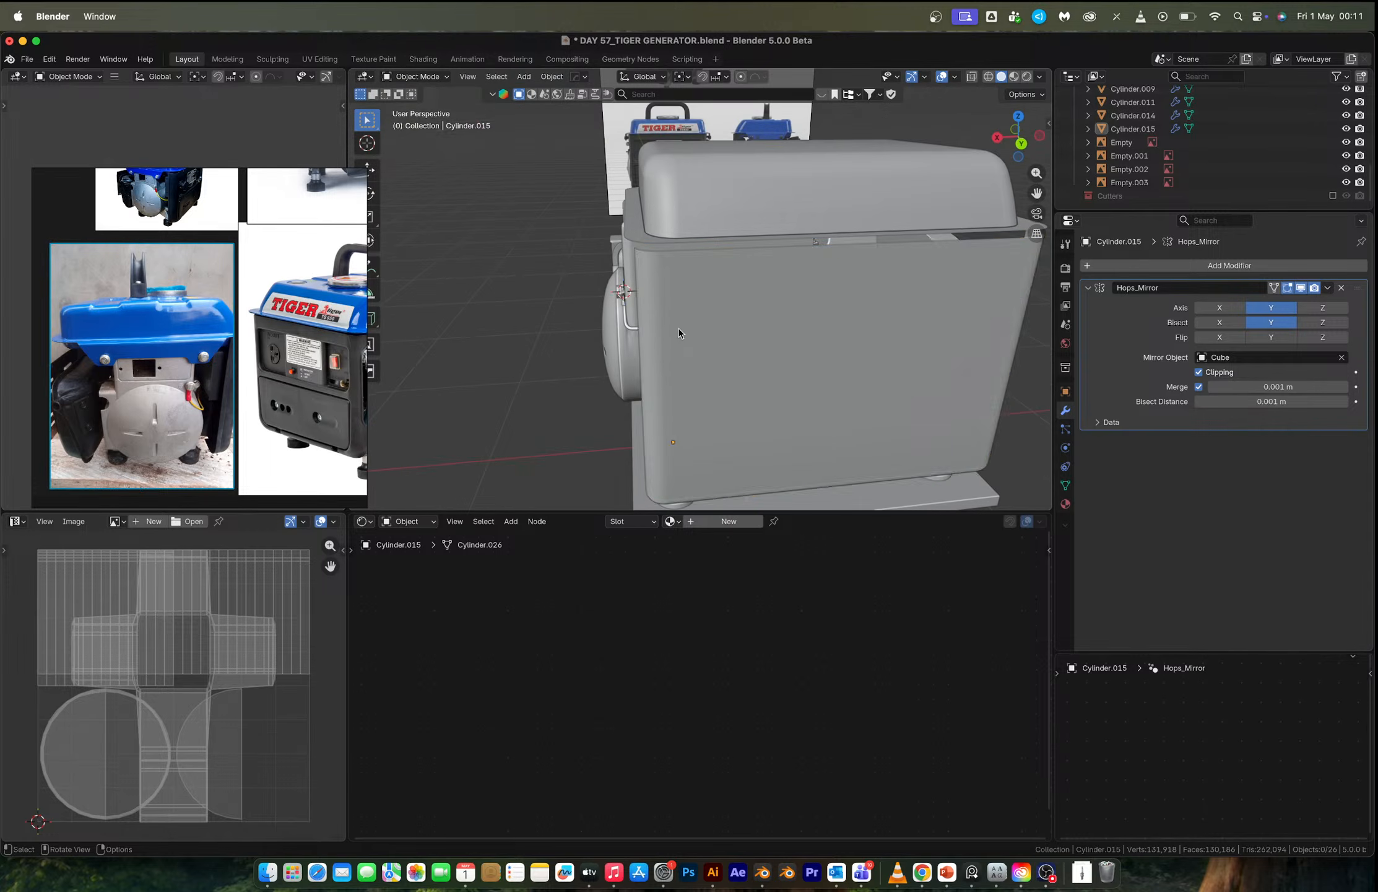
Select the large control panel, align to the back orthographic view and turn on X-ray to compare its mesh with the reference.
{"action": "left_click", "coordinate": [776, 328]}
{"action": "left_click", "coordinate": [1018, 144]}
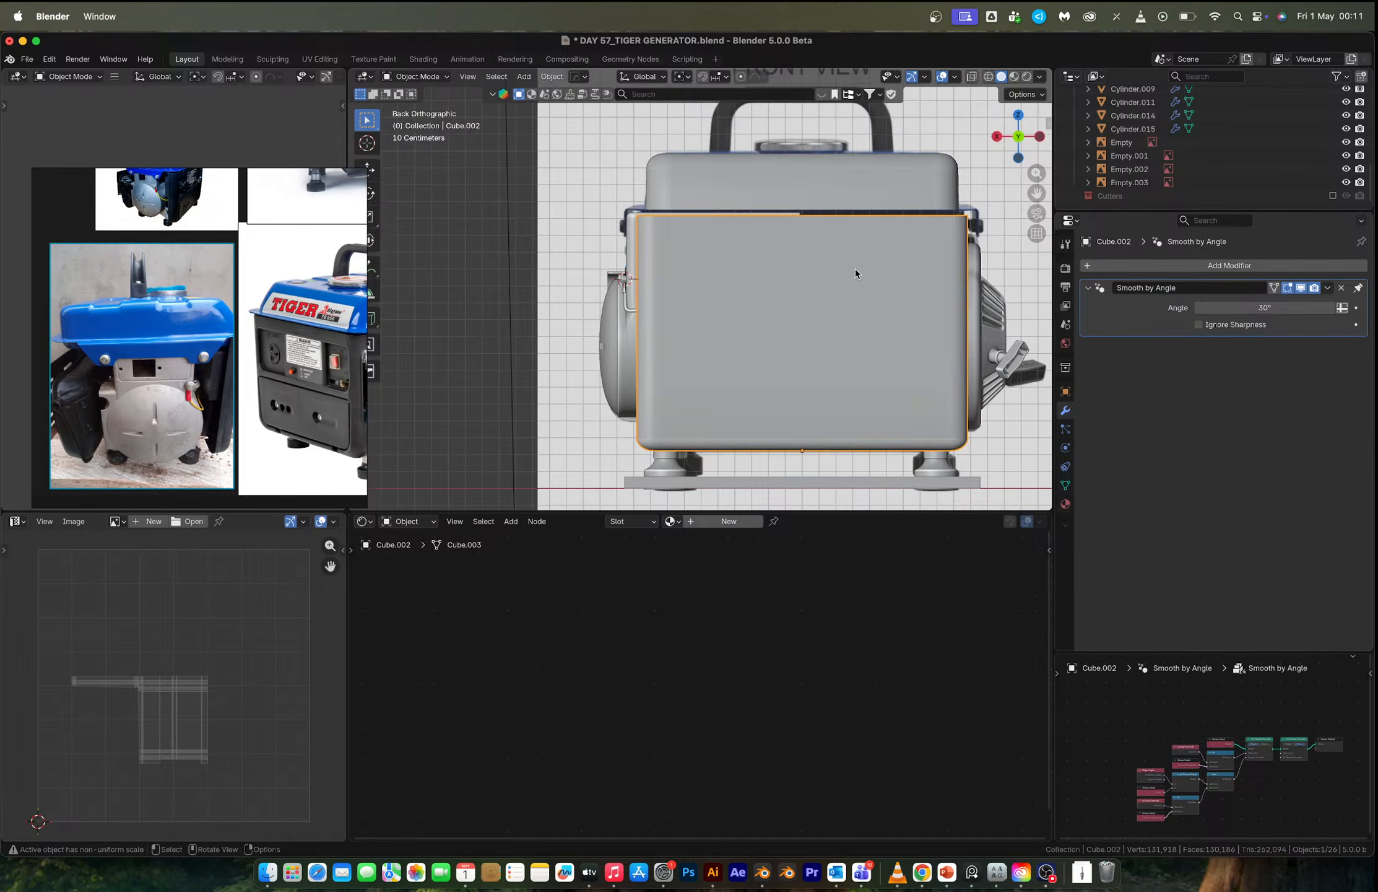
{"action": "key", "text": "Tab"}
{"action": "key", "text": "alt+z"}
{"action": "scroll", "coordinate": [680, 305], "scroll_direction": "up", "scroll_amount": 4}
{"action": "middle_click_drag", "start_coordinate": [679, 304], "coordinate": [664, 302], "text": "shift"}
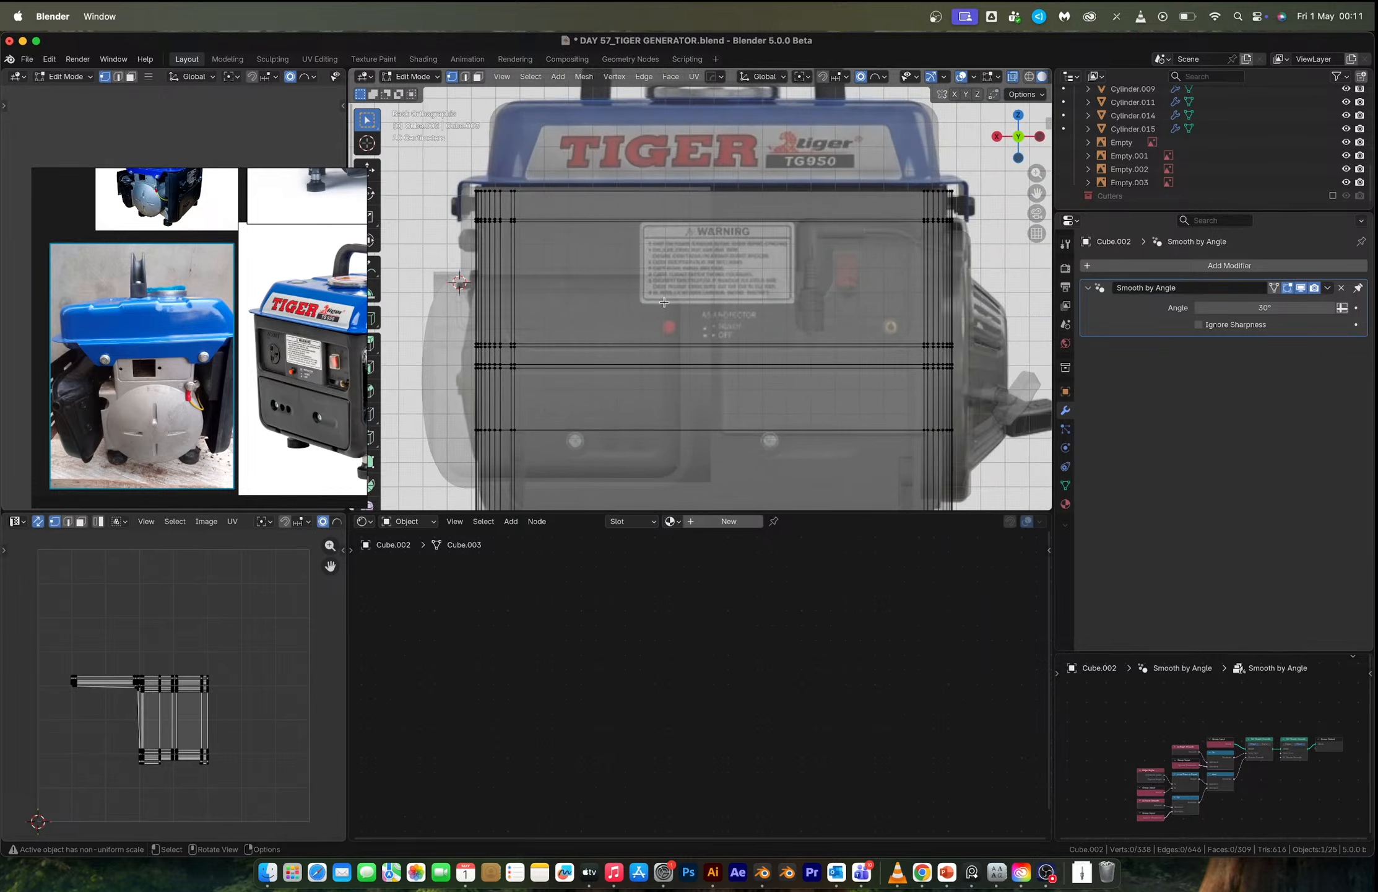
{"action": "key", "text": "Tab"}
{"action": "scroll", "coordinate": [832, 231], "scroll_direction": "down", "scroll_amount": 5}
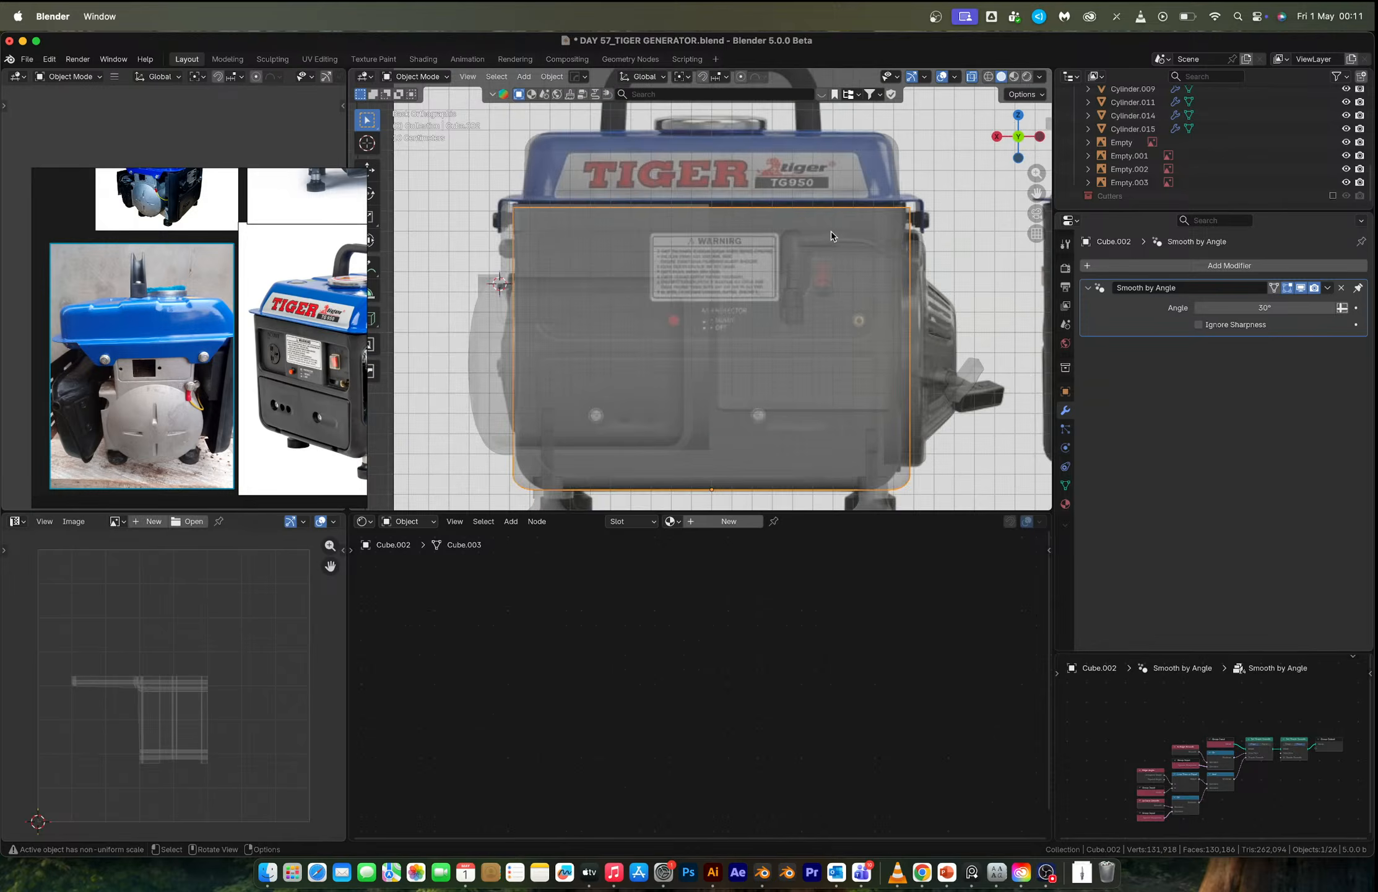
Raise the opacity of the Empty.001 reference image to 0.932 and return to the back orthographic view.
{"action": "middle_click_drag", "start_coordinate": [832, 230], "coordinate": [866, 221]}
{"action": "left_click", "coordinate": [1131, 156]}
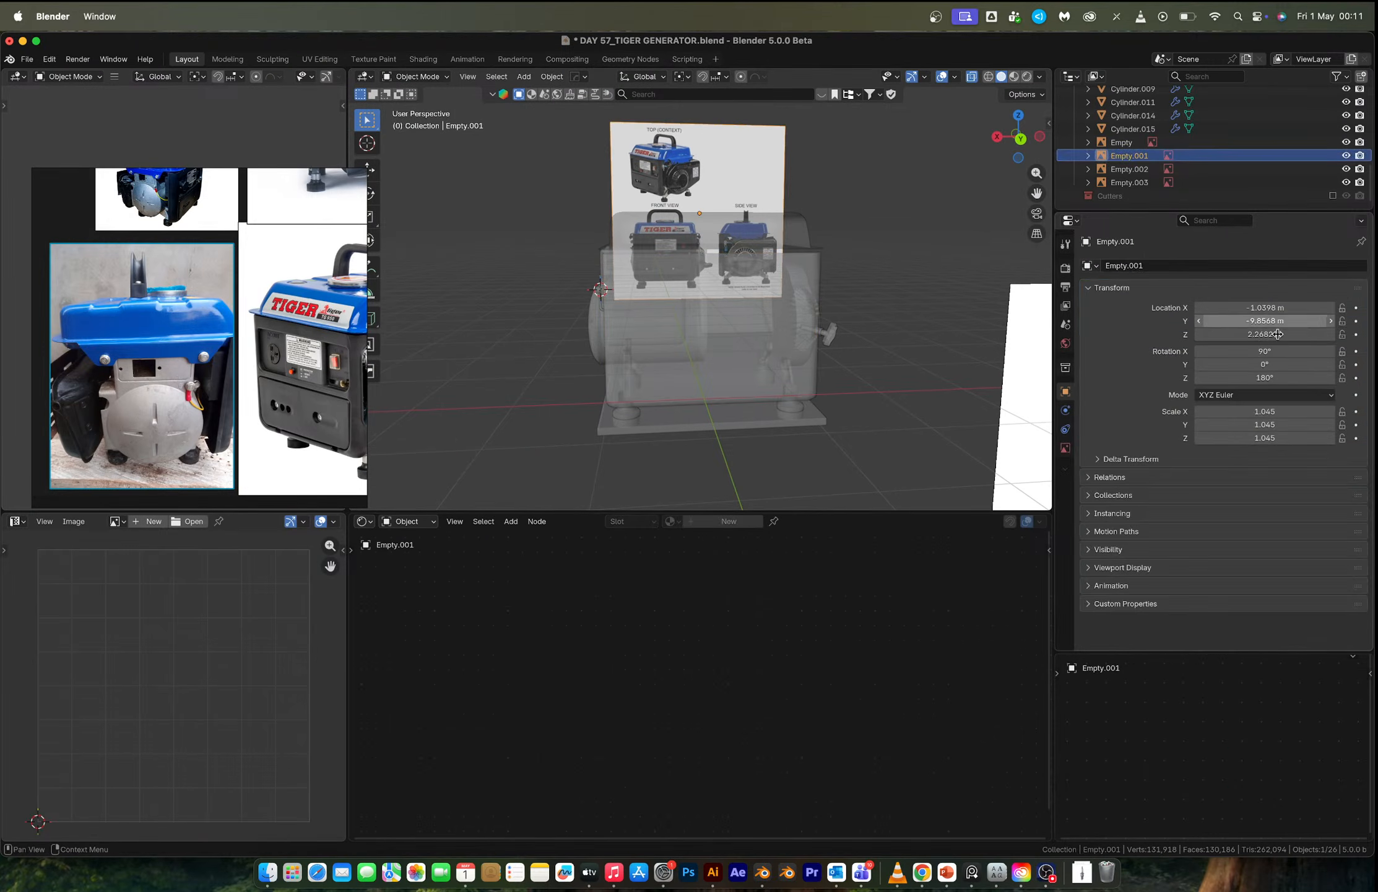
{"action": "left_click", "coordinate": [1075, 447]}
{"action": "left_click_drag", "start_coordinate": [1238, 422], "coordinate": [1339, 421]}
{"action": "left_click", "coordinate": [1022, 138]}
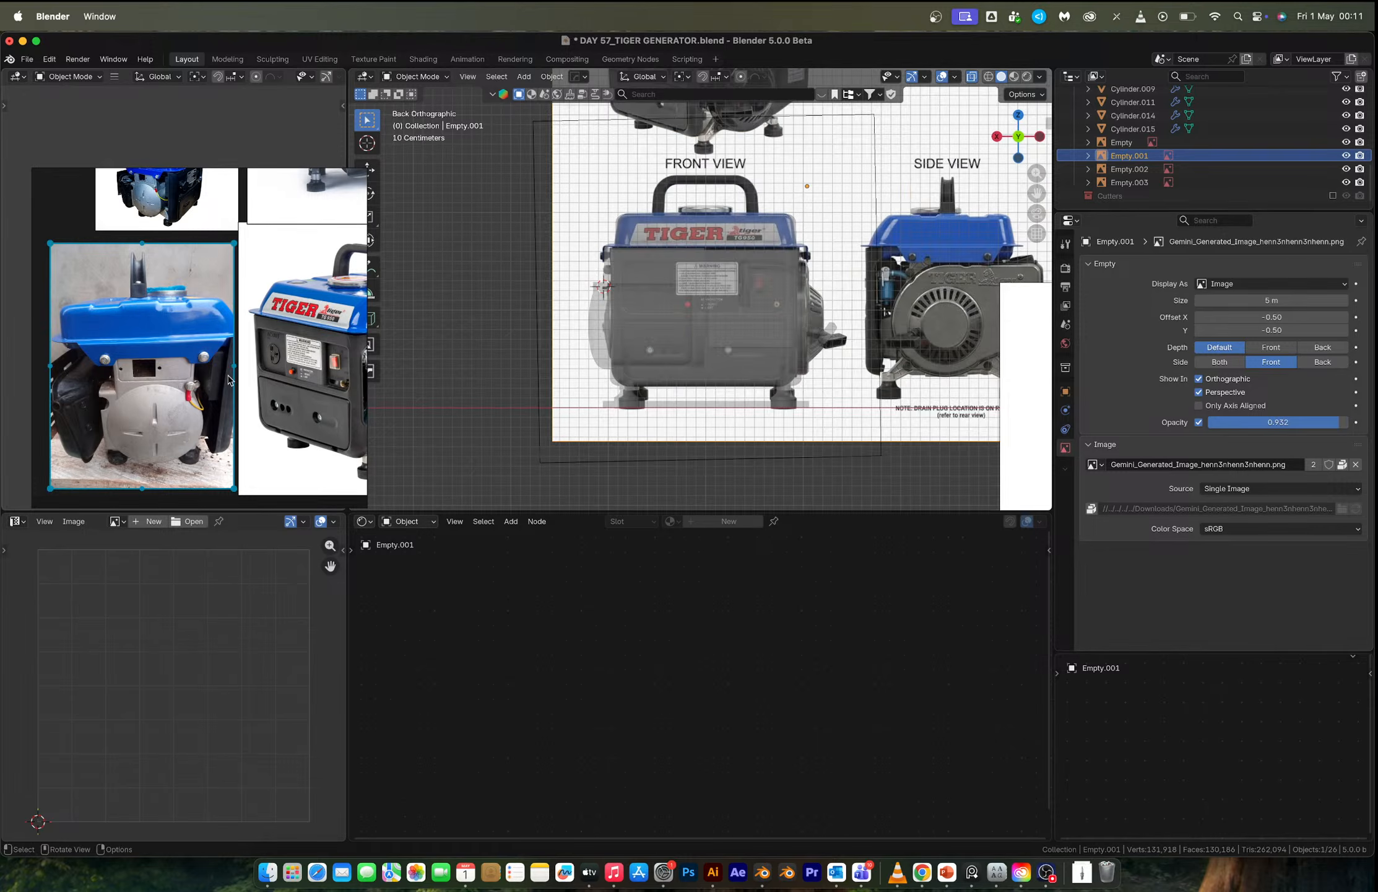
Consult the control panel photo, then add a vertical loop cut to the panel mesh near the warning label's left edge with factor 0.428.
{"action": "scroll", "coordinate": [229, 375], "scroll_direction": "down", "scroll_amount": 4}
{"action": "middle_click_drag", "start_coordinate": [229, 375], "coordinate": [192, 395]}
{"action": "scroll", "coordinate": [211, 403], "scroll_direction": "up", "scroll_amount": 6}
{"action": "middle_click_drag", "start_coordinate": [259, 430], "coordinate": [203, 409]}
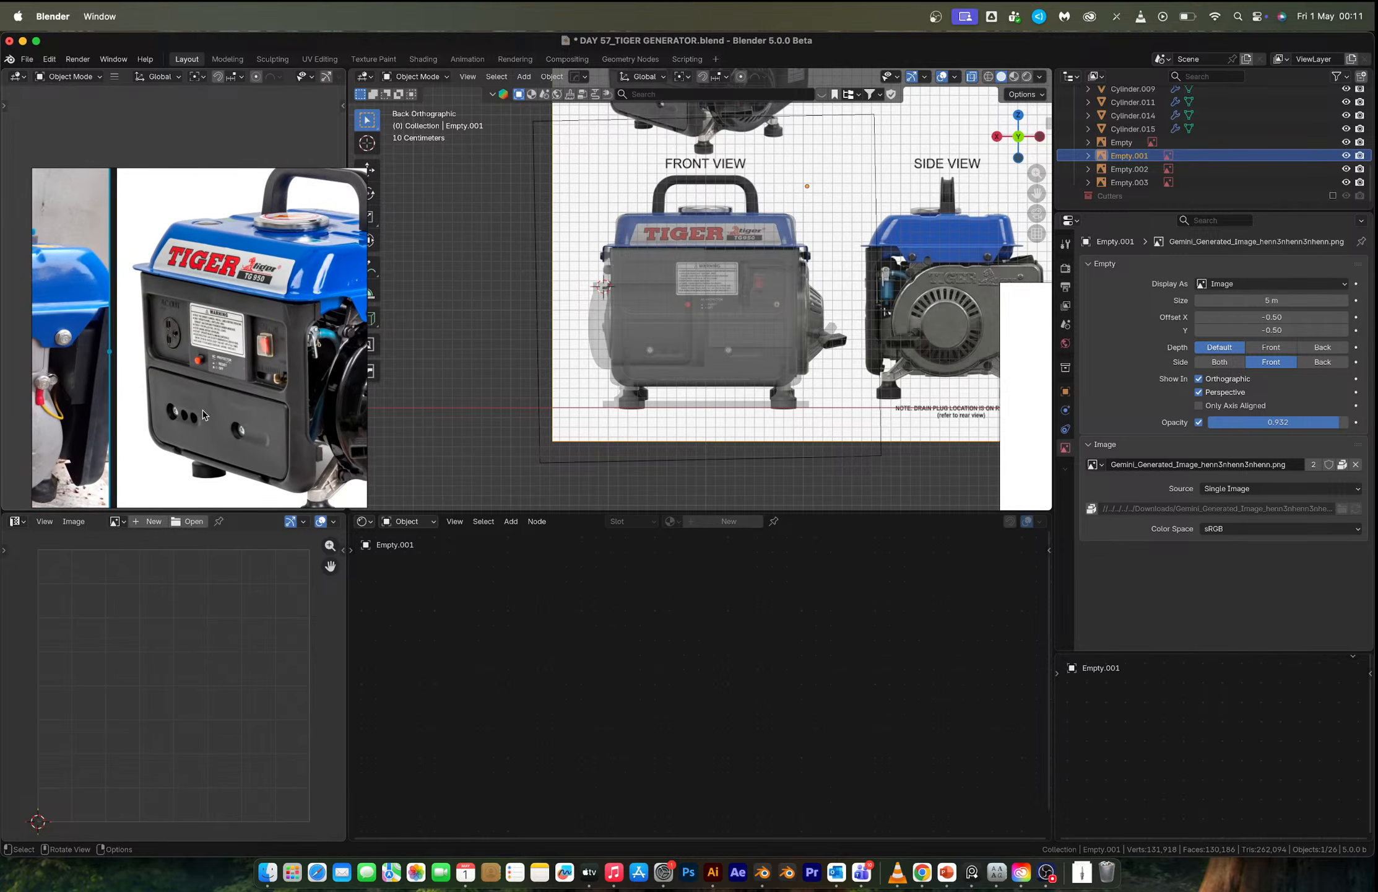
{"action": "left_click", "coordinate": [763, 285]}
{"action": "key", "text": "Tab"}
{"action": "scroll", "coordinate": [764, 285], "scroll_direction": "up", "scroll_amount": 5}
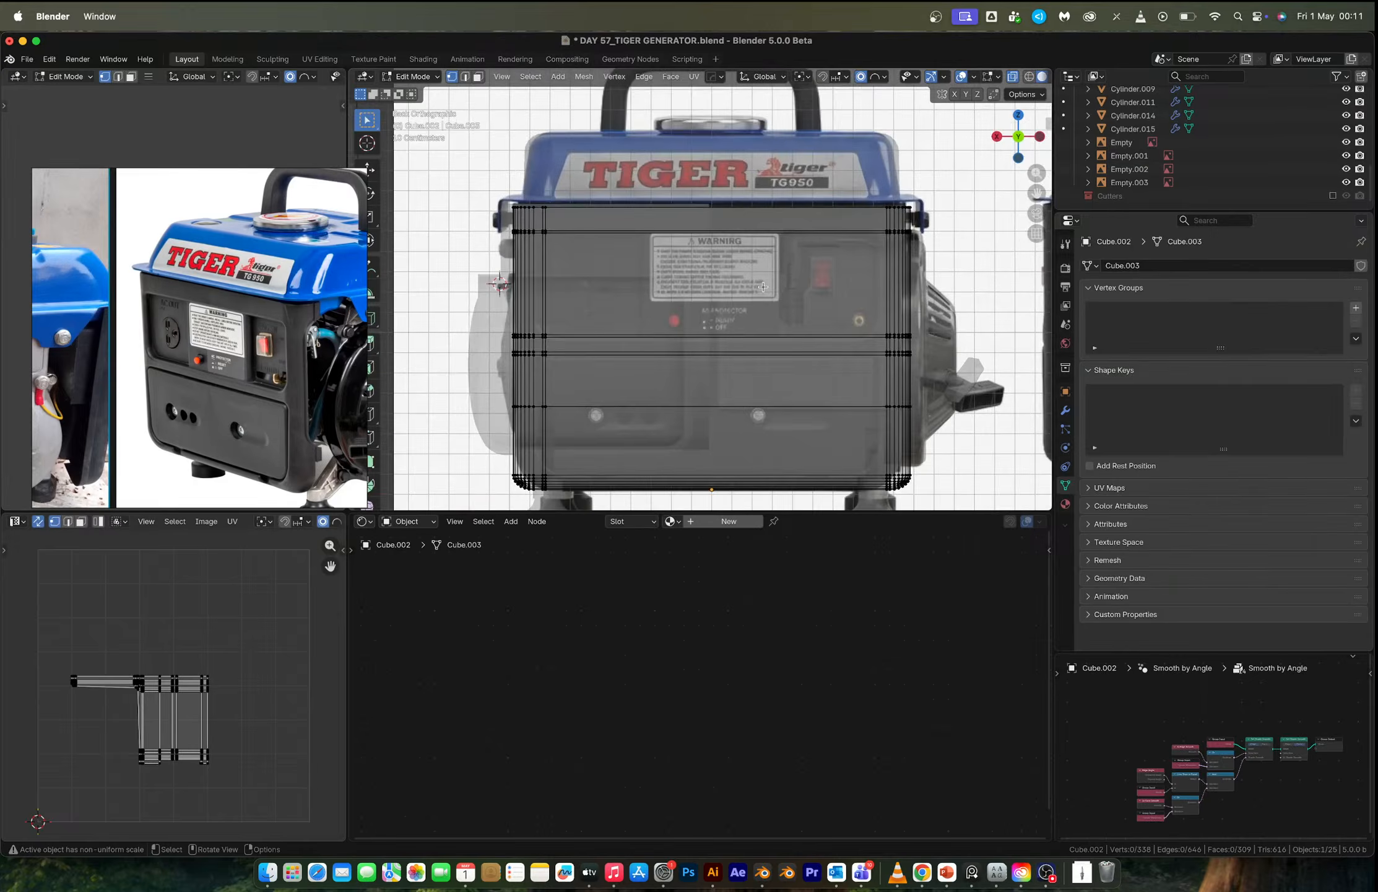
{"action": "scroll", "coordinate": [808, 257], "scroll_direction": "up", "scroll_amount": 2}
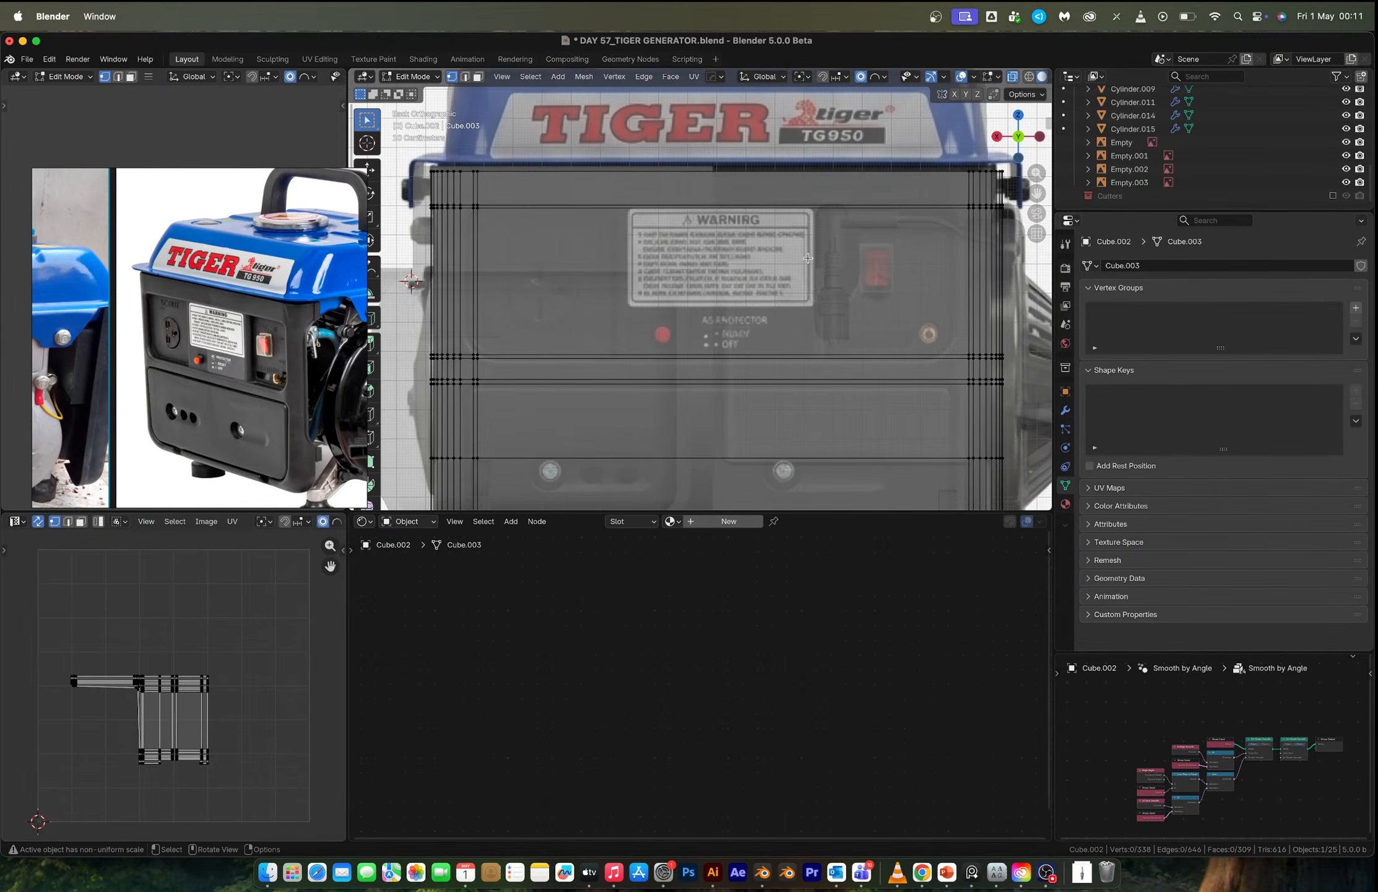
{"action": "key", "text": "ctrl+r"}
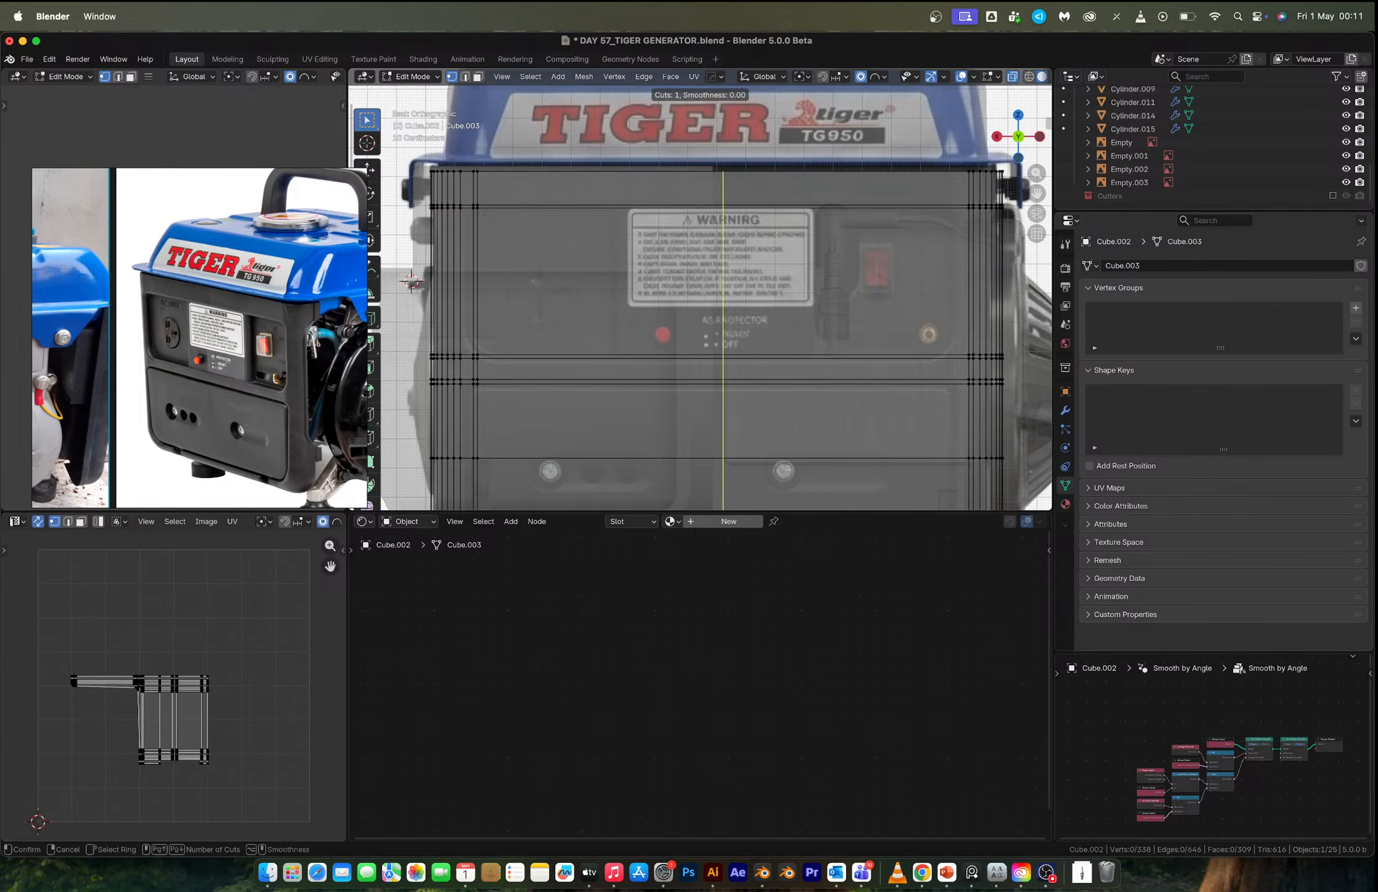
{"action": "left_click", "coordinate": [626, 205]}
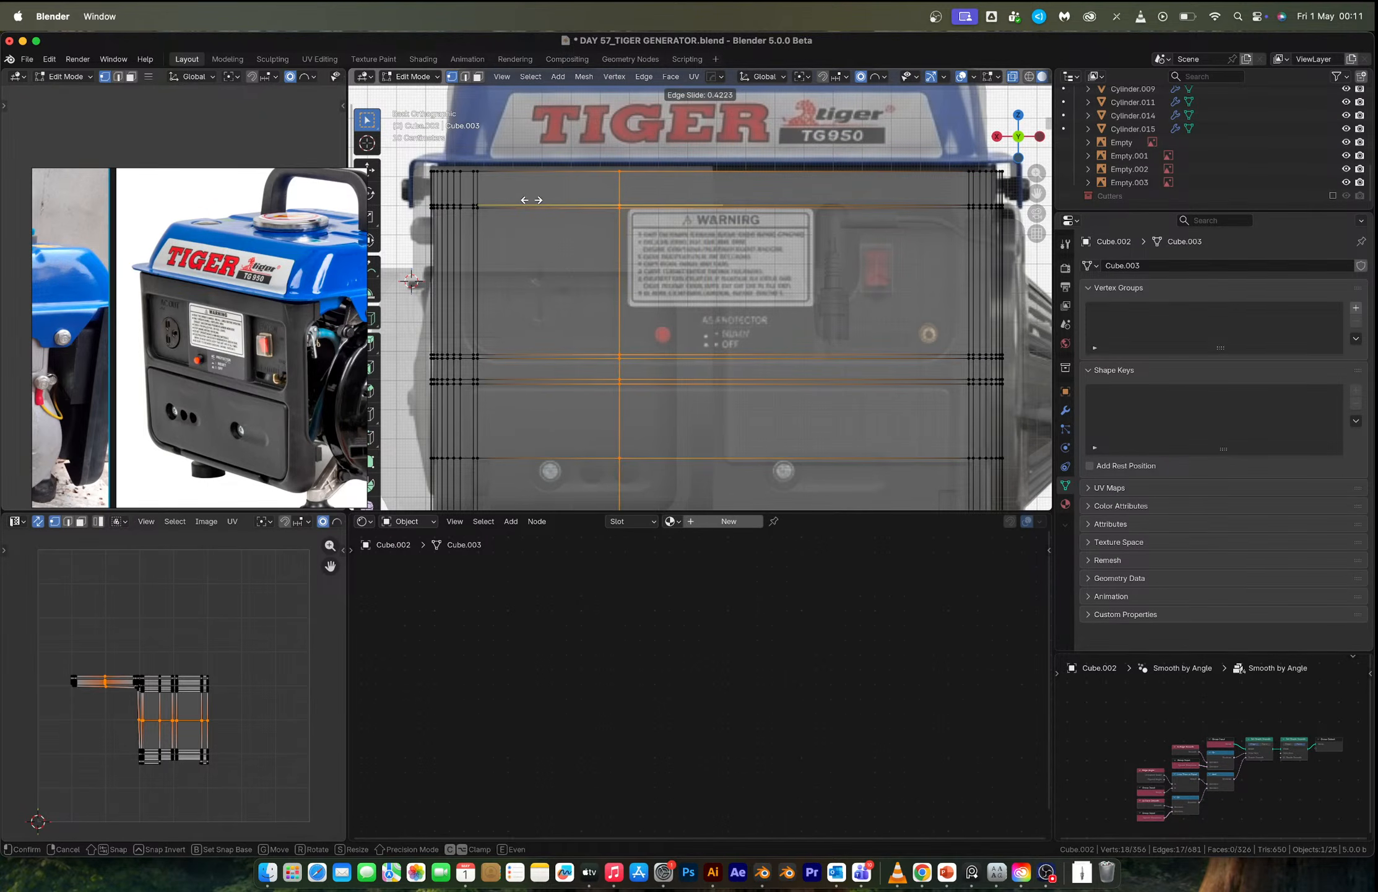
{"action": "left_click", "coordinate": [530, 200]}
Add a second vertical loop cut right beside the one at the warning label's left edge, with factor -0.943.
{"action": "key", "text": "g"}
{"action": "key", "text": "g"}
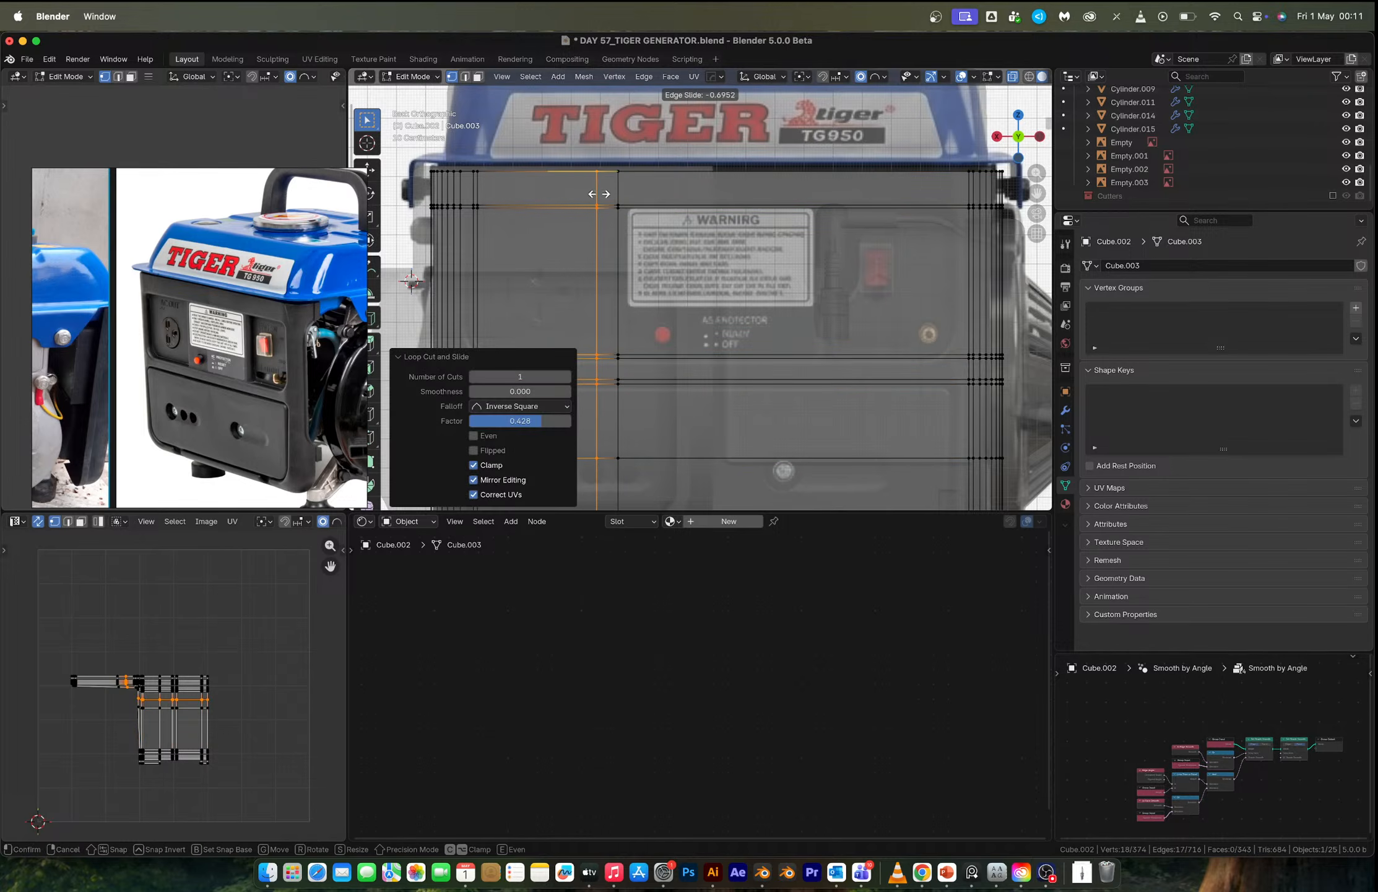
{"action": "left_click", "coordinate": [618, 196]}
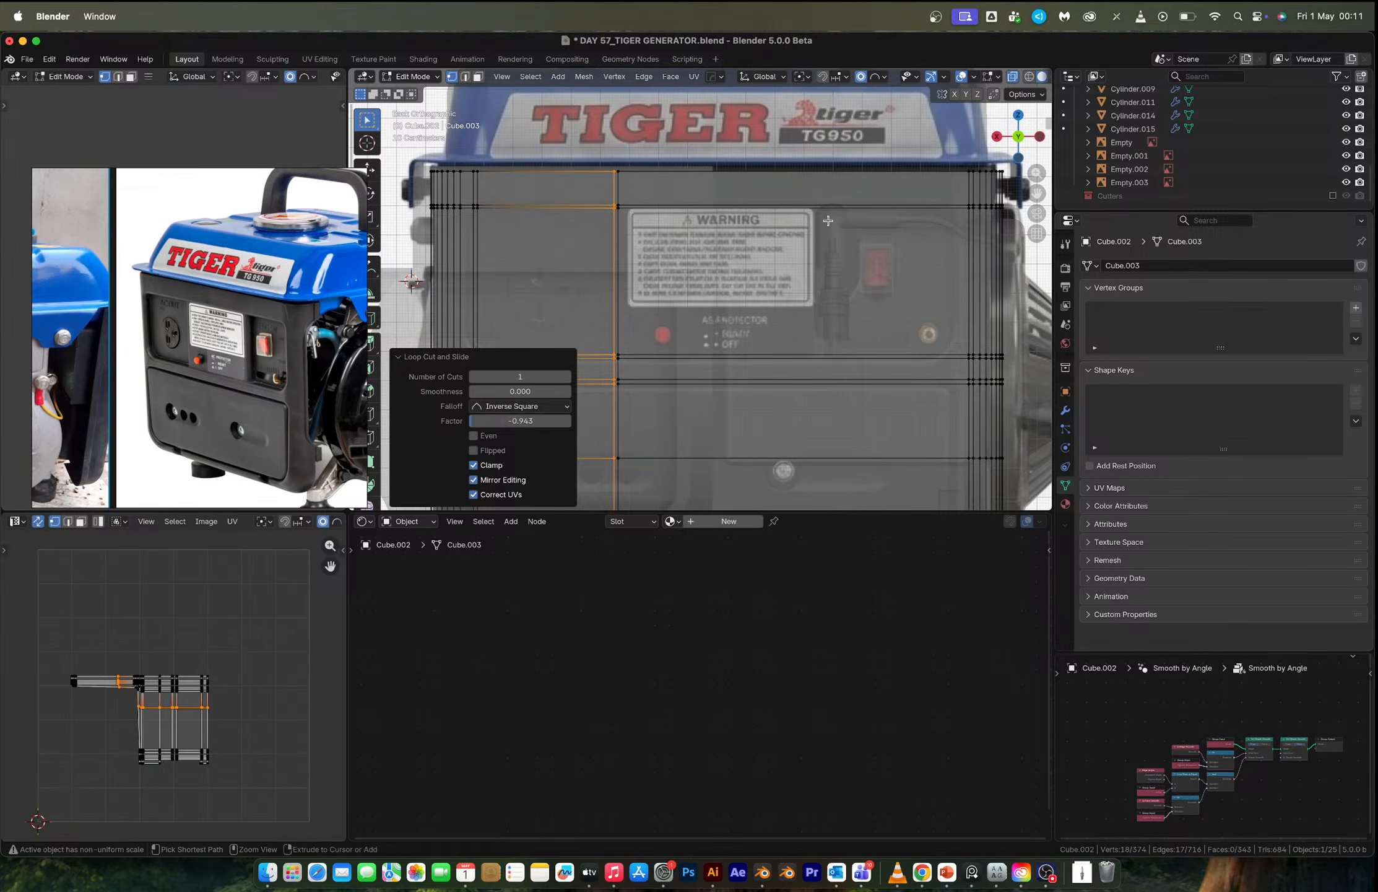
Add a vertical loop cut to the control panel mesh through the warning label with factor -0.267.
{"action": "key", "text": "ctrl+r"}
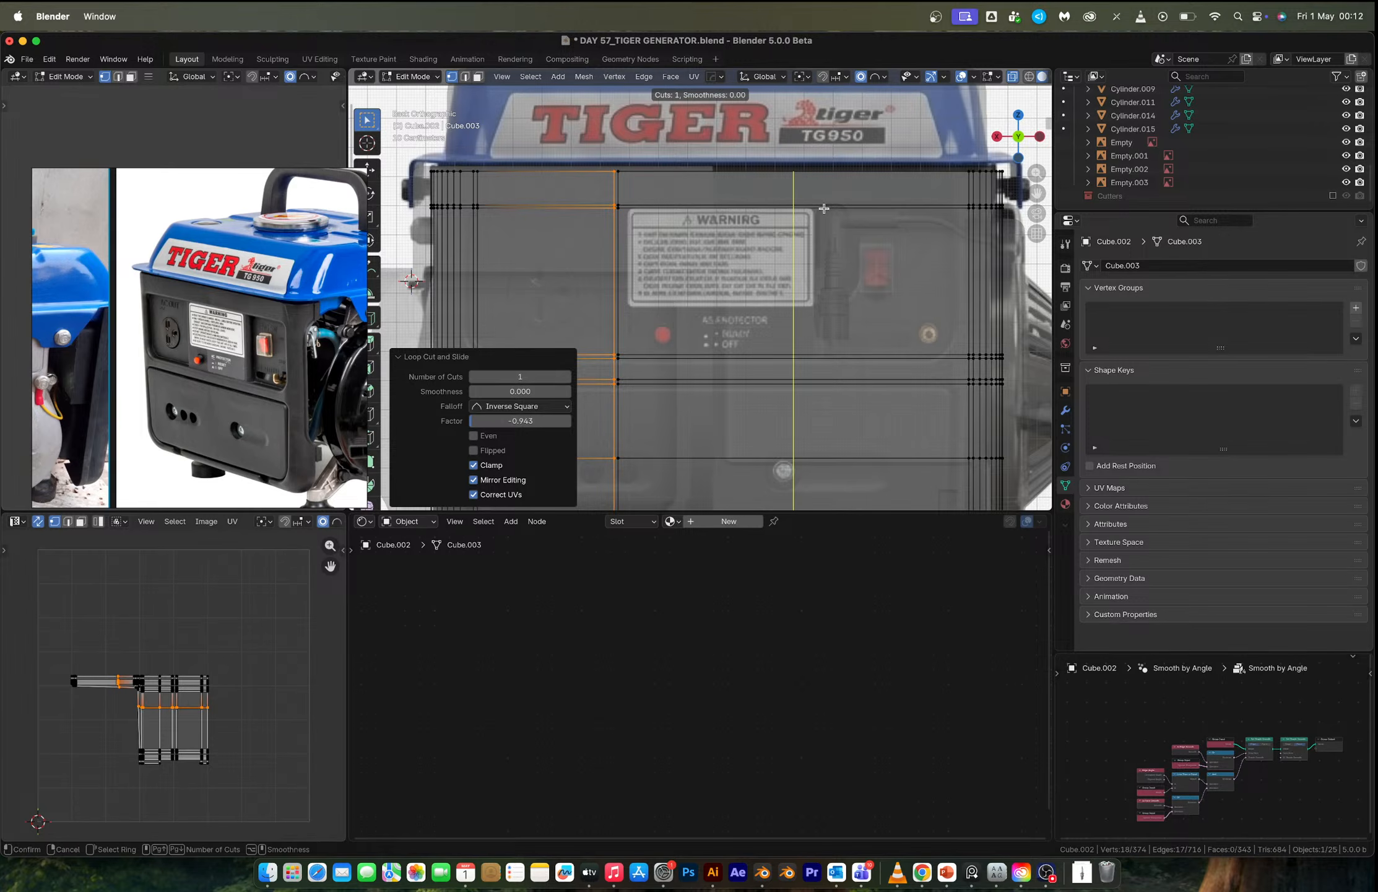
{"action": "left_click", "coordinate": [823, 209]}
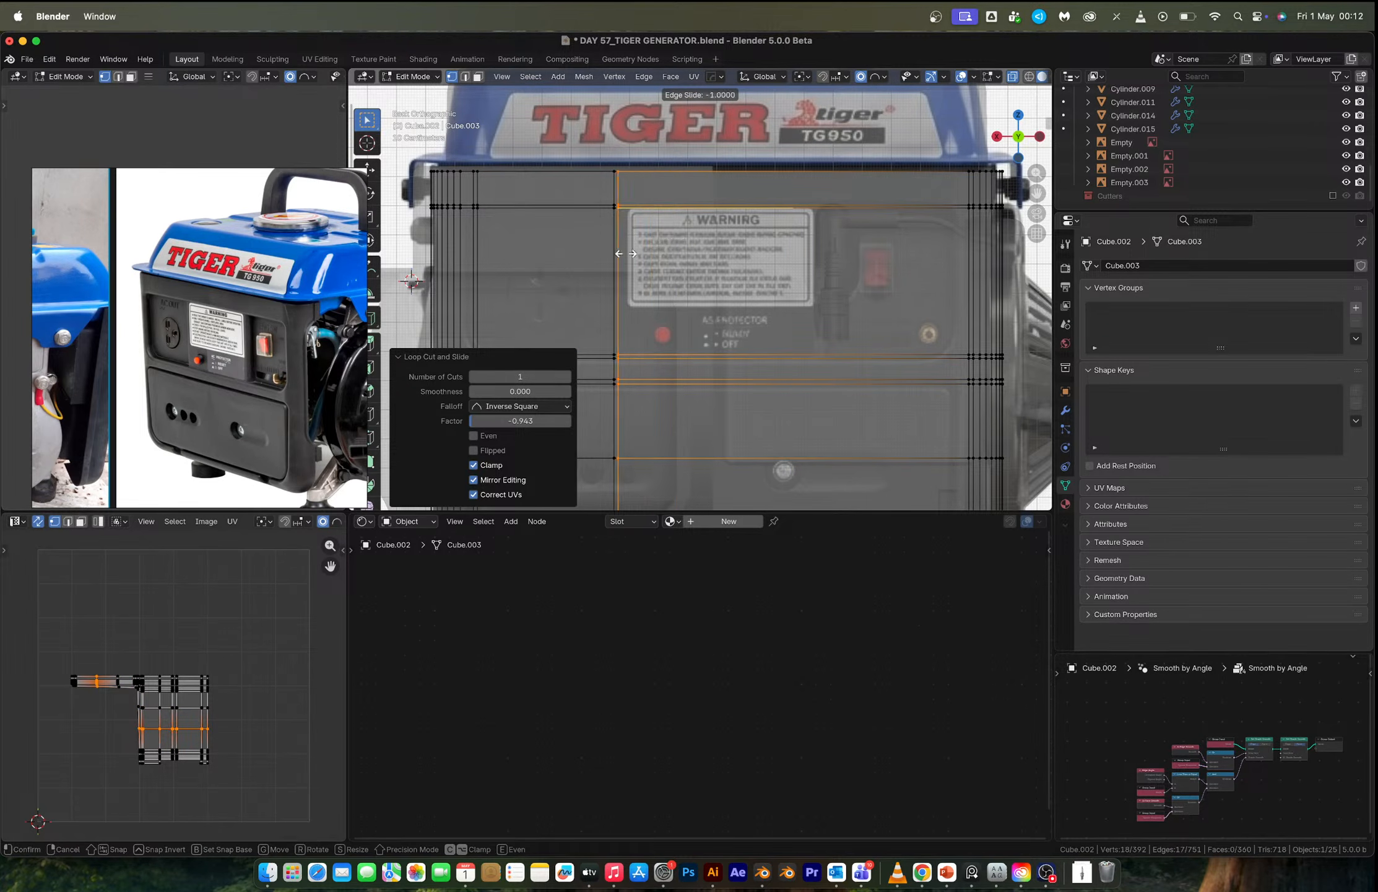
{"action": "left_click", "coordinate": [772, 249]}
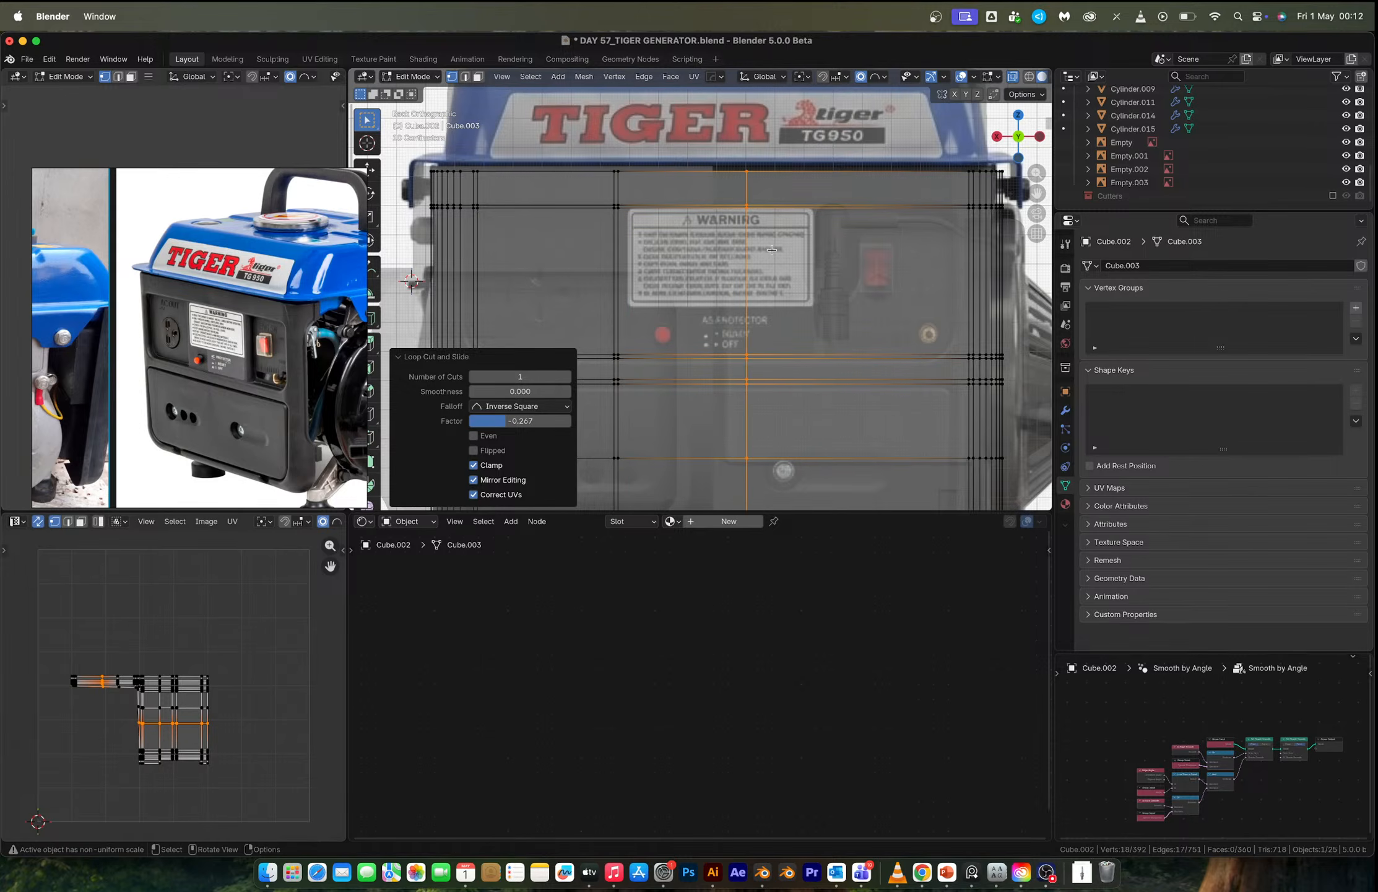
Leave Edit Mode, isolate the control panel with the Empty.001 reference image in local view, and align to the back orthographic view.
{"action": "key", "text": "alt+z"}
{"action": "scroll", "coordinate": [801, 298], "scroll_direction": "down", "scroll_amount": 2}
{"action": "scroll", "coordinate": [802, 297], "scroll_direction": "down", "scroll_amount": 2}
{"action": "scroll", "coordinate": [801, 297], "scroll_direction": "up", "scroll_amount": 3}
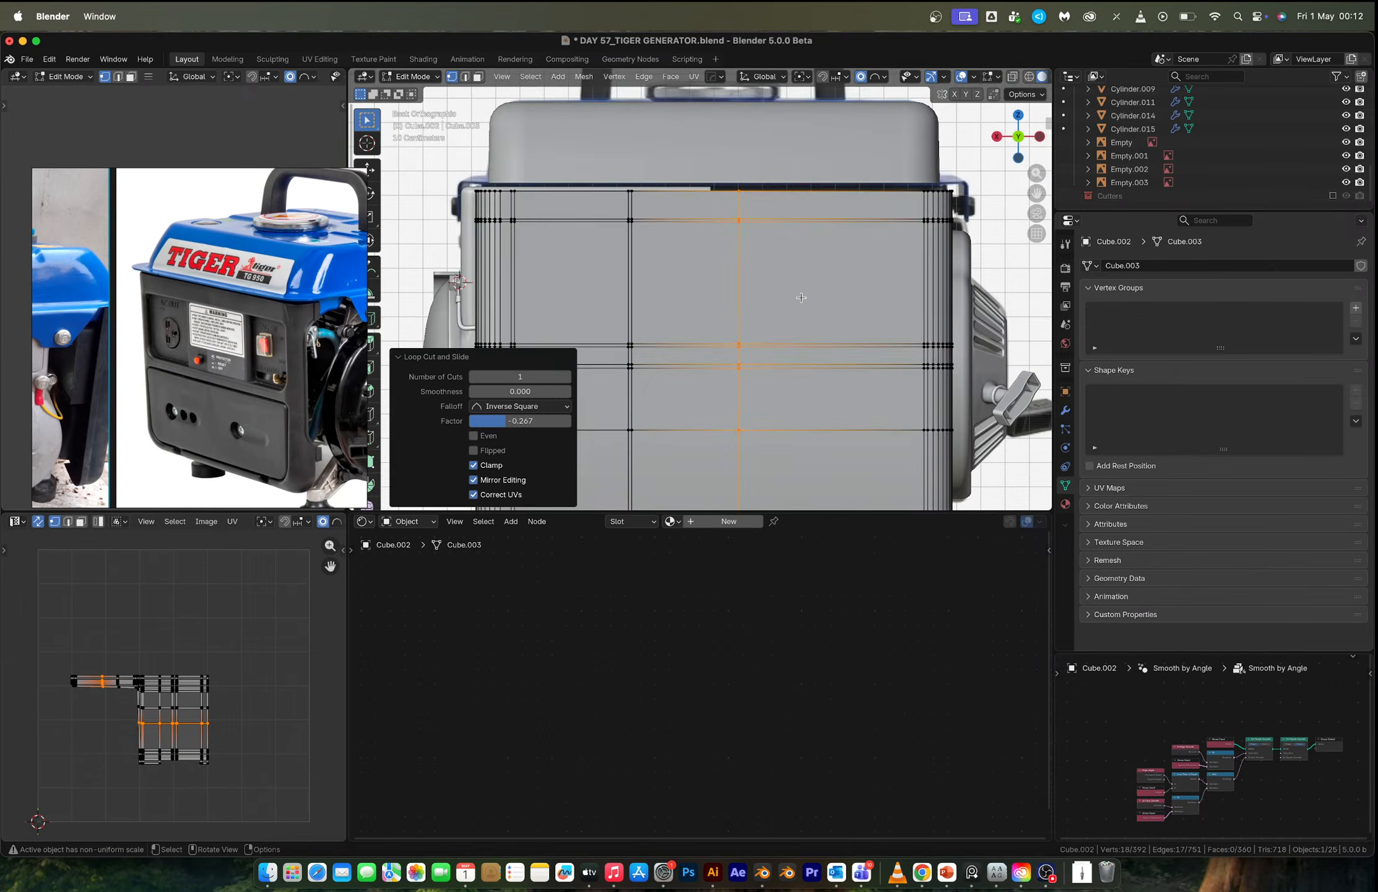
{"action": "key", "text": "Tab"}
{"action": "scroll", "coordinate": [801, 297], "scroll_direction": "down", "scroll_amount": 4}
{"action": "mouse_move", "coordinate": [793, 299]}
{"action": "middle_mouse_down"}
{"action": "mouse_move", "coordinate": [867, 213]}
{"action": "mouse_move", "coordinate": [771, 202]}
{"action": "middle_mouse_up"}
{"action": "left_click", "coordinate": [771, 201], "text": "shift"}
{"action": "key", "text": "KP_Divide"}
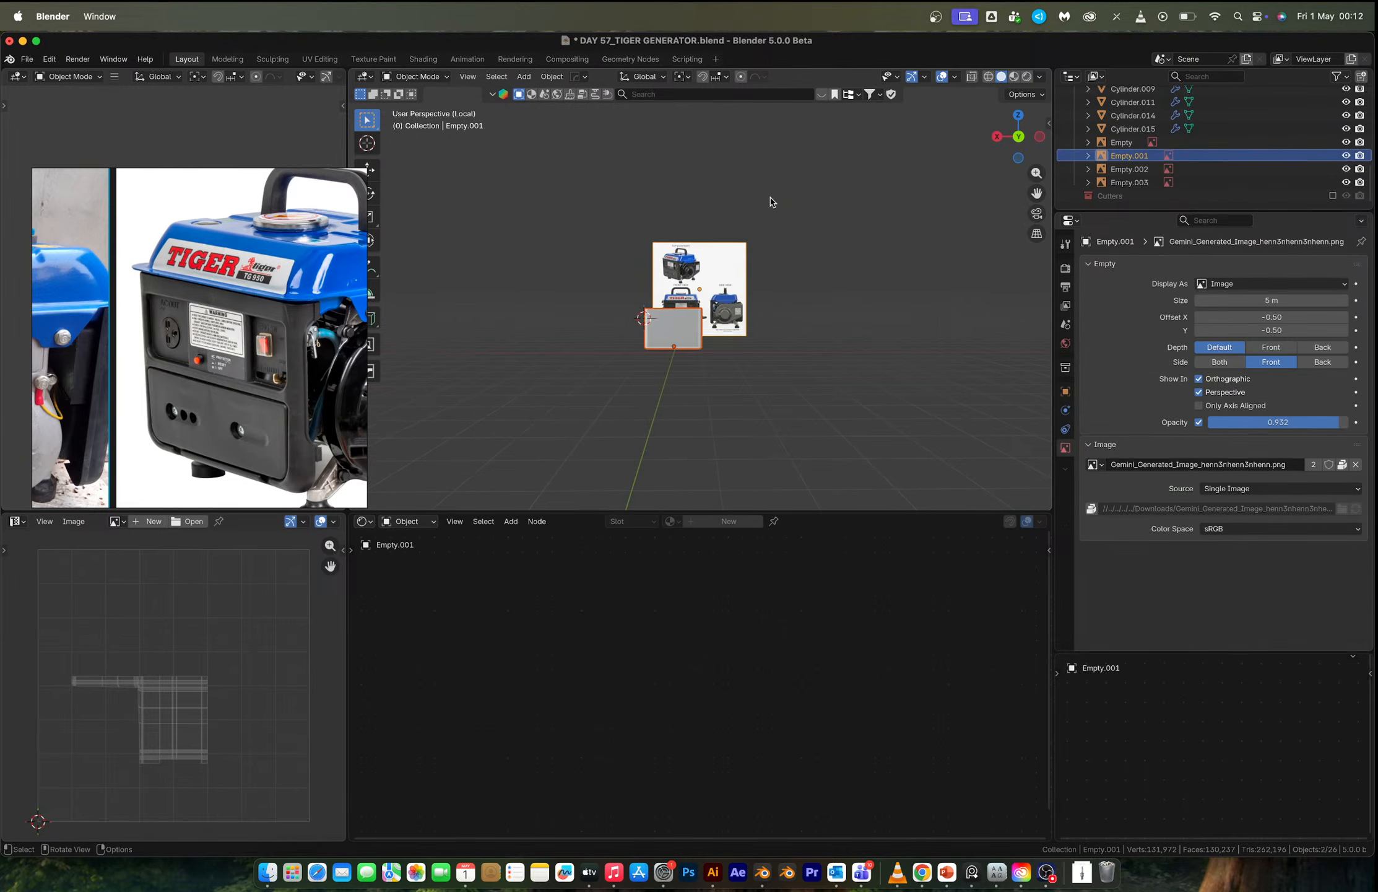
{"action": "left_click", "coordinate": [1018, 141]}
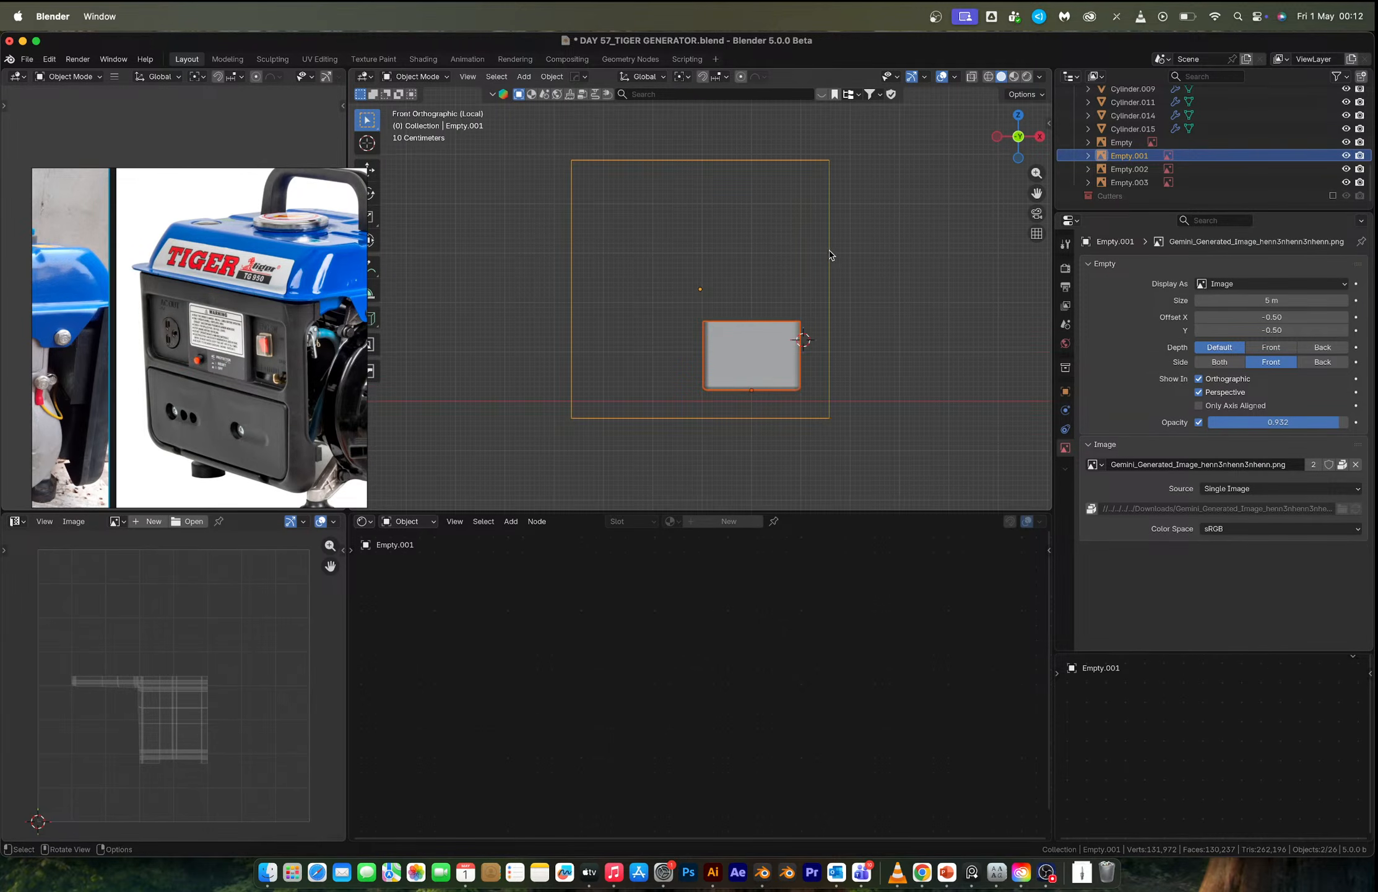
{"action": "left_click", "coordinate": [1018, 141]}
{"action": "scroll", "coordinate": [808, 282], "scroll_direction": "up", "scroll_amount": 4}
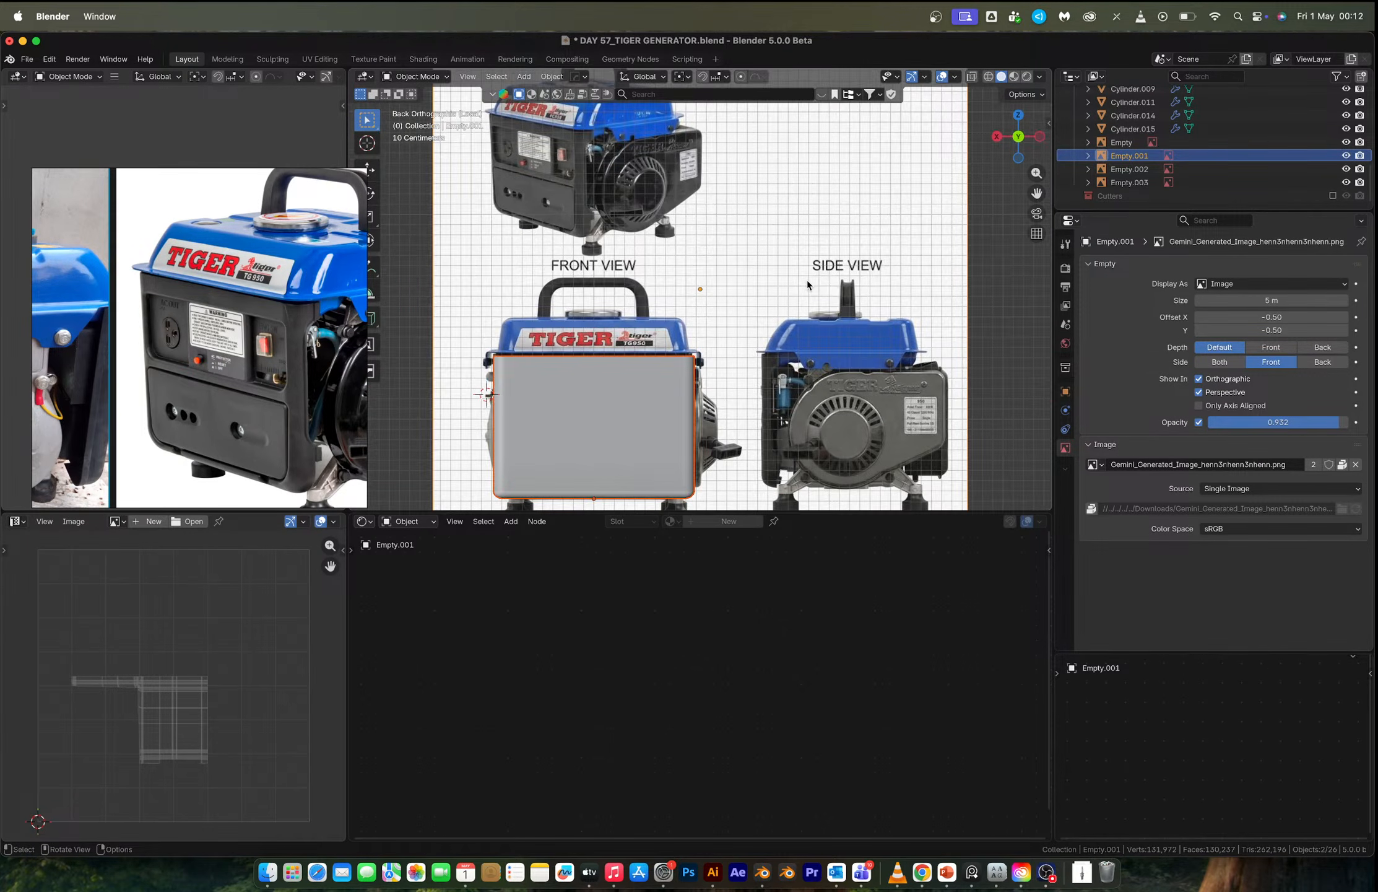
Reopen the control panel mesh in Edit Mode with X-ray on and open the delete options for the vertical loop through the warning label.
{"action": "left_click", "coordinate": [616, 407]}
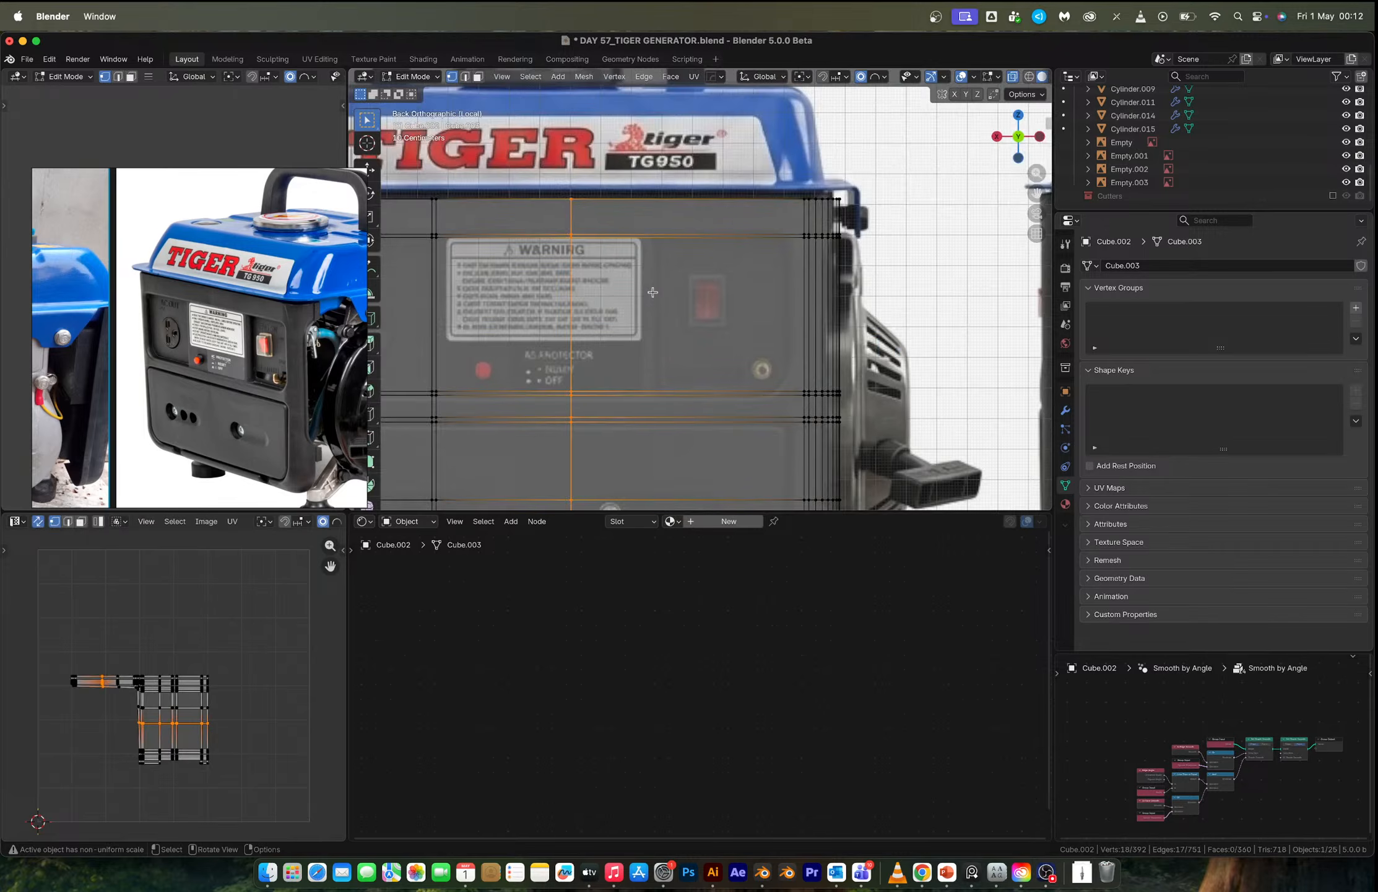
{"action": "scroll", "coordinate": [653, 291], "scroll_direction": "down", "scroll_amount": 3}
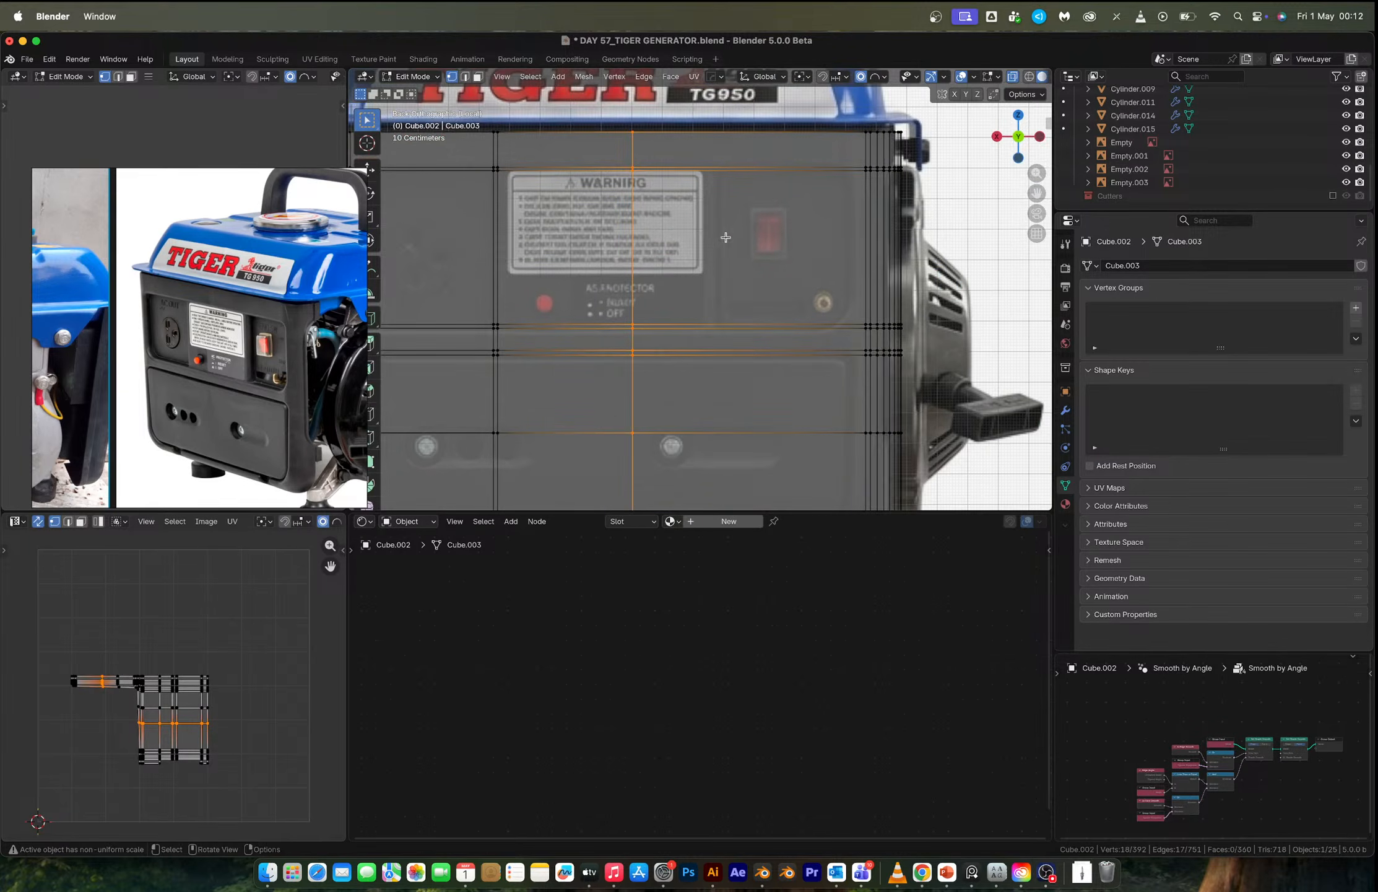
{"action": "key", "text": "x"}
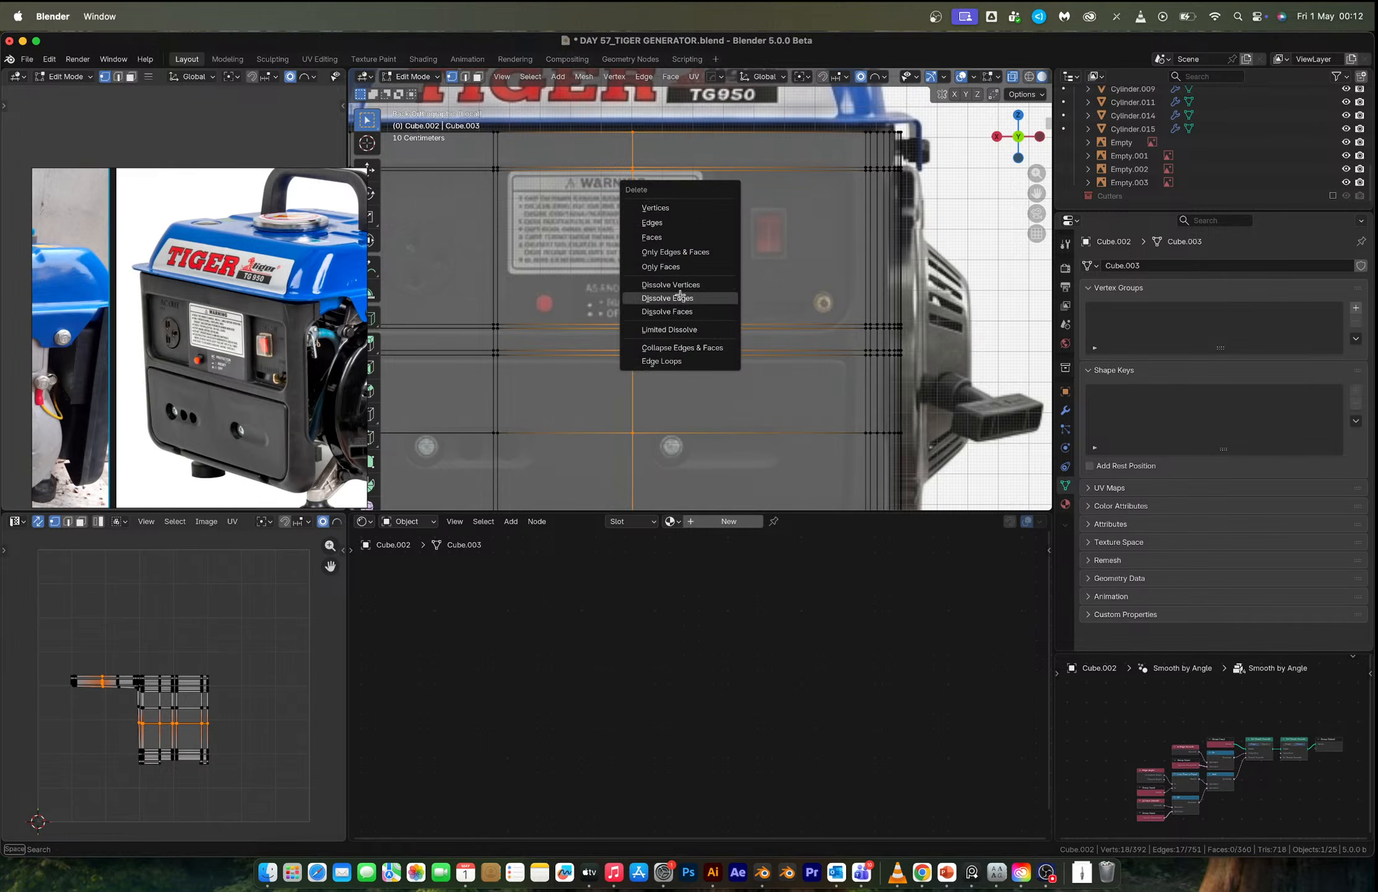
Dissolve the panel's central vertical edge loop and add two closely spaced vertical loop cuts between the warning label and the red switch.
{"action": "left_click", "coordinate": [681, 295]}
{"action": "key", "text": "ctrl+r"}
{"action": "left_click", "coordinate": [705, 175]}
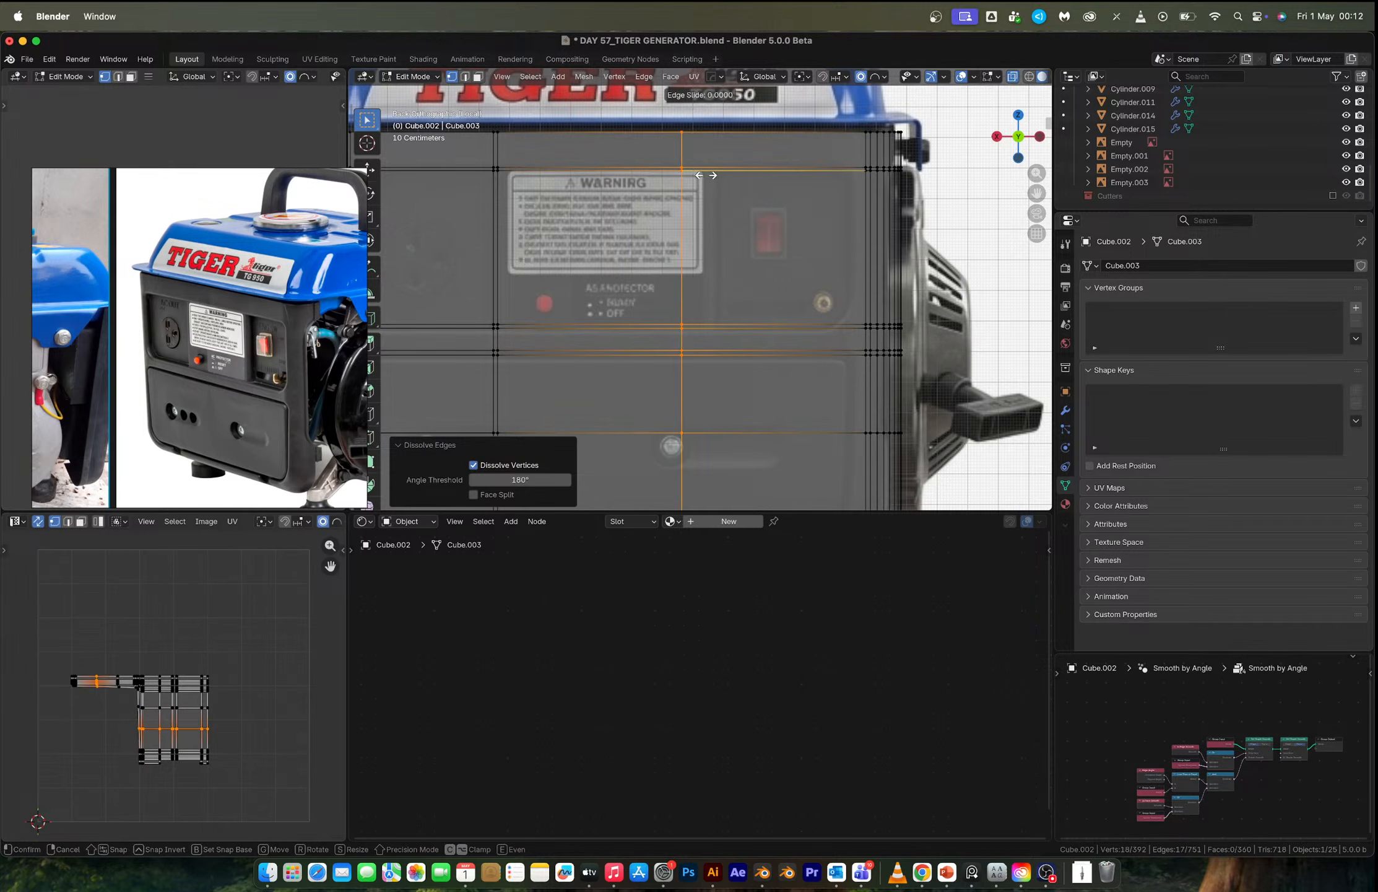
{"action": "left_click", "coordinate": [737, 177]}
{"action": "key", "text": "g"}
{"action": "key", "text": "g"}
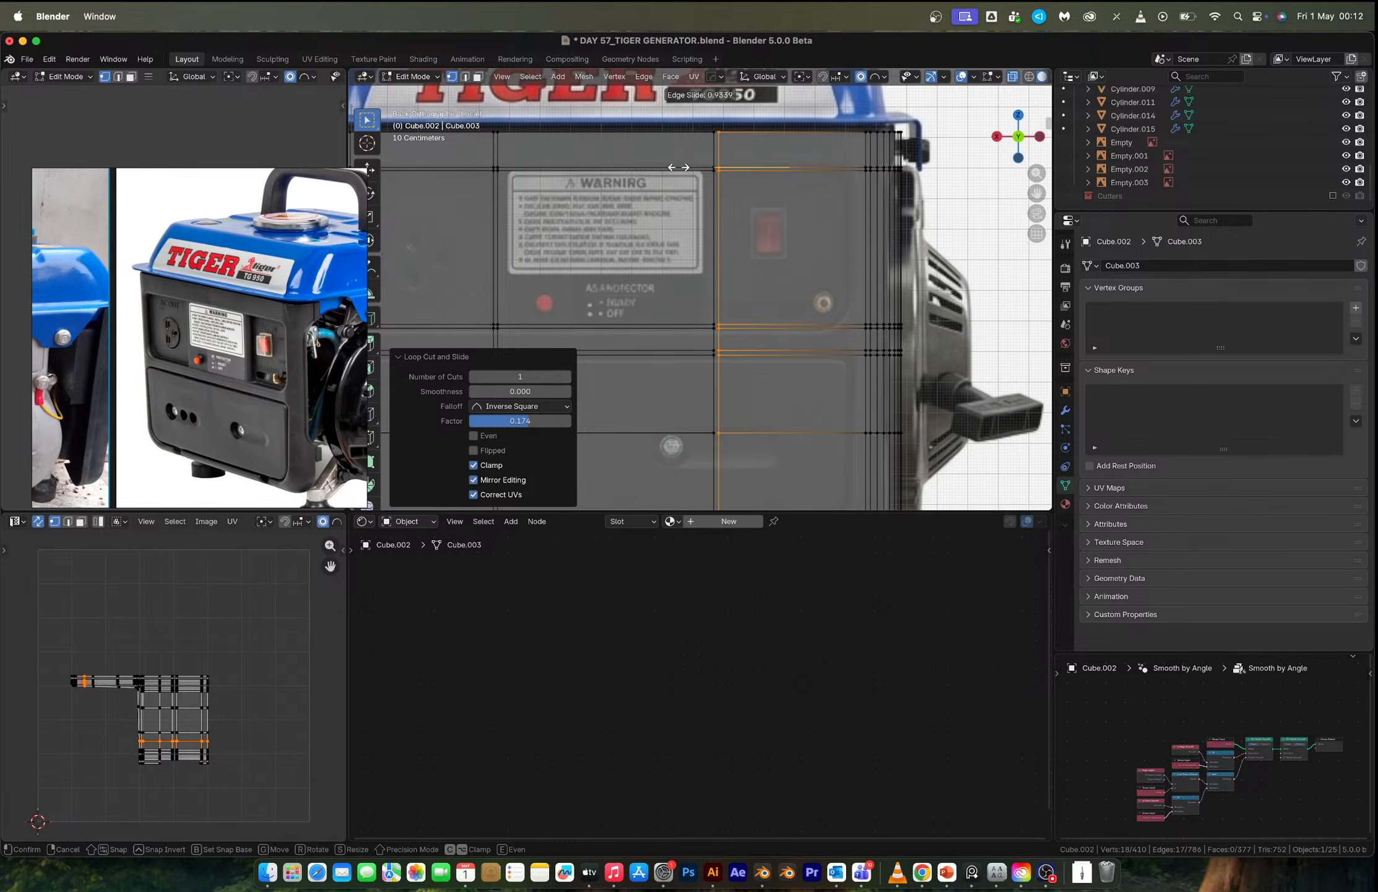
{"action": "left_click", "coordinate": [679, 167]}
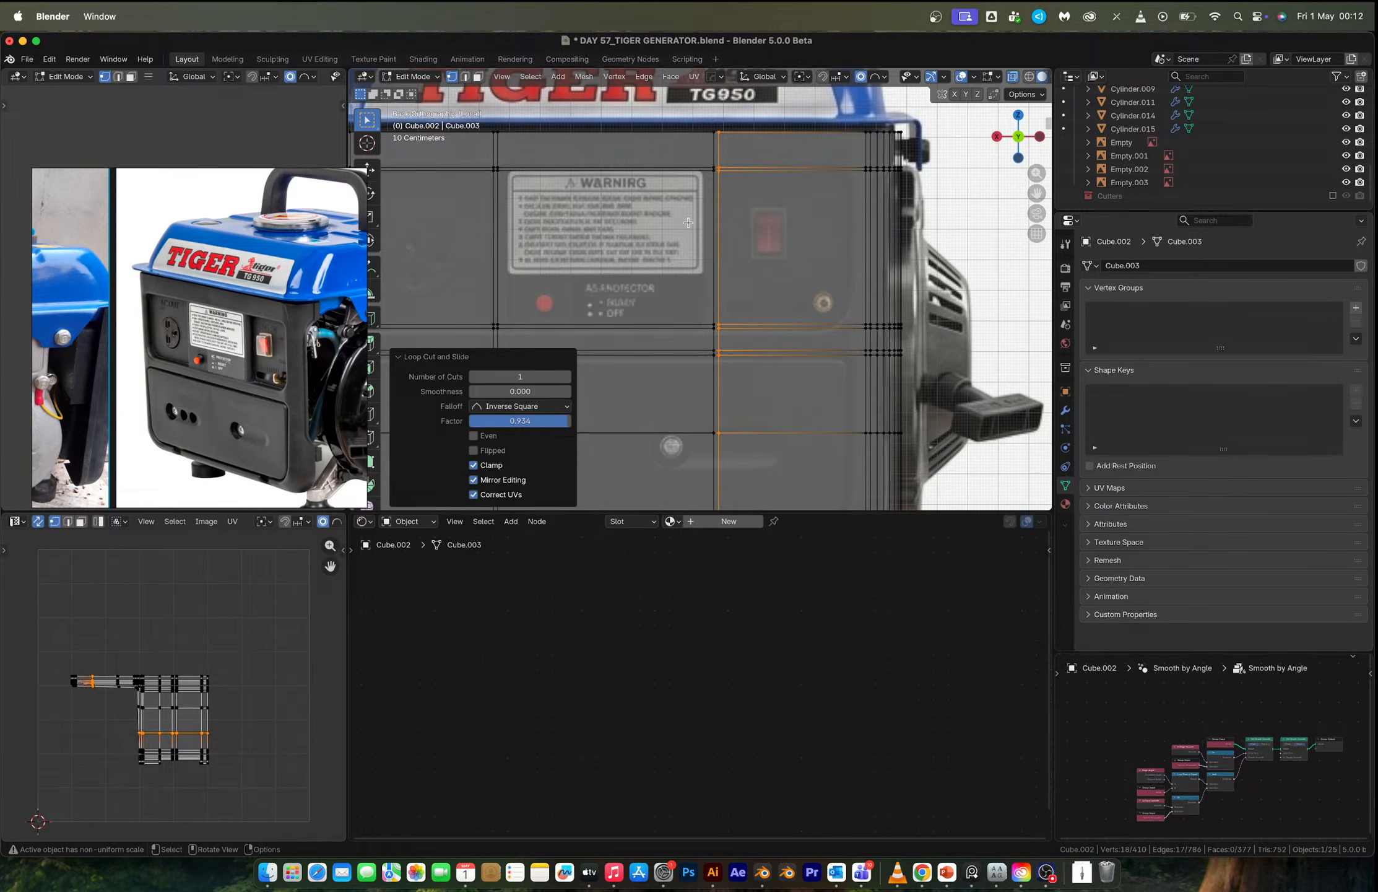
Return to Object Mode, frame the panel, and add a level 1 Subdivision modifier to it.
{"action": "middle_click_drag", "start_coordinate": [732, 310], "coordinate": [767, 308], "text": "shift"}
{"action": "key", "text": "Tab"}
{"action": "scroll", "coordinate": [808, 266], "scroll_direction": "down", "scroll_amount": 3}
{"action": "left_click", "coordinate": [467, 76]}
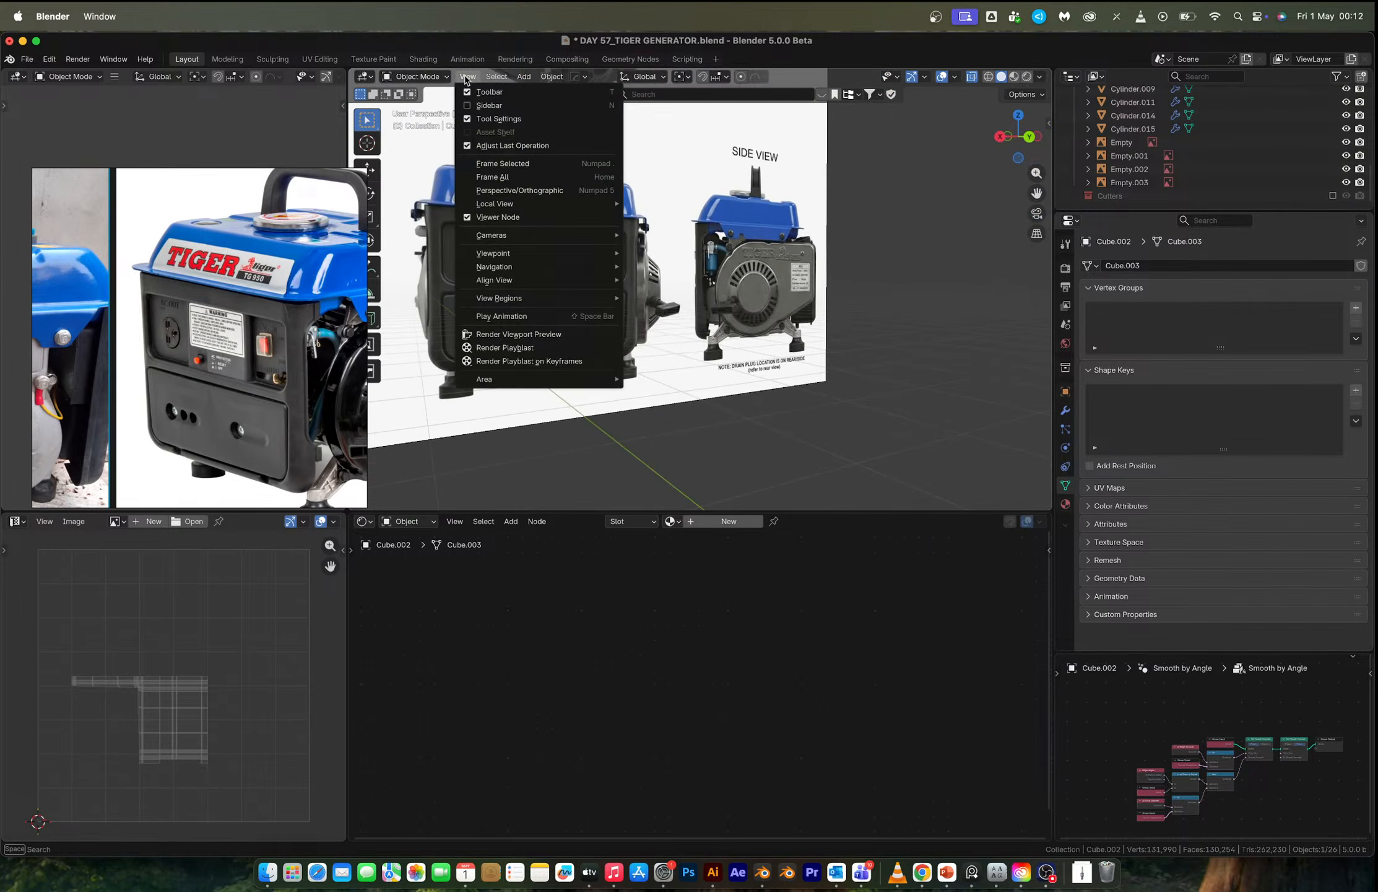
{"action": "left_click", "coordinate": [496, 170]}
{"action": "middle_click_drag", "start_coordinate": [667, 301], "coordinate": [902, 209]}
{"action": "key", "text": "alt+z"}
{"action": "scroll", "coordinate": [680, 325], "scroll_direction": "up", "scroll_amount": 4}
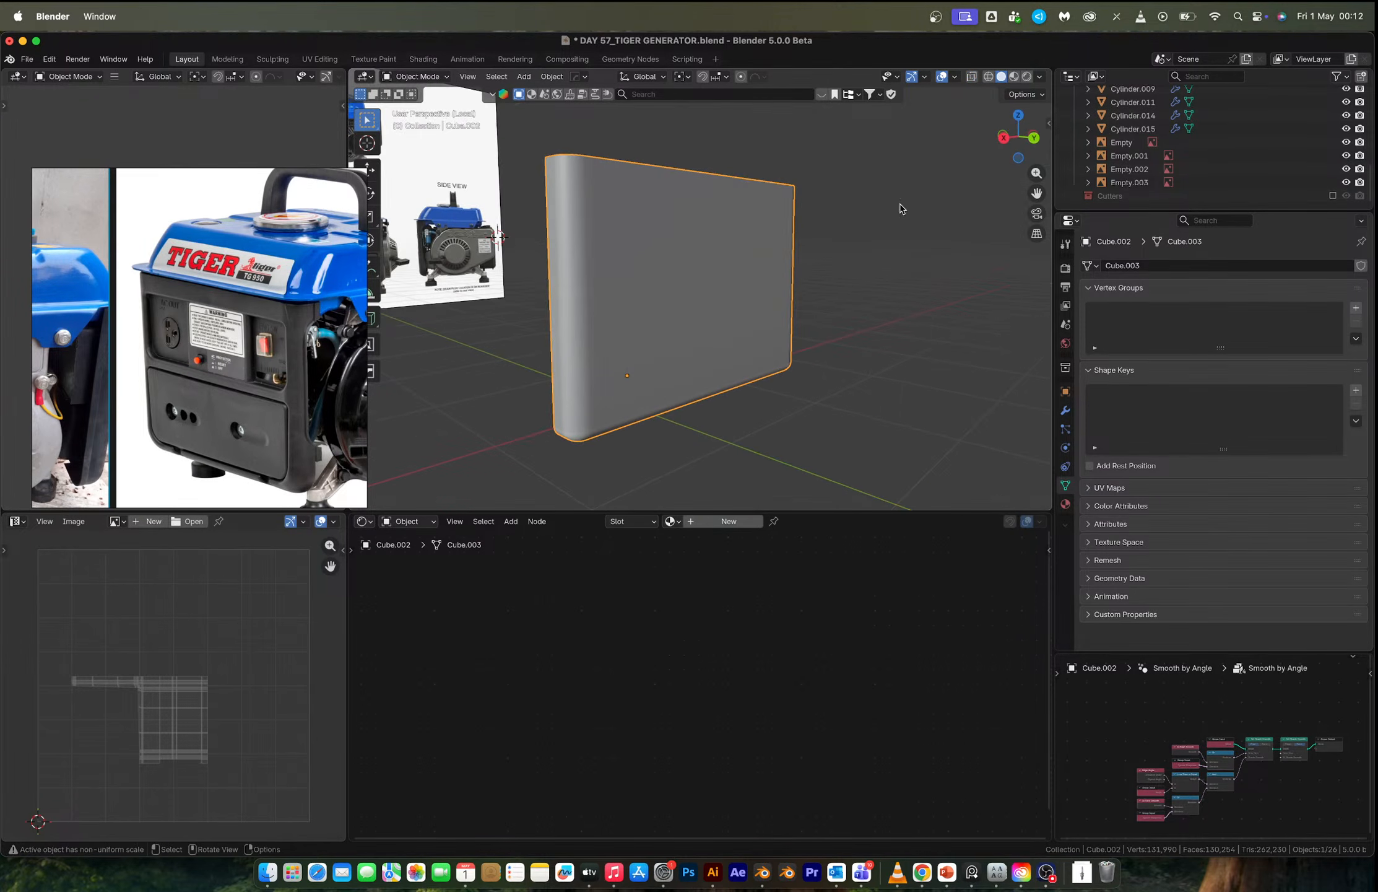
{"action": "left_click", "coordinate": [1065, 410]}
{"action": "key", "text": "ctrl+1"}
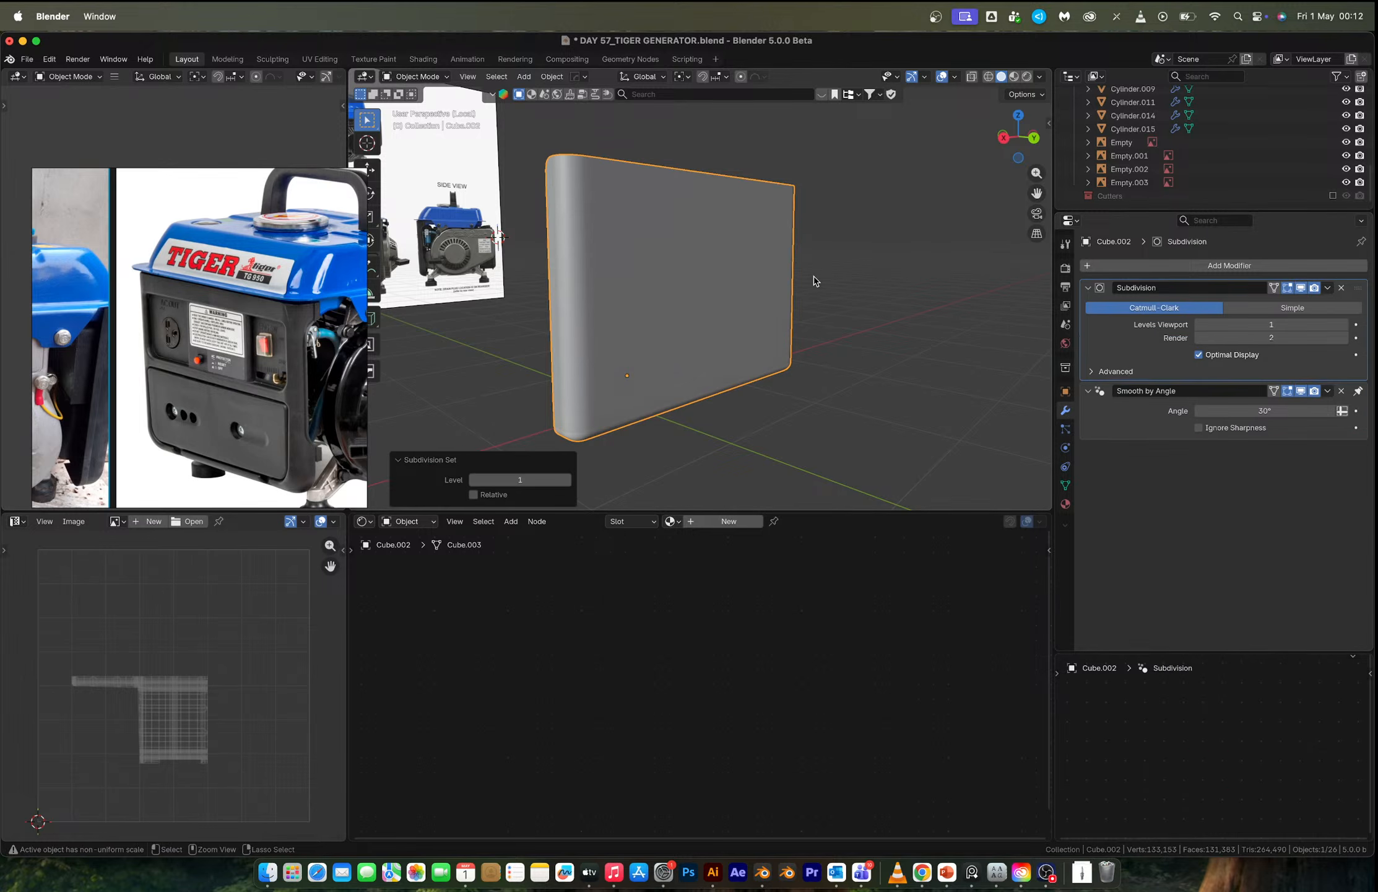
In back view, dissolve the vertical edge loop bordering the upper-left face so that face extends closer to the panel's left edge.
{"action": "left_click", "coordinate": [1034, 138]}
{"action": "scroll", "coordinate": [704, 270], "scroll_direction": "up", "scroll_amount": 3}
{"action": "key", "text": "Tab"}
{"action": "key", "text": "alt+z"}
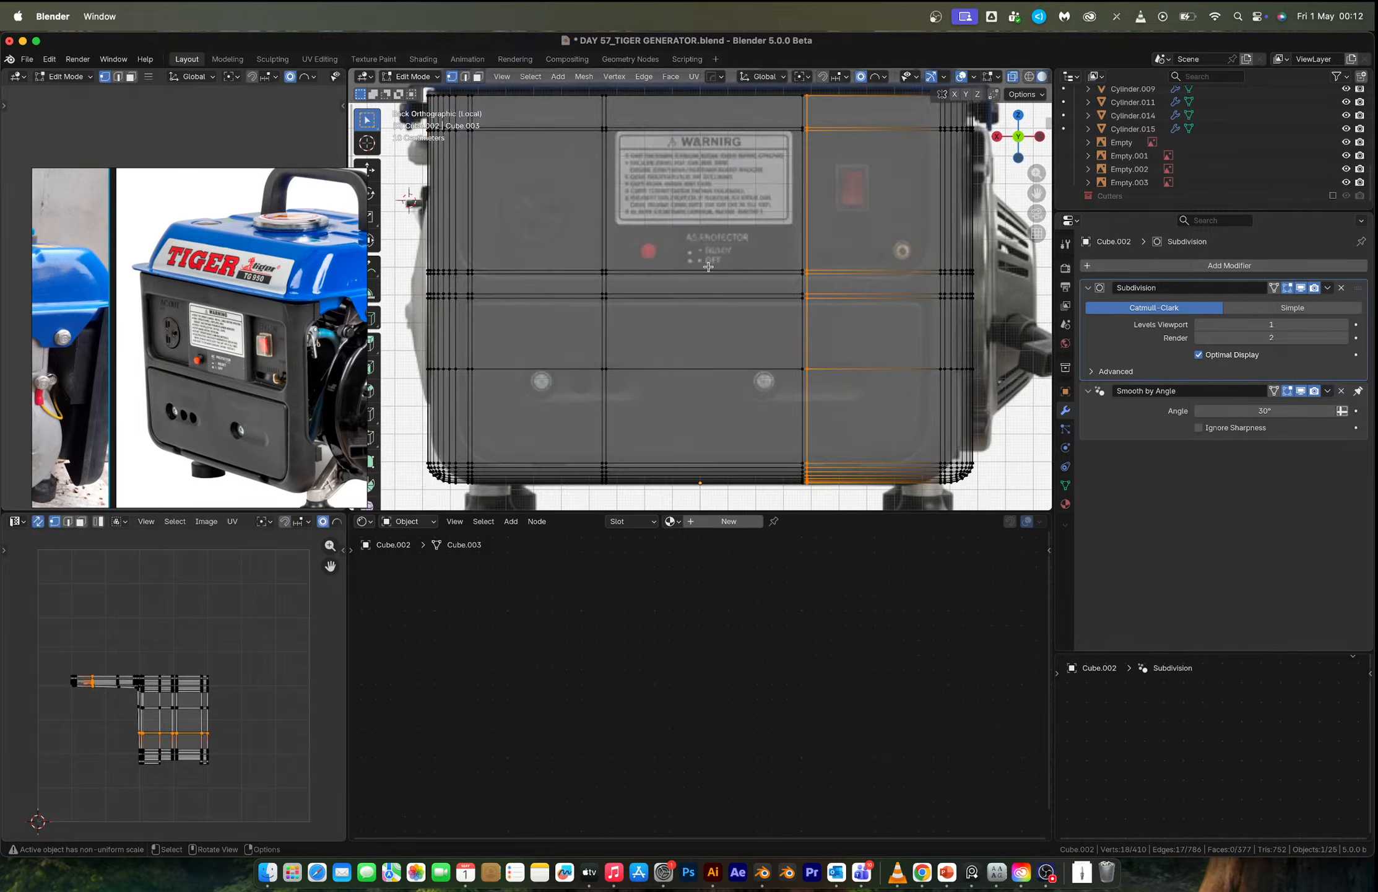
{"action": "middle_click_drag", "start_coordinate": [763, 267], "coordinate": [743, 334], "text": "shift"}
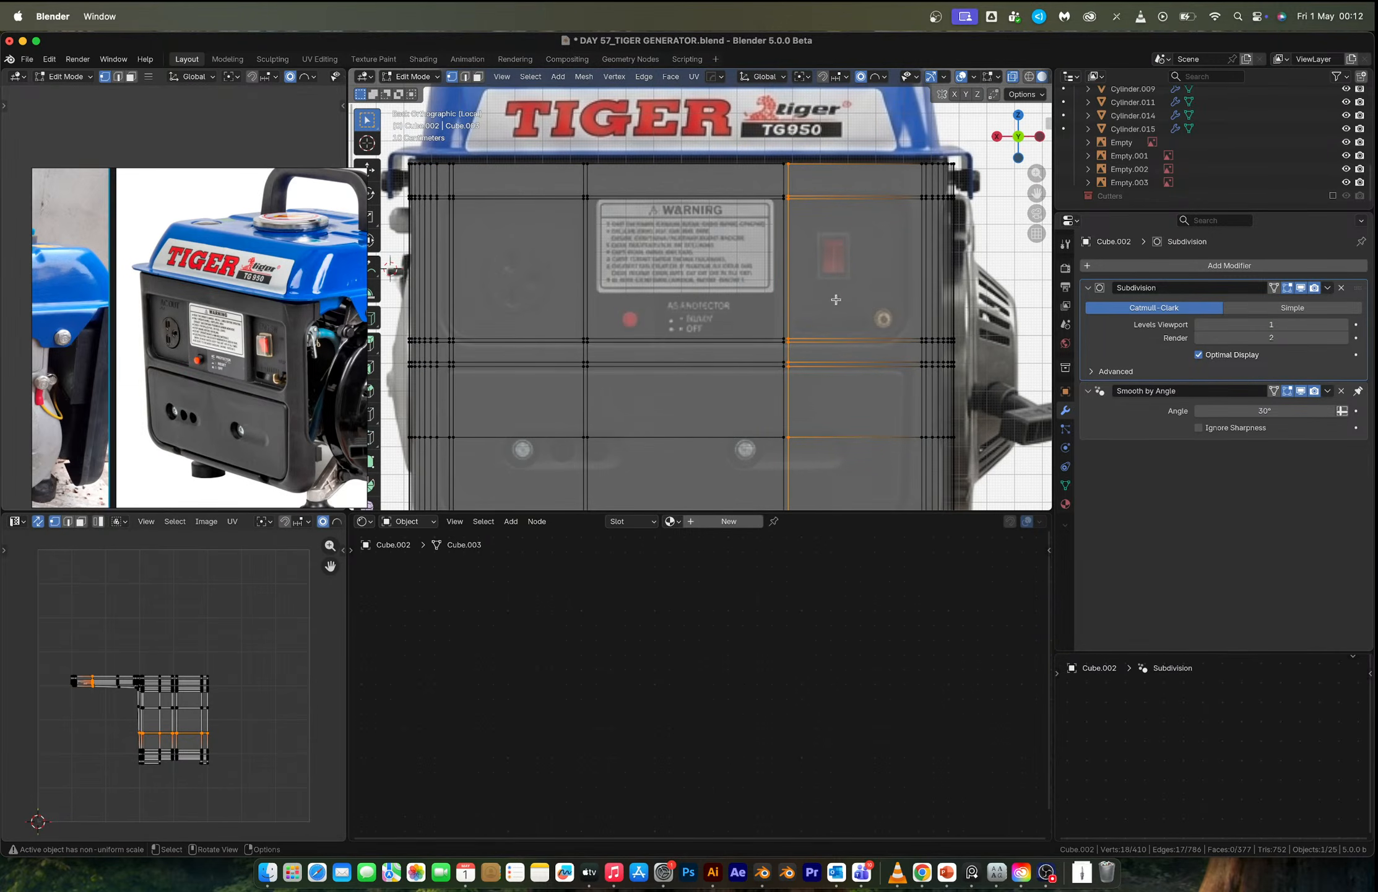
{"action": "key", "text": "3"}
{"action": "left_click", "coordinate": [836, 299]}
{"action": "left_click", "coordinate": [546, 281], "text": "shift"}
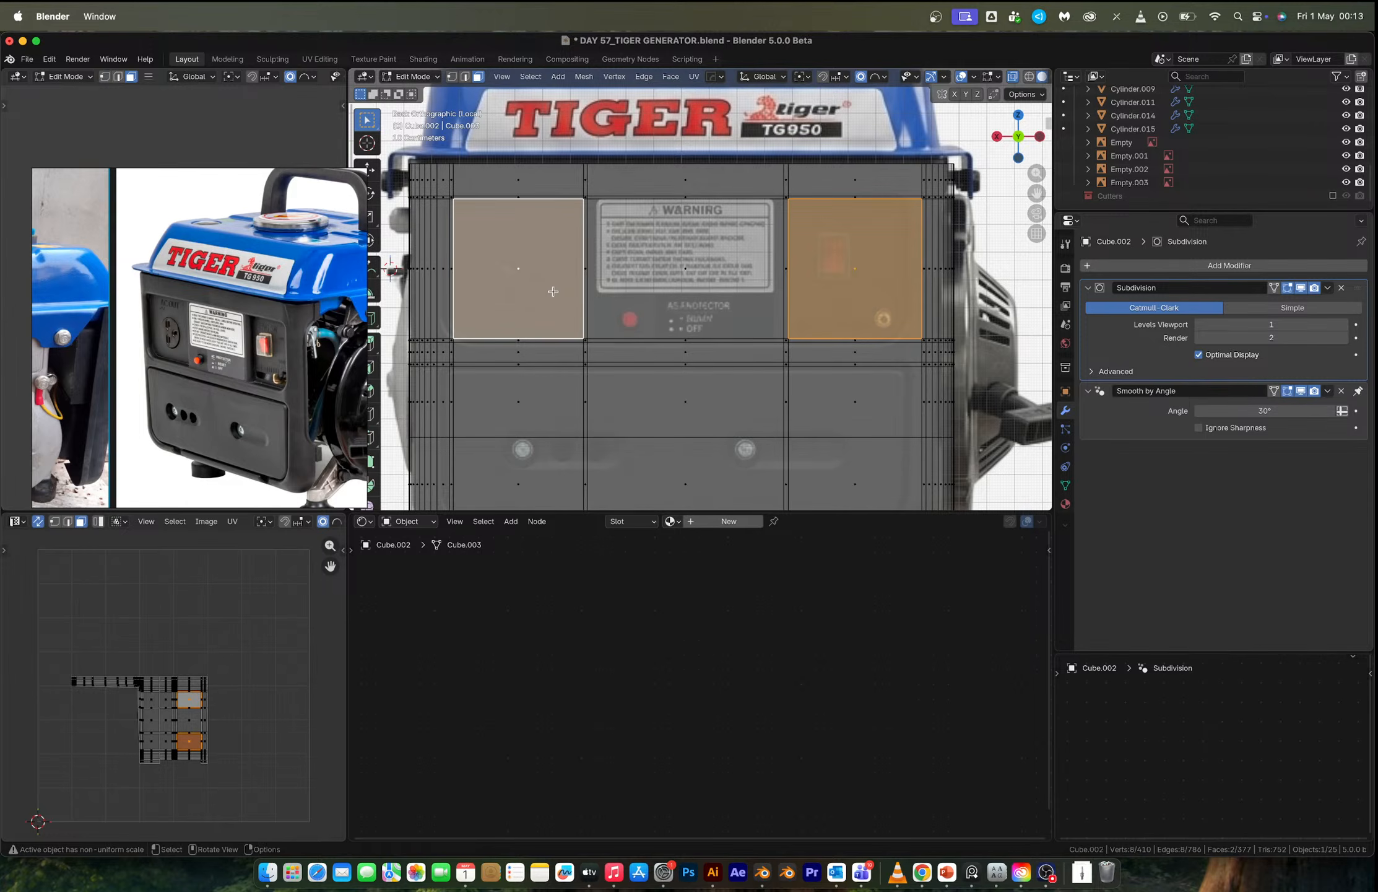
{"action": "key", "text": "2"}
{"action": "left_click", "coordinate": [453, 327], "text": "alt"}
{"action": "key", "text": "x"}
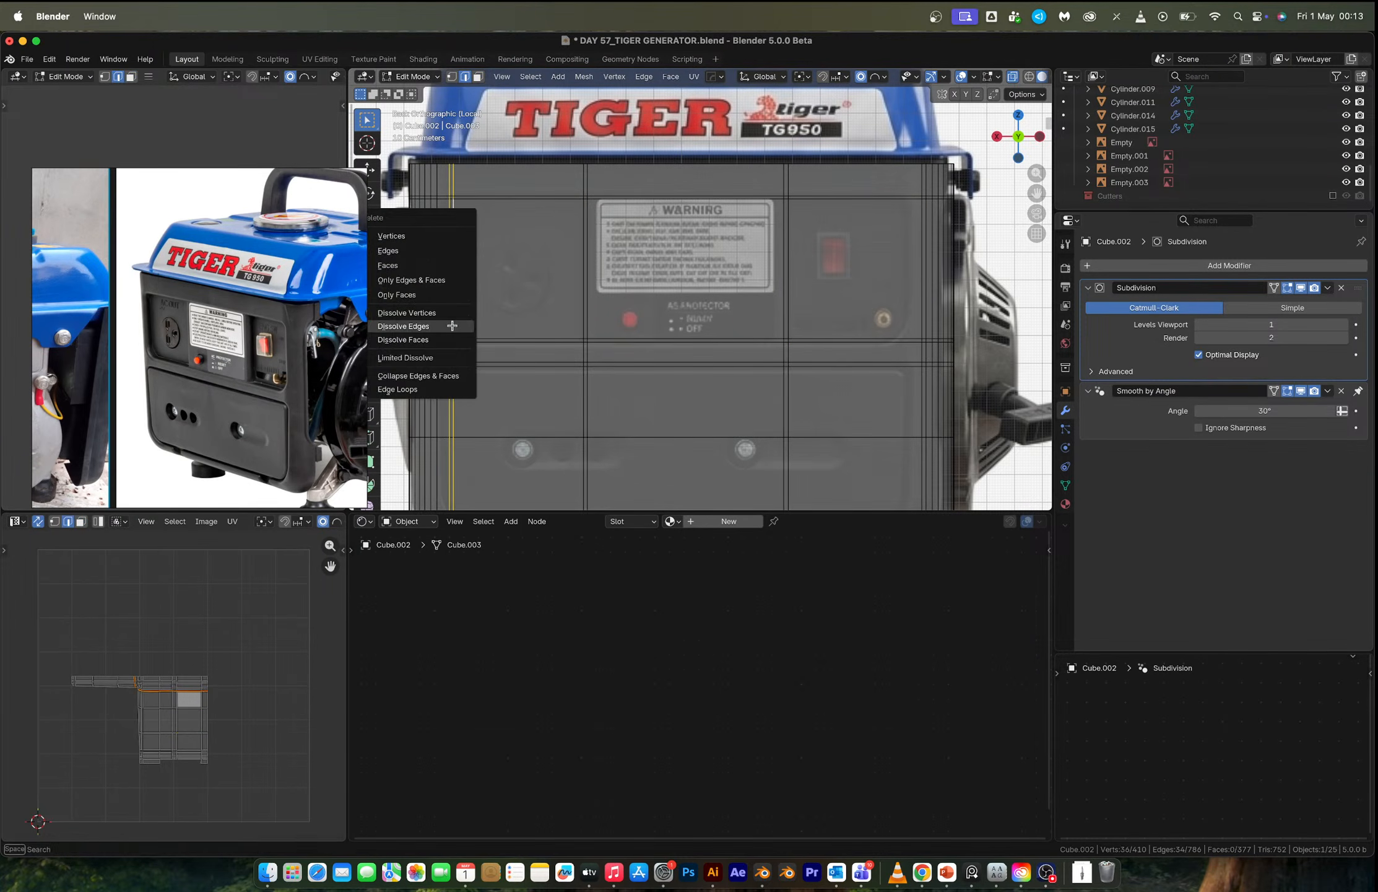
{"action": "left_click", "coordinate": [452, 326]}
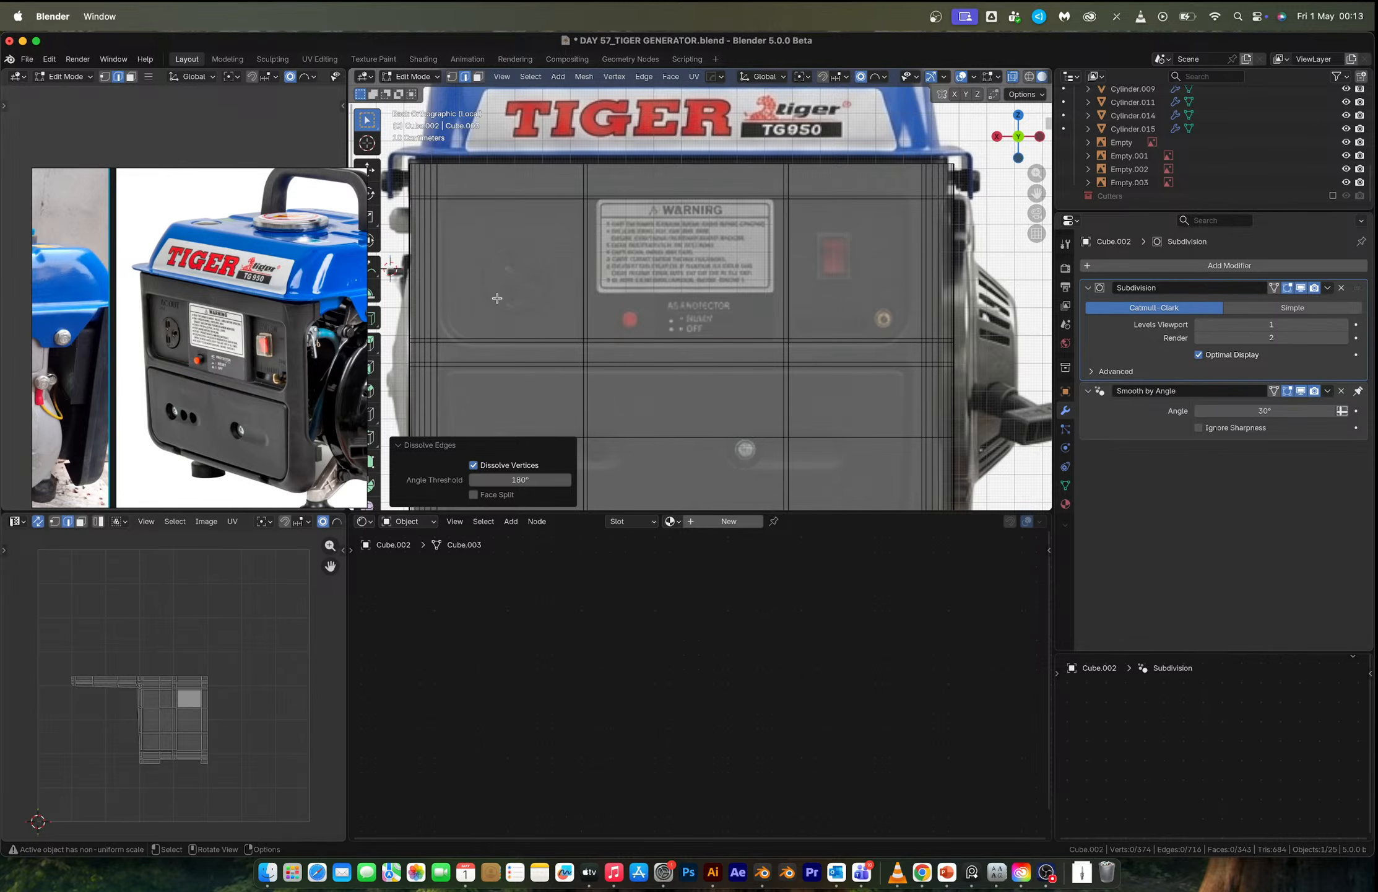
{"action": "key", "text": "3"}
{"action": "left_click", "coordinate": [503, 282]}
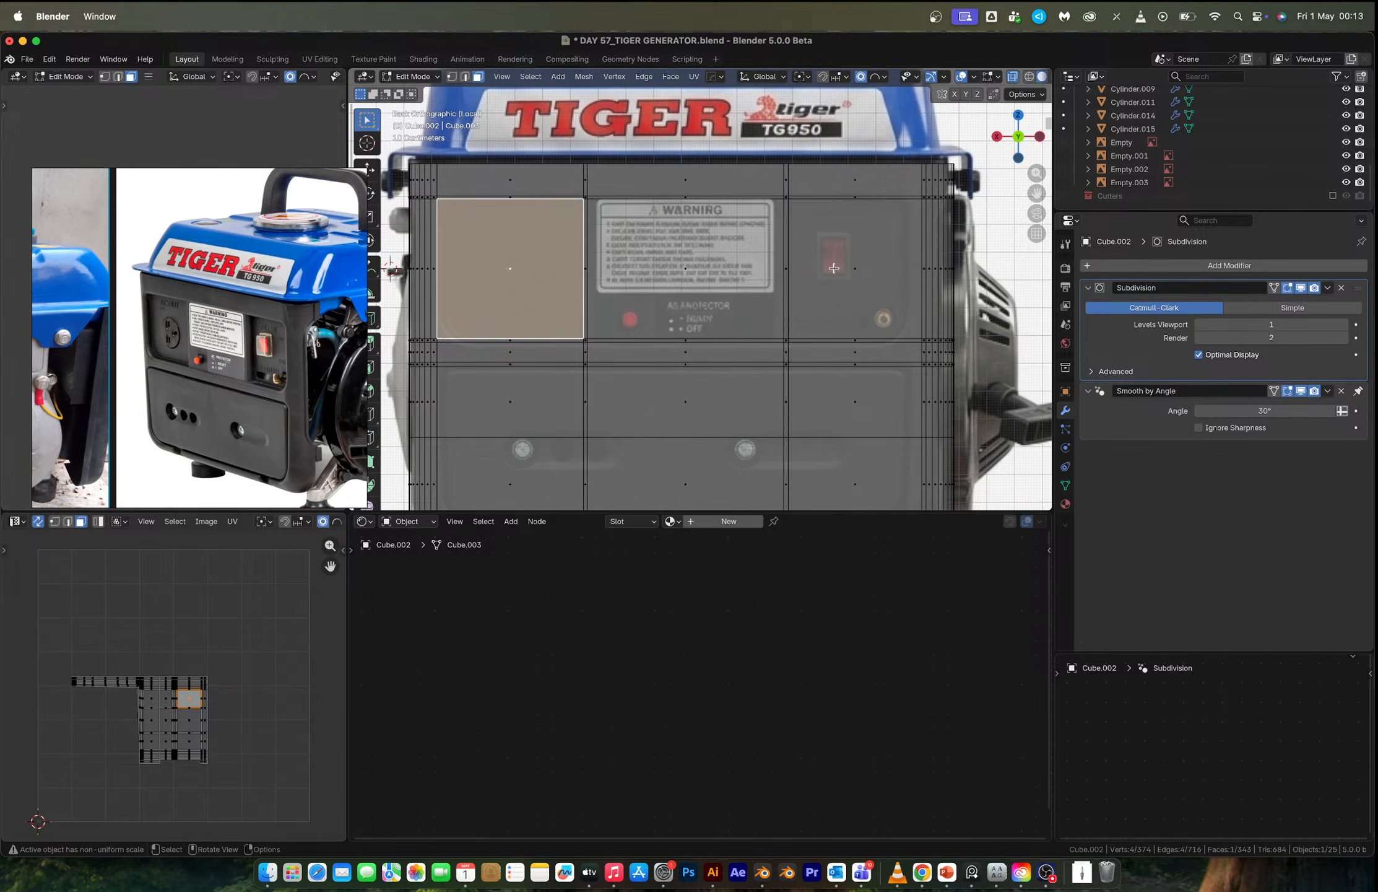
Move the vertical edge loop pair between the warning label and the red switch about 0.012 m along X.
{"action": "scroll", "coordinate": [834, 268], "scroll_direction": "down", "scroll_amount": 3}
{"action": "key", "text": "1"}
{"action": "left_click", "coordinate": [756, 375], "text": "alt"}
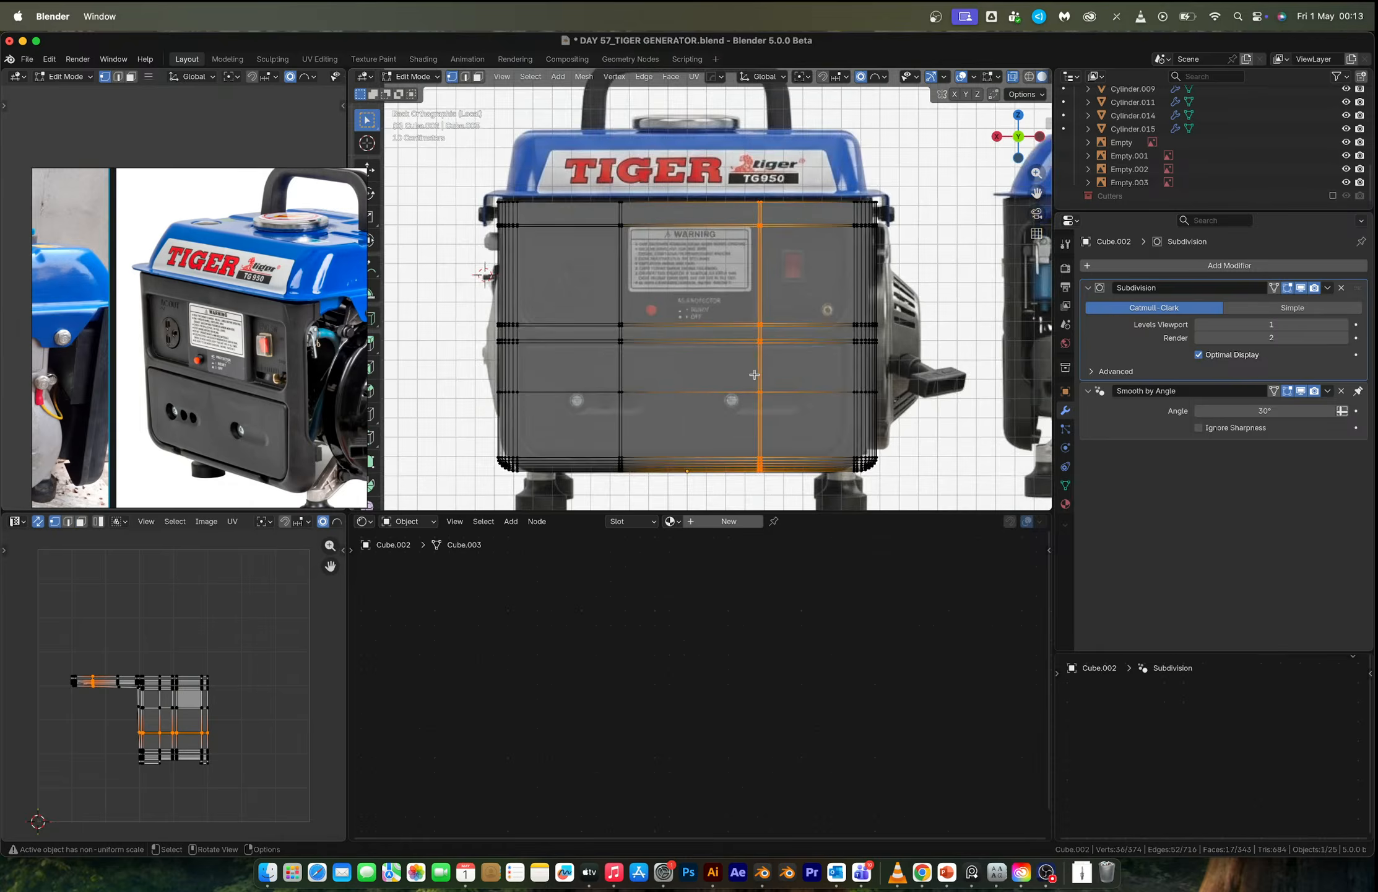
{"action": "scroll", "coordinate": [755, 374], "scroll_direction": "up", "scroll_amount": 2}
{"action": "key", "text": "g"}
{"action": "key", "text": "x"}
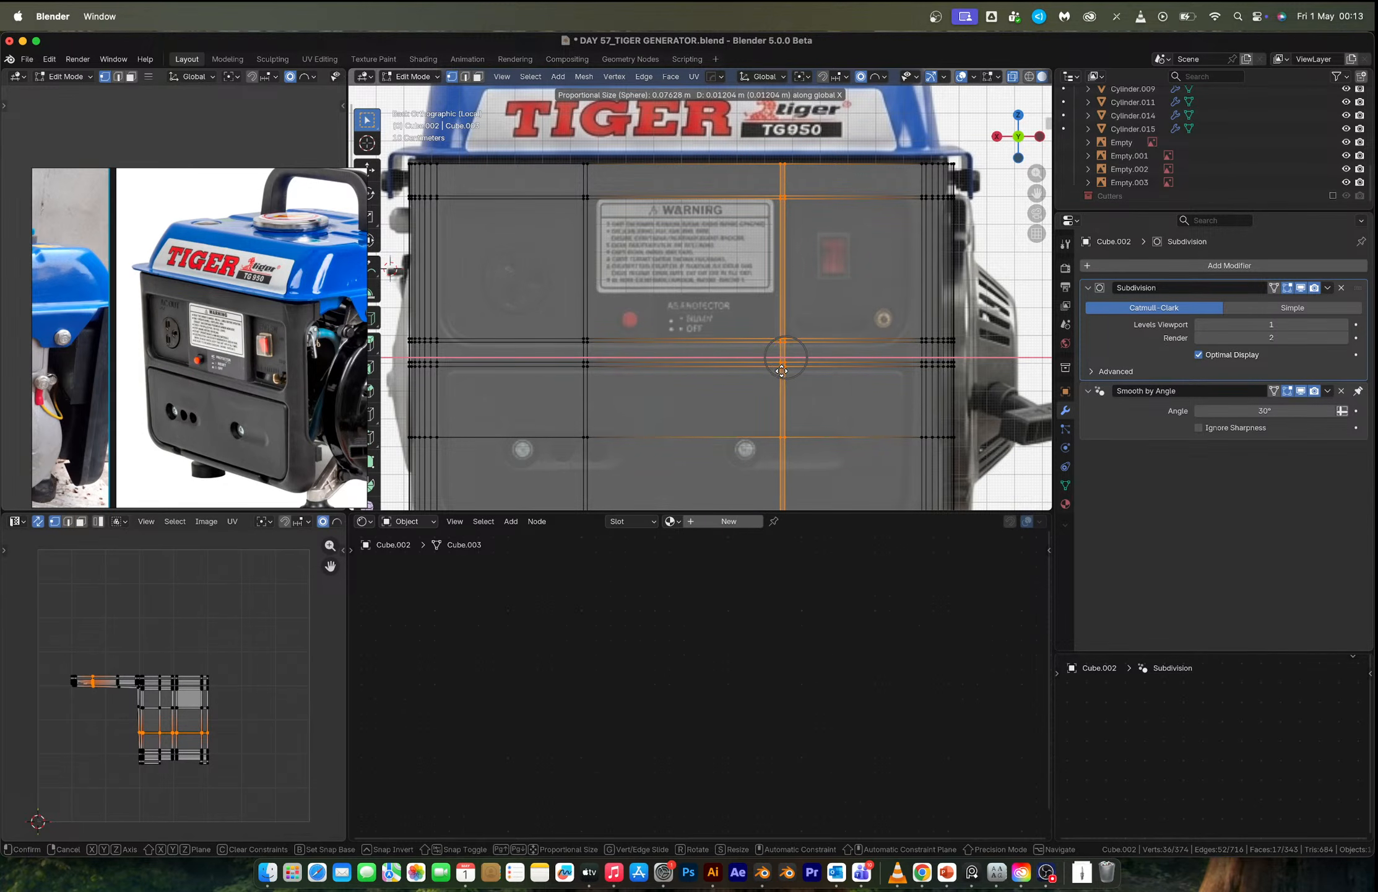
{"action": "left_click", "coordinate": [781, 370]}
Extrude the upper-left and upper-right faces inward twice, by about 0.015 m and about 0.051 m.
{"action": "key", "text": "alt+z"}
{"action": "key", "text": "3"}
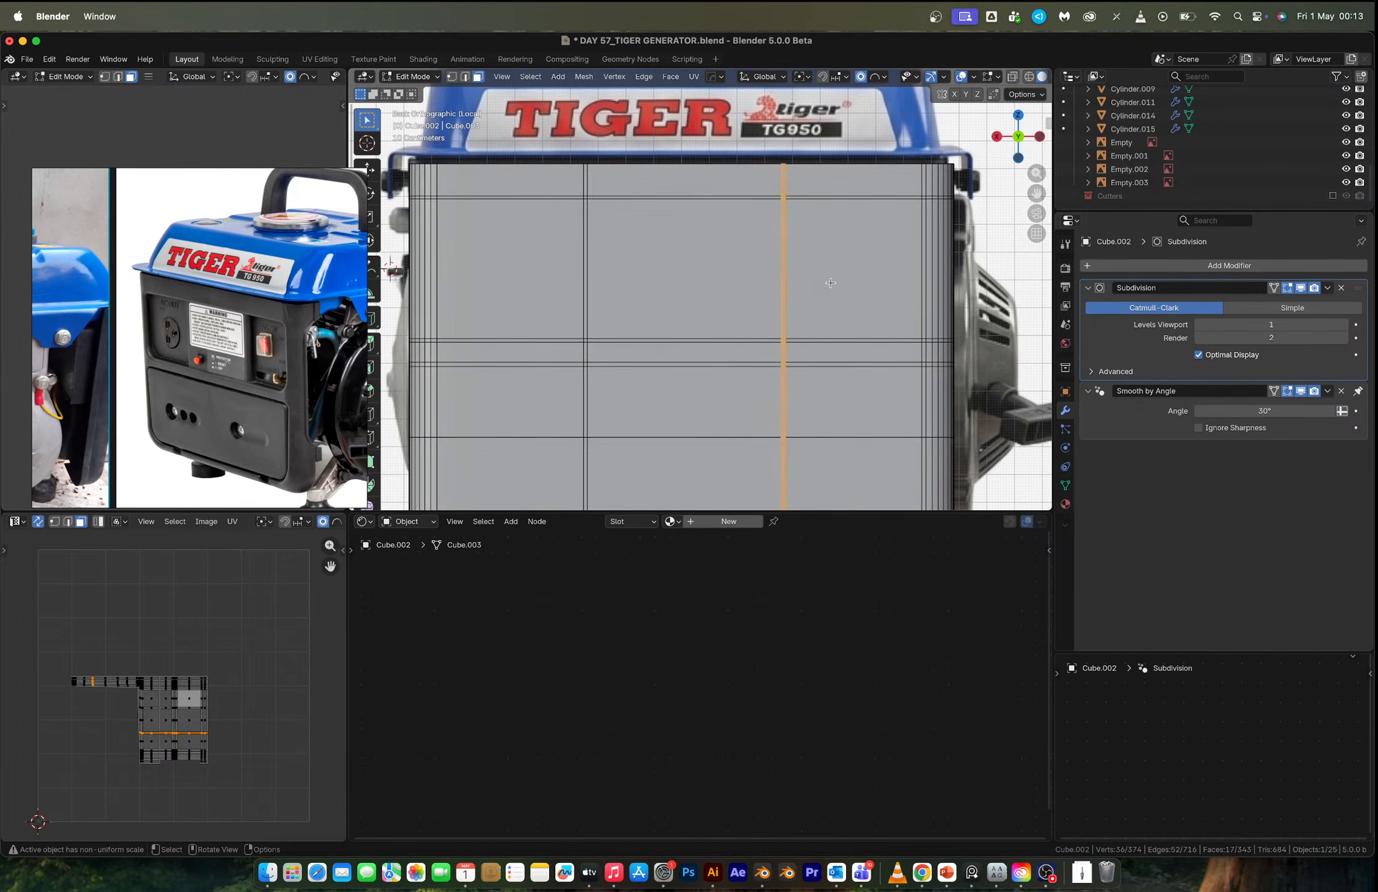
{"action": "left_click", "coordinate": [830, 282]}
{"action": "left_click", "coordinate": [502, 291], "text": "shift"}
{"action": "middle_click_drag", "start_coordinate": [557, 310], "coordinate": [657, 332]}
{"action": "key", "text": "e"}
{"action": "left_click", "coordinate": [653, 364]}
{"action": "key", "text": "e"}
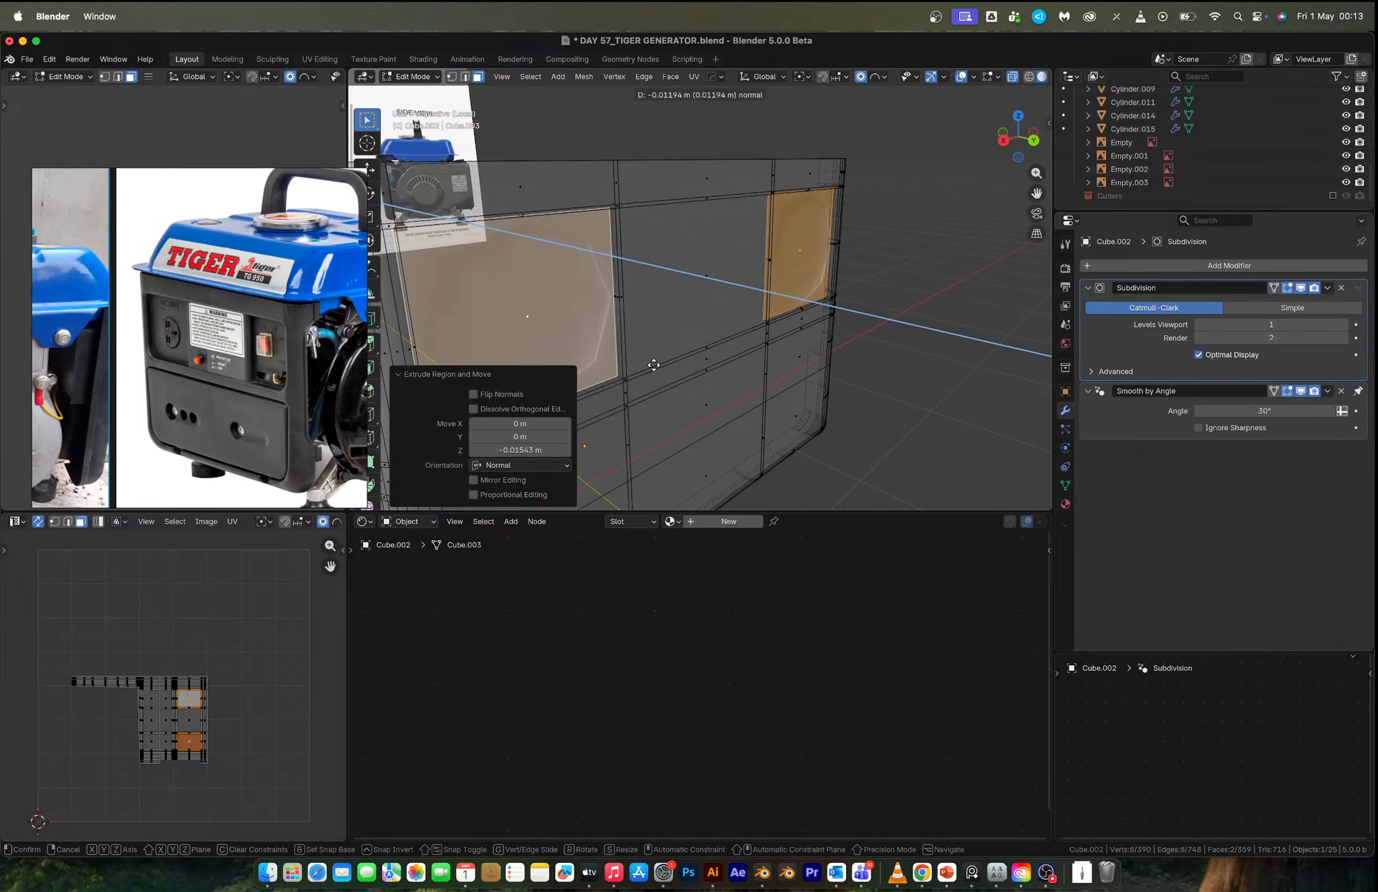
{"action": "left_click", "coordinate": [635, 363]}
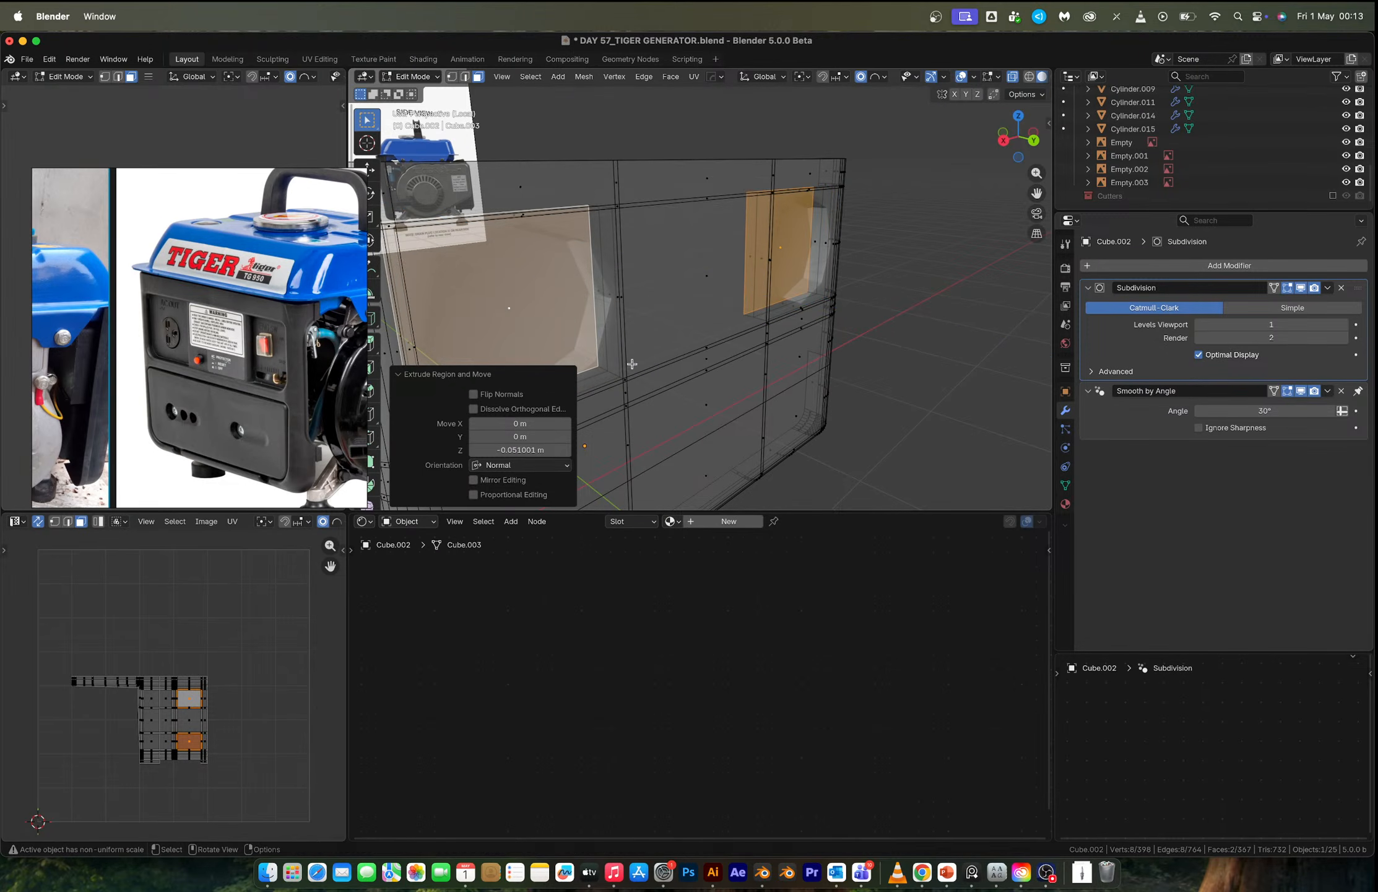
Add a vertical support loop cut close to the inner edge of each recess, with factors of about -0.935 and -0.921.
{"action": "middle_click_drag", "start_coordinate": [636, 364], "coordinate": [631, 363]}
{"action": "key", "text": "ctrl+r"}
{"action": "left_click", "coordinate": [644, 228]}
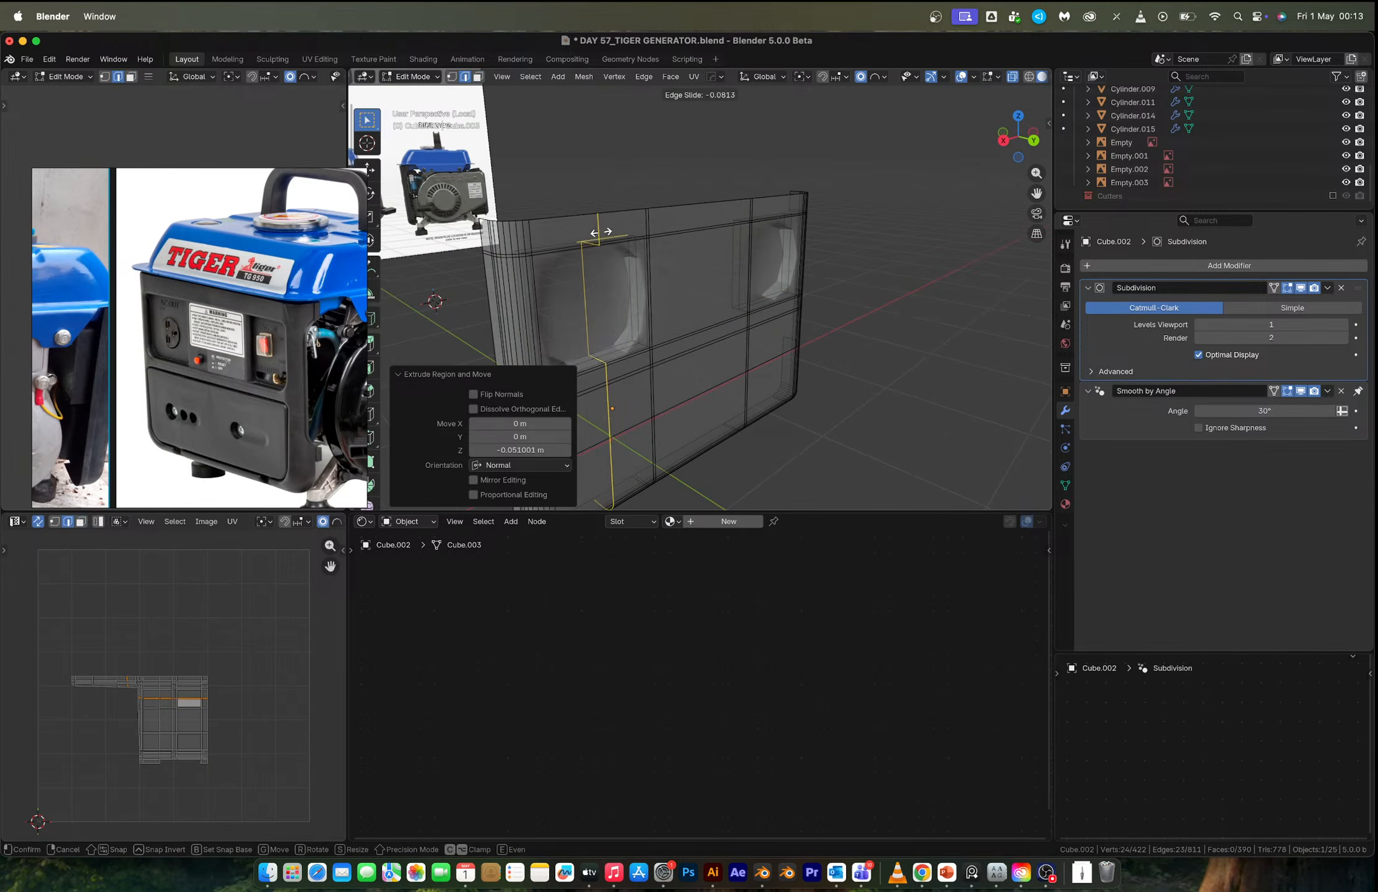
{"action": "left_click", "coordinate": [644, 226]}
{"action": "middle_click_drag", "start_coordinate": [644, 226], "coordinate": [756, 224]}
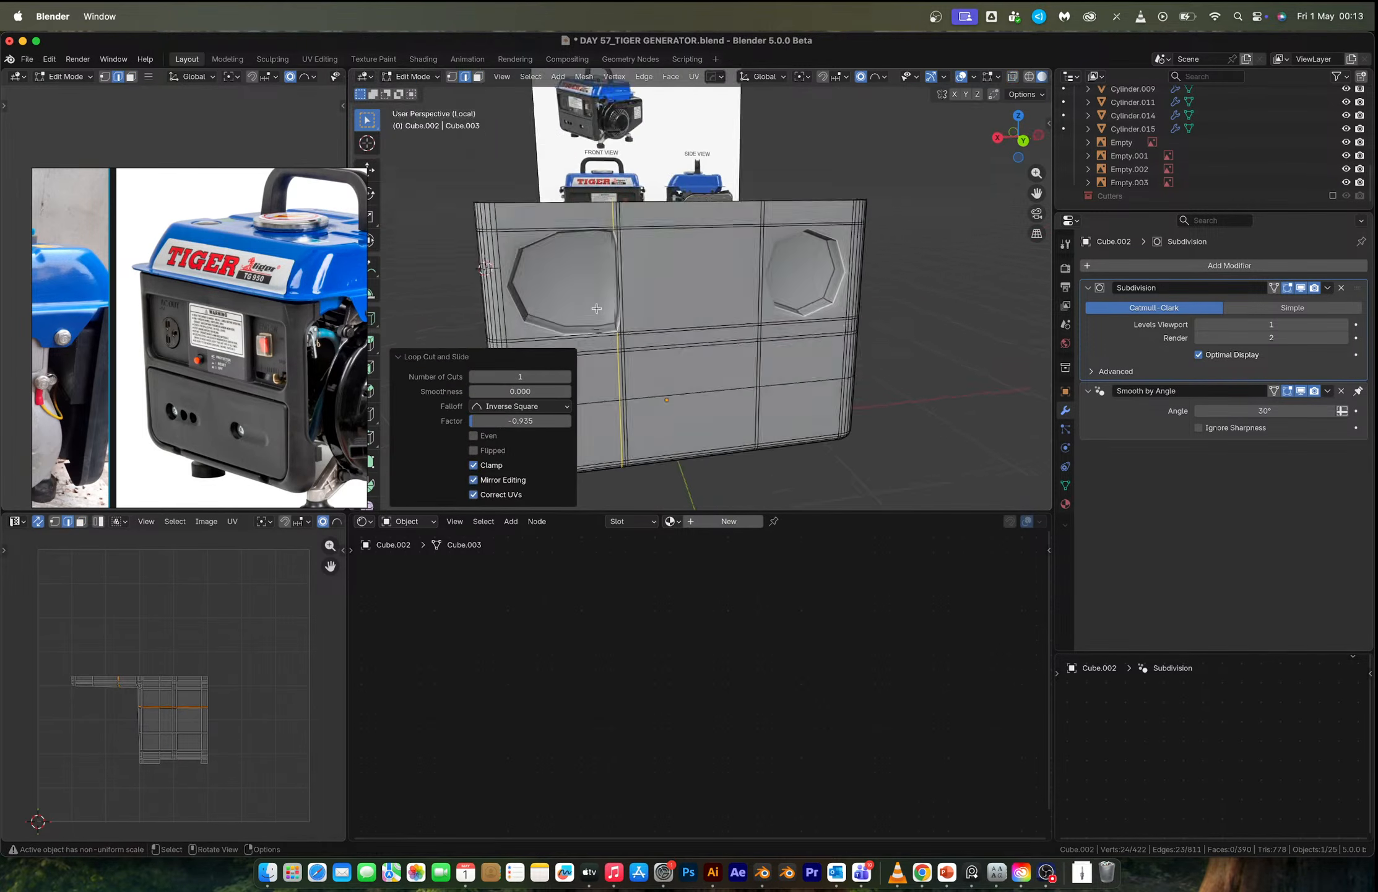
{"action": "key", "text": "ctrl+r"}
{"action": "left_click", "coordinate": [805, 223]}
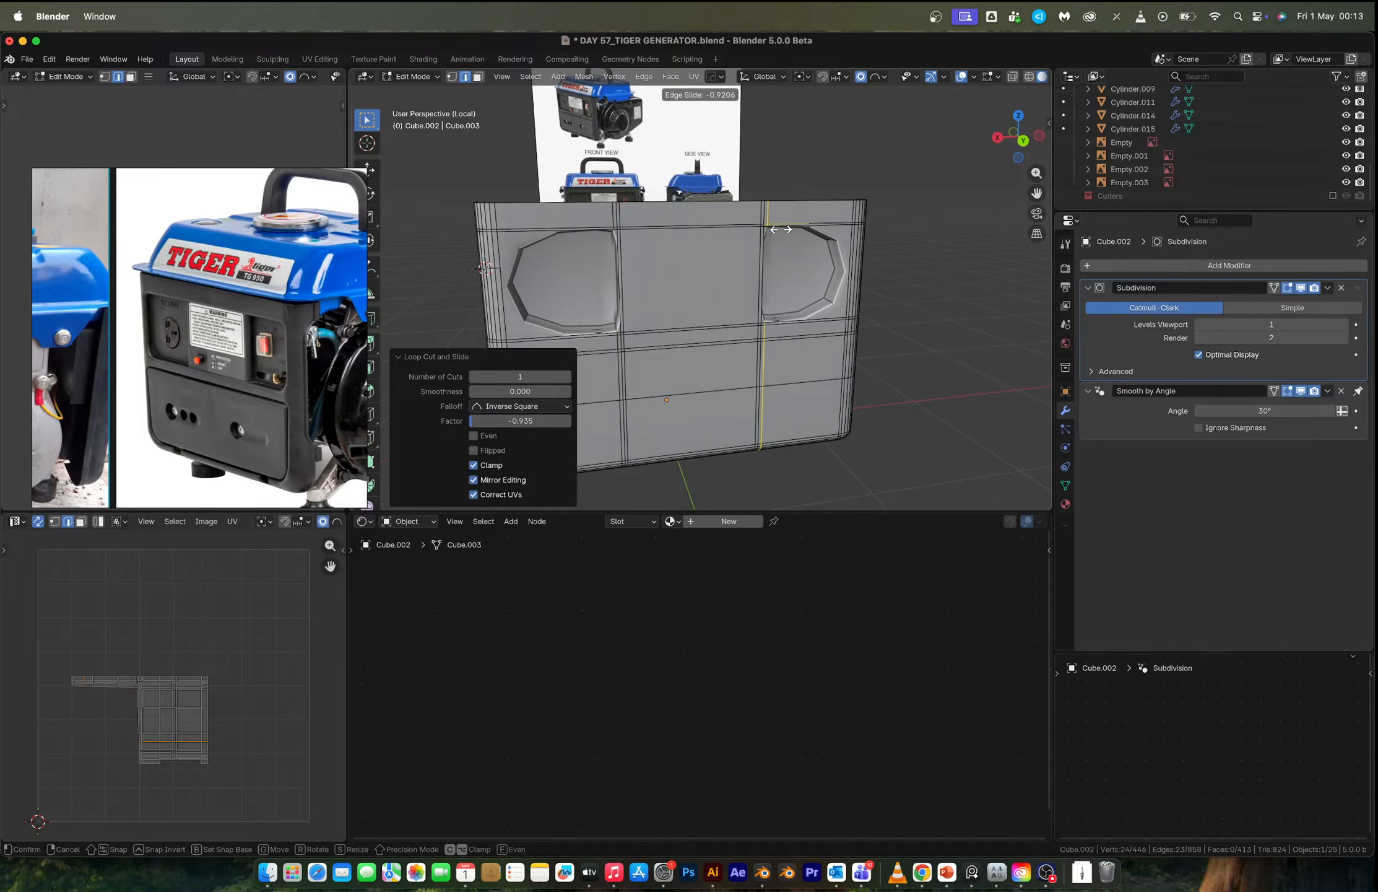
{"action": "left_click", "coordinate": [780, 229]}
Add horizontal support loop cuts near the upper and lower edges of the recesses, with factors of about -0.873 and 0.857.
{"action": "key", "text": "ctrl+r"}
{"action": "left_click", "coordinate": [762, 228]}
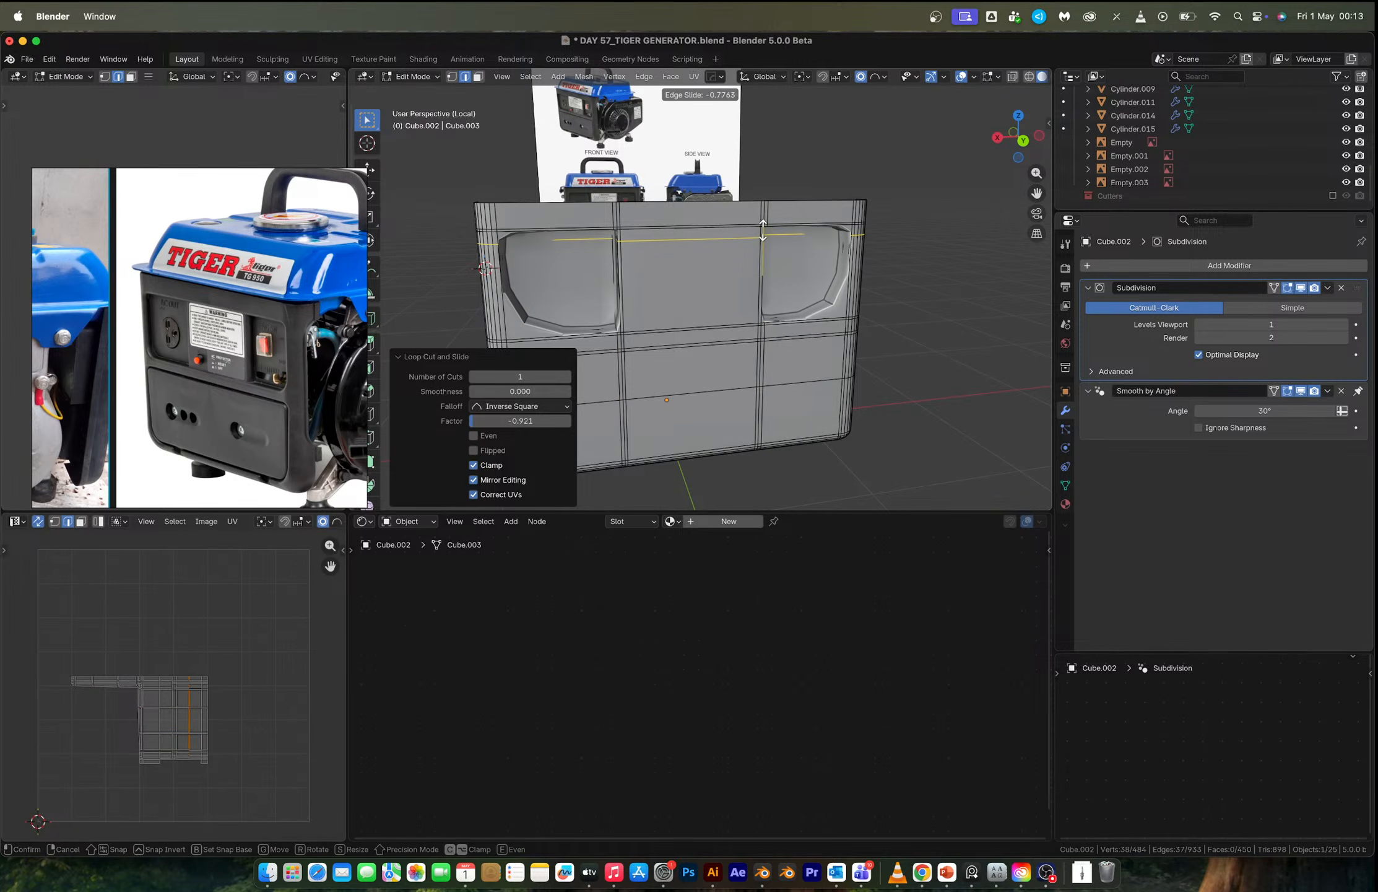
{"action": "left_click", "coordinate": [762, 228]}
{"action": "key", "text": "ctrl+r"}
{"action": "left_click", "coordinate": [761, 282]}
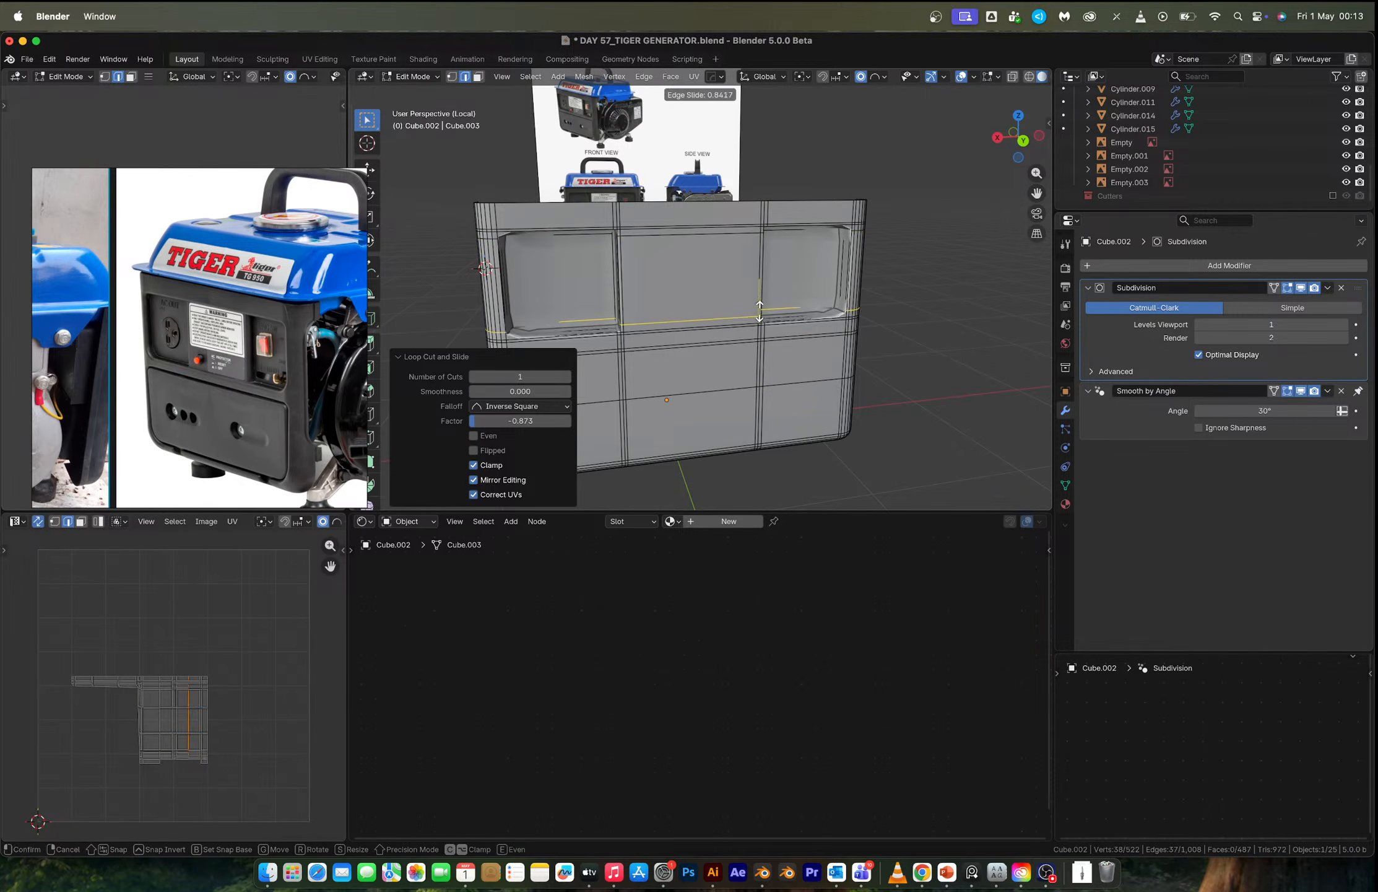
{"action": "left_click", "coordinate": [760, 311]}
In back view with X-ray on, box-select the vertices along the panel's left border beside the left recess.
{"action": "middle_click_drag", "start_coordinate": [582, 342], "coordinate": [777, 309], "text": "shift"}
{"action": "scroll", "coordinate": [675, 389], "scroll_direction": "up", "scroll_amount": 2}
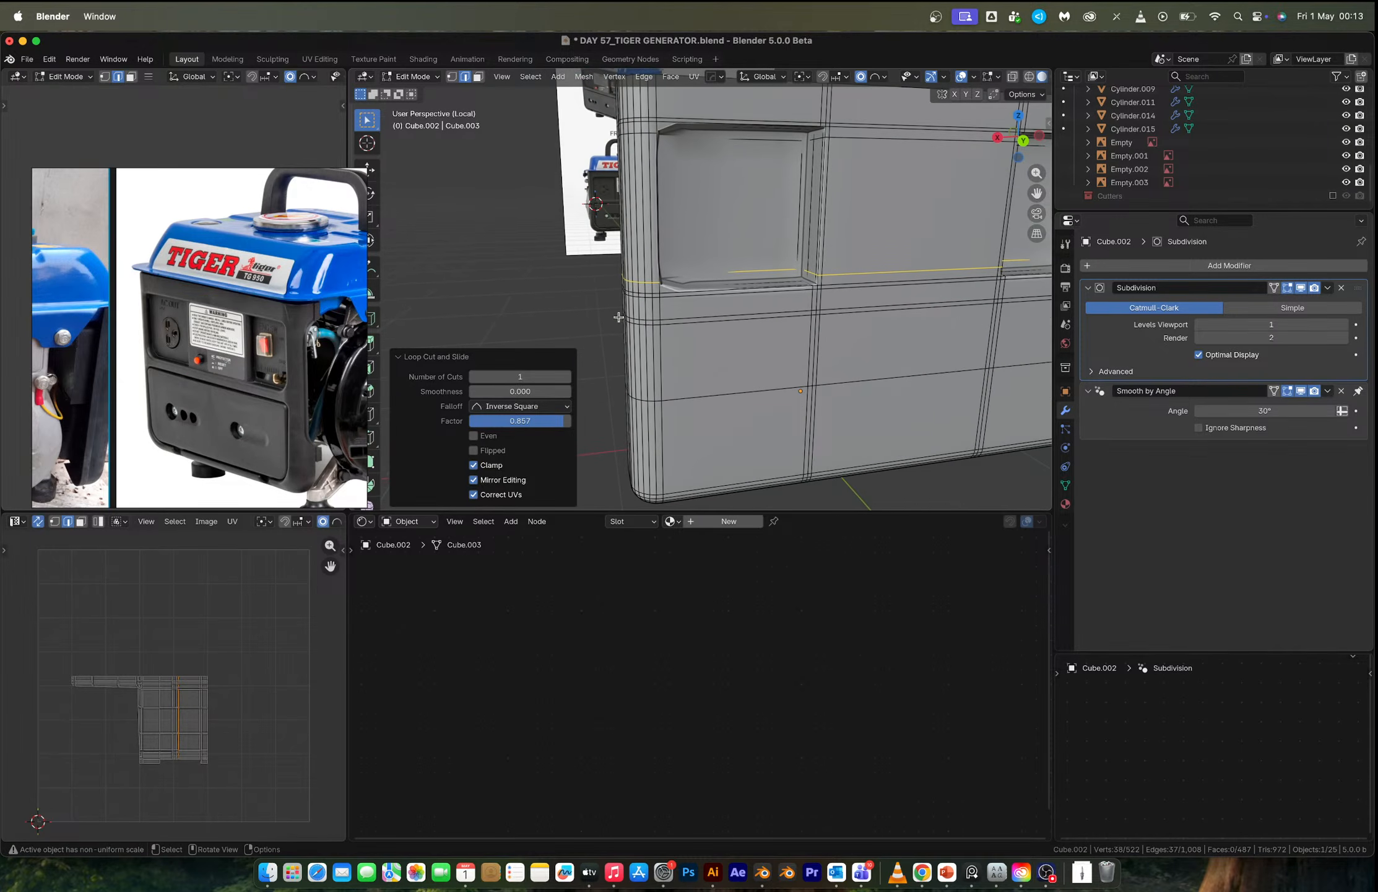
{"action": "left_click", "coordinate": [1024, 141]}
{"action": "scroll", "coordinate": [665, 282], "scroll_direction": "up", "scroll_amount": 3}
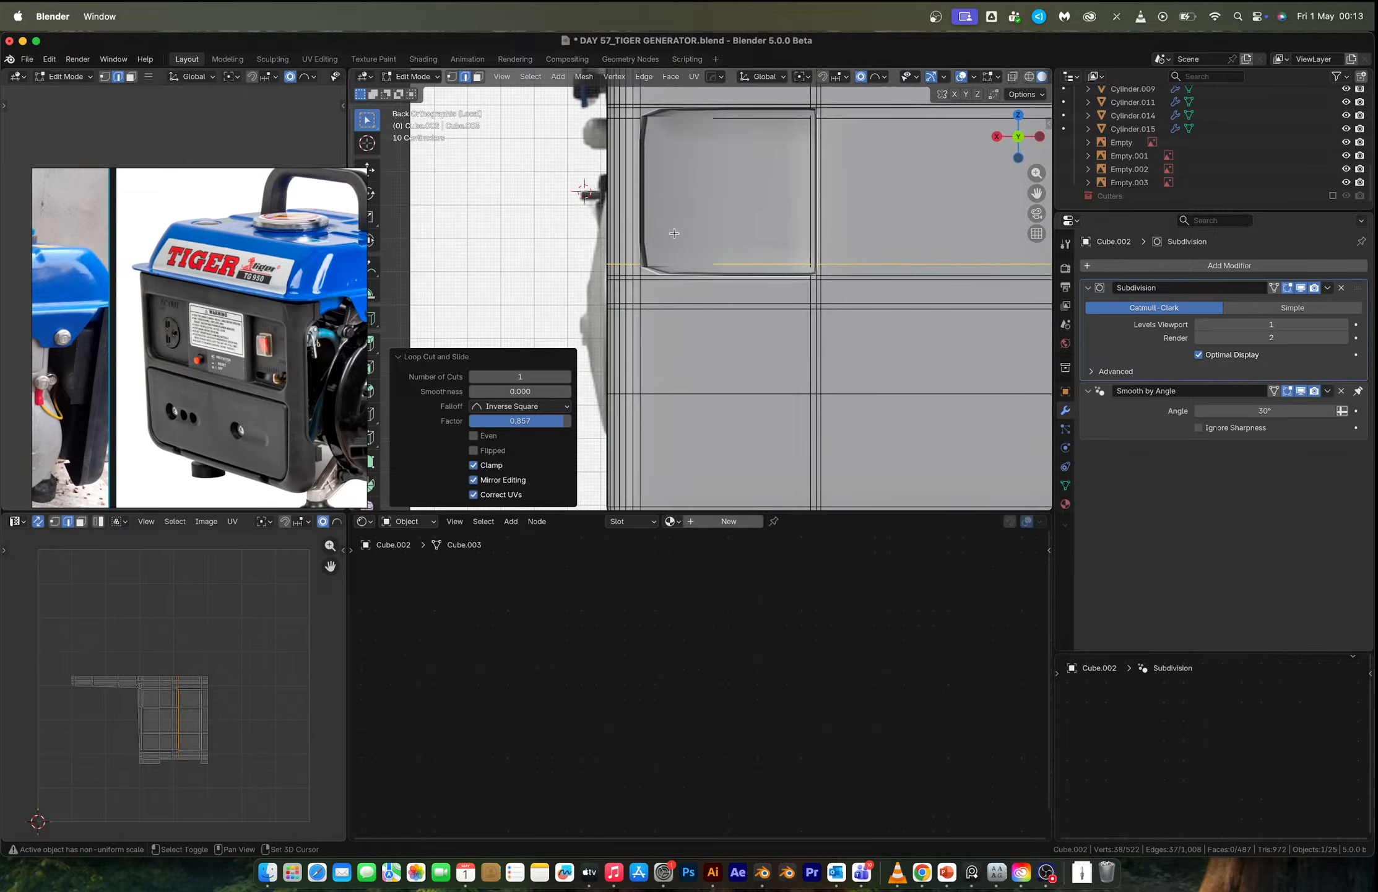
{"action": "key", "text": "alt+z"}
{"action": "key", "text": "1"}
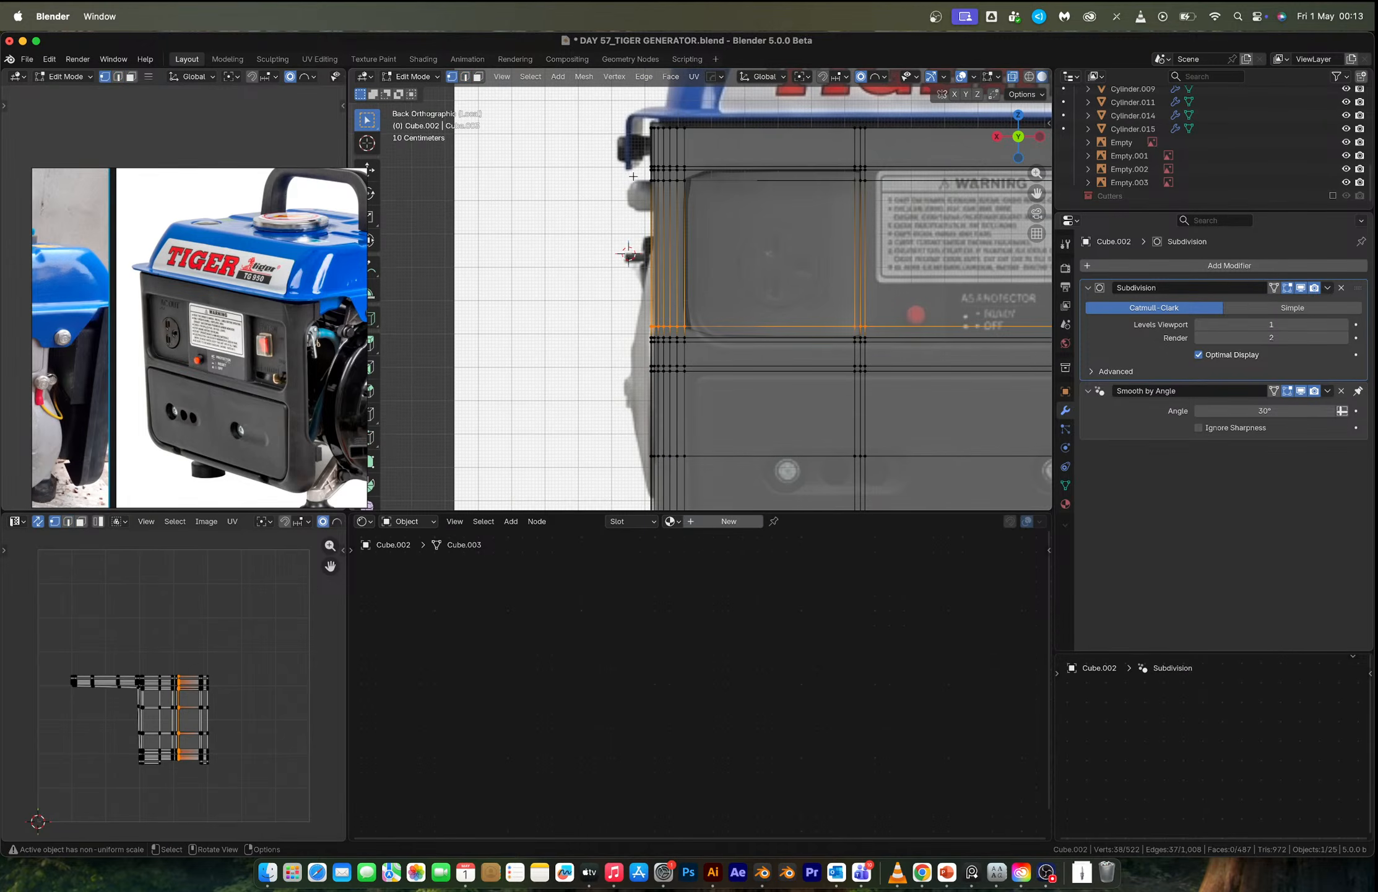
{"action": "left_click_drag", "start_coordinate": [633, 176], "coordinate": [707, 336]}
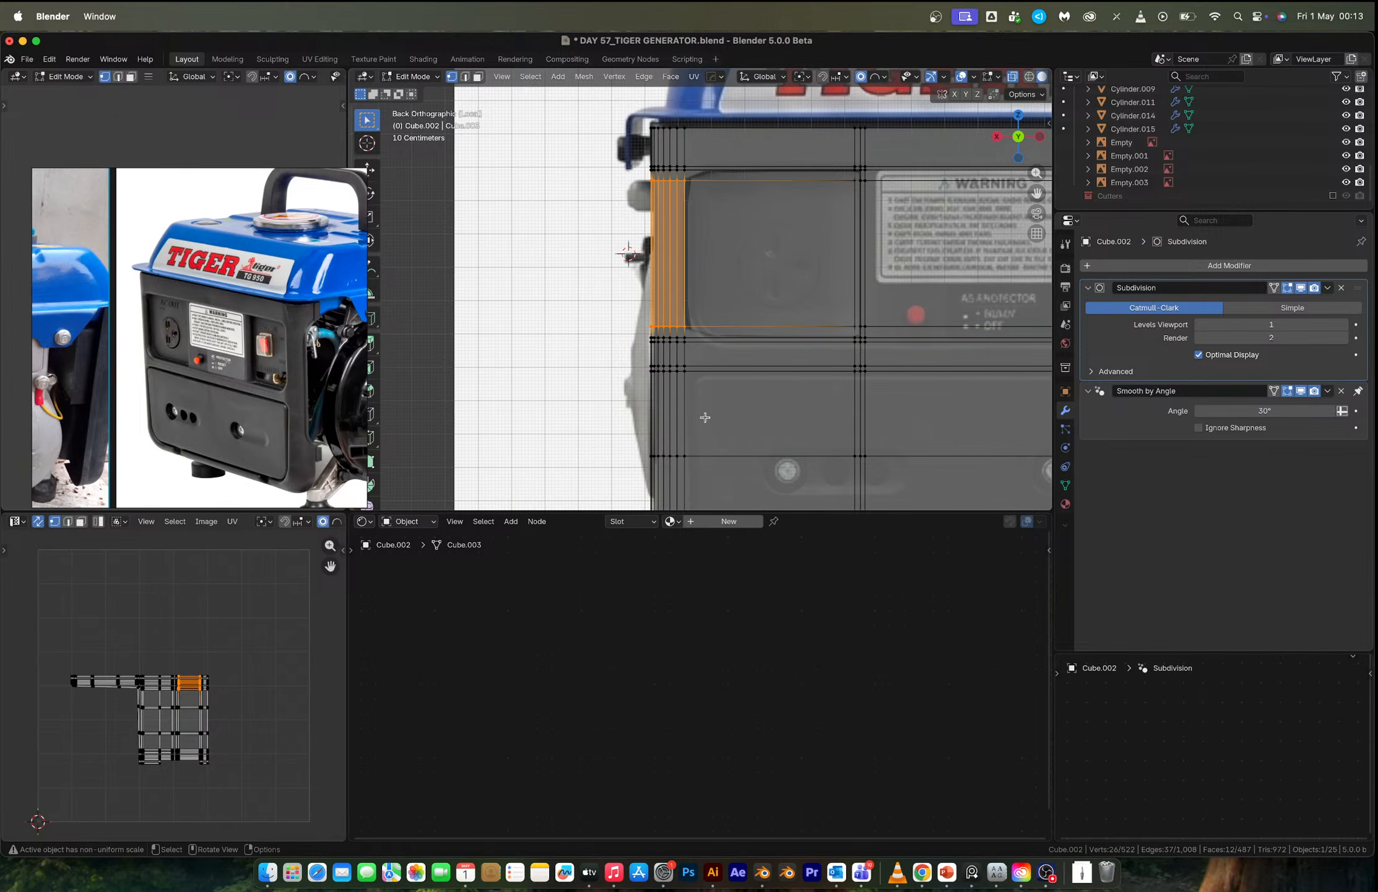
{"action": "key", "text": "s"}
{"action": "key", "text": "y"}
{"action": "key", "text": "x"}
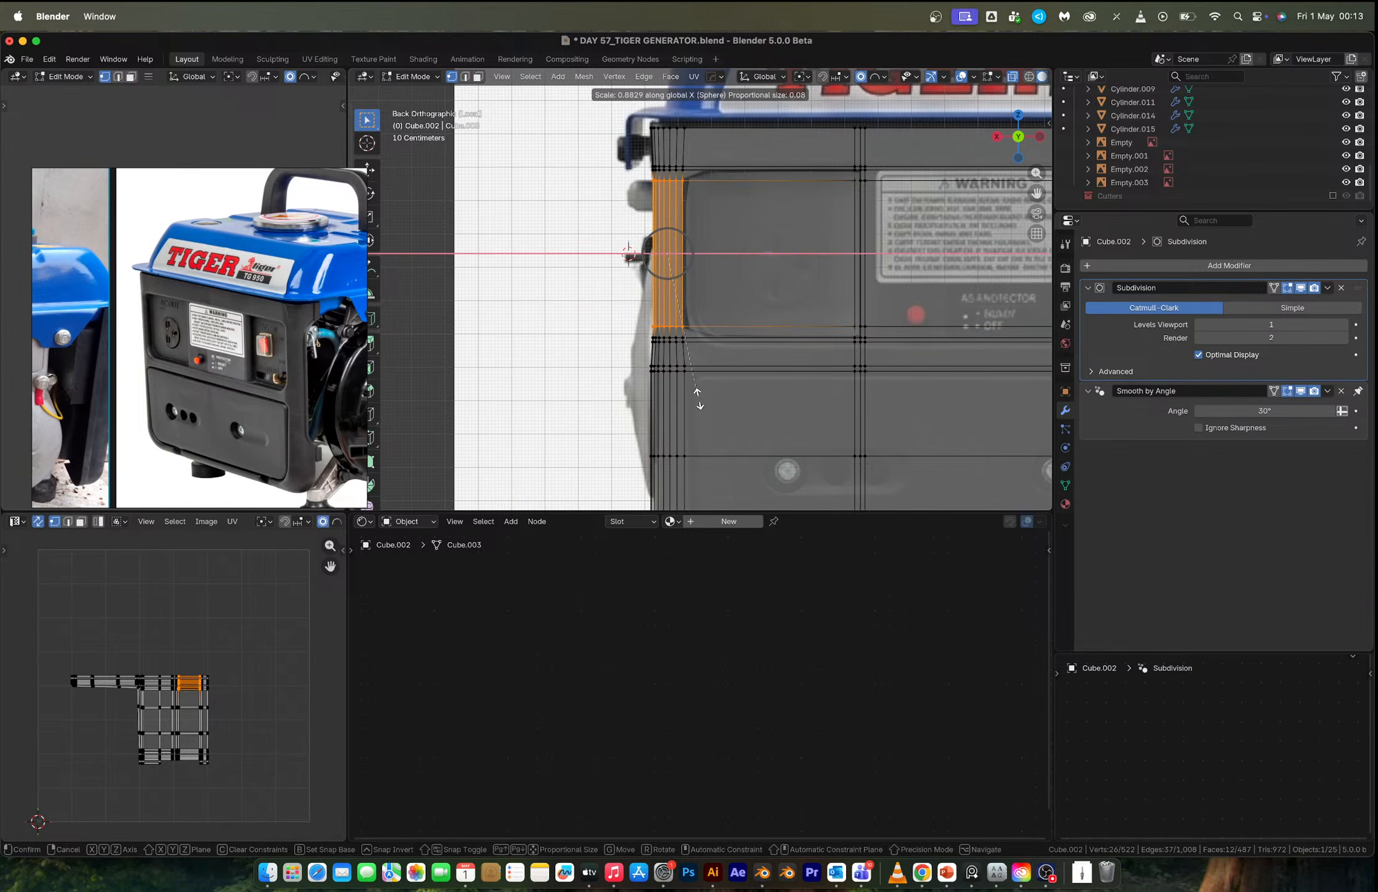
{"action": "key", "text": "z"}
{"action": "right_click", "coordinate": [690, 381]}
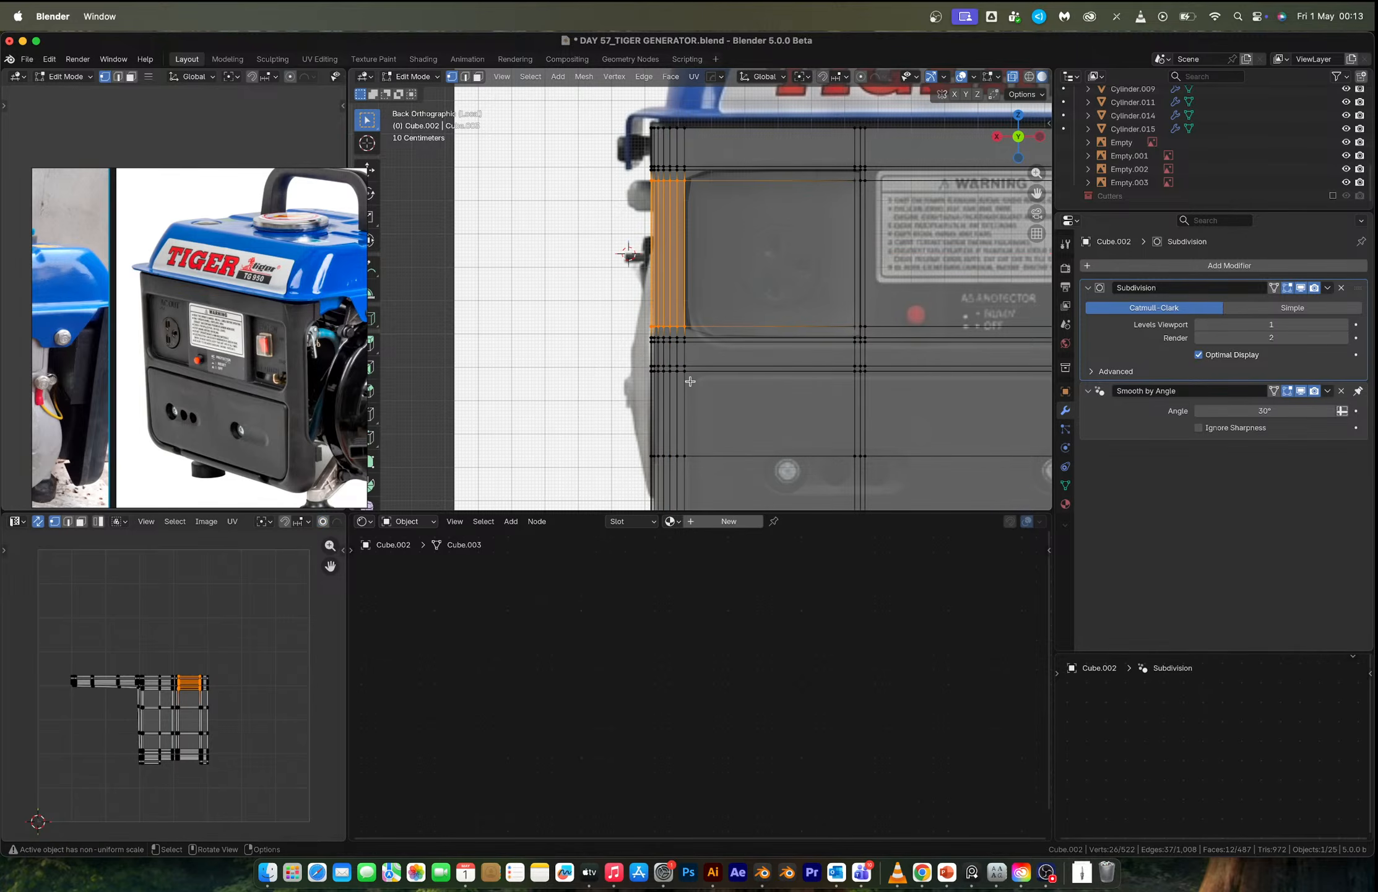
Without proportional editing, scale the selected vertices to about 0.702 along Z and add a vertical loop cut through the left recess, factor 0.055.
{"action": "key", "text": "s"}
{"action": "key", "text": "z"}
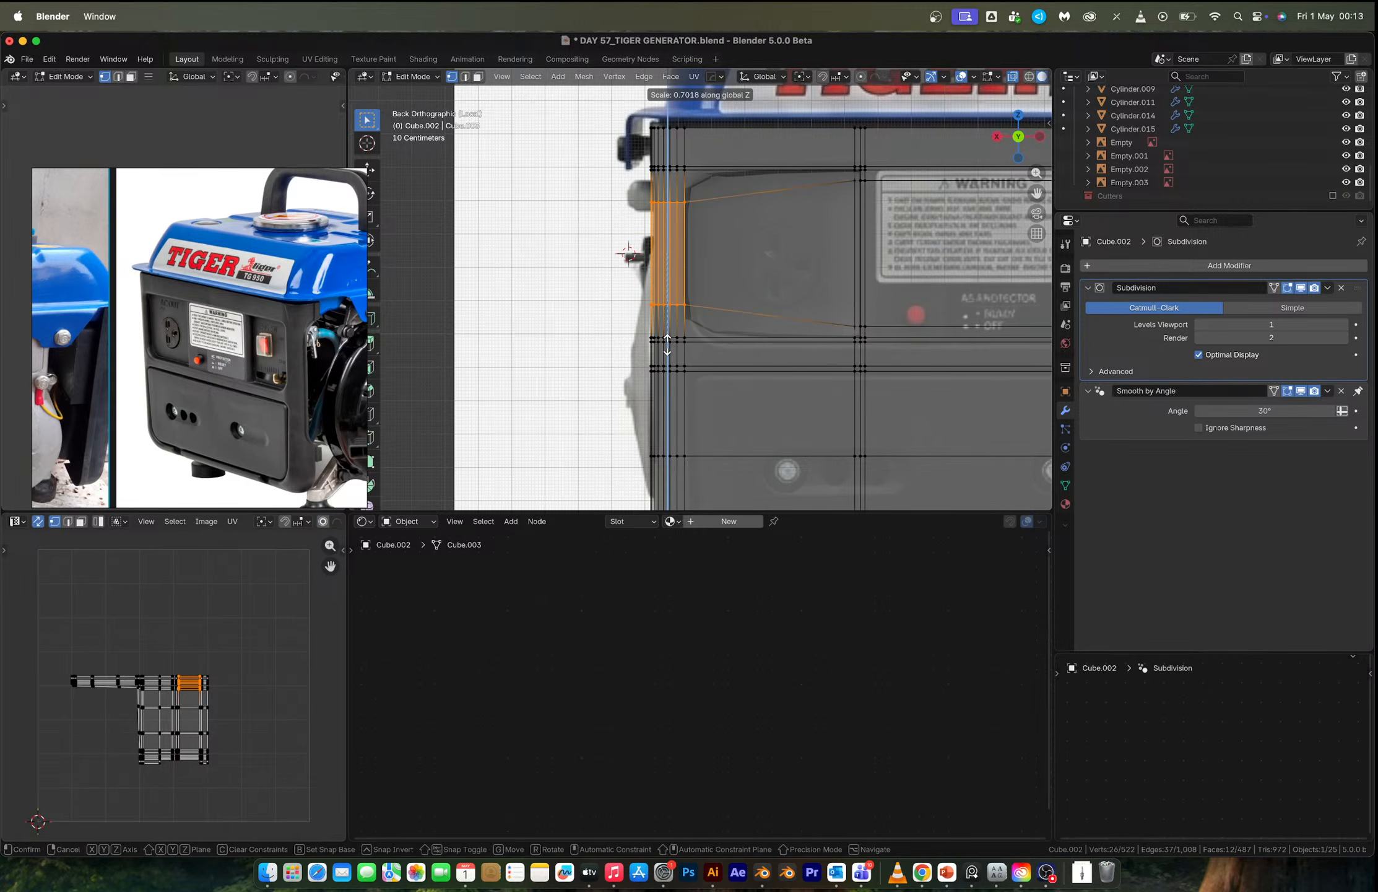
{"action": "left_click", "coordinate": [667, 344]}
{"action": "key", "text": "ctrl+r"}
{"action": "left_click", "coordinate": [740, 211]}
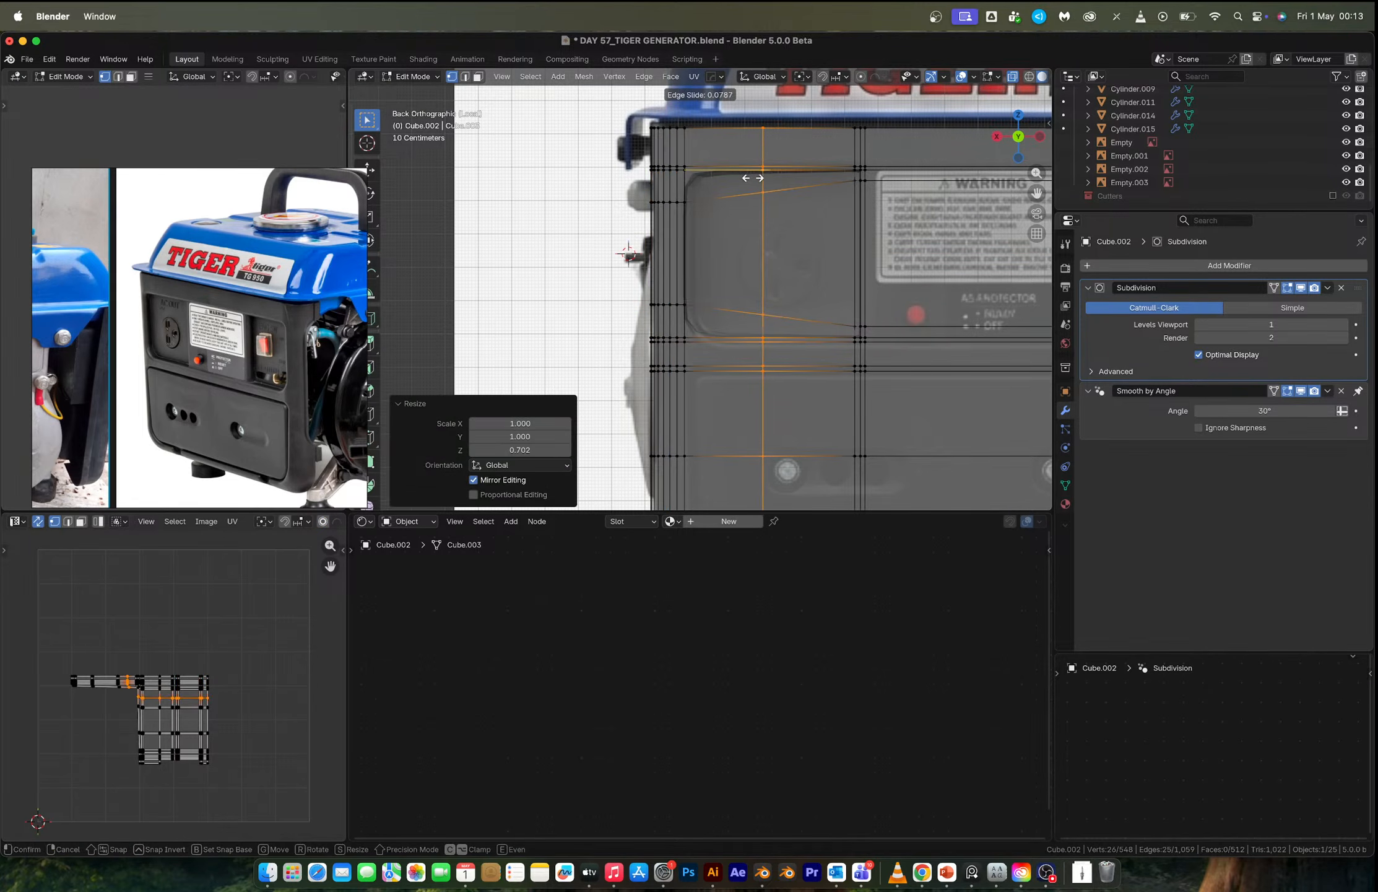
{"action": "left_click", "coordinate": [756, 179]}
{"action": "scroll", "coordinate": [755, 185], "scroll_direction": "down", "scroll_amount": 2}
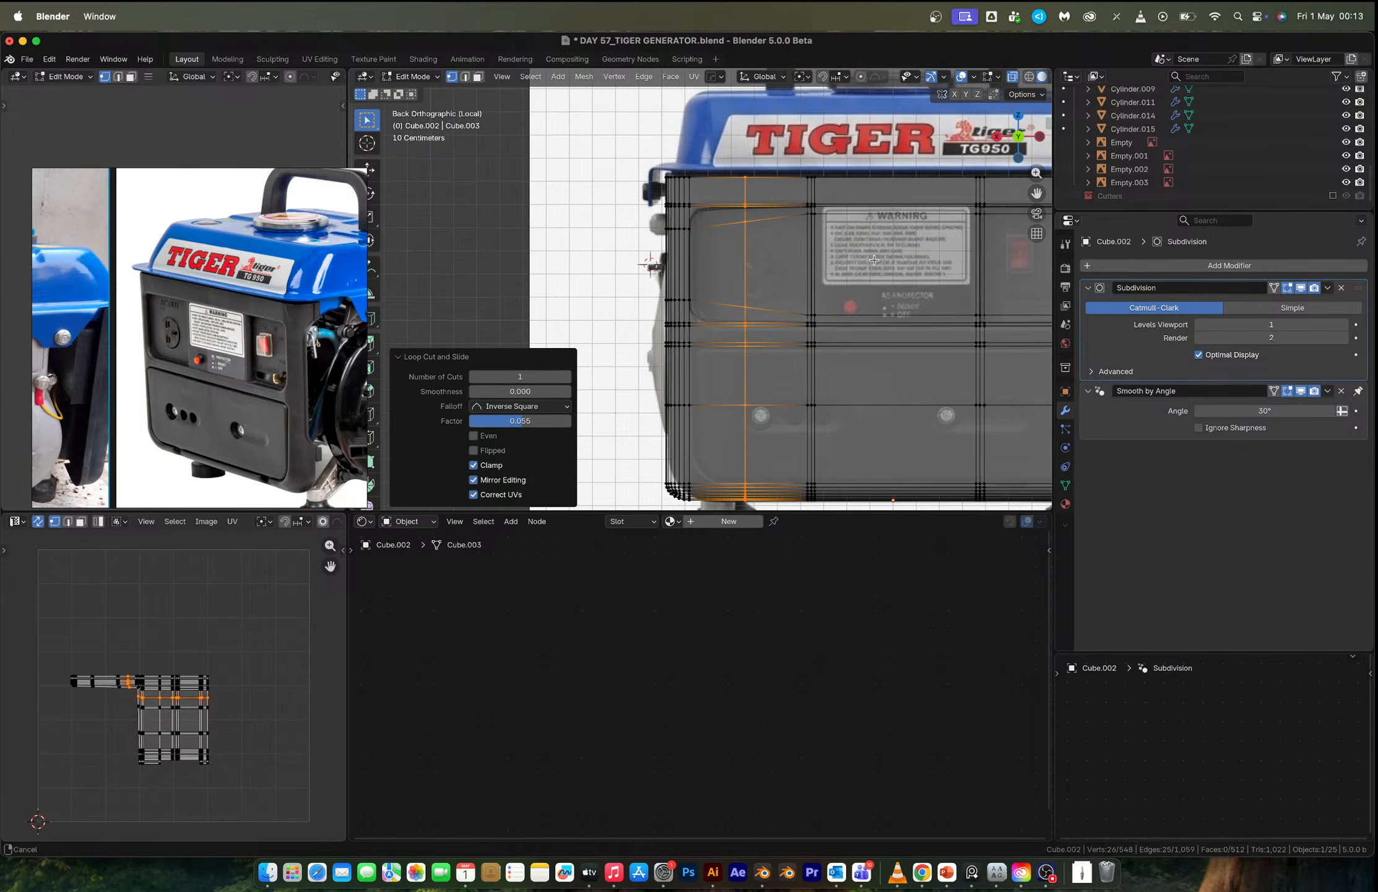
Scale the right border vertices beside the right recess to about 0.684 along Z and add a vertical loop cut through that recess.
{"action": "middle_click_drag", "start_coordinate": [1037, 216], "coordinate": [778, 244], "text": "shift"}
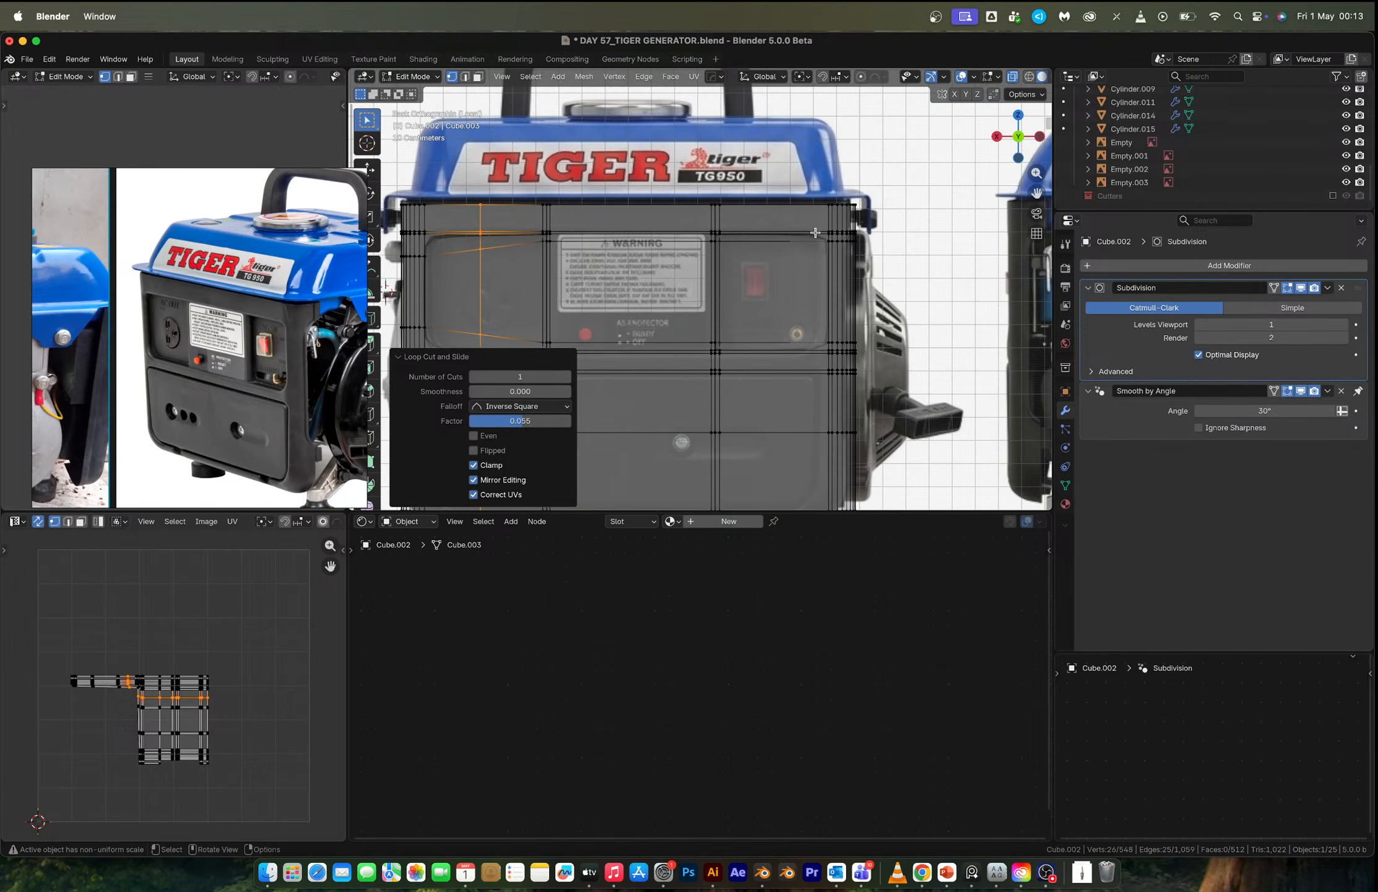
{"action": "left_click_drag", "start_coordinate": [815, 232], "coordinate": [885, 349]}
{"action": "key", "text": "s"}
{"action": "key", "text": "z"}
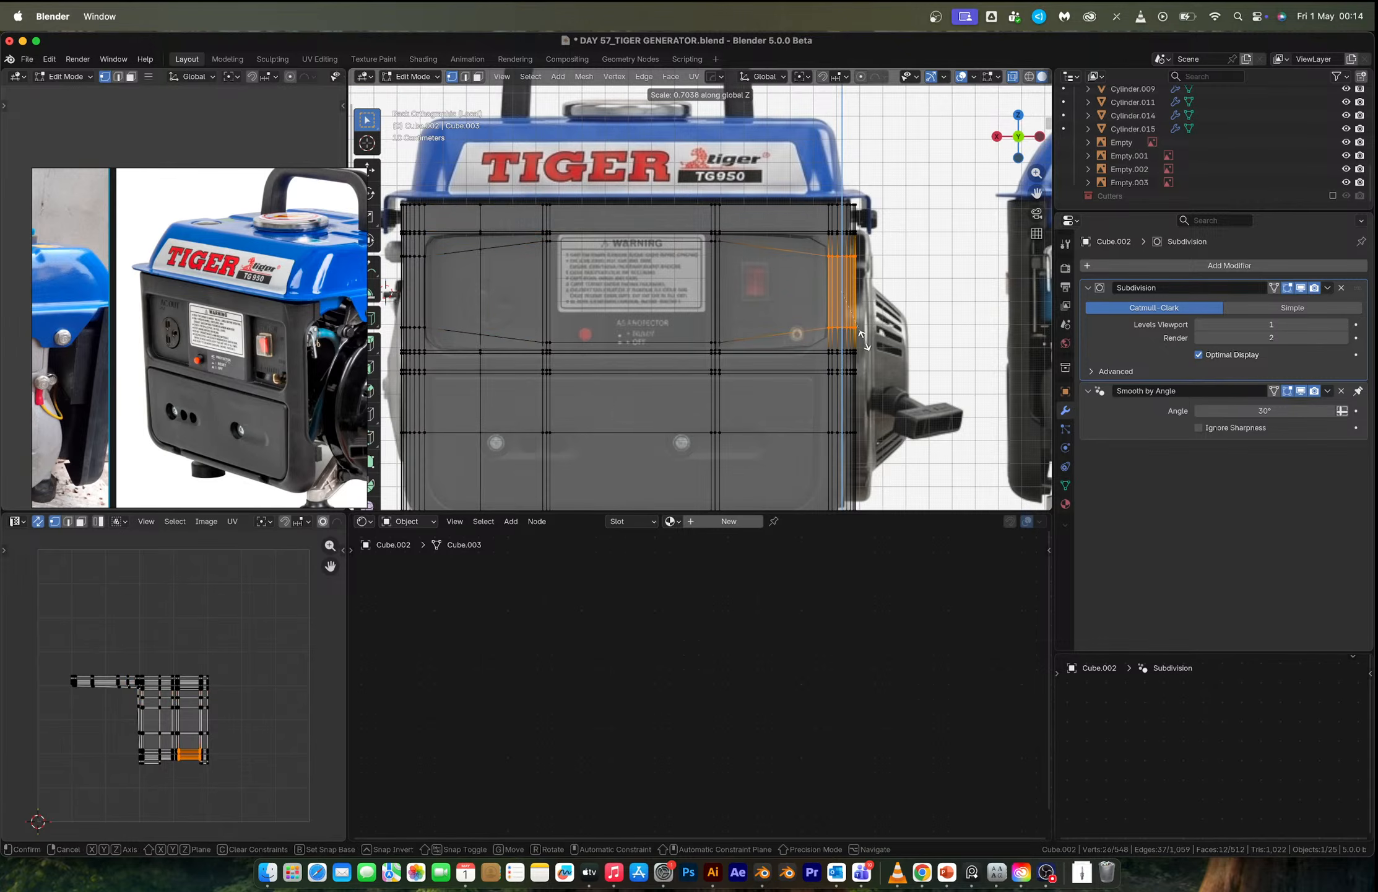
{"action": "left_click", "coordinate": [861, 335]}
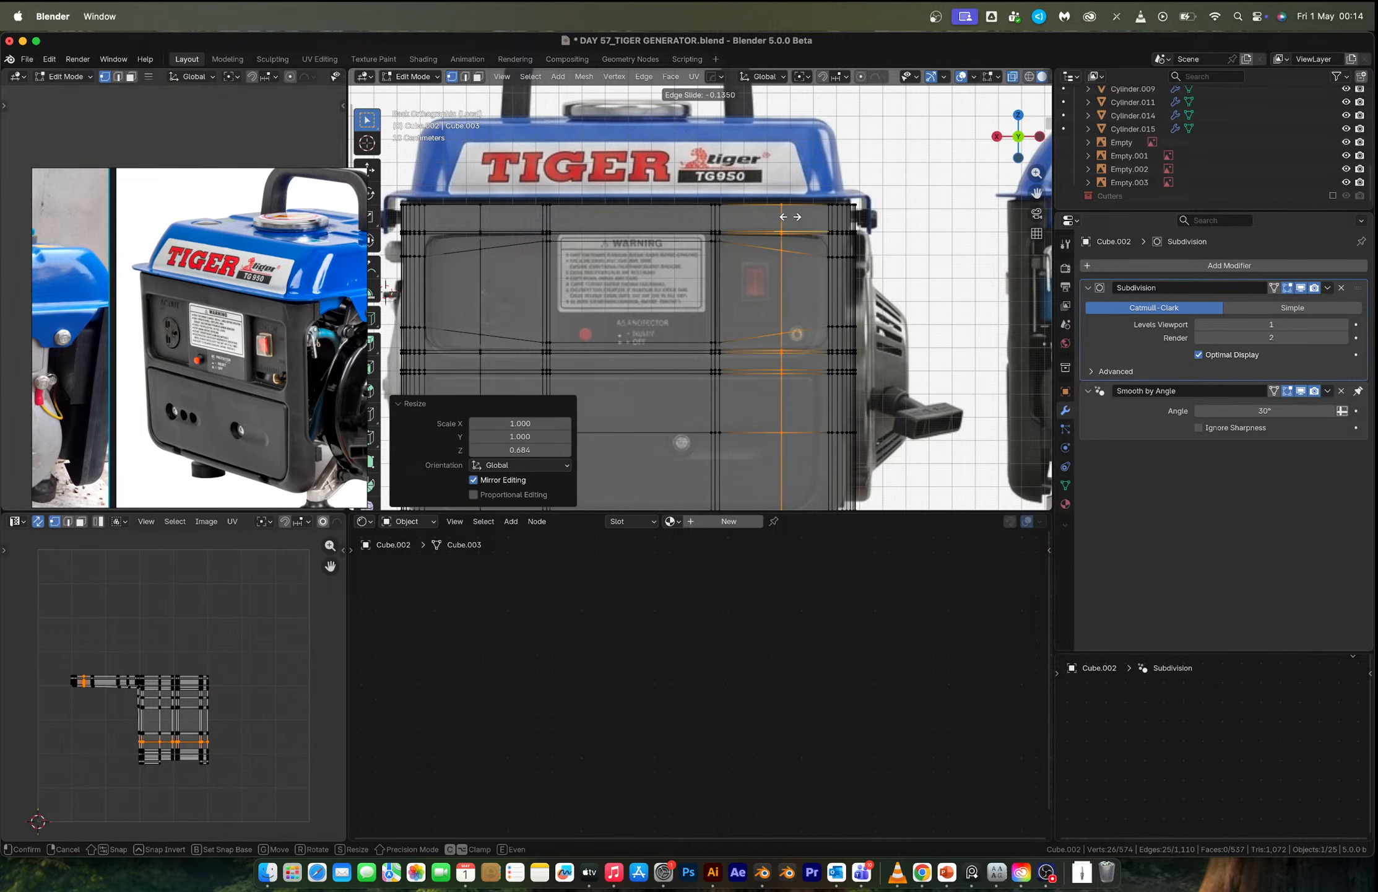
Return to Object Mode and set the Subdivision modifier's viewport level to 2.
{"action": "key", "text": "Tab"}
{"action": "scroll", "coordinate": [763, 309], "scroll_direction": "down", "scroll_amount": 3}
{"action": "middle_click_drag", "start_coordinate": [762, 310], "coordinate": [619, 329]}
{"action": "left_click", "coordinate": [1345, 324]}
{"action": "scroll", "coordinate": [251, 392], "scroll_direction": "up", "scroll_amount": 5}
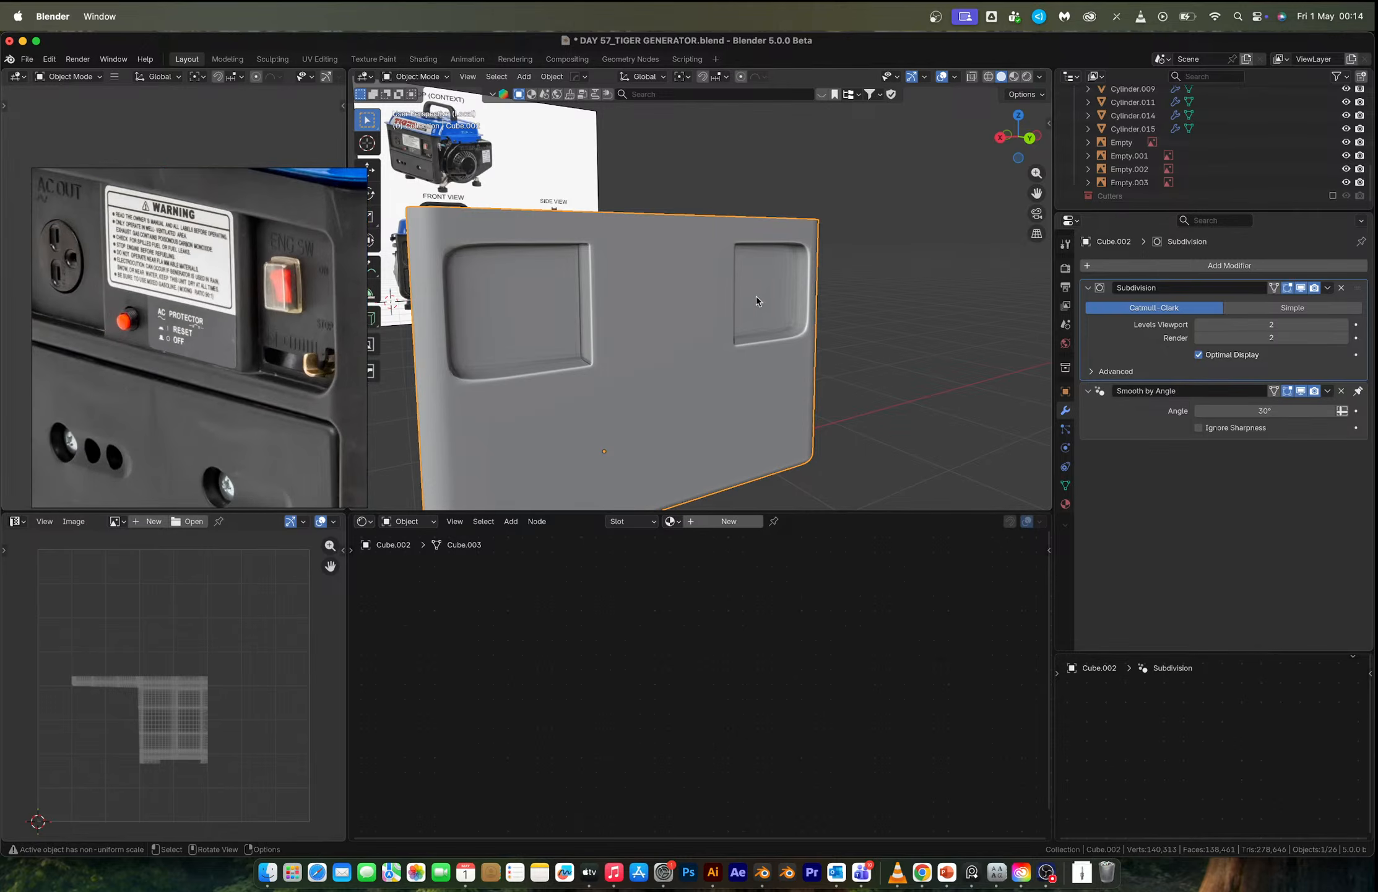
Add a horizontal loop cut across the panel through both recesses and slide it into the lower half of the recesses.
{"action": "middle_click_drag", "start_coordinate": [756, 301], "coordinate": [716, 304]}
{"action": "key", "text": "Tab"}
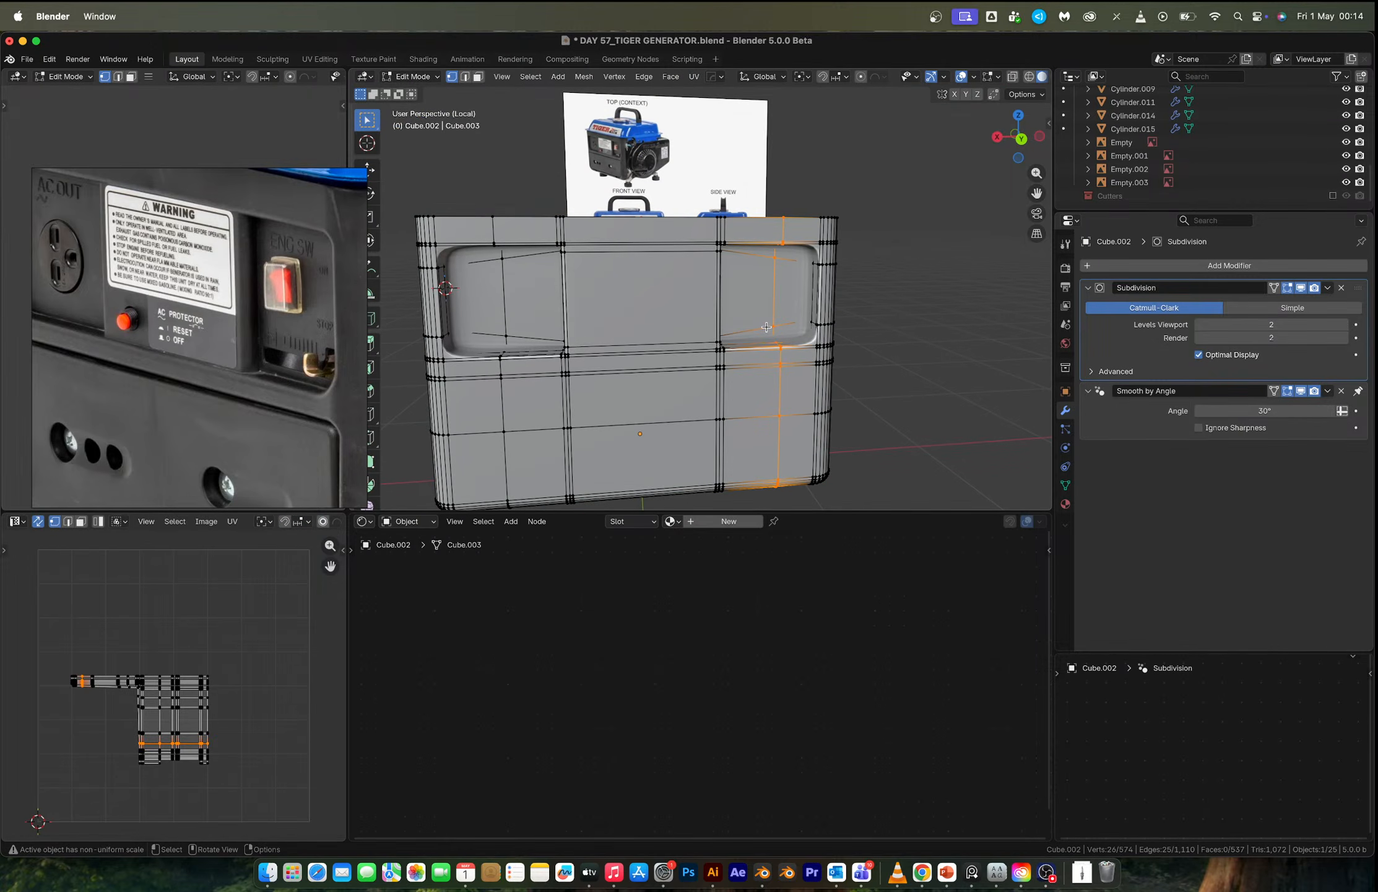
{"action": "scroll", "coordinate": [767, 327], "scroll_direction": "up", "scroll_amount": 3}
{"action": "middle_click_drag", "start_coordinate": [788, 330], "coordinate": [750, 323]}
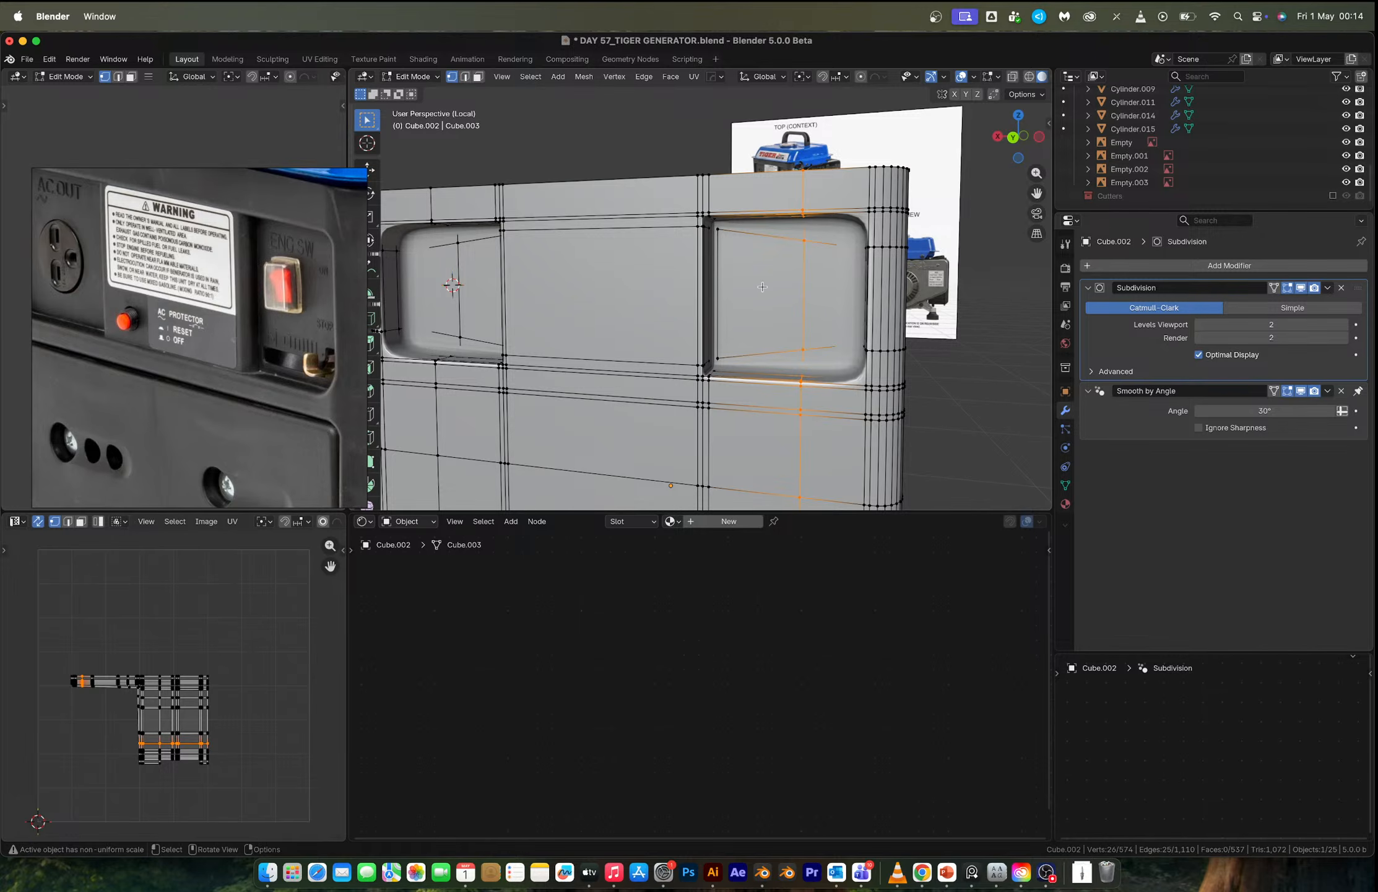
{"action": "key", "text": "Tab"}
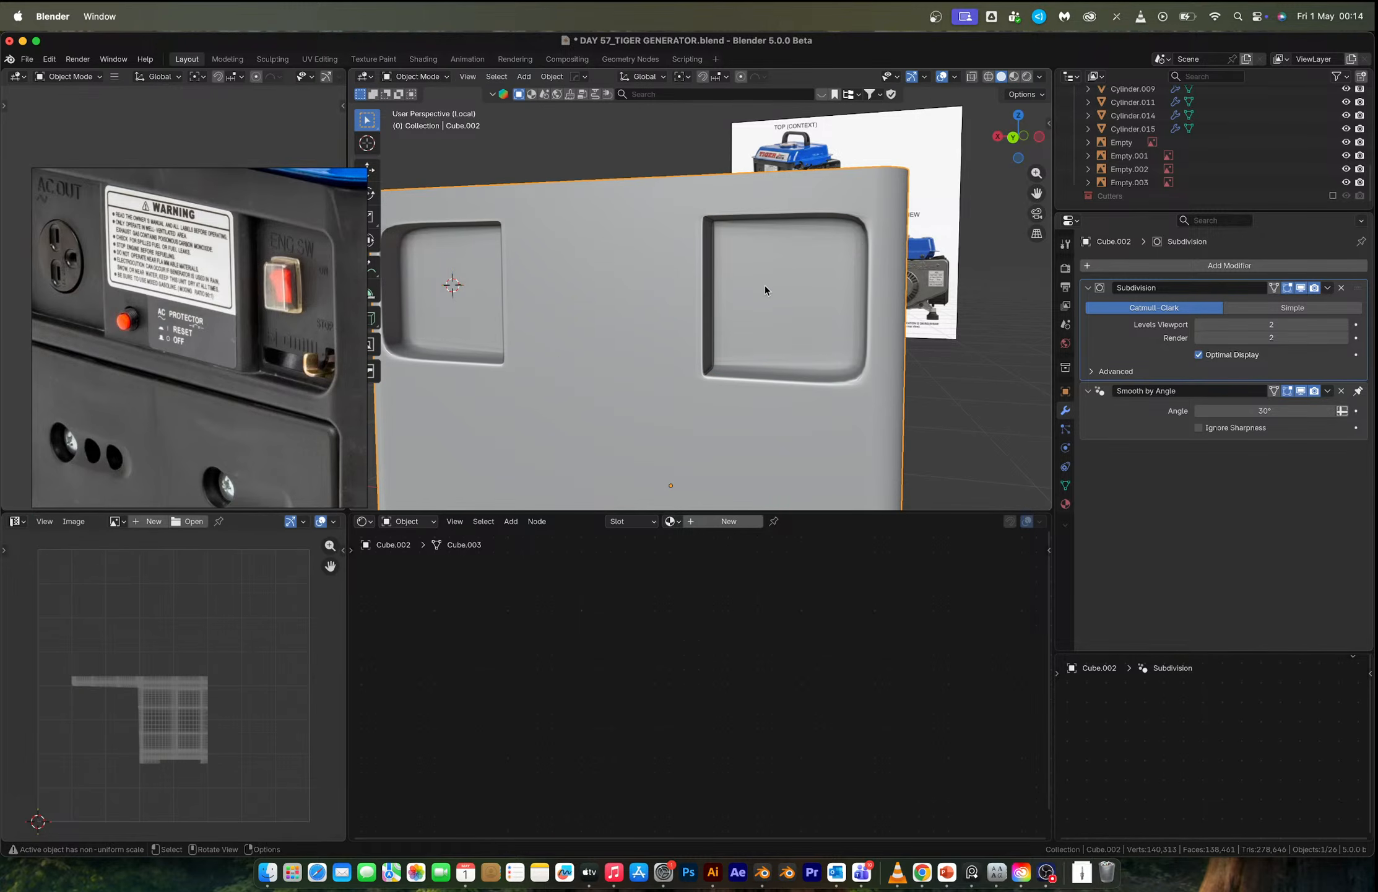
{"action": "key", "text": "Tab"}
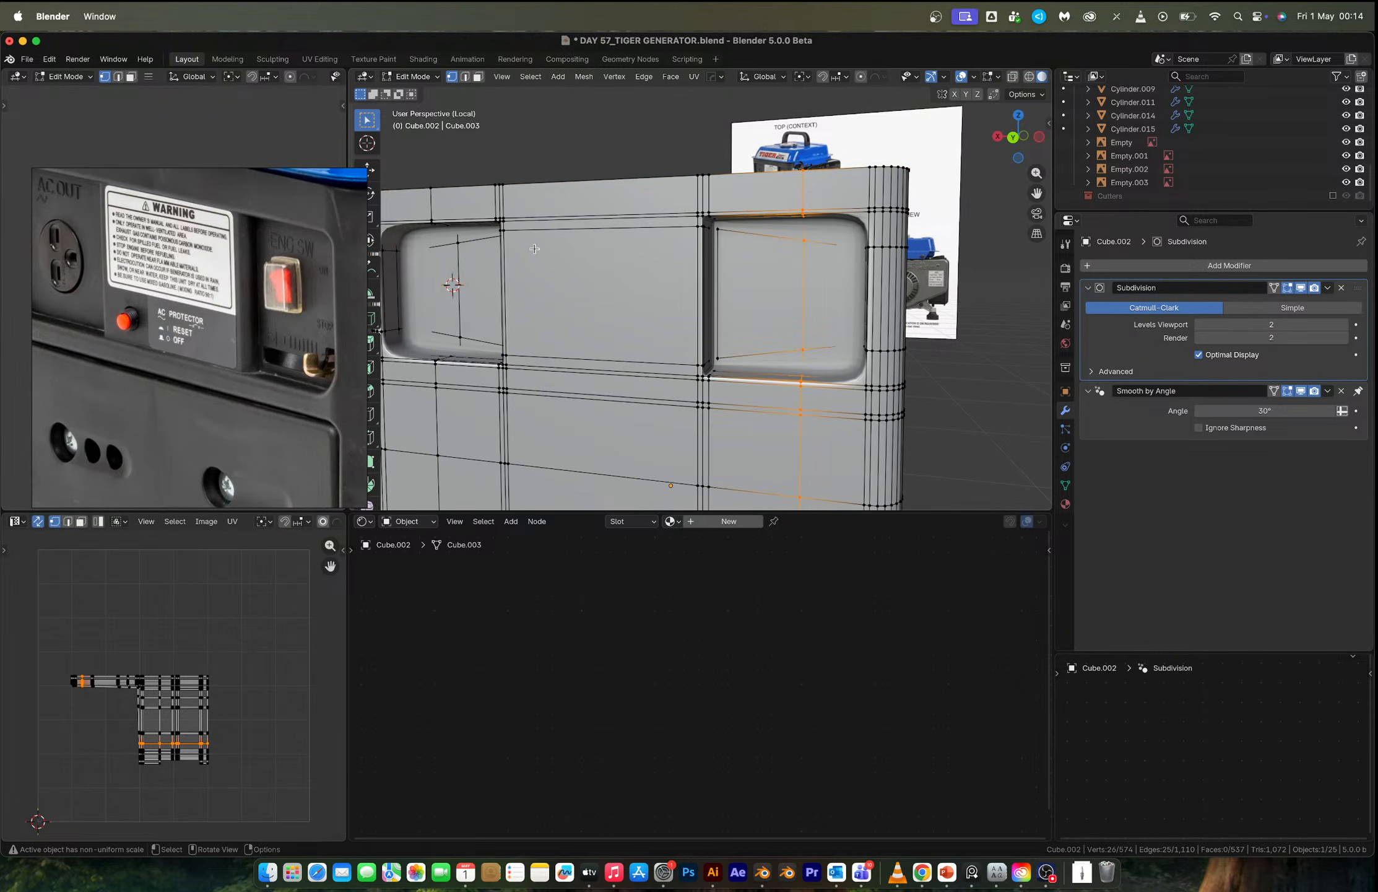
{"action": "key", "text": "2"}
{"action": "key", "text": "ctrl+r"}
{"action": "left_click", "coordinate": [688, 327]}
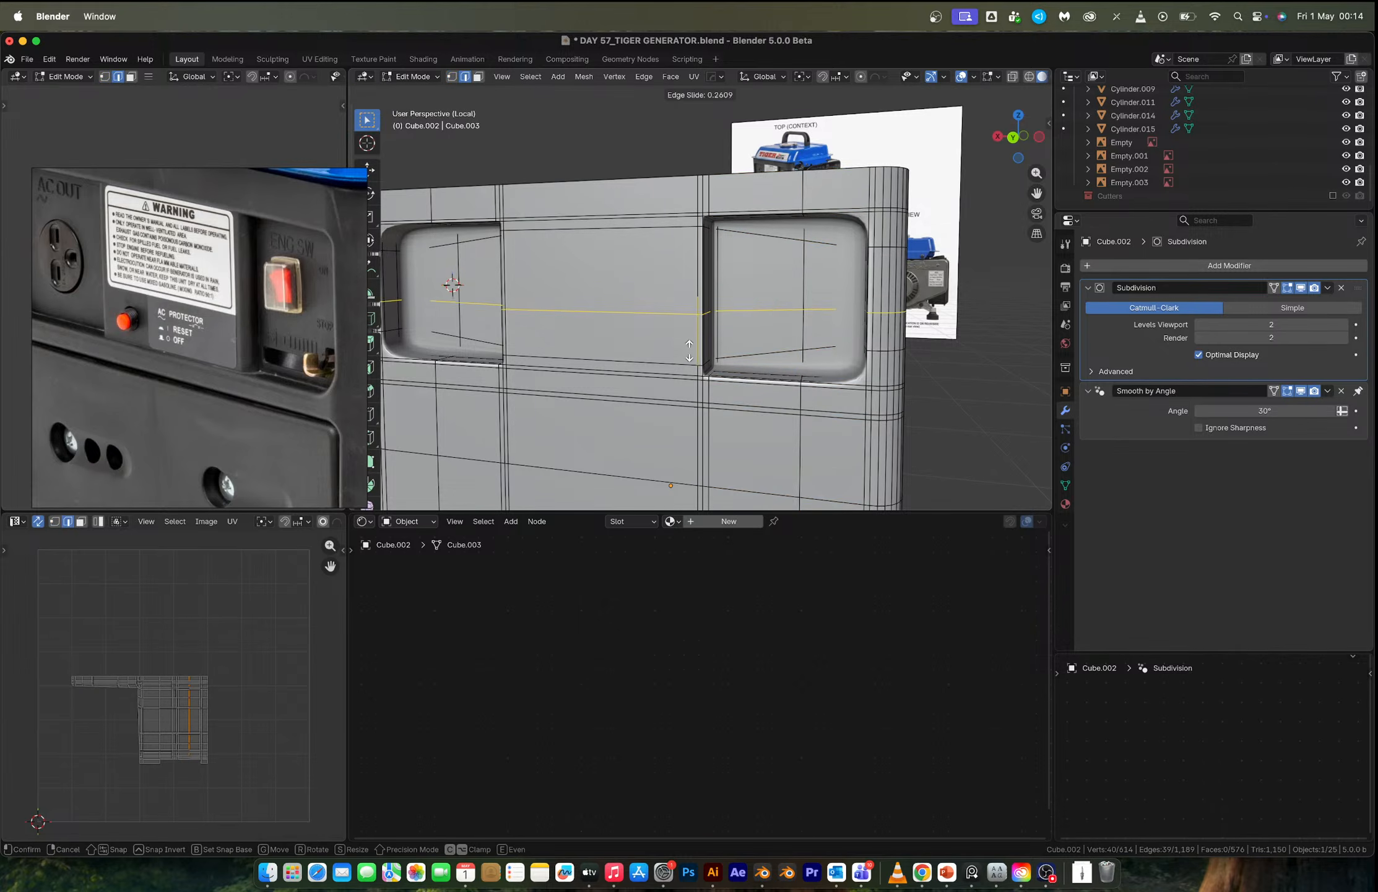
{"action": "left_click", "coordinate": [696, 375]}
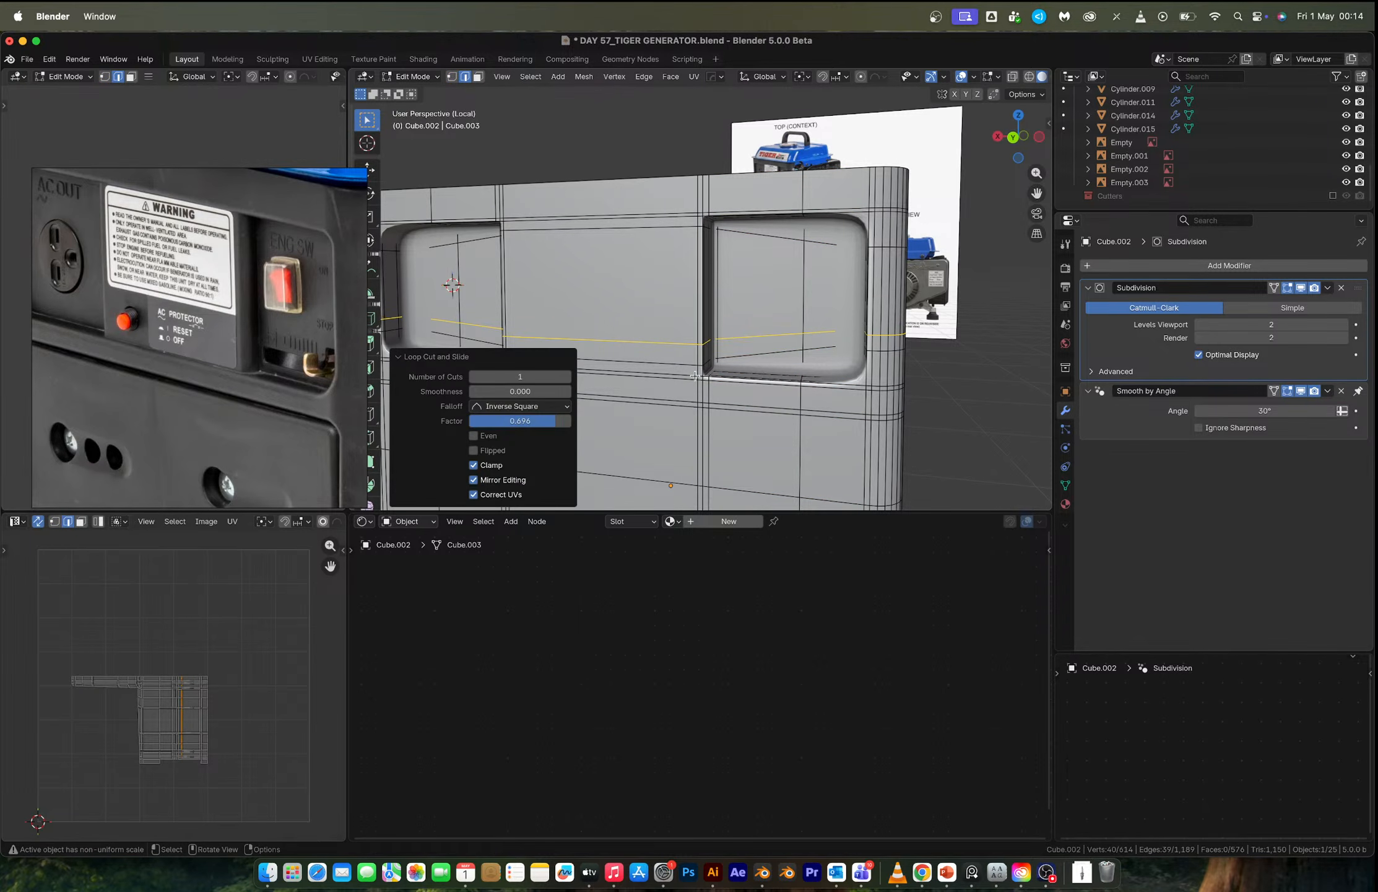
{"action": "key", "text": "g"}
{"action": "key", "text": "g"}
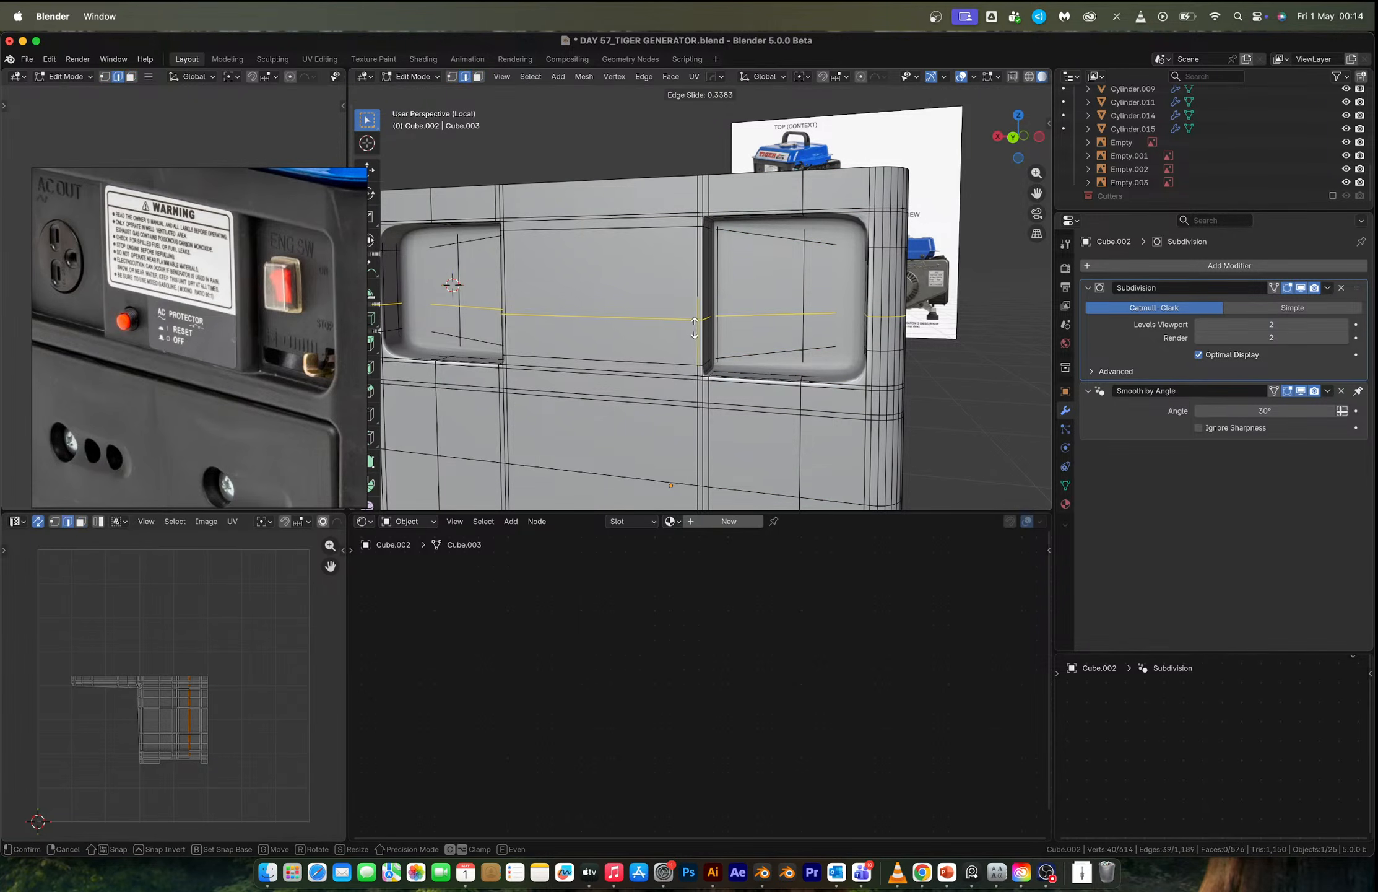
{"action": "left_click", "coordinate": [679, 320]}
Select the large face between the two recesses and the narrow face above it, duplicate them in place, and separate the copy.
{"action": "key", "text": "3"}
{"action": "left_click", "coordinate": [645, 278]}
{"action": "left_click", "coordinate": [600, 222], "text": "shift"}
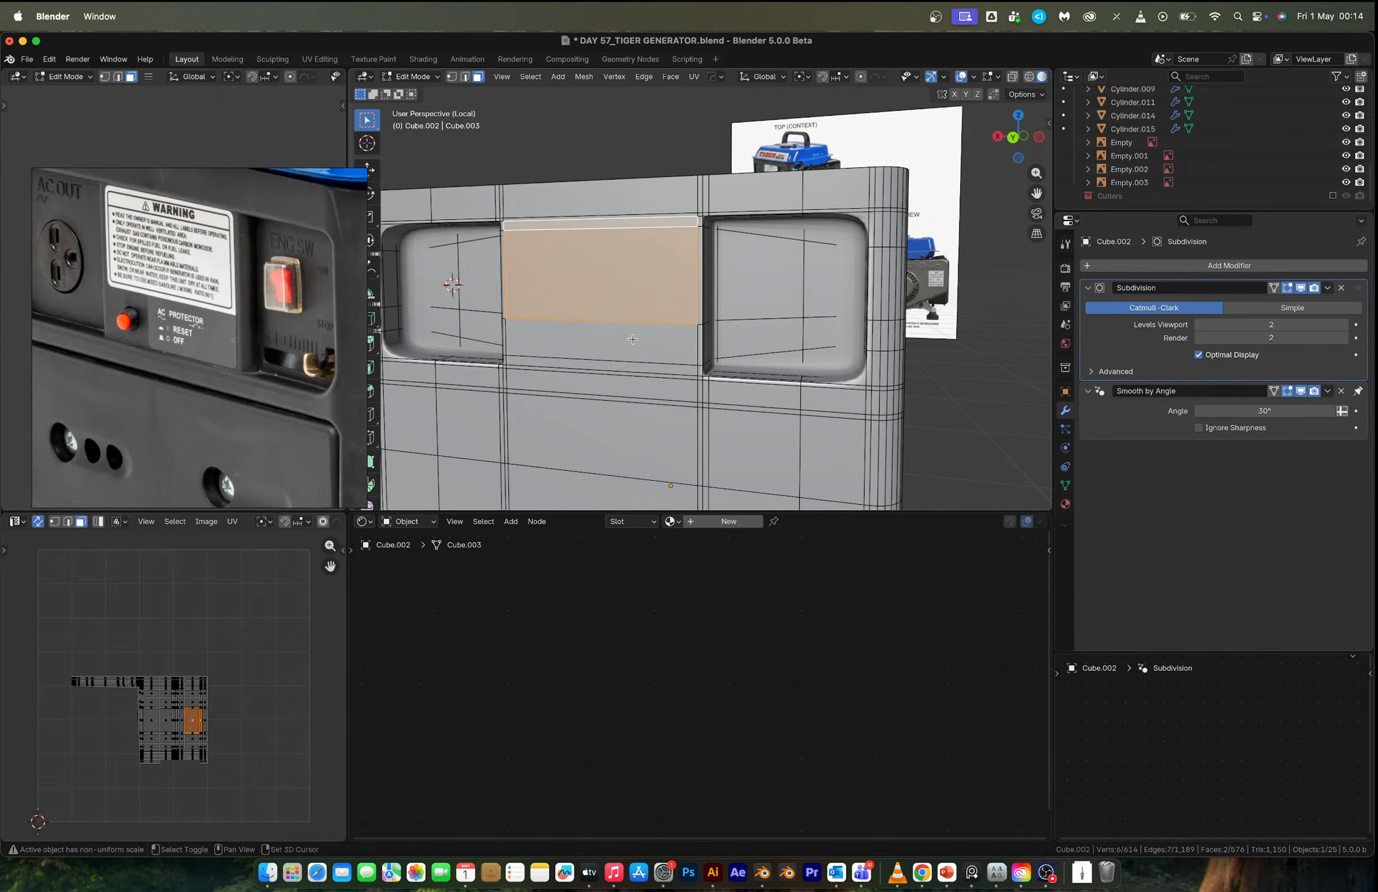
{"action": "key", "text": "shift+d"}
{"action": "right_click", "coordinate": [710, 271]}
{"action": "key", "text": "p"}
{"action": "left_click", "coordinate": [710, 271]}
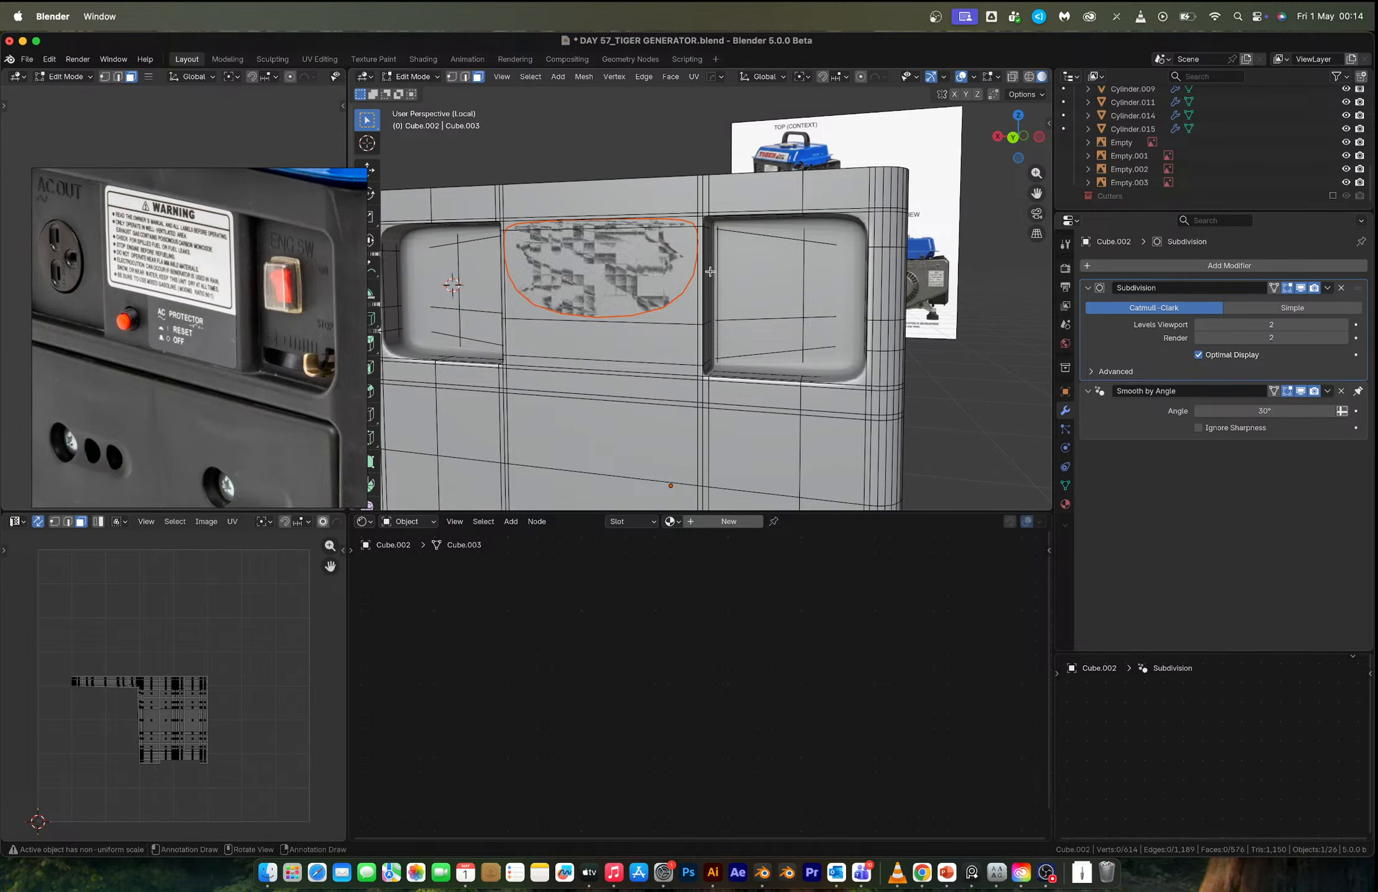
Switch editing to the separated plate and add supporting loop cuts close to its two side edges and lower edge.
{"action": "left_click", "coordinate": [610, 269]}
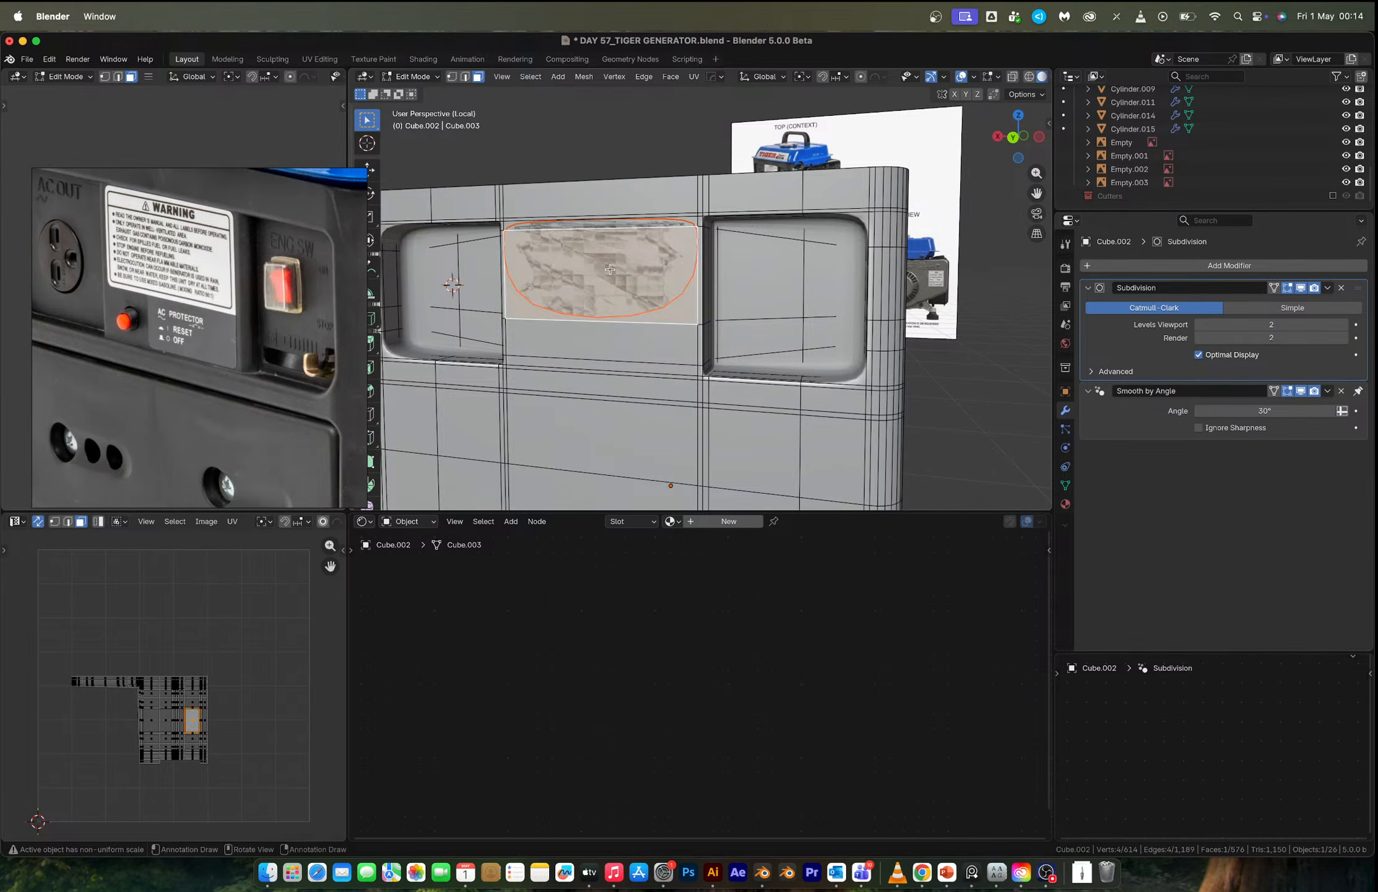
{"action": "key", "text": "alt+q"}
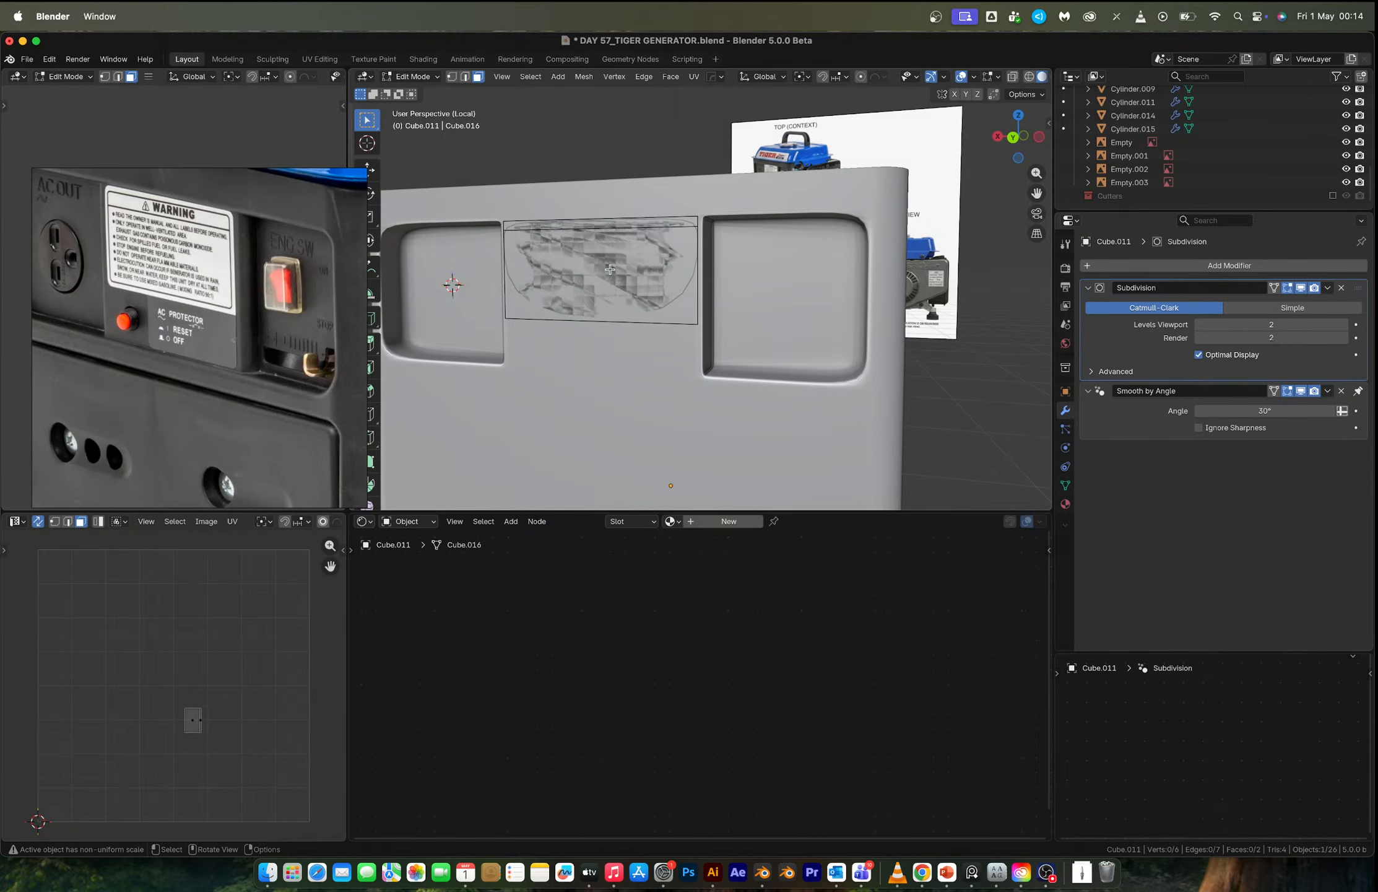
{"action": "key", "text": "ctrl+r"}
{"action": "left_click", "coordinate": [609, 269]}
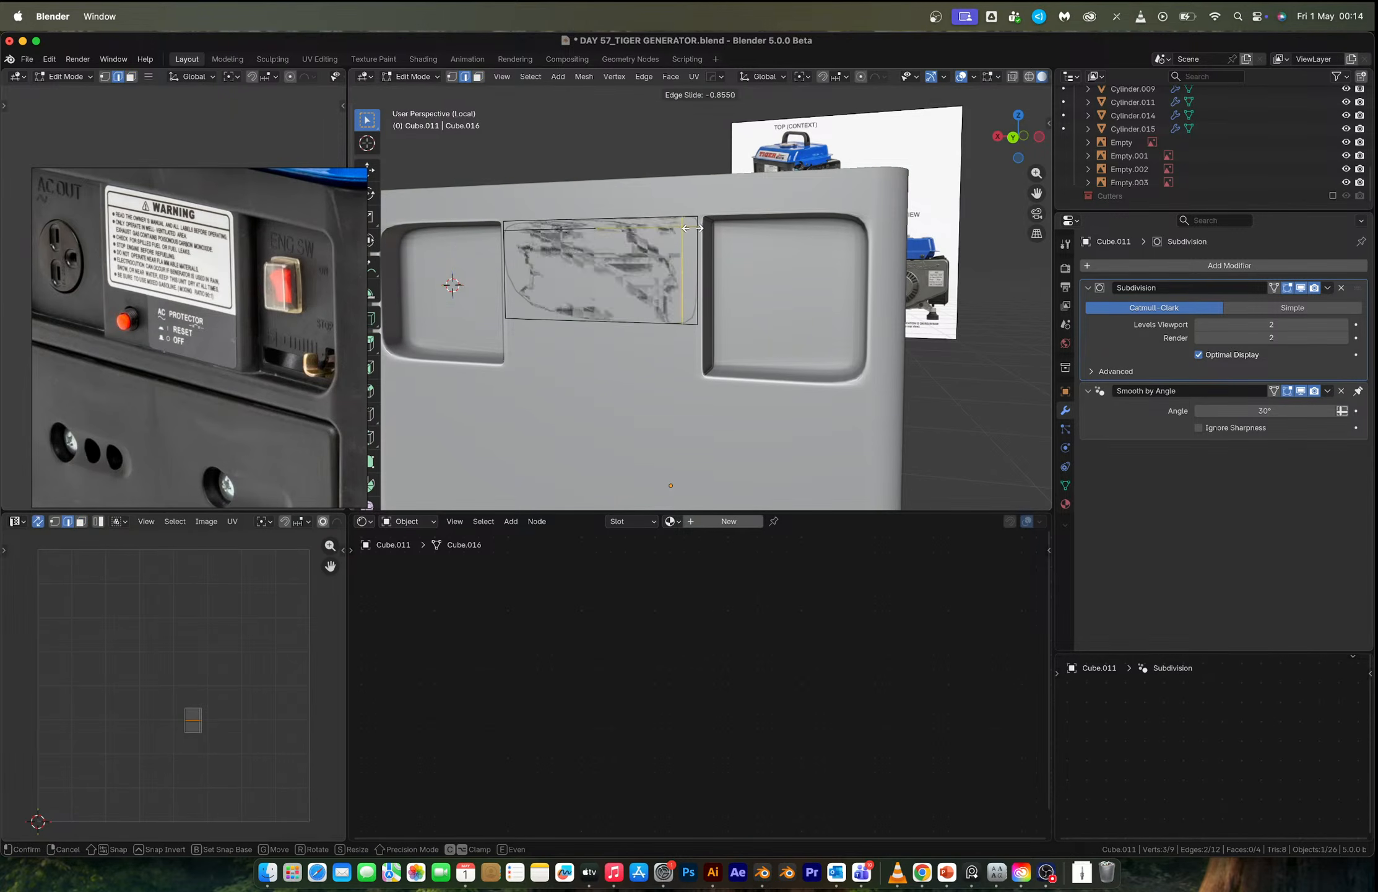
{"action": "left_click", "coordinate": [696, 228]}
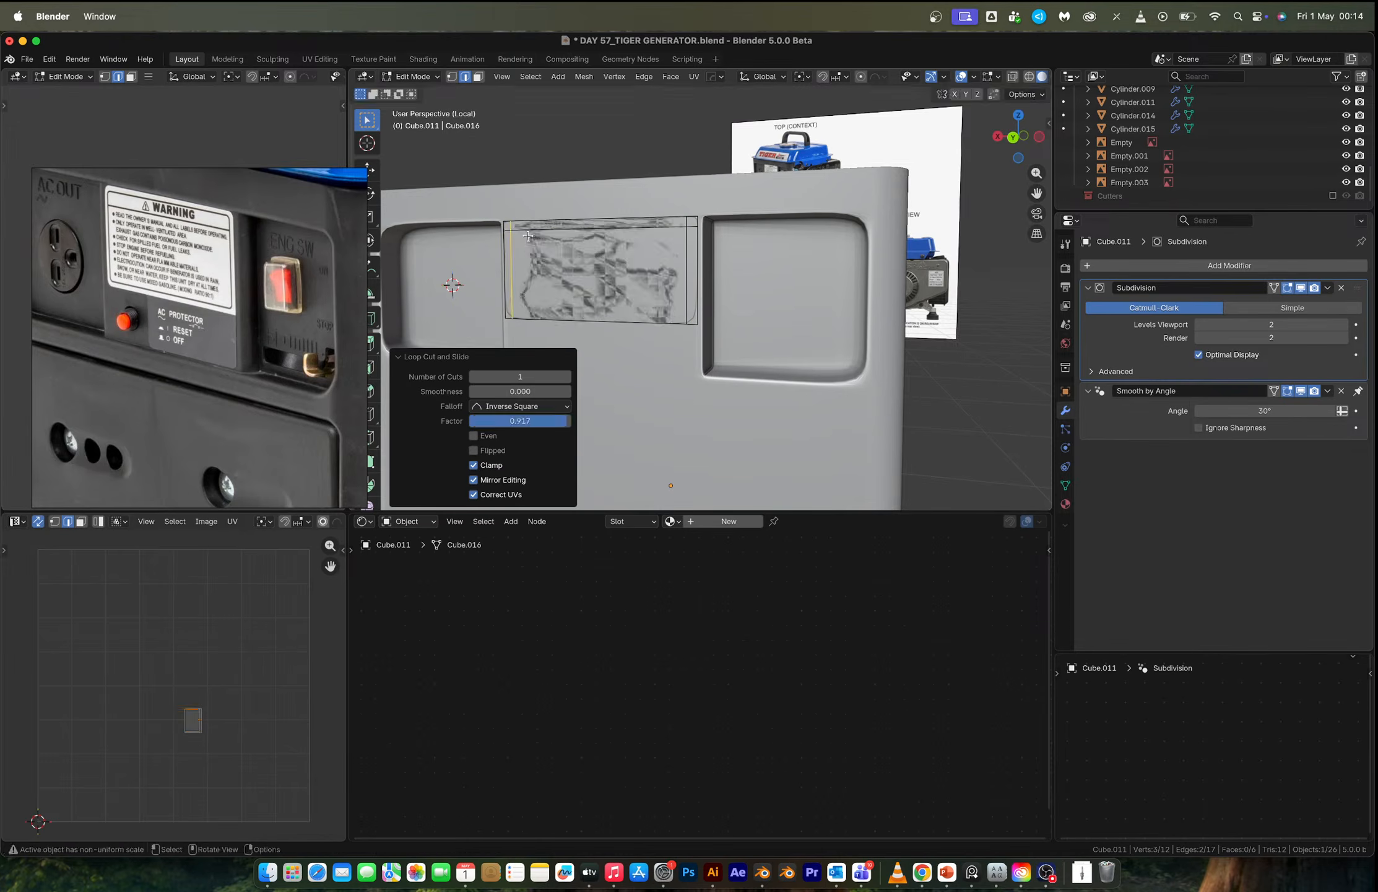
{"action": "key", "text": "ctrl+r"}
{"action": "left_click", "coordinate": [674, 277]}
{"action": "left_click", "coordinate": [674, 313]}
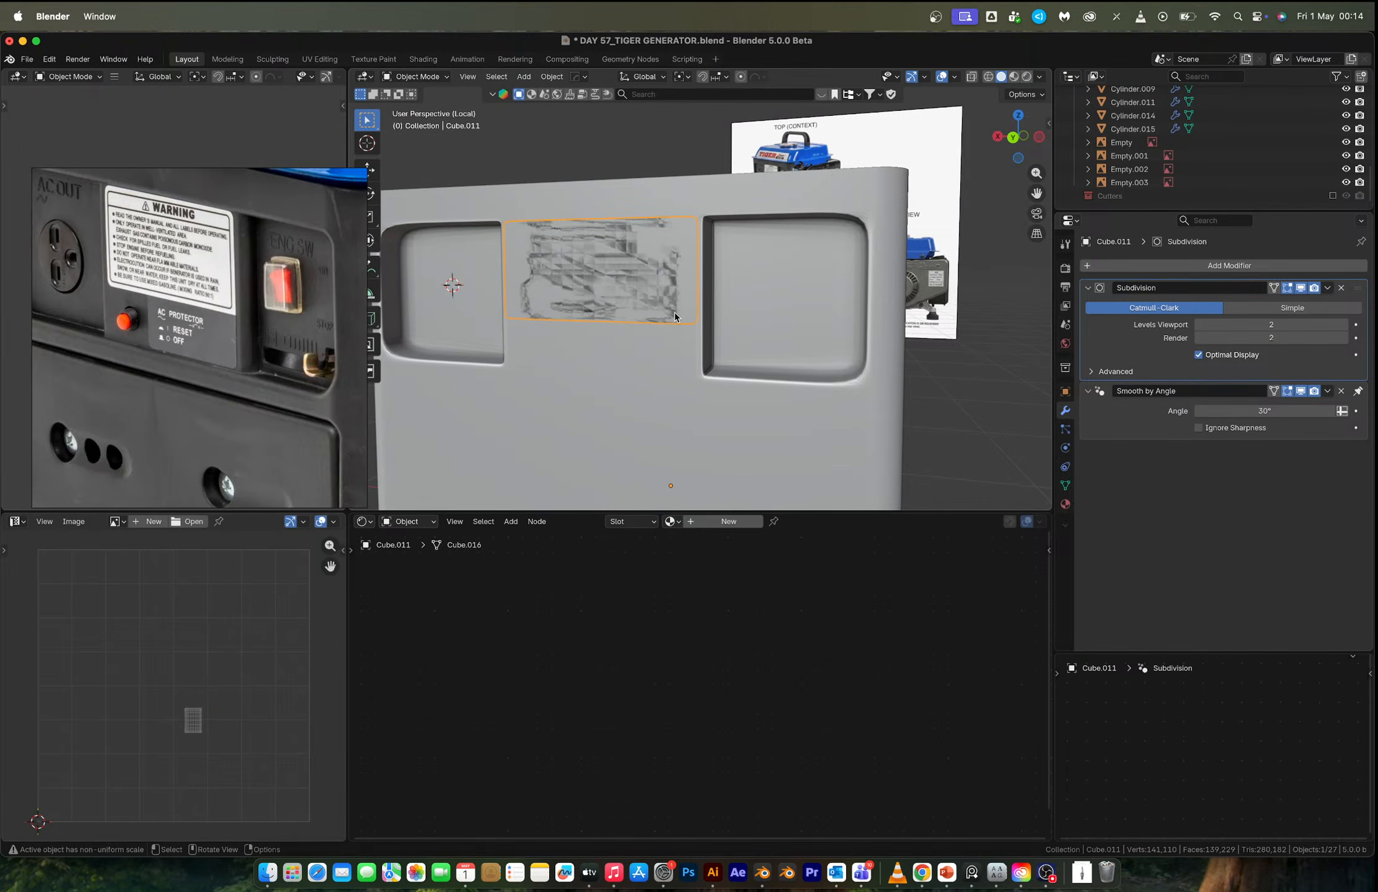
{"action": "key", "text": "s"}
{"action": "left_click", "coordinate": [680, 333]}
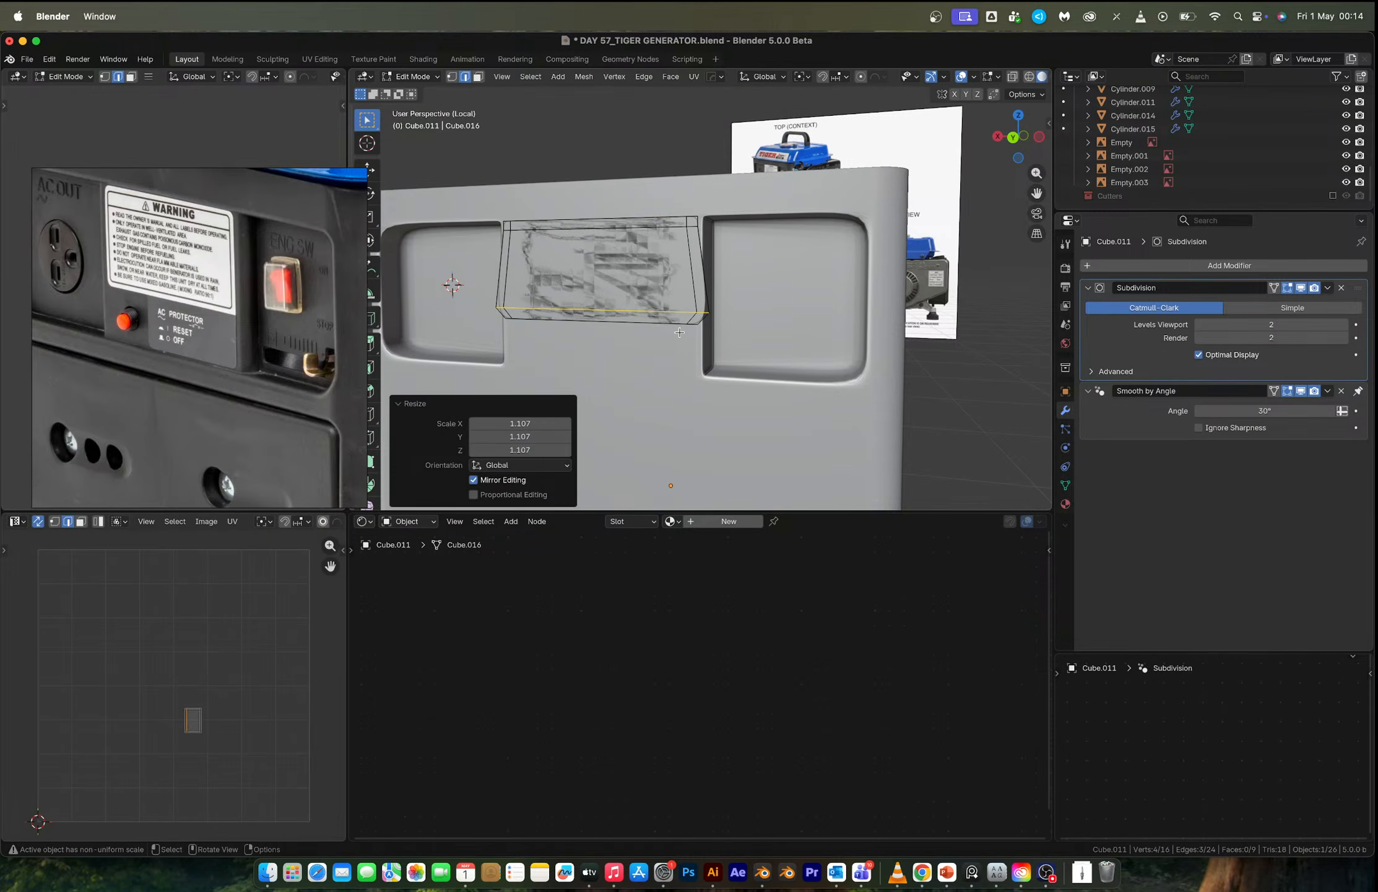
{"action": "key", "text": "super+z"}
Try to thicken the plate by extruding all its faces along normals by 0.00665 m.
{"action": "key", "text": "a"}
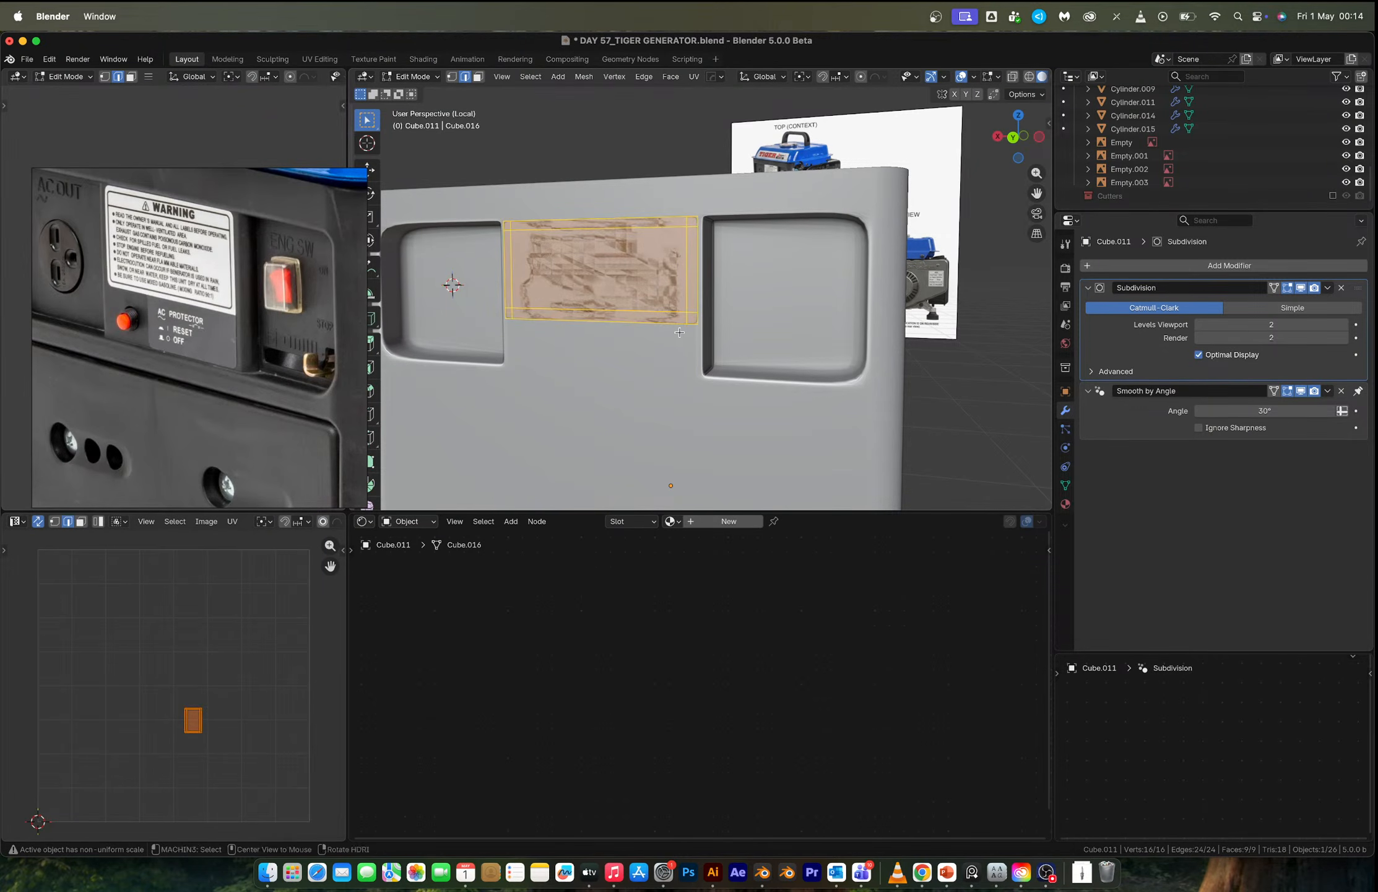
{"action": "key", "text": "alt+e"}
{"action": "left_click", "coordinate": [680, 336]}
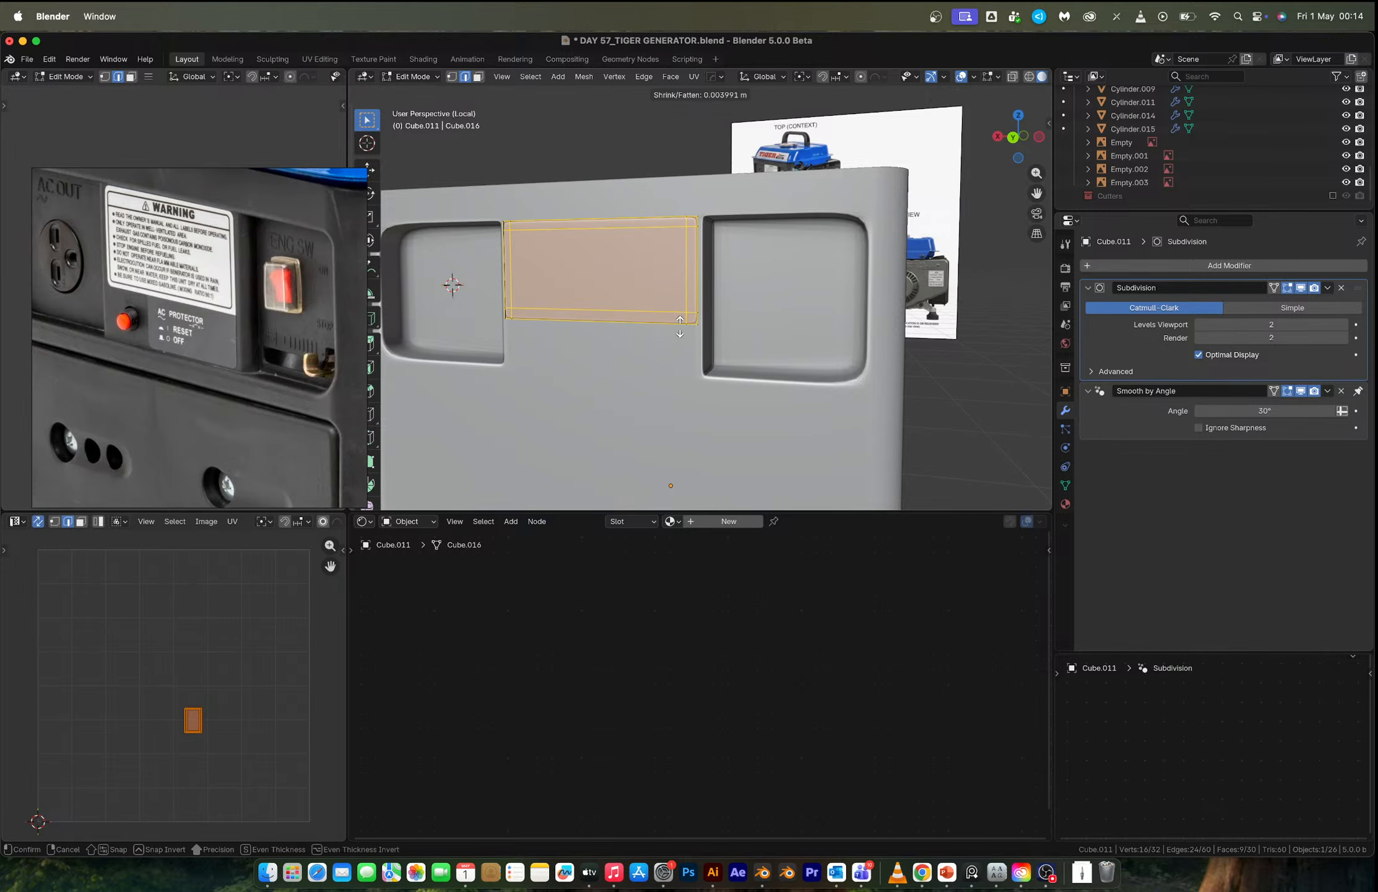
{"action": "left_click", "coordinate": [680, 321]}
{"action": "scroll", "coordinate": [680, 322], "scroll_direction": "up", "scroll_amount": 3}
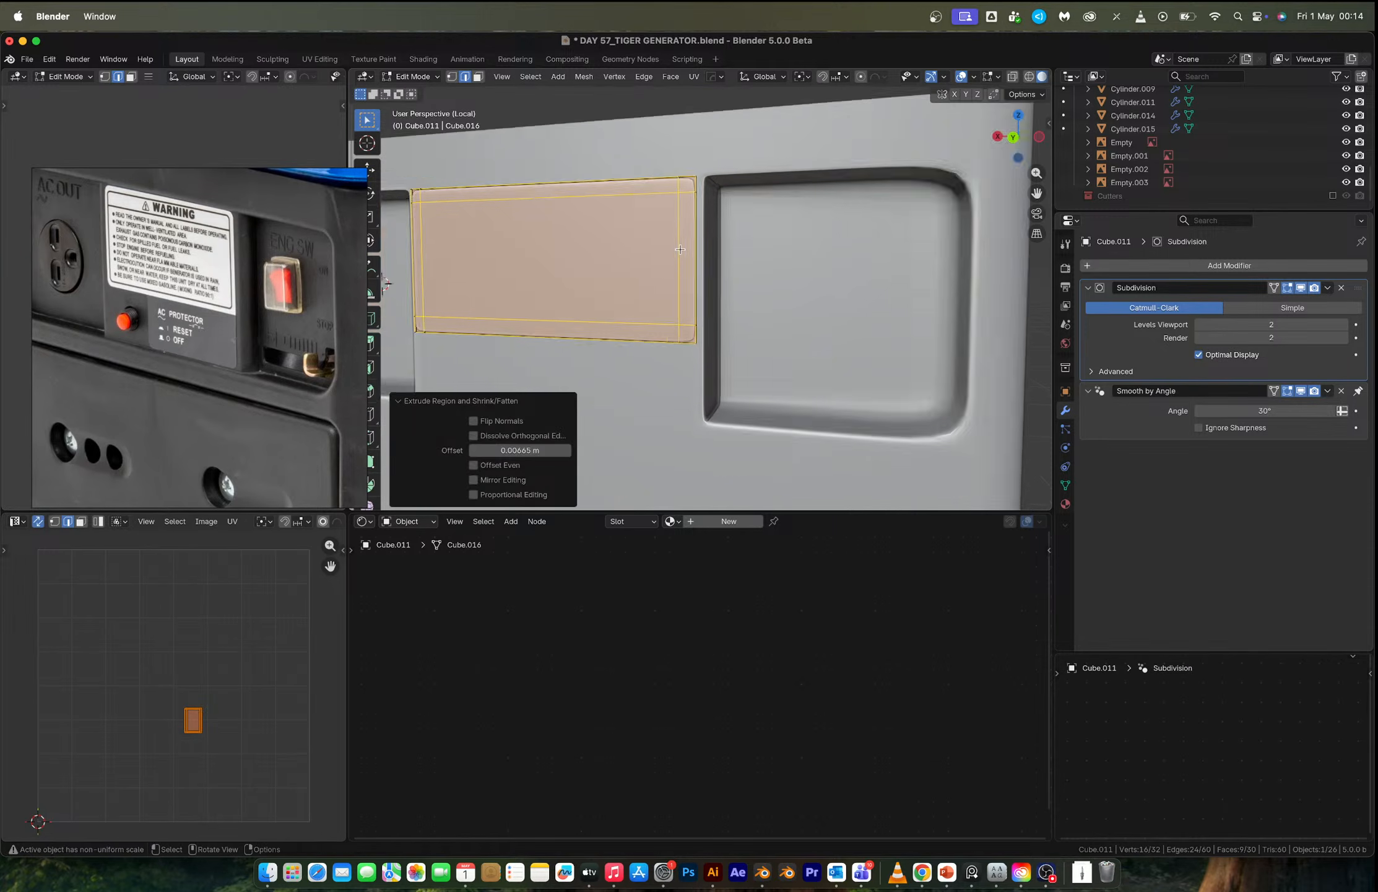
{"action": "key", "text": "Tab"}
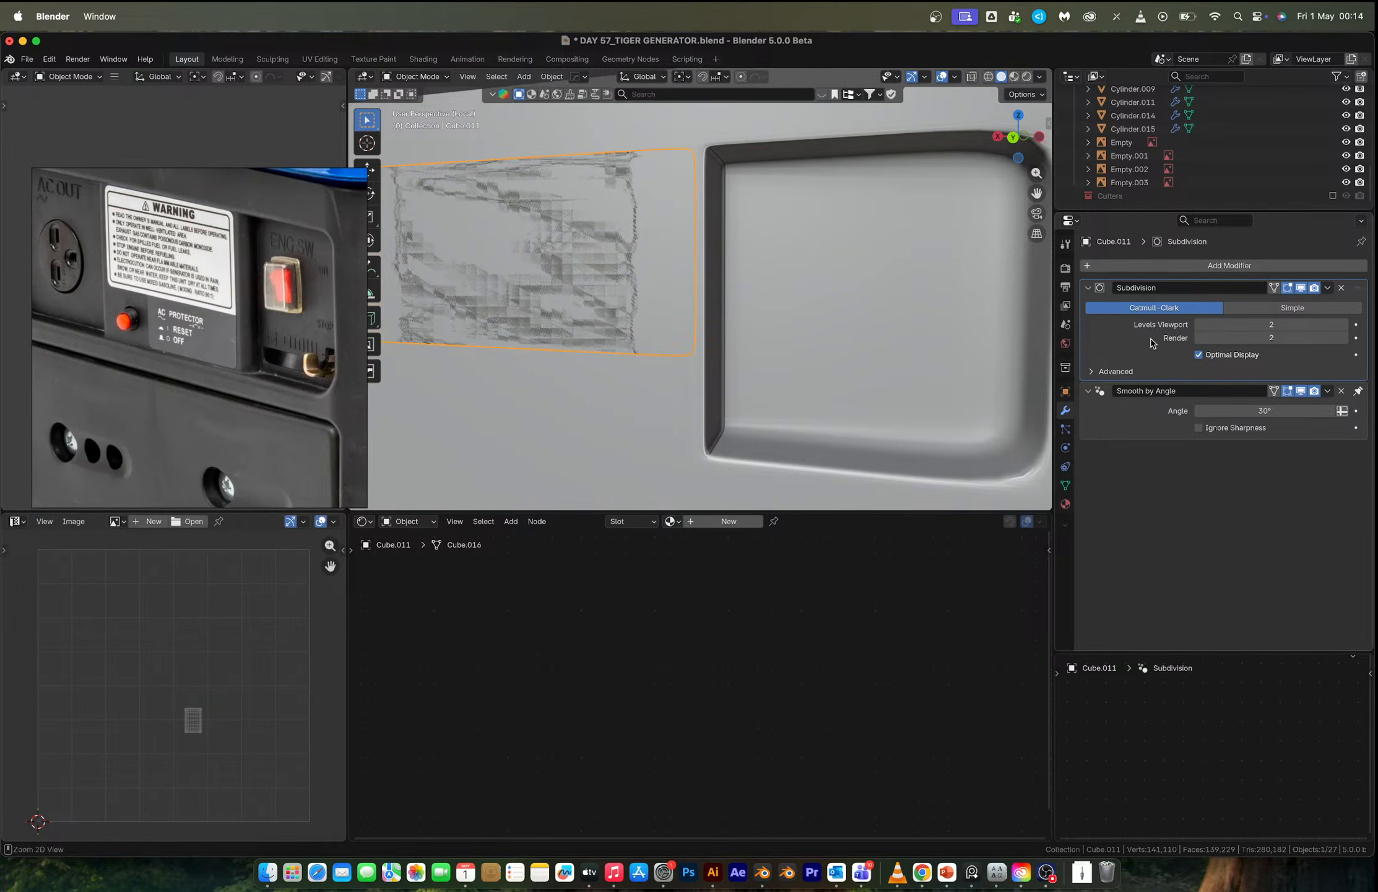
Apply the plate's Subdivision modifier, extrude all its faces along normals by about 0.0096 m, and deselect the plate in Object Mode.
{"action": "key", "text": "ctrl+a"}
{"action": "key", "text": "Tab"}
{"action": "key", "text": "alt+e"}
{"action": "left_click", "coordinate": [743, 276]}
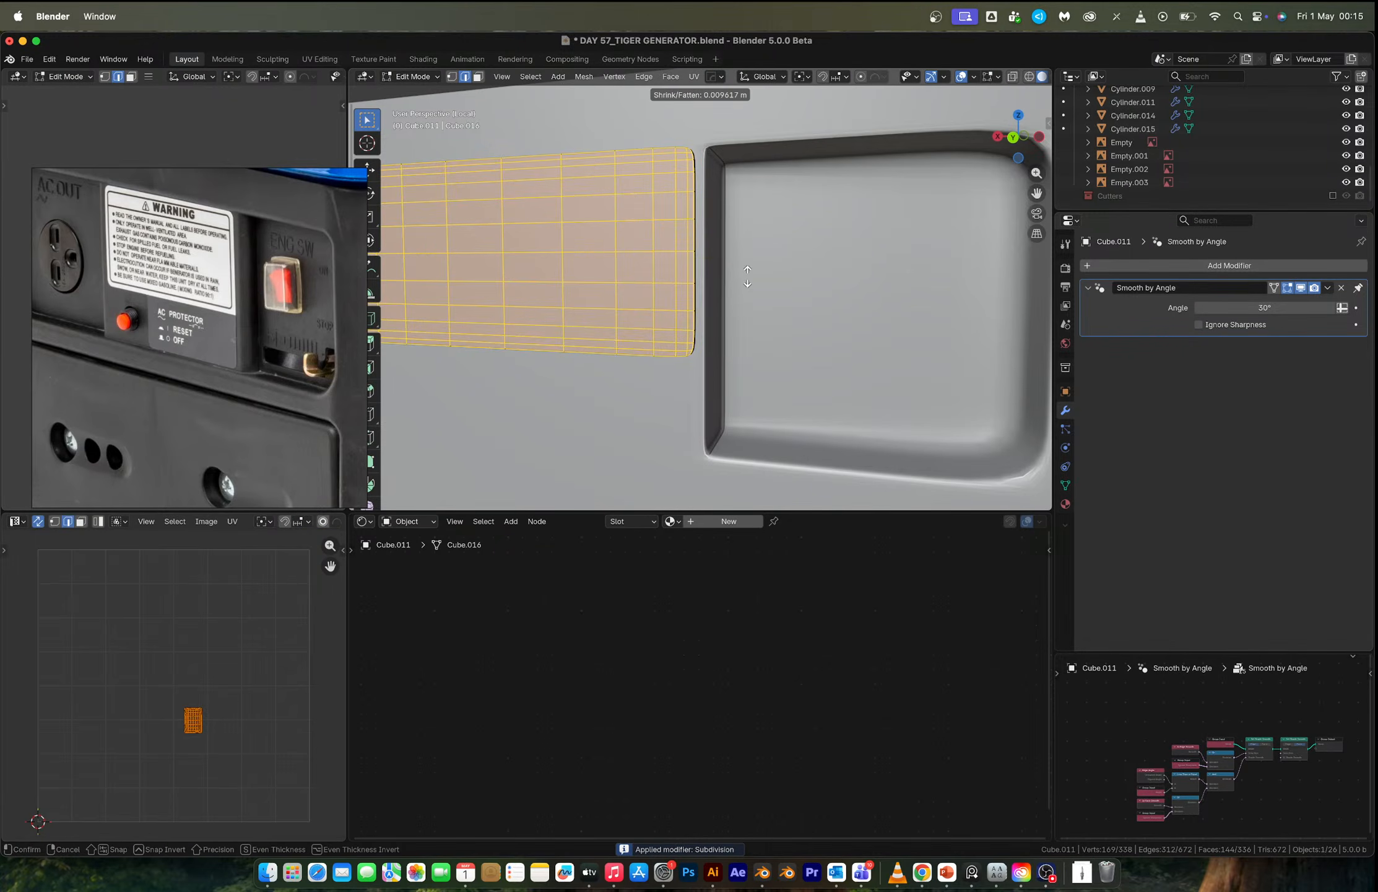
{"action": "left_click", "coordinate": [748, 277]}
{"action": "key", "text": "Tab"}
{"action": "scroll", "coordinate": [748, 275], "scroll_direction": "down", "scroll_amount": 6}
{"action": "left_click", "coordinate": [650, 190]}
{"action": "middle_click_drag", "start_coordinate": [650, 190], "coordinate": [737, 246]}
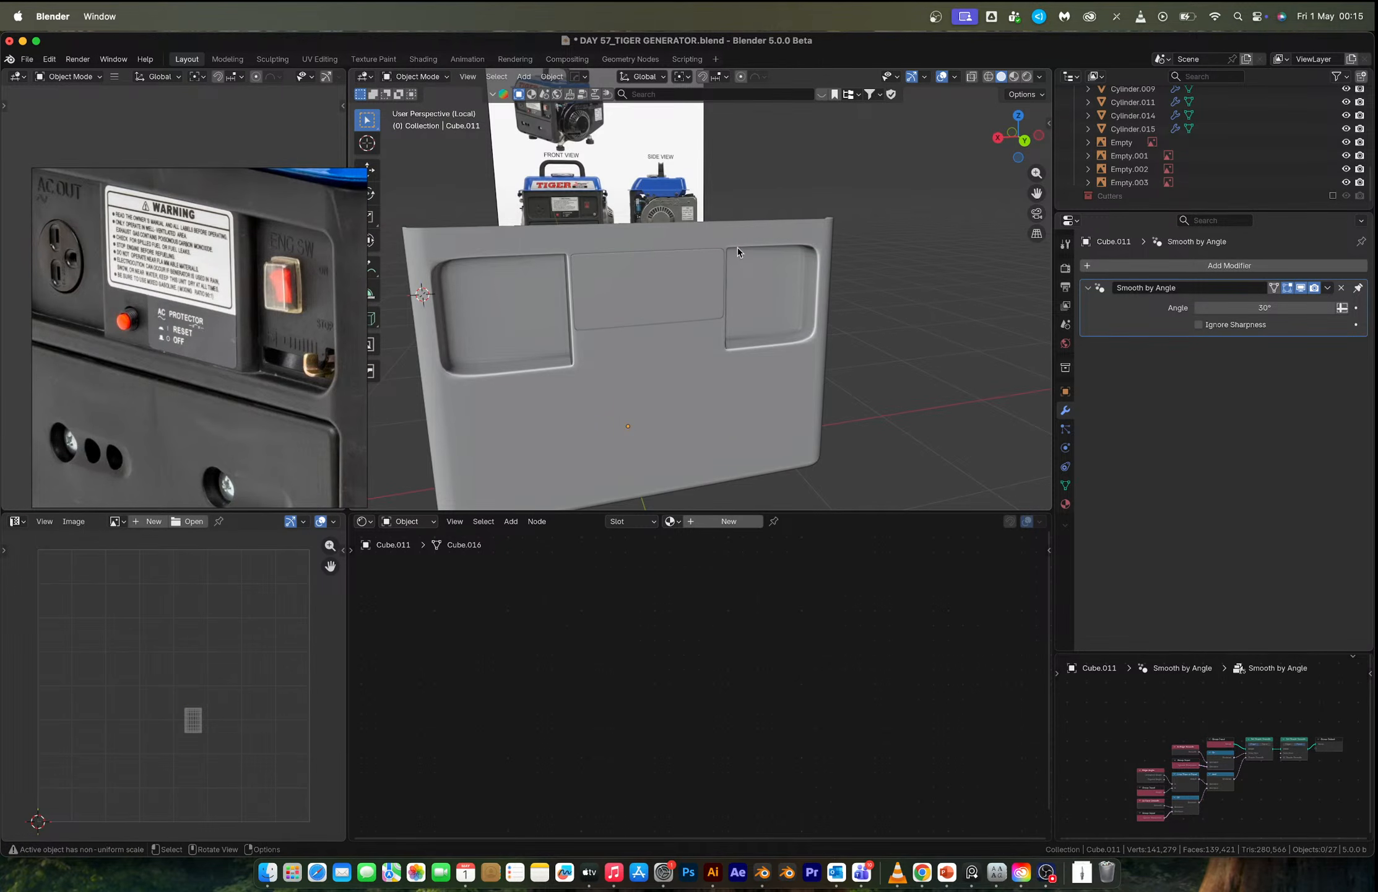
Edit the panel mesh, select the upper centre edge on the left recess's back face, and snap the 3D cursor to it.
{"action": "middle_click_drag", "start_coordinate": [720, 283], "coordinate": [799, 278], "text": "shift"}
{"action": "middle_click_drag", "start_coordinate": [82, 233], "coordinate": [150, 242]}
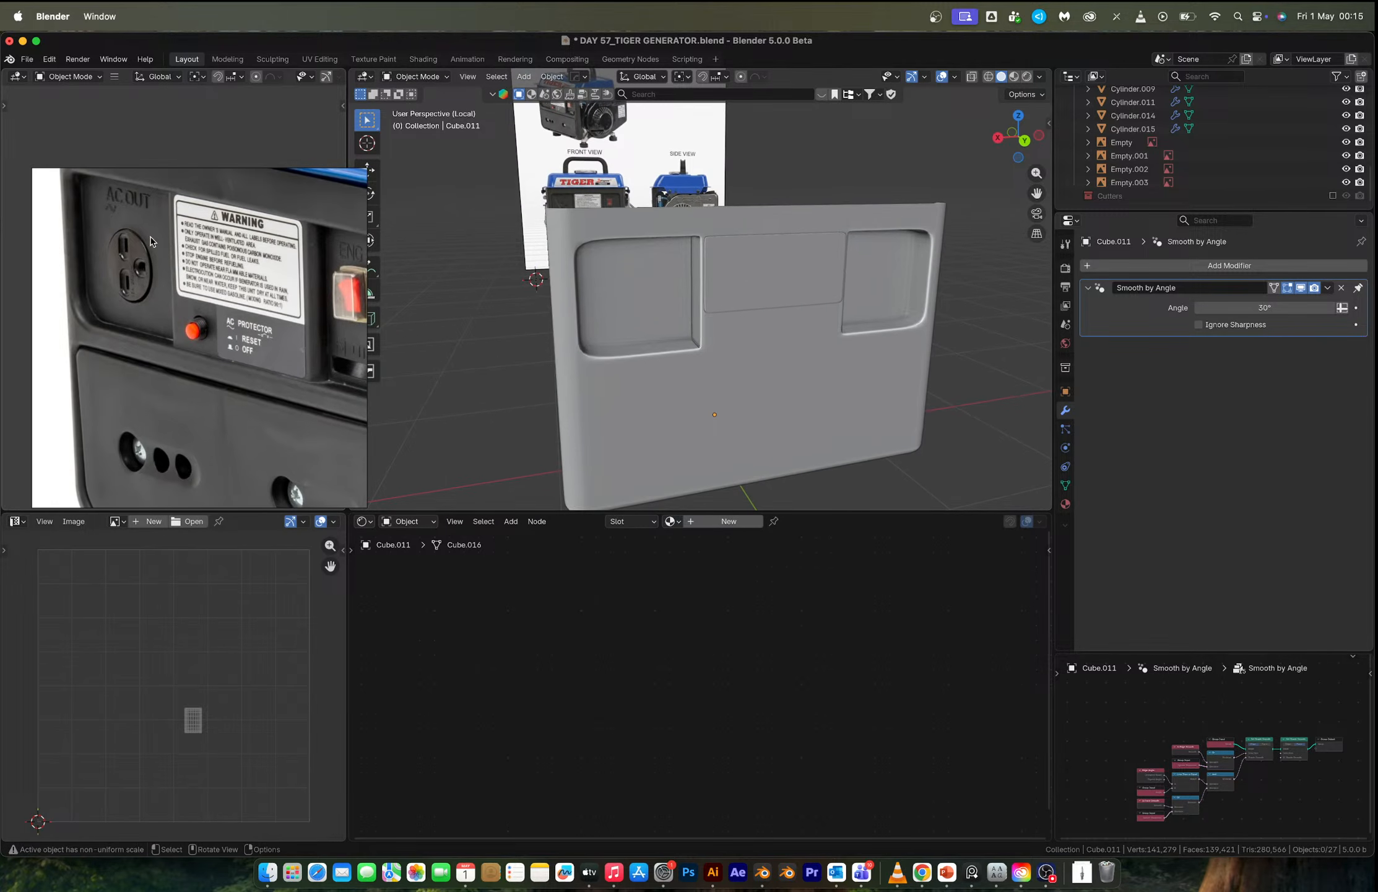
{"action": "scroll", "coordinate": [779, 294], "scroll_direction": "up", "scroll_amount": 2}
{"action": "left_click", "coordinate": [616, 298]}
{"action": "key", "text": "Tab"}
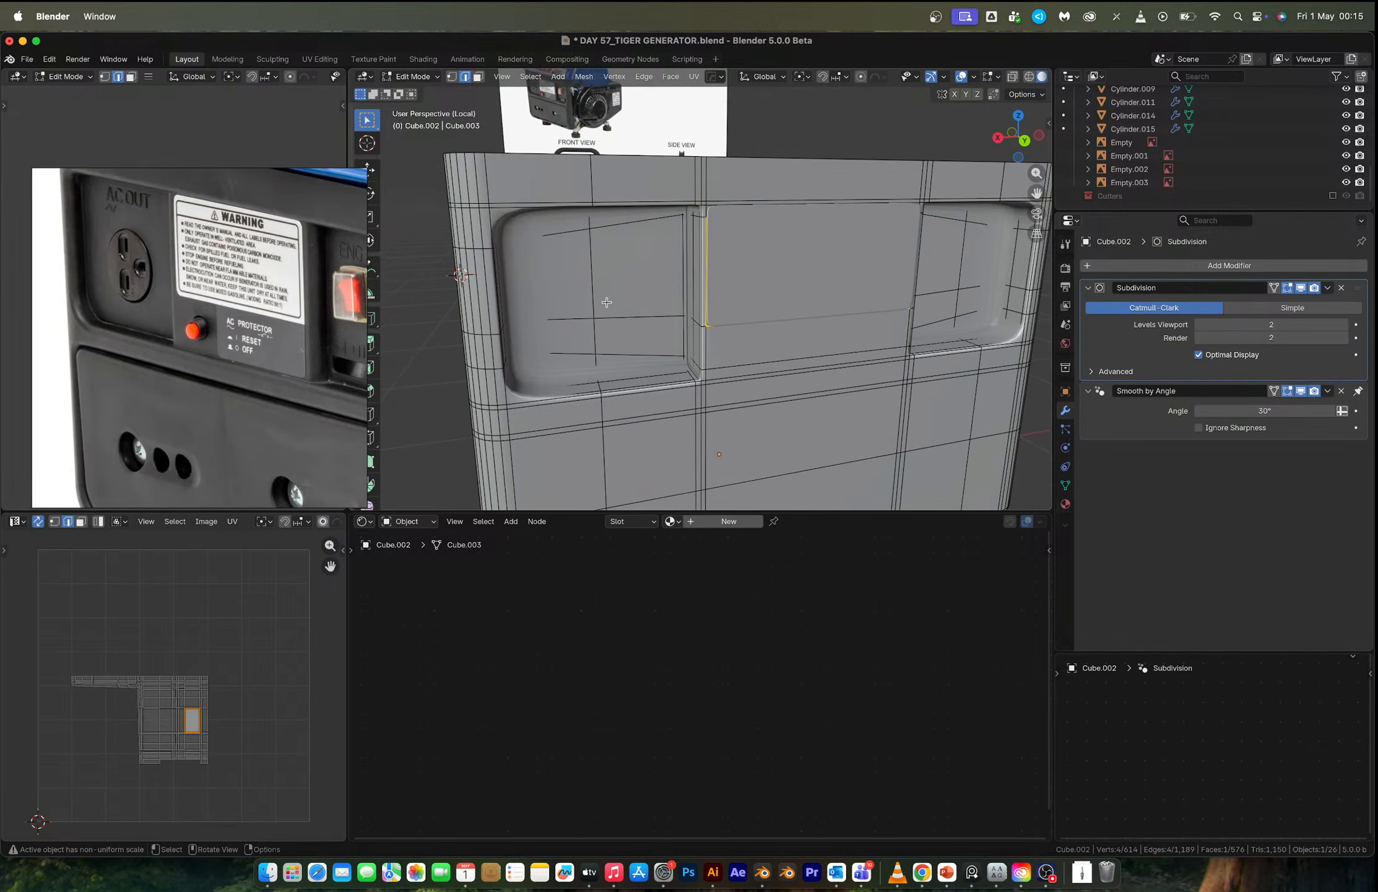
{"action": "left_click", "coordinate": [595, 298]}
{"action": "key", "text": "shift+s"}
{"action": "key", "text": "Tab"}
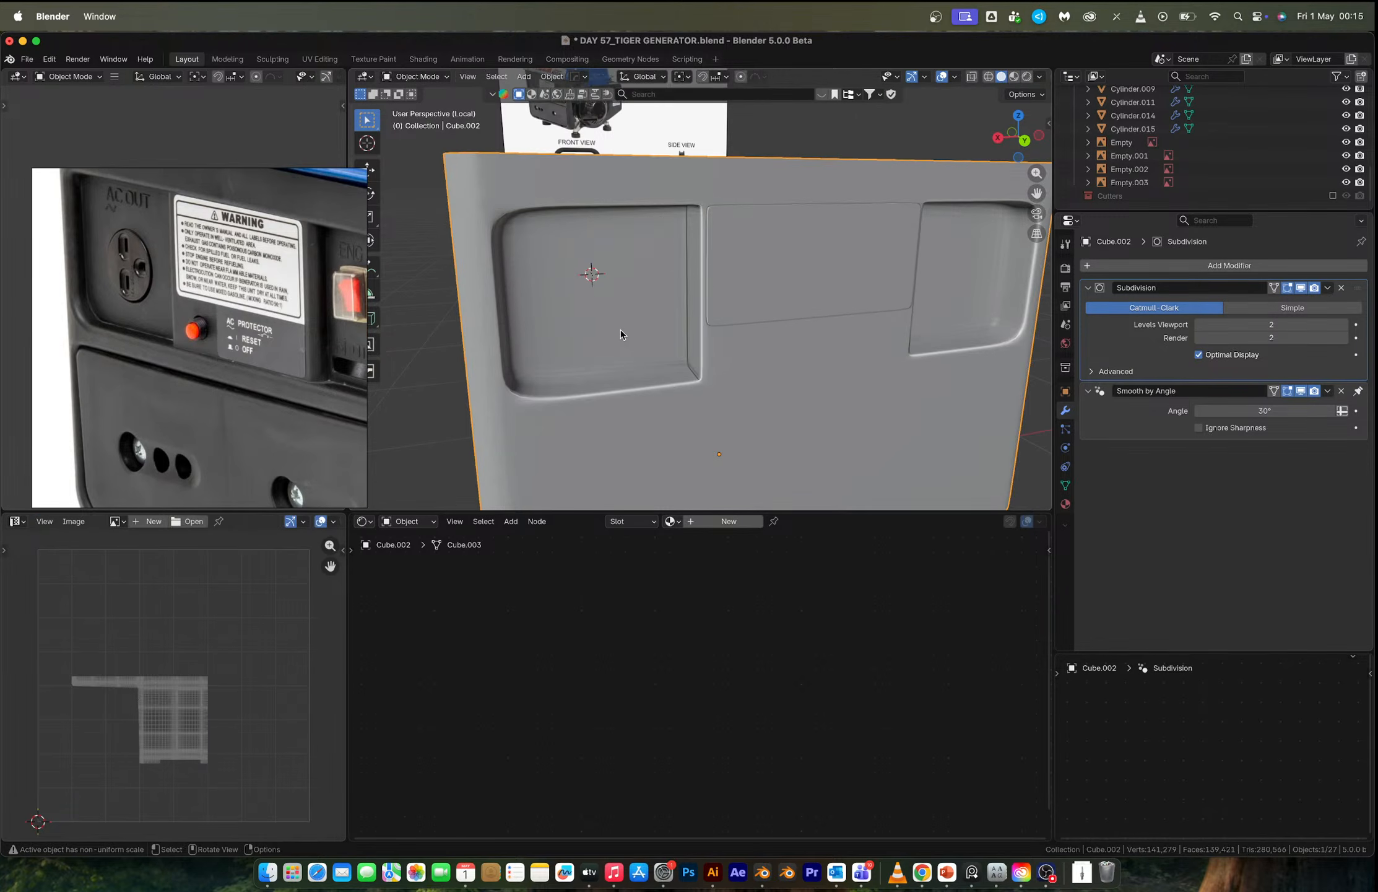
Select the four back faces of the left recess, inset them, and subdivide the inner faces with one cut.
{"action": "scroll", "coordinate": [620, 330], "scroll_direction": "down", "scroll_amount": 1}
{"action": "middle_click_drag", "start_coordinate": [621, 330], "coordinate": [604, 324]}
{"action": "key", "text": "Tab"}
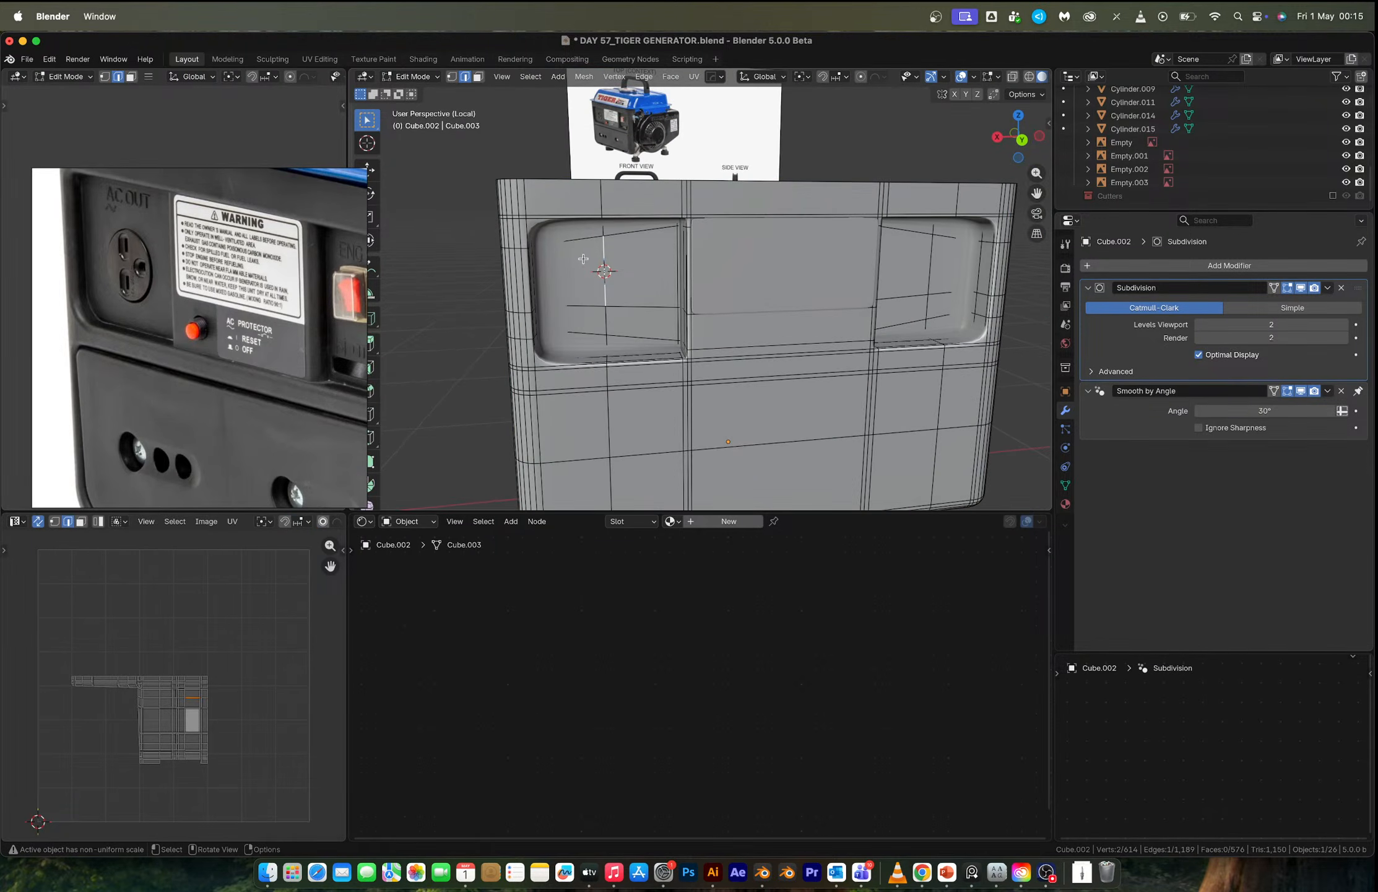
{"action": "key", "text": "3"}
{"action": "key", "text": "l"}
{"action": "key", "text": "i"}
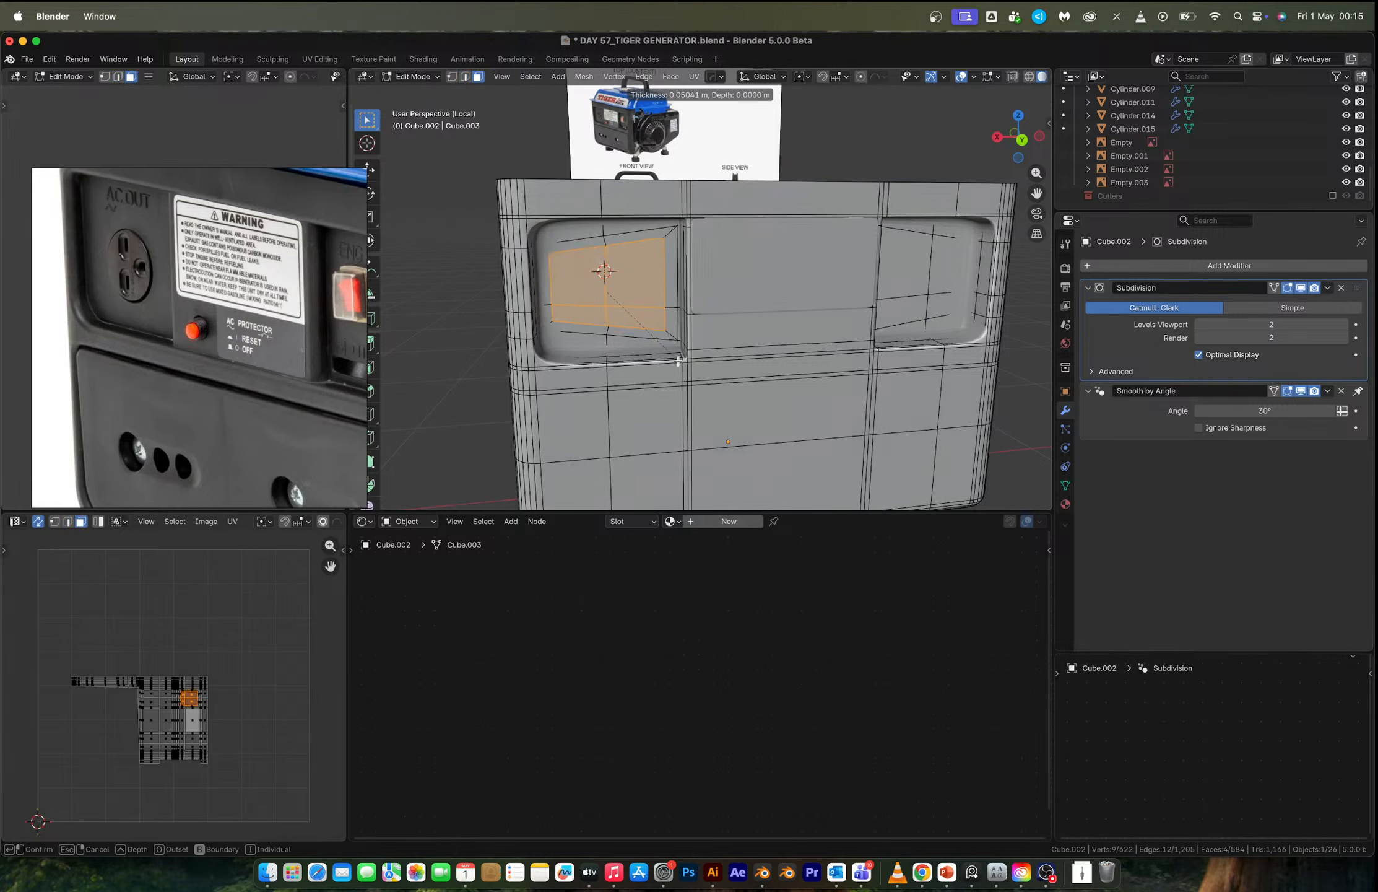
{"action": "left_click", "coordinate": [644, 310]}
{"action": "right_click", "coordinate": [644, 309]}
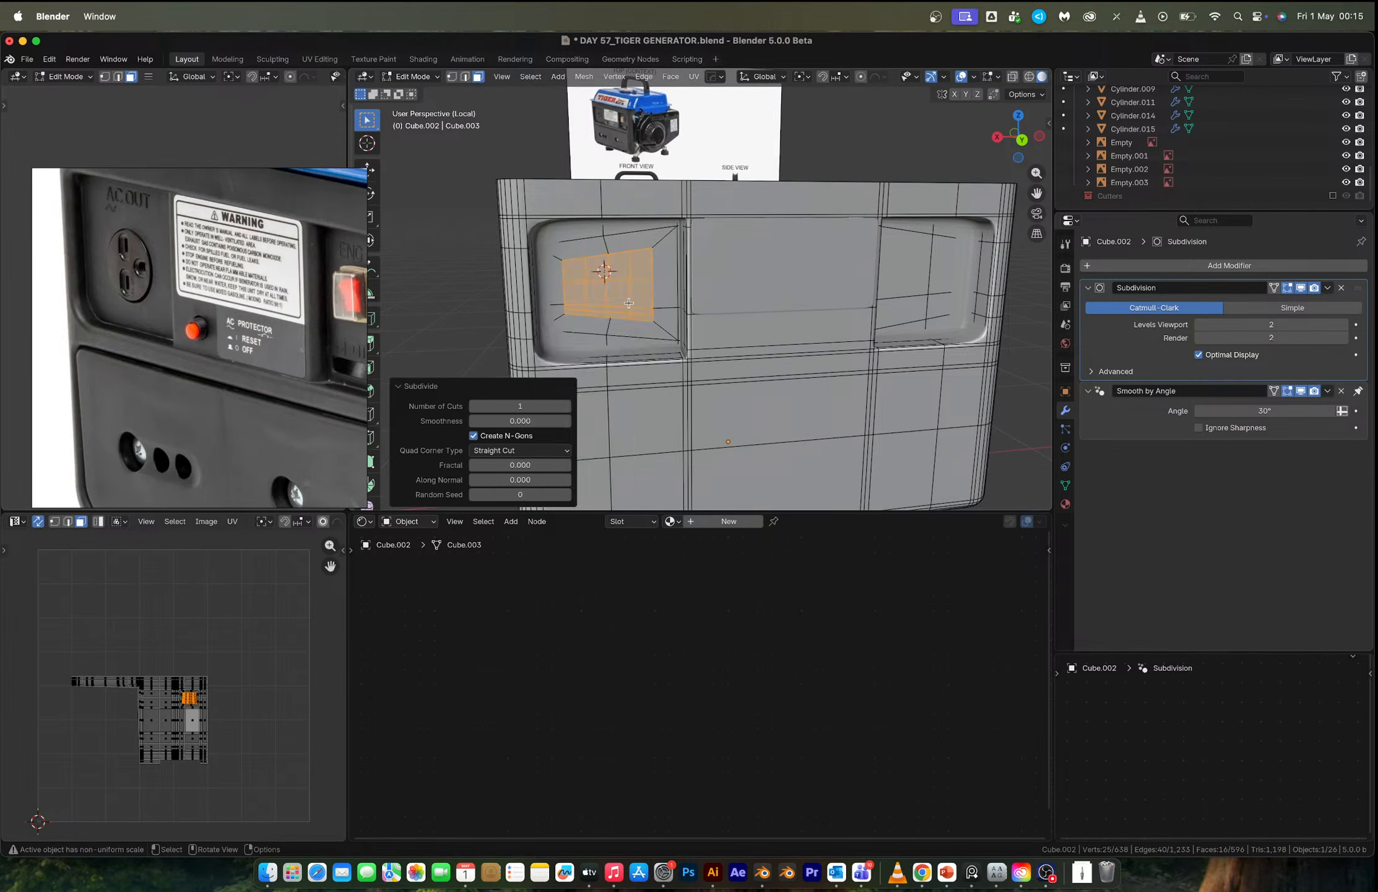
Try to shape the subdivided faces in the left recess into a circle with LoopTools.
{"action": "right_click", "coordinate": [635, 301]}
{"action": "mouse_move", "coordinate": [643, 271]}
{"action": "left_click", "coordinate": [691, 277]}
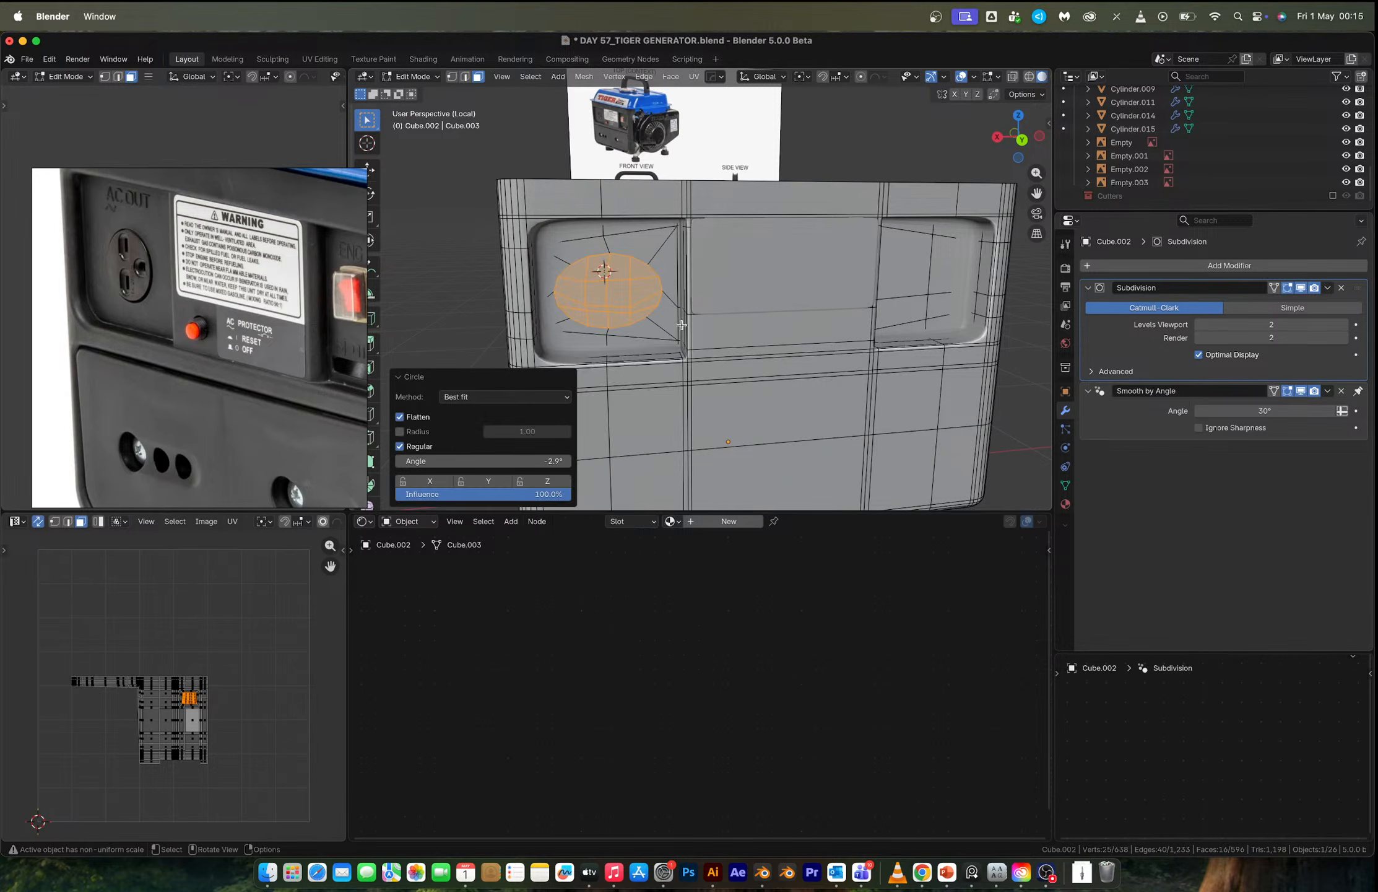
Apply the panel's scale in Object Mode and run LoopTools Circle on the subdivided socket faces.
{"action": "key", "text": "Tab"}
{"action": "key", "text": "ctrl+a"}
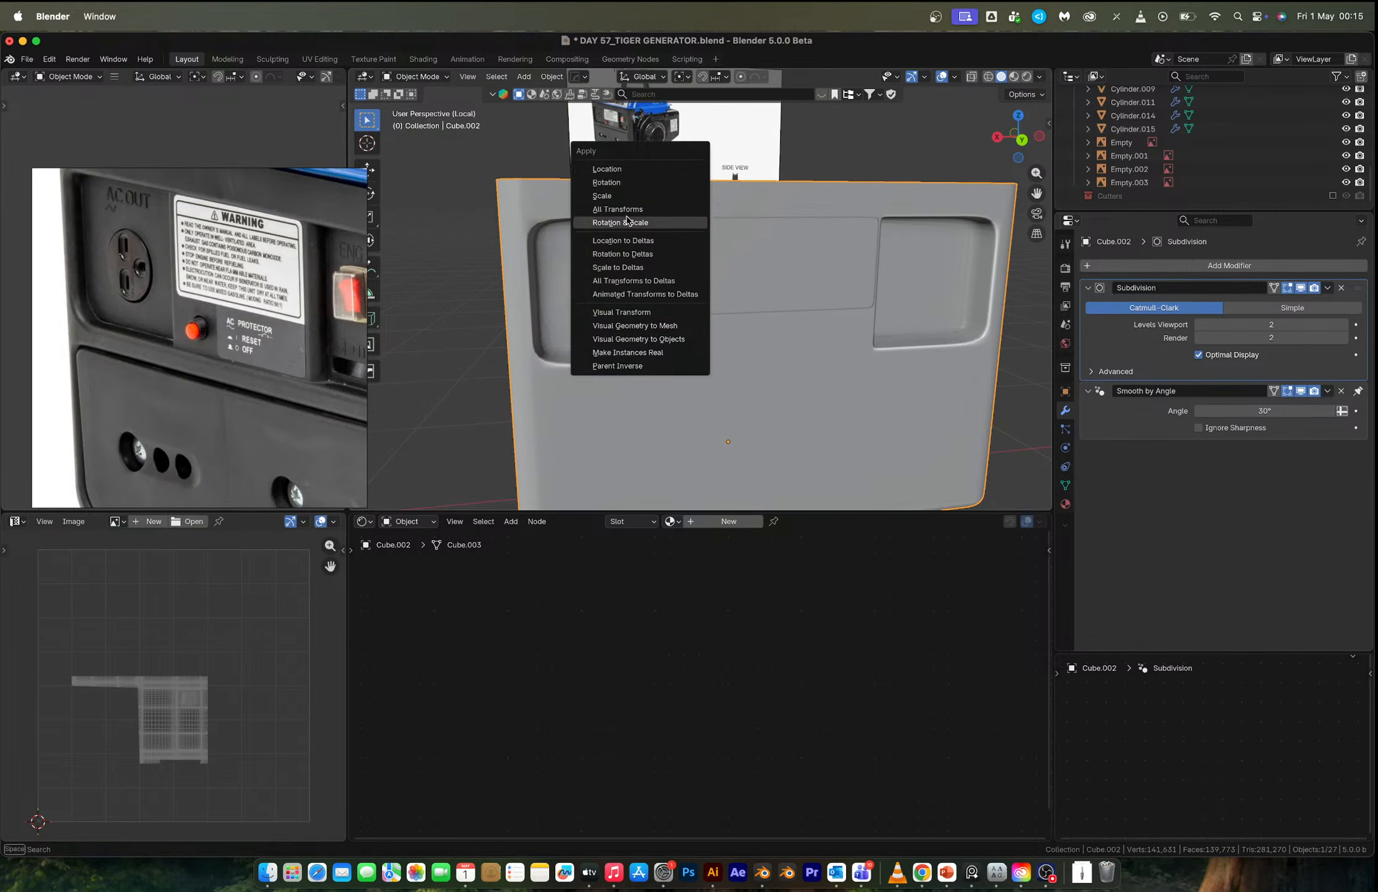
{"action": "left_click", "coordinate": [625, 197]}
{"action": "key", "text": "Tab"}
{"action": "right_click", "coordinate": [658, 314]}
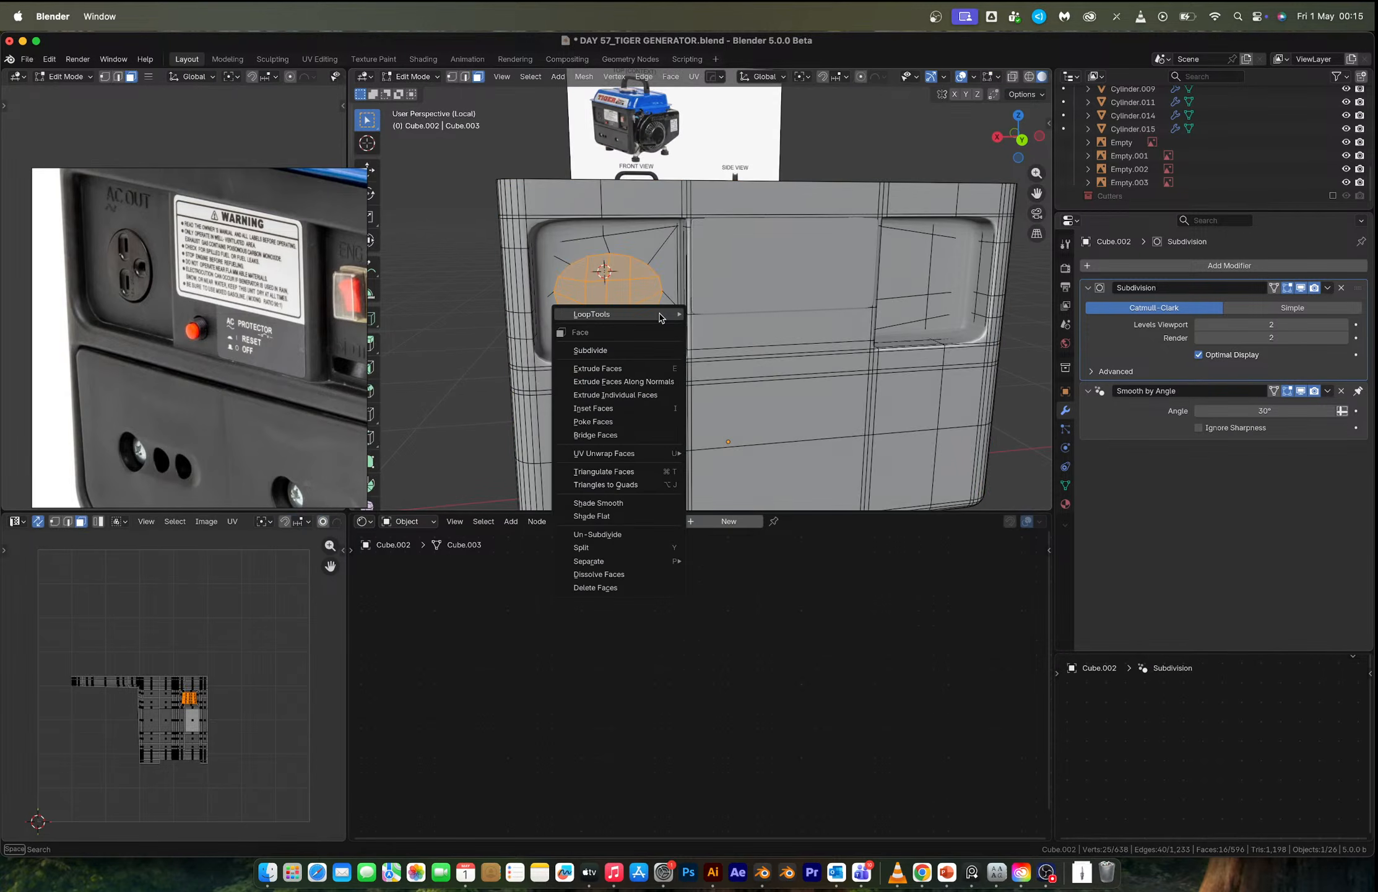
{"action": "mouse_move", "coordinate": [660, 317]}
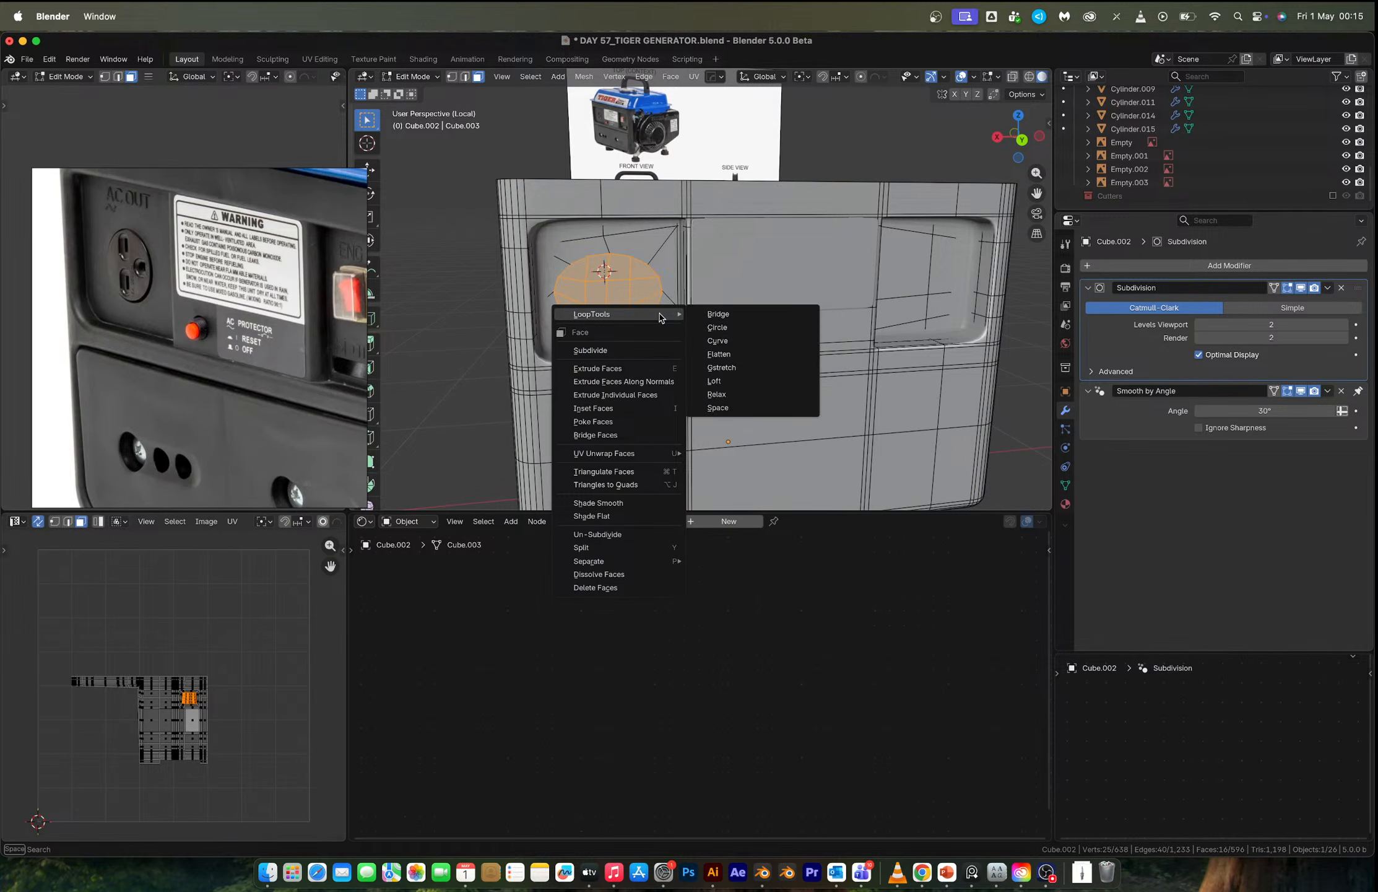
{"action": "left_click", "coordinate": [730, 327]}
Scale the circular socket faces to 0.873, reposition them along Z in the left recess, and scale them by 1.044.
{"action": "key", "text": "s"}
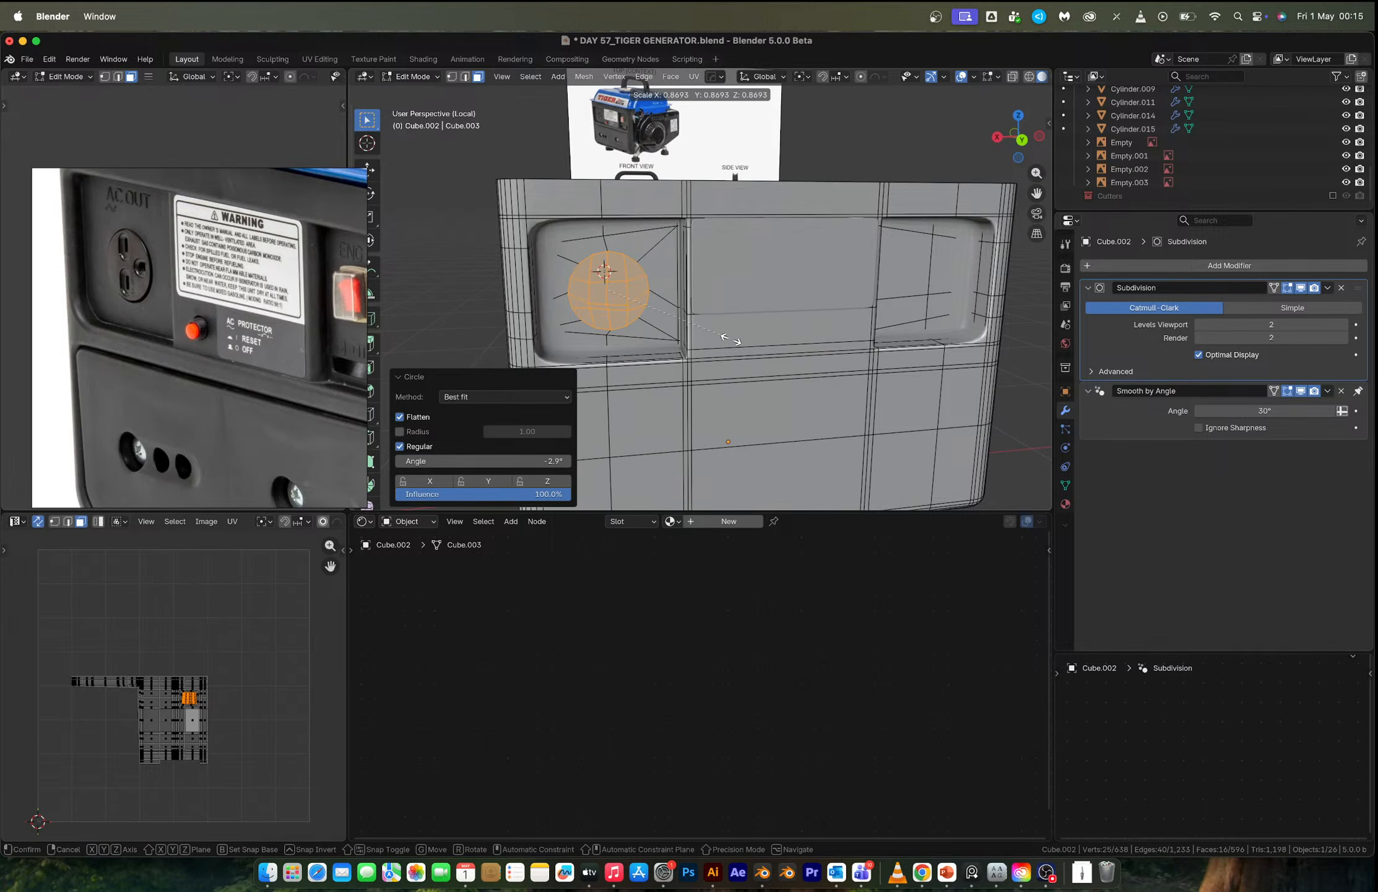
{"action": "left_click", "coordinate": [731, 339]}
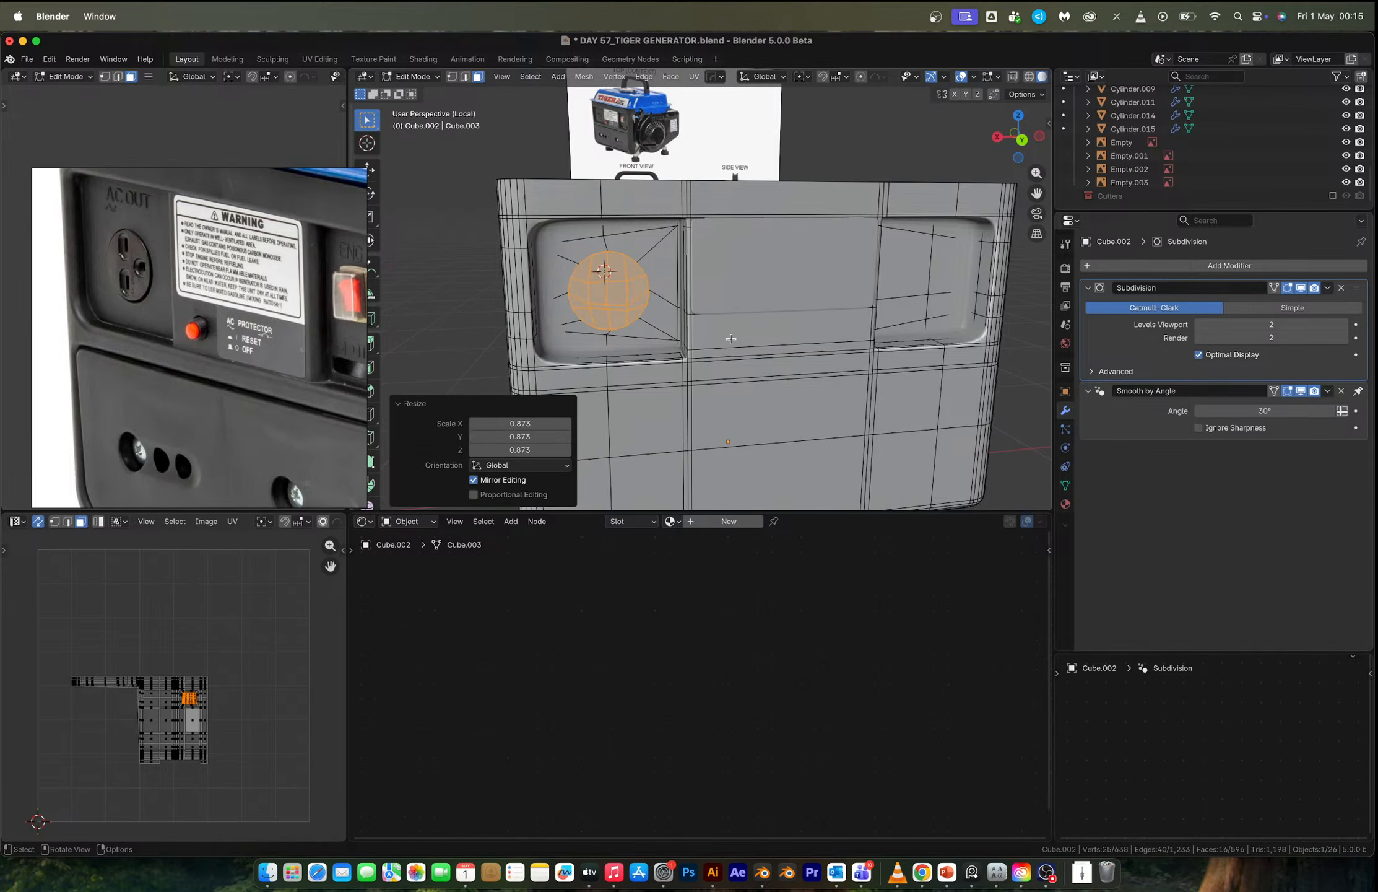
{"action": "key", "text": "g"}
{"action": "key", "text": "z"}
{"action": "left_click", "coordinate": [610, 289]}
{"action": "middle_click_drag", "start_coordinate": [608, 293], "coordinate": [694, 331]}
{"action": "key", "text": "s"}
{"action": "left_click", "coordinate": [761, 358]}
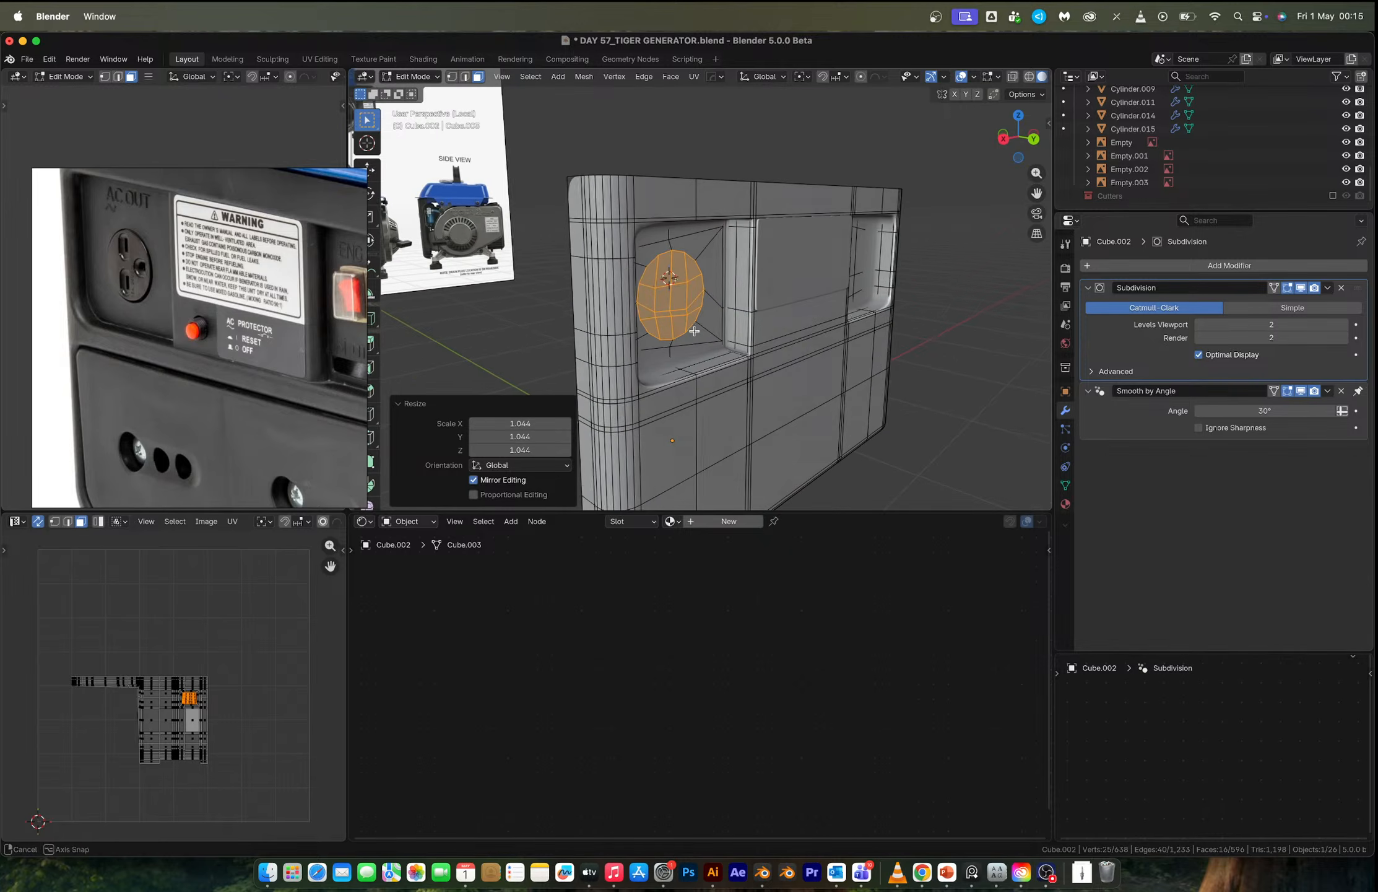
Try to sink the circular socket faces into the panel with three successive inward extrusions.
{"action": "key", "text": "e"}
{"action": "left_click", "coordinate": [688, 329]}
{"action": "key", "text": "e"}
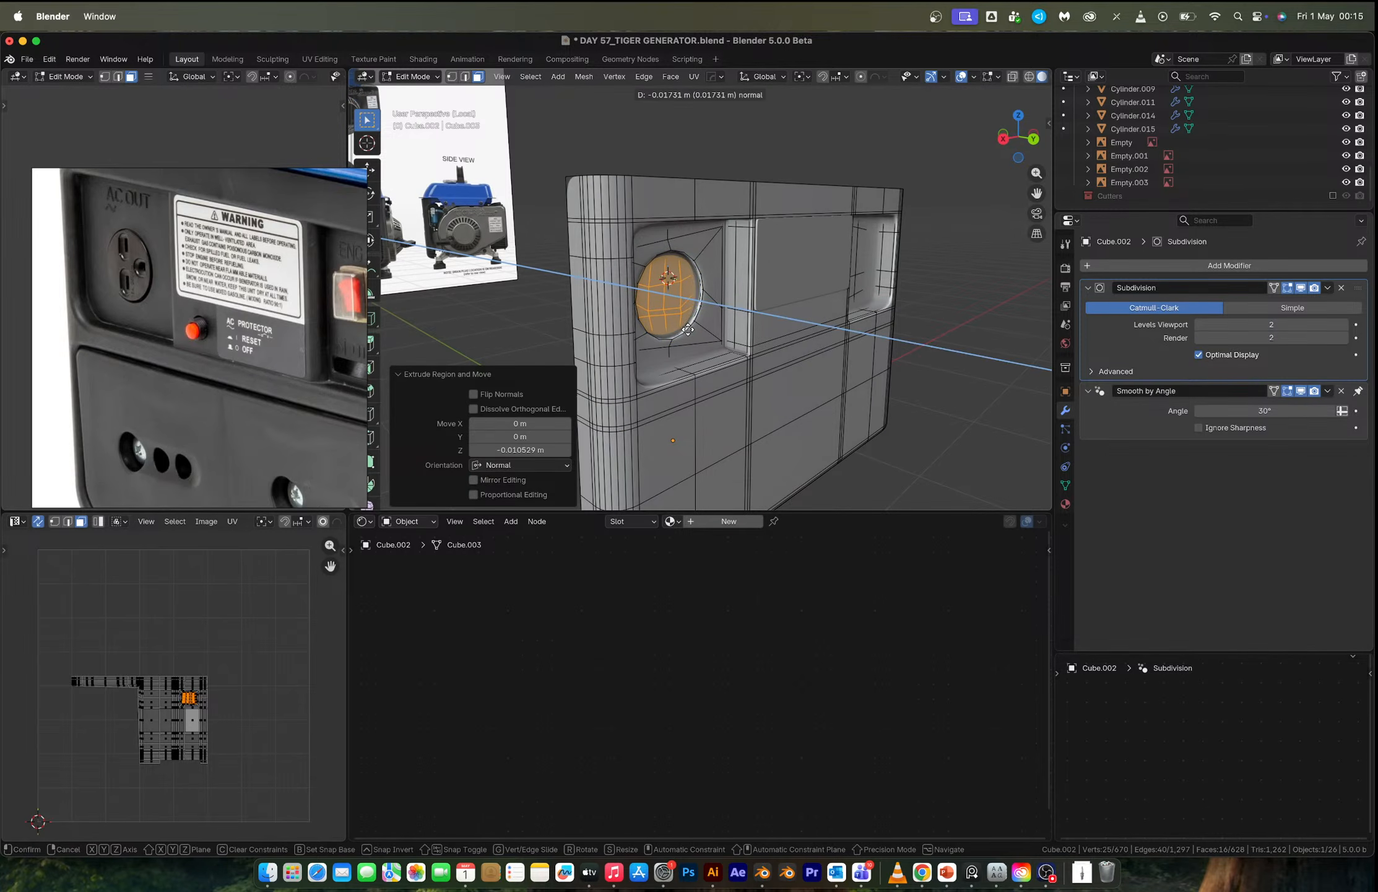
{"action": "left_click", "coordinate": [684, 328]}
{"action": "key", "text": "e"}
{"action": "left_click", "coordinate": [682, 327]}
{"action": "key", "text": "Tab"}
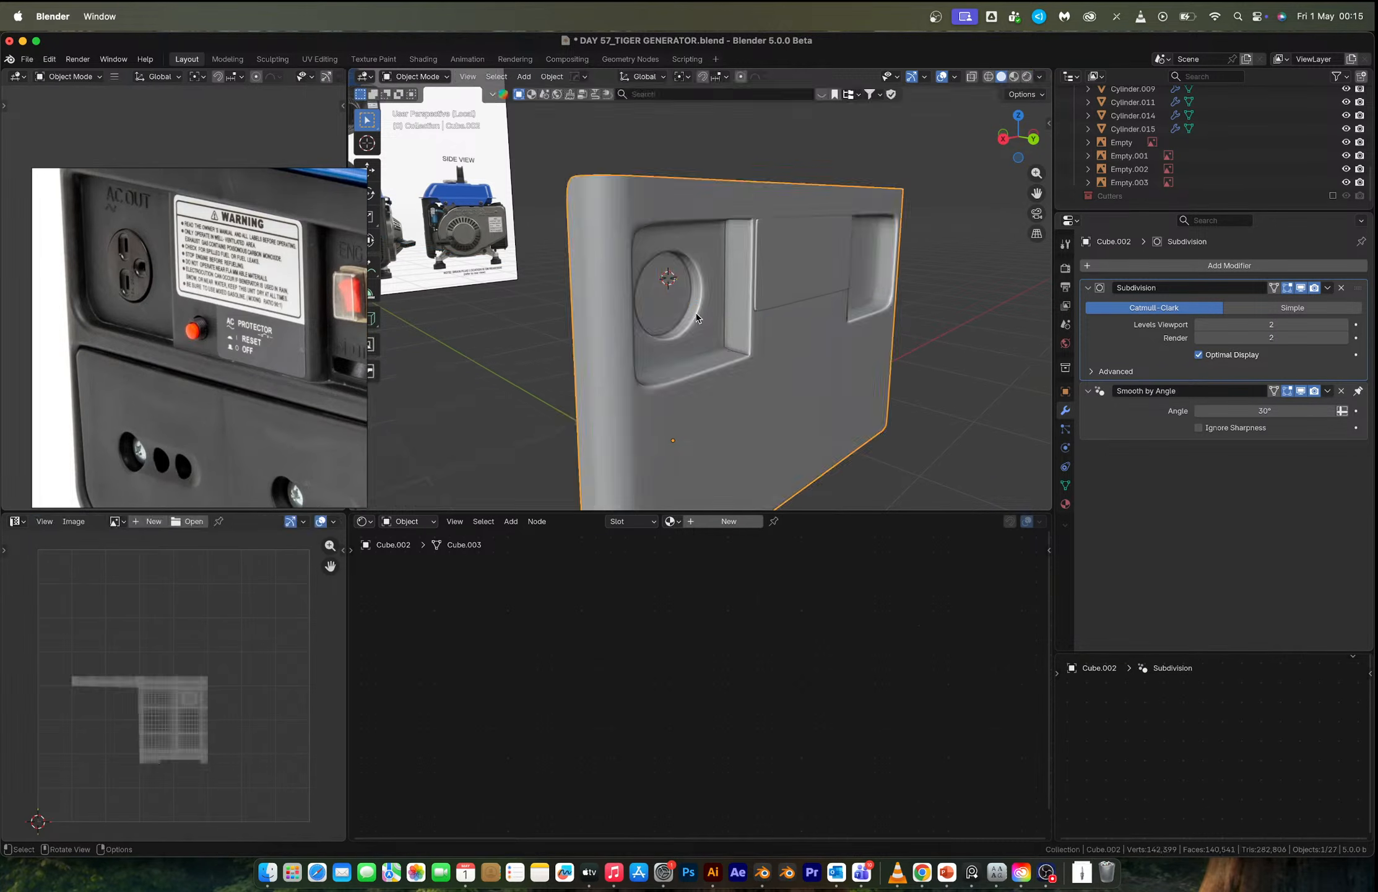
{"action": "scroll", "coordinate": [695, 312], "scroll_direction": "up", "scroll_amount": 5}
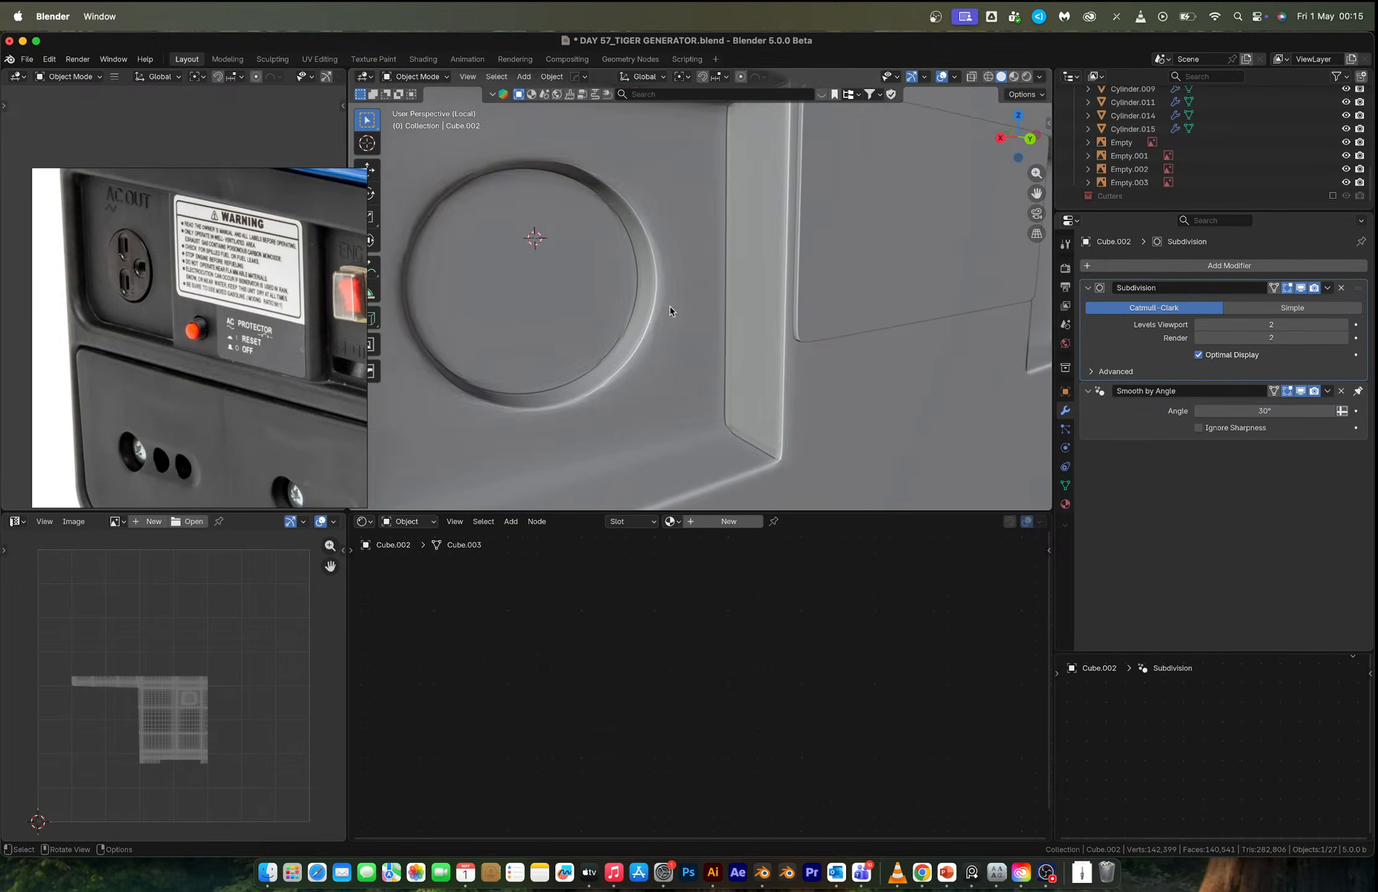
Undo the socket extrusions back to the flat circular faces.
{"action": "key", "text": "Tab"}
{"action": "key", "text": "2"}
{"action": "scroll", "coordinate": [622, 271], "scroll_direction": "up", "scroll_amount": 2}
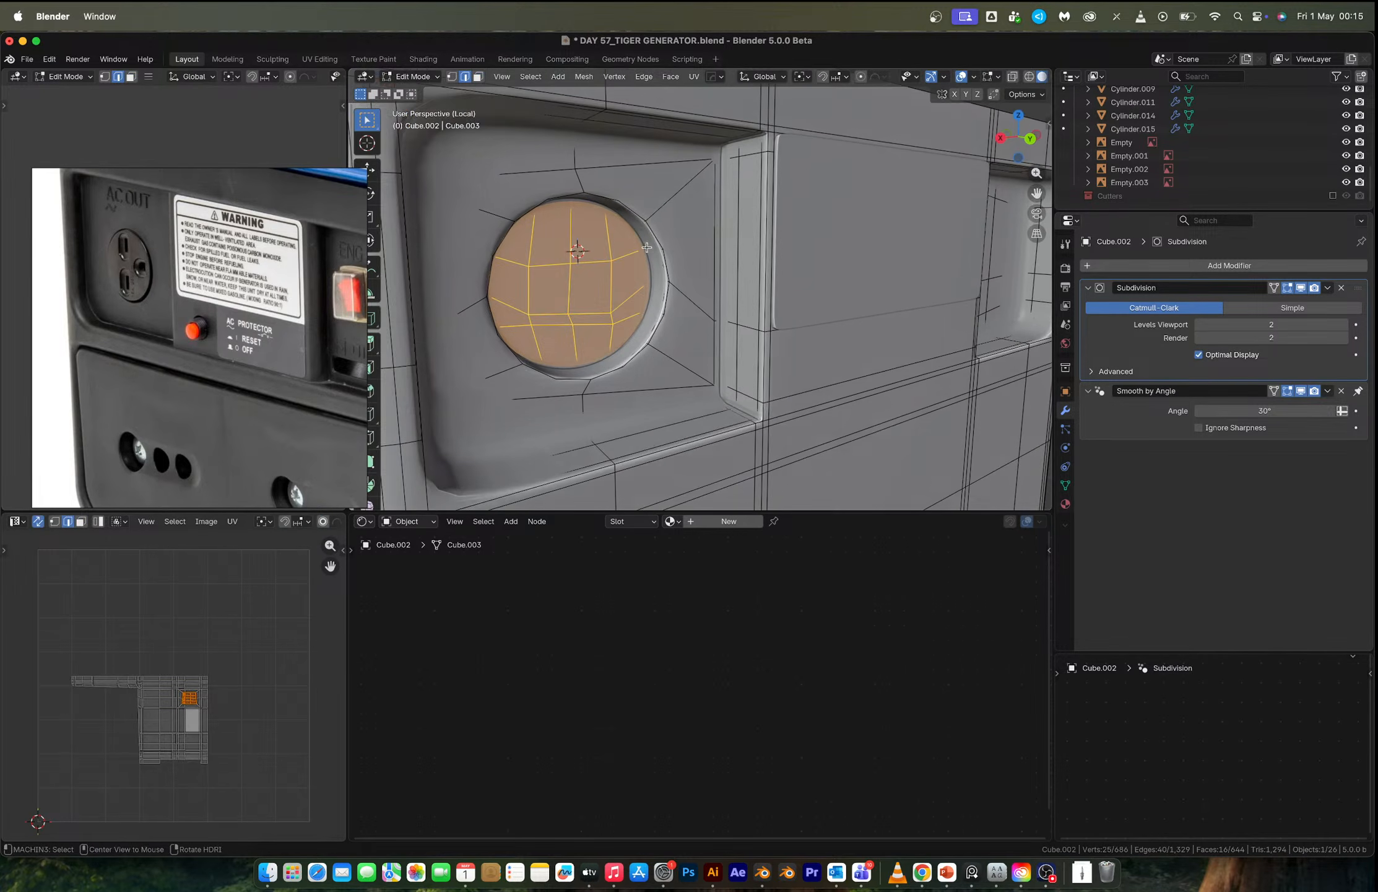
{"action": "left_click", "coordinate": [662, 240], "text": "alt"}
{"action": "key", "text": "ctrl+z"}
{"action": "key", "text": "ctrl+z"}
{"action": "key", "text": "ctrl+z"}
{"action": "key", "text": "ctrl+z"}
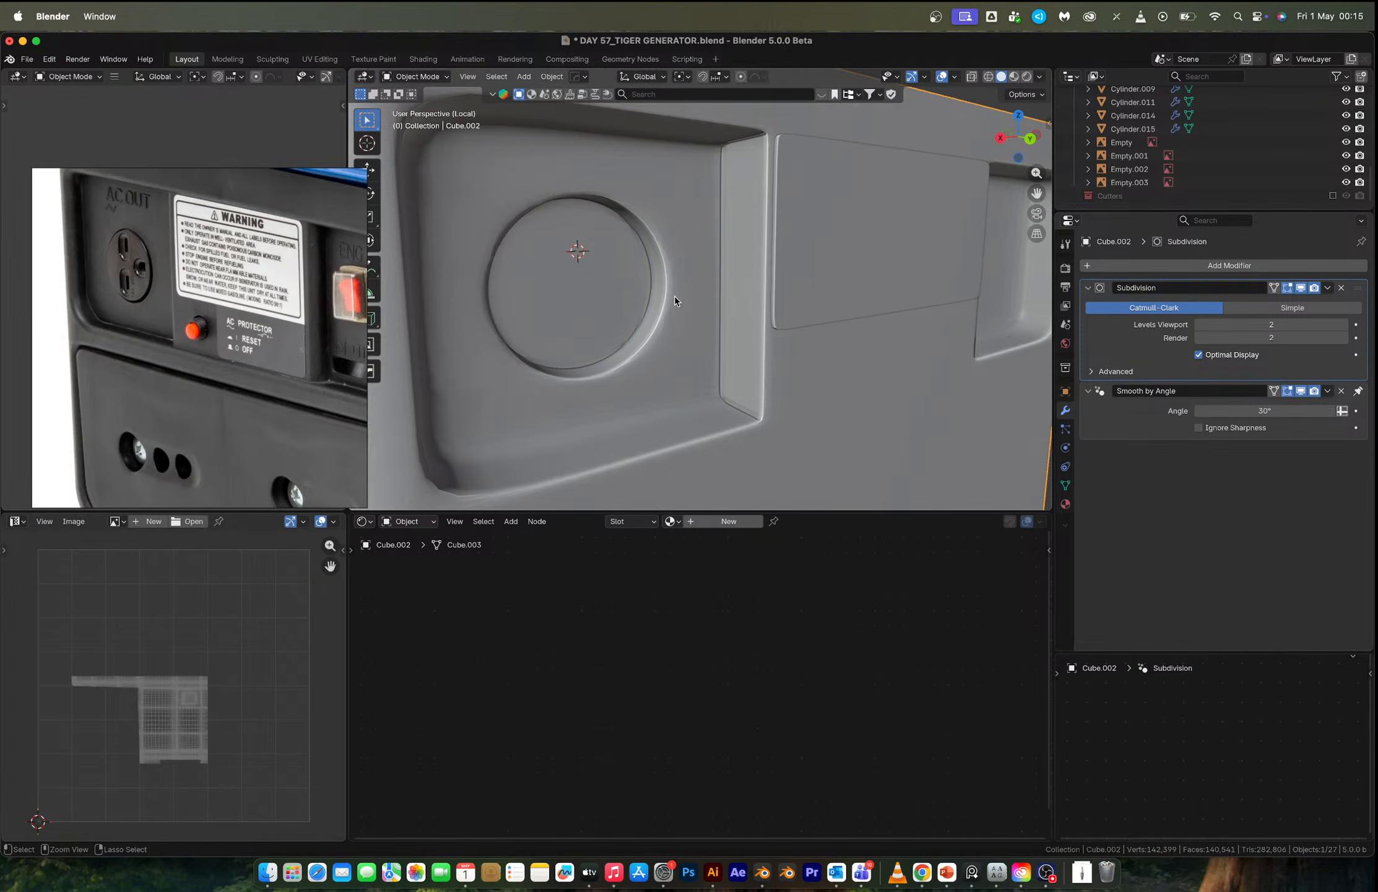
{"action": "key", "text": "ctrl+z"}
{"action": "key", "text": "ctrl+z"}
{"action": "key", "text": "ctrl+z"}
Inset the circular socket faces by about 0.0035 m.
{"action": "scroll", "coordinate": [675, 297], "scroll_direction": "up", "scroll_amount": 4}
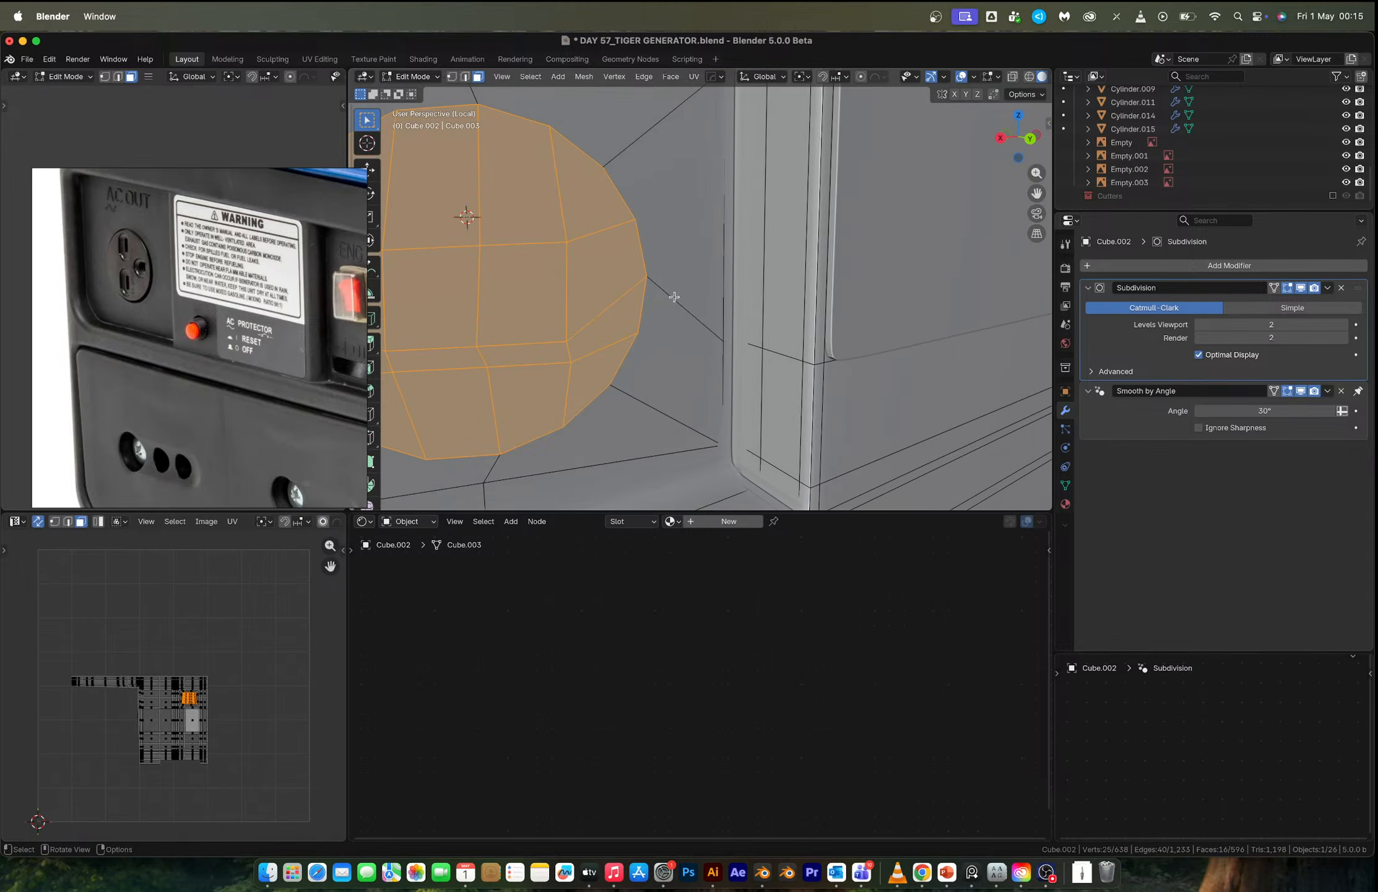
{"action": "middle_click_drag", "start_coordinate": [674, 297], "coordinate": [722, 318], "text": "shift"}
{"action": "key", "text": "i"}
{"action": "left_click", "coordinate": [741, 355]}
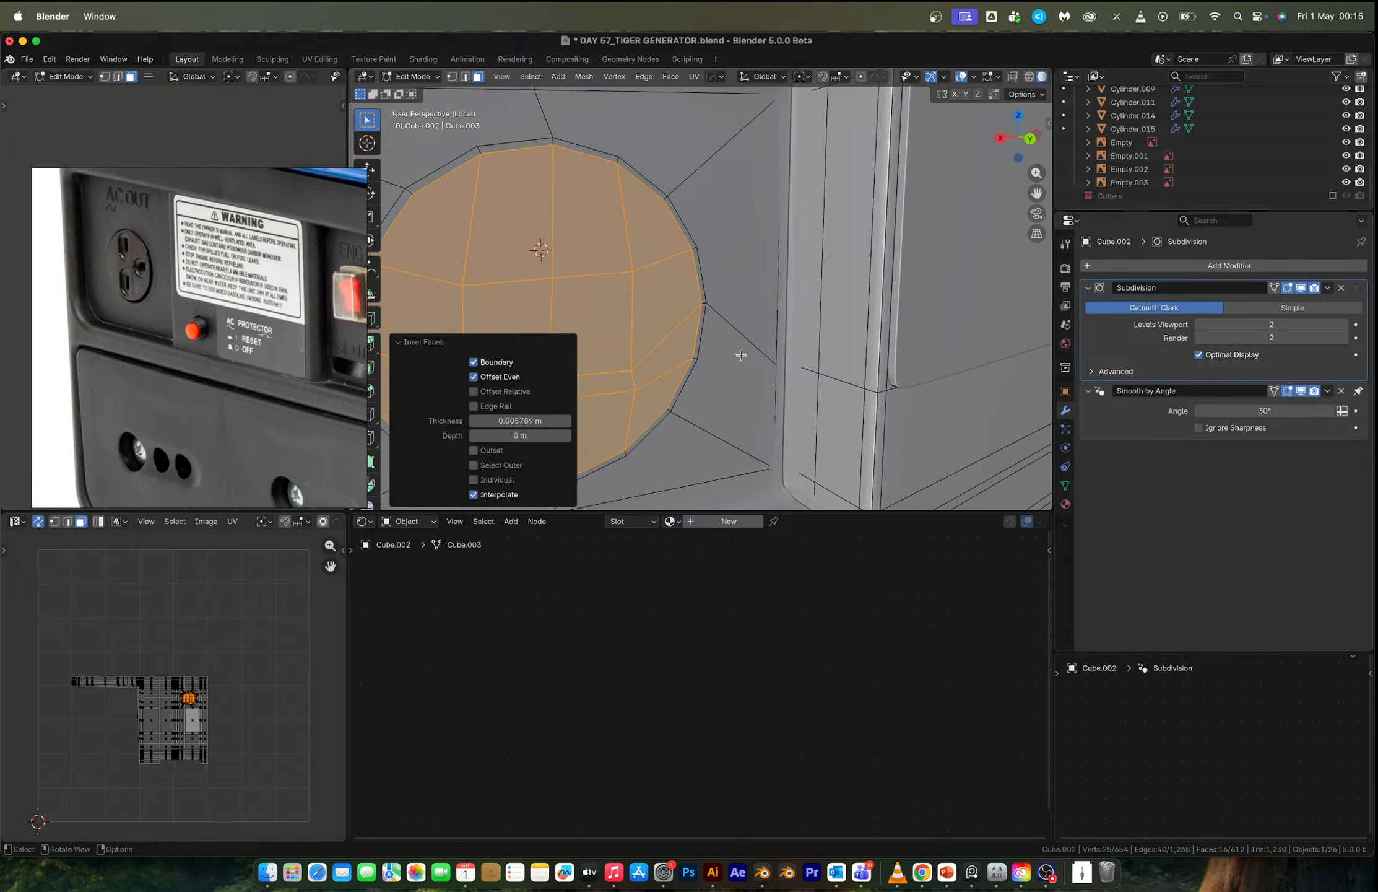
{"action": "key", "text": "ctrl+z"}
{"action": "key", "text": "i"}
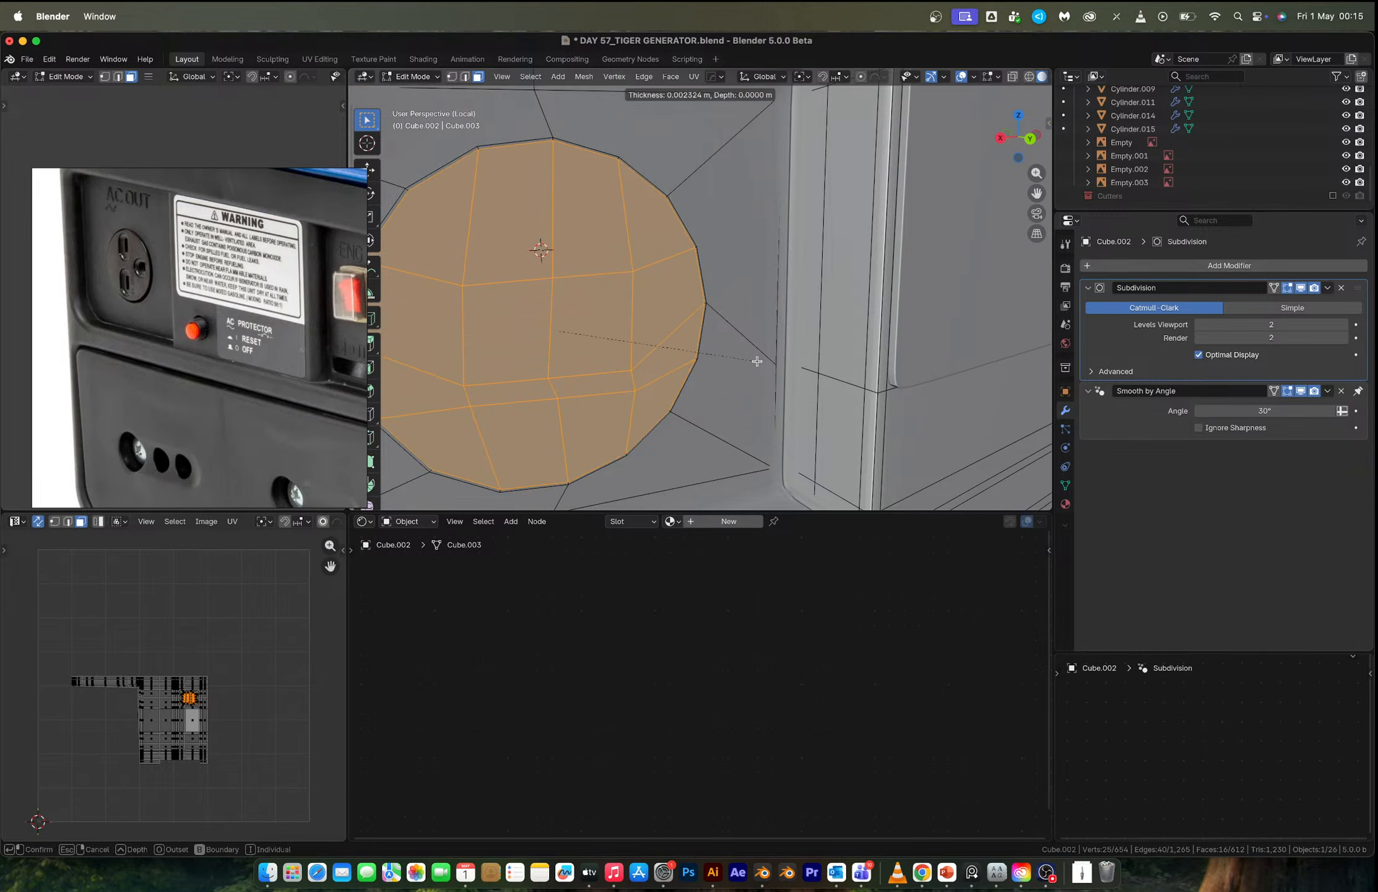
{"action": "left_click", "coordinate": [755, 359]}
Extrude the inset socket faces inward in three stages, with about 0.07 m for the middle one.
{"action": "middle_click_drag", "start_coordinate": [755, 359], "coordinate": [696, 351]}
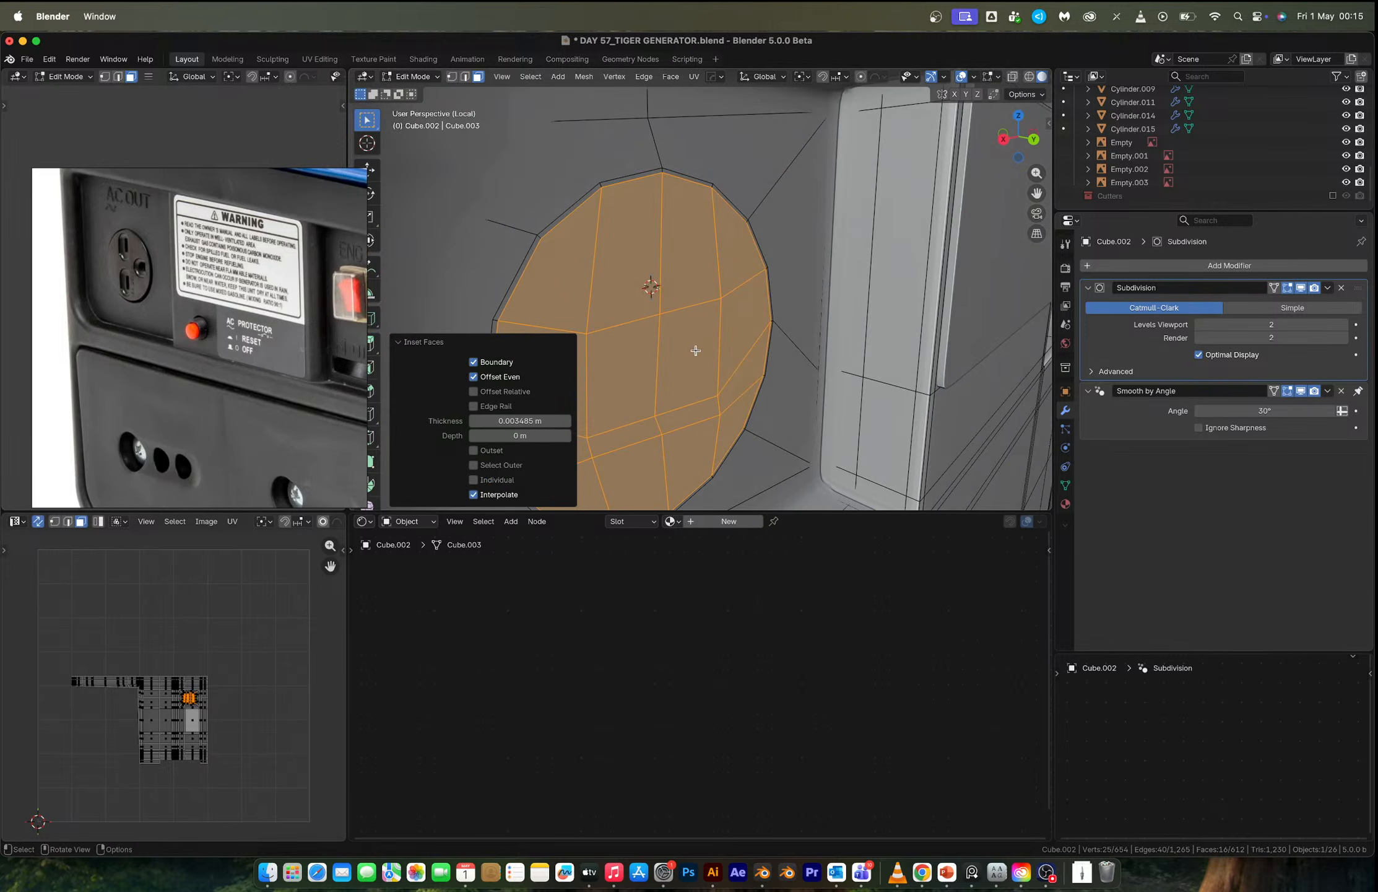
{"action": "key", "text": "e"}
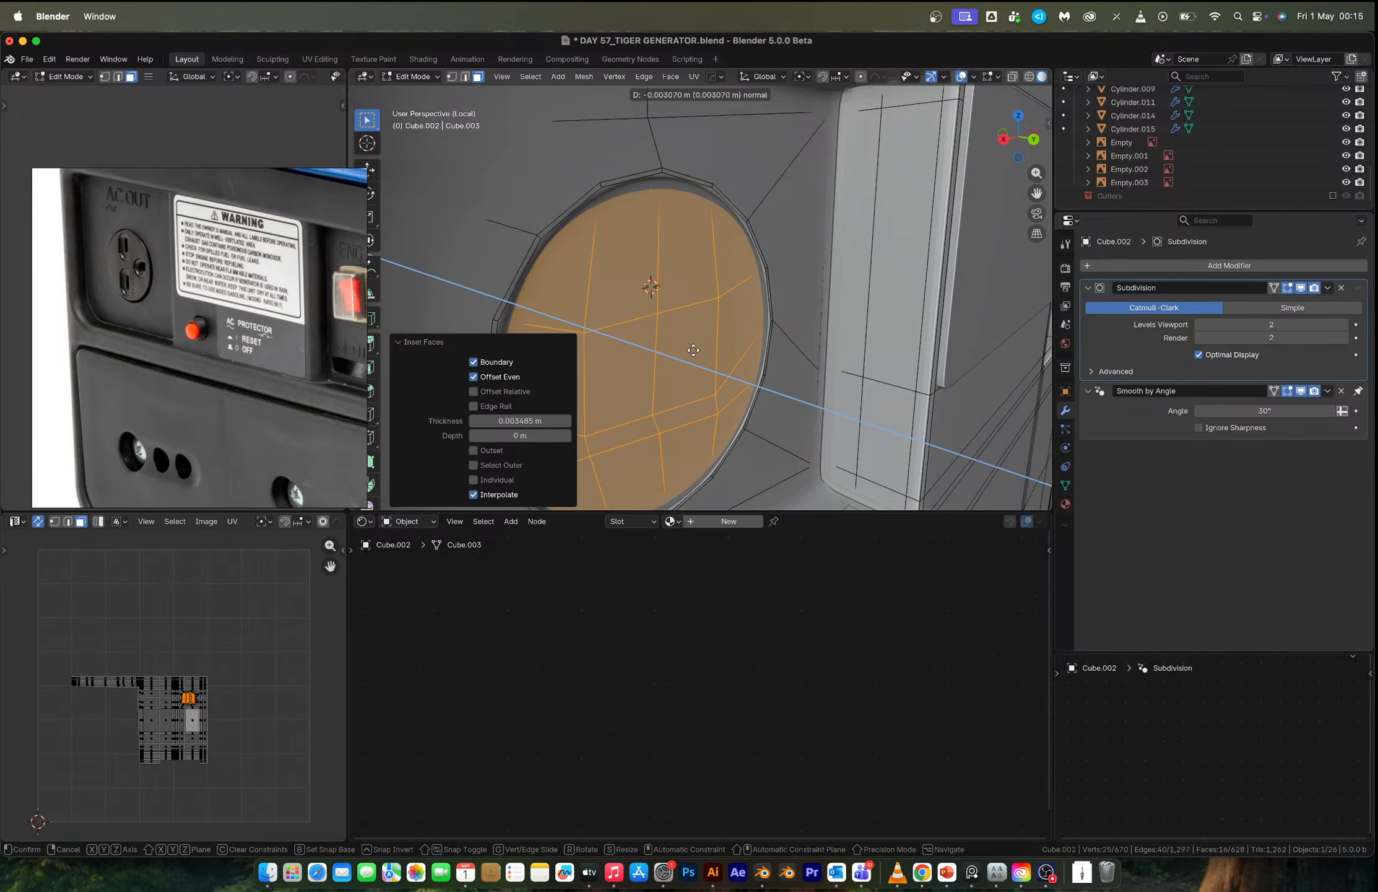
{"action": "left_click", "coordinate": [693, 350]}
{"action": "key", "text": "e"}
{"action": "left_click", "coordinate": [637, 341]}
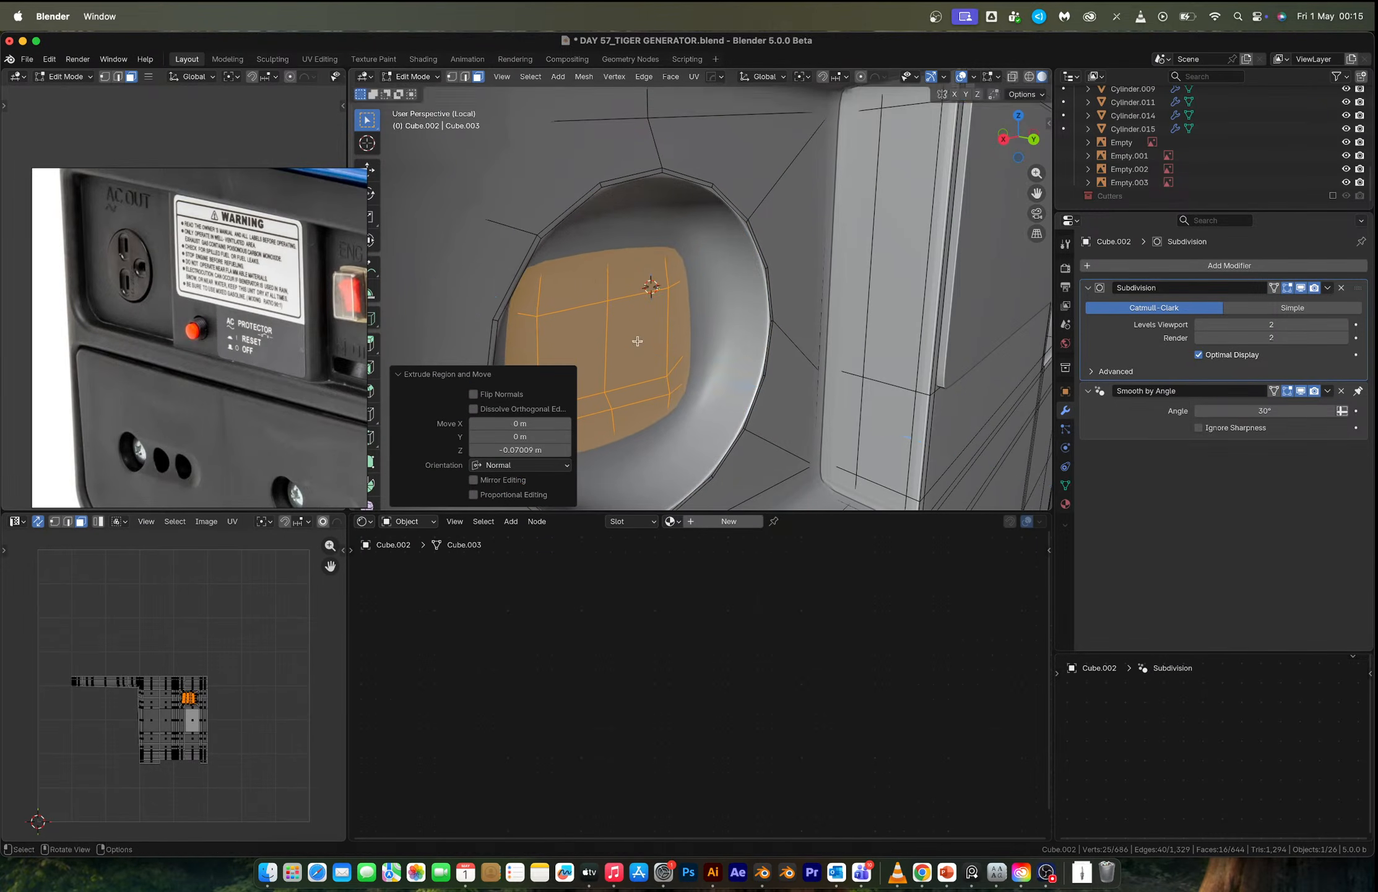
{"action": "key", "text": "e"}
{"action": "left_click", "coordinate": [637, 341]}
{"action": "key", "text": "Tab"}
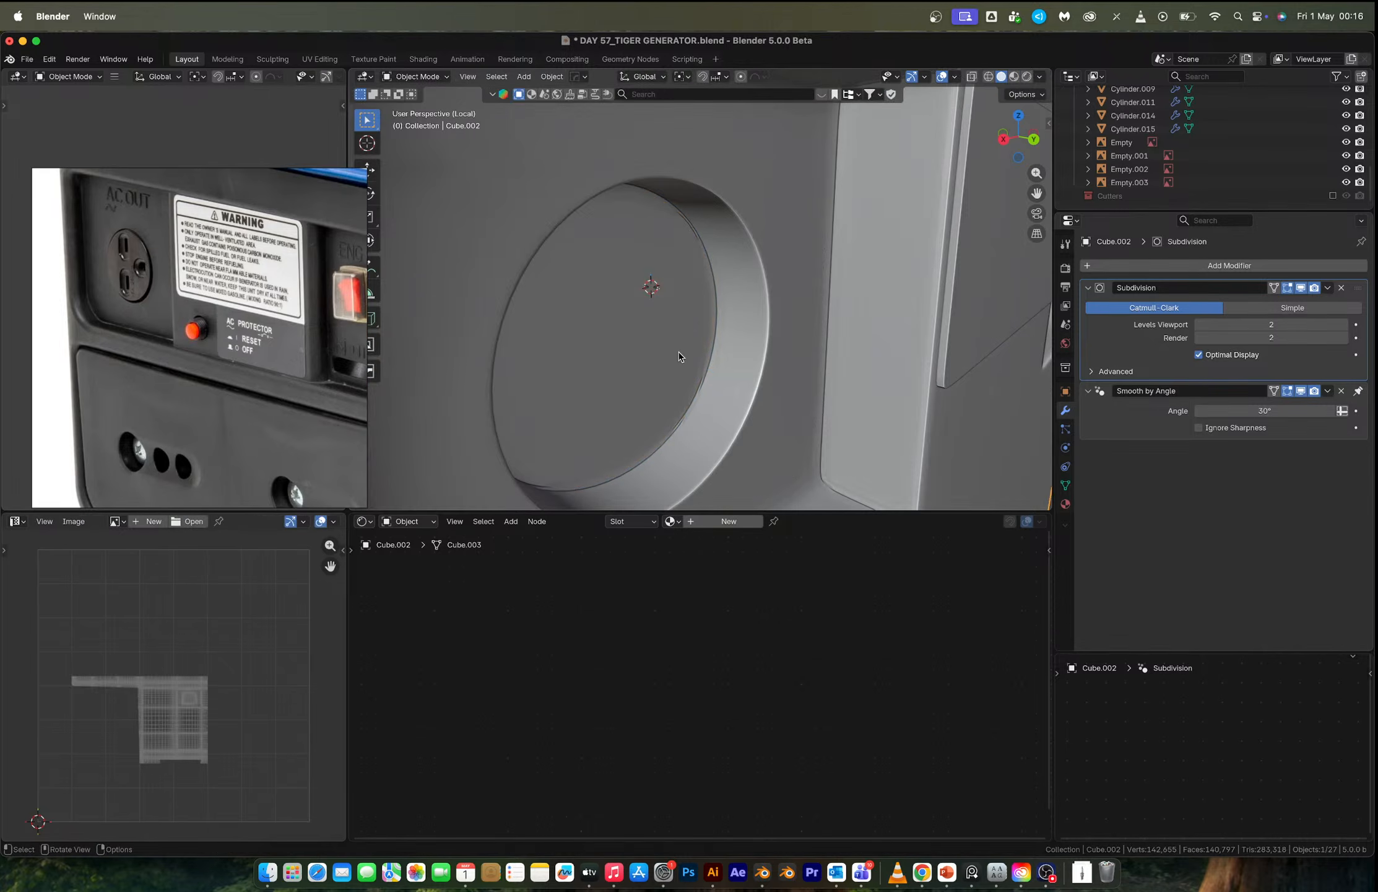
Duplicate the circular floor faces of the socket recess in place, separate them into a new object and select it.
{"action": "scroll", "coordinate": [681, 357], "scroll_direction": "down", "scroll_amount": 4}
{"action": "key", "text": "Tab"}
{"action": "key", "text": "shift+d"}
{"action": "right_click", "coordinate": [768, 326]}
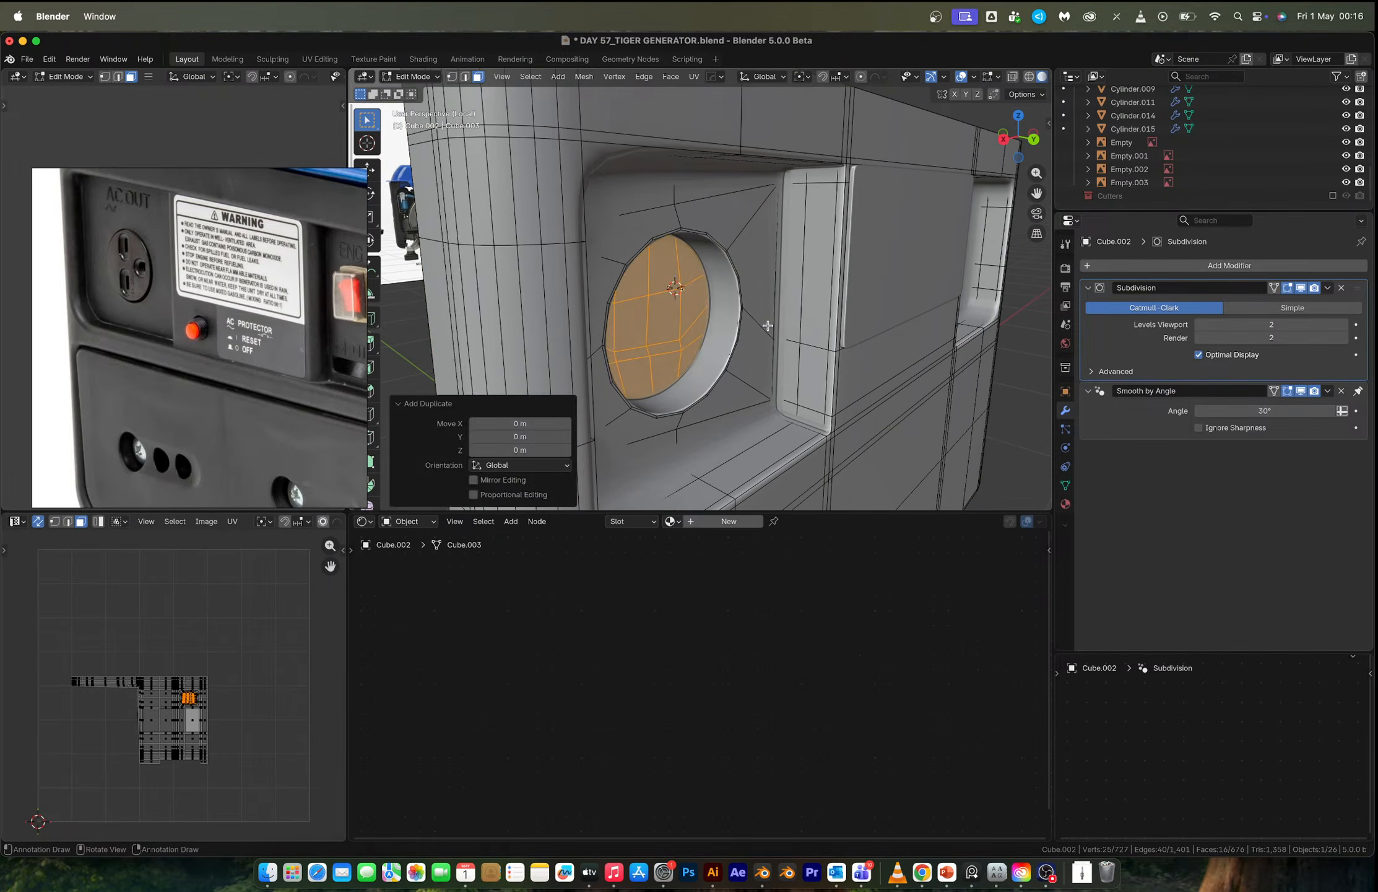
{"action": "key", "text": "p"}
{"action": "left_click", "coordinate": [768, 326]}
{"action": "key", "text": "Tab"}
{"action": "left_click", "coordinate": [656, 317]}
Extrude all faces of the separated socket disc outward by about 0.092 m.
{"action": "key", "text": "Tab"}
{"action": "key", "text": "a"}
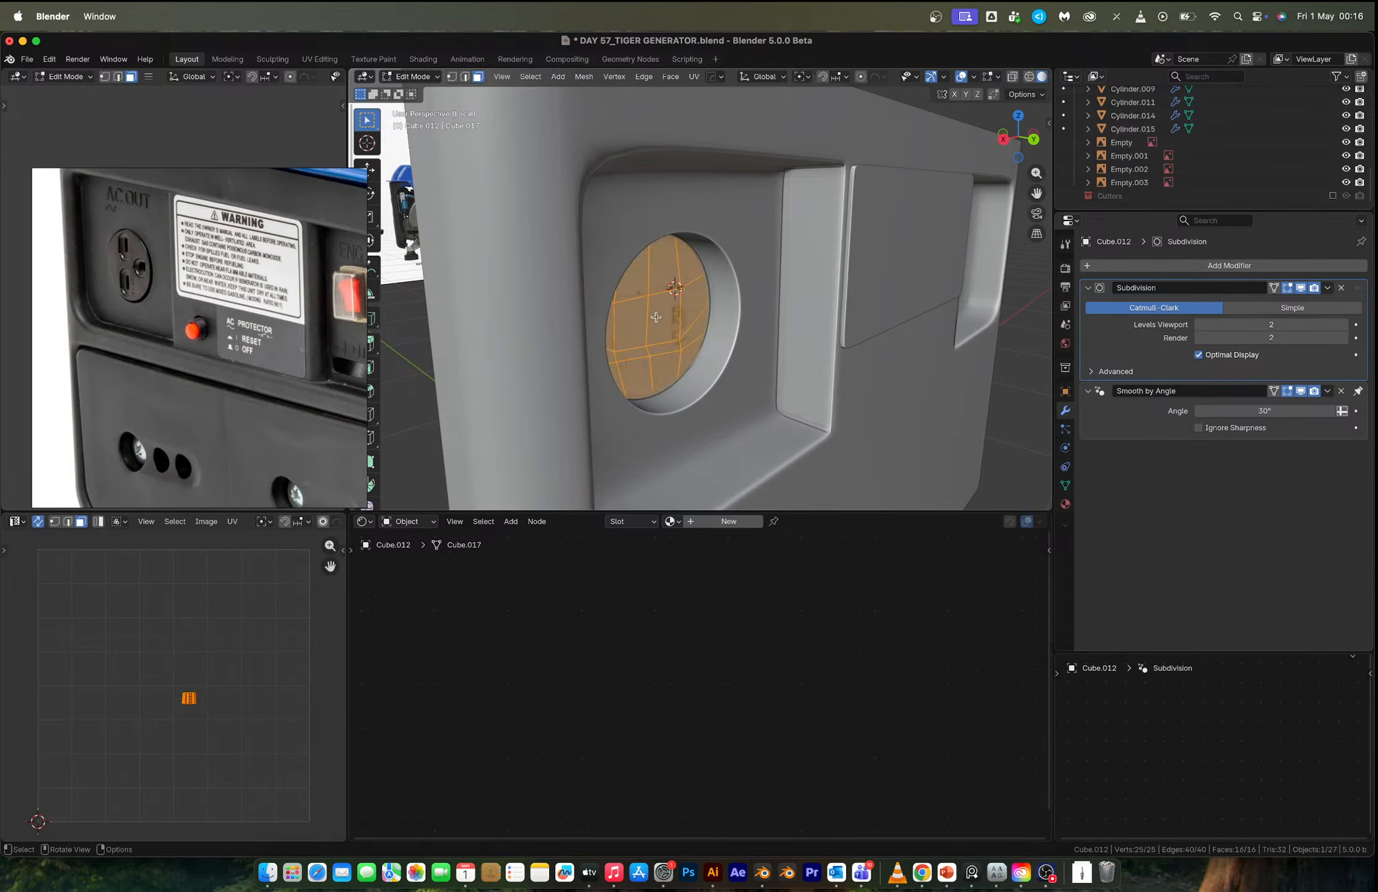
{"action": "key", "text": "e"}
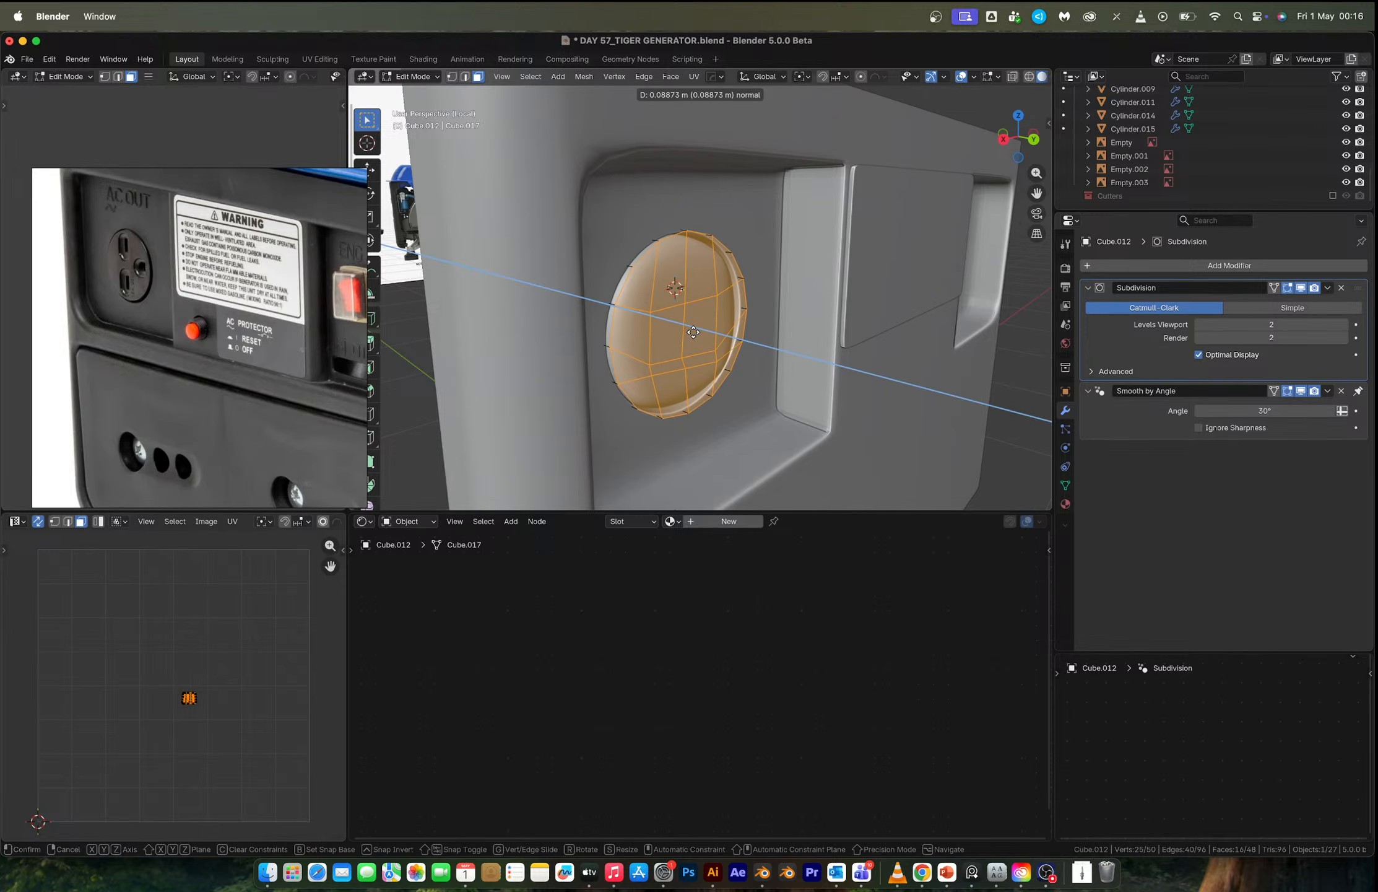
{"action": "left_click", "coordinate": [695, 333]}
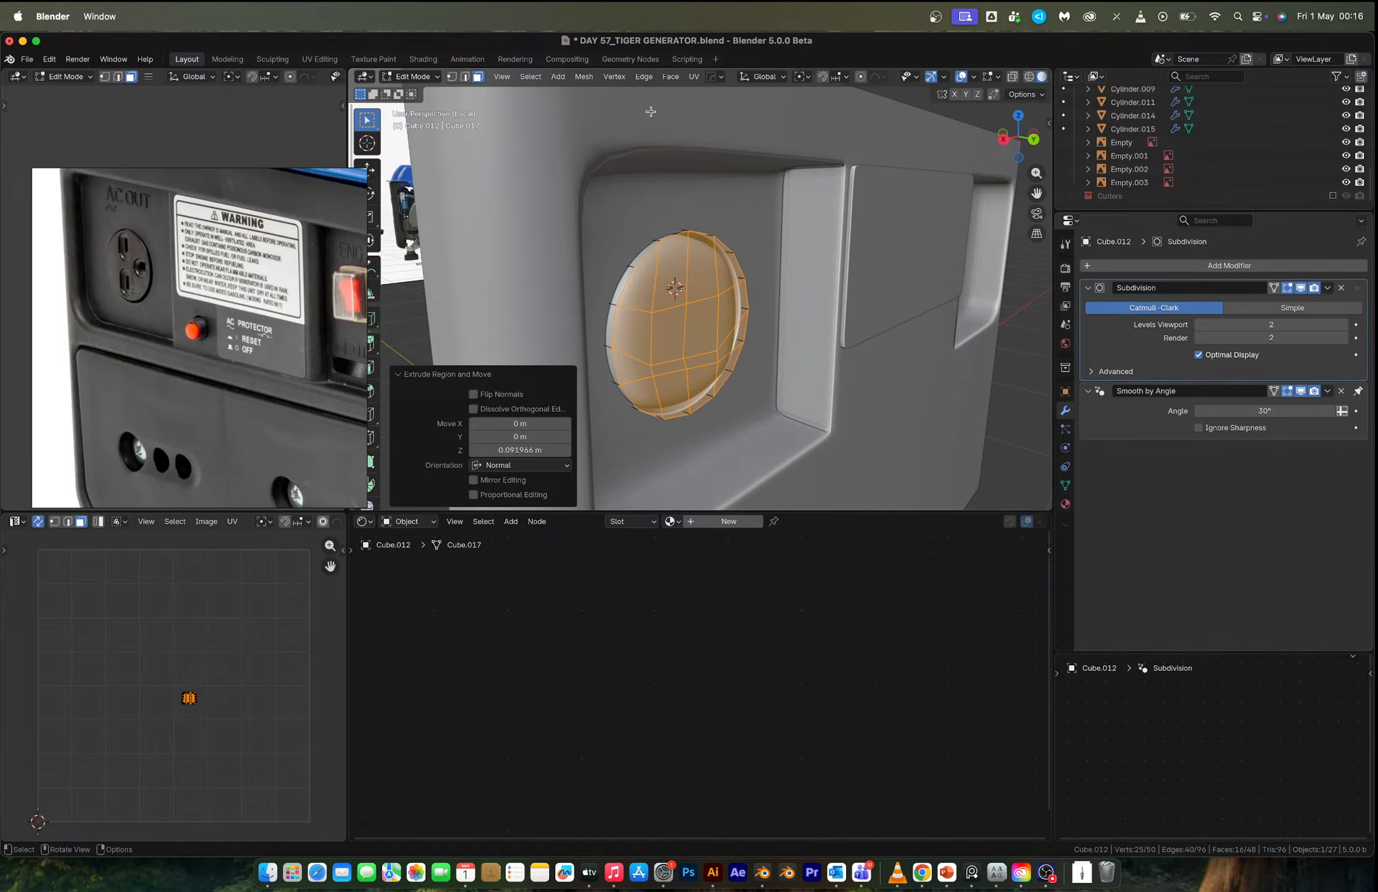
Select the boundary loop of the disc's front faces and bevel it.
{"action": "left_click", "coordinate": [512, 79]}
{"action": "mouse_move", "coordinate": [530, 77]}
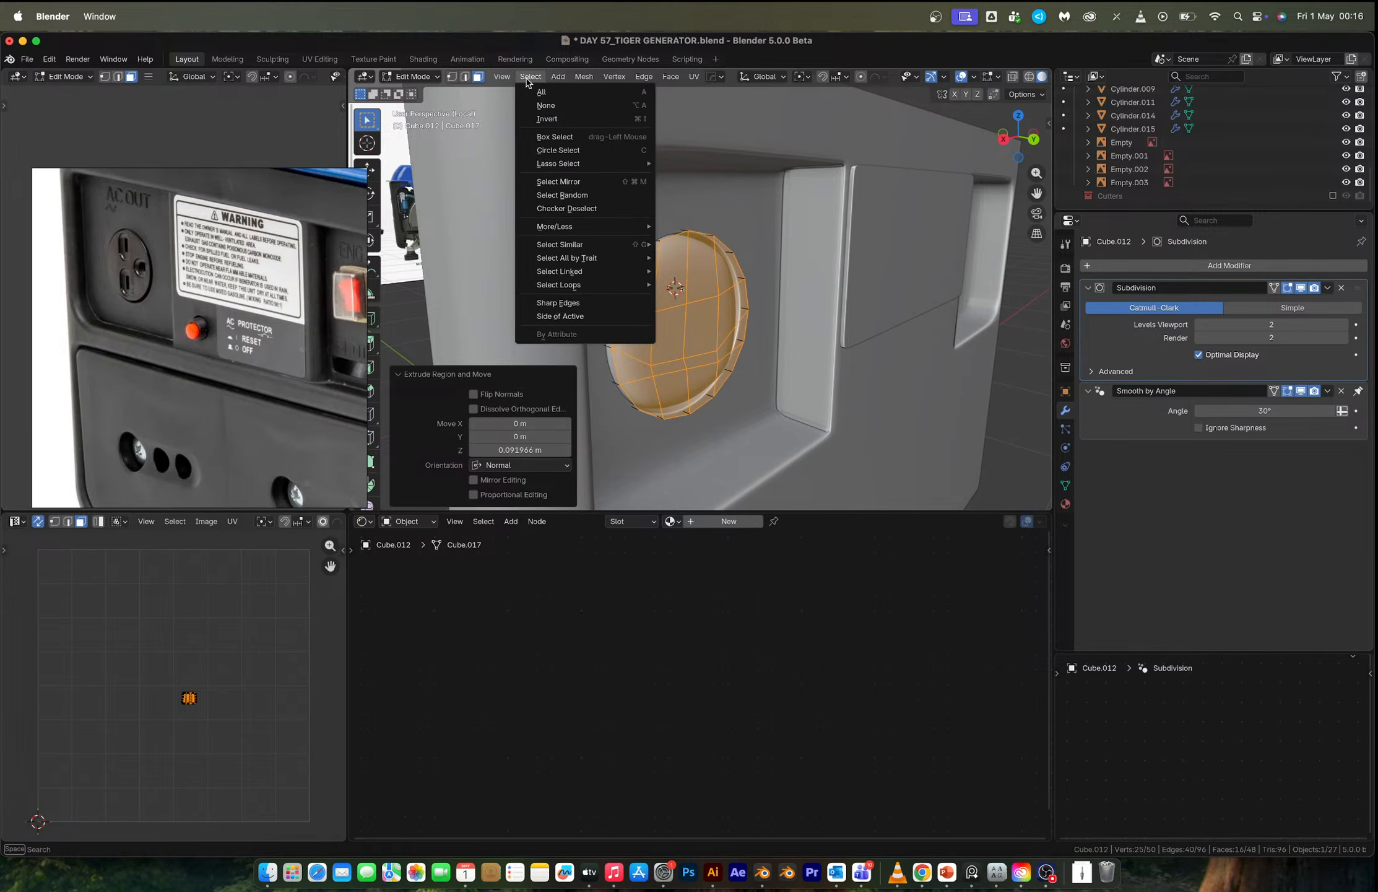
{"action": "mouse_move", "coordinate": [592, 286]}
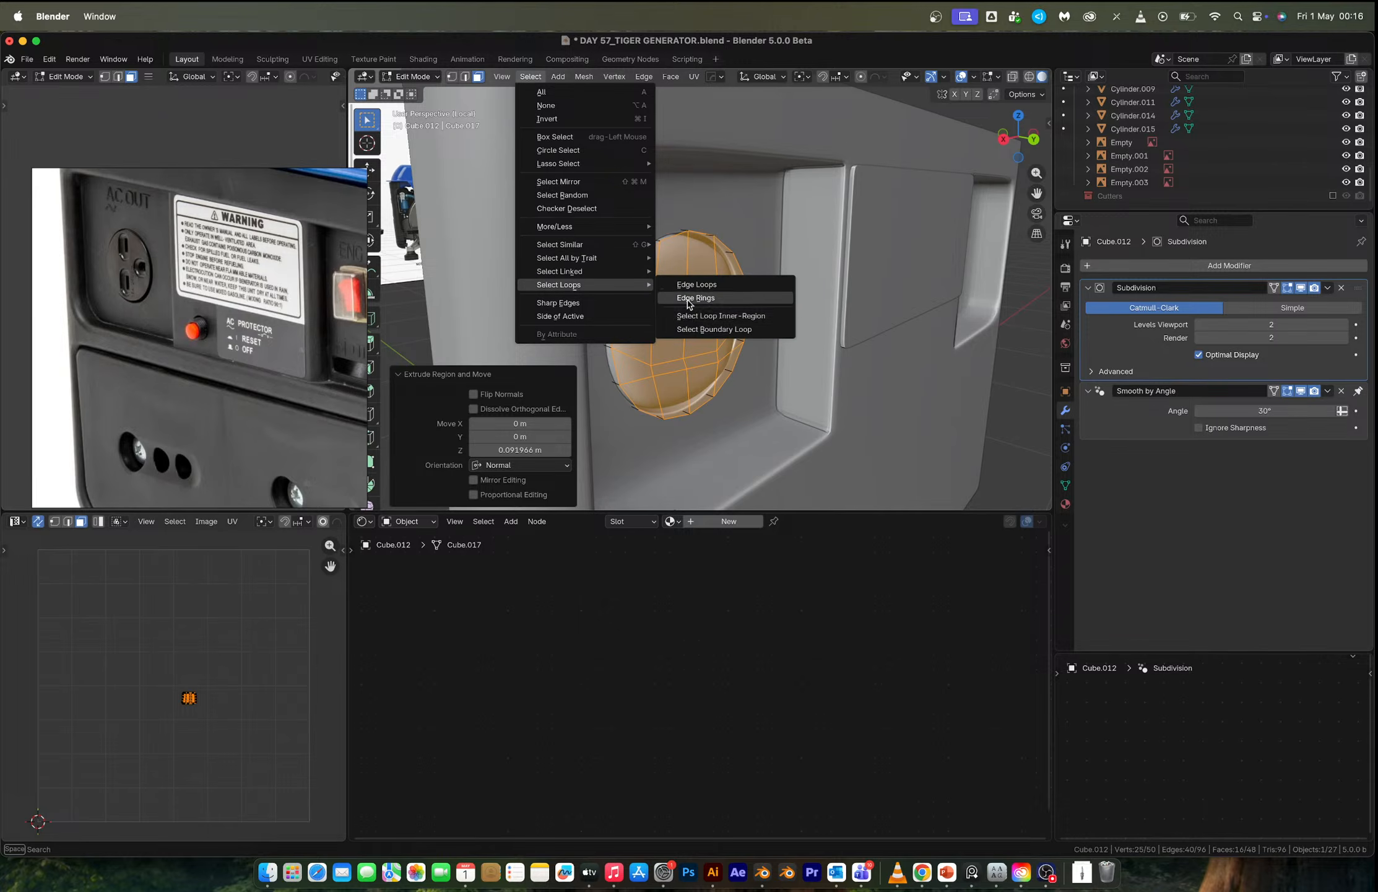
{"action": "left_click", "coordinate": [697, 330]}
{"action": "key", "text": "ctrl+b"}
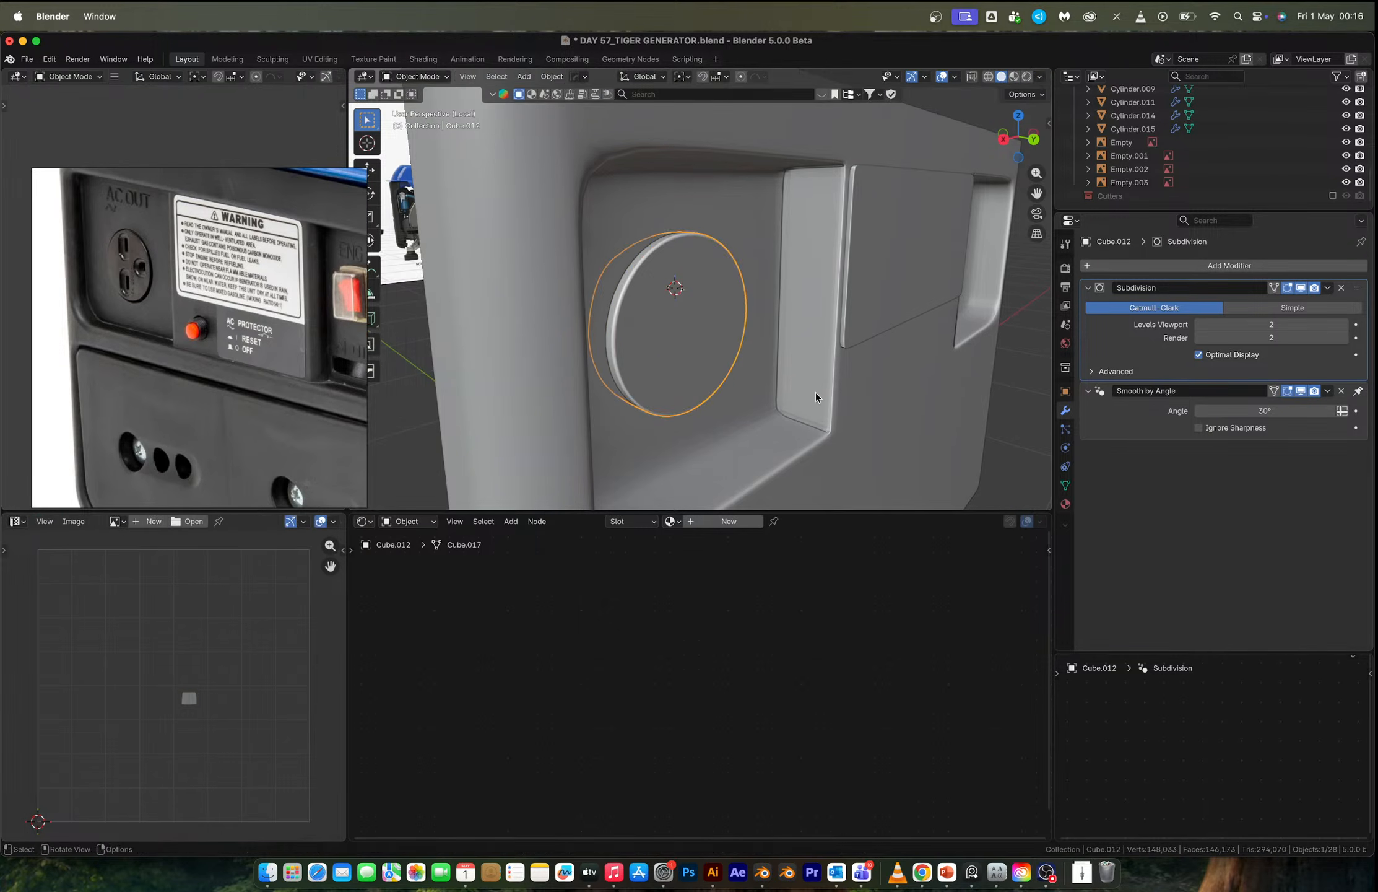
{"action": "left_click", "coordinate": [815, 392]}
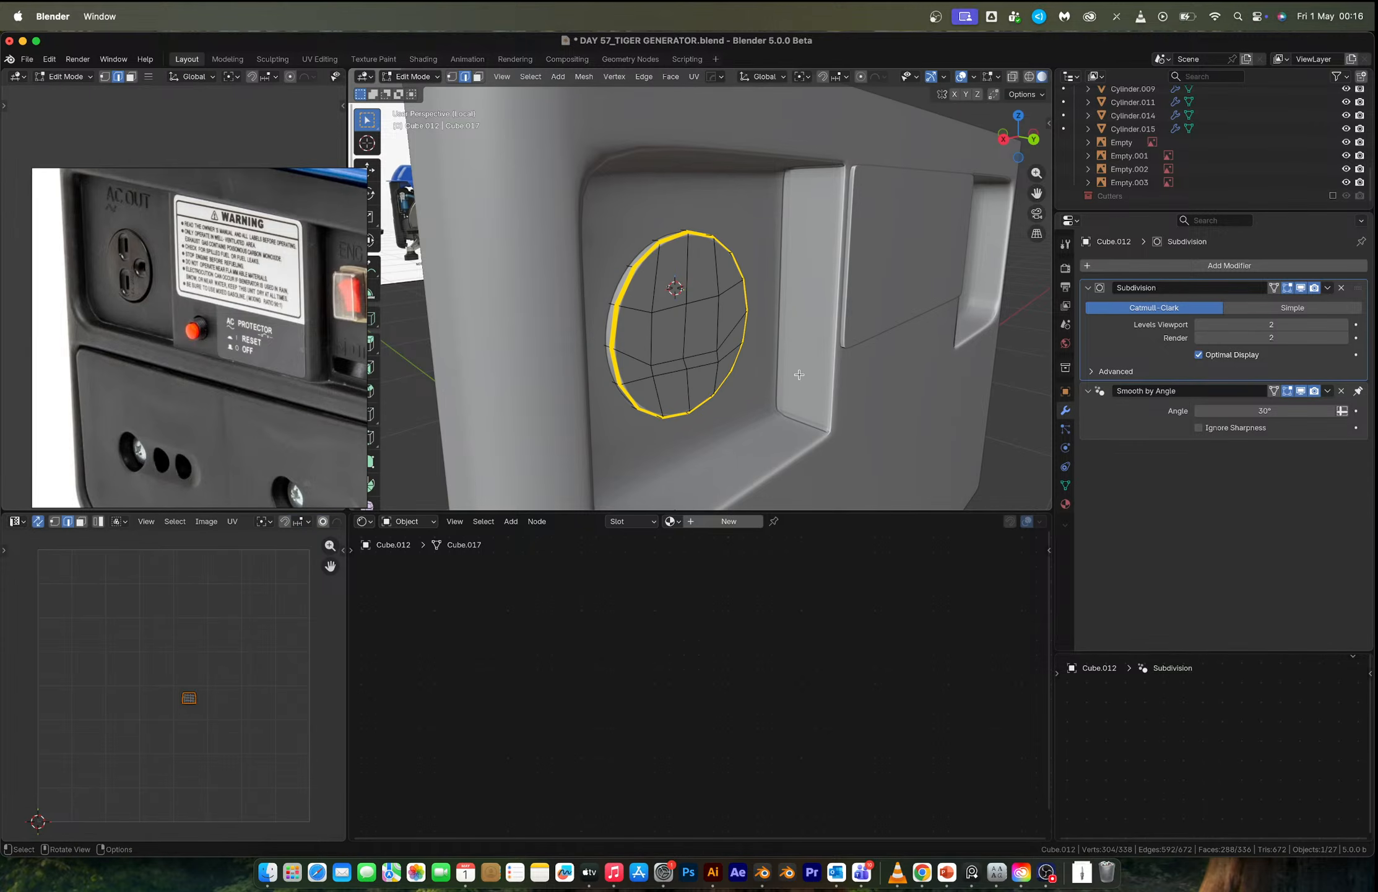
Scale the whole socket disc to about 0.96 and apply its Subdivision modifier.
{"action": "key", "text": "a"}
{"action": "key", "text": "s"}
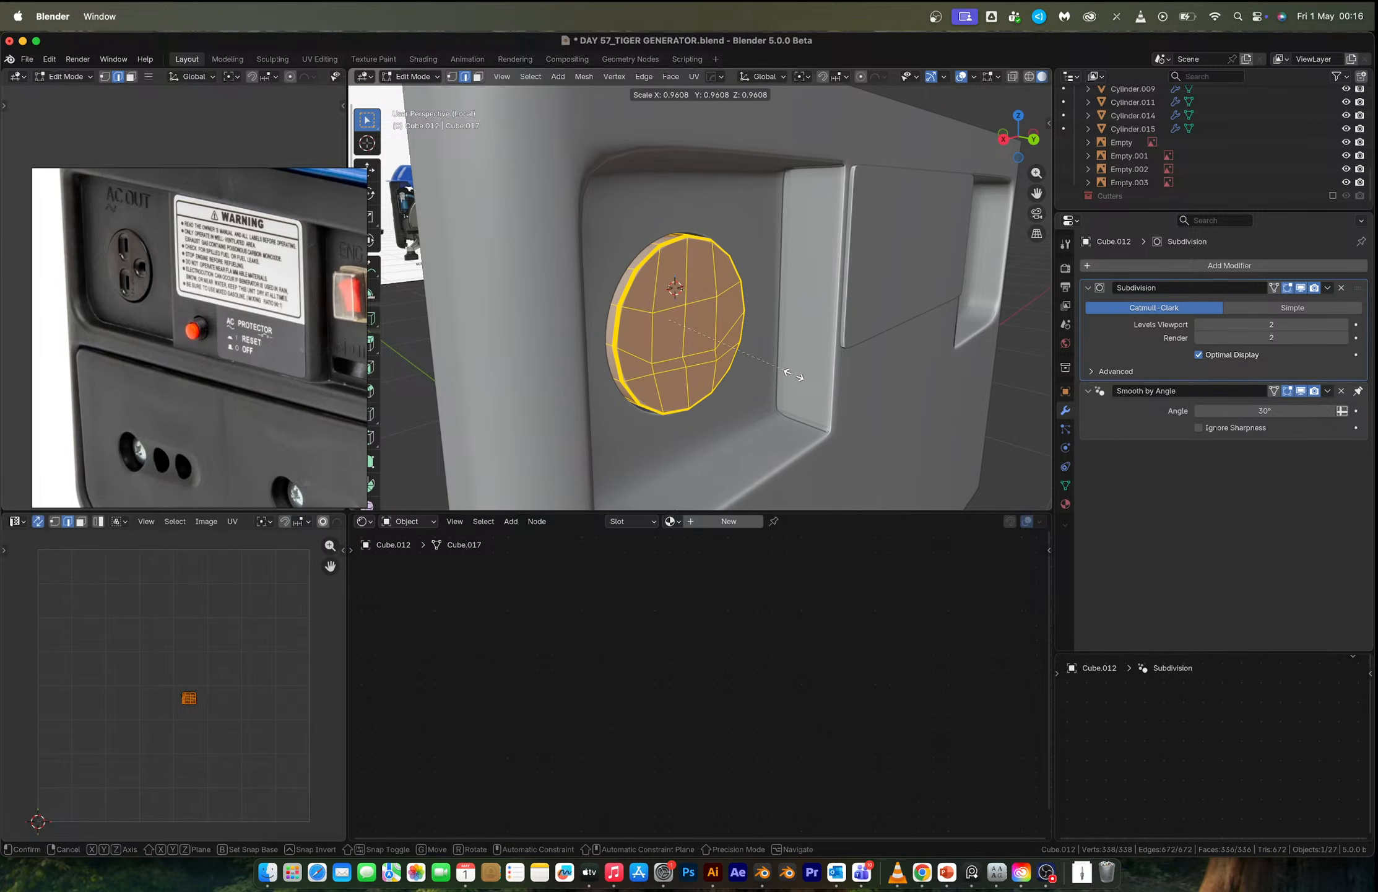
{"action": "left_click", "coordinate": [794, 375]}
{"action": "key", "text": "Tab"}
{"action": "middle_click_drag", "start_coordinate": [794, 377], "coordinate": [723, 328]}
{"action": "scroll", "coordinate": [582, 289], "scroll_direction": "up", "scroll_amount": 3}
{"action": "key", "text": "ctrl+a"}
{"action": "key", "text": "Tab"}
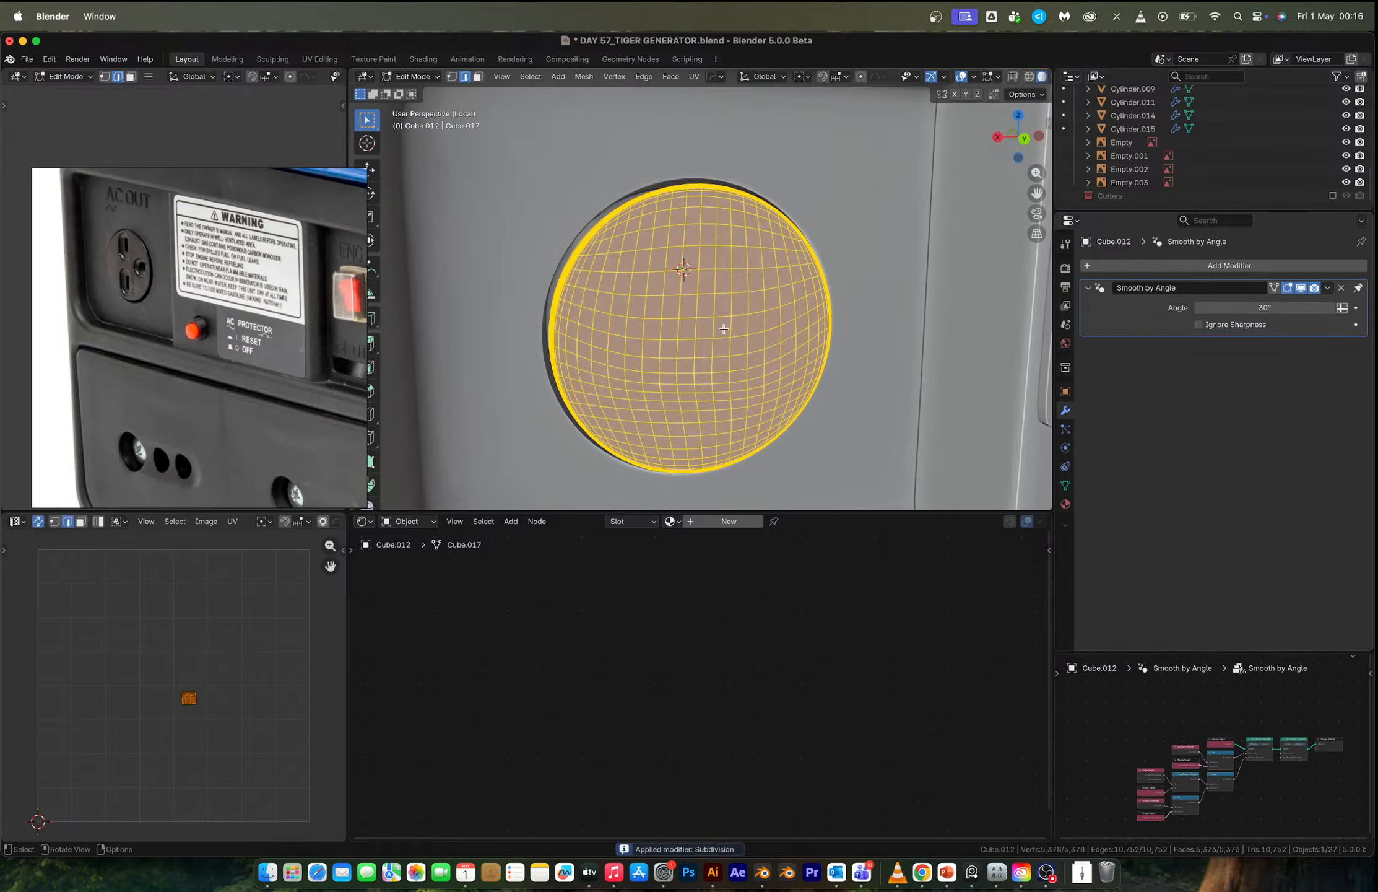
Add a small cube on the socket disc in back view and move it about -0.081 m in X and -0.062 m in Z.
{"action": "left_click", "coordinate": [1025, 140]}
{"action": "scroll", "coordinate": [679, 313], "scroll_direction": "up", "scroll_amount": 3}
{"action": "key", "text": "Tab"}
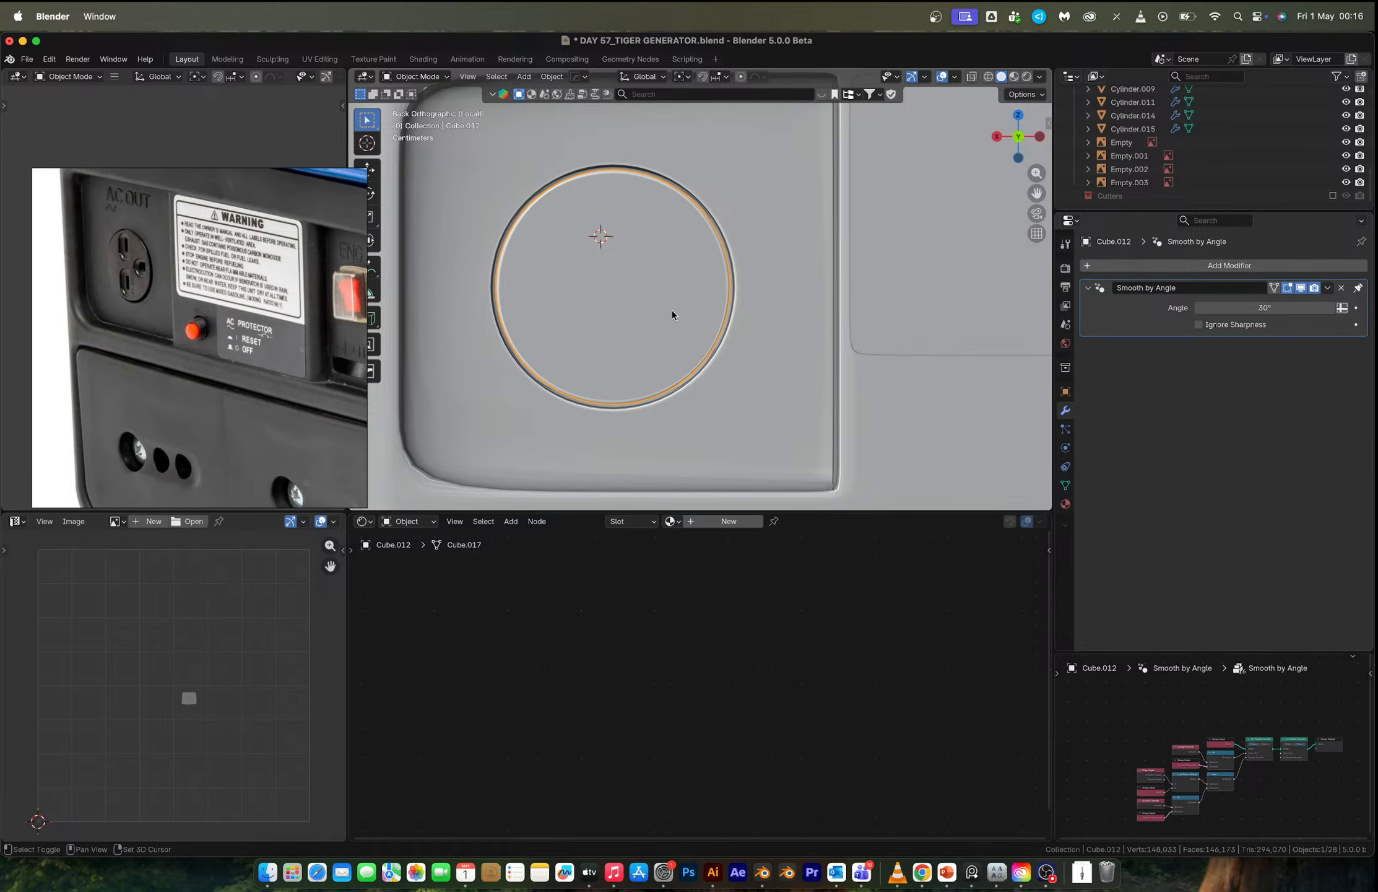
{"action": "key", "text": "shift+a"}
{"action": "mouse_move", "coordinate": [672, 311]}
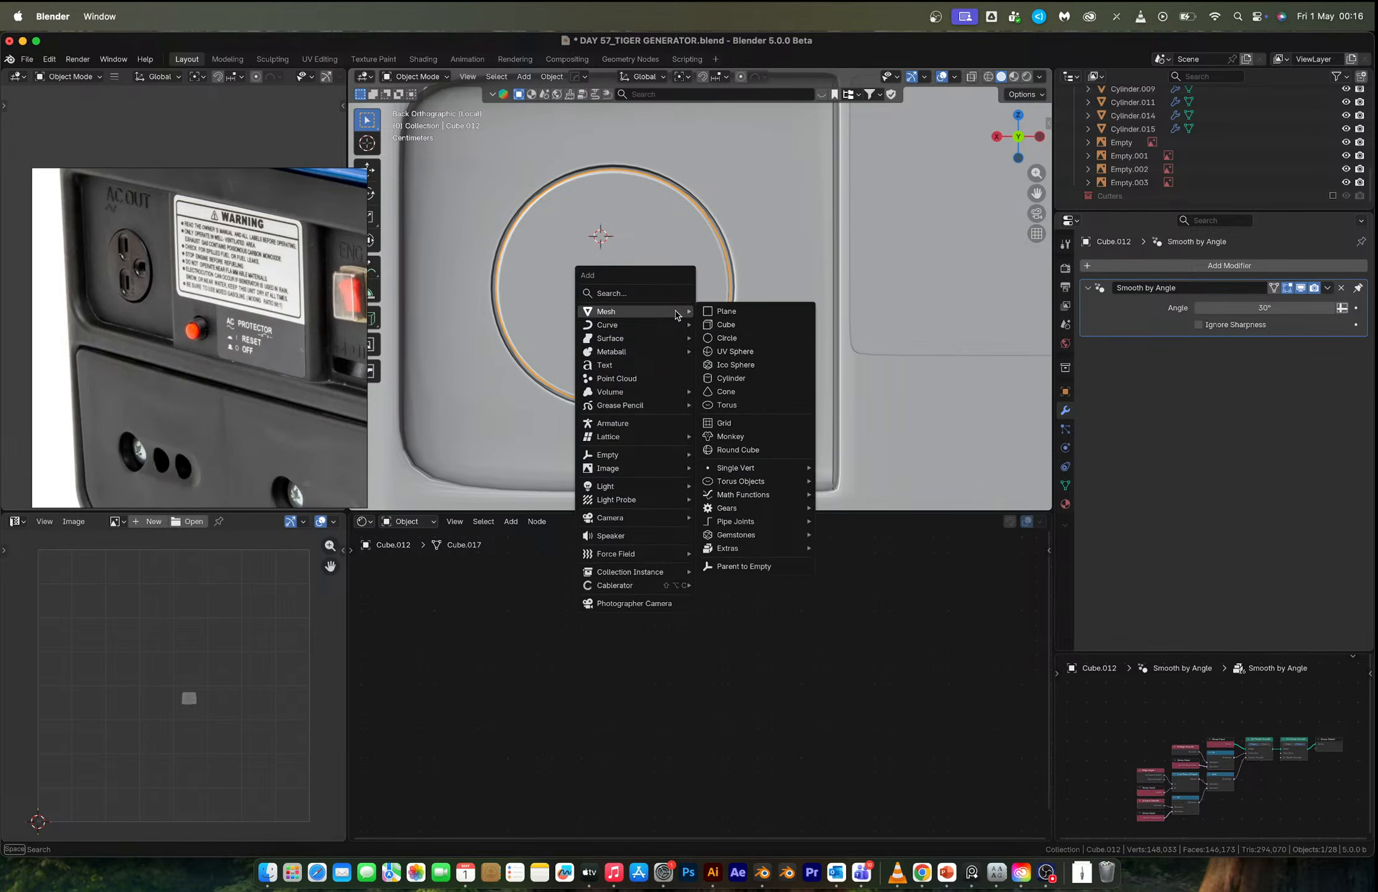
{"action": "left_click", "coordinate": [729, 327]}
{"action": "key", "text": "s"}
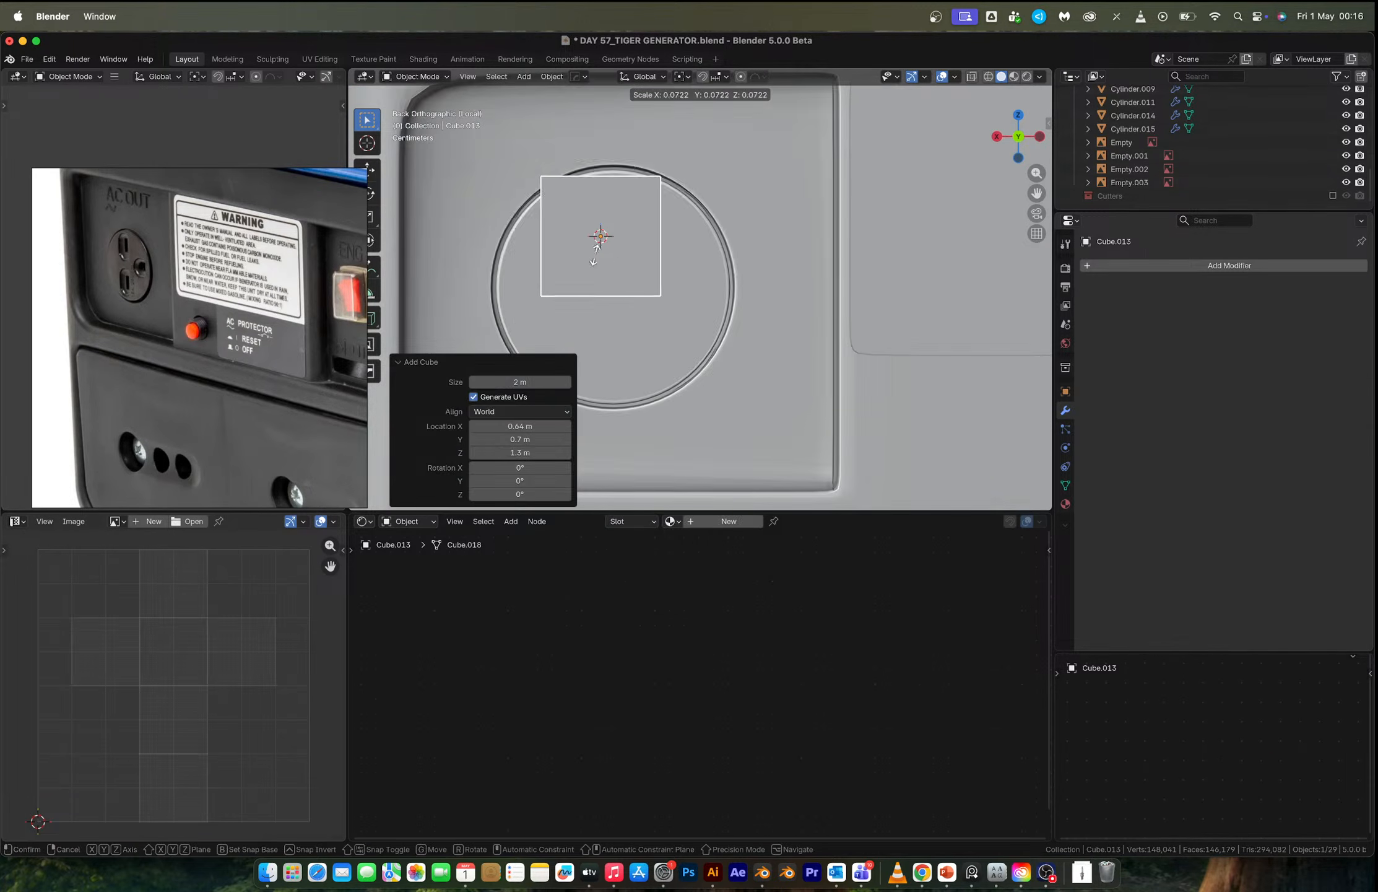
{"action": "left_click", "coordinate": [640, 281]}
{"action": "key", "text": "g"}
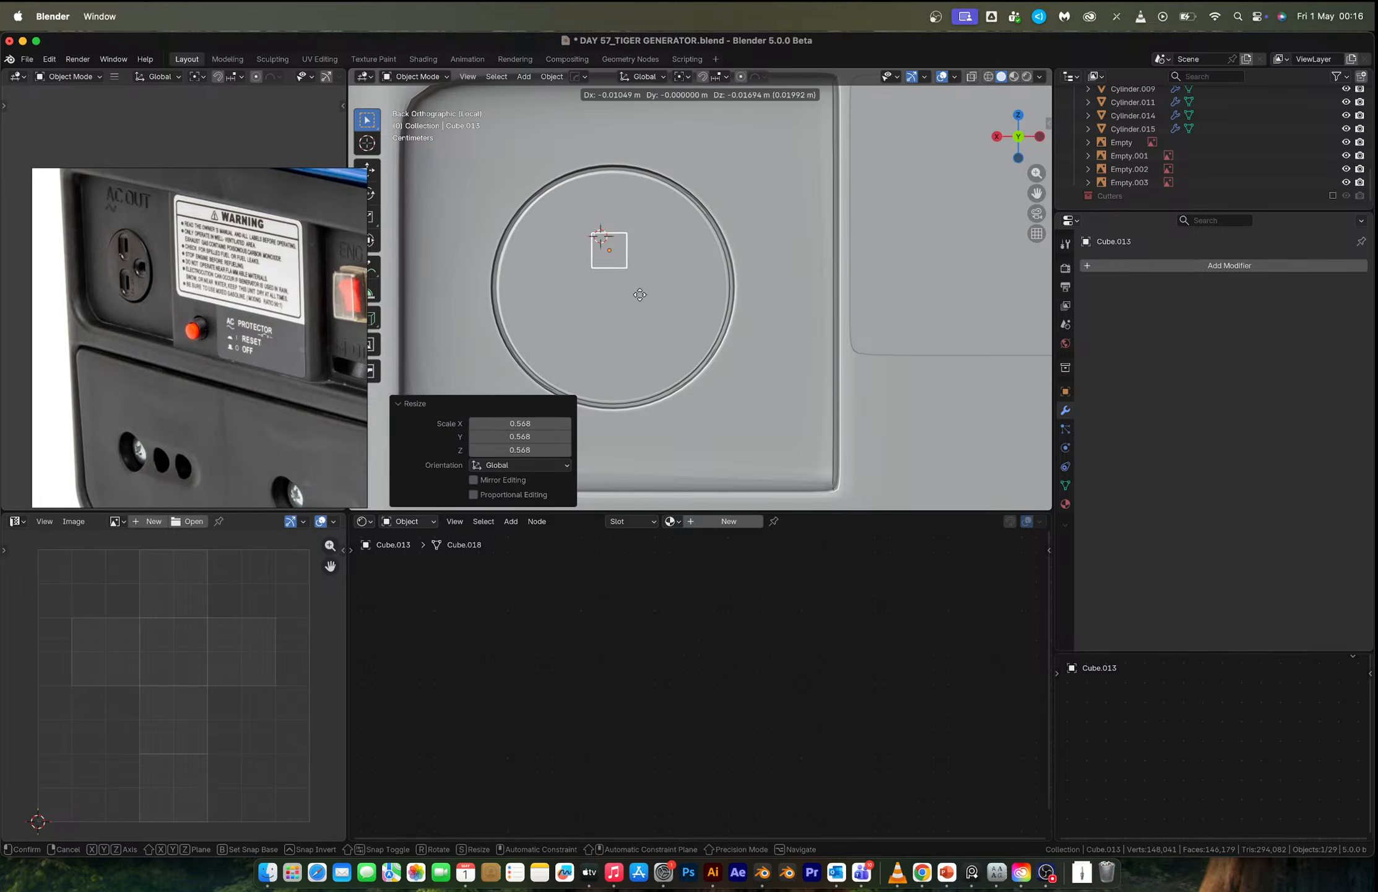
{"action": "left_click", "coordinate": [689, 315]}
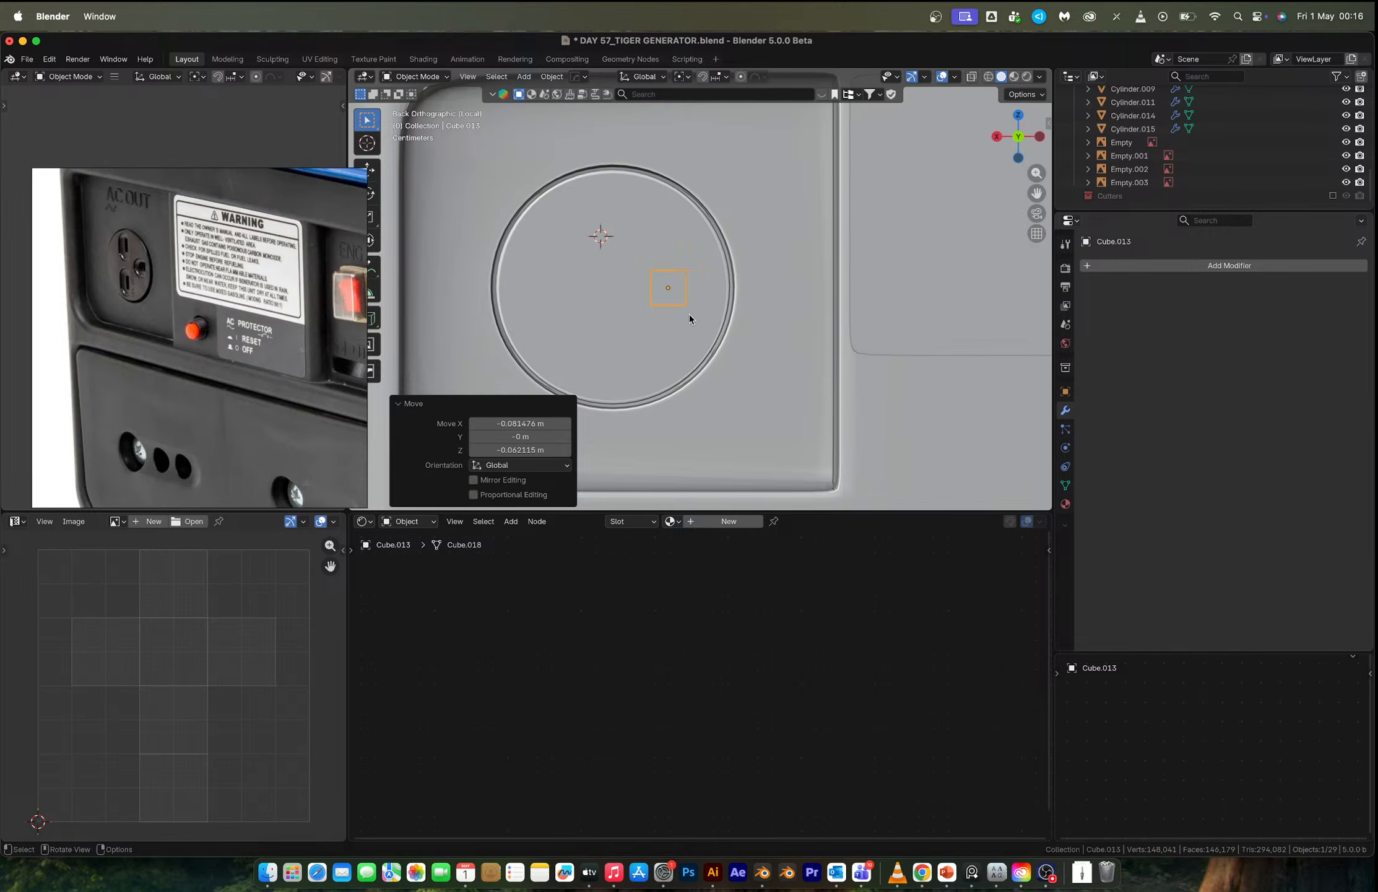
Stretch the cube by 2.153 along X, scale it uniformly by 1.098, and narrow it along X by 0.927.
{"action": "key", "text": "s"}
{"action": "key", "text": "x"}
{"action": "left_click", "coordinate": [718, 318]}
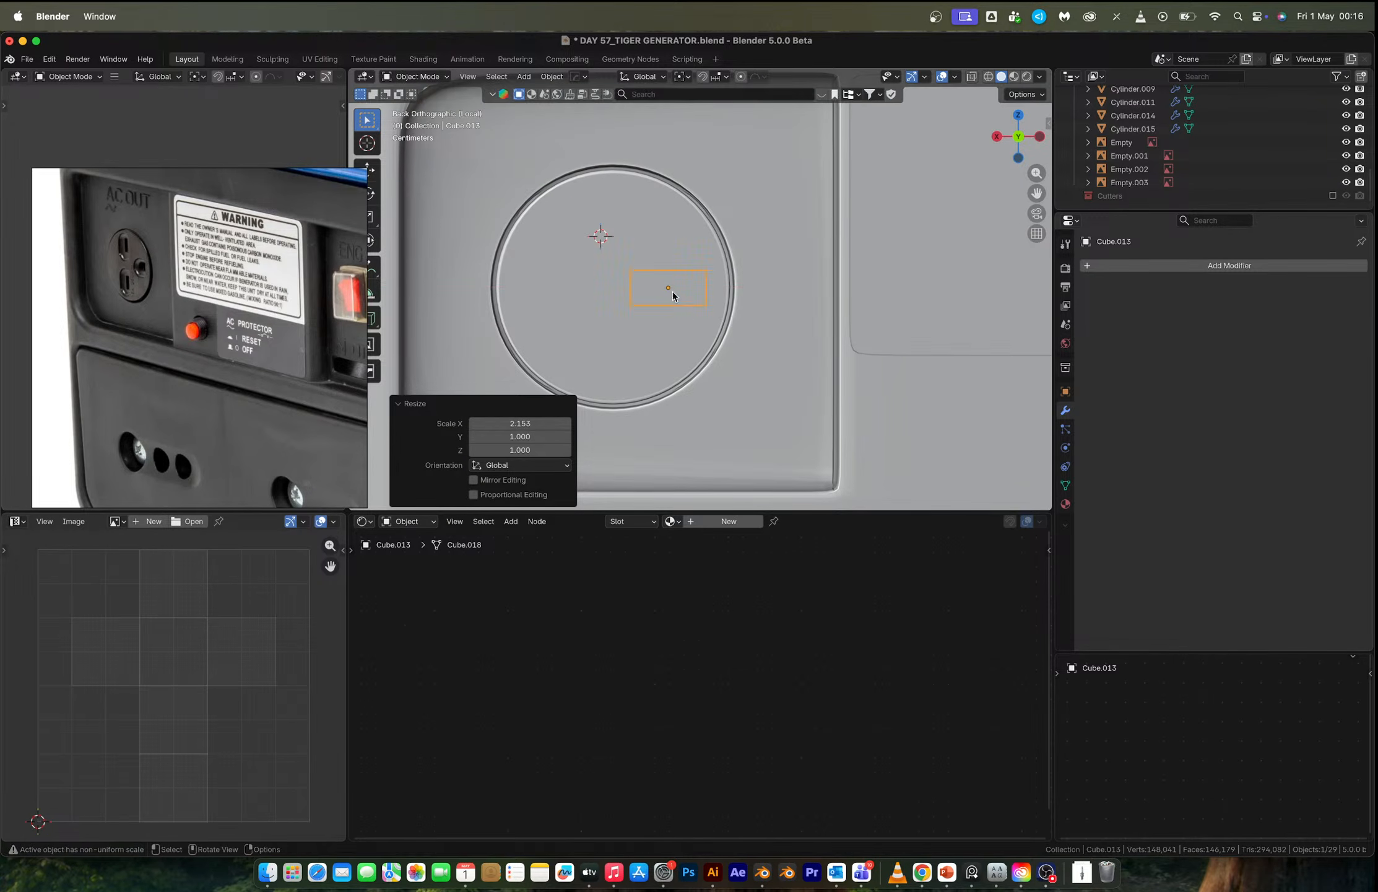
{"action": "scroll", "coordinate": [672, 291], "scroll_direction": "up", "scroll_amount": 3}
{"action": "key", "text": "s"}
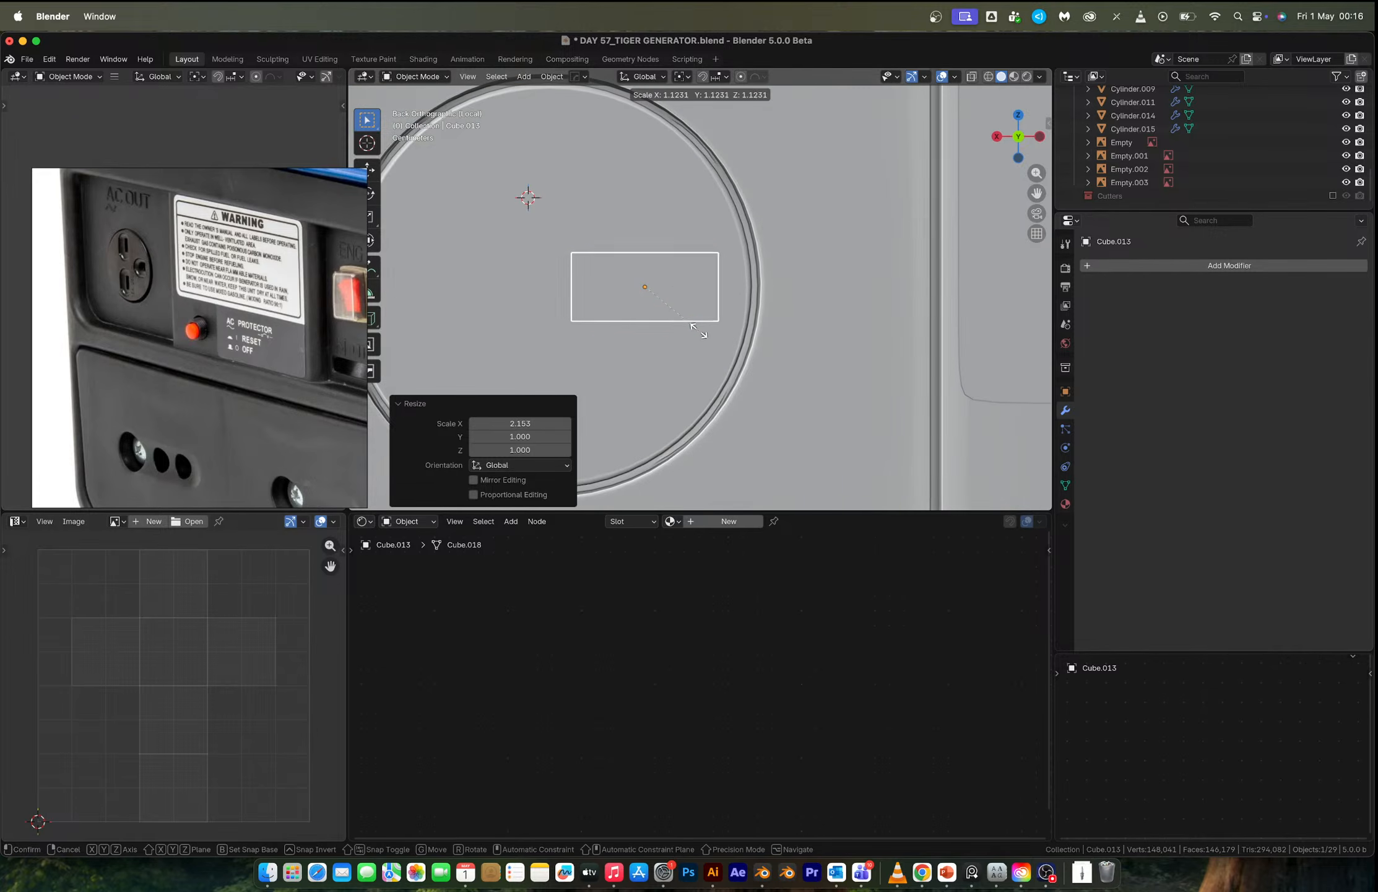
{"action": "left_click", "coordinate": [697, 330]}
{"action": "key", "text": "s"}
{"action": "key", "text": "x"}
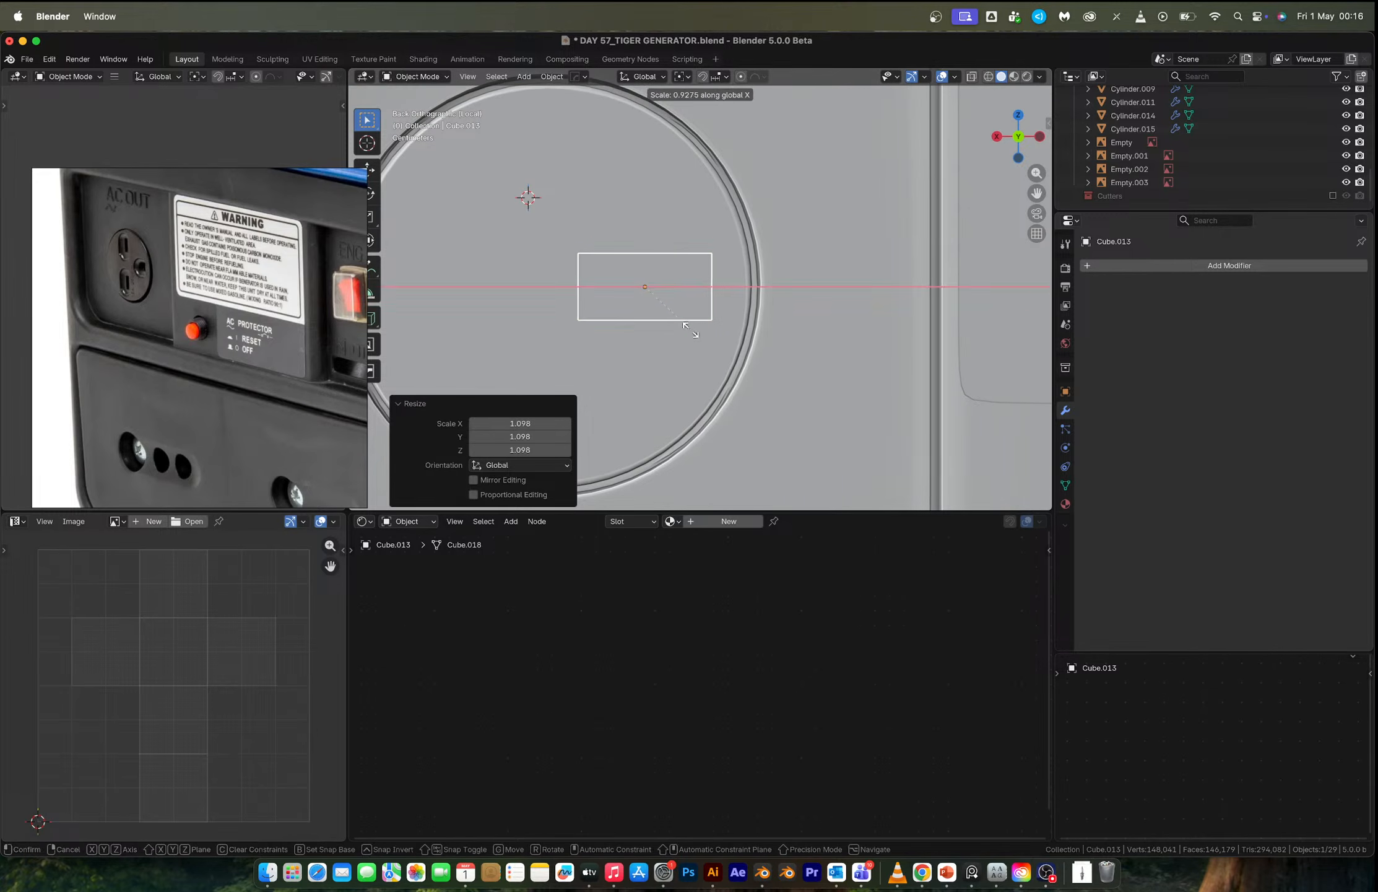
{"action": "left_click", "coordinate": [691, 328]}
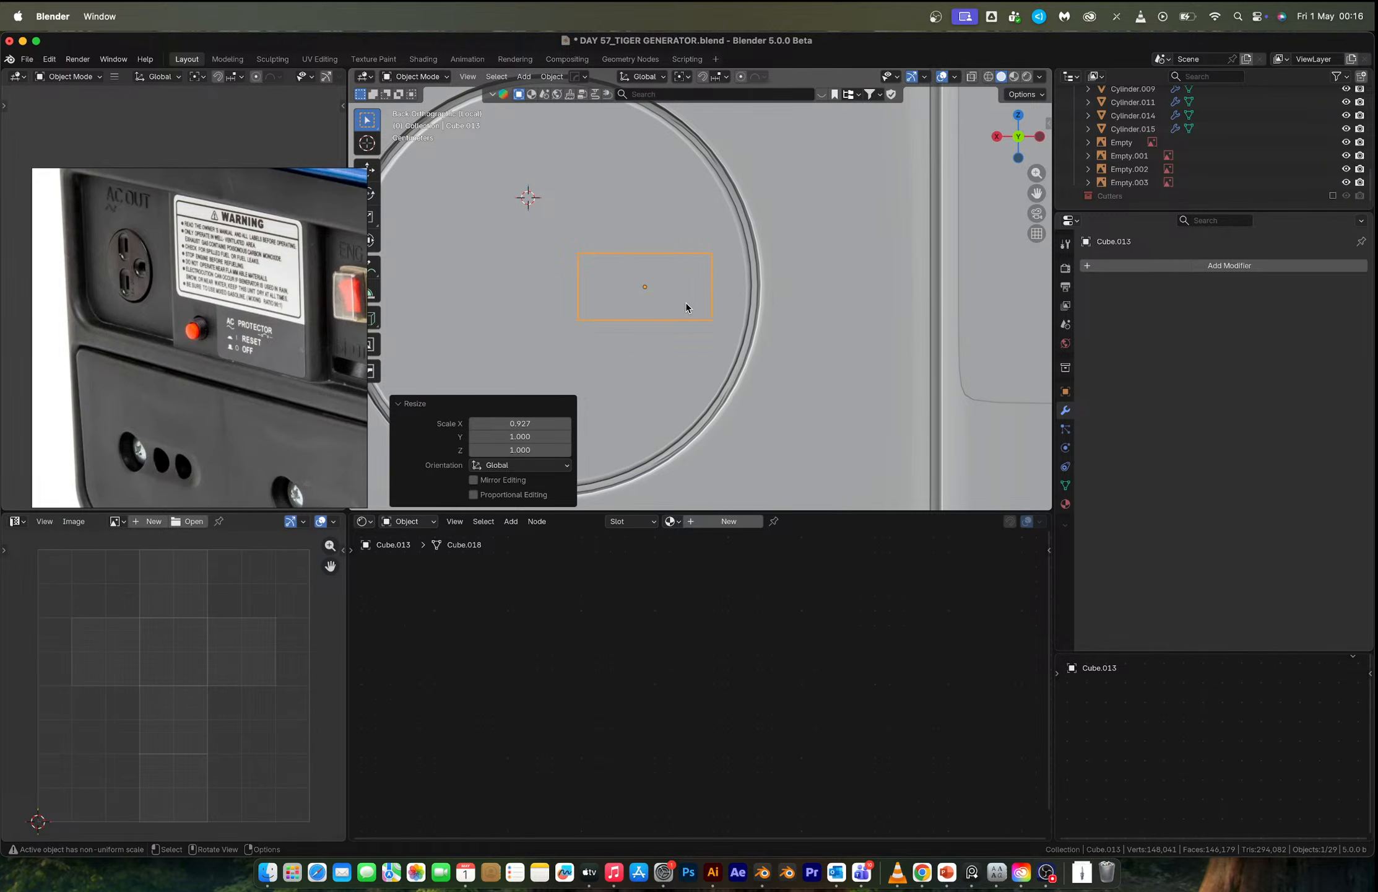
Move the slot cube about 0.019 m along Y so it protrudes further from the disc's front.
{"action": "middle_click_drag", "start_coordinate": [686, 302], "coordinate": [639, 316]}
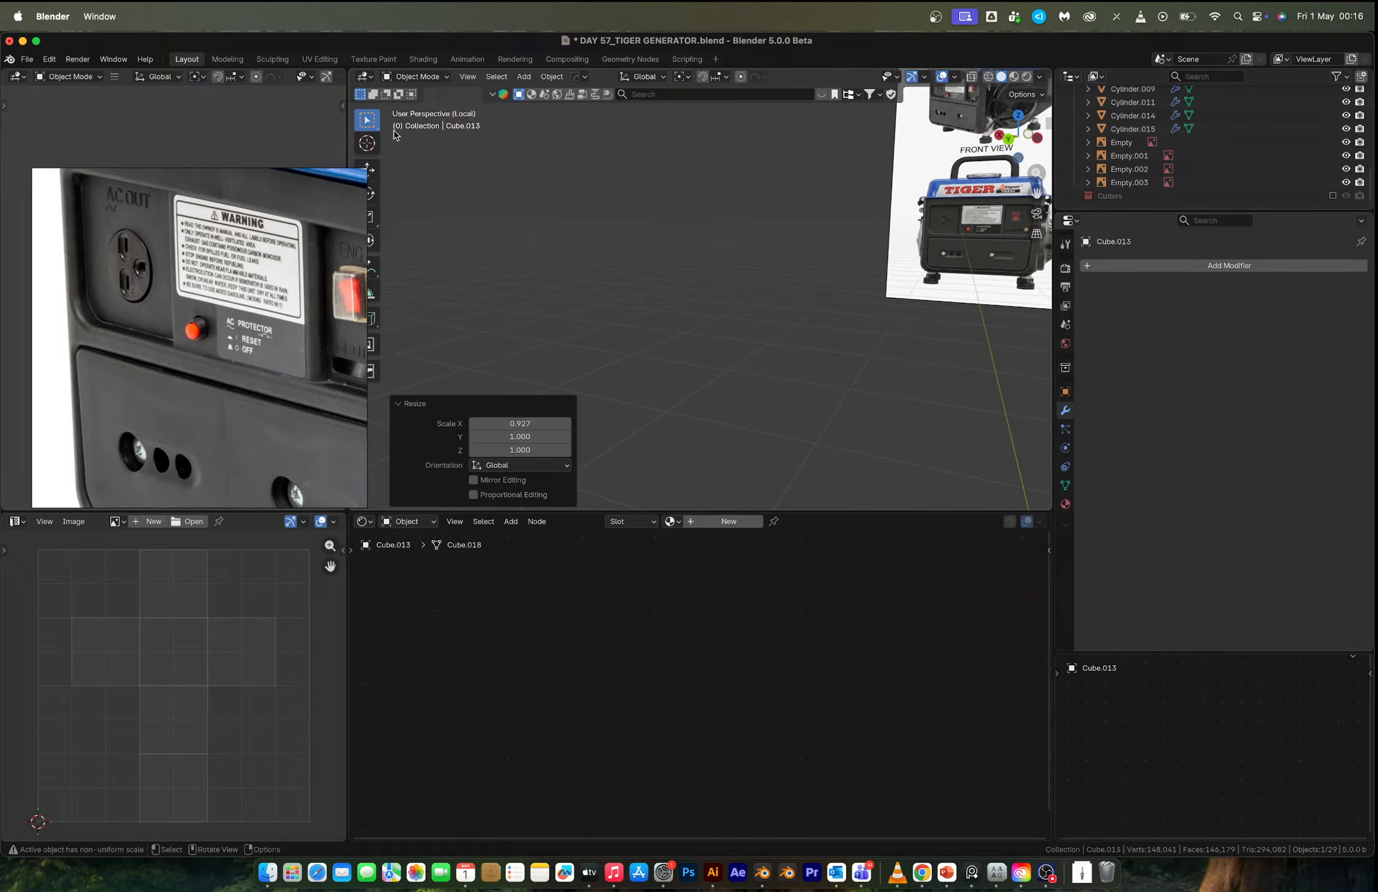
{"action": "left_click", "coordinate": [469, 76]}
{"action": "left_click", "coordinate": [501, 162]}
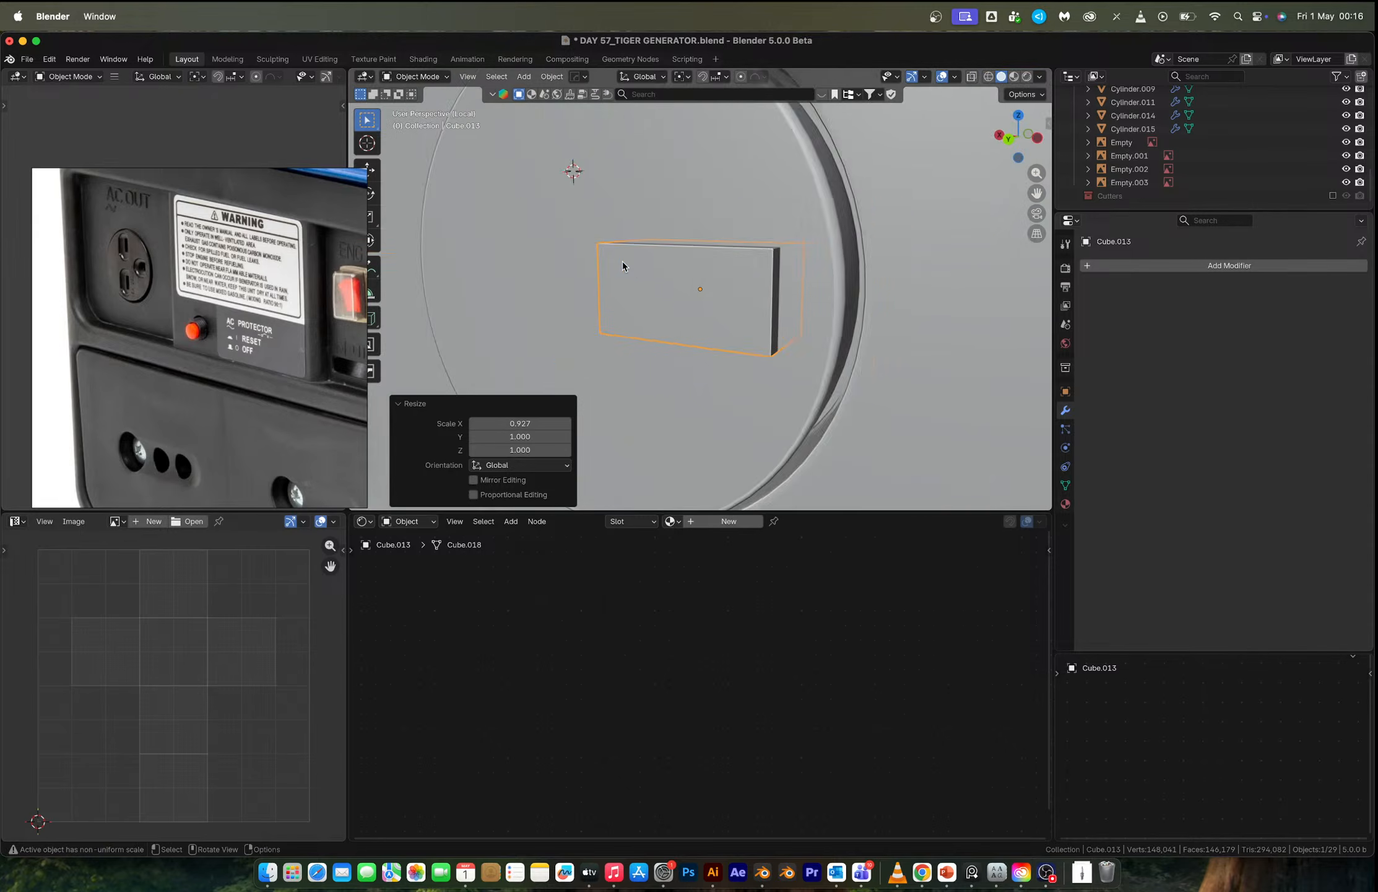
{"action": "middle_click_drag", "start_coordinate": [622, 260], "coordinate": [590, 285]}
{"action": "key", "text": "g"}
{"action": "key", "text": "y"}
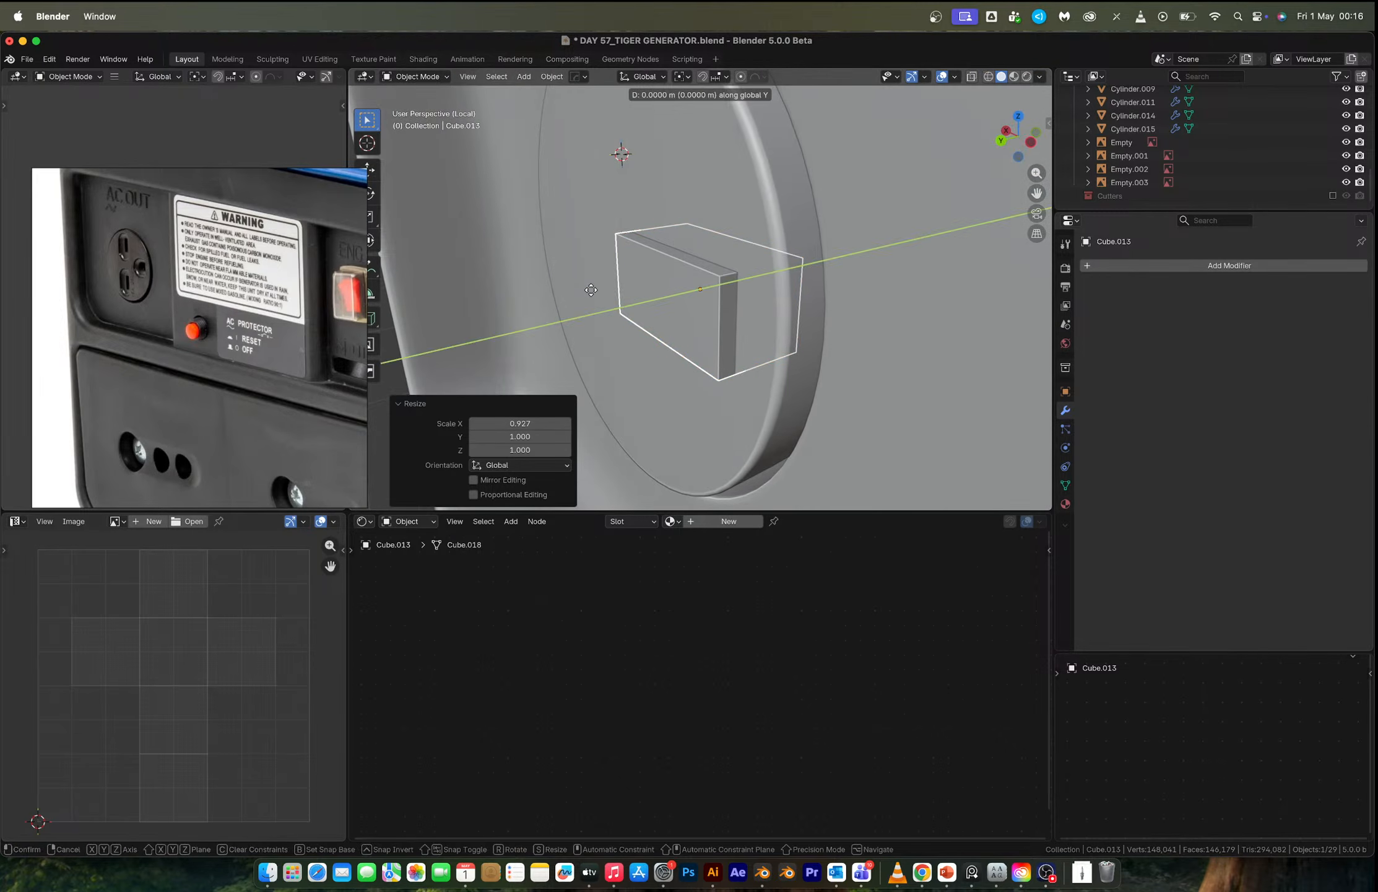
{"action": "left_click", "coordinate": [561, 305]}
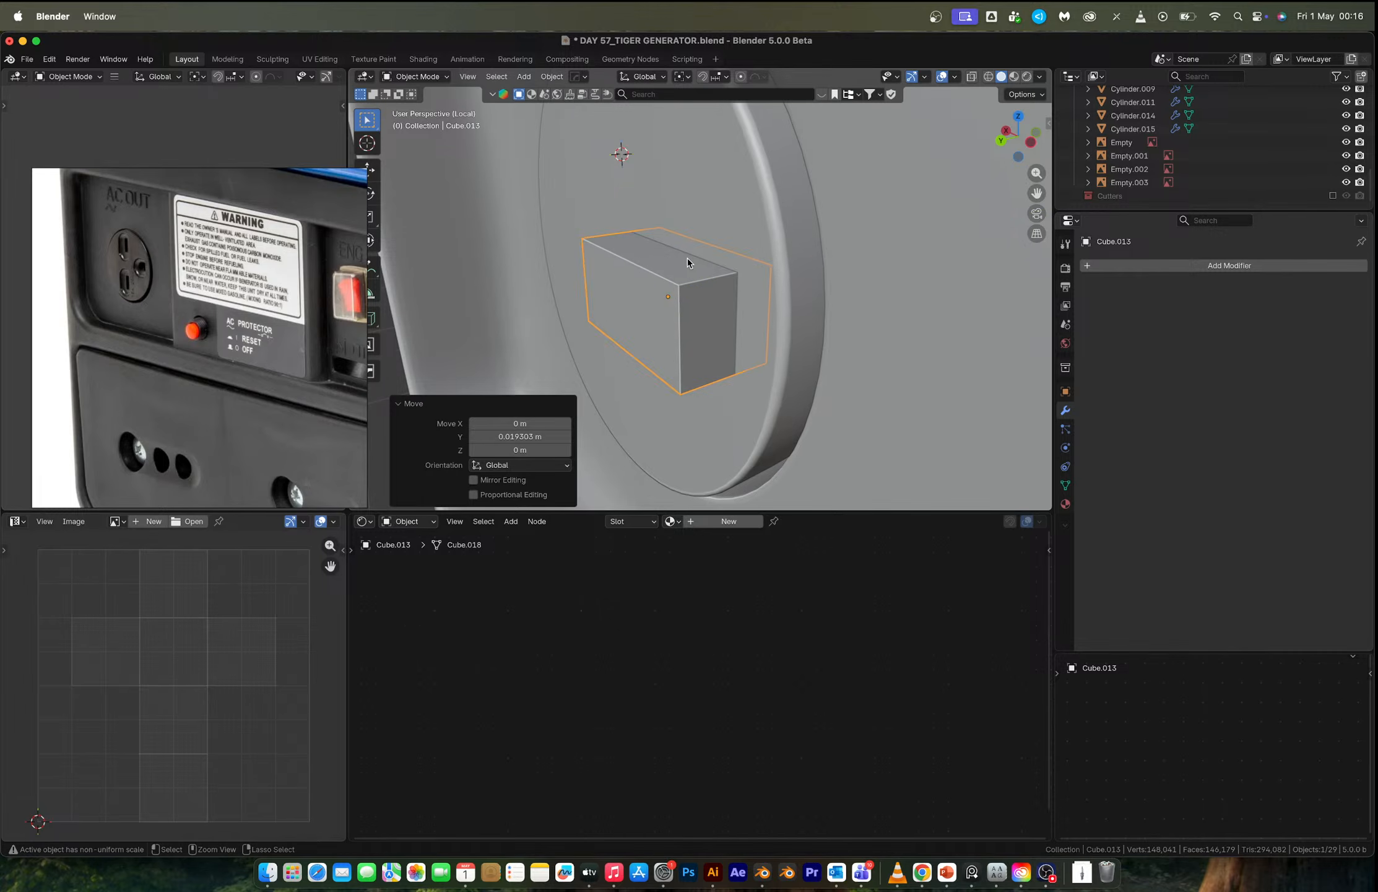
{"action": "key", "text": "Tab"}
{"action": "key", "text": "ctrl+r"}
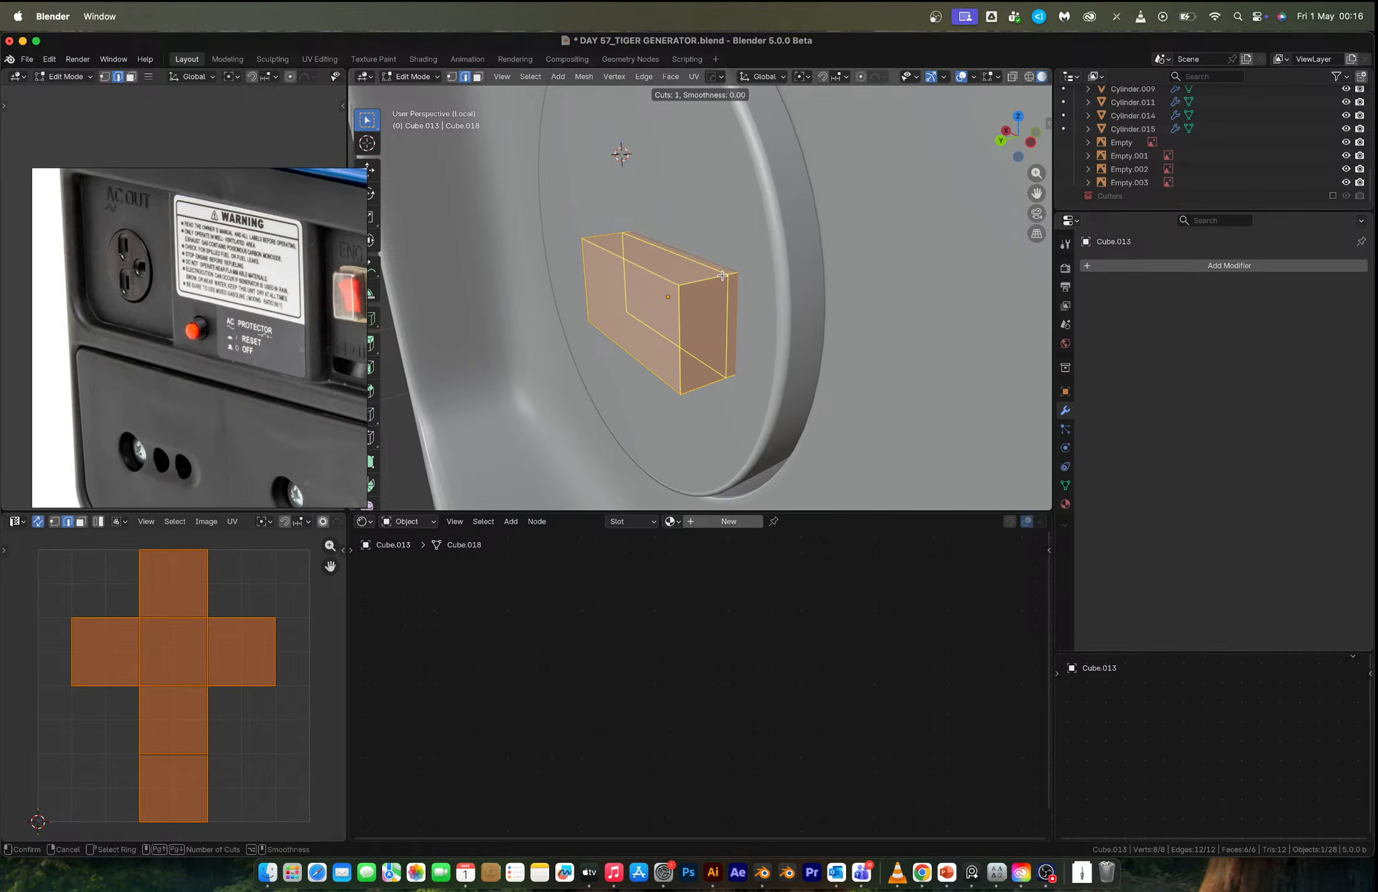
{"action": "left_click", "coordinate": [722, 276]}
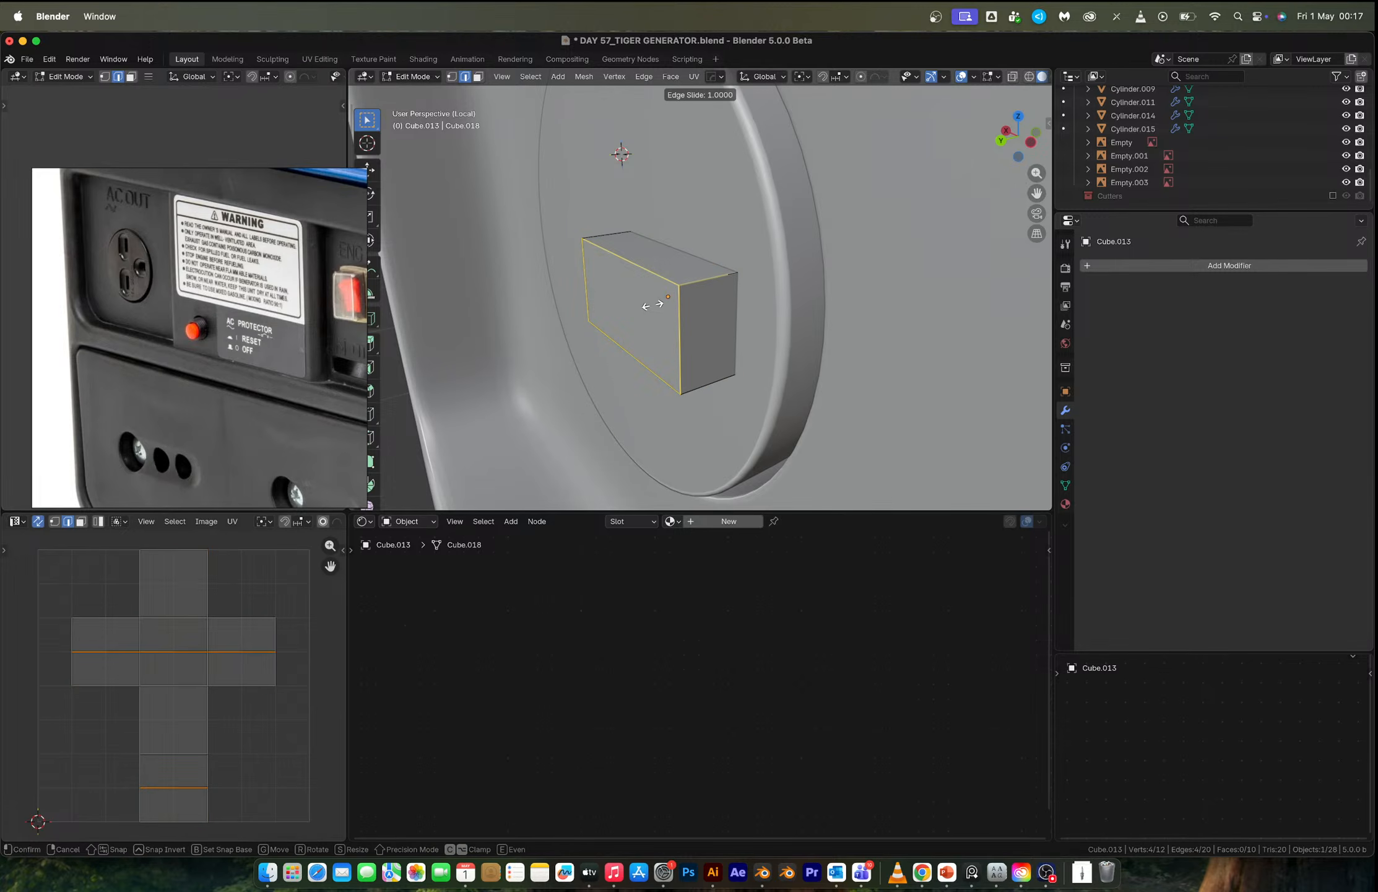
{"action": "left_click", "coordinate": [699, 296]}
Delete the front face of the slot cube to leave an open box.
{"action": "key", "text": "a"}
{"action": "key", "text": "3"}
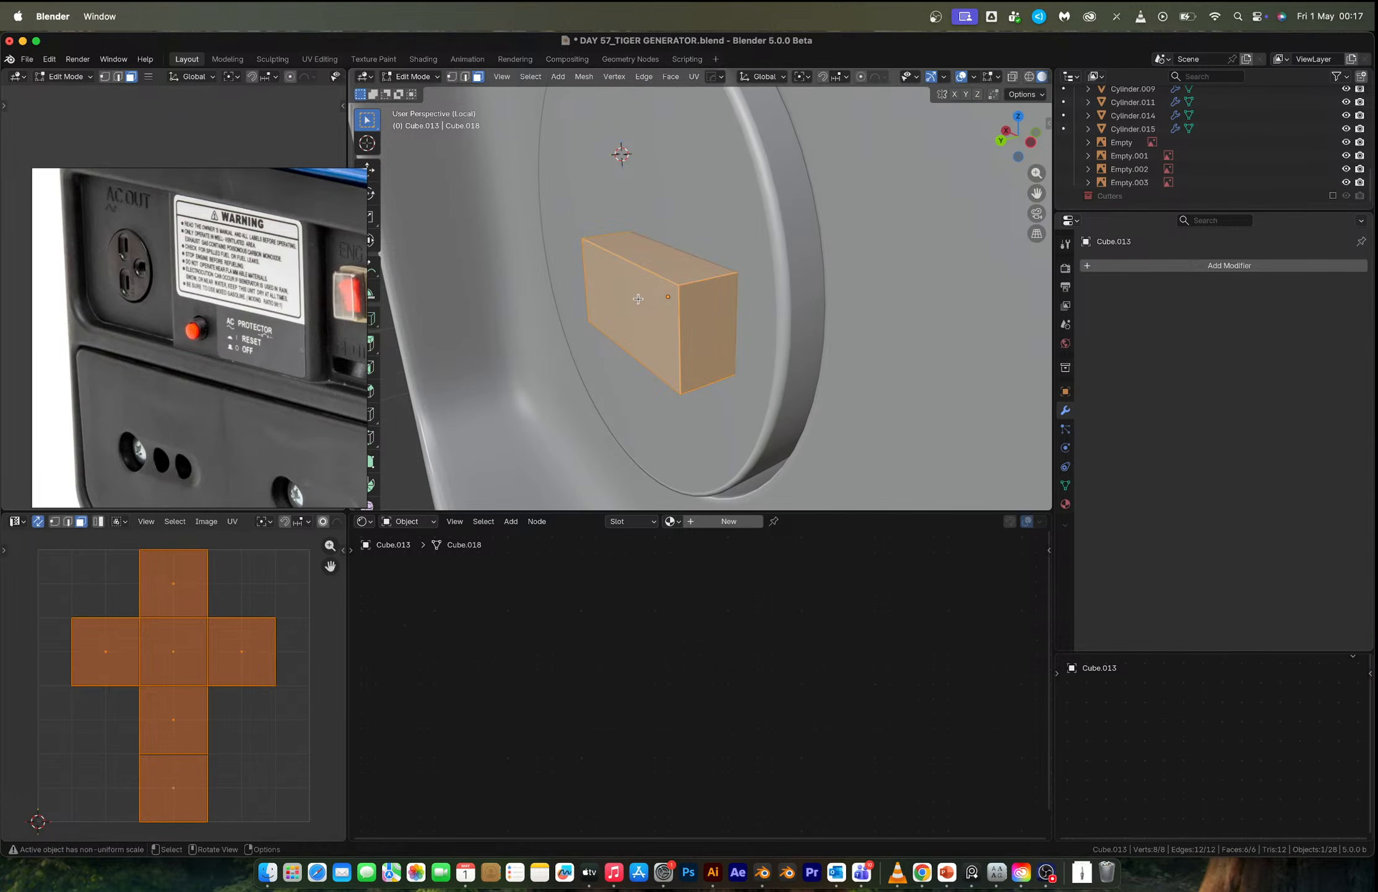
{"action": "left_click", "coordinate": [637, 299]}
{"action": "key", "text": "x"}
{"action": "left_click", "coordinate": [590, 253]}
Add a loop cut around the open box's side walls, slid to a factor of -0.293.
{"action": "key", "text": "2"}
{"action": "left_click", "coordinate": [697, 265], "text": "alt"}
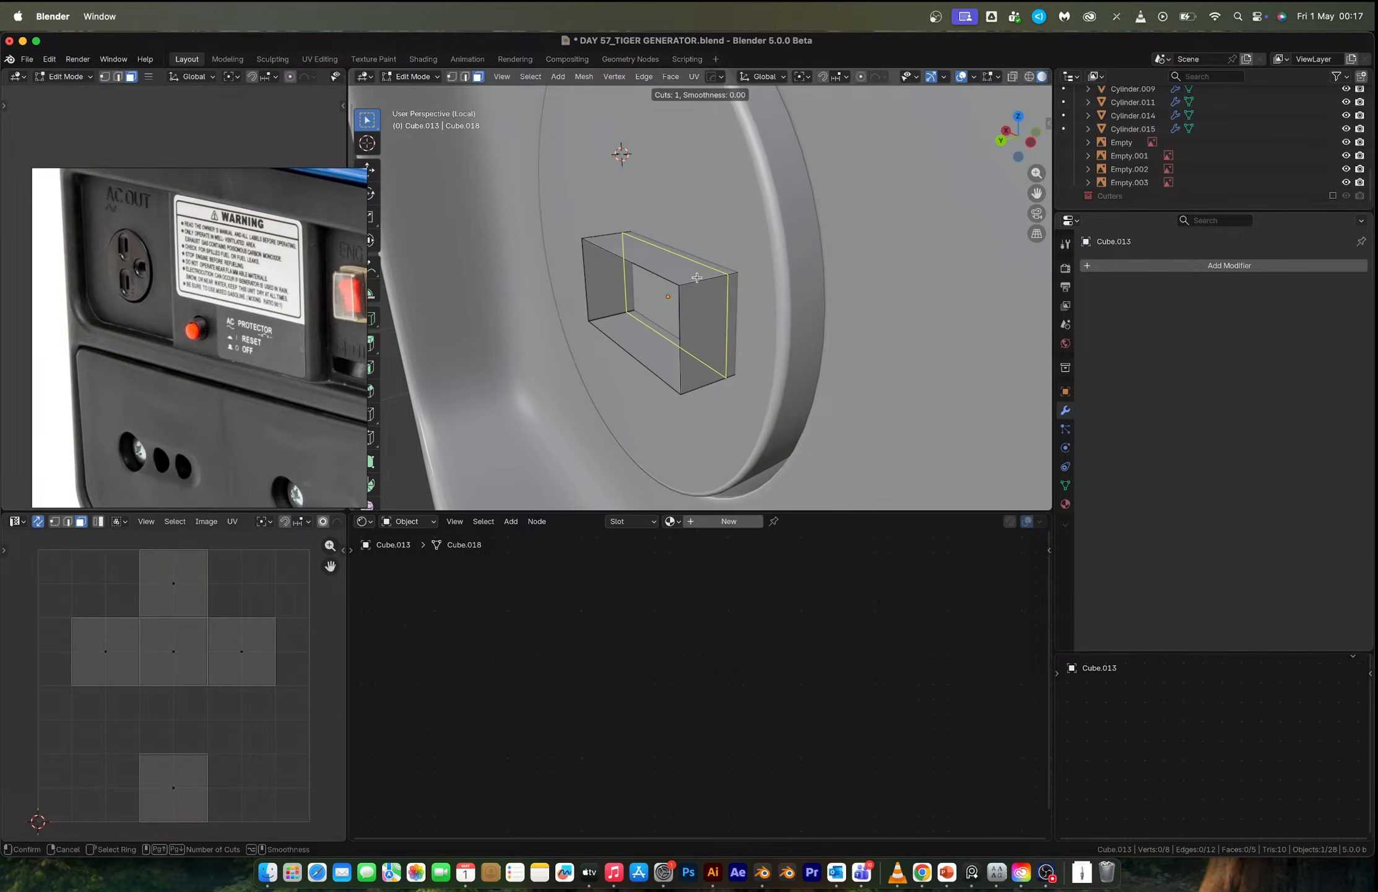
{"action": "key", "text": "g"}
{"action": "key", "text": "g"}
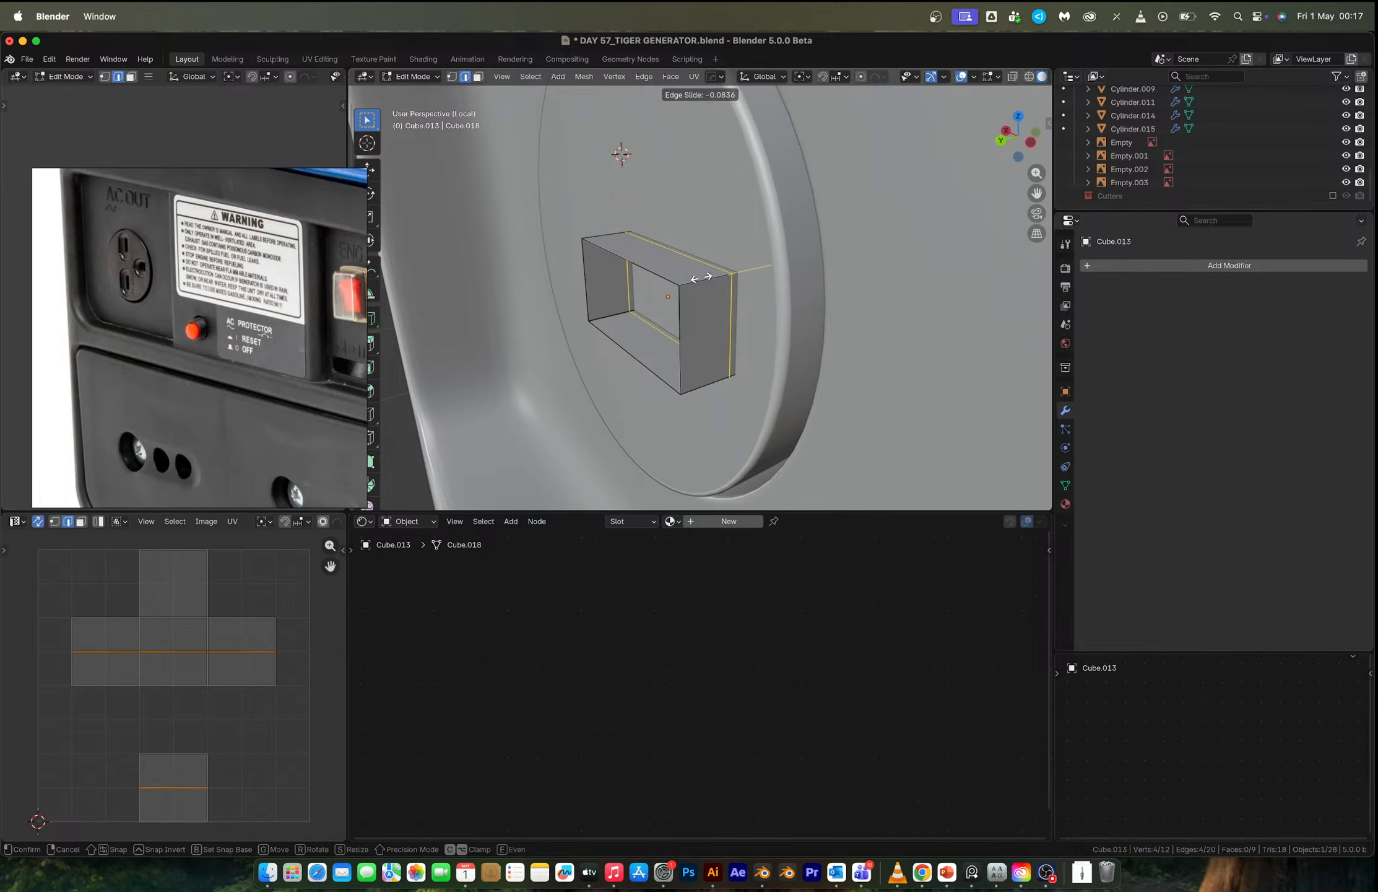
{"action": "left_click", "coordinate": [711, 277]}
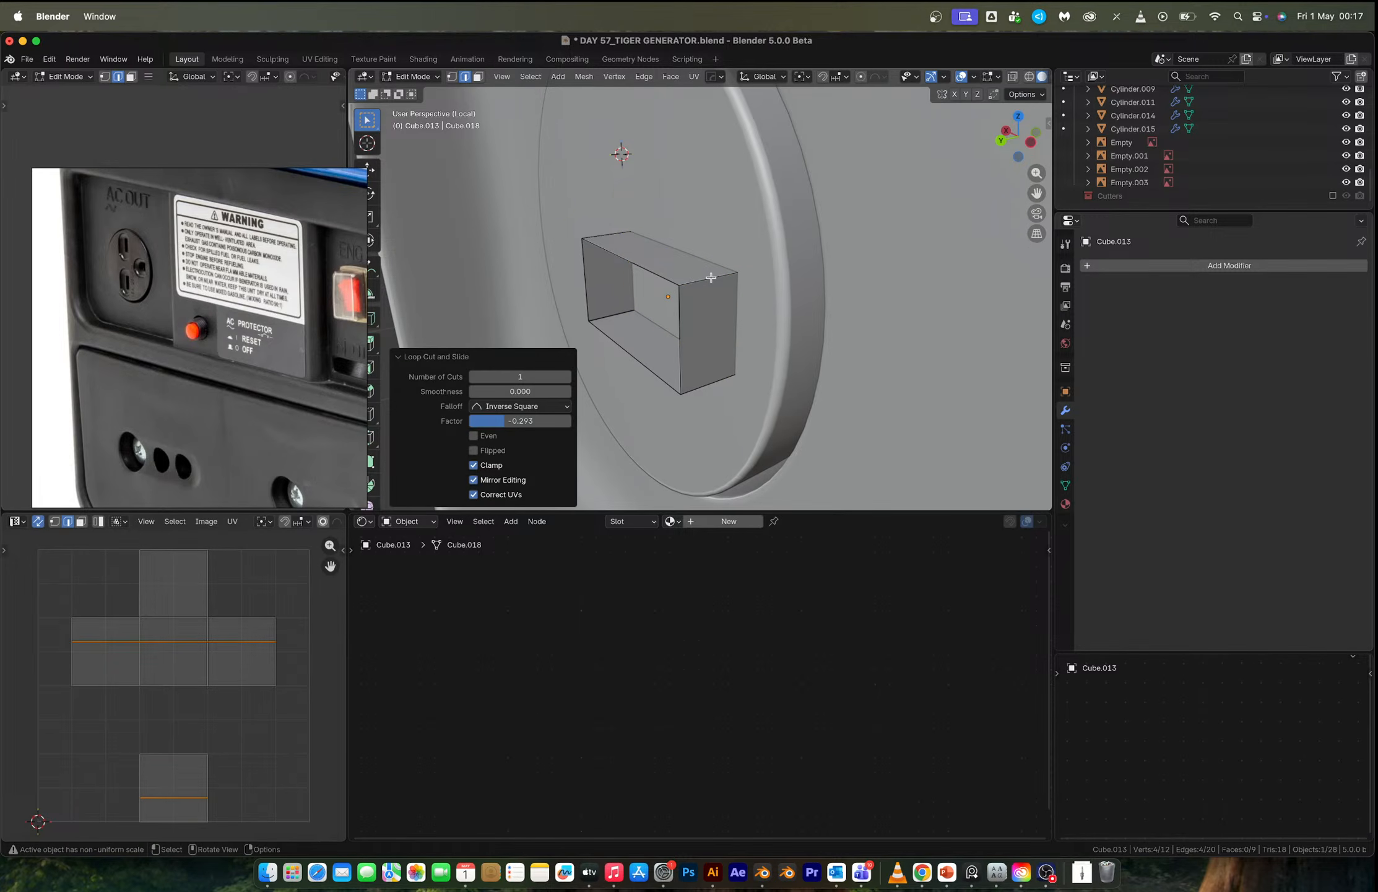
Extrude the ring of side faces nearest the open front outward along their normals to form a stepped rim.
{"action": "key", "text": "3"}
{"action": "key", "text": "a"}
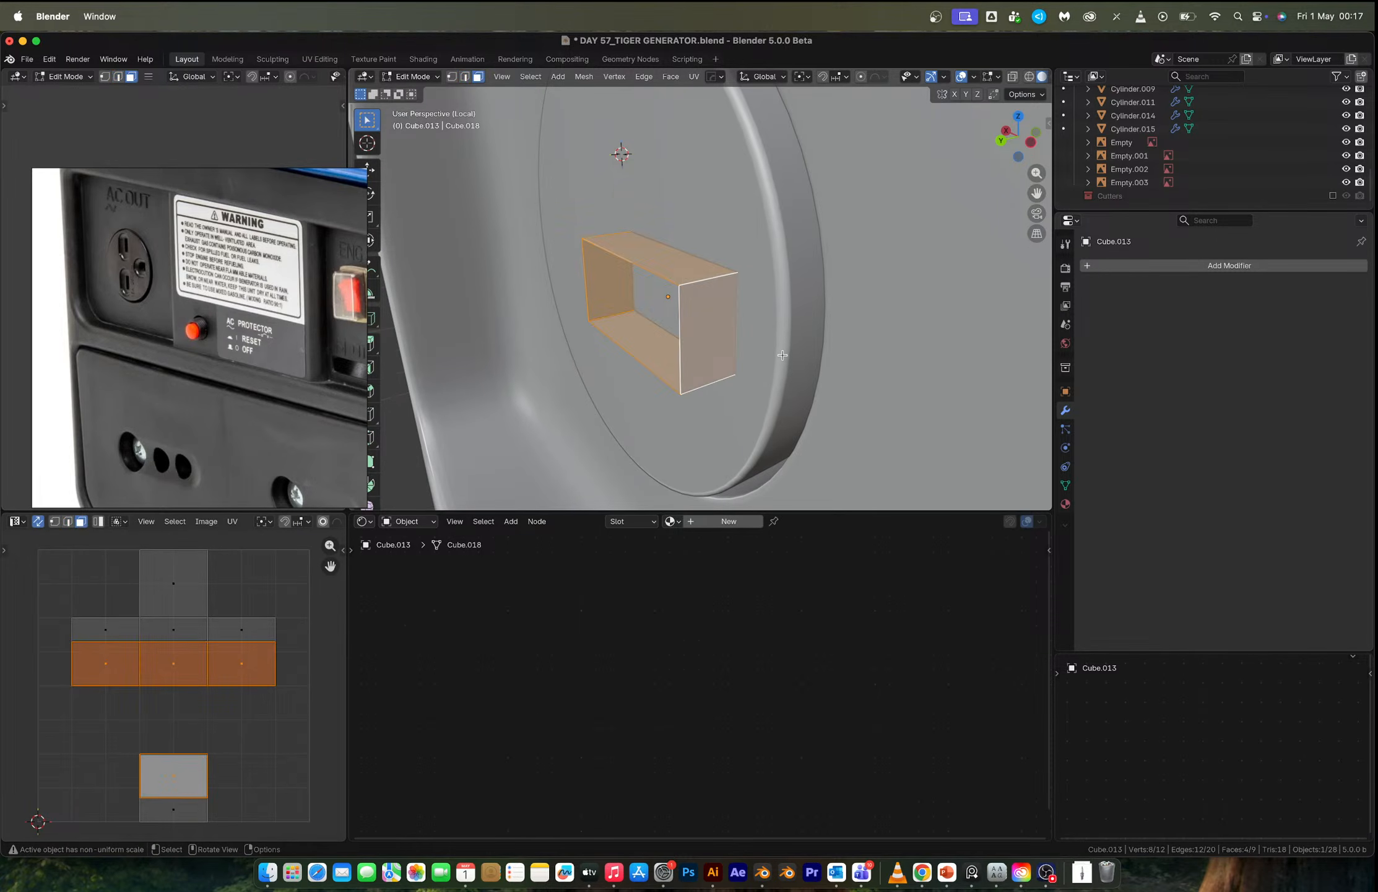
{"action": "key", "text": "alt+e"}
{"action": "left_click", "coordinate": [784, 357]}
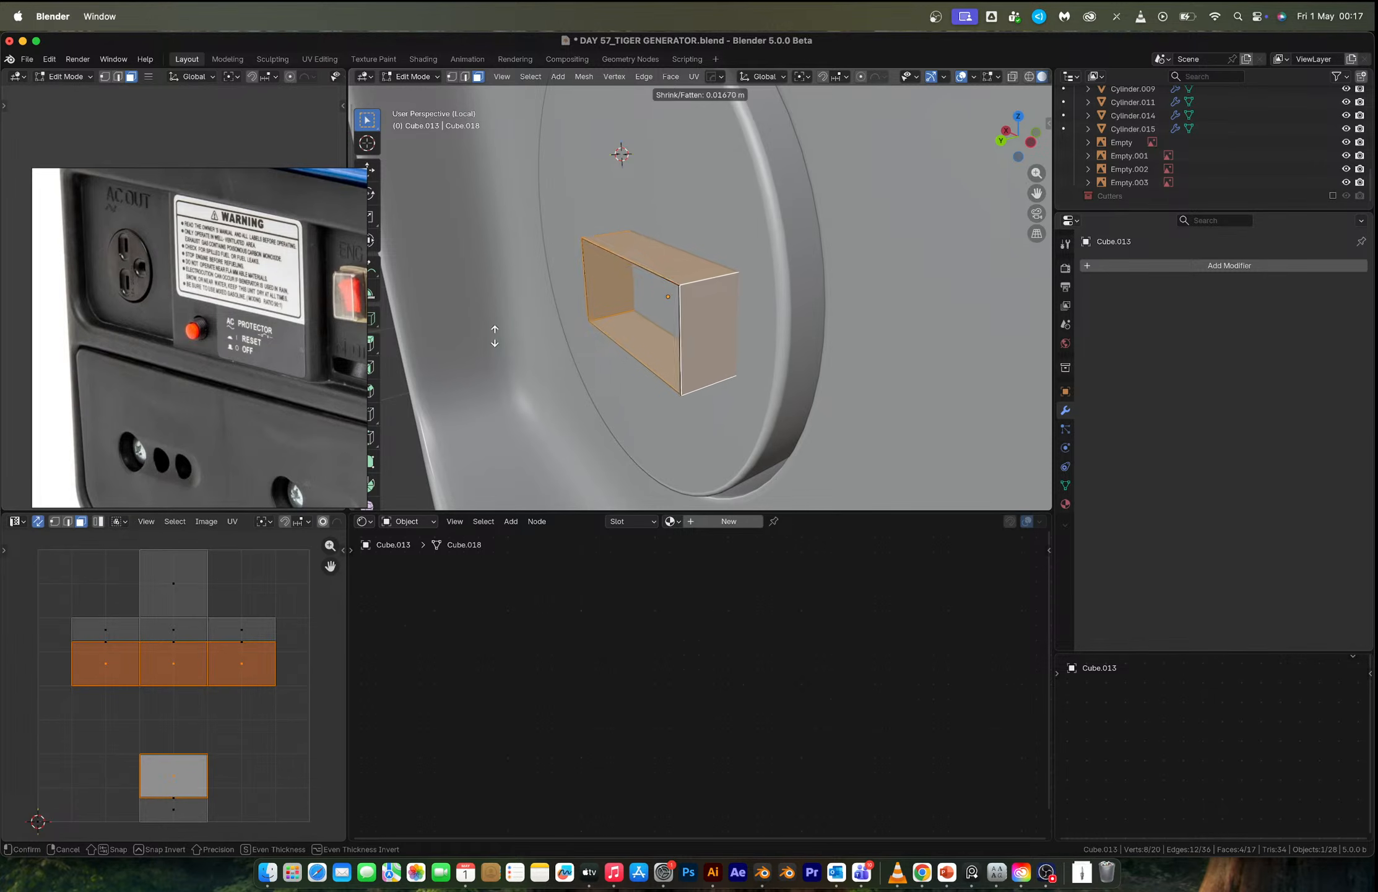
{"action": "left_click", "coordinate": [738, 127]}
{"action": "key", "text": "Tab"}
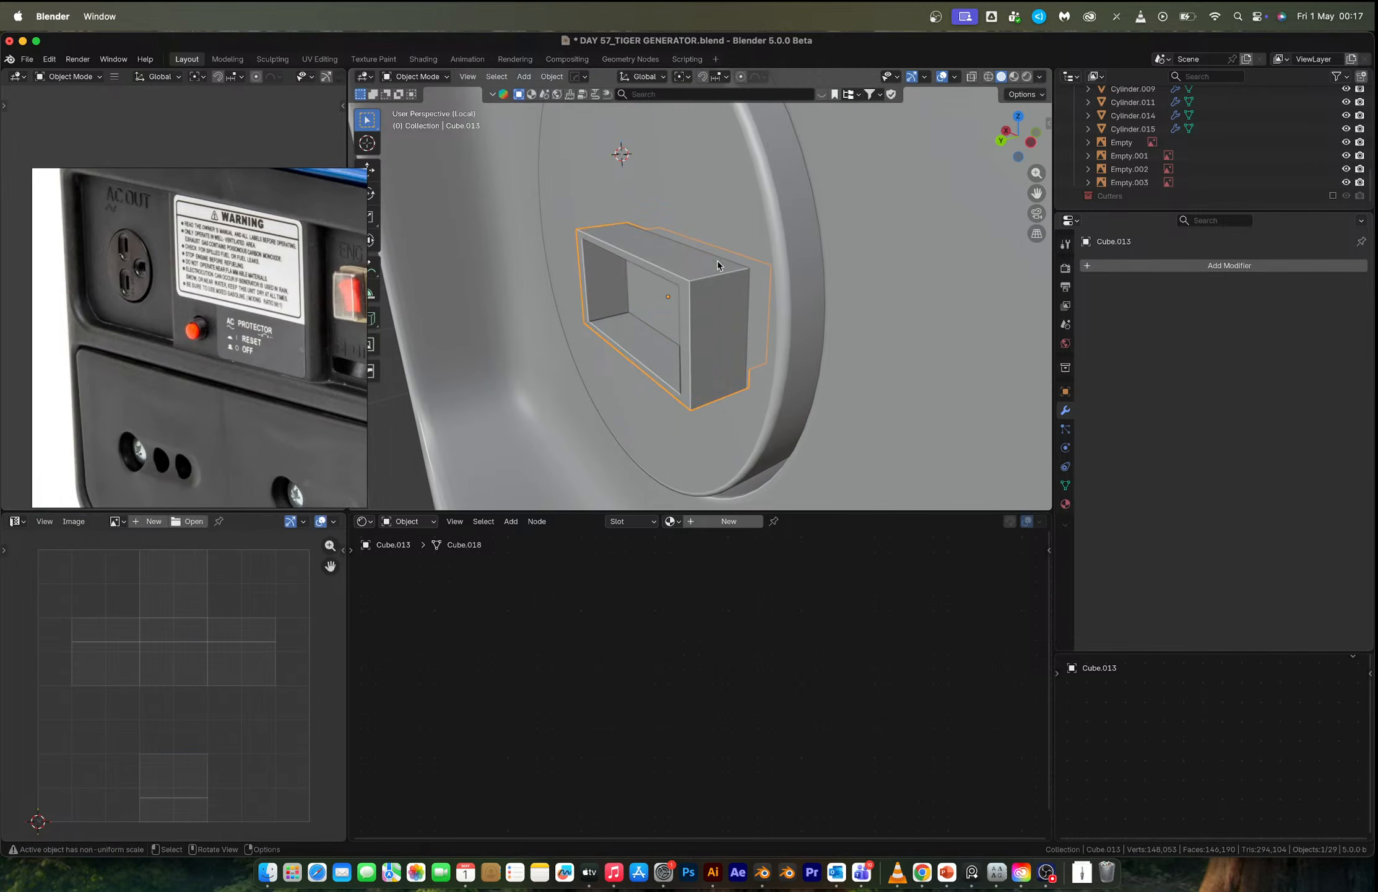
Cut the stepped box out of the socket disc with a Difference boolean and move it about -0.011 m along Y.
{"action": "left_click", "coordinate": [720, 216], "text": "shift"}
{"action": "key", "text": "q"}
{"action": "left_click", "coordinate": [718, 217]}
{"action": "middle_click_drag", "start_coordinate": [744, 289], "coordinate": [799, 264]}
{"action": "middle_click_drag", "start_coordinate": [715, 310], "coordinate": [647, 345]}
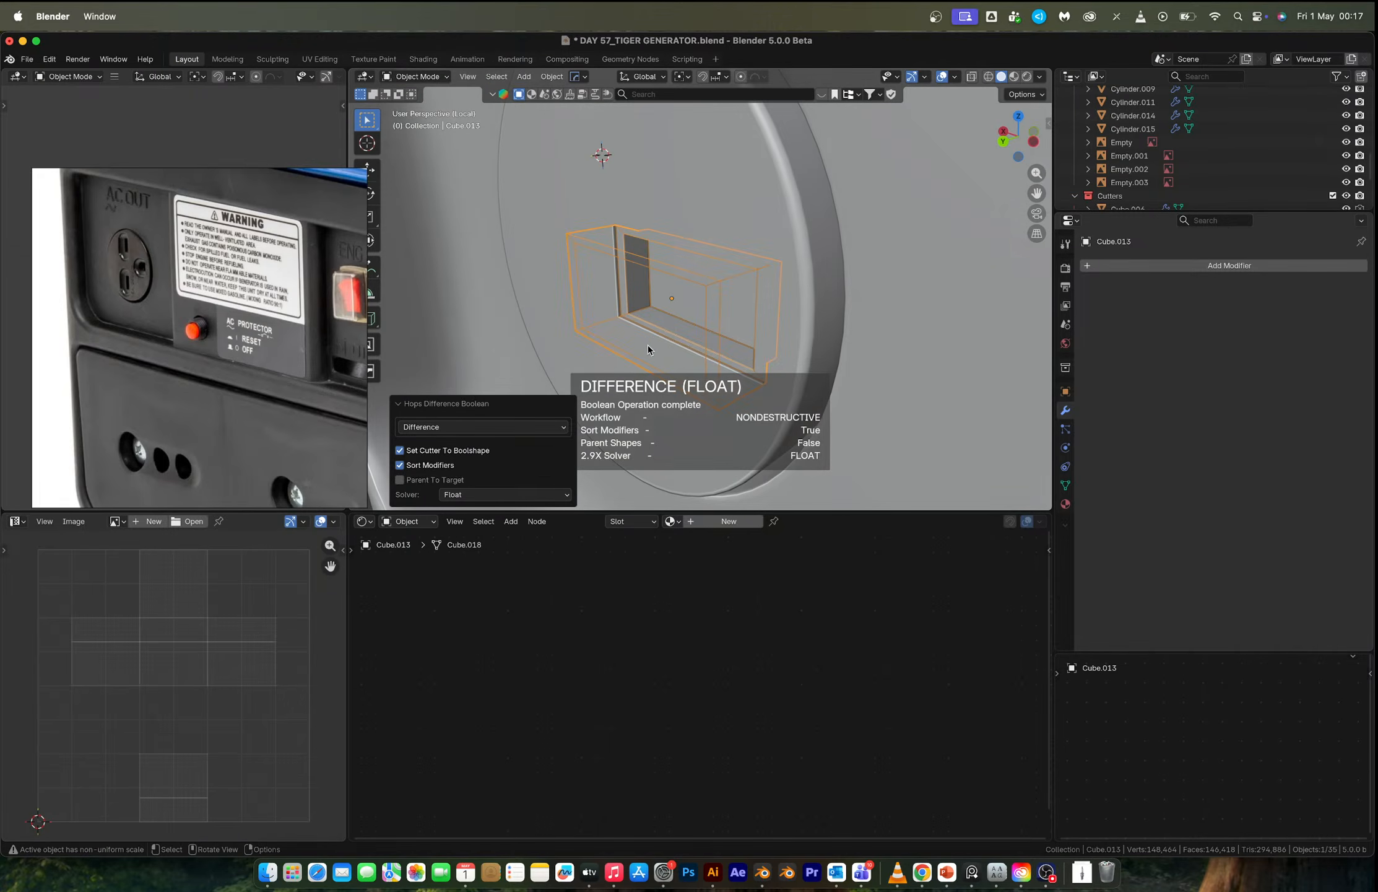
{"action": "key", "text": "g"}
{"action": "key", "text": "y"}
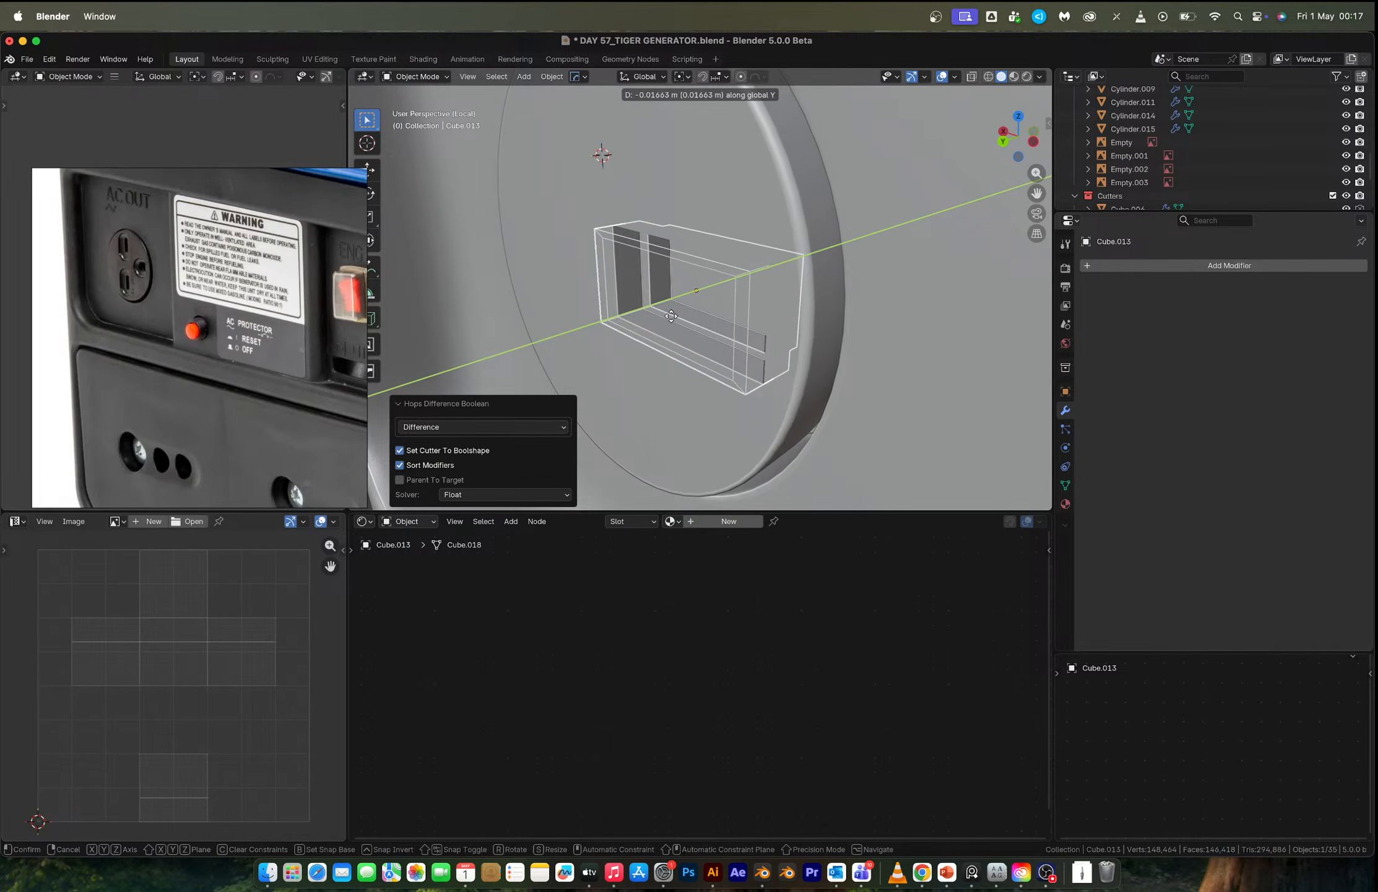
{"action": "left_click", "coordinate": [675, 316]}
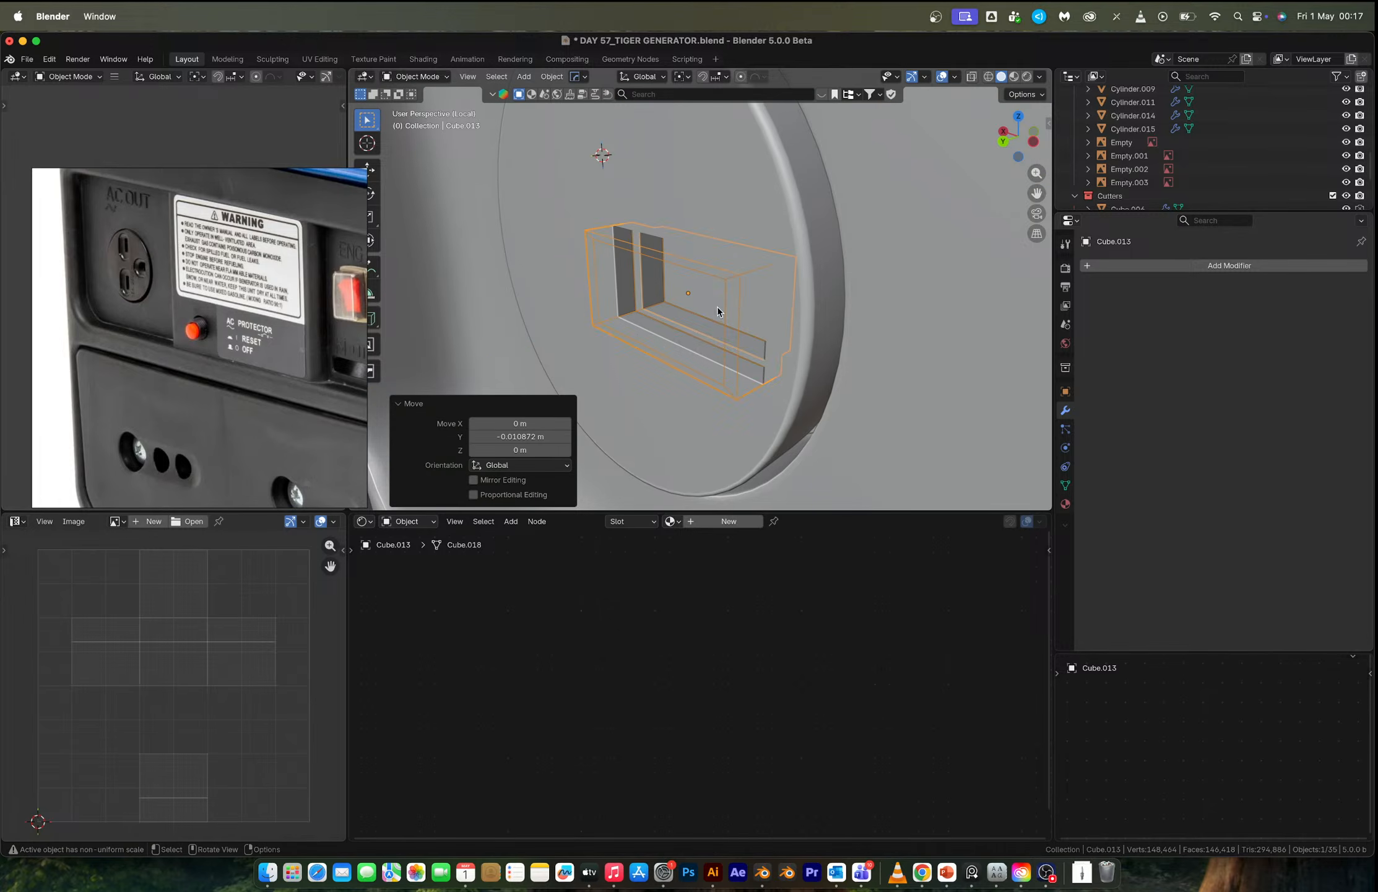
Select the edges along all four corners of the slot cutter, on both the inner and rim sections.
{"action": "key", "text": "Tab"}
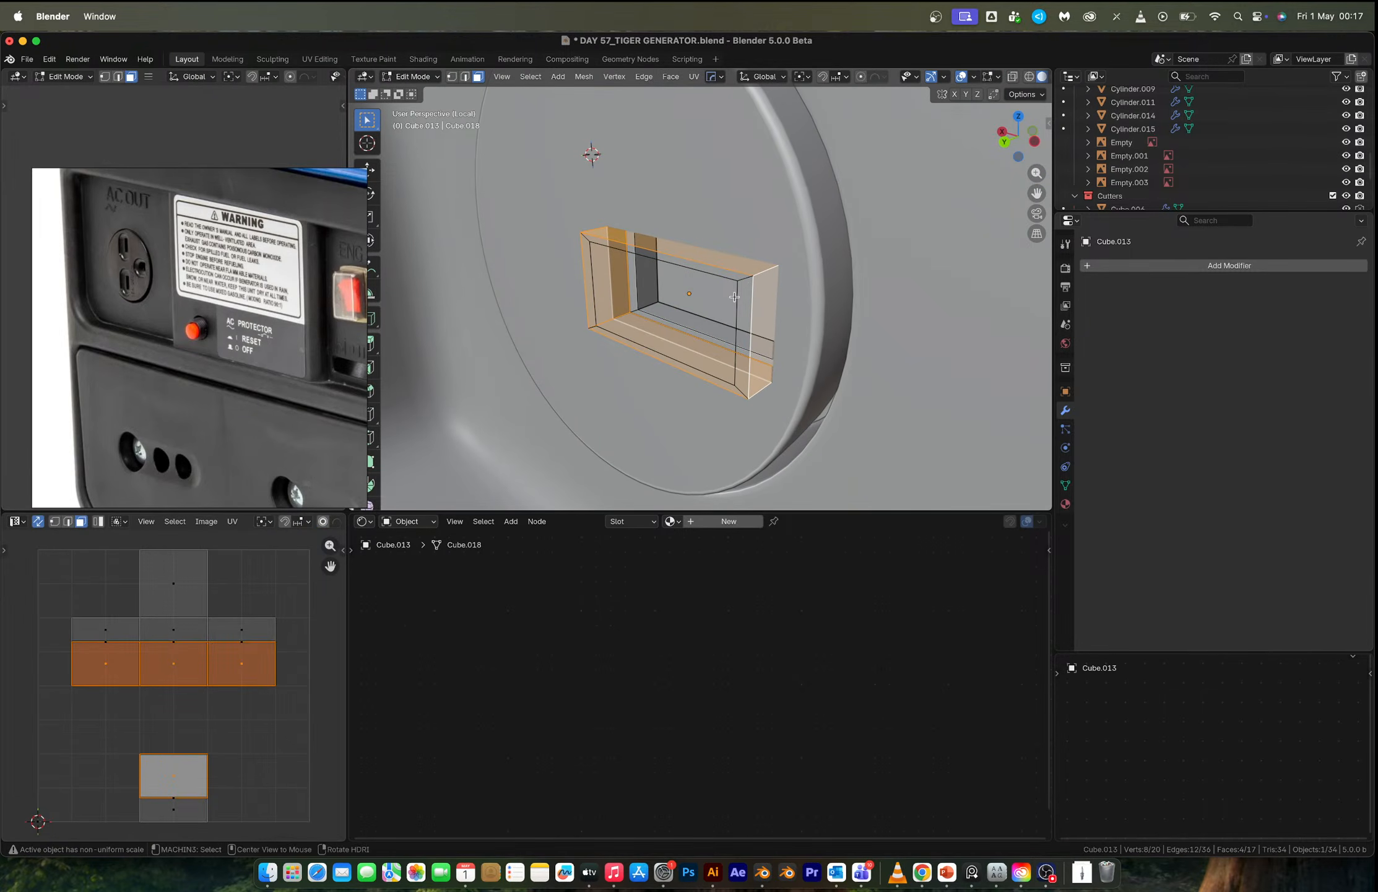
{"action": "key", "text": "alt+a"}
{"action": "key", "text": "2"}
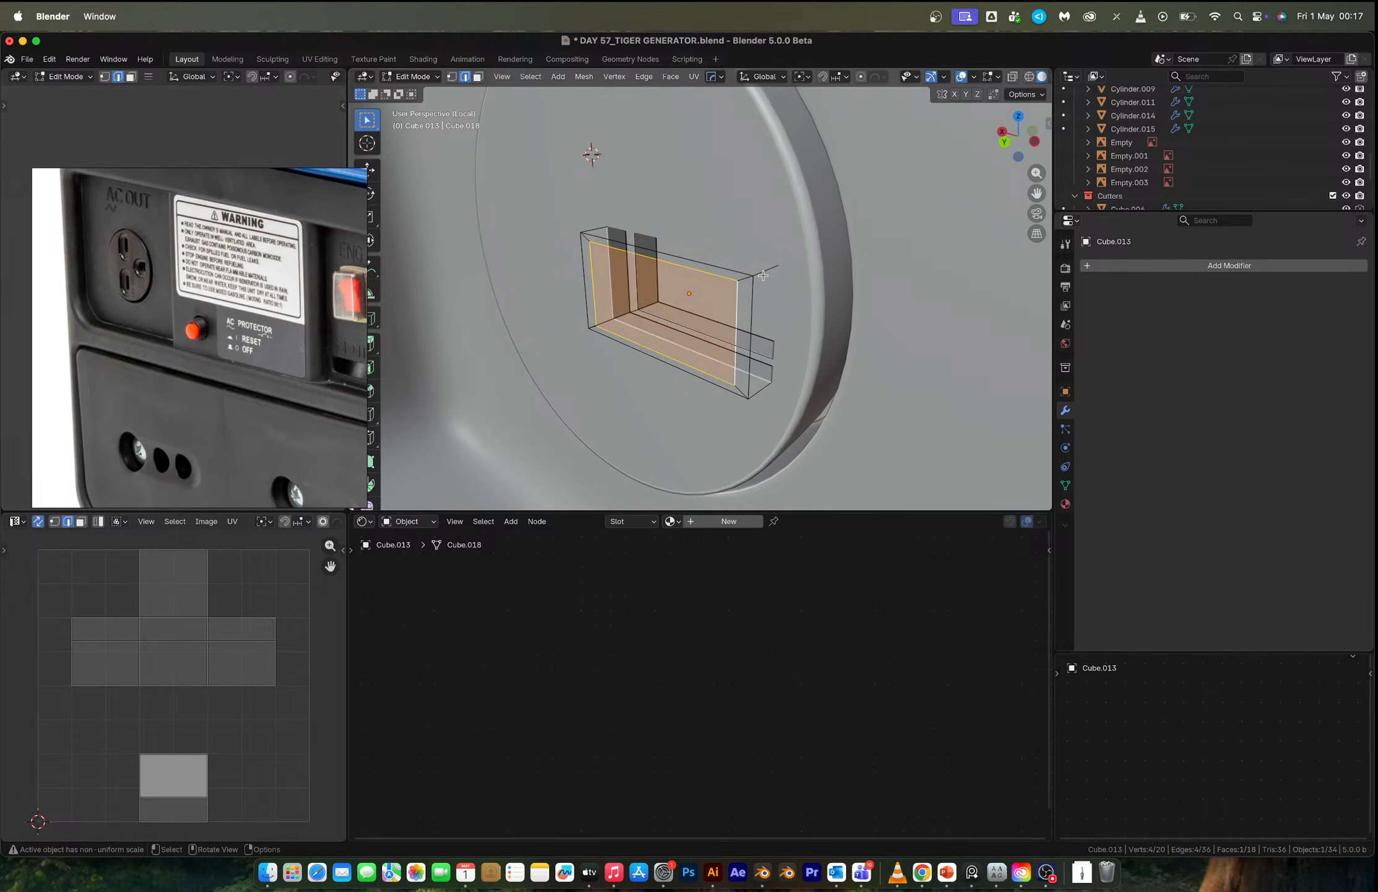
{"action": "left_click", "coordinate": [763, 274], "text": "alt"}
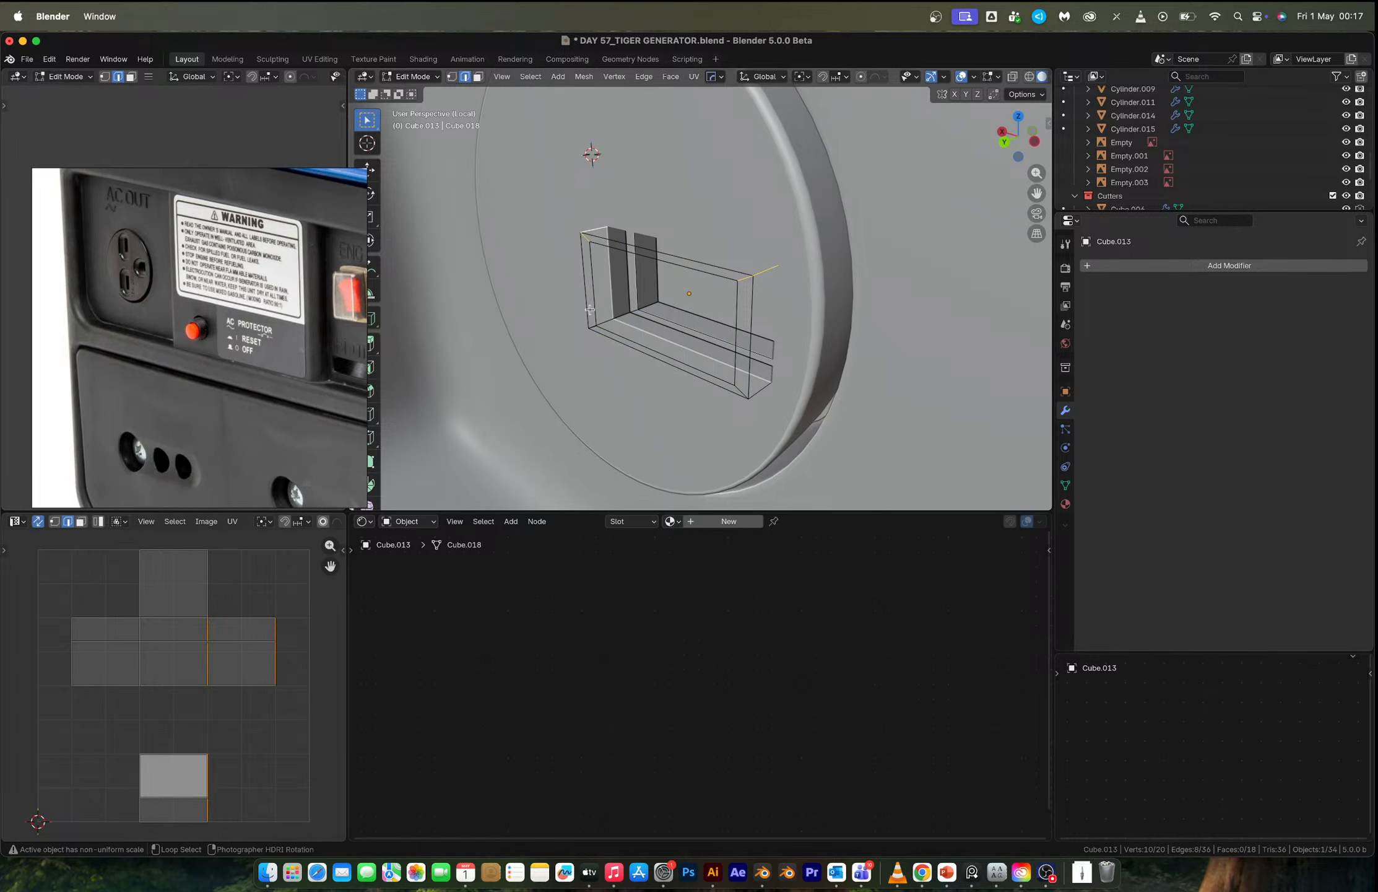
{"action": "middle_click_drag", "start_coordinate": [590, 329], "coordinate": [559, 368]}
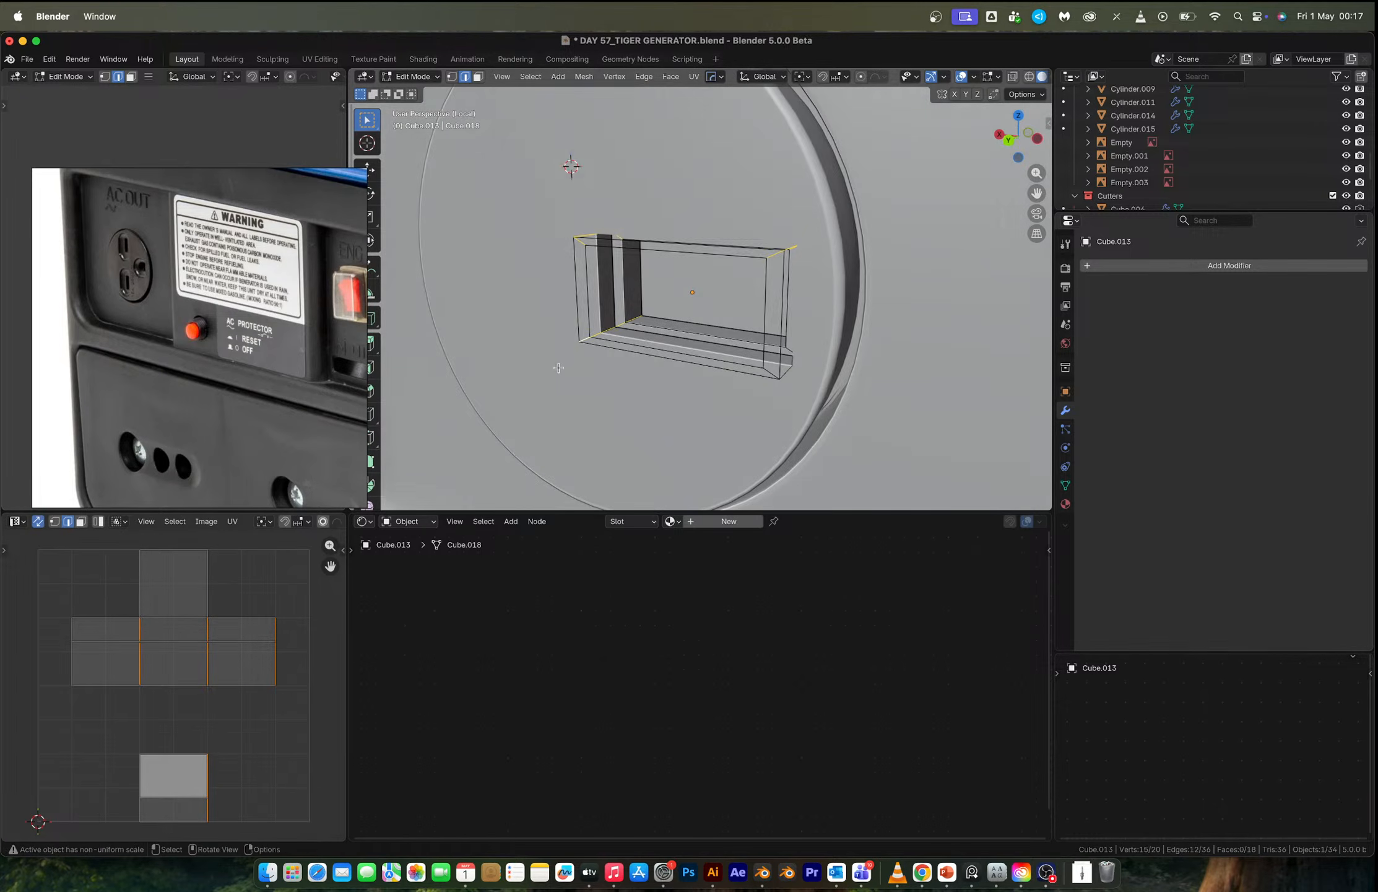
{"action": "left_click", "coordinate": [764, 369], "text": "alt+shift"}
{"action": "middle_click_drag", "start_coordinate": [768, 370], "coordinate": [818, 366]}
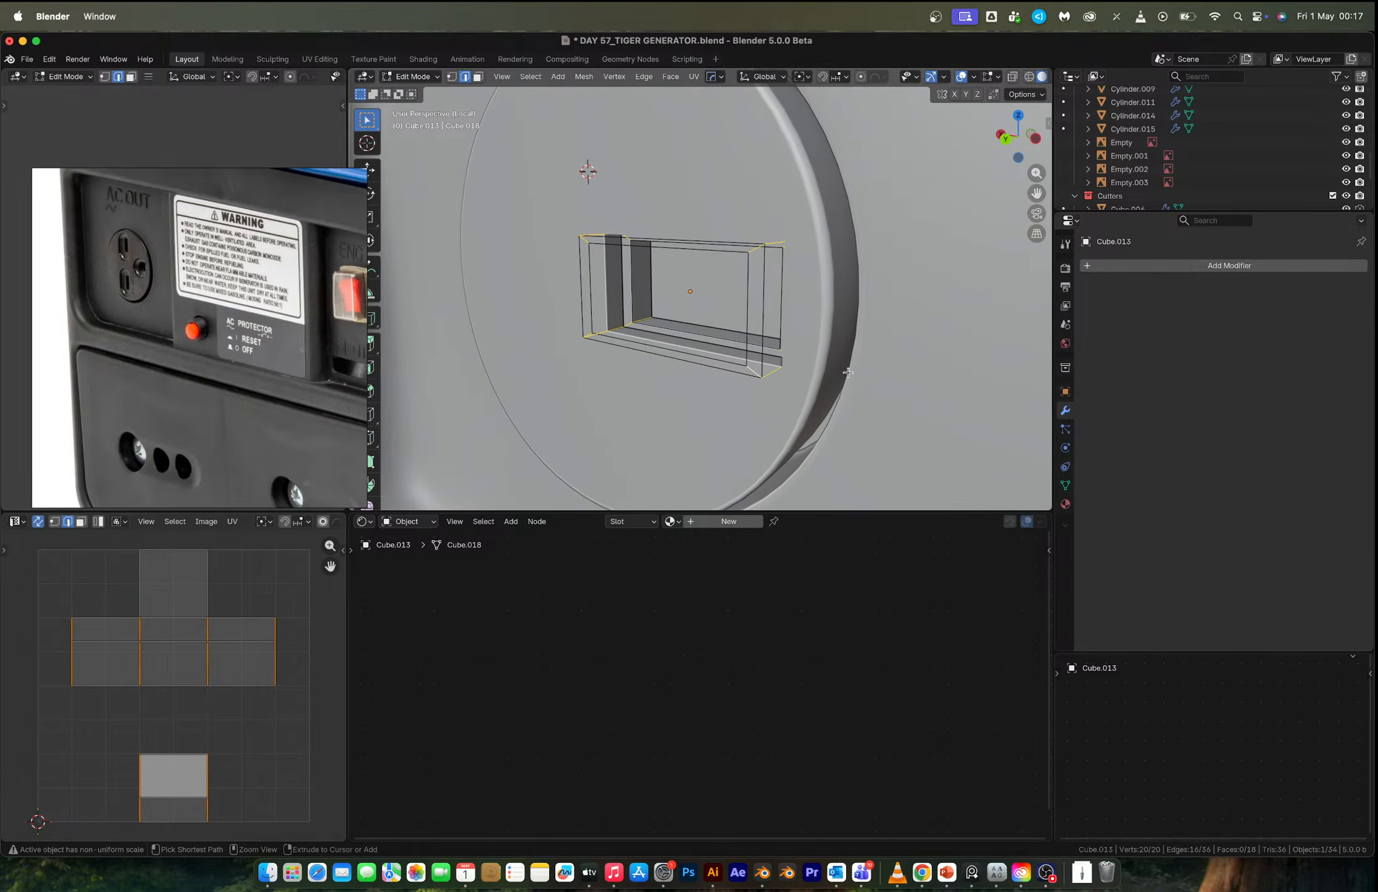
{"action": "key", "text": "ctrl+b"}
{"action": "scroll", "coordinate": [858, 378], "scroll_direction": "up", "scroll_amount": 17}
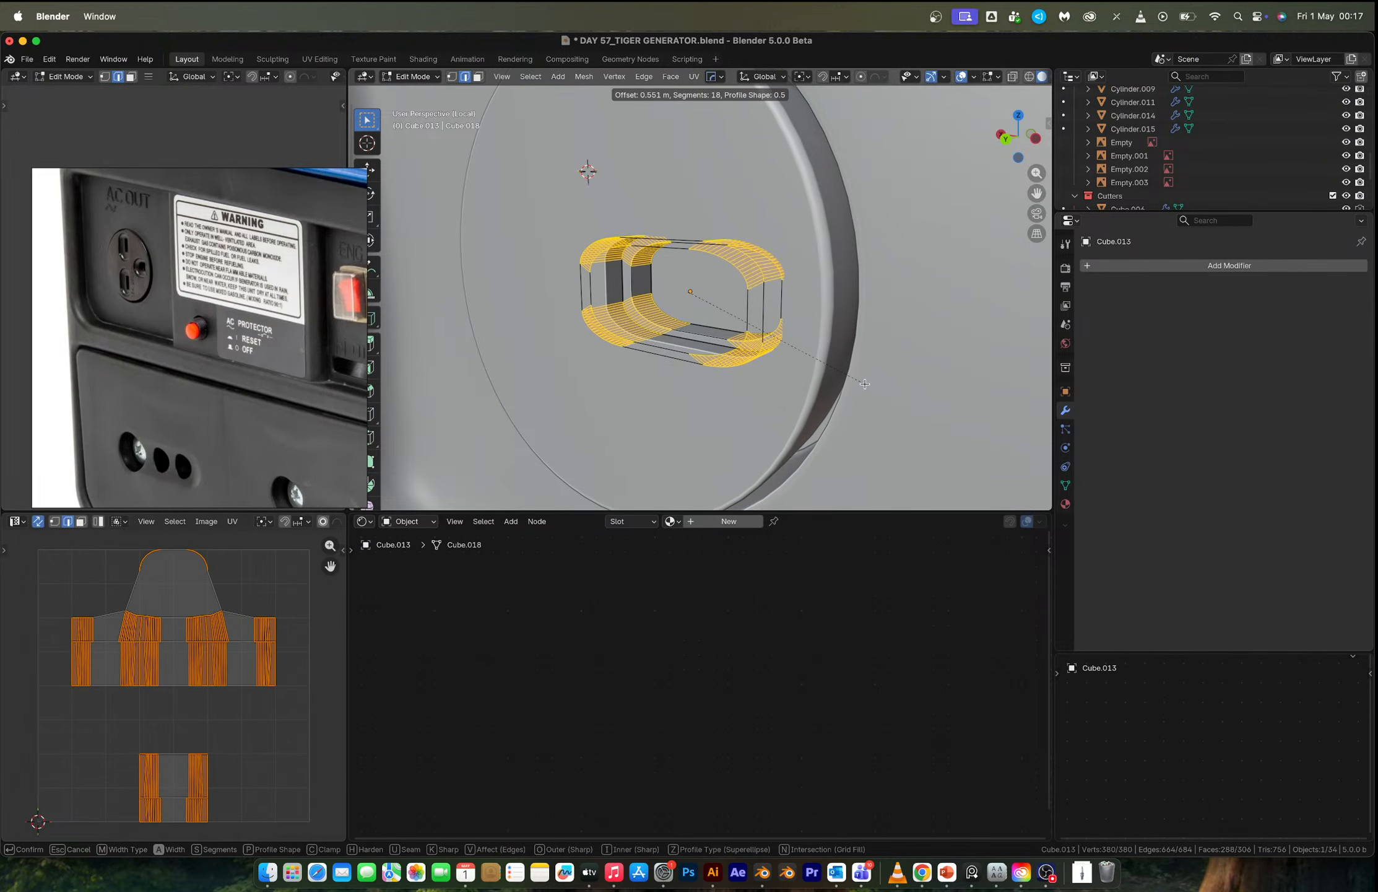
{"action": "key", "text": "Escape"}
Apply the slot cutter's scale and bevel its selected corner edges by about 0.016 m with 11 segments.
{"action": "key", "text": "Tab"}
{"action": "key", "text": "ctrl+a"}
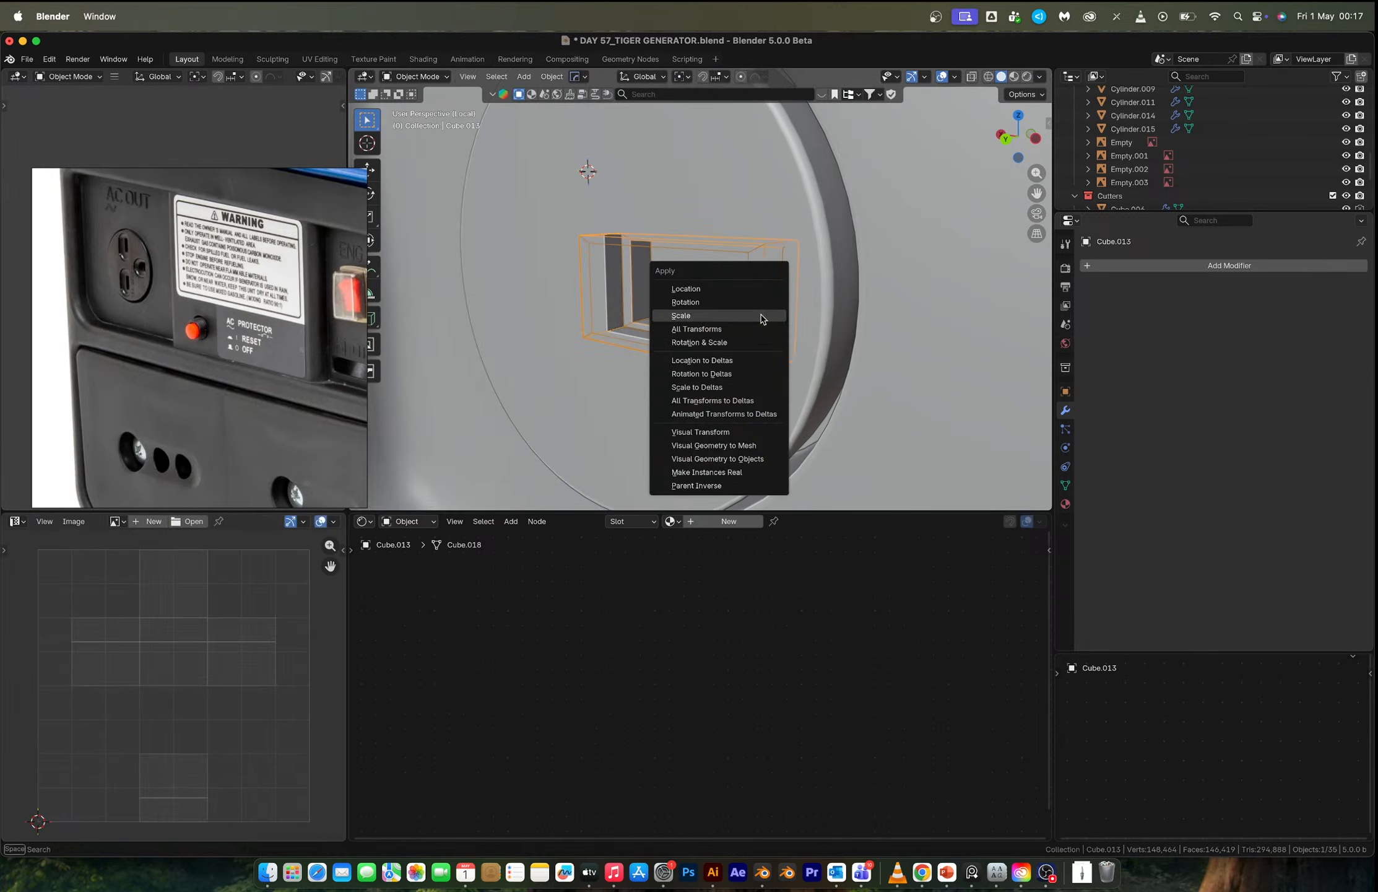
{"action": "left_click", "coordinate": [761, 315]}
{"action": "key", "text": "Tab"}
{"action": "key", "text": "ctrl+b"}
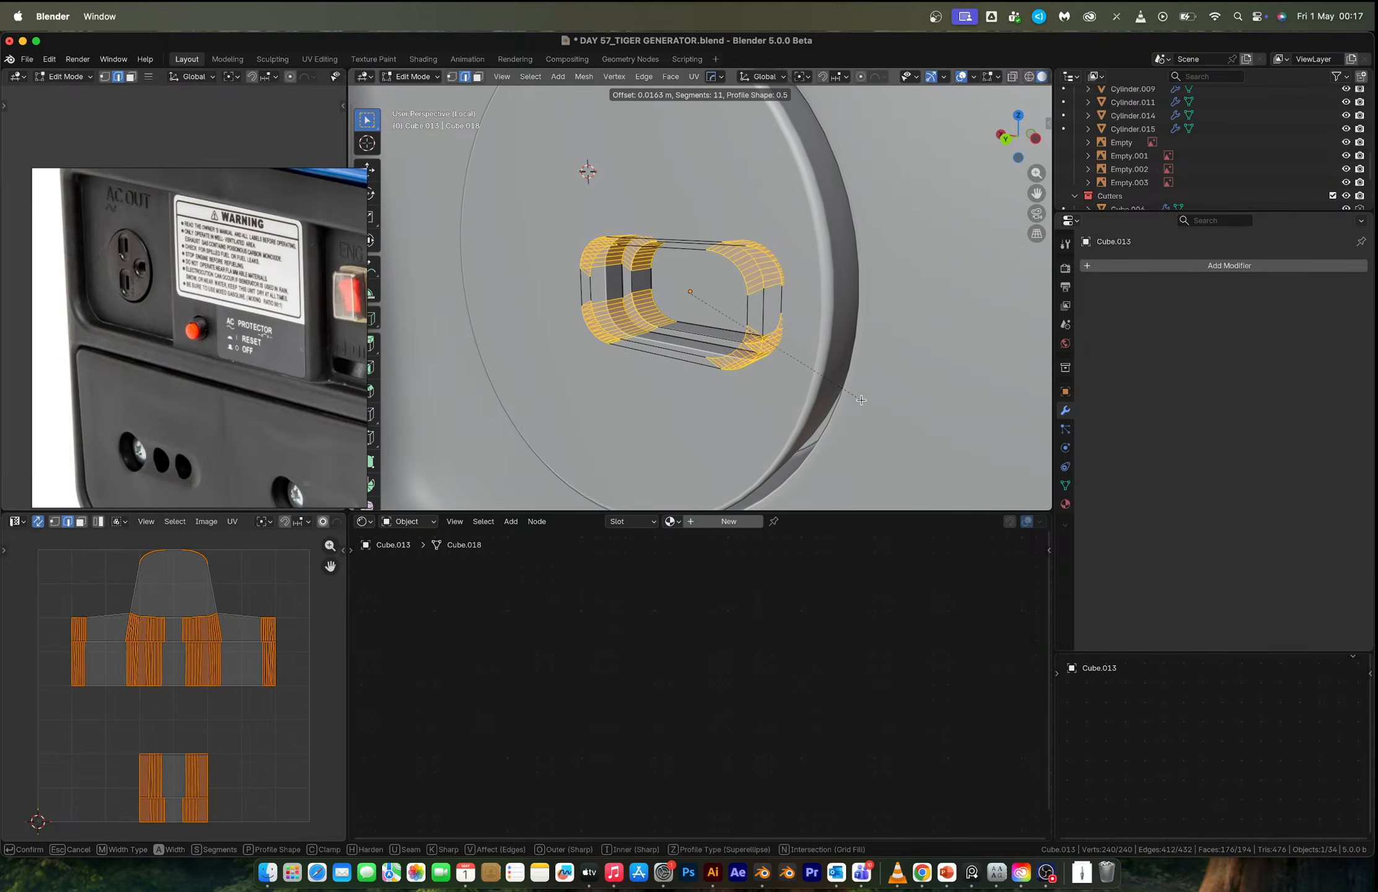
{"action": "left_click", "coordinate": [864, 402]}
{"action": "key", "text": "Tab"}
Move the rounded slot cutter slightly along Y relative to the socket disc.
{"action": "middle_click_drag", "start_coordinate": [864, 402], "coordinate": [787, 288]}
{"action": "middle_click_drag", "start_coordinate": [700, 321], "coordinate": [713, 324]}
{"action": "key", "text": "g"}
{"action": "key", "text": "y"}
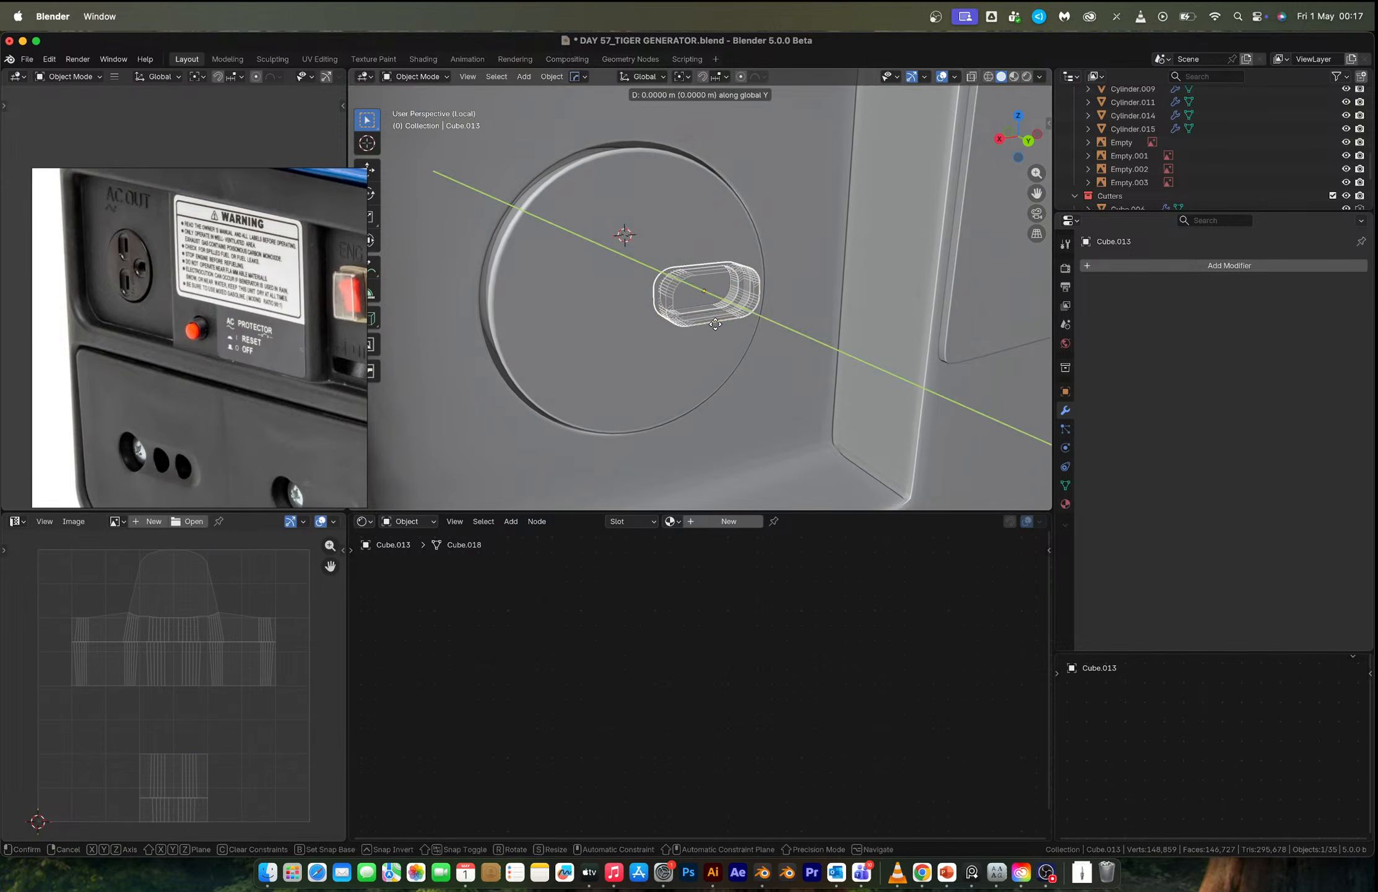
{"action": "left_click", "coordinate": [714, 323]}
Select the slot cutter's inner end face in X-ray view and move it along Y to adjust the slot's depth.
{"action": "key", "text": "Tab"}
{"action": "key", "text": "alt+a"}
{"action": "key", "text": "3"}
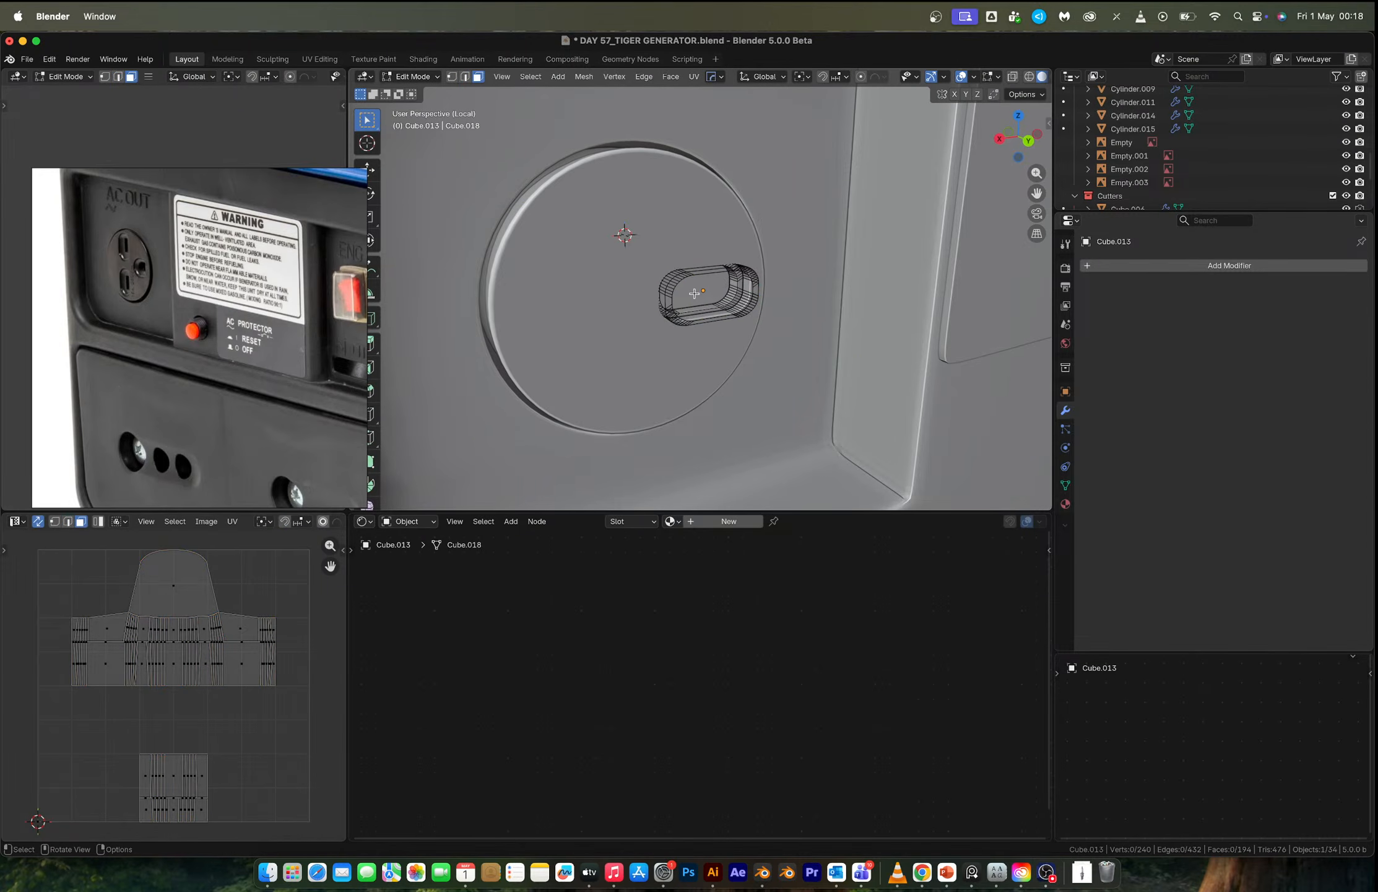
{"action": "left_click", "coordinate": [691, 290]}
{"action": "middle_click_drag", "start_coordinate": [691, 290], "coordinate": [702, 292]}
{"action": "key", "text": "alt+z"}
{"action": "left_click", "coordinate": [701, 293]}
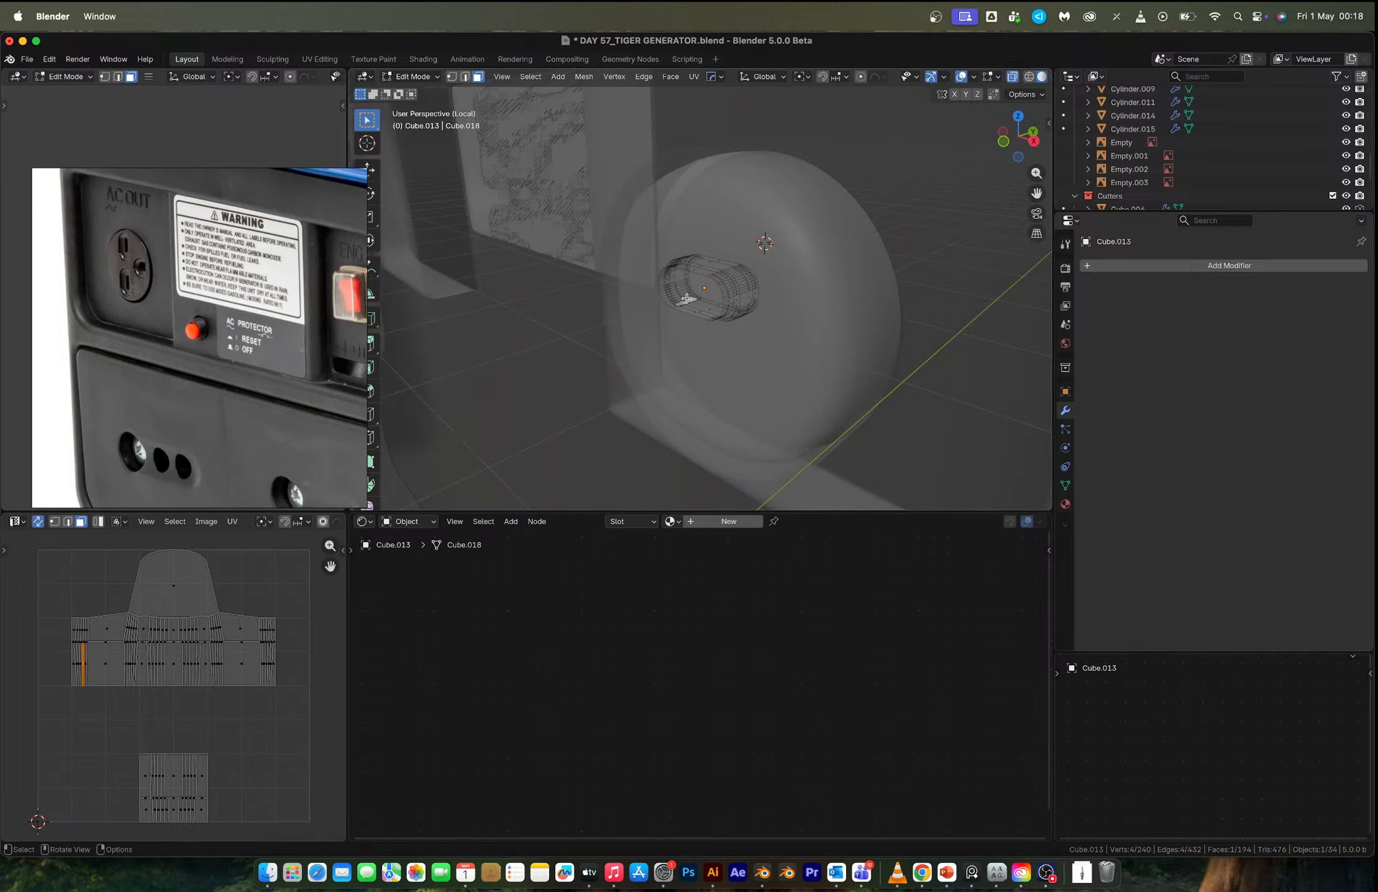
{"action": "middle_click_drag", "start_coordinate": [696, 282], "coordinate": [601, 311]}
{"action": "left_click", "coordinate": [693, 293]}
{"action": "key", "text": "g"}
{"action": "key", "text": "y"}
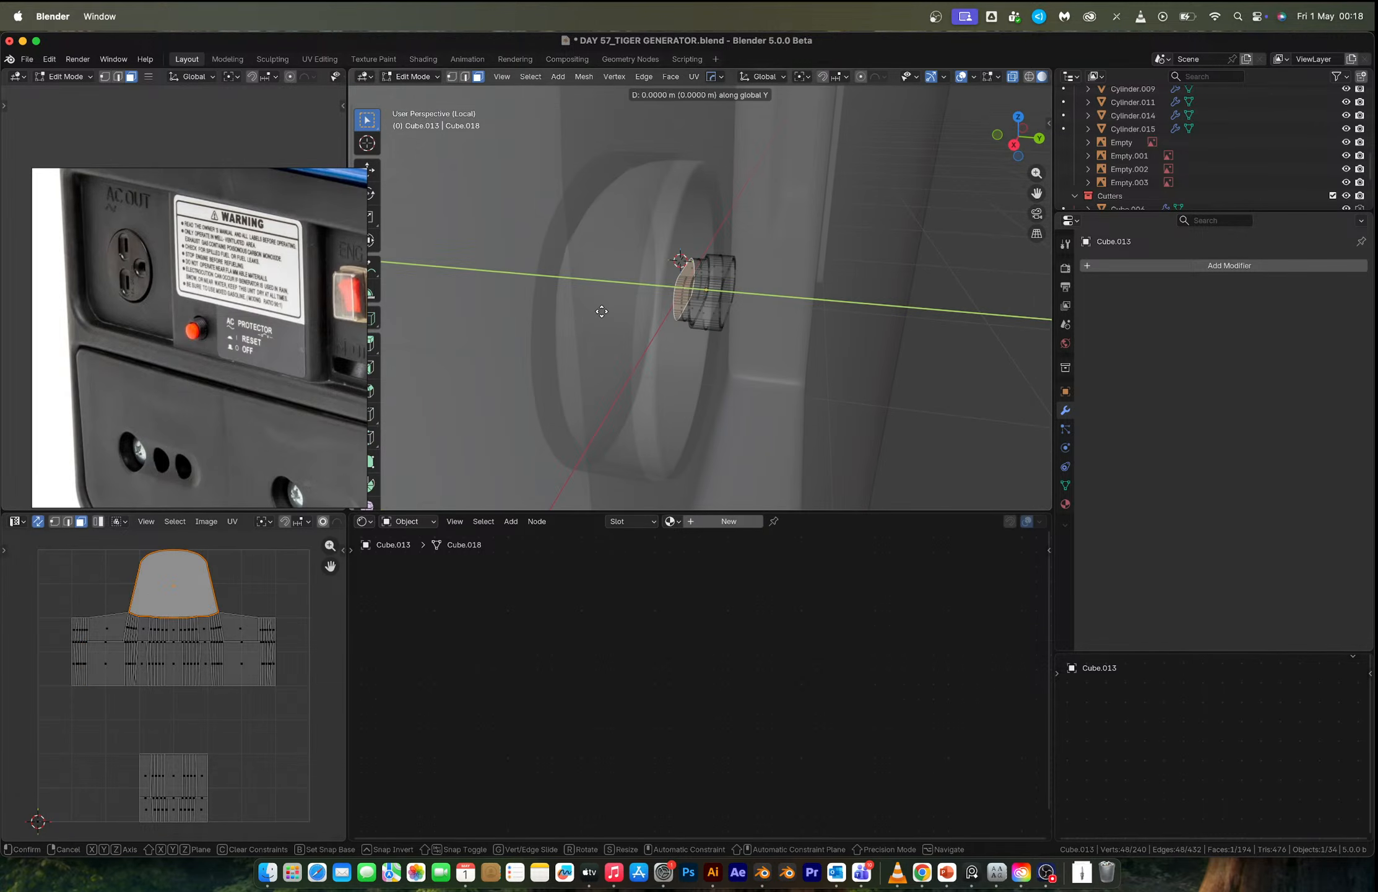
{"action": "key", "text": "x"}
{"action": "key", "text": "y"}
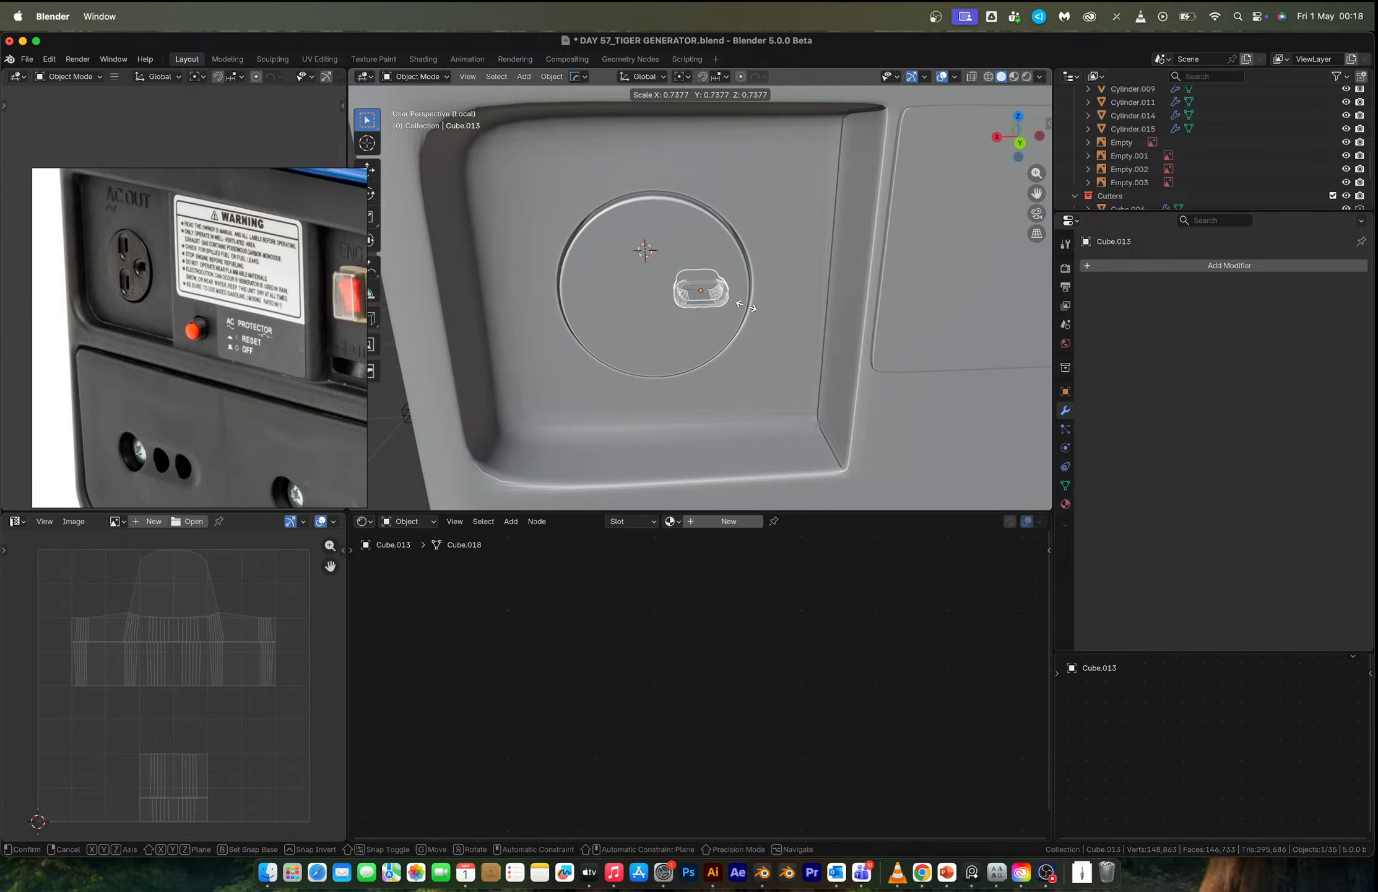
Scale the slot cutter uniformly to 0.738 and move it about 0.014 m along Y.
{"action": "left_click", "coordinate": [746, 305]}
{"action": "key", "text": "g"}
{"action": "key", "text": "y"}
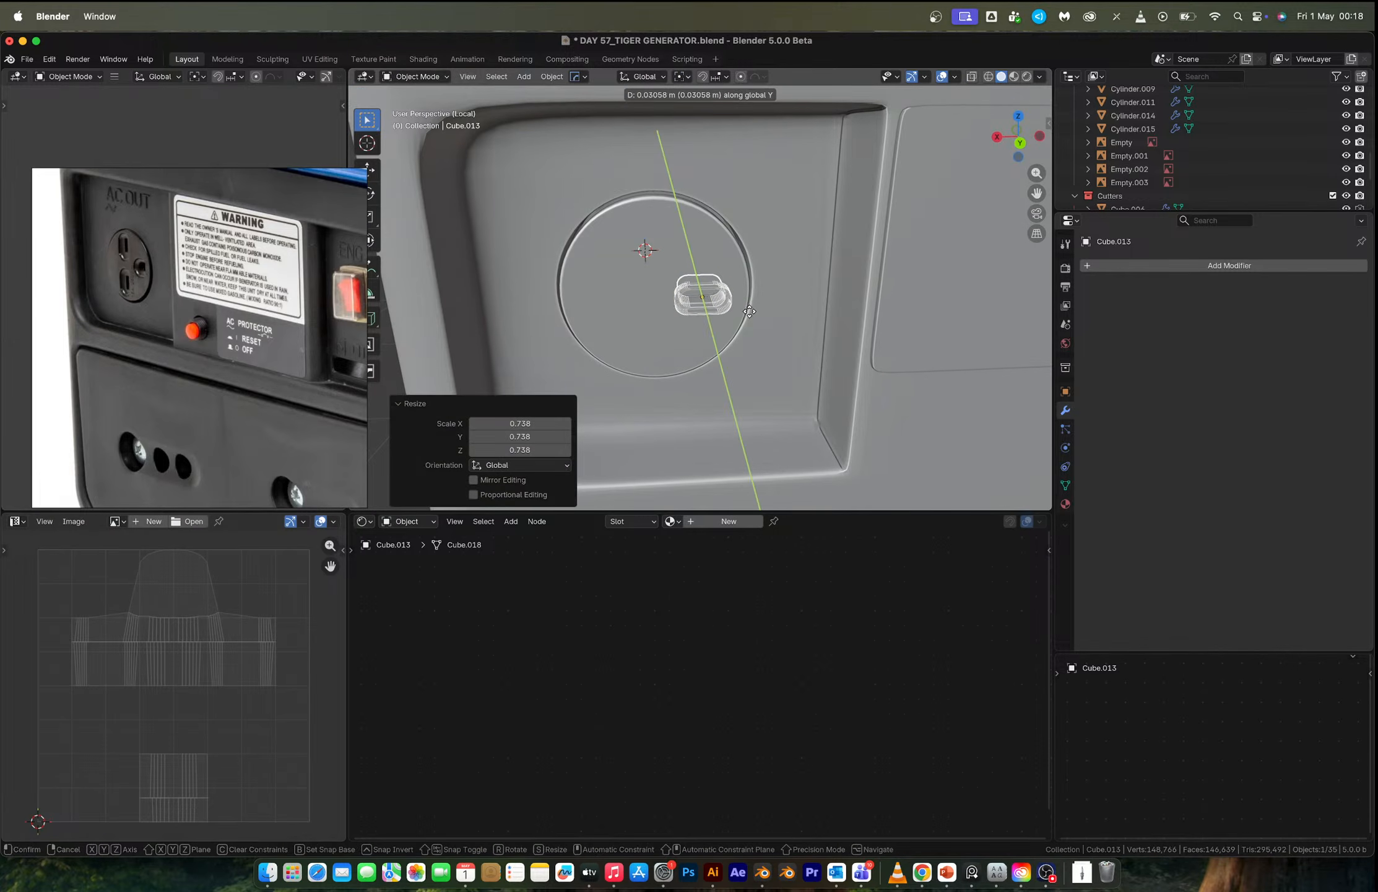
{"action": "left_click", "coordinate": [747, 313]}
Enlarge the slot cutter uniformly by about 1.22 and move it about -0.010 m along Y.
{"action": "scroll", "coordinate": [748, 307], "scroll_direction": "up", "scroll_amount": 6}
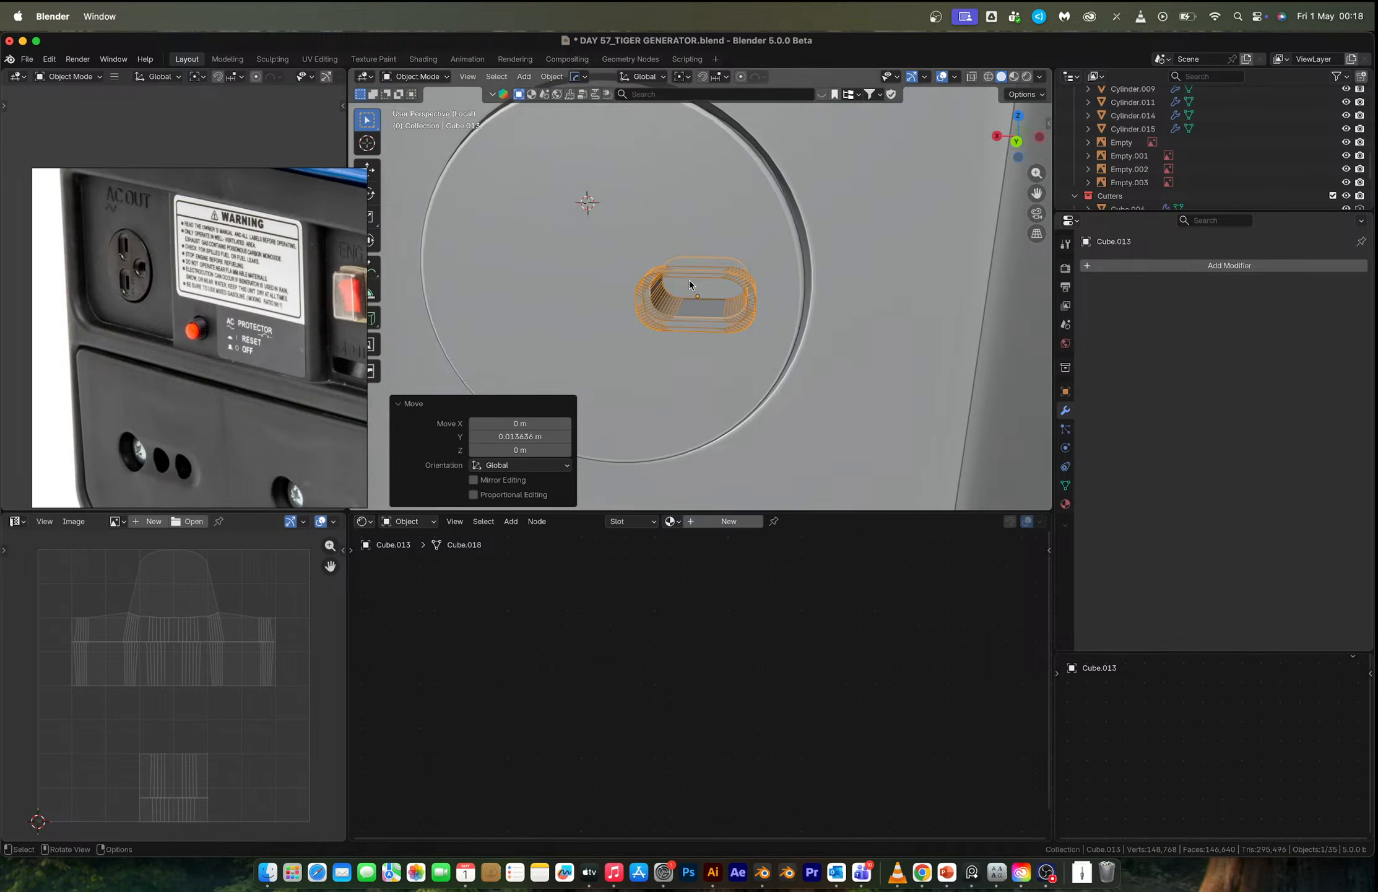
{"action": "key", "text": "s"}
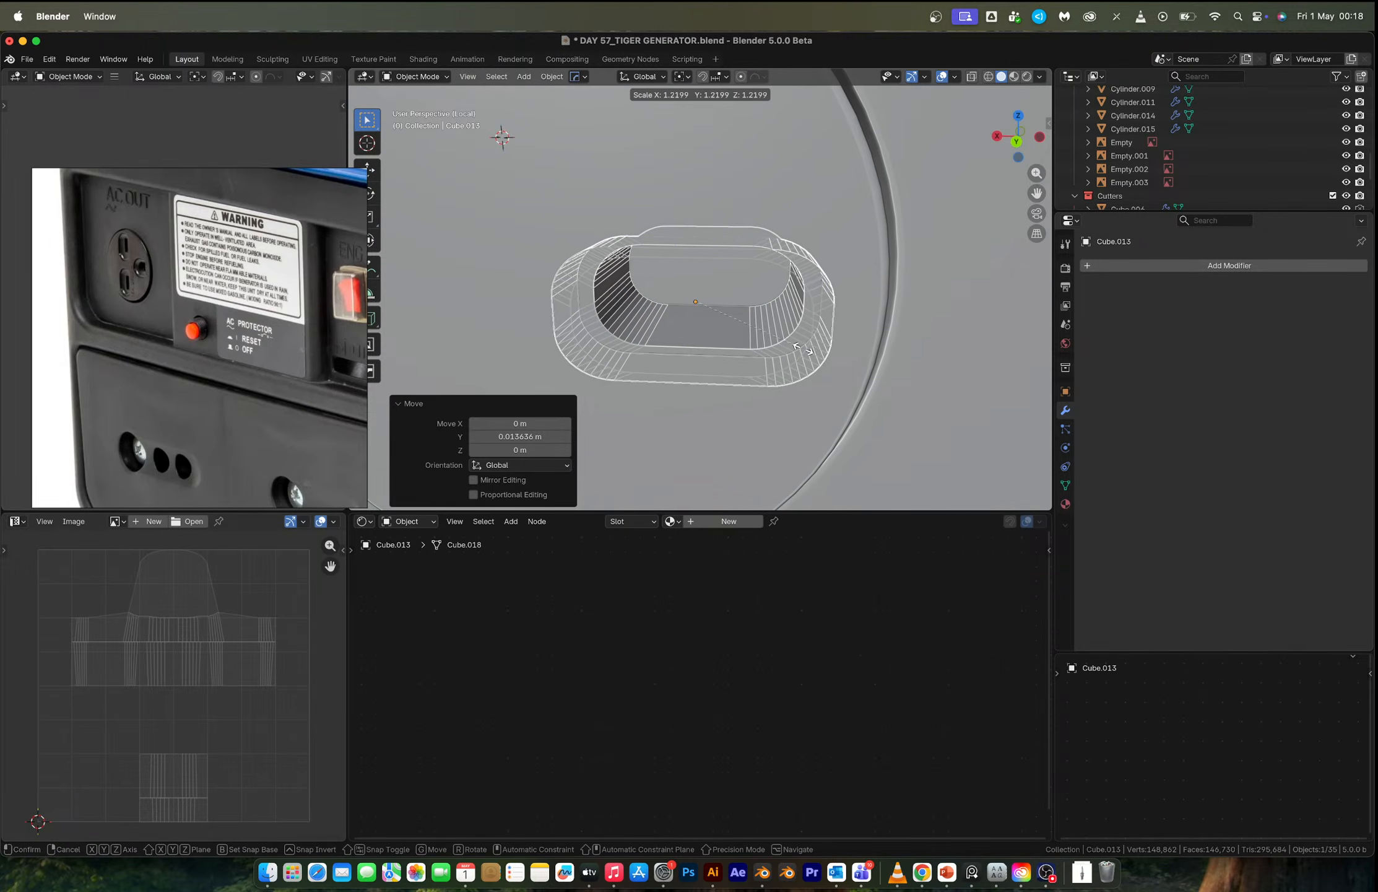
{"action": "left_click", "coordinate": [807, 346]}
{"action": "middle_click_drag", "start_coordinate": [691, 313], "coordinate": [658, 296]}
{"action": "key", "text": "g"}
{"action": "key", "text": "y"}
{"action": "left_click", "coordinate": [714, 311]}
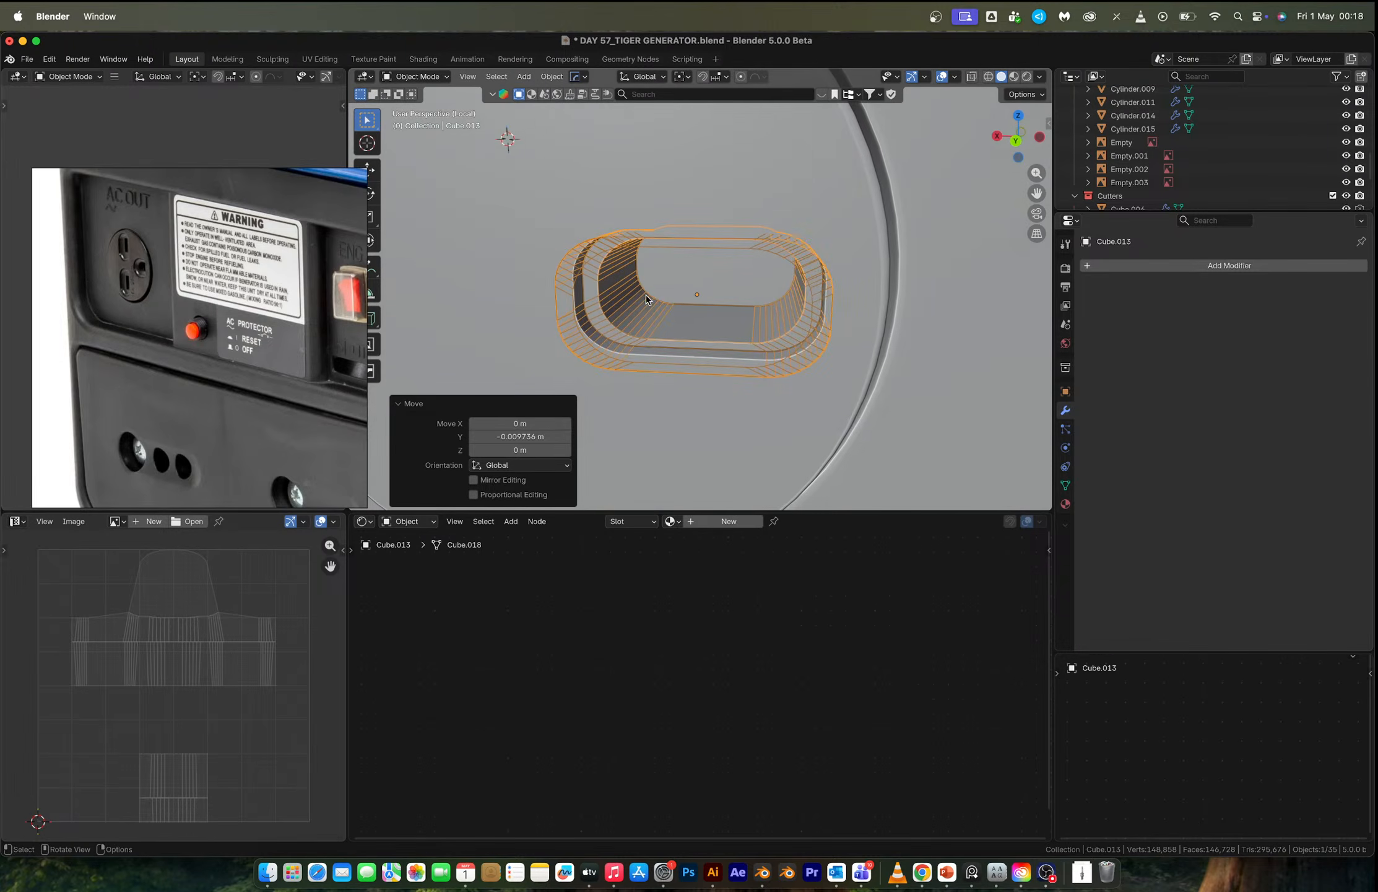
Duplicate the slot geometry in back view, offset about 0.094 m in X and 0.065 m in Z, and rotate the copy 90°.
{"action": "left_click", "coordinate": [1018, 140]}
{"action": "scroll", "coordinate": [757, 302], "scroll_direction": "down", "scroll_amount": 2}
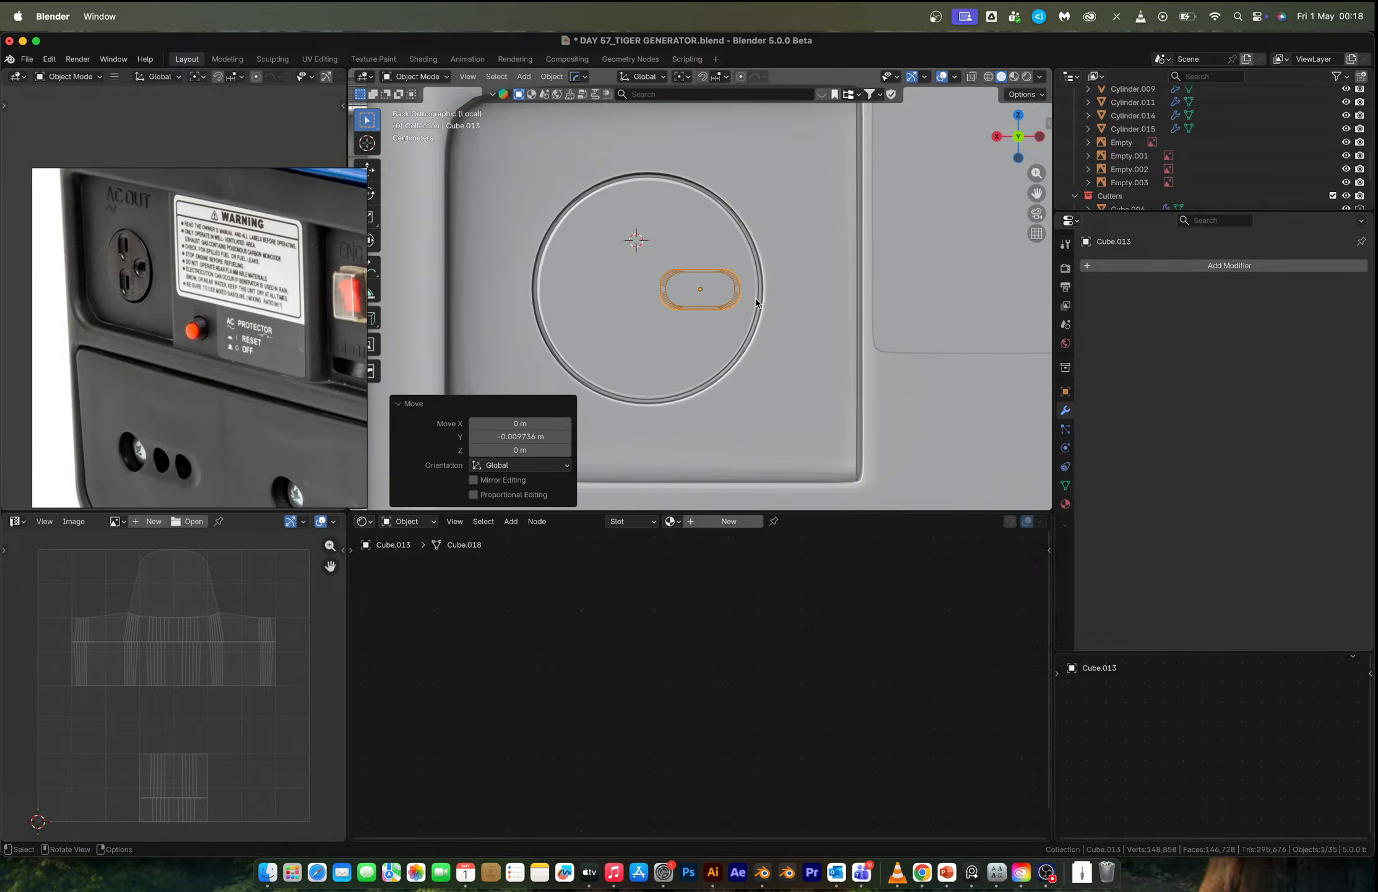
{"action": "key", "text": "Tab"}
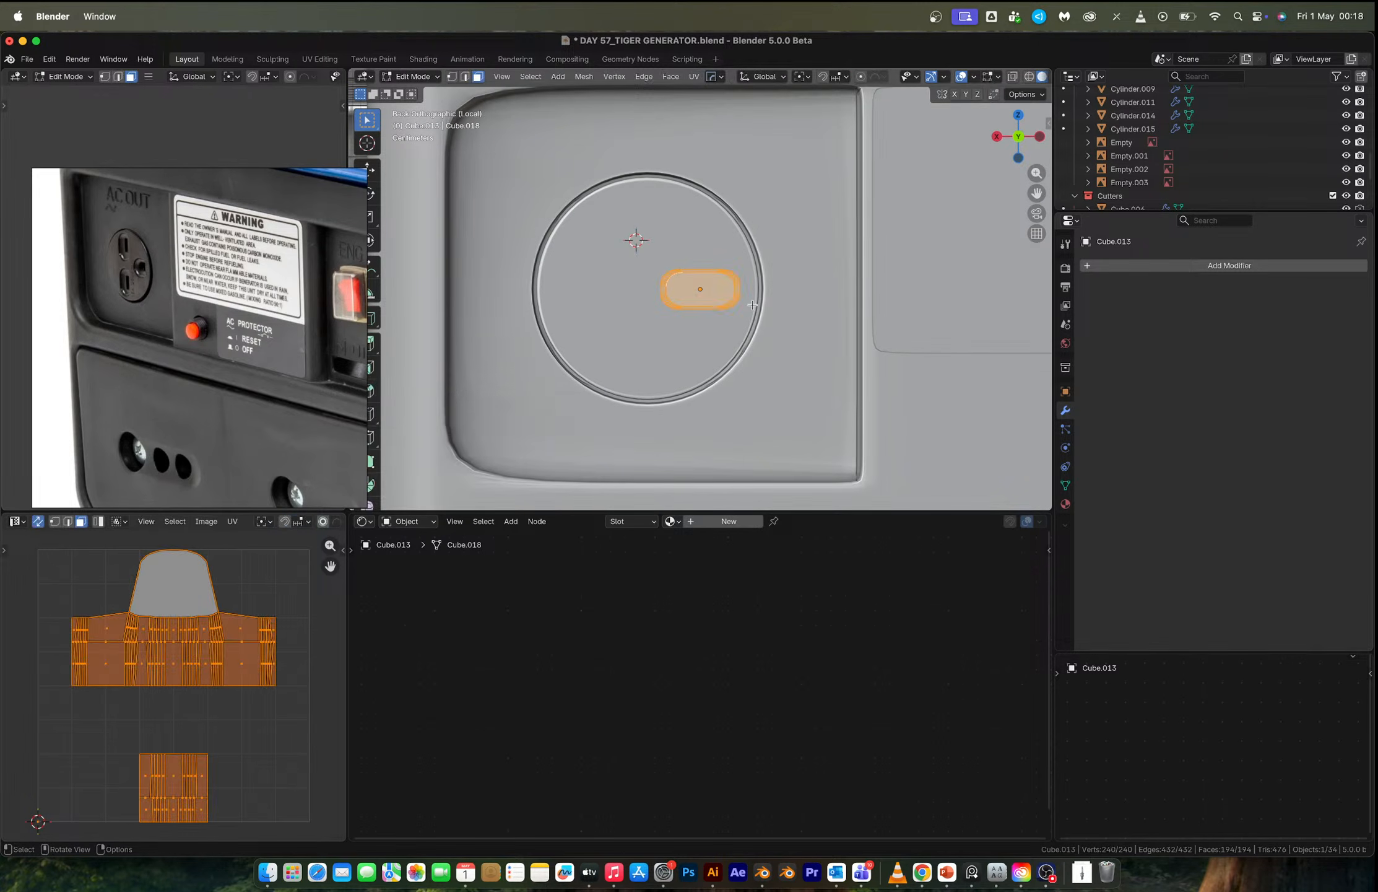
{"action": "key", "text": "shift+d"}
{"action": "left_click", "coordinate": [635, 241]}
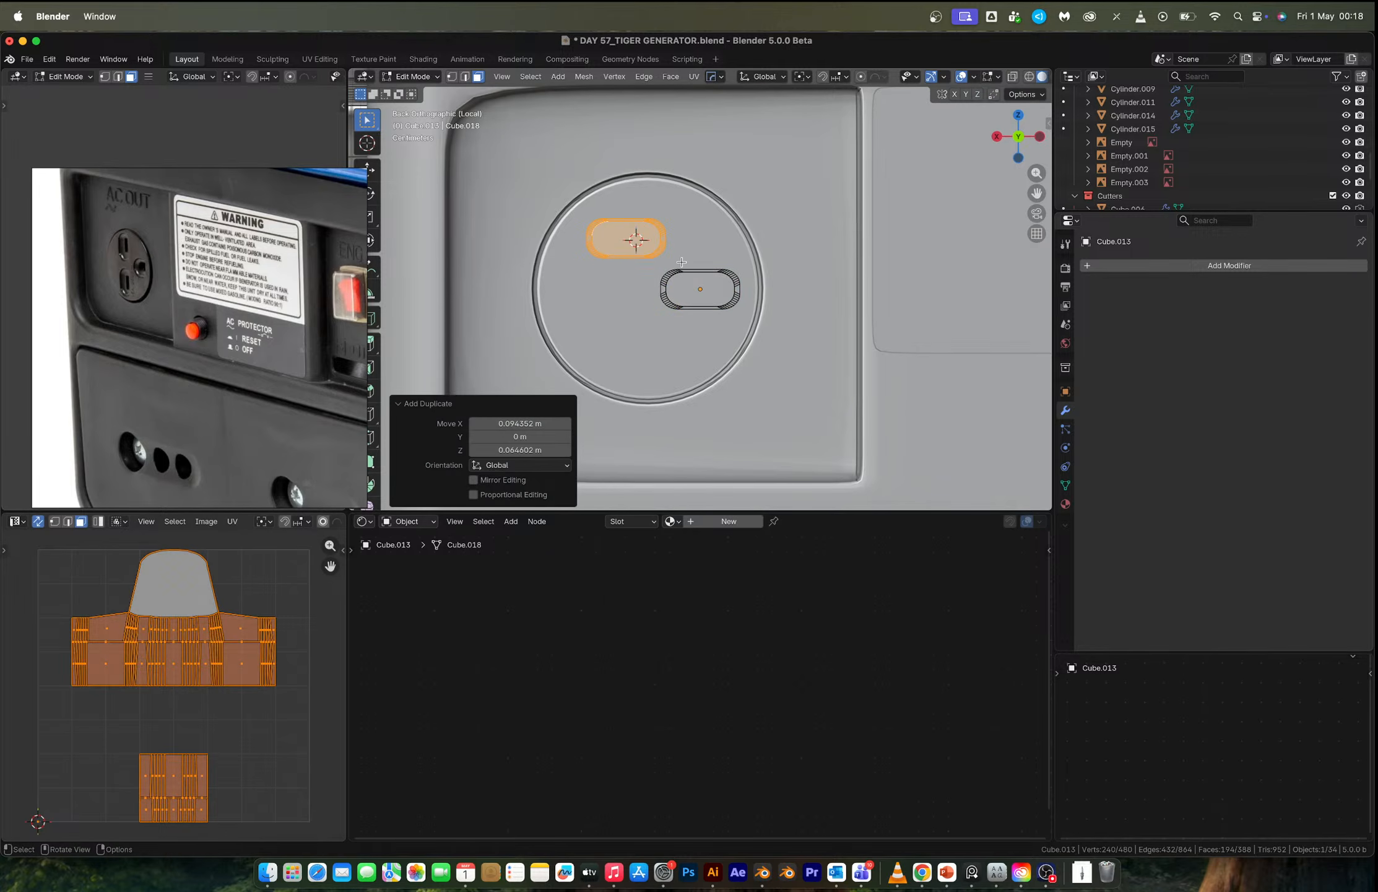
{"action": "type", "text": "r90"}
{"action": "key", "text": "Return"}
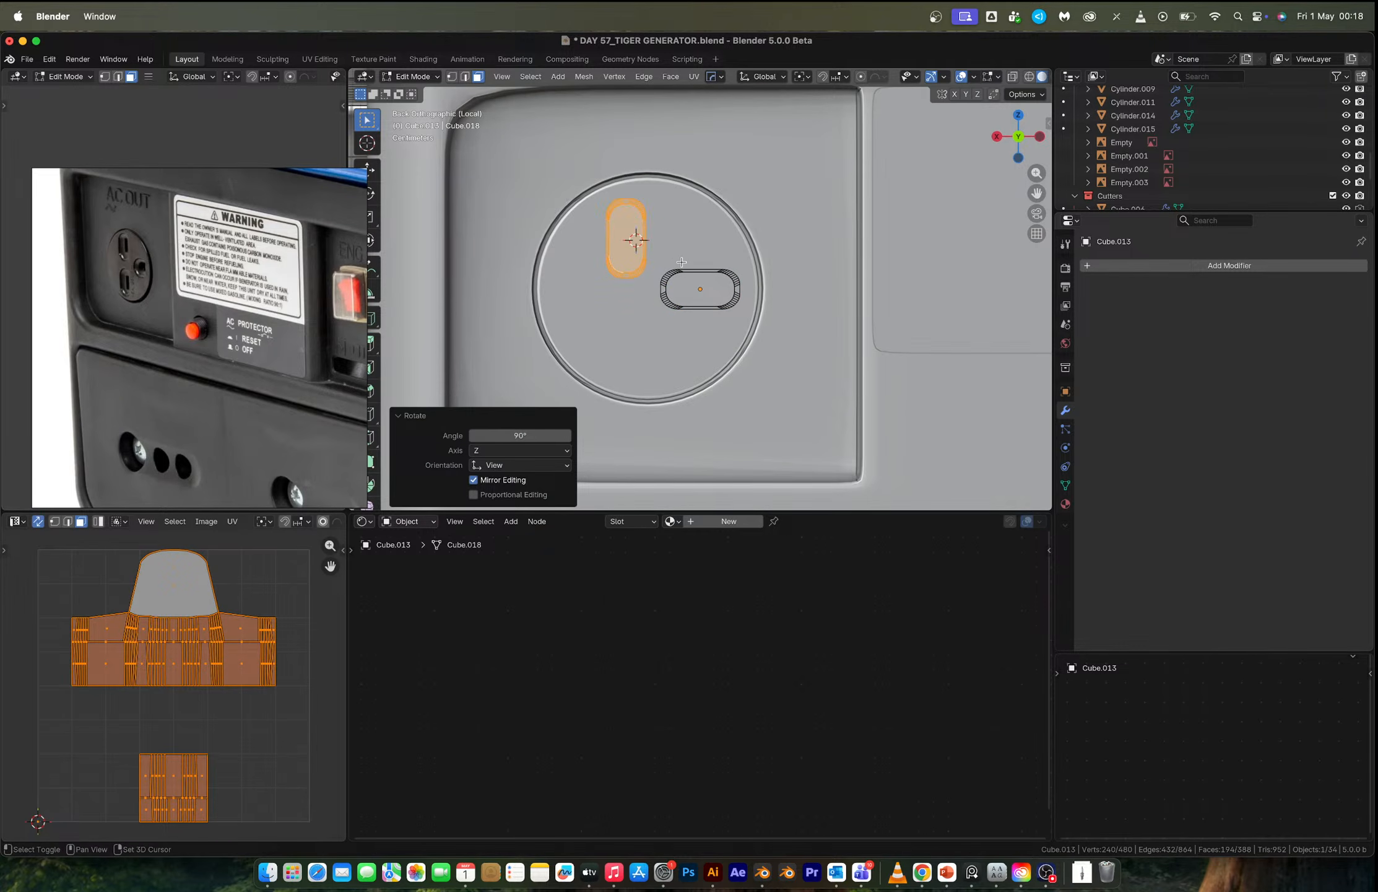
Duplicate the upright slot about -0.126 m along Z to form the third opening.
{"action": "key", "text": "shift+d"}
{"action": "key", "text": "z"}
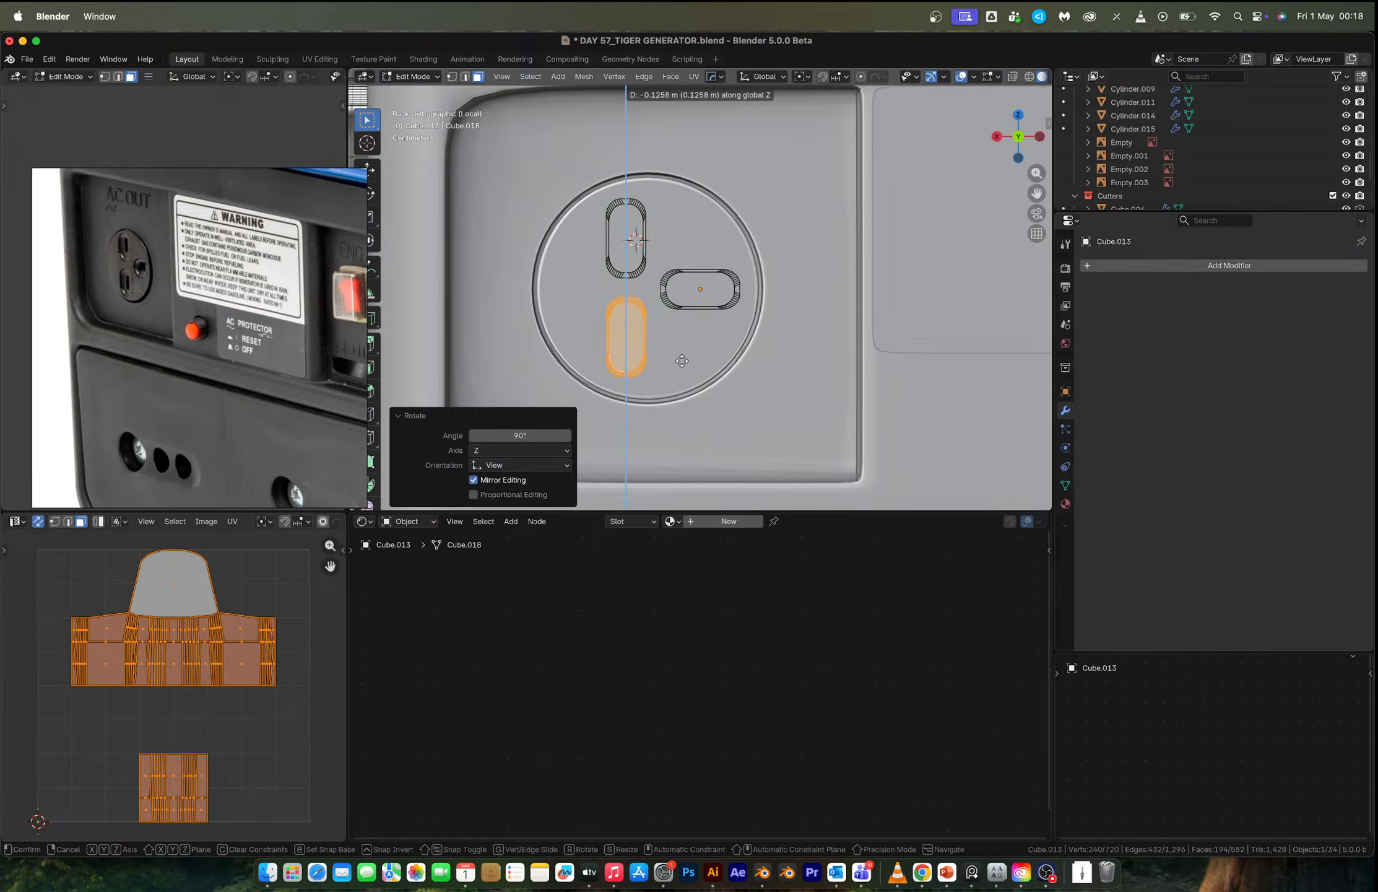
{"action": "left_click", "coordinate": [682, 360]}
{"action": "key", "text": "Tab"}
Move the whole three-slot cutter object slightly along X within the circular socket.
{"action": "scroll", "coordinate": [681, 360], "scroll_direction": "down", "scroll_amount": 3}
{"action": "middle_click_drag", "start_coordinate": [681, 361], "coordinate": [654, 305]}
{"action": "scroll", "coordinate": [654, 305], "scroll_direction": "up", "scroll_amount": 5}
{"action": "key", "text": "g"}
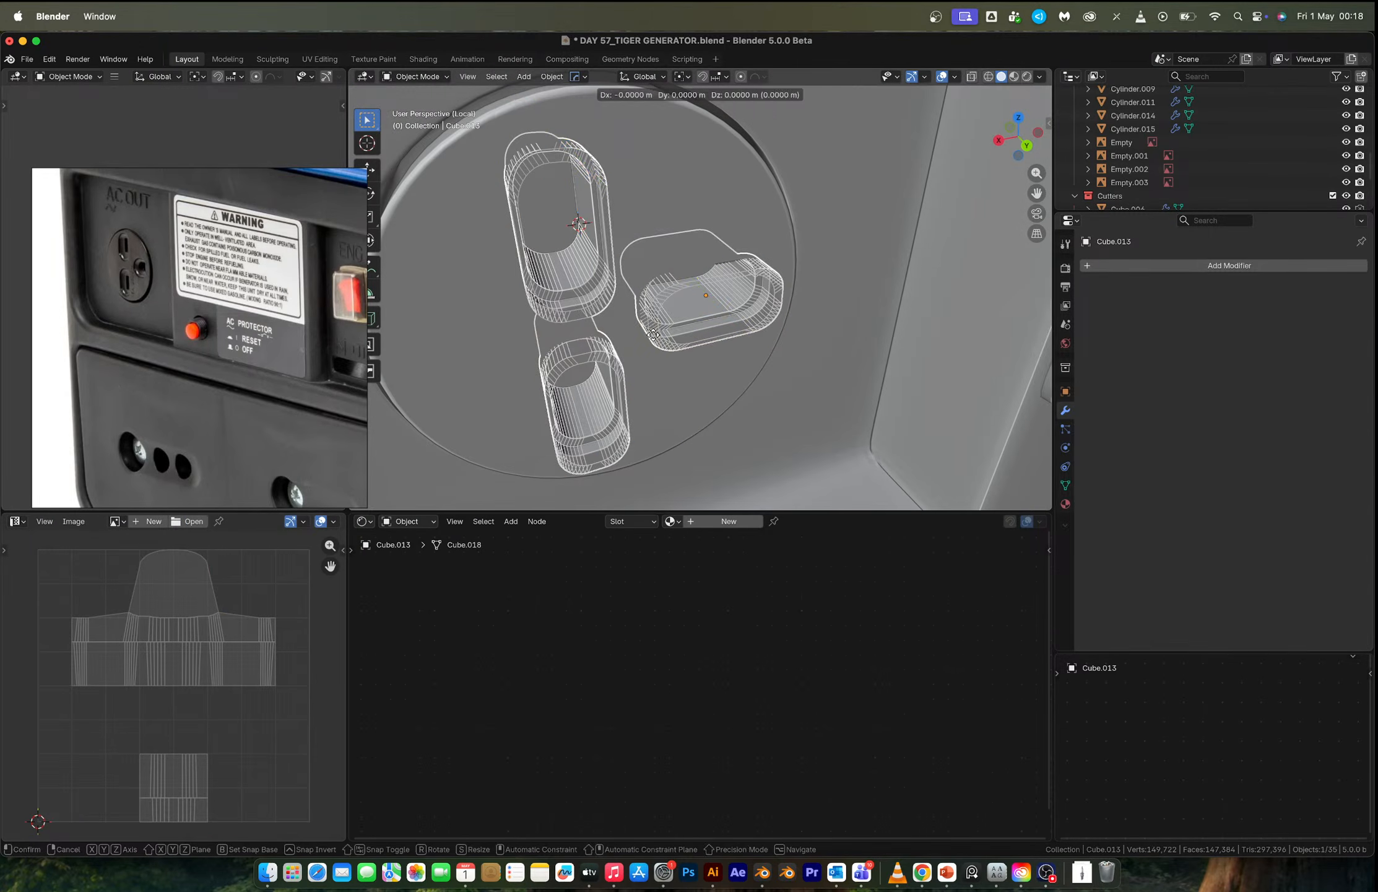
{"action": "key", "text": "x"}
{"action": "left_click", "coordinate": [639, 345]}
{"action": "key", "text": "Tab"}
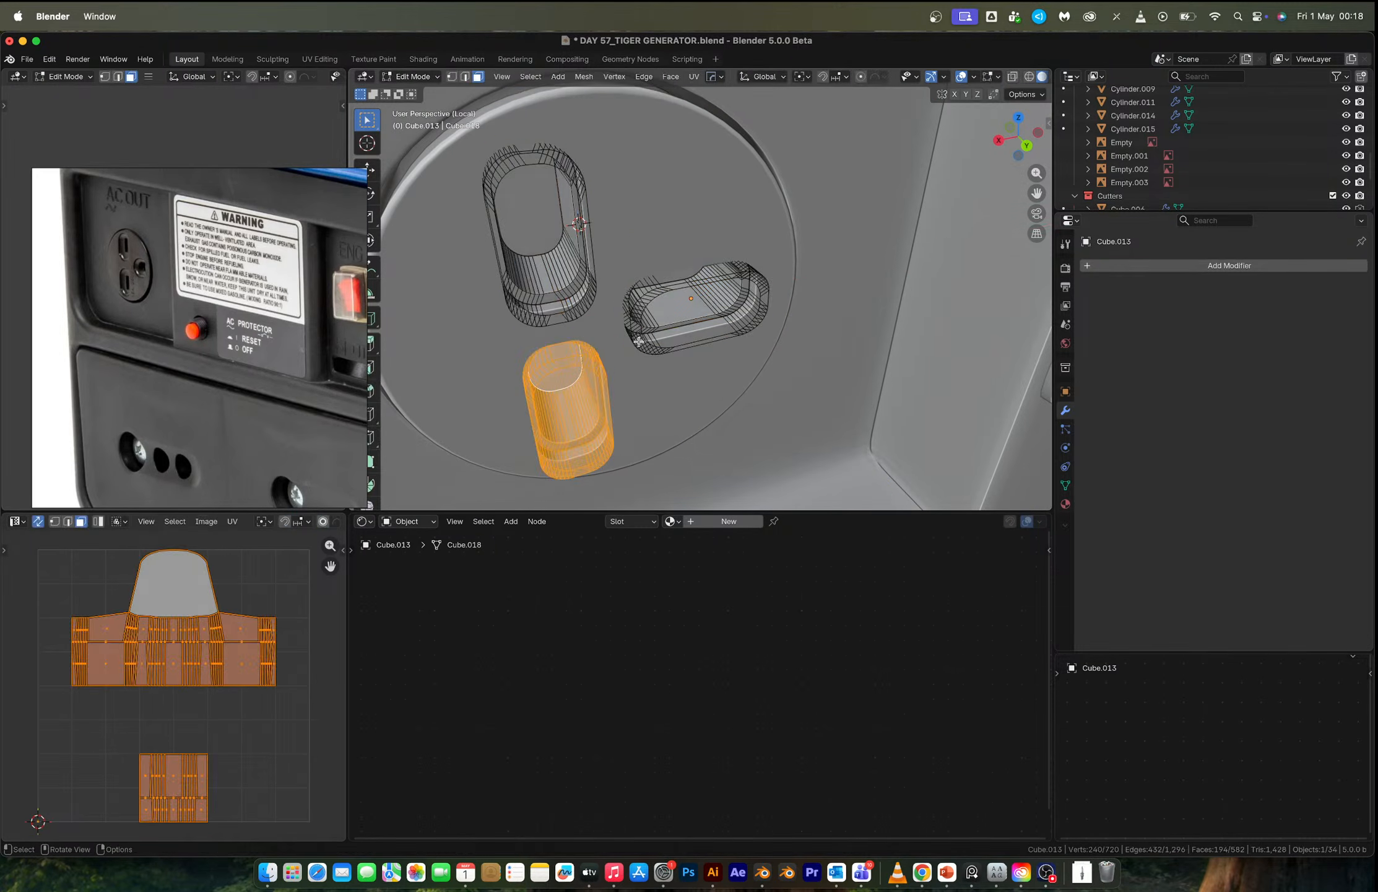
Select both upright slots in the cutter mesh and move them about 0.011 m along X.
{"action": "scroll", "coordinate": [605, 318], "scroll_direction": "down", "scroll_amount": 2}
{"action": "key", "text": "k"}
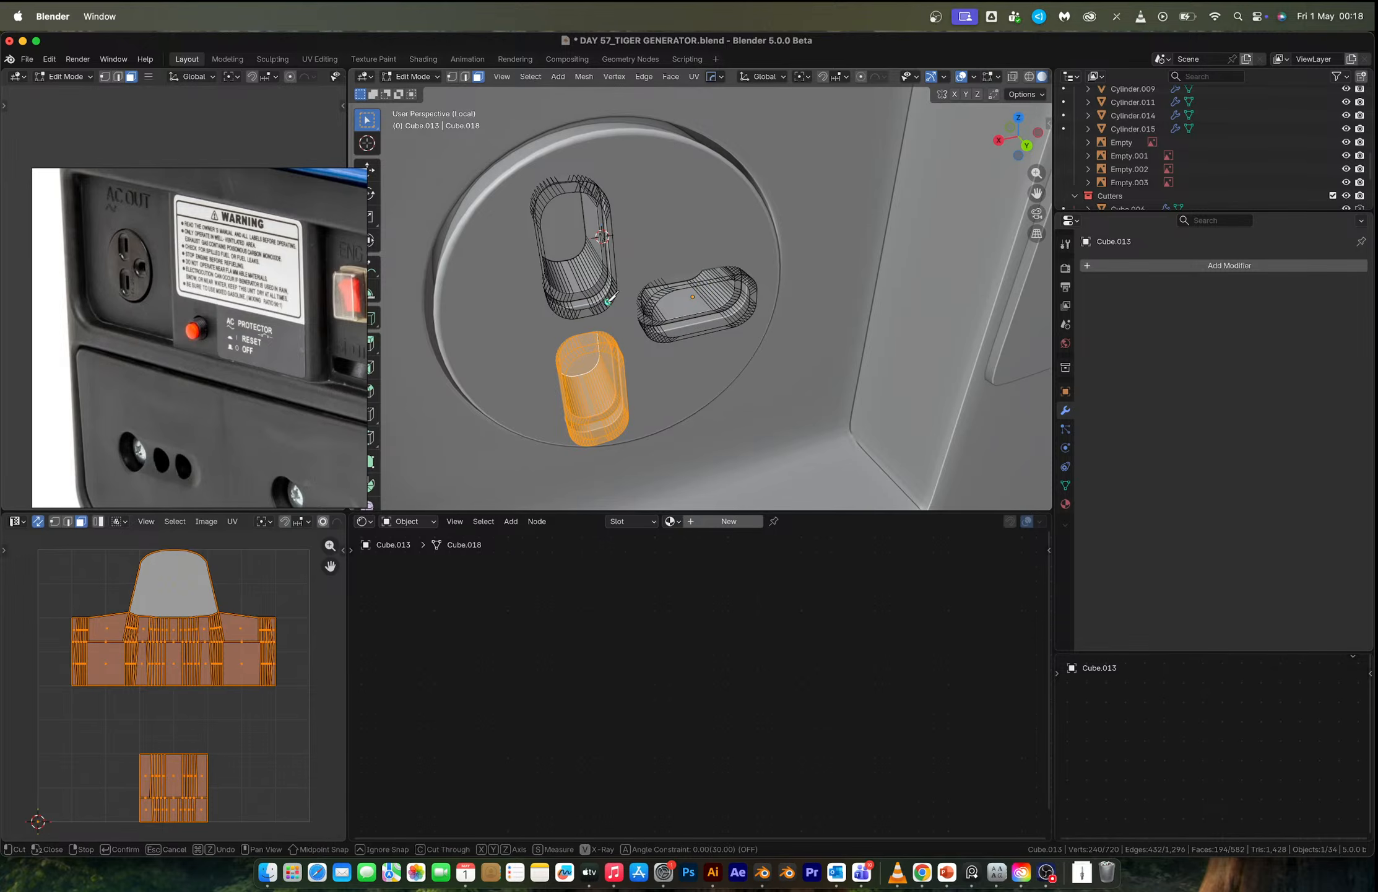
{"action": "key", "text": "Escape"}
{"action": "key", "text": "1"}
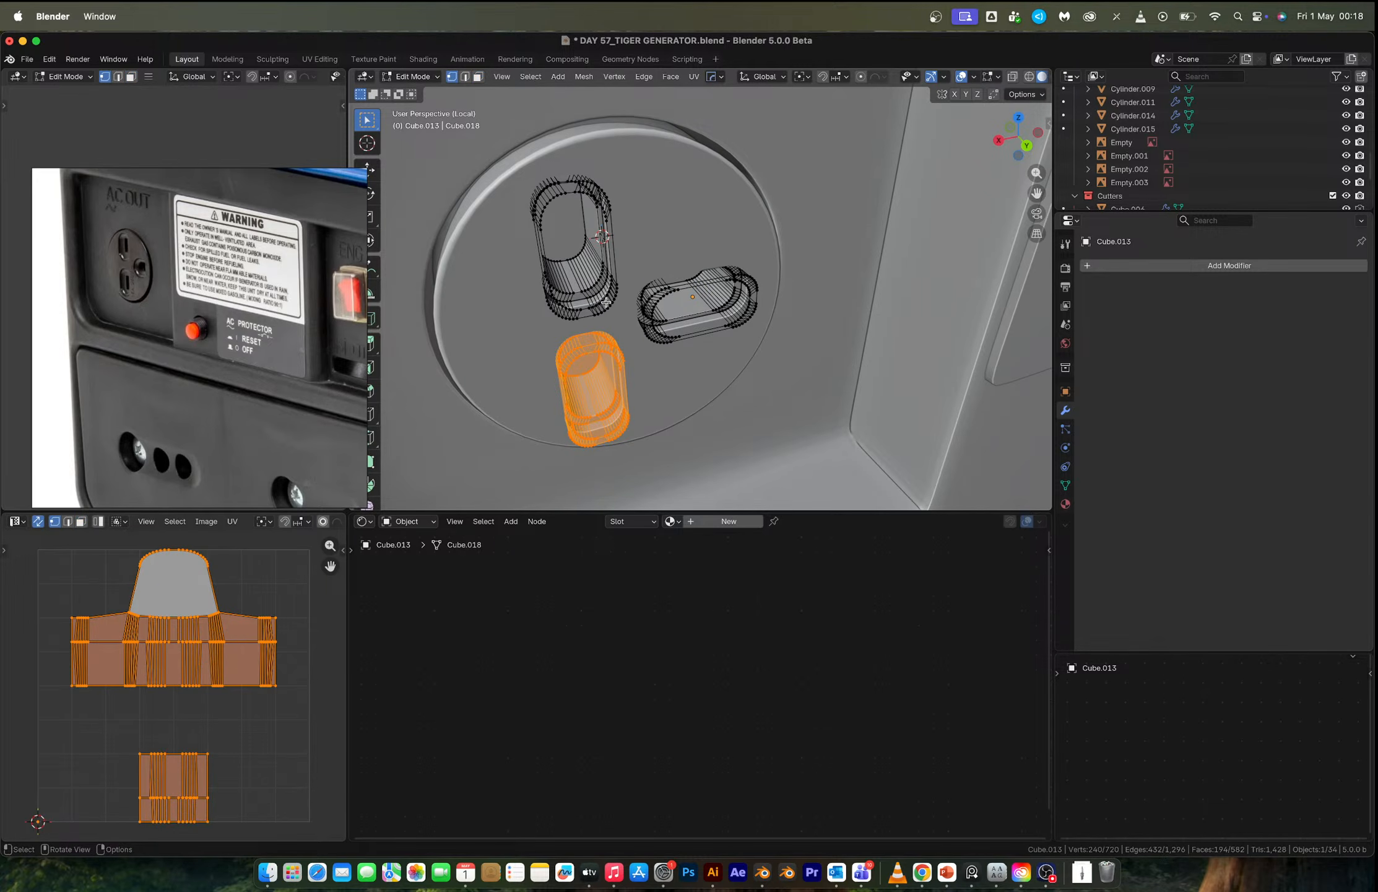
{"action": "key", "text": "l"}
{"action": "key", "text": "g"}
{"action": "key", "text": "x"}
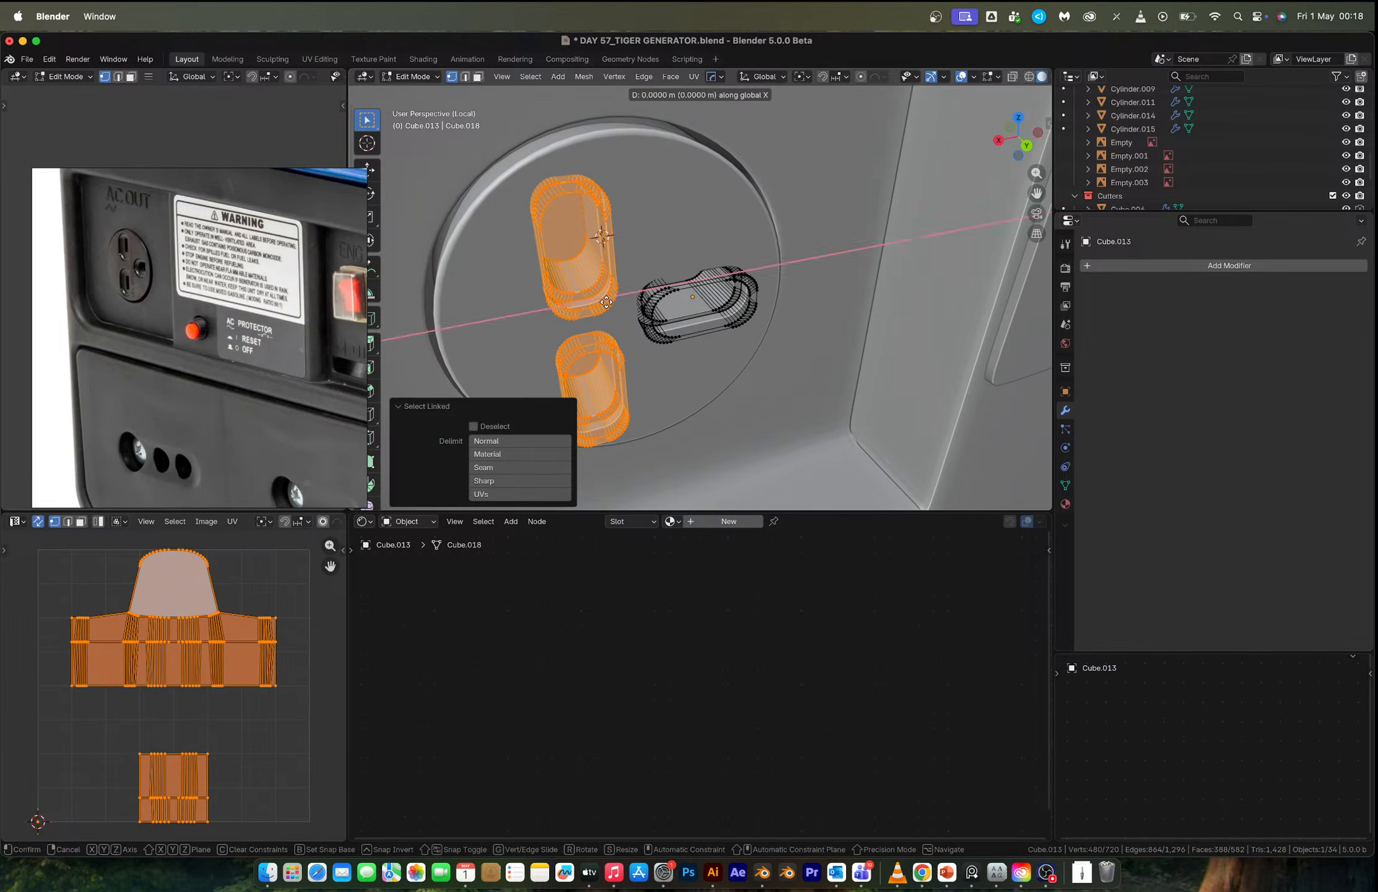
{"action": "left_click", "coordinate": [599, 307]}
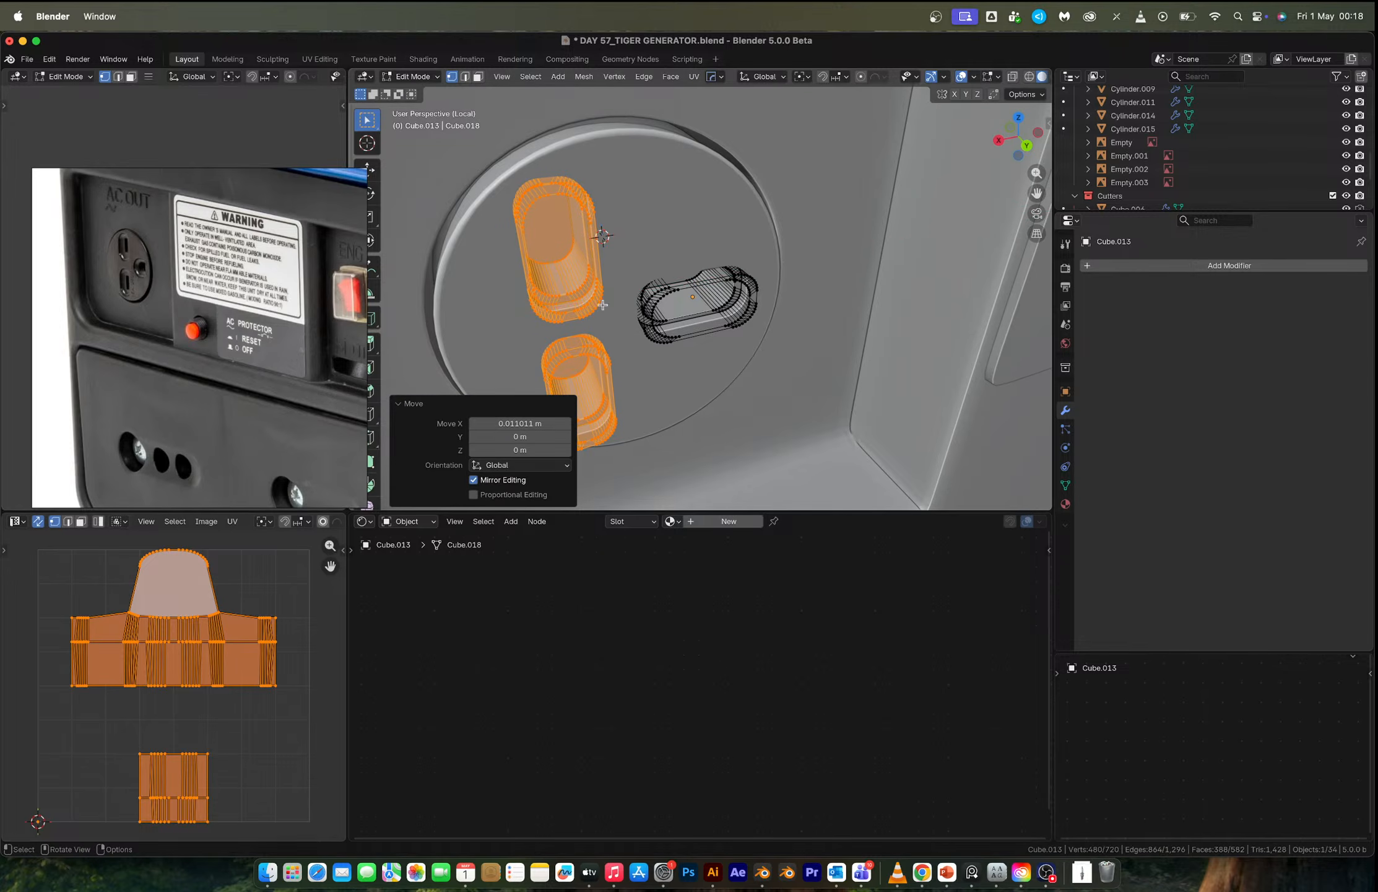
Scale all three socket slots down slightly and uniformly as one selection.
{"action": "key", "text": "Tab"}
{"action": "key", "text": "Tab"}
{"action": "key", "text": "a"}
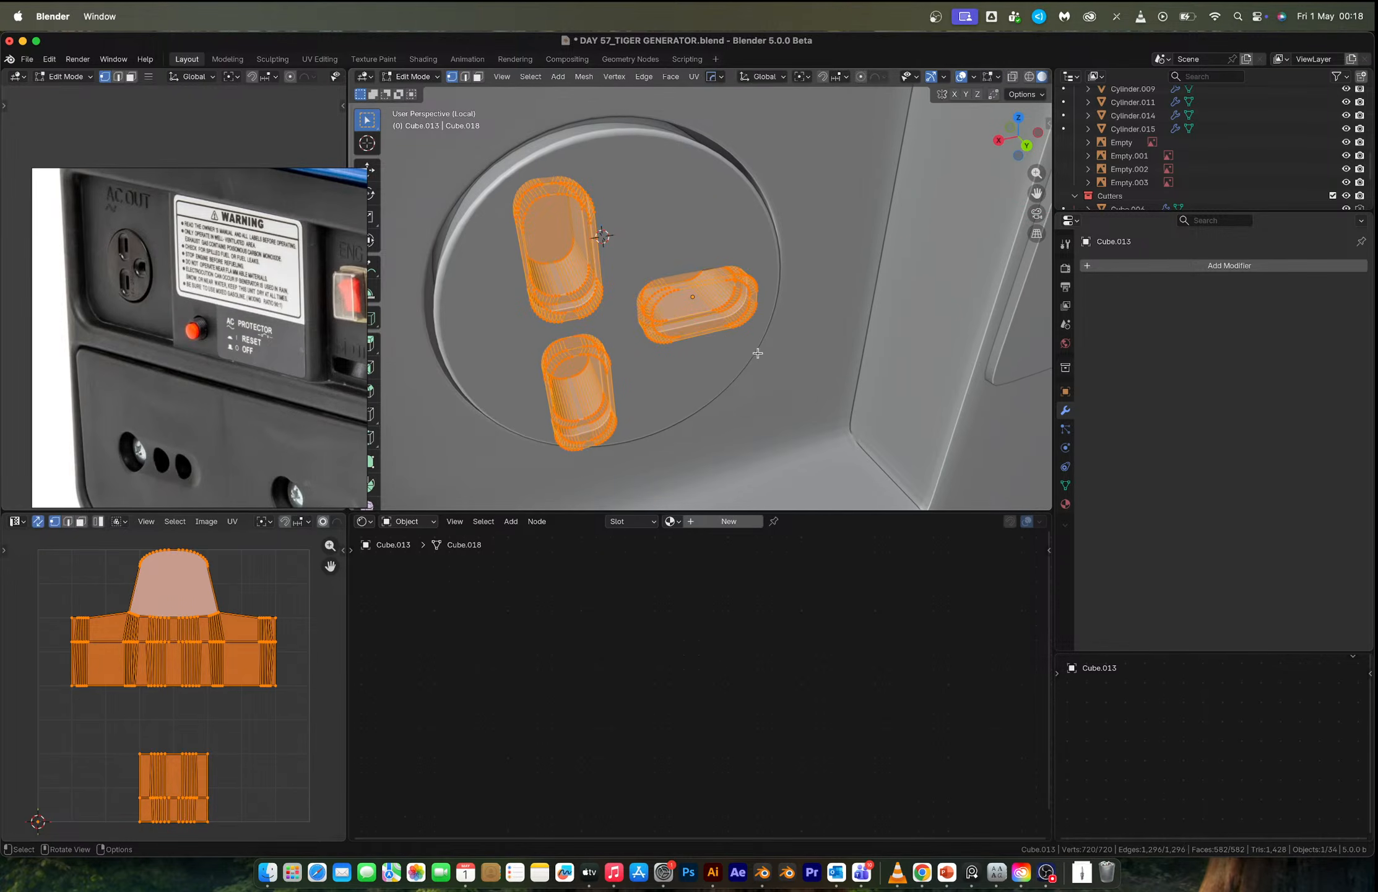
{"action": "key", "text": "s"}
{"action": "left_click", "coordinate": [745, 353]}
{"action": "key", "text": "Tab"}
{"action": "scroll", "coordinate": [682, 324], "scroll_direction": "down", "scroll_amount": 8}
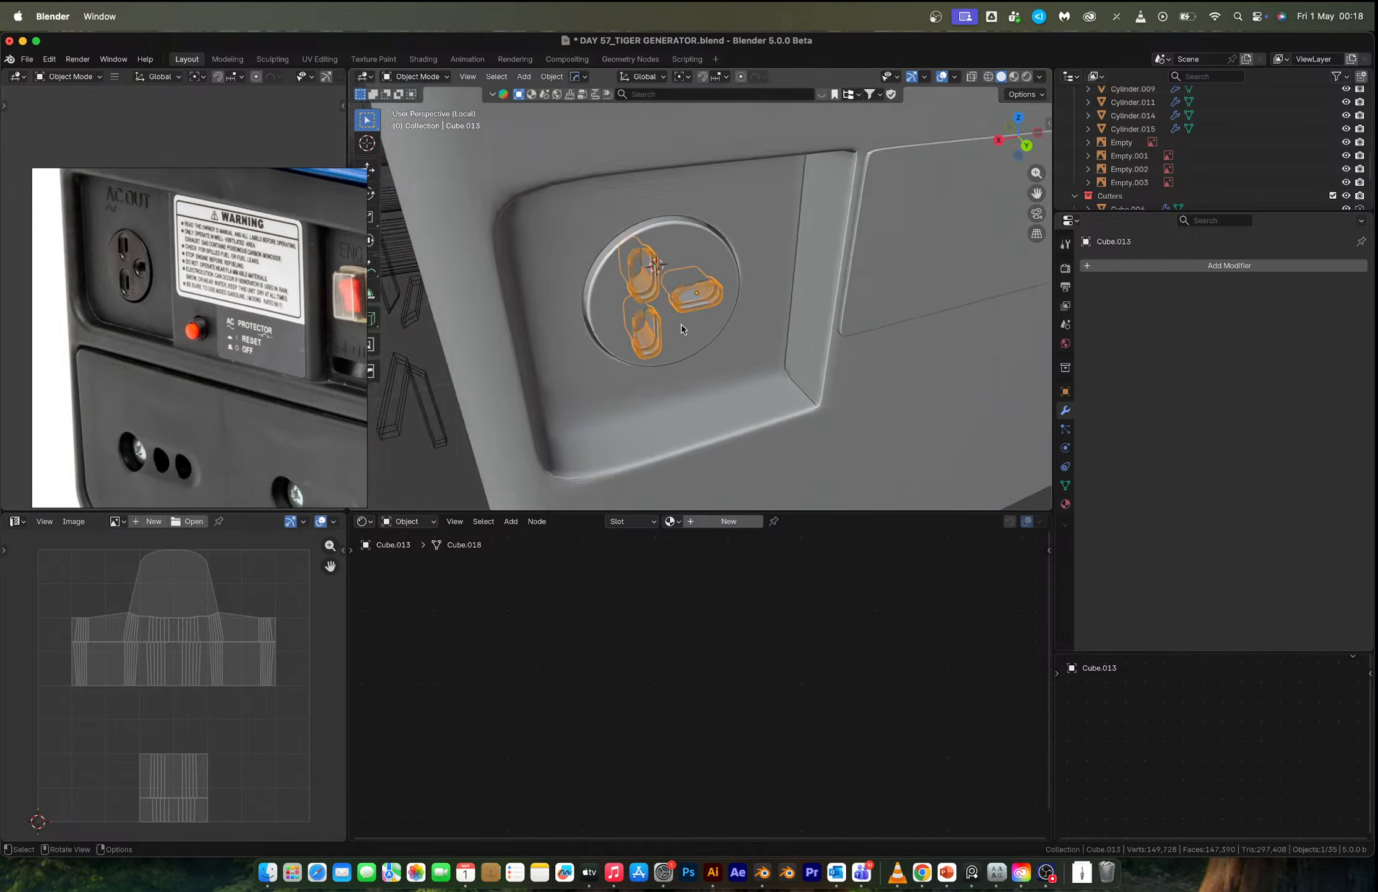
{"action": "scroll", "coordinate": [691, 302], "scroll_direction": "up", "scroll_amount": 5}
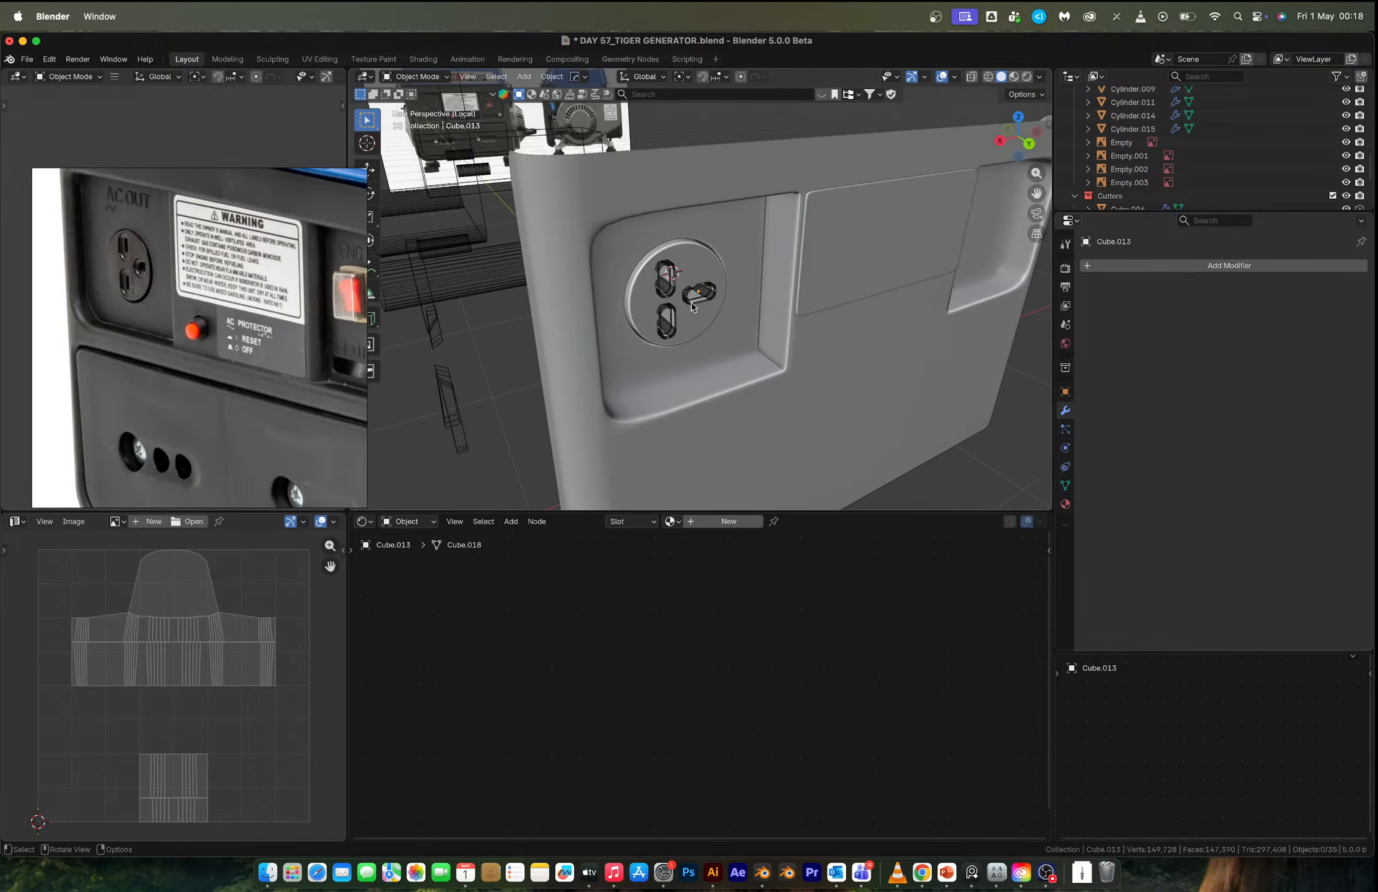
Move the inner edge loop of the panel's AC socket recess about -0.029 m along Y.
{"action": "left_click", "coordinate": [704, 373]}
{"action": "key", "text": "Tab"}
{"action": "middle_click_drag", "start_coordinate": [691, 387], "coordinate": [664, 395]}
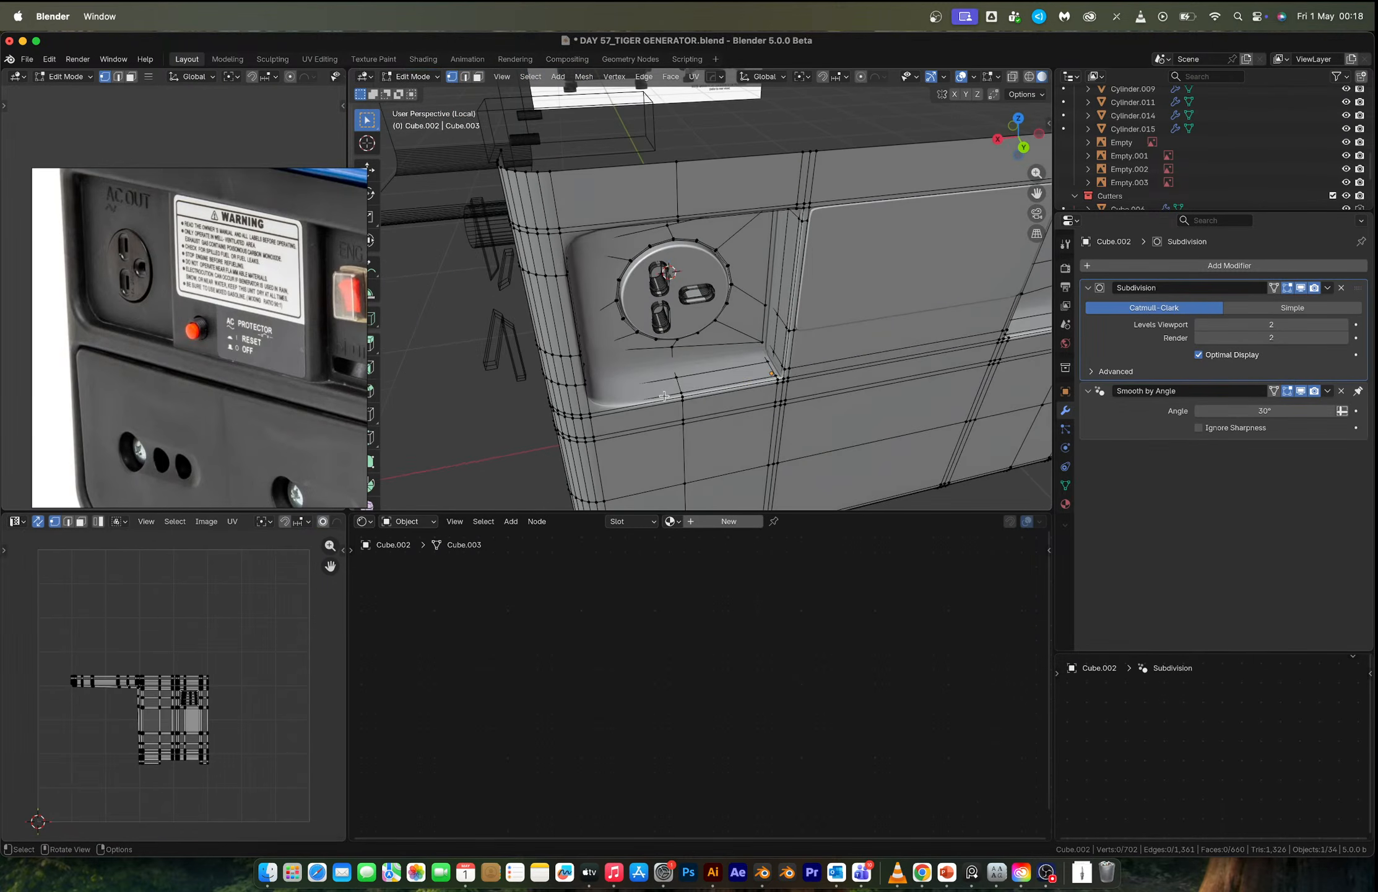
{"action": "key", "text": "2"}
{"action": "left_click", "coordinate": [734, 370], "text": "alt"}
{"action": "key", "text": "g"}
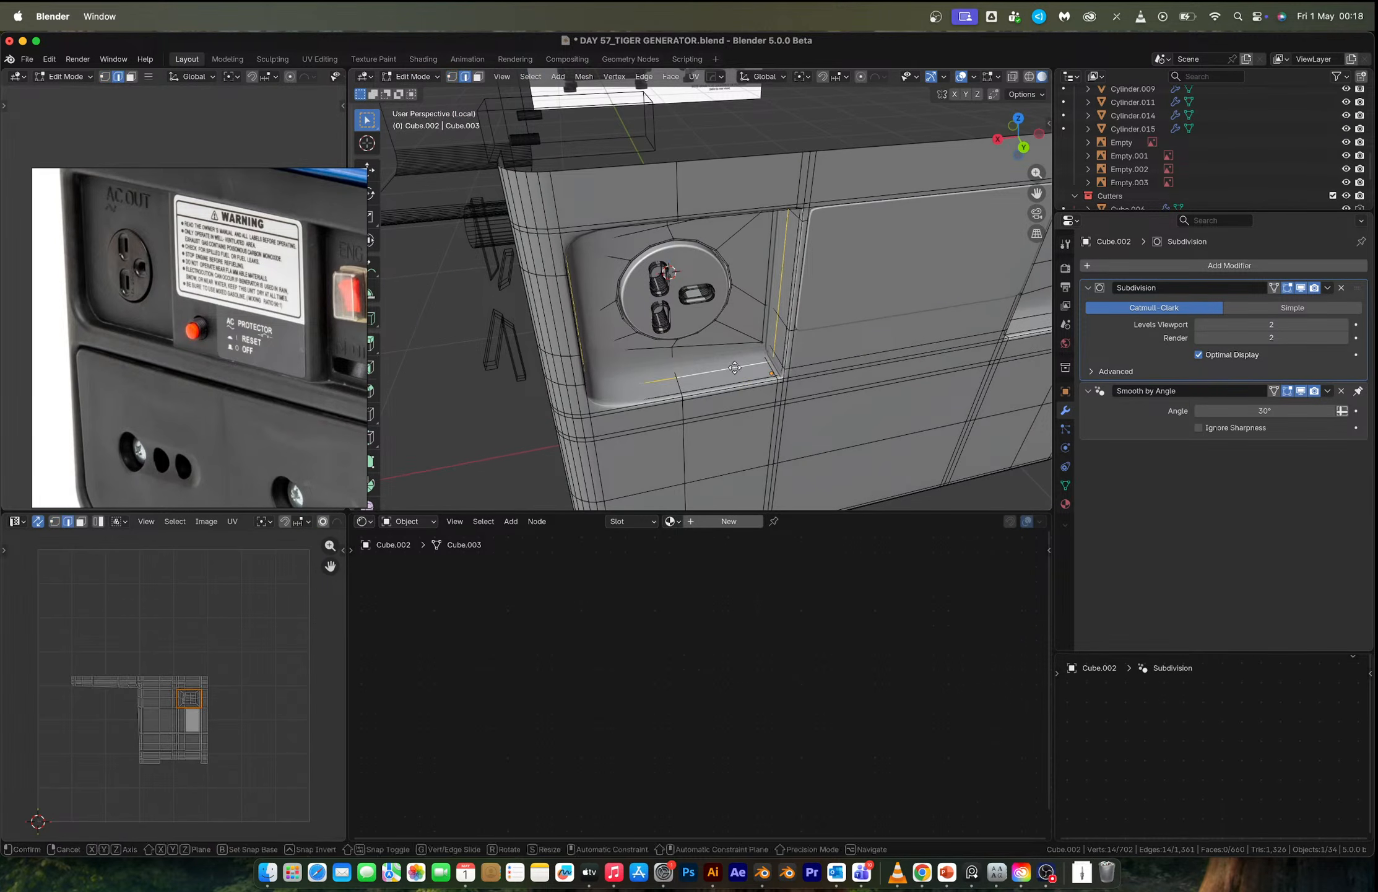
{"action": "key", "text": "y"}
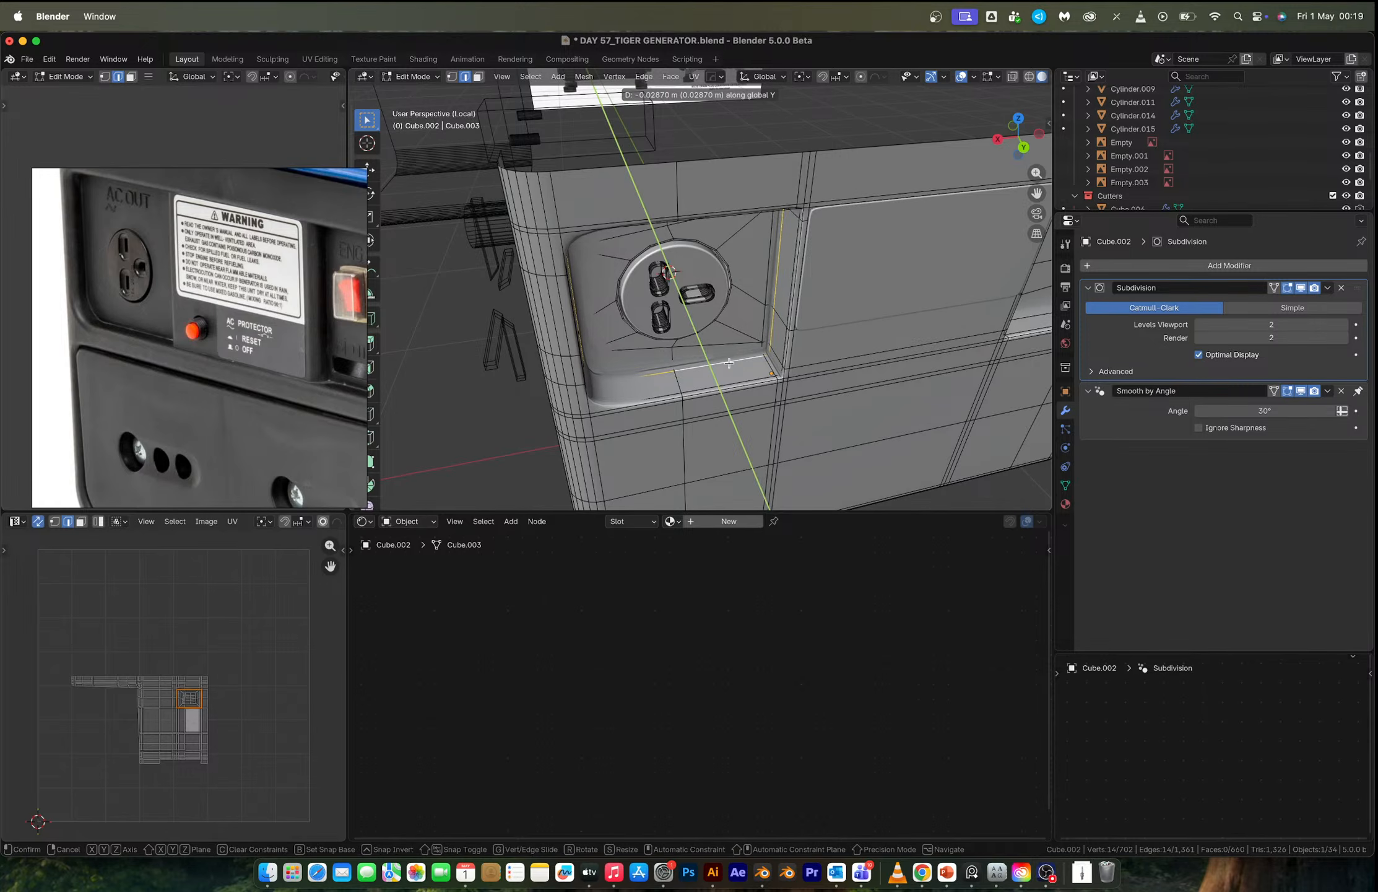
{"action": "left_click", "coordinate": [729, 363]}
Add one loop cut around the AC socket recess wall, sliding it to a factor of about 0.786.
{"action": "key", "text": "ctrl+r"}
{"action": "left_click", "coordinate": [687, 379]}
{"action": "left_click", "coordinate": [689, 389]}
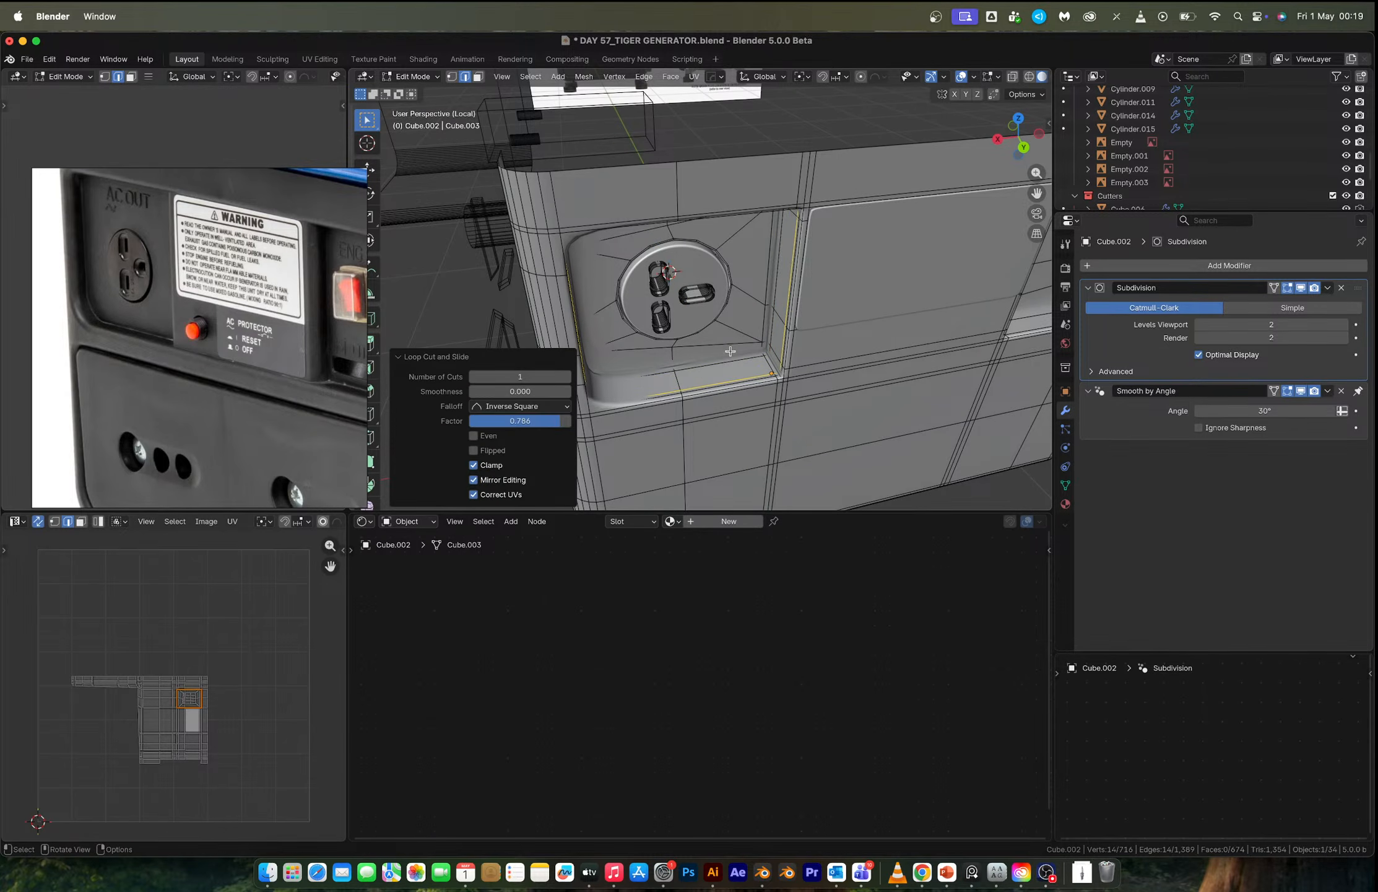
{"action": "key", "text": "Tab"}
Try to mirror the panel body across the X axis with bisect.
{"action": "scroll", "coordinate": [731, 350], "scroll_direction": "down", "scroll_amount": 4}
{"action": "middle_click_drag", "start_coordinate": [732, 350], "coordinate": [757, 275]}
{"action": "key", "text": "alt+x"}
{"action": "left_click", "coordinate": [702, 424]}
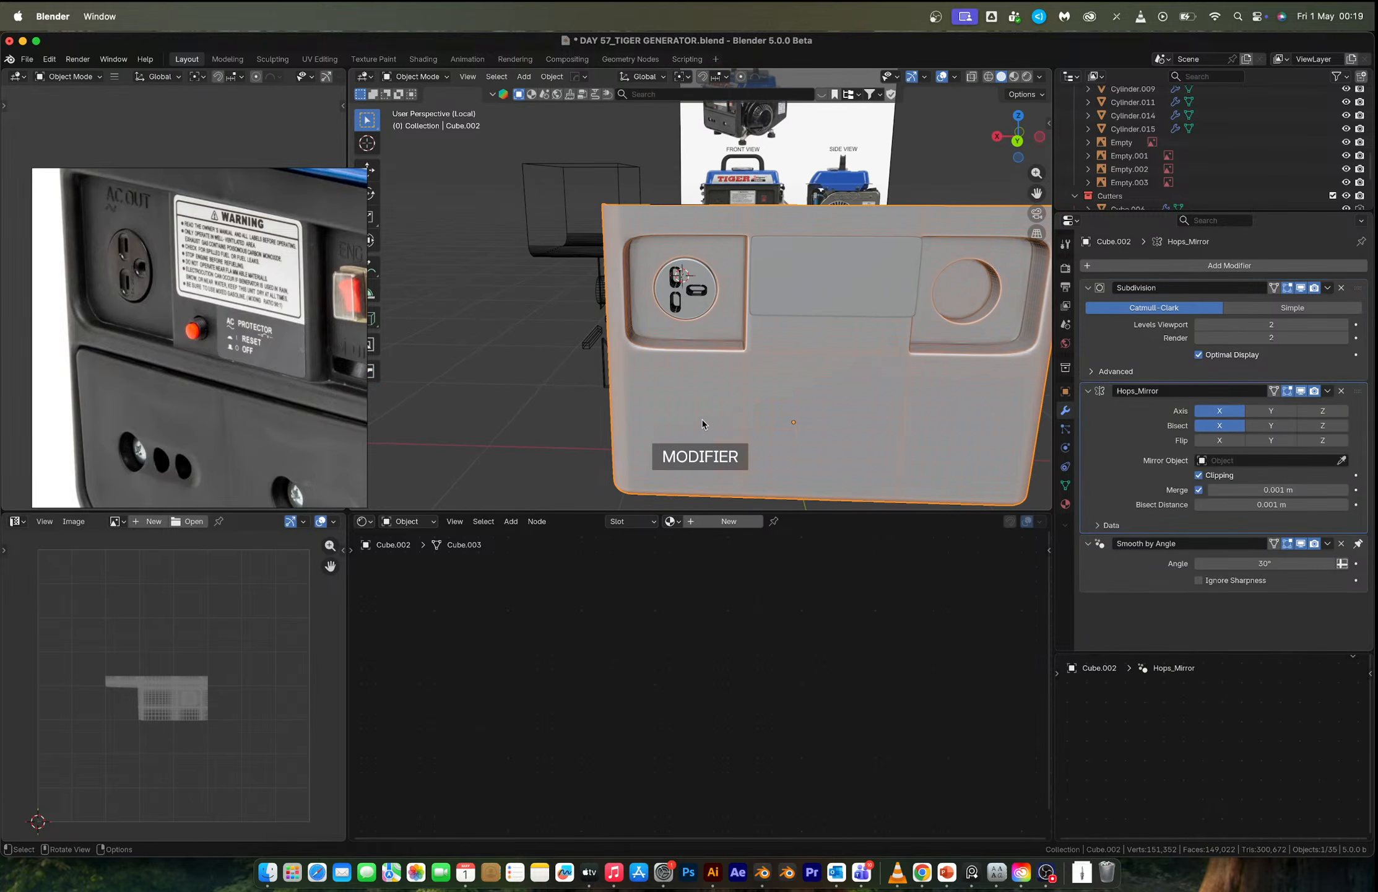
{"action": "mouse_move", "coordinate": [832, 319]}
{"action": "middle_mouse_down"}
{"action": "mouse_move", "coordinate": [770, 285]}
{"action": "mouse_move", "coordinate": [847, 319]}
{"action": "middle_mouse_up"}
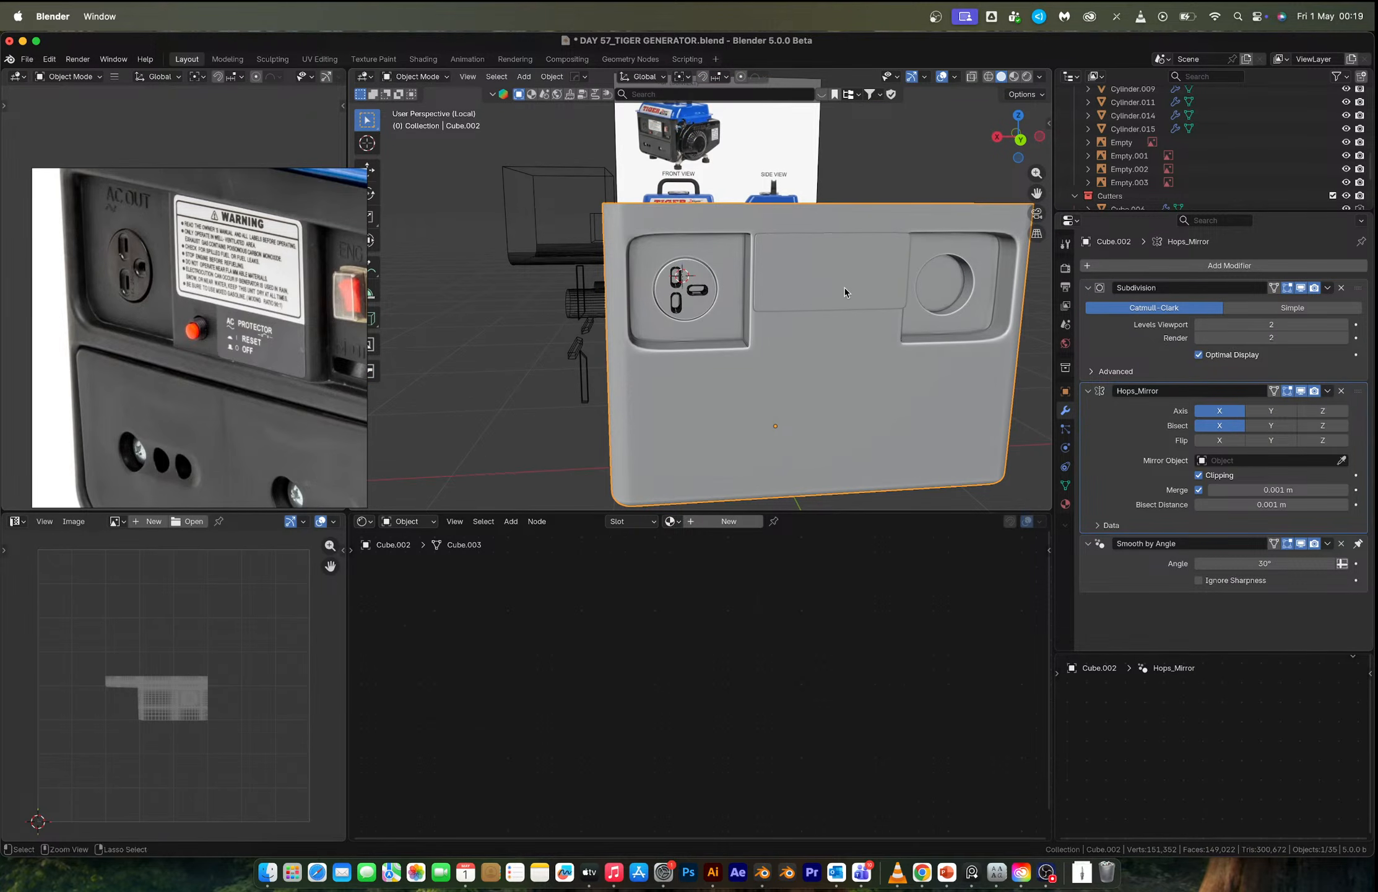
{"action": "key", "text": "super+z"}
Inset the large upper face at the back of the empty engine-switch recess.
{"action": "middle_click_drag", "start_coordinate": [844, 287], "coordinate": [762, 302], "text": "shift"}
{"action": "scroll", "coordinate": [758, 308], "scroll_direction": "up", "scroll_amount": 1}
{"action": "key", "text": "Tab"}
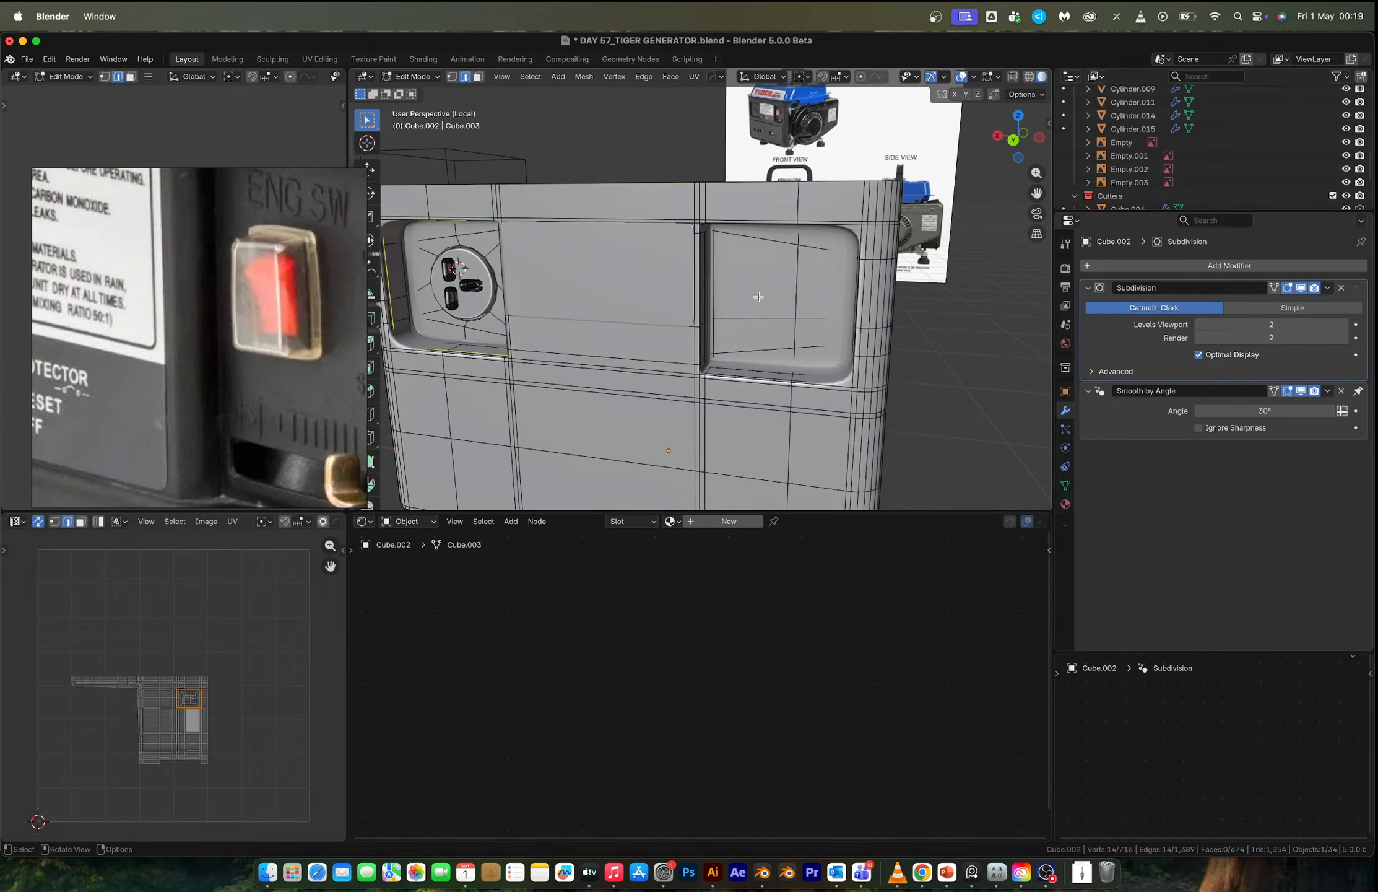
{"action": "key", "text": "3"}
{"action": "left_click", "coordinate": [766, 278]}
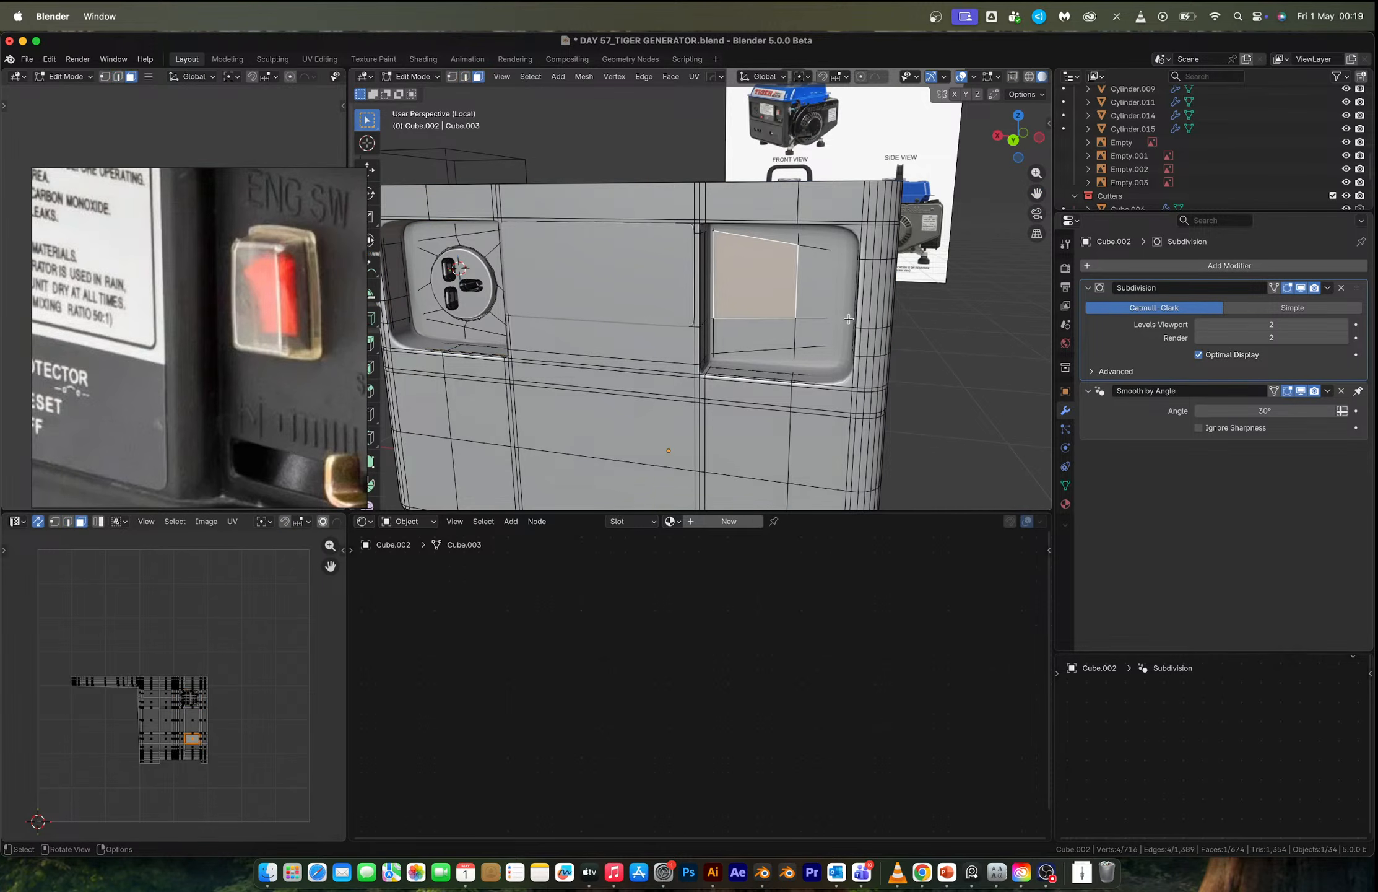
{"action": "key", "text": "i"}
{"action": "left_click", "coordinate": [824, 327]}
Scale the inset switch face to about 0.377 along X.
{"action": "key", "text": "1"}
{"action": "scroll", "coordinate": [736, 263], "scroll_direction": "up", "scroll_amount": 3}
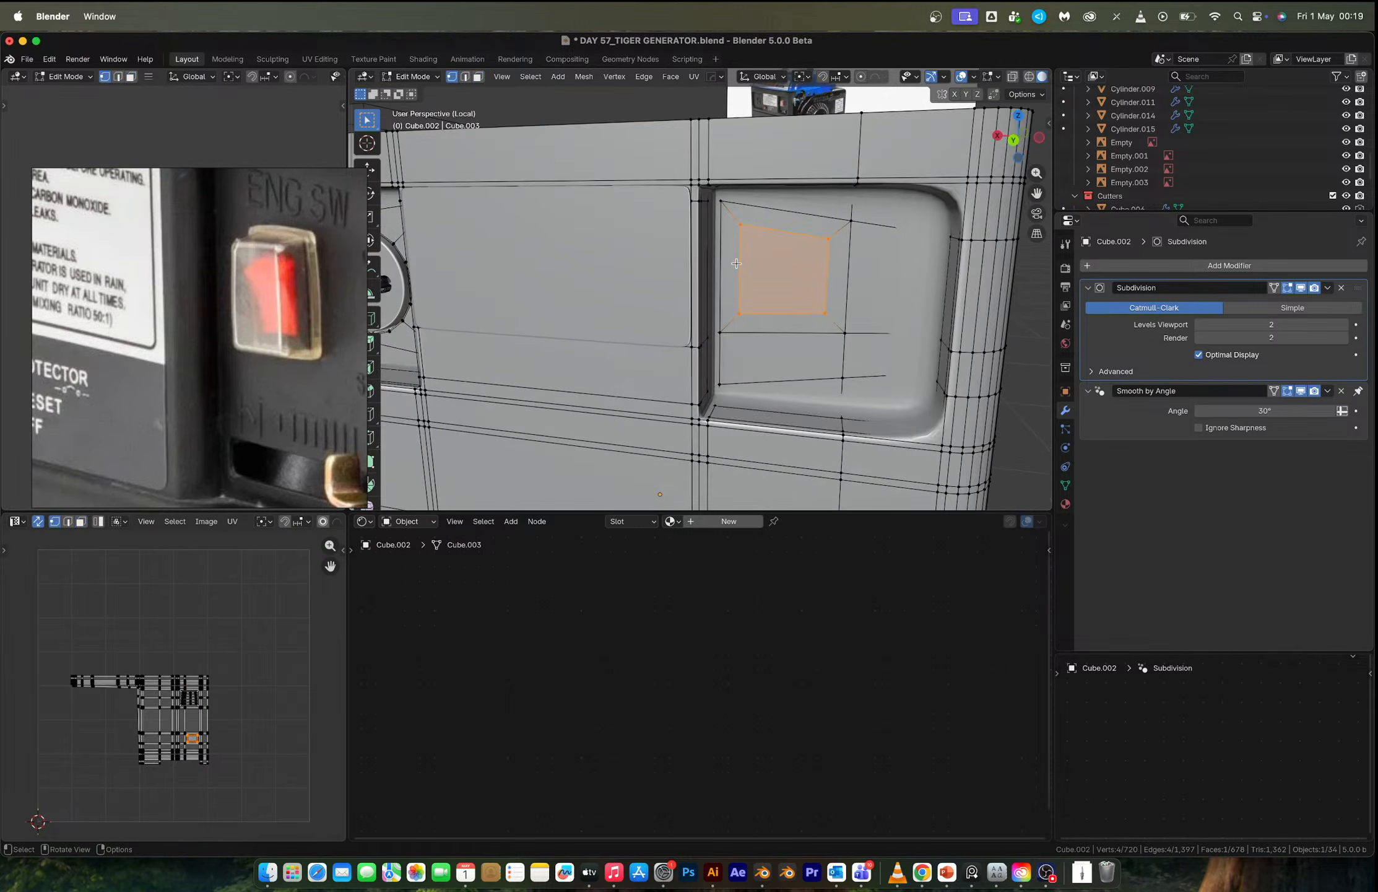
{"action": "key", "text": "s"}
{"action": "key", "text": "x"}
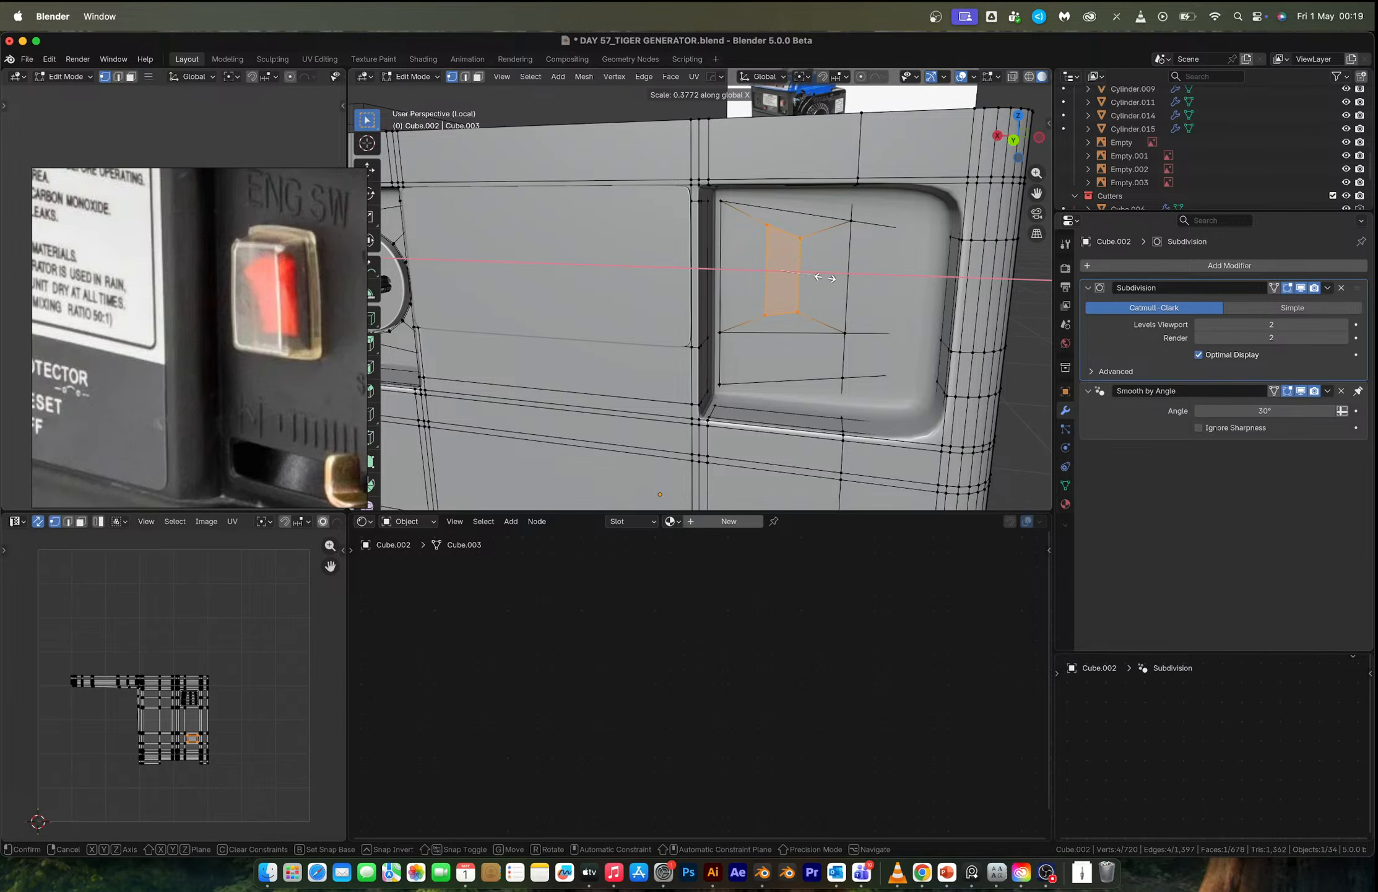
{"action": "left_click", "coordinate": [825, 277]}
Flatten the top edge of the switch face by scaling it to 0 along Z.
{"action": "left_click", "coordinate": [783, 239]}
{"action": "key", "text": "s"}
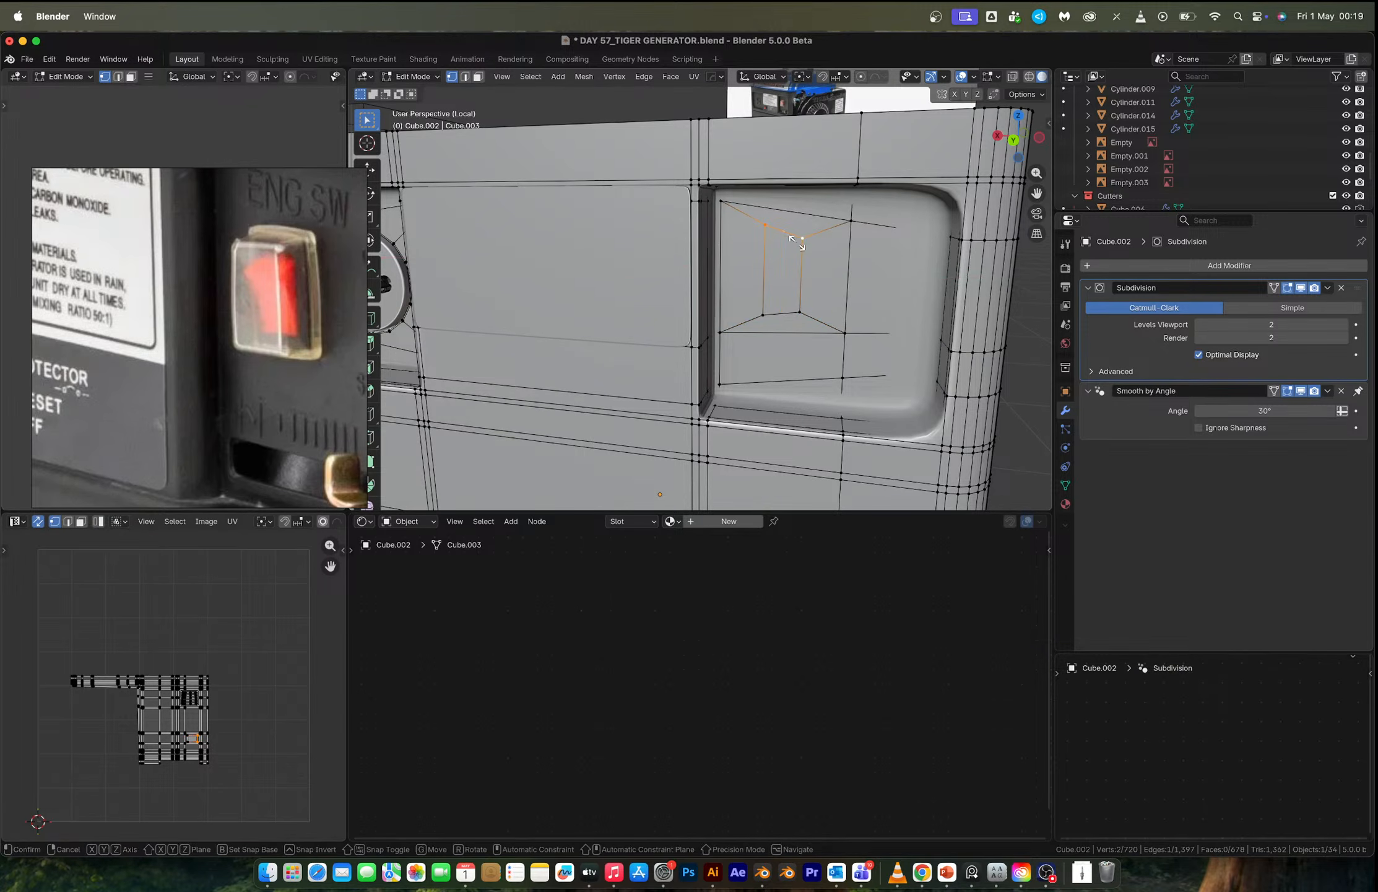
{"action": "key", "text": "z"}
{"action": "key", "text": "0"}
{"action": "key", "text": "Return"}
Flatten the bottom edge of the switch face to 0 along Z and raise it slightly along Z.
{"action": "left_click", "coordinate": [782, 314]}
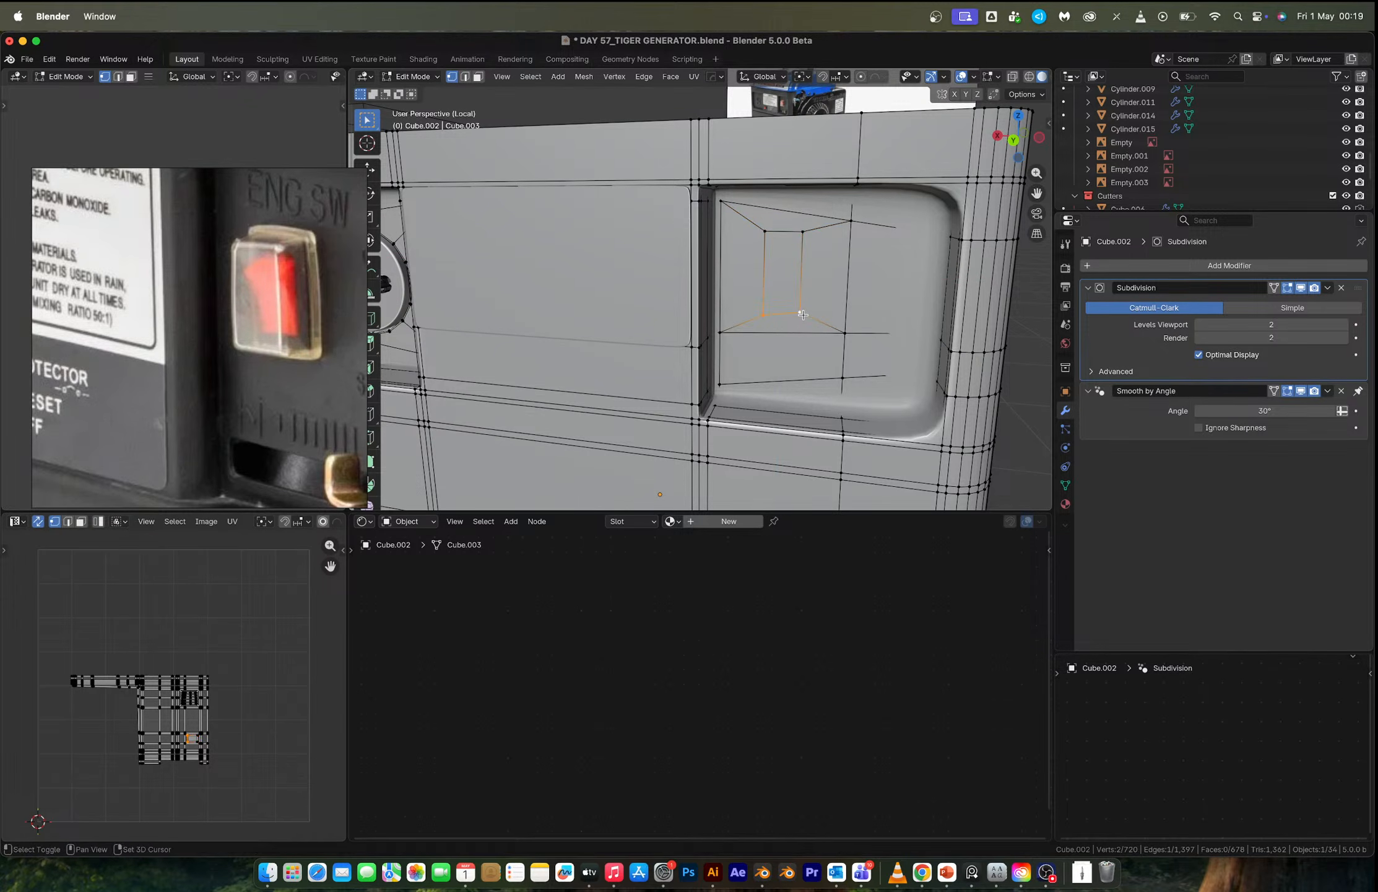
{"action": "key", "text": "s"}
{"action": "key", "text": "z"}
{"action": "key", "text": "Return"}
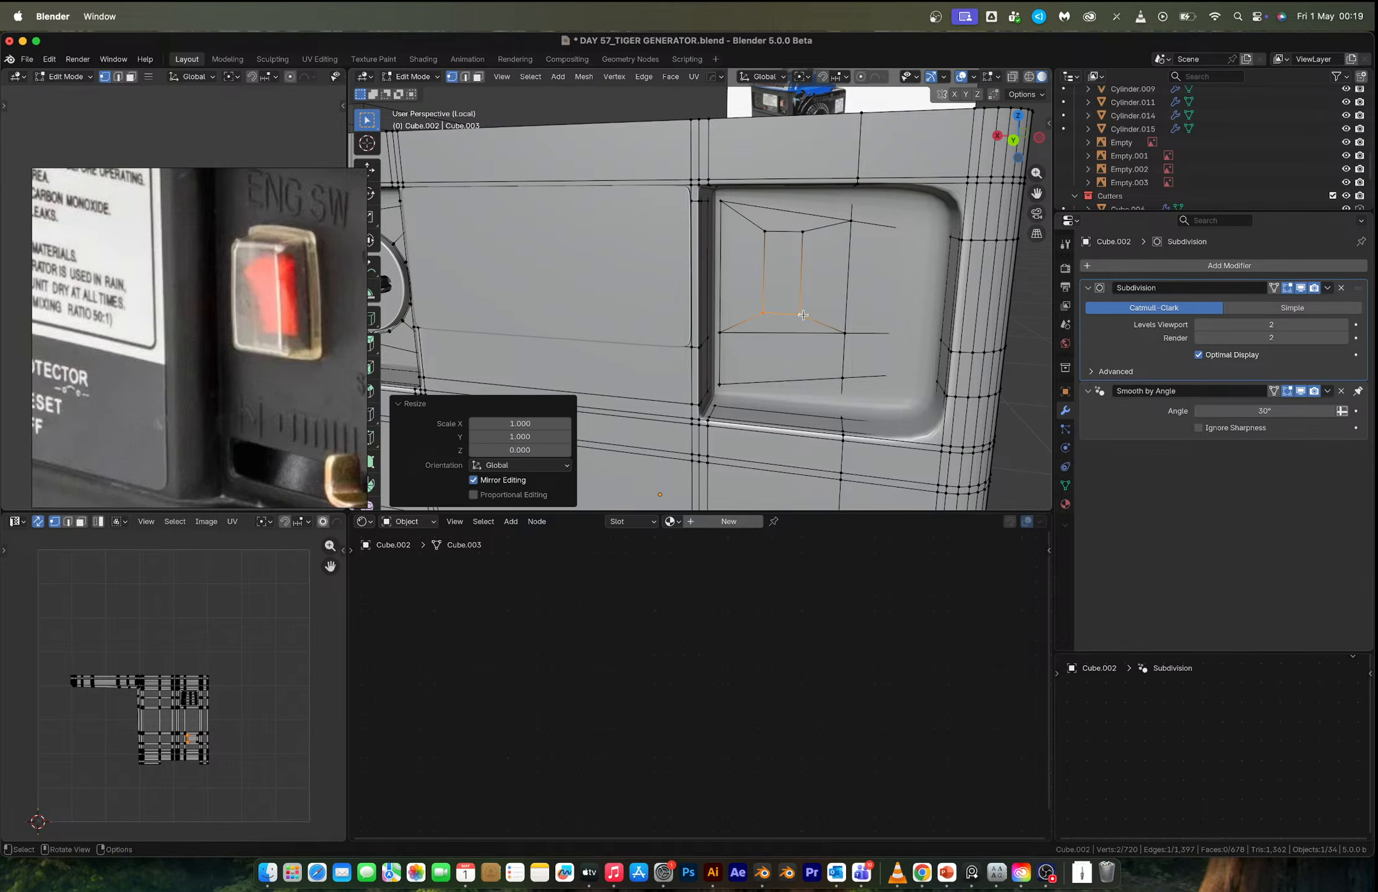
{"action": "key", "text": "g"}
{"action": "key", "text": "z"}
{"action": "left_click", "coordinate": [805, 306]}
Widen the switch face's side edges by 1.359 along X, then enlarge the whole face uniformly by 1.120.
{"action": "left_click", "coordinate": [768, 273], "text": "shift"}
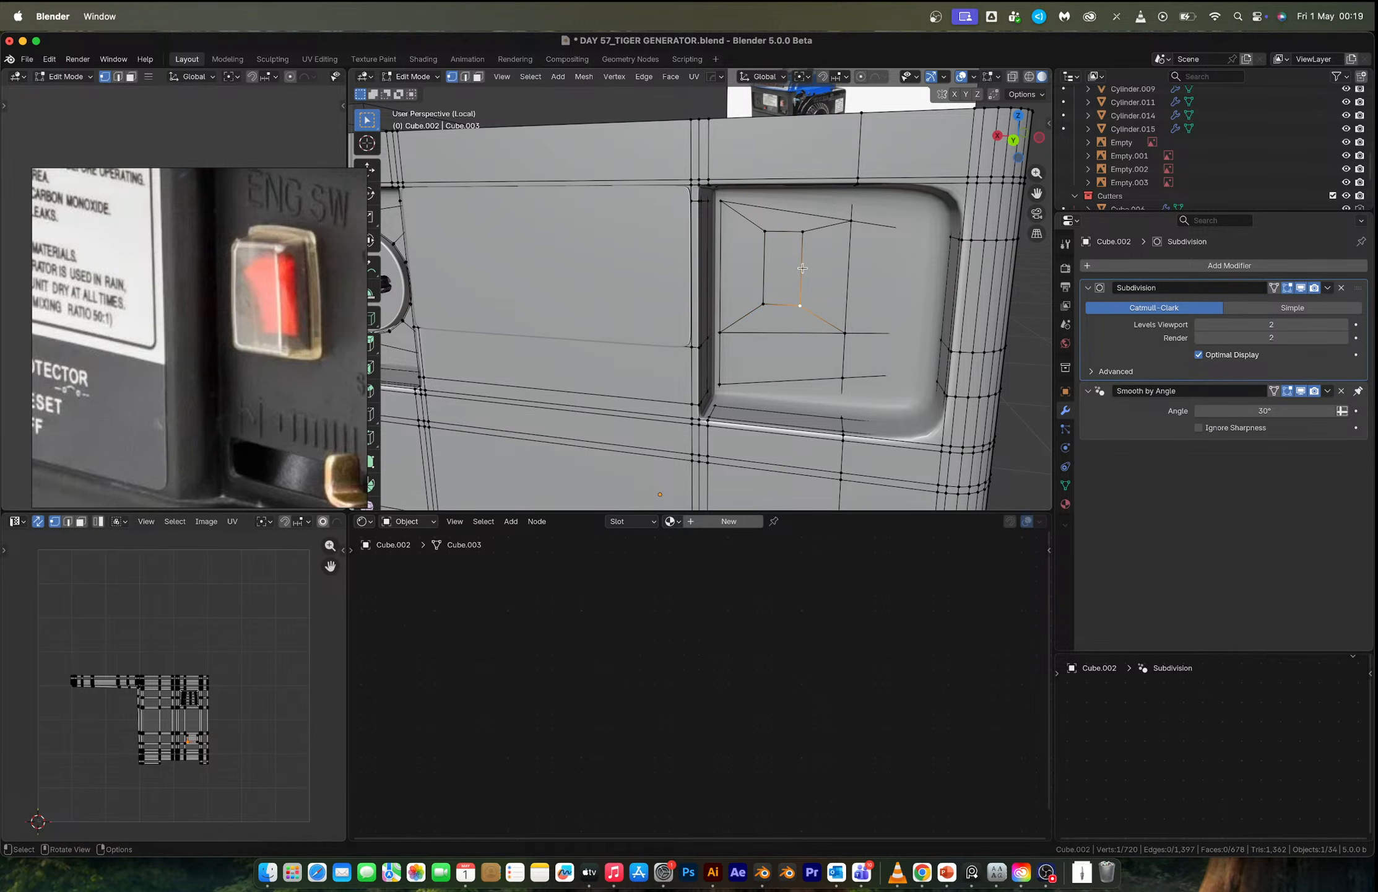
{"action": "left_click", "coordinate": [802, 268], "text": "ctrl+alt"}
{"action": "key", "text": "s"}
{"action": "key", "text": "x"}
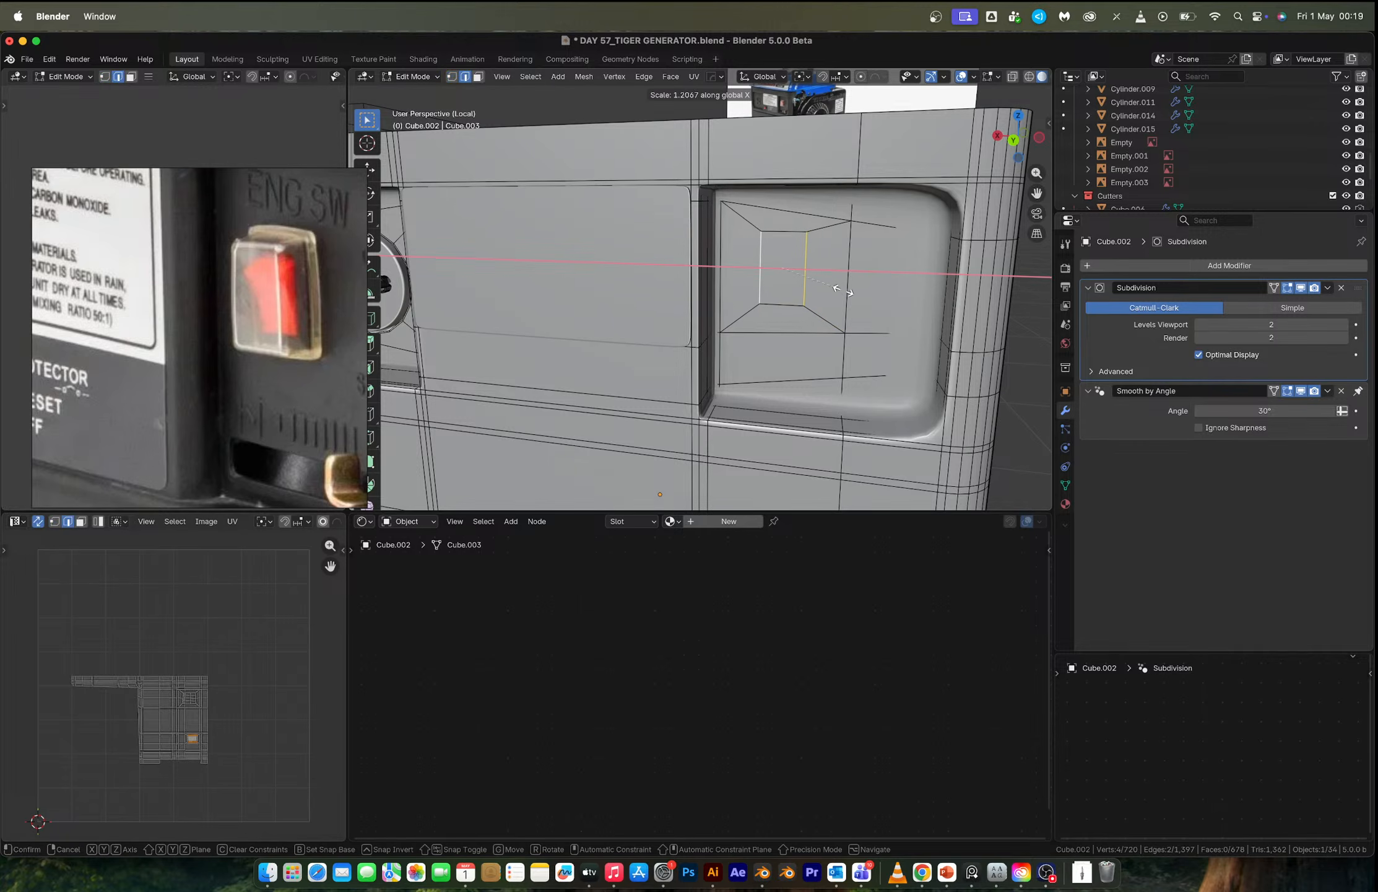
{"action": "left_click", "coordinate": [849, 294]}
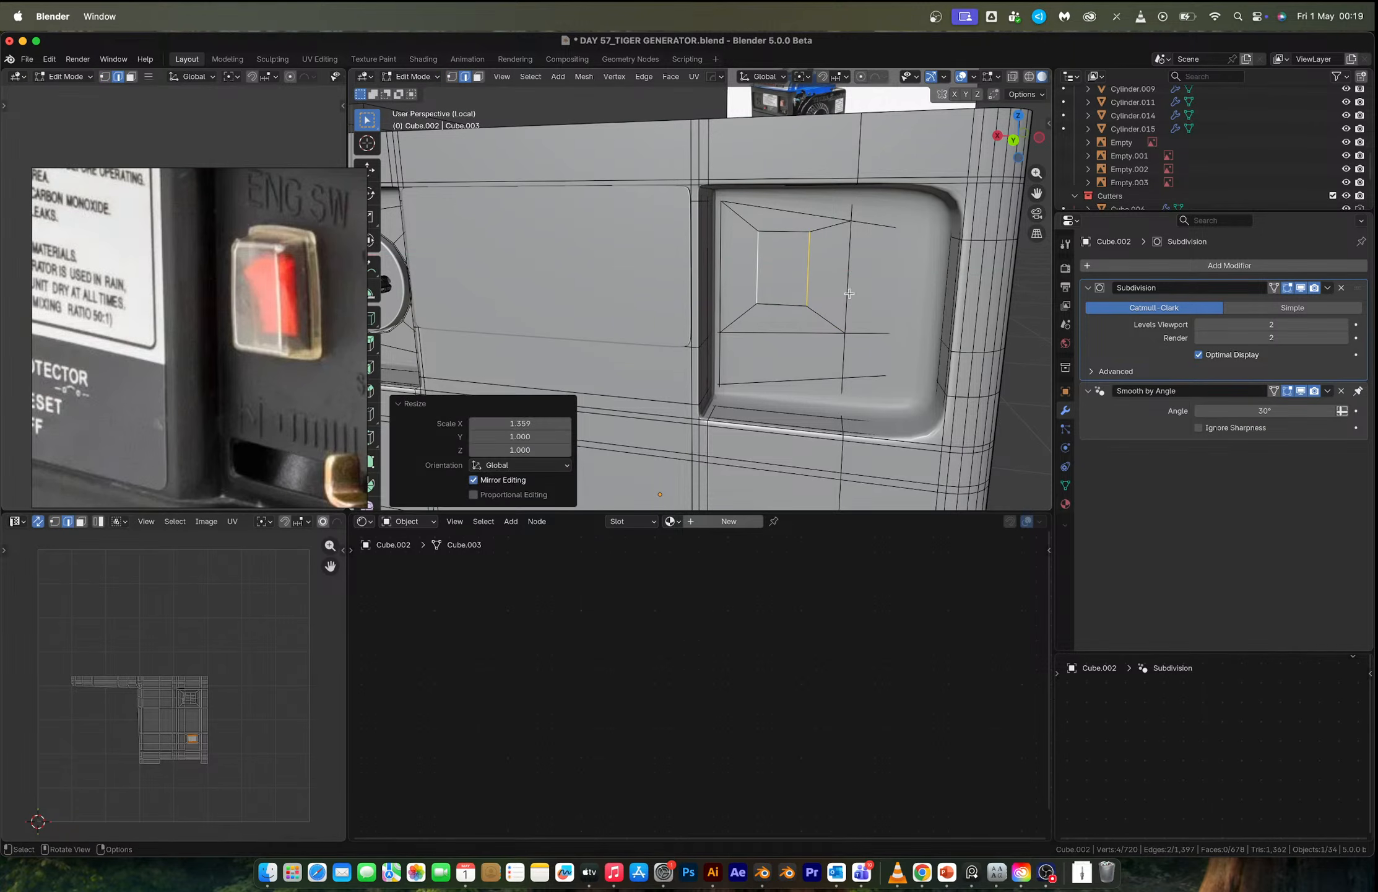
{"action": "left_click", "coordinate": [787, 306], "text": "ctrl+alt+shift"}
{"action": "key", "text": "s"}
{"action": "left_click", "coordinate": [853, 345]}
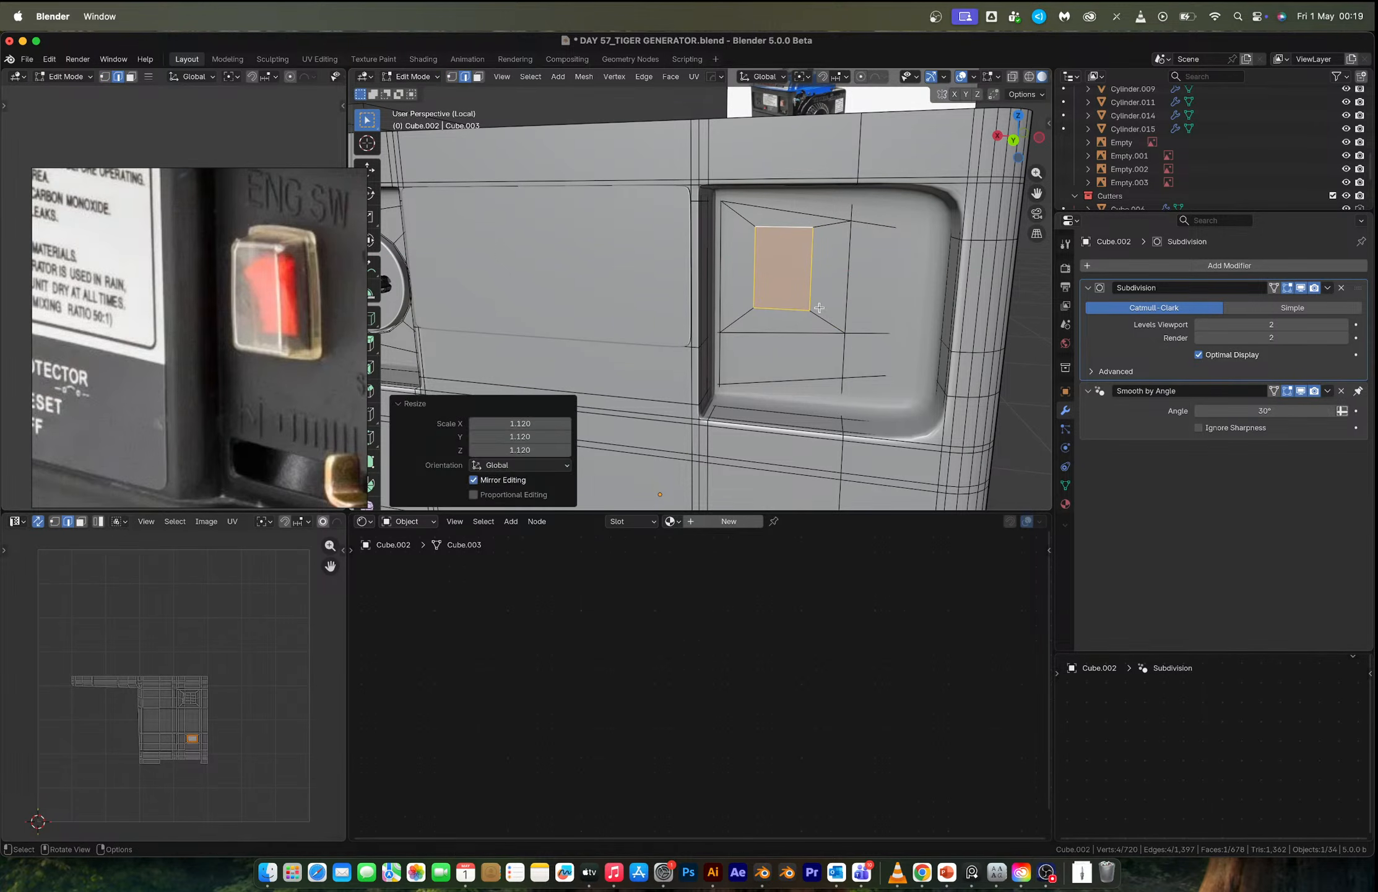
Try to extrude the rectangular switch face along its normal.
{"action": "middle_click_drag", "start_coordinate": [853, 345], "coordinate": [757, 324]}
{"action": "key", "text": "e"}
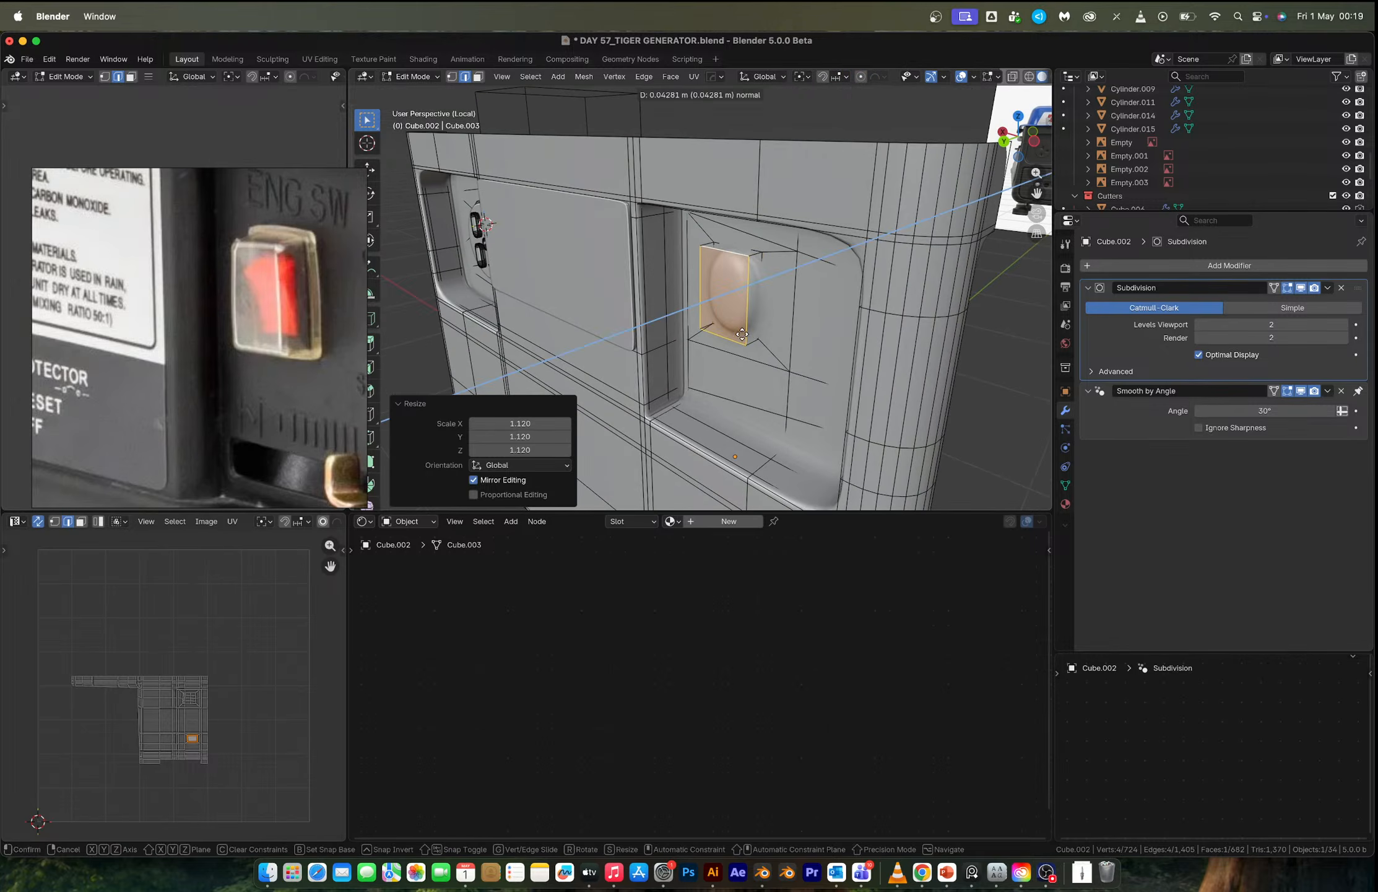
{"action": "left_click", "coordinate": [764, 332]}
{"action": "key", "text": "super+z"}
Inset the switch face by about 0.0047 m and scale the inner face uniformly to 0.930.
{"action": "key", "text": "i"}
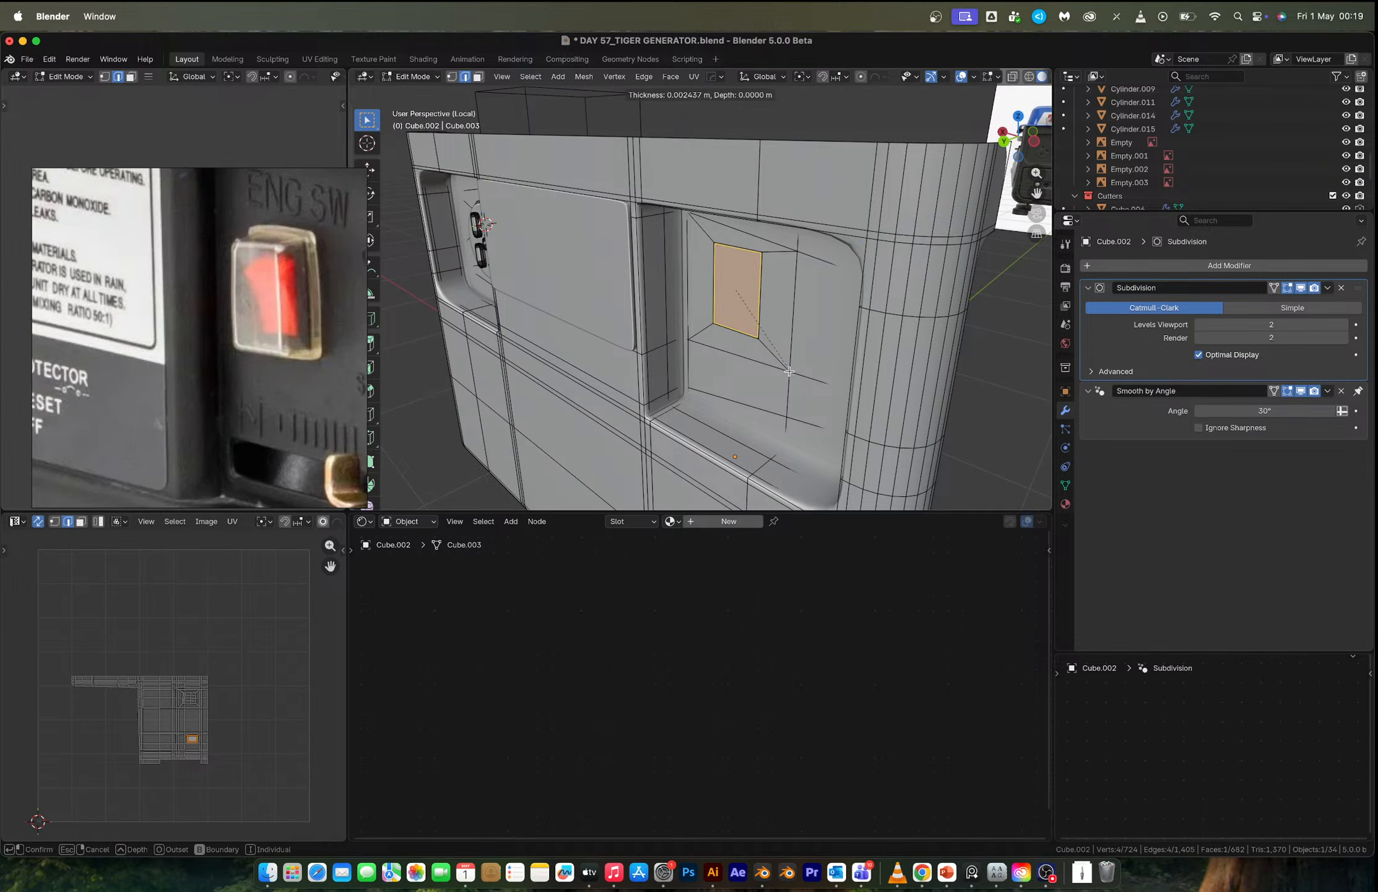
{"action": "left_click", "coordinate": [788, 372]}
{"action": "scroll", "coordinate": [754, 314], "scroll_direction": "up", "scroll_amount": 5}
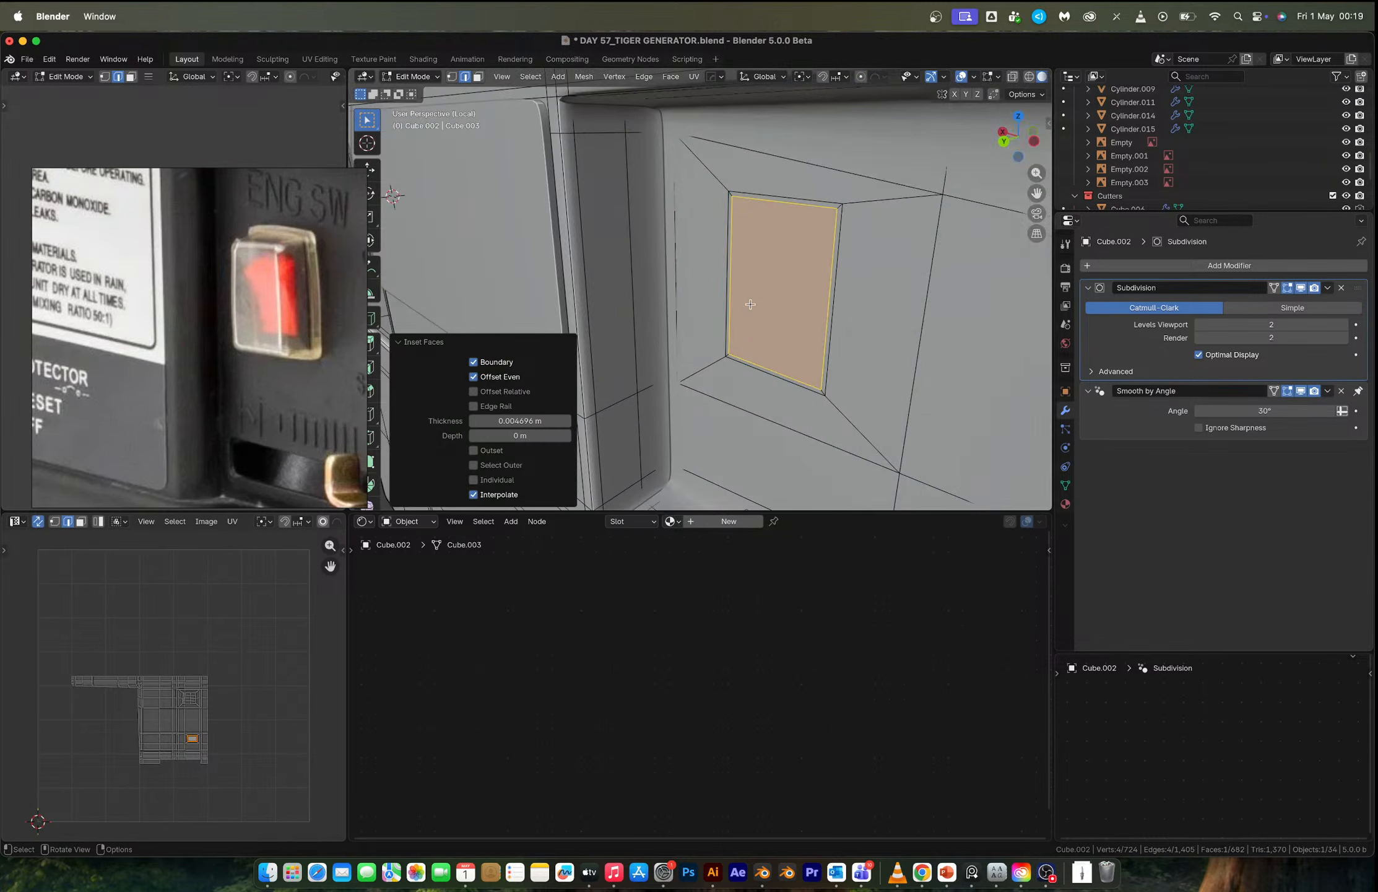
{"action": "middle_click_drag", "start_coordinate": [749, 313], "coordinate": [740, 306]}
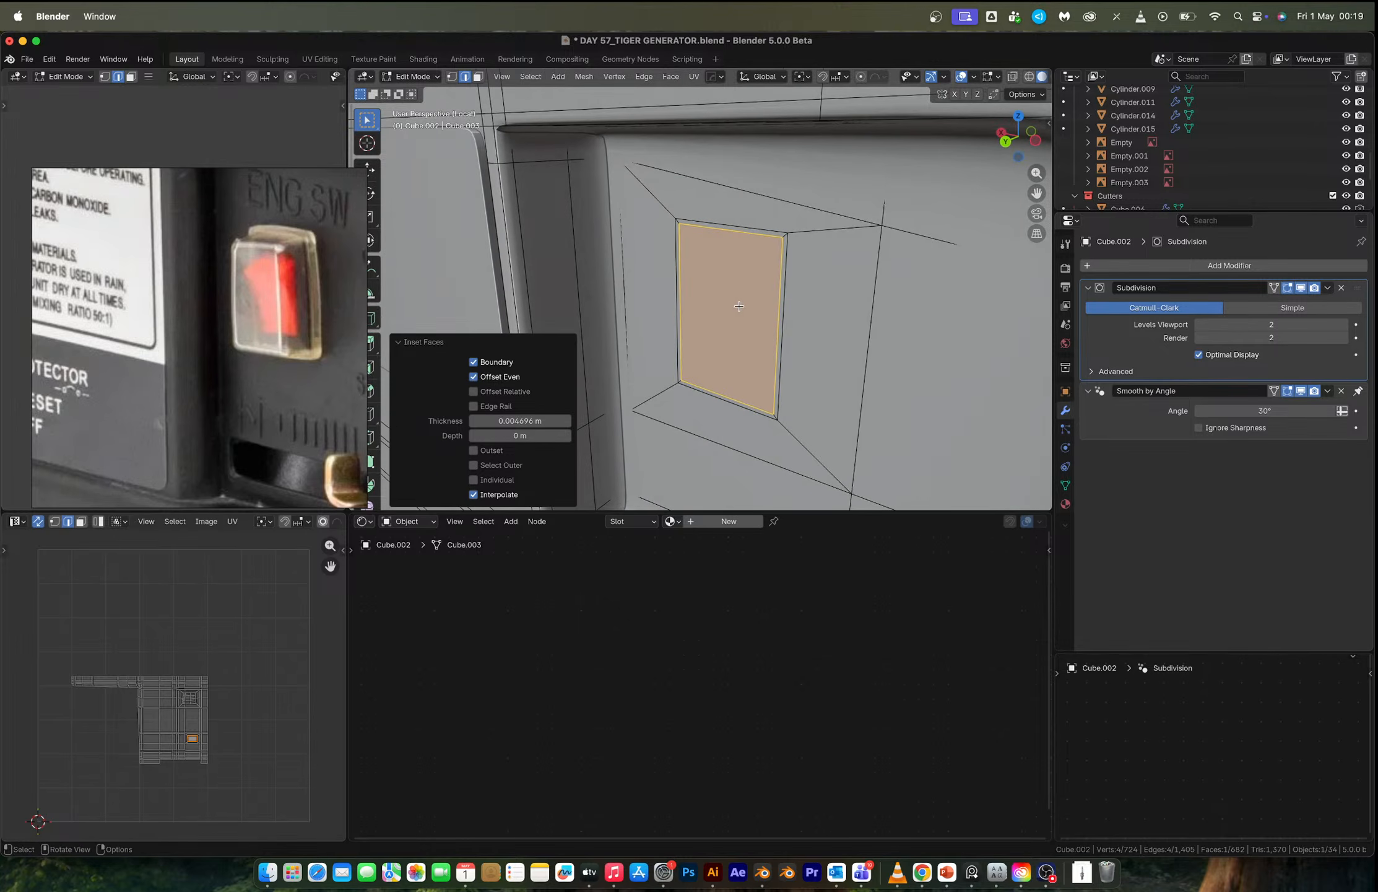
{"action": "key", "text": "s"}
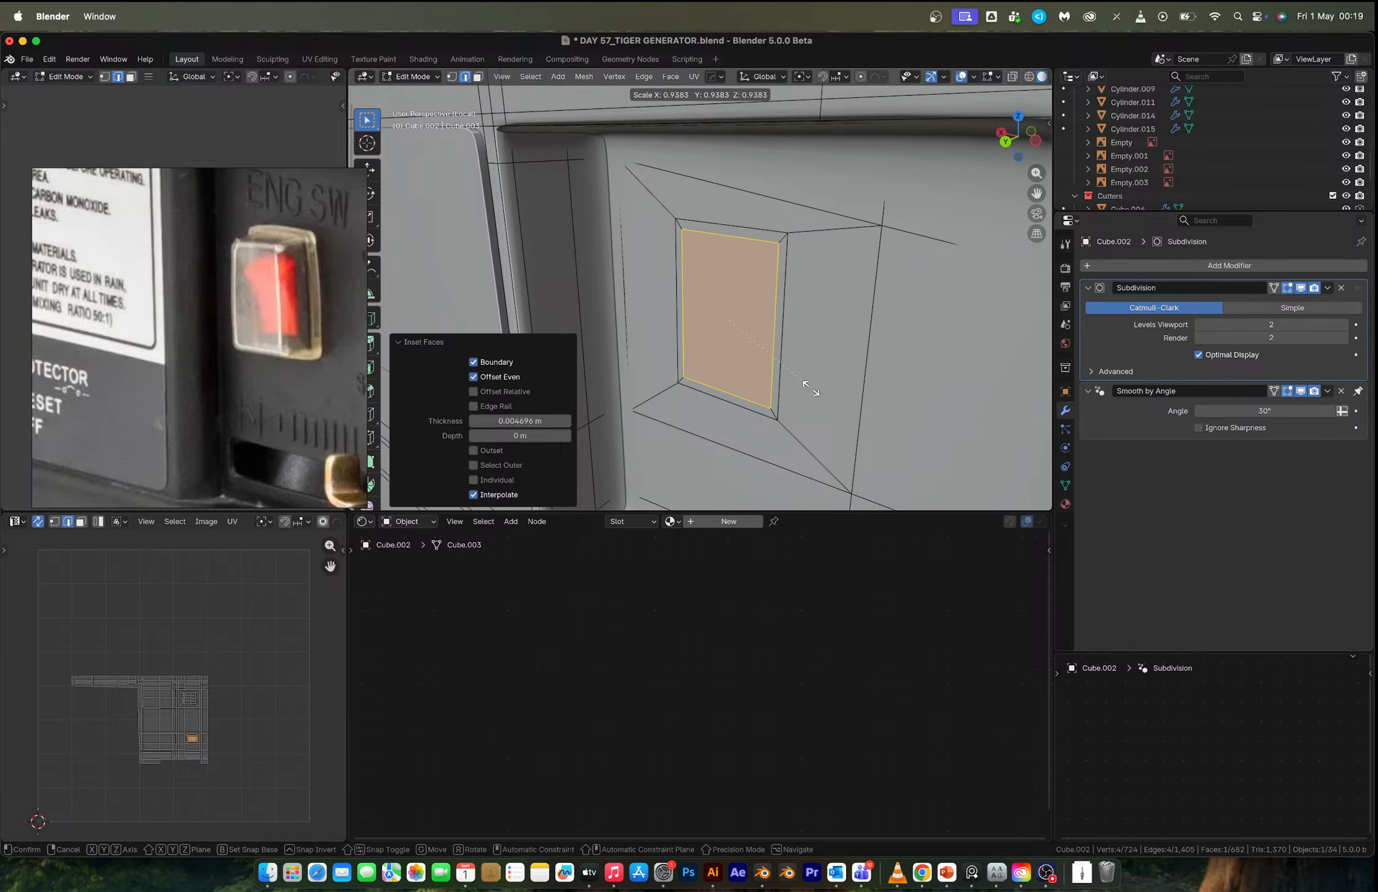
{"action": "left_click", "coordinate": [815, 386]}
Extrude the inner switch face inward three times: a shallow lip, about 0.072 m, and a final 0.003 m or so.
{"action": "key", "text": "e"}
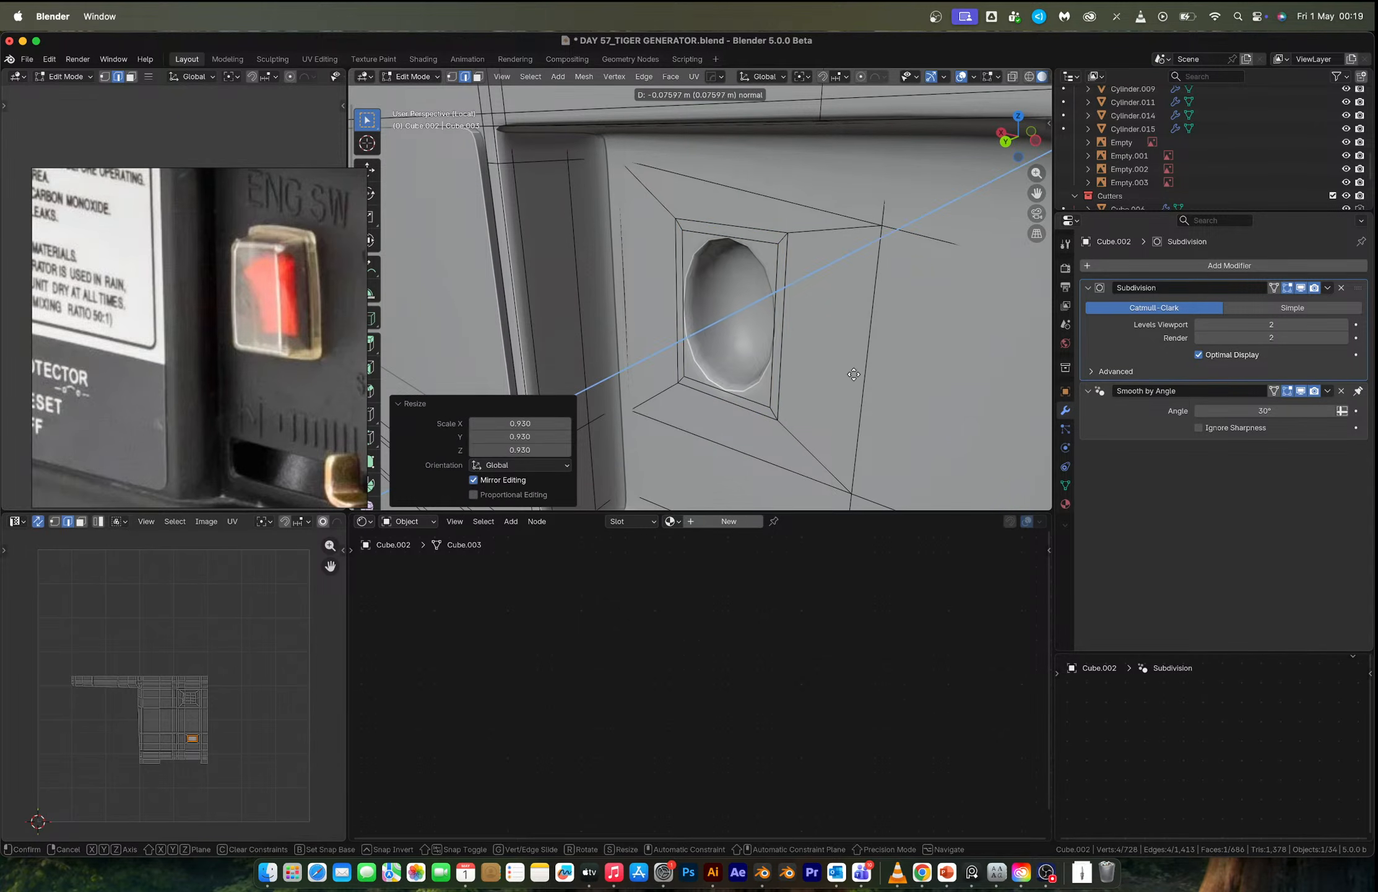
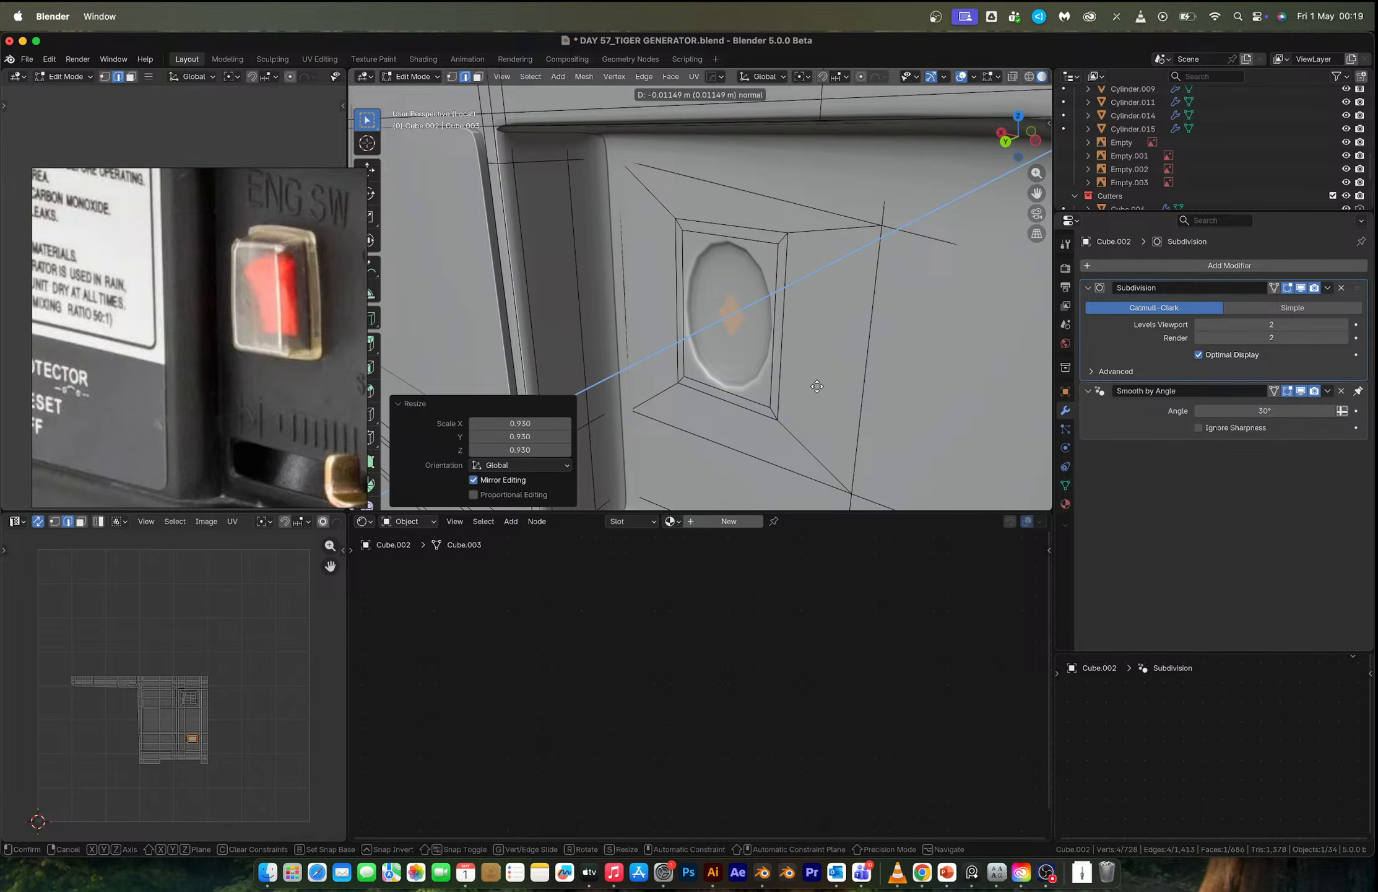
{"action": "left_click", "coordinate": [829, 382]}
{"action": "key", "text": "e"}
{"action": "left_click", "coordinate": [850, 379]}
{"action": "key", "text": "e"}
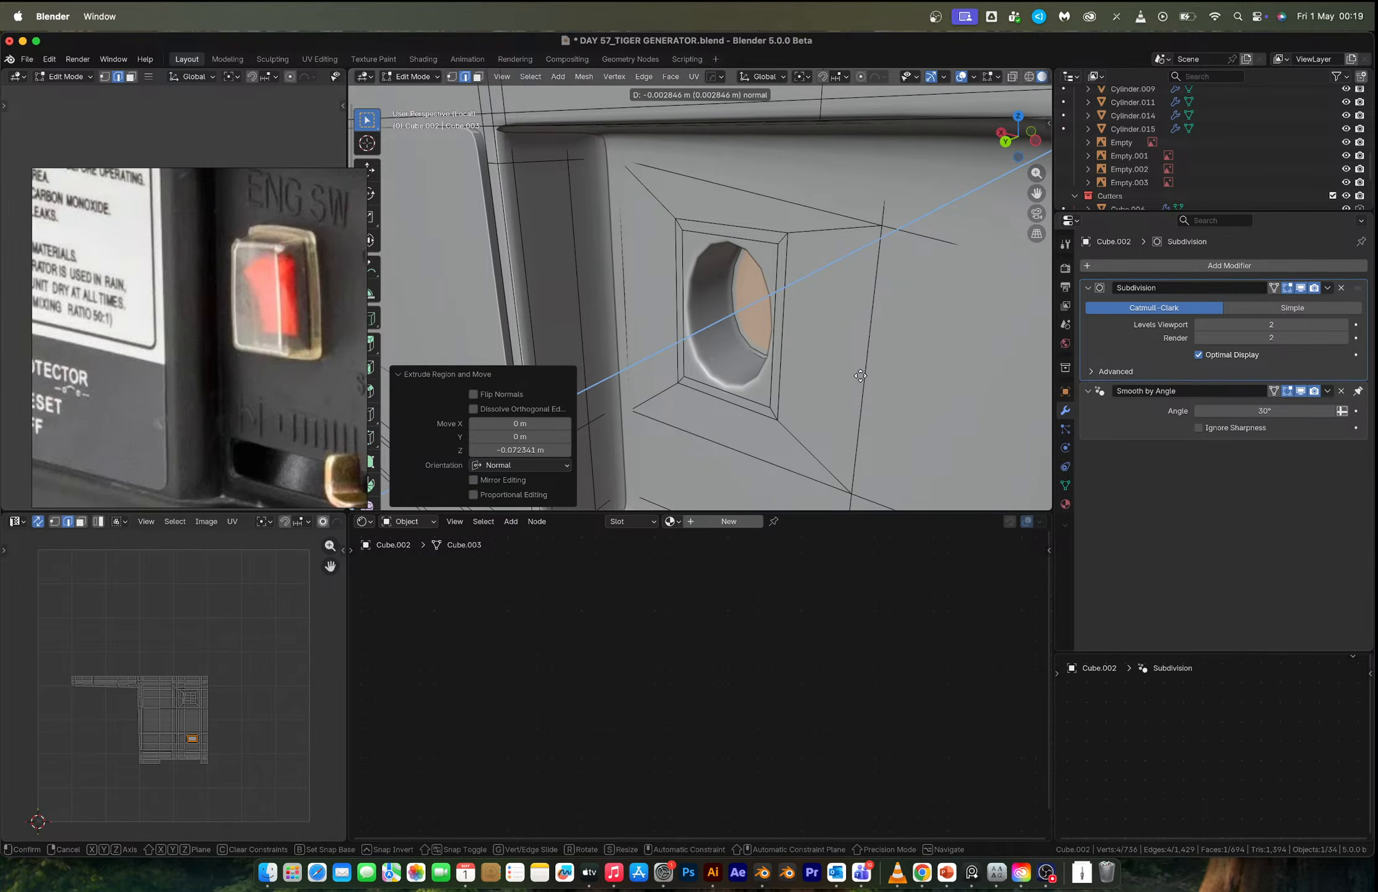
{"action": "left_click", "coordinate": [863, 375]}
{"action": "key", "text": "Tab"}
{"action": "key", "text": "Tab"}
Add two horizontal loop cuts through the switch opening, slid to factors 0.724 and -0.963 near its upper and lower edges.
{"action": "scroll", "coordinate": [805, 294], "scroll_direction": "down", "scroll_amount": 4}
{"action": "middle_click_drag", "start_coordinate": [796, 301], "coordinate": [814, 299]}
{"action": "key", "text": "ctrl+r"}
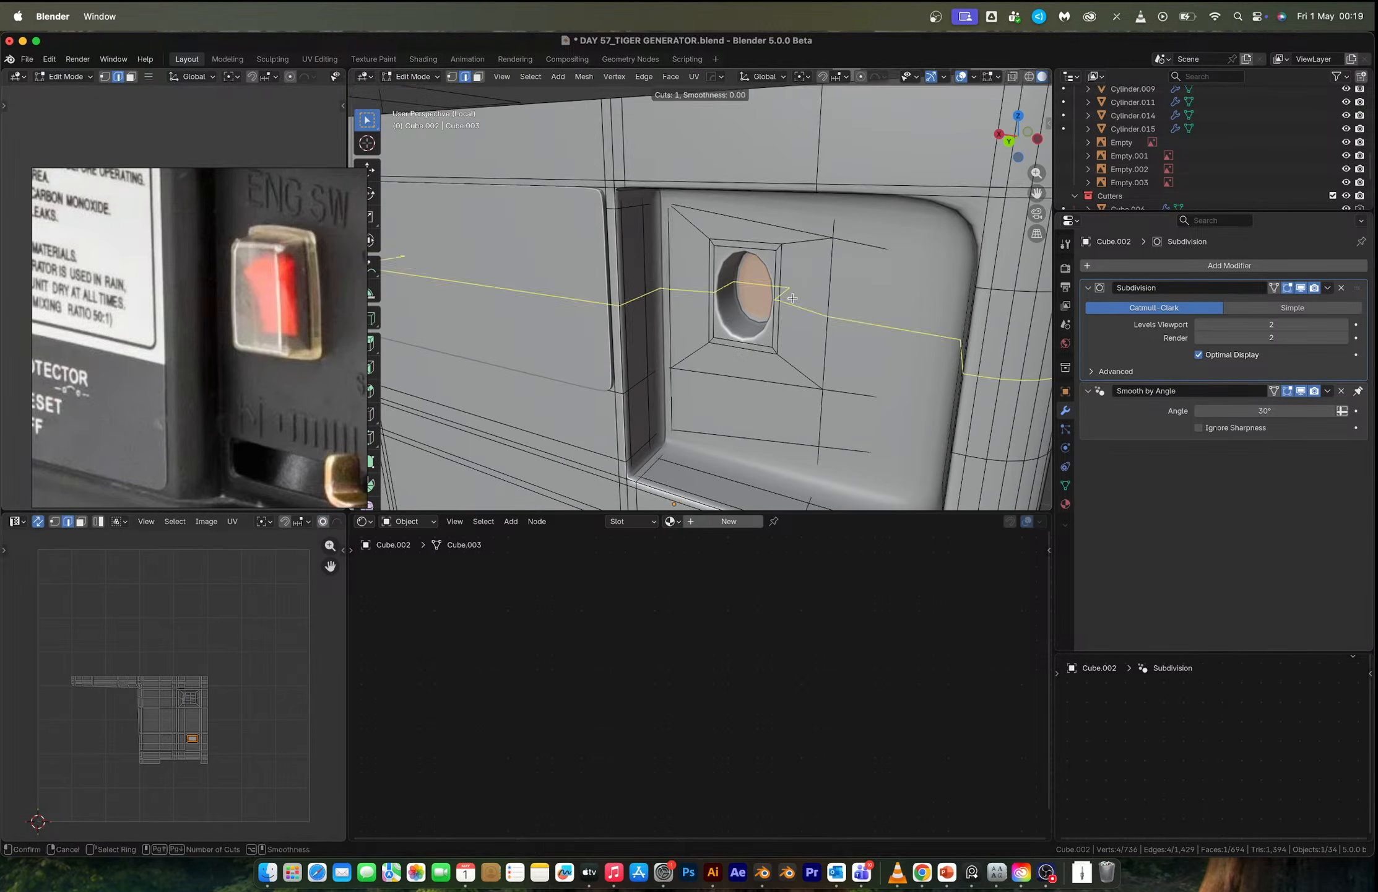
{"action": "left_click", "coordinate": [791, 297]}
{"action": "left_click", "coordinate": [789, 279]}
{"action": "key", "text": "ctrl+r"}
{"action": "left_click", "coordinate": [782, 322]}
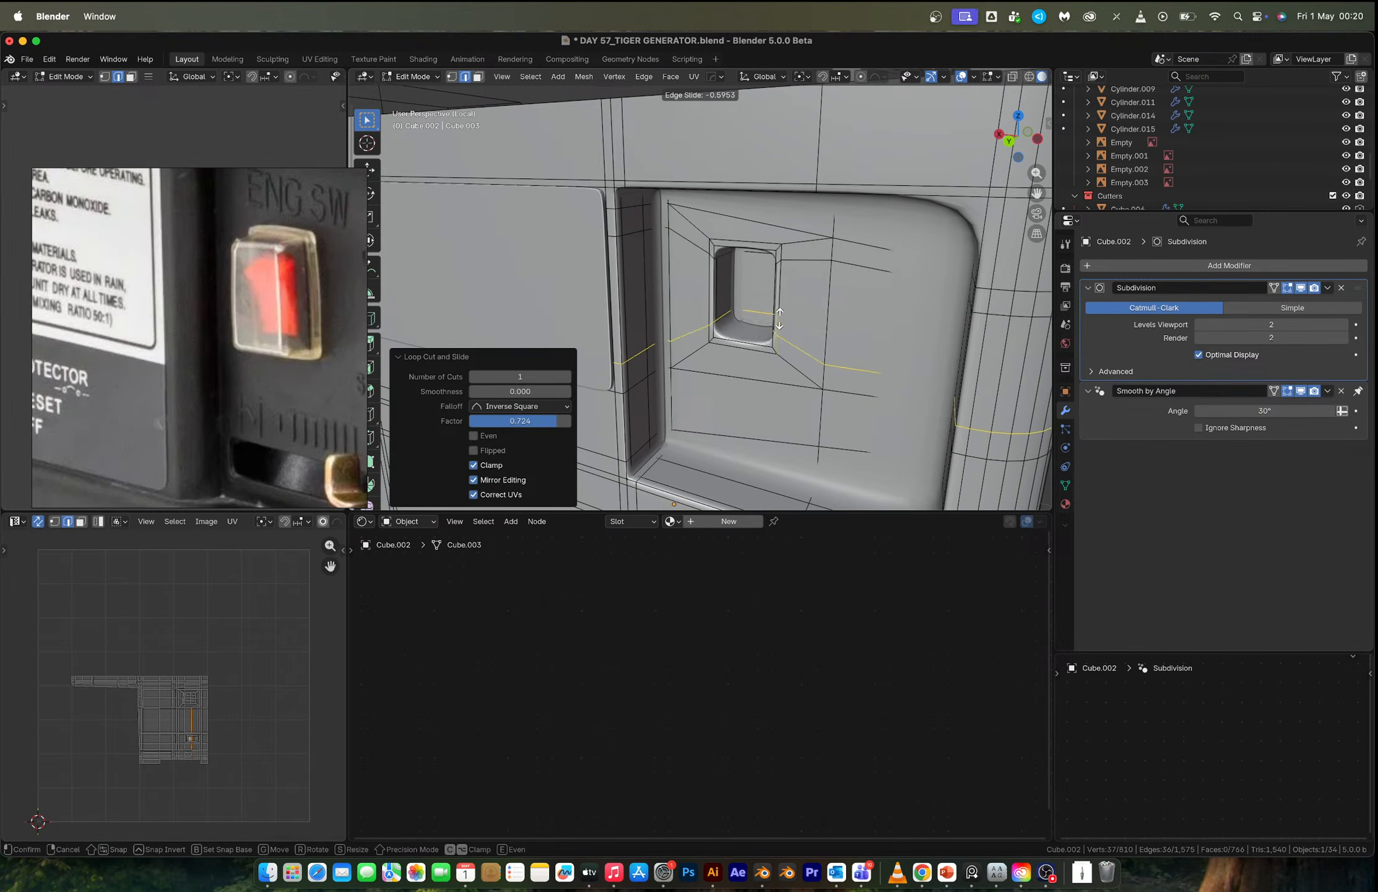
{"action": "left_click", "coordinate": [779, 332]}
Add two vertical loop cuts through the switch opening, one near each side edge, sliding the first to factor 0.656.
{"action": "key", "text": "ctrl+r"}
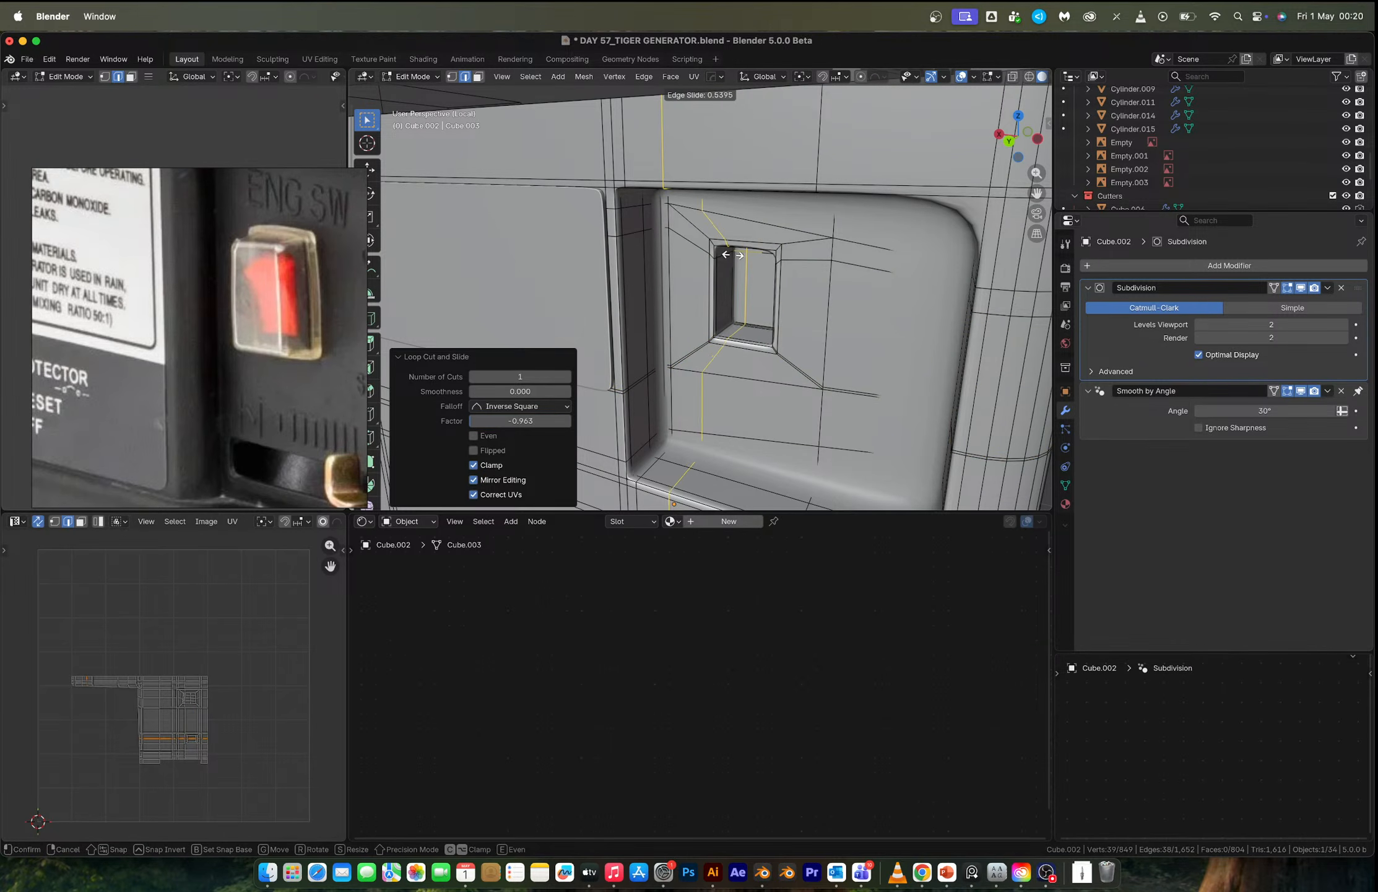
{"action": "left_click", "coordinate": [749, 252]}
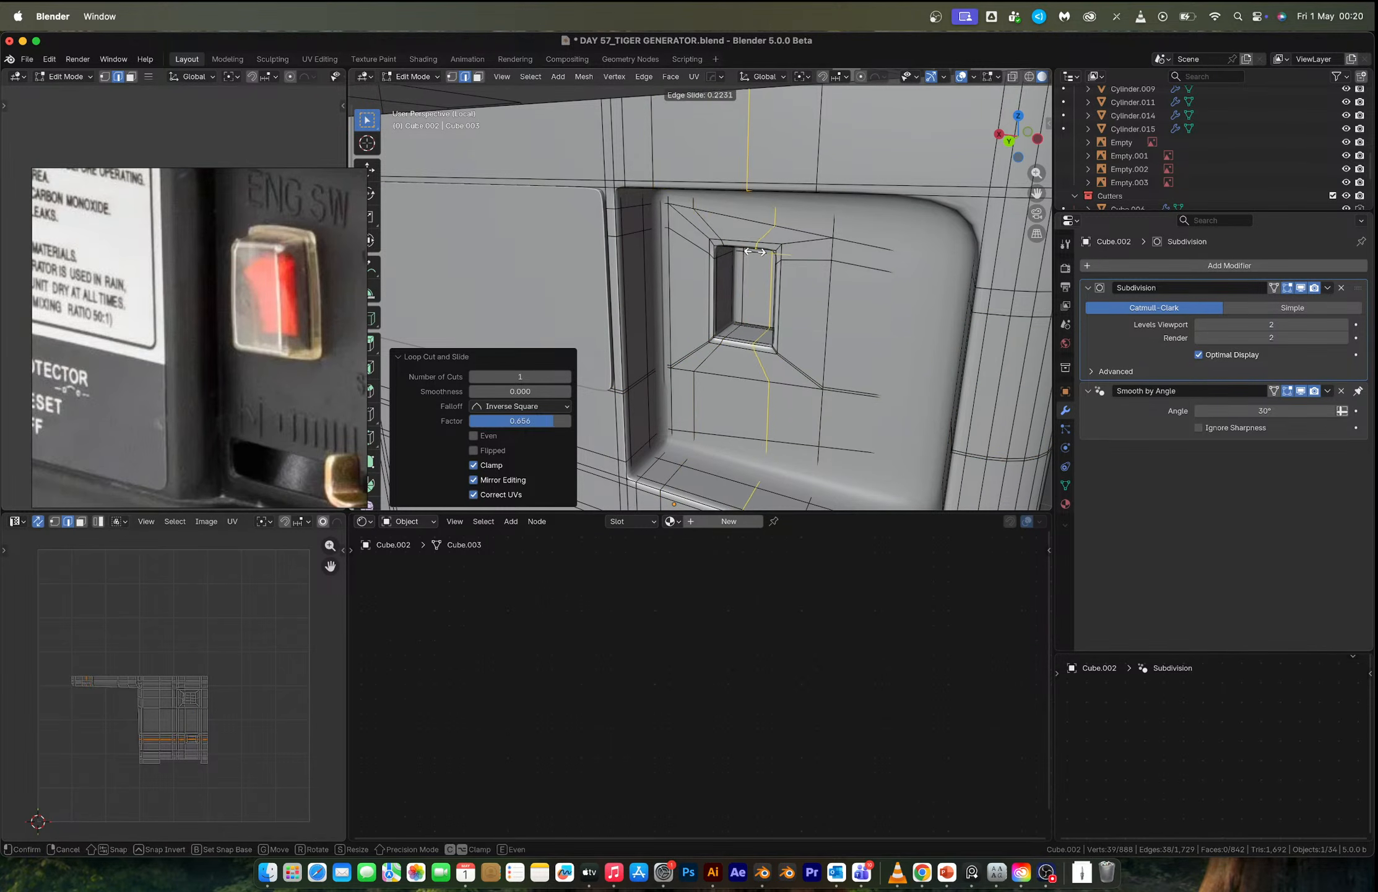
{"action": "left_click", "coordinate": [750, 302]}
{"action": "key", "text": "Tab"}
{"action": "scroll", "coordinate": [750, 304], "scroll_direction": "down", "scroll_amount": 5}
{"action": "middle_click_drag", "start_coordinate": [750, 303], "coordinate": [774, 303]}
{"action": "scroll", "coordinate": [769, 331], "scroll_direction": "up", "scroll_amount": 5}
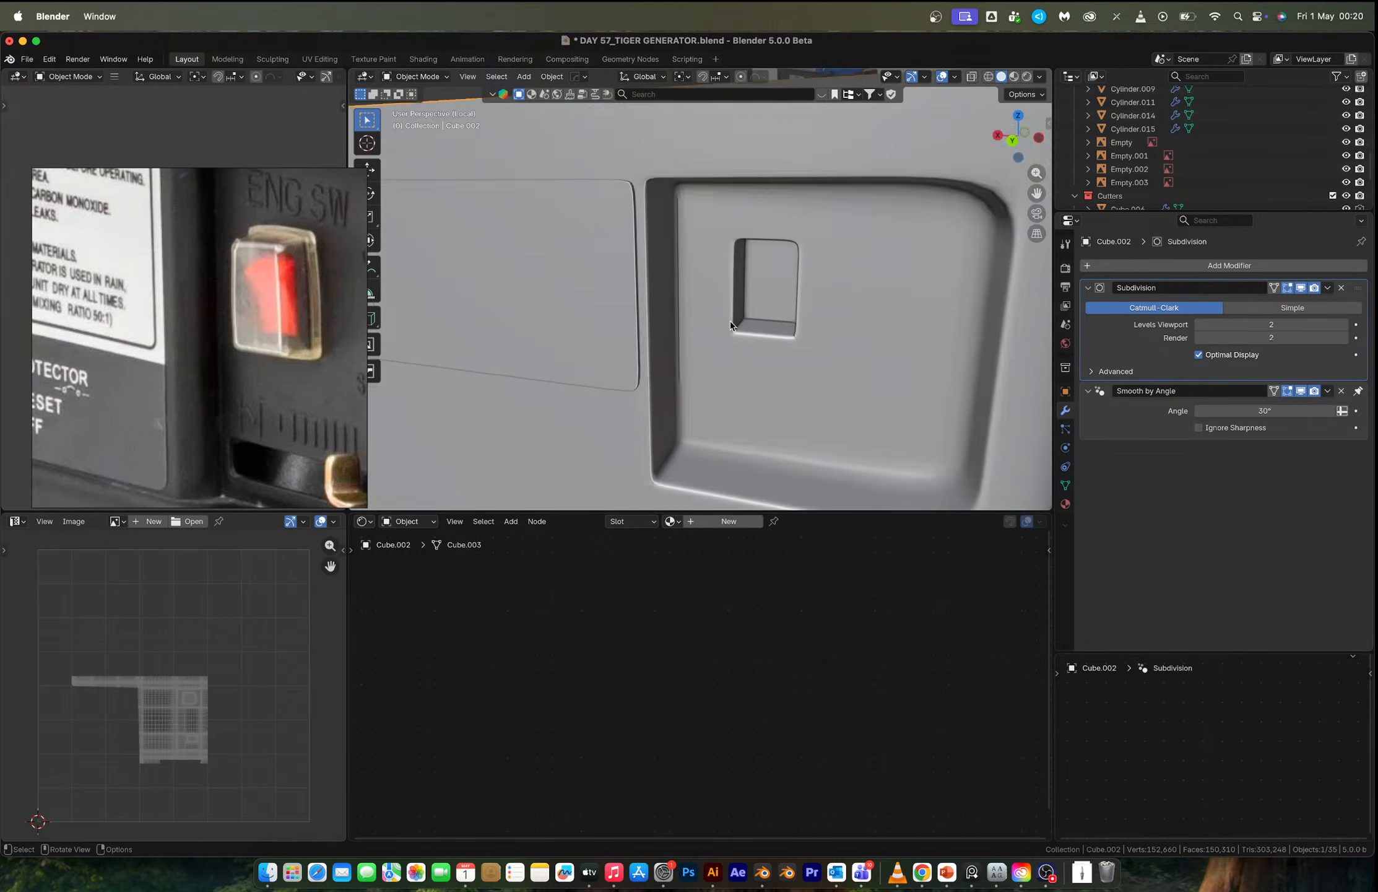
Duplicate the ring of rim faces around the switch opening in place and separate it into its own object.
{"action": "key", "text": "Tab"}
{"action": "scroll", "coordinate": [730, 321], "scroll_direction": "up", "scroll_amount": 2}
{"action": "key", "text": "ctrl+r"}
{"action": "key", "text": "3"}
{"action": "left_click", "coordinate": [741, 260], "text": "alt"}
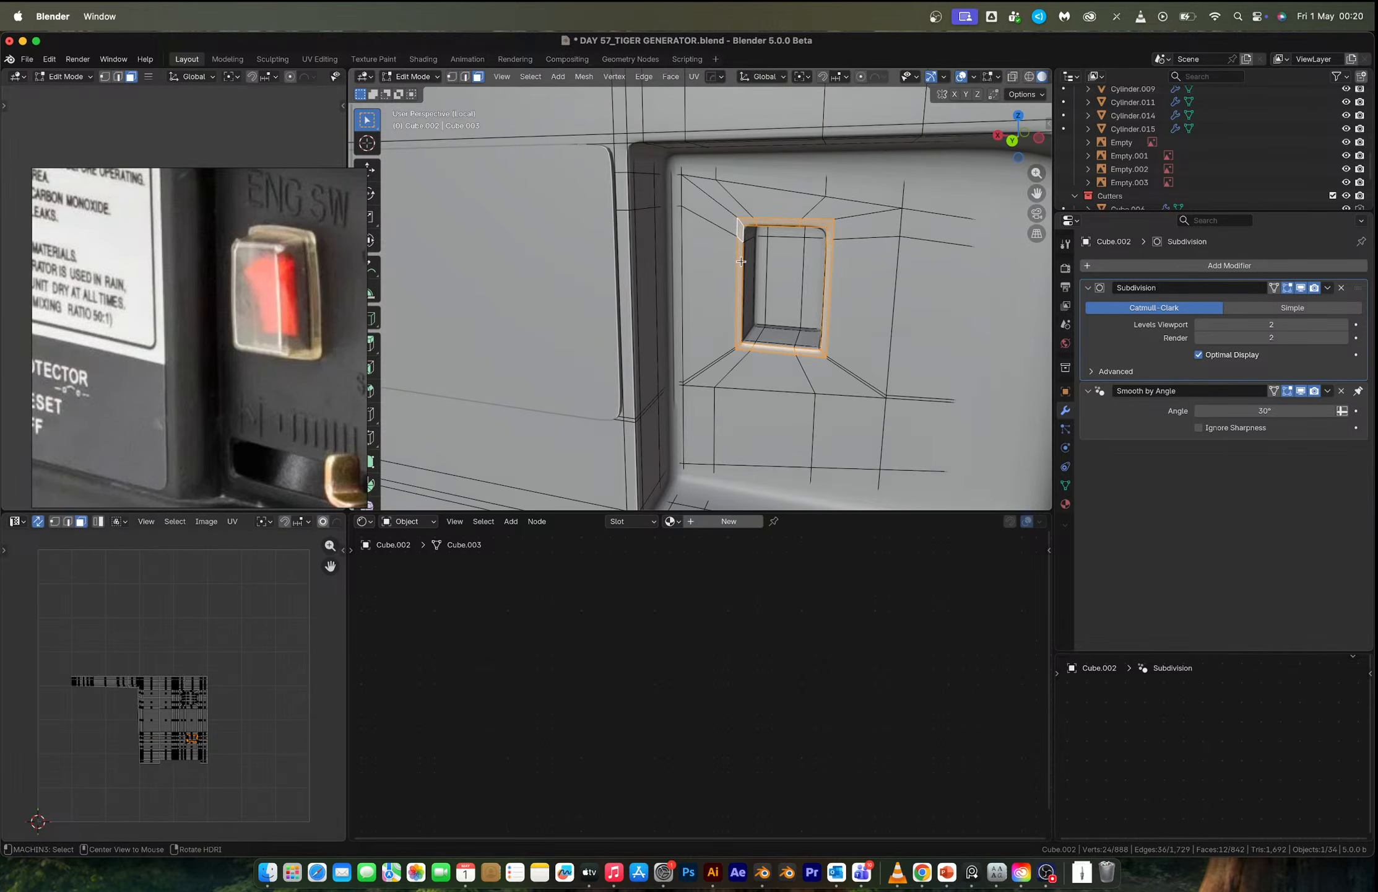
{"action": "key", "text": "shift+d"}
{"action": "right_click", "coordinate": [817, 346]}
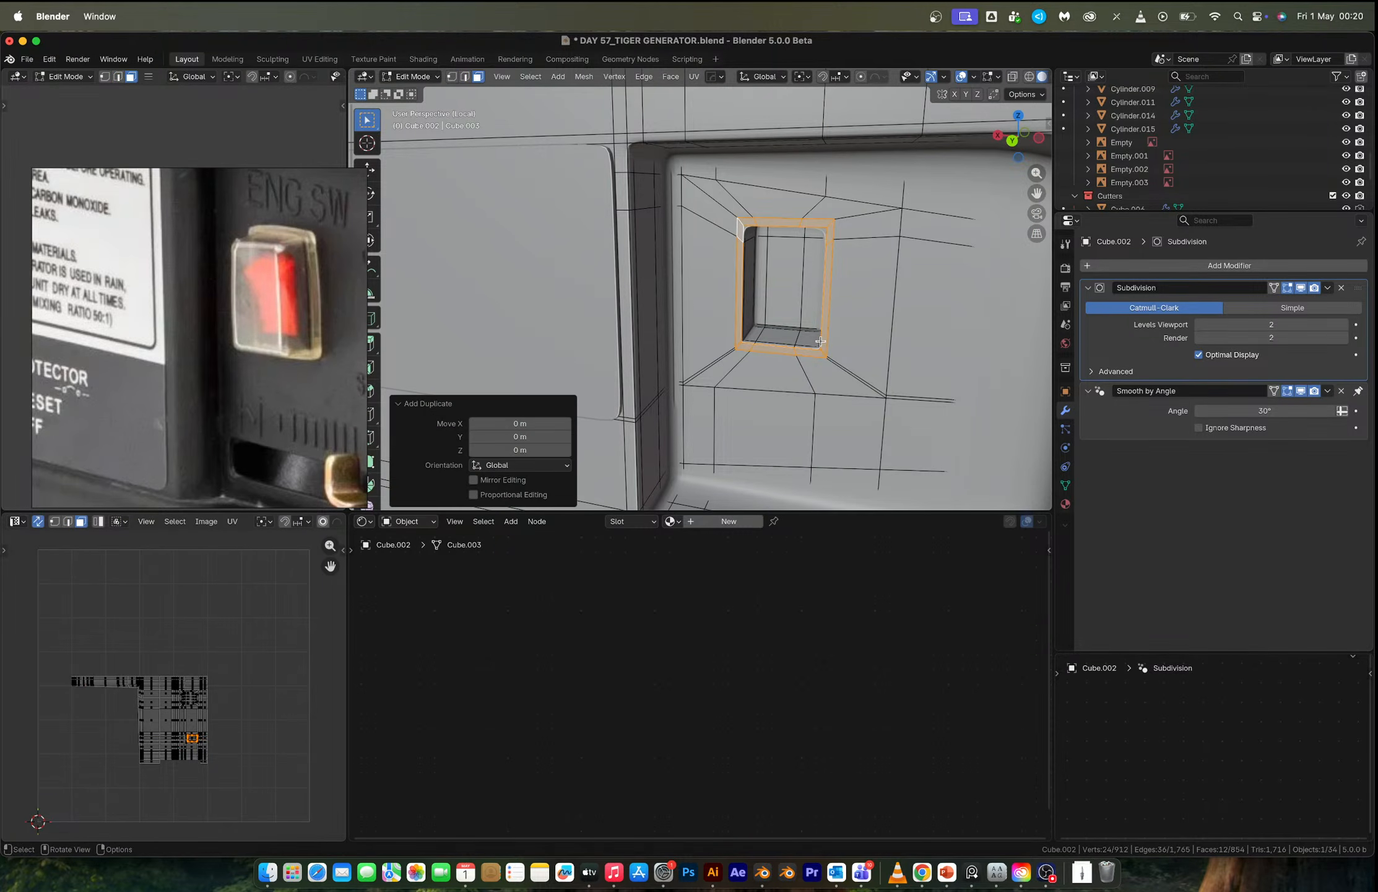
{"action": "key", "text": "p"}
{"action": "left_click", "coordinate": [817, 345]}
Scale the separated frame's outer edge loop uniformly by 1.074, and widen it along X by about 1.04.
{"action": "key", "text": "Tab"}
{"action": "left_click", "coordinate": [785, 221]}
{"action": "key", "text": "Tab"}
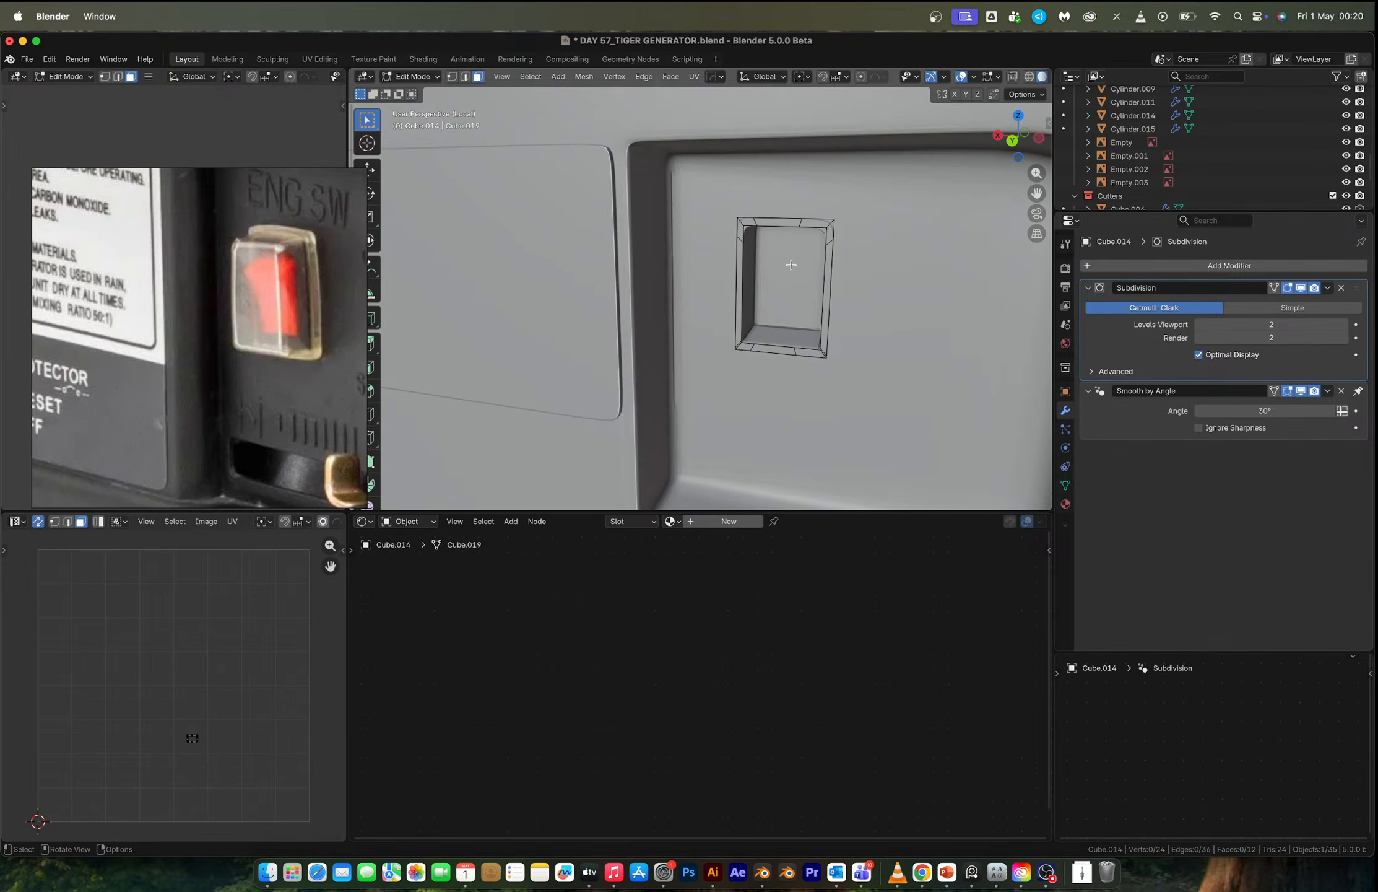
{"action": "key", "text": "2"}
{"action": "left_click", "coordinate": [785, 219], "text": "alt"}
{"action": "key", "text": "s"}
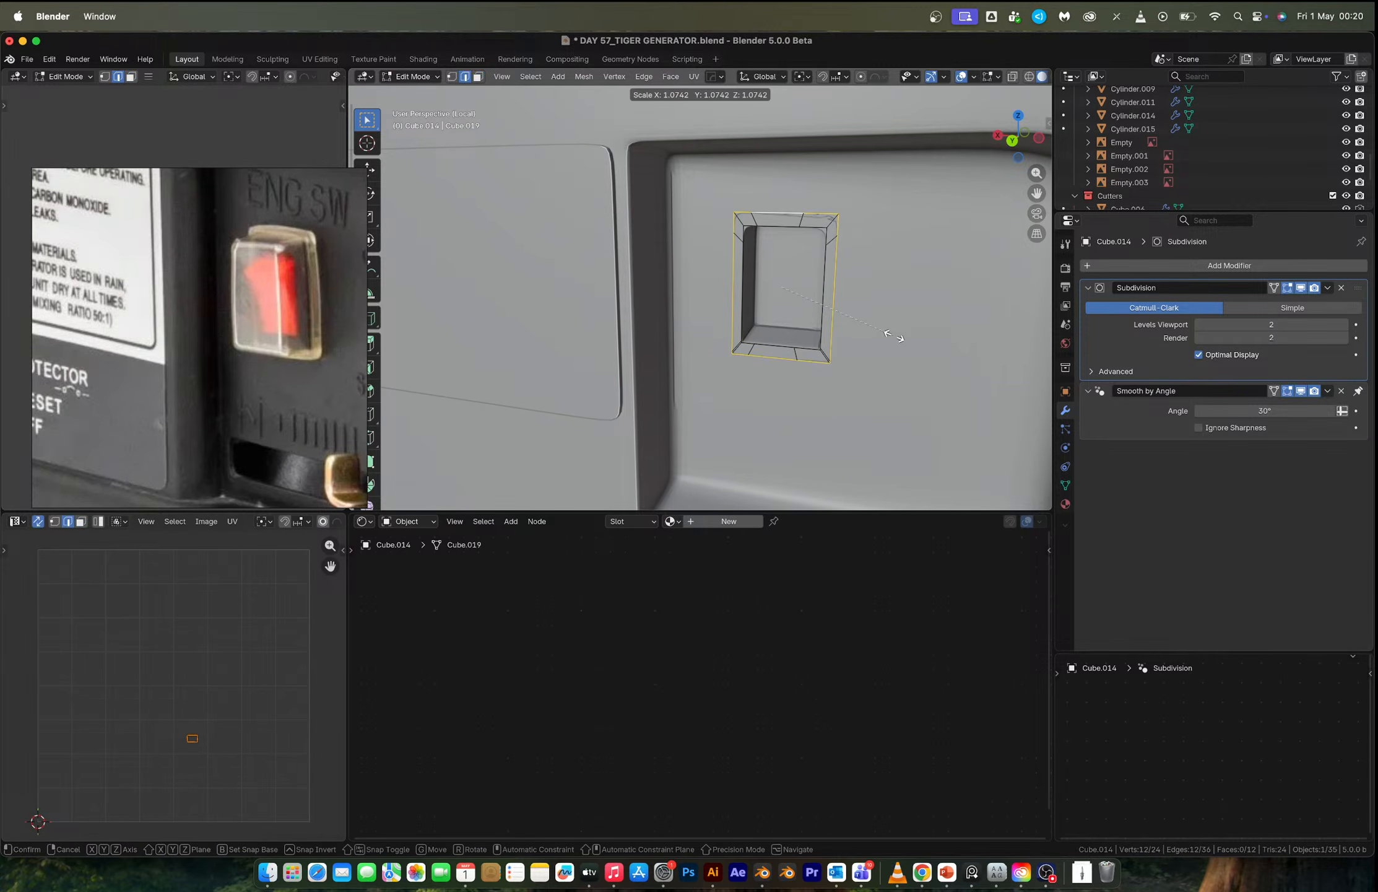
{"action": "left_click", "coordinate": [894, 335]}
{"action": "key", "text": "s"}
{"action": "key", "text": "x"}
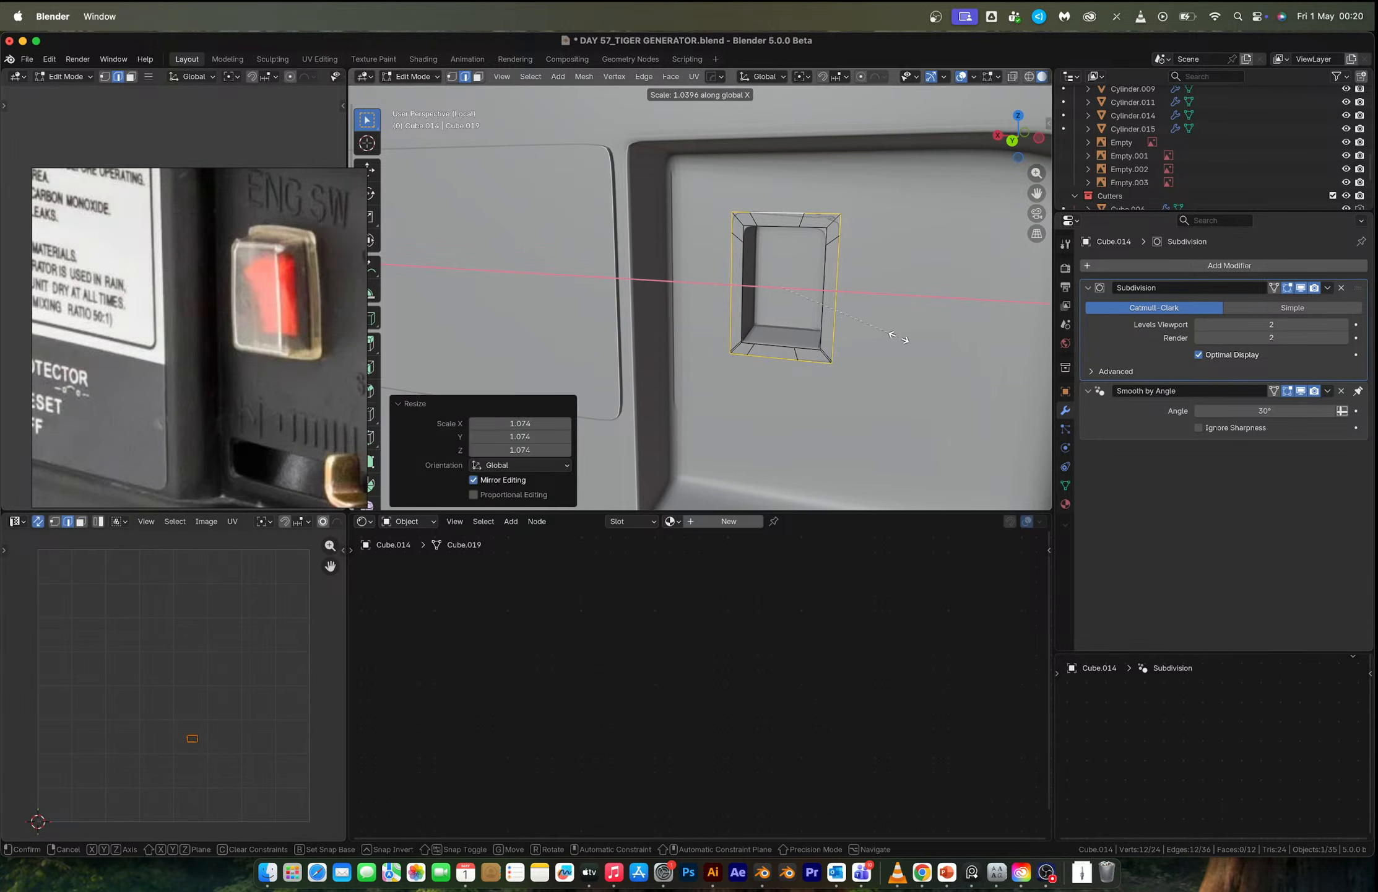
{"action": "left_click", "coordinate": [899, 338]}
Extrude all of the switch frame's faces along their normals by 0.0269 m.
{"action": "key", "text": "a"}
{"action": "middle_click_drag", "start_coordinate": [785, 322], "coordinate": [816, 344]}
{"action": "key", "text": "alt+e"}
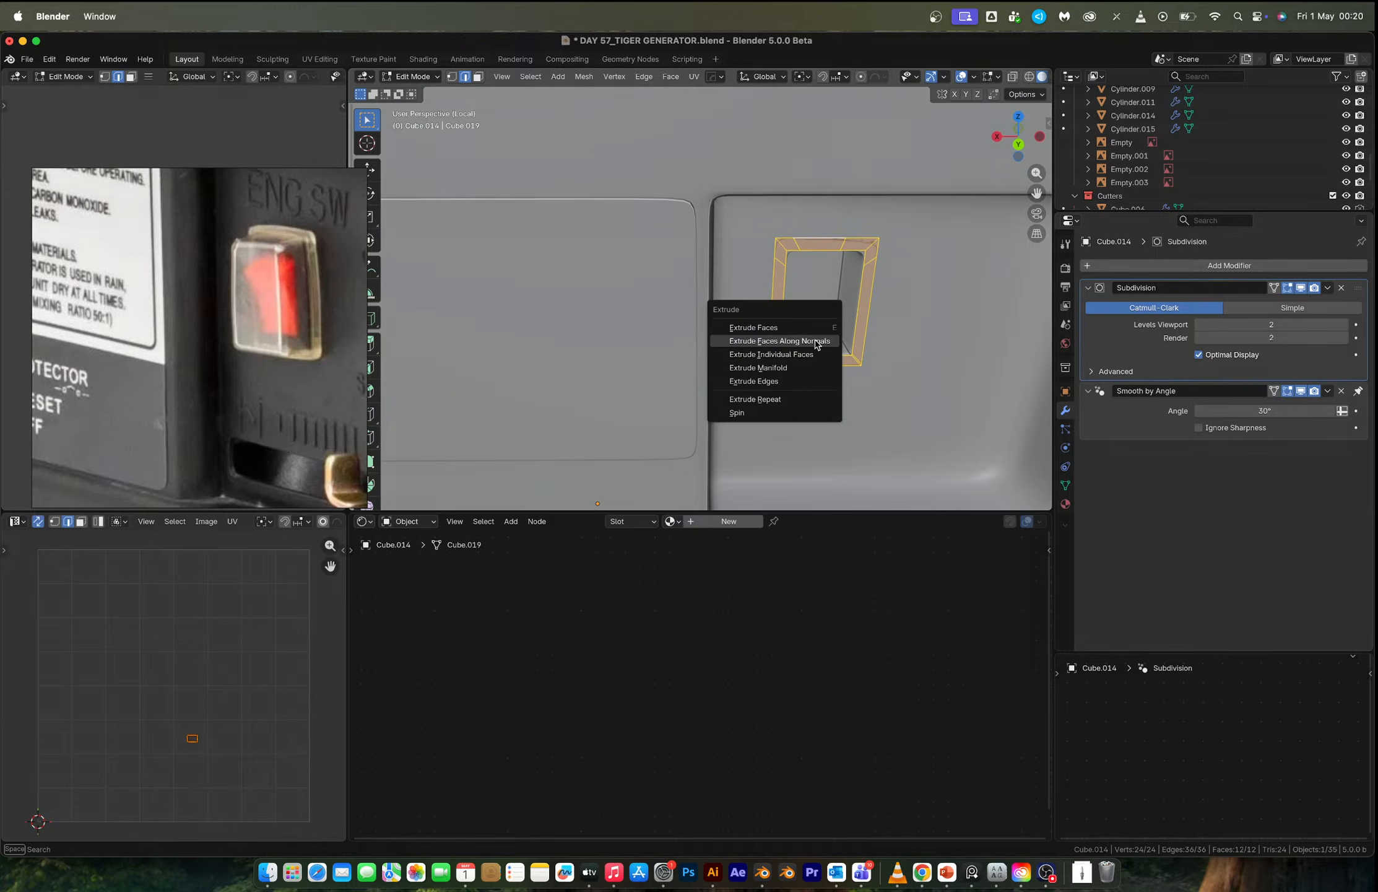
{"action": "left_click", "coordinate": [816, 341]}
{"action": "left_click", "coordinate": [817, 335]}
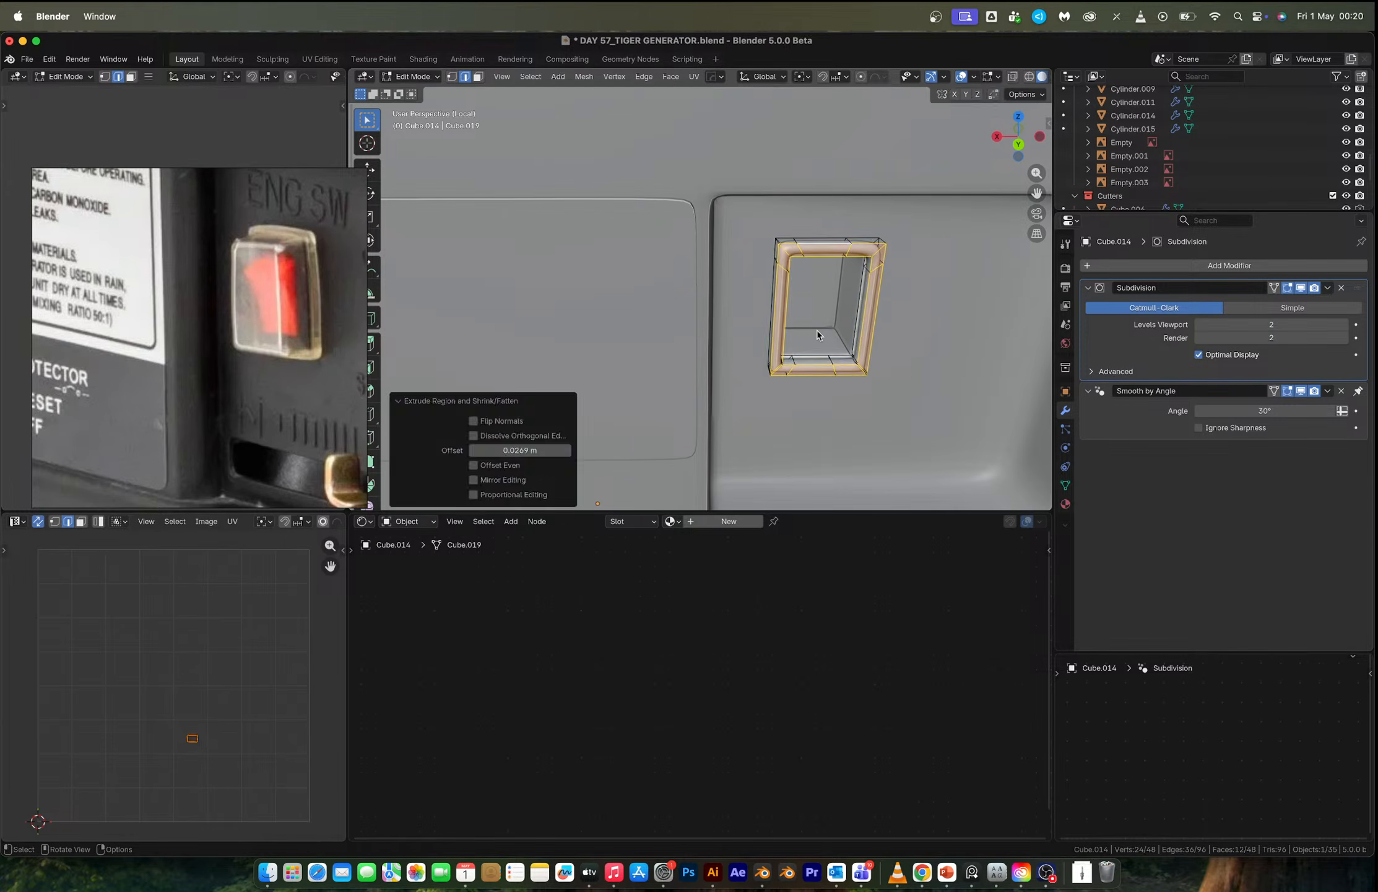
{"action": "key", "text": "Tab"}
{"action": "scroll", "coordinate": [816, 332], "scroll_direction": "up", "scroll_amount": 4}
{"action": "middle_click_drag", "start_coordinate": [816, 332], "coordinate": [714, 335], "text": "shift"}
{"action": "scroll", "coordinate": [717, 339], "scroll_direction": "up", "scroll_amount": 1}
{"action": "key", "text": "Tab"}
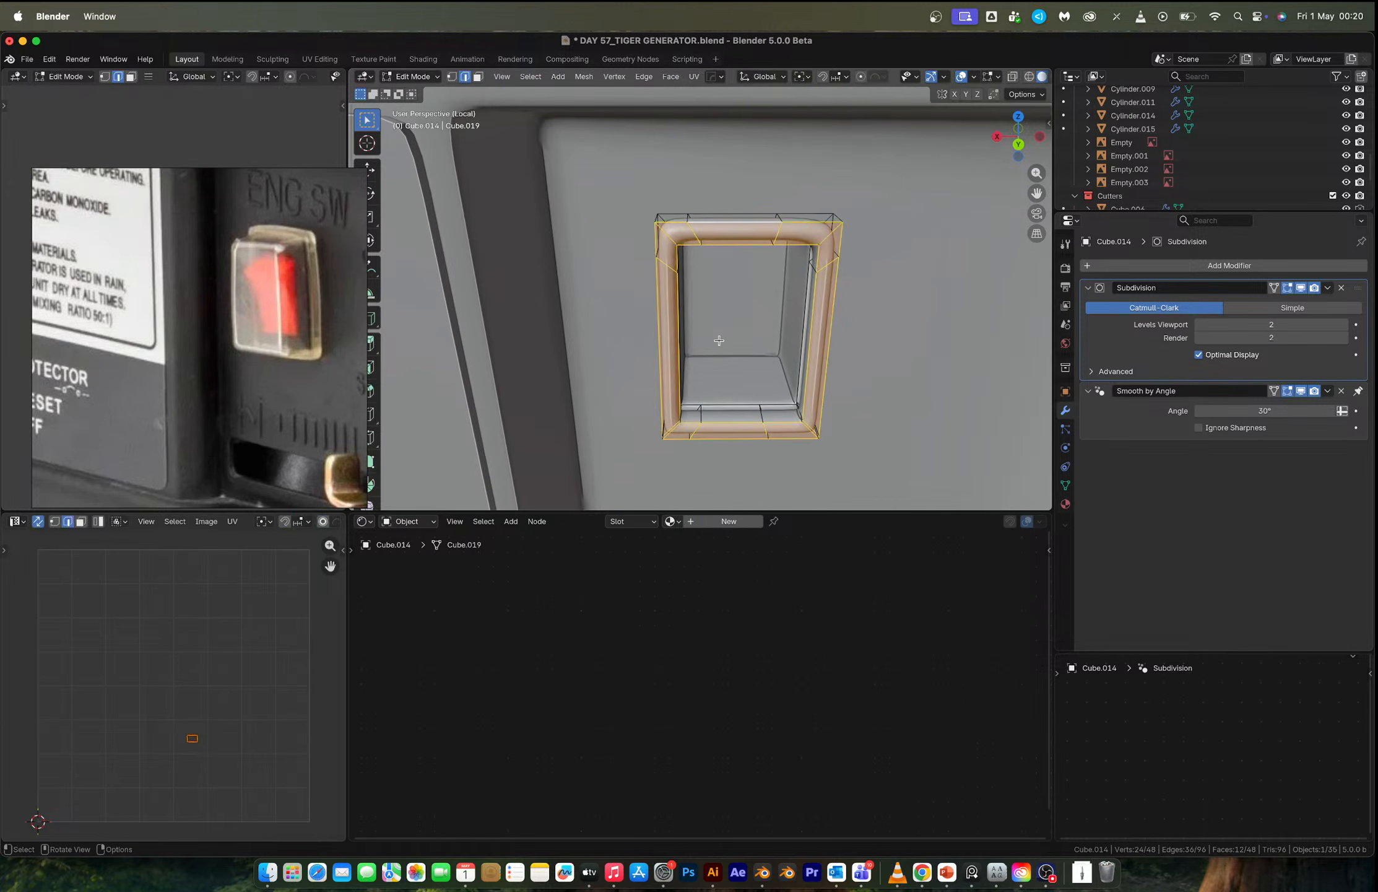
{"action": "key", "text": "Tab"}
{"action": "key", "text": "Tab"}
{"action": "key", "text": "a"}
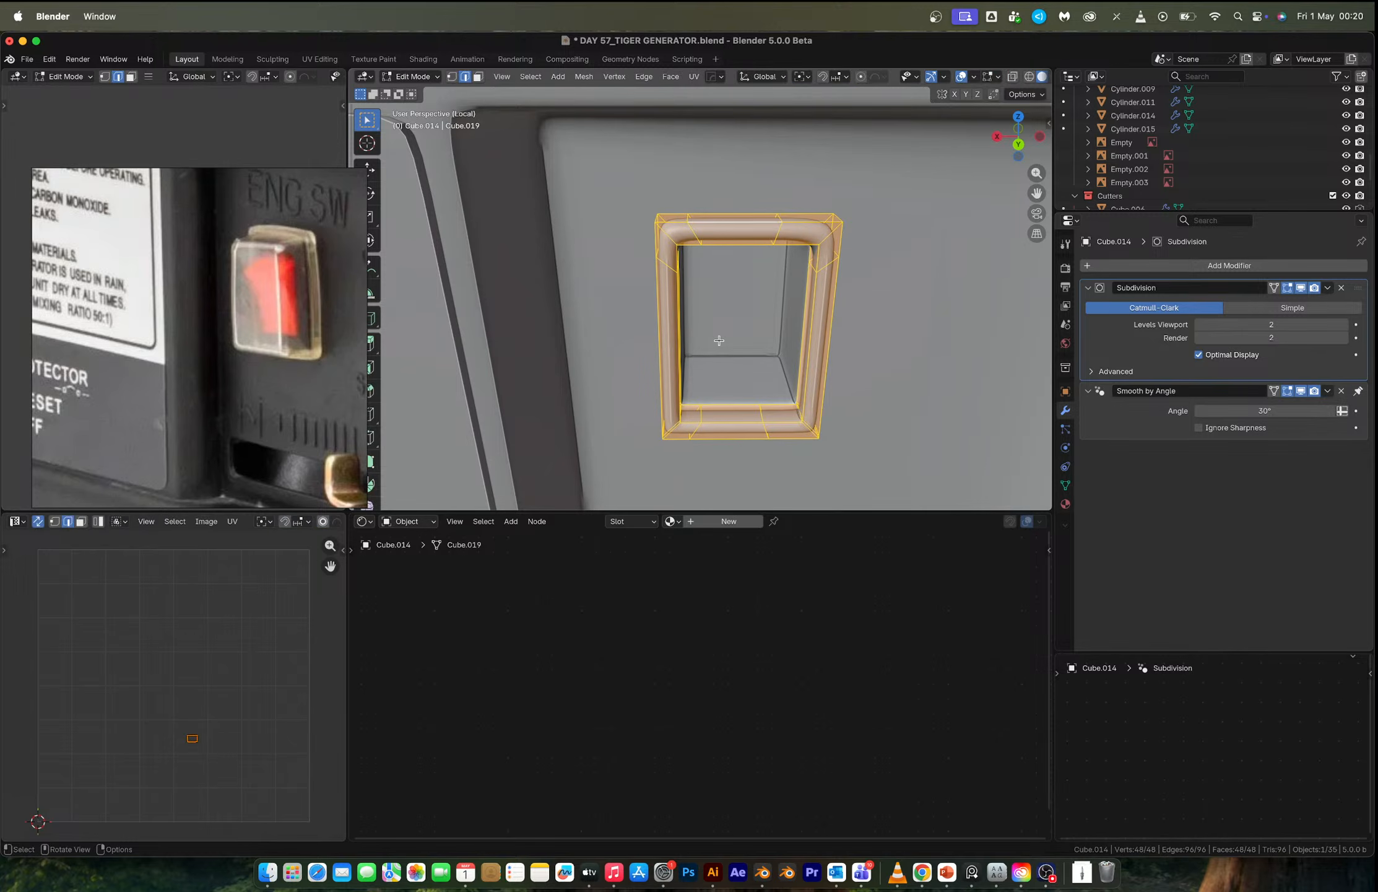
{"action": "left_click", "coordinate": [528, 76]}
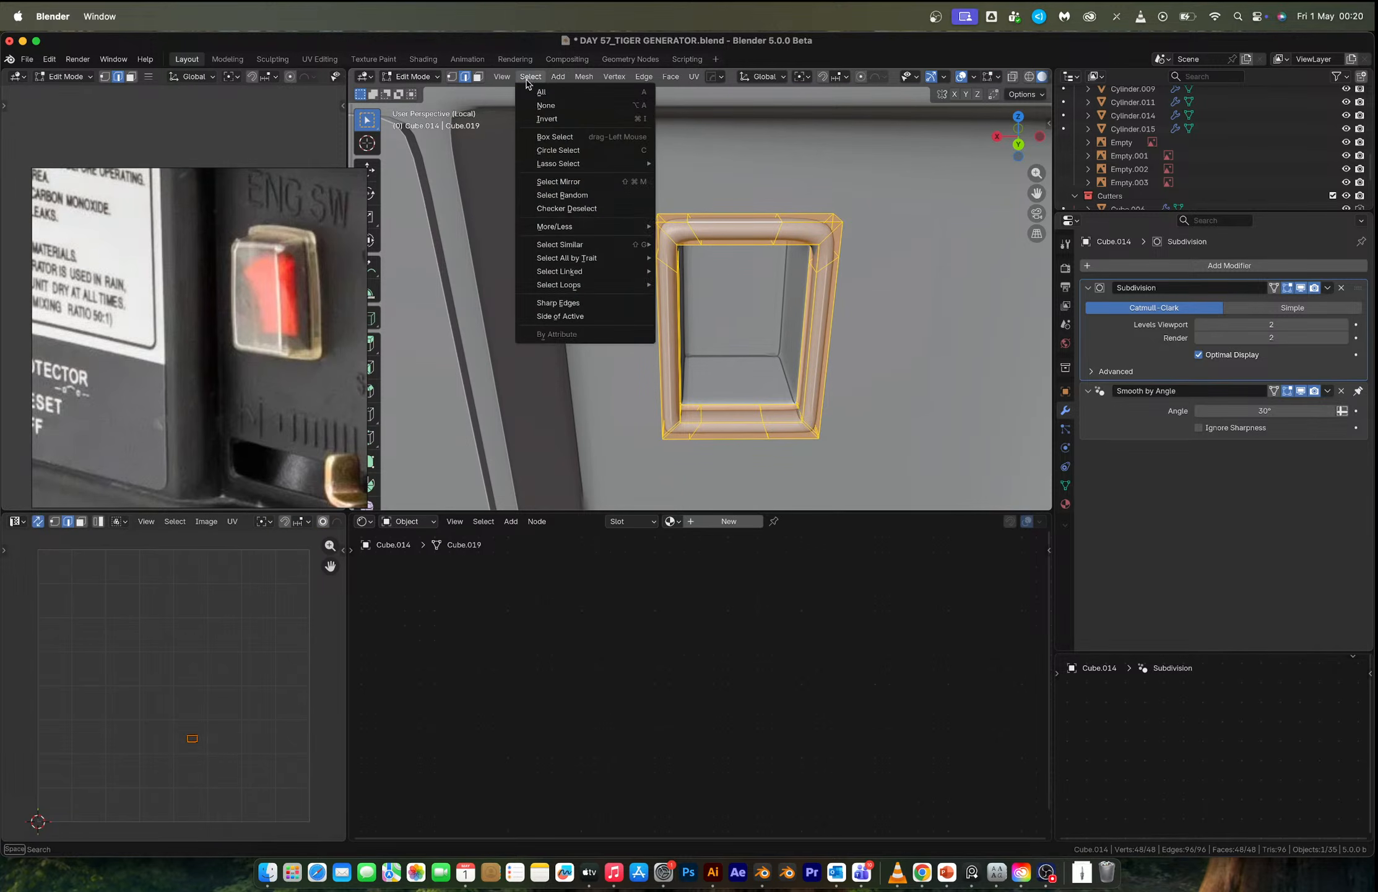
{"action": "left_click", "coordinate": [572, 303]}
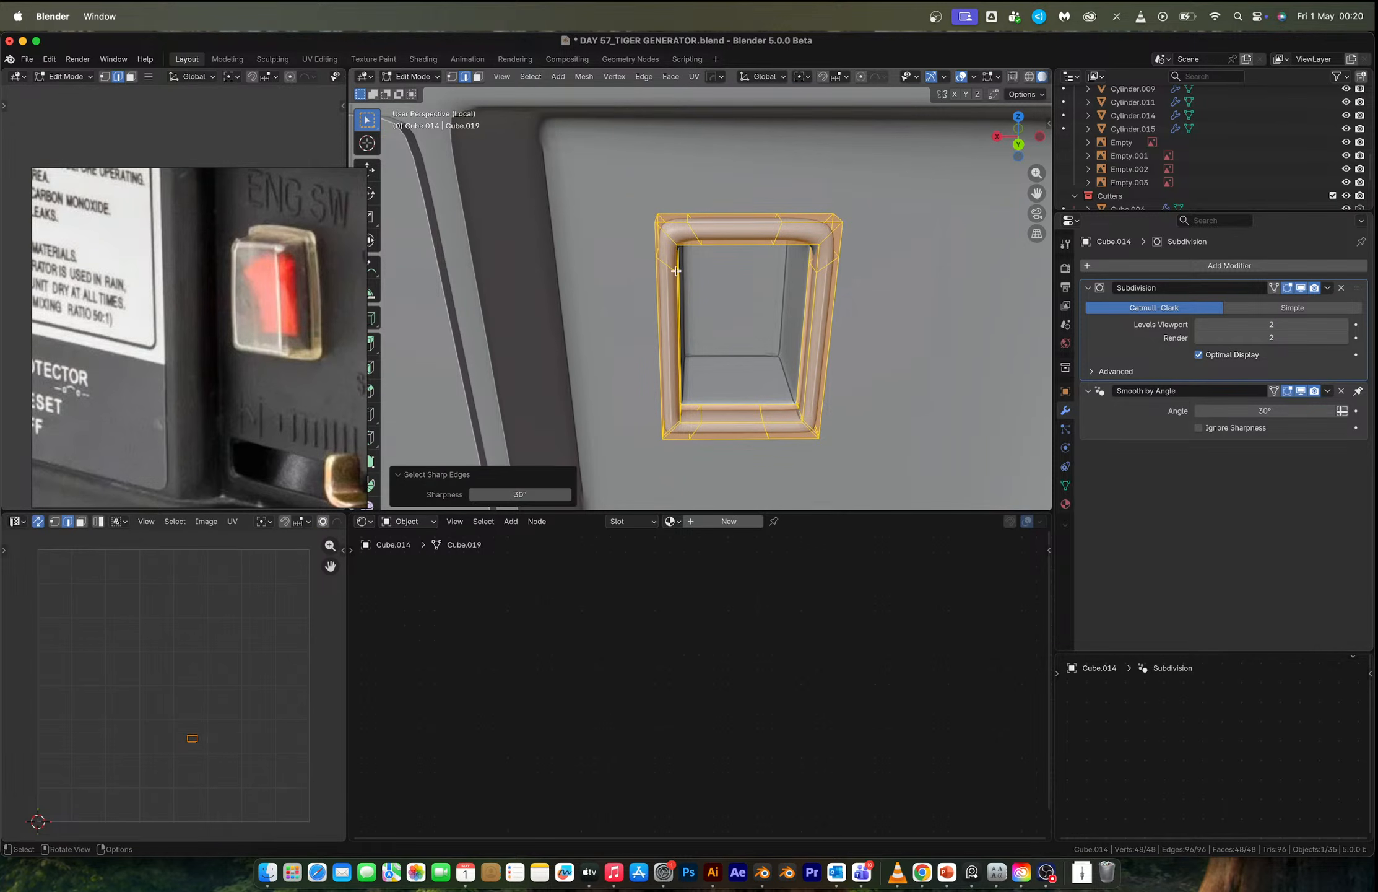
Select the switch frame's sharp edges at 30° sharpness and bevel them by about 0.003 m with 11 segments.
{"action": "left_click", "coordinate": [663, 232]}
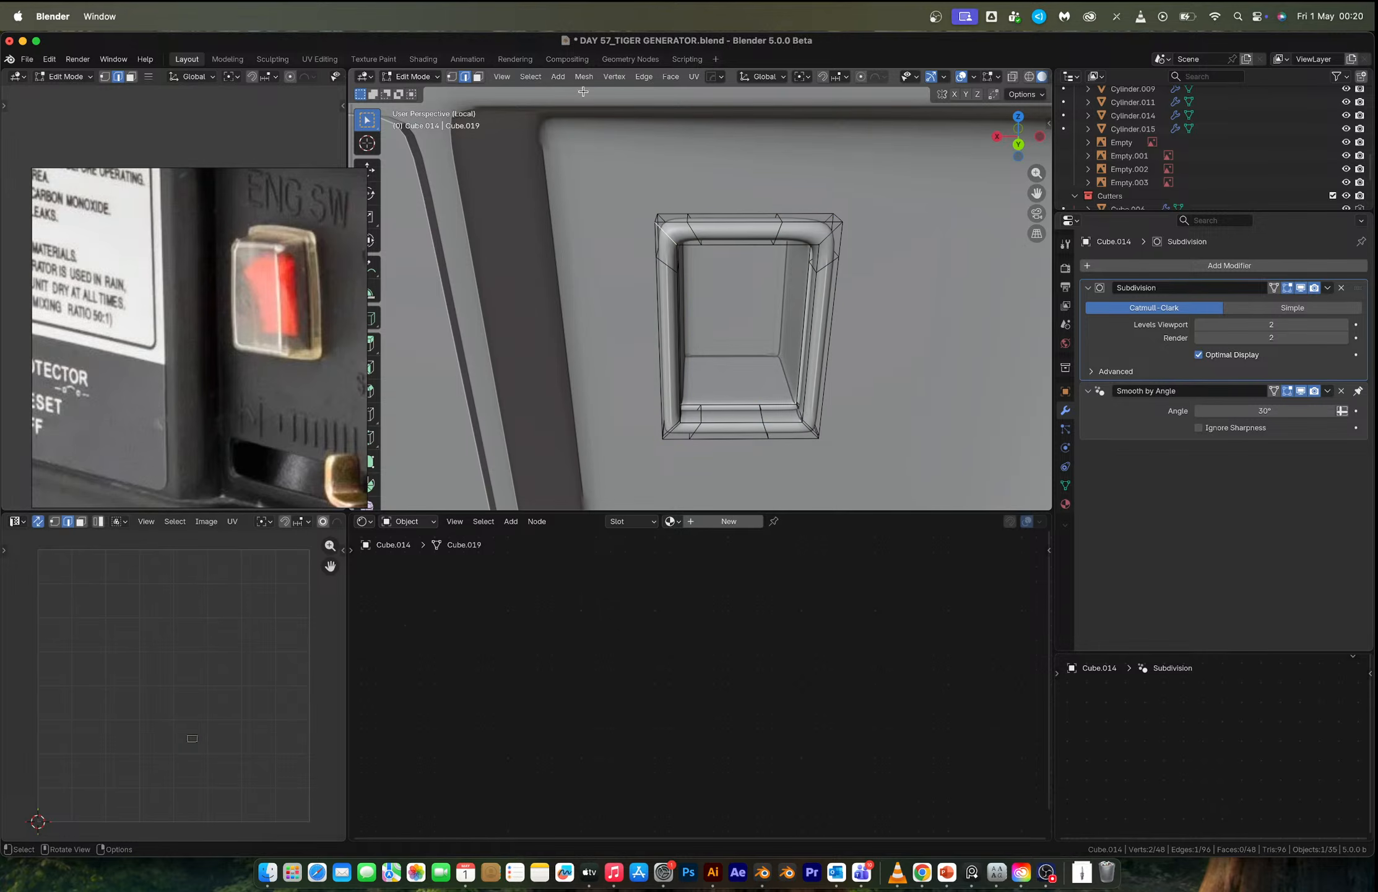
{"action": "middle_click_drag", "start_coordinate": [654, 219], "coordinate": [634, 158]}
{"action": "left_click", "coordinate": [530, 76]}
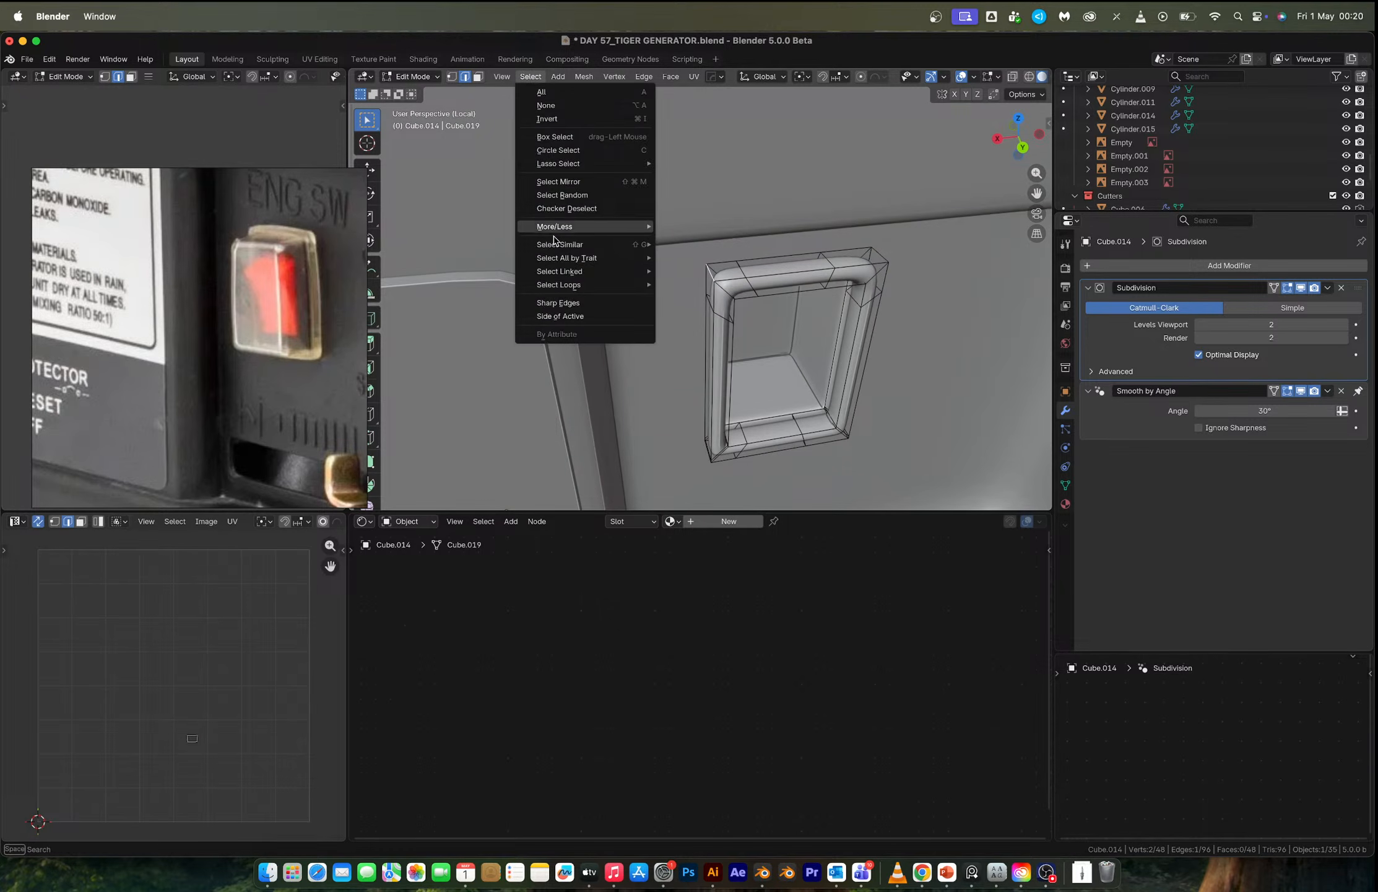
{"action": "left_click", "coordinate": [575, 303]}
{"action": "middle_click_drag", "start_coordinate": [655, 308], "coordinate": [826, 312]}
{"action": "key", "text": "ctrl+b"}
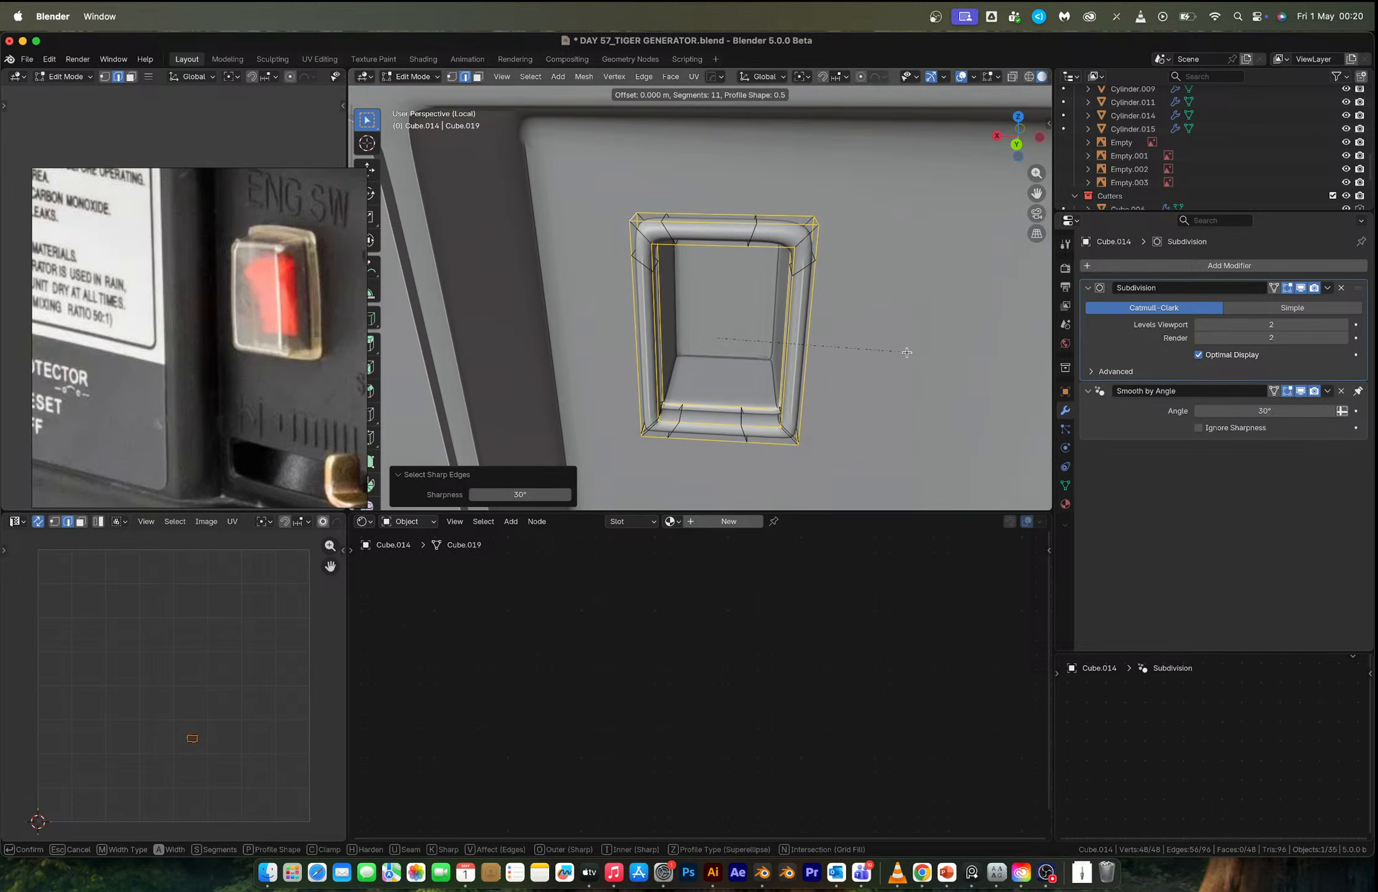
{"action": "scroll", "coordinate": [910, 354], "scroll_direction": "up", "scroll_amount": 10}
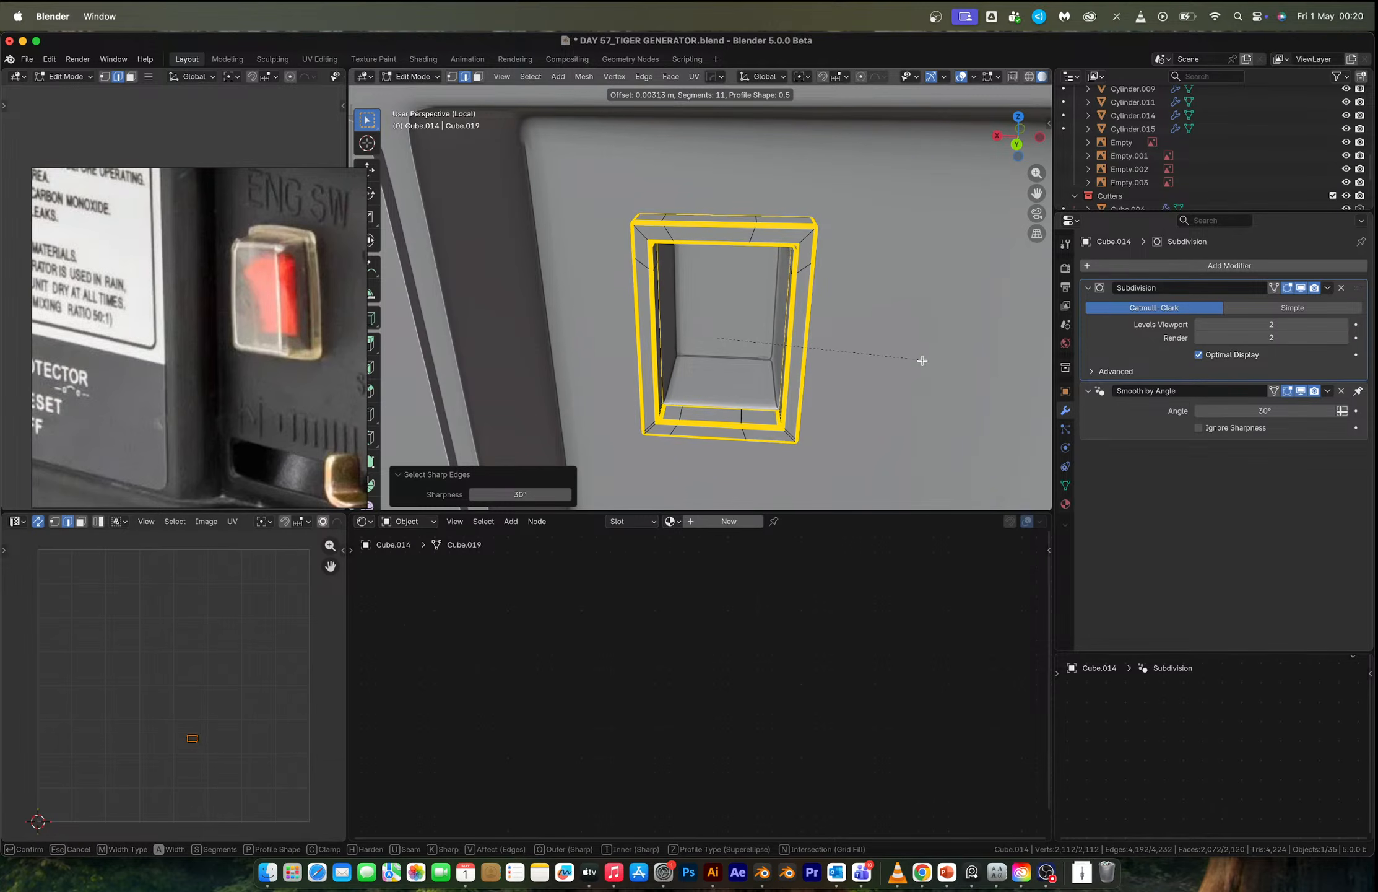
{"action": "left_click", "coordinate": [922, 360]}
{"action": "key", "text": "Tab"}
{"action": "scroll", "coordinate": [800, 285], "scroll_direction": "down", "scroll_amount": 4}
Duplicate the panel faces at the back of the switch recess and separate them into their own object.
{"action": "left_click", "coordinate": [773, 287]}
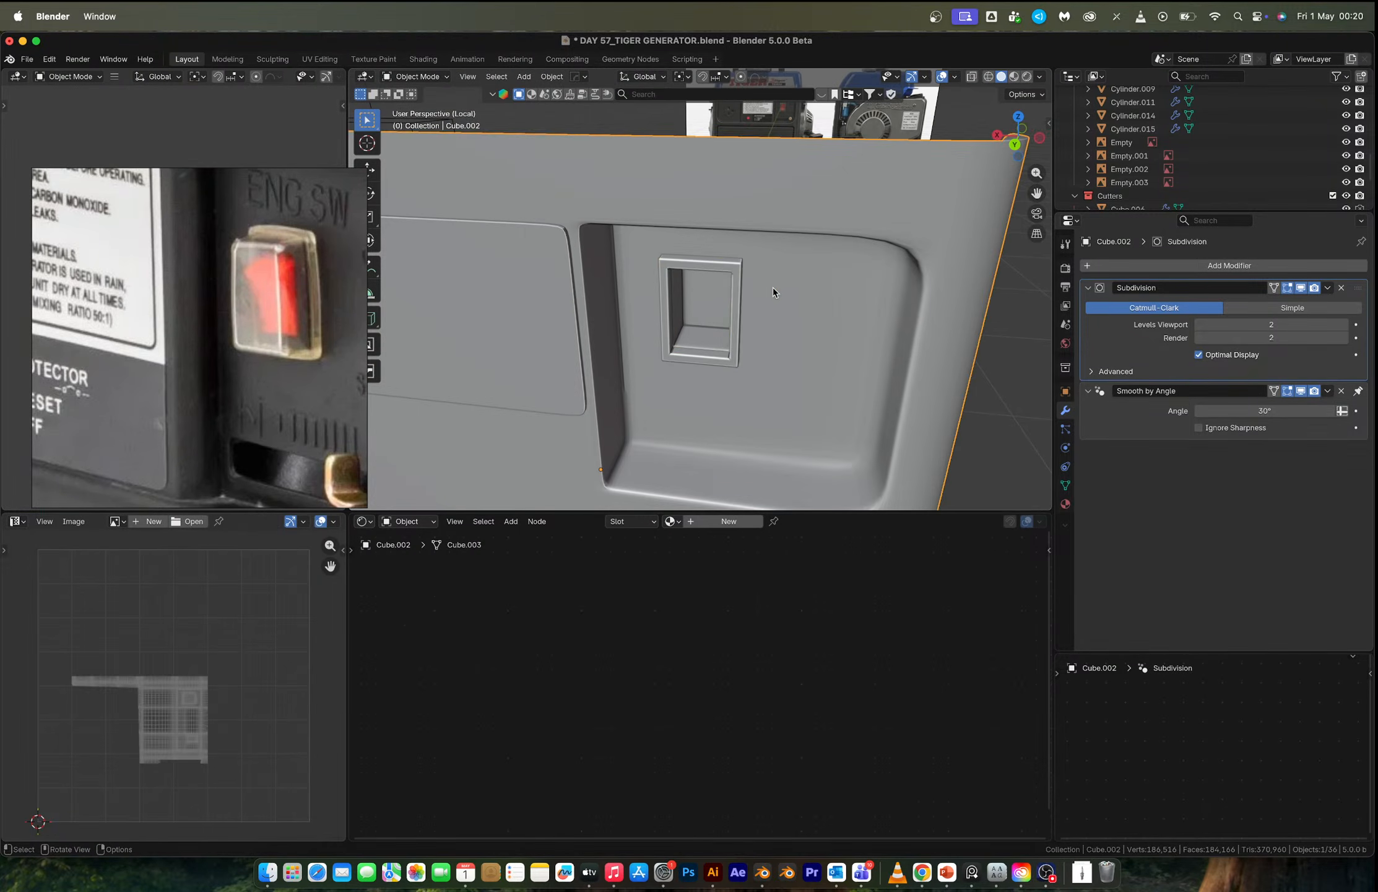
{"action": "middle_click_drag", "start_coordinate": [773, 287], "coordinate": [717, 266]}
{"action": "scroll", "coordinate": [780, 267], "scroll_direction": "down", "scroll_amount": 2}
{"action": "scroll", "coordinate": [721, 274], "scroll_direction": "up", "scroll_amount": 4}
{"action": "key", "text": "Tab"}
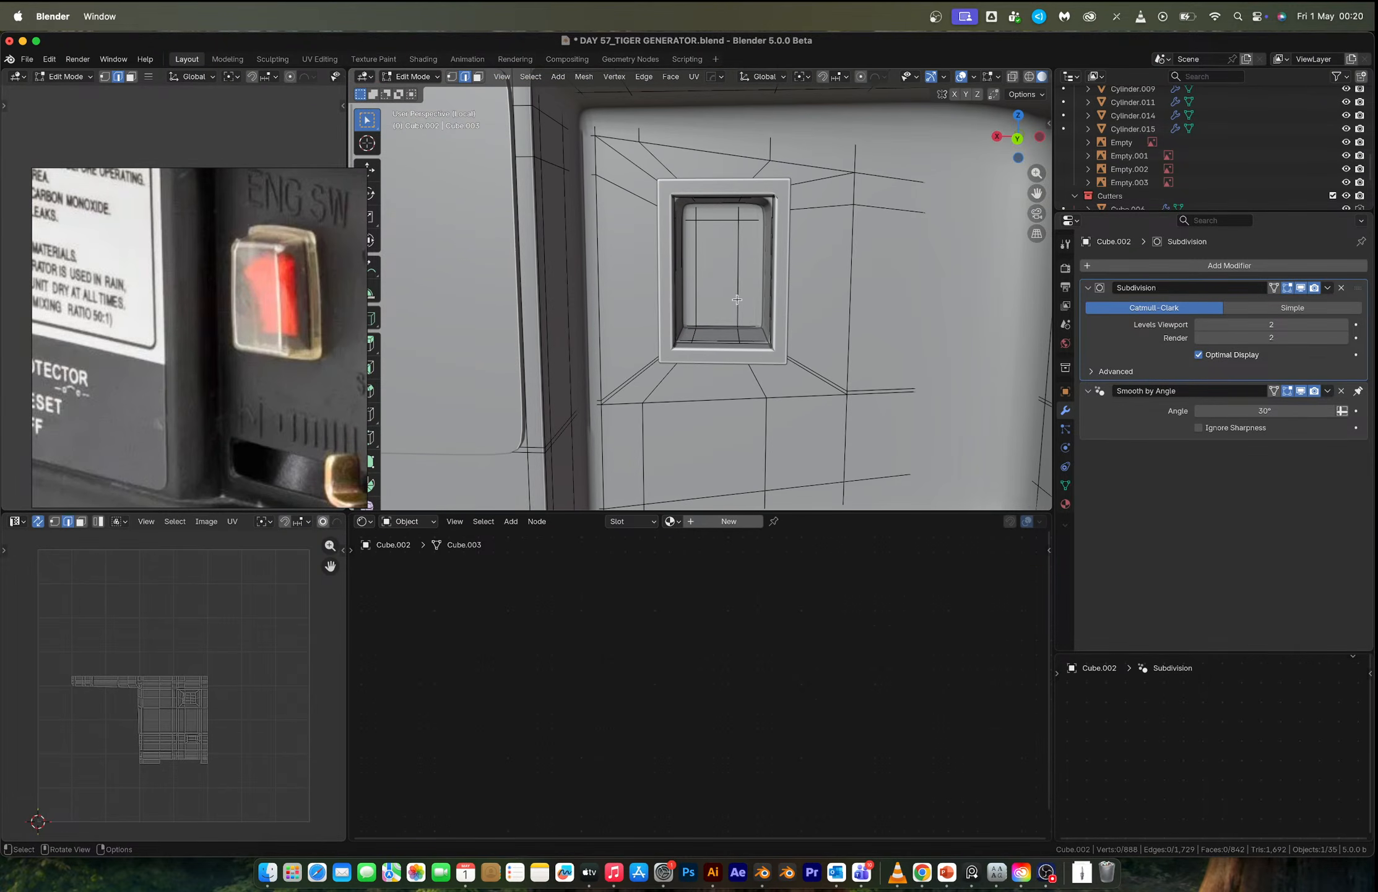
{"action": "key", "text": "Tab"}
{"action": "key", "text": "Tab"}
{"action": "key", "text": "Tab"}
{"action": "key", "text": "Tab"}
{"action": "key", "text": "3"}
{"action": "left_click", "coordinate": [740, 297], "text": "ctrl+shift"}
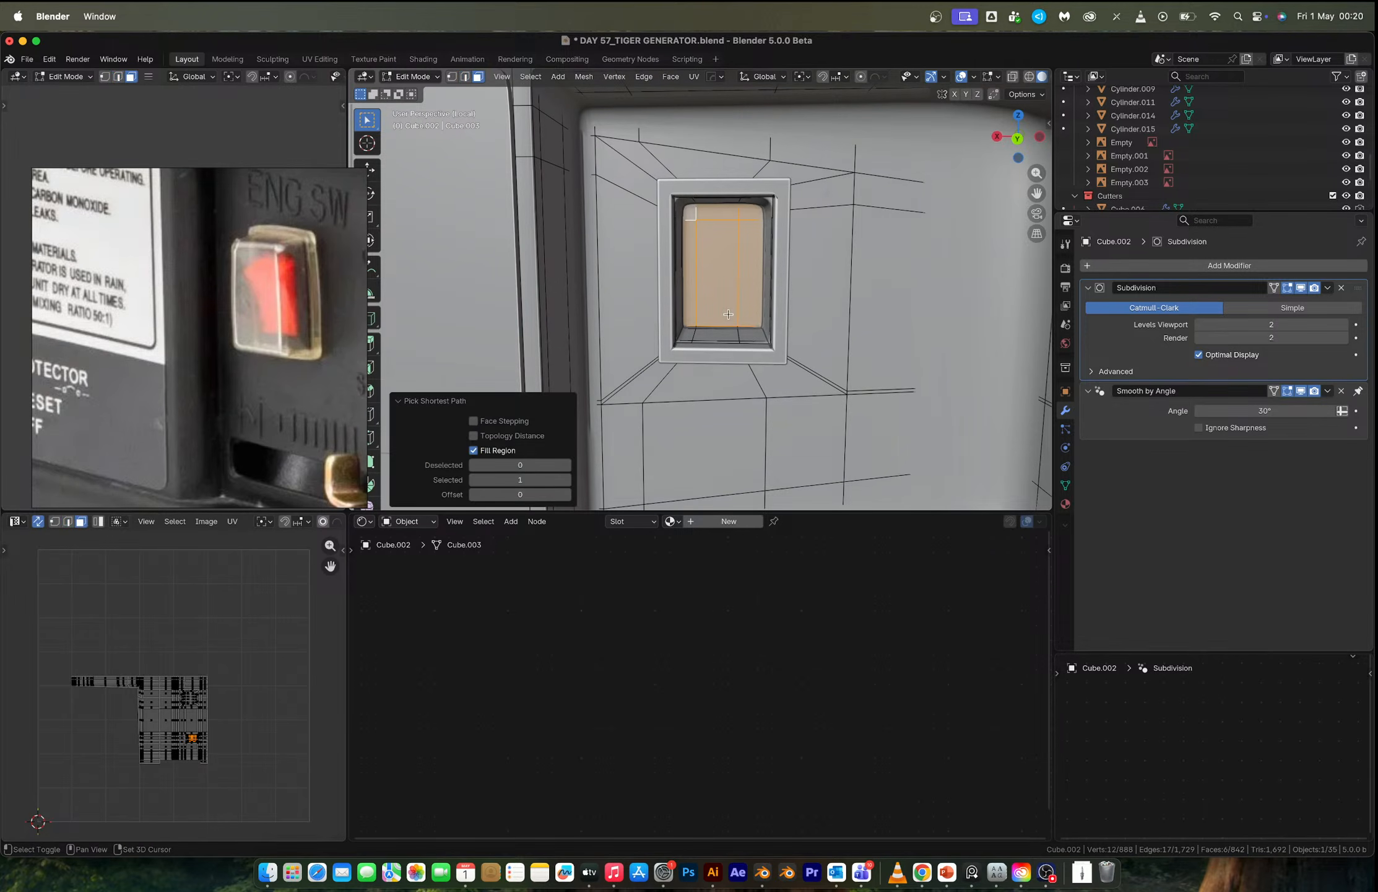
{"action": "key", "text": "e"}
{"action": "left_click", "coordinate": [785, 287]}
{"action": "key", "text": "Tab"}
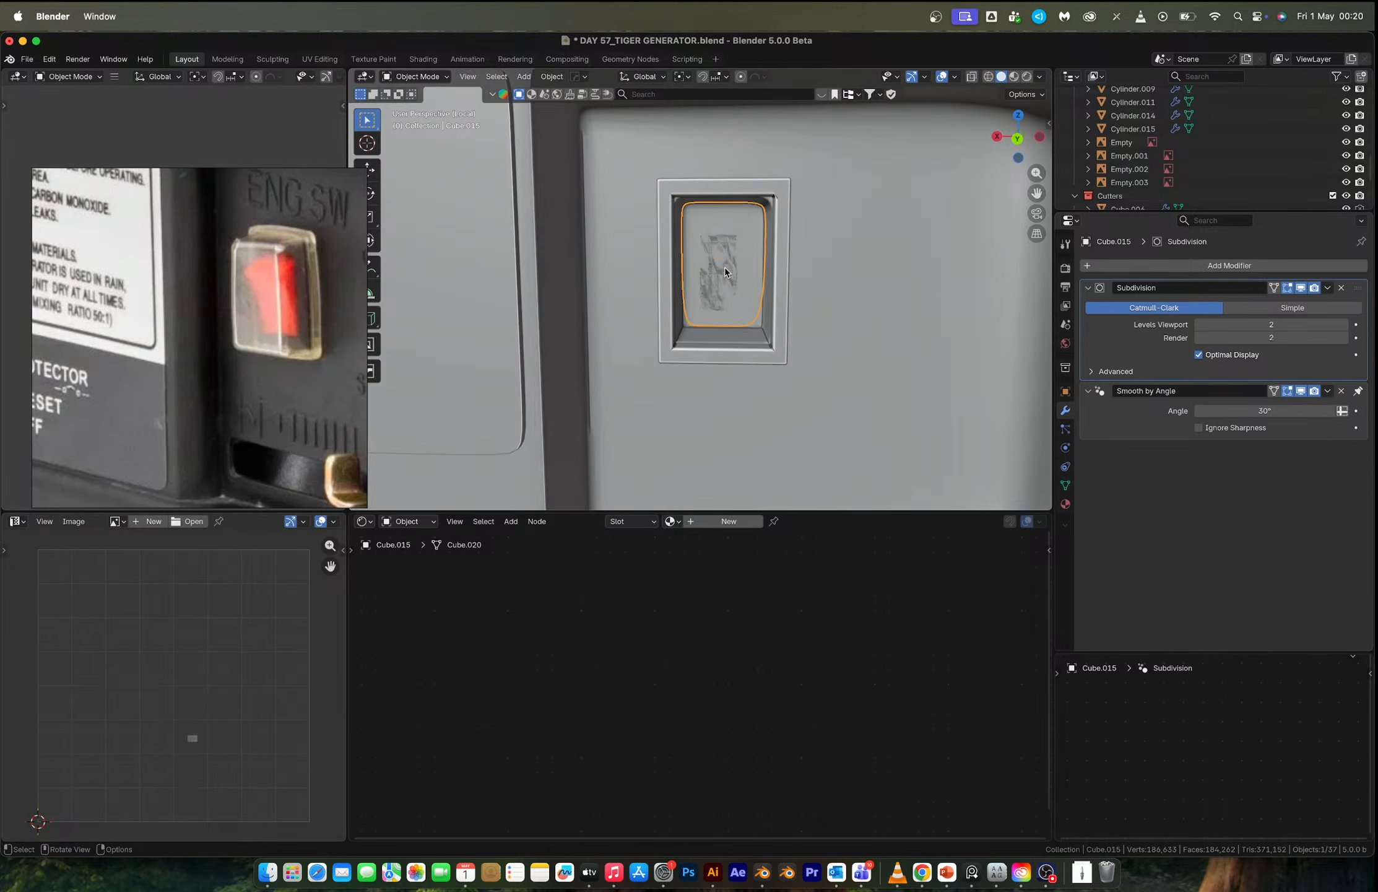
Move the separated switch face outward along Y by about 0.098 m to fill the frame opening.
{"action": "left_click", "coordinate": [725, 267]}
{"action": "key", "text": "Tab"}
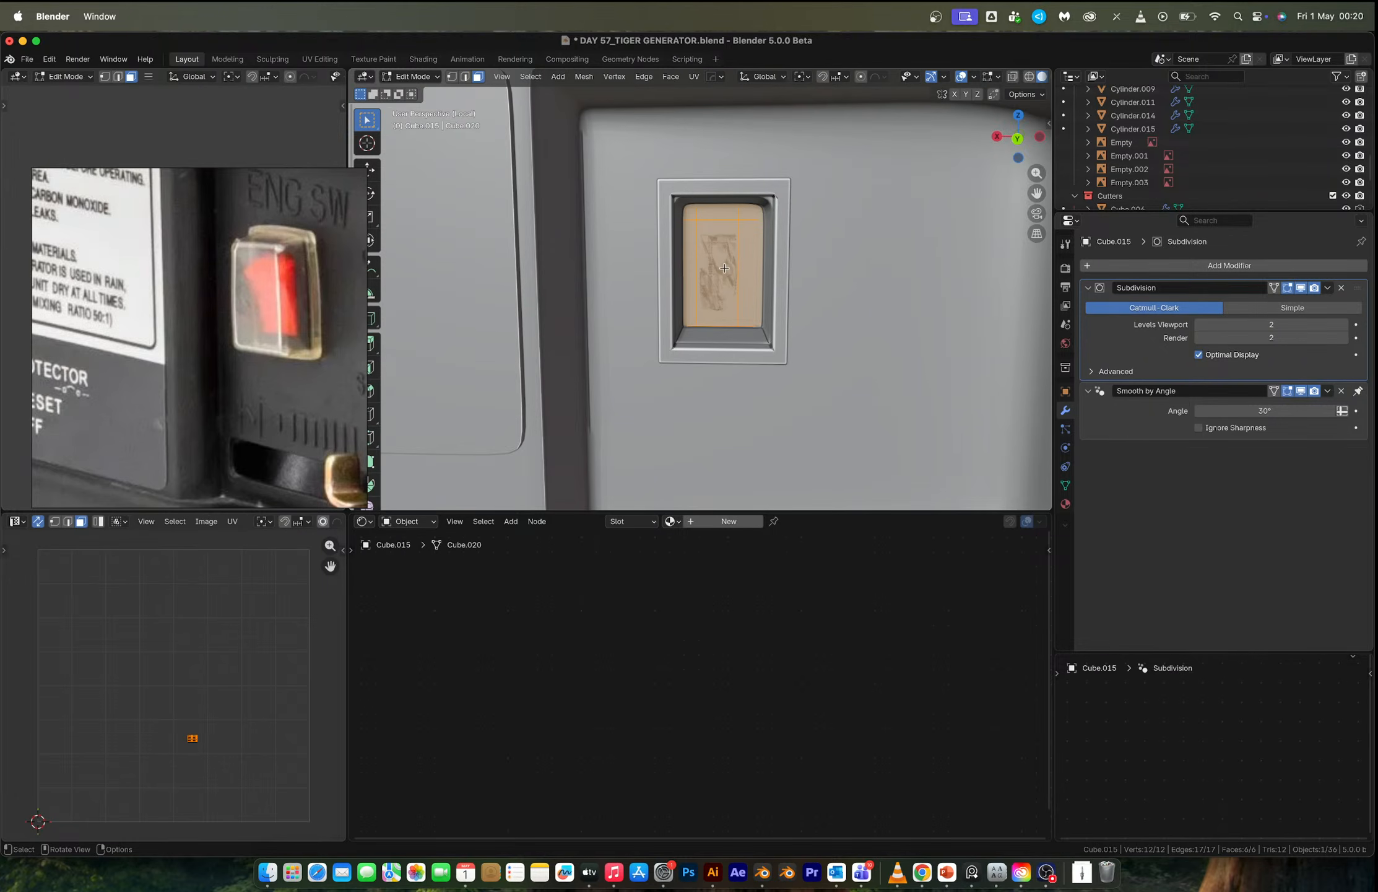
{"action": "key", "text": "g"}
{"action": "key", "text": "y"}
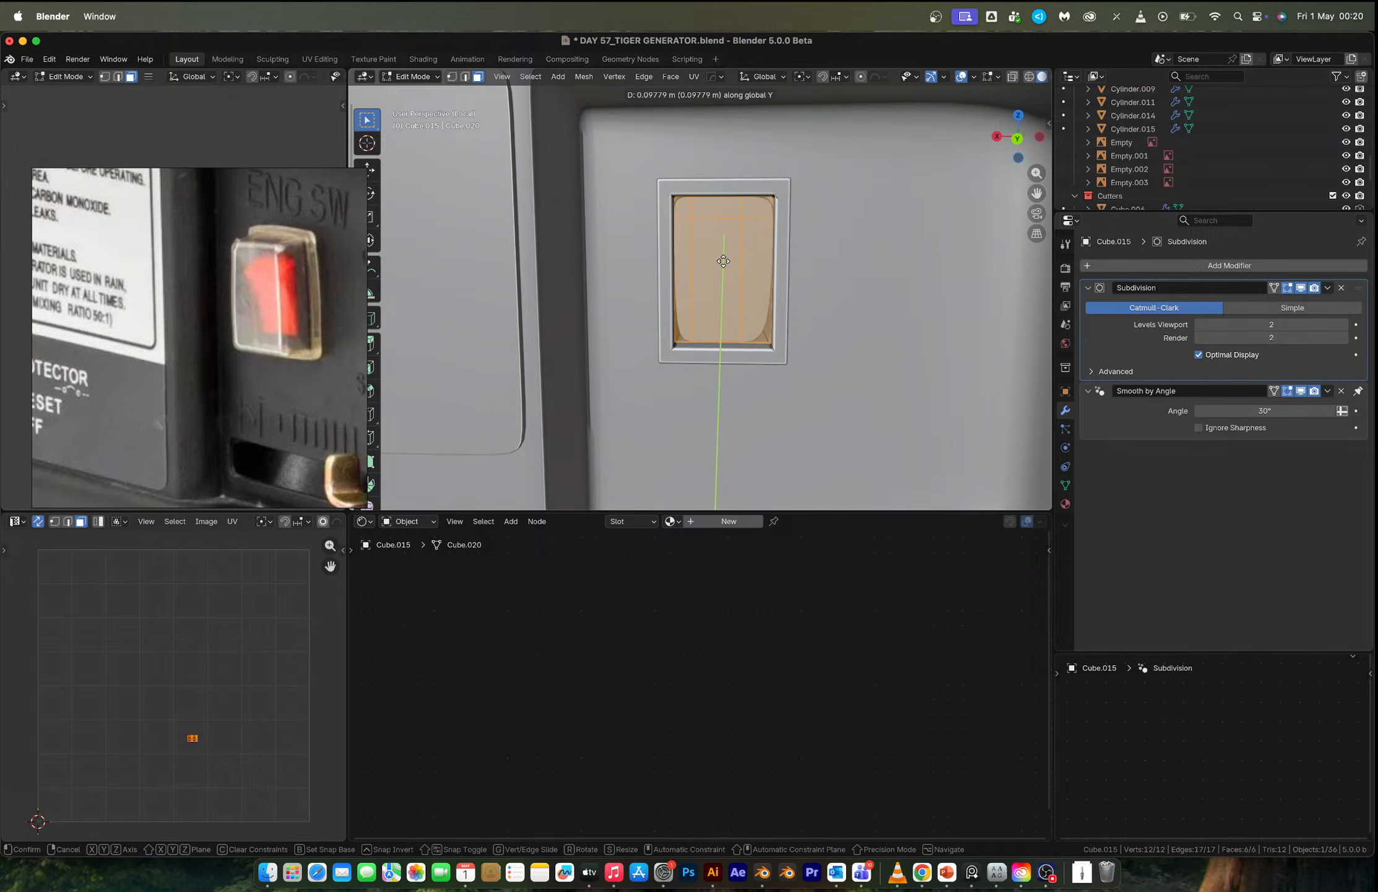
{"action": "left_click", "coordinate": [723, 260]}
Dissolve the switch face's inner edges to leave a single rectangle, and remove its Subdivision modifier.
{"action": "key", "text": "2"}
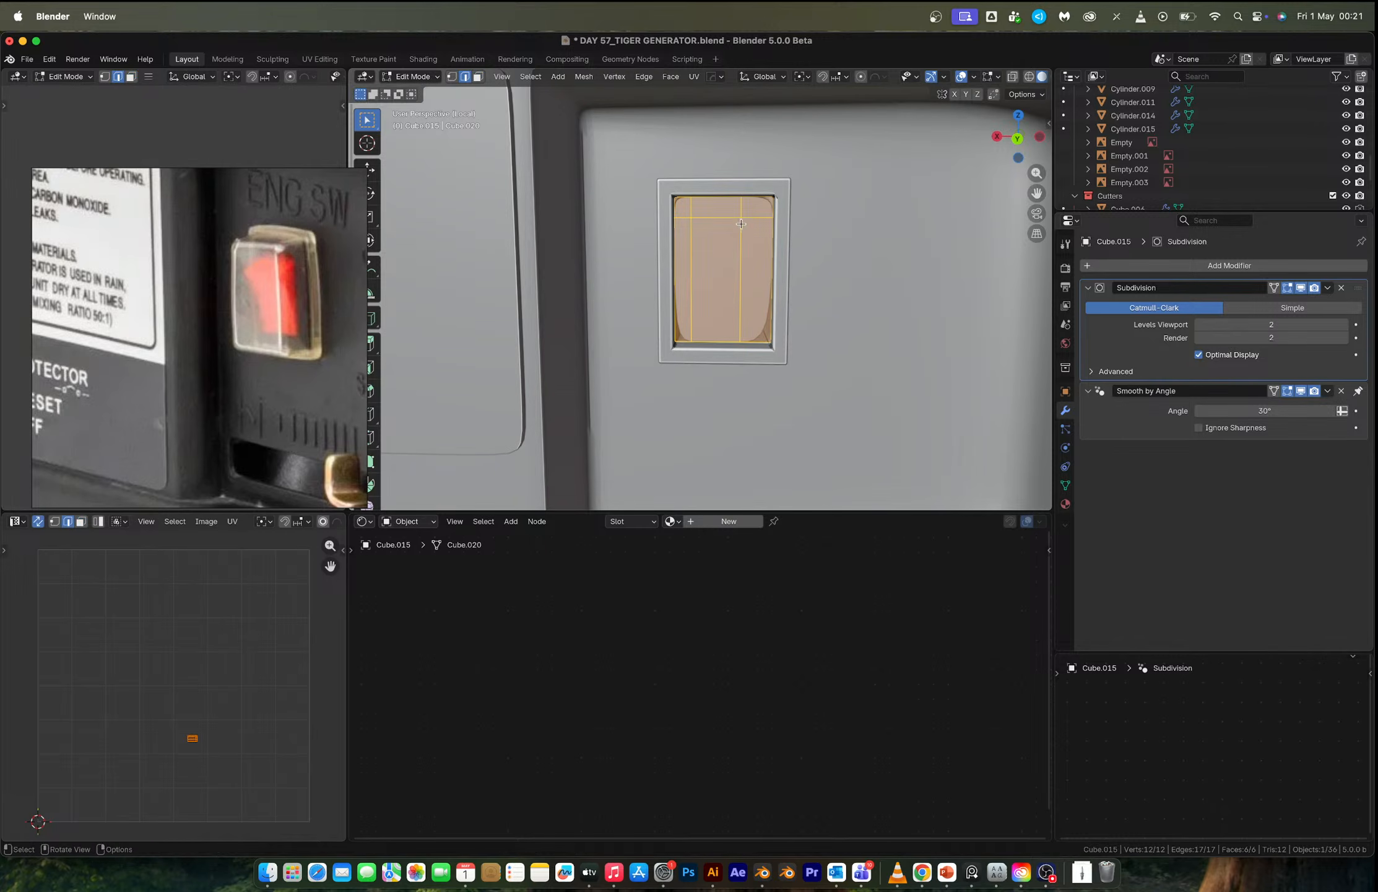
{"action": "left_click", "coordinate": [721, 217], "text": "alt"}
{"action": "left_click", "coordinate": [741, 280], "text": "alt+shift"}
{"action": "left_click", "coordinate": [693, 280], "text": "alt+shift"}
{"action": "key", "text": "x"}
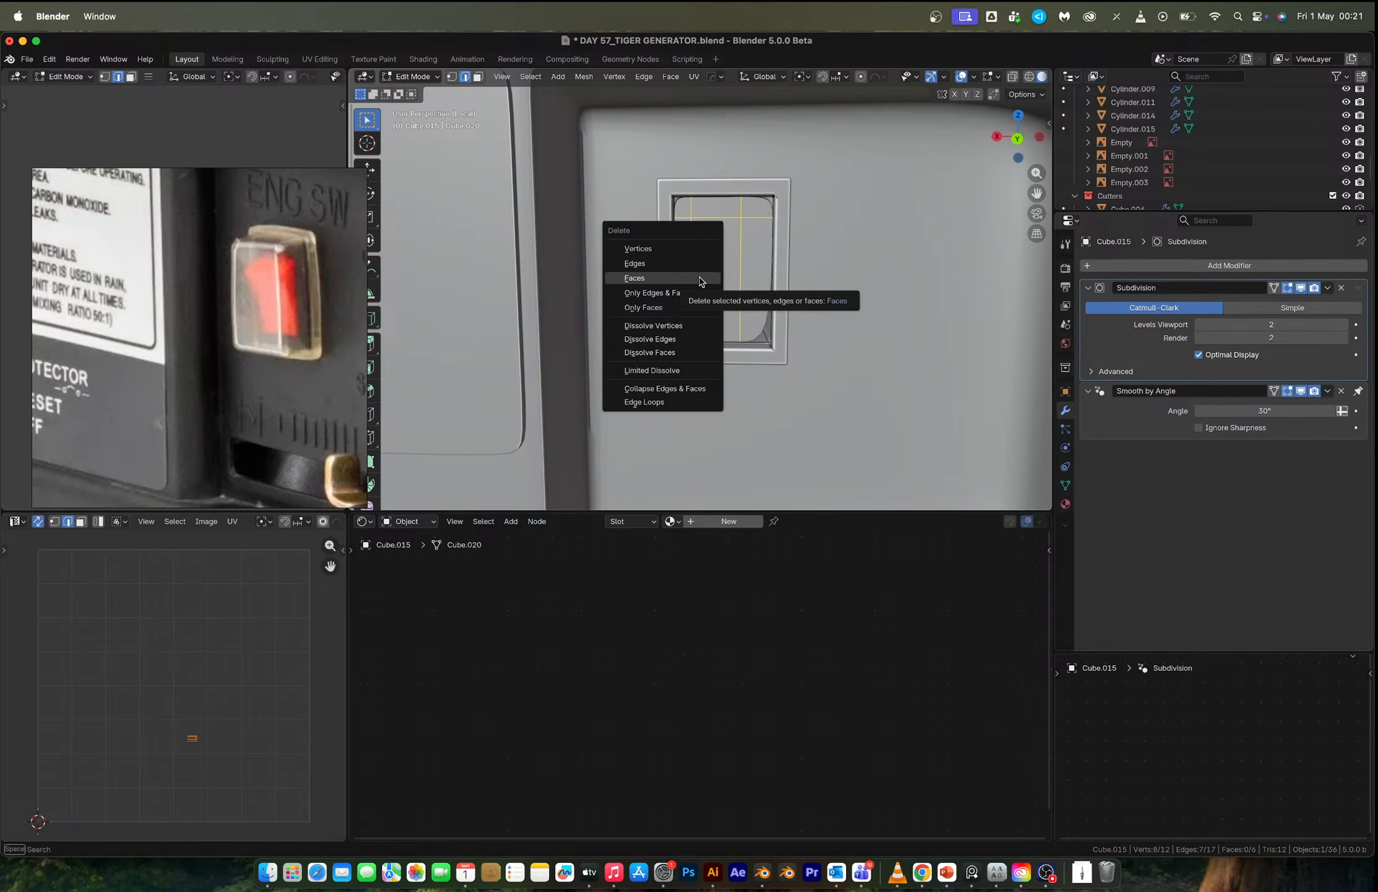
{"action": "key", "text": "Escape"}
{"action": "key", "text": "x"}
{"action": "left_click", "coordinate": [688, 341]}
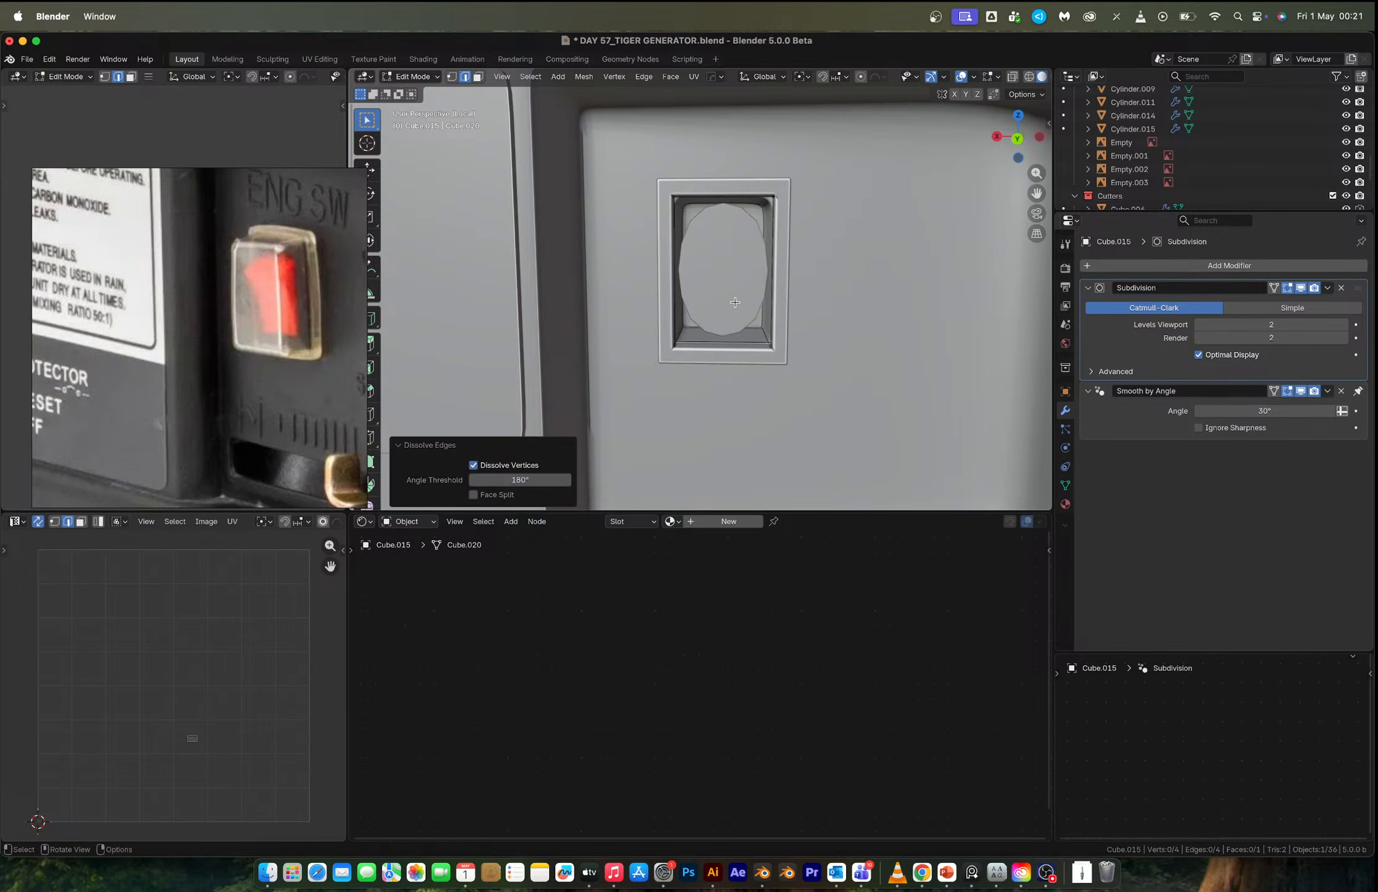
{"action": "key", "text": "Tab"}
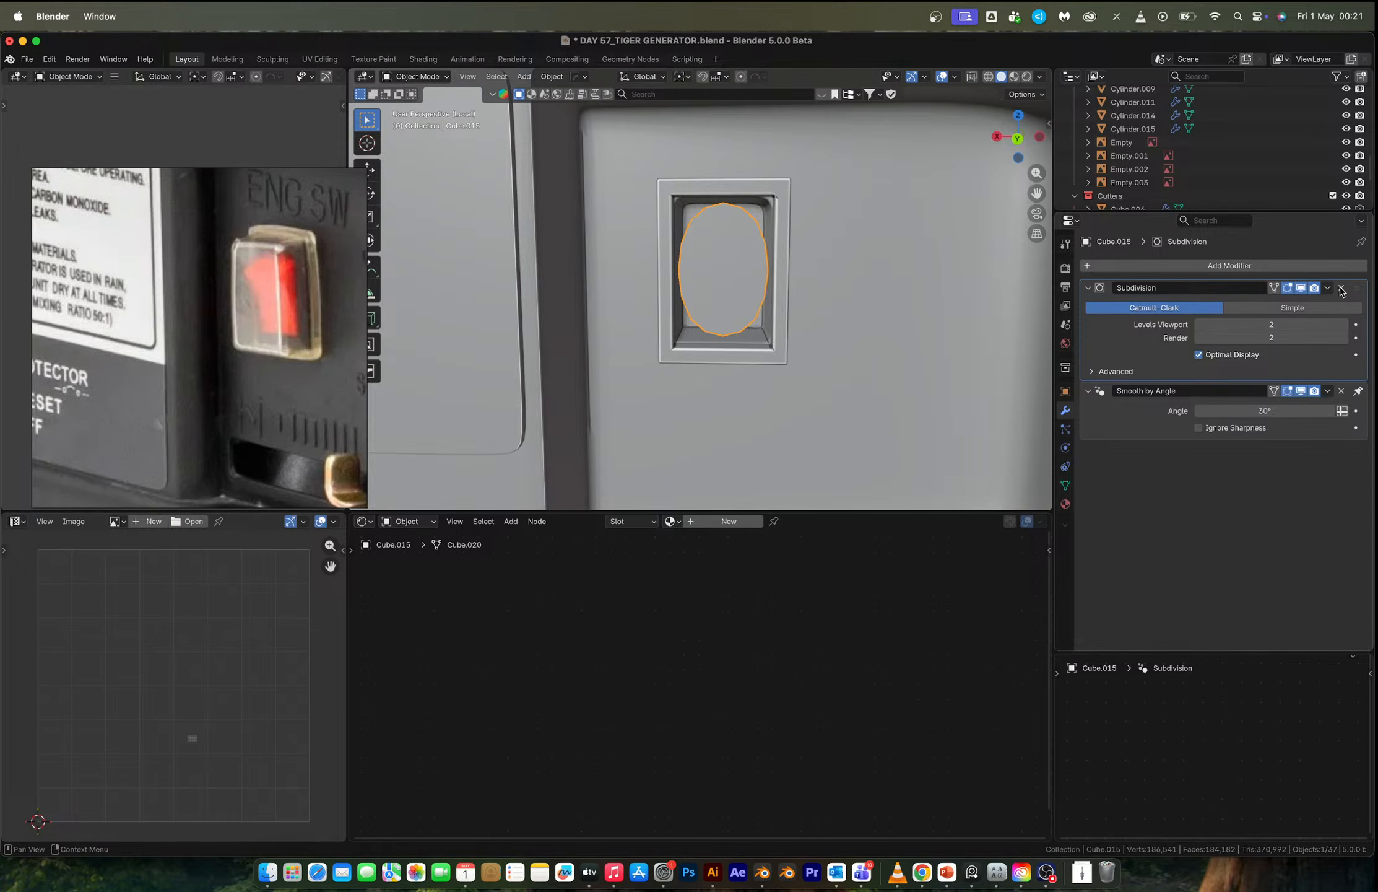
{"action": "left_click", "coordinate": [1340, 288]}
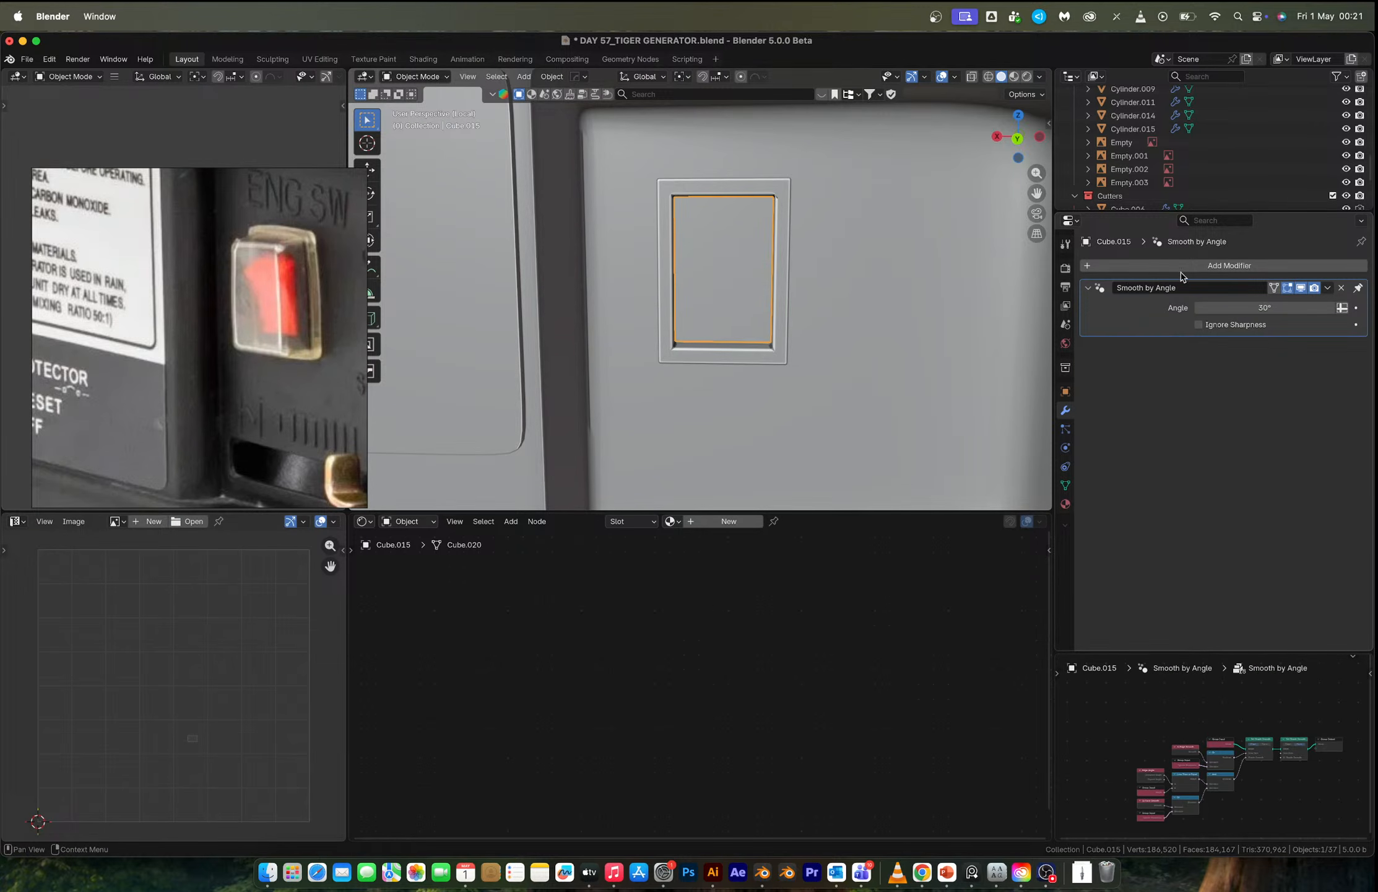
Extrude the rectangular switch face outward by about 0.091 m into a block.
{"action": "key", "text": "Tab"}
{"action": "key", "text": "a"}
{"action": "middle_click_drag", "start_coordinate": [728, 287], "coordinate": [761, 295]}
{"action": "key", "text": "e"}
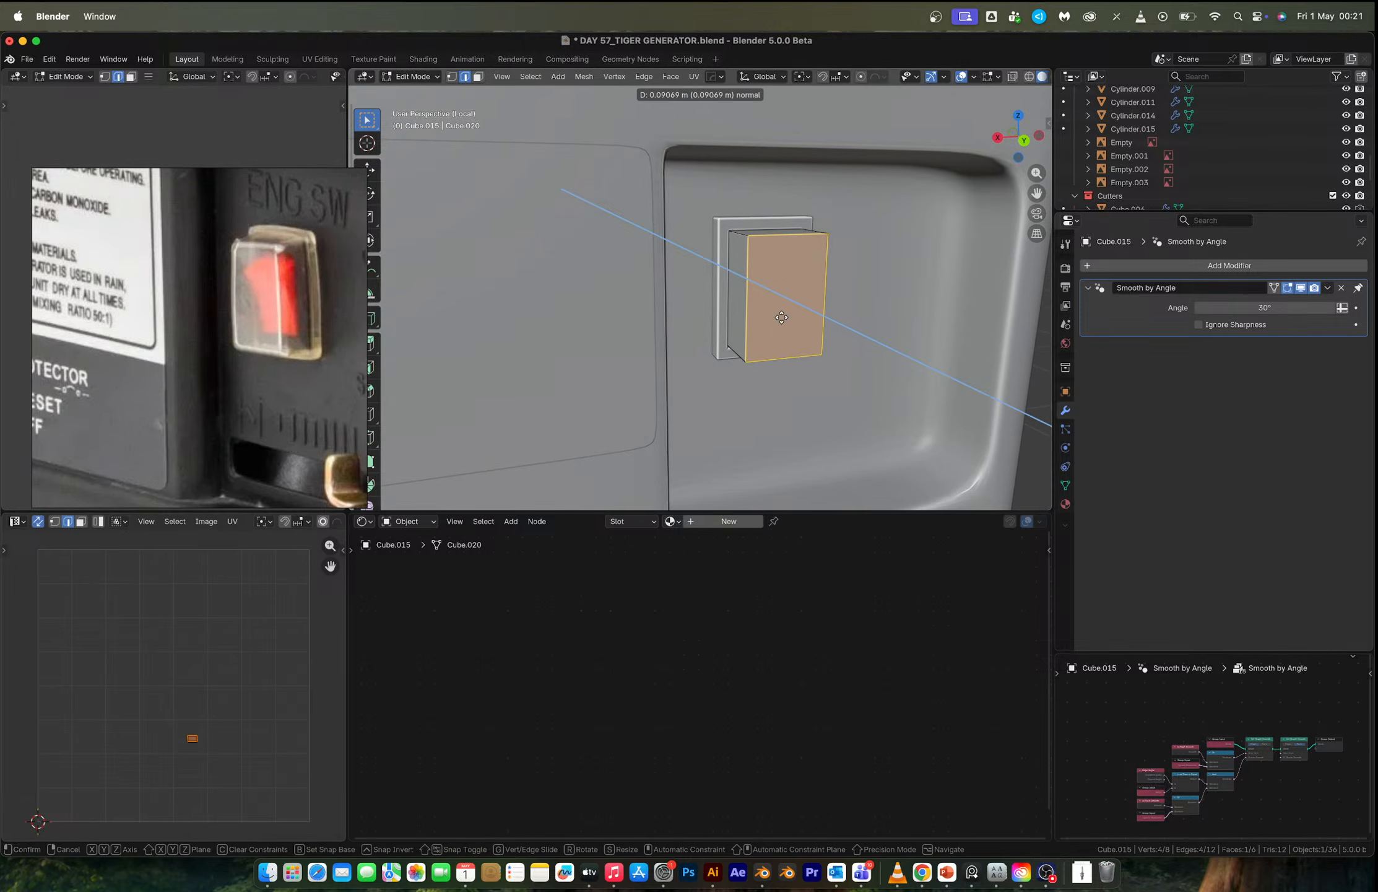
{"action": "left_click", "coordinate": [783, 317]}
Add a horizontal loop cut midway up the switch block and move its upper front edge about 0.073 m along Y.
{"action": "key", "text": "ctrl+r"}
{"action": "left_click", "coordinate": [784, 291]}
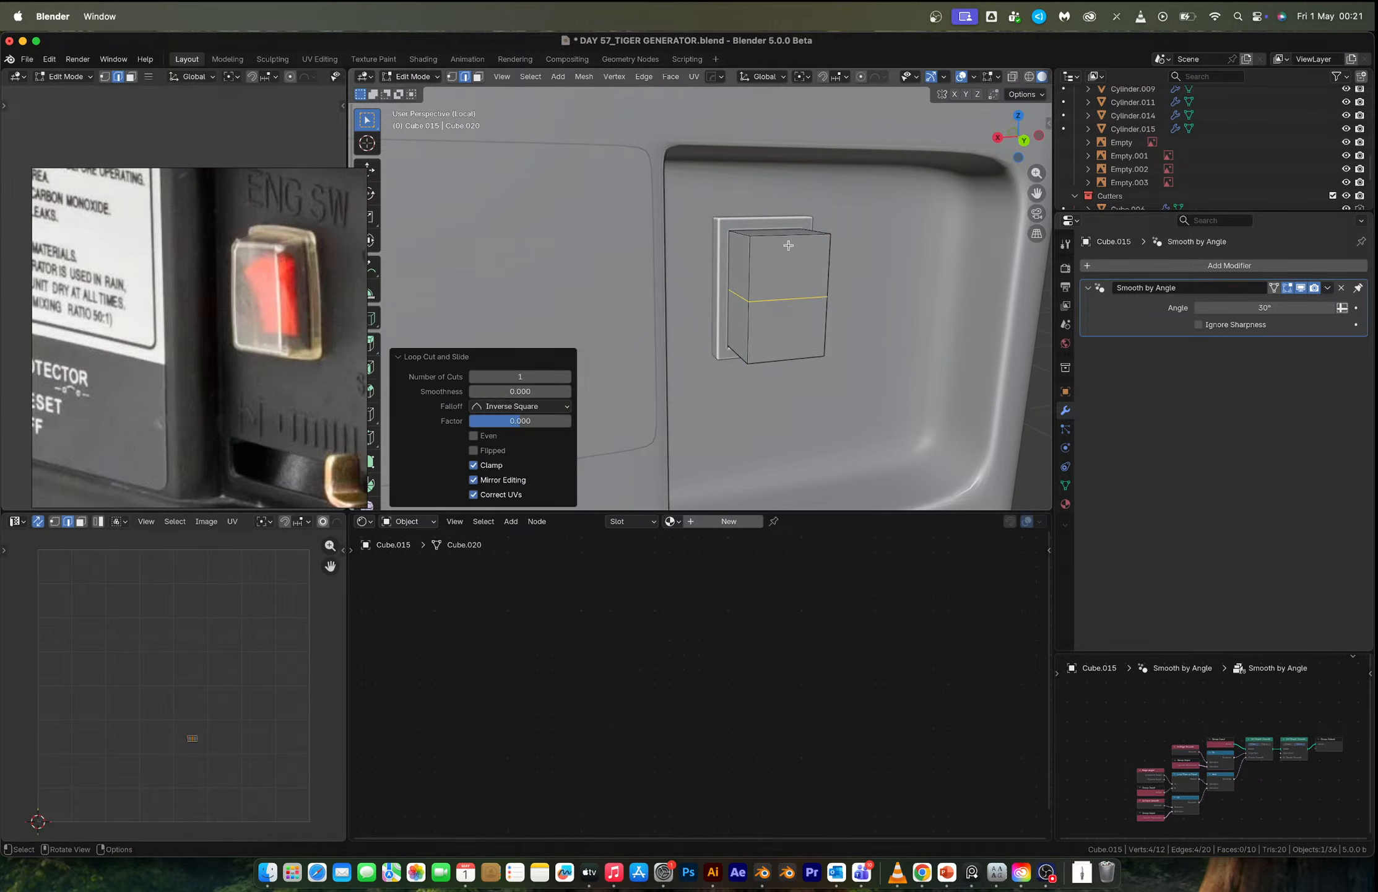
{"action": "left_click", "coordinate": [783, 242]}
{"action": "key", "text": "g"}
{"action": "key", "text": "y"}
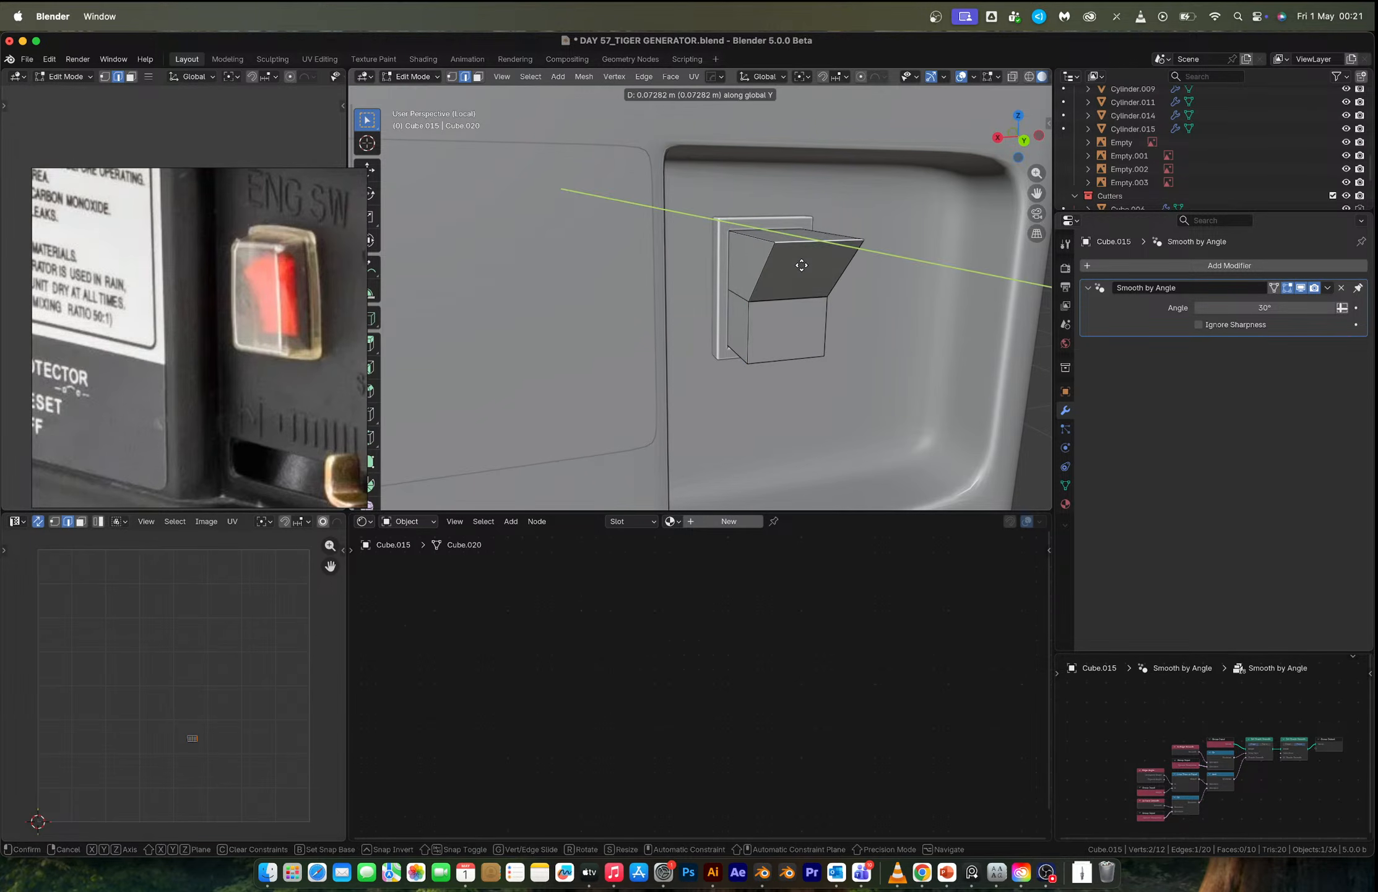
{"action": "left_click", "coordinate": [802, 265]}
{"action": "key", "text": "Tab"}
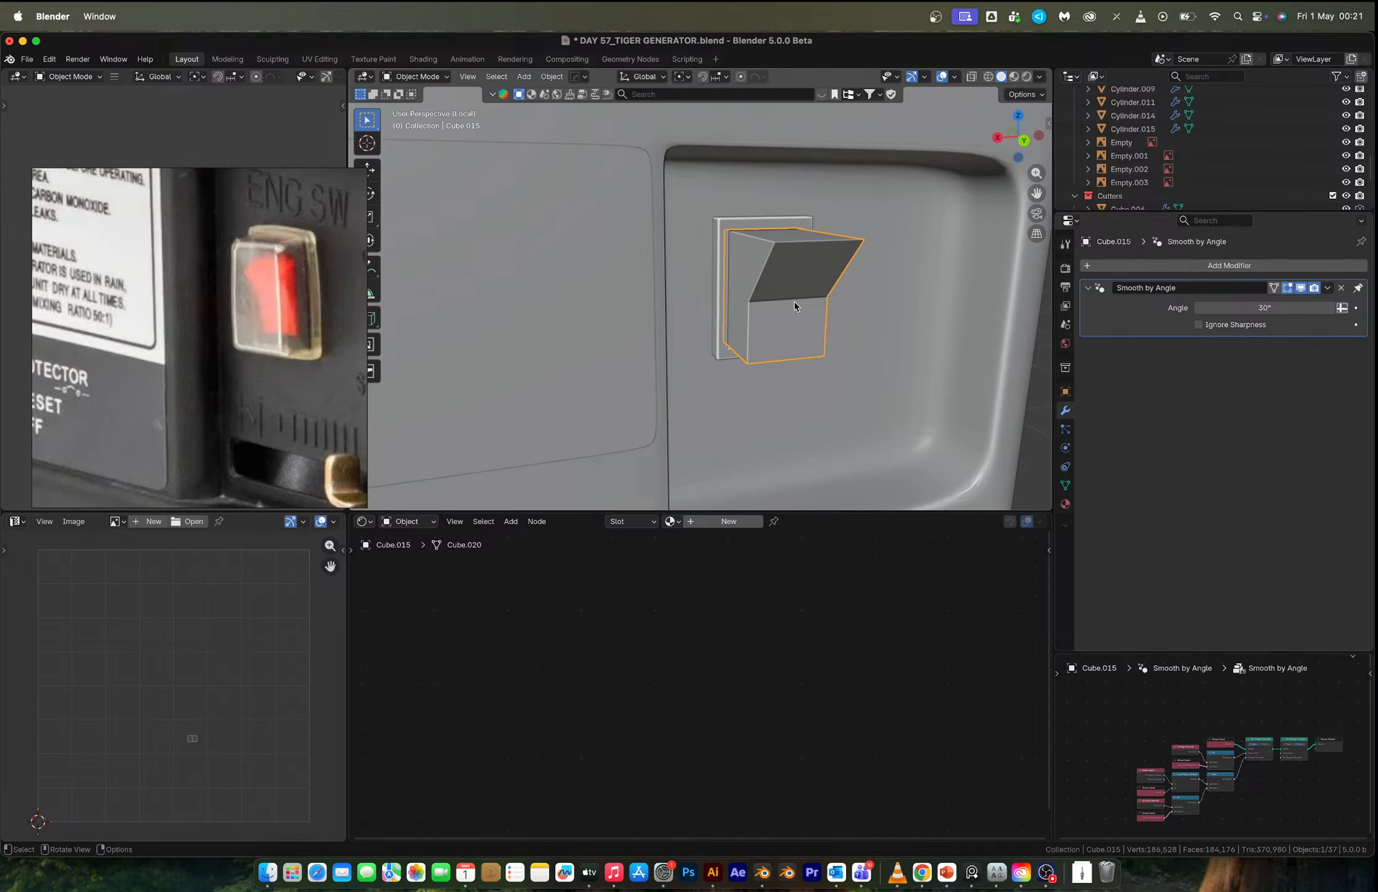
Move the switch block inward along Y by about 0.036 m into its frame.
{"action": "key", "text": "g"}
{"action": "key", "text": "y"}
{"action": "key", "text": "x"}
{"action": "key", "text": "y"}
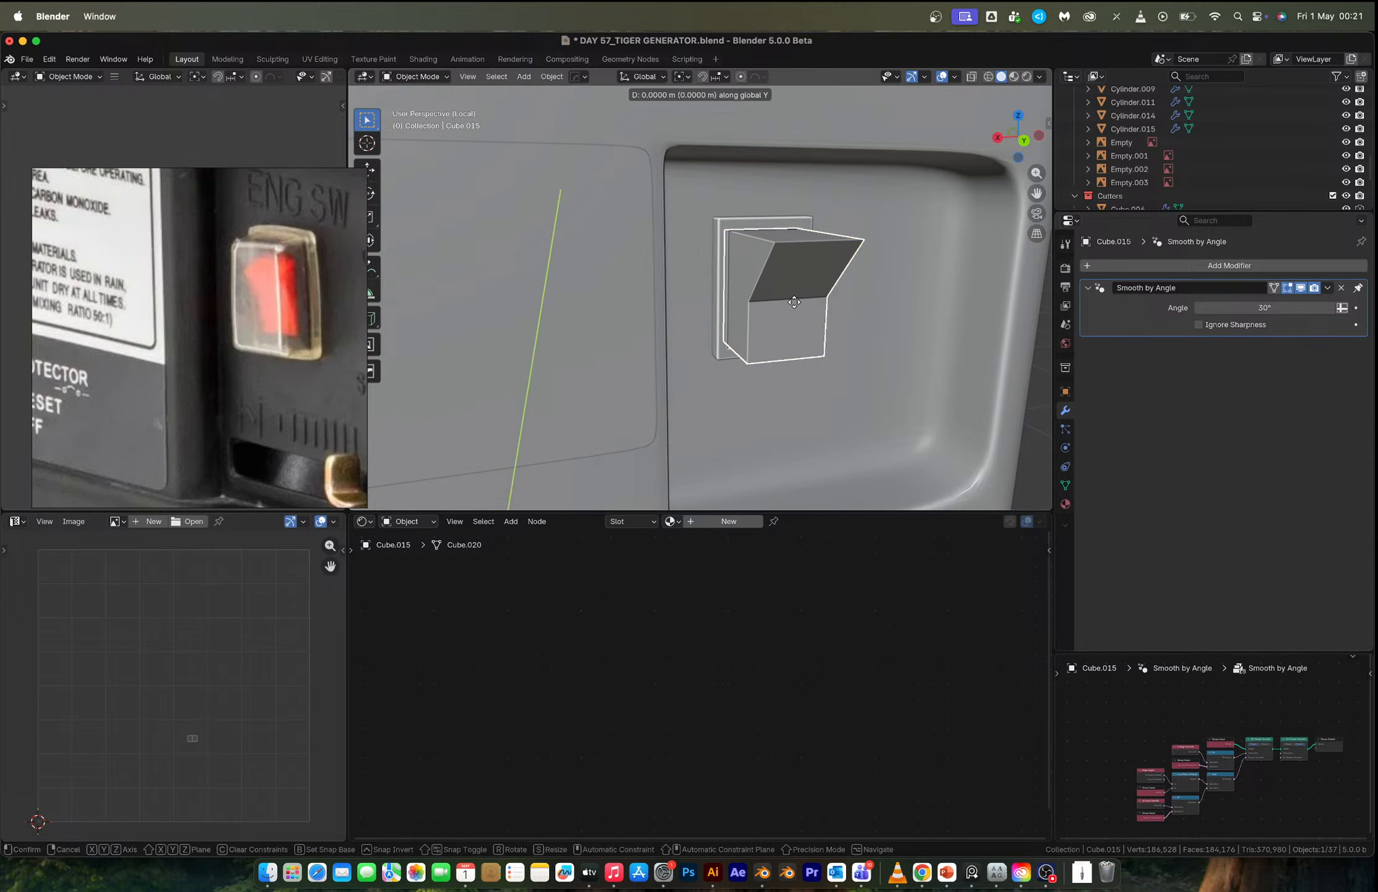
{"action": "left_click", "coordinate": [770, 295]}
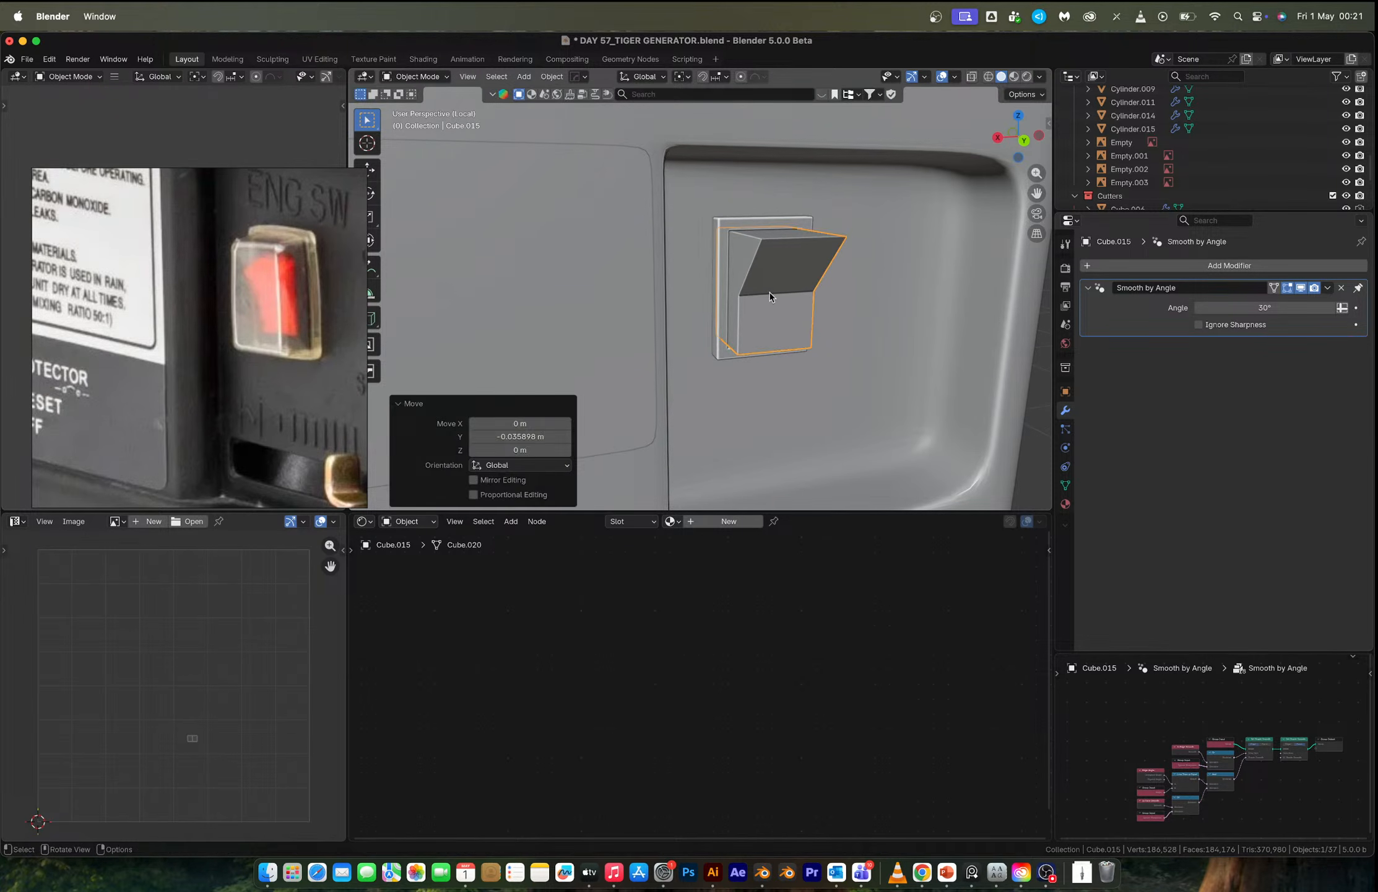
Pull the switch block's upper front edge back about 0.015 m along Y and sink the whole block about 0.016 m inward.
{"action": "mouse_move", "coordinate": [769, 290]}
{"action": "middle_mouse_down"}
{"action": "mouse_move", "coordinate": [709, 295]}
{"action": "mouse_move", "coordinate": [767, 299]}
{"action": "middle_mouse_up"}
{"action": "key", "text": "Tab"}
{"action": "key", "text": "g"}
{"action": "key", "text": "y"}
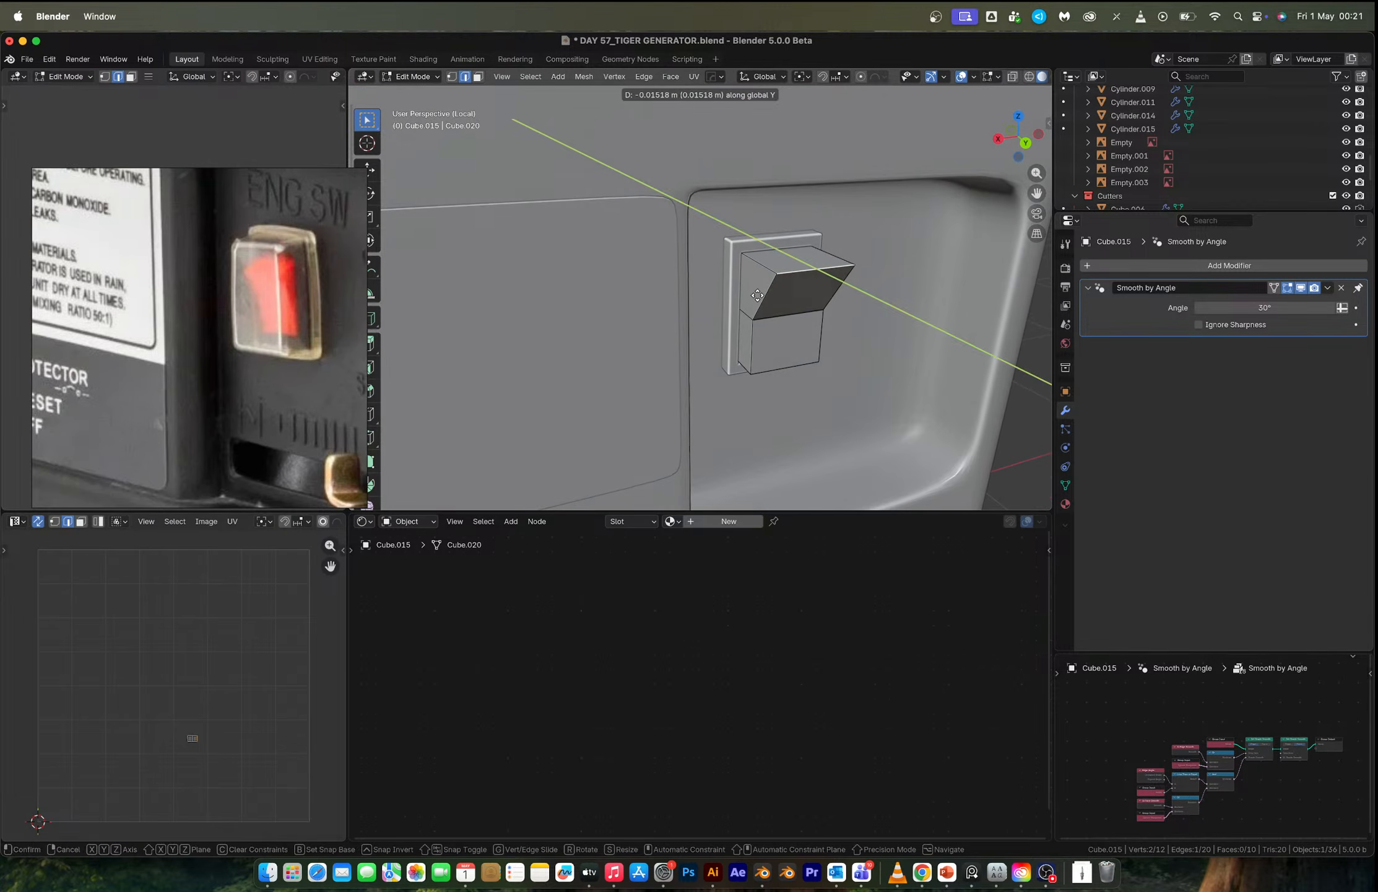
{"action": "left_click", "coordinate": [778, 337]}
{"action": "key", "text": "Tab"}
{"action": "key", "text": "g"}
{"action": "key", "text": "y"}
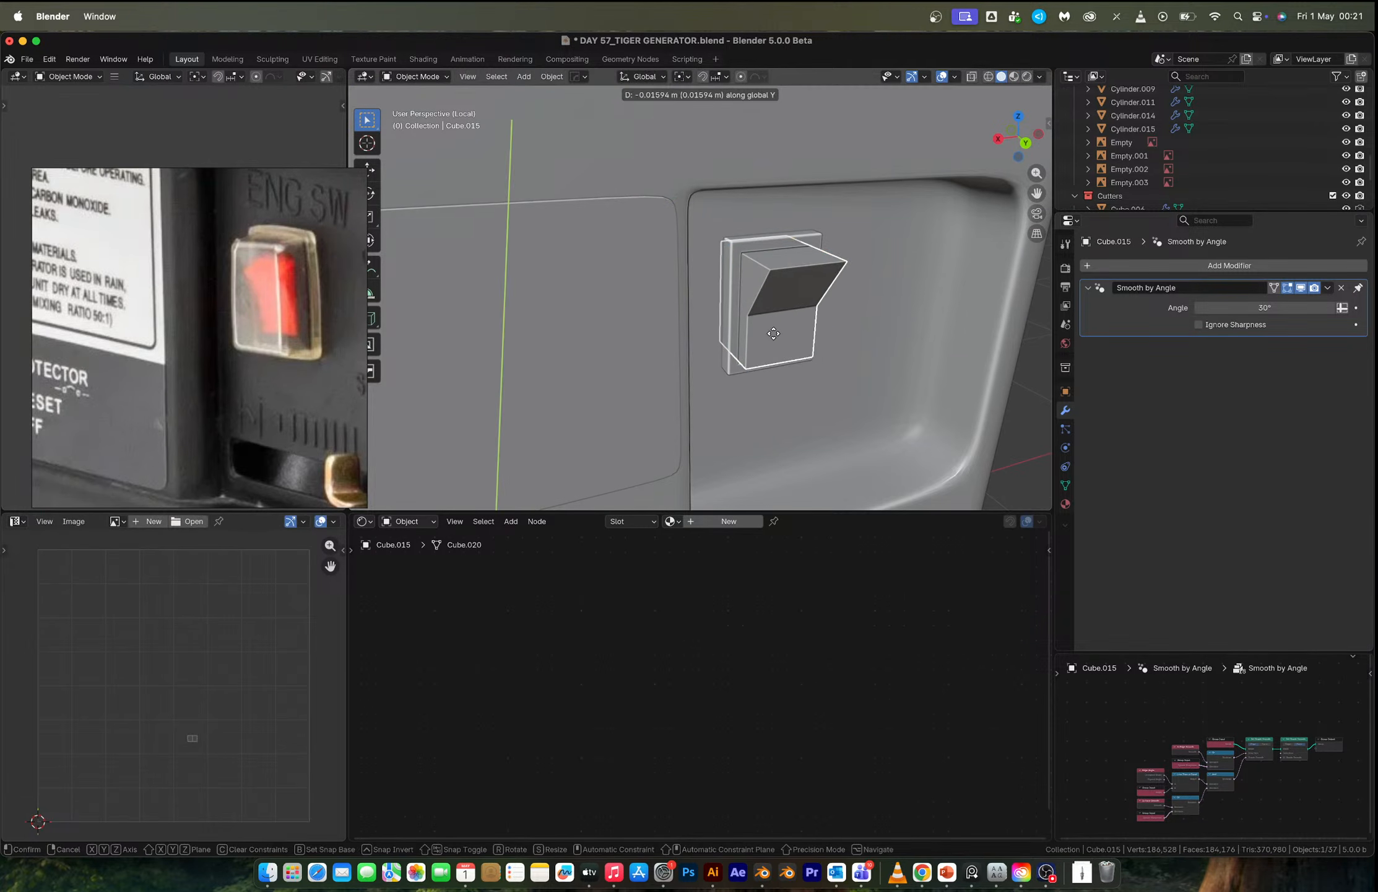
{"action": "left_click", "coordinate": [771, 332]}
Try to round the bend across the switch's front by beveling its horizontal middle edges with 11 segments.
{"action": "key", "text": "Tab"}
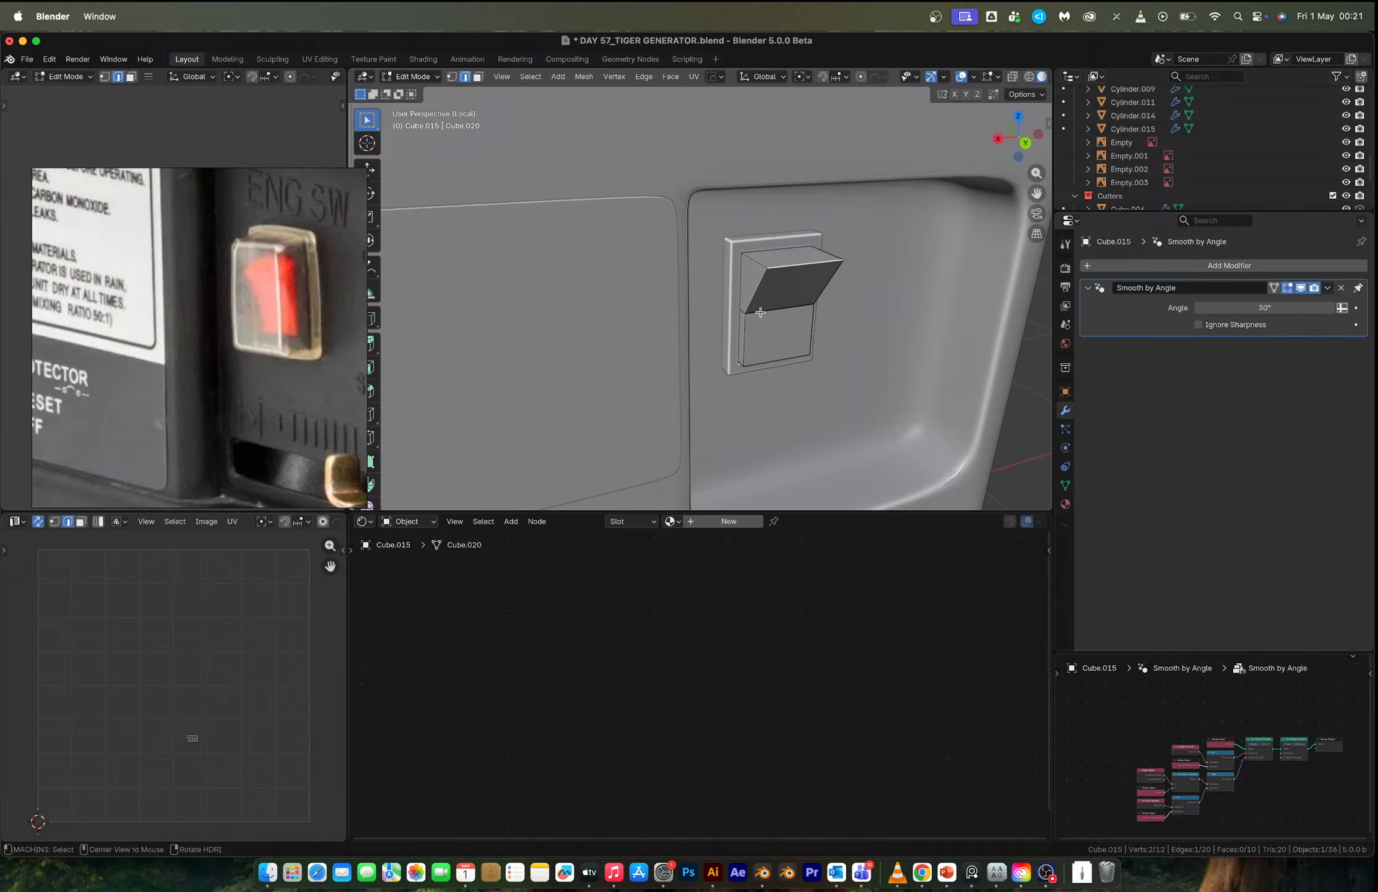
{"action": "left_click", "coordinate": [765, 314], "text": "alt"}
{"action": "left_click", "coordinate": [777, 314], "text": "alt+shift"}
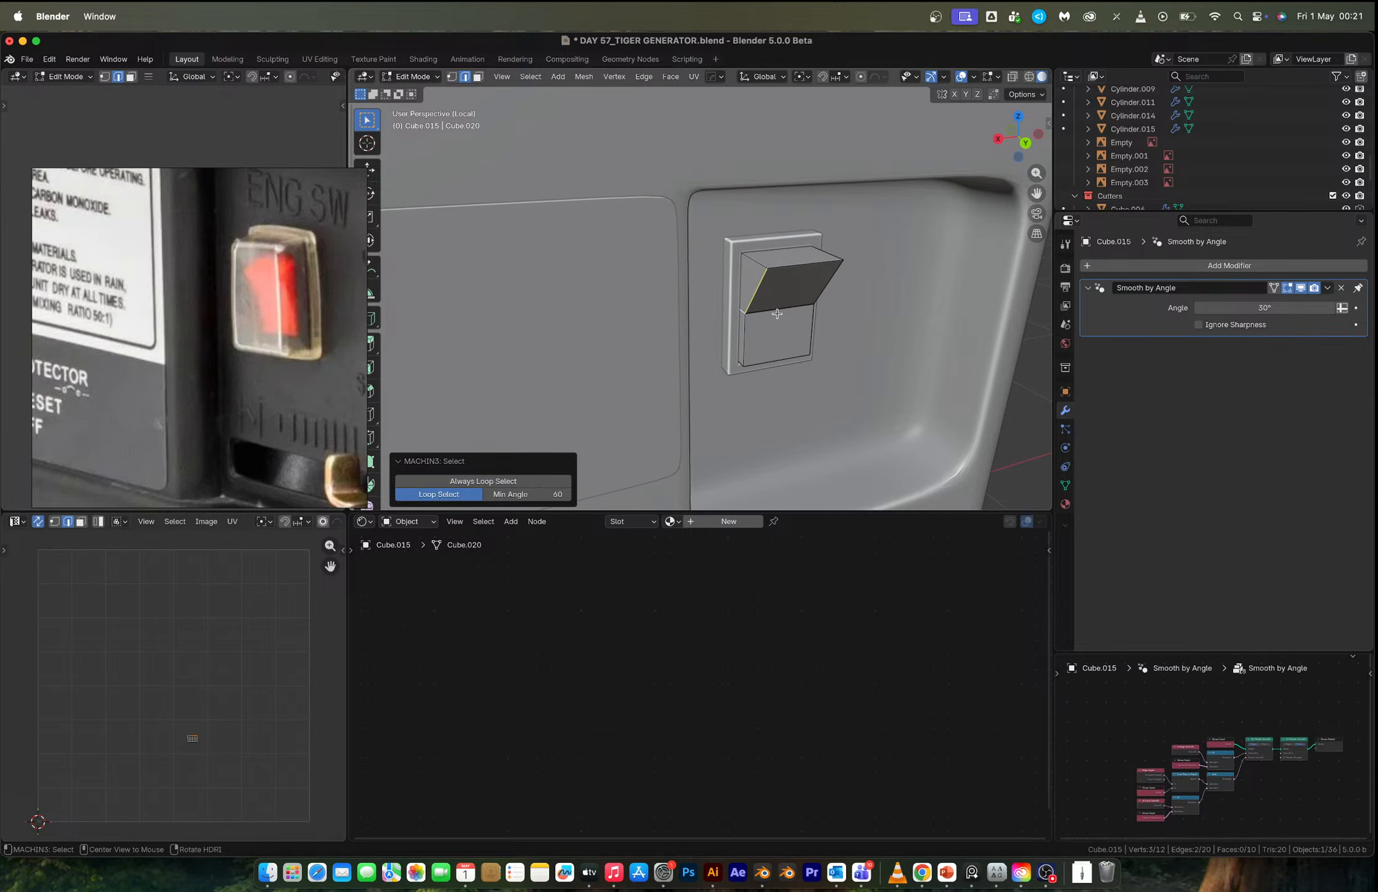
{"action": "key", "text": "ctrl+b"}
{"action": "scroll", "coordinate": [892, 333], "scroll_direction": "up", "scroll_amount": 10}
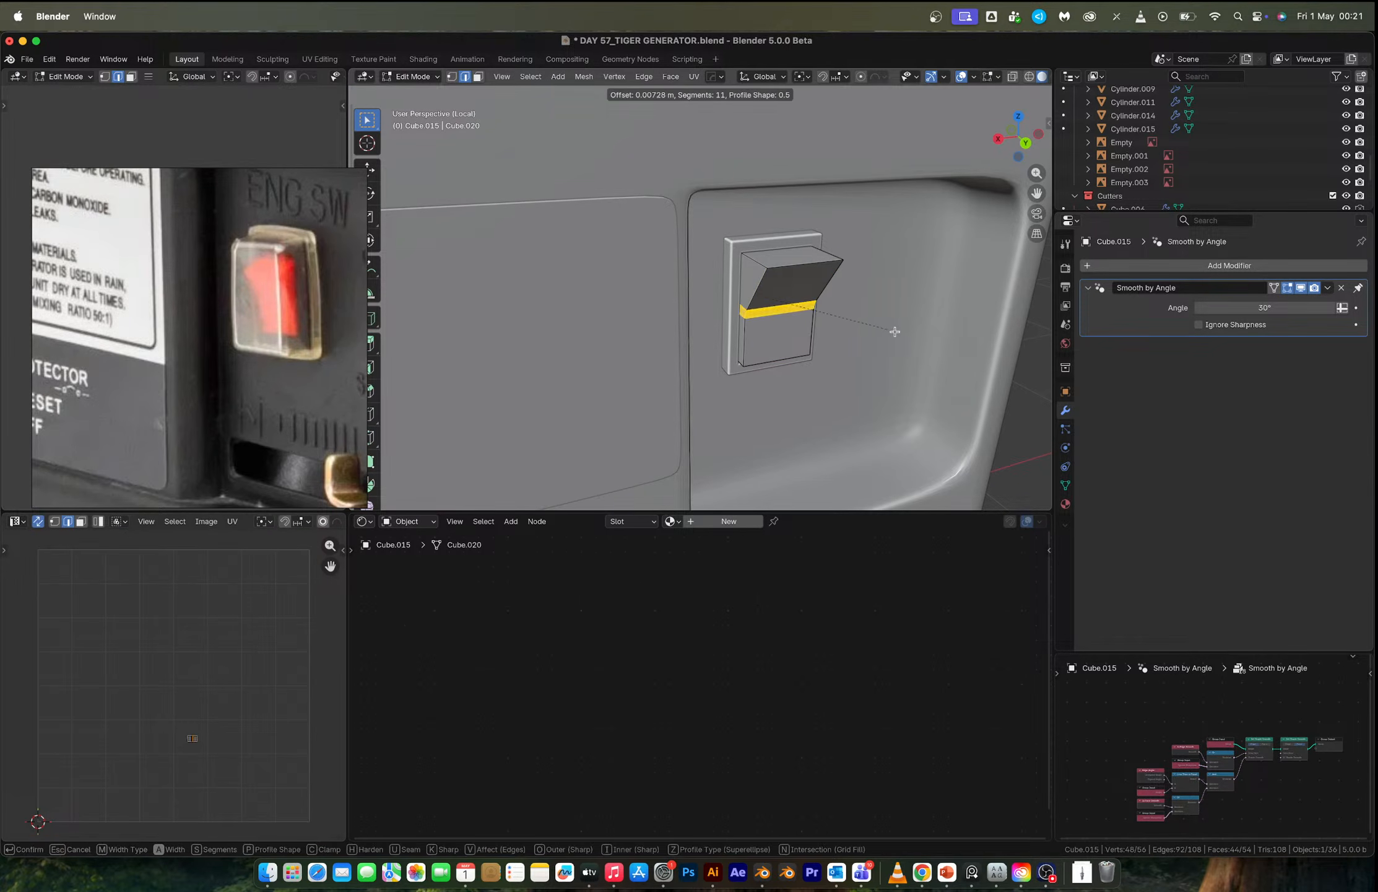
{"action": "left_click", "coordinate": [907, 338]}
{"action": "key", "text": "Tab"}
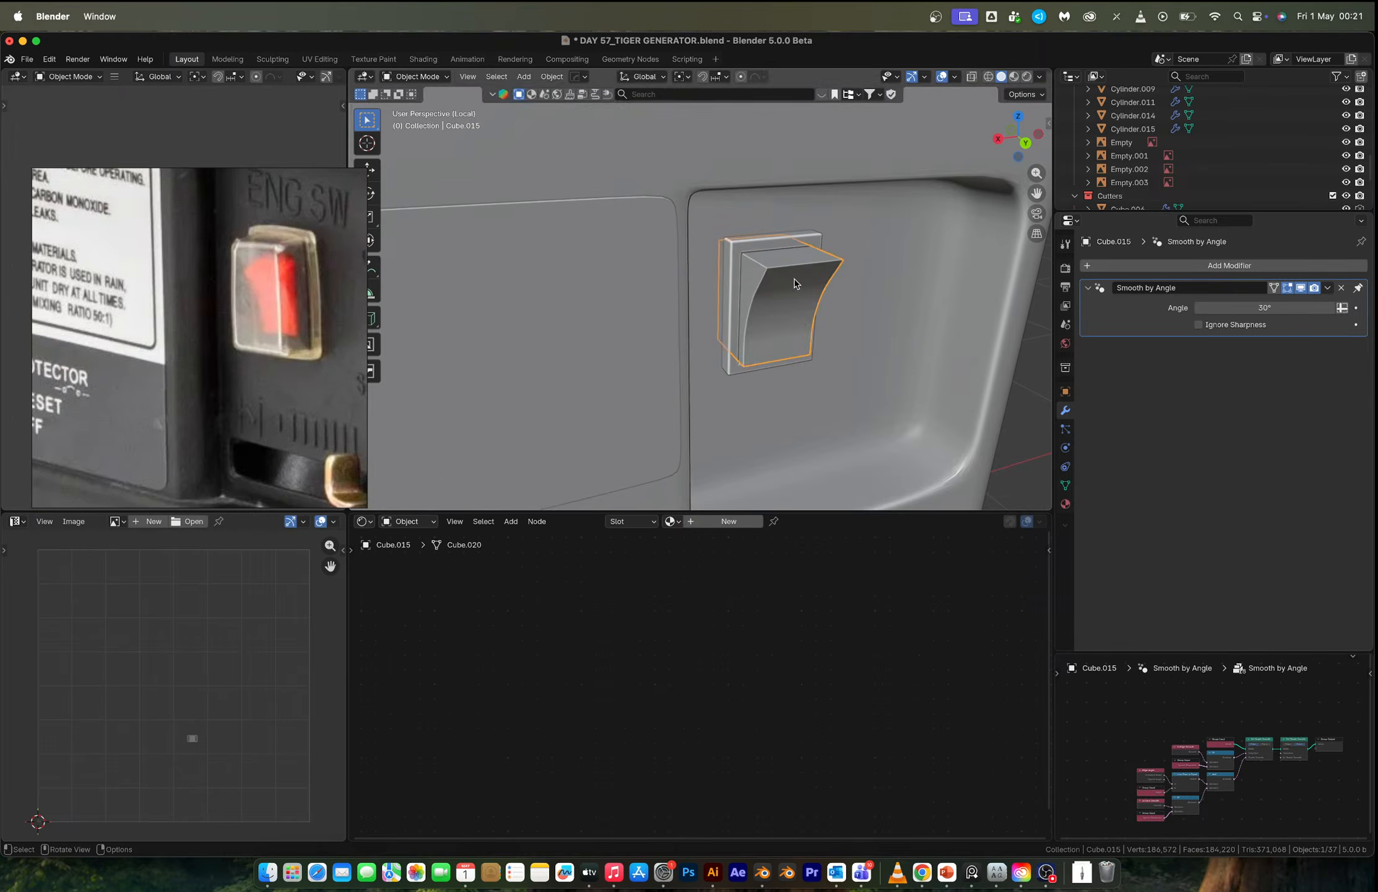
Bevel the complete horizontal middle edge loop of the switch block with 11 segments to curve its front face.
{"action": "middle_click_drag", "start_coordinate": [794, 286], "coordinate": [699, 287]}
{"action": "key", "text": "s"}
{"action": "left_click", "coordinate": [719, 350]}
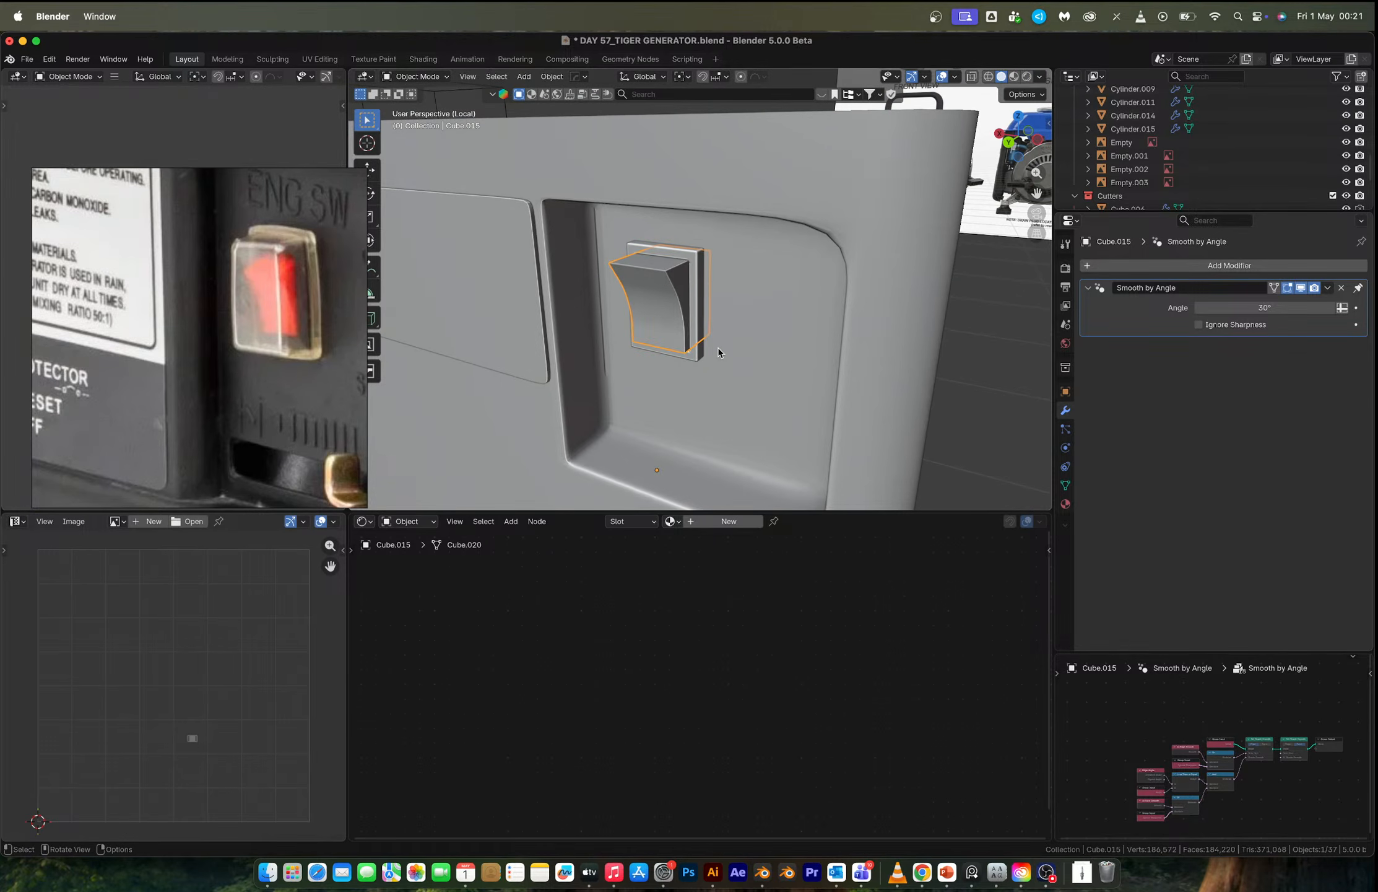
{"action": "scroll", "coordinate": [683, 320], "scroll_direction": "up", "scroll_amount": 4}
{"action": "key", "text": "Tab"}
{"action": "left_click", "coordinate": [682, 316], "text": "alt"}
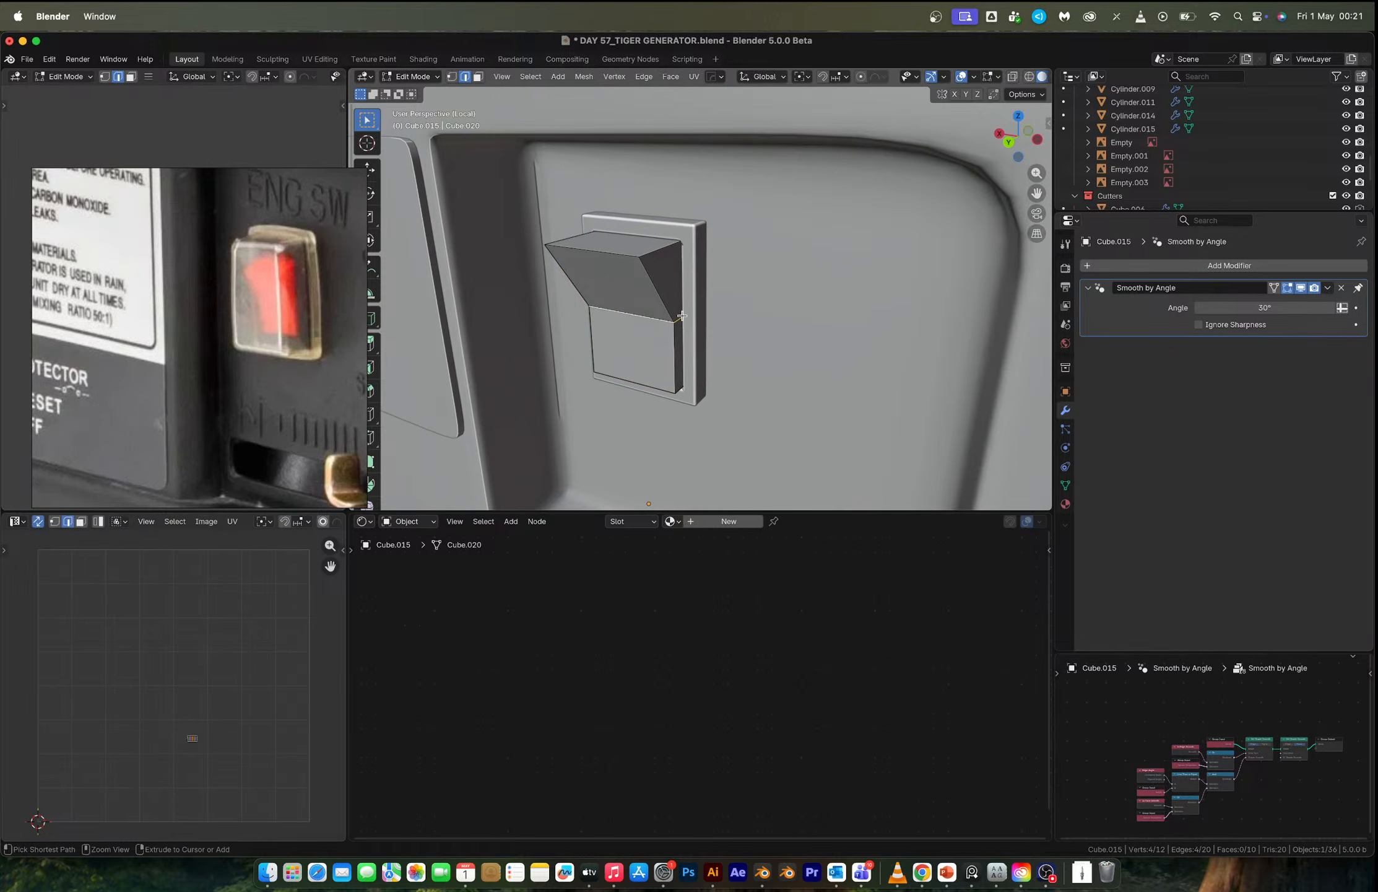
{"action": "key", "text": "ctrl+b"}
{"action": "left_click", "coordinate": [766, 395]}
{"action": "key", "text": "Tab"}
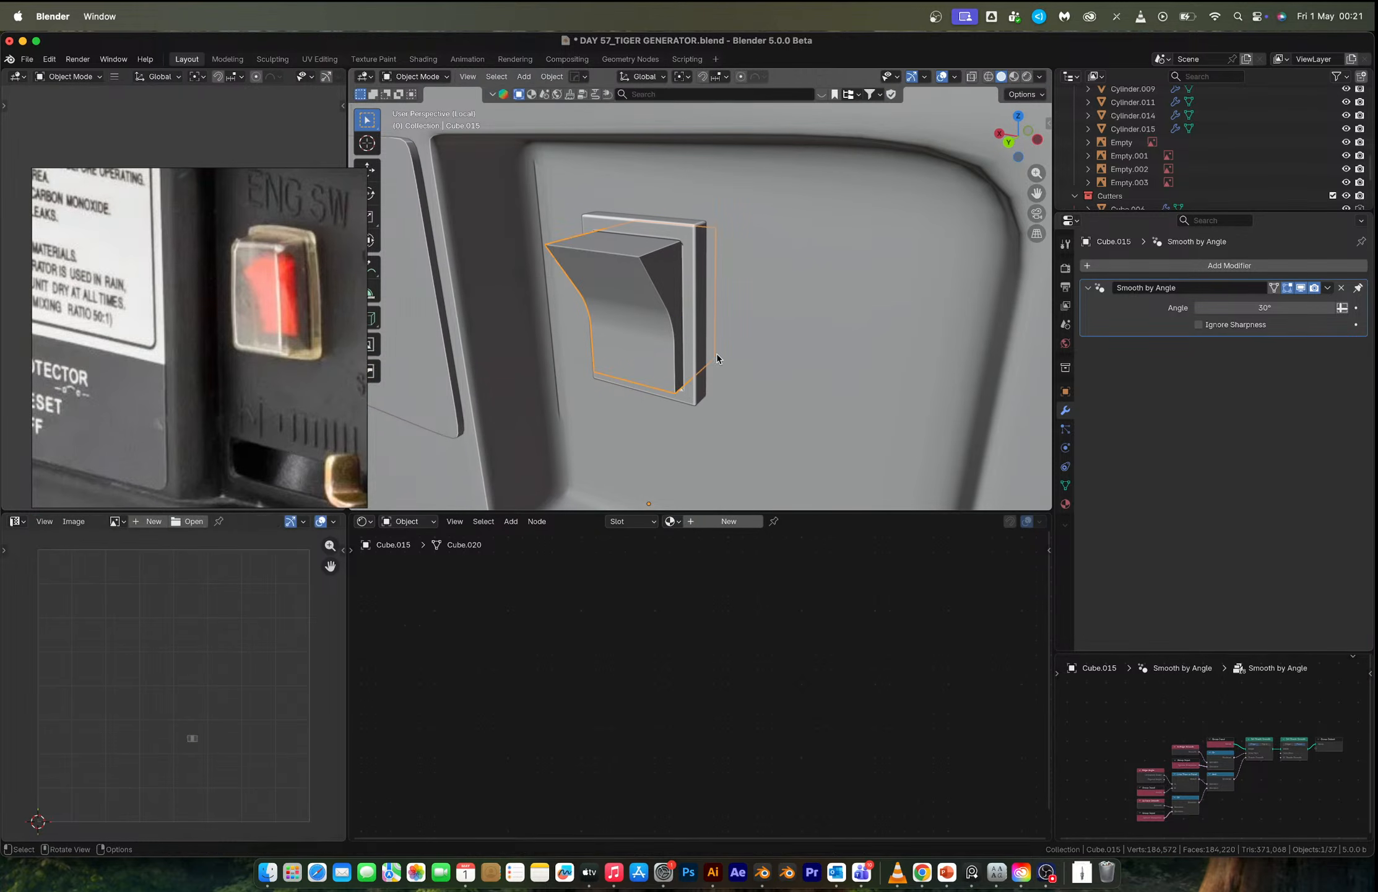
{"action": "key", "text": "g"}
{"action": "key", "text": "y"}
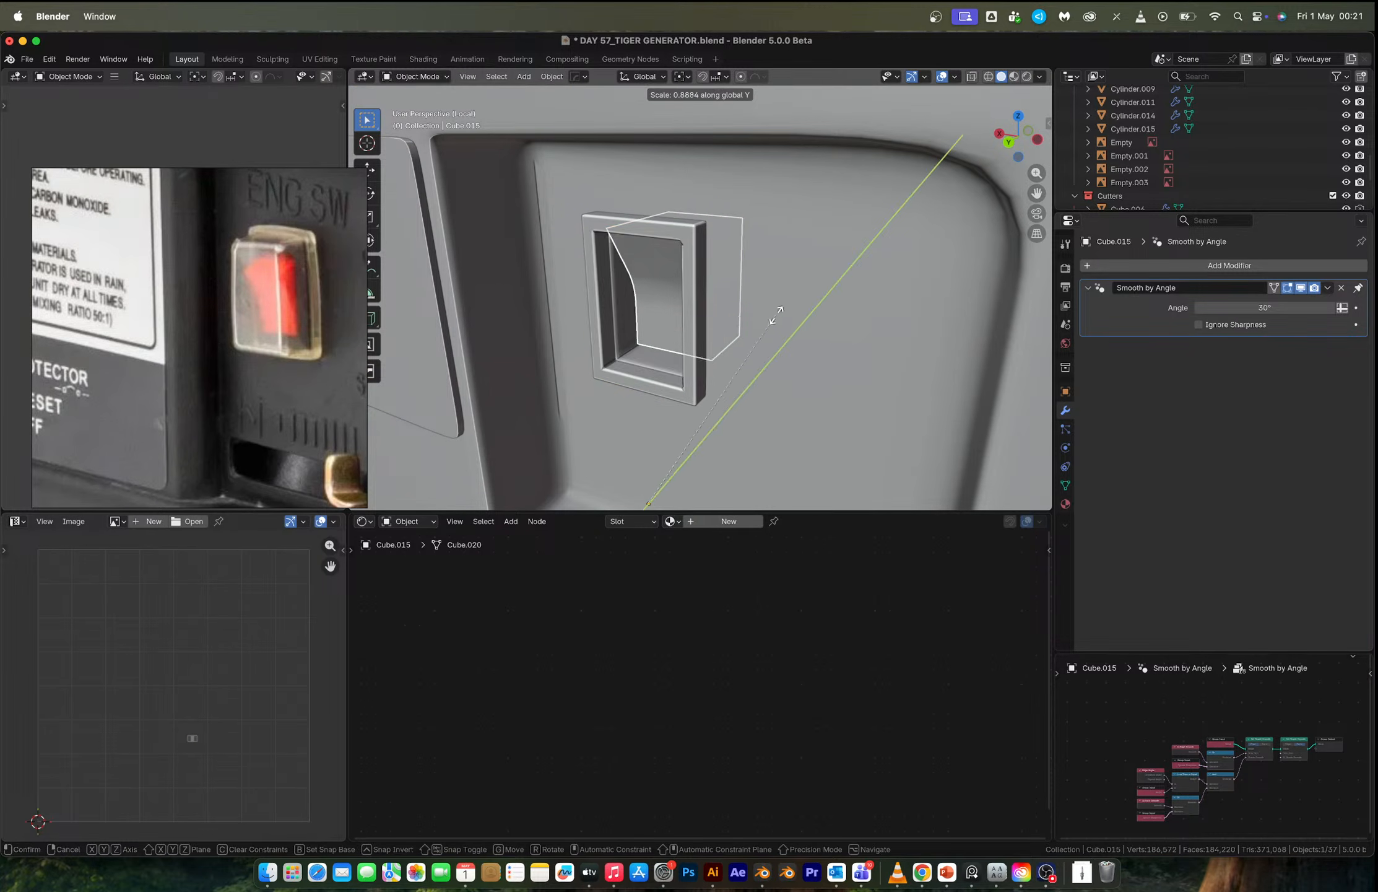
{"action": "right_click", "coordinate": [771, 317]}
Scale the switch's whole mesh to 0.793 along Y and shift it slightly inward along Y.
{"action": "key", "text": "Tab"}
{"action": "key", "text": "a"}
{"action": "key", "text": "s"}
{"action": "key", "text": "y"}
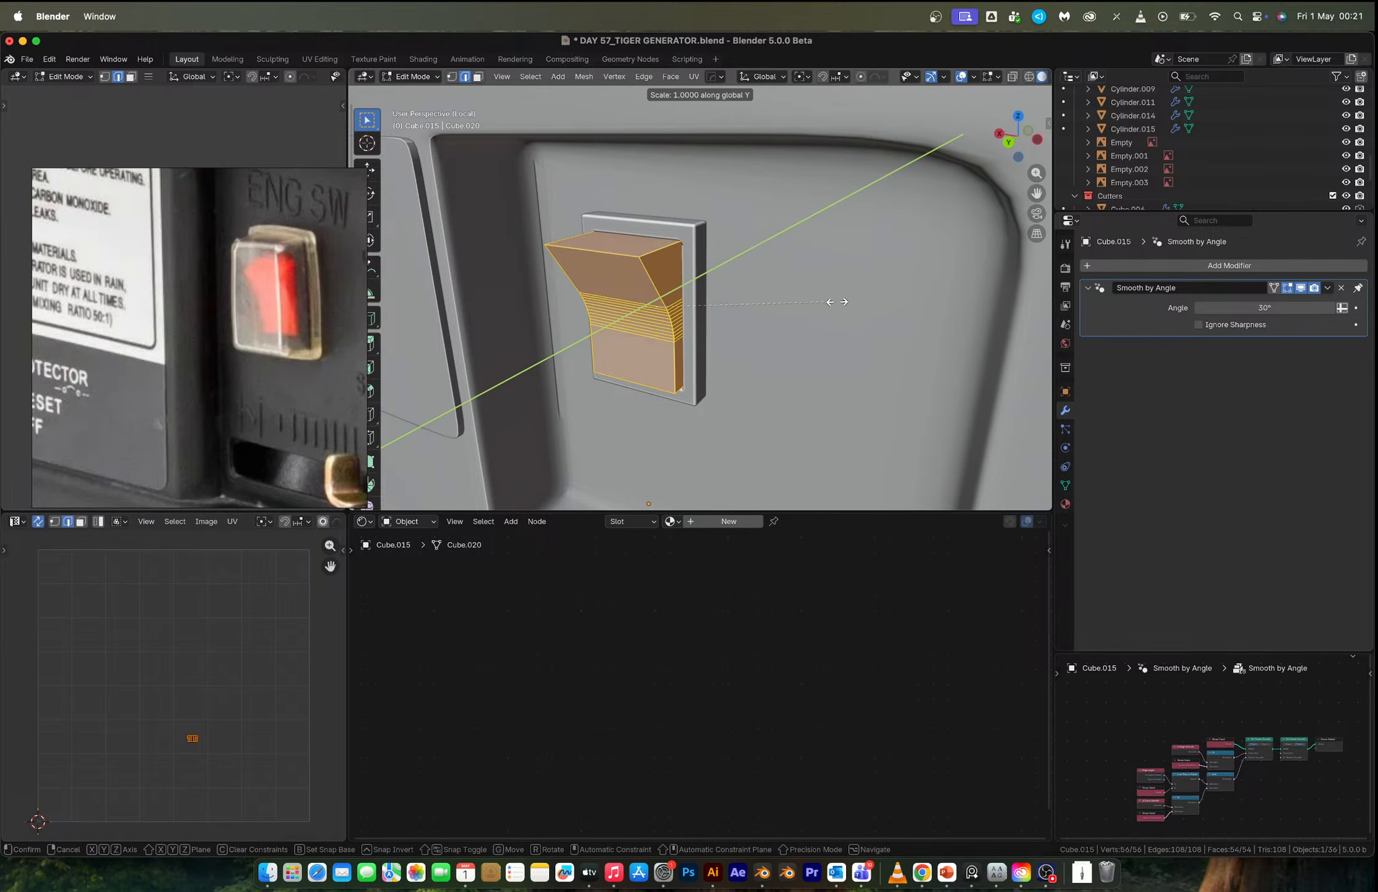
{"action": "right_click", "coordinate": [799, 308]}
{"action": "key", "text": "s"}
{"action": "key", "text": "y"}
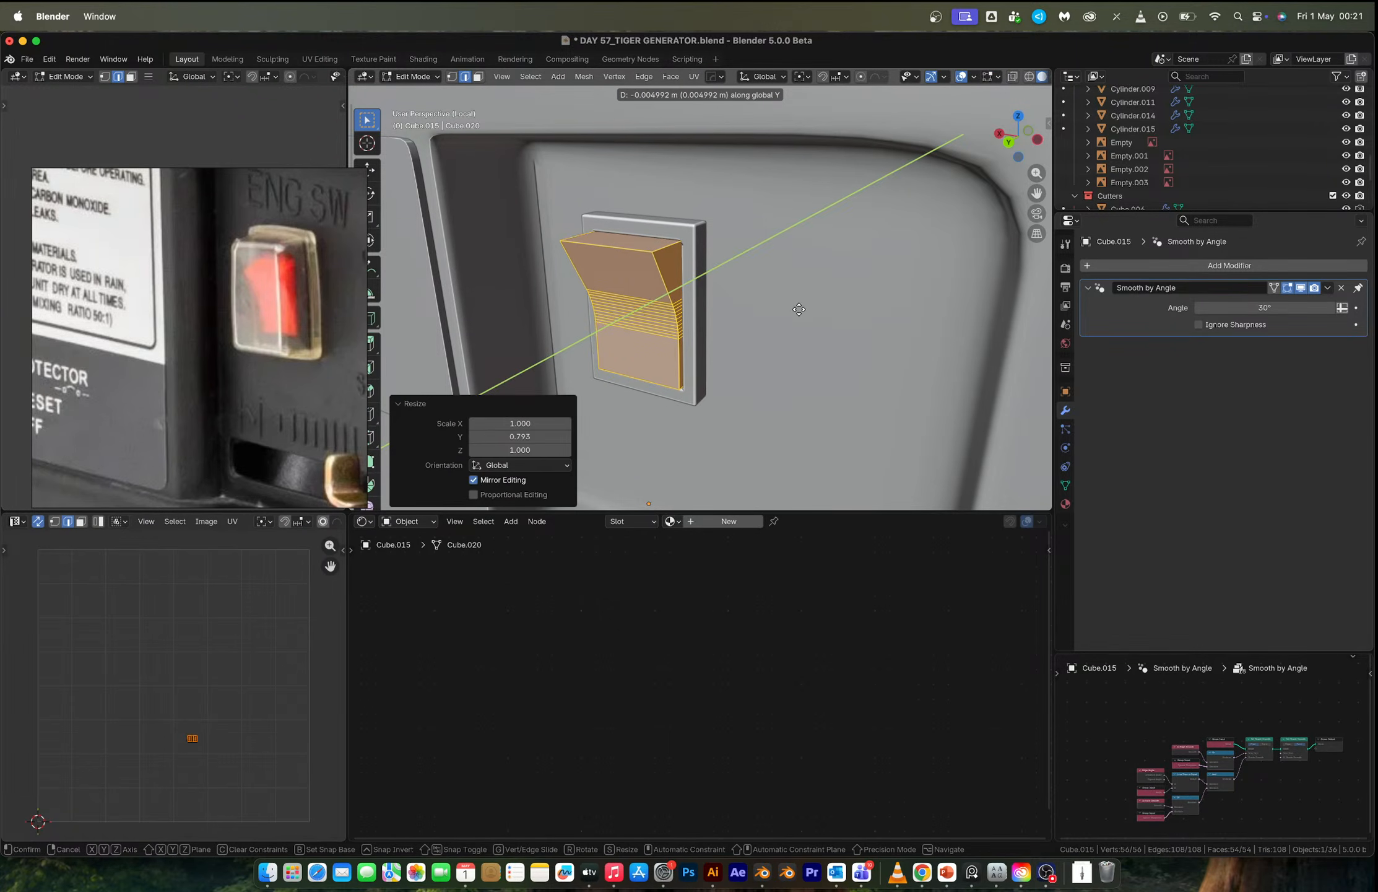
{"action": "key", "text": "x"}
{"action": "right_click", "coordinate": [787, 312]}
{"action": "key", "text": "Tab"}
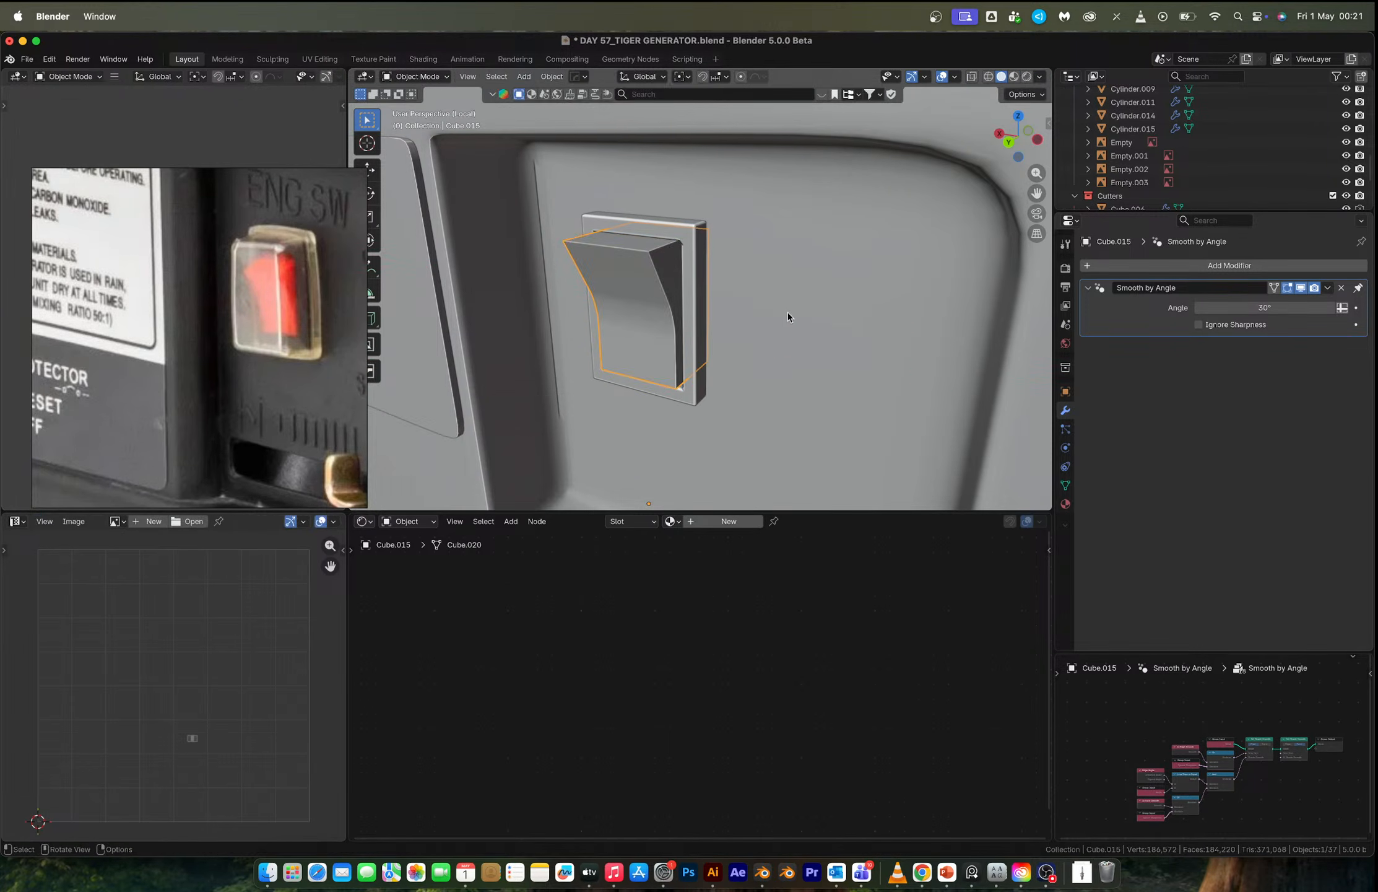
Add a multi-segment Bevel modifier about 0.011 m wide to the rocker switch to soften its edges.
{"action": "key", "text": "q"}
{"action": "left_click", "coordinate": [783, 327]}
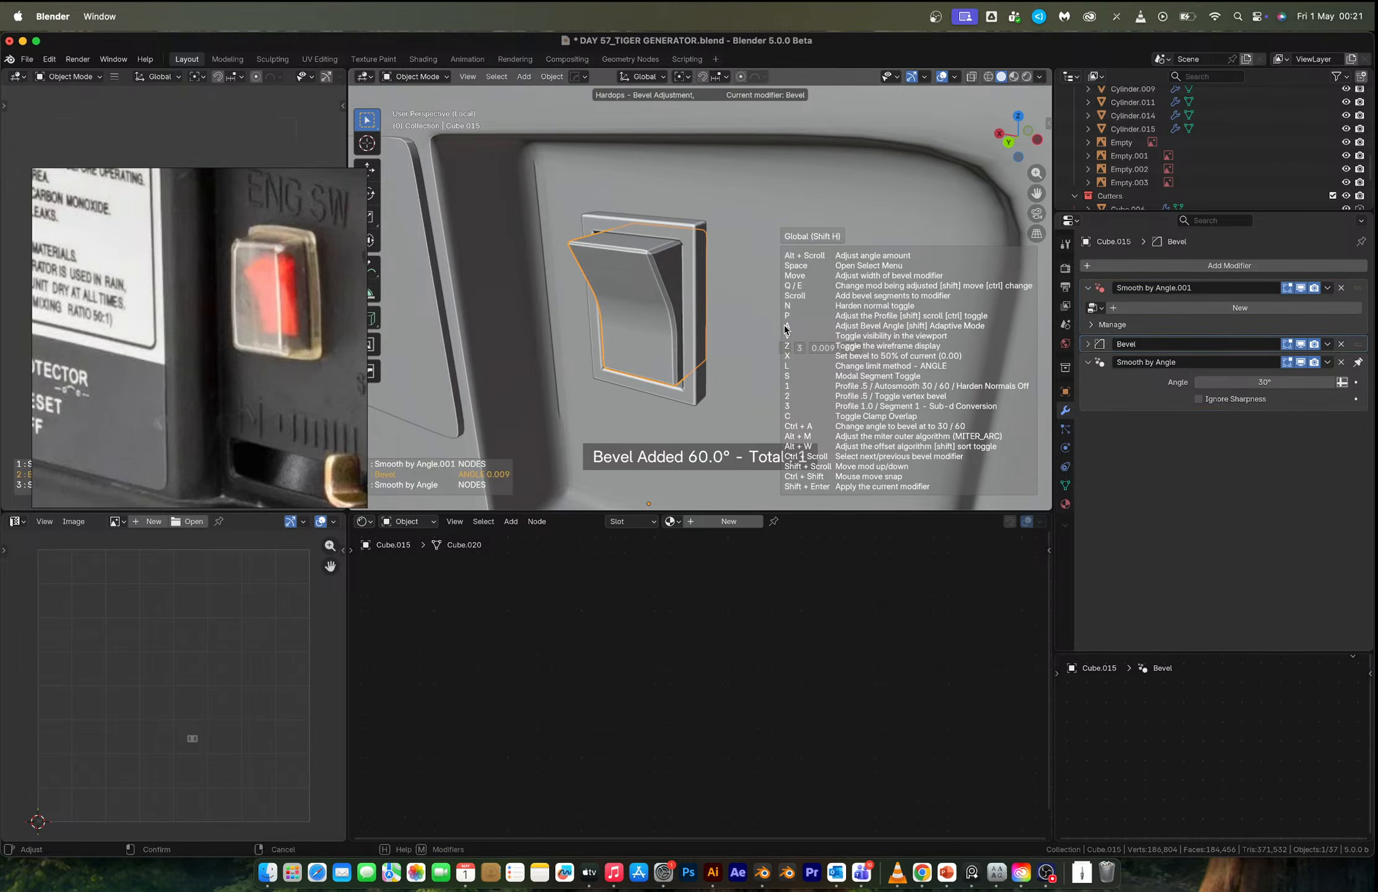
{"action": "scroll", "coordinate": [784, 324], "scroll_direction": "up", "scroll_amount": 2}
{"action": "scroll", "coordinate": [784, 324], "scroll_direction": "up", "scroll_amount": 1}
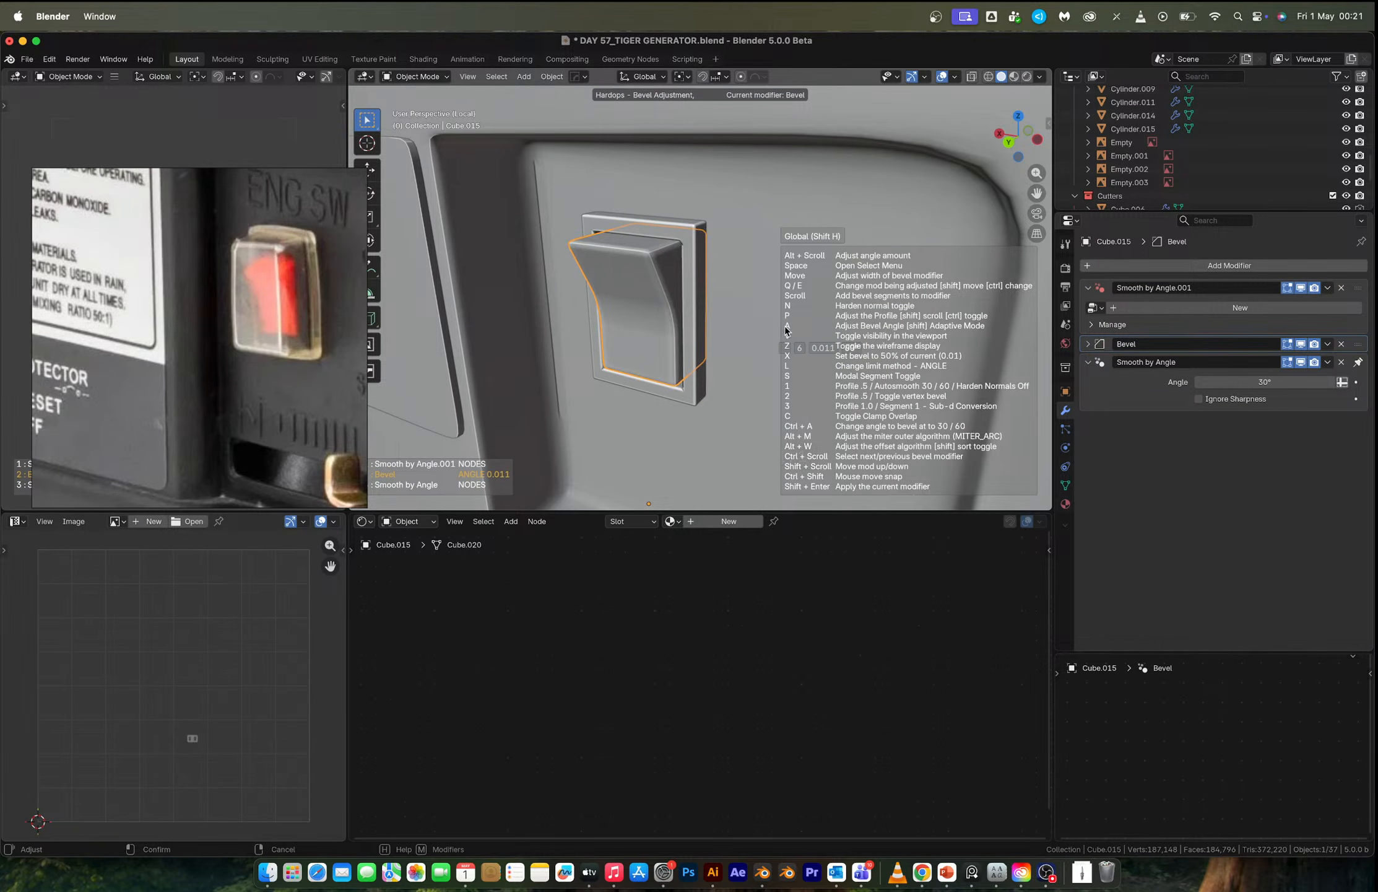
{"action": "scroll", "coordinate": [785, 326], "scroll_direction": "up", "scroll_amount": 2}
{"action": "scroll", "coordinate": [785, 325], "scroll_direction": "up", "scroll_amount": 2}
{"action": "left_click", "coordinate": [785, 325]}
Dissolve the closely spaced edge loops across the middle of the rocker switch, keeping a single horizontal loop.
{"action": "key", "text": "Tab"}
{"action": "scroll", "coordinate": [688, 309], "scroll_direction": "down", "scroll_amount": 5}
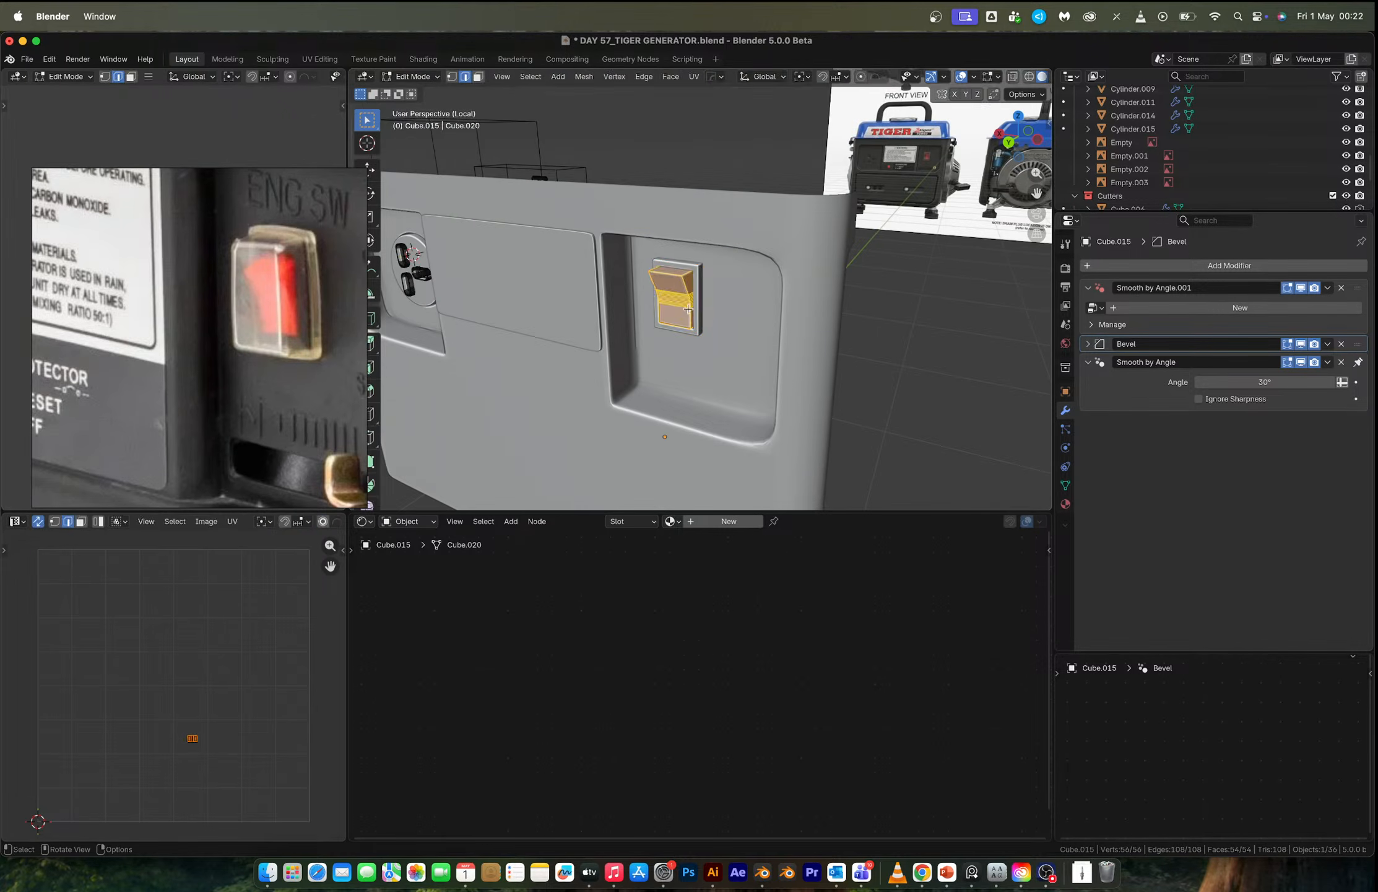
{"action": "key", "text": "Tab"}
{"action": "middle_click_drag", "start_coordinate": [688, 309], "coordinate": [787, 332]}
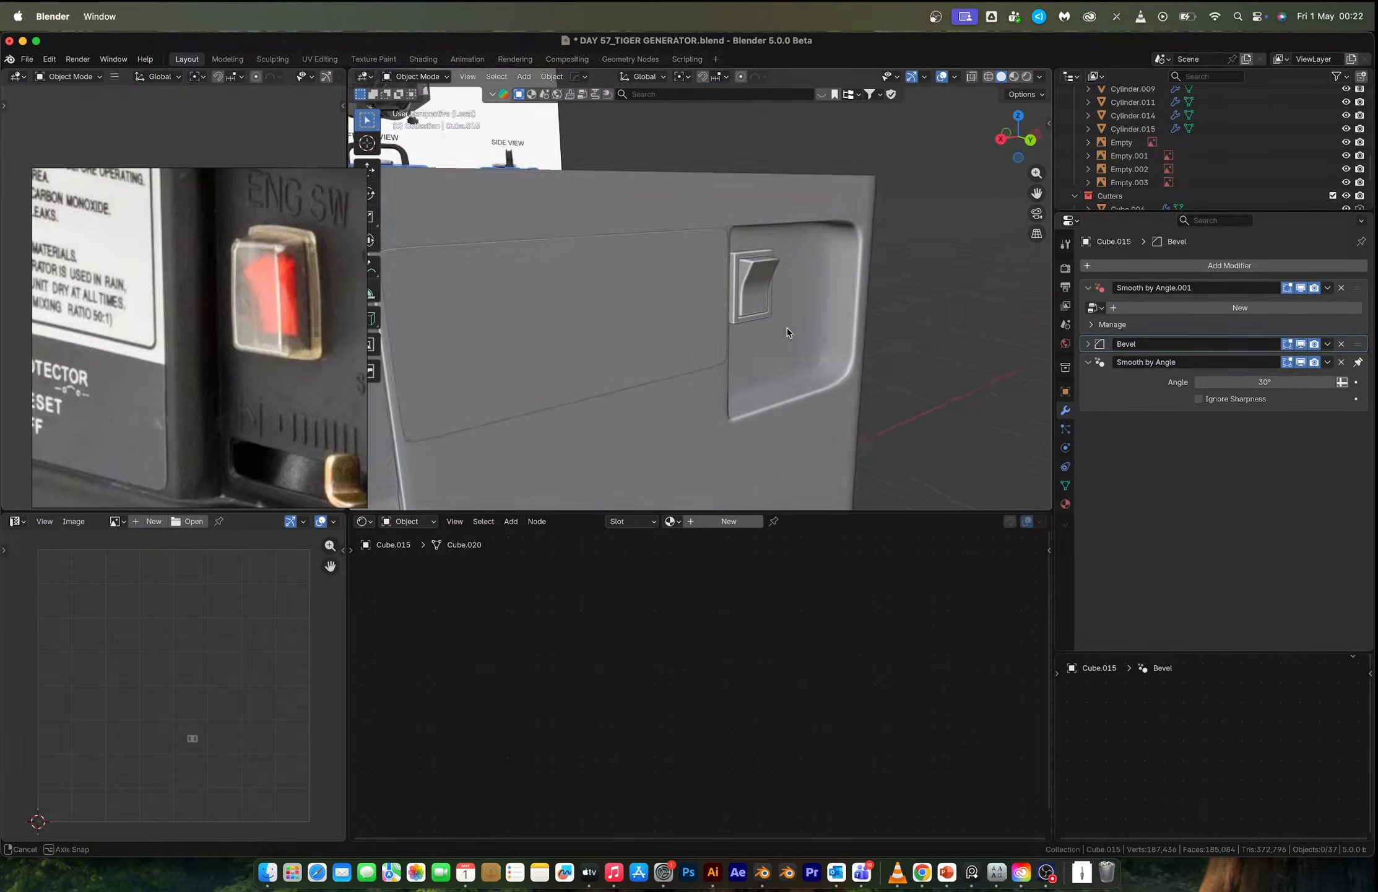
{"action": "scroll", "coordinate": [732, 298], "scroll_direction": "up", "scroll_amount": 5}
{"action": "left_click", "coordinate": [749, 295]}
{"action": "key", "text": "Tab"}
{"action": "scroll", "coordinate": [774, 297], "scroll_direction": "up", "scroll_amount": 3}
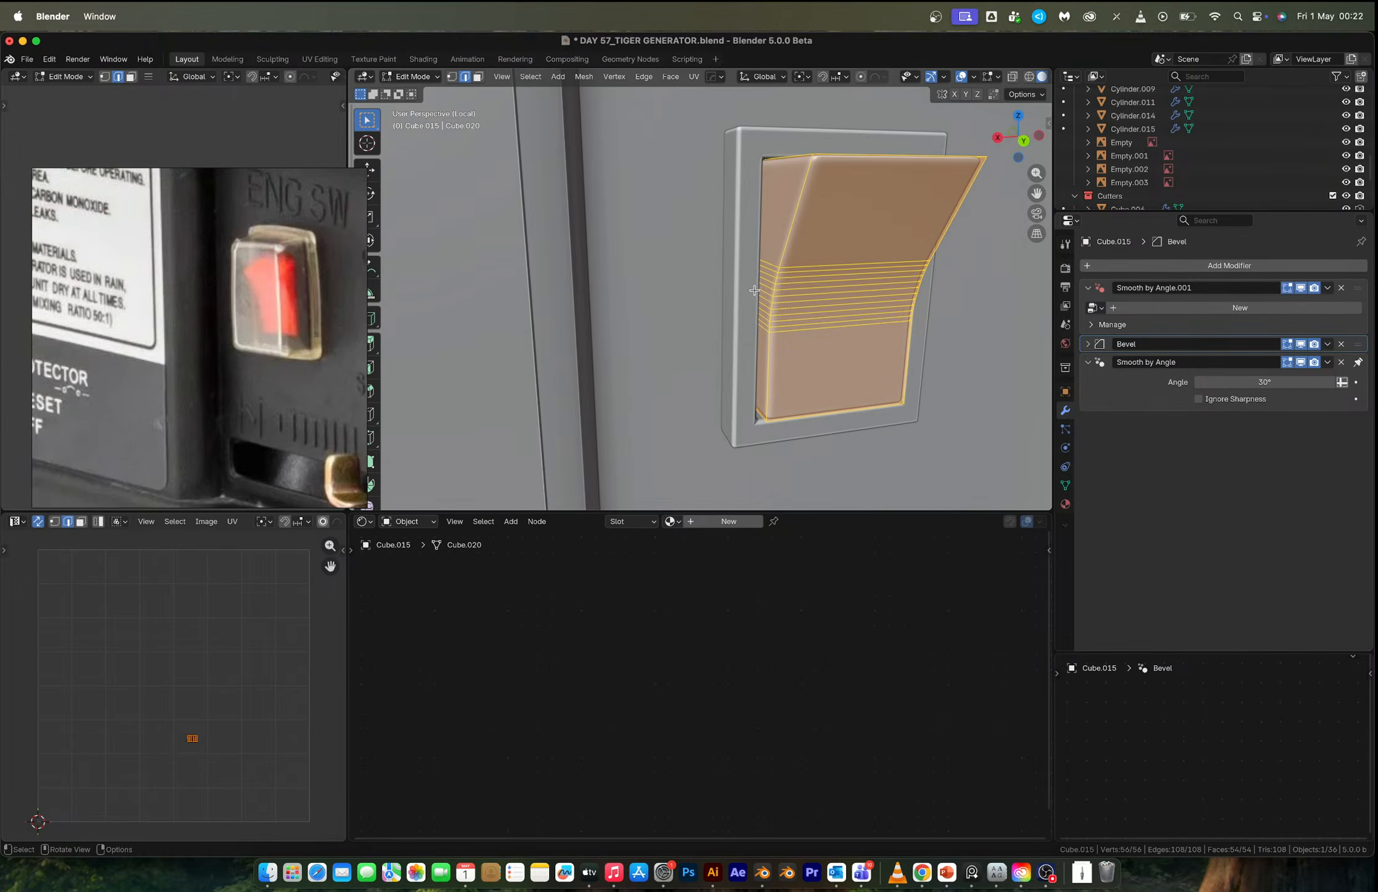
{"action": "key", "text": "alt+a"}
{"action": "left_click", "coordinate": [807, 323], "text": "alt"}
{"action": "left_click", "coordinate": [812, 266], "text": "alt+shift"}
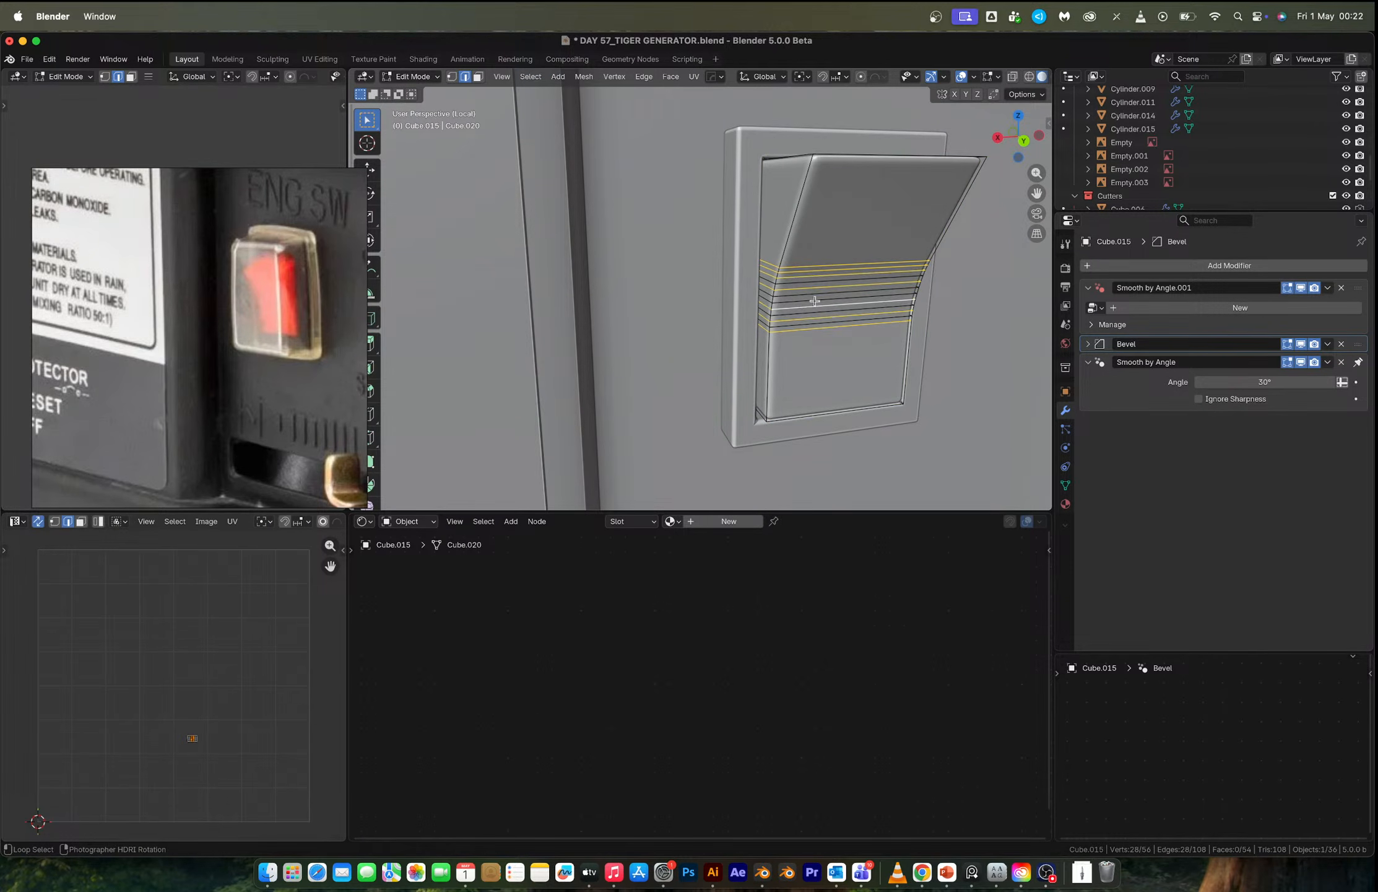
{"action": "key", "text": "x"}
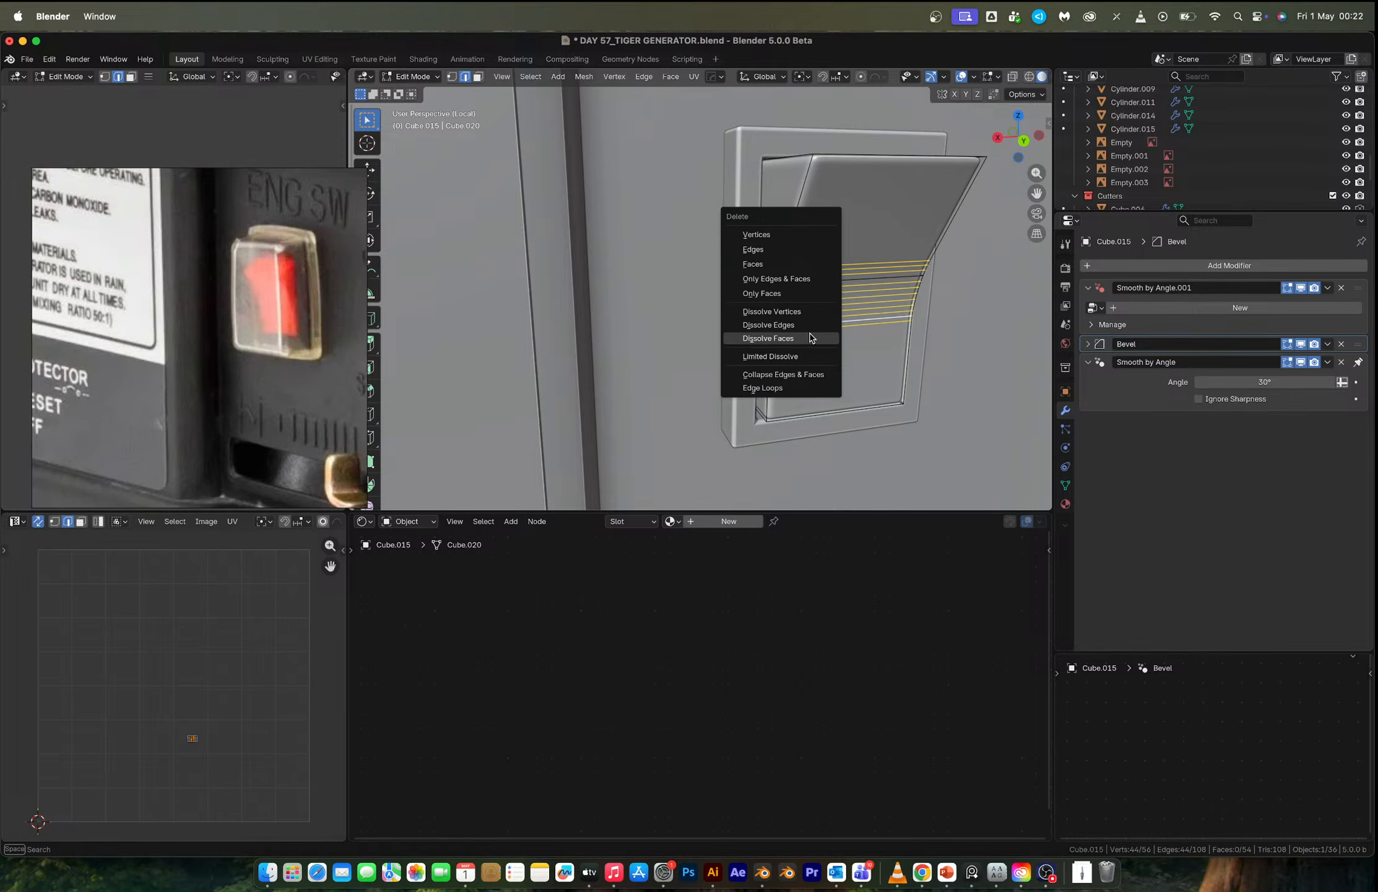
{"action": "left_click", "coordinate": [808, 325]}
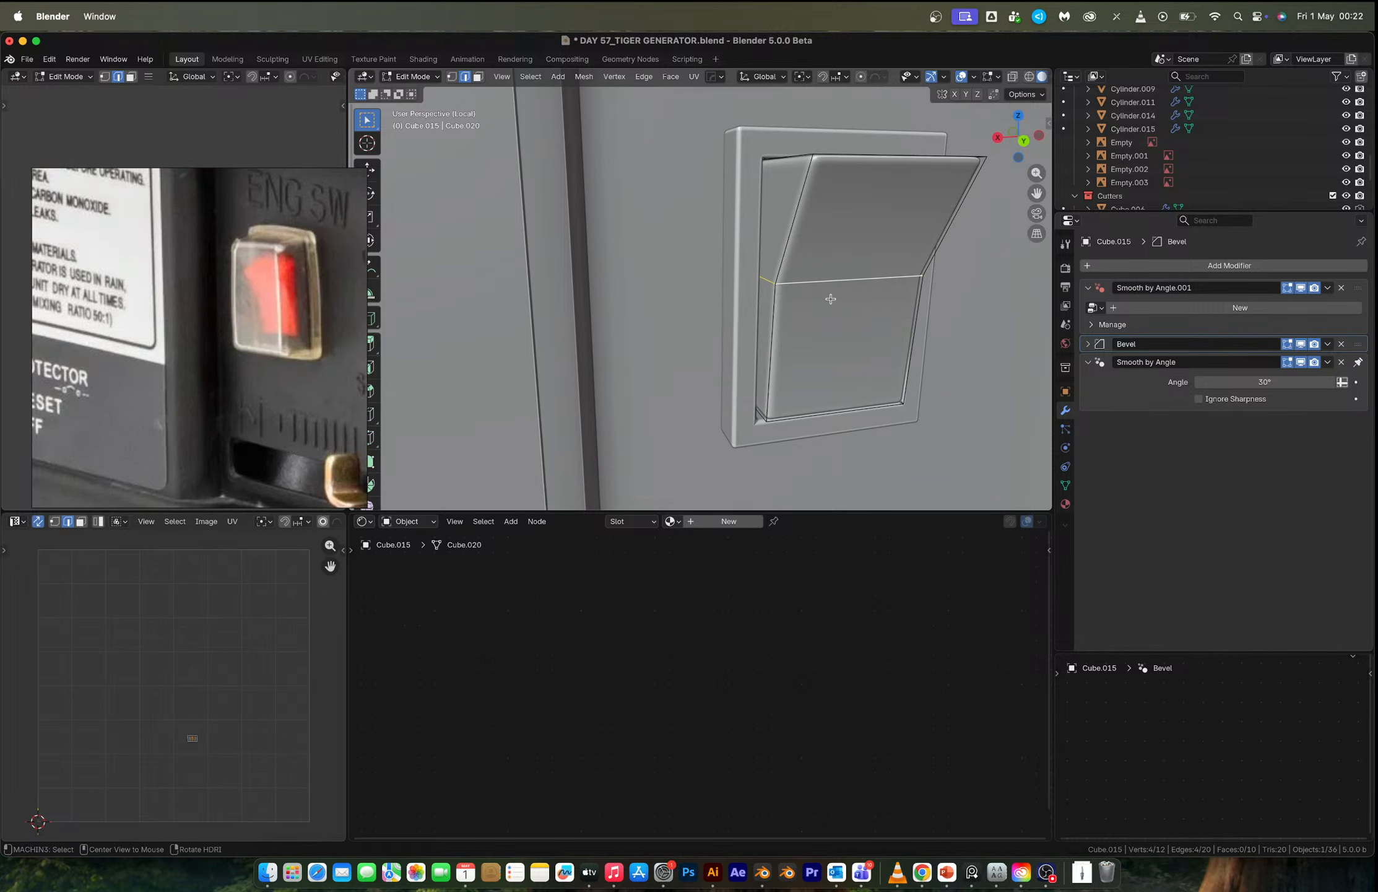
Slide the switch's remaining middle loop by a factor of -0.065 and bevel it about 0.03 m for a broader curve.
{"action": "key", "text": "g"}
{"action": "key", "text": "g"}
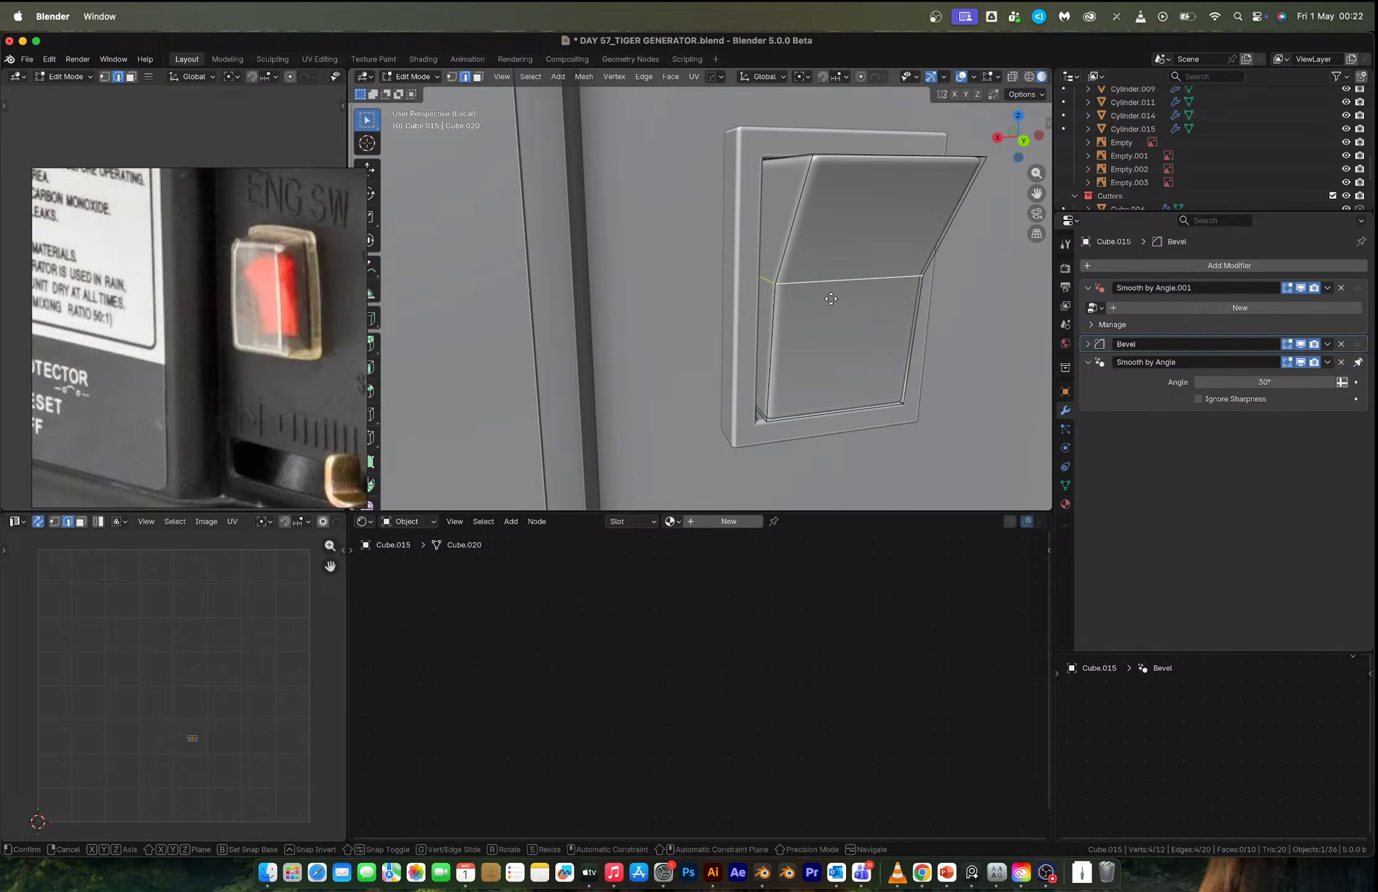
{"action": "left_click", "coordinate": [827, 304]}
{"action": "key", "text": "ctrl+b"}
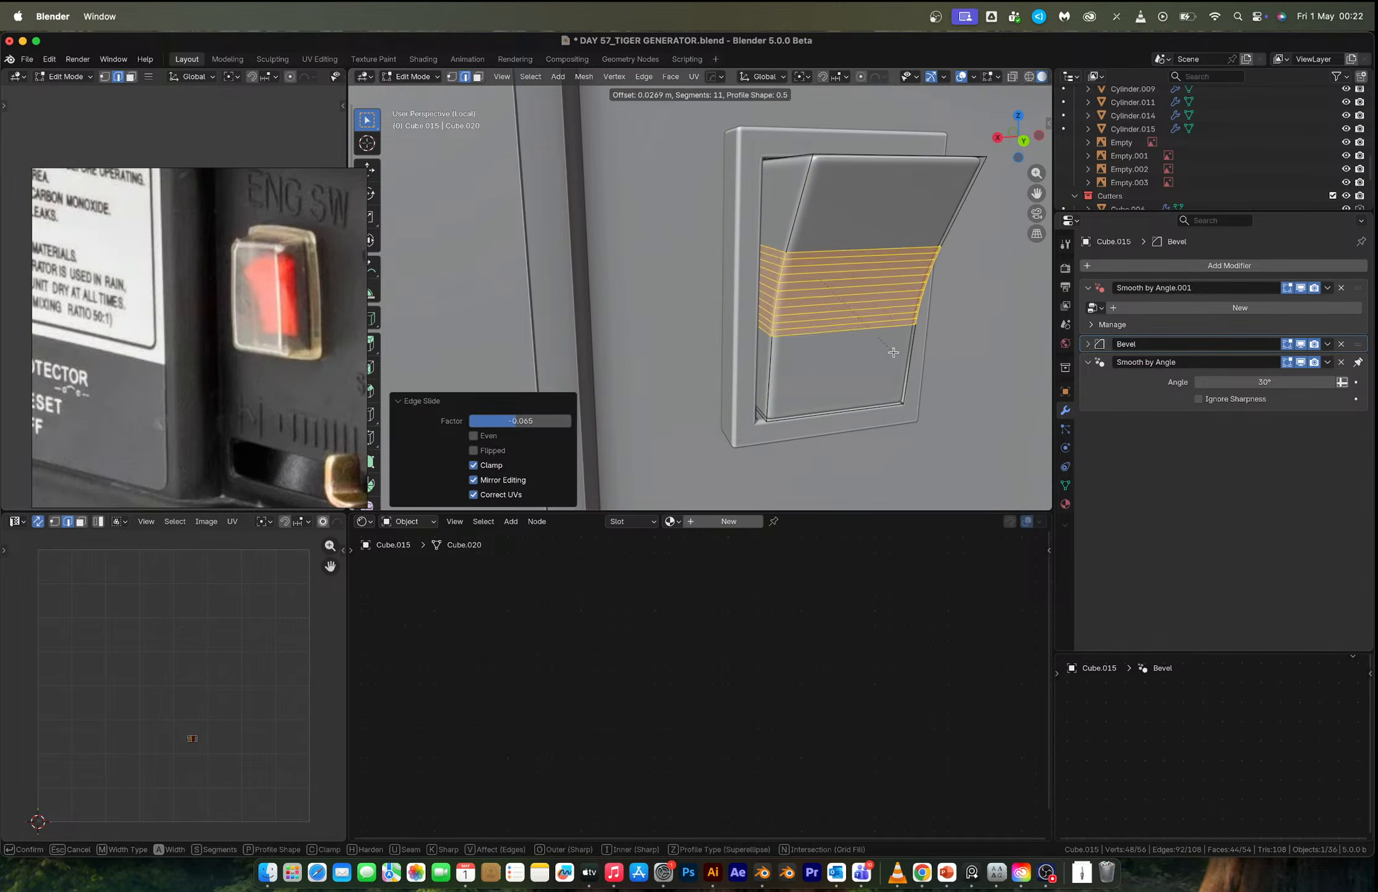
{"action": "scroll", "coordinate": [892, 347], "scroll_direction": "down", "scroll_amount": 4}
{"action": "left_click", "coordinate": [898, 358]}
{"action": "key", "text": "Tab"}
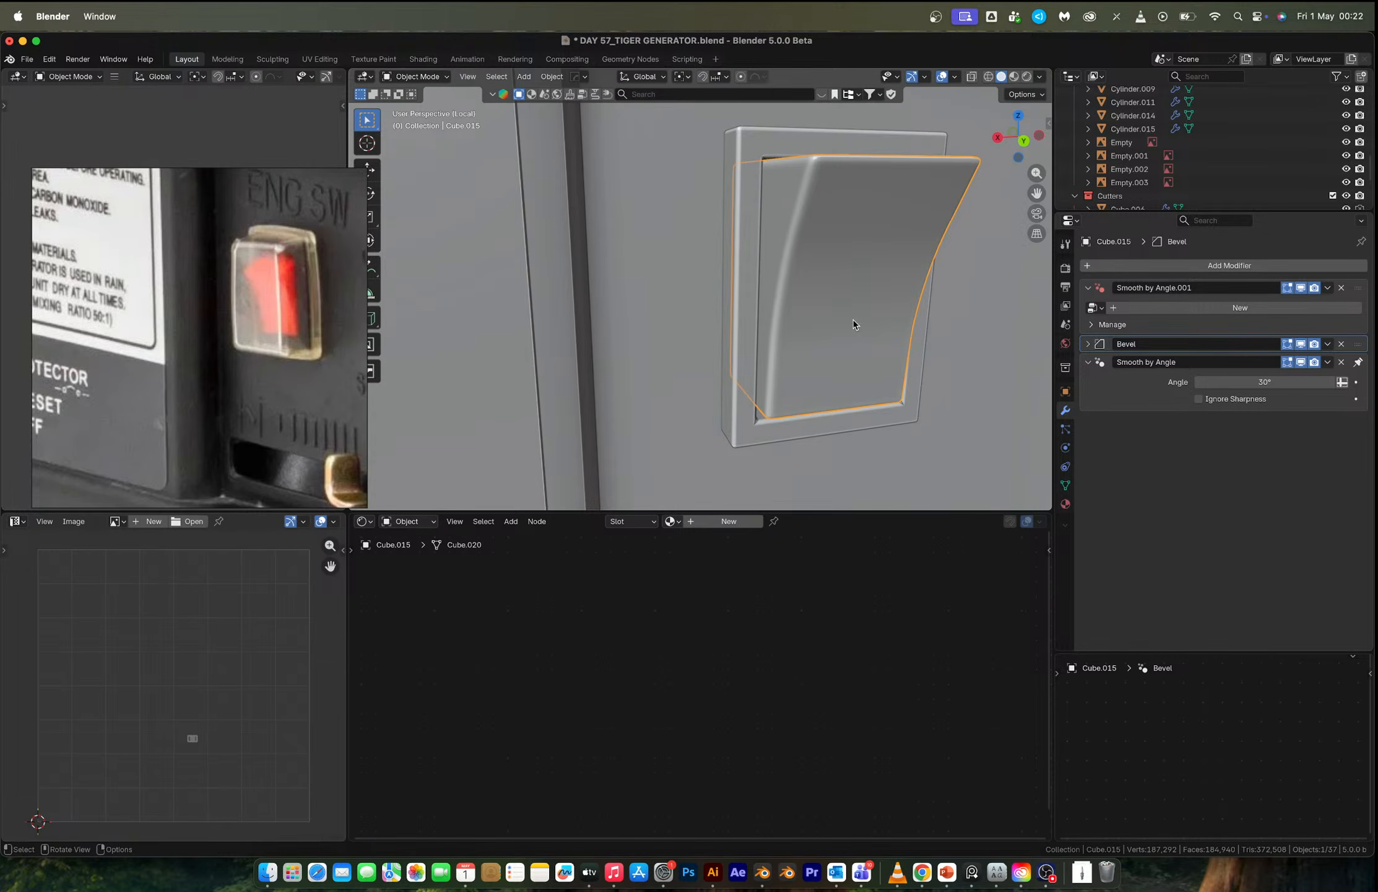
Try applying the Subdivision modifier on the main control panel body.
{"action": "scroll", "coordinate": [816, 291], "scroll_direction": "down", "scroll_amount": 6}
{"action": "middle_click_drag", "start_coordinate": [816, 291], "coordinate": [776, 318]}
{"action": "scroll", "coordinate": [774, 317], "scroll_direction": "down", "scroll_amount": 3}
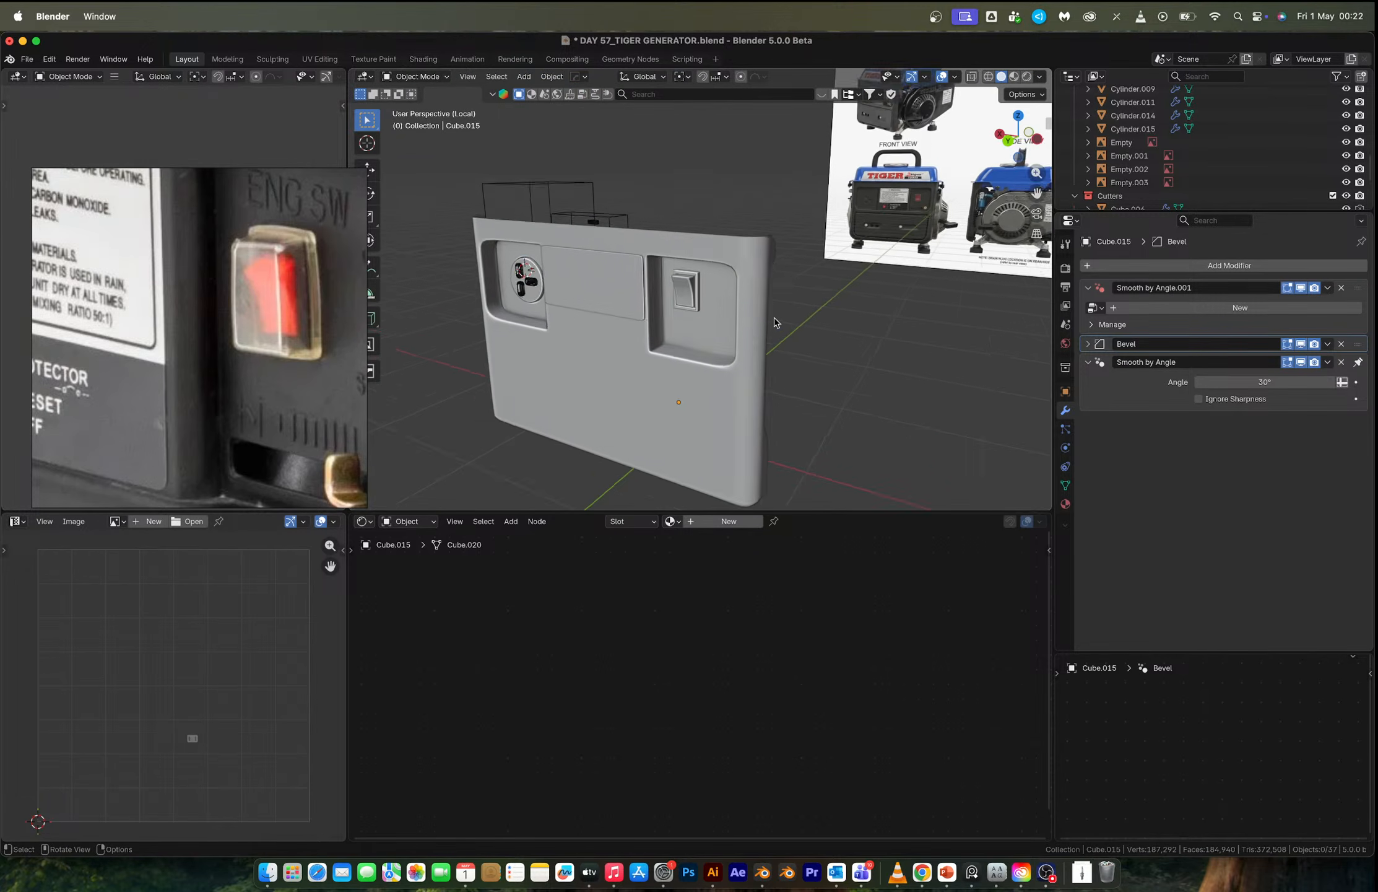
{"action": "scroll", "coordinate": [275, 410], "scroll_direction": "down", "scroll_amount": 5}
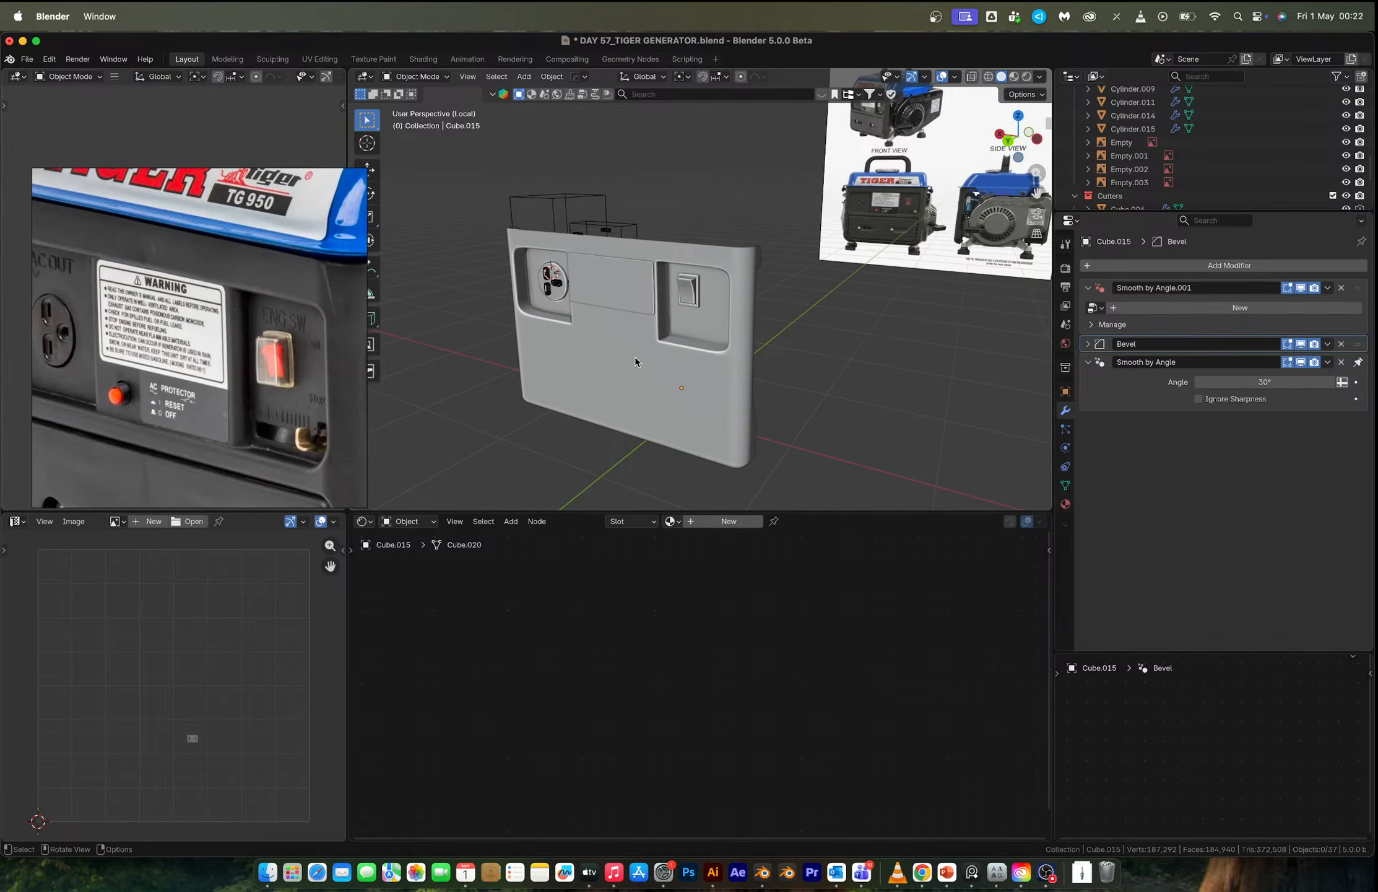
{"action": "left_click", "coordinate": [704, 328]}
{"action": "scroll", "coordinate": [707, 360], "scroll_direction": "up", "scroll_amount": 10}
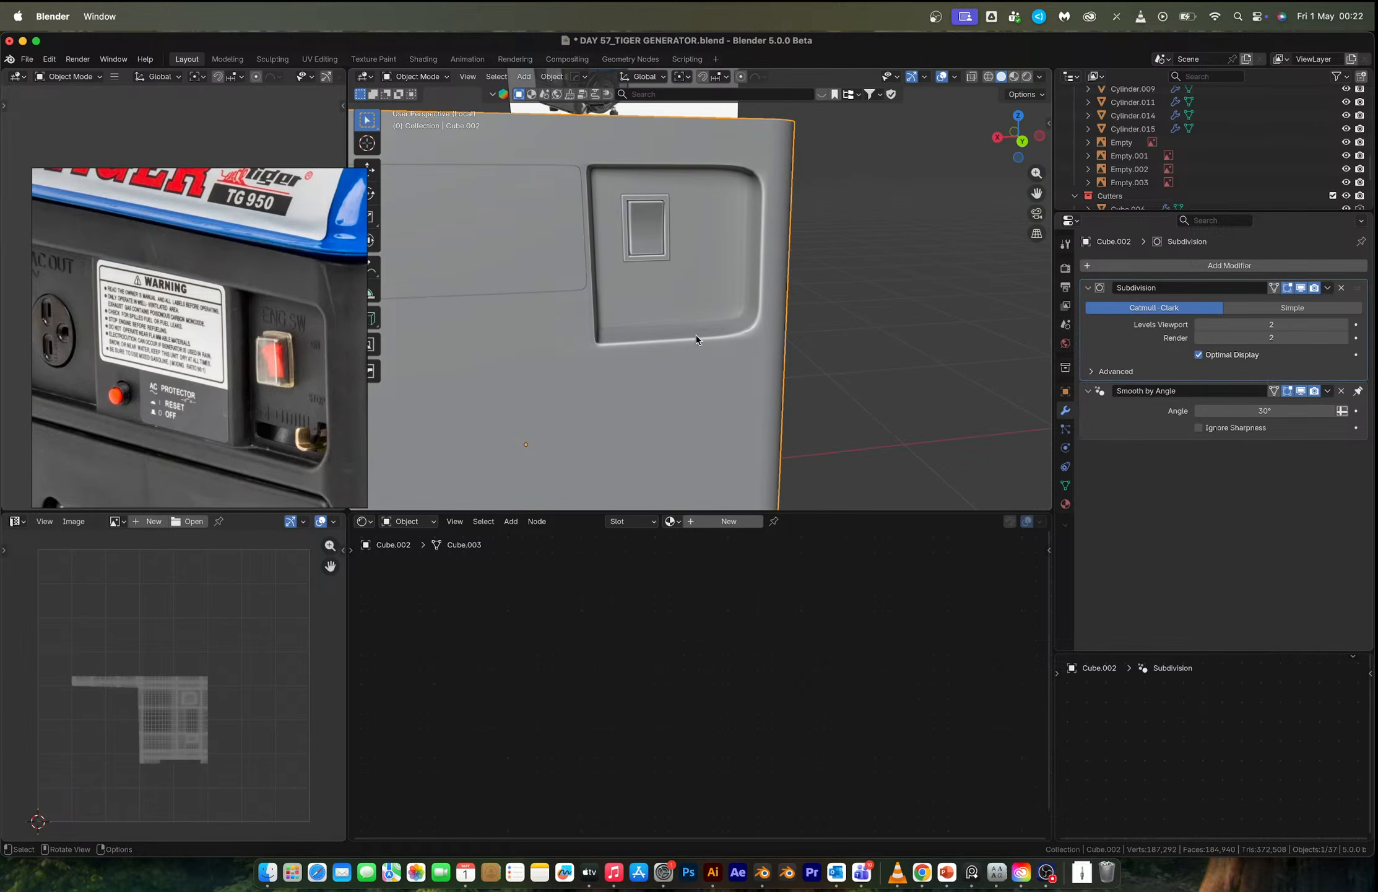
{"action": "key", "text": "ctrl+a"}
{"action": "key", "text": "Tab"}
{"action": "scroll", "coordinate": [674, 308], "scroll_direction": "down", "scroll_amount": 4}
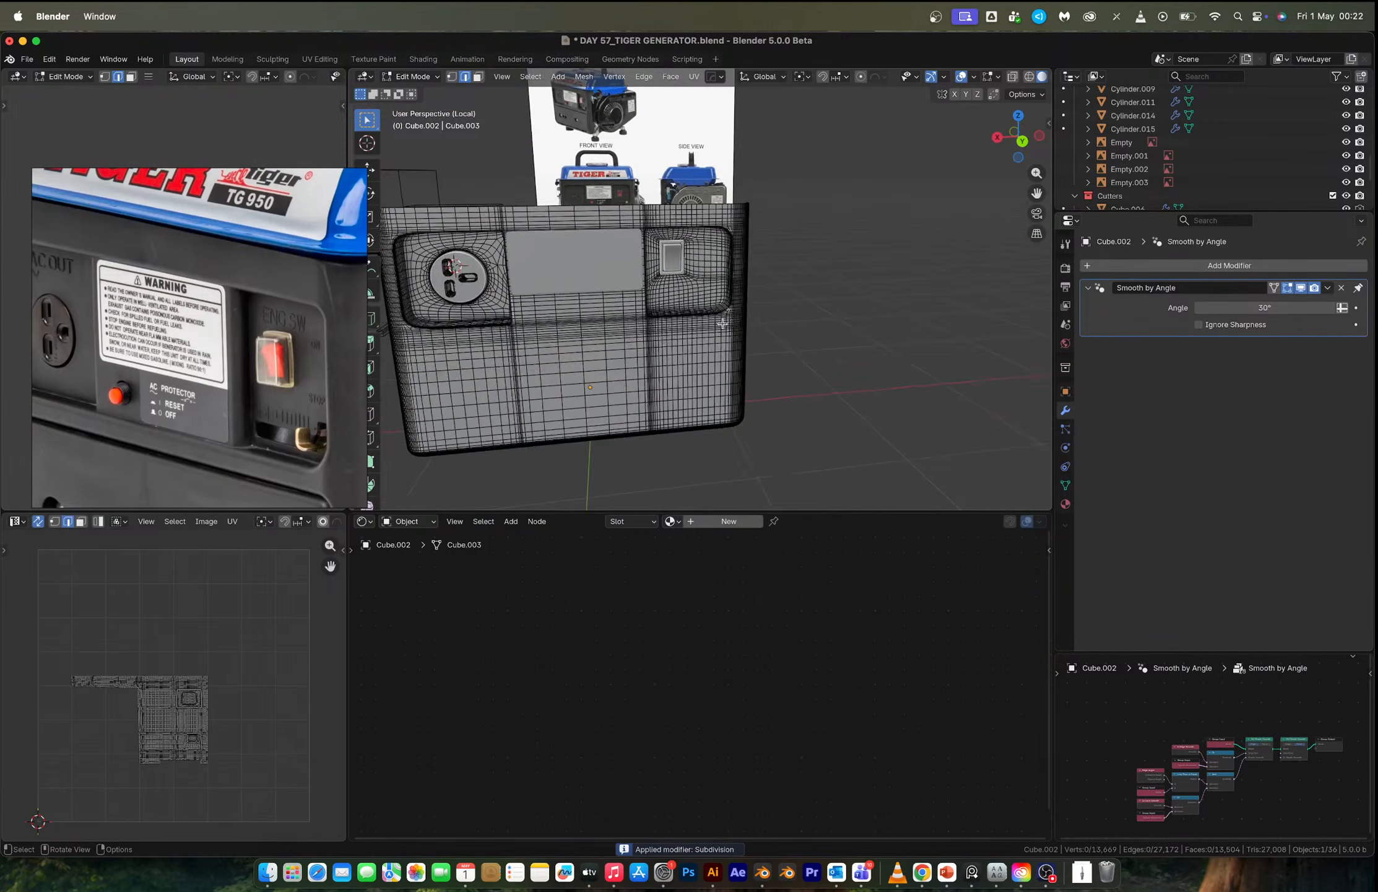
Inspect the panel's dense mesh around the switch recess, and undo applying the Subdivision modifier.
{"action": "key", "text": "Tab"}
{"action": "scroll", "coordinate": [674, 309], "scroll_direction": "up", "scroll_amount": 5}
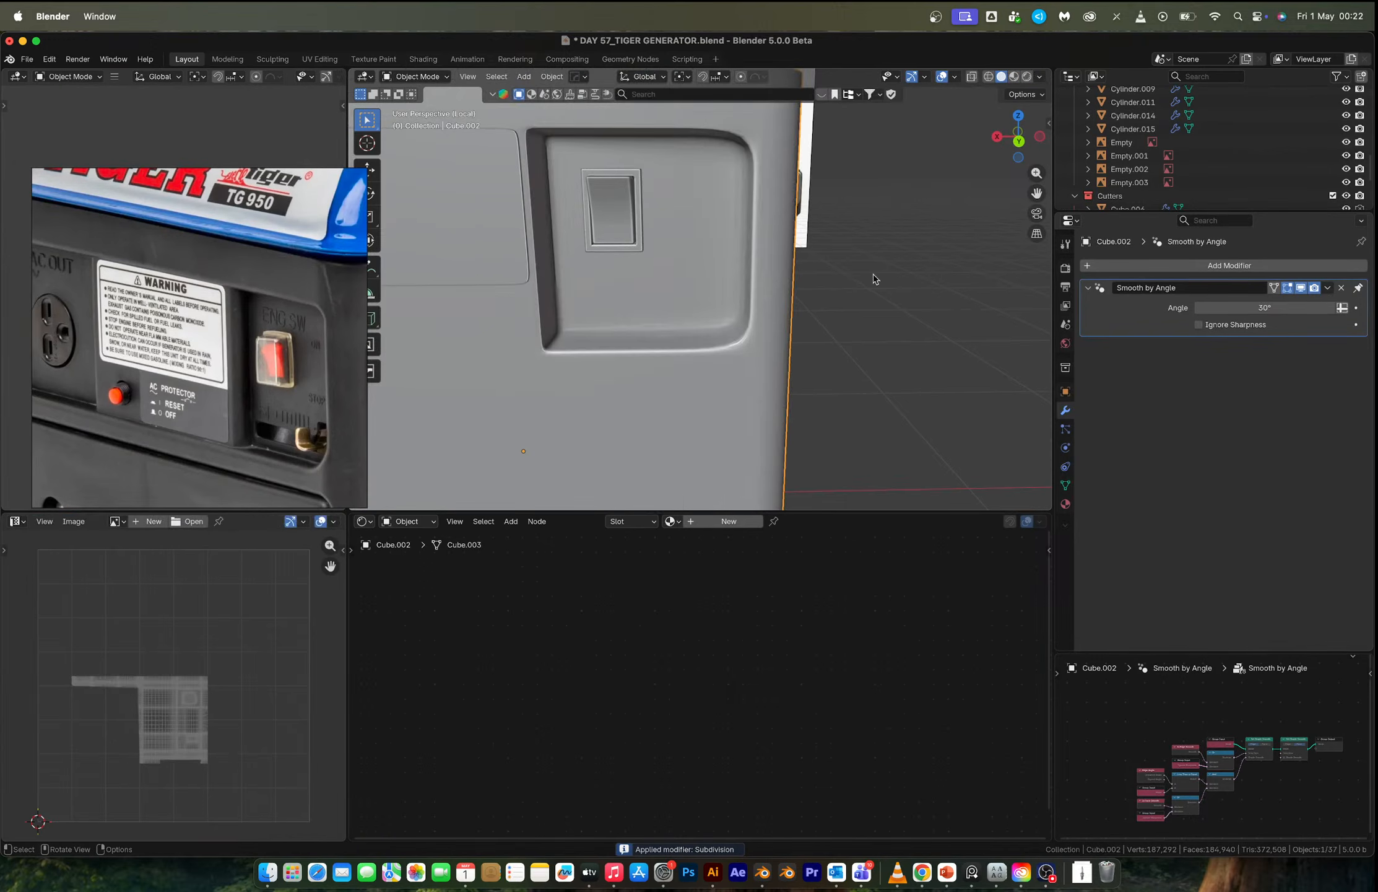
{"action": "key", "text": "Tab"}
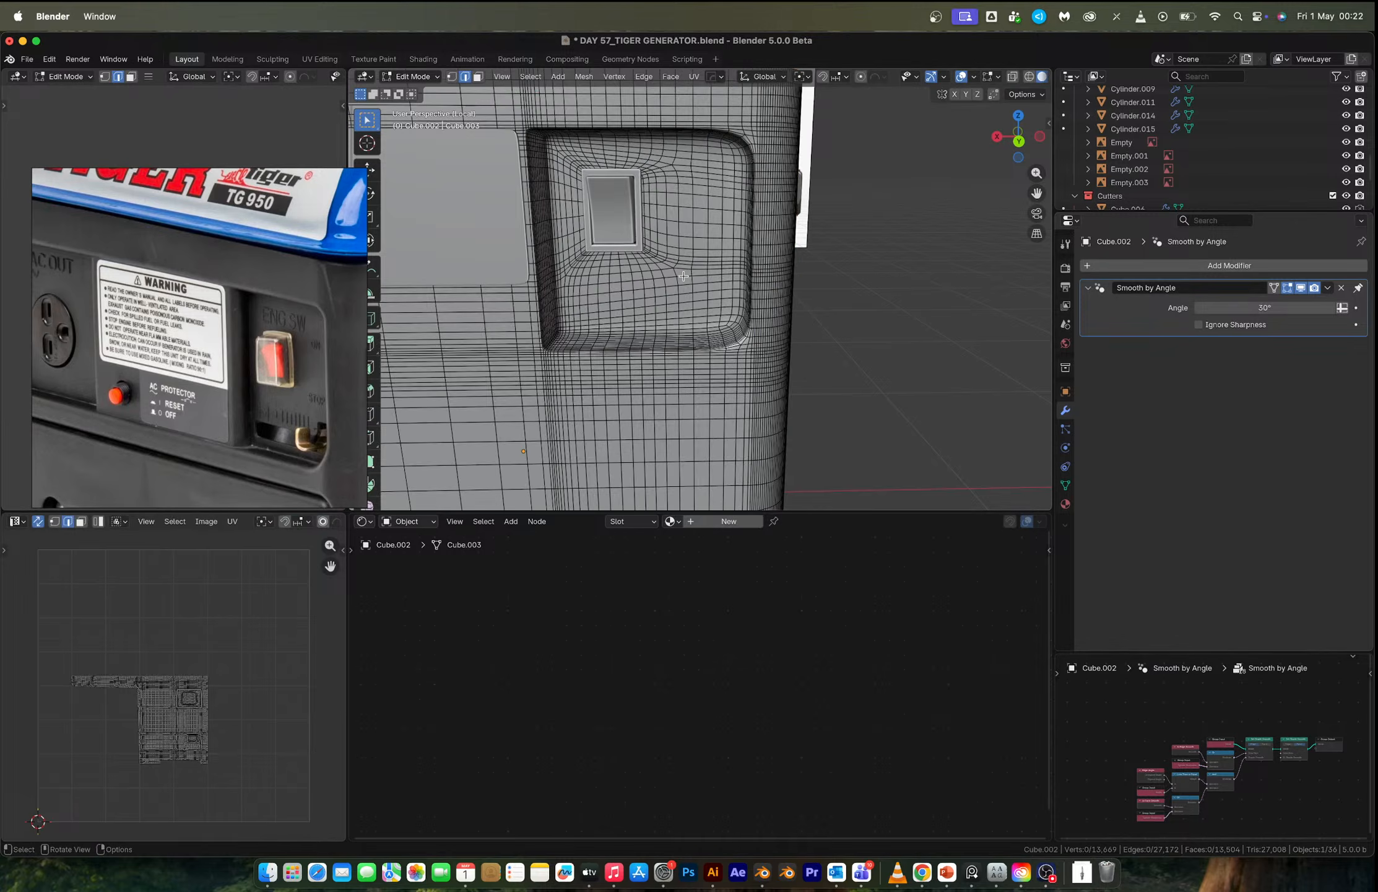
{"action": "key", "text": "Tab"}
{"action": "key", "text": "Tab"}
{"action": "key", "text": "Tab"}
{"action": "key", "text": "Tab"}
{"action": "key", "text": "Tab"}
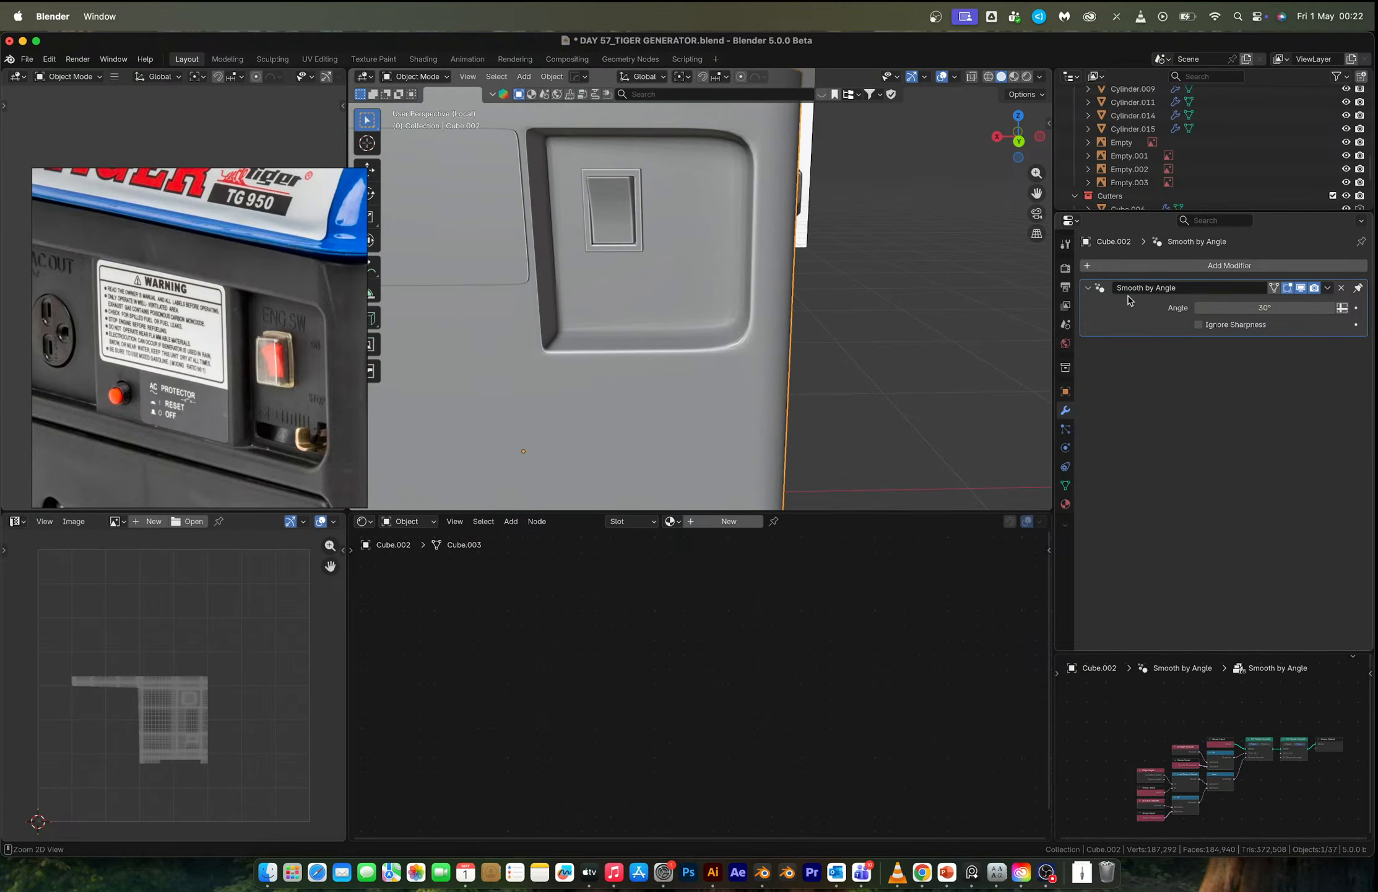
{"action": "key", "text": "ctrl+2"}
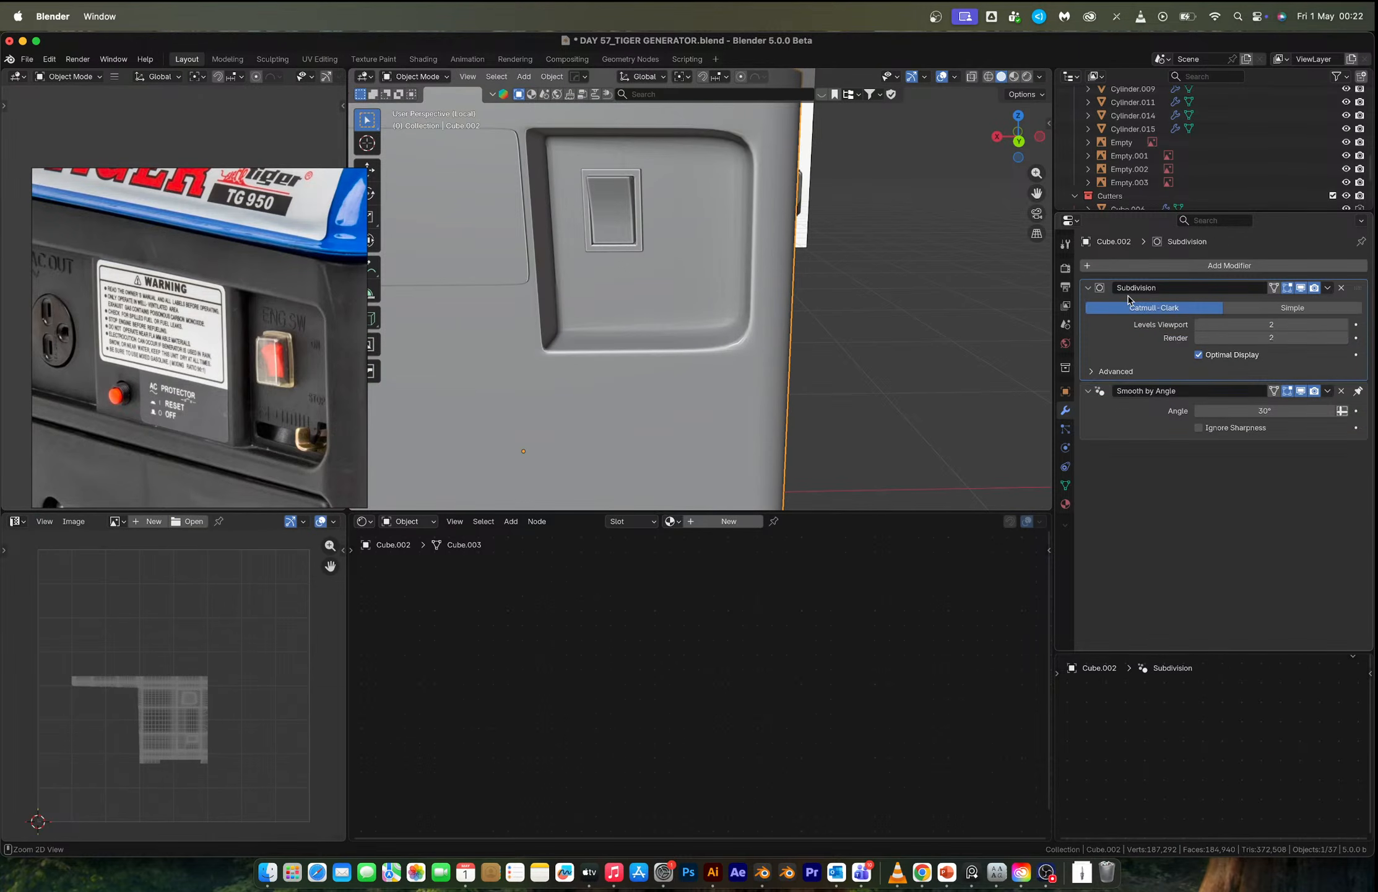
{"action": "key", "text": "super+z"}
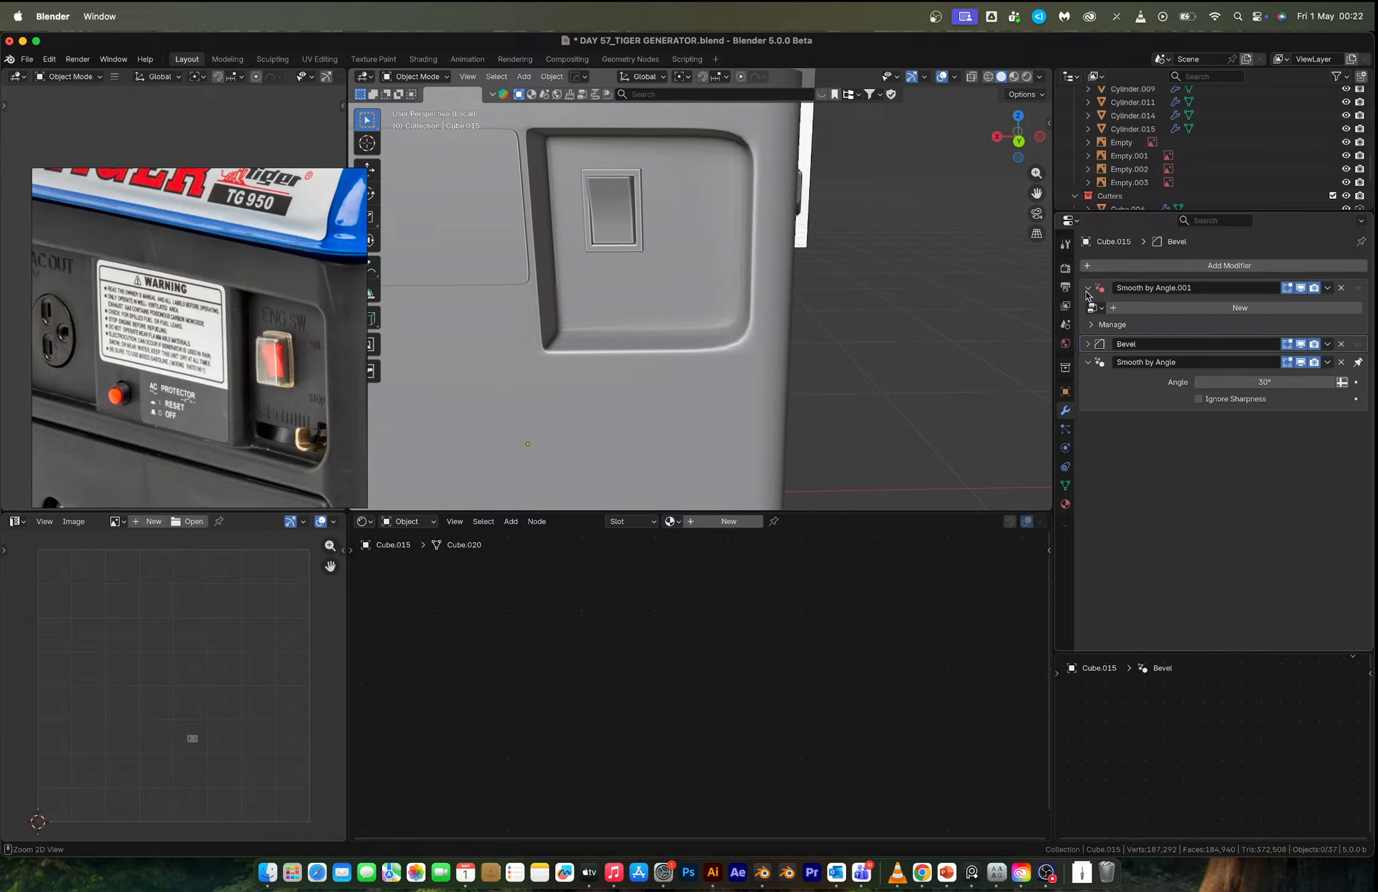
Add a cube, scale it by 0.544 and 0.128, and place it over the engine switch recess in the back view.
{"action": "left_click", "coordinate": [709, 291]}
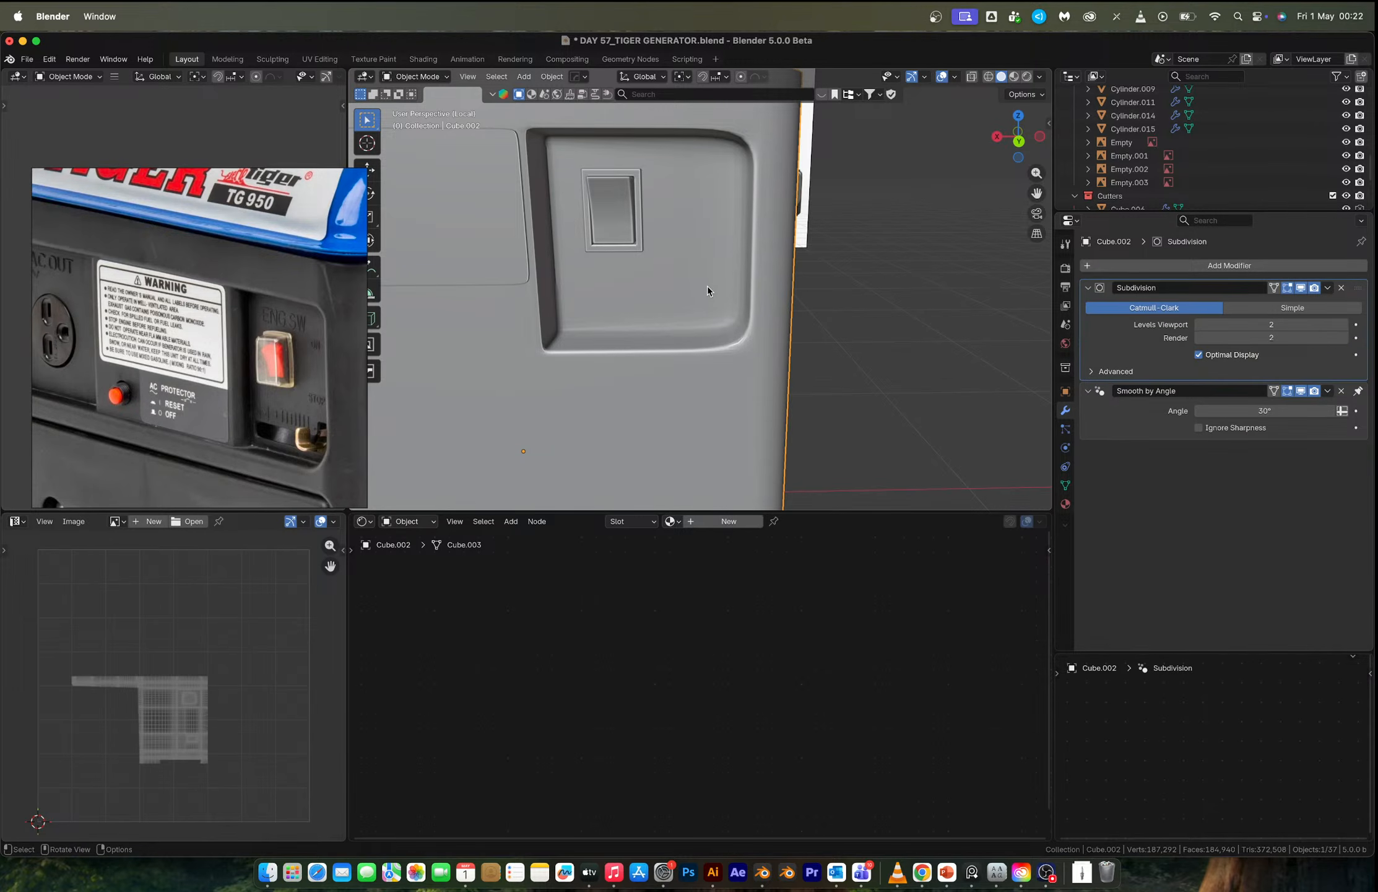
{"action": "key", "text": "shift+a"}
{"action": "mouse_move", "coordinate": [712, 288]}
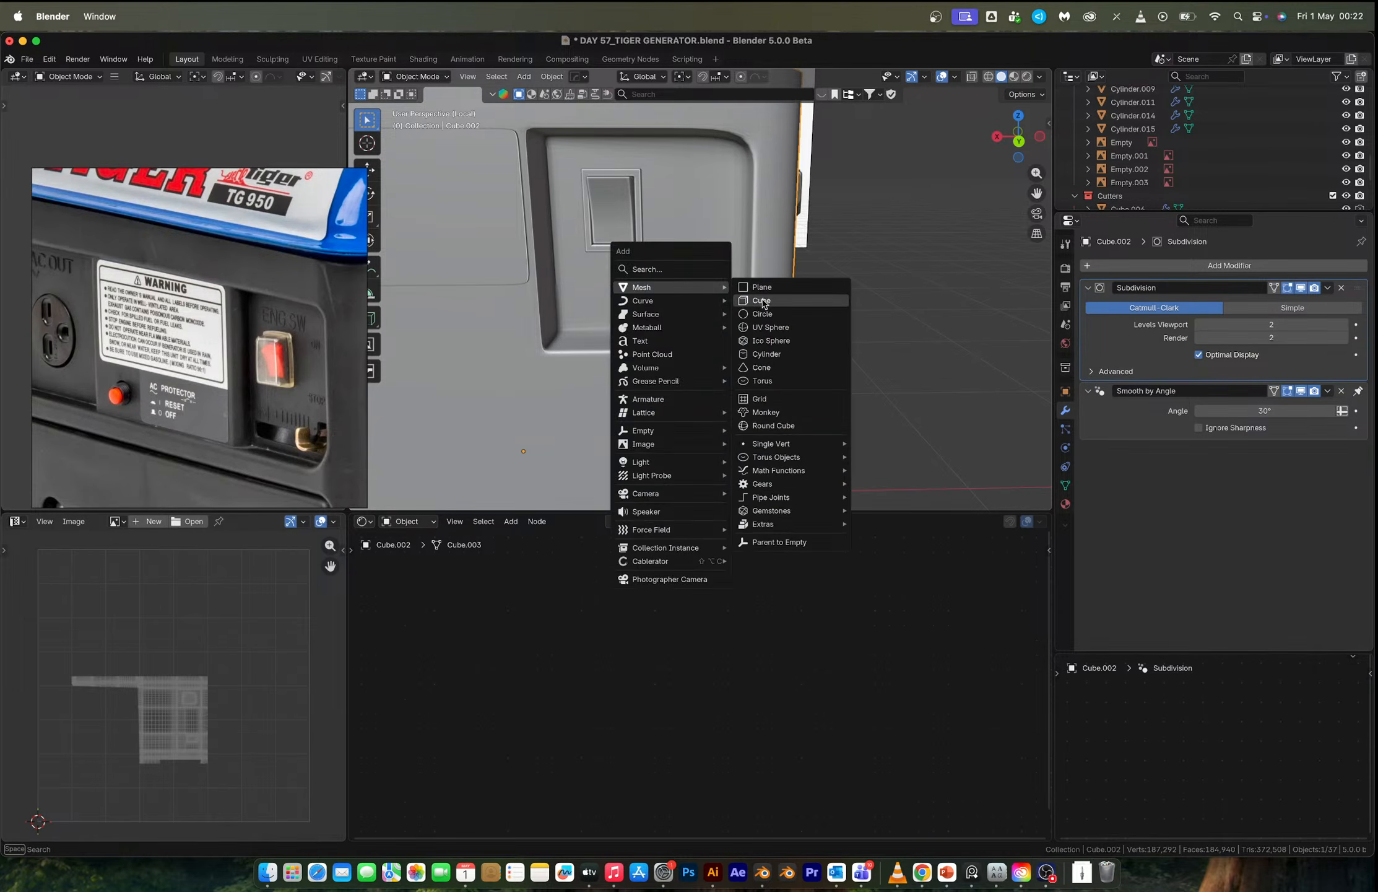
{"action": "left_click", "coordinate": [765, 302]}
{"action": "key", "text": "s"}
{"action": "left_click", "coordinate": [501, 311]}
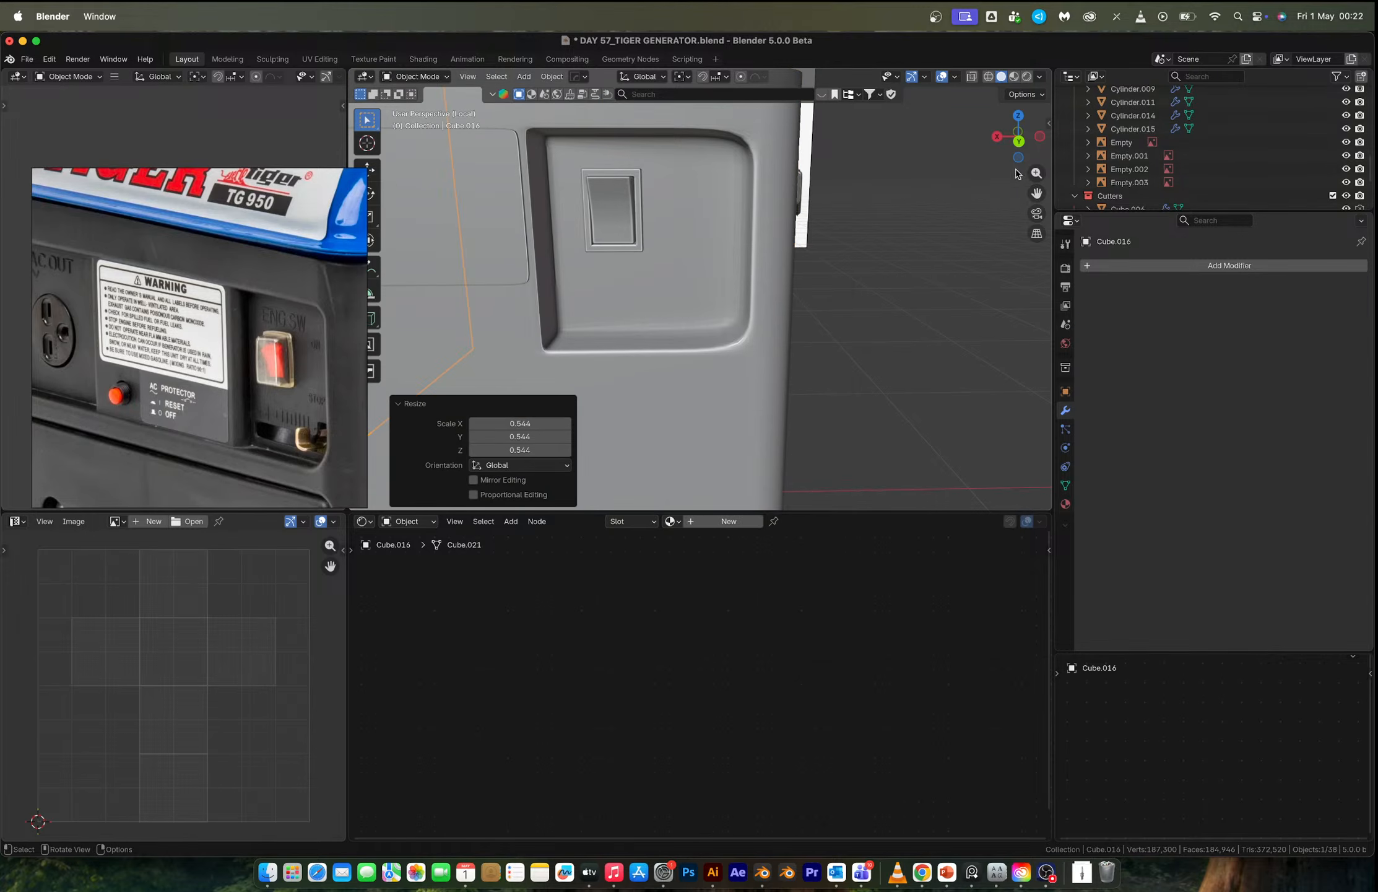
{"action": "left_click", "coordinate": [1019, 142]}
{"action": "key", "text": "g"}
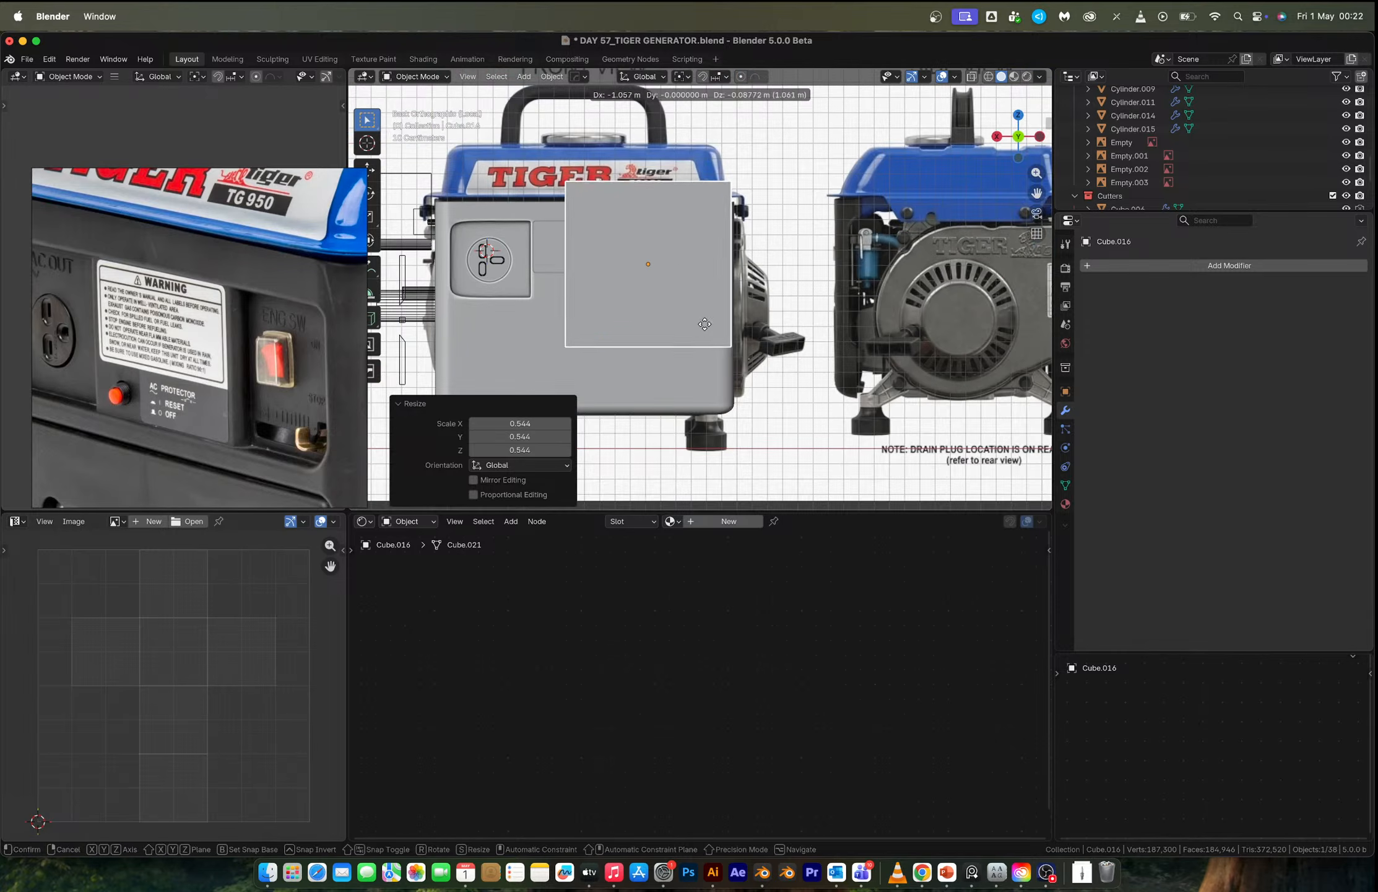
{"action": "left_click", "coordinate": [718, 325]}
{"action": "key", "text": "s"}
{"action": "left_click", "coordinate": [678, 294]}
Scale the cube by 0.449, widen it along X into a flat bar, enlarge it by 1.180, and position it low in the recess.
{"action": "scroll", "coordinate": [678, 294], "scroll_direction": "up", "scroll_amount": 6}
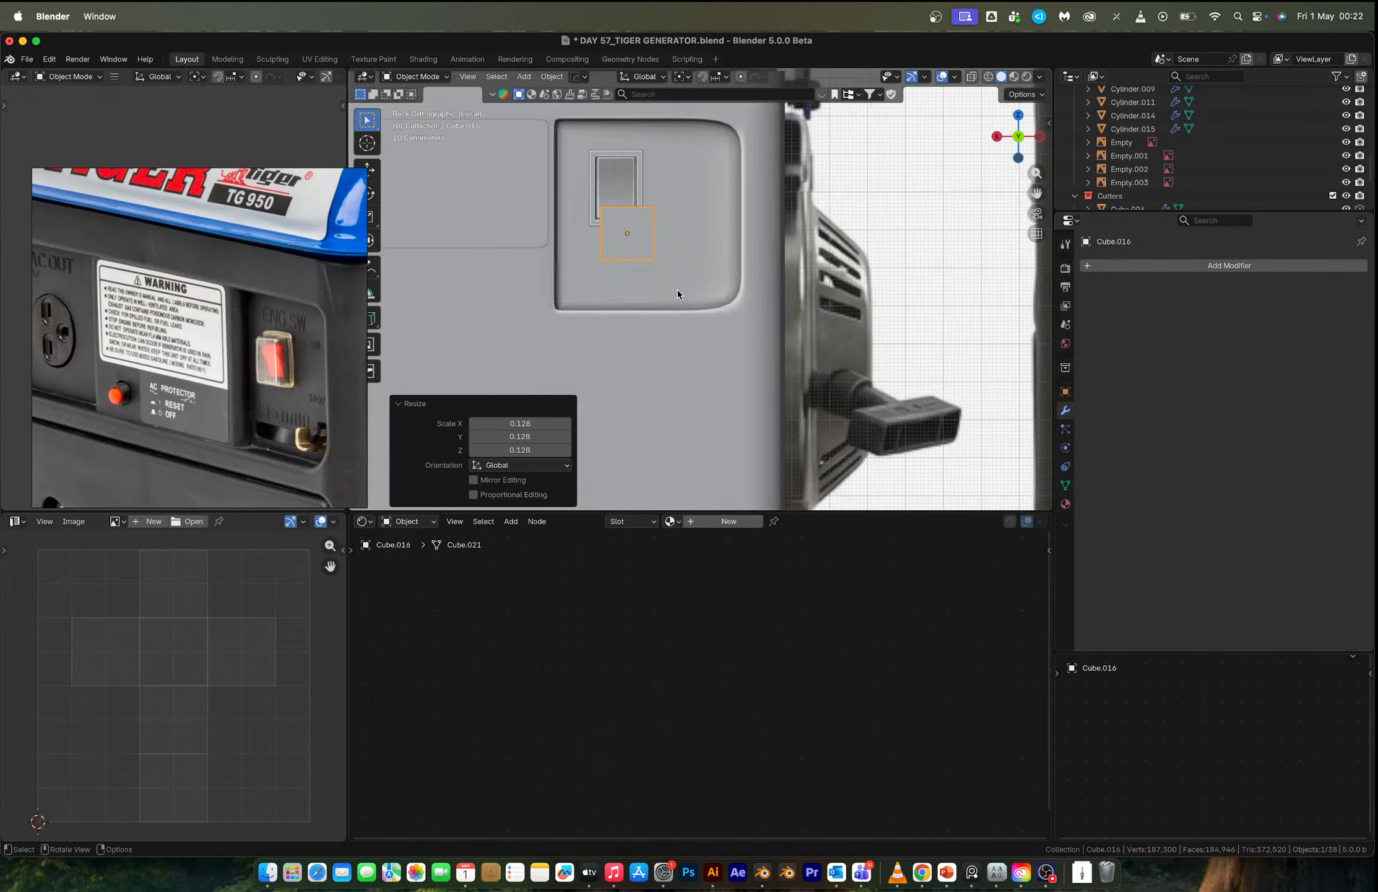
{"action": "key", "text": "s"}
{"action": "key", "text": "x"}
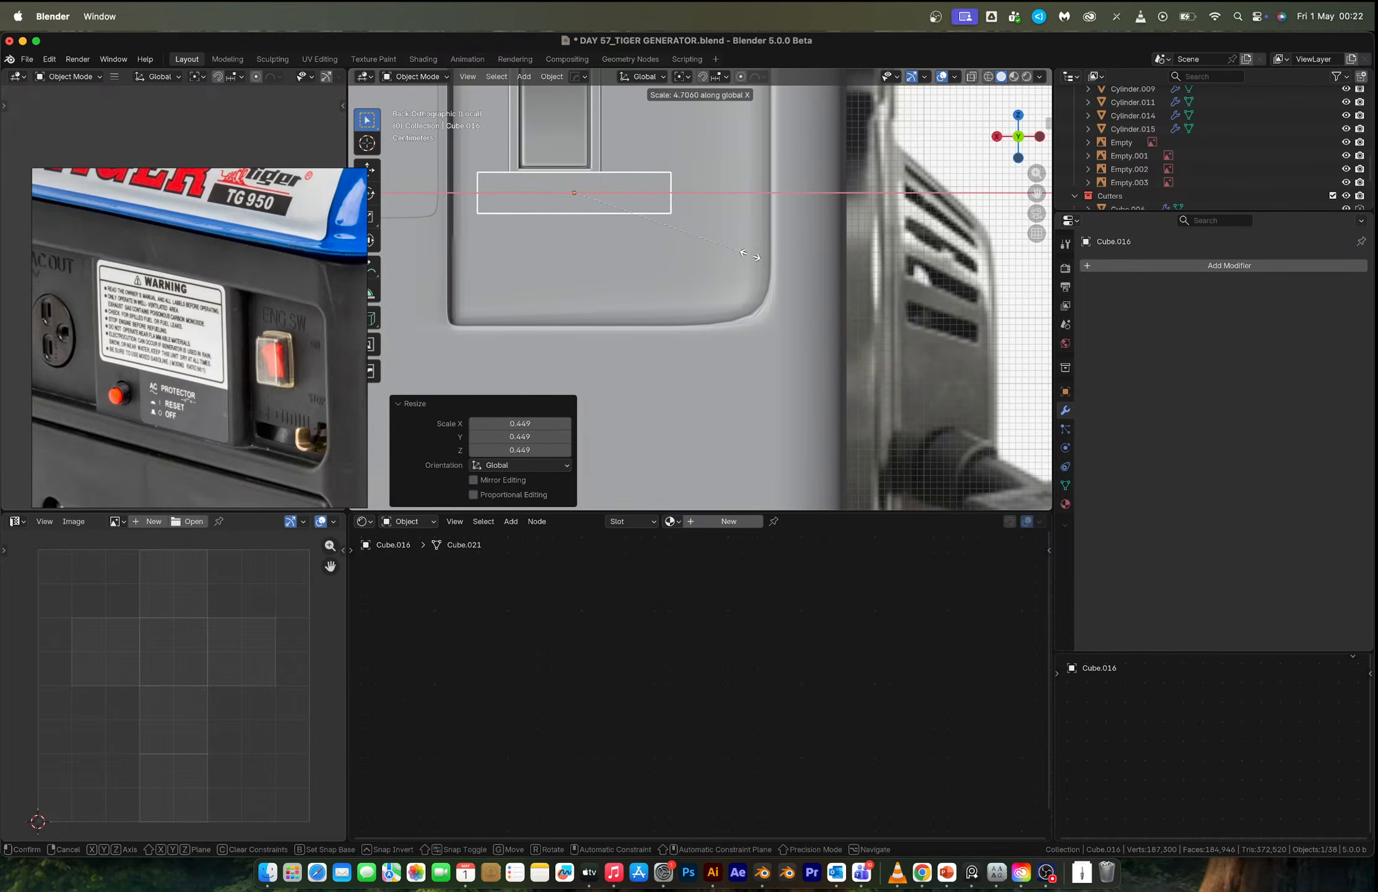
{"action": "left_click", "coordinate": [781, 257]}
{"action": "key", "text": "g"}
{"action": "left_click", "coordinate": [808, 338]}
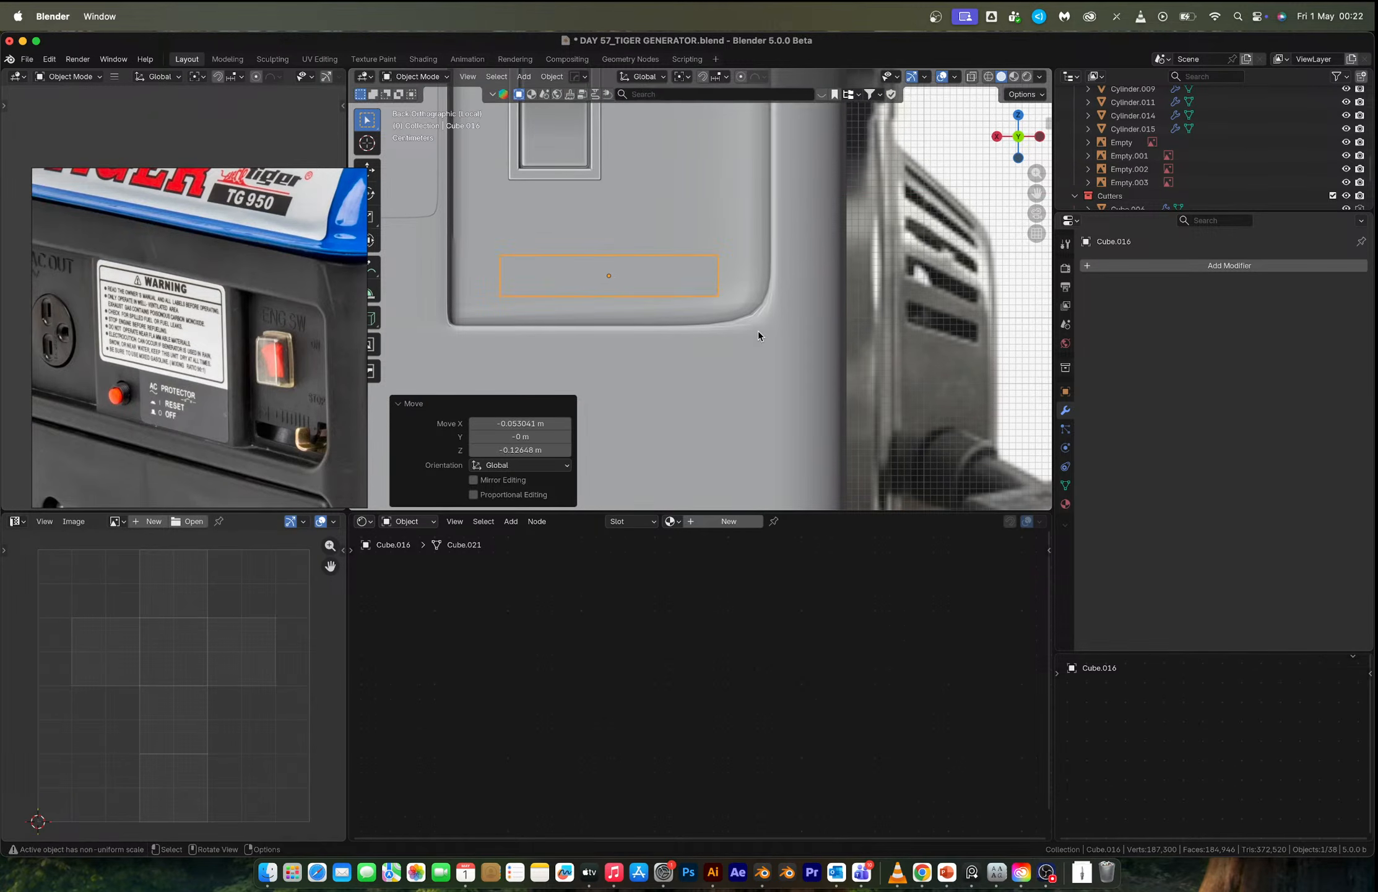
{"action": "key", "text": "s"}
{"action": "left_click", "coordinate": [787, 338]}
{"action": "key", "text": "g"}
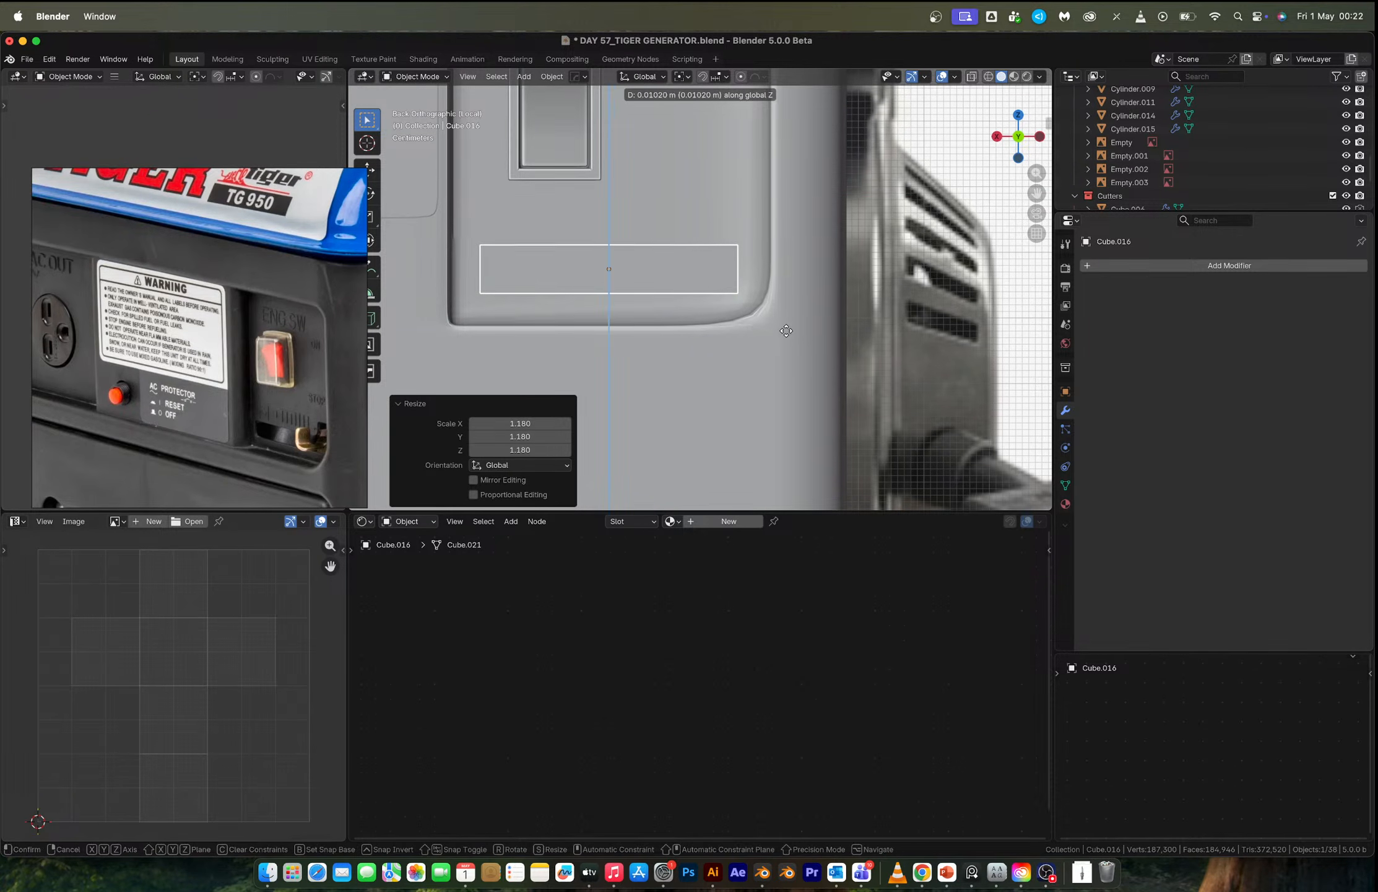
{"action": "left_click", "coordinate": [786, 326]}
Apply the bar's scale and bevel its two lower corner edges by about 0.047 m with 7 segments.
{"action": "key", "text": "Tab"}
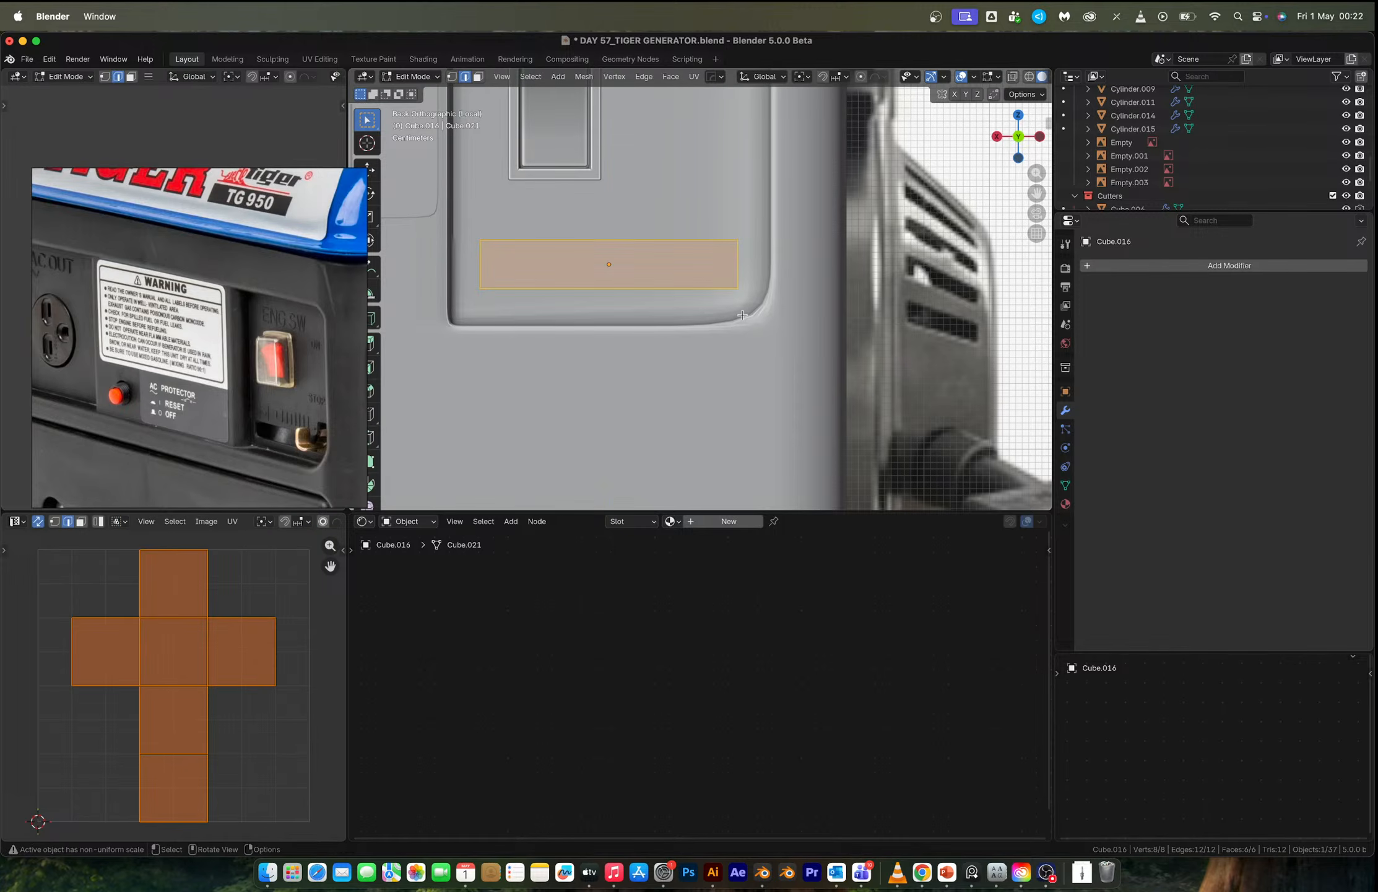
{"action": "key", "text": "alt+z"}
{"action": "left_click", "coordinate": [792, 342]}
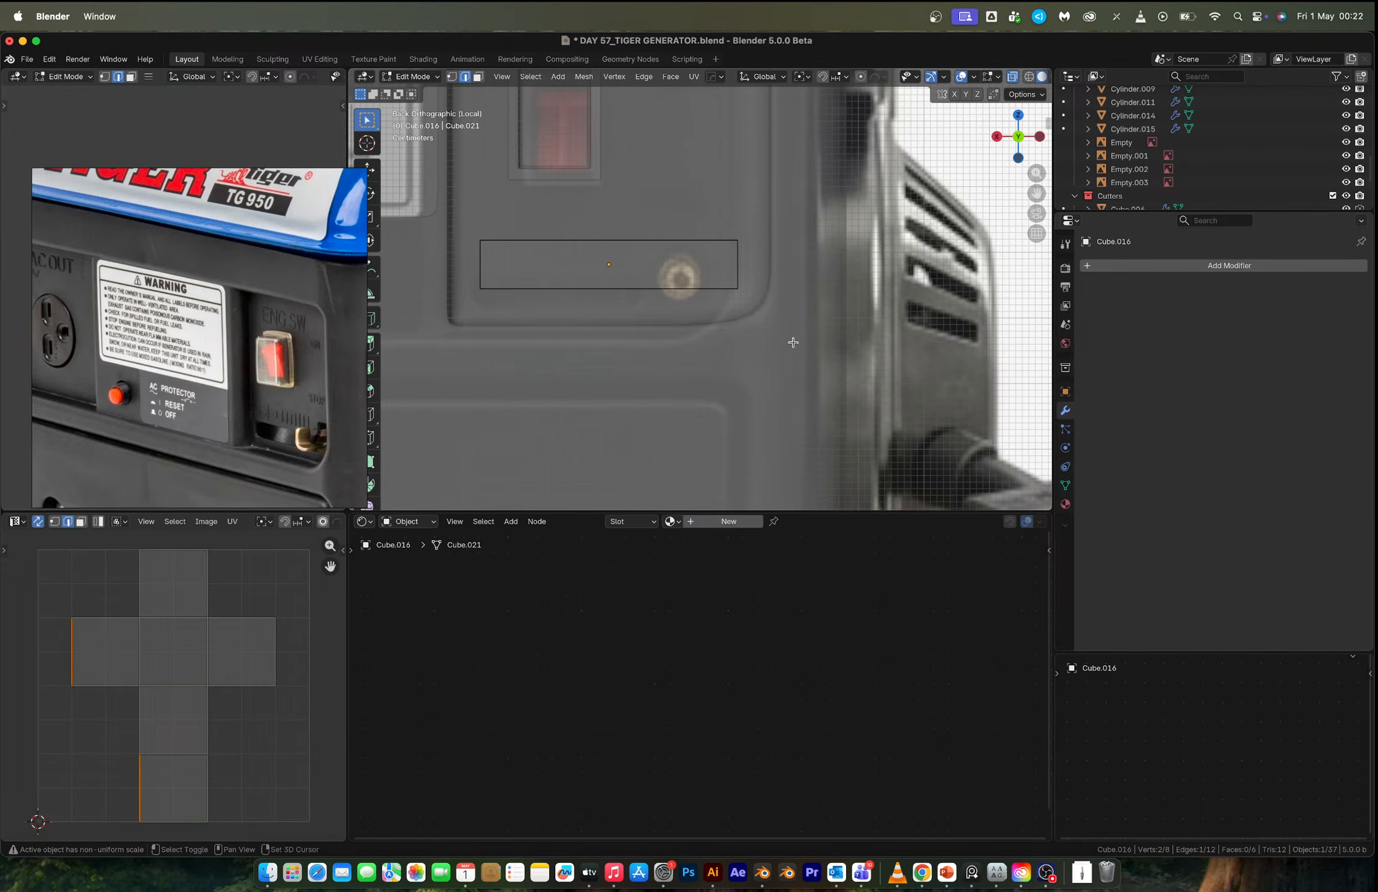
{"action": "left_click_drag", "start_coordinate": [461, 265], "coordinate": [500, 305], "text": "shift"}
{"action": "key", "text": "Tab"}
{"action": "key", "text": "ctrl+a"}
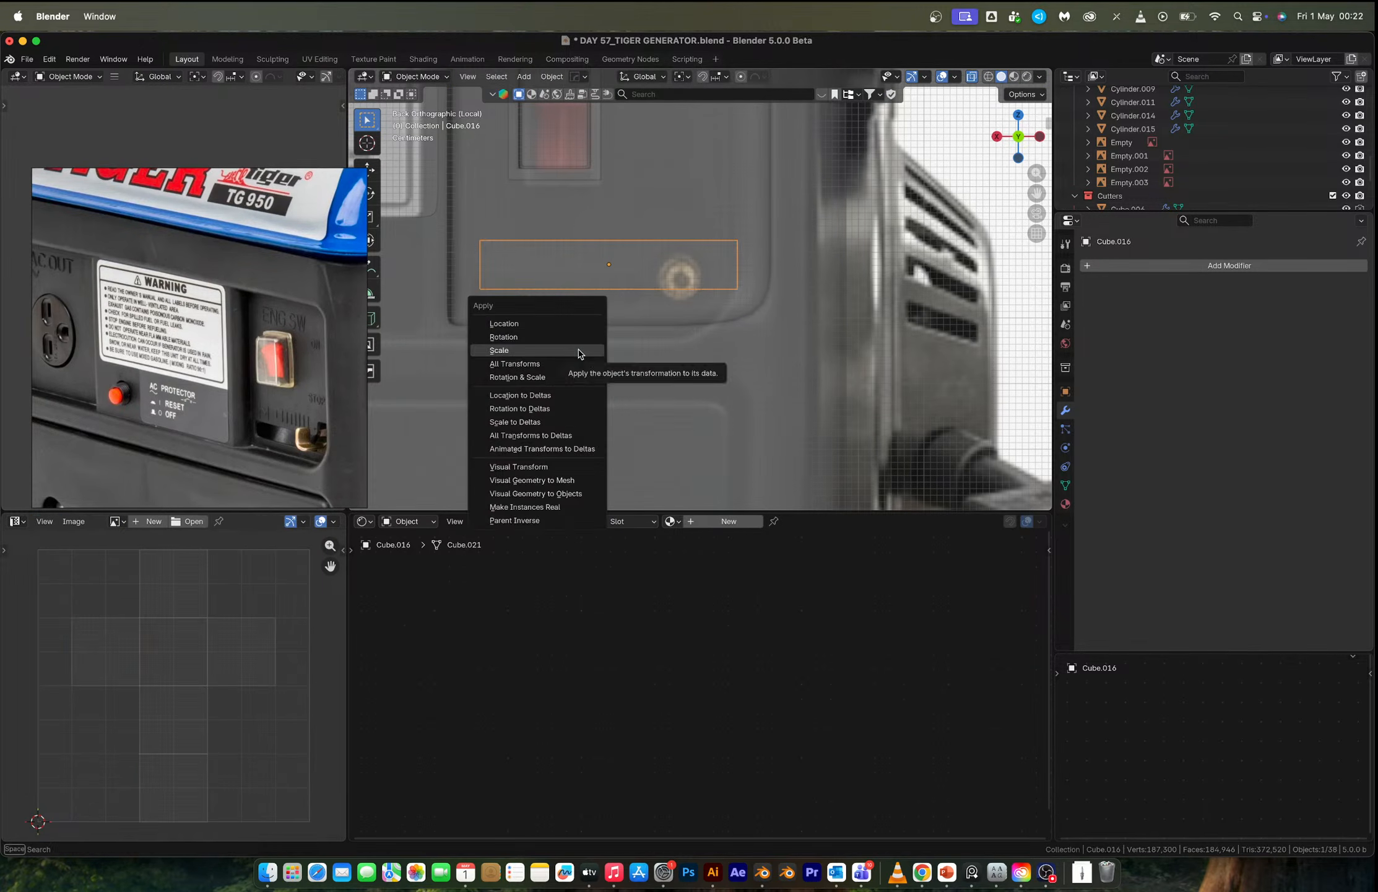
{"action": "left_click", "coordinate": [580, 352]}
{"action": "key", "text": "Tab"}
{"action": "key", "text": "ctrl+b"}
{"action": "scroll", "coordinate": [825, 380], "scroll_direction": "up", "scroll_amount": 6}
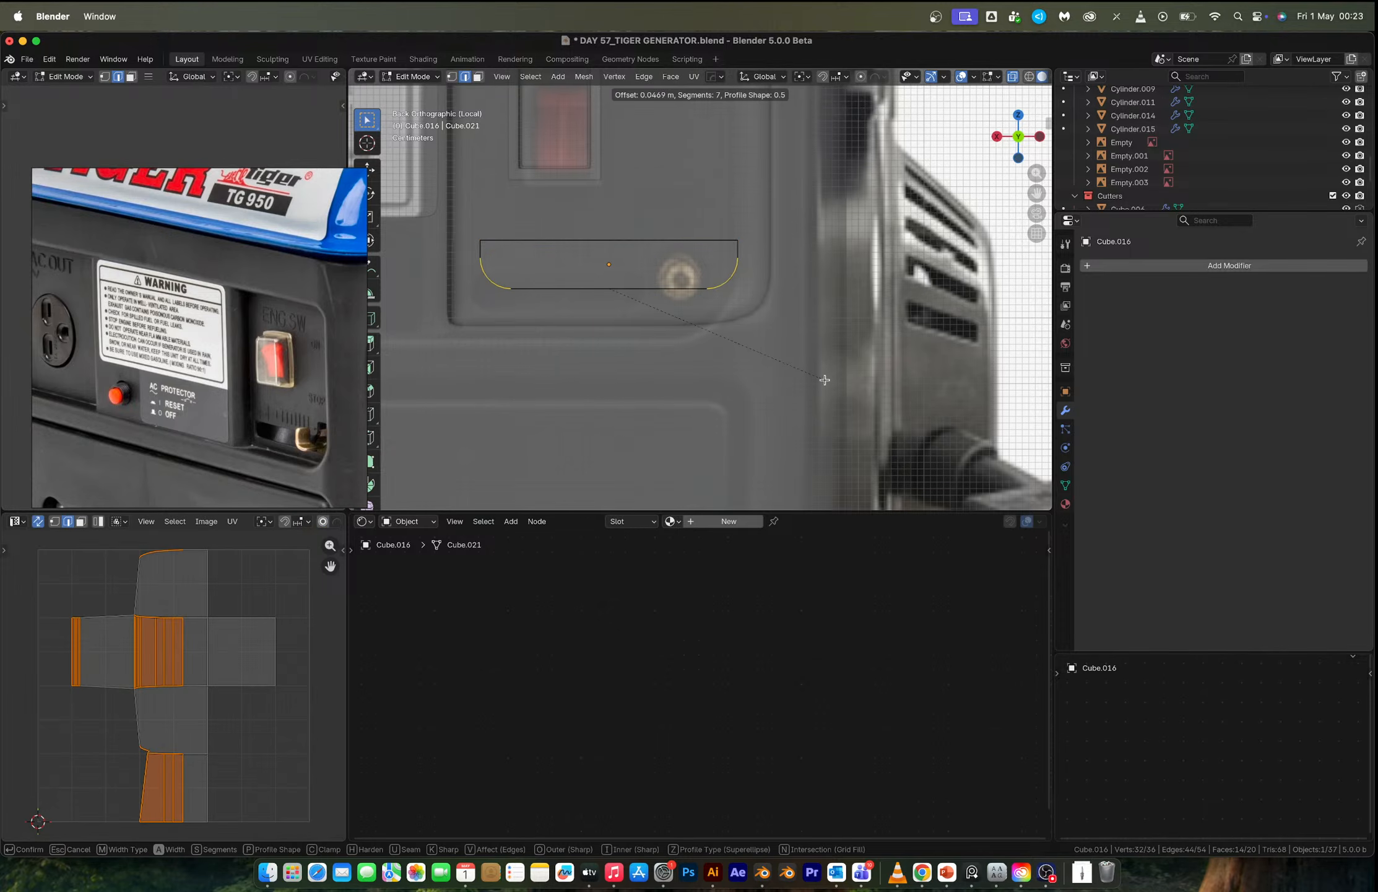
{"action": "left_click", "coordinate": [822, 379]}
{"action": "key", "text": "Tab"}
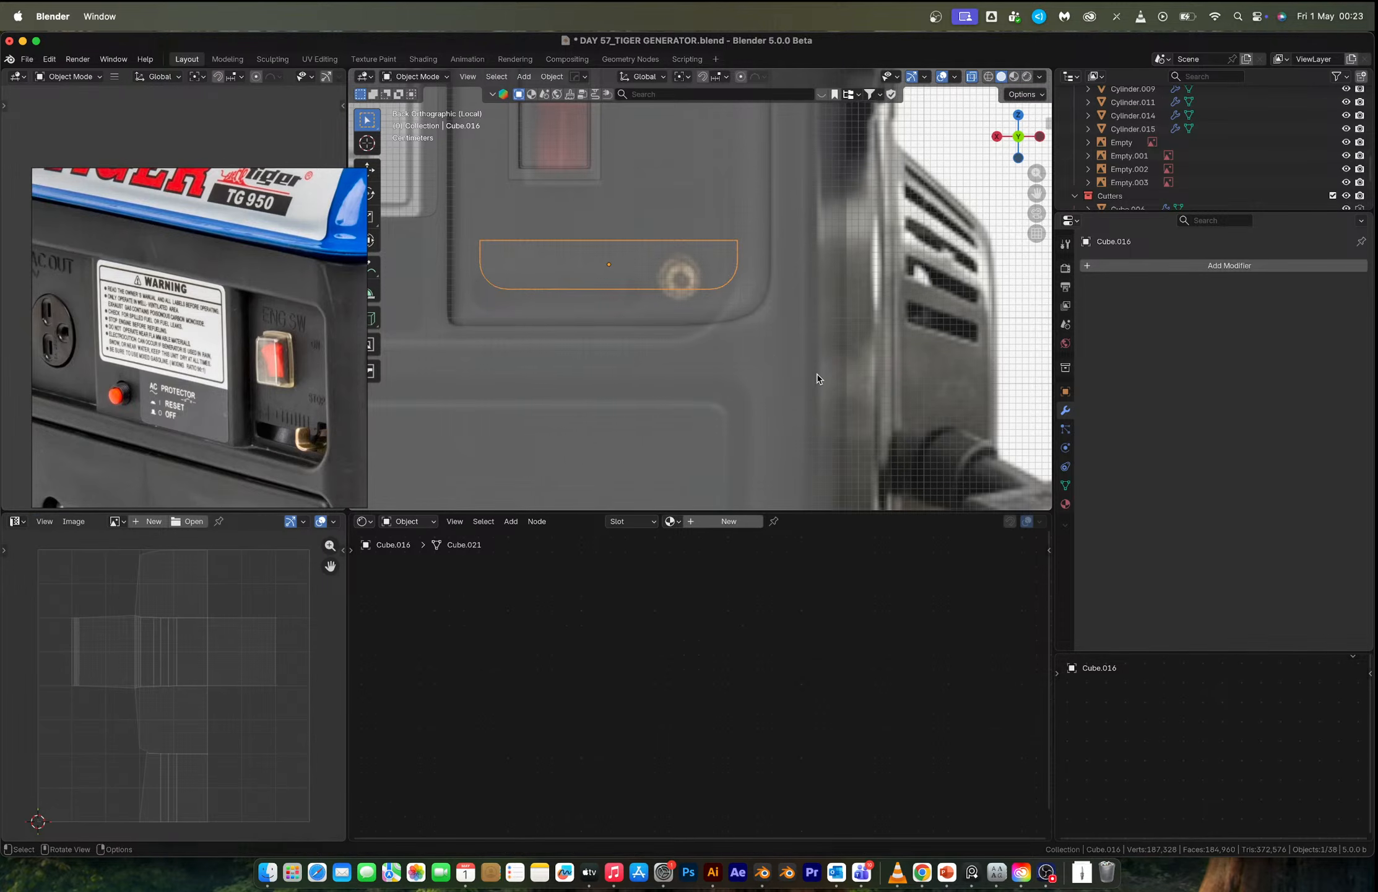
Move the rounded bar 0.00612 m in X and -0.028561 m in Z, and scale it by 2.188 along Y.
{"action": "key", "text": "g"}
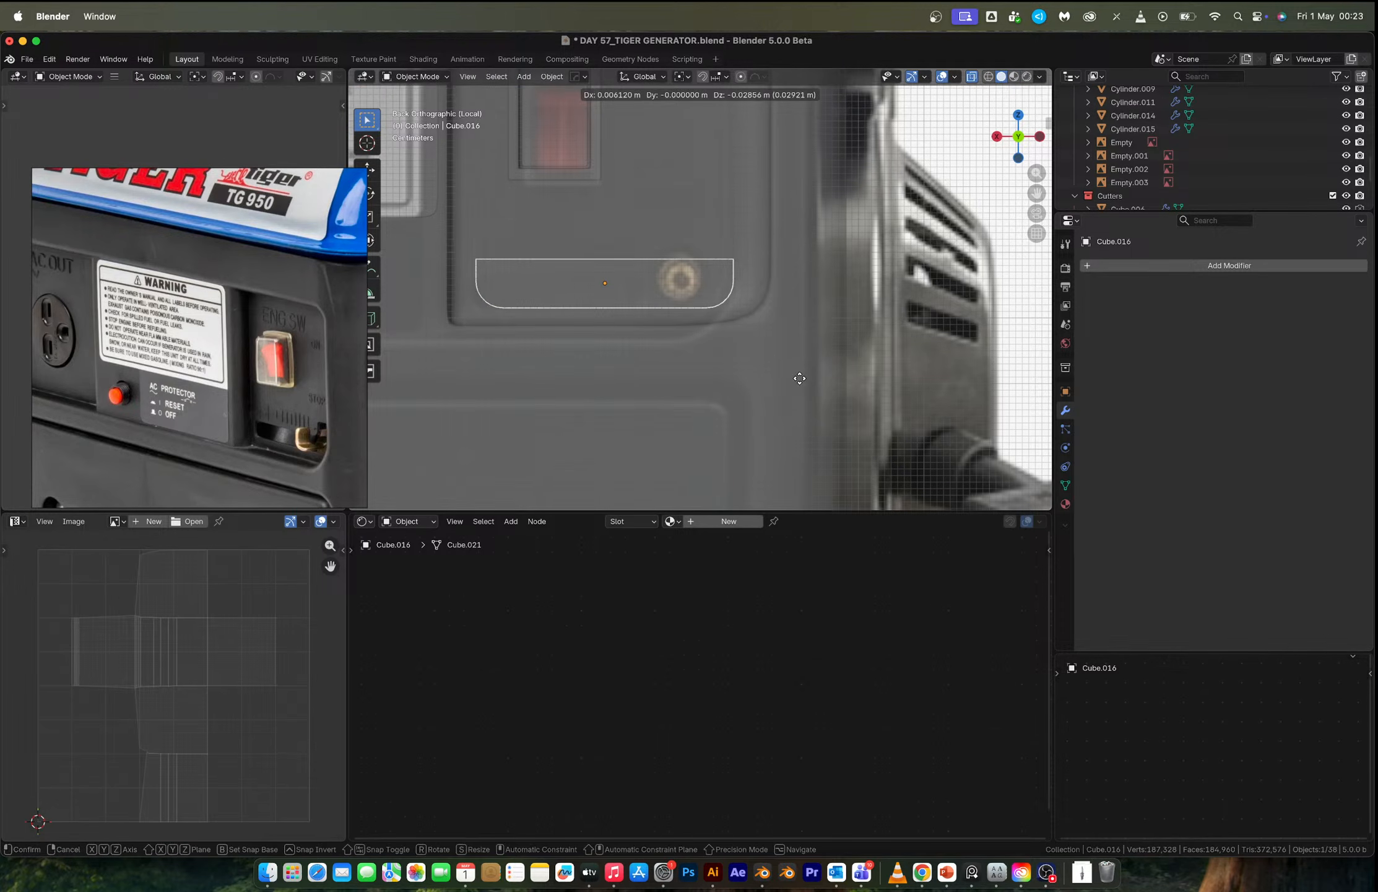
{"action": "left_click", "coordinate": [795, 362]}
{"action": "scroll", "coordinate": [781, 353], "scroll_direction": "down", "scroll_amount": 3}
{"action": "middle_click_drag", "start_coordinate": [765, 347], "coordinate": [685, 376]}
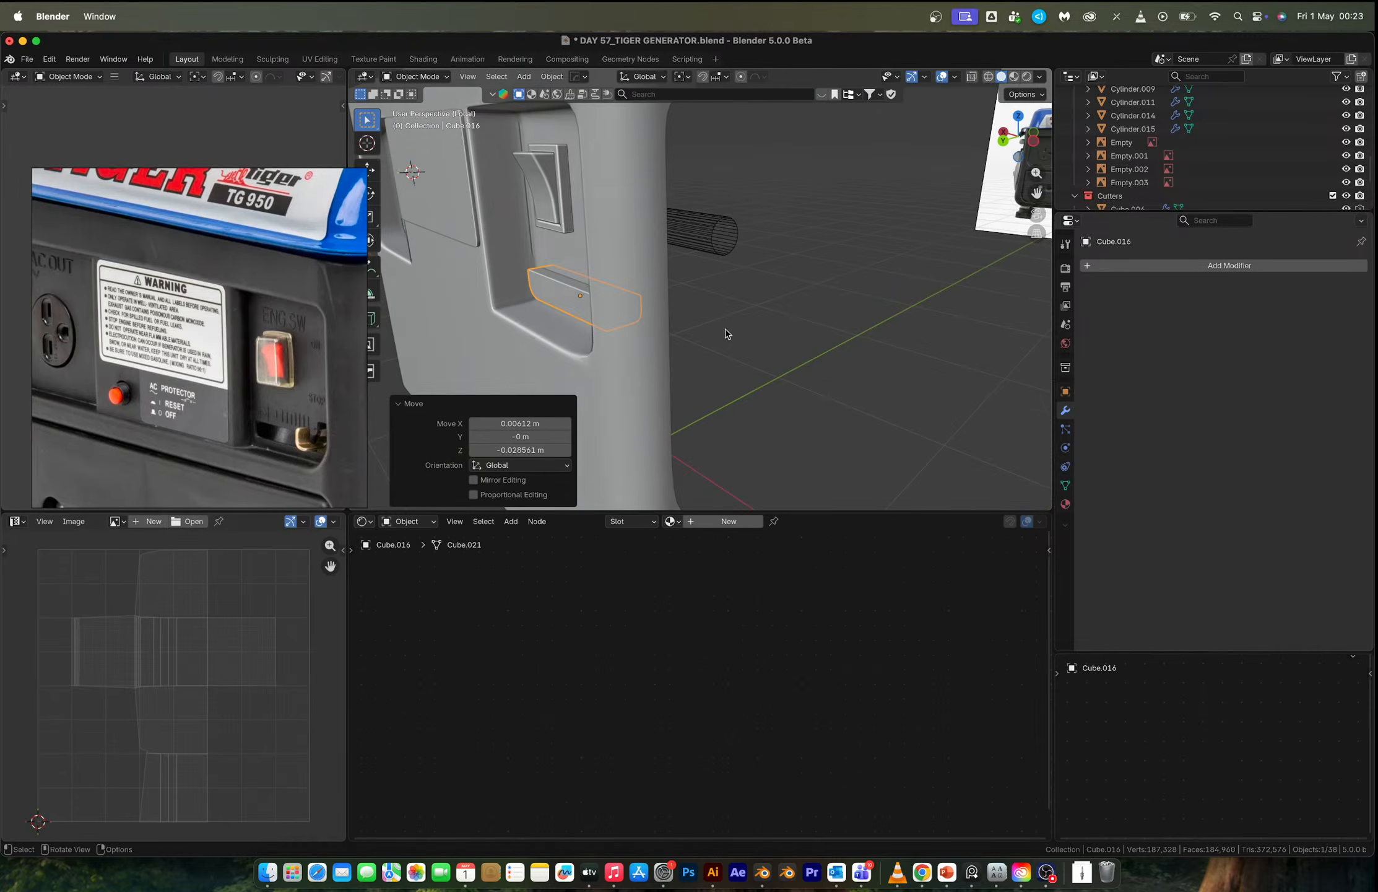
{"action": "key", "text": "s"}
{"action": "key", "text": "y"}
{"action": "left_click", "coordinate": [716, 313]}
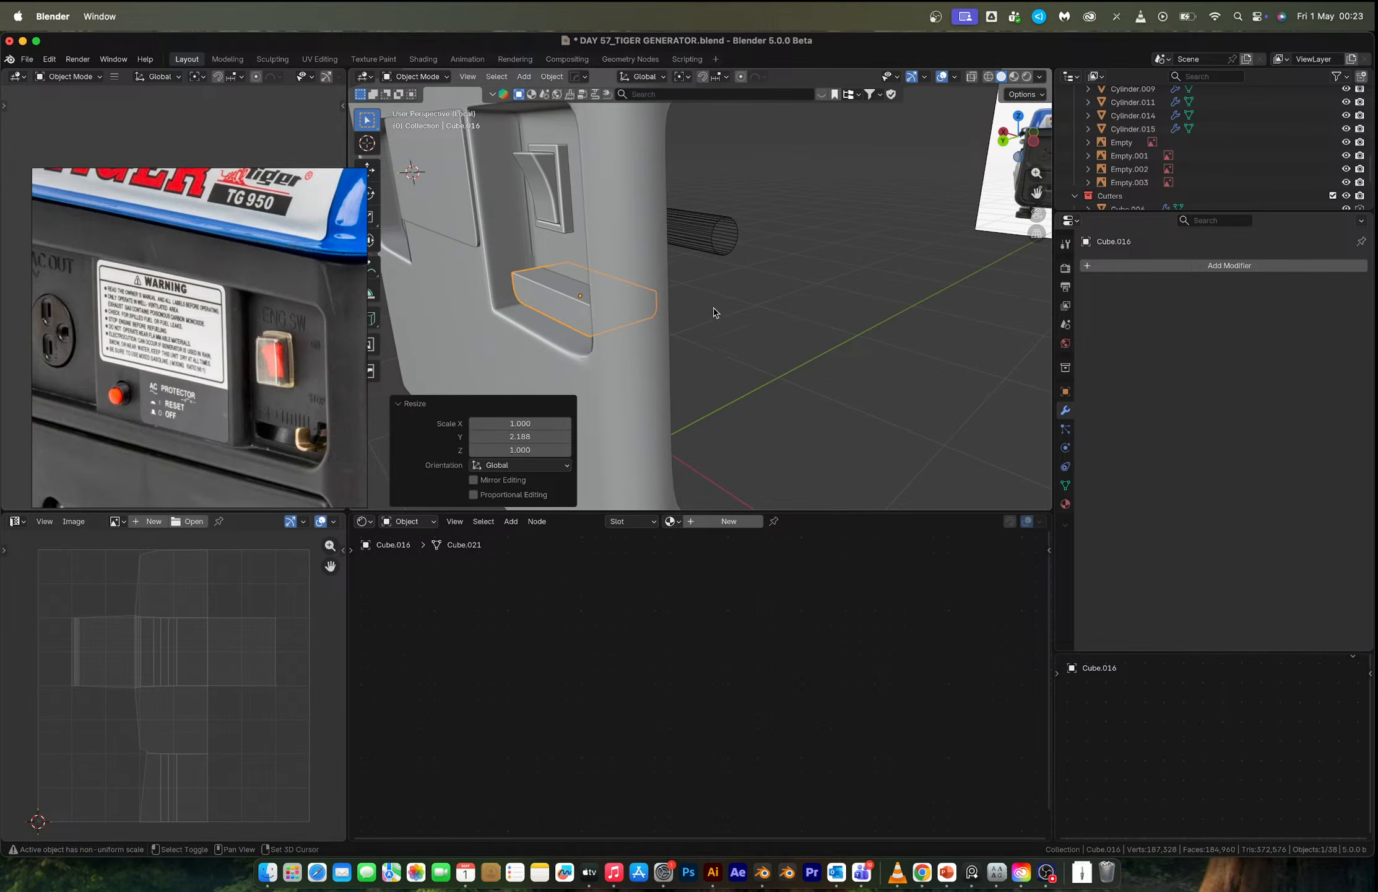
Cut the rounded bar out of the main panel body with a Difference boolean.
{"action": "left_click", "coordinate": [642, 297], "text": "shift"}
{"action": "key", "text": "q"}
{"action": "left_click", "coordinate": [644, 283]}
{"action": "middle_click_drag", "start_coordinate": [705, 293], "coordinate": [802, 313]}
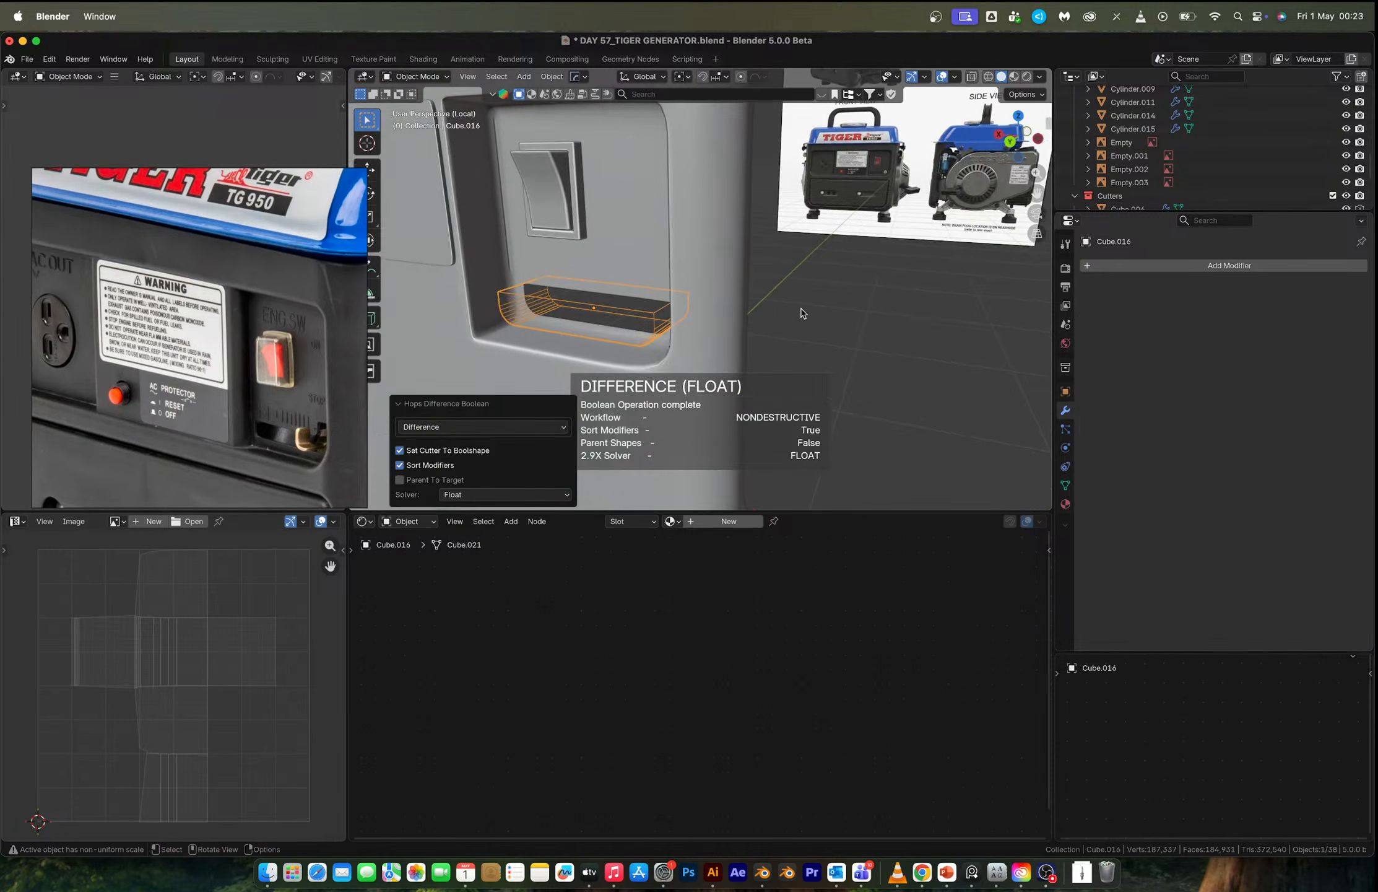
{"action": "left_click", "coordinate": [802, 312]}
{"action": "left_click", "coordinate": [646, 317]}
{"action": "middle_click_drag", "start_coordinate": [648, 318], "coordinate": [706, 315]}
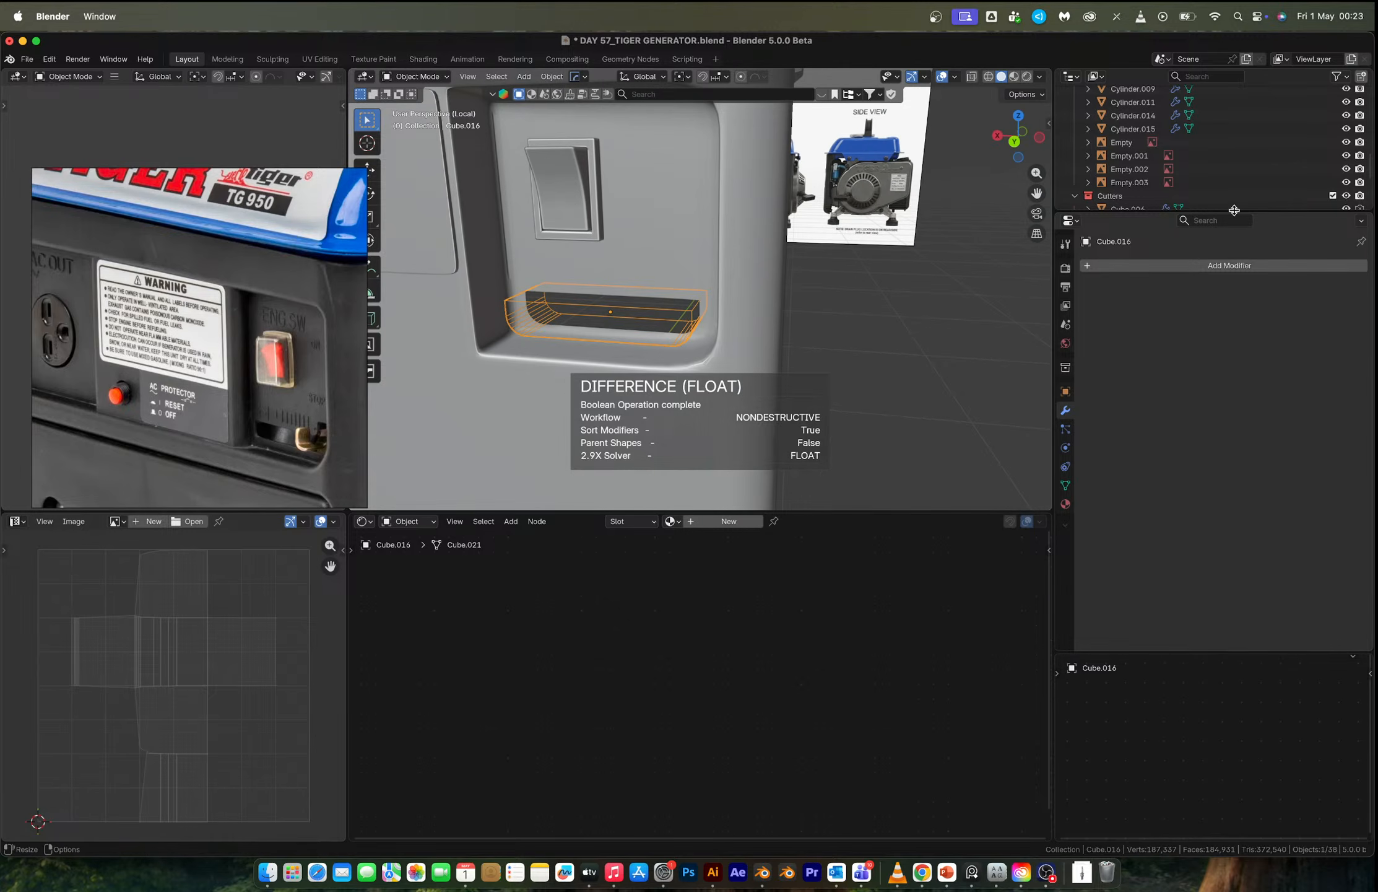
Hide the Cutters collection to check the slot cut in the panel body, and show the collection again.
{"action": "left_click", "coordinate": [1332, 195]}
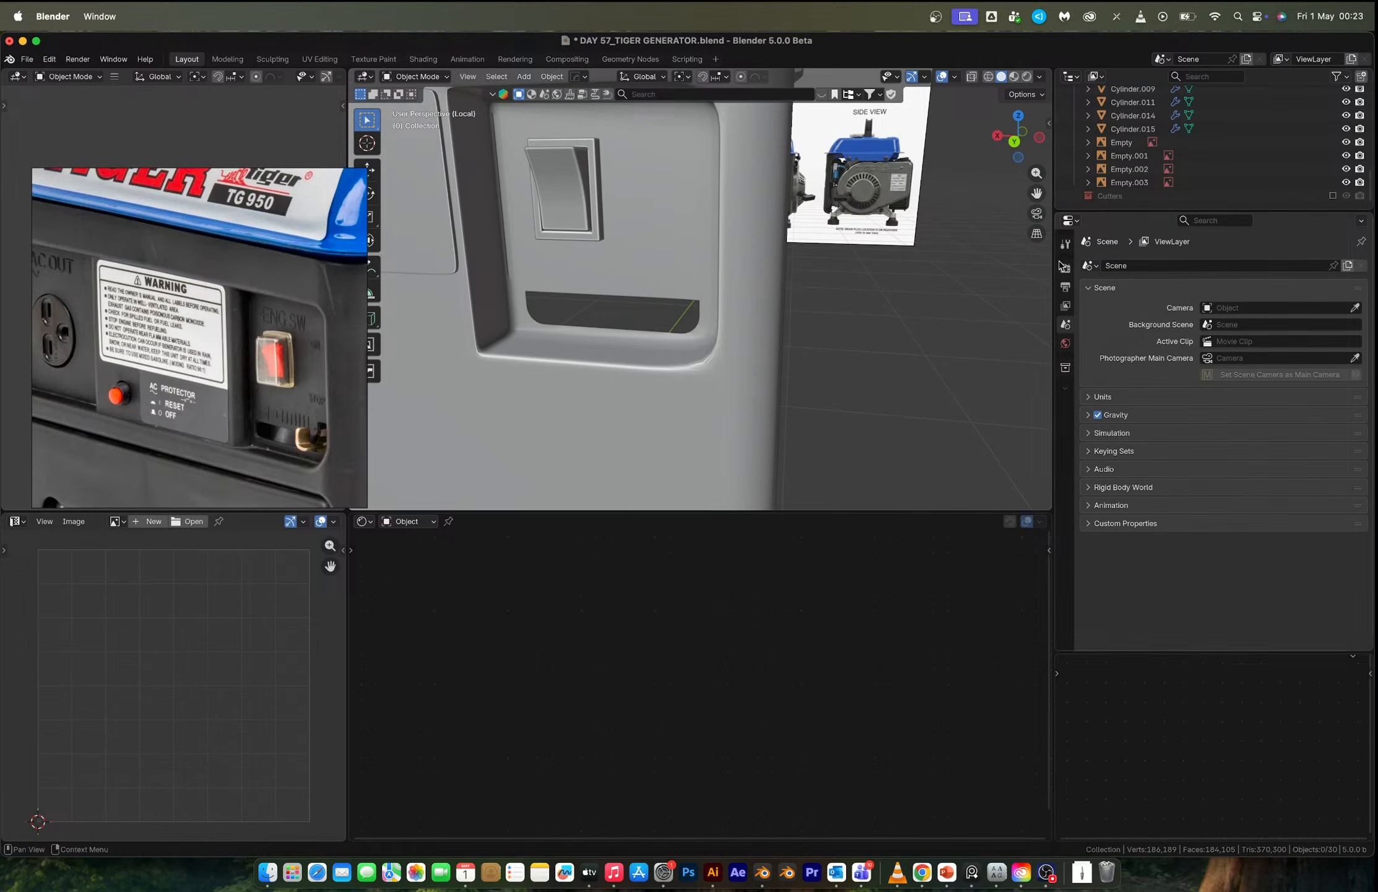
{"action": "middle_click_drag", "start_coordinate": [954, 306], "coordinate": [806, 323]}
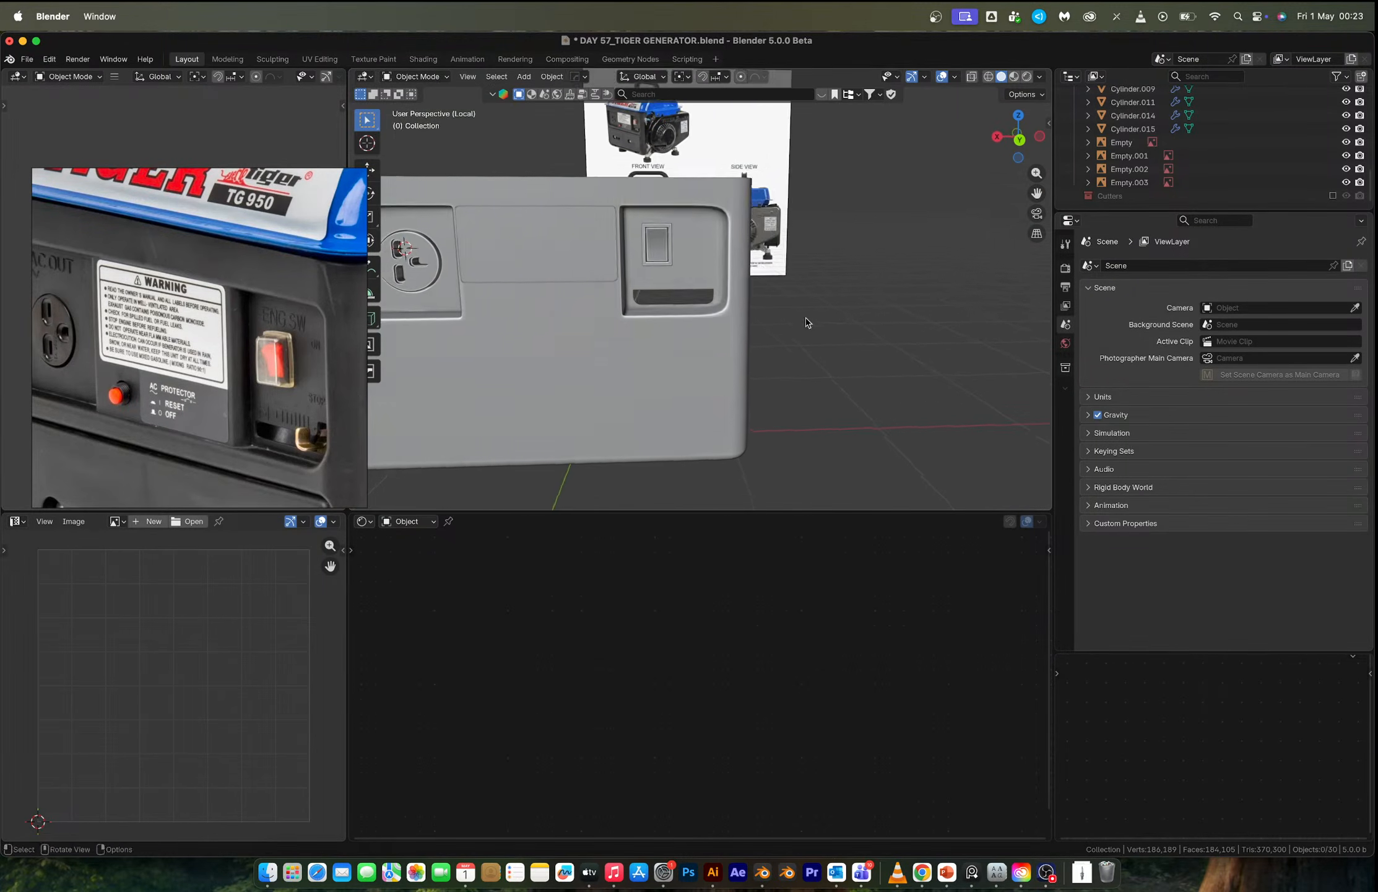
{"action": "scroll", "coordinate": [749, 299], "scroll_direction": "up", "scroll_amount": 5}
{"action": "left_click", "coordinate": [694, 296]}
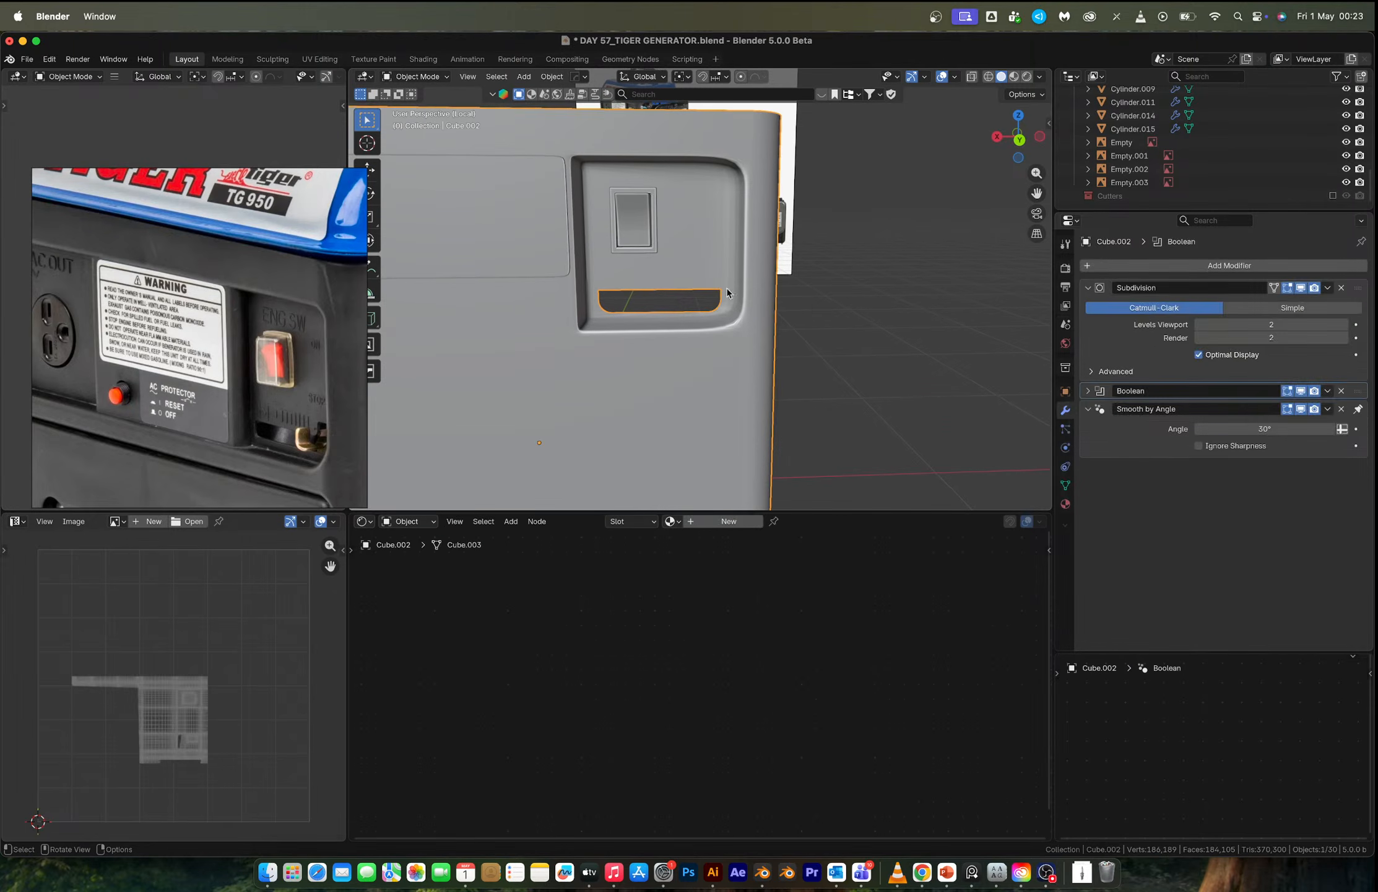
{"action": "left_click", "coordinate": [1333, 196]}
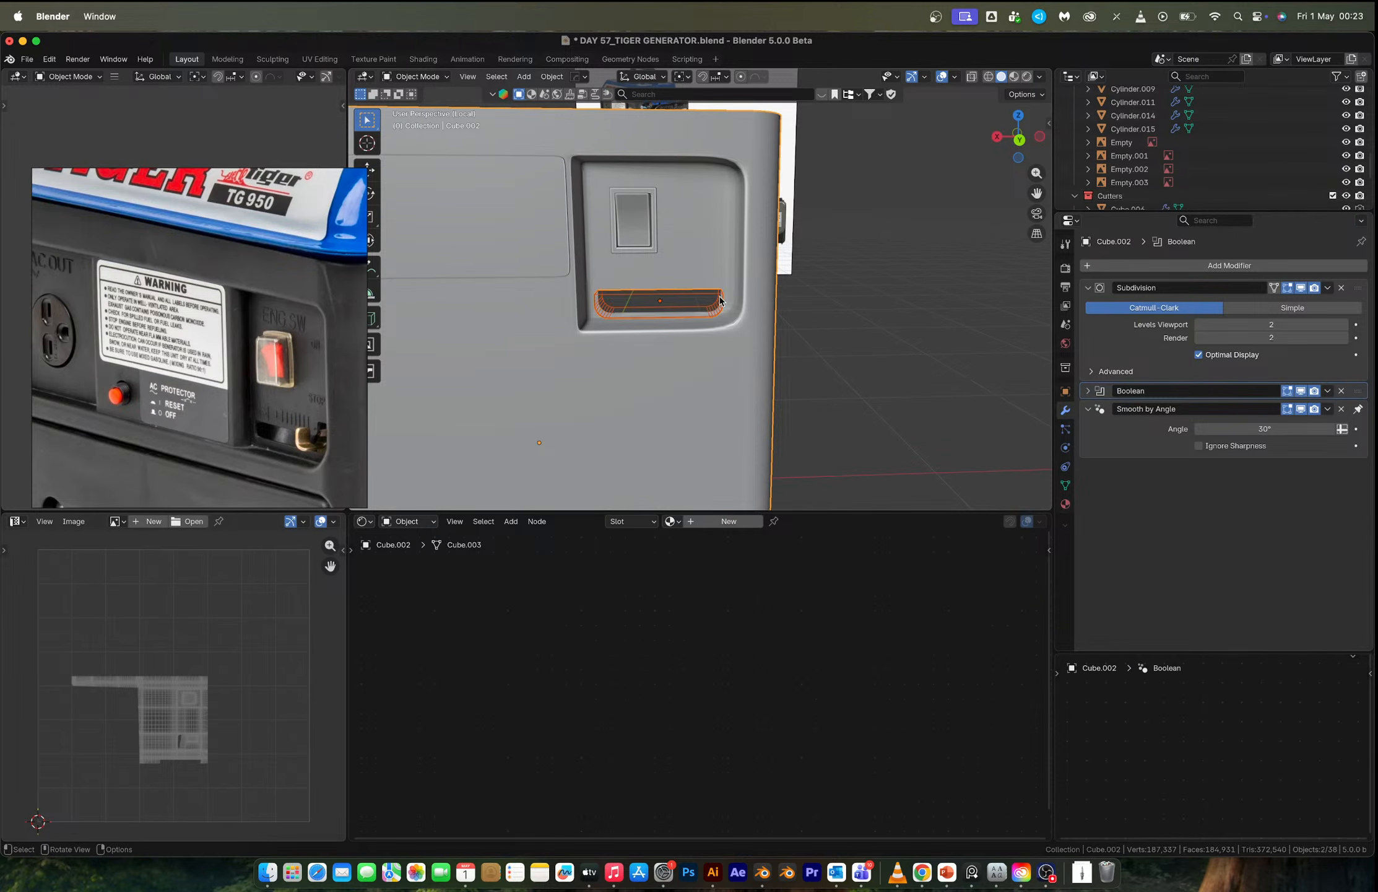
Isolate the slot's boolean cutter and add one loop cut across its top near one end, at factor -0.745.
{"action": "key", "text": "q"}
{"action": "left_click", "coordinate": [704, 325]}
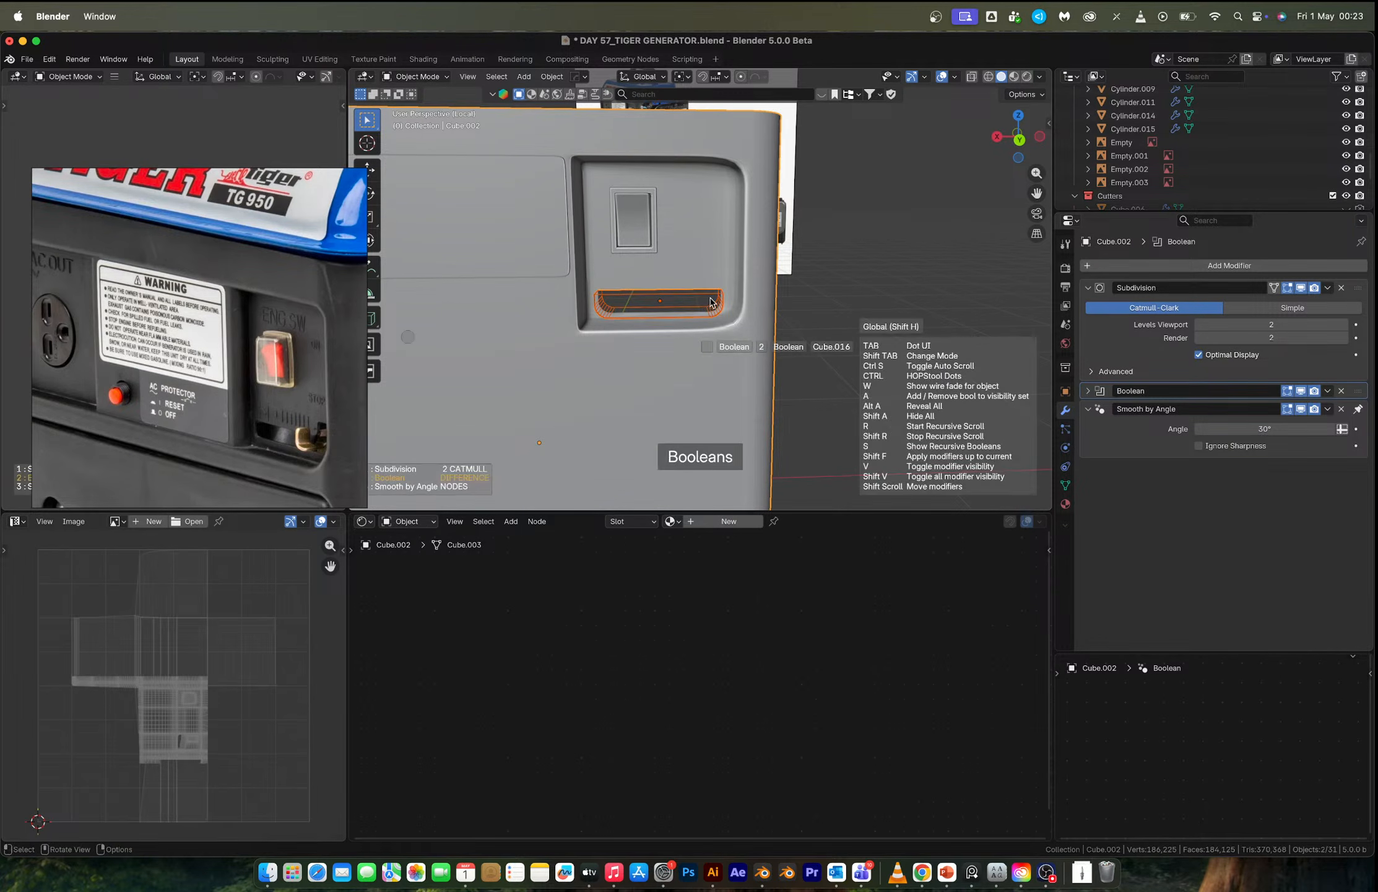
{"action": "left_click", "coordinate": [711, 302]}
{"action": "scroll", "coordinate": [711, 301], "scroll_direction": "up", "scroll_amount": 7}
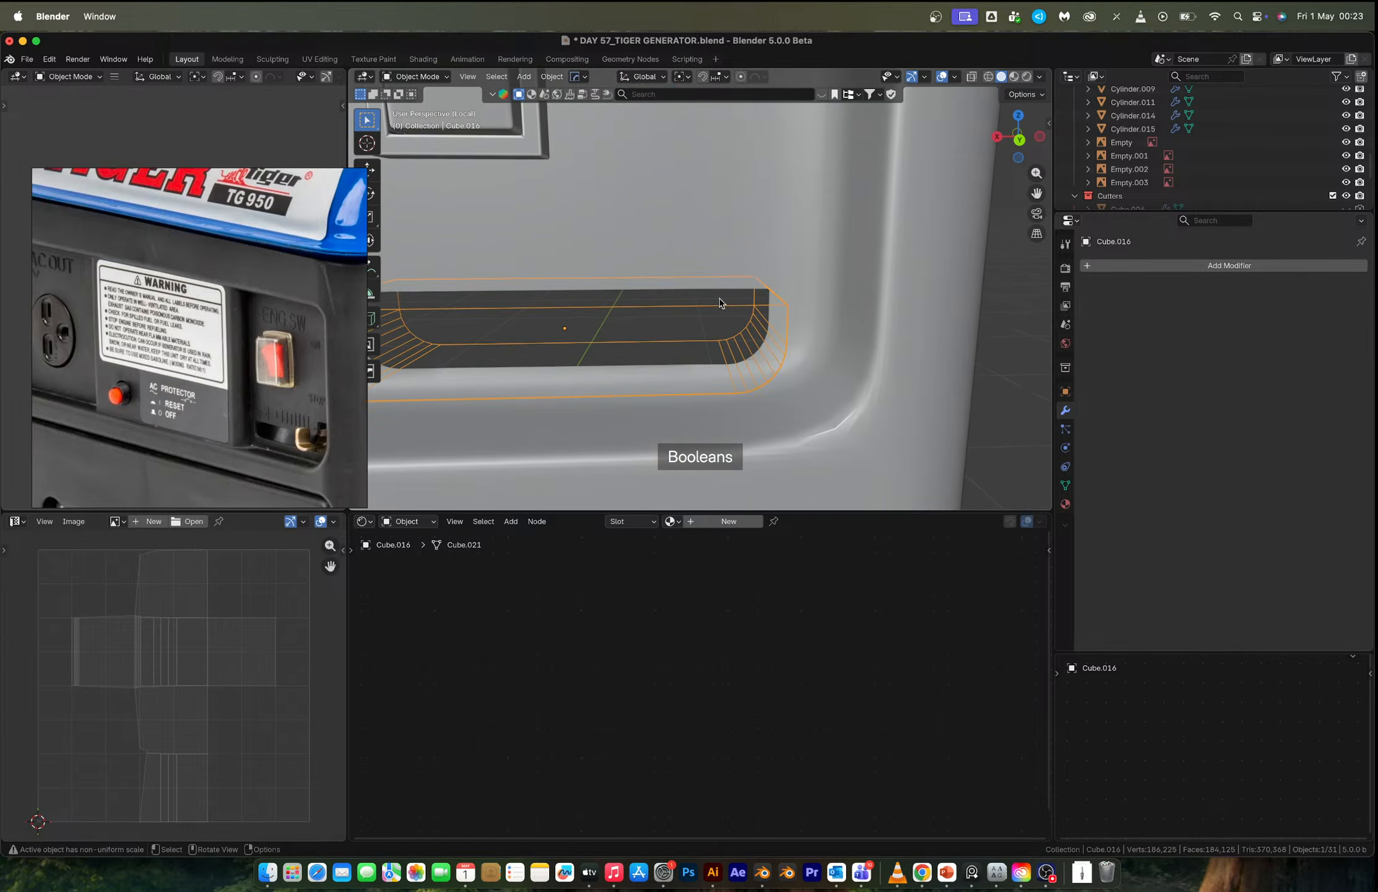
{"action": "key", "text": "Tab"}
{"action": "key", "text": "ctrl+r"}
{"action": "left_click", "coordinate": [578, 300]}
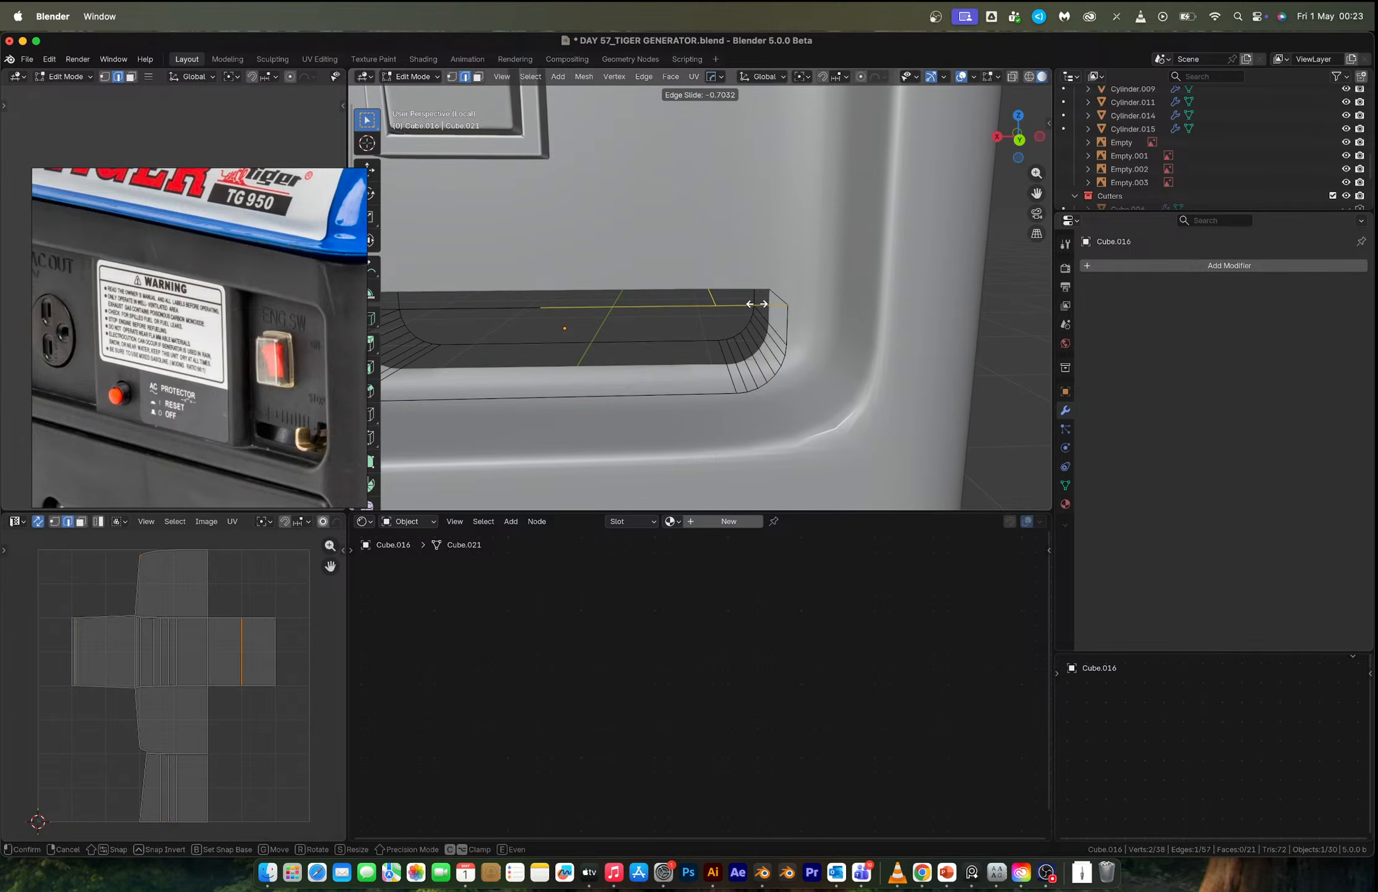
{"action": "left_click", "coordinate": [757, 304]}
Move the new cut's vertices -0.007789 m along X and connect one to the vertex where the cutter's lower rounded corner begins.
{"action": "left_click", "coordinate": [1020, 139]}
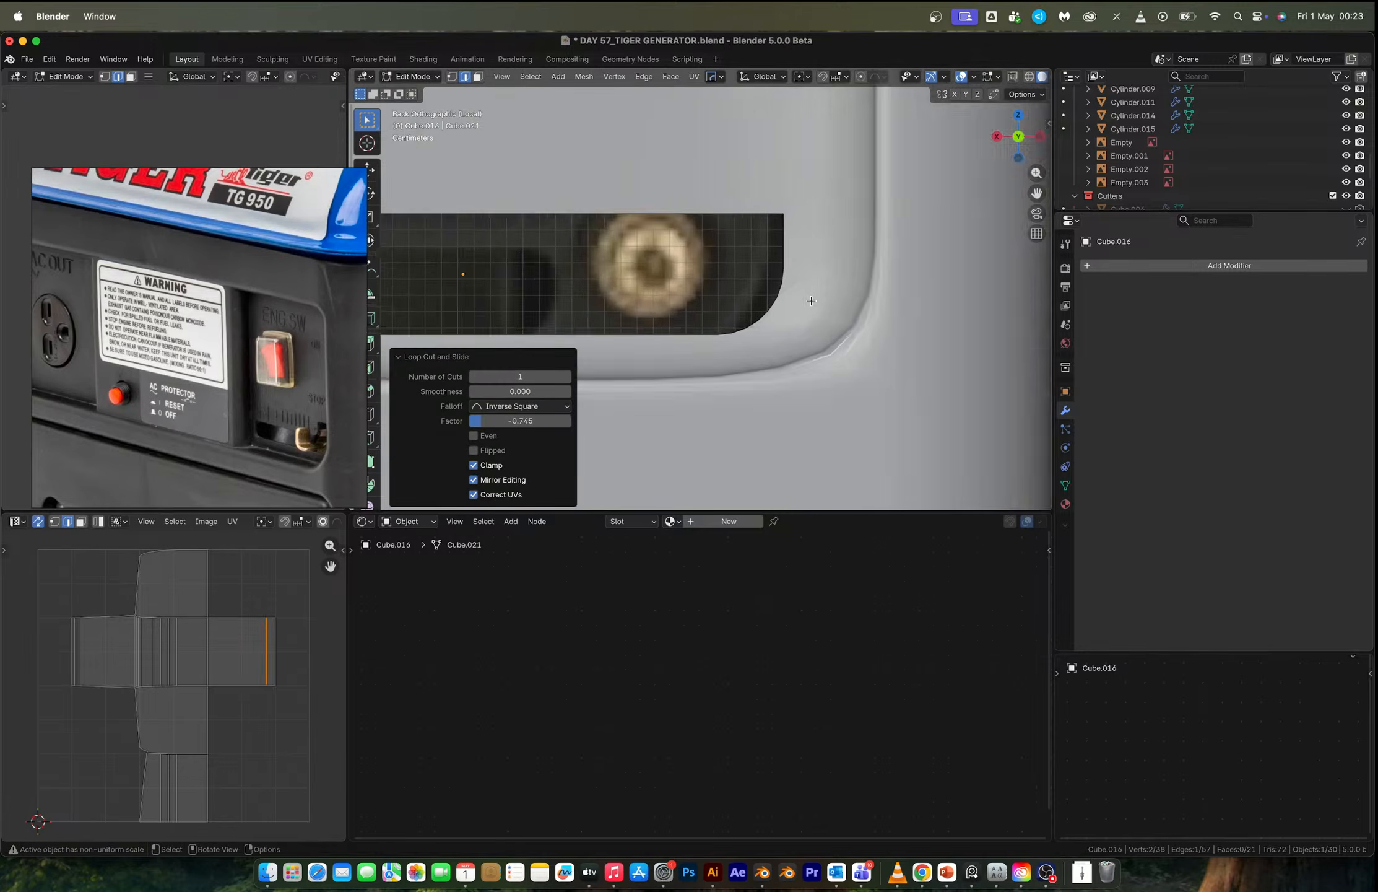
{"action": "key", "text": "1"}
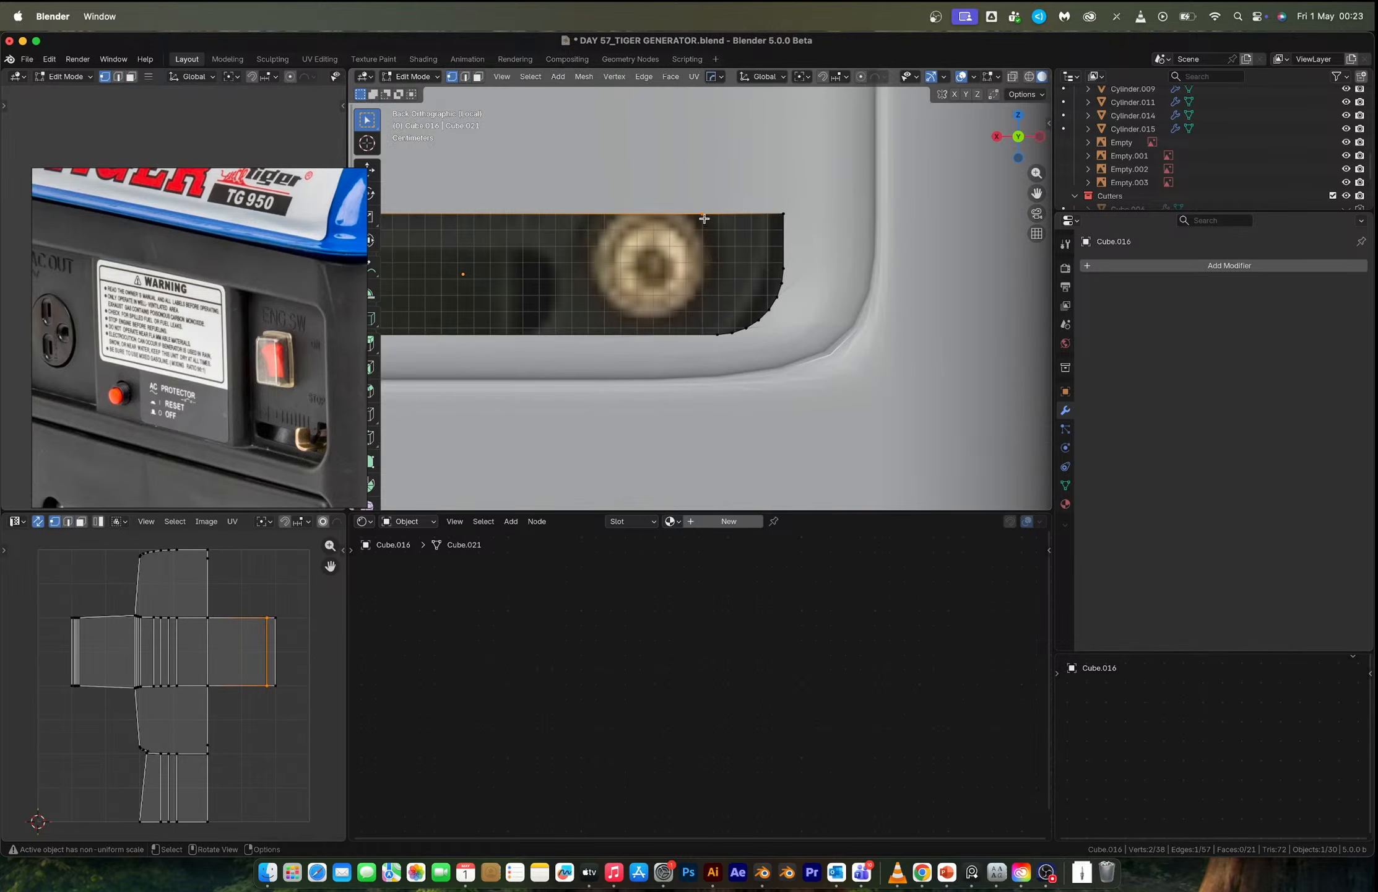
{"action": "key", "text": "g"}
{"action": "key", "text": "x"}
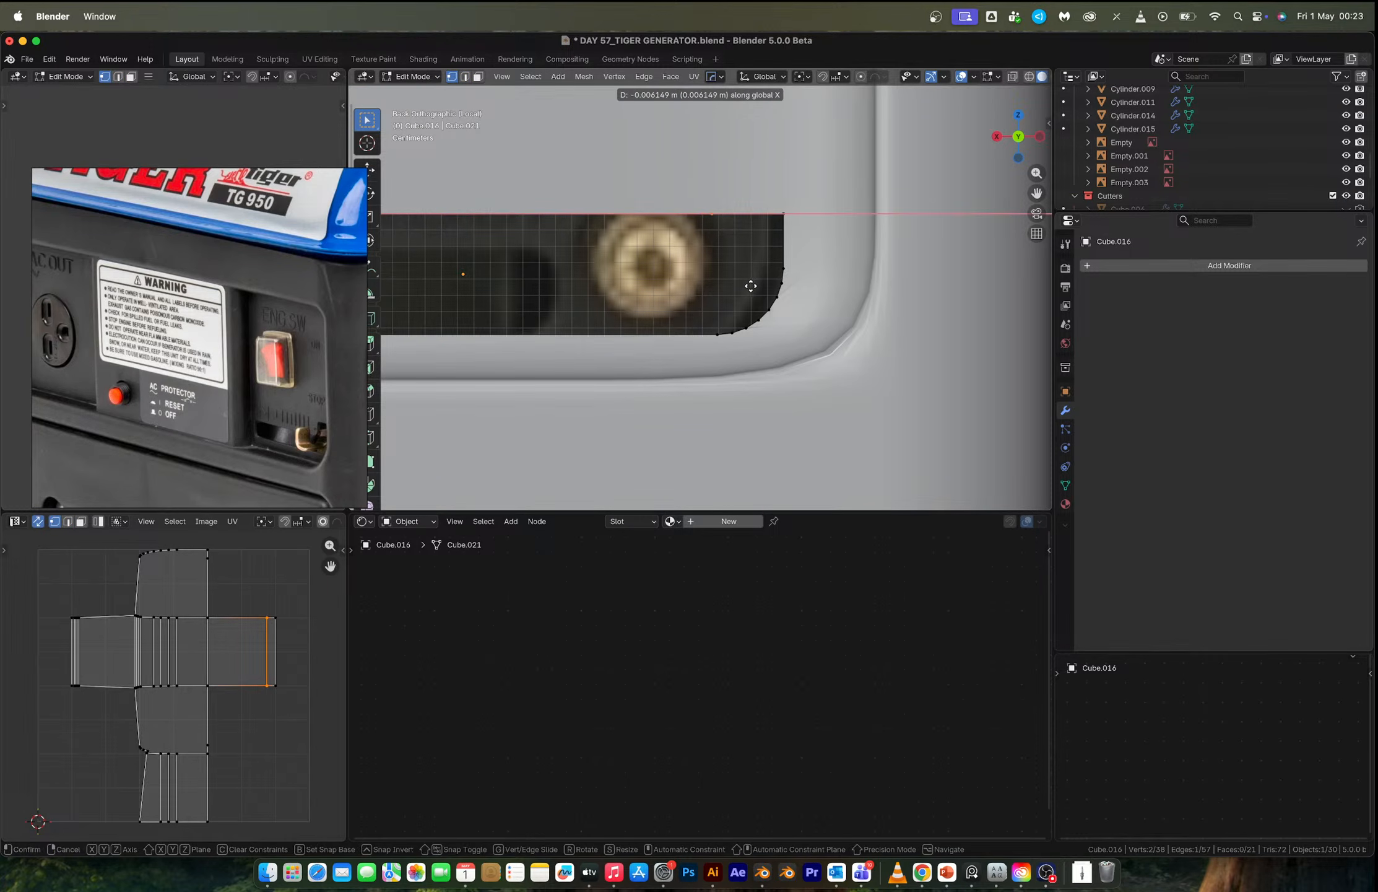
{"action": "left_click", "coordinate": [752, 287]}
{"action": "middle_click_drag", "start_coordinate": [753, 287], "coordinate": [732, 370]}
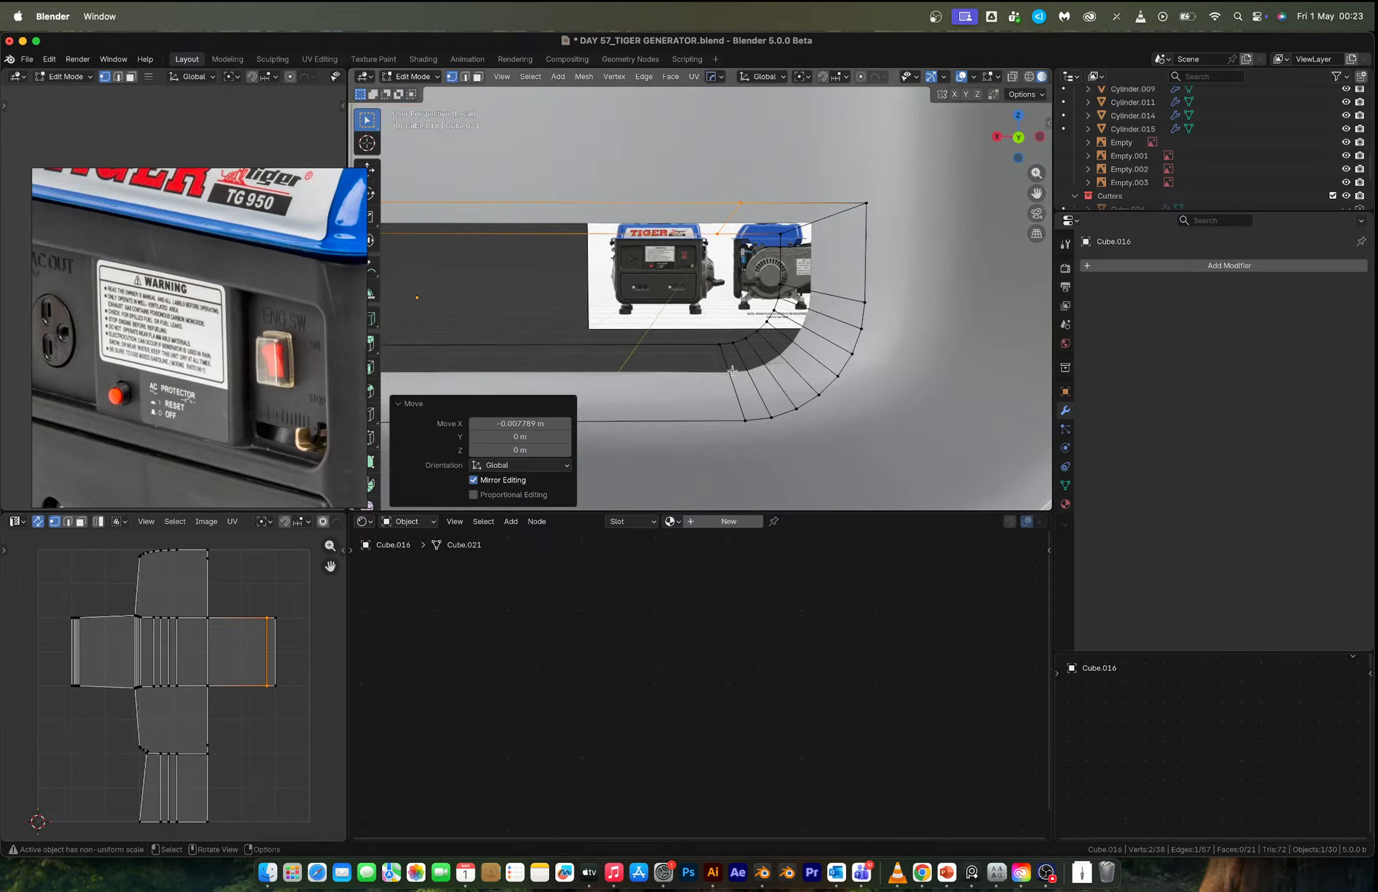
{"action": "left_click", "coordinate": [746, 415]}
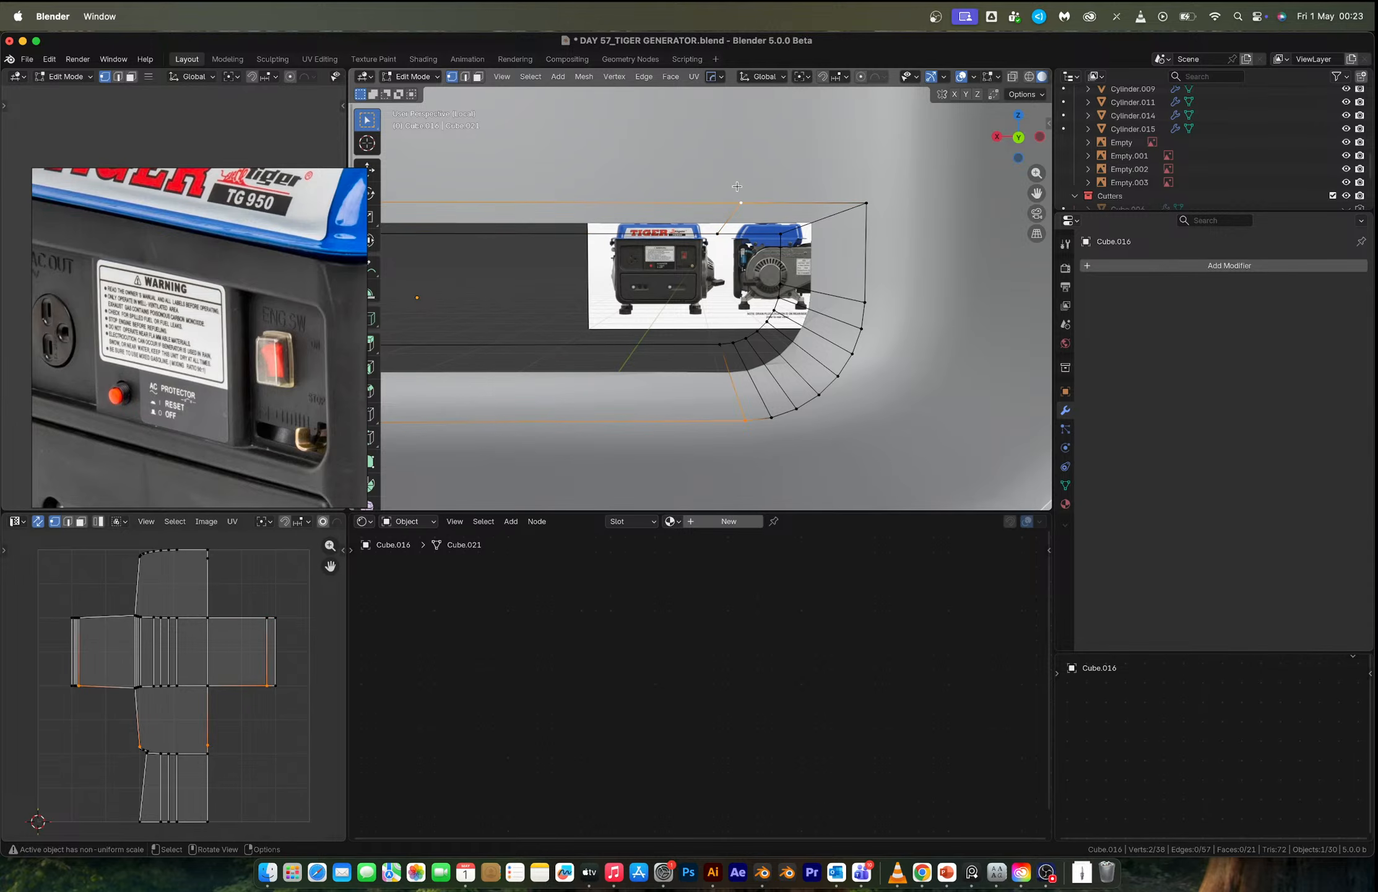
{"action": "key", "text": "j"}
{"action": "key", "text": "Tab"}
{"action": "scroll", "coordinate": [736, 186], "scroll_direction": "down", "scroll_amount": 5}
{"action": "middle_click_drag", "start_coordinate": [706, 291], "coordinate": [730, 331]}
{"action": "key", "text": "alt+x"}
{"action": "left_click", "coordinate": [639, 316]}
{"action": "key", "text": "super+z"}
Mirror the slot cutter across its Y axis with bisect and flip, and apply the Mirror modifier.
{"action": "key", "text": "alt+x"}
{"action": "left_click", "coordinate": [674, 297]}
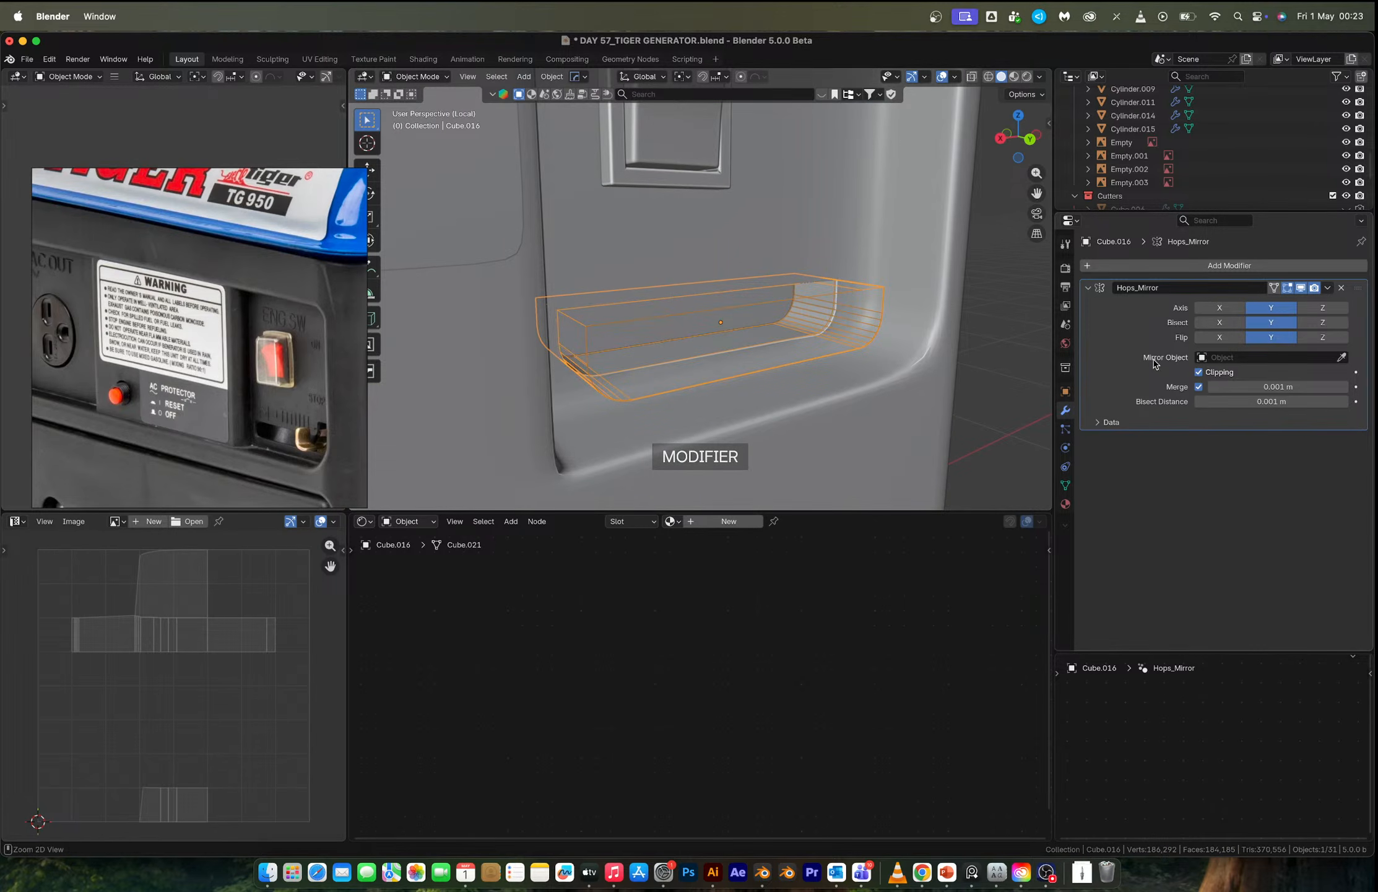
{"action": "key", "text": "ctrl+a"}
Connect the slot cutter's upper cut vertices to the lower ones beside its rounded corner, on both the front and rear sides.
{"action": "middle_click_drag", "start_coordinate": [889, 323], "coordinate": [735, 290]}
{"action": "key", "text": "Tab"}
{"action": "left_click", "coordinate": [740, 355], "text": "shift"}
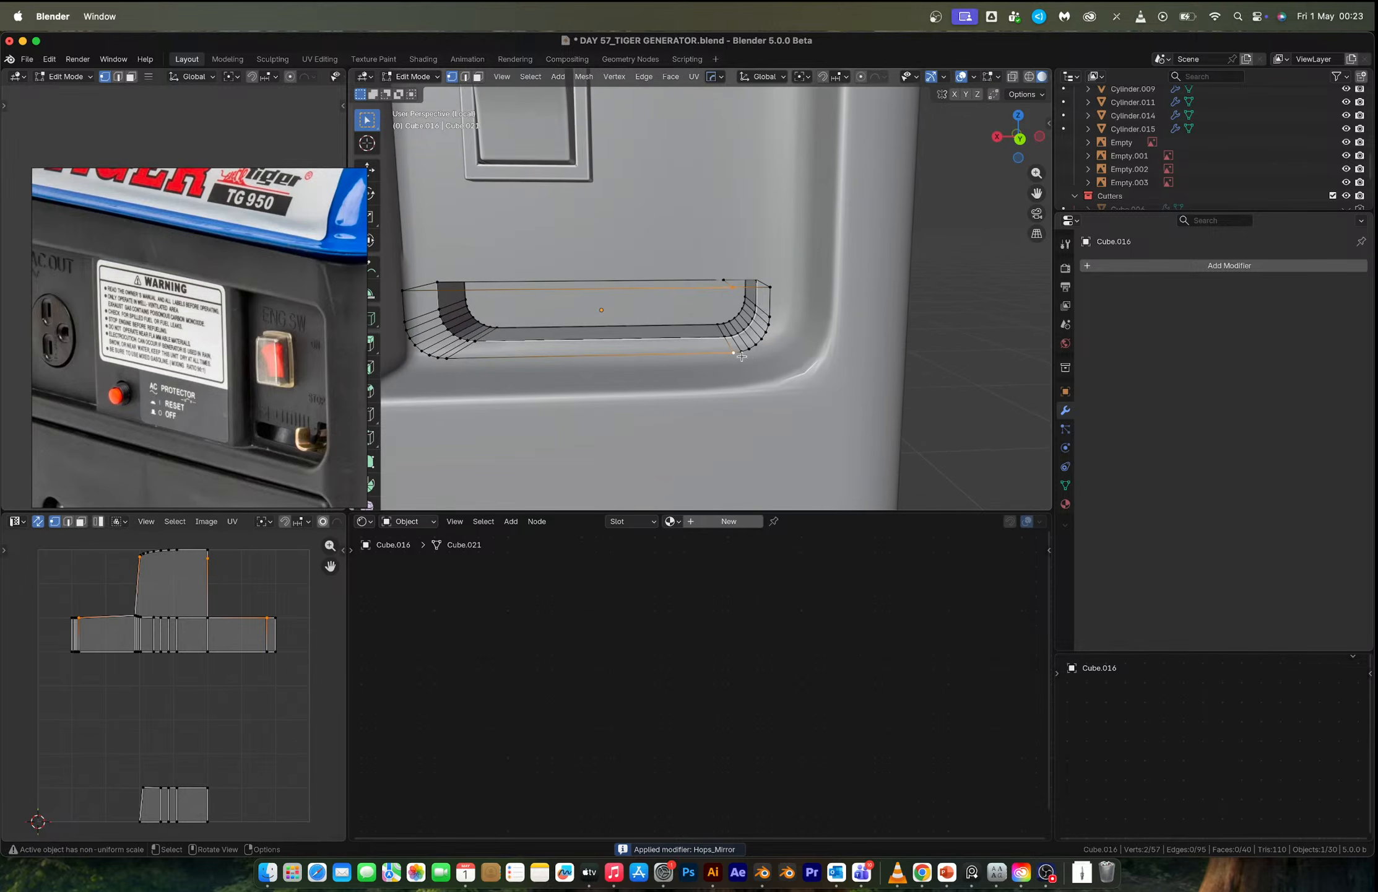
{"action": "key", "text": "h"}
{"action": "key", "text": "ctrl+z"}
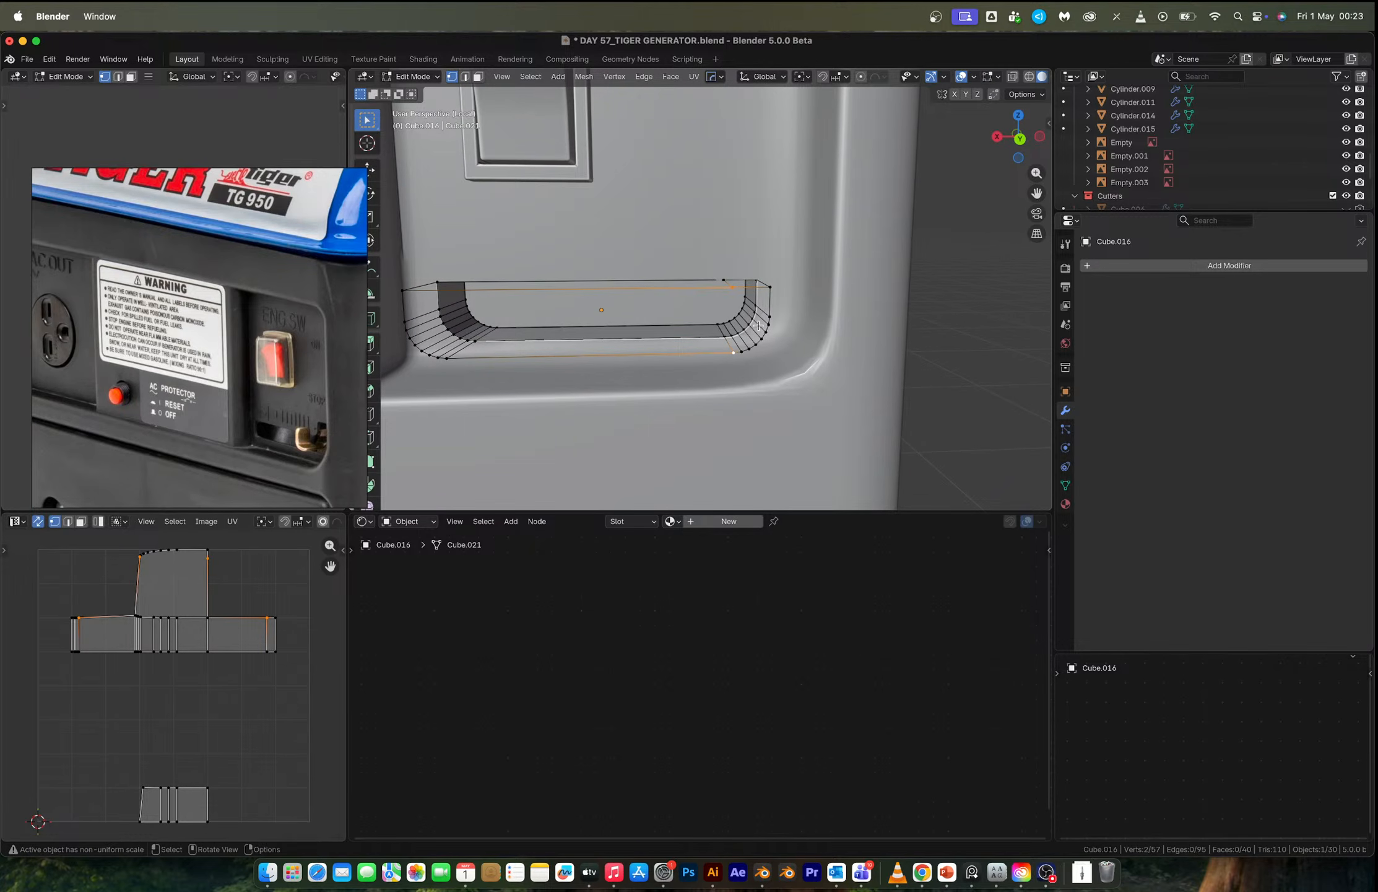
{"action": "left_click", "coordinate": [719, 279]}
{"action": "left_click", "coordinate": [725, 326], "text": "shift"}
{"action": "middle_click_drag", "start_coordinate": [724, 327], "coordinate": [740, 325]}
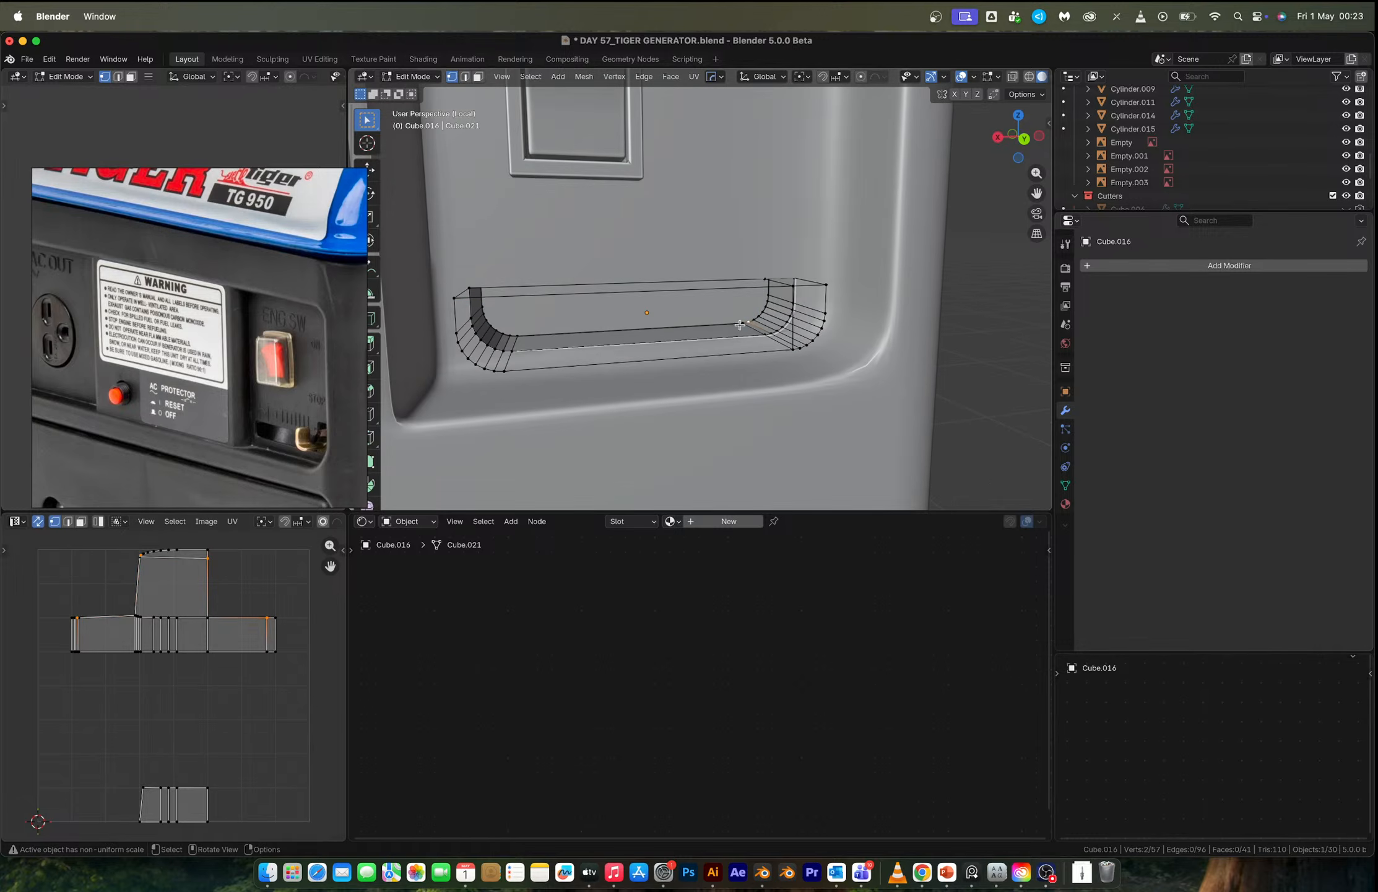
{"action": "middle_click_drag", "start_coordinate": [763, 271], "coordinate": [752, 267], "text": "shift"}
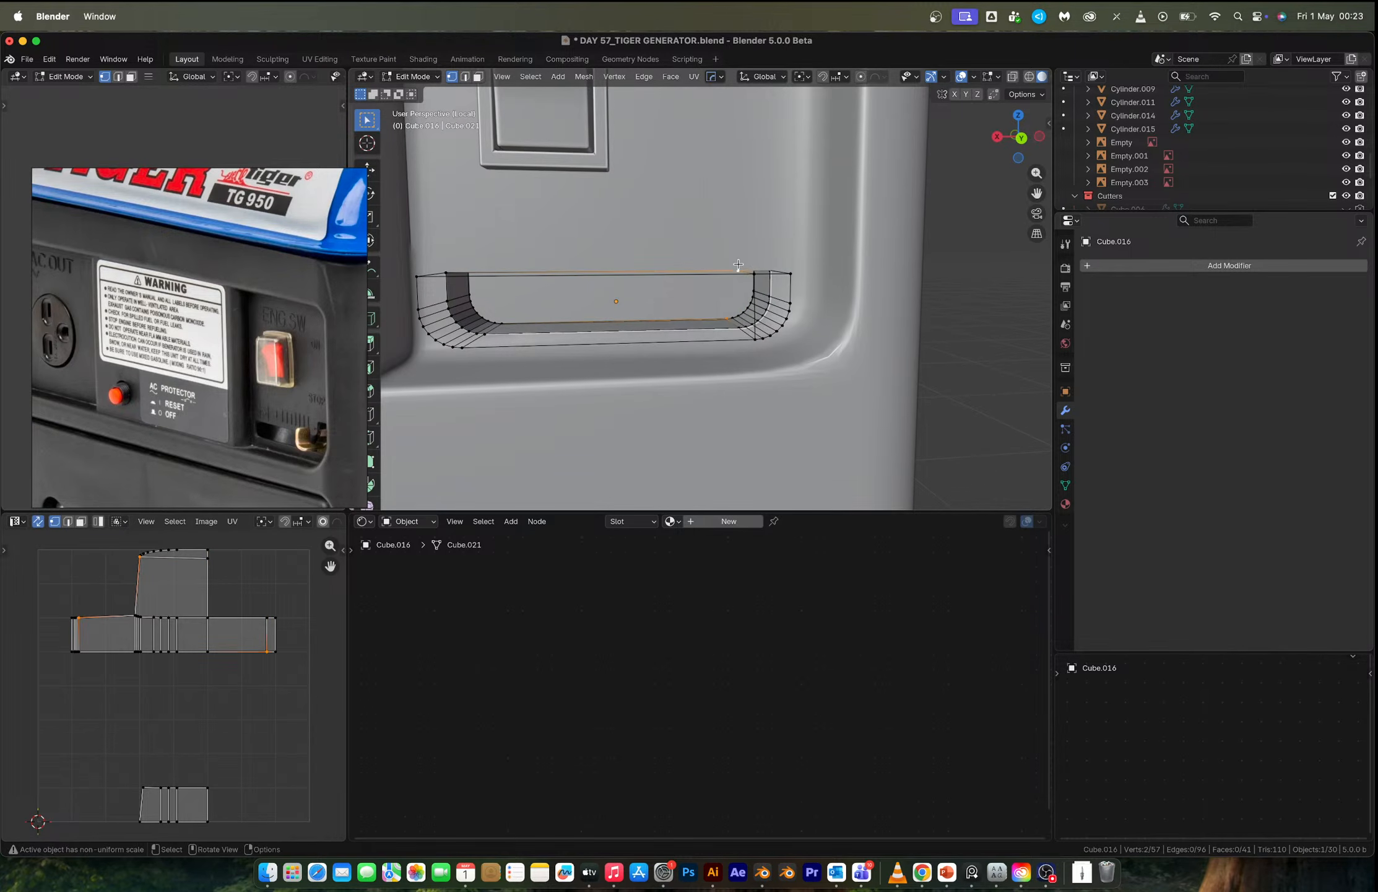
Mirror the slot cutter across its X axis and apply the Mirror modifier.
{"action": "key", "text": "Tab"}
{"action": "key", "text": "alt+x"}
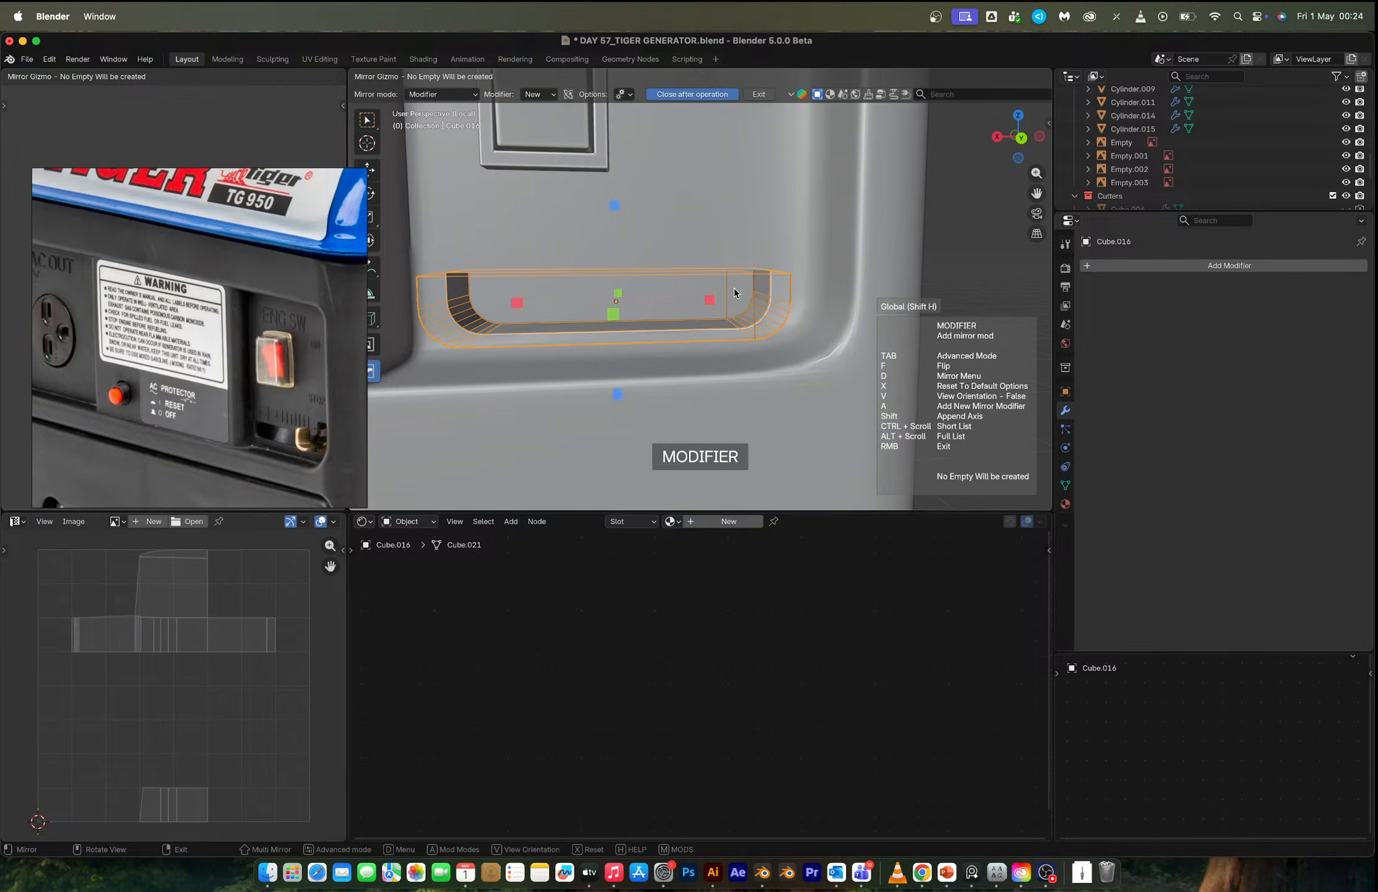
{"action": "left_click", "coordinate": [704, 303]}
{"action": "key", "text": "ctrl+a"}
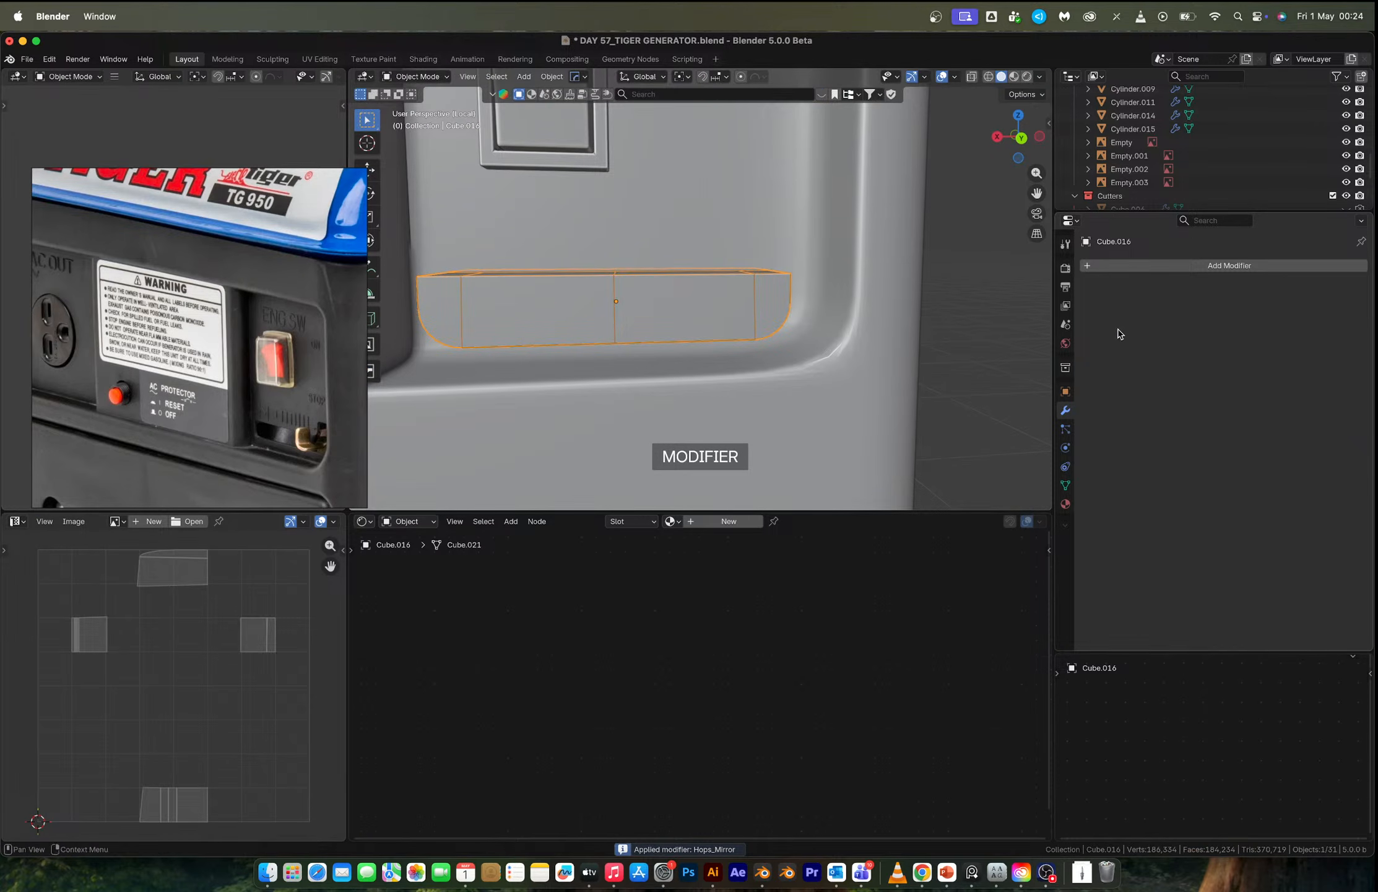
{"action": "key", "text": "Tab"}
{"action": "key", "text": "Tab"}
Set the slot cutter to Shade Solid, copy it, delete the original and paste the copy back.
{"action": "left_click", "coordinate": [752, 330]}
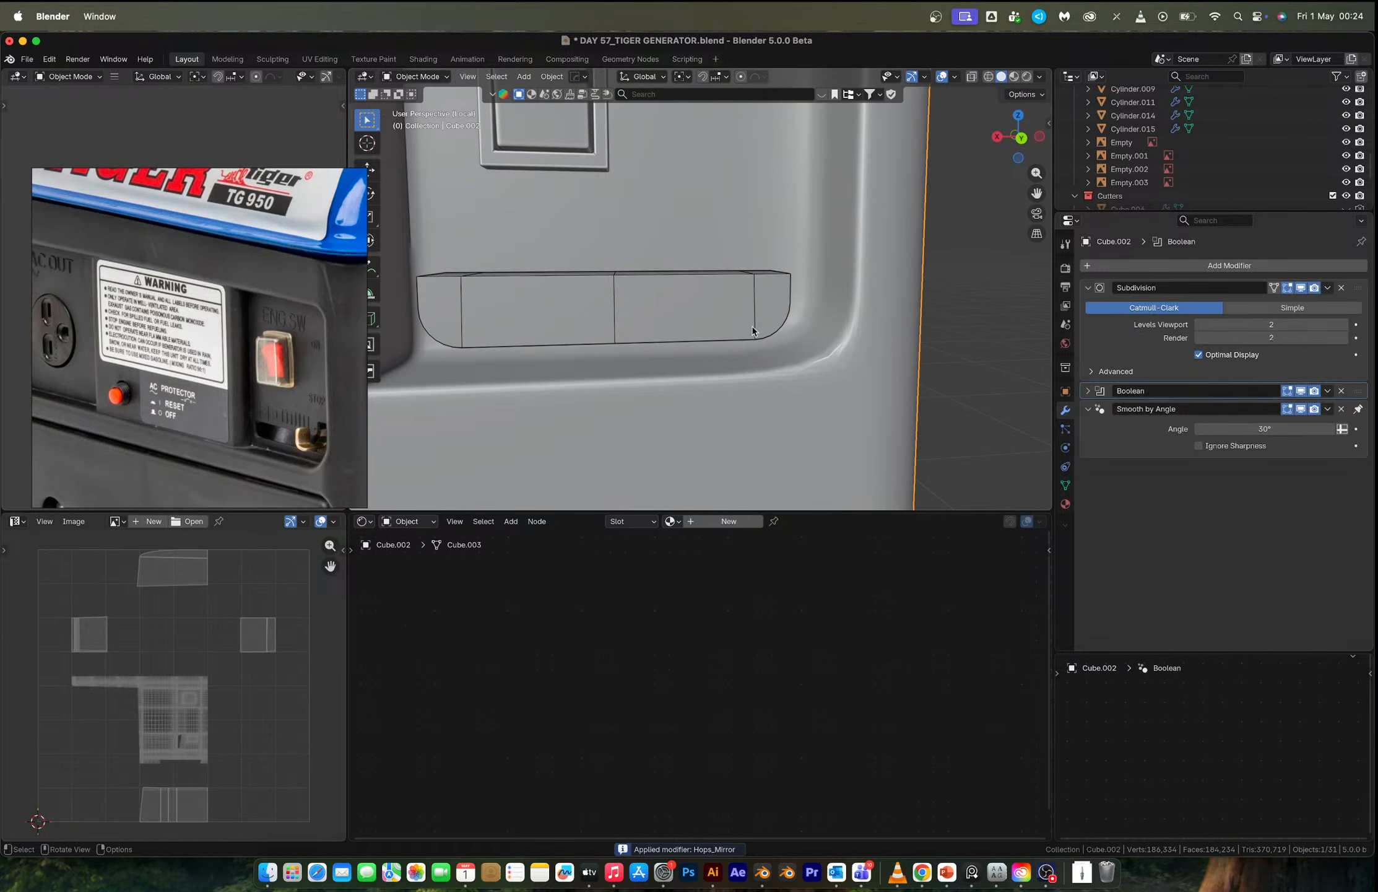
{"action": "middle_click_drag", "start_coordinate": [649, 308], "coordinate": [731, 302]}
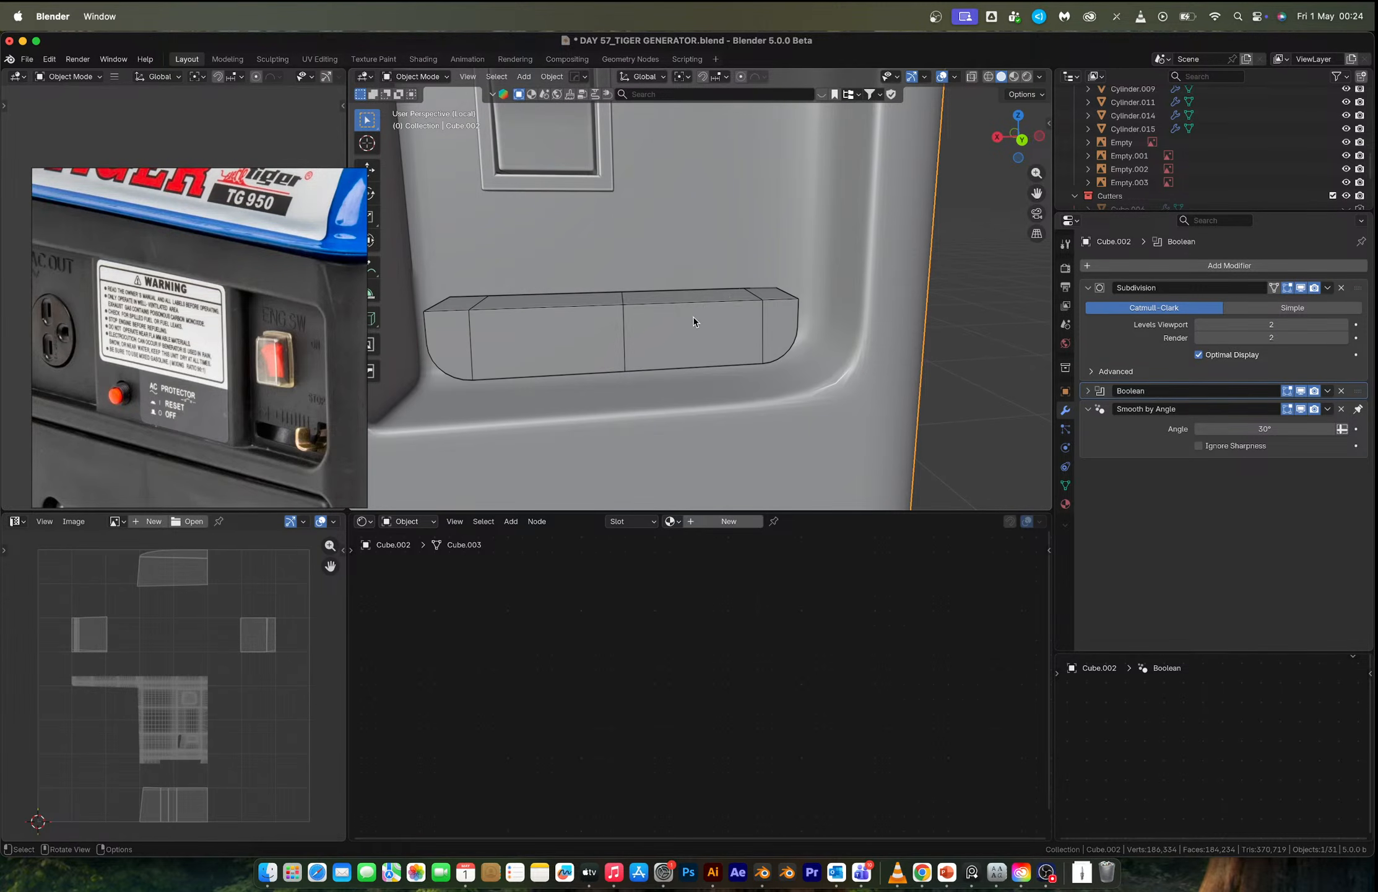
{"action": "scroll", "coordinate": [1176, 148], "scroll_direction": "down", "scroll_amount": 3}
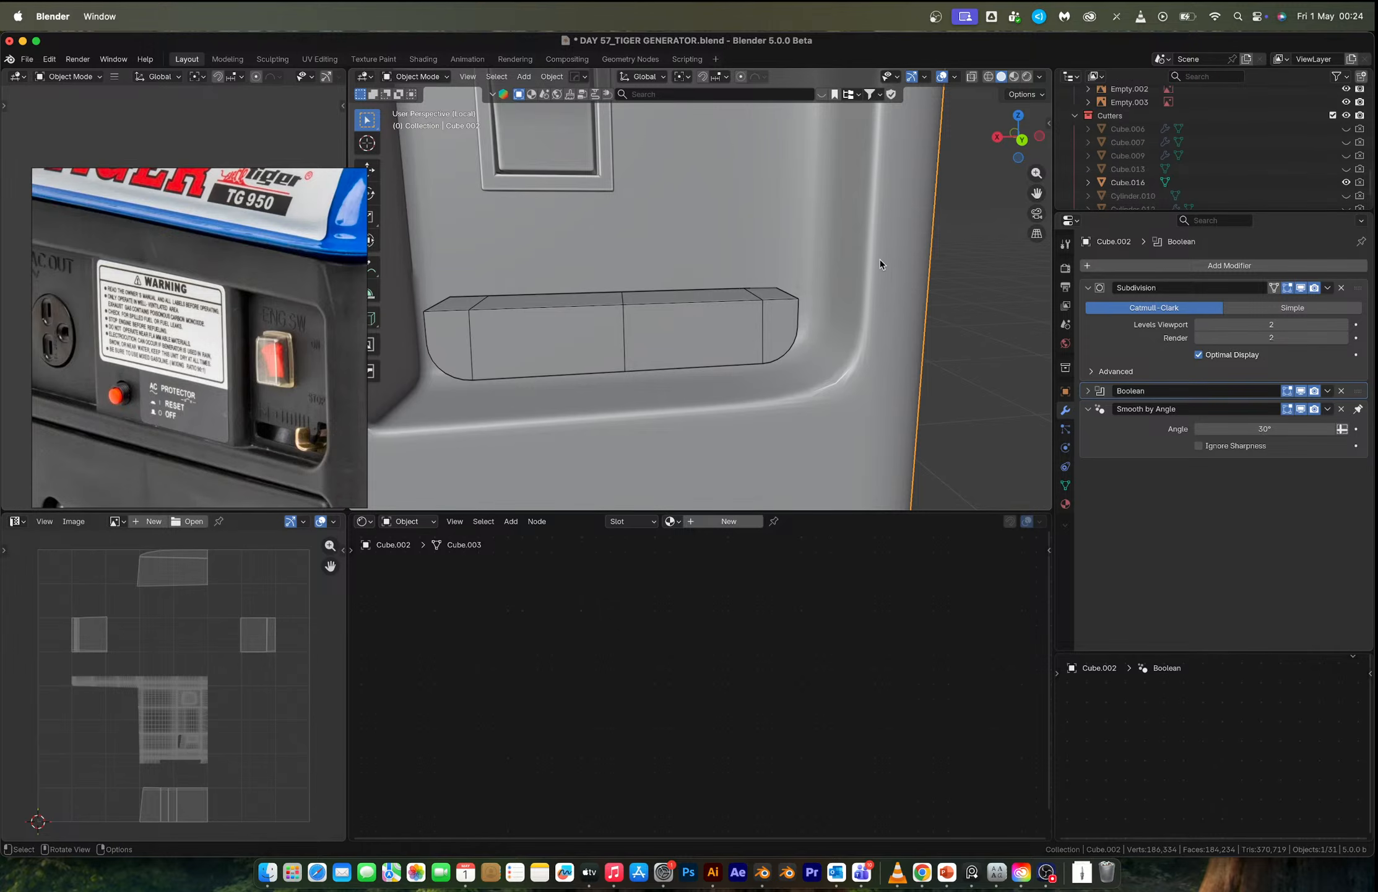
{"action": "left_click", "coordinate": [713, 317]}
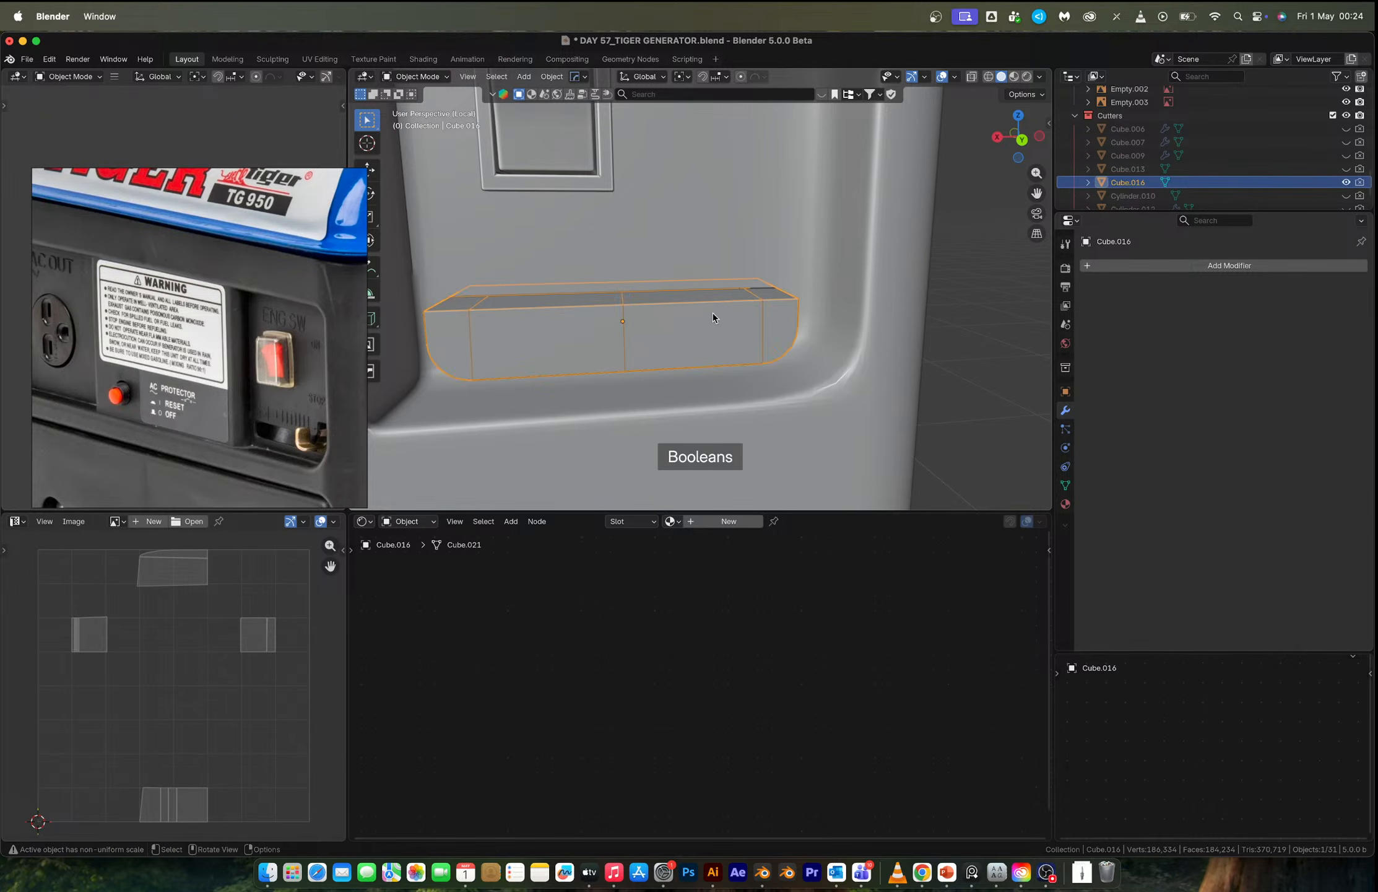
{"action": "key", "text": "g"}
{"action": "key", "text": "Escape"}
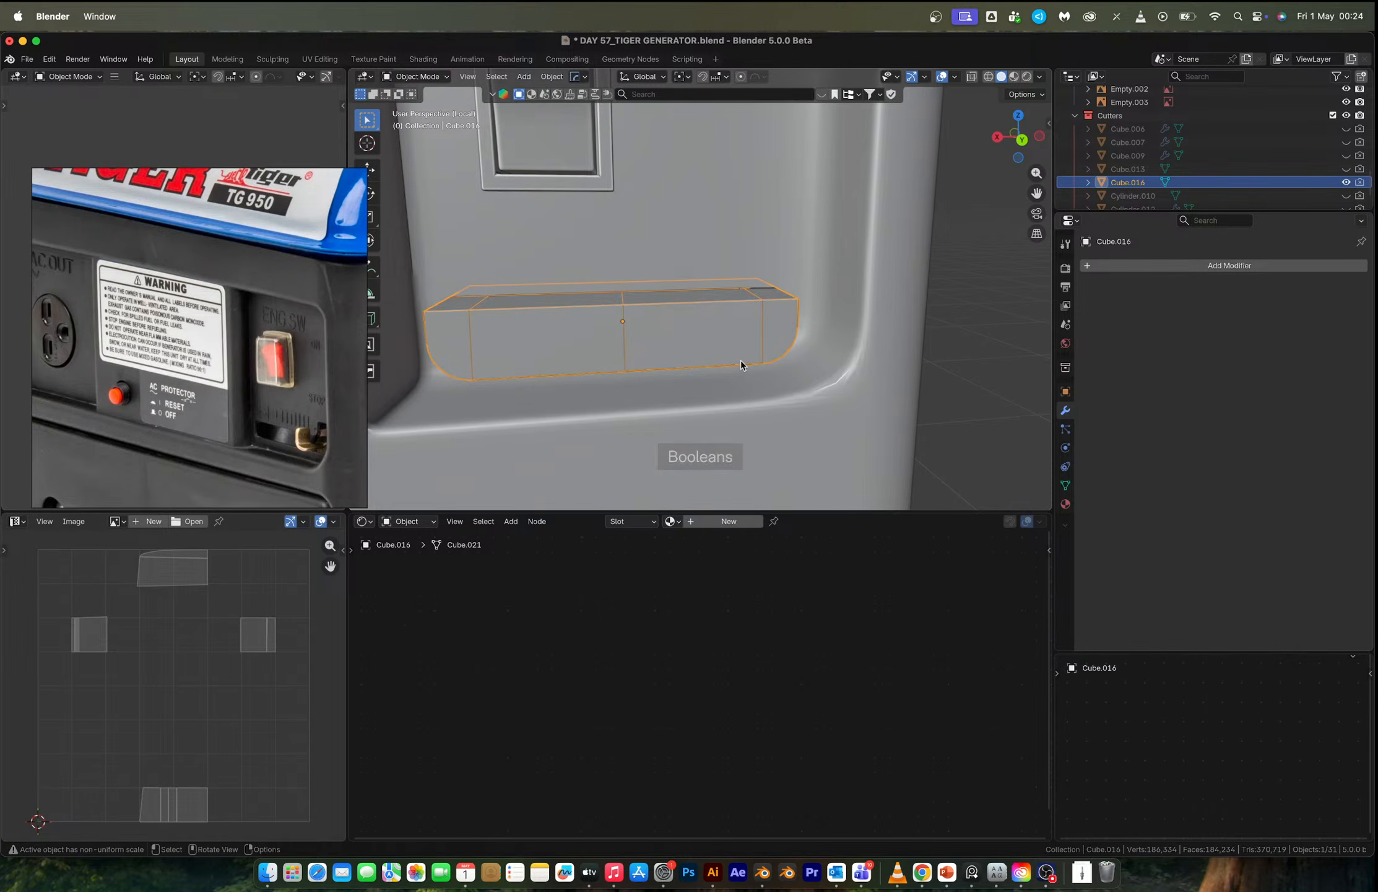
{"action": "key", "text": "q"}
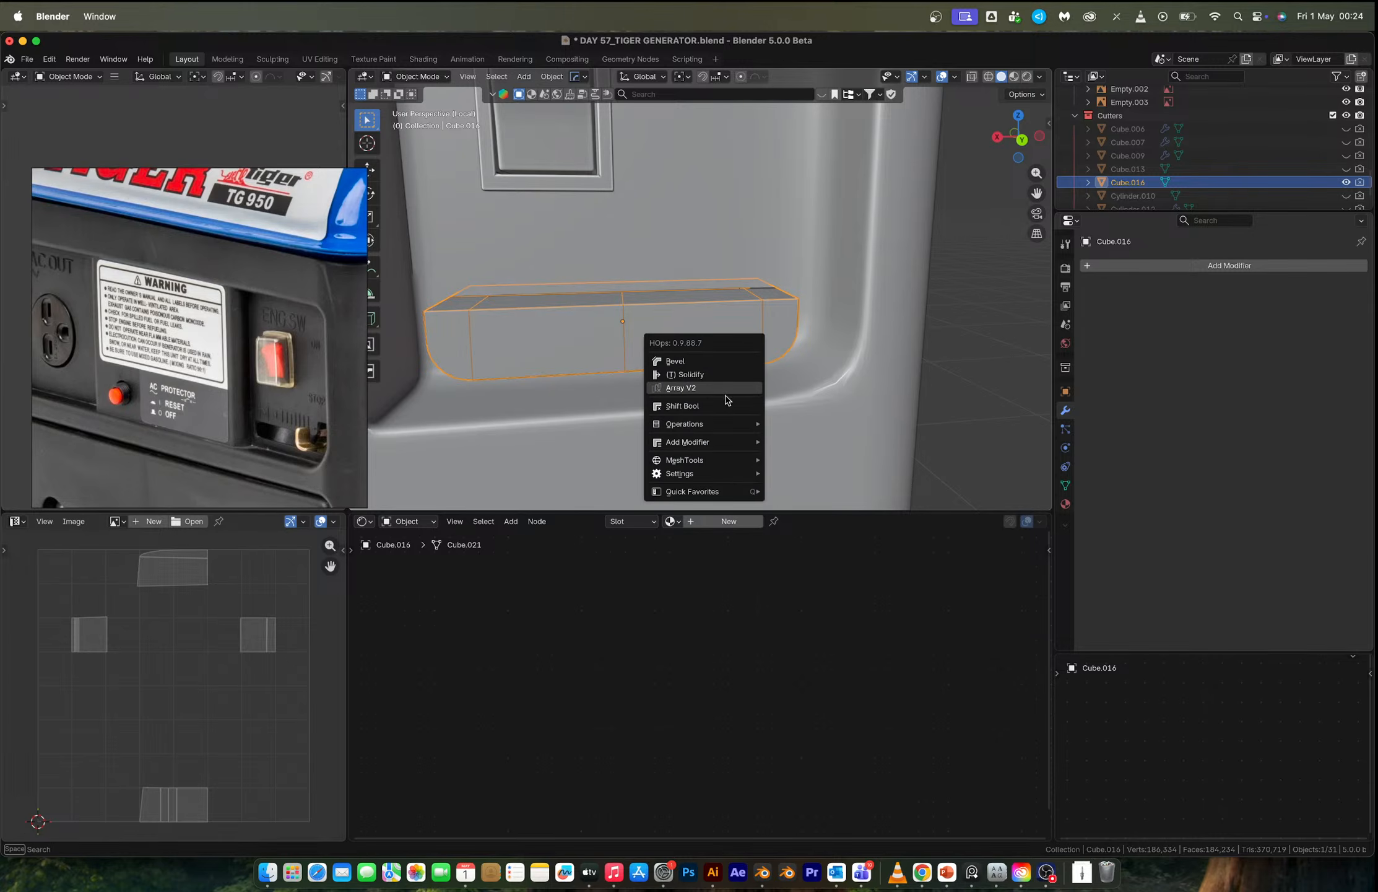
{"action": "mouse_move", "coordinate": [735, 475]}
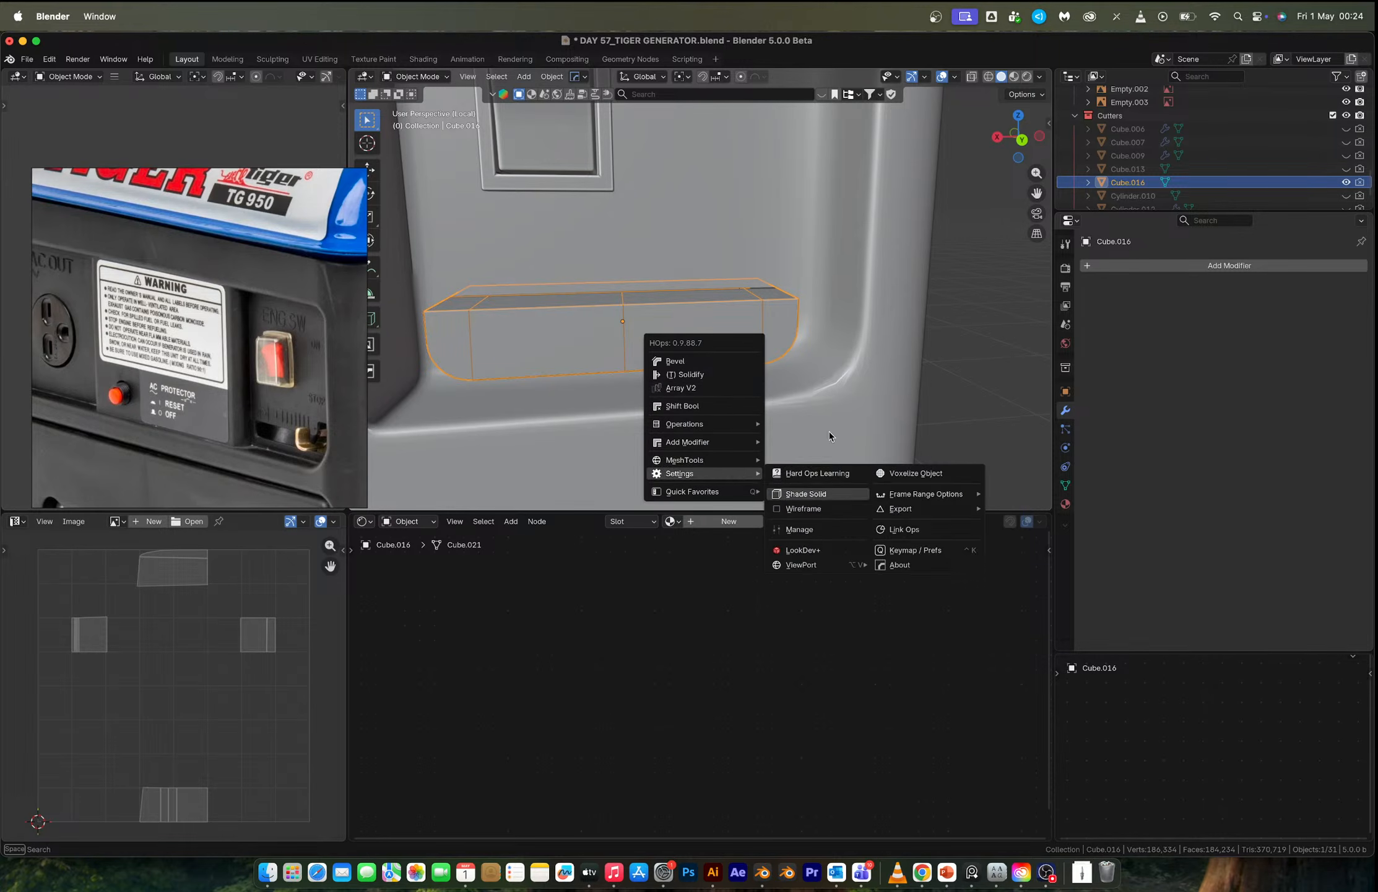
{"action": "left_click", "coordinate": [808, 493]}
{"action": "key", "text": "super+c"}
{"action": "key", "text": "x"}
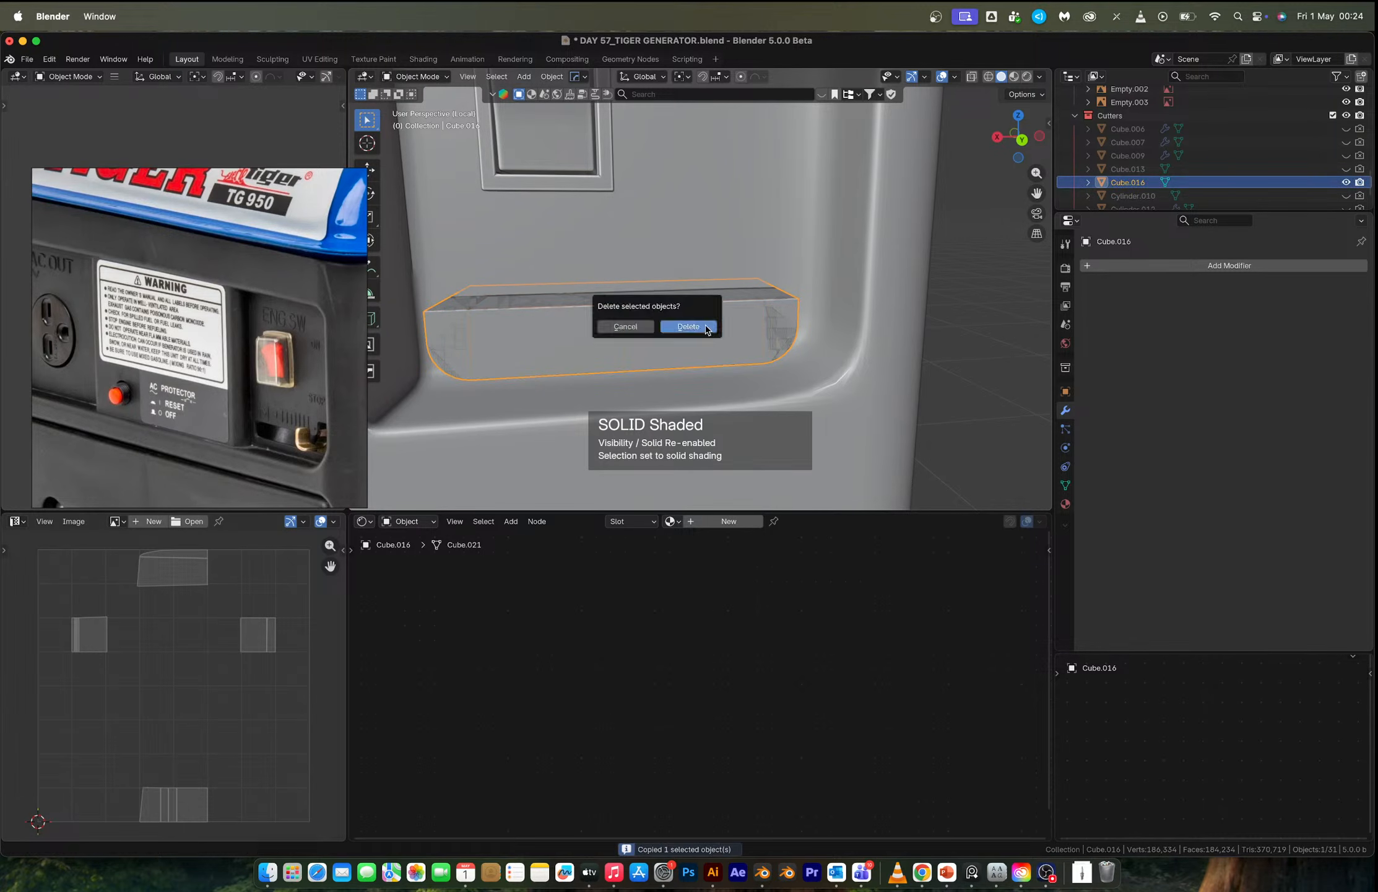
{"action": "left_click", "coordinate": [705, 324]}
{"action": "key", "text": "super+v"}
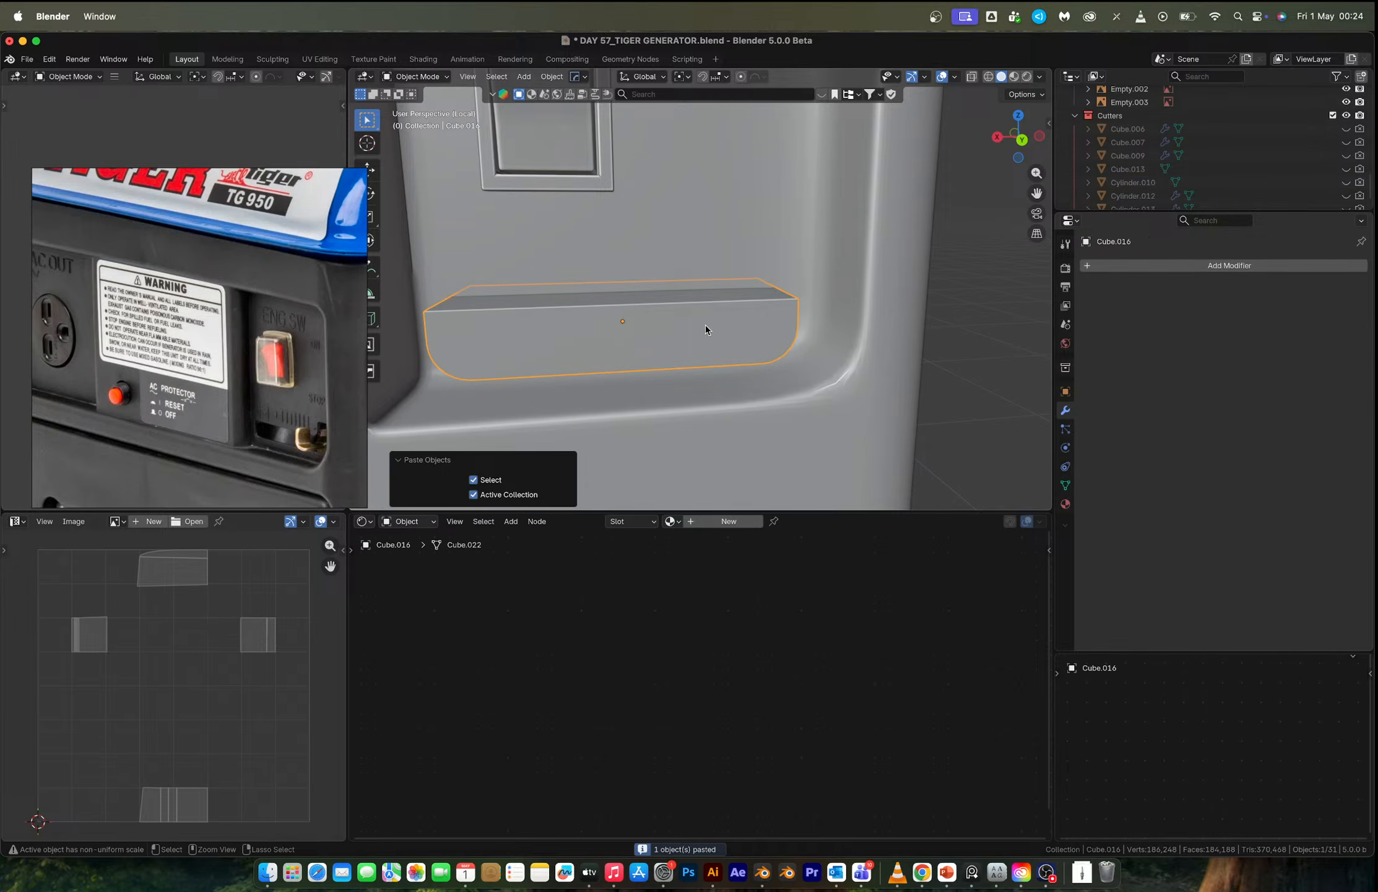
Add a loop cut near one end of the cutter and extrude the two top faces at that end upward 0.051593 m.
{"action": "key", "text": "Tab"}
{"action": "key", "text": "ctrl+r"}
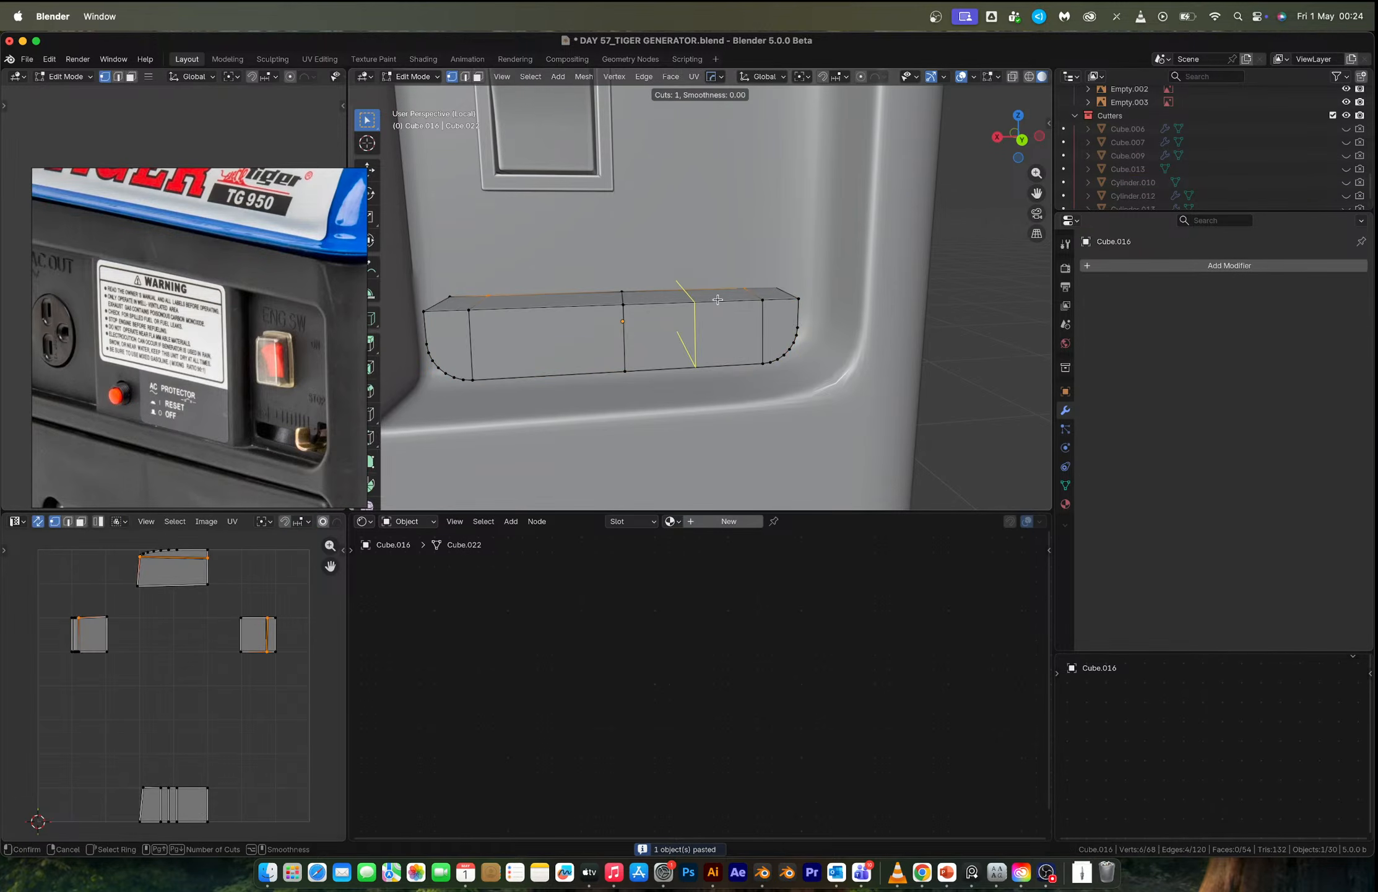
{"action": "left_click", "coordinate": [718, 300]}
{"action": "left_click", "coordinate": [747, 300]}
{"action": "key", "text": "3"}
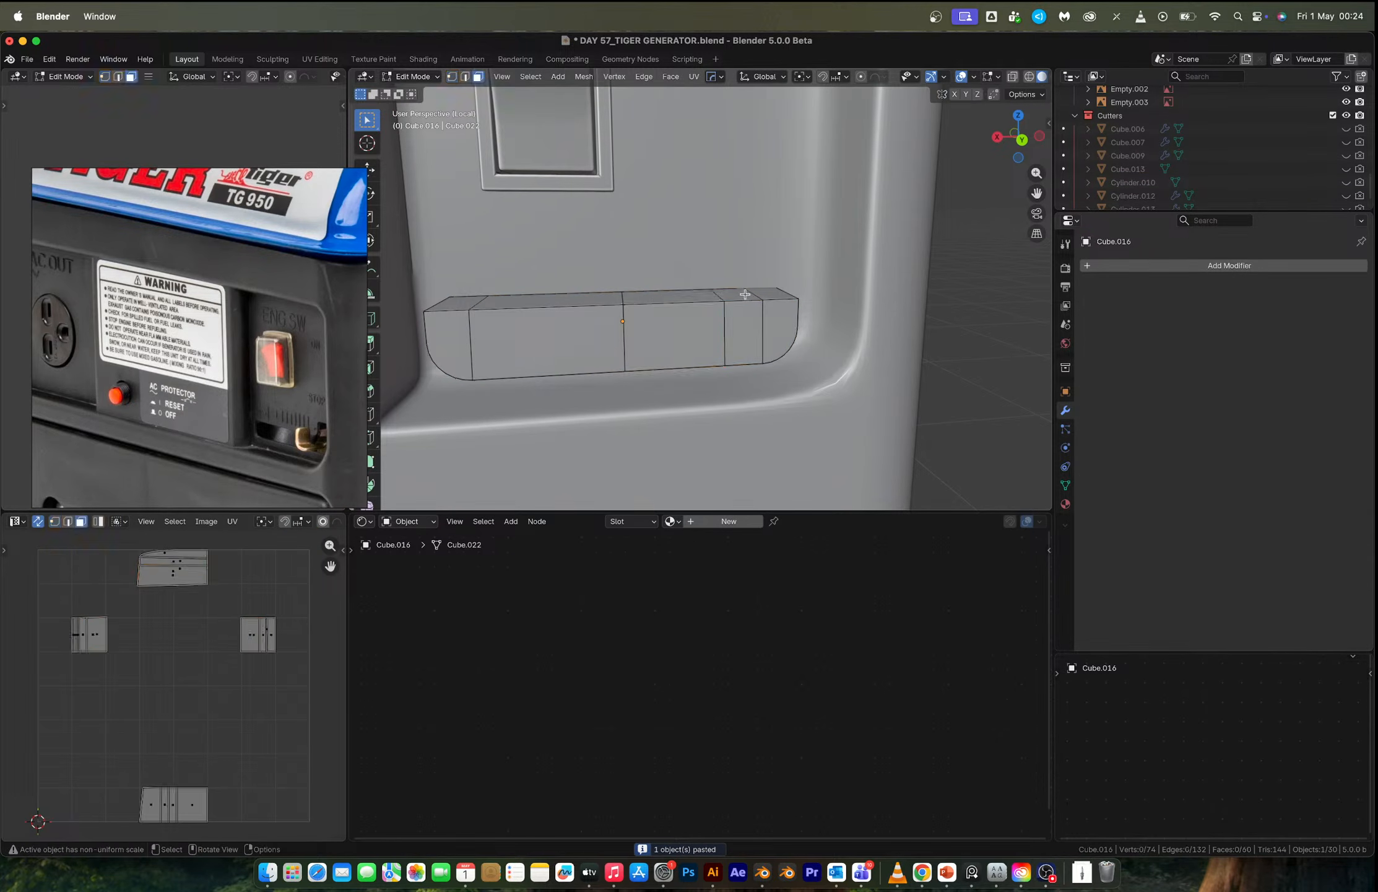
{"action": "left_click", "coordinate": [737, 294]}
{"action": "left_click", "coordinate": [781, 315], "text": "shift"}
{"action": "key", "text": "e"}
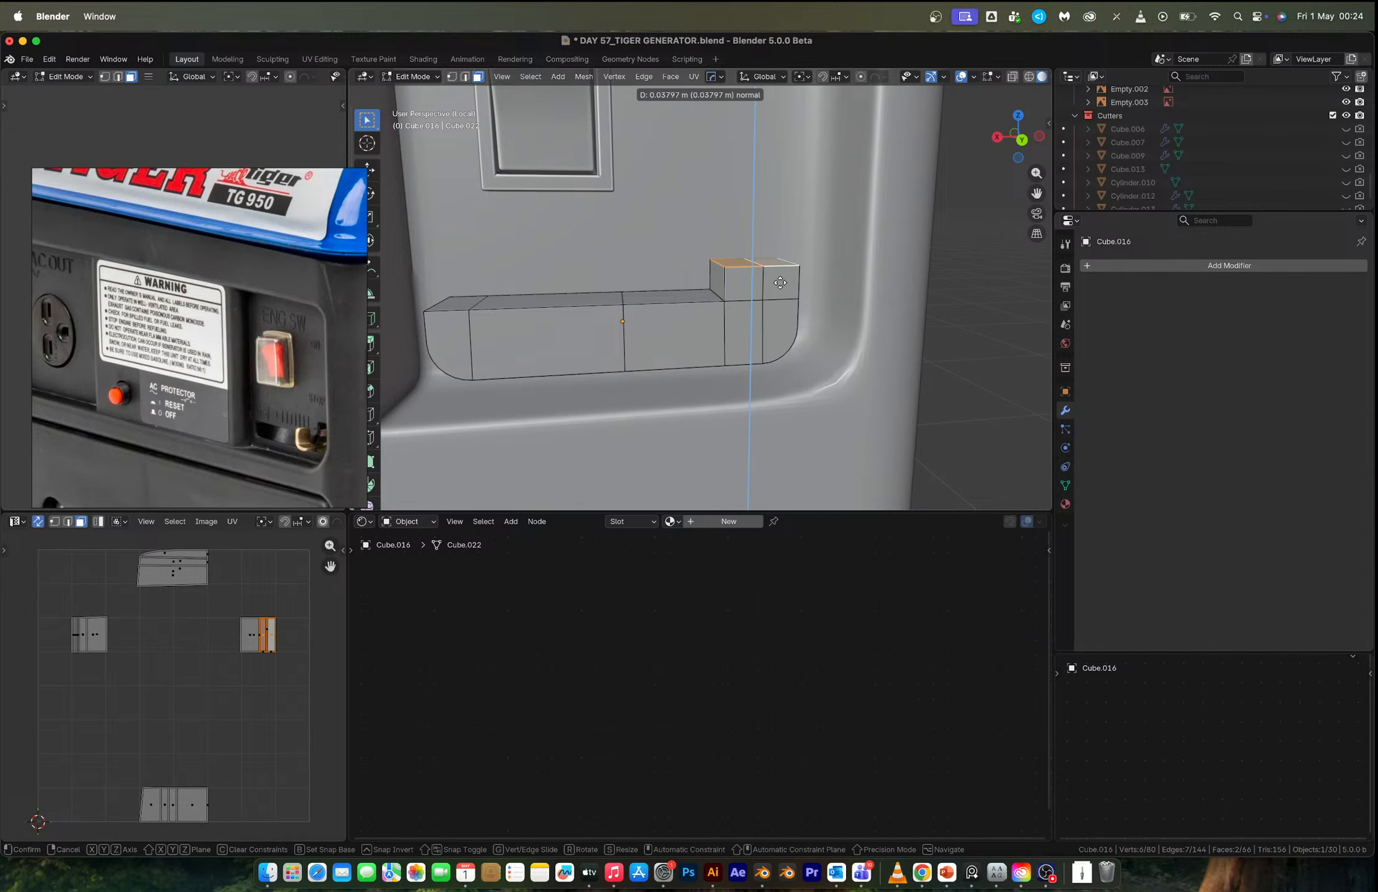
{"action": "left_click", "coordinate": [779, 271]}
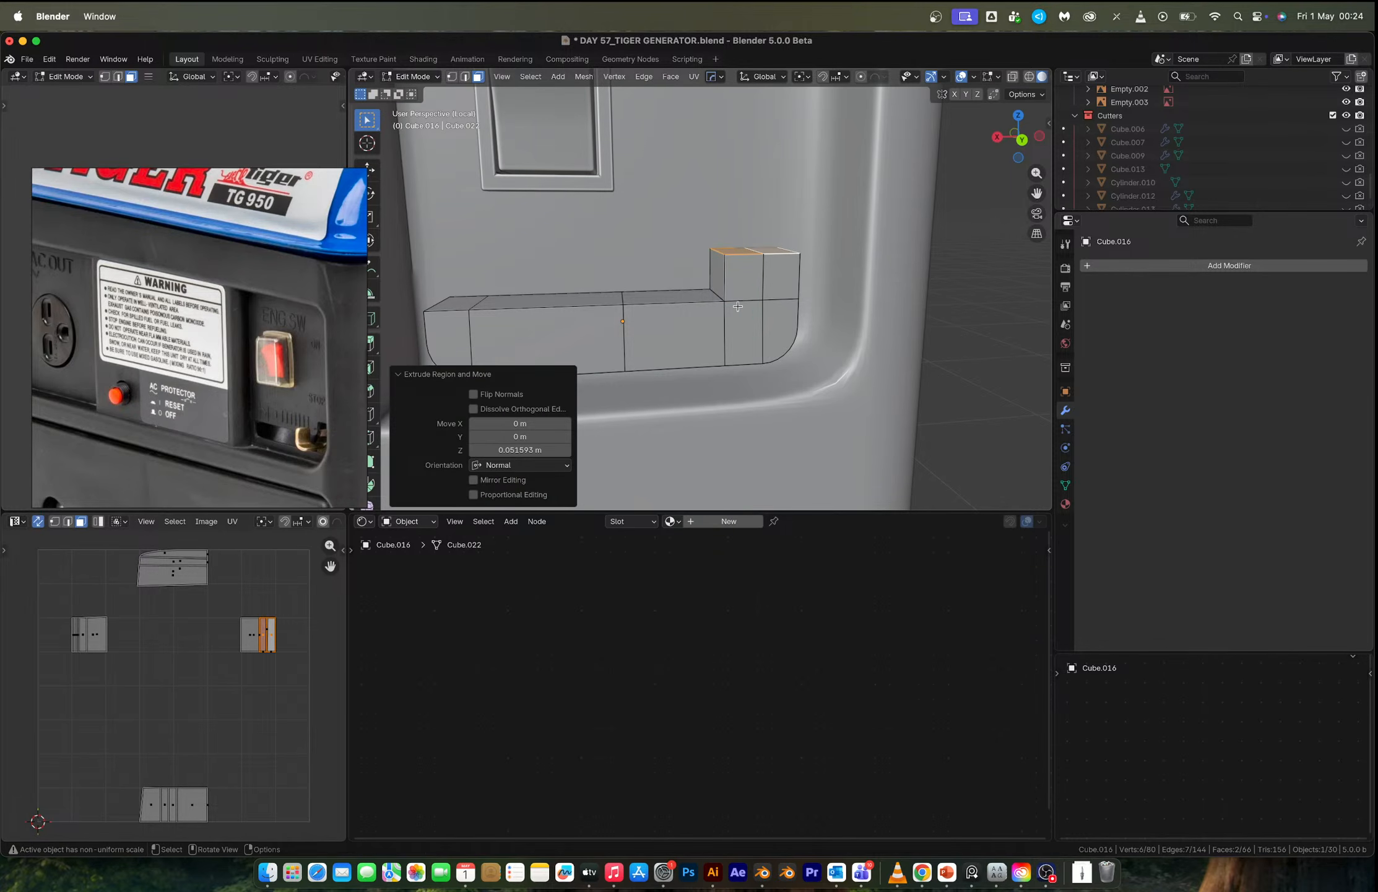
Bevel the inner corner edge between the raised end and the cutter's top with 7 segments and about 0.022 m offset.
{"action": "left_click", "coordinate": [716, 297]}
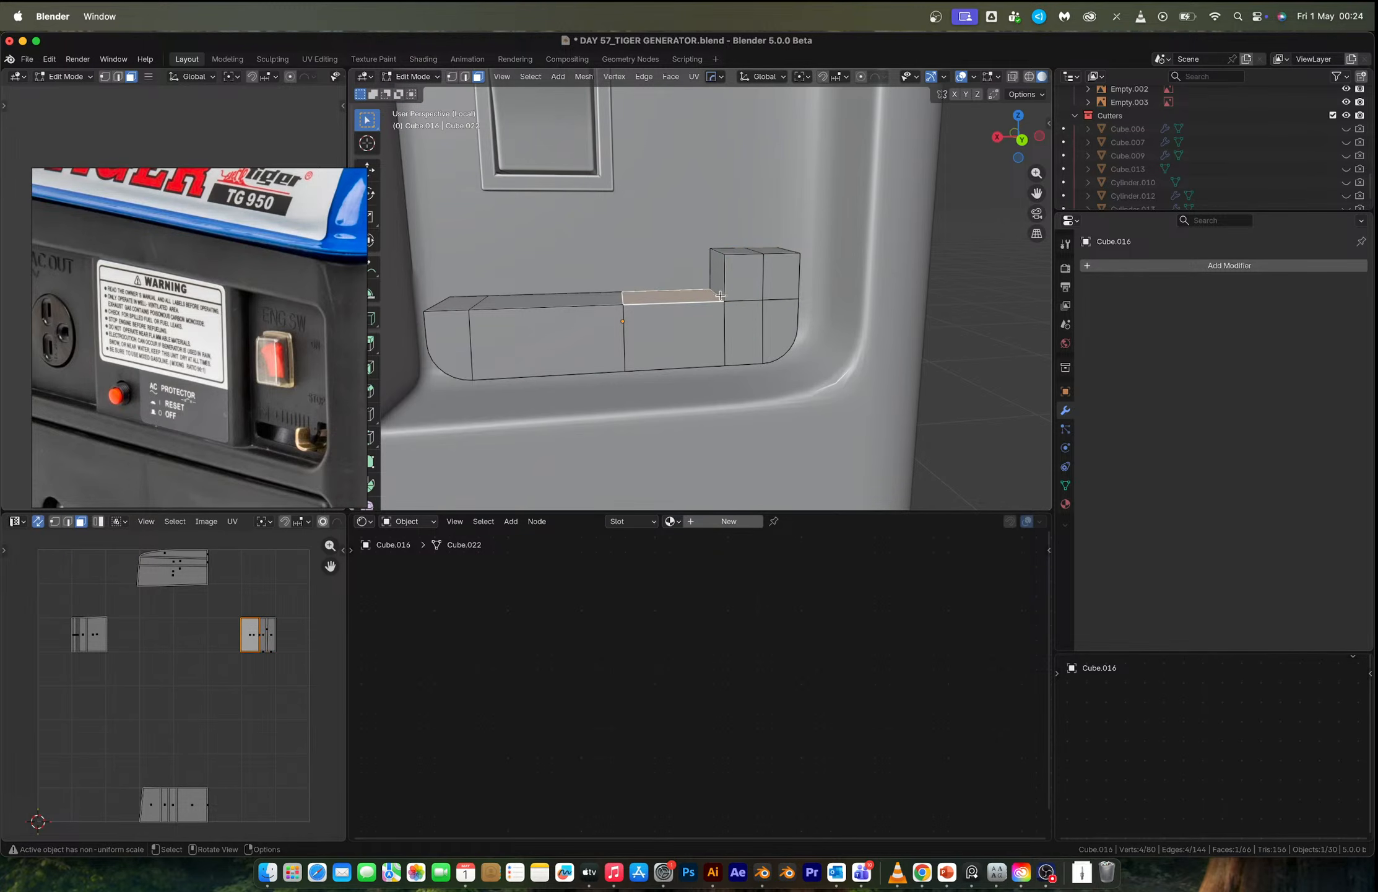
{"action": "key", "text": "2"}
{"action": "left_click", "coordinate": [728, 305]}
{"action": "key", "text": "ctrl+b"}
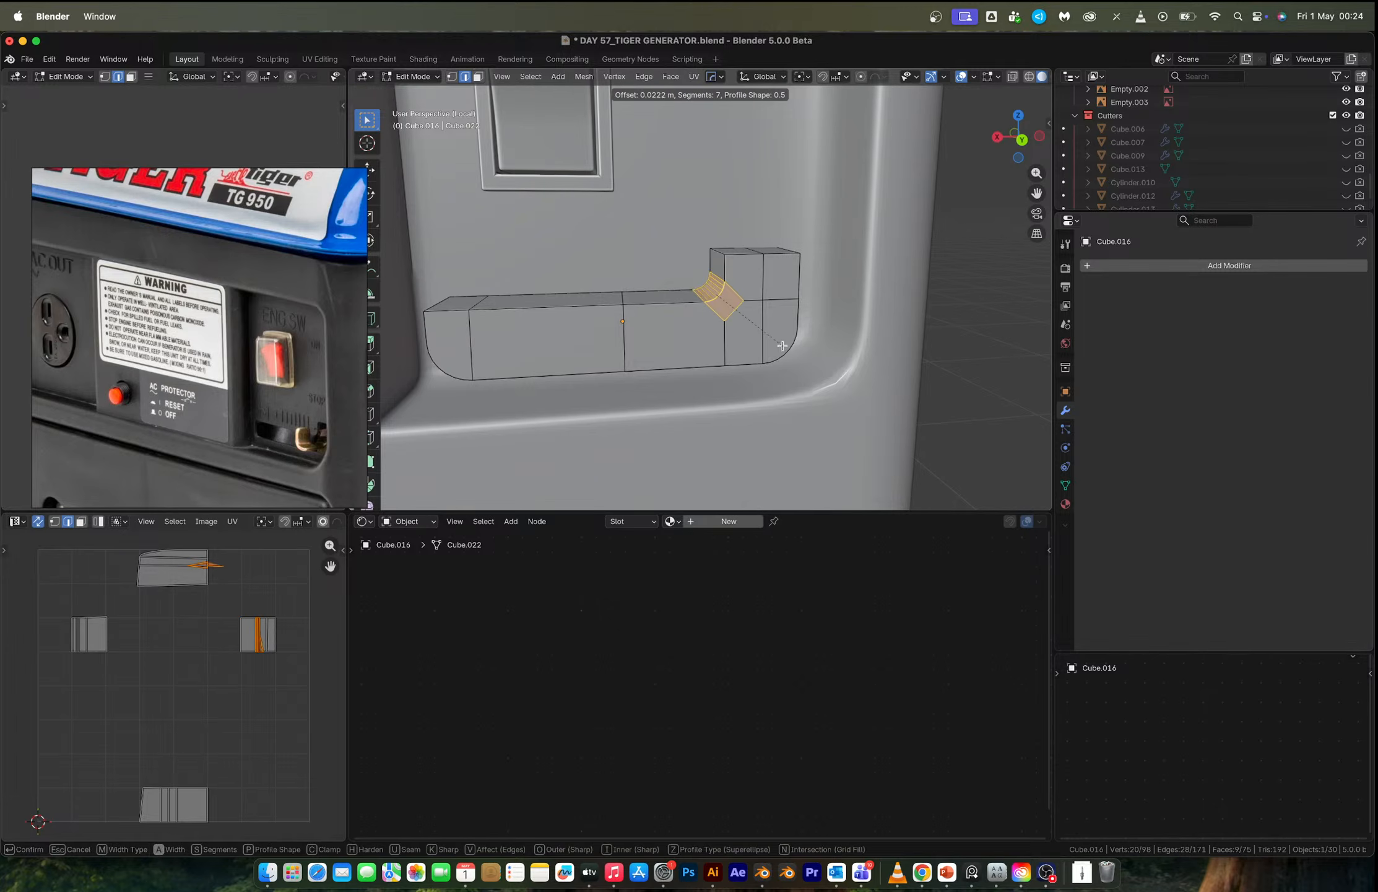
{"action": "left_click", "coordinate": [785, 346]}
Apply auto smooth shading at 30° to the slot cutter and adjust its position along the Y axis.
{"action": "key", "text": "Tab"}
{"action": "middle_click_drag", "start_coordinate": [784, 346], "coordinate": [769, 271]}
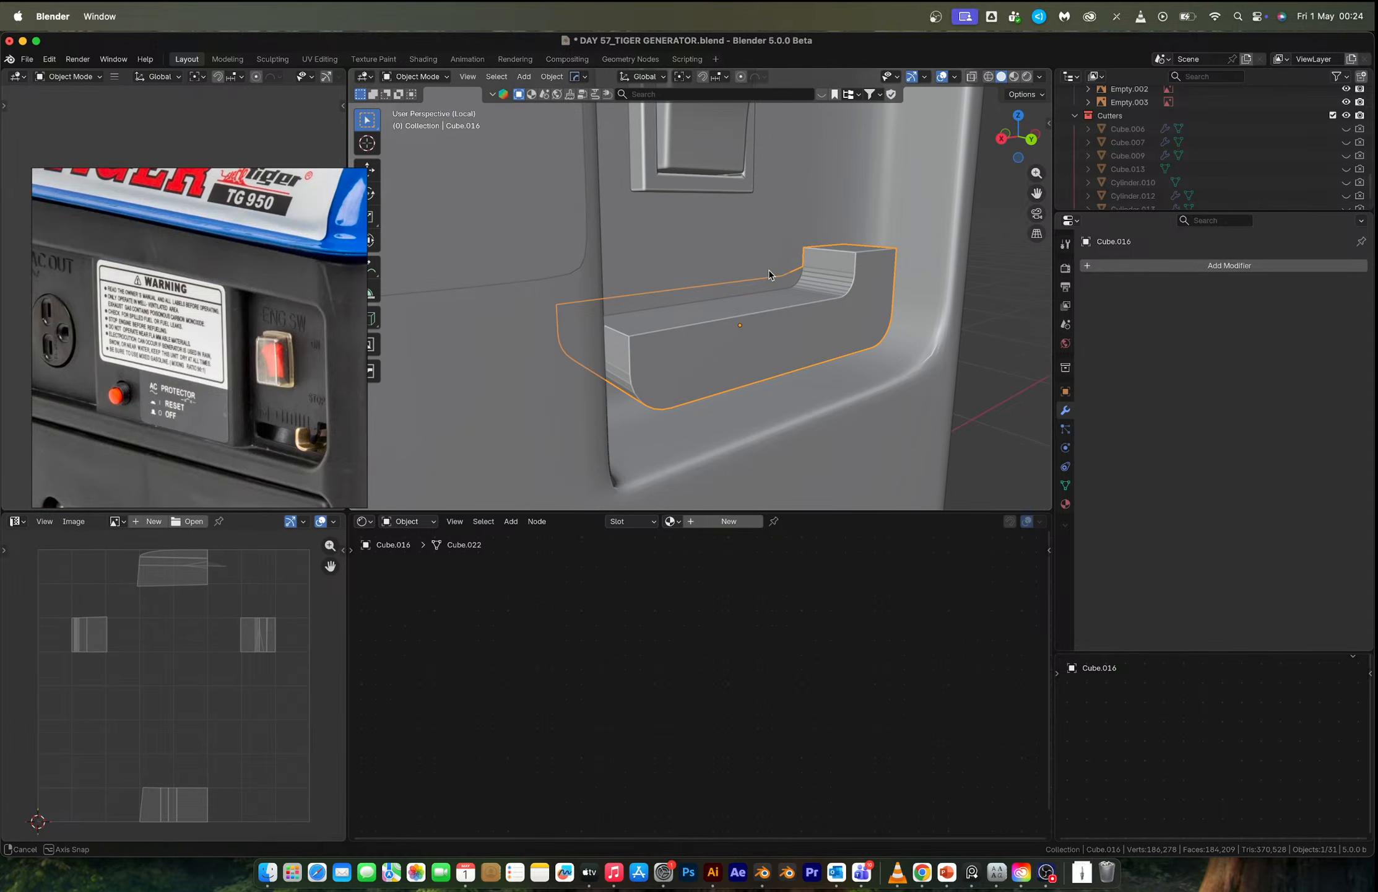
{"action": "right_click", "coordinate": [807, 322]}
{"action": "left_click", "coordinate": [810, 324]}
{"action": "key", "text": "g"}
{"action": "key", "text": "y"}
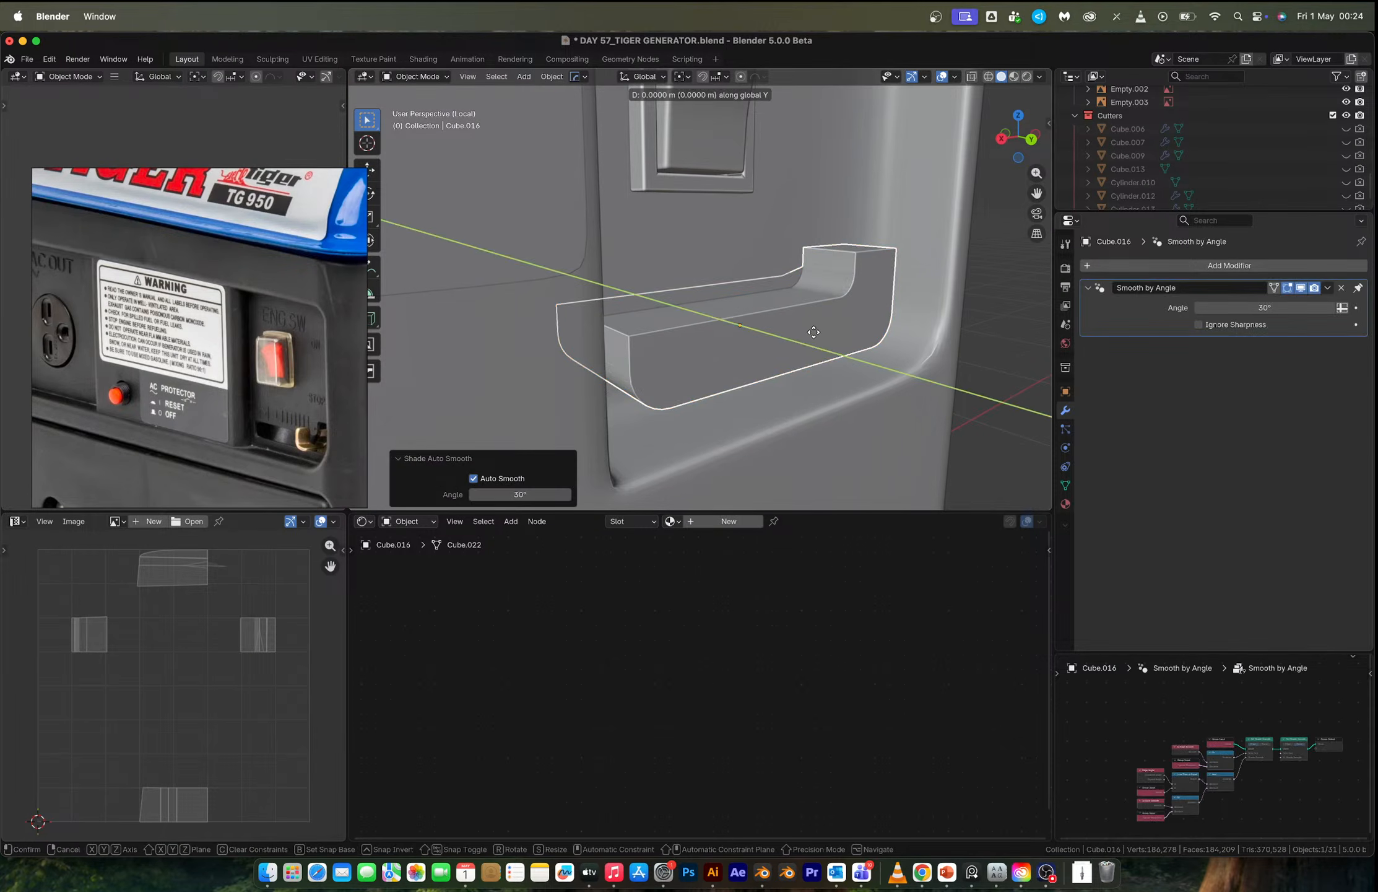
{"action": "left_click", "coordinate": [813, 332]}
Delete the cutter's protruding rear vertices and the leftover faces behind its raised end.
{"action": "middle_click_drag", "start_coordinate": [813, 333], "coordinate": [868, 339]}
{"action": "key", "text": "Tab"}
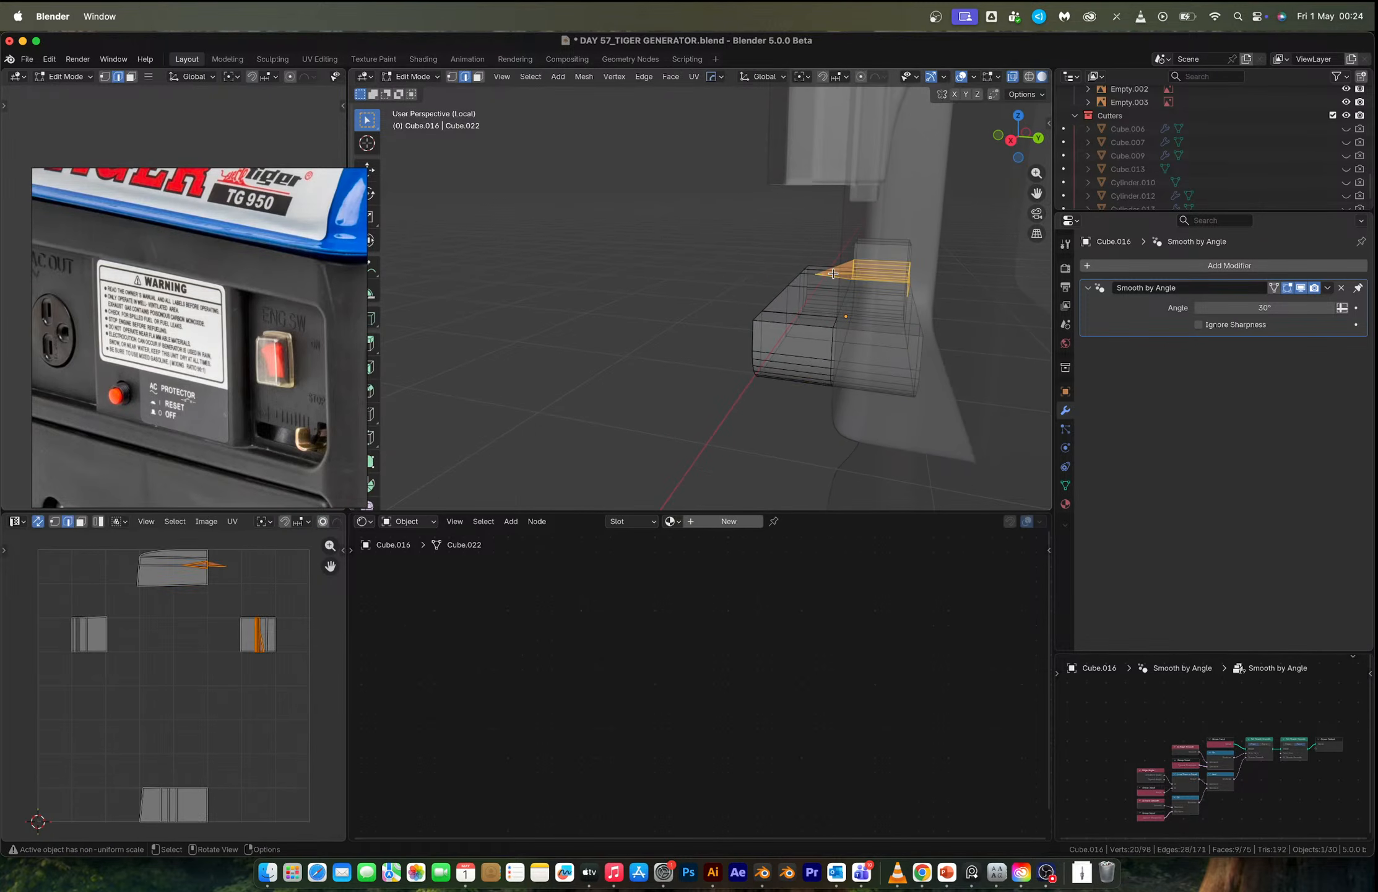
{"action": "key", "text": "1"}
{"action": "middle_click_drag", "start_coordinate": [777, 231], "coordinate": [794, 231]}
{"action": "left_click_drag", "start_coordinate": [784, 219], "coordinate": [839, 416]}
{"action": "key", "text": "x"}
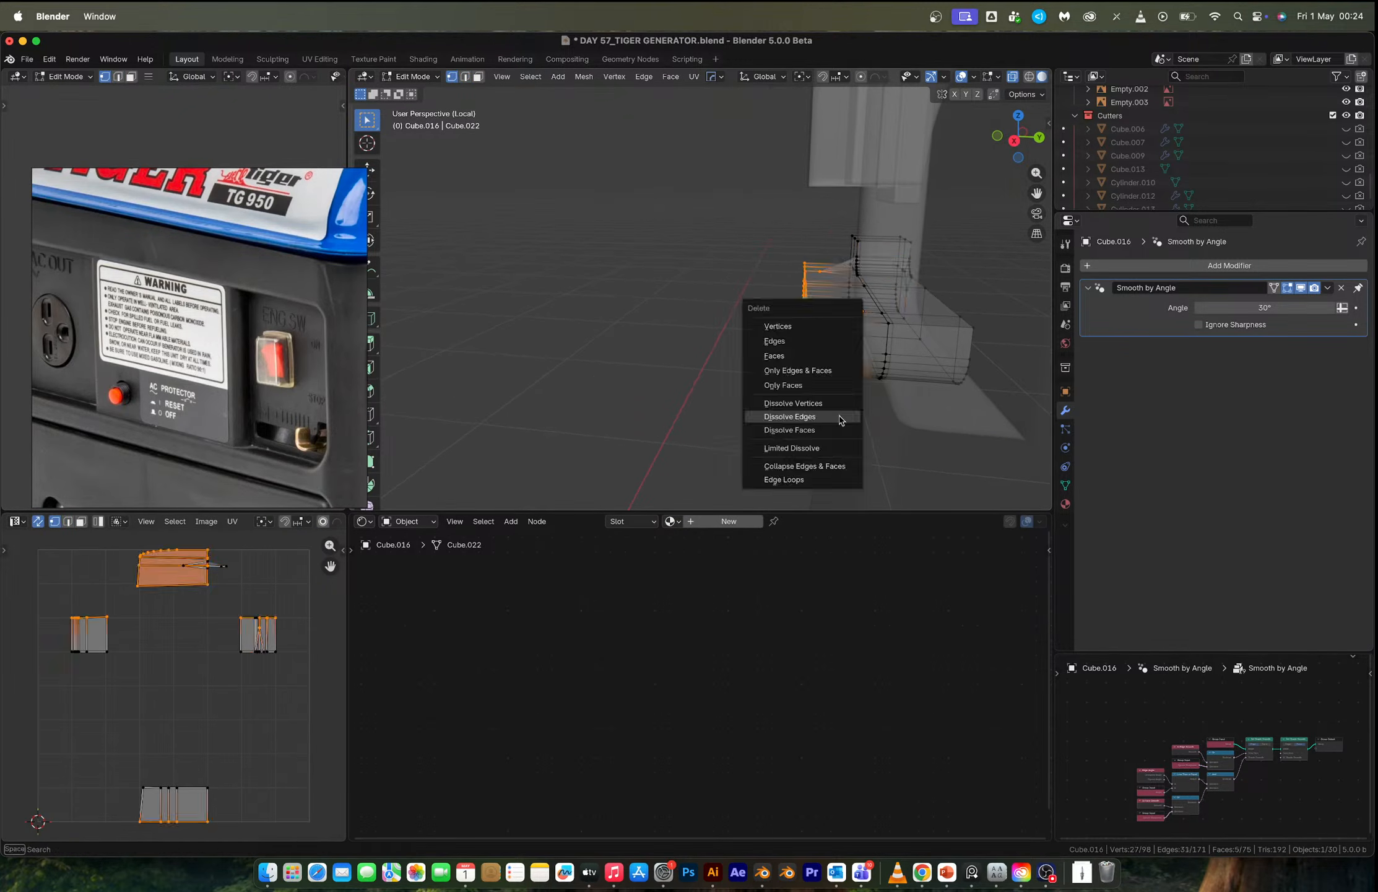
{"action": "left_click", "coordinate": [785, 325]}
{"action": "middle_click_drag", "start_coordinate": [785, 326], "coordinate": [830, 290]}
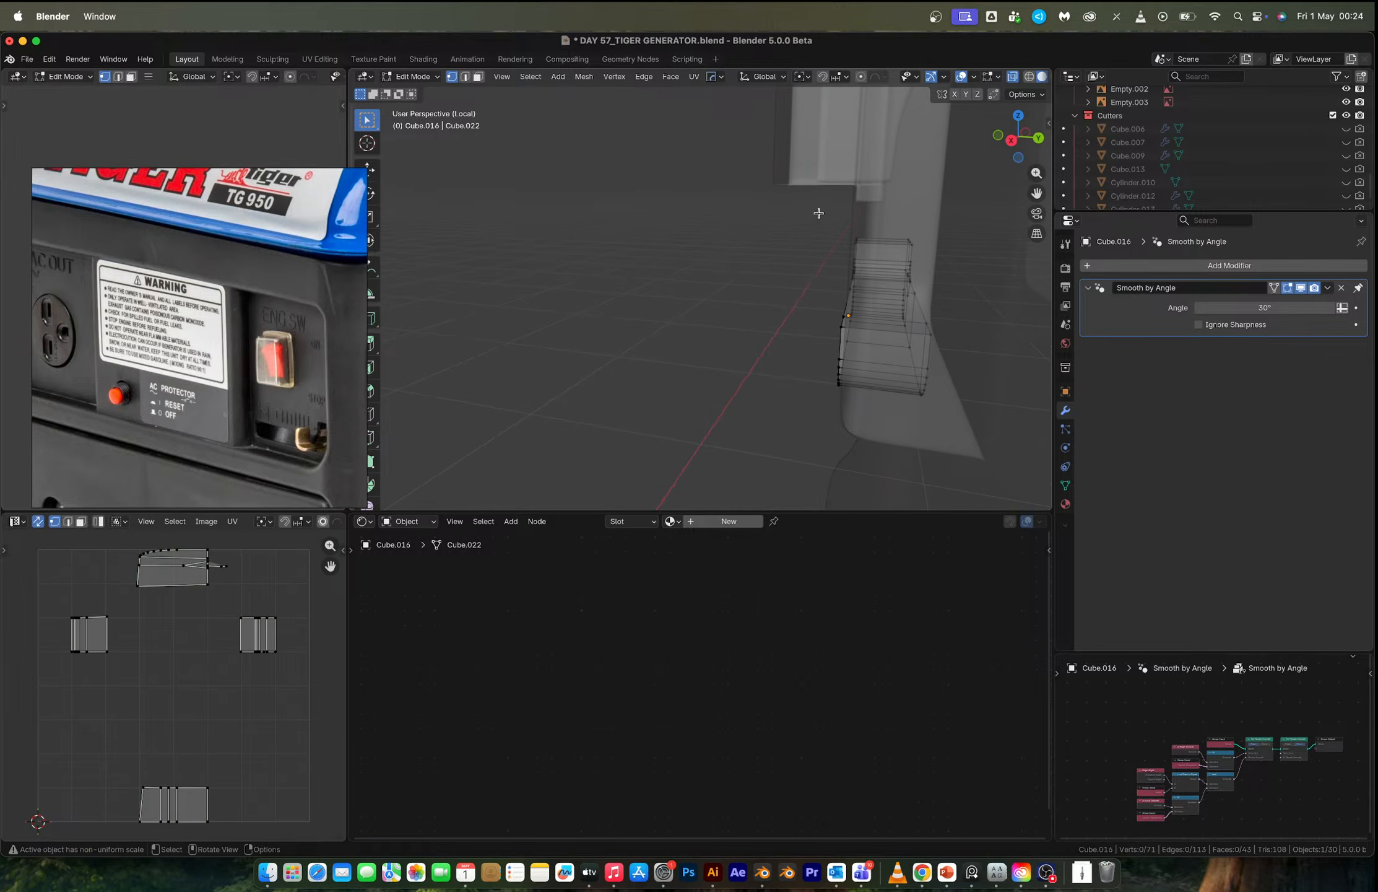
{"action": "middle_click_drag", "start_coordinate": [818, 213], "coordinate": [837, 246]}
{"action": "key", "text": "3"}
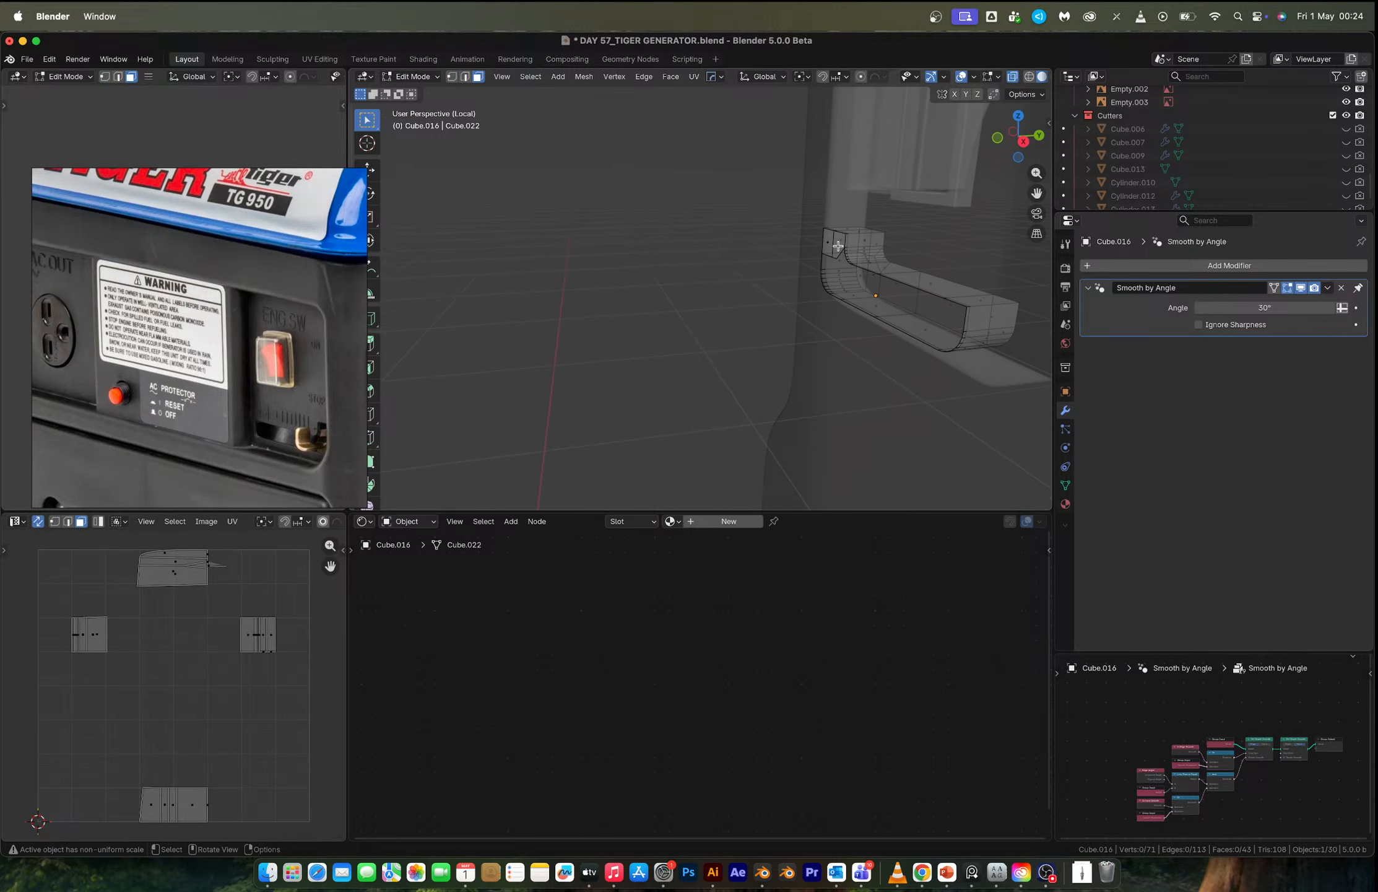
{"action": "key", "text": "x"}
{"action": "left_click", "coordinate": [785, 272]}
In the right orthographic view, move the cutter's rear vertices along Y so it reaches deeper through the panel.
{"action": "middle_click_drag", "start_coordinate": [873, 270], "coordinate": [973, 197]}
{"action": "left_click", "coordinate": [1020, 140]}
{"action": "key", "text": "1"}
{"action": "left_click_drag", "start_coordinate": [815, 207], "coordinate": [857, 333]}
{"action": "key", "text": "g"}
{"action": "key", "text": "y"}
{"action": "left_click", "coordinate": [806, 334]}
{"action": "key", "text": "Tab"}
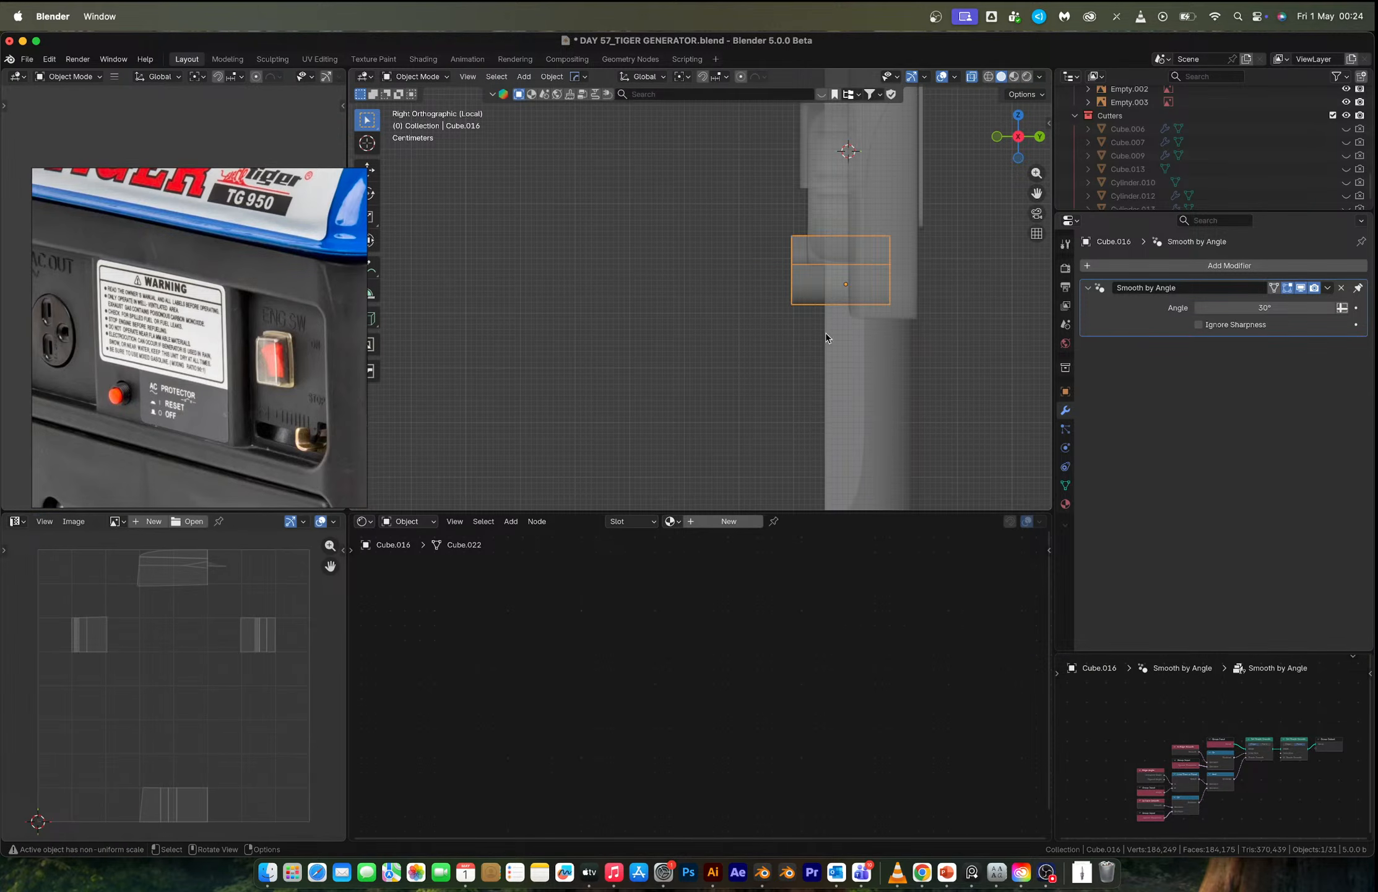
Cut the L-shaped slot into the panel body with a Boolean Difference and hide the Cutters collection.
{"action": "key", "text": "alt+z"}
{"action": "middle_click_drag", "start_coordinate": [885, 335], "coordinate": [779, 335]}
{"action": "left_click", "coordinate": [767, 269], "text": "shift"}
{"action": "key", "text": "q"}
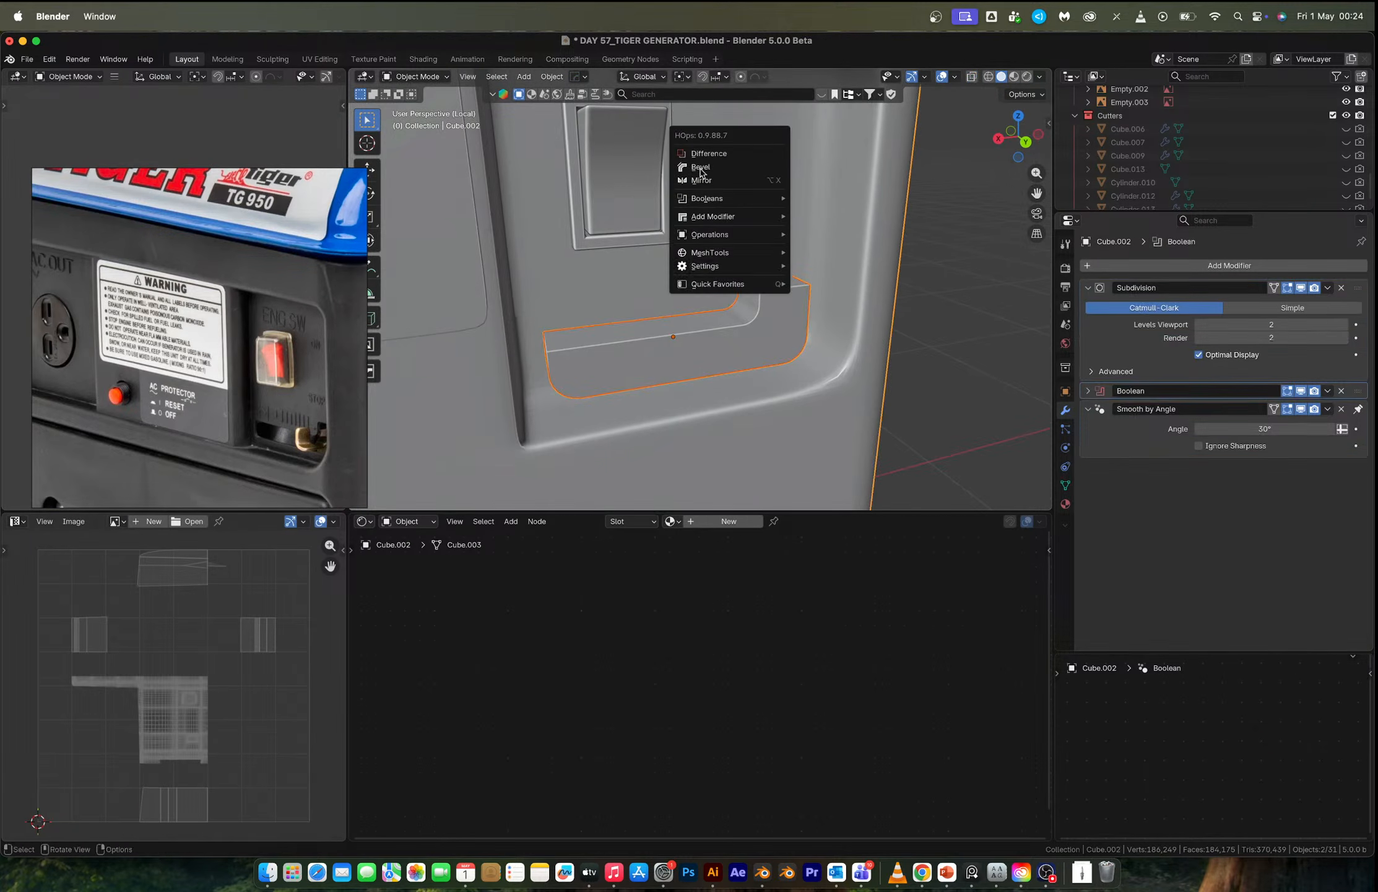
{"action": "left_click", "coordinate": [705, 158]}
{"action": "middle_click_drag", "start_coordinate": [947, 299], "coordinate": [894, 316]}
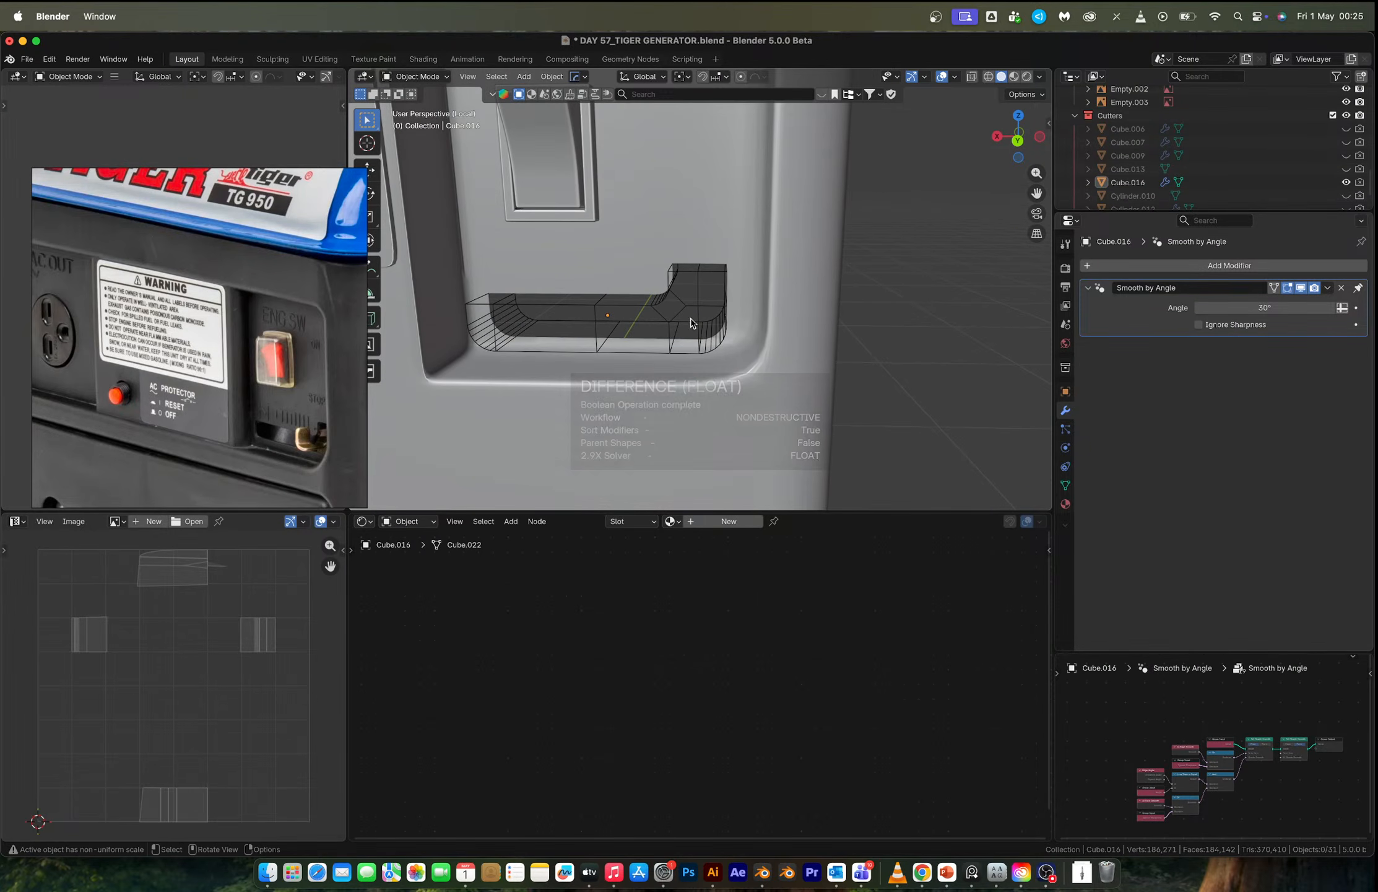
{"action": "left_click", "coordinate": [1332, 116]}
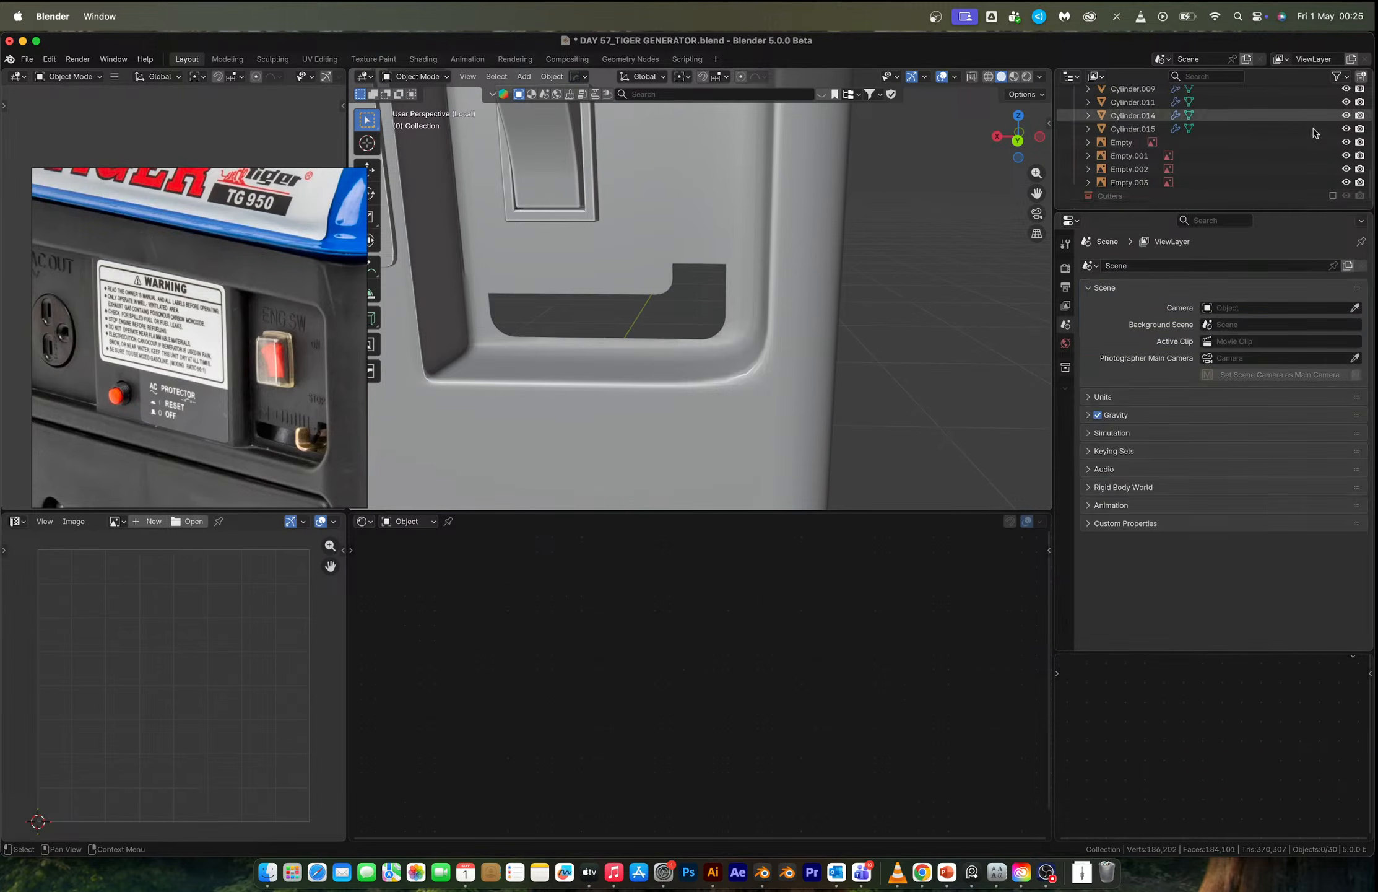
Add a plane and, in the back orthographic view, move it into the L-shaped slot and scale it down to fit.
{"action": "key", "text": "shift+a"}
{"action": "mouse_move", "coordinate": [836, 319]}
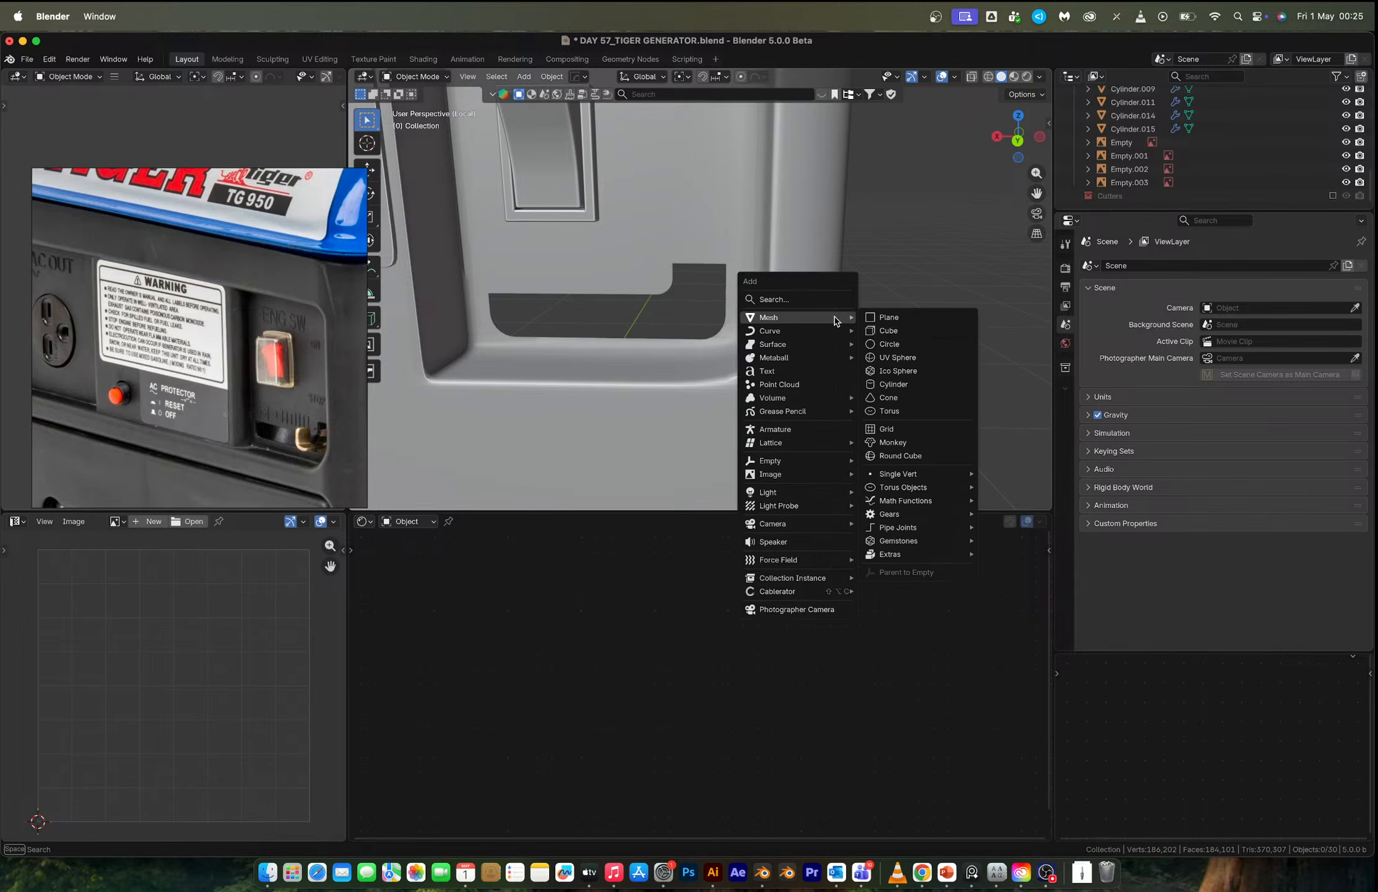
{"action": "left_click", "coordinate": [887, 319]}
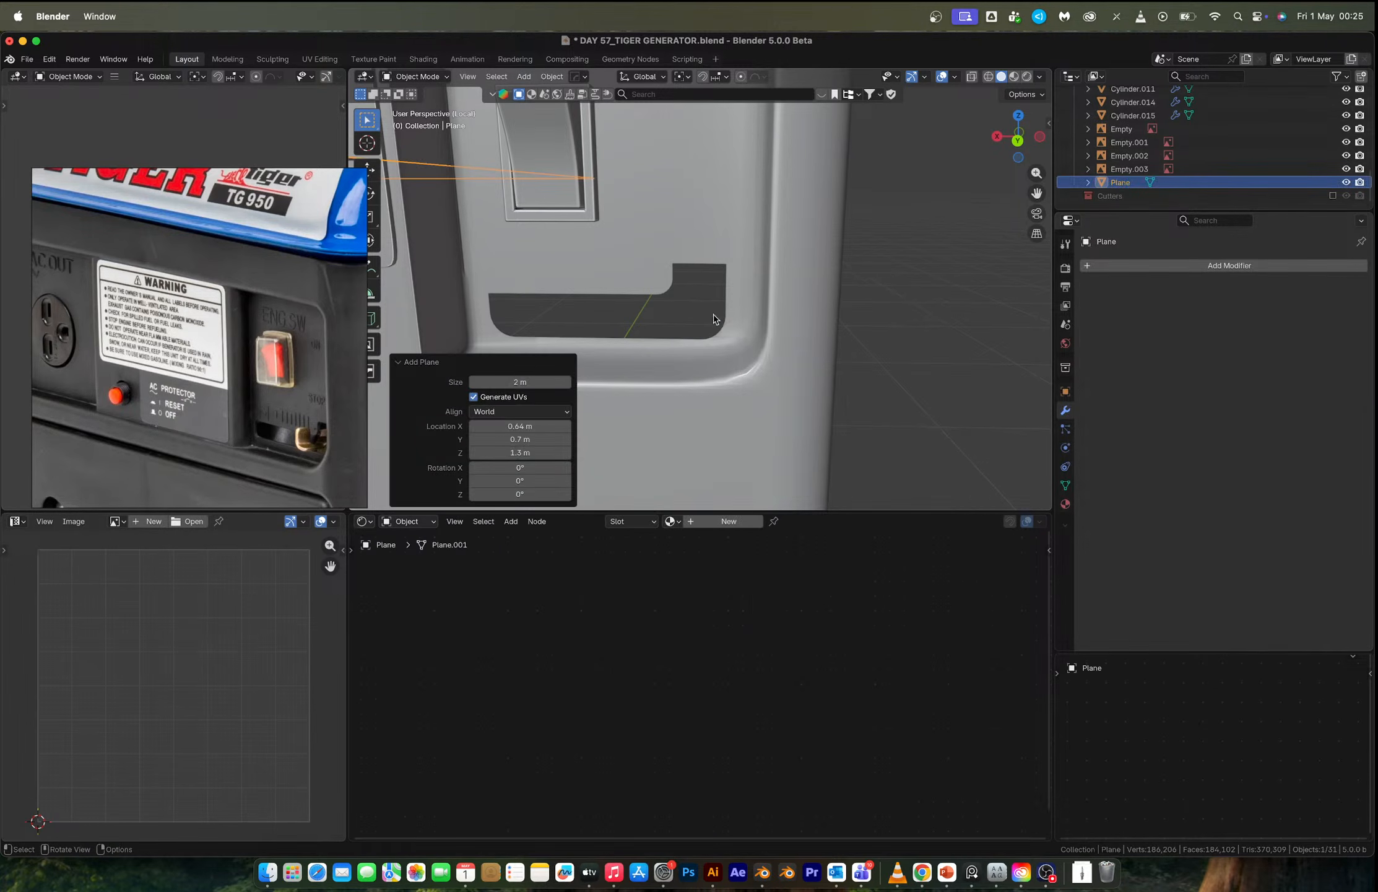
{"action": "left_click", "coordinate": [1018, 140]}
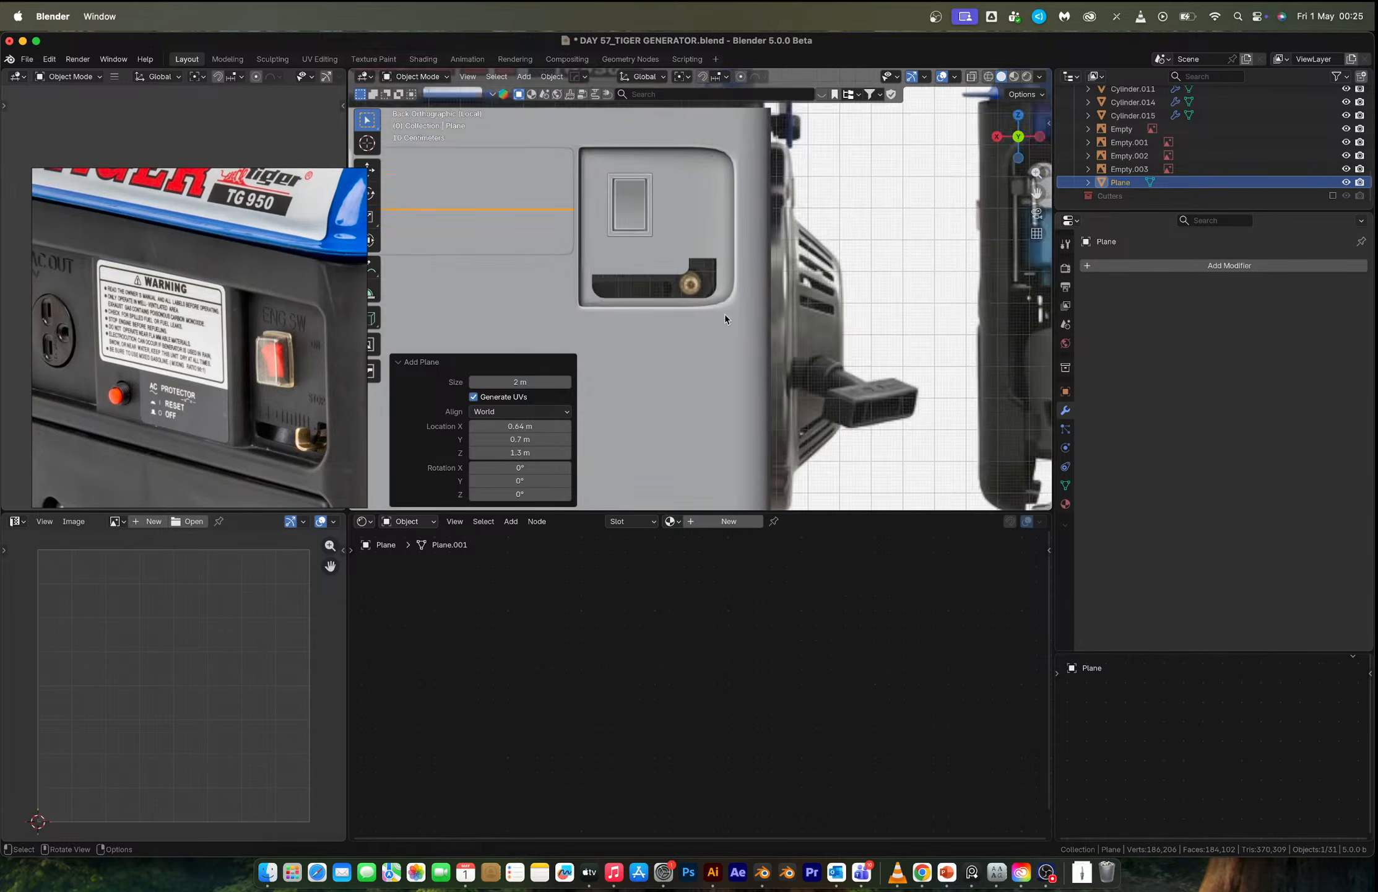
{"action": "key", "text": "g"}
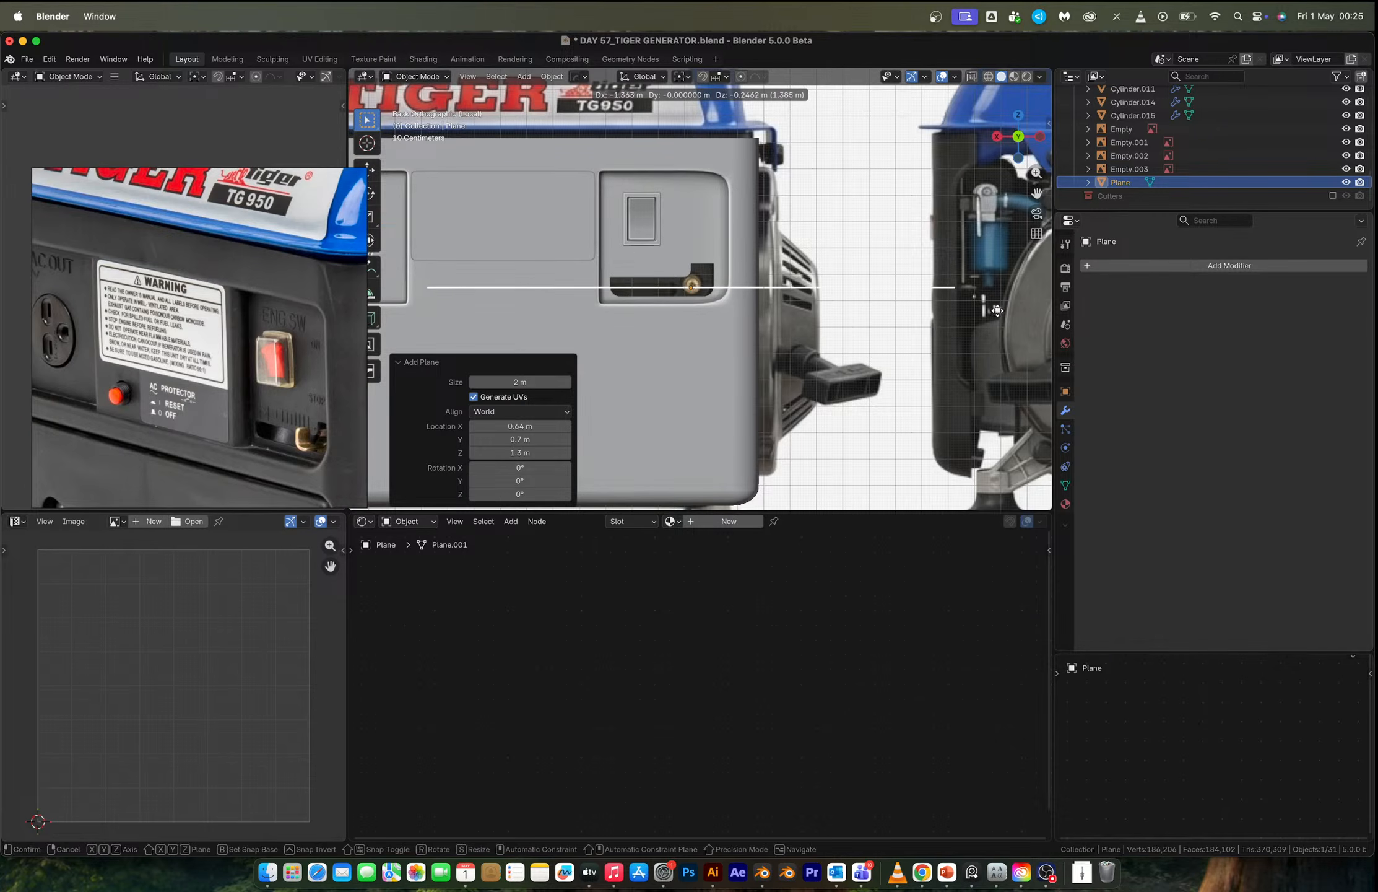
{"action": "left_click", "coordinate": [944, 288]}
{"action": "key", "text": "s"}
{"action": "left_click", "coordinate": [675, 304]}
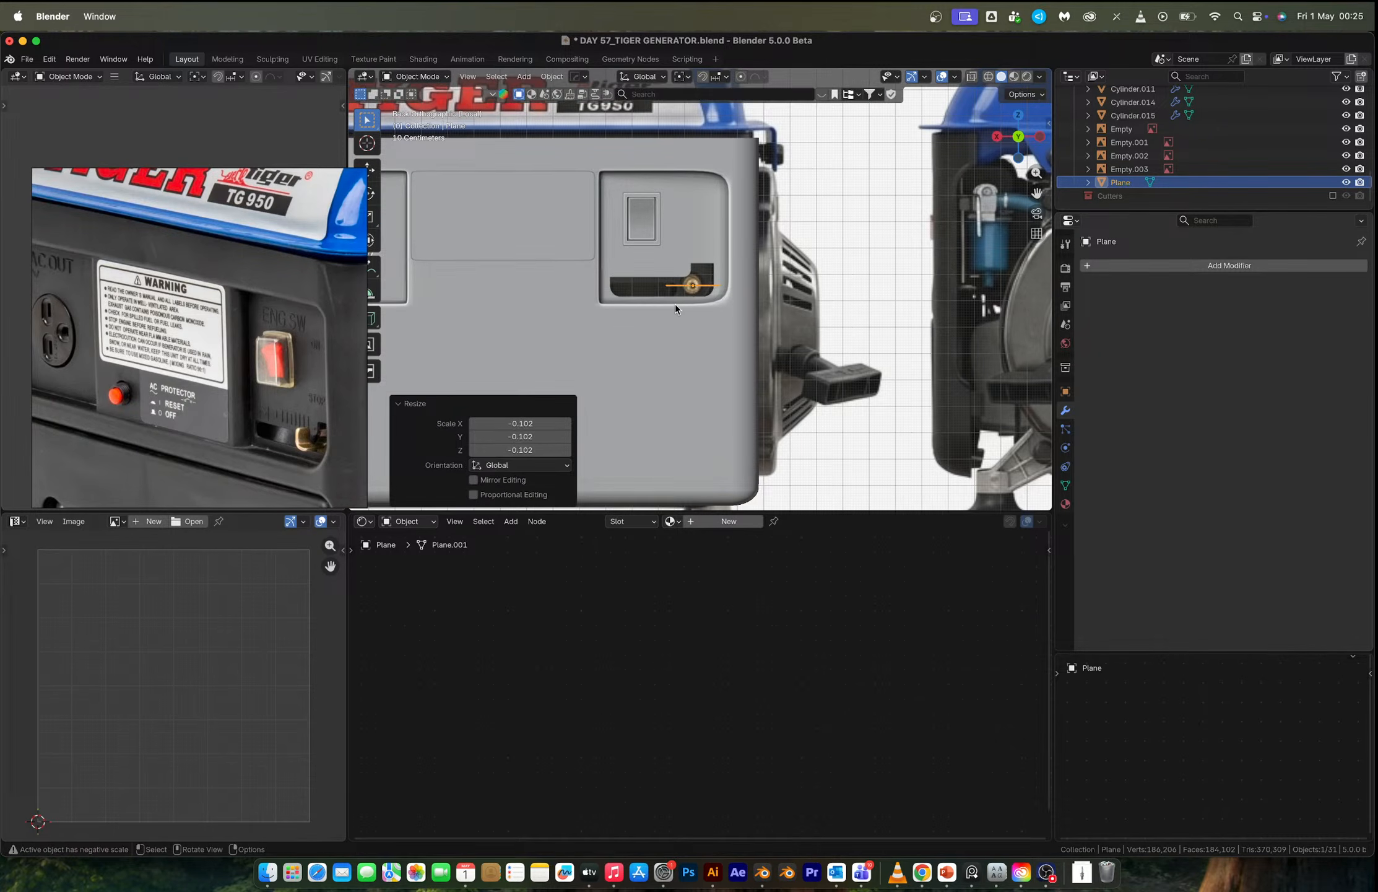
Stretch the small plane along Y so it runs through the slot, and add a loop cut across its length.
{"action": "middle_click_drag", "start_coordinate": [714, 308], "coordinate": [683, 326]}
{"action": "scroll", "coordinate": [683, 326], "scroll_direction": "up", "scroll_amount": 5}
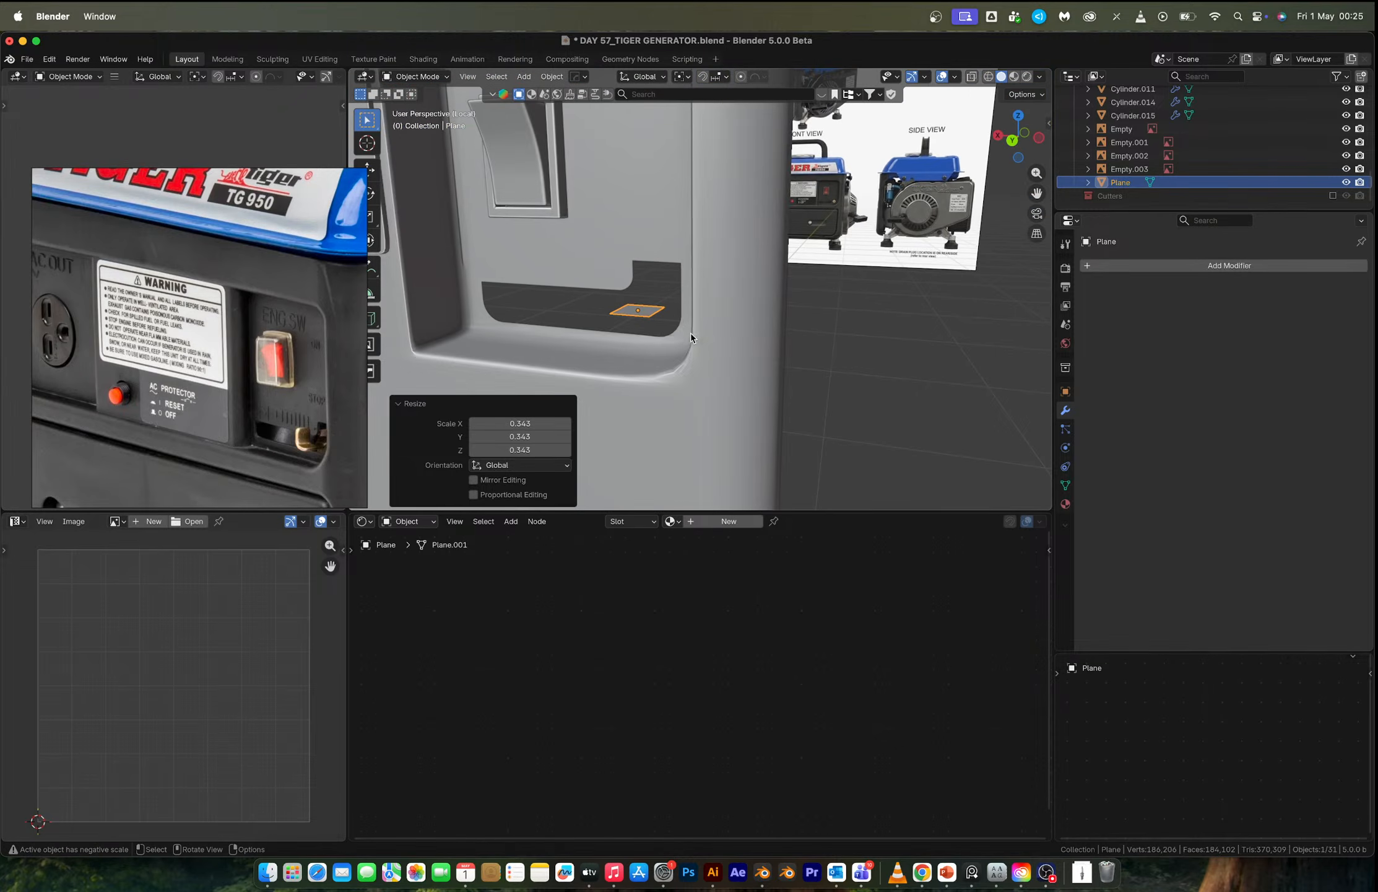
{"action": "key", "text": "s"}
{"action": "key", "text": "y"}
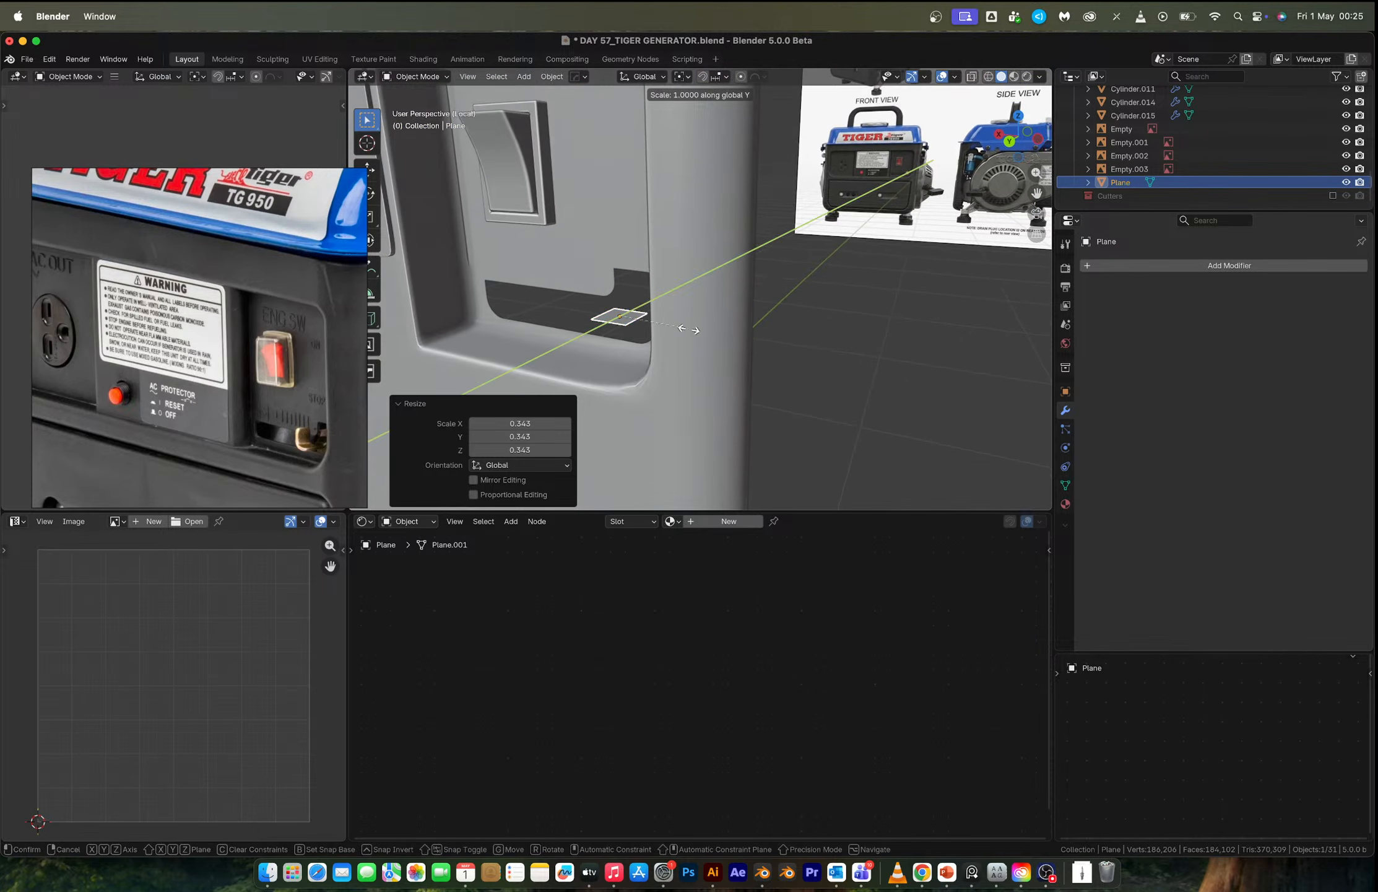
{"action": "left_click", "coordinate": [926, 308]}
{"action": "scroll", "coordinate": [704, 311], "scroll_direction": "up", "scroll_amount": 4}
{"action": "middle_click_drag", "start_coordinate": [705, 312], "coordinate": [655, 353]}
{"action": "key", "text": "Tab"}
{"action": "key", "text": "ctrl+r"}
{"action": "left_click", "coordinate": [655, 357]}
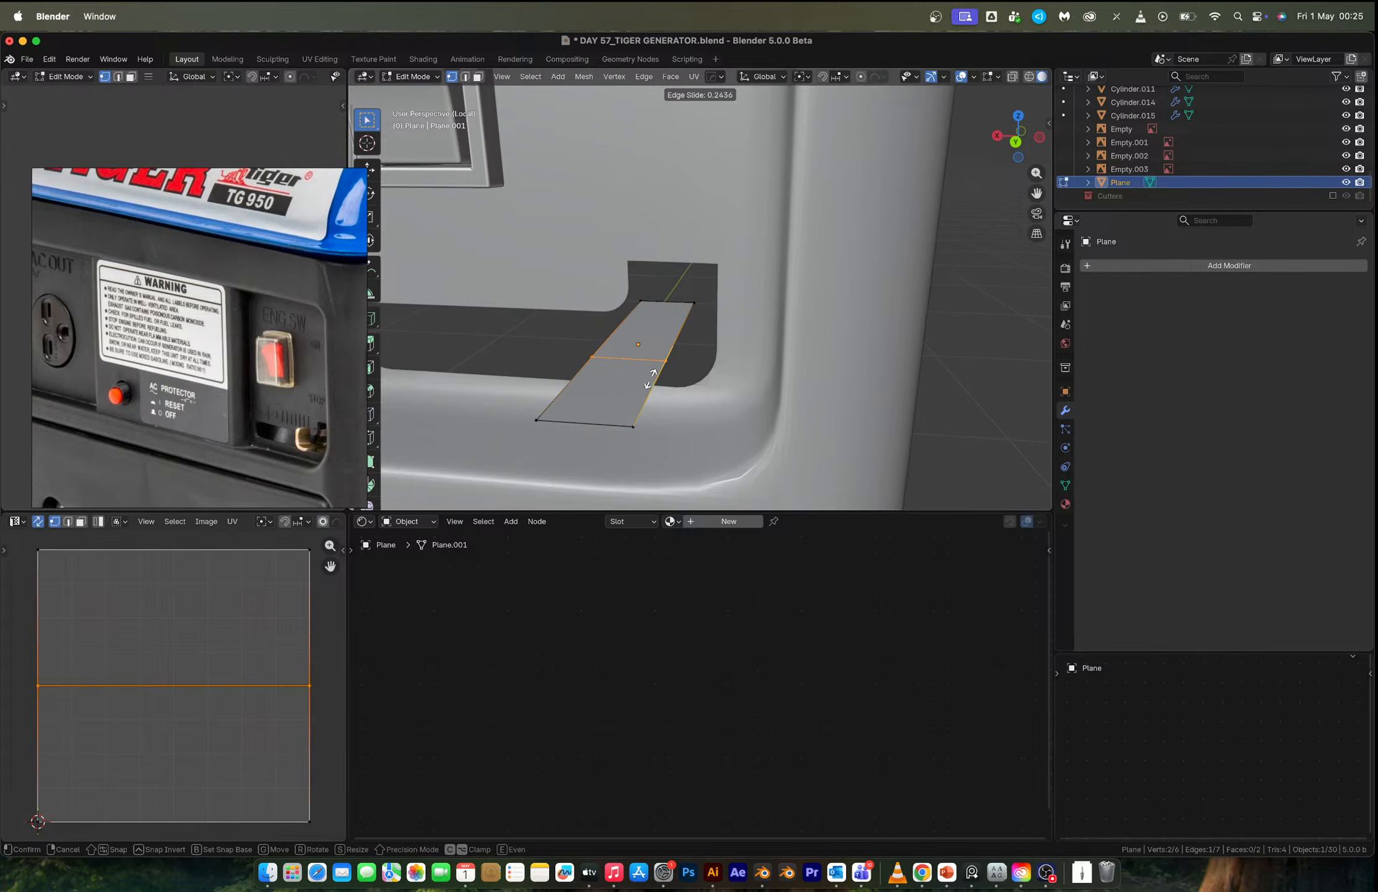
{"action": "left_click", "coordinate": [650, 378]}
Extrude the side edge of the plane's front half upward along Z and add a level 1 Subdivision modifier.
{"action": "key", "text": "e"}
{"action": "key", "text": "z"}
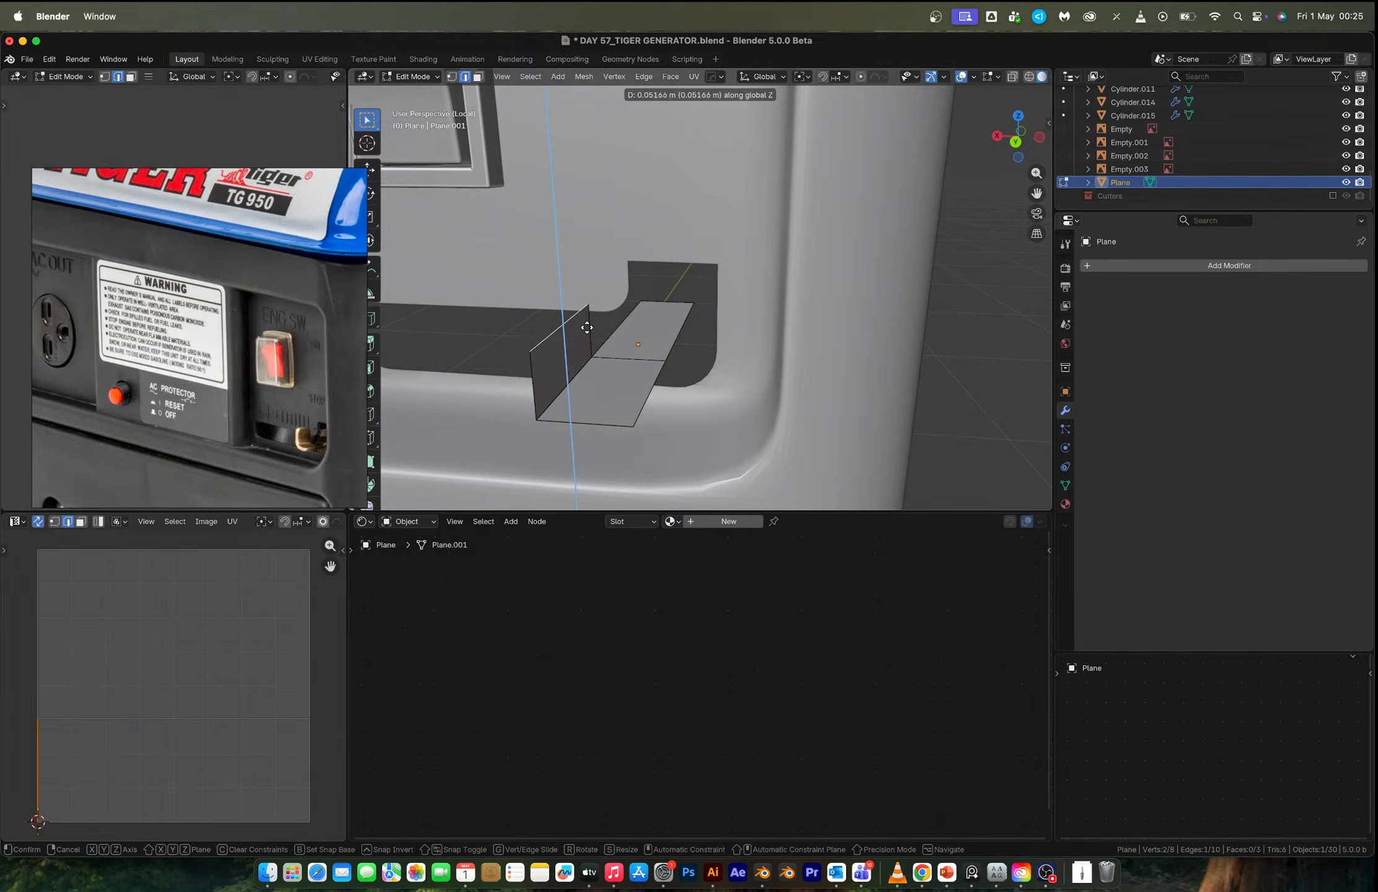
{"action": "left_click", "coordinate": [585, 300]}
{"action": "key", "text": "Tab"}
{"action": "middle_click_drag", "start_coordinate": [584, 299], "coordinate": [634, 372]}
{"action": "key", "text": "ctrl+1"}
{"action": "key", "text": "Tab"}
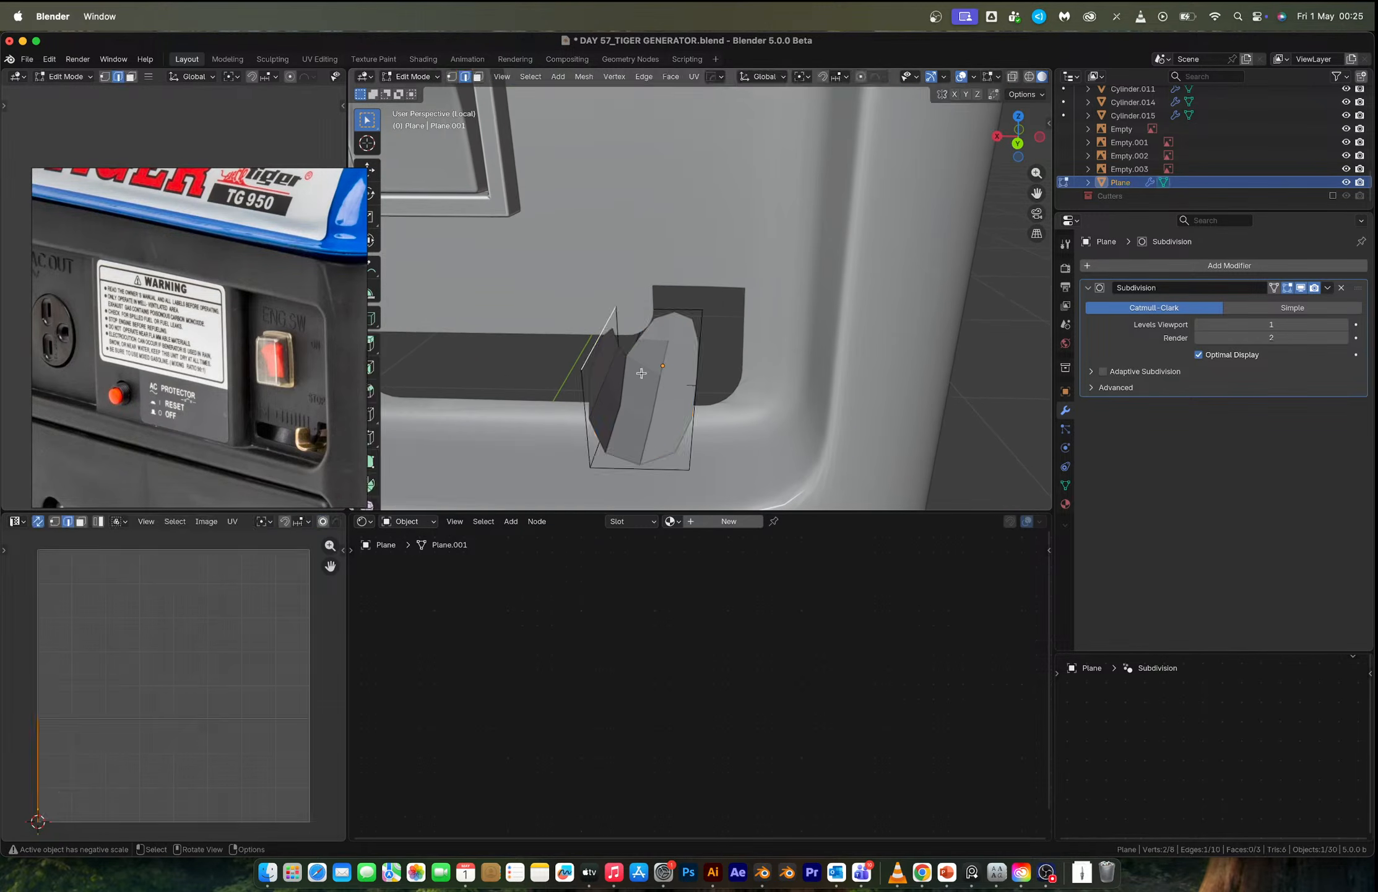
Add support loop cuts on the bracket's upright and on both sides of the base's middle cut.
{"action": "key", "text": "ctrl+r"}
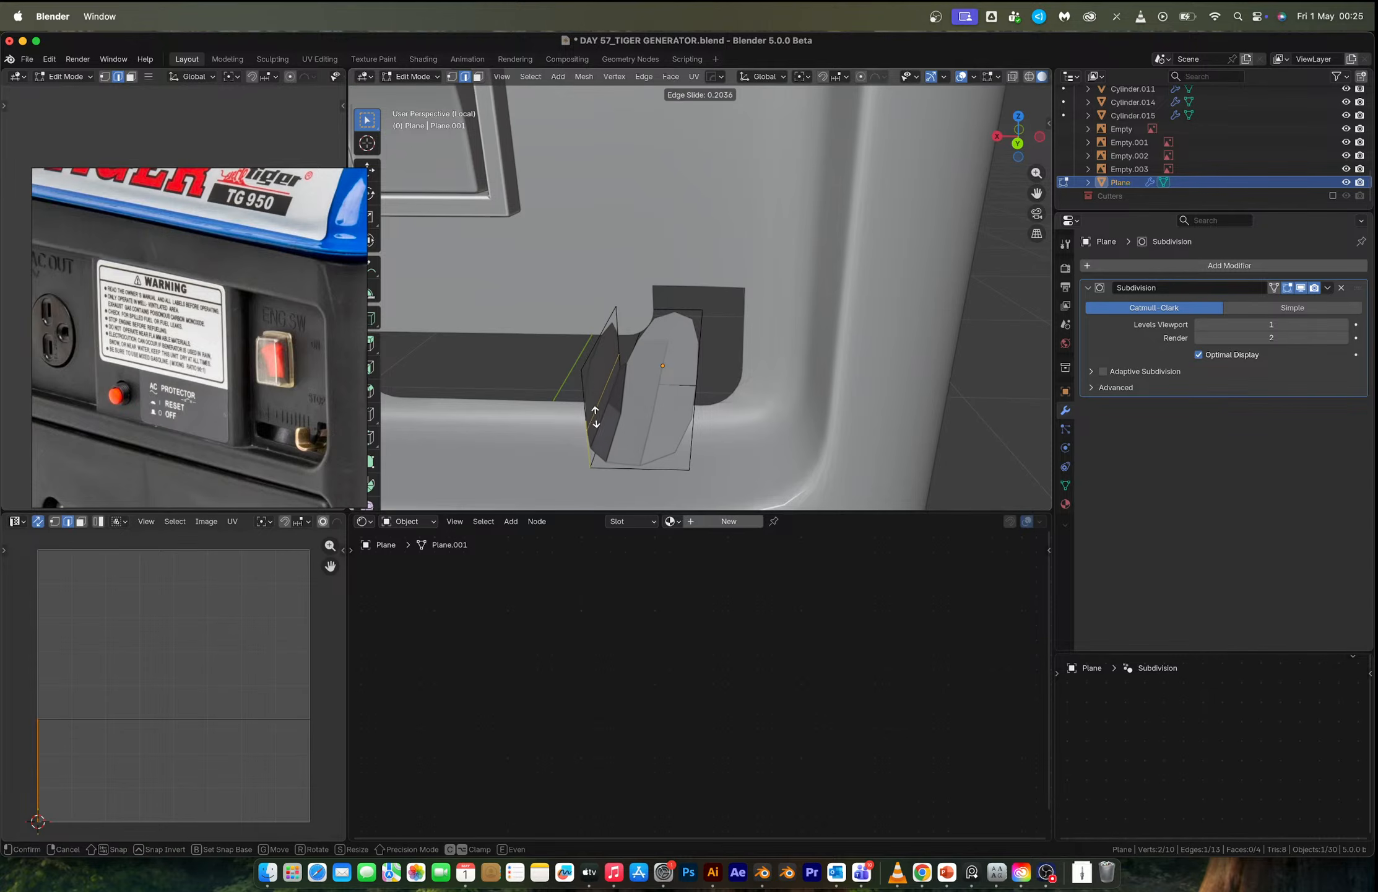
{"action": "left_click", "coordinate": [694, 384]}
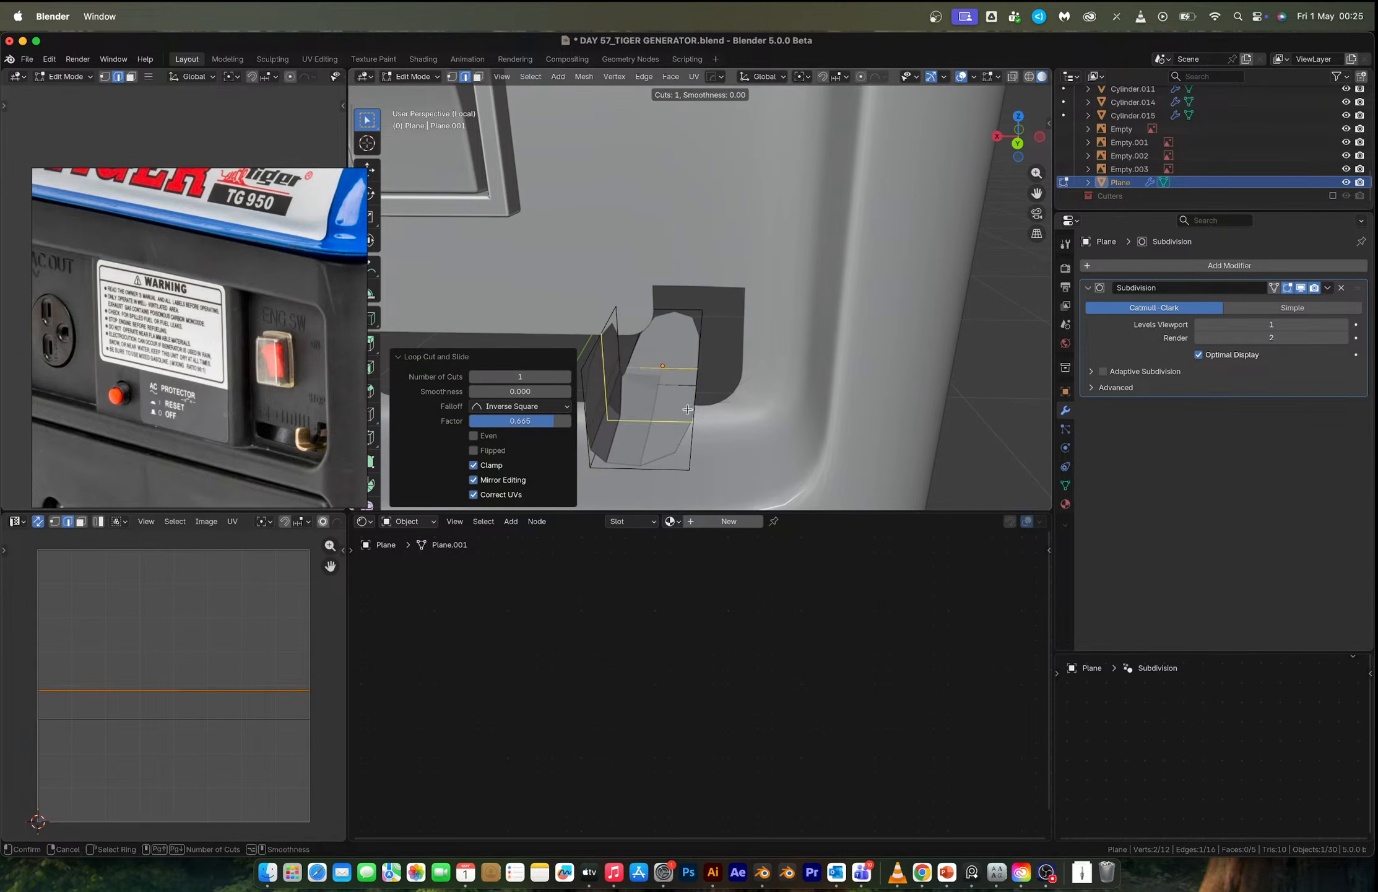
{"action": "left_click_drag", "start_coordinate": [694, 383], "coordinate": [688, 393]}
{"action": "left_click", "coordinate": [687, 400]}
Try a lengthwise loop cut along the bracket's base.
{"action": "key", "text": "ctrl+r"}
{"action": "left_click", "coordinate": [683, 416]}
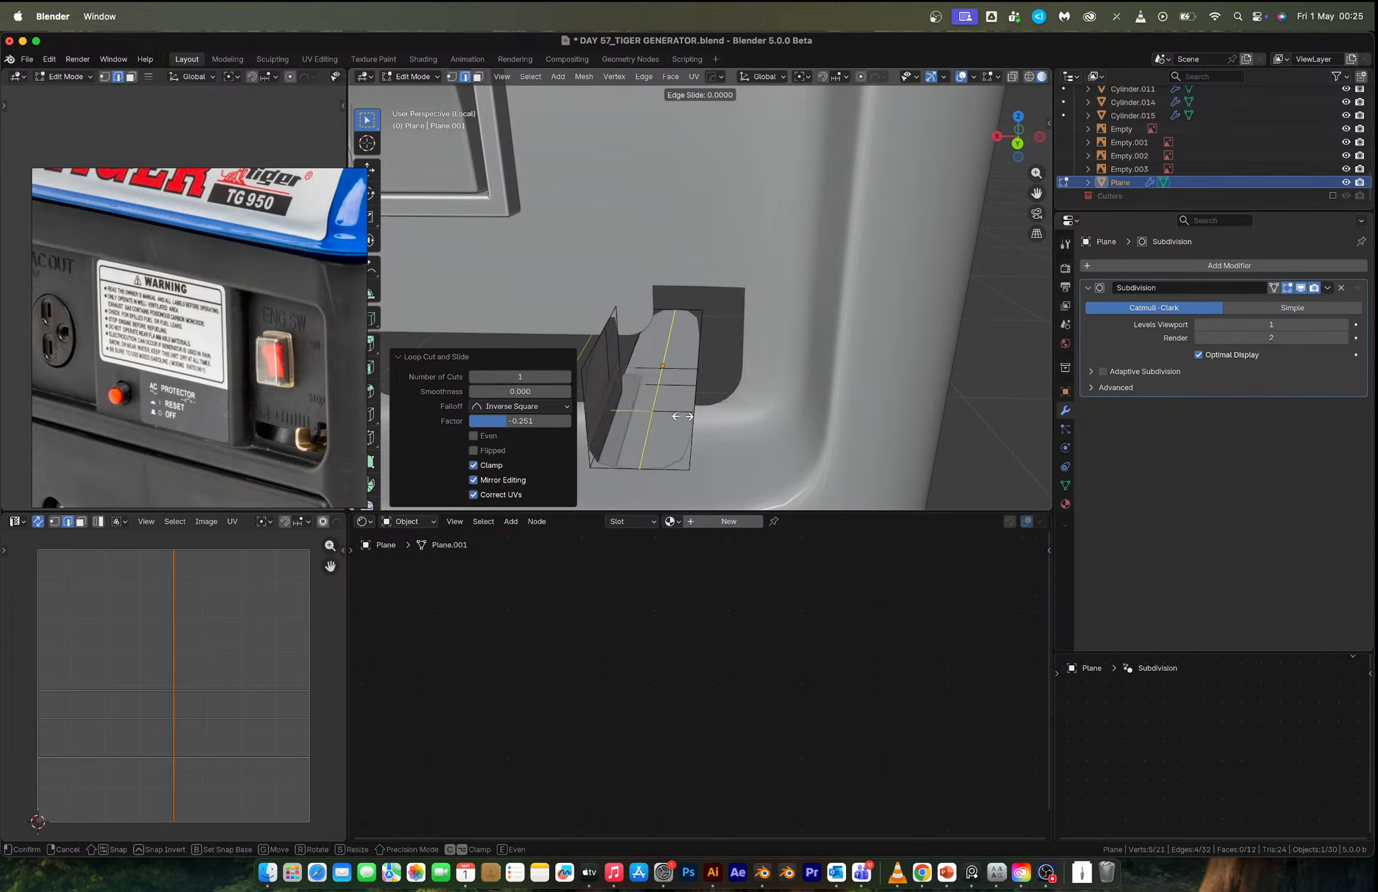
{"action": "left_click", "coordinate": [681, 435]}
{"action": "key", "text": "super+z"}
Add a loop cut near the bracket's front end and two lengthwise cuts near the base's outer edge and fold.
{"action": "key", "text": "ctrl+r"}
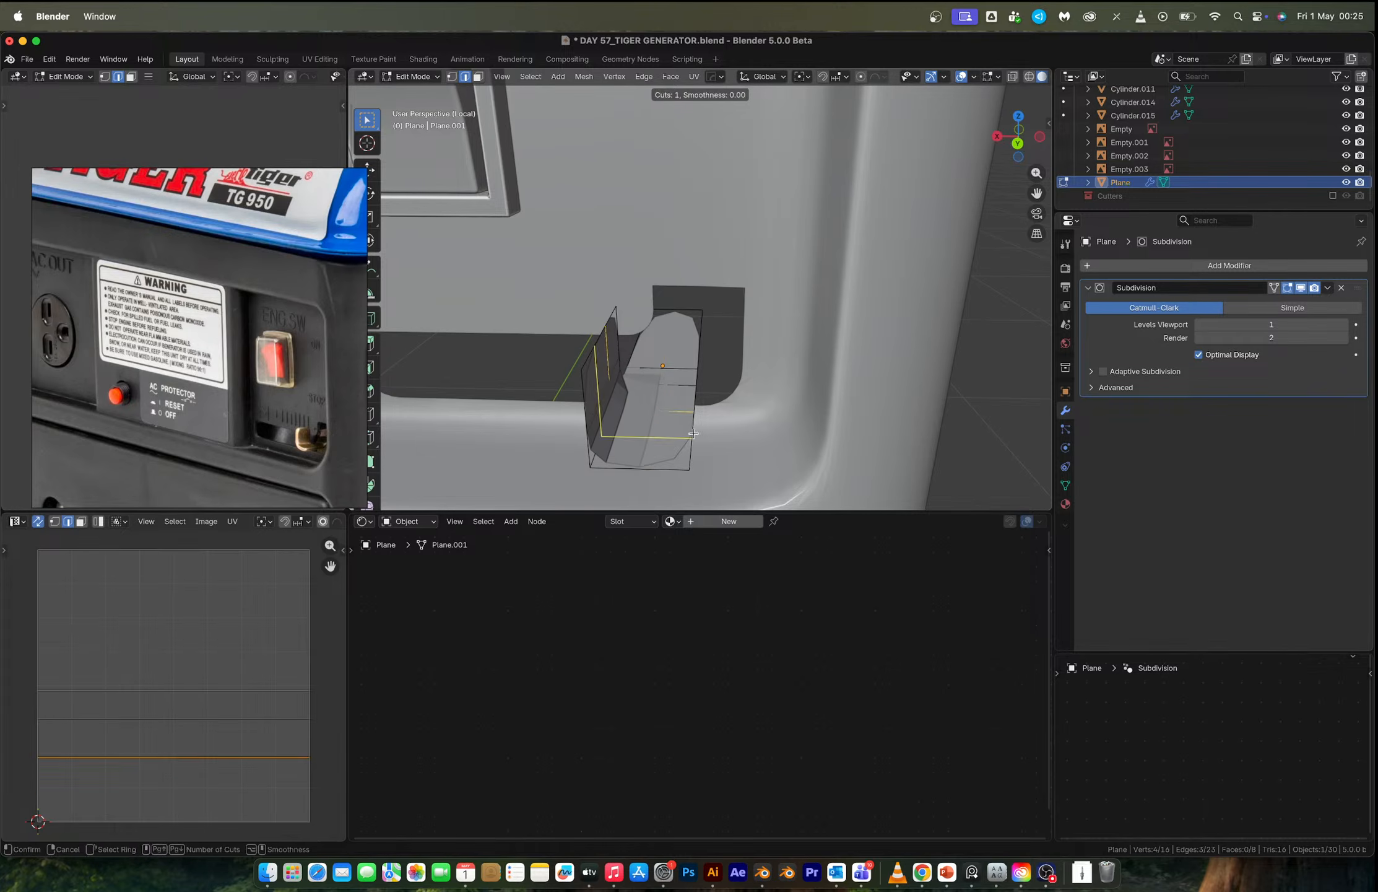
{"action": "left_click", "coordinate": [690, 435]}
{"action": "left_click", "coordinate": [692, 456]}
{"action": "key", "text": "ctrl+r"}
{"action": "left_click", "coordinate": [694, 426]}
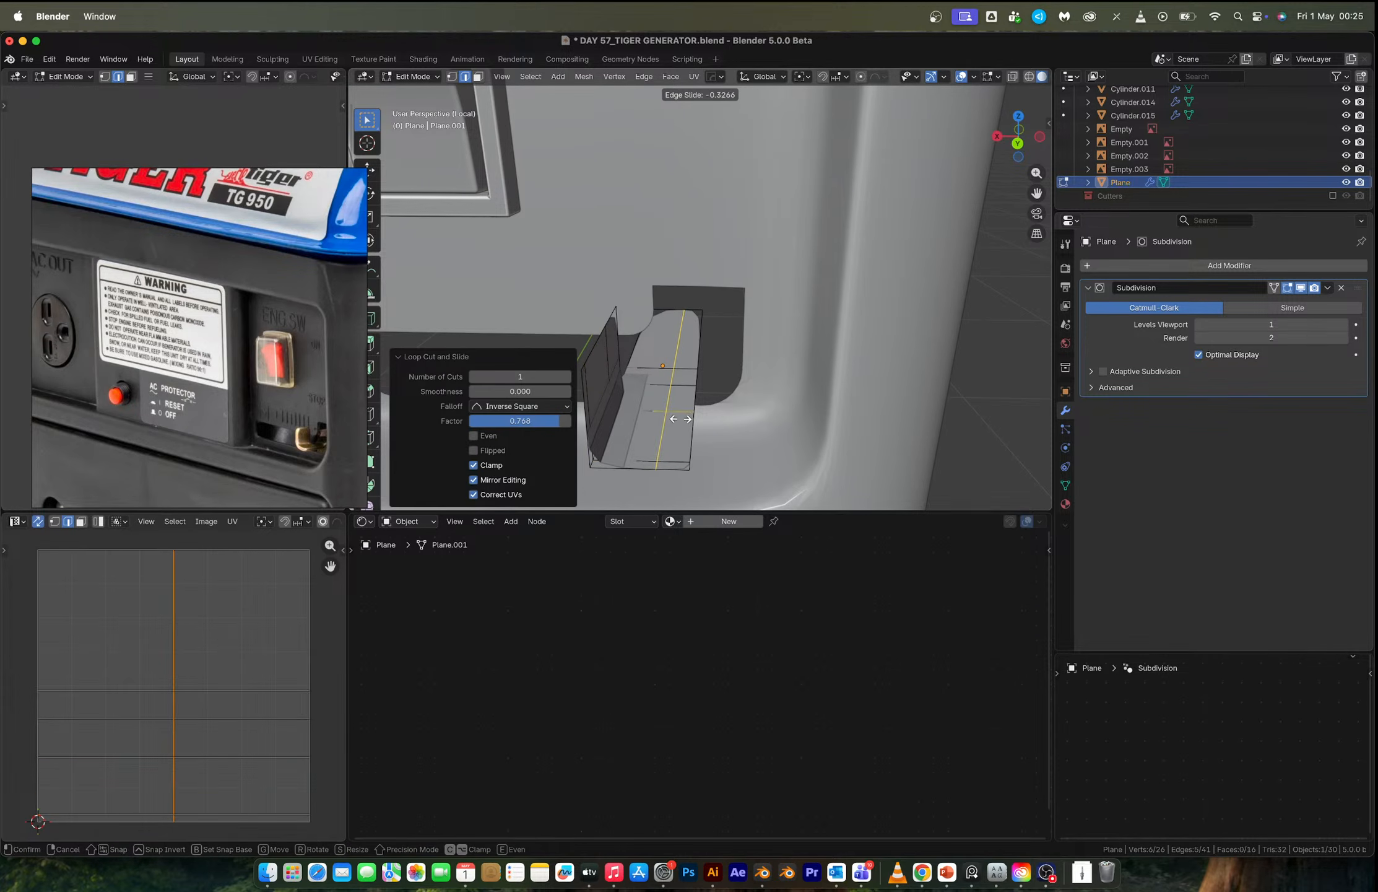
{"action": "left_click", "coordinate": [695, 421]}
{"action": "key", "text": "ctrl+r"}
{"action": "left_click", "coordinate": [657, 381]}
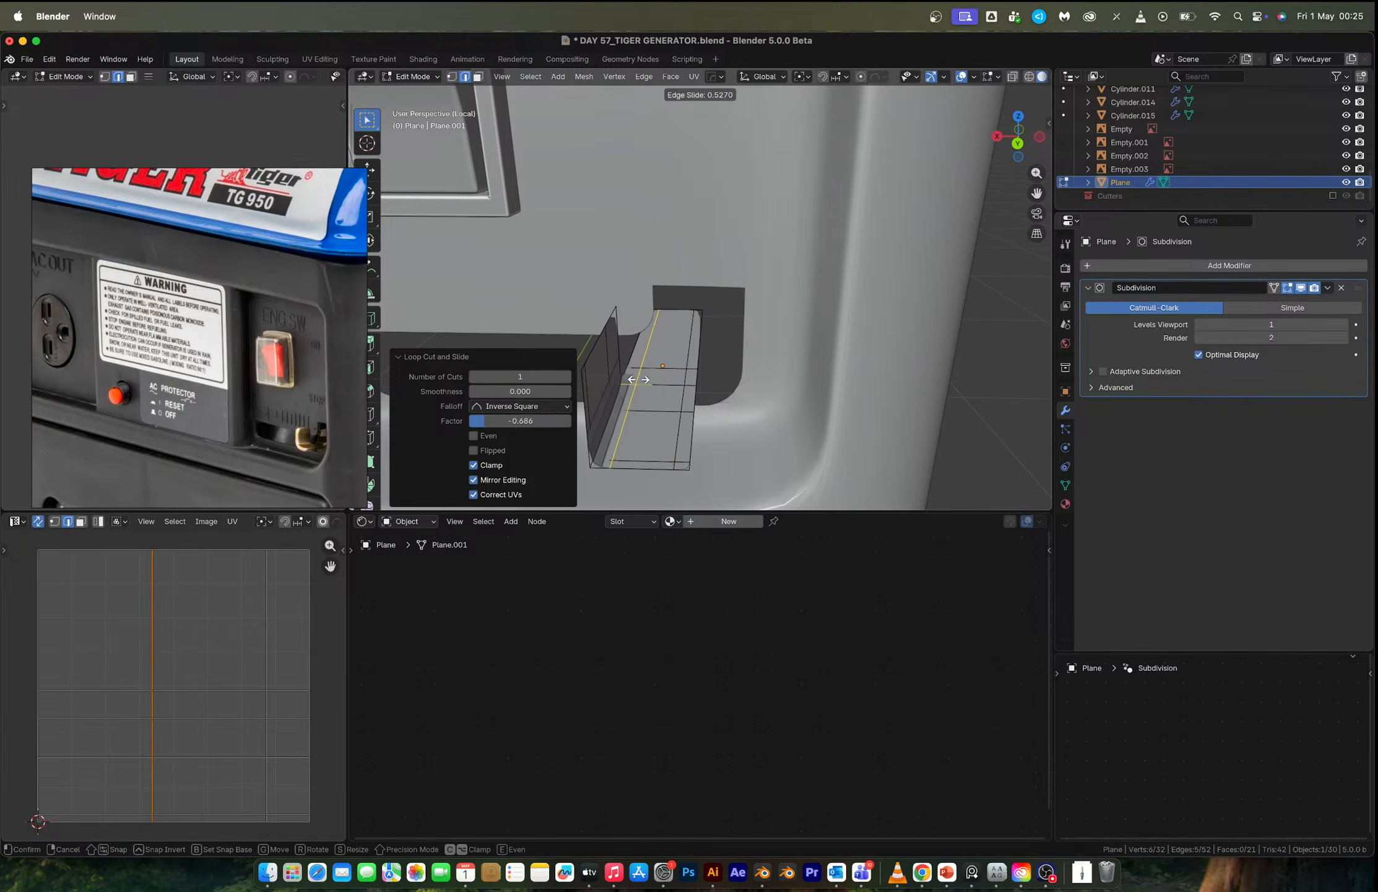
{"action": "left_click", "coordinate": [642, 378]}
Slide the upright's end loops closer to its front and rear edges and add a horizontal loop cut near its upper edge.
{"action": "key", "text": "Tab"}
{"action": "middle_click_drag", "start_coordinate": [641, 377], "coordinate": [609, 329]}
{"action": "key", "text": "Tab"}
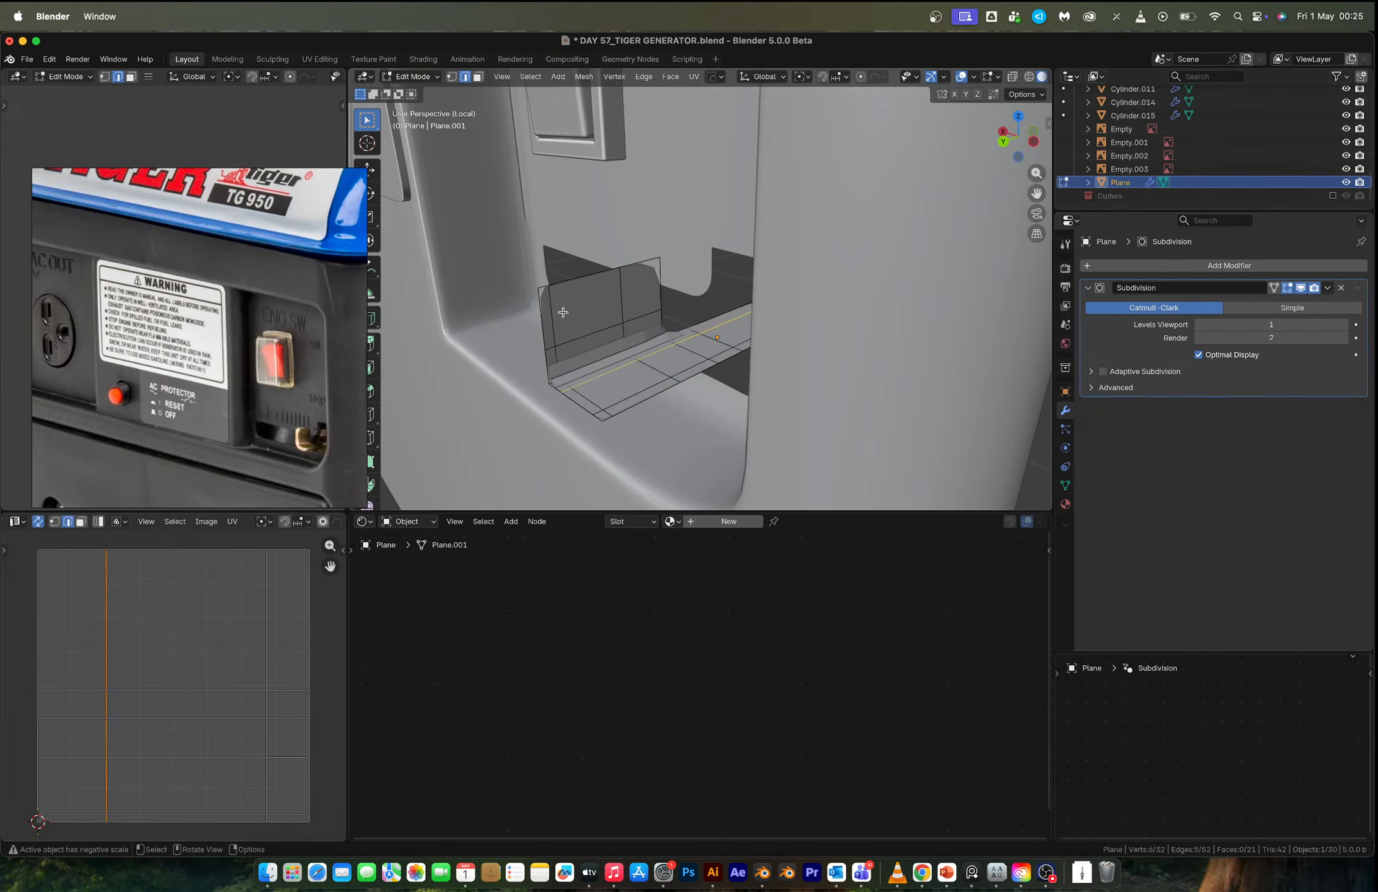
{"action": "key", "text": "ctrl+r"}
{"action": "left_click", "coordinate": [567, 313]}
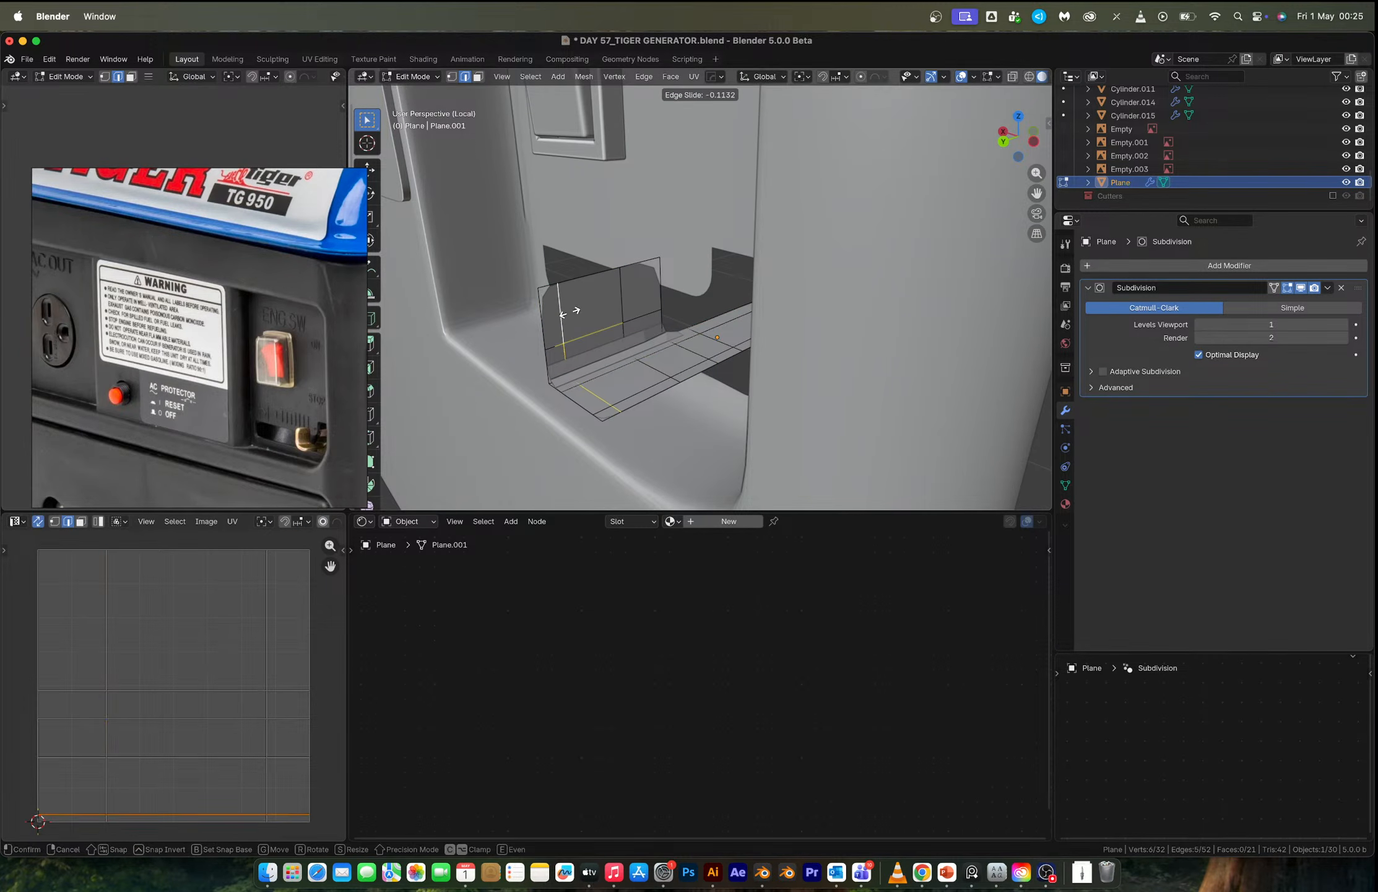
{"action": "left_click", "coordinate": [564, 314]}
{"action": "key", "text": "ctrl+r"}
{"action": "left_click", "coordinate": [625, 302]}
{"action": "left_click", "coordinate": [644, 301]}
{"action": "key", "text": "ctrl+r"}
{"action": "left_click", "coordinate": [666, 298]}
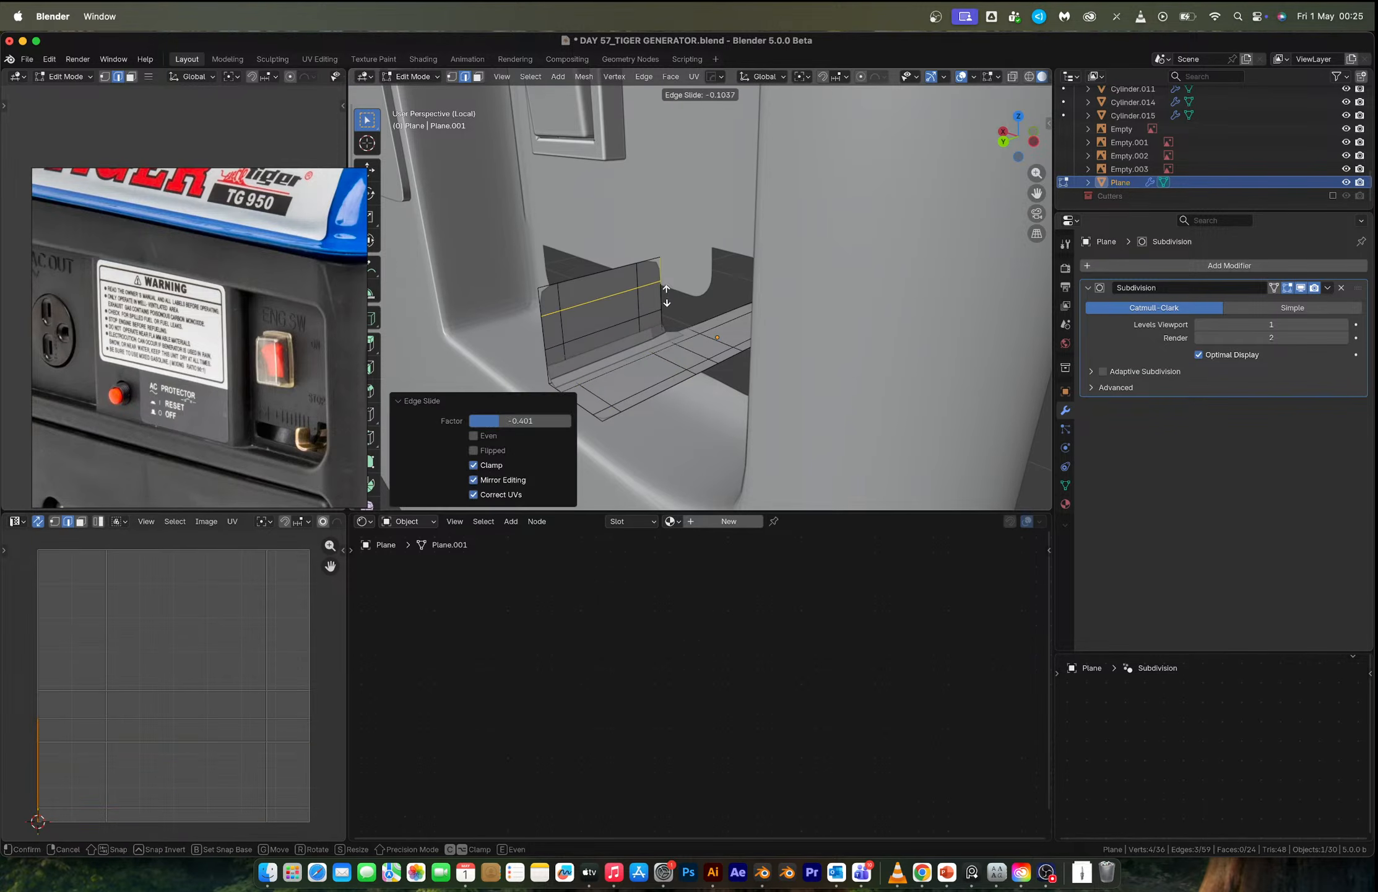
{"action": "left_click", "coordinate": [667, 298]}
Apply auto smooth shading at 30° to the bracket.
{"action": "key", "text": "Tab"}
{"action": "middle_click_drag", "start_coordinate": [644, 331], "coordinate": [731, 351]}
{"action": "right_click", "coordinate": [747, 348]}
{"action": "left_click", "coordinate": [747, 348]}
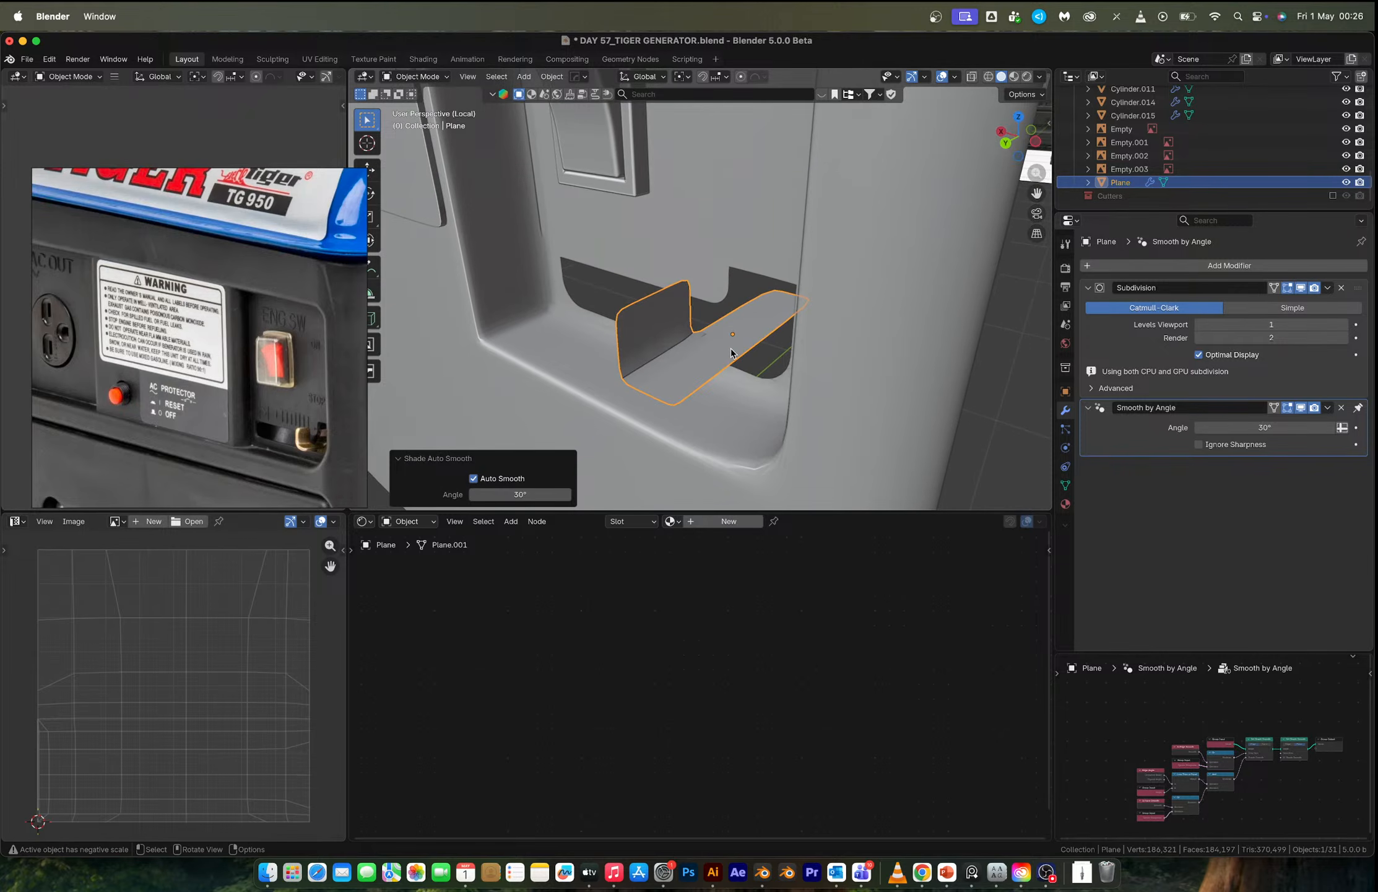
Move the bracket's rear end vertices farther back along Y to lengthen the base.
{"action": "key", "text": "Tab"}
{"action": "key", "text": "alt+z"}
{"action": "left_click_drag", "start_coordinate": [758, 261], "coordinate": [869, 320]}
{"action": "key", "text": "g"}
{"action": "key", "text": "y"}
{"action": "left_click", "coordinate": [960, 286]}
{"action": "key", "text": "Tab"}
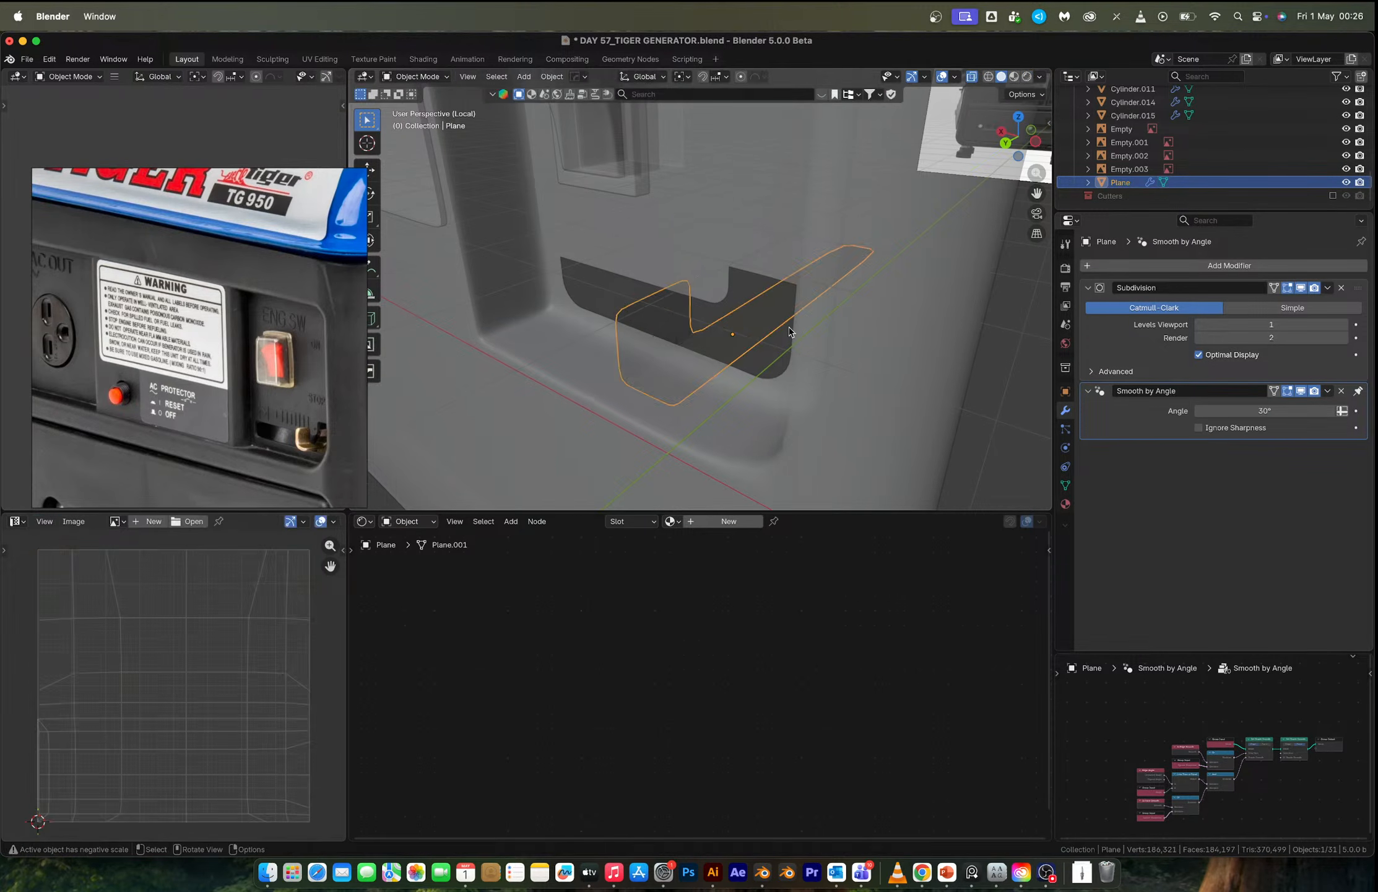
Examine how the bracket sits inside the slot of the control panel.
{"action": "middle_click_drag", "start_coordinate": [664, 375], "coordinate": [796, 432]}
{"action": "scroll", "coordinate": [786, 397], "scroll_direction": "down", "scroll_amount": 8}
{"action": "left_click", "coordinate": [869, 375]}
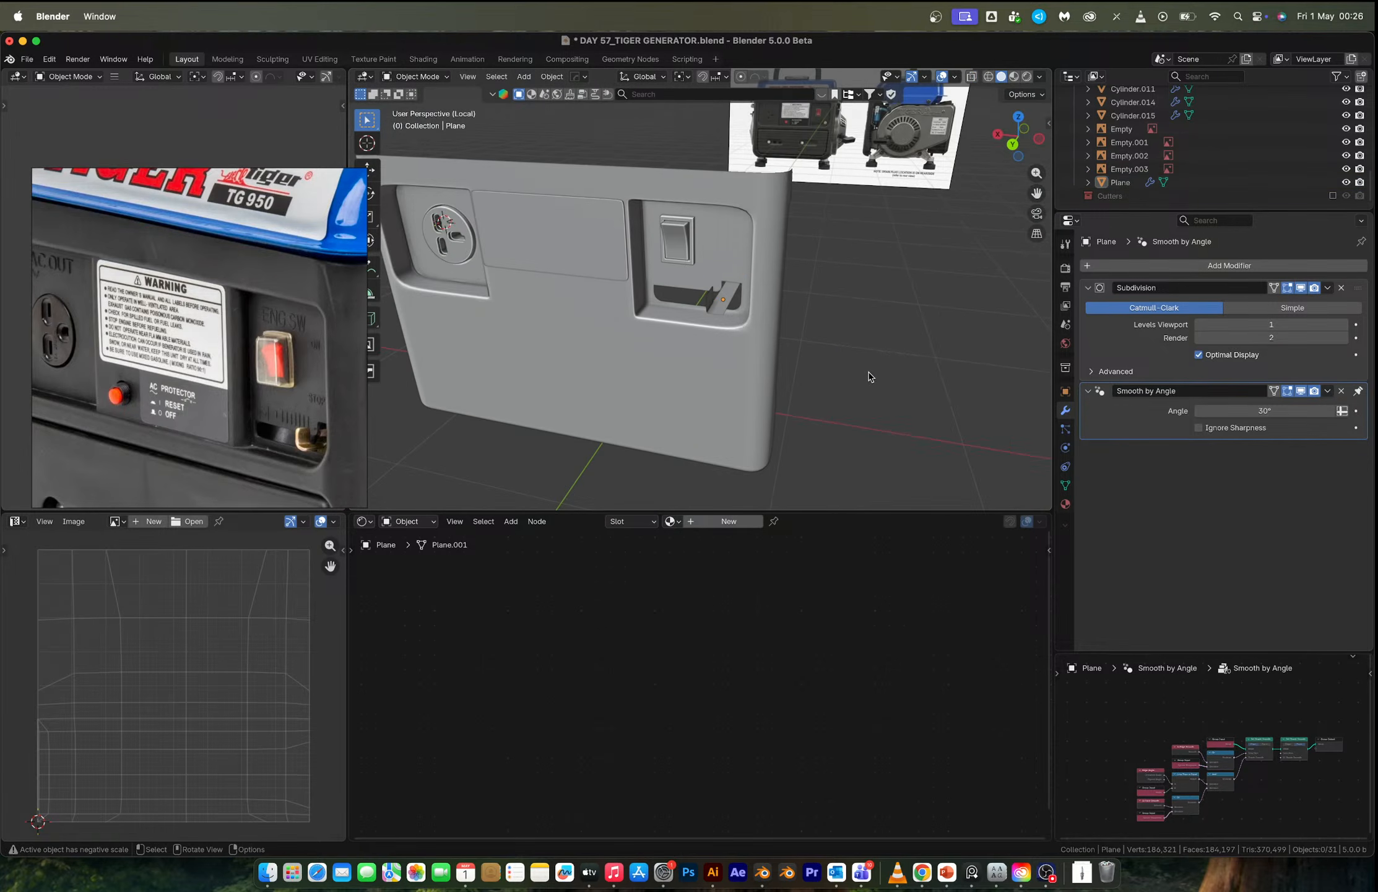
{"action": "mouse_move", "coordinate": [869, 375]}
{"action": "middle_mouse_down"}
{"action": "mouse_move", "coordinate": [818, 381]}
{"action": "mouse_move", "coordinate": [852, 365]}
{"action": "middle_mouse_up"}
{"action": "left_click", "coordinate": [713, 303]}
{"action": "scroll", "coordinate": [713, 303], "scroll_direction": "up", "scroll_amount": 6}
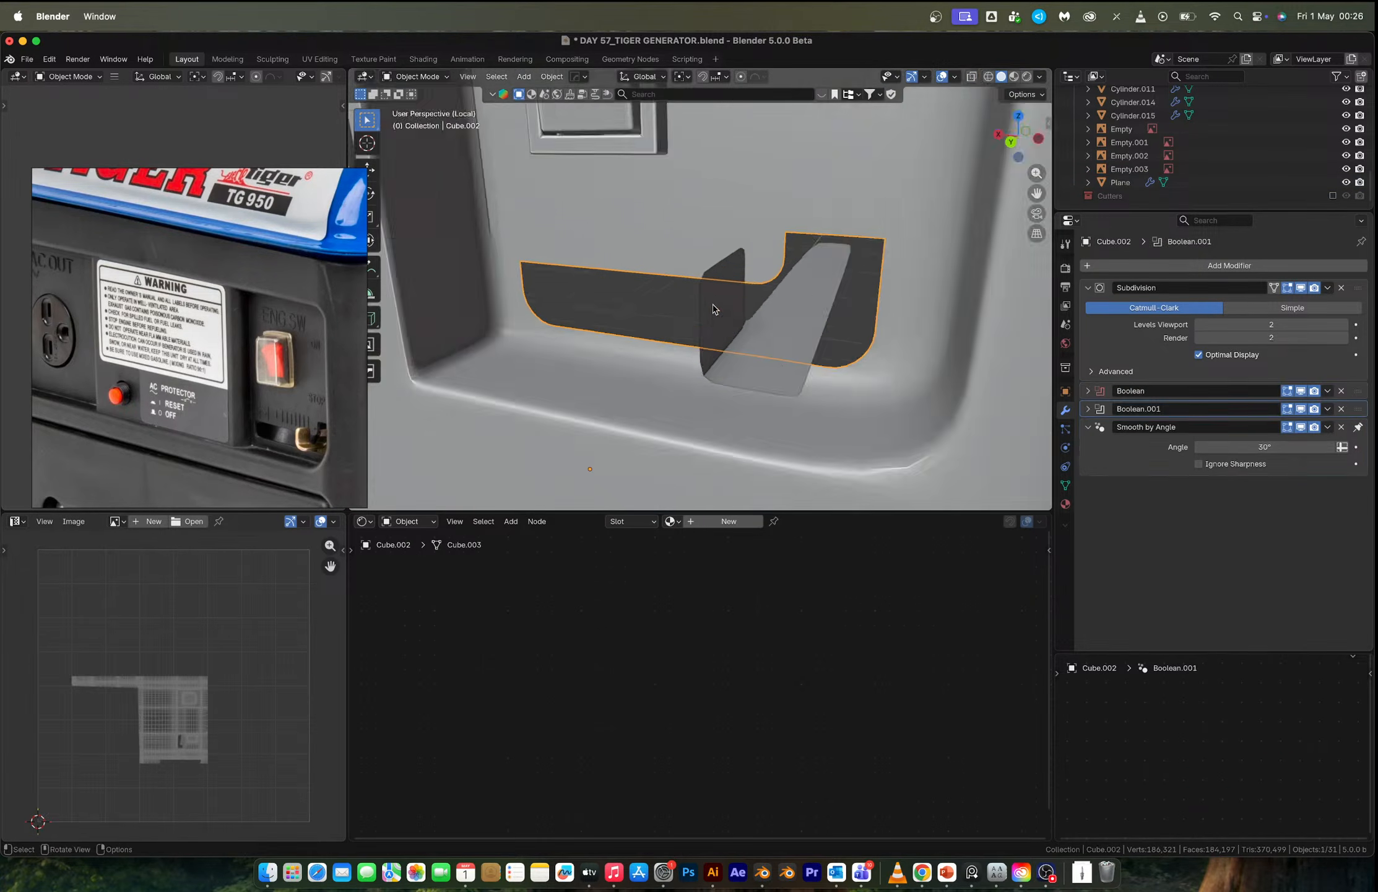
{"action": "key", "text": "Tab"}
{"action": "key", "text": "Tab"}
Try a seven-segment bevel on the fold edge between the bracket's base and upright.
{"action": "left_click", "coordinate": [765, 362]}
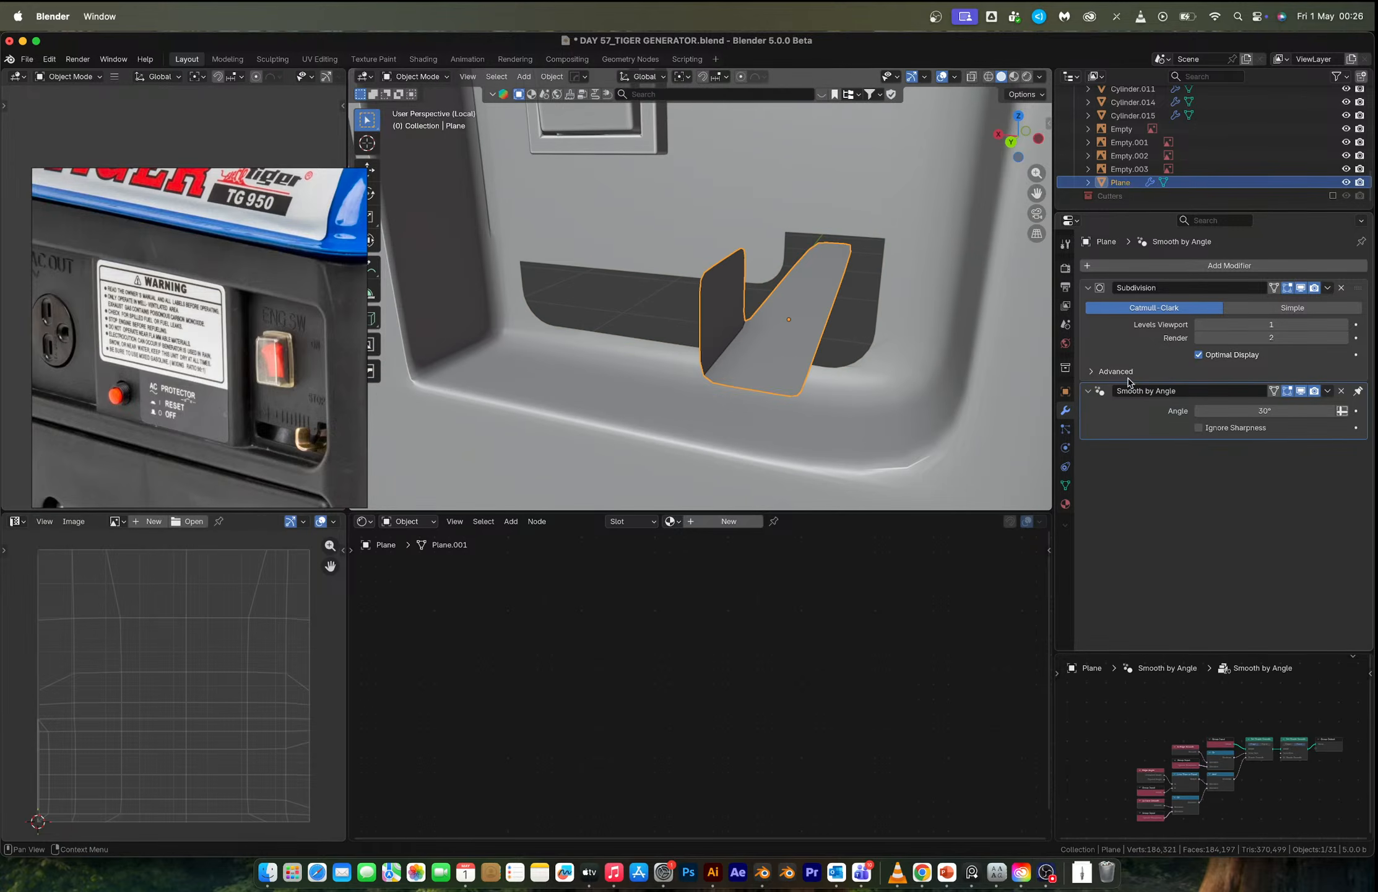
{"action": "key", "text": "Tab"}
{"action": "middle_click_drag", "start_coordinate": [796, 370], "coordinate": [855, 337]}
{"action": "key", "text": "2"}
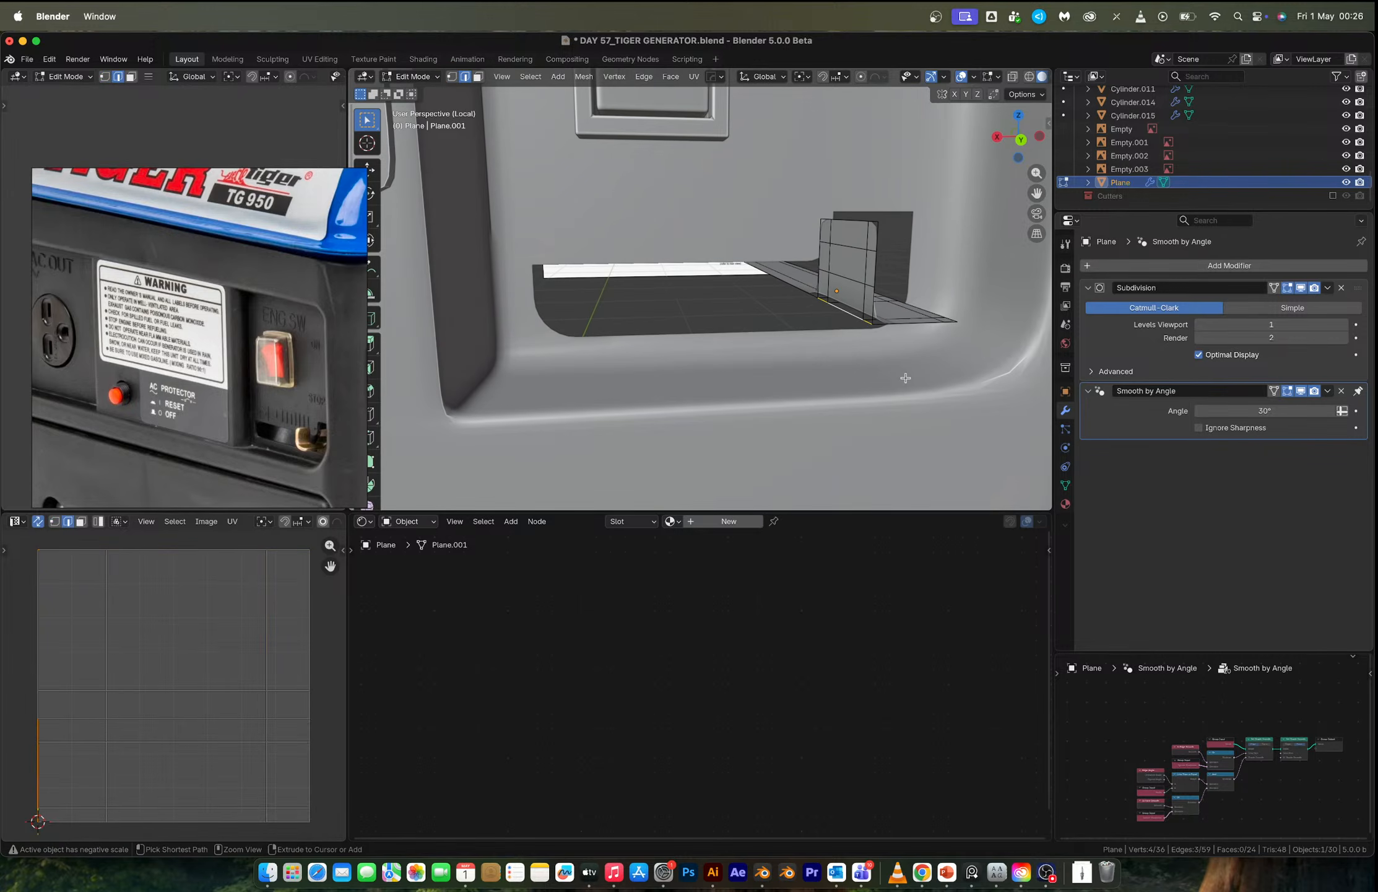
{"action": "key", "text": "ctrl+b"}
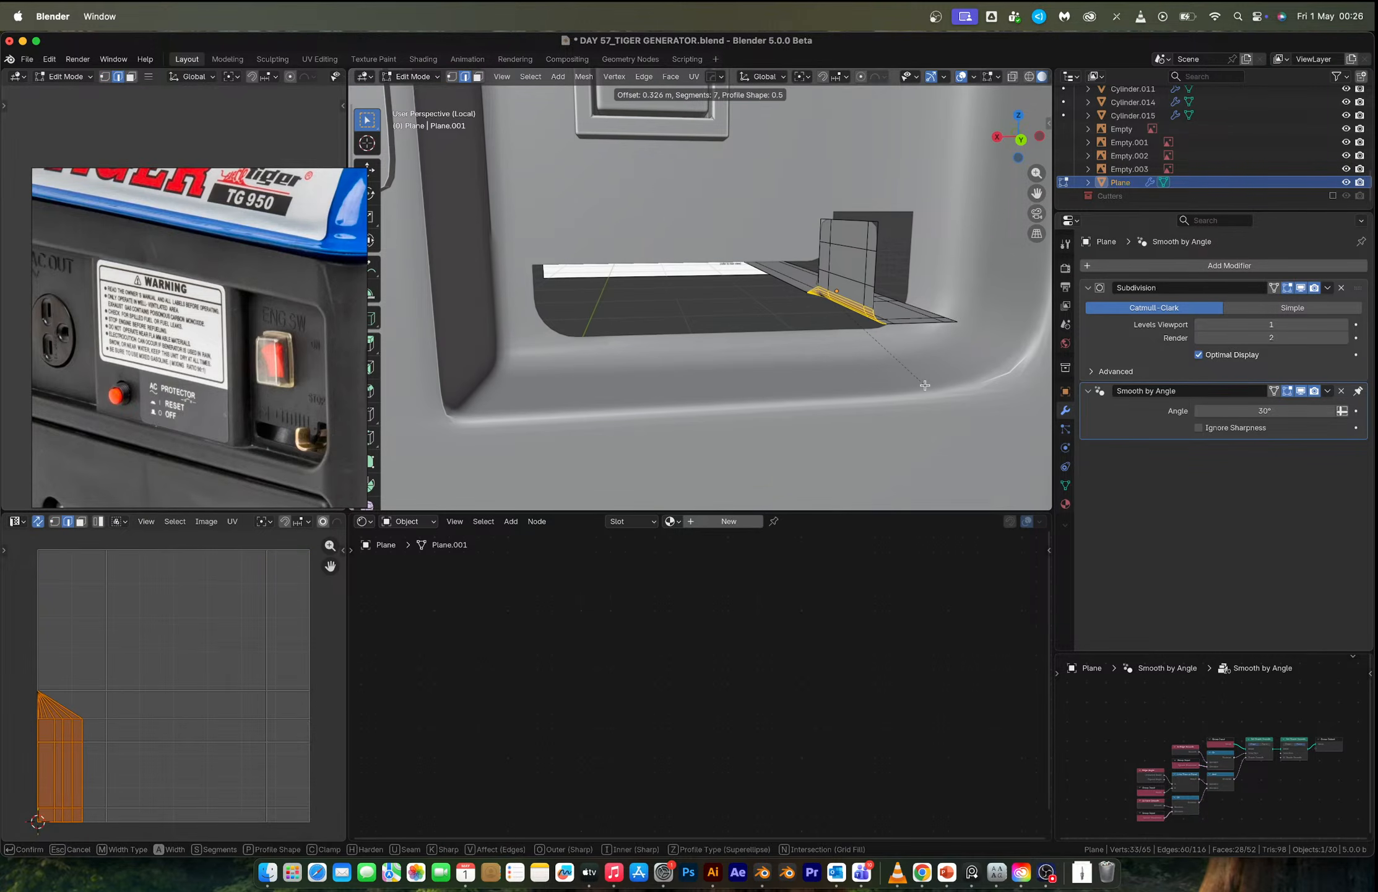
{"action": "left_click", "coordinate": [925, 385]}
{"action": "scroll", "coordinate": [853, 314], "scroll_direction": "up", "scroll_amount": 5}
{"action": "middle_click_drag", "start_coordinate": [834, 314], "coordinate": [795, 327]}
{"action": "key", "text": "super+z"}
Raise the bracket's Subdivision modifier to viewport level 2.
{"action": "scroll", "coordinate": [808, 311], "scroll_direction": "down", "scroll_amount": 2}
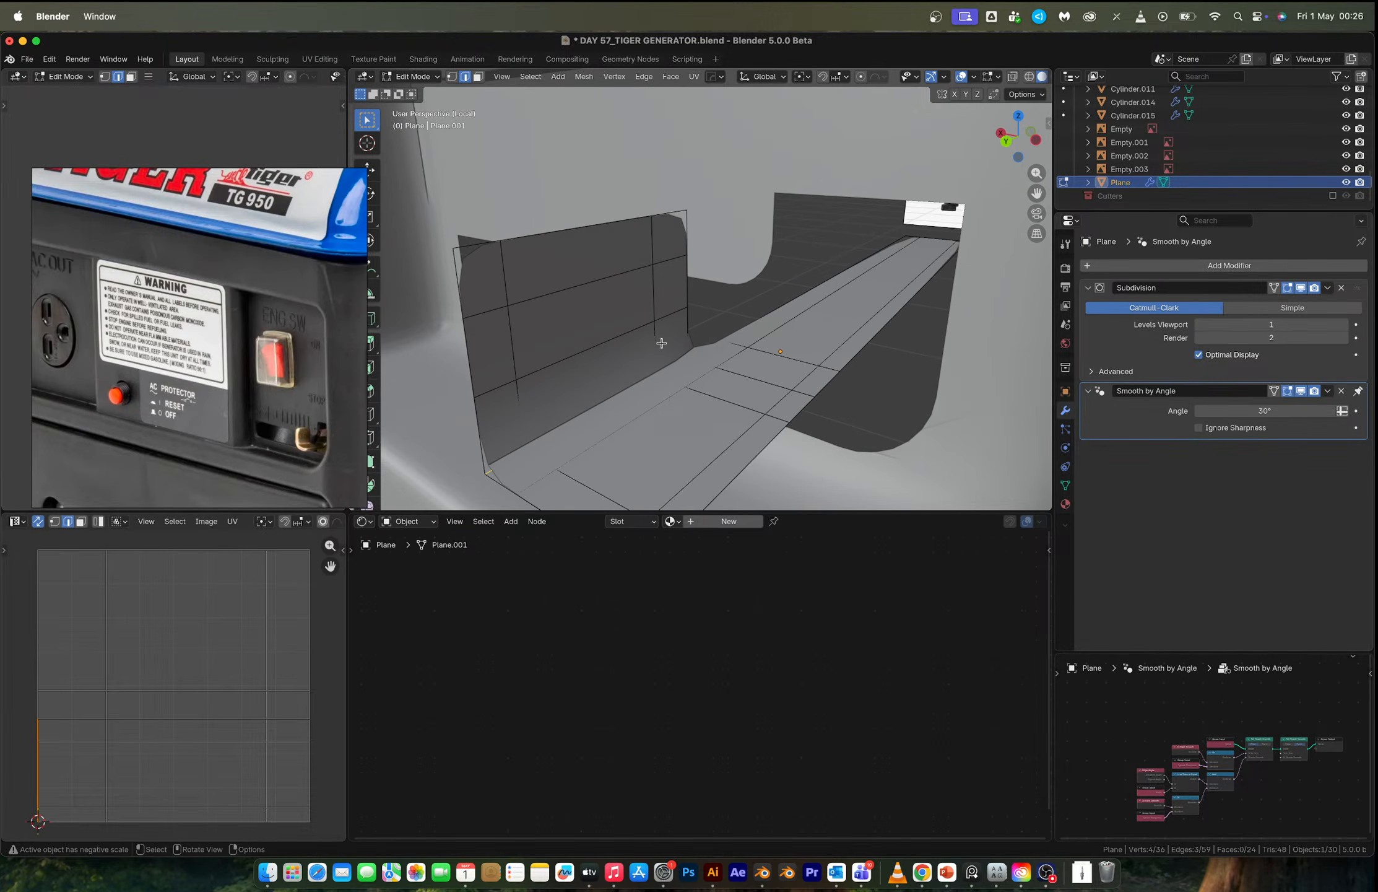
{"action": "middle_click_drag", "start_coordinate": [662, 342], "coordinate": [711, 334]}
{"action": "key", "text": "Tab"}
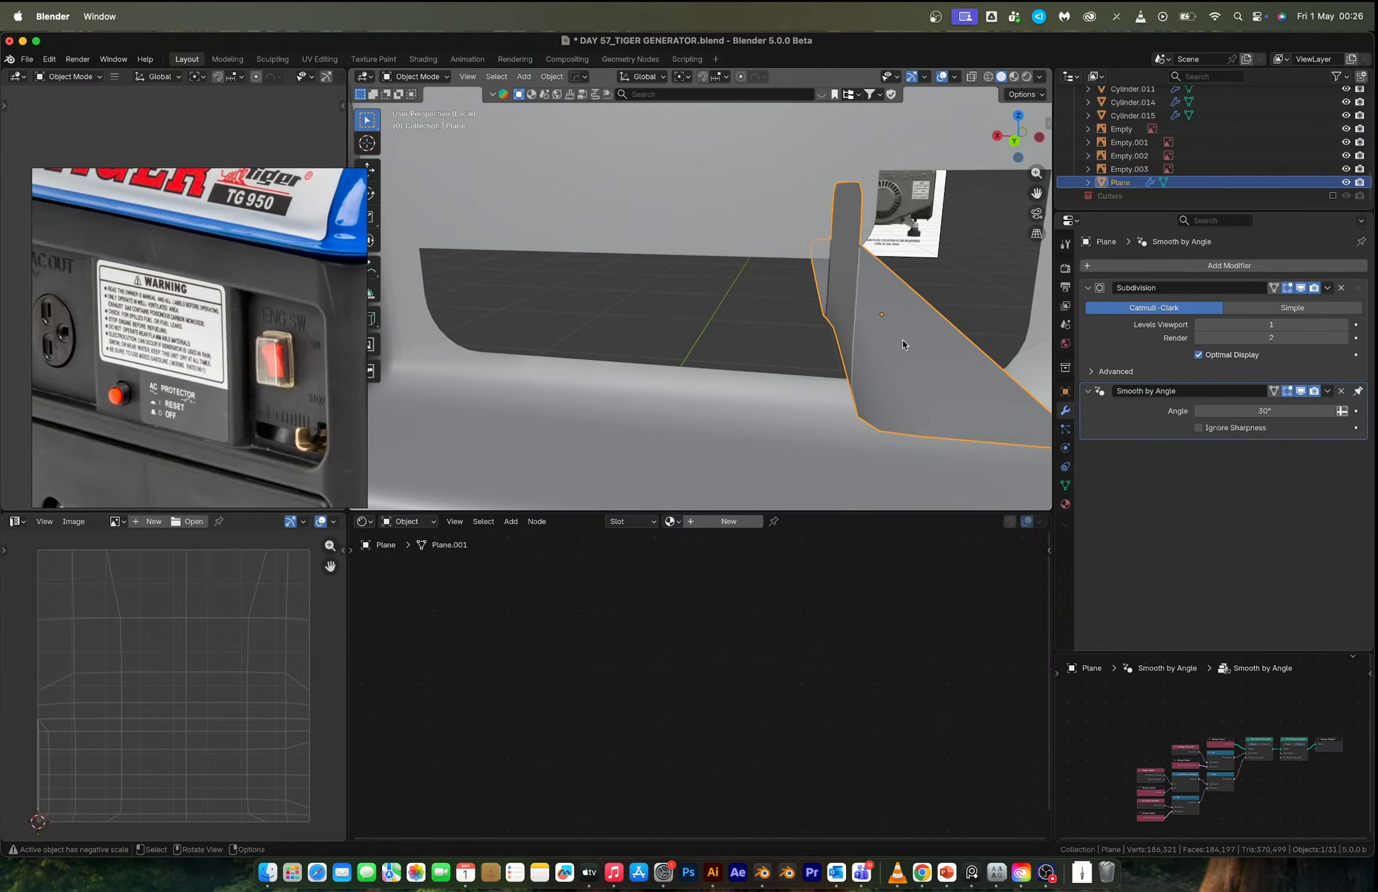
{"action": "middle_click_drag", "start_coordinate": [849, 331], "coordinate": [901, 307]}
{"action": "scroll", "coordinate": [892, 335], "scroll_direction": "down", "scroll_amount": 2}
{"action": "key", "text": "Tab"}
{"action": "scroll", "coordinate": [814, 323], "scroll_direction": "up", "scroll_amount": 2}
{"action": "key", "text": "Tab"}
{"action": "scroll", "coordinate": [773, 338], "scroll_direction": "down", "scroll_amount": 2}
{"action": "key", "text": "ctrl+2"}
{"action": "scroll", "coordinate": [870, 307], "scroll_direction": "up", "scroll_amount": 3}
Delete the vertices of the base's rear end and of the cross loop just behind the upright.
{"action": "key", "text": "Tab"}
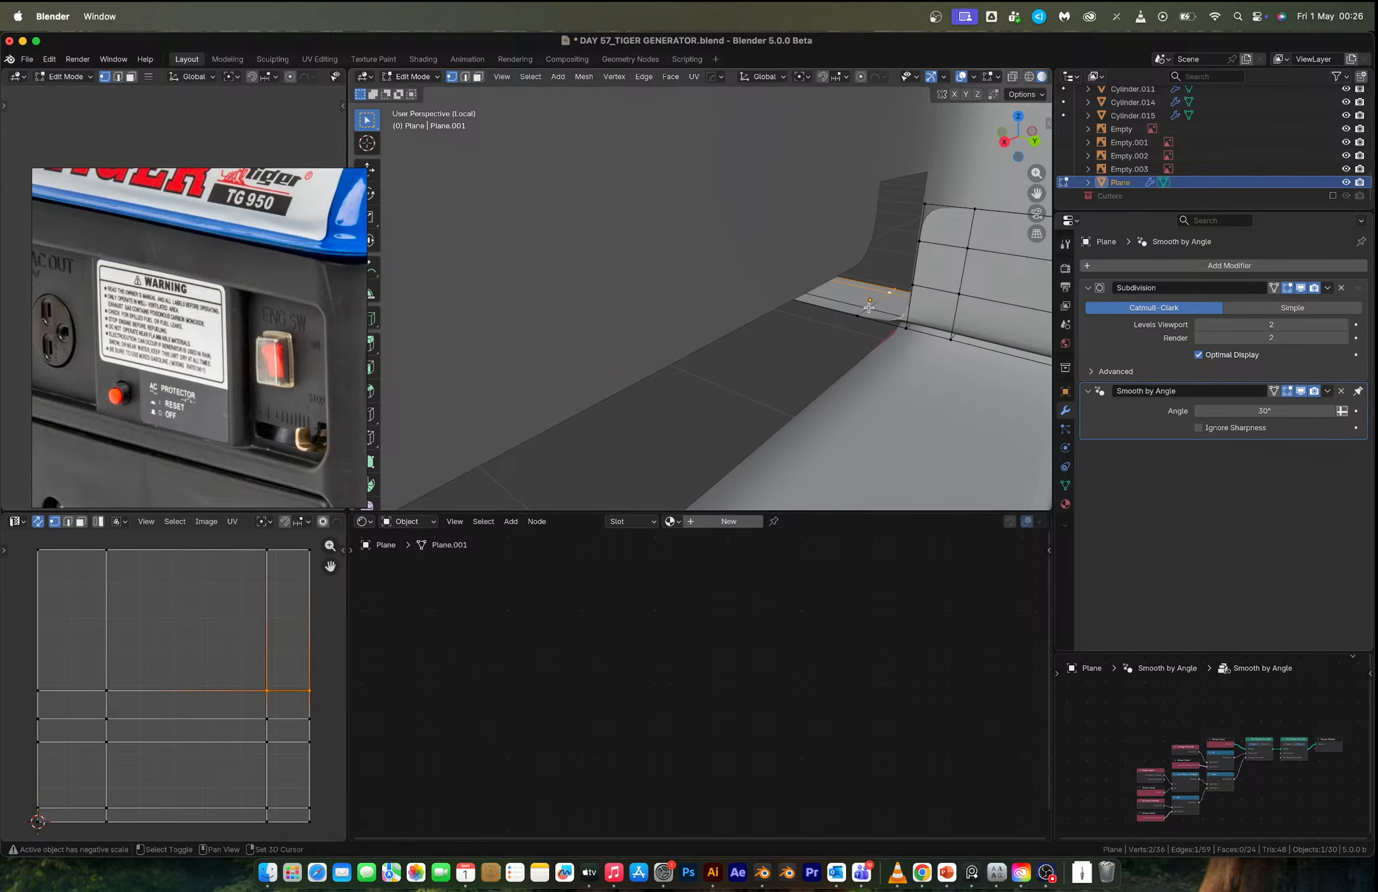
{"action": "scroll", "coordinate": [854, 320], "scroll_direction": "down", "scroll_amount": 2}
{"action": "middle_click_drag", "start_coordinate": [854, 320], "coordinate": [852, 317]}
{"action": "key", "text": "alt+z"}
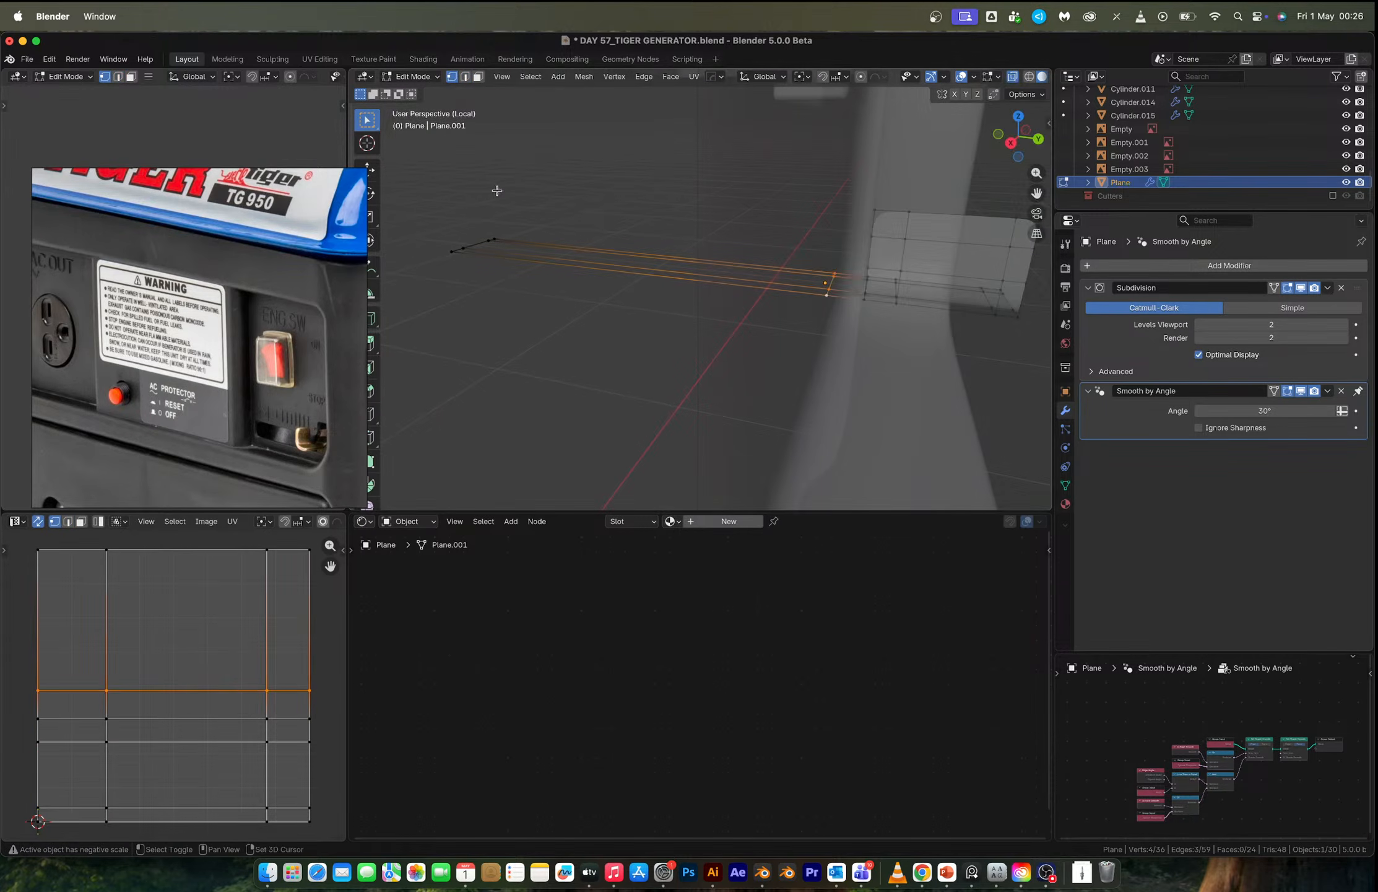
{"action": "left_click_drag", "start_coordinate": [445, 190], "coordinate": [528, 330], "text": "shift"}
{"action": "key", "text": "x"}
{"action": "left_click", "coordinate": [509, 303]}
Apply the Subdivision modifier to the shortened bracket and reopen its mesh for editing.
{"action": "mouse_move", "coordinate": [830, 309]}
{"action": "middle_mouse_down"}
{"action": "mouse_move", "coordinate": [762, 315]}
{"action": "mouse_move", "coordinate": [733, 348]}
{"action": "mouse_move", "coordinate": [712, 320]}
{"action": "mouse_move", "coordinate": [714, 341]}
{"action": "mouse_move", "coordinate": [647, 347]}
{"action": "mouse_move", "coordinate": [683, 359]}
{"action": "mouse_move", "coordinate": [679, 383]}
{"action": "mouse_move", "coordinate": [714, 351]}
{"action": "mouse_move", "coordinate": [695, 412]}
{"action": "middle_mouse_up"}
{"action": "key", "text": "Tab"}
{"action": "scroll", "coordinate": [731, 350], "scroll_direction": "up", "scroll_amount": 4}
{"action": "key", "text": "alt+z"}
{"action": "key", "text": "ctrl+a"}
{"action": "key", "text": "Tab"}
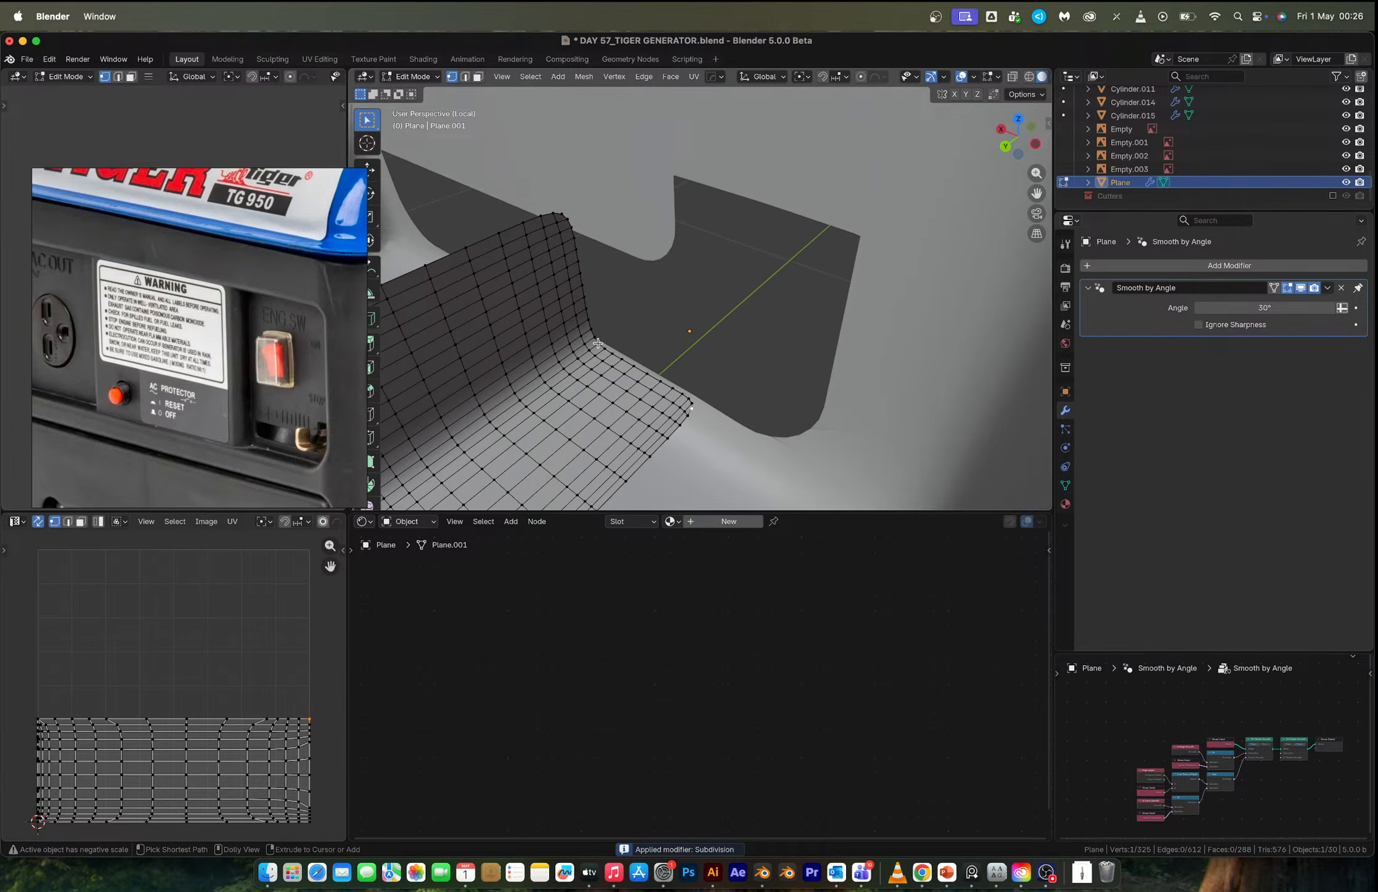
Select the vertex path along the base's rear edge and try to extrude it backward along Y.
{"action": "left_click", "coordinate": [598, 343], "text": "ctrl"}
{"action": "scroll", "coordinate": [650, 365], "scroll_direction": "down", "scroll_amount": 3}
{"action": "key", "text": "e"}
{"action": "key", "text": "y"}
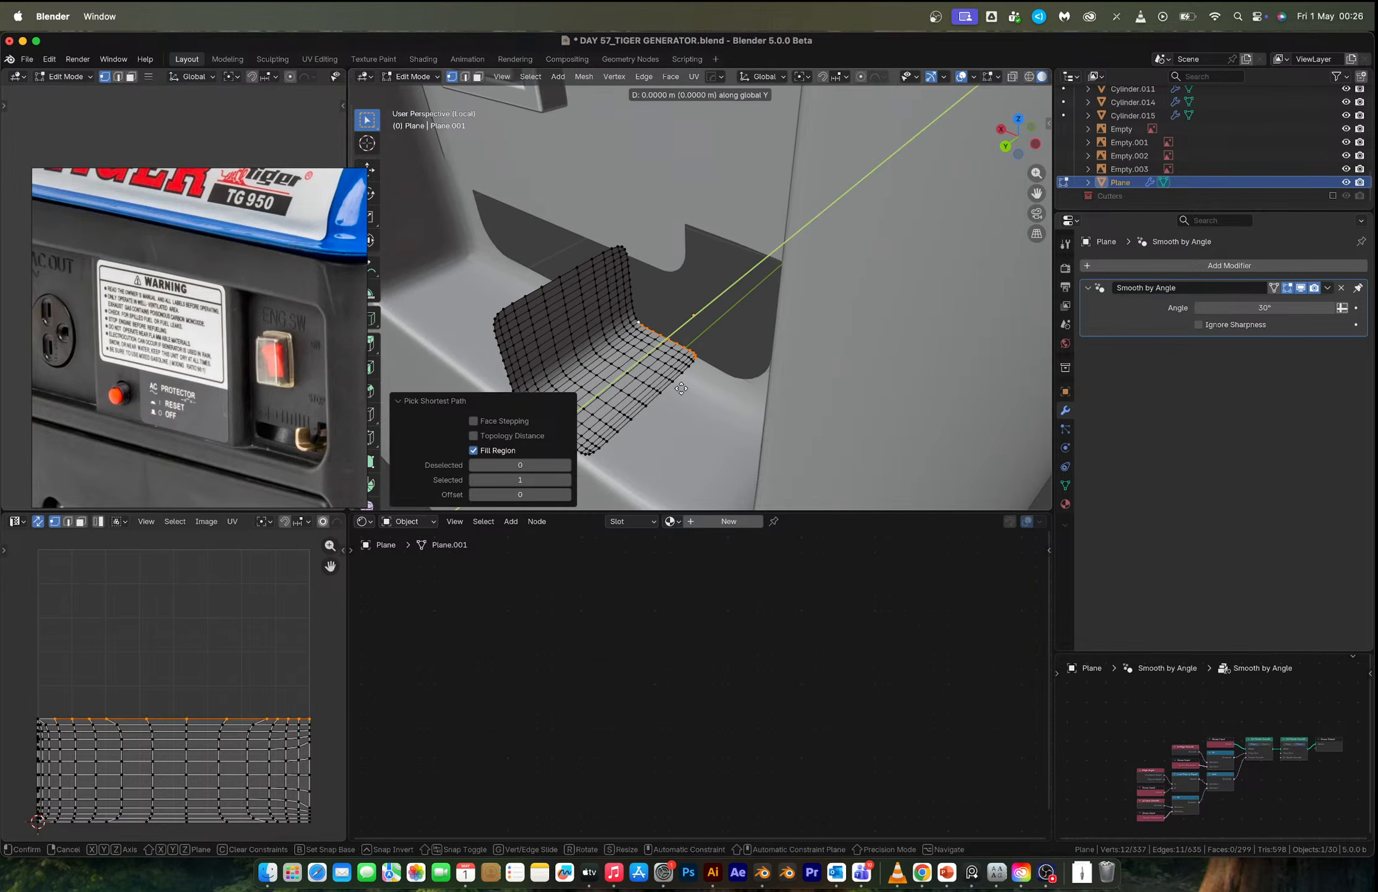
{"action": "left_click", "coordinate": [847, 301]}
{"action": "key", "text": "Tab"}
{"action": "scroll", "coordinate": [732, 332], "scroll_direction": "down", "scroll_amount": 5}
{"action": "mouse_move", "coordinate": [733, 332]}
{"action": "middle_mouse_down"}
{"action": "mouse_move", "coordinate": [757, 332]}
{"action": "mouse_move", "coordinate": [746, 337]}
{"action": "middle_mouse_up"}
{"action": "scroll", "coordinate": [747, 337], "scroll_direction": "up", "scroll_amount": 5}
{"action": "key", "text": "Tab"}
{"action": "key", "text": "super+z"}
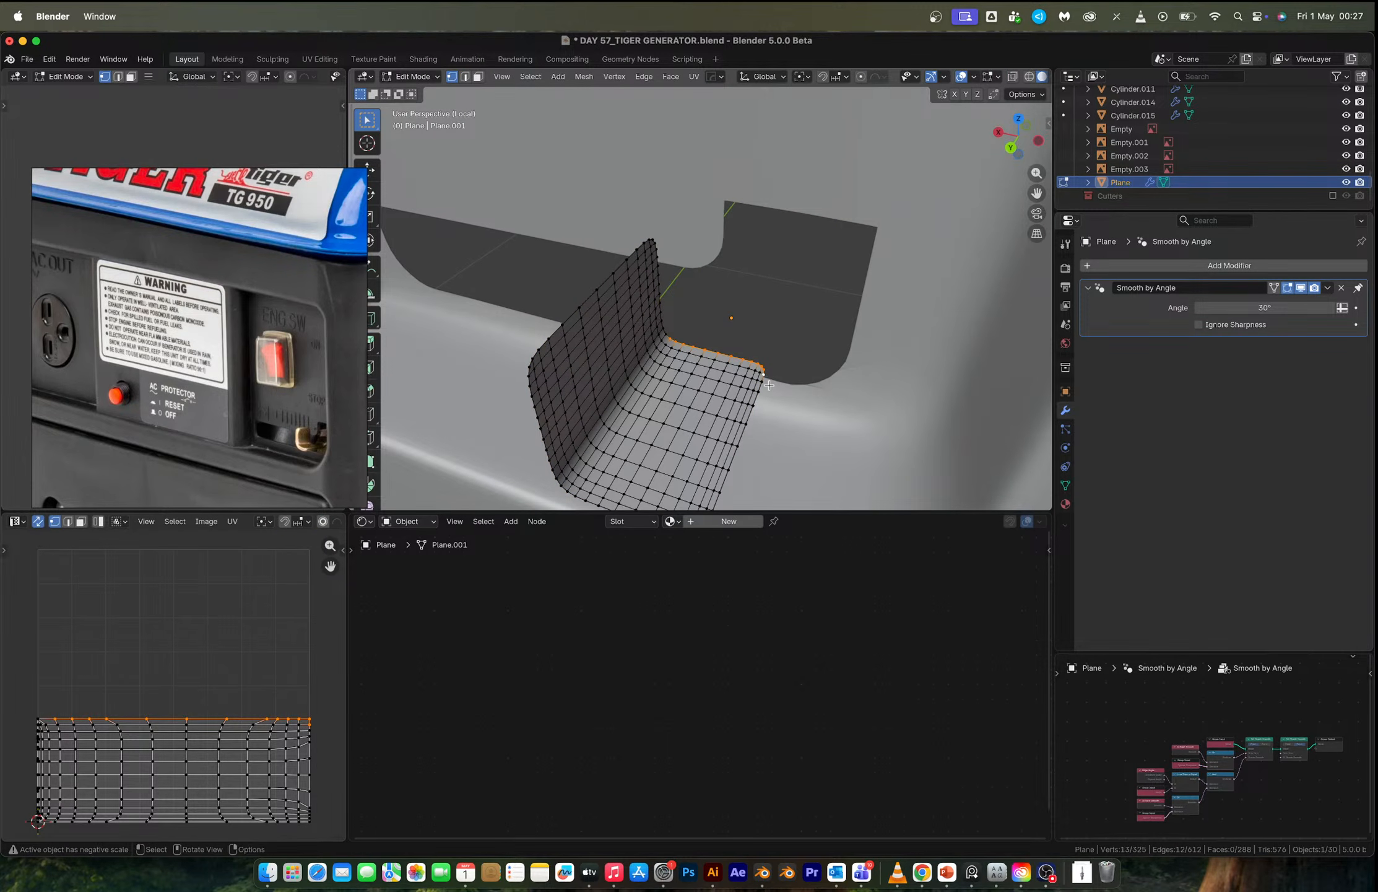
Extrude the base's complete rear edge, including its corner, by -0.20479 m along Y through the slot.
{"action": "key", "text": "e"}
{"action": "key", "text": "y"}
{"action": "left_click", "coordinate": [905, 214]}
{"action": "key", "text": "super+z"}
{"action": "key", "text": "e"}
{"action": "key", "text": "y"}
{"action": "left_click", "coordinate": [888, 238]}
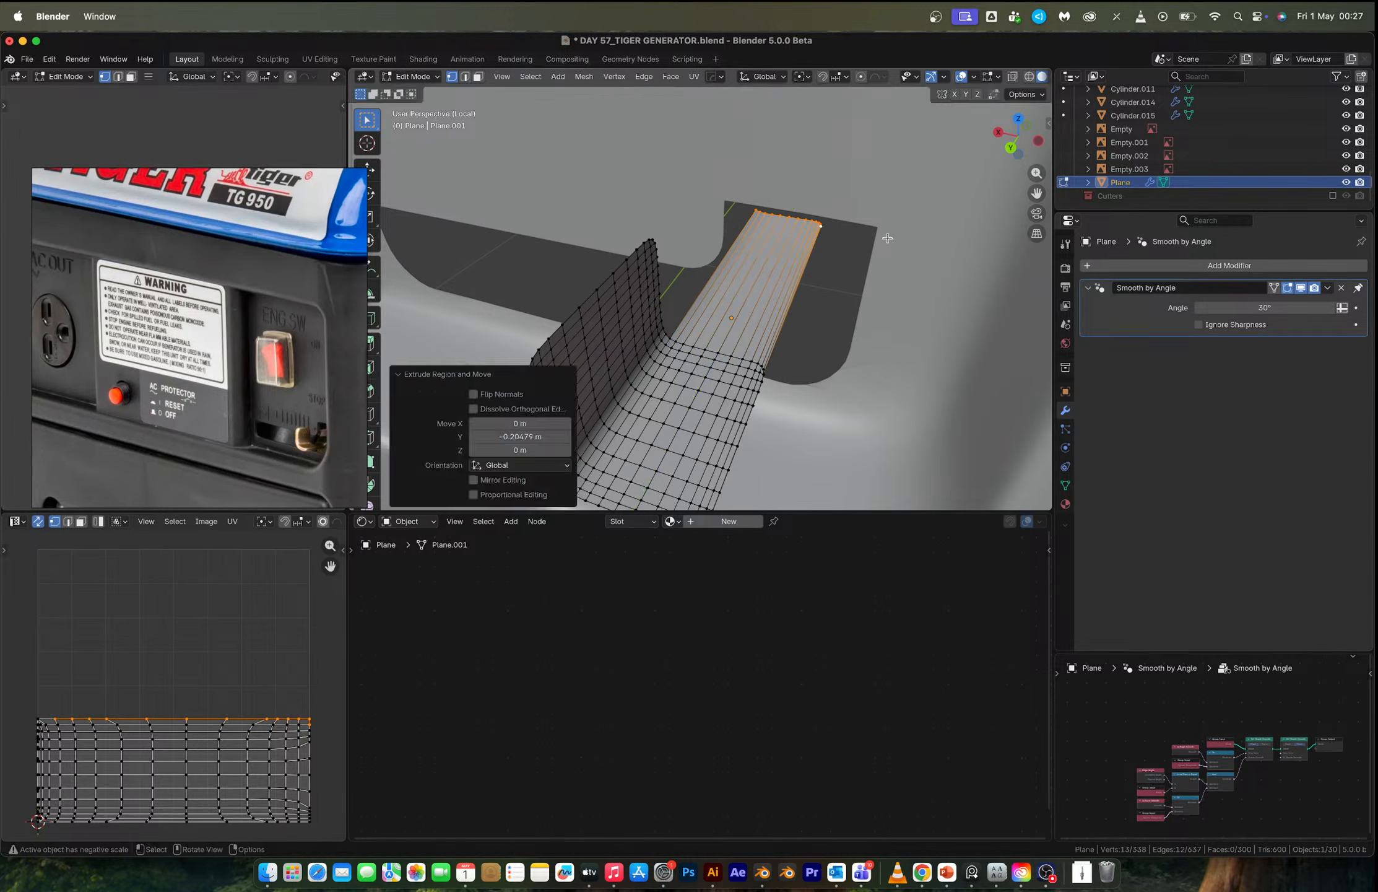
{"action": "left_click", "coordinate": [822, 250]}
{"action": "middle_click_drag", "start_coordinate": [823, 251], "coordinate": [798, 307]}
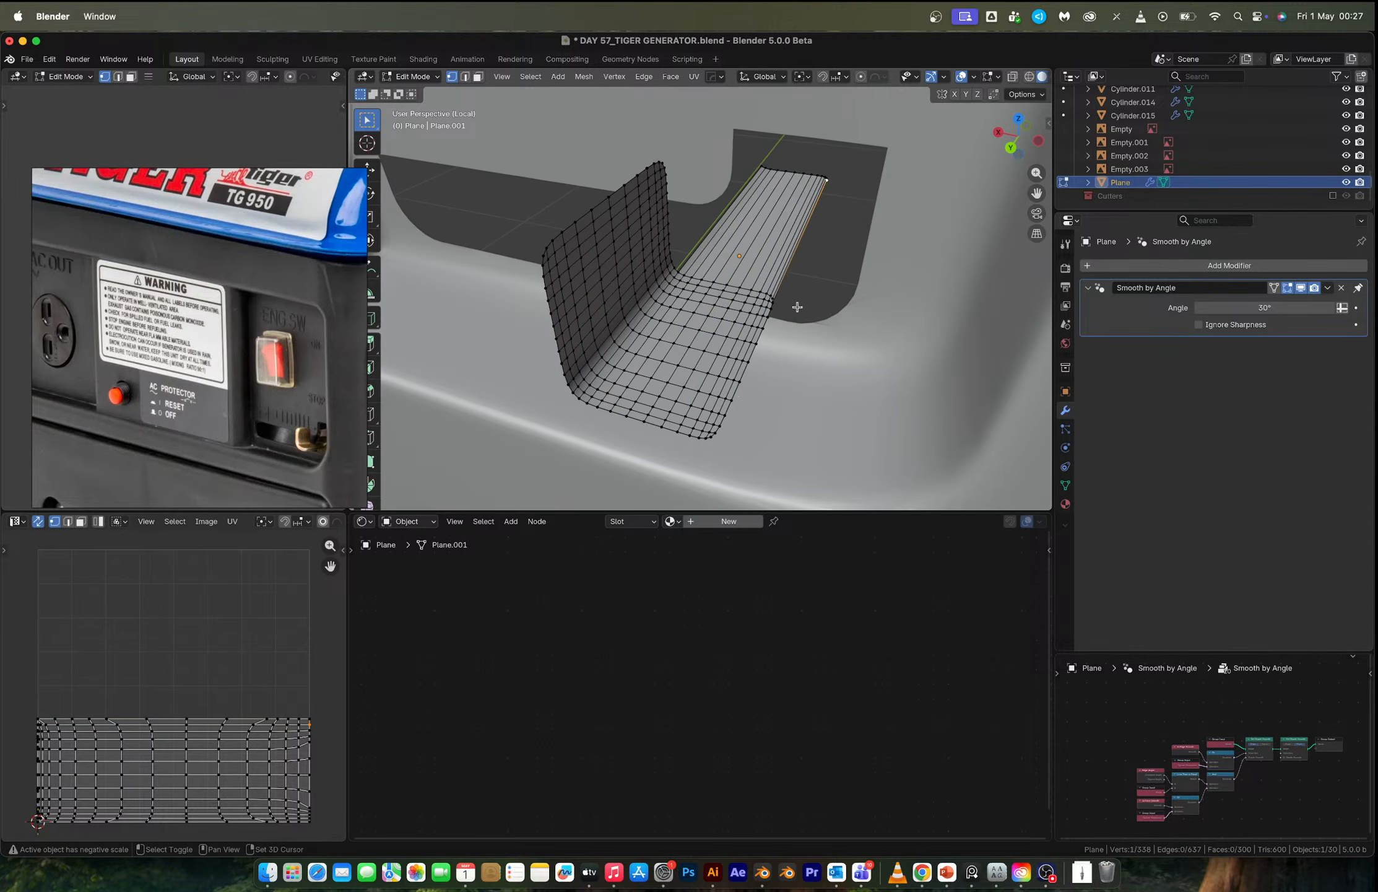
Select the vertex path along the bracket base's free side edge, opposite the upright, and scale it along X to straighten it.
{"action": "left_click", "coordinate": [711, 443], "text": "ctrl+shift"}
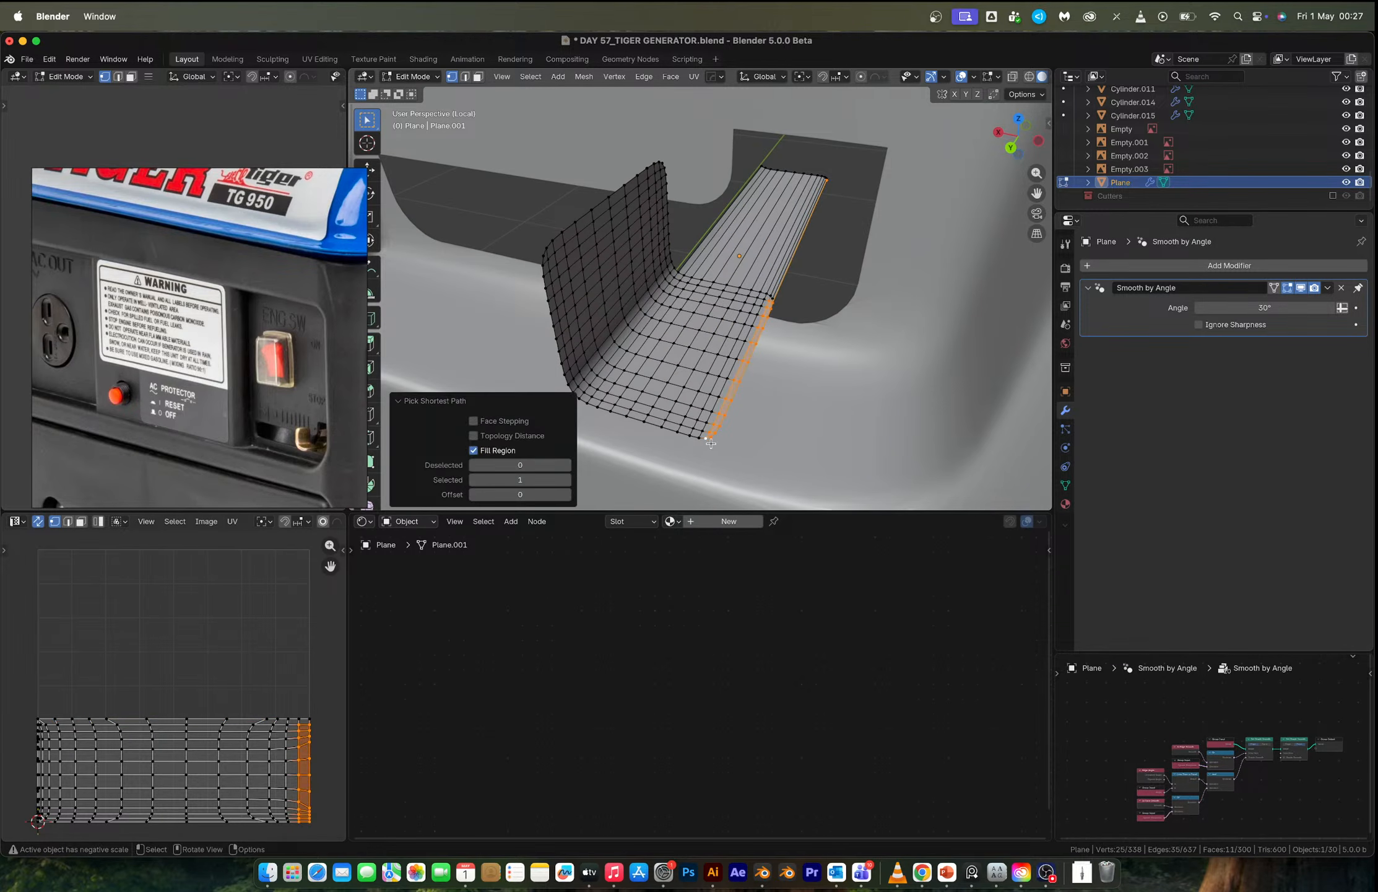
{"action": "key", "text": "ctrl+z"}
{"action": "left_click", "coordinate": [717, 441], "text": "ctrl+shift"}
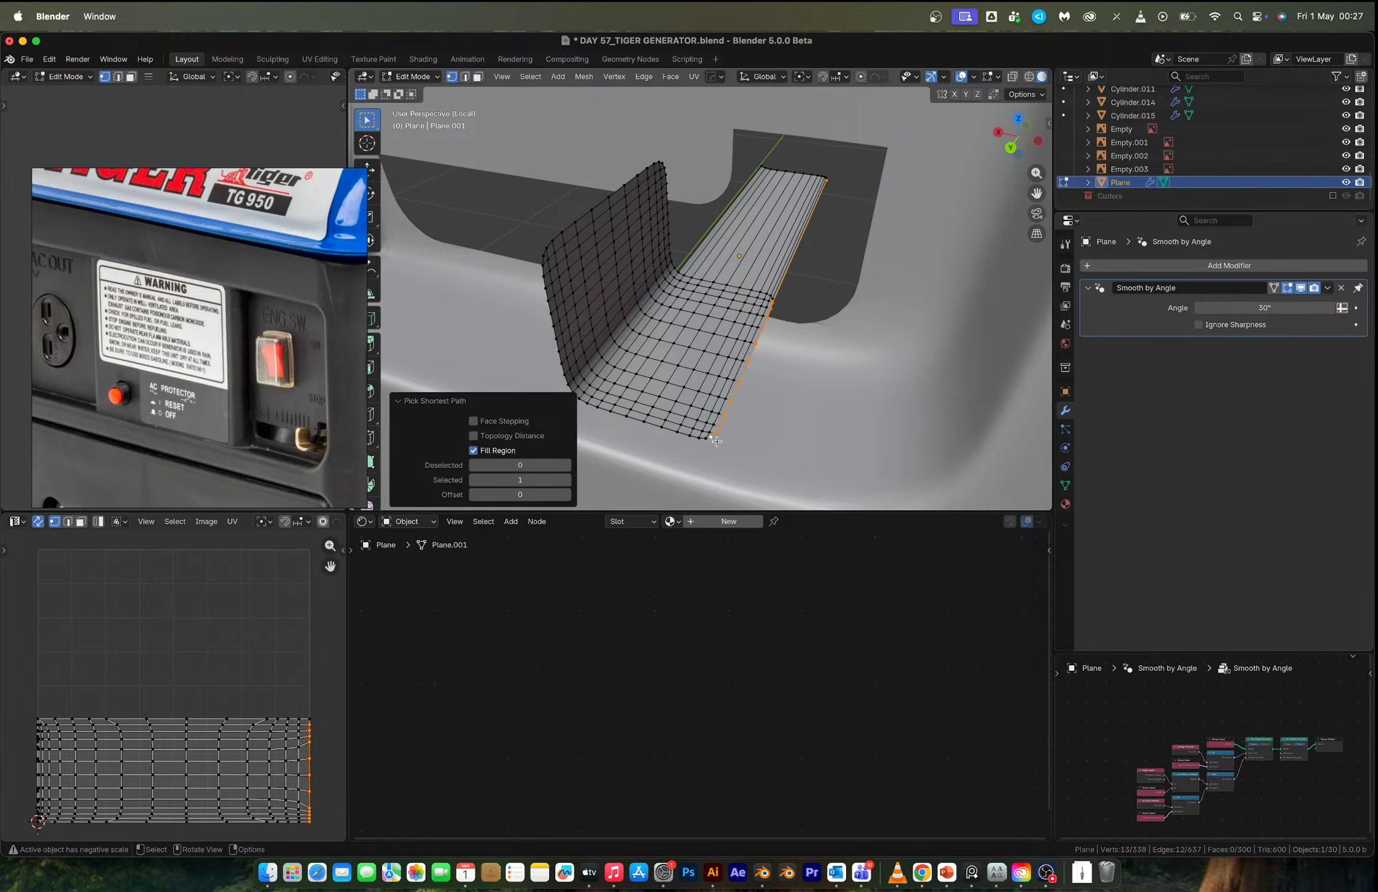
{"action": "key", "text": "s"}
{"action": "key", "text": "x"}
{"action": "key", "text": "Return"}
Leave mesh editing and apply Shade Auto Smooth at 30° to the bracket.
{"action": "key", "text": "Tab"}
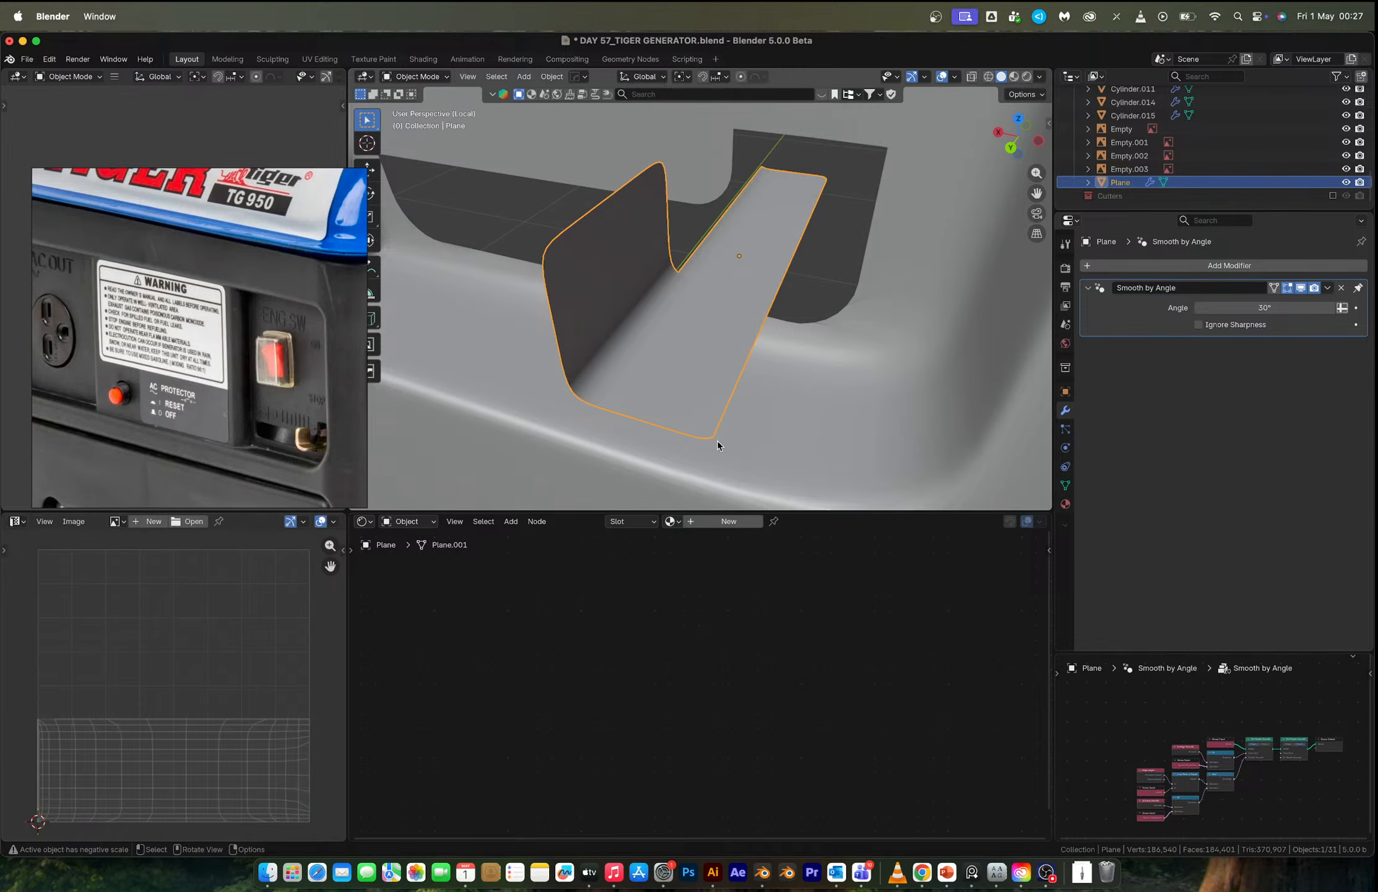
{"action": "right_click", "coordinate": [752, 288]}
{"action": "left_click", "coordinate": [751, 287]}
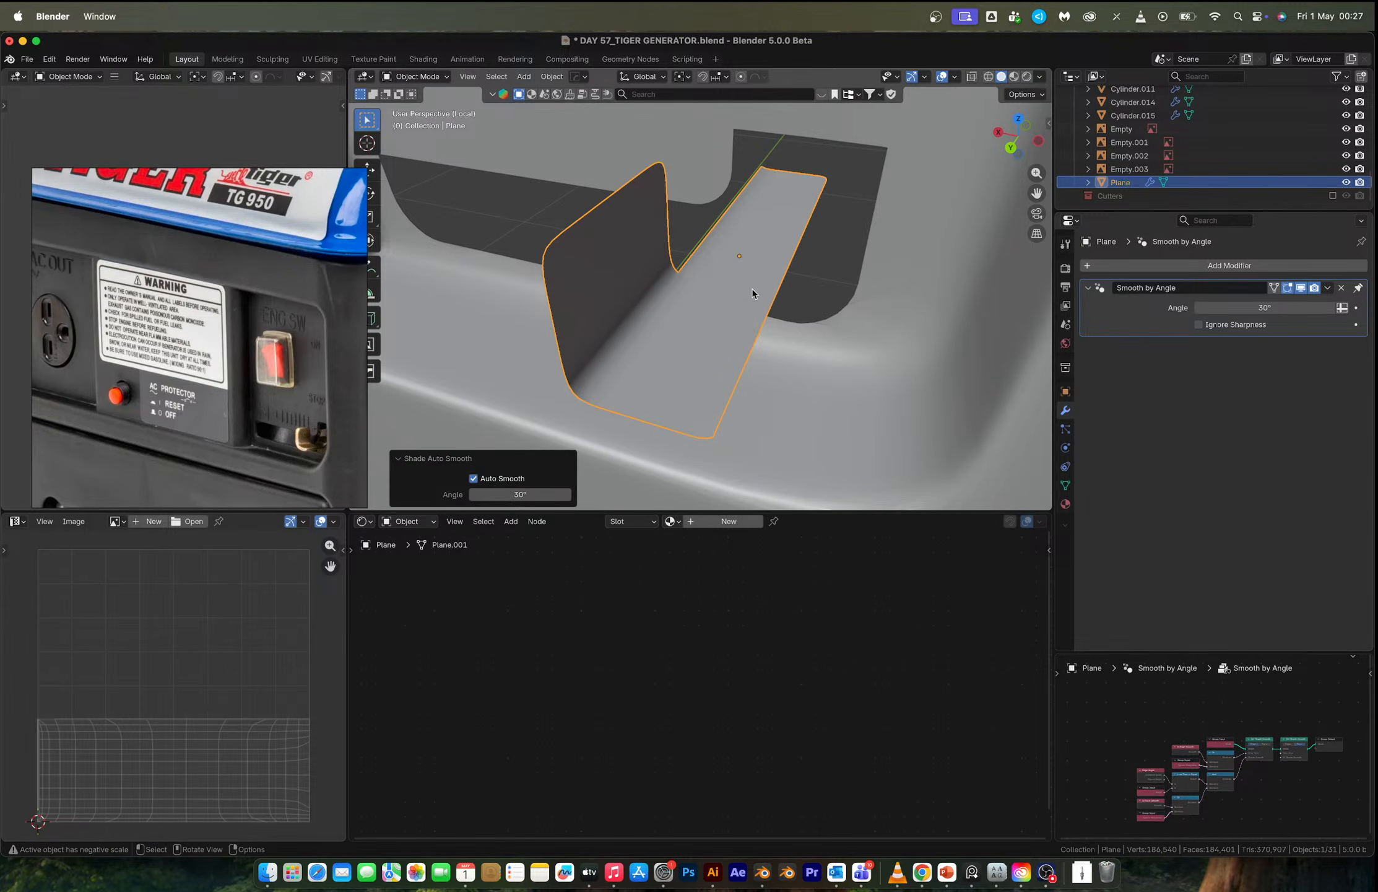
Thicken the whole bracket by extruding all its faces along their normals by about 0.2 m.
{"action": "key", "text": "Tab"}
{"action": "key", "text": "a"}
{"action": "right_click", "coordinate": [752, 287]}
{"action": "key", "text": "Escape"}
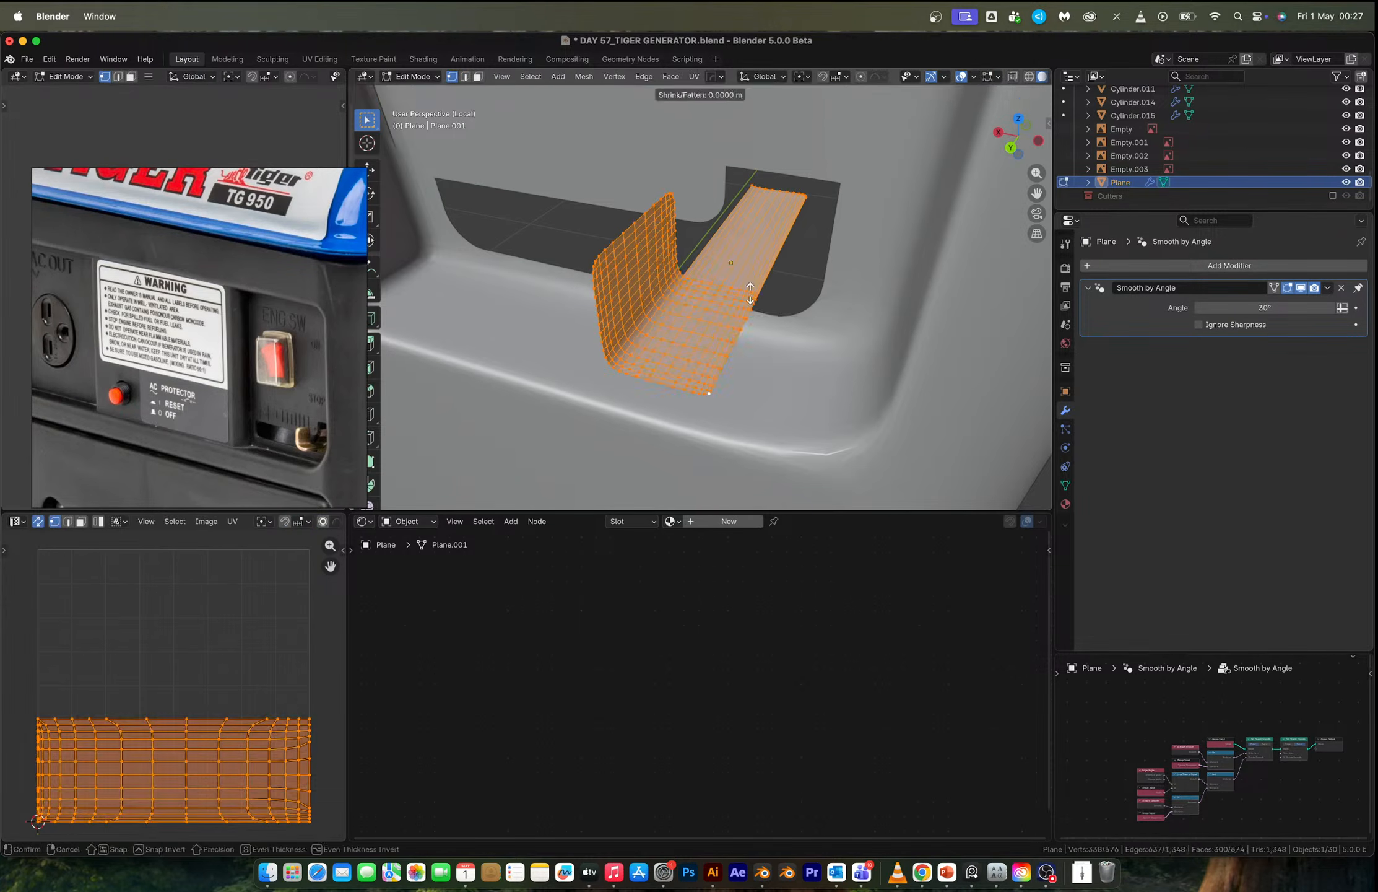
{"action": "key", "text": "alt+s"}
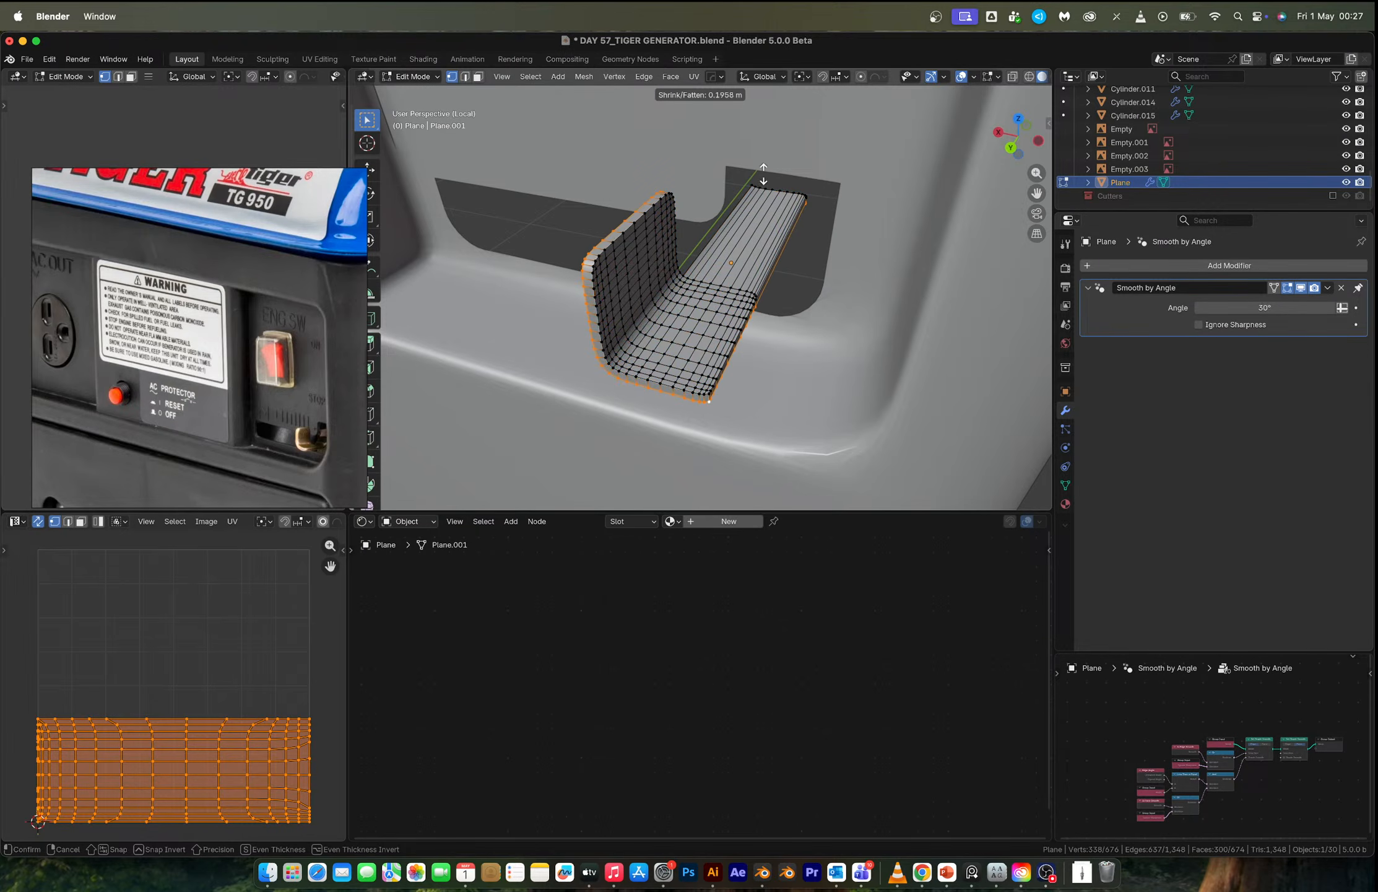
{"action": "left_click", "coordinate": [768, 157]}
{"action": "key", "text": "Tab"}
{"action": "scroll", "coordinate": [756, 288], "scroll_direction": "down", "scroll_amount": 9}
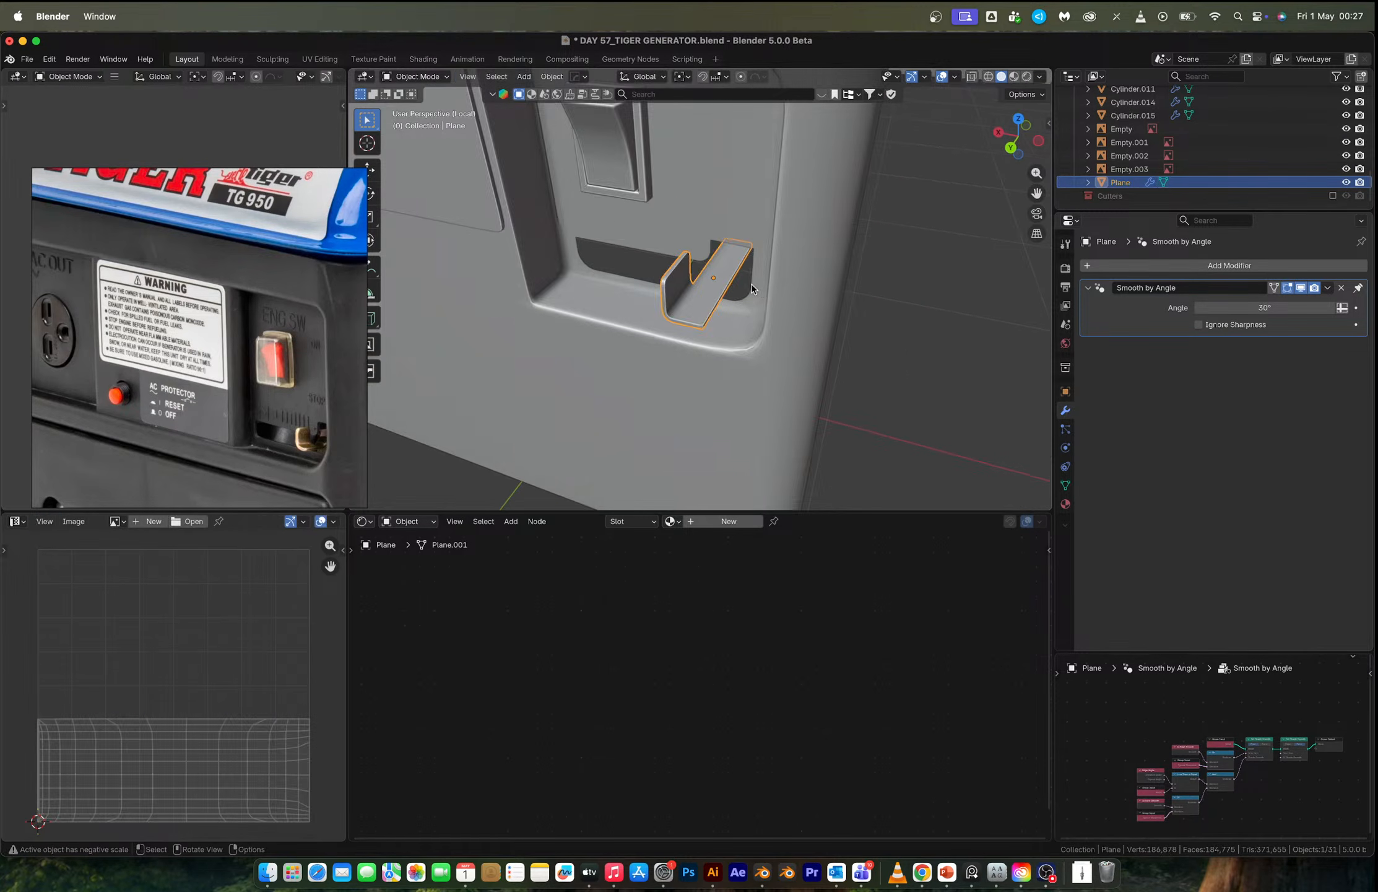
Deselect the bracket and open the generator's control panel body mesh for editing in the back orthographic view.
{"action": "left_click", "coordinate": [862, 302]}
{"action": "middle_click_drag", "start_coordinate": [861, 301], "coordinate": [592, 439]}
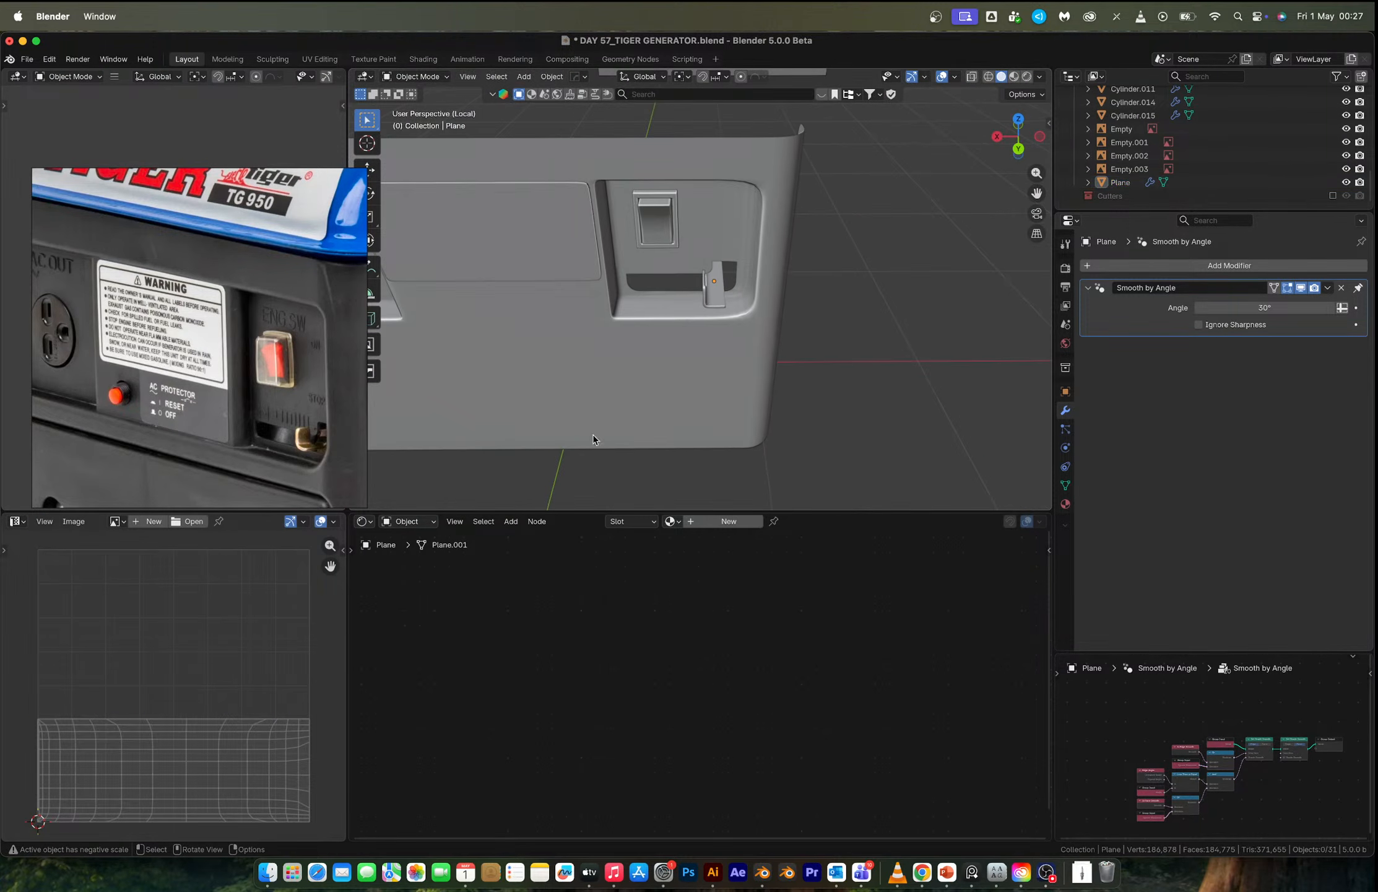
{"action": "scroll", "coordinate": [268, 447], "scroll_direction": "down", "scroll_amount": 3}
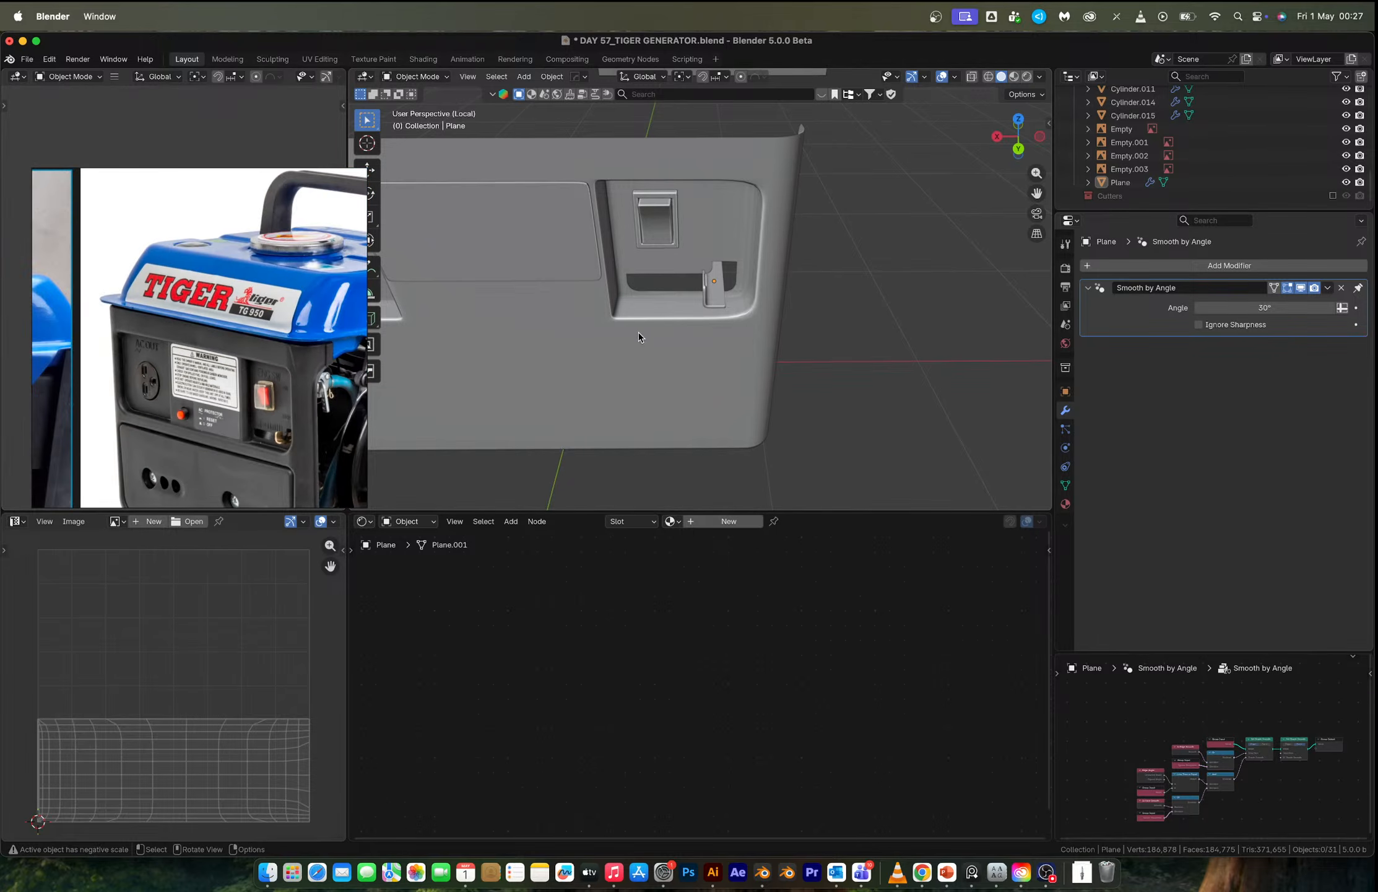
{"action": "left_click", "coordinate": [638, 332]}
{"action": "key", "text": "Tab"}
{"action": "middle_click_drag", "start_coordinate": [613, 379], "coordinate": [644, 366]}
{"action": "left_click", "coordinate": [1018, 149]}
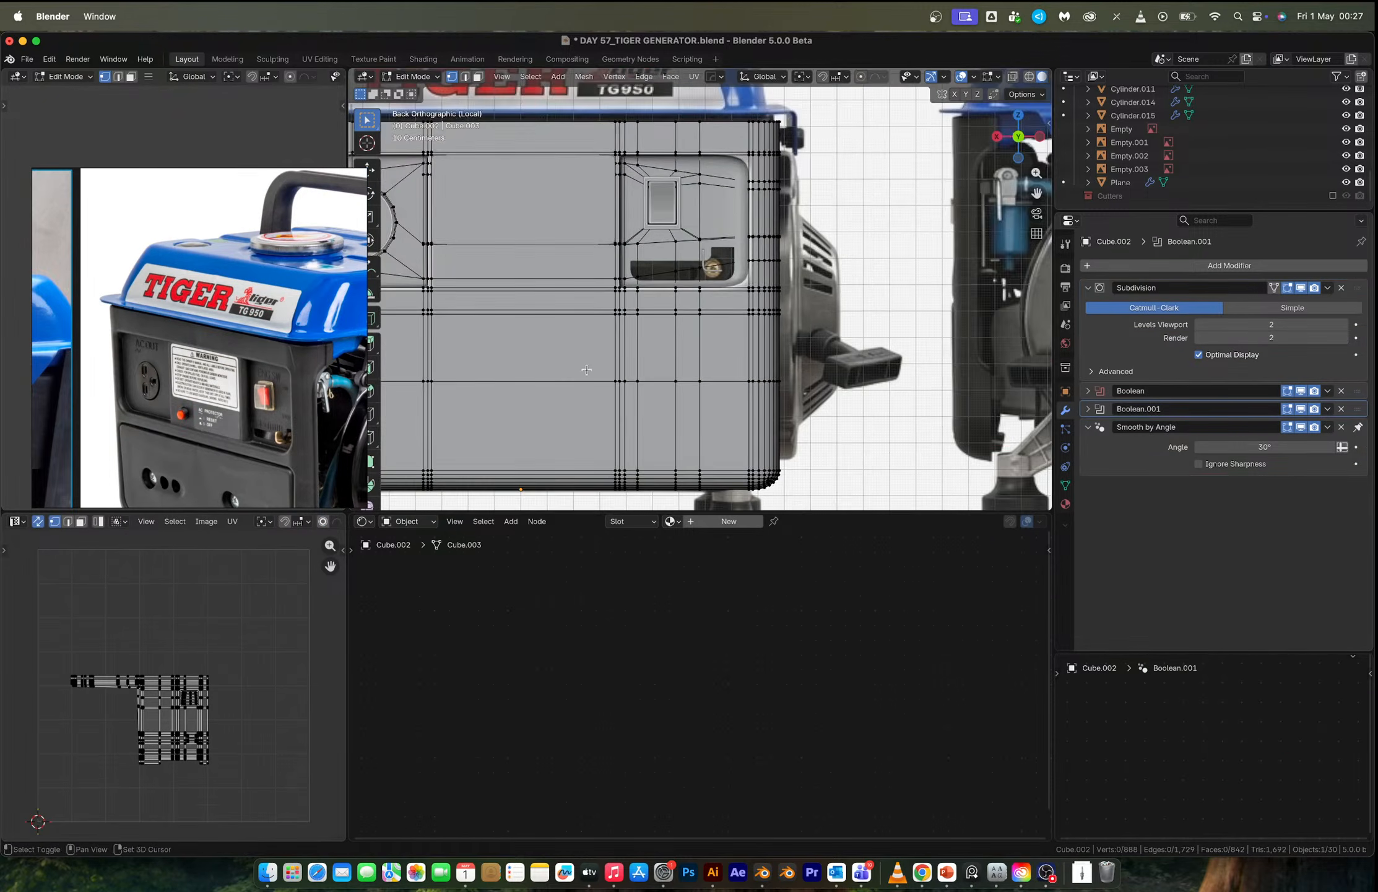
Turn on X-ray and insert a vertical loop cut through the body, slid toward the left side of the reference's lower panel recess.
{"action": "scroll", "coordinate": [459, 322], "scroll_direction": "up", "scroll_amount": 1}
{"action": "key", "text": "alt+z"}
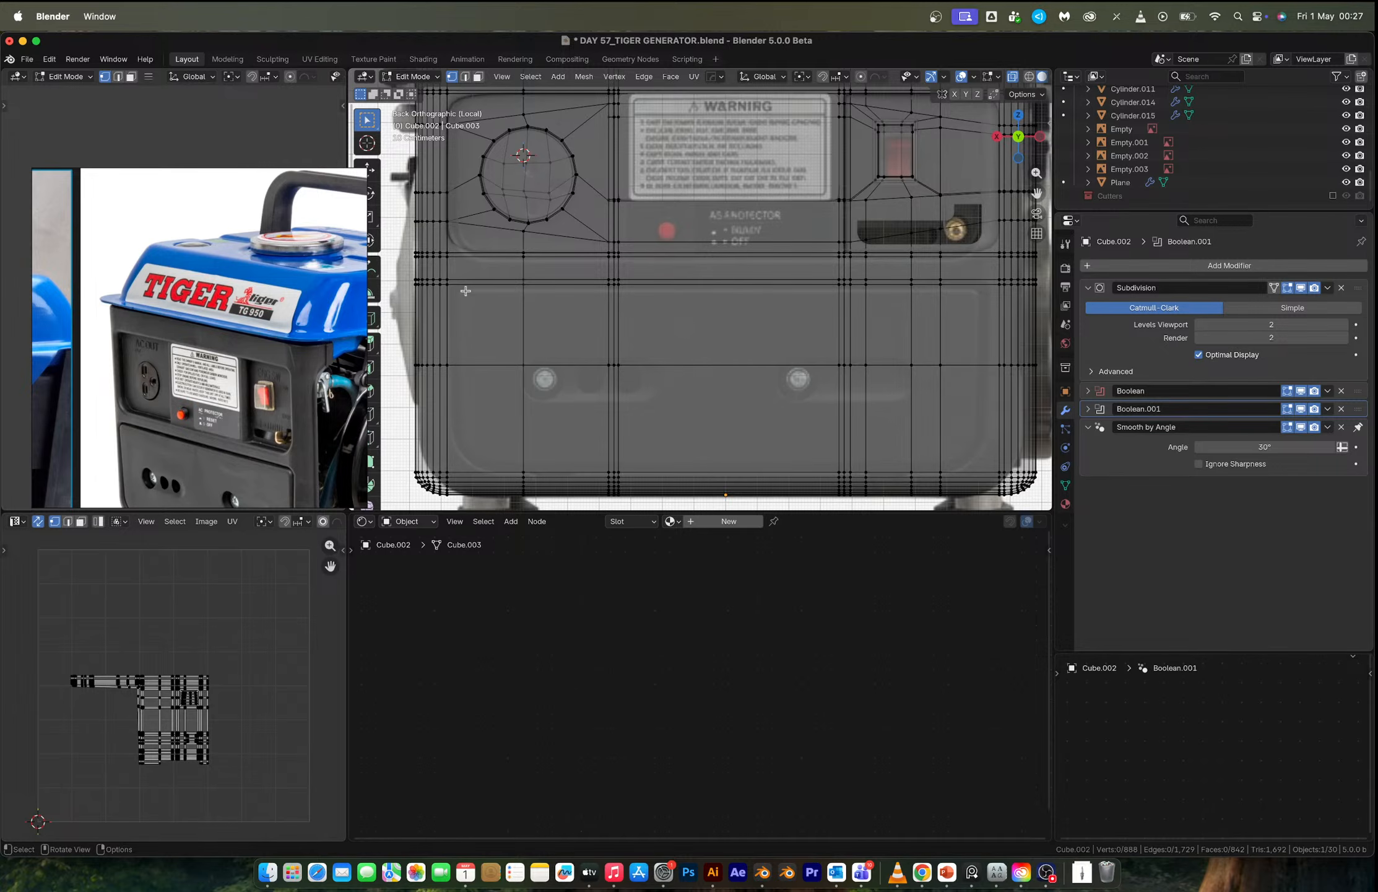
{"action": "key", "text": "ctrl+r"}
{"action": "left_click", "coordinate": [461, 286]}
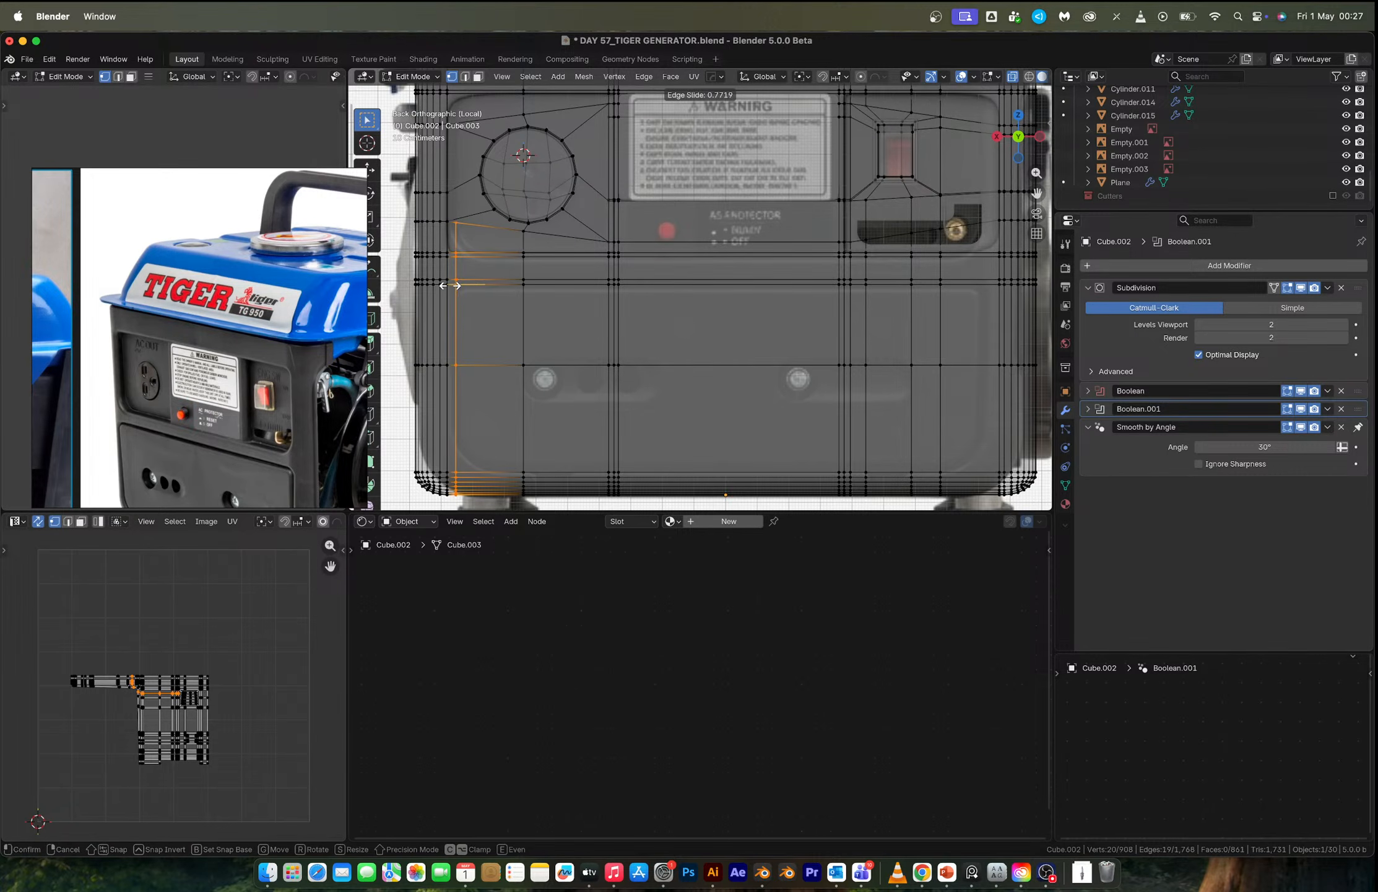
Add vertical edge loops to the generator body along both sides of the lower front panel, matching the reference image.
{"action": "left_click", "coordinate": [451, 286]}
{"action": "key", "text": "ctrl+r"}
{"action": "left_click", "coordinate": [986, 288]}
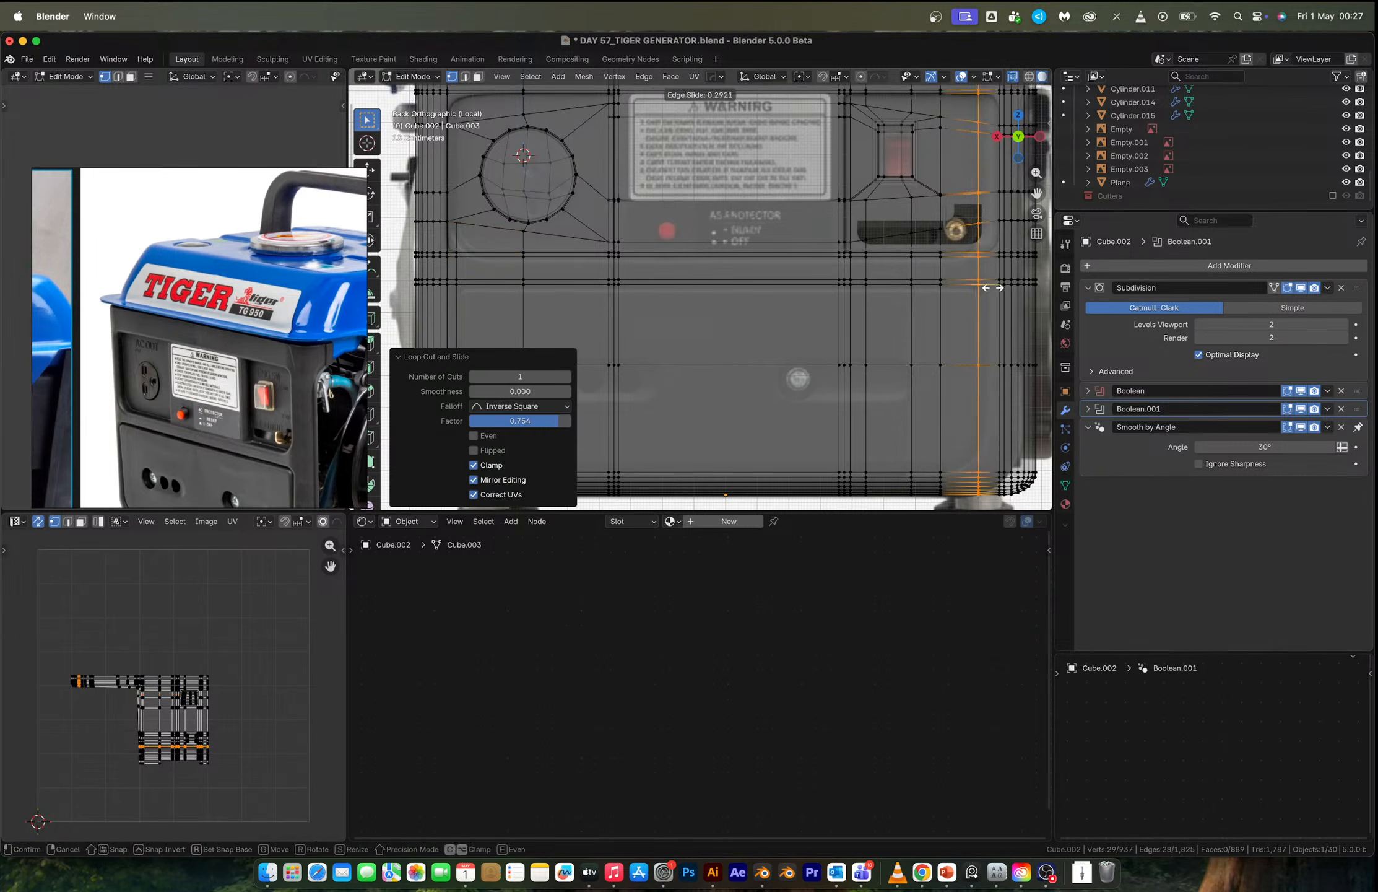
{"action": "left_click", "coordinate": [991, 286]}
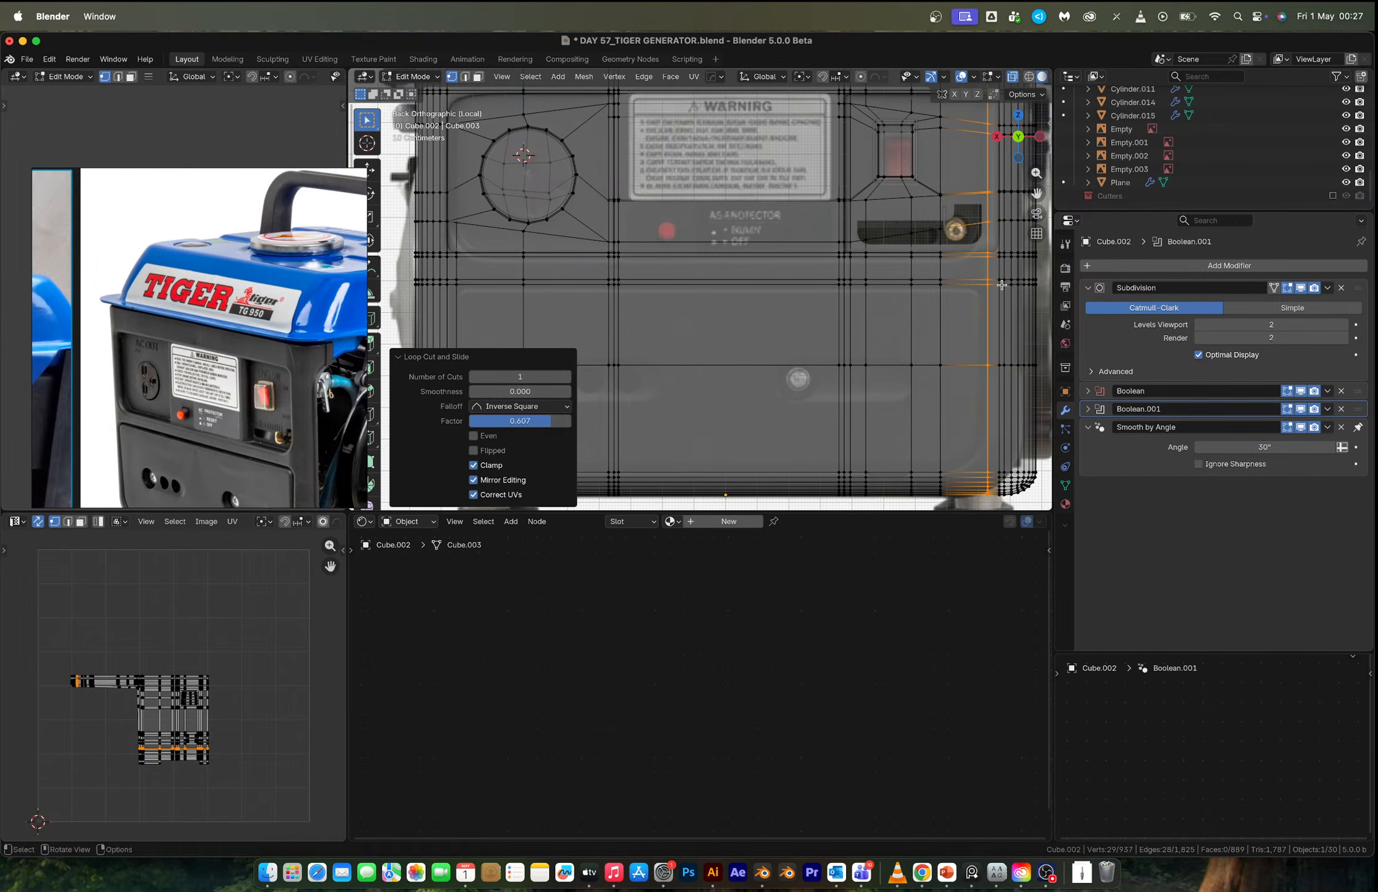
{"action": "key", "text": "ctrl+r"}
{"action": "left_click", "coordinate": [981, 285]}
{"action": "left_click", "coordinate": [995, 286]}
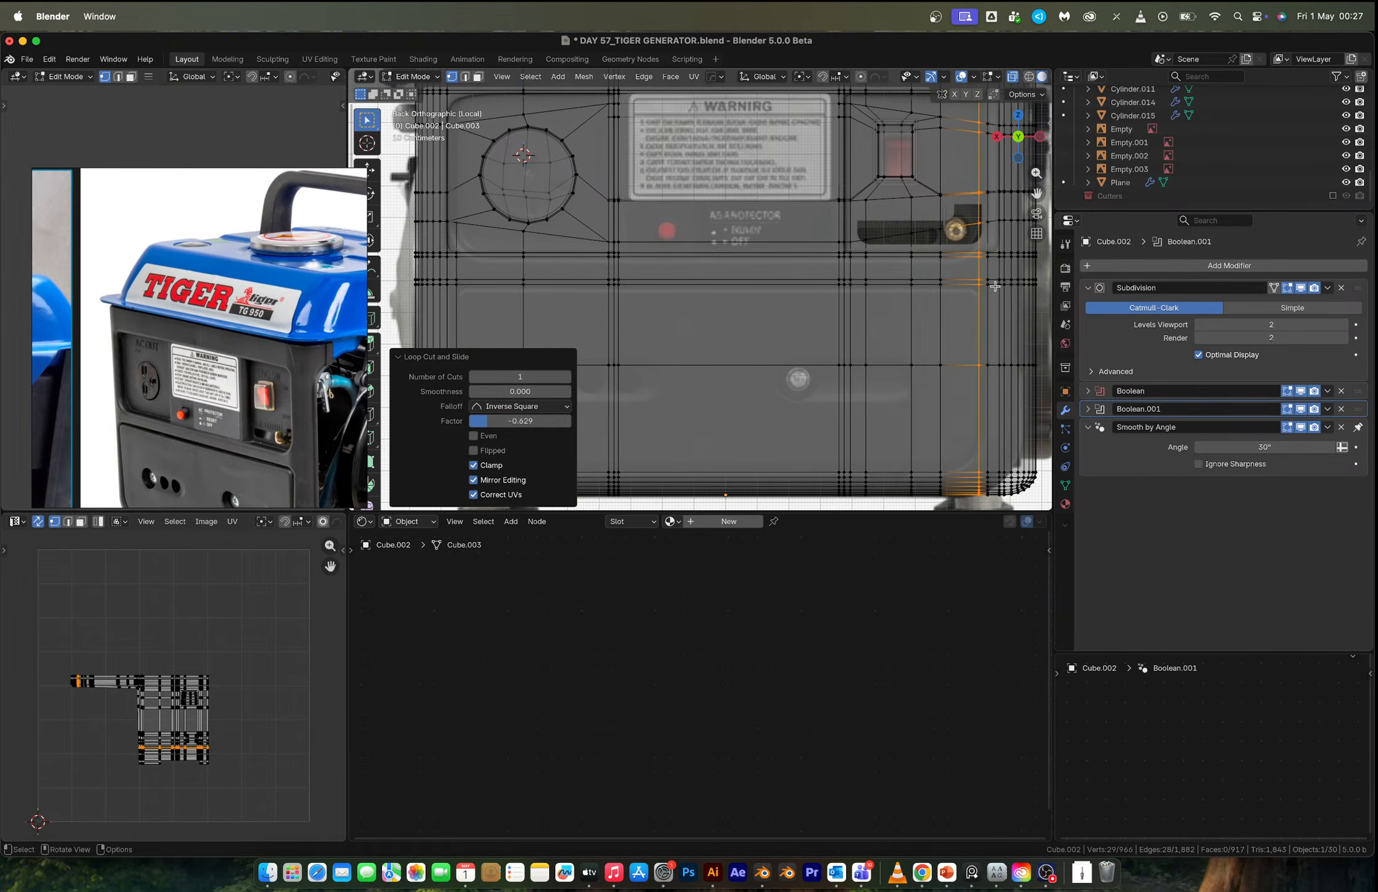
{"action": "left_click", "coordinate": [984, 284]}
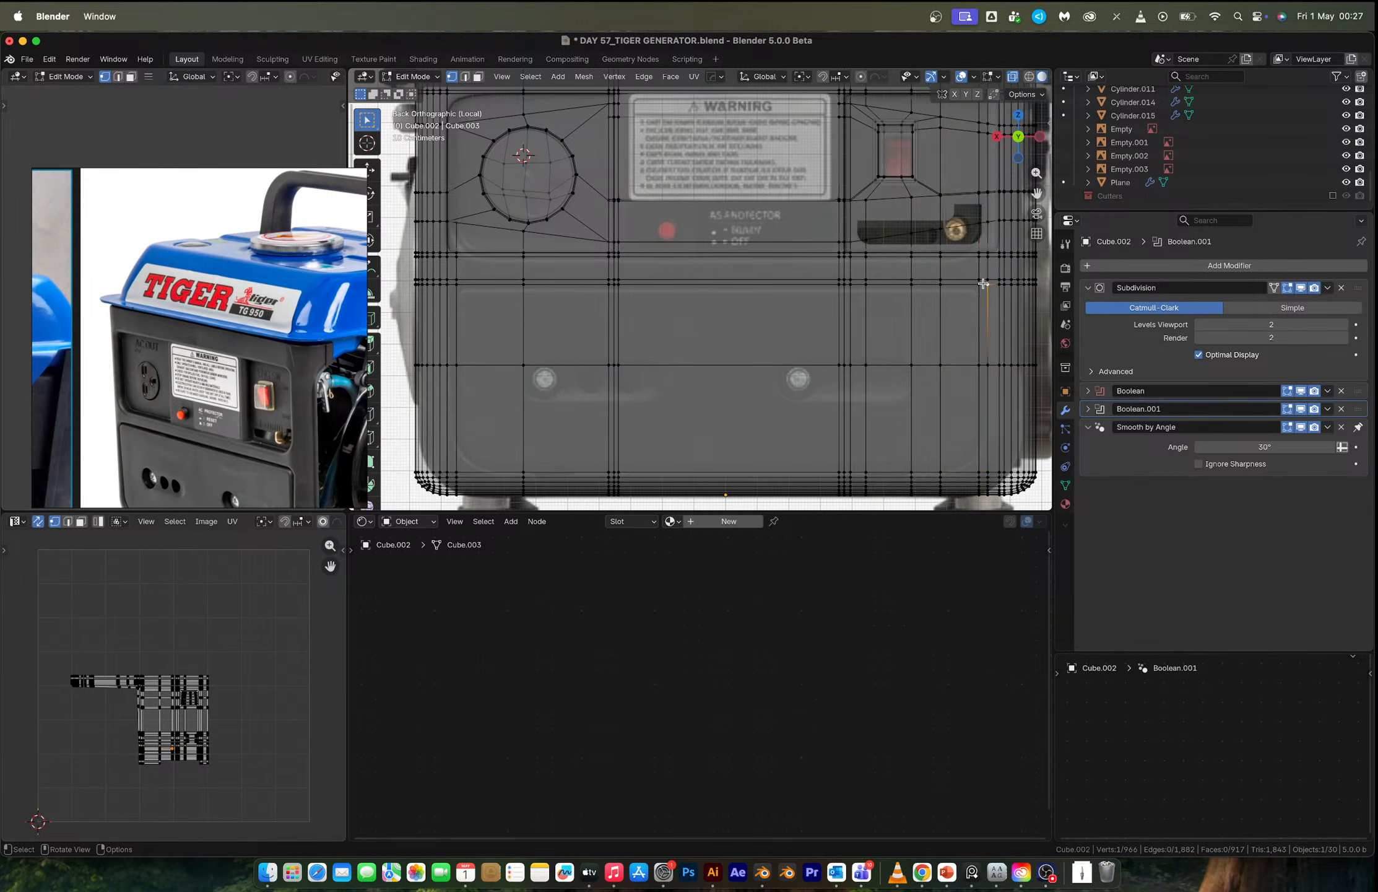
Select the strips of faces running along the right, top and left sides of the lower front panel.
{"action": "key", "text": "alt+z"}
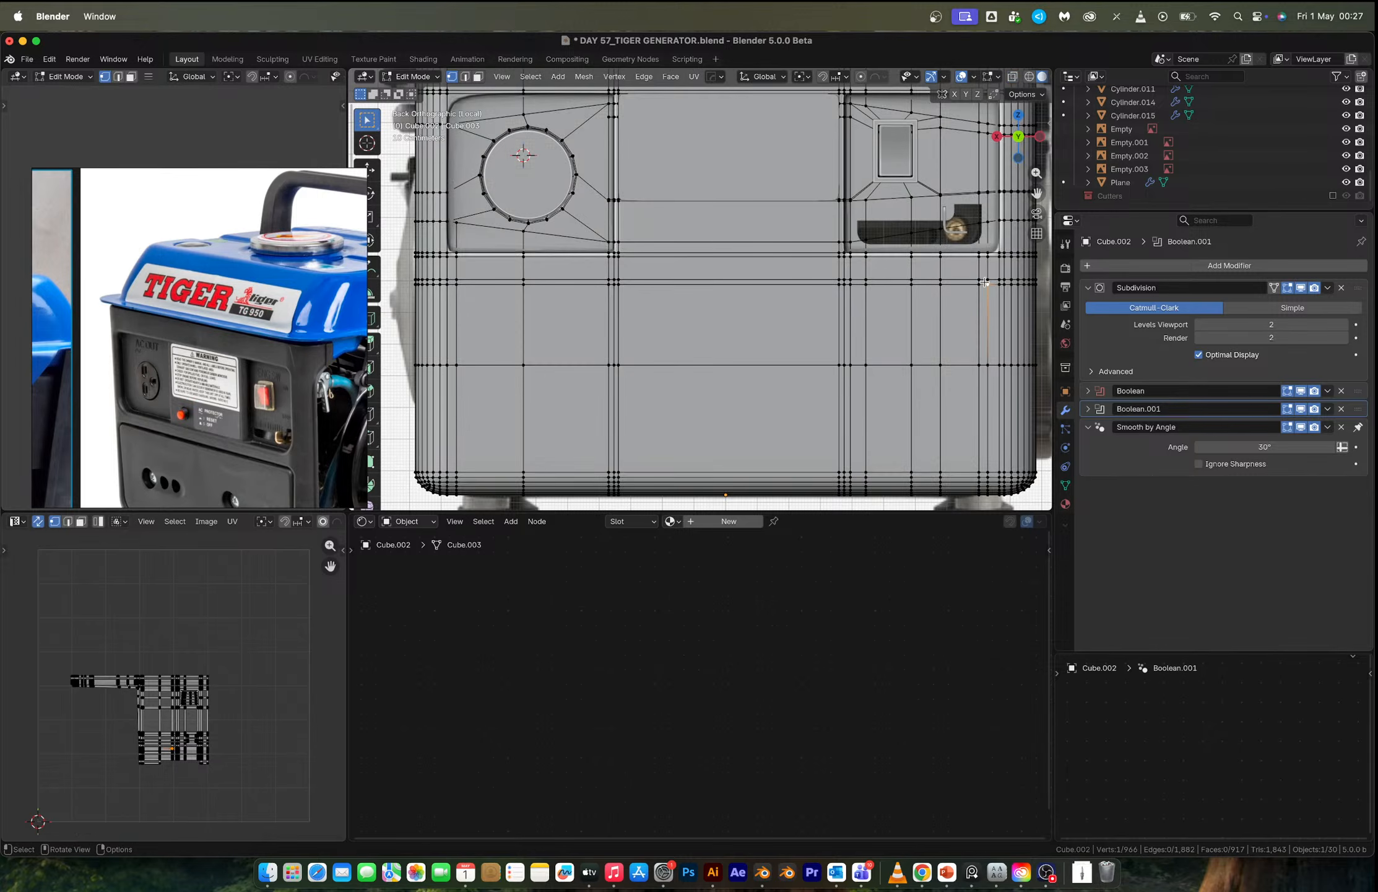
{"action": "key", "text": "3"}
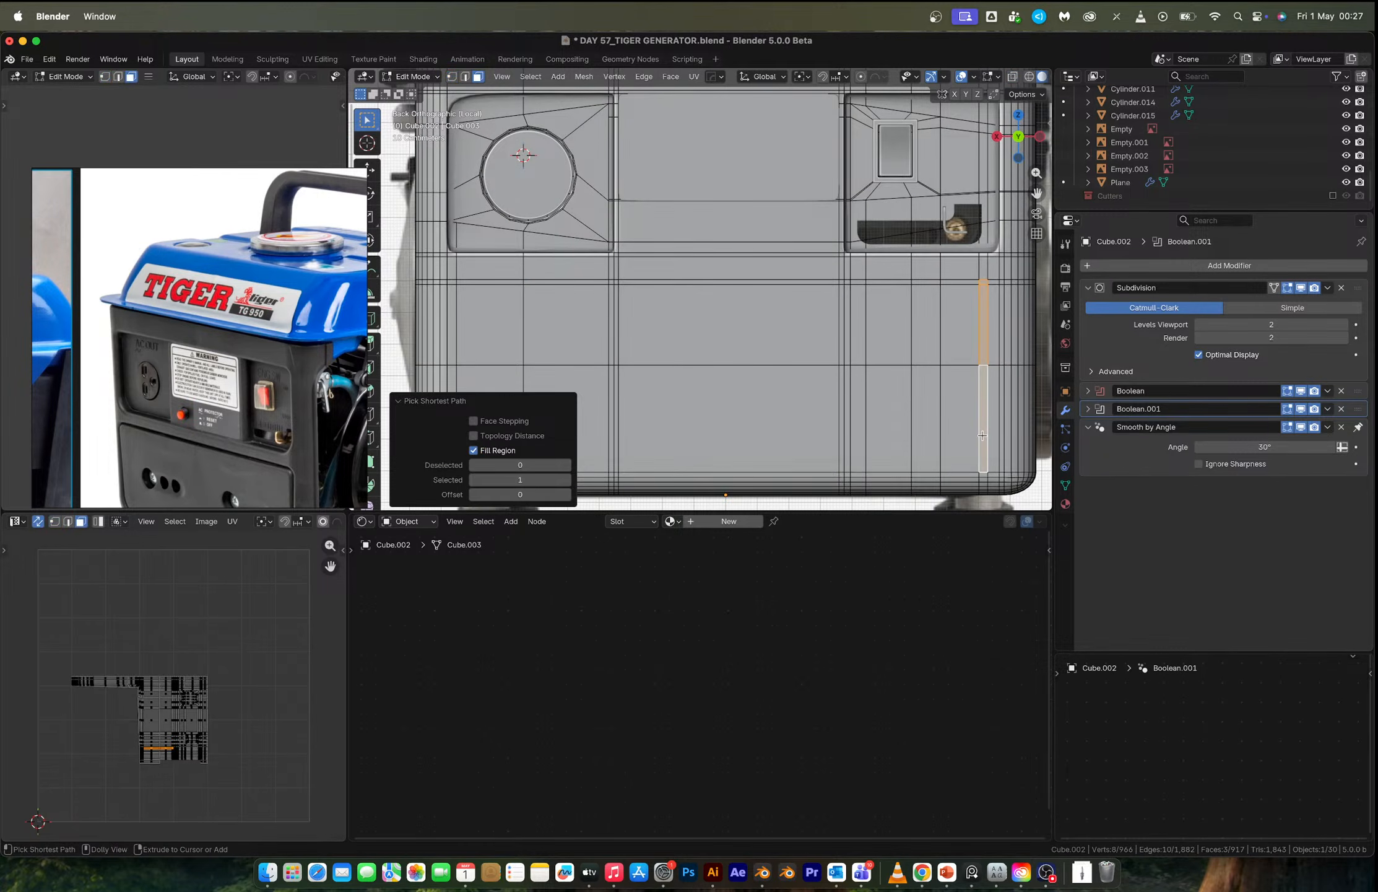
{"action": "left_click", "coordinate": [979, 434], "text": "ctrl"}
{"action": "key", "text": "alt+z"}
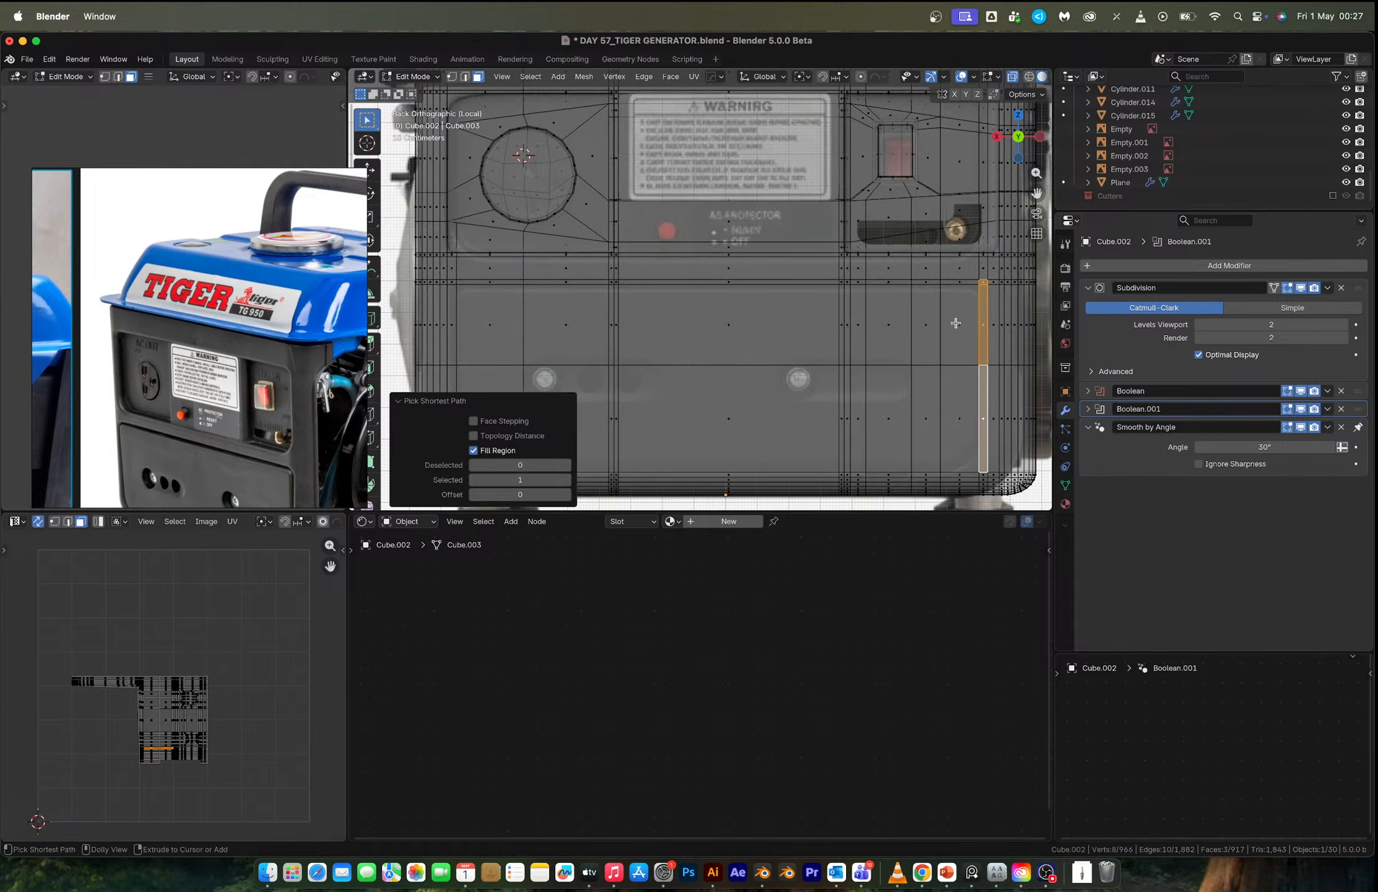
{"action": "left_click", "coordinate": [449, 282], "text": "ctrl+shift"}
{"action": "key", "text": "super+z"}
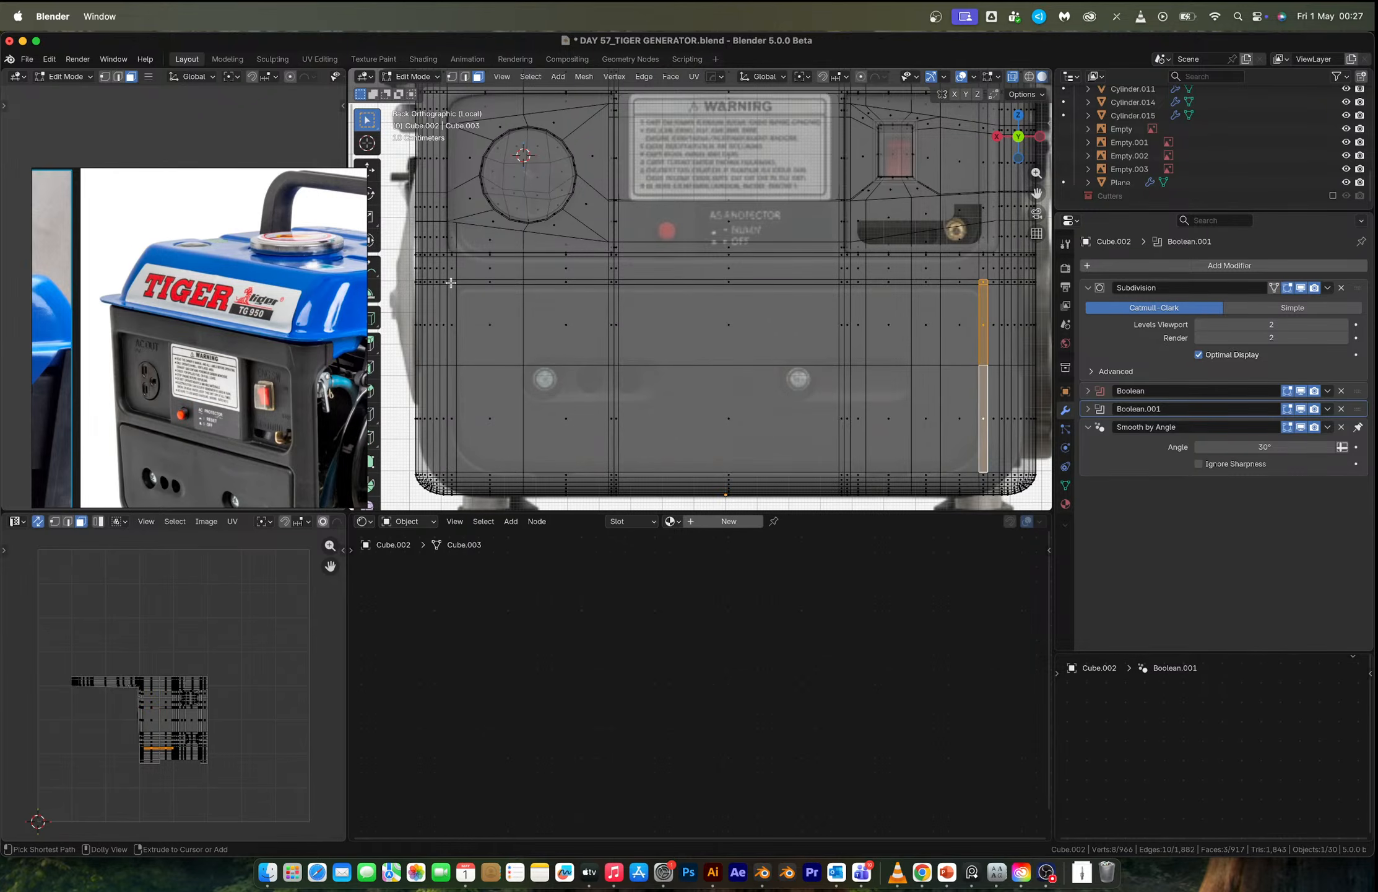
{"action": "key", "text": "super+shift+z"}
{"action": "key", "text": "super+z"}
{"action": "key", "text": "b"}
{"action": "left_click_drag", "start_coordinate": [490, 284], "coordinate": [448, 280], "text": "shift"}
{"action": "key", "text": "b"}
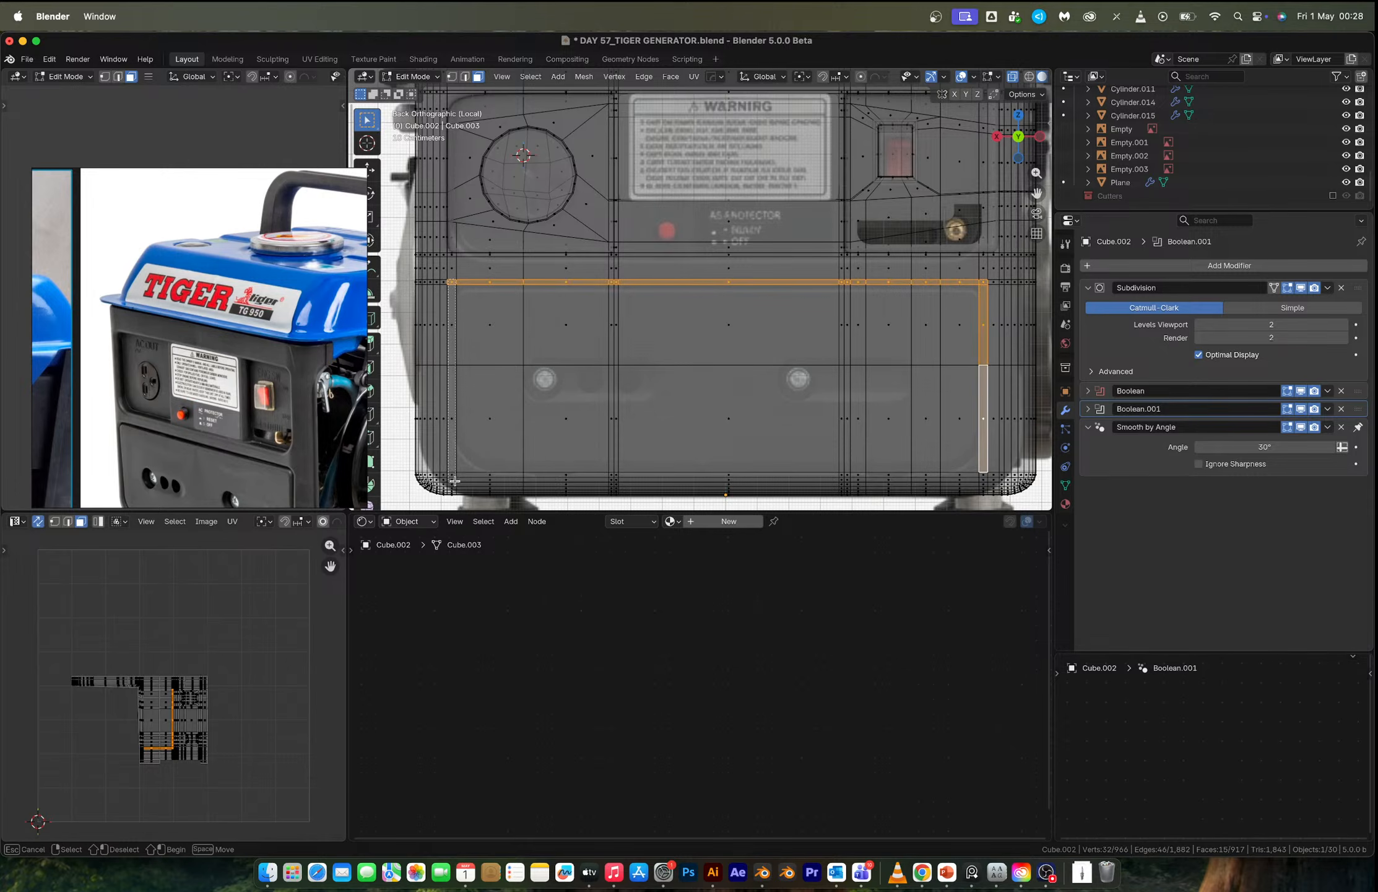
{"action": "left_click_drag", "start_coordinate": [451, 468], "coordinate": [452, 469]}
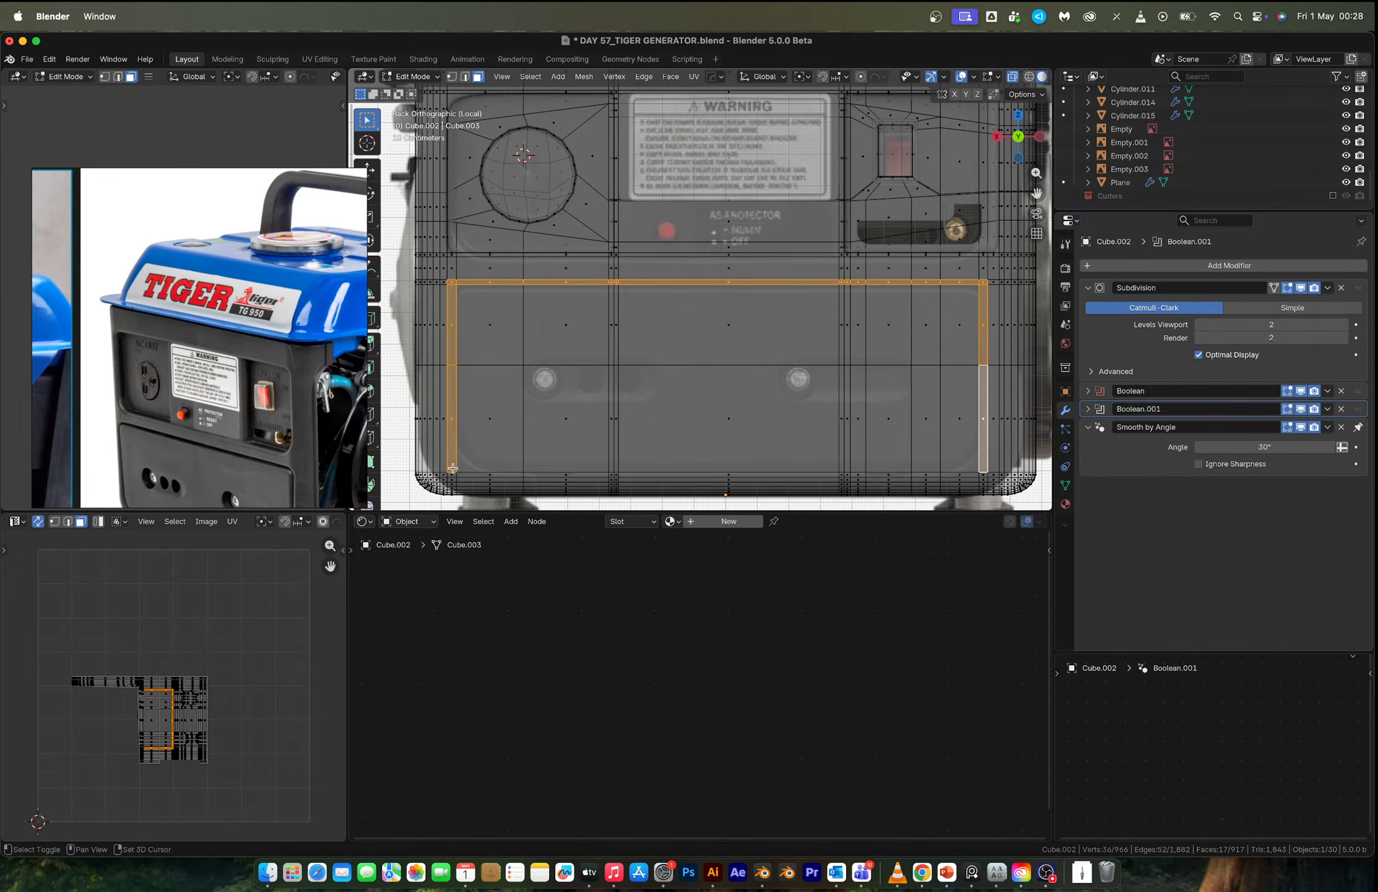
Add a horizontal loop cut along the lower panel's bottom edge and select the closed ring of faces framing the panel.
{"action": "key", "text": "ctrl+r"}
{"action": "left_click", "coordinate": [996, 457]}
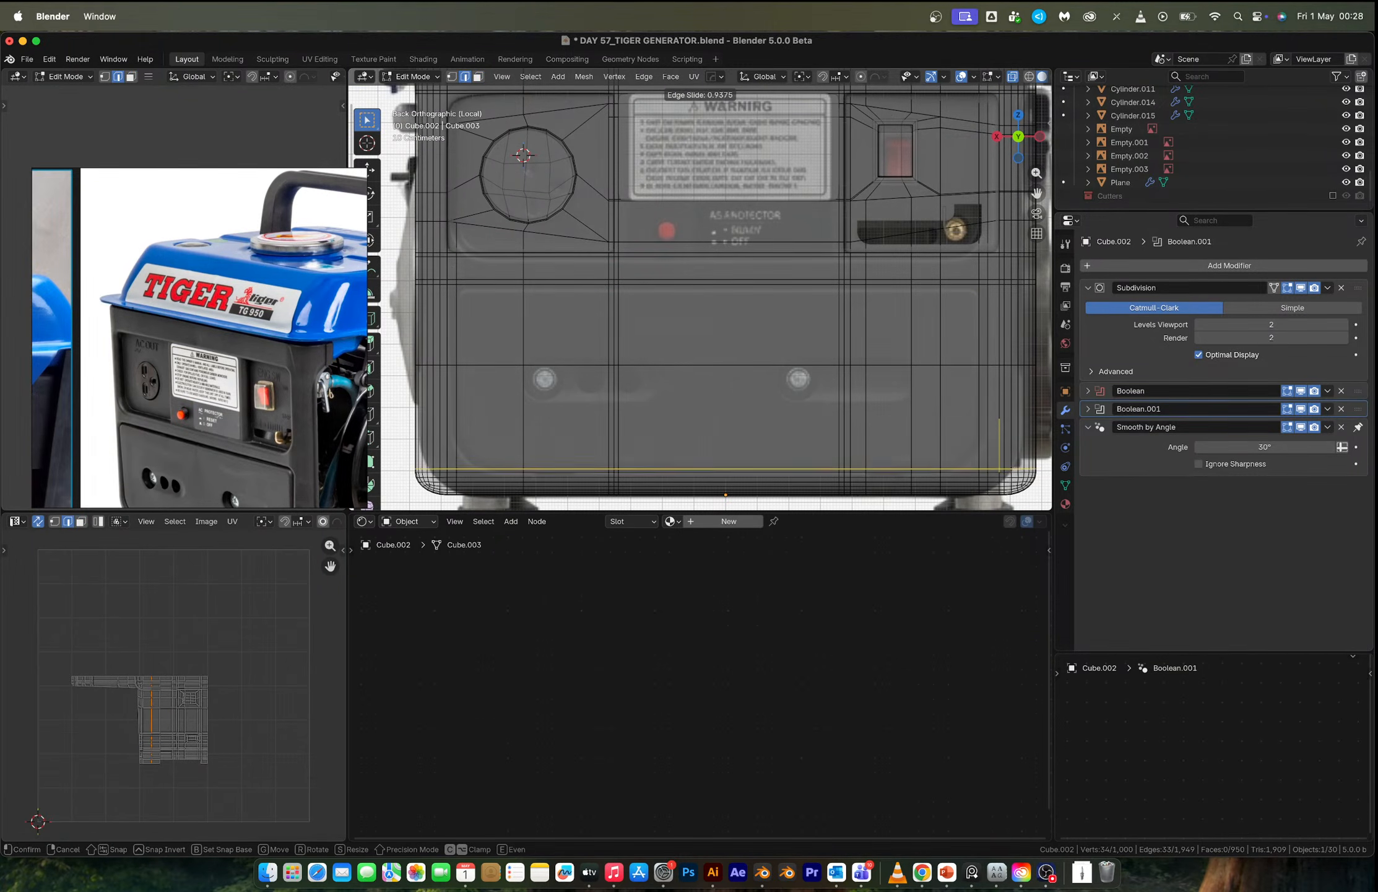
{"action": "left_click", "coordinate": [993, 505]}
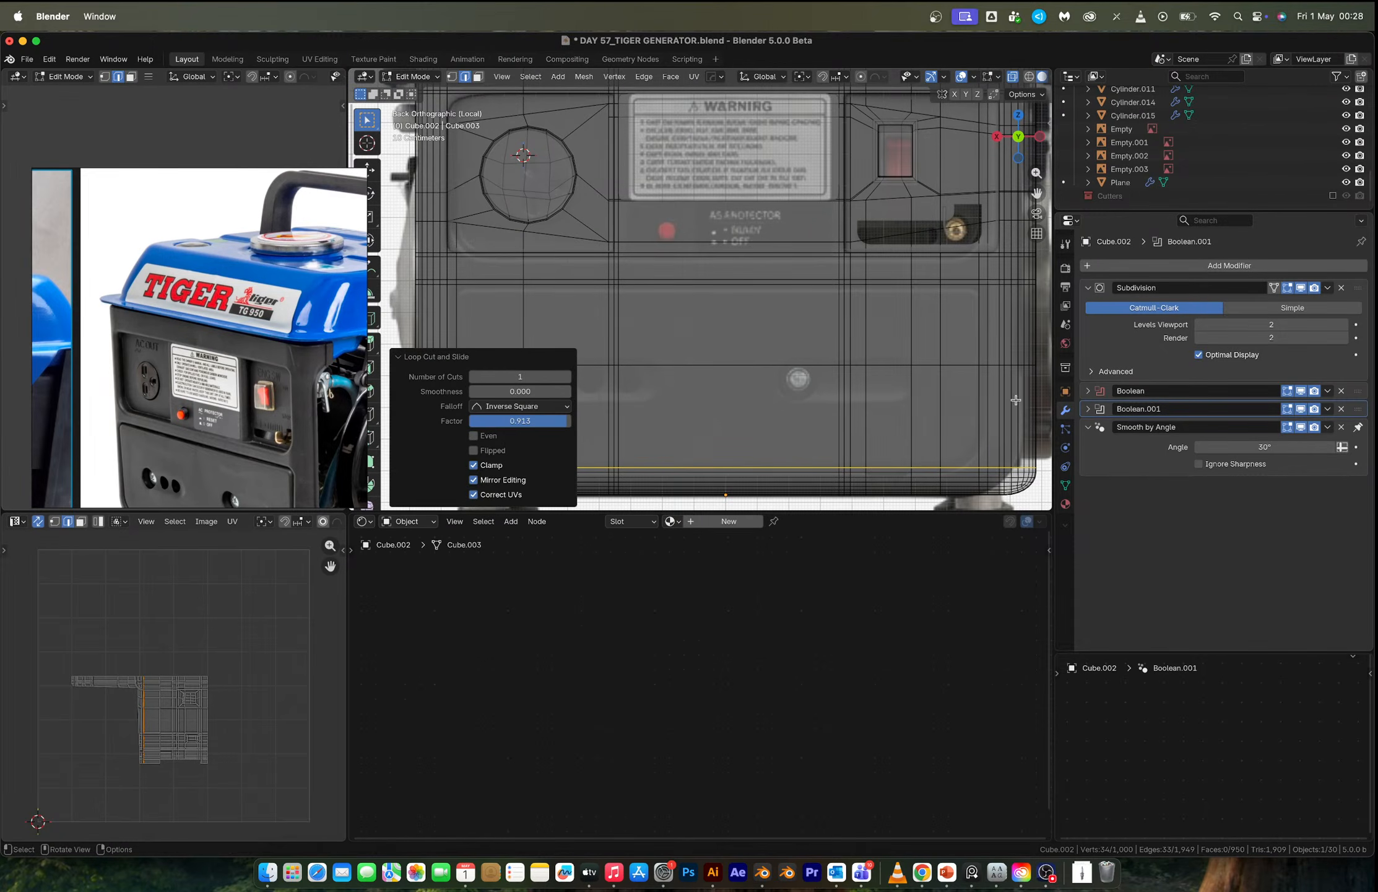
{"action": "key", "text": "3"}
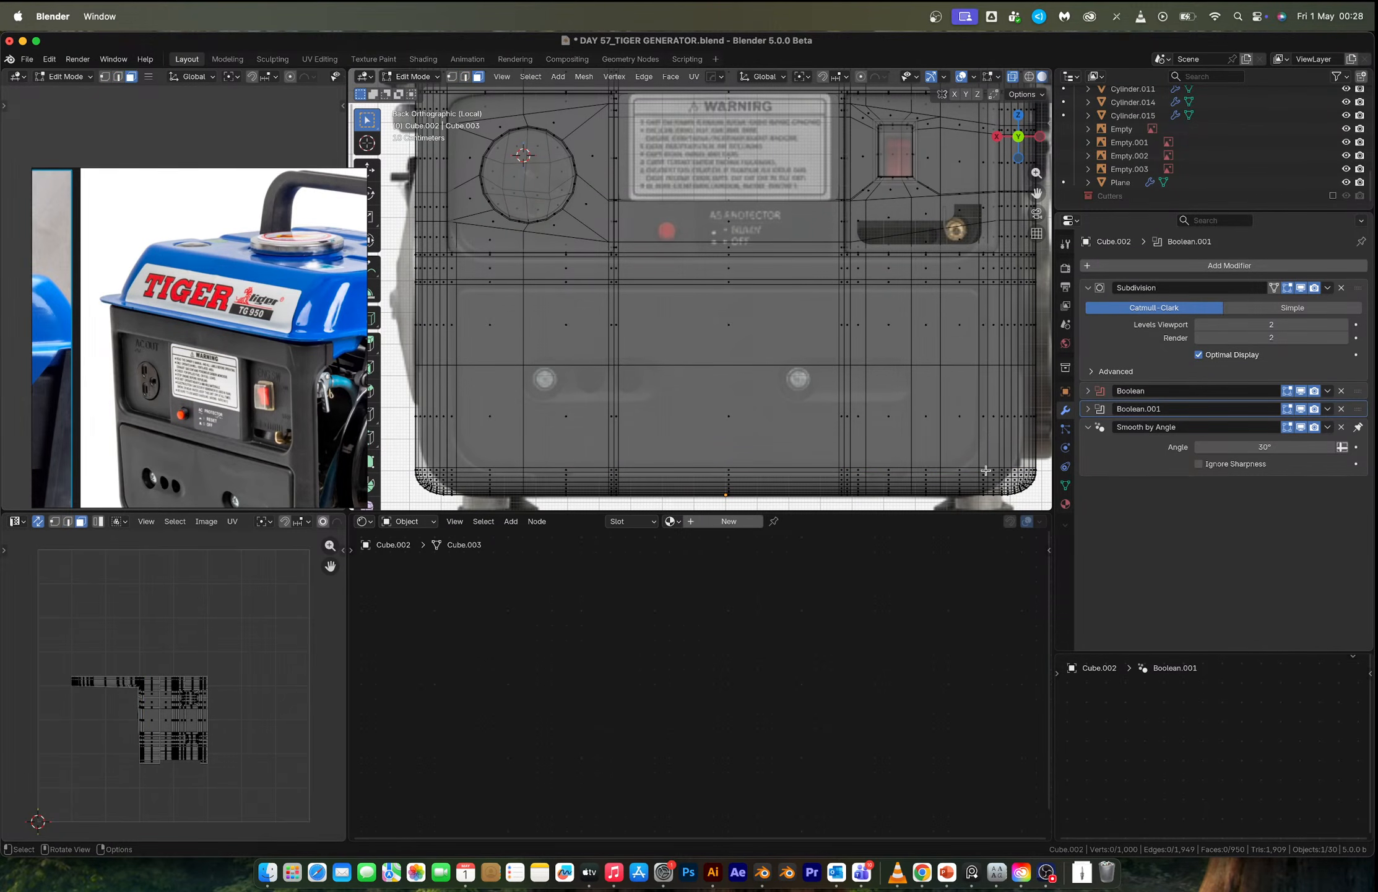
{"action": "mouse_move", "coordinate": [987, 471]}
{"action": "left_mouse_down"}
{"action": "mouse_move", "coordinate": [982, 280]}
{"action": "mouse_move", "coordinate": [450, 283]}
{"action": "mouse_move", "coordinate": [452, 472]}
{"action": "mouse_move", "coordinate": [984, 471]}
{"action": "left_mouse_up"}
{"action": "middle_click_drag", "start_coordinate": [542, 264], "coordinate": [644, 299]}
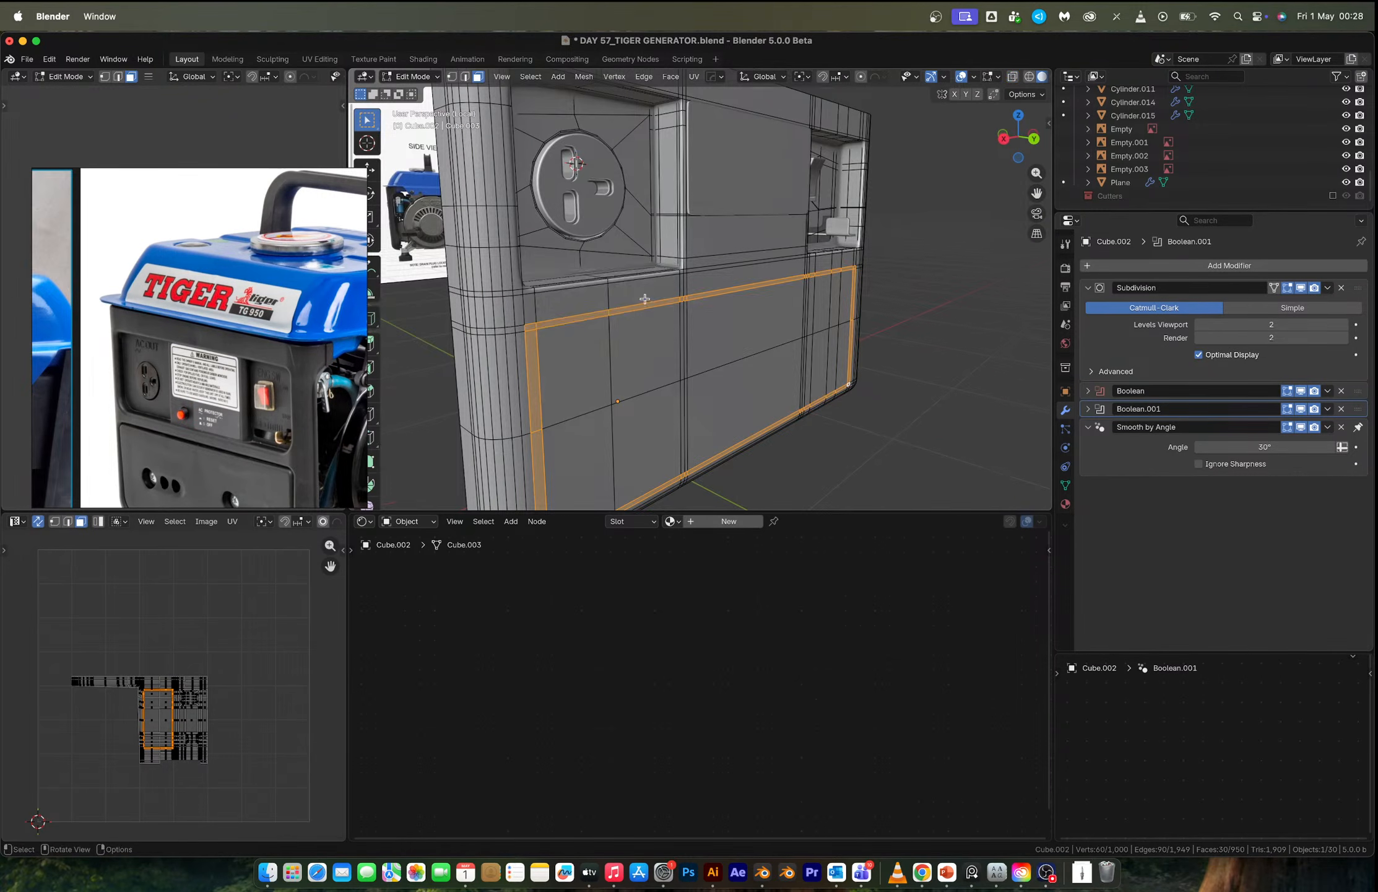
Extrude the ring of faces inward along normals three times, starting with about -0.01 m and -0.025 m, and check the groove in Object Mode.
{"action": "key", "text": "alt+e"}
{"action": "left_click", "coordinate": [644, 301]}
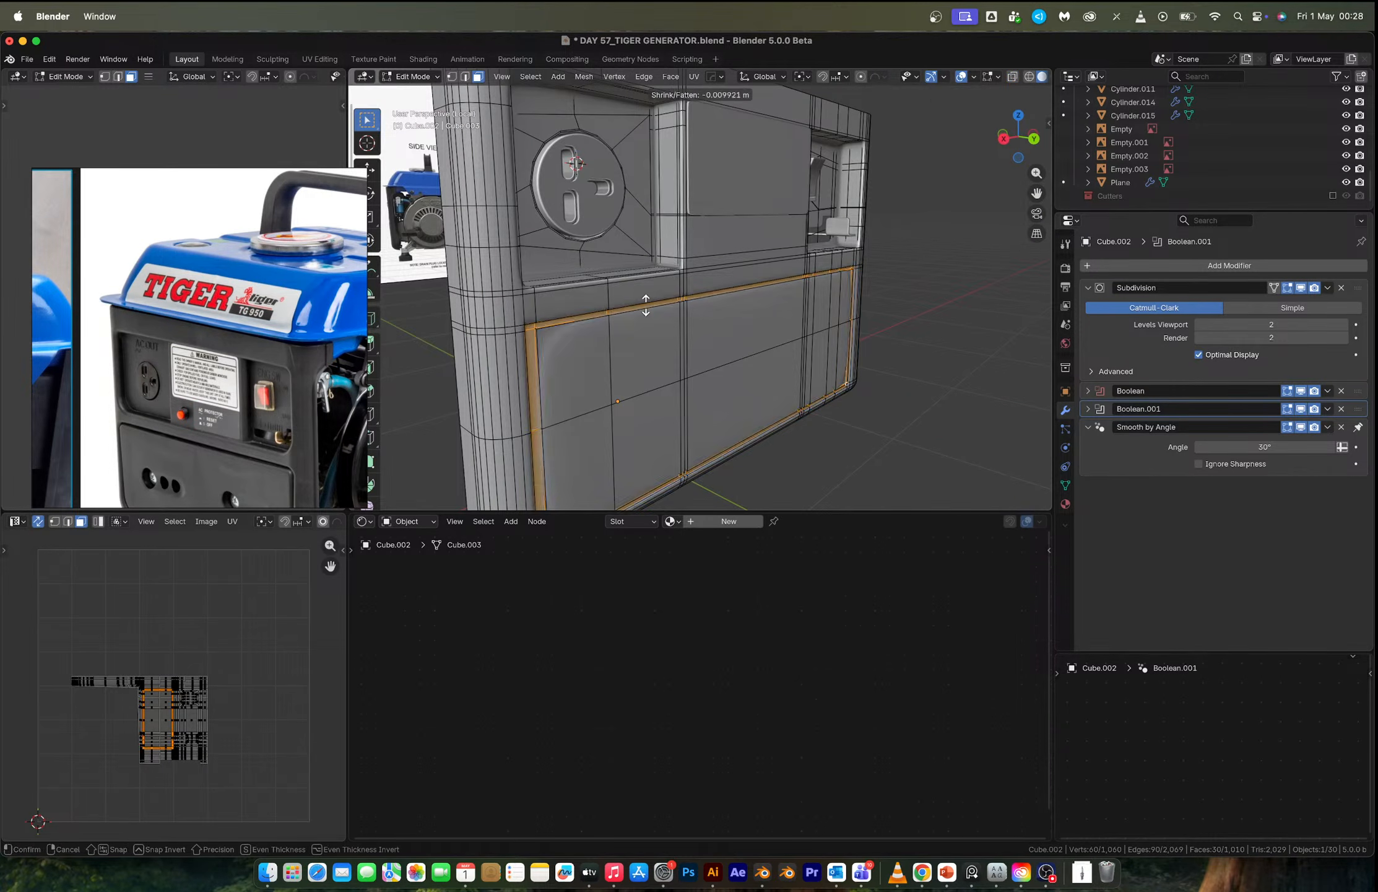
{"action": "left_click", "coordinate": [646, 305]}
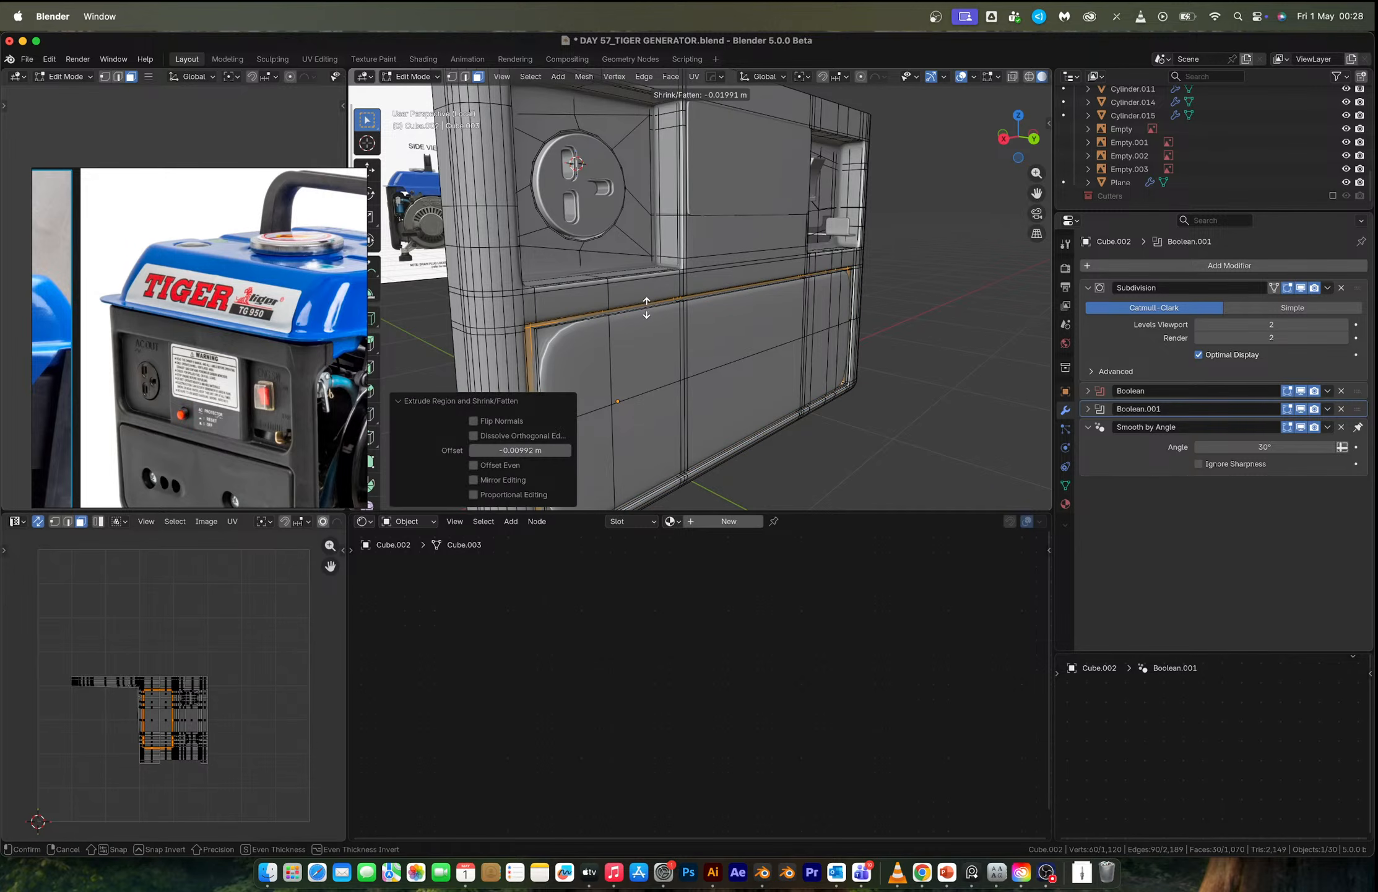
{"action": "key", "text": "alt+e"}
{"action": "left_click", "coordinate": [647, 308]}
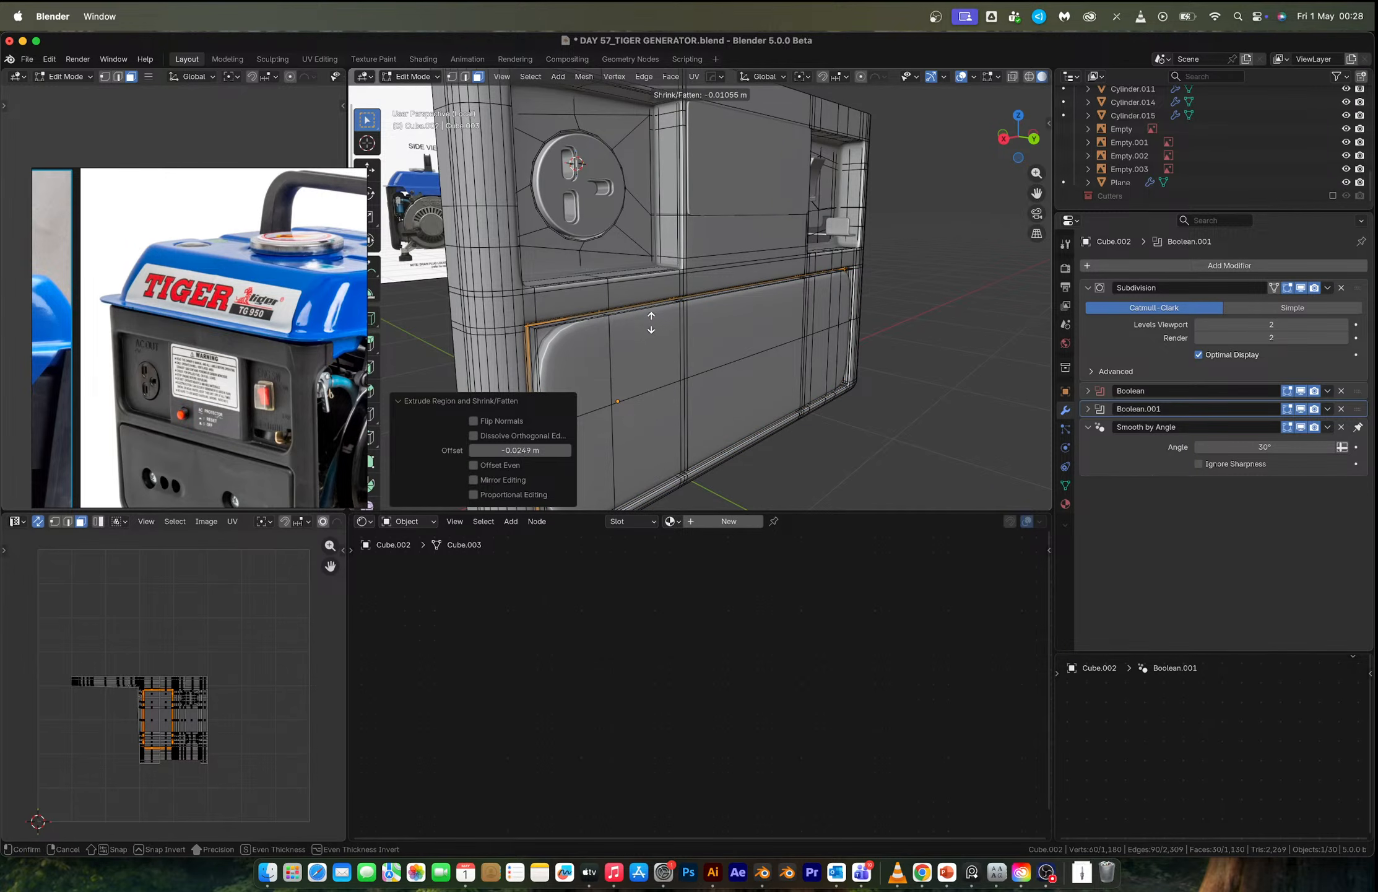
{"action": "left_click", "coordinate": [651, 322]}
{"action": "key", "text": "Tab"}
{"action": "scroll", "coordinate": [641, 291], "scroll_direction": "down", "scroll_amount": 3}
{"action": "scroll", "coordinate": [607, 315], "scroll_direction": "up", "scroll_amount": 8}
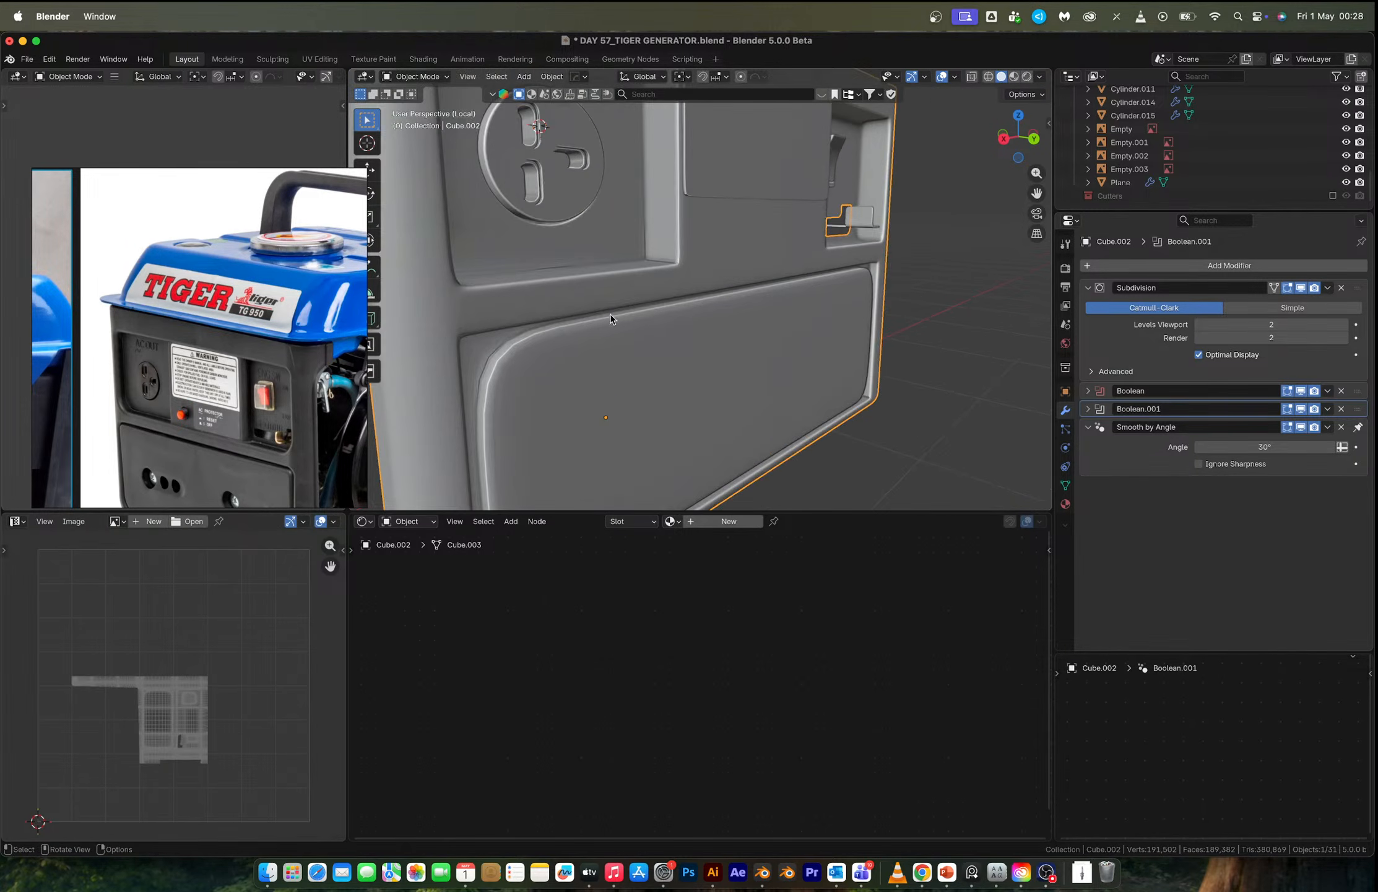
Return to Edit Mode and undo the inward extrusions of the ring around the lower panel.
{"action": "key", "text": "Tab"}
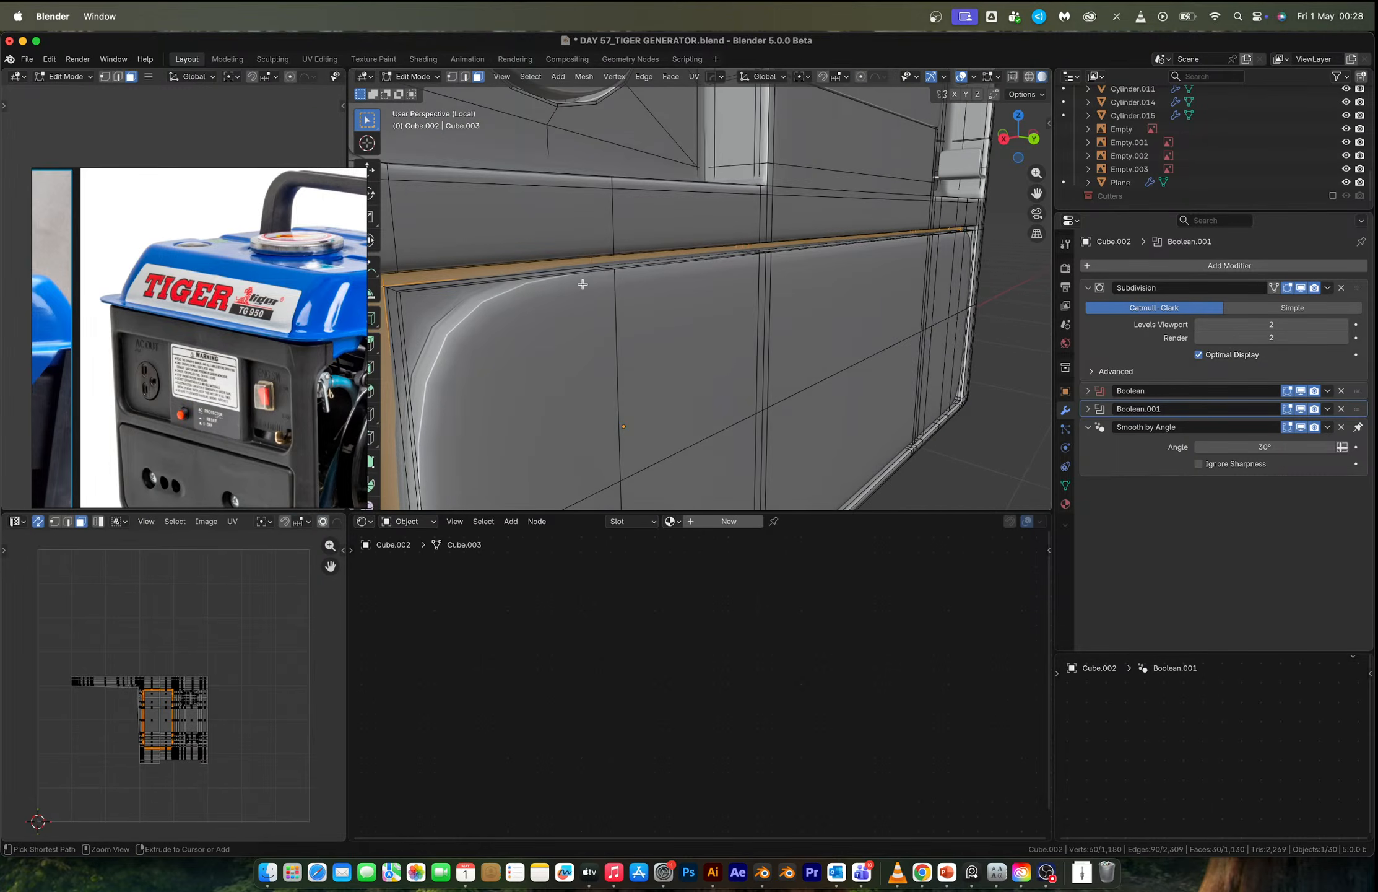
{"action": "scroll", "coordinate": [582, 285], "scroll_direction": "down", "scroll_amount": 2}
{"action": "key", "text": "ctrl+z"}
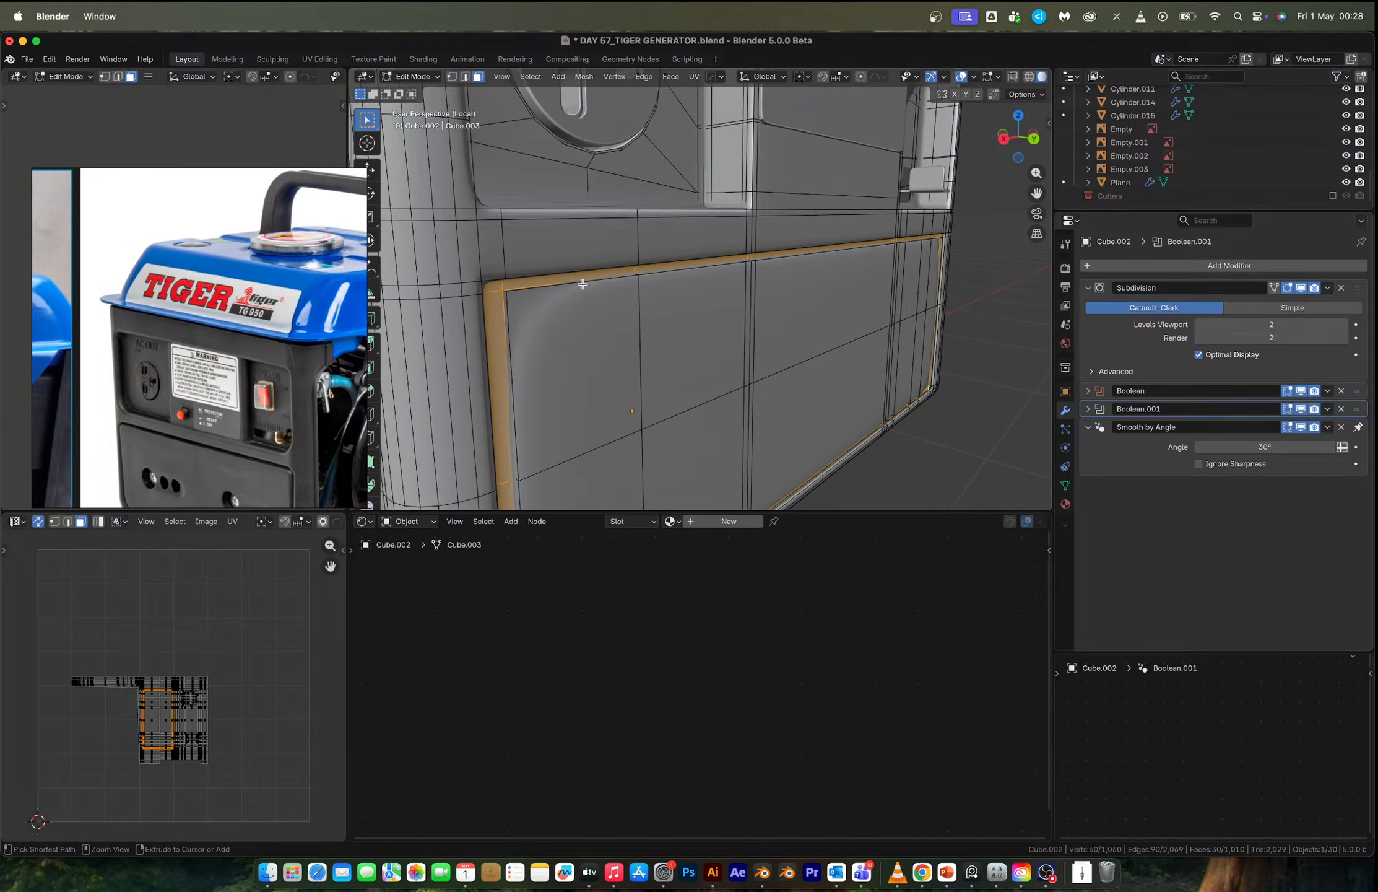
{"action": "key", "text": "ctrl+z"}
Extrude the panel's ring of faces along normals by about -0.011 m and -0.018 m, extrude it deeper once more, and inspect the groove.
{"action": "middle_click_drag", "start_coordinate": [584, 288], "coordinate": [598, 296]}
{"action": "key", "text": "alt+e"}
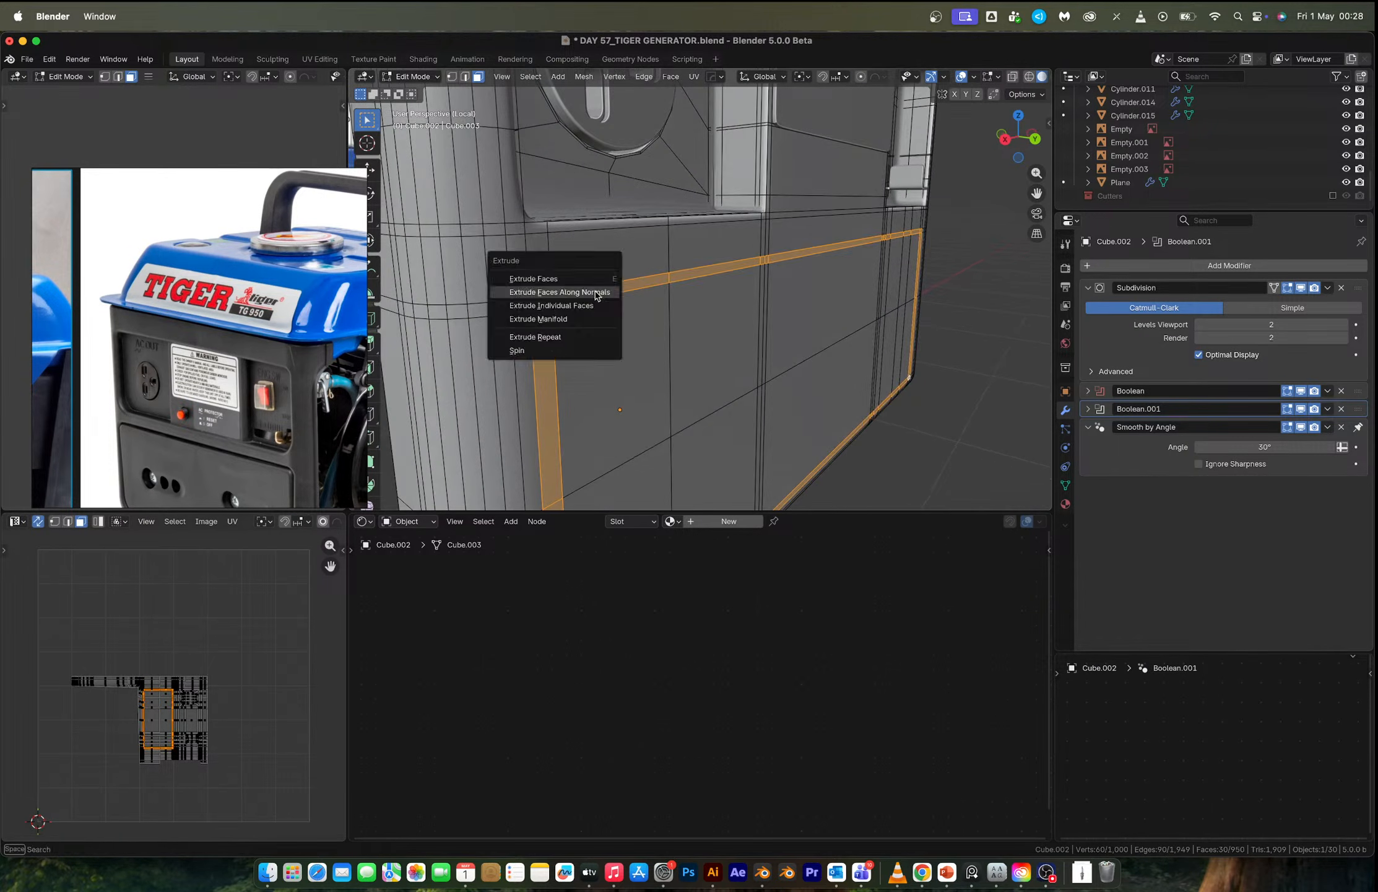
{"action": "left_click", "coordinate": [598, 295]}
{"action": "left_click", "coordinate": [599, 296]}
{"action": "key", "text": "alt+e"}
{"action": "left_click", "coordinate": [599, 296]}
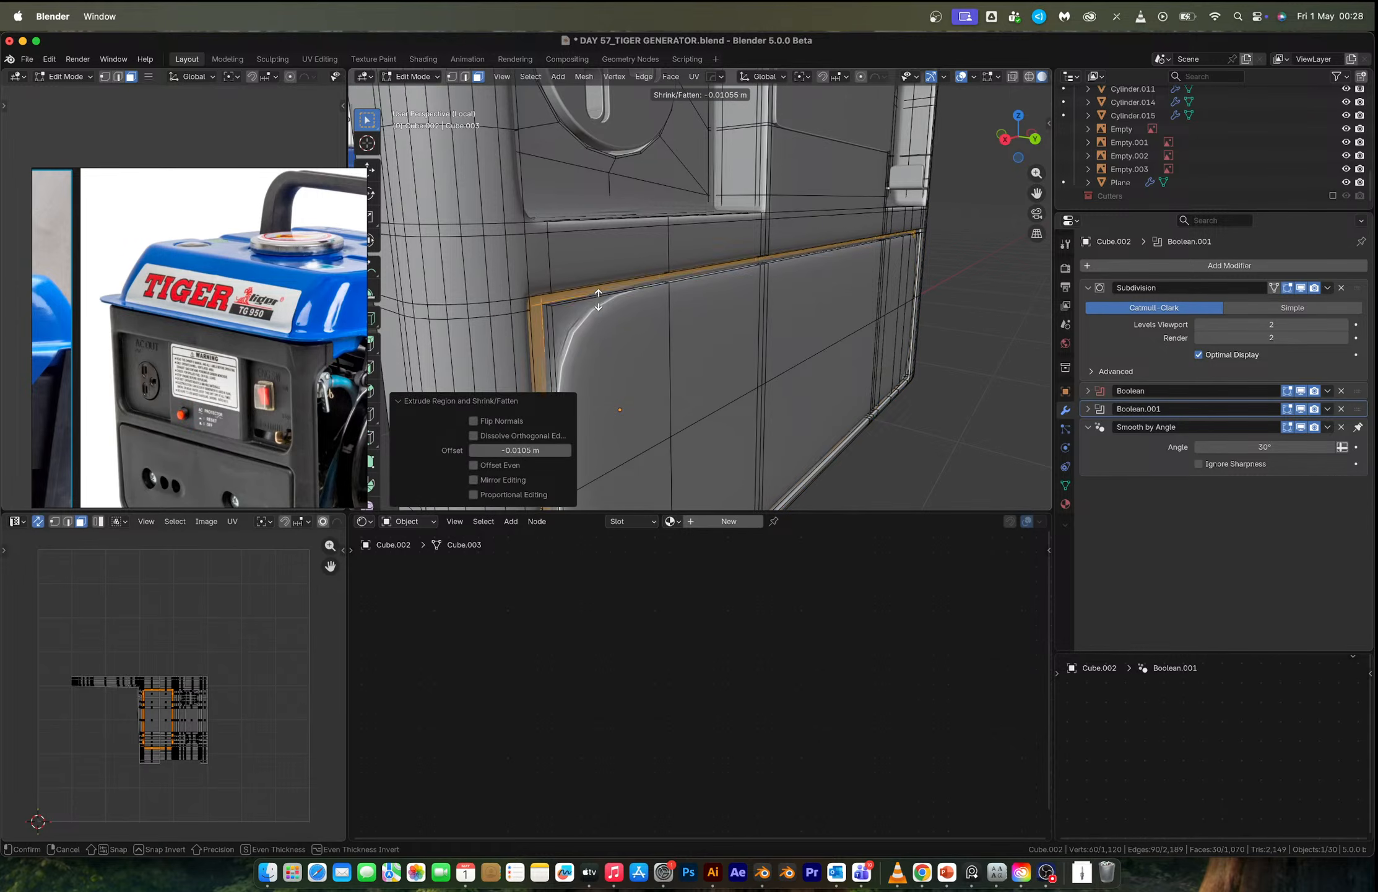
{"action": "left_click", "coordinate": [599, 299]}
{"action": "key", "text": "alt+e"}
{"action": "left_click", "coordinate": [598, 302]}
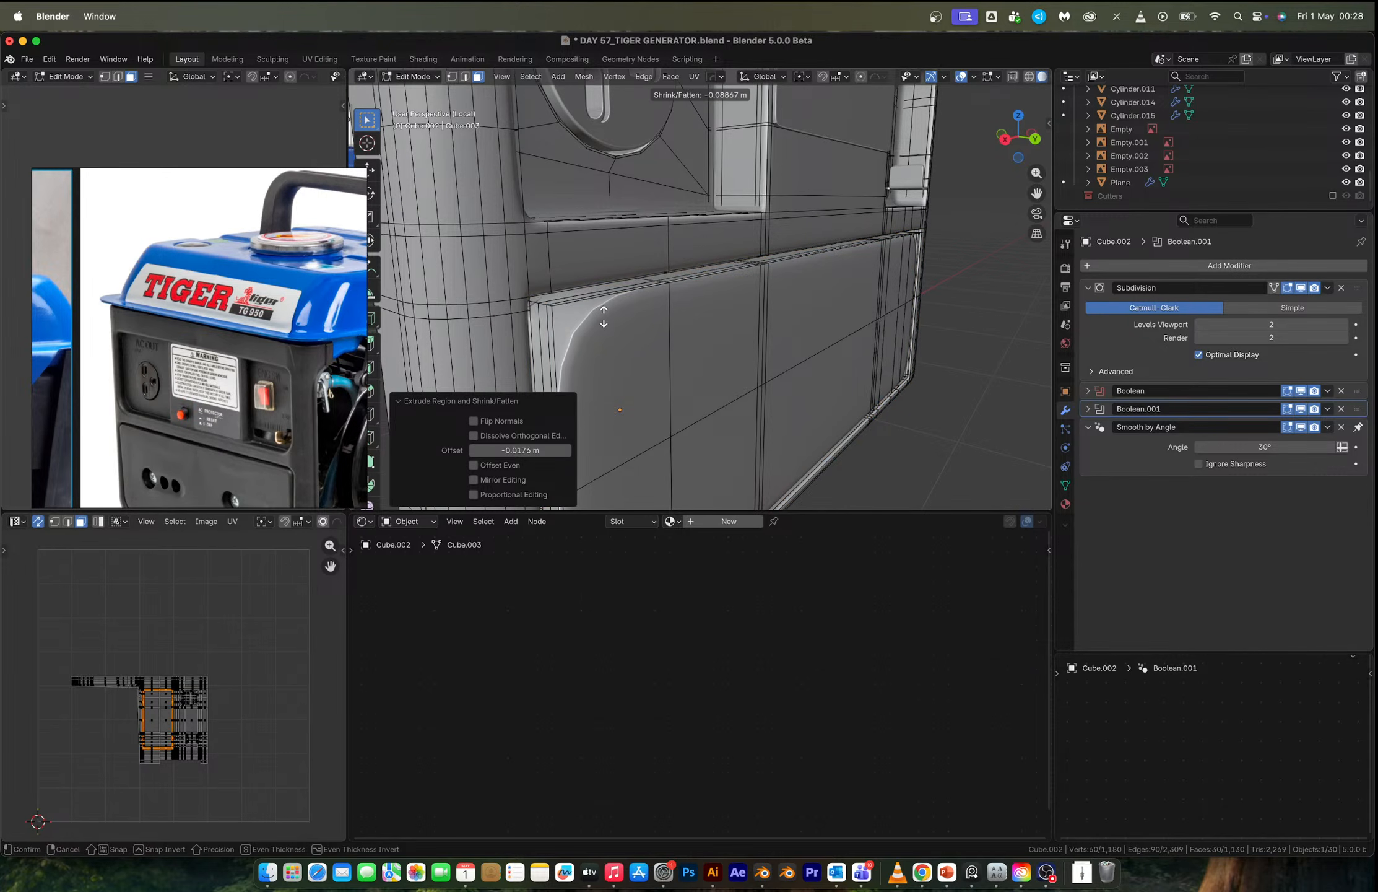
{"action": "left_click", "coordinate": [608, 297]}
{"action": "key", "text": "Tab"}
{"action": "scroll", "coordinate": [681, 289], "scroll_direction": "down", "scroll_amount": 4}
{"action": "middle_click_drag", "start_coordinate": [807, 276], "coordinate": [883, 288]}
{"action": "scroll", "coordinate": [816, 291], "scroll_direction": "up", "scroll_amount": 3}
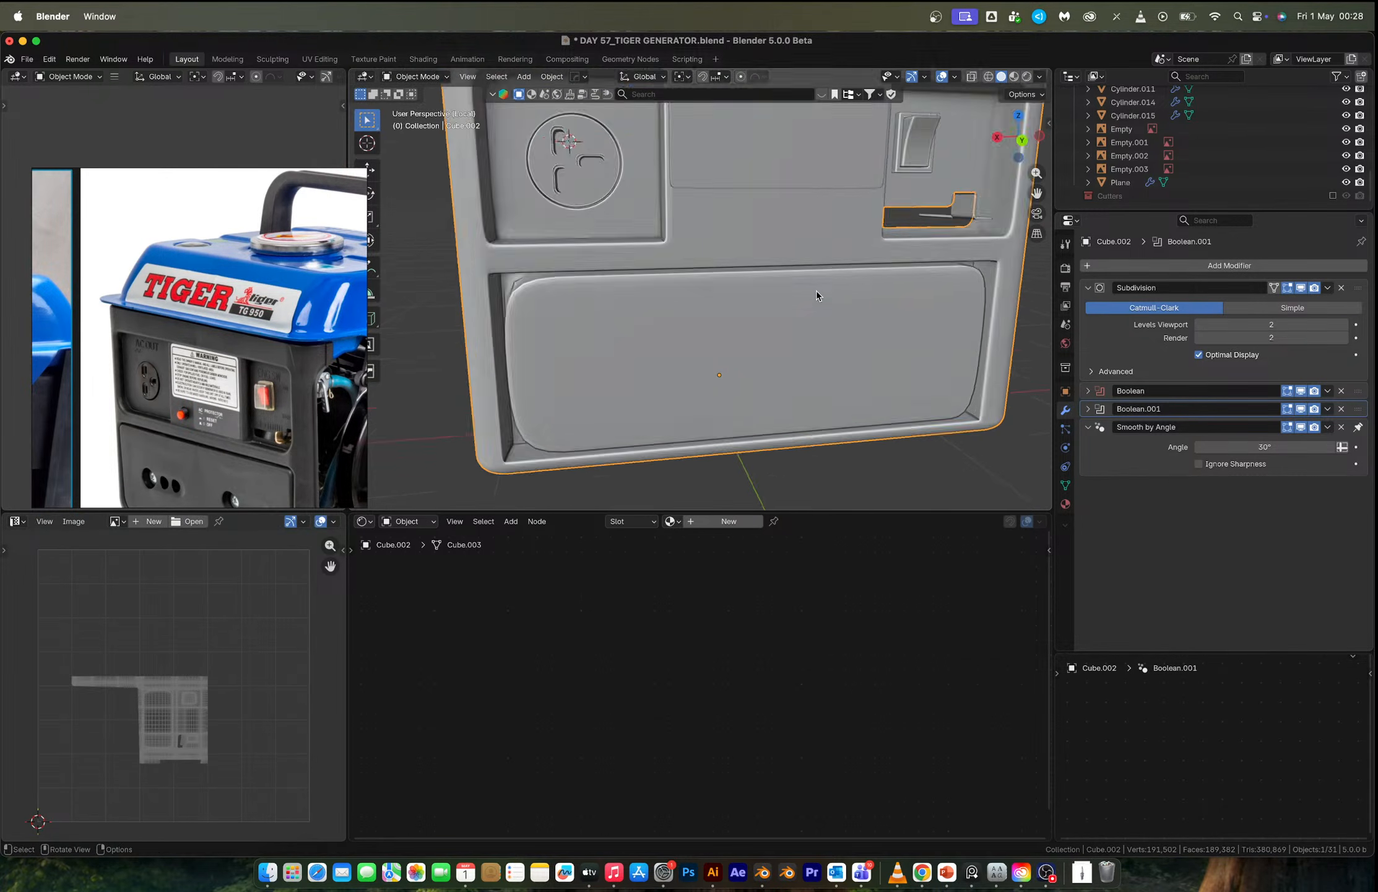
{"action": "middle_click_drag", "start_coordinate": [553, 262], "coordinate": [717, 219], "text": "shift"}
Move the row of vertices beside the lower panel's upper-left corner down along Z by about 0.109 m.
{"action": "key", "text": "Tab"}
{"action": "scroll", "coordinate": [655, 234], "scroll_direction": "up", "scroll_amount": 3}
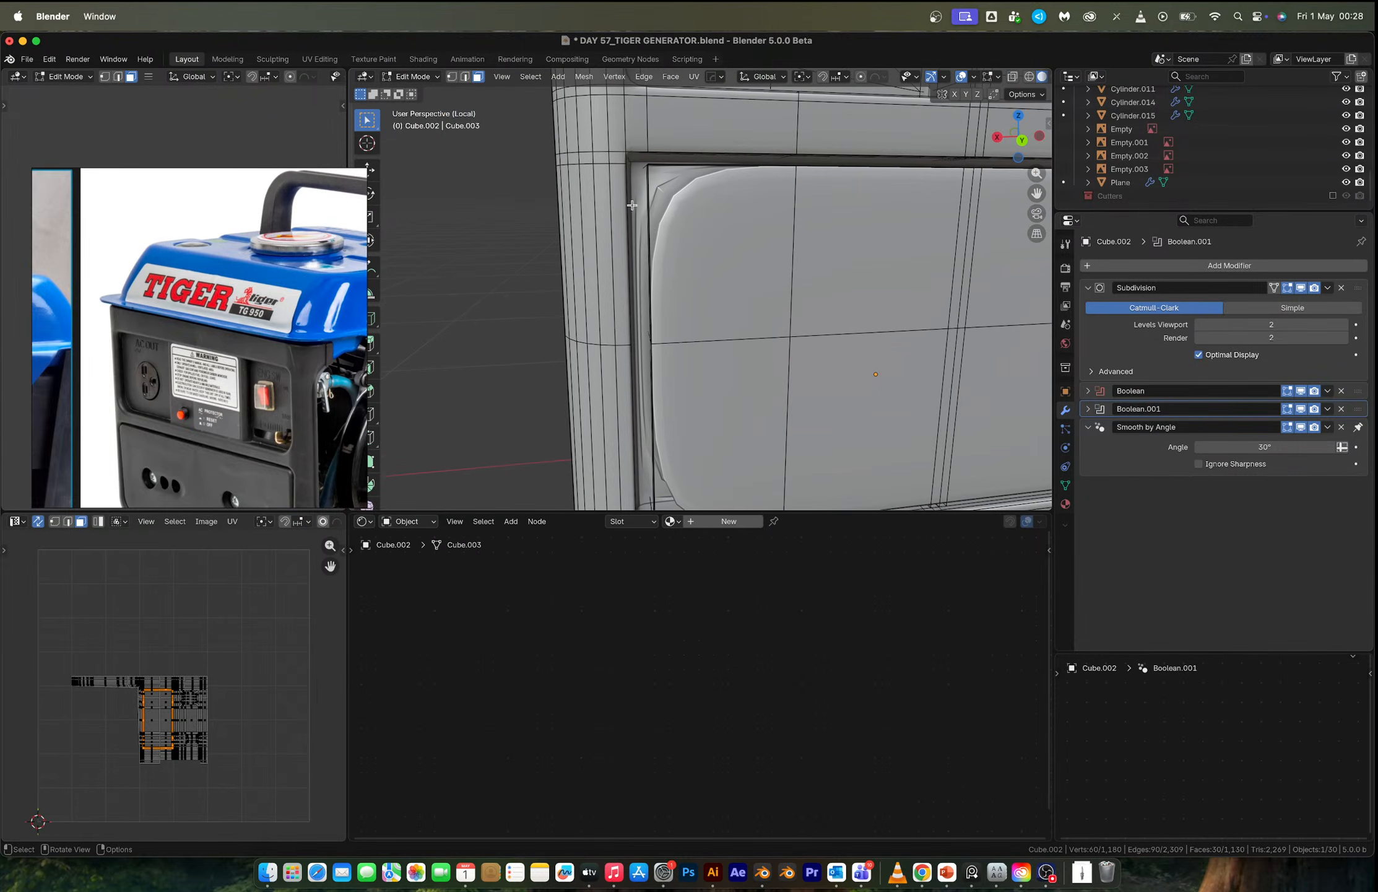
{"action": "middle_click_drag", "start_coordinate": [632, 205], "coordinate": [654, 240], "text": "shift"}
{"action": "key", "text": "1"}
{"action": "left_click", "coordinate": [1022, 139]}
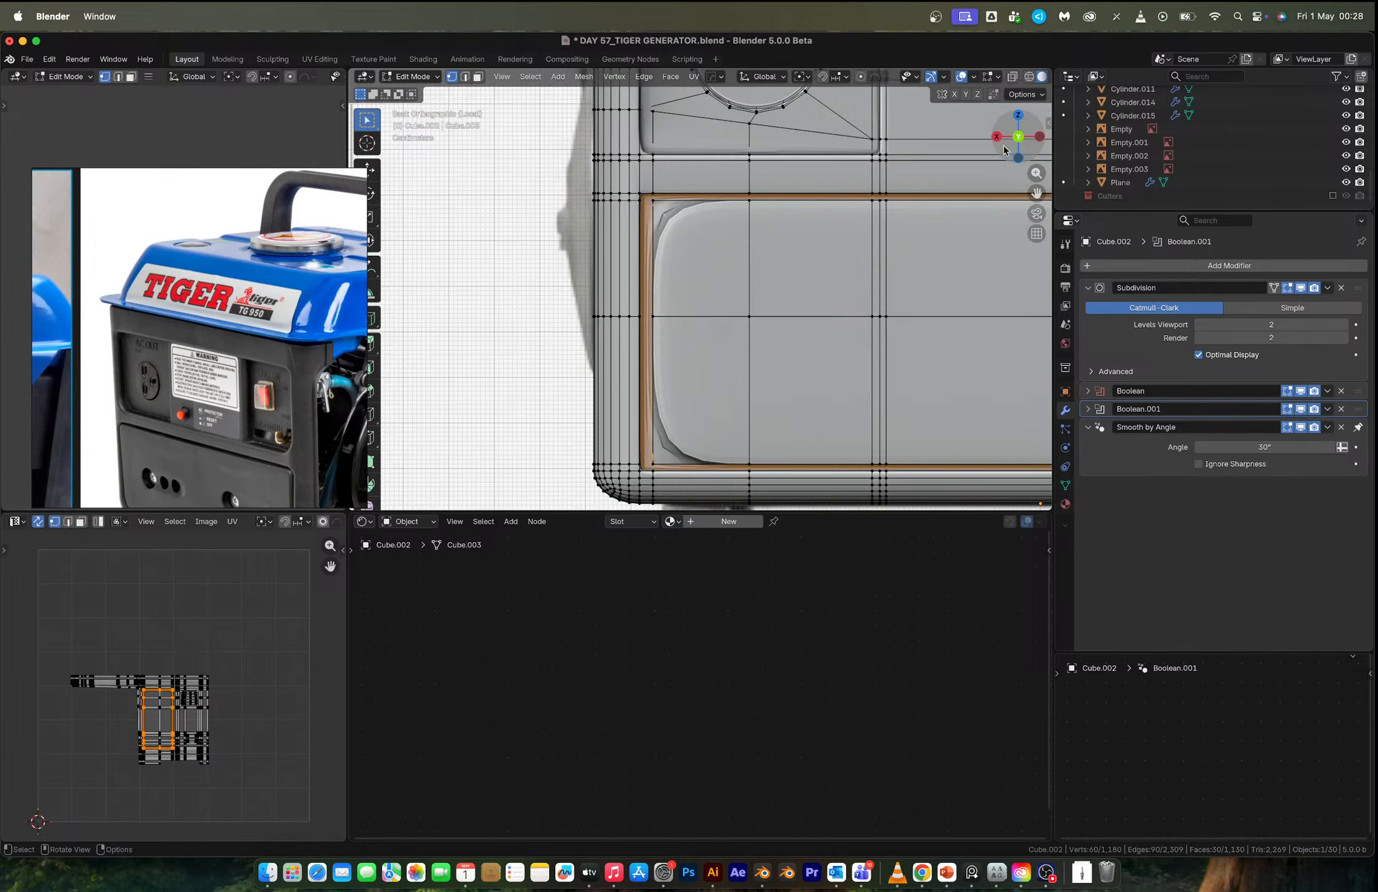
{"action": "scroll", "coordinate": [699, 298], "scroll_direction": "up", "scroll_amount": 3}
{"action": "middle_click_drag", "start_coordinate": [610, 169], "coordinate": [681, 197], "text": "shift"}
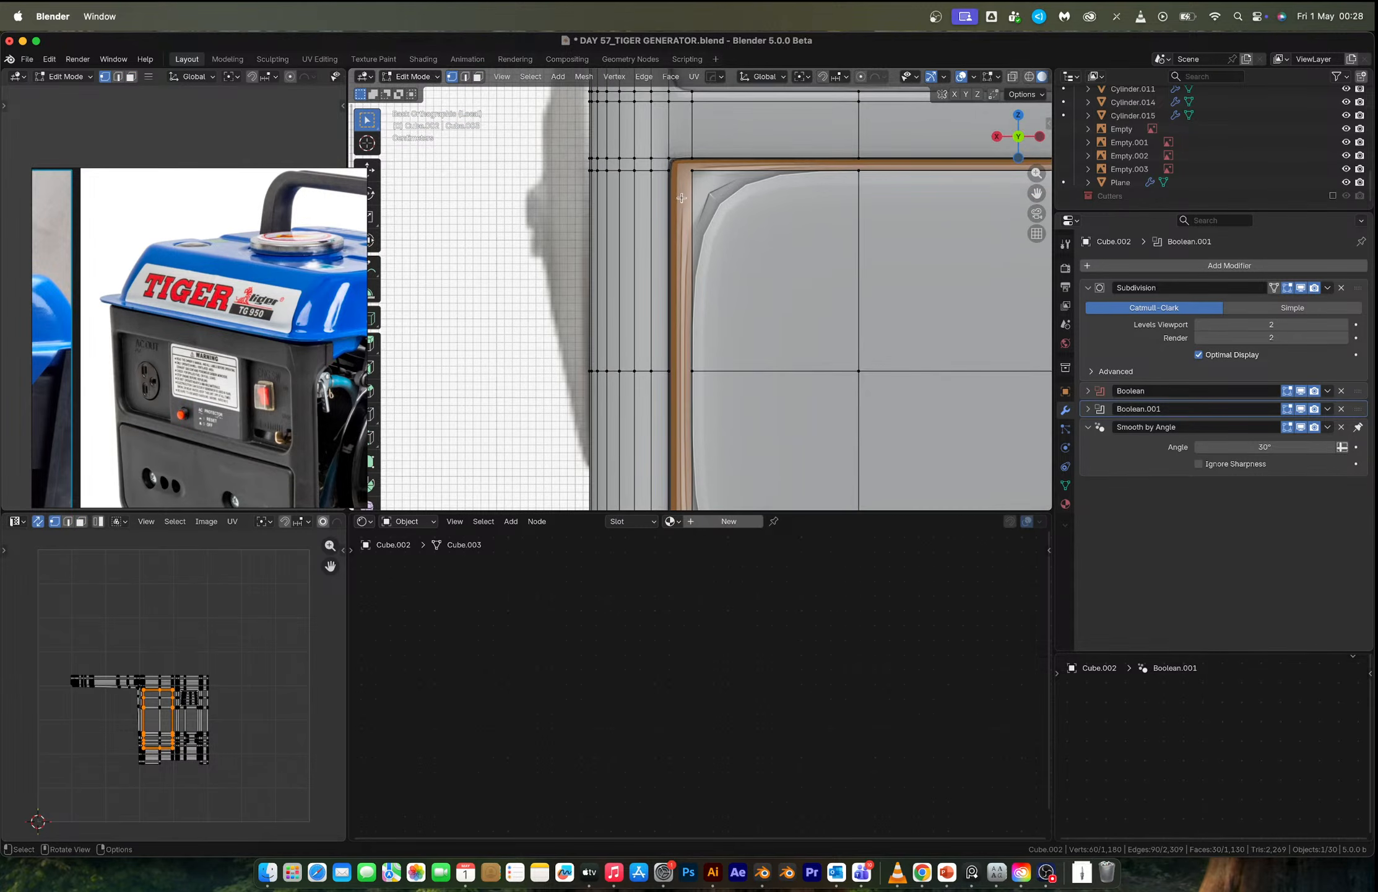
{"action": "left_click", "coordinate": [553, 164], "text": "alt"}
{"action": "key", "text": "alt+z"}
{"action": "left_click_drag", "start_coordinate": [571, 166], "coordinate": [680, 196]}
{"action": "key", "text": "g"}
{"action": "key", "text": "z"}
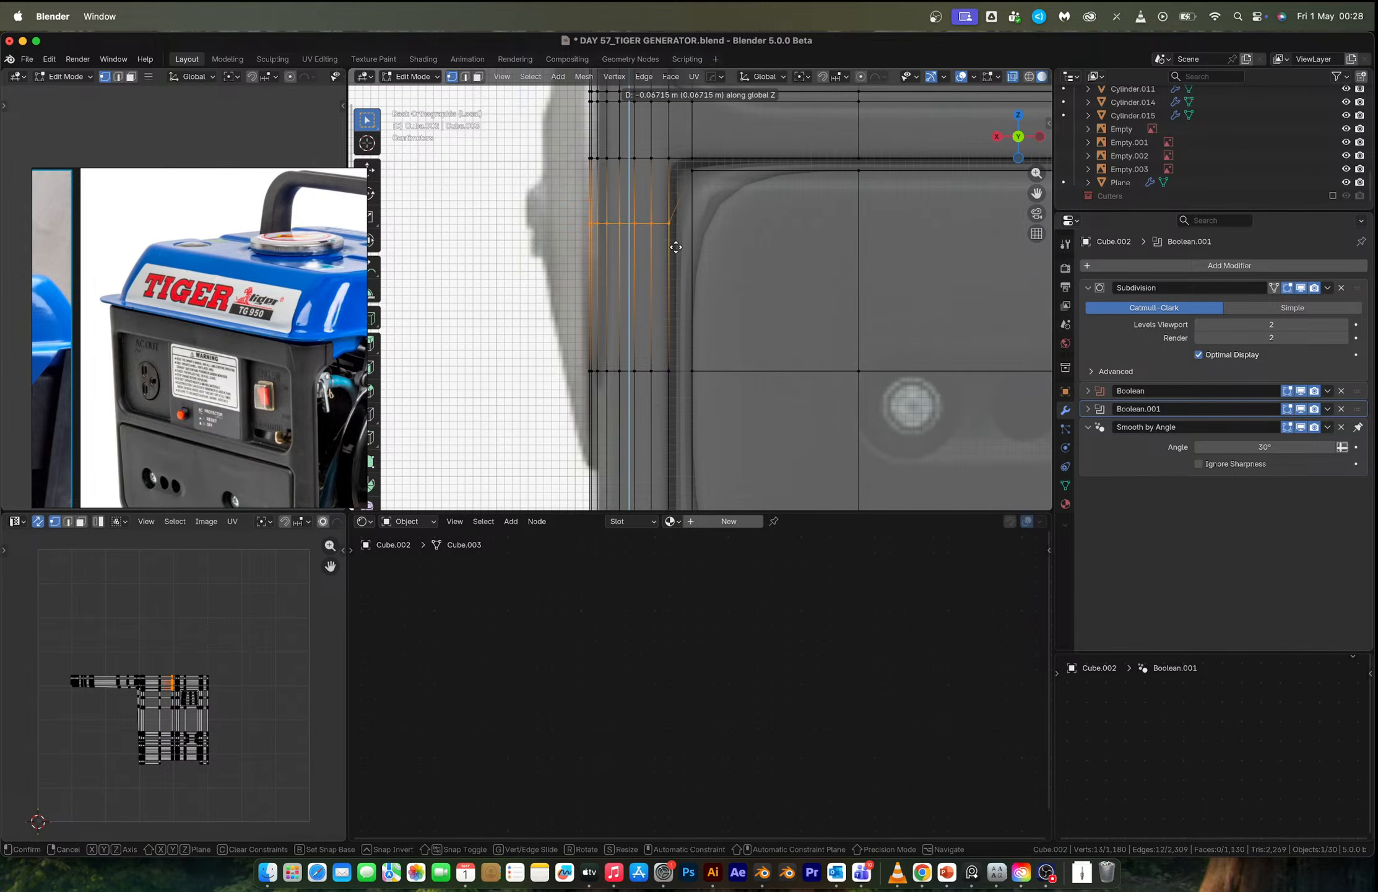
{"action": "left_click", "coordinate": [674, 280]}
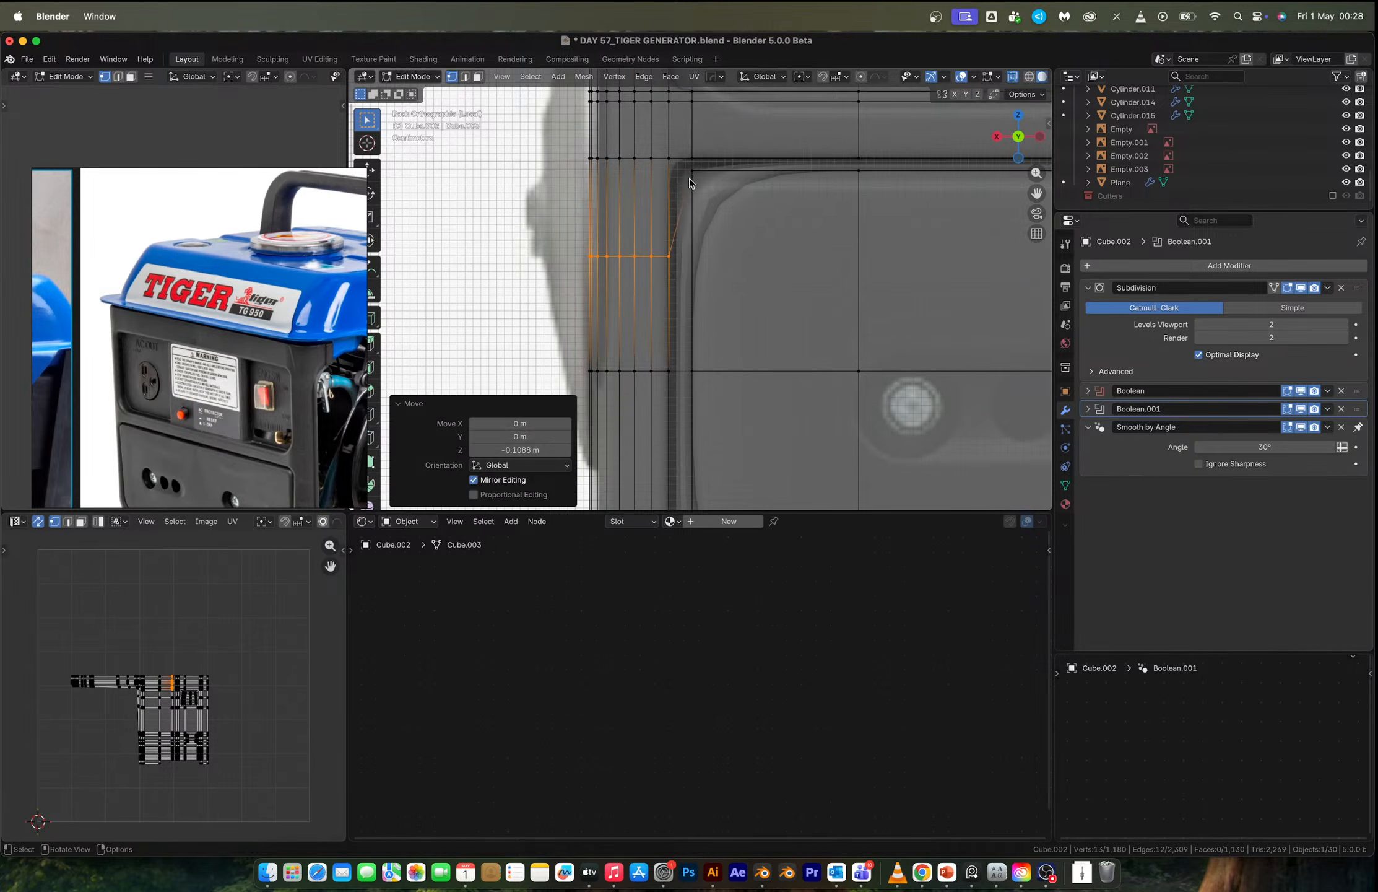
Inspect the groove's left corners in Object Mode, then undo the vertex move beside the upper-left corner.
{"action": "key", "text": "Tab"}
{"action": "key", "text": "alt+z"}
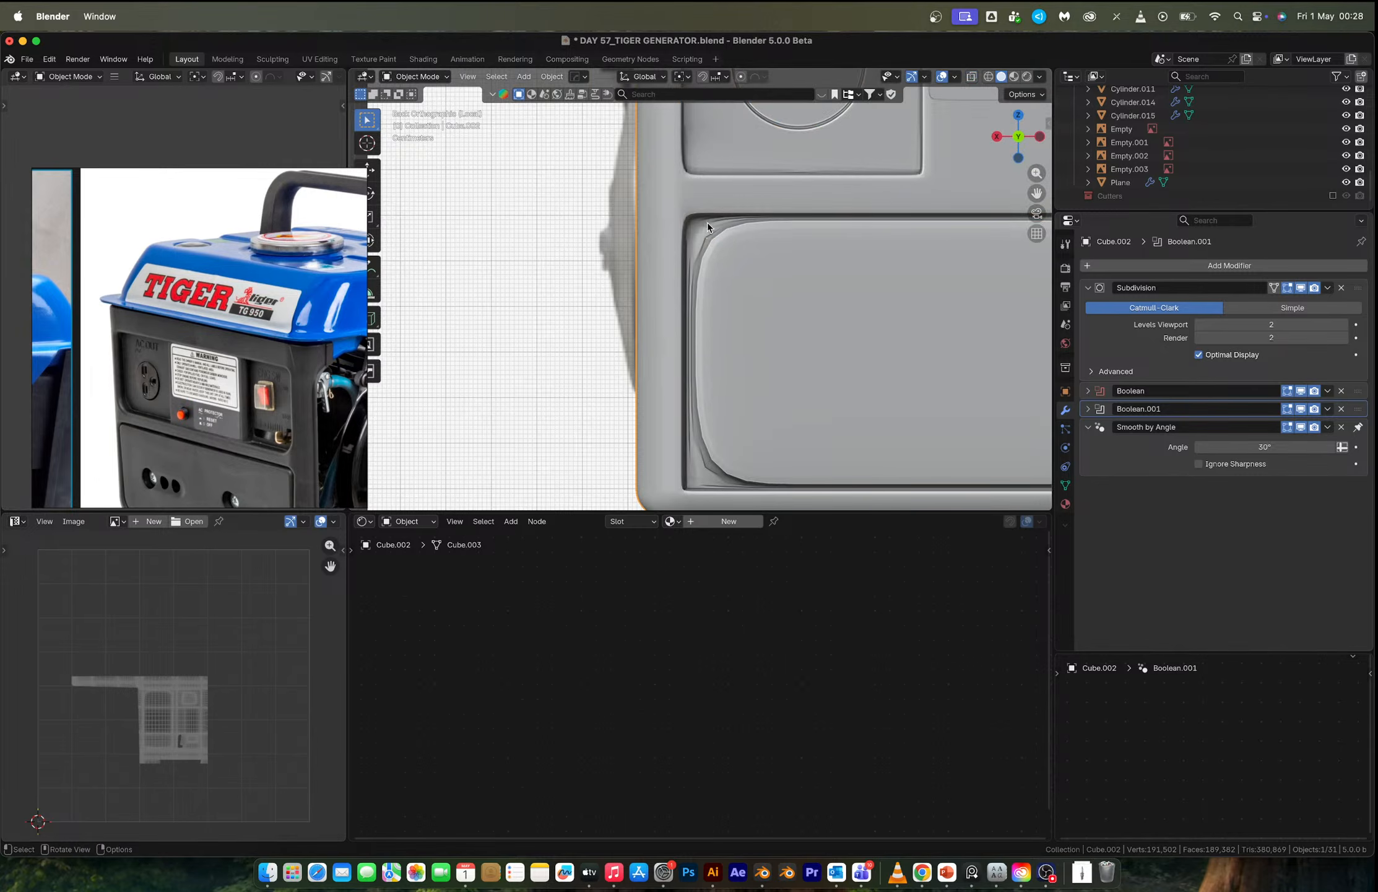
{"action": "scroll", "coordinate": [791, 233], "scroll_direction": "down", "scroll_amount": 5}
{"action": "middle_click_drag", "start_coordinate": [791, 233], "coordinate": [738, 278]}
{"action": "scroll", "coordinate": [700, 285], "scroll_direction": "up", "scroll_amount": 4}
{"action": "middle_click_drag", "start_coordinate": [683, 338], "coordinate": [691, 308]}
{"action": "key", "text": "Tab"}
{"action": "key", "text": "super+z"}
{"action": "key", "text": "super+z"}
{"action": "key", "text": "super+z"}
{"action": "key", "text": "super+z"}
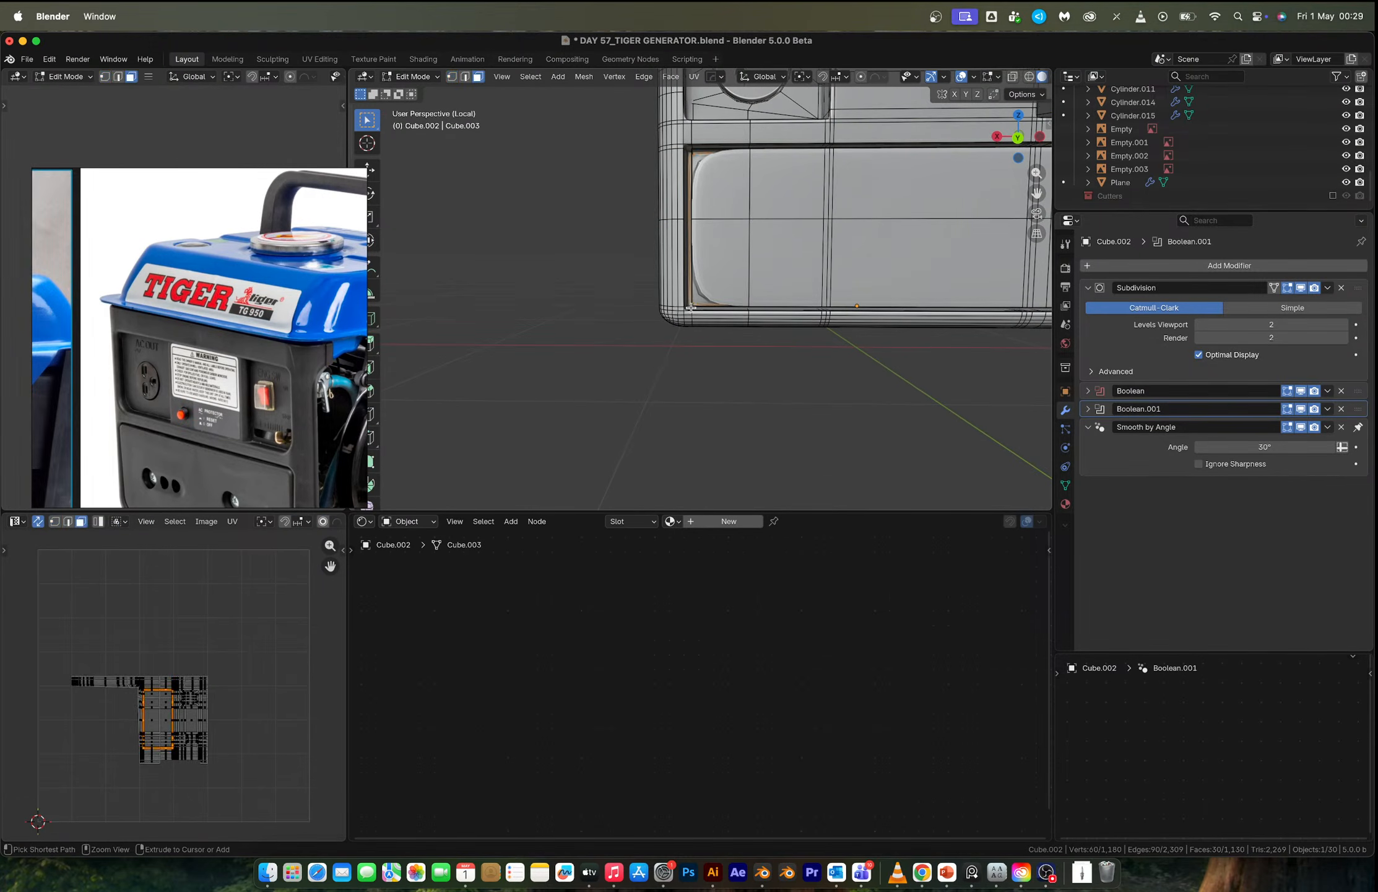
Undo the three groove extrusions around the lower panel and return to Object Mode.
{"action": "key", "text": "ctrl+z"}
{"action": "key", "text": "ctrl+z"}
{"action": "key", "text": "ctrl+z"}
{"action": "key", "text": "Tab"}
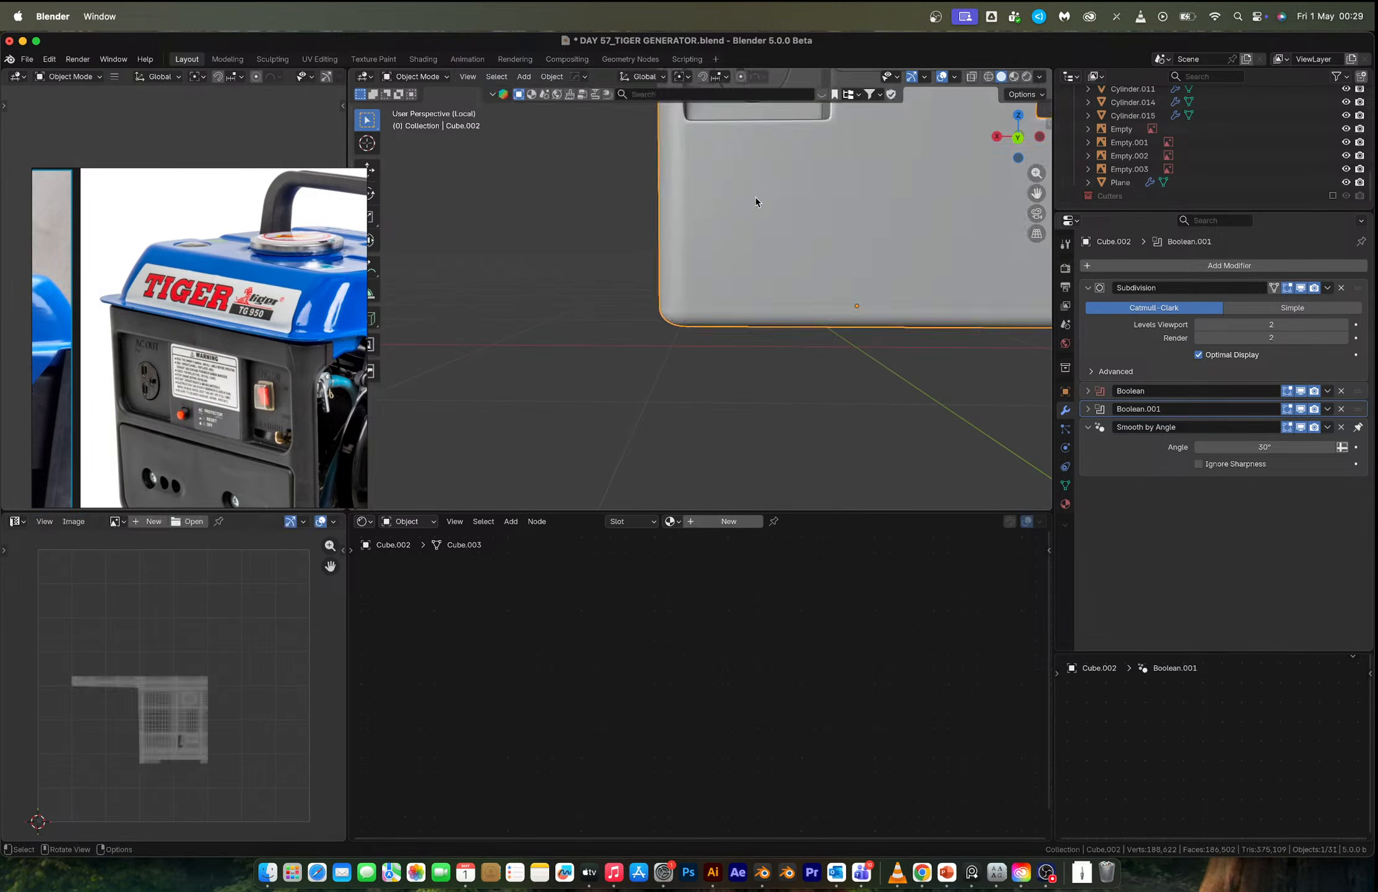
Snap the 3D cursor to the selected generator body in back view and show the body in X-ray over the reference.
{"action": "scroll", "coordinate": [815, 181], "scroll_direction": "down", "scroll_amount": 3}
{"action": "middle_click_drag", "start_coordinate": [815, 177], "coordinate": [712, 213], "text": "shift"}
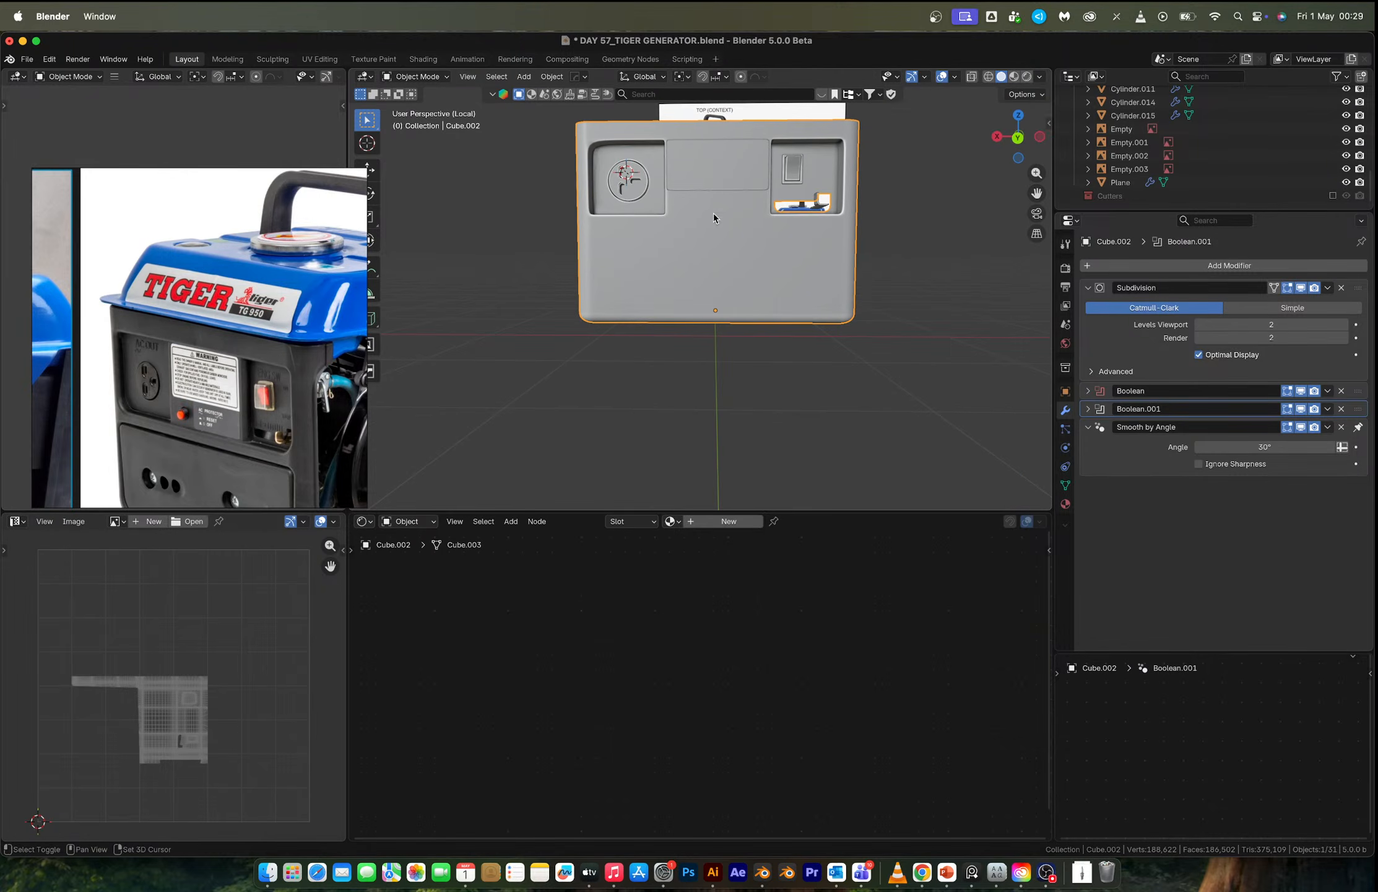
{"action": "left_click", "coordinate": [1022, 136]}
{"action": "left_click", "coordinate": [1021, 136]}
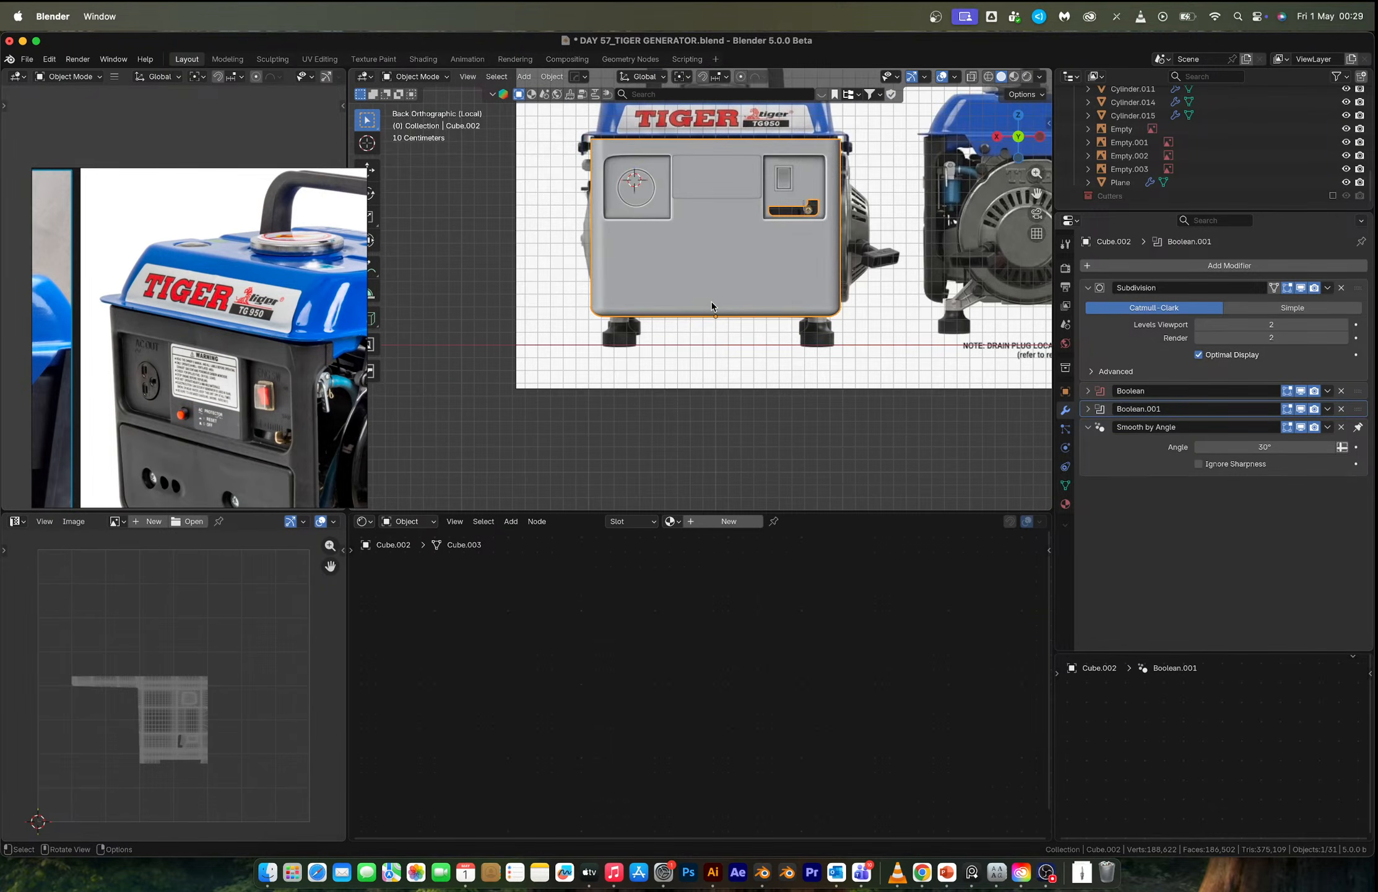
{"action": "key", "text": "shift+s"}
{"action": "left_click", "coordinate": [733, 353]}
{"action": "key", "text": "alt+z"}
{"action": "scroll", "coordinate": [740, 324], "scroll_direction": "up", "scroll_amount": 2}
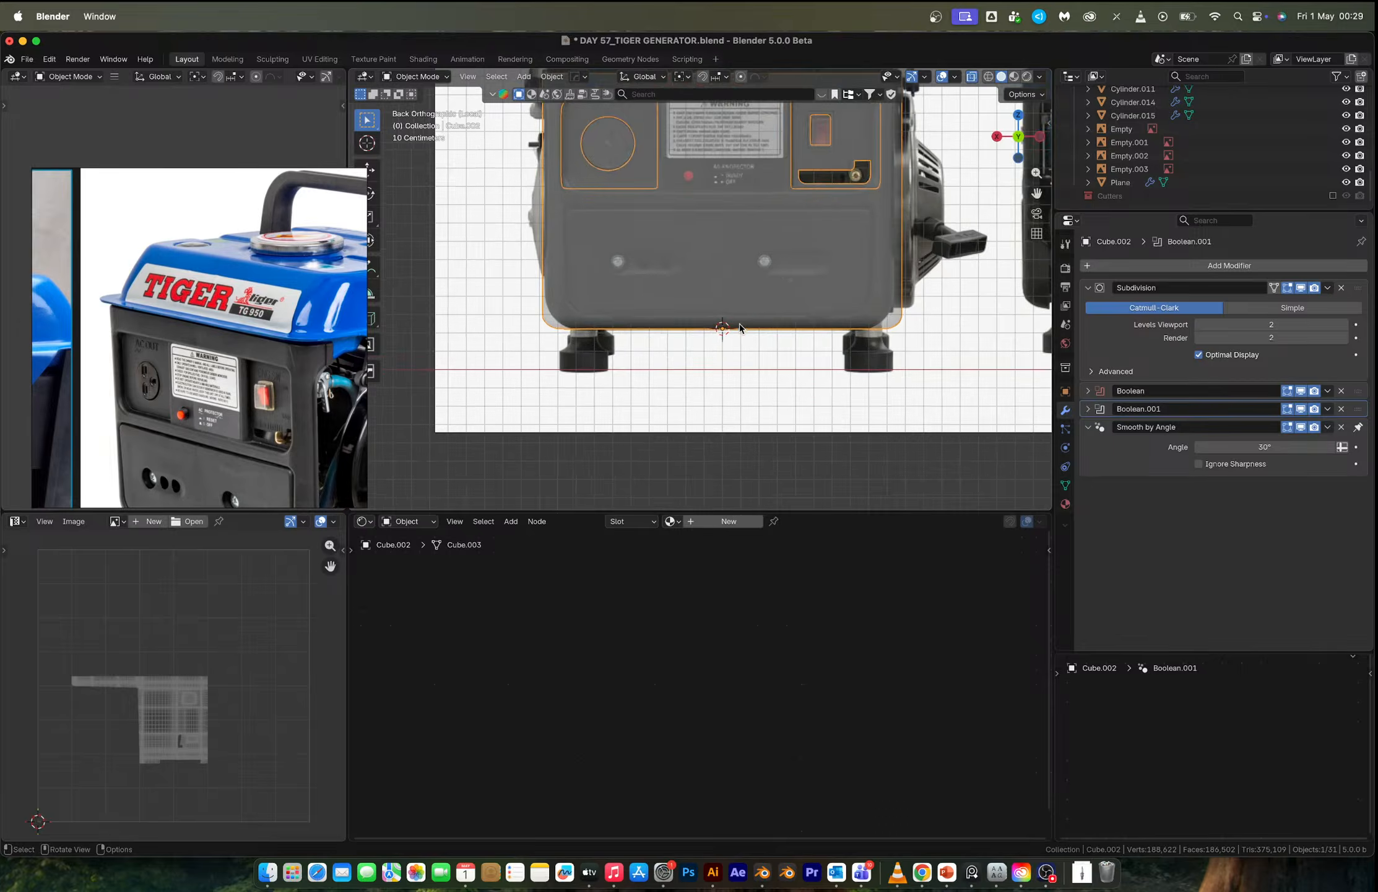
Add a cube at the 3D cursor, scale it to 0.863, and move it up along Z by about 0.318 m.
{"action": "key", "text": "shift+a"}
{"action": "mouse_move", "coordinate": [740, 325]}
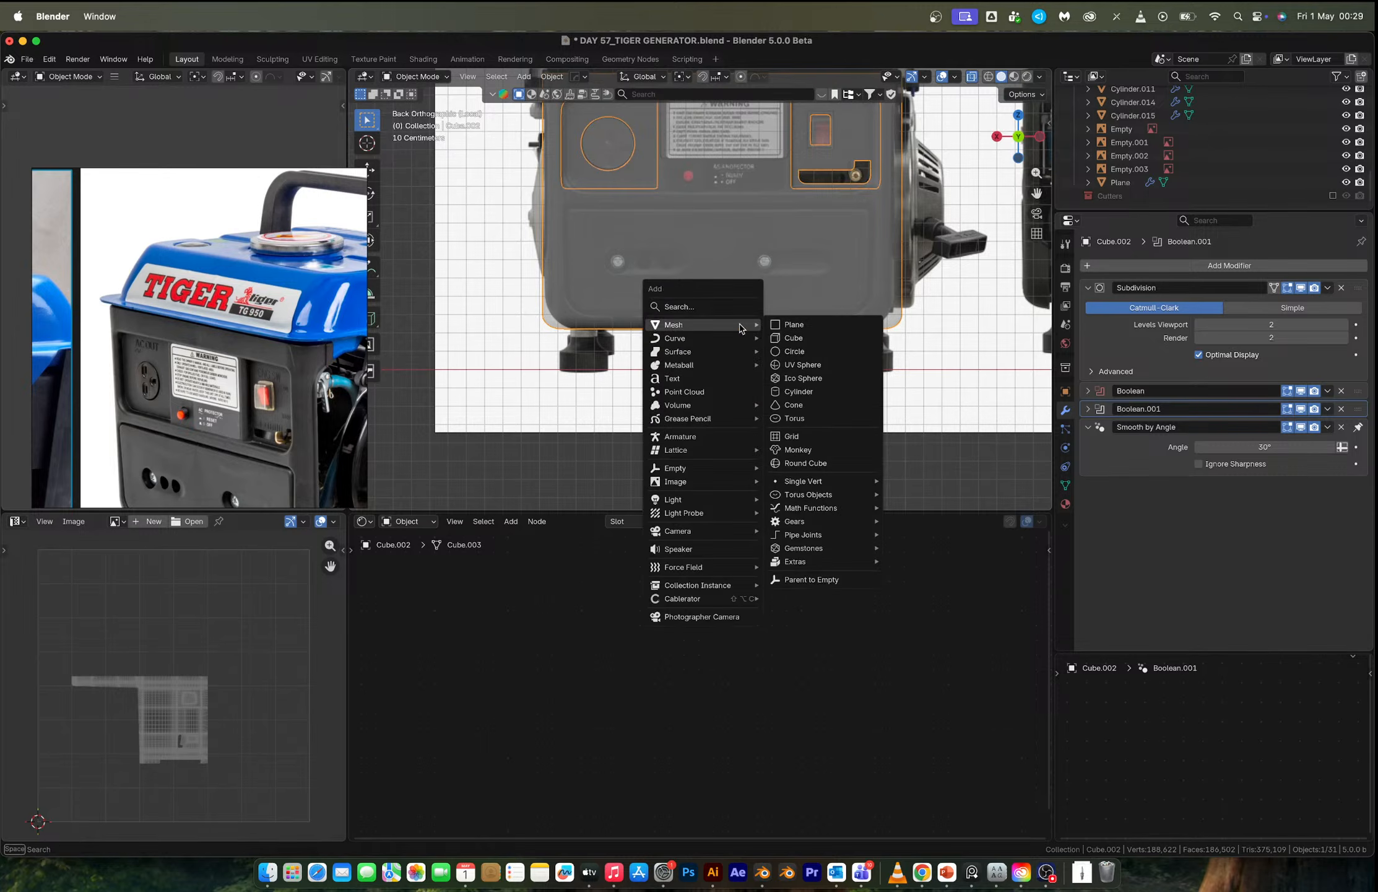
{"action": "left_click", "coordinate": [813, 338]}
{"action": "key", "text": "s"}
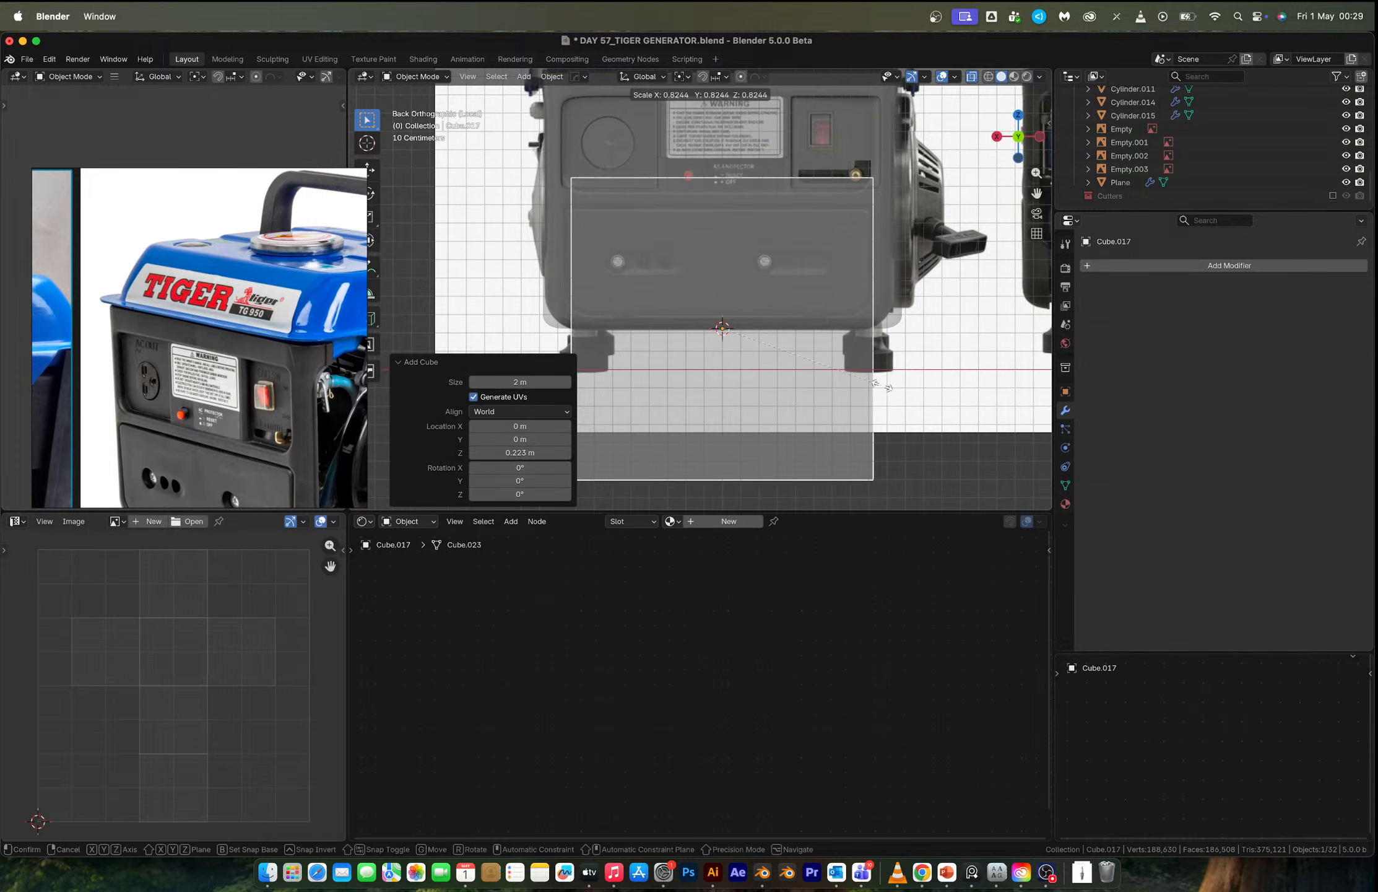
{"action": "left_click", "coordinate": [891, 392]}
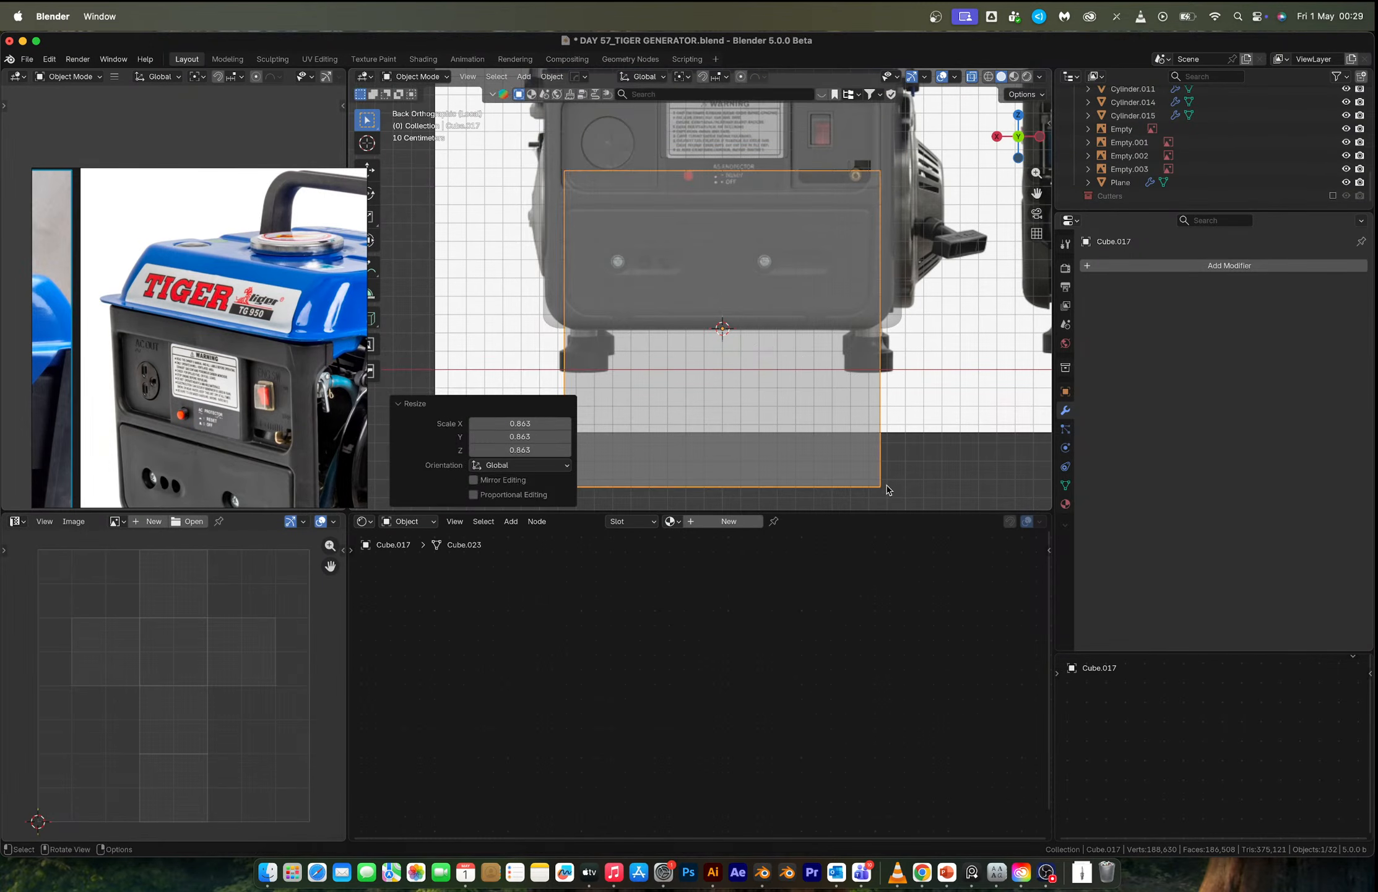
{"action": "key", "text": "g"}
{"action": "key", "text": "z"}
{"action": "left_click", "coordinate": [887, 428]}
Scale the cube along Z by 0.389 and 0.918, and move it up about 0.044 m to cover the lower panel's height.
{"action": "key", "text": "s"}
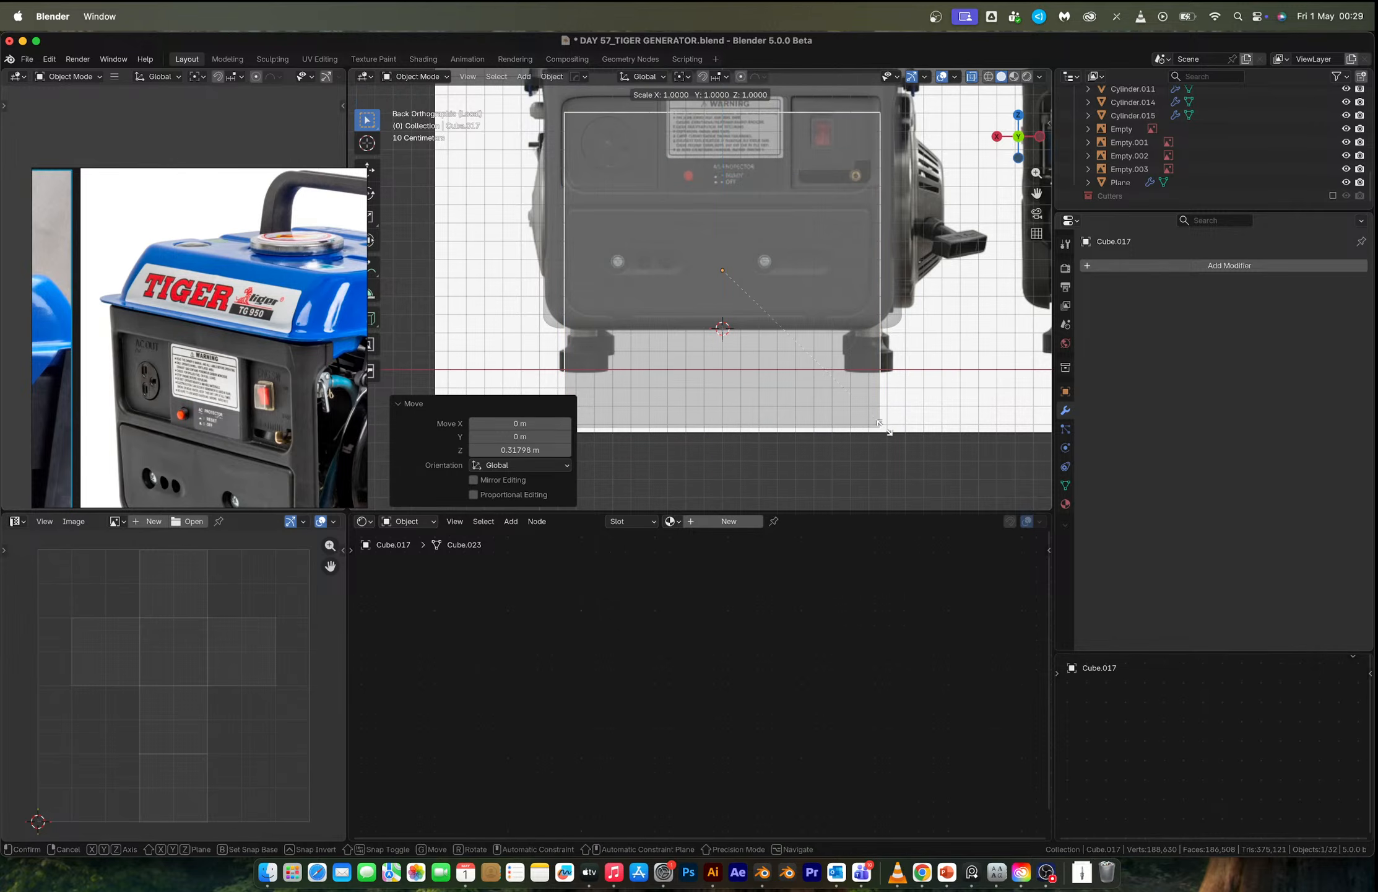
{"action": "key", "text": "z"}
{"action": "left_click", "coordinate": [774, 337]}
{"action": "key", "text": "s"}
{"action": "key", "text": "z"}
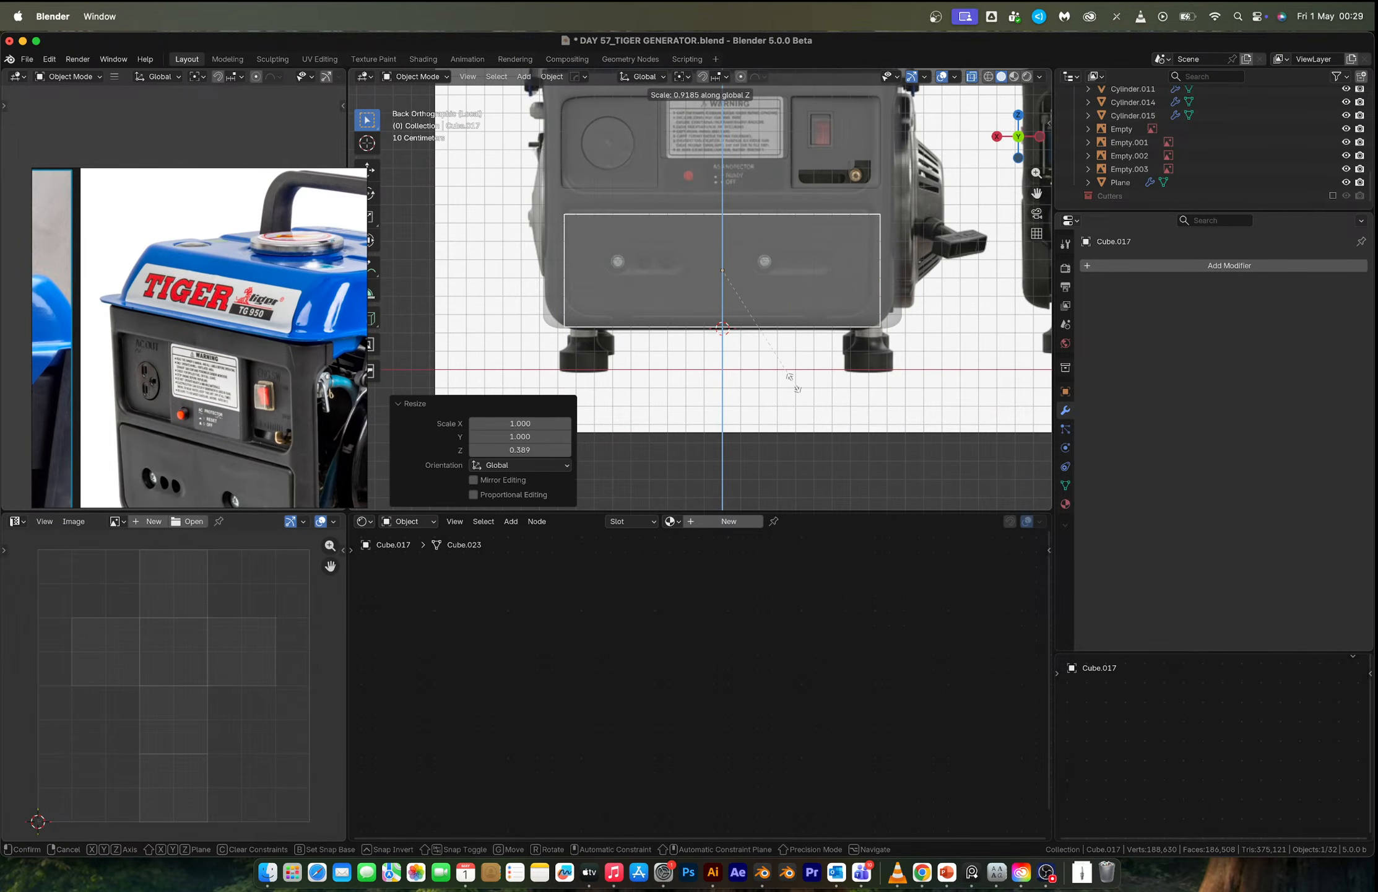
{"action": "left_click", "coordinate": [795, 384]}
{"action": "key", "text": "g"}
{"action": "key", "text": "z"}
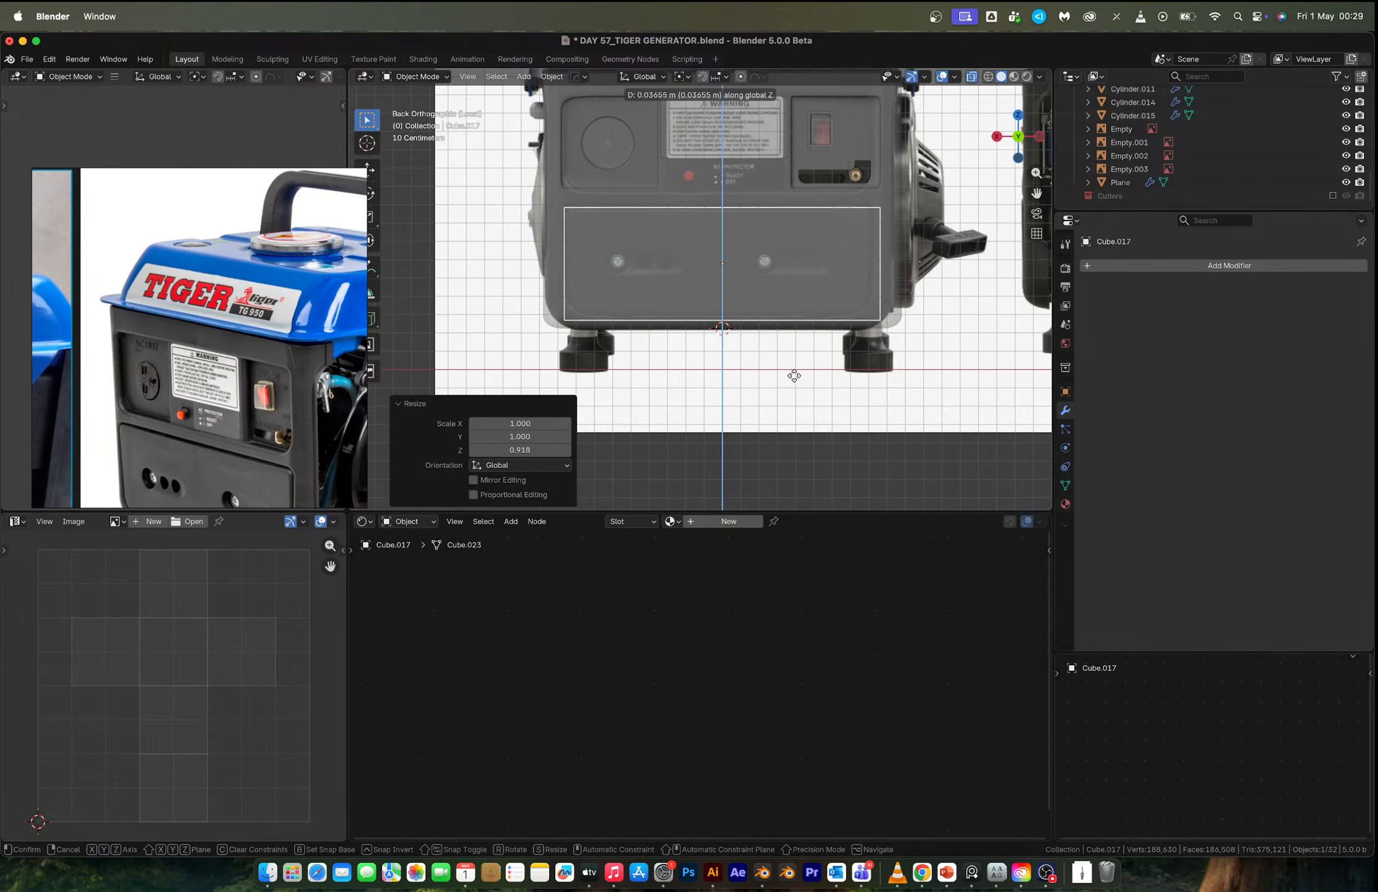
{"action": "left_click", "coordinate": [796, 379]}
Scale the cube along X to 0.970 and shift it slightly along X to fit the lower panel's width.
{"action": "key", "text": "s"}
{"action": "key", "text": "x"}
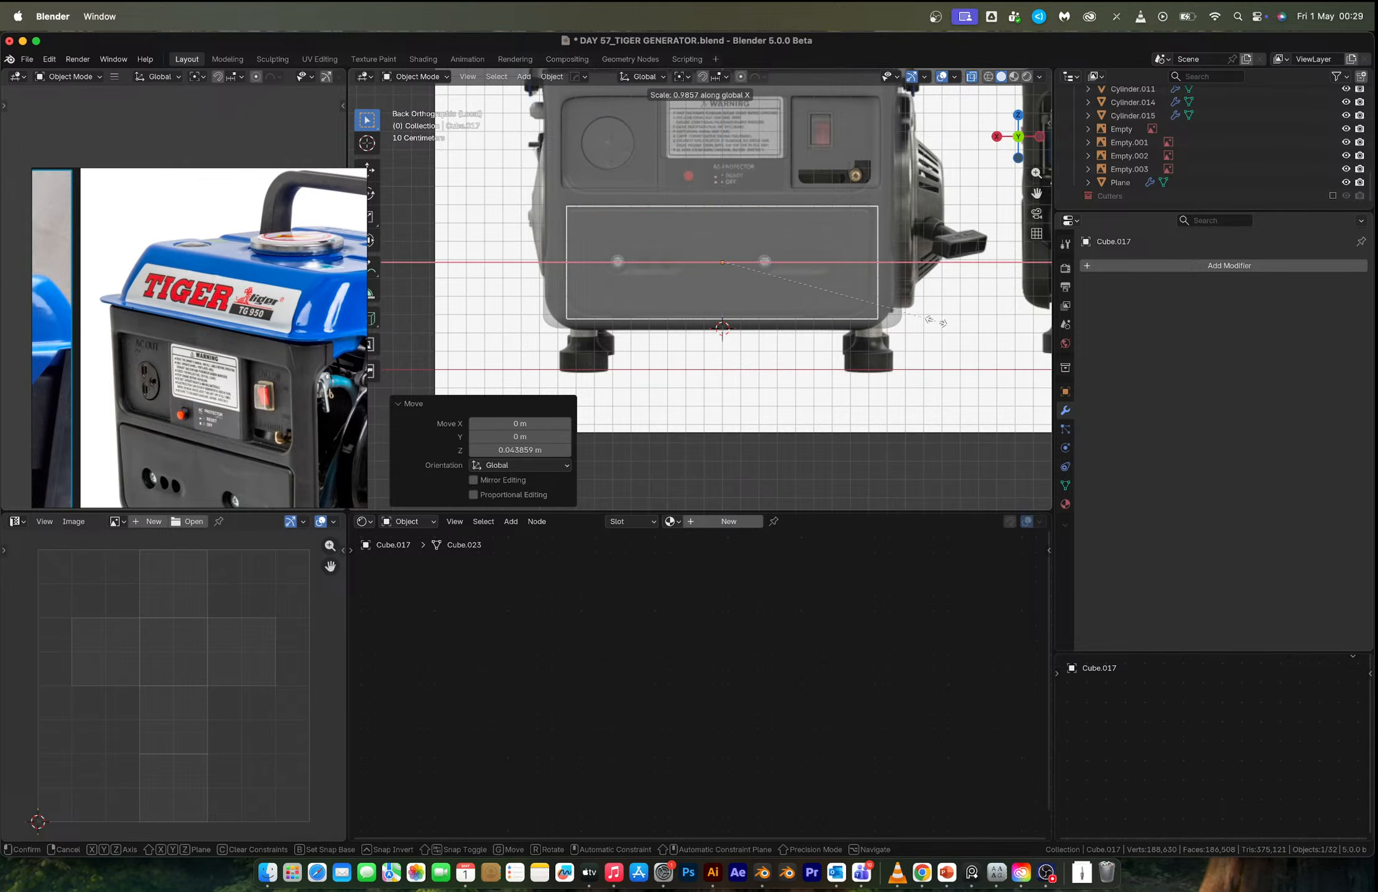
{"action": "left_click", "coordinate": [934, 323]}
{"action": "key", "text": "g"}
{"action": "key", "text": "x"}
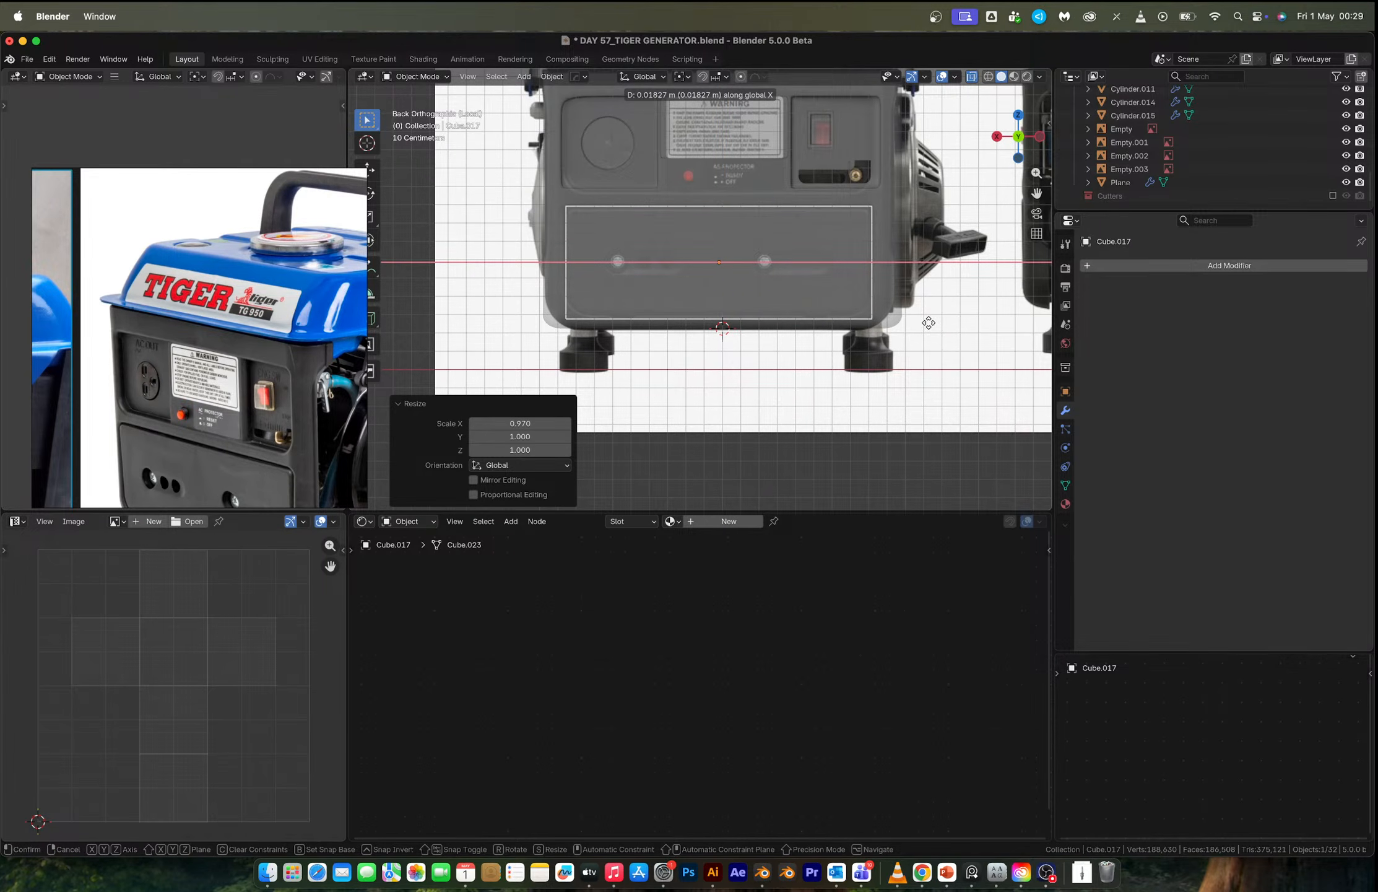
{"action": "left_click", "coordinate": [929, 321]}
Apply the cube's scale and bevel its two bottom corner edges by about 0.205 m with 7 segments.
{"action": "key", "text": "Tab"}
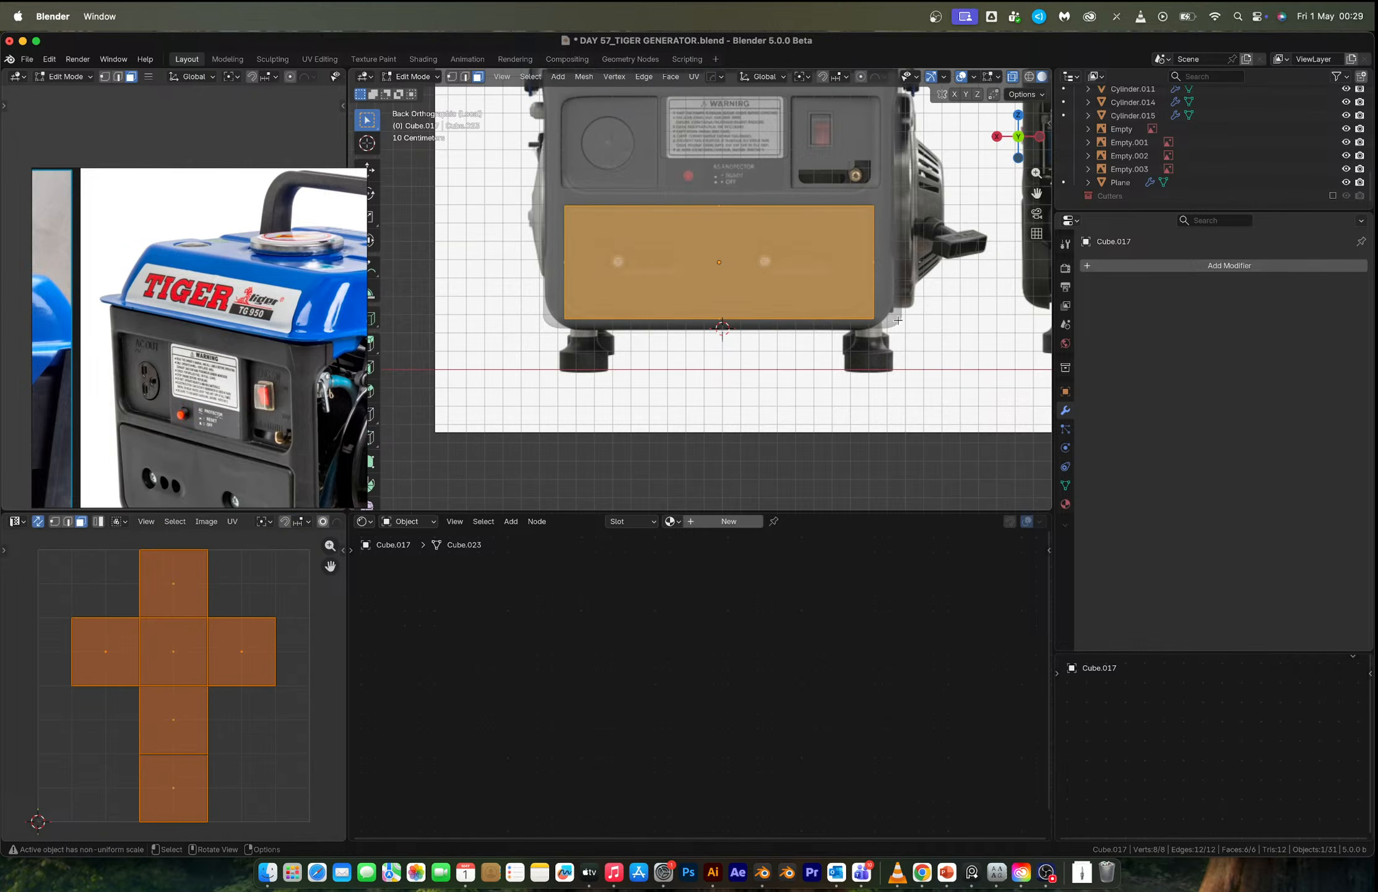
{"action": "key", "text": "2"}
{"action": "left_click_drag", "start_coordinate": [855, 298], "coordinate": [892, 376]}
{"action": "left_click_drag", "start_coordinate": [541, 298], "coordinate": [651, 403], "text": "shift"}
{"action": "key", "text": "Tab"}
{"action": "key", "text": "ctrl+a"}
{"action": "left_click", "coordinate": [698, 407]}
{"action": "key", "text": "Tab"}
{"action": "key", "text": "ctrl+b"}
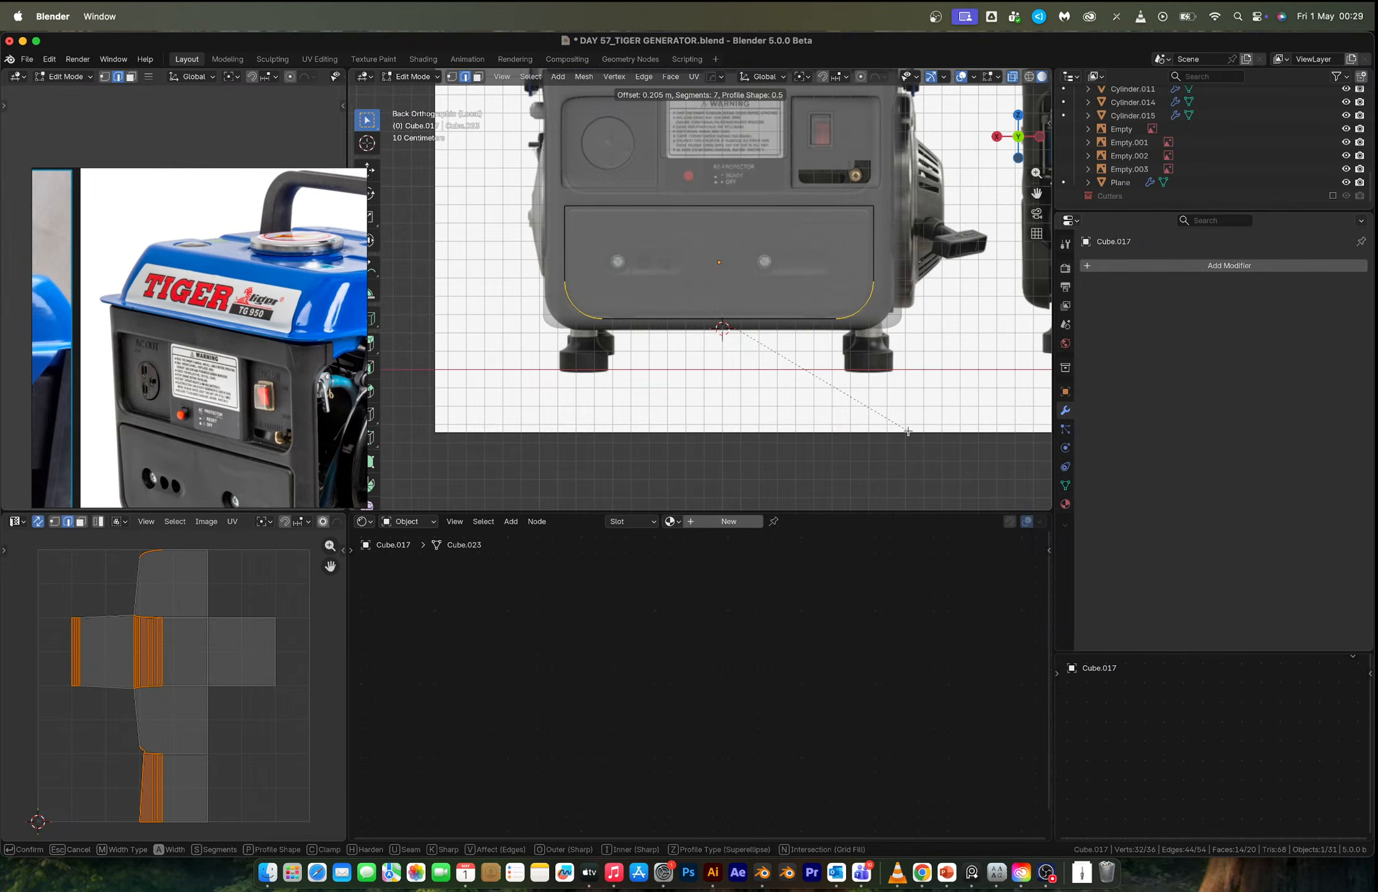
{"action": "left_click", "coordinate": [905, 429]}
Delete the cube's front and back faces with X-ray off, leaving only the surrounding wall.
{"action": "key", "text": "Tab"}
{"action": "middle_click_drag", "start_coordinate": [775, 320], "coordinate": [803, 341]}
{"action": "key", "text": "Tab"}
{"action": "middle_click_drag", "start_coordinate": [704, 313], "coordinate": [718, 319]}
{"action": "key", "text": "3"}
{"action": "key", "text": "alt+z"}
{"action": "left_click", "coordinate": [768, 329]}
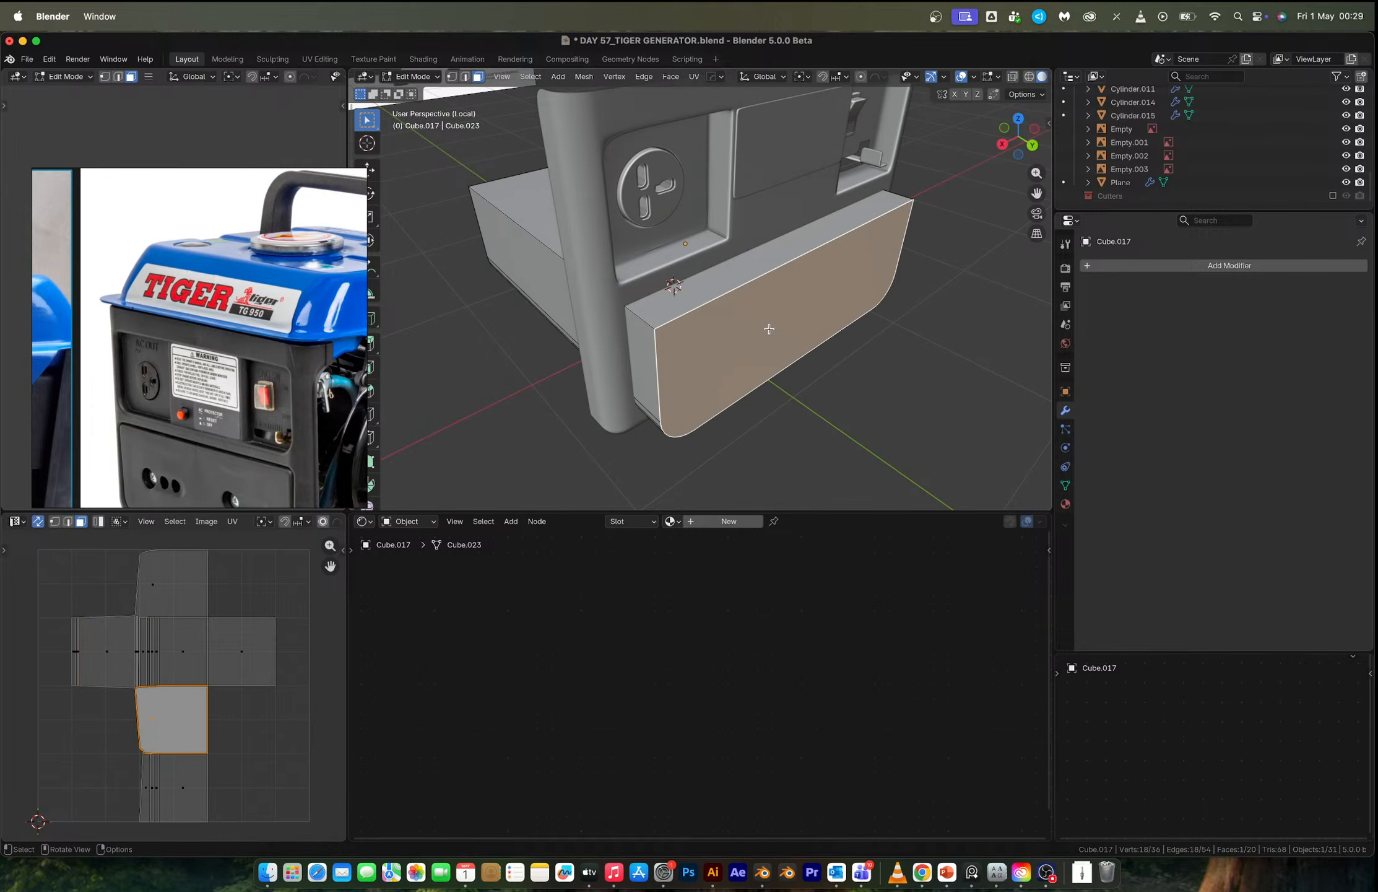
{"action": "middle_click_drag", "start_coordinate": [607, 277], "coordinate": [812, 285]}
{"action": "key", "text": "x"}
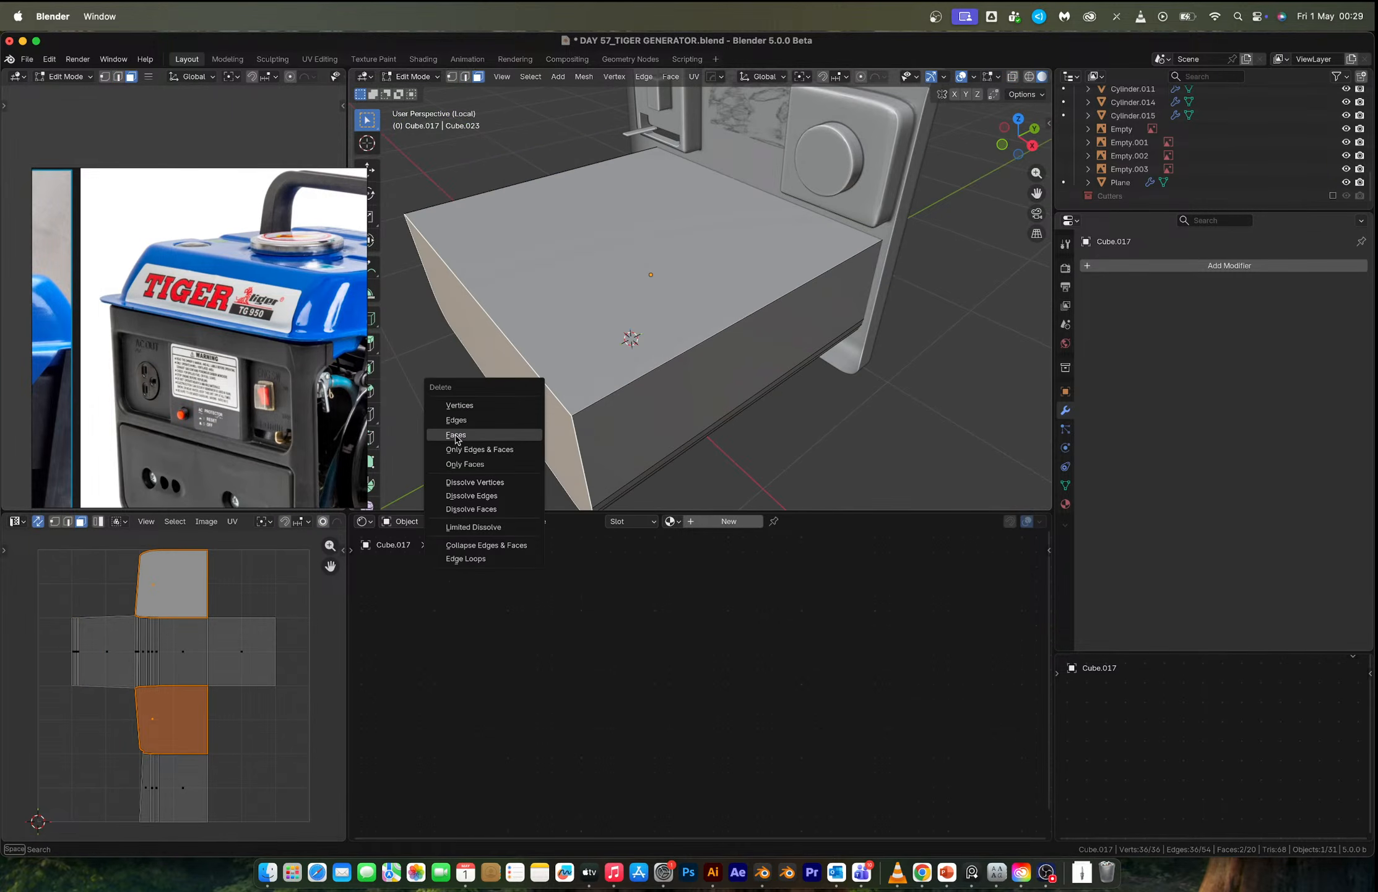
{"action": "left_click", "coordinate": [525, 437]}
{"action": "middle_click_drag", "start_coordinate": [525, 437], "coordinate": [704, 287]}
Extrude all faces of the wall inward along their normals by about 0.032 m to give the cutter thickness.
{"action": "key", "text": "Tab"}
{"action": "key", "text": "Tab"}
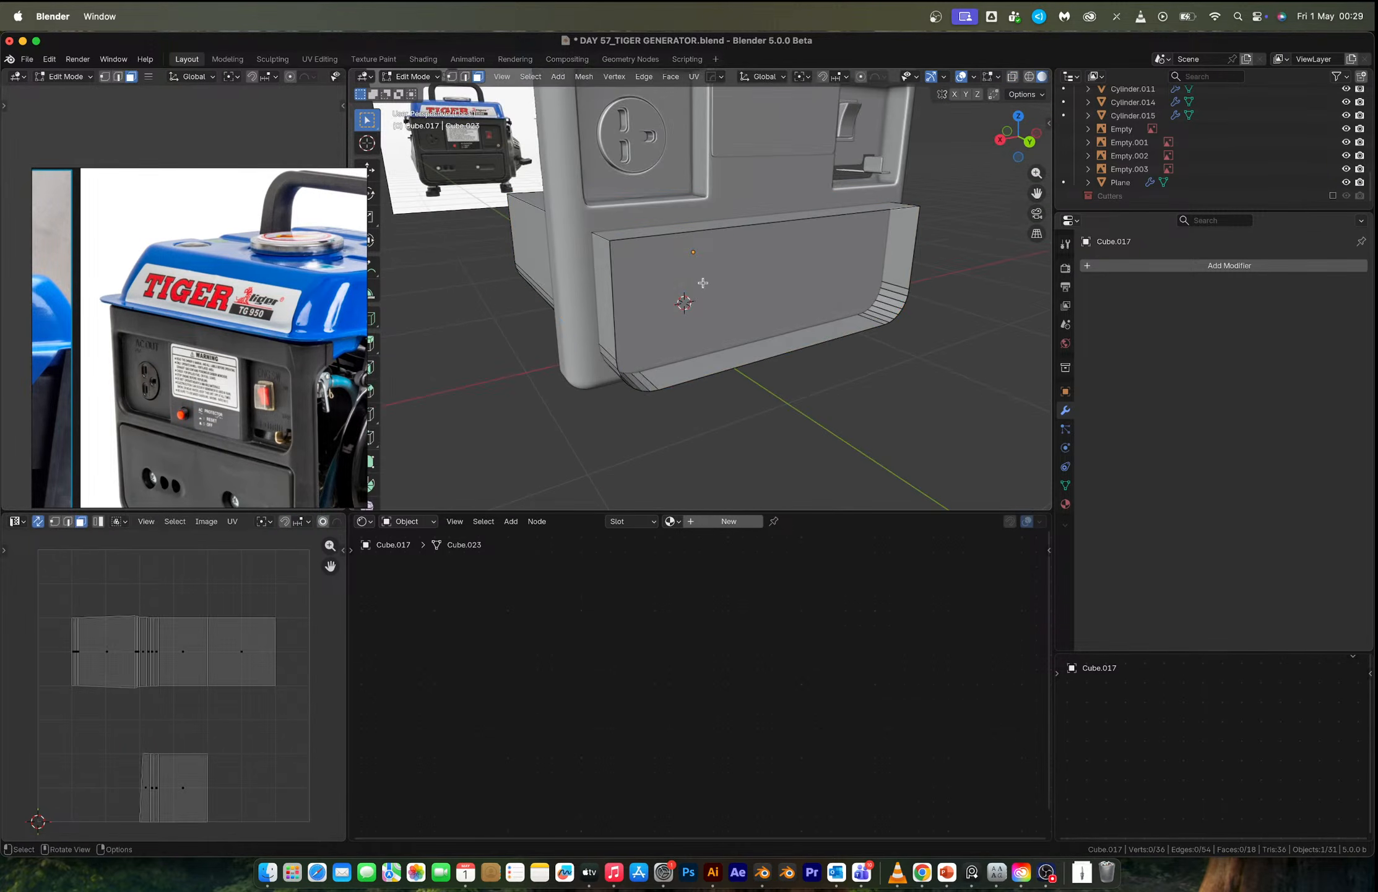
{"action": "key", "text": "a"}
{"action": "key", "text": "alt+e"}
{"action": "left_click", "coordinate": [668, 283]}
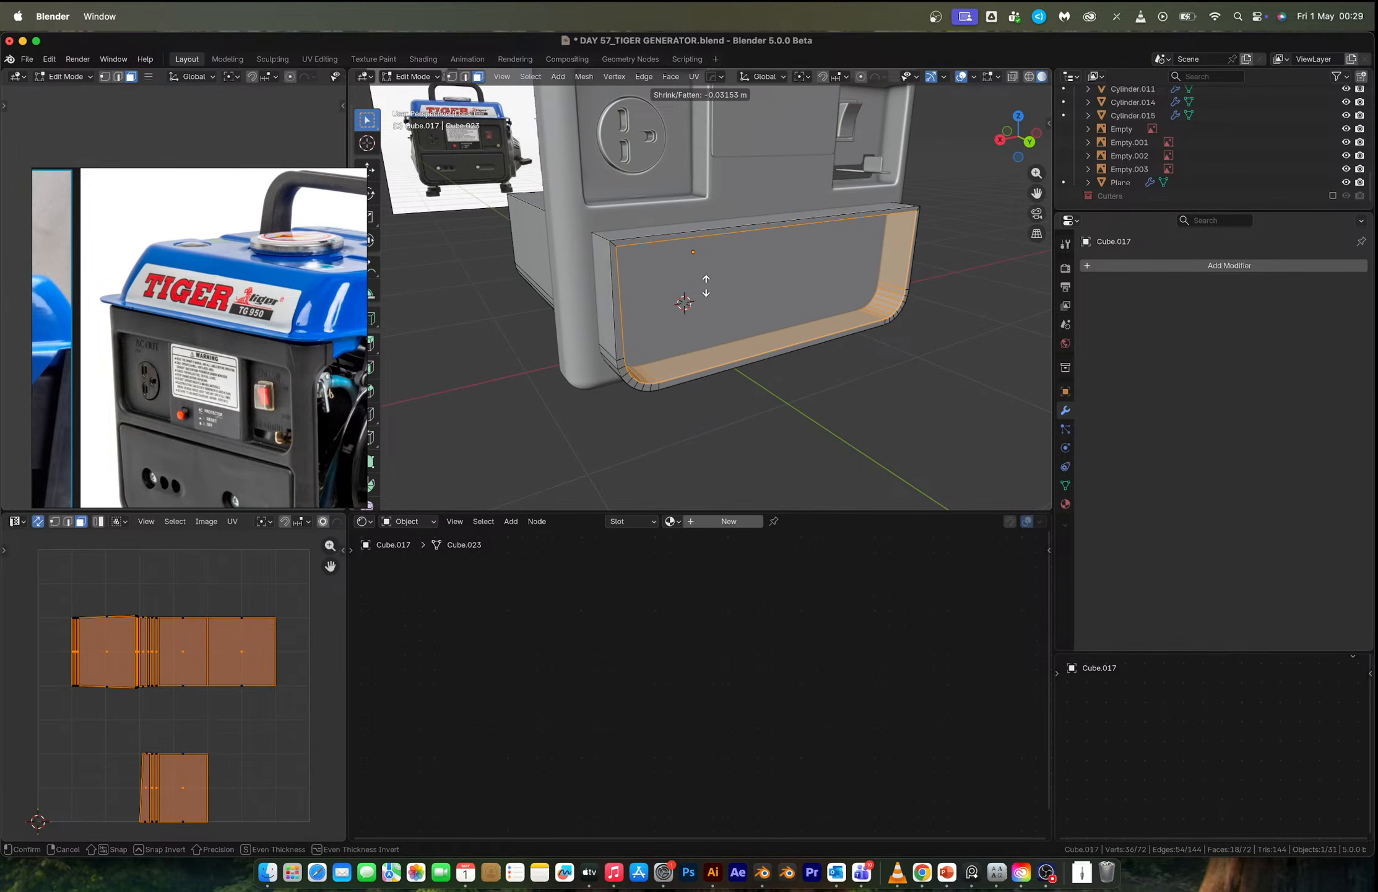
{"action": "left_click", "coordinate": [705, 284]}
Shade the cutter auto smooth and subtract it from the generator body with a HardOps Difference boolean.
{"action": "key", "text": "Tab"}
{"action": "right_click", "coordinate": [745, 212]}
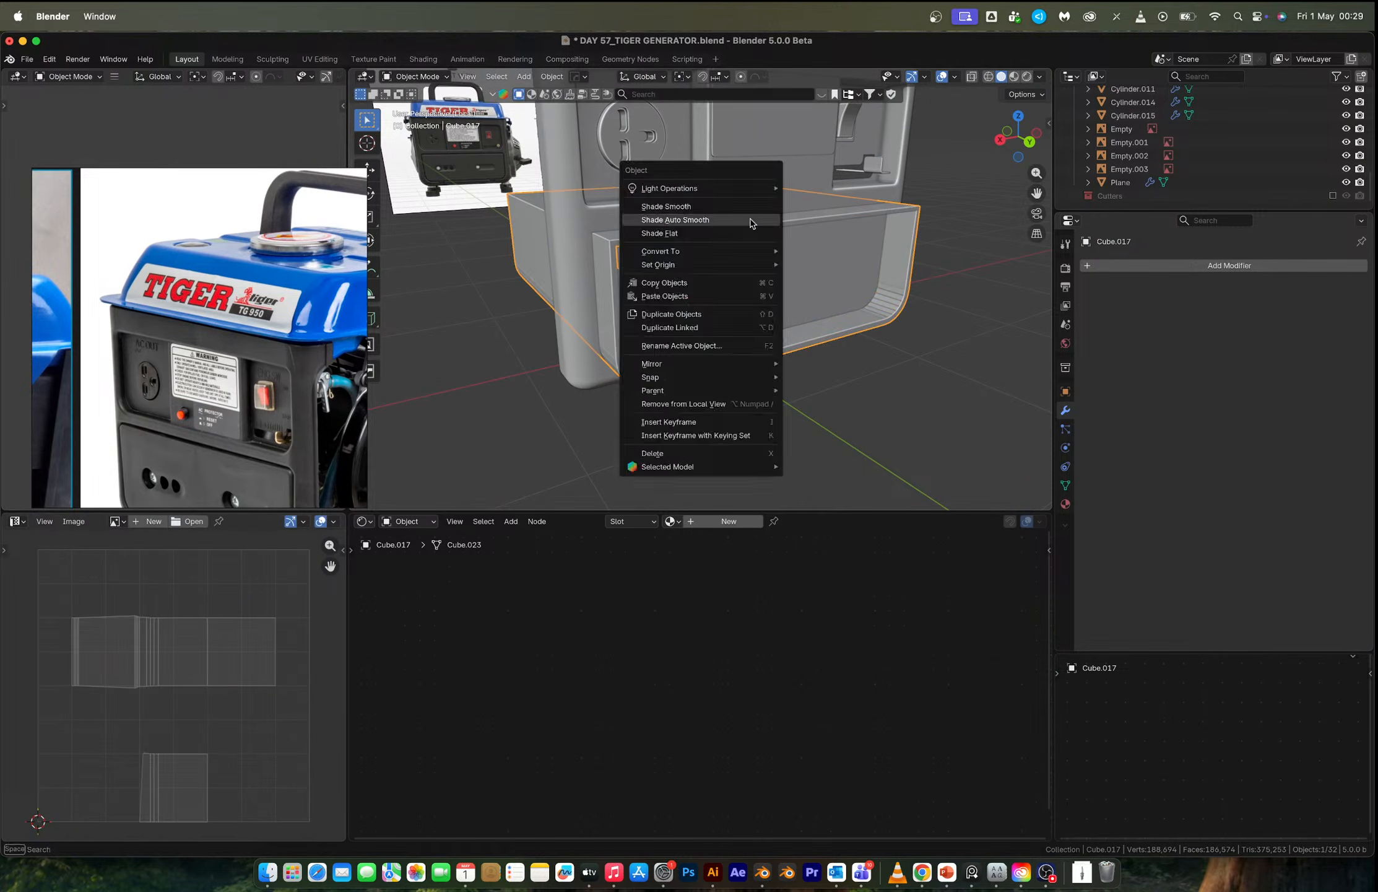
{"action": "left_click", "coordinate": [749, 221]}
{"action": "left_click", "coordinate": [752, 219], "text": "shift"}
{"action": "key", "text": "q"}
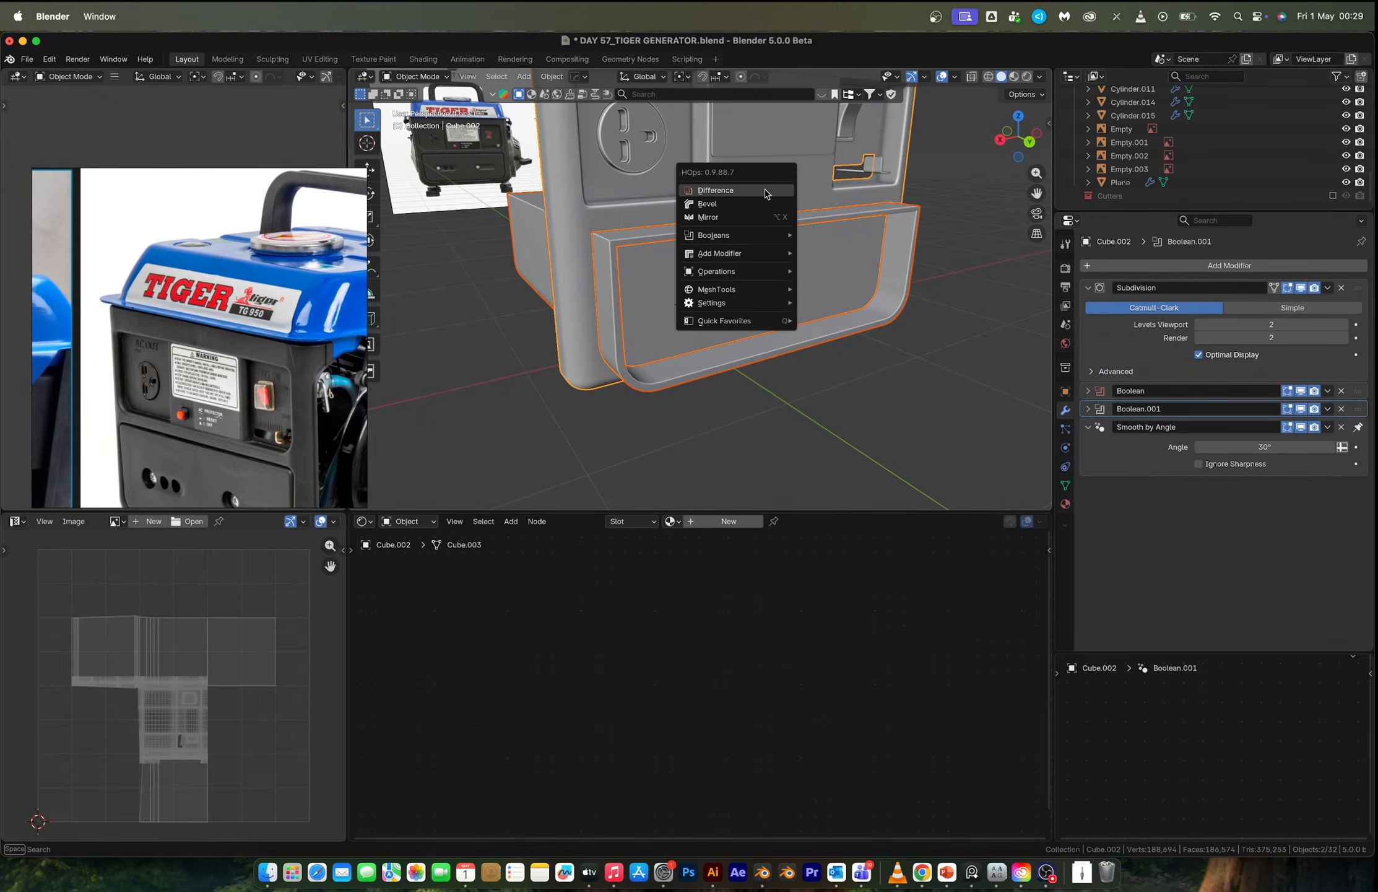
{"action": "left_click", "coordinate": [774, 191]}
Try the Exact and Manifold solvers on the body's Boolean.002 modifier, then set it back to Float.
{"action": "left_click", "coordinate": [732, 233]}
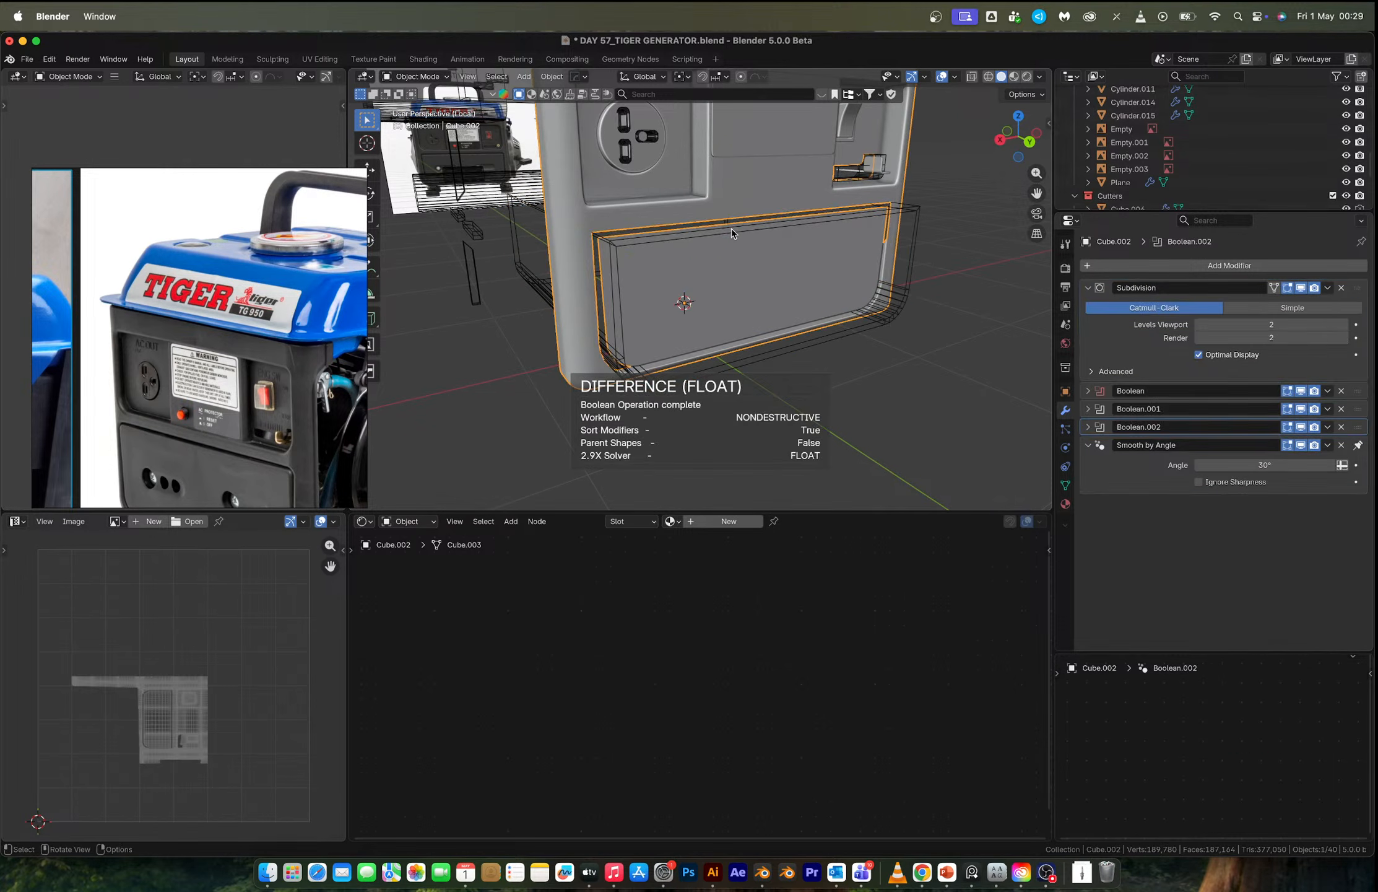
{"action": "left_click", "coordinate": [513, 249]}
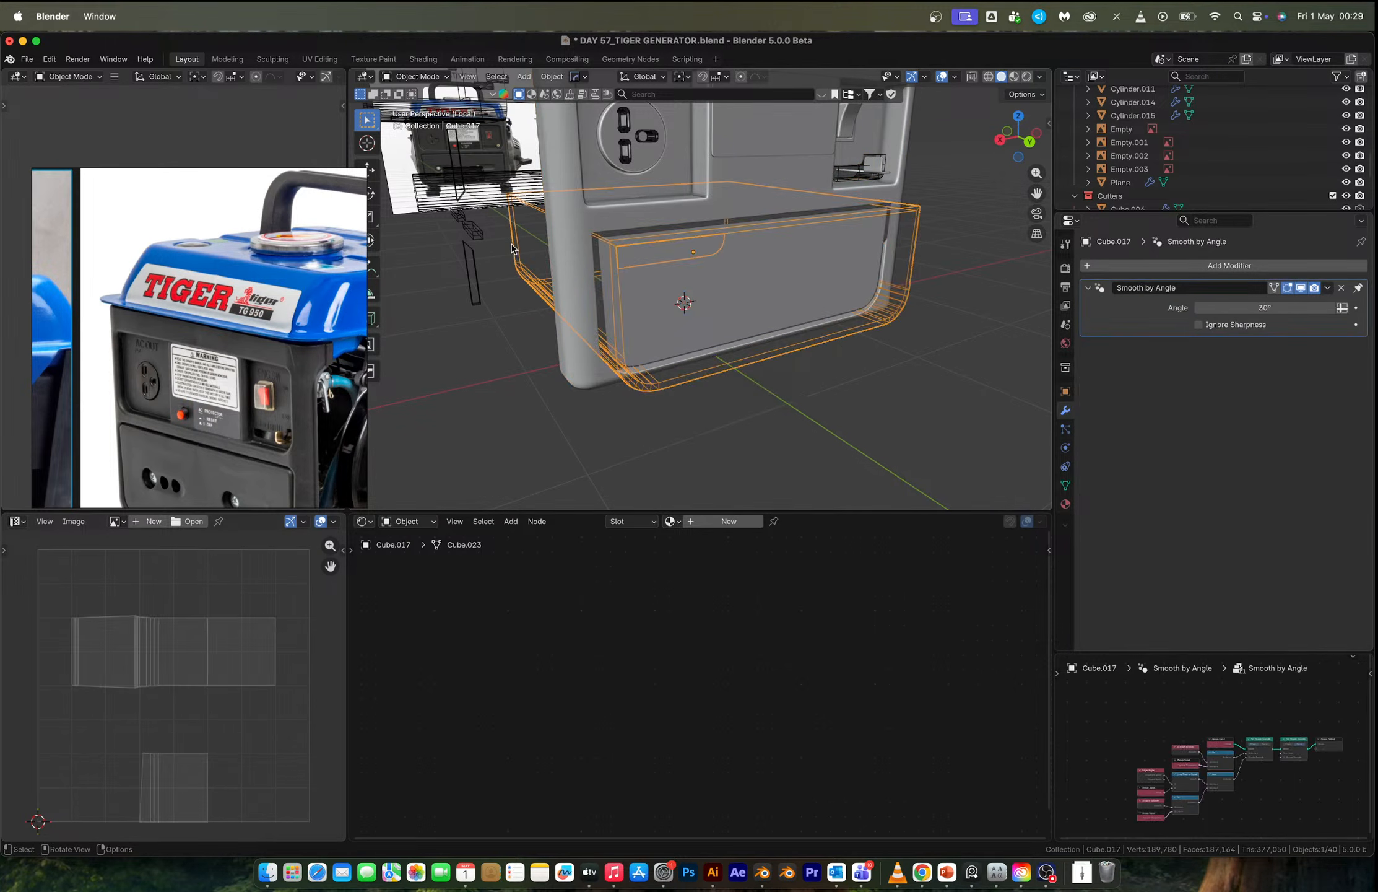
{"action": "left_click", "coordinate": [783, 258]}
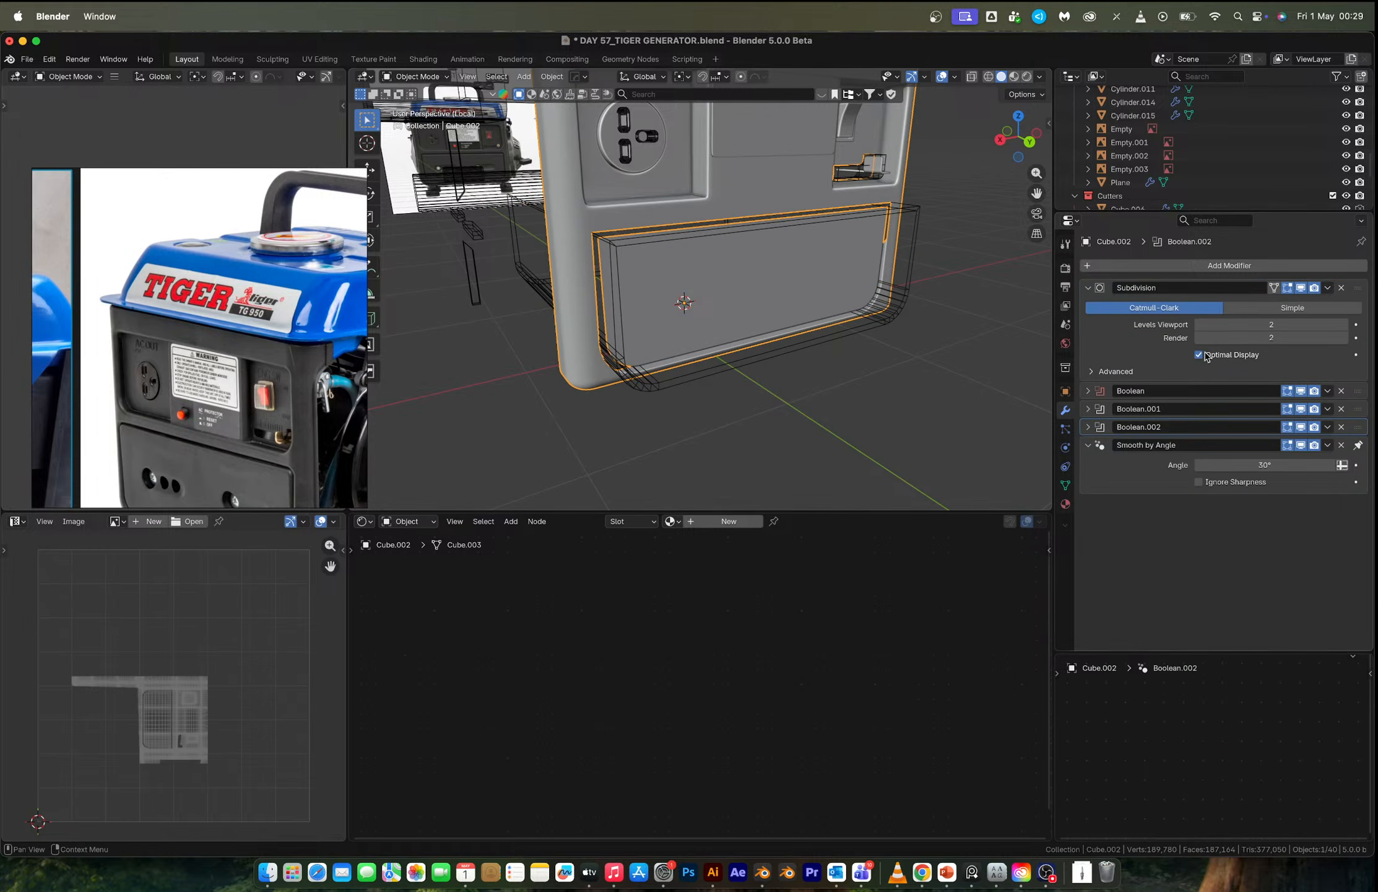
{"action": "left_click", "coordinate": [1088, 427]}
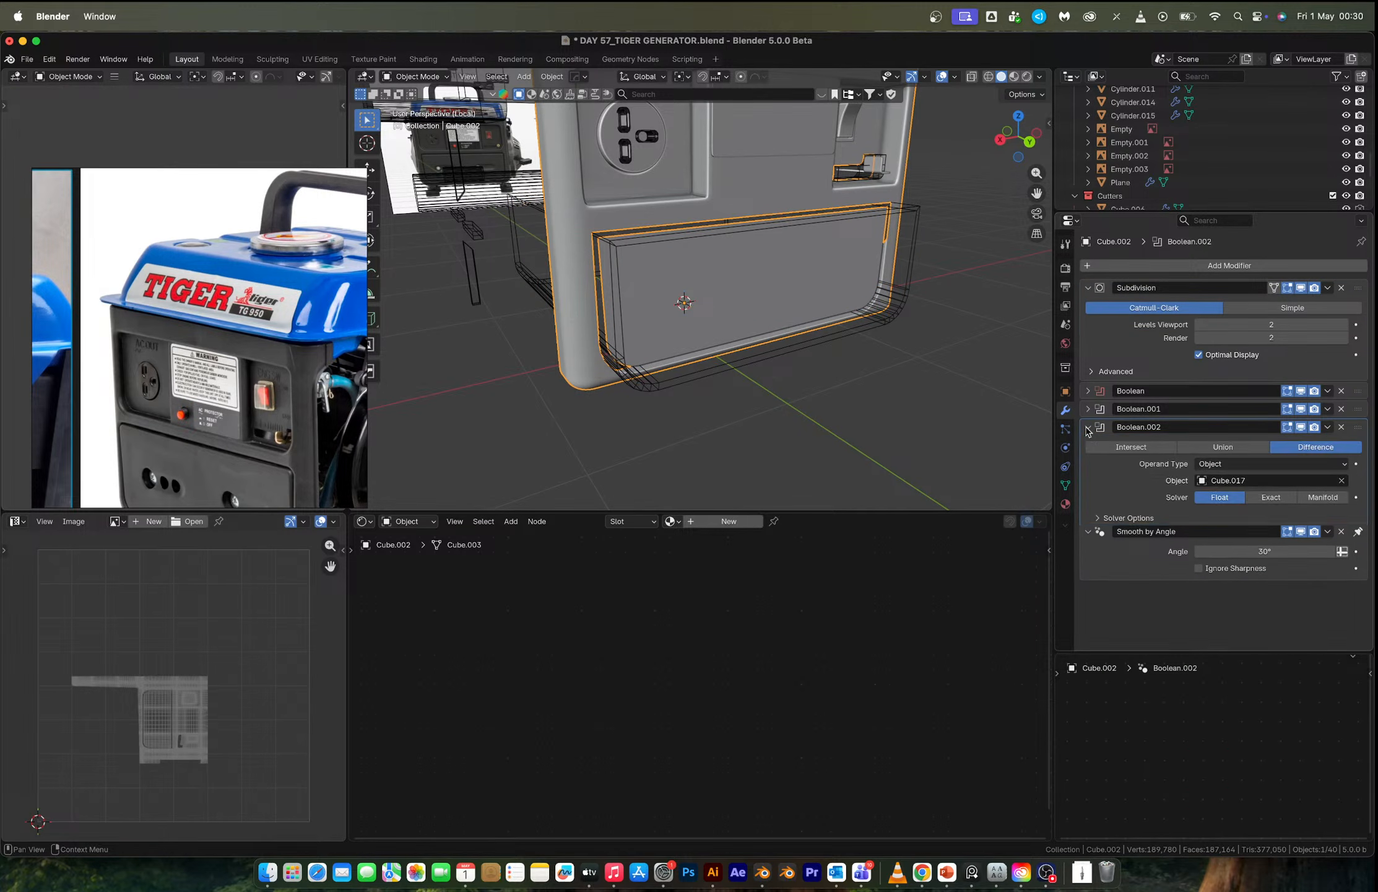
{"action": "left_click", "coordinate": [1270, 498]}
{"action": "left_click", "coordinate": [1309, 498]}
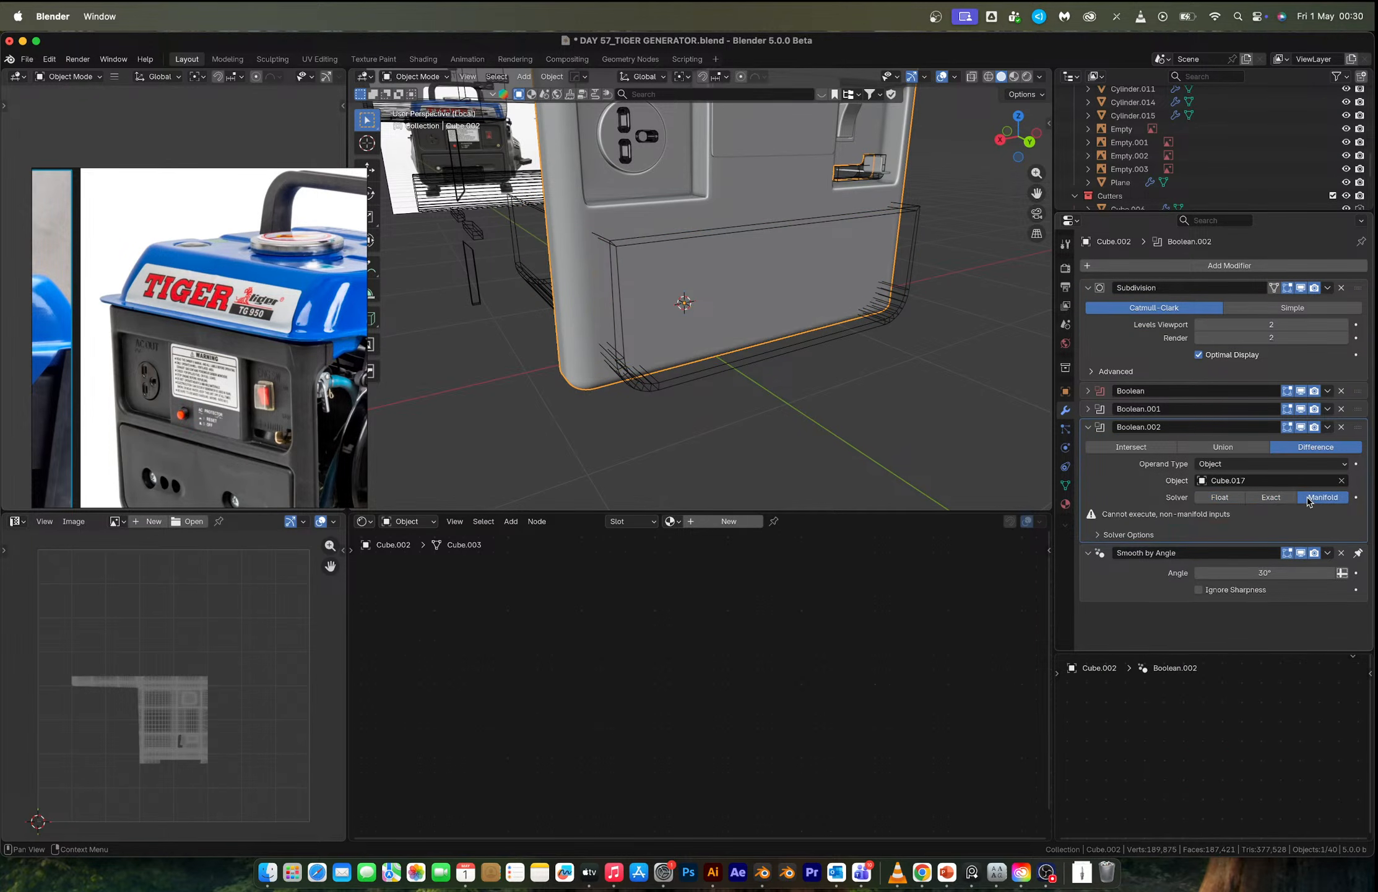
{"action": "left_click", "coordinate": [1223, 497]}
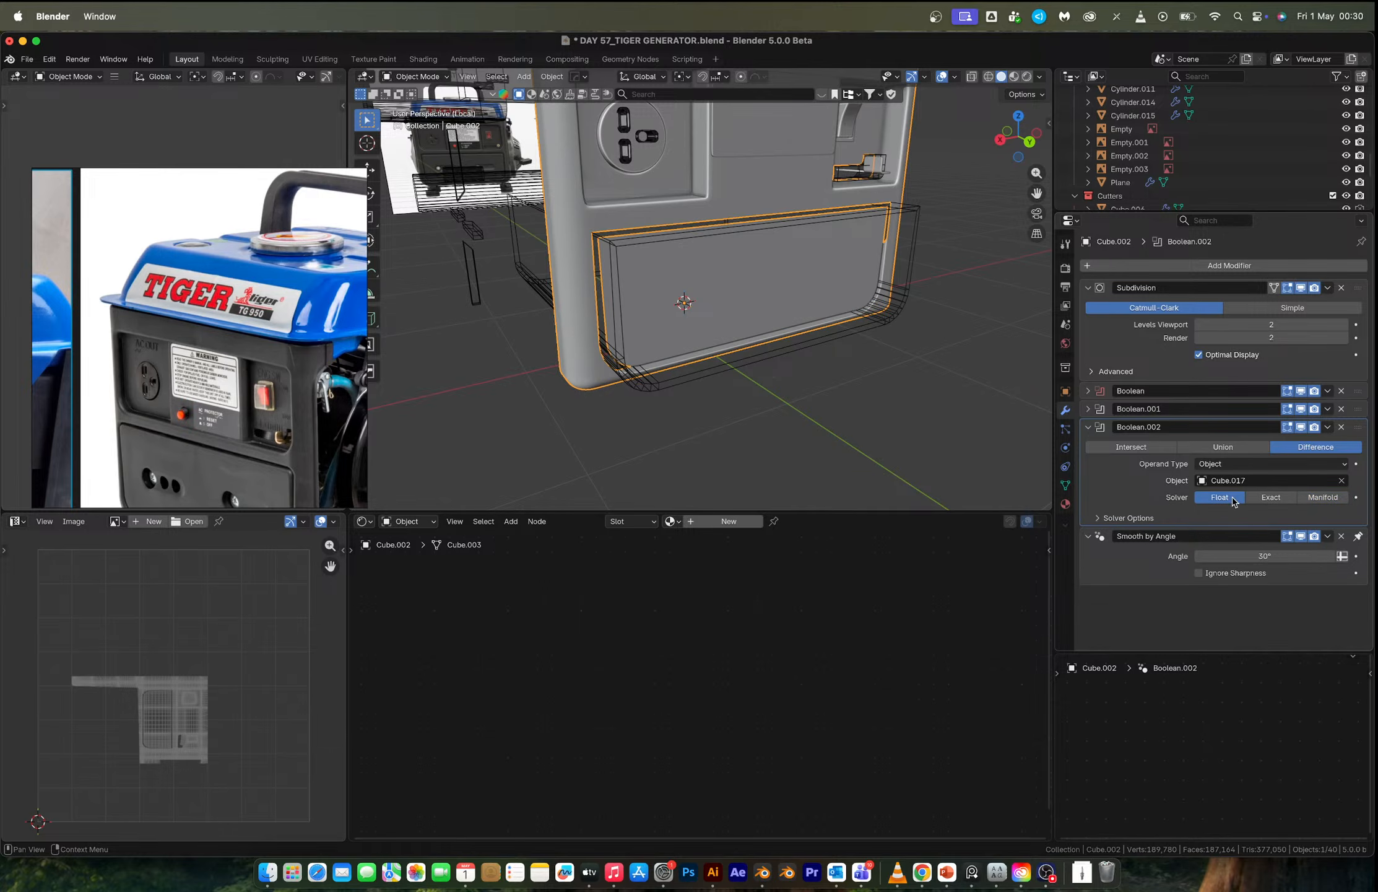
Thin the cutter's wall by applying Shrink/Fatten to its inner faces with an offset of about 0.0219 m.
{"action": "middle_click_drag", "start_coordinate": [730, 279], "coordinate": [634, 309]}
{"action": "scroll", "coordinate": [696, 287], "scroll_direction": "up", "scroll_amount": 3}
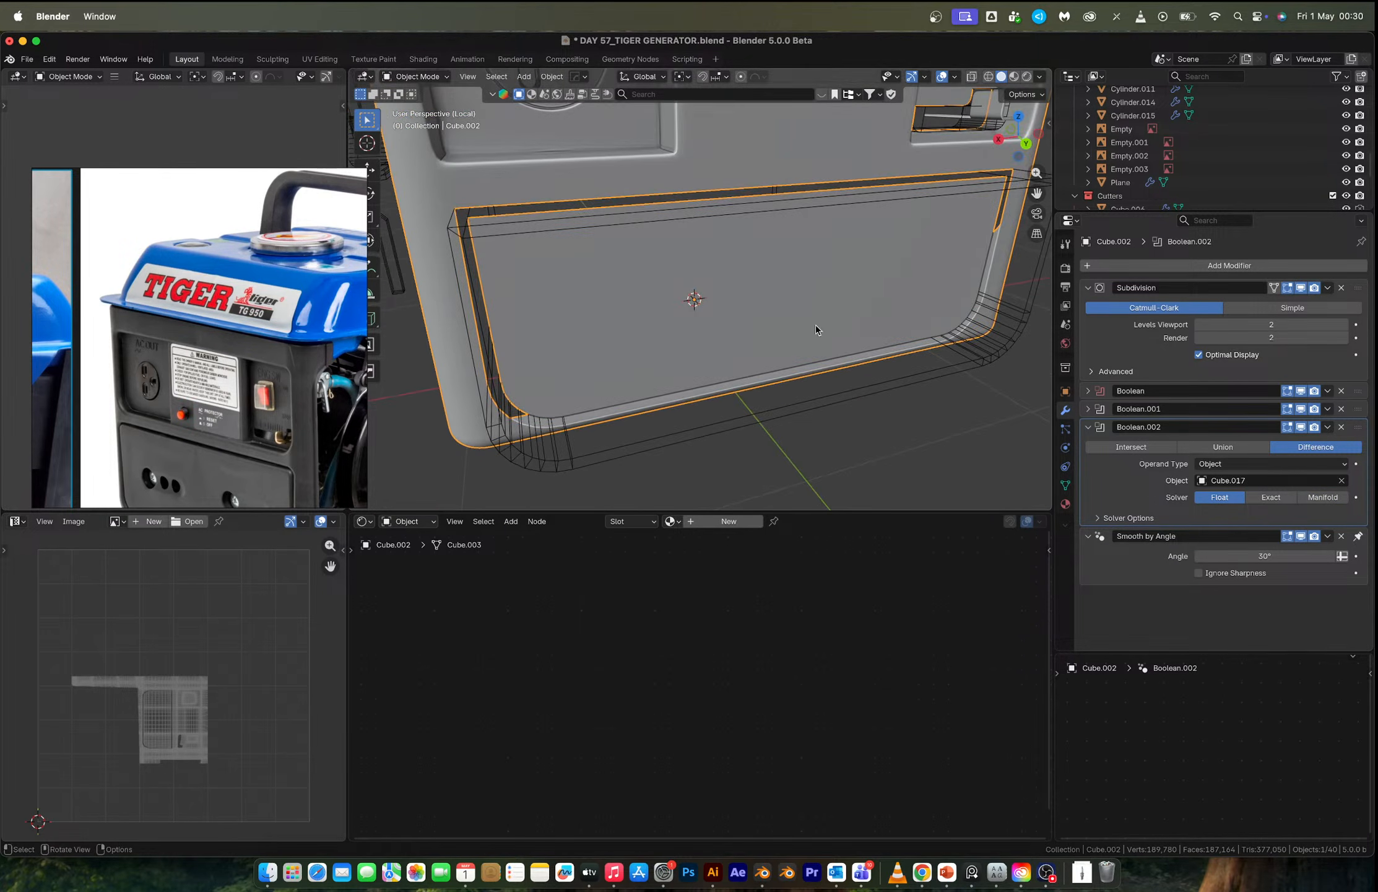
{"action": "key", "text": "Tab"}
{"action": "key", "text": "Tab"}
{"action": "left_click", "coordinate": [450, 230]}
{"action": "key", "text": "Tab"}
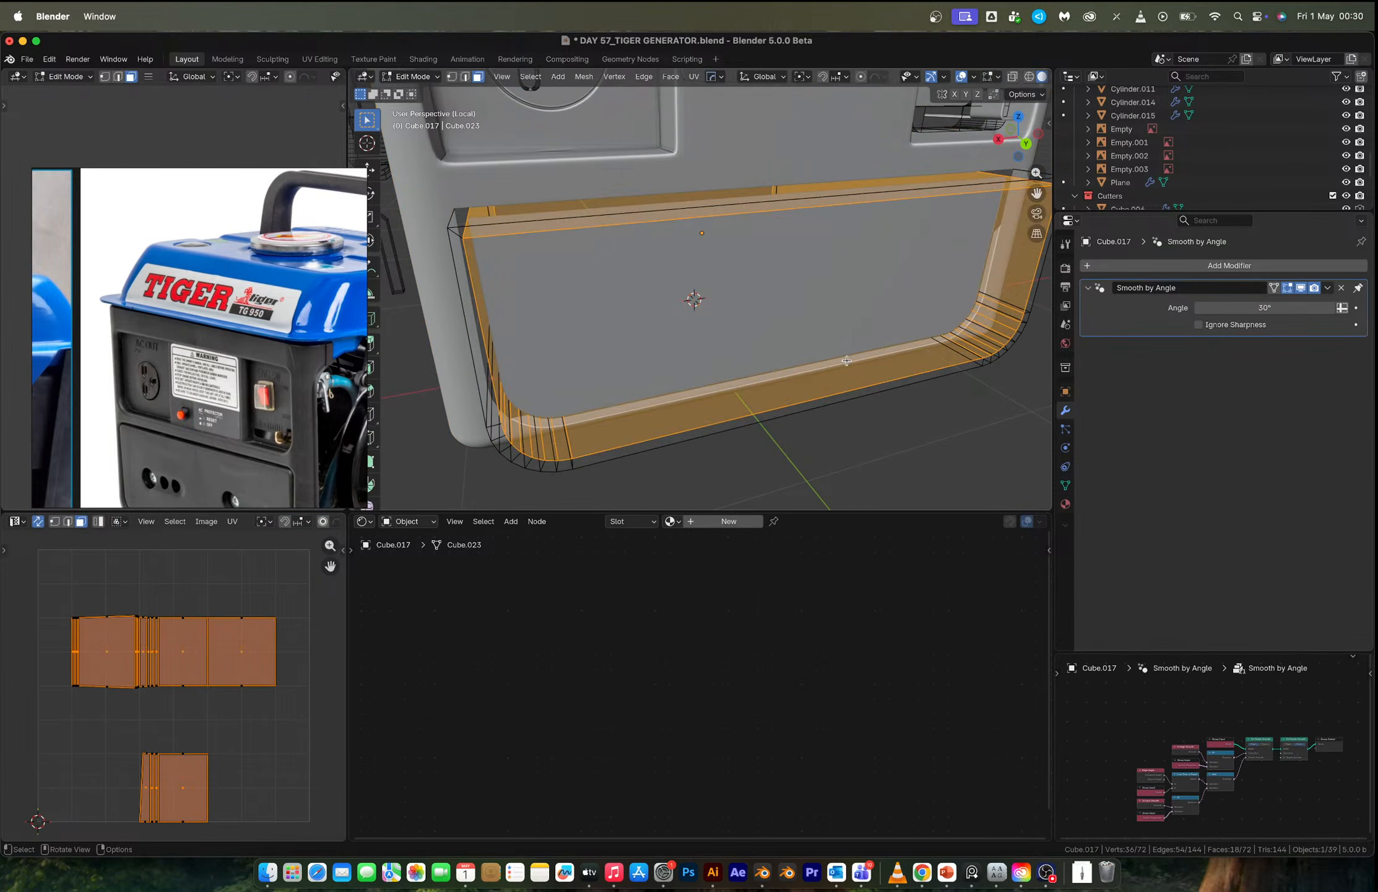
{"action": "key", "text": "alt+s"}
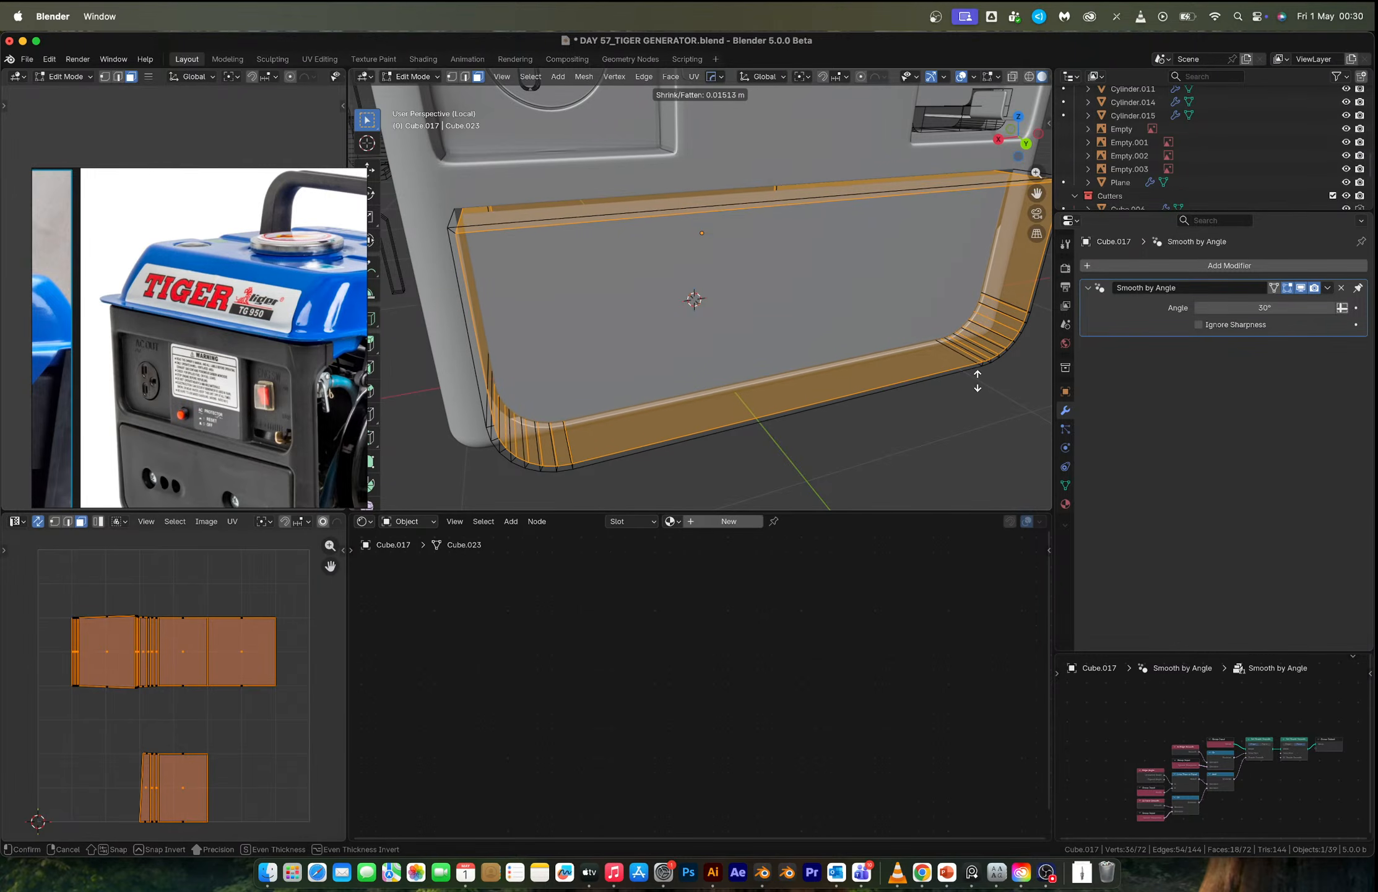
{"action": "left_click", "coordinate": [952, 373]}
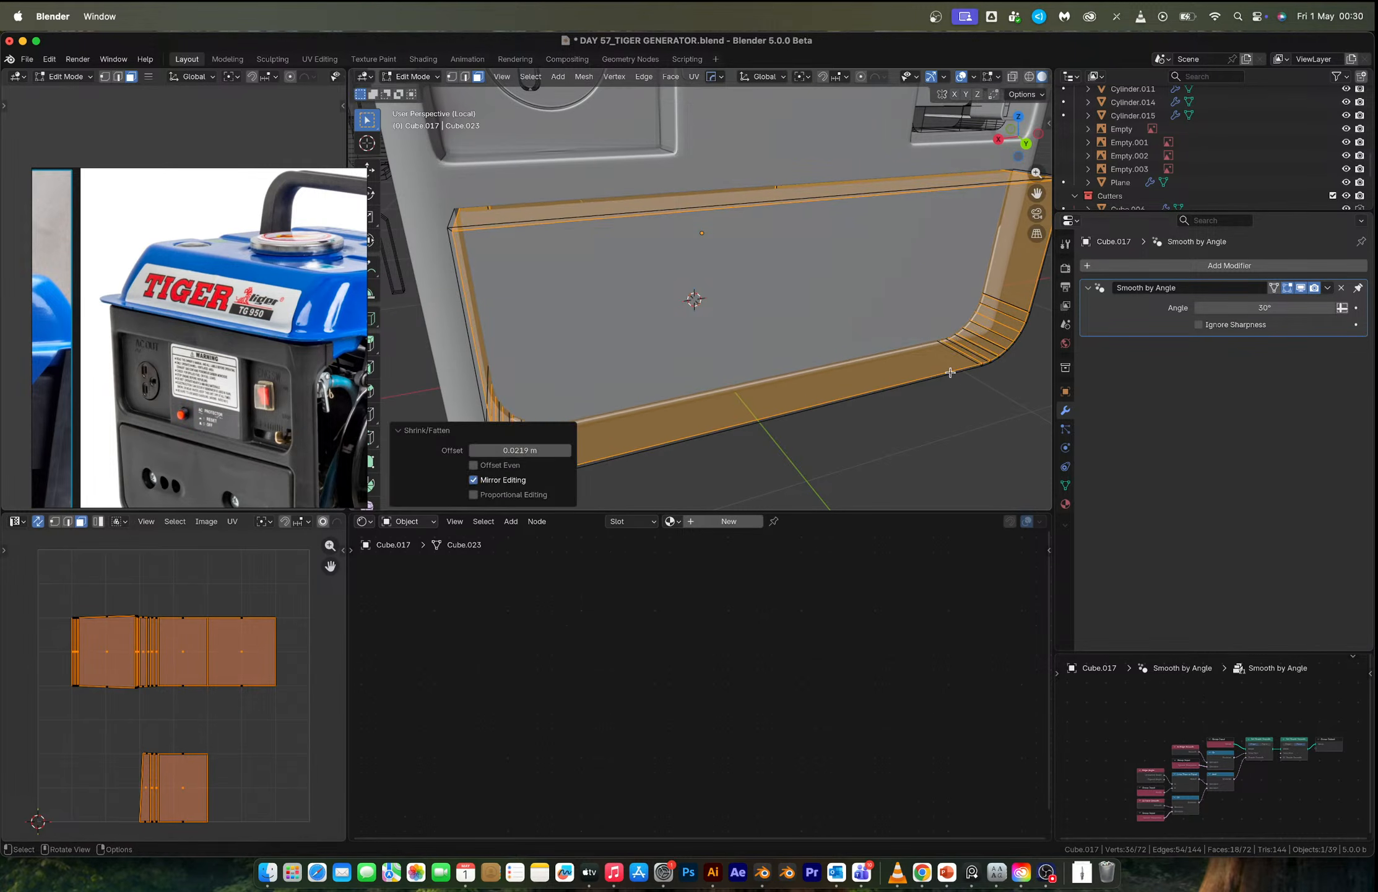
{"action": "key", "text": "Tab"}
{"action": "scroll", "coordinate": [916, 309], "scroll_direction": "down", "scroll_amount": 4}
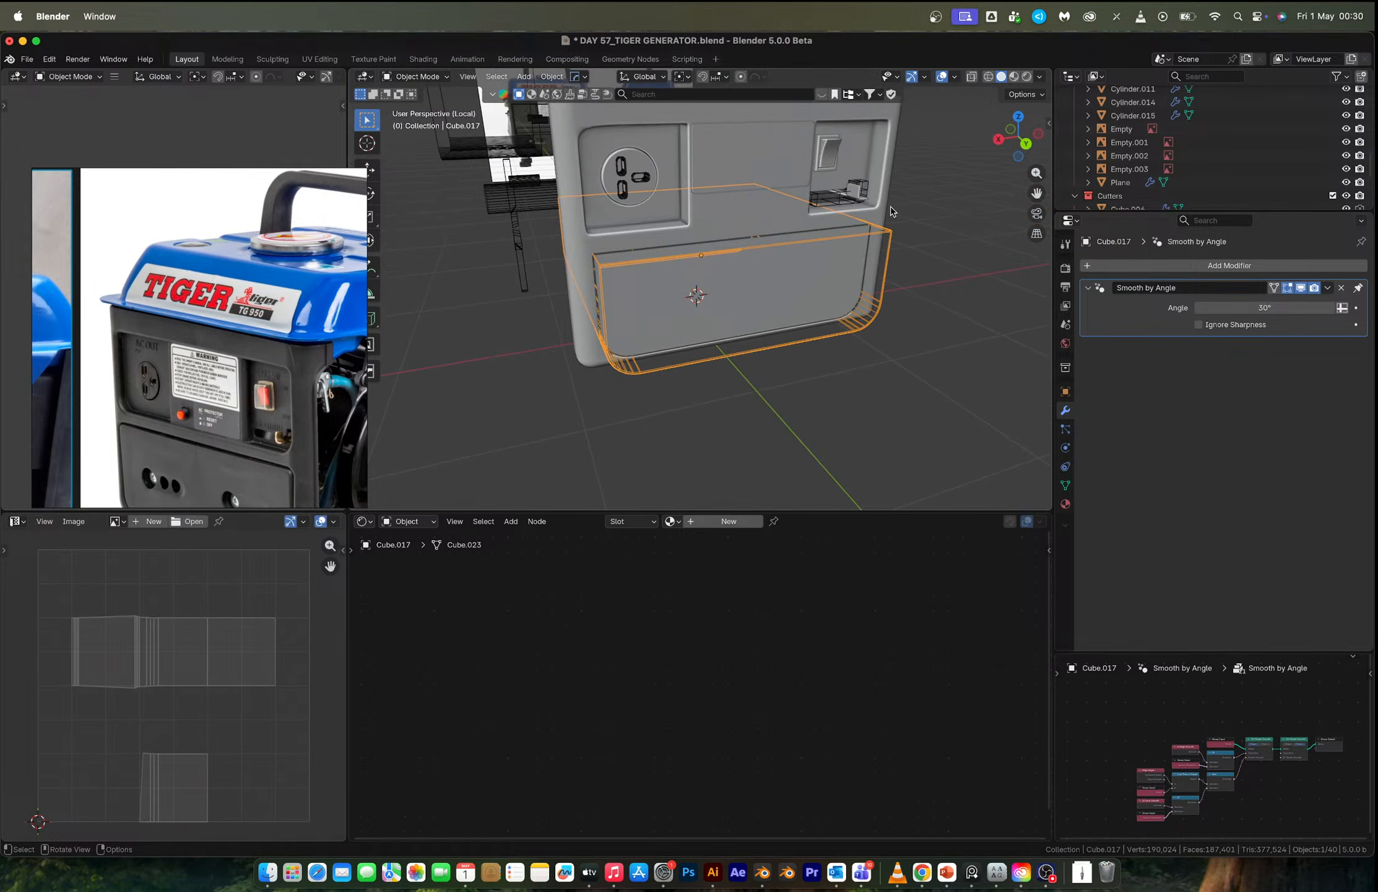
Apply the body's Boolean.002 modifier and delete the cutter object.
{"action": "left_click", "coordinate": [889, 214]}
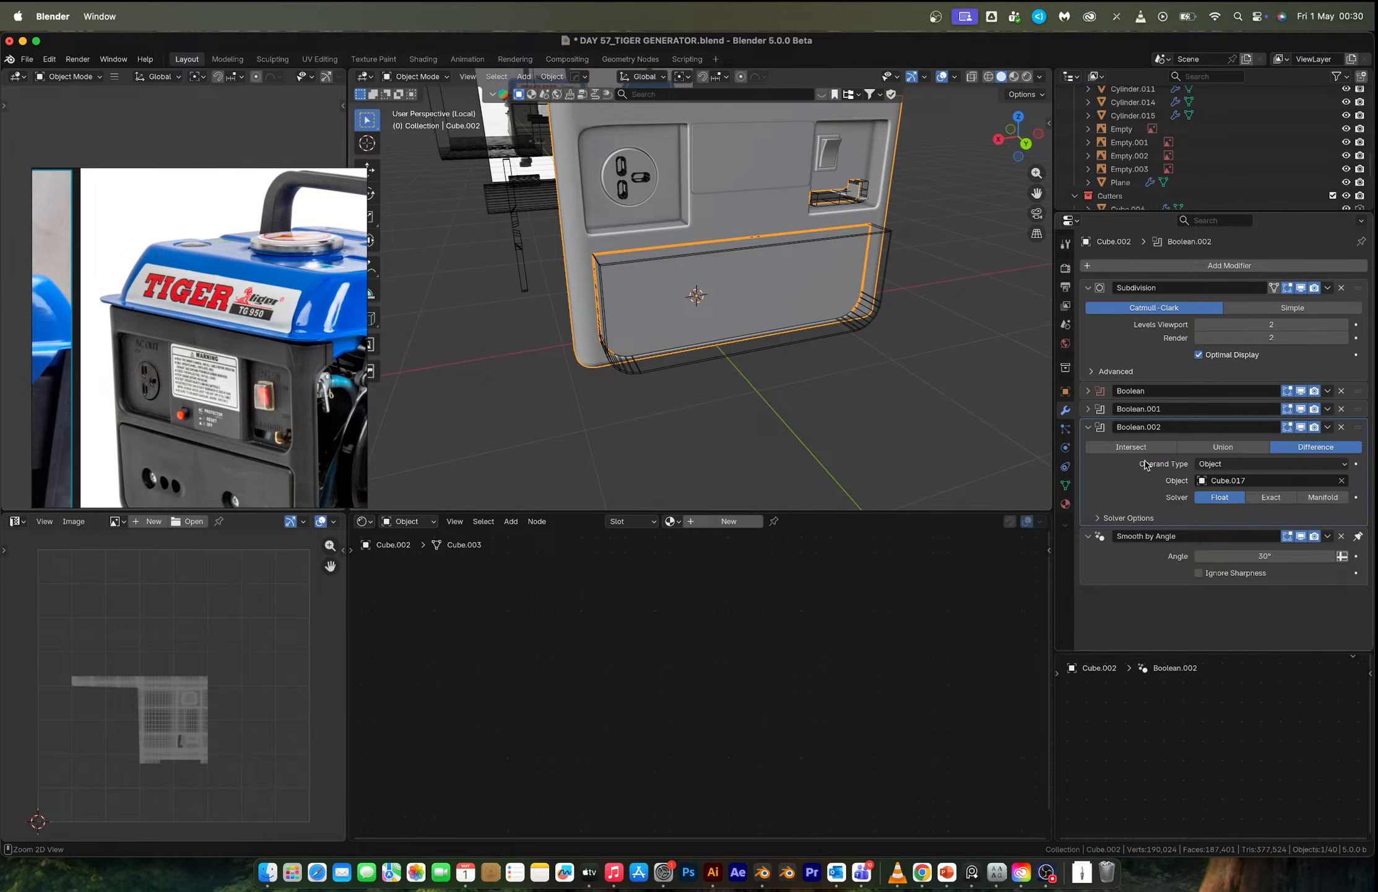
{"action": "key", "text": "ctrl+a"}
{"action": "left_click", "coordinate": [825, 344]}
{"action": "key", "text": "x"}
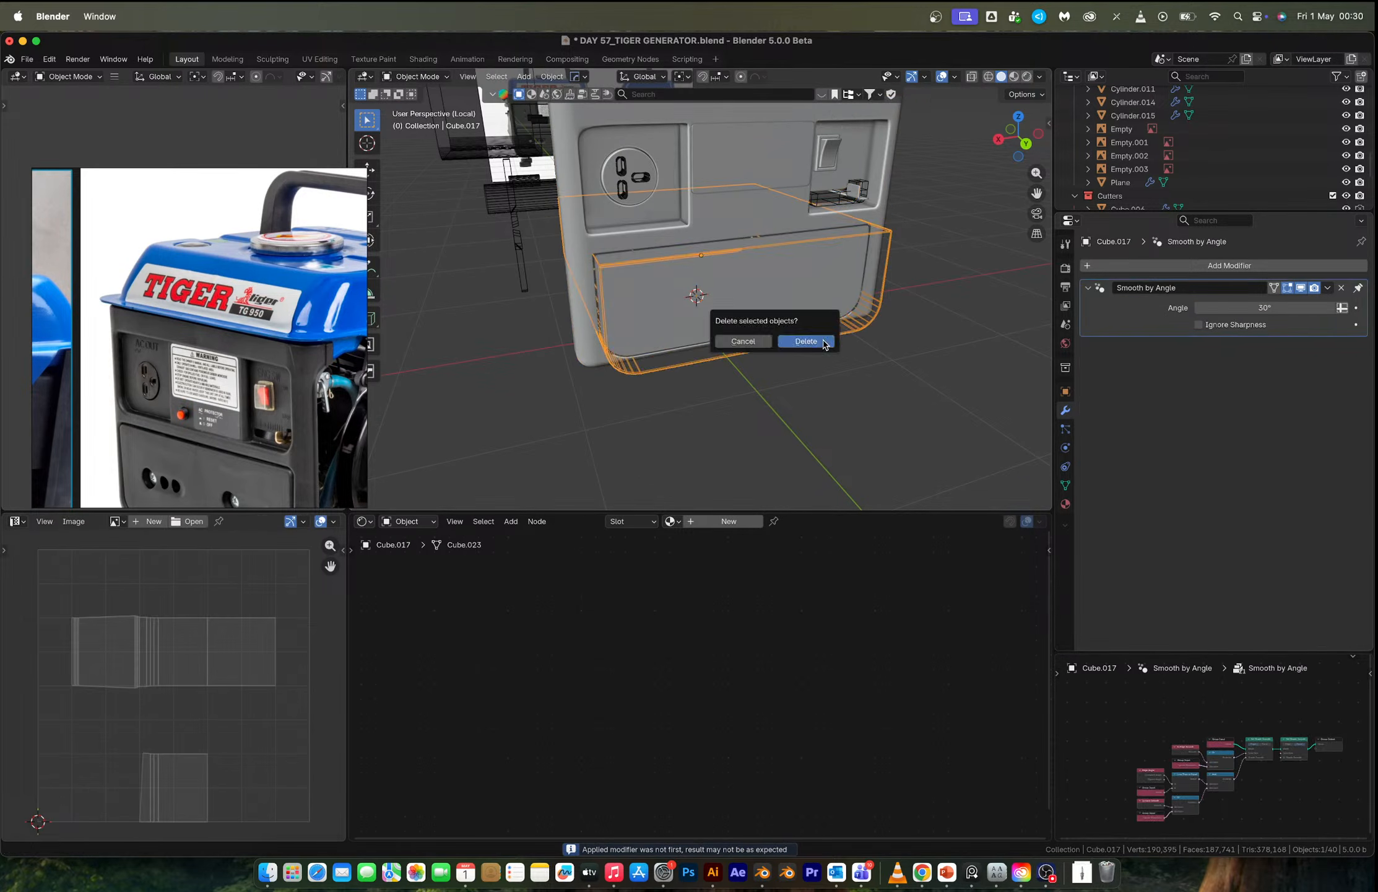
{"action": "left_click", "coordinate": [824, 344]}
Select the groove's edge loops along the top and left sides of the body's lower panel, including the upper-left corner edge.
{"action": "left_click", "coordinate": [692, 299]}
{"action": "key", "text": "Tab"}
{"action": "scroll", "coordinate": [625, 277], "scroll_direction": "up", "scroll_amount": 5}
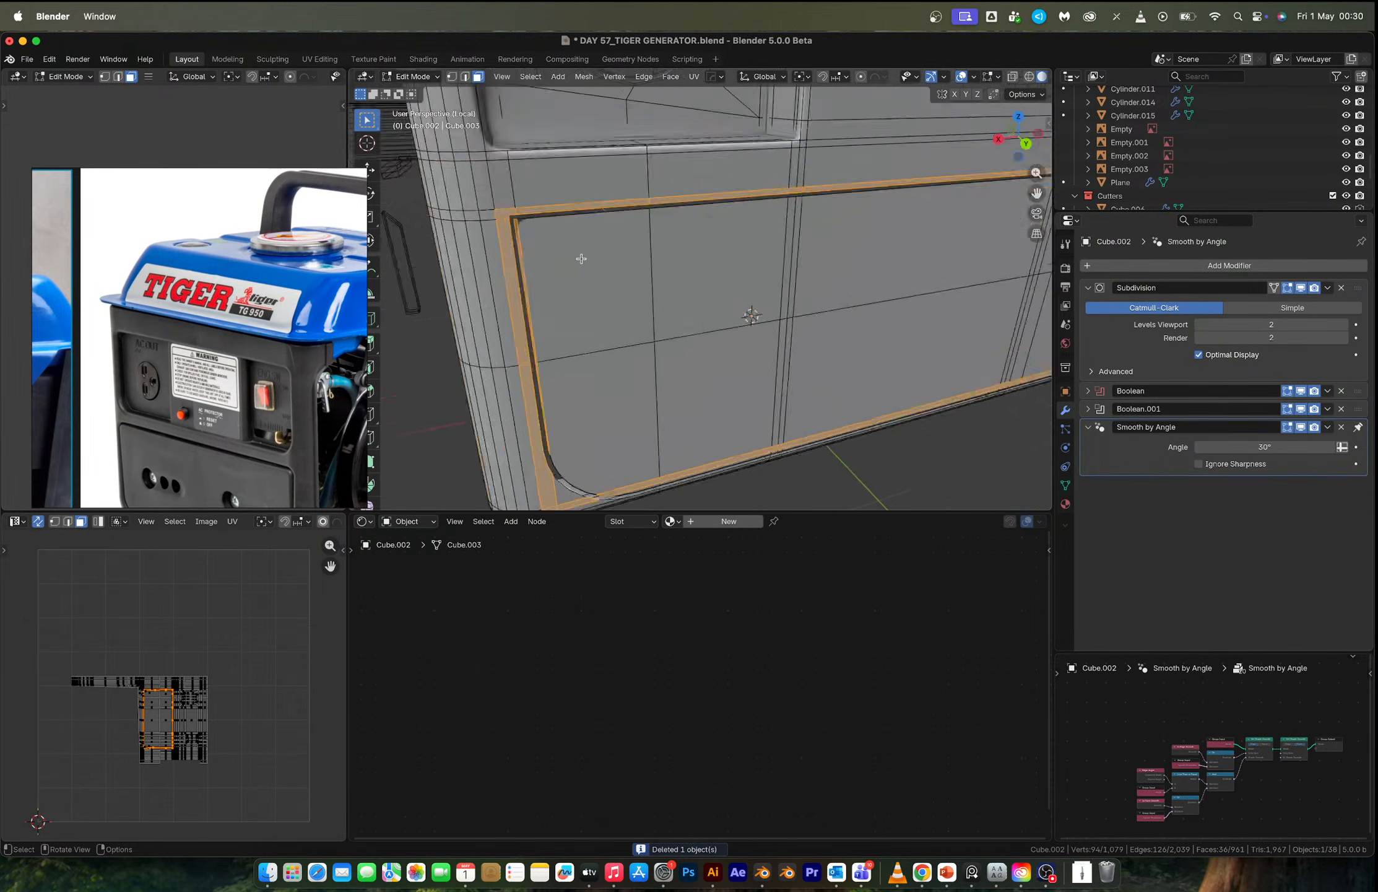
{"action": "scroll", "coordinate": [582, 258], "scroll_direction": "up", "scroll_amount": 2}
{"action": "key", "text": "2"}
{"action": "left_click", "coordinate": [463, 188], "text": "alt"}
{"action": "left_click", "coordinate": [420, 202], "text": "alt+shift"}
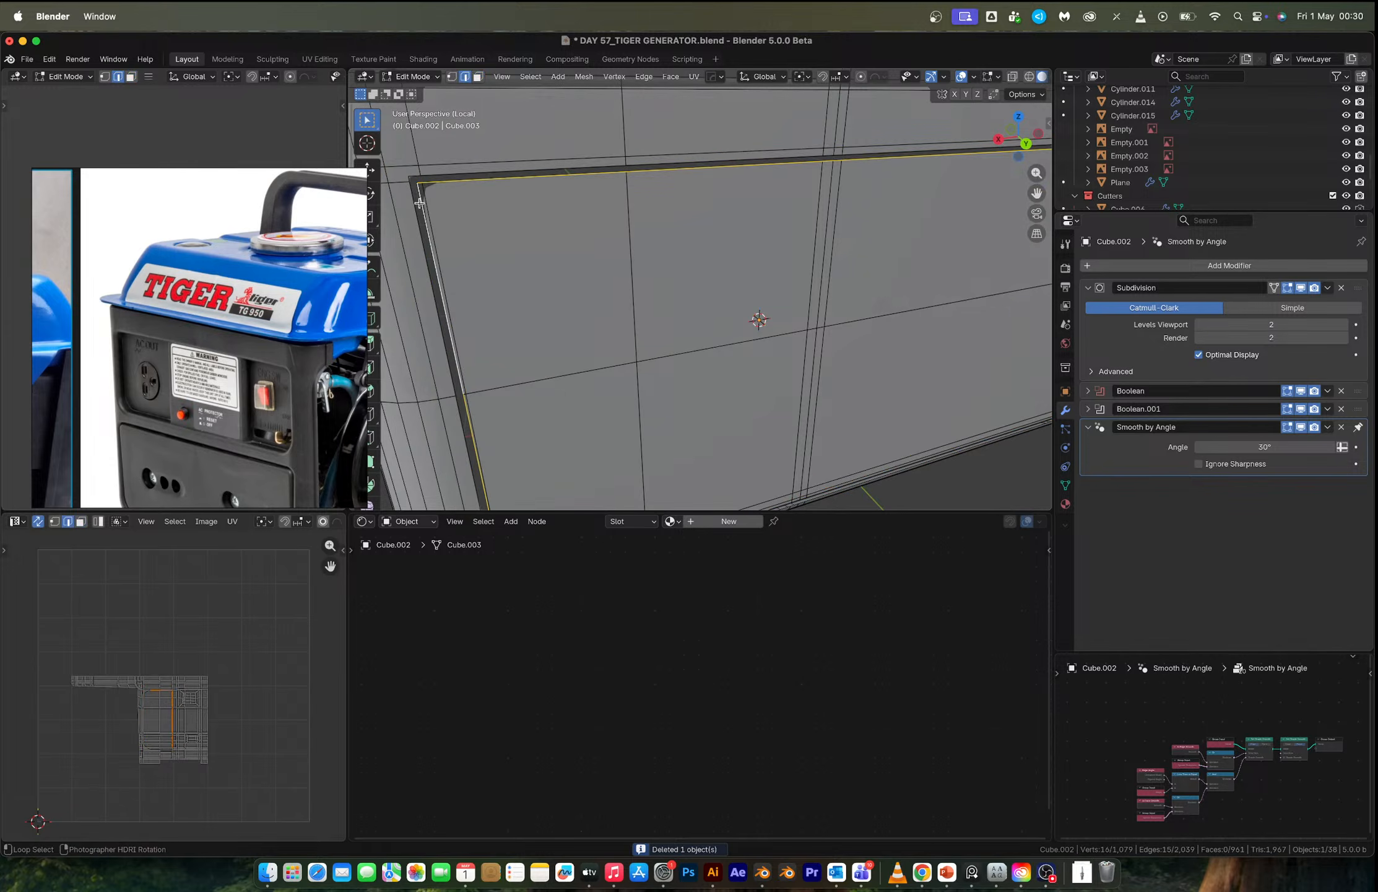
{"action": "left_click", "coordinate": [414, 196], "text": "alt+shift"}
{"action": "left_click", "coordinate": [434, 169], "text": "alt+shift"}
{"action": "key", "text": "ctrl+z"}
{"action": "left_click", "coordinate": [435, 174], "text": "alt+shift"}
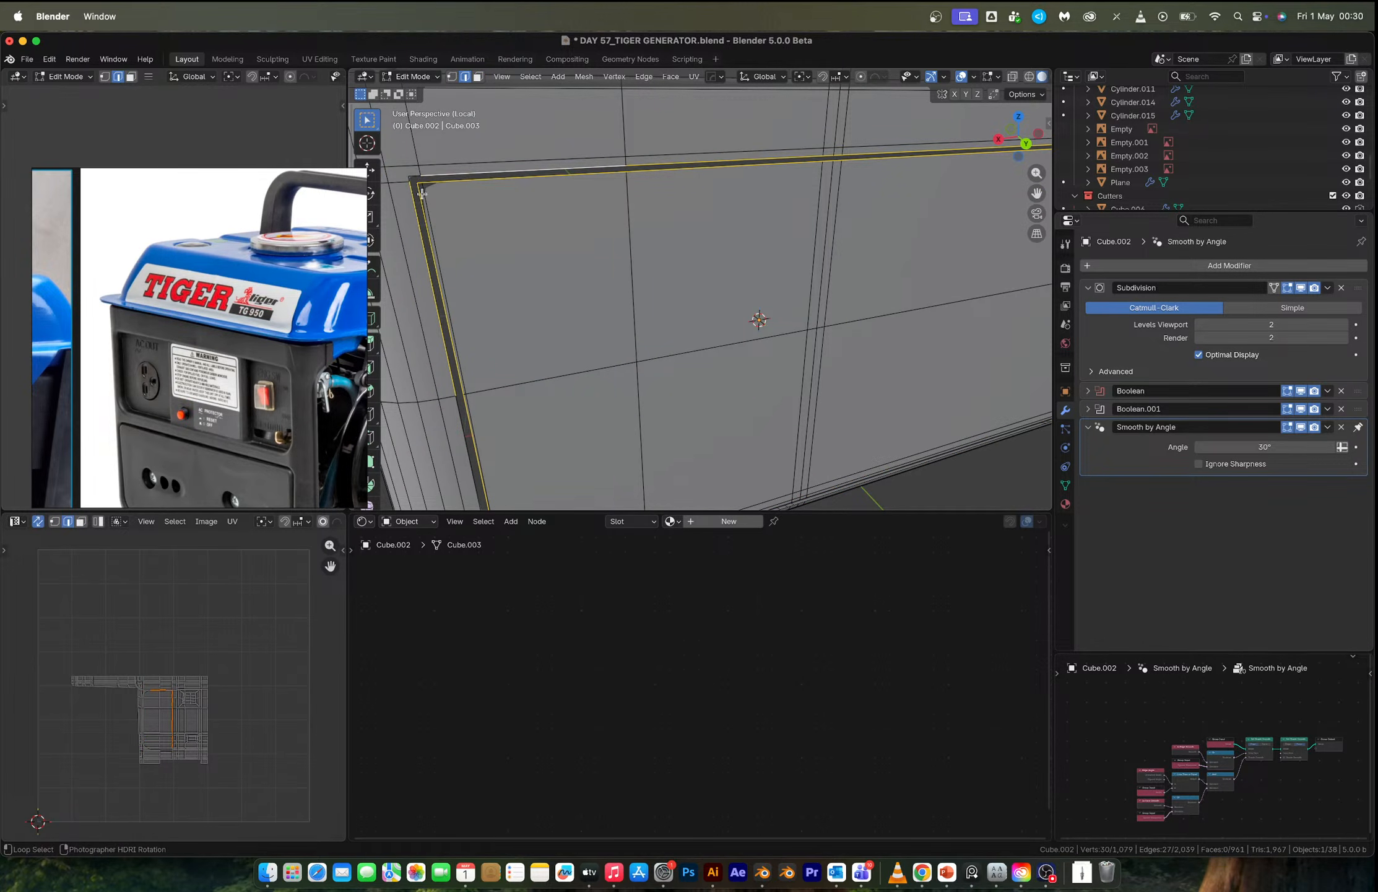
{"action": "left_click", "coordinate": [412, 176], "text": "shift"}
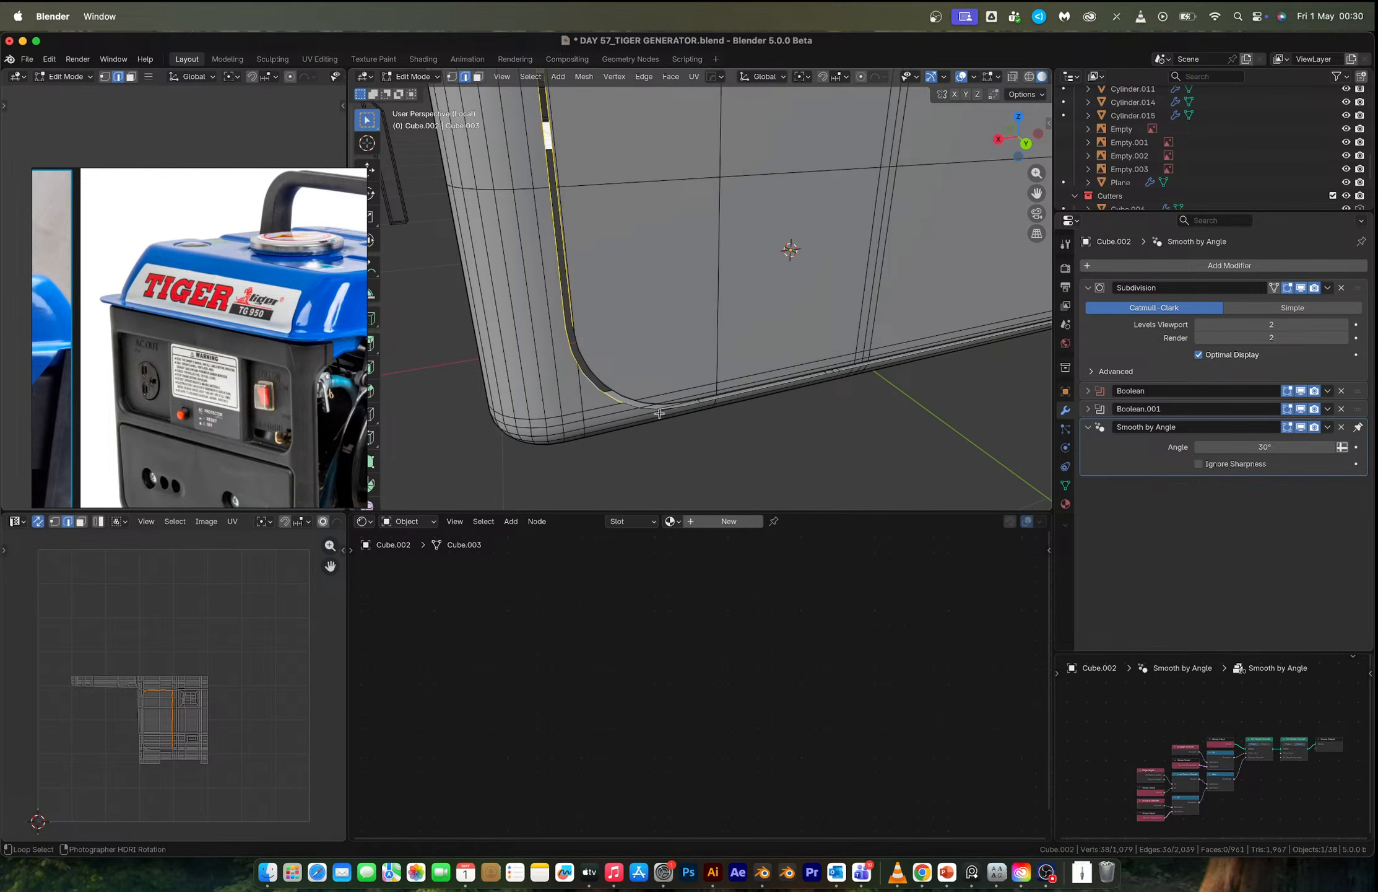
Add the groove's edges around the lower panel's lower-left corner and along its bottom side to the selection.
{"action": "left_click", "coordinate": [629, 406], "text": "alt+shift"}
{"action": "left_click", "coordinate": [576, 335], "text": "alt+shift"}
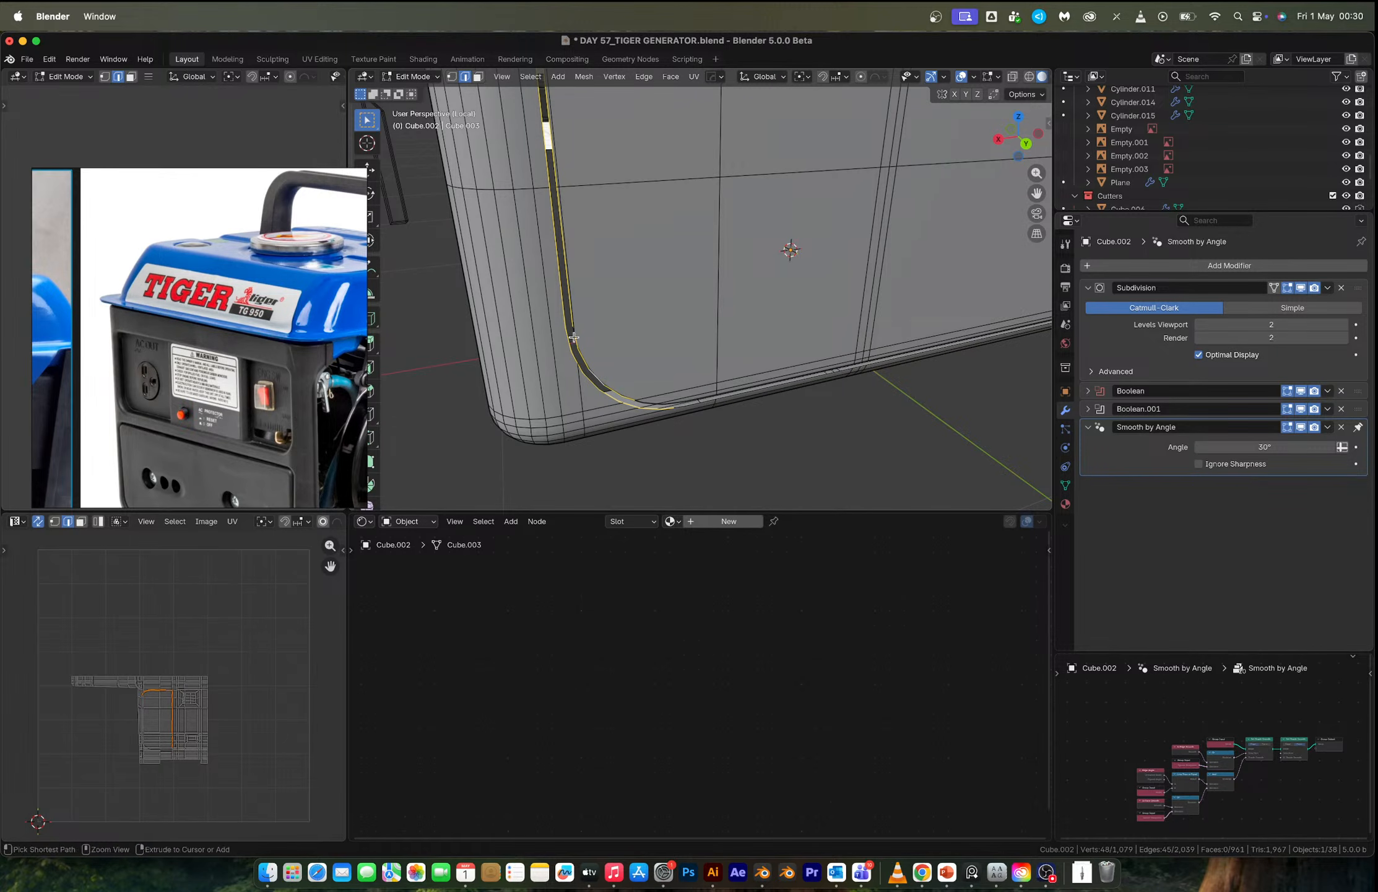
{"action": "middle_click_drag", "start_coordinate": [611, 344], "coordinate": [623, 338]}
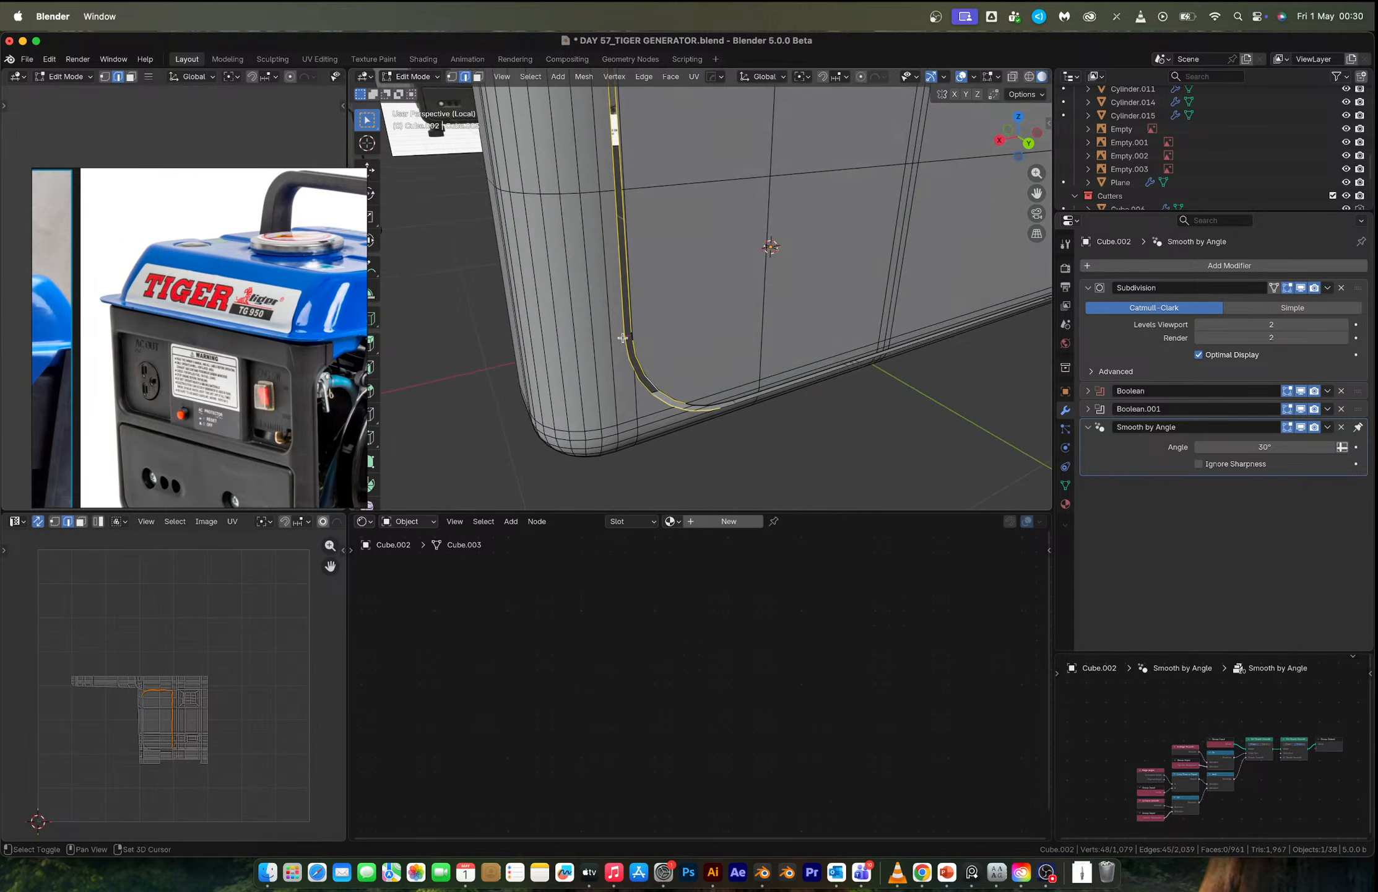
{"action": "left_click", "coordinate": [631, 336], "text": "shift"}
{"action": "middle_click_drag", "start_coordinate": [737, 385], "coordinate": [682, 322], "text": "shift"}
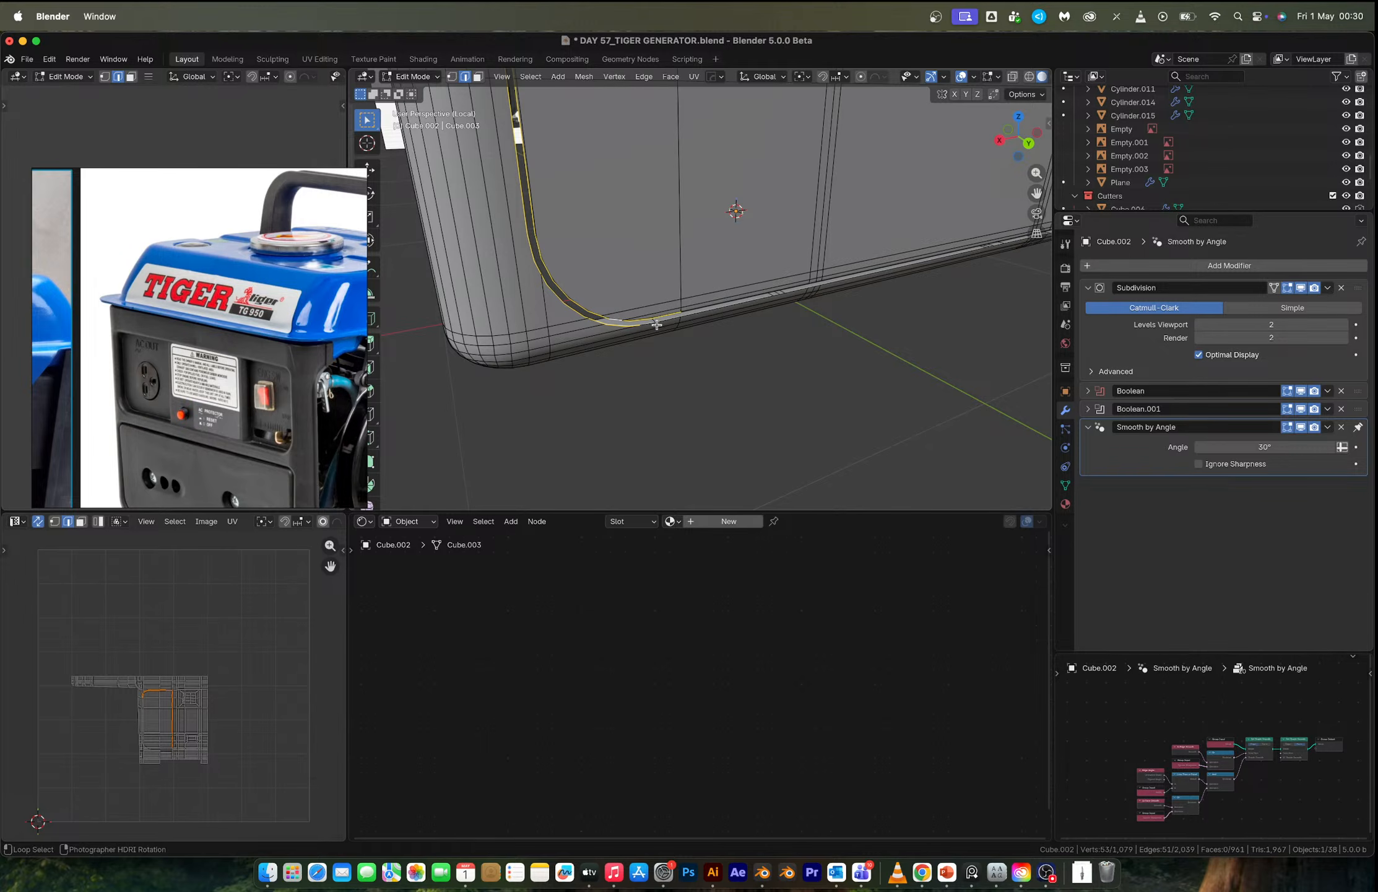
{"action": "left_click", "coordinate": [691, 315], "text": "alt+shift"}
Add the groove's edges around the lower-right corner, up the right side and at the upper-right corner to the selection.
{"action": "mouse_move", "coordinate": [691, 314]}
{"action": "middle_mouse_down"}
{"action": "mouse_move", "coordinate": [677, 307]}
{"action": "mouse_move", "coordinate": [753, 329]}
{"action": "mouse_move", "coordinate": [690, 316]}
{"action": "middle_mouse_up"}
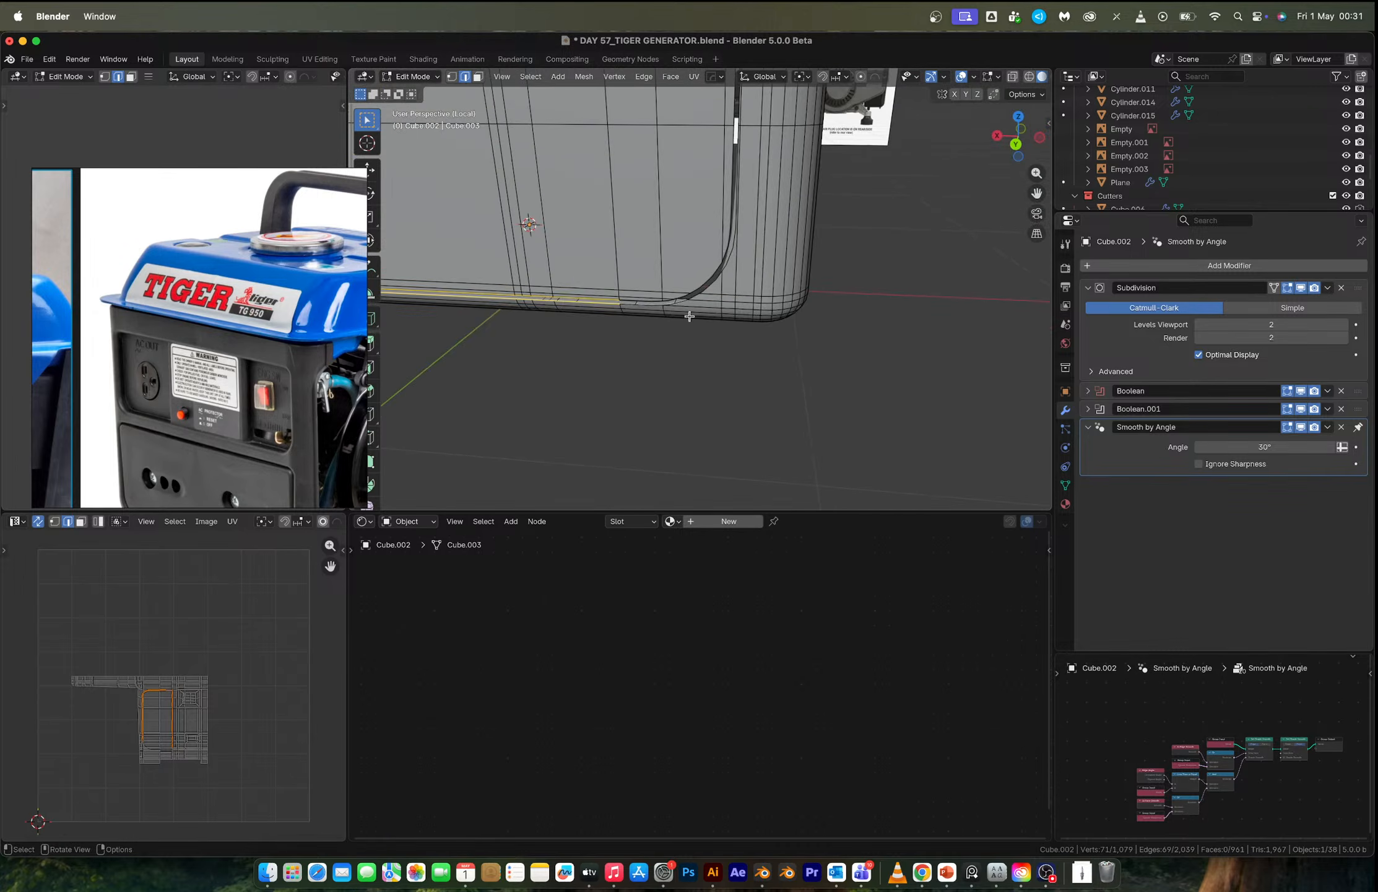
{"action": "scroll", "coordinate": [690, 316], "scroll_direction": "up", "scroll_amount": 3}
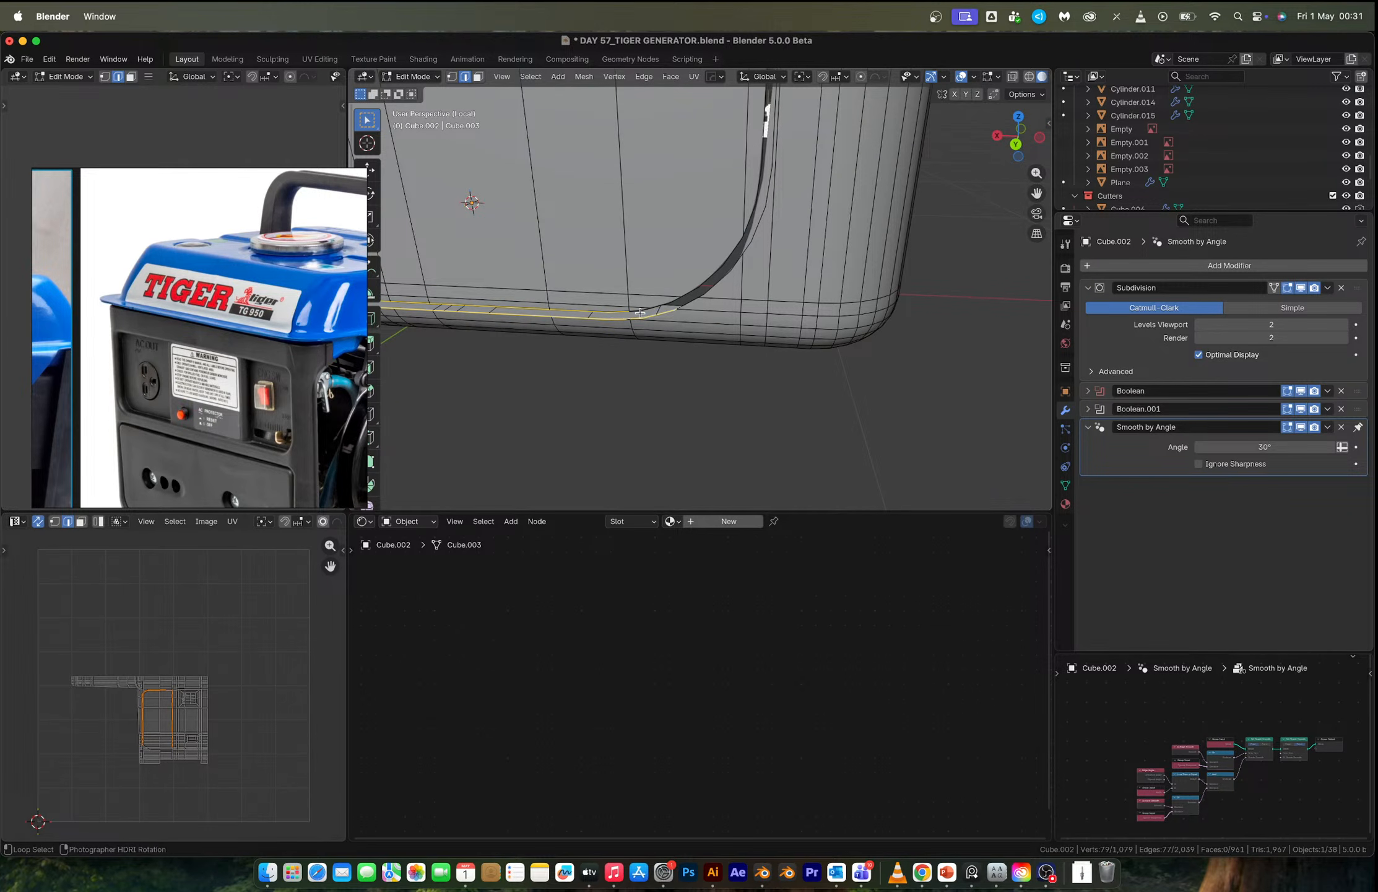
{"action": "scroll", "coordinate": [628, 319], "scroll_direction": "up", "scroll_amount": 6}
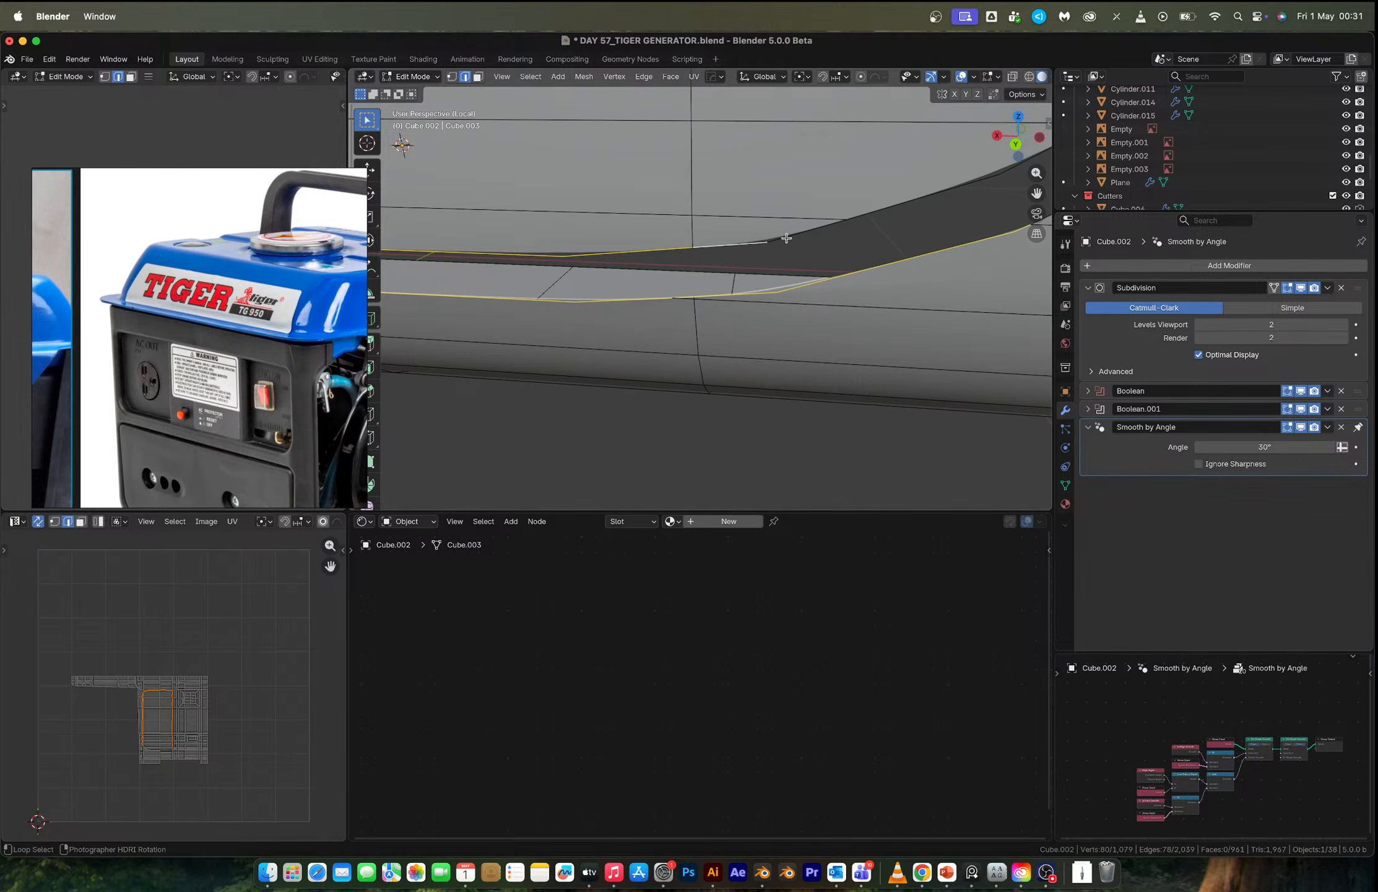
{"action": "left_click", "coordinate": [870, 210], "text": "alt+shift"}
{"action": "middle_click_drag", "start_coordinate": [870, 210], "coordinate": [737, 360]}
{"action": "left_click", "coordinate": [681, 398], "text": "alt+shift"}
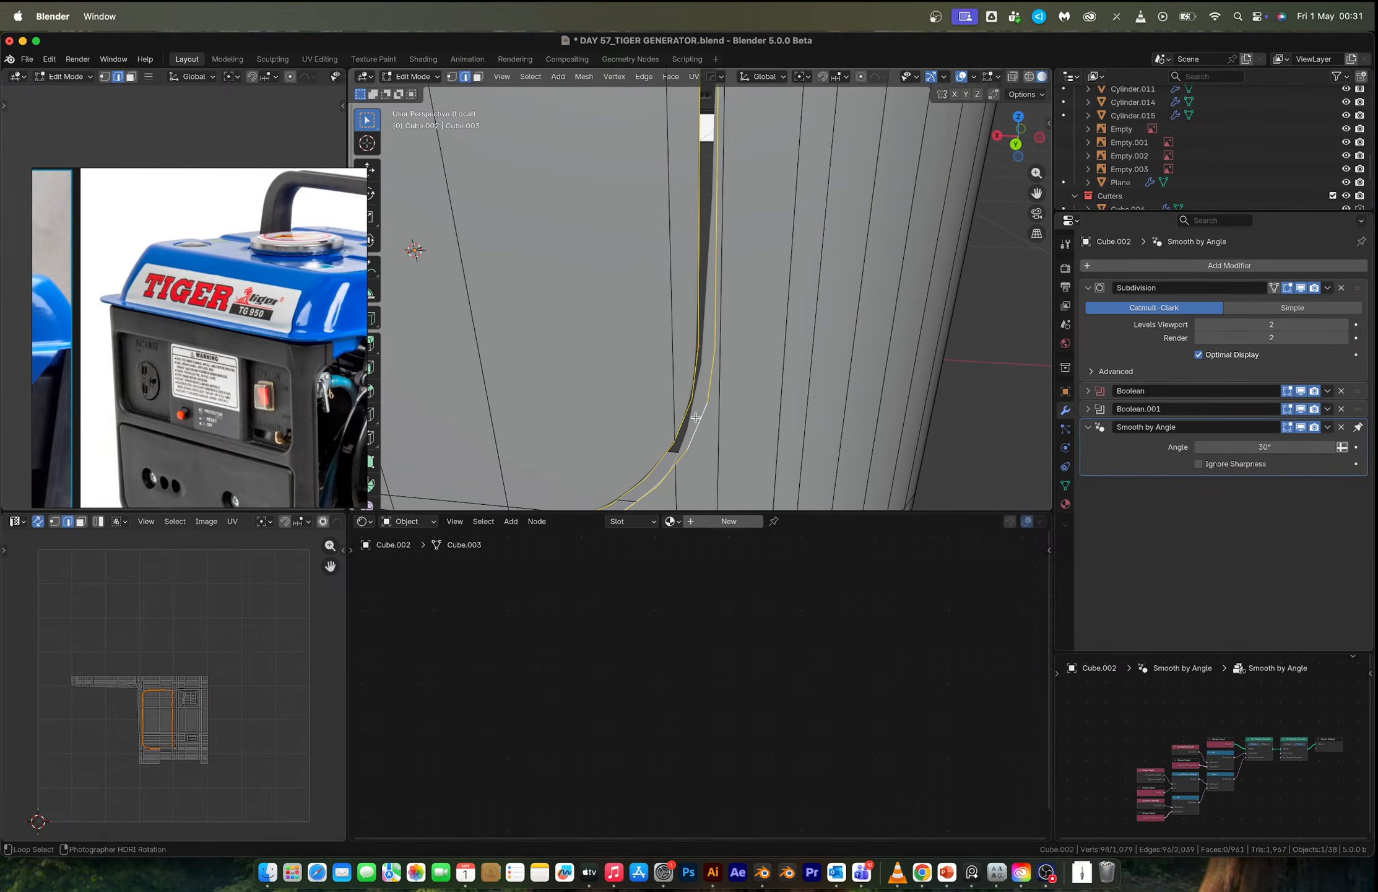
{"action": "scroll", "coordinate": [687, 396], "scroll_direction": "down", "scroll_amount": 4}
{"action": "scroll", "coordinate": [693, 395], "scroll_direction": "down", "scroll_amount": 1}
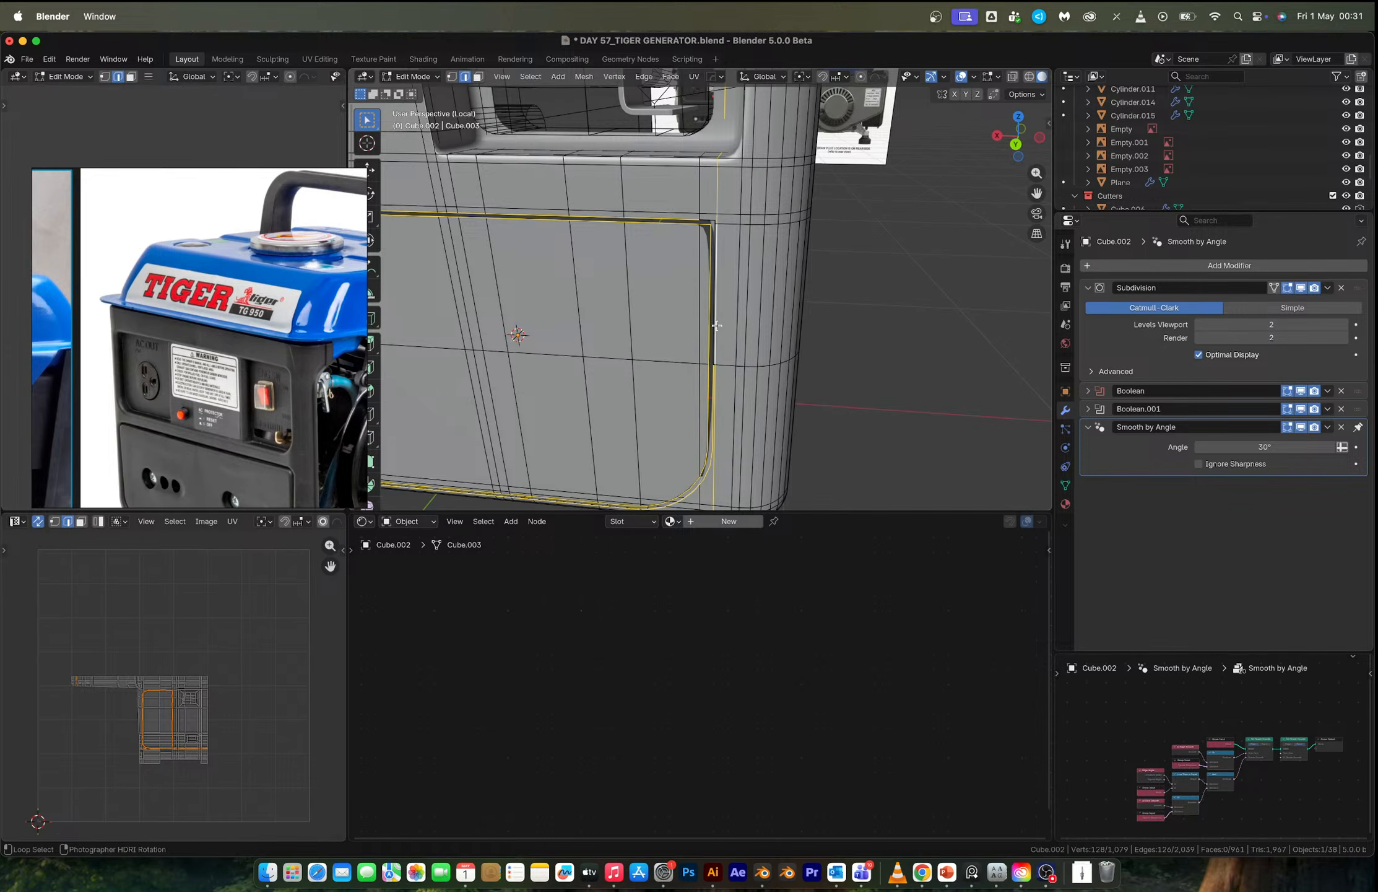
{"action": "scroll", "coordinate": [718, 316], "scroll_direction": "up", "scroll_amount": 2}
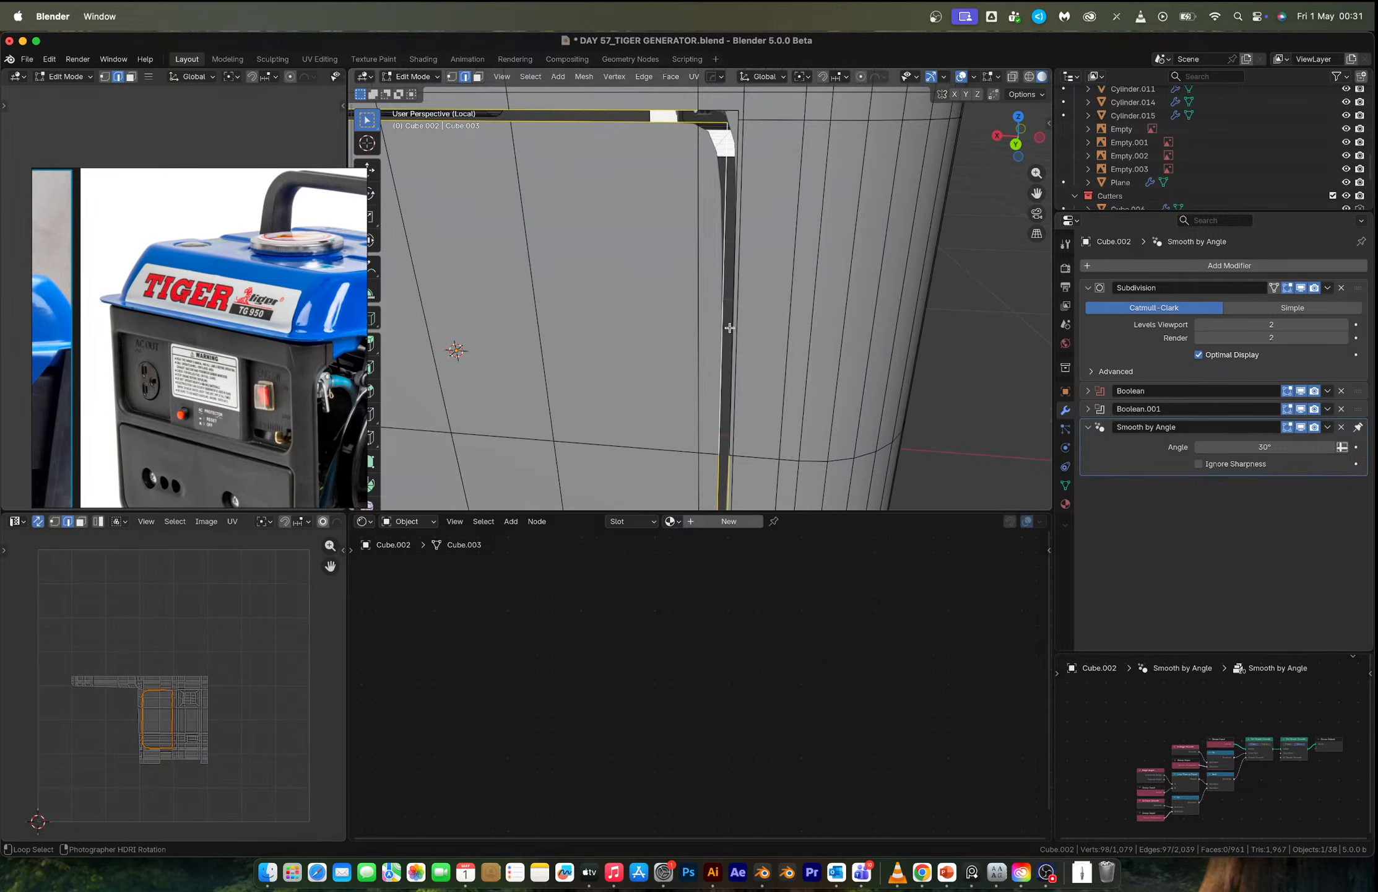
{"action": "left_click", "coordinate": [740, 164], "text": "alt+shift"}
{"action": "left_click", "coordinate": [737, 116], "text": "alt+shift"}
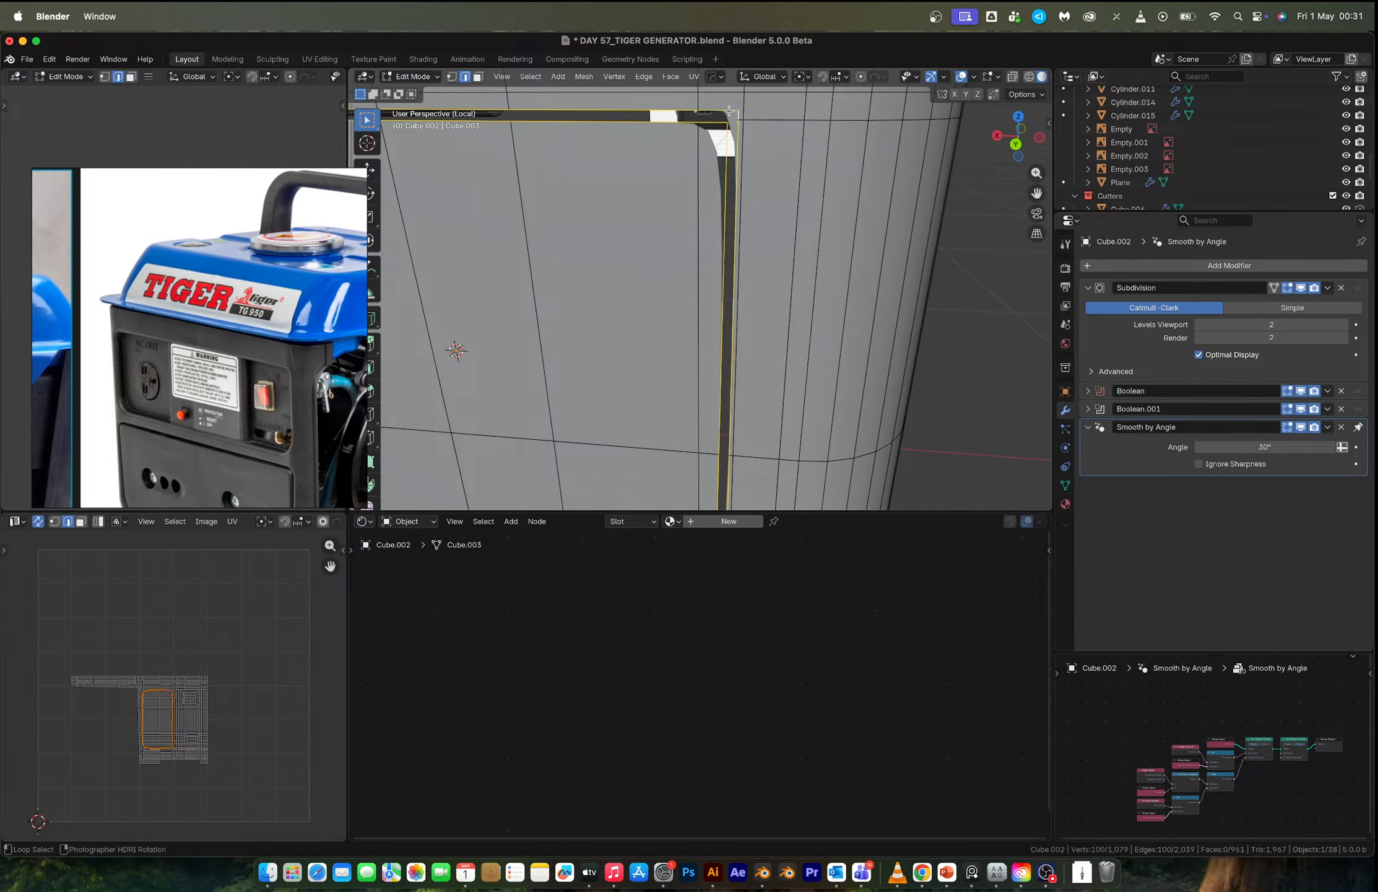
Extrude the selected groove edges along Y by about -0.0076 m and return to Object Mode.
{"action": "scroll", "coordinate": [635, 323], "scroll_direction": "down", "scroll_amount": 6}
{"action": "middle_click_drag", "start_coordinate": [635, 322], "coordinate": [655, 363]}
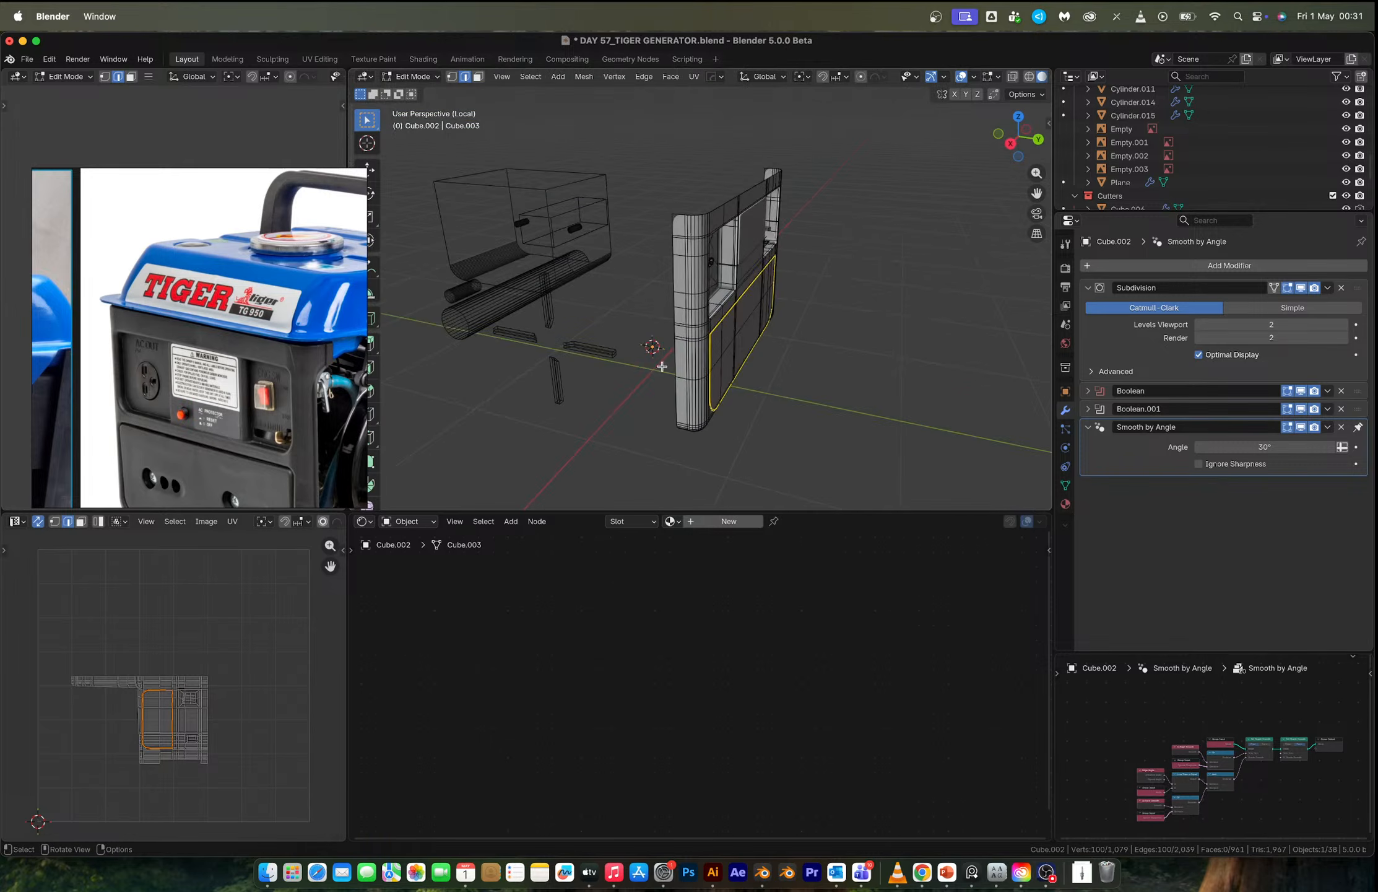
{"action": "scroll", "coordinate": [711, 381], "scroll_direction": "up", "scroll_amount": 5}
{"action": "key", "text": "e"}
{"action": "key", "text": "y"}
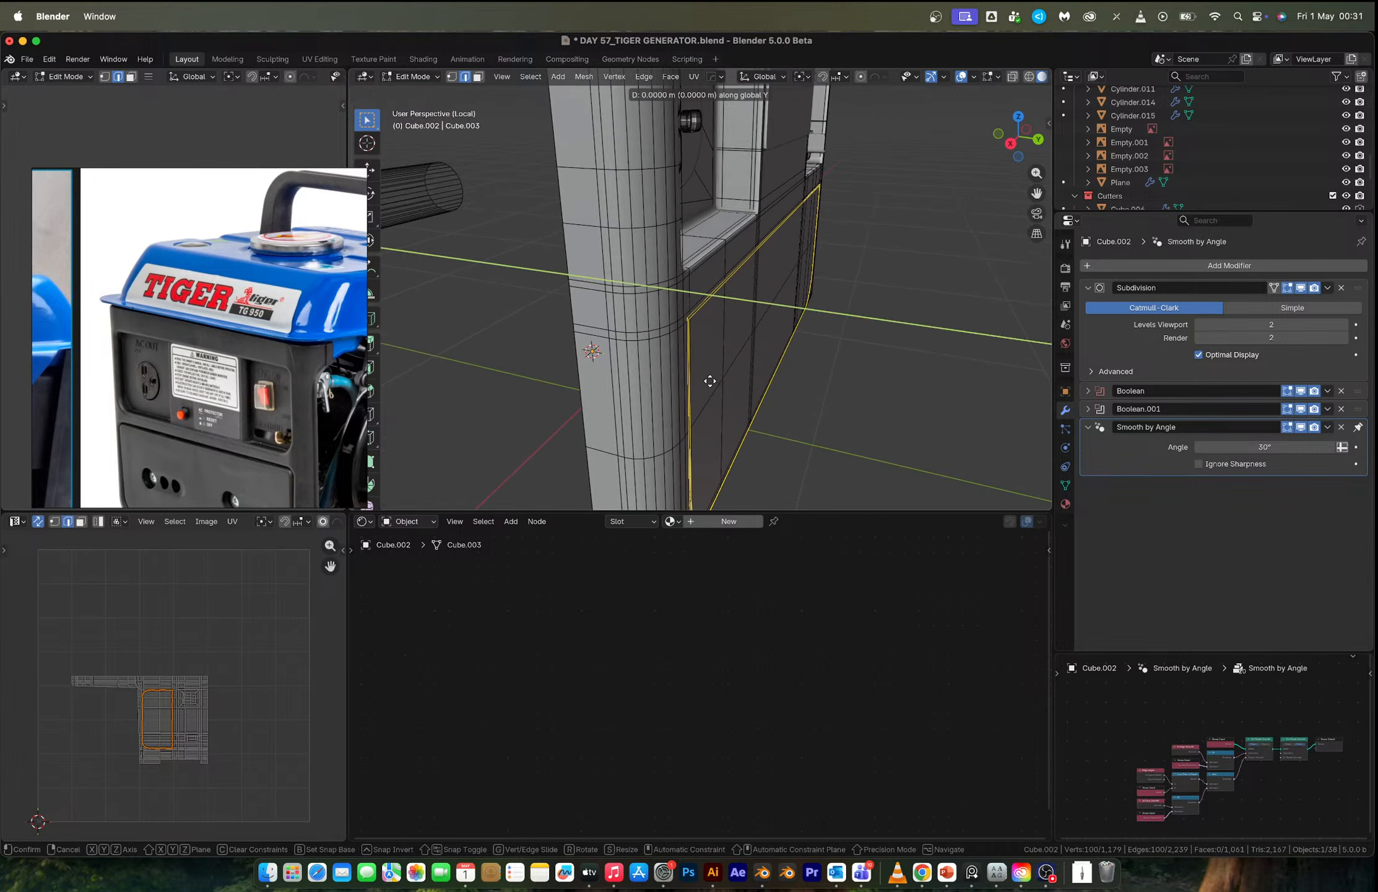
{"action": "left_click", "coordinate": [708, 380]}
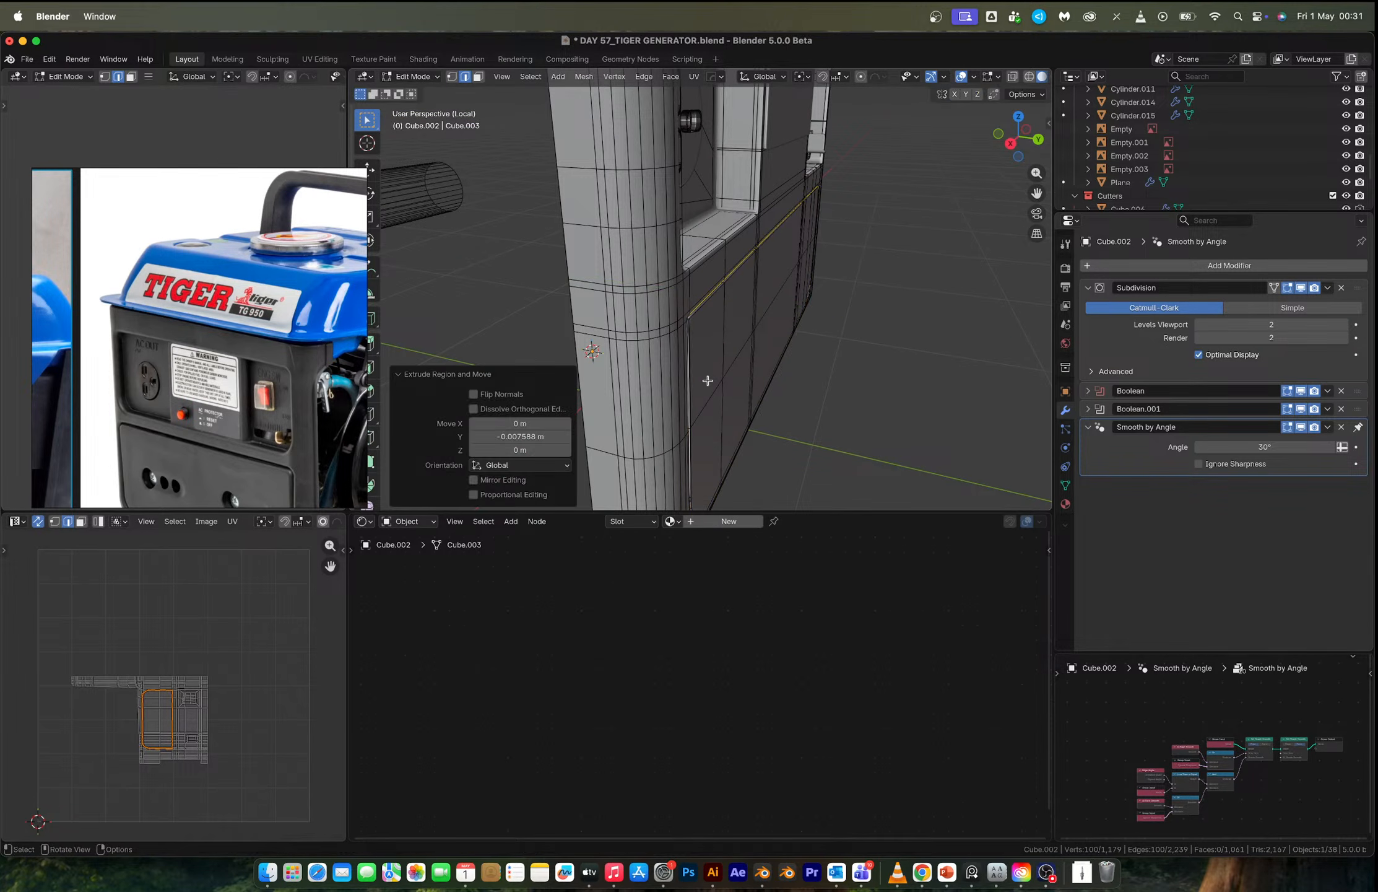
{"action": "key", "text": "Tab"}
Examine the body's lower panel and its groove from the front and compare them with the reference photo.
{"action": "middle_click_drag", "start_coordinate": [723, 388], "coordinate": [671, 337]}
{"action": "scroll", "coordinate": [662, 378], "scroll_direction": "down", "scroll_amount": 3}
{"action": "left_click", "coordinate": [662, 400]}
{"action": "scroll", "coordinate": [663, 400], "scroll_direction": "down", "scroll_amount": 3}
{"action": "scroll", "coordinate": [629, 288], "scroll_direction": "up", "scroll_amount": 3}
{"action": "middle_click_drag", "start_coordinate": [627, 287], "coordinate": [698, 359], "text": "shift"}
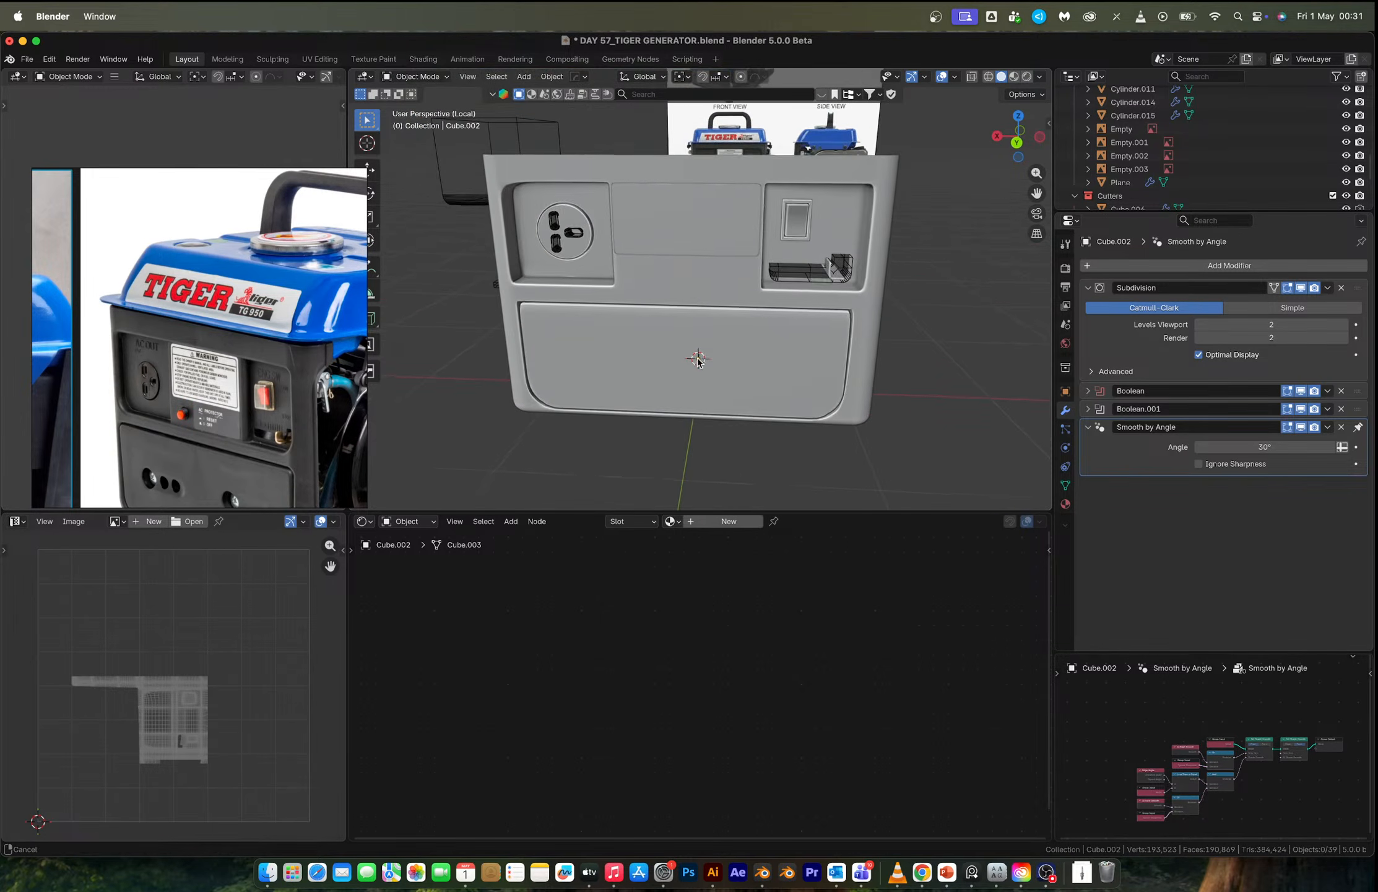
{"action": "scroll", "coordinate": [680, 359], "scroll_direction": "up", "scroll_amount": 2}
{"action": "scroll", "coordinate": [255, 446], "scroll_direction": "up", "scroll_amount": 2}
{"action": "middle_click_drag", "start_coordinate": [256, 446], "coordinate": [260, 365]}
Add a mesh cylinder with 32 vertices at the 3D cursor.
{"action": "left_click", "coordinate": [678, 396]}
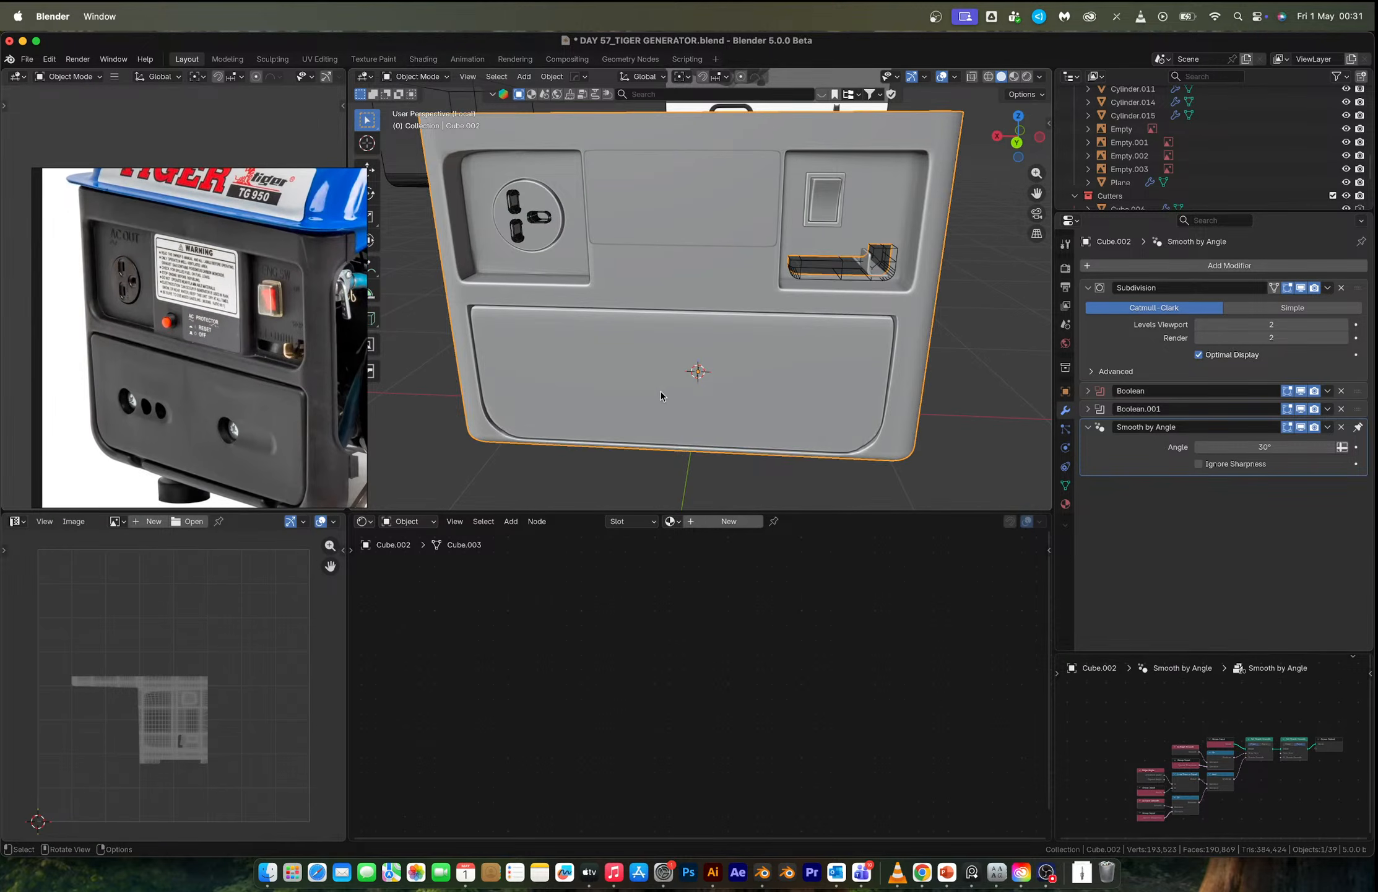
{"action": "scroll", "coordinate": [669, 378], "scroll_direction": "up", "scroll_amount": 3}
{"action": "key", "text": "shift+a"}
{"action": "mouse_move", "coordinate": [675, 387]}
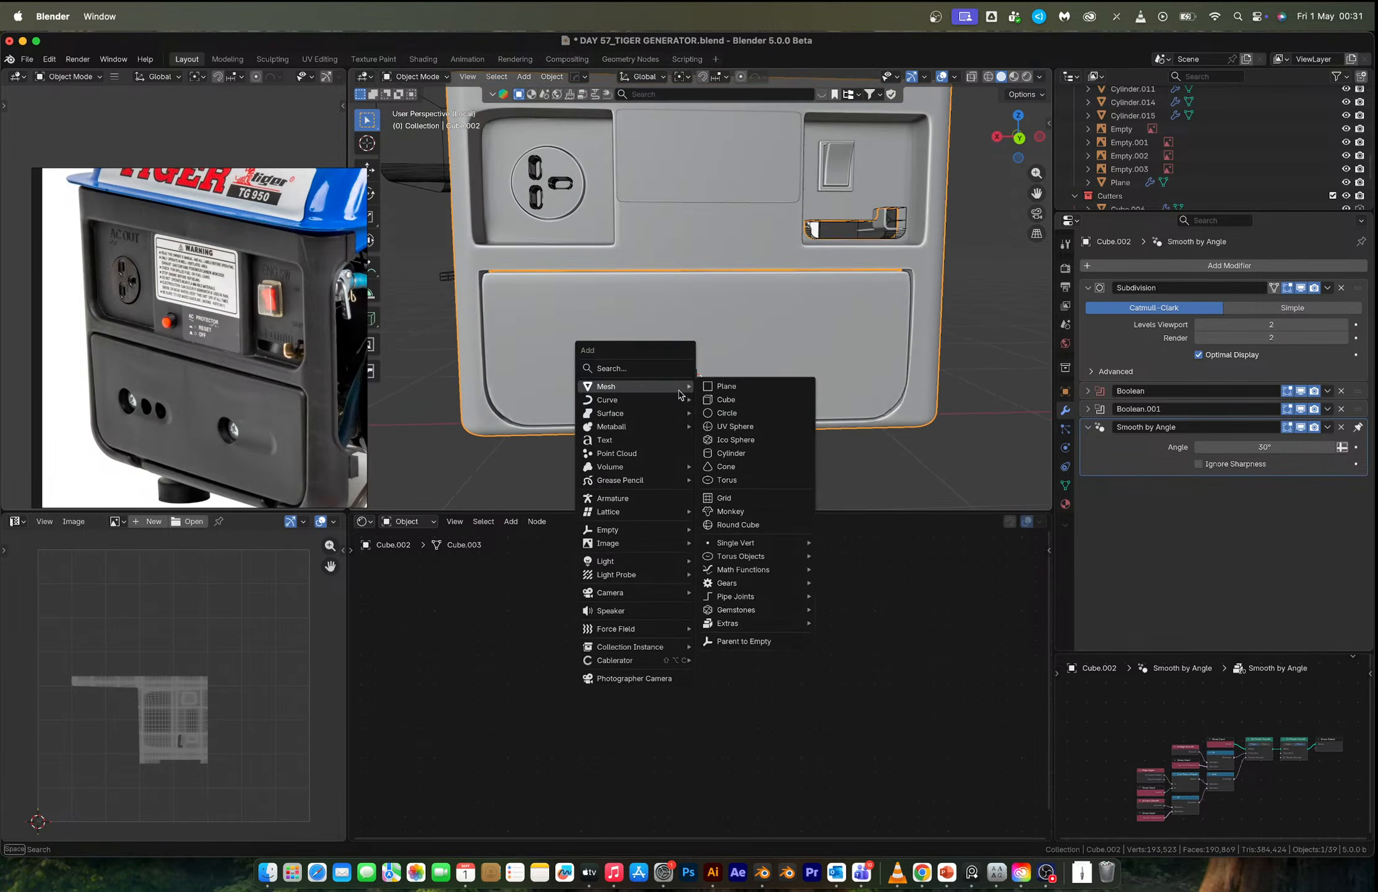
{"action": "left_click", "coordinate": [736, 455]}
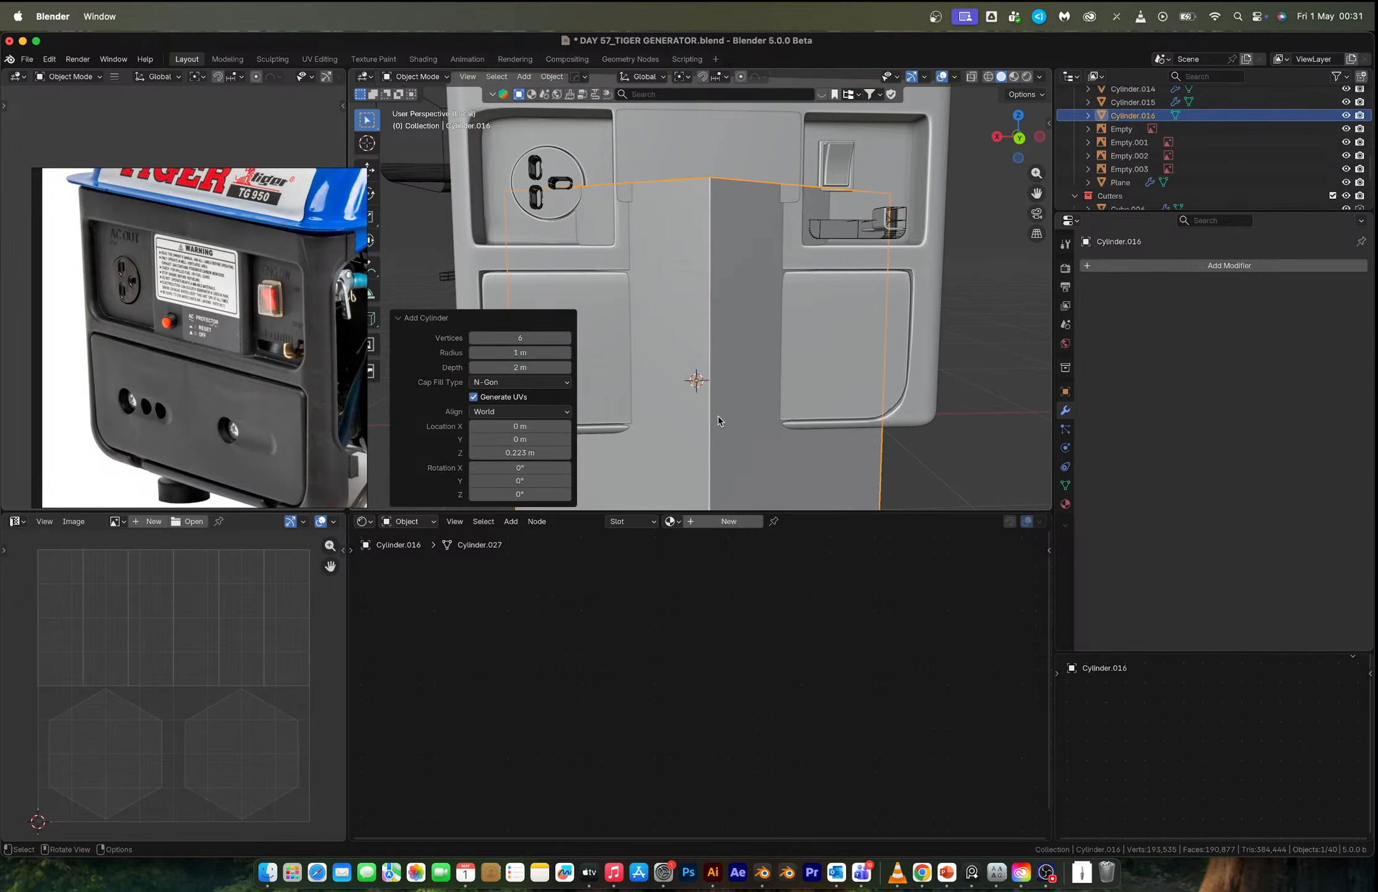
{"action": "left_click", "coordinate": [528, 340]}
{"action": "type", "text": "32"}
{"action": "key", "text": "Return"}
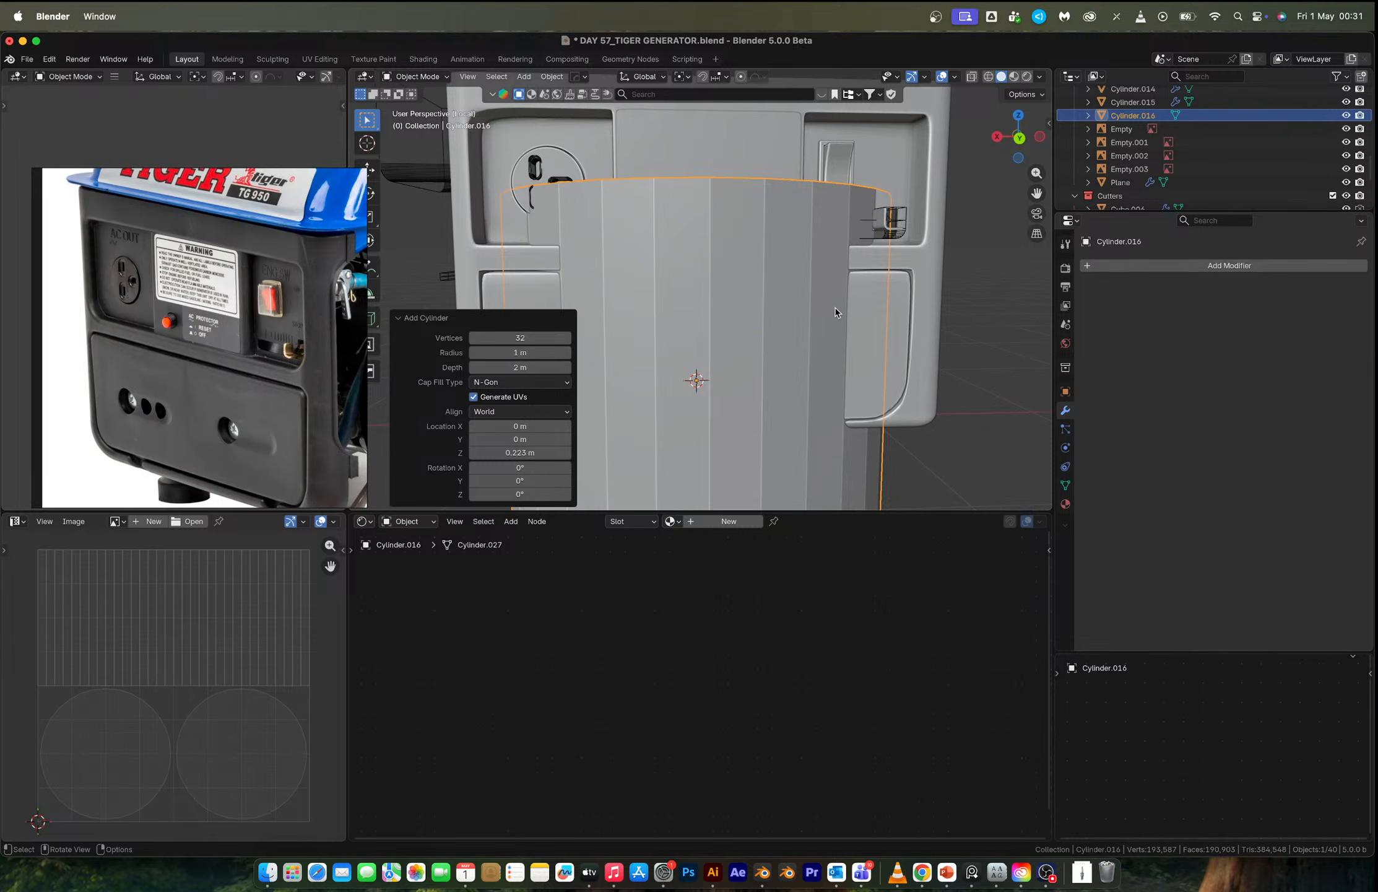
Rotate the new cylinder 90° in the back view and scale it down to about 0.11 of its size.
{"action": "left_click", "coordinate": [1019, 137]}
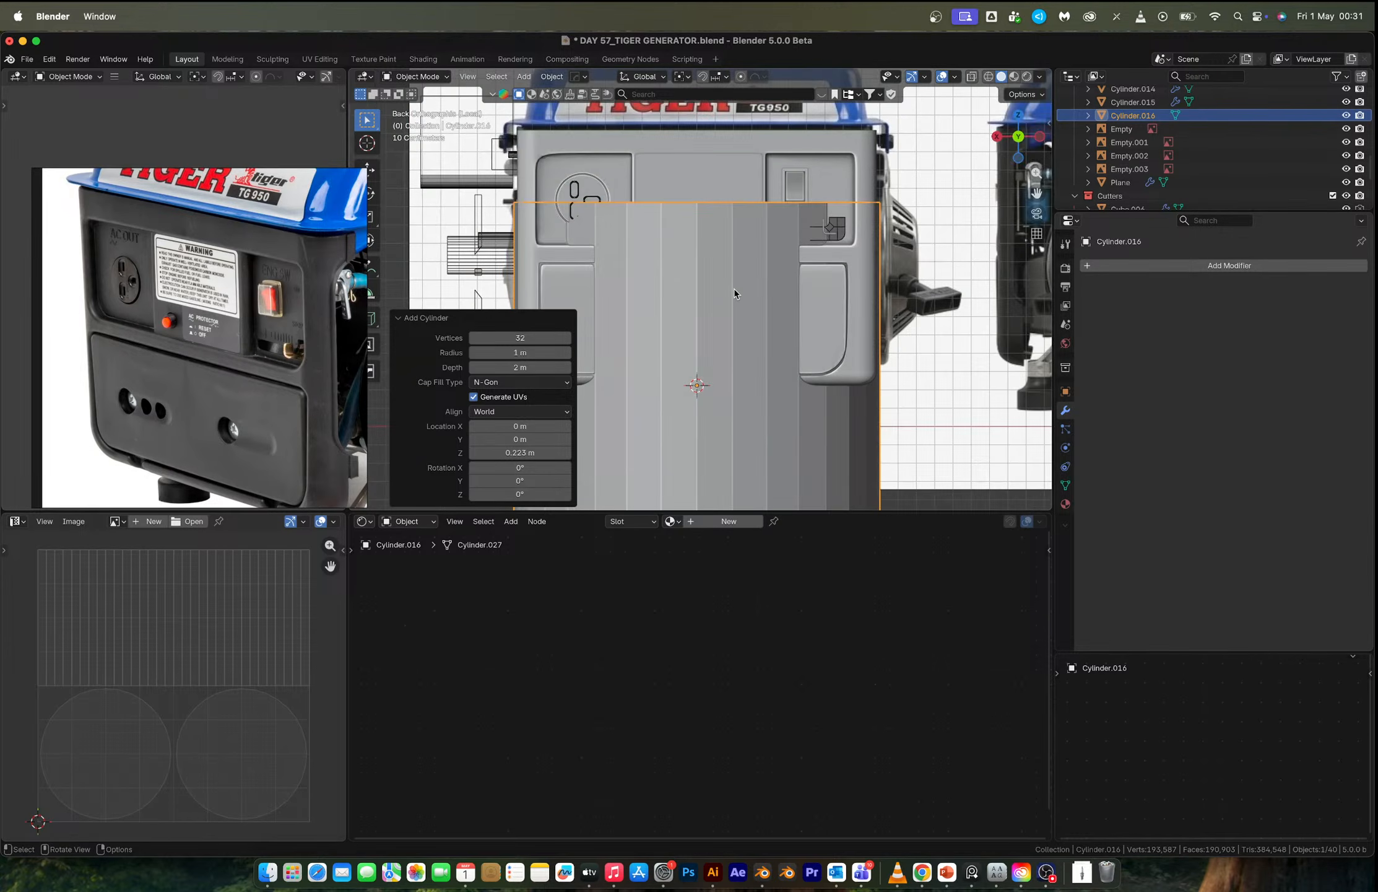
{"action": "type", "text": "r90"}
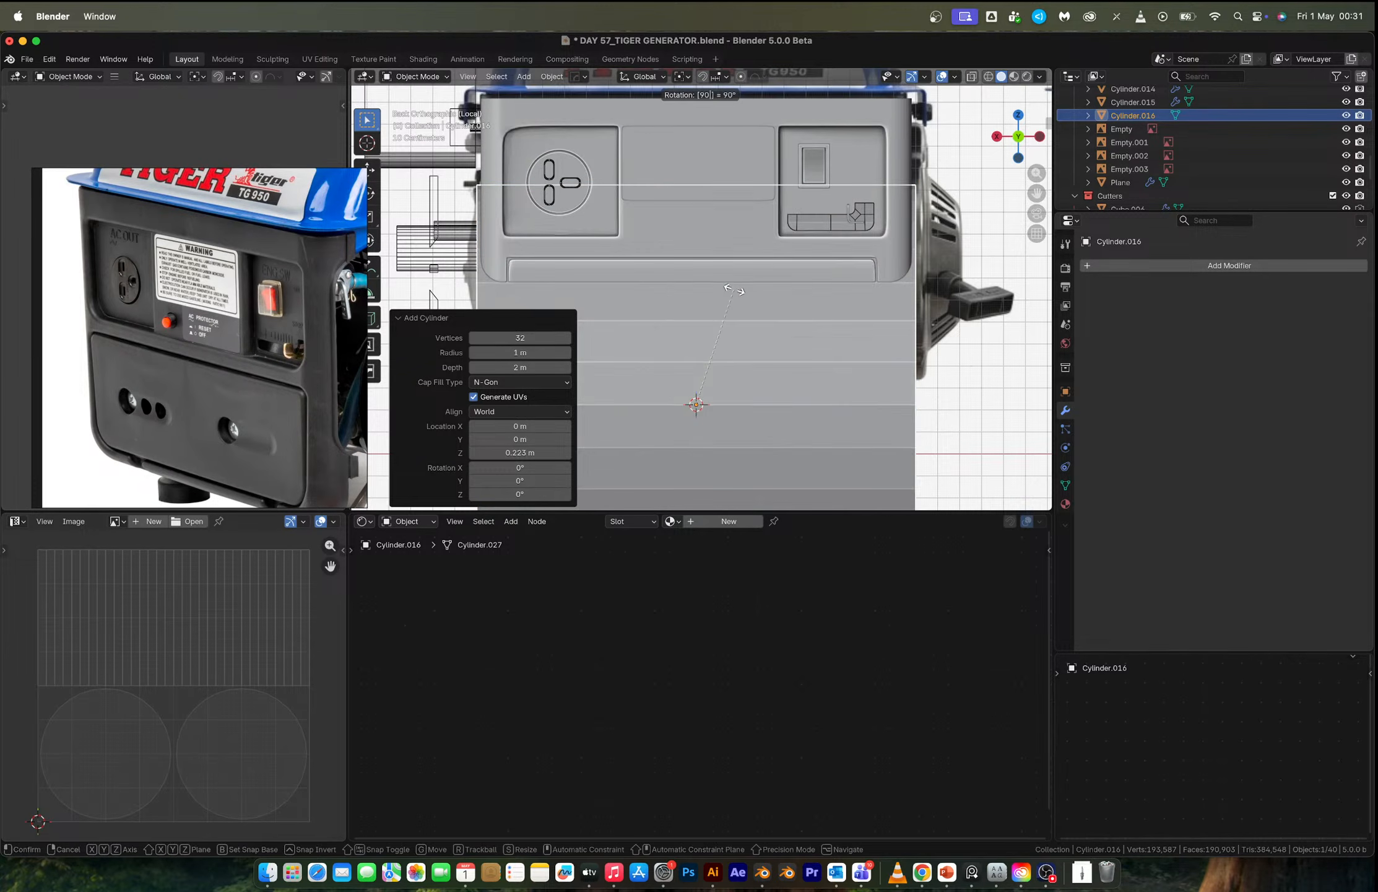
{"action": "key", "text": "Return"}
{"action": "key", "text": "s"}
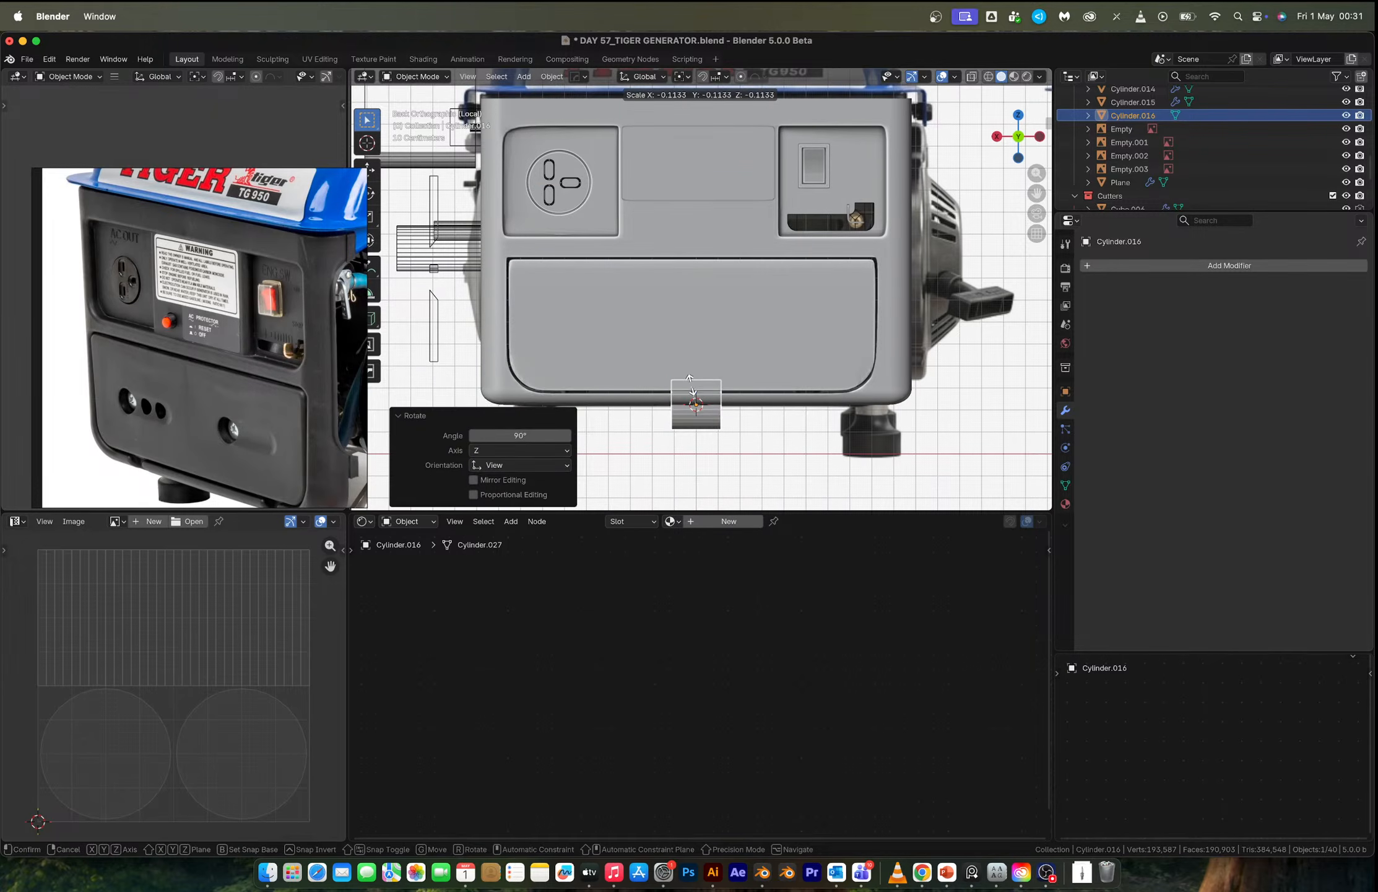
{"action": "left_click", "coordinate": [692, 400]}
Move the cylinder onto the lower panel's left half, about 0.39 m in X, 0.37 m in Z and 0.89 m in Y.
{"action": "key", "text": "g"}
{"action": "left_click", "coordinate": [680, 387]}
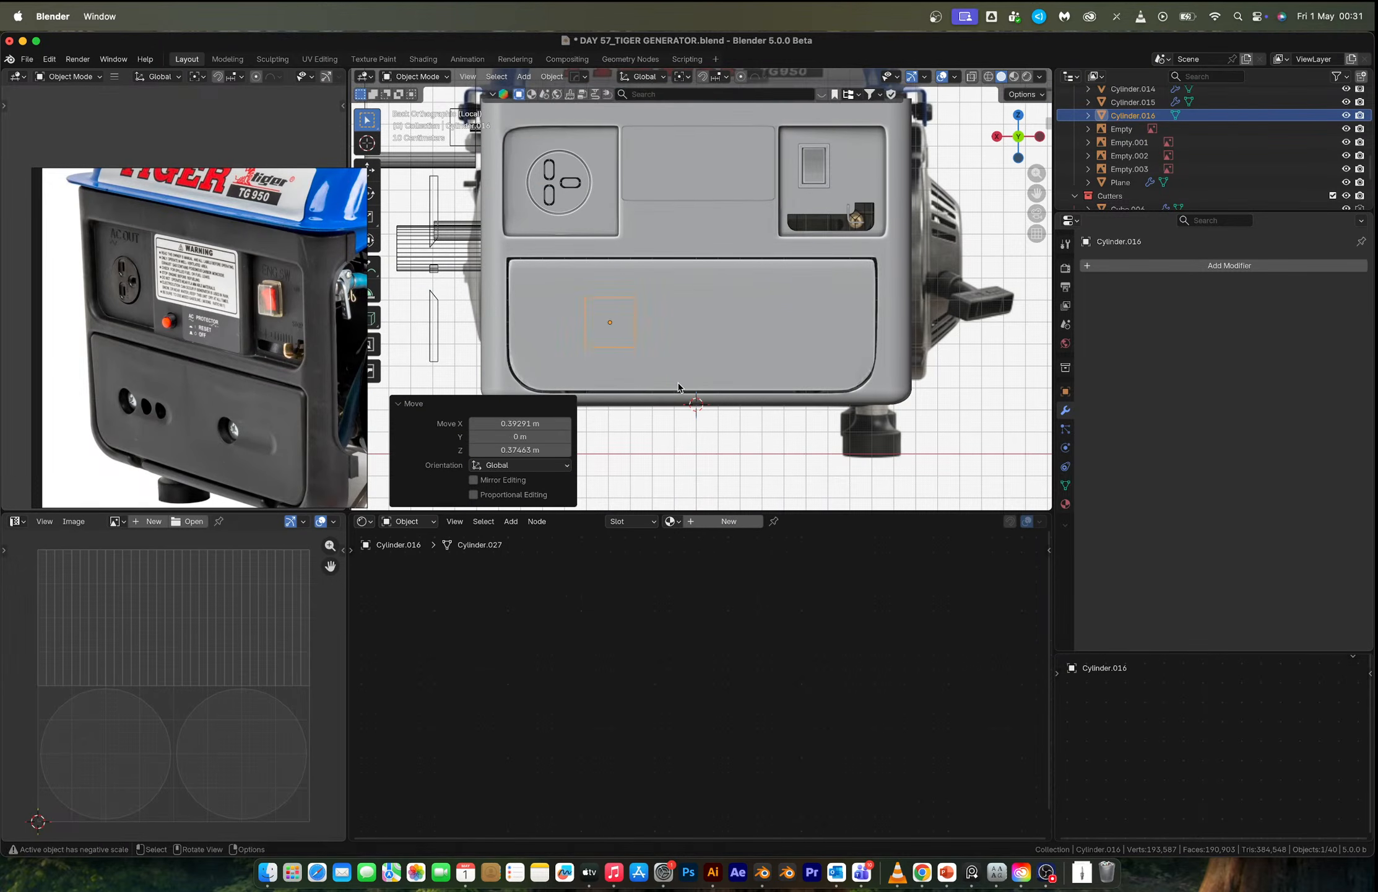
{"action": "middle_click_drag", "start_coordinate": [680, 388], "coordinate": [737, 415]}
{"action": "key", "text": "g"}
{"action": "key", "text": "y"}
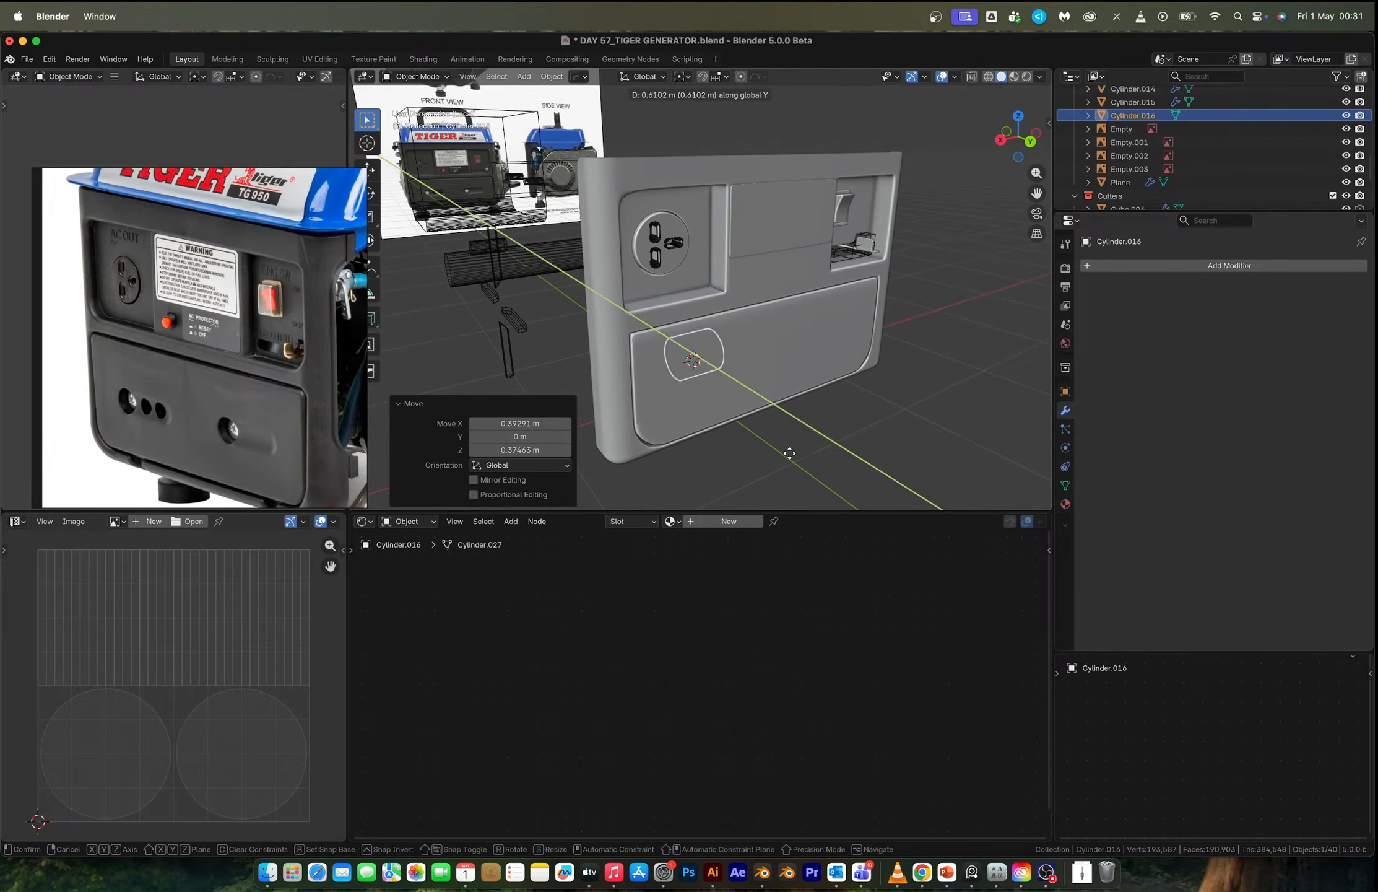
{"action": "left_click", "coordinate": [820, 475]}
Scale the cylinder by about 0.547 and 1.077 and align it with the left slot of the reference in X-ray back view.
{"action": "left_click", "coordinate": [1031, 141]}
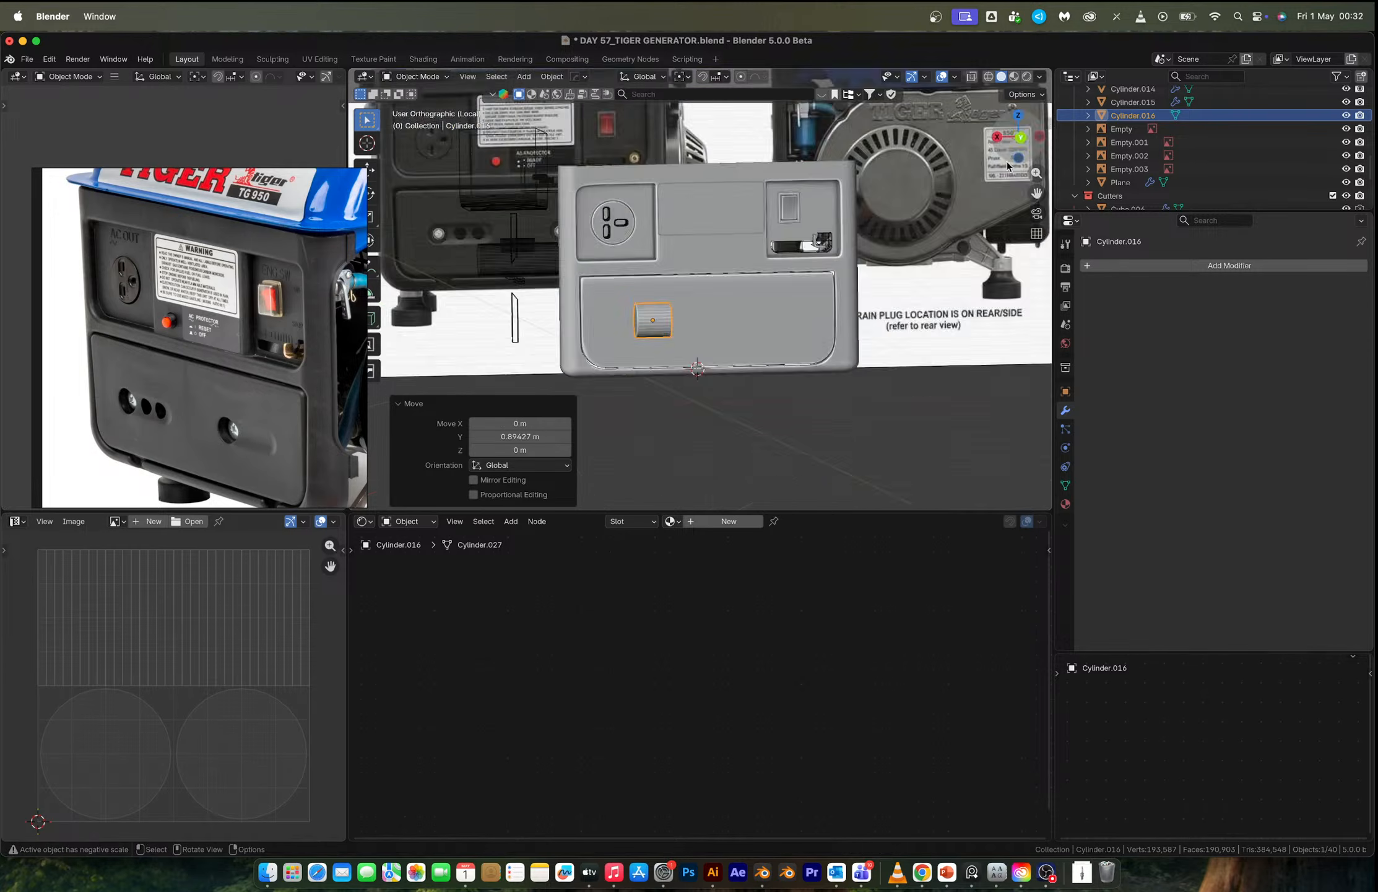
{"action": "scroll", "coordinate": [696, 351], "scroll_direction": "up", "scroll_amount": 5}
{"action": "middle_click_drag", "start_coordinate": [695, 351], "coordinate": [732, 375], "text": "shift"}
{"action": "key", "text": "alt+z"}
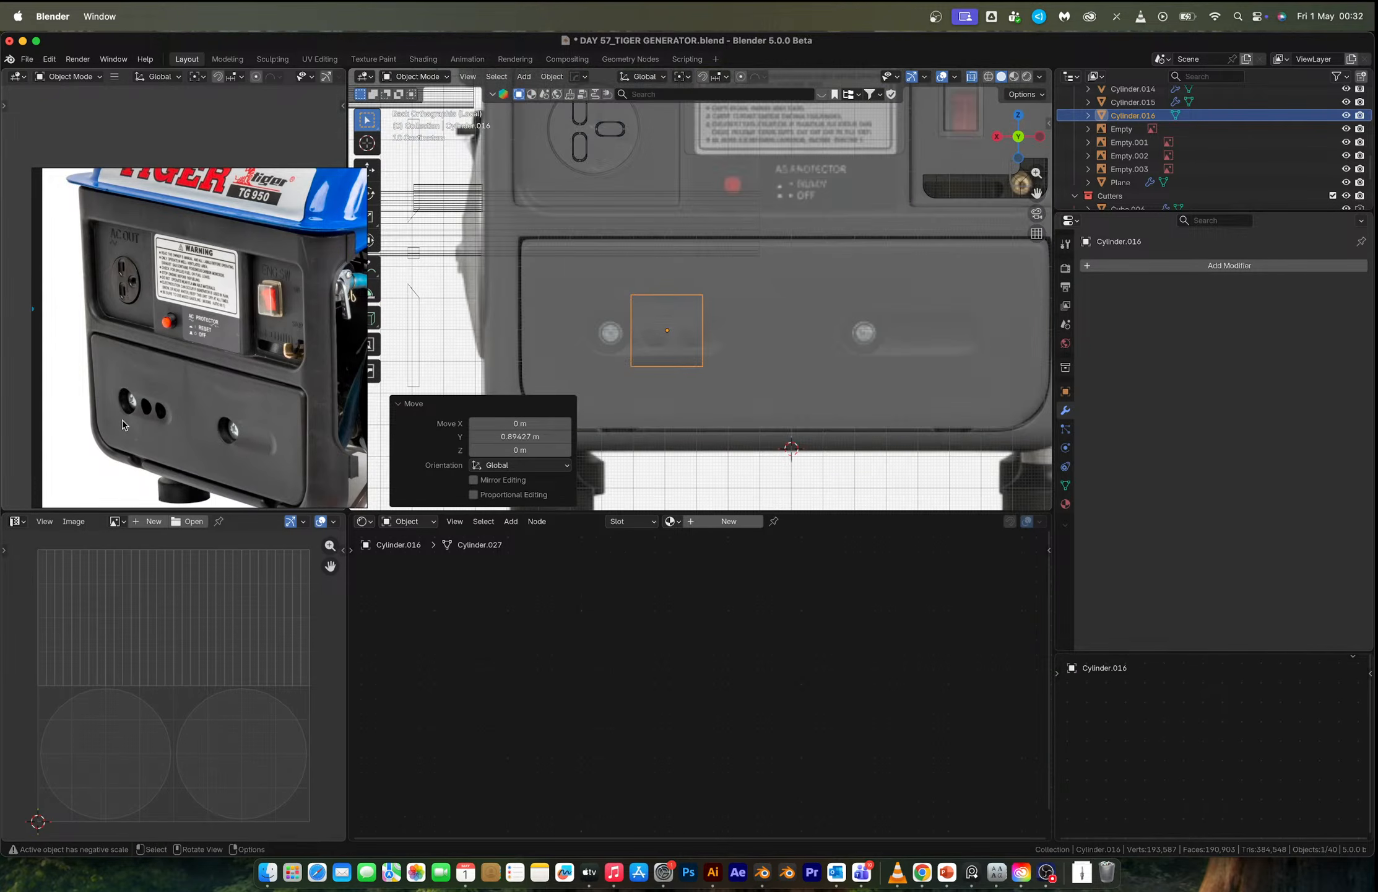
{"action": "key", "text": "s"}
{"action": "left_click", "coordinate": [680, 361]}
{"action": "key", "text": "g"}
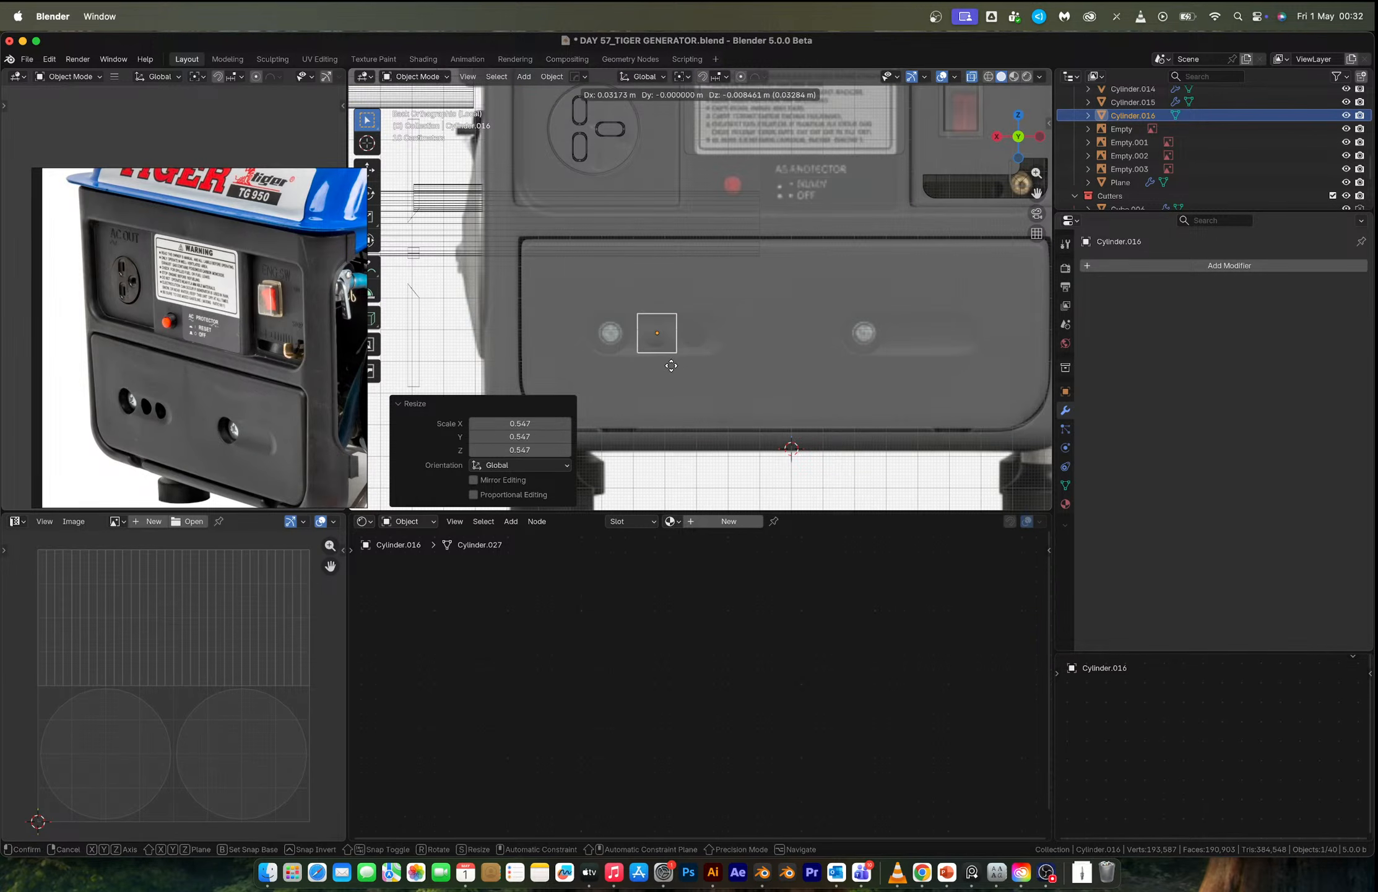
{"action": "left_click", "coordinate": [667, 365]}
{"action": "key", "text": "s"}
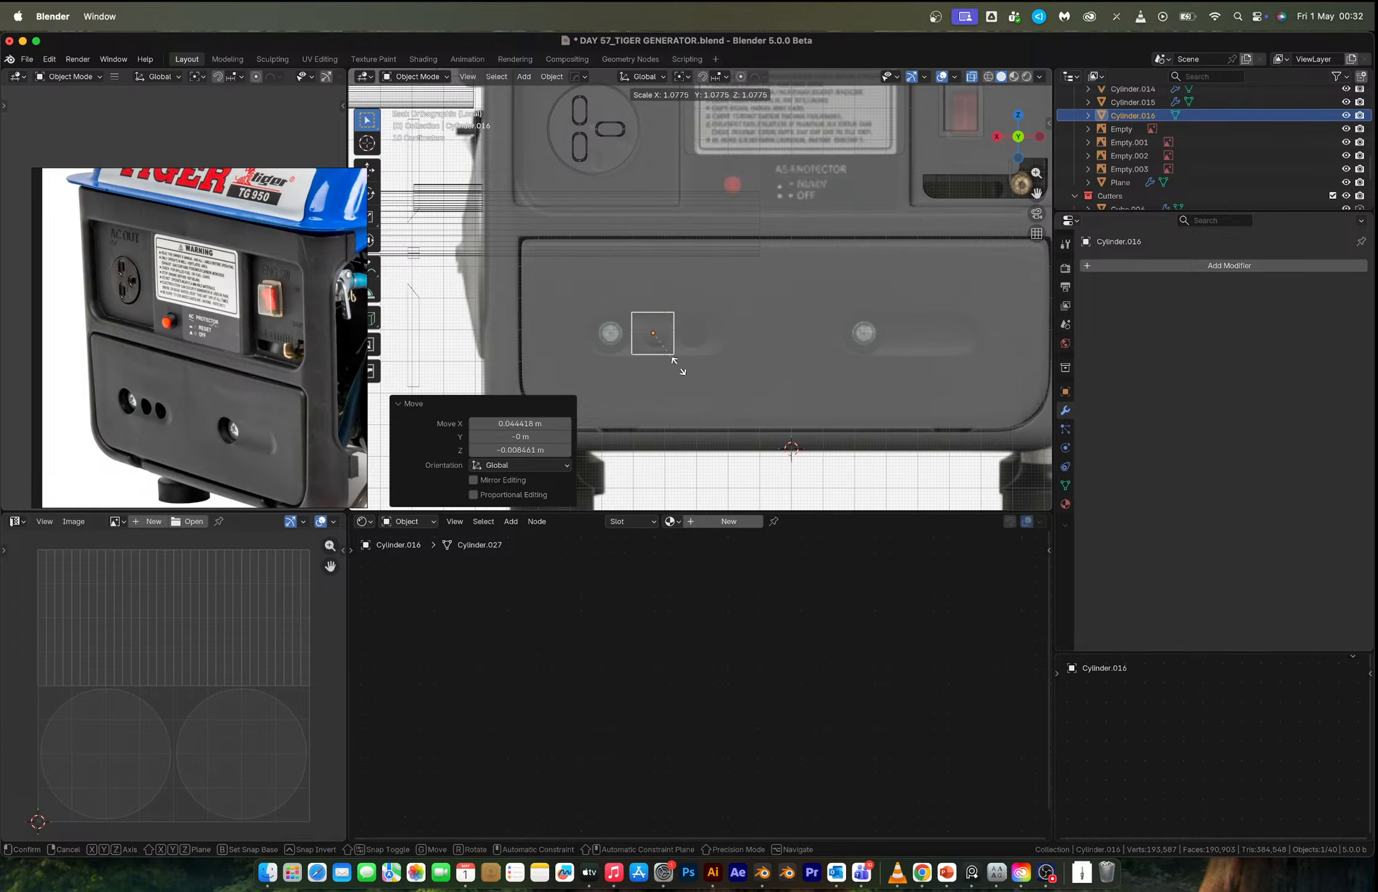
{"action": "left_click", "coordinate": [674, 361]}
Stretch the cylinder along X by a factor of about 3.197 to cover the reference slot, and apply its scale.
{"action": "key", "text": "s"}
{"action": "key", "text": "x"}
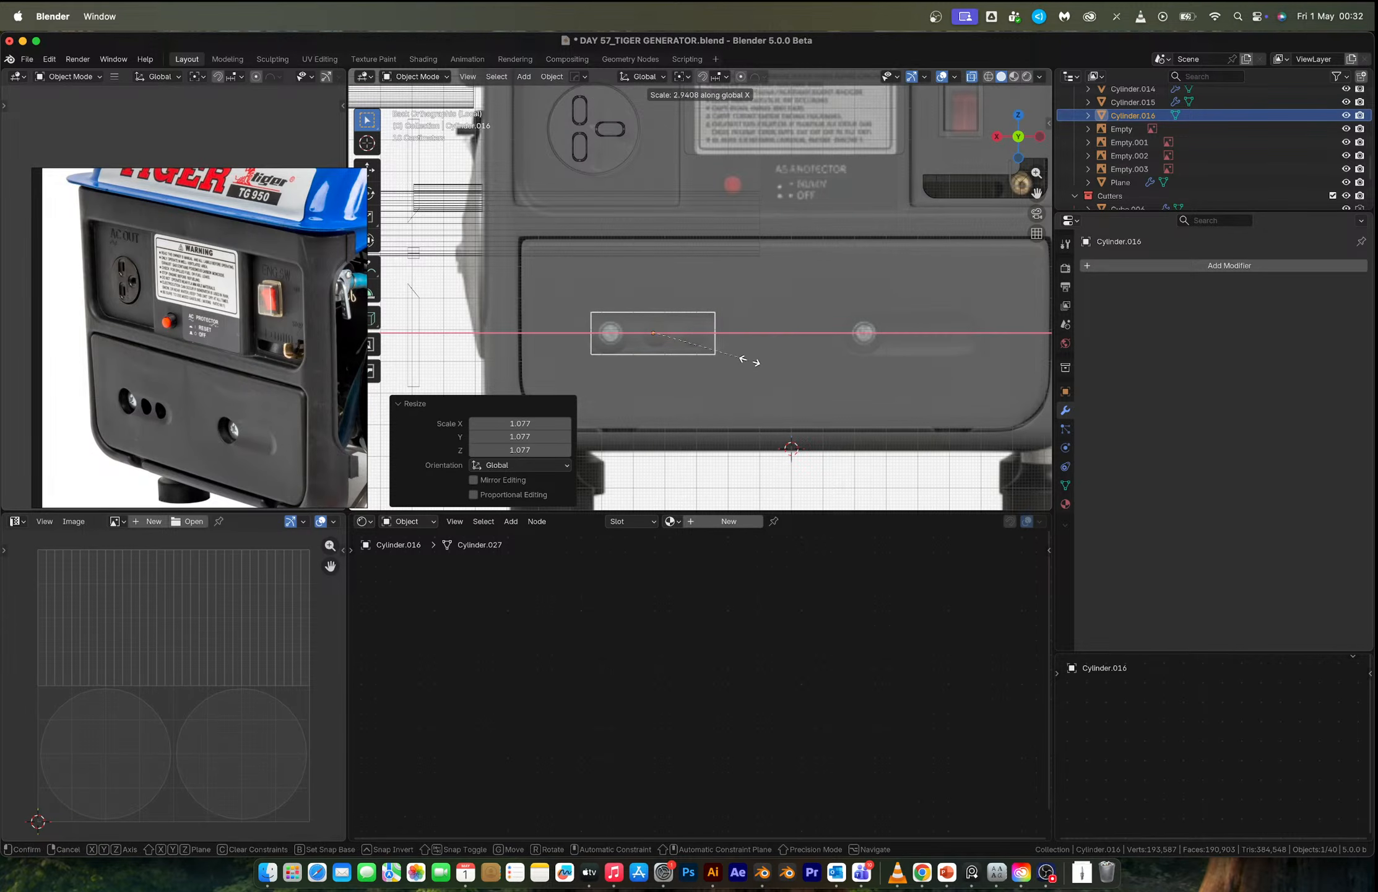
{"action": "left_click", "coordinate": [755, 365]}
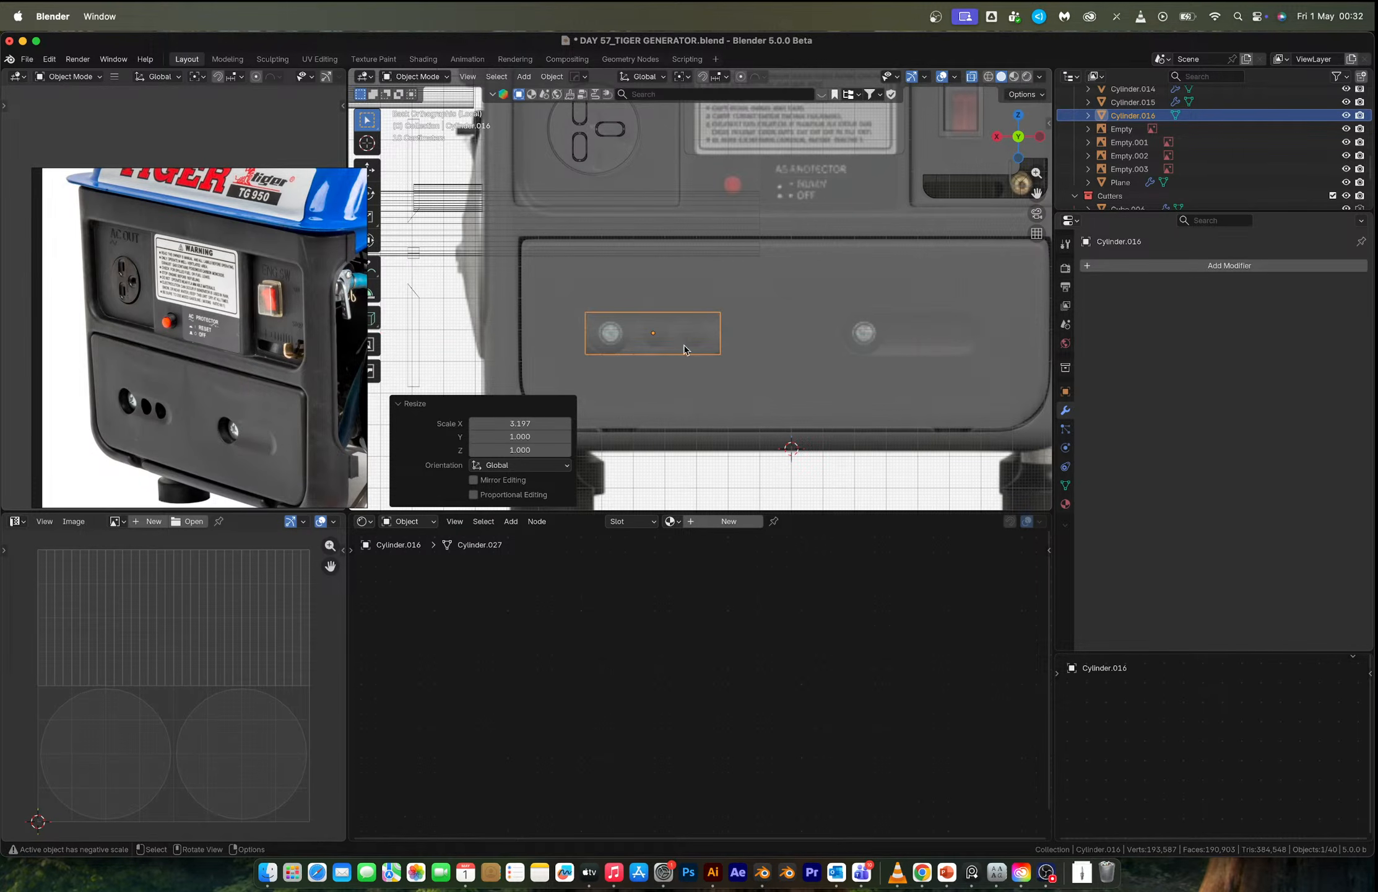
{"action": "middle_click_drag", "start_coordinate": [683, 348], "coordinate": [729, 375]}
{"action": "key", "text": "ctrl+a"}
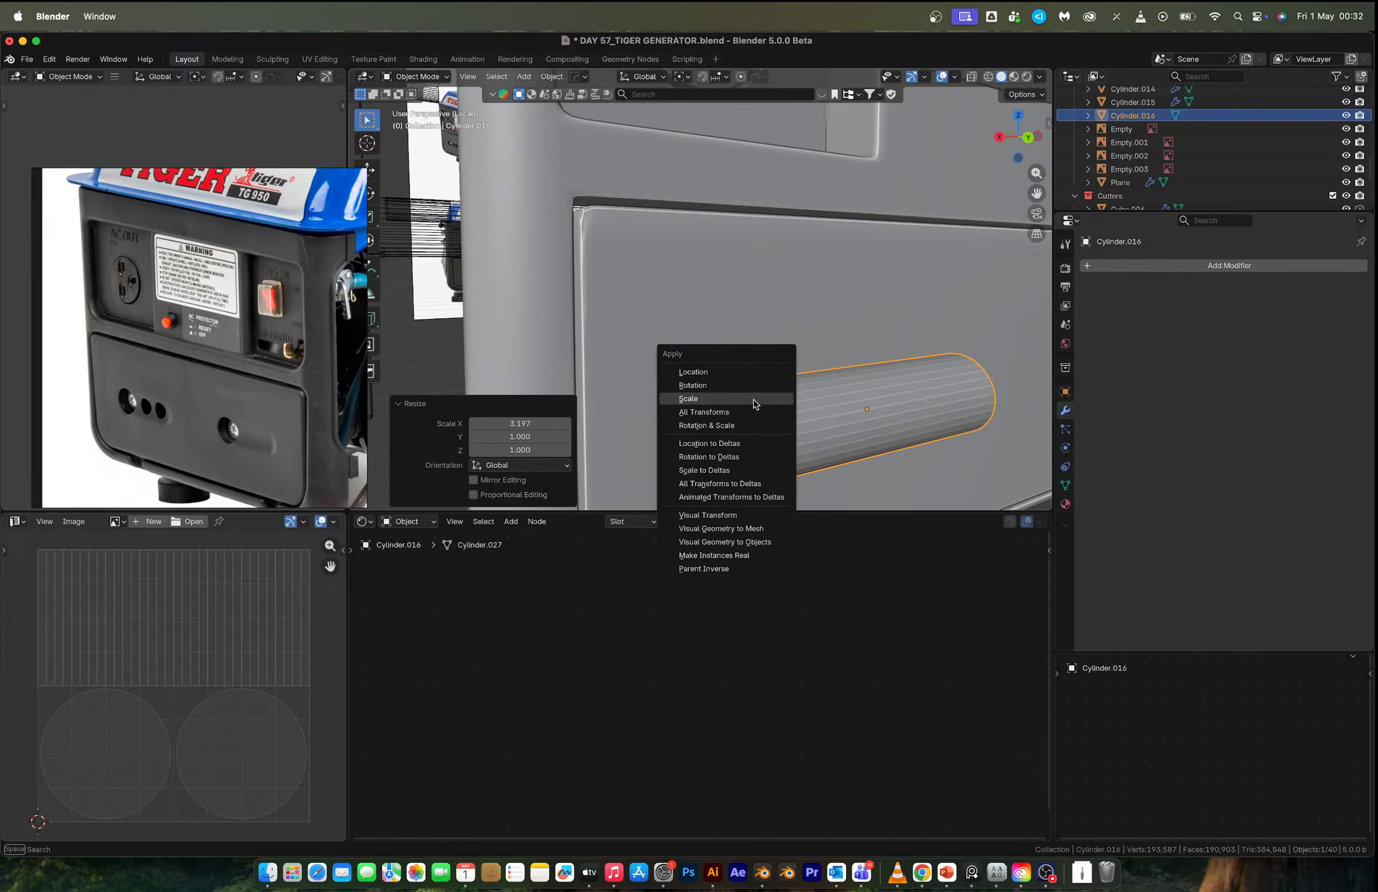
{"action": "left_click", "coordinate": [767, 399]}
Bevel both end caps of the cylinder with a width of about 0.058 m and 7 segments to round them.
{"action": "key", "text": "Tab"}
{"action": "scroll", "coordinate": [734, 400], "scroll_direction": "down", "scroll_amount": 2}
{"action": "key", "text": "3"}
{"action": "left_click", "coordinate": [734, 401]}
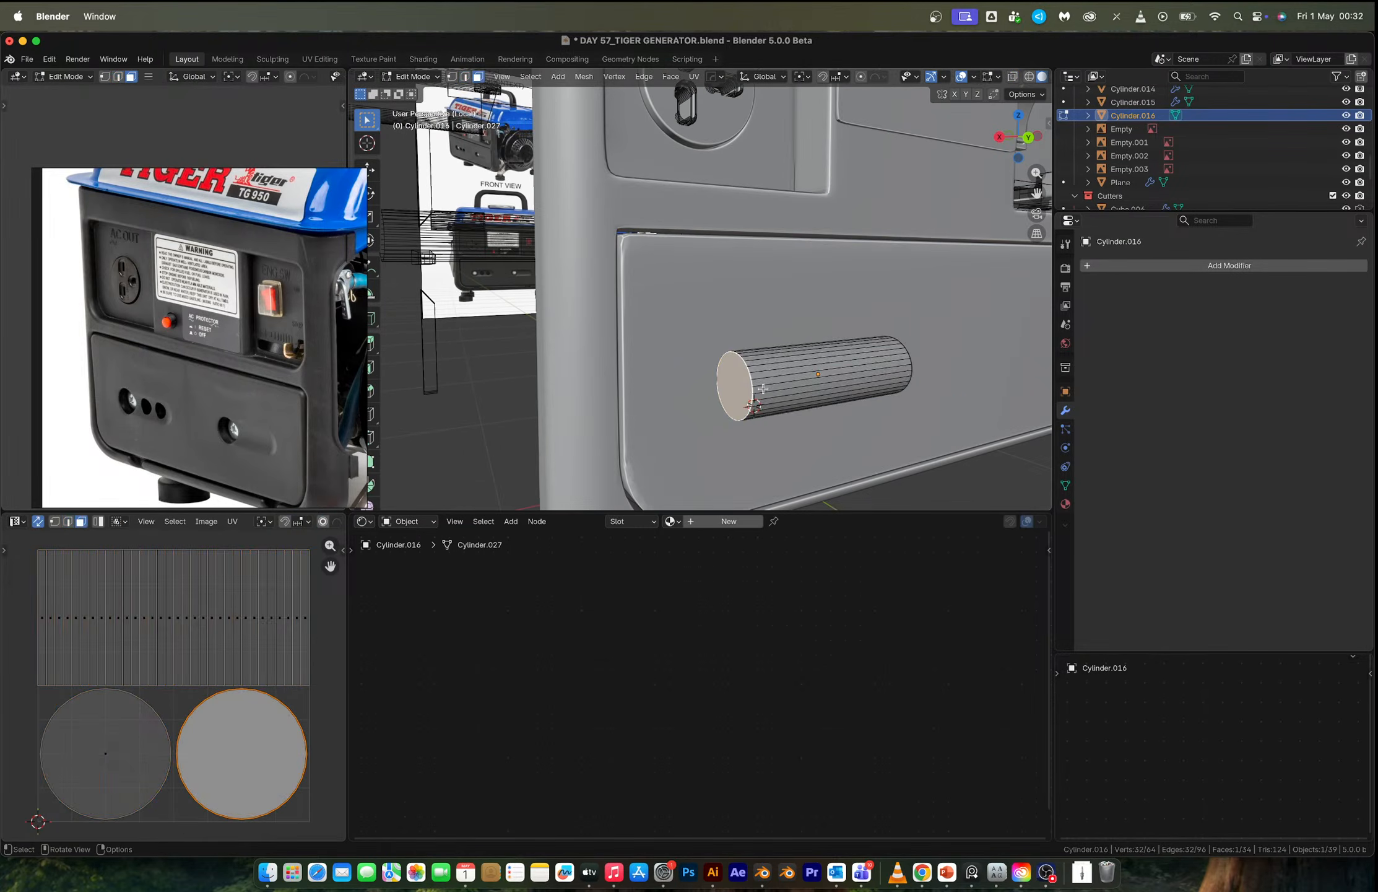
{"action": "middle_click_drag", "start_coordinate": [734, 401], "coordinate": [623, 400]}
{"action": "left_click", "coordinate": [499, 404], "text": "shift"}
{"action": "middle_click_drag", "start_coordinate": [499, 403], "coordinate": [584, 400]}
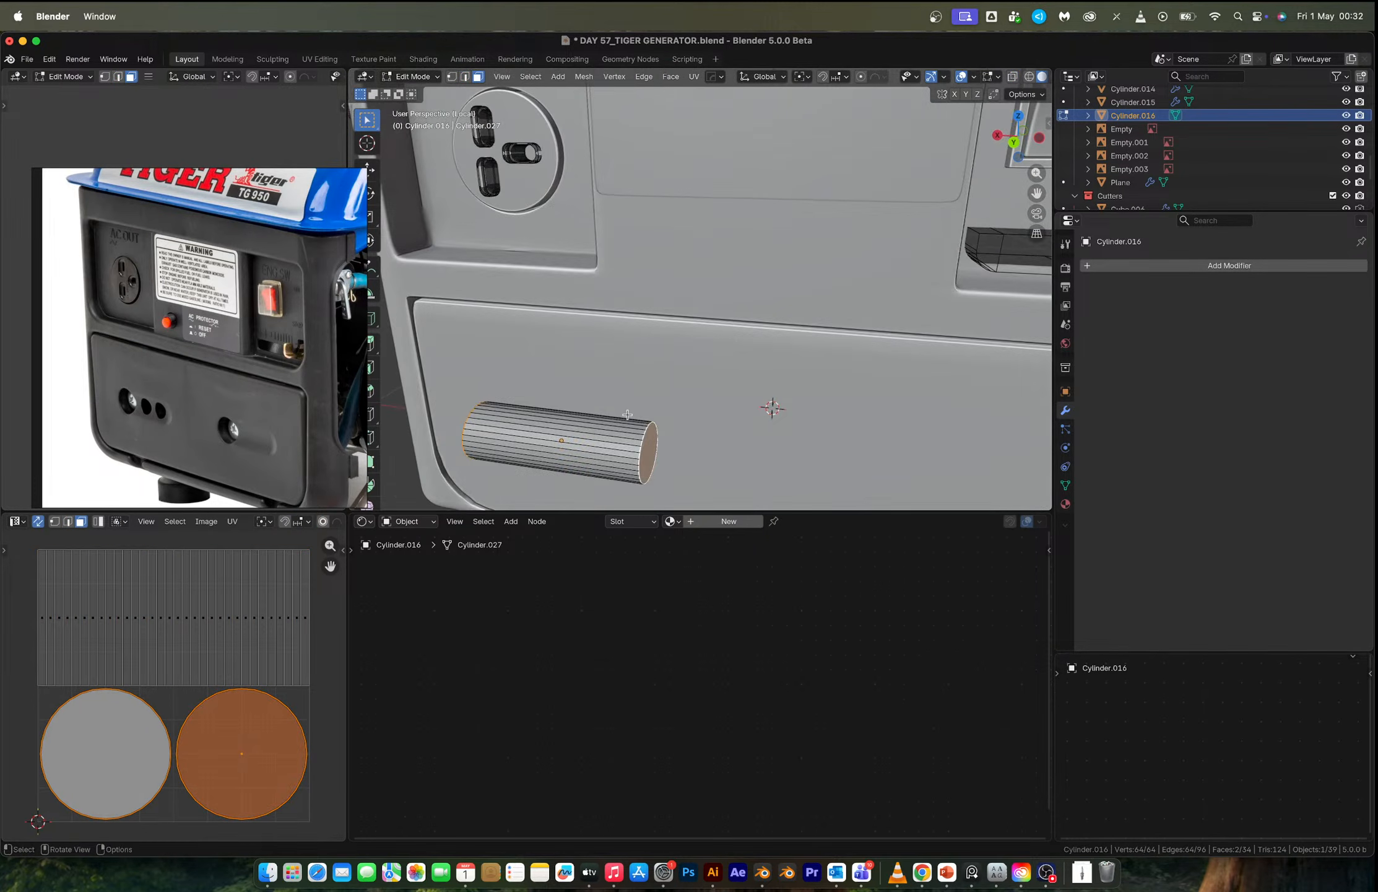
{"action": "key", "text": "ctrl+b"}
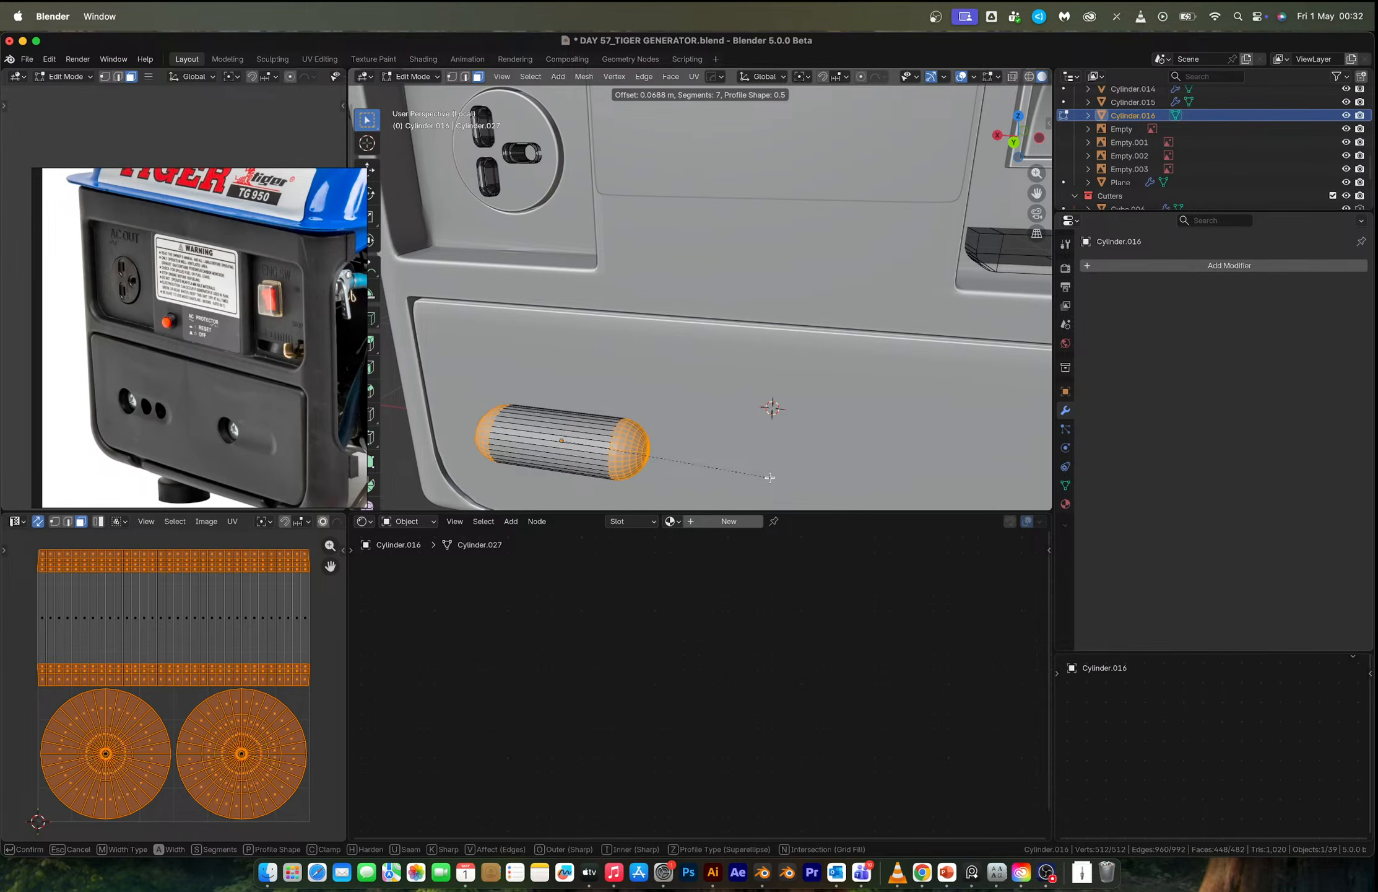
{"action": "left_click", "coordinate": [767, 480]}
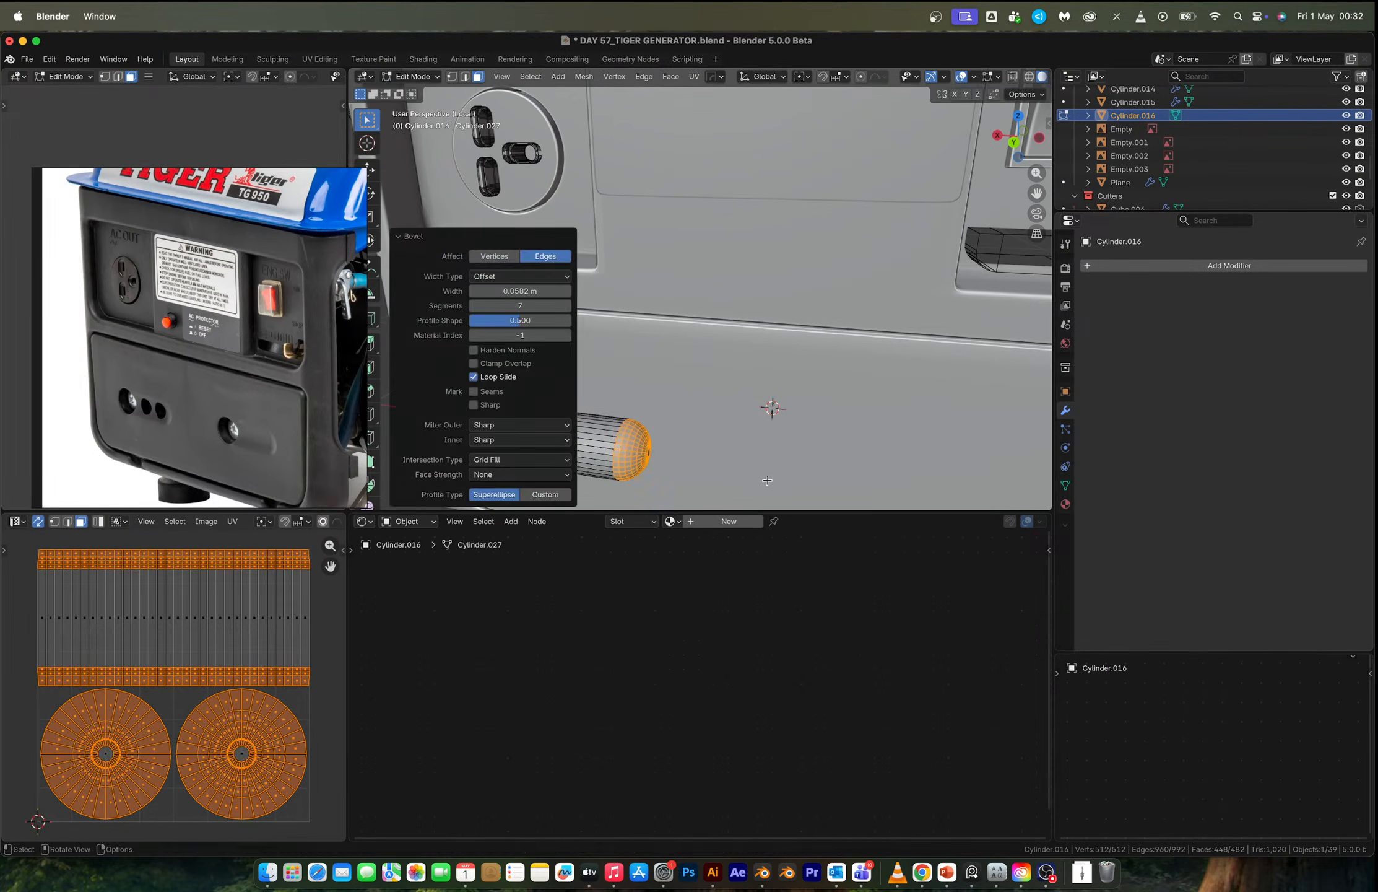
Apply Shade Auto Smooth at 30° to the rounded cylinder and shift it along Y into the lower panel.
{"action": "key", "text": "Tab"}
{"action": "scroll", "coordinate": [636, 436], "scroll_direction": "down", "scroll_amount": 3}
{"action": "middle_click_drag", "start_coordinate": [637, 437], "coordinate": [668, 446]}
{"action": "right_click", "coordinate": [649, 413]}
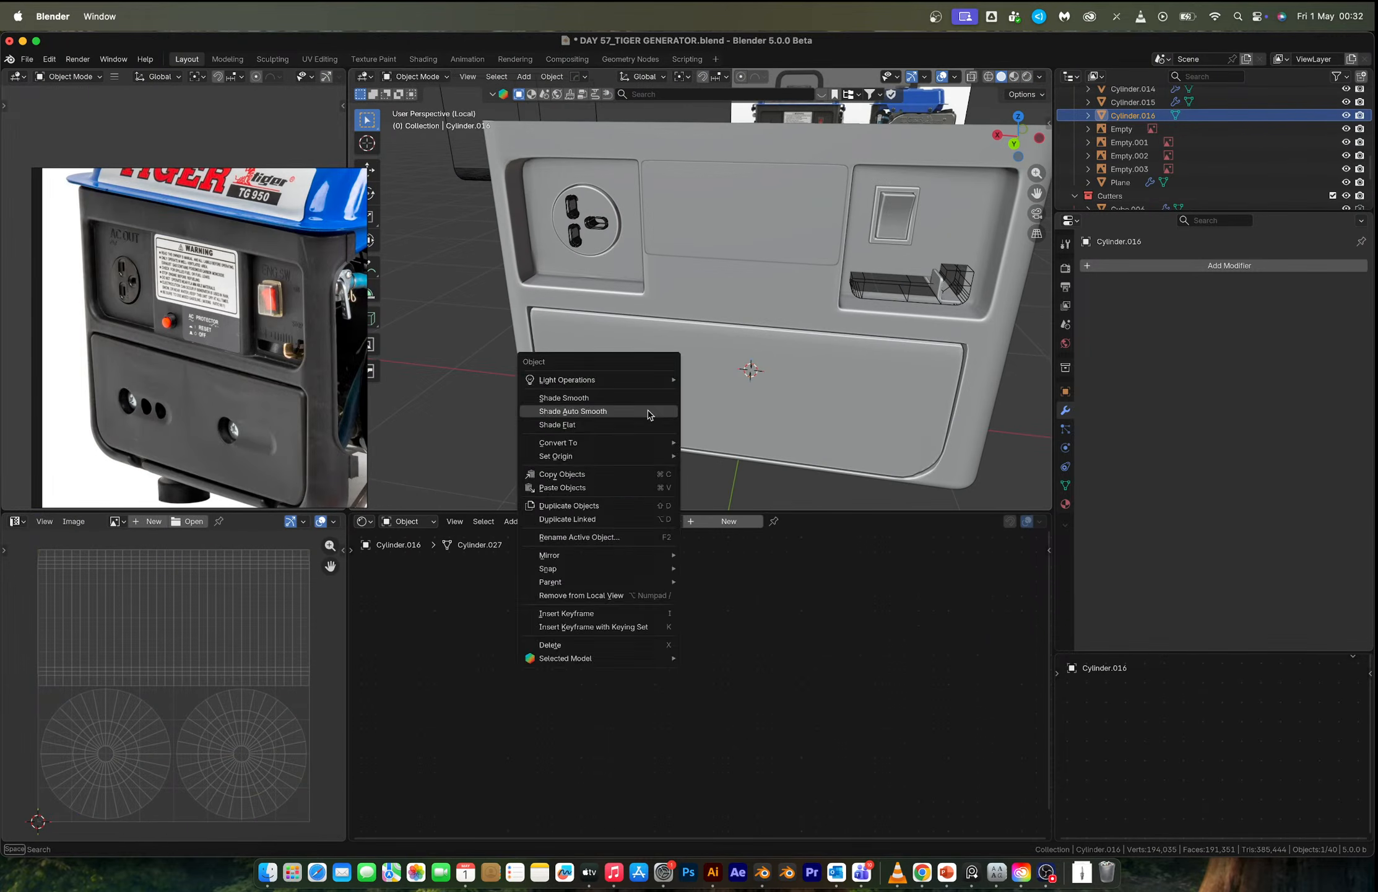
{"action": "left_click", "coordinate": [649, 413]}
{"action": "scroll", "coordinate": [656, 413], "scroll_direction": "up", "scroll_amount": 2}
{"action": "key", "text": "g"}
{"action": "key", "text": "y"}
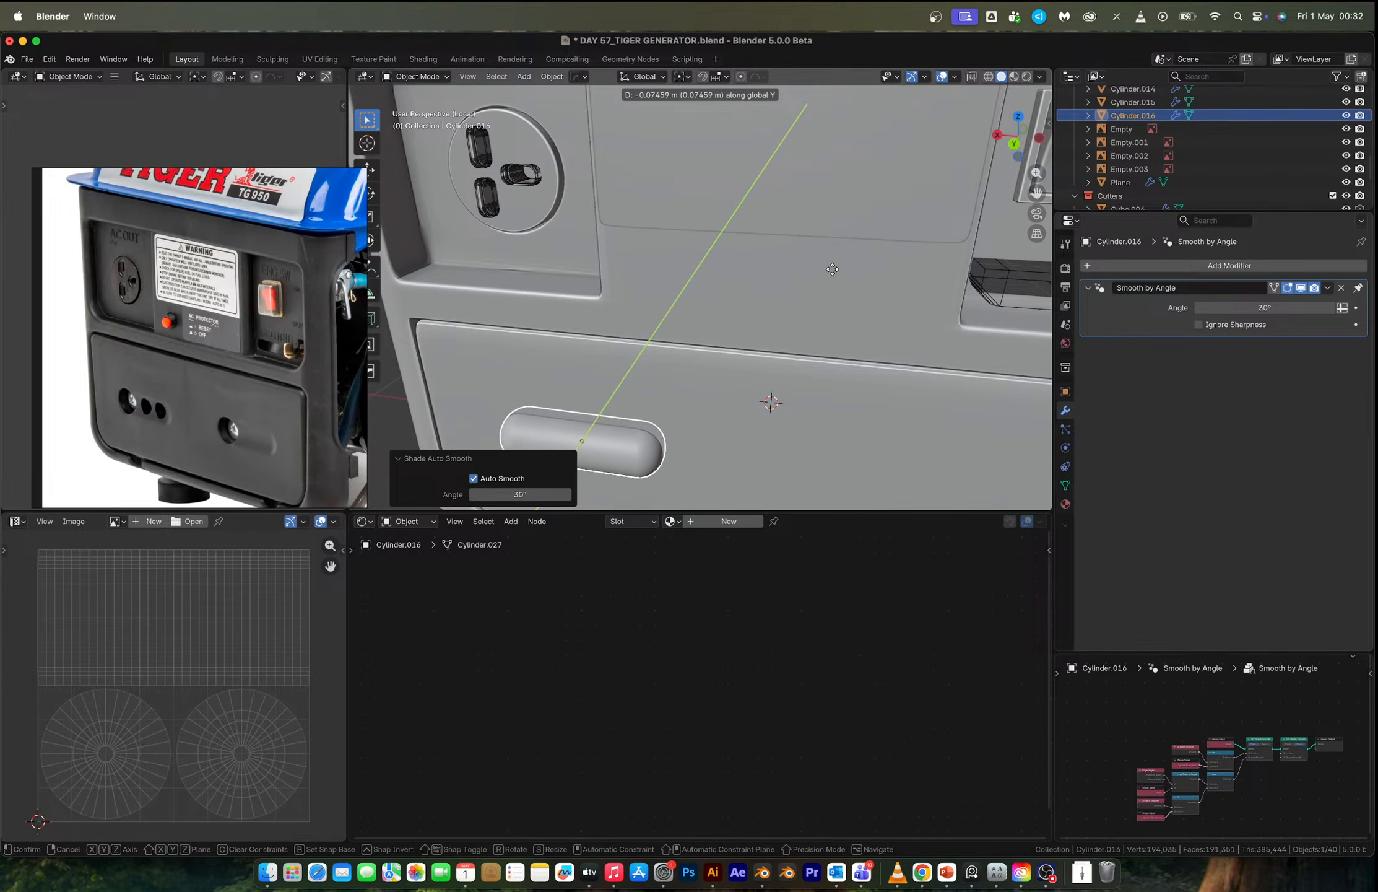
{"action": "left_click", "coordinate": [823, 319]}
Cut the rounded cylinder out of the generator body with a Boolean Difference.
{"action": "left_click", "coordinate": [742, 427], "text": "shift"}
{"action": "scroll", "coordinate": [742, 427], "scroll_direction": "down", "scroll_amount": 4}
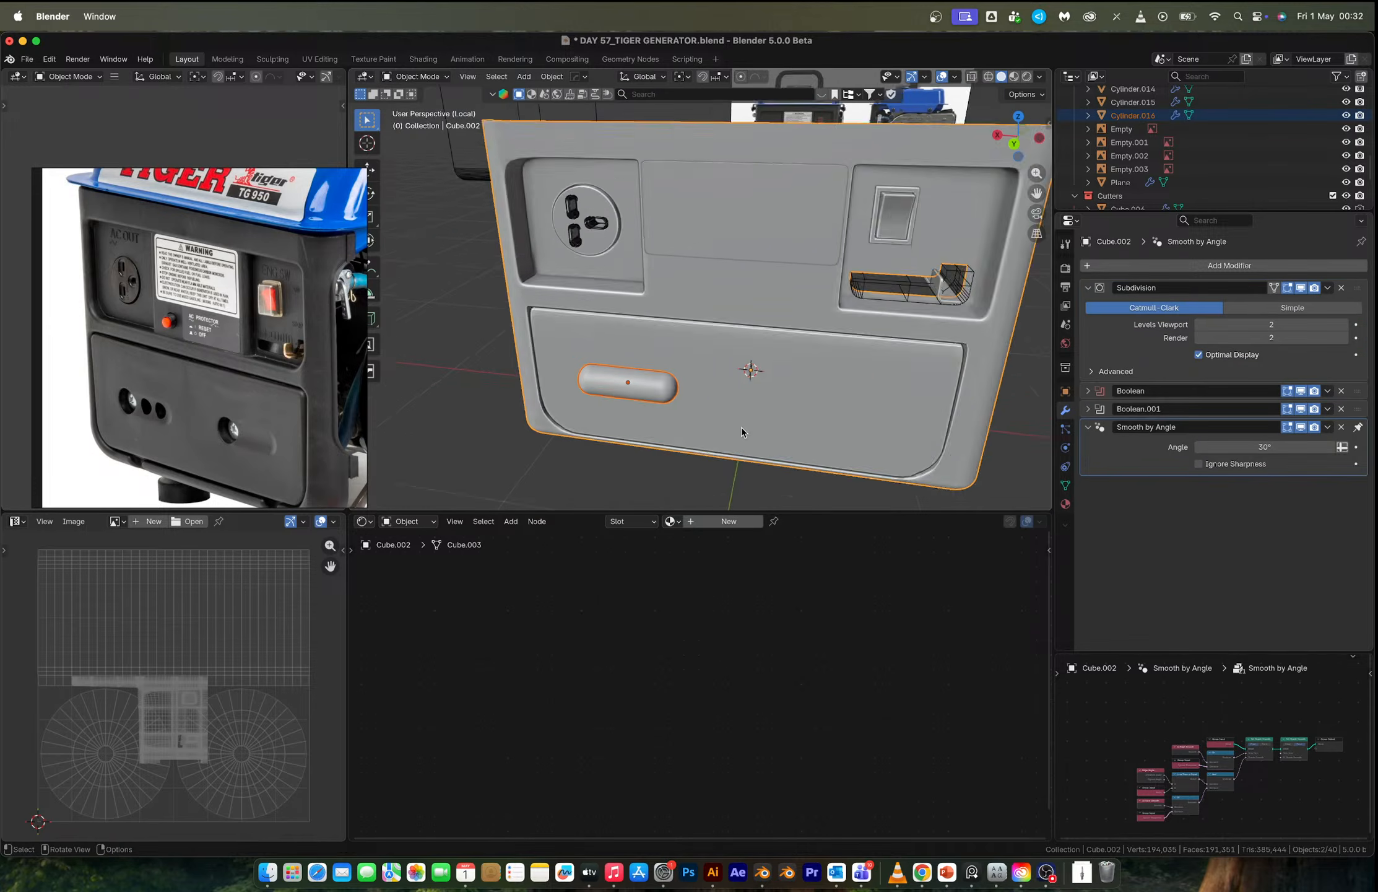
{"action": "key", "text": "q"}
{"action": "left_click", "coordinate": [724, 426]}
{"action": "left_click", "coordinate": [711, 368]}
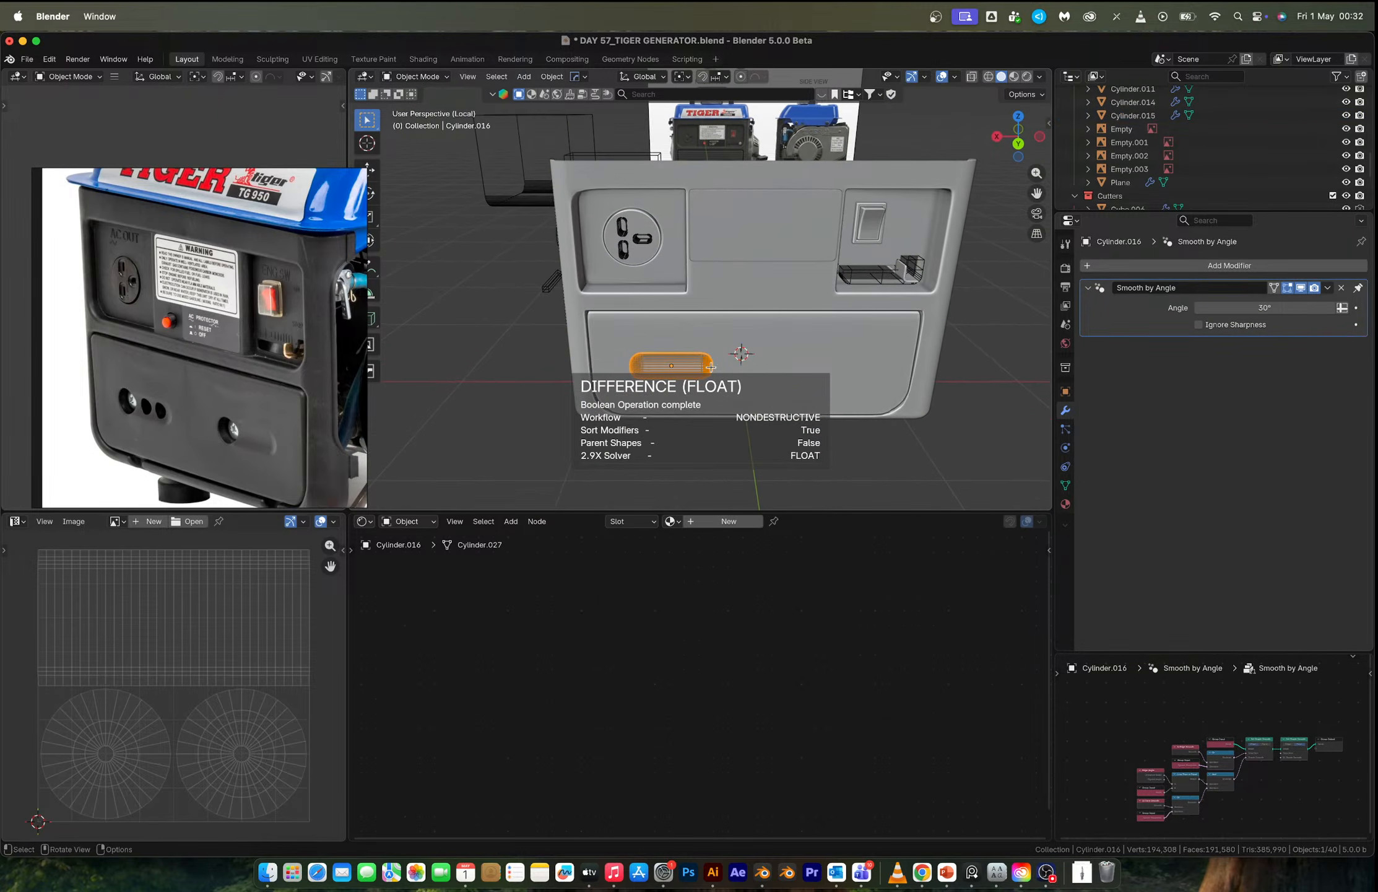
Duplicate the slot cutter's mesh along X onto the right slot of the reference in X-ray back view.
{"action": "key", "text": "Tab"}
{"action": "left_click", "coordinate": [1018, 144]}
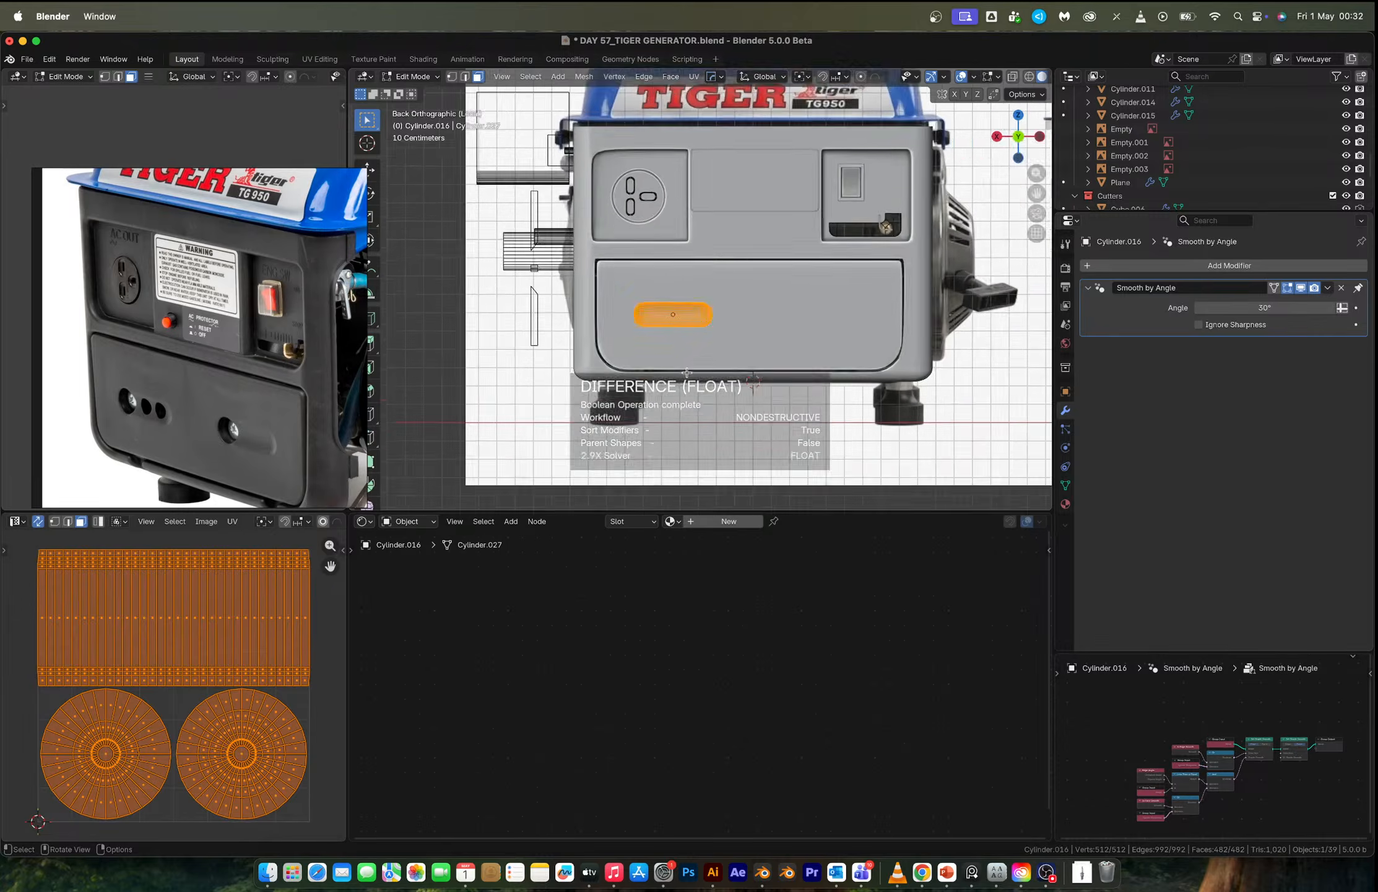
{"action": "scroll", "coordinate": [696, 354], "scroll_direction": "up", "scroll_amount": 3}
{"action": "key", "text": "shift+d"}
{"action": "key", "text": "x"}
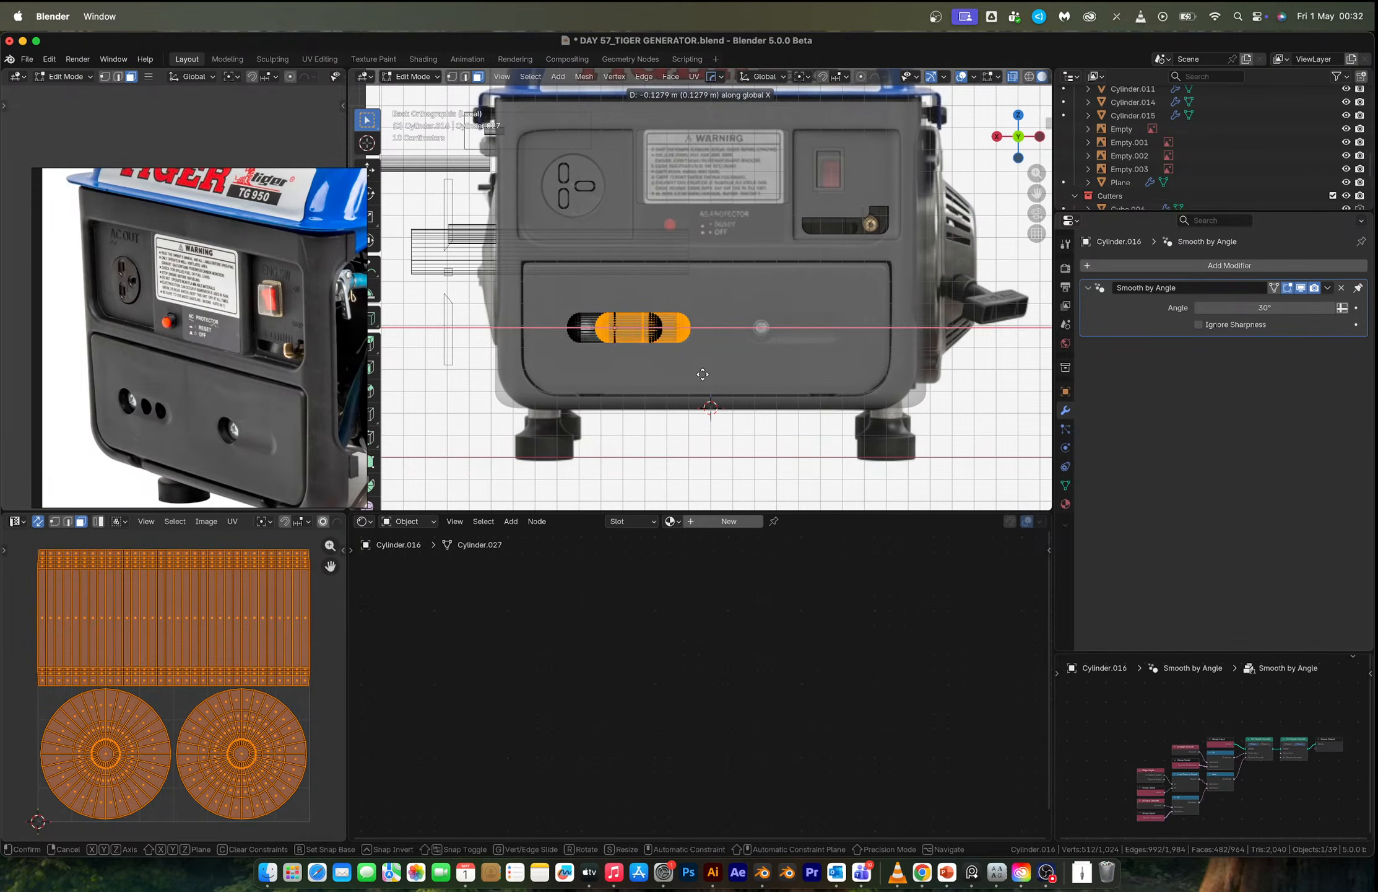
{"action": "left_click", "coordinate": [816, 390]}
{"action": "key", "text": "Tab"}
{"action": "left_click", "coordinate": [942, 395]}
{"action": "key", "text": "alt+z"}
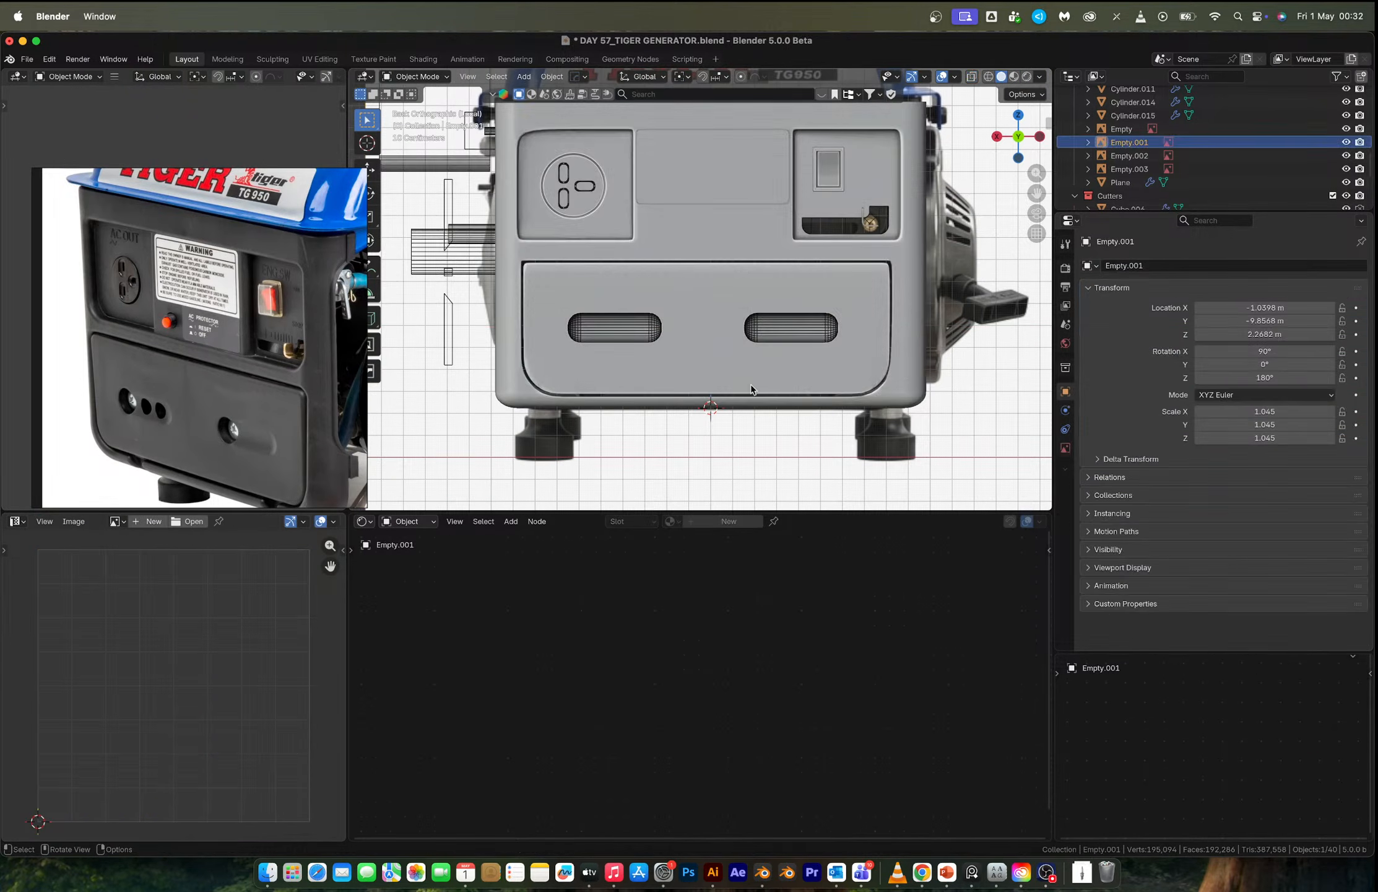
Hide the Cutters collection and examine the two slot recesses in the lower panel.
{"action": "middle_click_drag", "start_coordinate": [753, 389], "coordinate": [787, 396]}
{"action": "scroll", "coordinate": [787, 396], "scroll_direction": "up", "scroll_amount": 3}
{"action": "left_click", "coordinate": [893, 359]}
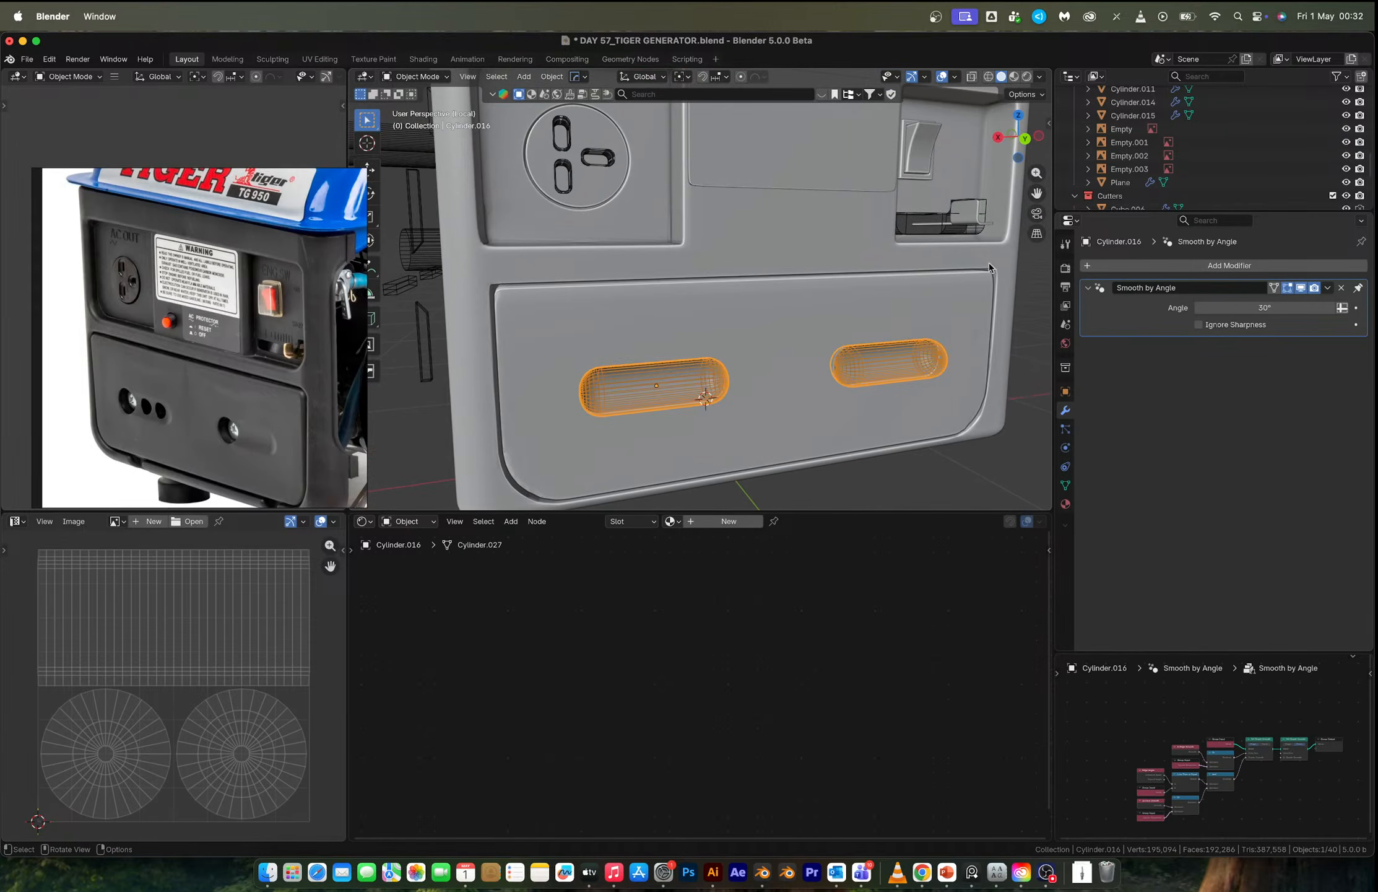
{"action": "left_click", "coordinate": [1333, 196]}
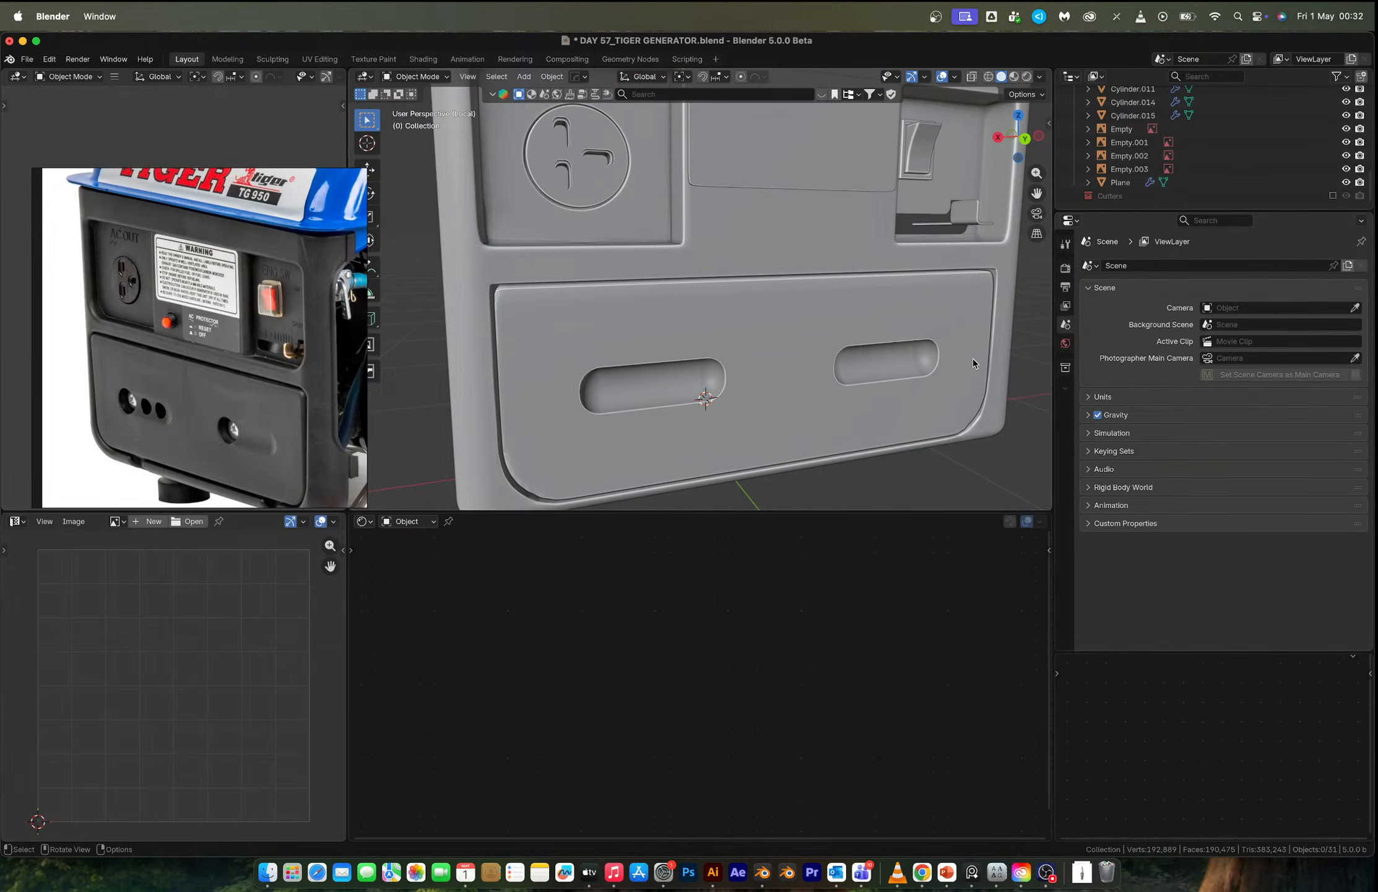
{"action": "scroll", "coordinate": [974, 363], "scroll_direction": "down", "scroll_amount": 6}
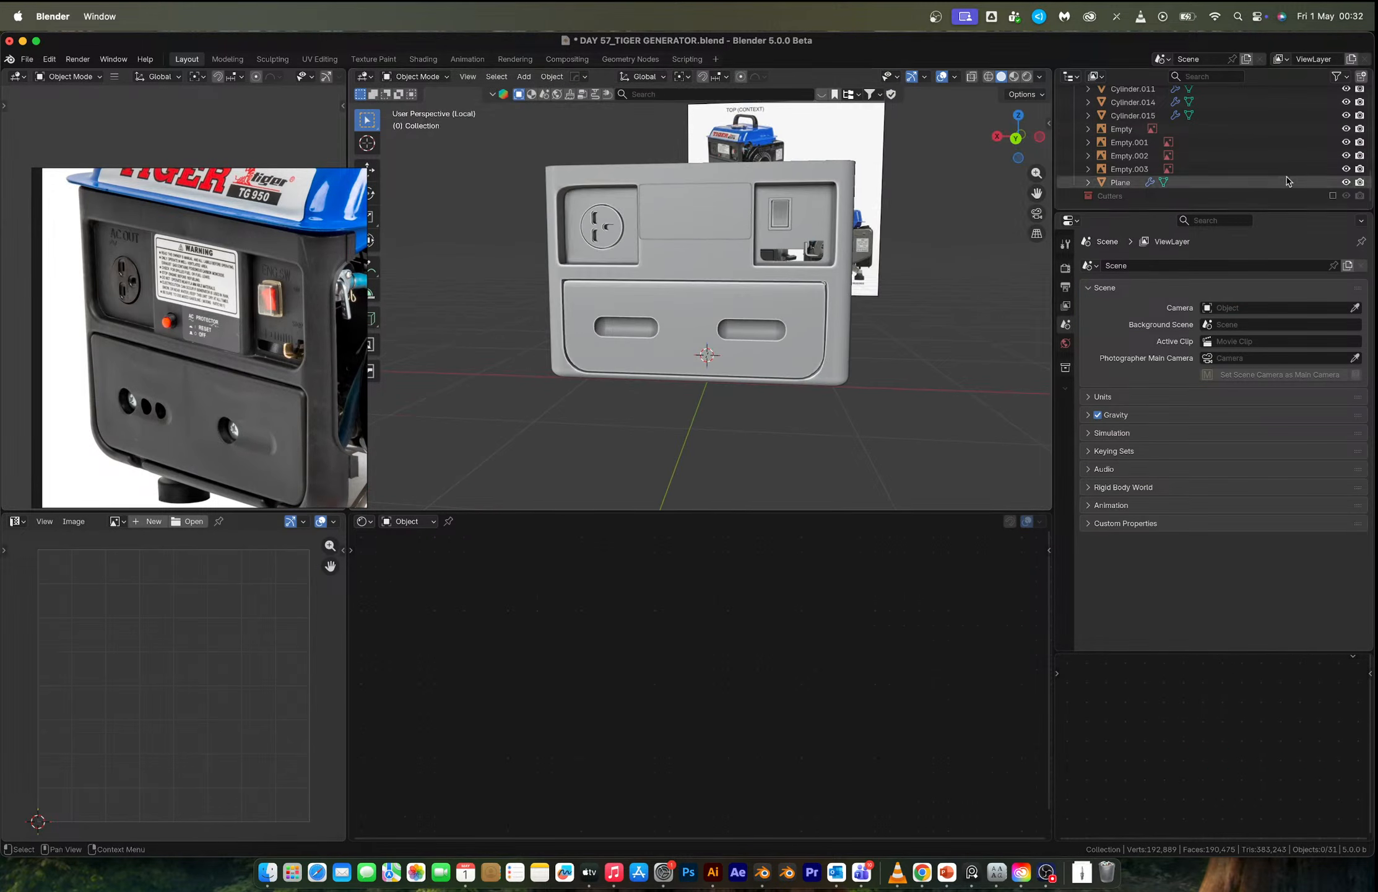
Show the Cutters collection, shift the slot cutters about 0.03 m along Y, and hide the collection again.
{"action": "left_click", "coordinate": [1333, 196]}
{"action": "middle_click_drag", "start_coordinate": [866, 281], "coordinate": [755, 349]}
{"action": "scroll", "coordinate": [737, 372], "scroll_direction": "up", "scroll_amount": 5}
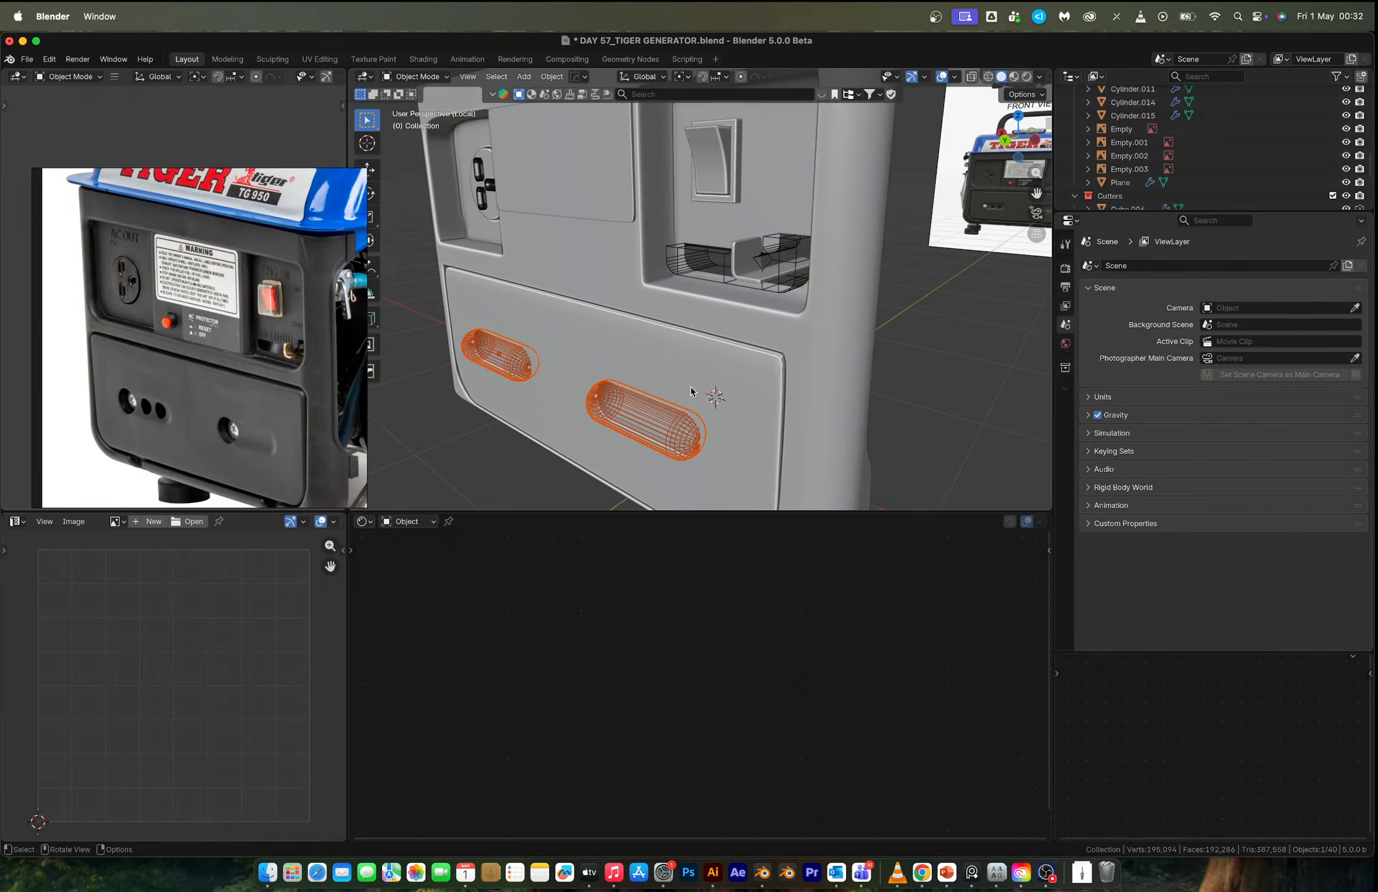
{"action": "key", "text": "g"}
{"action": "key", "text": "y"}
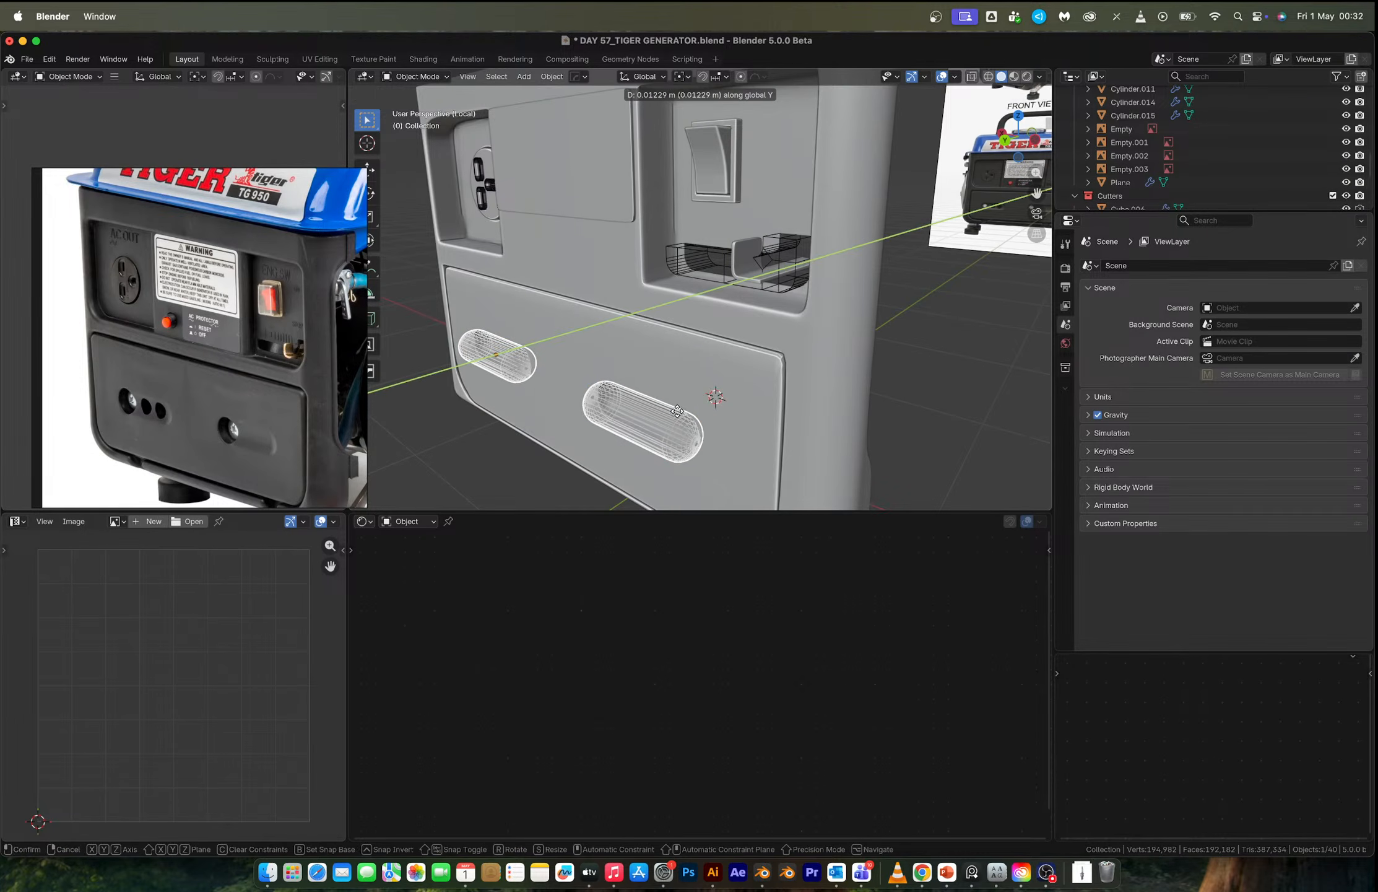
{"action": "left_click", "coordinate": [634, 423]}
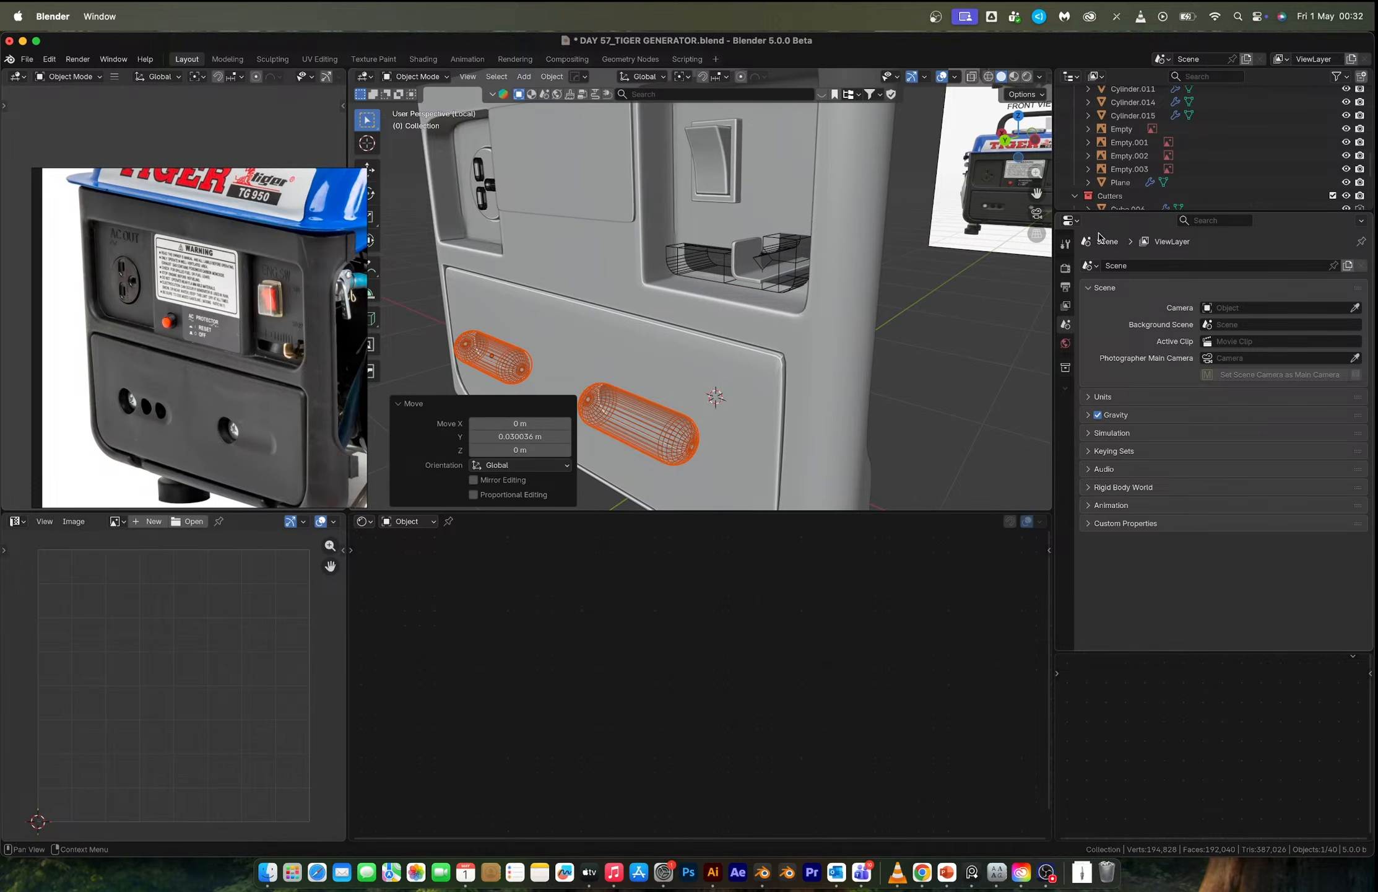
{"action": "left_click", "coordinate": [1333, 196]}
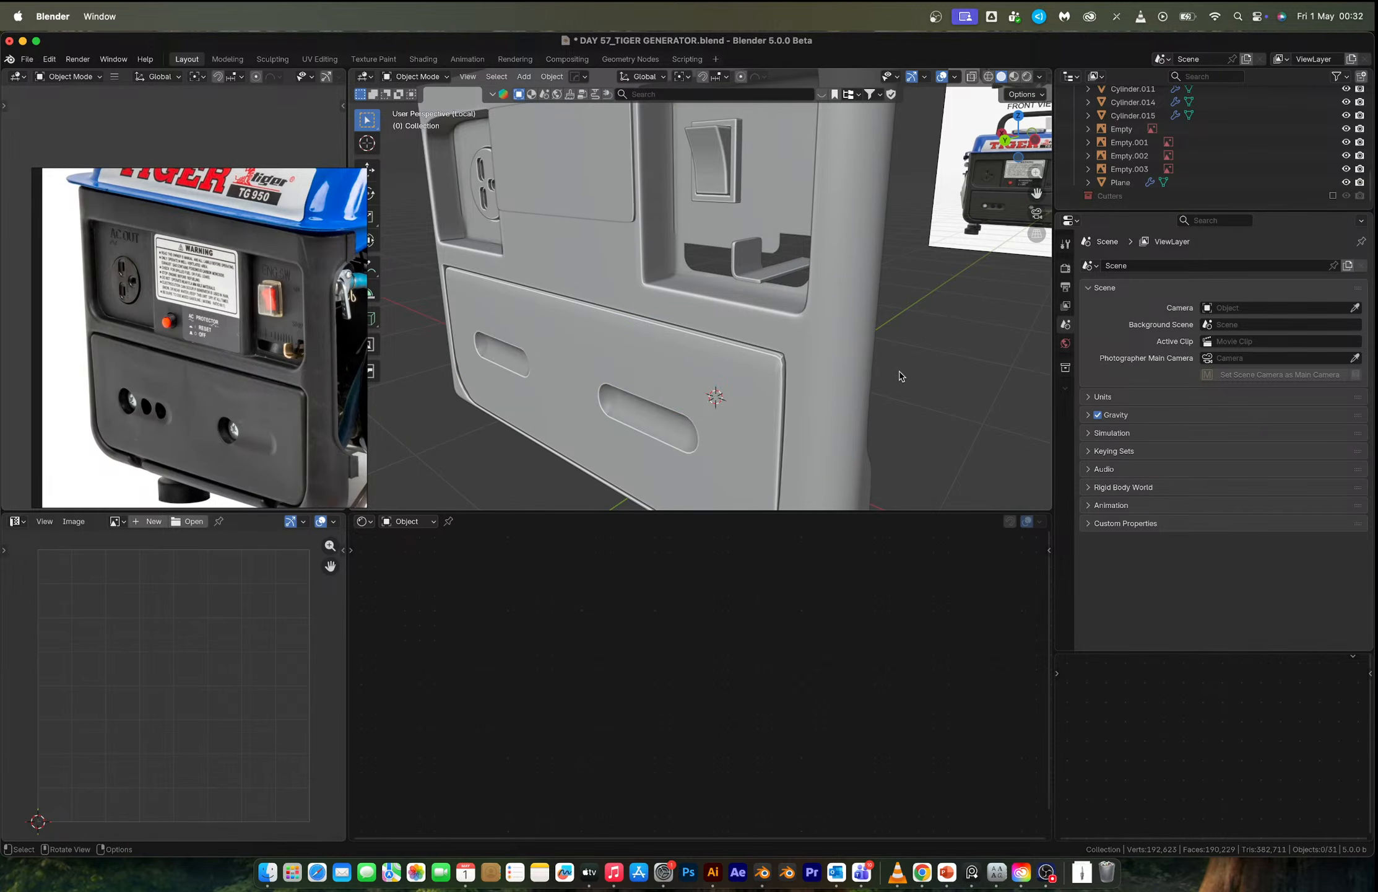
{"action": "middle_click_drag", "start_coordinate": [681, 371], "coordinate": [780, 341]}
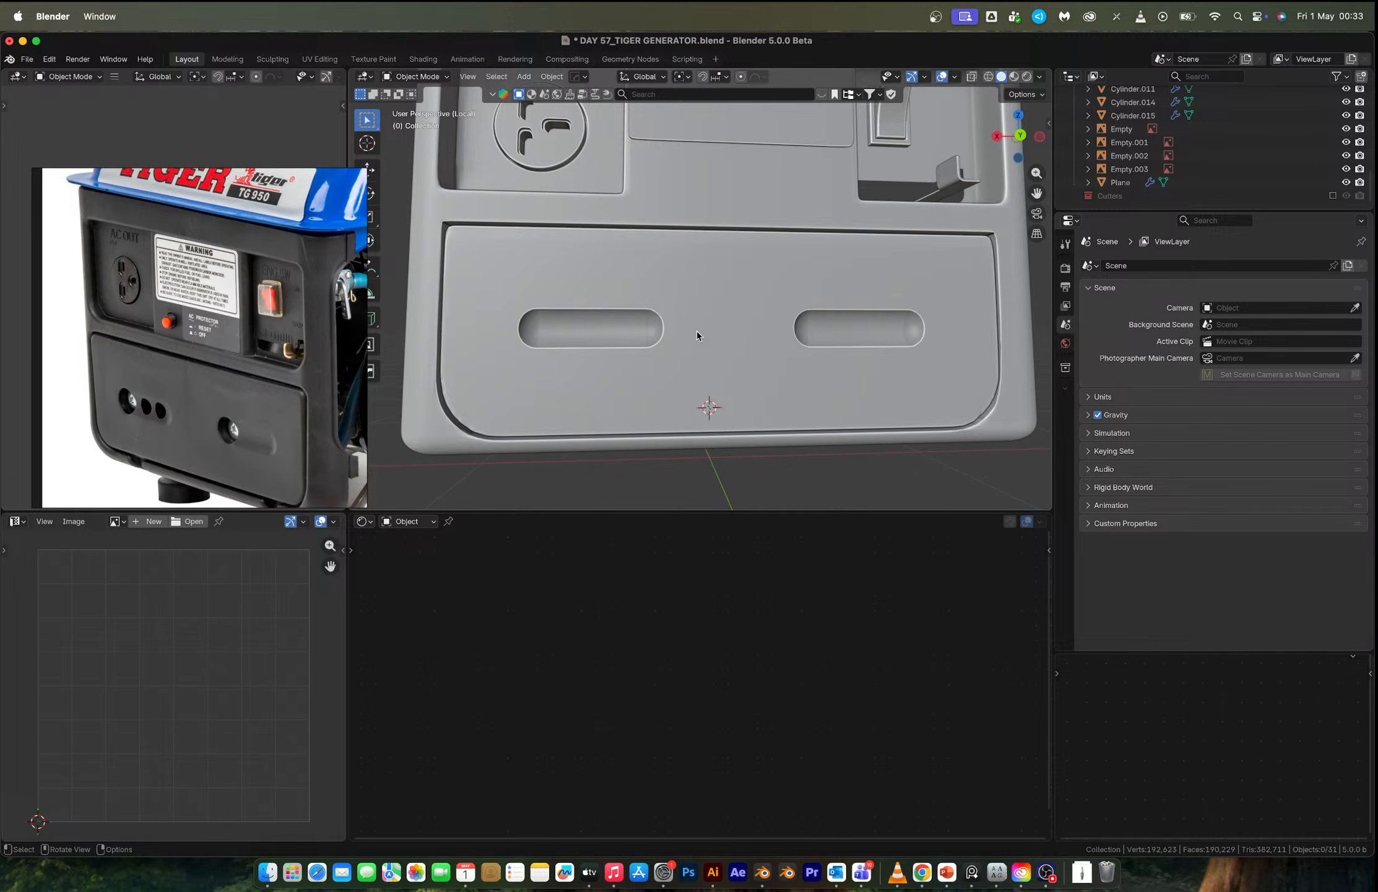
Add a 32-vertex cylinder aligned to the view in X-ray back view.
{"action": "key", "text": "1"}
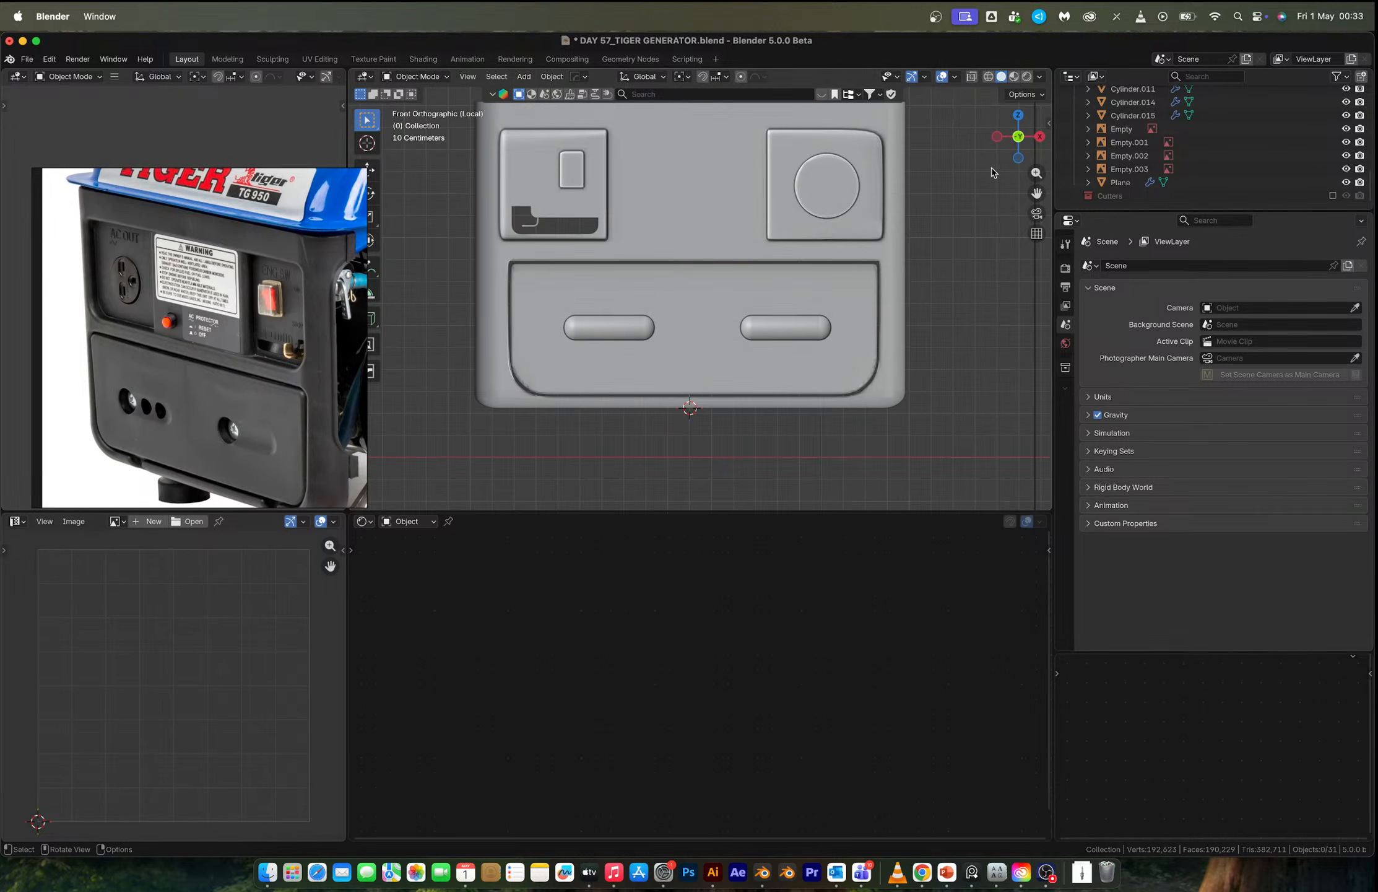
{"action": "left_click", "coordinate": [1018, 136]}
{"action": "scroll", "coordinate": [740, 291], "scroll_direction": "up", "scroll_amount": 5}
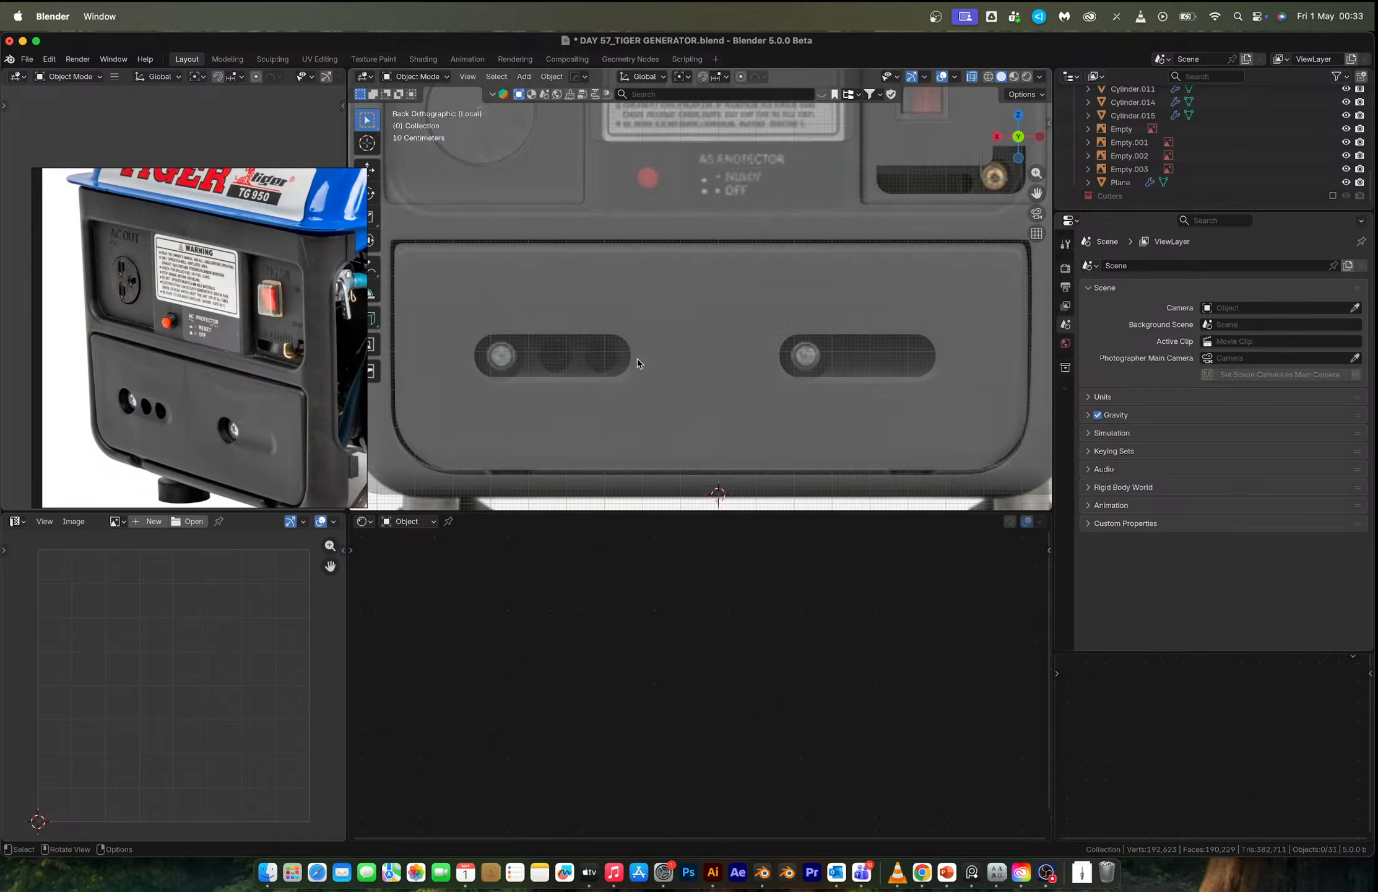
{"action": "scroll", "coordinate": [639, 359], "scroll_direction": "up", "scroll_amount": 3}
{"action": "key", "text": "shift+a"}
{"action": "mouse_move", "coordinate": [644, 355]}
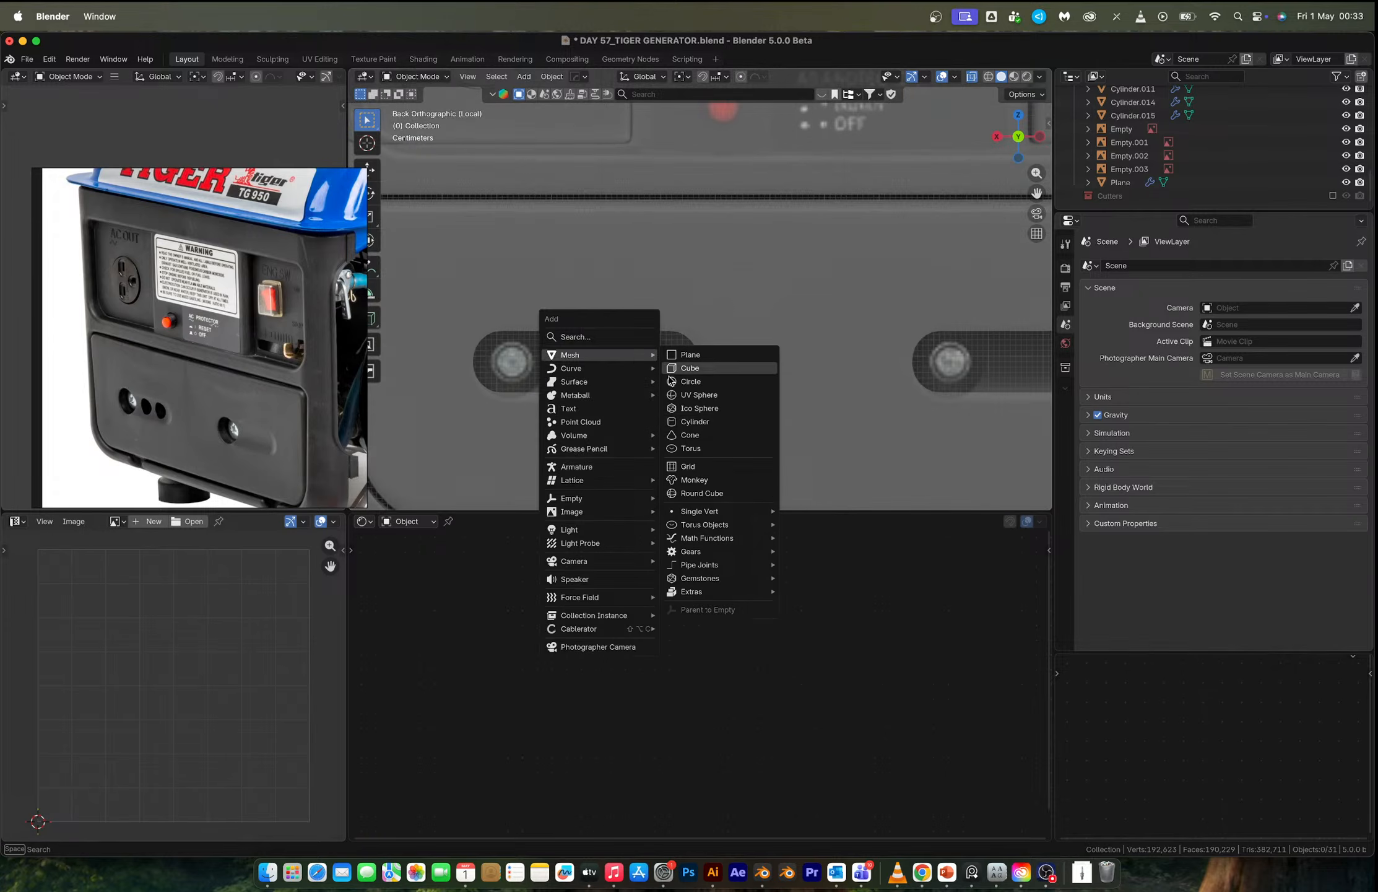
{"action": "left_click", "coordinate": [693, 423]}
{"action": "left_click", "coordinate": [528, 411]}
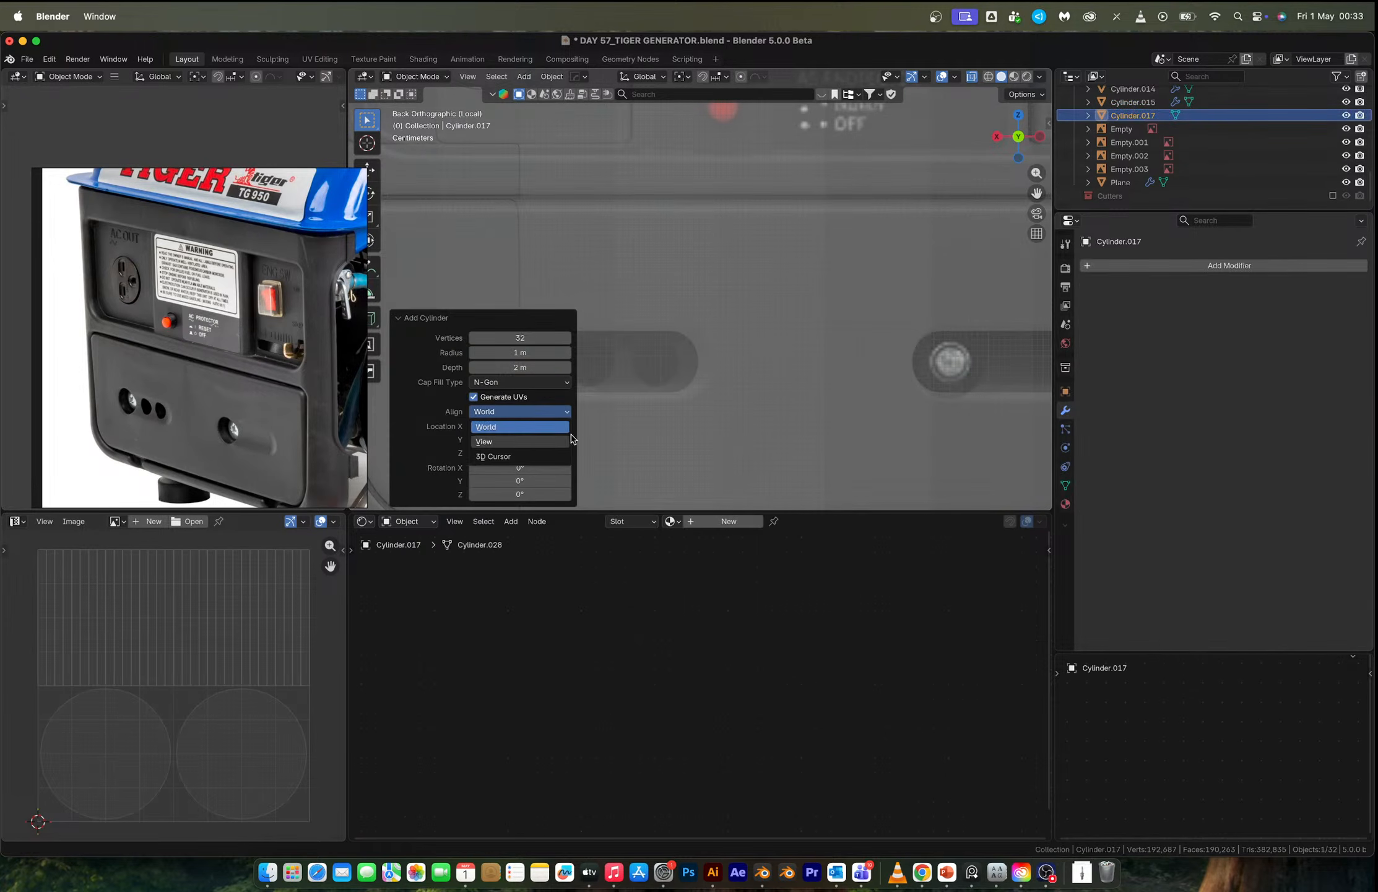
{"action": "left_click", "coordinate": [528, 439]}
Scale the new cylinder down and center it on the bolt in the left slot of the reference.
{"action": "key", "text": "s"}
{"action": "left_click", "coordinate": [701, 380]}
{"action": "key", "text": "s"}
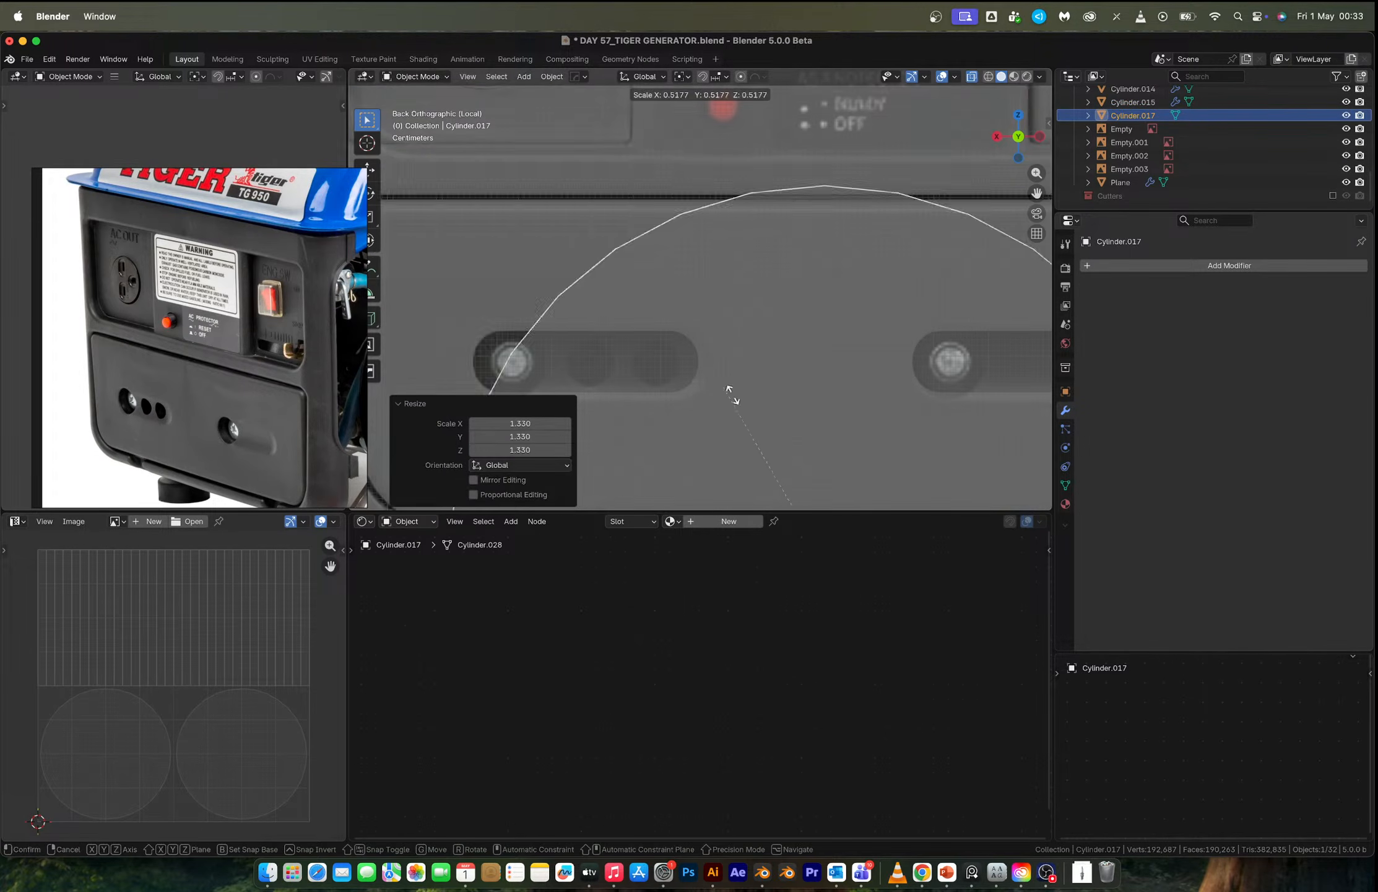
{"action": "left_click", "coordinate": [816, 459]}
{"action": "key", "text": "g"}
{"action": "left_click", "coordinate": [623, 275]}
{"action": "key", "text": "s"}
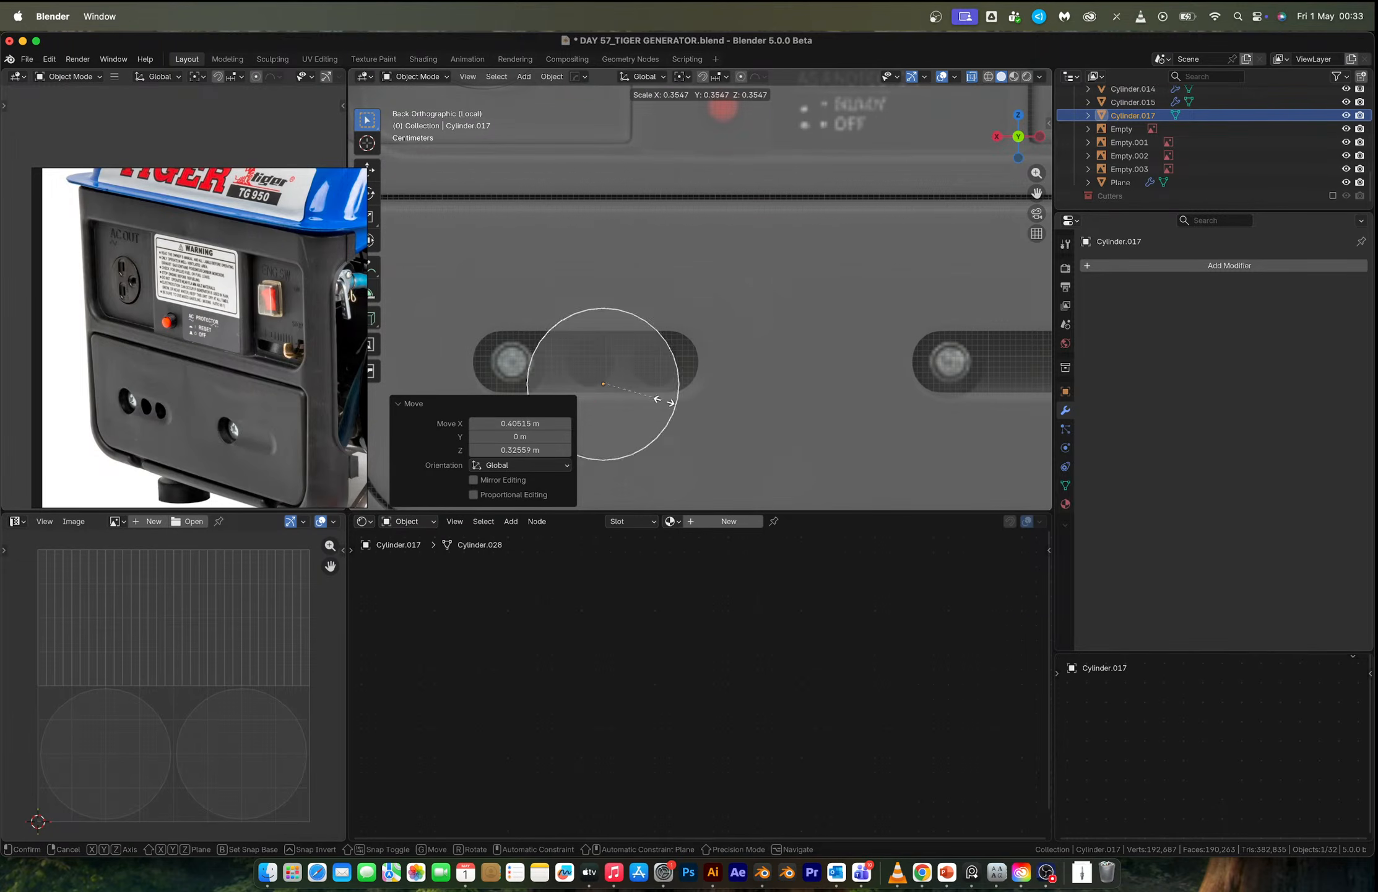
{"action": "left_click", "coordinate": [641, 396]}
{"action": "key", "text": "g"}
{"action": "left_click", "coordinate": [571, 390]}
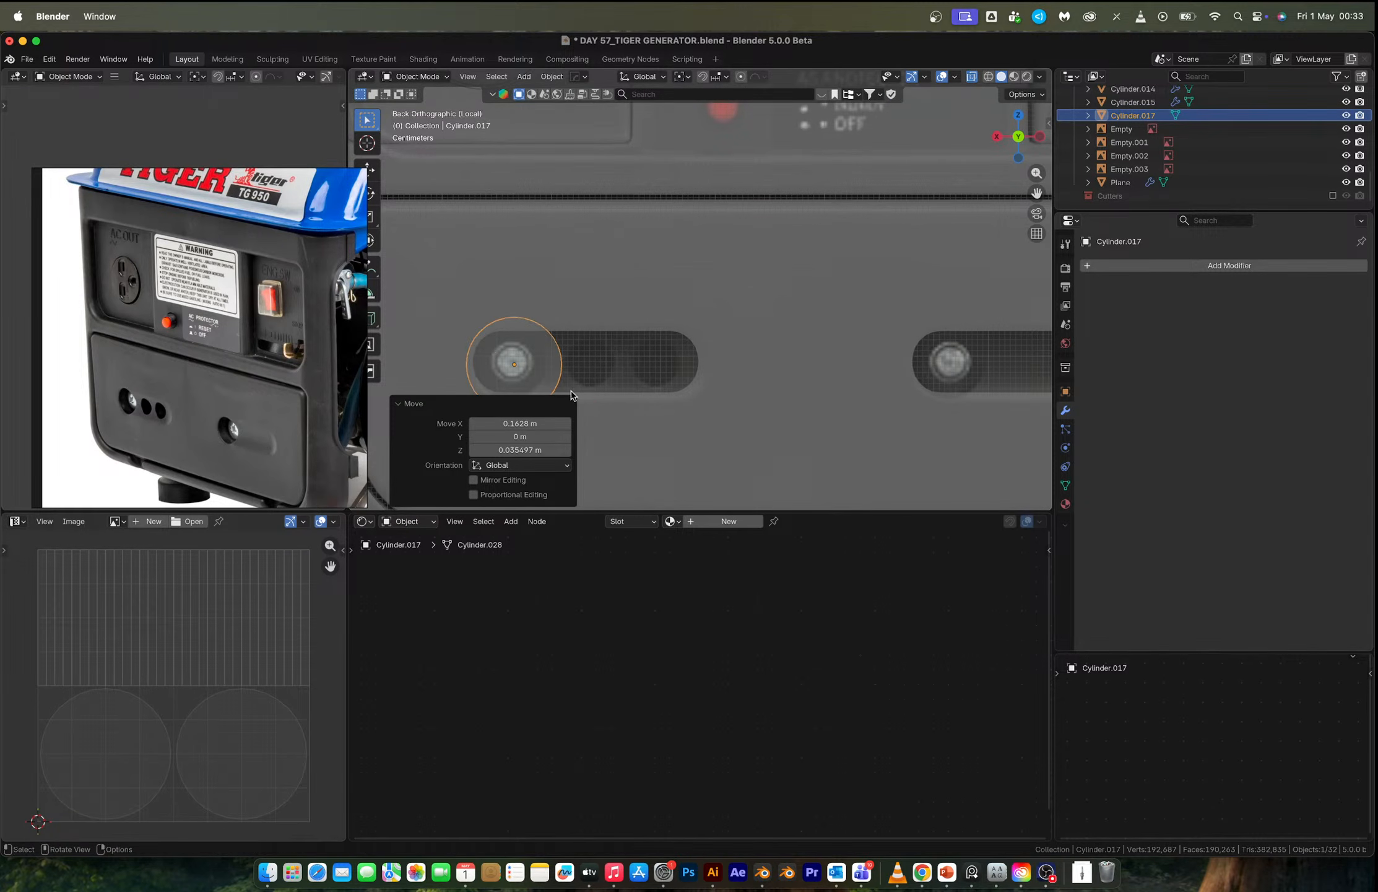
Scale the cylinder by about 0.418 and 1.272 and move it about -0.257 m in X onto the left slot's outer hole beside the panel center.
{"action": "key", "text": "s"}
{"action": "left_click", "coordinate": [570, 383]}
{"action": "key", "text": "g"}
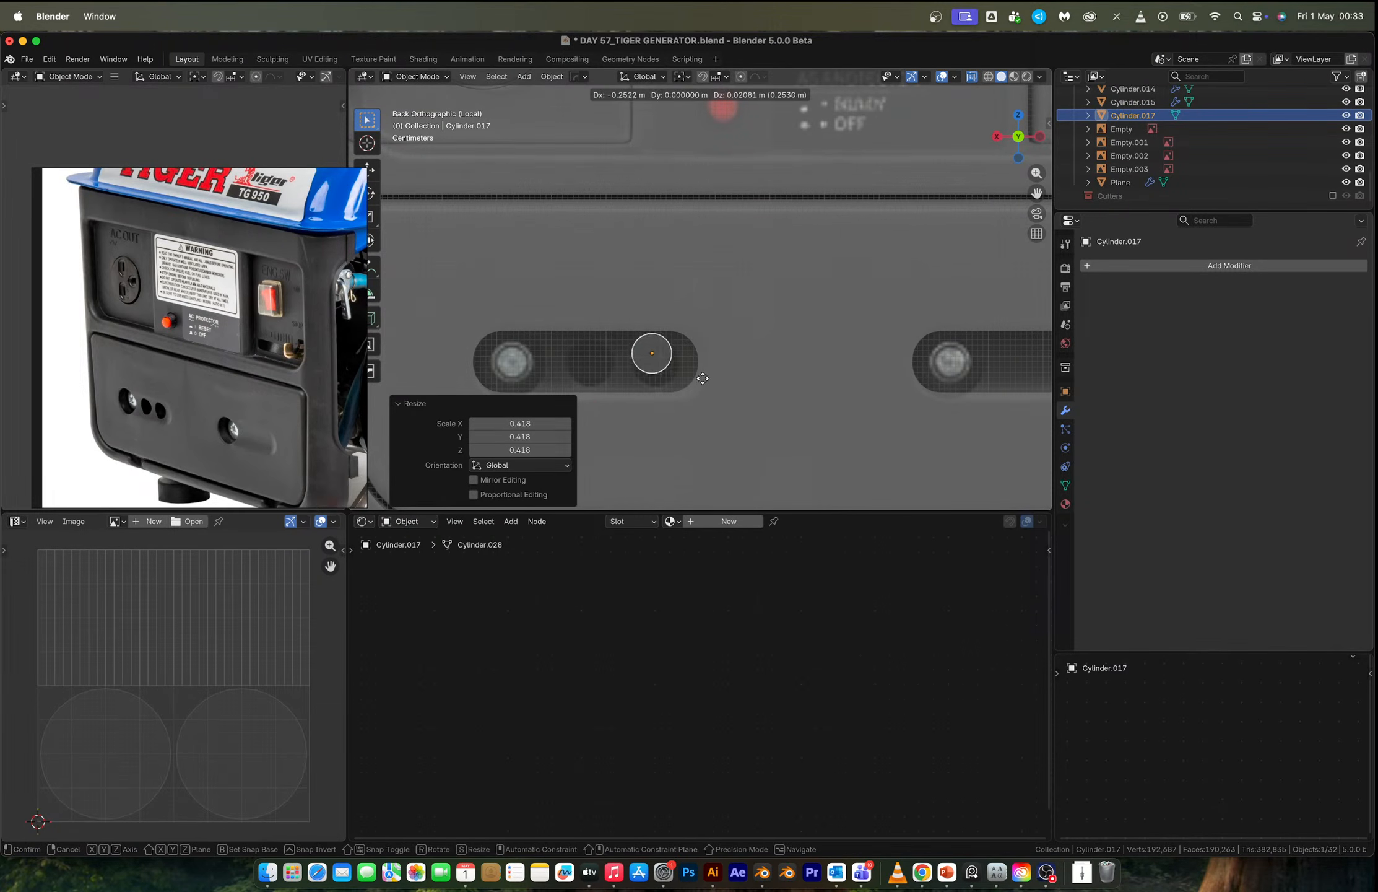
{"action": "left_click", "coordinate": [706, 380]}
{"action": "key", "text": "s"}
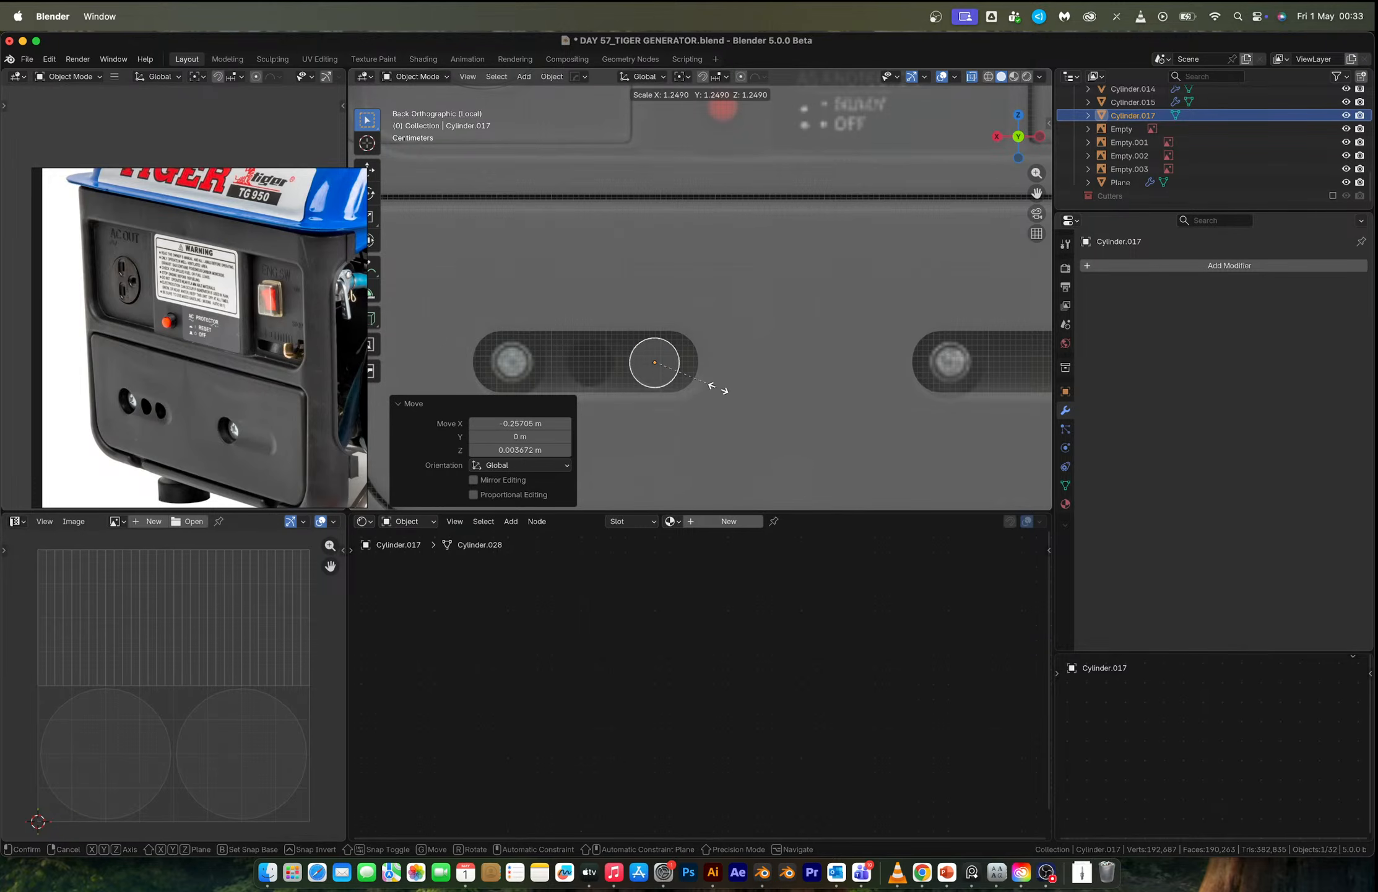
{"action": "left_click", "coordinate": [709, 379]}
Move the cylinder along Y to the lower panel's front face at the left slot.
{"action": "middle_click_drag", "start_coordinate": [705, 373], "coordinate": [672, 389]}
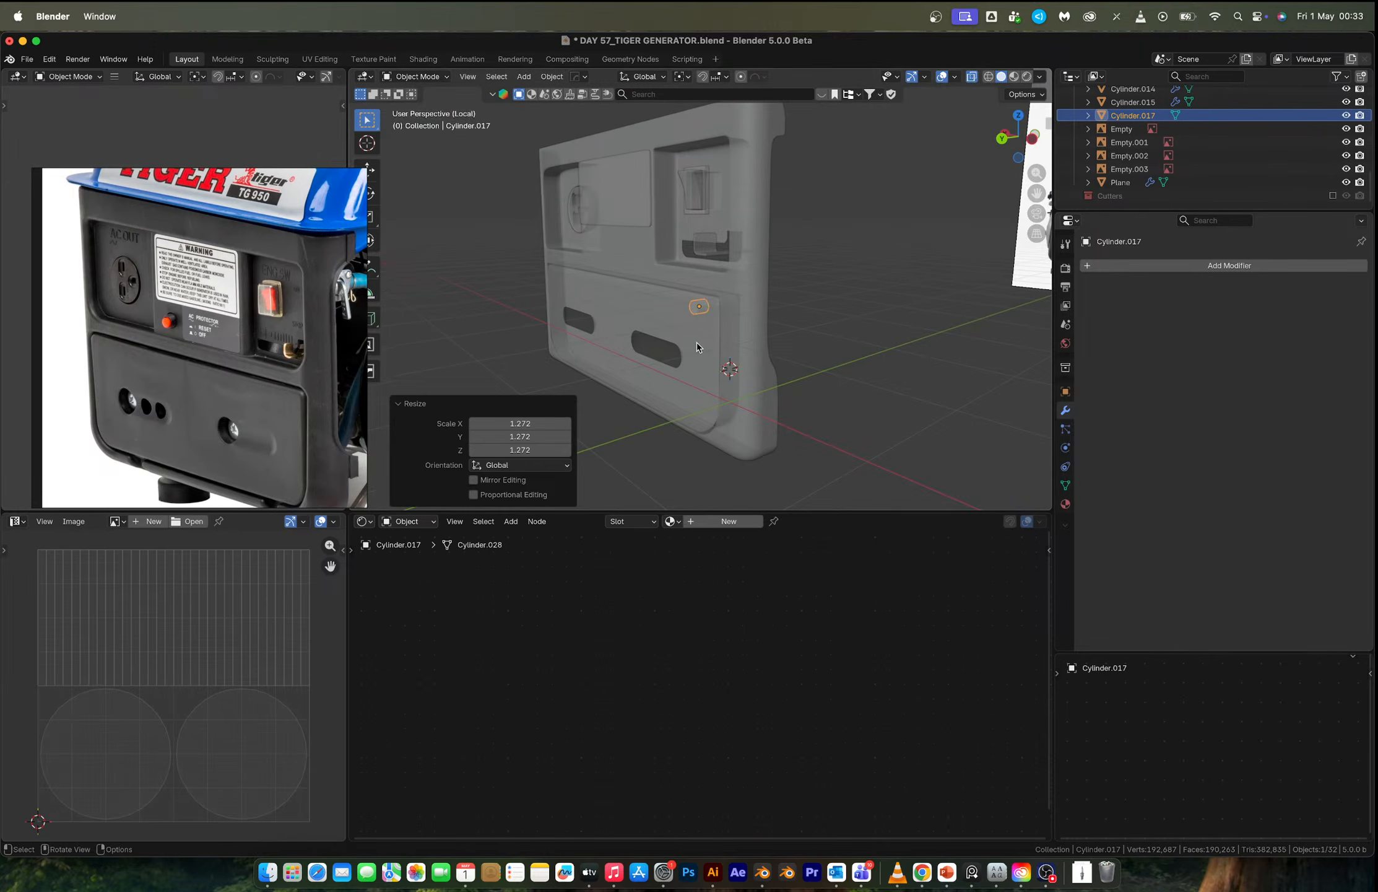
{"action": "key", "text": "g"}
{"action": "key", "text": "y"}
{"action": "left_click", "coordinate": [580, 384]}
{"action": "left_click", "coordinate": [658, 326]}
{"action": "middle_click_drag", "start_coordinate": [658, 326], "coordinate": [700, 333]}
{"action": "scroll", "coordinate": [580, 335], "scroll_direction": "up", "scroll_amount": 3}
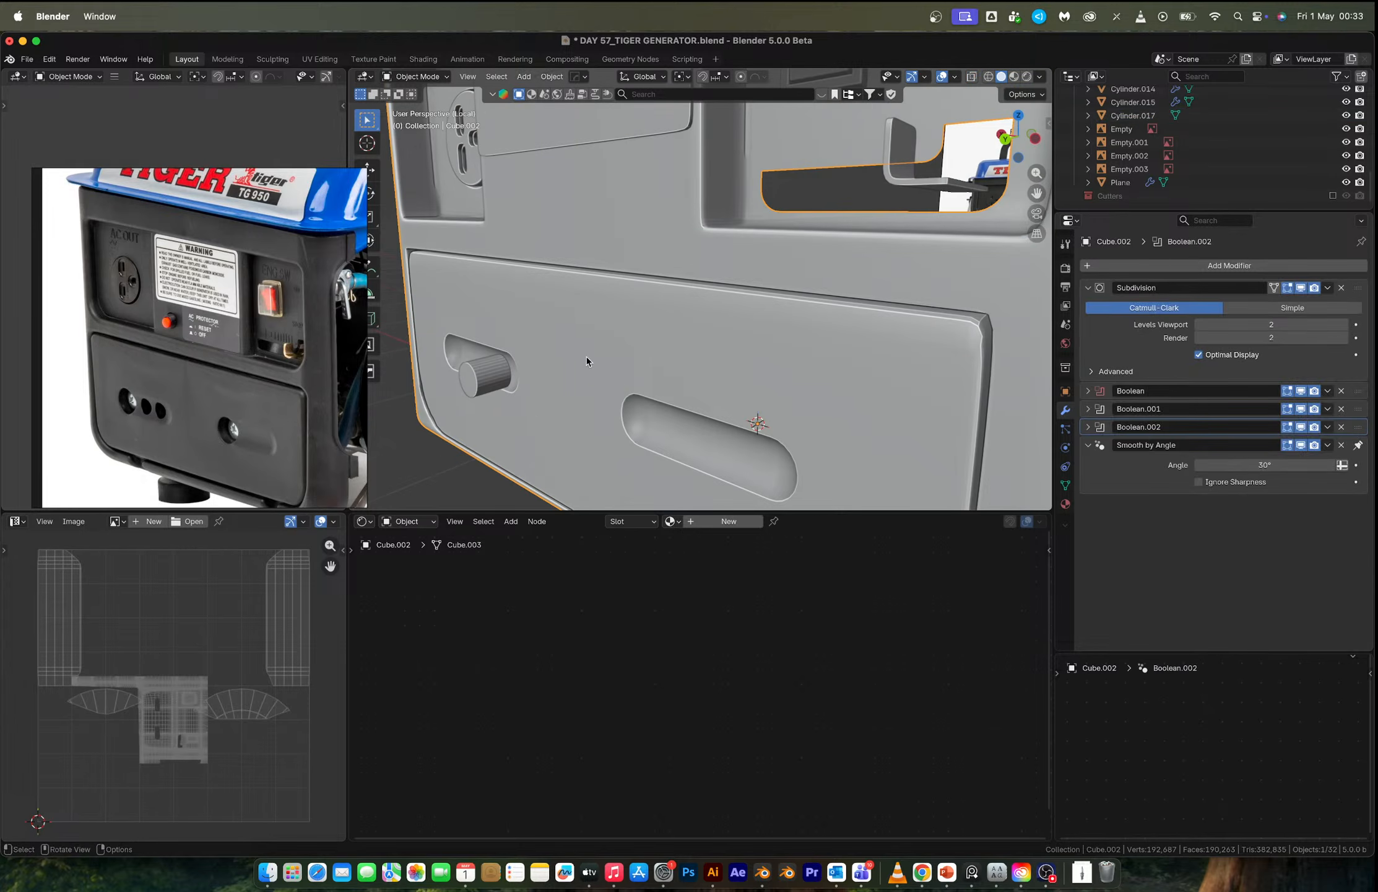
Lengthen the hole cylinder along Y and shift it about -0.06 m in Y so it passes through the slot.
{"action": "left_click", "coordinate": [485, 375]}
{"action": "key", "text": "s"}
{"action": "key", "text": "y"}
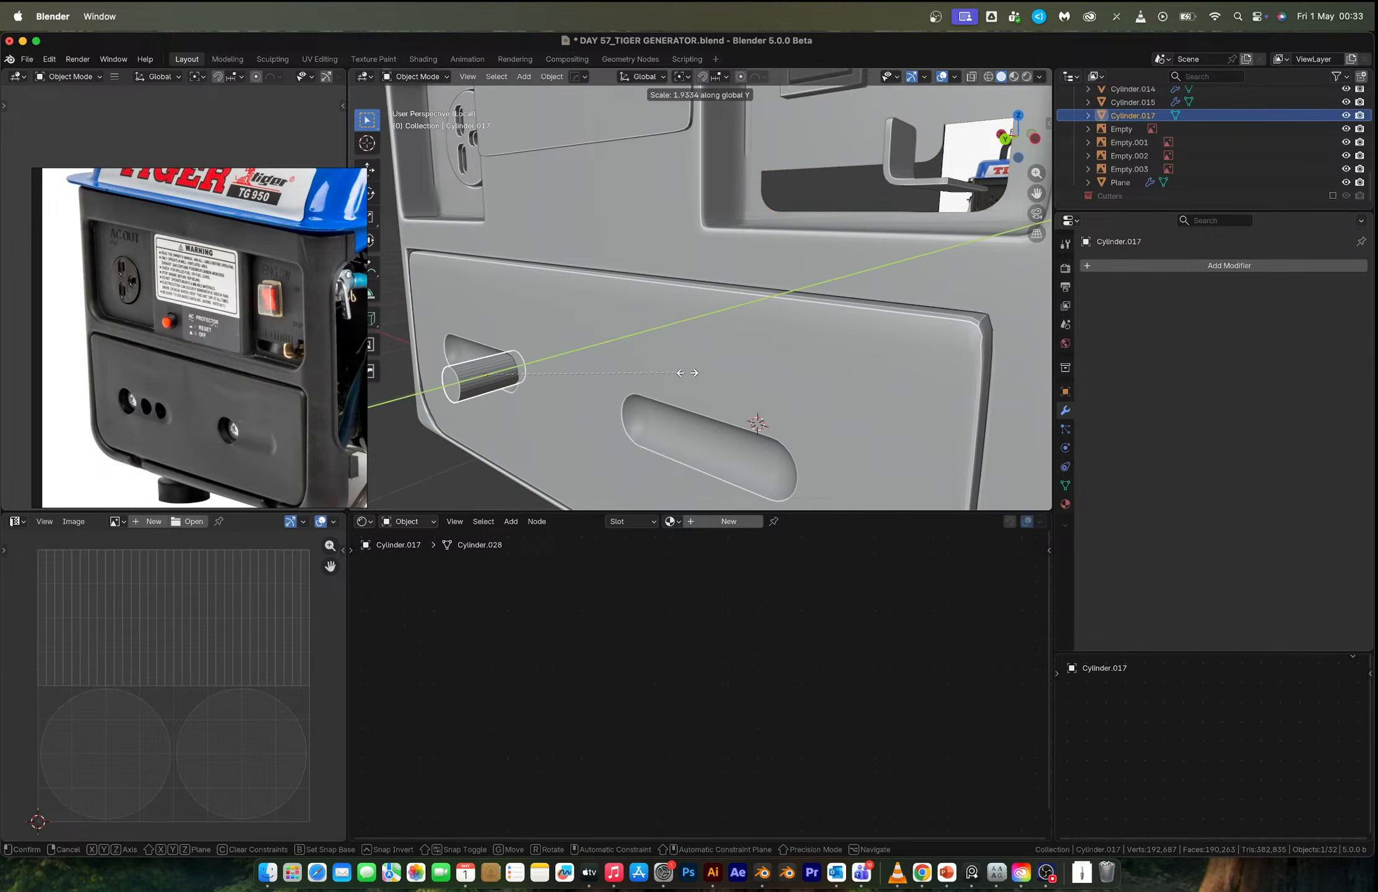
{"action": "left_click", "coordinate": [616, 375]}
{"action": "key", "text": "g"}
{"action": "key", "text": "y"}
{"action": "left_click", "coordinate": [676, 368]}
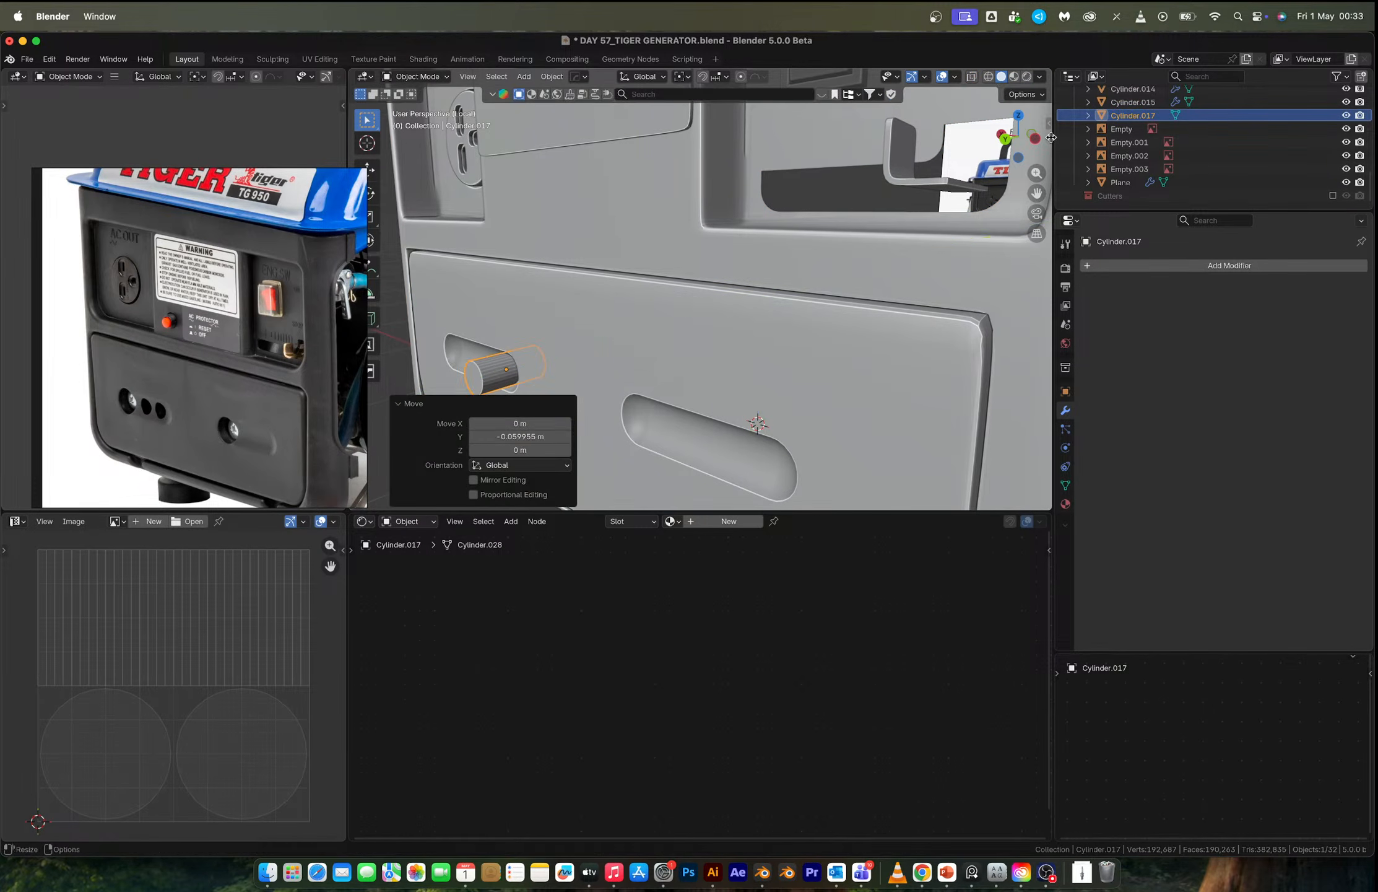
Duplicate the hole cylinder's mesh about 0.12 m along X onto the slot's middle hole in X-ray back view.
{"action": "left_click", "coordinate": [1004, 142]}
{"action": "scroll", "coordinate": [752, 321], "scroll_direction": "up", "scroll_amount": 3}
{"action": "scroll", "coordinate": [752, 335], "scroll_direction": "up", "scroll_amount": 4}
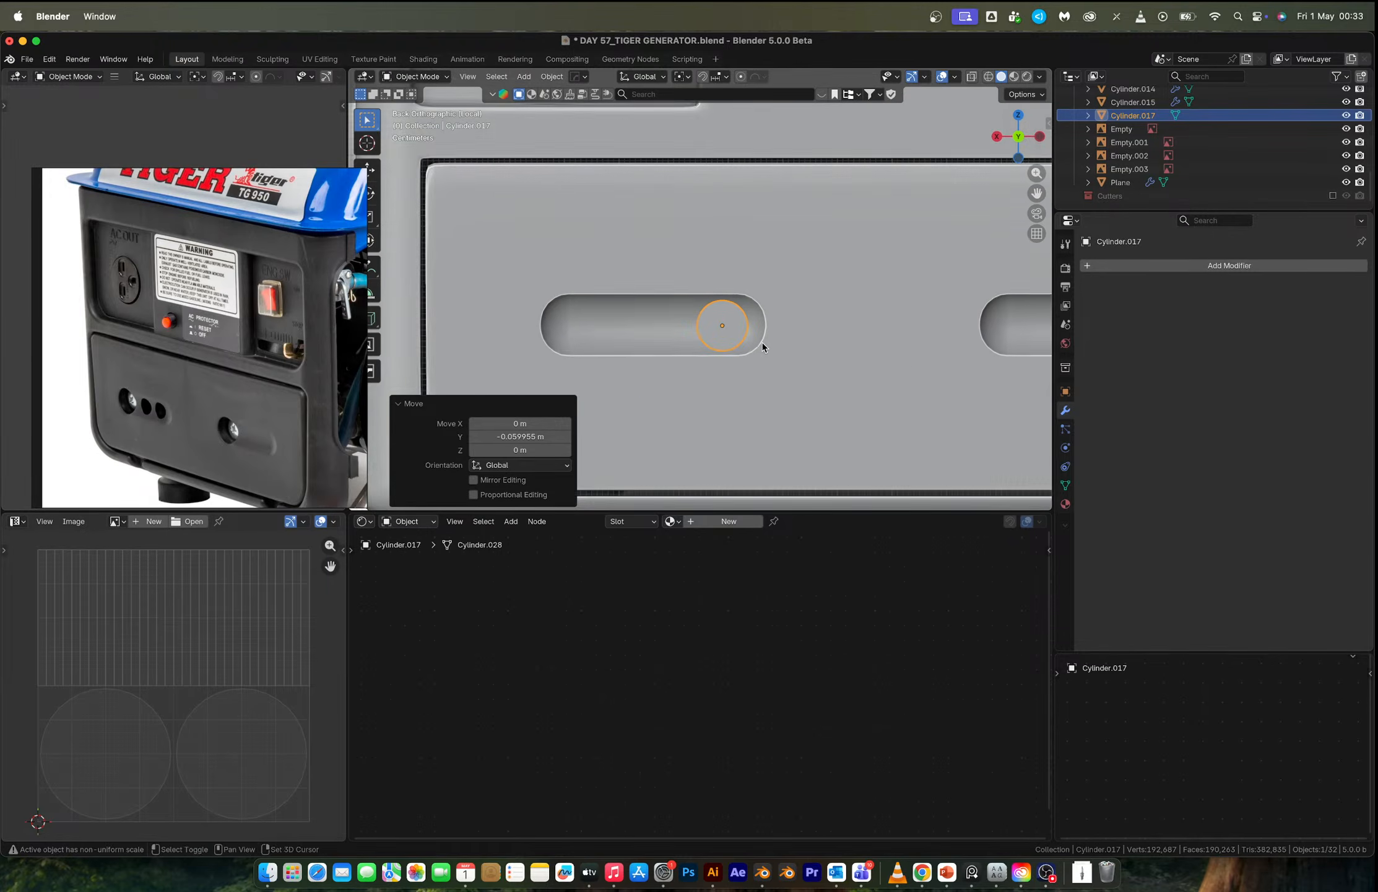
{"action": "key", "text": "alt+z"}
{"action": "key", "text": "Tab"}
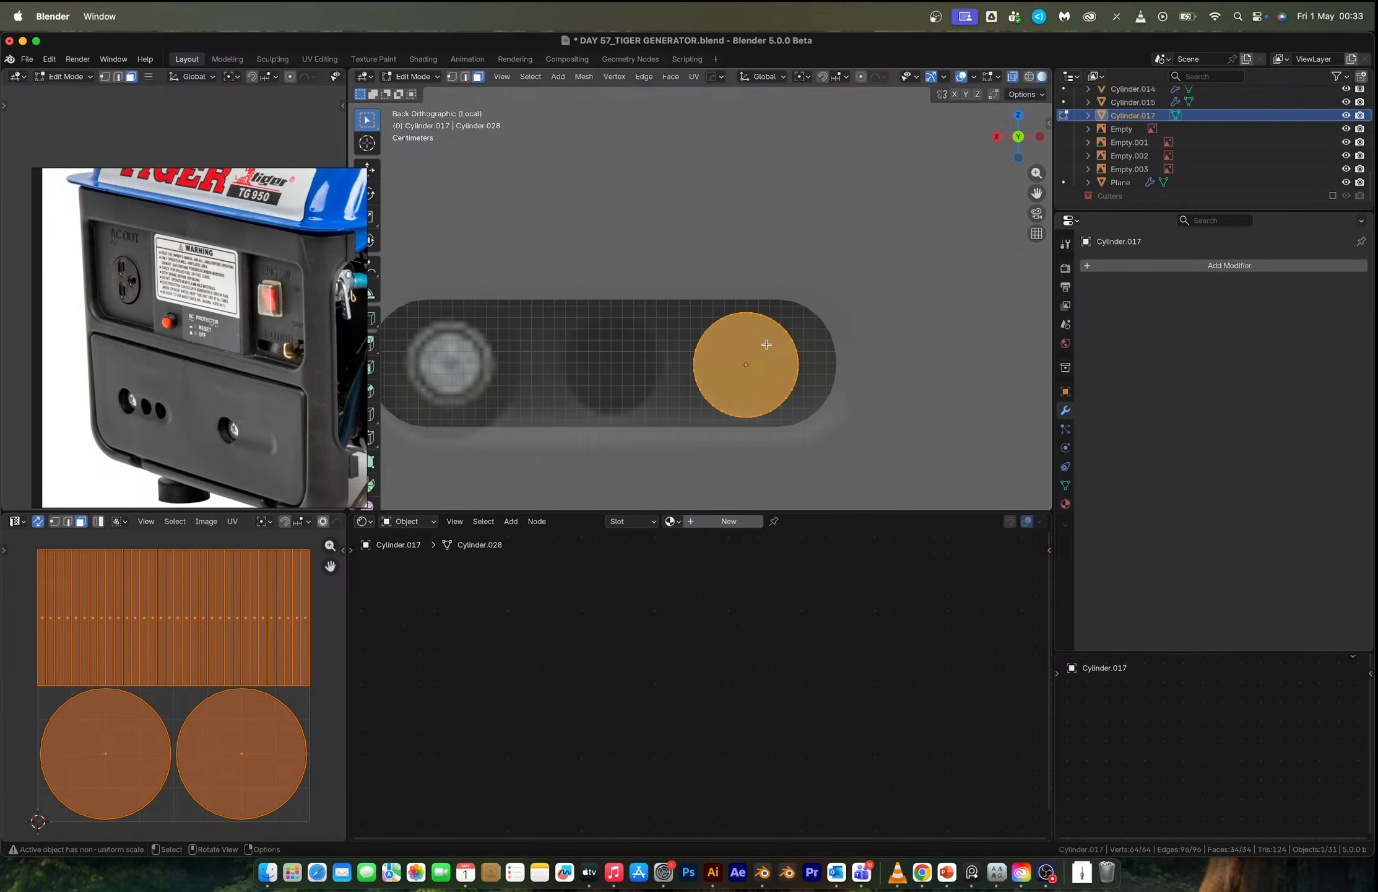
{"action": "key", "text": "shift+d"}
{"action": "key", "text": "x"}
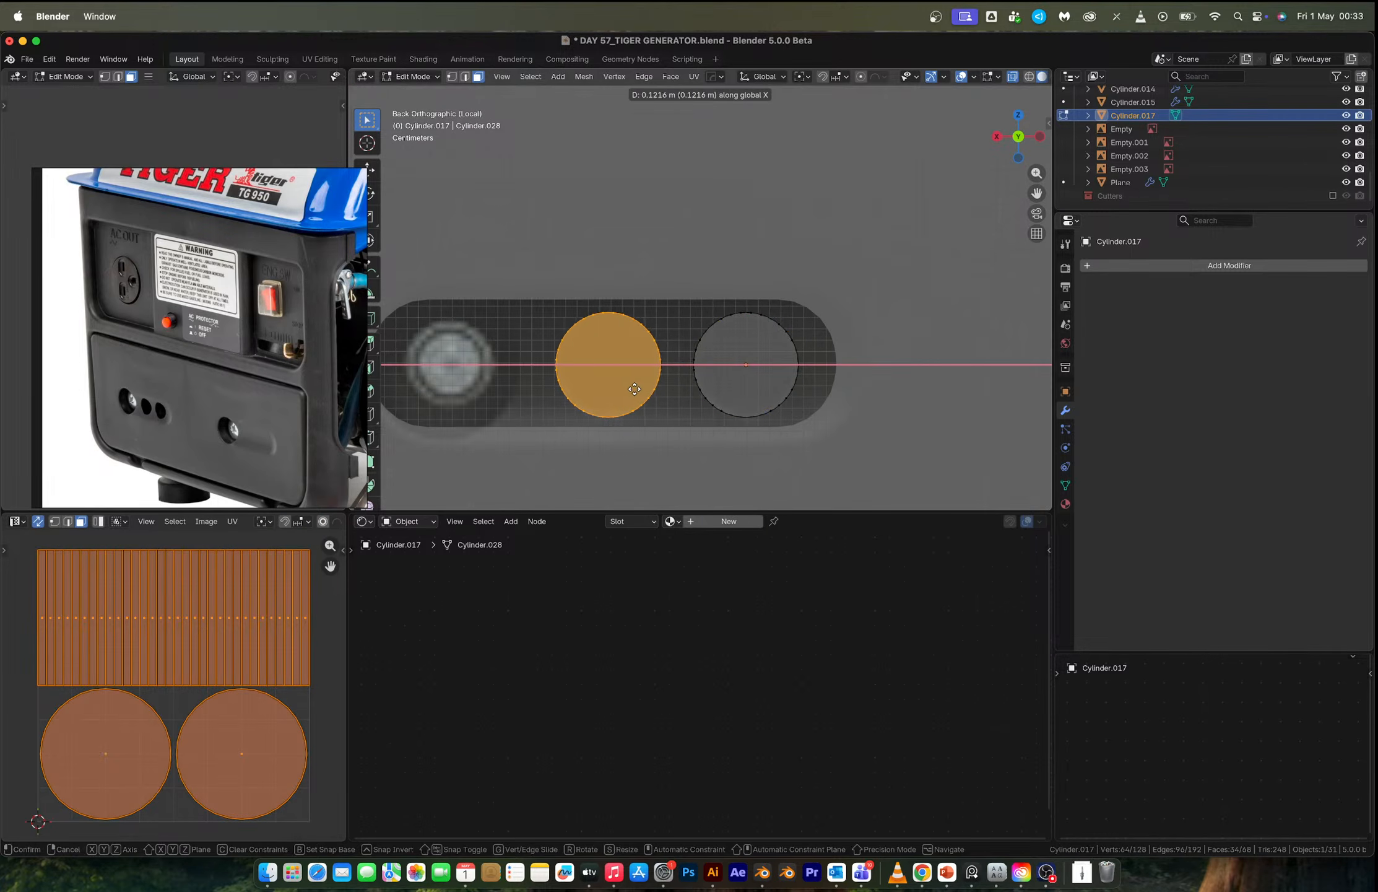
{"action": "left_click", "coordinate": [636, 389]}
Repeat the duplication for a third cylinder and shift it about 0.017 m along X onto the reference bolt.
{"action": "key", "text": "shift+r"}
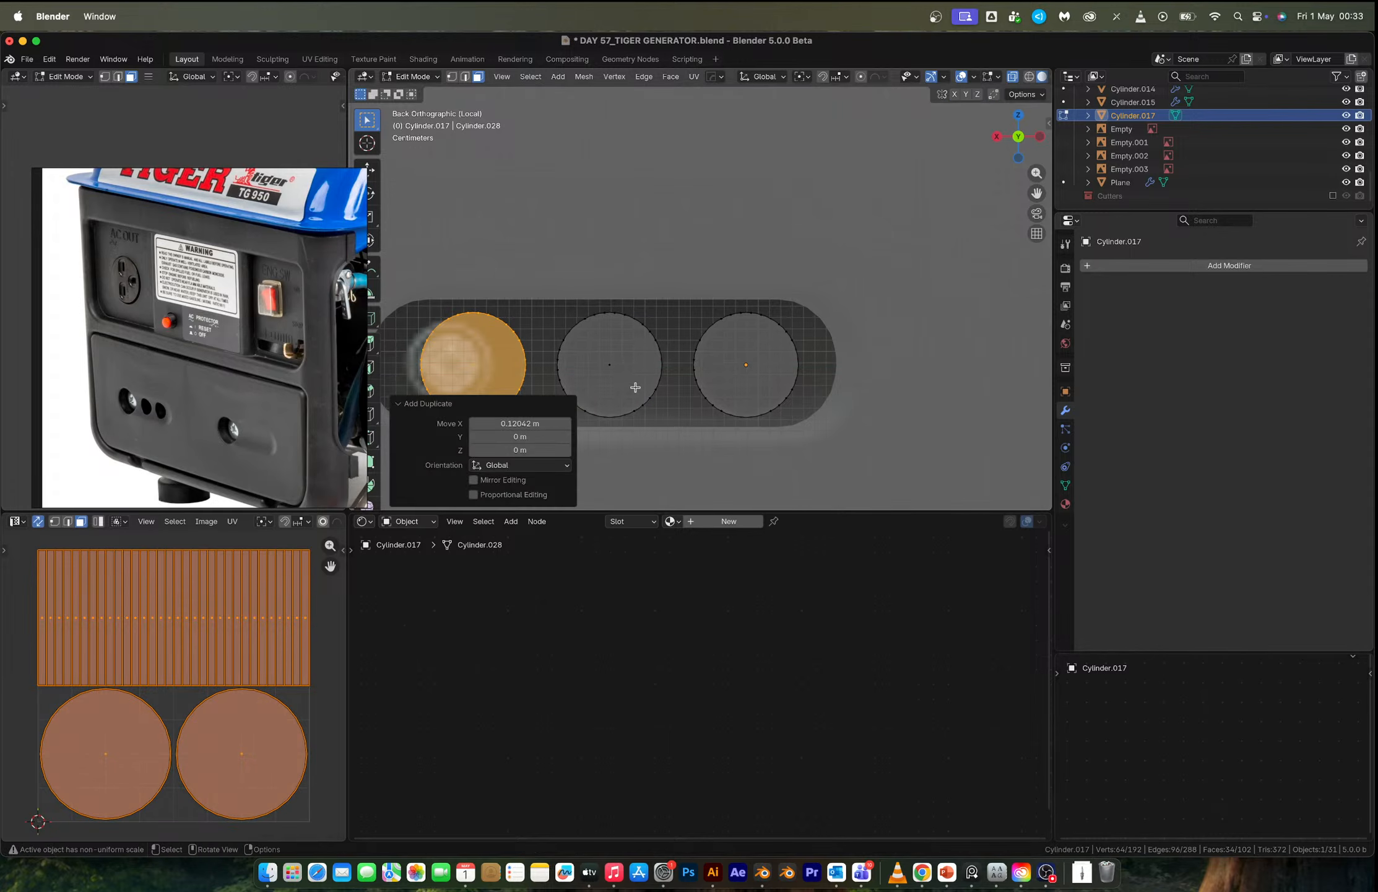
{"action": "key", "text": "g"}
{"action": "key", "text": "x"}
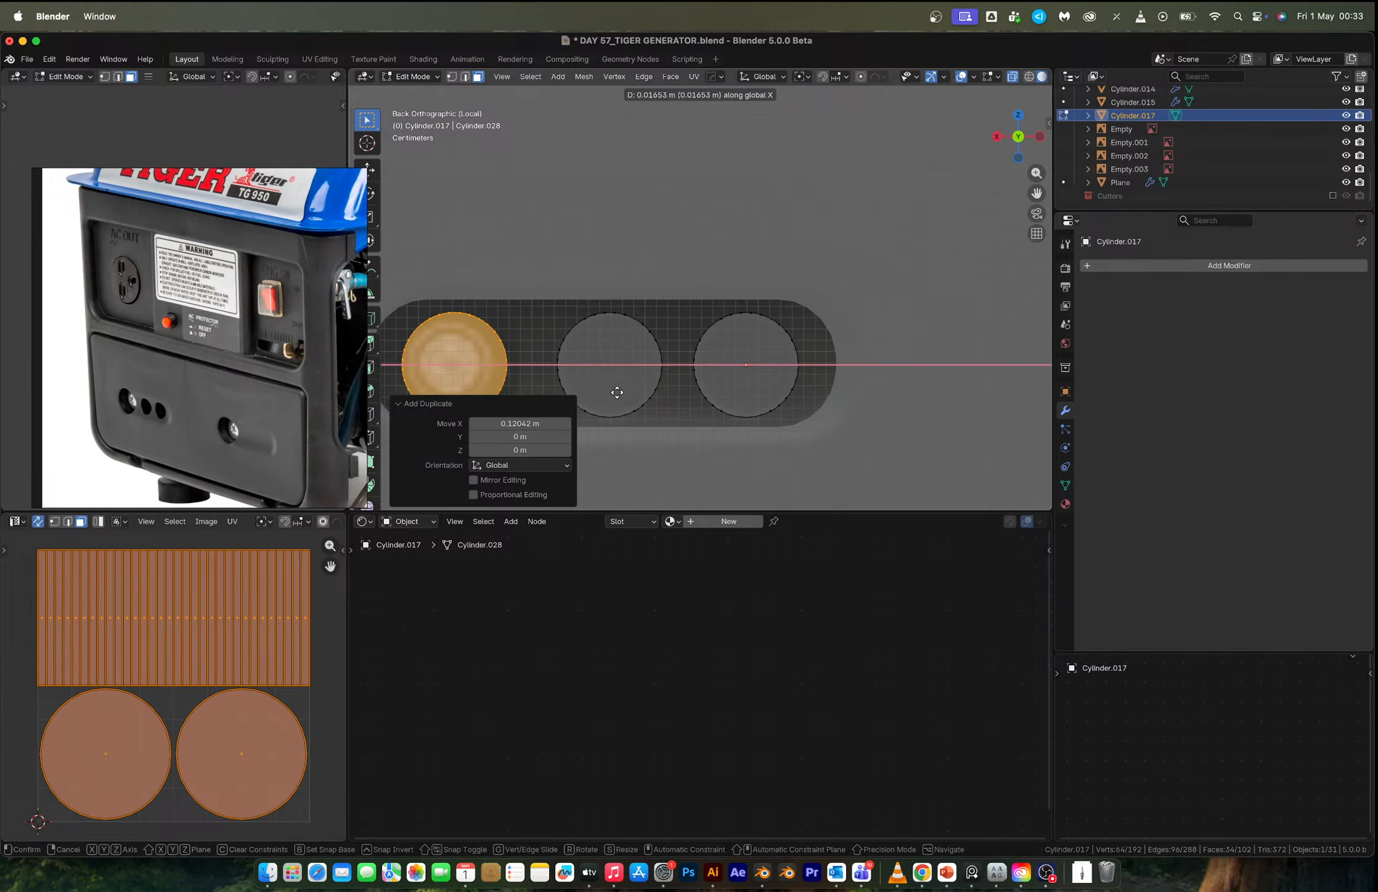
{"action": "left_click", "coordinate": [617, 392]}
{"action": "key", "text": "Tab"}
{"action": "scroll", "coordinate": [618, 397], "scroll_direction": "down", "scroll_amount": 5}
{"action": "scroll", "coordinate": [777, 367], "scroll_direction": "down", "scroll_amount": 2}
{"action": "left_click", "coordinate": [826, 361], "text": "shift"}
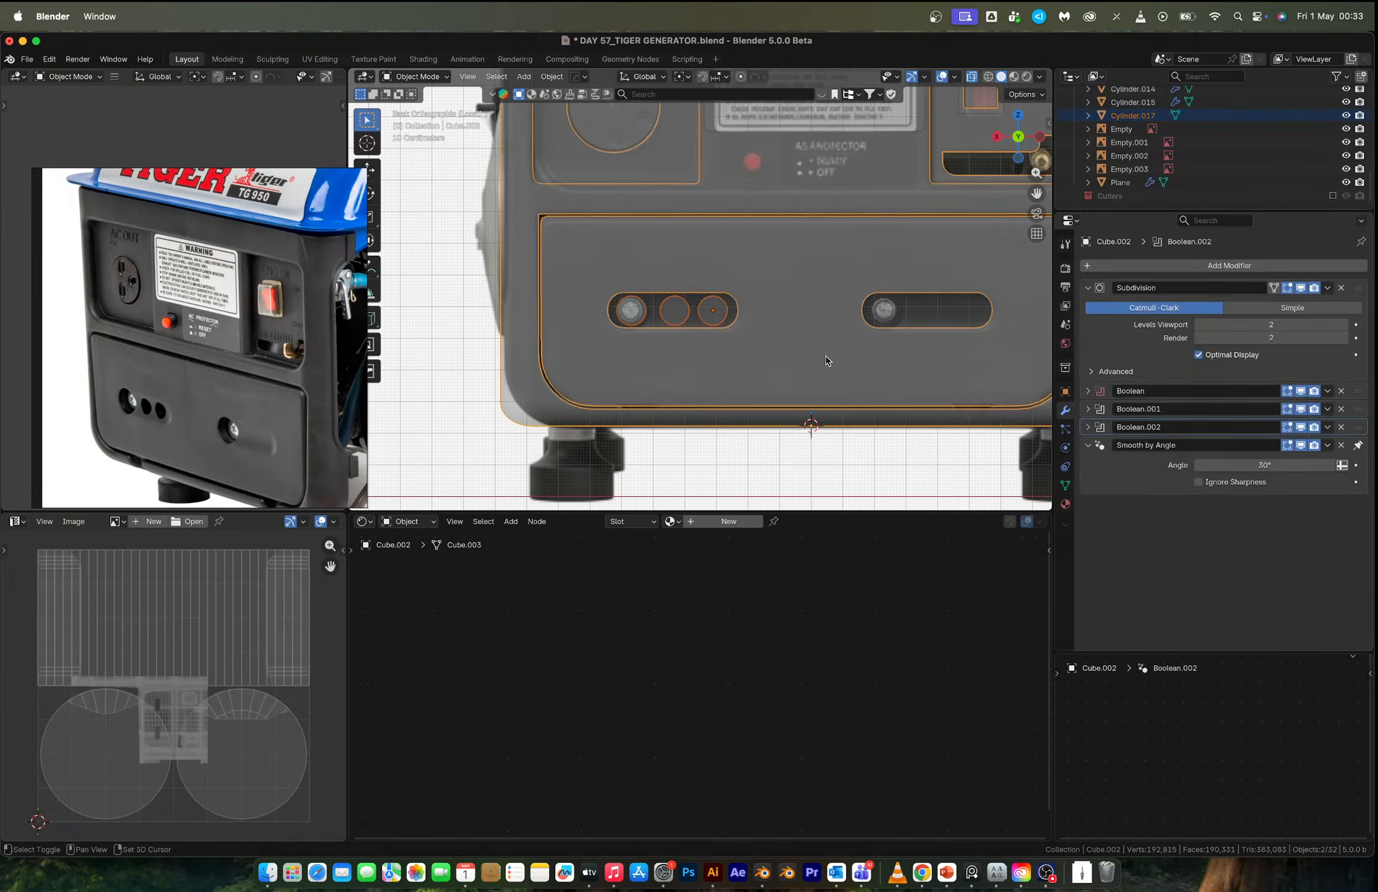
{"action": "key", "text": "alt+x"}
{"action": "left_click", "coordinate": [719, 425]}
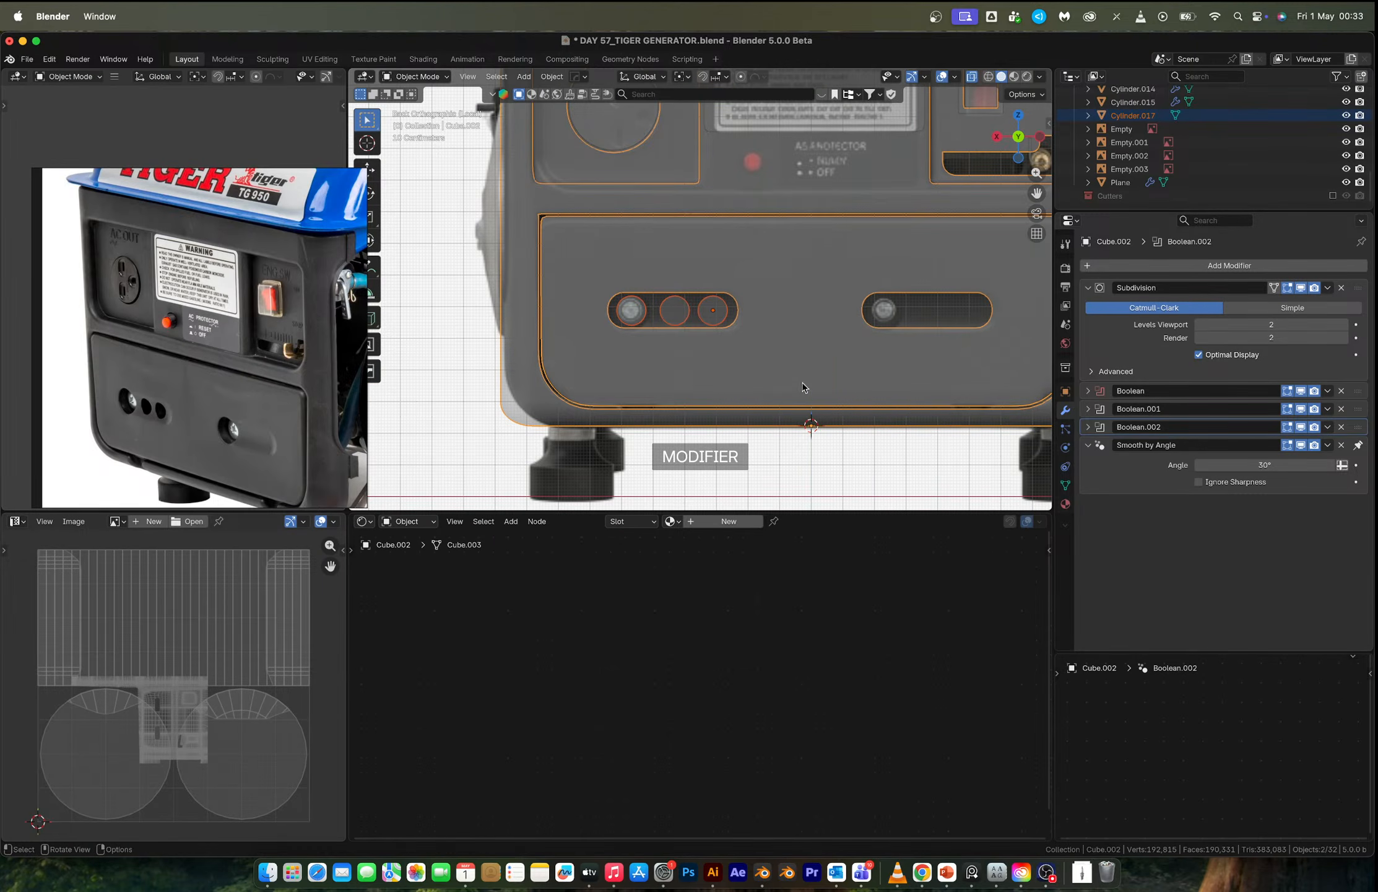
Duplicate the left slot's three-cylinder cutter about -0.78 m along X onto the right slot.
{"action": "left_click", "coordinate": [718, 315]}
{"action": "left_click", "coordinate": [718, 317]}
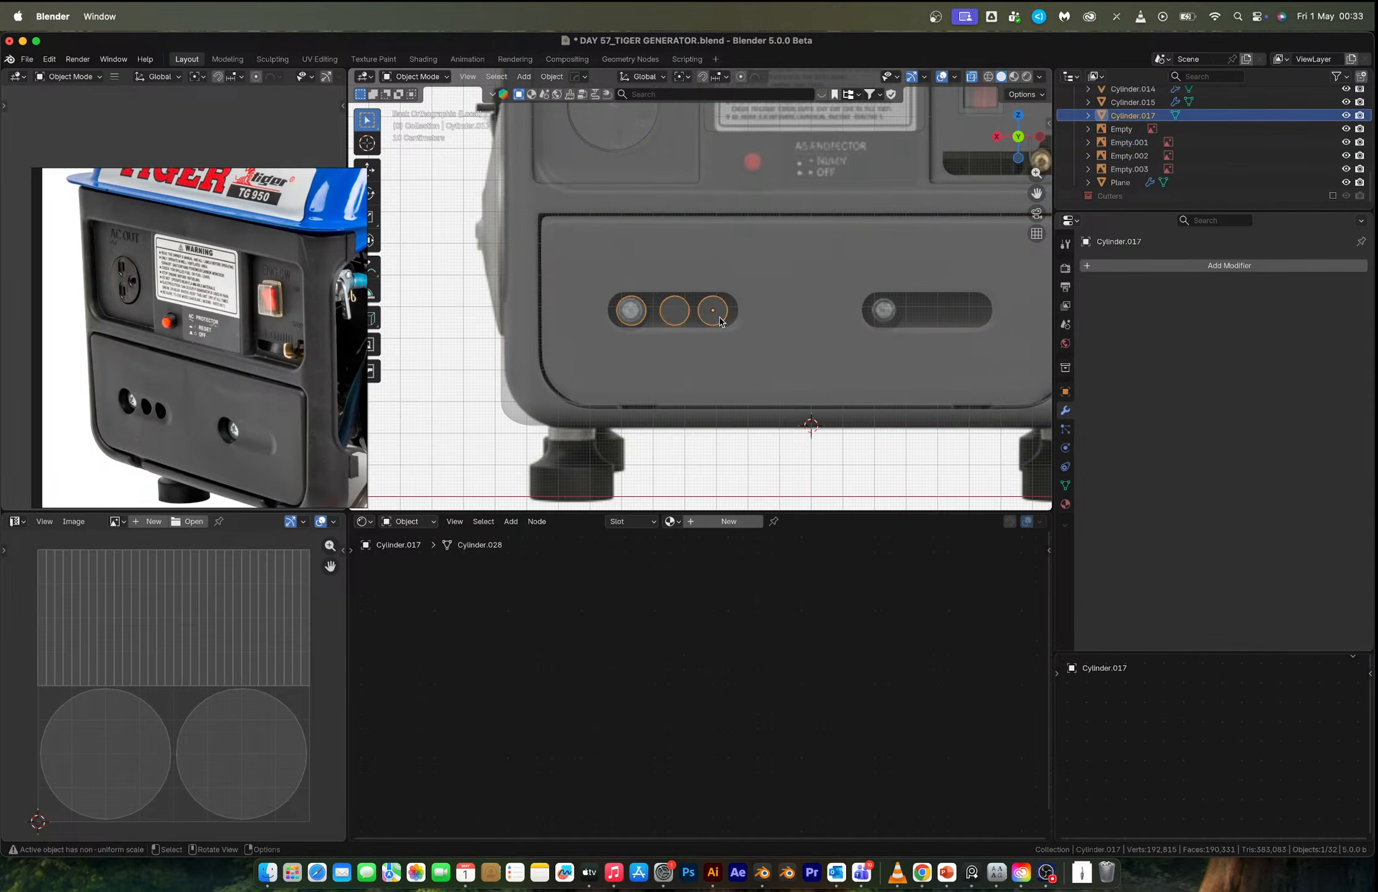
{"action": "scroll", "coordinate": [719, 318], "scroll_direction": "up", "scroll_amount": 2}
{"action": "middle_click_drag", "start_coordinate": [748, 351], "coordinate": [672, 352], "text": "shift"}
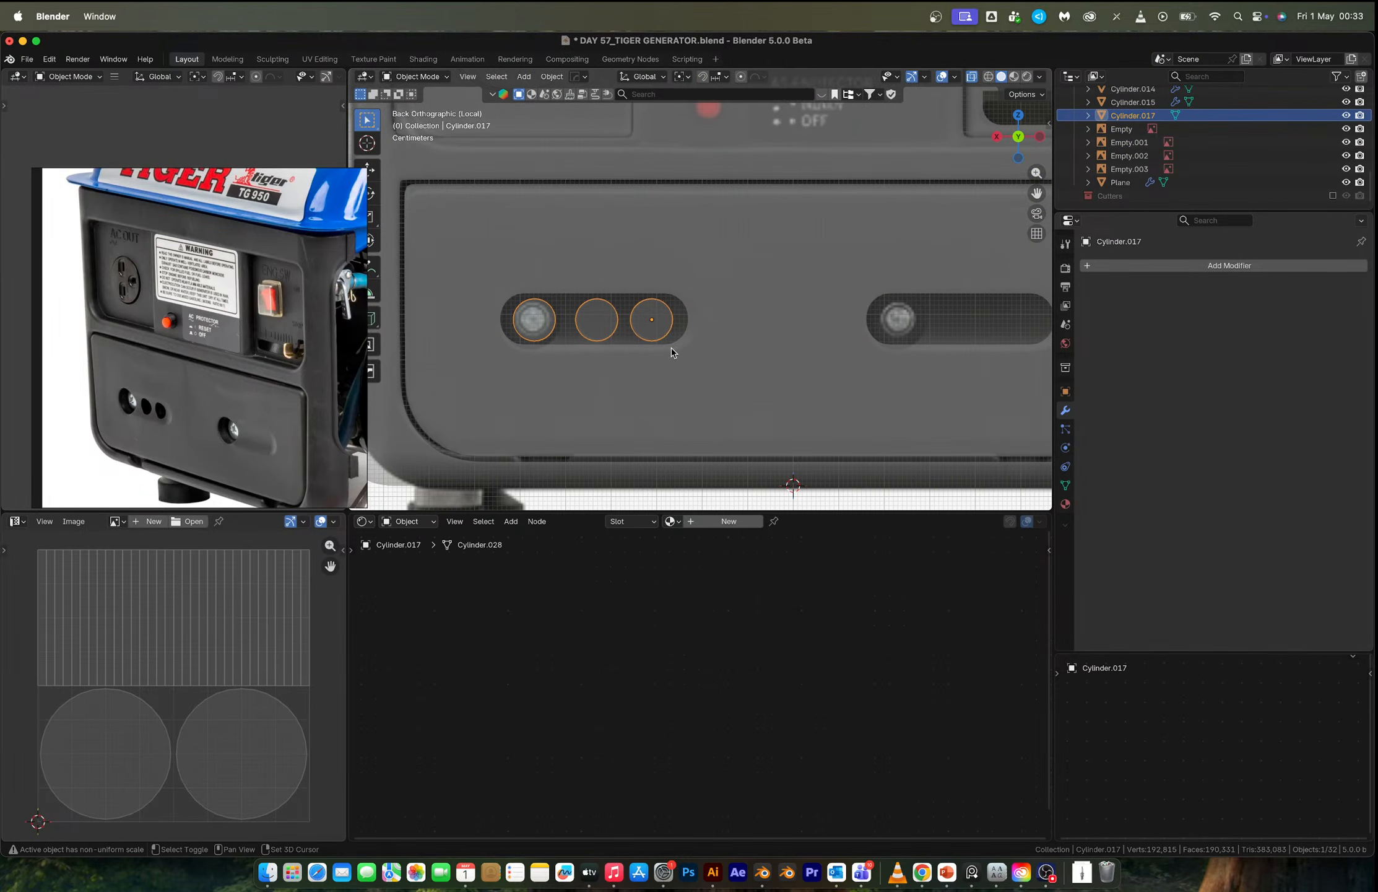
{"action": "key", "text": "shift+d"}
{"action": "key", "text": "x"}
{"action": "left_click", "coordinate": [1026, 348]}
{"action": "middle_click_drag", "start_coordinate": [968, 355], "coordinate": [859, 357], "text": "shift"}
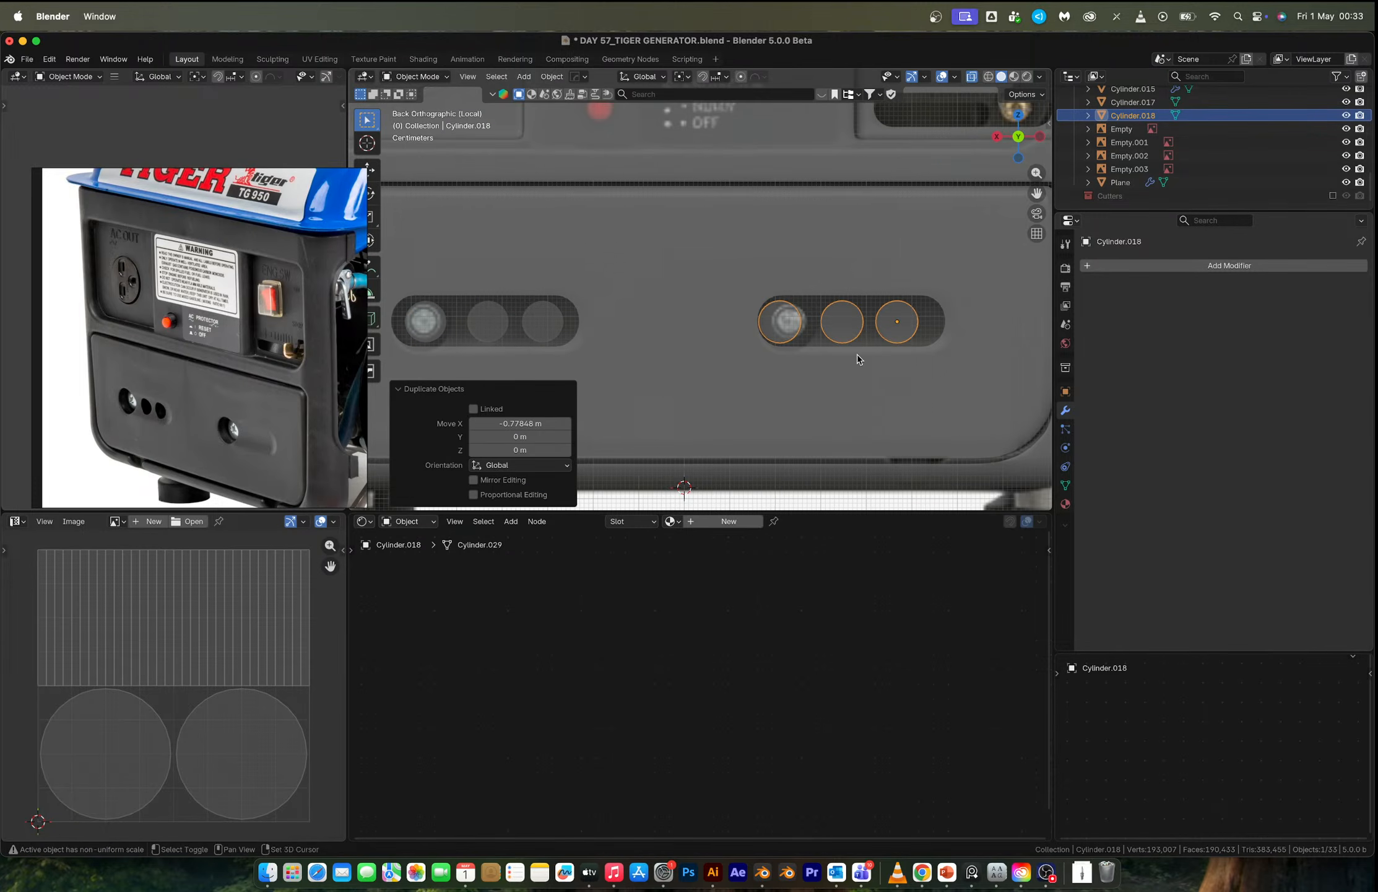
Flip the duplicated cylinders by scaling X by -1 and shift them about 0.235 m along X onto the right slot's bolt.
{"action": "key", "text": "r"}
{"action": "key", "text": "Escape"}
{"action": "type", "text": "s"}
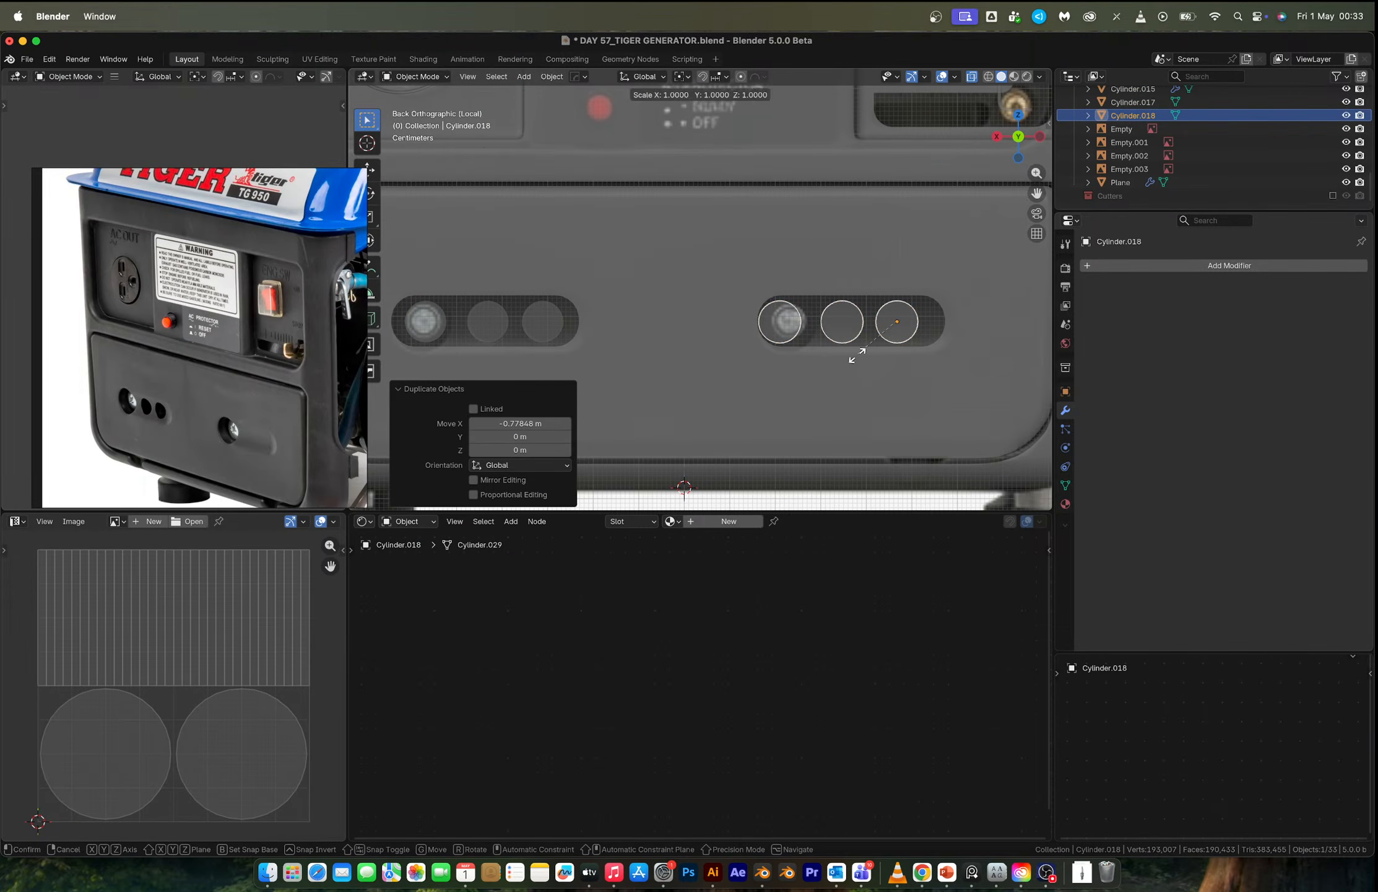
{"action": "type", "text": "x-1"}
{"action": "key", "text": "Return"}
{"action": "key", "text": "g"}
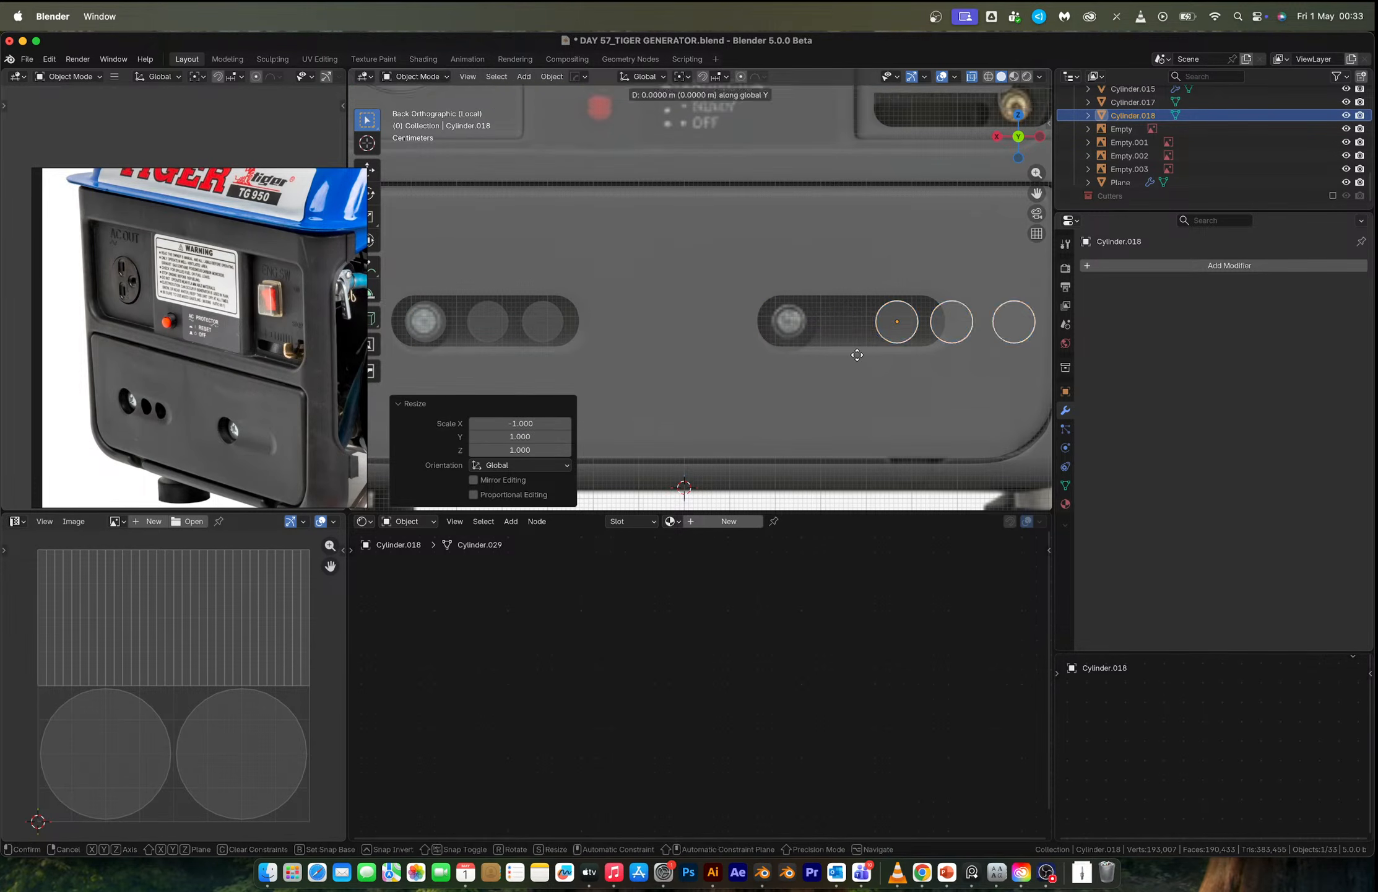
{"action": "key", "text": "x"}
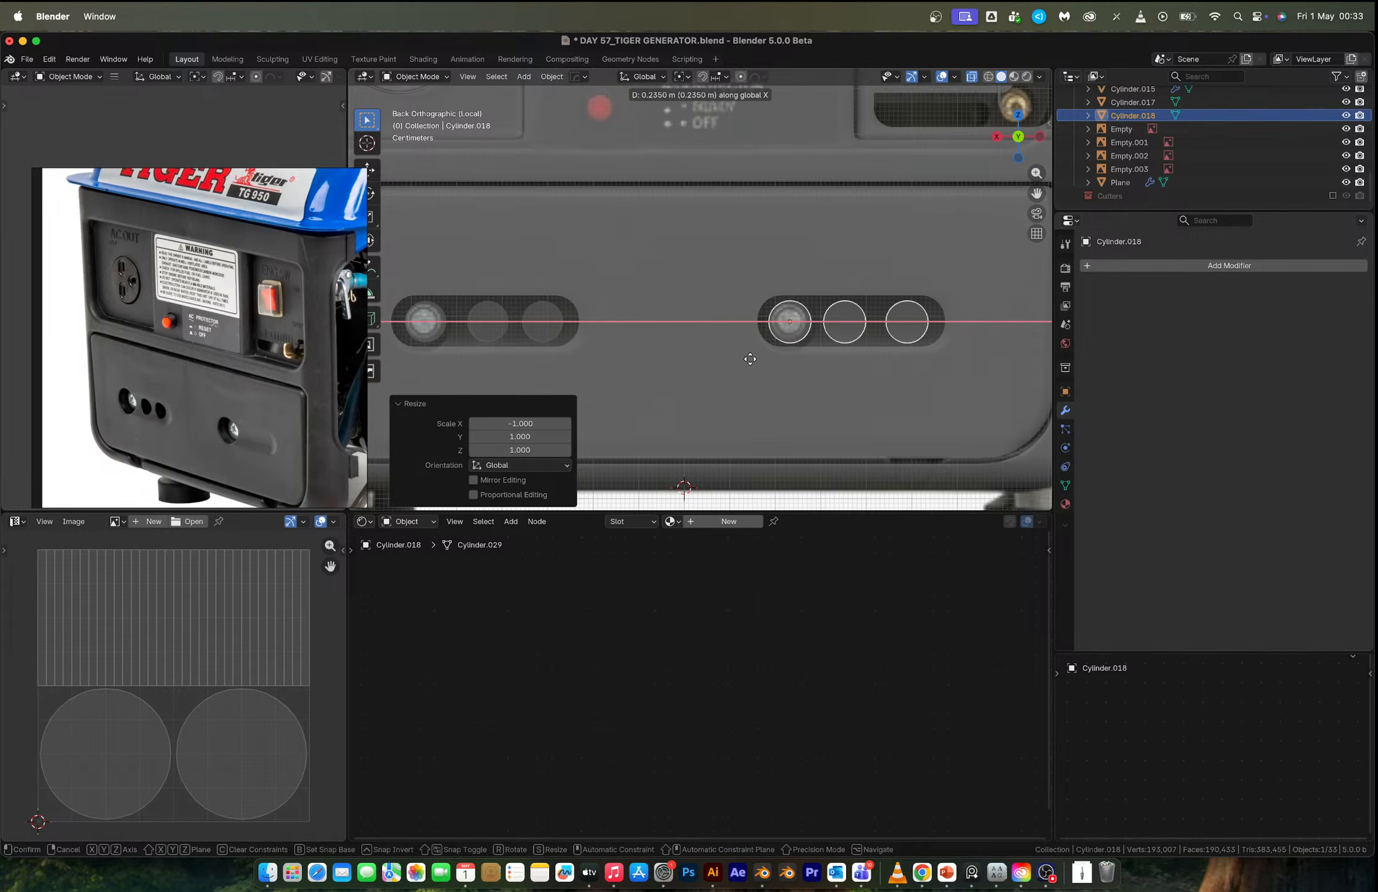
Join the left and right slots' hole cylinders into one object.
{"action": "left_click", "coordinate": [557, 328], "text": "shift"}
{"action": "key", "text": "ctrl+j"}
{"action": "scroll", "coordinate": [582, 338], "scroll_direction": "down", "scroll_amount": 1}
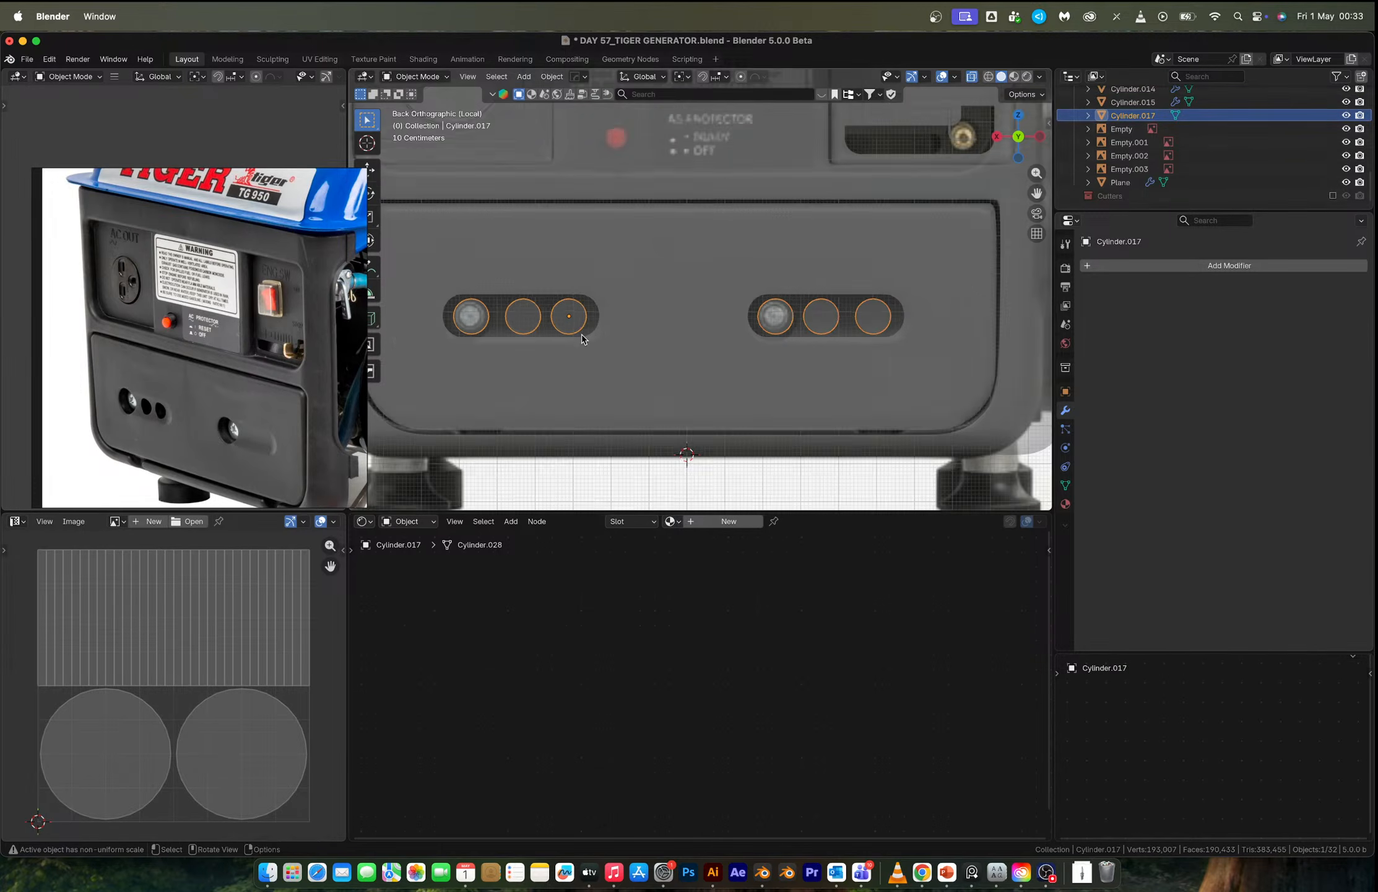
Cut the joined hole cylinders out of the generator's front body with a HardOps Difference boolean.
{"action": "left_click", "coordinate": [661, 302]}
{"action": "left_click", "coordinate": [569, 317]}
{"action": "left_click", "coordinate": [606, 267]}
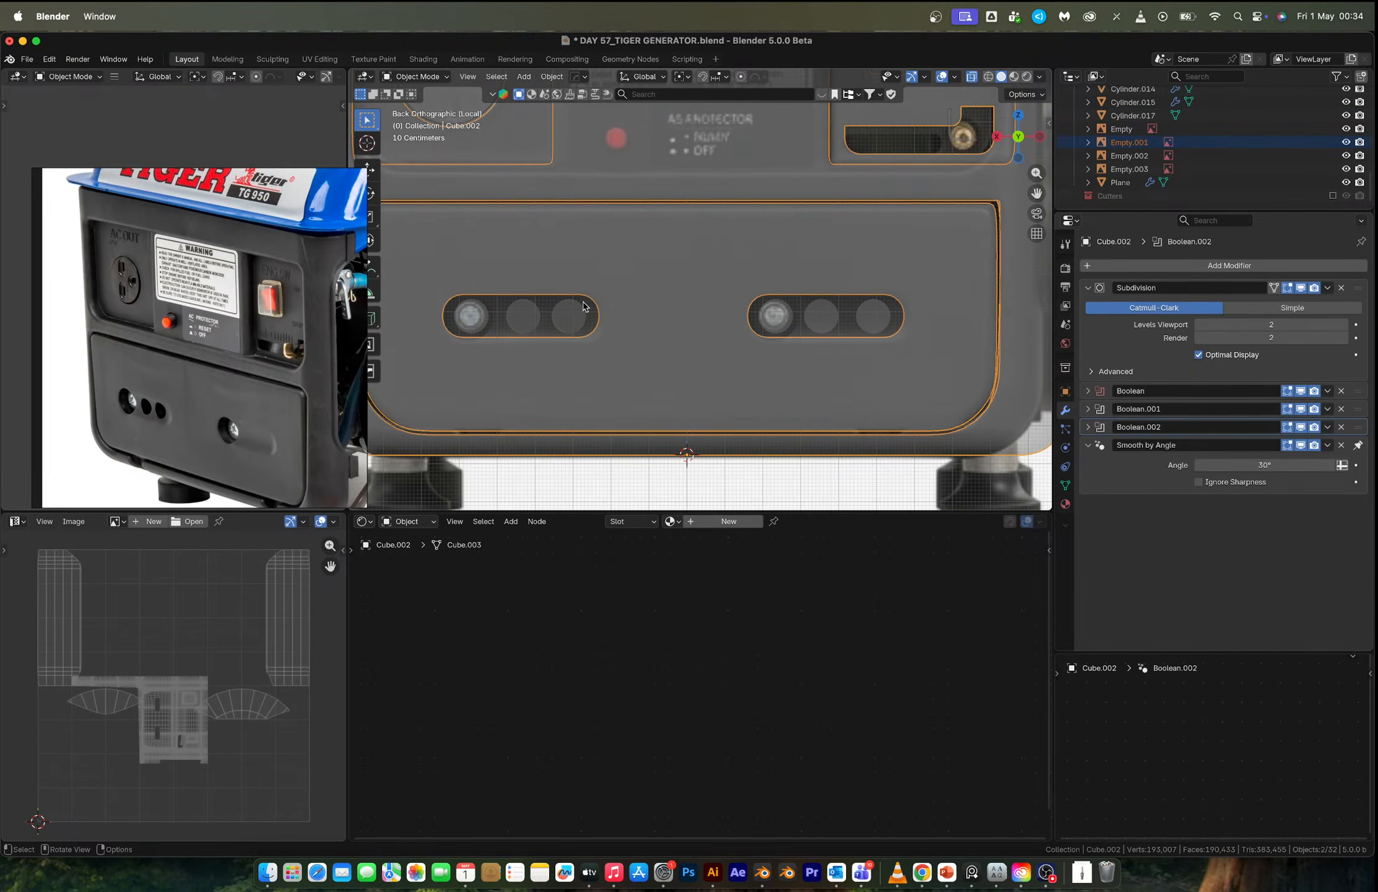
{"action": "left_click", "coordinate": [572, 309]}
{"action": "left_click", "coordinate": [572, 307]}
{"action": "left_click", "coordinate": [637, 283], "text": "shift"}
{"action": "middle_click_drag", "start_coordinate": [637, 282], "coordinate": [690, 310]}
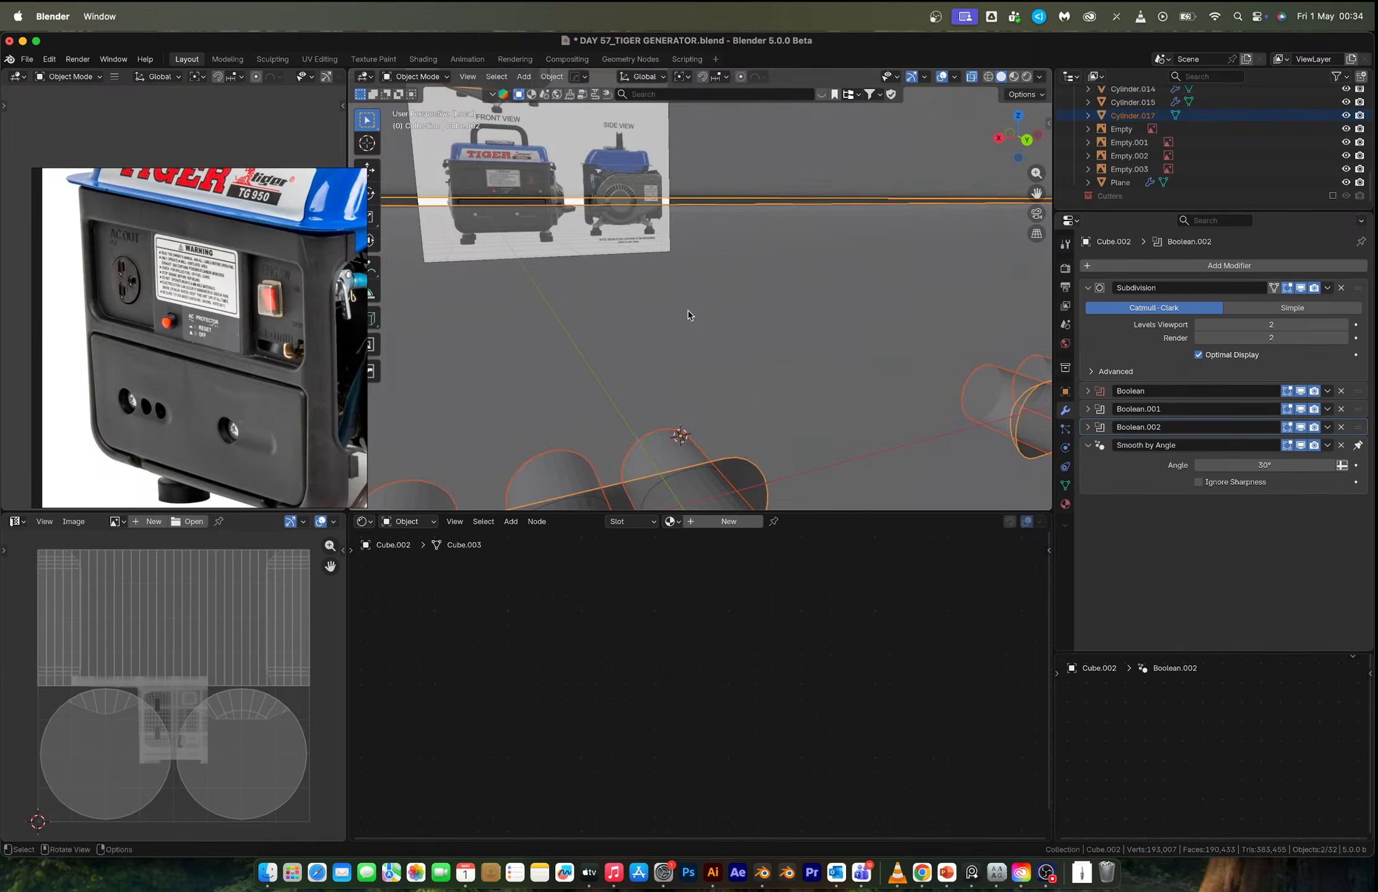
{"action": "key", "text": "q"}
{"action": "left_click", "coordinate": [690, 315]}
{"action": "scroll", "coordinate": [690, 316], "scroll_direction": "down", "scroll_amount": 6}
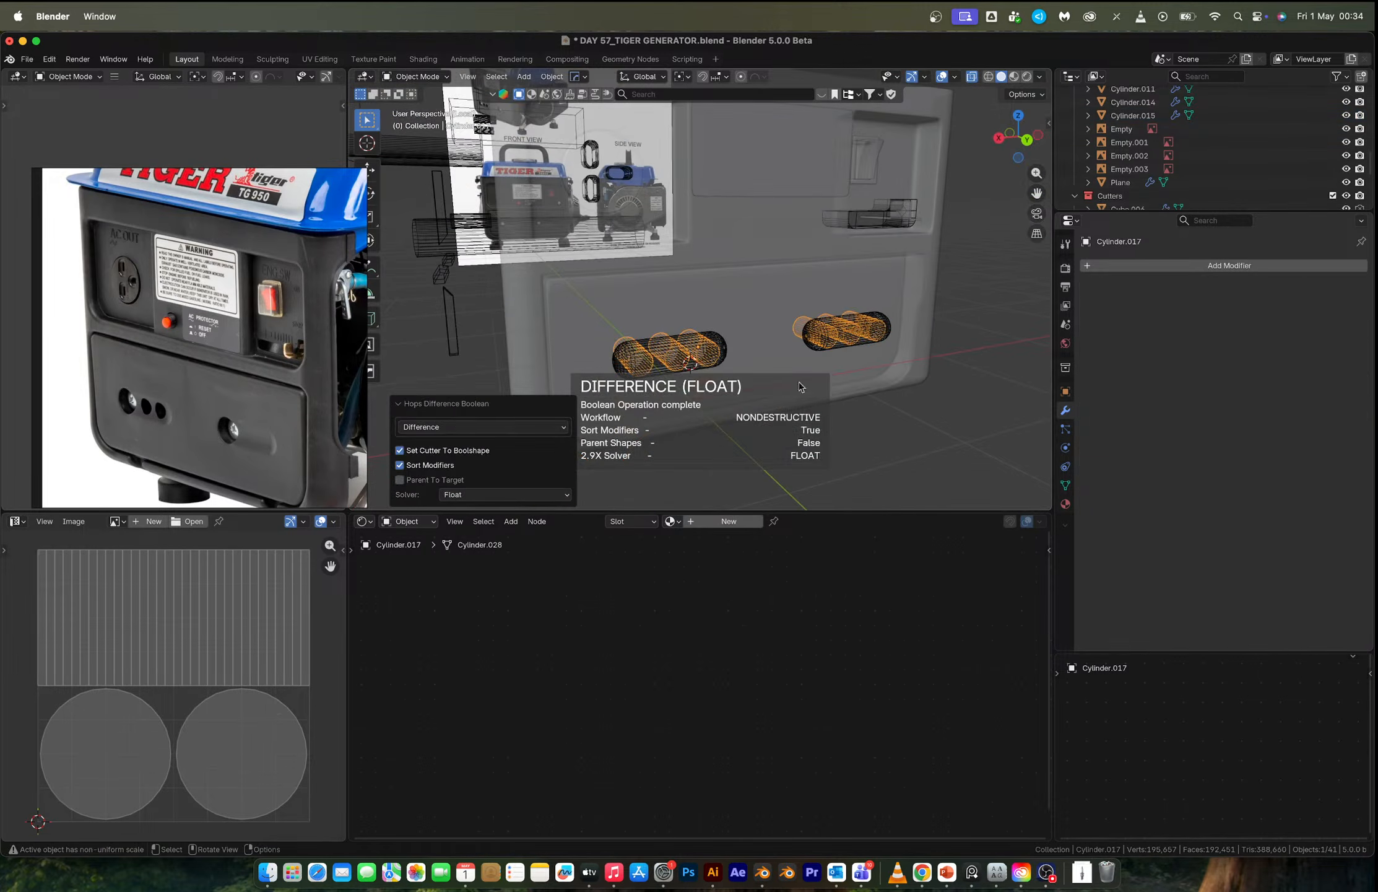
Turn off X-ray and hide the Cutters collection.
{"action": "left_click", "coordinate": [884, 428]}
{"action": "key", "text": "alt+z"}
{"action": "middle_click_drag", "start_coordinate": [884, 427], "coordinate": [986, 323]}
{"action": "left_click", "coordinate": [1333, 195]}
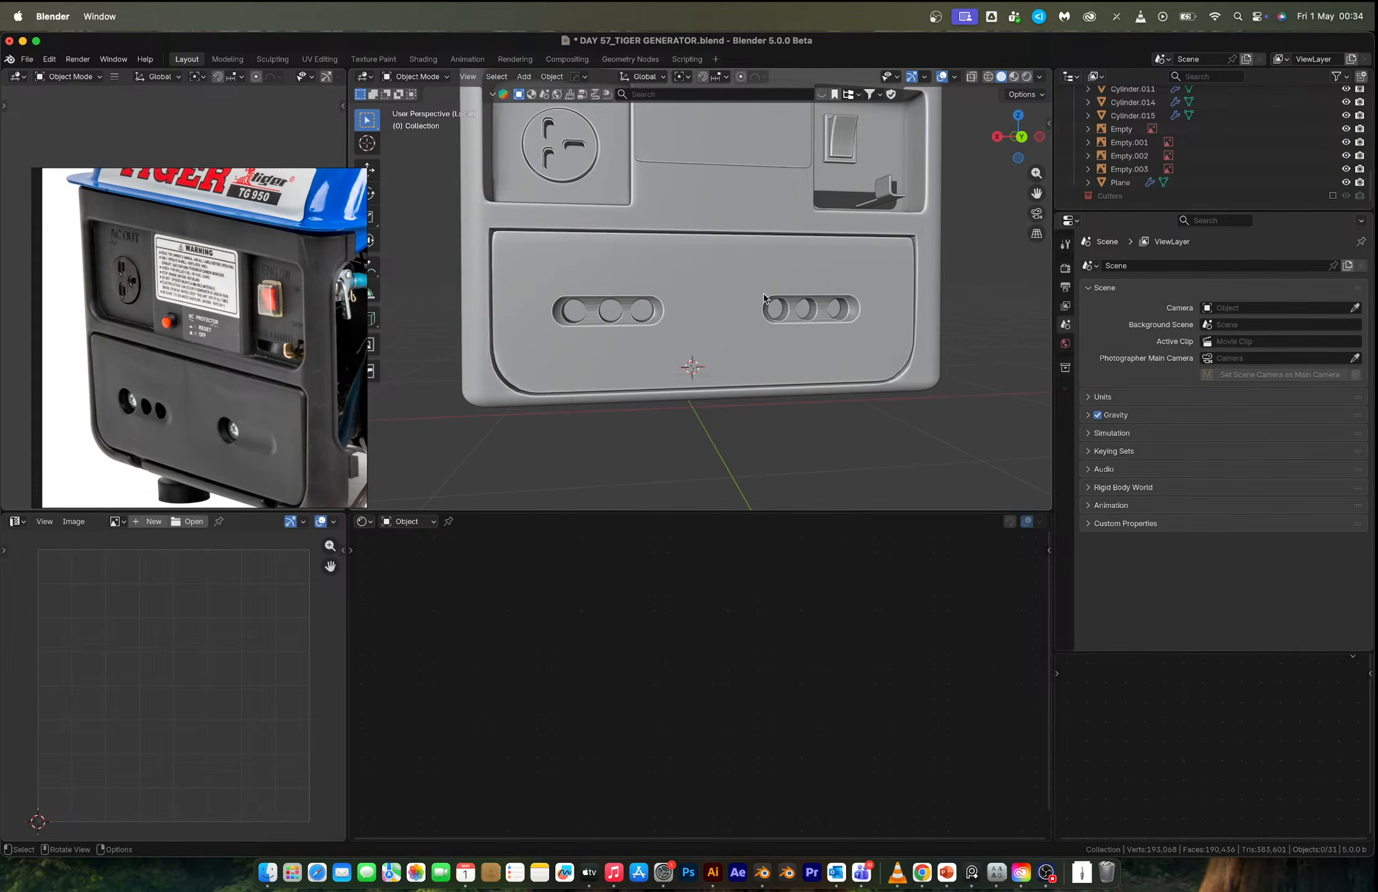
Apply Shade Auto Smooth to the front body to smooth the holes' inner walls.
{"action": "scroll", "coordinate": [700, 300], "scroll_direction": "up", "scroll_amount": 3}
{"action": "scroll", "coordinate": [700, 309], "scroll_direction": "up", "scroll_amount": 2}
{"action": "left_click", "coordinate": [701, 316]}
{"action": "right_click", "coordinate": [701, 318]}
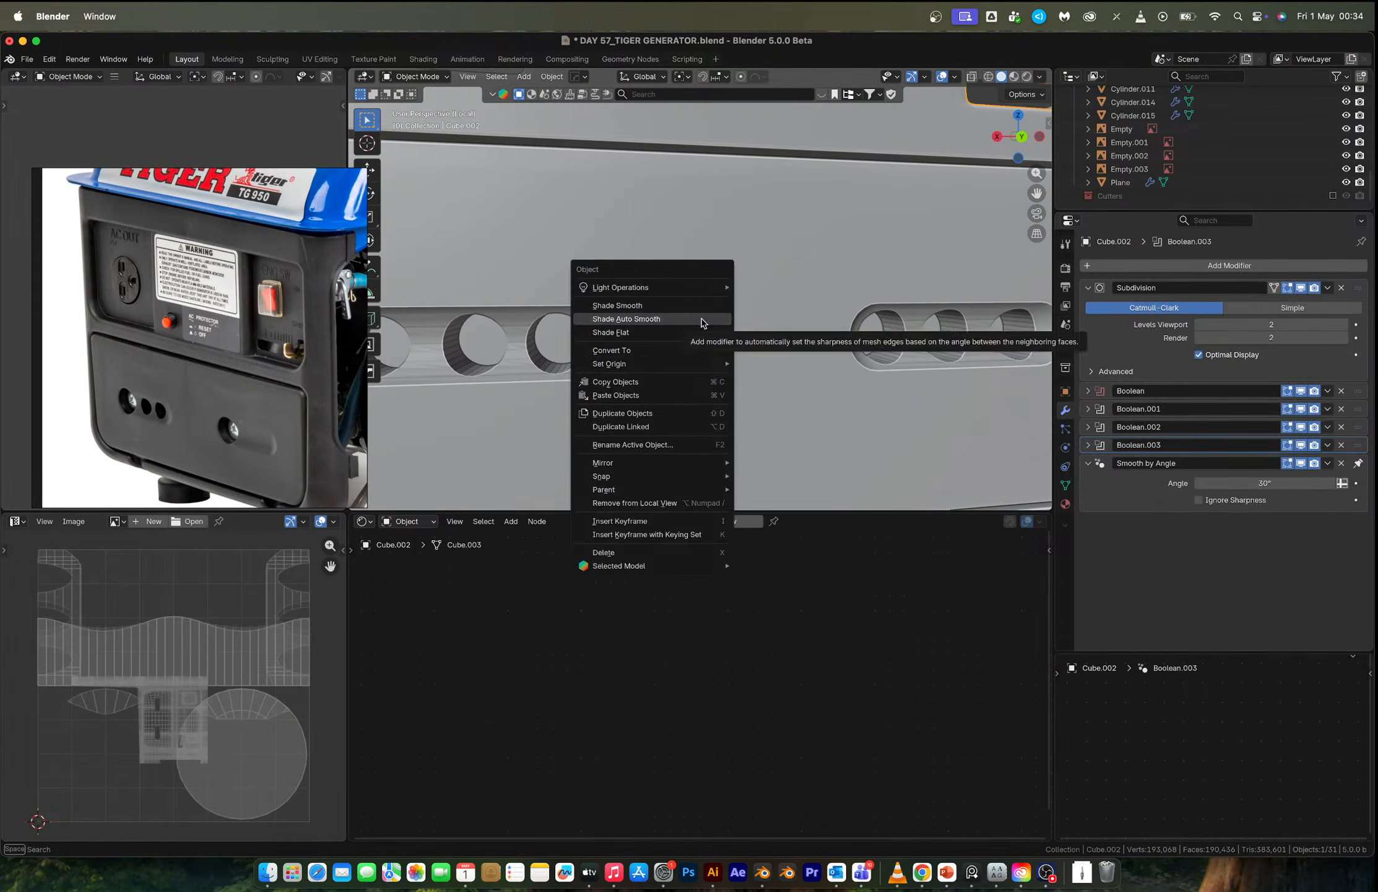
{"action": "left_click", "coordinate": [701, 318]}
{"action": "scroll", "coordinate": [701, 318], "scroll_direction": "down", "scroll_amount": 5}
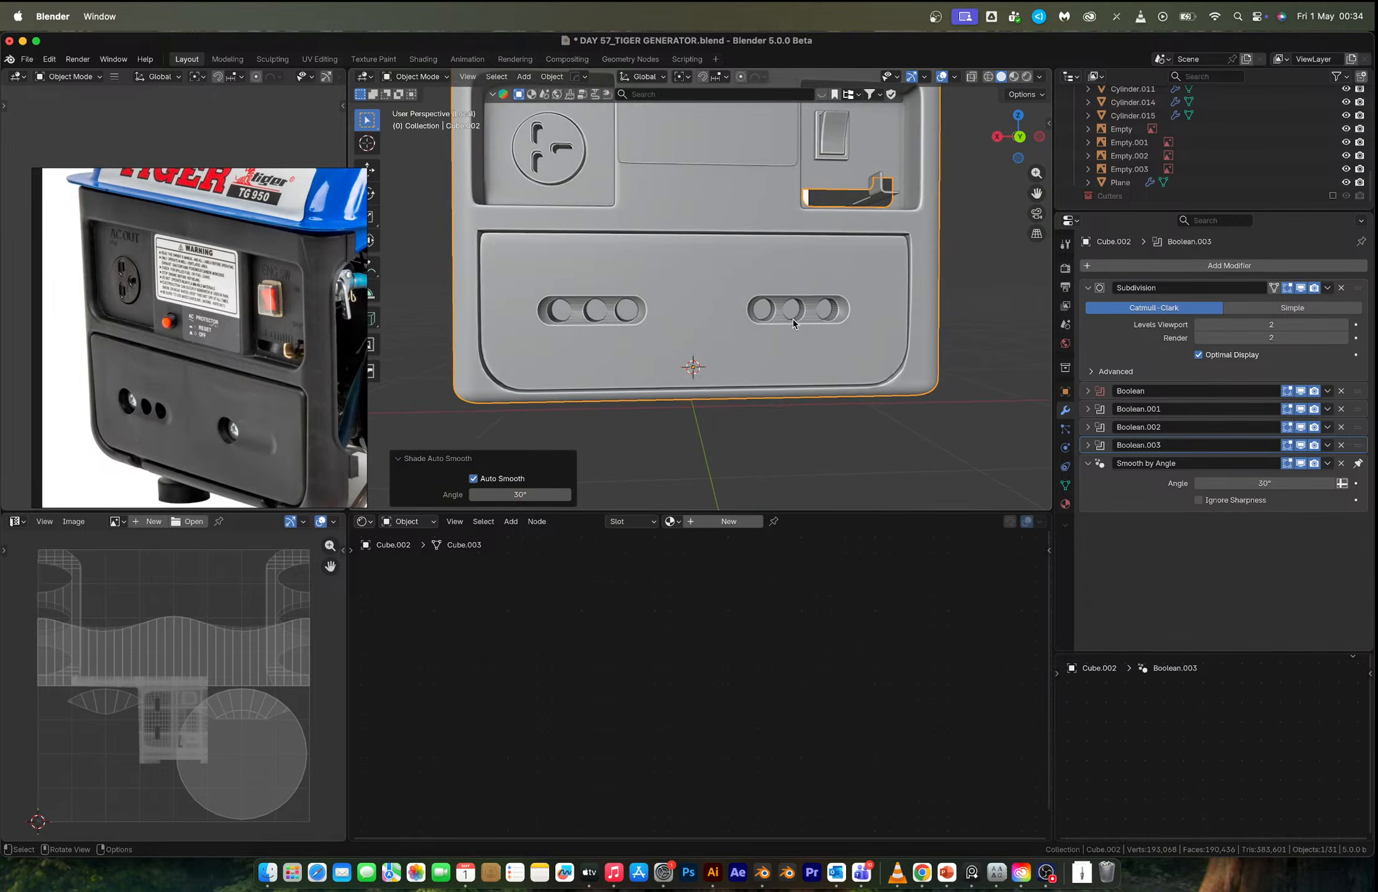
{"action": "scroll", "coordinate": [793, 319], "scroll_direction": "up", "scroll_amount": 6}
Undo the auto smooth shading, the cutter hiding and the Difference cut of the holes.
{"action": "key", "text": "super+z"}
{"action": "key", "text": "super+z"}
{"action": "key", "text": "super+z"}
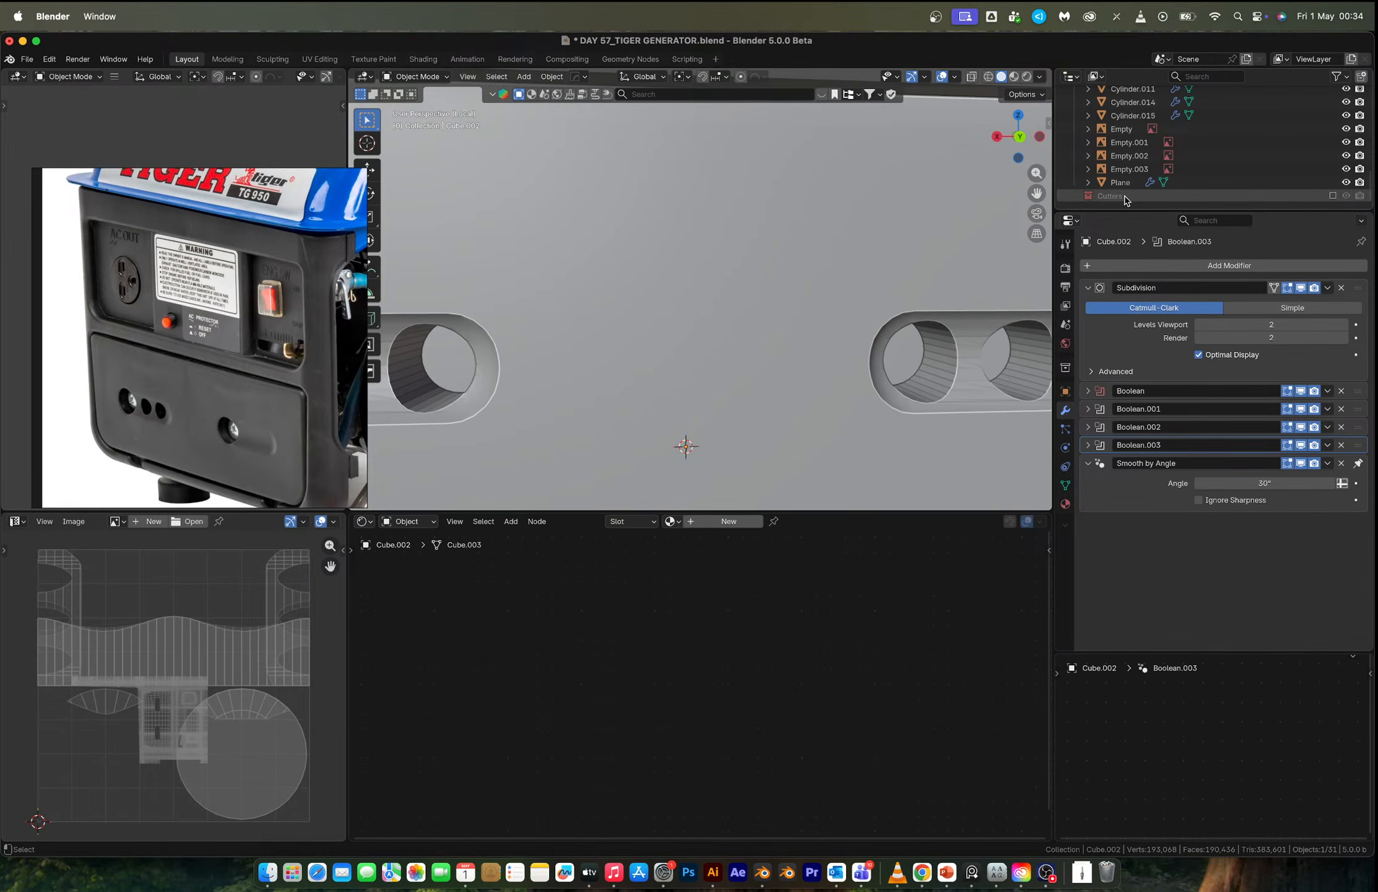
{"action": "left_click", "coordinate": [849, 332]}
{"action": "key", "text": "super+shift+z"}
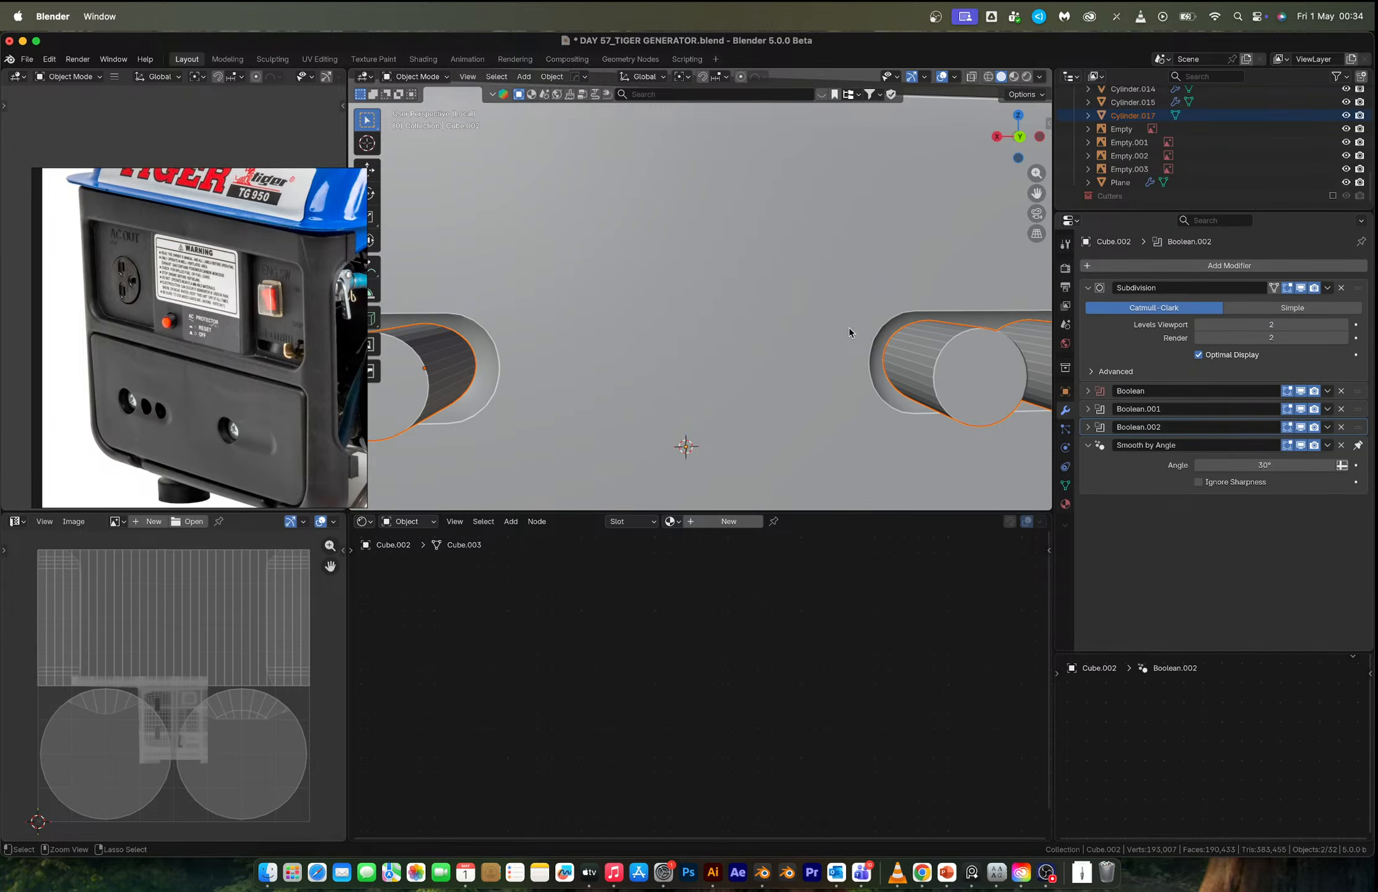
Apply Shade Auto Smooth at 30° to the hole cylinders together with the front body.
{"action": "right_click", "coordinate": [867, 339]}
{"action": "left_click", "coordinate": [867, 339]}
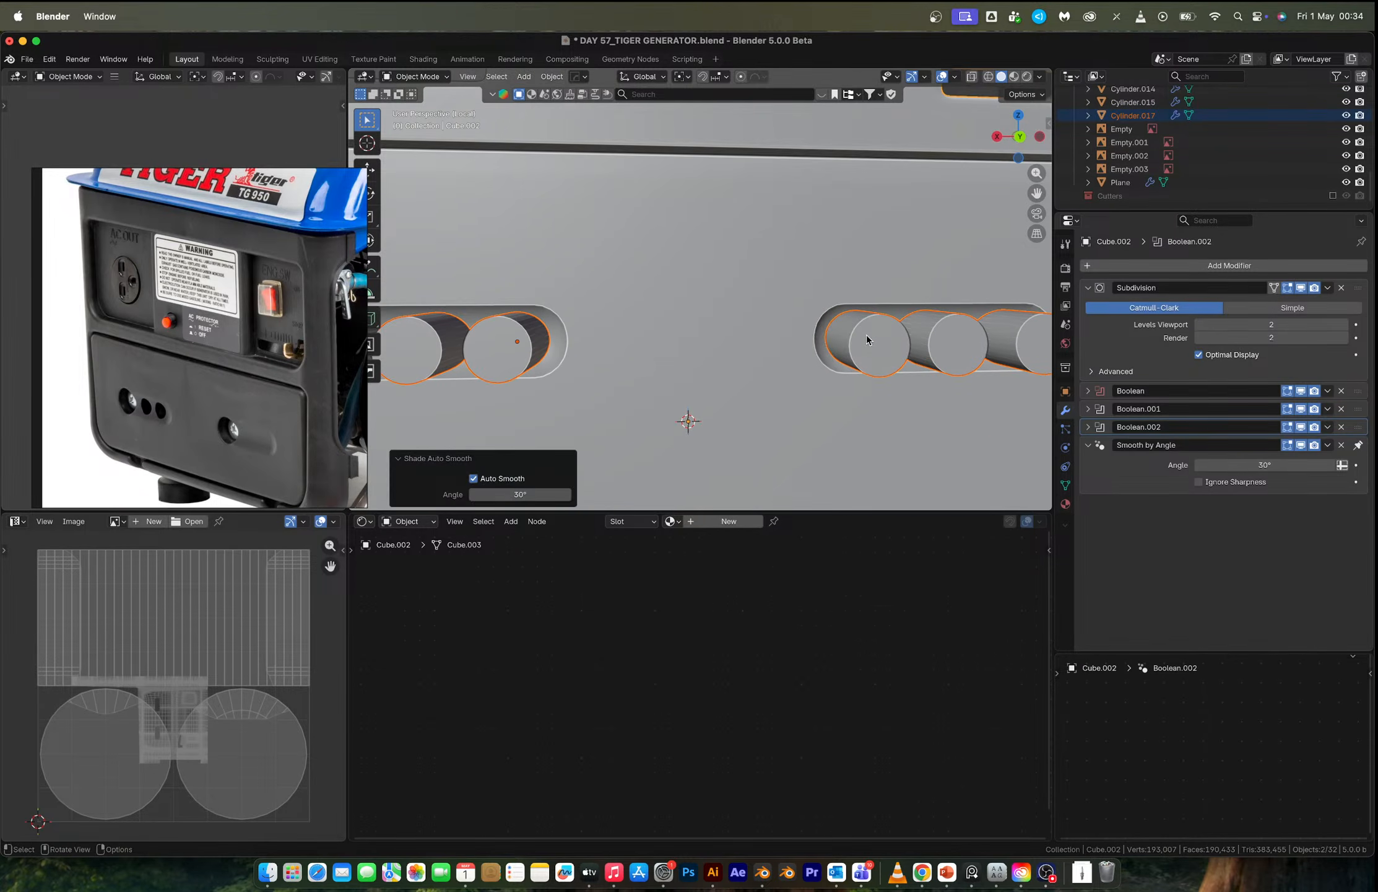
{"action": "key", "text": "q"}
{"action": "mouse_move", "coordinate": [751, 292]}
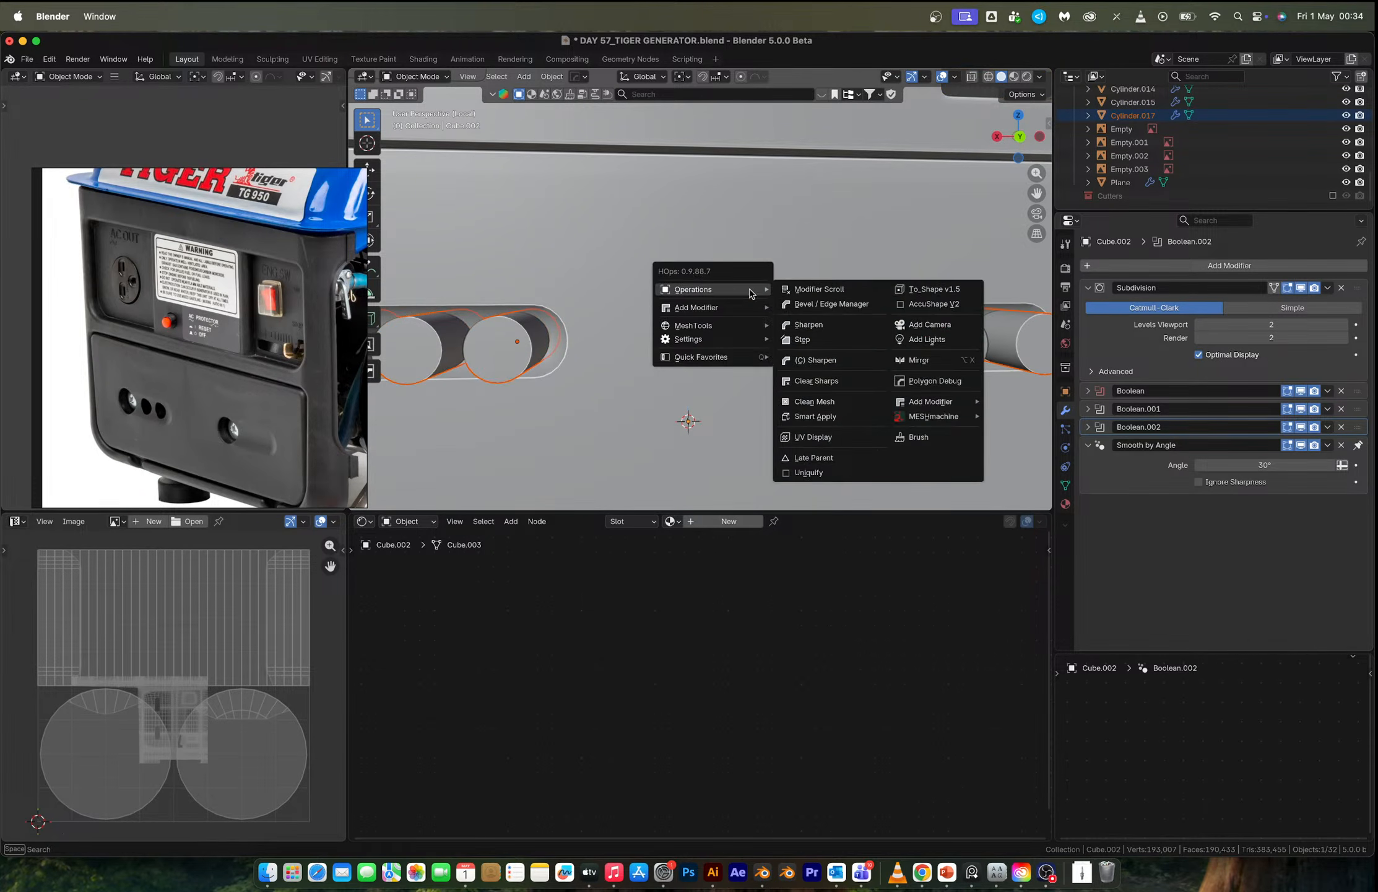
{"action": "key", "text": "Escape"}
Cut the smoothed cylinders out of the front body with a HardOps Difference boolean and hide the Cutters collection.
{"action": "scroll", "coordinate": [731, 307], "scroll_direction": "down", "scroll_amount": 9}
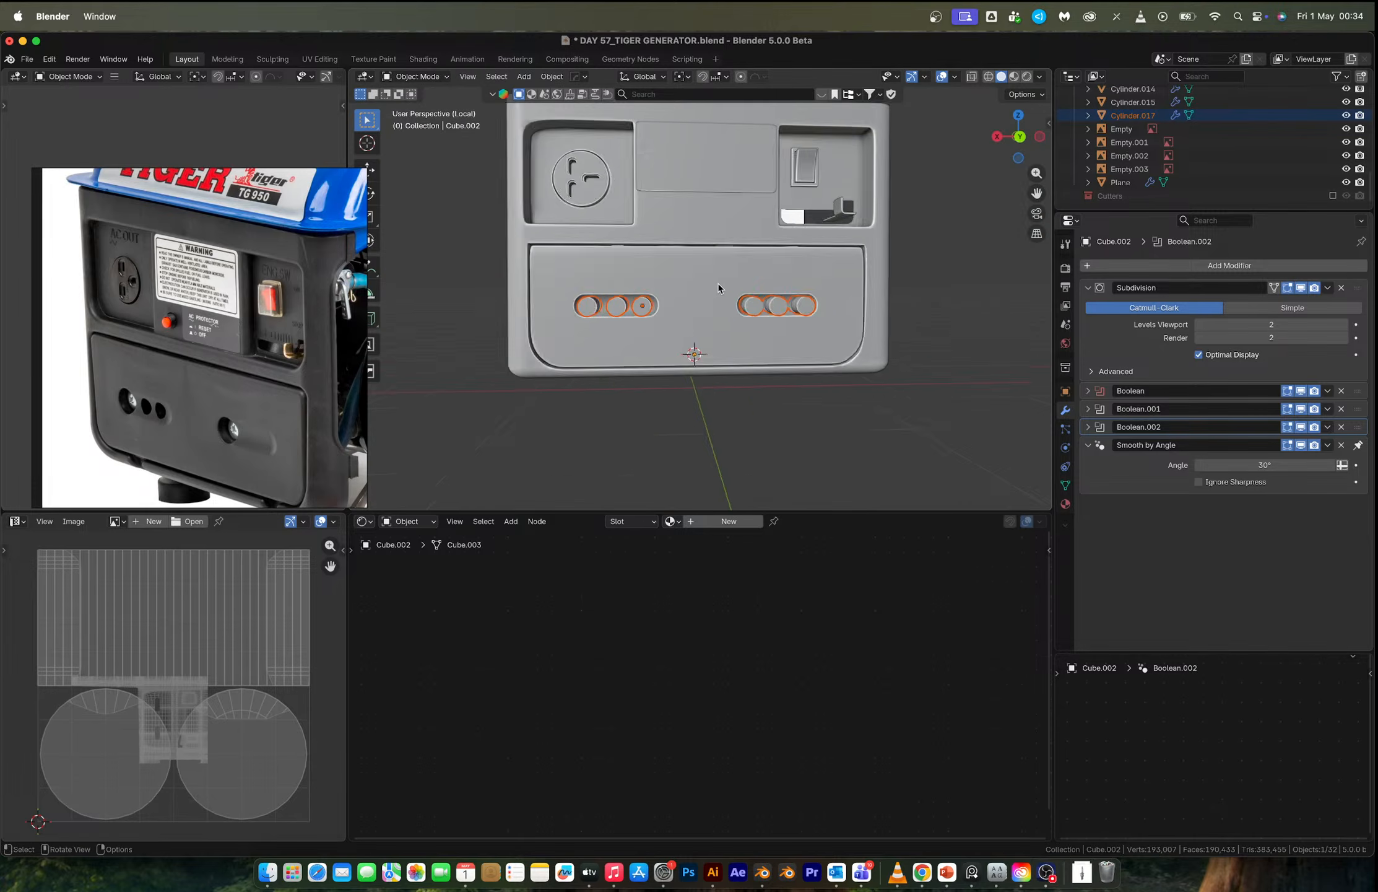
{"action": "left_click", "coordinate": [685, 298], "text": "shift"}
{"action": "key", "text": "q"}
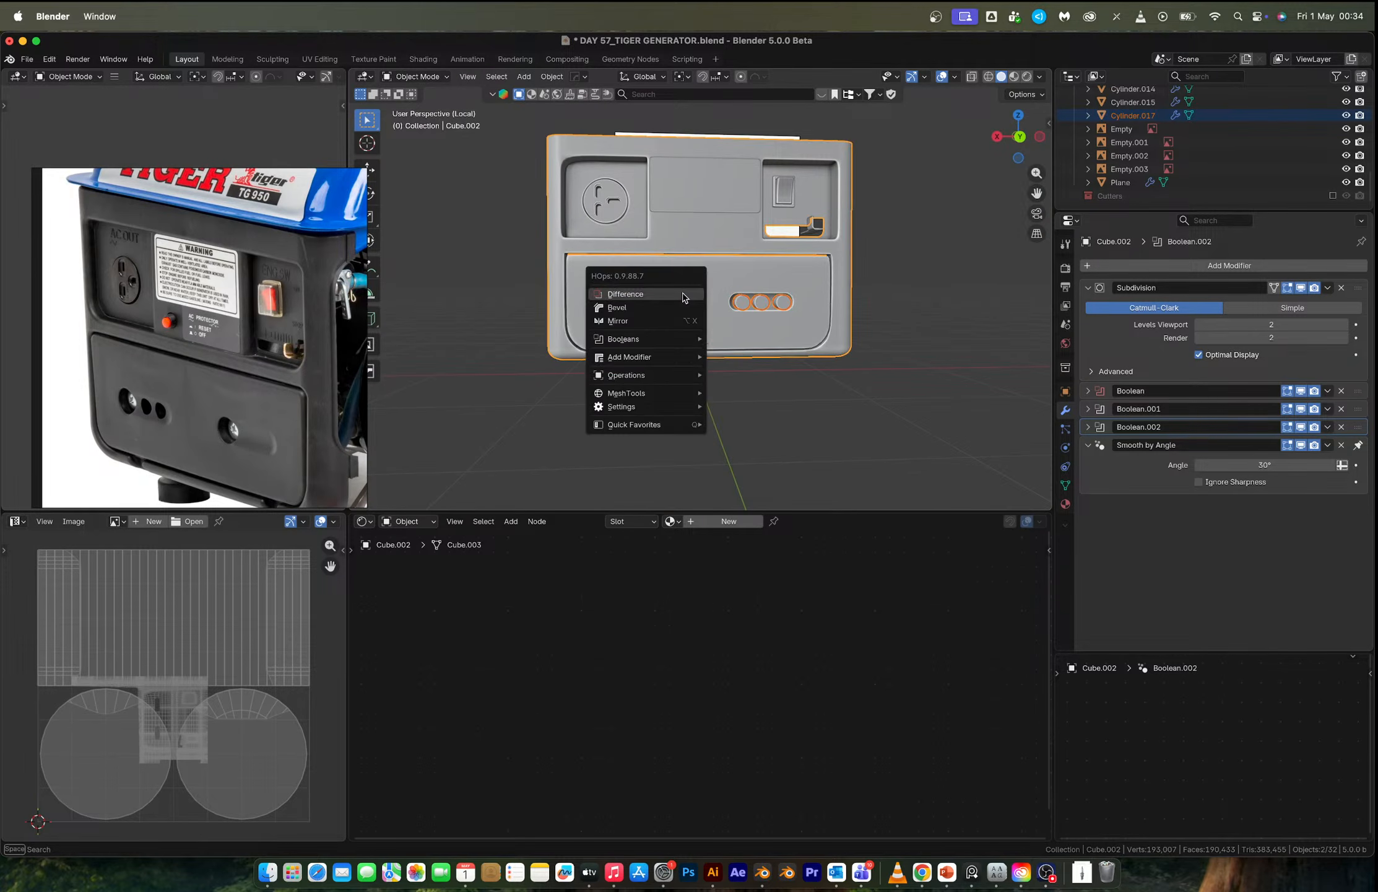
{"action": "left_click", "coordinate": [683, 298]}
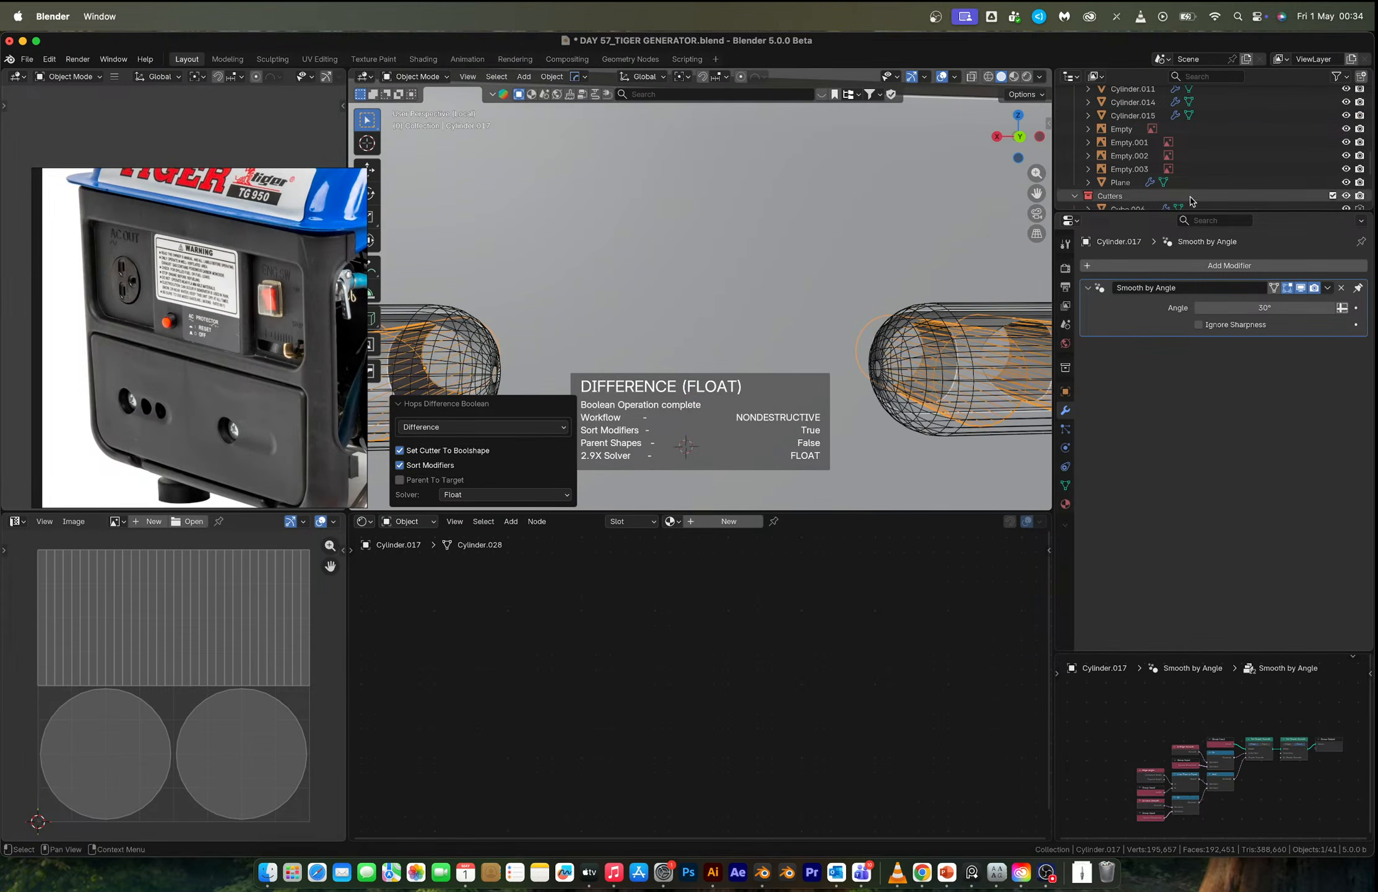
{"action": "left_click", "coordinate": [1333, 196]}
{"action": "scroll", "coordinate": [700, 371], "scroll_direction": "down", "scroll_amount": 9}
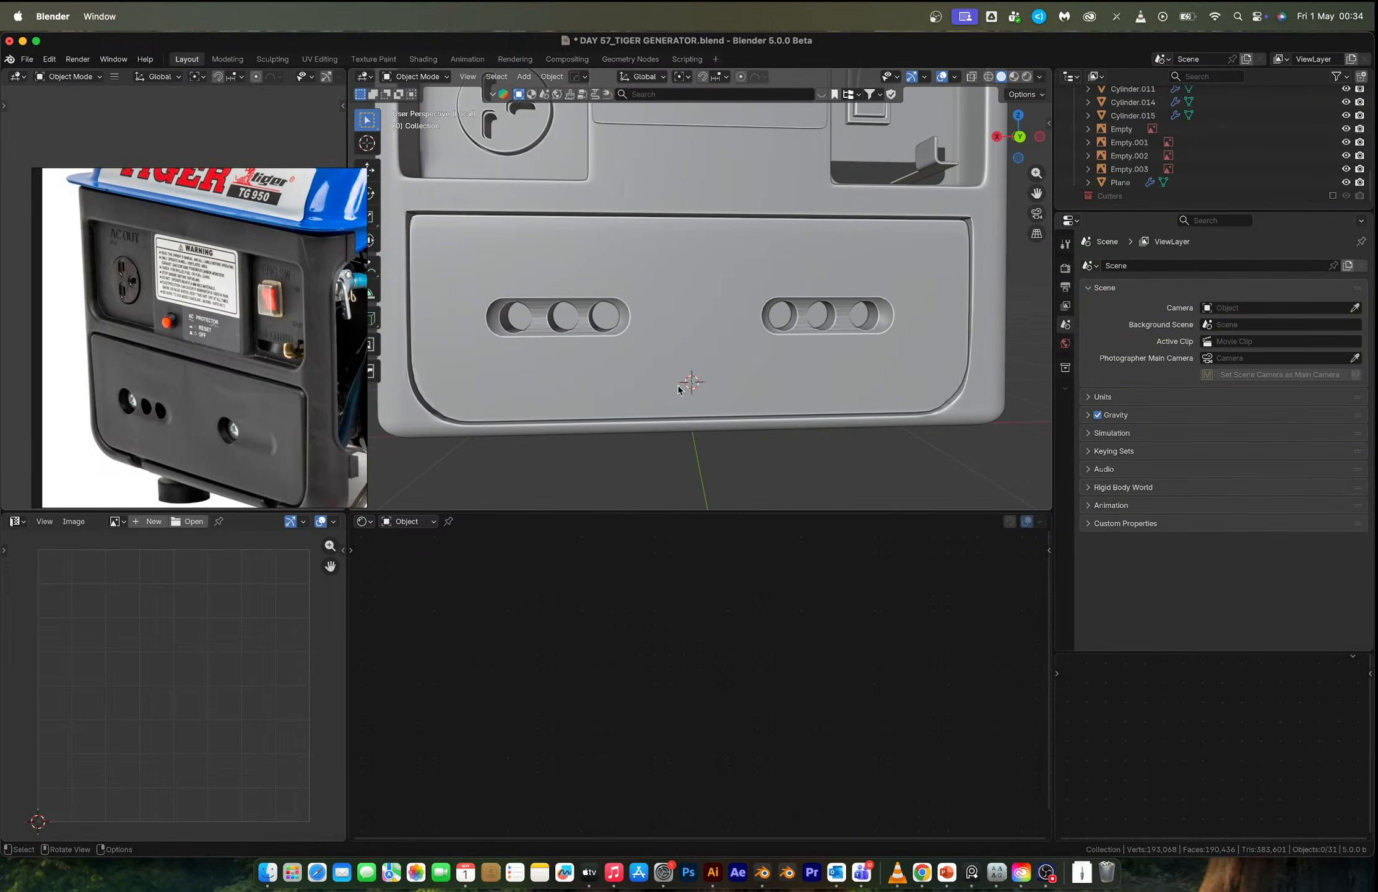
Edge-slide the vertices at the socket recess's lower outer corner inward by about -0.32 on the front body.
{"action": "middle_click_drag", "start_coordinate": [700, 372], "coordinate": [654, 359]}
{"action": "scroll", "coordinate": [654, 359], "scroll_direction": "up", "scroll_amount": 5}
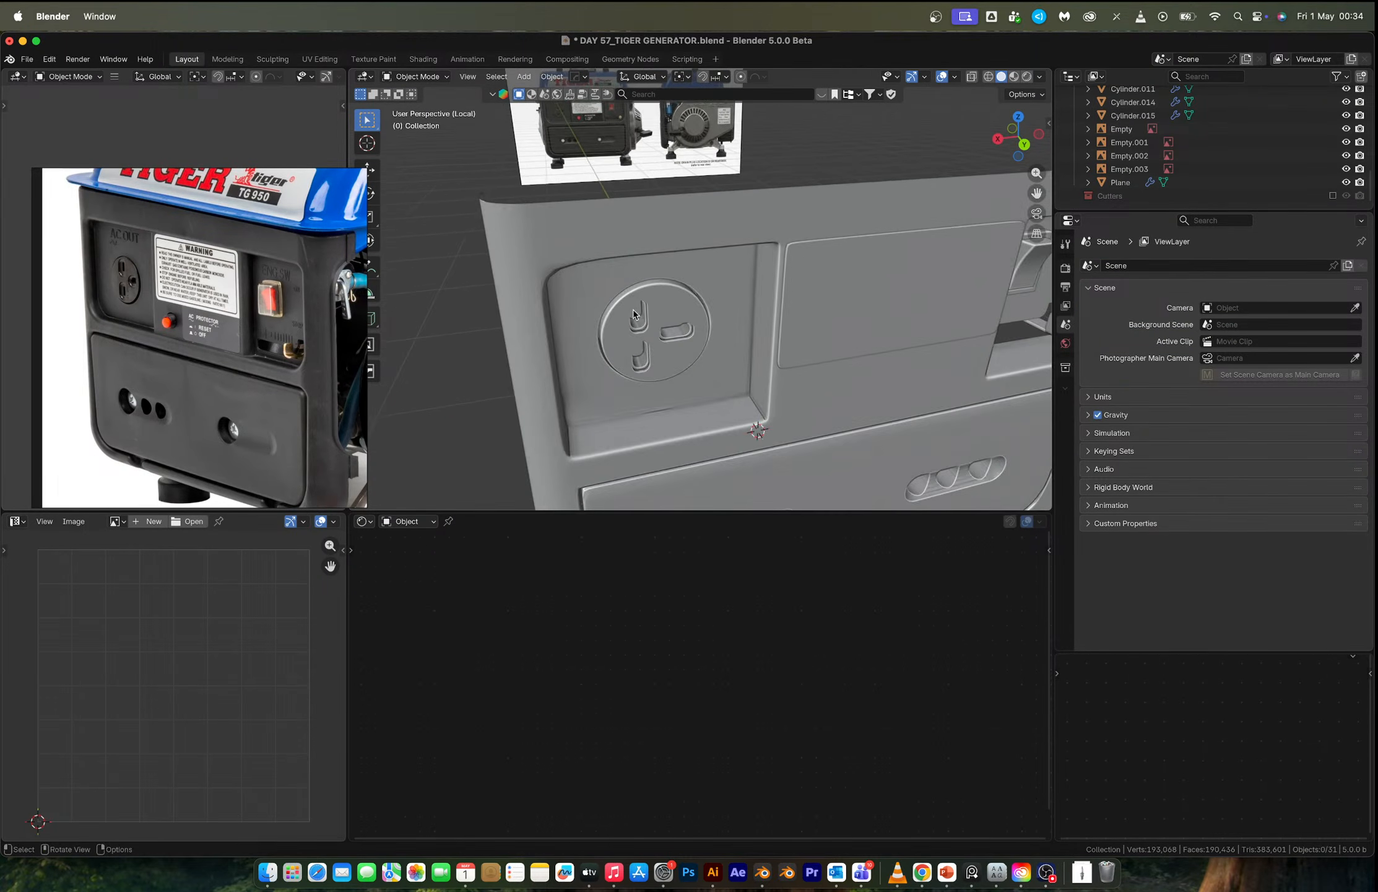
{"action": "left_click", "coordinate": [551, 243]}
{"action": "key", "text": "Tab"}
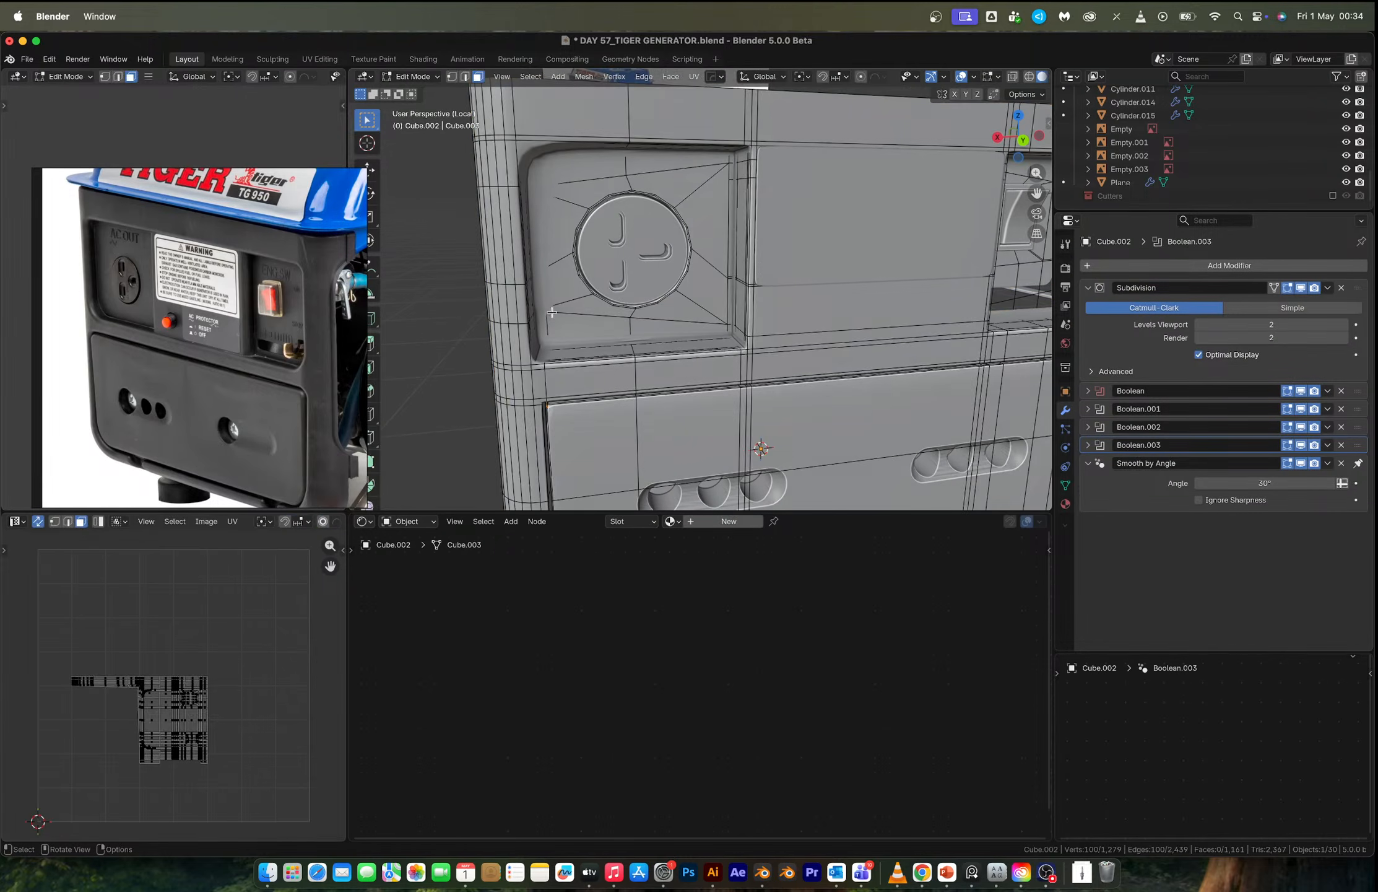
{"action": "key", "text": "1"}
{"action": "left_click", "coordinate": [546, 370]}
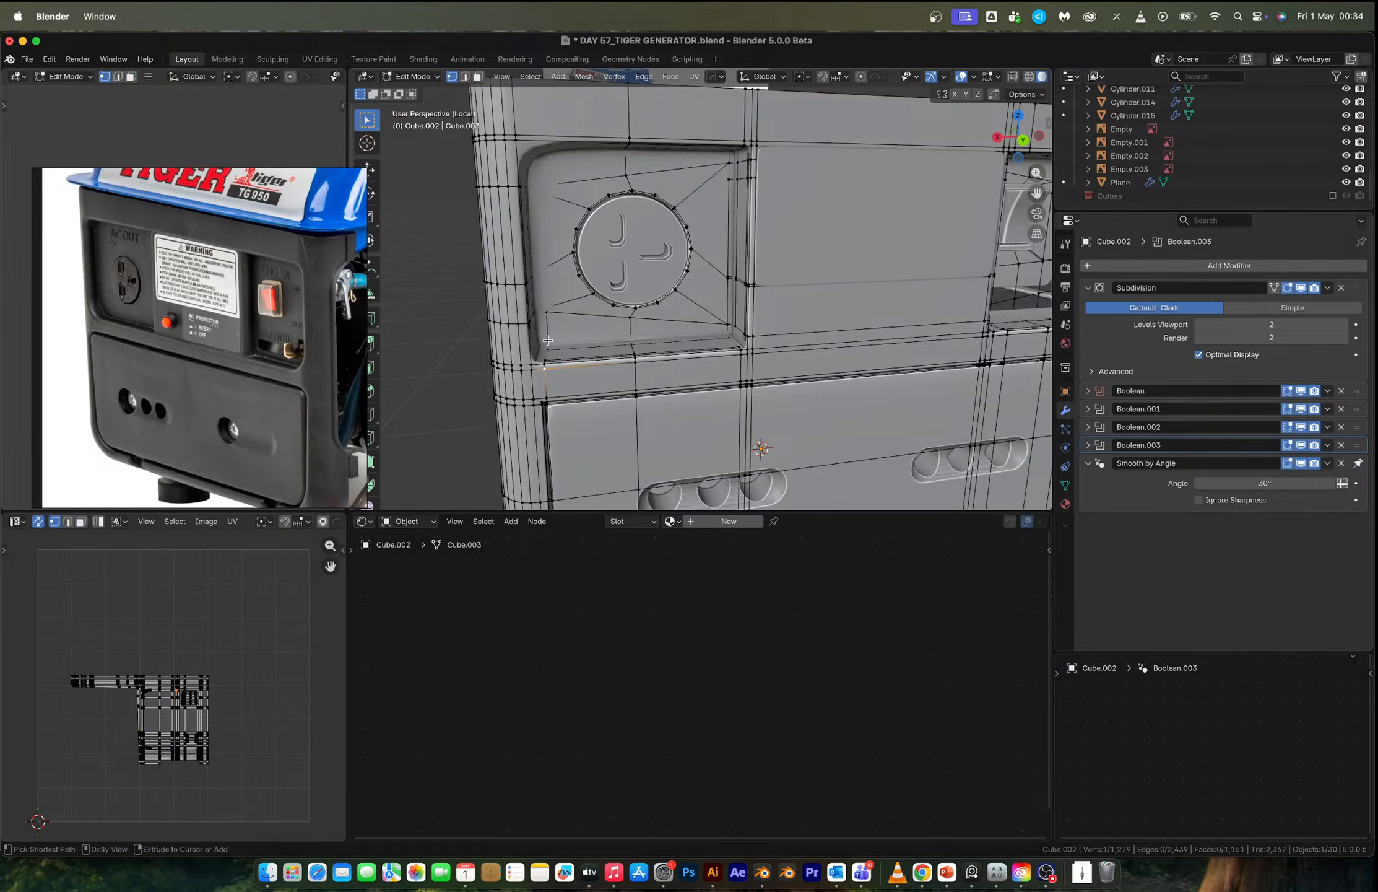
{"action": "left_click", "coordinate": [555, 345], "text": "ctrl+shift"}
{"action": "key", "text": "g"}
{"action": "key", "text": "g"}
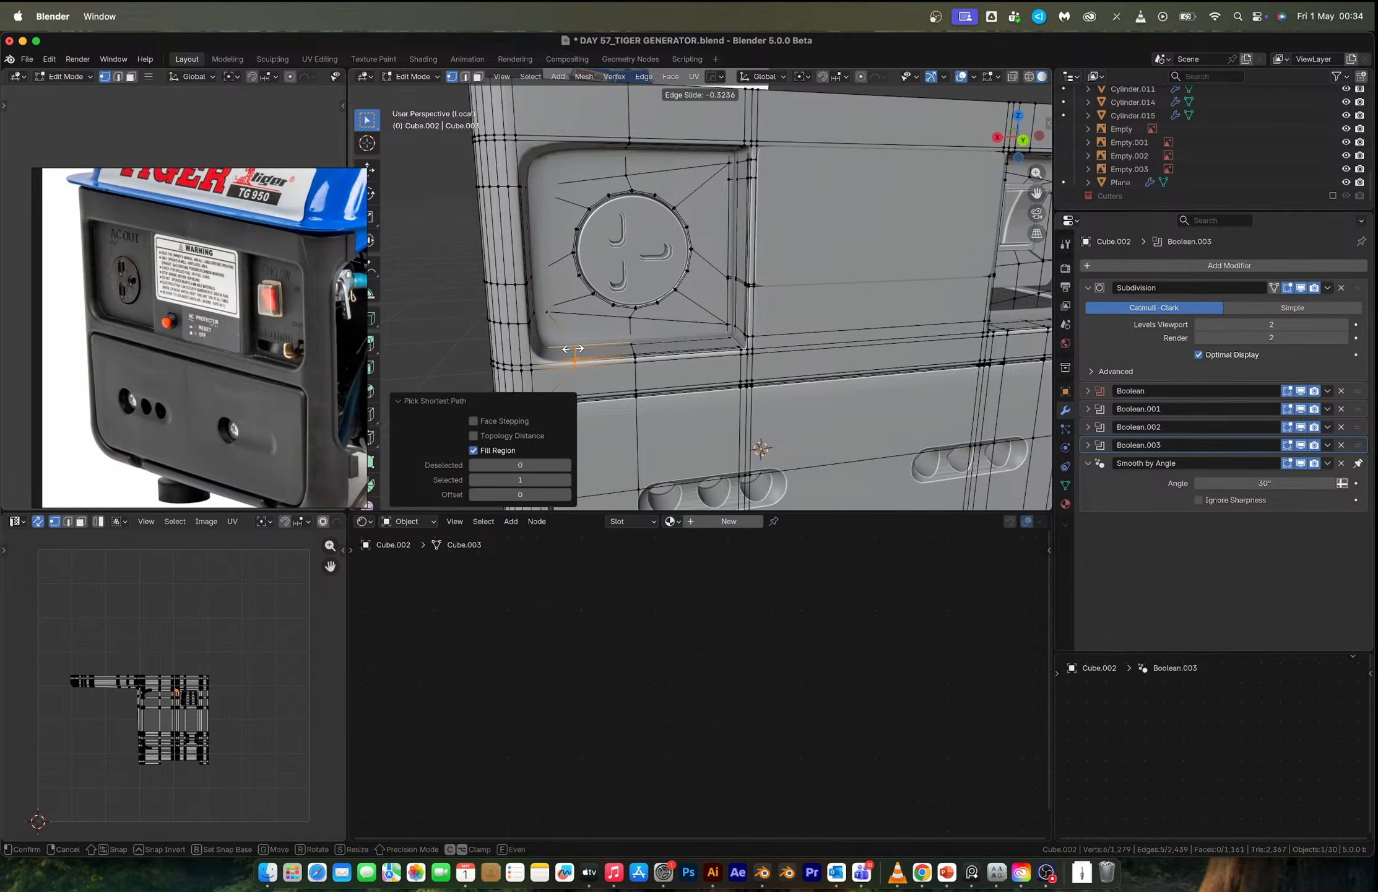
{"action": "left_click", "coordinate": [580, 349]}
{"action": "key", "text": "Tab"}
{"action": "scroll", "coordinate": [584, 351], "scroll_direction": "down", "scroll_amount": 6}
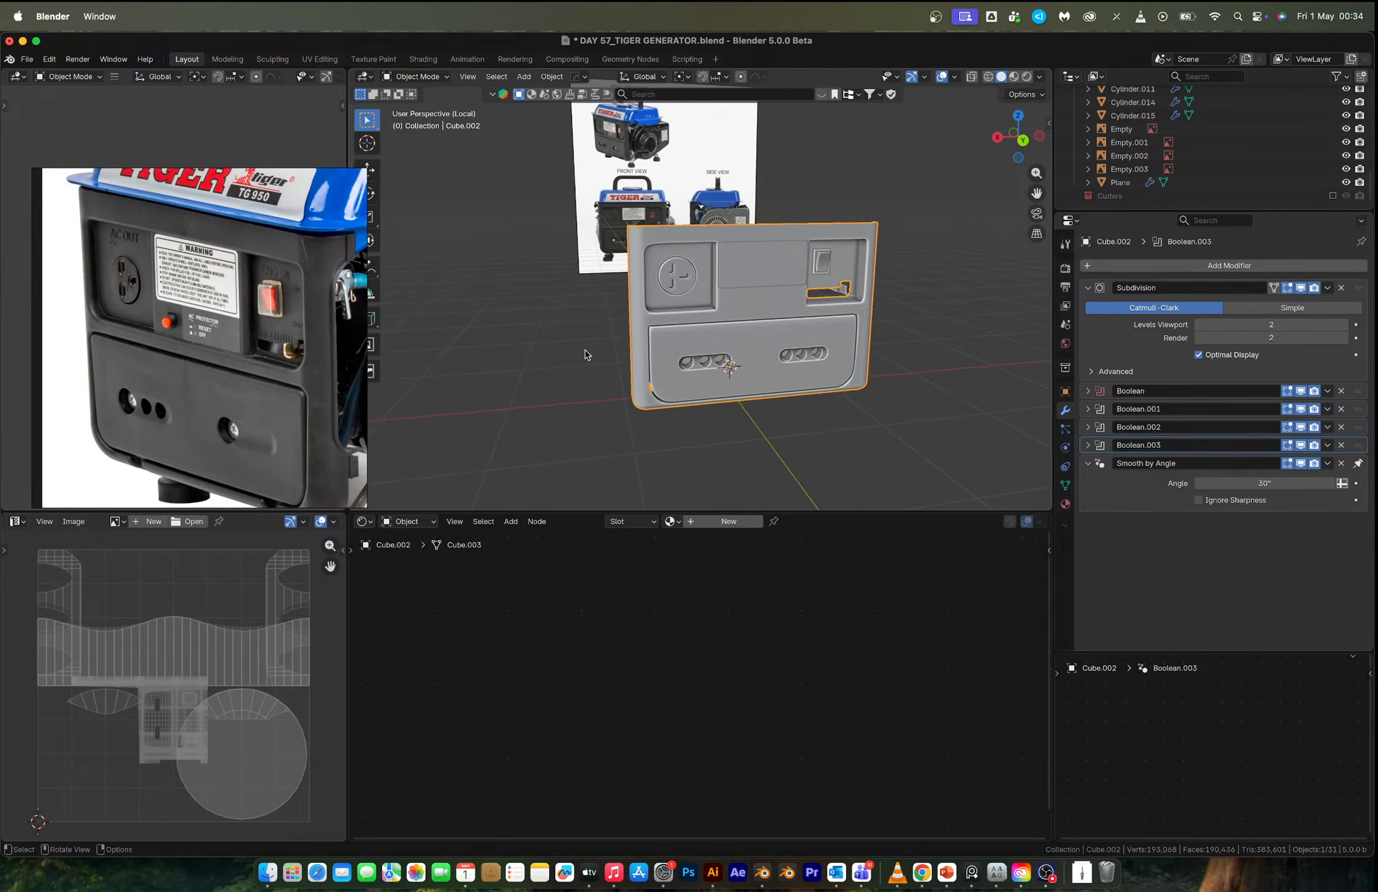
Leave local view and scale the generator's top tank cover uniformly by 1.036.
{"action": "middle_click_drag", "start_coordinate": [663, 348], "coordinate": [595, 352]}
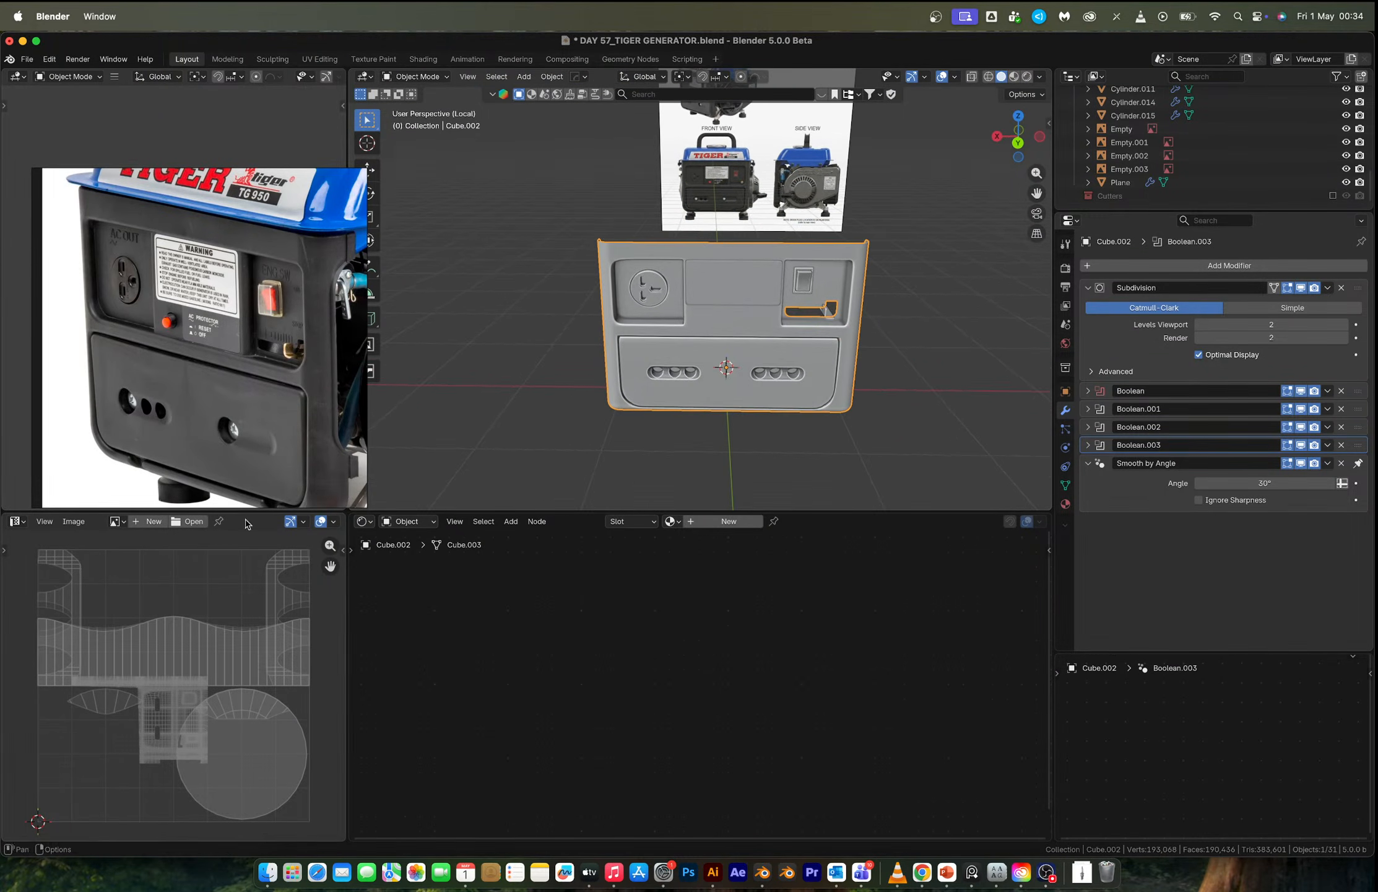
{"action": "scroll", "coordinate": [203, 435], "scroll_direction": "right", "scroll_amount": 3}
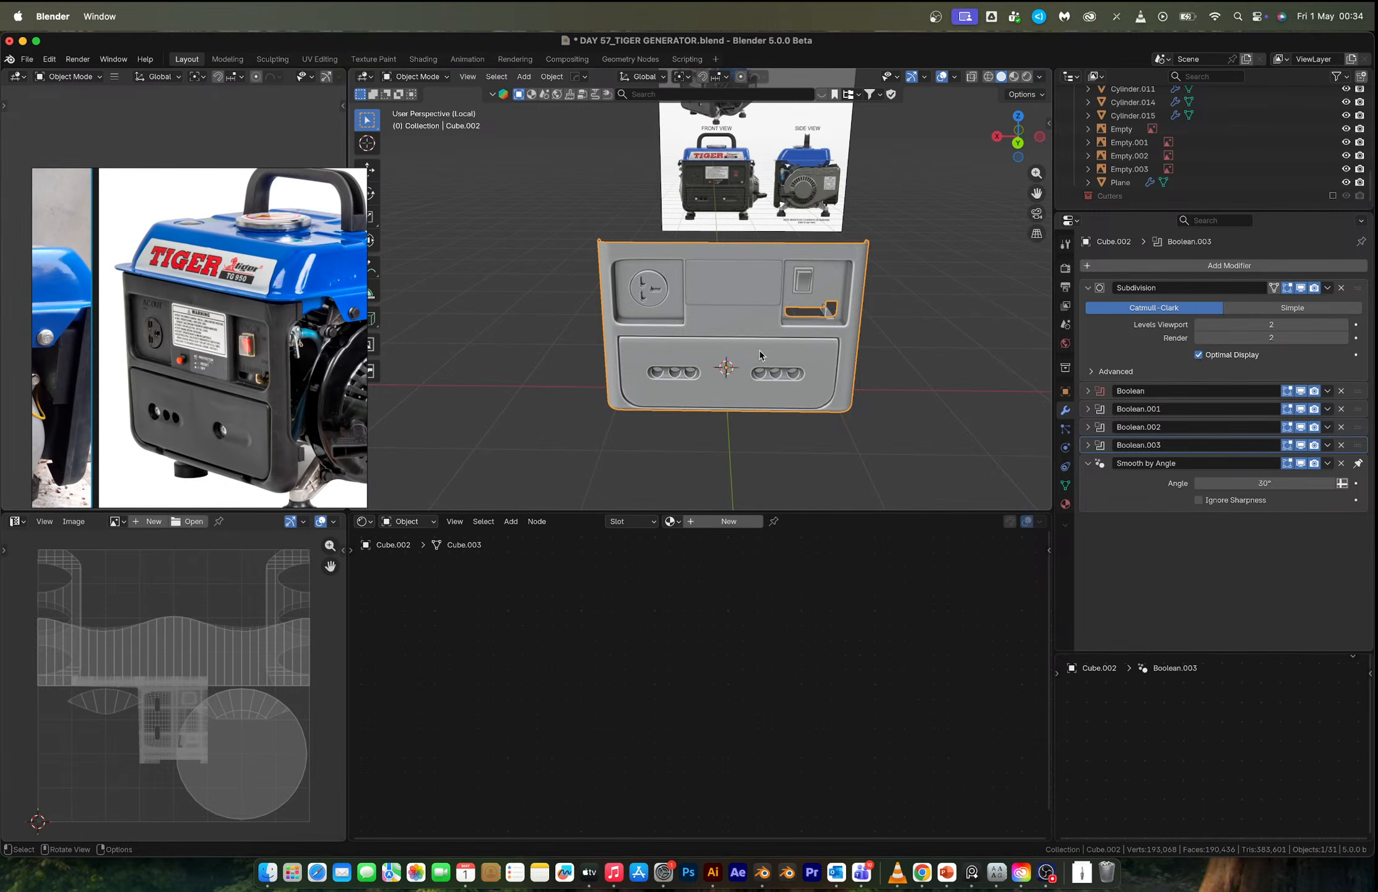
{"action": "middle_click_drag", "start_coordinate": [760, 354], "coordinate": [707, 381]}
{"action": "key", "text": "slash"}
{"action": "left_click", "coordinate": [803, 283]}
{"action": "scroll", "coordinate": [707, 309], "scroll_direction": "up", "scroll_amount": 3}
{"action": "middle_click_drag", "start_coordinate": [707, 310], "coordinate": [797, 321]}
{"action": "left_click", "coordinate": [682, 210]}
{"action": "key", "text": "s"}
{"action": "left_click", "coordinate": [810, 335]}
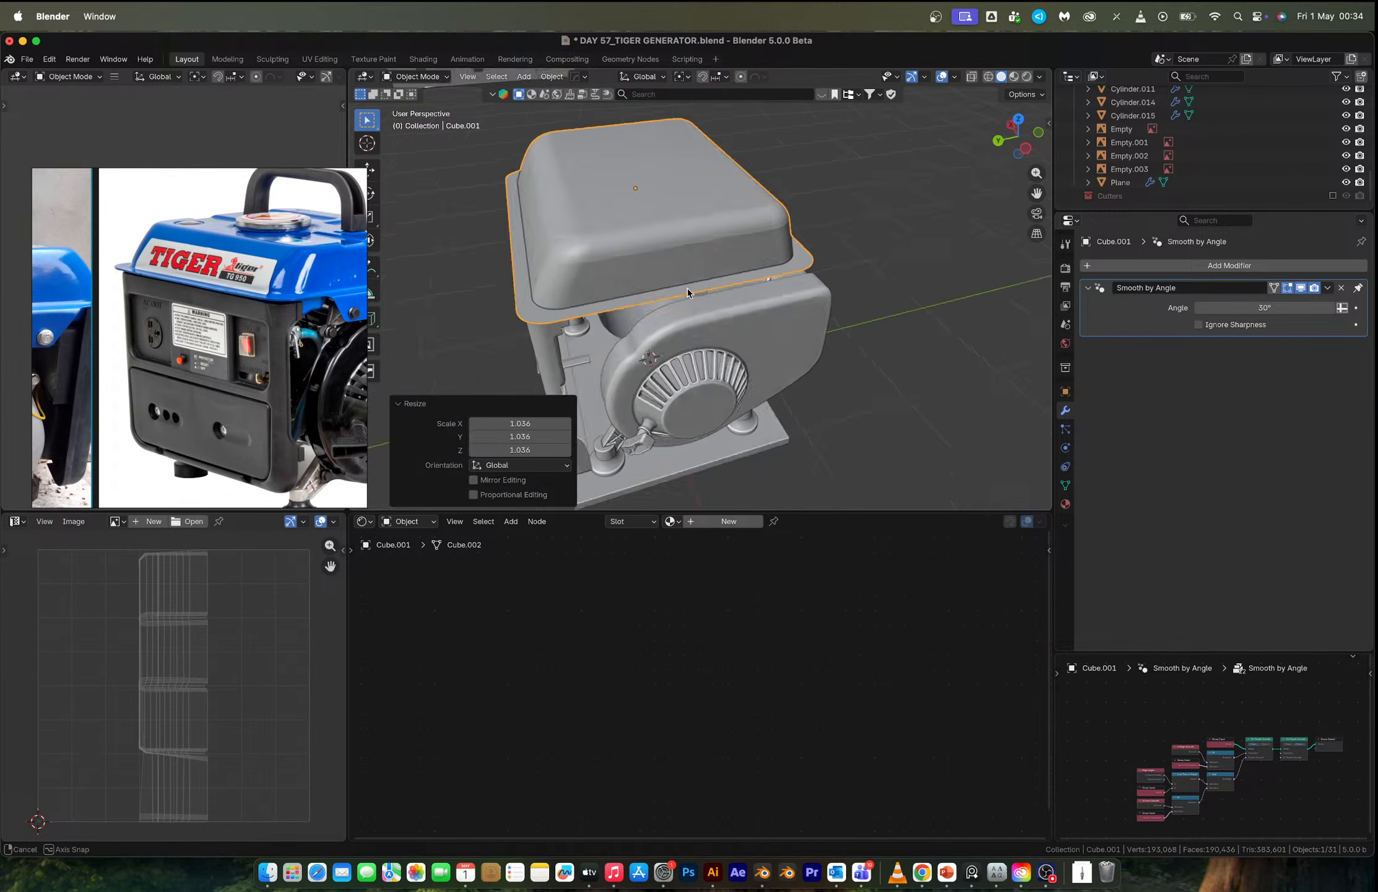
Open the tank cover's mesh for editing in an X-ray left orthographic view over the side reference.
{"action": "middle_click_drag", "start_coordinate": [688, 287], "coordinate": [638, 210]}
{"action": "scroll", "coordinate": [631, 267], "scroll_direction": "up", "scroll_amount": 5}
{"action": "key", "text": "Tab"}
{"action": "key", "text": "ctrl+r"}
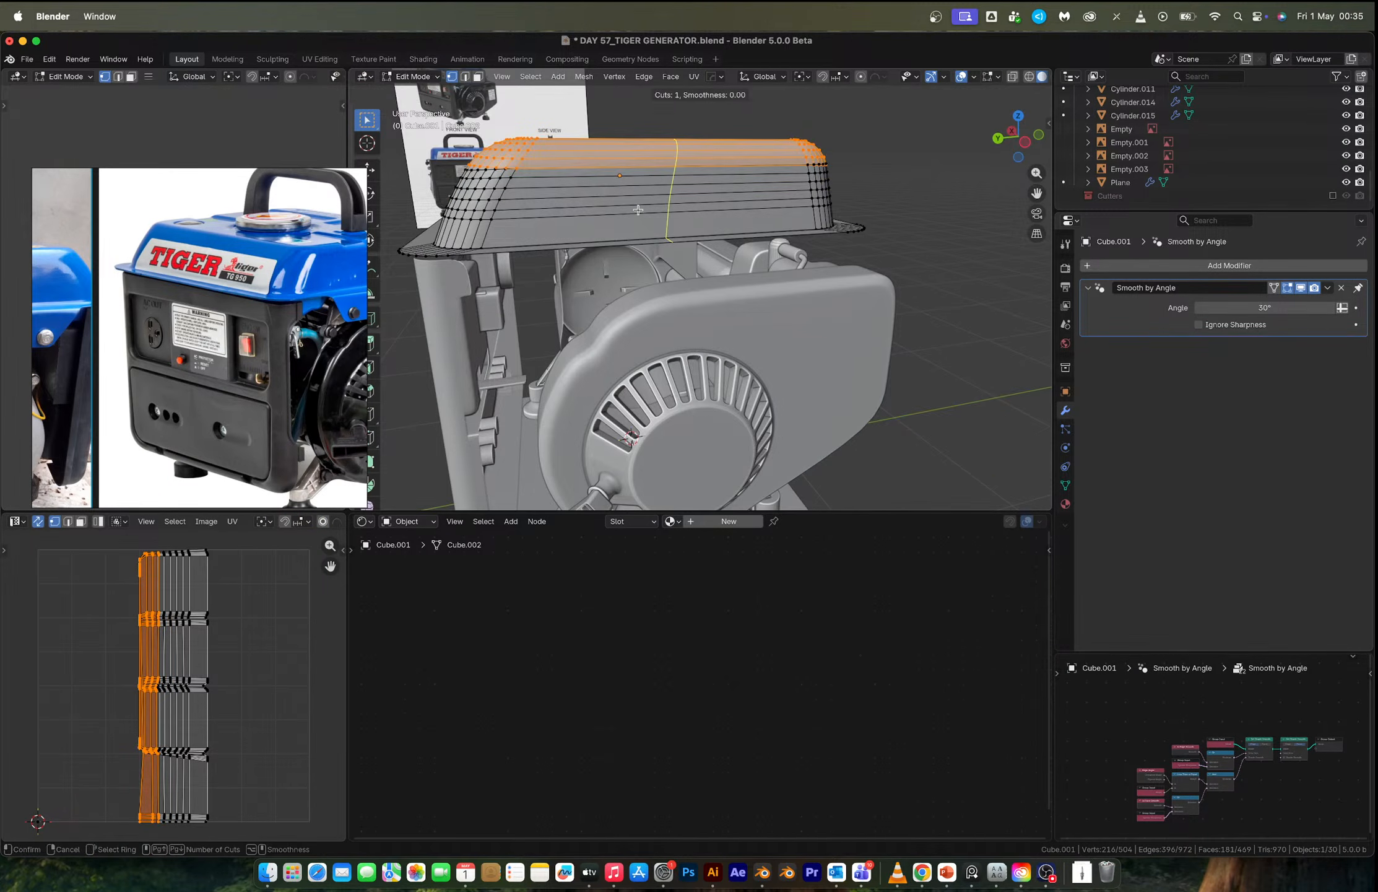
{"action": "key", "text": "Escape"}
{"action": "left_click", "coordinate": [1025, 142]}
{"action": "key", "text": "alt+z"}
{"action": "scroll", "coordinate": [708, 225], "scroll_direction": "up", "scroll_amount": 2}
{"action": "middle_click_drag", "start_coordinate": [708, 224], "coordinate": [711, 265], "text": "shift"}
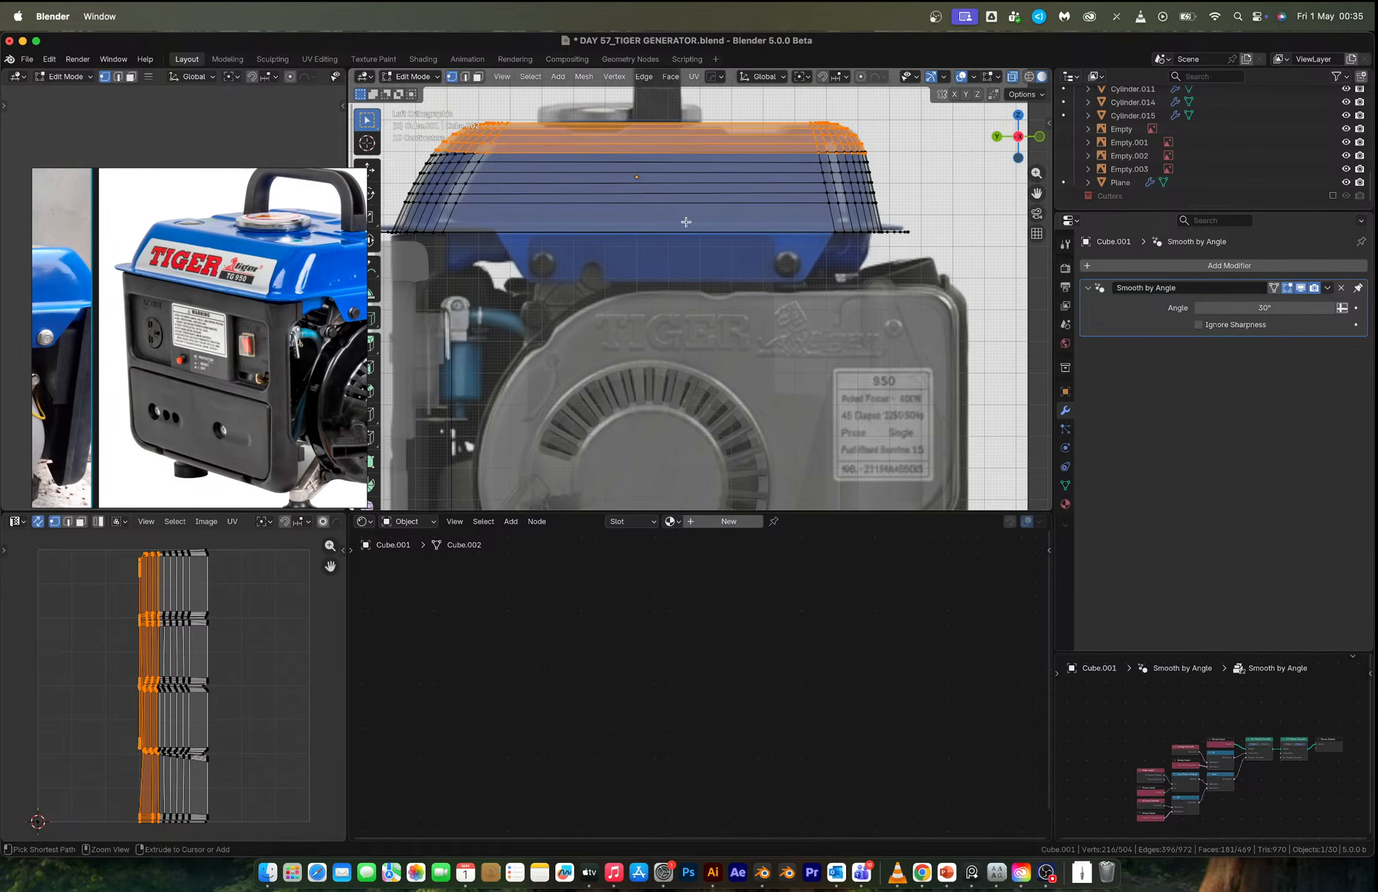
Add two vertical loop cuts across the tank cover's side at factors -0.637 and -0.860, over the reference bracket's upper ends.
{"action": "scroll", "coordinate": [315, 343], "scroll_direction": "down", "scroll_amount": 4}
{"action": "middle_click_drag", "start_coordinate": [306, 334], "coordinate": [241, 339]}
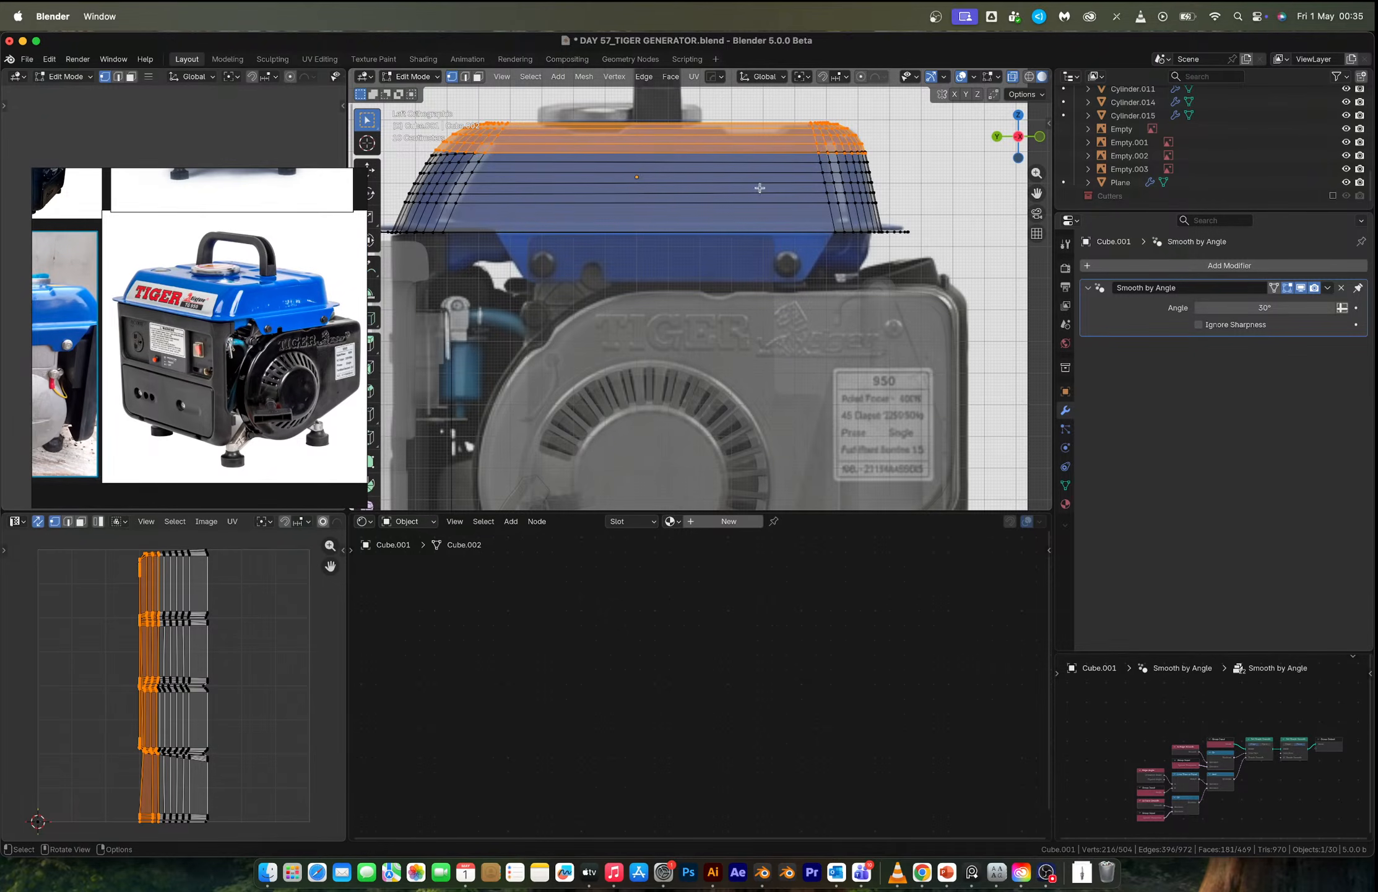
{"action": "scroll", "coordinate": [724, 207], "scroll_direction": "up", "scroll_amount": 1}
{"action": "key", "text": "ctrl+r"}
{"action": "left_click", "coordinate": [751, 207]}
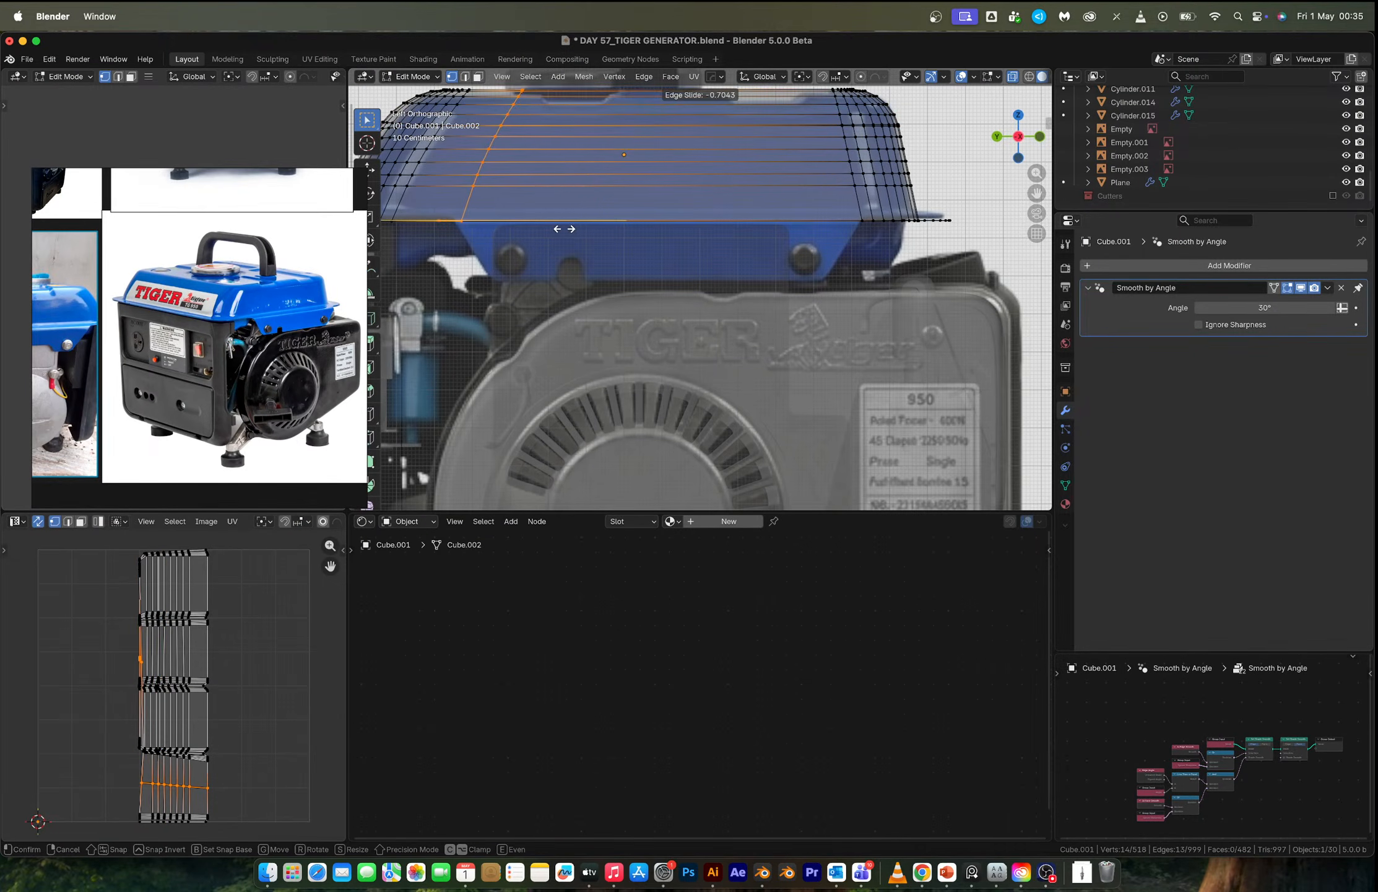
{"action": "left_click", "coordinate": [583, 226]}
{"action": "key", "text": "ctrl+r"}
{"action": "left_click", "coordinate": [658, 167]}
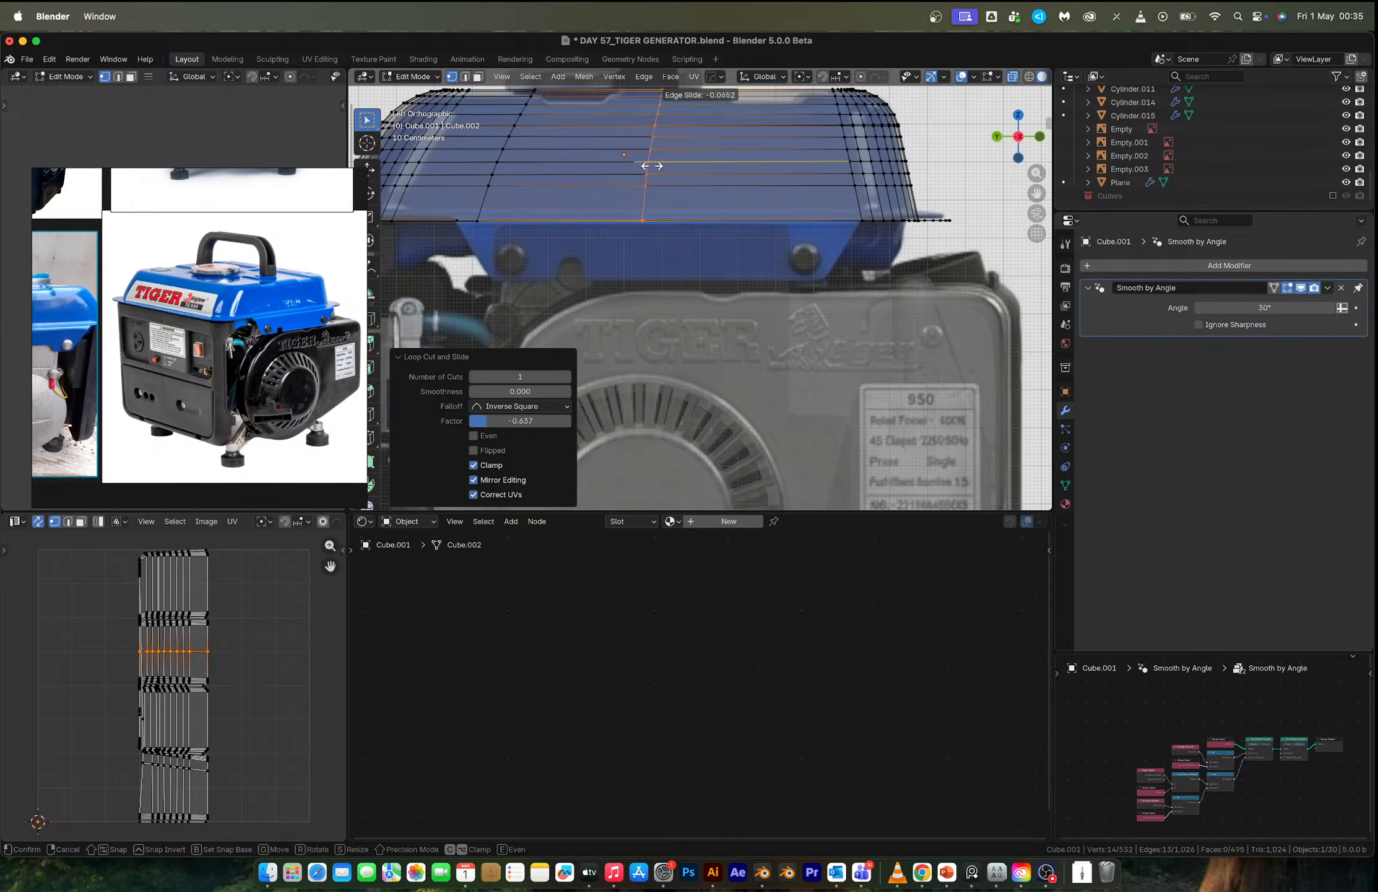
{"action": "left_click", "coordinate": [817, 178]}
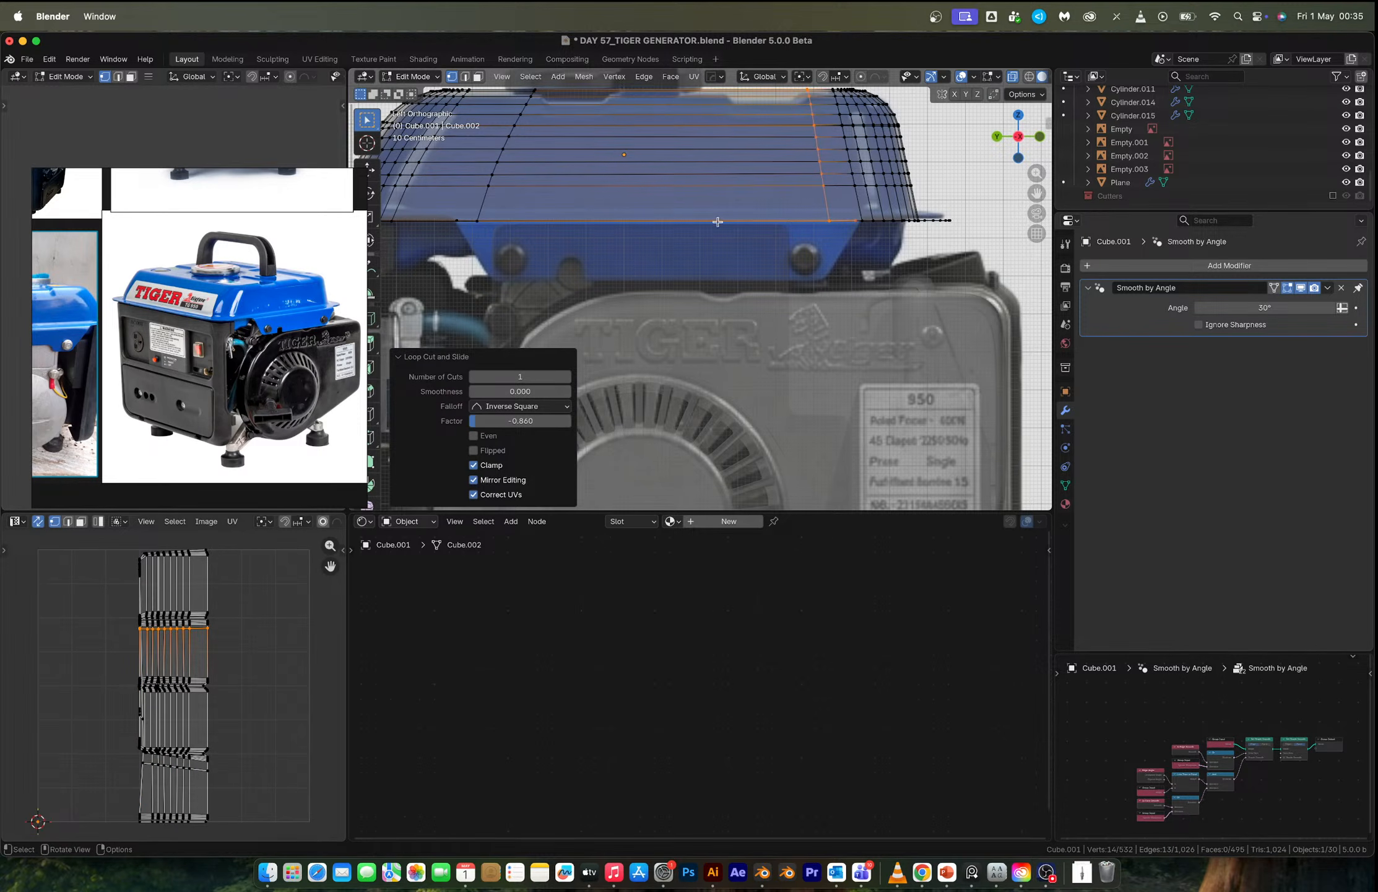
Try lowering the rim edge between the two new cuts by 0.12514 m along Z.
{"action": "middle_click_drag", "start_coordinate": [718, 221], "coordinate": [670, 281]}
{"action": "scroll", "coordinate": [712, 257], "scroll_direction": "down", "scroll_amount": 4}
{"action": "key", "text": "2"}
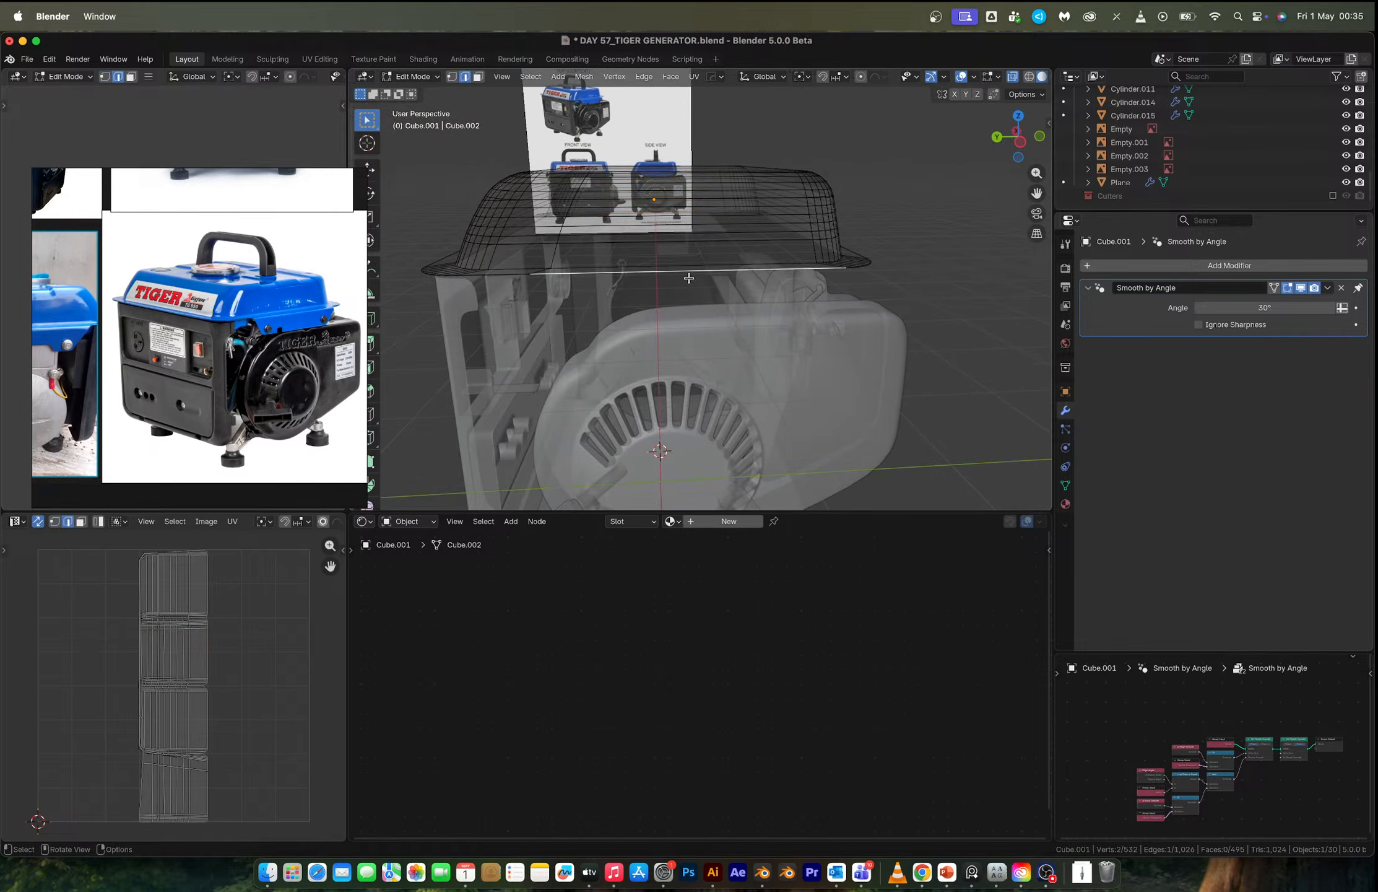
{"action": "left_click", "coordinate": [1021, 141]}
{"action": "scroll", "coordinate": [687, 255], "scroll_direction": "up", "scroll_amount": 3}
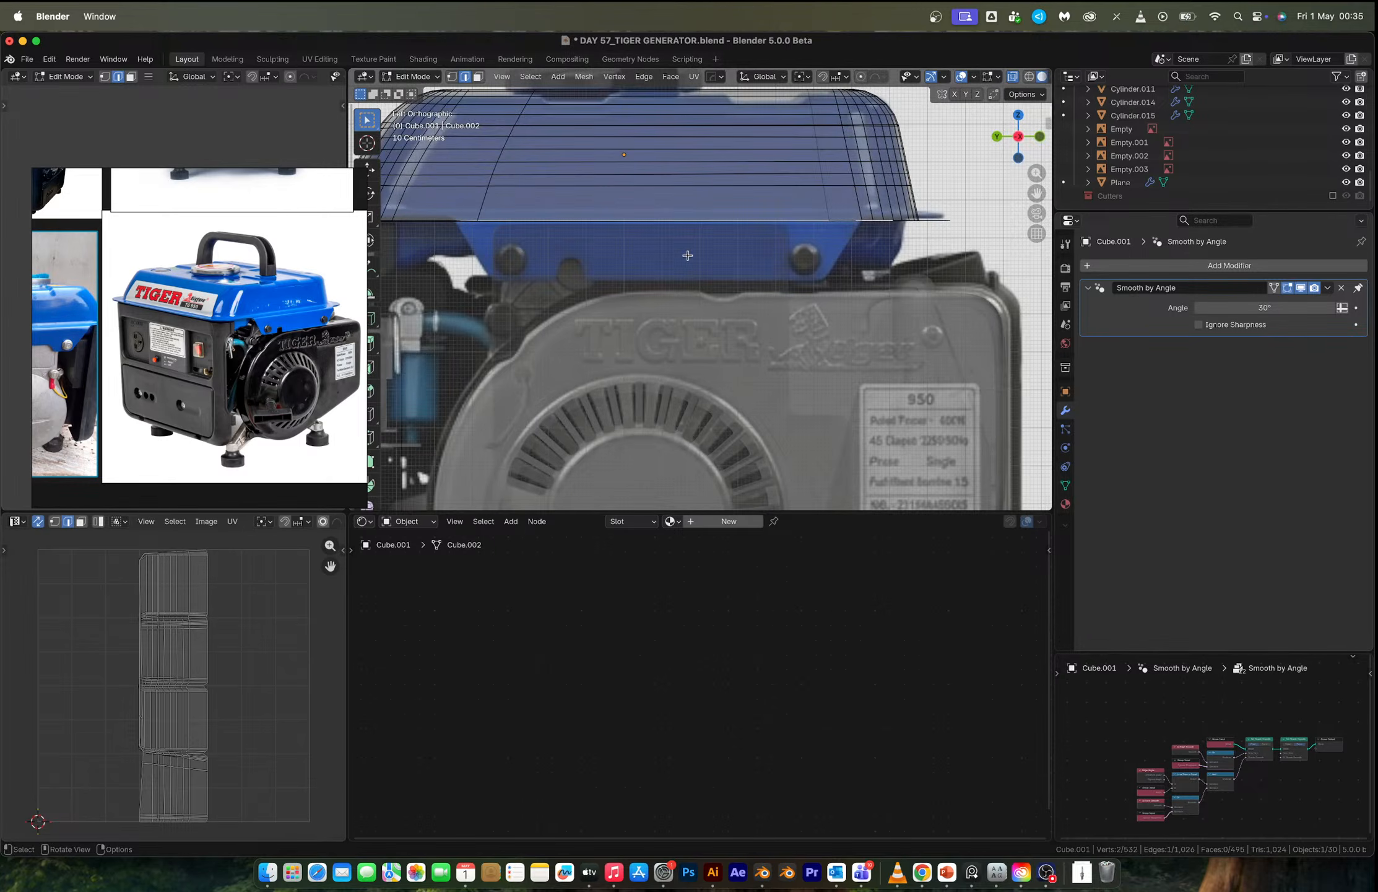
{"action": "key", "text": "g"}
{"action": "key", "text": "z"}
{"action": "left_click", "coordinate": [697, 303]}
{"action": "key", "text": "z"}
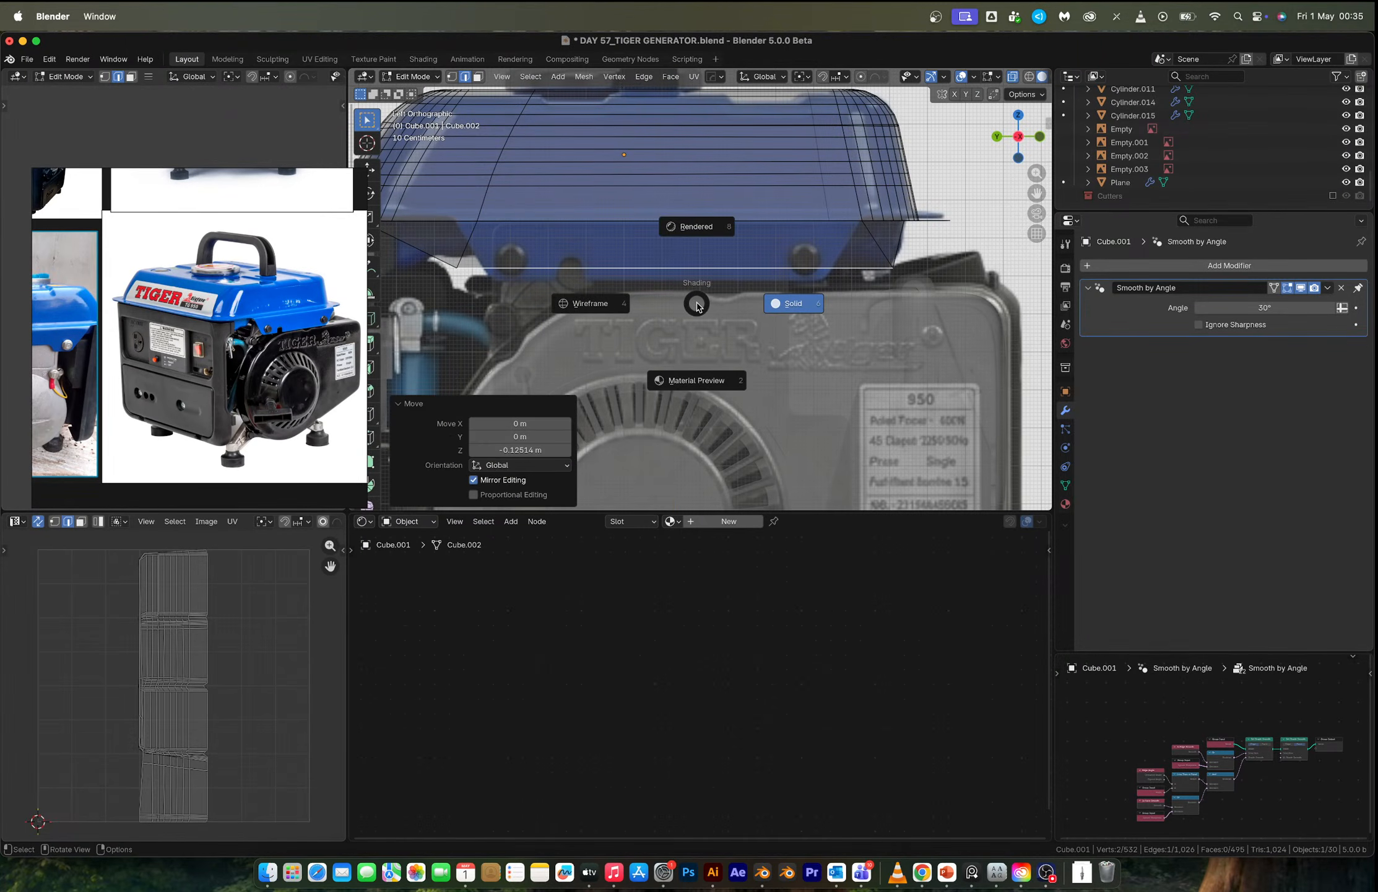
{"action": "left_click", "coordinate": [697, 332]}
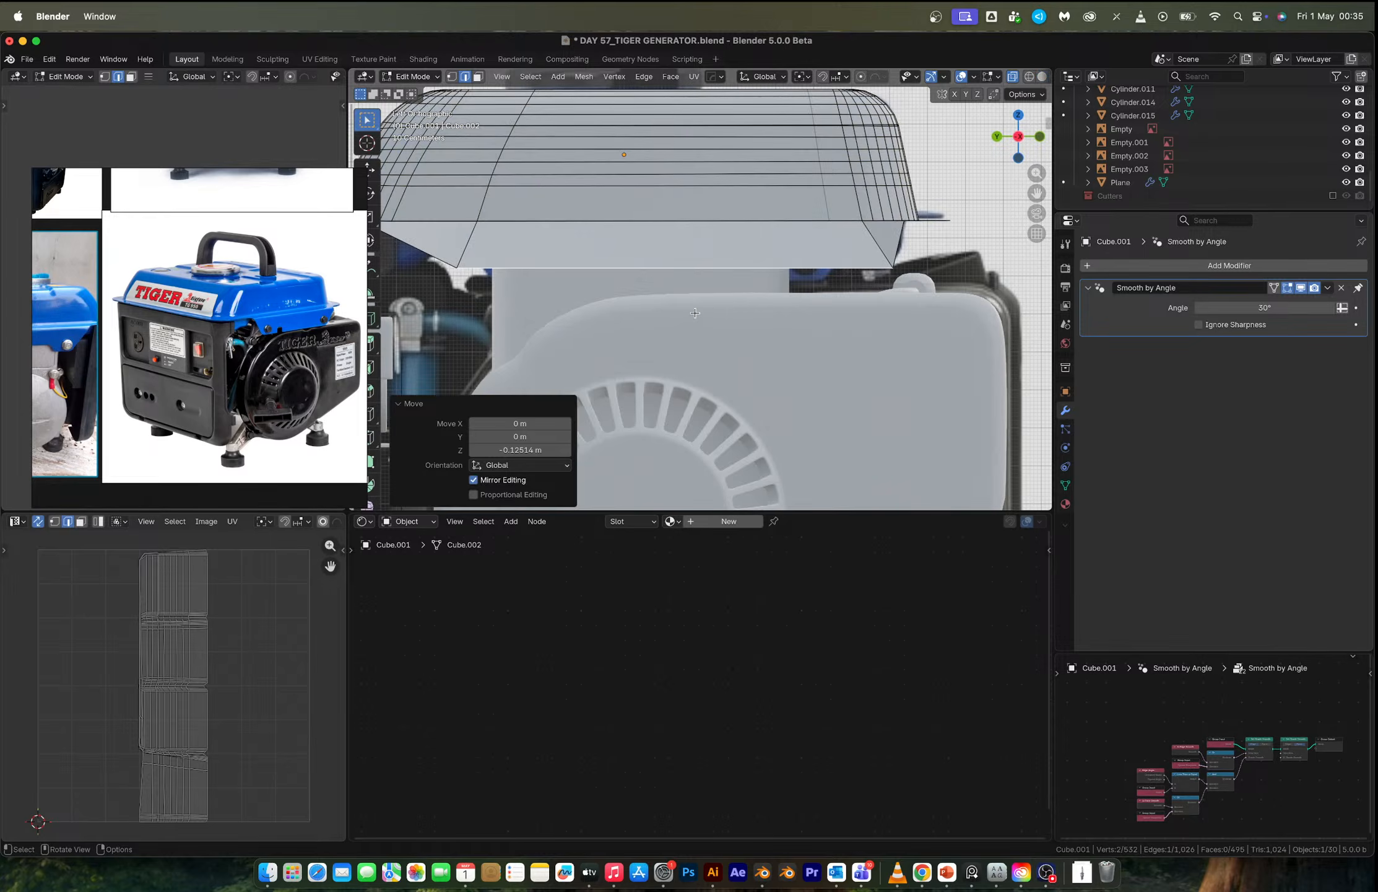
{"action": "key", "text": "z"}
{"action": "left_click", "coordinate": [733, 309]}
{"action": "left_click", "coordinate": [729, 290]}
{"action": "key", "text": "ctrl+z"}
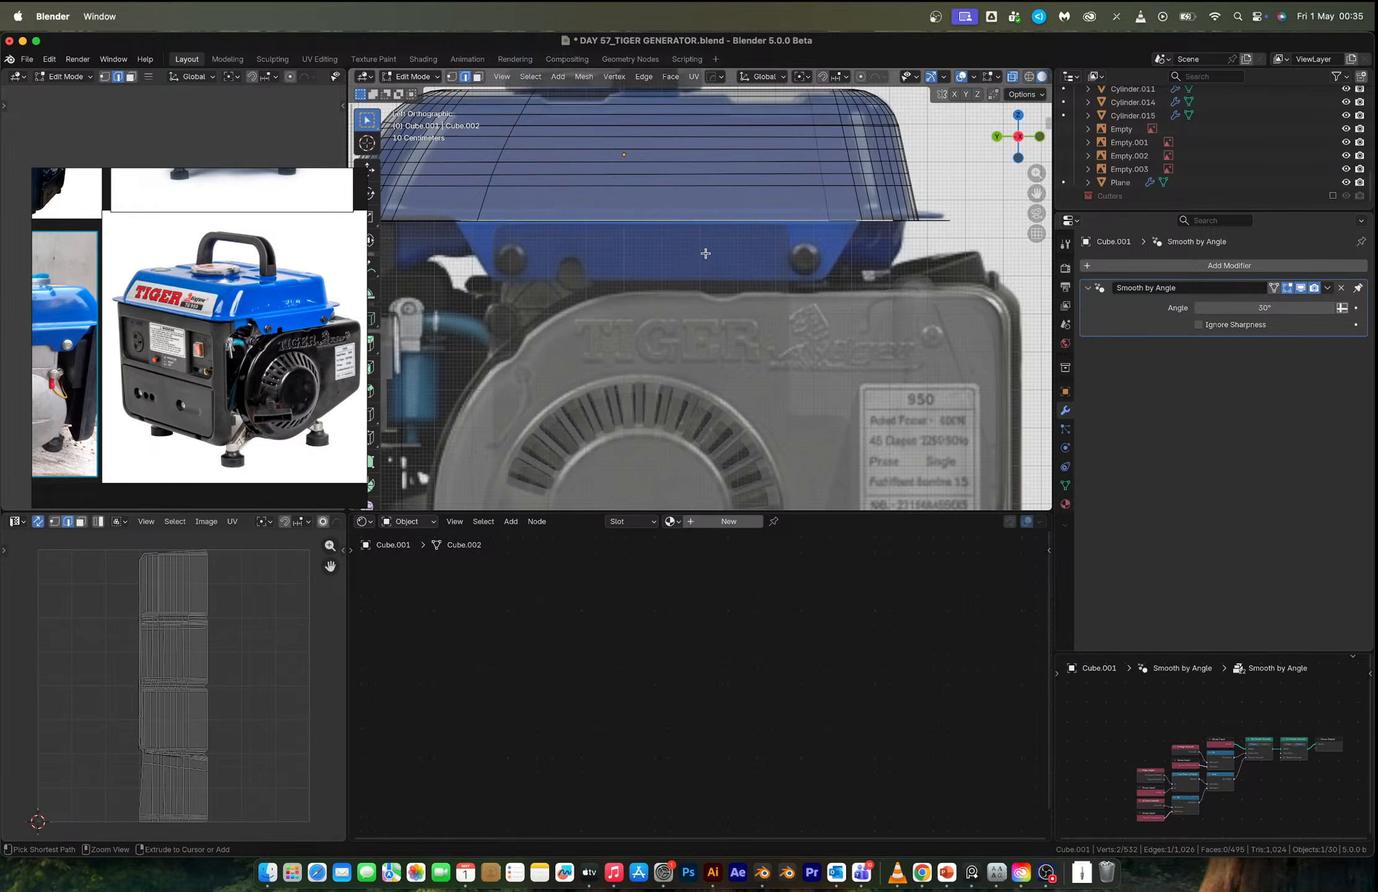
Try extruding the rim edge 0.16216 m downward, scaling it to 0.767 and shifting it 0.042303 m along Y.
{"action": "key", "text": "e"}
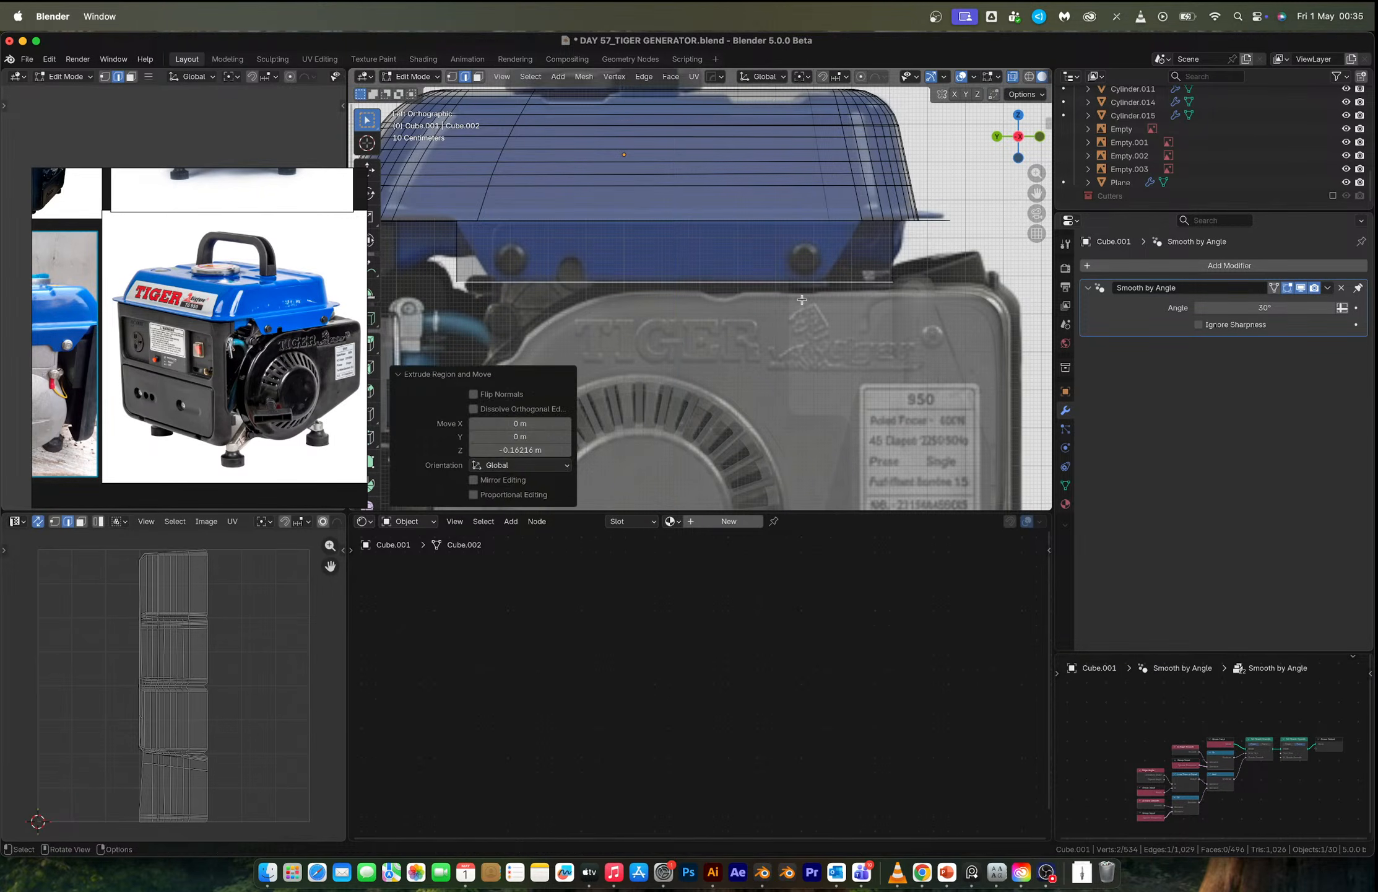
{"action": "left_click", "coordinate": [733, 308]}
{"action": "key", "text": "s"}
{"action": "left_click", "coordinate": [887, 298]}
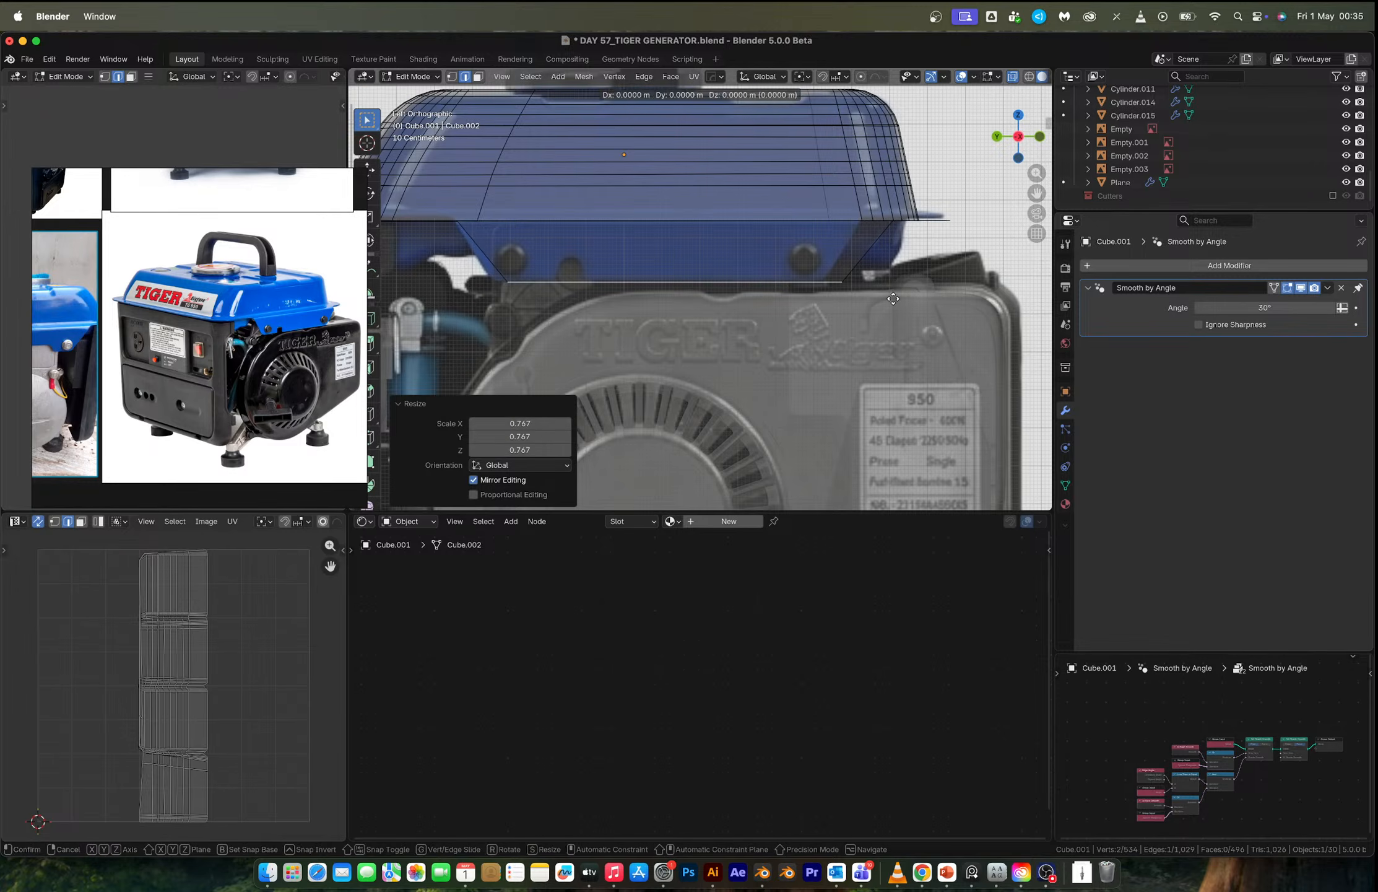
{"action": "key", "text": "g"}
{"action": "key", "text": "y"}
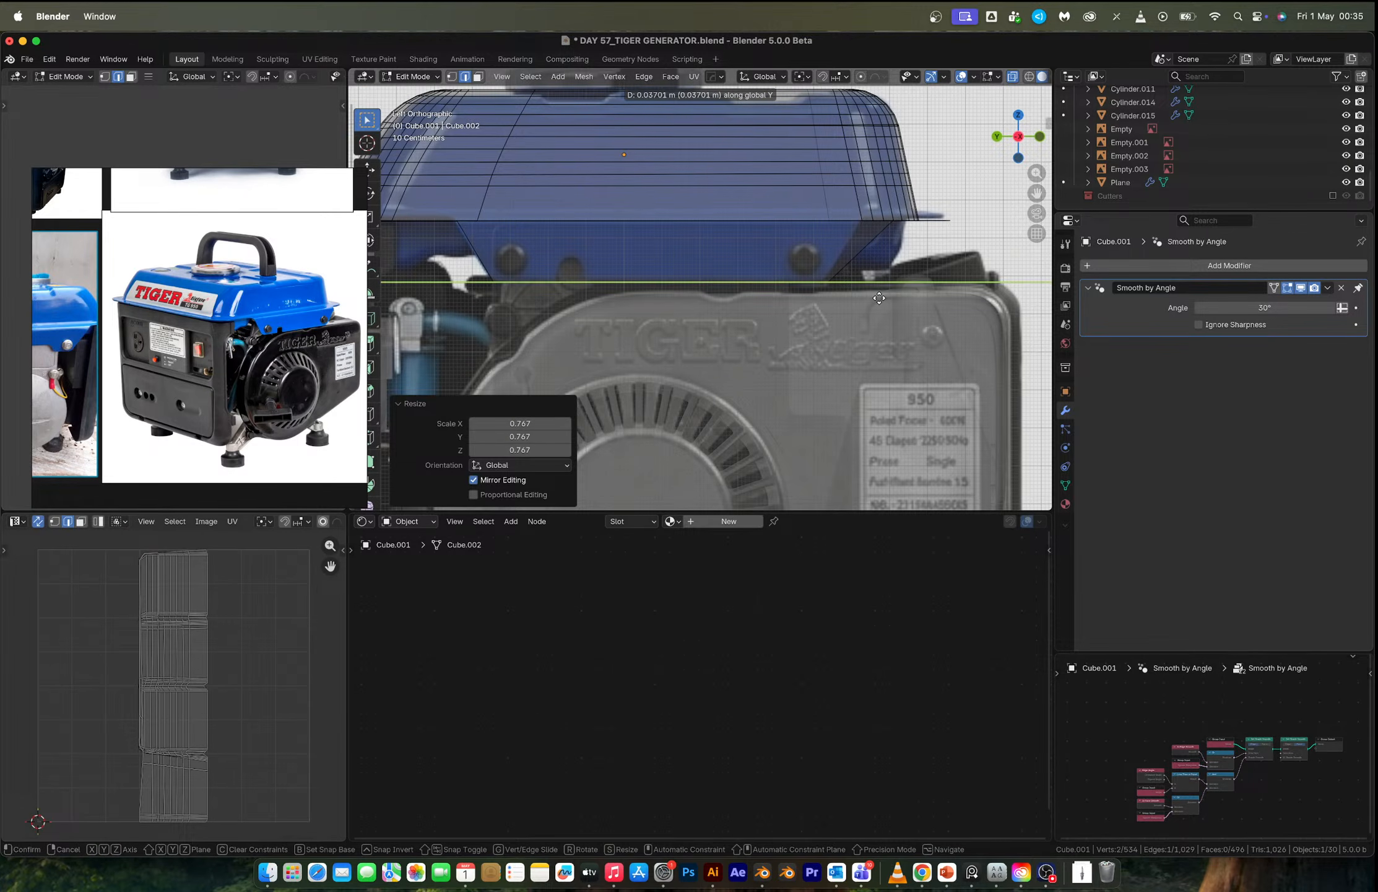
{"action": "left_click", "coordinate": [876, 297]}
Undo the rim edge's Y move, scaling and extrusion.
{"action": "middle_click_drag", "start_coordinate": [871, 276], "coordinate": [842, 325]}
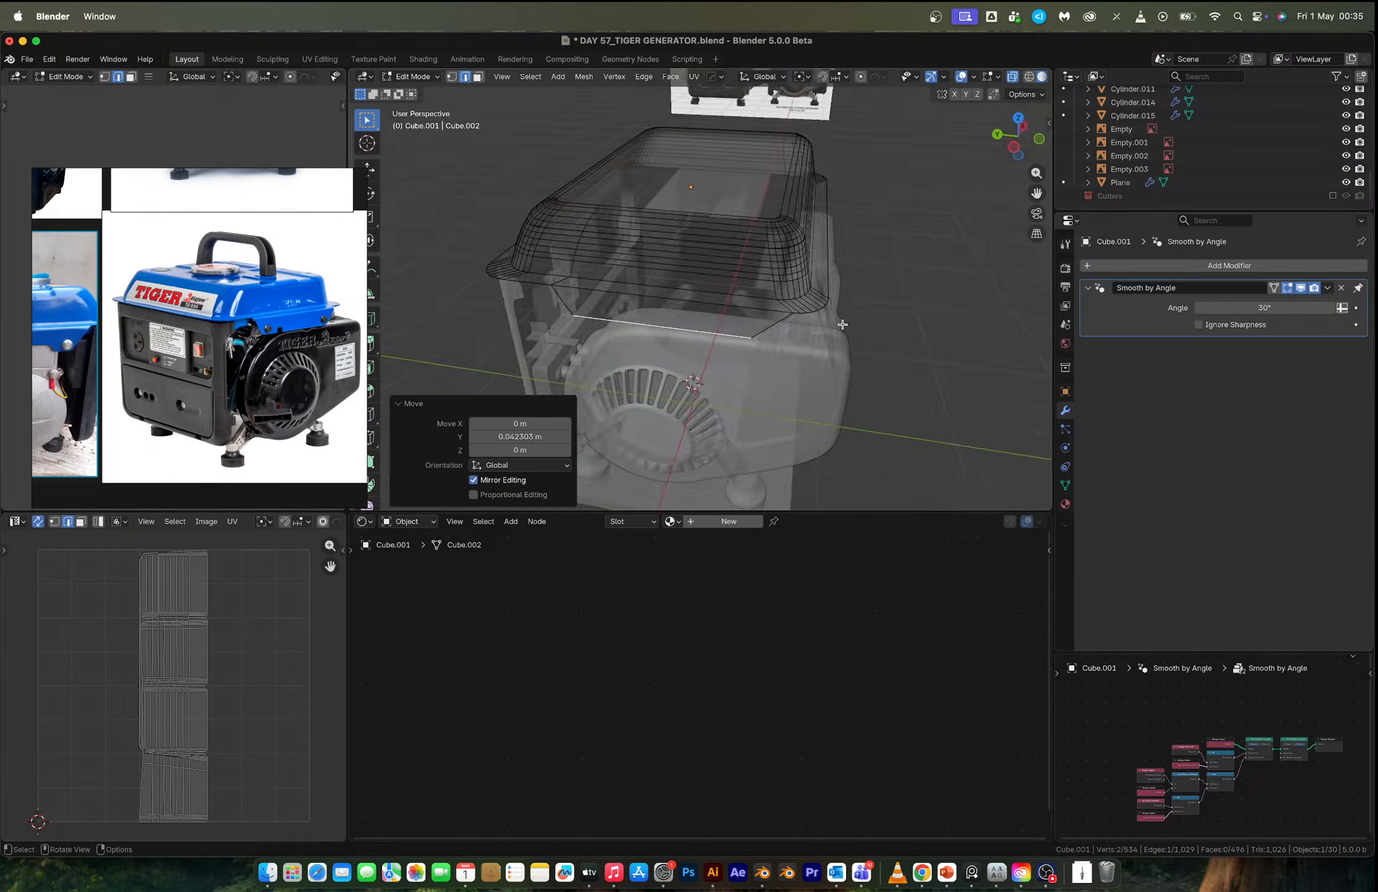
{"action": "key", "text": "ctrl+z"}
{"action": "scroll", "coordinate": [803, 314], "scroll_direction": "up", "scroll_amount": 4}
{"action": "key", "text": "ctrl+z"}
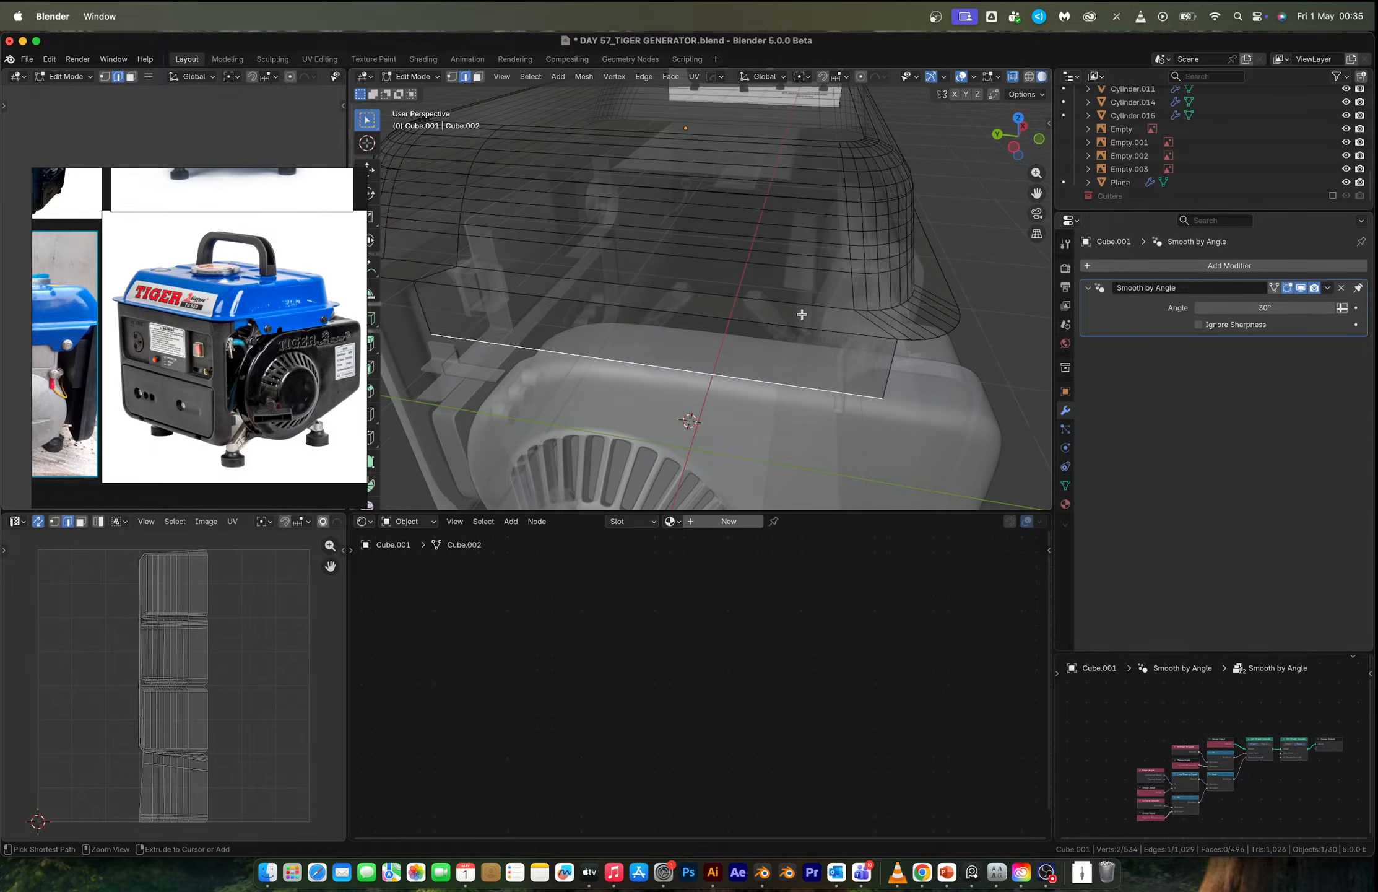
{"action": "key", "text": "ctrl+z"}
Add another vertical loop cut at factor 0.813 near the bracket's rear end and shift it -0.01322 m along Y.
{"action": "key", "text": "ctrl+r"}
{"action": "left_click", "coordinate": [820, 272]}
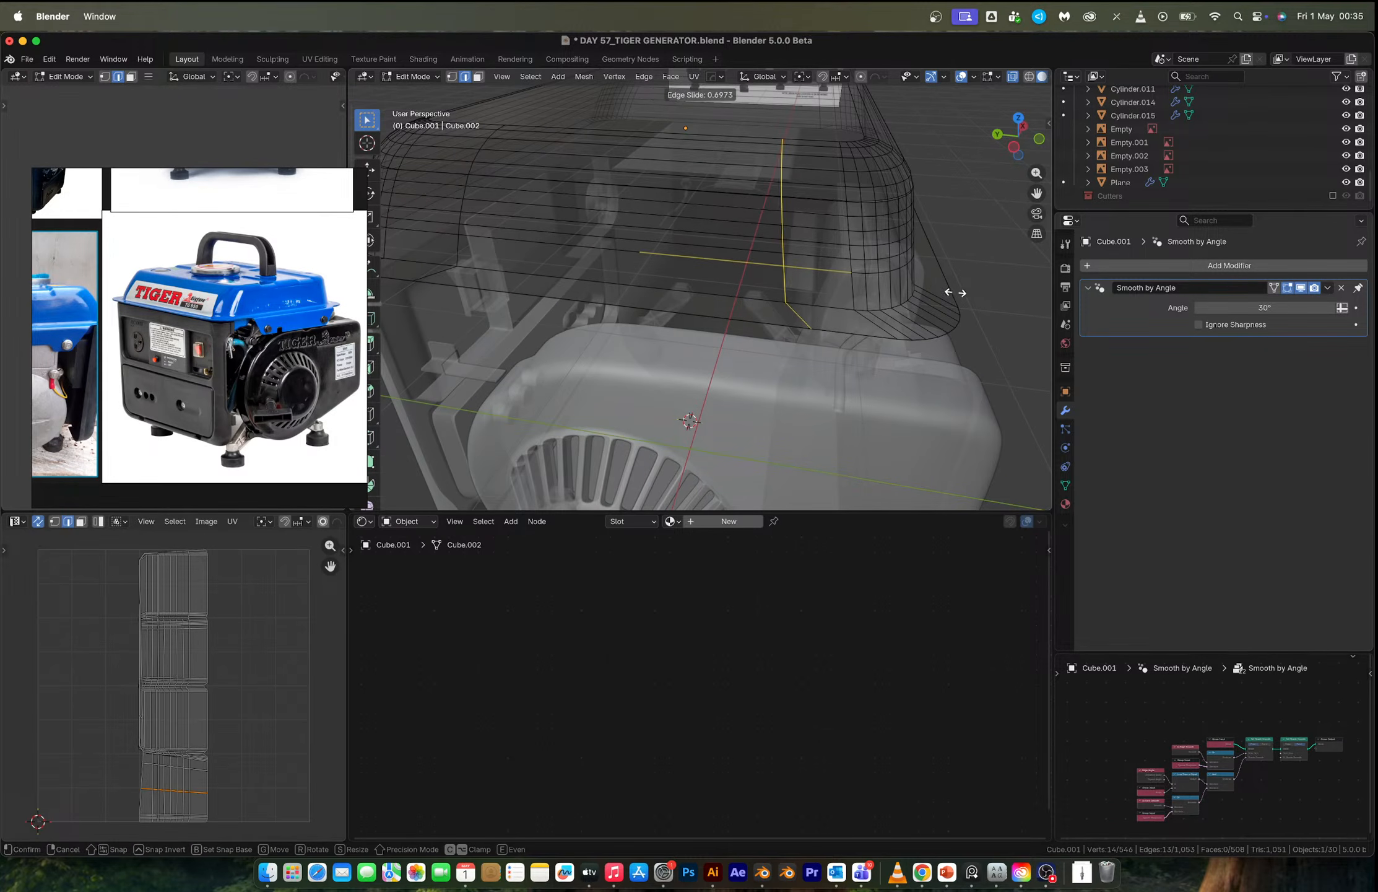
{"action": "left_click", "coordinate": [979, 295]}
{"action": "left_click", "coordinate": [1015, 148]}
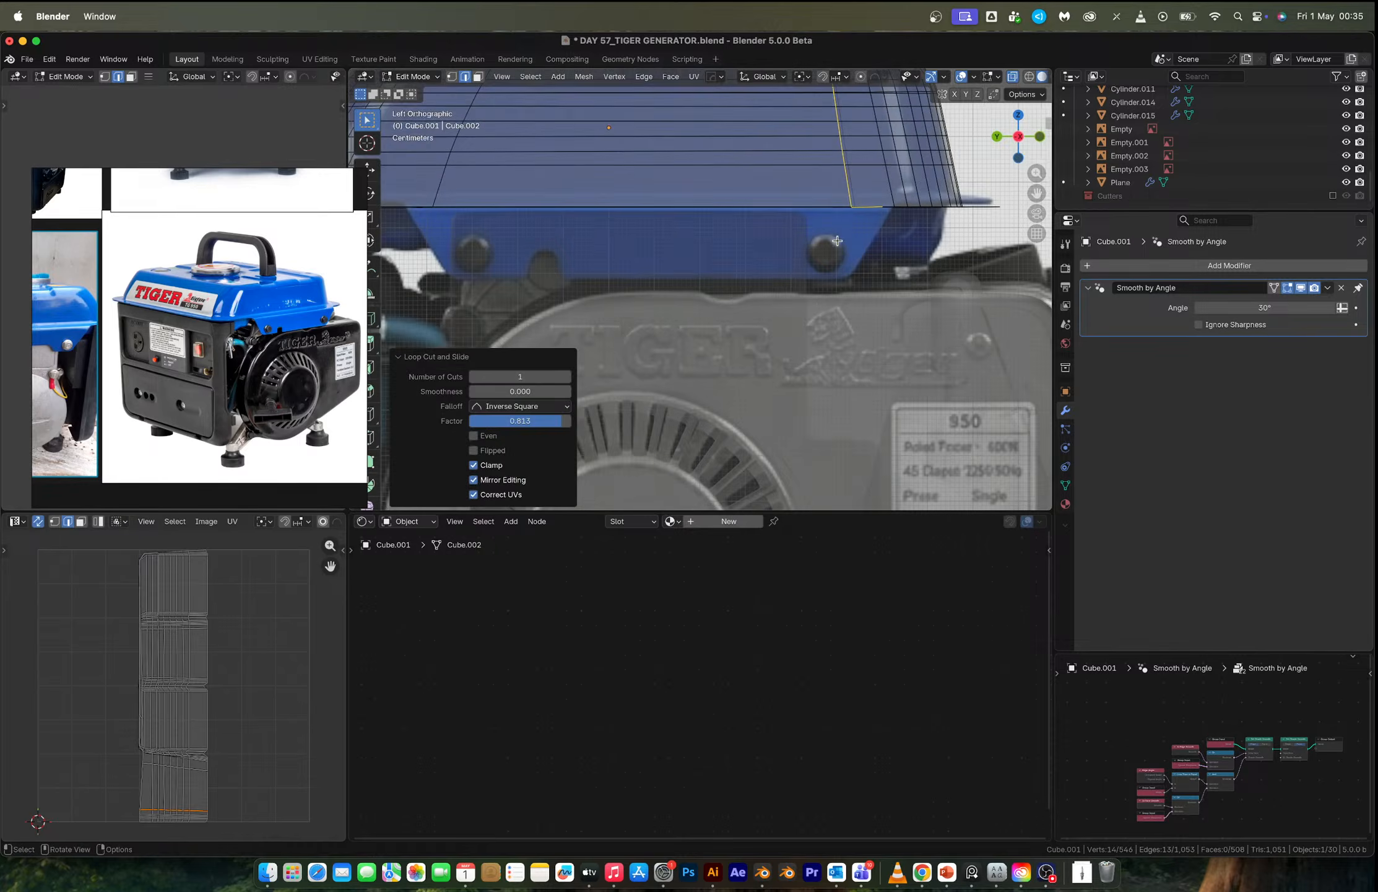
{"action": "key", "text": "g"}
{"action": "key", "text": "y"}
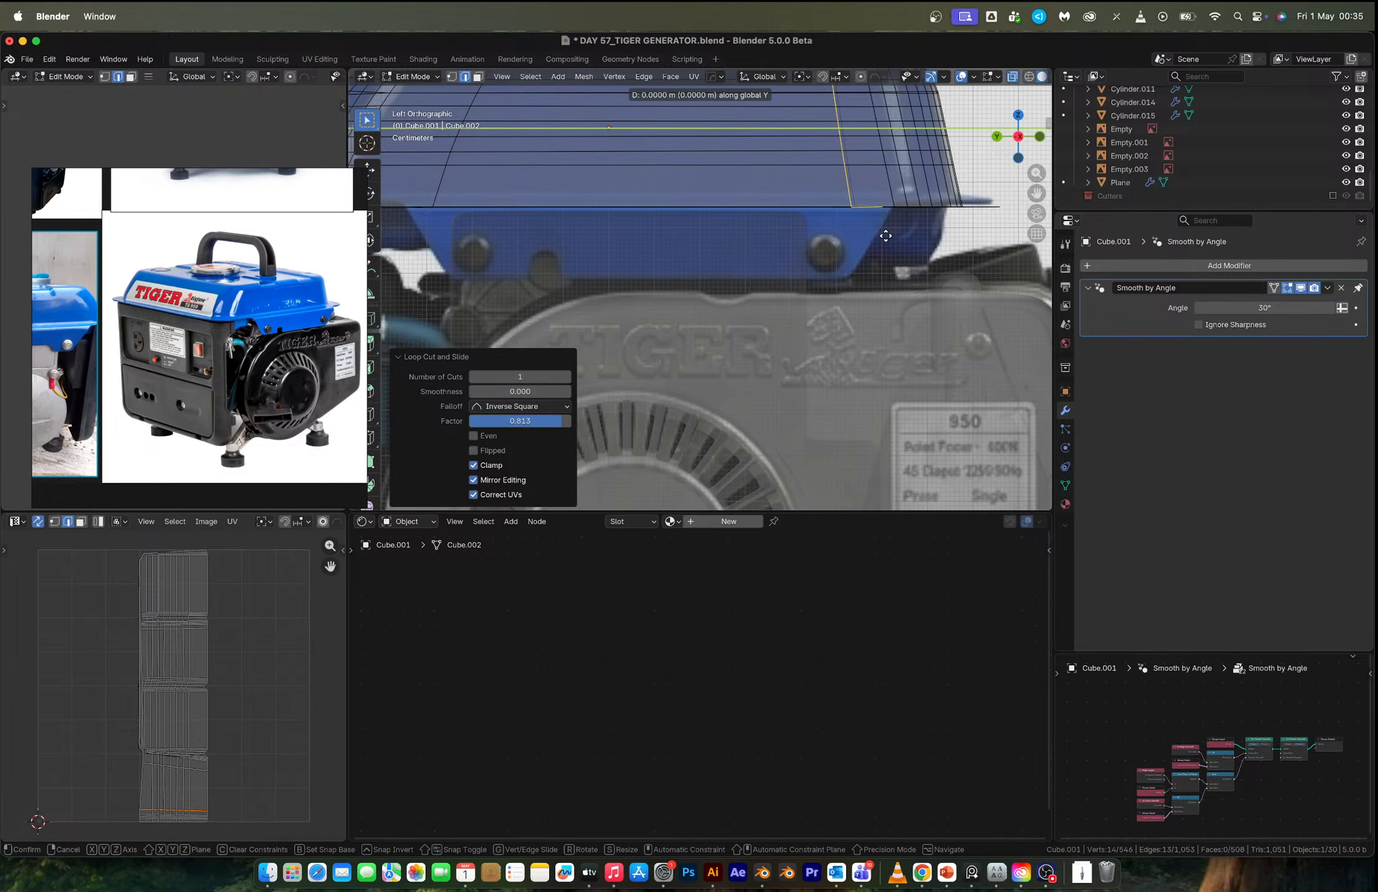
{"action": "left_click", "coordinate": [891, 237]}
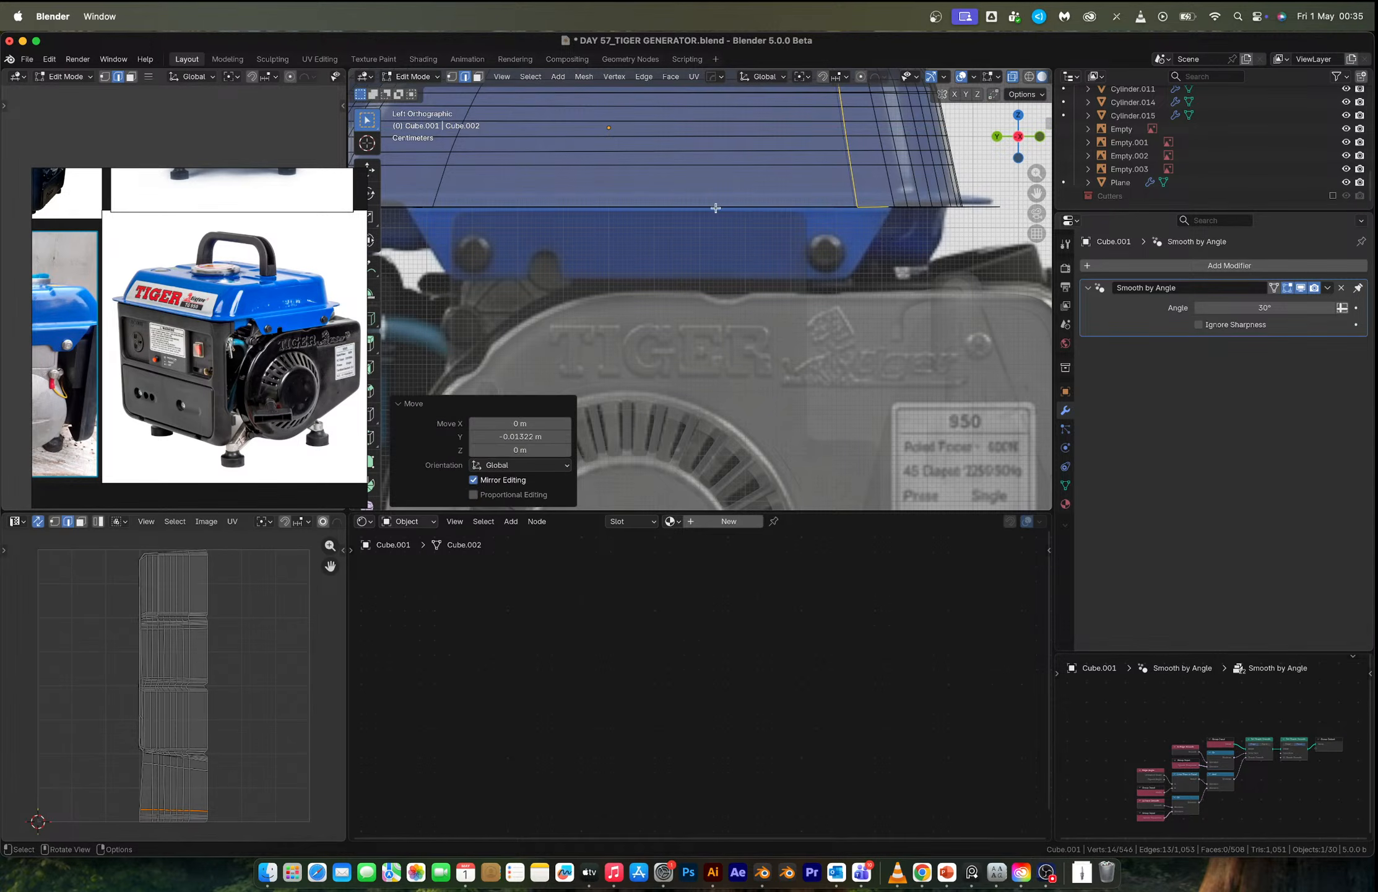
Extrude the side rim edge between the bracket cuts 0.15863 m down along Z and scale its lower edge to 0.830.
{"action": "middle_click_drag", "start_coordinate": [716, 207], "coordinate": [743, 296]}
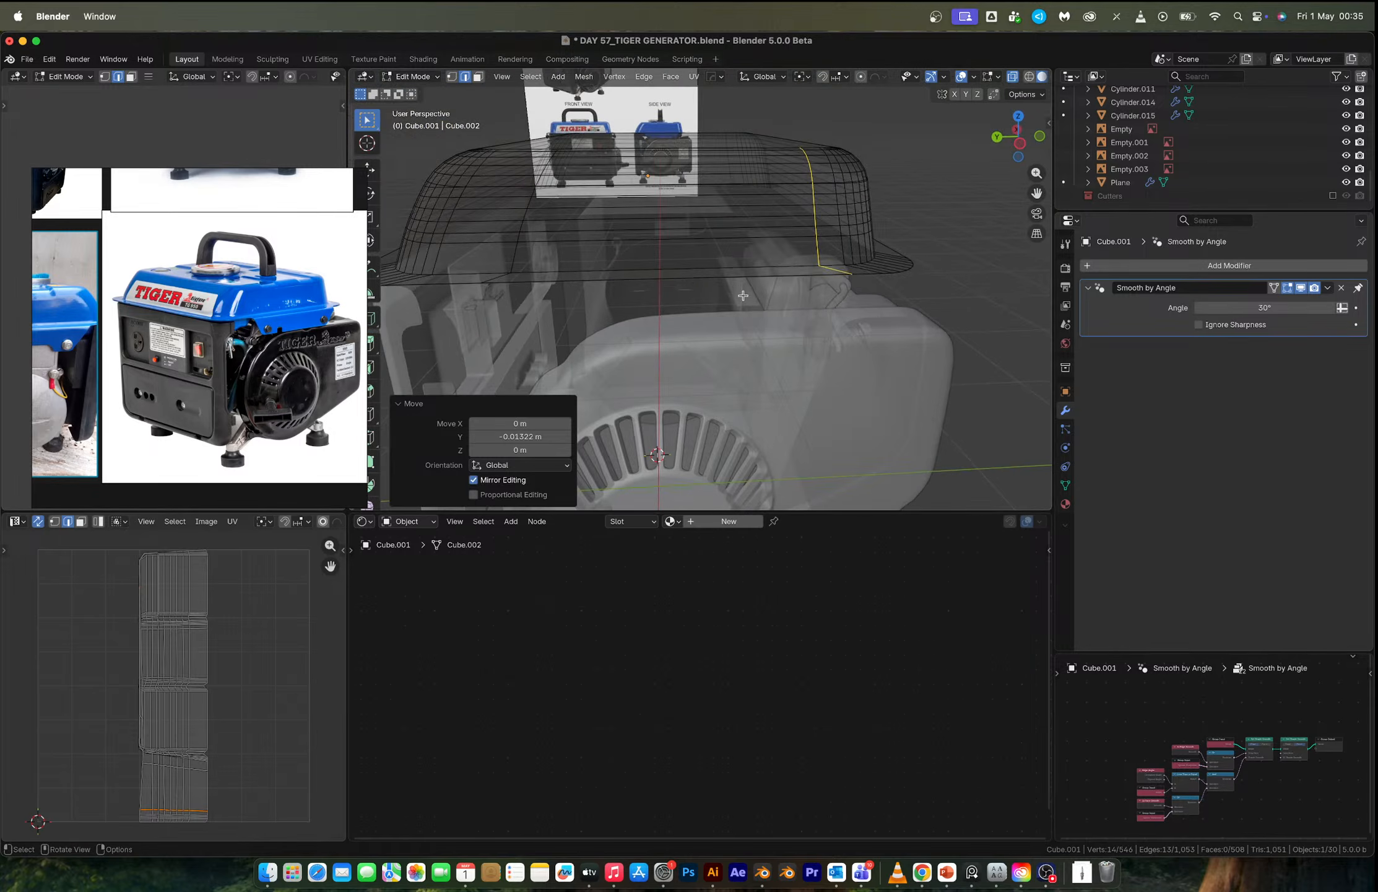
{"action": "left_click", "coordinate": [689, 282]}
{"action": "left_click", "coordinate": [1019, 144]}
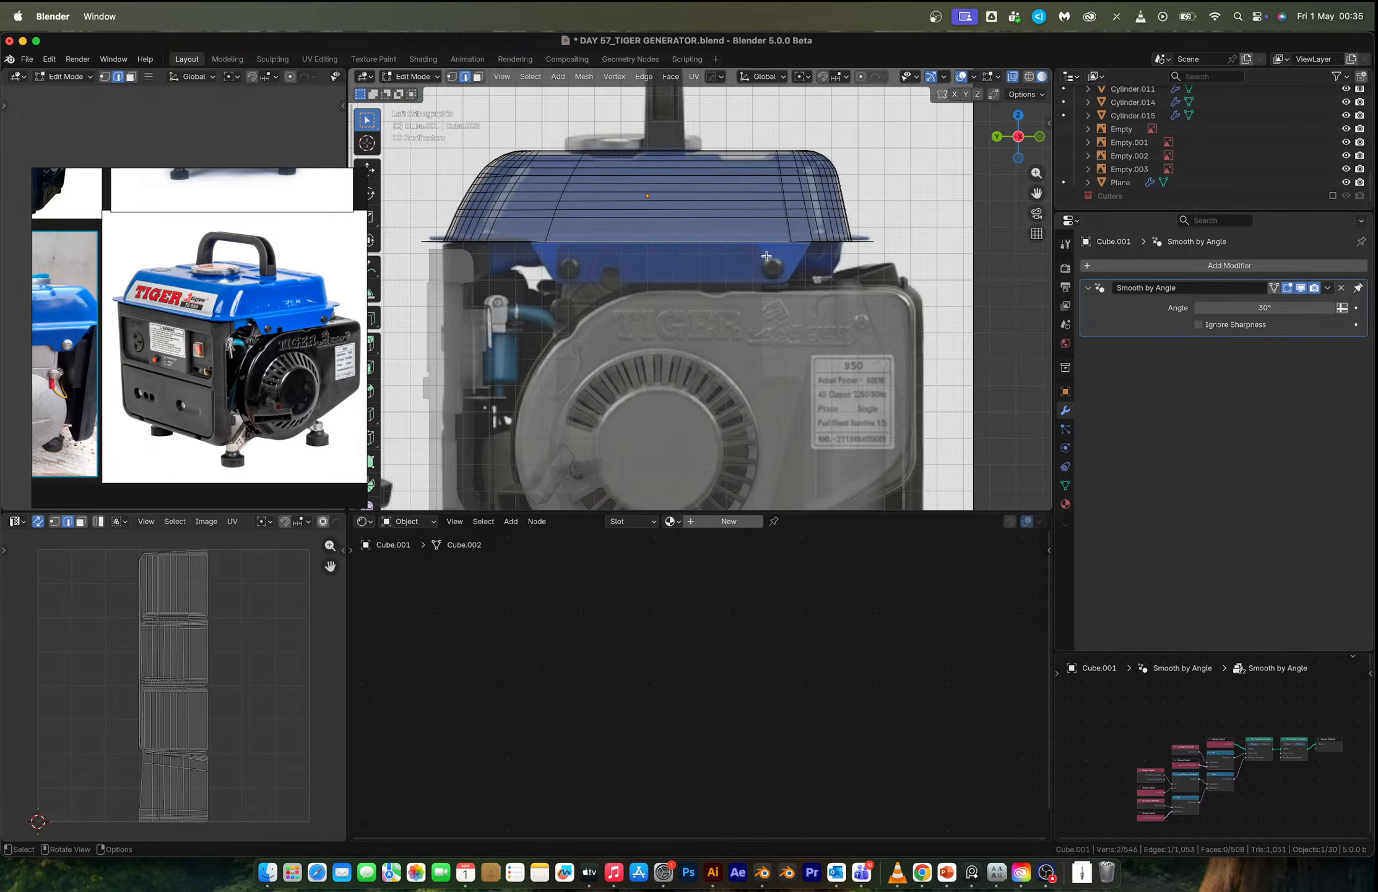
{"action": "scroll", "coordinate": [767, 256], "scroll_direction": "up", "scroll_amount": 2}
{"action": "key", "text": "e"}
{"action": "key", "text": "z"}
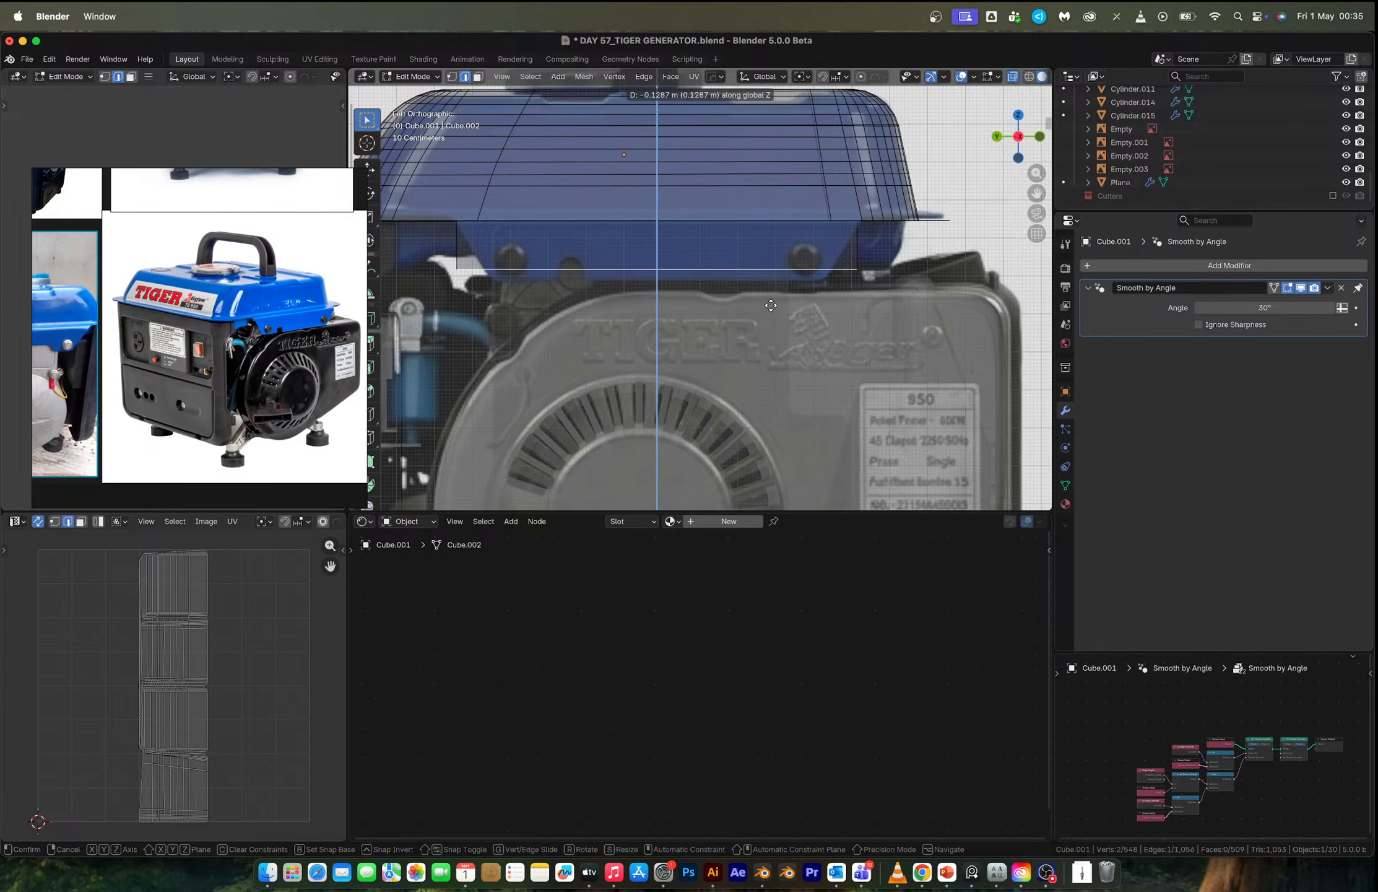
{"action": "left_click", "coordinate": [773, 315]}
{"action": "key", "text": "s"}
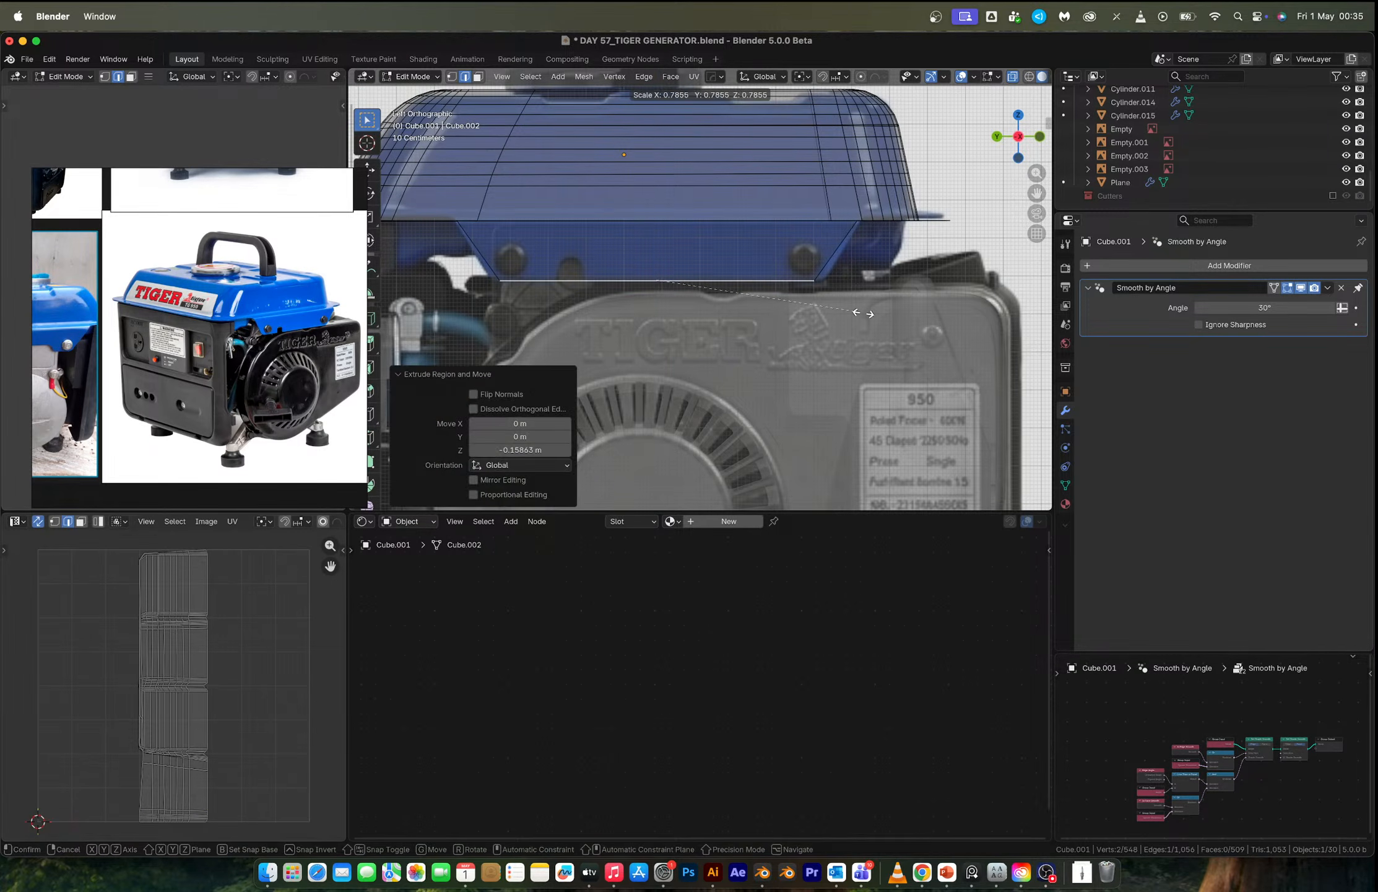
{"action": "left_click", "coordinate": [874, 318]}
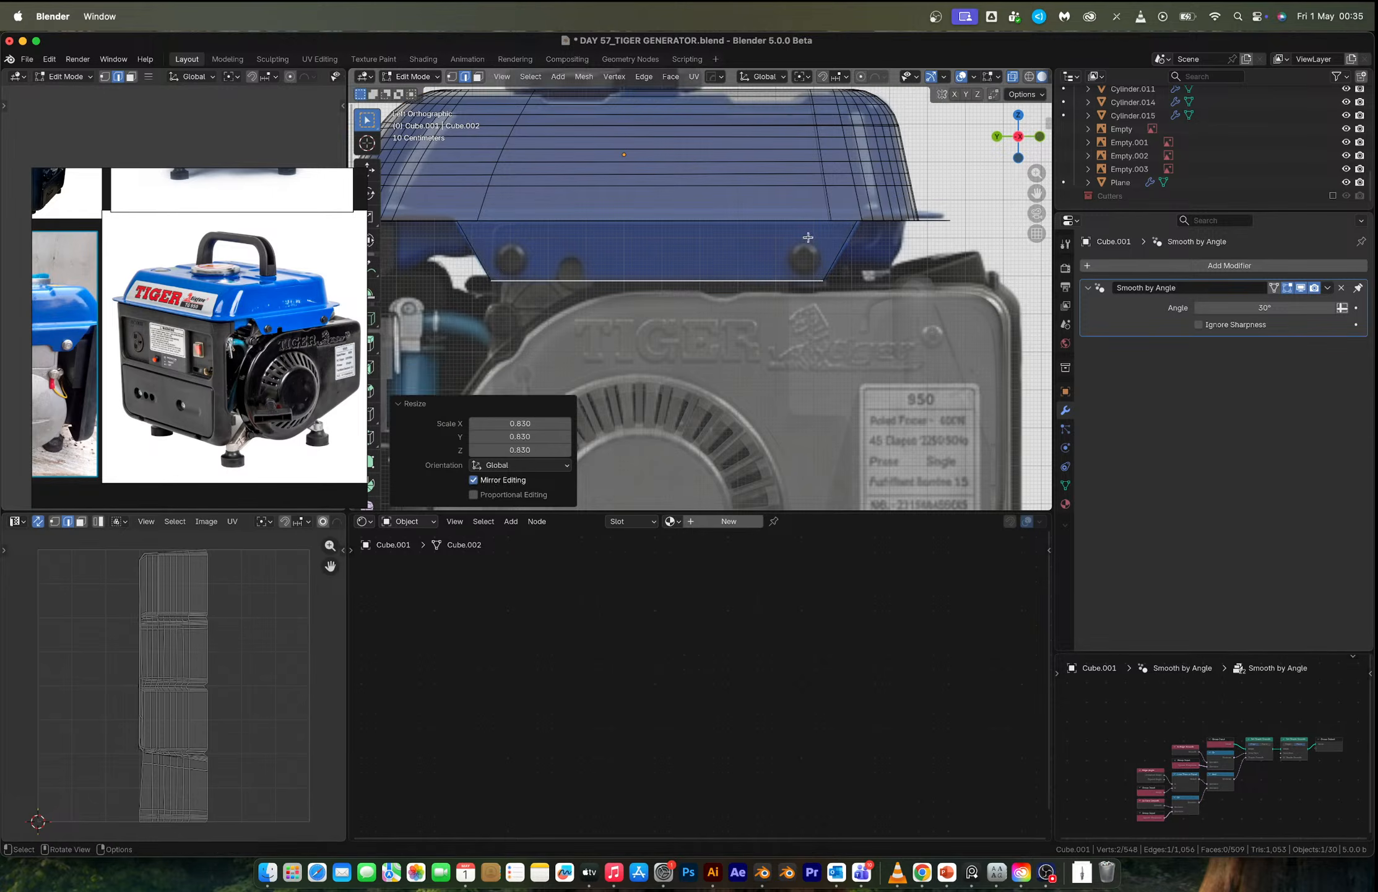
{"action": "key", "text": "Tab"}
Add two vertical loop cuts through the side bracket around the reference's small notch, the second at factor 0.380.
{"action": "scroll", "coordinate": [782, 213], "scroll_direction": "down", "scroll_amount": 2}
{"action": "middle_click_drag", "start_coordinate": [781, 215], "coordinate": [877, 274]}
{"action": "left_click", "coordinate": [1031, 151]}
{"action": "scroll", "coordinate": [684, 323], "scroll_direction": "up", "scroll_amount": 3}
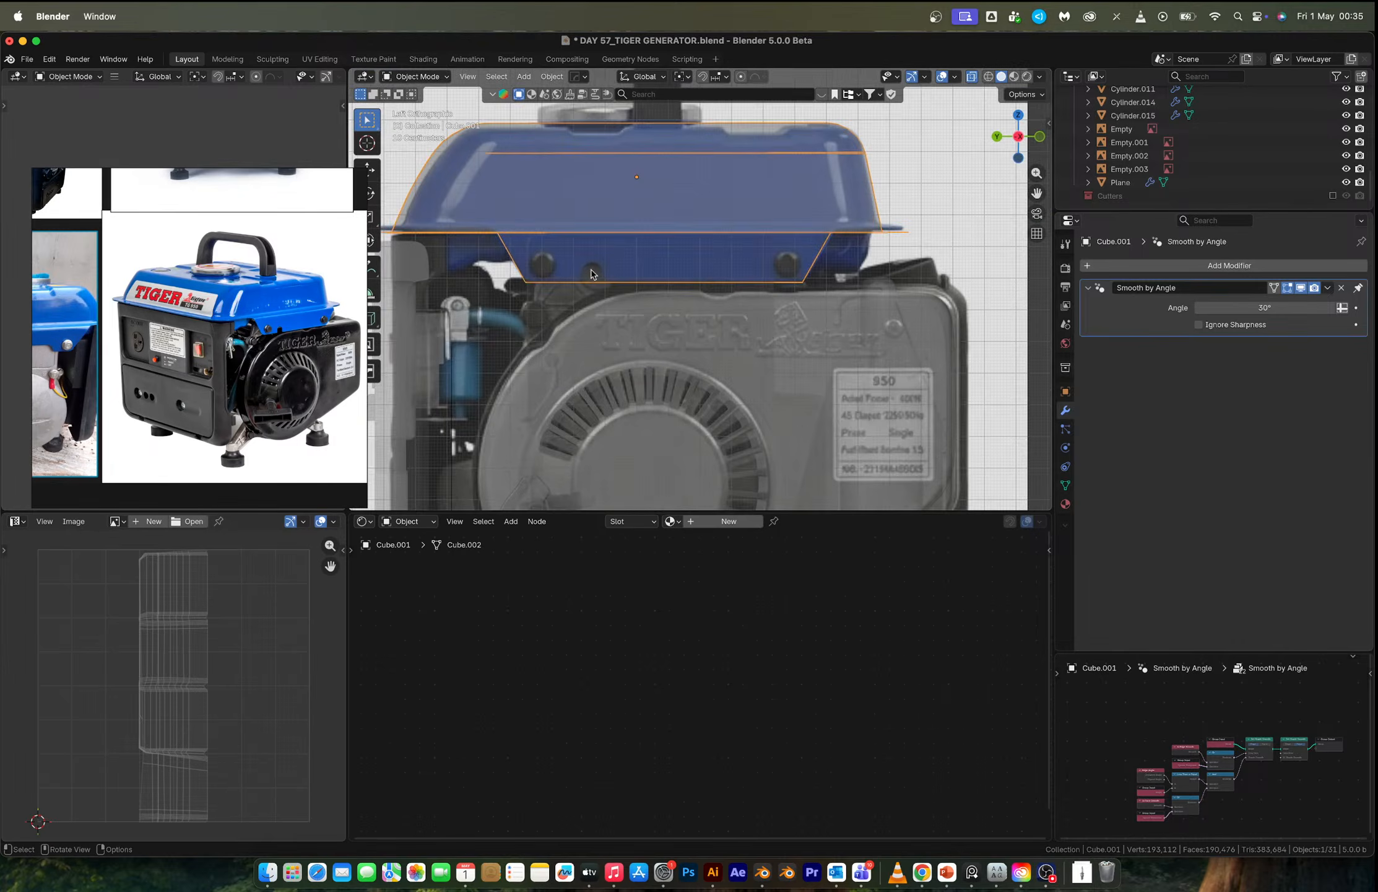
{"action": "key", "text": "Tab"}
{"action": "scroll", "coordinate": [657, 309], "scroll_direction": "up", "scroll_amount": 8}
{"action": "key", "text": "ctrl+r"}
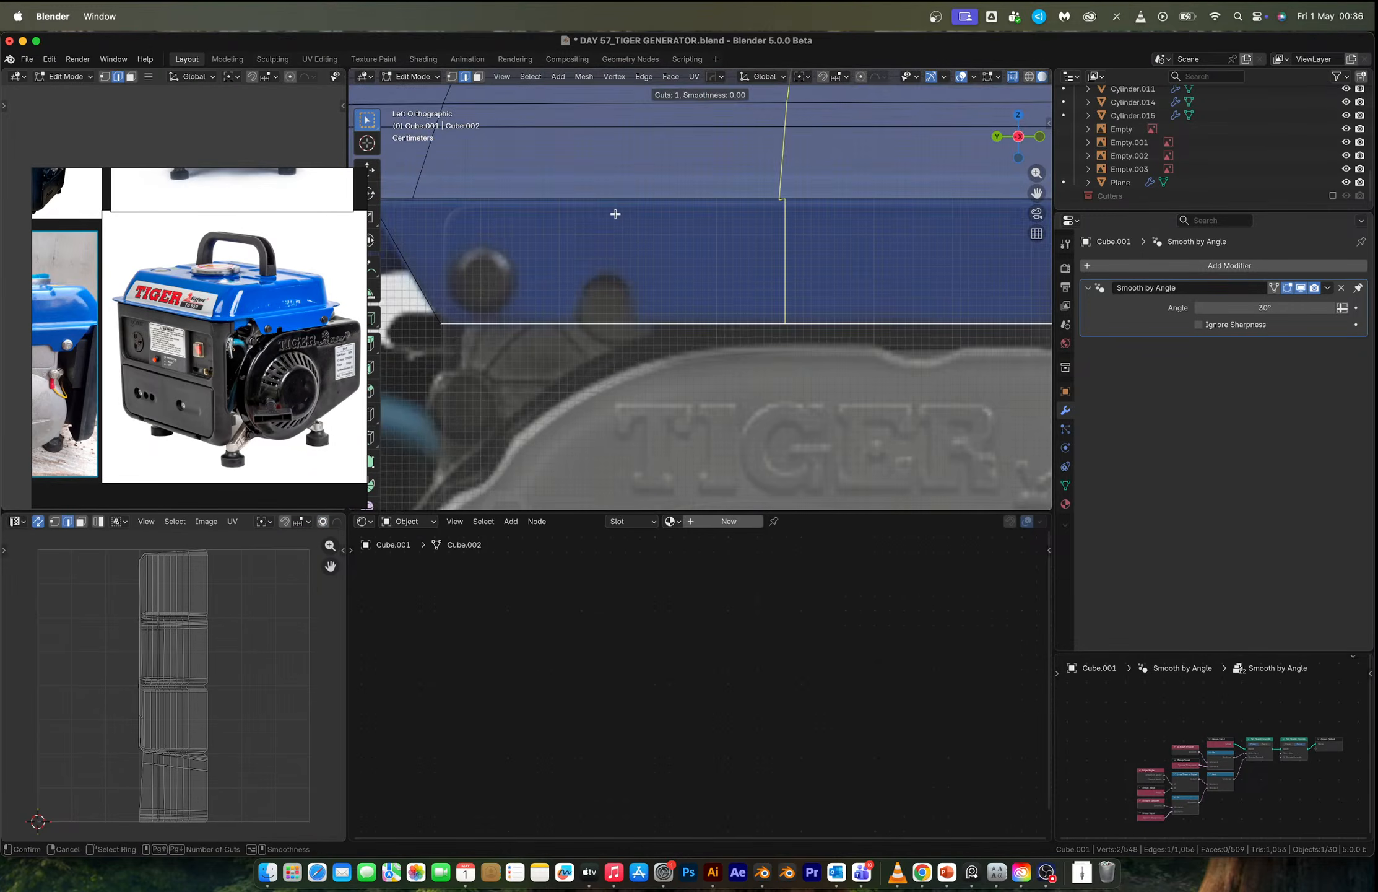
{"action": "left_click", "coordinate": [617, 213]}
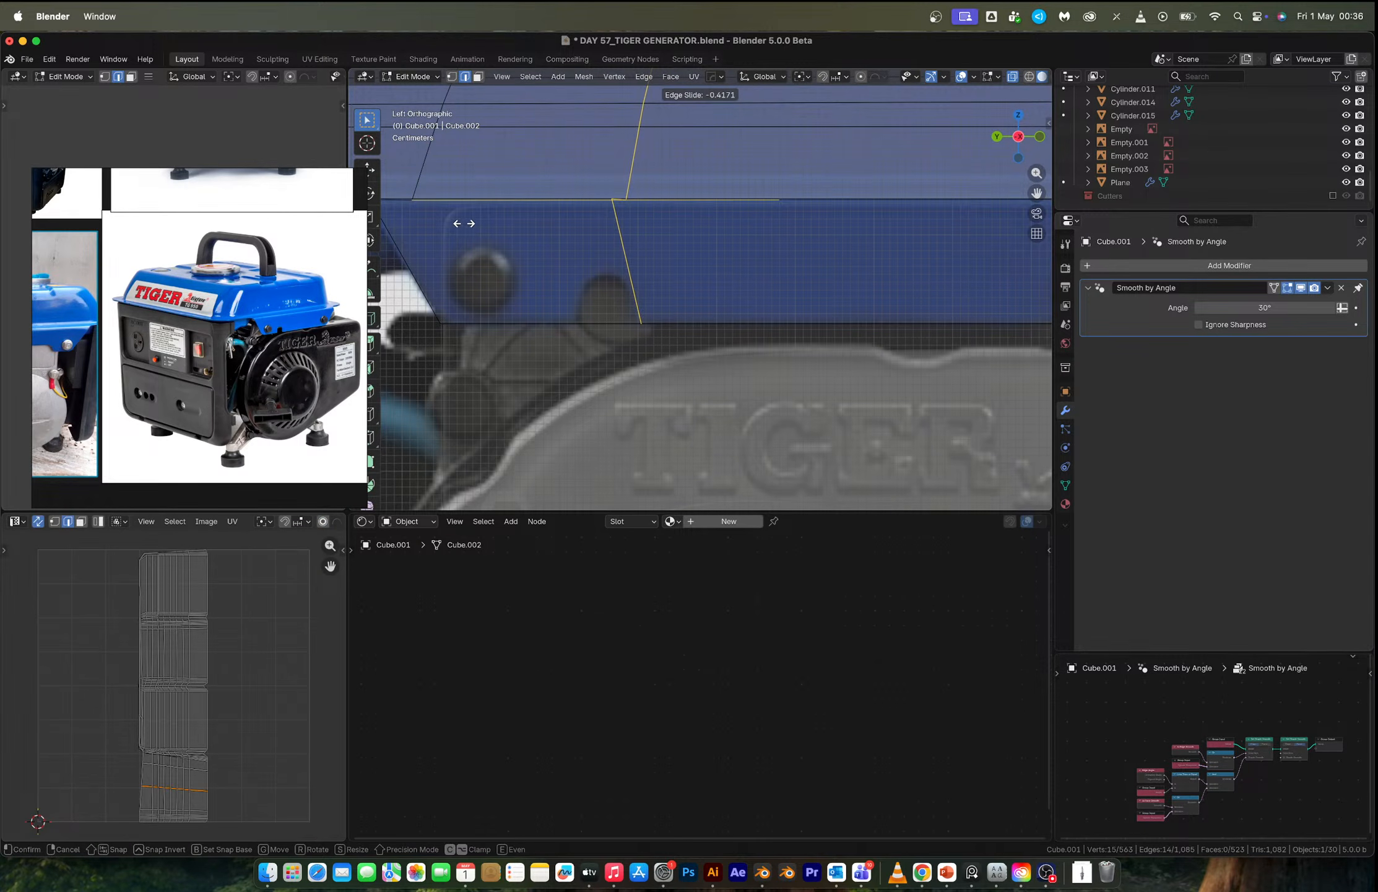
{"action": "left_click", "coordinate": [532, 203]}
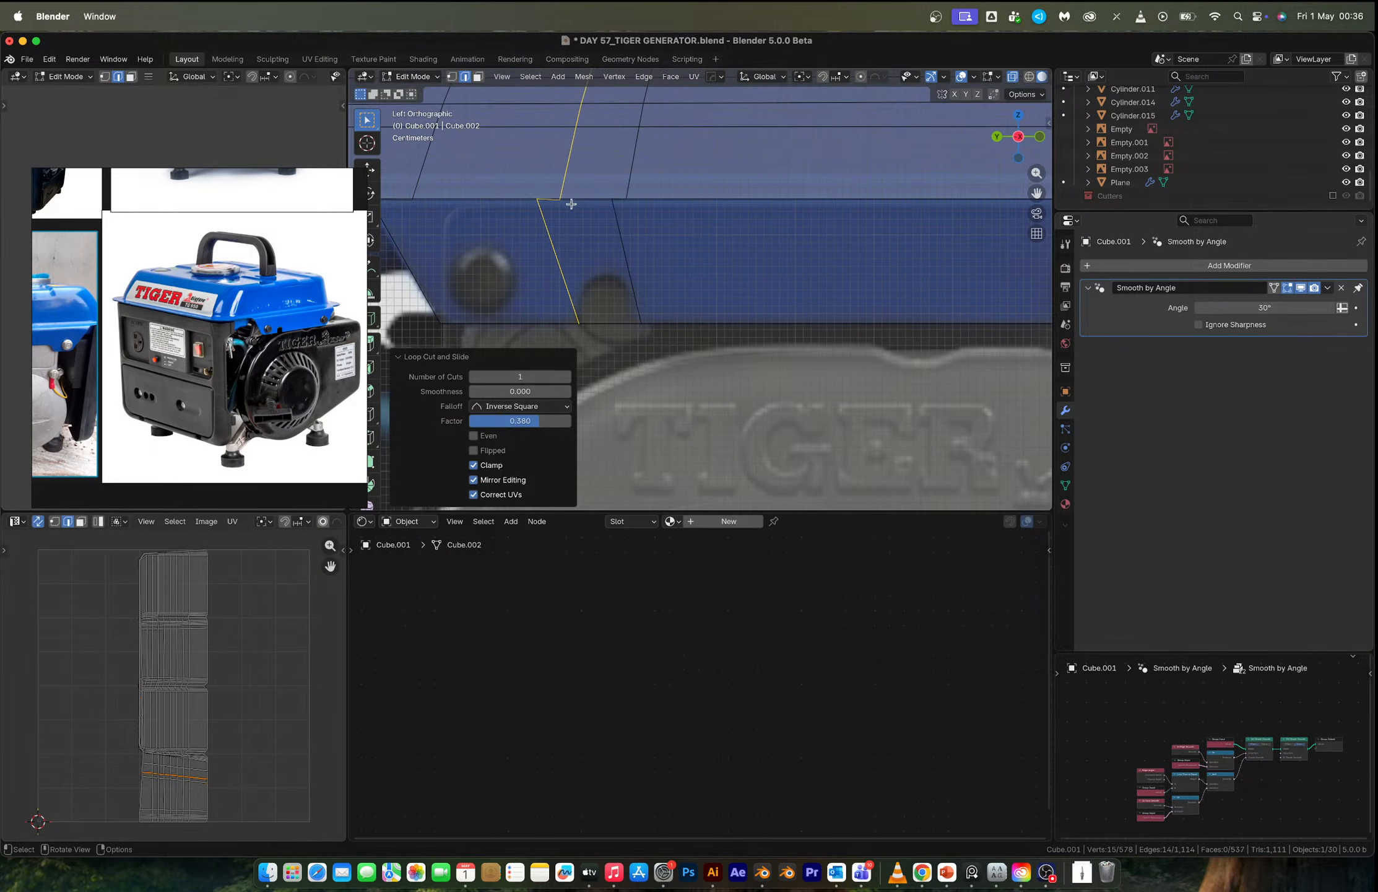
Add a horizontal loop cut across the bracket at factor -0.249 and move its two notch vertices about -0.017 m along Y.
{"action": "key", "text": "ctrl+r"}
{"action": "left_click", "coordinate": [633, 266]}
{"action": "left_click", "coordinate": [635, 273]}
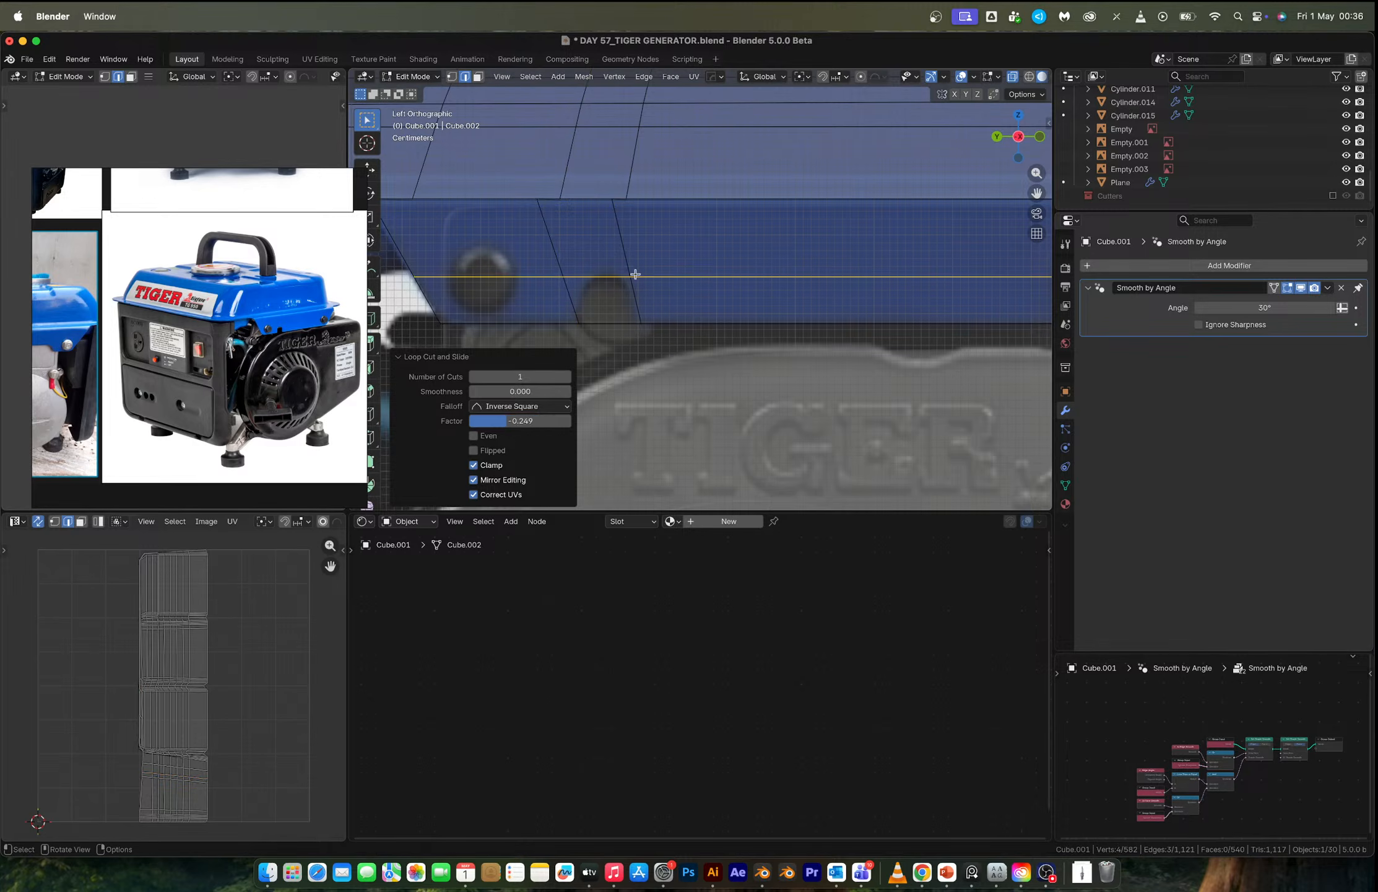
{"action": "left_click", "coordinate": [560, 273]}
{"action": "key", "text": "g"}
{"action": "key", "text": "x"}
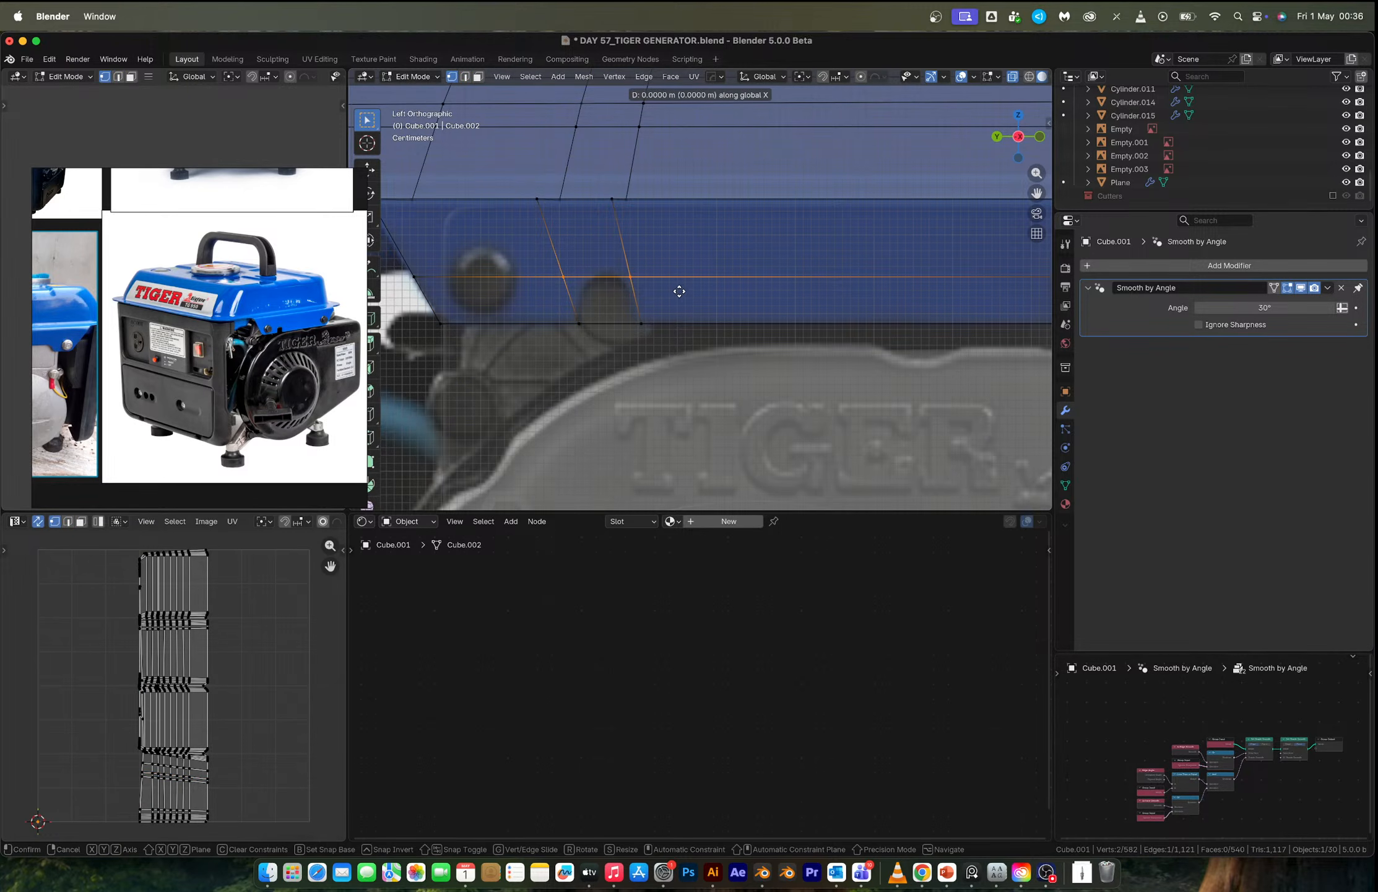
{"action": "key", "text": "y"}
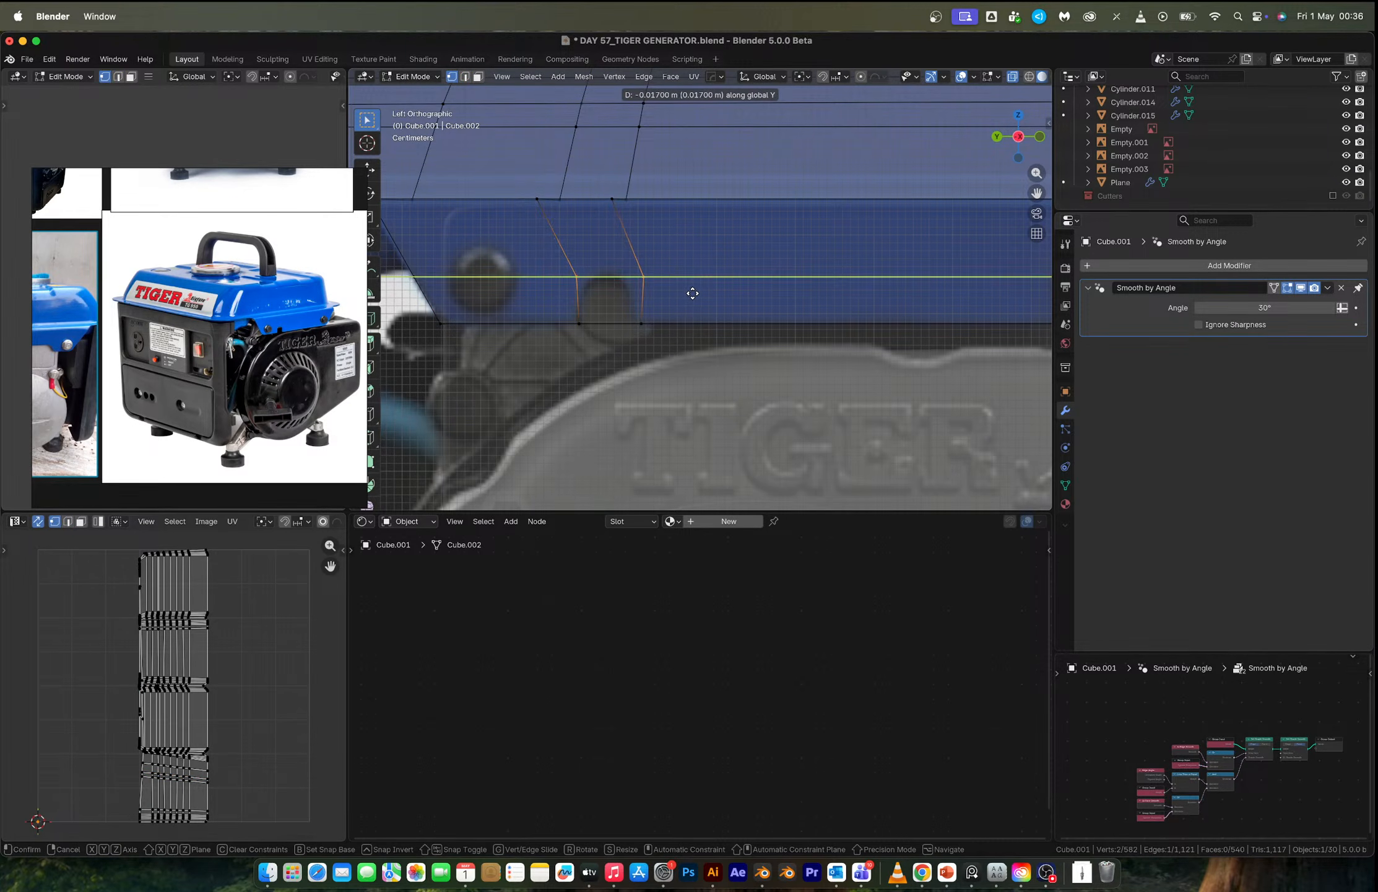
{"action": "left_click", "coordinate": [691, 293]}
Delete the small bracket face between the cuts to open the notch in its lower edge, and leave mesh editing.
{"action": "key", "text": "x"}
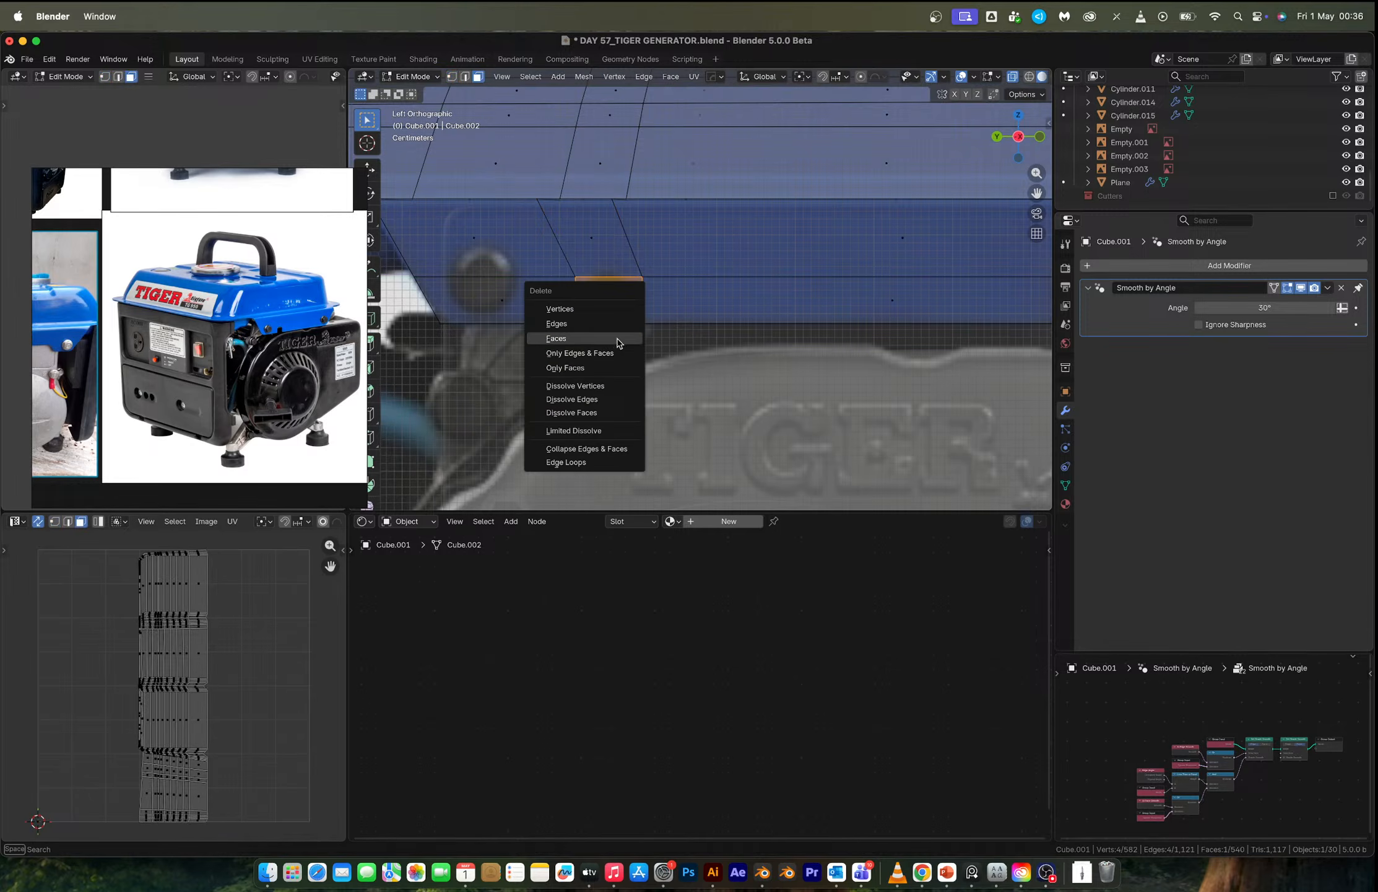
{"action": "left_click", "coordinate": [616, 337]}
{"action": "scroll", "coordinate": [668, 306], "scroll_direction": "down", "scroll_amount": 4}
{"action": "key", "text": "Tab"}
{"action": "scroll", "coordinate": [669, 306], "scroll_direction": "down", "scroll_amount": 3}
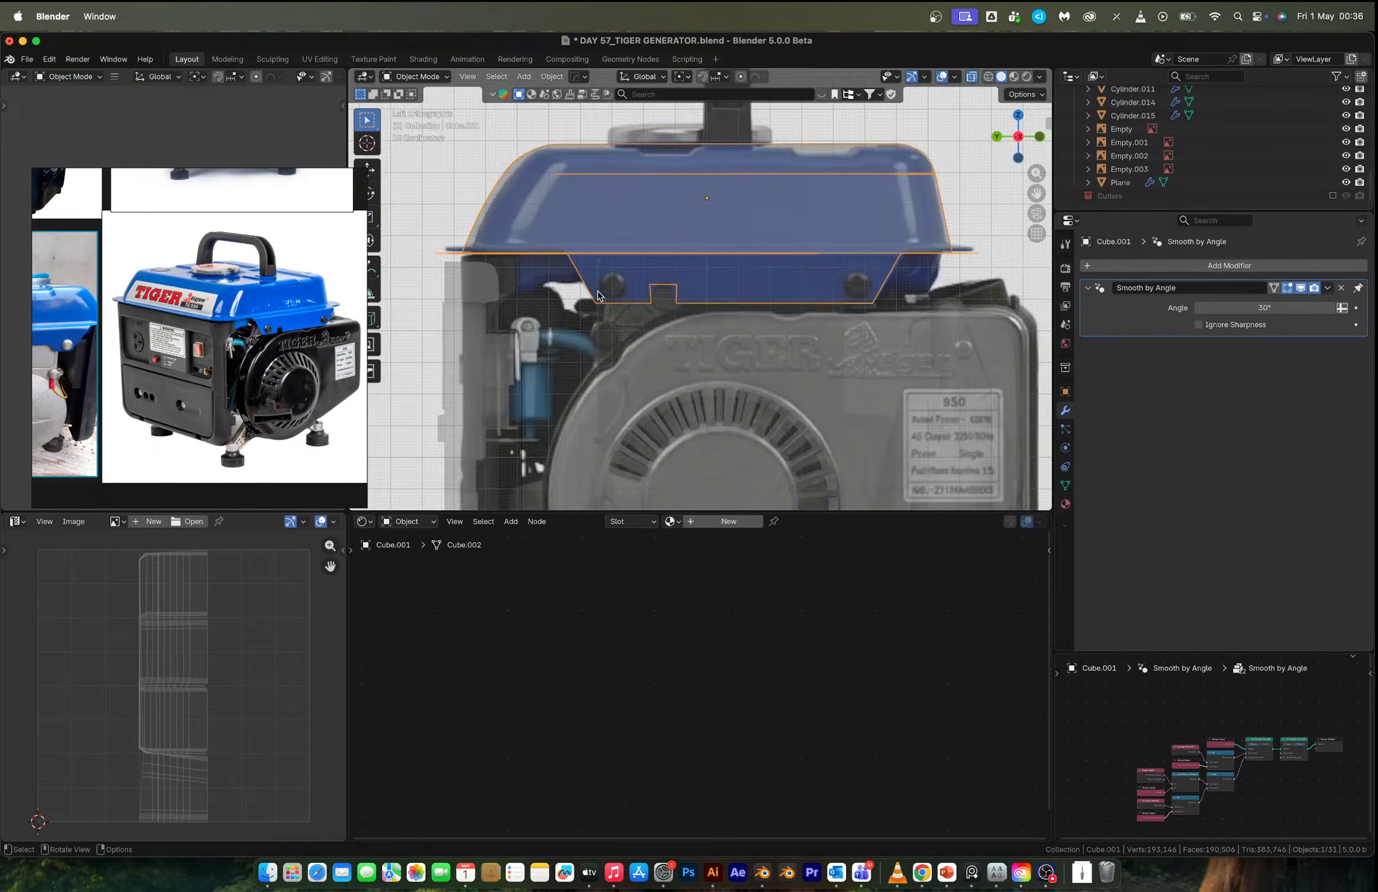
{"action": "scroll", "coordinate": [599, 291], "scroll_direction": "up", "scroll_amount": 6}
{"action": "scroll", "coordinate": [598, 295], "scroll_direction": "down", "scroll_amount": 3}
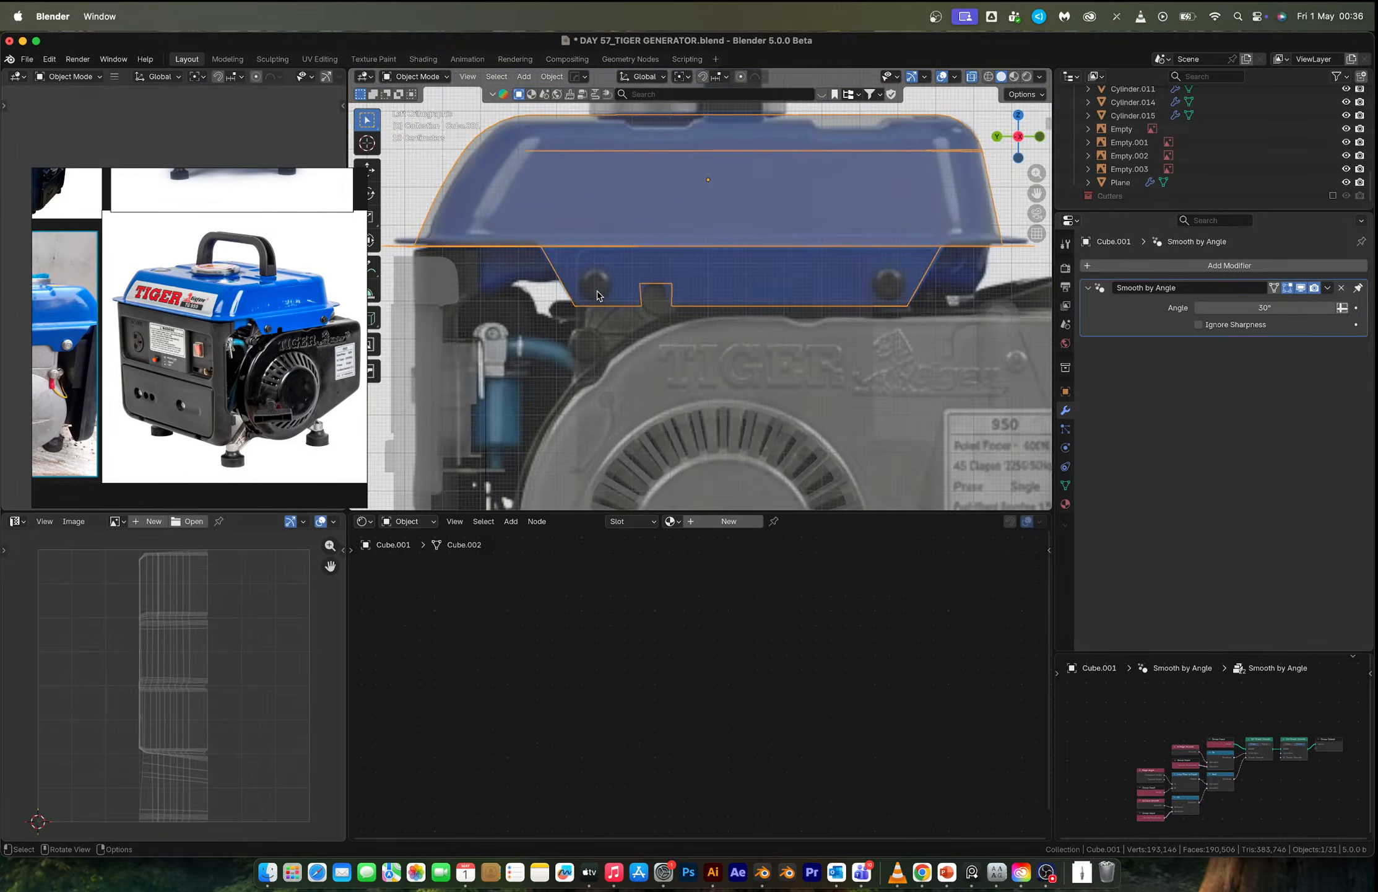
{"action": "scroll", "coordinate": [578, 292], "scroll_direction": "up", "scroll_amount": 3}
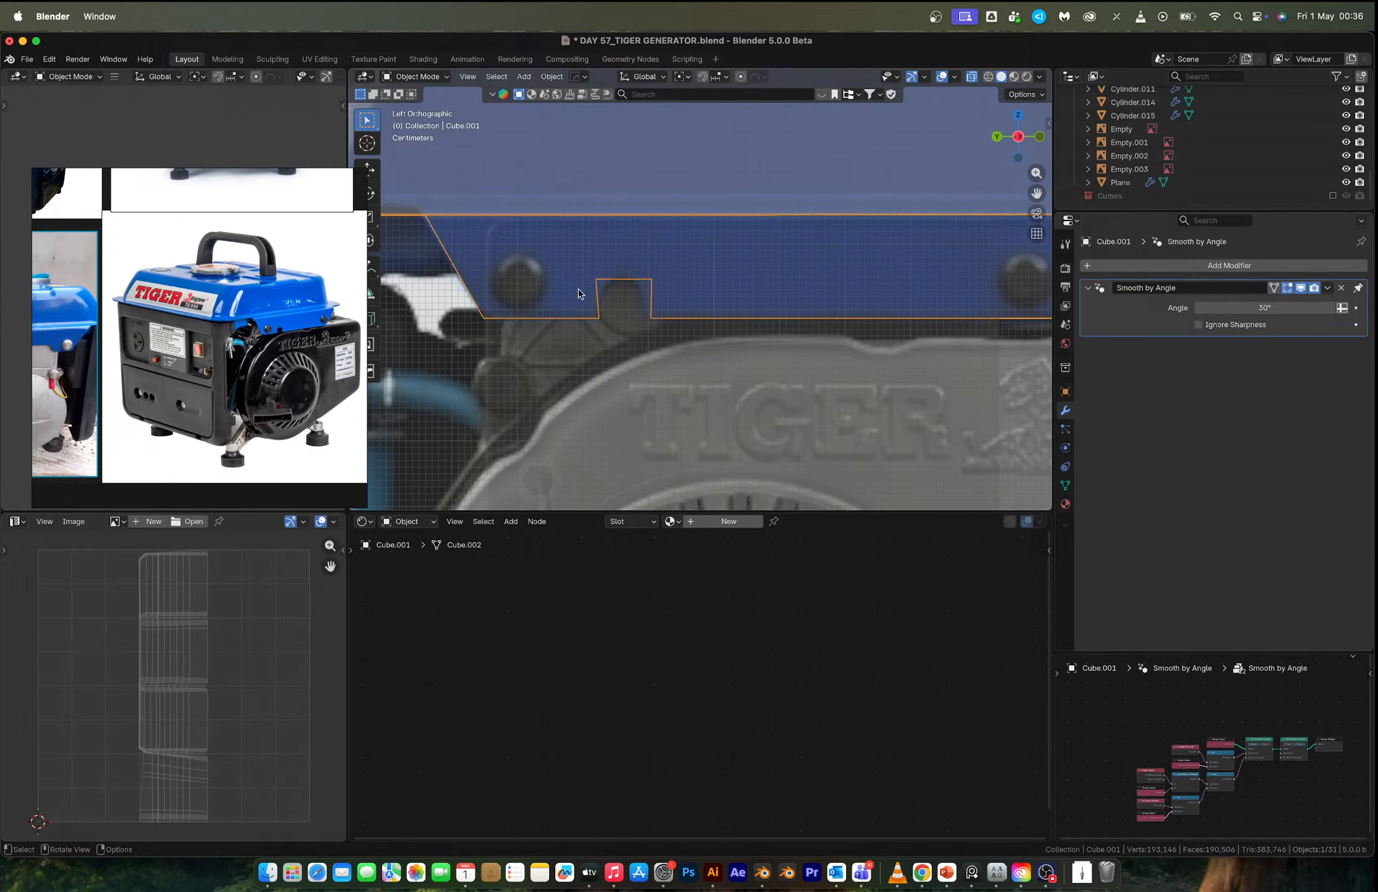
{"action": "scroll", "coordinate": [578, 293], "scroll_direction": "down", "scroll_amount": 3}
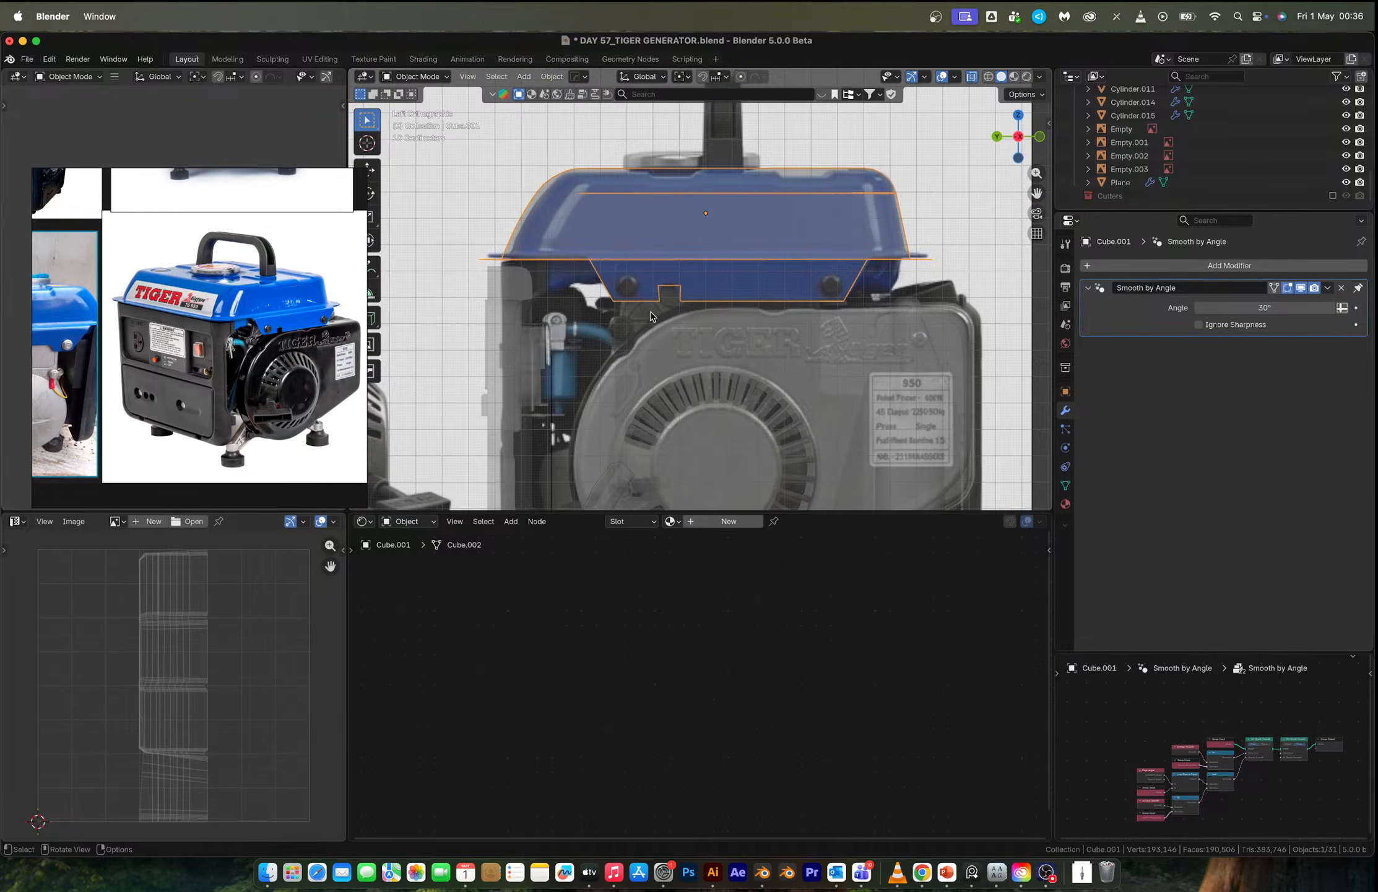
Copy the existing hexagonal bolt, paste it, and snap it to the 3D cursor placed on the reference's front bolt on the side bracket.
{"action": "middle_click_drag", "start_coordinate": [638, 306], "coordinate": [694, 305]}
{"action": "left_click", "coordinate": [713, 327]}
{"action": "key", "text": "ctrl+c"}
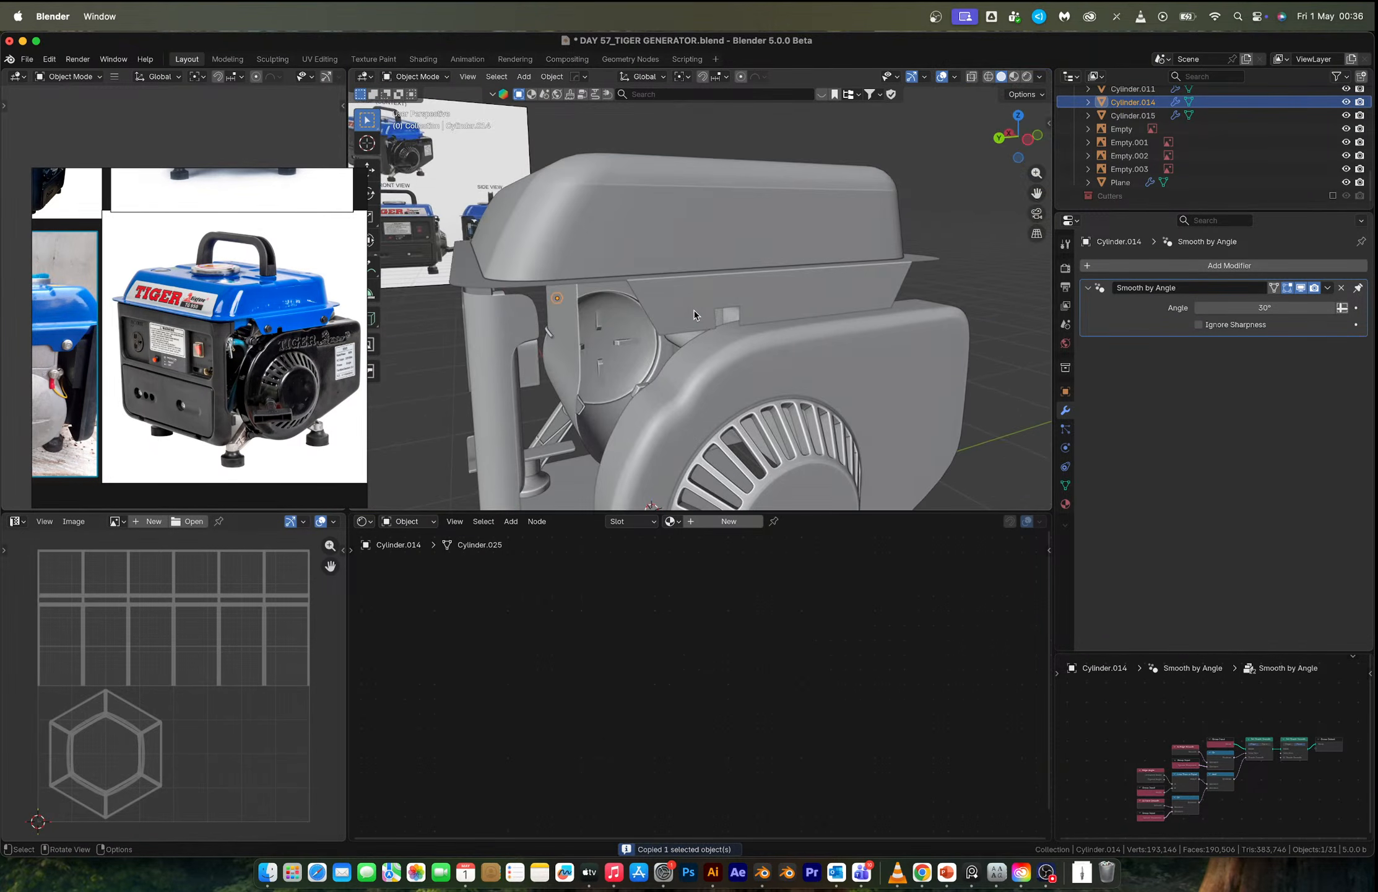
{"action": "left_click", "coordinate": [694, 316]}
{"action": "key", "text": "alt+z"}
{"action": "left_click", "coordinate": [1029, 140]}
{"action": "scroll", "coordinate": [670, 297], "scroll_direction": "up", "scroll_amount": 4}
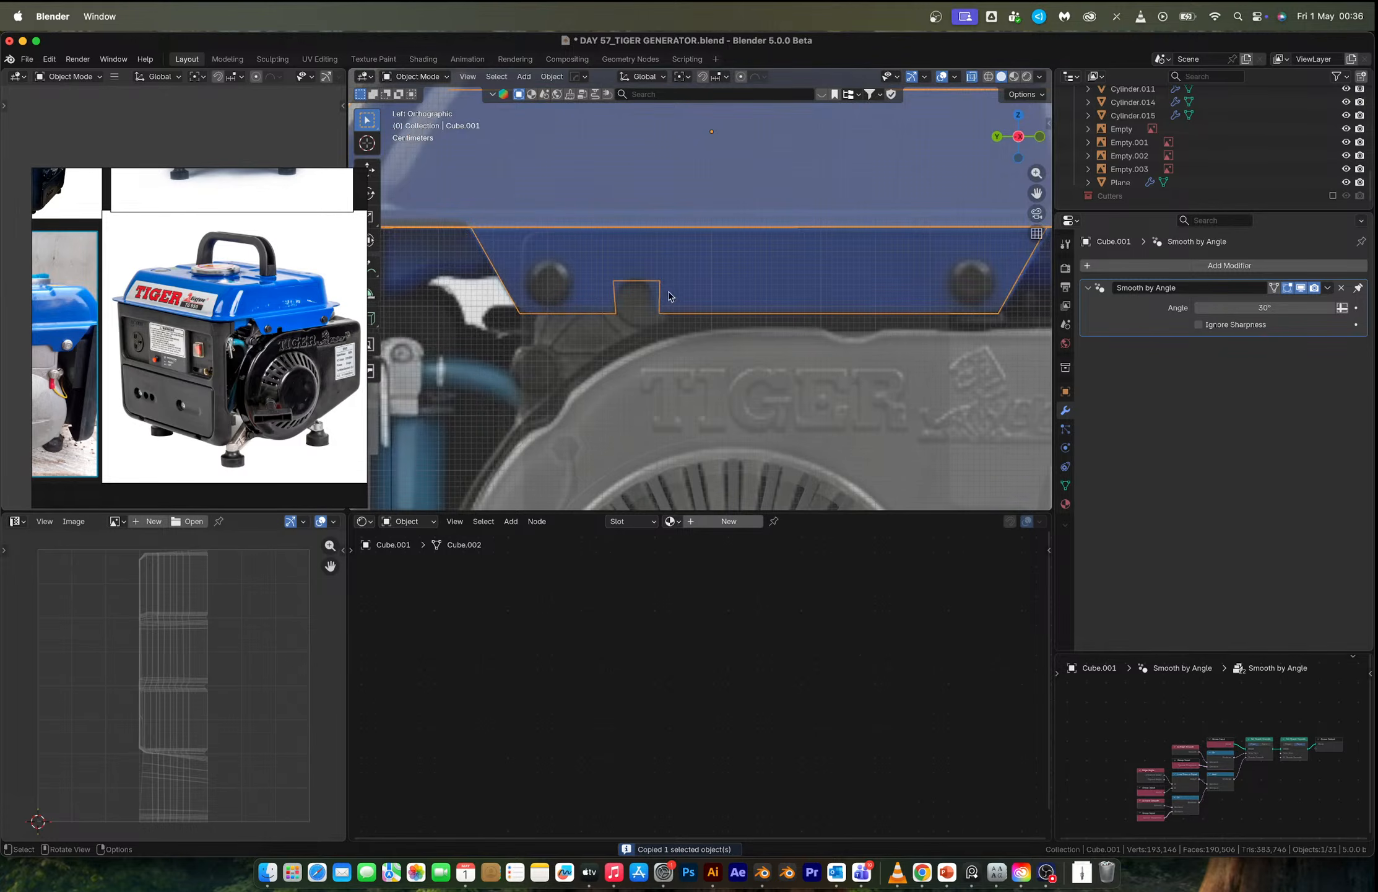
{"action": "key", "text": "ctrl+v"}
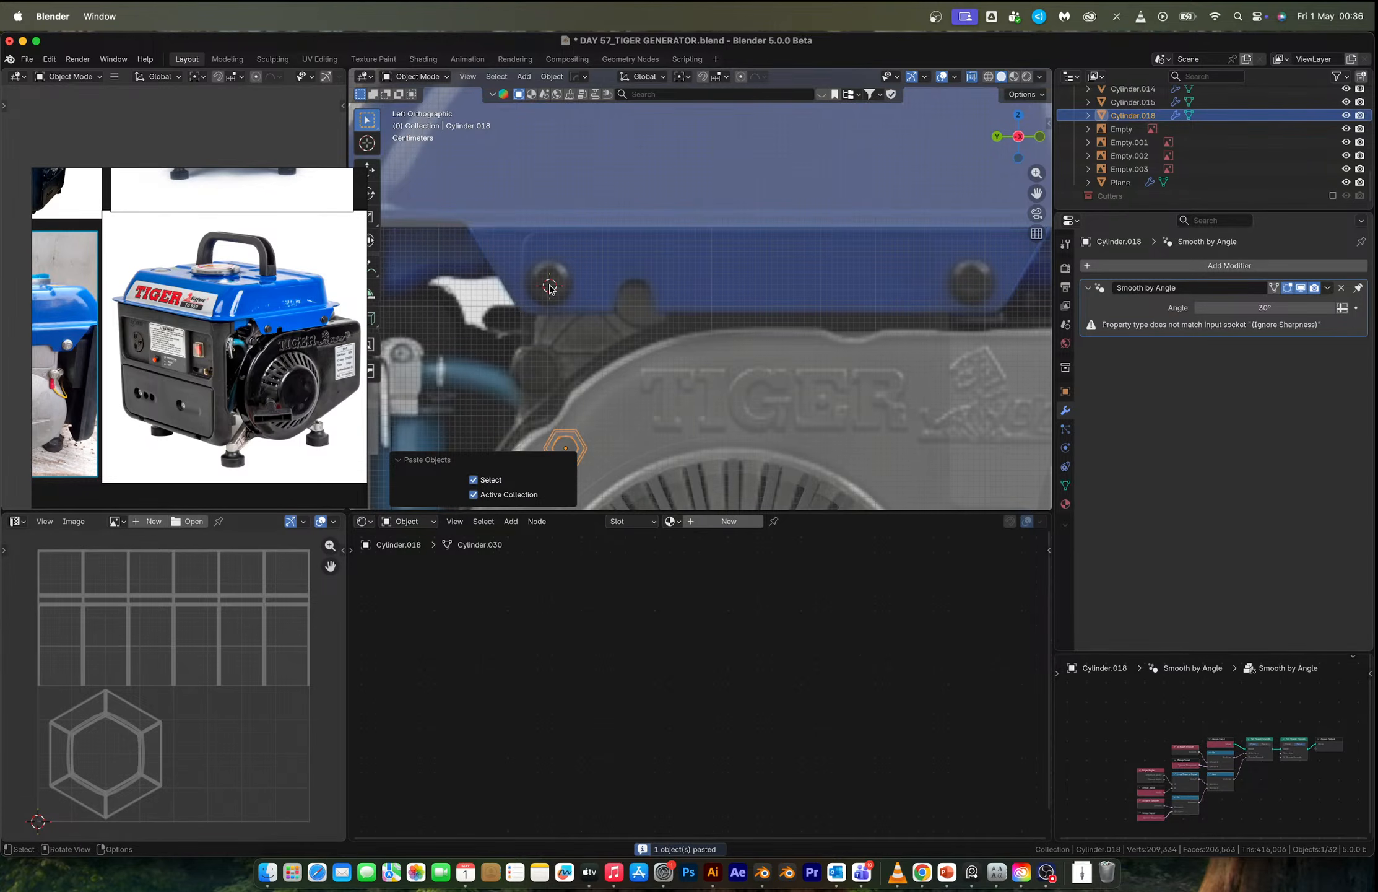
{"action": "key", "text": "shift+s"}
{"action": "left_click", "coordinate": [638, 271]}
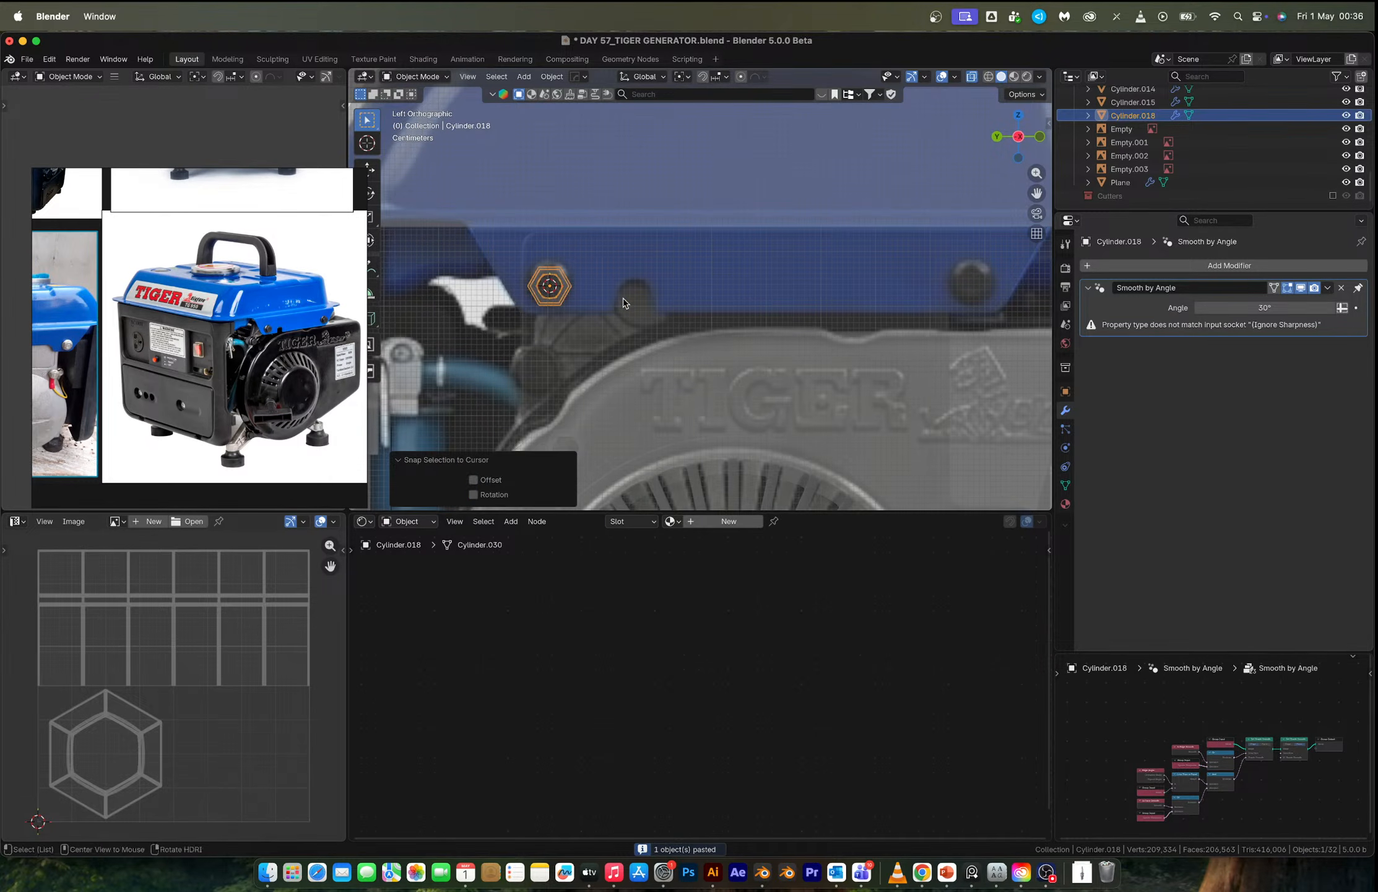
Rotate the pasted bolt 180° about the global Y axis so it faces outward from the bracket.
{"action": "key", "text": "alt+z"}
{"action": "middle_click_drag", "start_coordinate": [610, 312], "coordinate": [638, 311]}
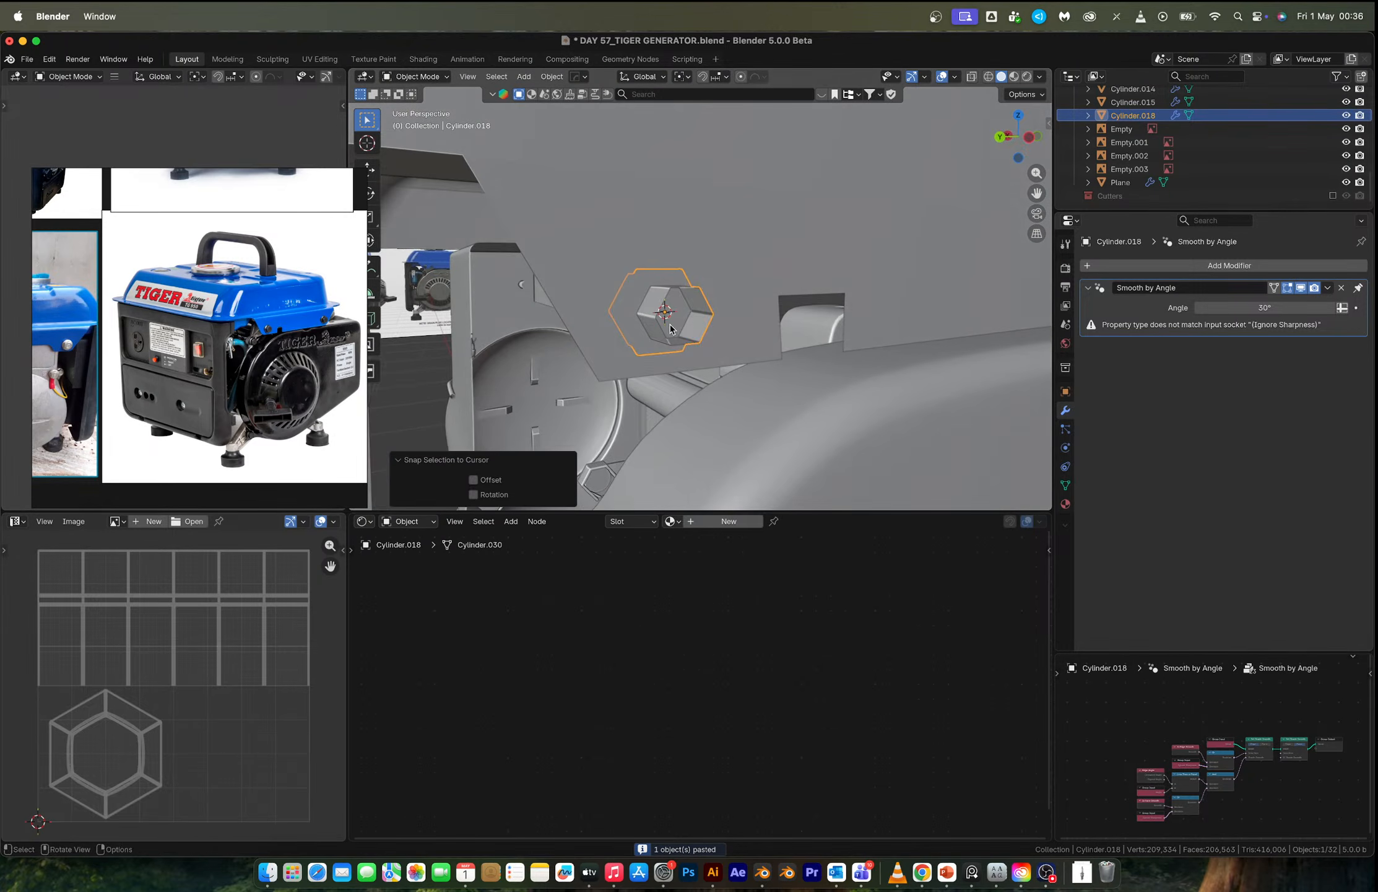
{"action": "key", "text": "r"}
{"action": "key", "text": "x"}
{"action": "type", "text": "y"}
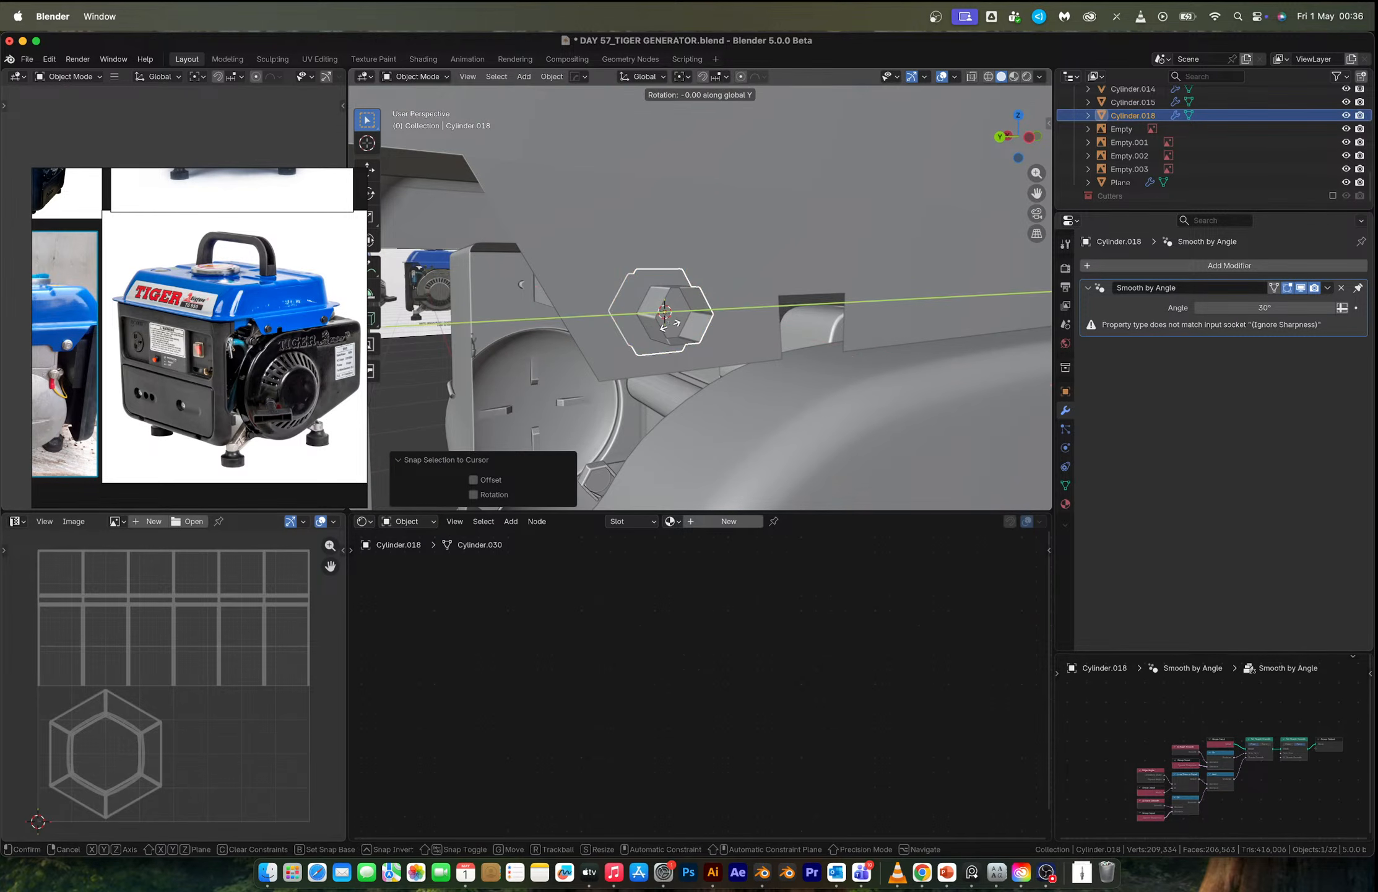
{"action": "type", "text": "180"}
{"action": "key", "text": "Return"}
Move the bolt -0.013914 m and back 0.007537 m along X to seat it against the side bracket.
{"action": "key", "text": "g"}
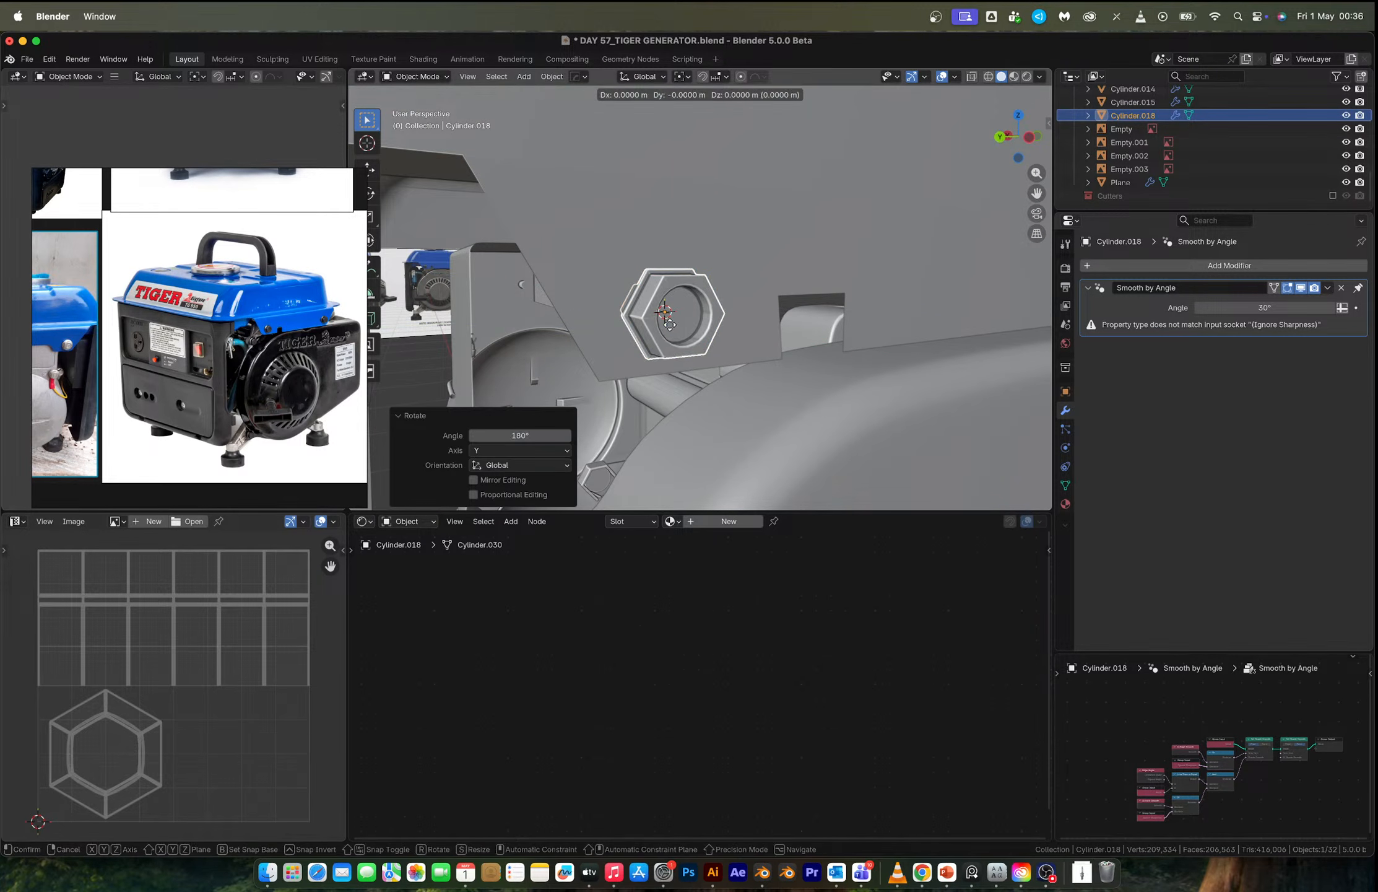
{"action": "key", "text": "y"}
{"action": "key", "text": "x"}
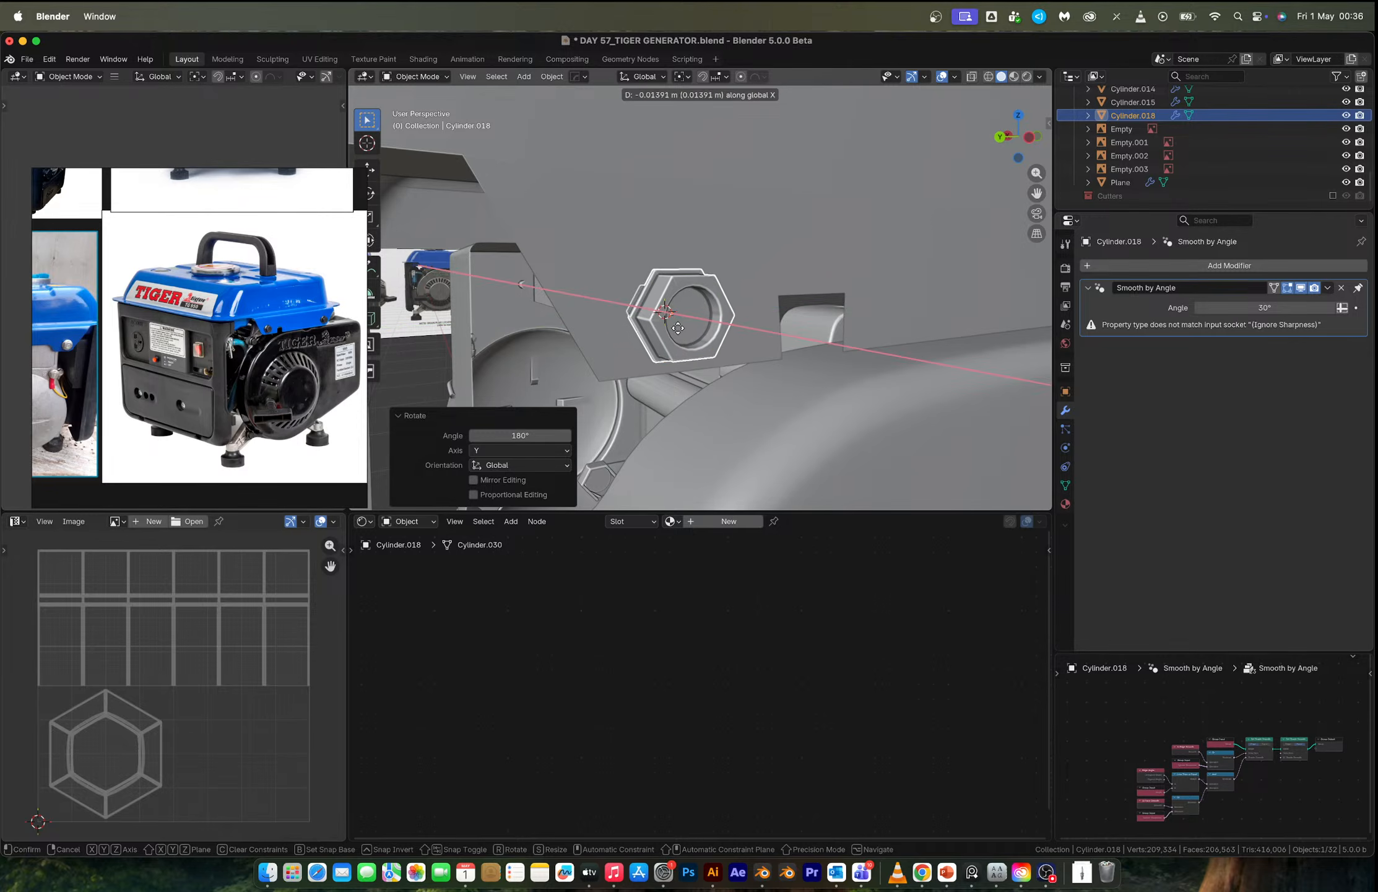
{"action": "left_click", "coordinate": [669, 326]}
{"action": "middle_click_drag", "start_coordinate": [669, 326], "coordinate": [741, 367]}
{"action": "key", "text": "g"}
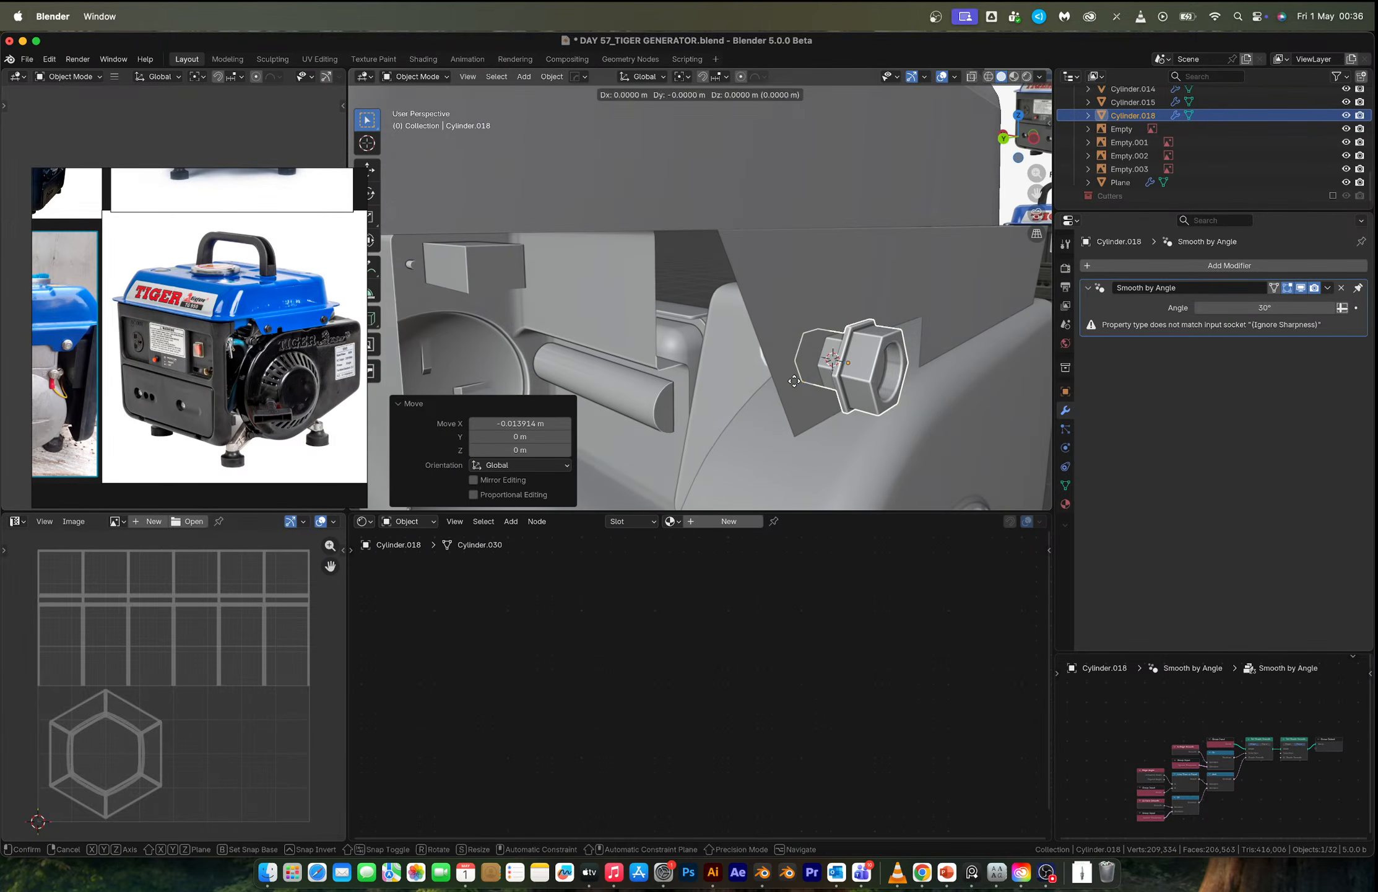
{"action": "key", "text": "x"}
{"action": "left_click", "coordinate": [880, 345]}
{"action": "scroll", "coordinate": [961, 219], "scroll_direction": "down", "scroll_amount": 4}
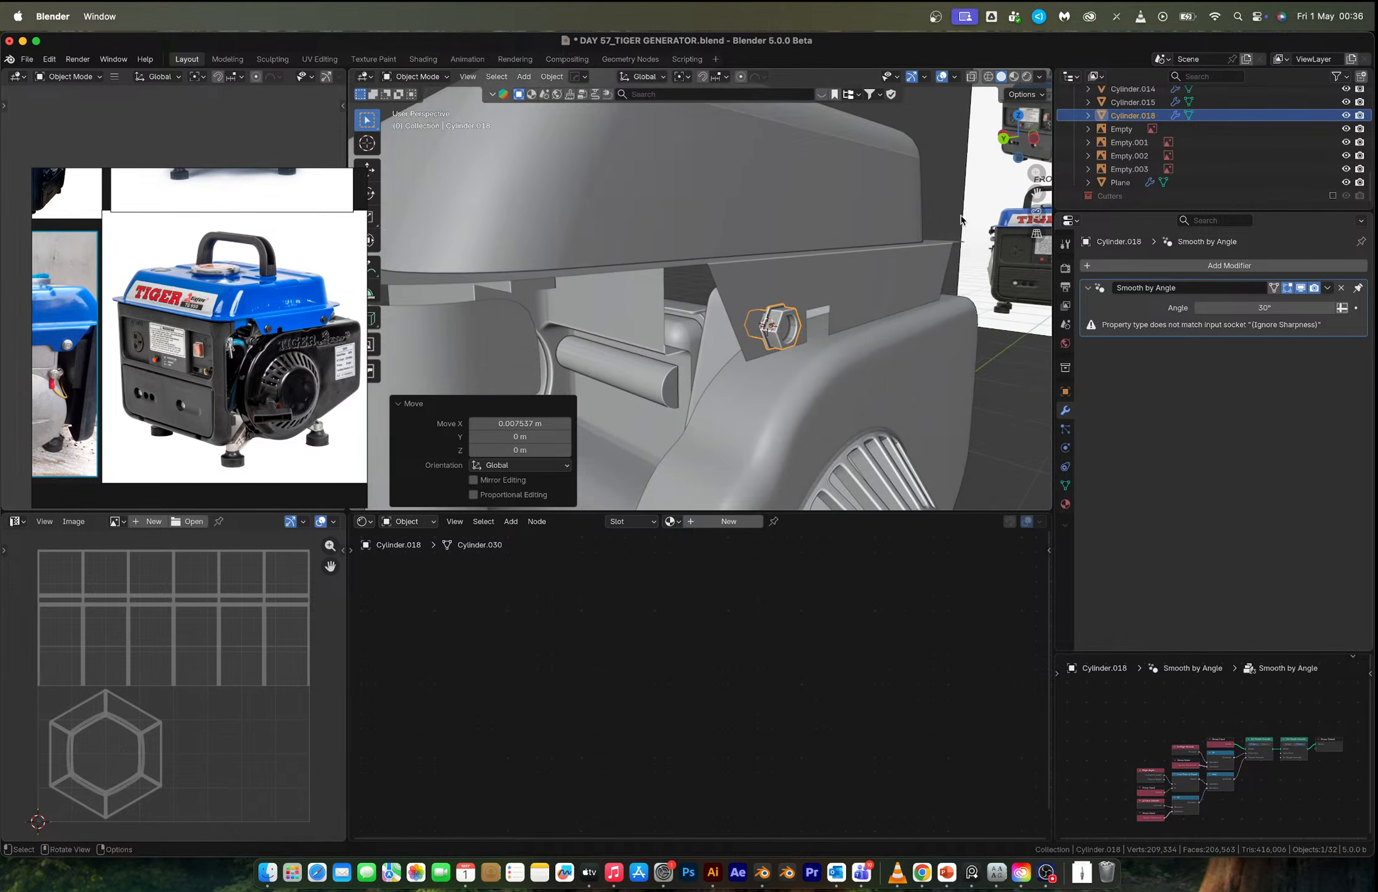
Raise the bolt 0.00714 m along Z to align it with the reference bolt in the side view.
{"action": "left_click", "coordinate": [1030, 143]}
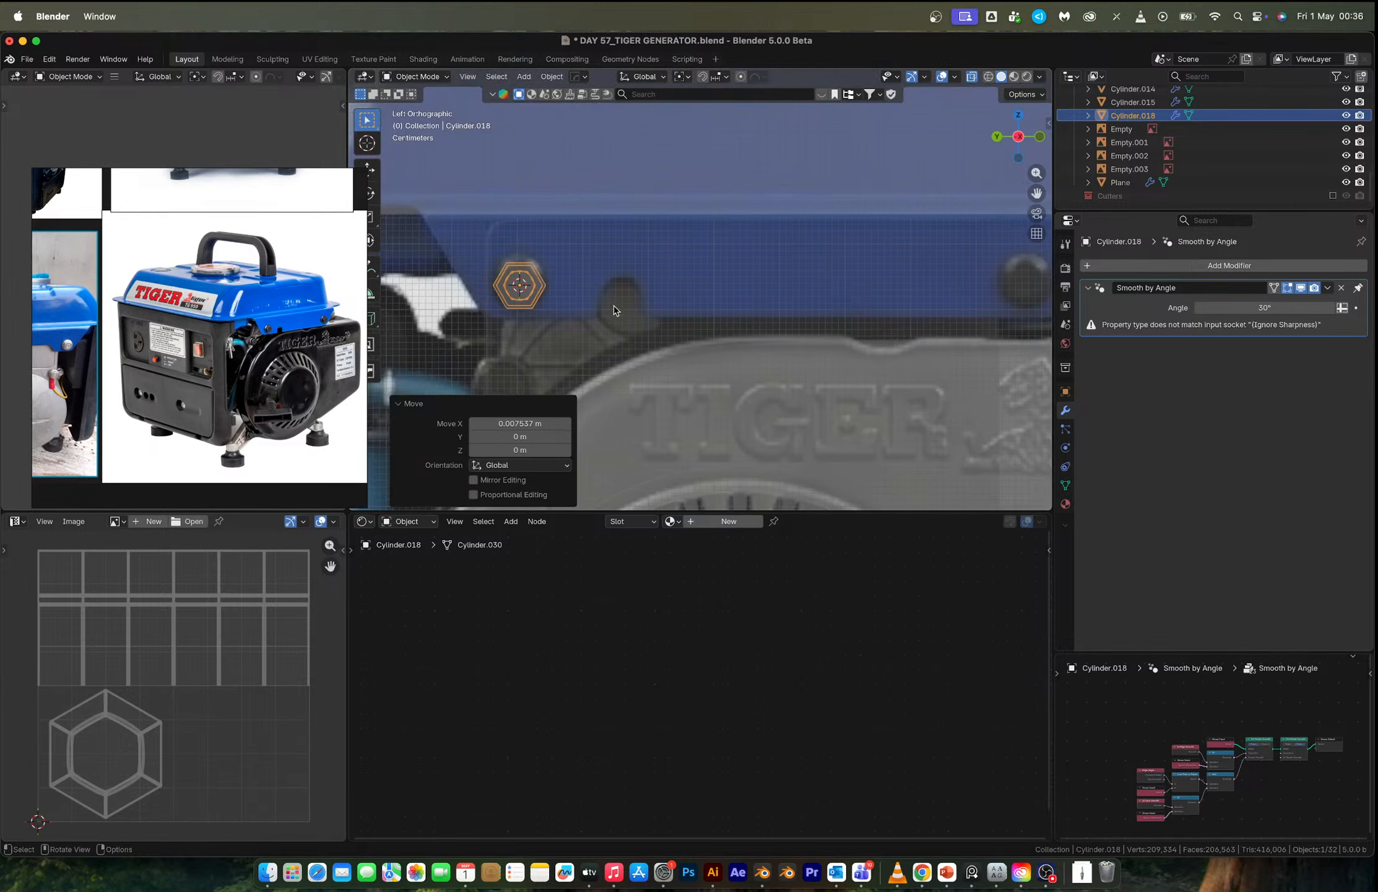
{"action": "key", "text": "g"}
{"action": "key", "text": "z"}
{"action": "left_click", "coordinate": [614, 305]}
{"action": "scroll", "coordinate": [576, 300], "scroll_direction": "down", "scroll_amount": 3}
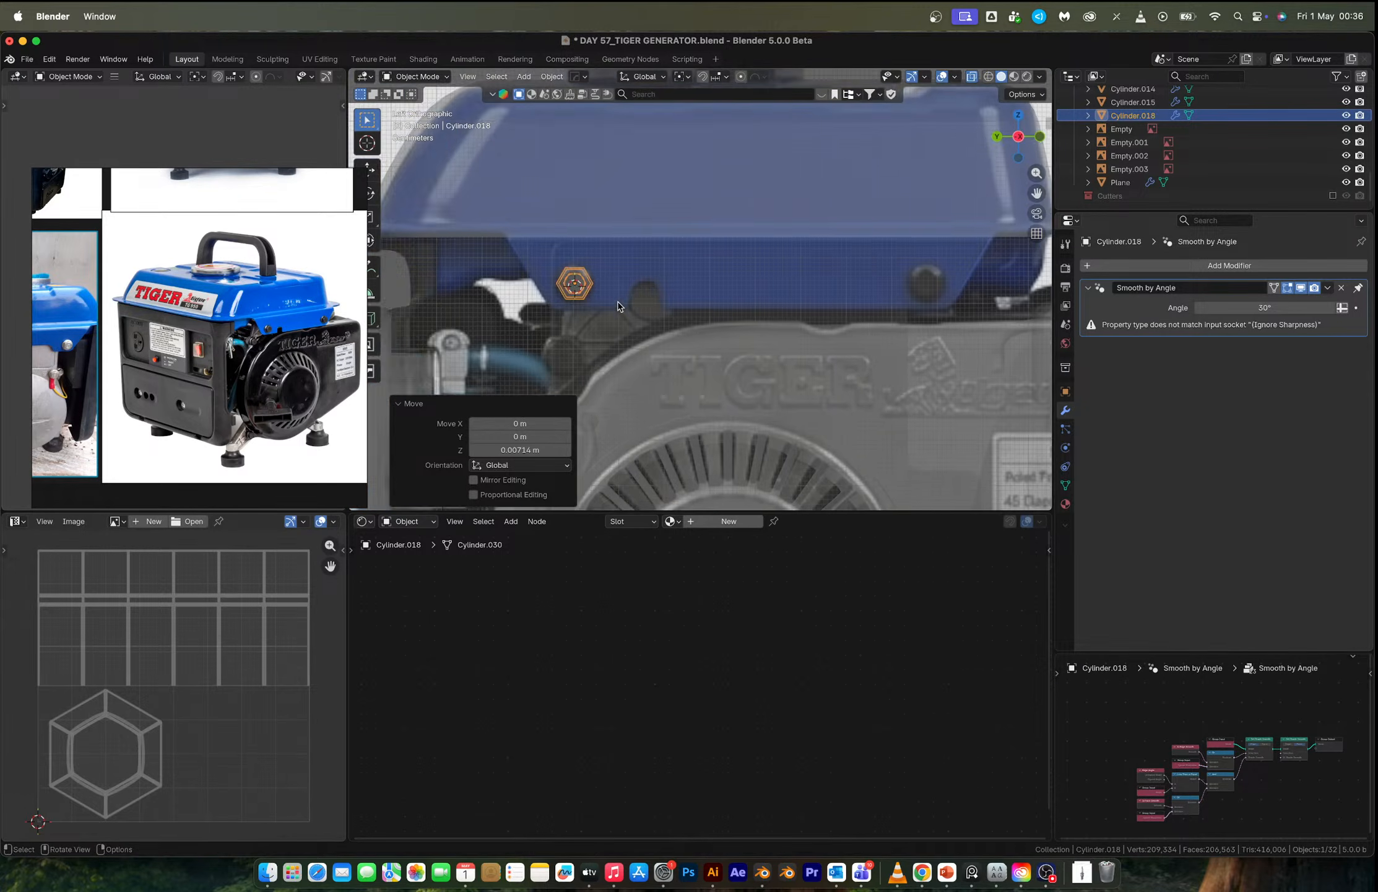
Duplicate the bolt's mesh within the same object about -0.774 m along Y onto the reference's rear bolt.
{"action": "key", "text": "Tab"}
{"action": "key", "text": "shift+d"}
{"action": "key", "text": "x"}
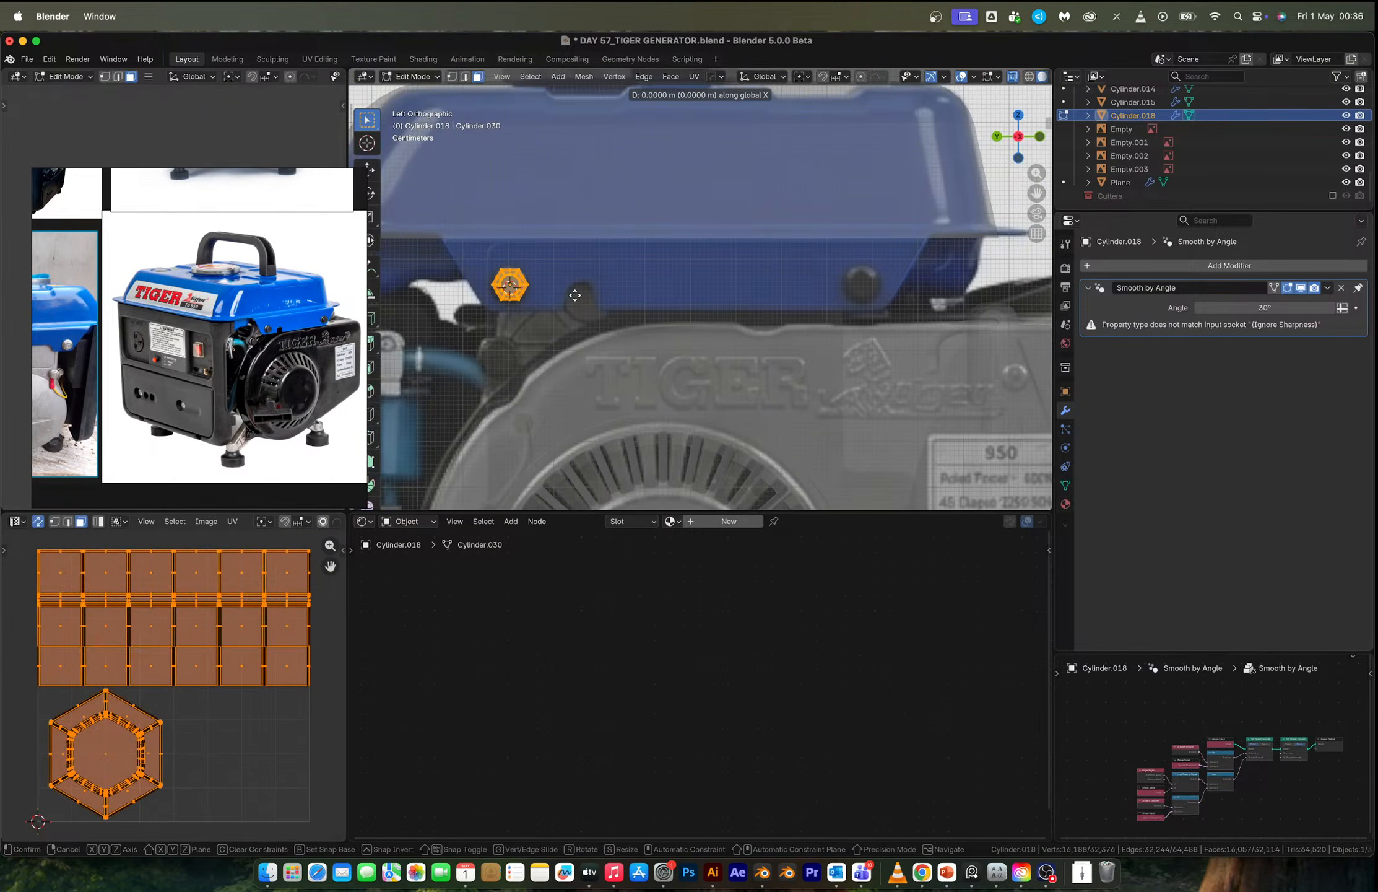
{"action": "key", "text": "y"}
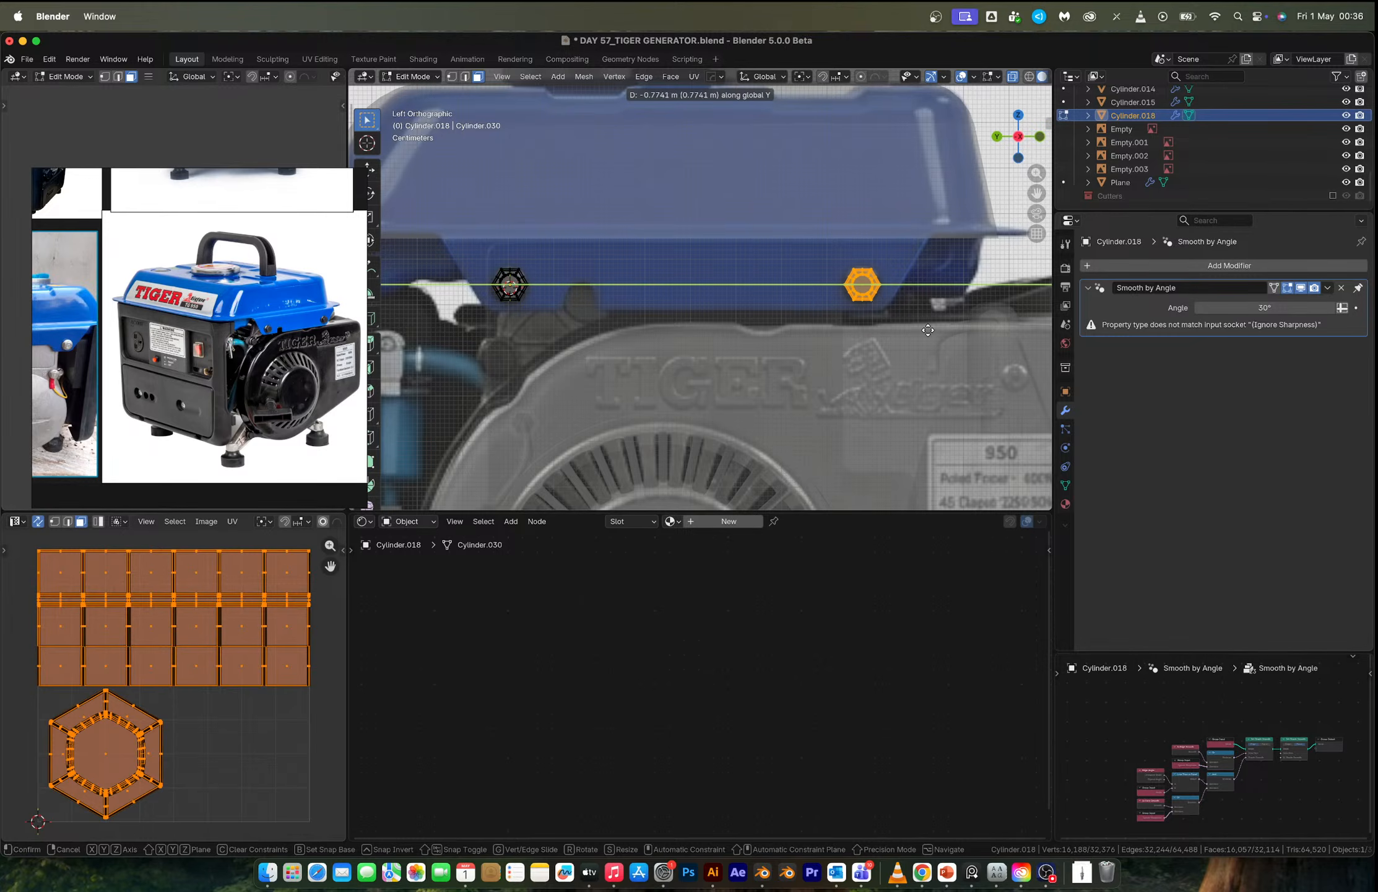
{"action": "left_click", "coordinate": [929, 330]}
{"action": "key", "text": "Tab"}
Add a level 1 Catmull-Clark subdivision to the tank cover.
{"action": "scroll", "coordinate": [656, 293], "scroll_direction": "down", "scroll_amount": 3}
{"action": "mouse_move", "coordinate": [656, 293]}
{"action": "middle_mouse_down"}
{"action": "mouse_move", "coordinate": [697, 307]}
{"action": "mouse_move", "coordinate": [661, 314]}
{"action": "middle_mouse_up"}
{"action": "key", "text": "alt+z"}
{"action": "left_click", "coordinate": [686, 295]}
{"action": "key", "text": "ctrl+1"}
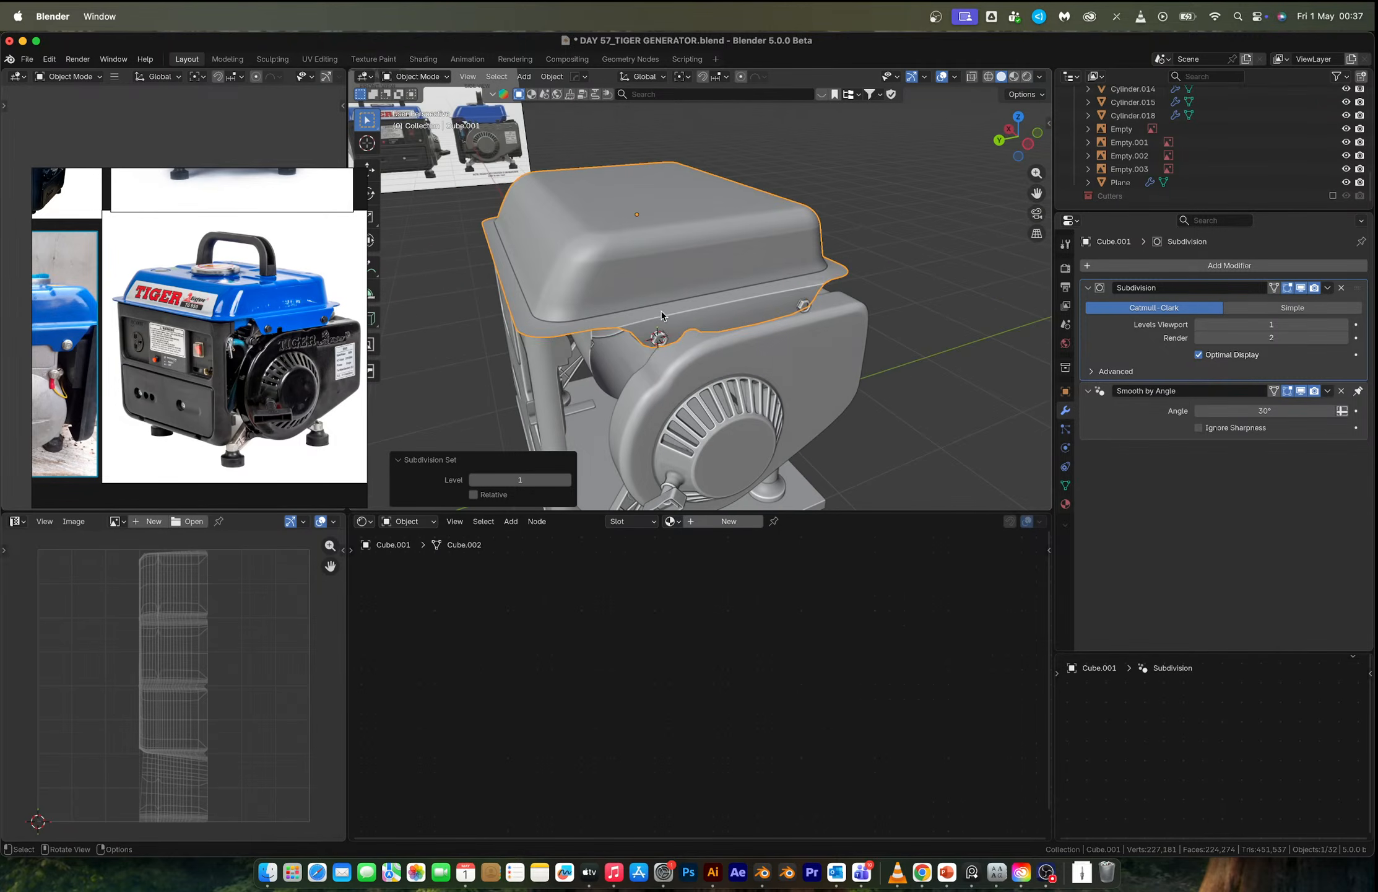
Add a vertical loop cut on the tank cover near the bracket's front end, slid to factor 0.637.
{"action": "scroll", "coordinate": [662, 315], "scroll_direction": "up", "scroll_amount": 3}
{"action": "key", "text": "Tab"}
{"action": "key", "text": "ctrl+r"}
{"action": "left_click", "coordinate": [505, 370]}
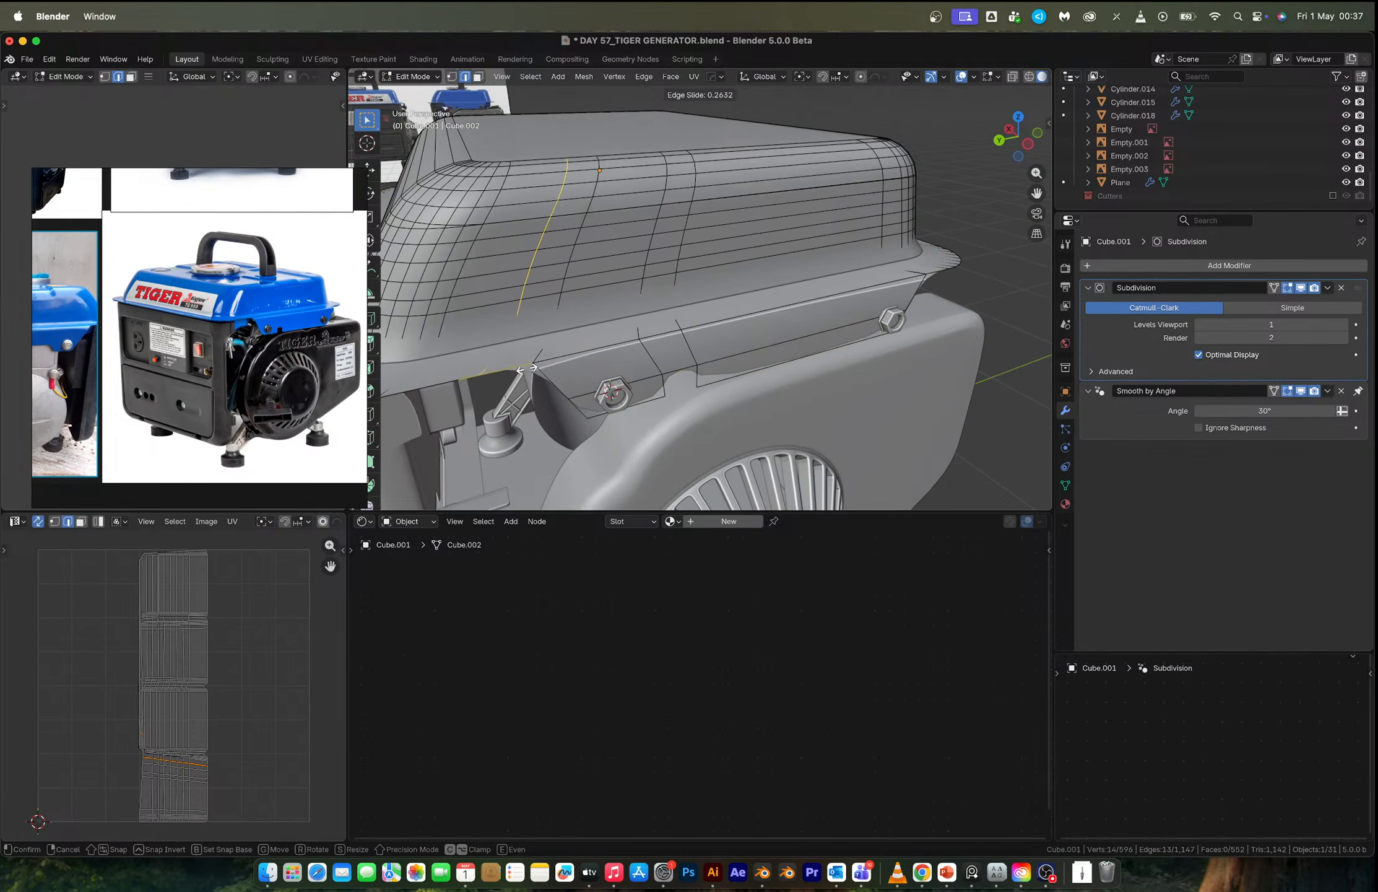
{"action": "left_click", "coordinate": [553, 367]}
Add a horizontal loop cut along the upper part of the side bracket and leave mesh editing.
{"action": "key", "text": "ctrl+r"}
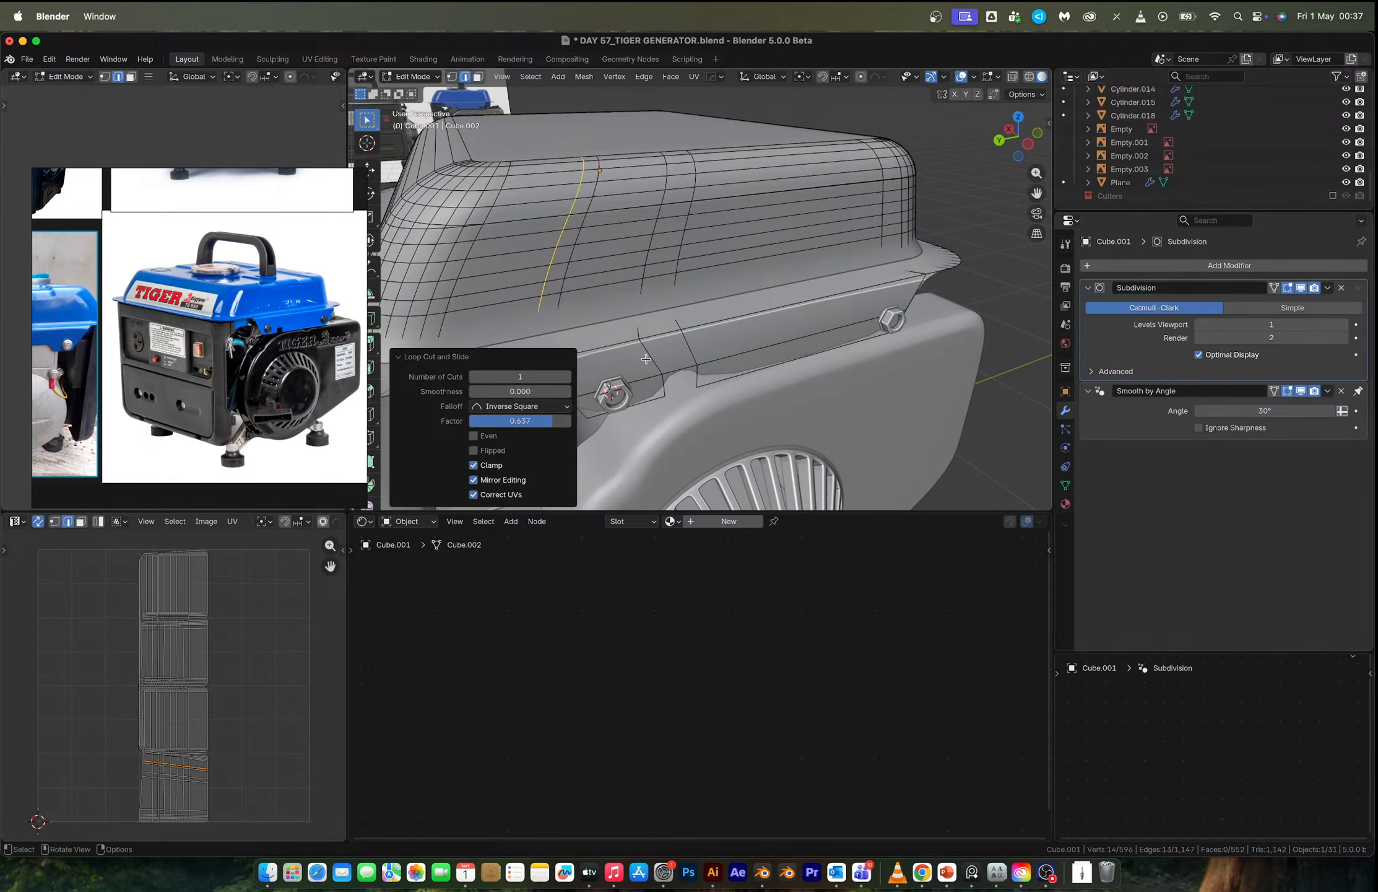
{"action": "left_click", "coordinate": [646, 357]}
{"action": "left_click", "coordinate": [645, 348]}
{"action": "key", "text": "Tab"}
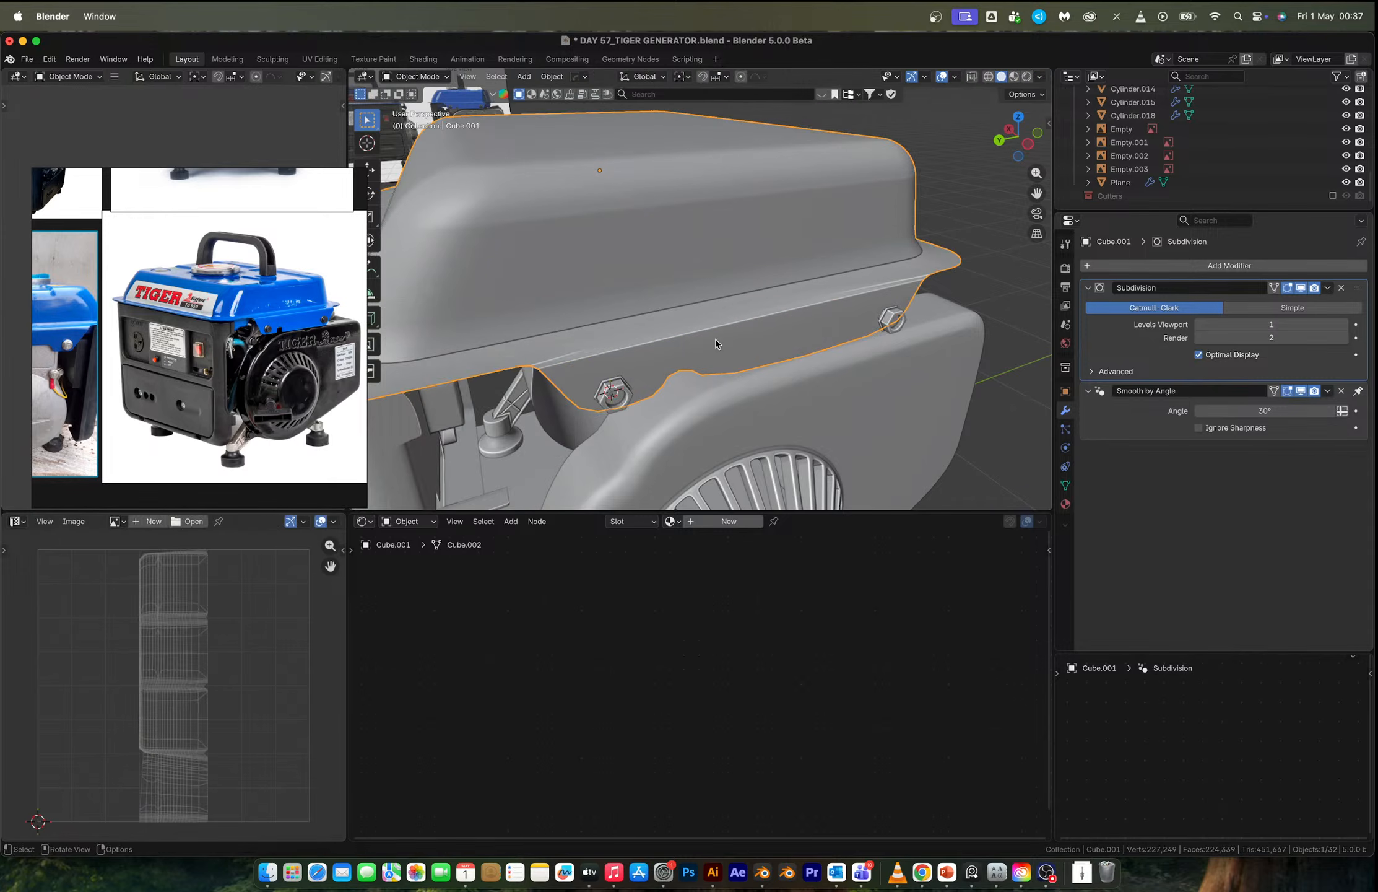
Apply Shade Auto Smooth at 30° to the tank cover and set its viewport subdivision level to 2.
{"action": "right_click", "coordinate": [623, 345]}
{"action": "left_click", "coordinate": [622, 344]}
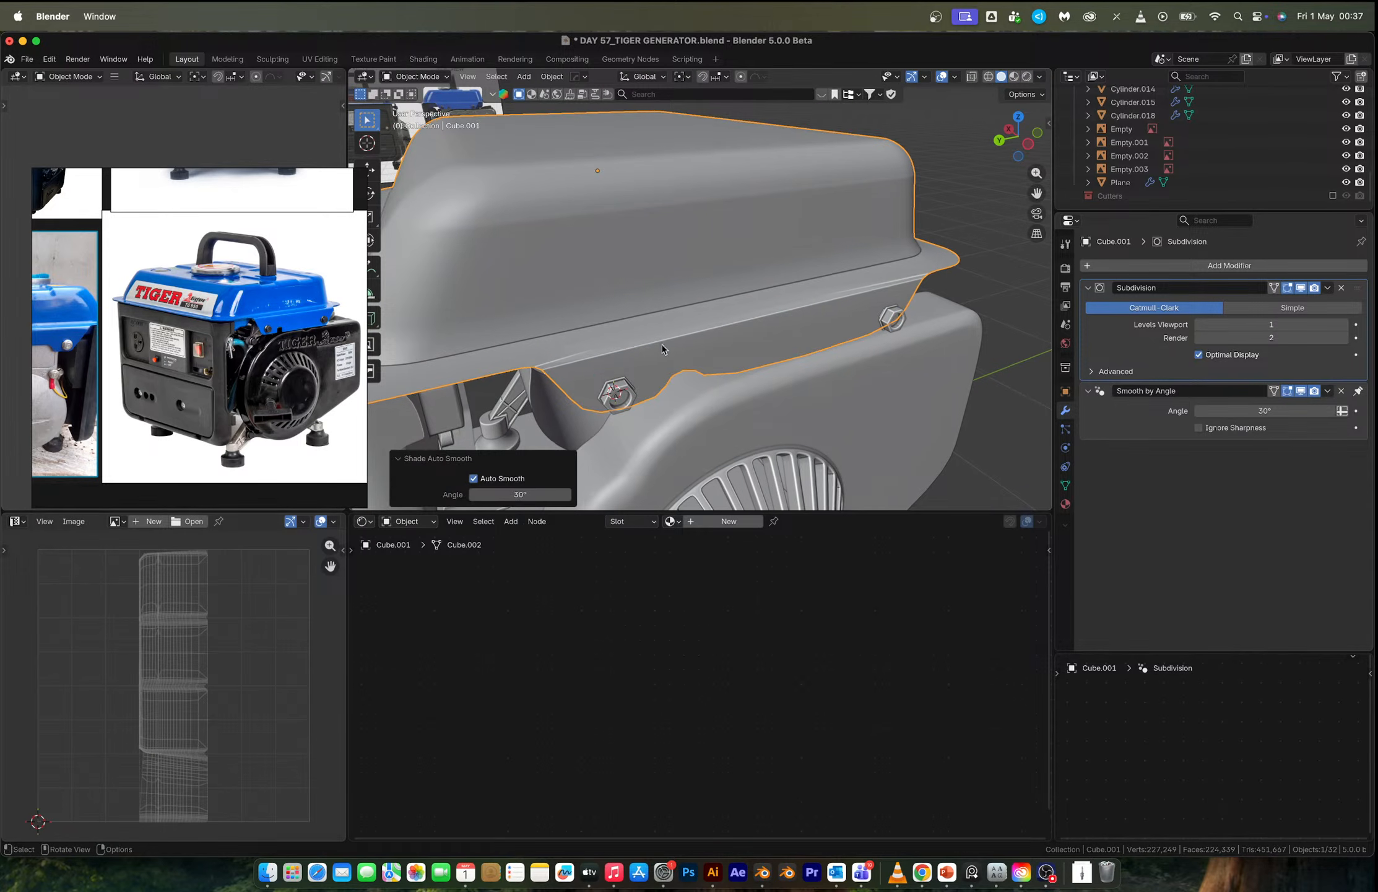
{"action": "left_click", "coordinate": [1347, 324]}
{"action": "scroll", "coordinate": [829, 289], "scroll_direction": "down", "scroll_amount": 5}
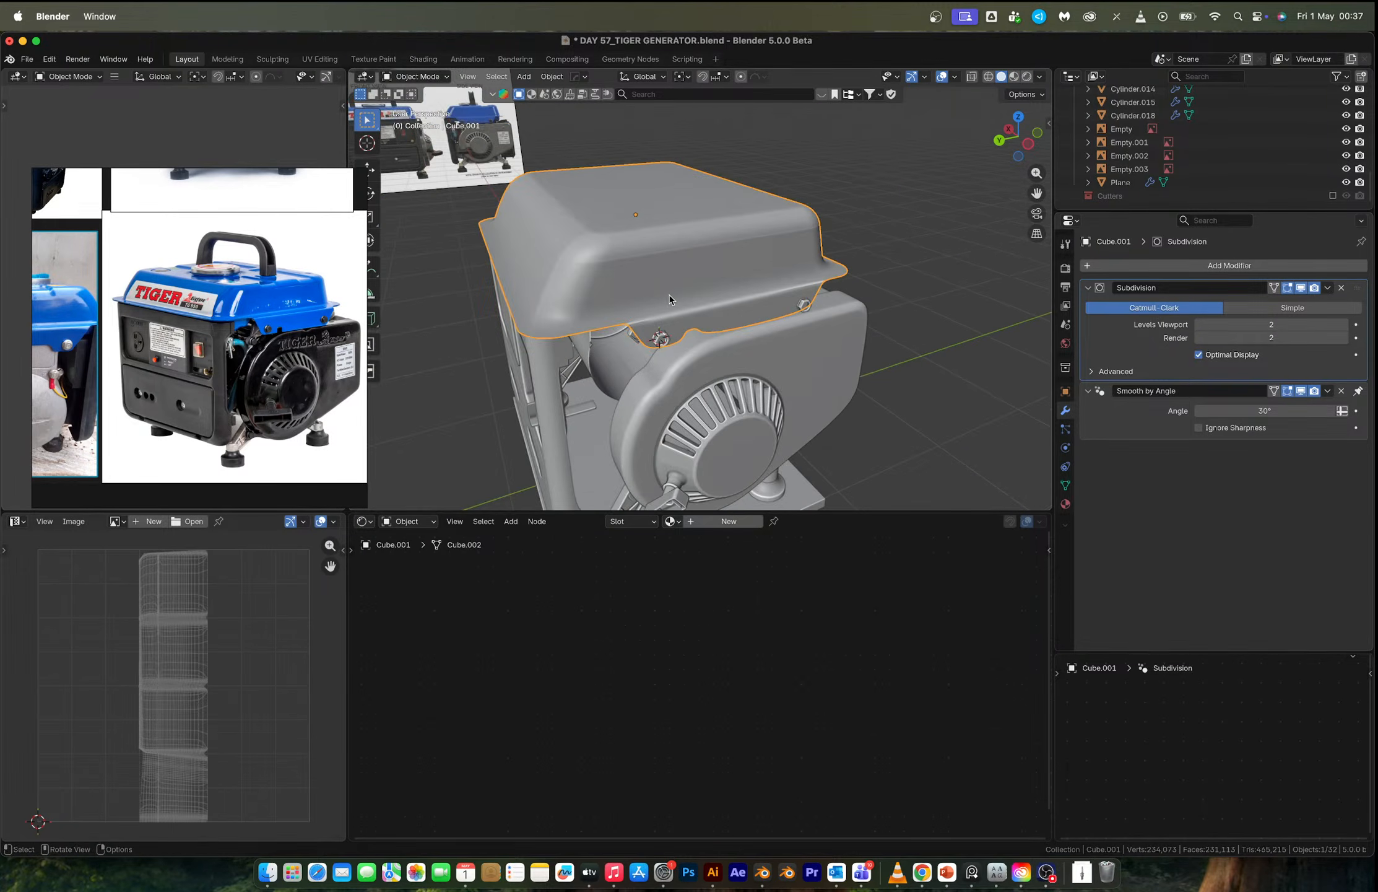
Dissolve the horizontal edge loop along the upper part of the side bracket and leave mesh editing.
{"action": "scroll", "coordinate": [672, 300], "scroll_direction": "up", "scroll_amount": 5}
{"action": "middle_click_drag", "start_coordinate": [672, 301], "coordinate": [735, 291], "text": "shift"}
{"action": "scroll", "coordinate": [735, 292], "scroll_direction": "up", "scroll_amount": 4}
{"action": "key", "text": "Tab"}
{"action": "key", "text": "x"}
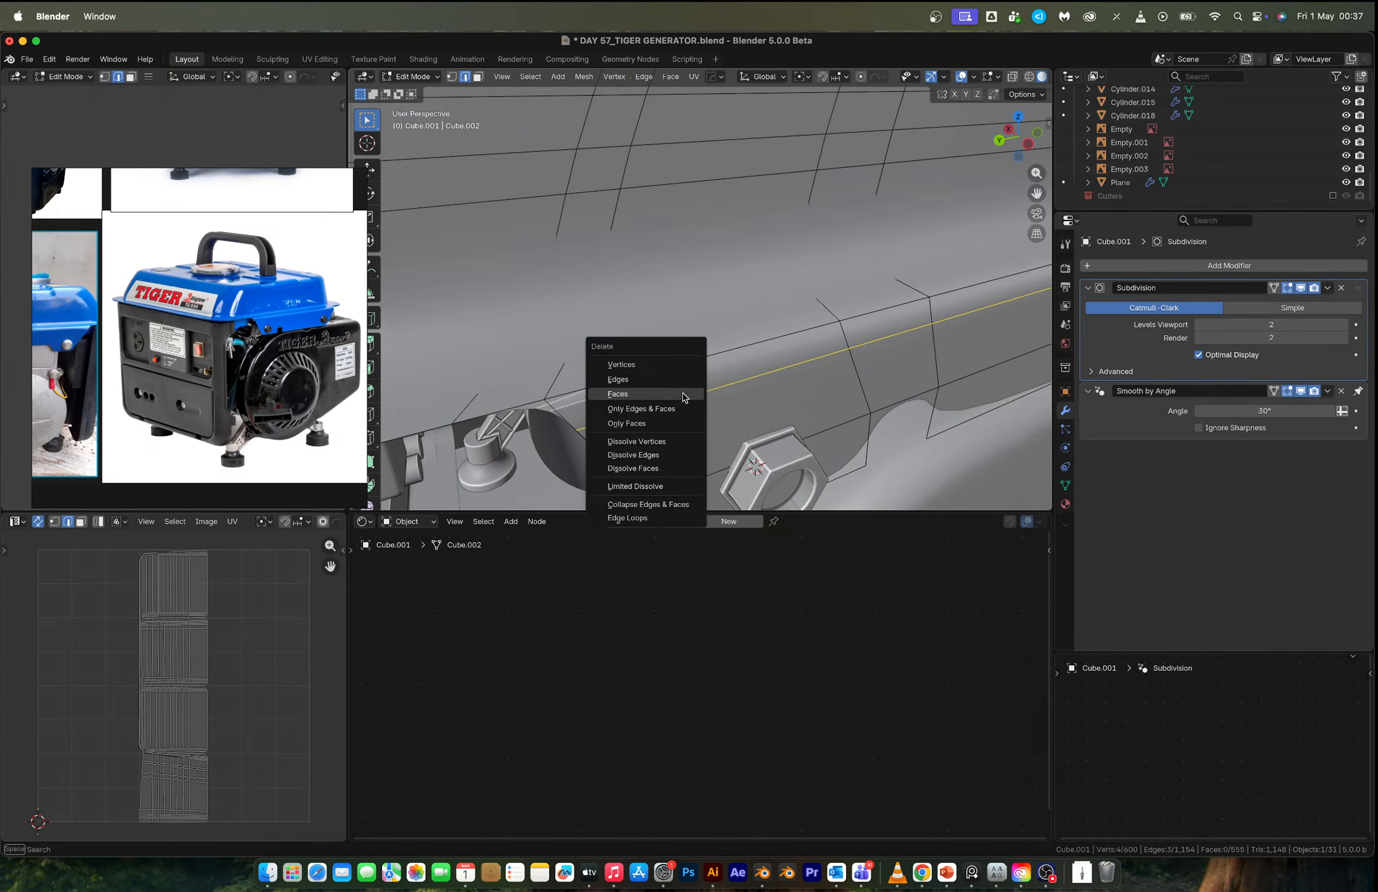
{"action": "key", "text": "Escape"}
{"action": "key", "text": "x"}
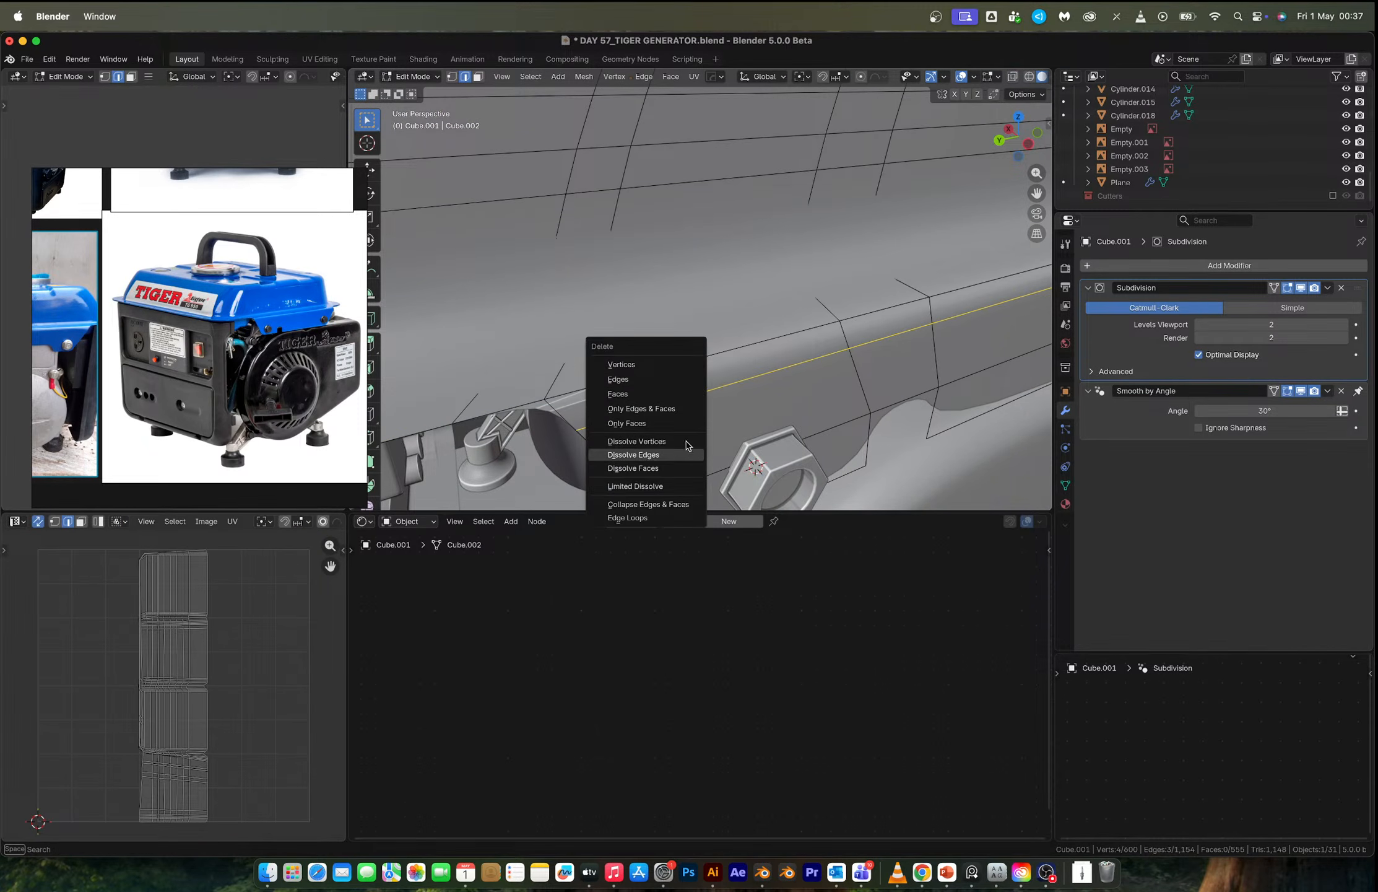
{"action": "left_click", "coordinate": [678, 449]}
{"action": "scroll", "coordinate": [730, 405], "scroll_direction": "down", "scroll_amount": 3}
{"action": "key", "text": "Tab"}
{"action": "middle_click_drag", "start_coordinate": [752, 306], "coordinate": [706, 313]}
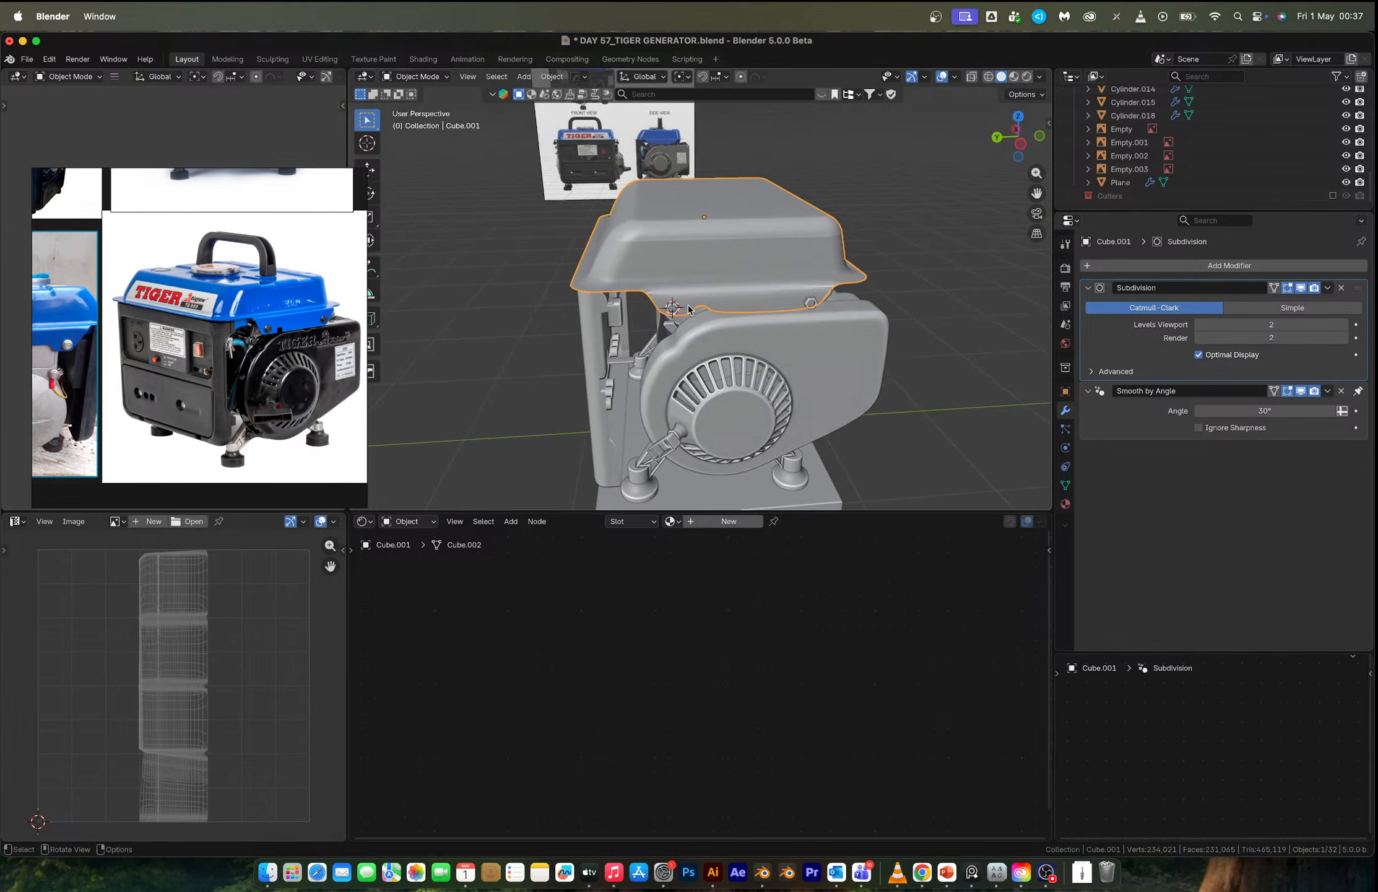
{"action": "key", "text": "Tab"}
{"action": "scroll", "coordinate": [704, 312], "scroll_direction": "up", "scroll_amount": 5}
{"action": "scroll", "coordinate": [703, 311], "scroll_direction": "down", "scroll_amount": 8}
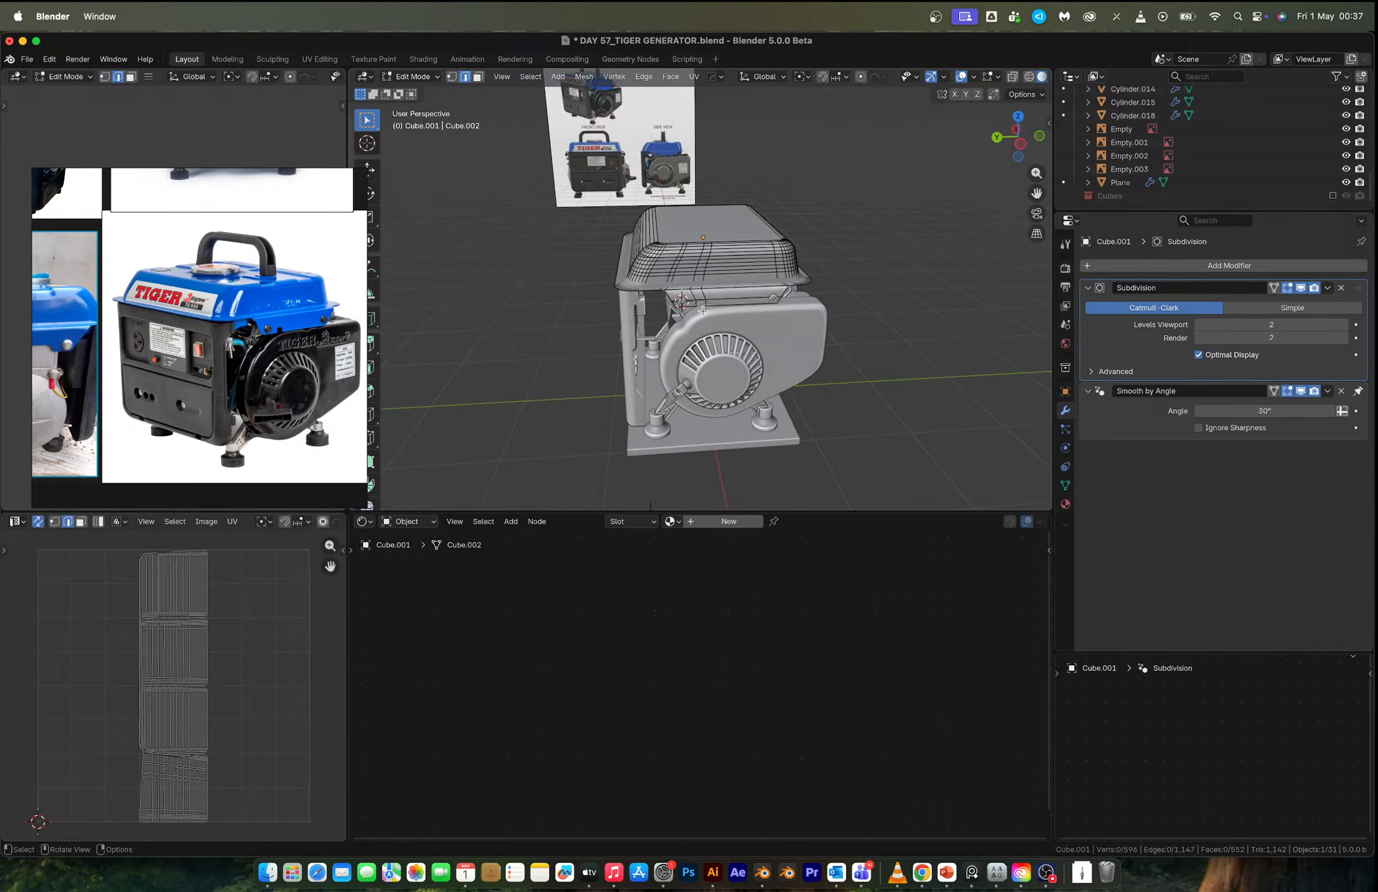
{"action": "key", "text": "Tab"}
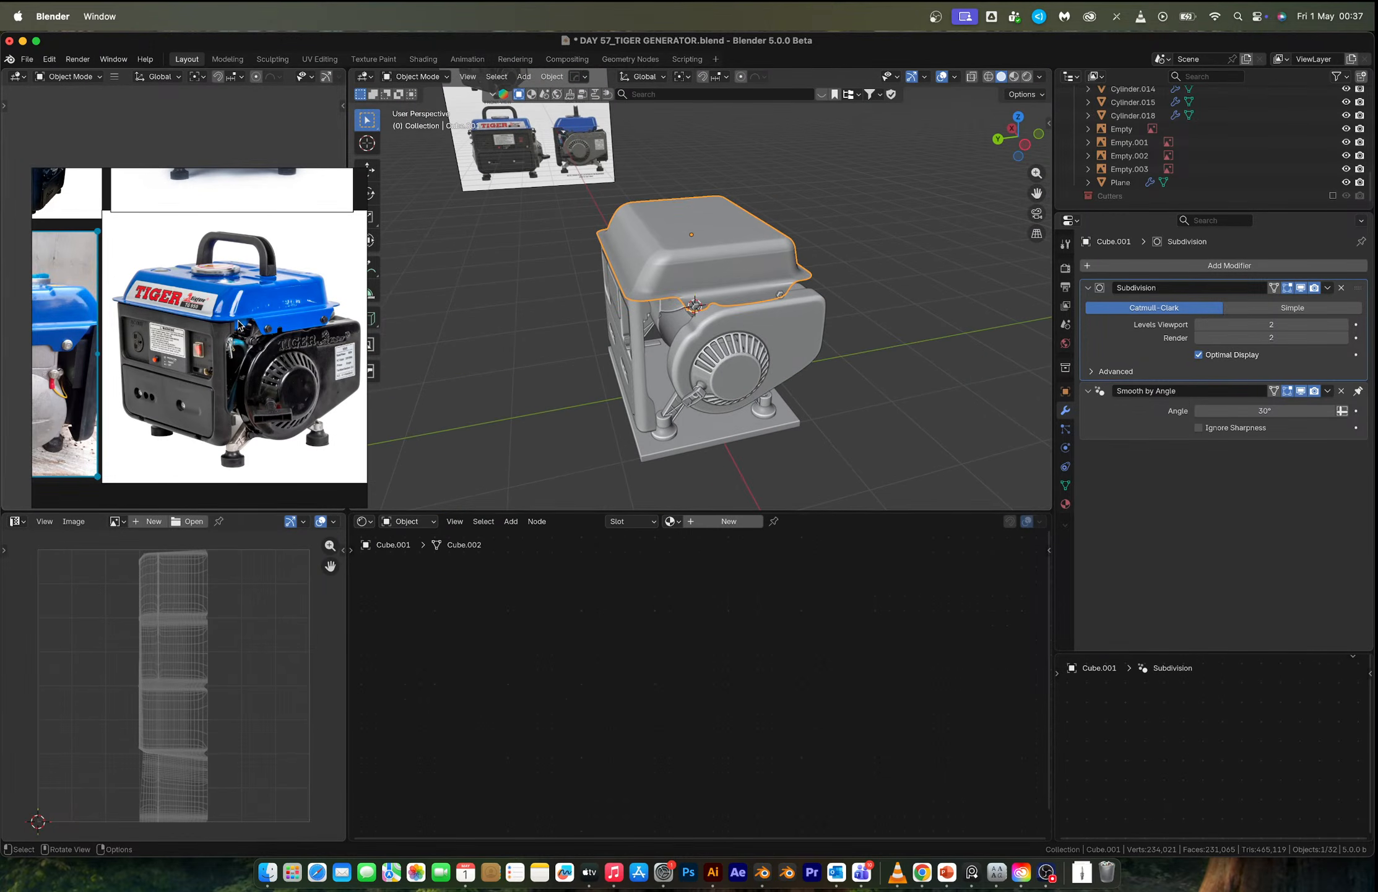
Mirror the tank cover across X with bisect and flip so the side bracket appears on both sides.
{"action": "scroll", "coordinate": [238, 324], "scroll_direction": "up", "scroll_amount": 3}
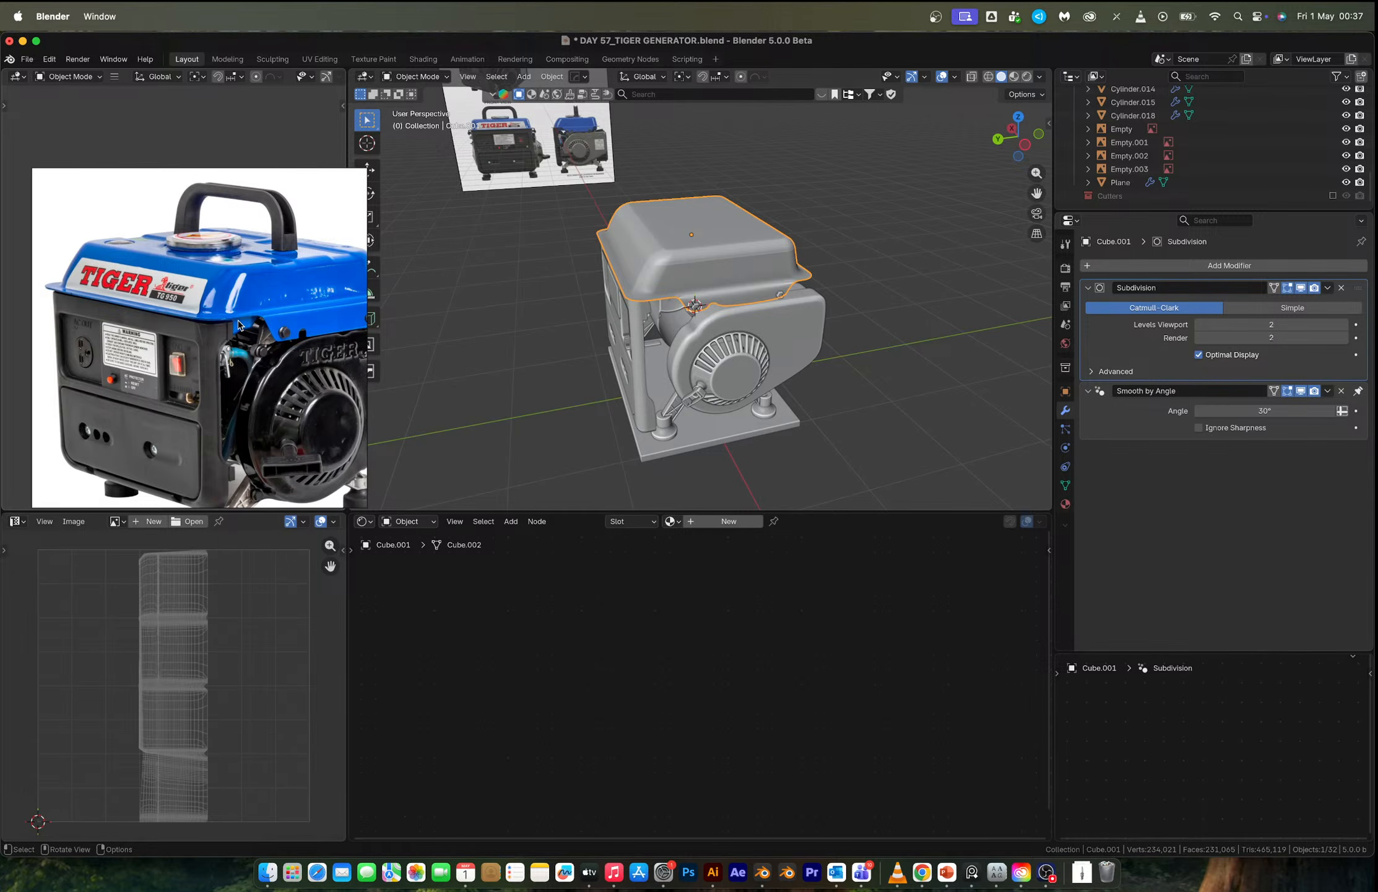
{"action": "scroll", "coordinate": [229, 387], "scroll_direction": "up", "scroll_amount": 3}
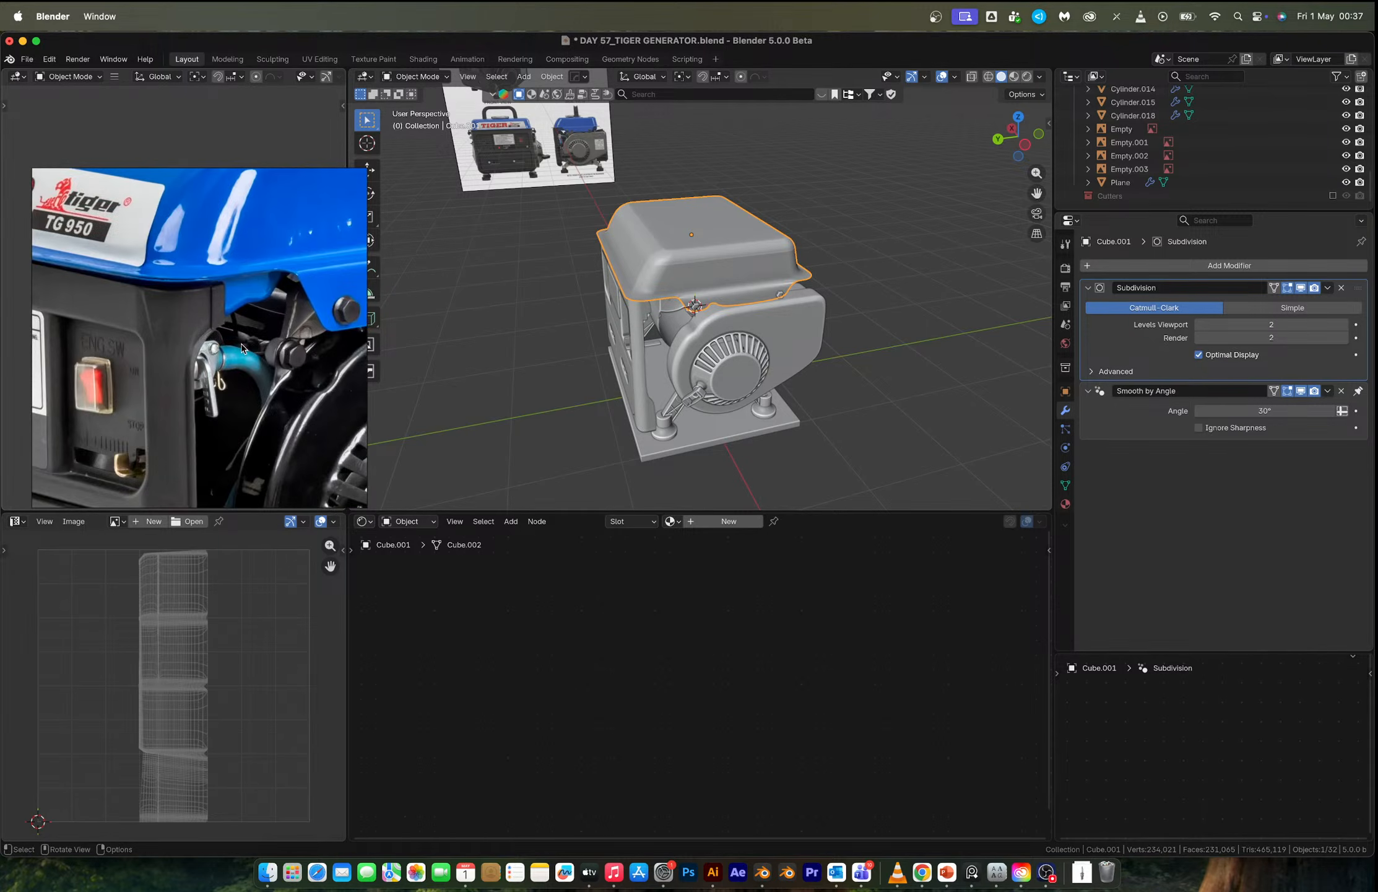
{"action": "middle_click_drag", "start_coordinate": [623, 249], "coordinate": [590, 312]}
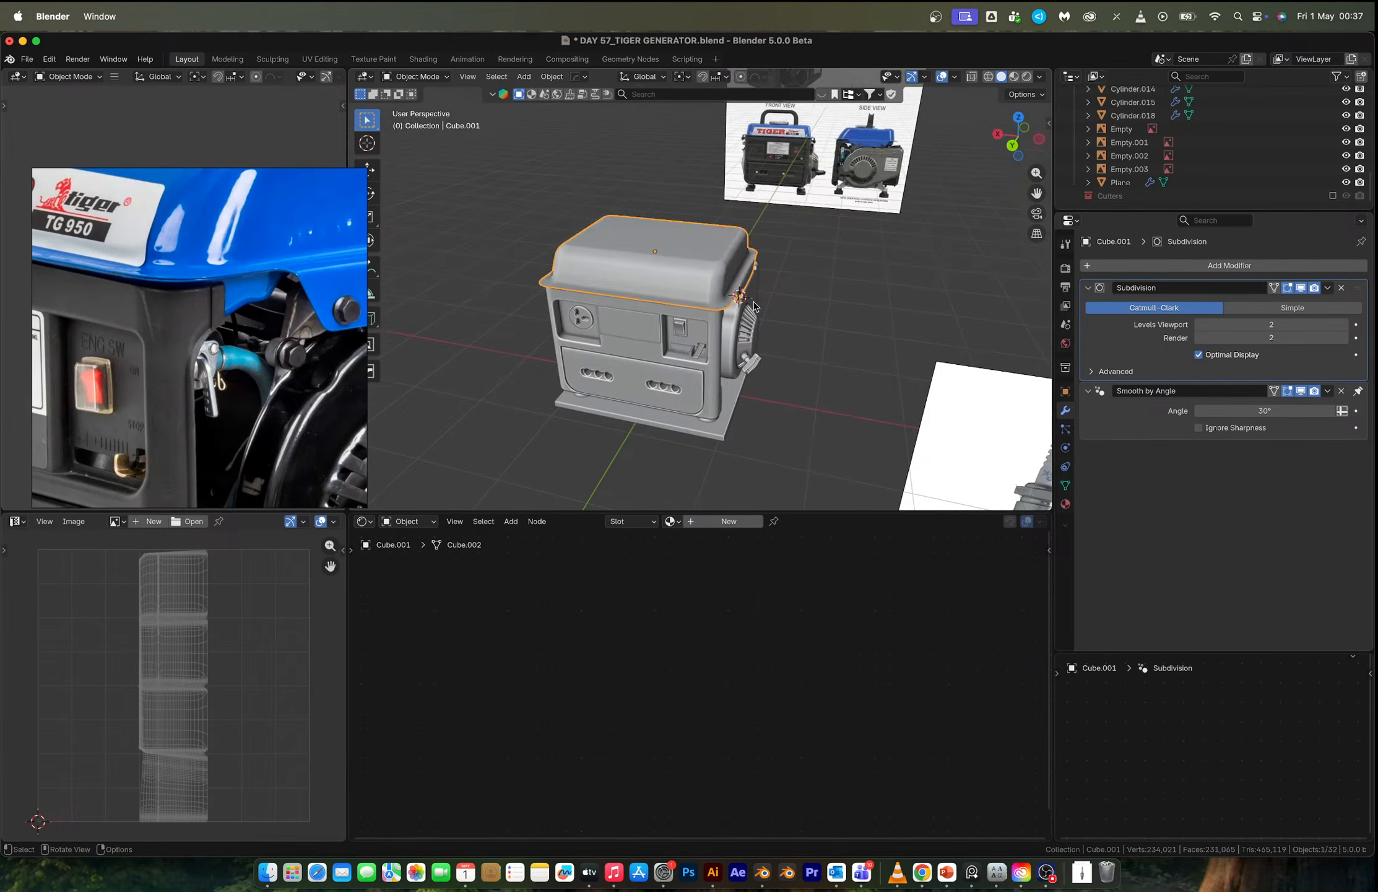
{"action": "key", "text": "alt+x"}
{"action": "left_click", "coordinate": [750, 263]}
Move the side bracket's two lower edges beside the notch -0.035042 m along Z and leave mesh editing.
{"action": "middle_click_drag", "start_coordinate": [750, 263], "coordinate": [720, 297]}
{"action": "scroll", "coordinate": [719, 297], "scroll_direction": "up", "scroll_amount": 5}
{"action": "key", "text": "Tab"}
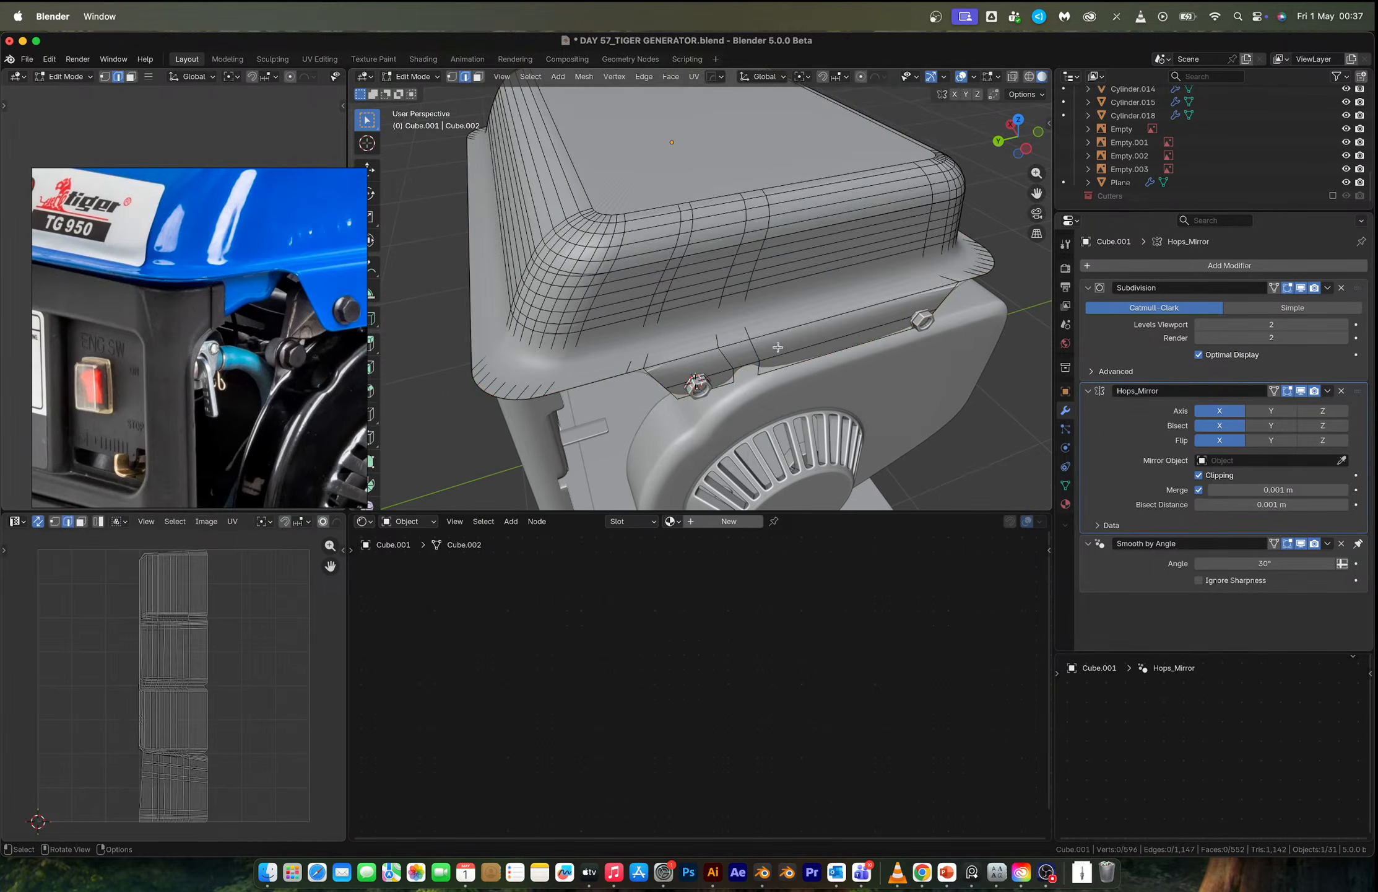
{"action": "middle_click_drag", "start_coordinate": [731, 357], "coordinate": [734, 352]}
{"action": "left_click", "coordinate": [734, 352]}
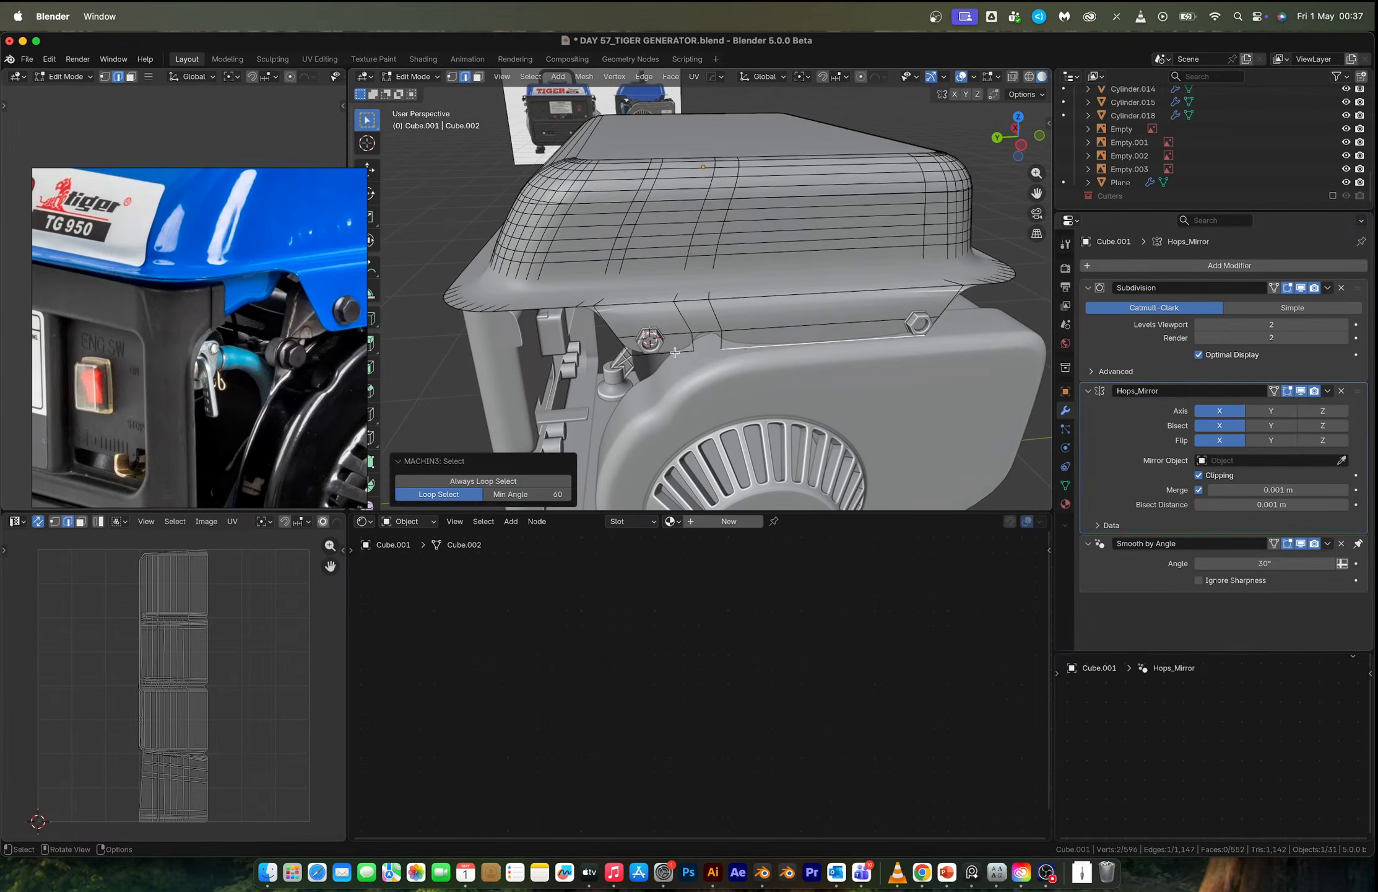
{"action": "left_click", "coordinate": [712, 353]}
{"action": "left_click", "coordinate": [771, 347], "text": "shift"}
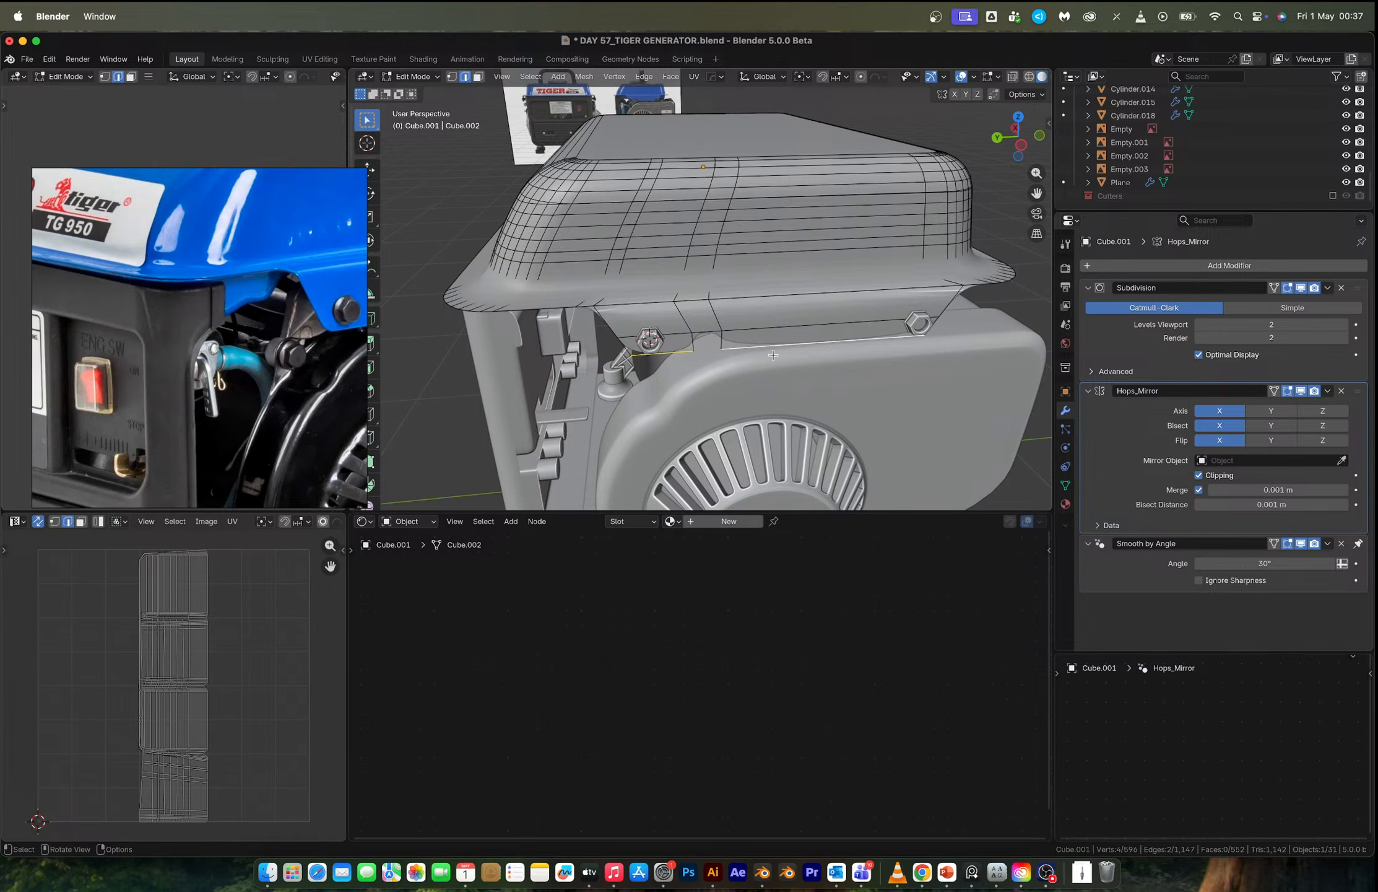
{"action": "key", "text": "g"}
{"action": "key", "text": "z"}
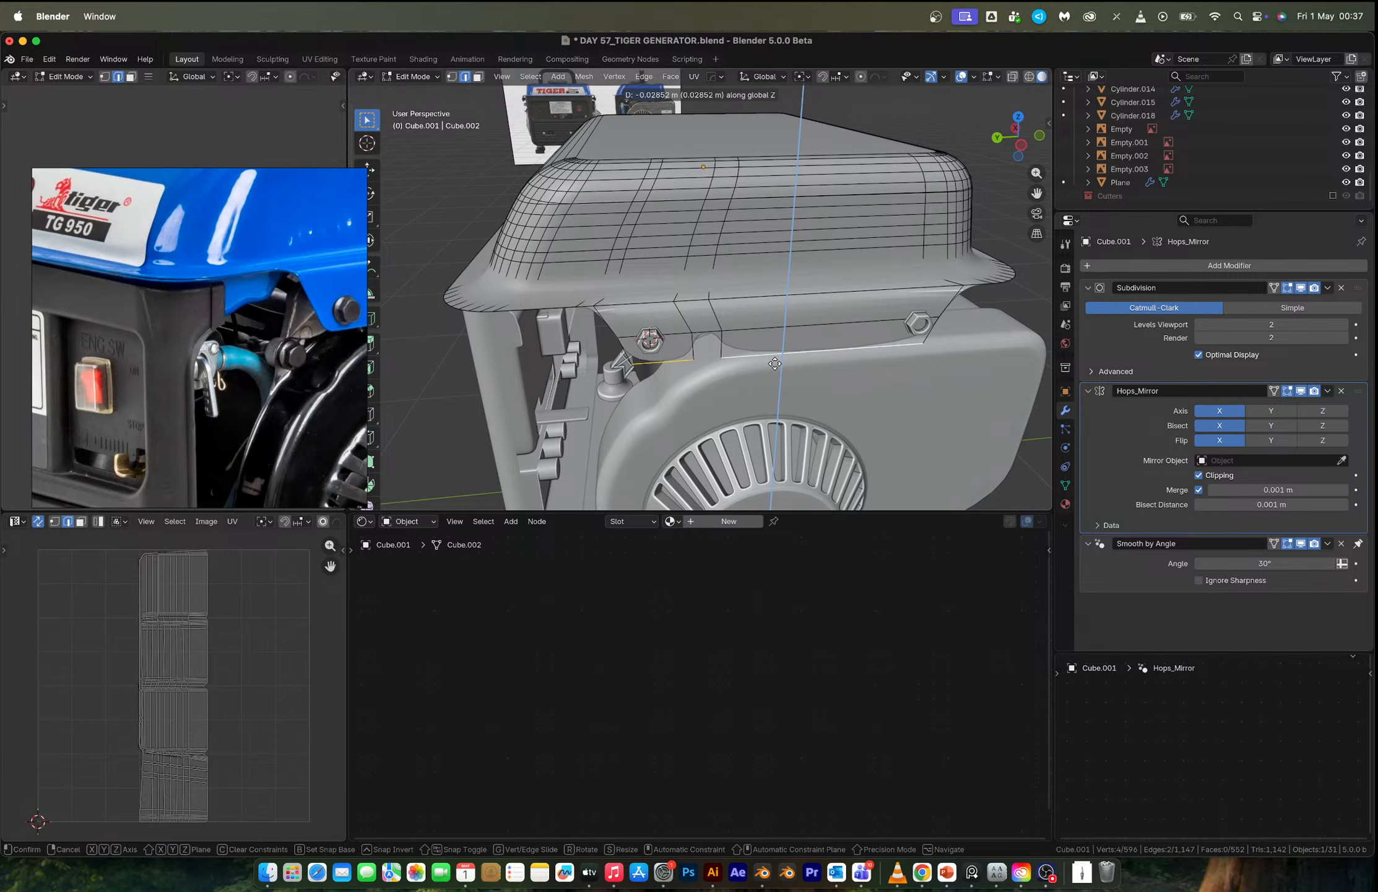
{"action": "left_click", "coordinate": [776, 364]}
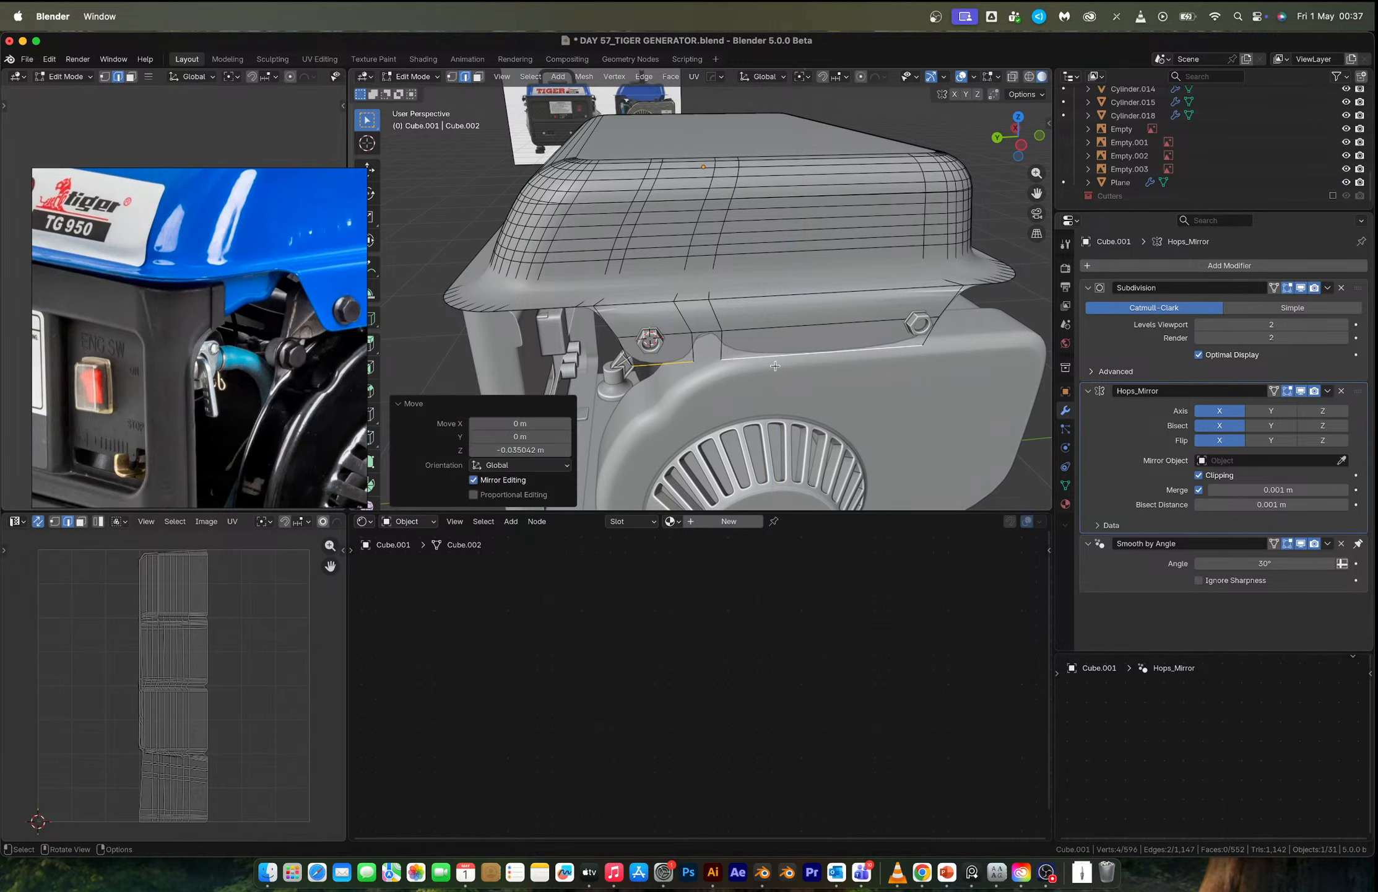
{"action": "key", "text": "Tab"}
Mirror the bracket bolts to the opposite side, using the tank cover as the mirror object.
{"action": "middle_click_drag", "start_coordinate": [623, 294], "coordinate": [657, 314]}
{"action": "scroll", "coordinate": [686, 287], "scroll_direction": "down", "scroll_amount": 8}
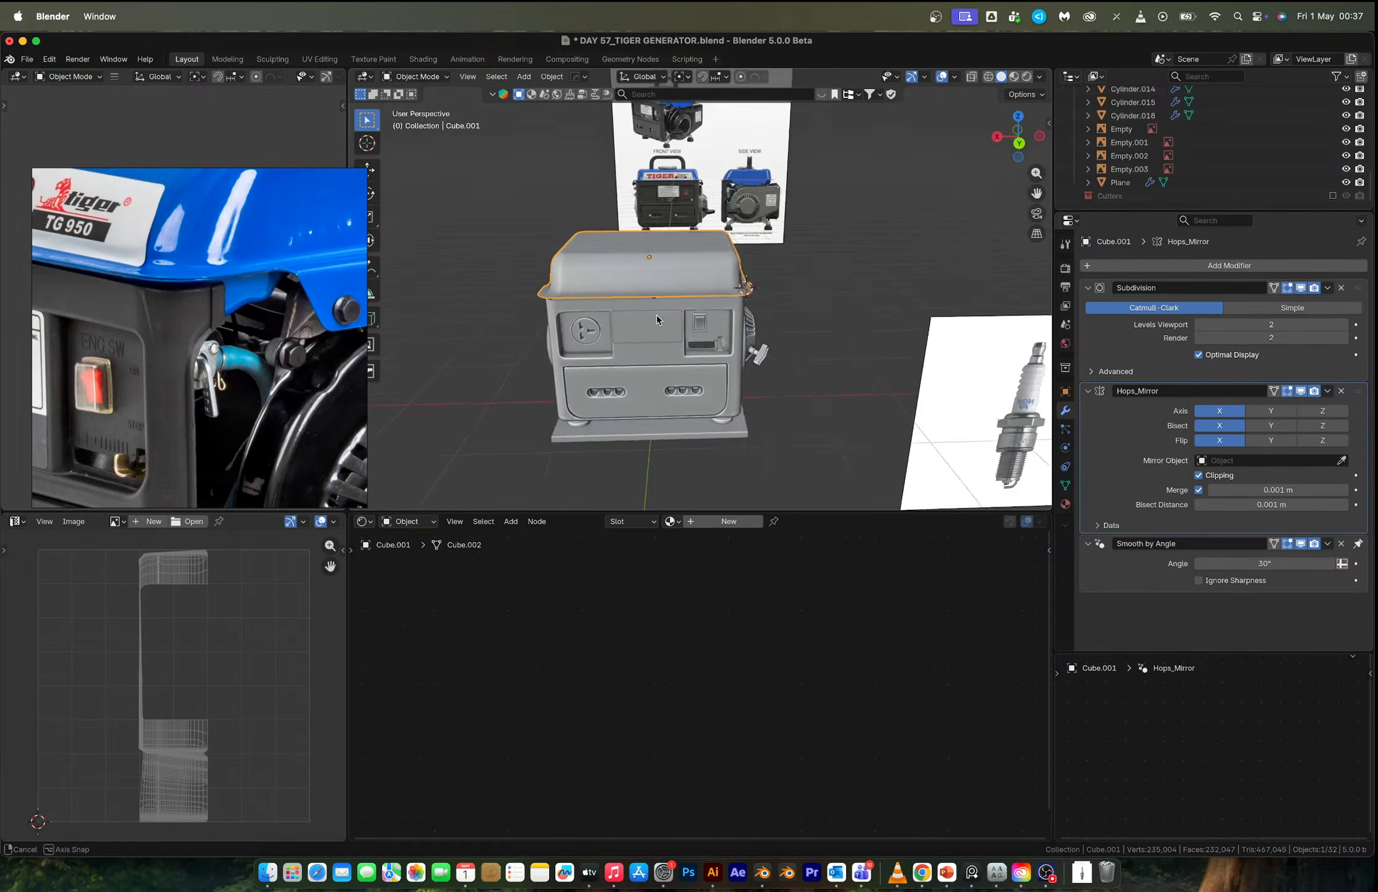
{"action": "key", "text": "alt+x"}
{"action": "right_click", "coordinate": [734, 299]}
{"action": "scroll", "coordinate": [738, 292], "scroll_direction": "up", "scroll_amount": 5}
{"action": "middle_click_drag", "start_coordinate": [738, 293], "coordinate": [825, 314]}
{"action": "left_click", "coordinate": [649, 341]}
{"action": "left_click", "coordinate": [697, 313], "text": "shift"}
{"action": "key", "text": "alt+x"}
{"action": "left_click", "coordinate": [686, 205]}
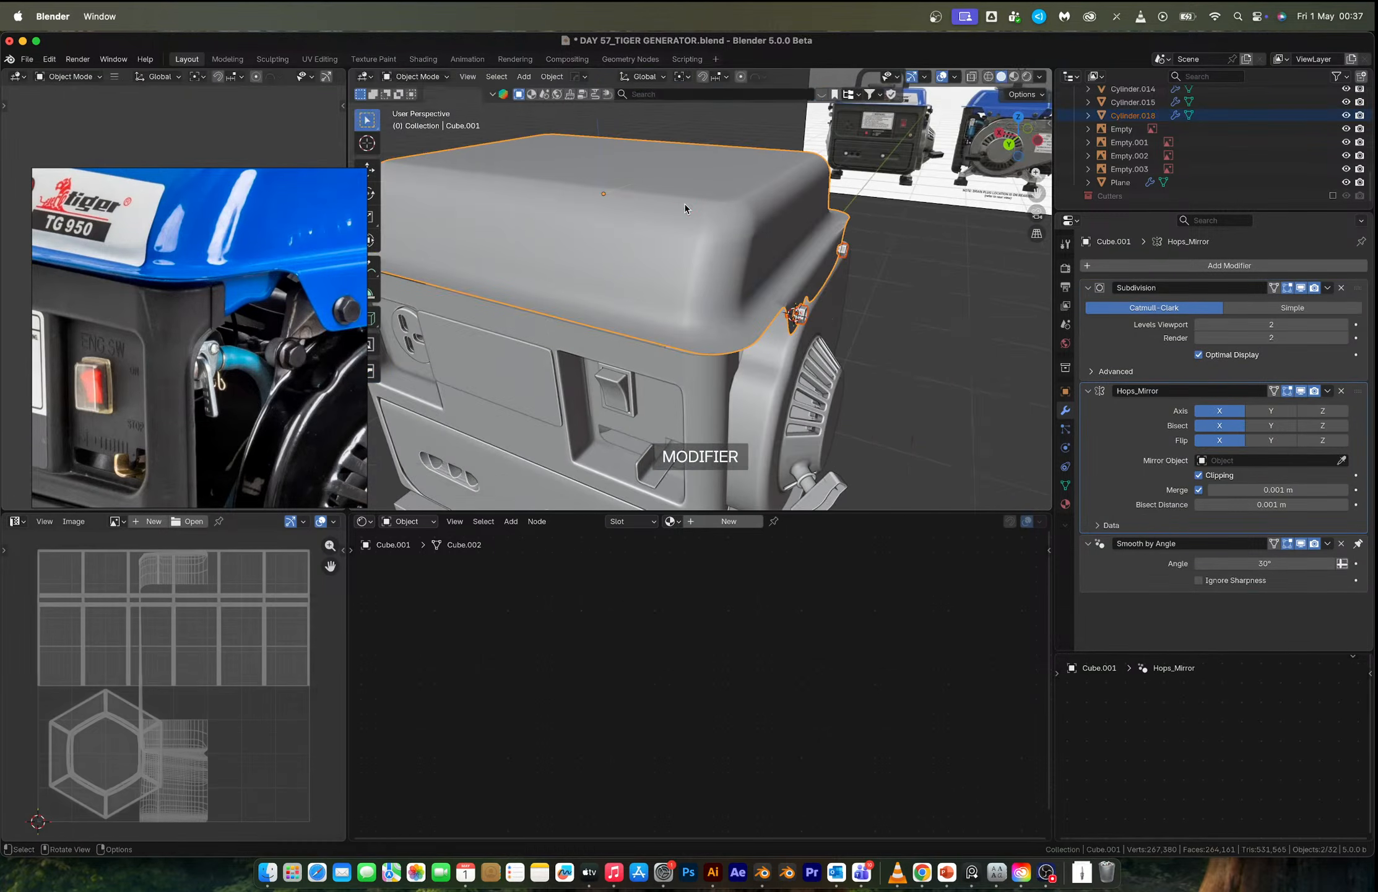
Add one edge loop around the underside of the tank cover's rim.
{"action": "scroll", "coordinate": [600, 270], "scroll_direction": "down", "scroll_amount": 6}
{"action": "middle_click_drag", "start_coordinate": [598, 271], "coordinate": [507, 289]}
{"action": "scroll", "coordinate": [749, 266], "scroll_direction": "up", "scroll_amount": 5}
{"action": "scroll", "coordinate": [662, 303], "scroll_direction": "up", "scroll_amount": 3}
{"action": "left_click", "coordinate": [621, 267]}
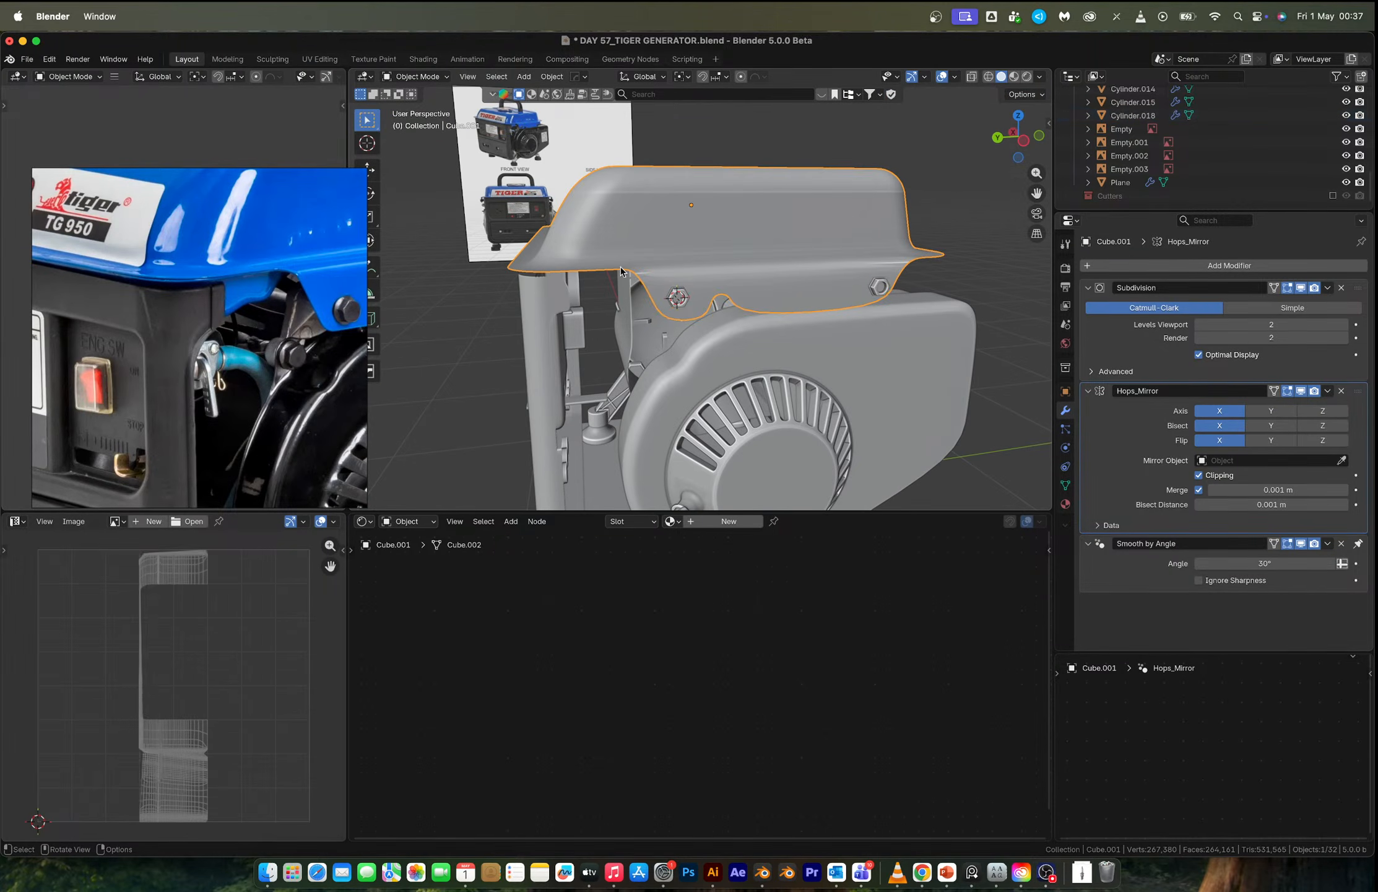
{"action": "key", "text": "Tab"}
{"action": "left_click", "coordinate": [597, 270]}
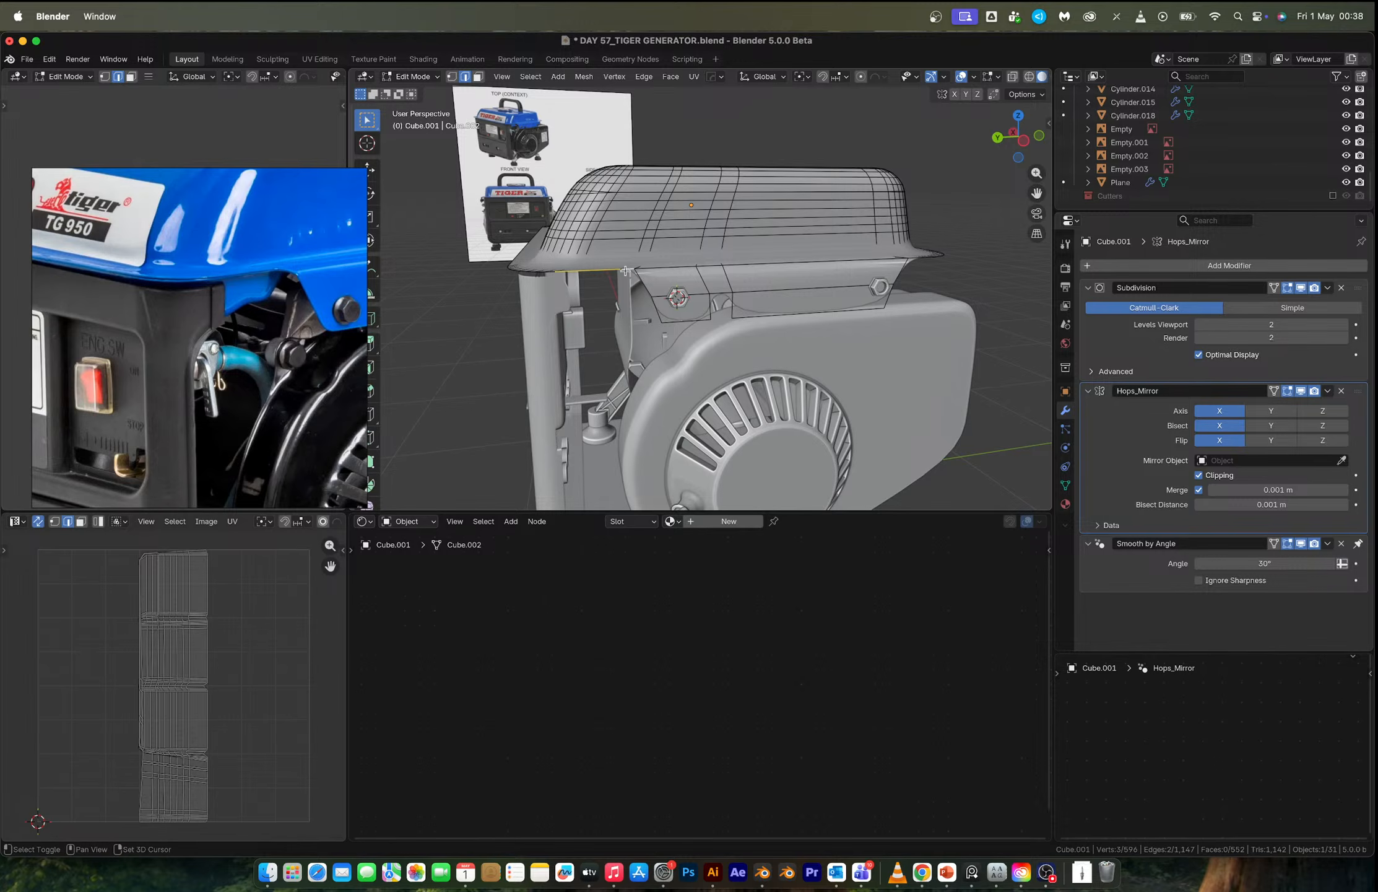
{"action": "middle_click_drag", "start_coordinate": [627, 279], "coordinate": [637, 177]}
{"action": "scroll", "coordinate": [615, 218], "scroll_direction": "up", "scroll_amount": 3}
{"action": "key", "text": "ctrl+r"}
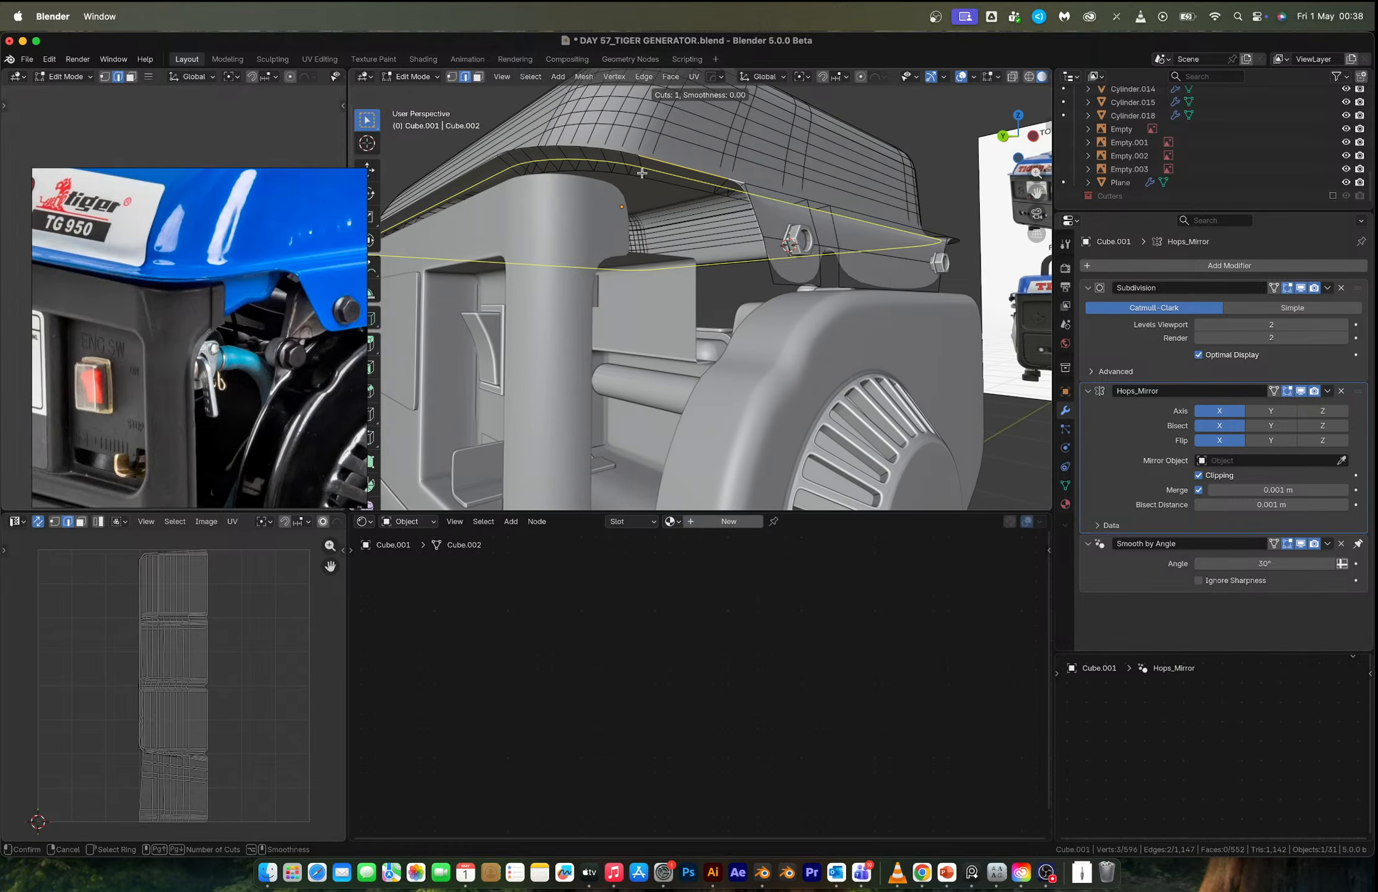
{"action": "left_click", "coordinate": [642, 172]}
{"action": "left_click", "coordinate": [642, 174]}
Bevel the new rim edge loop with a single segment and an offset of about 0.0096 m.
{"action": "left_click", "coordinate": [634, 167]}
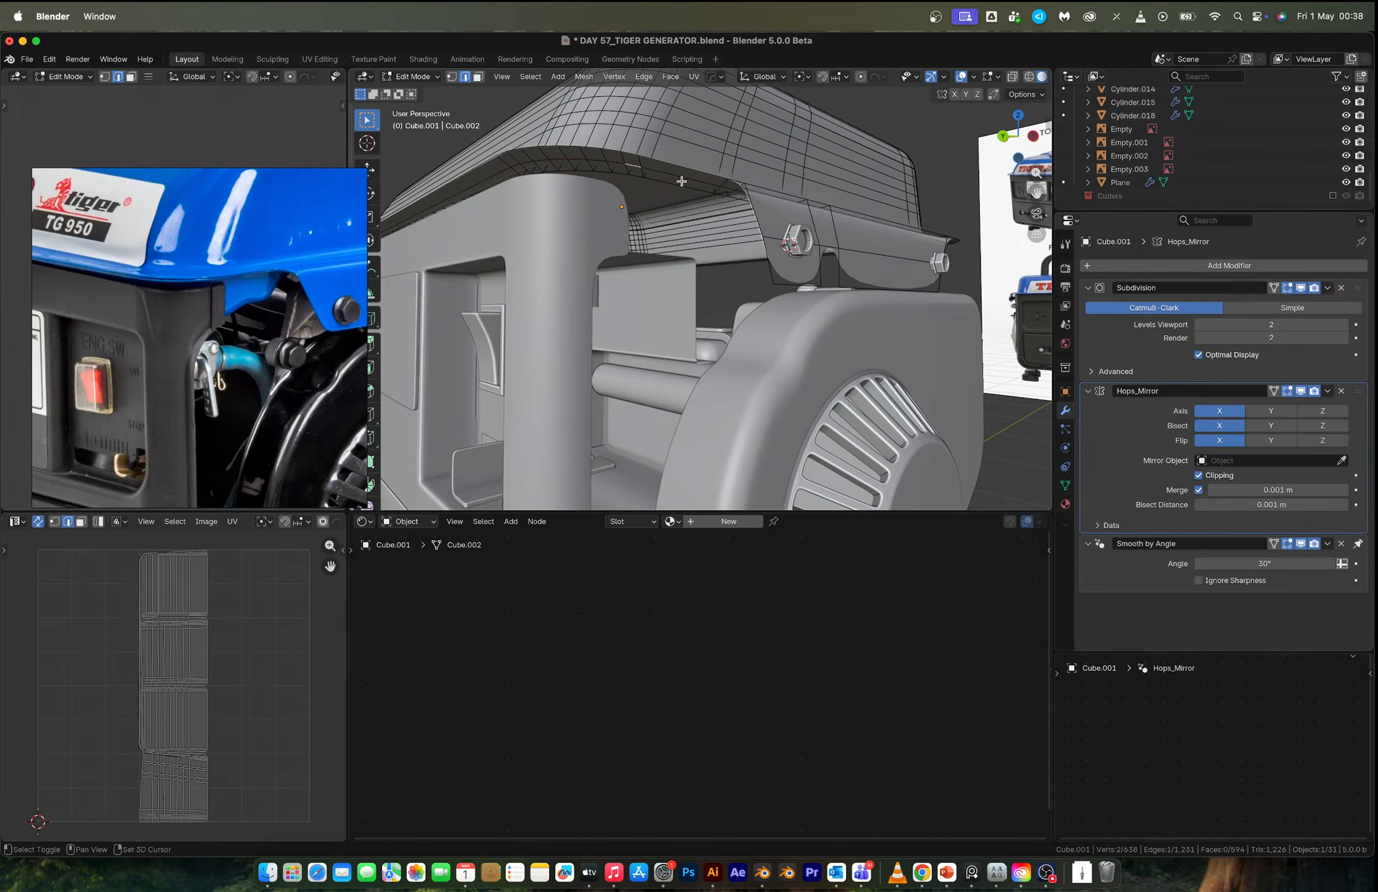
{"action": "left_click", "coordinate": [668, 178], "text": "alt"}
{"action": "key", "text": "ctrl+b"}
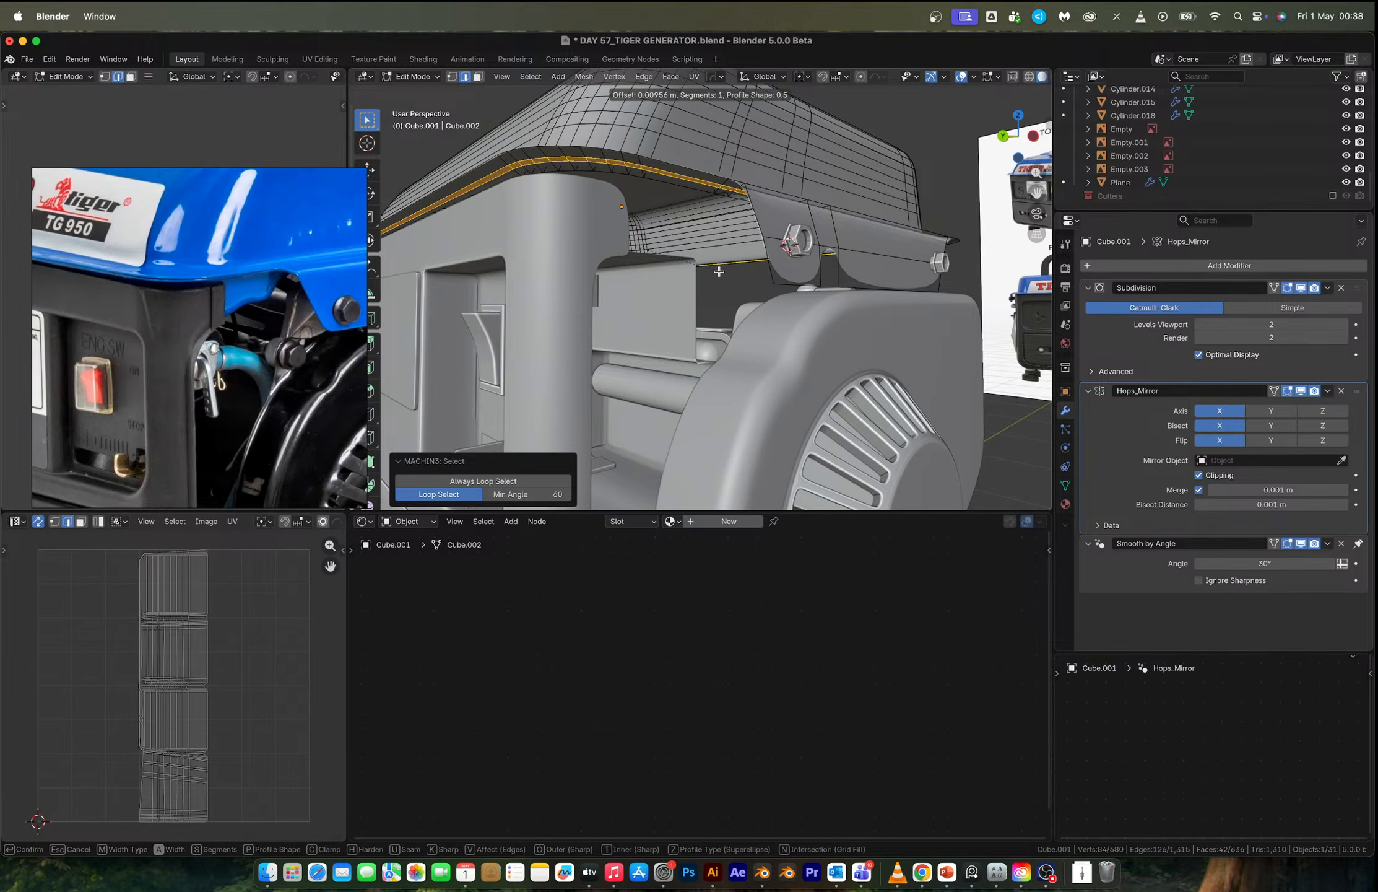
{"action": "left_click", "coordinate": [719, 271]}
Extrude the underside face strip beside the side bracket 0.012568 m, extrude it about 0.124 m further down, and add a support loop near the flap's lower edge.
{"action": "key", "text": "3"}
{"action": "left_click", "coordinate": [633, 165]}
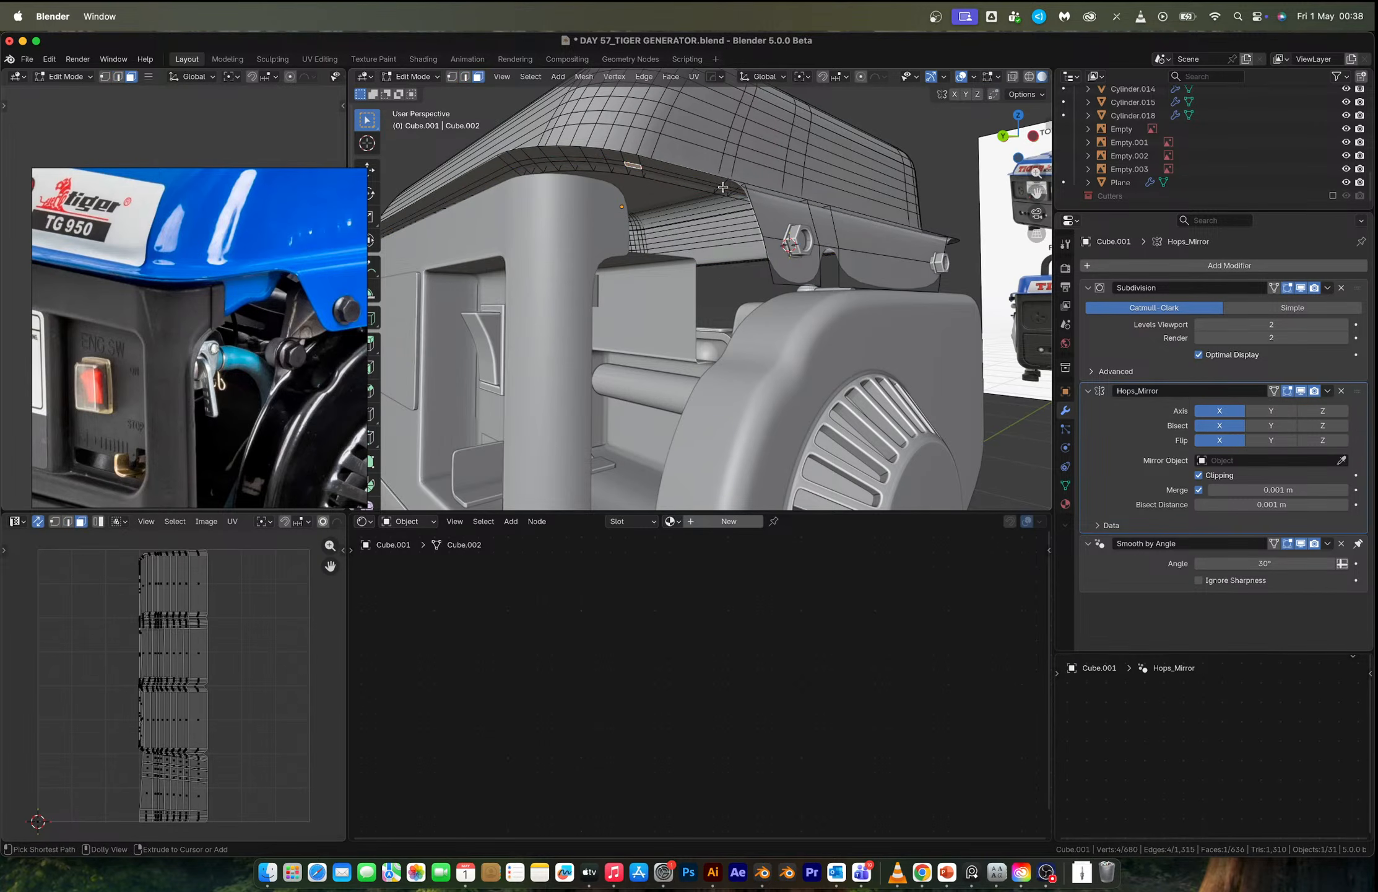
{"action": "left_click", "coordinate": [723, 187], "text": "ctrl+shift"}
{"action": "key", "text": "e"}
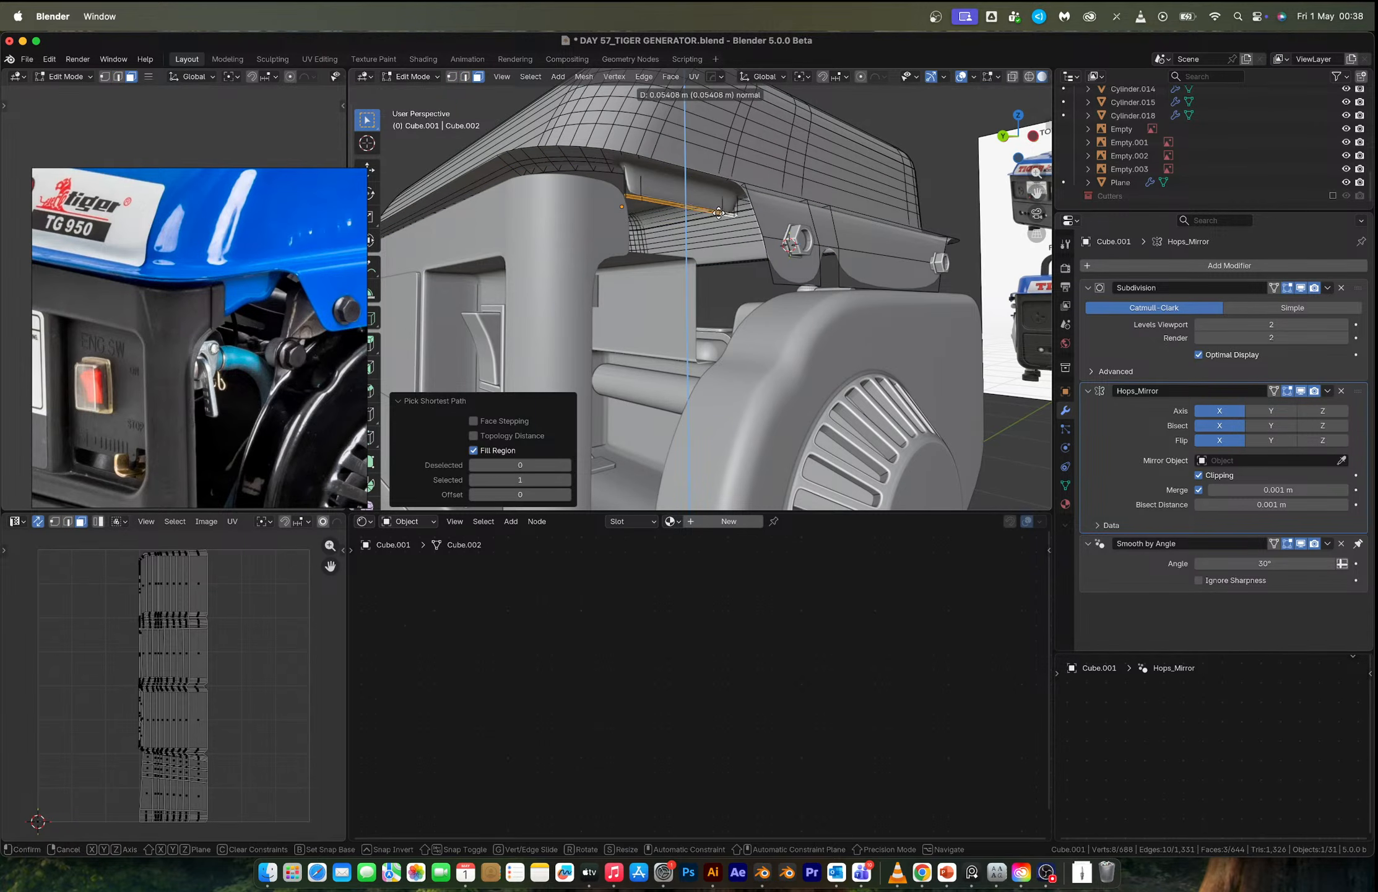
{"action": "left_click", "coordinate": [719, 192]}
{"action": "key", "text": "e"}
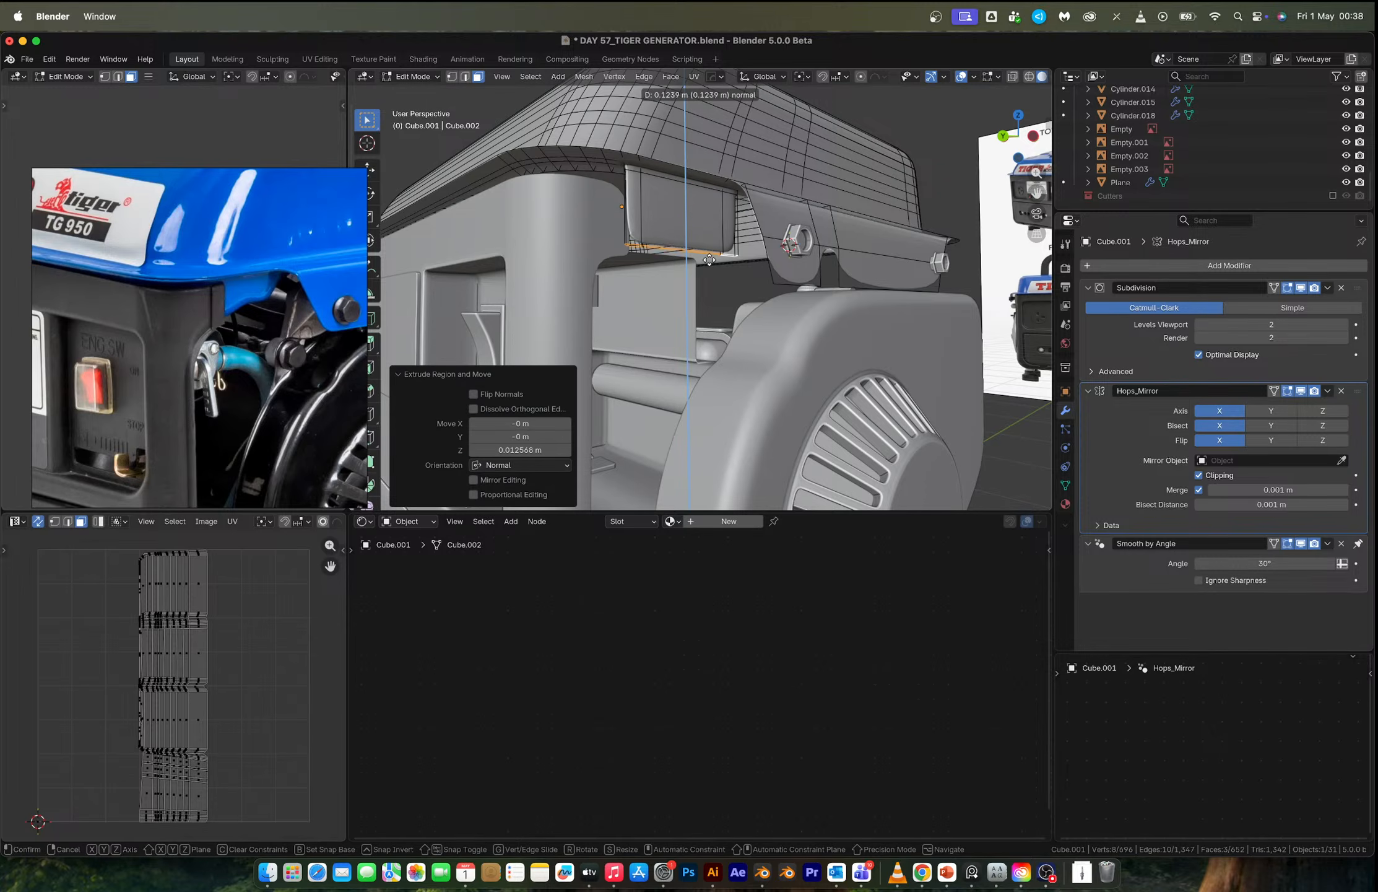
{"action": "left_click", "coordinate": [711, 262]}
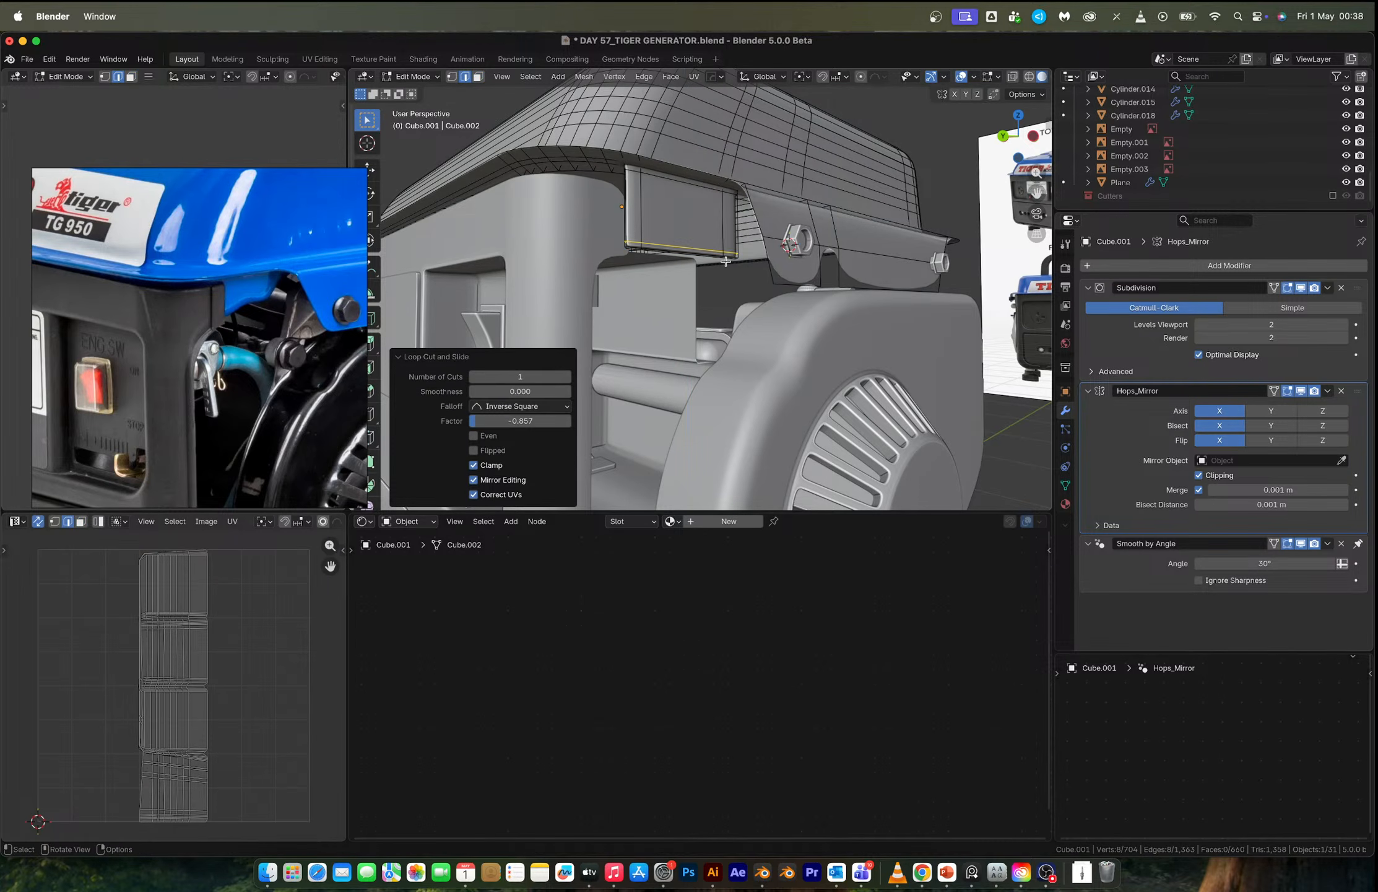
{"action": "key", "text": "Tab"}
{"action": "scroll", "coordinate": [717, 261], "scroll_direction": "down", "scroll_amount": 3}
{"action": "middle_click_drag", "start_coordinate": [718, 260], "coordinate": [665, 376]}
{"action": "scroll", "coordinate": [683, 307], "scroll_direction": "up", "scroll_amount": 4}
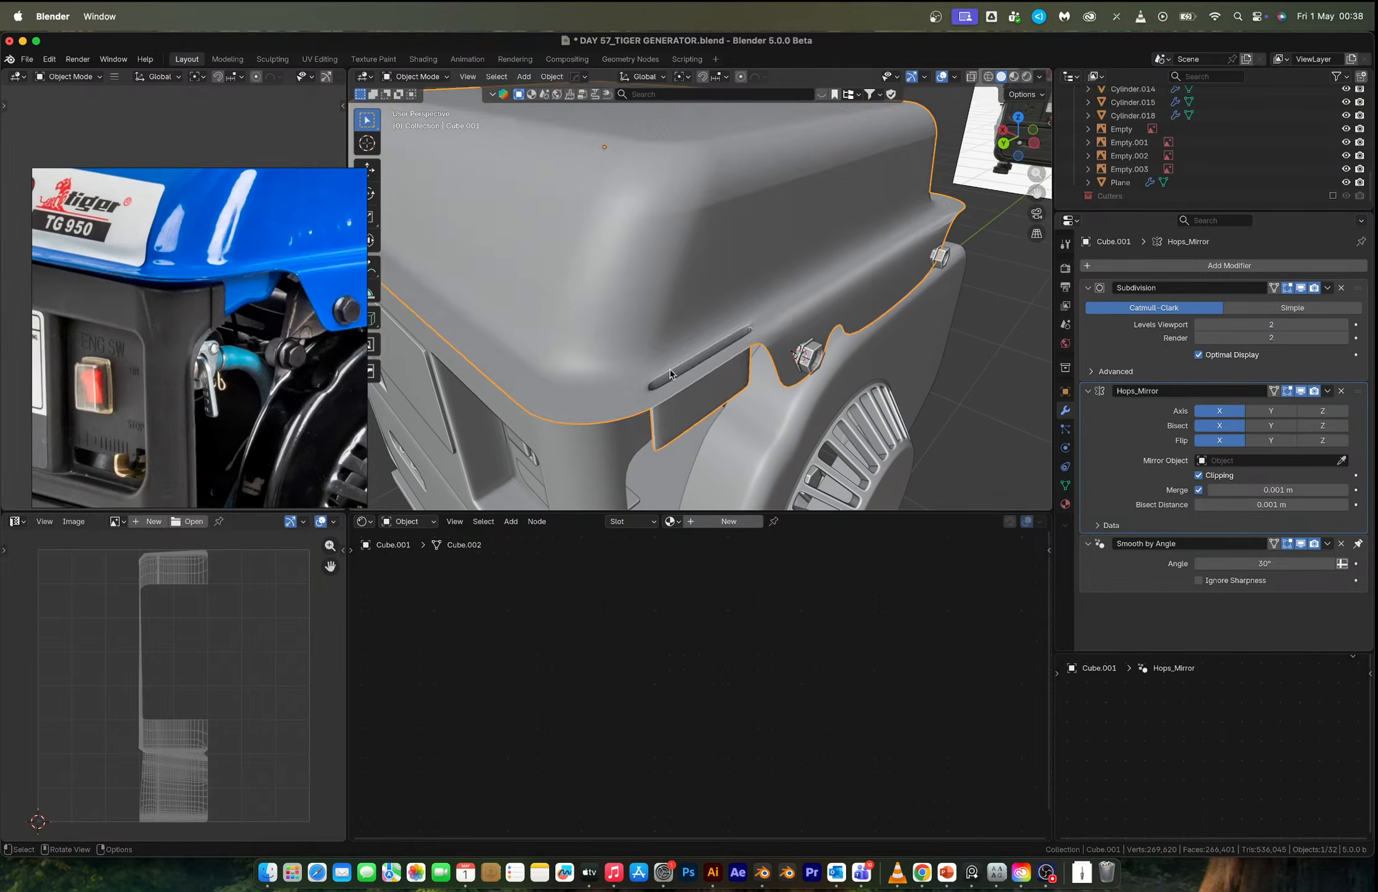
Fill the narrow open slot in the cover's rim above the extruded flap with new faces and leave mesh editing.
{"action": "key", "text": "Tab"}
{"action": "scroll", "coordinate": [665, 376], "scroll_direction": "up", "scroll_amount": 2}
{"action": "left_click", "coordinate": [635, 435], "text": "alt"}
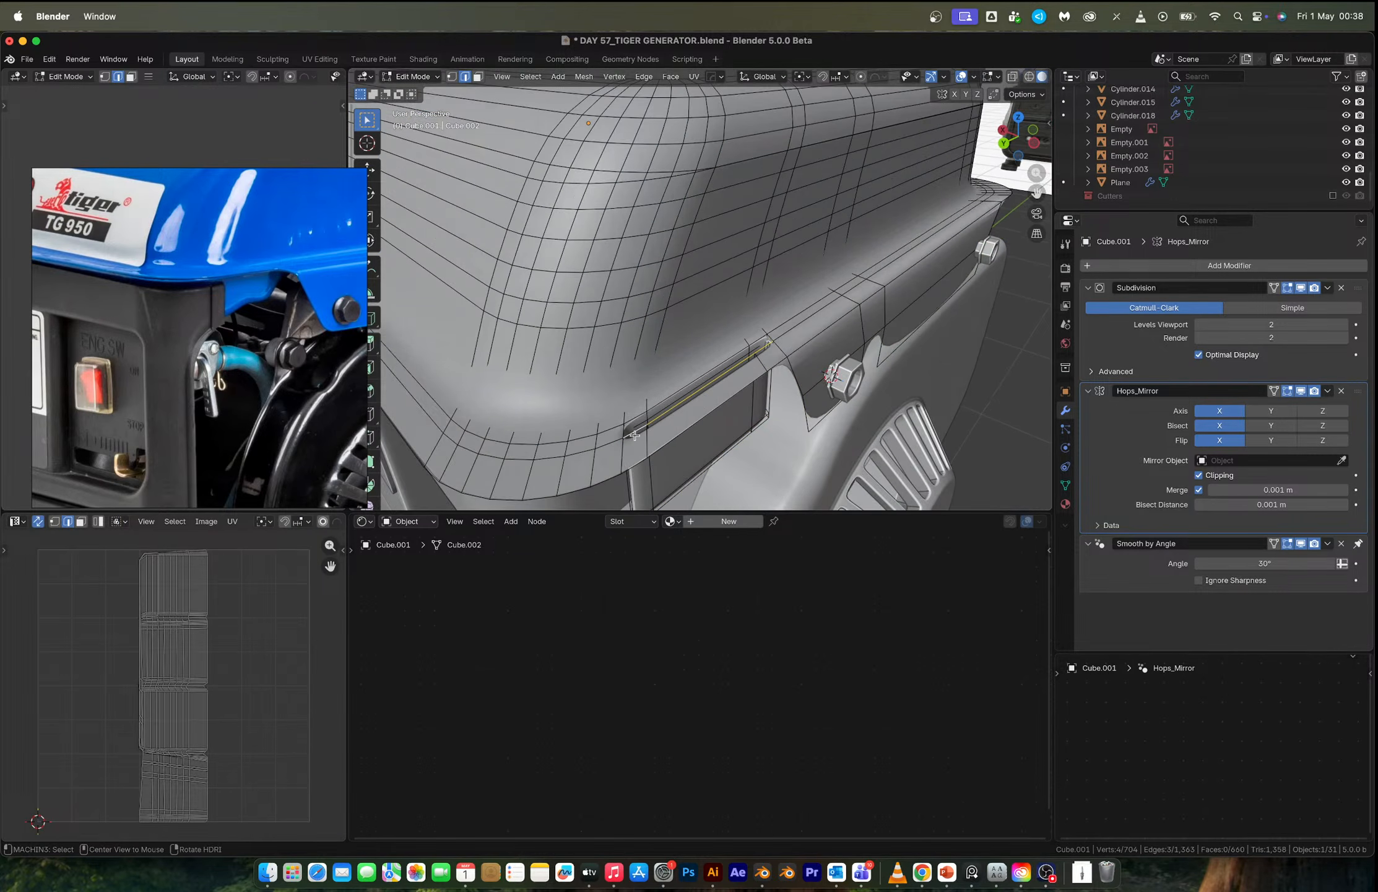
{"action": "key", "text": "1"}
{"action": "left_click", "coordinate": [647, 412]}
{"action": "left_click", "coordinate": [647, 425], "text": "shift"}
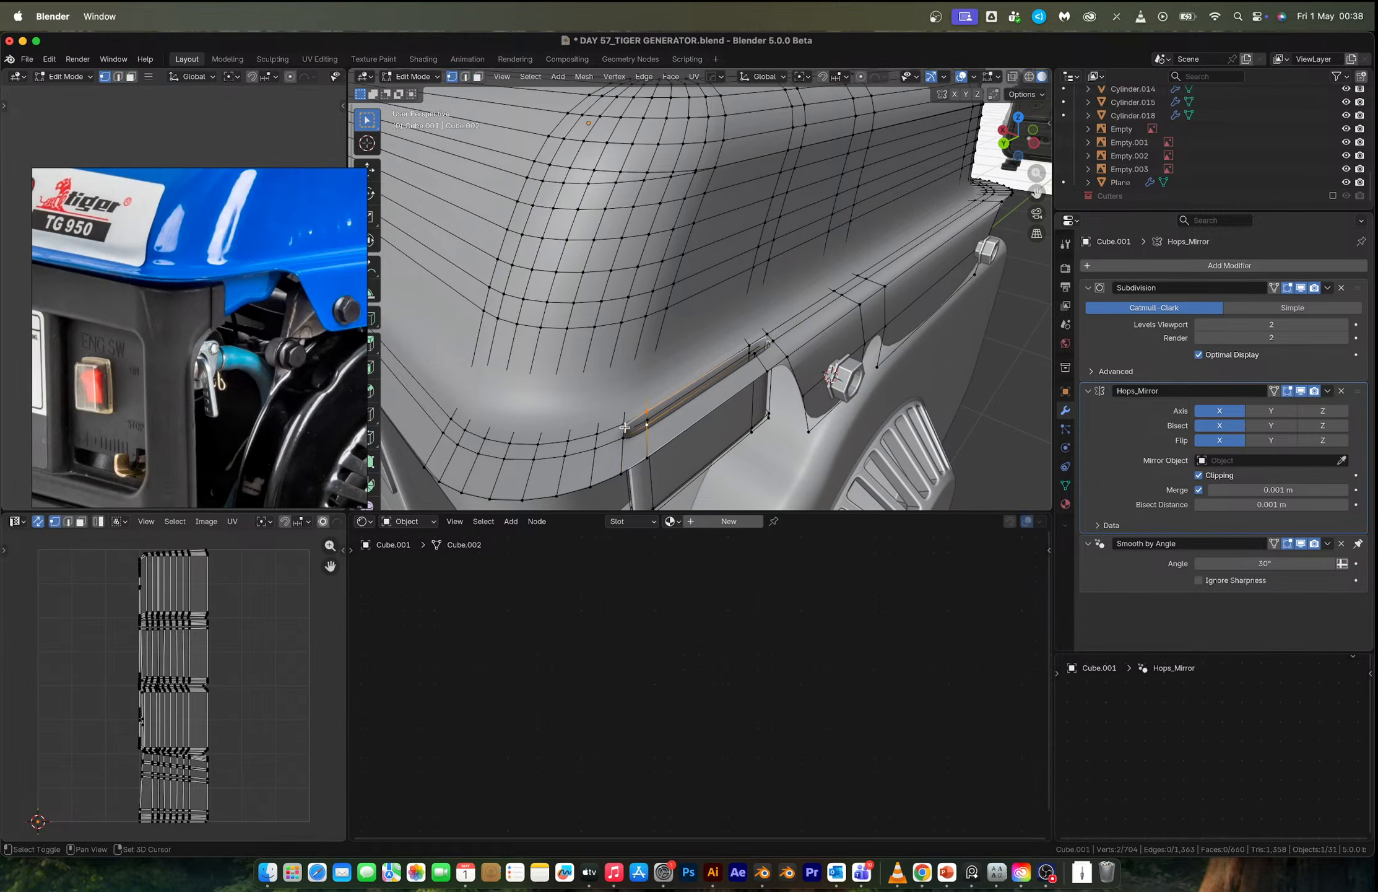
{"action": "left_click", "coordinate": [623, 435], "text": "shift"}
{"action": "key", "text": "f"}
{"action": "key", "text": "2"}
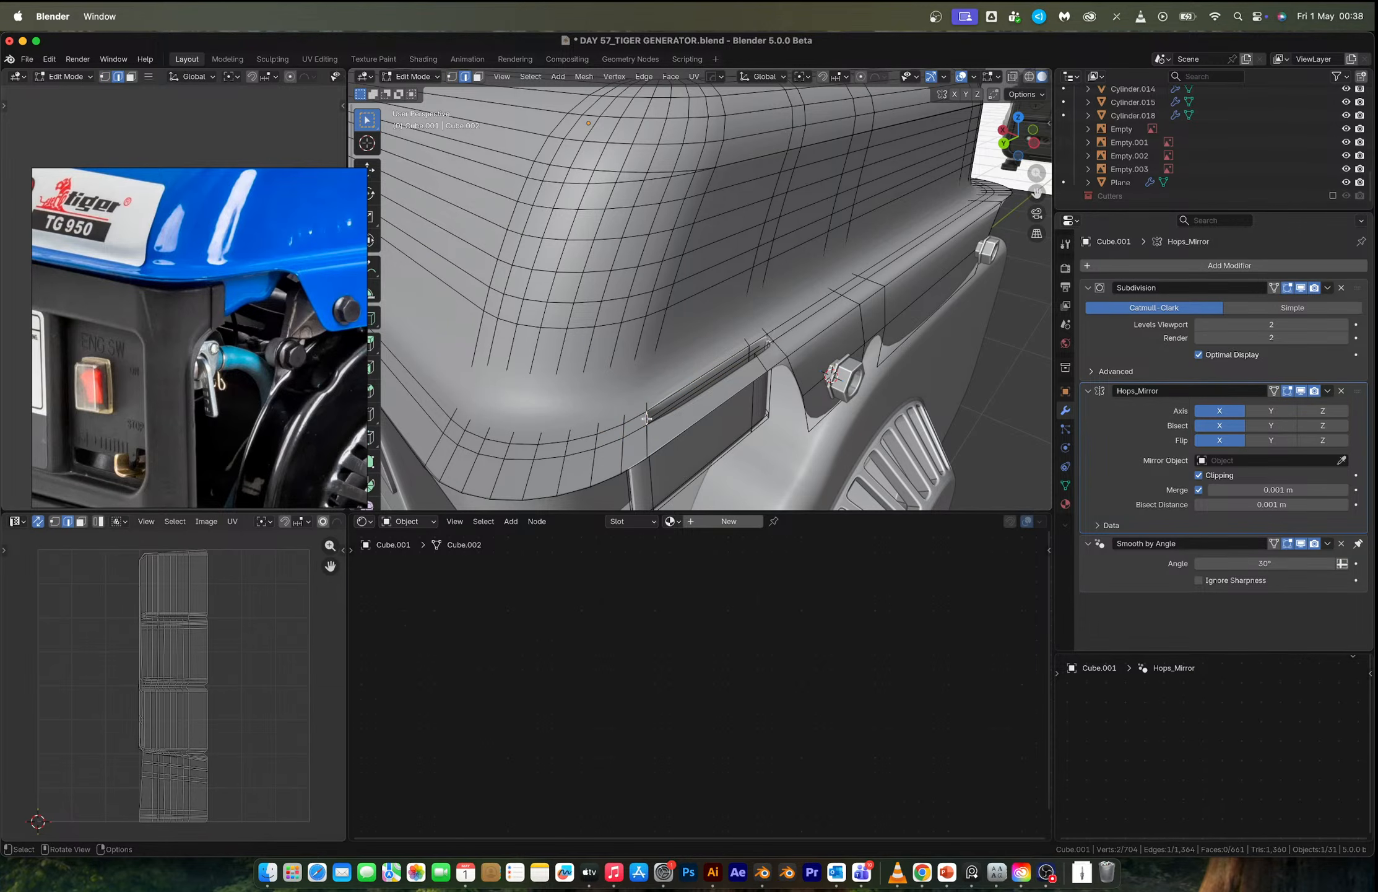
{"action": "key", "text": "1"}
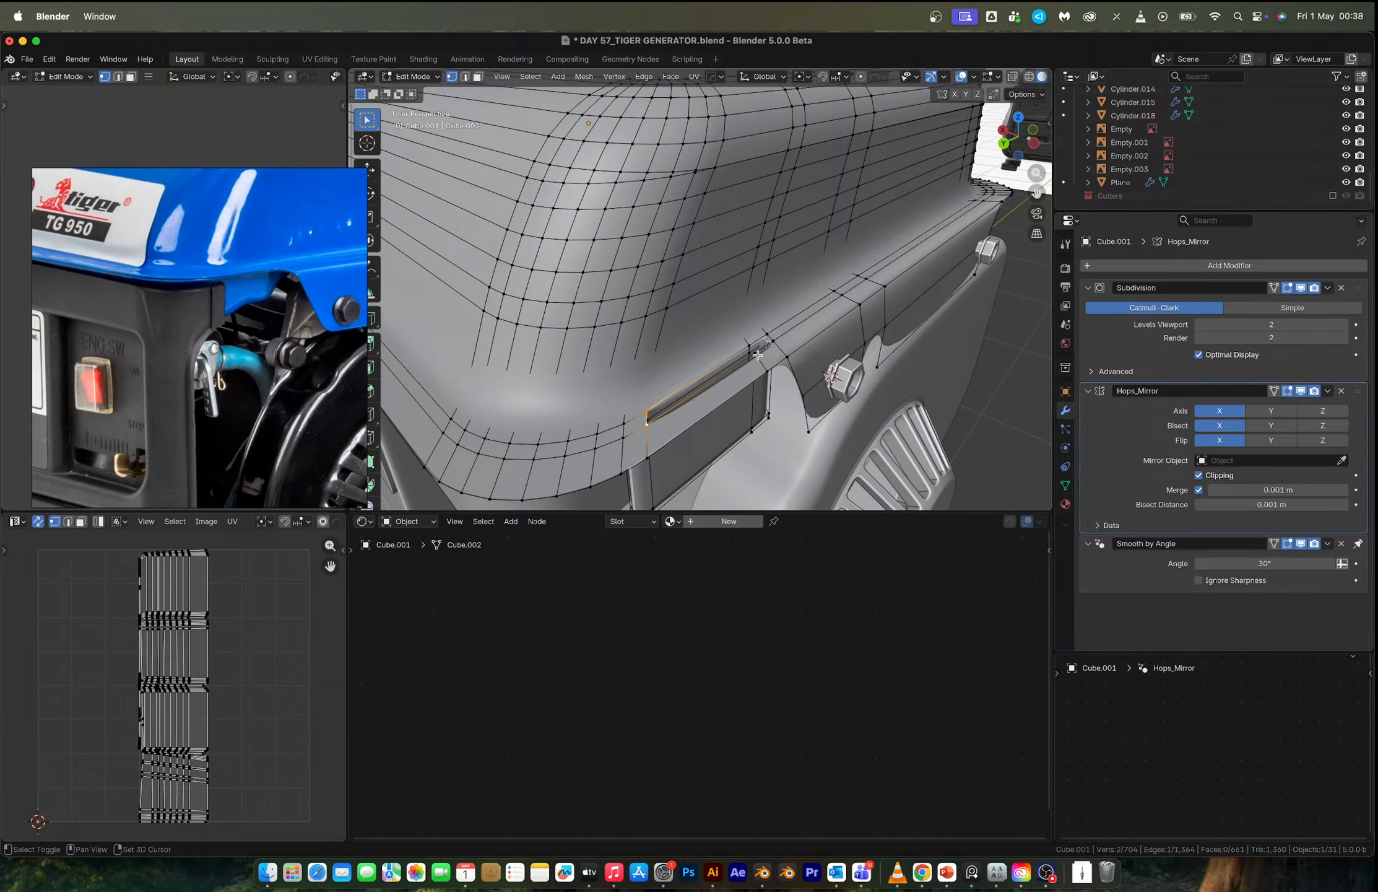
{"action": "key", "text": "f"}
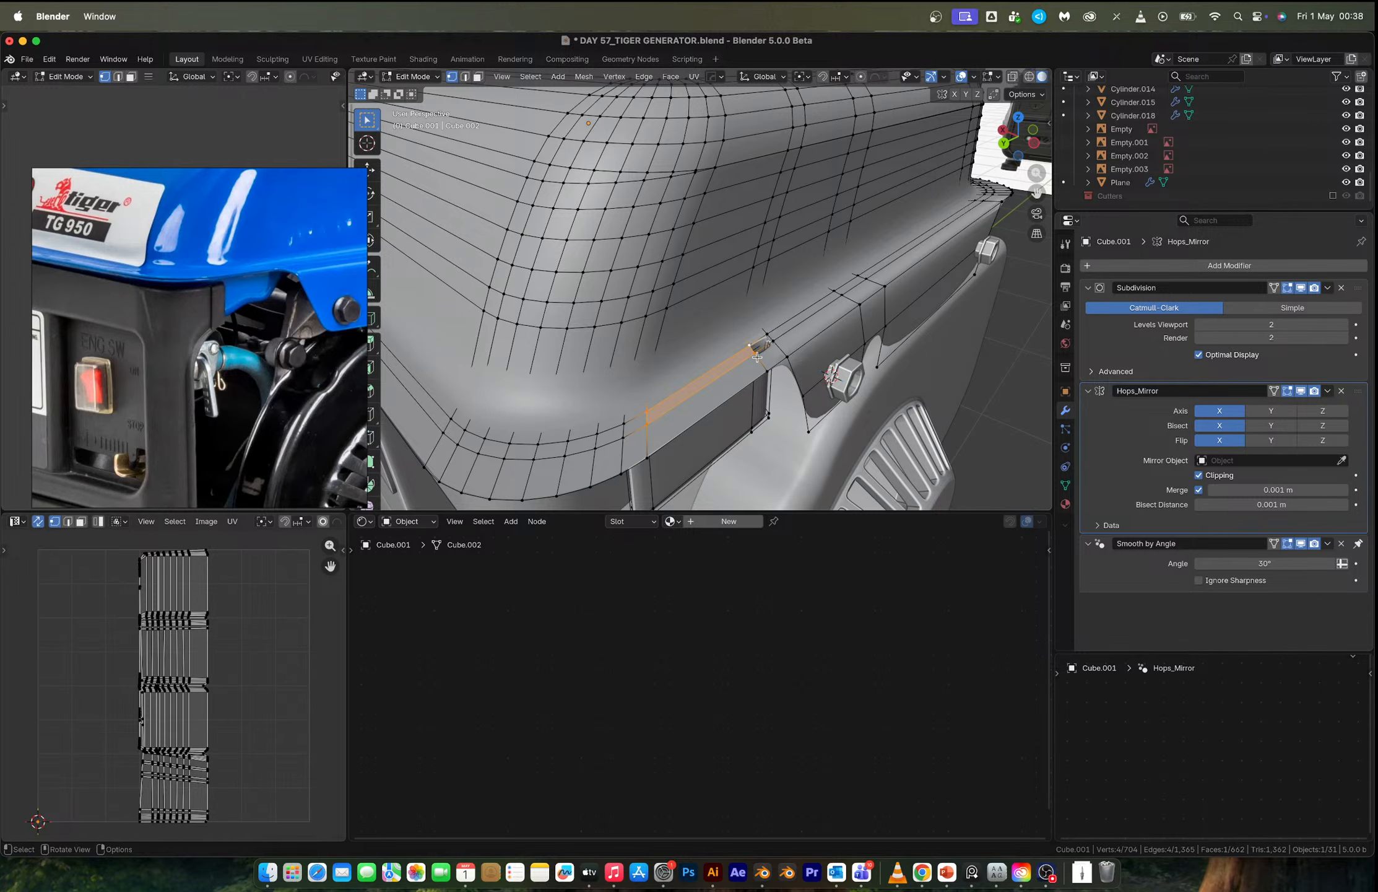
{"action": "left_click", "coordinate": [756, 355]}
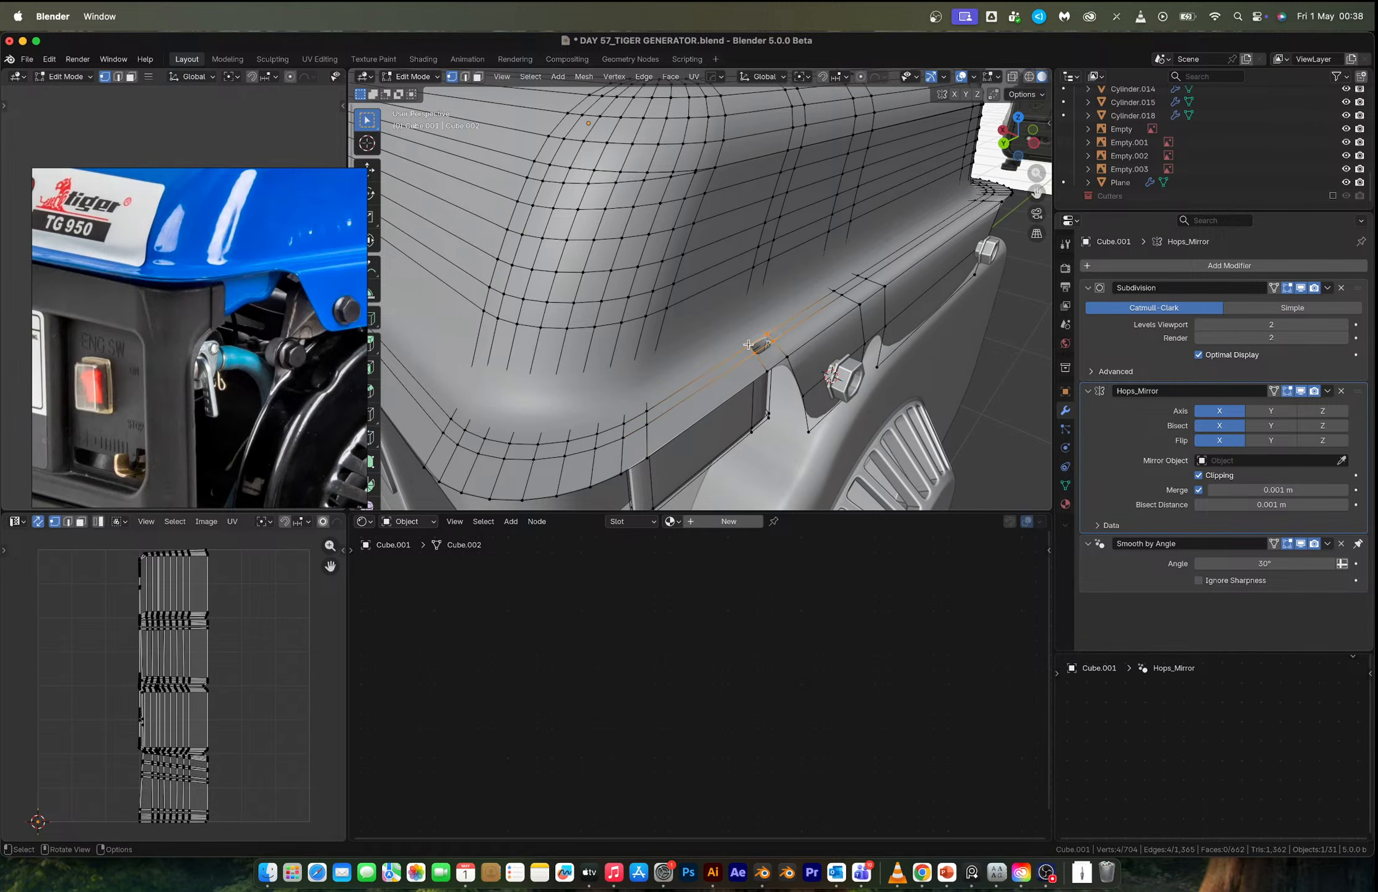
{"action": "key", "text": "Tab"}
{"action": "scroll", "coordinate": [814, 369], "scroll_direction": "down", "scroll_amount": 5}
{"action": "middle_click_drag", "start_coordinate": [813, 369], "coordinate": [692, 288]}
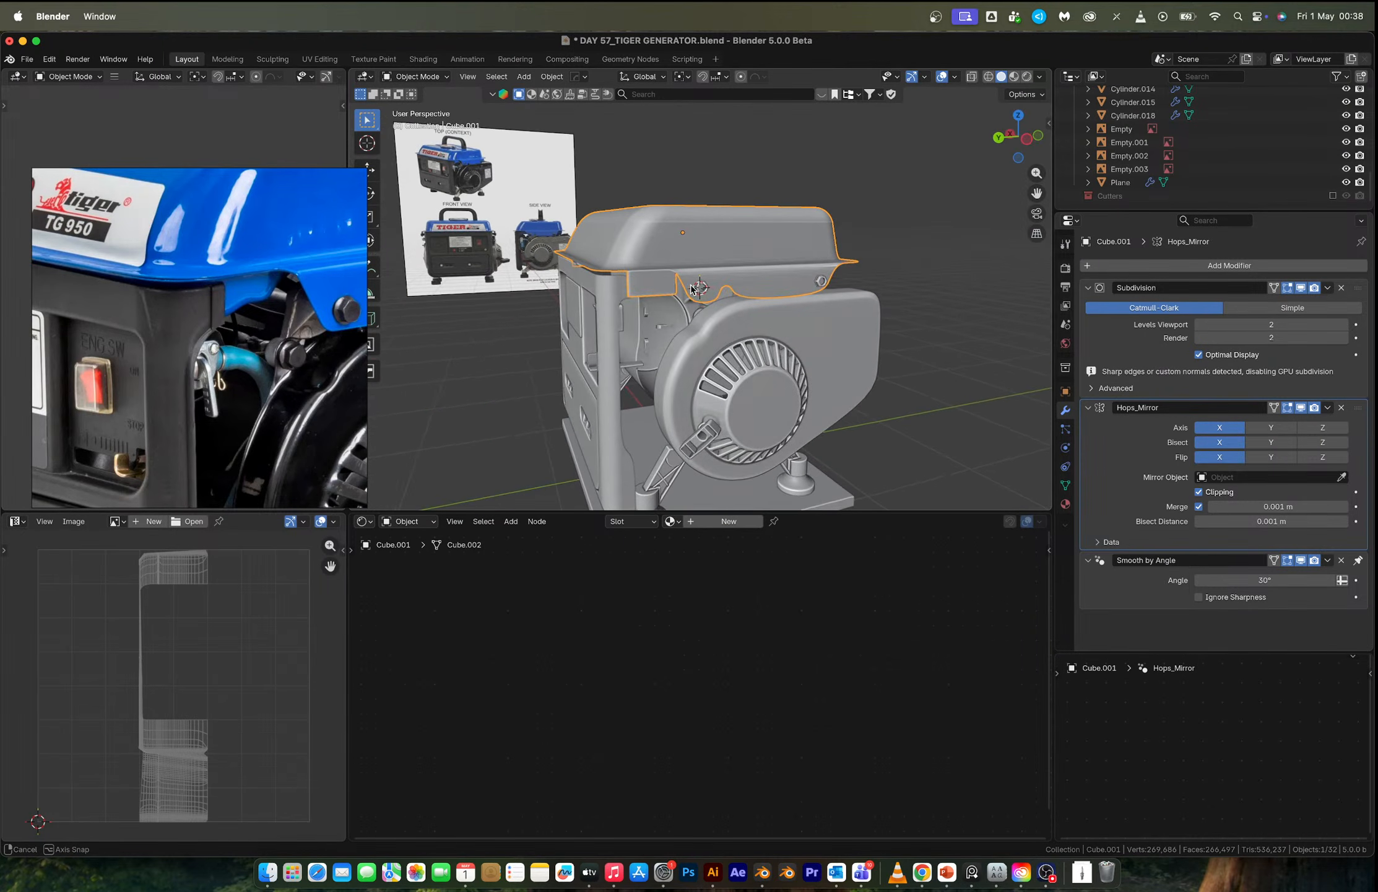
Add an edge loop across the fan housing's upper corner, near its inner edge below the tank cover.
{"action": "left_click", "coordinate": [710, 319]}
{"action": "scroll", "coordinate": [710, 319], "scroll_direction": "up", "scroll_amount": 8}
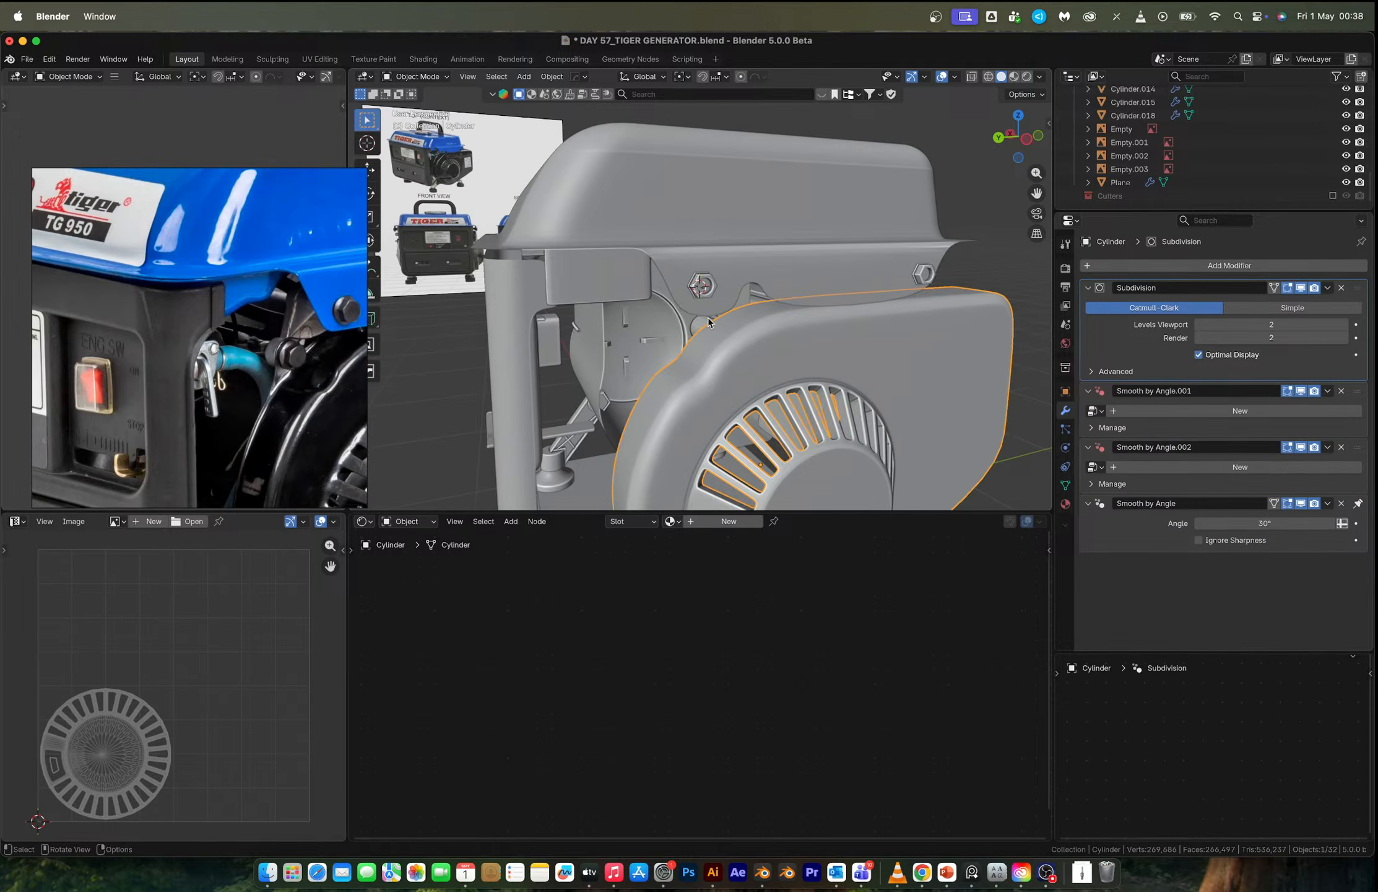
{"action": "key", "text": "Tab"}
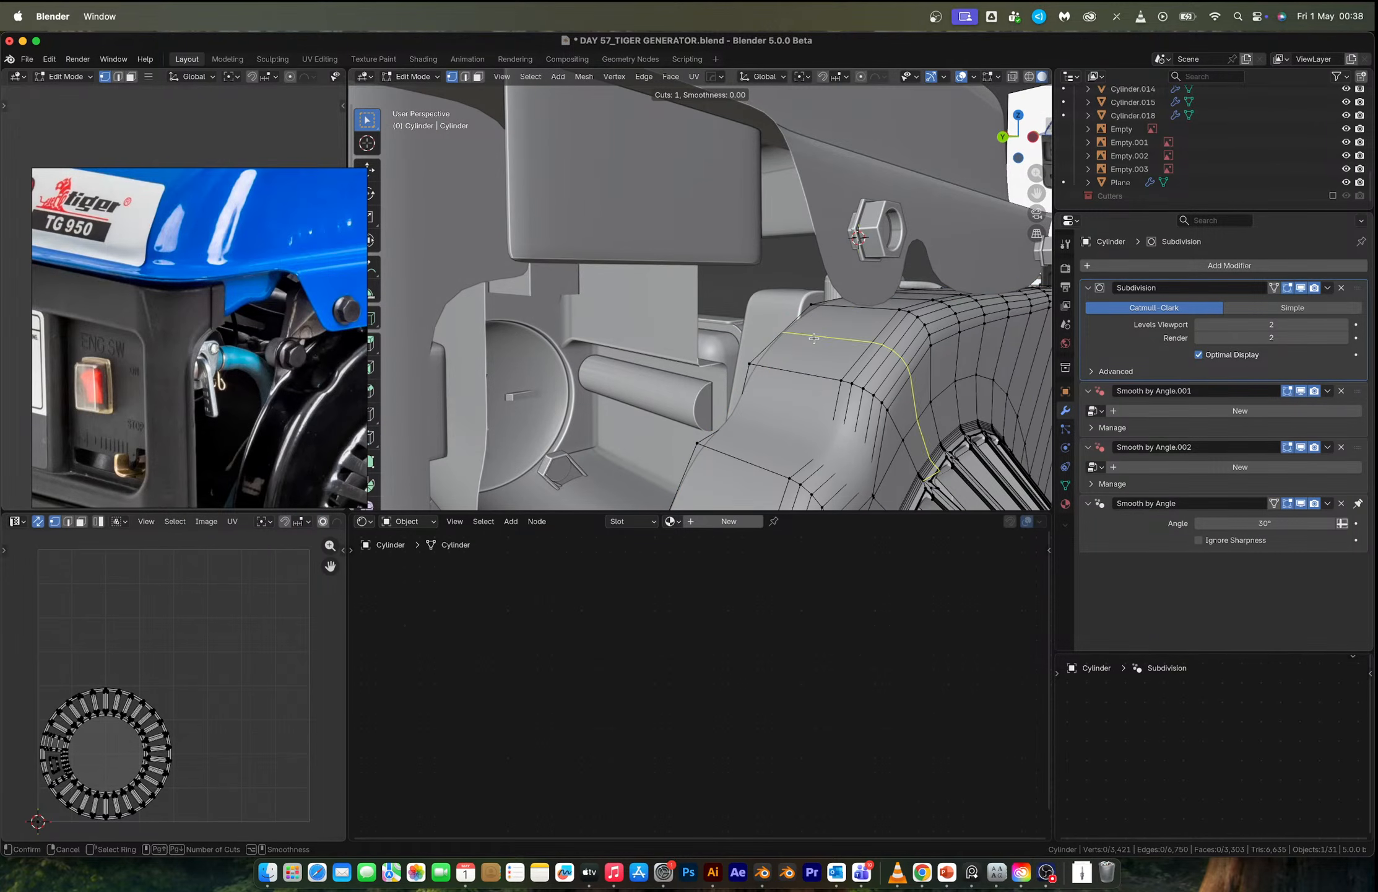
{"action": "left_click", "coordinate": [813, 337], "text": "alt"}
{"action": "key", "text": "g"}
{"action": "key", "text": "g"}
{"action": "left_click", "coordinate": [760, 362]}
Select the two adjoining narrow faces along the inner edge of the fan housing's upper corner.
{"action": "key", "text": "3"}
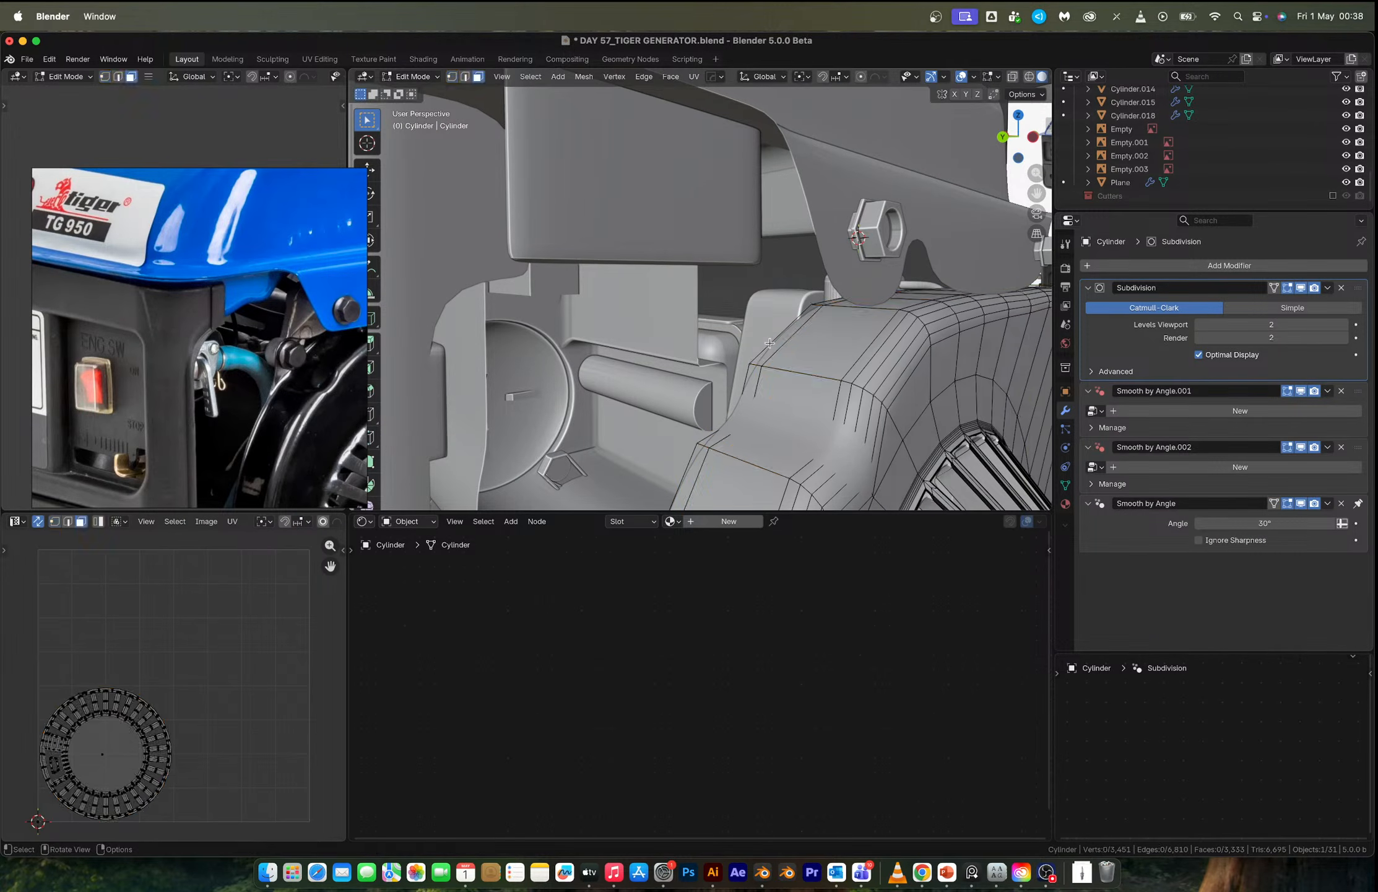
{"action": "left_click", "coordinate": [772, 344]}
{"action": "mouse_move", "coordinate": [773, 344]}
{"action": "middle_mouse_down"}
{"action": "mouse_move", "coordinate": [755, 348]}
{"action": "mouse_move", "coordinate": [792, 340]}
{"action": "mouse_move", "coordinate": [792, 359]}
{"action": "middle_mouse_up"}
{"action": "left_click", "coordinate": [755, 337], "text": "shift"}
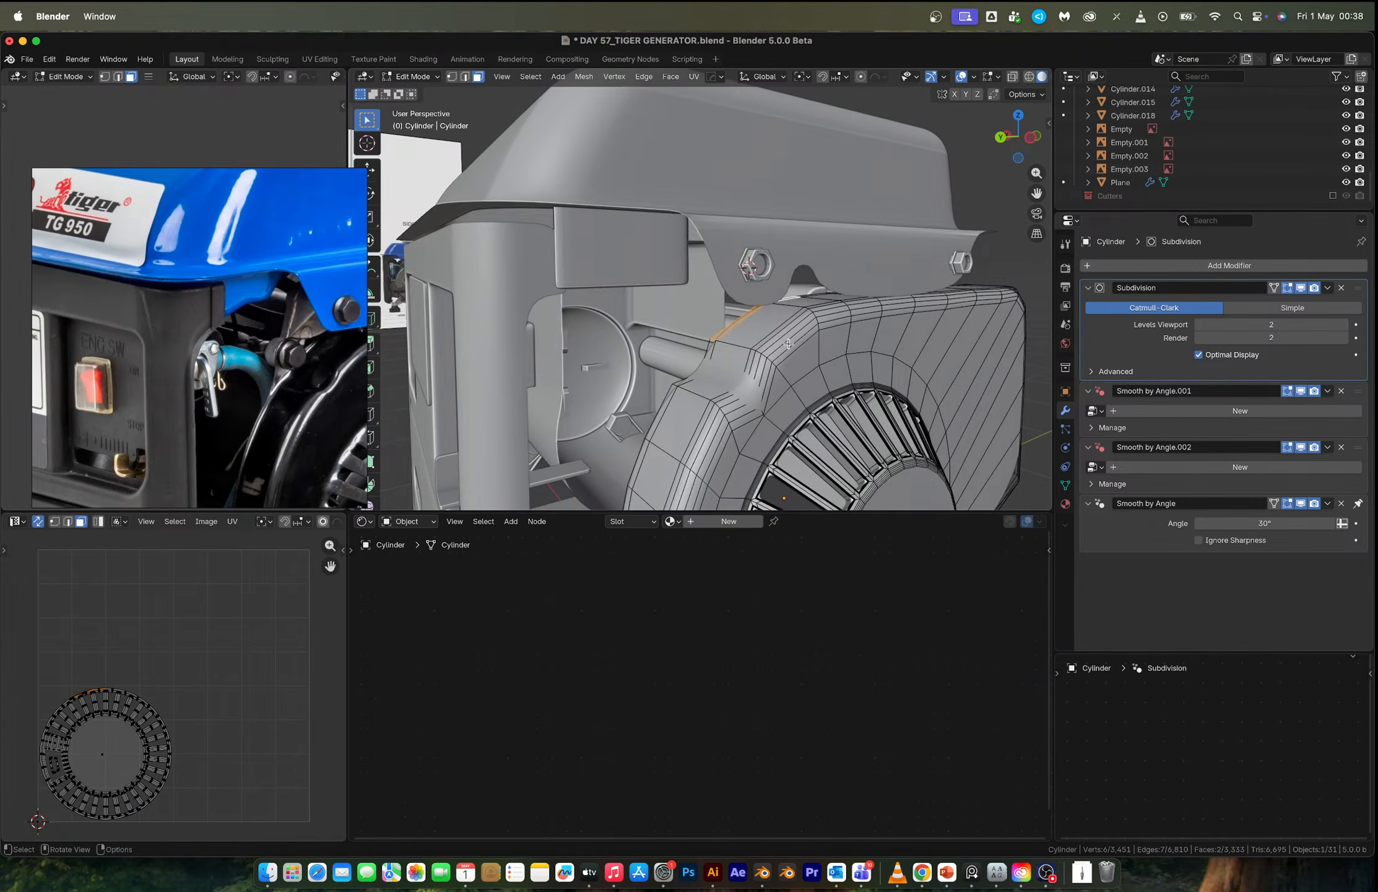
{"action": "key", "text": "alt+e"}
{"action": "left_click", "coordinate": [789, 358]}
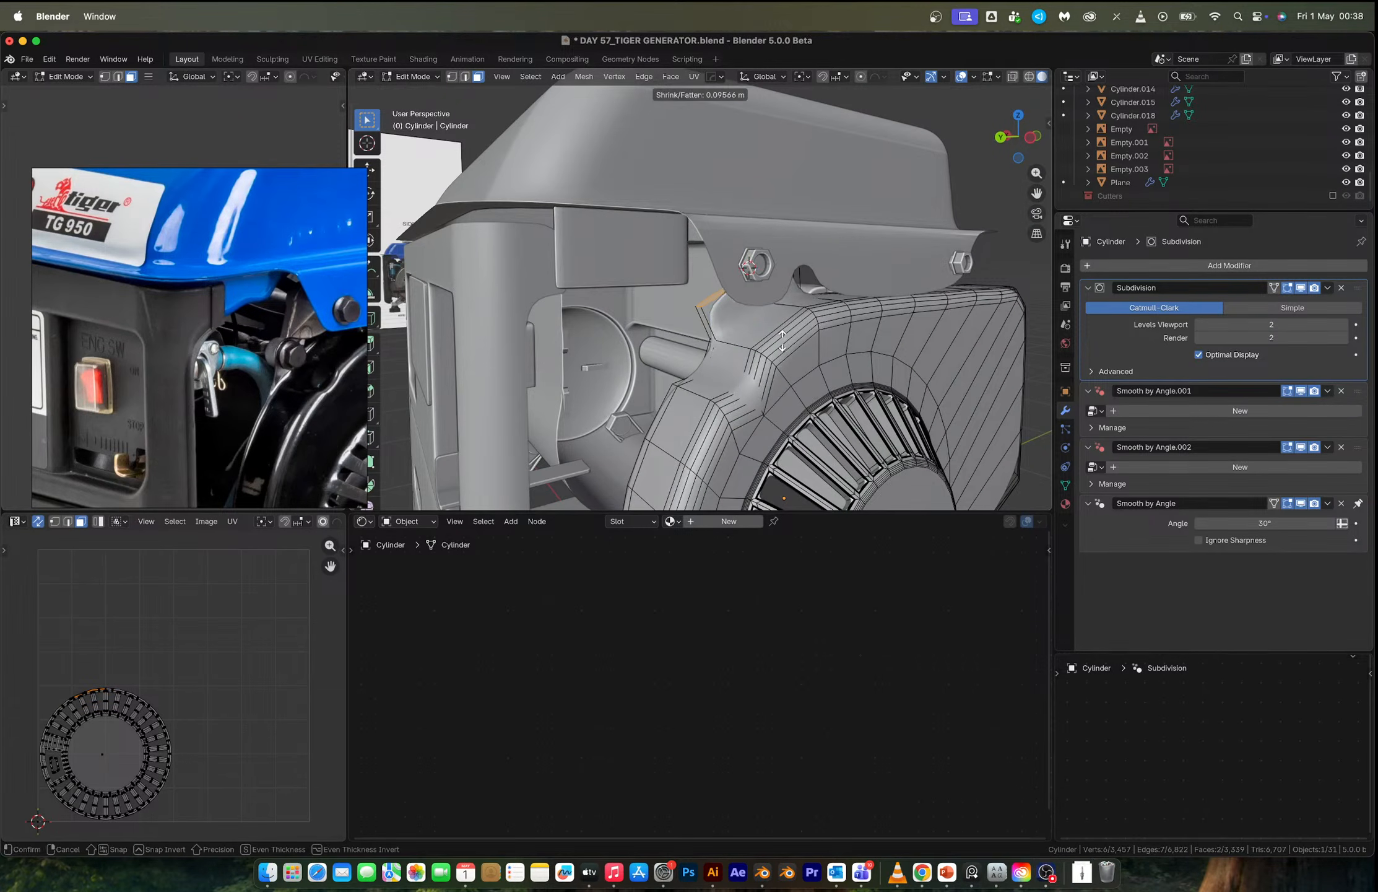
{"action": "left_click", "coordinate": [777, 328]}
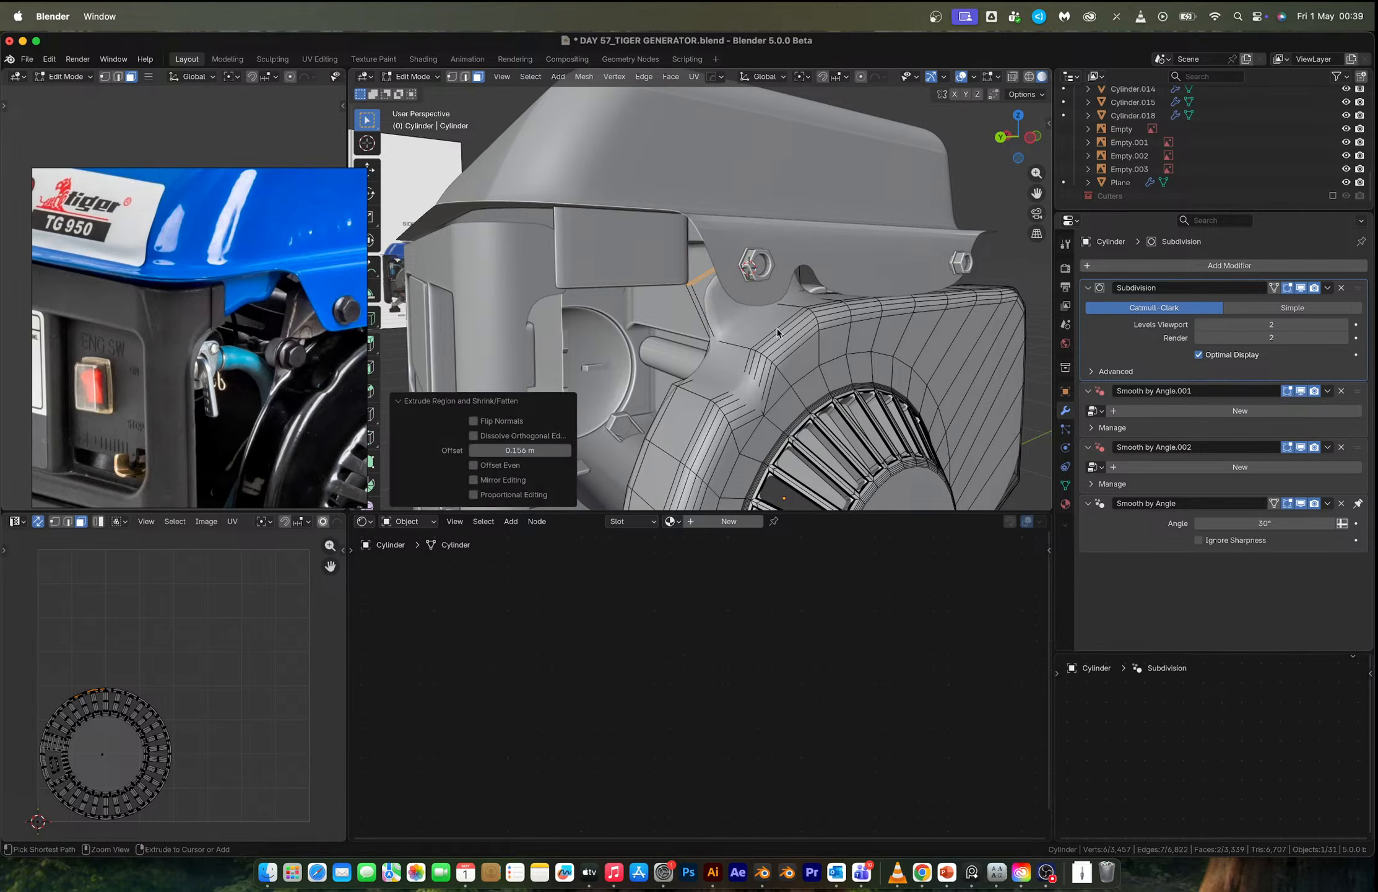
{"action": "key", "text": "super+z"}
Extrude the two selected housing faces along their normals by 0.0106 m and again by 0.138 m to form a tab.
{"action": "key", "text": "alt+e"}
{"action": "left_click", "coordinate": [775, 345]}
{"action": "left_click", "coordinate": [775, 341]}
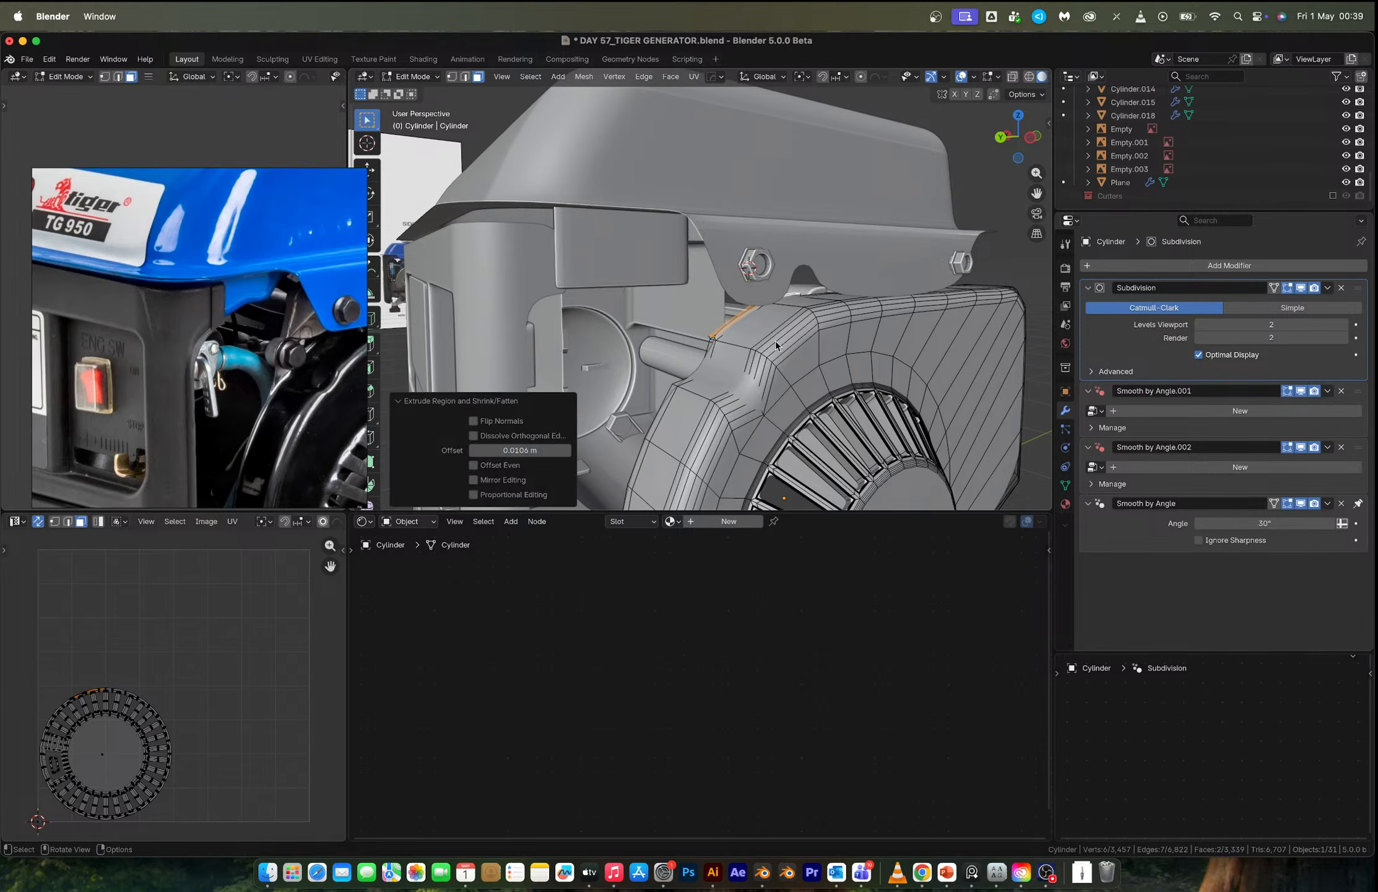
{"action": "key", "text": "alt+e"}
{"action": "left_click", "coordinate": [775, 344]}
{"action": "left_click", "coordinate": [774, 322]}
{"action": "key", "text": "s"}
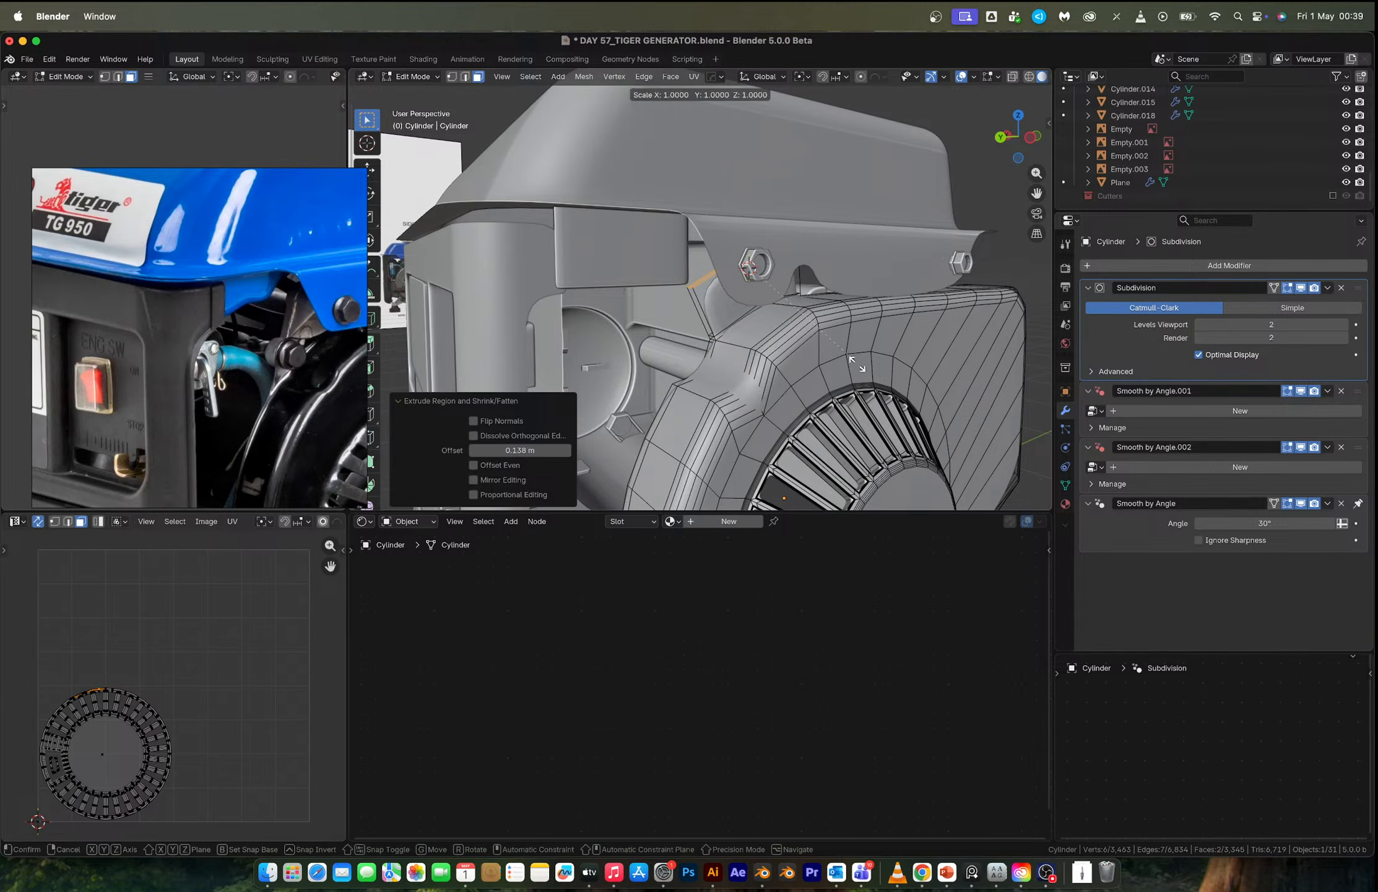
{"action": "left_click", "coordinate": [799, 330]}
{"action": "mouse_move", "coordinate": [799, 329]}
{"action": "middle_mouse_down"}
{"action": "mouse_move", "coordinate": [898, 341]}
{"action": "mouse_move", "coordinate": [777, 314]}
{"action": "middle_mouse_up"}
{"action": "key", "text": "super+z"}
Scale the tab's top faces to 0.584 along the Y axis.
{"action": "key", "text": "s"}
{"action": "key", "text": "x"}
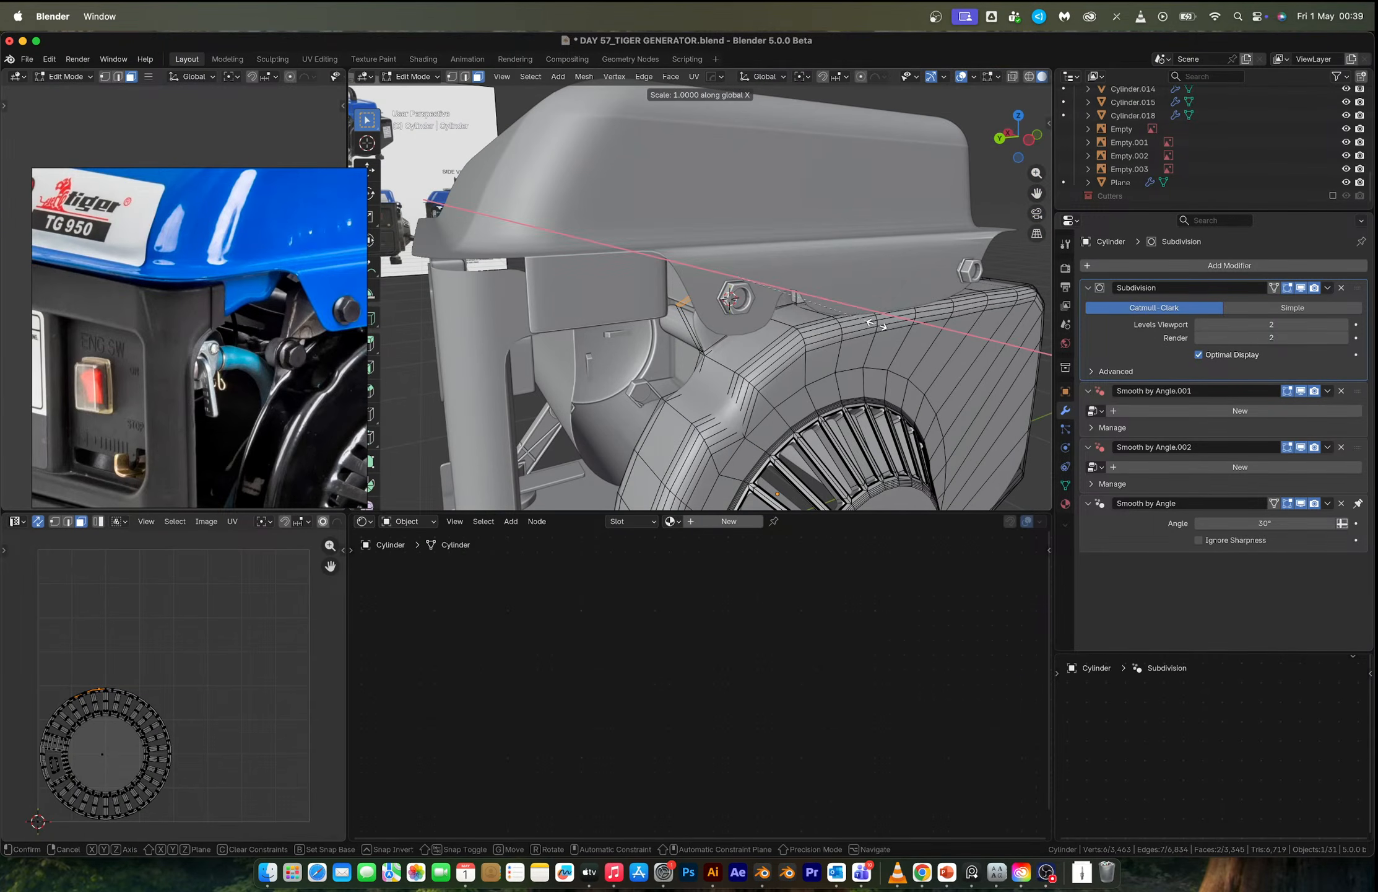
{"action": "key", "text": "y"}
{"action": "left_click", "coordinate": [821, 320]}
Try adding an edge loop near the top of the extruded tab.
{"action": "middle_click_drag", "start_coordinate": [820, 321], "coordinate": [730, 319]}
{"action": "key", "text": "ctrl+r"}
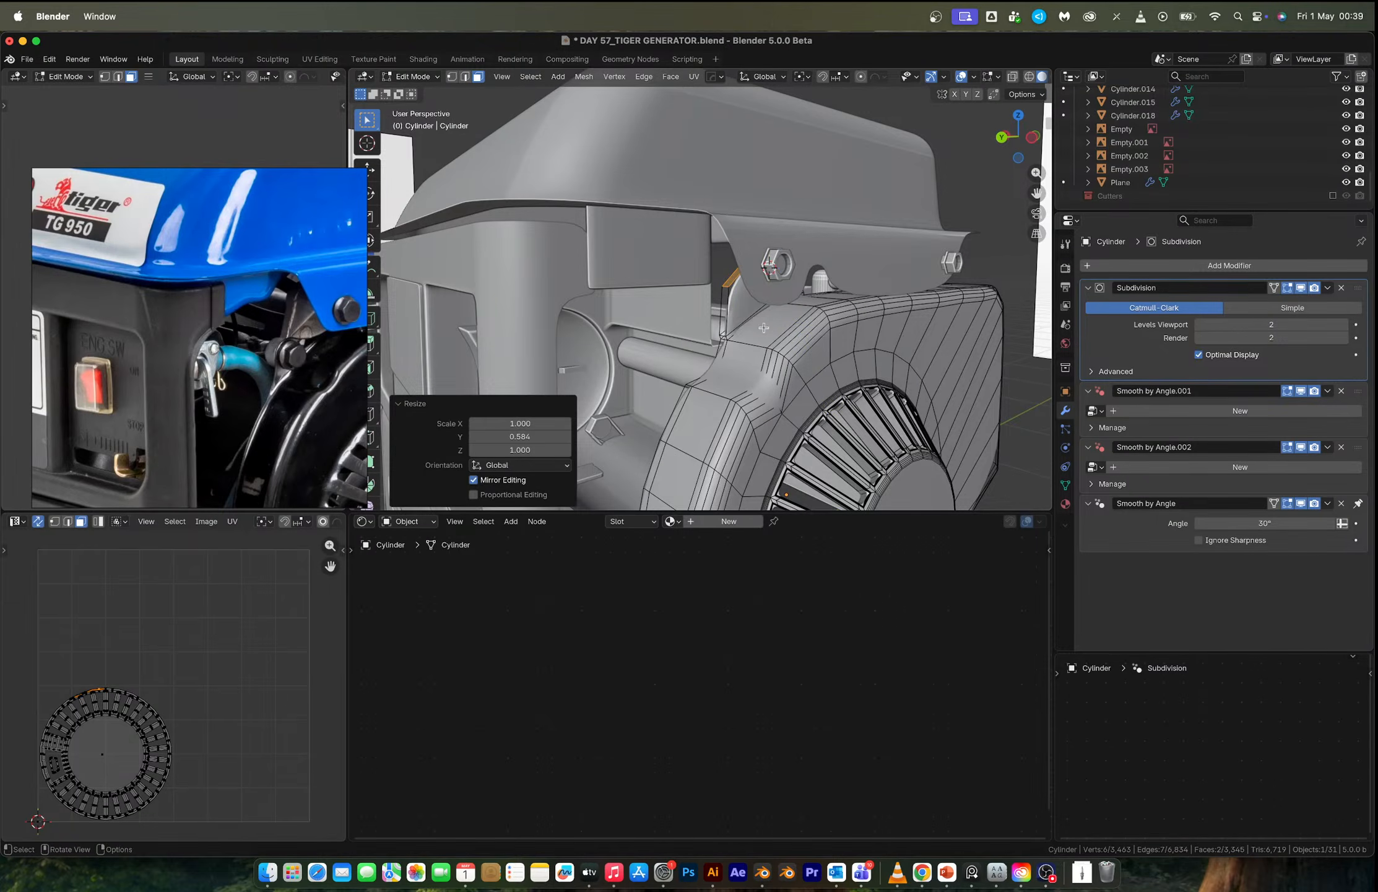
{"action": "left_click", "coordinate": [731, 319]}
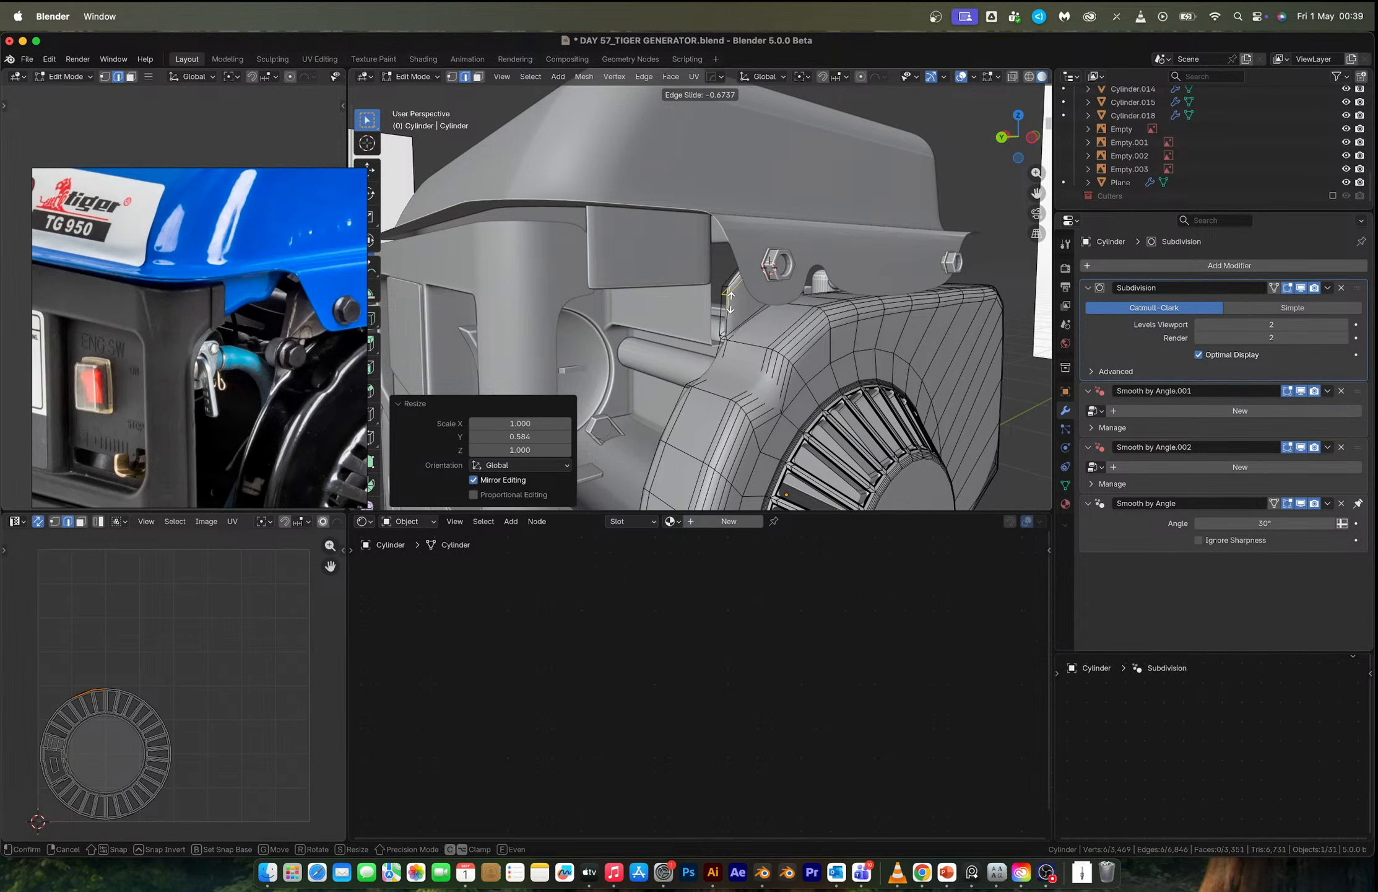
{"action": "left_click", "coordinate": [731, 301]}
Isolate the fan housing in local view and undo the tab's added edge loop.
{"action": "middle_click_drag", "start_coordinate": [755, 296], "coordinate": [668, 285]}
{"action": "key", "text": "slash"}
{"action": "scroll", "coordinate": [652, 274], "scroll_direction": "up", "scroll_amount": 5}
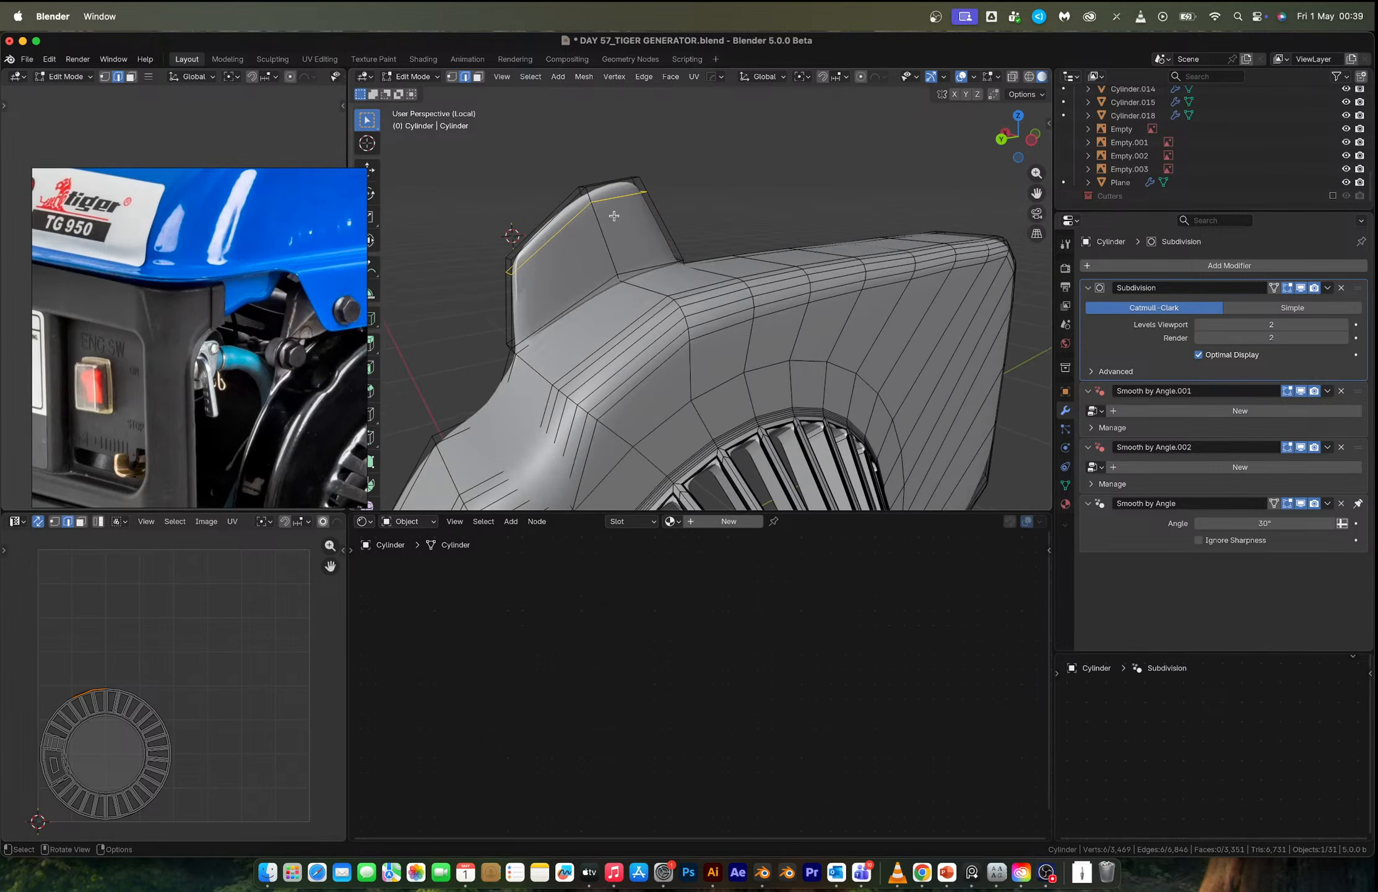
{"action": "key", "text": "ctrl+z"}
In the left orthographic view with X-ray on, move the tab's upper middle vertices toward positive Y and slightly down.
{"action": "middle_click_drag", "start_coordinate": [650, 236], "coordinate": [440, 311], "text": "shift"}
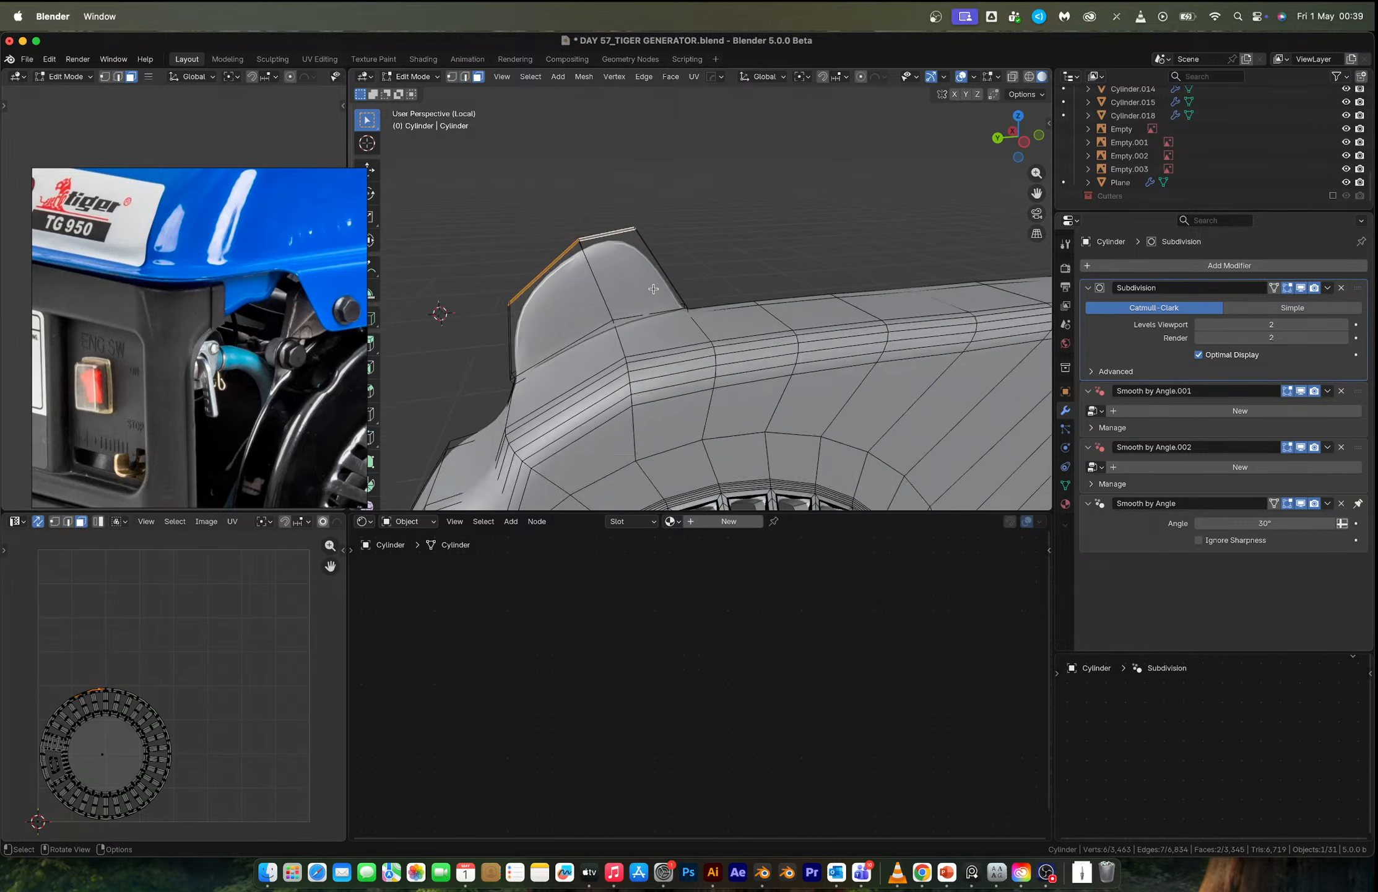
{"action": "scroll", "coordinate": [726, 314], "scroll_direction": "up", "scroll_amount": 4}
{"action": "middle_click_drag", "start_coordinate": [725, 314], "coordinate": [725, 292]}
{"action": "left_click", "coordinate": [1024, 142]}
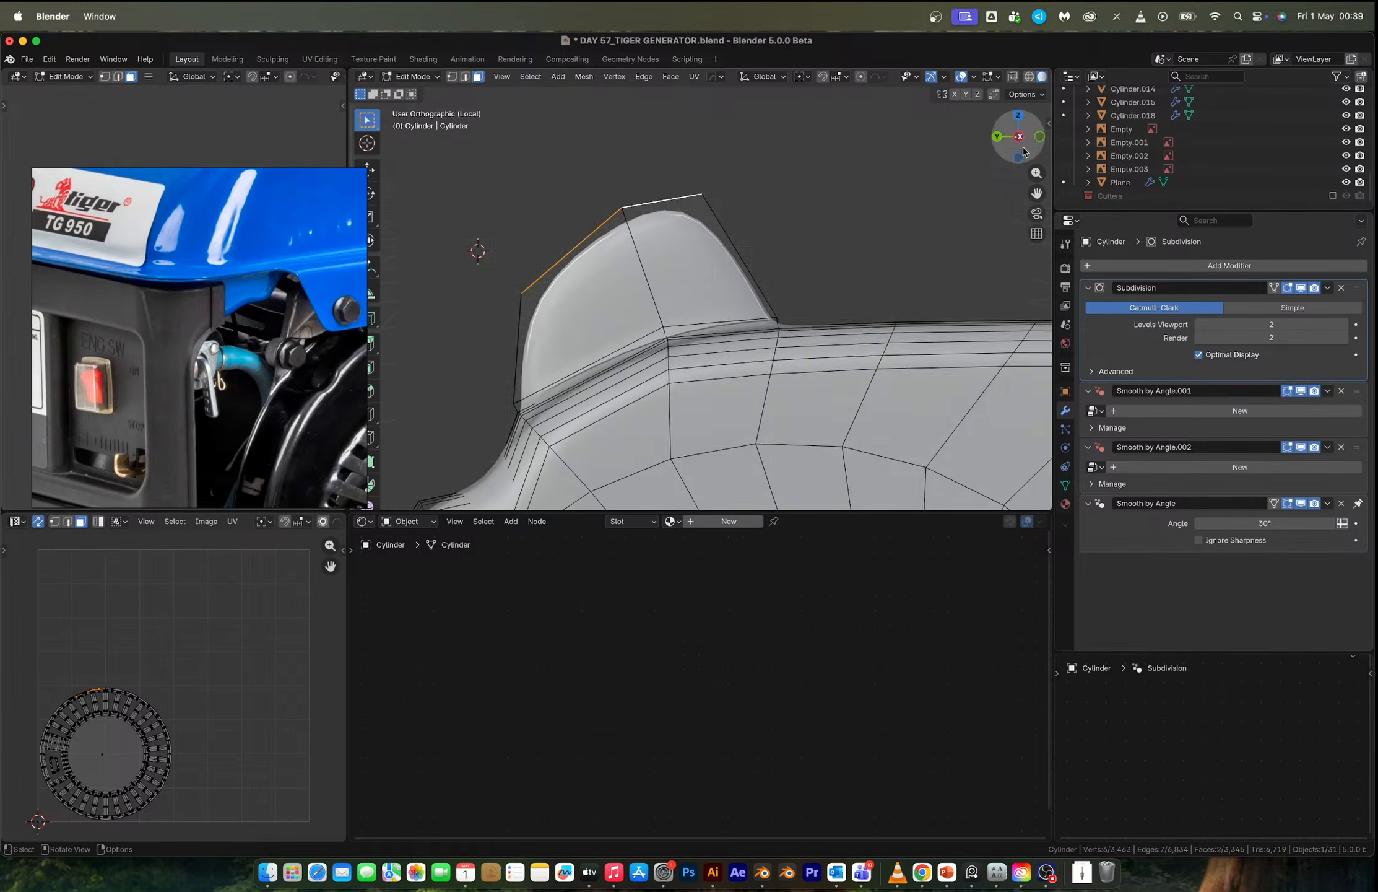
{"action": "key", "text": "1"}
{"action": "left_click", "coordinate": [671, 235]}
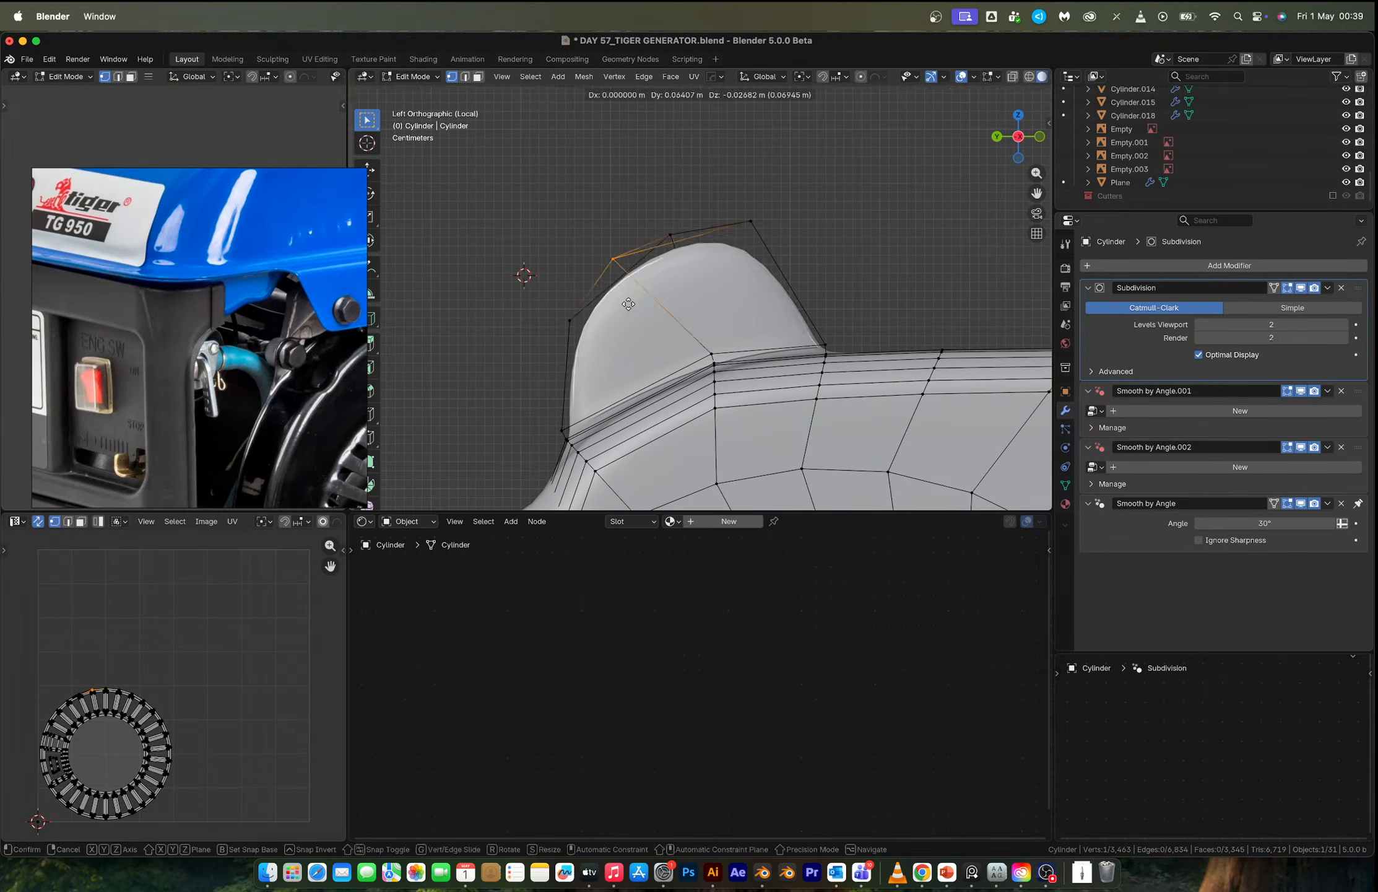
{"action": "key", "text": "alt+z"}
{"action": "left_click_drag", "start_coordinate": [632, 203], "coordinate": [704, 271]}
{"action": "key", "text": "g"}
{"action": "left_click", "coordinate": [637, 296]}
Narrow the tab's top by moving its far upper corner vertices toward positive Y, and raise the middle vertices slightly.
{"action": "left_click_drag", "start_coordinate": [690, 196], "coordinate": [805, 278]}
{"action": "key", "text": "g"}
{"action": "left_click", "coordinate": [677, 277]}
{"action": "left_click_drag", "start_coordinate": [574, 242], "coordinate": [646, 297]}
{"action": "key", "text": "g"}
{"action": "left_click", "coordinate": [656, 272]}
Move the tab's outer side vertices -0.017879 m along Y and 0.013409 m along Z, and leave mesh editing.
{"action": "left_click_drag", "start_coordinate": [563, 306], "coordinate": [600, 332]}
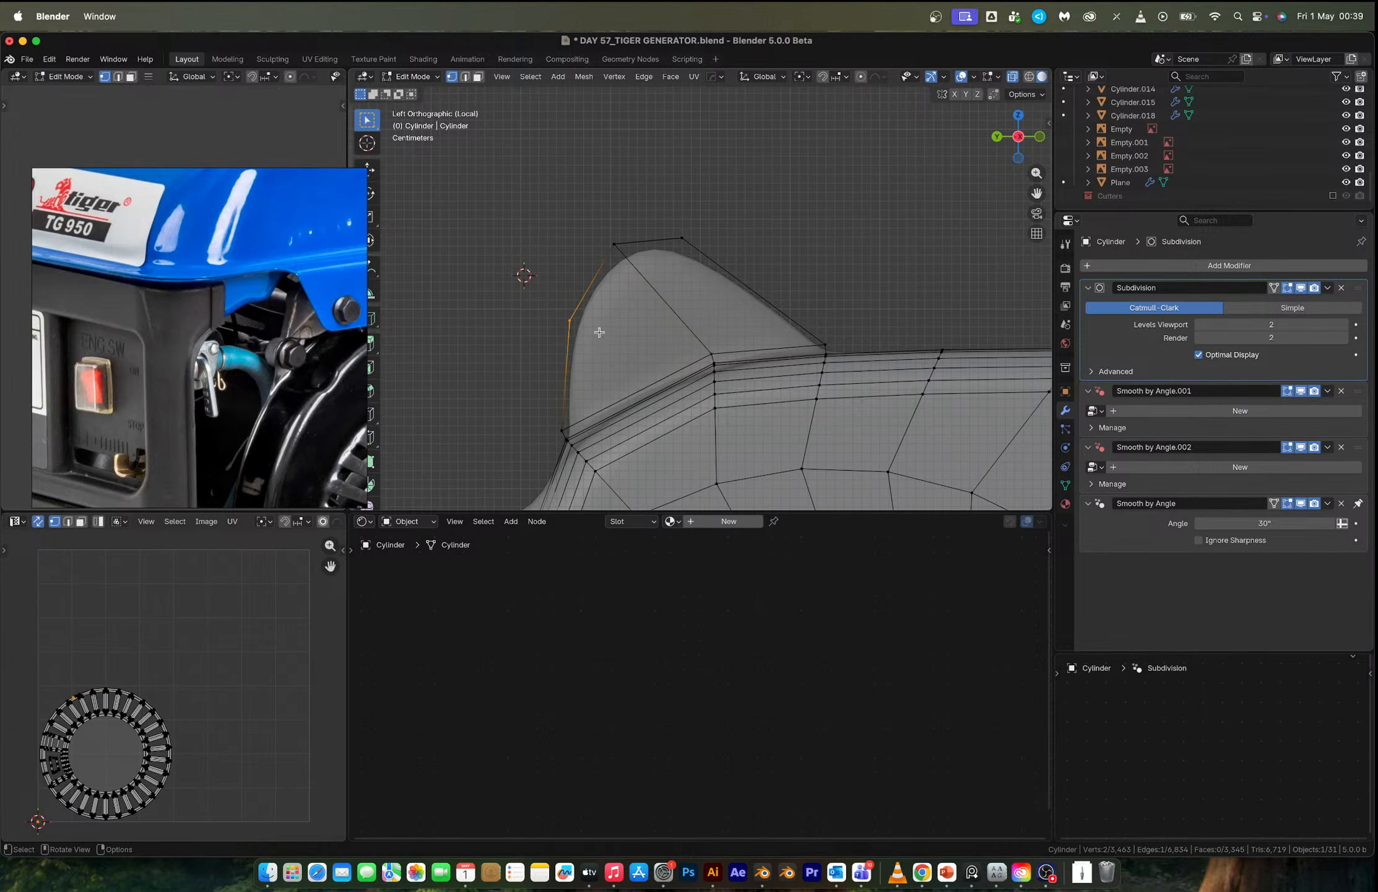
{"action": "key", "text": "g"}
{"action": "left_click", "coordinate": [624, 321]}
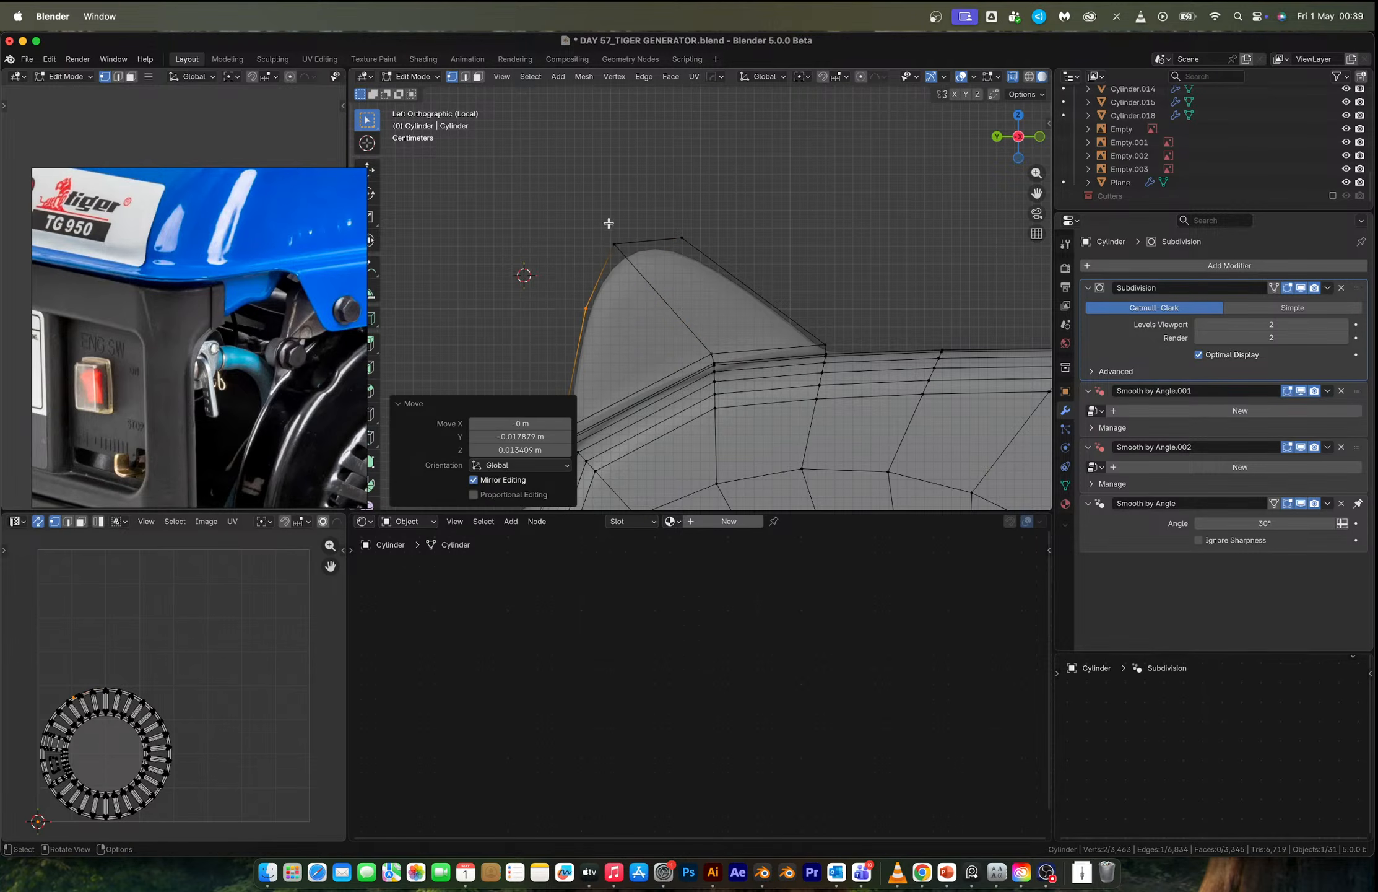
{"action": "key", "text": "Tab"}
{"action": "middle_click_drag", "start_coordinate": [600, 283], "coordinate": [711, 320]}
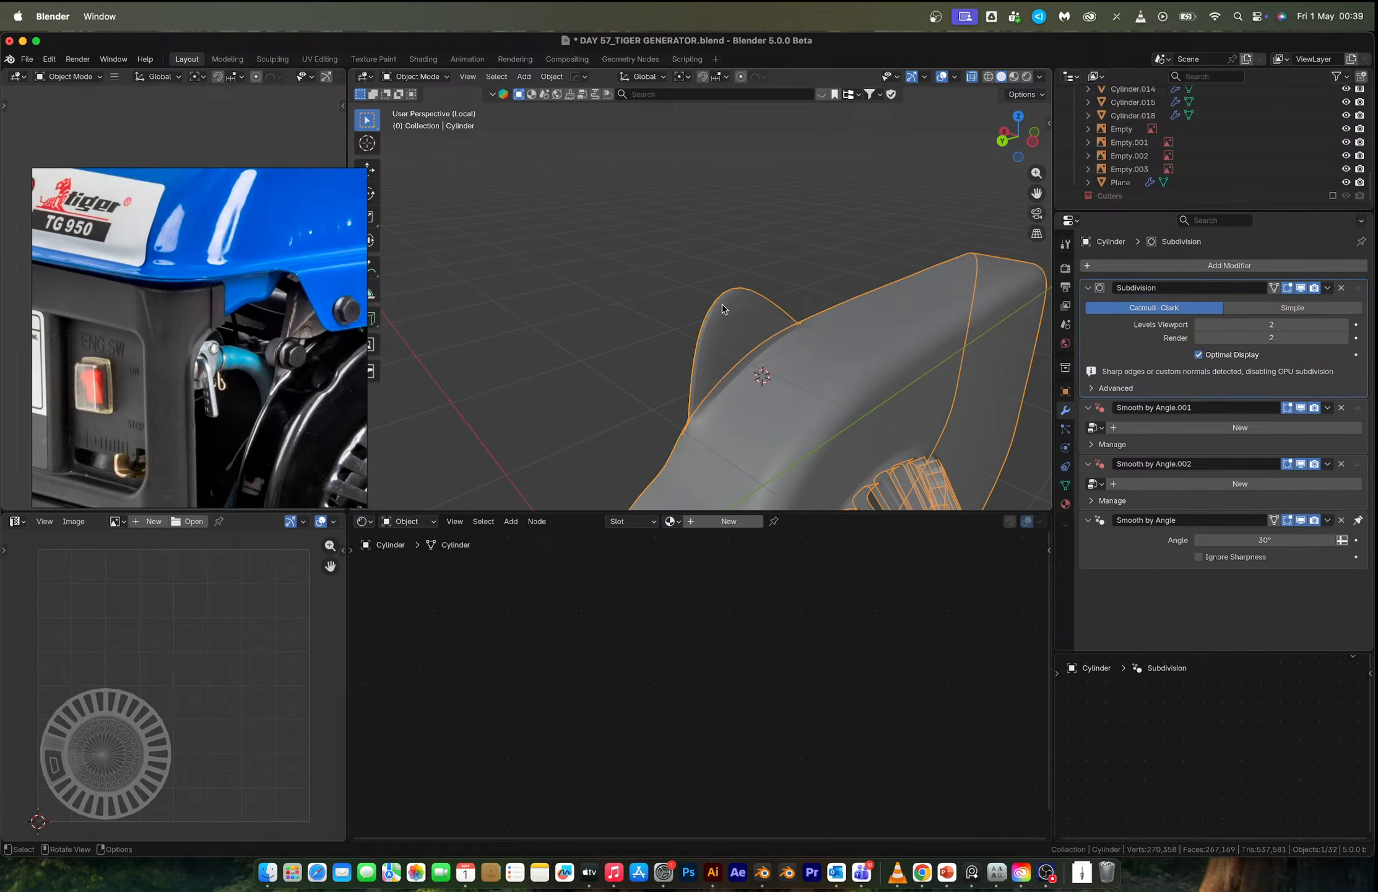
Leave the fan housing's local view and turn off X-ray.
{"action": "scroll", "coordinate": [789, 341], "scroll_direction": "down", "scroll_amount": 6}
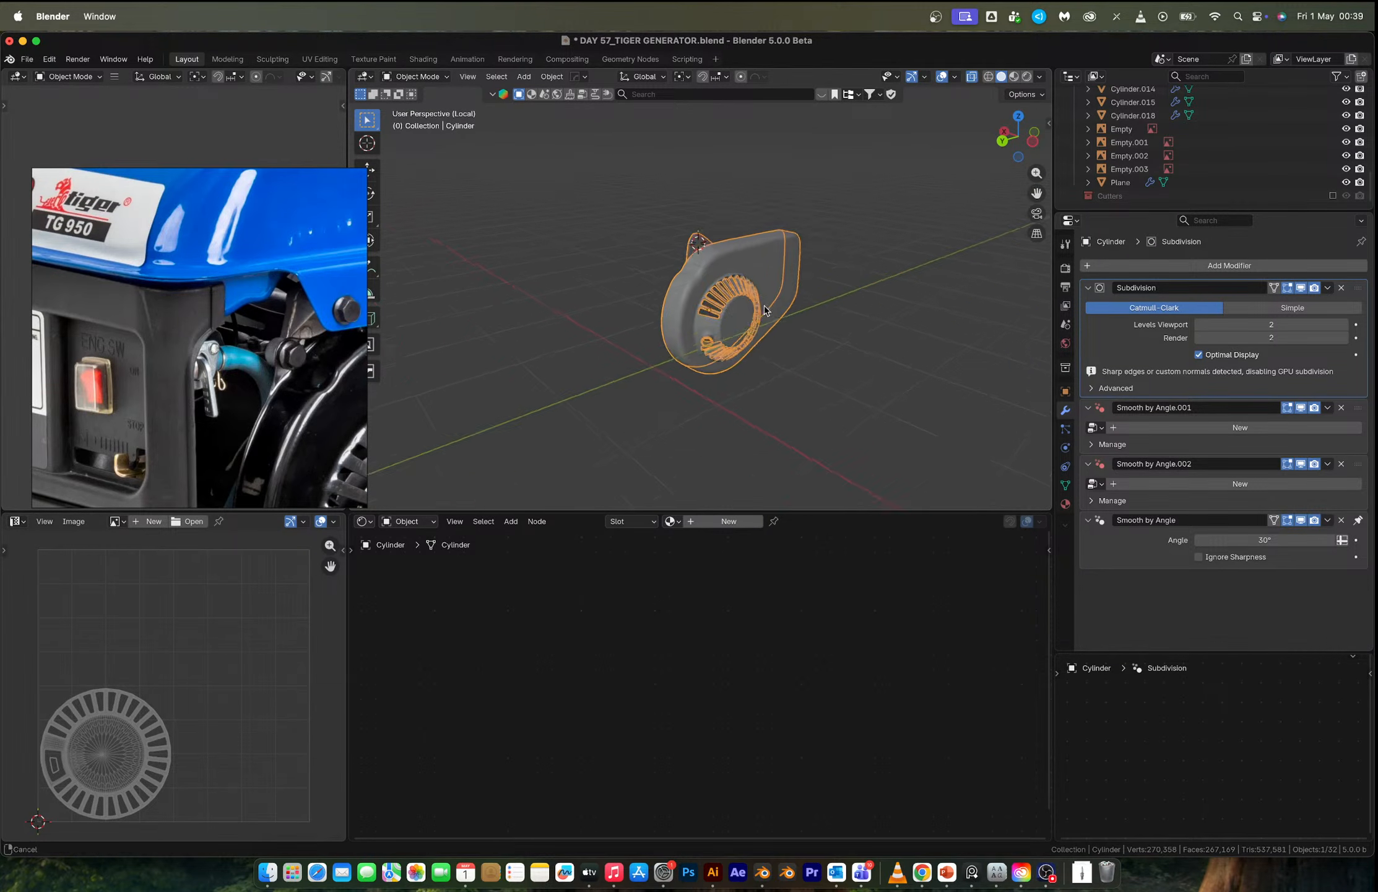
{"action": "key", "text": "slash"}
{"action": "scroll", "coordinate": [765, 301], "scroll_direction": "down", "scroll_amount": 6}
{"action": "middle_click_drag", "start_coordinate": [706, 421], "coordinate": [691, 345], "text": "shift"}
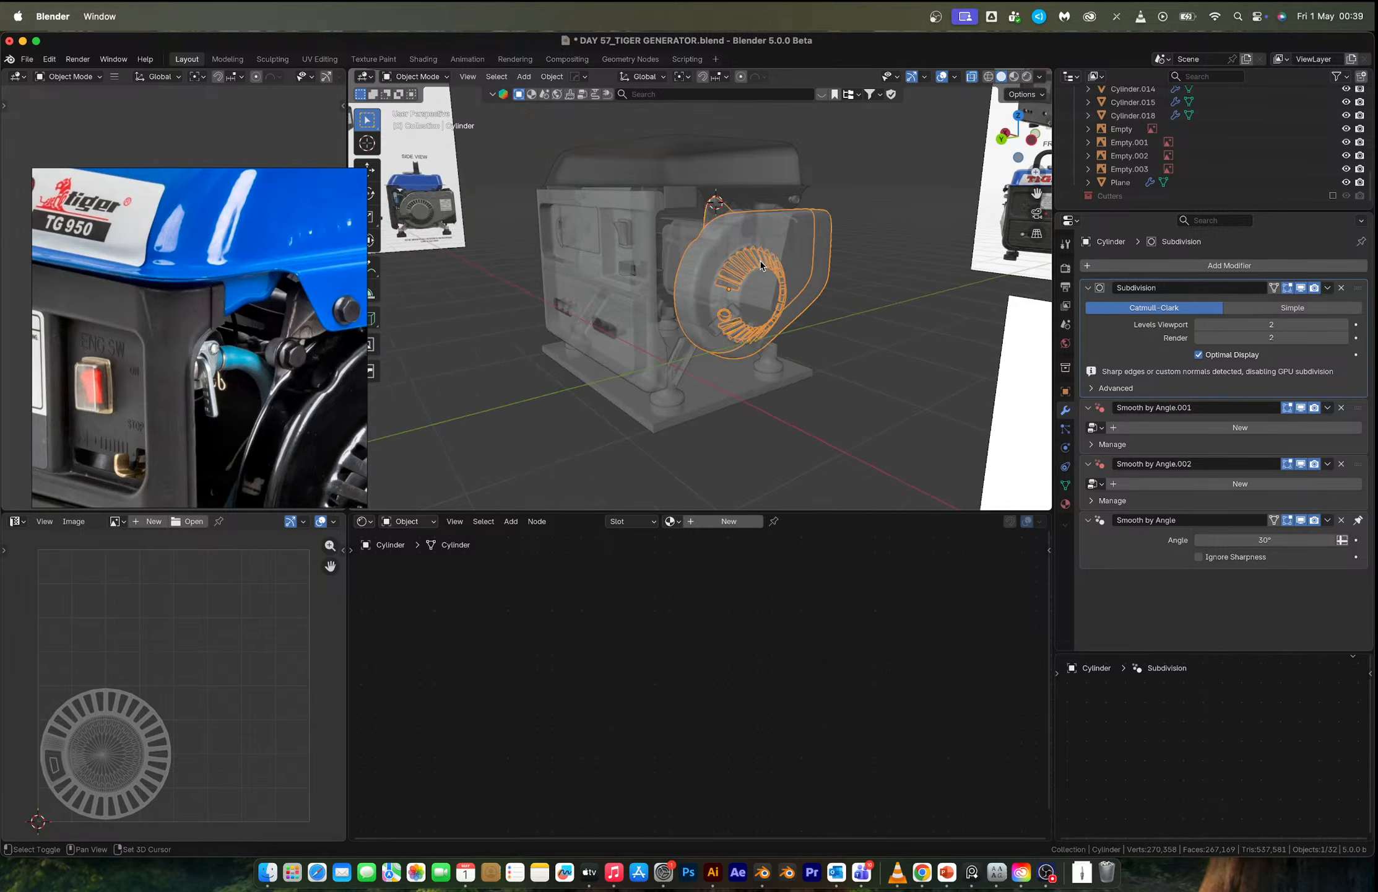
{"action": "scroll", "coordinate": [691, 345], "scroll_direction": "up", "scroll_amount": 5}
{"action": "key", "text": "alt+z"}
In the support leg's mesh, select the linked collar, angled strut, cross braces and round end disc in edge select mode.
{"action": "left_click", "coordinate": [666, 427]}
{"action": "middle_click_drag", "start_coordinate": [665, 428], "coordinate": [634, 378]}
{"action": "key", "text": "Tab"}
{"action": "scroll", "coordinate": [616, 408], "scroll_direction": "up", "scroll_amount": 4}
{"action": "mouse_move", "coordinate": [633, 426]}
{"action": "middle_mouse_down"}
{"action": "mouse_move", "coordinate": [631, 401]}
{"action": "mouse_move", "coordinate": [613, 437]}
{"action": "middle_mouse_up"}
{"action": "left_click", "coordinate": [614, 424]}
{"action": "key", "text": "l"}
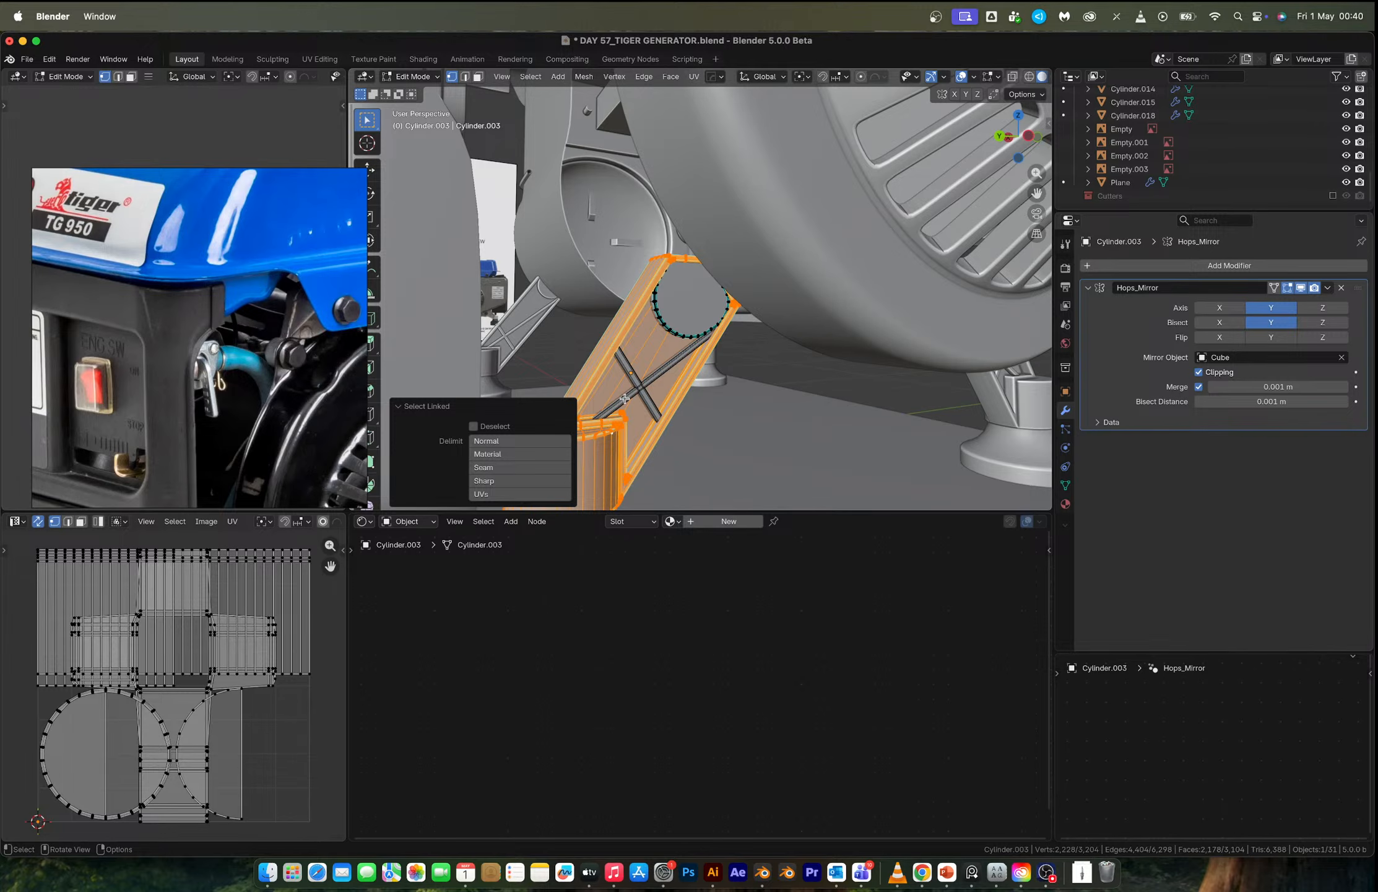
{"action": "key", "text": "2"}
{"action": "left_click", "coordinate": [625, 399]}
{"action": "key", "text": "l"}
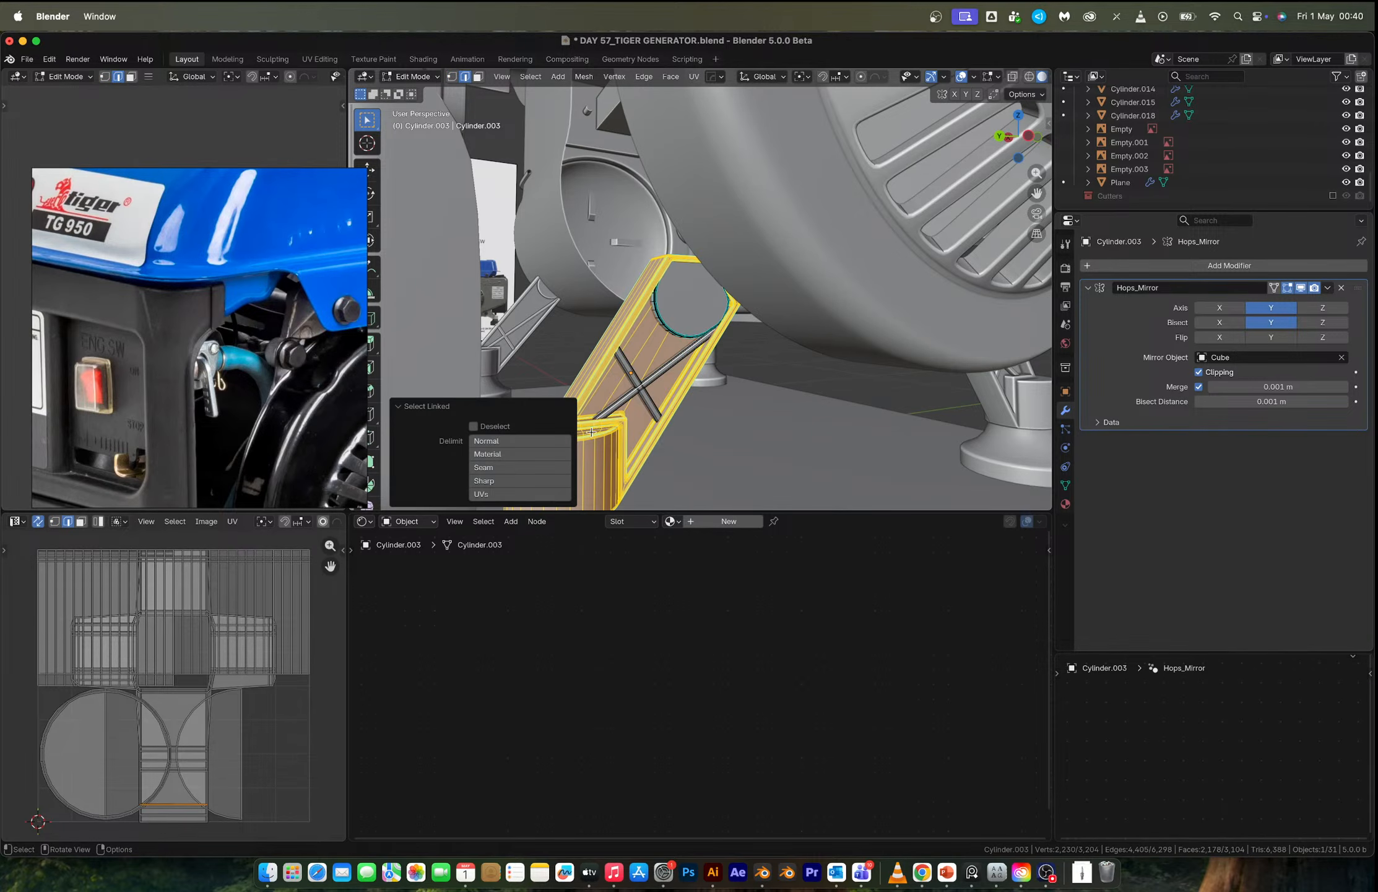
{"action": "key", "text": "l"}
{"action": "key", "text": "l"}
{"action": "key", "text": "l"}
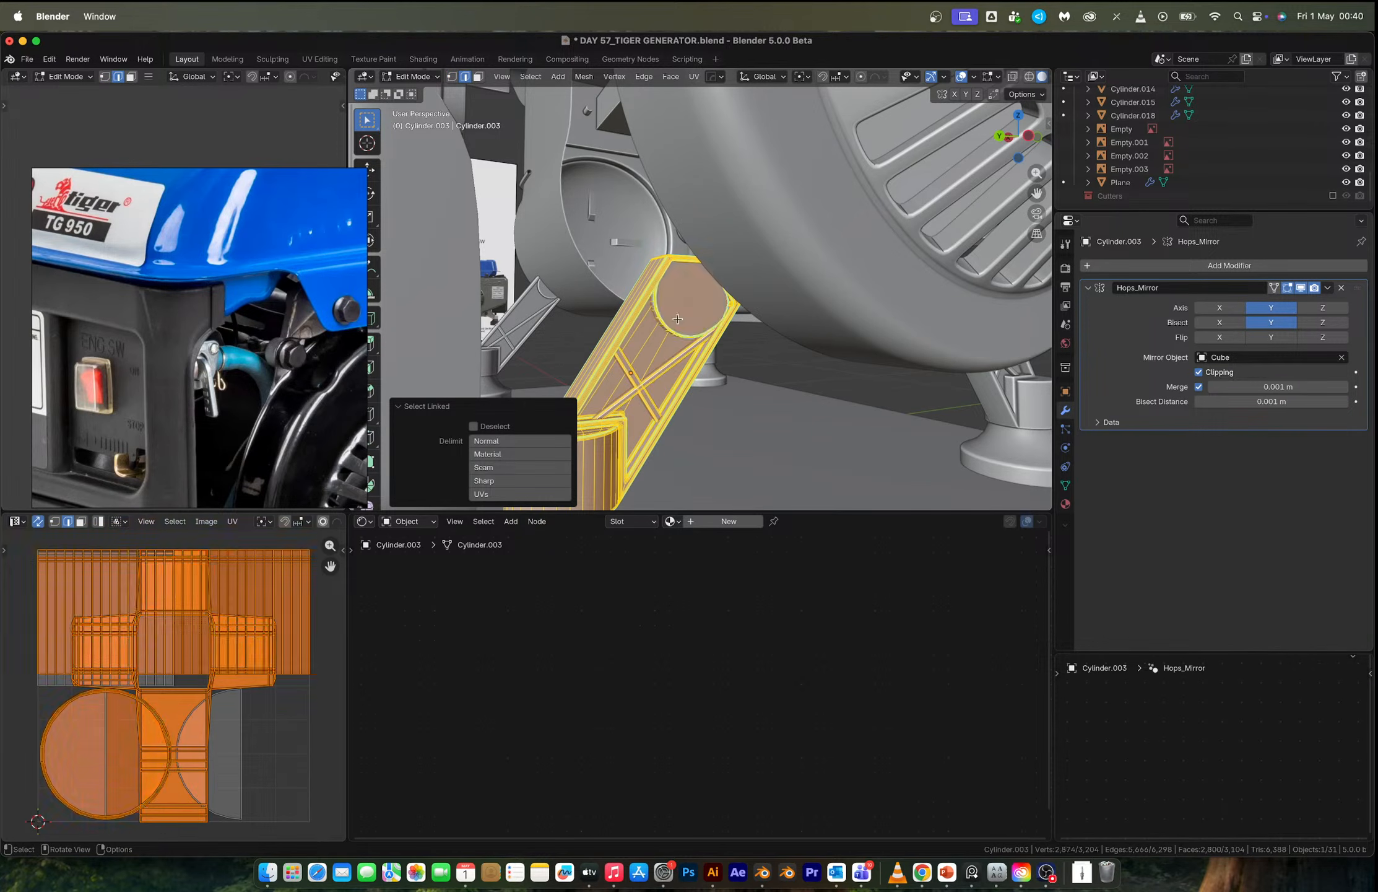
Separate a copy of the selected leg parts, raised along Z, into its own object and remove that object's Mirror modifier.
{"action": "scroll", "coordinate": [658, 370], "scroll_direction": "down", "scroll_amount": 5}
{"action": "key", "text": "shift+d"}
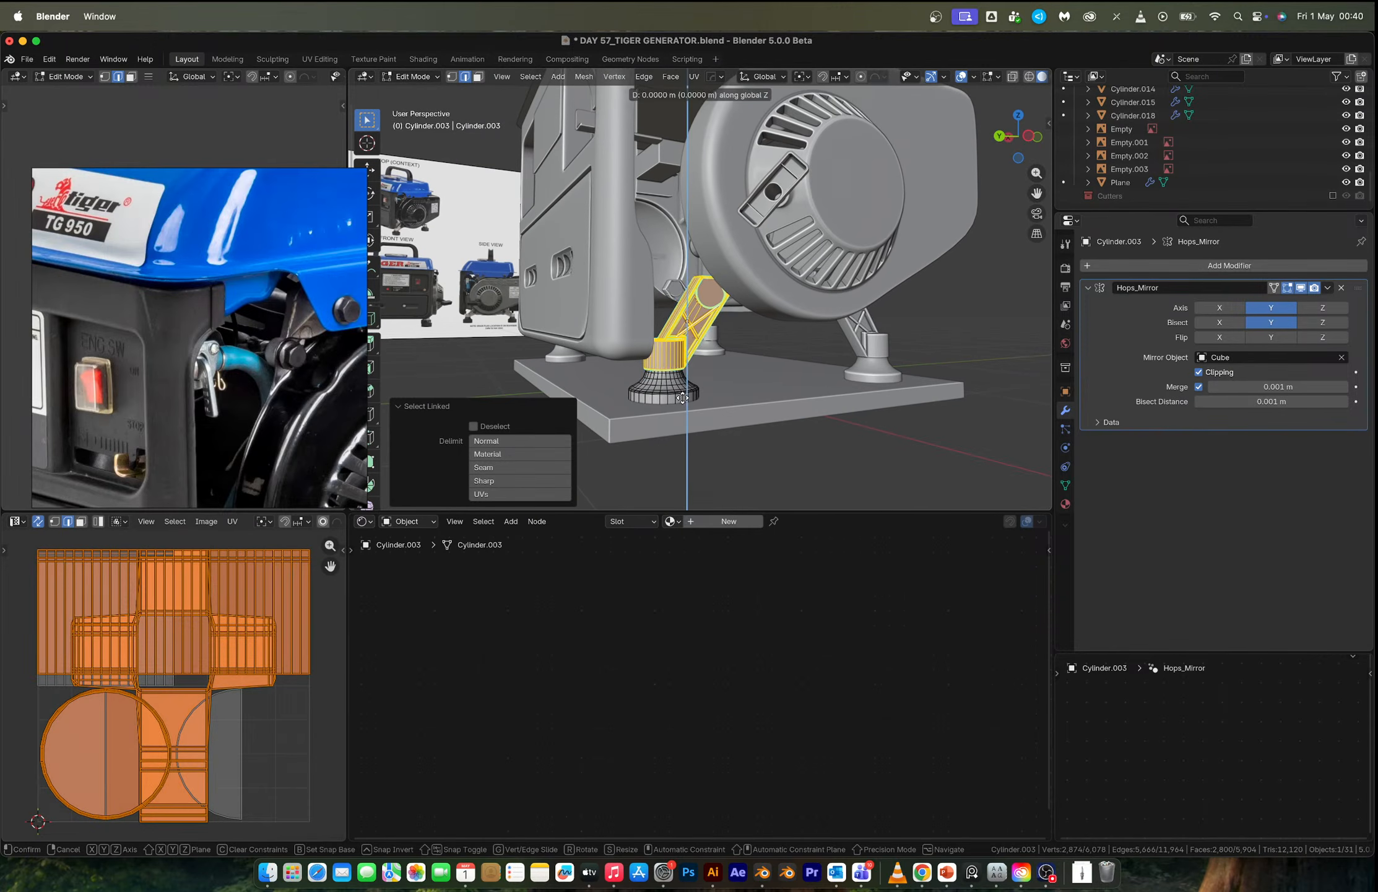
{"action": "key", "text": "z"}
{"action": "left_click", "coordinate": [679, 267]}
{"action": "key", "text": "p"}
{"action": "left_click", "coordinate": [679, 267]}
{"action": "key", "text": "Tab"}
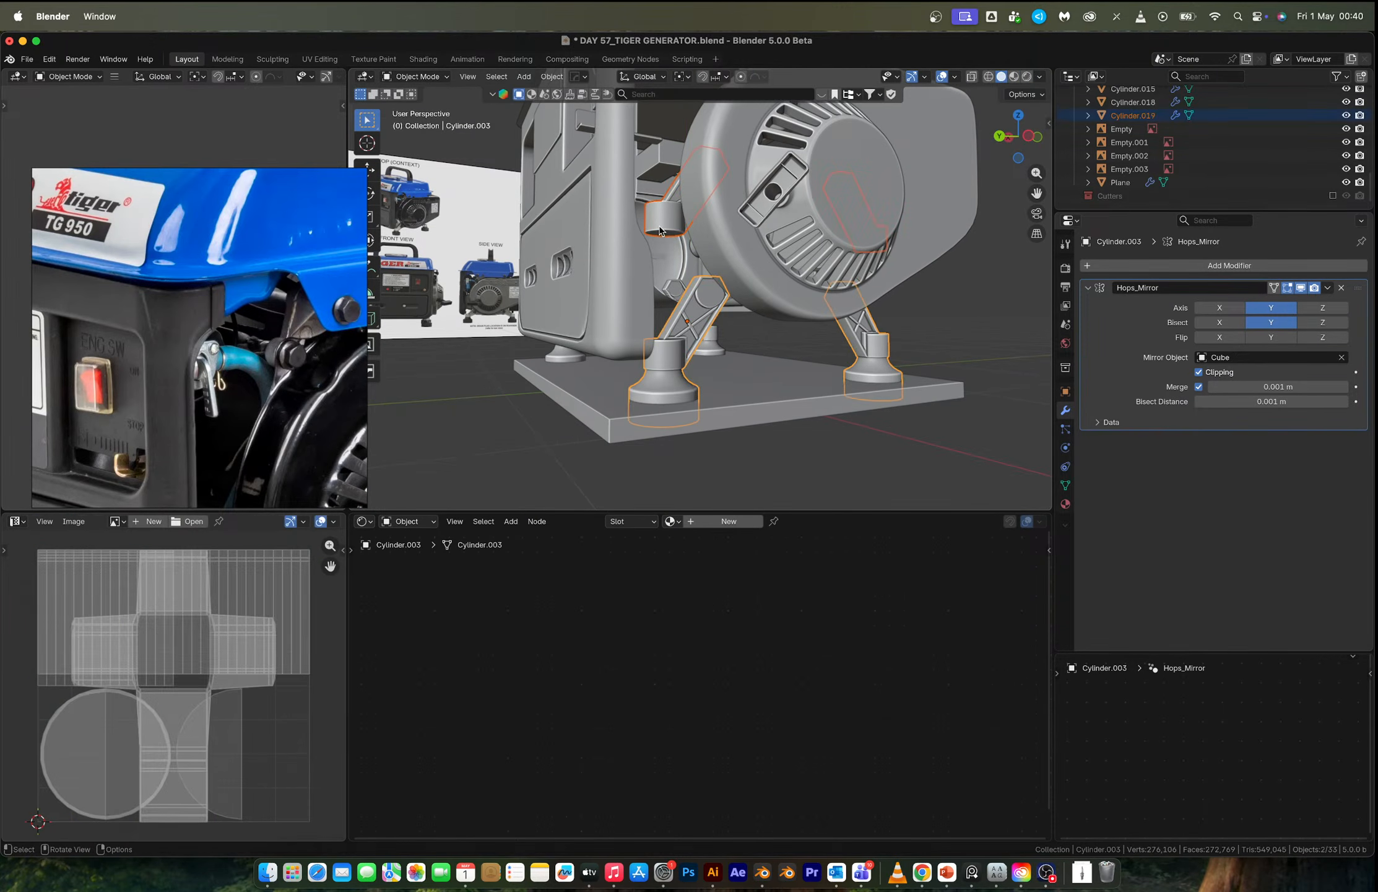
{"action": "left_click", "coordinate": [661, 227]}
{"action": "left_click", "coordinate": [1342, 288]}
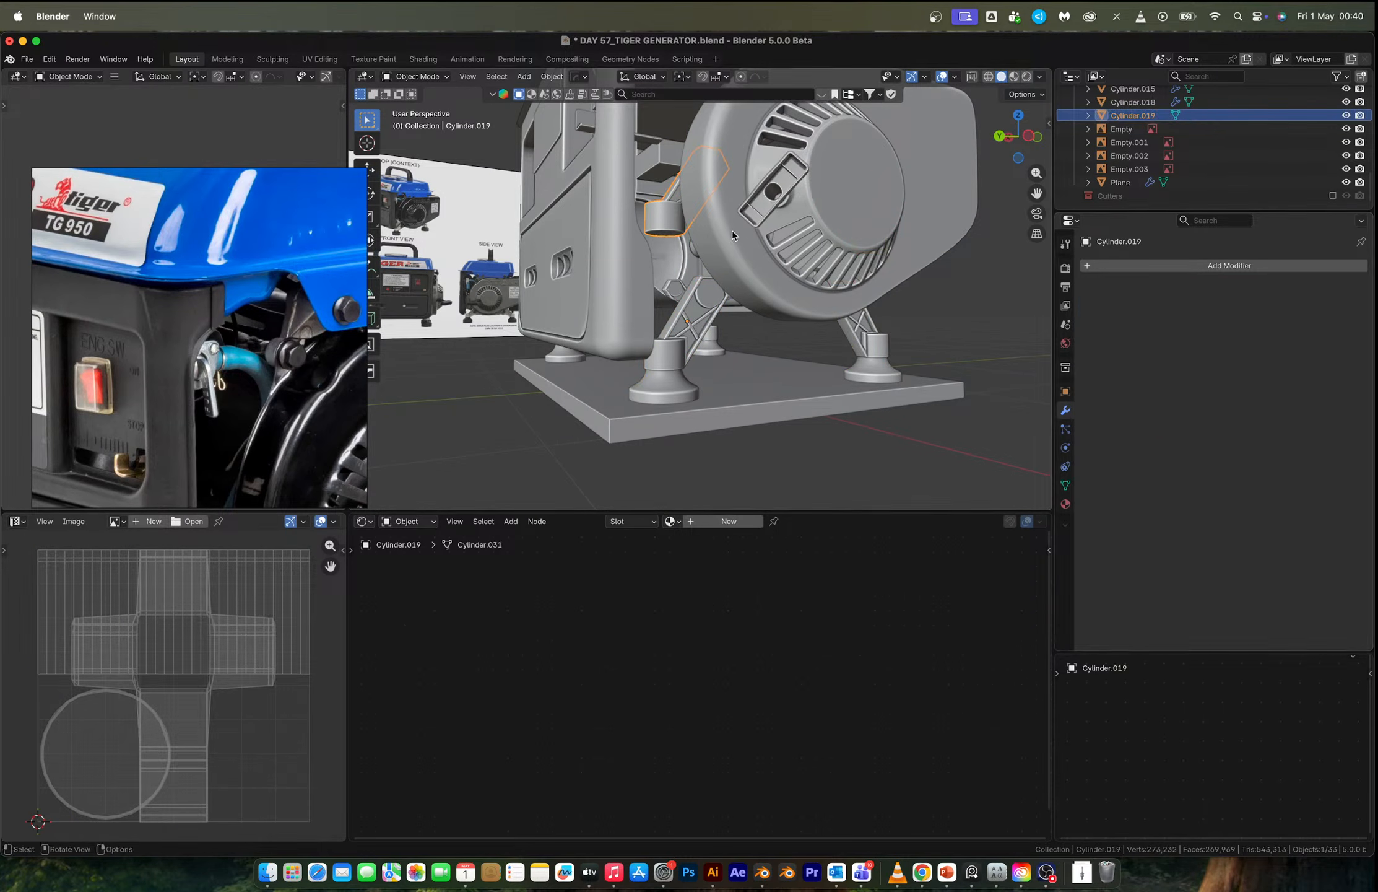
{"action": "middle_click_drag", "start_coordinate": [805, 346], "coordinate": [758, 406]}
{"action": "key", "text": "Tab"}
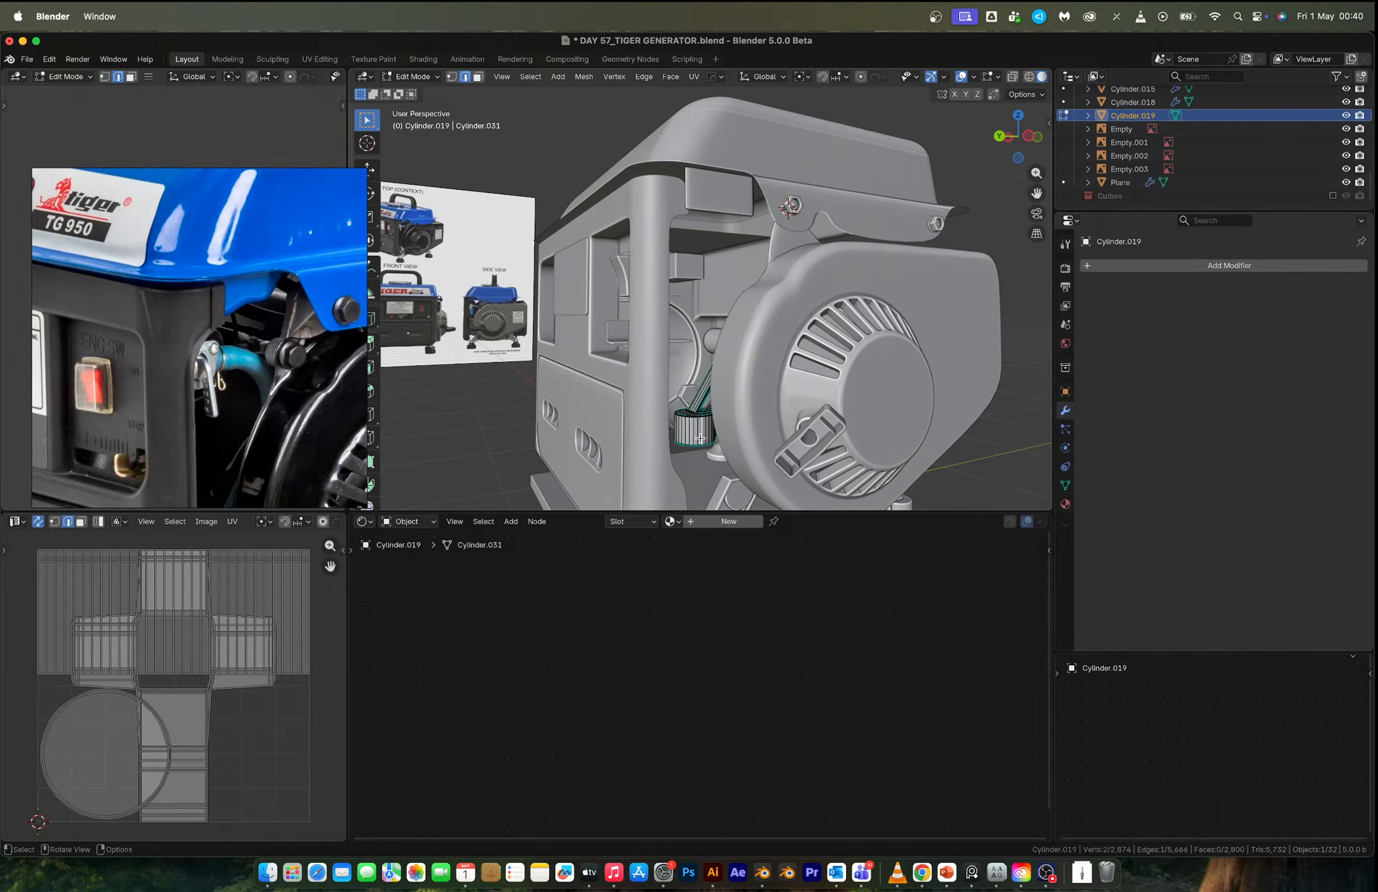
{"action": "key", "text": "ctrl+l"}
{"action": "right_click", "coordinate": [700, 439]}
{"action": "key", "text": "Escape"}
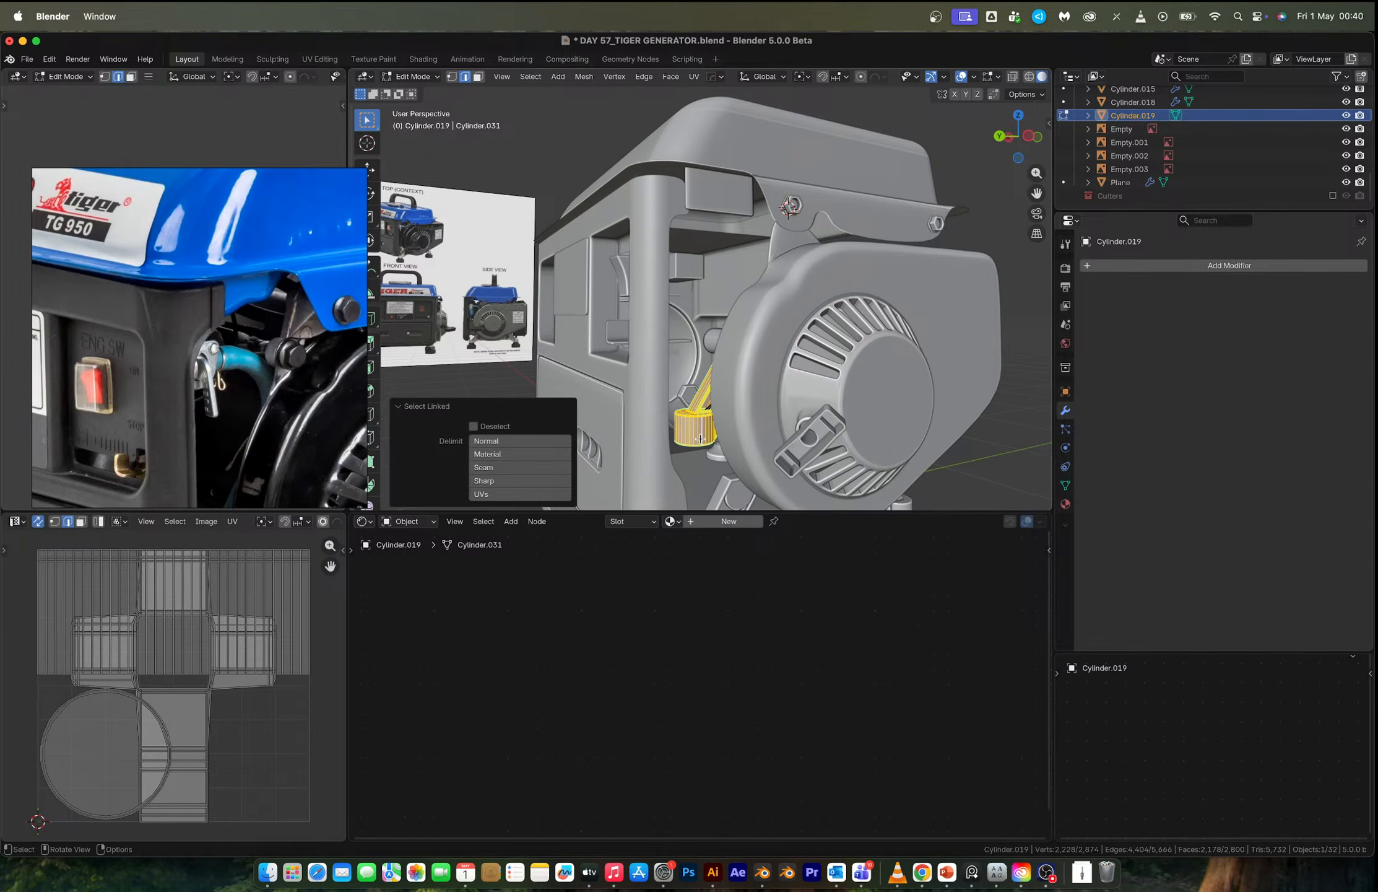
{"action": "scroll", "coordinate": [700, 438], "scroll_direction": "up", "scroll_amount": 4}
{"action": "middle_click_drag", "start_coordinate": [700, 438], "coordinate": [732, 327], "text": "shift"}
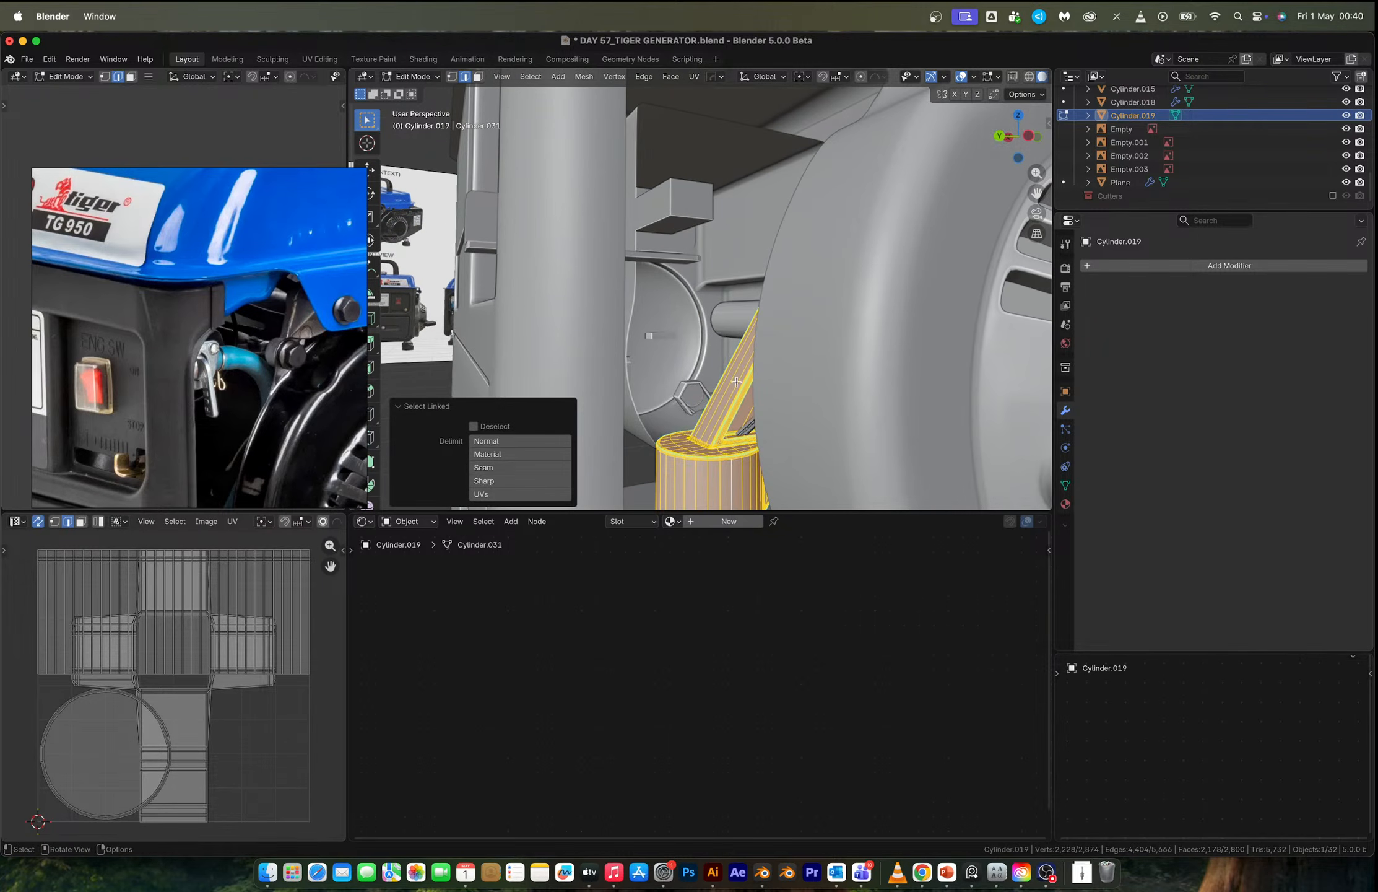
{"action": "scroll", "coordinate": [732, 327], "scroll_direction": "down", "scroll_amount": 3}
{"action": "key", "text": "Tab"}
Add a centered edge loop around the rim of the fan housing and its tab, and bevel it about 0.0115 m.
{"action": "scroll", "coordinate": [801, 266], "scroll_direction": "down", "scroll_amount": 4}
{"action": "middle_click_drag", "start_coordinate": [801, 266], "coordinate": [830, 378]}
{"action": "scroll", "coordinate": [801, 326], "scroll_direction": "up", "scroll_amount": 4}
{"action": "left_click", "coordinate": [842, 367]}
{"action": "key", "text": "Tab"}
{"action": "key", "text": "ctrl+r"}
{"action": "left_click", "coordinate": [831, 379]}
{"action": "right_click", "coordinate": [831, 379]}
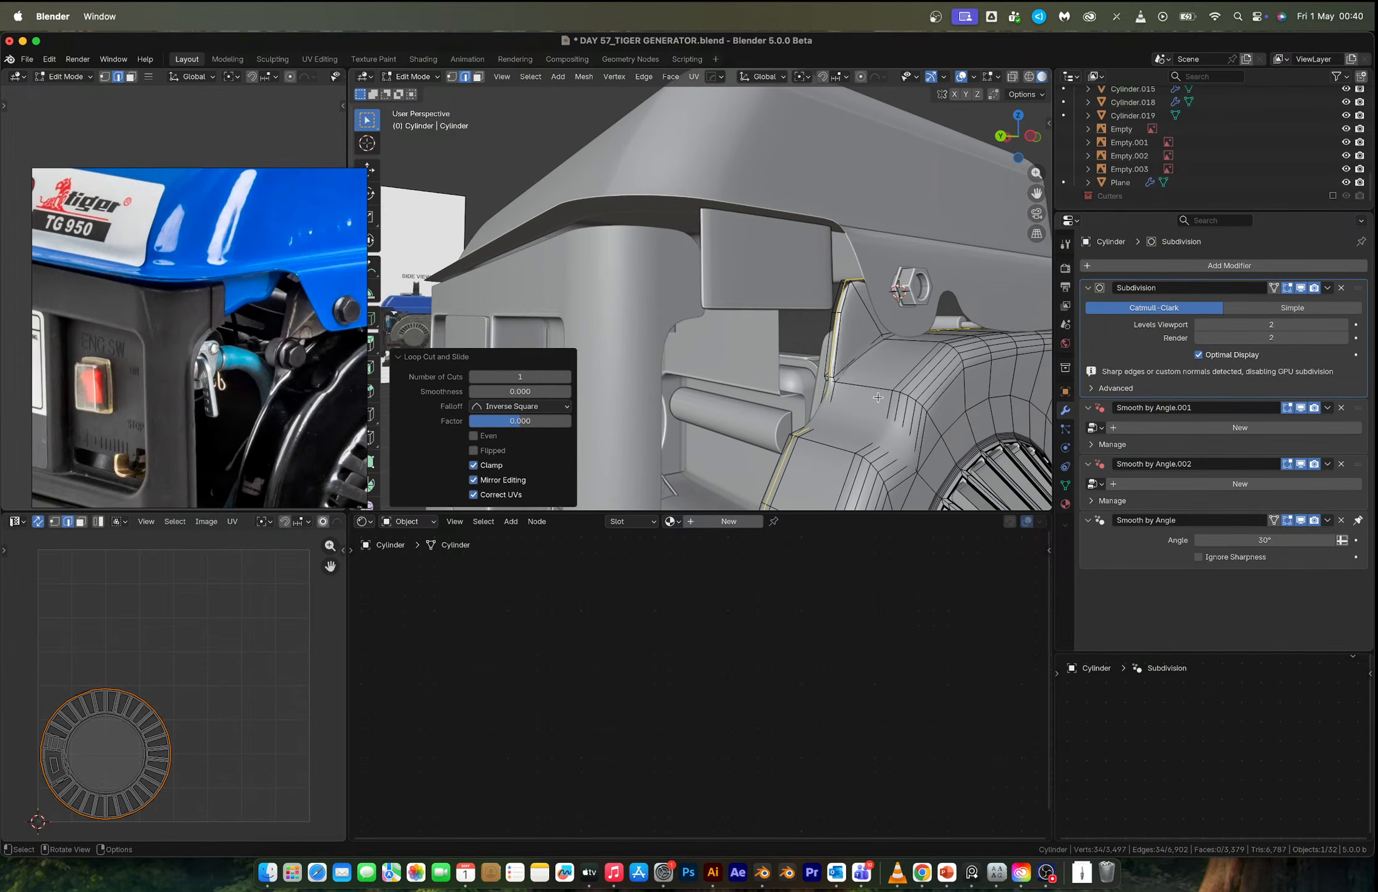
{"action": "key", "text": "ctrl+b"}
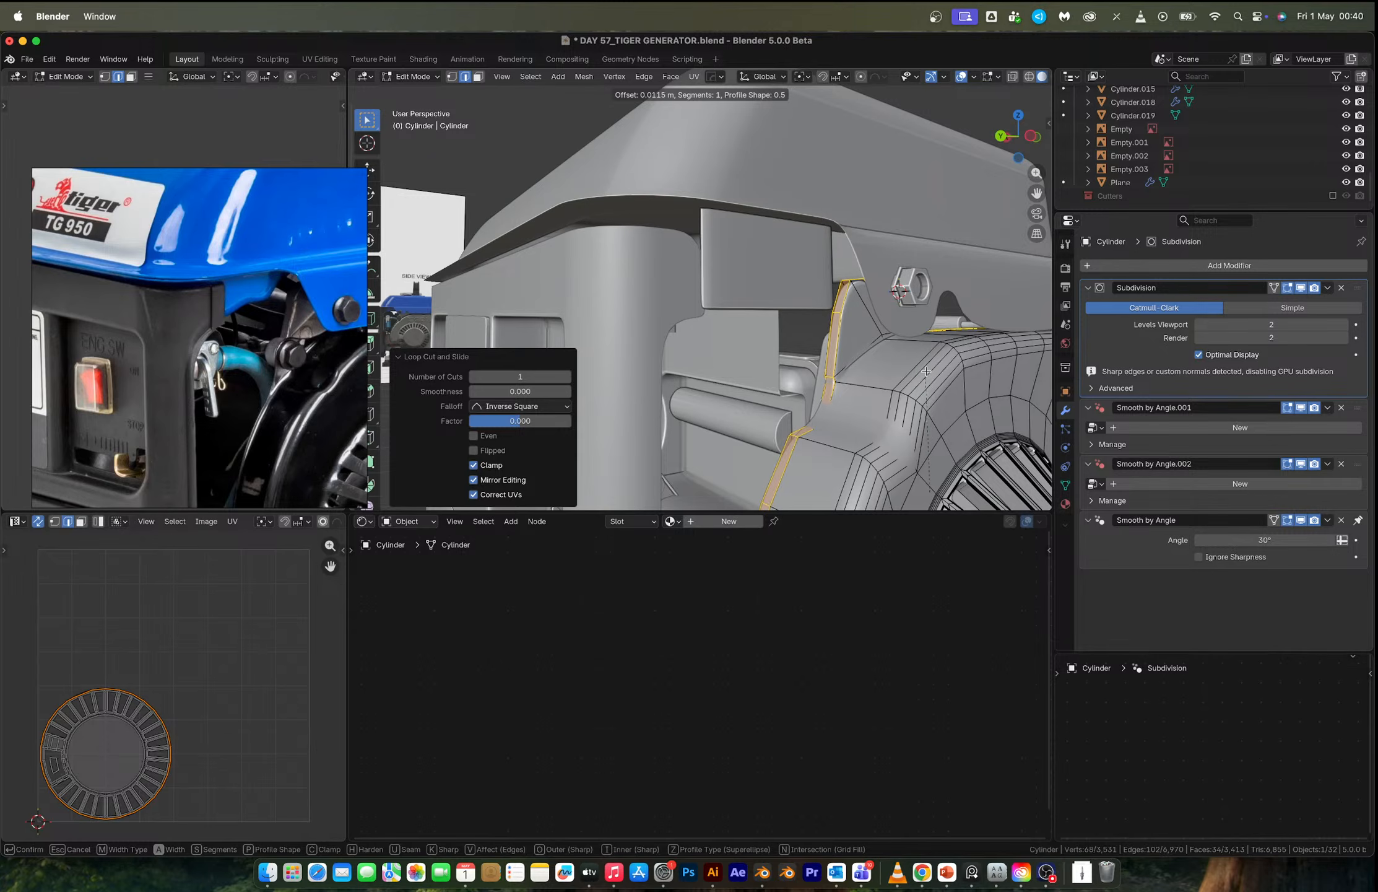
{"action": "key", "text": "Escape"}
Snap the 3D cursor to the outer face of the fan housing's tab and leave mesh editing.
{"action": "key", "text": "3"}
{"action": "left_click", "coordinate": [863, 312]}
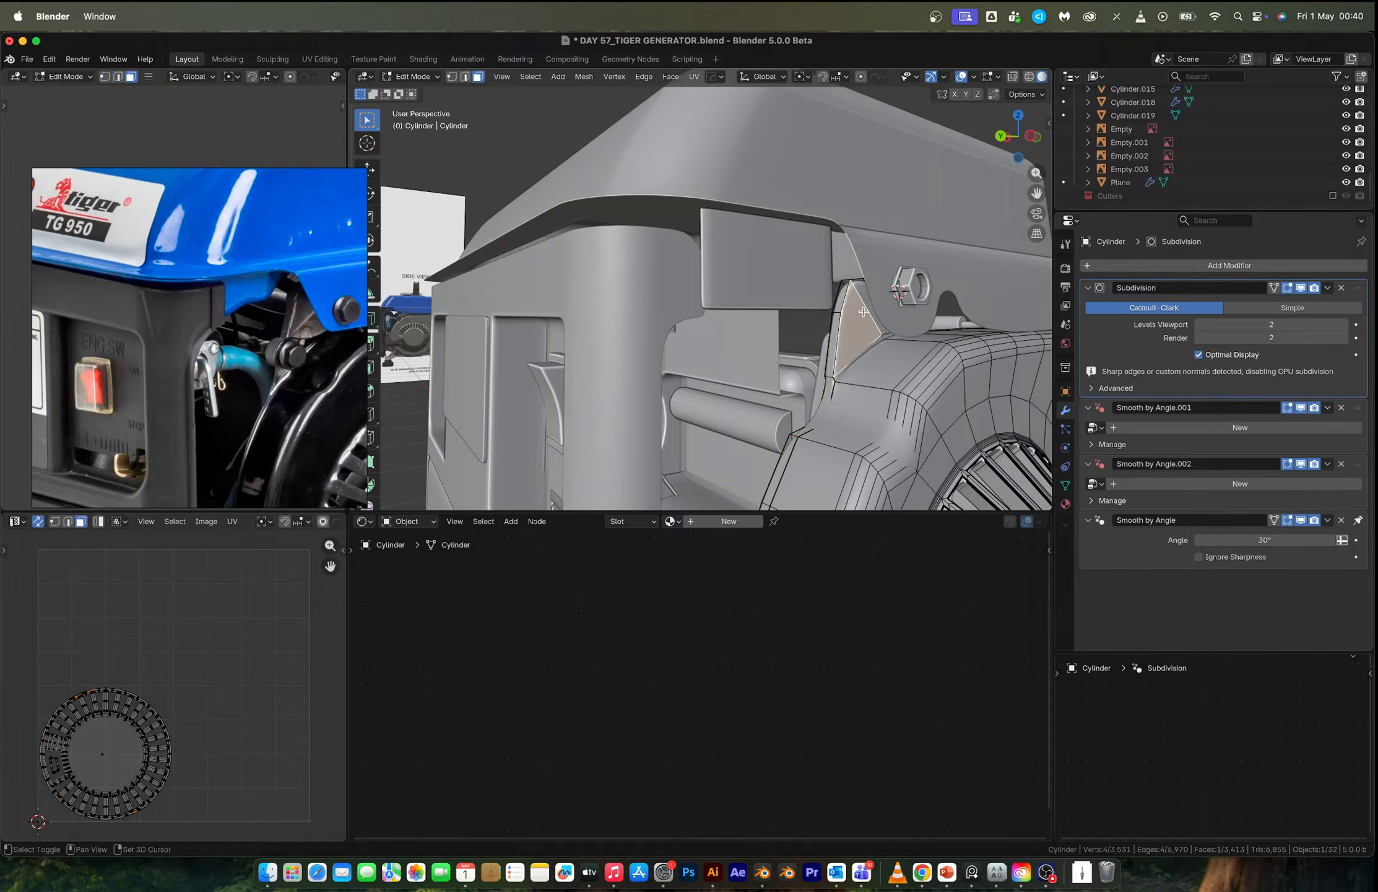
{"action": "left_click", "coordinate": [863, 311]}
{"action": "key", "text": "shift+s"}
{"action": "left_click", "coordinate": [850, 374]}
{"action": "key", "text": "Tab"}
{"action": "scroll", "coordinate": [851, 374], "scroll_direction": "down", "scroll_amount": 5}
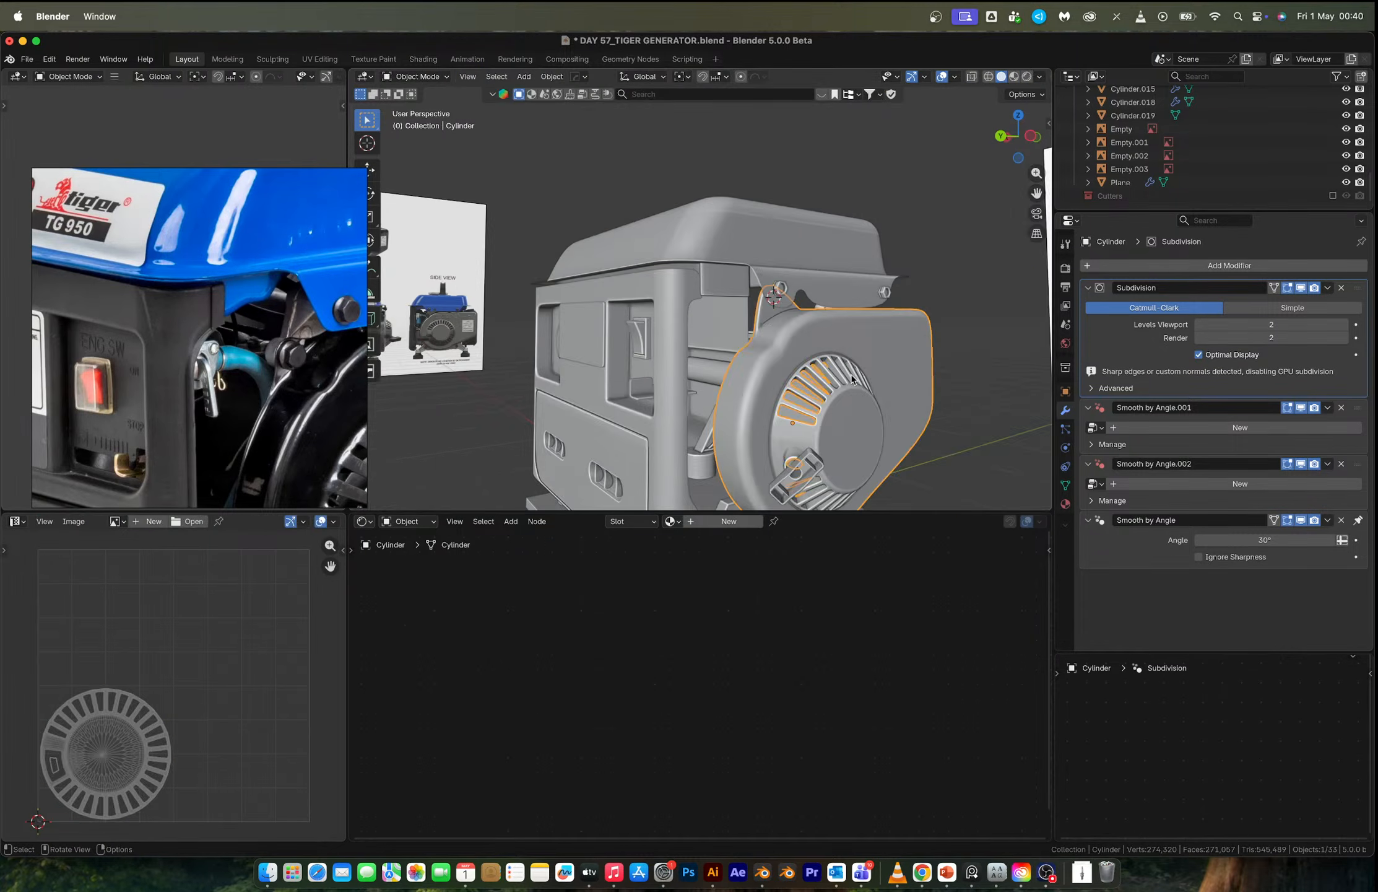
In the left orthographic view, move the separated strut copy -0.16745 m along Y and 0.62749 m along Z.
{"action": "left_click", "coordinate": [703, 475]}
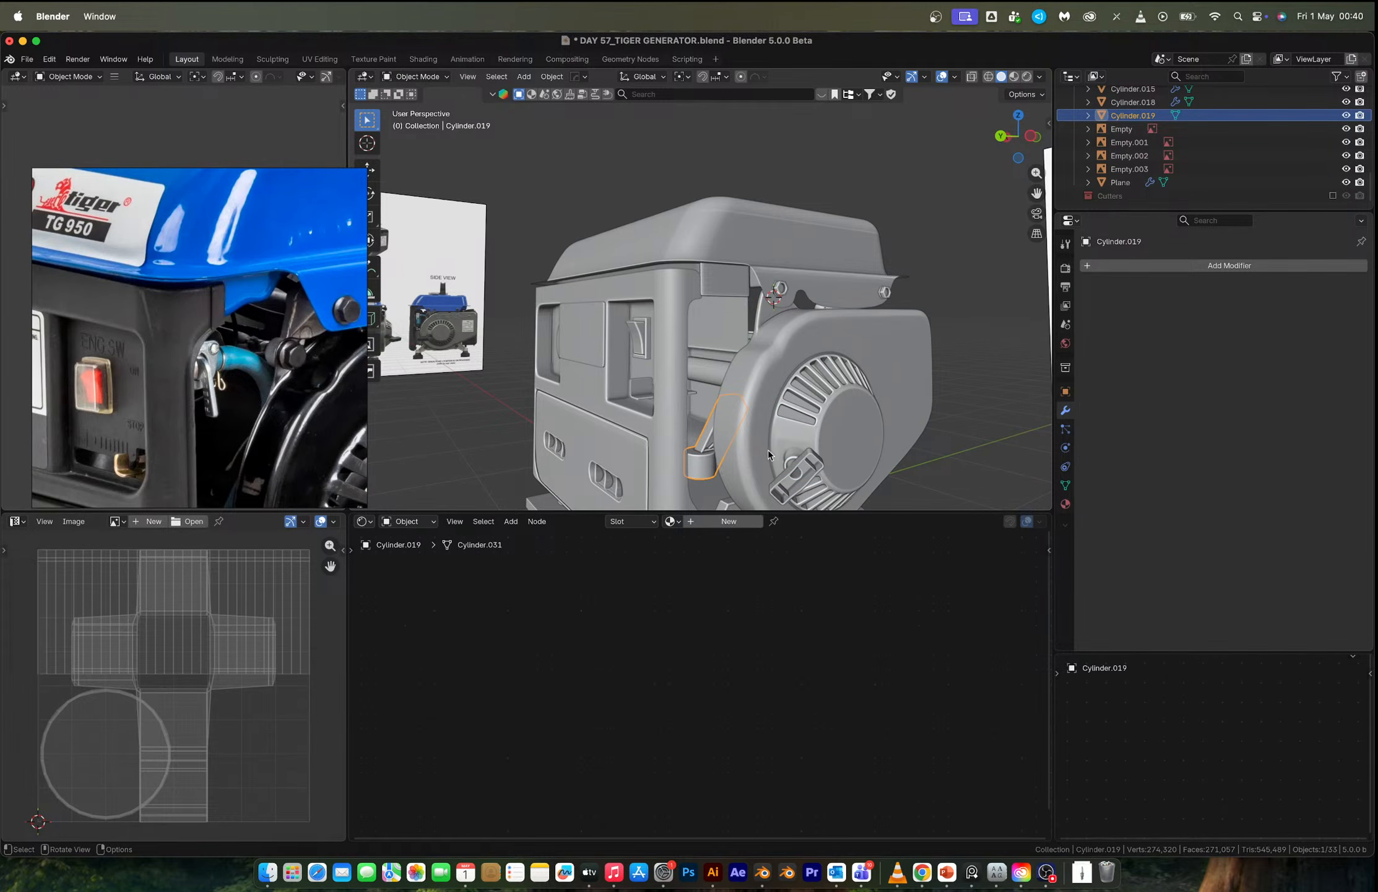
{"action": "scroll", "coordinate": [807, 432], "scroll_direction": "up", "scroll_amount": 2}
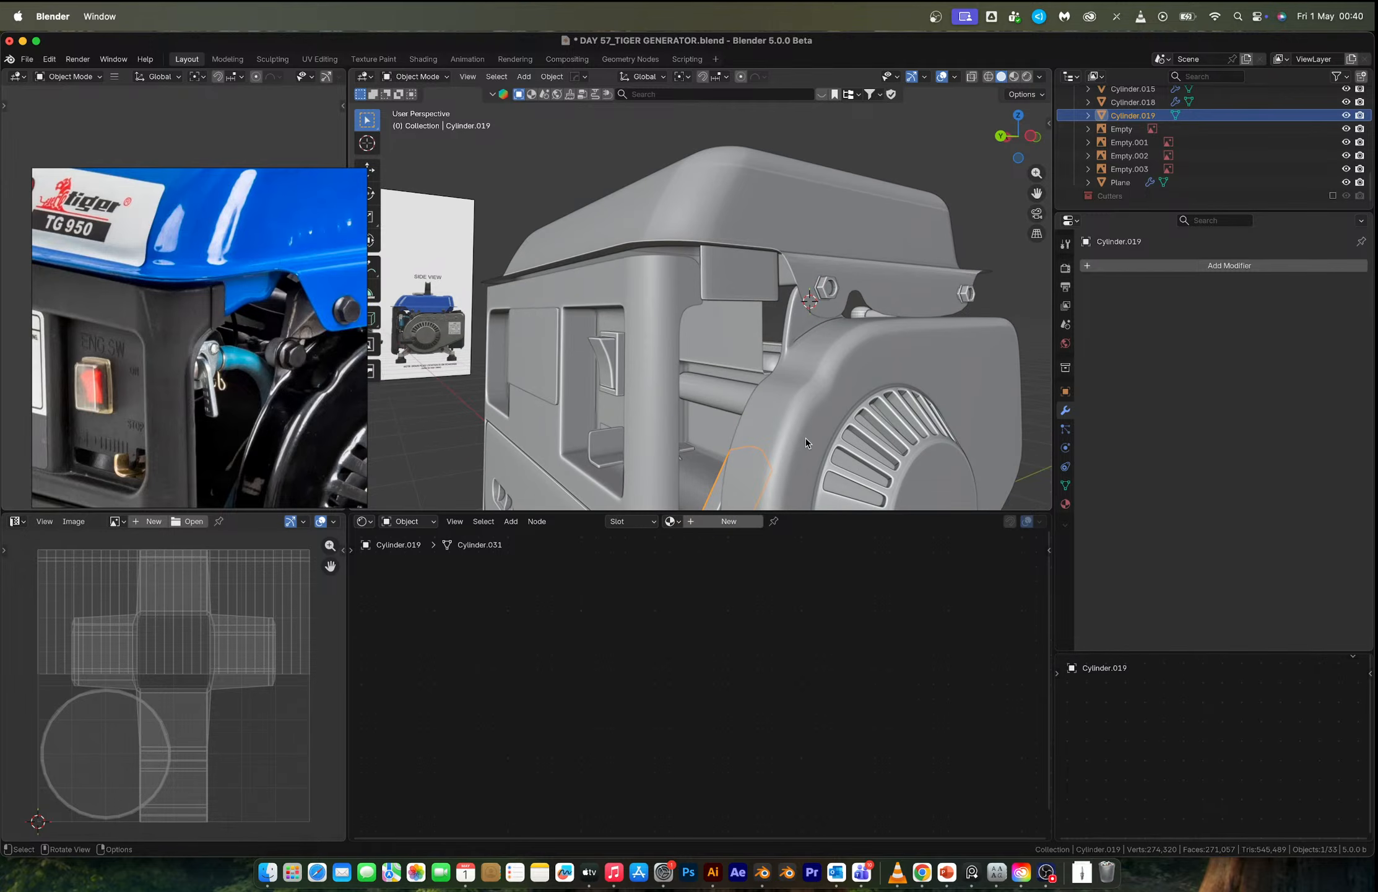
{"action": "left_click", "coordinate": [1032, 136]}
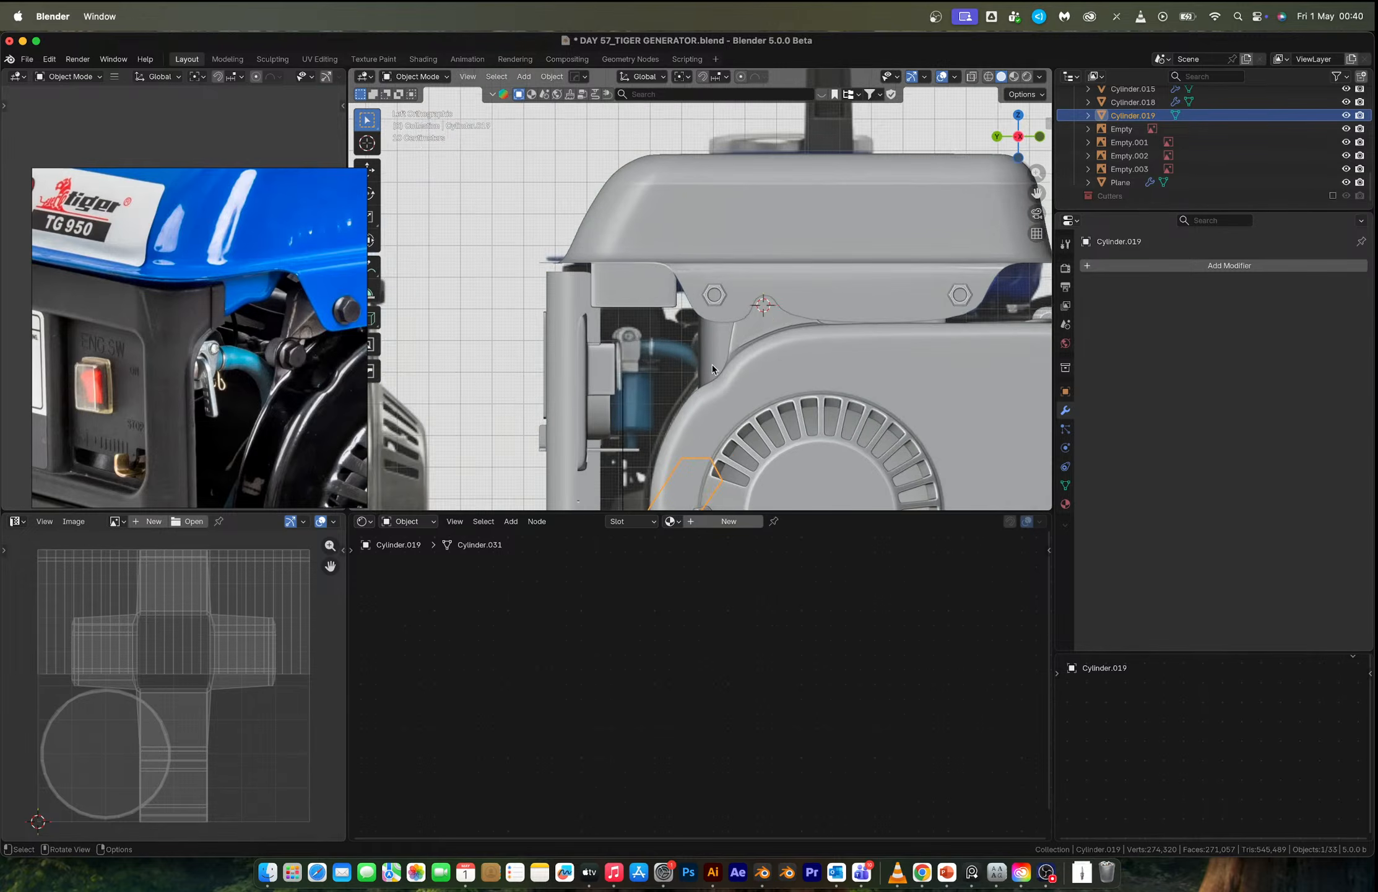
{"action": "scroll", "coordinate": [712, 369], "scroll_direction": "up", "scroll_amount": 2}
{"action": "key", "text": "g"}
{"action": "left_click", "coordinate": [849, 249]}
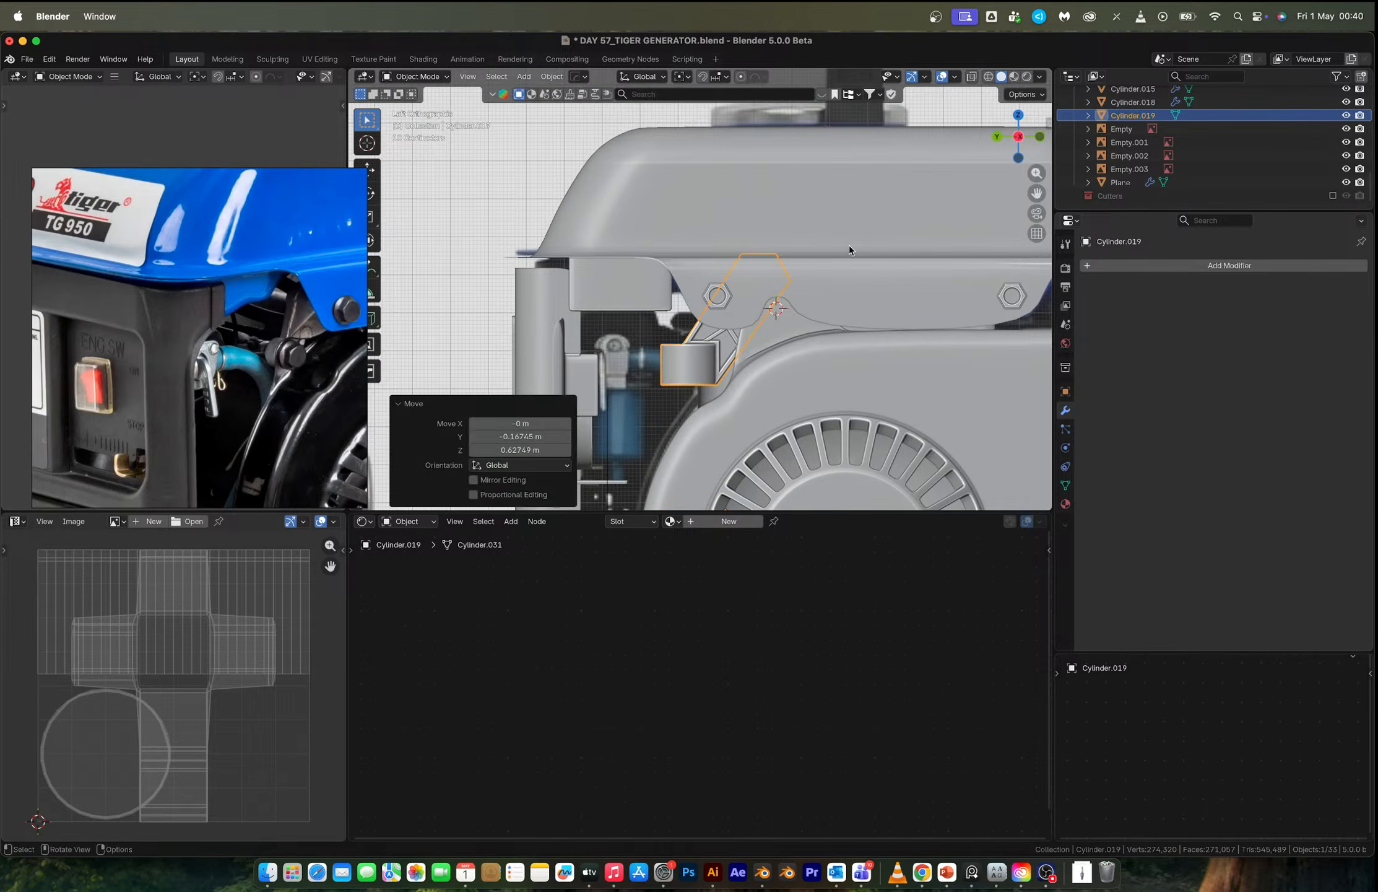
Set the strut copy's origin to its geometry.
{"action": "middle_click_drag", "start_coordinate": [849, 250], "coordinate": [834, 305]}
{"action": "key", "text": "r"}
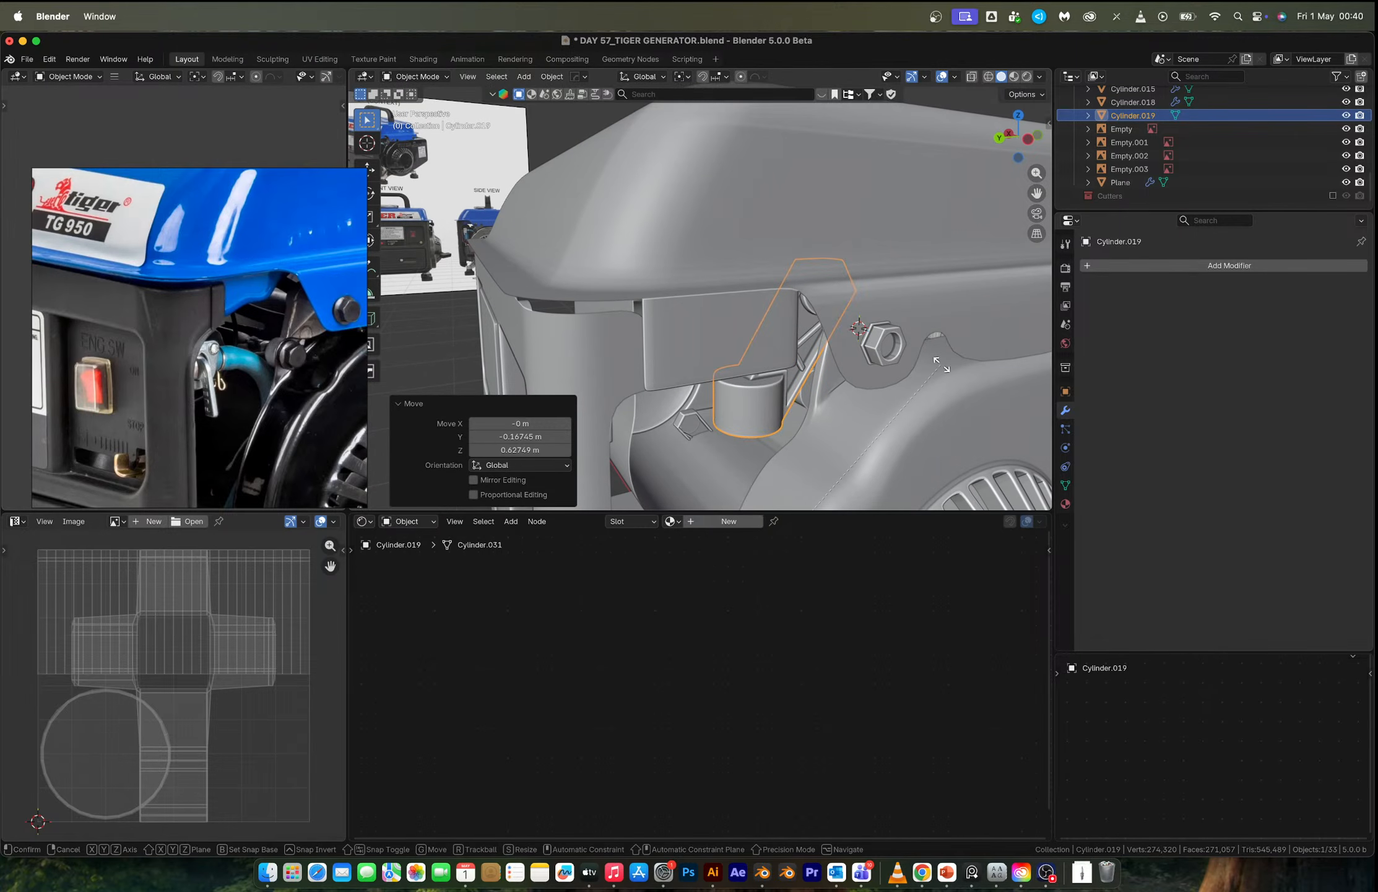
{"action": "key", "text": "x"}
{"action": "right_click", "coordinate": [942, 364]}
{"action": "right_click", "coordinate": [960, 348]}
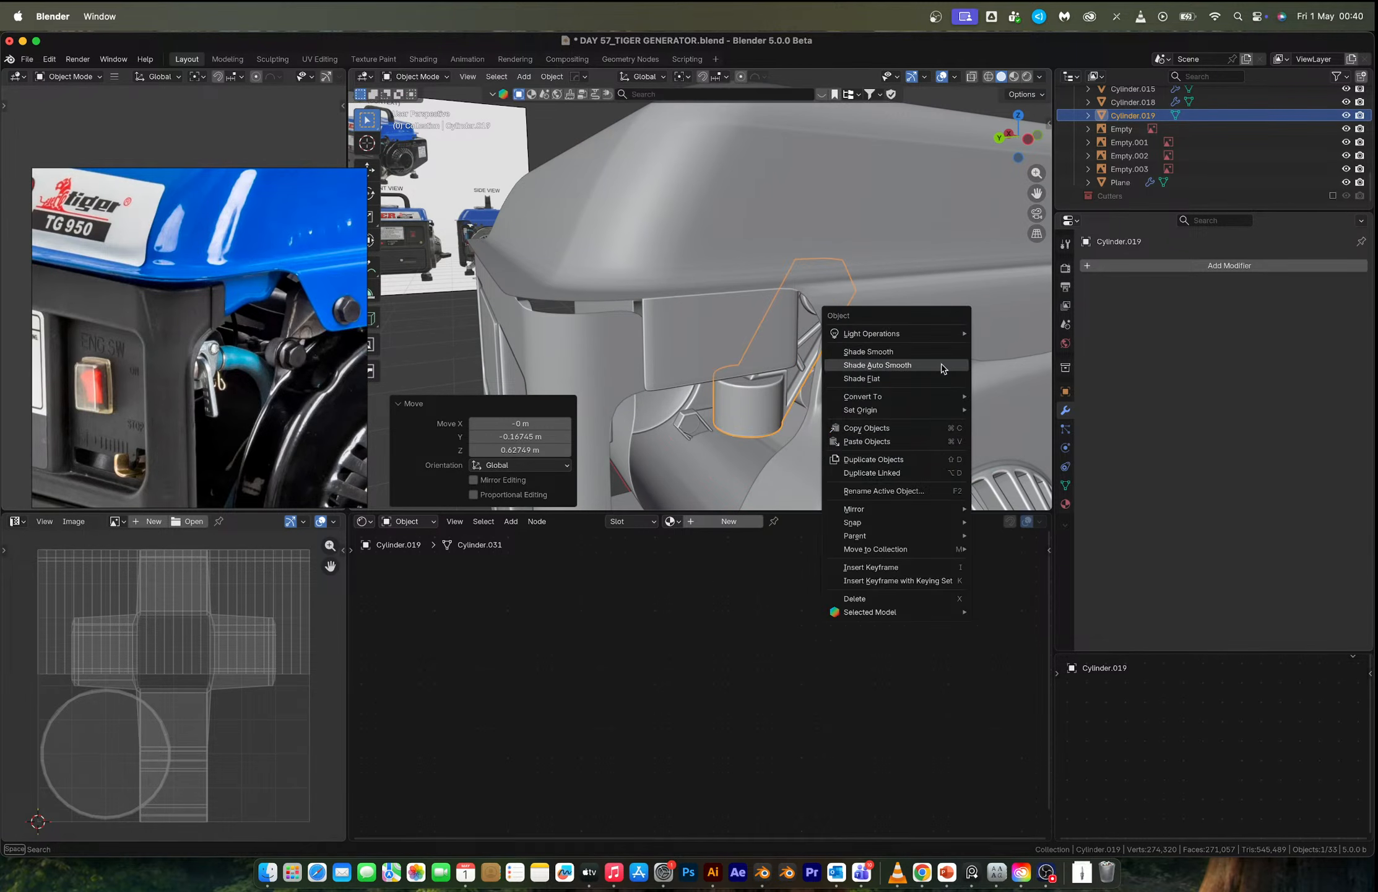
{"action": "mouse_move", "coordinate": [957, 410]}
{"action": "left_click", "coordinate": [998, 425]}
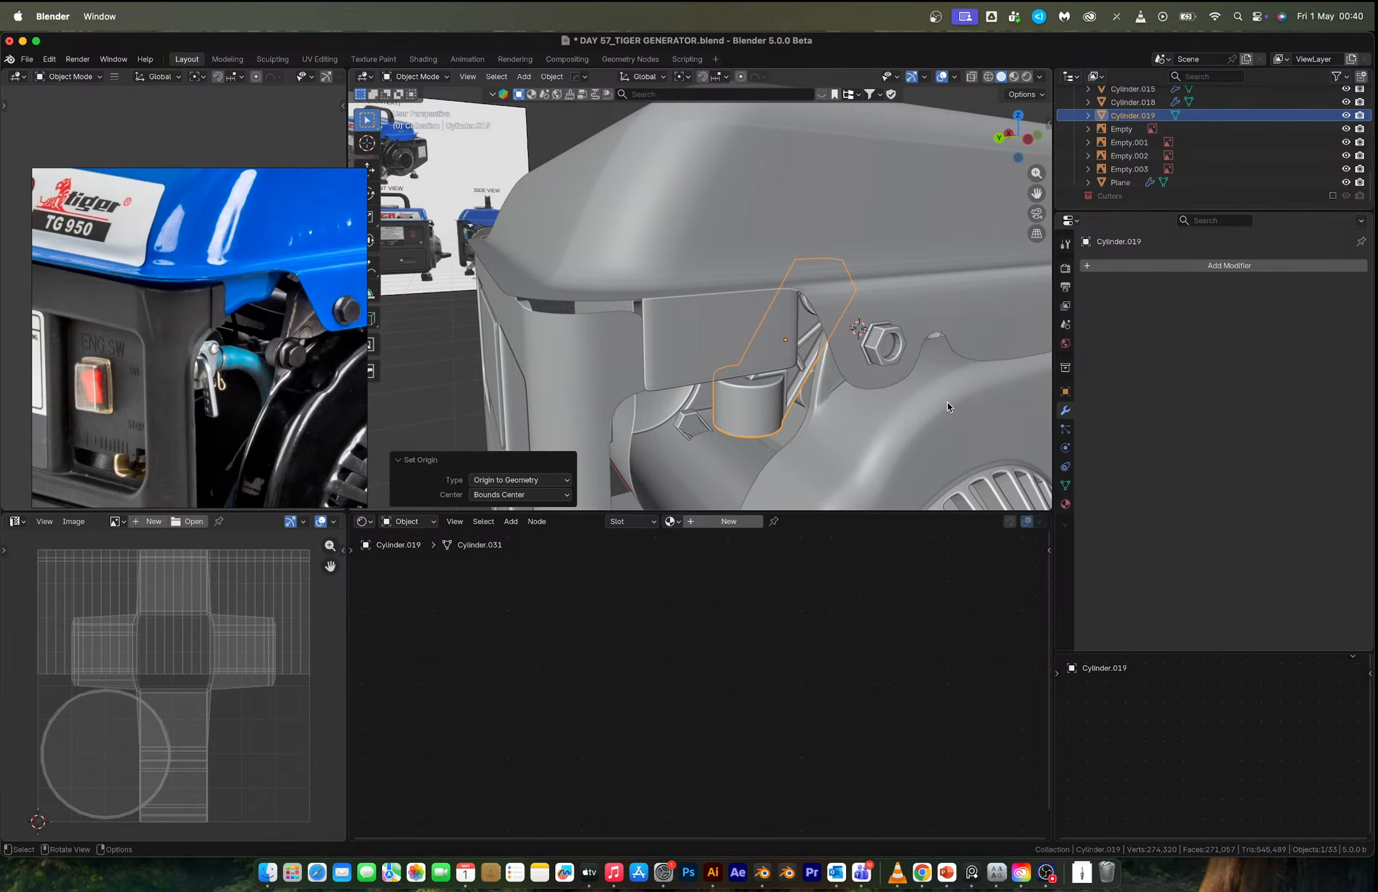
Rotate the strut copy 90° about global Y, and by 46.1° in the left orthographic view.
{"action": "key", "text": "r"}
{"action": "key", "text": "y"}
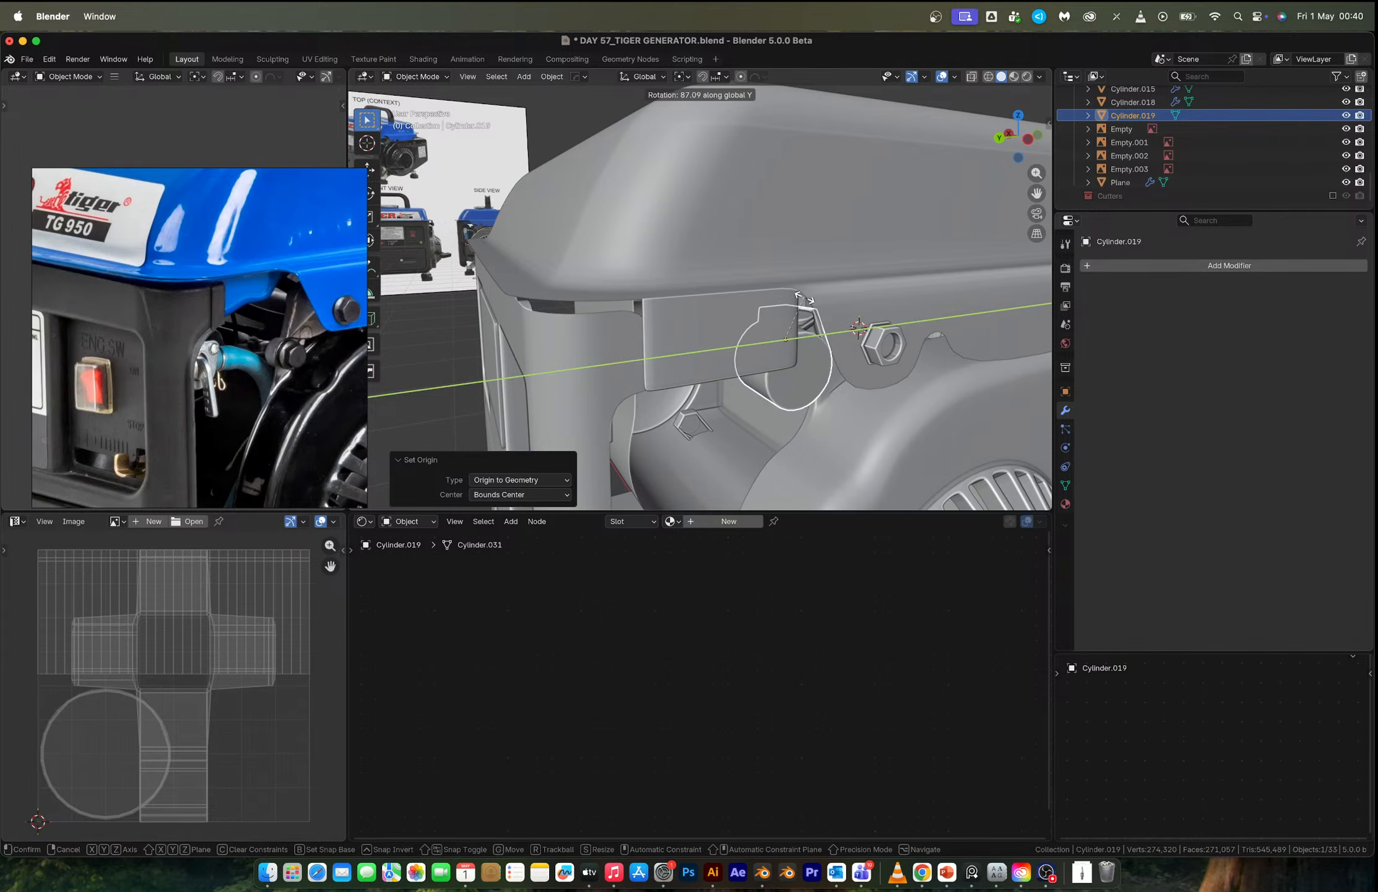
{"action": "type", "text": "90"}
{"action": "key", "text": "Return"}
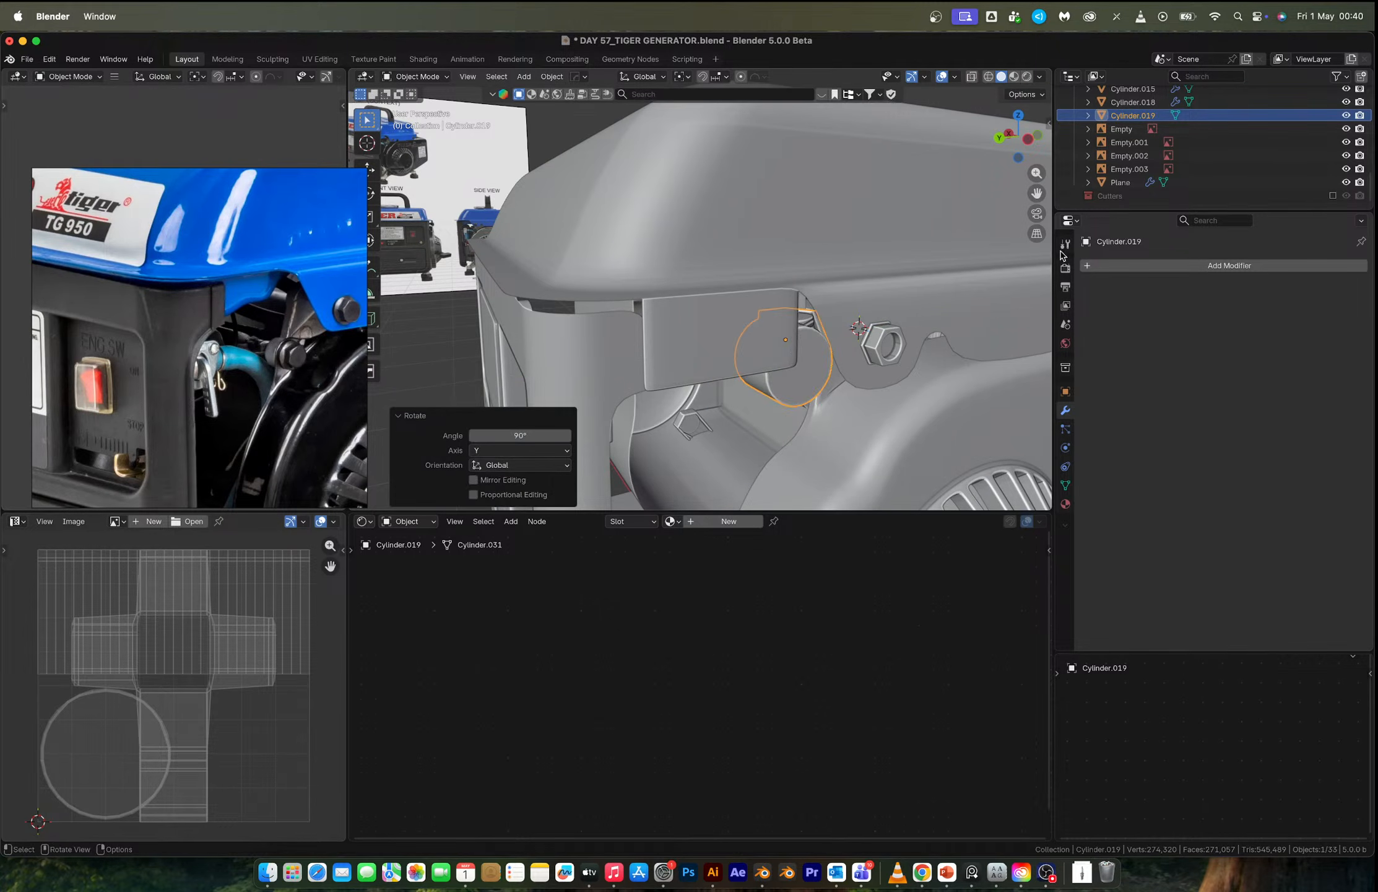
{"action": "left_click", "coordinate": [1028, 139]}
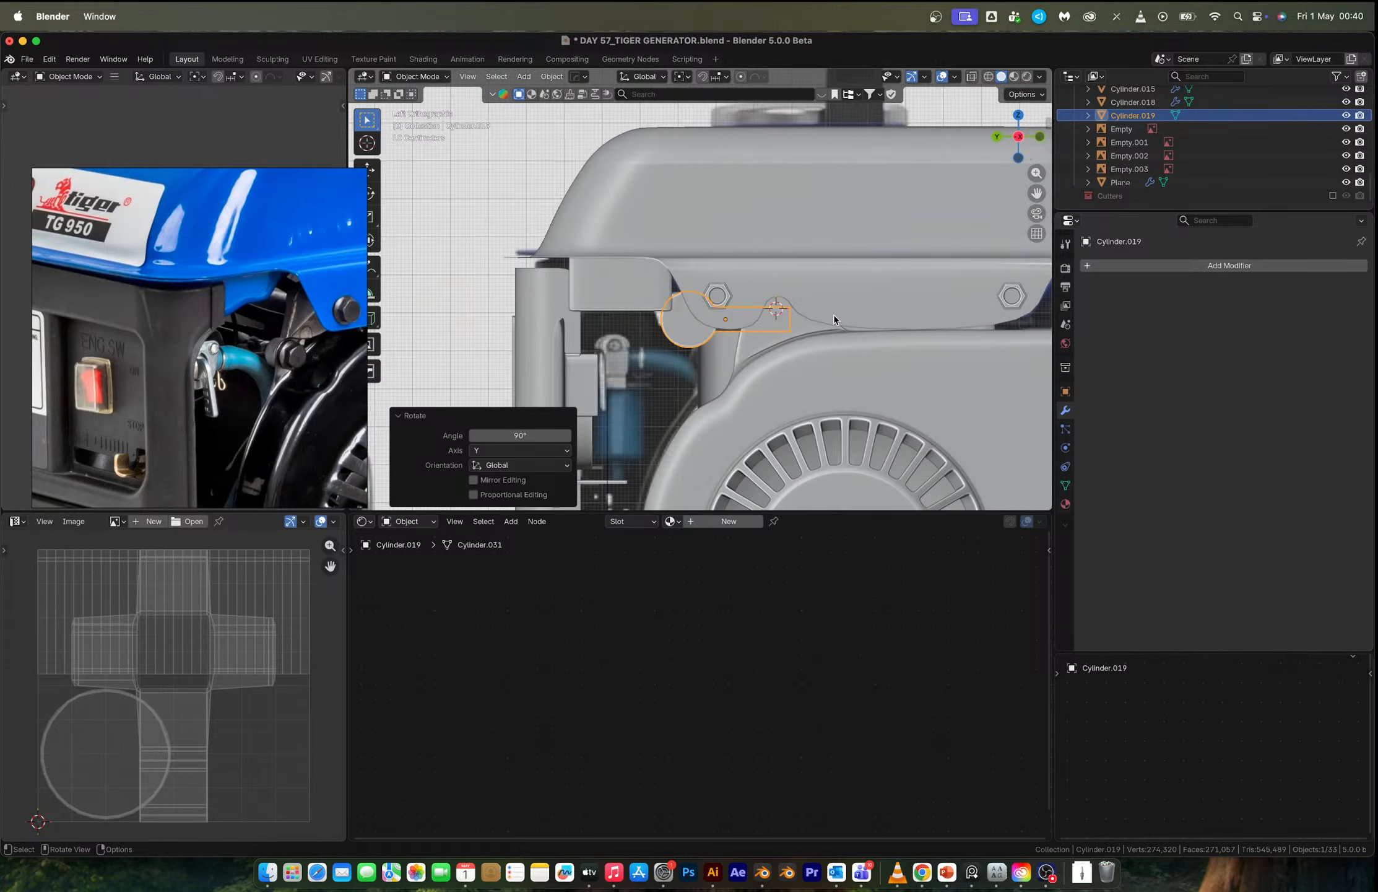
{"action": "key", "text": "r"}
{"action": "left_click", "coordinate": [841, 288]}
Scale the strut copy by 0.644 and 1.291, and reposition it beside the housing tab with a final -0.012338 m along Y.
{"action": "key", "text": "s"}
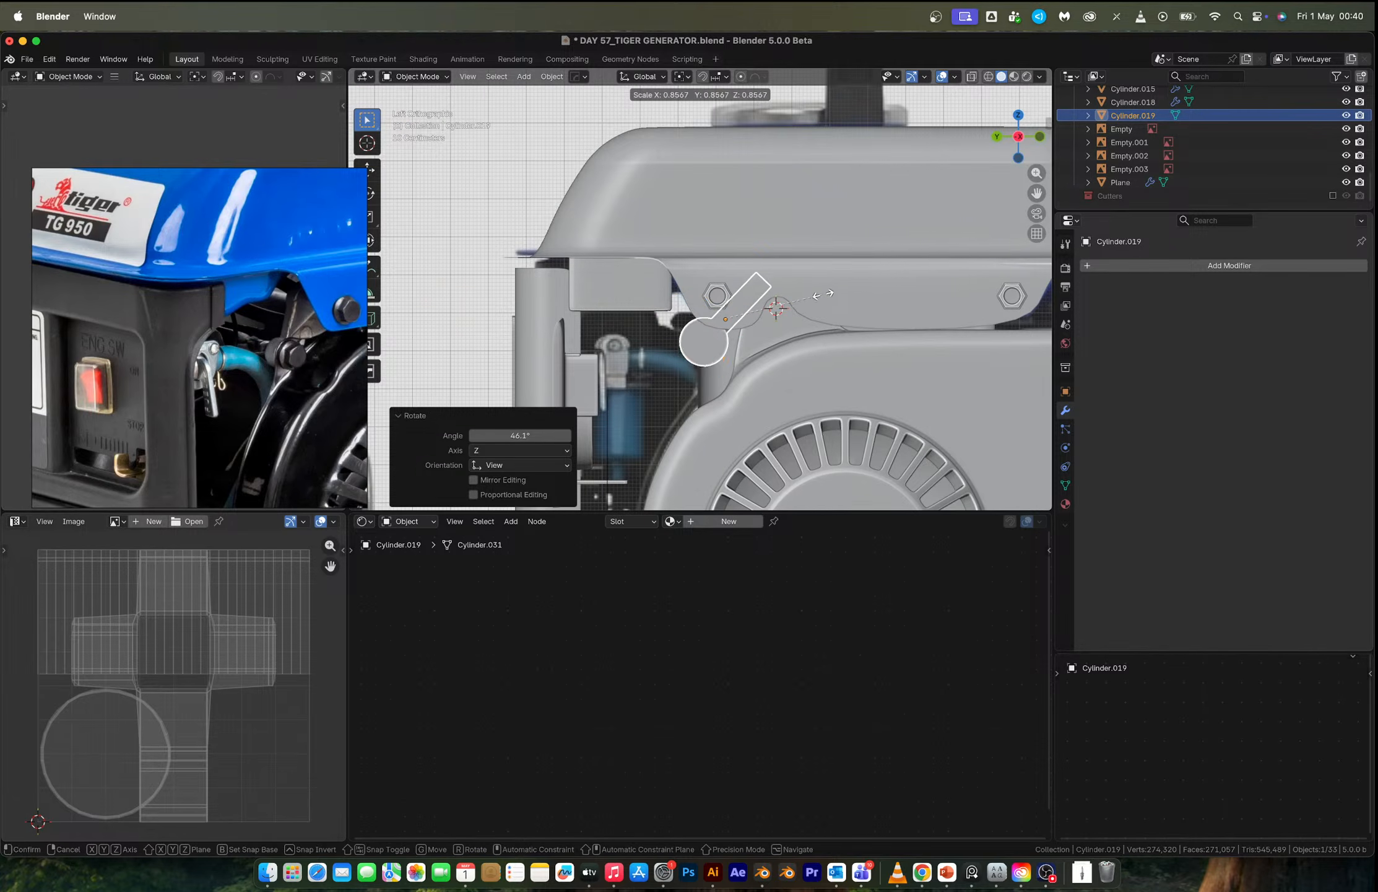
{"action": "left_click", "coordinate": [785, 302]}
{"action": "key", "text": "g"}
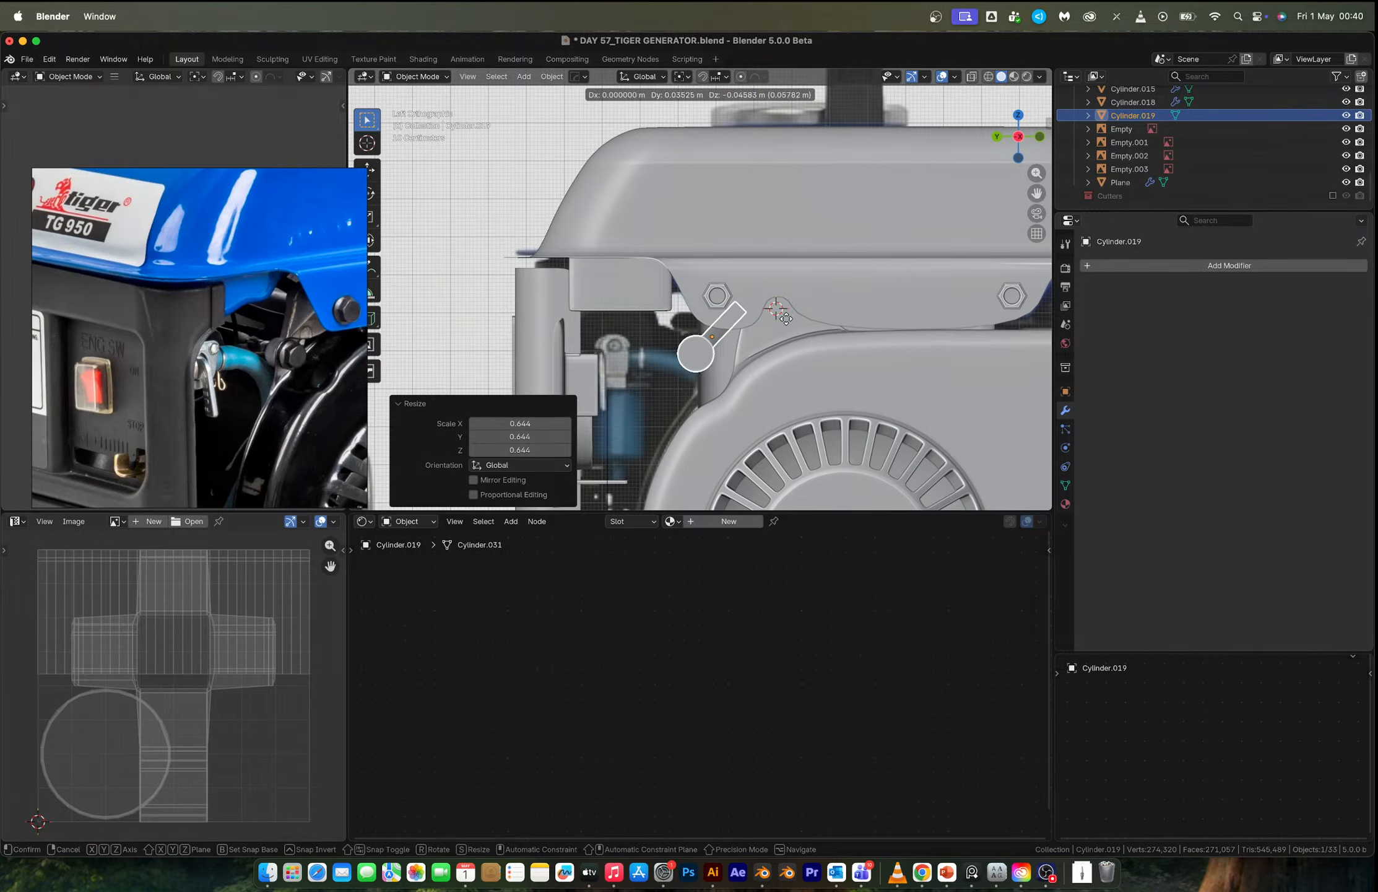
{"action": "left_click", "coordinate": [781, 333]}
{"action": "key", "text": "s"}
{"action": "left_click", "coordinate": [810, 330]}
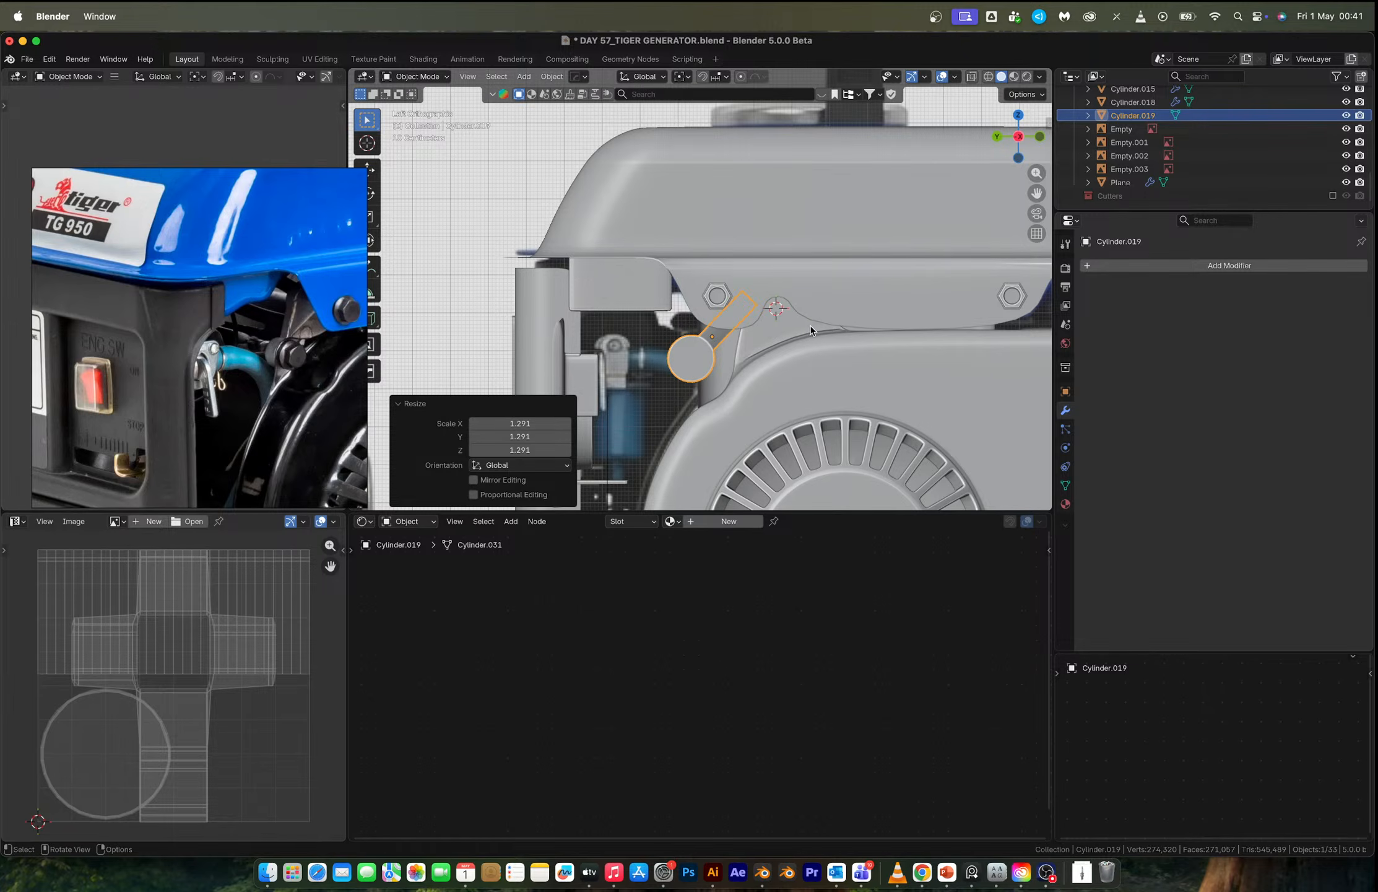
{"action": "key", "text": "g"}
{"action": "left_click", "coordinate": [758, 345]}
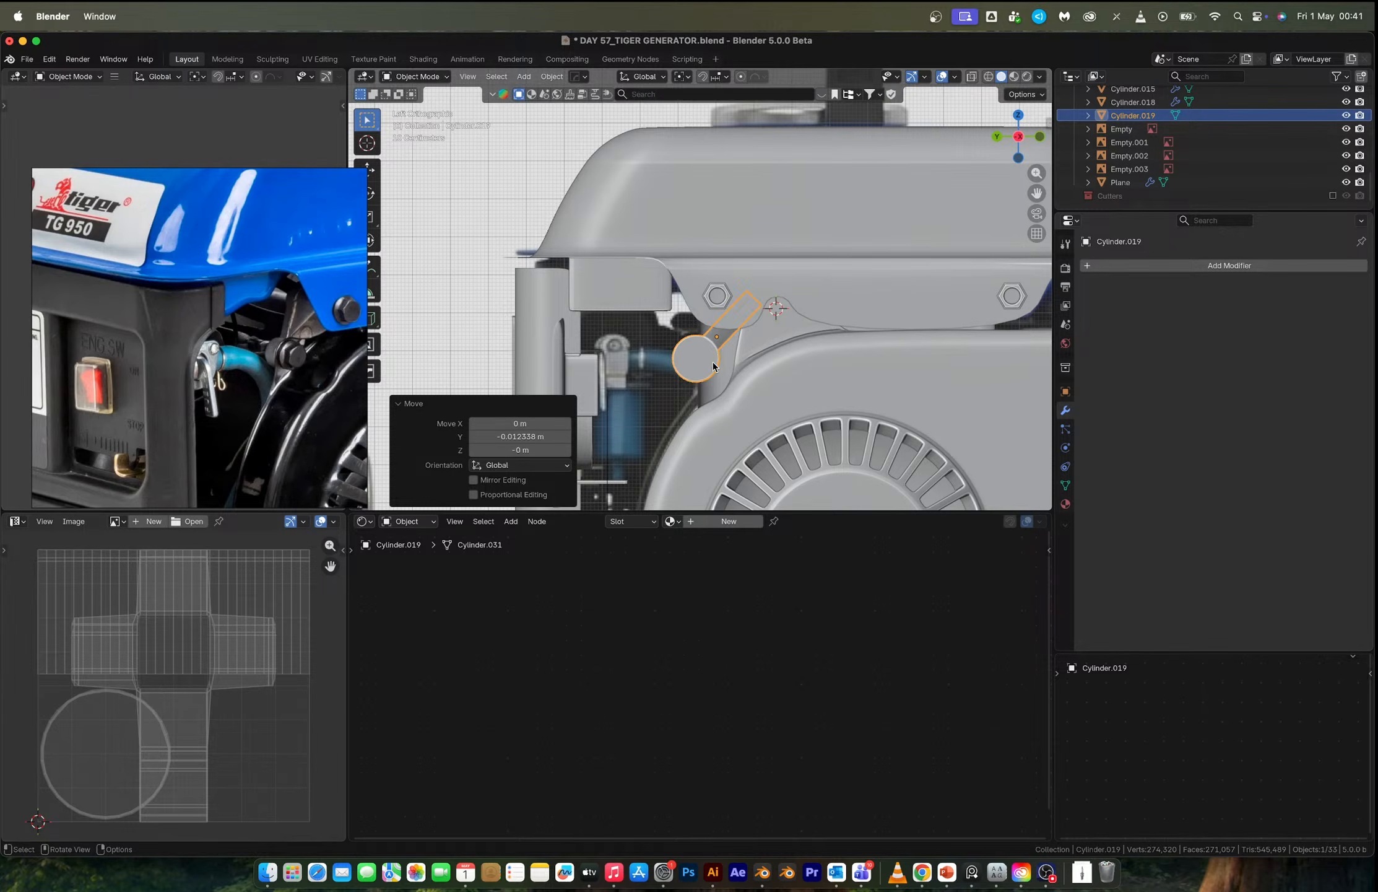
Snap the 3D cursor to the center of the strut copy's round end face and leave mesh editing.
{"action": "key", "text": "Tab"}
{"action": "key", "text": "alt+a"}
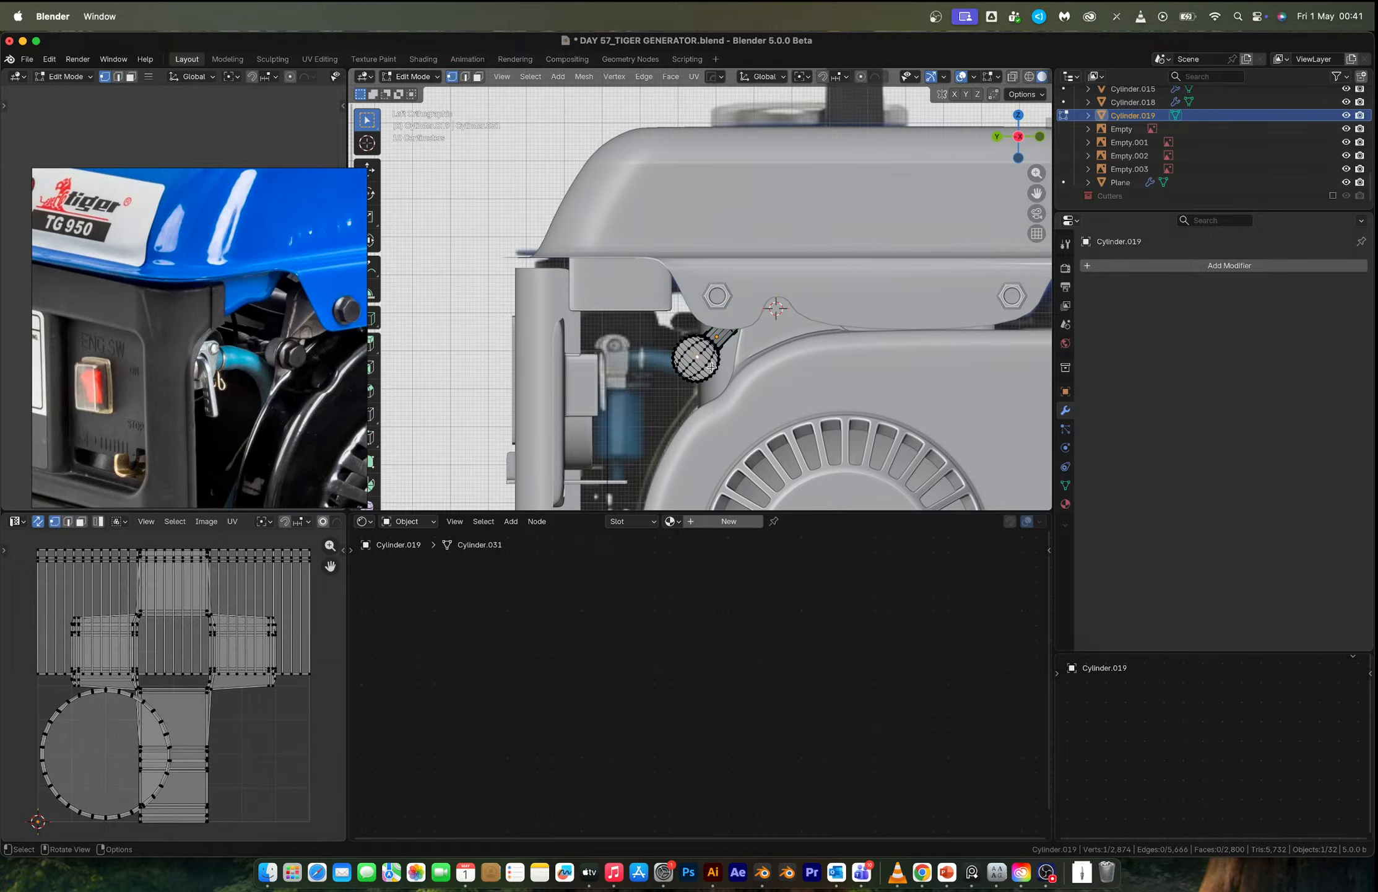
{"action": "key", "text": "Tab"}
{"action": "key", "text": "Tab"}
{"action": "scroll", "coordinate": [706, 332], "scroll_direction": "up", "scroll_amount": 5}
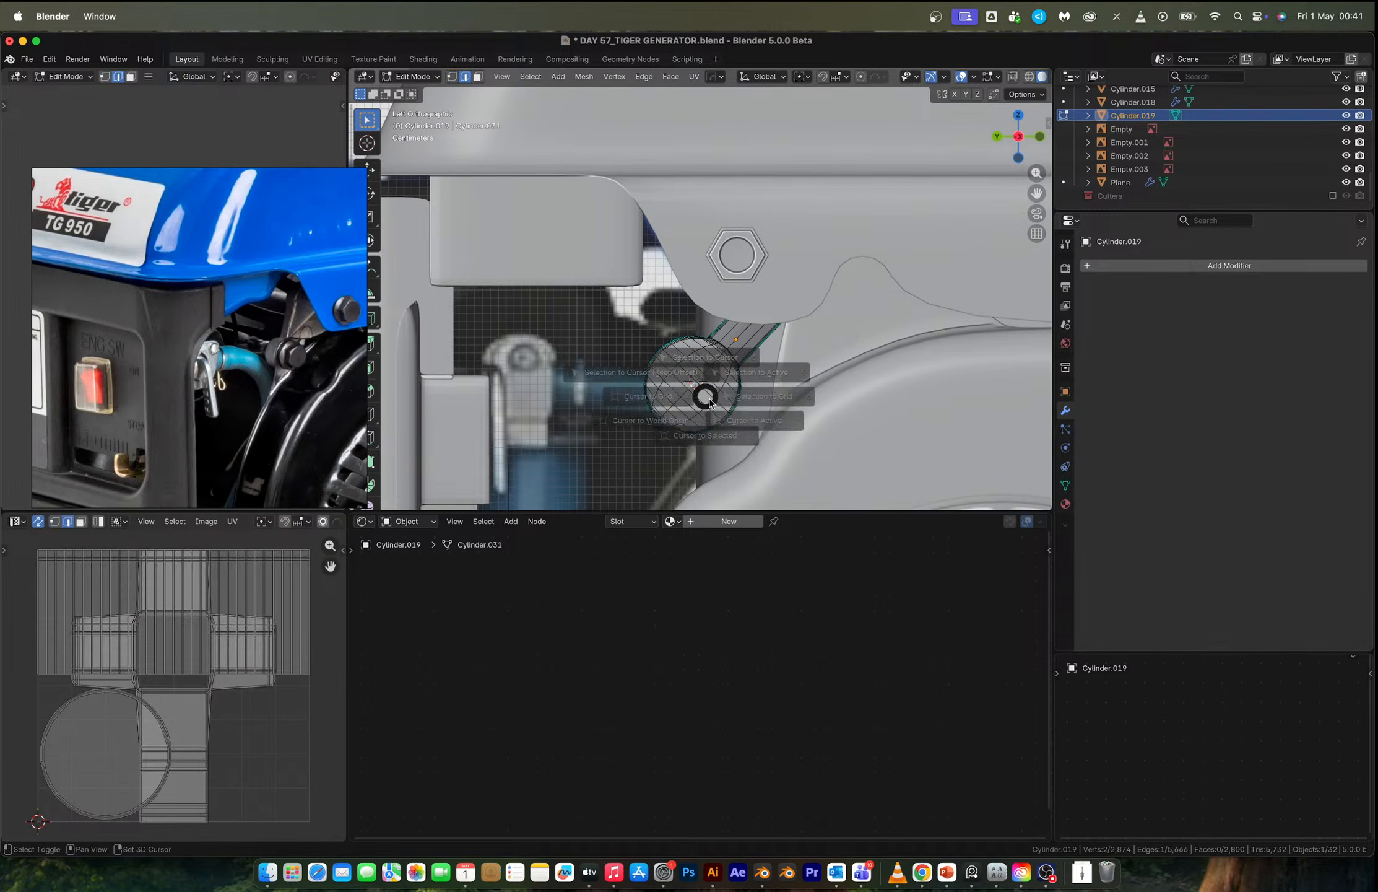
{"action": "key", "text": "Tab"}
Duplicate the hex bolt on the tank cover's flap and snap the copy to the 3D cursor on the round end.
{"action": "left_click", "coordinate": [721, 279]}
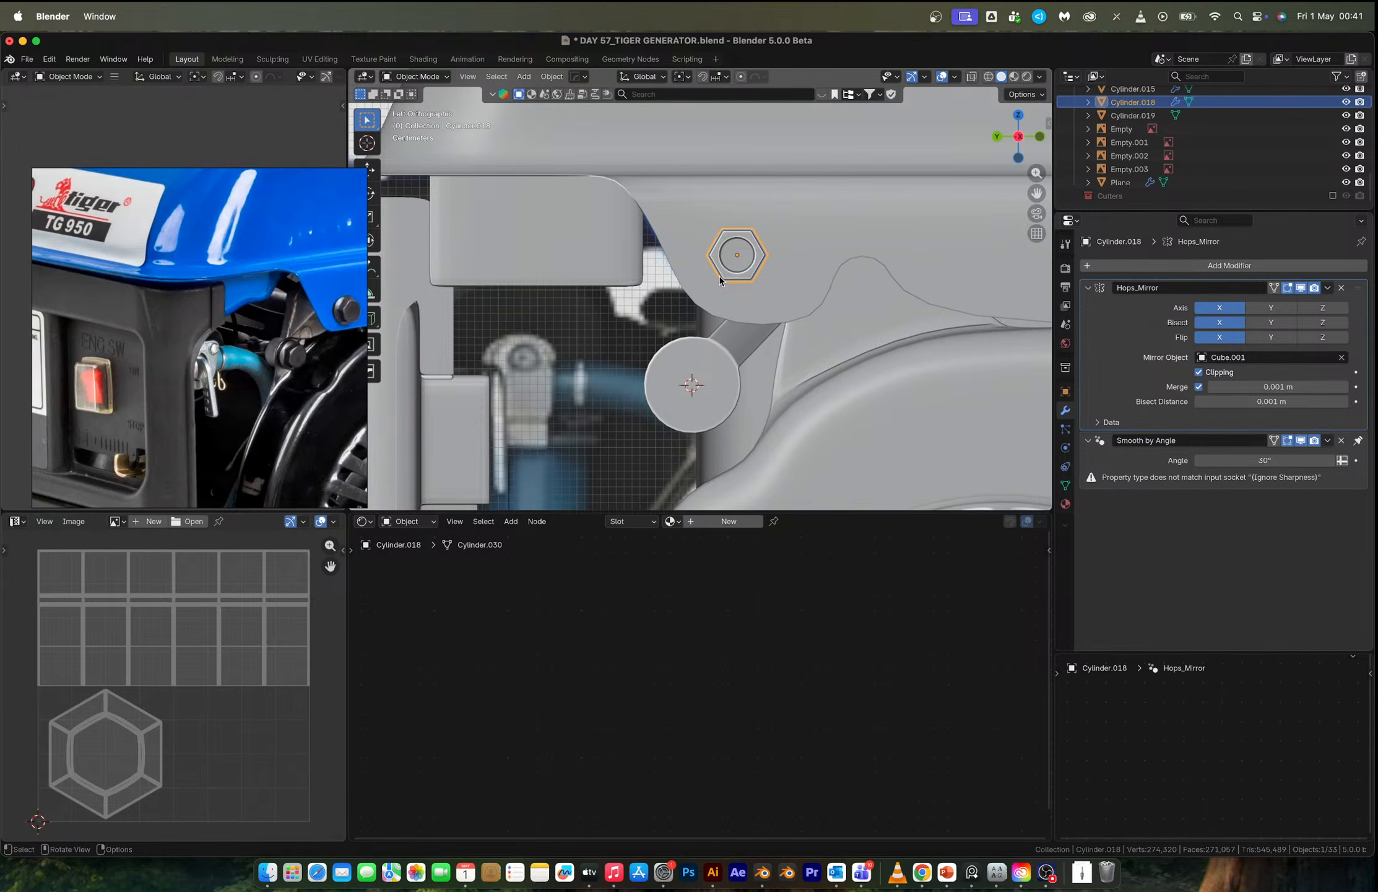
{"action": "key", "text": "shift+s"}
{"action": "key", "text": "Escape"}
{"action": "key", "text": "shift+d"}
{"action": "left_click", "coordinate": [814, 271]}
{"action": "key", "text": "shift+s"}
{"action": "left_click", "coordinate": [816, 201]}
Scale the duplicated hex bolt to 1.133 and deselect it.
{"action": "middle_click_drag", "start_coordinate": [718, 379], "coordinate": [810, 356]}
{"action": "key", "text": "s"}
{"action": "left_click", "coordinate": [830, 396]}
{"action": "scroll", "coordinate": [805, 358], "scroll_direction": "down", "scroll_amount": 3}
{"action": "scroll", "coordinate": [805, 356], "scroll_direction": "down", "scroll_amount": 3}
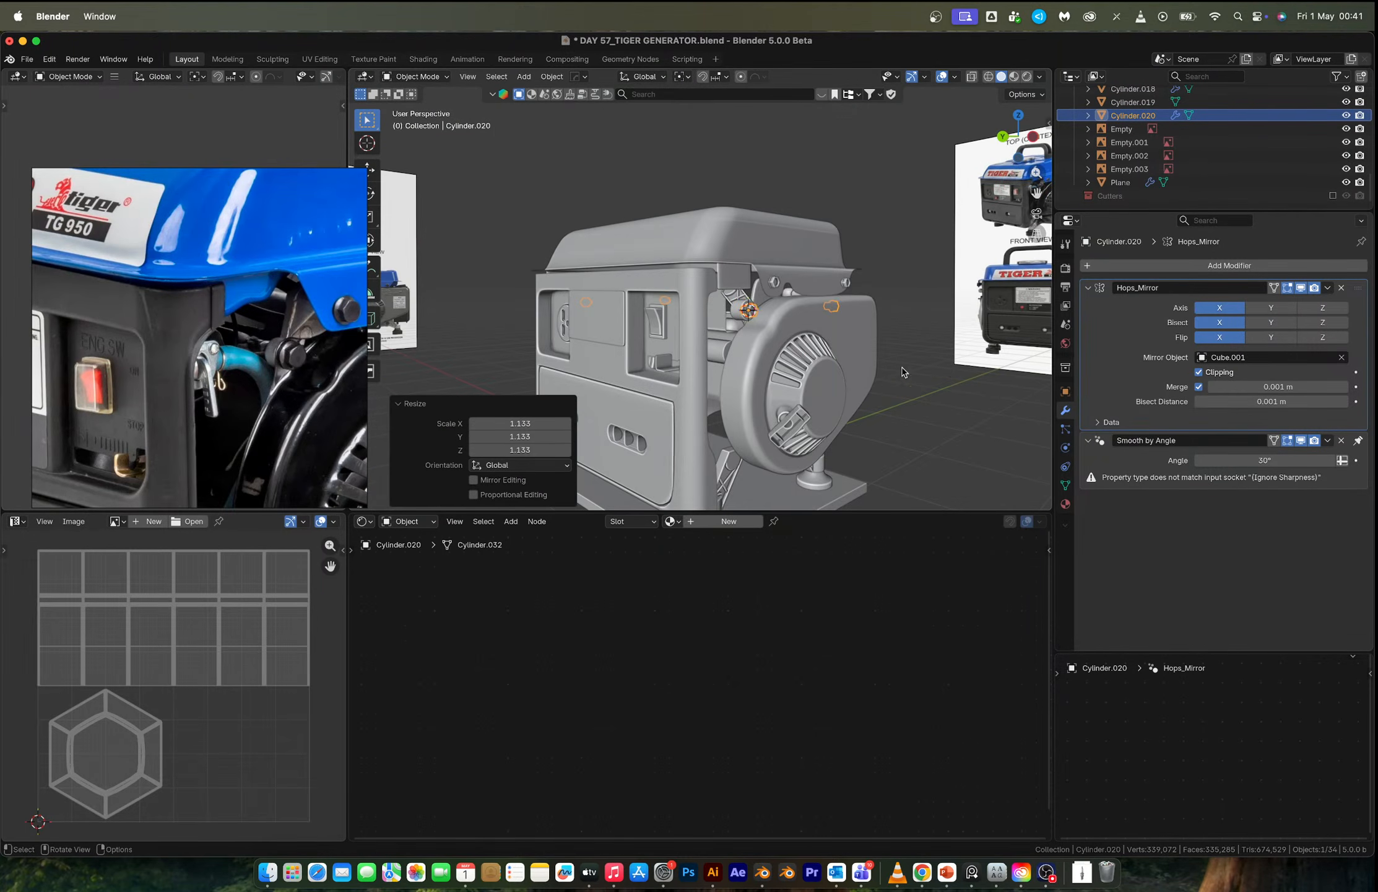
{"action": "left_click", "coordinate": [935, 378]}
Open the tank cover's mesh for vertex editing near the small flap above the bolted mount.
{"action": "middle_click_drag", "start_coordinate": [933, 380], "coordinate": [861, 457]}
{"action": "scroll", "coordinate": [663, 336], "scroll_direction": "up", "scroll_amount": 6}
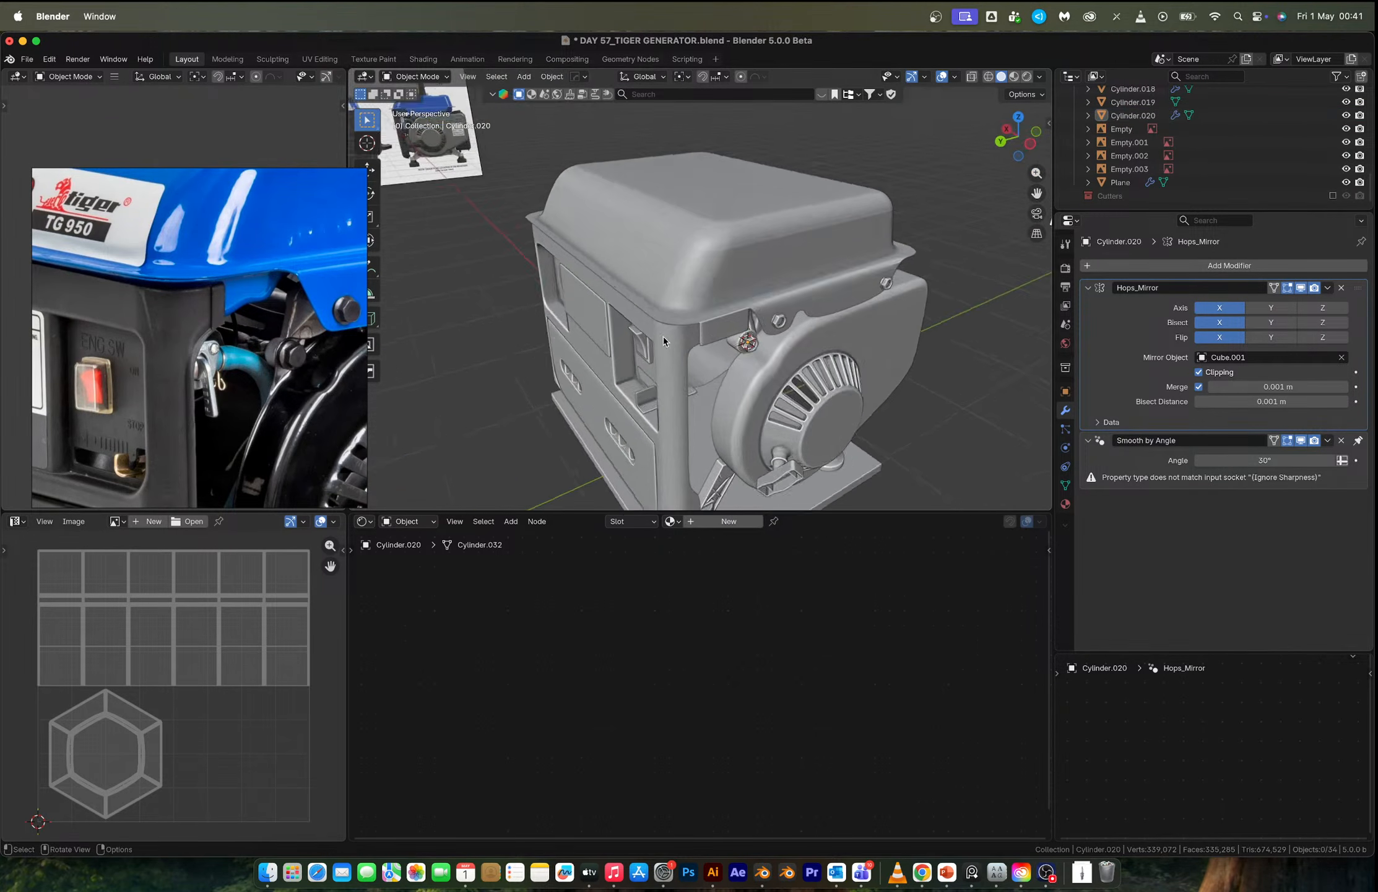
{"action": "left_click", "coordinate": [745, 387]}
{"action": "middle_click_drag", "start_coordinate": [745, 386], "coordinate": [858, 314]}
{"action": "scroll", "coordinate": [832, 266], "scroll_direction": "up", "scroll_amount": 4}
{"action": "key", "text": "Tab"}
{"action": "key", "text": "1"}
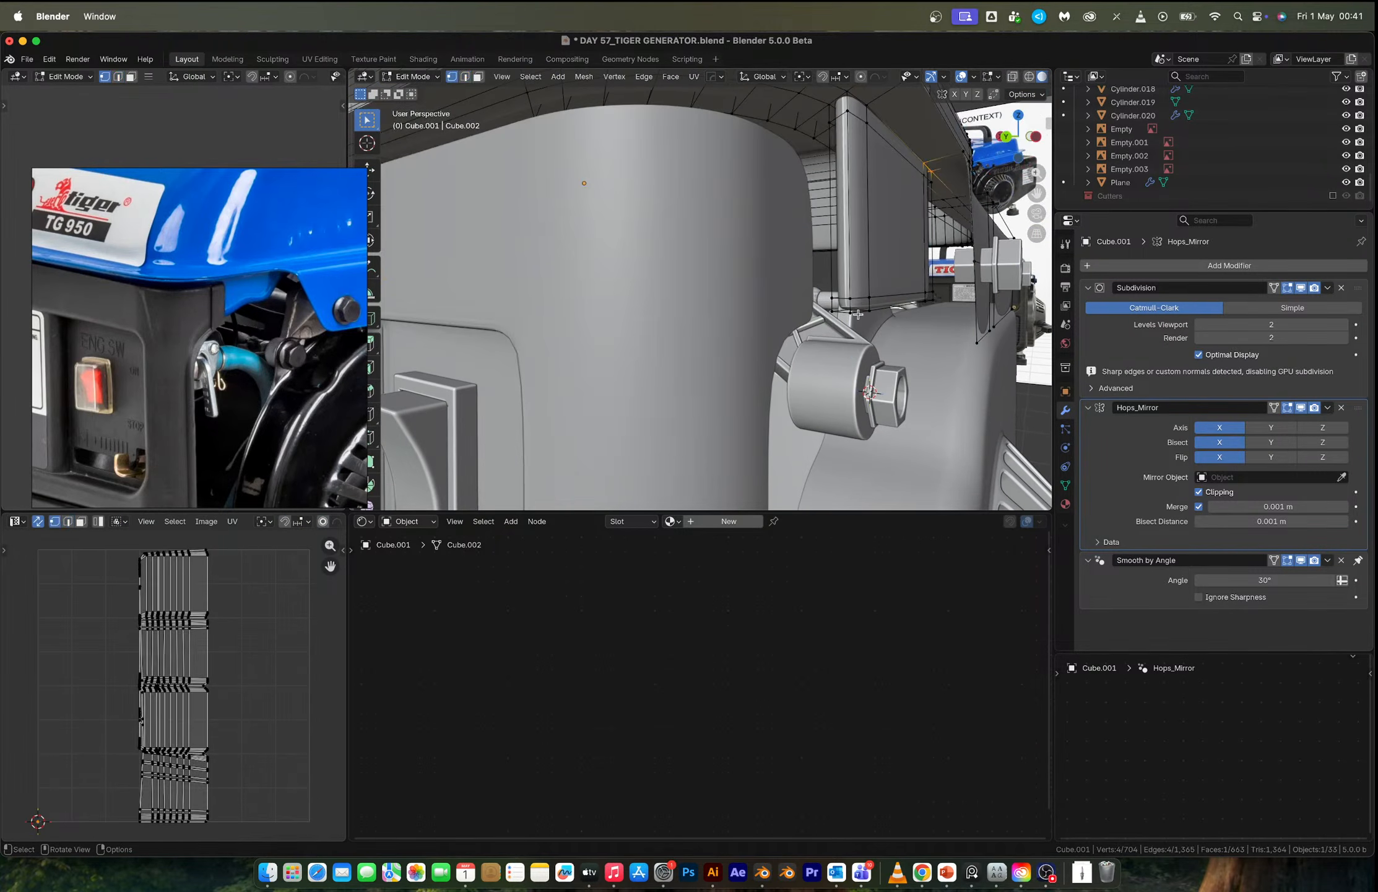
Try to dissolve the lower vertices of the tank cover's small flap above the bolted mount.
{"action": "key", "text": "alt+z"}
{"action": "left_click_drag", "start_coordinate": [826, 274], "coordinate": [950, 347]}
{"action": "key", "text": "x"}
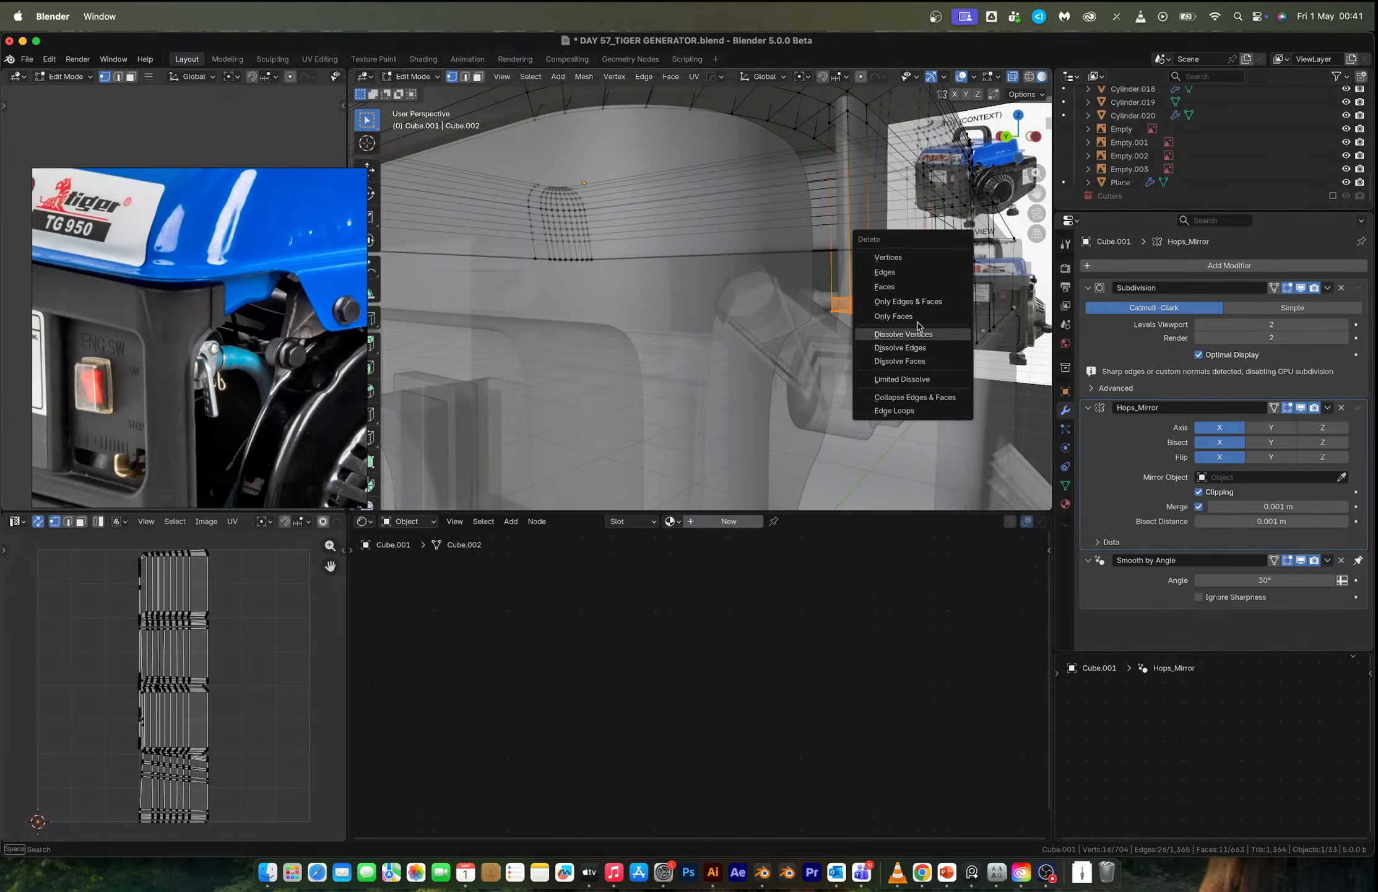
{"action": "left_click", "coordinate": [921, 336]}
{"action": "middle_click_drag", "start_coordinate": [920, 336], "coordinate": [820, 231]}
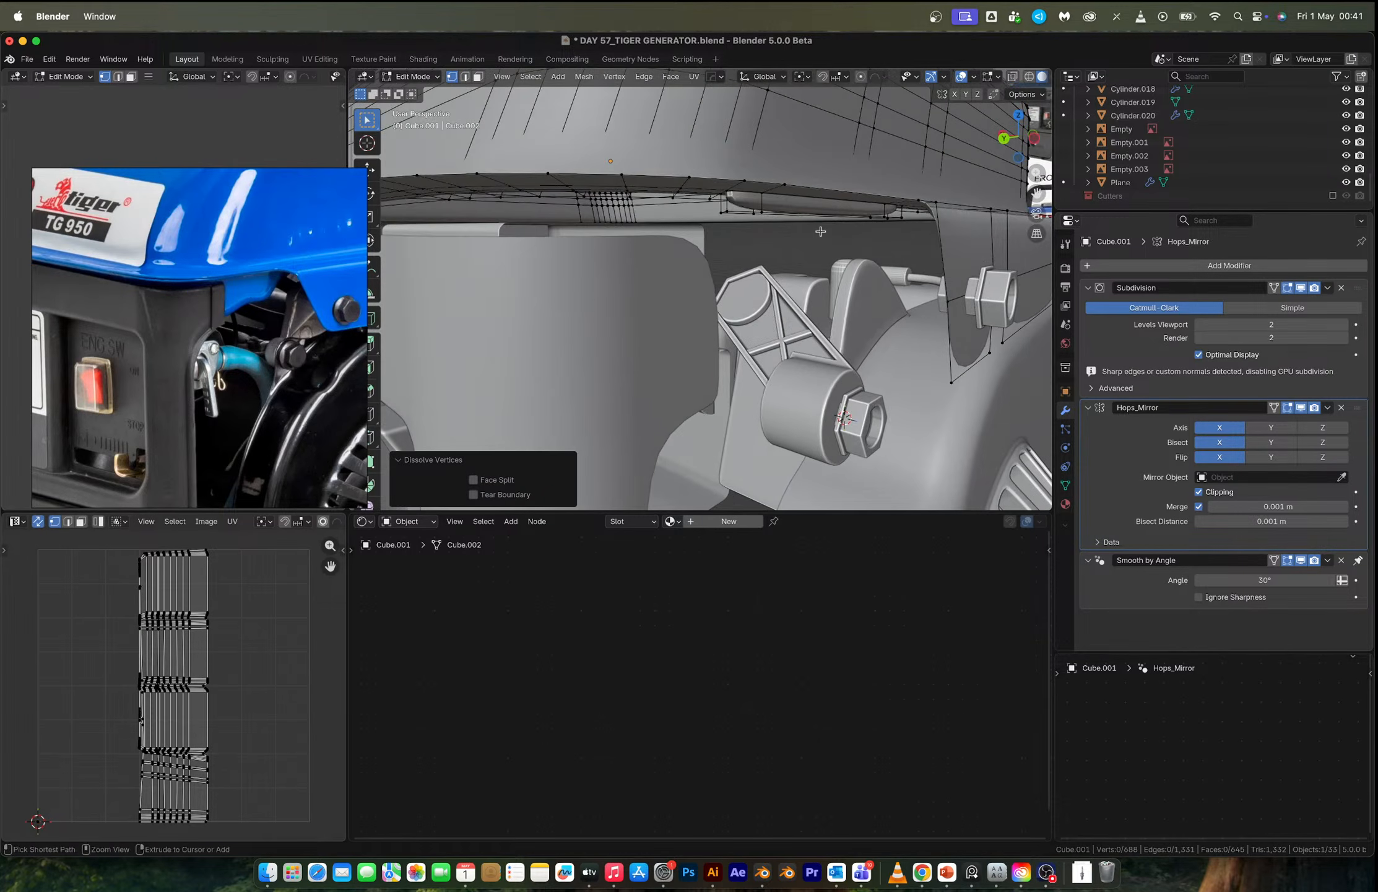
Undo the dissolve and delete all vertices of the small flap above the bolted mount.
{"action": "key", "text": "super+z"}
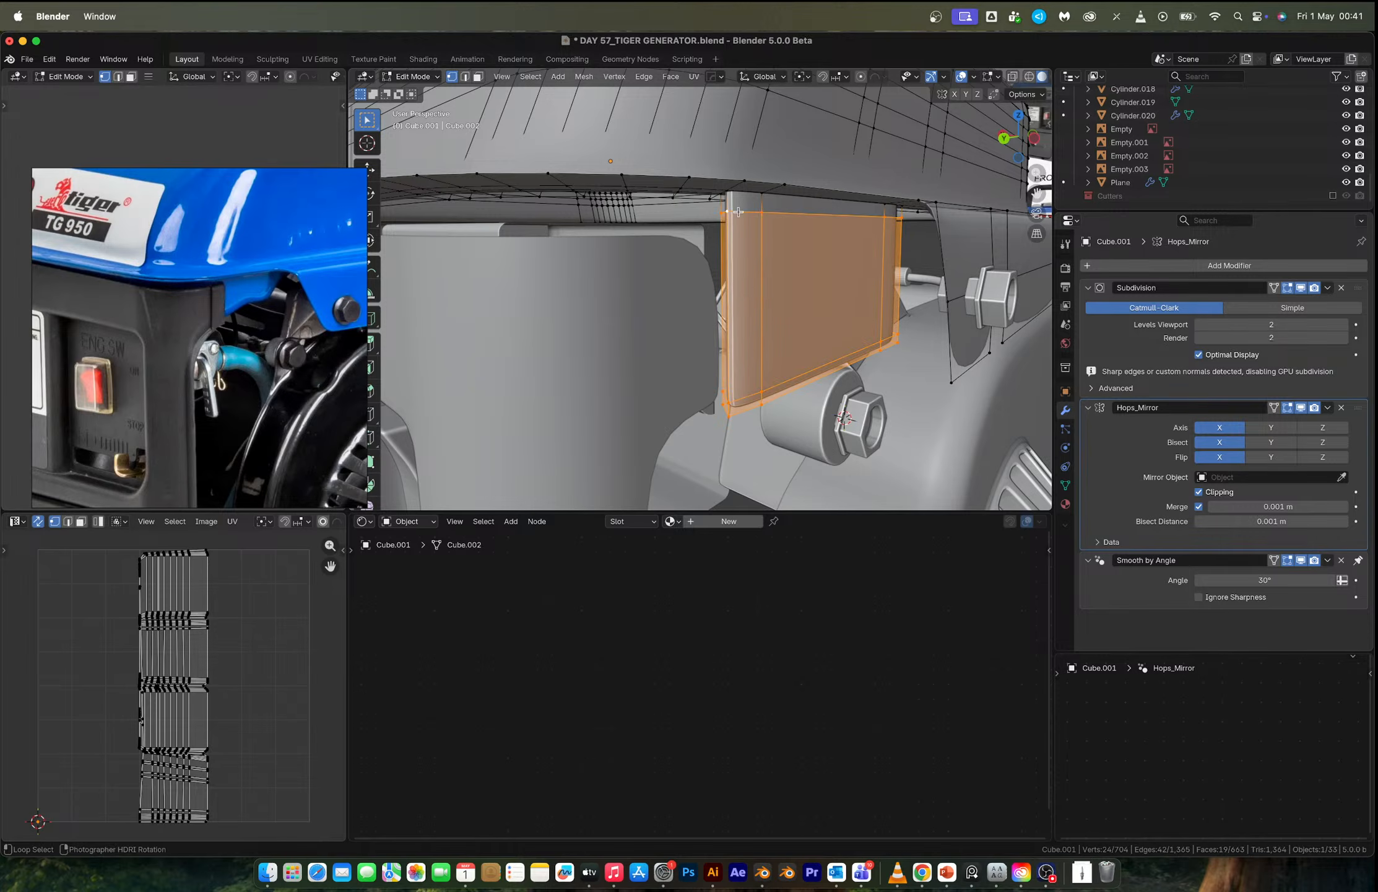
{"action": "key", "text": "x"}
{"action": "left_click", "coordinate": [740, 149]}
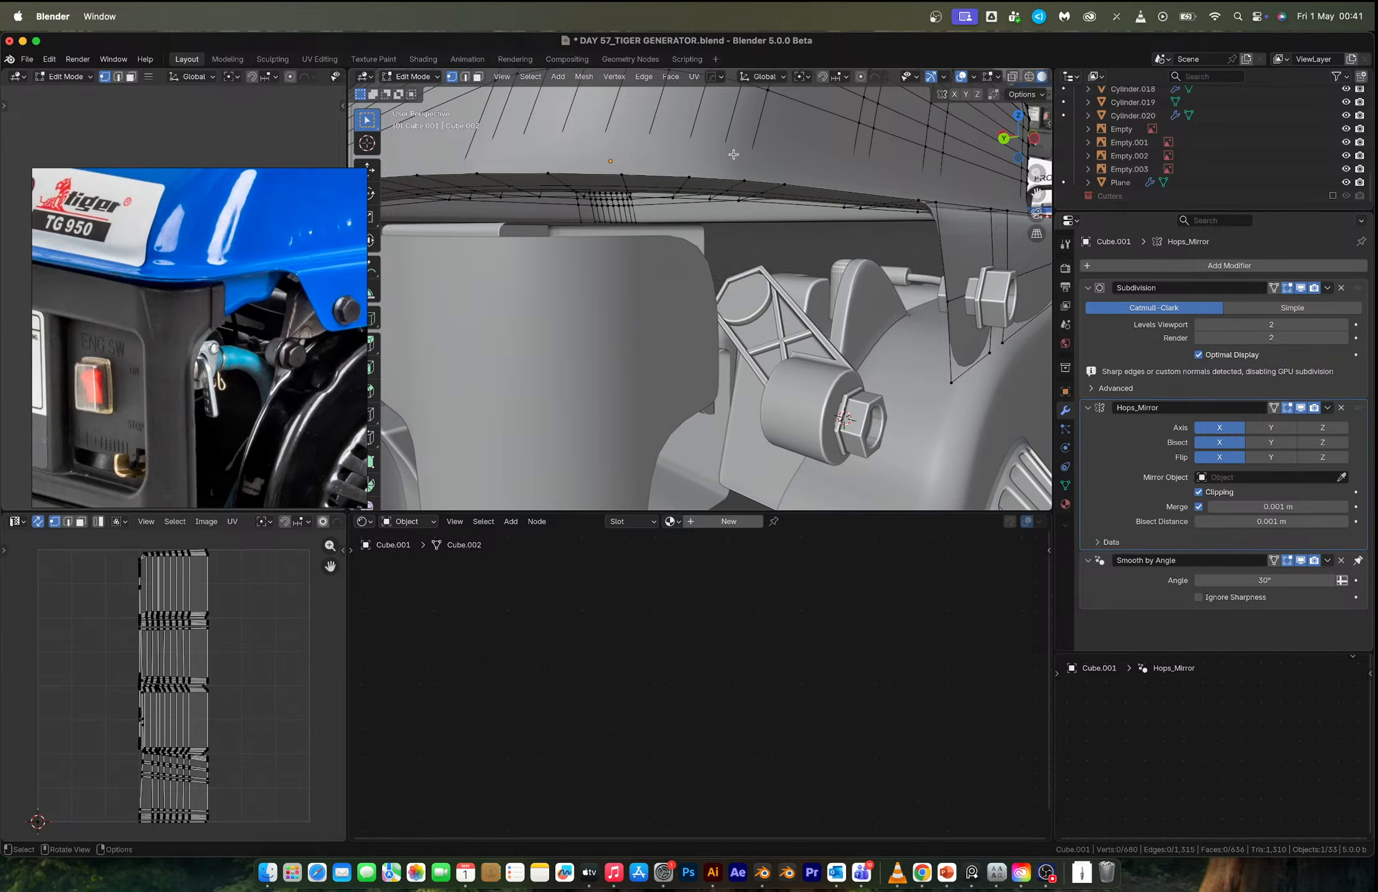
Try a centered loop cut across the underside of the tank cover's rim.
{"action": "middle_click_drag", "start_coordinate": [740, 149], "coordinate": [764, 210]}
{"action": "scroll", "coordinate": [803, 138], "scroll_direction": "down", "scroll_amount": 2}
{"action": "key", "text": "ctrl+r"}
{"action": "left_click", "coordinate": [788, 114]}
{"action": "right_click", "coordinate": [802, 118]}
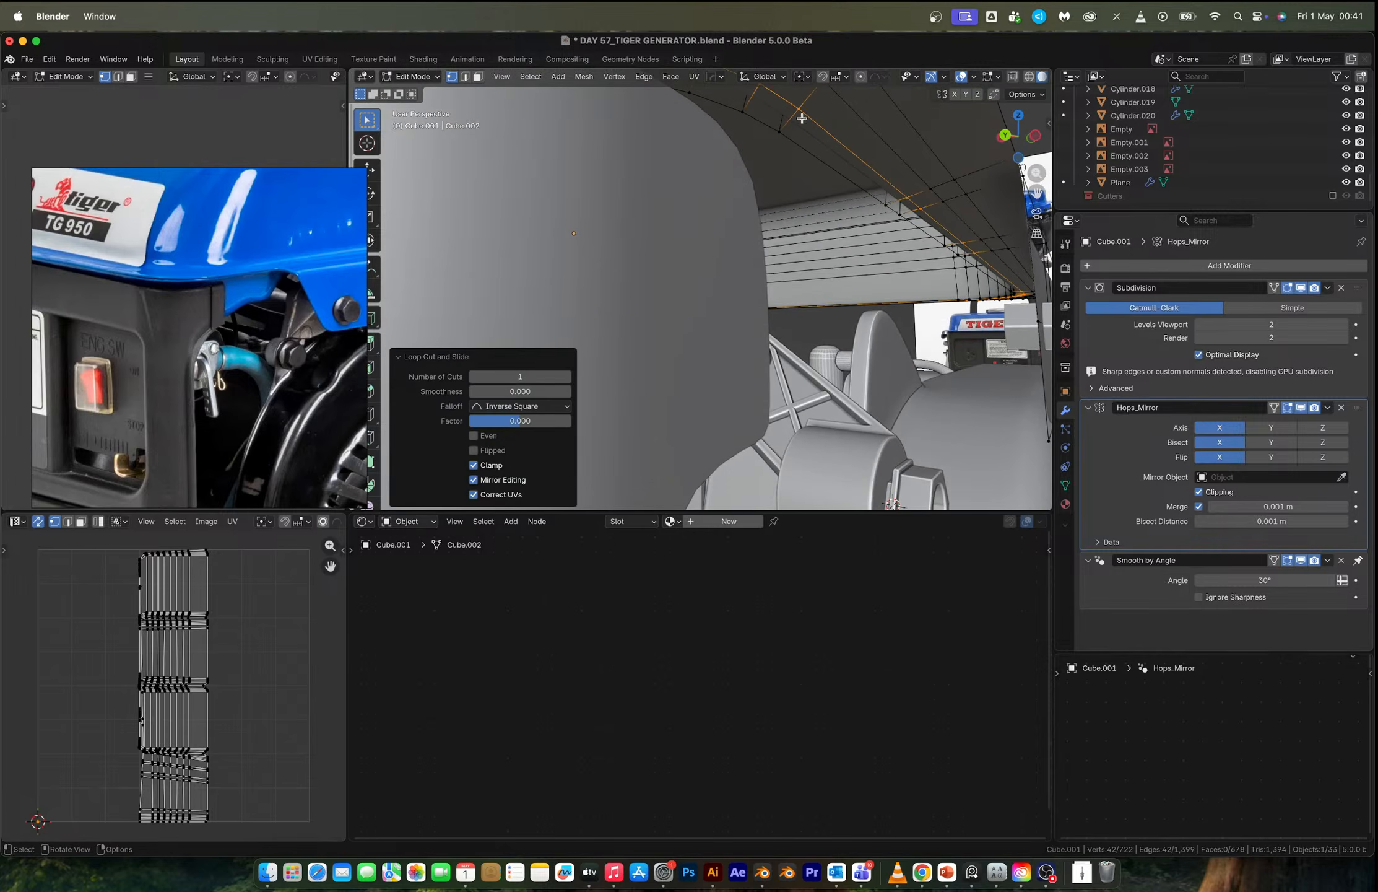
Add two loop cuts running along the underside of the tank cover's rim, one with a factor of 0.537.
{"action": "middle_click_drag", "start_coordinate": [803, 130], "coordinate": [793, 192]}
{"action": "key", "text": "ctrl+r"}
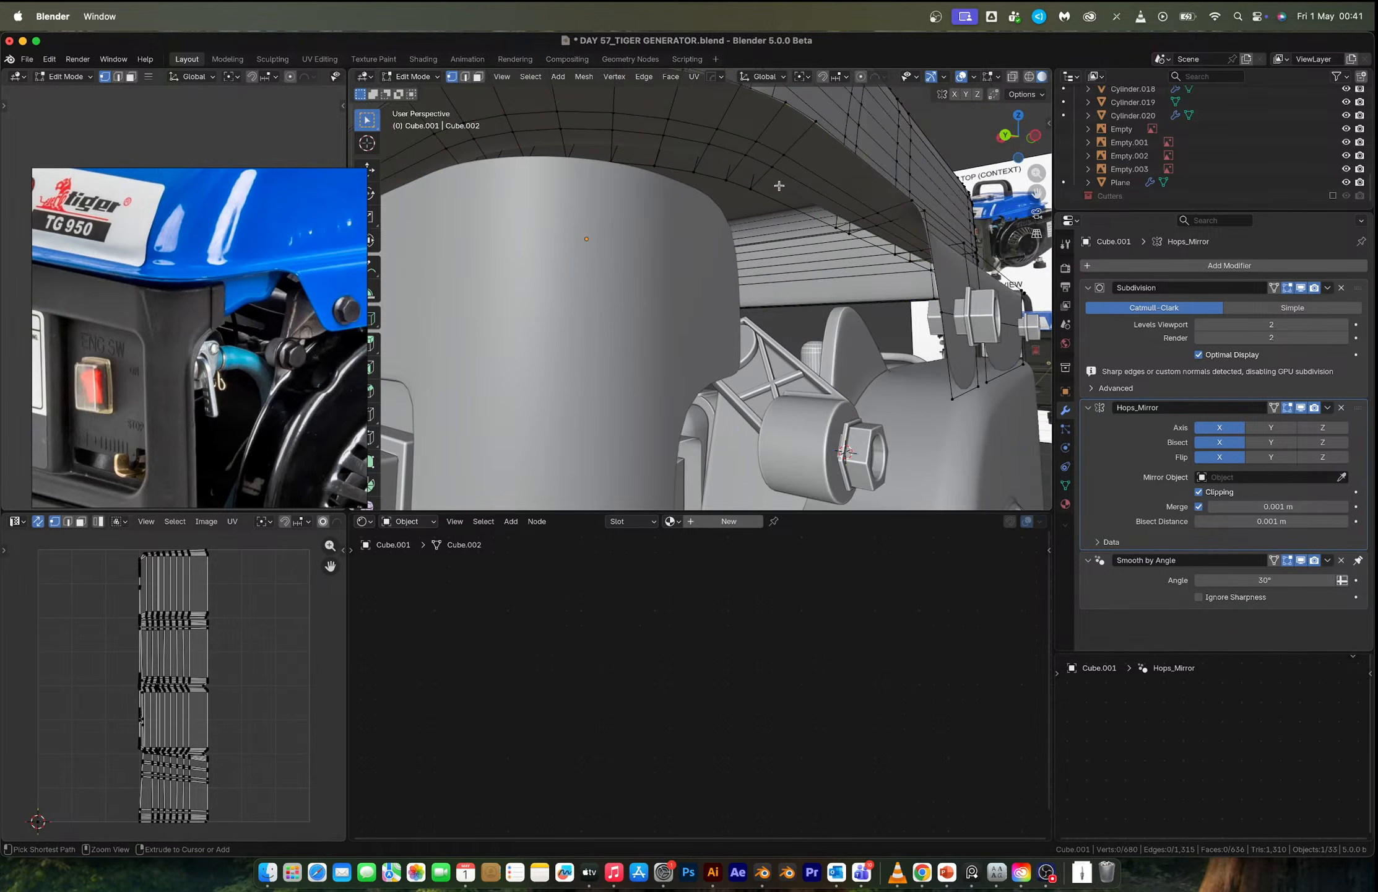
{"action": "left_click", "coordinate": [763, 185]}
{"action": "right_click", "coordinate": [761, 185]}
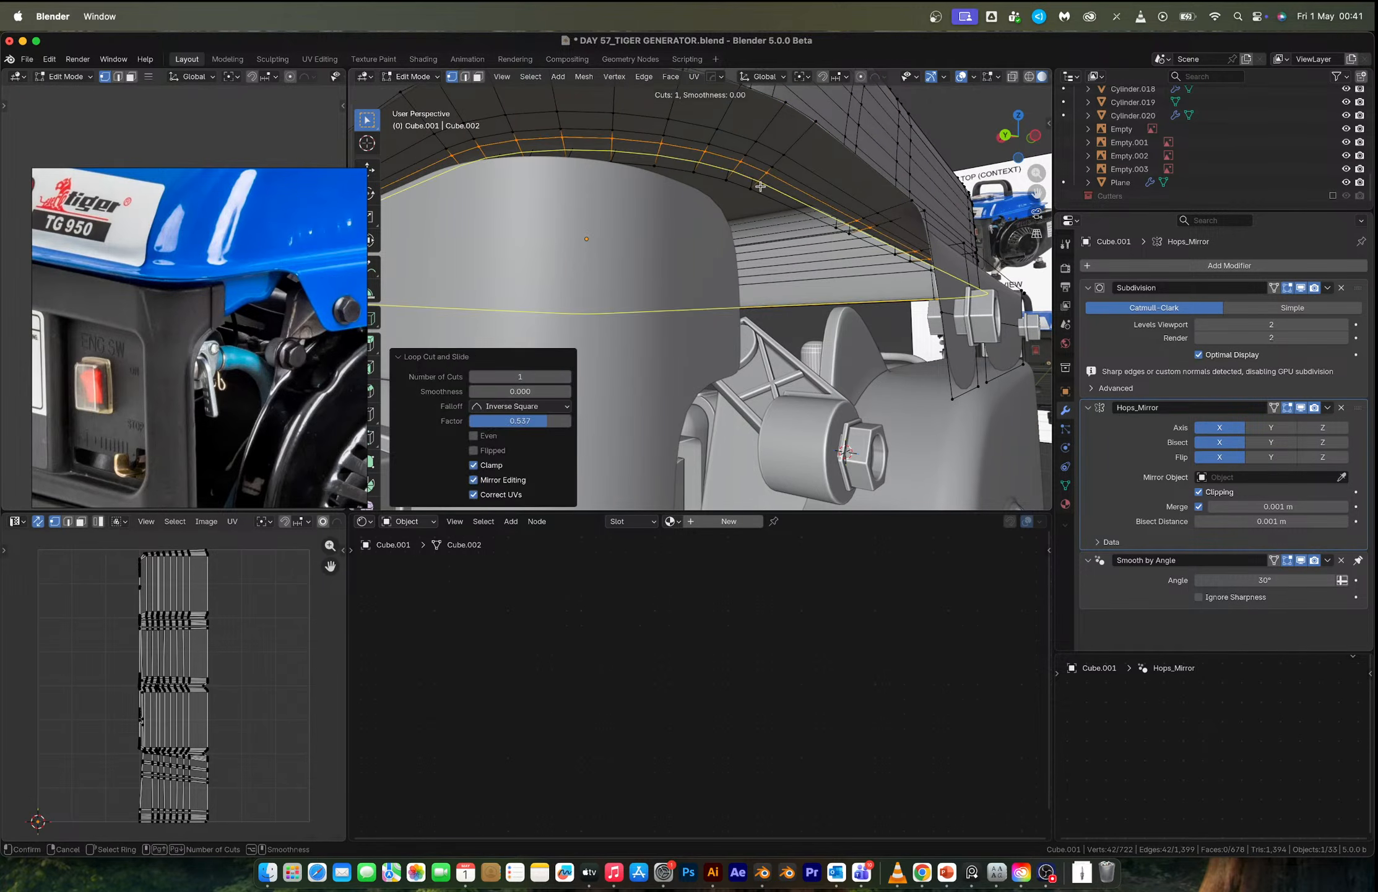
Extrude three rim faces above the bolted mount downward in stages, ending with 0.009565 m and 0.12403 m, to form a new flap.
{"action": "key", "text": "3"}
{"action": "left_click", "coordinate": [735, 168]}
{"action": "left_click", "coordinate": [758, 179], "text": "shift"}
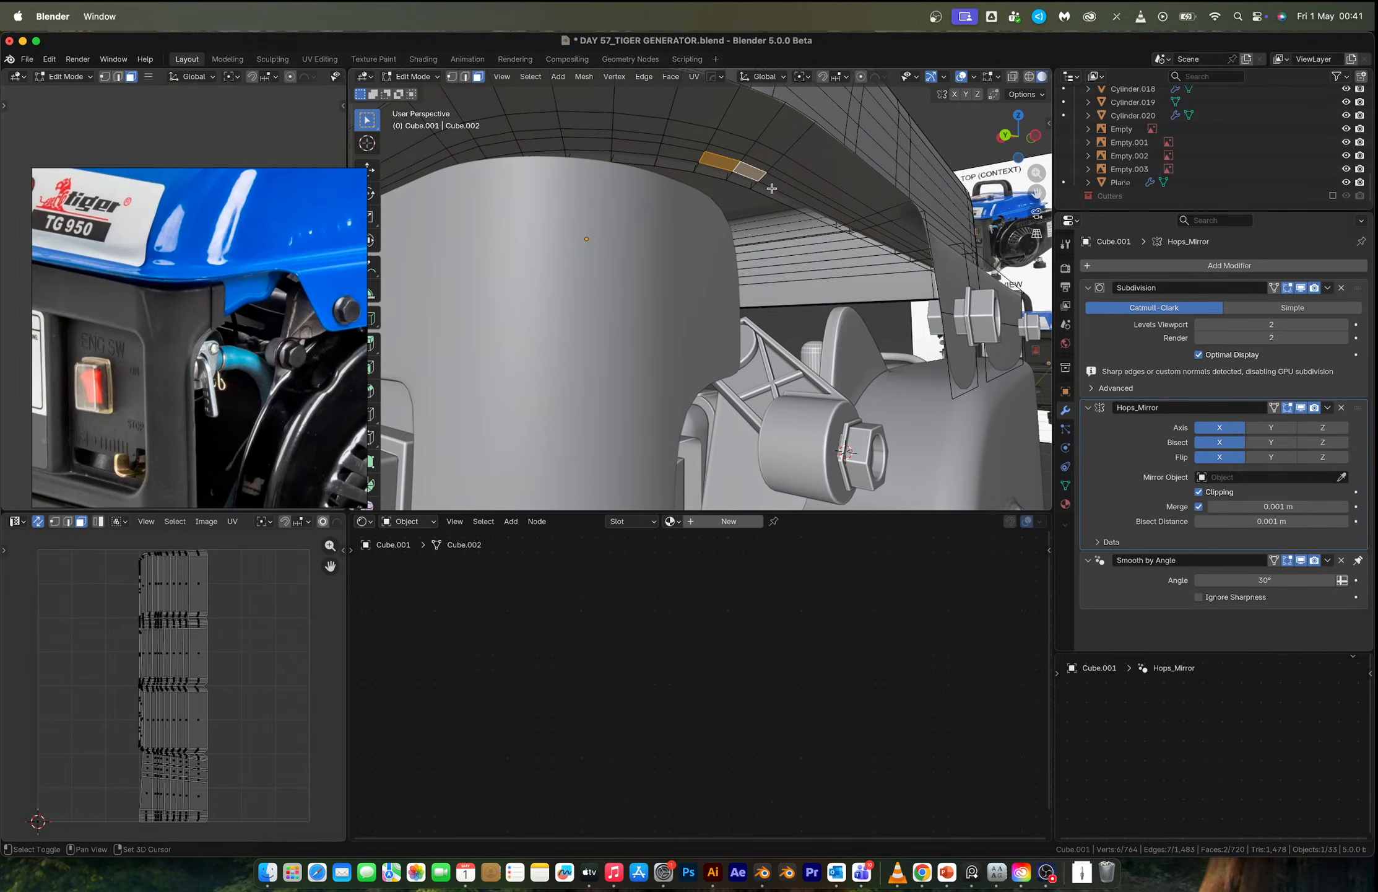
{"action": "left_click", "coordinate": [773, 188], "text": "shift"}
{"action": "key", "text": "ctrl+z"}
{"action": "left_click", "coordinate": [774, 187], "text": "shift"}
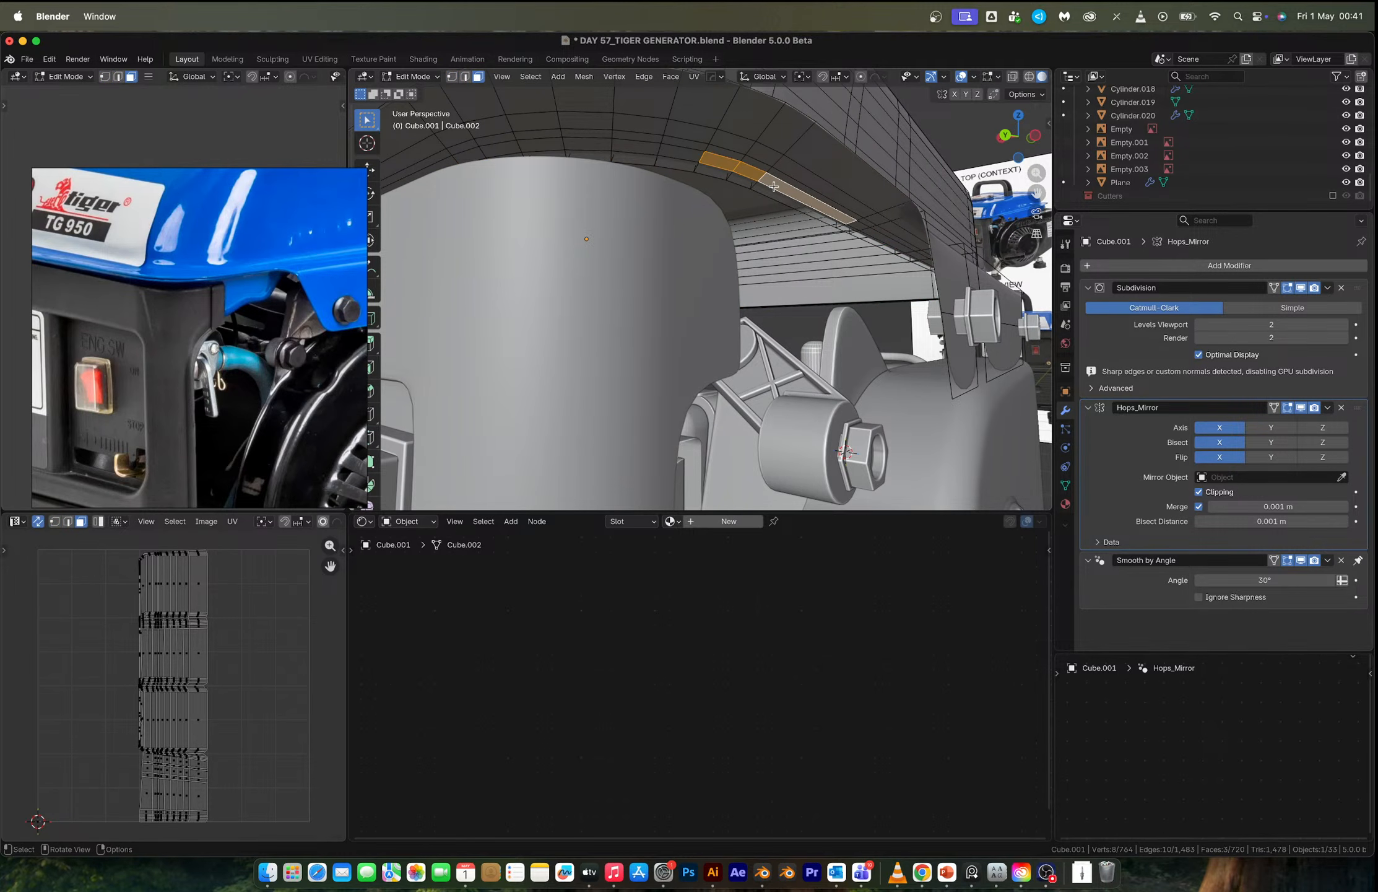
{"action": "key", "text": "e"}
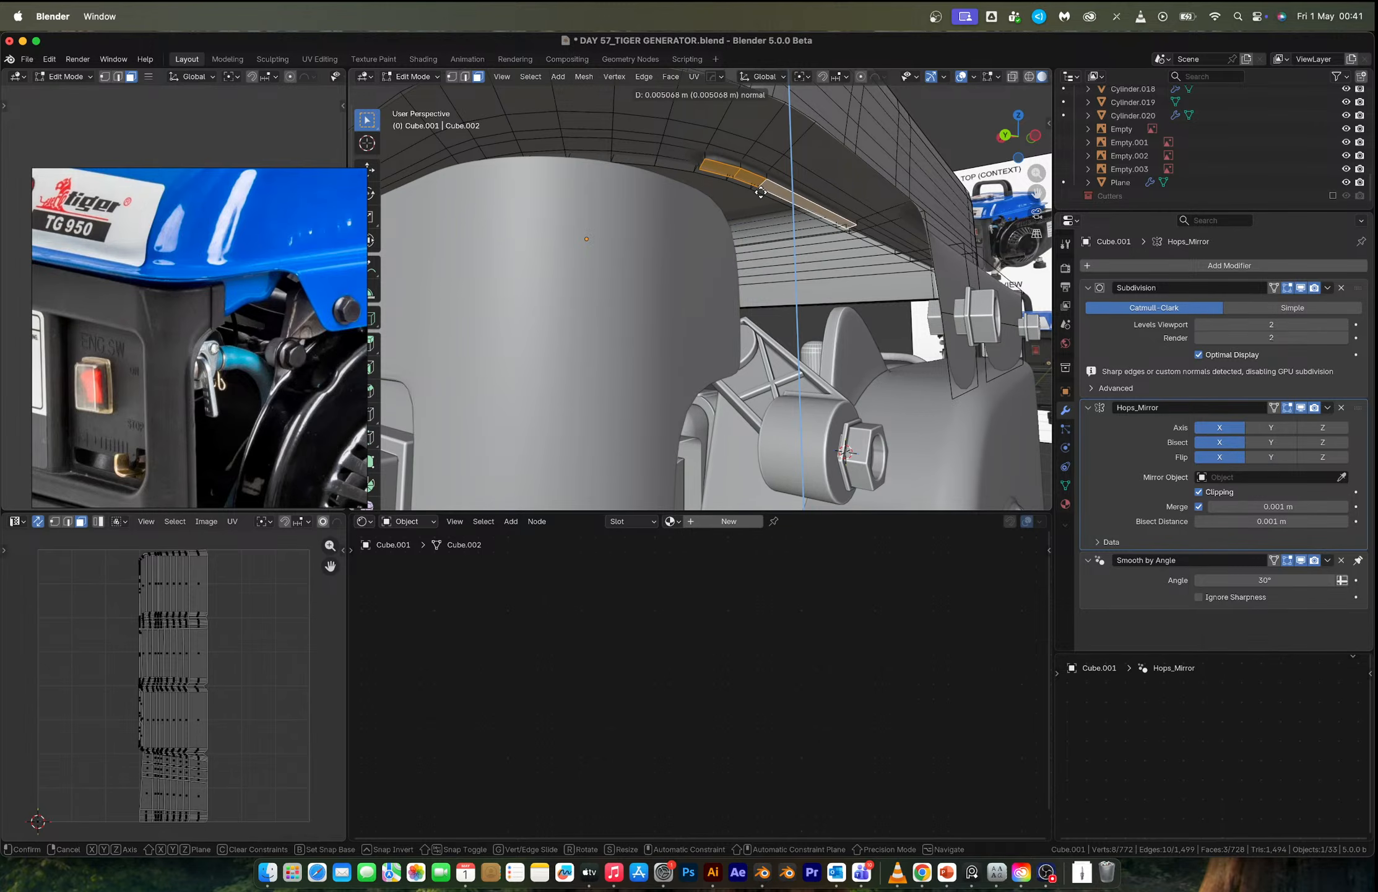
{"action": "left_click", "coordinate": [759, 198]}
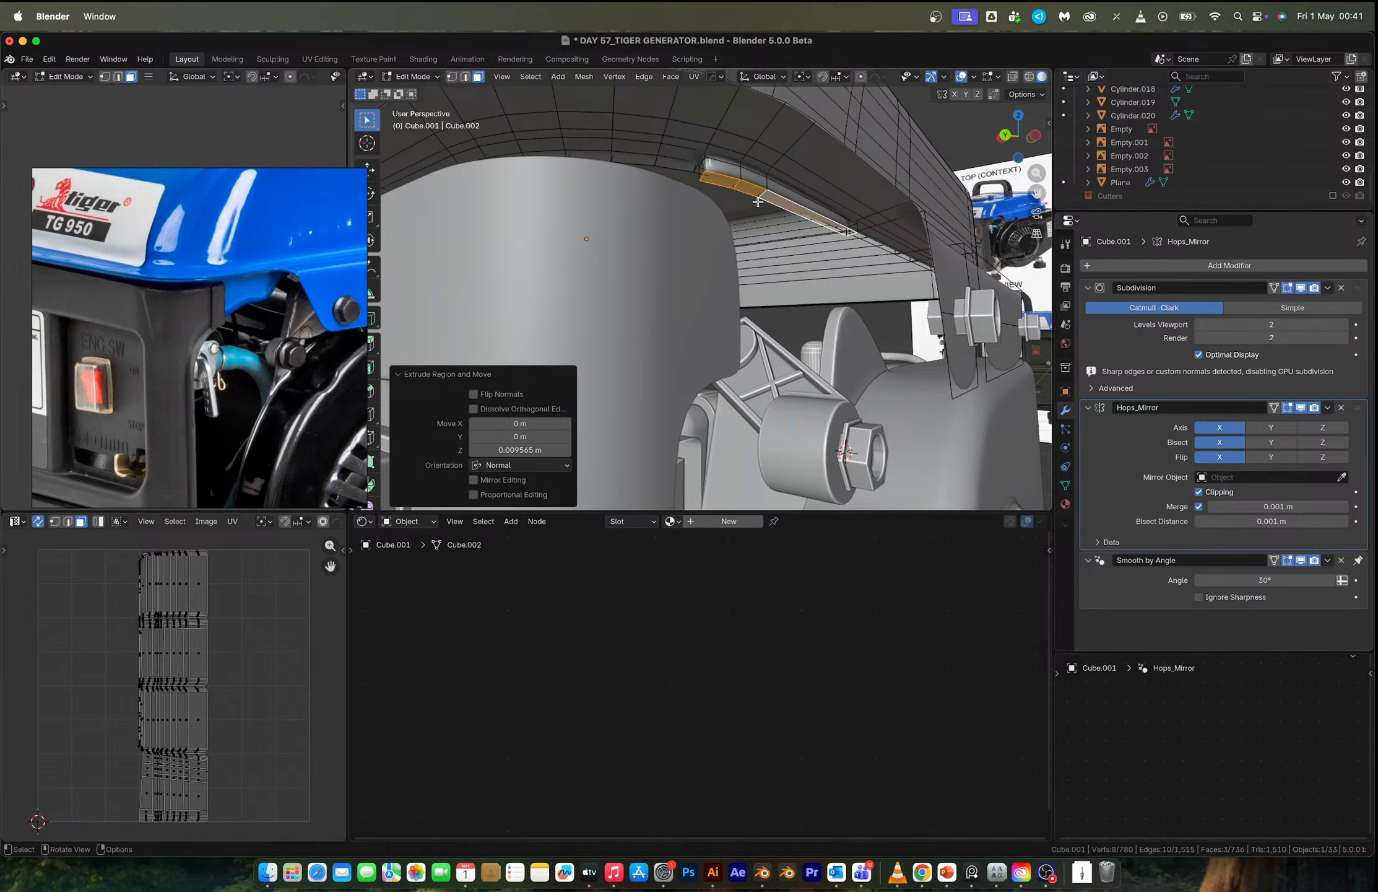
{"action": "key", "text": "e"}
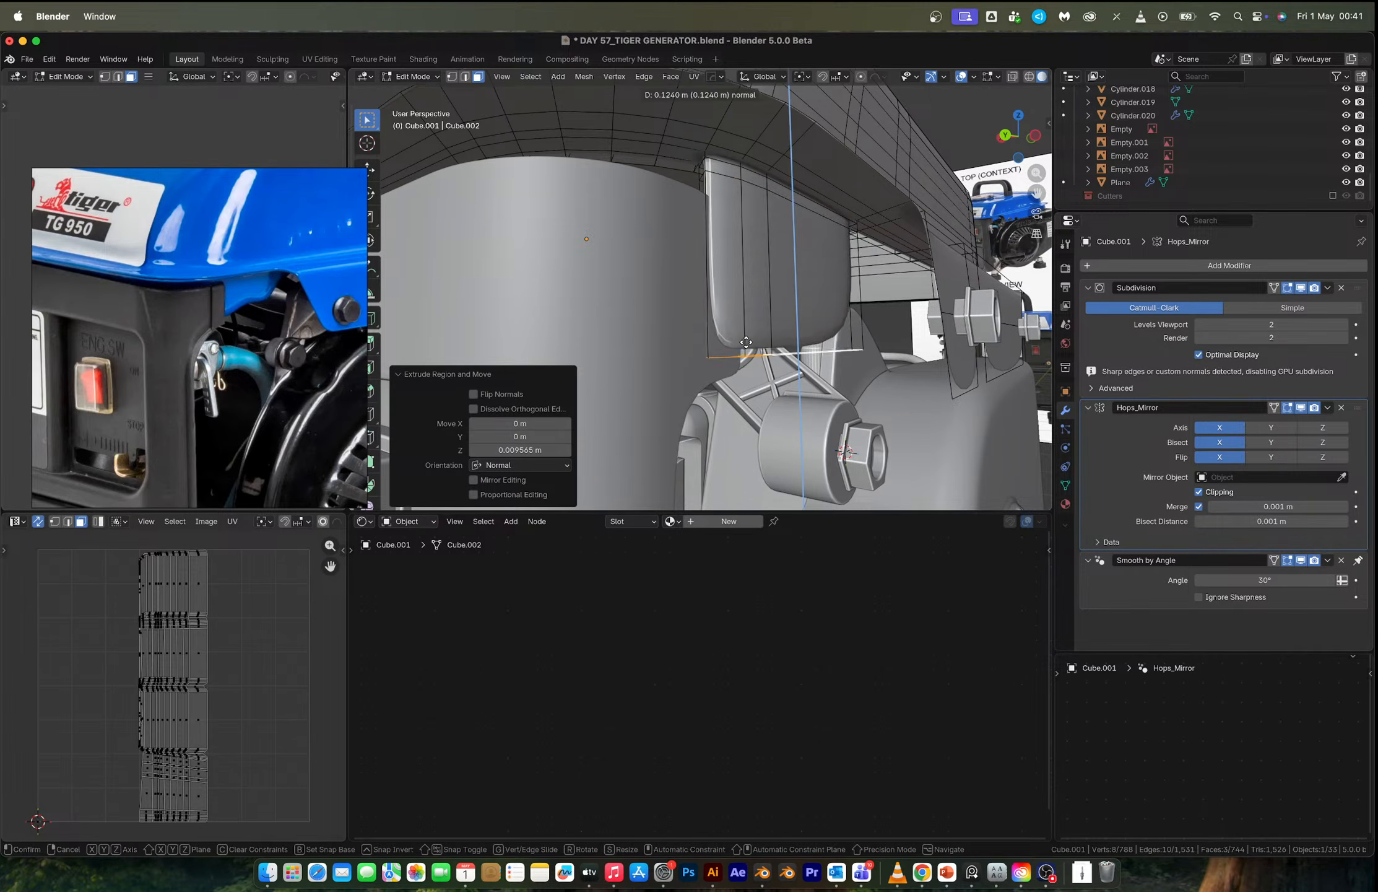
{"action": "left_click", "coordinate": [746, 342]}
Select the boundary loop of the new flap's lower end and bevel it 0.00114 m with one segment.
{"action": "left_click", "coordinate": [531, 76]}
{"action": "mouse_move", "coordinate": [582, 285]}
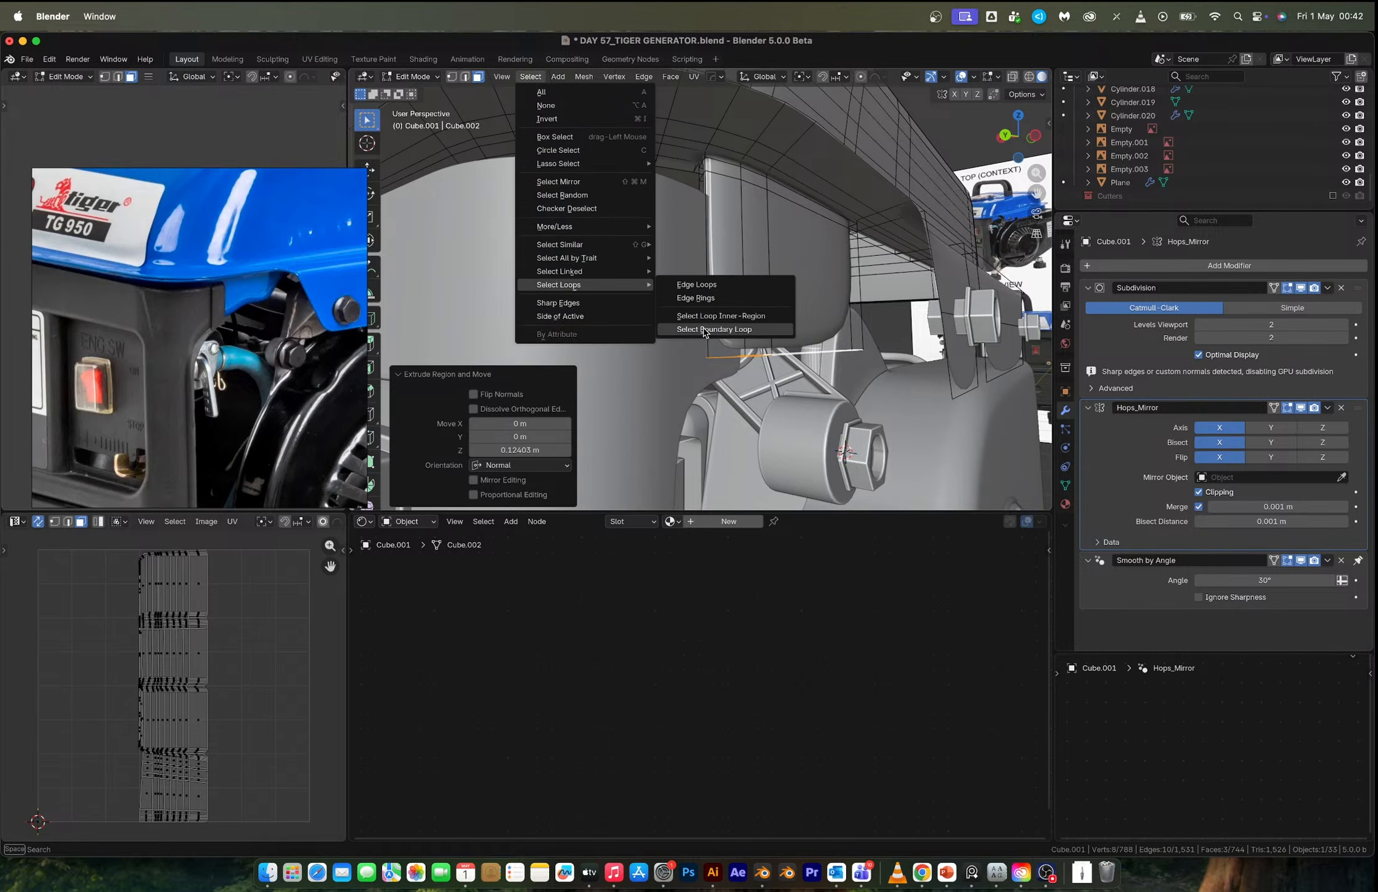
{"action": "left_click", "coordinate": [768, 324]}
{"action": "scroll", "coordinate": [768, 320], "scroll_direction": "up", "scroll_amount": 3}
{"action": "middle_click_drag", "start_coordinate": [768, 318], "coordinate": [754, 290]}
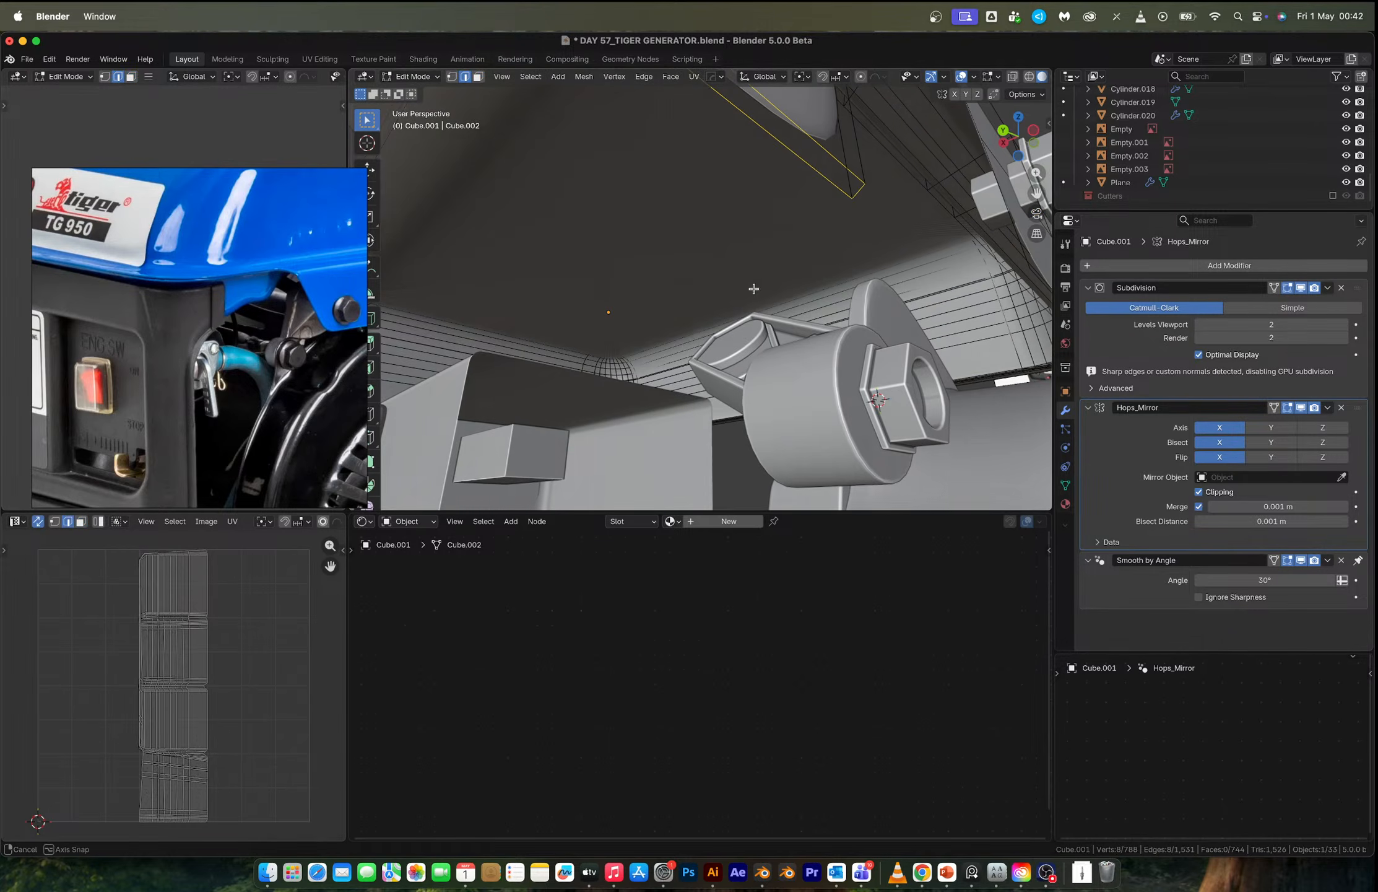
{"action": "left_click", "coordinate": [501, 76]}
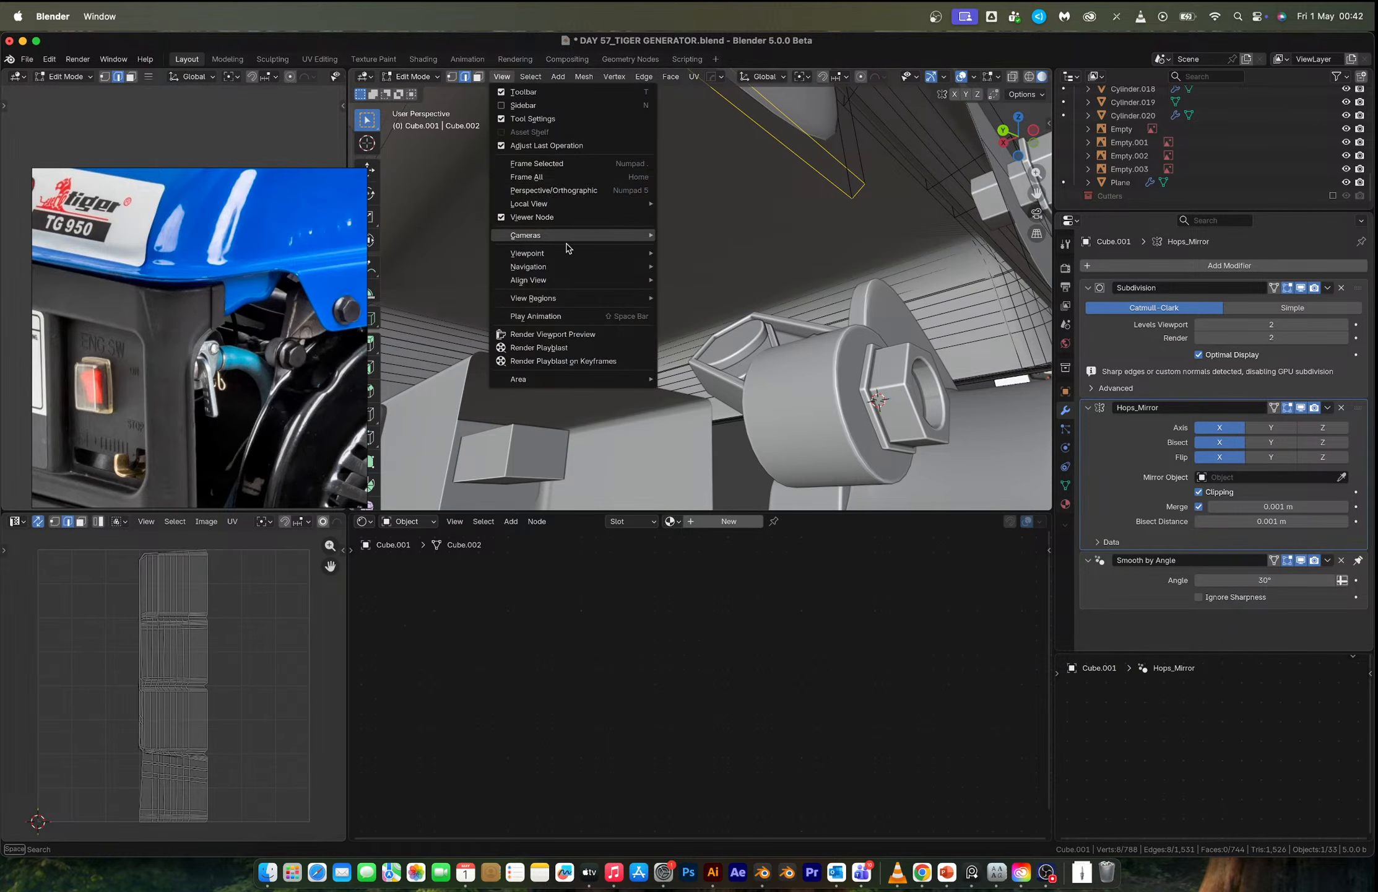
{"action": "left_click", "coordinate": [577, 163]}
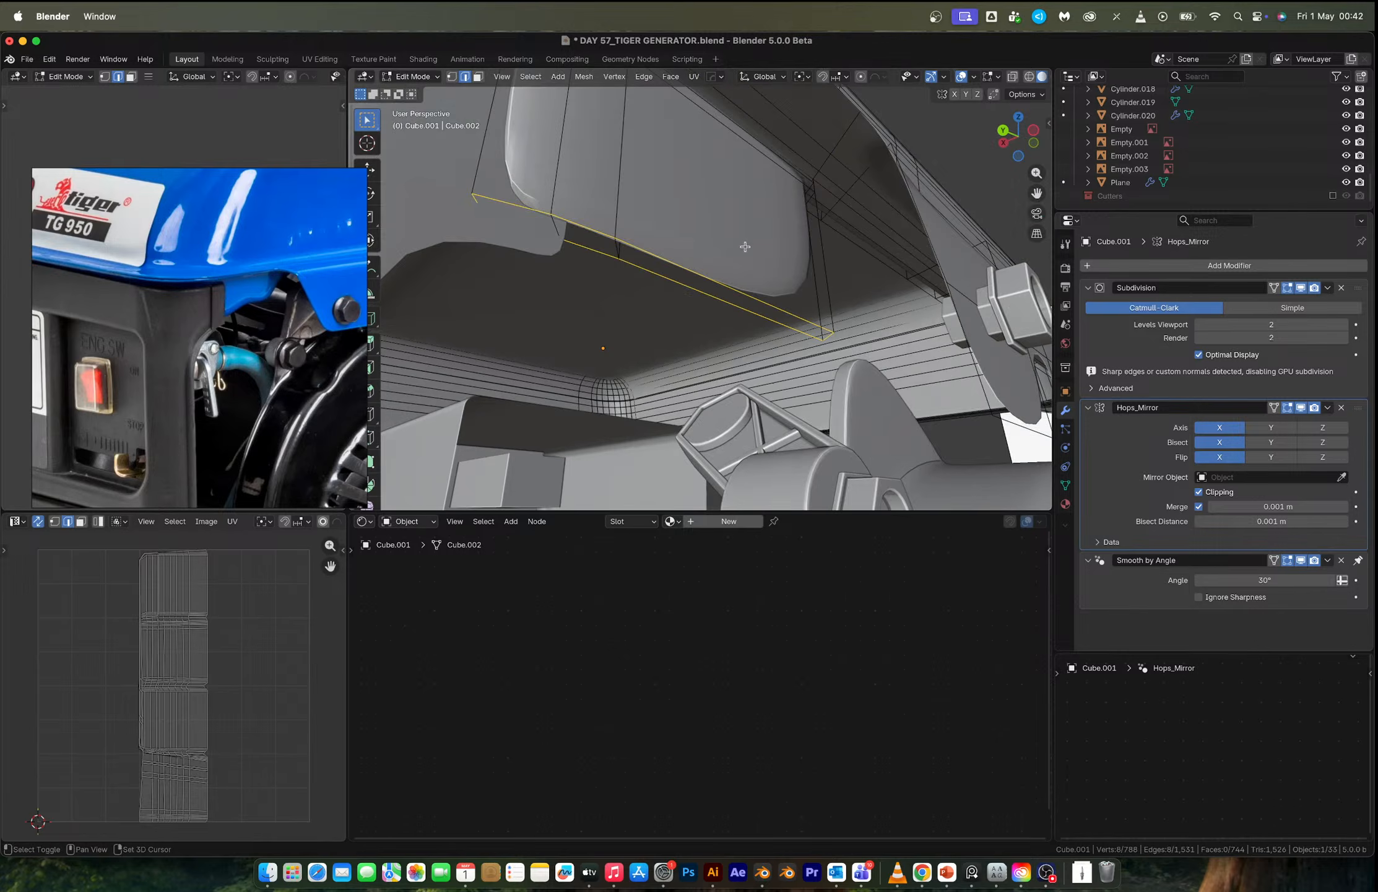
{"action": "middle_click_drag", "start_coordinate": [744, 241], "coordinate": [843, 310]}
{"action": "key", "text": "ctrl+b"}
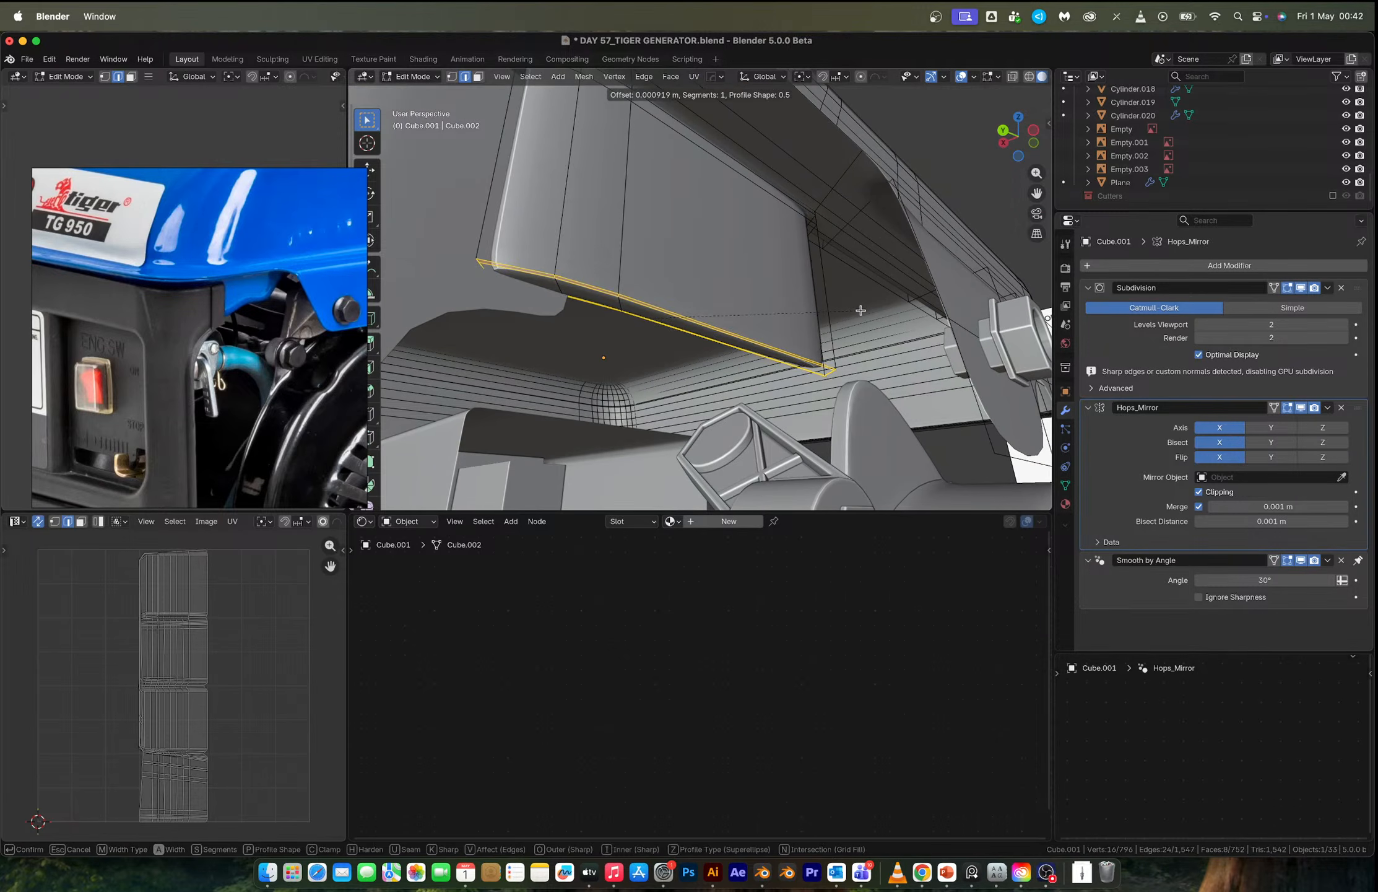
{"action": "left_click", "coordinate": [862, 306]}
Fill the first quad at the near end of the open slot on top of the tank cover's rim.
{"action": "middle_click_drag", "start_coordinate": [862, 306], "coordinate": [654, 230]}
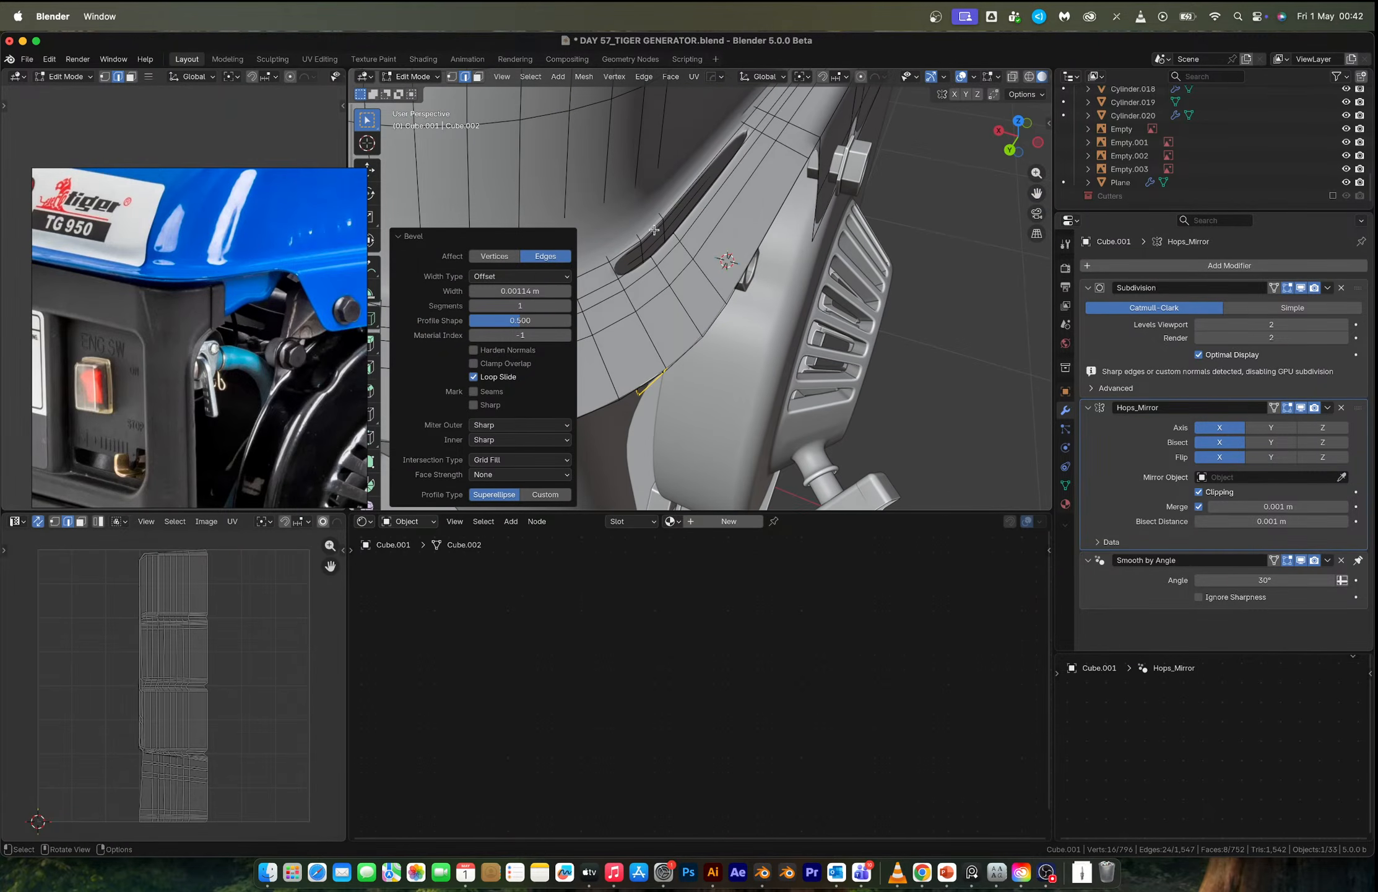
{"action": "key", "text": "1"}
{"action": "left_click", "coordinate": [641, 240]}
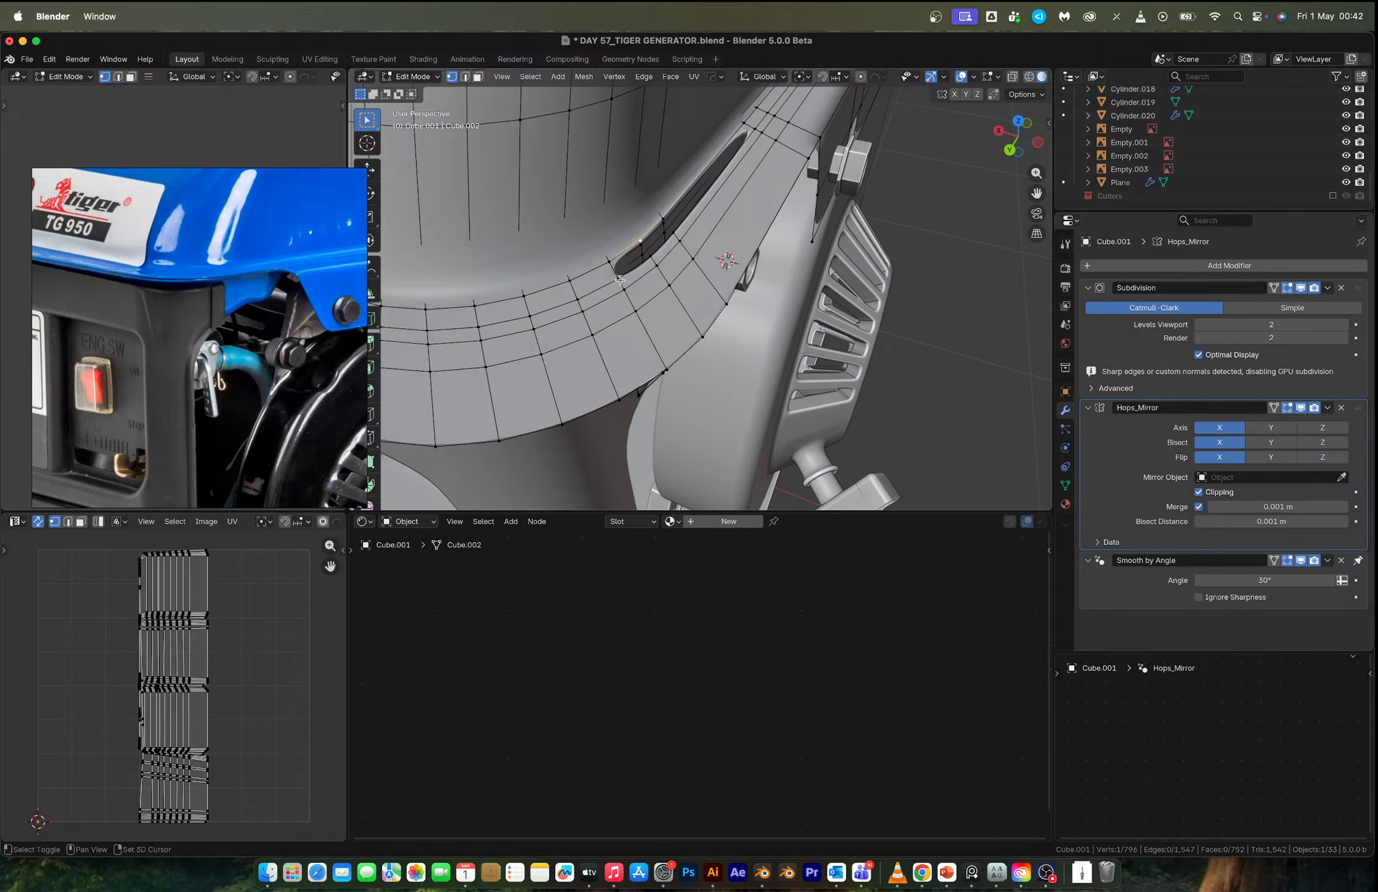
{"action": "left_click", "coordinate": [619, 279], "text": "shift"}
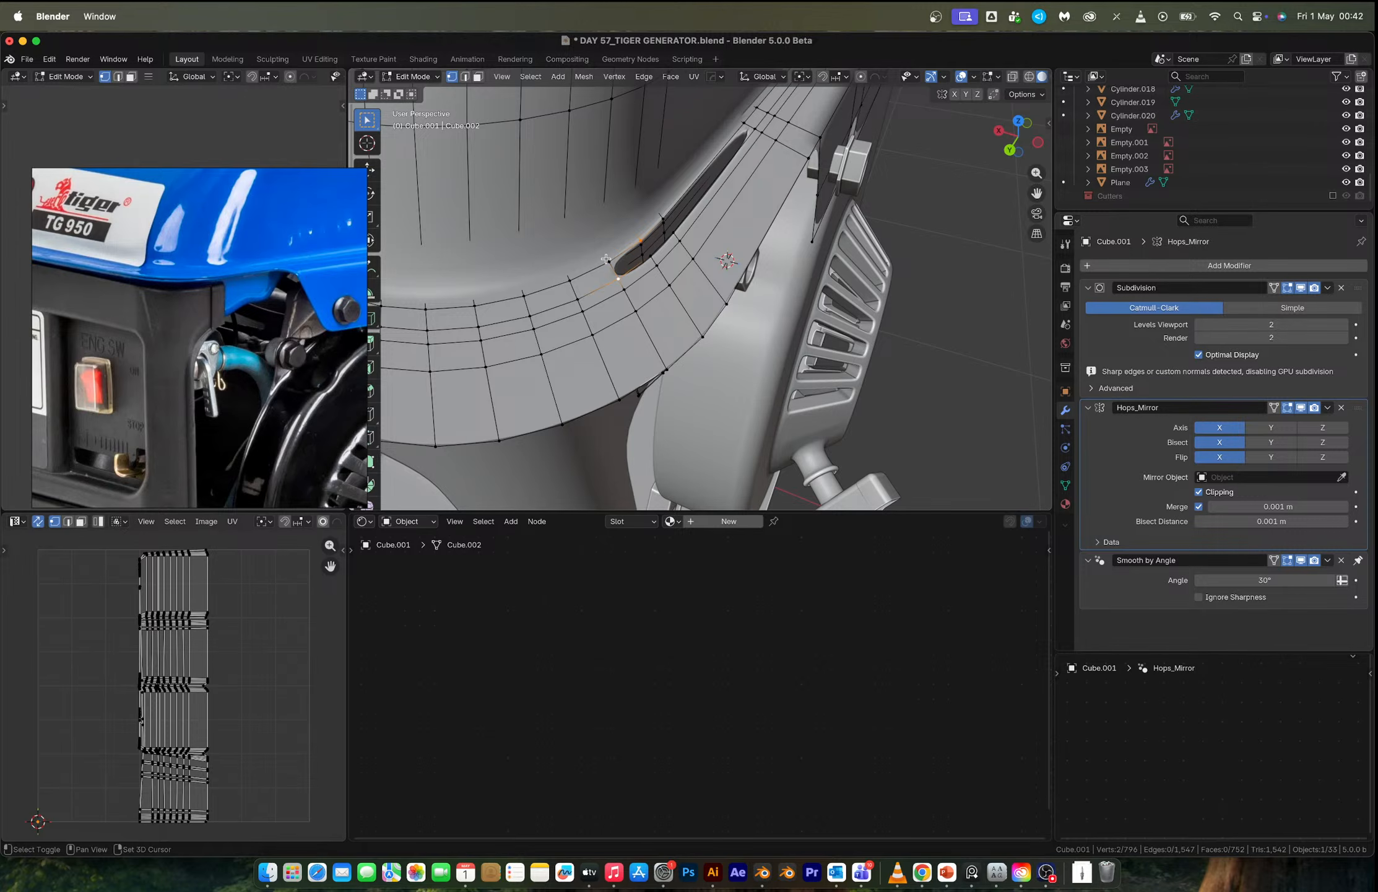
{"action": "left_click", "coordinate": [656, 257], "text": "shift"}
{"action": "key", "text": "f"}
{"action": "key", "text": "2"}
{"action": "left_click", "coordinate": [657, 250]}
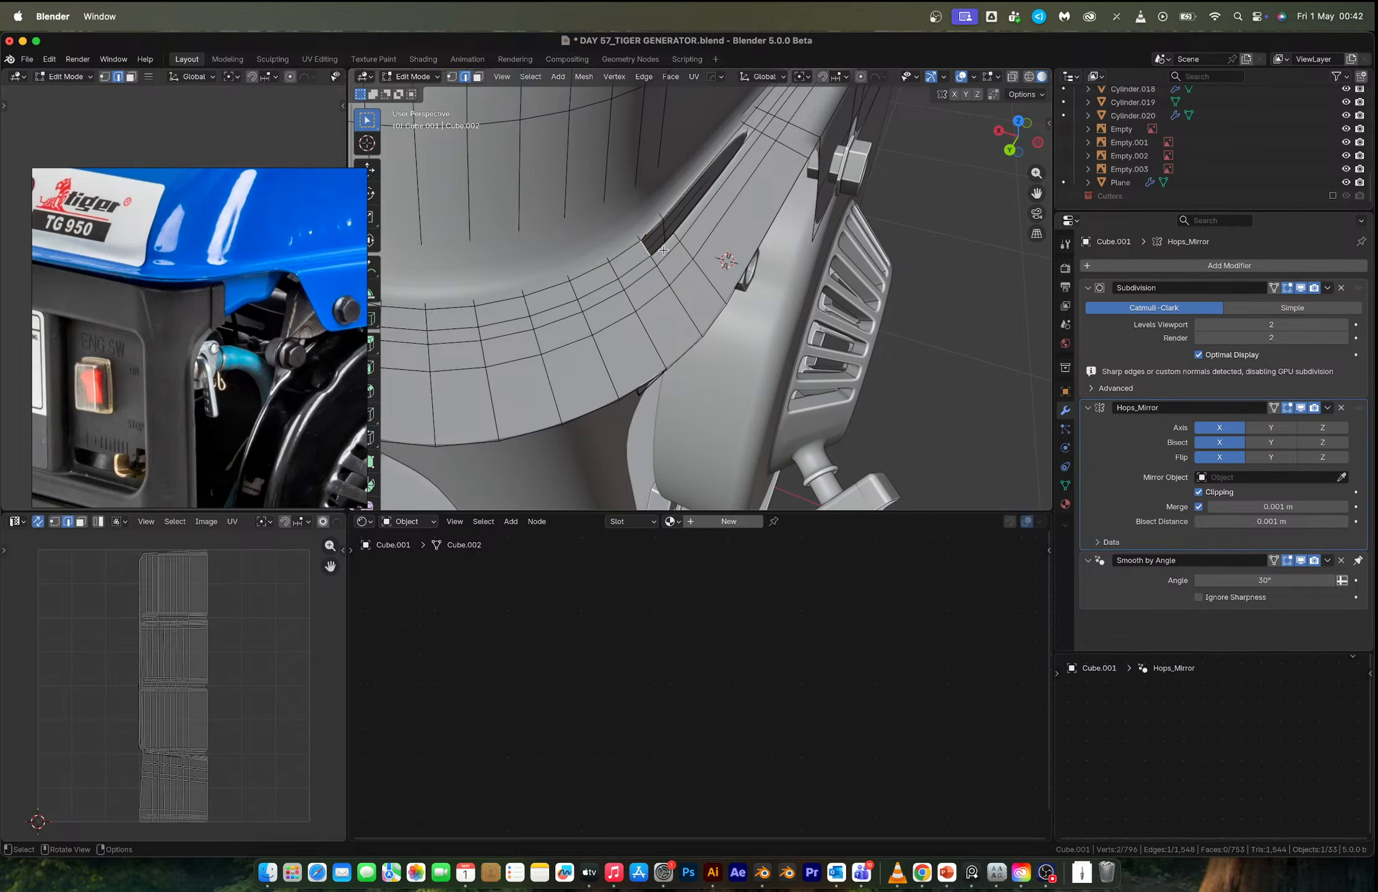
Close the rest of the slot on the tank cover's rim with two more faces and leave mesh editing.
{"action": "key", "text": "1"}
{"action": "left_click", "coordinate": [673, 235], "text": "shift"}
{"action": "left_click", "coordinate": [661, 222], "text": "shift"}
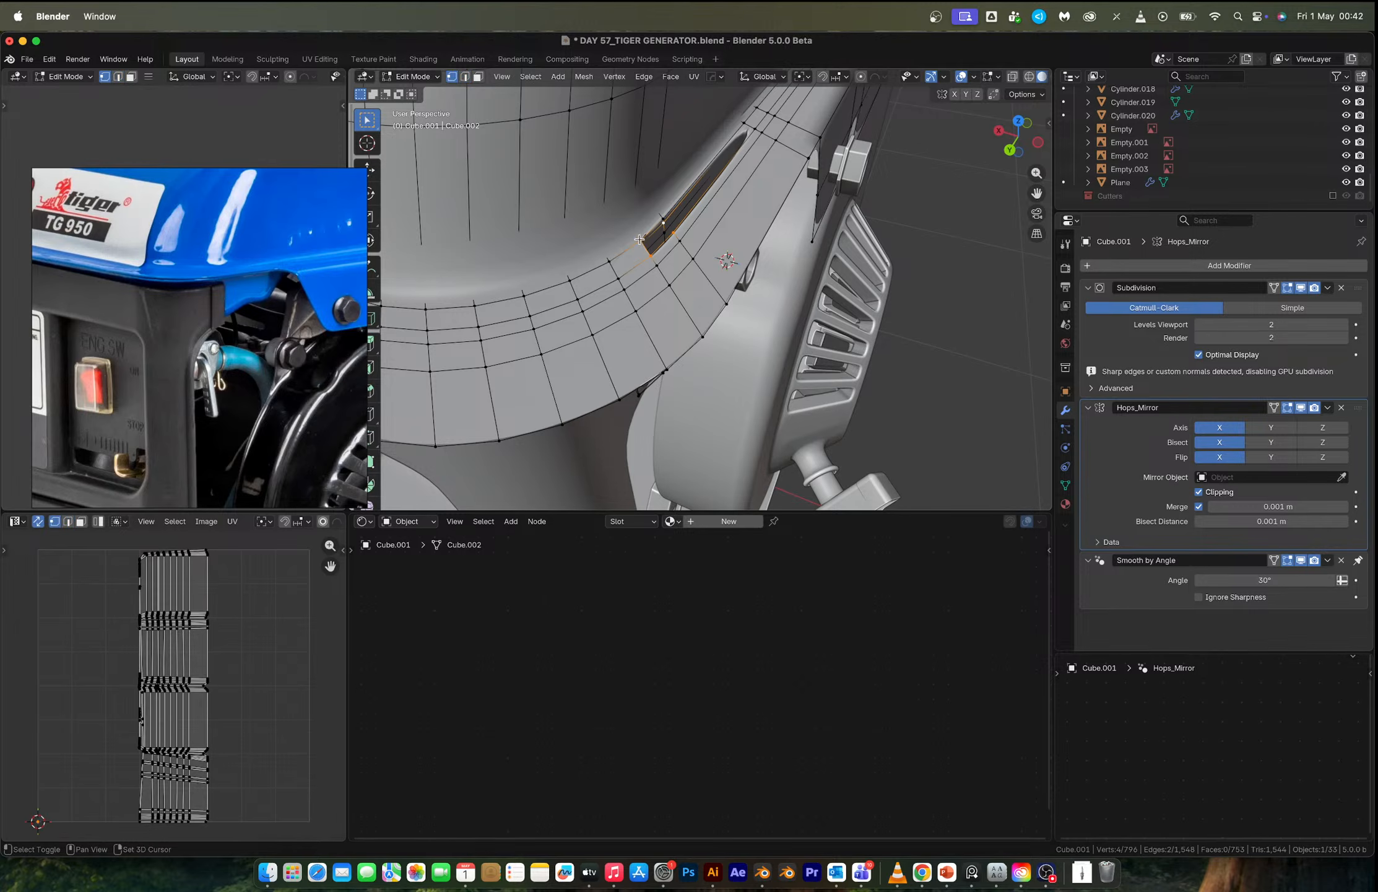
{"action": "key", "text": "ctrl+z"}
{"action": "left_click", "coordinate": [661, 216], "text": "shift"}
{"action": "key", "text": "f"}
{"action": "left_click", "coordinate": [676, 235]}
{"action": "left_click", "coordinate": [753, 131], "text": "shift"}
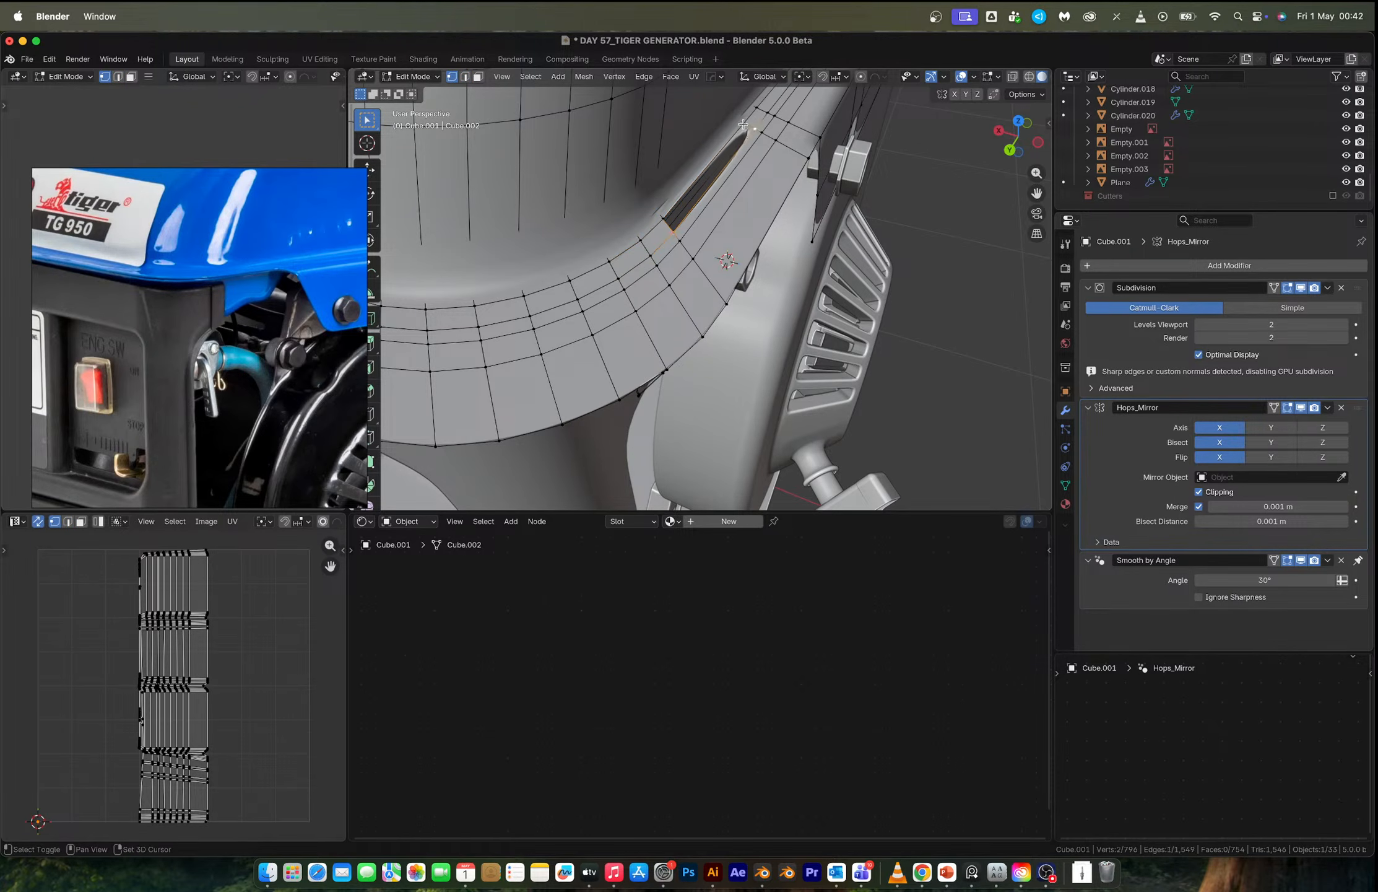
{"action": "left_click", "coordinate": [742, 123], "text": "shift"}
{"action": "left_click", "coordinate": [663, 217], "text": "shift"}
{"action": "key", "text": "f"}
{"action": "key", "text": "Tab"}
Examine the new flap's fit around the bolted mount and fan housing from several sides, and deselect the tank cover.
{"action": "scroll", "coordinate": [686, 219], "scroll_direction": "down", "scroll_amount": 3}
{"action": "middle_click_drag", "start_coordinate": [686, 238], "coordinate": [664, 282]}
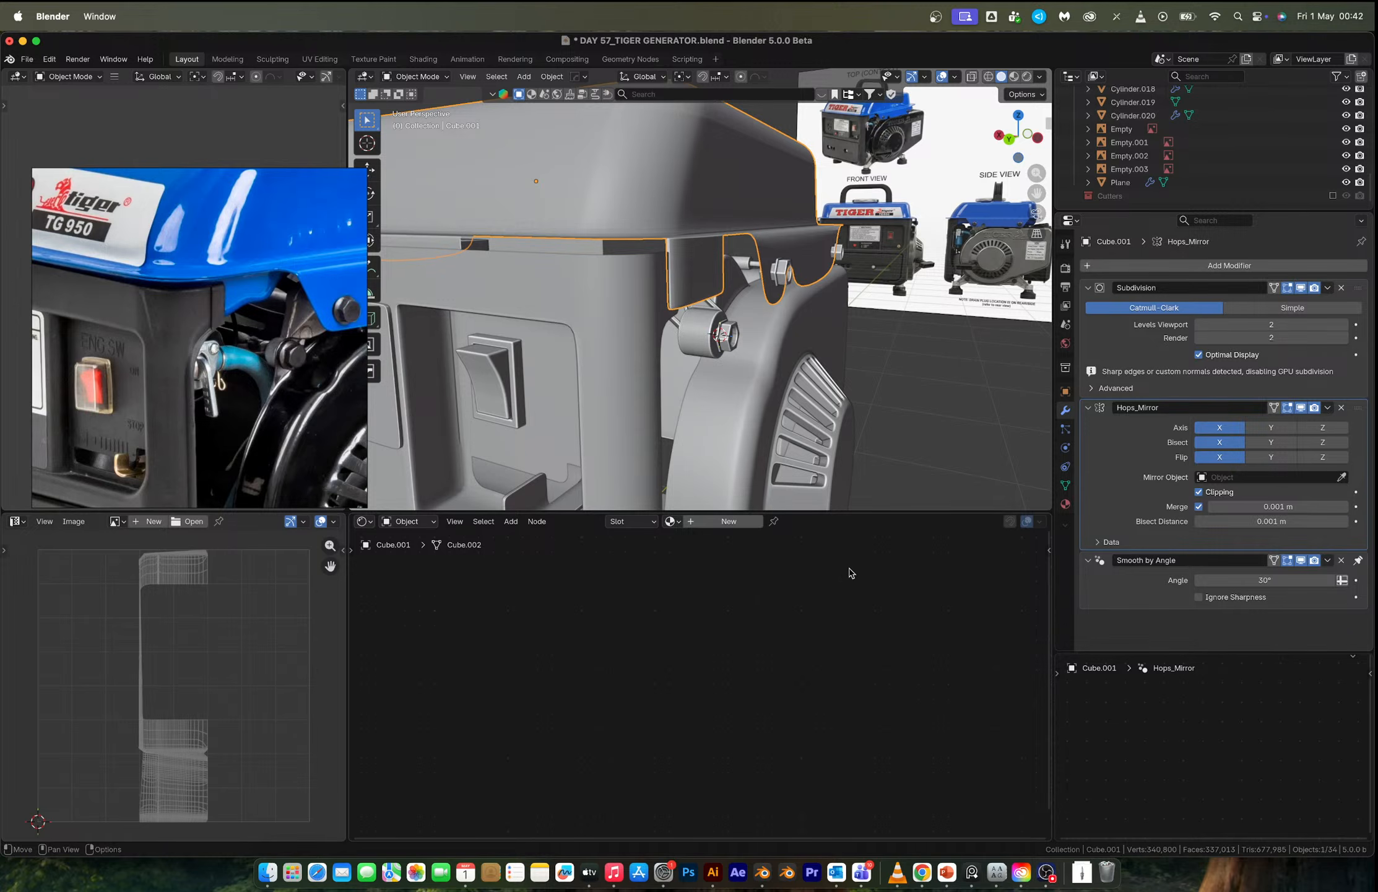
{"action": "middle_click_drag", "start_coordinate": [772, 323], "coordinate": [678, 337]}
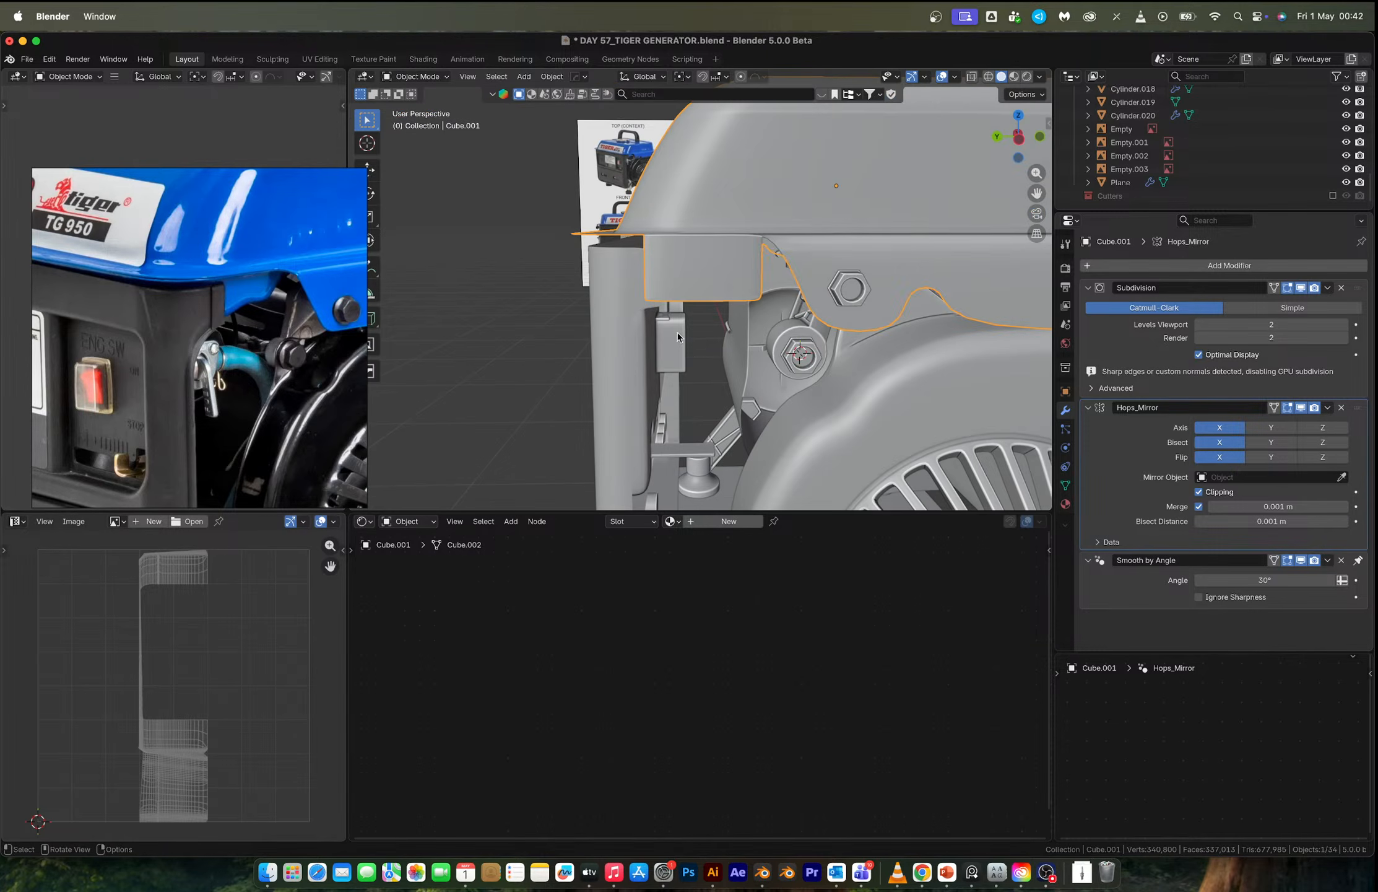
{"action": "middle_click_drag", "start_coordinate": [715, 397], "coordinate": [680, 315]}
{"action": "scroll", "coordinate": [750, 405], "scroll_direction": "down", "scroll_amount": 5}
{"action": "left_click", "coordinate": [759, 405]}
{"action": "scroll", "coordinate": [757, 405], "scroll_direction": "down", "scroll_amount": 4}
{"action": "scroll", "coordinate": [608, 307], "scroll_direction": "up", "scroll_amount": 4}
Open the main body's mesh for face editing and select the lower front panel's corner face beside the fan housing.
{"action": "scroll", "coordinate": [677, 394], "scroll_direction": "up", "scroll_amount": 4}
{"action": "middle_click_drag", "start_coordinate": [676, 394], "coordinate": [697, 354], "text": "shift"}
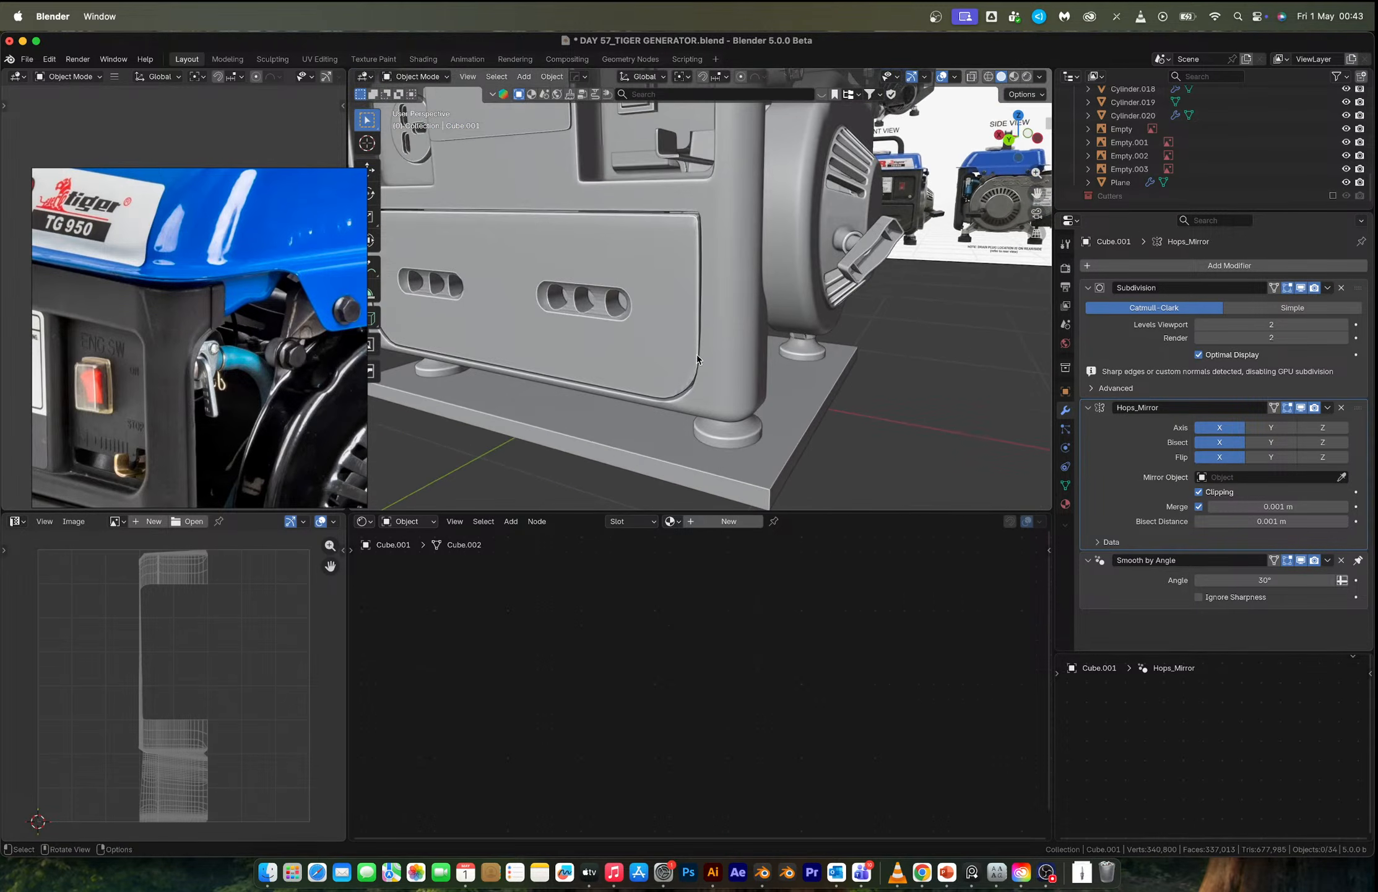
{"action": "left_click", "coordinate": [687, 407], "text": "shift"}
{"action": "scroll", "coordinate": [700, 371], "scroll_direction": "up", "scroll_amount": 4}
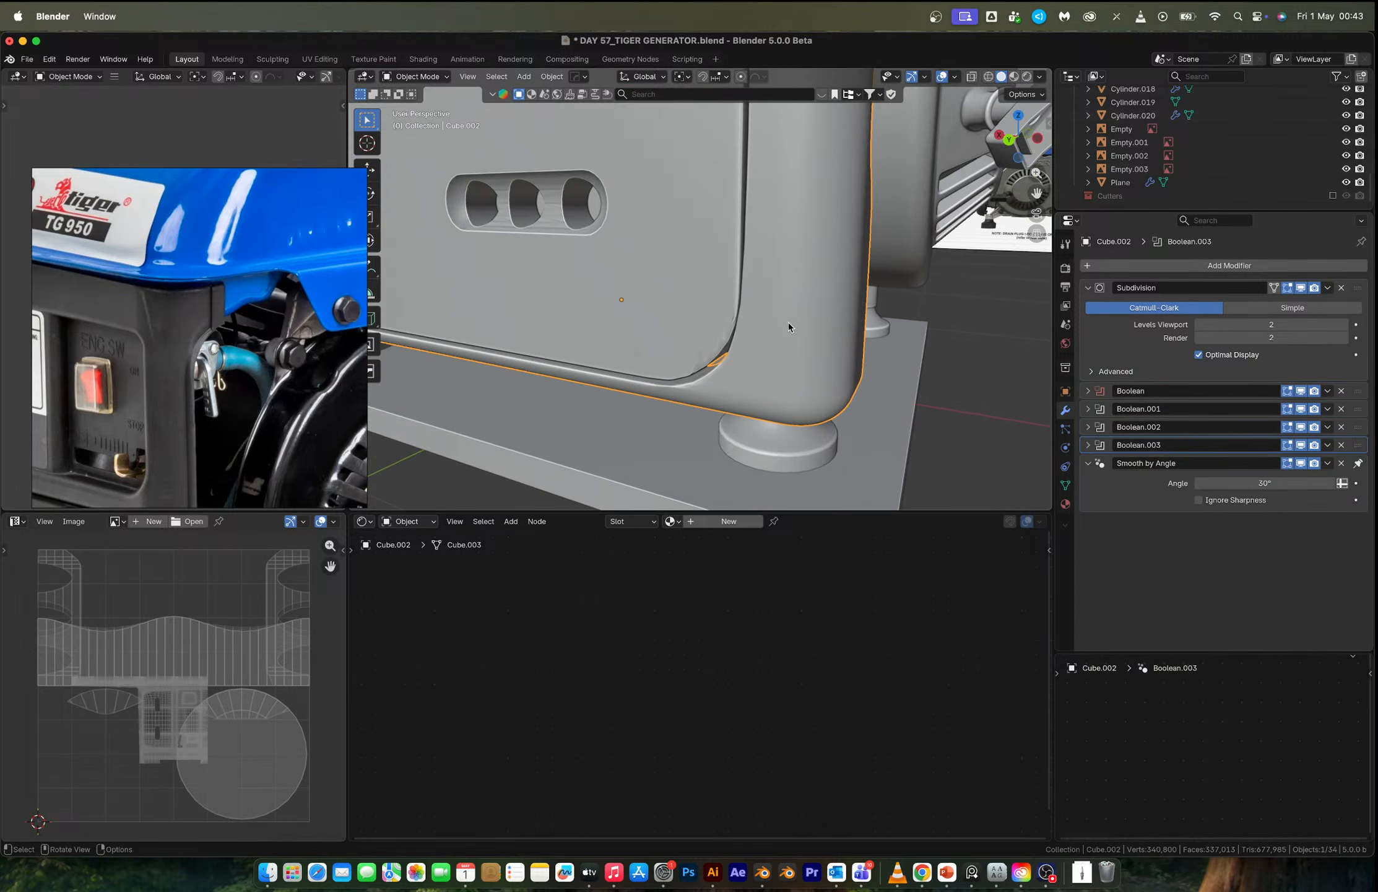
{"action": "key", "text": "Tab"}
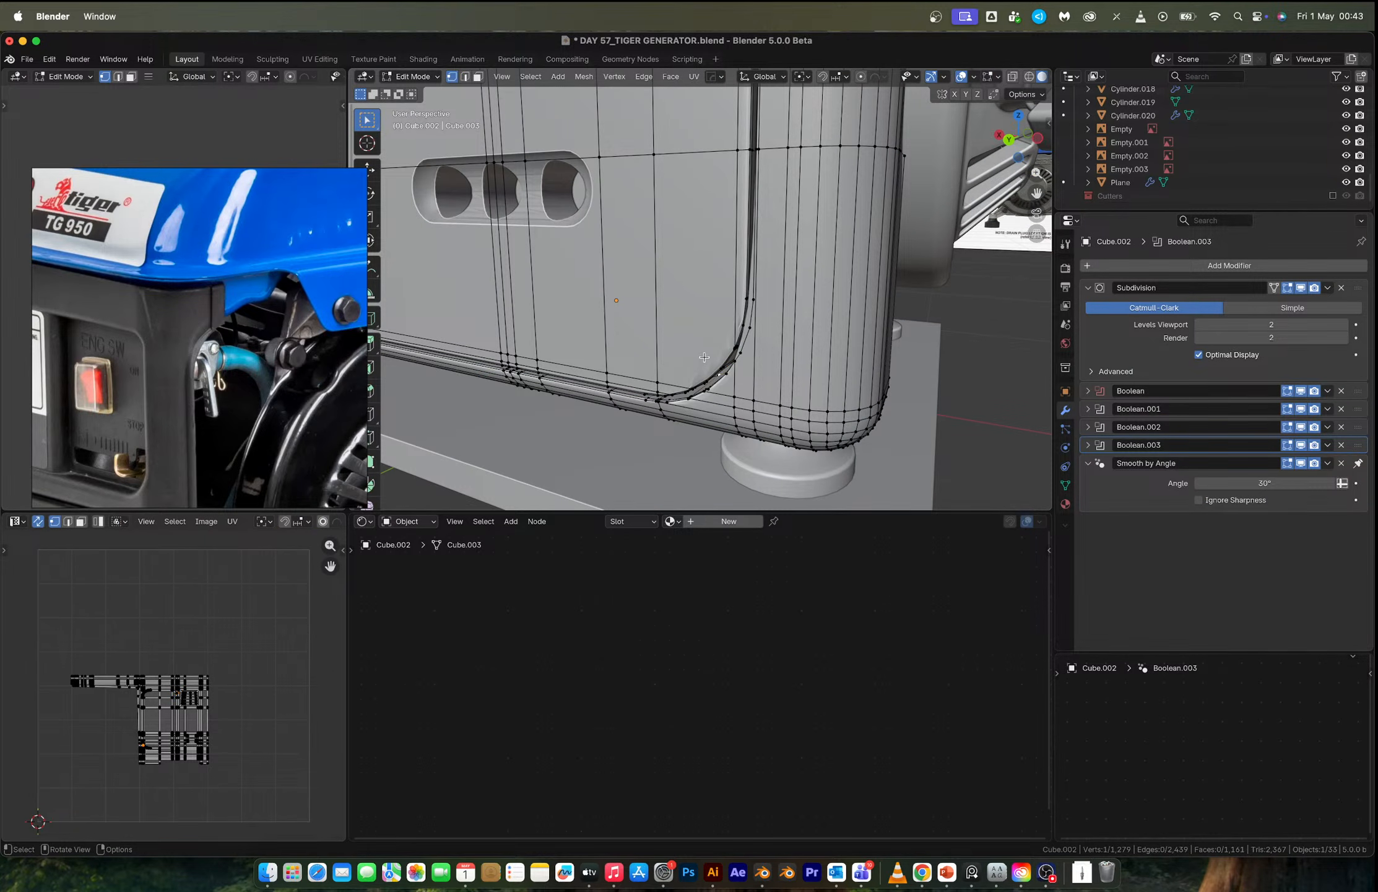
{"action": "key", "text": "2"}
{"action": "key", "text": "3"}
{"action": "left_click", "coordinate": [704, 357]}
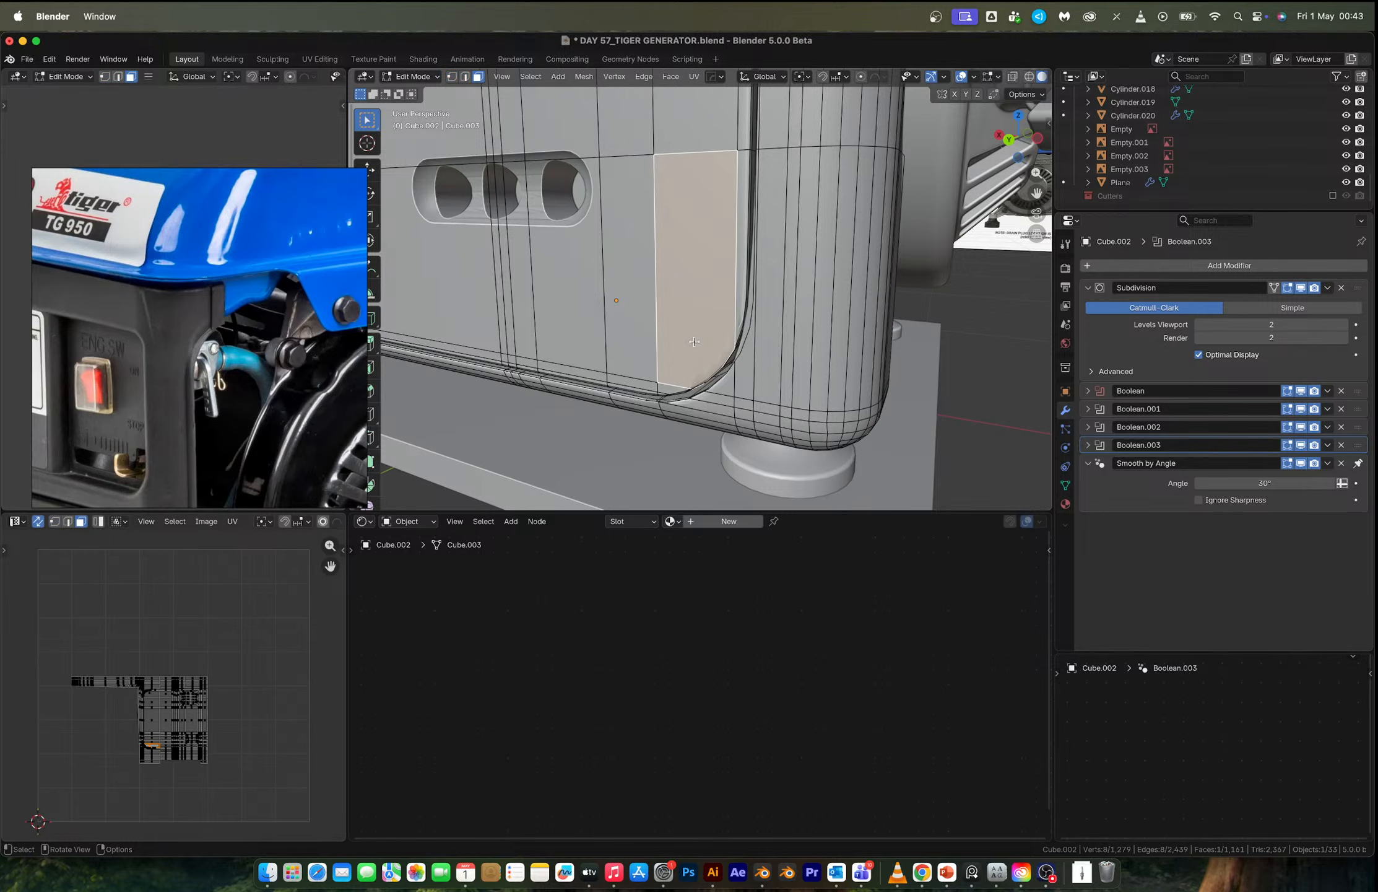
Extend the face selection up the lower front panel's fan-housing side, including the narrow border faces and the upper corner face.
{"action": "left_click", "coordinate": [743, 280], "text": "shift"}
{"action": "middle_click_drag", "start_coordinate": [729, 315], "coordinate": [780, 373], "text": "shift"}
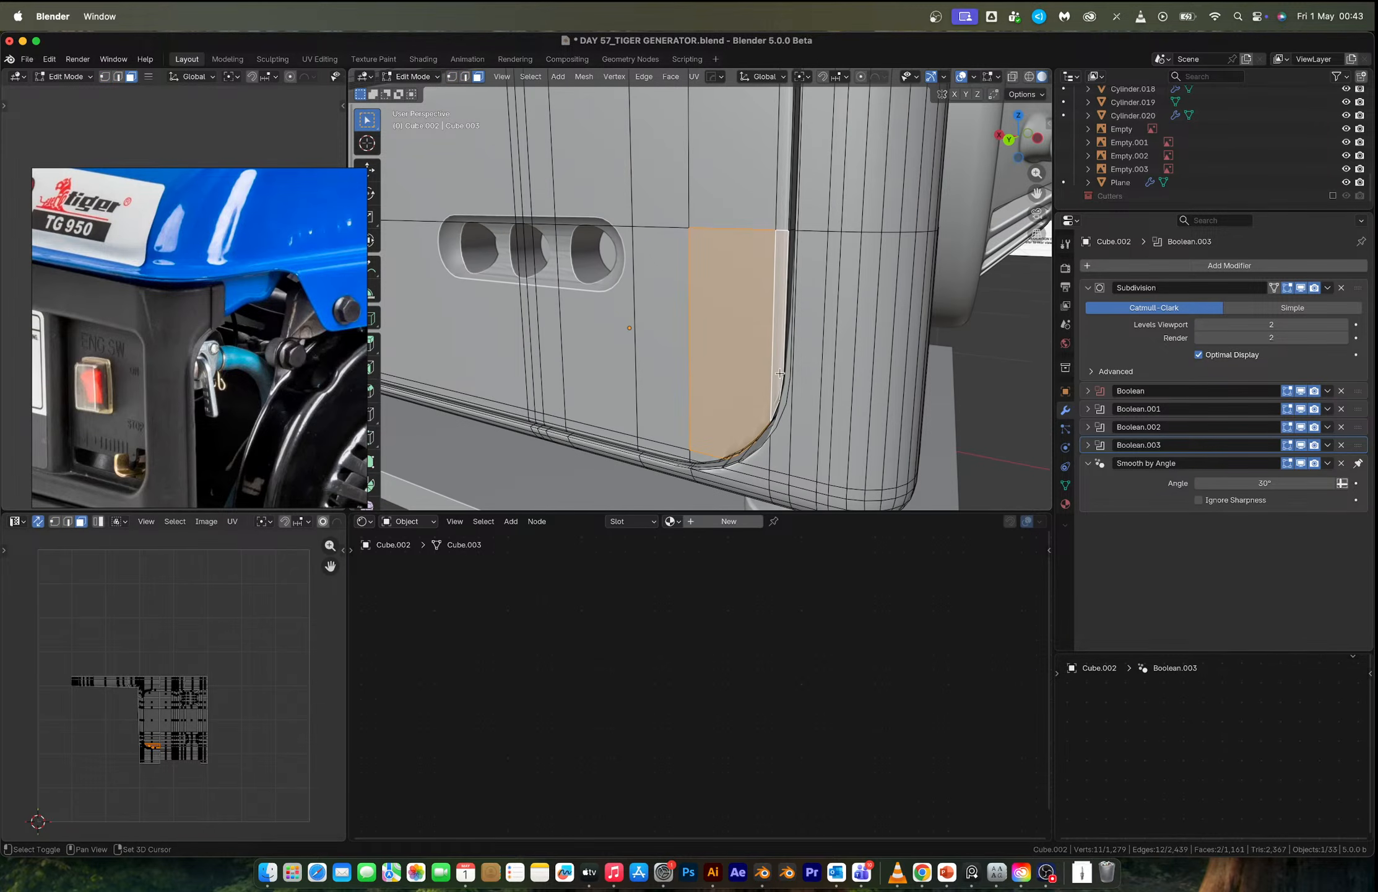
{"action": "left_click", "coordinate": [782, 209], "text": "shift"}
{"action": "scroll", "coordinate": [780, 204], "scroll_direction": "down", "scroll_amount": 2}
{"action": "middle_click_drag", "start_coordinate": [771, 204], "coordinate": [773, 305], "text": "shift"}
{"action": "left_click", "coordinate": [756, 262], "text": "shift"}
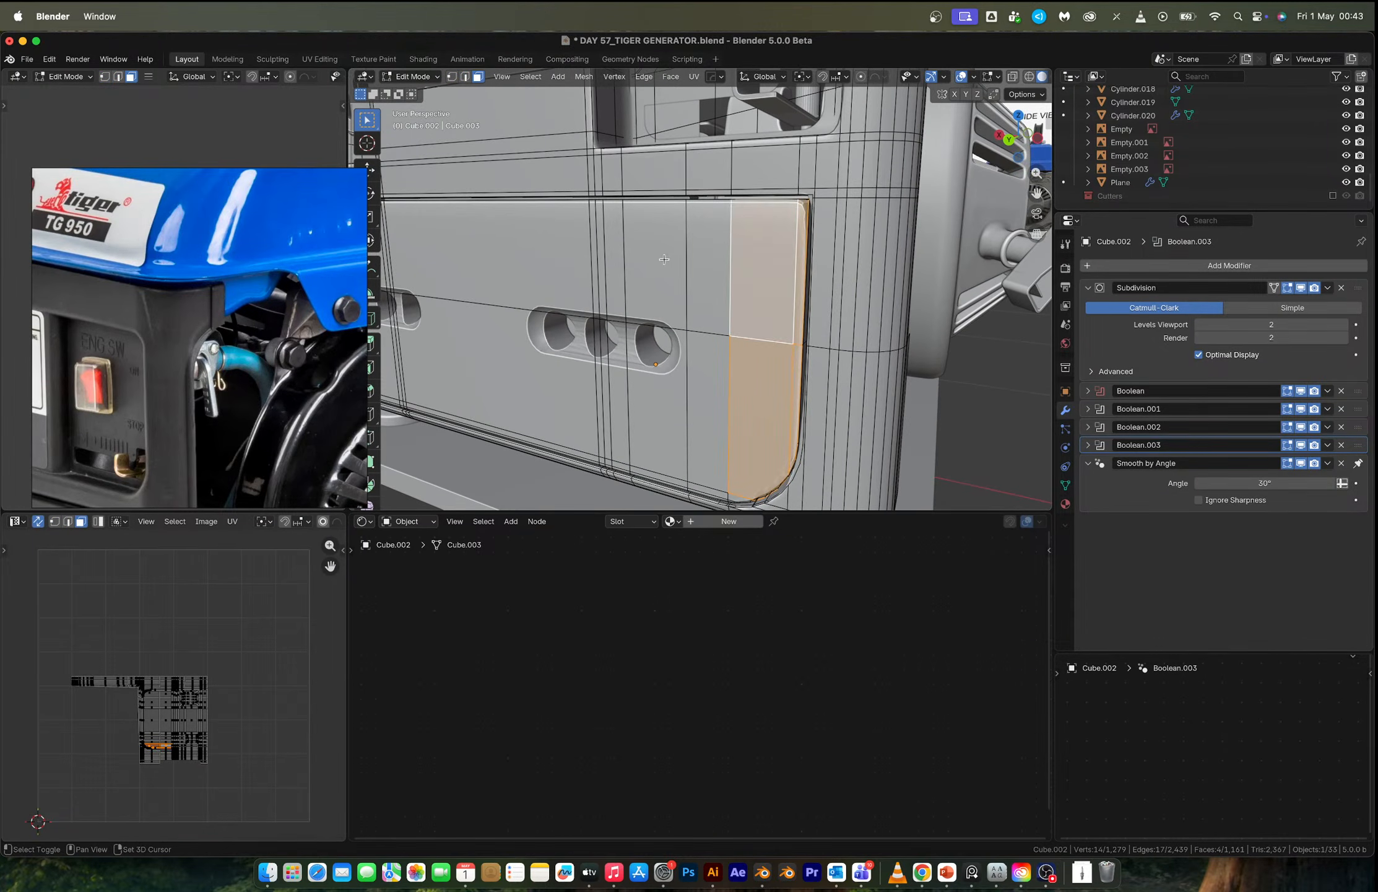
Add the lower front panel's main faces around both slotted vents to the selection, through to the far end.
{"action": "scroll", "coordinate": [665, 259], "scroll_direction": "down", "scroll_amount": 2}
{"action": "left_click_drag", "start_coordinate": [432, 260], "coordinate": [723, 370]}
{"action": "scroll", "coordinate": [743, 357], "scroll_direction": "up", "scroll_amount": 2}
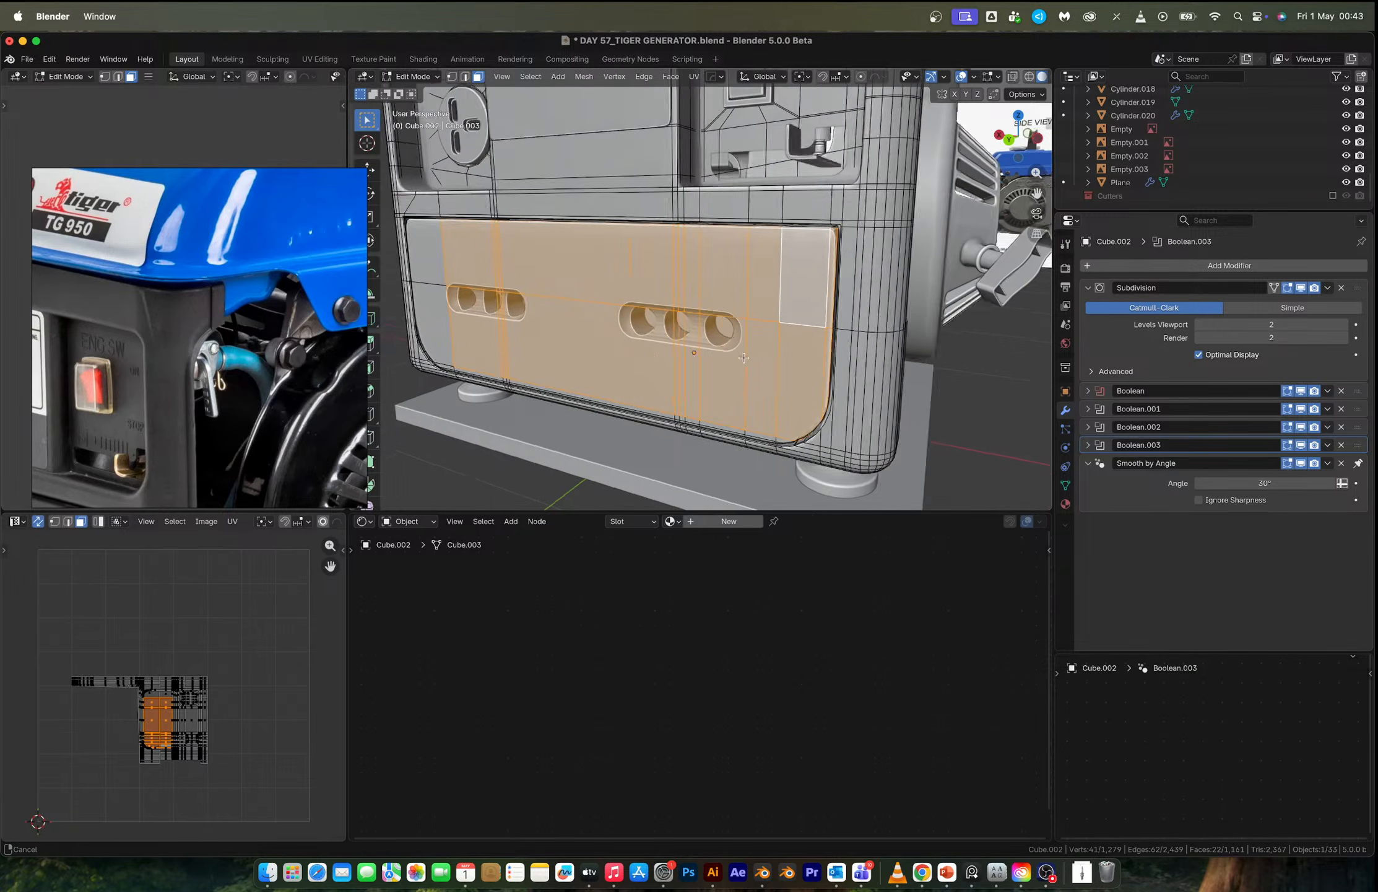
{"action": "middle_click_drag", "start_coordinate": [743, 358], "coordinate": [861, 344], "text": "shift"}
{"action": "left_click_drag", "start_coordinate": [512, 233], "coordinate": [542, 319], "text": "shift"}
{"action": "middle_click_drag", "start_coordinate": [588, 330], "coordinate": [648, 304], "text": "shift"}
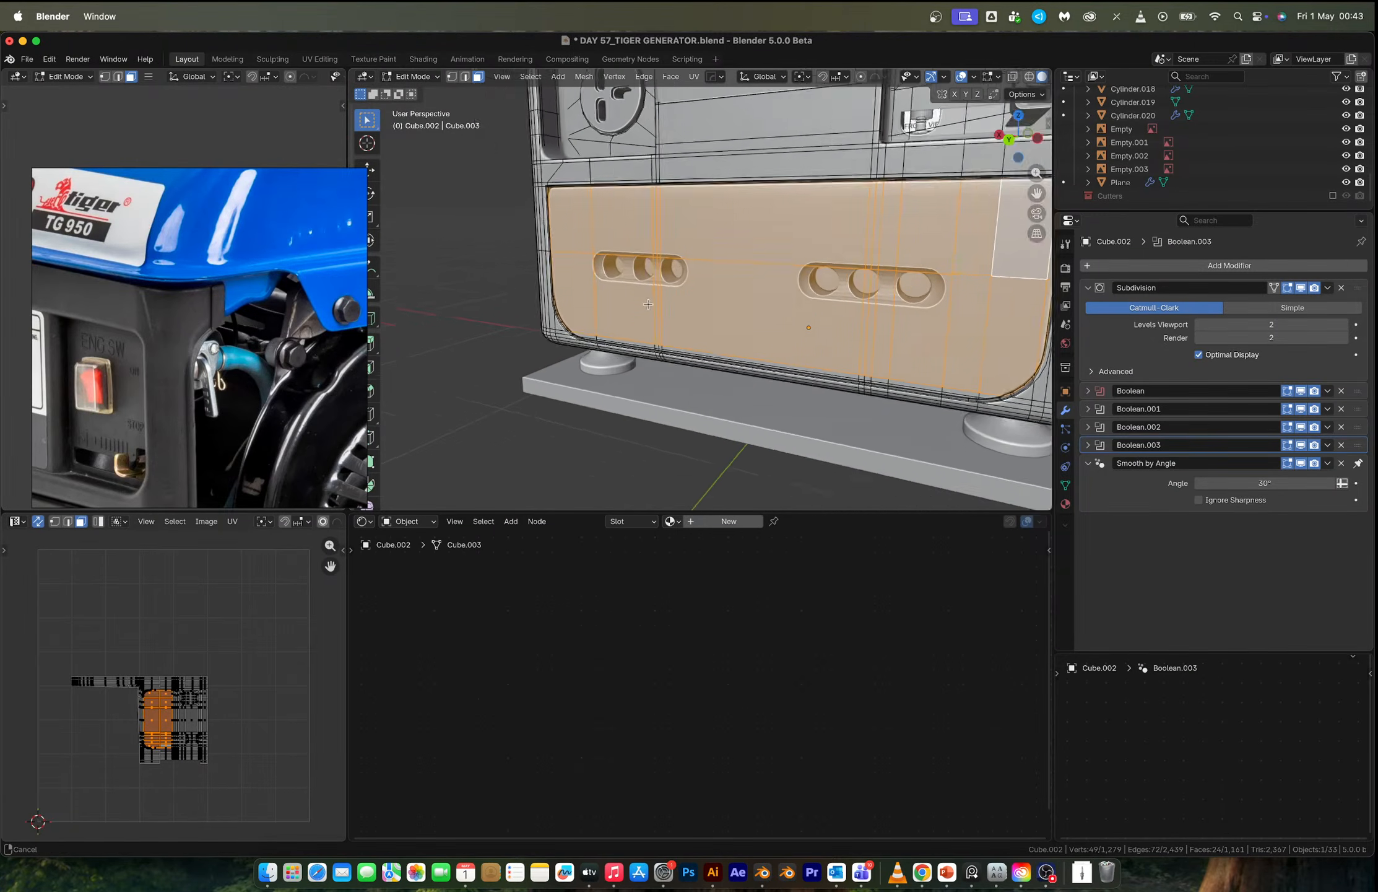
Add the thin strip faces along the lower front panel's bottom edge to the face selection.
{"action": "scroll", "coordinate": [647, 322], "scroll_direction": "up", "scroll_amount": 3}
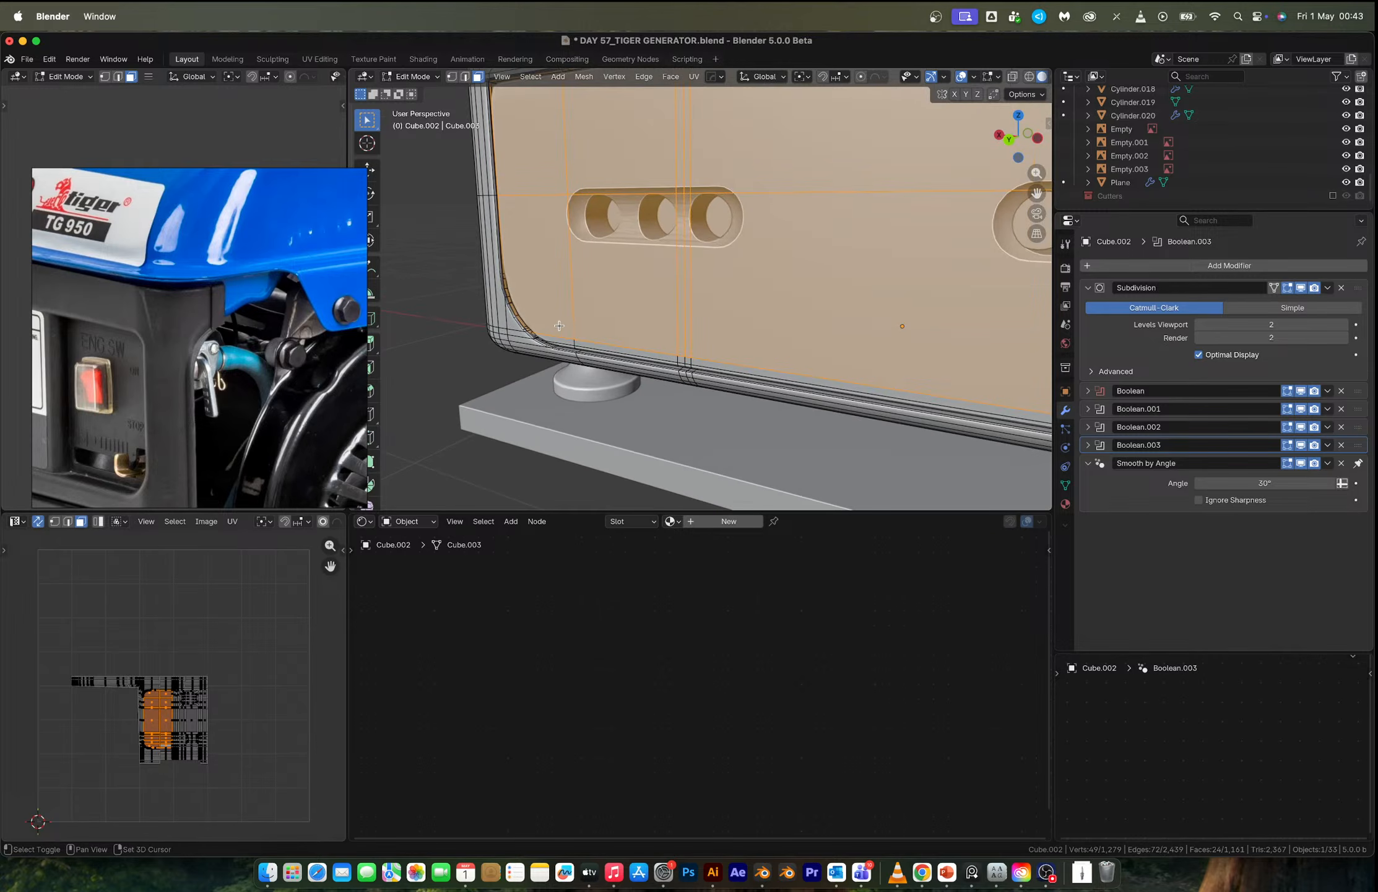
{"action": "left_click_drag", "start_coordinate": [559, 325], "coordinate": [588, 341], "text": "shift"}
{"action": "left_click_drag", "start_coordinate": [681, 356], "coordinate": [705, 360], "text": "shift"}
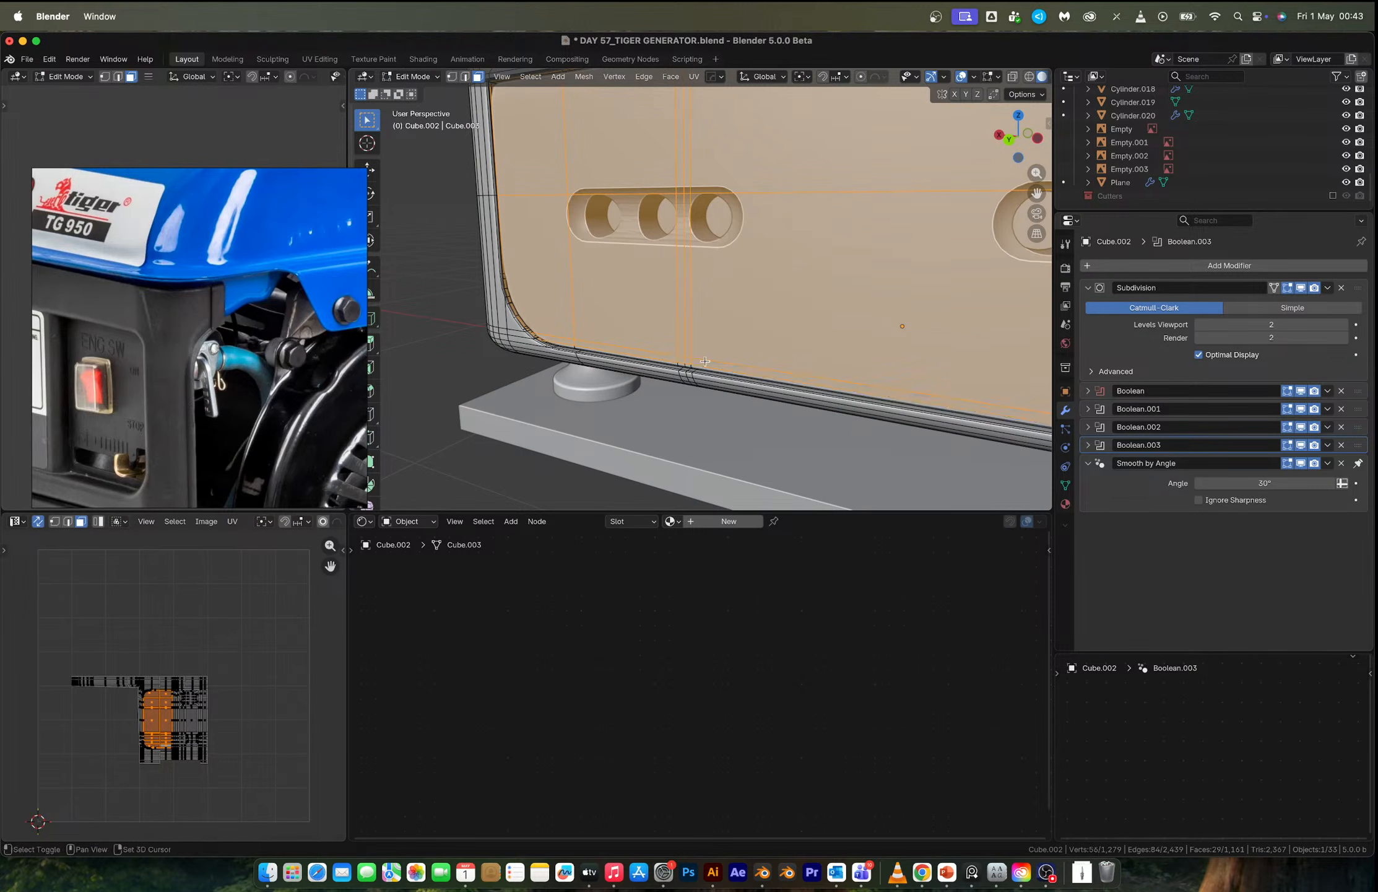
{"action": "scroll", "coordinate": [805, 357], "scroll_direction": "down", "scroll_amount": 2}
{"action": "middle_click_drag", "start_coordinate": [904, 356], "coordinate": [675, 375], "text": "shift"}
{"action": "scroll", "coordinate": [725, 372], "scroll_direction": "up", "scroll_amount": 2}
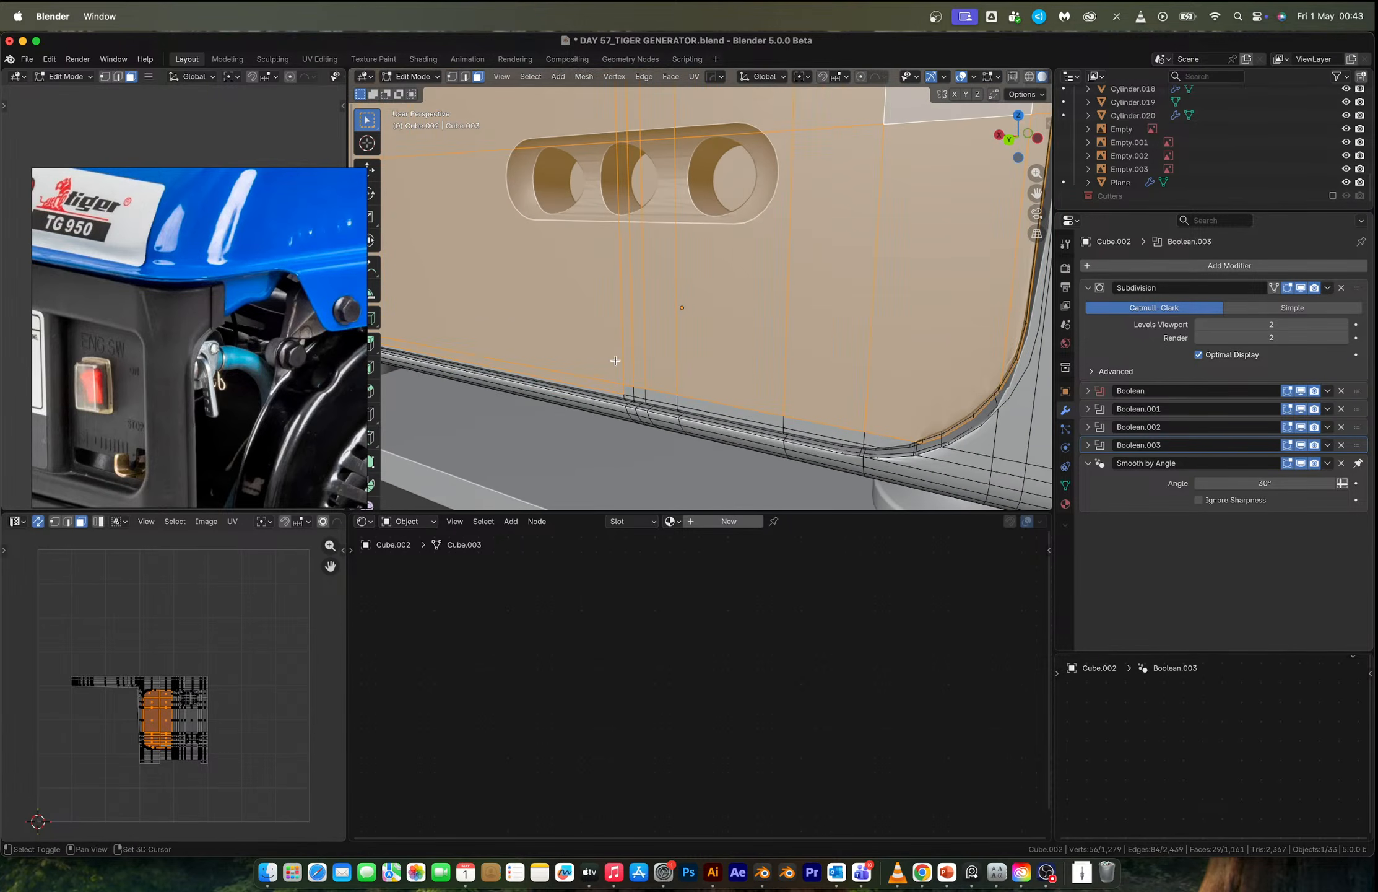
{"action": "left_click_drag", "start_coordinate": [606, 362], "coordinate": [712, 389], "text": "shift"}
{"action": "left_click_drag", "start_coordinate": [811, 411], "coordinate": [861, 429], "text": "shift"}
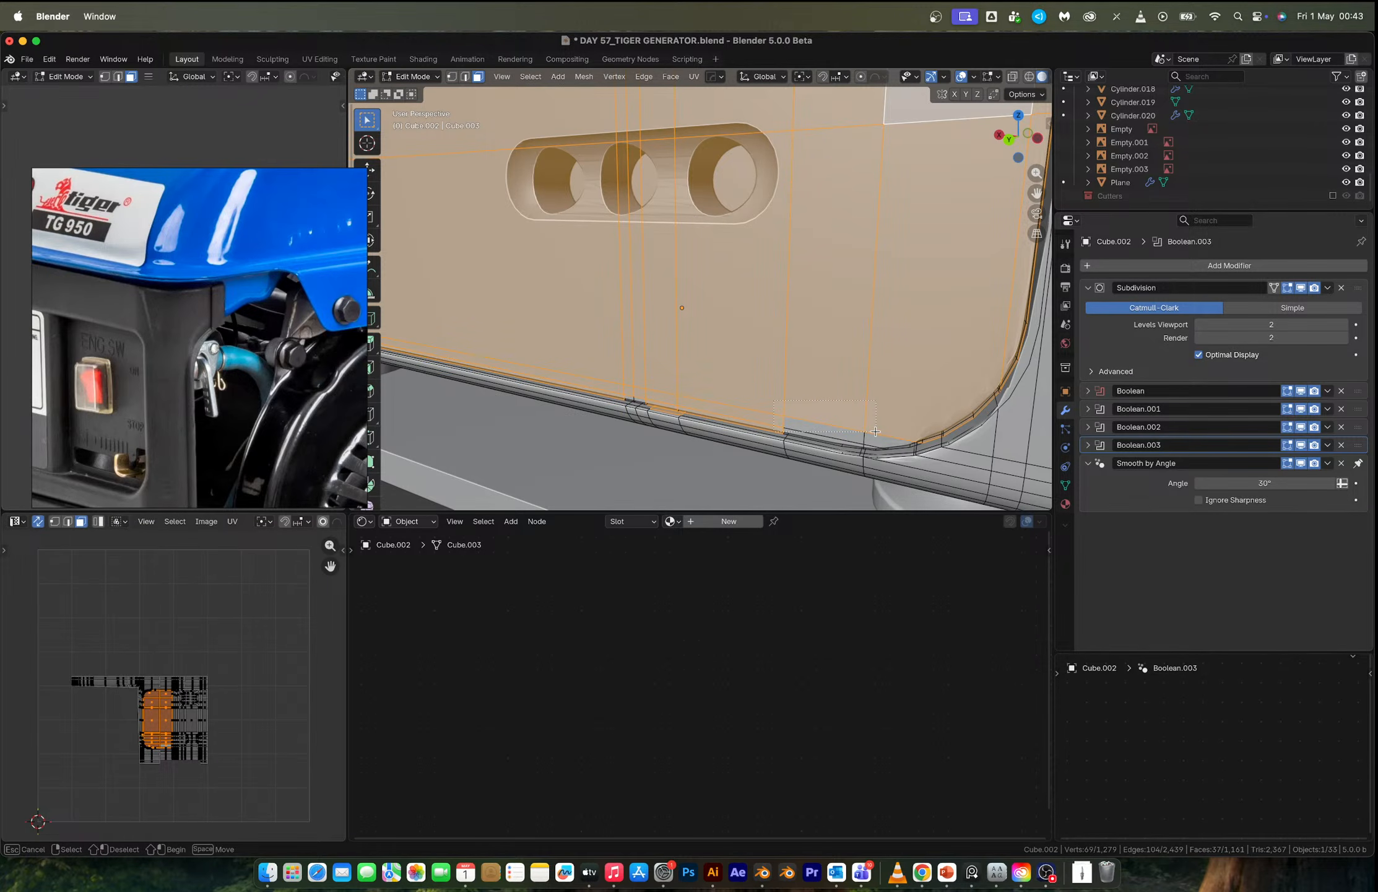
{"action": "left_click_drag", "start_coordinate": [874, 431], "coordinate": [875, 431], "text": "shift"}
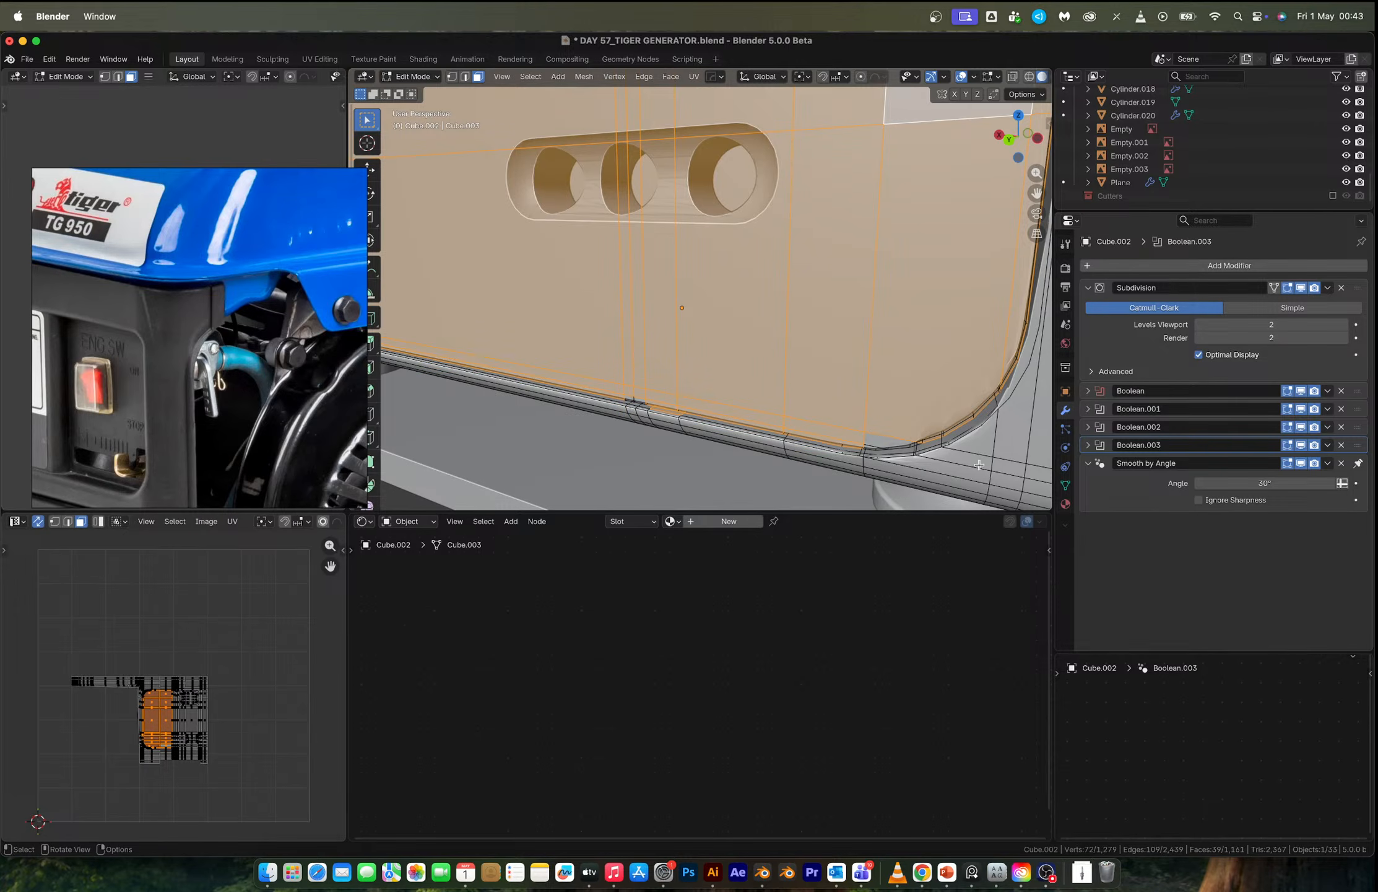
Add the remaining thin faces at the panel's bottom corner beside the fan housing to the selection.
{"action": "middle_click_drag", "start_coordinate": [843, 403], "coordinate": [840, 257]}
{"action": "left_click", "coordinate": [874, 364], "text": "shift"}
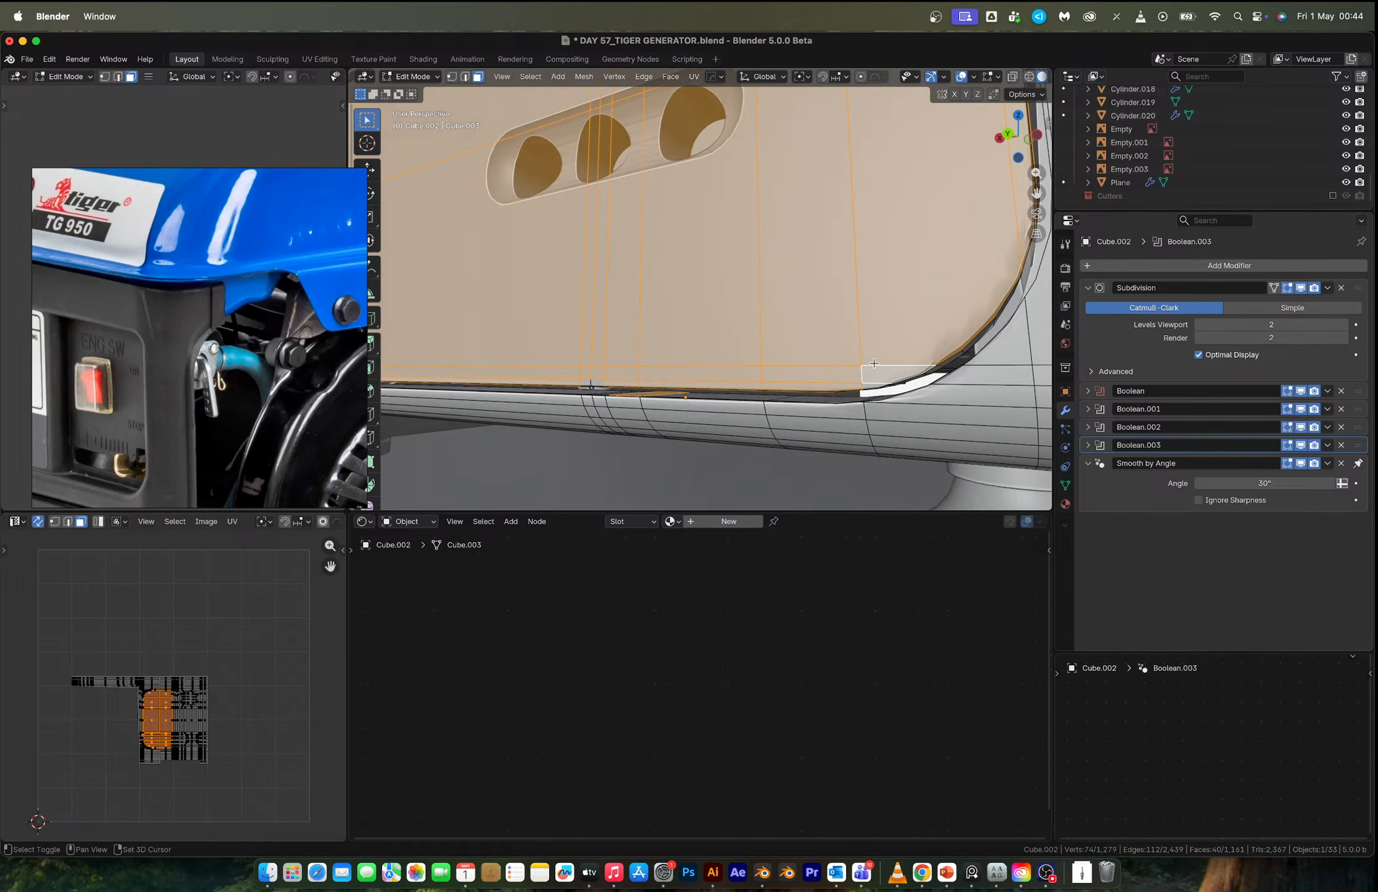
{"action": "left_click", "coordinate": [864, 385], "text": "shift"}
Switch to edge selection and replace the face selection with the edge loop outlining the lower front panel.
{"action": "middle_click_drag", "start_coordinate": [864, 385], "coordinate": [684, 326]}
{"action": "key", "text": "2"}
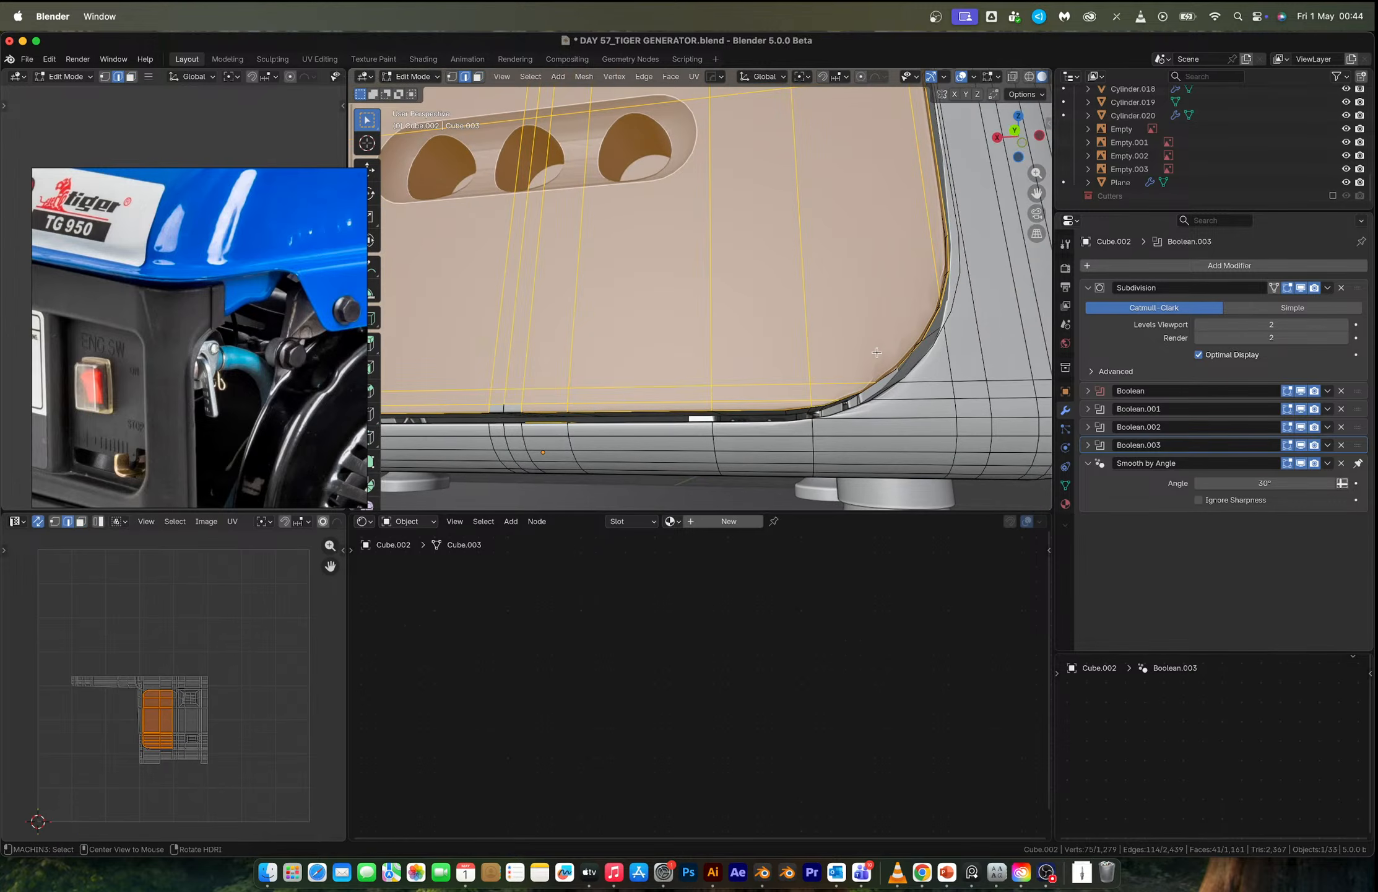
{"action": "left_click", "coordinate": [881, 362]}
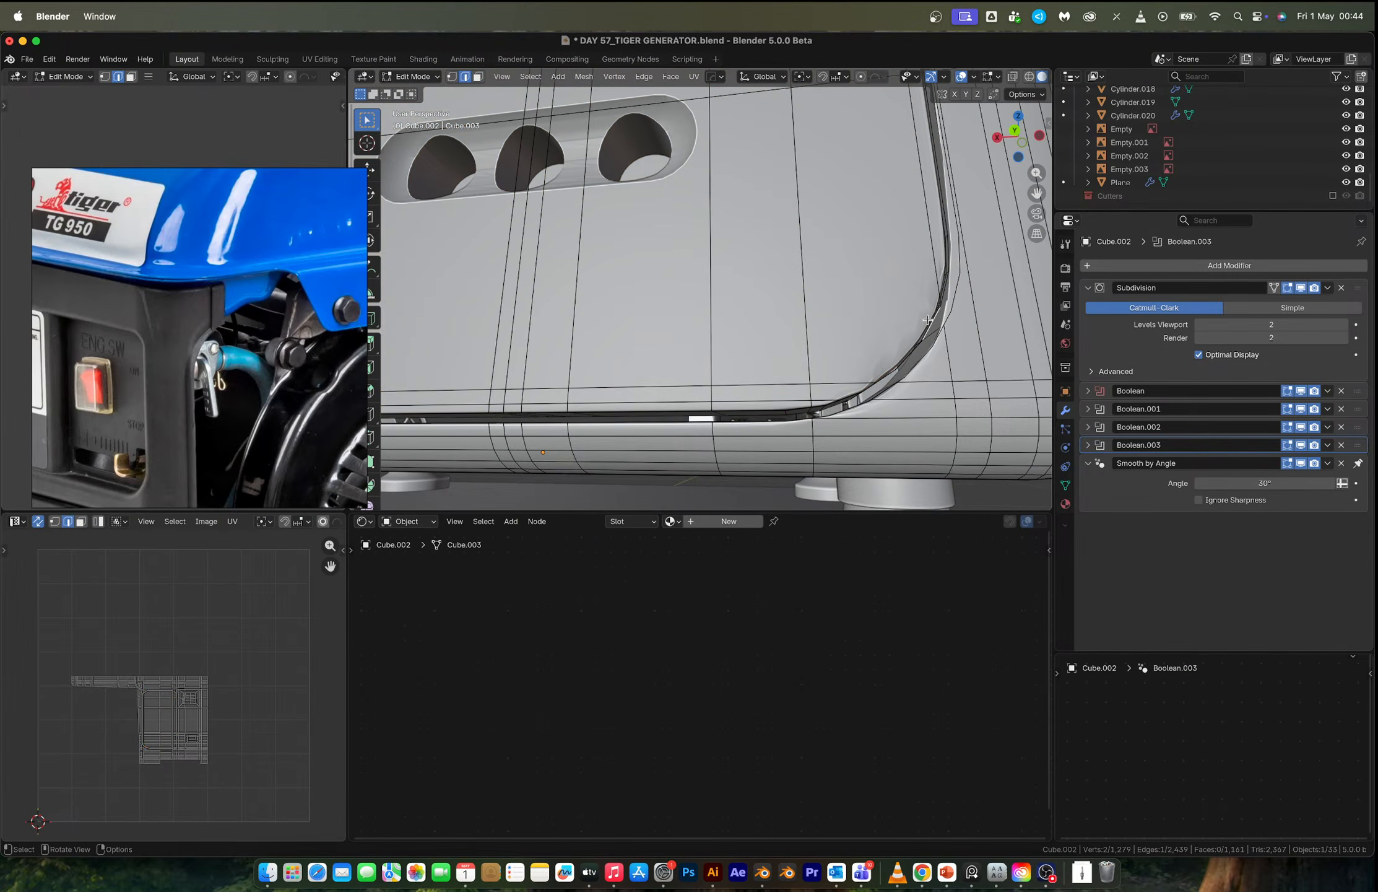
{"action": "middle_click_drag", "start_coordinate": [904, 339], "coordinate": [844, 314]}
{"action": "right_click", "coordinate": [817, 382]}
{"action": "mouse_move", "coordinate": [820, 387]}
{"action": "left_click", "coordinate": [862, 392]}
{"action": "left_click", "coordinate": [835, 171], "text": "alt+shift"}
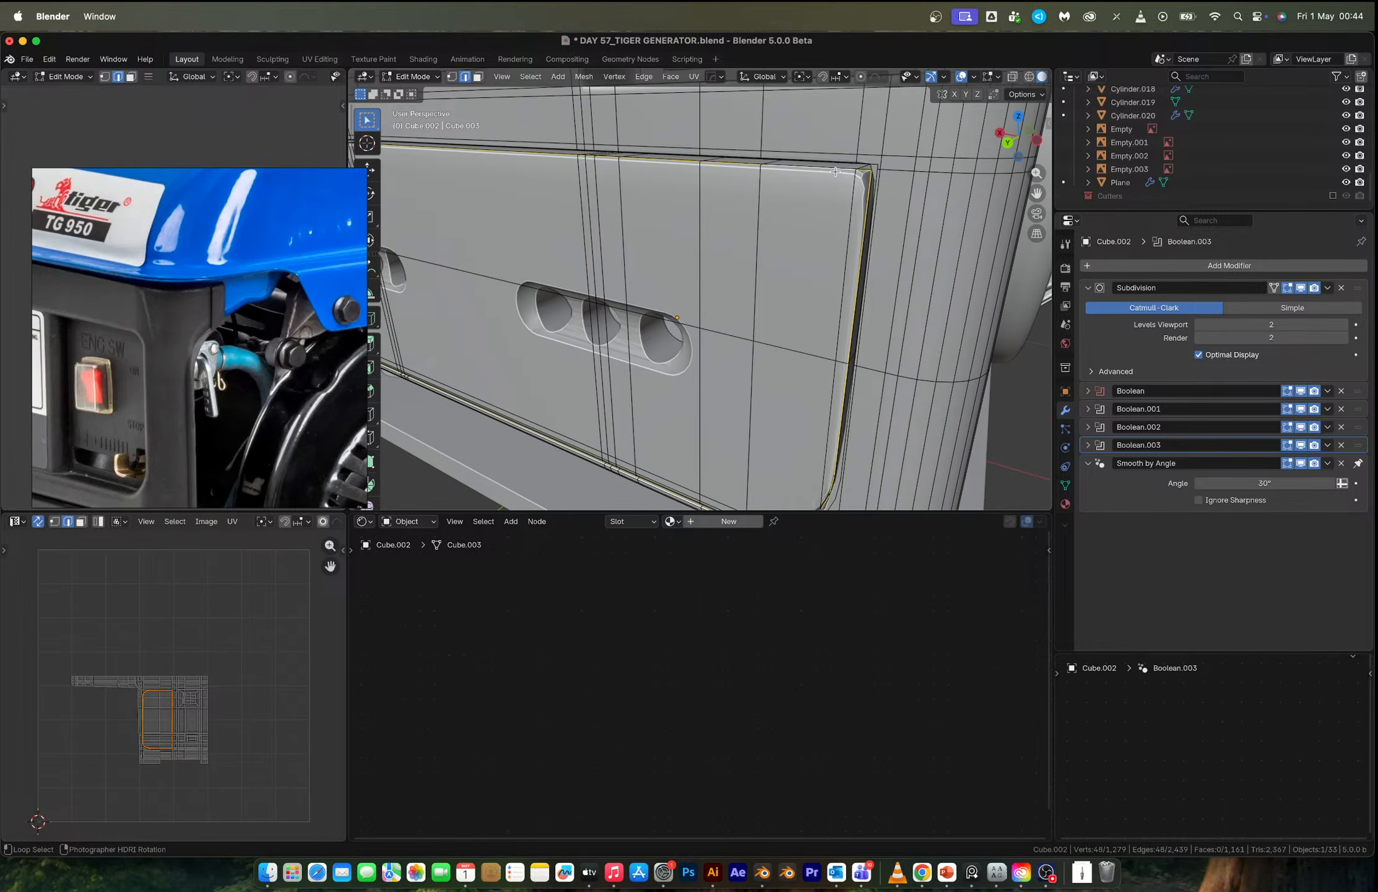
Bevel the lower front panel's outline edge loop with one segment and an offset of about 0.002 m.
{"action": "scroll", "coordinate": [835, 171], "scroll_direction": "down", "scroll_amount": 3}
{"action": "middle_click_drag", "start_coordinate": [427, 204], "coordinate": [666, 232], "text": "shift"}
{"action": "middle_click_drag", "start_coordinate": [666, 233], "coordinate": [763, 400]}
{"action": "scroll", "coordinate": [575, 219], "scroll_direction": "up", "scroll_amount": 2}
{"action": "scroll", "coordinate": [690, 316], "scroll_direction": "up", "scroll_amount": 2}
{"action": "scroll", "coordinate": [640, 330], "scroll_direction": "up", "scroll_amount": 2}
{"action": "middle_click_drag", "start_coordinate": [649, 339], "coordinate": [663, 348]}
{"action": "key", "text": "ctrl+b"}
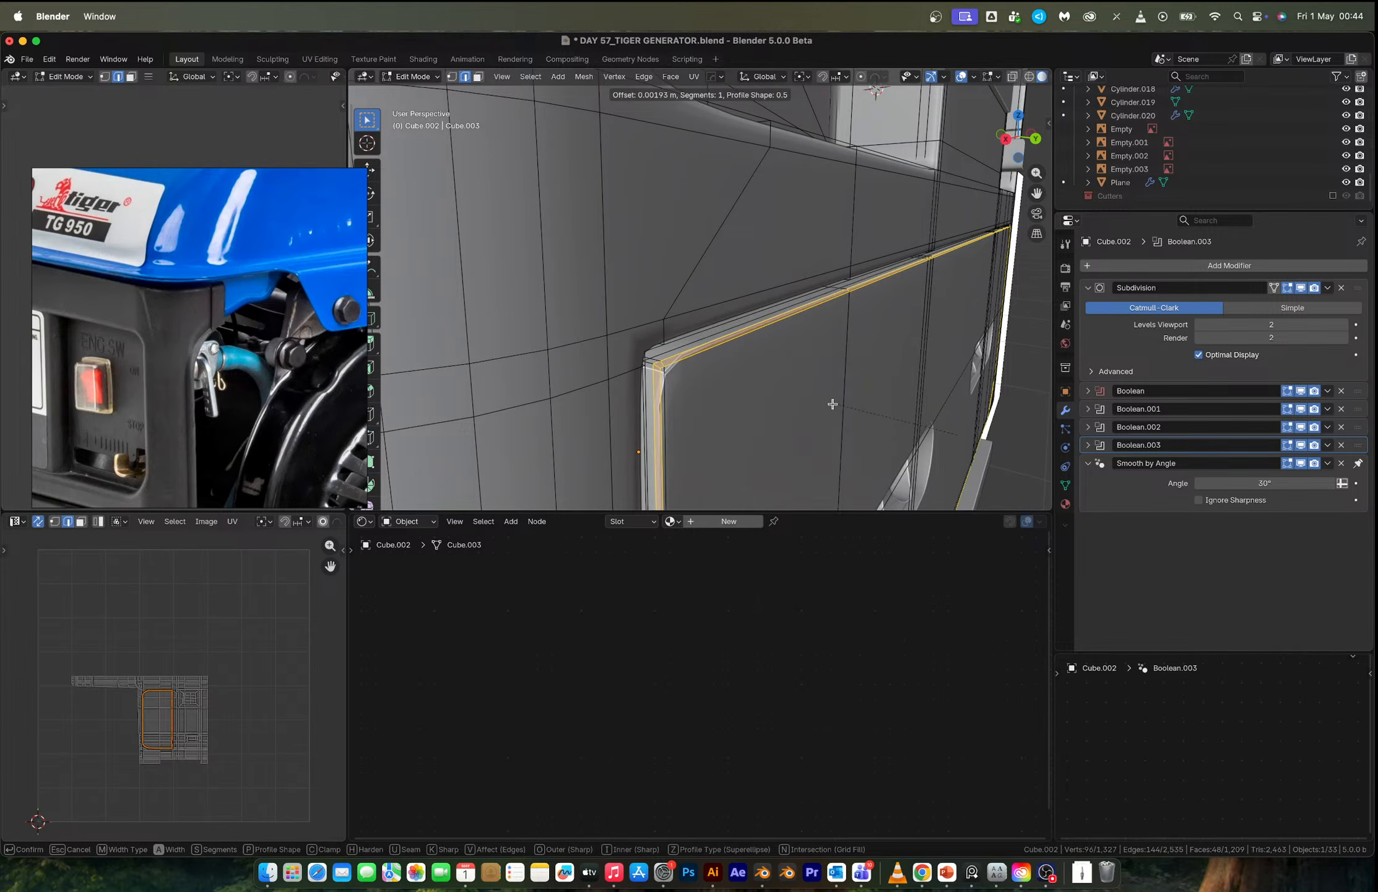
Bevel the selected panel edge loop by about 0.0037 m with 2 segments and leave Edit Mode.
{"action": "scroll", "coordinate": [833, 403], "scroll_direction": "up", "scroll_amount": 1}
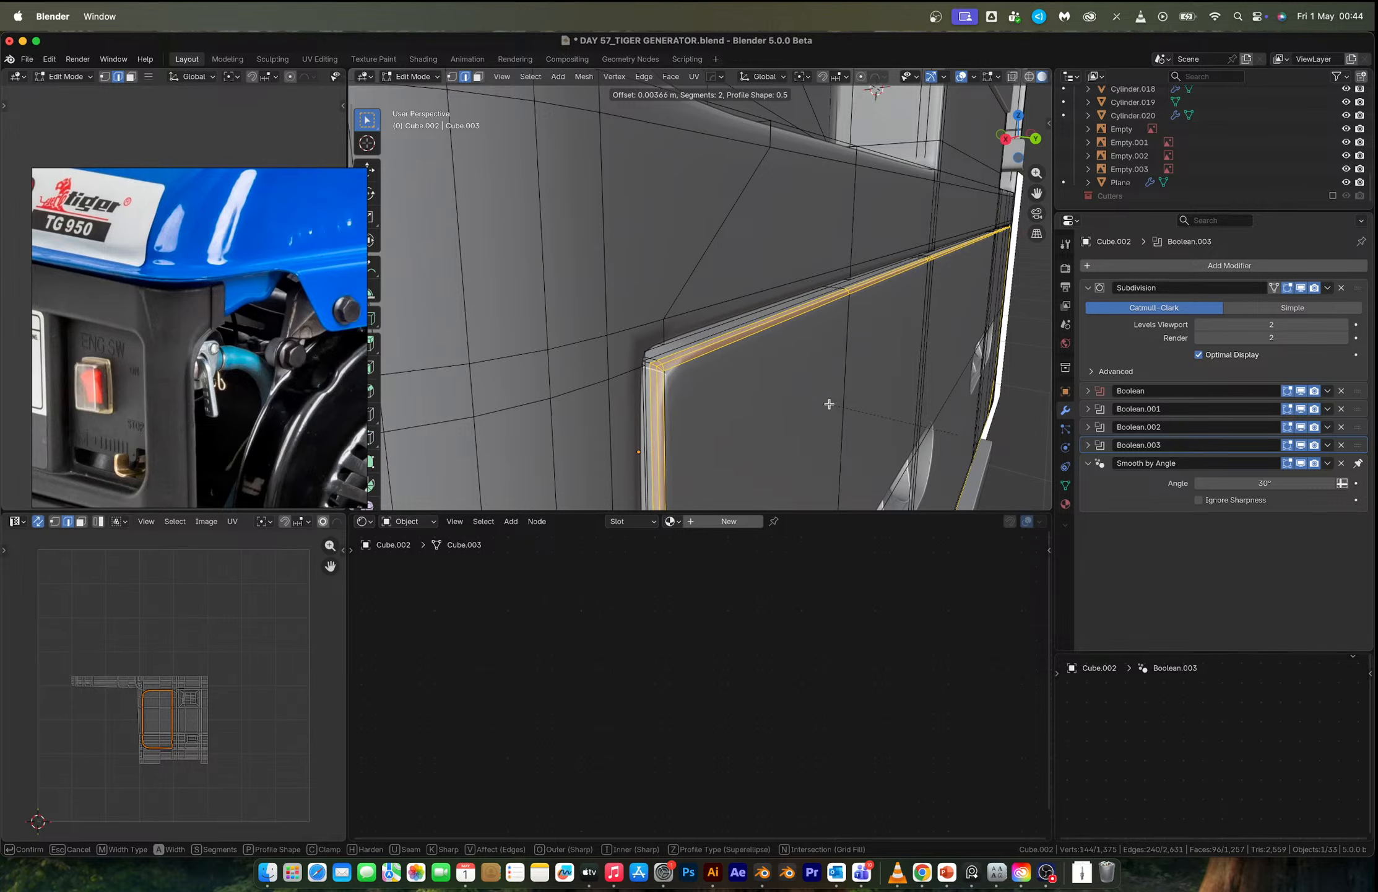
{"action": "left_click", "coordinate": [830, 404]}
{"action": "key", "text": "Tab"}
Show the generator in left orthographic view with X-ray on, framed on the fuel valve in the reference image.
{"action": "middle_click_drag", "start_coordinate": [805, 384], "coordinate": [735, 364]}
{"action": "scroll", "coordinate": [795, 373], "scroll_direction": "down", "scroll_amount": 6}
{"action": "middle_click_drag", "start_coordinate": [877, 361], "coordinate": [512, 393]}
{"action": "scroll", "coordinate": [224, 374], "scroll_direction": "up", "scroll_amount": 2}
{"action": "scroll", "coordinate": [224, 373], "scroll_direction": "up", "scroll_amount": 2}
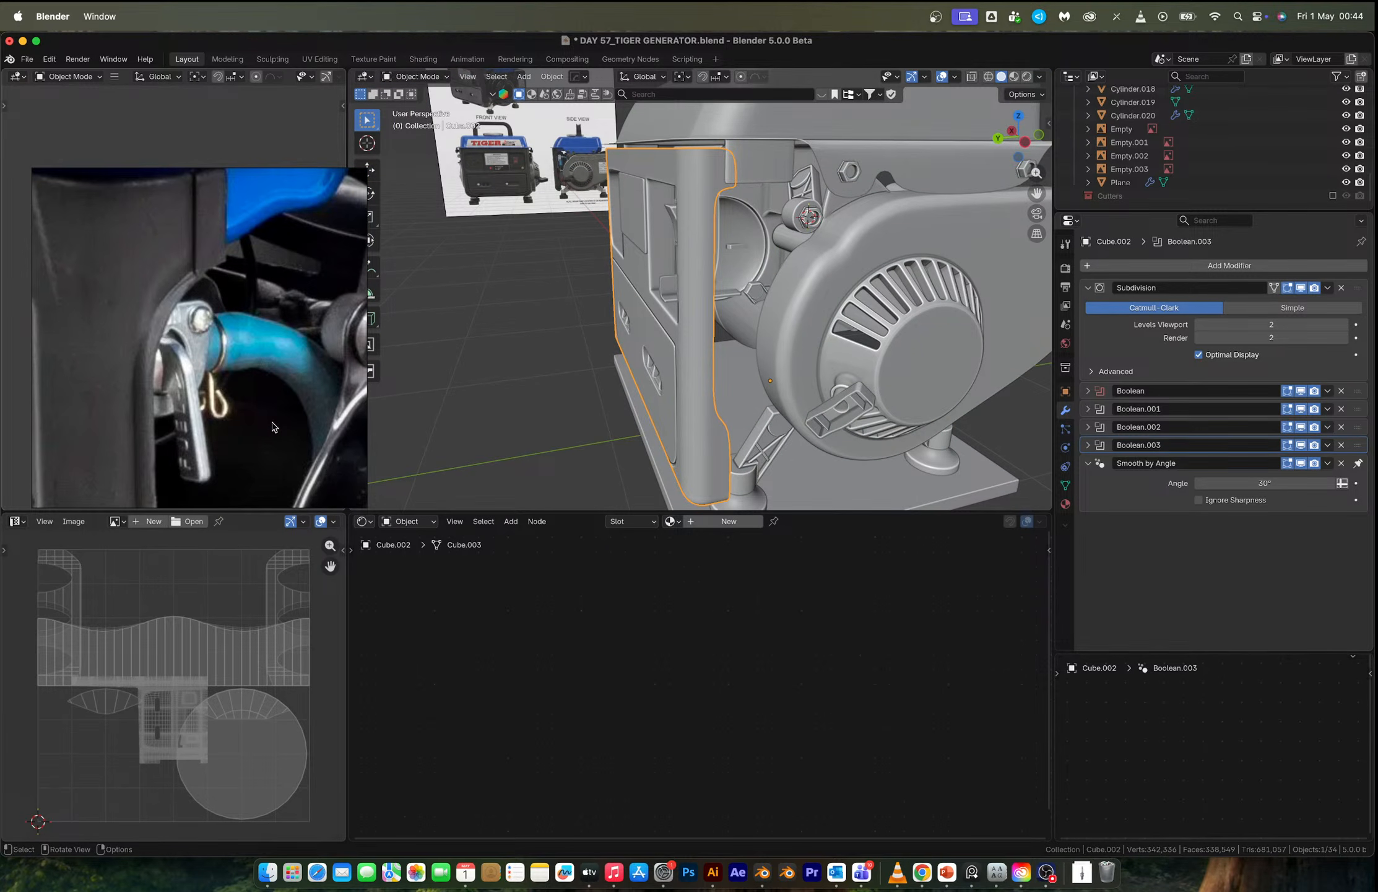
{"action": "middle_click_drag", "start_coordinate": [278, 427], "coordinate": [255, 377]}
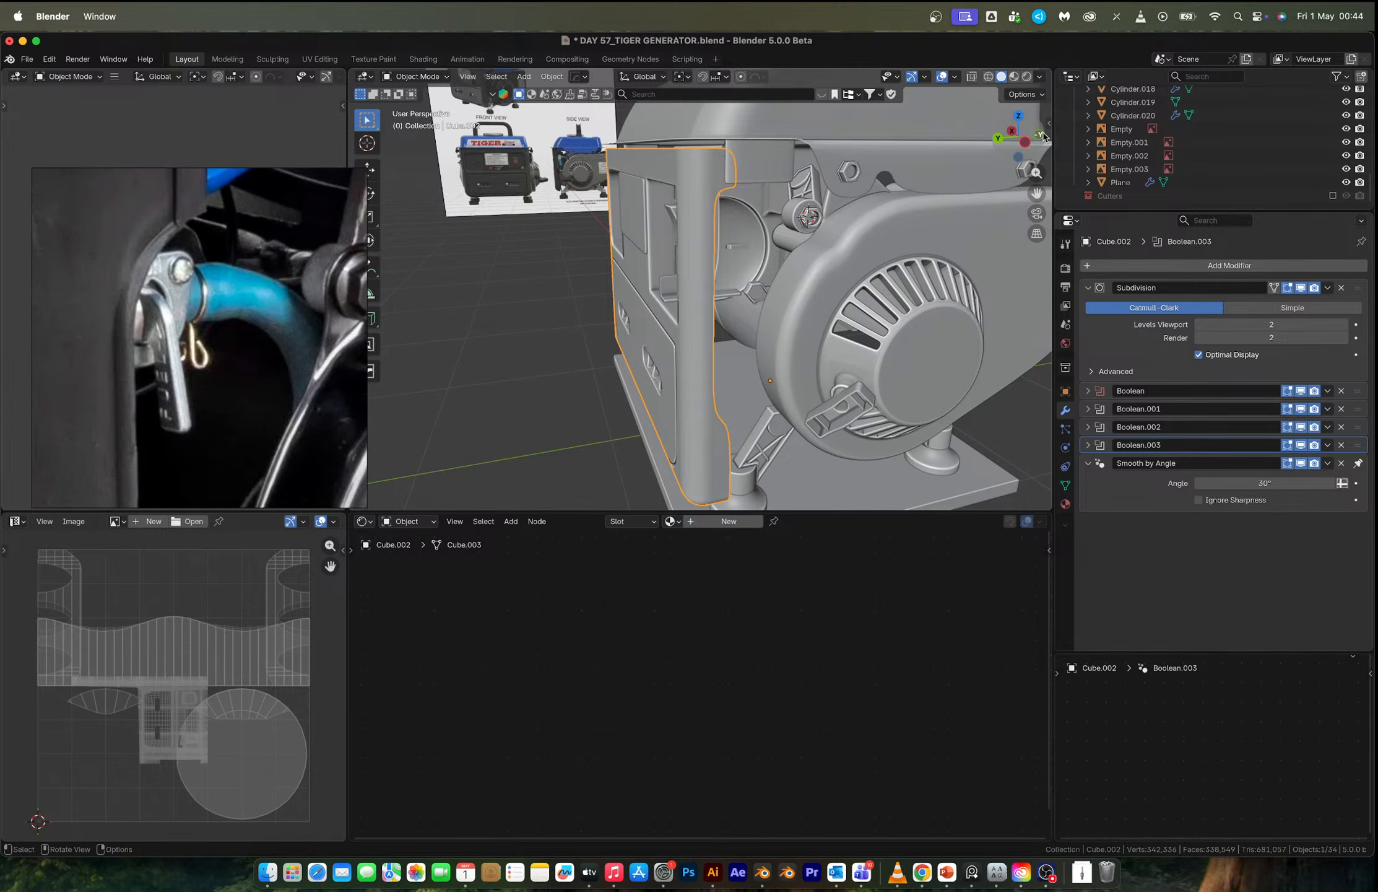
{"action": "left_click", "coordinate": [1029, 147]}
{"action": "scroll", "coordinate": [742, 251], "scroll_direction": "up", "scroll_amount": 5}
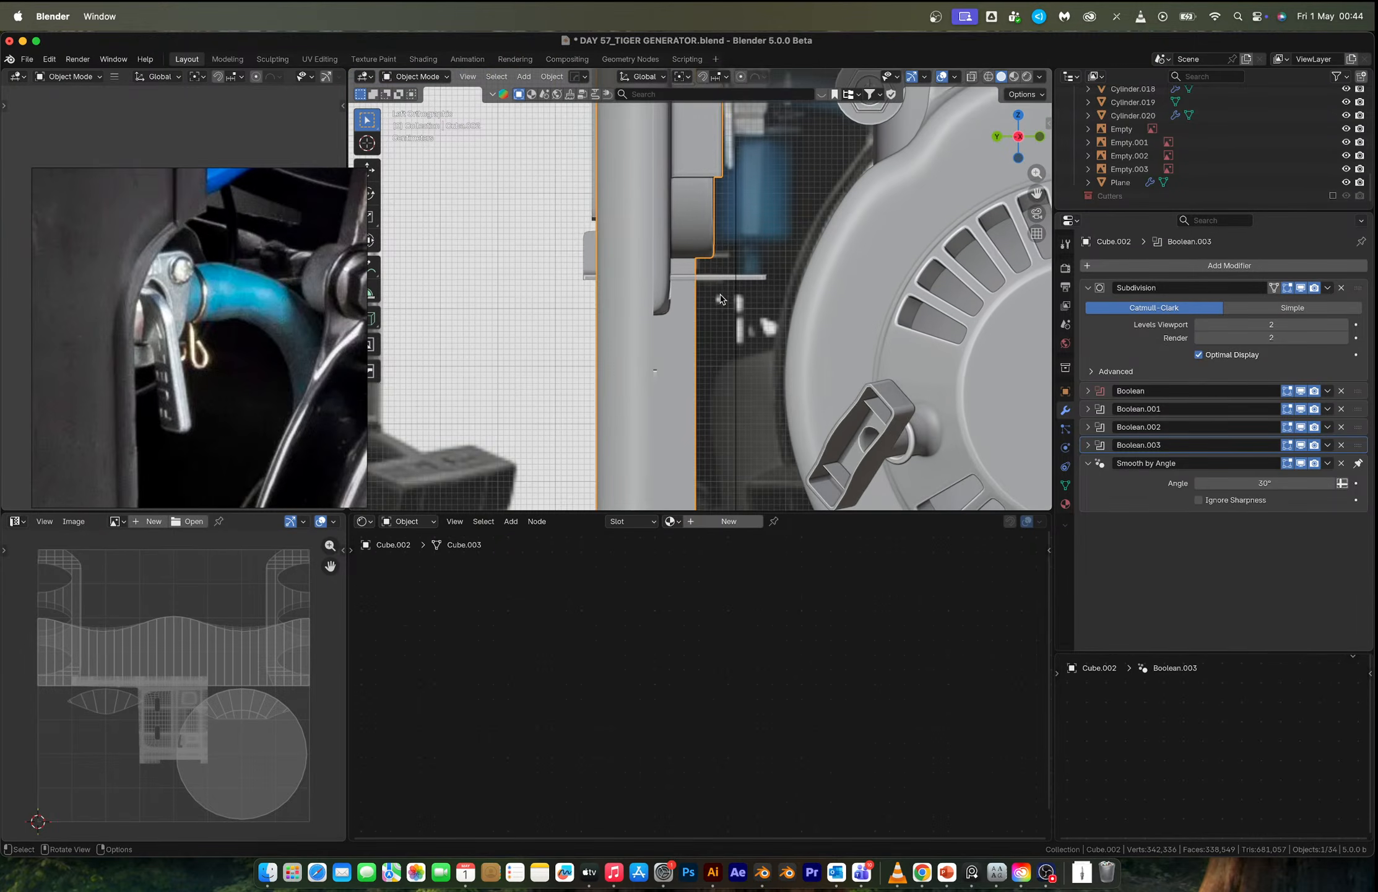
{"action": "middle_click_drag", "start_coordinate": [750, 256], "coordinate": [727, 385], "text": "shift"}
{"action": "key", "text": "alt+z"}
{"action": "scroll", "coordinate": [723, 246], "scroll_direction": "up", "scroll_amount": 2}
{"action": "middle_click_drag", "start_coordinate": [723, 246], "coordinate": [710, 320], "text": "shift"}
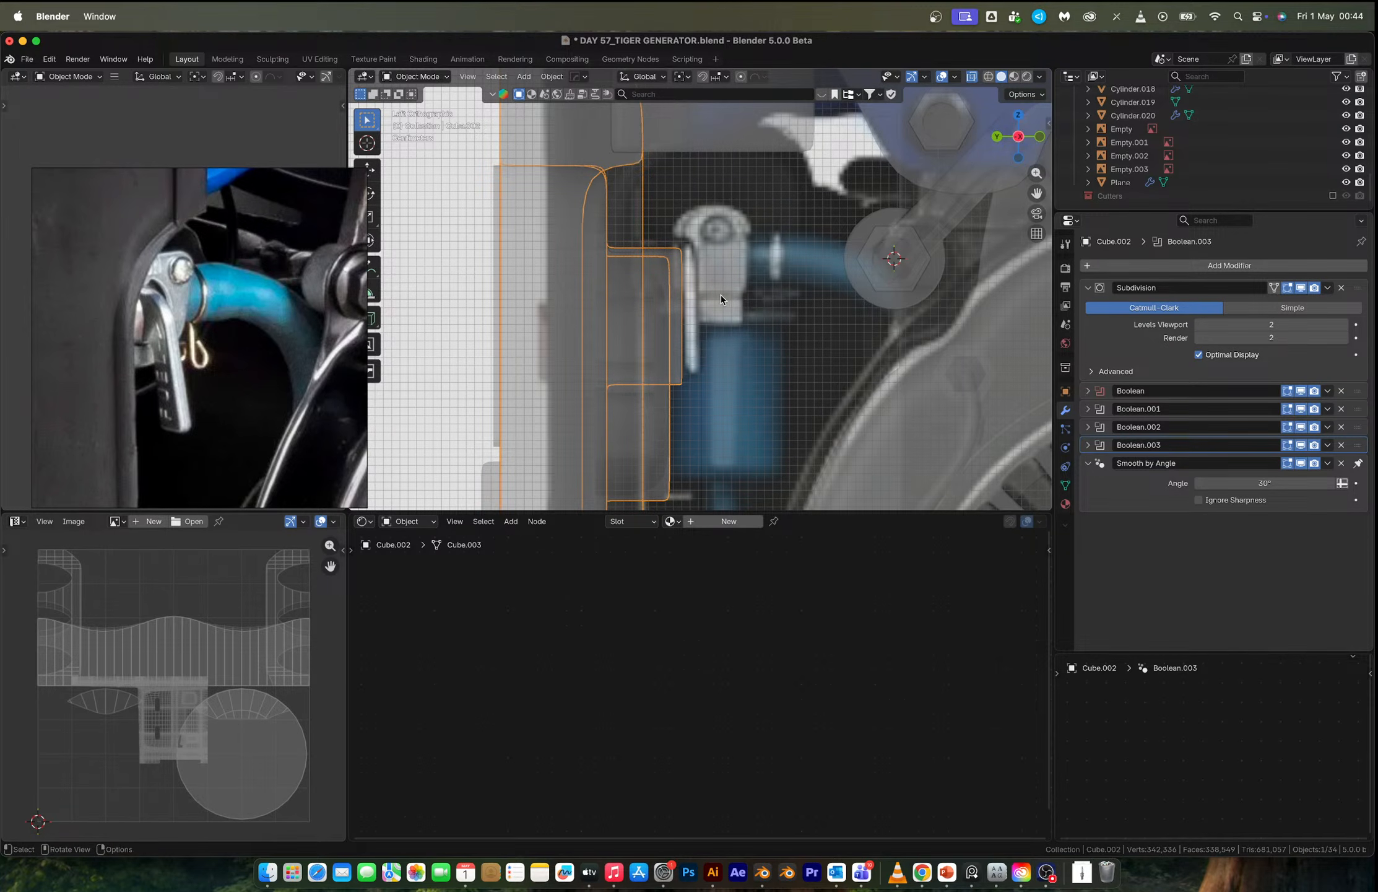
Add a mesh plane aligned to the view.
{"action": "key", "text": "shift+a"}
{"action": "mouse_move", "coordinate": [722, 293]}
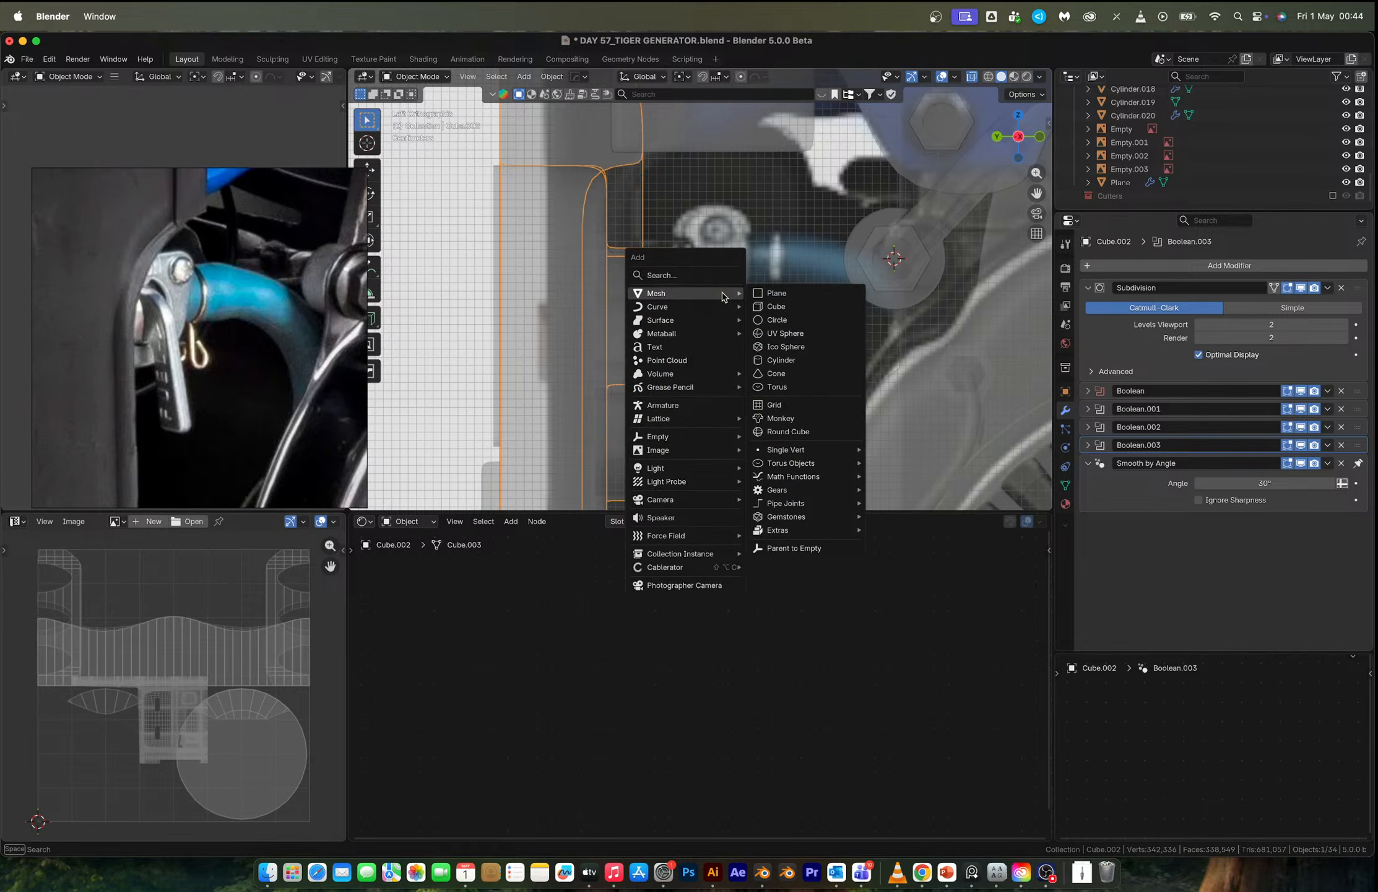
{"action": "left_click", "coordinate": [777, 293]}
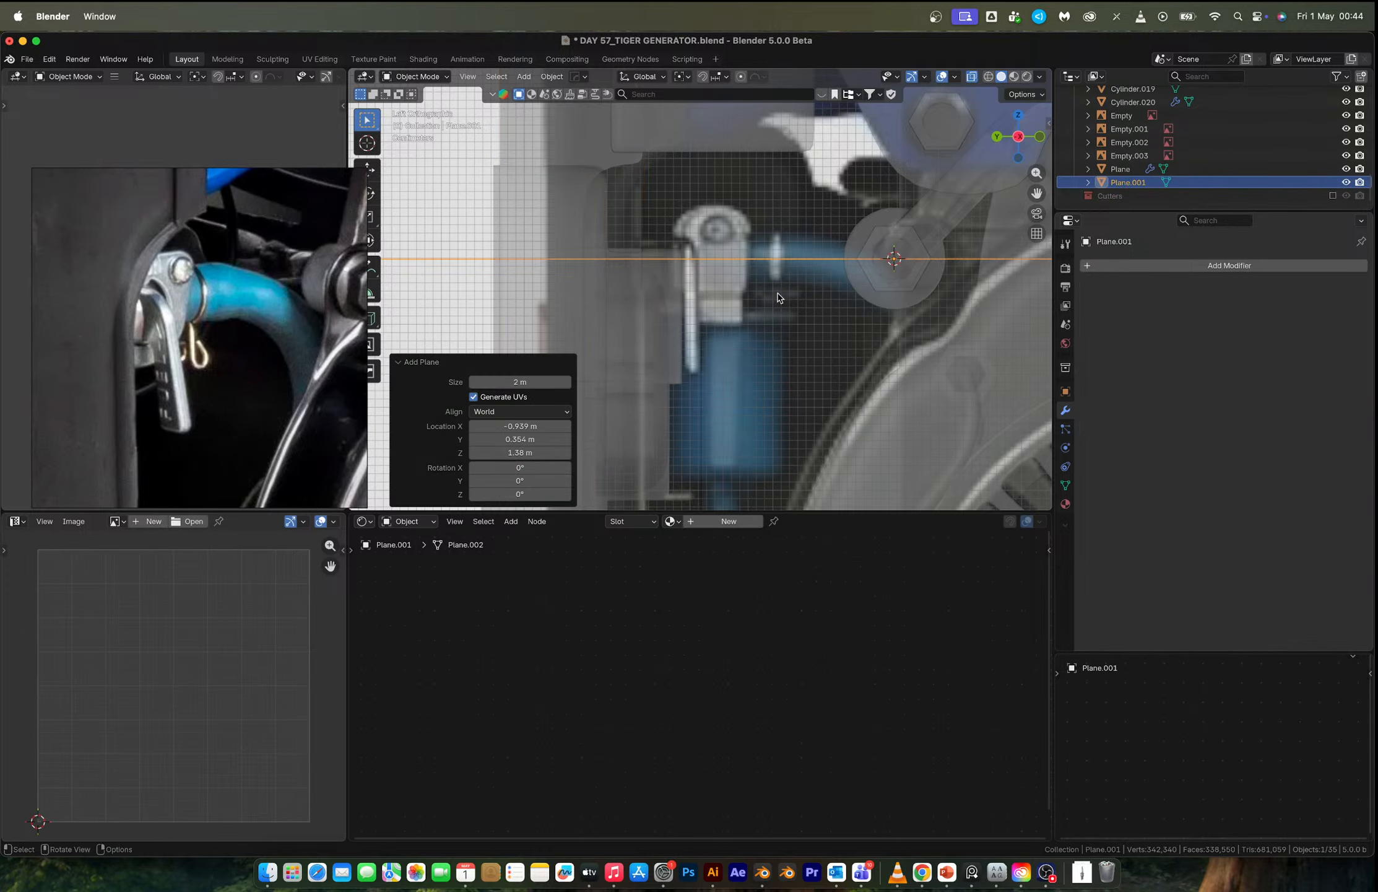
{"action": "left_click", "coordinate": [515, 408]}
{"action": "left_click", "coordinate": [520, 440]}
Scale down the plane and position it over the fuel valve plate in the reference image.
{"action": "key", "text": "s"}
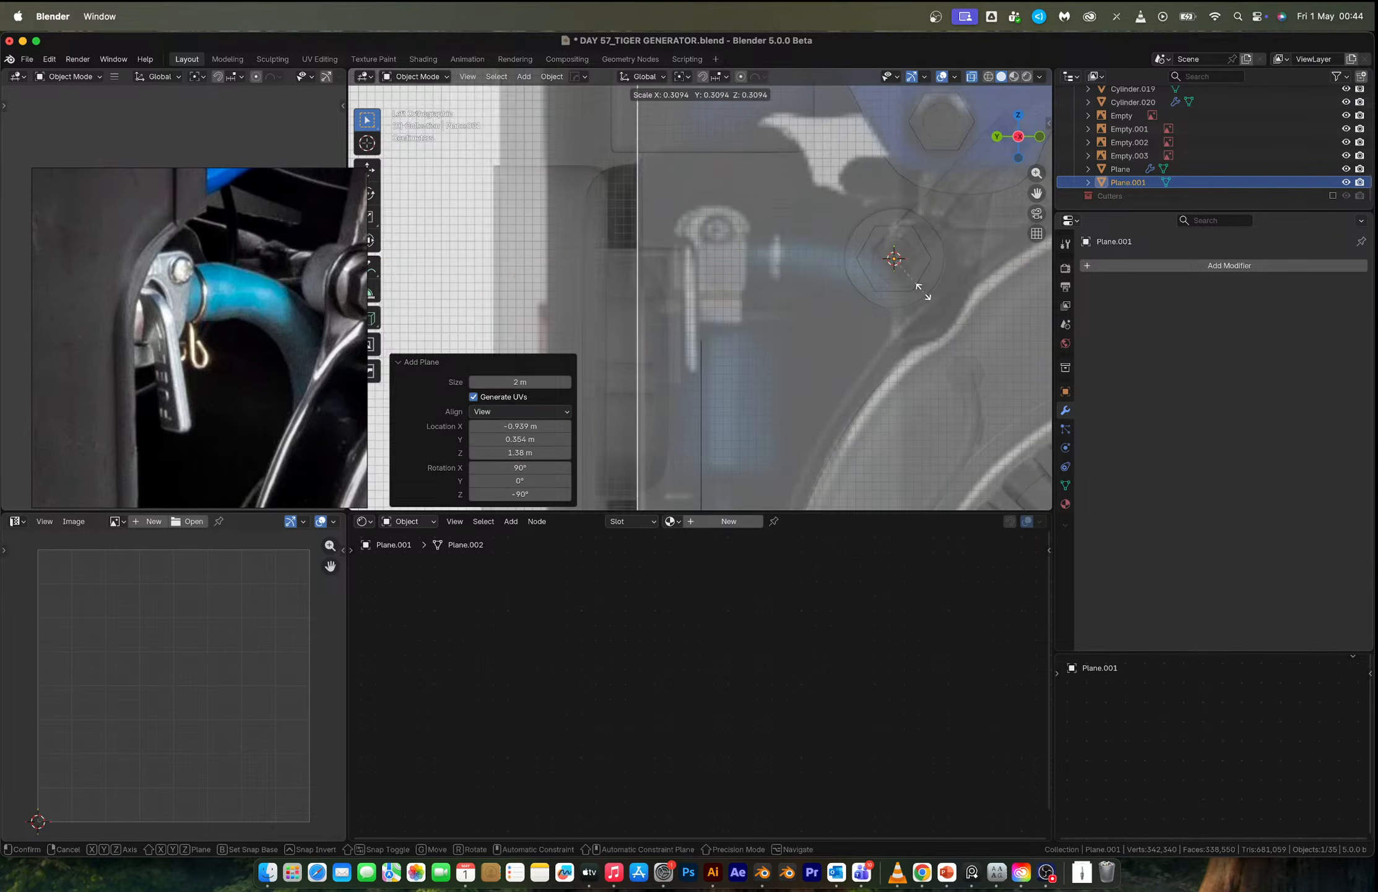
{"action": "left_click", "coordinate": [912, 278]}
{"action": "key", "text": "g"}
{"action": "left_click", "coordinate": [746, 354]}
{"action": "key", "text": "s"}
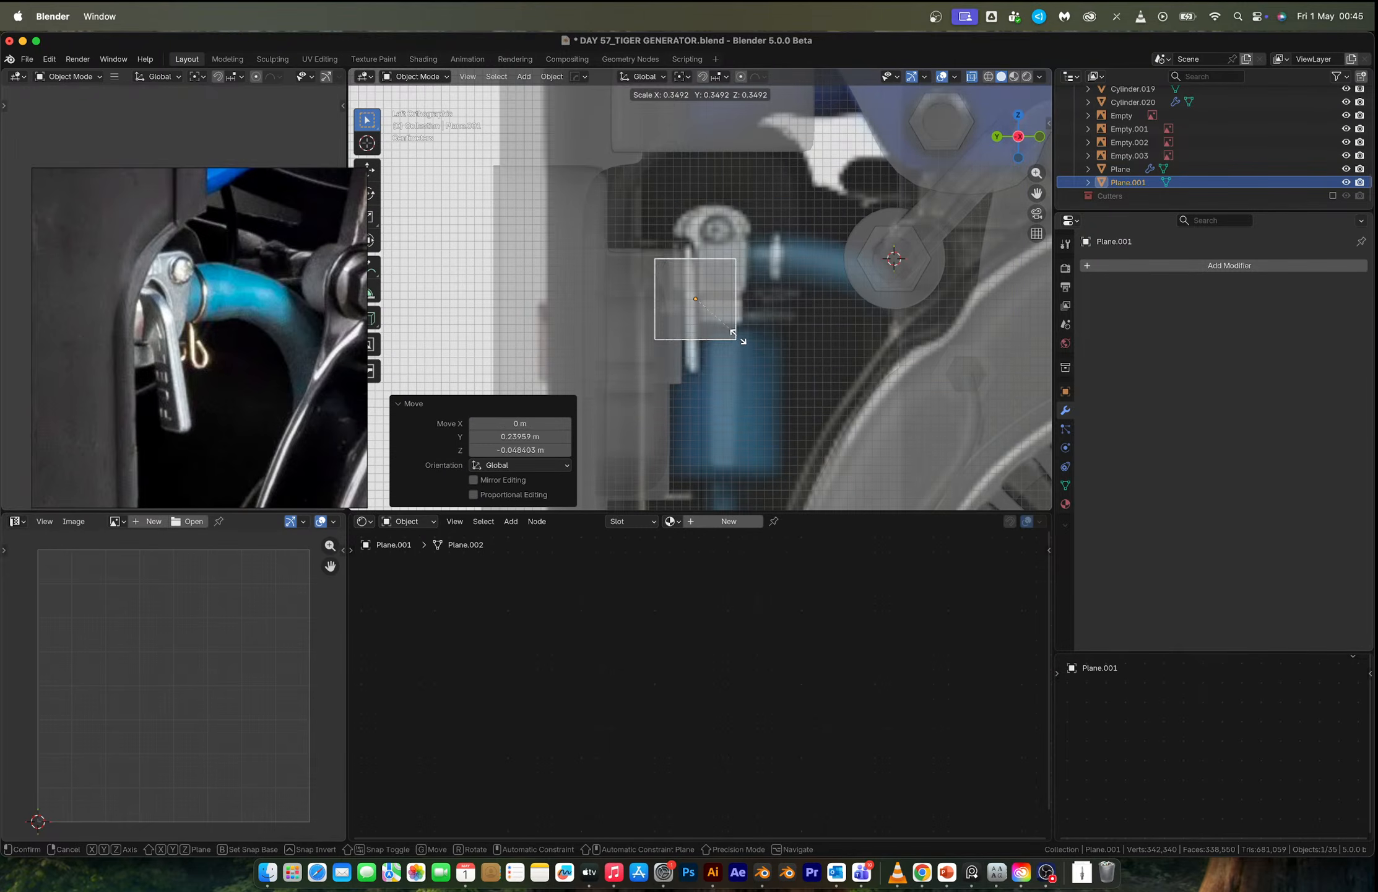
{"action": "left_click", "coordinate": [779, 365]}
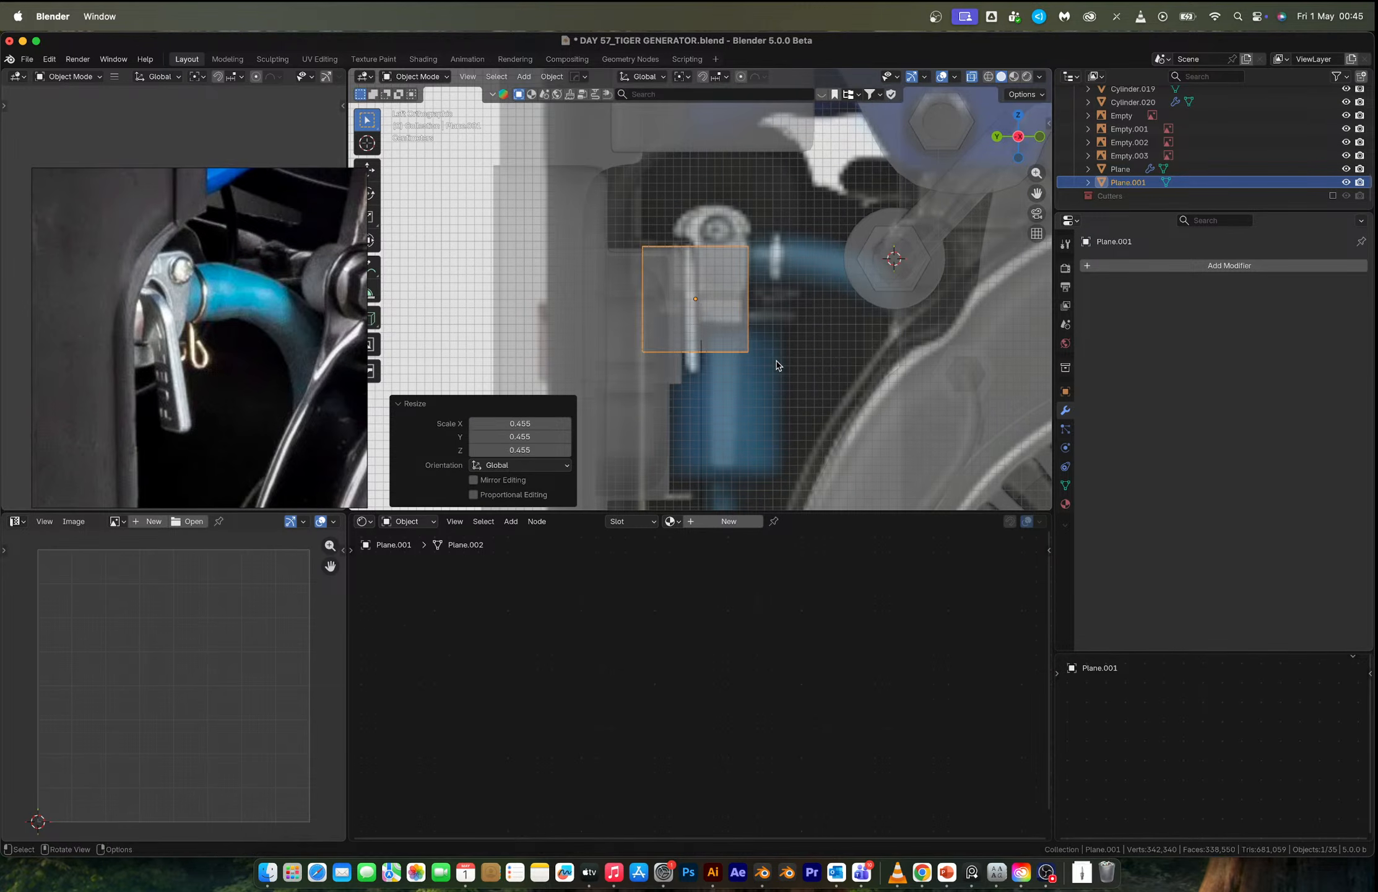
{"action": "key", "text": "g"}
{"action": "left_click", "coordinate": [757, 350]}
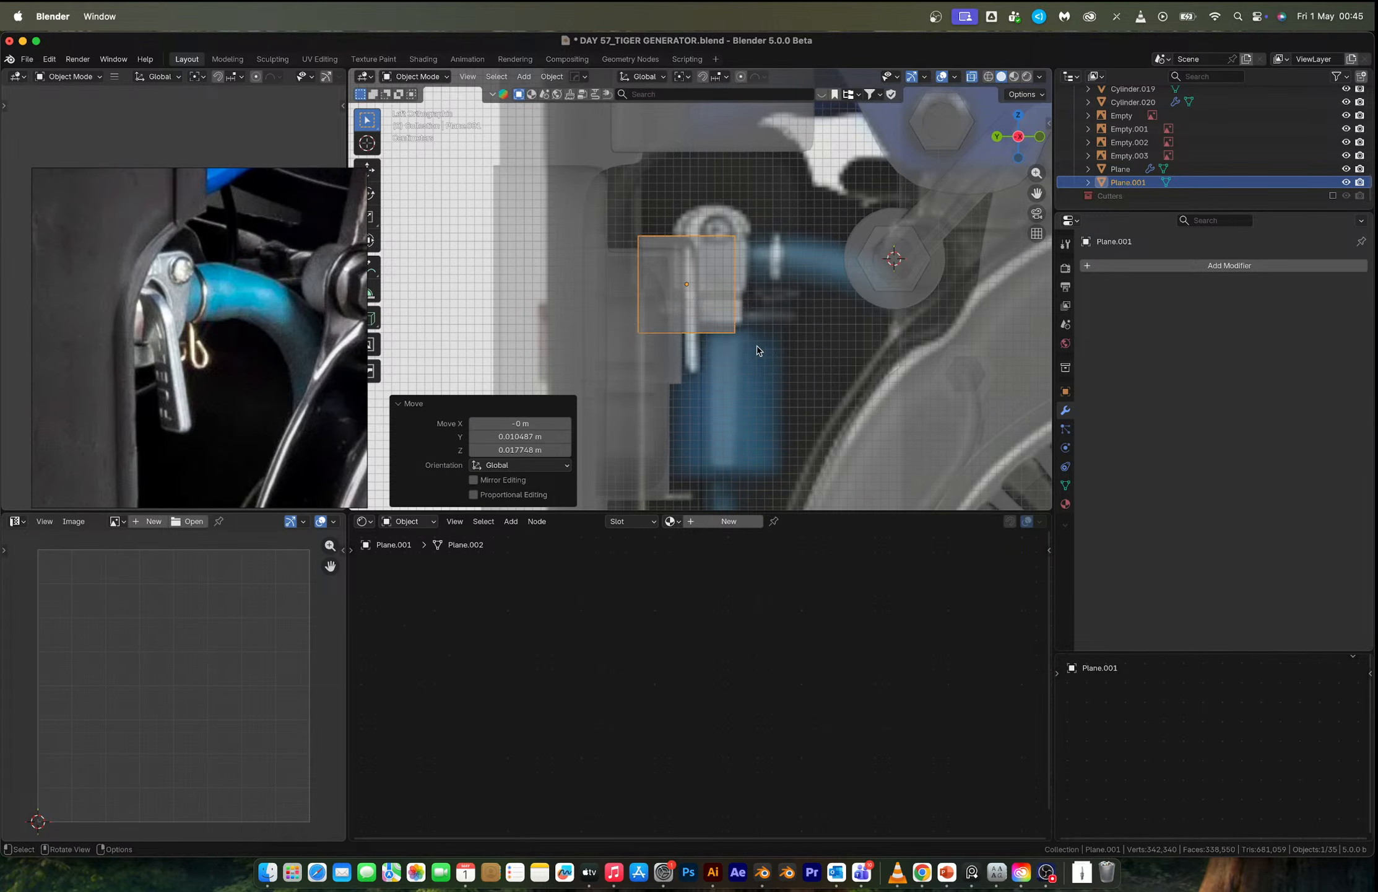
Move the plane's two upper vertices along Y toward the engine to slant its sides.
{"action": "key", "text": "Tab"}
{"action": "key", "text": "a"}
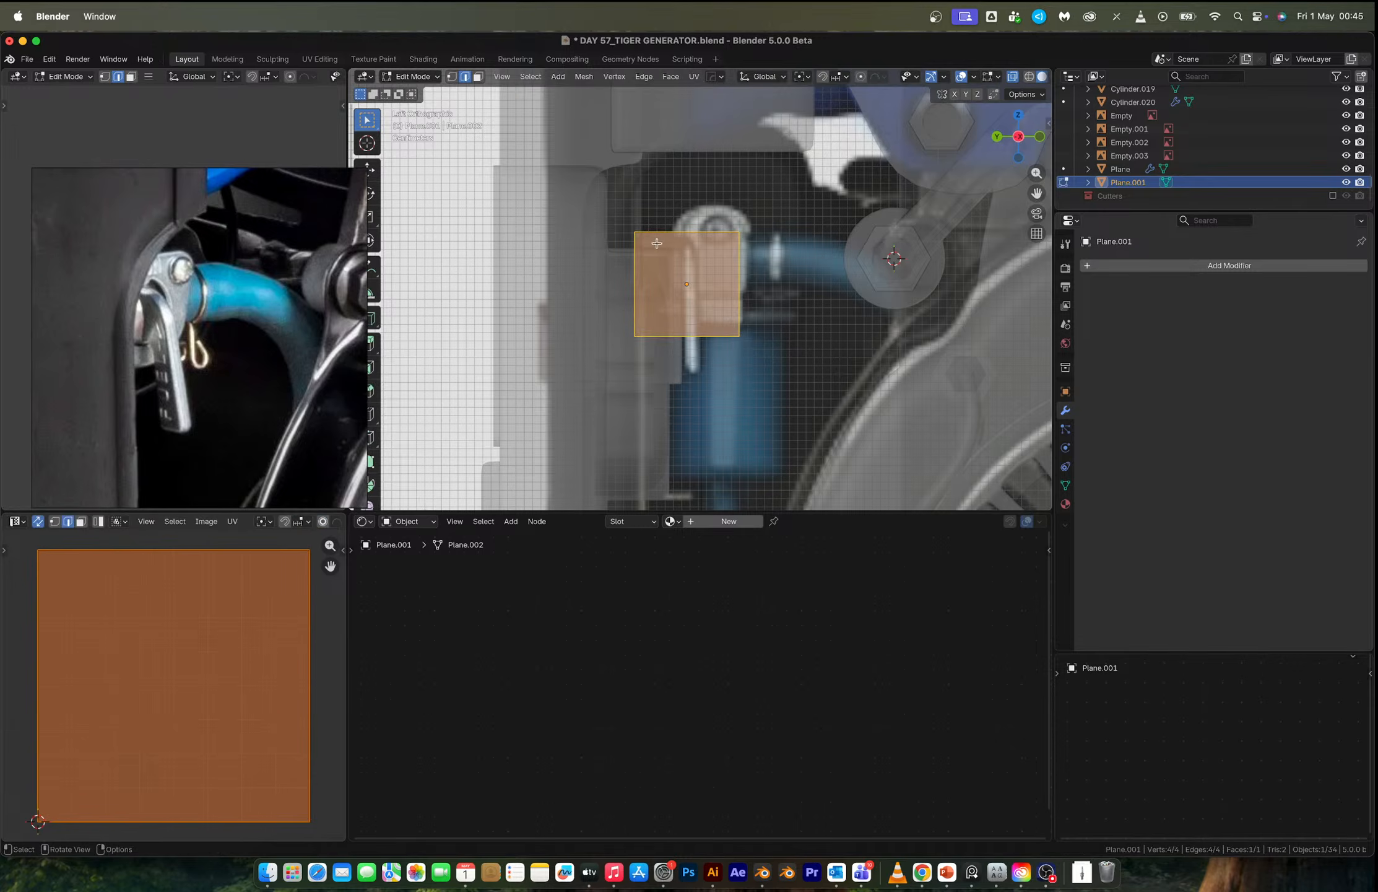
{"action": "key", "text": "1"}
{"action": "left_click_drag", "start_coordinate": [619, 218], "coordinate": [780, 251]}
{"action": "key", "text": "g"}
{"action": "key", "text": "y"}
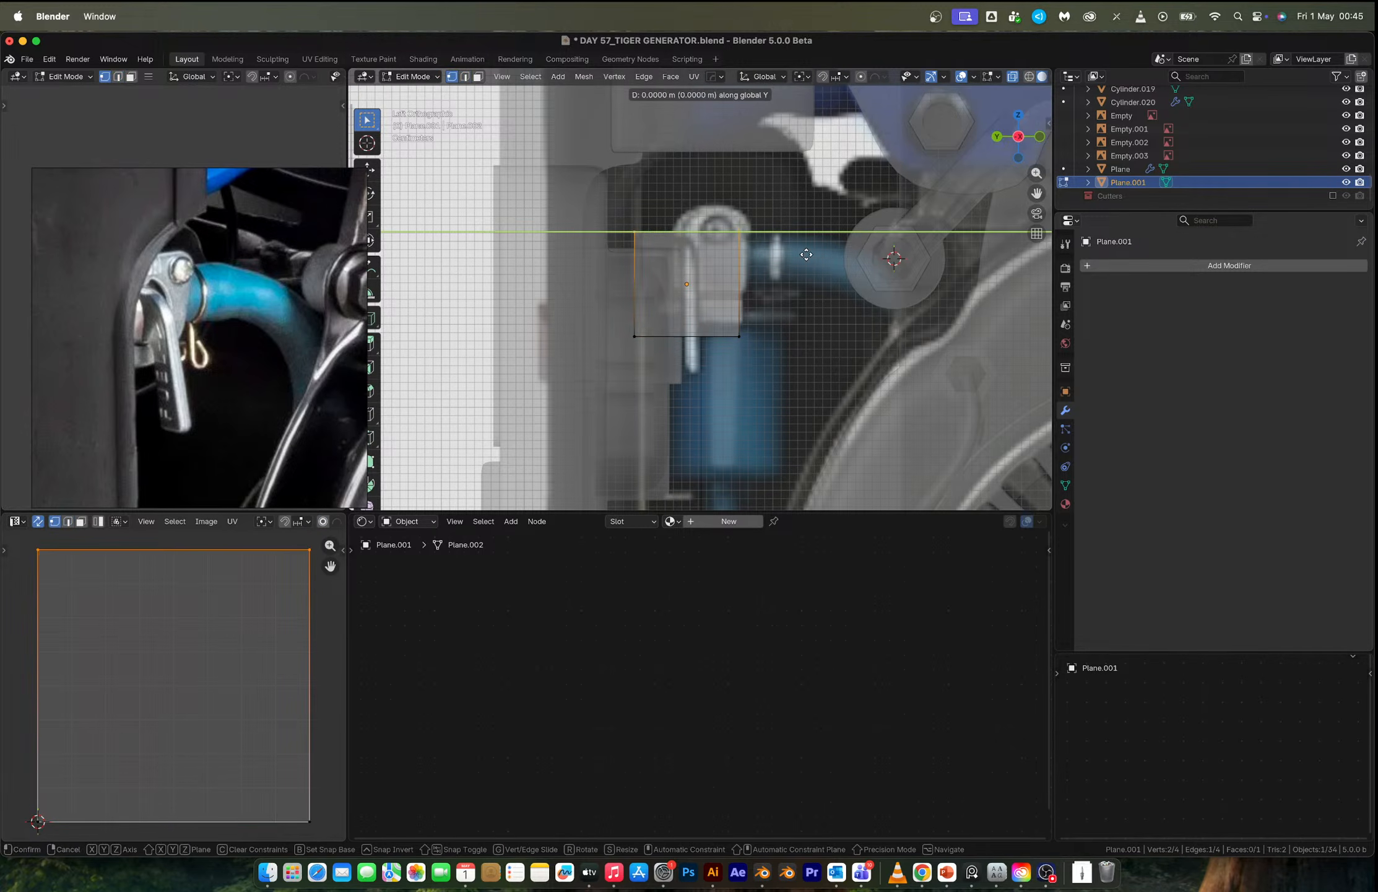
{"action": "left_click", "coordinate": [862, 266]}
Move the plane's two lower vertices along Y toward the frame to slant its sides further.
{"action": "left_click_drag", "start_coordinate": [610, 307], "coordinate": [776, 376]}
{"action": "key", "text": "g"}
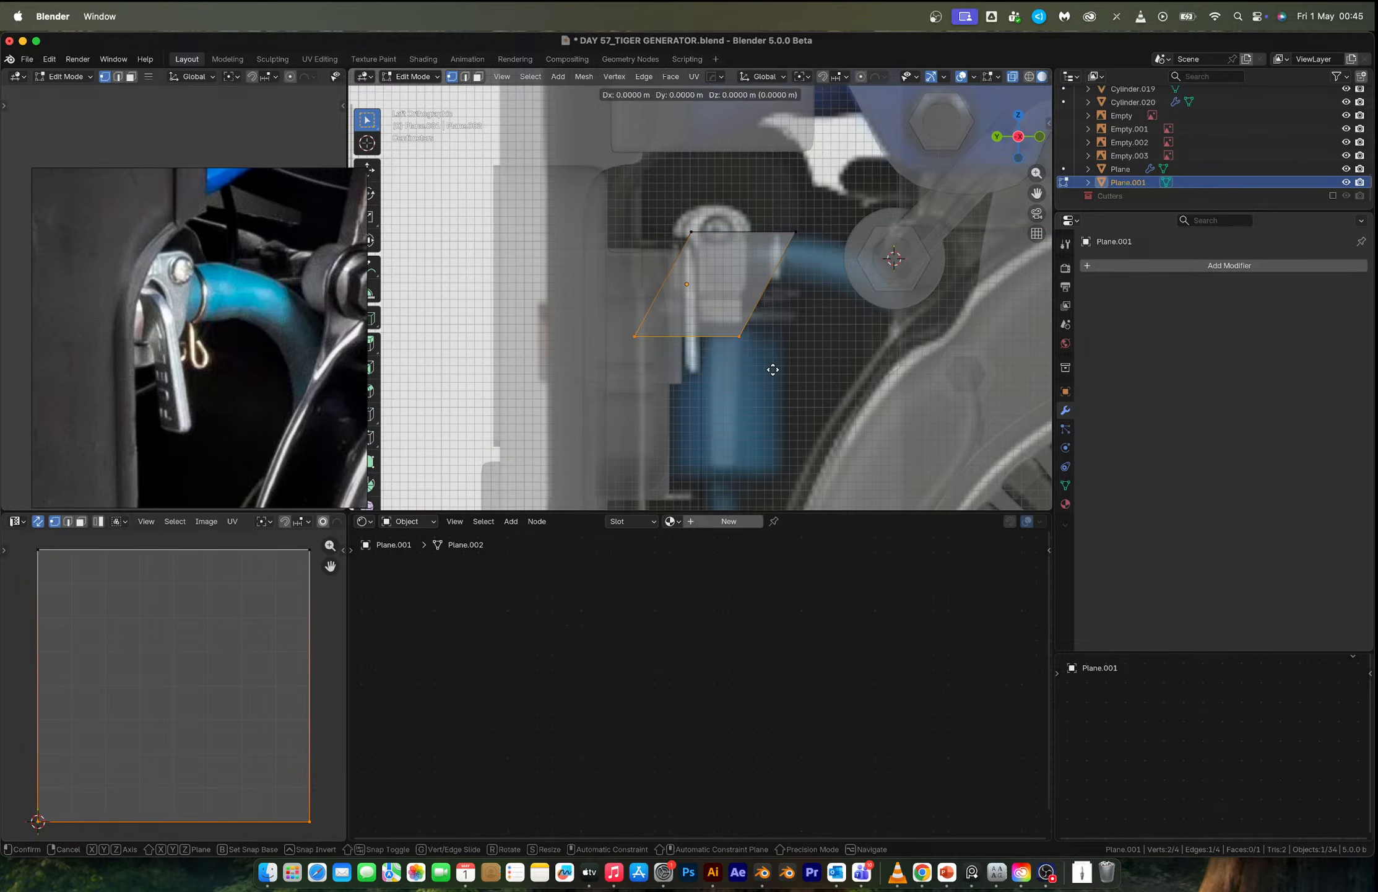
{"action": "key", "text": "x"}
{"action": "key", "text": "y"}
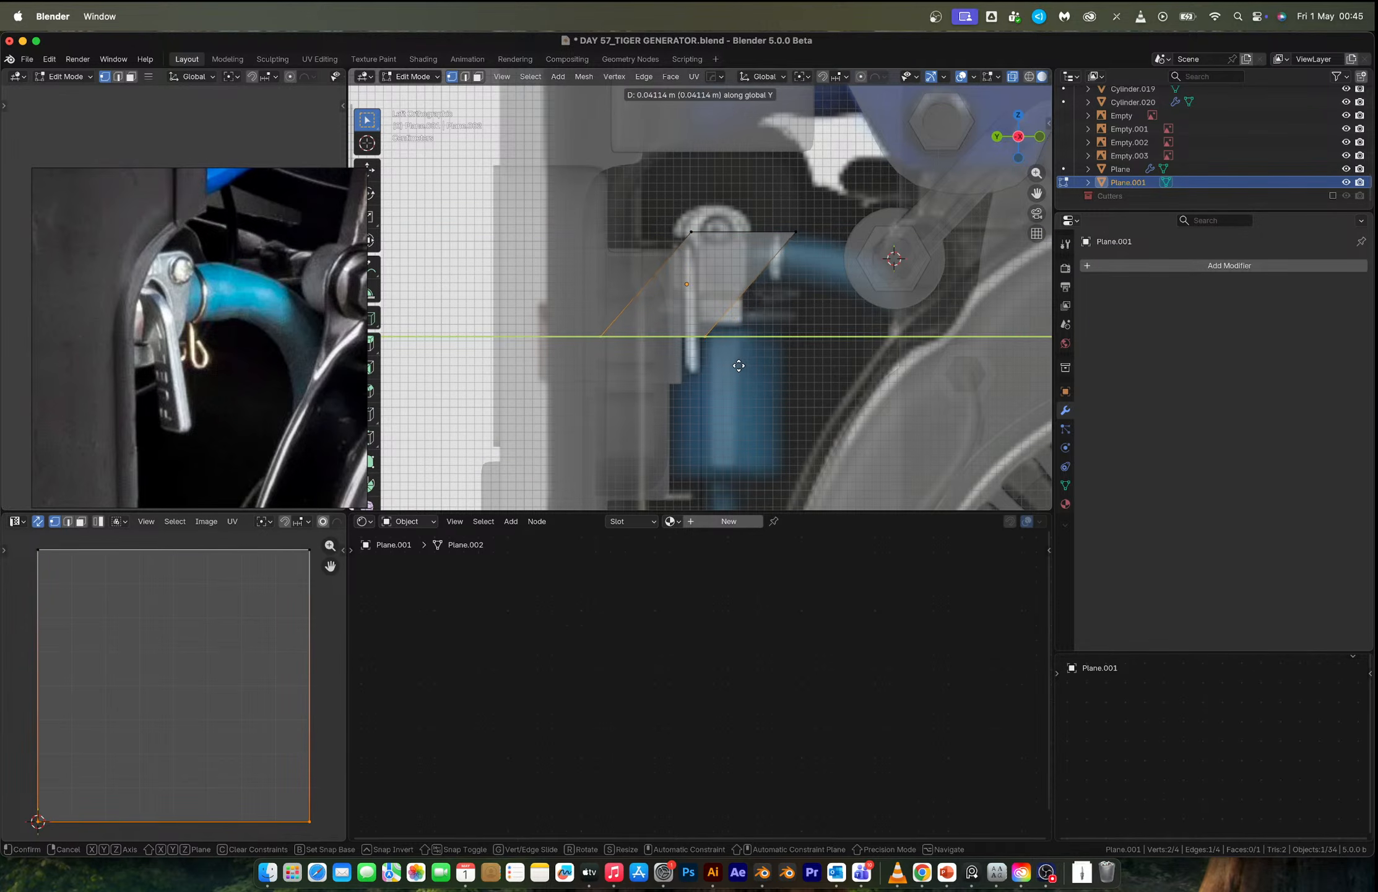
{"action": "left_click", "coordinate": [746, 366]}
Widen the parallelogram by moving its frame-side edge outward about 0.019 m along Y.
{"action": "left_click_drag", "start_coordinate": [586, 195], "coordinate": [708, 348]}
{"action": "key", "text": "g"}
{"action": "key", "text": "x"}
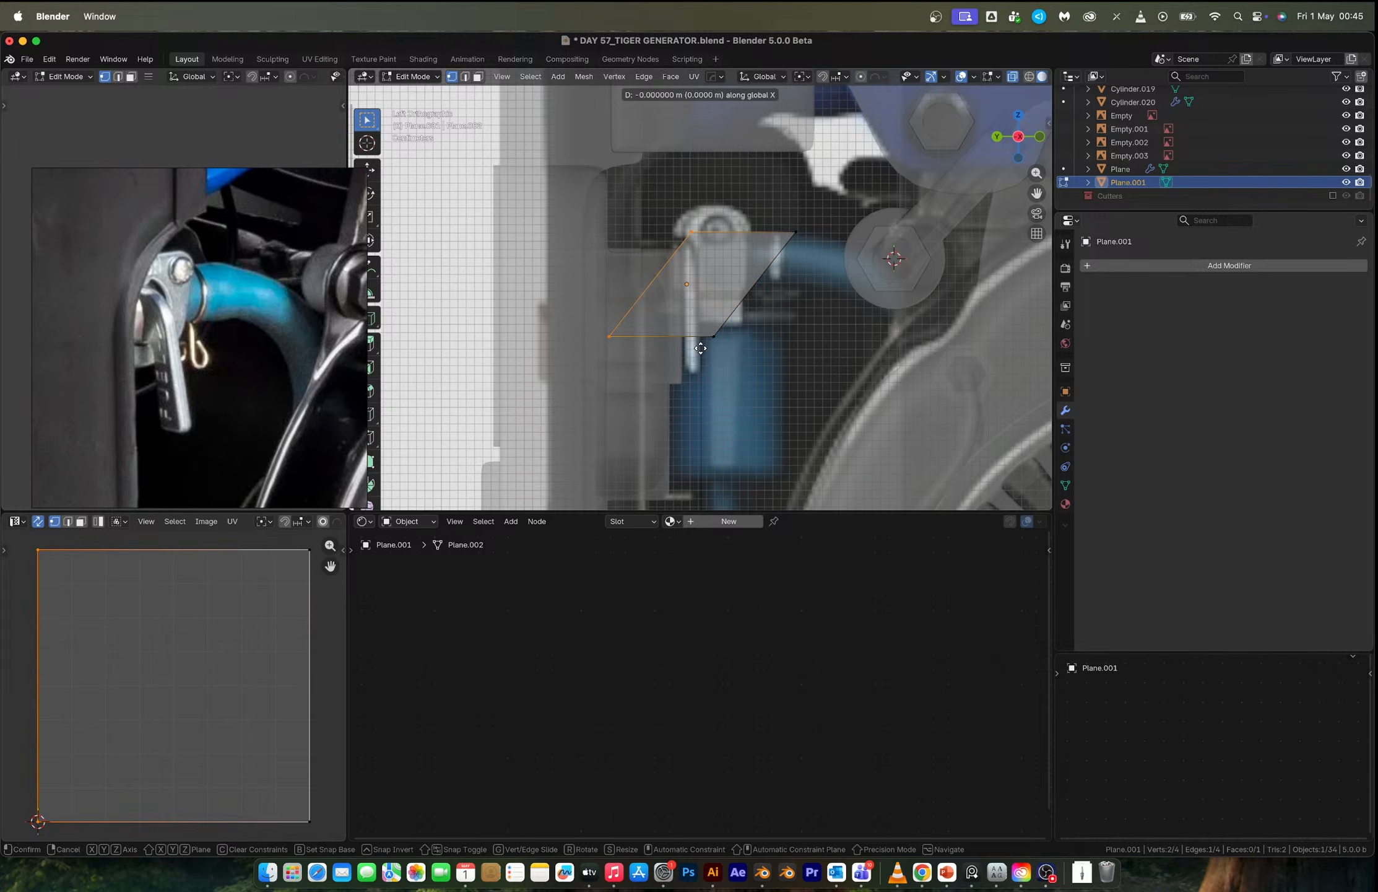
{"action": "key", "text": "y"}
{"action": "left_click", "coordinate": [692, 350]}
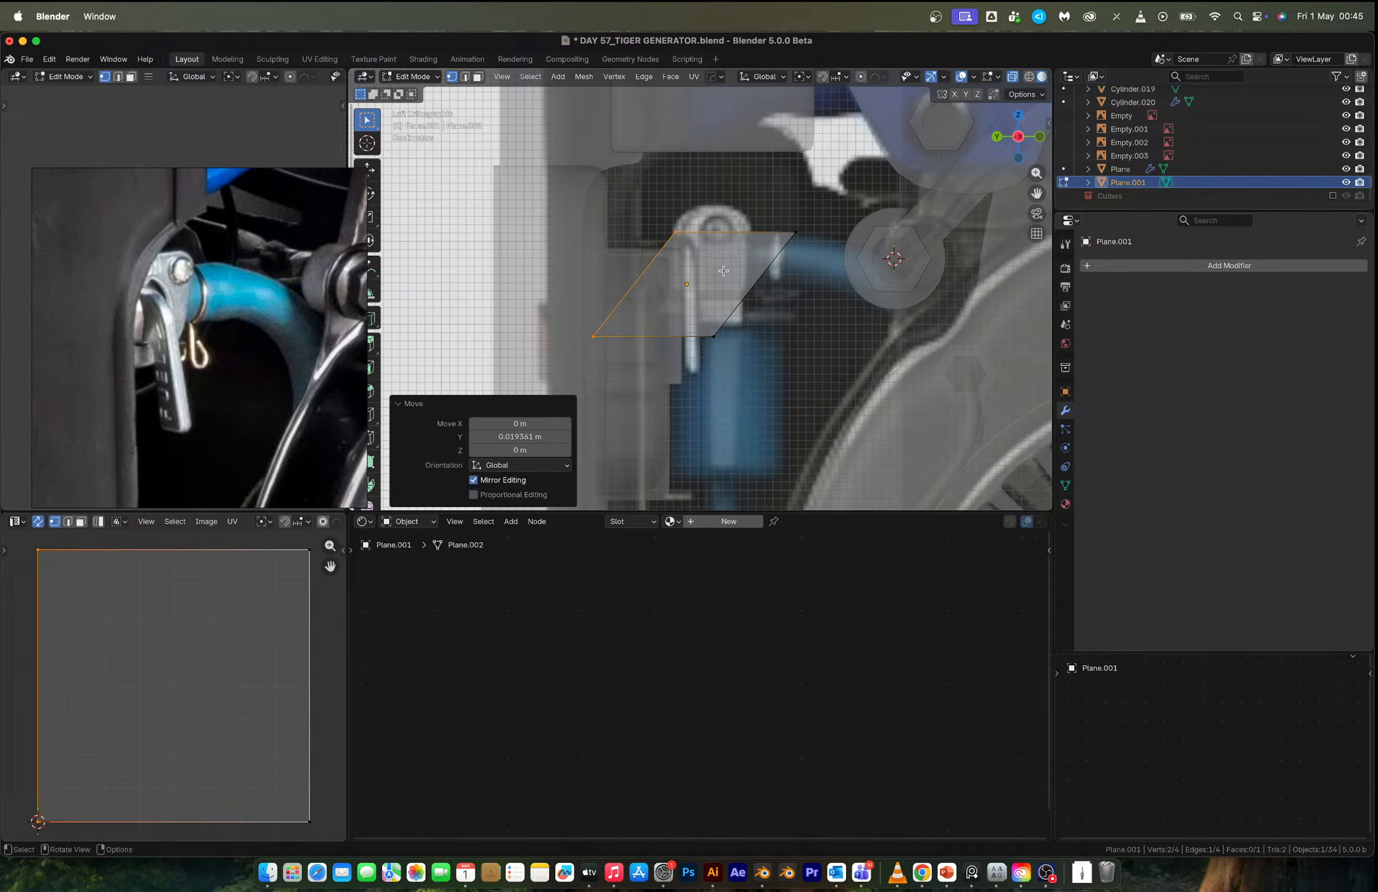
Set the slanted plane's origin to its geometry, replacing the 3D-cursor origin.
{"action": "key", "text": "Tab"}
{"action": "scroll", "coordinate": [708, 284], "scroll_direction": "up", "scroll_amount": 1}
{"action": "right_click", "coordinate": [707, 284]}
{"action": "mouse_move", "coordinate": [708, 285]}
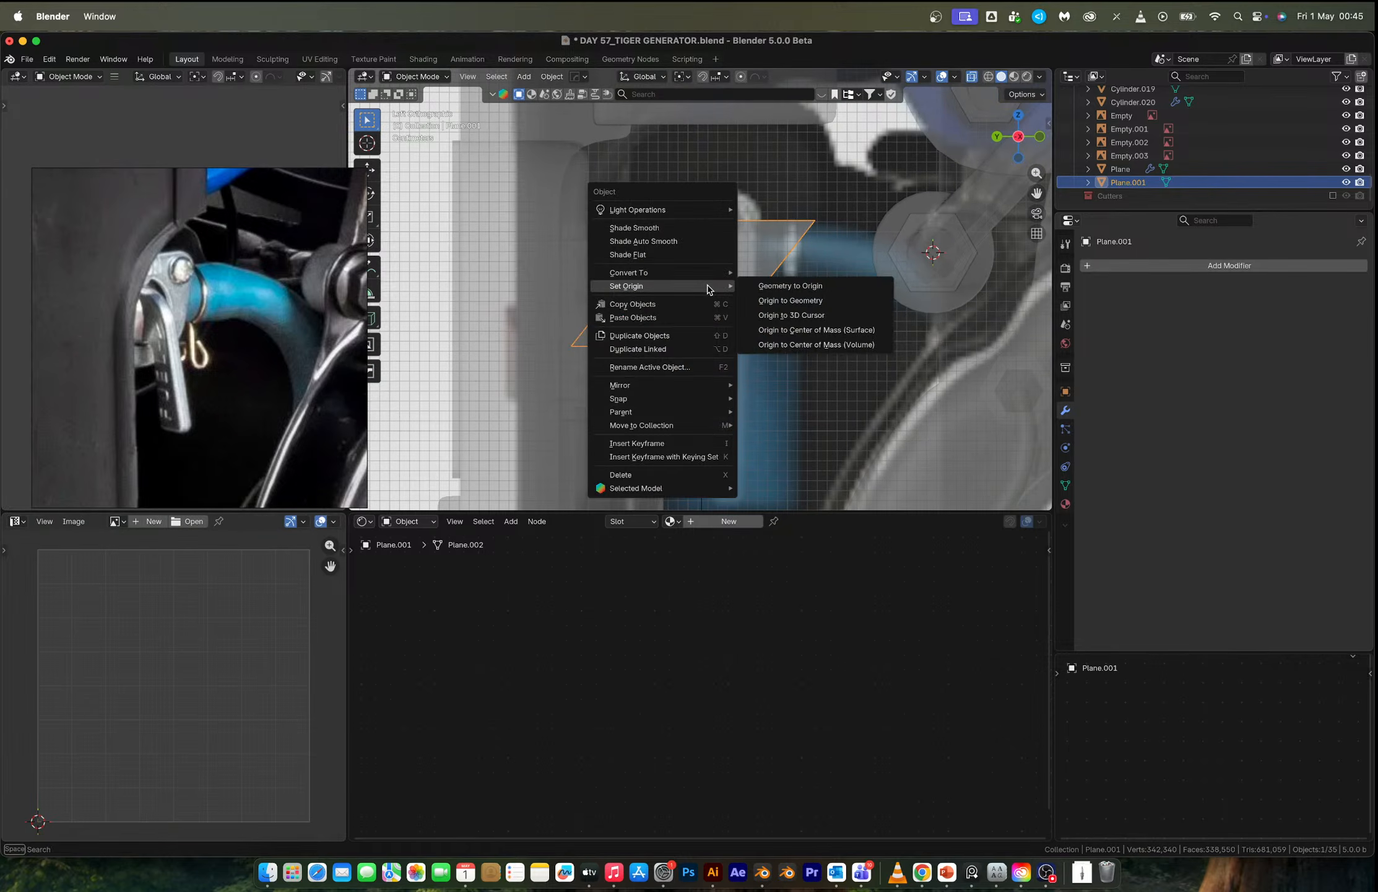
{"action": "left_click", "coordinate": [808, 318]}
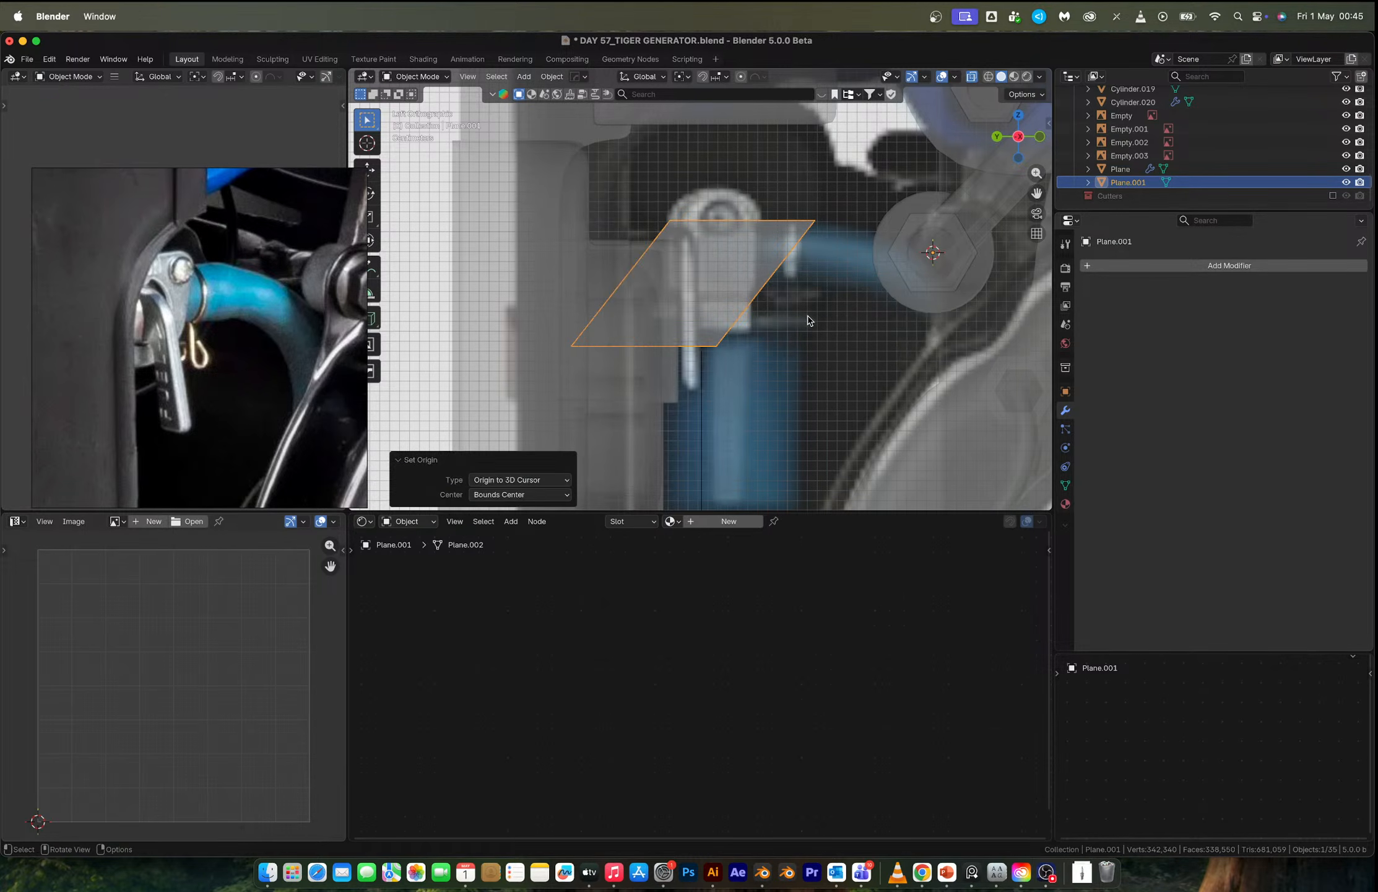
{"action": "right_click", "coordinate": [761, 296]}
{"action": "mouse_move", "coordinate": [758, 288]}
{"action": "left_click", "coordinate": [823, 302]}
Move the parallelogram's engine-side edge slightly outward along Y.
{"action": "key", "text": "Tab"}
{"action": "key", "text": "Tab"}
{"action": "key", "text": "Tab"}
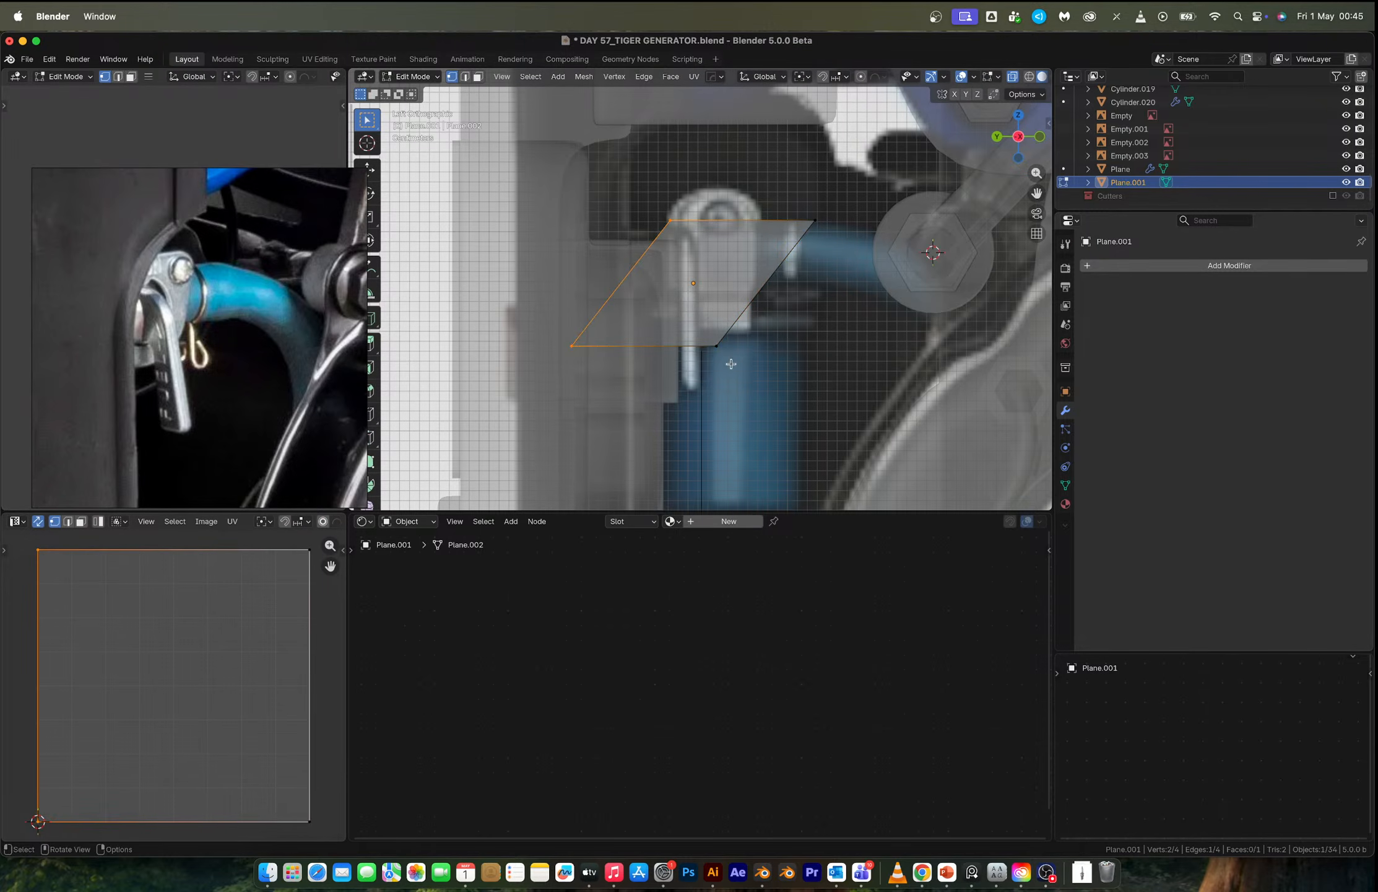
{"action": "left_click", "coordinate": [798, 220], "text": "shift"}
{"action": "key", "text": "g"}
{"action": "key", "text": "x"}
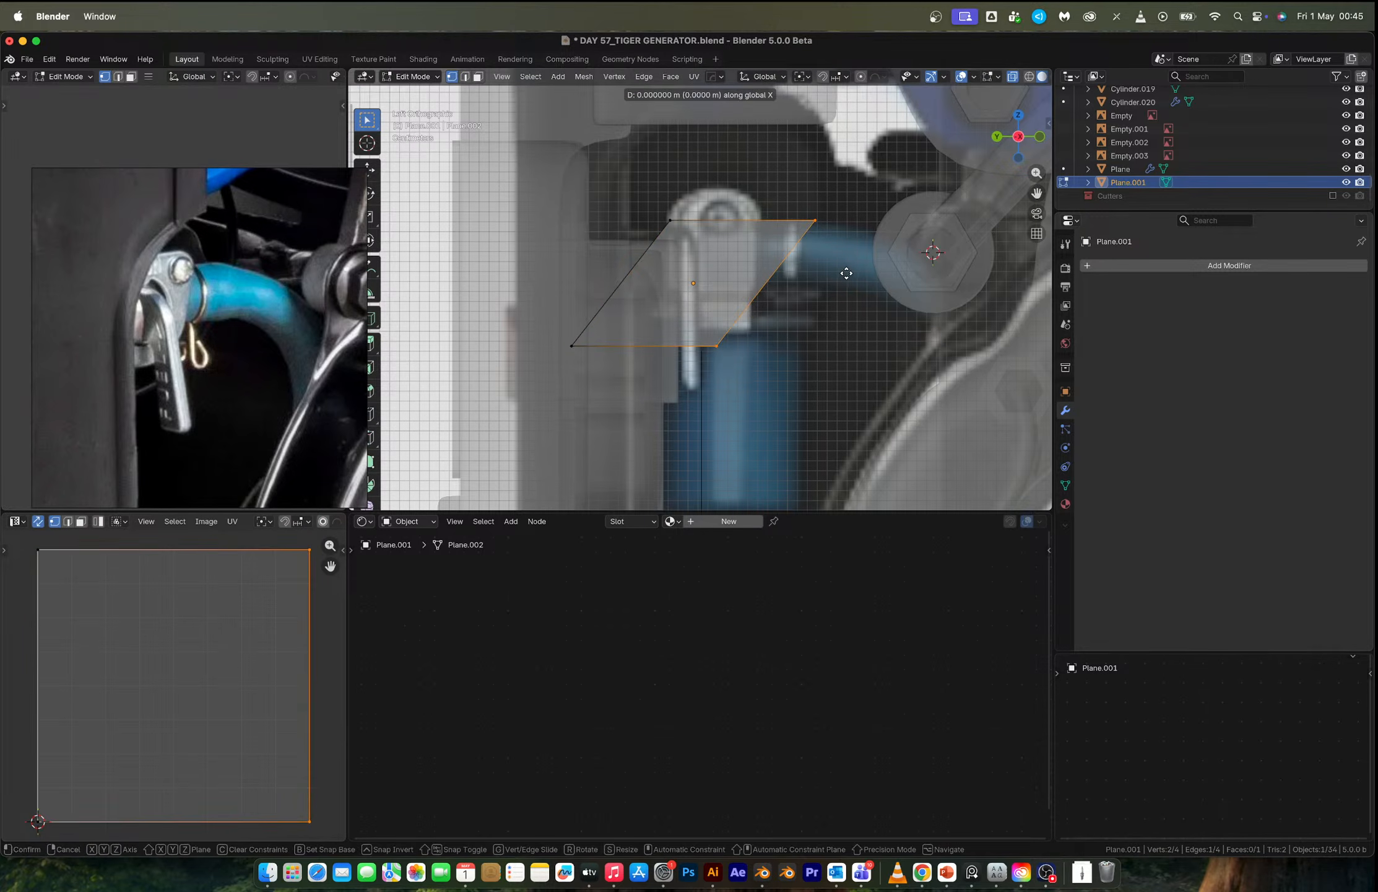
{"action": "key", "text": "y"}
{"action": "left_click", "coordinate": [852, 273]}
{"action": "key", "text": "Tab"}
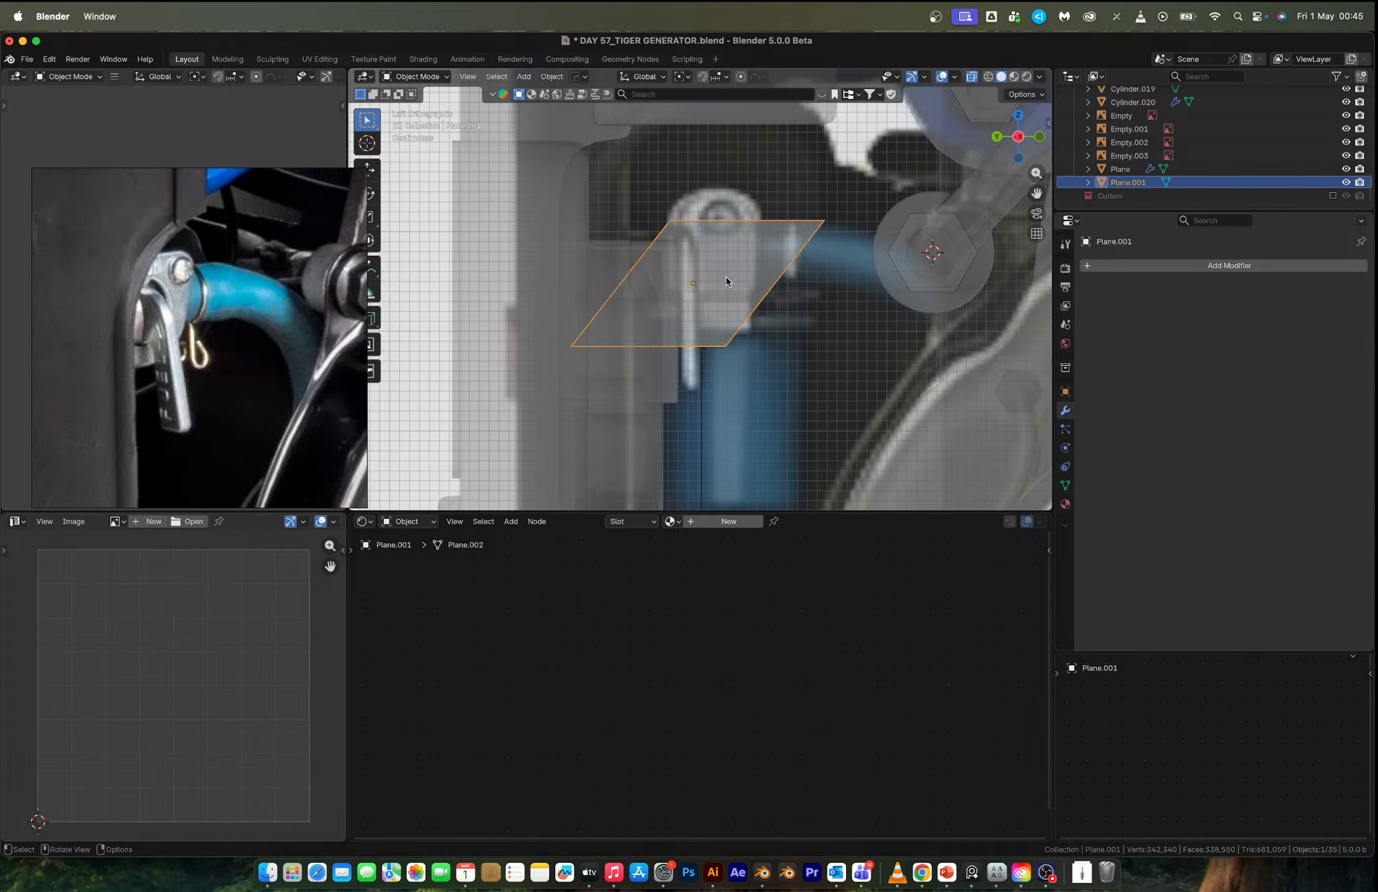
Recenter the widened parallelogram's origin on its geometry.
{"action": "right_click", "coordinate": [711, 277]}
{"action": "mouse_move", "coordinate": [719, 277]}
{"action": "left_click", "coordinate": [757, 294]}
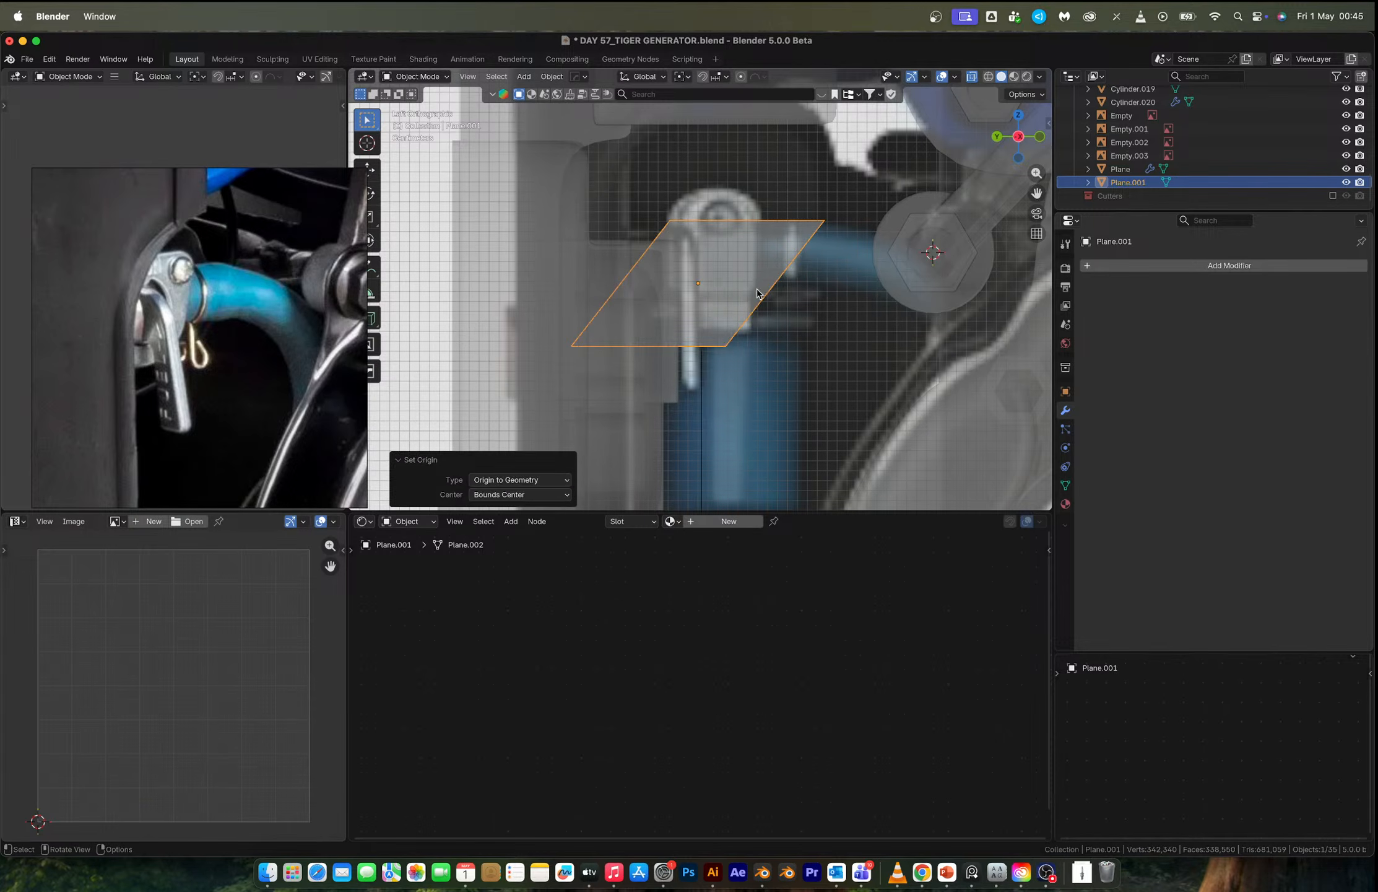
Inset the parallelogram face with a thickness of about 0.54 m.
{"action": "key", "text": "Tab"}
{"action": "key", "text": "3"}
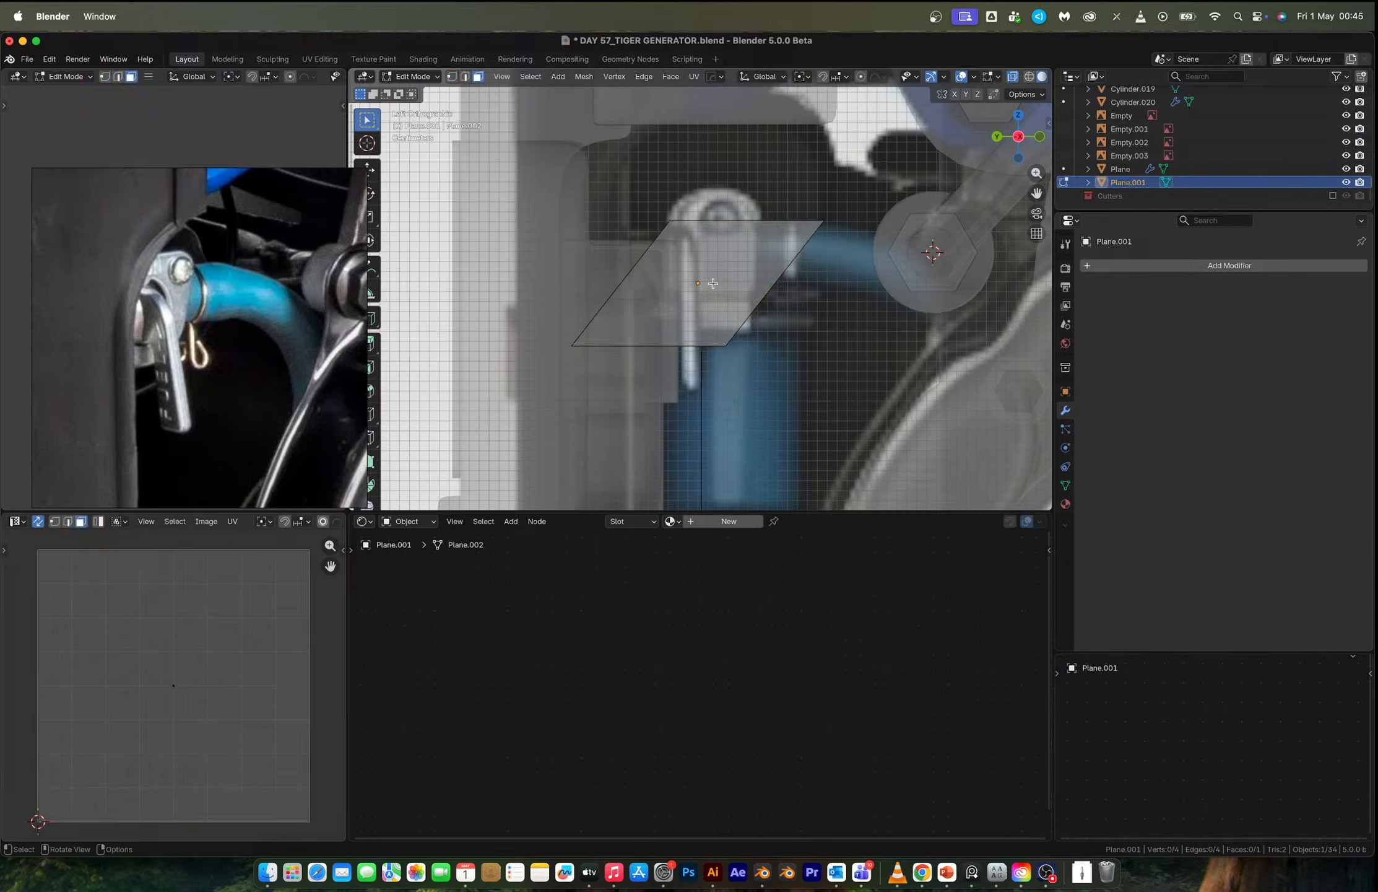
{"action": "left_click", "coordinate": [731, 294]}
{"action": "key", "text": "i"}
{"action": "left_click", "coordinate": [825, 339]}
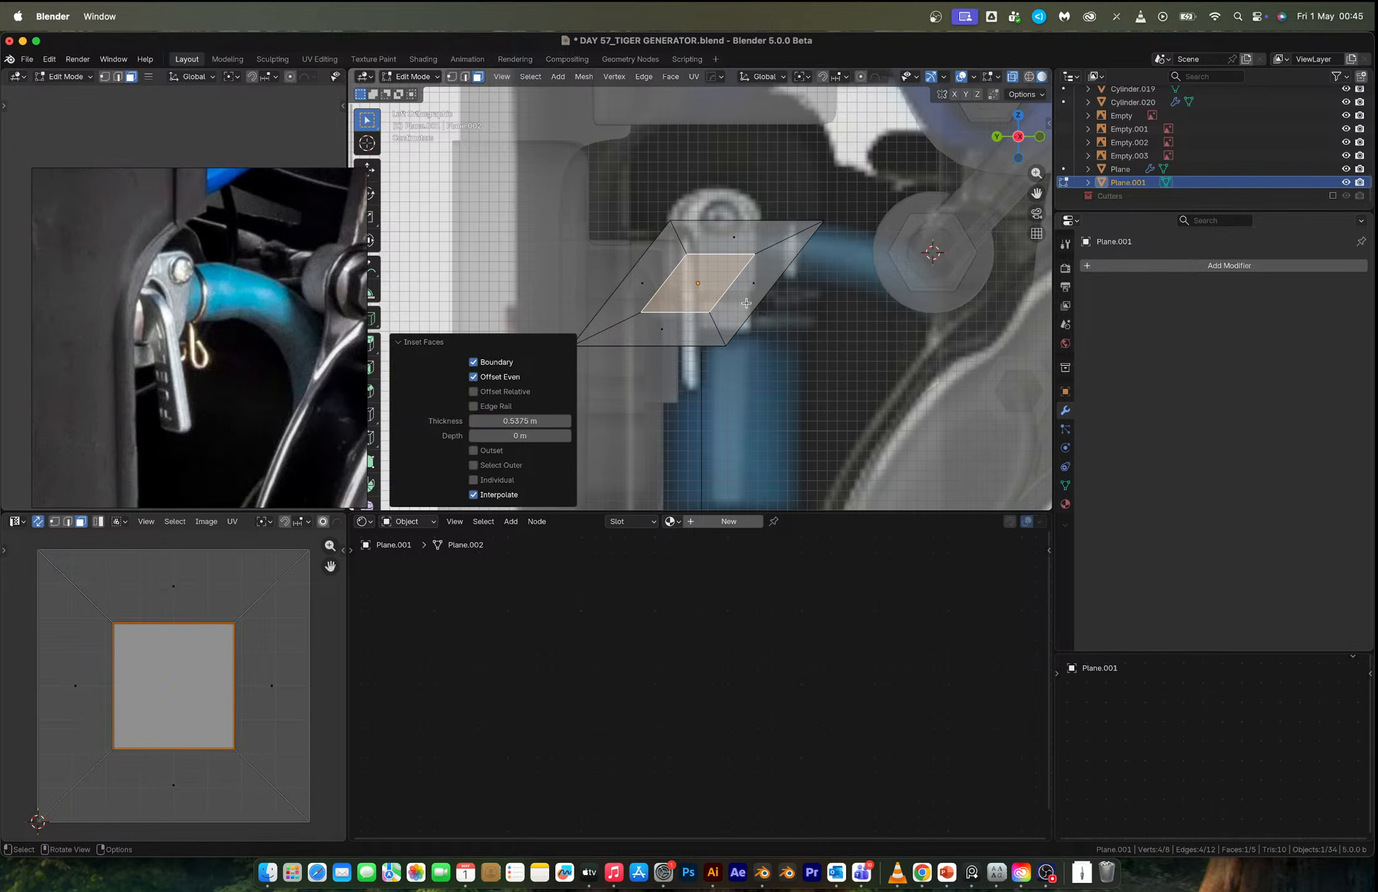
Subdivide the inner inset face twice into a four-by-four grid.
{"action": "right_click", "coordinate": [712, 278]}
{"action": "left_click", "coordinate": [712, 312]}
{"action": "right_click", "coordinate": [725, 294]}
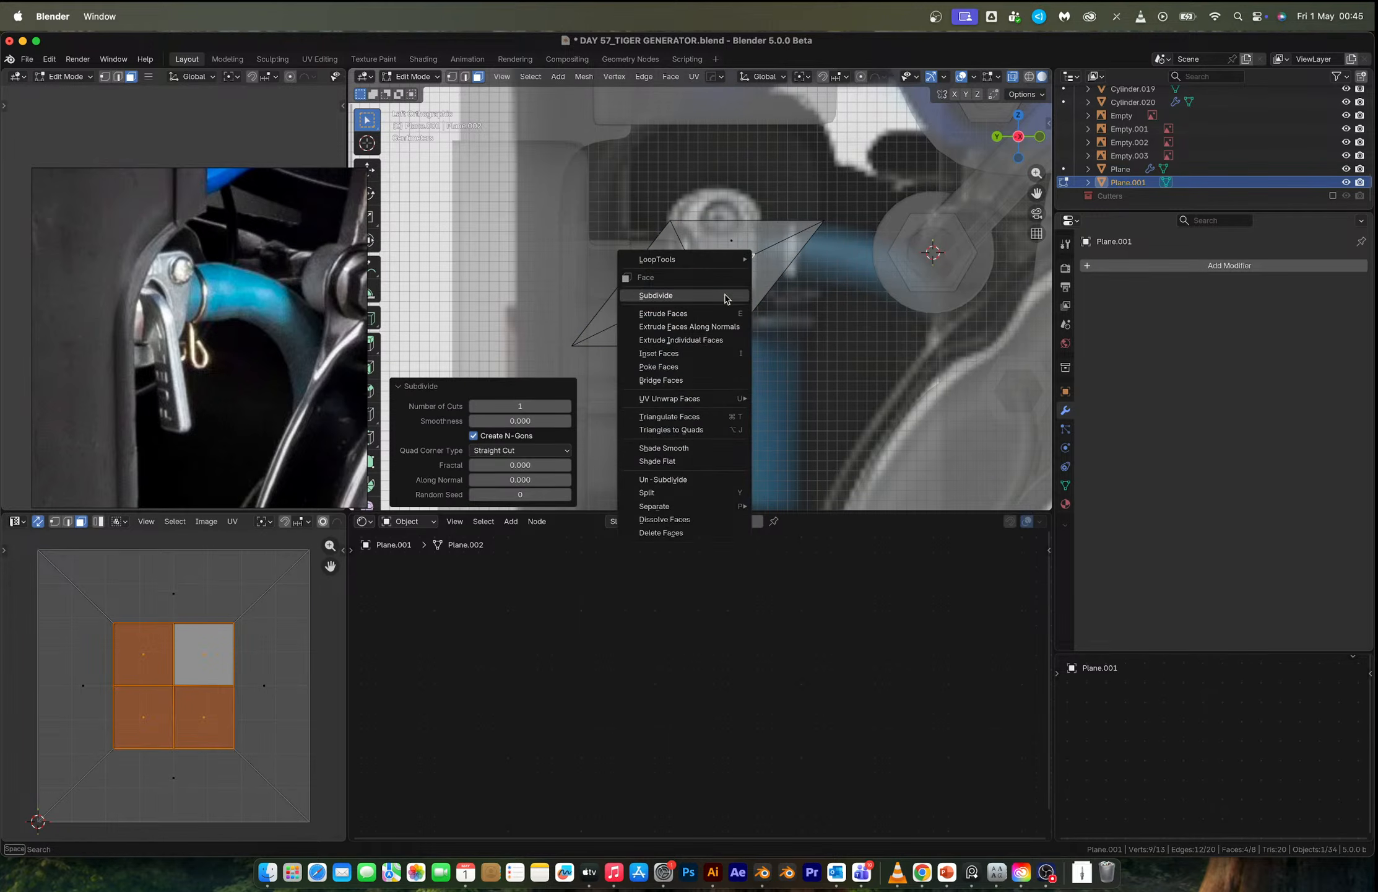
{"action": "left_click", "coordinate": [724, 295]}
{"action": "right_click", "coordinate": [724, 294]}
{"action": "mouse_move", "coordinate": [720, 266]}
{"action": "key", "text": "Escape"}
Apply the plane's scale in Object Mode.
{"action": "key", "text": "Tab"}
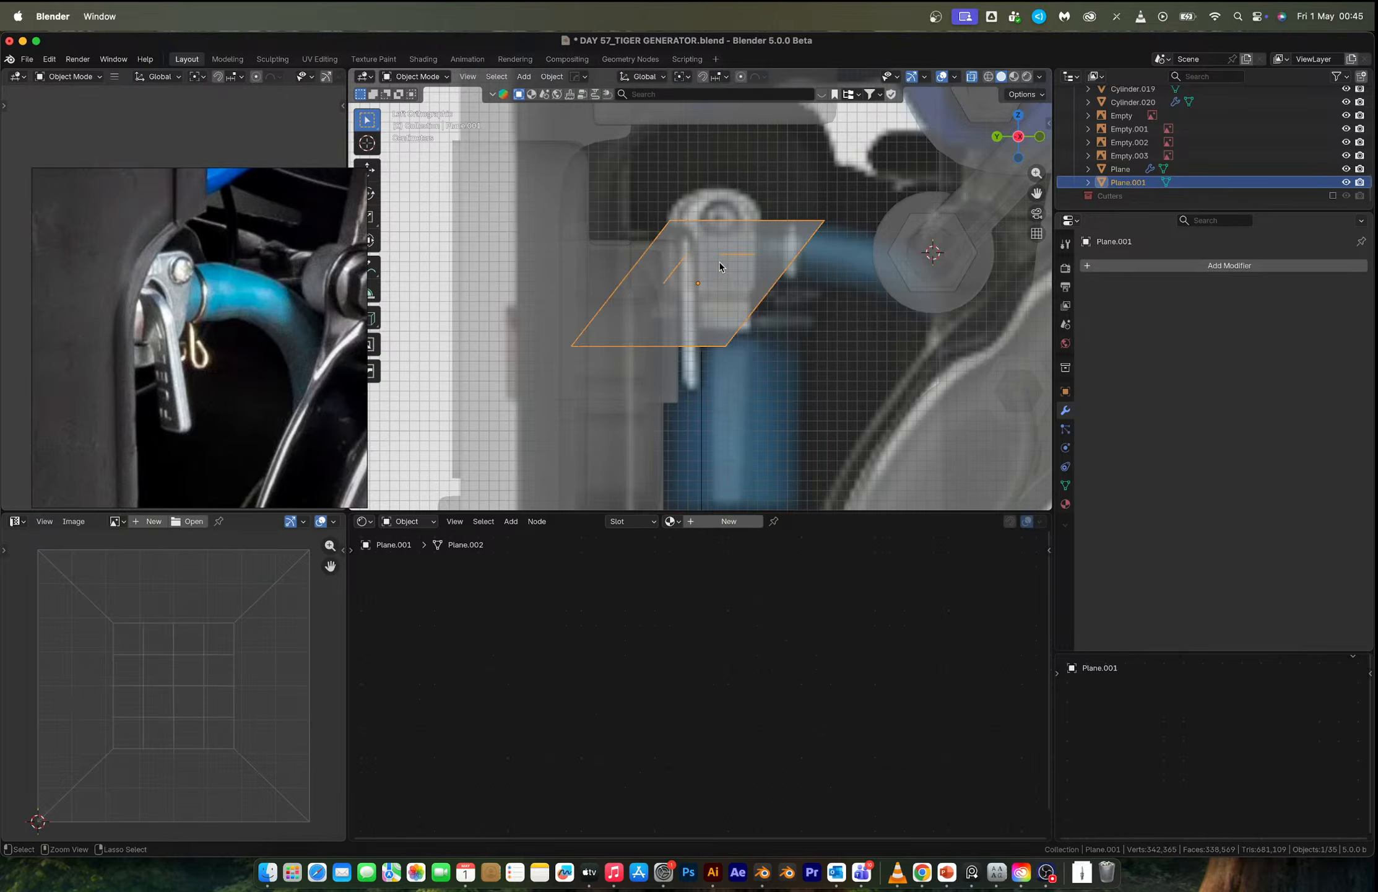
{"action": "key", "text": "ctrl+a"}
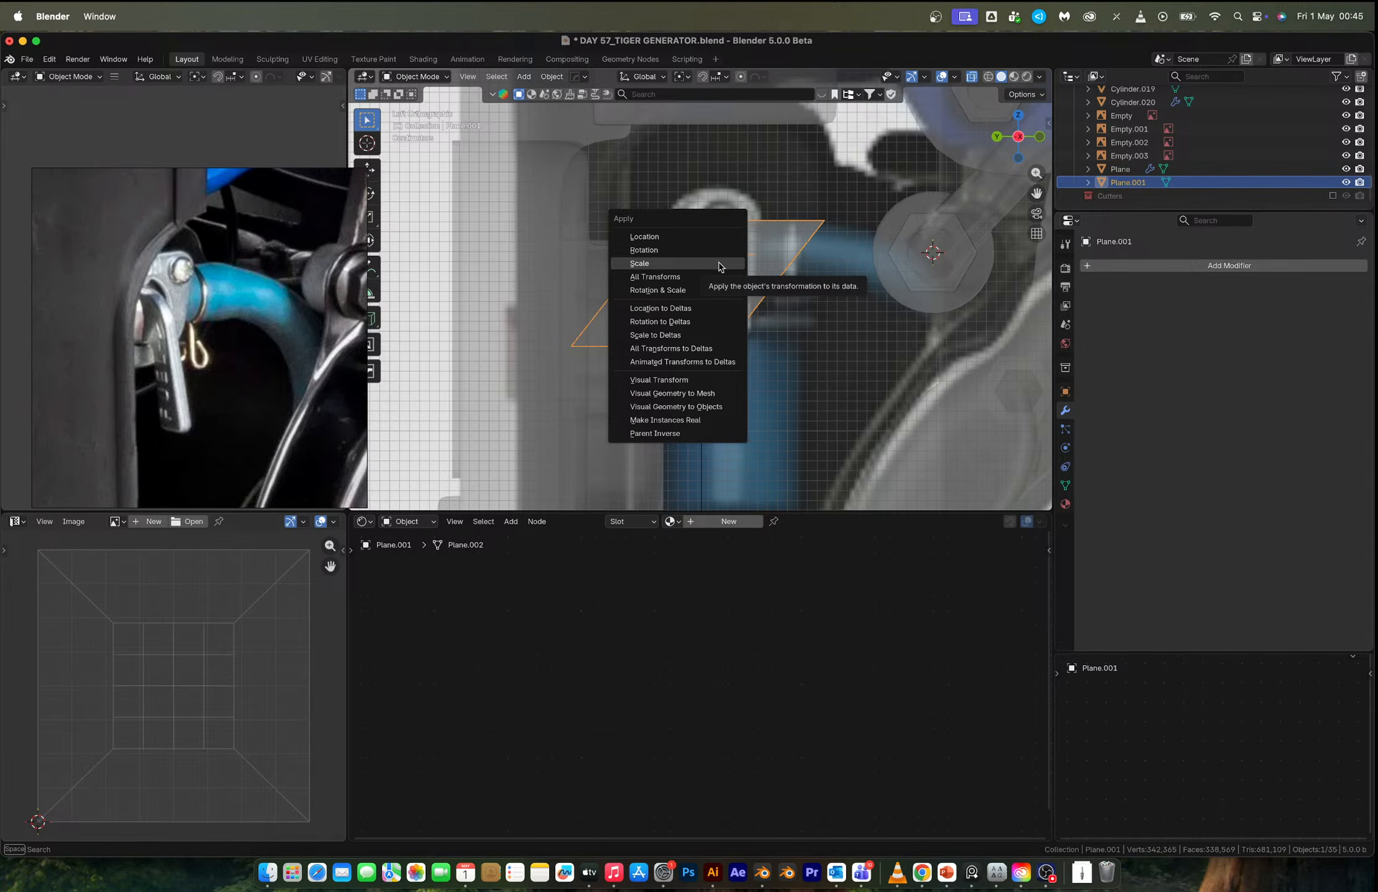
{"action": "left_click", "coordinate": [679, 263]}
Turn the subdivided inner faces into a circle with LoopTools and scale it to about 0.889.
{"action": "key", "text": "Tab"}
{"action": "right_click", "coordinate": [738, 282]}
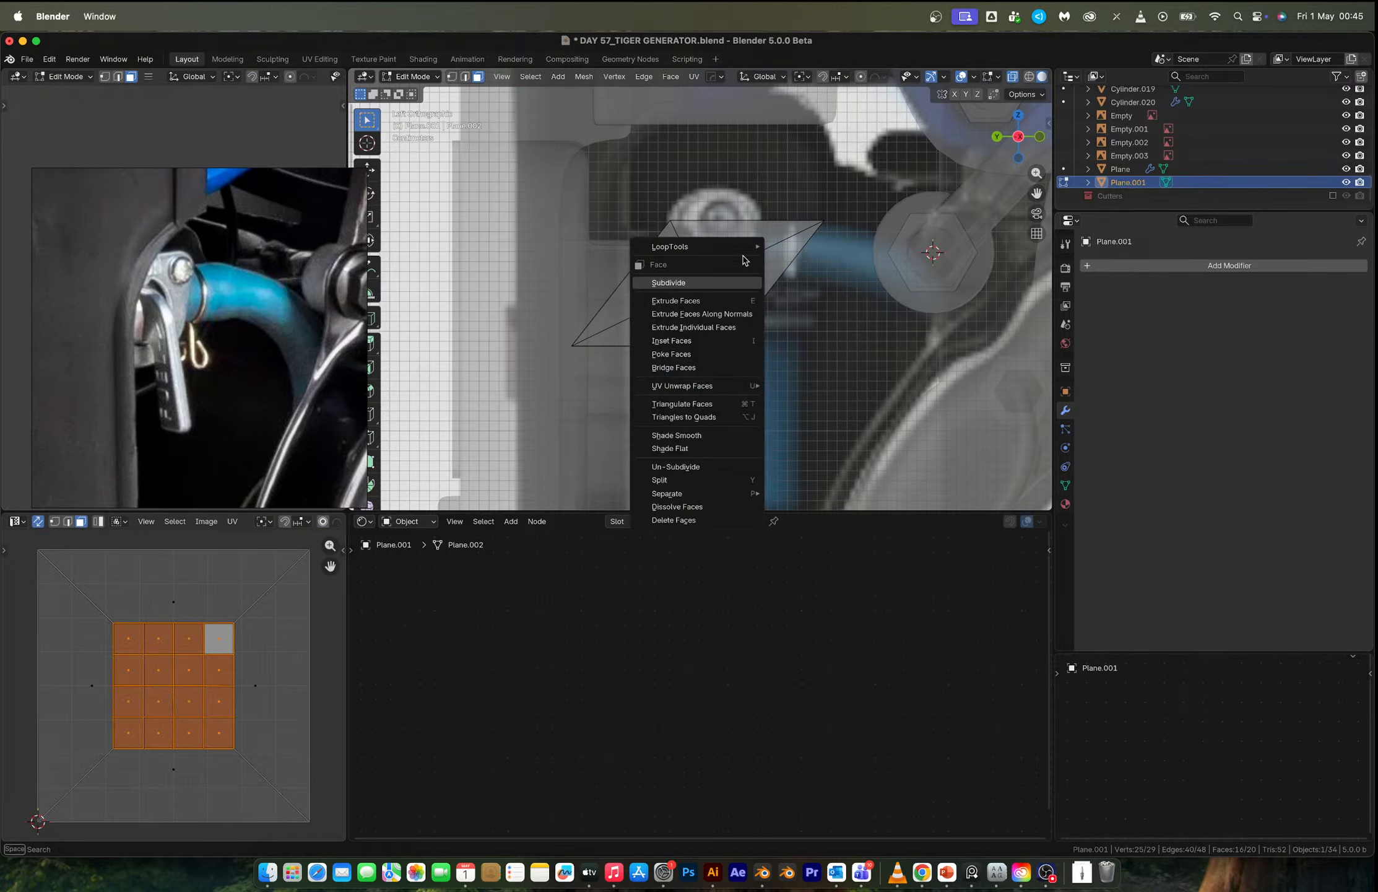
{"action": "mouse_move", "coordinate": [743, 259]}
{"action": "left_click", "coordinate": [808, 262]}
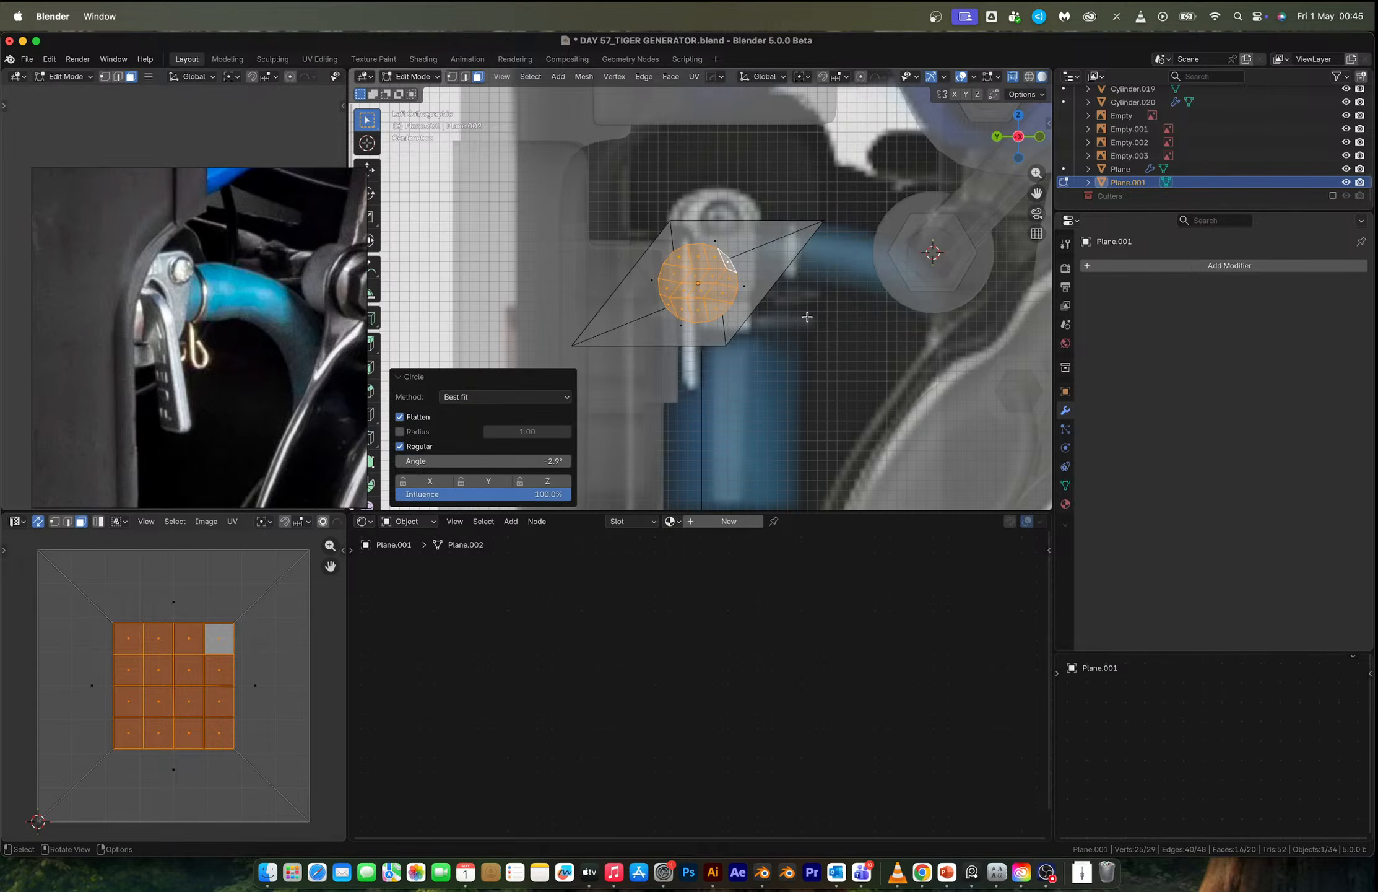
{"action": "key", "text": "s"}
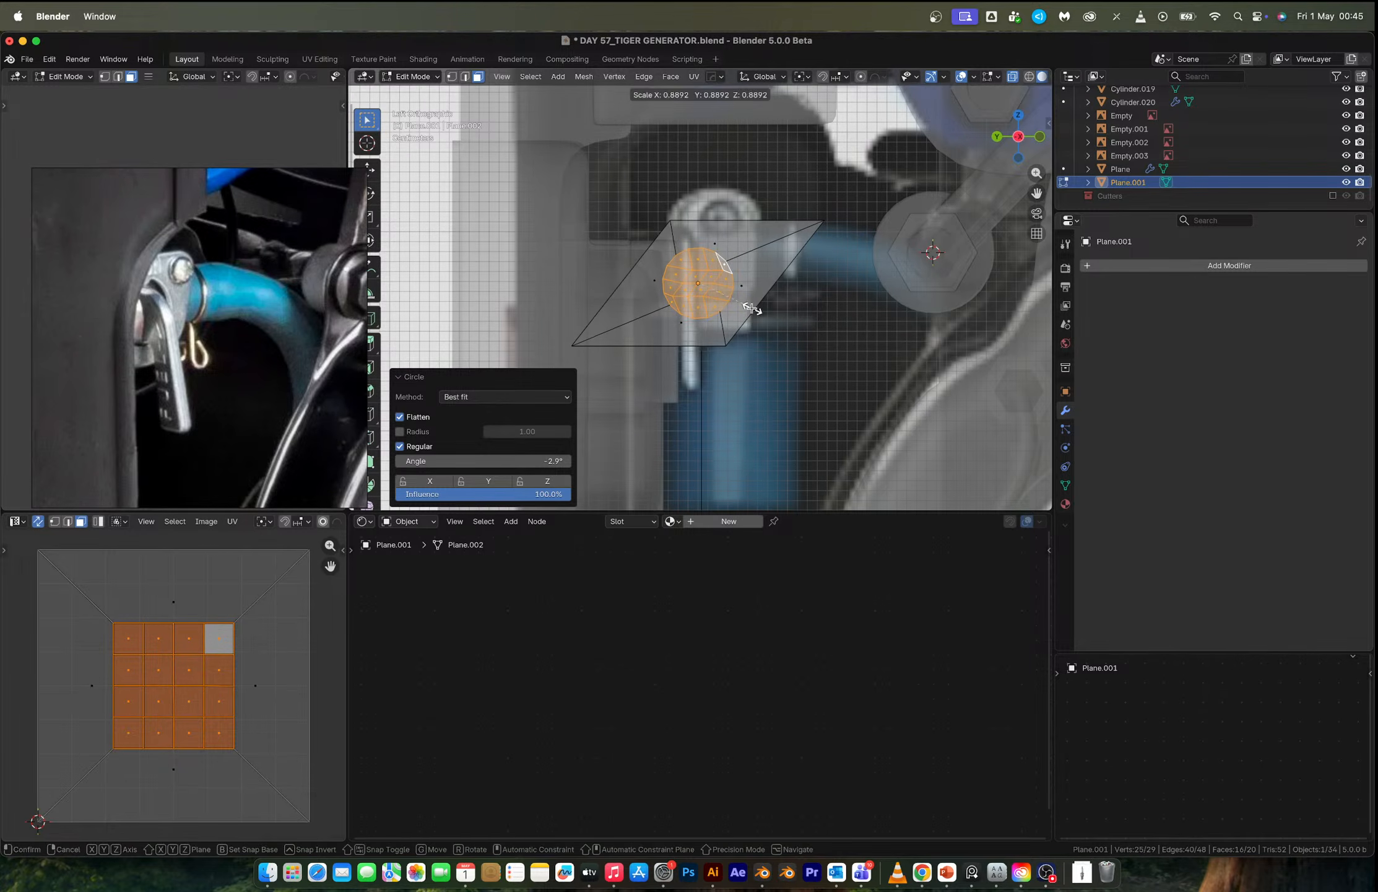
{"action": "left_click", "coordinate": [754, 308]}
Extrude the circular faces from the plate to form a short cylinder and return to Object Mode.
{"action": "middle_click_drag", "start_coordinate": [754, 308], "coordinate": [792, 310]}
{"action": "scroll", "coordinate": [792, 311], "scroll_direction": "down", "scroll_amount": 3}
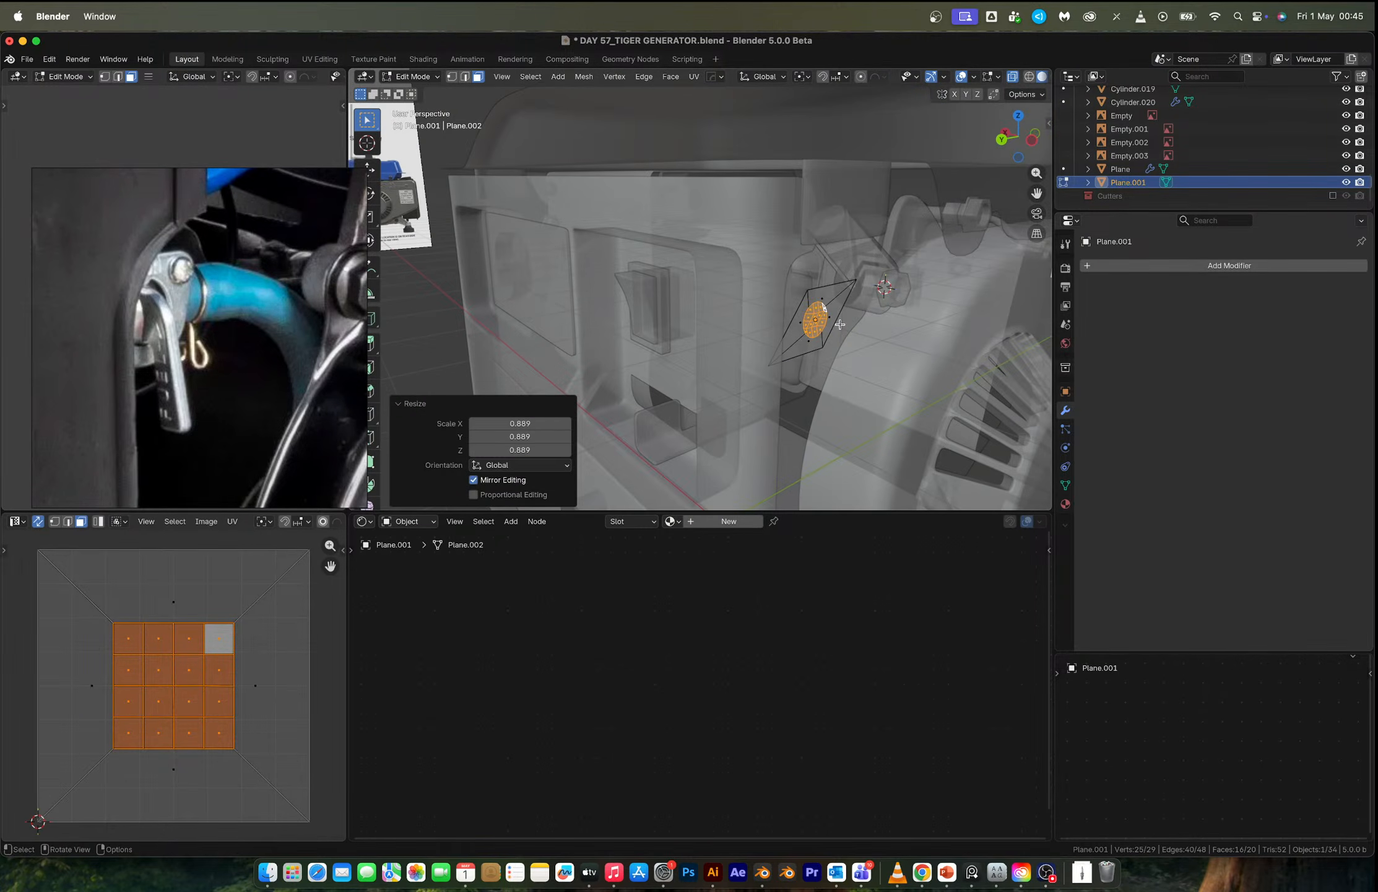
{"action": "key", "text": "e"}
{"action": "left_click", "coordinate": [820, 317]}
{"action": "key", "text": "Tab"}
Try to bevel the plate's four outer corner vertices with 2 segments and an offset of about 0.02 m.
{"action": "middle_click_drag", "start_coordinate": [820, 315], "coordinate": [774, 315]}
{"action": "scroll", "coordinate": [753, 322], "scroll_direction": "up", "scroll_amount": 3}
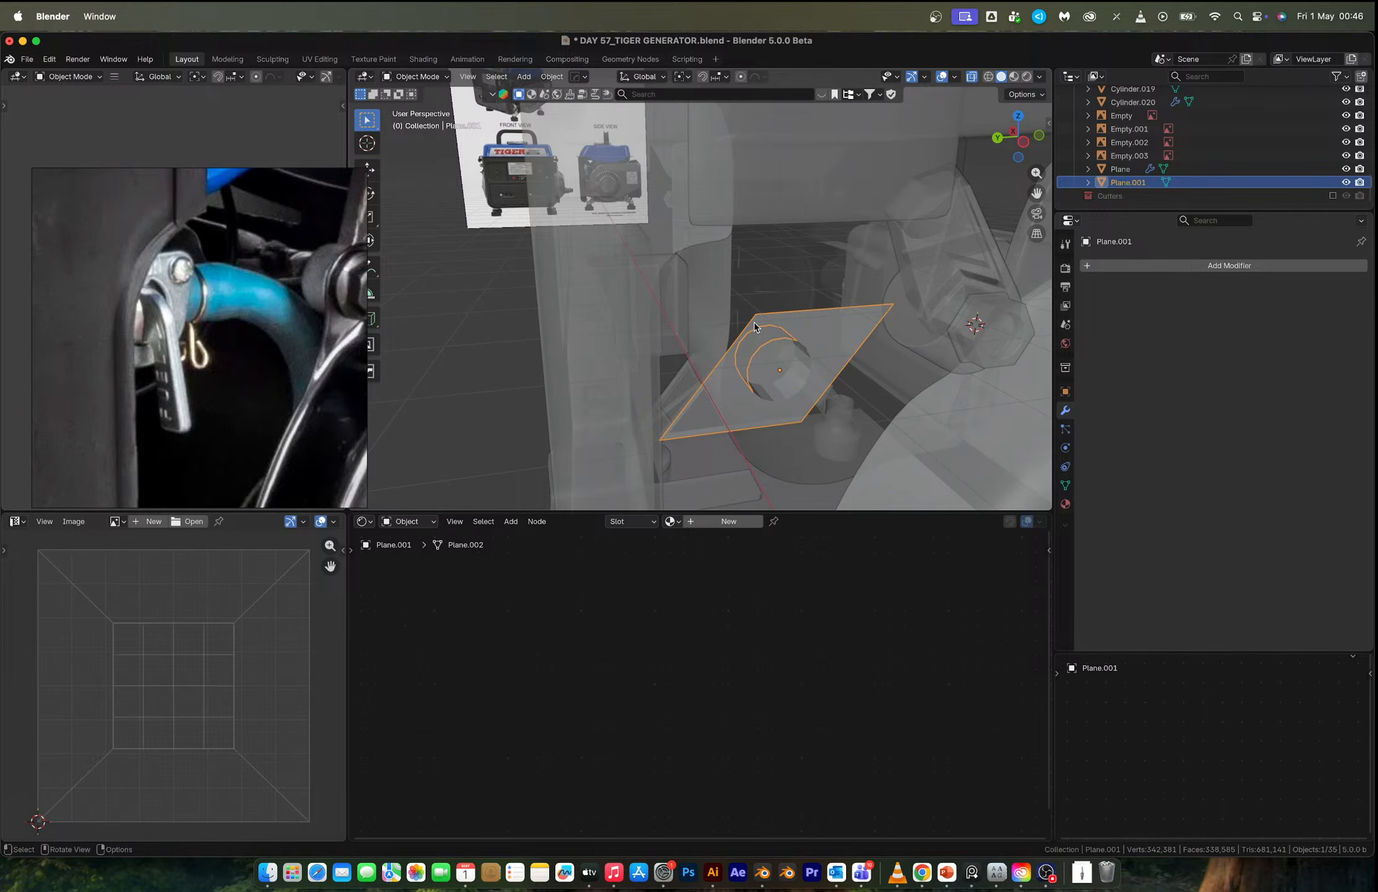
{"action": "key", "text": "Tab"}
{"action": "key", "text": "1"}
{"action": "left_click", "coordinate": [893, 306]}
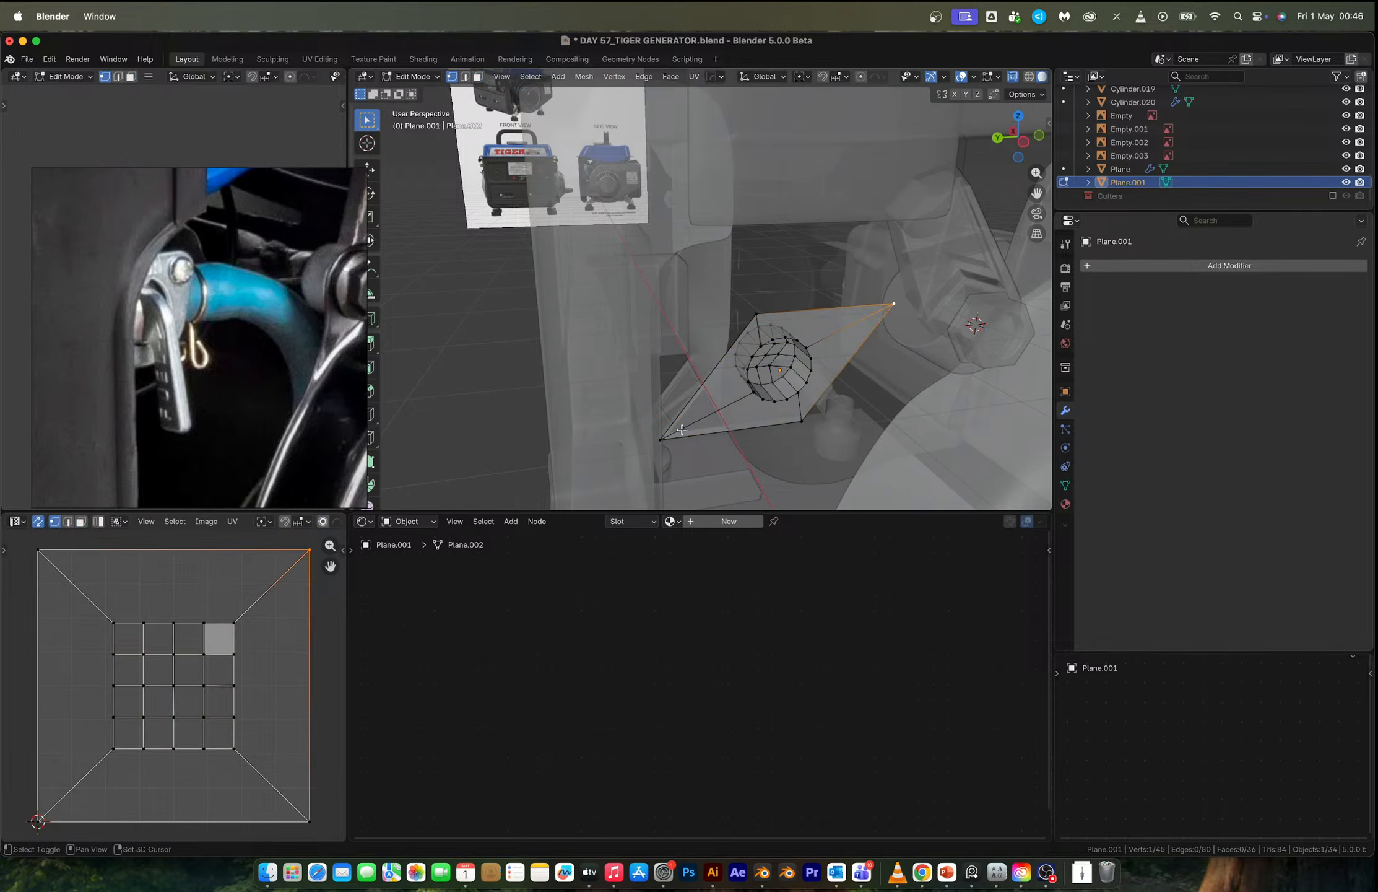
{"action": "left_click", "coordinate": [682, 429], "text": "shift"}
{"action": "left_click", "coordinate": [756, 314], "text": "shift"}
{"action": "left_click", "coordinate": [802, 421], "text": "shift"}
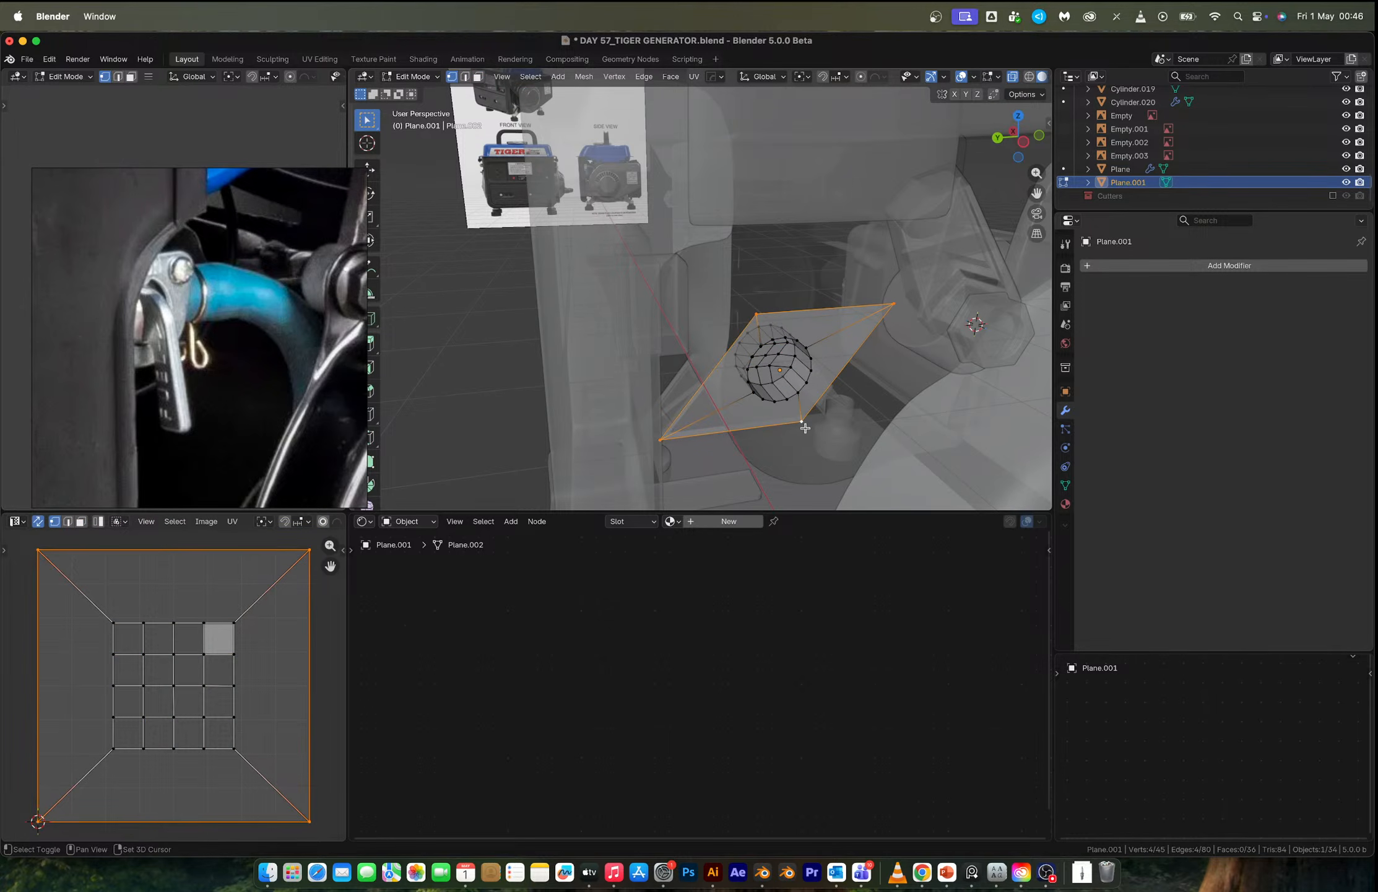
{"action": "key", "text": "ctrl+shift+b"}
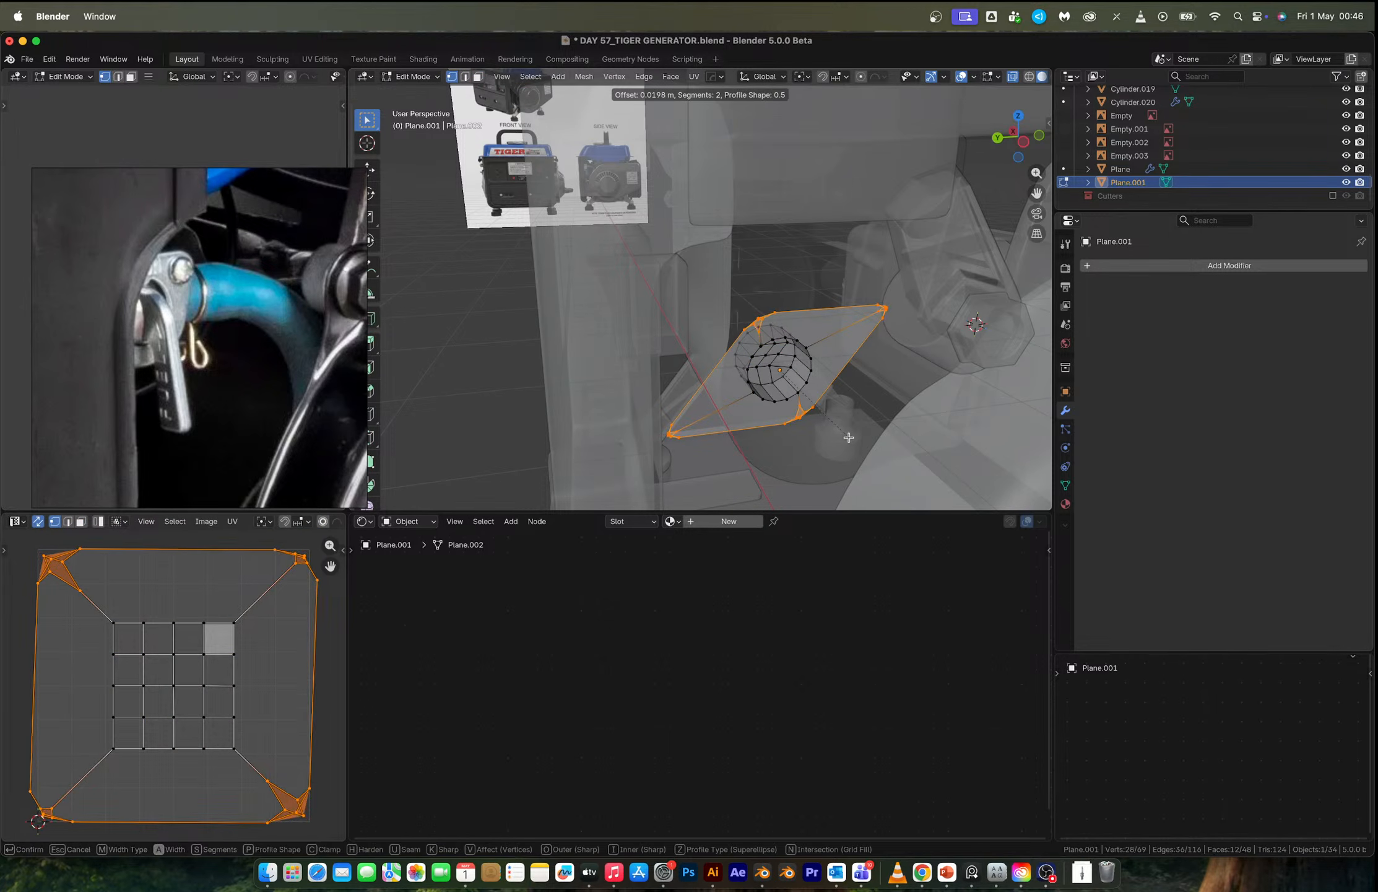
{"action": "left_click", "coordinate": [849, 437]}
{"action": "key", "text": "Tab"}
View the plate from the left and select its upper face together with the neighbouring beveled corner faces.
{"action": "middle_click_drag", "start_coordinate": [762, 358], "coordinate": [712, 353]}
{"action": "scroll", "coordinate": [758, 346], "scroll_direction": "up", "scroll_amount": 4}
{"action": "key", "text": "Tab"}
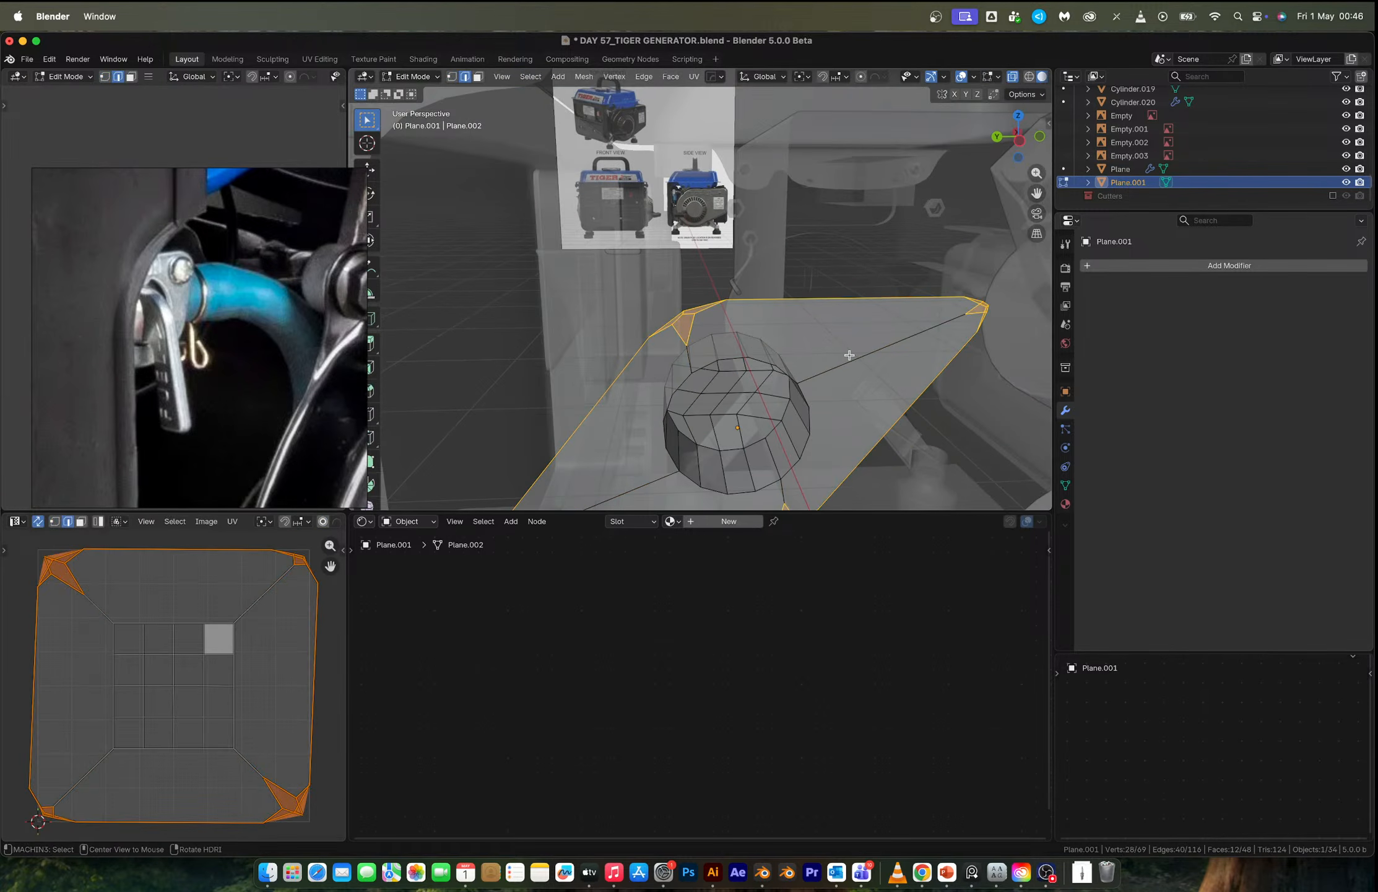
{"action": "left_click", "coordinate": [1019, 141]}
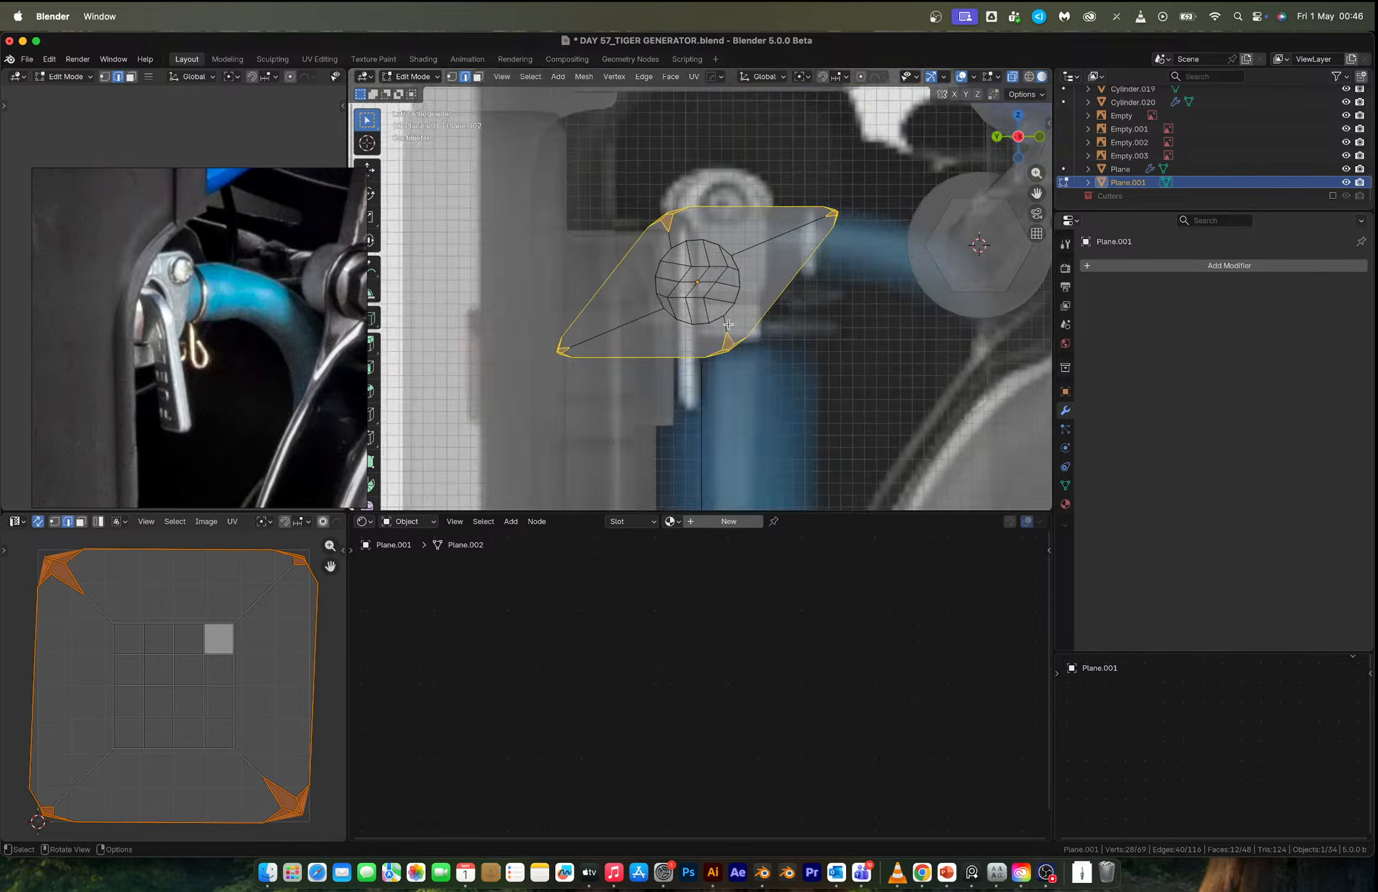
{"action": "key", "text": "3"}
{"action": "key", "text": "alt+a"}
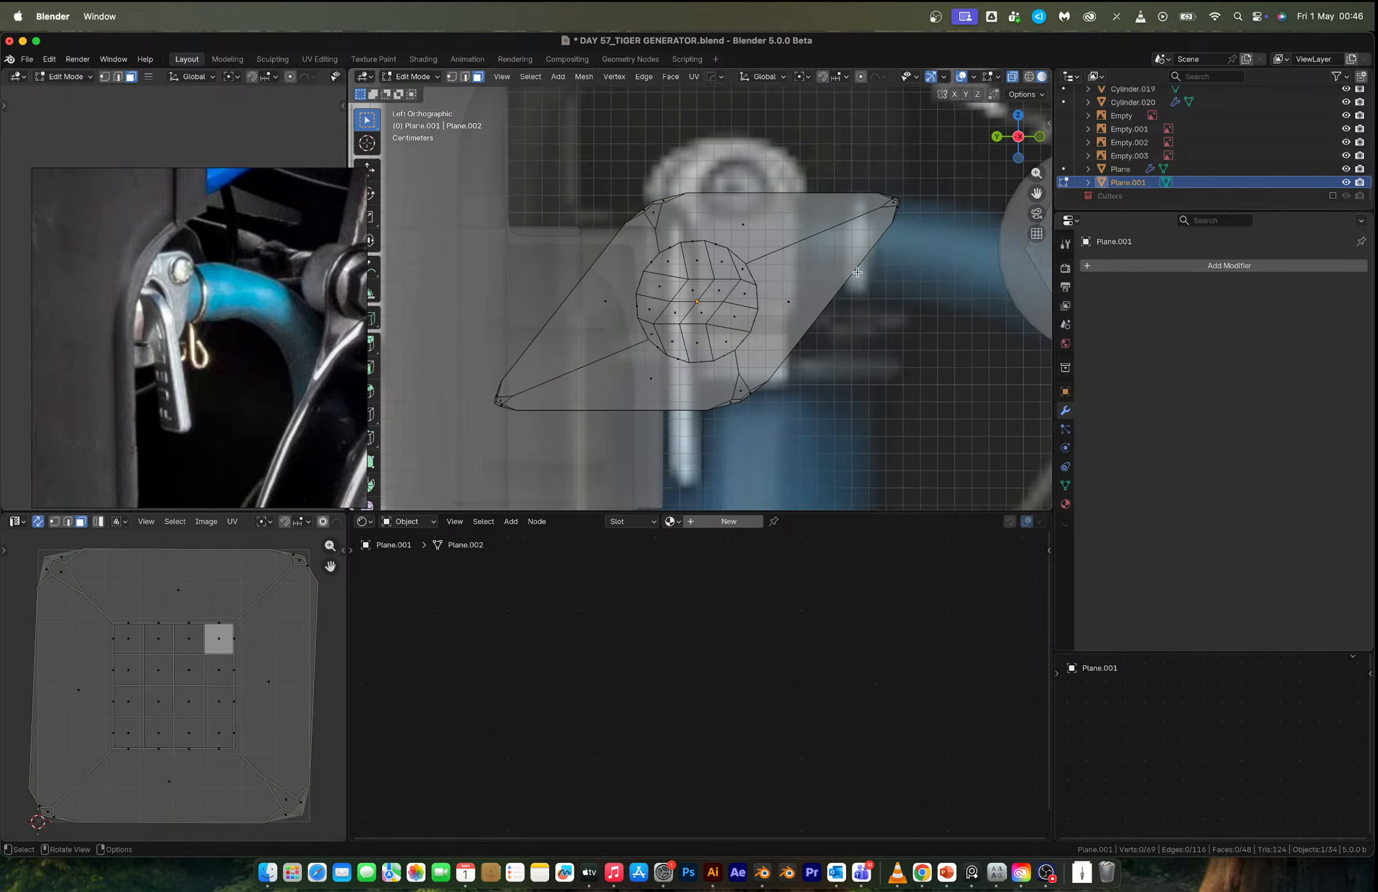
{"action": "left_click_drag", "start_coordinate": [731, 179], "coordinate": [767, 239]}
{"action": "left_click_drag", "start_coordinate": [861, 163], "coordinate": [943, 277], "text": "shift"}
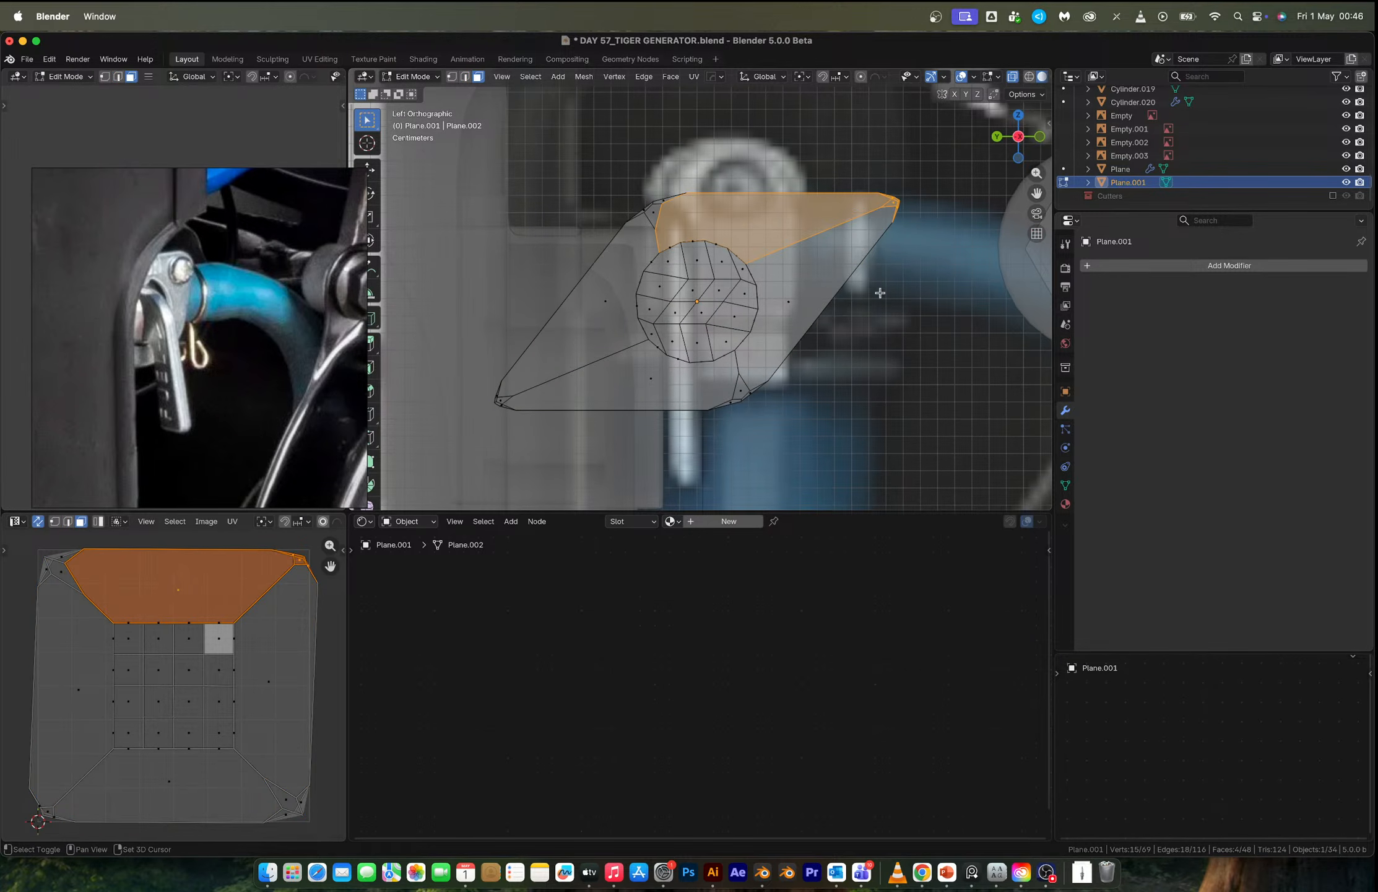
{"action": "key", "text": "2"}
{"action": "left_click", "coordinate": [887, 226], "text": "alt"}
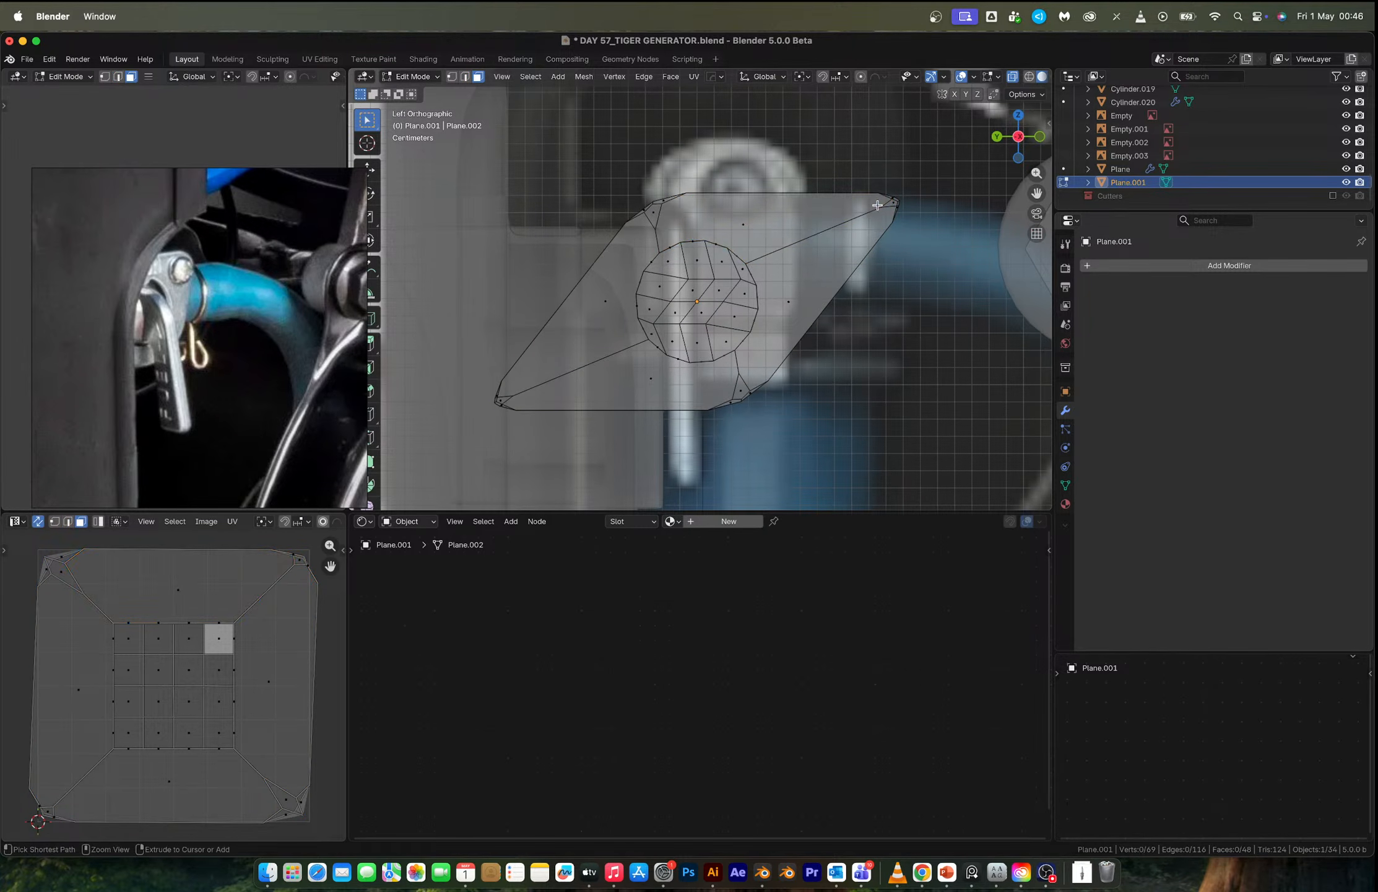
Undo the recent selections and the four-corner bevel on the plate.
{"action": "key", "text": "super+z"}
{"action": "key", "text": "super+z"}
{"action": "key", "text": "super+z"}
{"action": "key", "text": "super+z"}
{"action": "key", "text": "super+z"}
{"action": "key", "text": "super+z"}
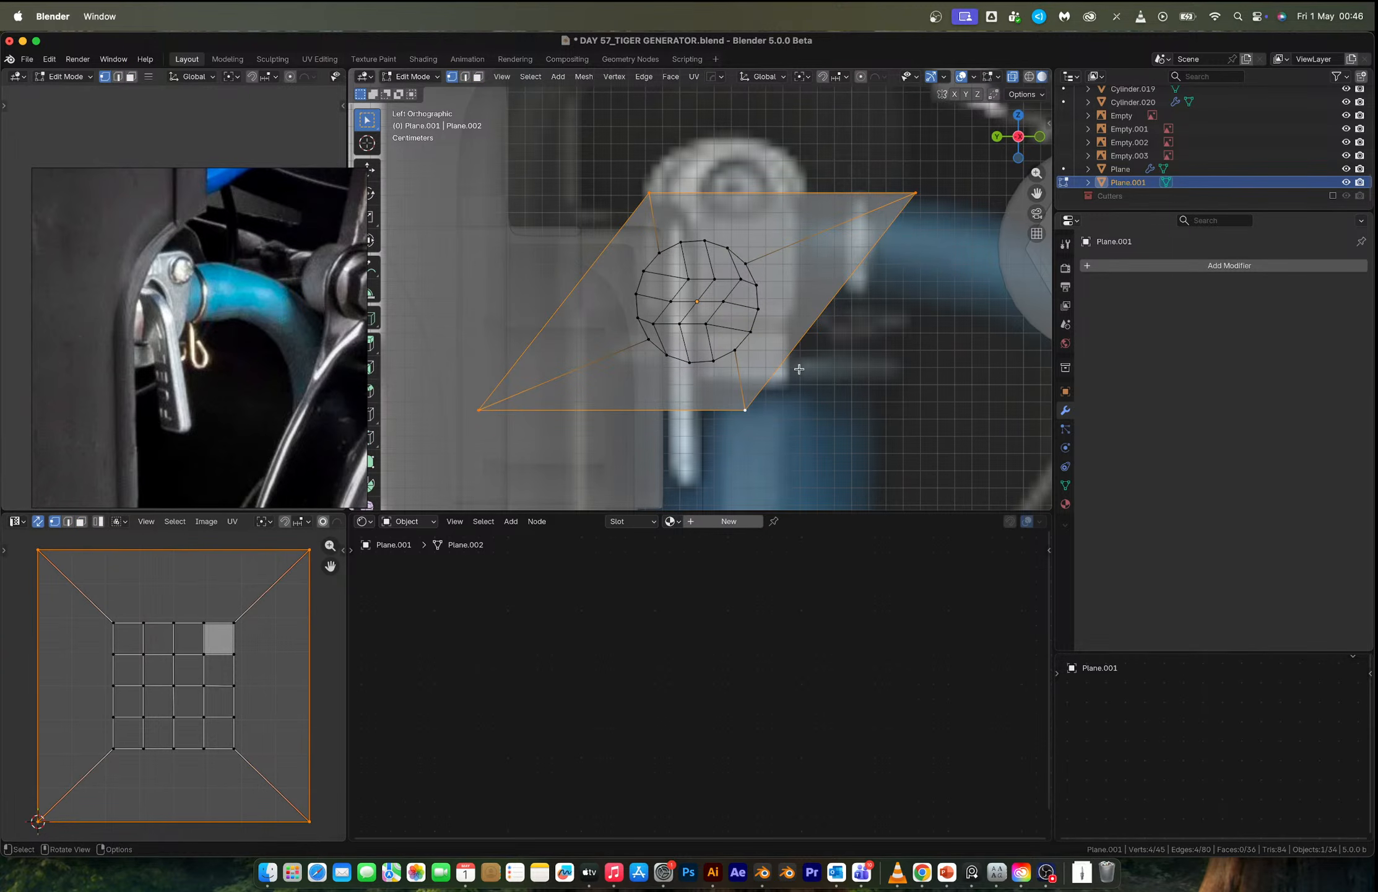
Select only the plate's two opposite wide-angled outer corner vertices.
{"action": "left_click", "coordinate": [751, 407]}
{"action": "left_click", "coordinate": [649, 196], "text": "ctrl+shift"}
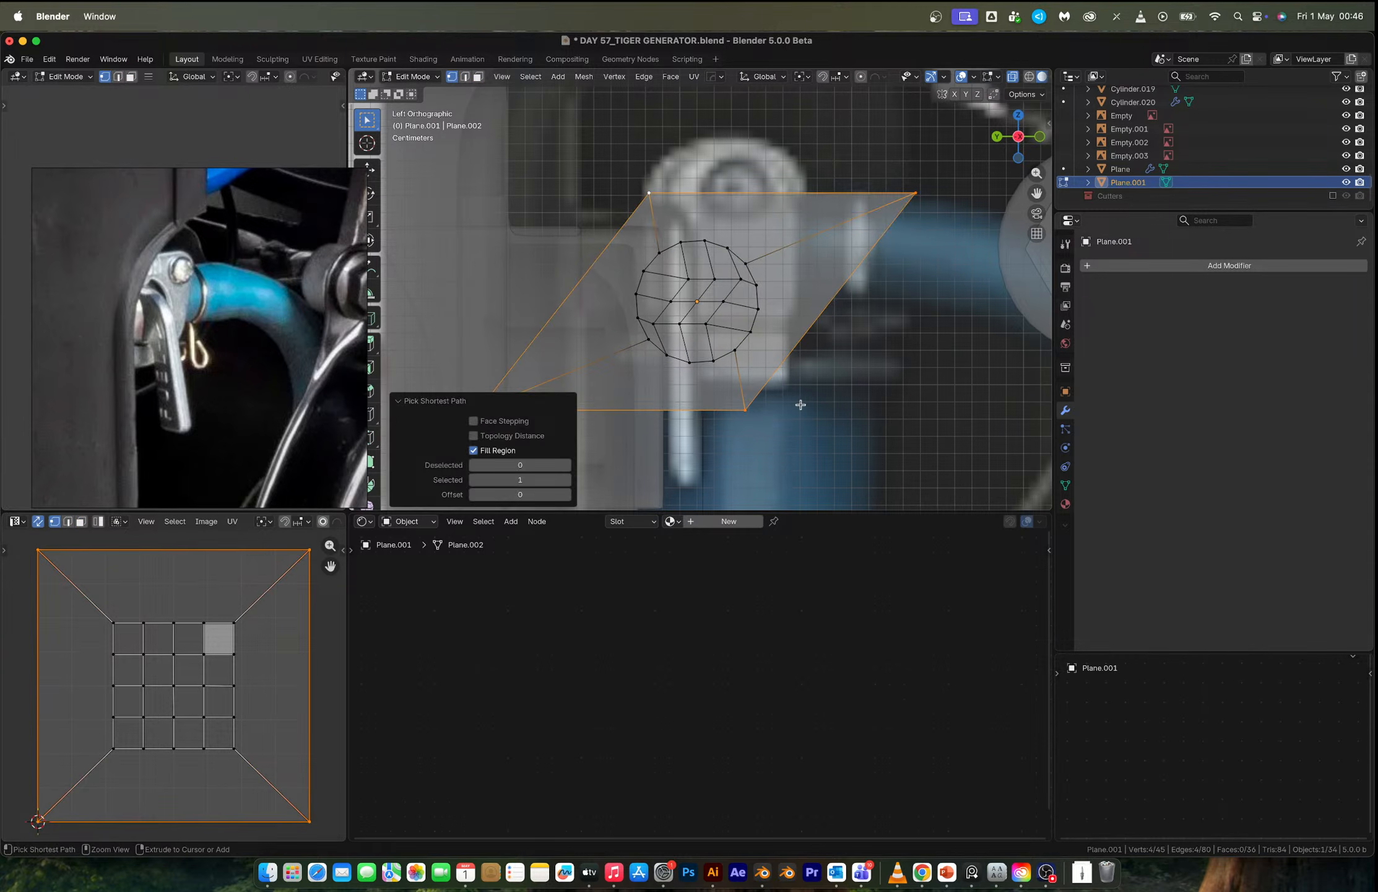
{"action": "key", "text": "super+z"}
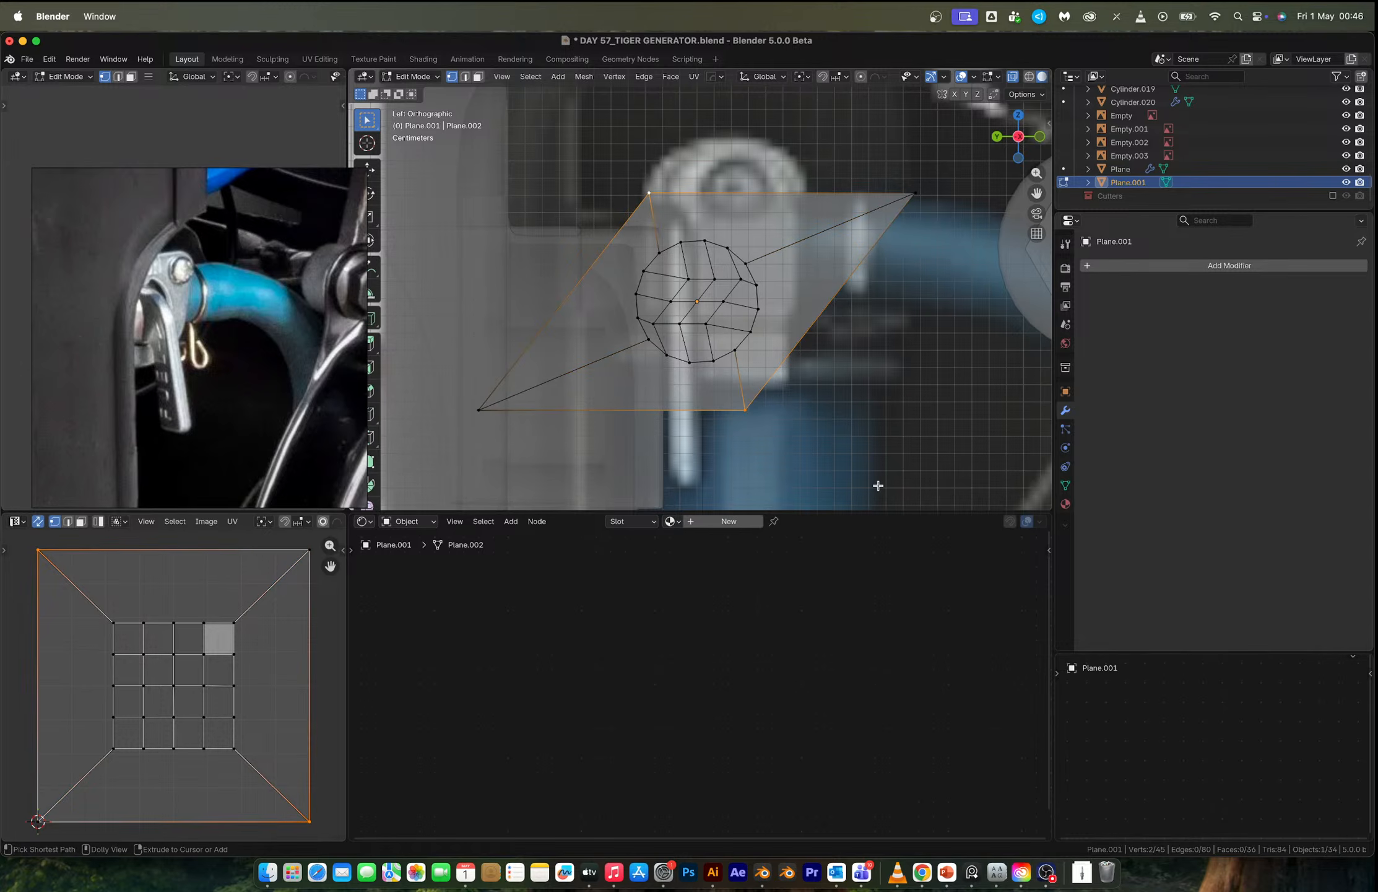
Try a single-segment vertex bevel of 0.0152 m on the two wide-angled corners.
{"action": "key", "text": "ctrl+shift+b"}
{"action": "scroll", "coordinate": [895, 489], "scroll_direction": "down", "scroll_amount": 1}
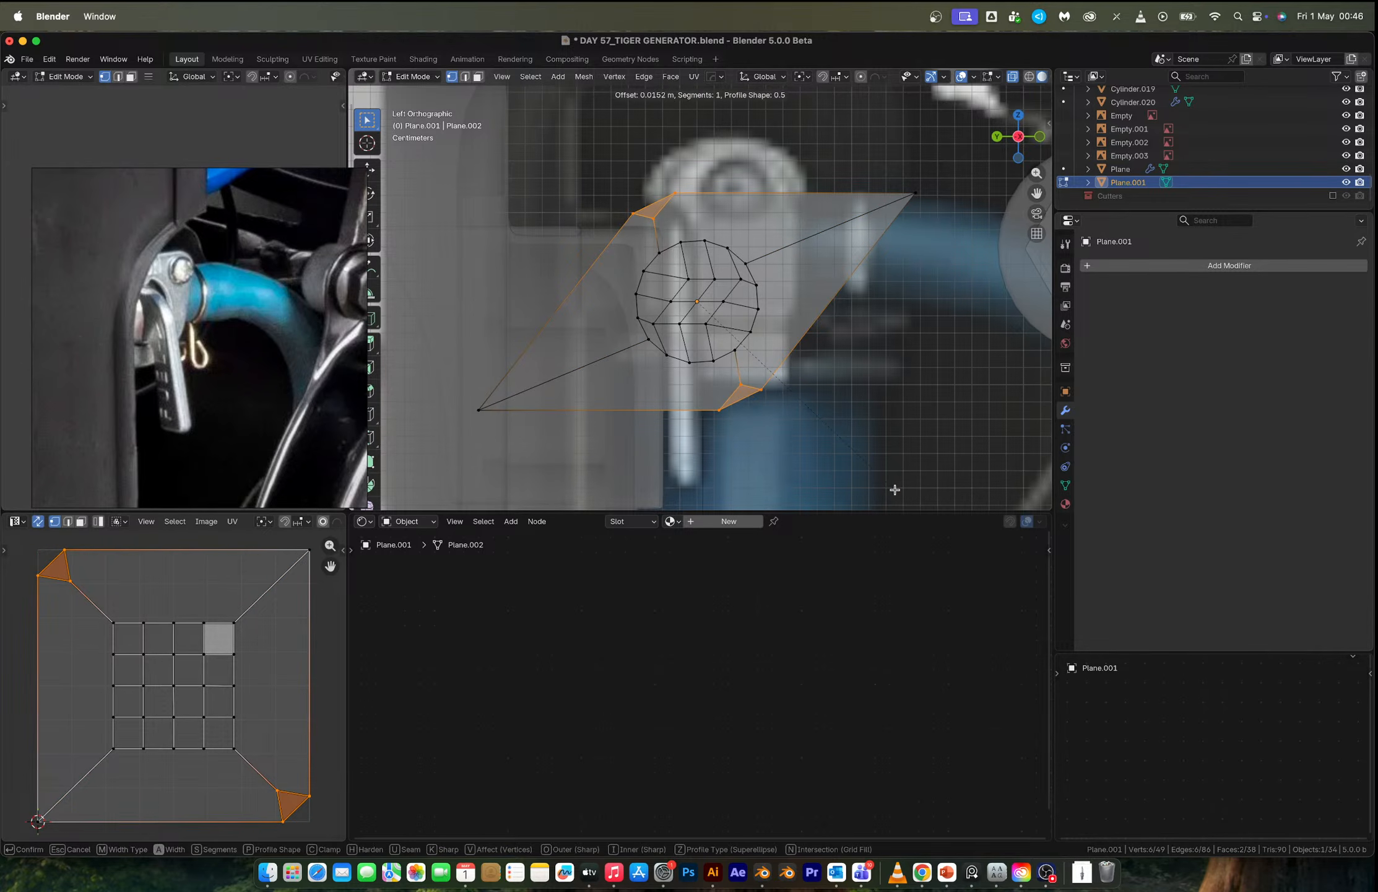
{"action": "left_click", "coordinate": [894, 490]}
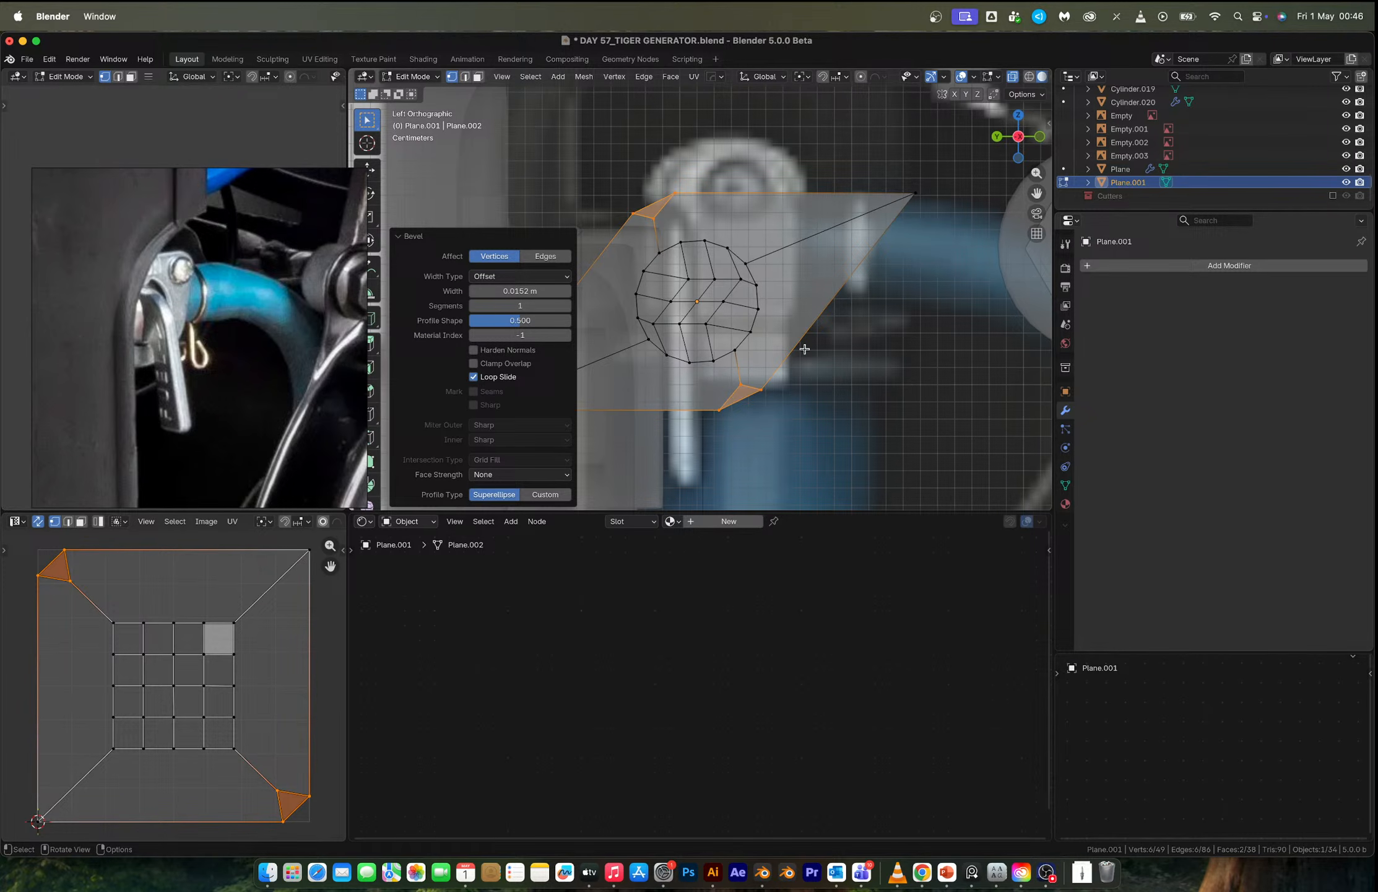
{"action": "key", "text": "ctrl+z"}
Bevel the two wide-angled corner vertices with 2 segments and an offset of about 0.013 m.
{"action": "key", "text": "Tab"}
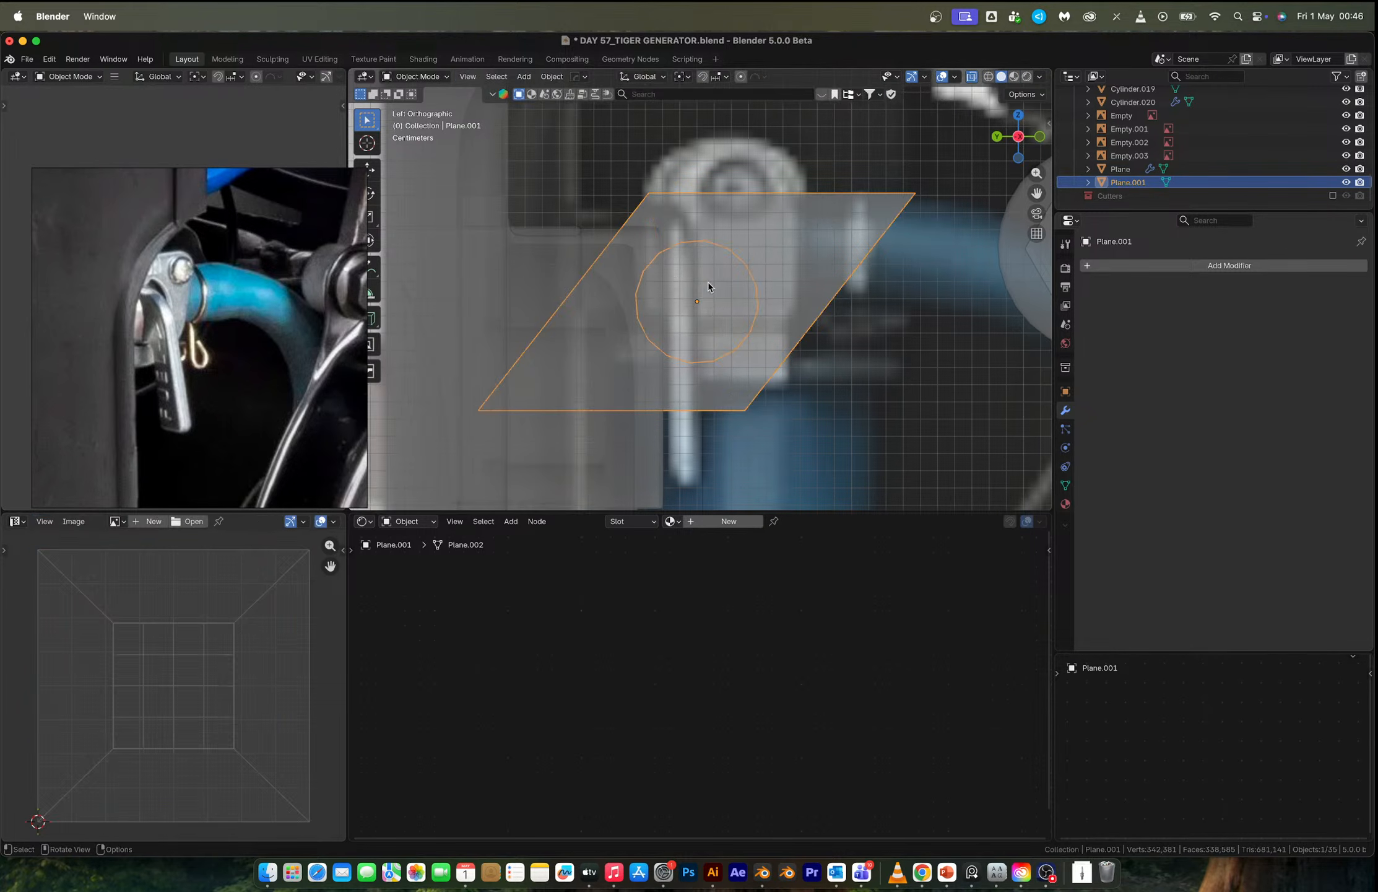
{"action": "middle_click_drag", "start_coordinate": [709, 287], "coordinate": [753, 320]}
{"action": "scroll", "coordinate": [729, 311], "scroll_direction": "down", "scroll_amount": 4}
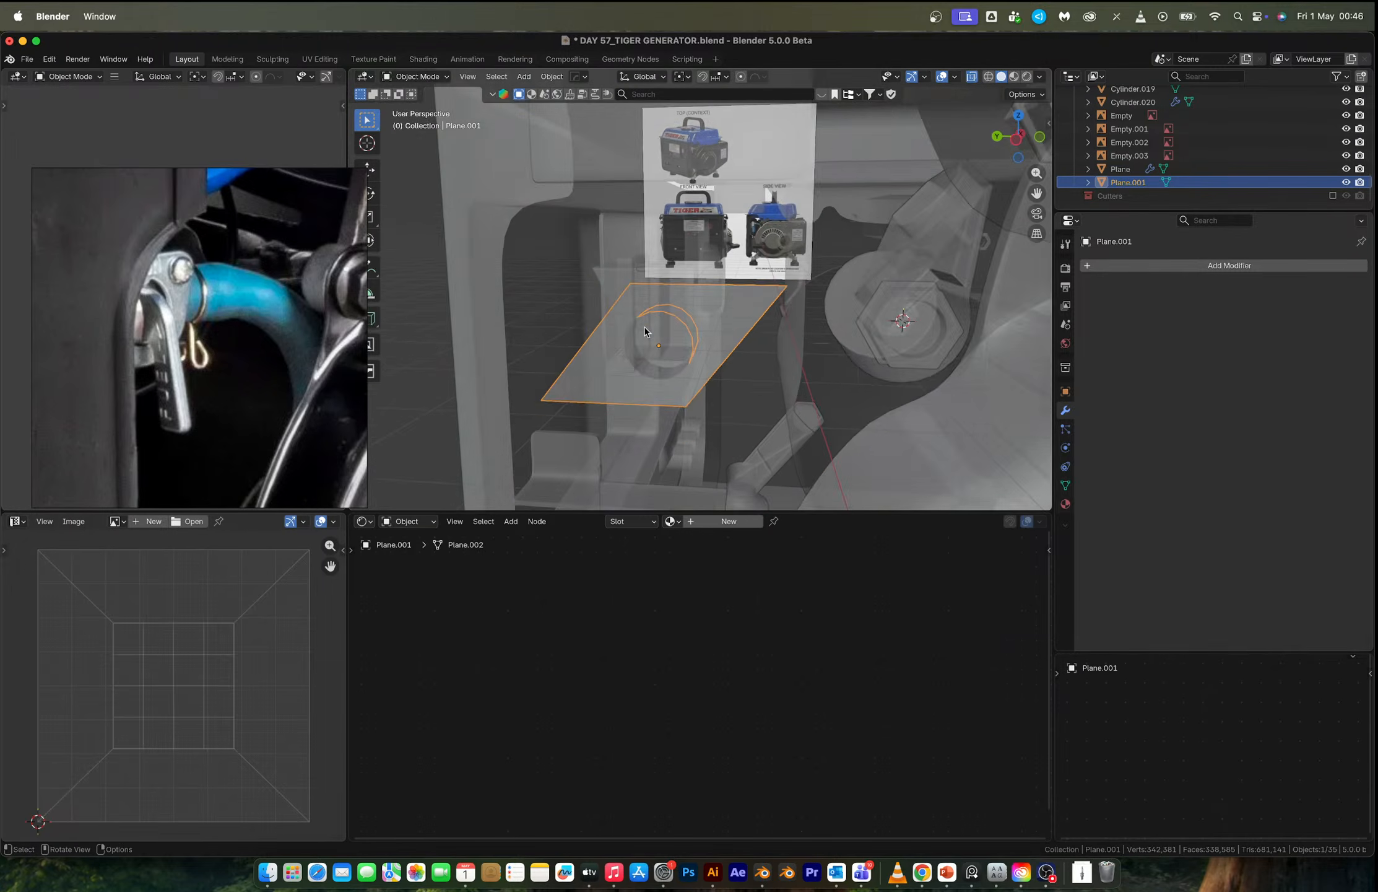
{"action": "scroll", "coordinate": [650, 332], "scroll_direction": "up", "scroll_amount": 3}
{"action": "key", "text": "Tab"}
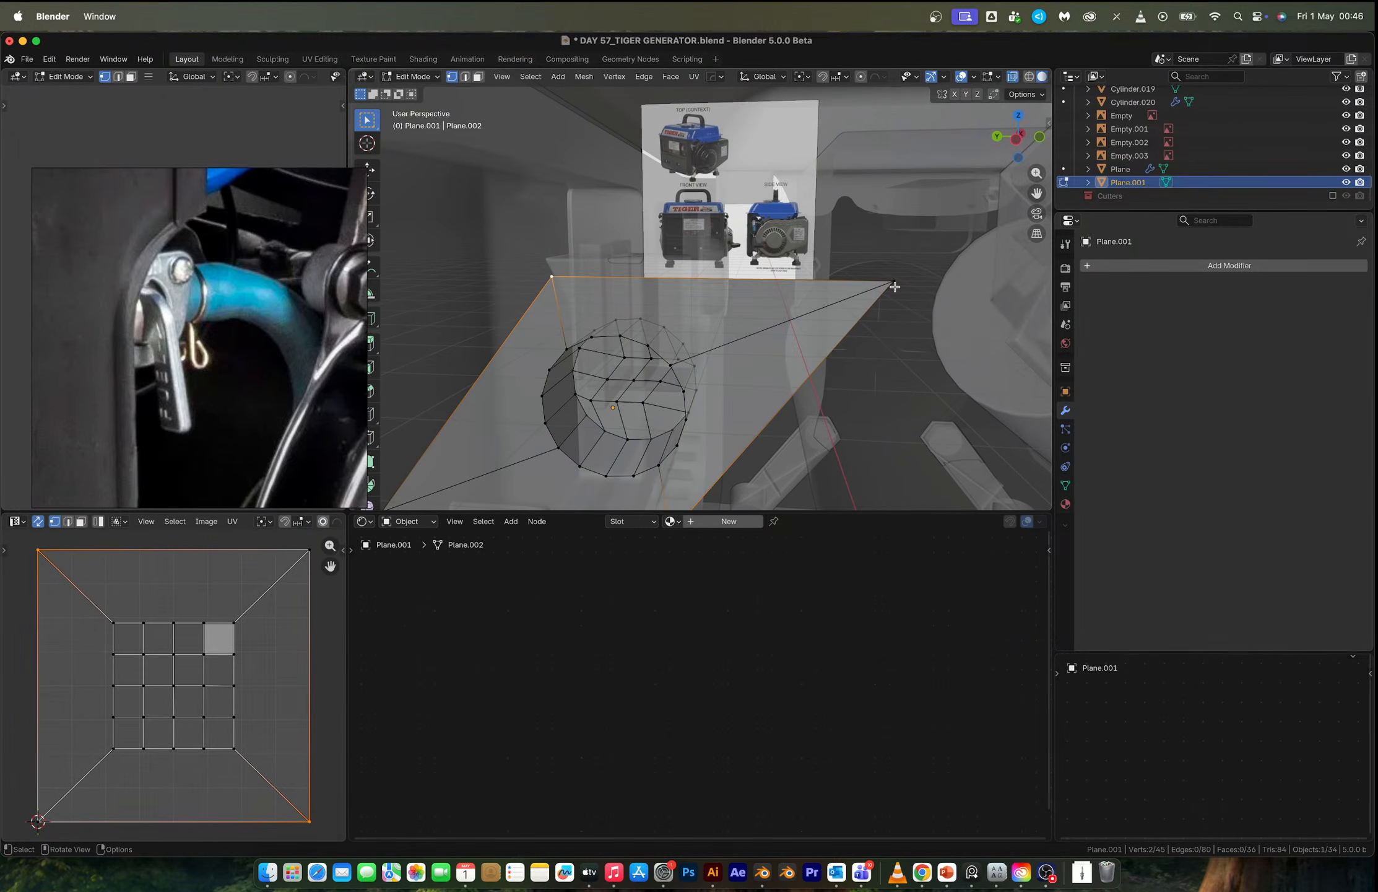
{"action": "middle_click_drag", "start_coordinate": [757, 374], "coordinate": [787, 236], "text": "shift"}
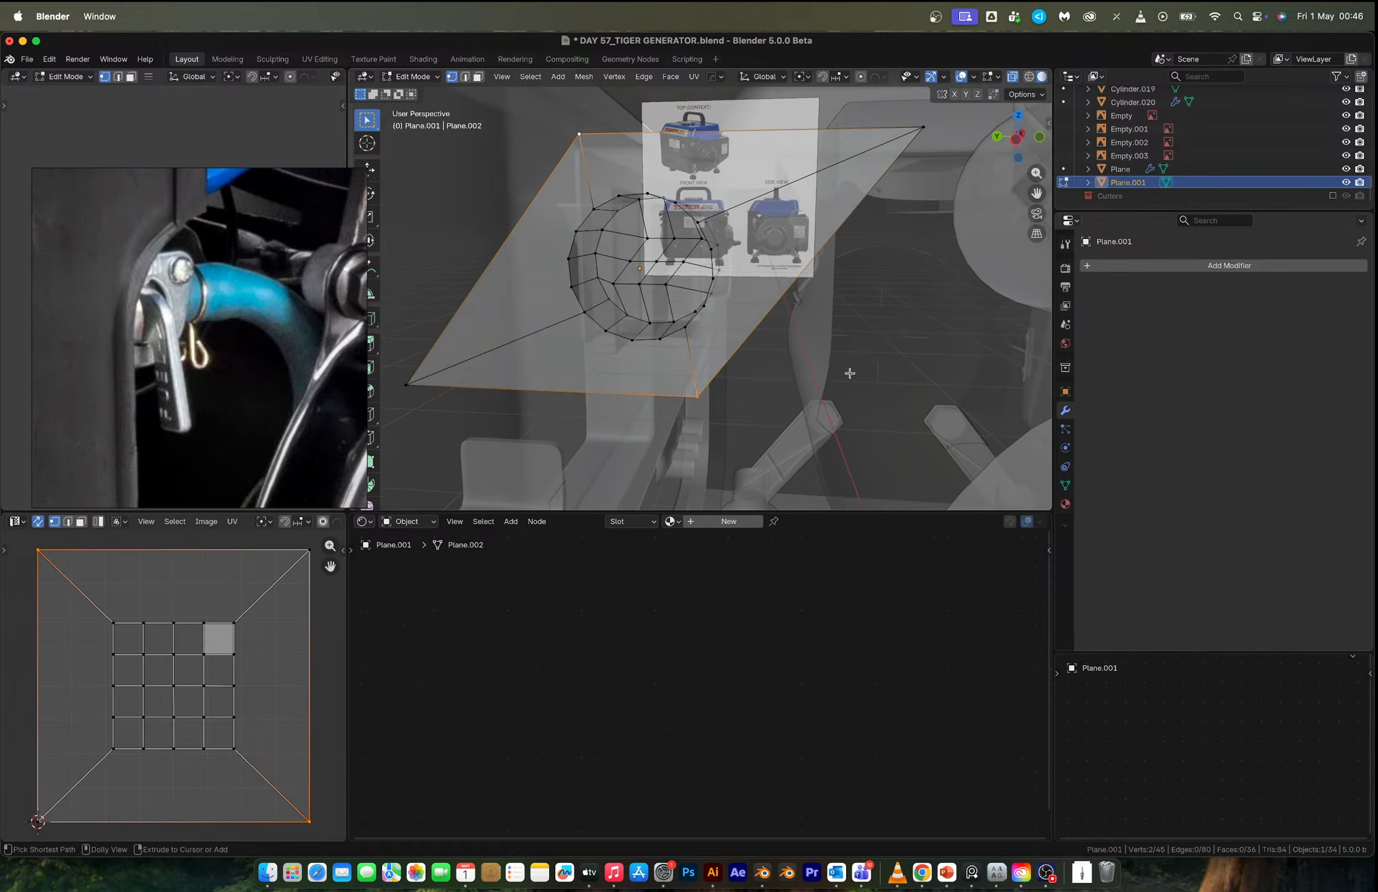
{"action": "key", "text": "ctrl+shift+b"}
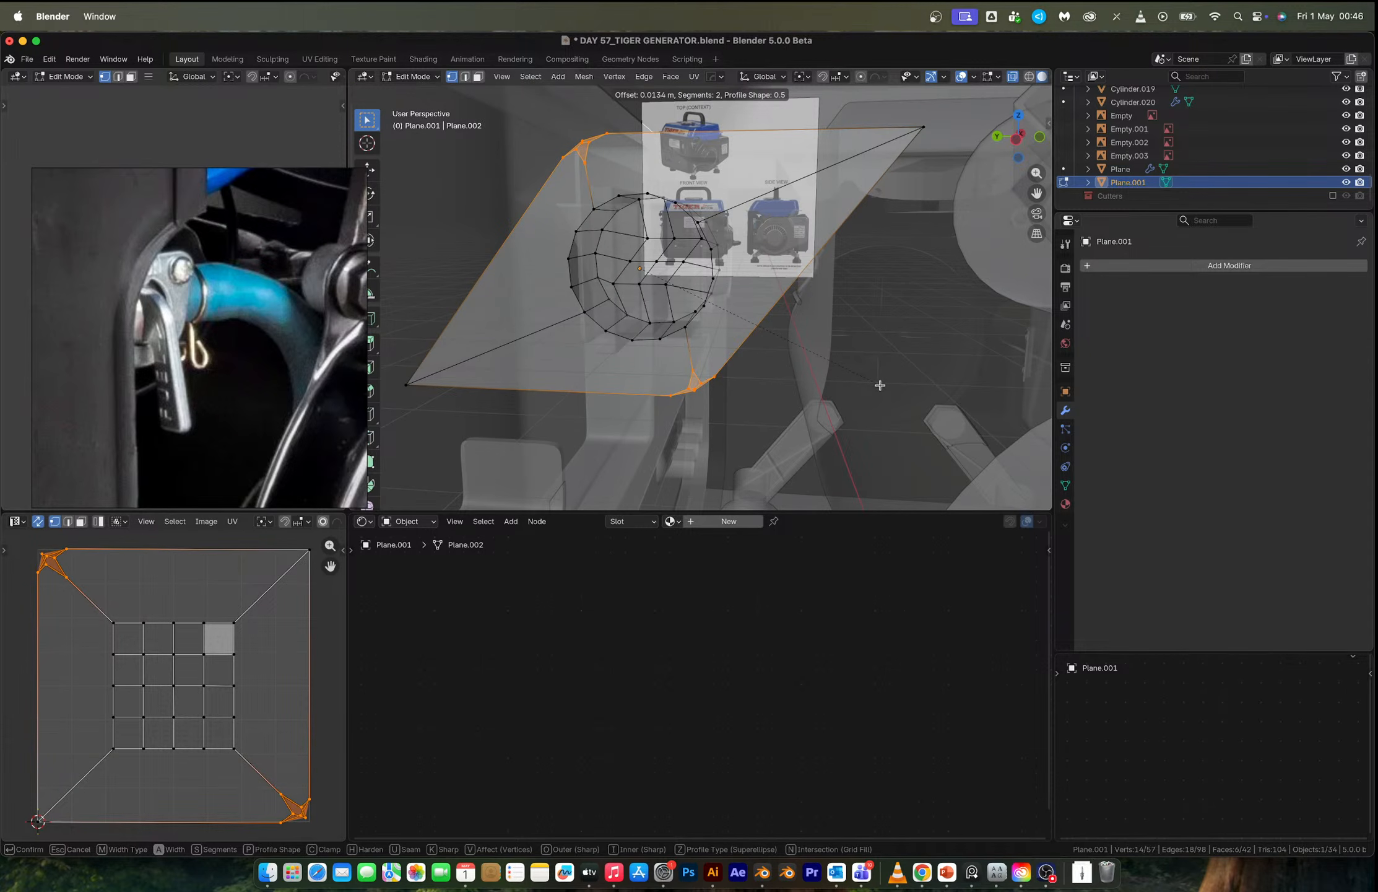
{"action": "left_click", "coordinate": [879, 384]}
Bevel the plate's two sharp-pointed corner vertices with 2 segments and an offset of about 0.019 m.
{"action": "left_click", "coordinate": [848, 249]}
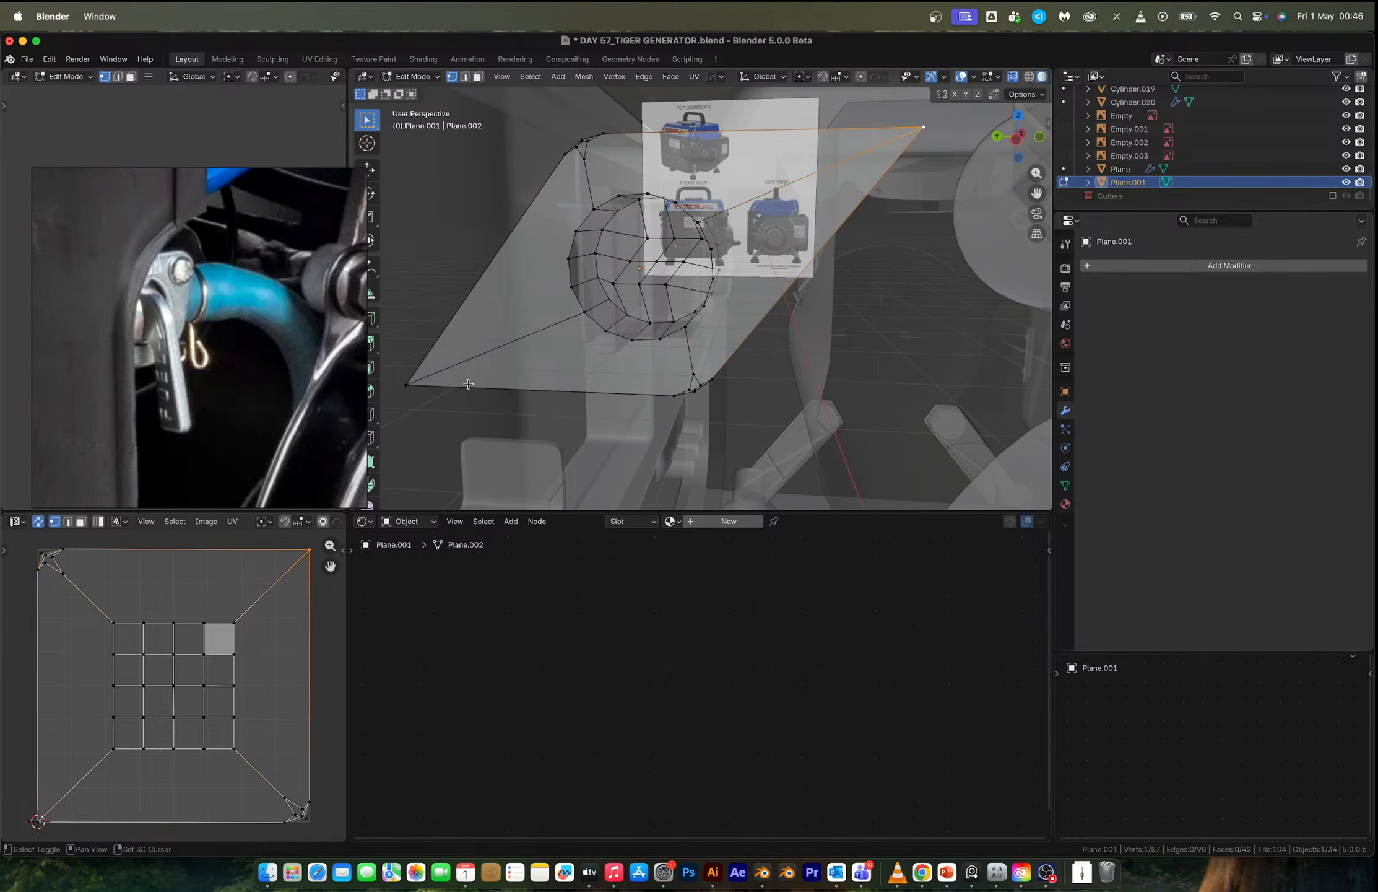
{"action": "left_click", "coordinate": [407, 385], "text": "ctrl"}
{"action": "key", "text": "ctrl+shift+b"}
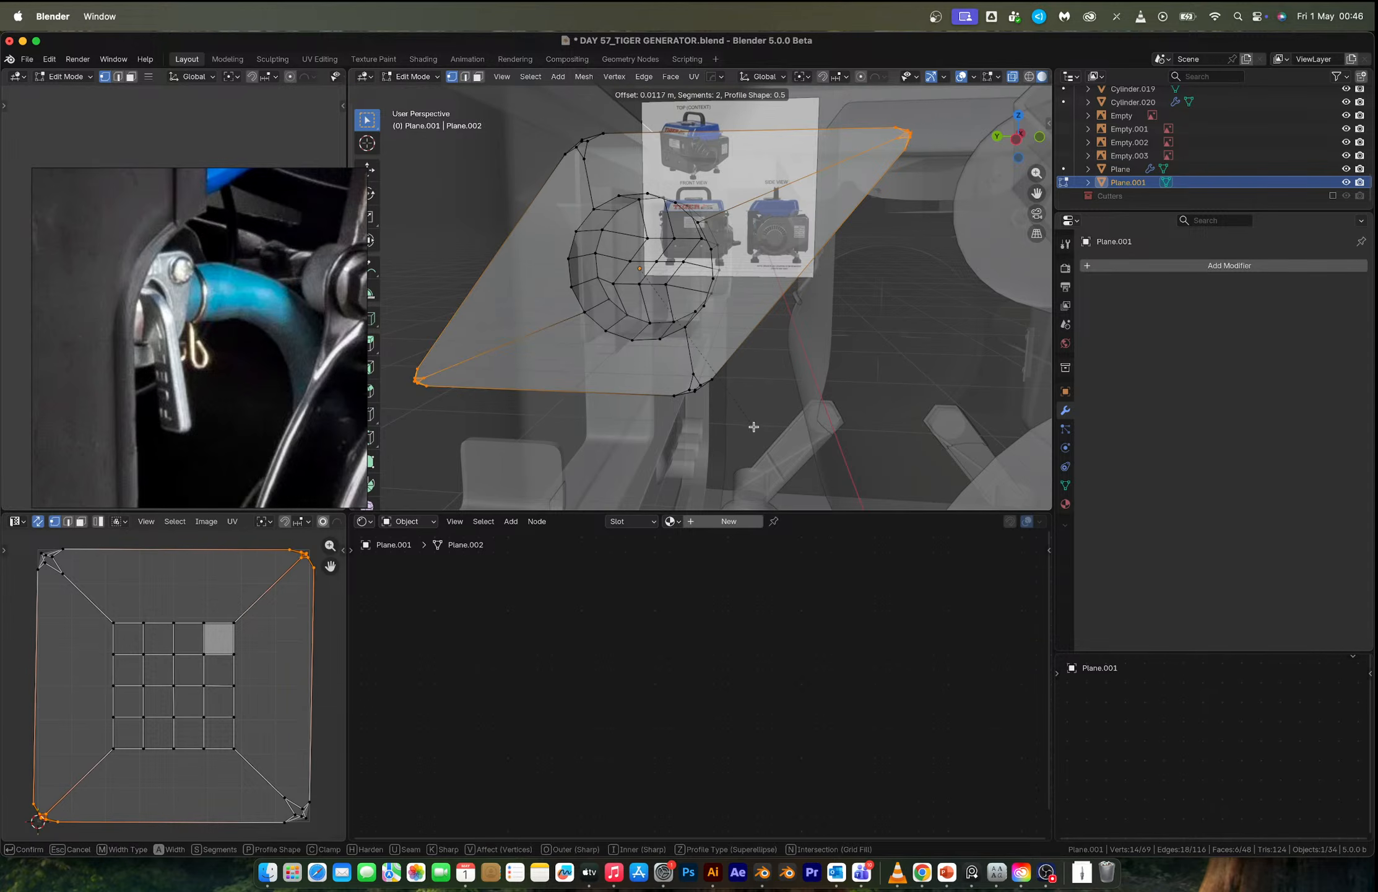
{"action": "scroll", "coordinate": [761, 430], "scroll_direction": "up", "scroll_amount": 1}
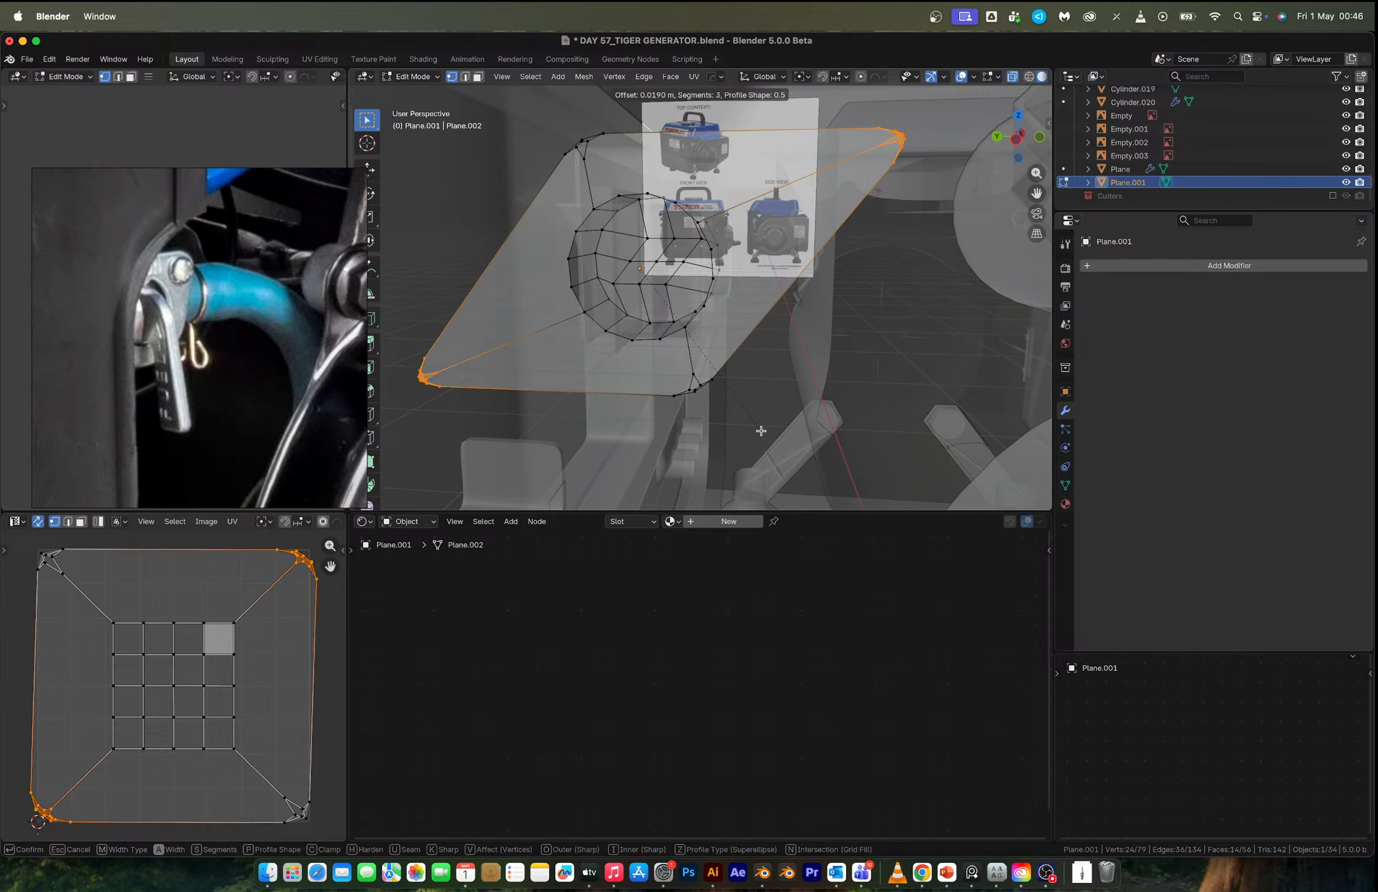
{"action": "scroll", "coordinate": [762, 430], "scroll_direction": "down", "scroll_amount": 1}
{"action": "left_click", "coordinate": [761, 431]}
Bevel both circular edge loops of the extruded cylinder with 2 segments and an offset of about 0.0016 m.
{"action": "key", "text": "2"}
{"action": "left_click", "coordinate": [627, 335], "text": "alt"}
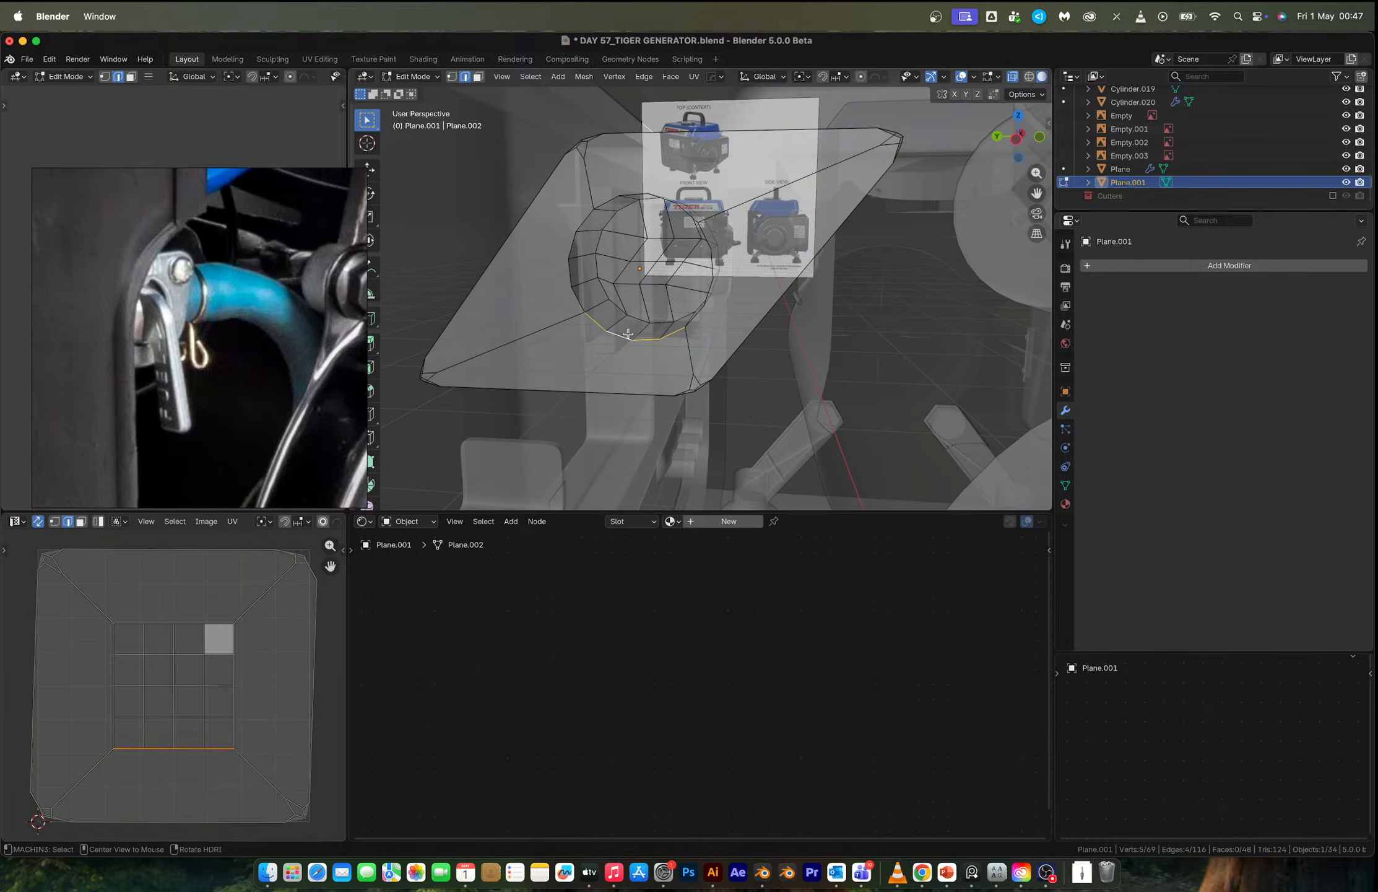
{"action": "key", "text": "y"}
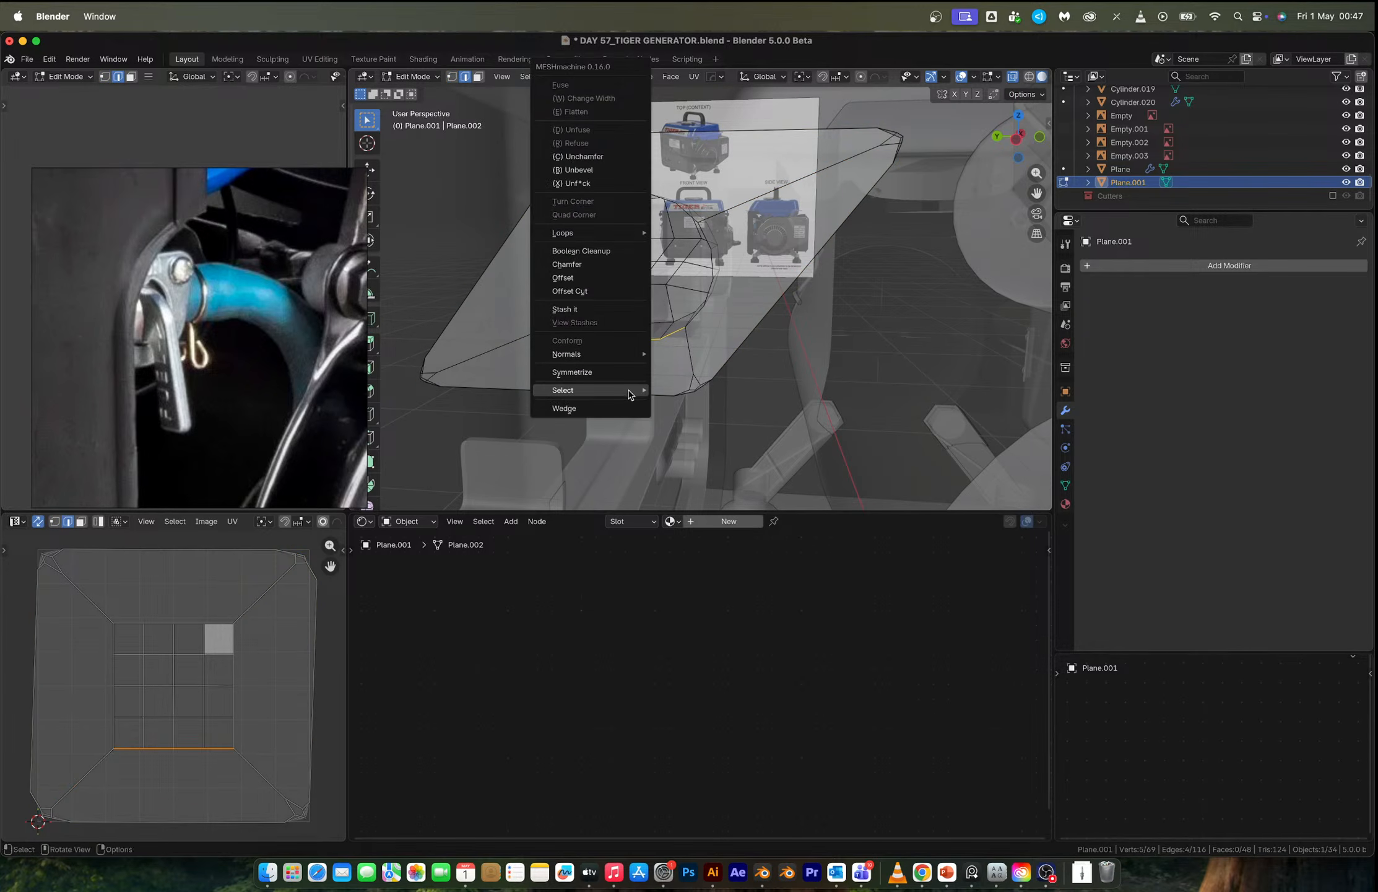
{"action": "mouse_move", "coordinate": [631, 390]}
{"action": "left_click", "coordinate": [678, 392]}
{"action": "left_click", "coordinate": [698, 320], "text": "alt+shift"}
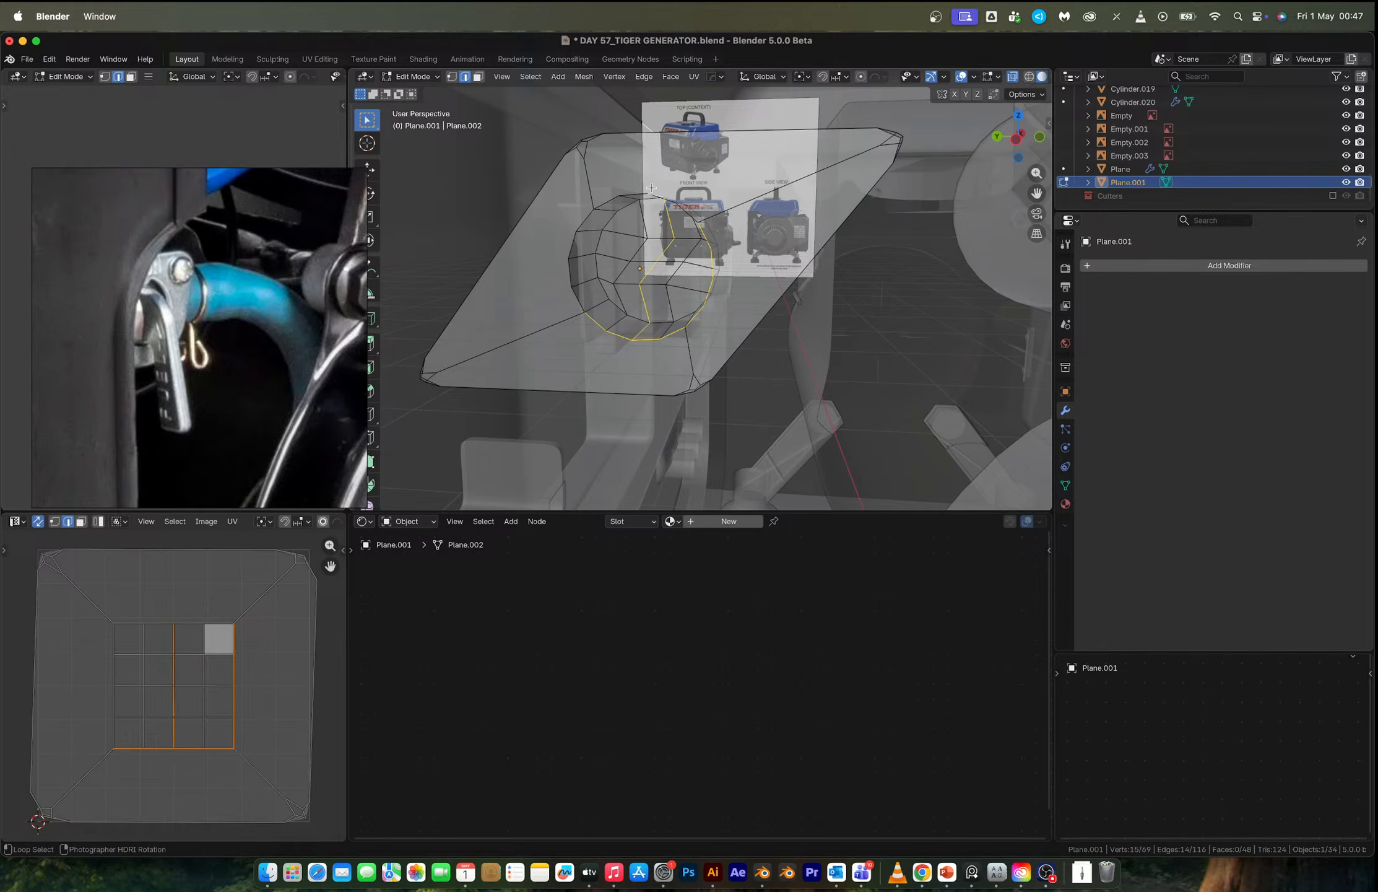
{"action": "left_click", "coordinate": [633, 187], "text": "alt+shift"}
{"action": "left_click", "coordinate": [594, 243], "text": "alt+shift"}
{"action": "left_click", "coordinate": [599, 243], "text": "alt+shift"}
{"action": "middle_click_drag", "start_coordinate": [623, 210], "coordinate": [673, 323]}
{"action": "left_click", "coordinate": [753, 389], "text": "alt+shift"}
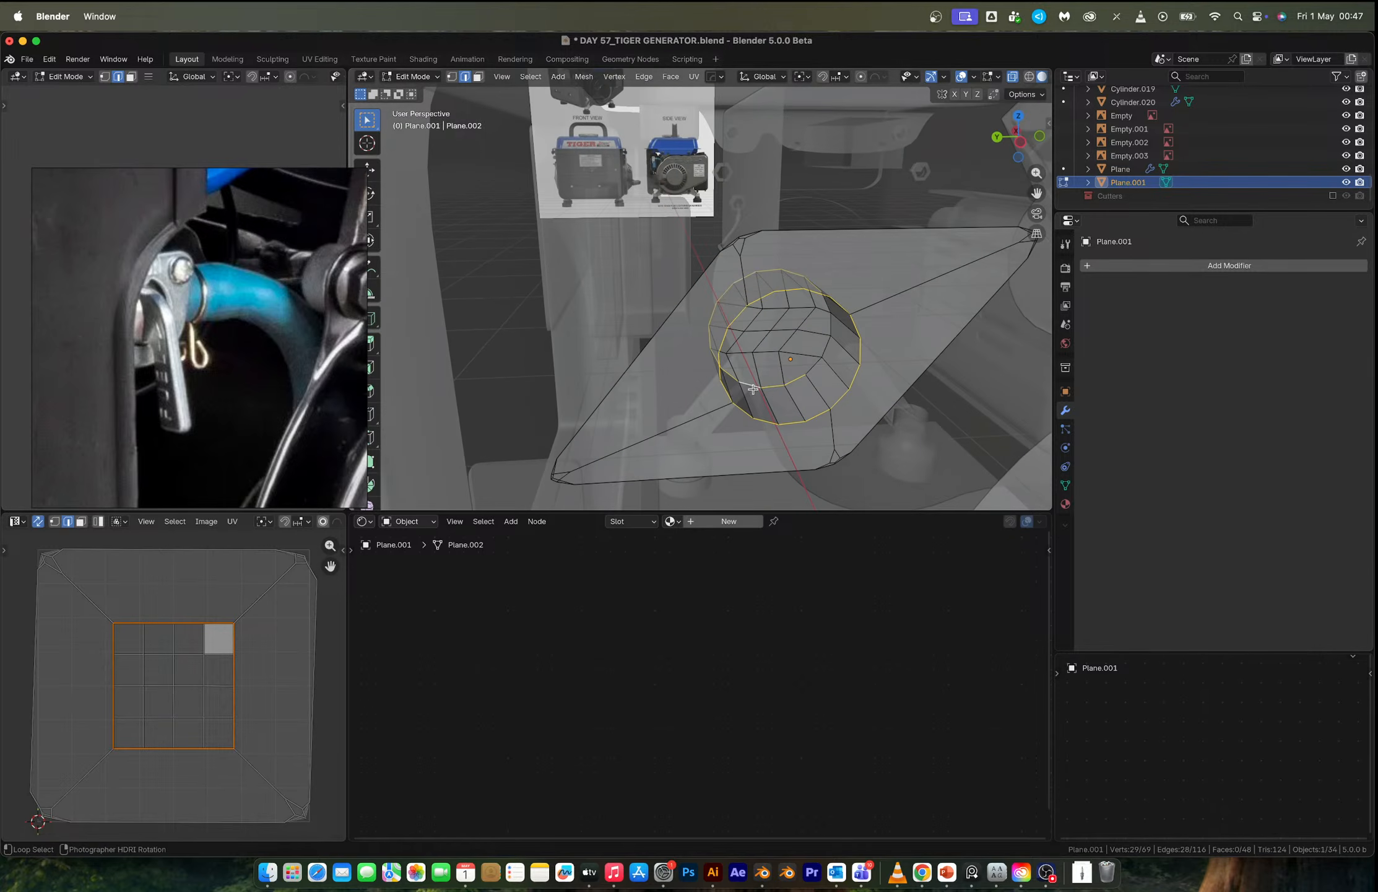
{"action": "left_click", "coordinate": [811, 370], "text": "alt+shift"}
{"action": "middle_click_drag", "start_coordinate": [892, 391], "coordinate": [877, 383]}
{"action": "key", "text": "alt+z"}
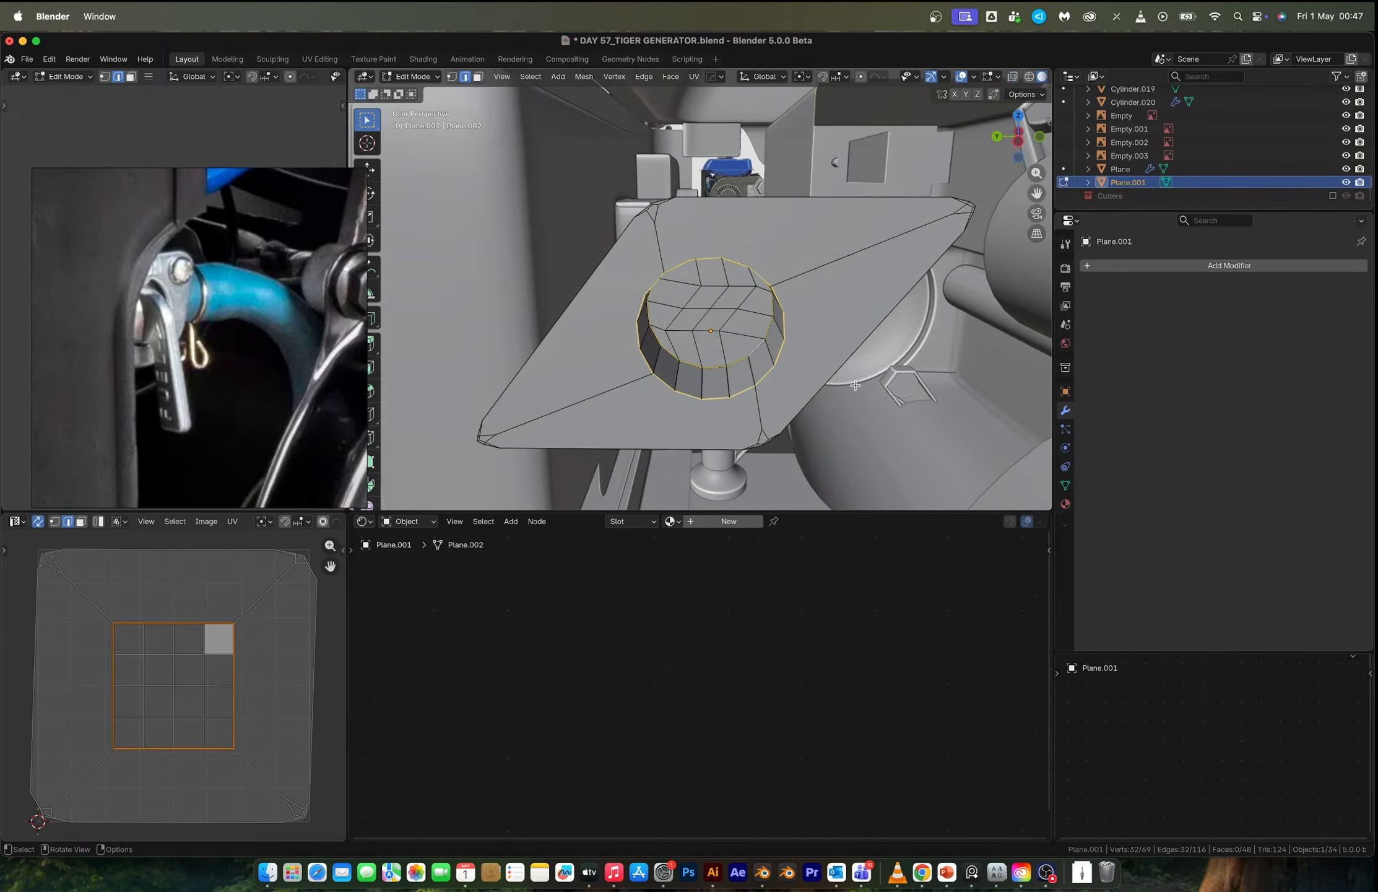
{"action": "key", "text": "ctrl+b"}
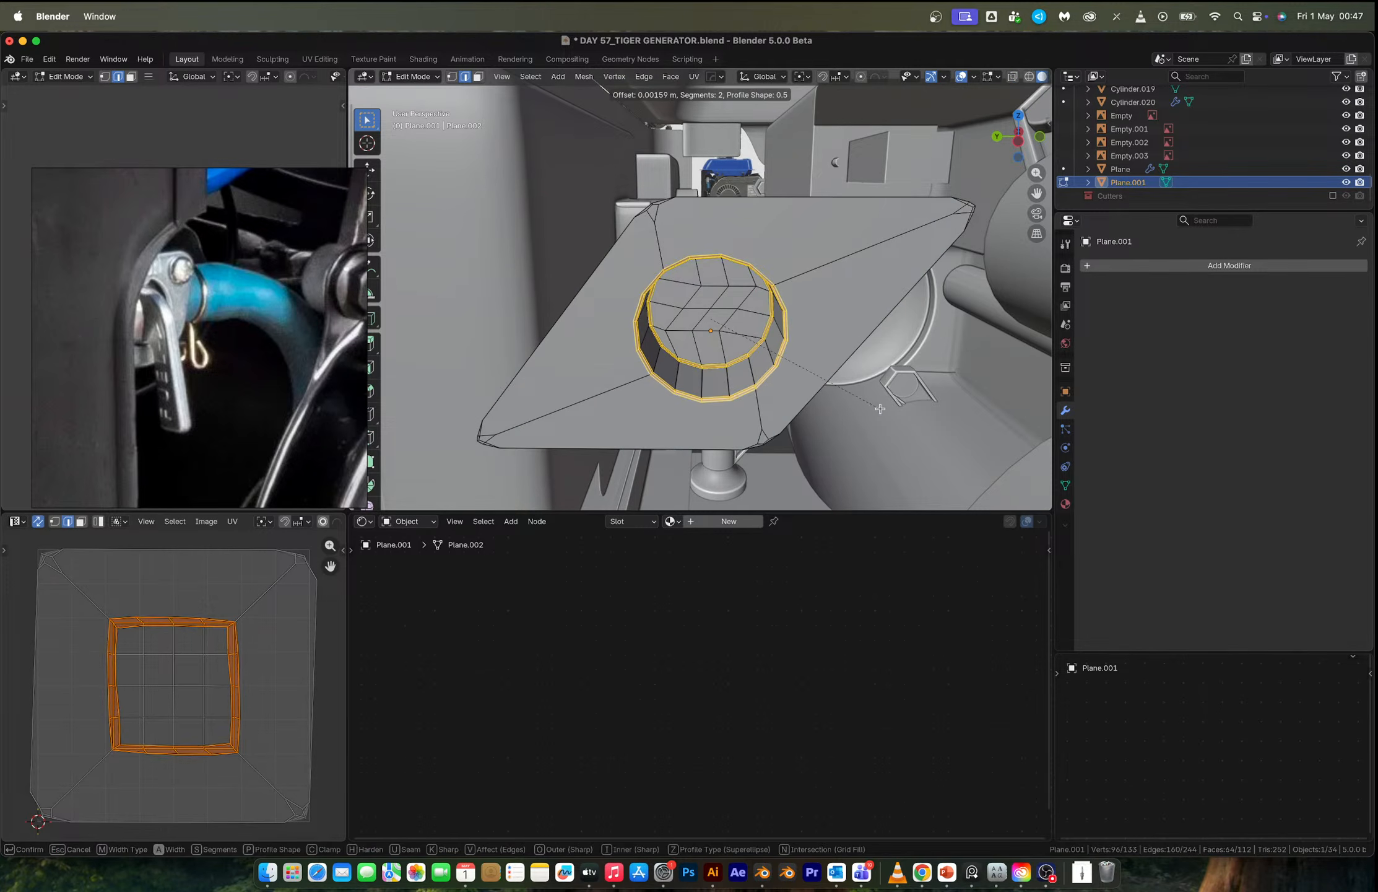
{"action": "left_click", "coordinate": [880, 409]}
Return to Object Mode and add a level 1 Catmull-Clark subdivision to the plate.
{"action": "key", "text": "Tab"}
{"action": "key", "text": "ctrl+1"}
{"action": "middle_click_drag", "start_coordinate": [858, 402], "coordinate": [781, 371]}
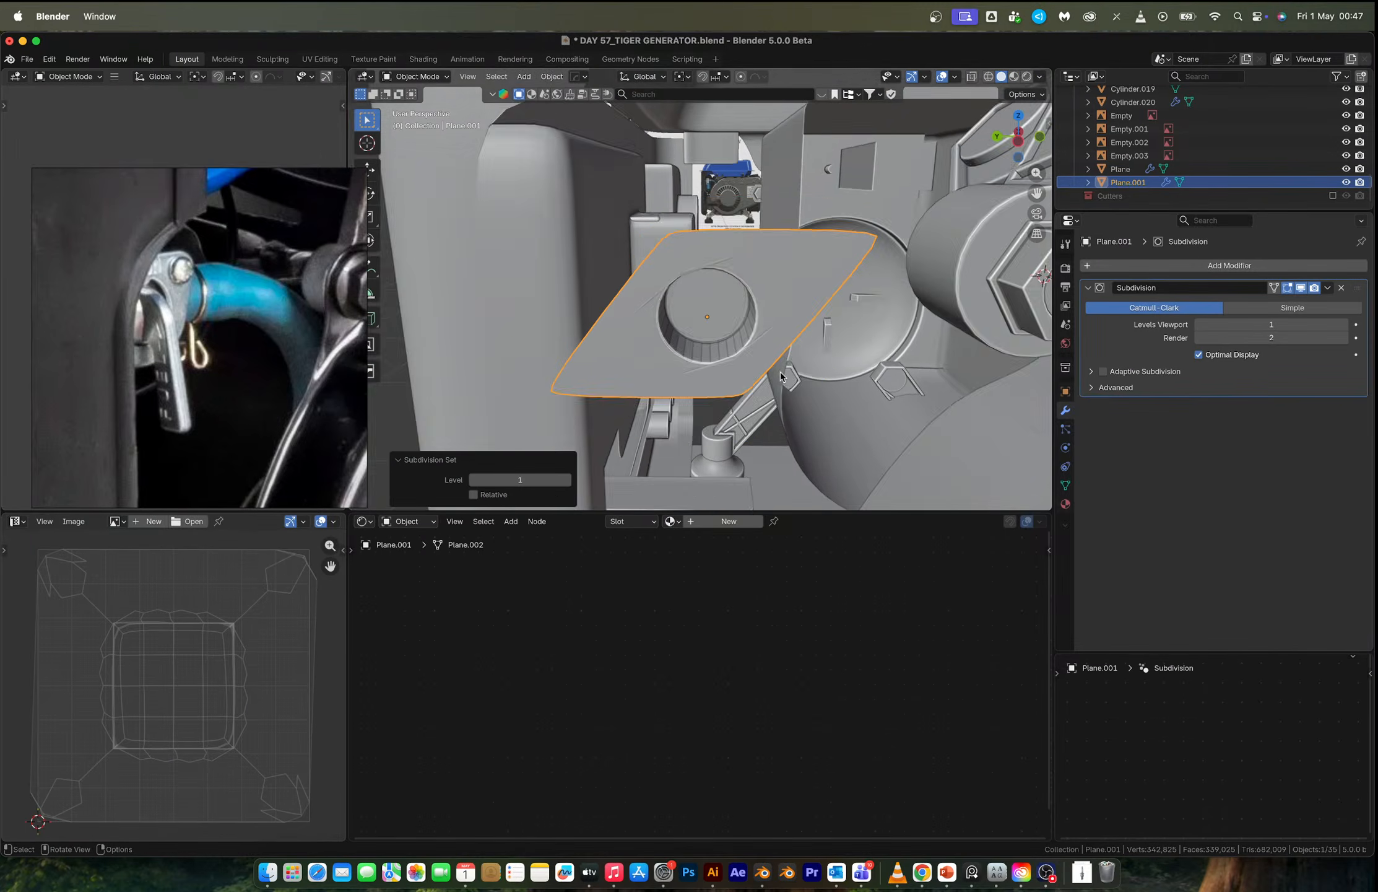
{"action": "scroll", "coordinate": [781, 372], "scroll_direction": "up", "scroll_amount": 8}
{"action": "scroll", "coordinate": [790, 364], "scroll_direction": "down", "scroll_amount": 6}
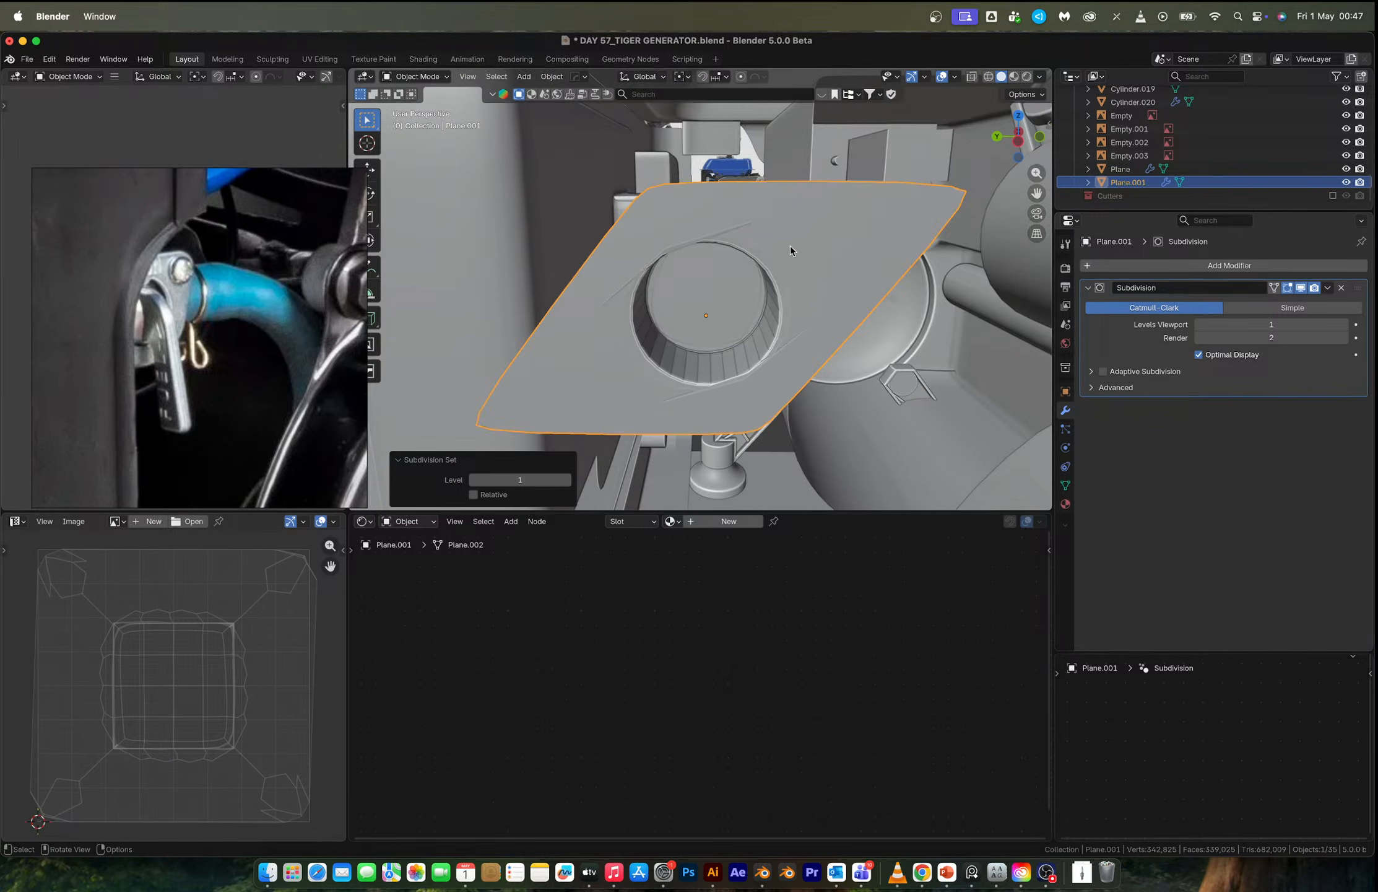
In Edit Mode, knife three cuts from the hole's upper rim vertices to the plate's upper edge.
{"action": "key", "text": "Tab"}
{"action": "scroll", "coordinate": [733, 265], "scroll_direction": "up", "scroll_amount": 6}
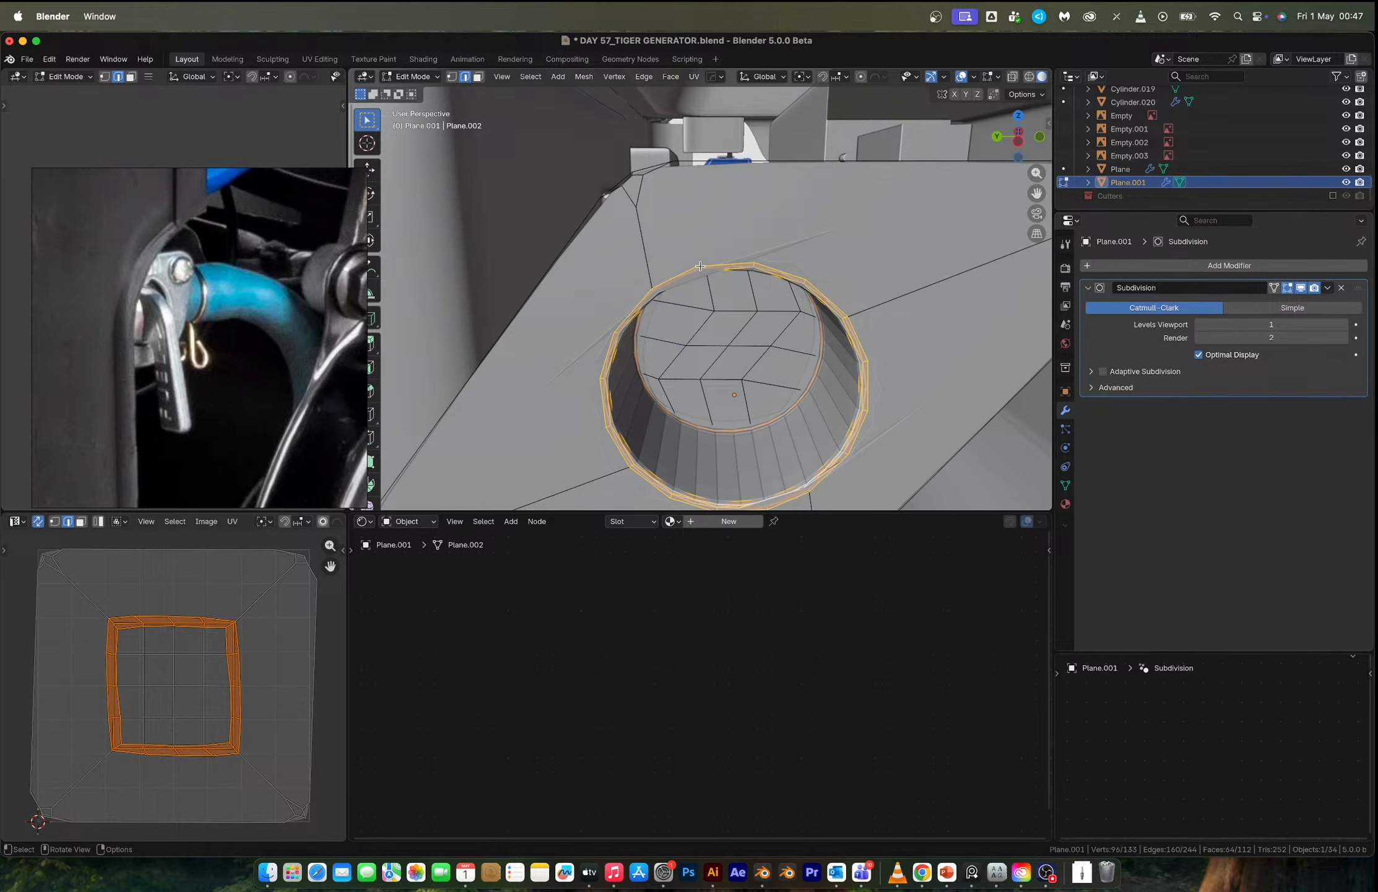
{"action": "key", "text": "1"}
{"action": "left_click", "coordinate": [699, 261]}
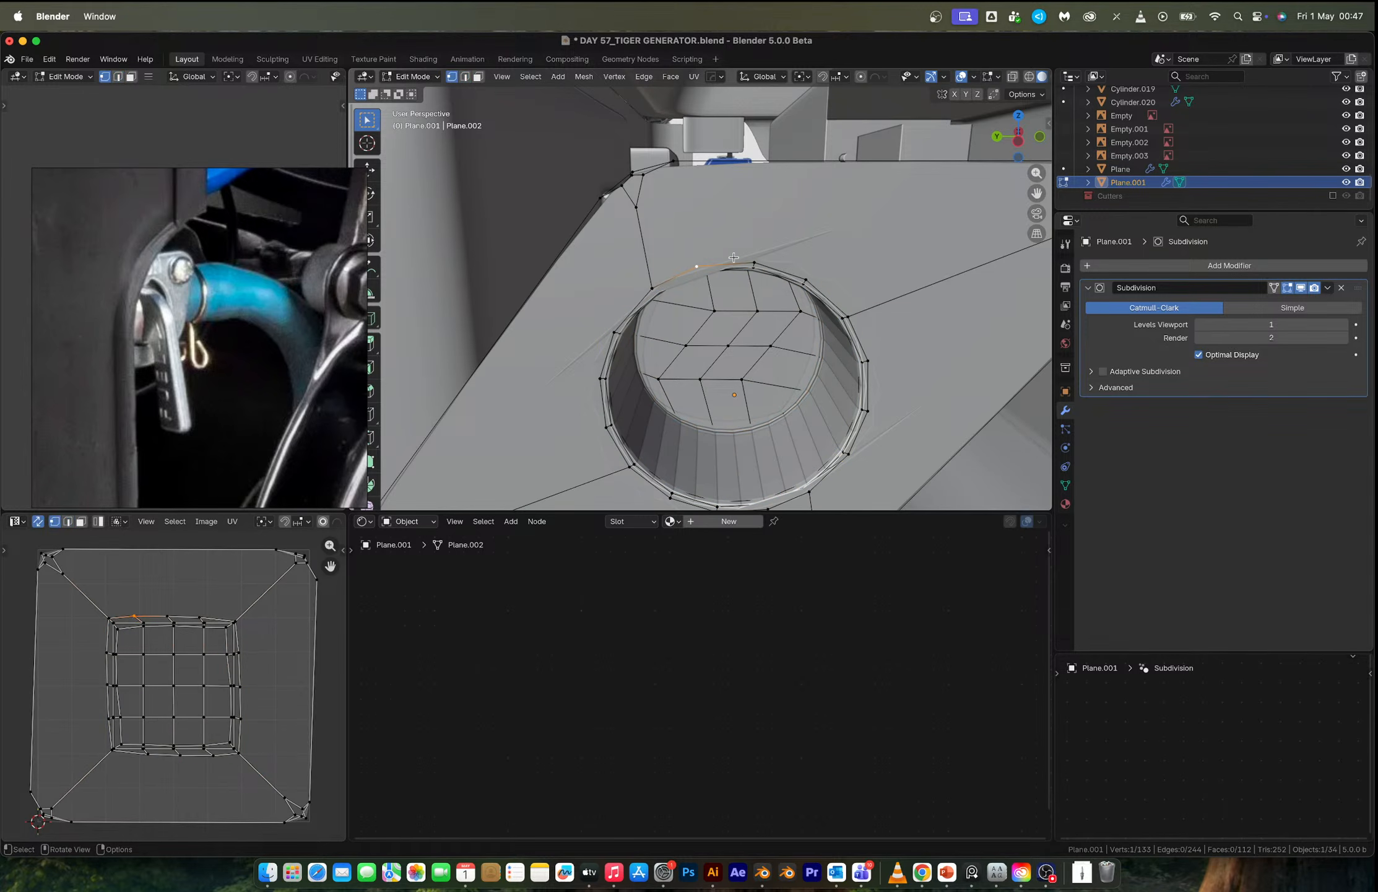
{"action": "key", "text": "k"}
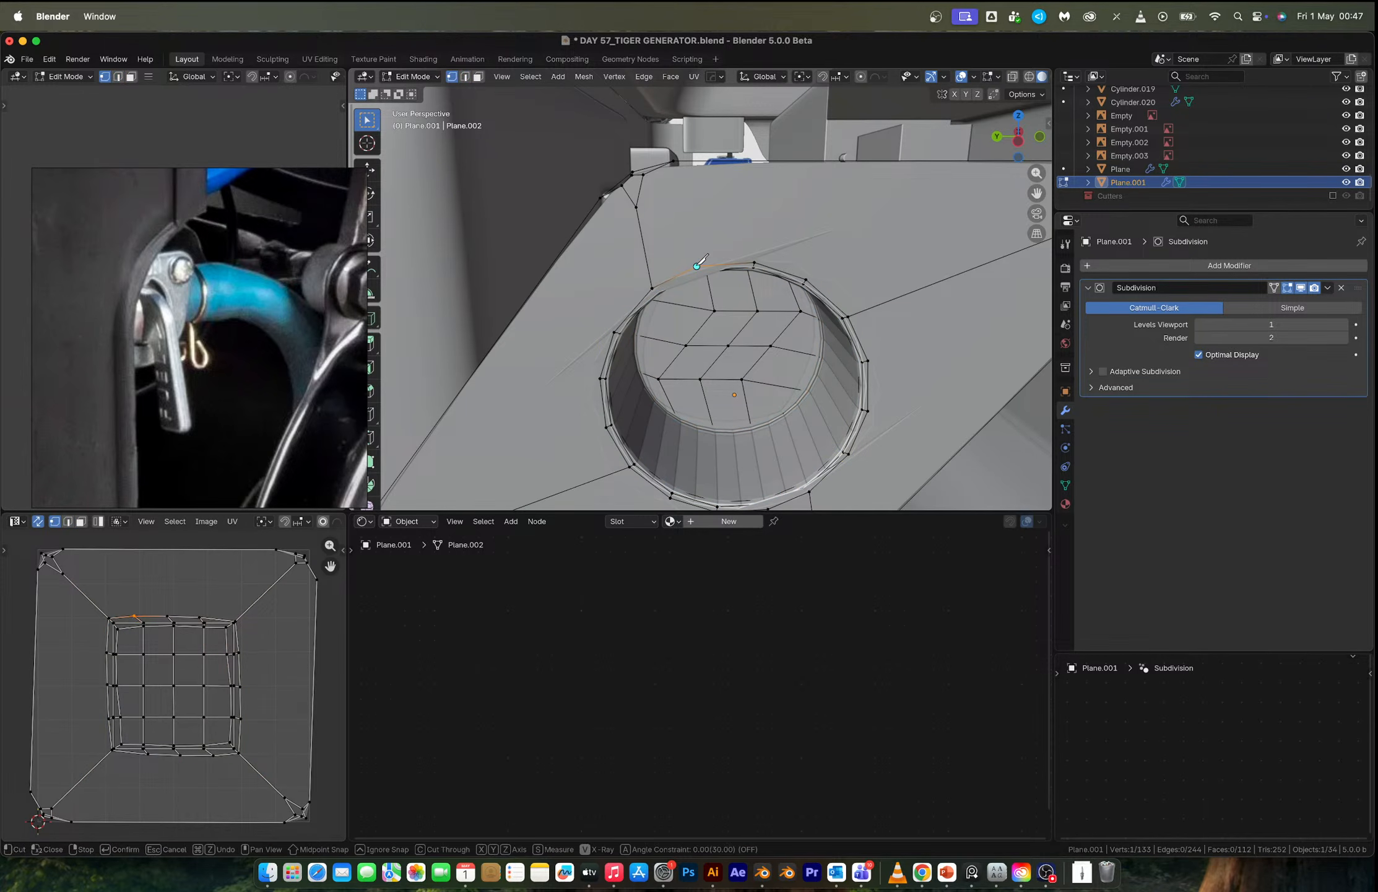
{"action": "left_click", "coordinate": [697, 266]}
{"action": "left_click", "coordinate": [733, 161]}
{"action": "key", "text": "Return"}
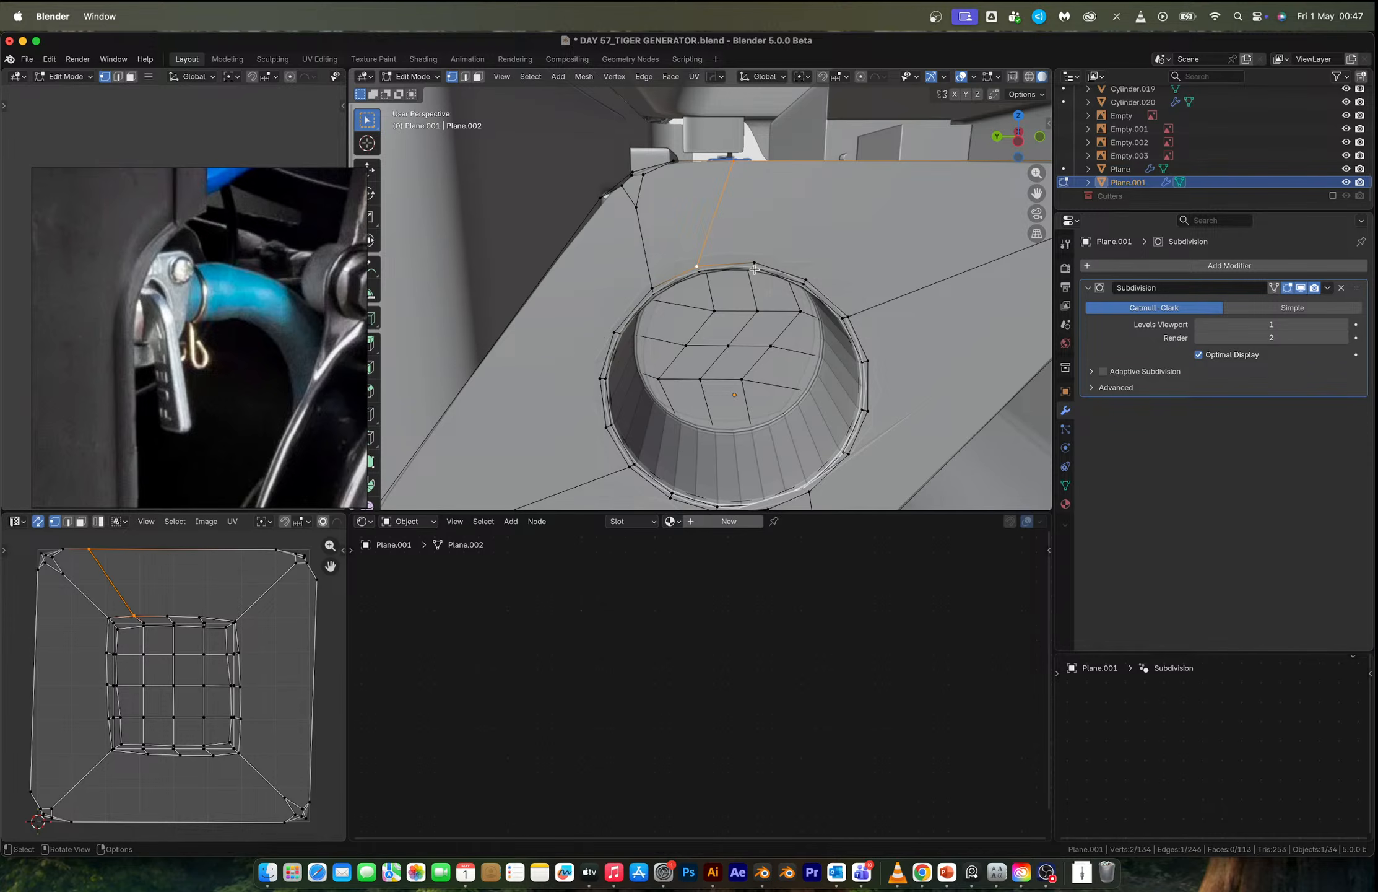
{"action": "key", "text": "k"}
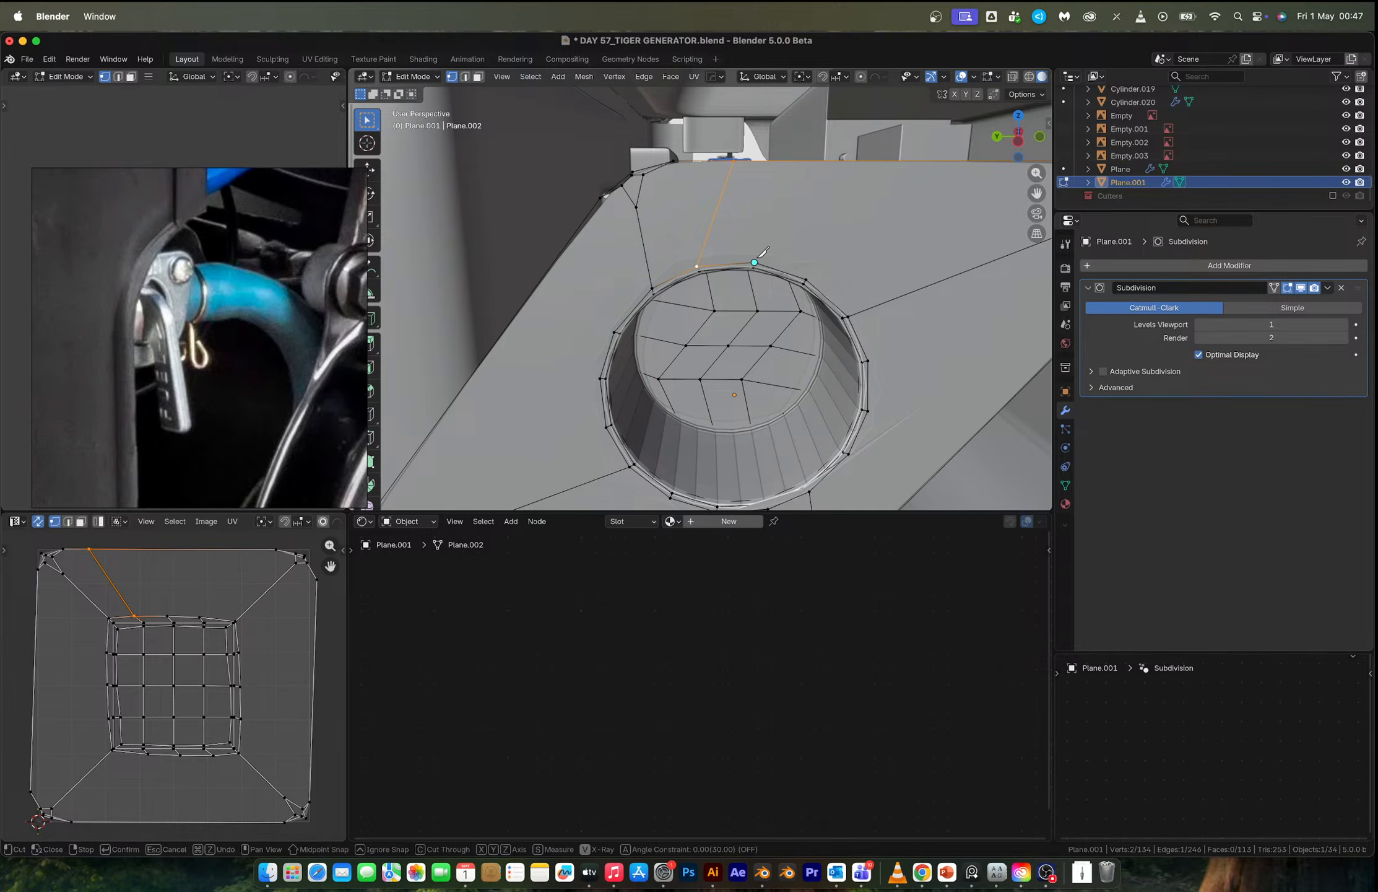
{"action": "left_click", "coordinate": [754, 262]}
{"action": "left_click", "coordinate": [819, 162]}
{"action": "key", "text": "Return"}
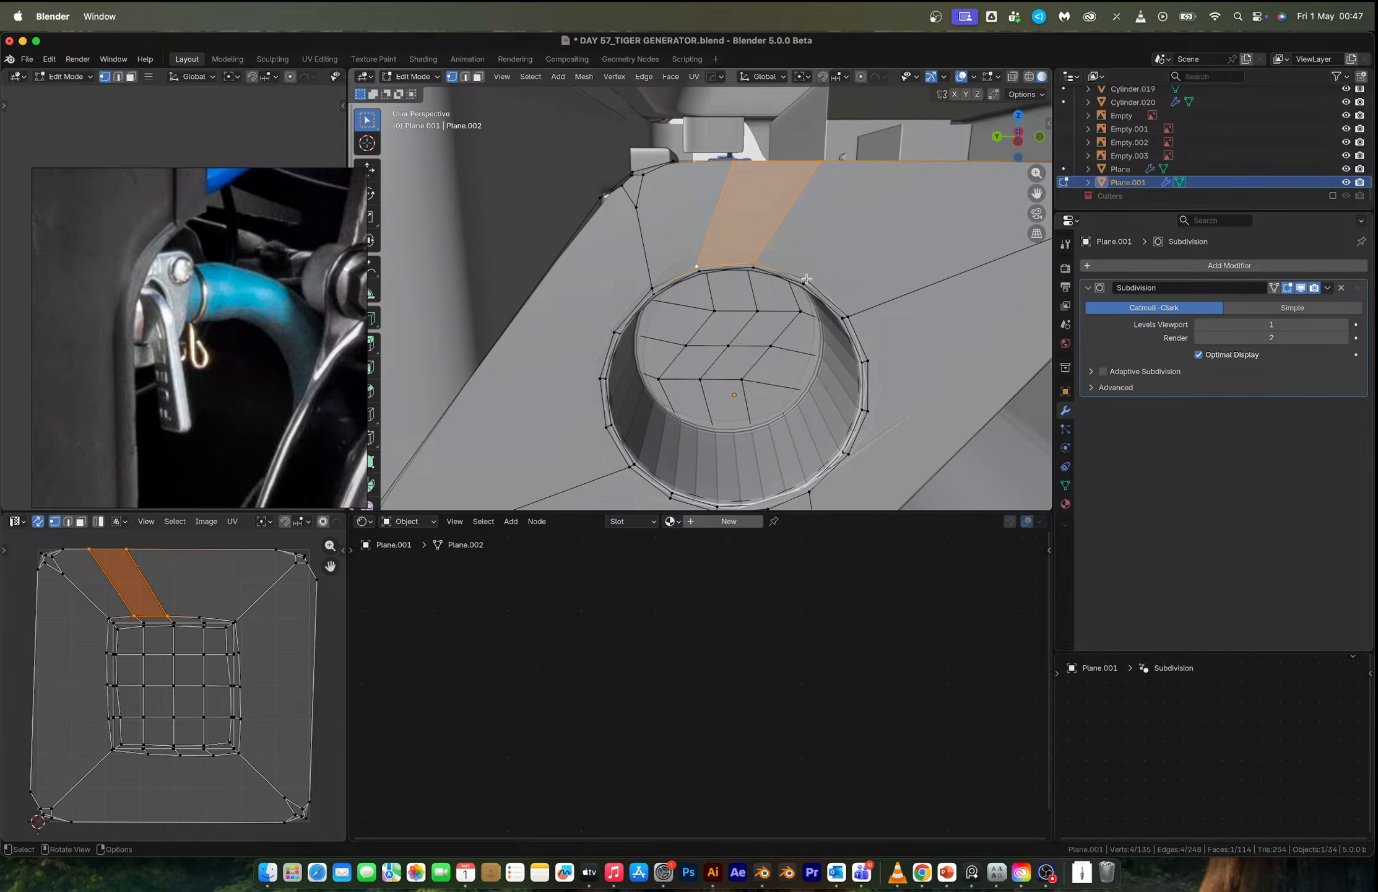
{"action": "key", "text": "k"}
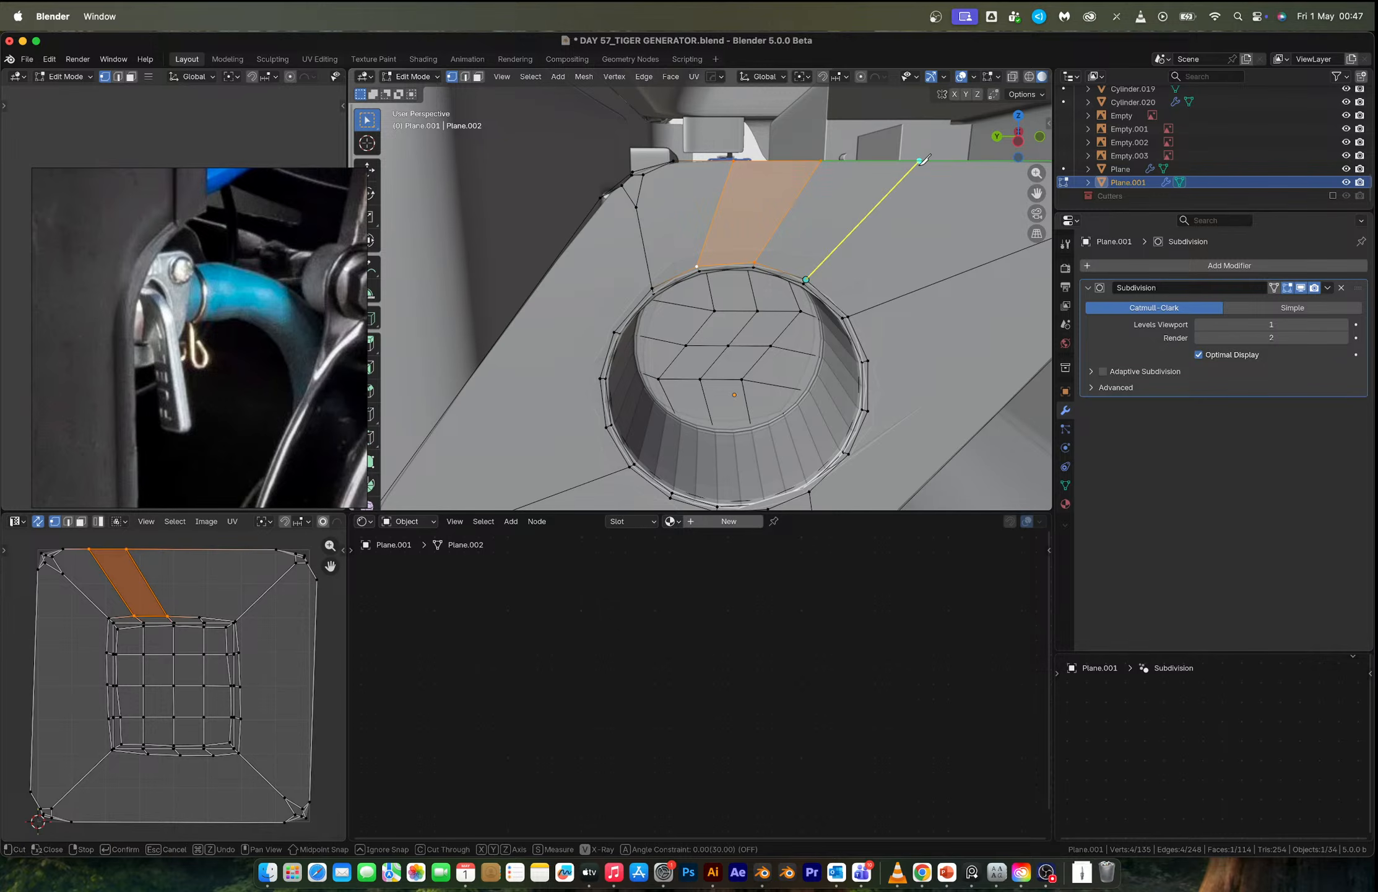
{"action": "left_click", "coordinate": [919, 162]}
{"action": "key", "text": "Return"}
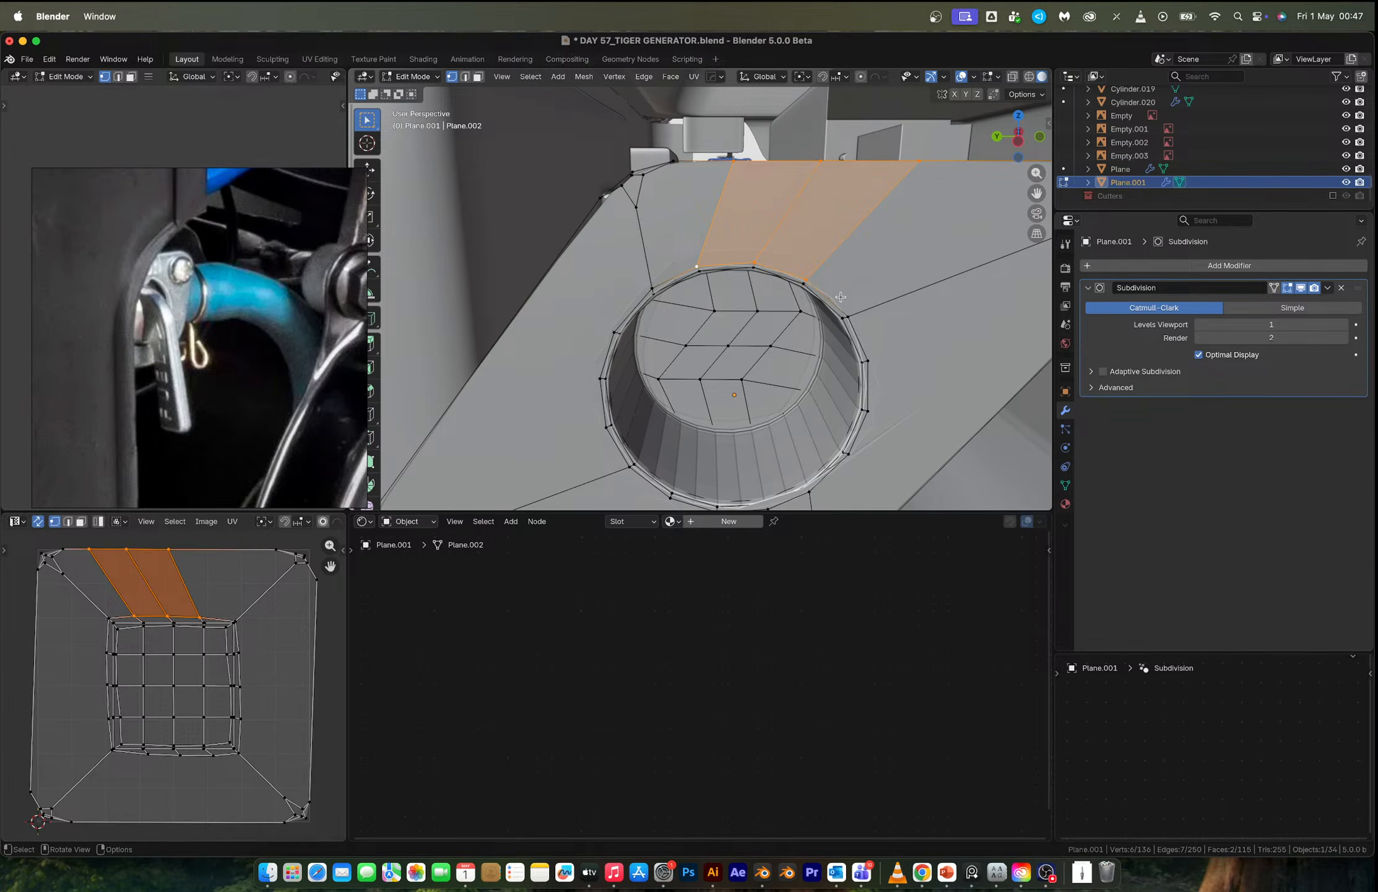
Knife three cuts from the hole's left rim vertices to the plate's left slanted edge.
{"action": "scroll", "coordinate": [841, 296], "scroll_direction": "down", "scroll_amount": 6}
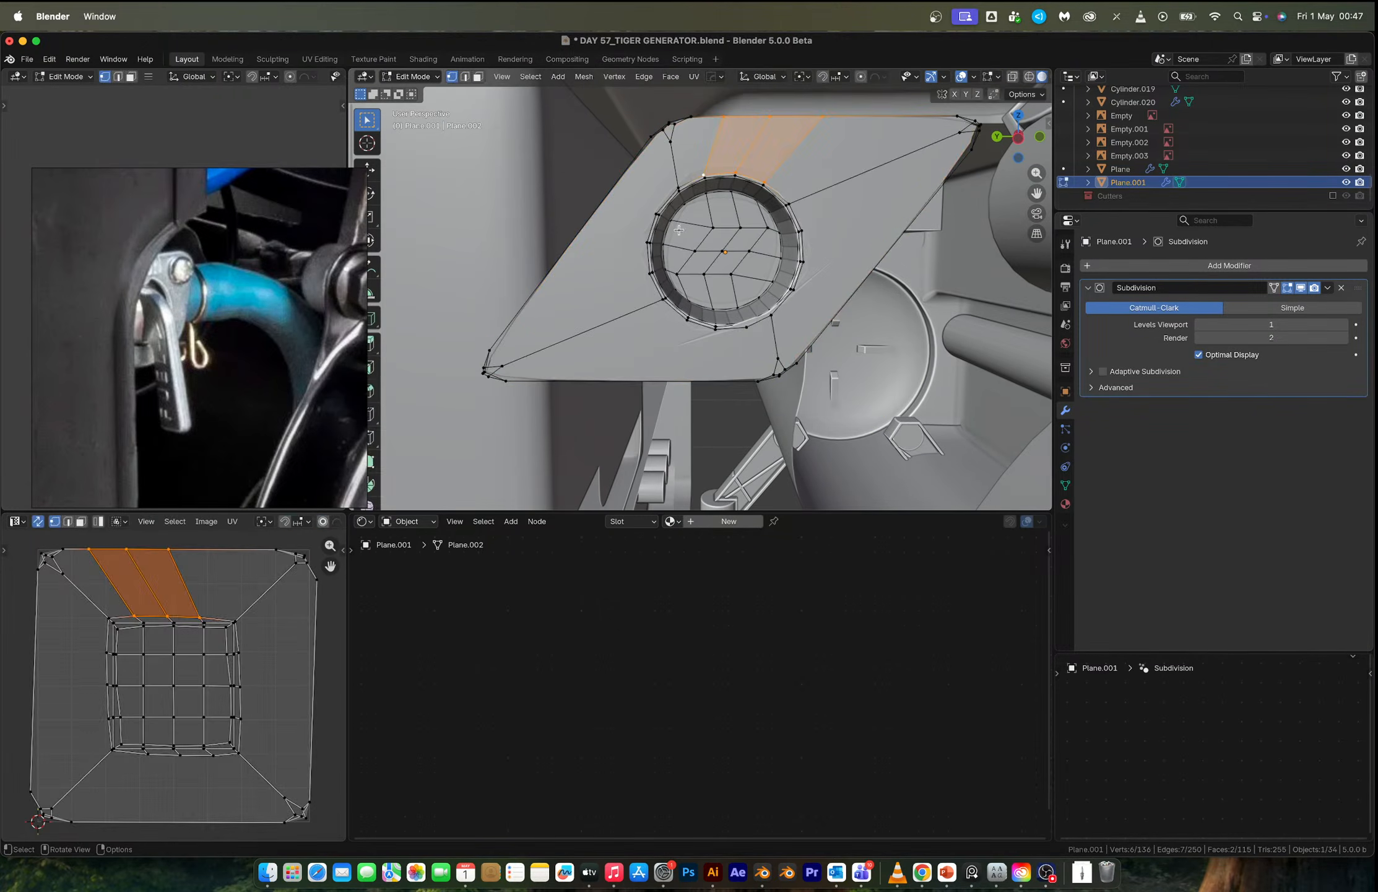
{"action": "scroll", "coordinate": [679, 229], "scroll_direction": "up", "scroll_amount": 3}
{"action": "key", "text": "k"}
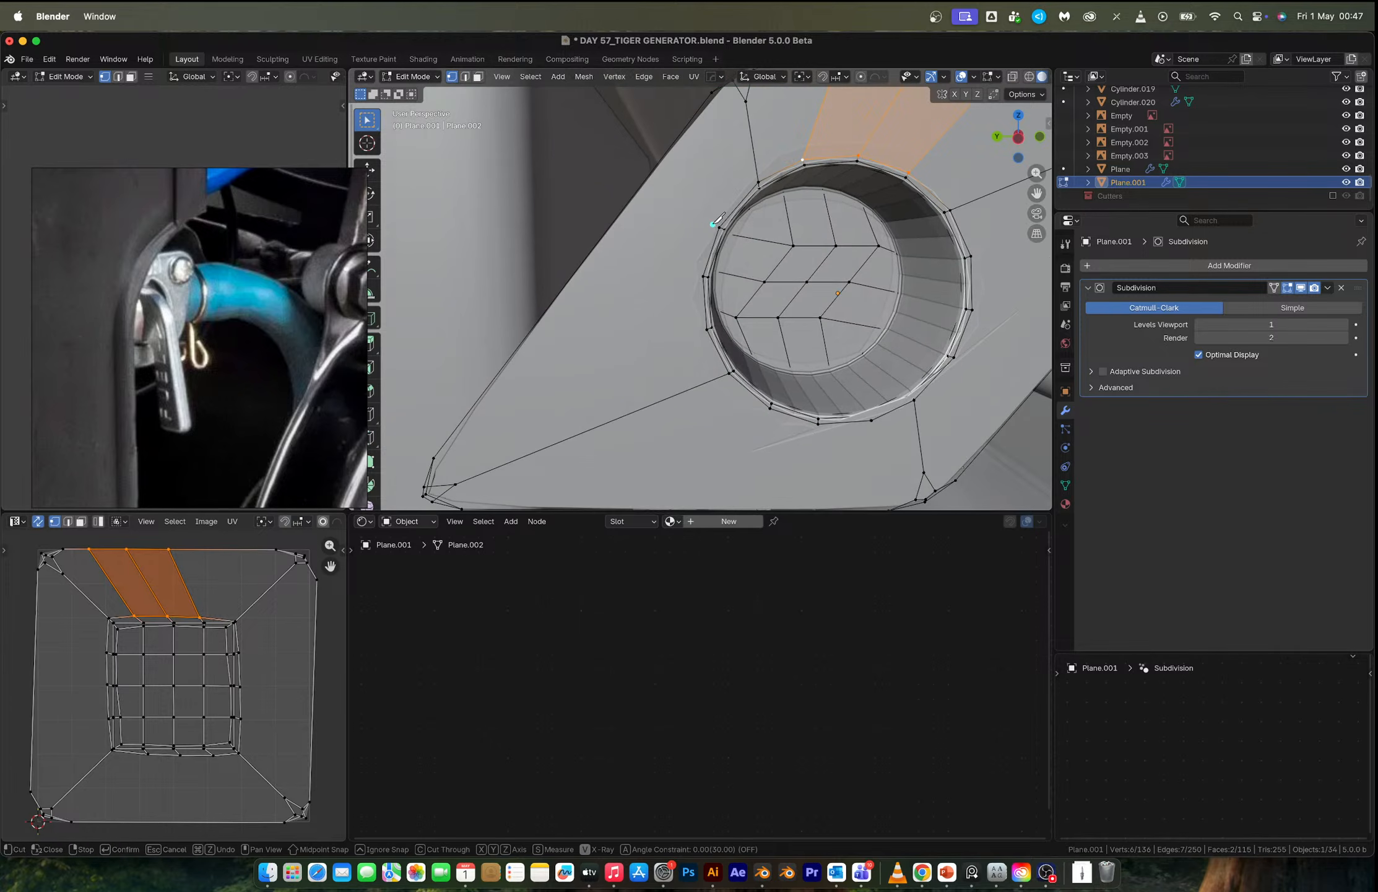
{"action": "left_click", "coordinate": [639, 187]}
{"action": "key", "text": "Return"}
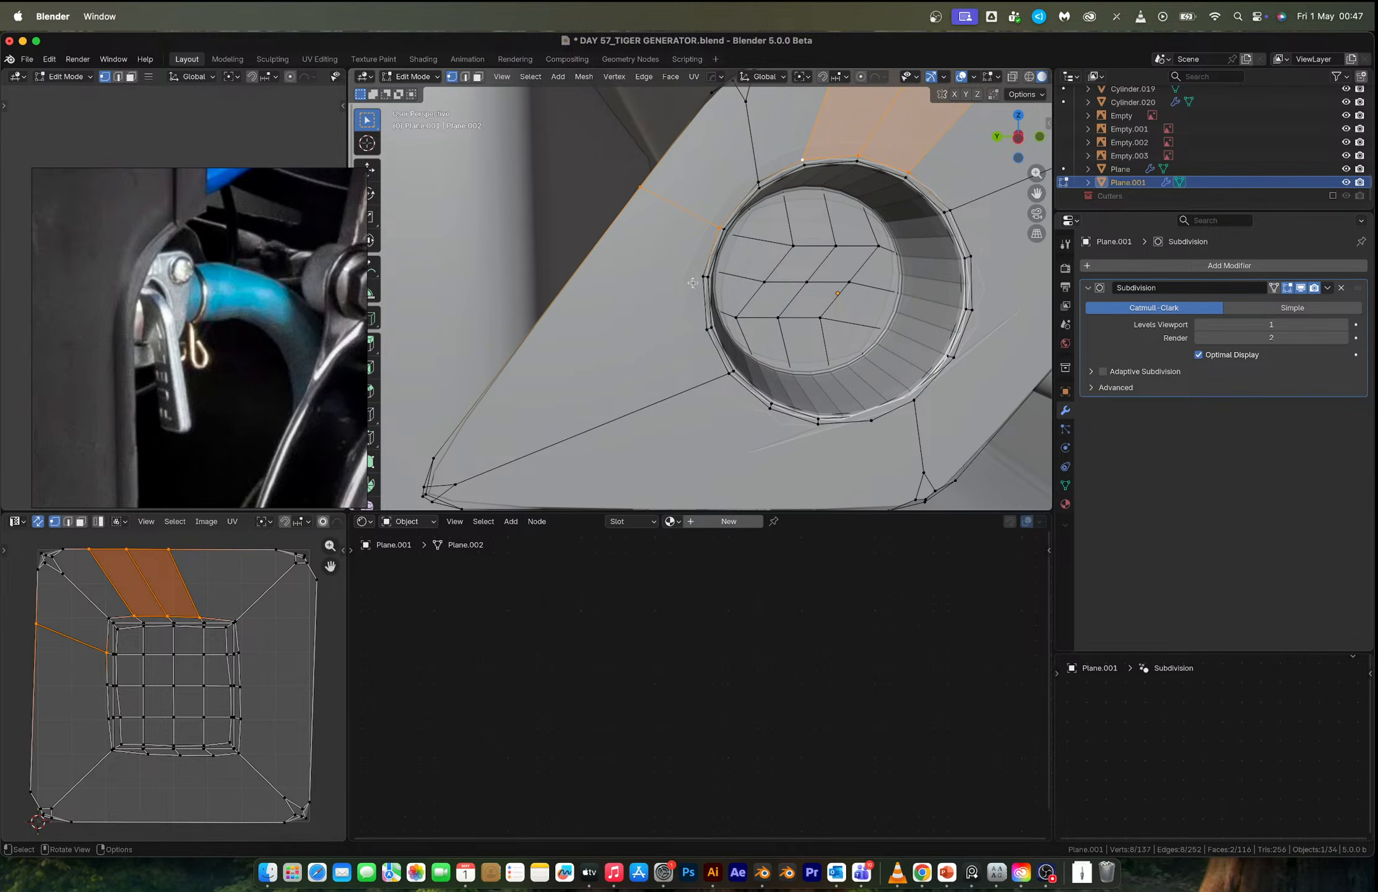
{"action": "key", "text": "k"}
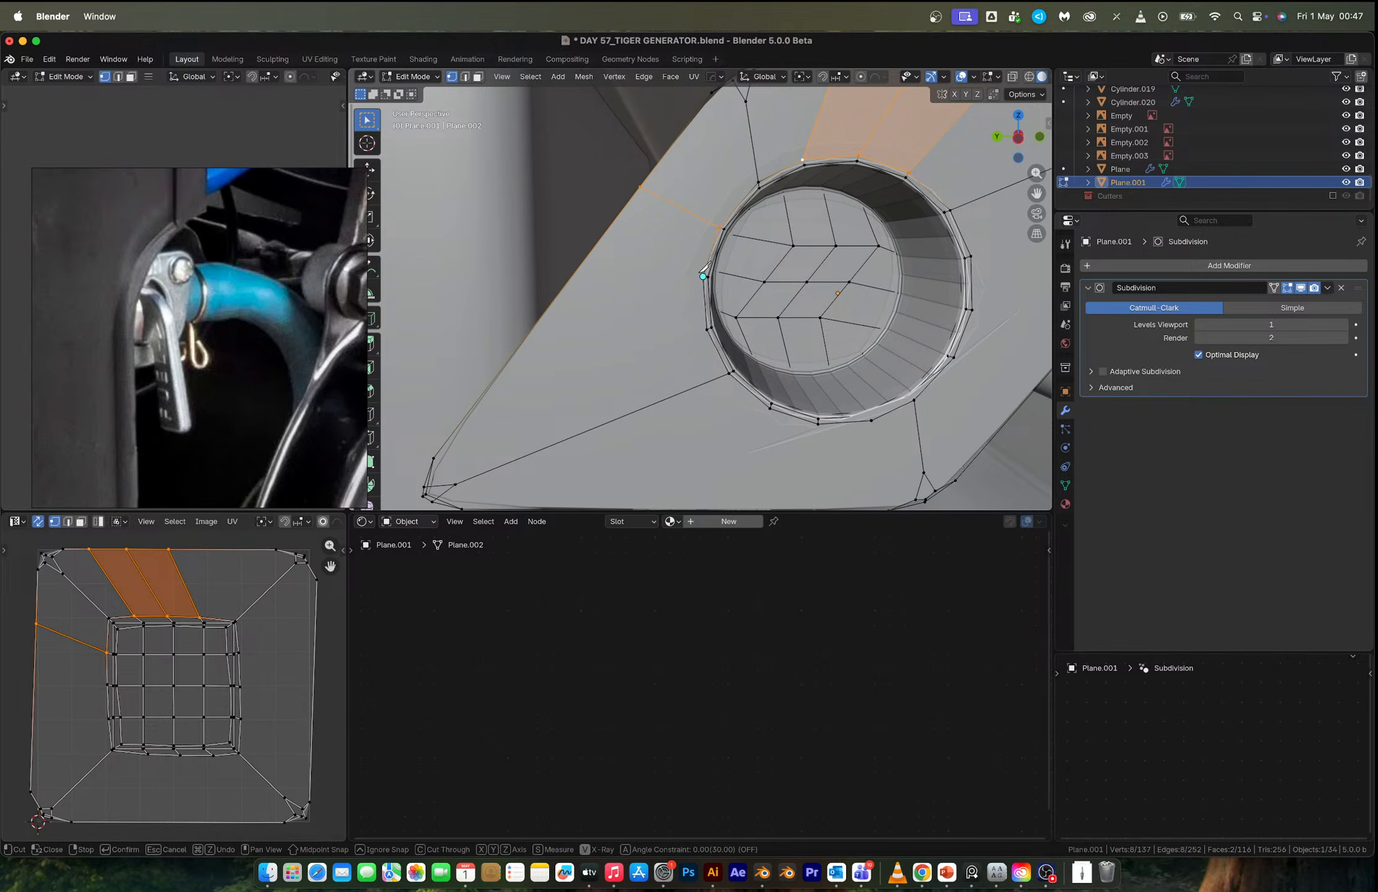
{"action": "left_click", "coordinate": [703, 276]}
{"action": "left_click", "coordinate": [577, 267]}
{"action": "key", "text": "Return"}
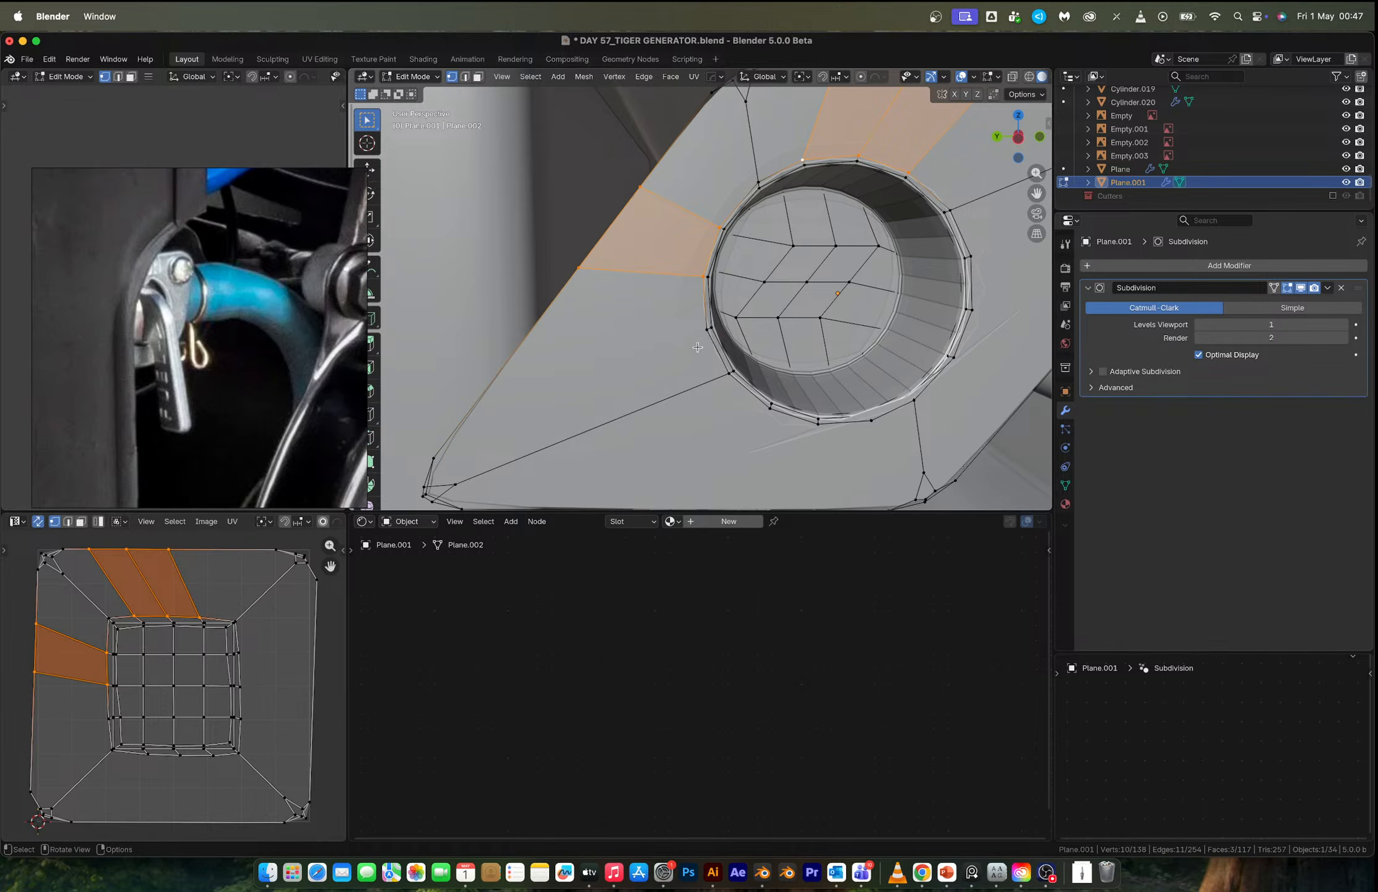
{"action": "key", "text": "k"}
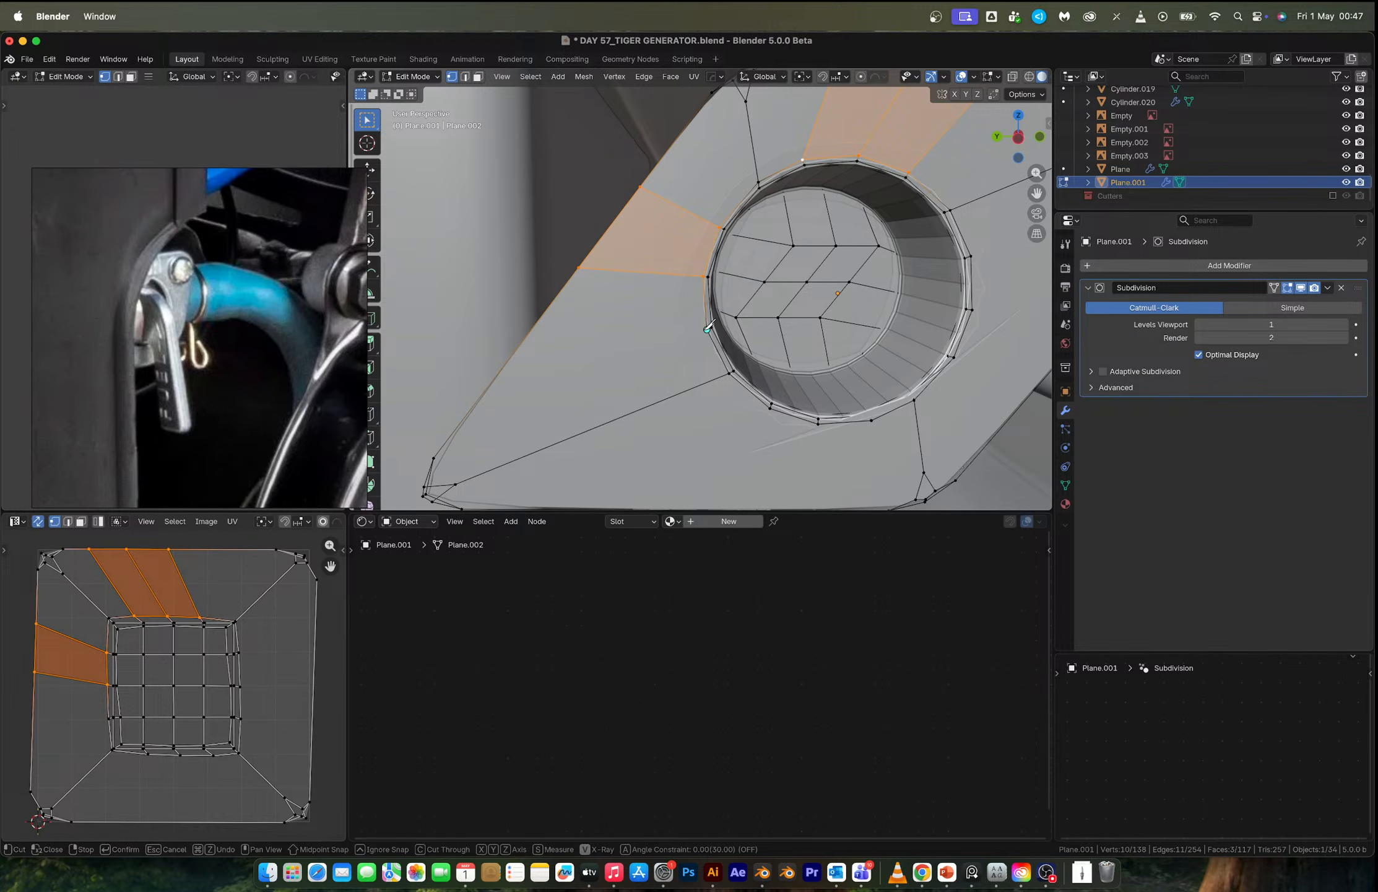
{"action": "left_click", "coordinate": [707, 328]}
{"action": "left_click", "coordinate": [512, 354]}
{"action": "key", "text": "Return"}
{"action": "scroll", "coordinate": [636, 340], "scroll_direction": "down", "scroll_amount": 5}
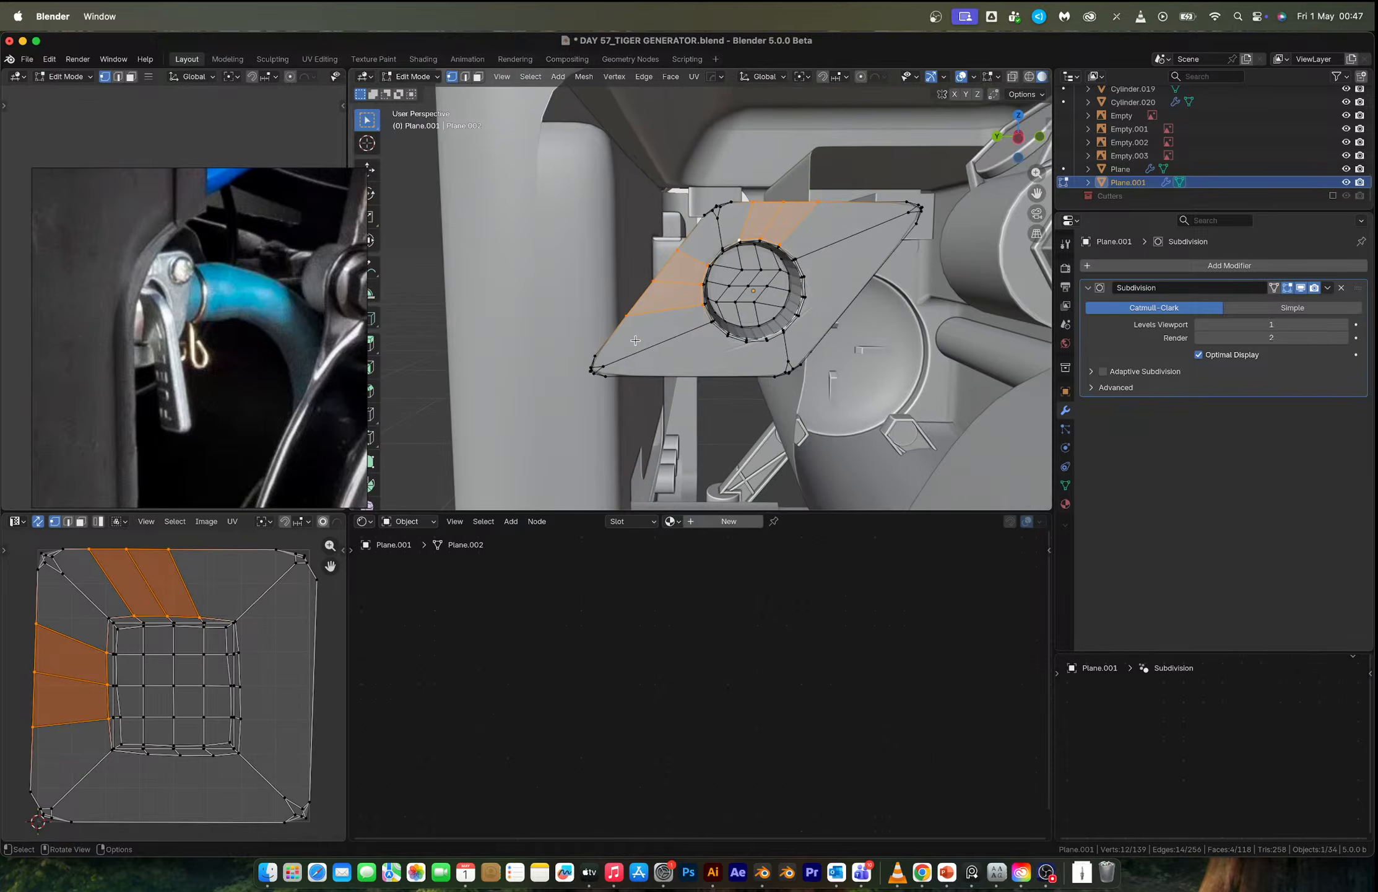
Check the plate's shading in Object Mode, and knife three cuts from the hole's lower rim vertices to the plate's lower edge.
{"action": "key", "text": "Tab"}
{"action": "scroll", "coordinate": [686, 363], "scroll_direction": "up", "scroll_amount": 3}
{"action": "scroll", "coordinate": [686, 372], "scroll_direction": "up", "scroll_amount": 3}
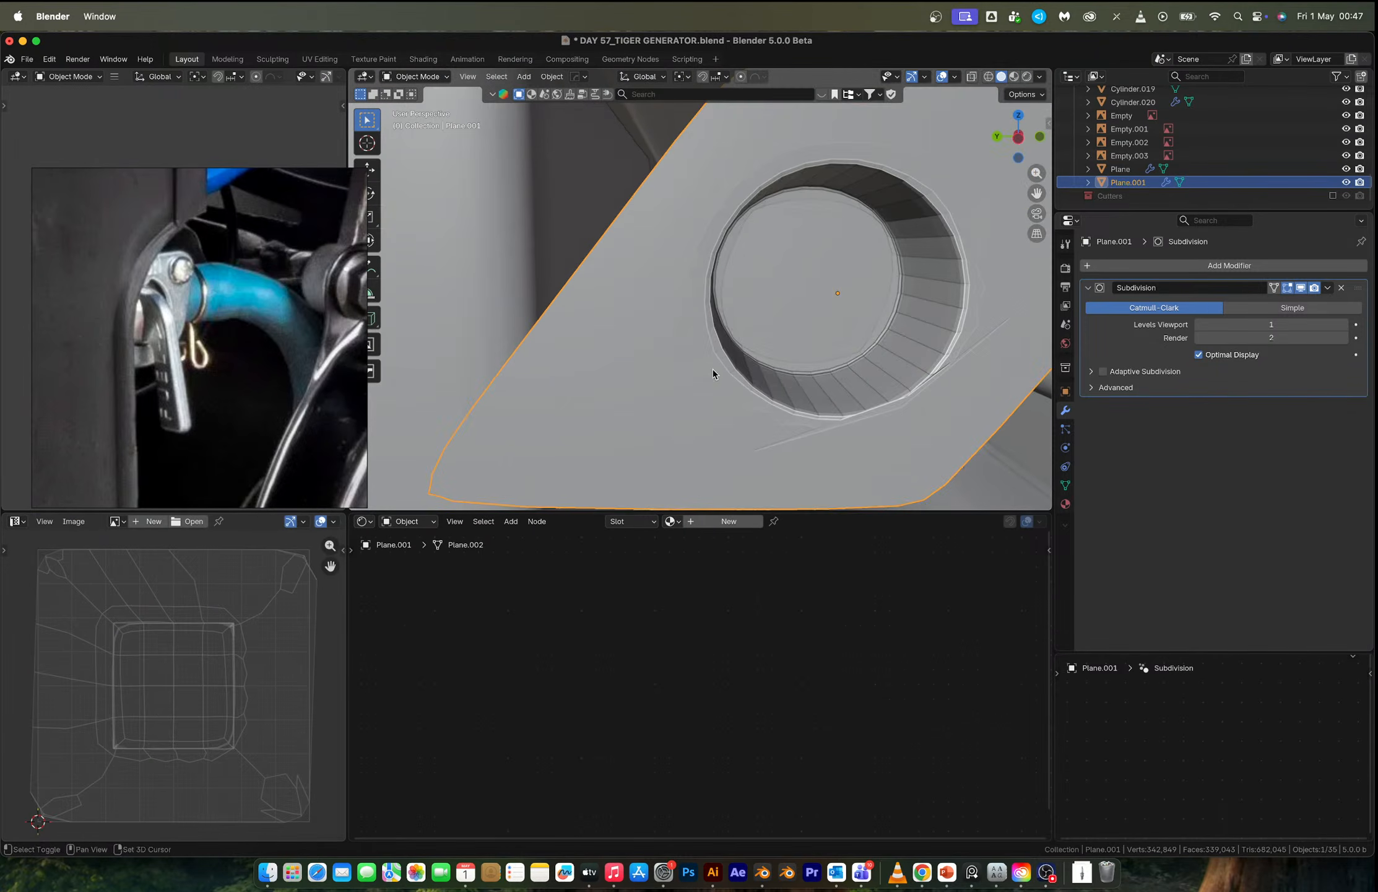
{"action": "middle_click_drag", "start_coordinate": [713, 369], "coordinate": [700, 323]}
{"action": "key", "text": "Tab"}
{"action": "left_click", "coordinate": [564, 239]}
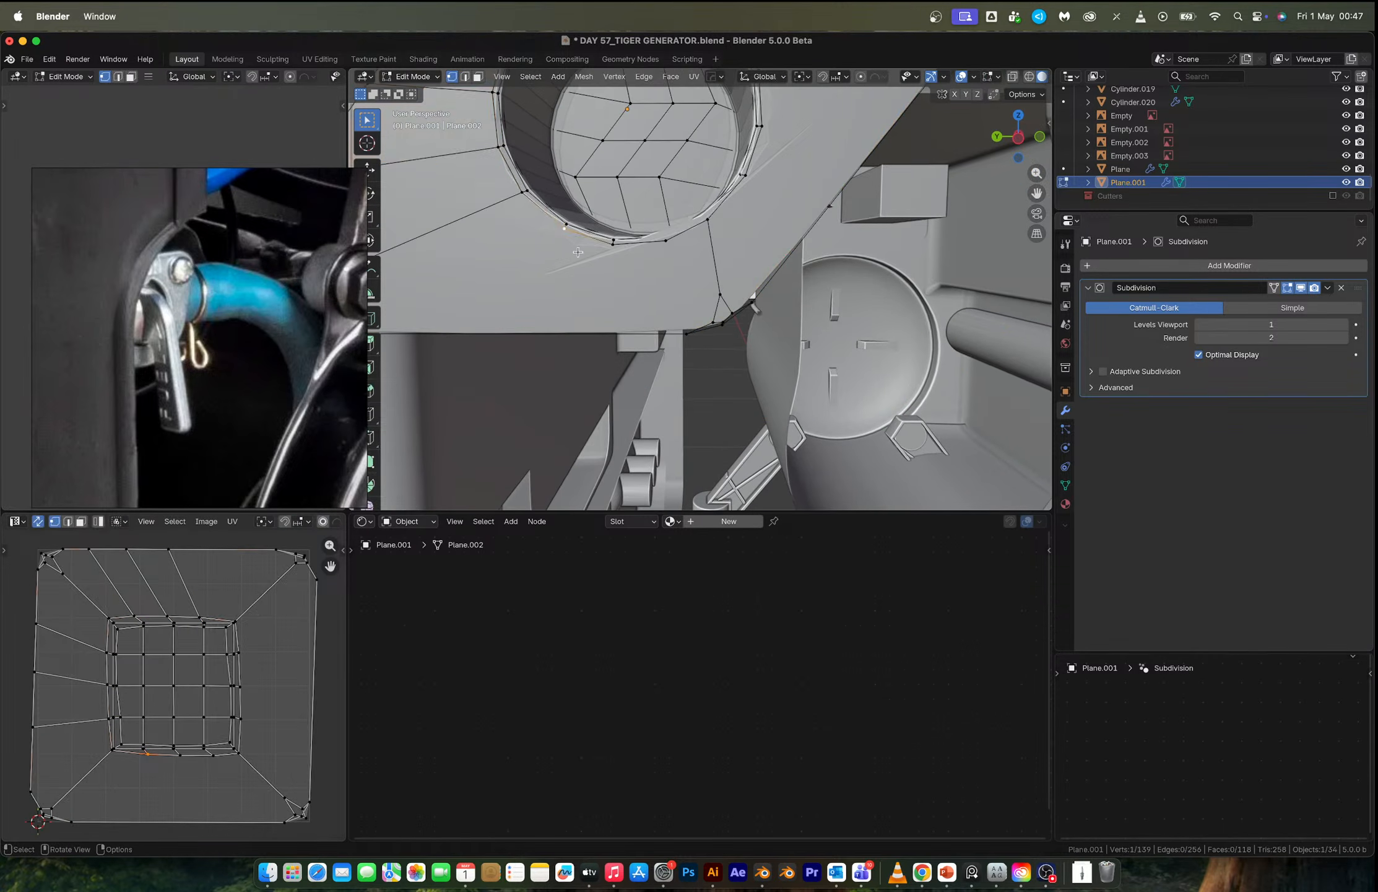
{"action": "scroll", "coordinate": [582, 254], "scroll_direction": "down", "scroll_amount": 3}
{"action": "key", "text": "j"}
{"action": "key", "text": "k"}
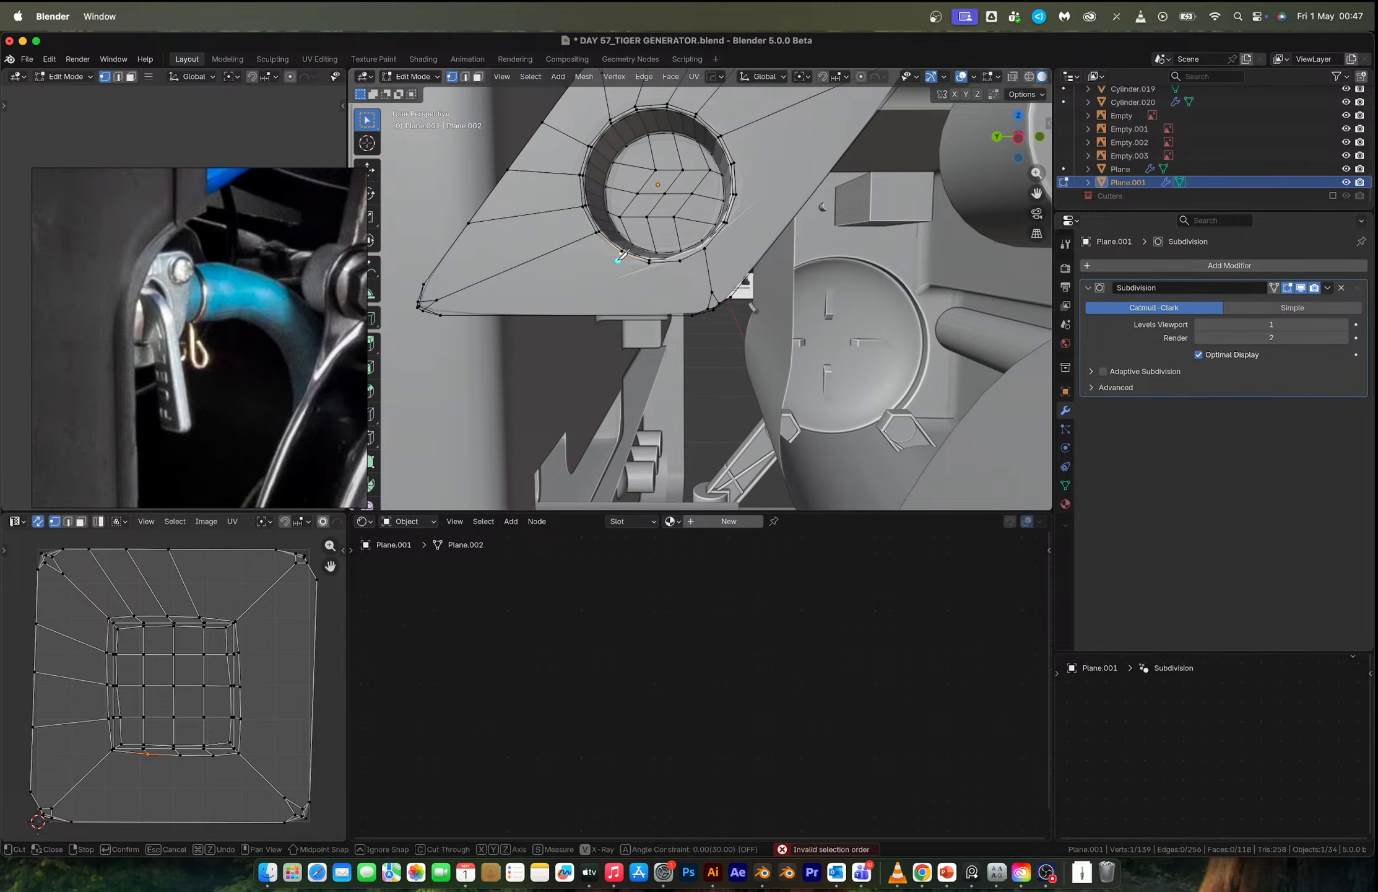
{"action": "left_click", "coordinate": [621, 252]}
{"action": "left_click", "coordinate": [523, 315]}
{"action": "key", "text": "Return"}
{"action": "key", "text": "k"}
{"action": "left_click", "coordinate": [639, 315]}
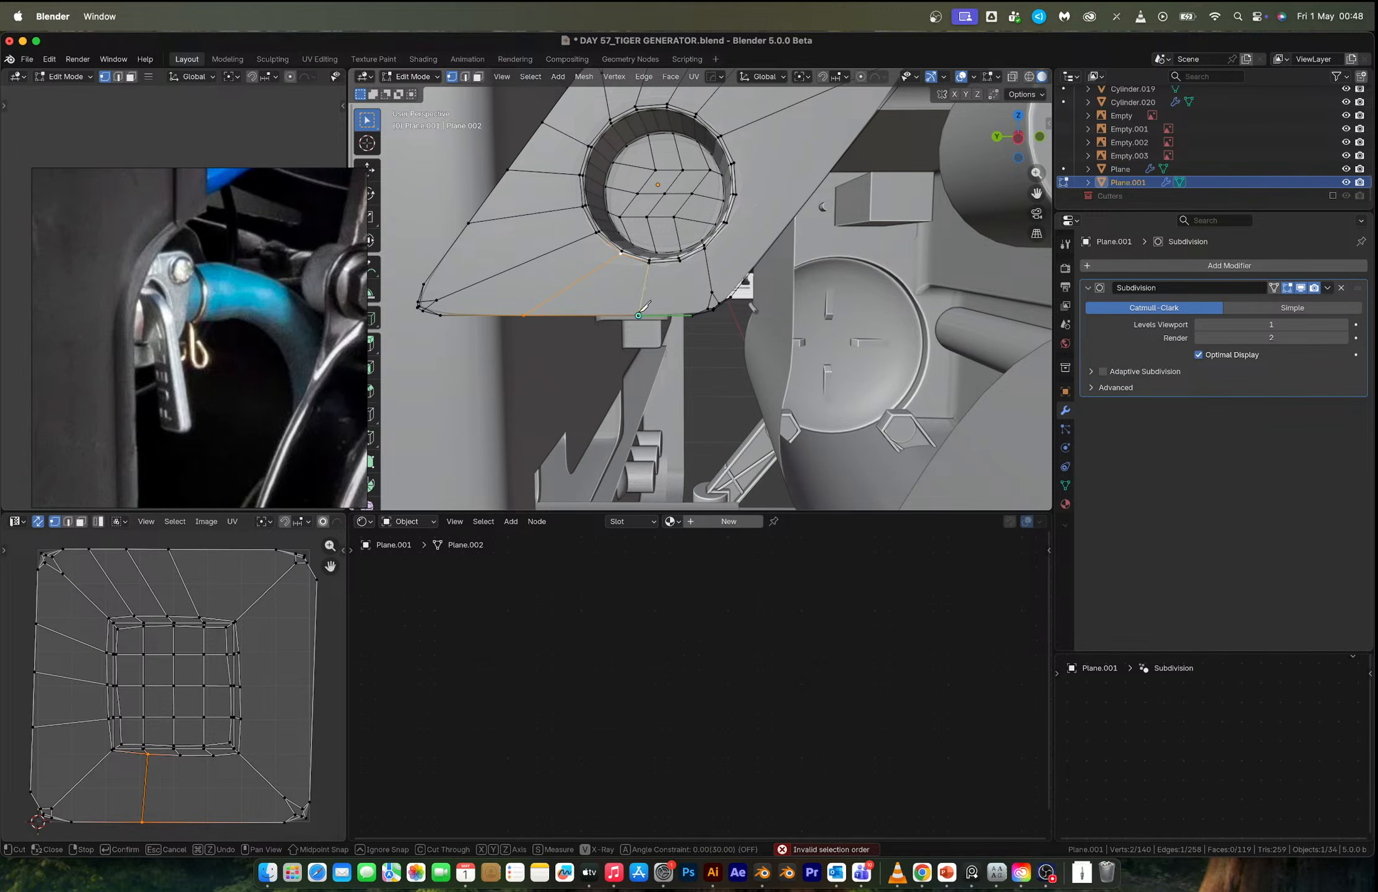
{"action": "key", "text": "Return"}
{"action": "key", "text": "k"}
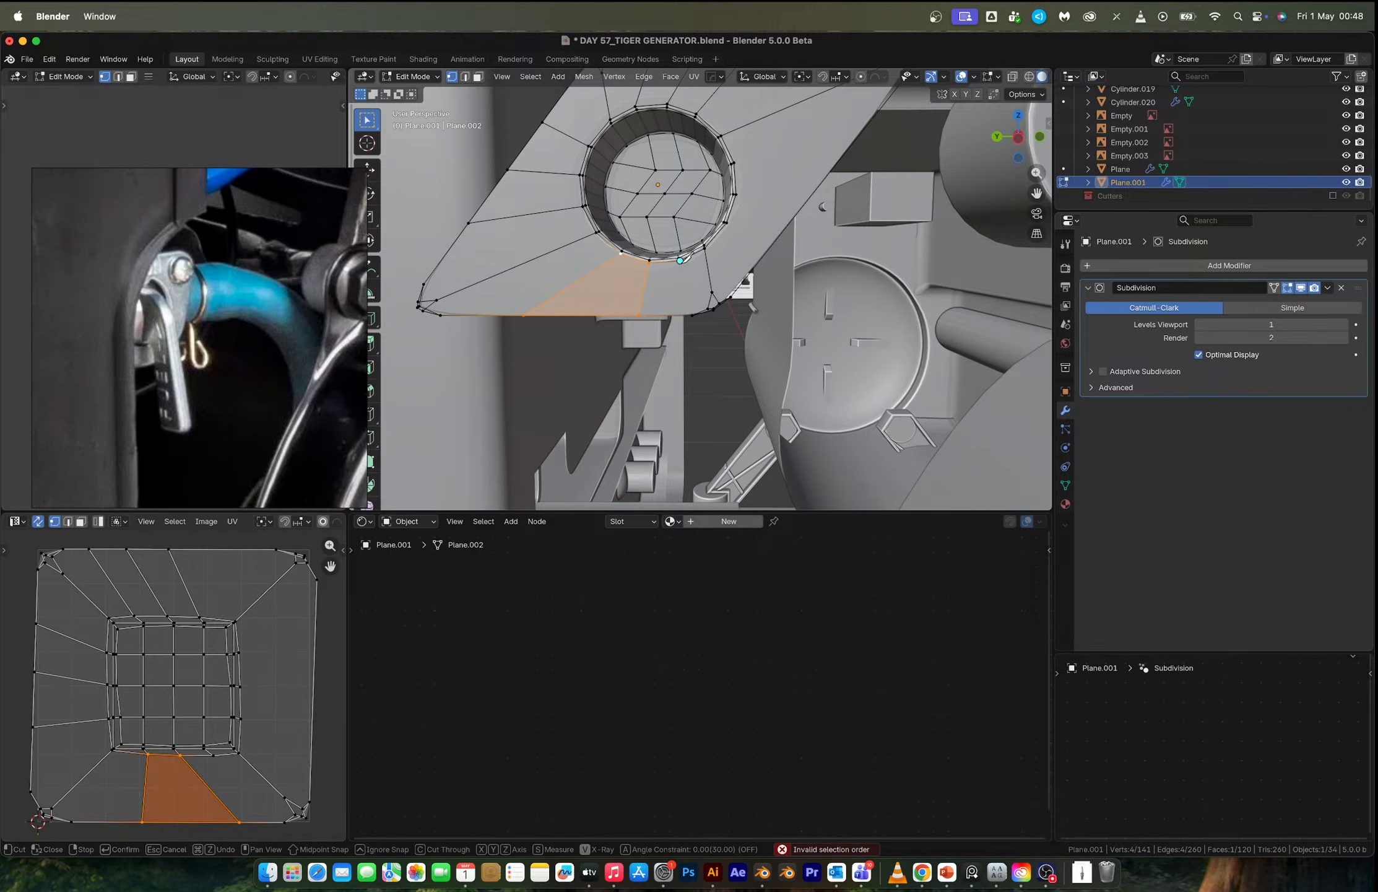
{"action": "left_click", "coordinate": [677, 315]}
{"action": "key", "text": "Return"}
Knife three cuts from the hole's right rim vertices to the plate's right slanted edge.
{"action": "middle_click_drag", "start_coordinate": [677, 315], "coordinate": [718, 281]}
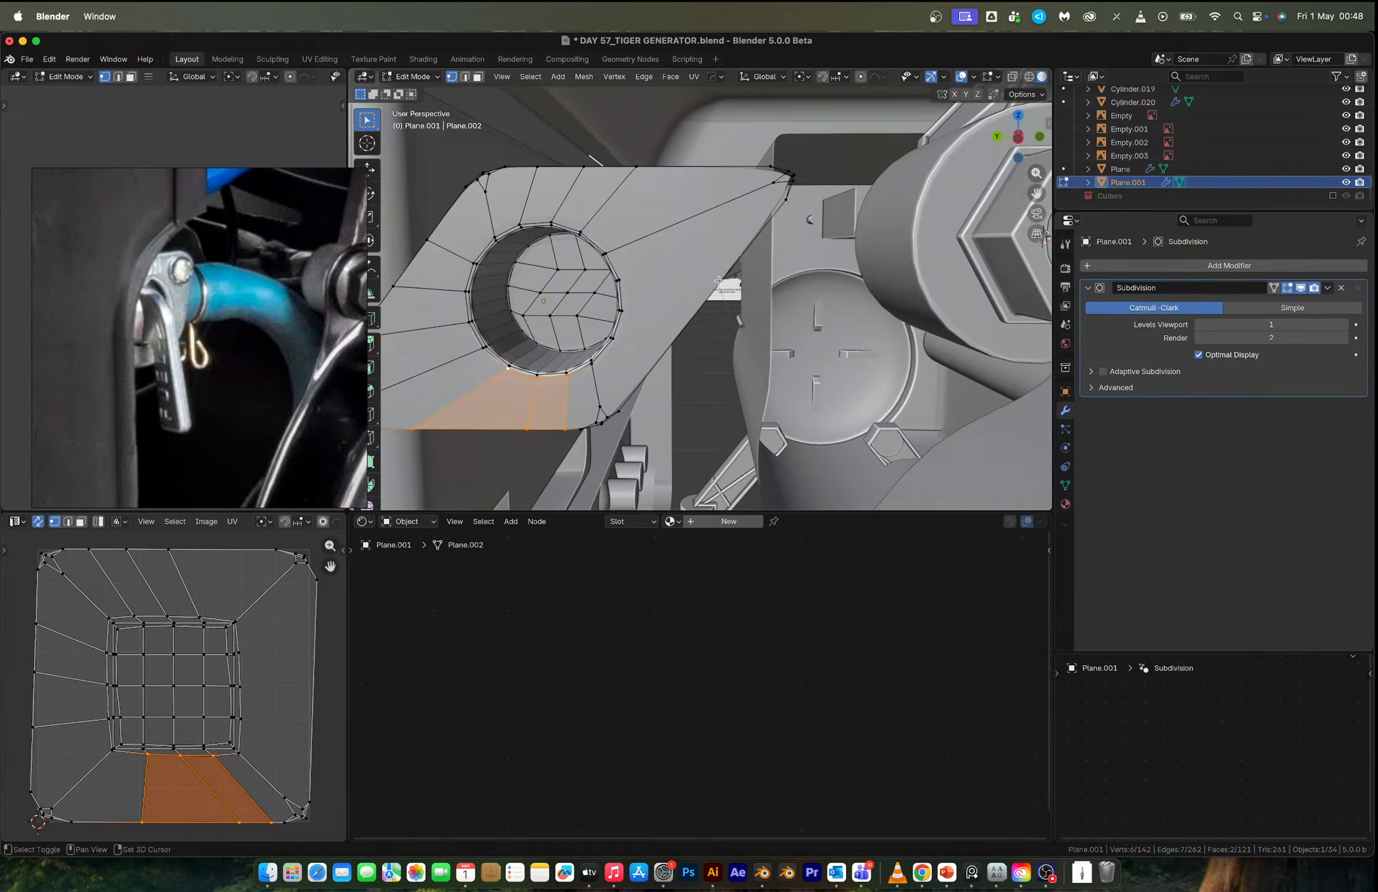
{"action": "key", "text": "l"}
{"action": "key", "text": "k"}
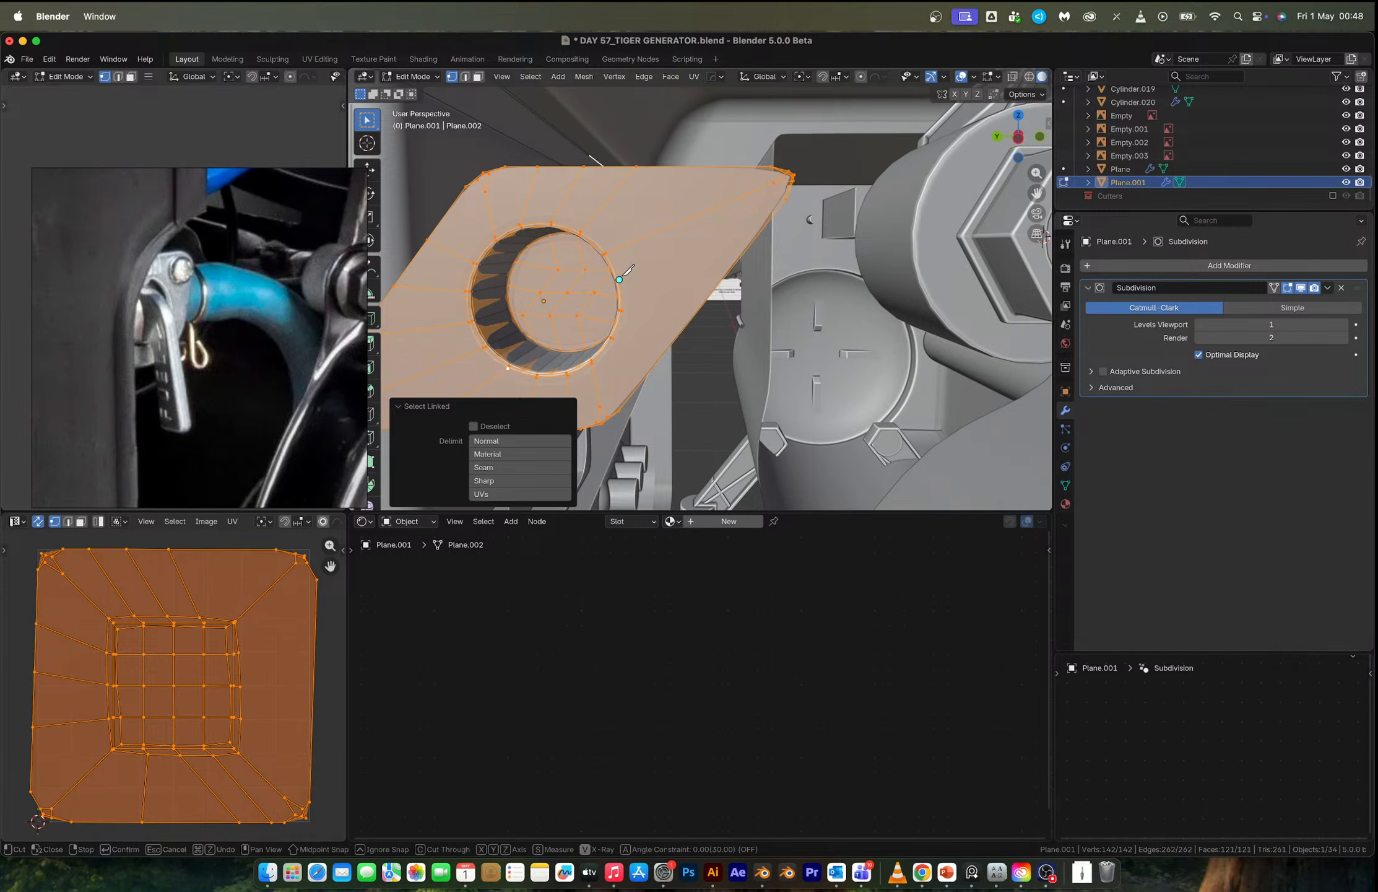
{"action": "left_click", "coordinate": [747, 250]}
{"action": "key", "text": "Return"}
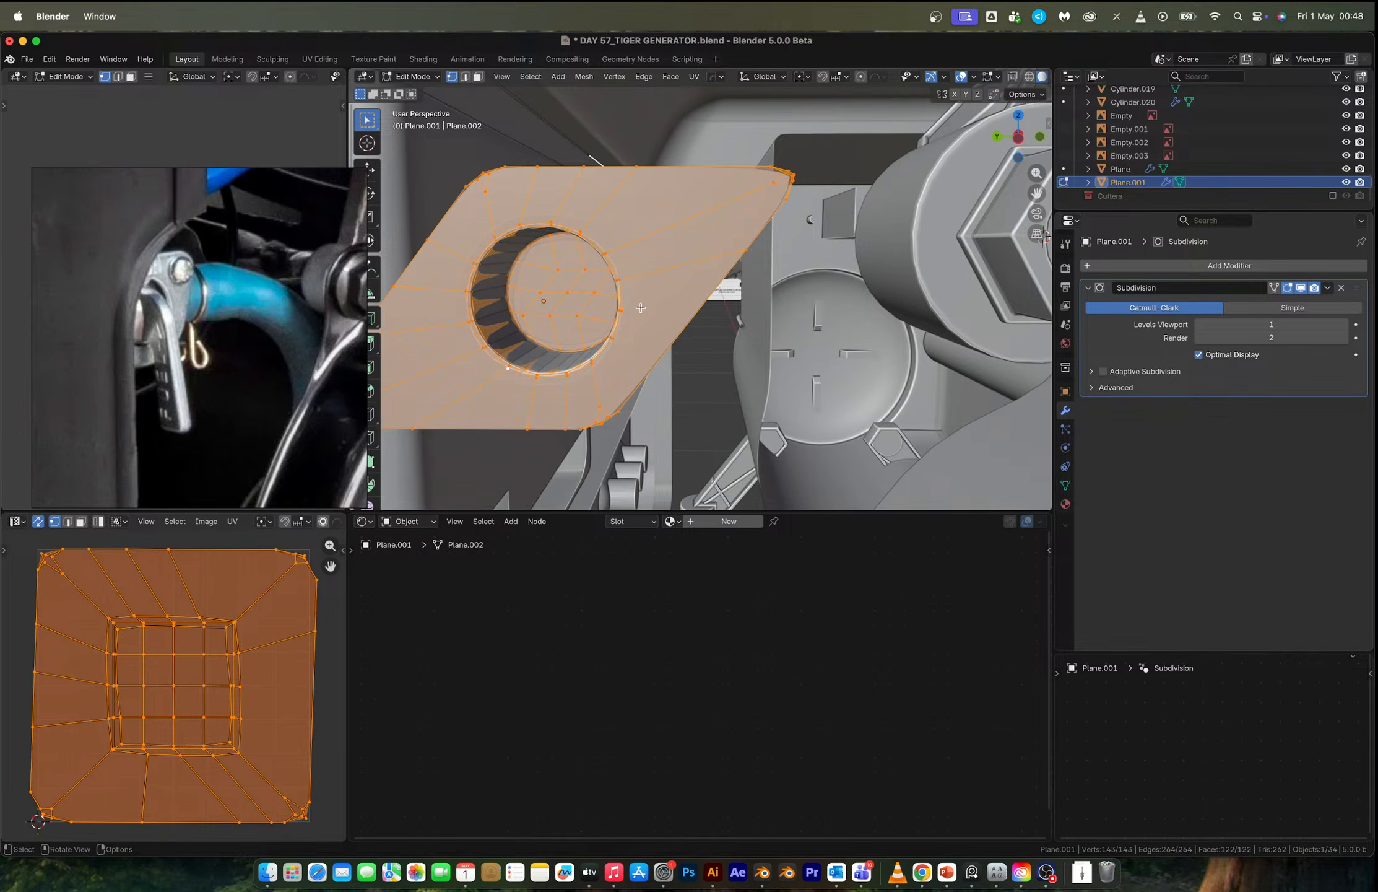
{"action": "key", "text": "k"}
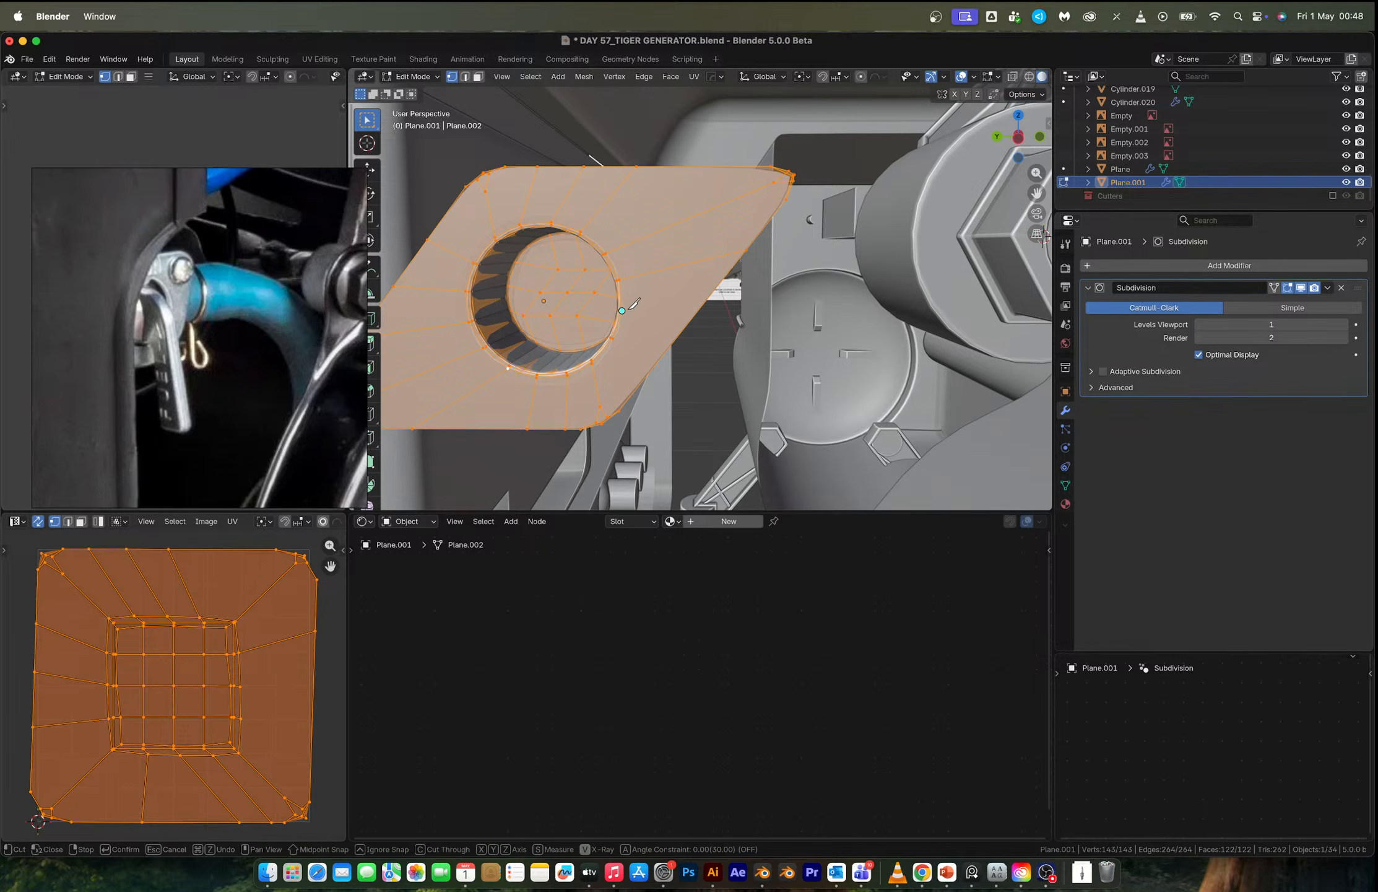
{"action": "left_click", "coordinate": [626, 309]}
{"action": "left_click", "coordinate": [700, 308]}
{"action": "key", "text": "Return"}
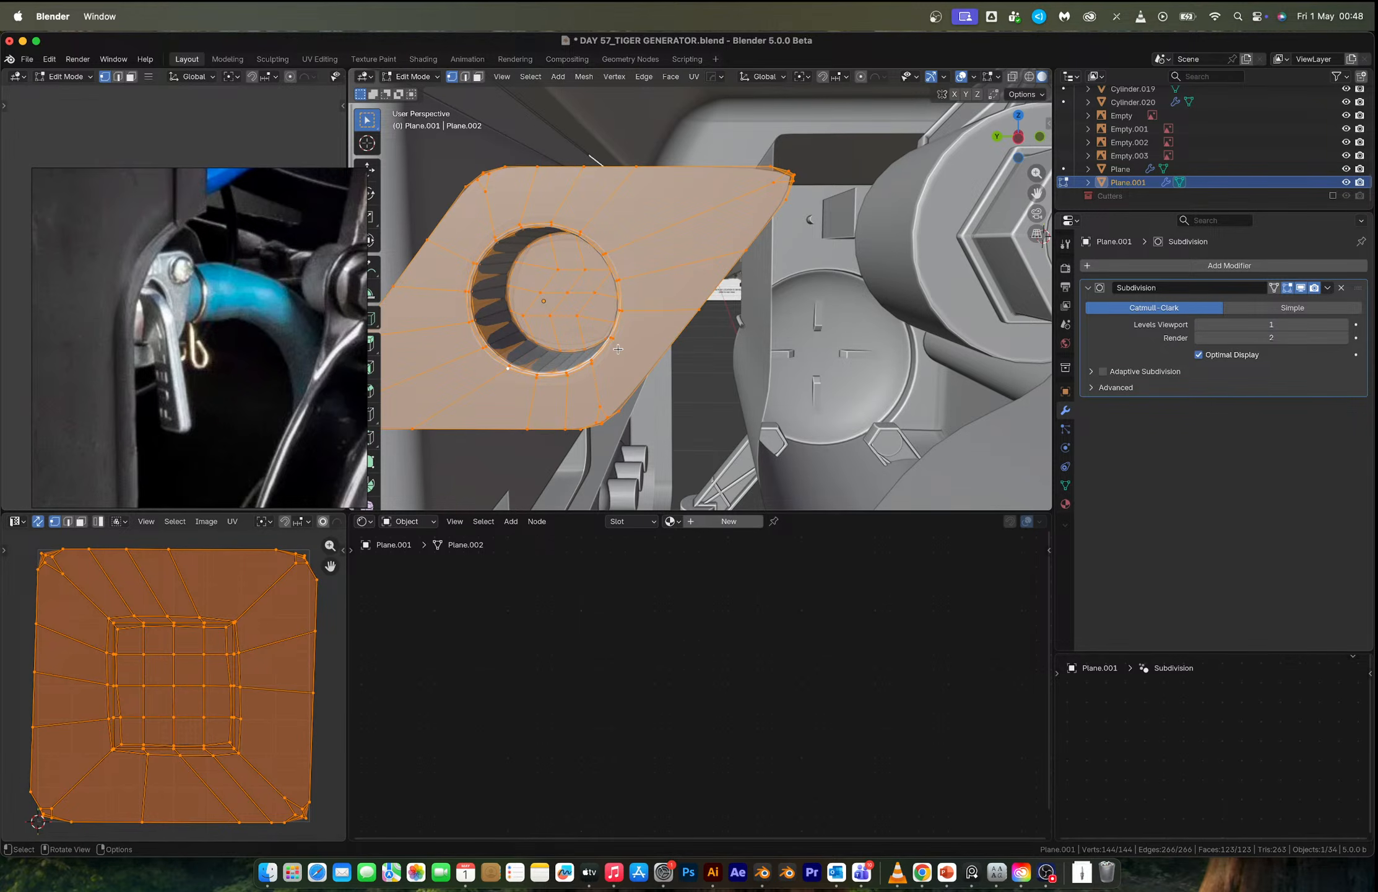
{"action": "key", "text": "k"}
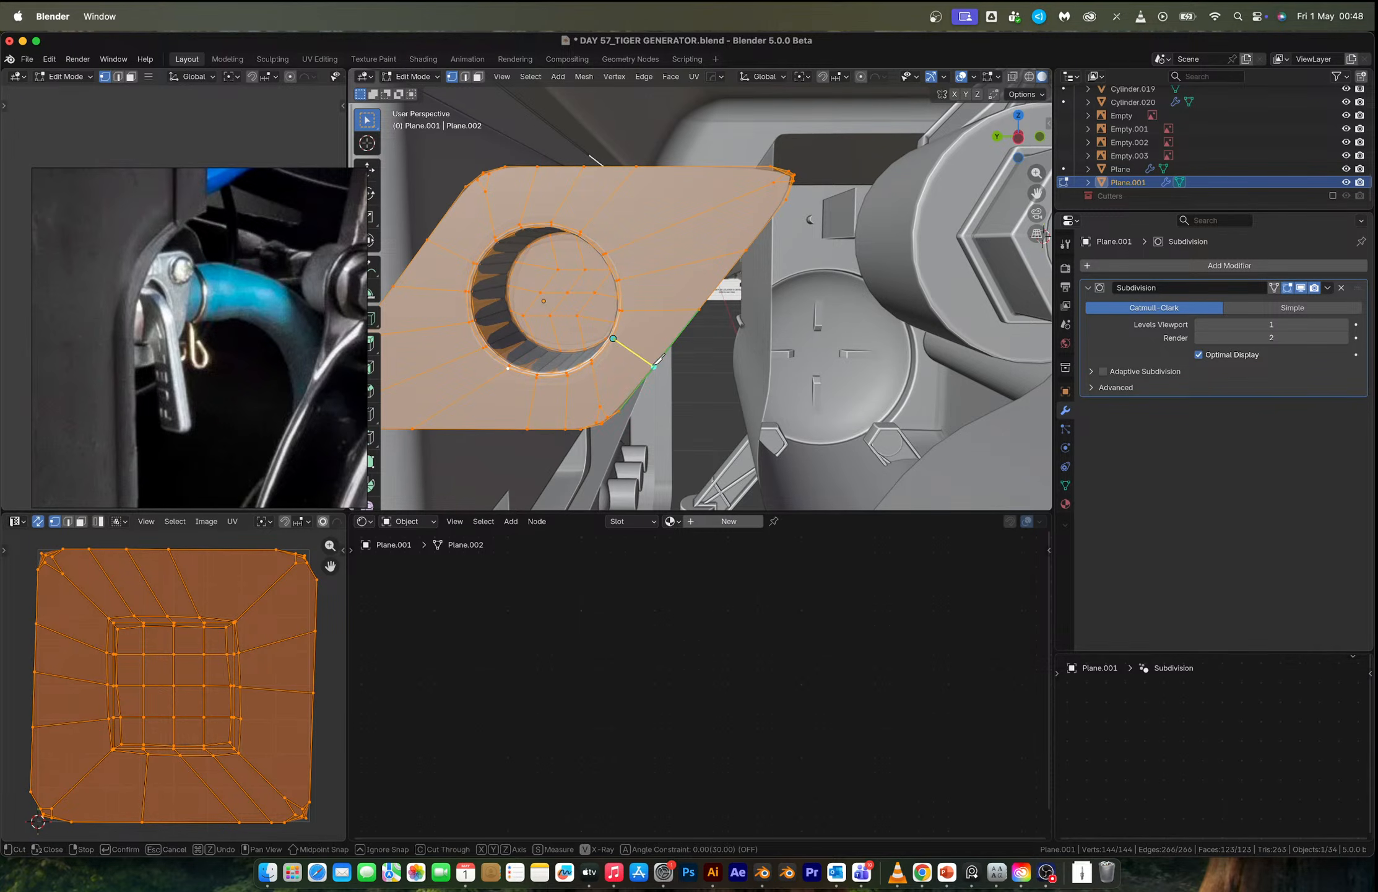
{"action": "left_click", "coordinate": [655, 365]}
{"action": "key", "text": "Return"}
Select all flat plate faces surrounding the circular hole and extrude them about -0.042 m along their normal.
{"action": "key", "text": "2"}
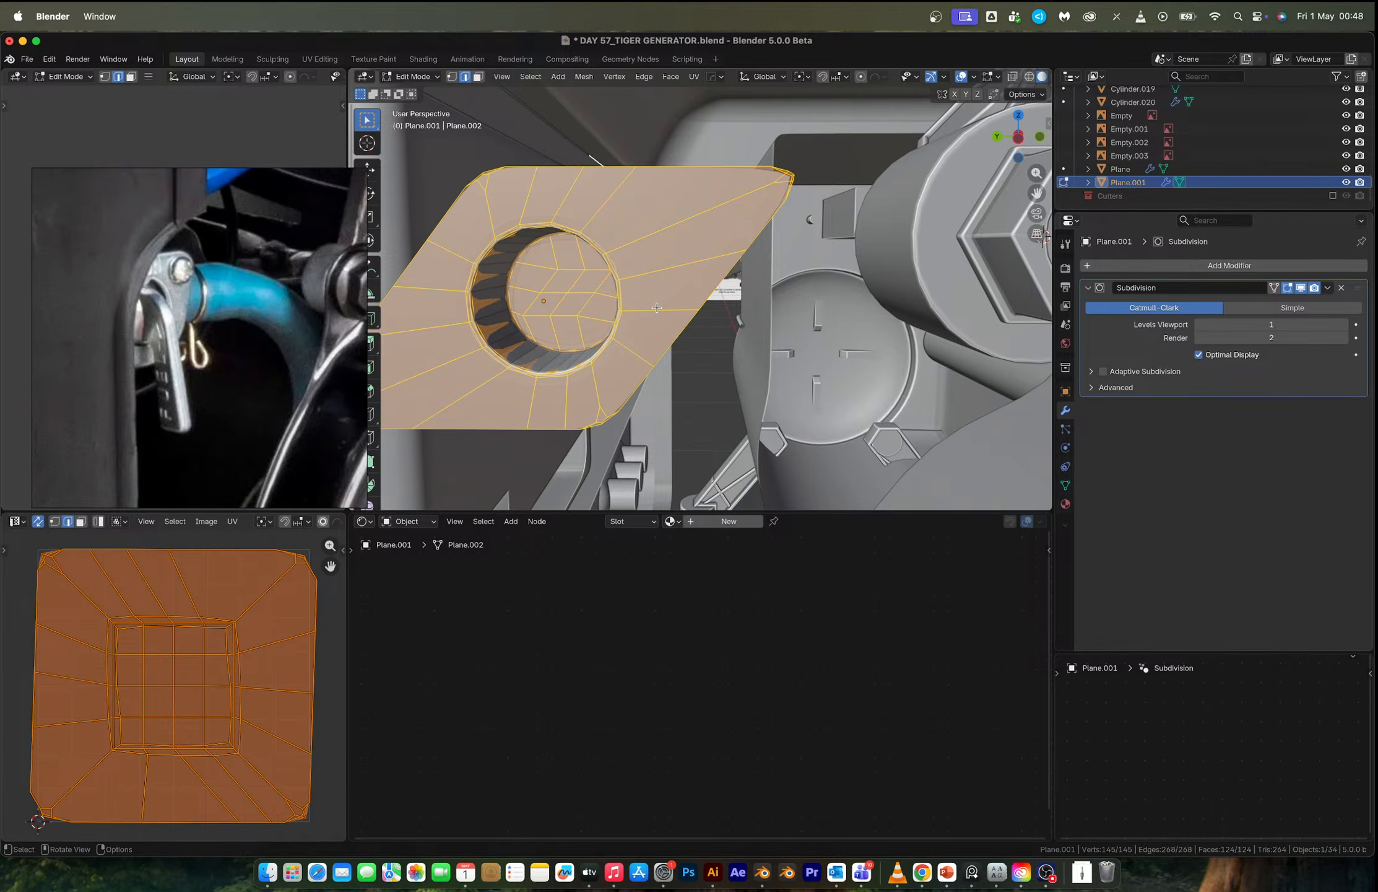
{"action": "key", "text": "3"}
{"action": "left_click", "coordinate": [658, 325]}
{"action": "left_click", "coordinate": [667, 283], "text": "shift"}
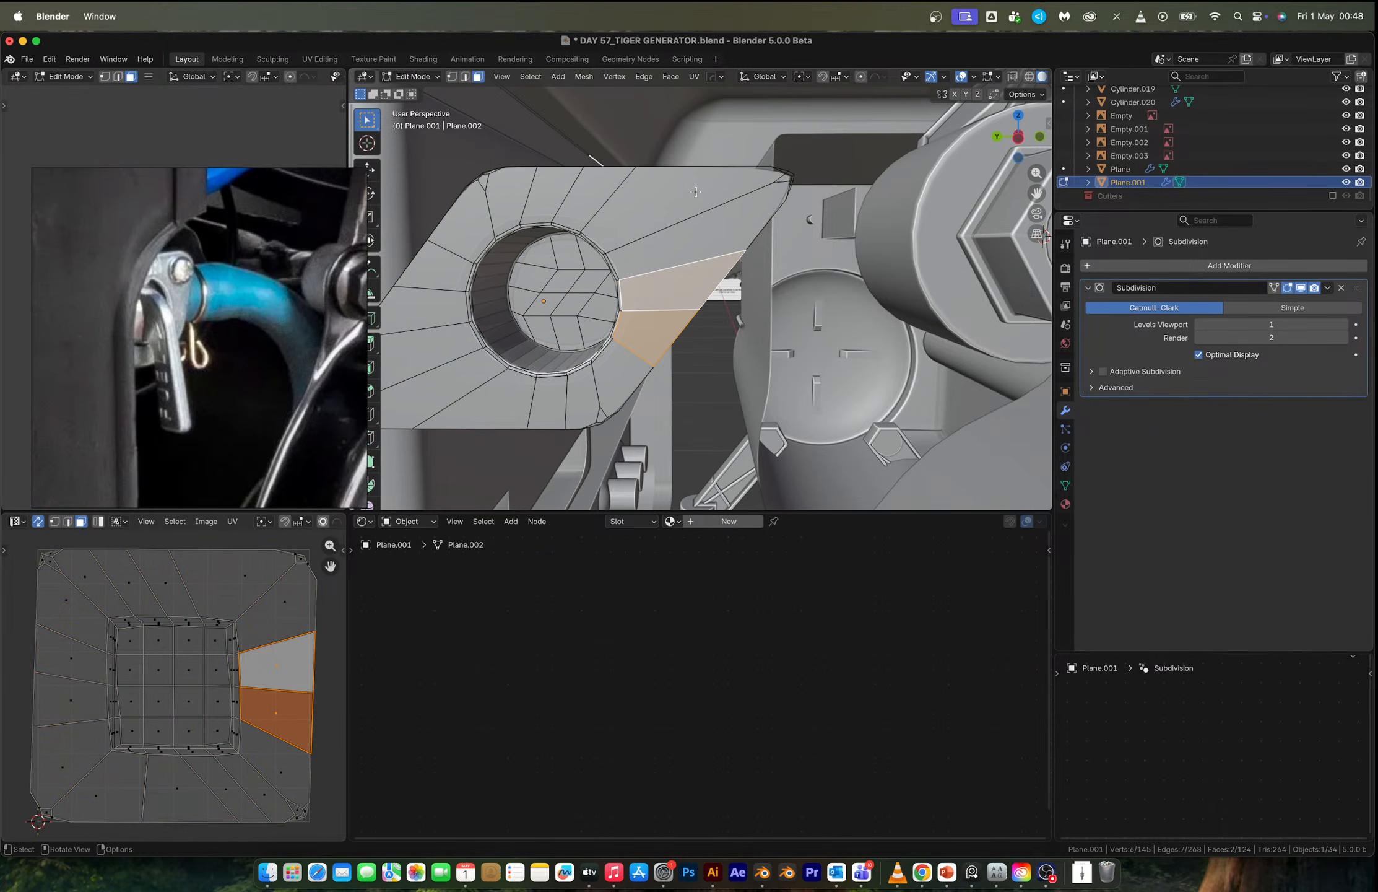
{"action": "left_click_drag", "start_coordinate": [672, 135], "coordinate": [820, 280], "text": "shift"}
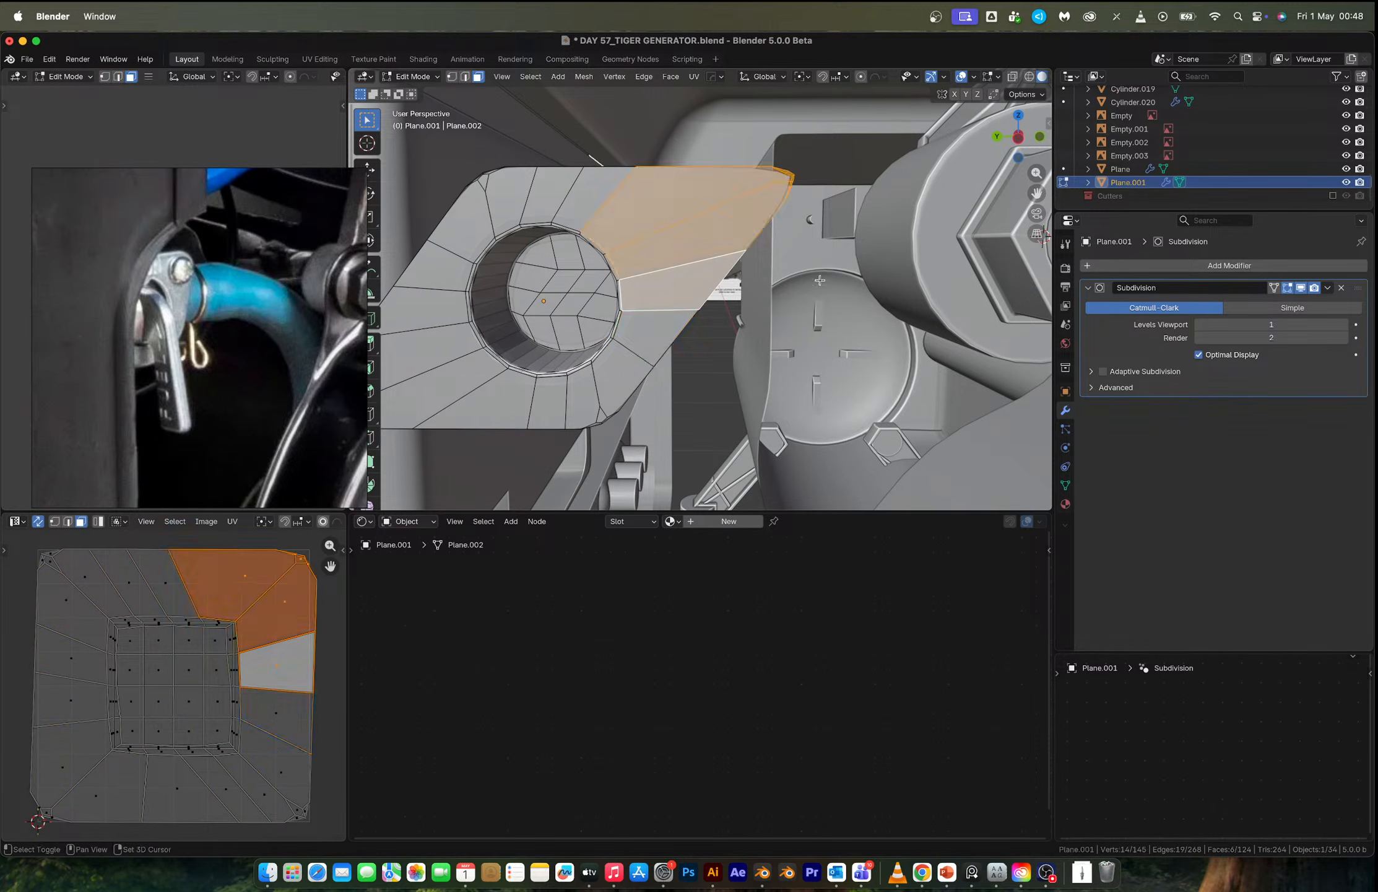
{"action": "left_click_drag", "start_coordinate": [441, 142], "coordinate": [647, 191], "text": "shift"}
{"action": "middle_click_drag", "start_coordinate": [584, 256], "coordinate": [984, 146], "text": "shift"}
{"action": "left_click_drag", "start_coordinate": [681, 136], "coordinate": [832, 353], "text": "shift"}
{"action": "middle_click_drag", "start_coordinate": [960, 312], "coordinate": [791, 320], "text": "shift"}
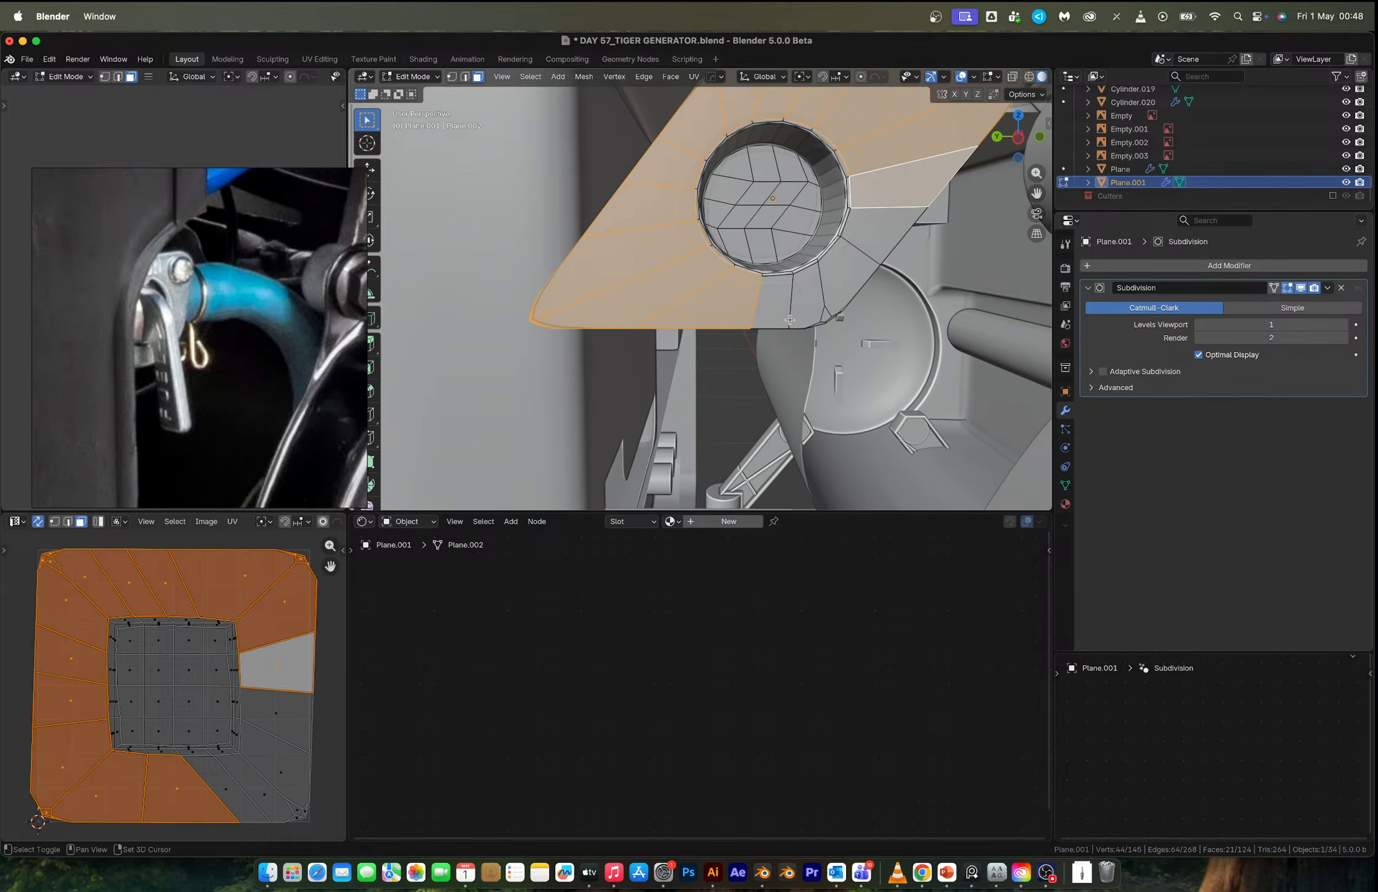
{"action": "left_click_drag", "start_coordinate": [747, 297], "coordinate": [874, 332], "text": "shift"}
{"action": "left_click", "coordinate": [891, 223], "text": "shift"}
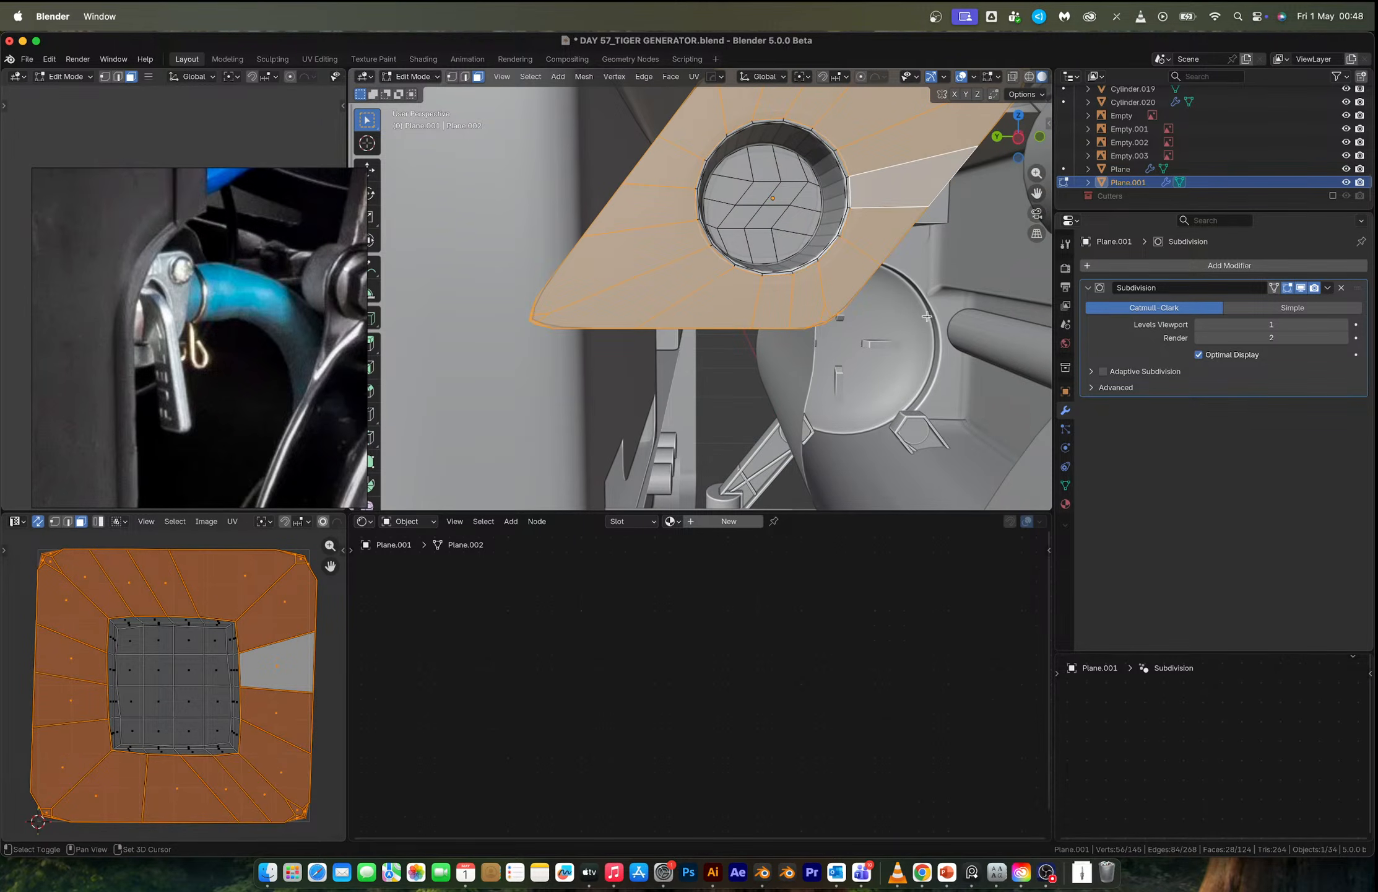
{"action": "scroll", "coordinate": [864, 219], "scroll_direction": "up", "scroll_amount": 4}
{"action": "scroll", "coordinate": [864, 219], "scroll_direction": "down", "scroll_amount": 2}
{"action": "scroll", "coordinate": [815, 210], "scroll_direction": "down", "scroll_amount": 5}
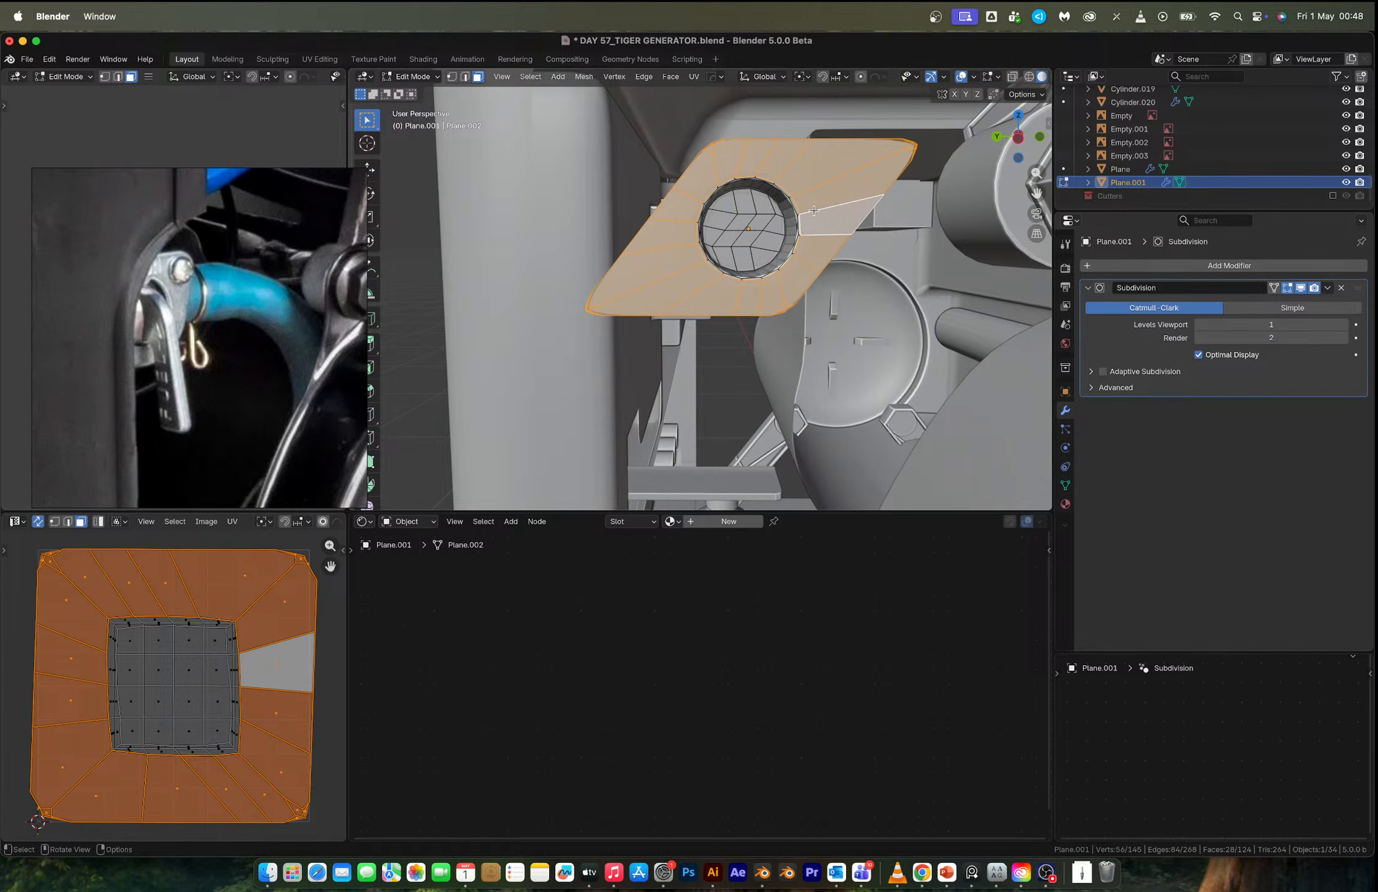
{"action": "middle_click_drag", "start_coordinate": [789, 204], "coordinate": [842, 263]}
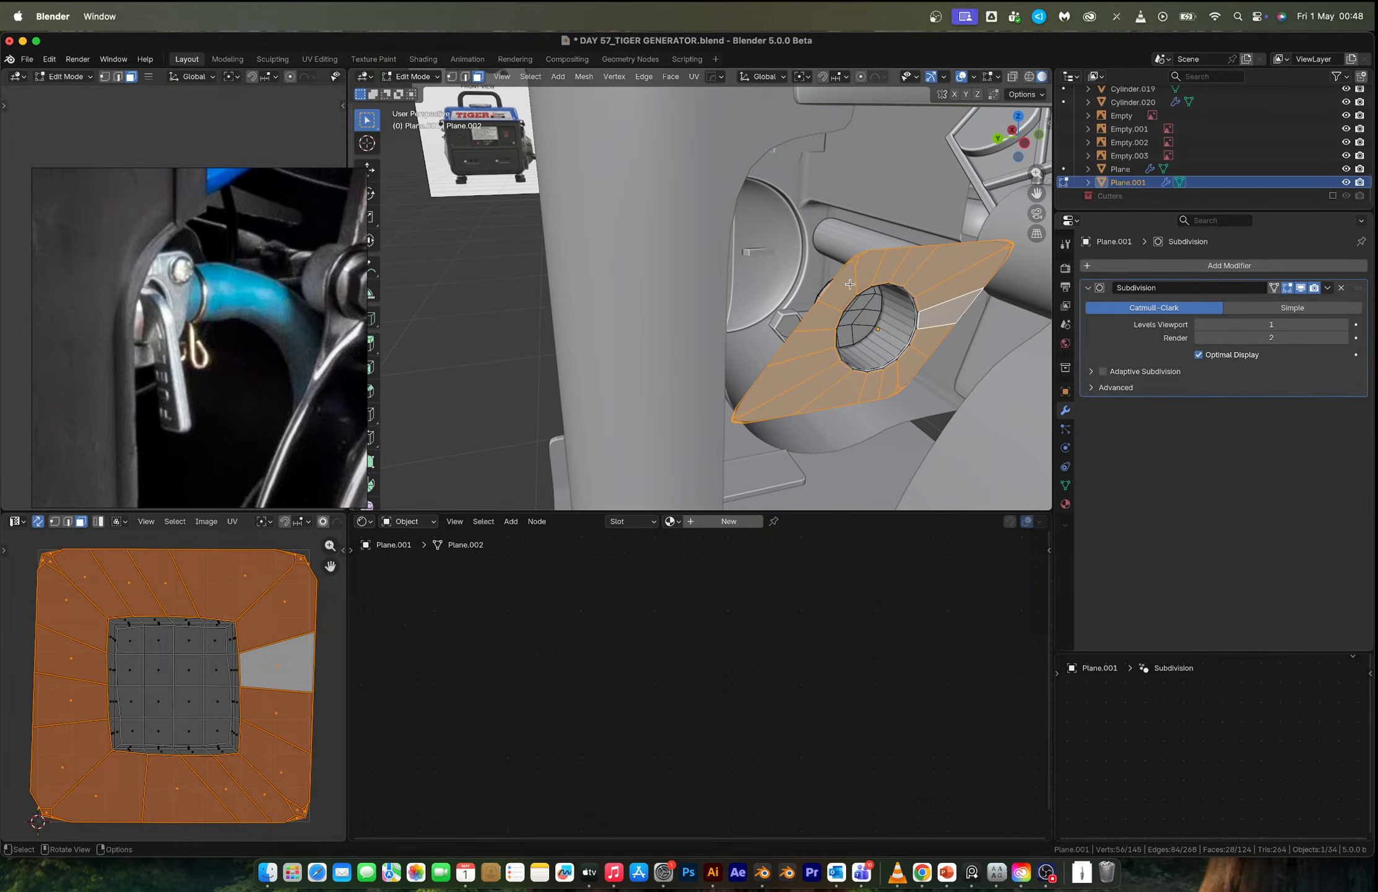
{"action": "key", "text": "e"}
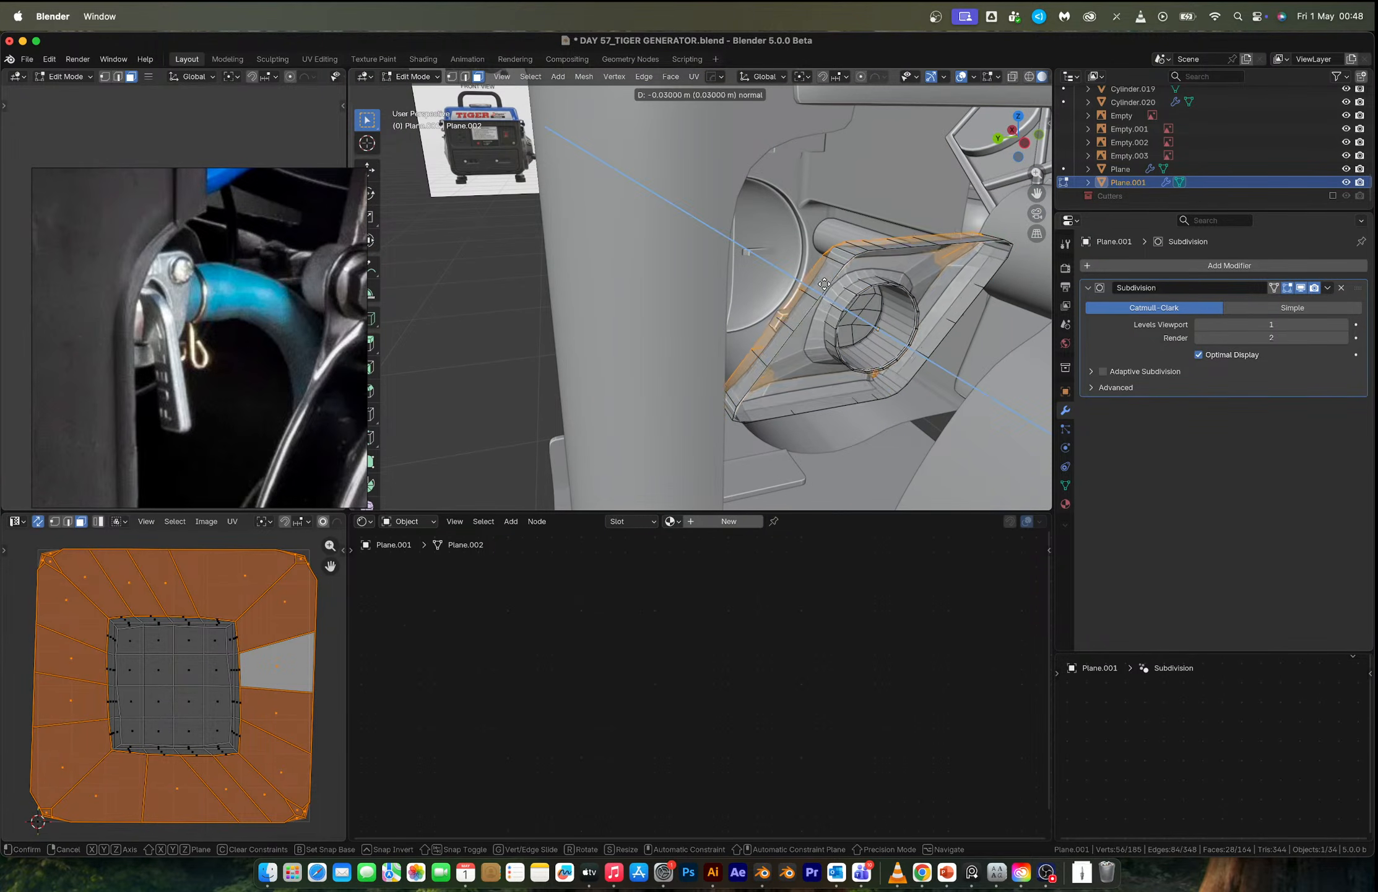
{"action": "left_click", "coordinate": [814, 283]}
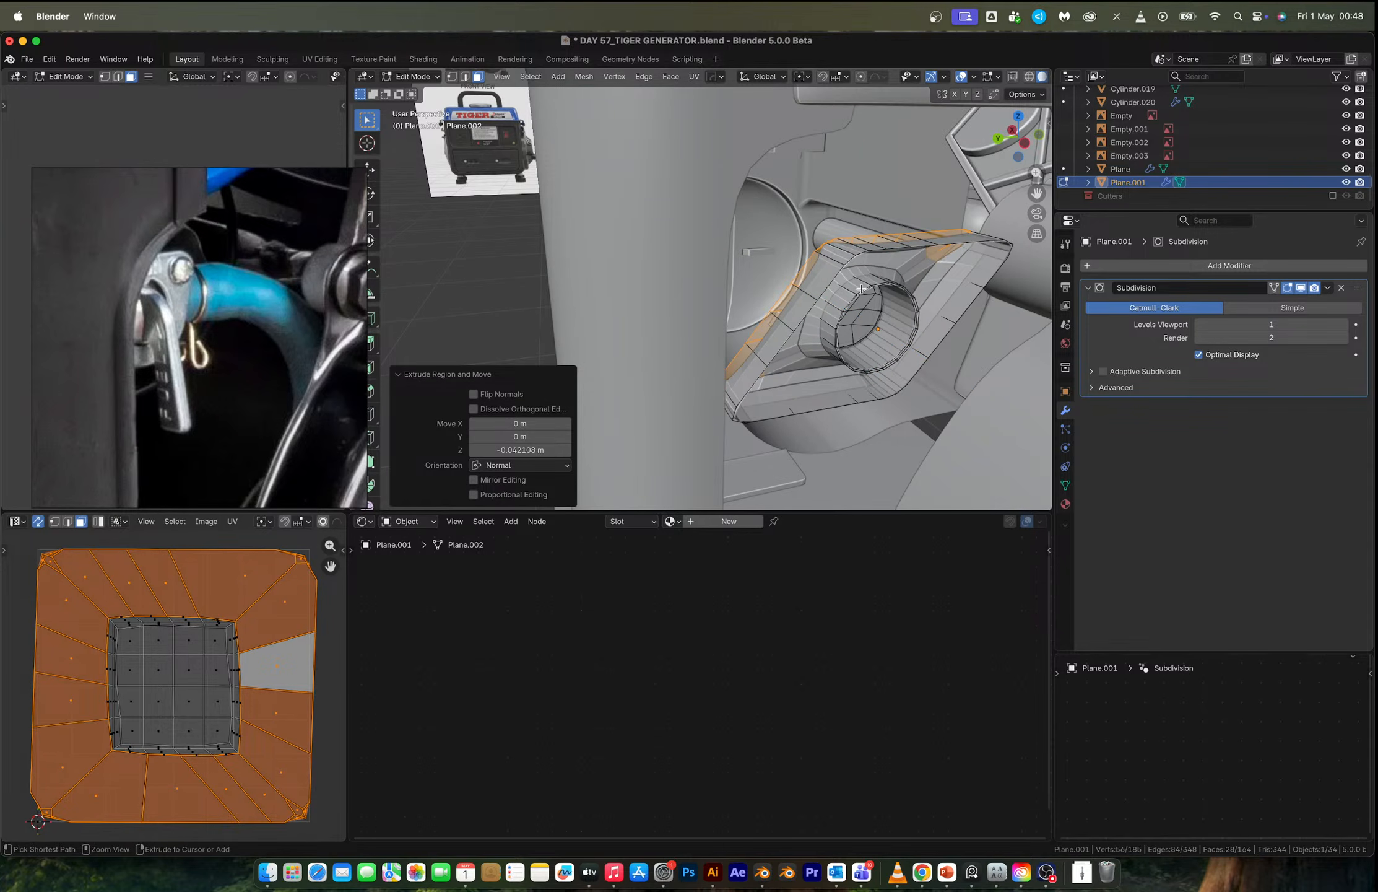
Undo the plate's face extrusion and convert the selected flat plate faces into a selection of their boundary loops.
{"action": "key", "text": "super+z"}
{"action": "left_click", "coordinate": [530, 76]}
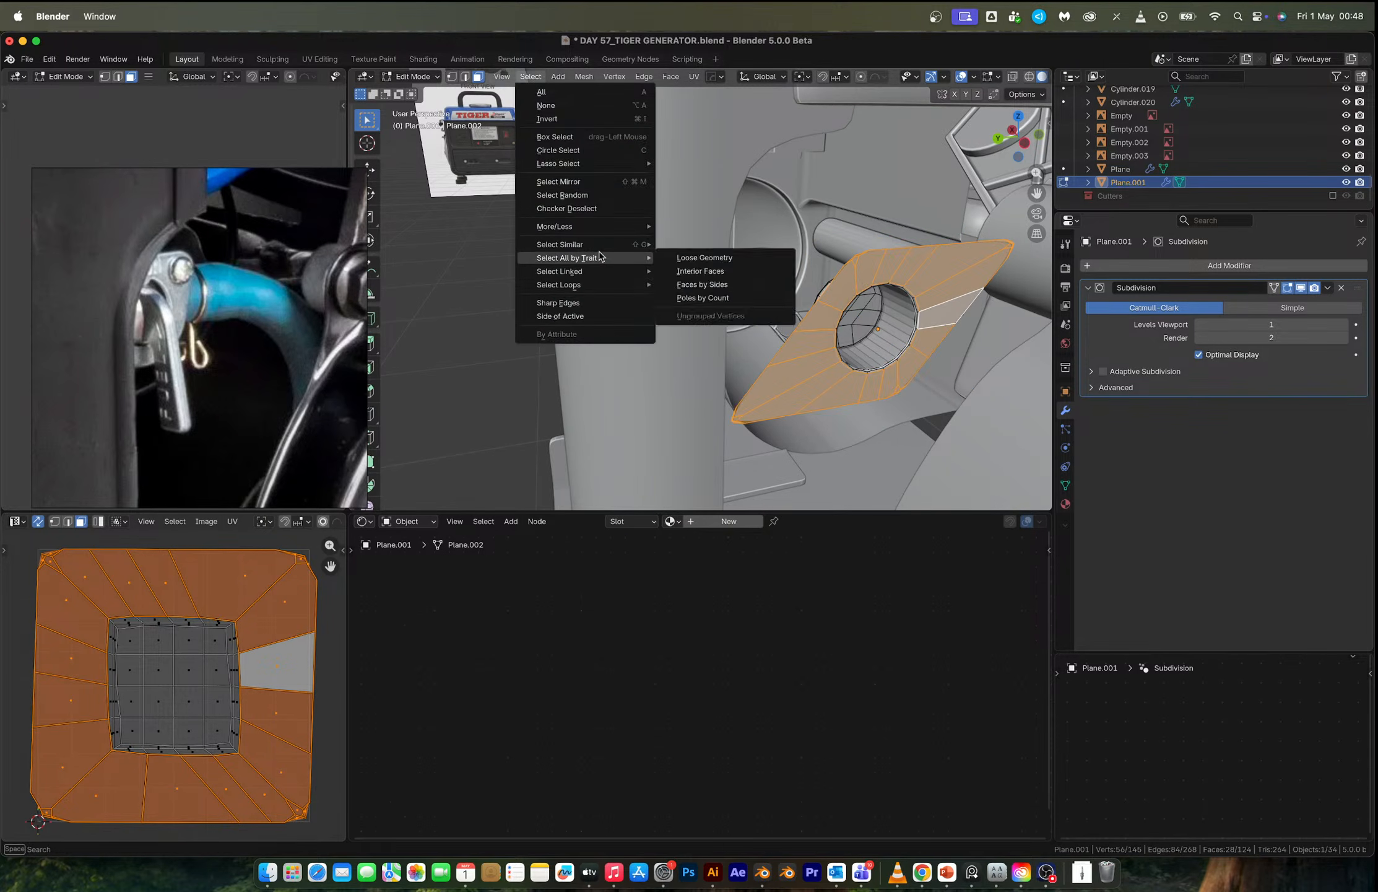
{"action": "mouse_move", "coordinate": [599, 233]}
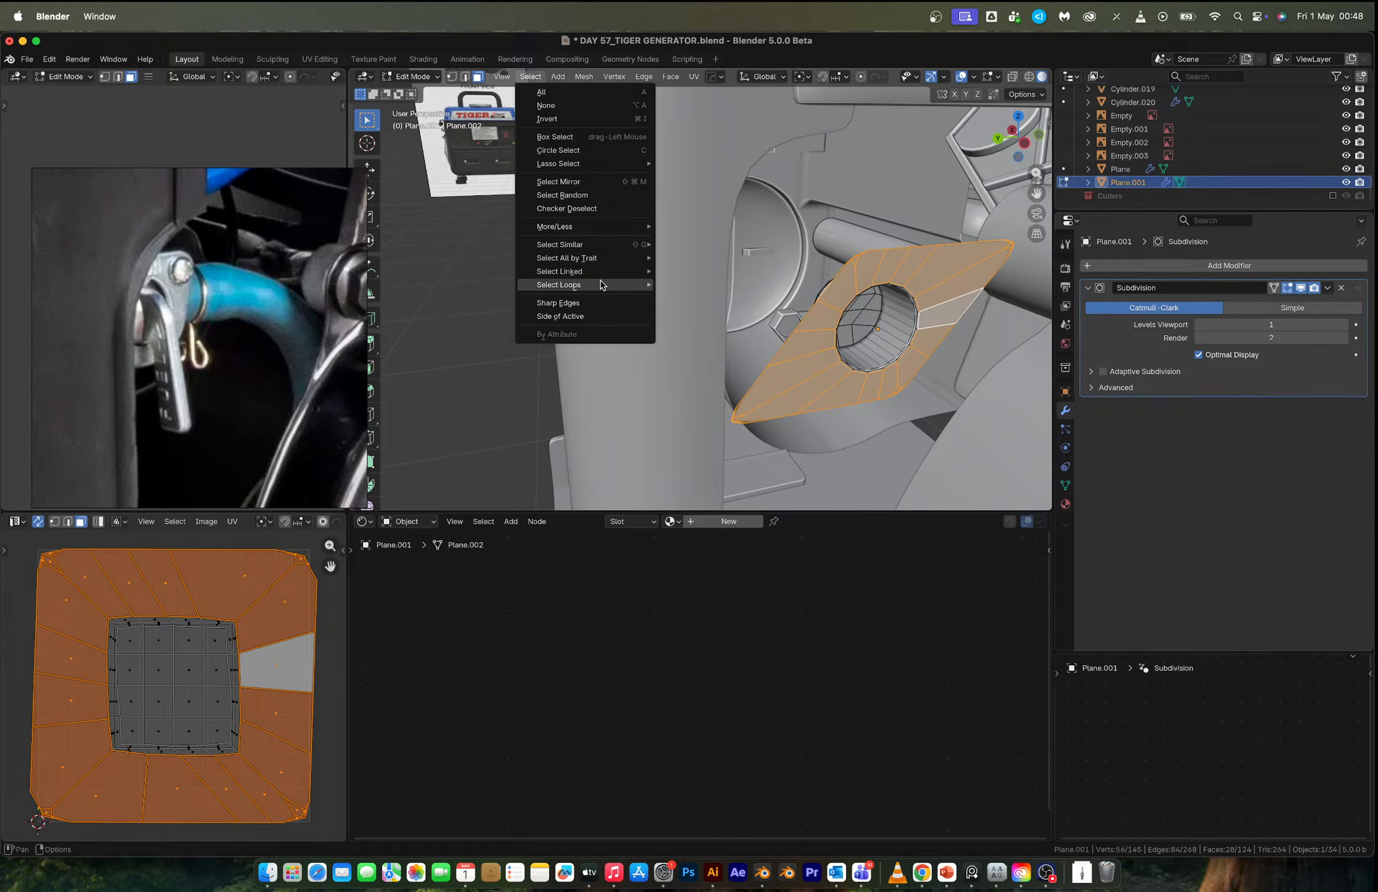
{"action": "mouse_move", "coordinate": [600, 284]}
{"action": "left_click", "coordinate": [715, 330]}
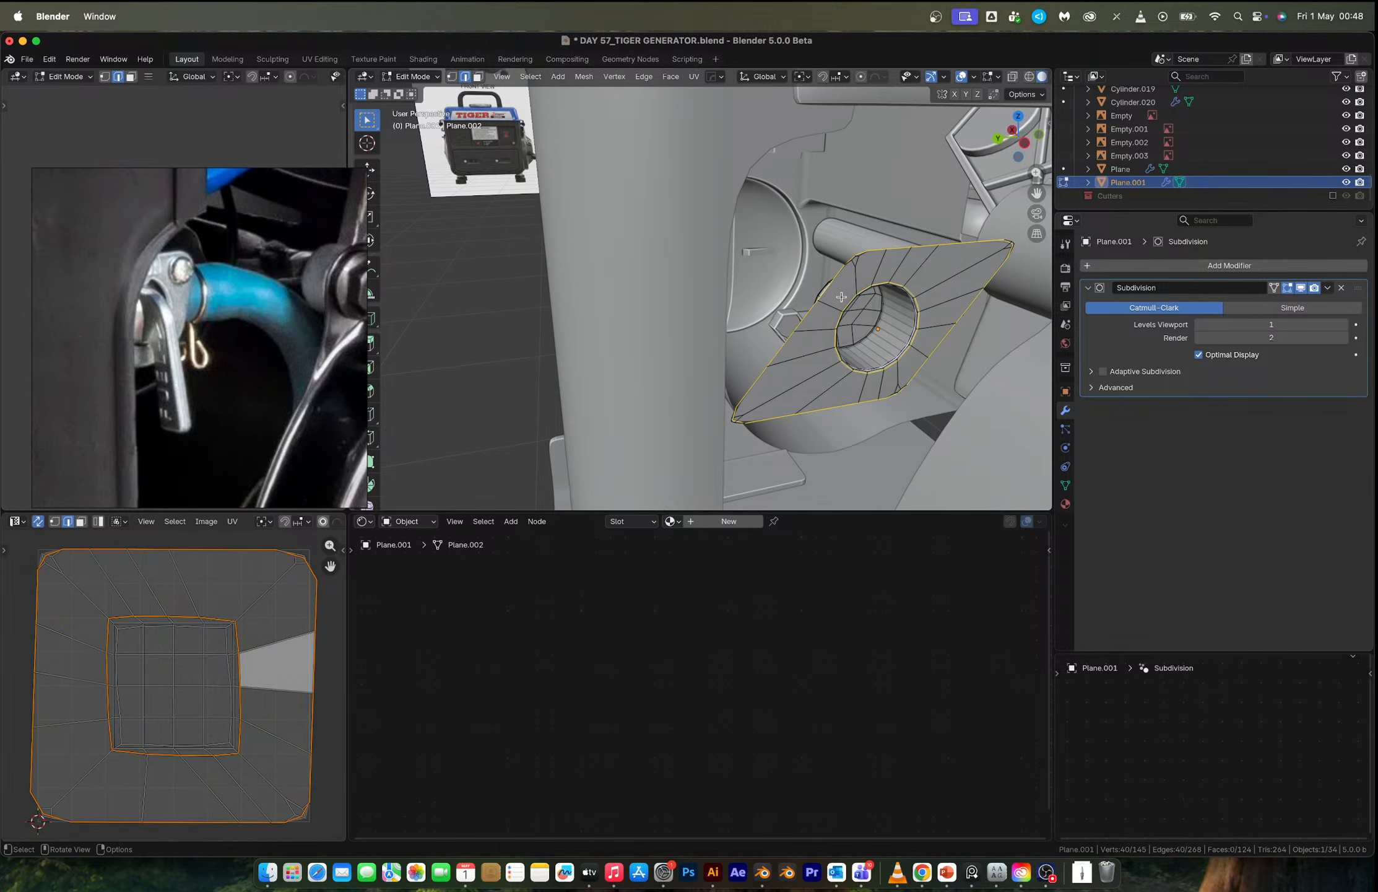
Remove the circular hole's rim edges from the boundary selection, working see-through in the straight side view.
{"action": "scroll", "coordinate": [841, 297], "scroll_direction": "up", "scroll_amount": 2}
{"action": "middle_click_drag", "start_coordinate": [899, 305], "coordinate": [737, 290], "text": "shift"}
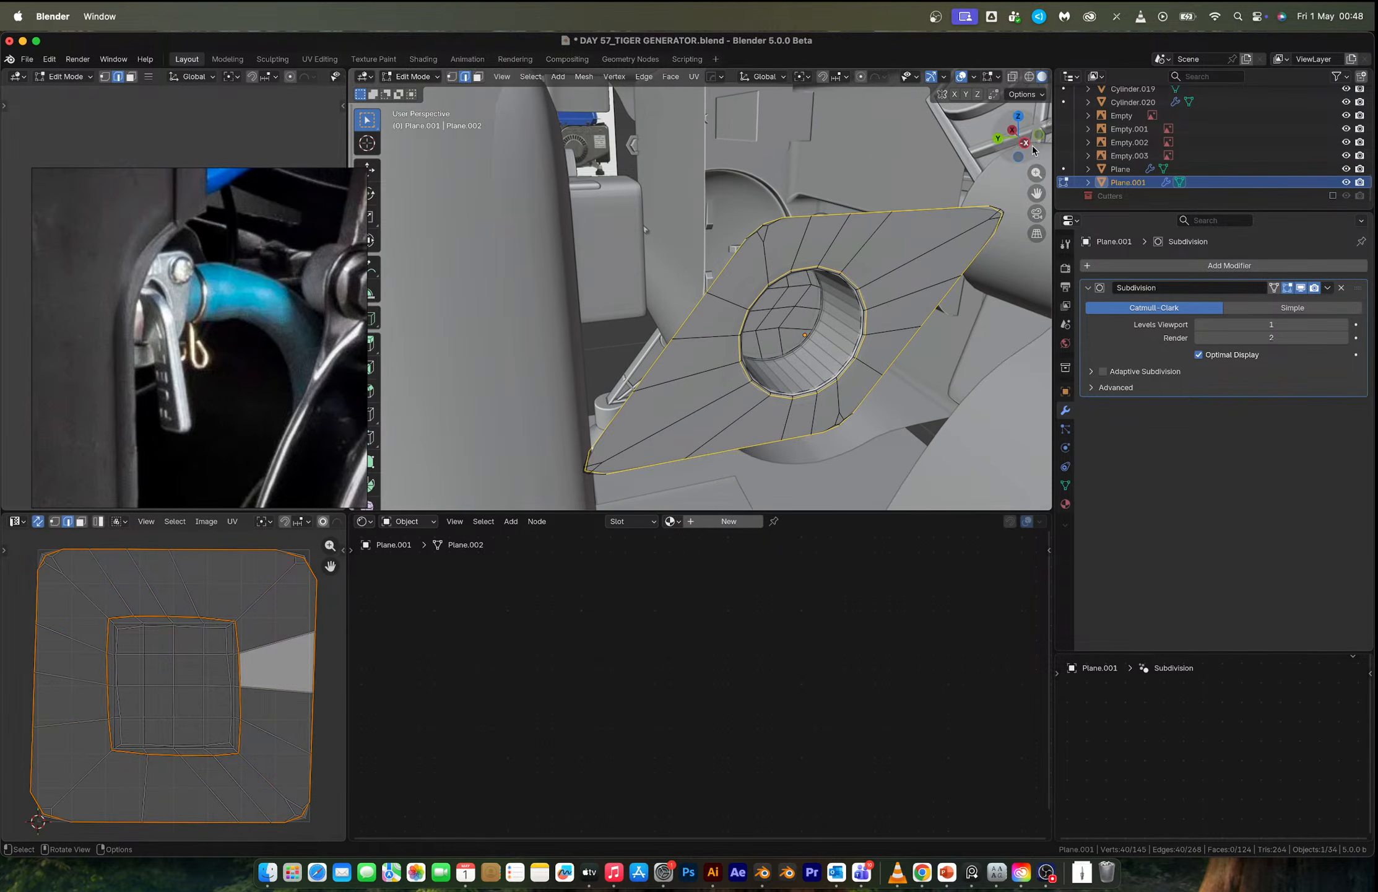
{"action": "left_click", "coordinate": [1025, 144]}
{"action": "key", "text": "alt+z"}
{"action": "scroll", "coordinate": [701, 289], "scroll_direction": "up", "scroll_amount": 2}
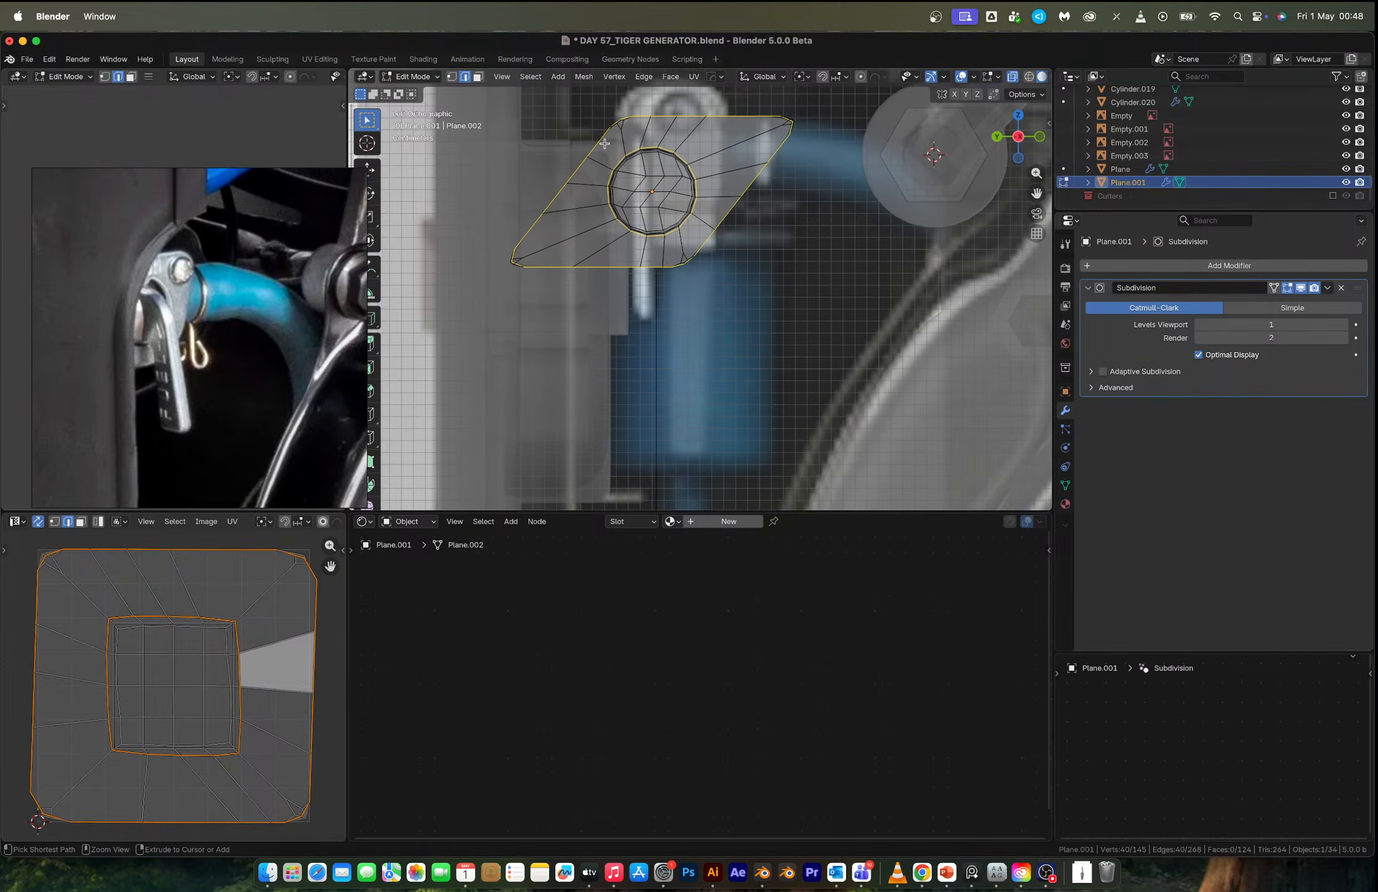
{"action": "left_click_drag", "start_coordinate": [604, 142], "coordinate": [696, 242]}
Extrude the plate's outer boundary edges twice along the global X axis to form its side walls.
{"action": "middle_click_drag", "start_coordinate": [706, 216], "coordinate": [785, 282]}
{"action": "key", "text": "e"}
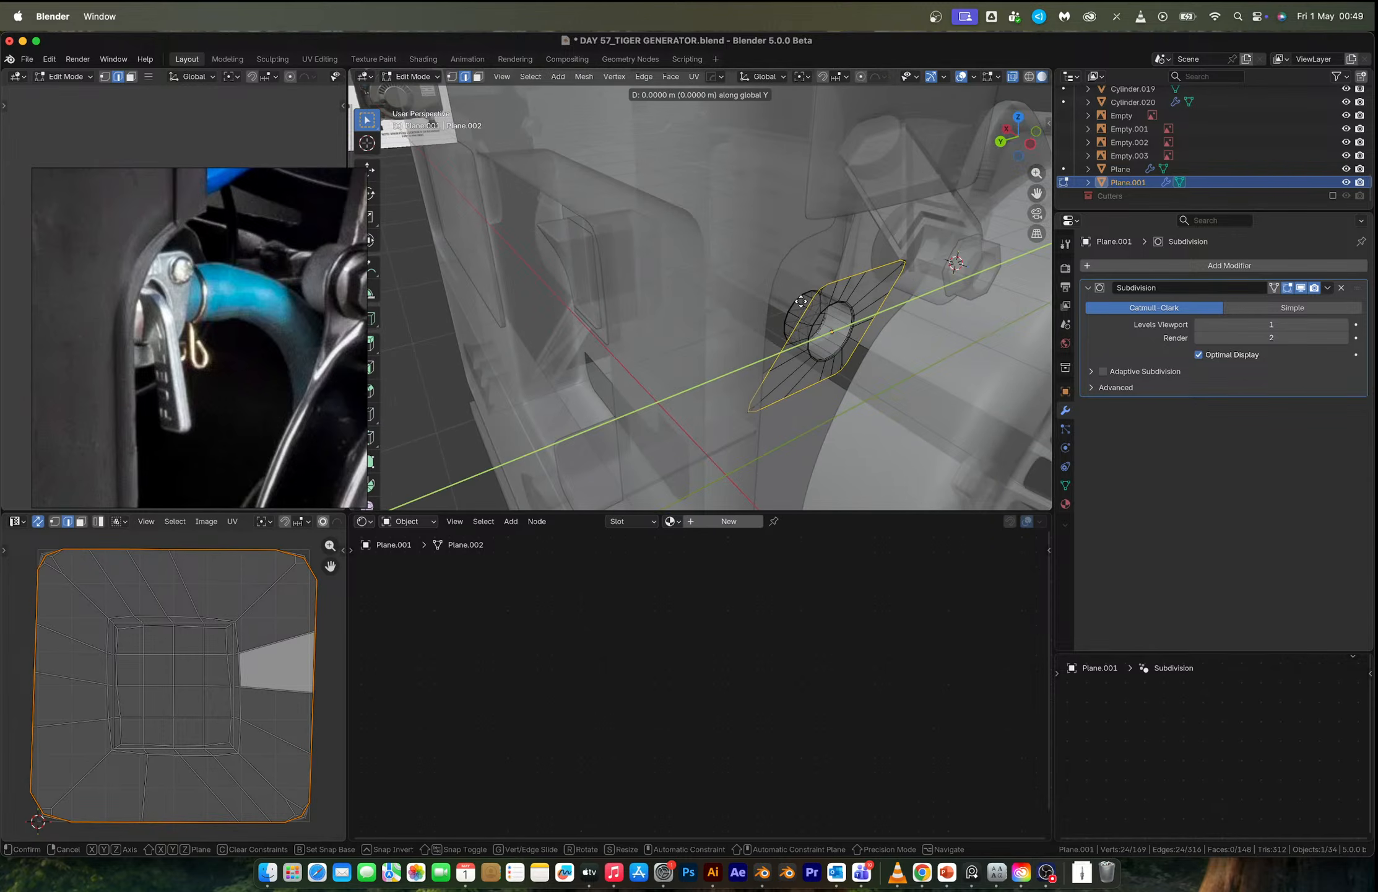
{"action": "key", "text": "x"}
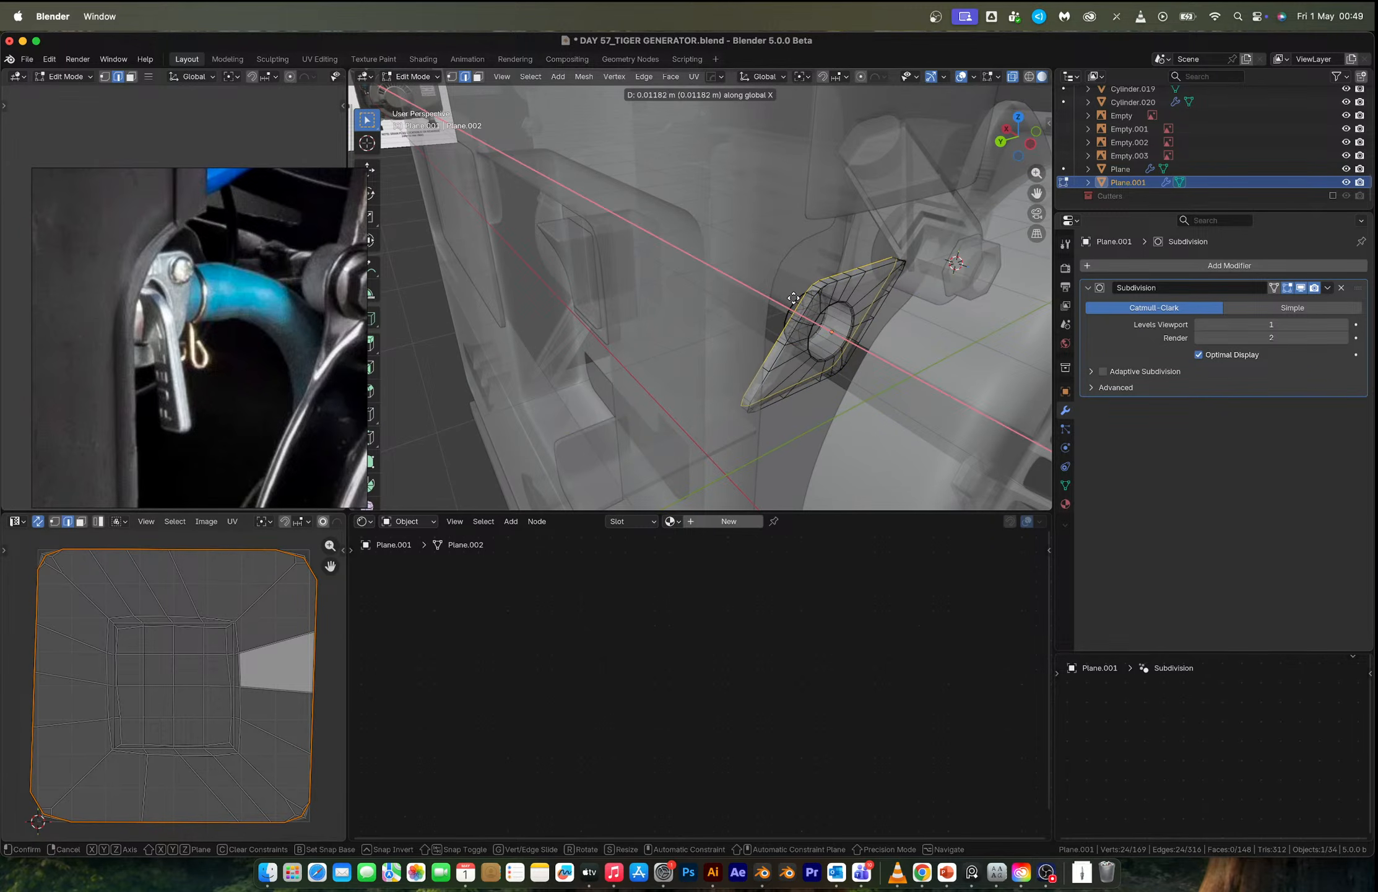
{"action": "left_click", "coordinate": [781, 293]}
{"action": "key", "text": "e"}
{"action": "key", "text": "x"}
{"action": "left_click", "coordinate": [749, 282]}
{"action": "key", "text": "alt+z"}
Slide the innermost vertex of the plate's upper-left corner toward the hole by a factor of about 0.50.
{"action": "middle_click_drag", "start_coordinate": [748, 282], "coordinate": [699, 276]}
{"action": "scroll", "coordinate": [730, 265], "scroll_direction": "up", "scroll_amount": 5}
{"action": "left_click", "coordinate": [746, 273], "text": "alt"}
{"action": "scroll", "coordinate": [762, 276], "scroll_direction": "up", "scroll_amount": 5}
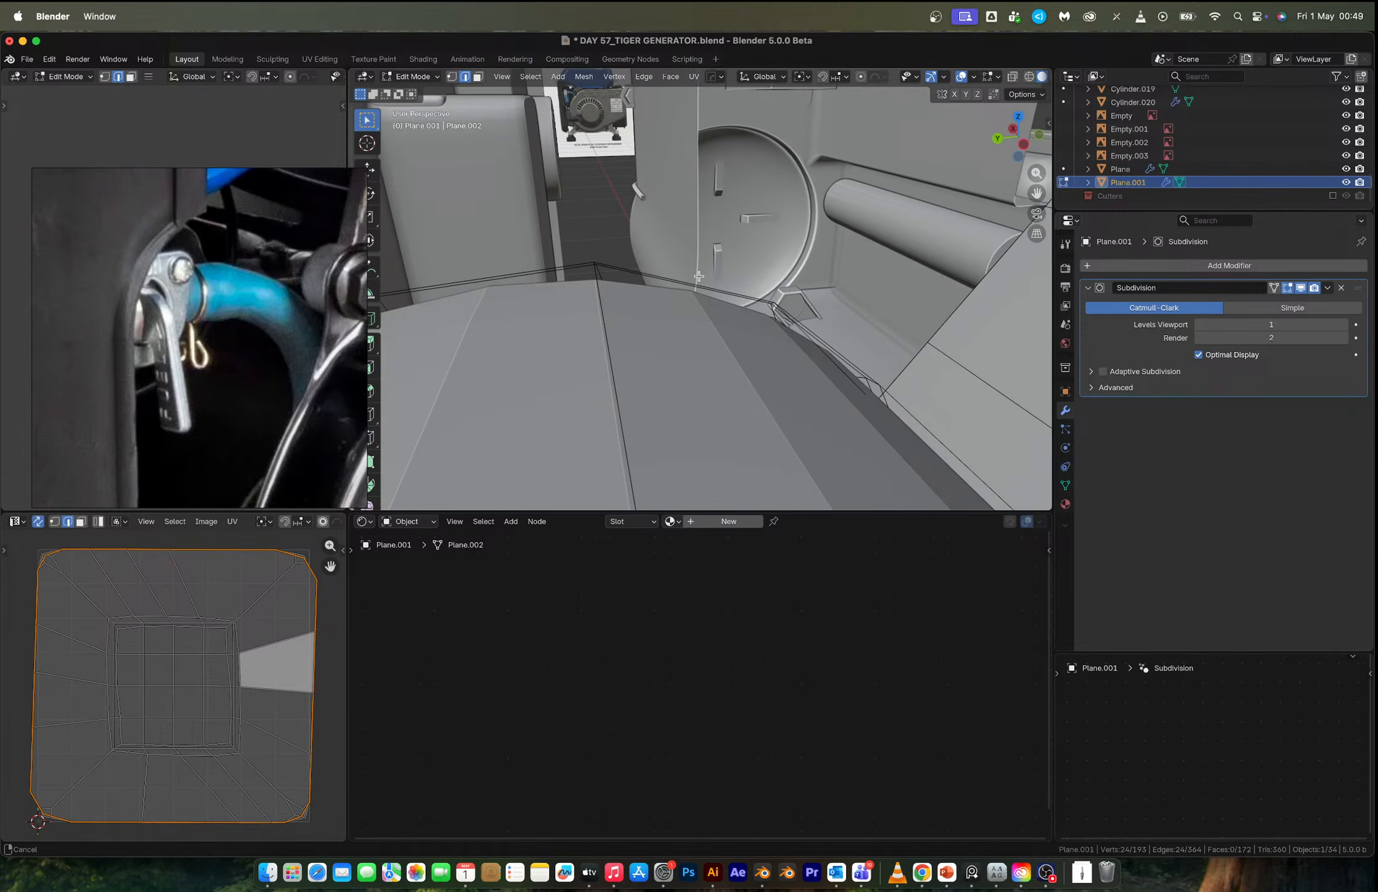
{"action": "scroll", "coordinate": [698, 276], "scroll_direction": "down", "scroll_amount": 5}
{"action": "key", "text": "1"}
{"action": "left_click", "coordinate": [616, 290]}
{"action": "scroll", "coordinate": [620, 302], "scroll_direction": "up", "scroll_amount": 5}
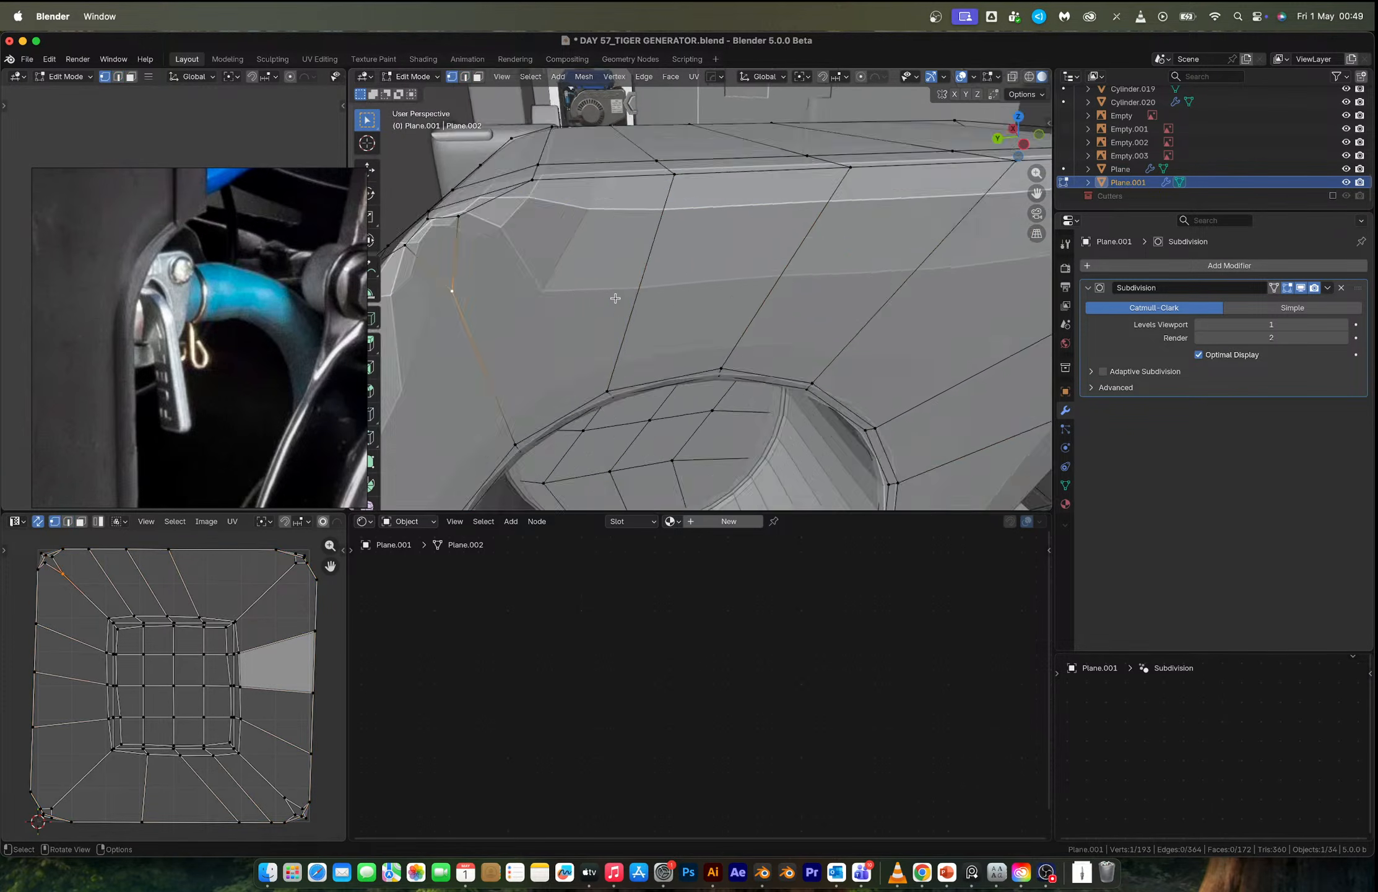
{"action": "key", "text": "g"}
{"action": "key", "text": "g"}
{"action": "left_click", "coordinate": [644, 381]}
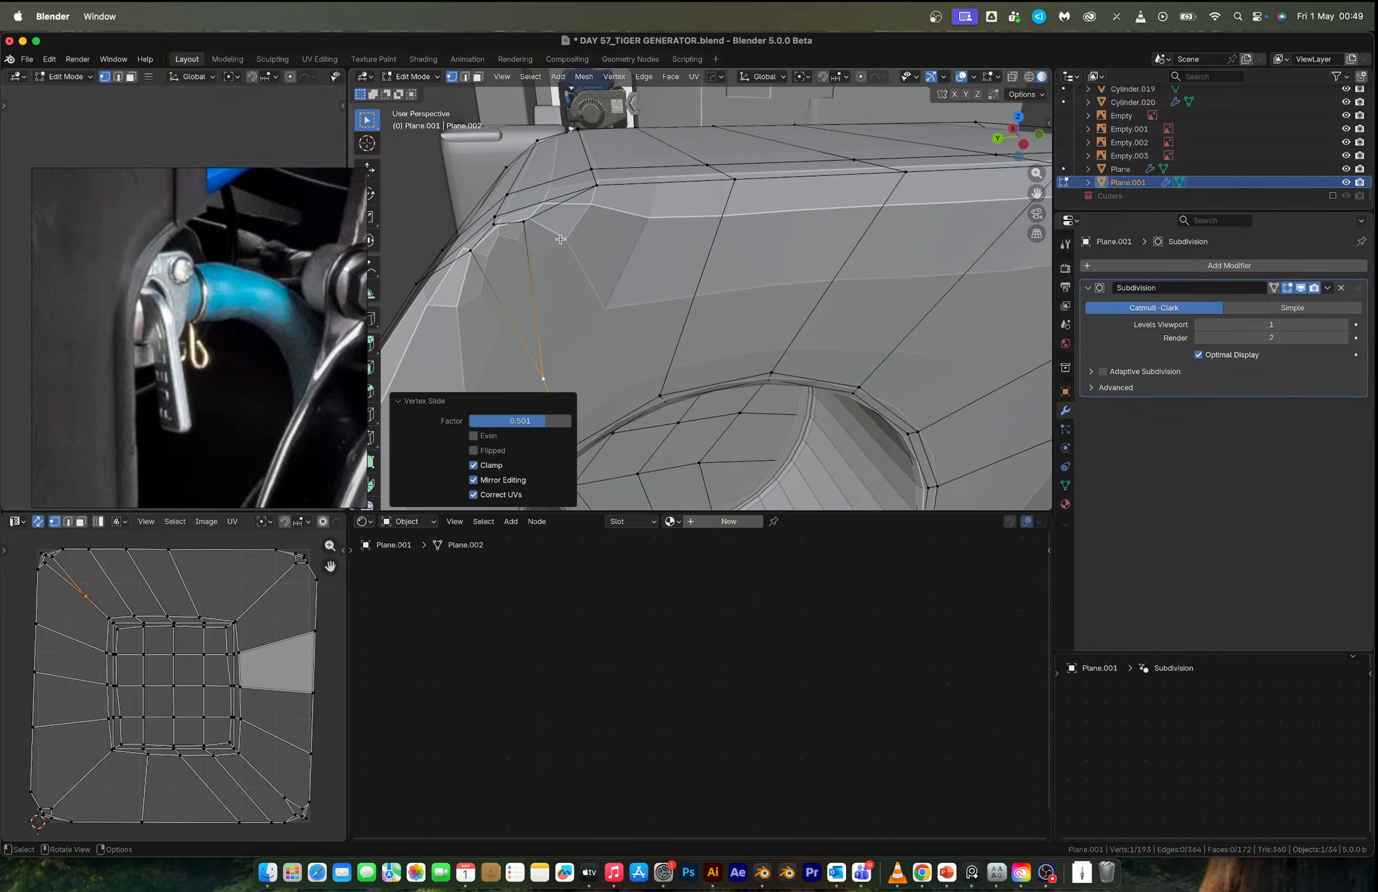
Slide the three remaining vertices of the upper-left corner patch inward from the outer edge, and check the shading in Object Mode.
{"action": "left_click", "coordinate": [527, 224]}
{"action": "key", "text": "g"}
{"action": "key", "text": "g"}
{"action": "left_click", "coordinate": [531, 272]}
{"action": "key", "text": "g"}
{"action": "key", "text": "g"}
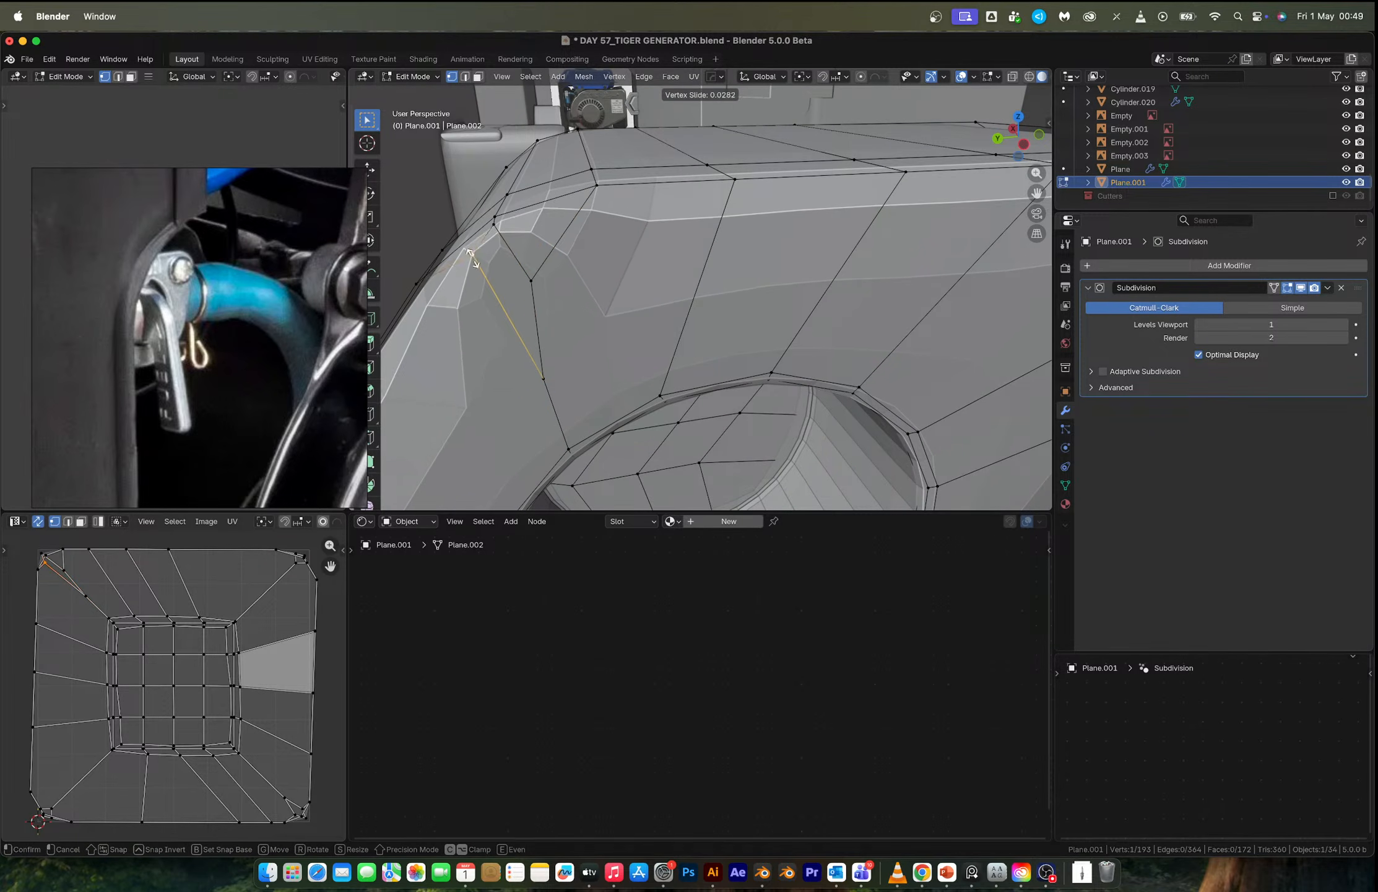
{"action": "left_click", "coordinate": [497, 304]}
{"action": "key", "text": "g"}
{"action": "key", "text": "g"}
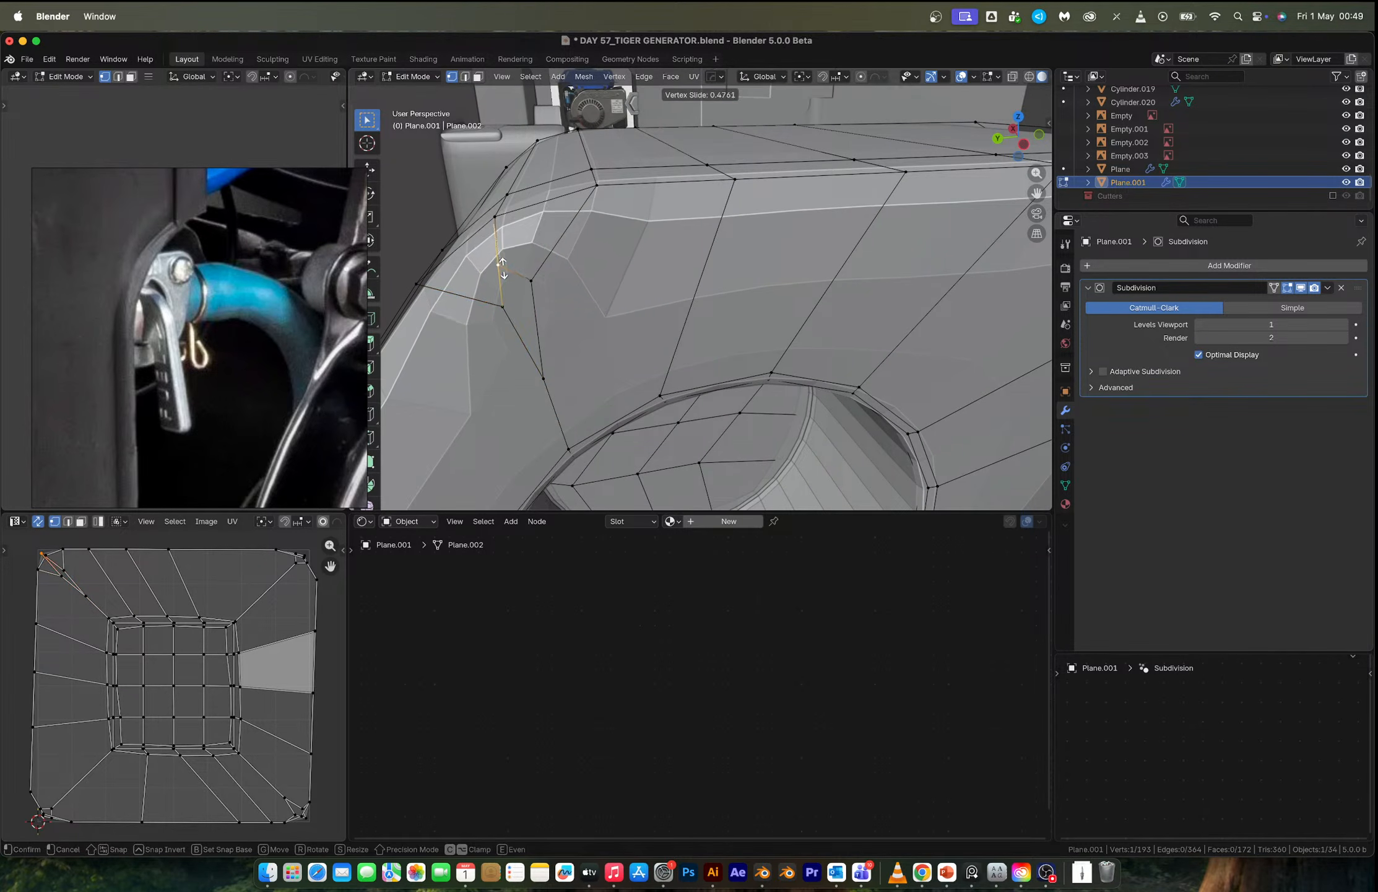
{"action": "left_click", "coordinate": [502, 269]}
{"action": "scroll", "coordinate": [562, 256], "scroll_direction": "down", "scroll_amount": 4}
{"action": "key", "text": "Tab"}
{"action": "key", "text": "Tab"}
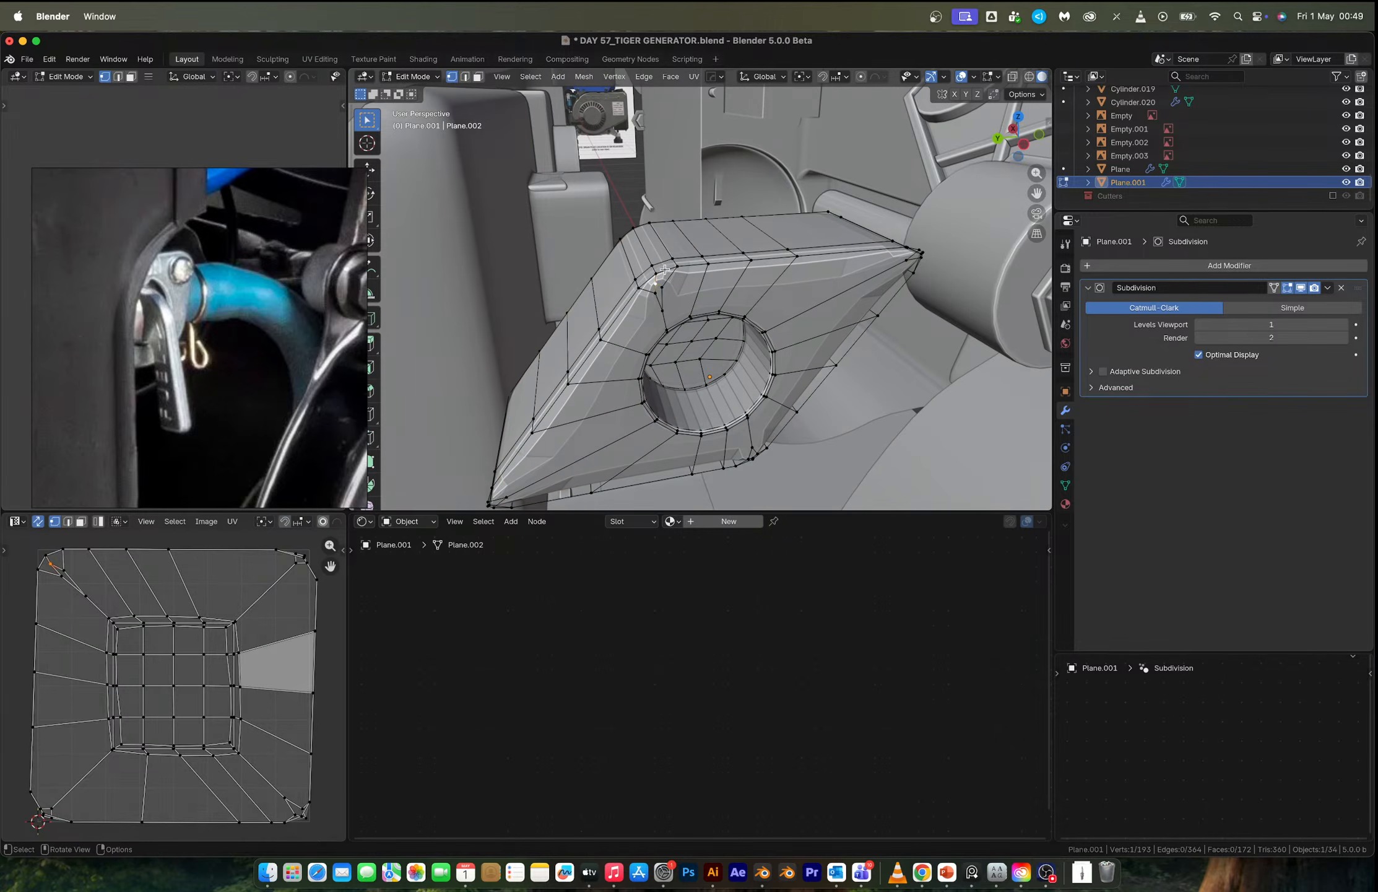
Try a two-segment bevel about 0.0008 m wide on the plate's front outer edge loop, and undo it.
{"action": "key", "text": "2"}
{"action": "left_click", "coordinate": [731, 260], "text": "alt"}
{"action": "key", "text": "ctrl+b"}
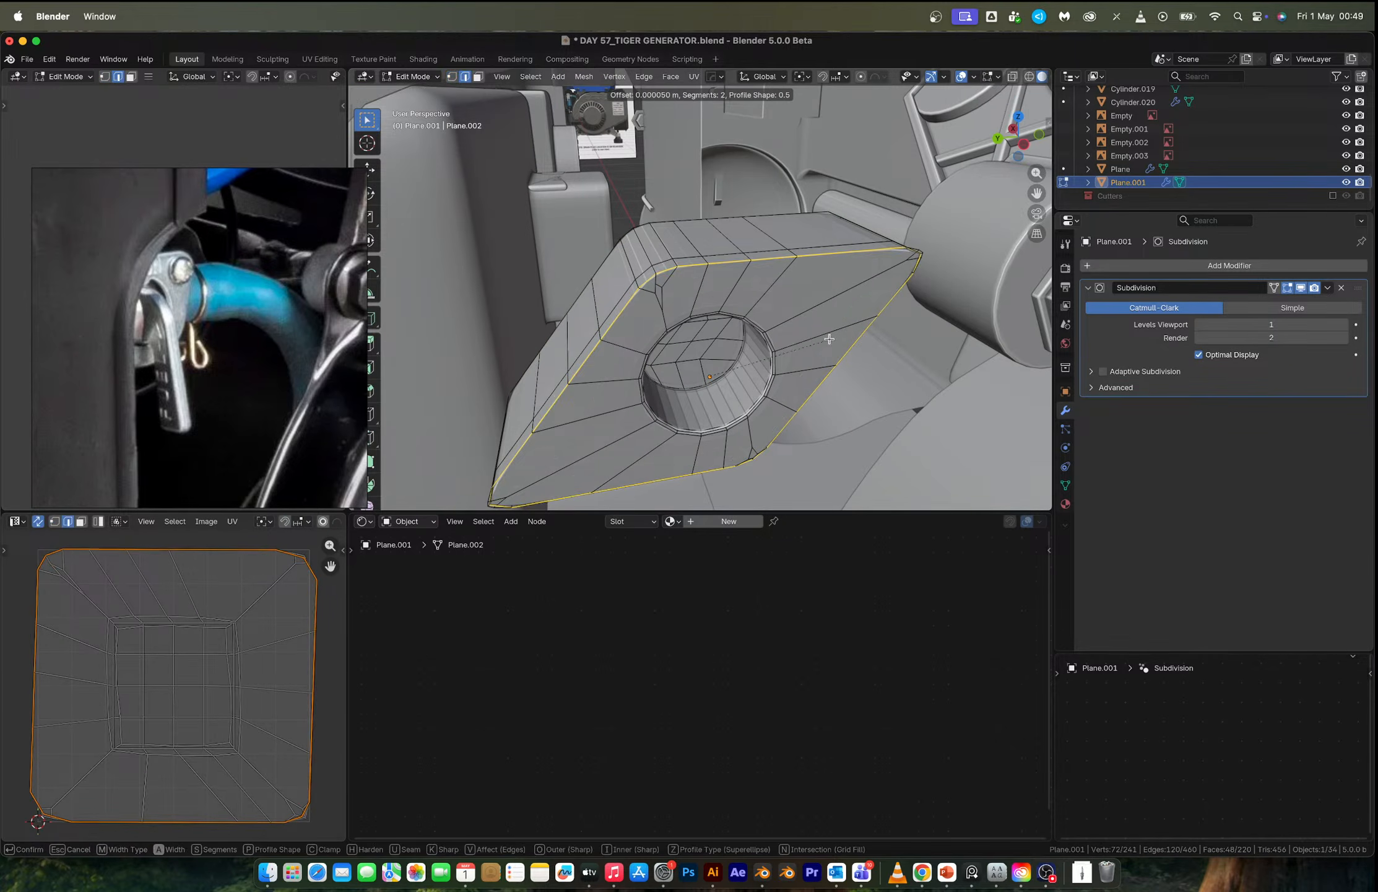
{"action": "left_click", "coordinate": [839, 346]}
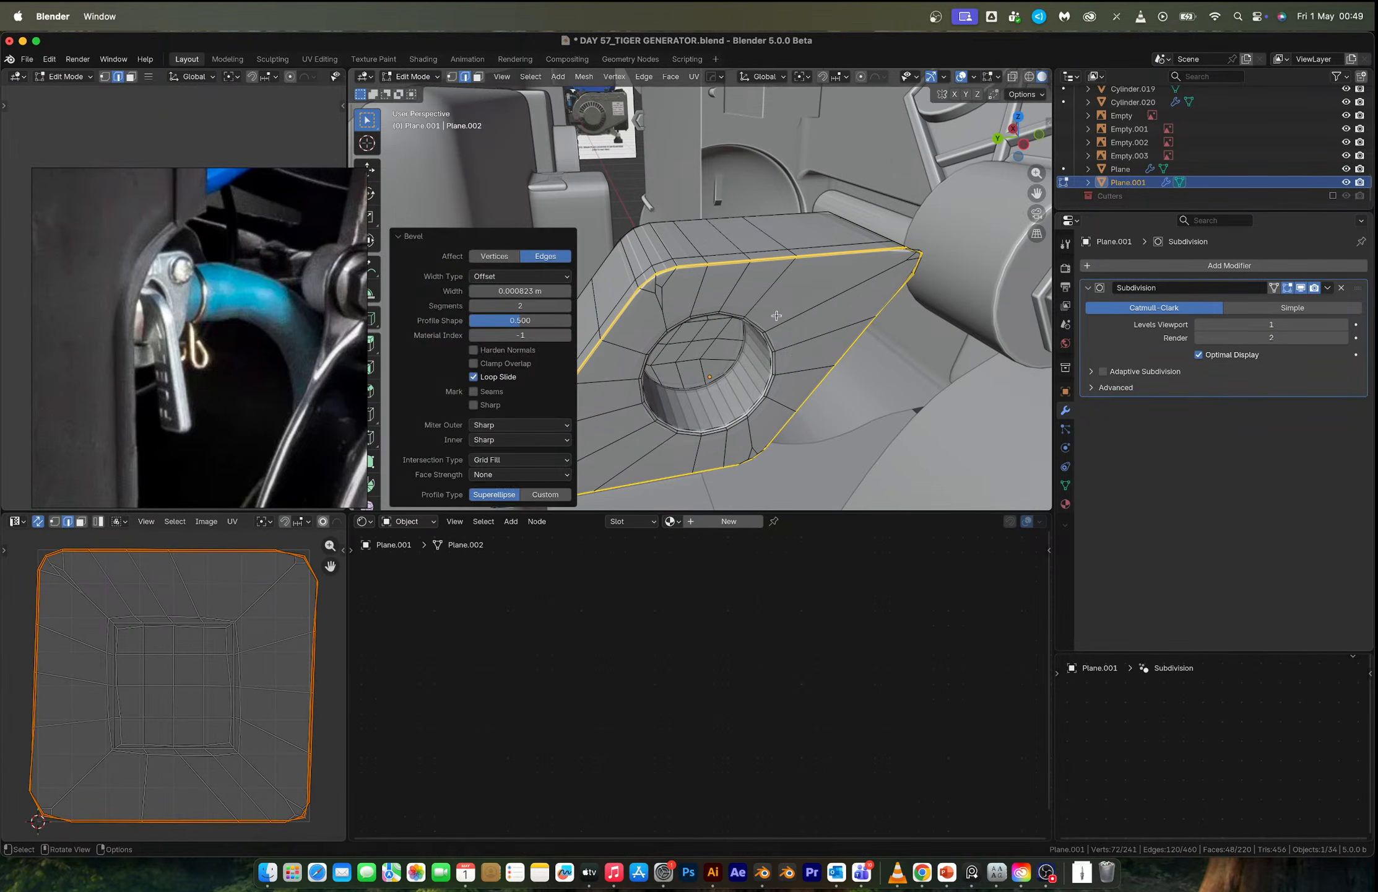
{"action": "key", "text": "Tab"}
{"action": "middle_click_drag", "start_coordinate": [720, 283], "coordinate": [695, 217]}
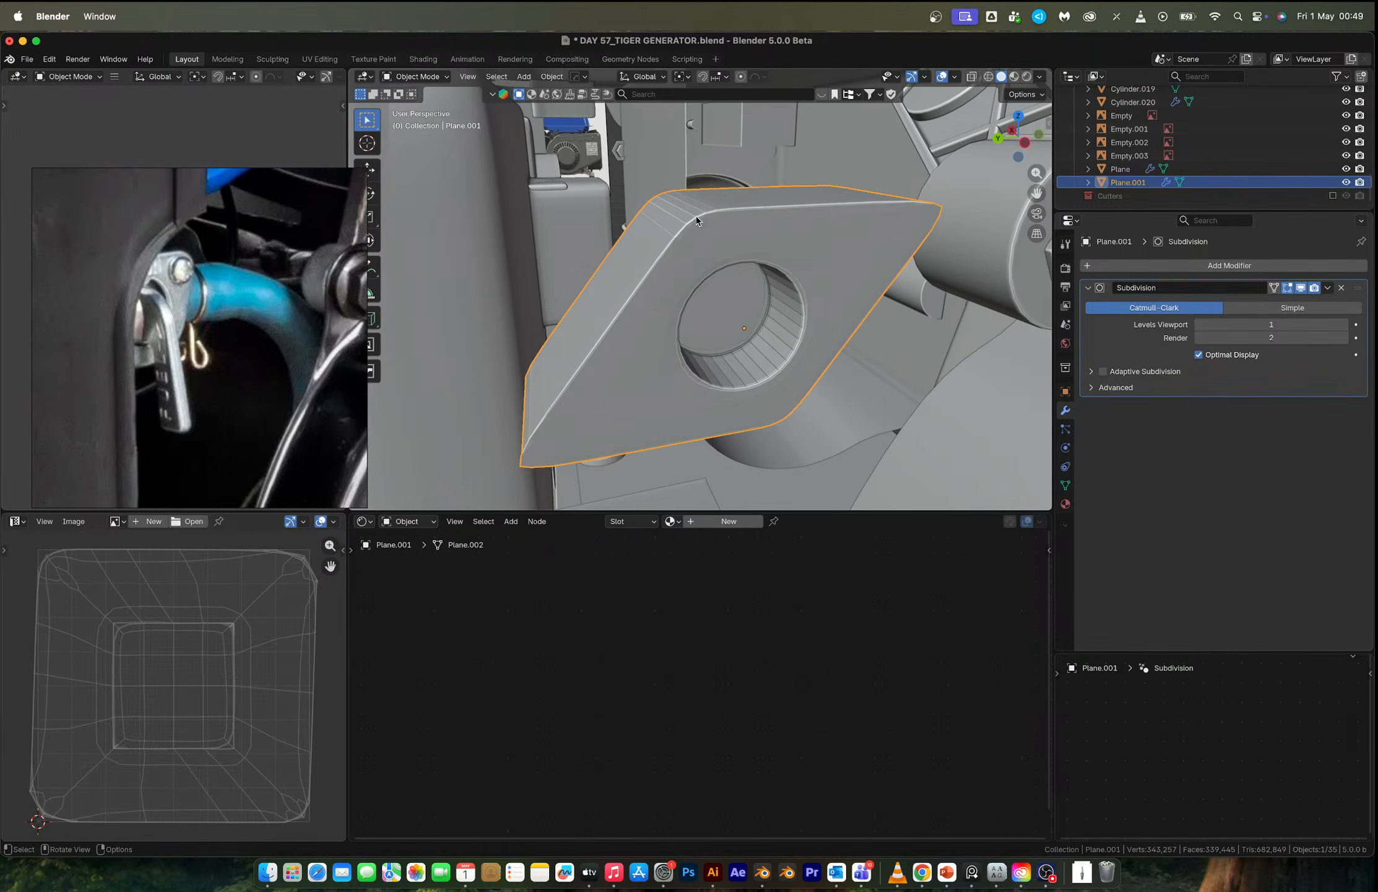
{"action": "key", "text": "Tab"}
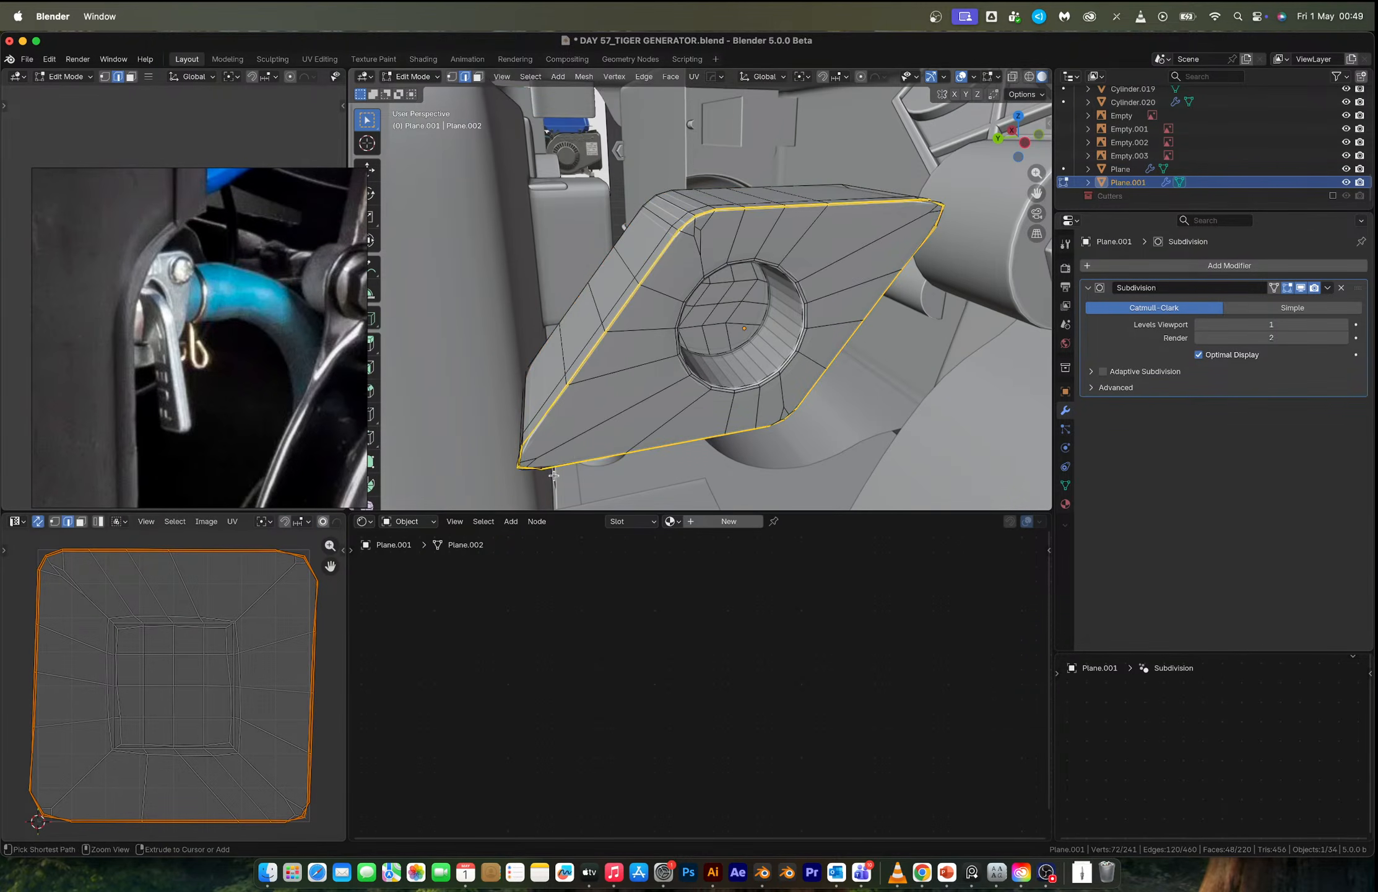
{"action": "scroll", "coordinate": [736, 337], "scroll_direction": "up", "scroll_amount": 5}
{"action": "key", "text": "ctrl+z"}
Slide the first three vertices of the plate's lower-left corner patch along their edges toward the hole.
{"action": "scroll", "coordinate": [736, 337], "scroll_direction": "up", "scroll_amount": 3}
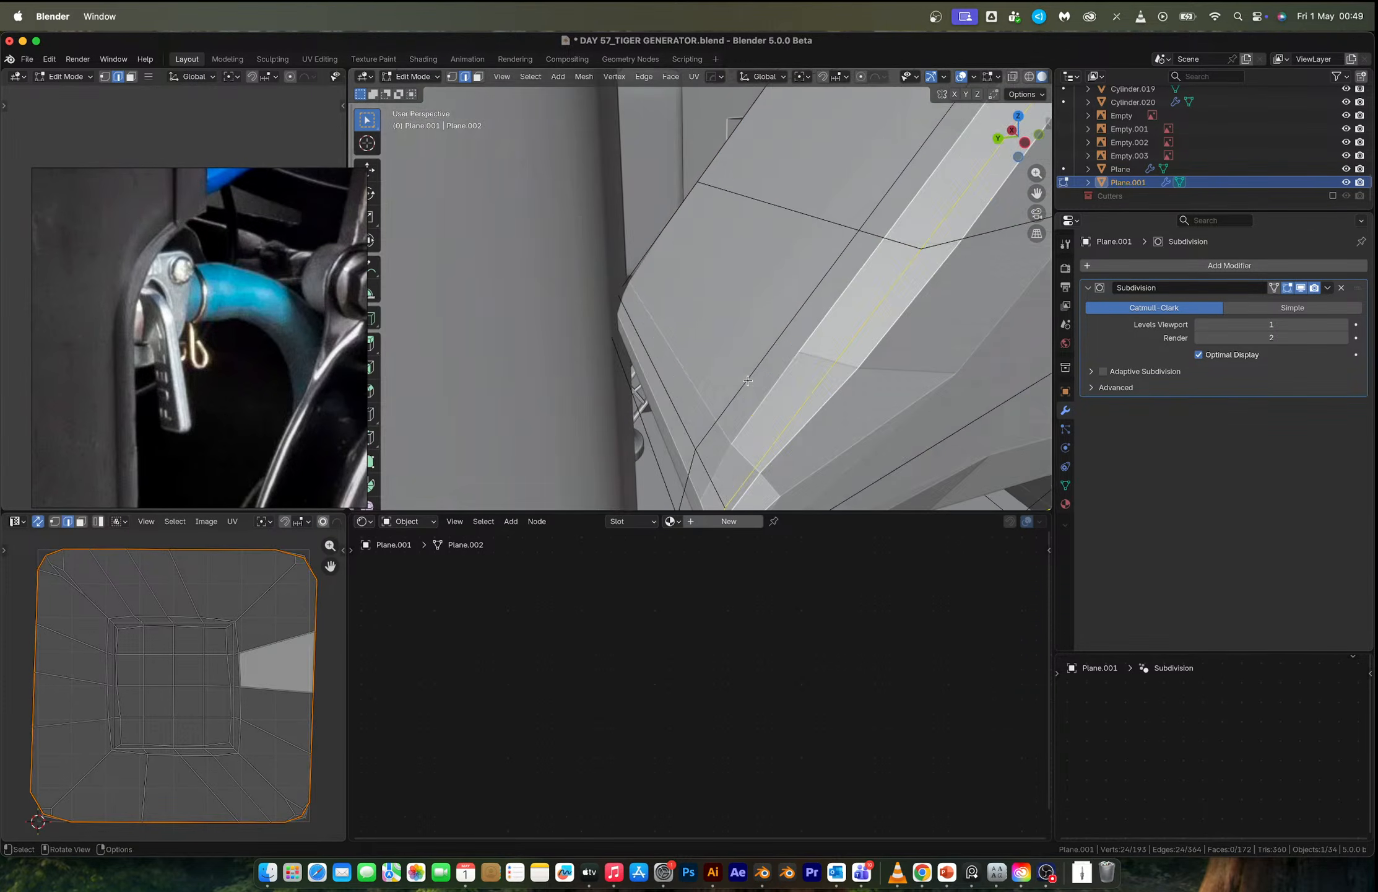
{"action": "middle_click_drag", "start_coordinate": [737, 337], "coordinate": [713, 236], "text": "shift"}
{"action": "key", "text": "1"}
{"action": "left_click", "coordinate": [739, 321]}
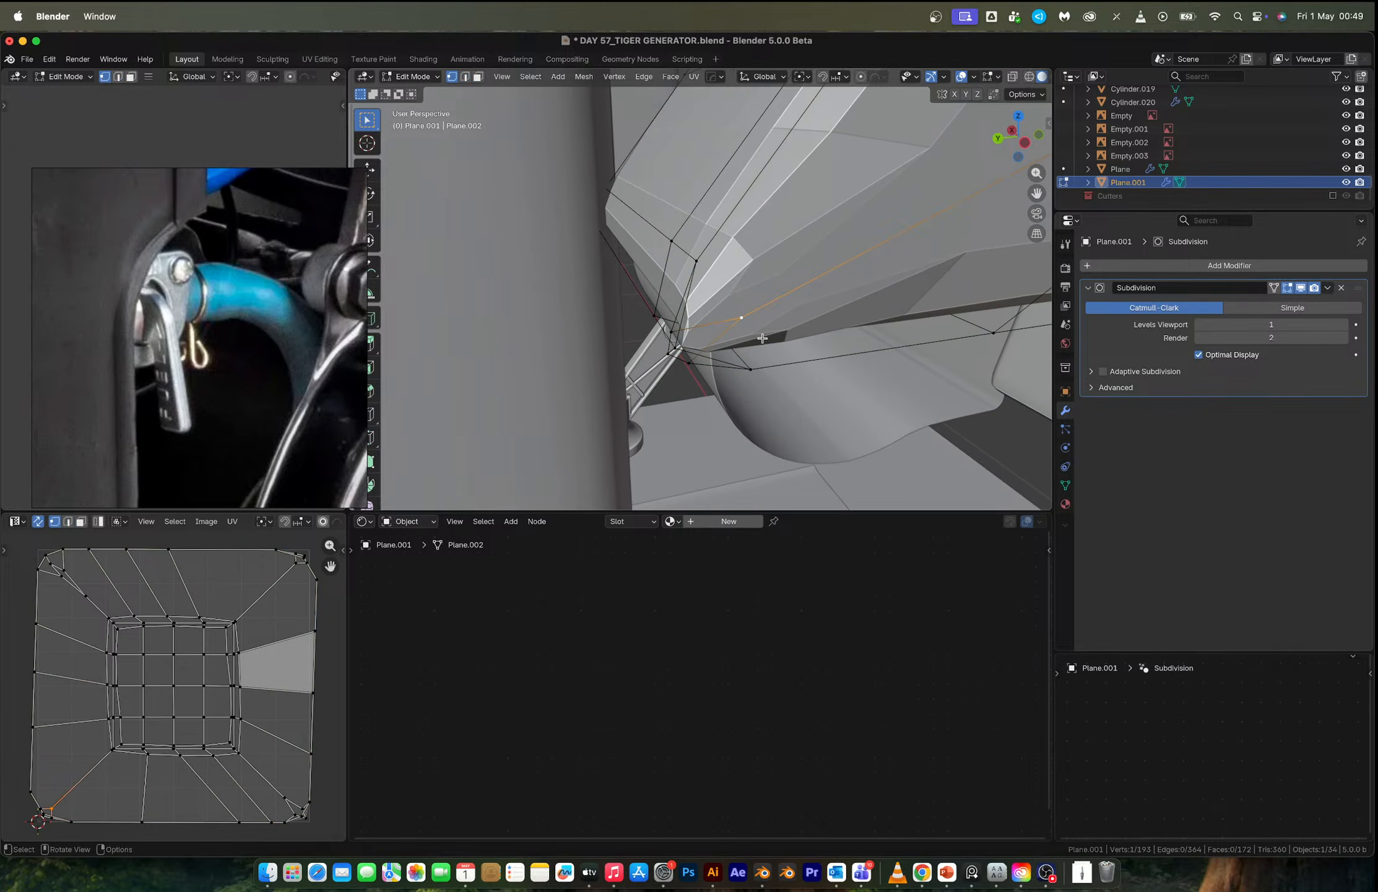
{"action": "key", "text": "shift+v"}
{"action": "left_click", "coordinate": [907, 265]}
{"action": "left_click", "coordinate": [687, 328]}
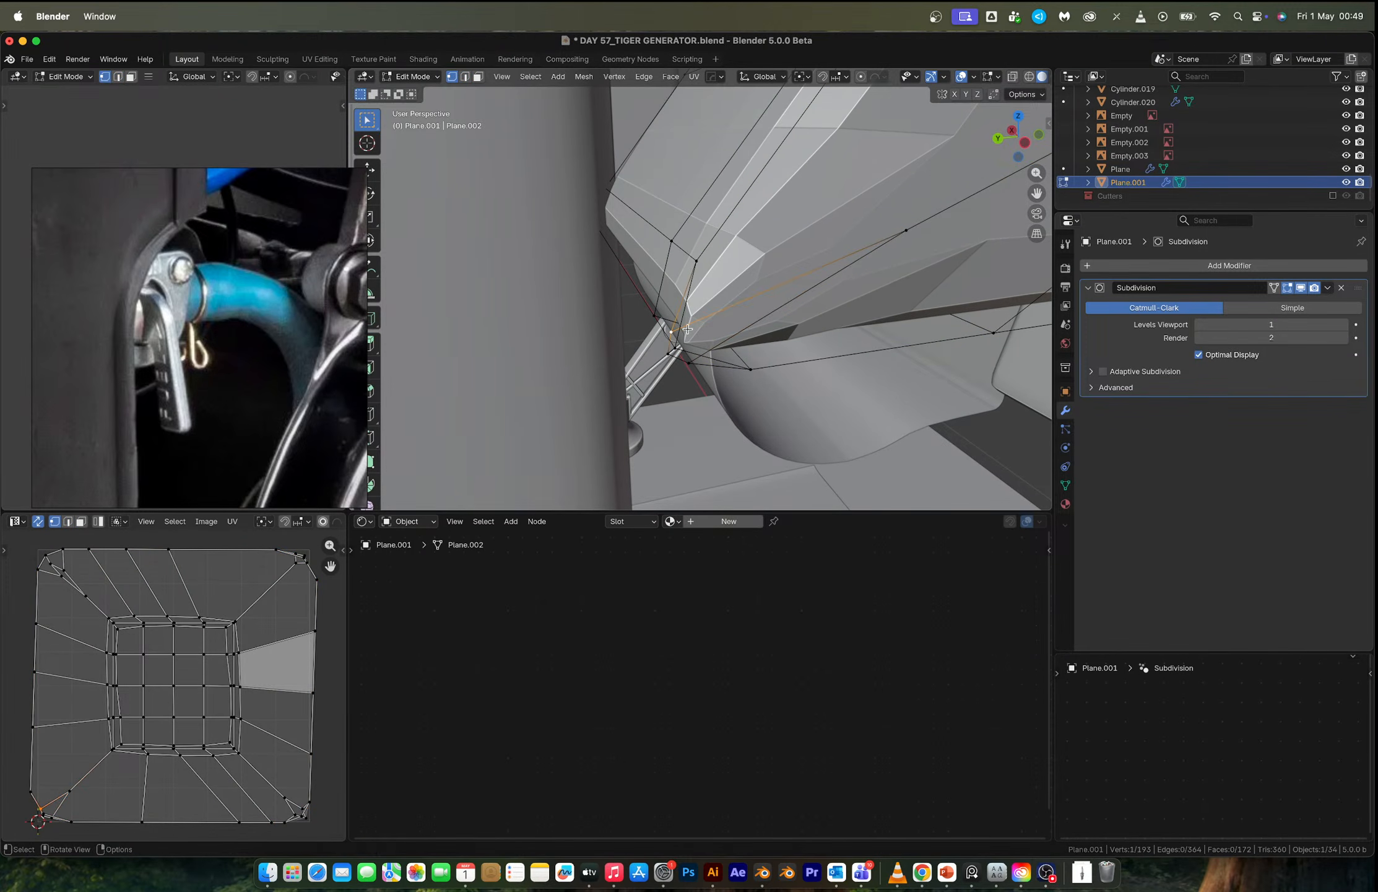
{"action": "key", "text": "shift+v"}
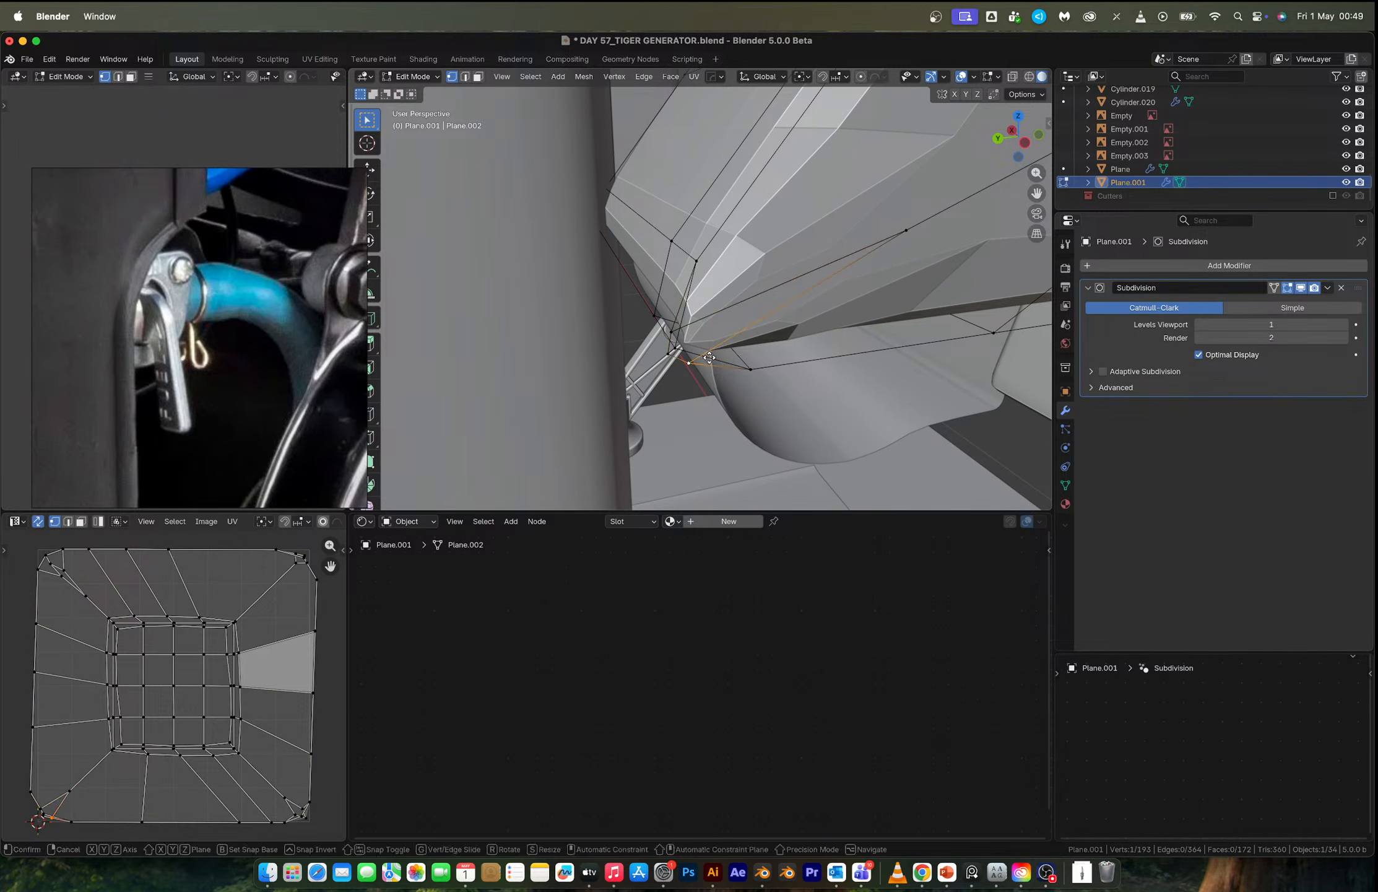
{"action": "left_click", "coordinate": [769, 318]}
{"action": "left_click", "coordinate": [675, 331]}
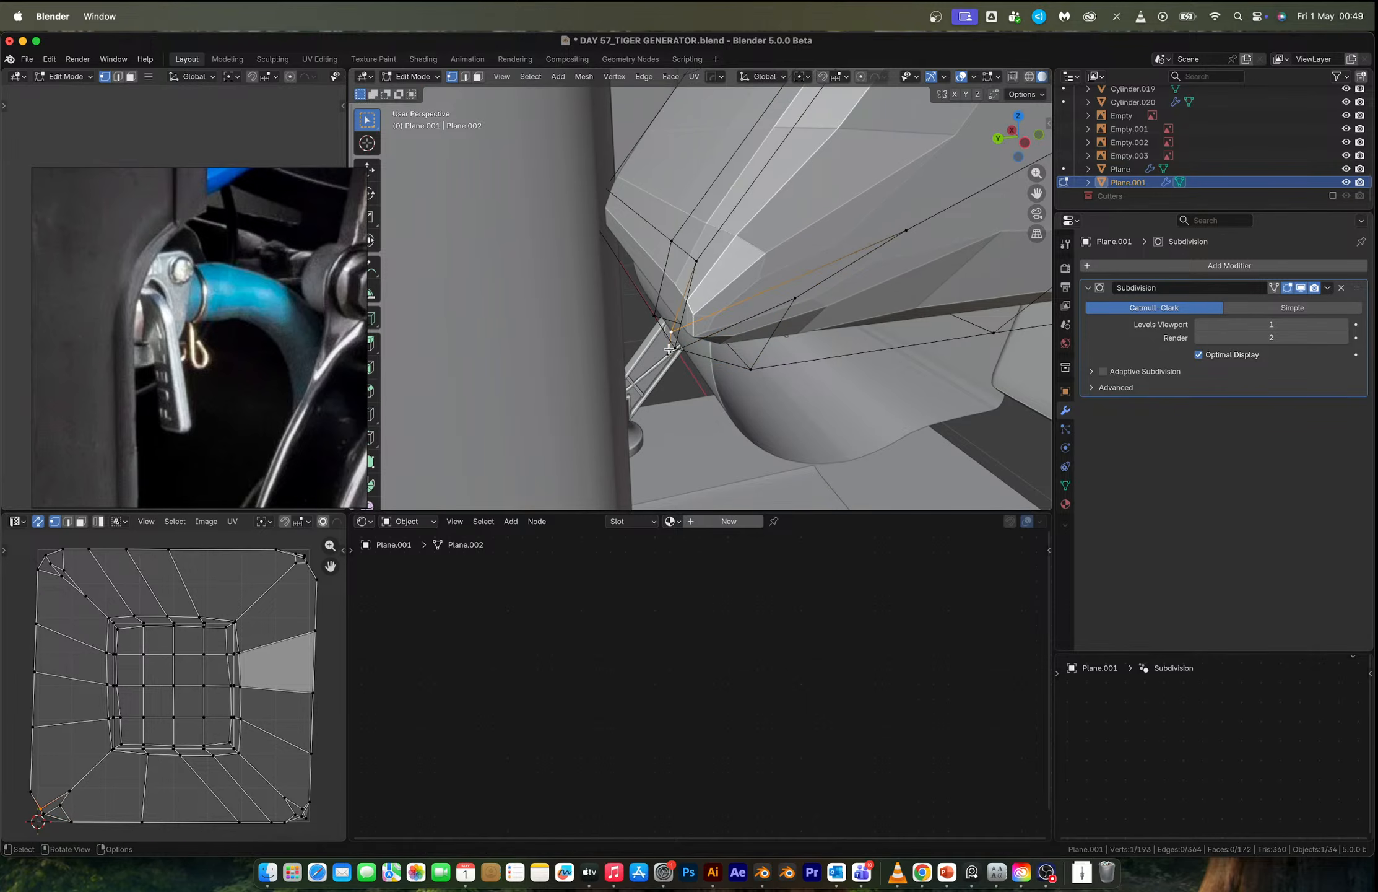
{"action": "key", "text": "shift+v"}
{"action": "left_click", "coordinate": [682, 354]}
Slide the lower-left corner's outermost patch vertex inward and move the patch's lower vertex farther along its edge toward the hole.
{"action": "left_click", "coordinate": [675, 356]}
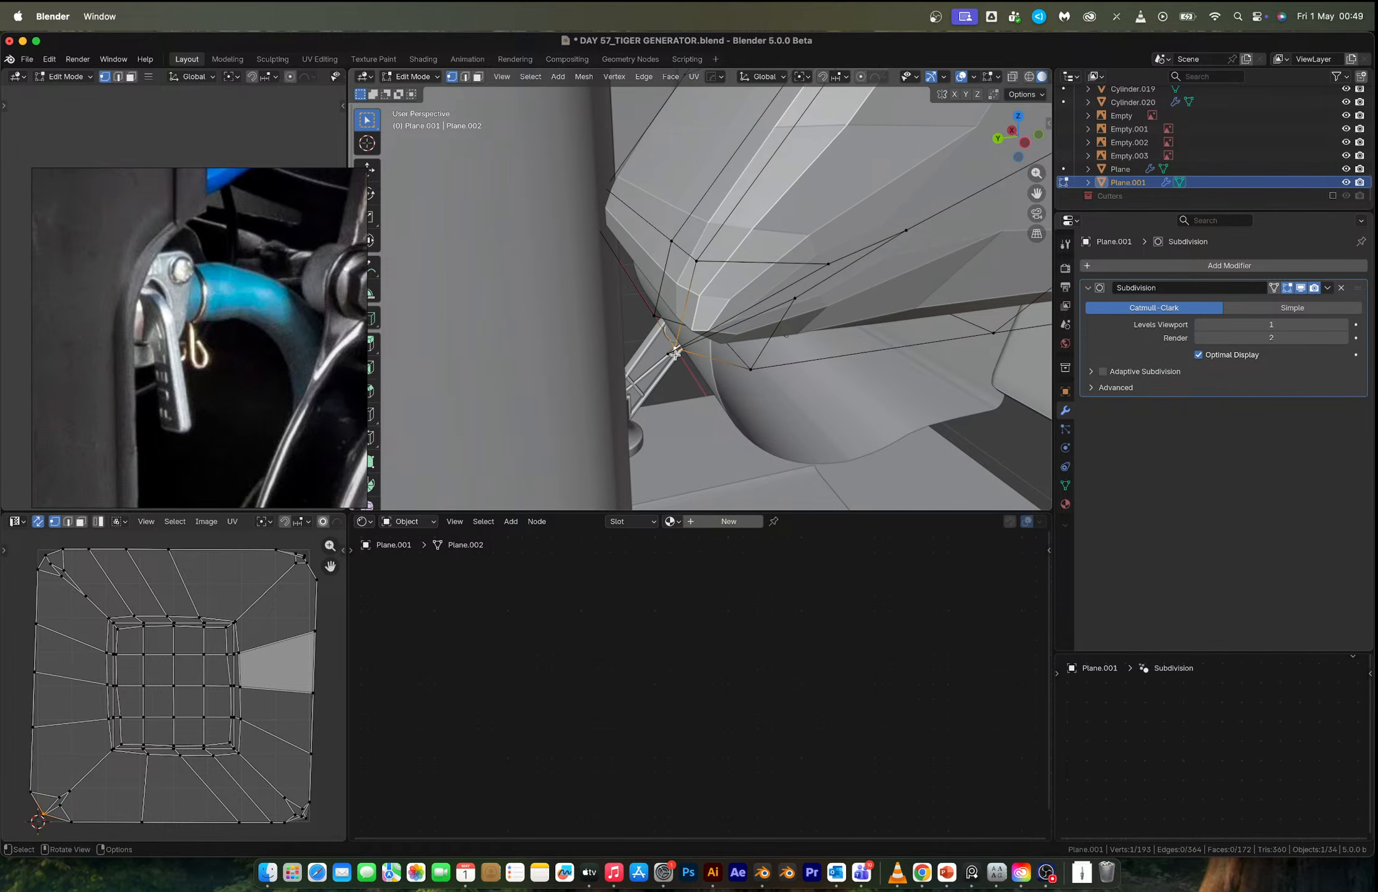
{"action": "key", "text": "shift+v"}
{"action": "key", "text": "Escape"}
{"action": "key", "text": "shift+v"}
{"action": "key", "text": "shift+v"}
{"action": "left_click", "coordinate": [777, 317]}
{"action": "left_click", "coordinate": [798, 302]}
{"action": "key", "text": "shift+v"}
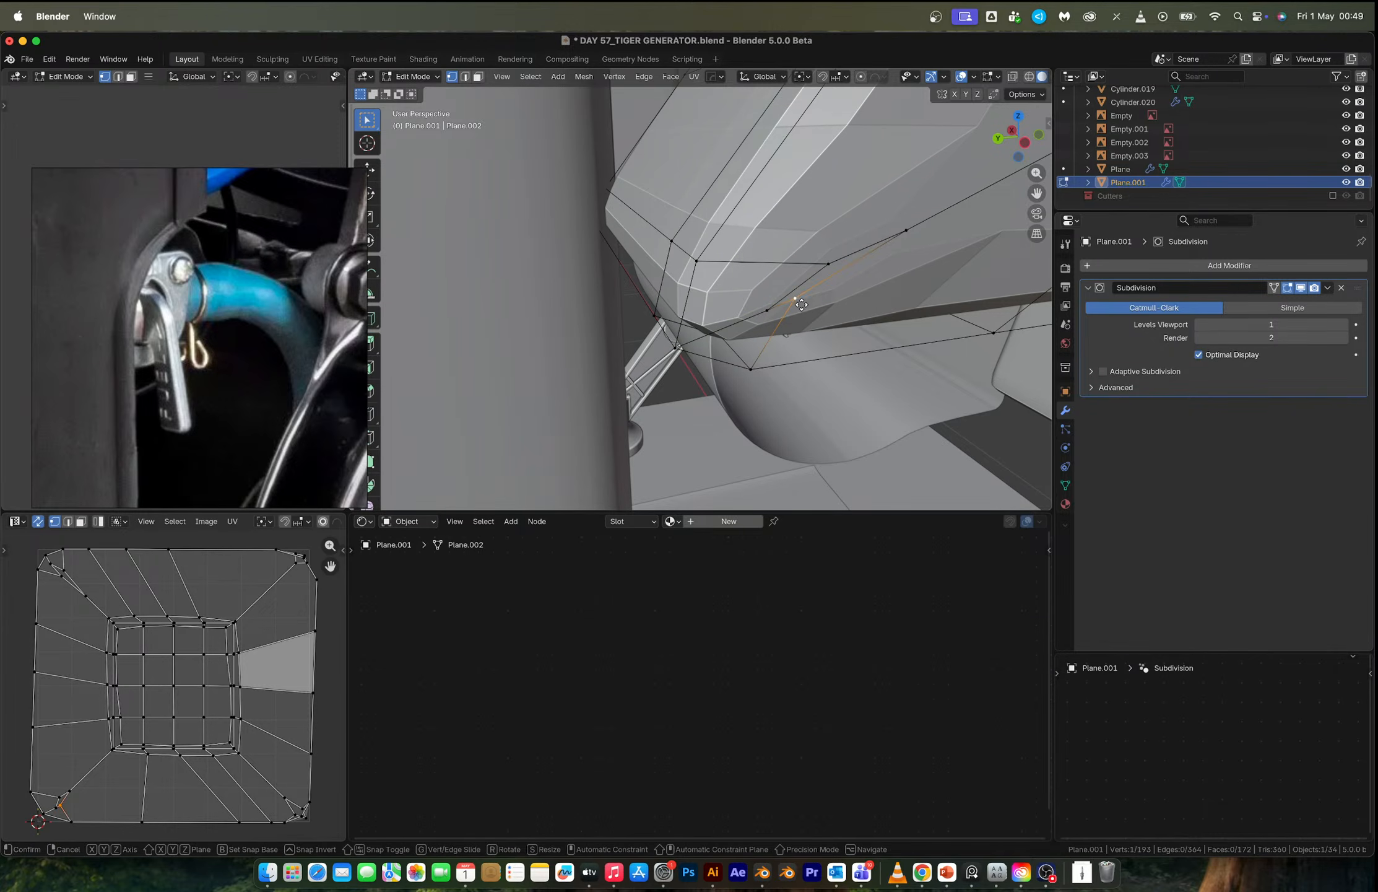
{"action": "left_click", "coordinate": [865, 288]}
Readjust the lower-left corner patch's upper and lower vertices along their edges and slide its innermost vertex closer to the hole.
{"action": "left_click", "coordinate": [827, 262]}
{"action": "key", "text": "shift+v"}
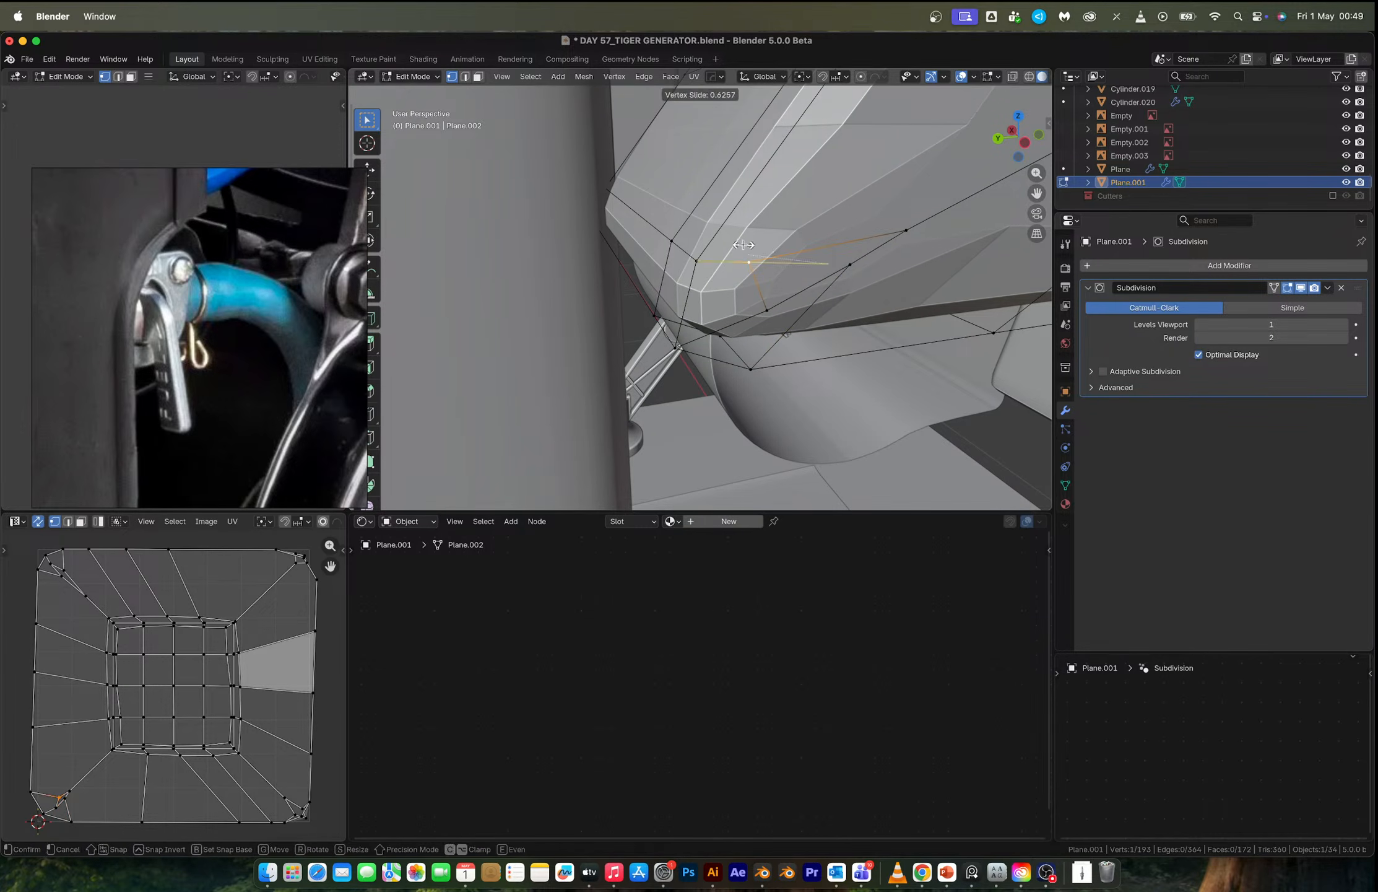
{"action": "left_click", "coordinate": [839, 271]}
{"action": "left_click", "coordinate": [845, 269]}
{"action": "key", "text": "shift+v"}
{"action": "left_click", "coordinate": [810, 343]}
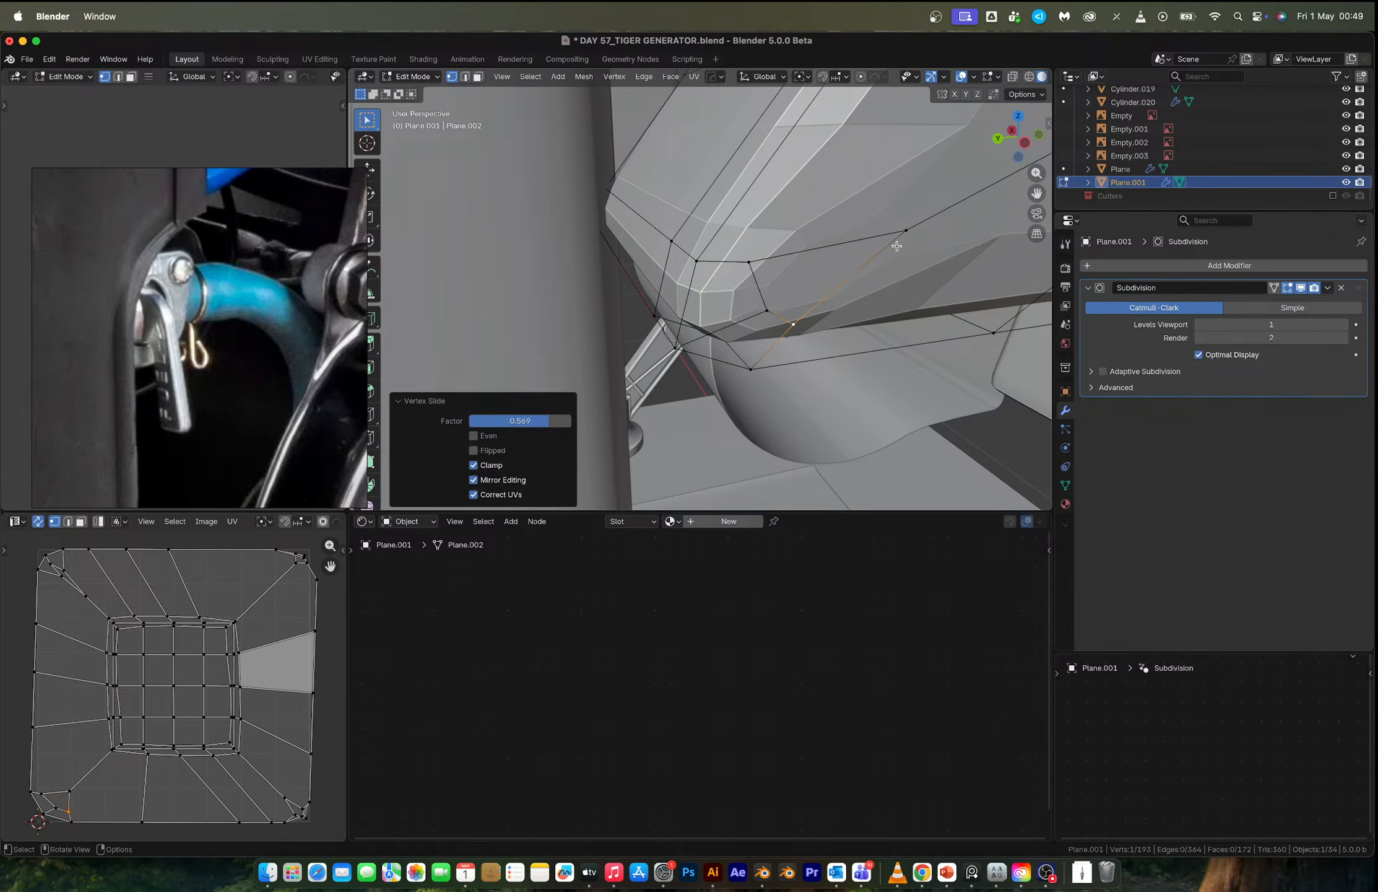
{"action": "left_click", "coordinate": [899, 244]}
{"action": "key", "text": "shift+v"}
{"action": "left_click", "coordinate": [1015, 192]}
Slide the lower-left patch's upper vertex inward by a factor of about 0.42, and its lower vertex inward to match.
{"action": "left_click", "coordinate": [745, 269]}
{"action": "key", "text": "g"}
{"action": "key", "text": "g"}
{"action": "left_click", "coordinate": [869, 227]}
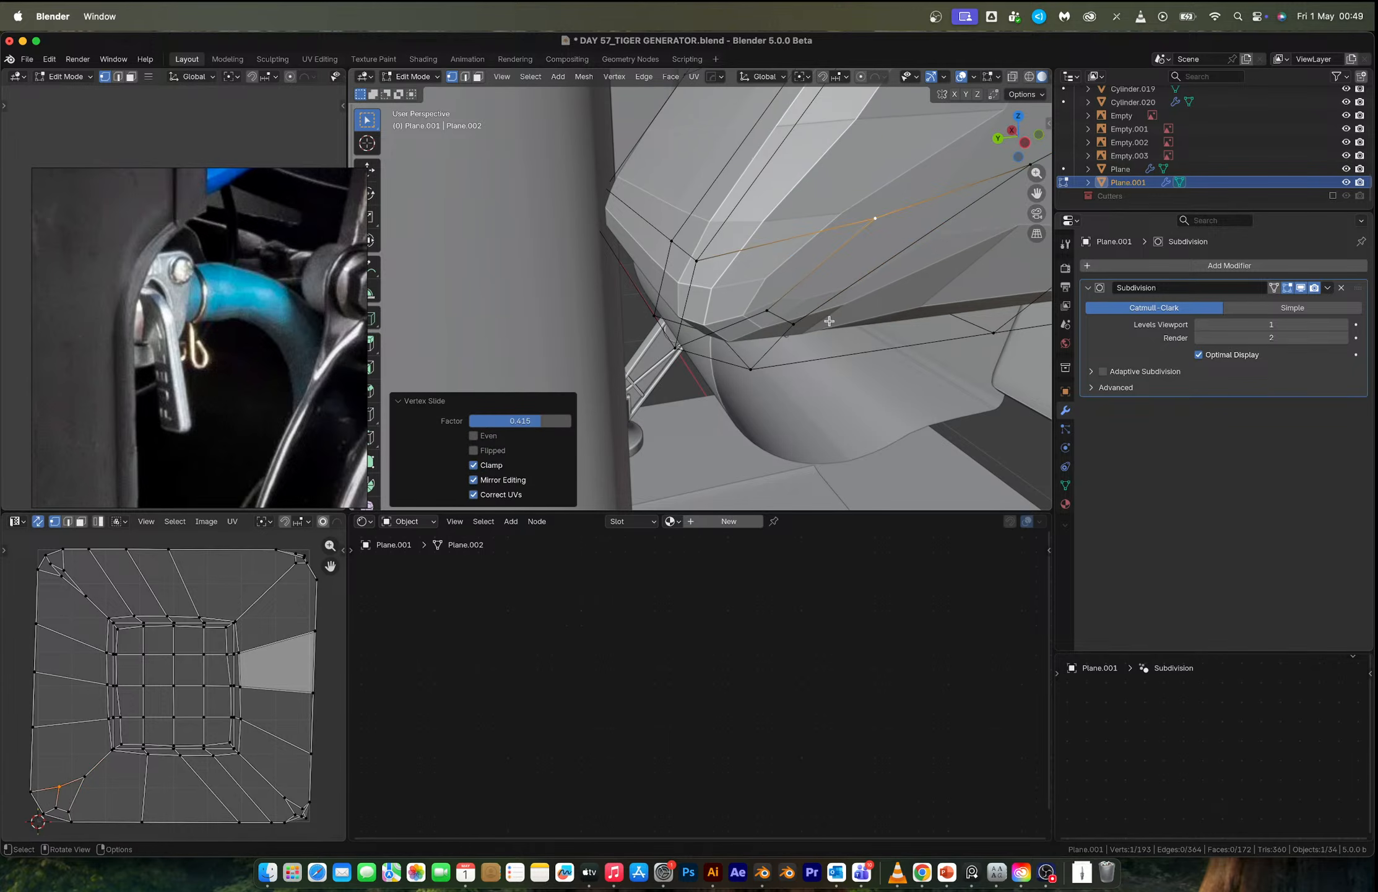
{"action": "left_click", "coordinate": [800, 318]}
{"action": "key", "text": "g"}
{"action": "key", "text": "g"}
{"action": "left_click", "coordinate": [905, 263]}
Slide the lower-left patch's outer vertex inward by a factor of 0.530 and along the edge toward the patch's upper vertex.
{"action": "left_click", "coordinate": [776, 301]}
{"action": "key", "text": "g"}
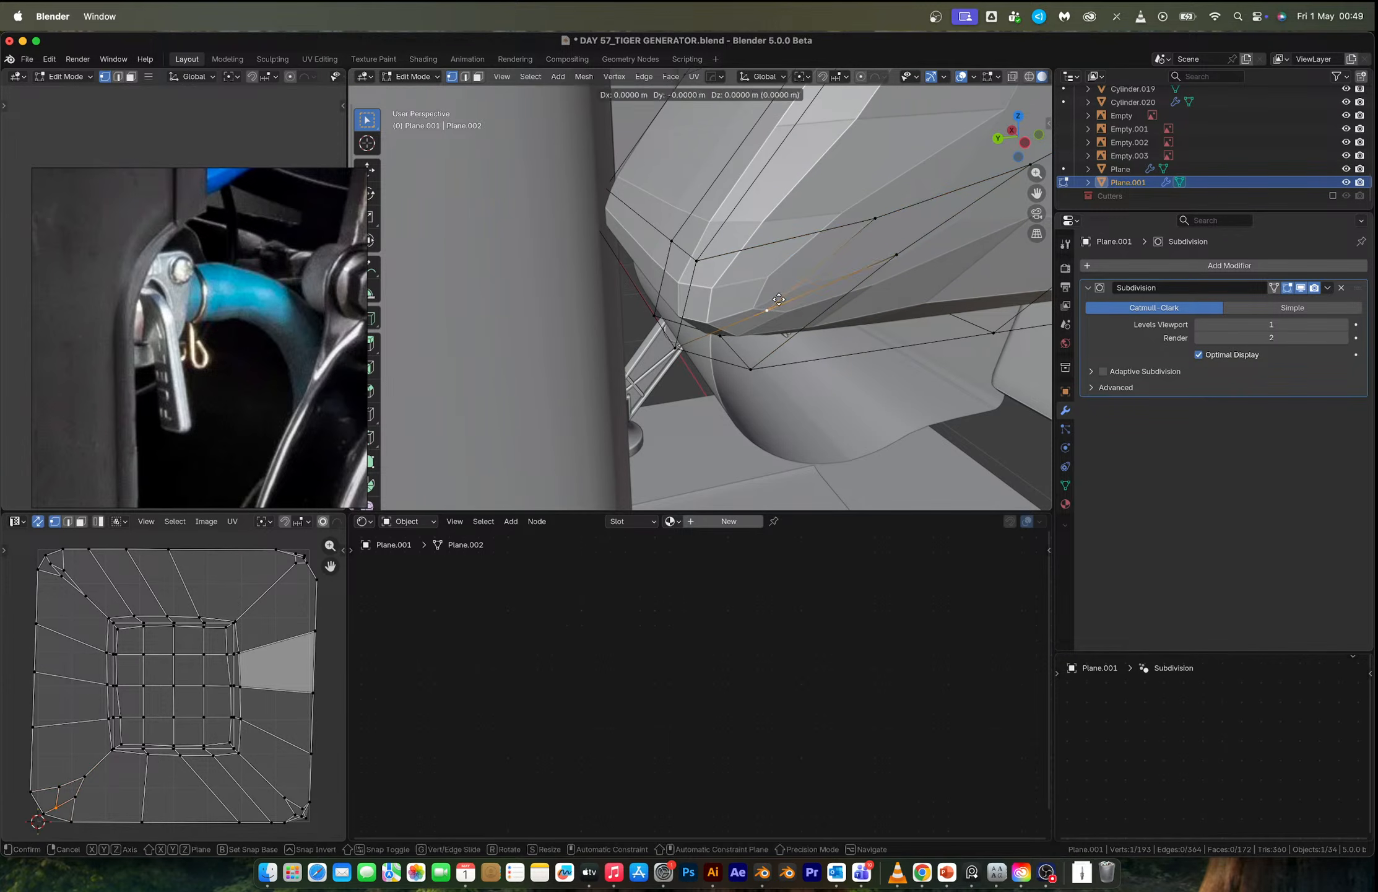
{"action": "key", "text": "g"}
{"action": "left_click", "coordinate": [837, 267]}
{"action": "key", "text": "g"}
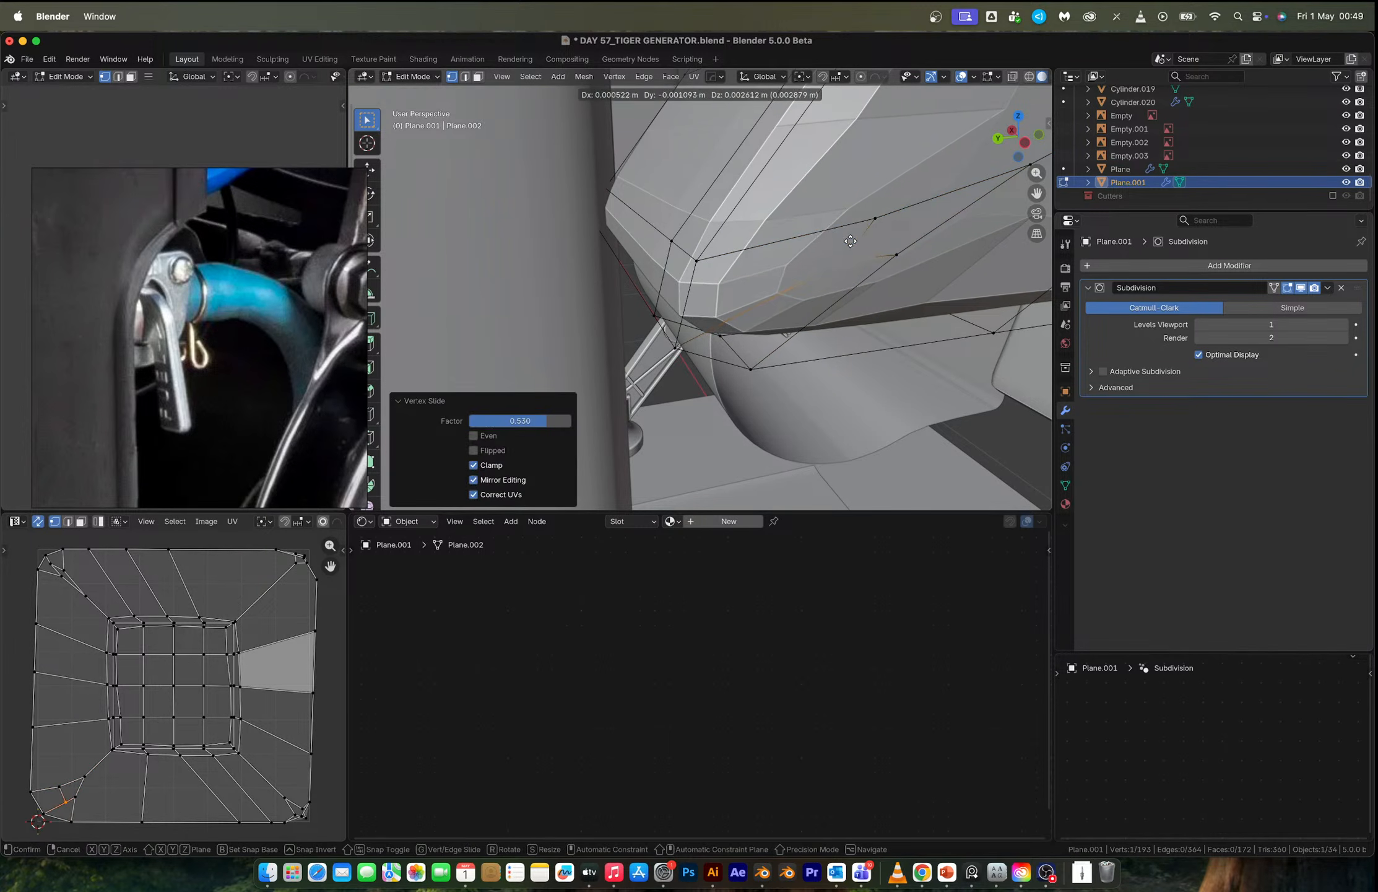
{"action": "right_click", "coordinate": [852, 239]}
{"action": "key", "text": "g"}
{"action": "key", "text": "g"}
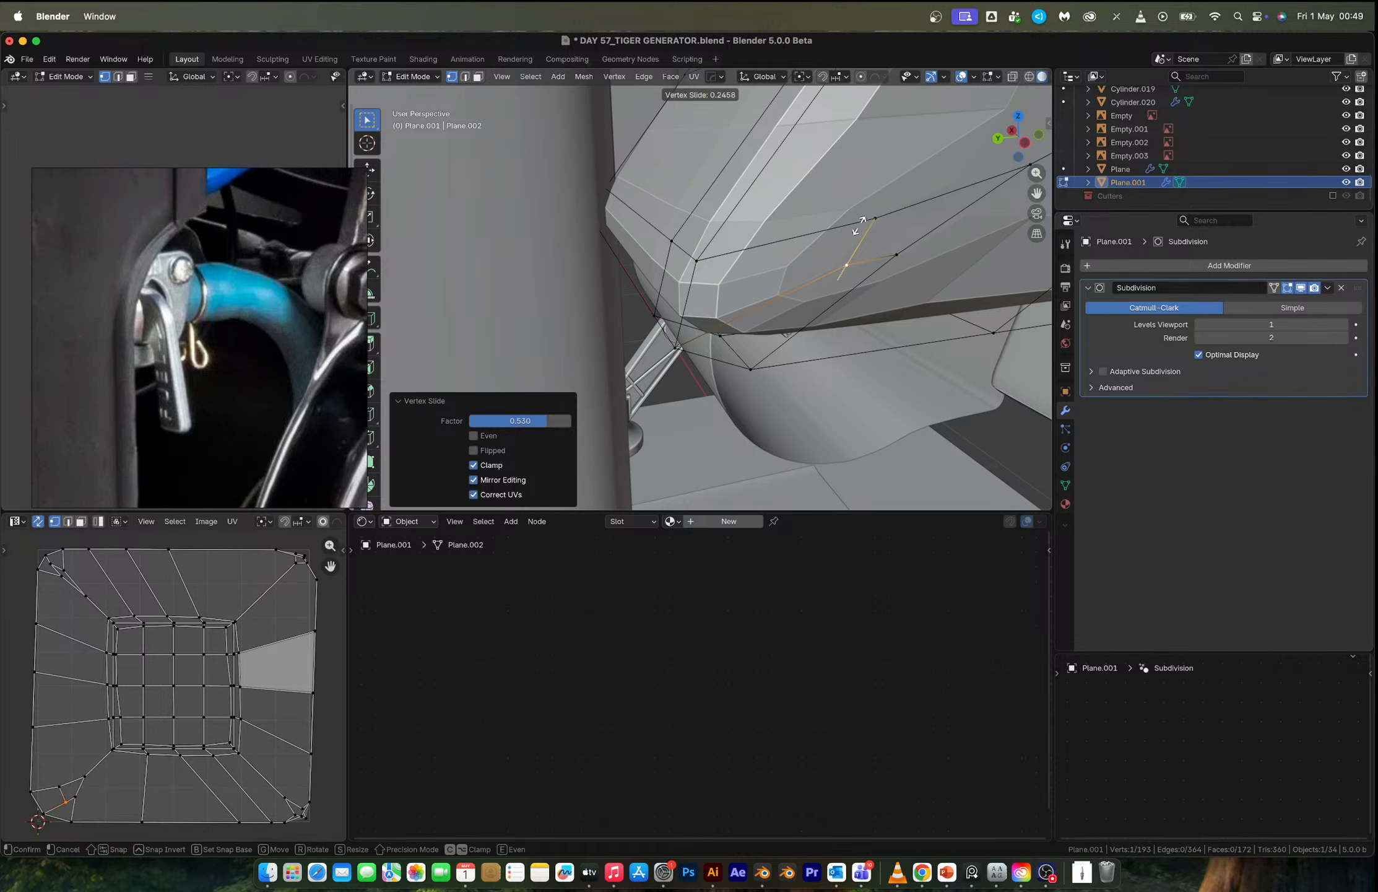
{"action": "left_click", "coordinate": [860, 222]}
Slide three vertices of the plate's lower-right corner patch inward toward the hole, the last by a factor of about 0.52.
{"action": "scroll", "coordinate": [743, 310], "scroll_direction": "down", "scroll_amount": 6}
{"action": "middle_click_drag", "start_coordinate": [743, 310], "coordinate": [713, 307]}
{"action": "left_click", "coordinate": [735, 217]}
{"action": "scroll", "coordinate": [734, 232], "scroll_direction": "down", "scroll_amount": 6}
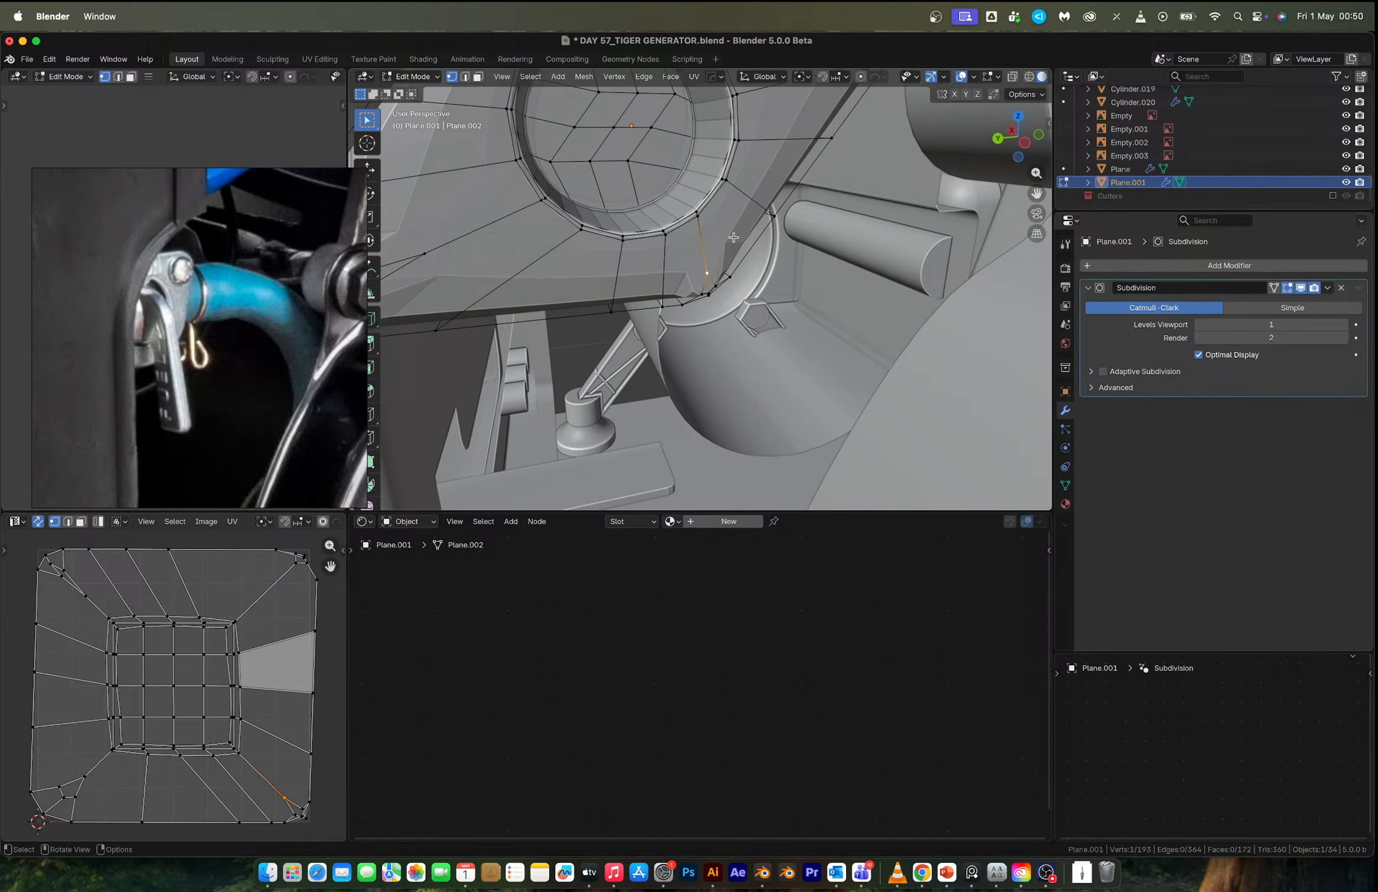
{"action": "key", "text": "g"}
{"action": "key", "text": "g"}
{"action": "left_click", "coordinate": [704, 285]}
{"action": "key", "text": "g"}
{"action": "key", "text": "g"}
{"action": "left_click", "coordinate": [721, 283]}
{"action": "key", "text": "g"}
{"action": "key", "text": "g"}
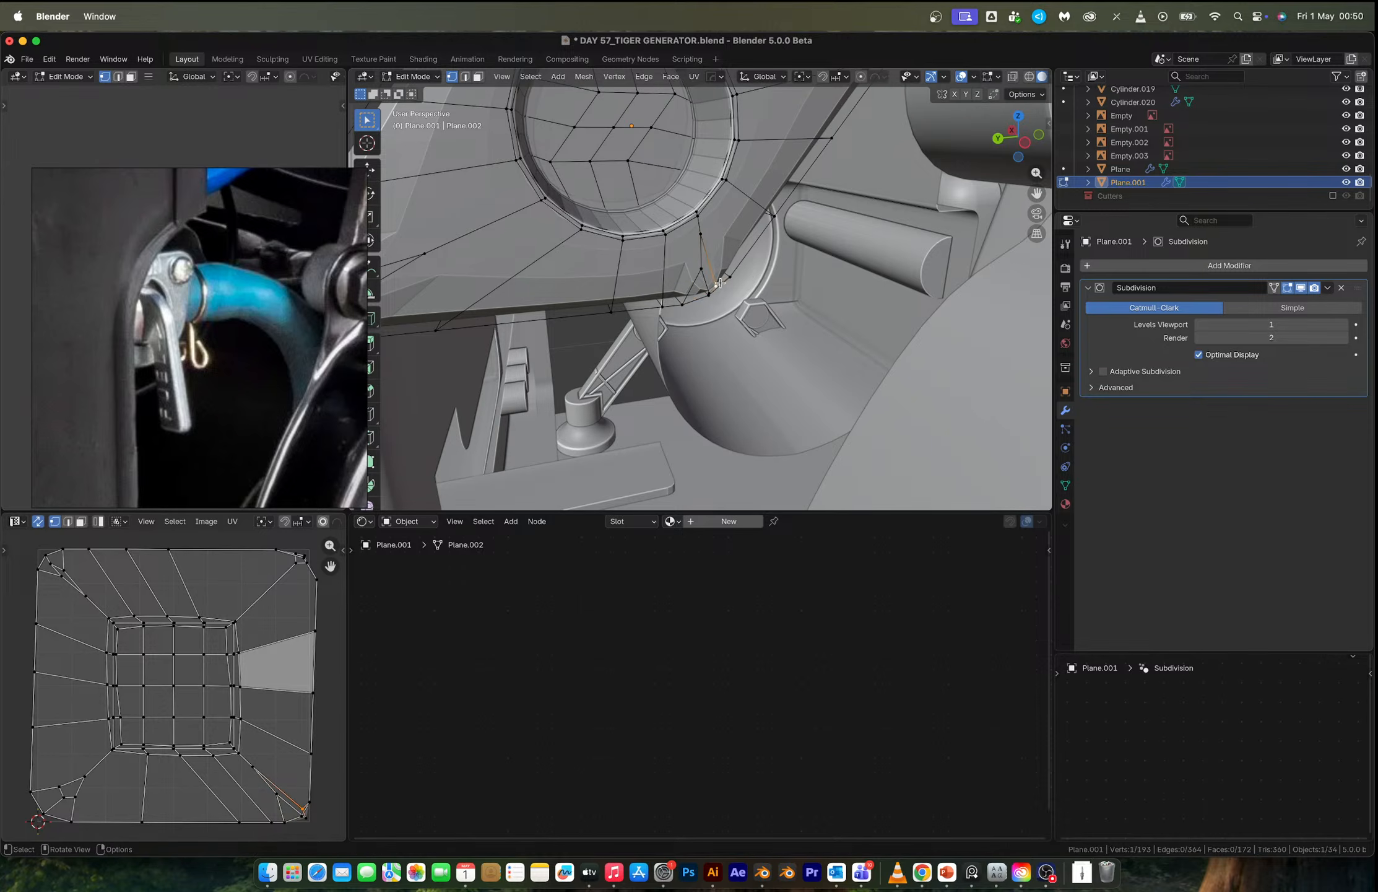
{"action": "left_click", "coordinate": [717, 267]}
Slide the outermost vertex of the lower-right corner patch inward by a factor of about 0.67.
{"action": "scroll", "coordinate": [717, 270], "scroll_direction": "up", "scroll_amount": 6}
{"action": "scroll", "coordinate": [737, 291], "scroll_direction": "down", "scroll_amount": 3}
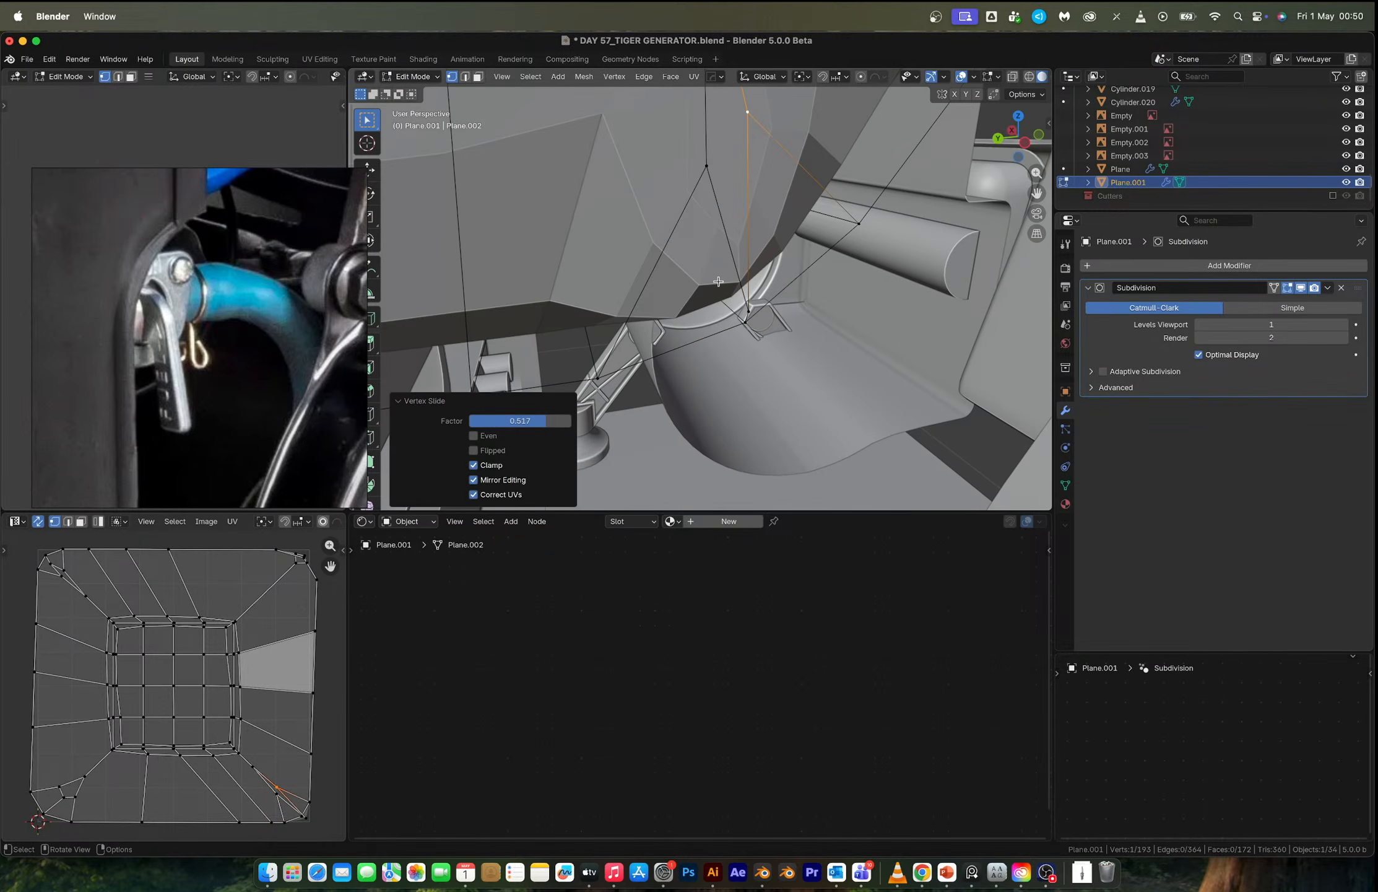
{"action": "left_click", "coordinate": [751, 304]}
{"action": "key", "text": "g"}
{"action": "key", "text": "g"}
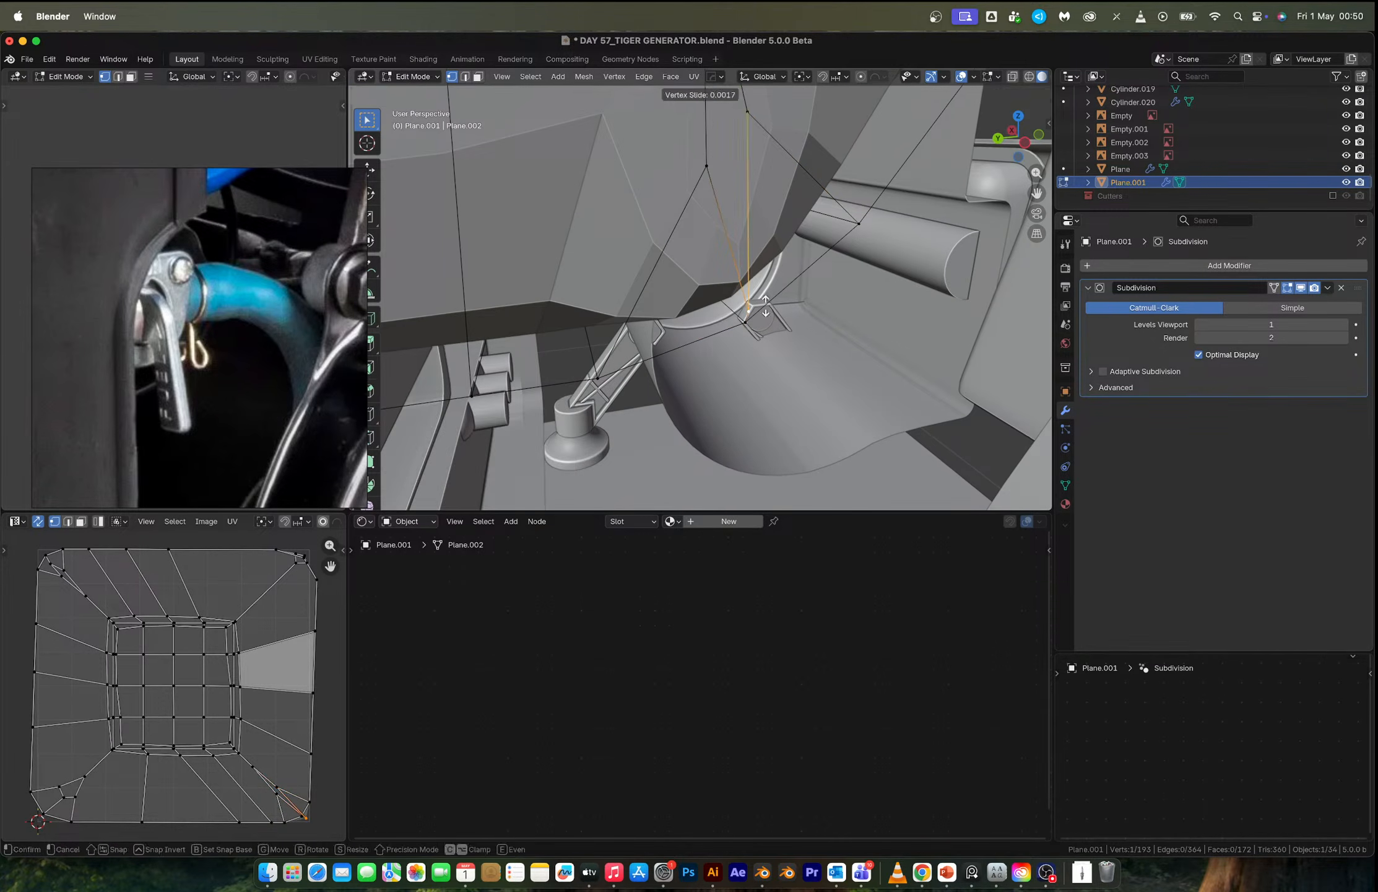
{"action": "left_click", "coordinate": [766, 177]}
{"action": "middle_click_drag", "start_coordinate": [766, 177], "coordinate": [668, 290]}
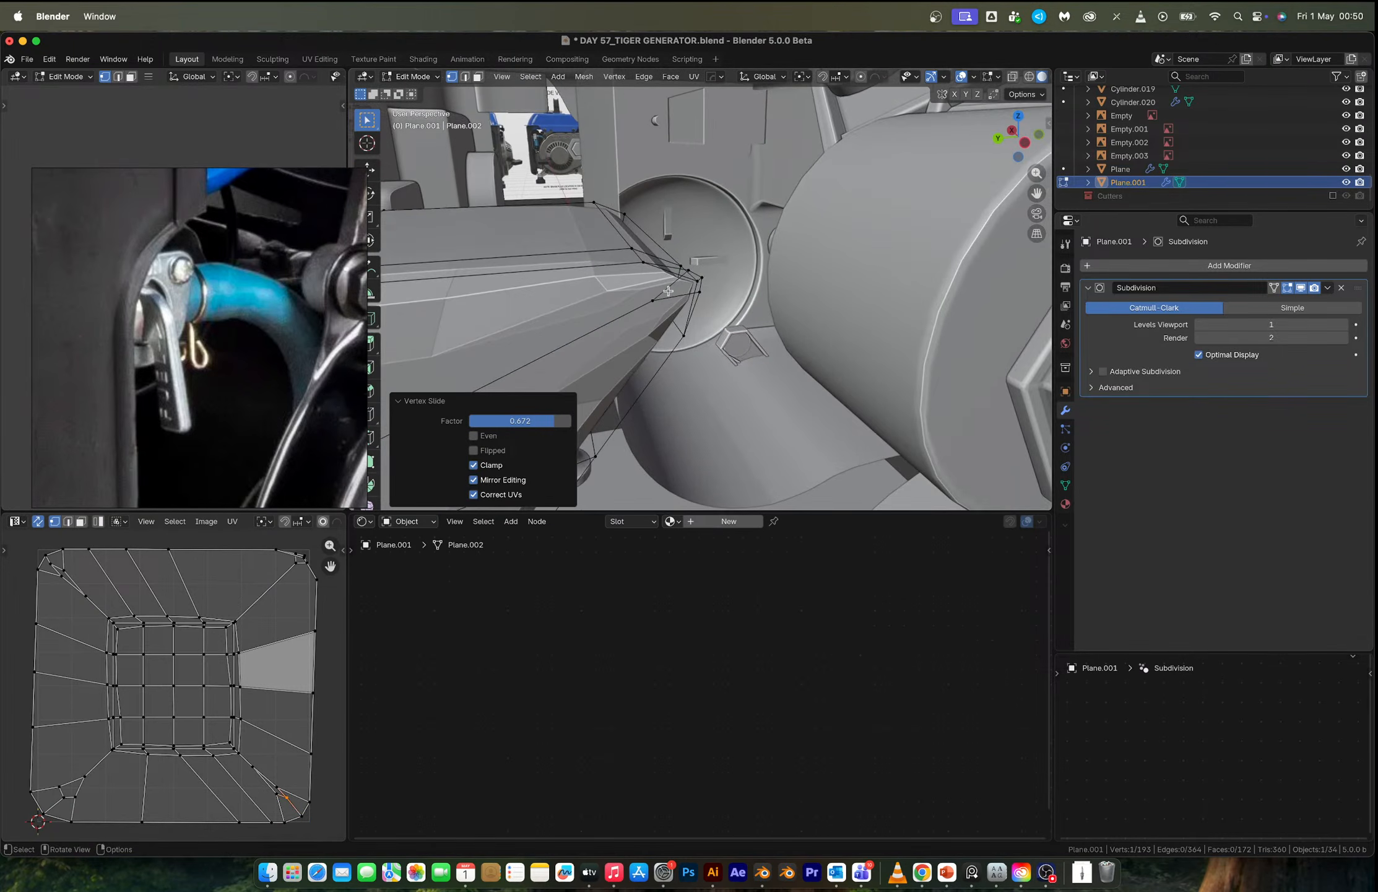
Slide three vertices of the plate's upper-right corner patch inward toward the hole, the last two by factors of about 0.64 and 0.65.
{"action": "left_click", "coordinate": [654, 301]}
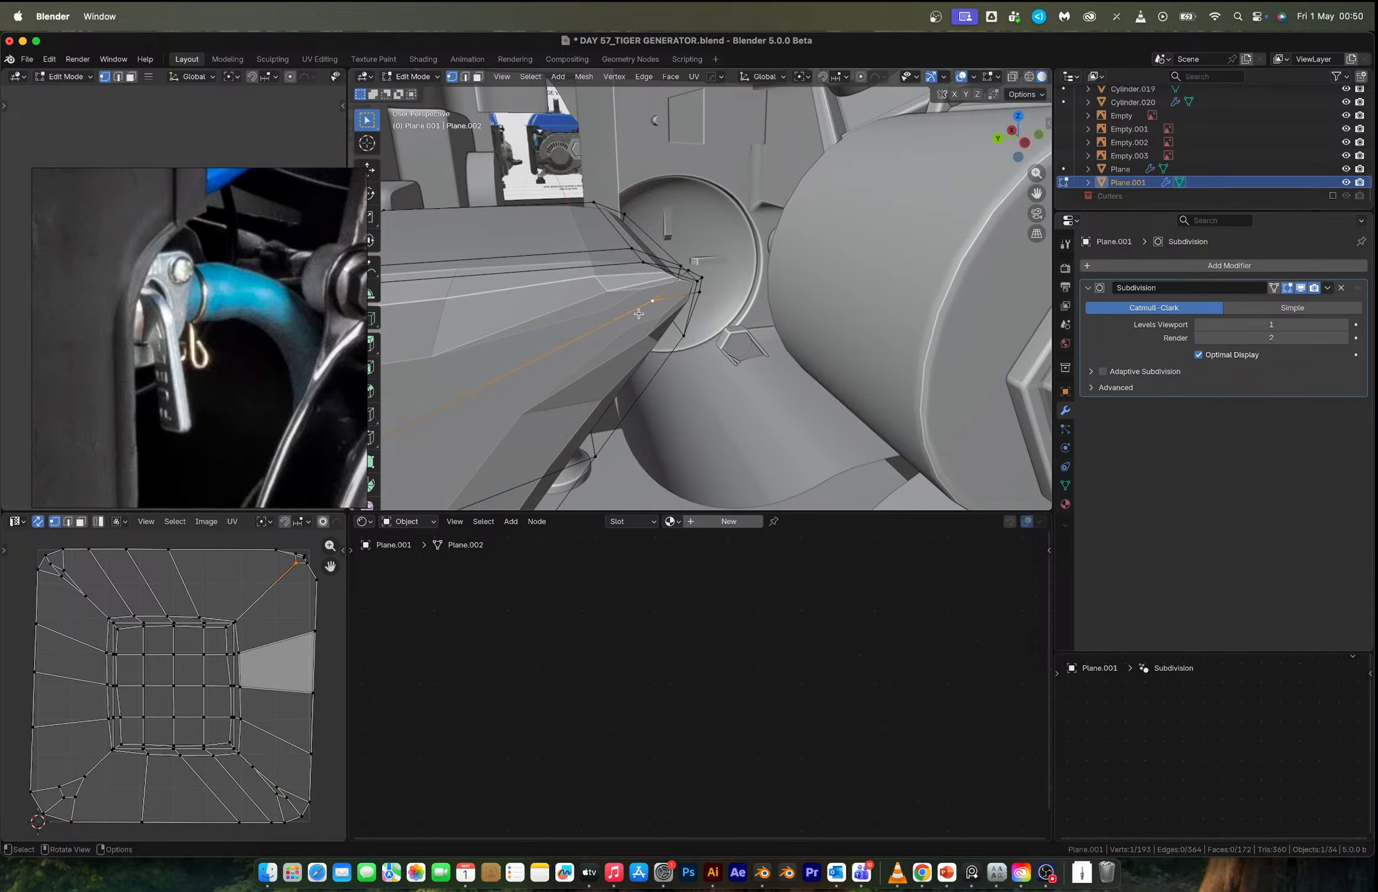
{"action": "key", "text": "g"}
{"action": "key", "text": "g"}
{"action": "left_click", "coordinate": [546, 361]}
{"action": "left_click", "coordinate": [690, 268]}
{"action": "key", "text": "g"}
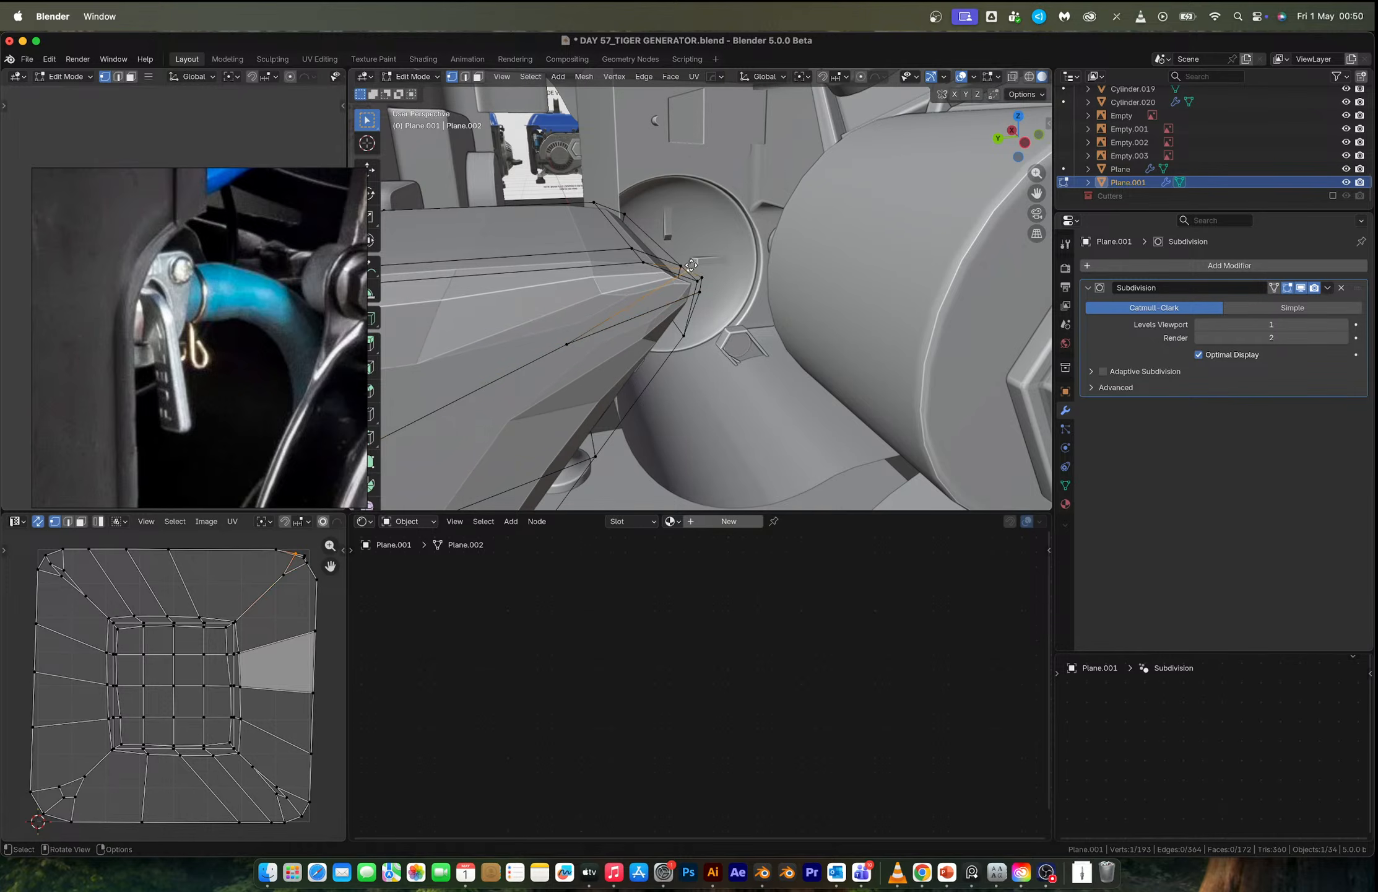
{"action": "key", "text": "g"}
{"action": "left_click", "coordinate": [693, 301]}
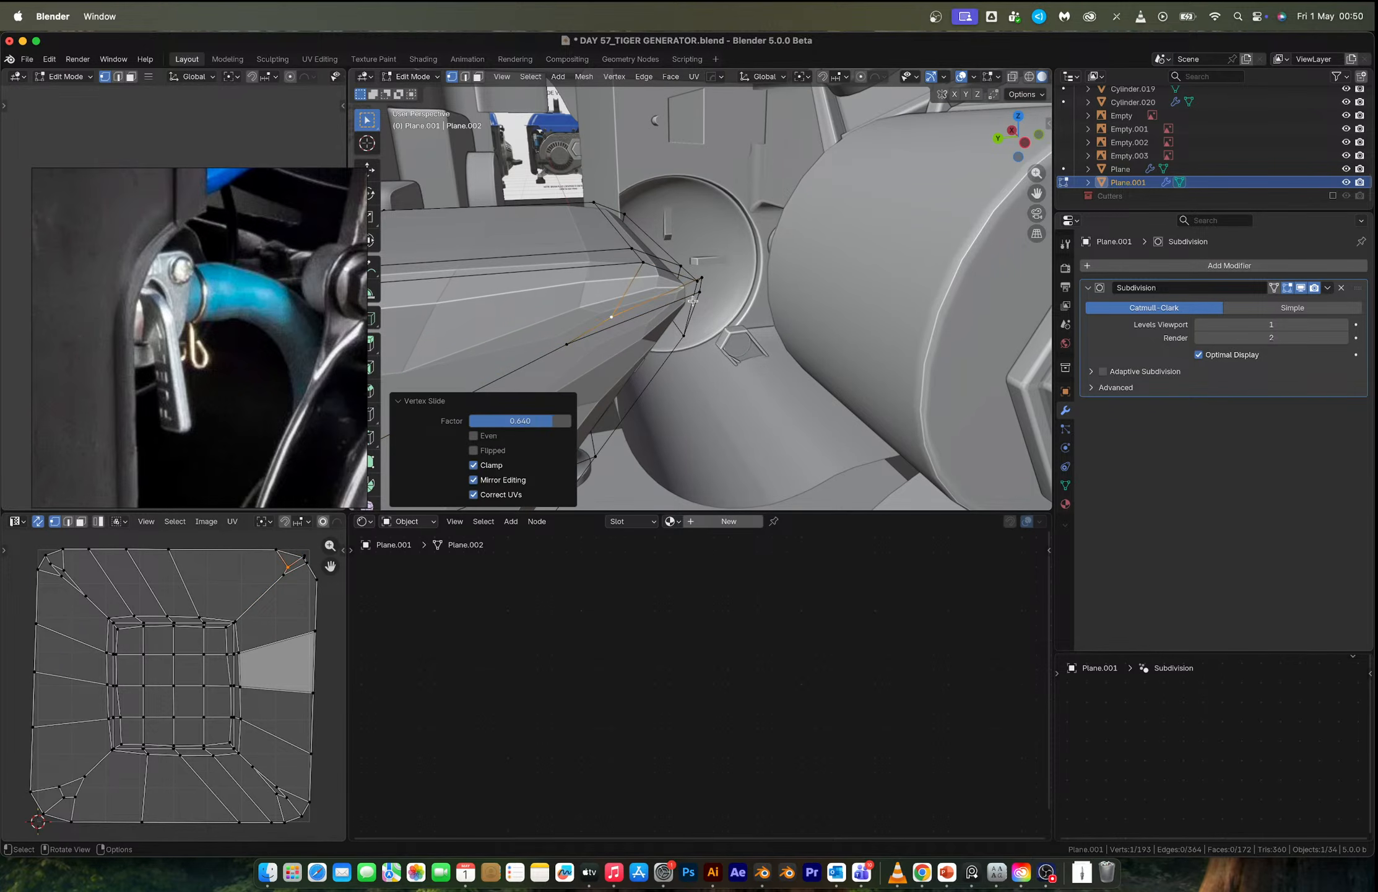
{"action": "key", "text": "g"}
{"action": "key", "text": "g"}
{"action": "left_click", "coordinate": [616, 349]}
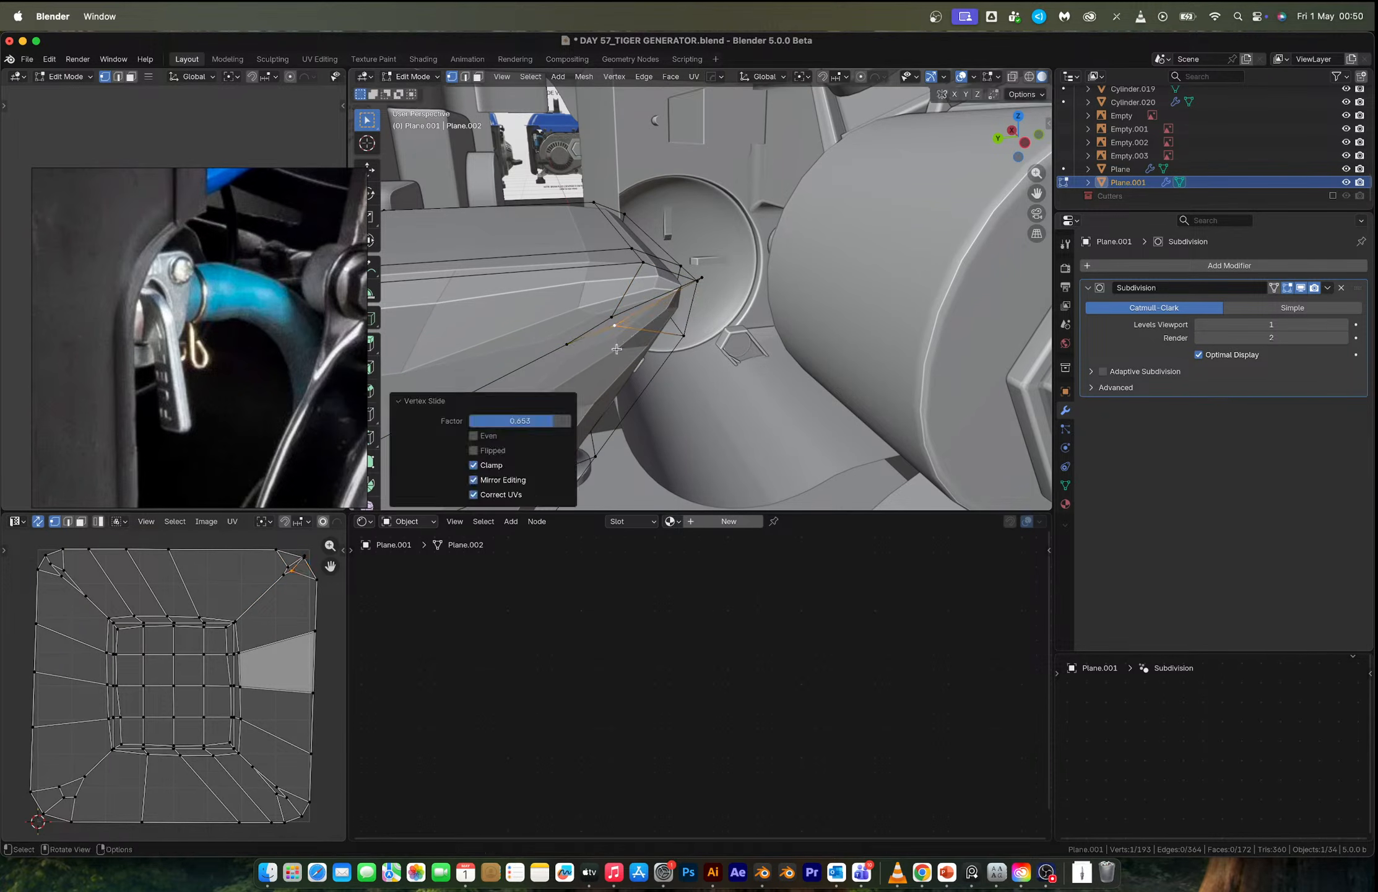
Scale the upper-right patch's two side vertices apart by 3.638 and slide its outermost vertex inward by a factor of about 0.78.
{"action": "left_click", "coordinate": [613, 317], "text": "shift"}
{"action": "key", "text": "s"}
{"action": "left_click", "coordinate": [715, 275]}
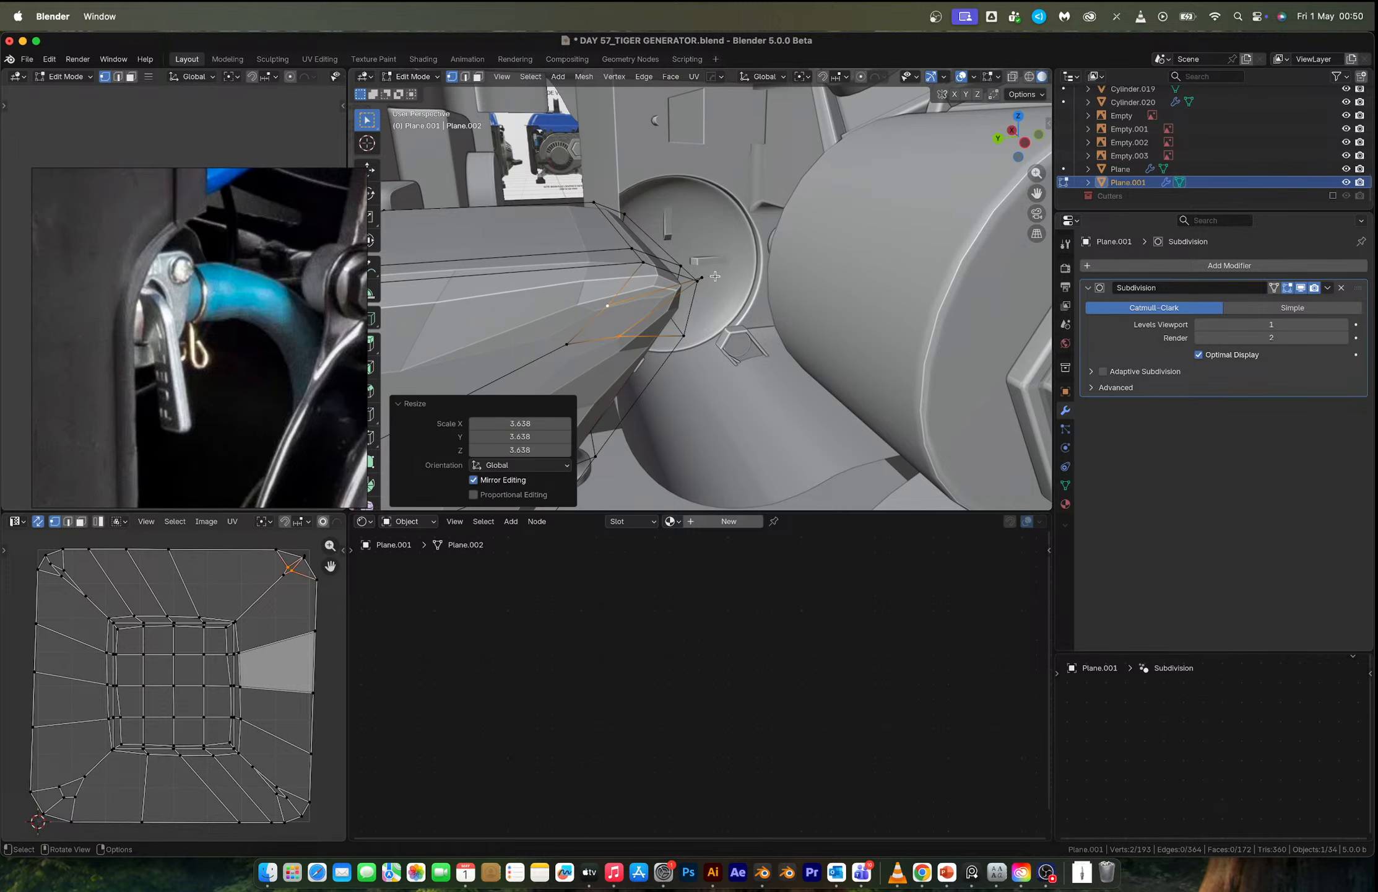
{"action": "left_click", "coordinate": [716, 271]}
{"action": "key", "text": "g"}
{"action": "key", "text": "g"}
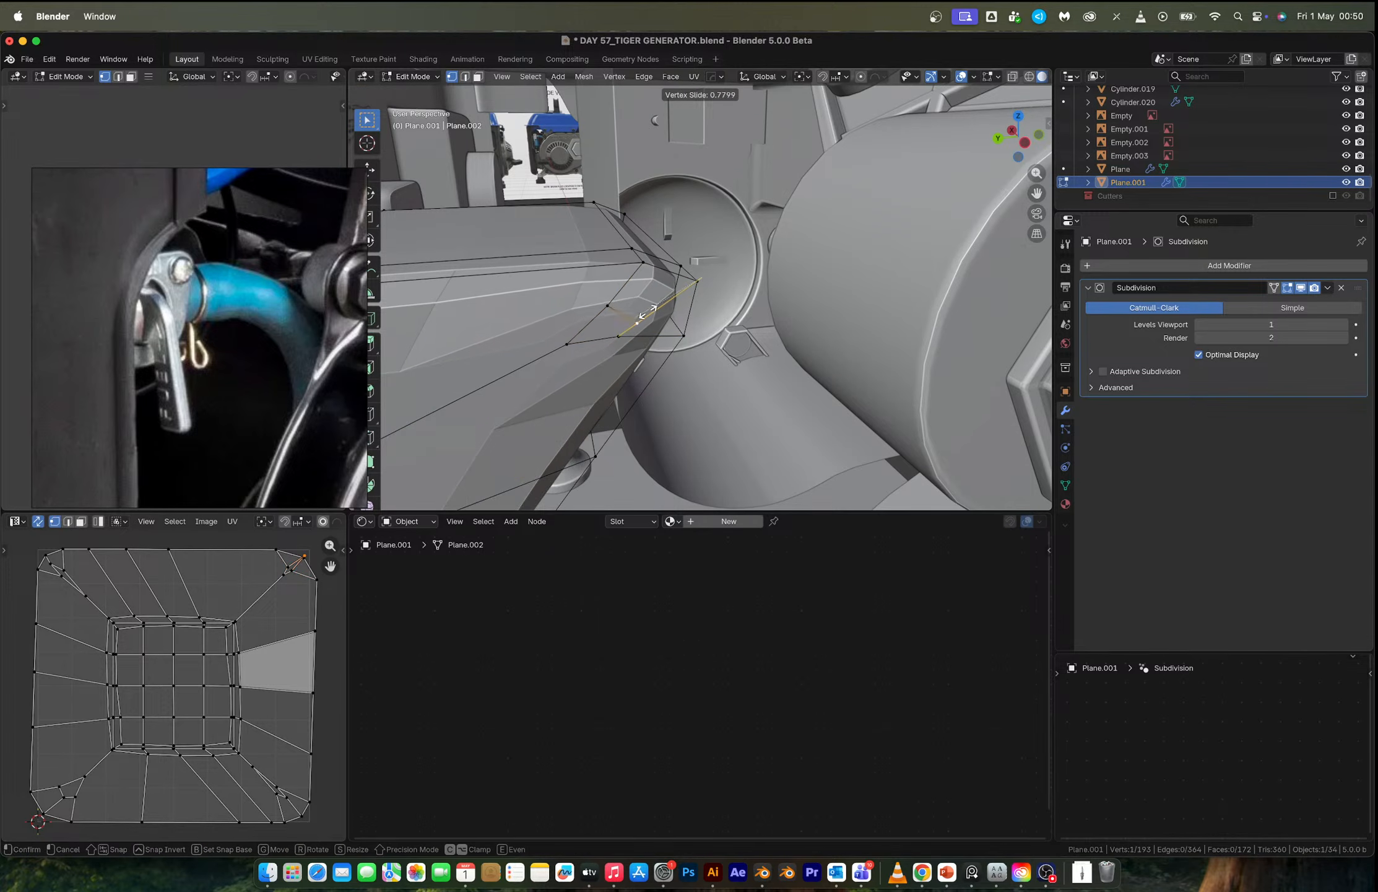
{"action": "left_click", "coordinate": [649, 312]}
Bevel the plate's outer front edge loop with 2 segments and an offset of about 0.00093 m, and check the smoothed result.
{"action": "key", "text": "2"}
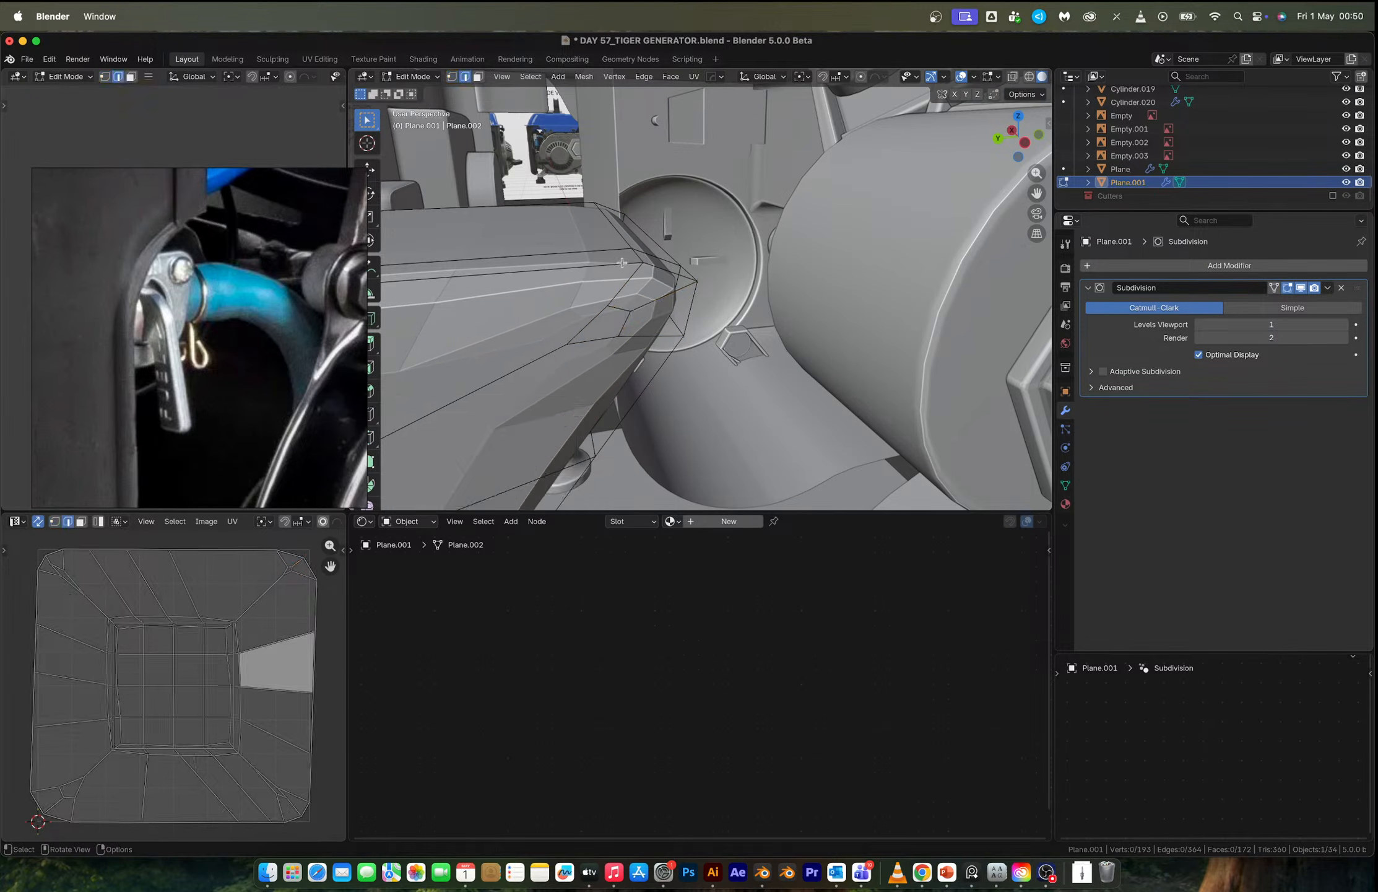
{"action": "left_click", "coordinate": [621, 262], "text": "alt"}
{"action": "scroll", "coordinate": [622, 264], "scroll_direction": "down", "scroll_amount": 6}
{"action": "middle_click_drag", "start_coordinate": [626, 266], "coordinate": [730, 347]}
{"action": "scroll", "coordinate": [720, 335], "scroll_direction": "up", "scroll_amount": 5}
{"action": "key", "text": "ctrl+b"}
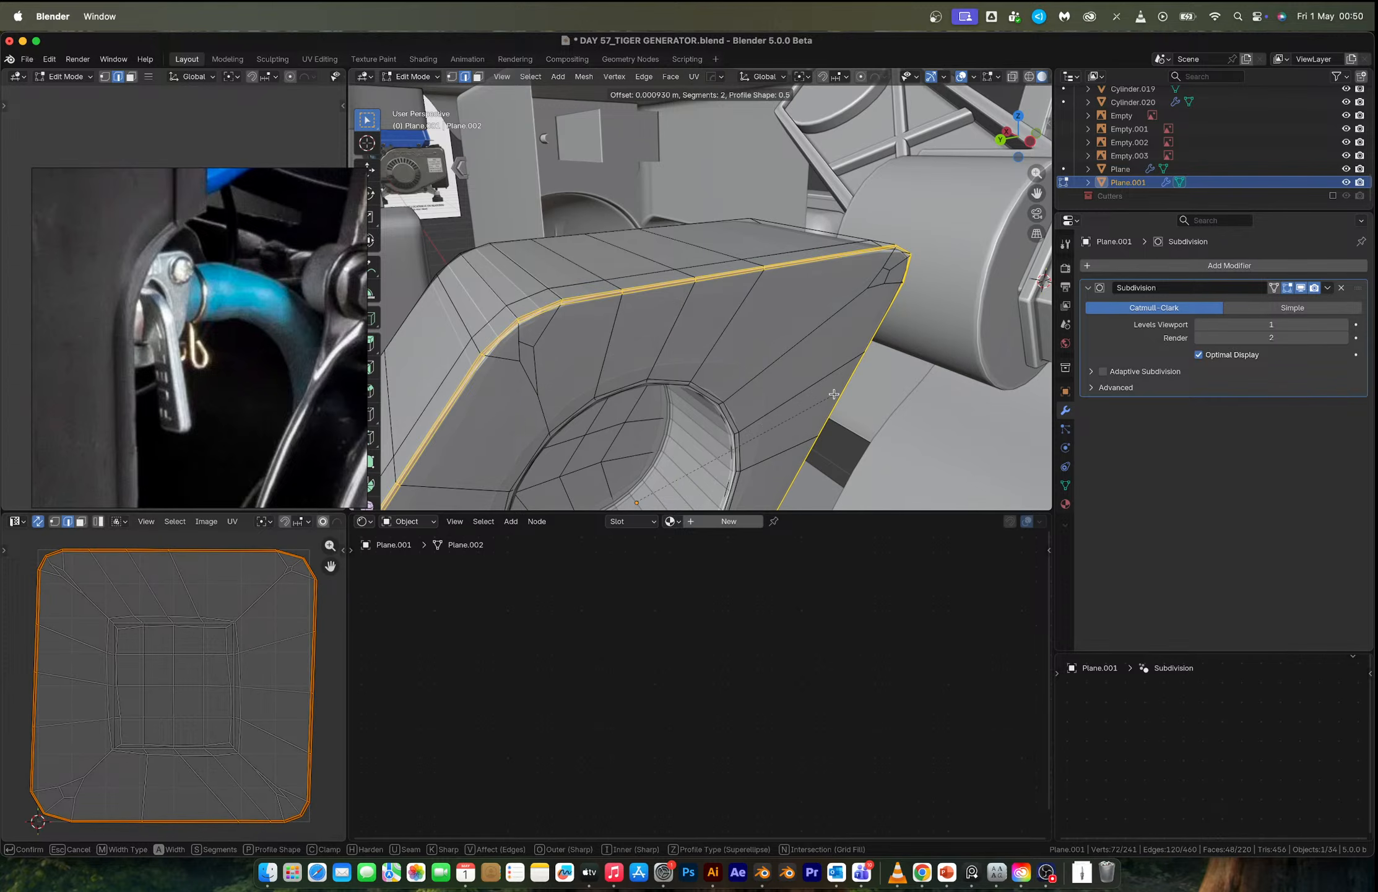
{"action": "left_click", "coordinate": [833, 395]}
{"action": "key", "text": "Tab"}
{"action": "scroll", "coordinate": [731, 346], "scroll_direction": "down", "scroll_amount": 8}
{"action": "middle_click_drag", "start_coordinate": [727, 344], "coordinate": [619, 344]}
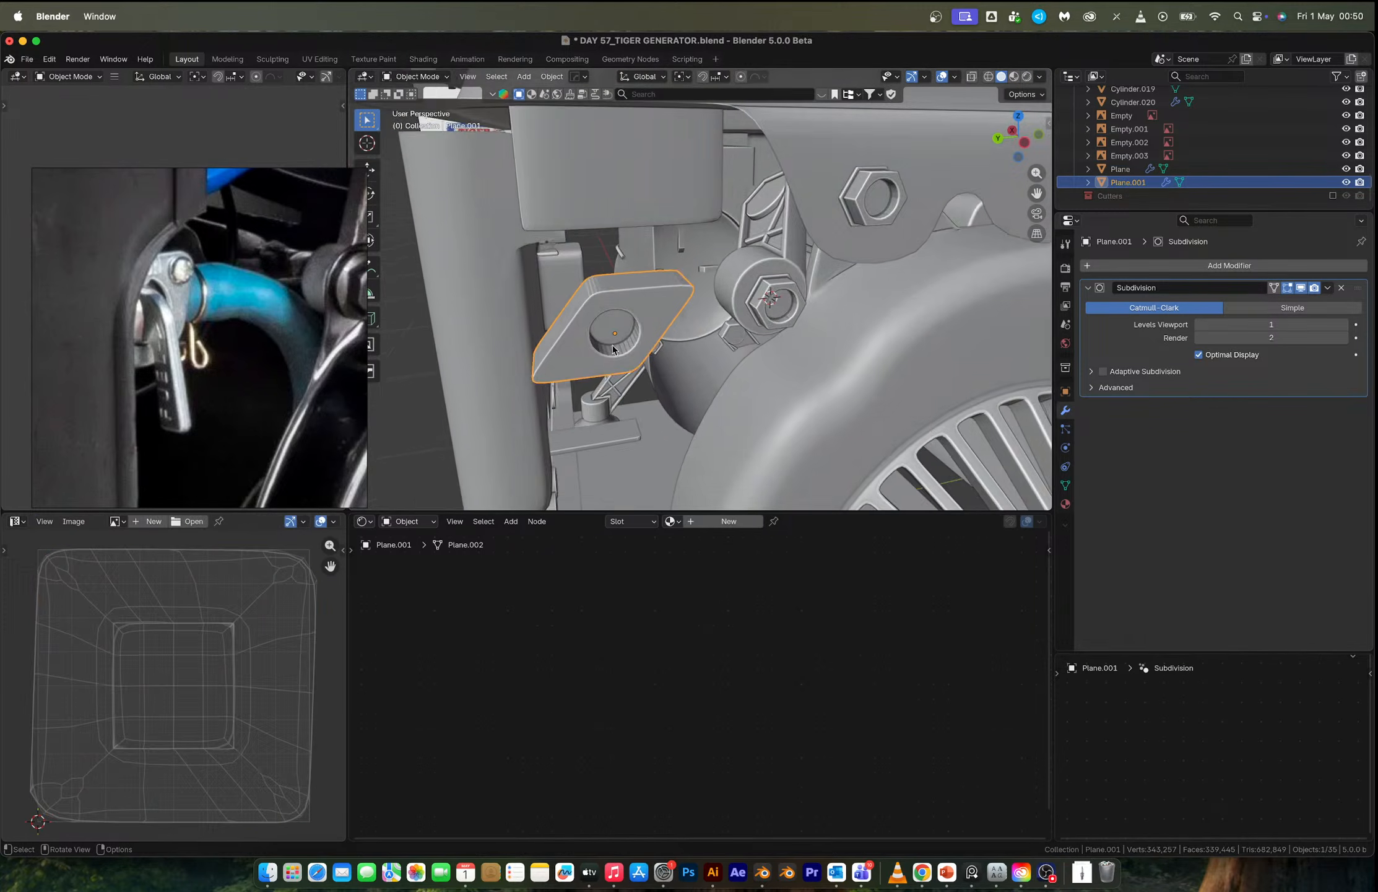
{"action": "scroll", "coordinate": [605, 345], "scroll_direction": "up", "scroll_amount": 3}
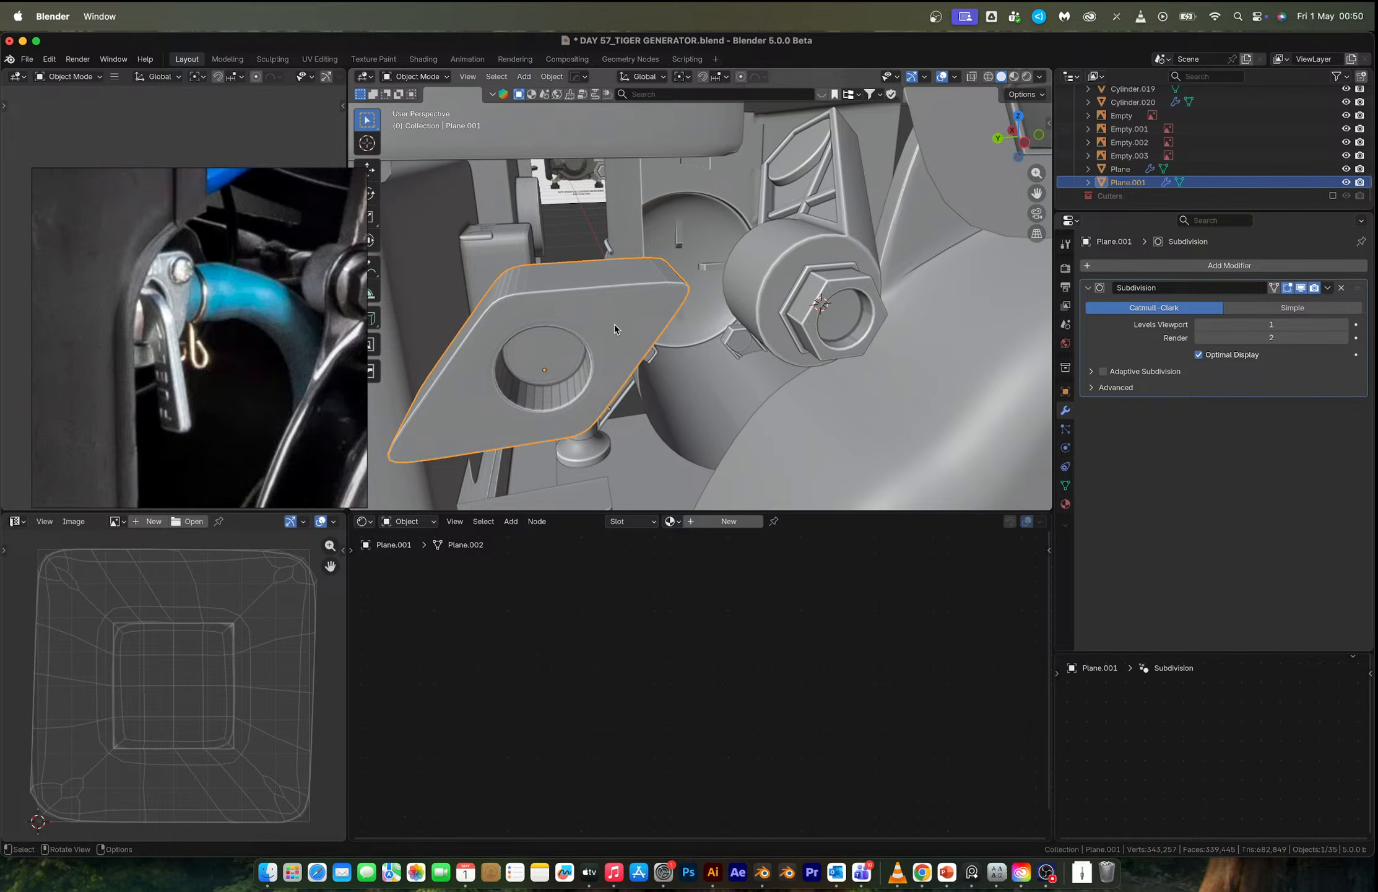
Slide the inner vertex of the plate's upper-left corner patch away from the hole, toward the corner.
{"action": "key", "text": "Tab"}
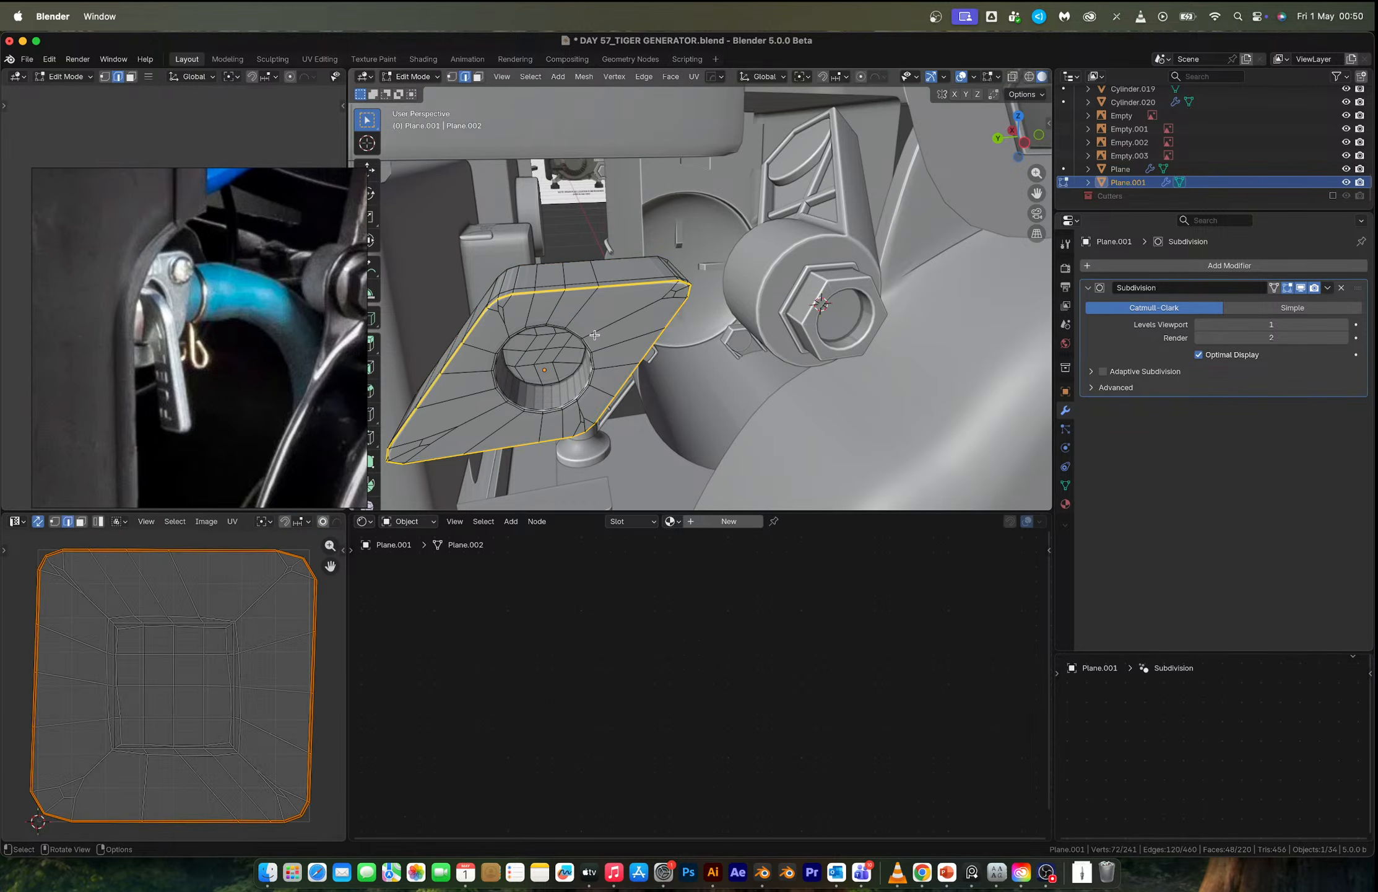
{"action": "left_click", "coordinate": [1024, 143]}
{"action": "scroll", "coordinate": [590, 310], "scroll_direction": "up", "scroll_amount": 5}
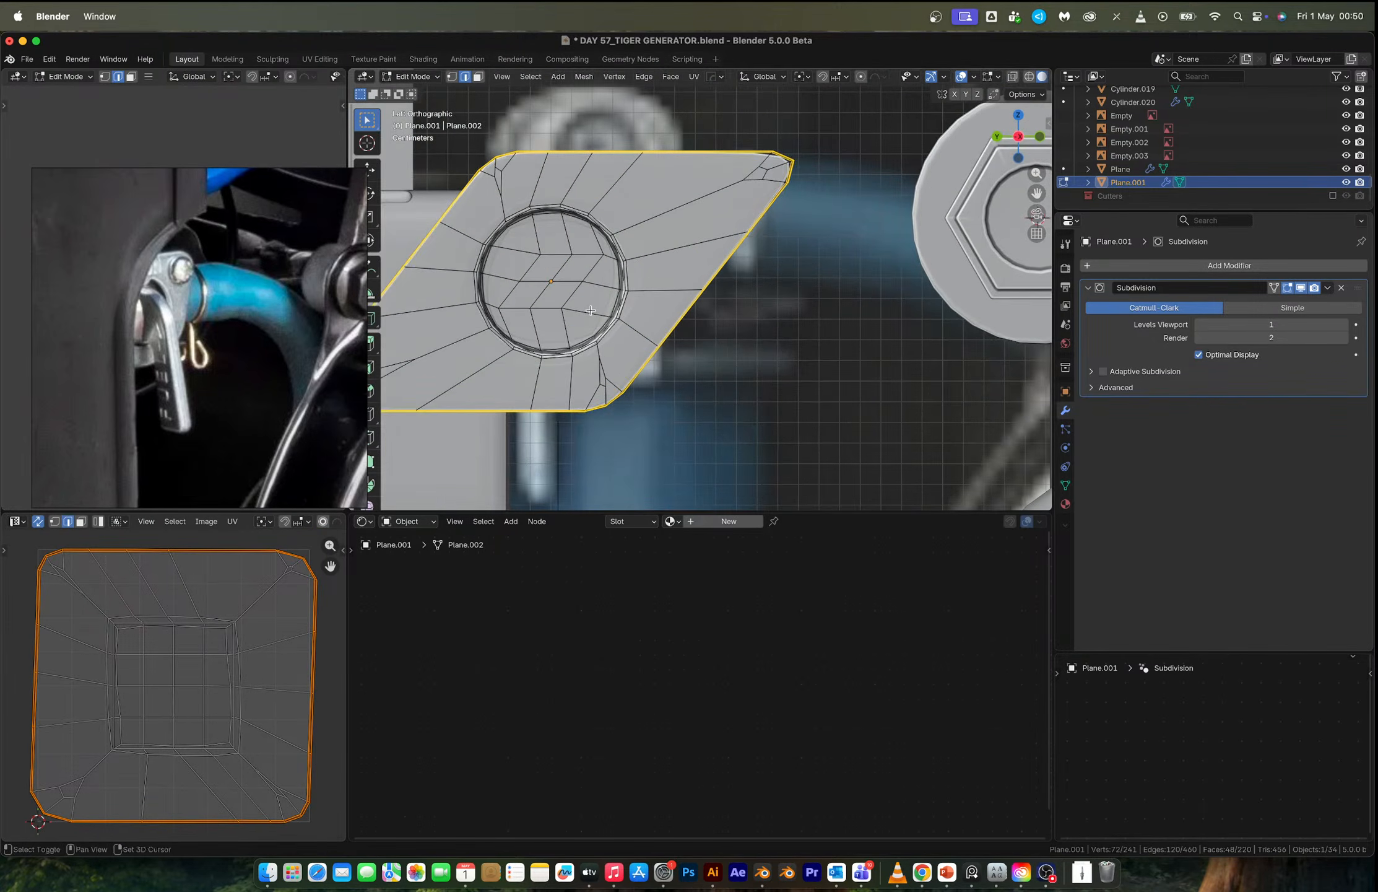
{"action": "middle_click_drag", "start_coordinate": [591, 309], "coordinate": [711, 315], "text": "shift"}
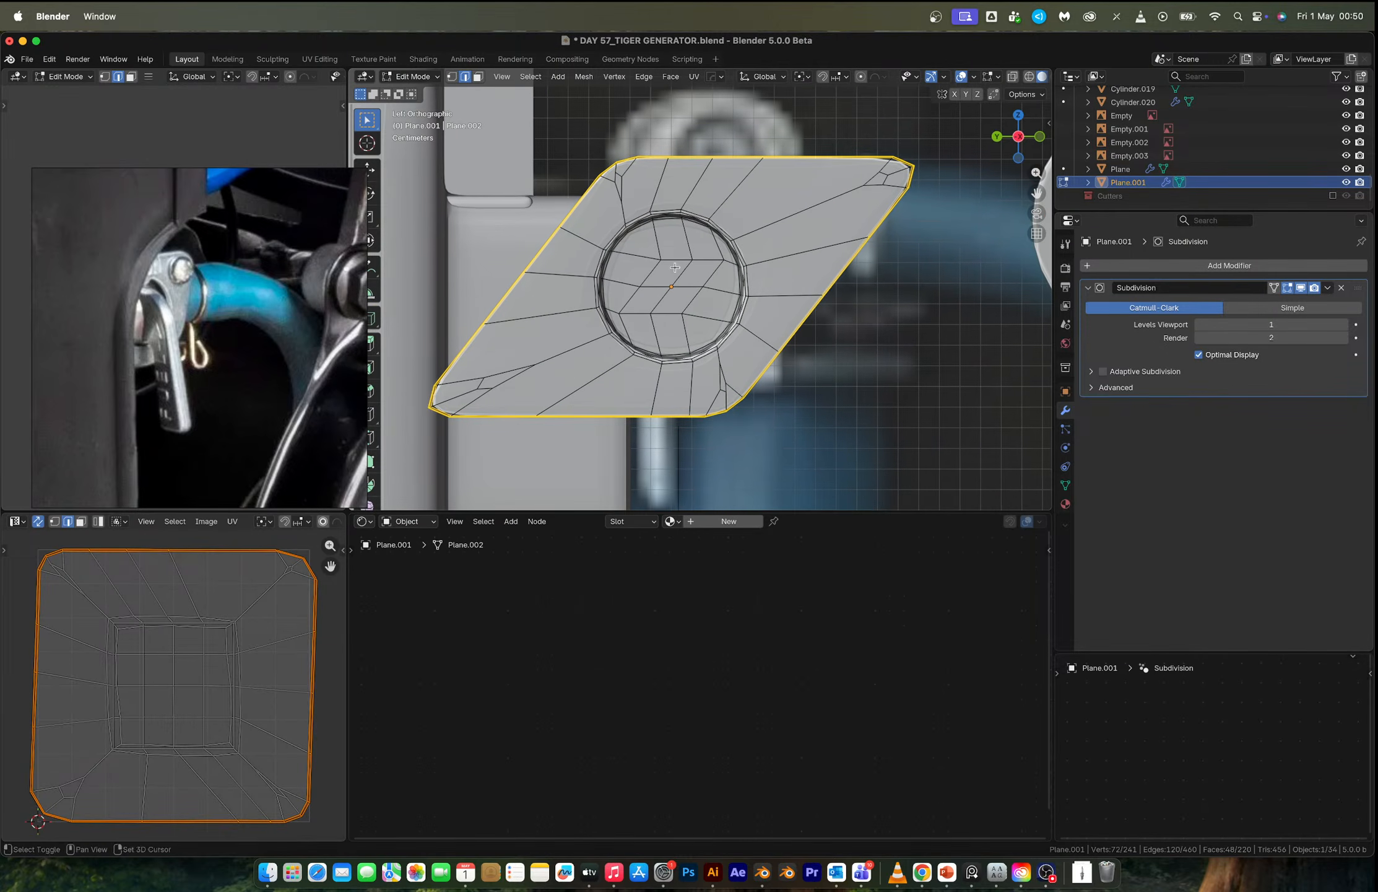
{"action": "key", "text": "1"}
{"action": "left_click", "coordinate": [624, 202]}
{"action": "key", "text": "g"}
{"action": "key", "text": "g"}
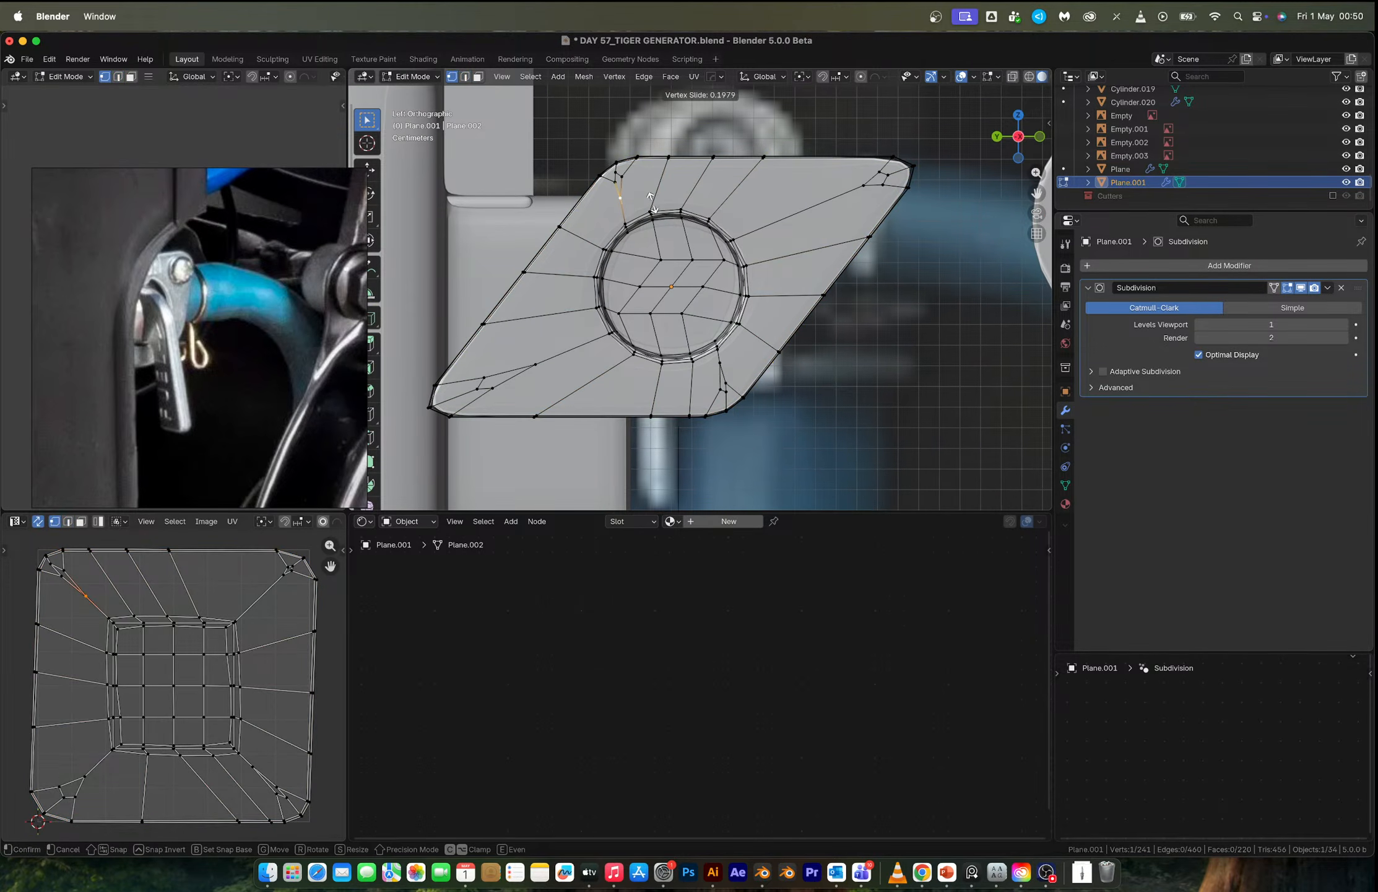
{"action": "left_click", "coordinate": [677, 304]}
Slide the inner vertex of the plate's lower-right corner patch toward the corner by a factor of 0.551.
{"action": "left_click", "coordinate": [725, 366]}
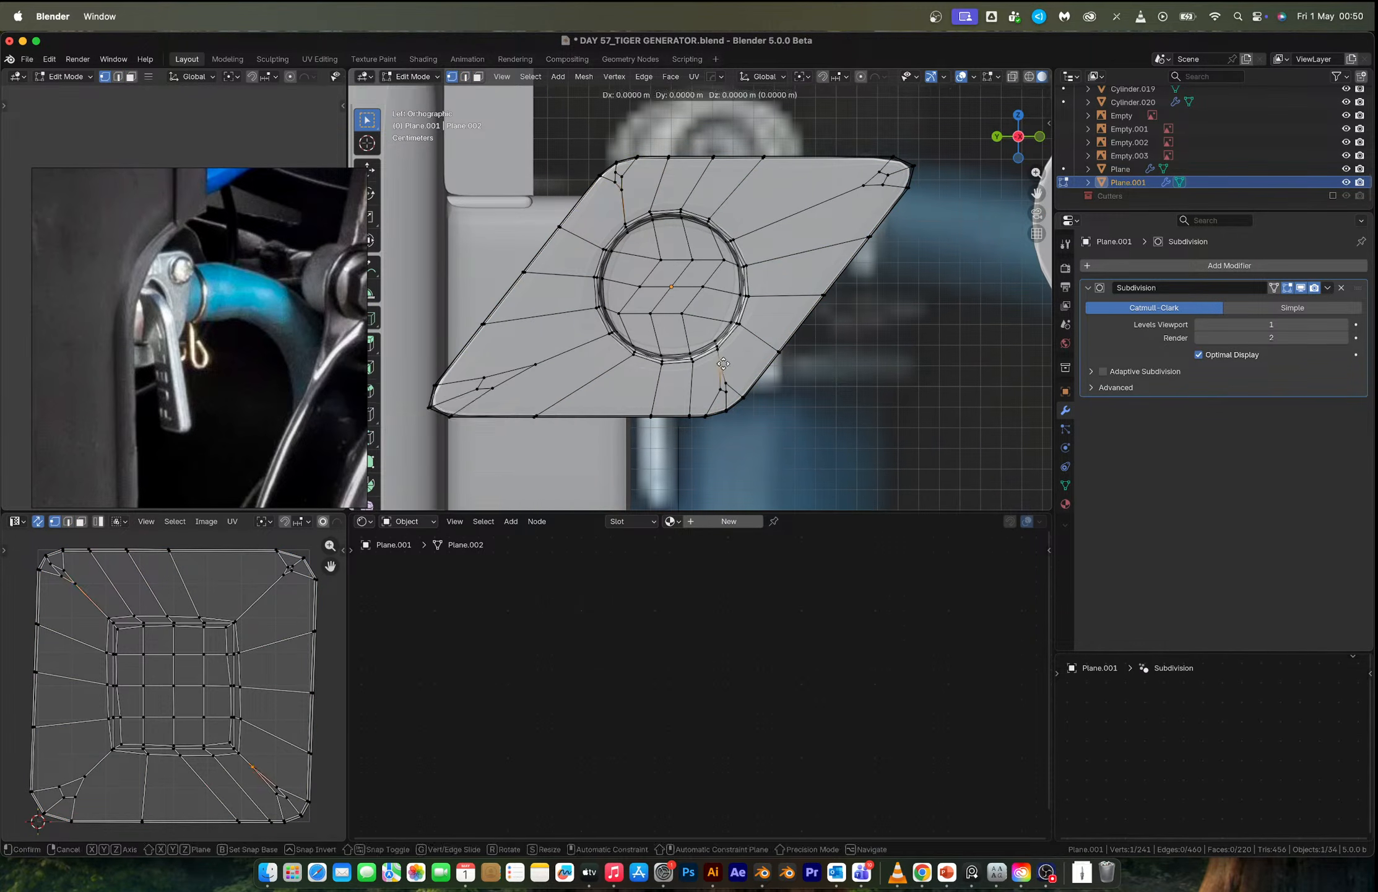
{"action": "key", "text": "g"}
{"action": "key", "text": "g"}
{"action": "left_click", "coordinate": [722, 381]}
Select the hole's rim and inner vertices through the mesh and scale them by 1.25 in Y and Z, excluding X.
{"action": "key", "text": "alt+z"}
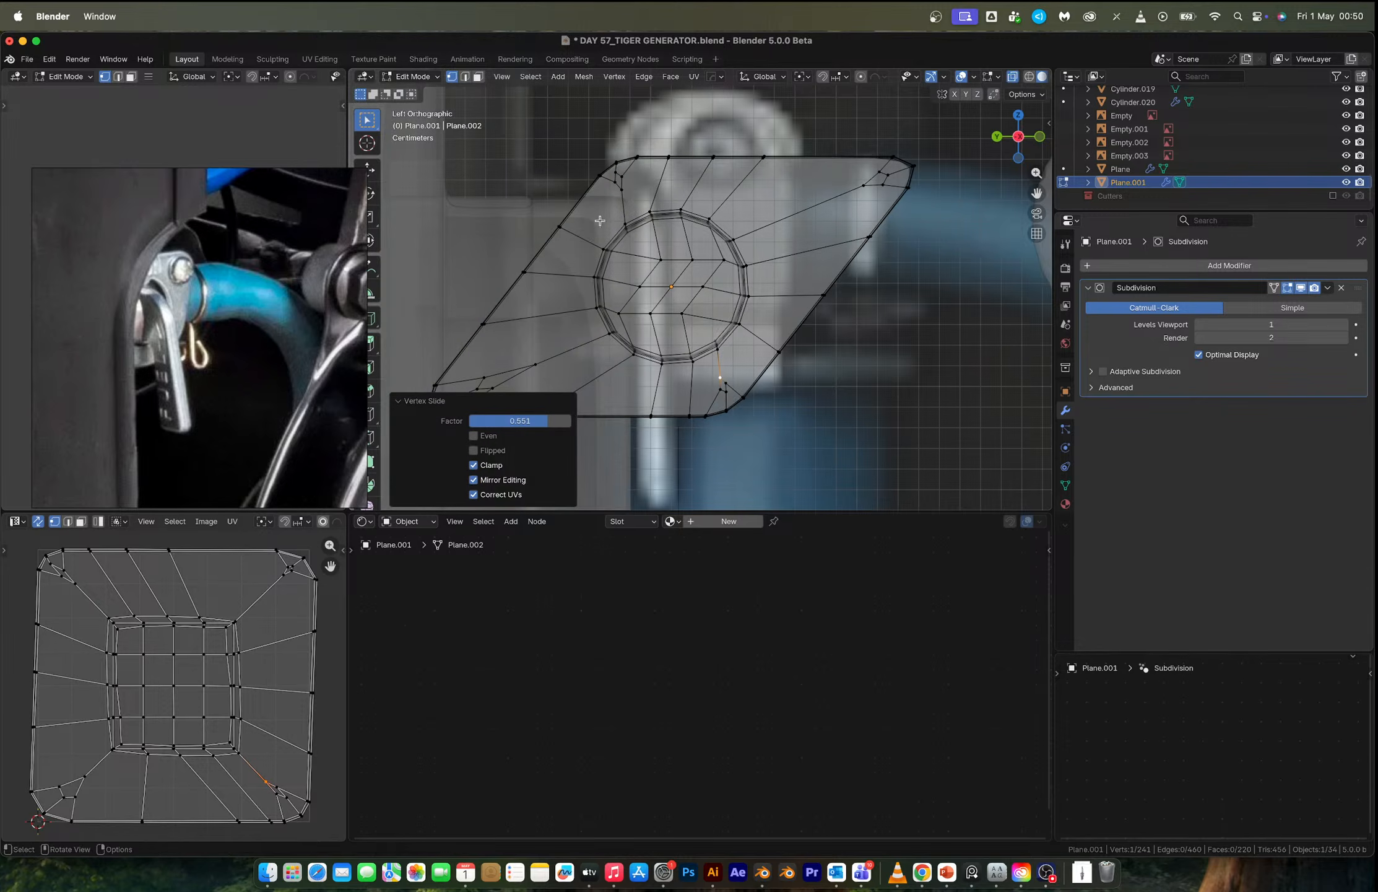
{"action": "left_click_drag", "start_coordinate": [590, 213], "coordinate": [774, 360]}
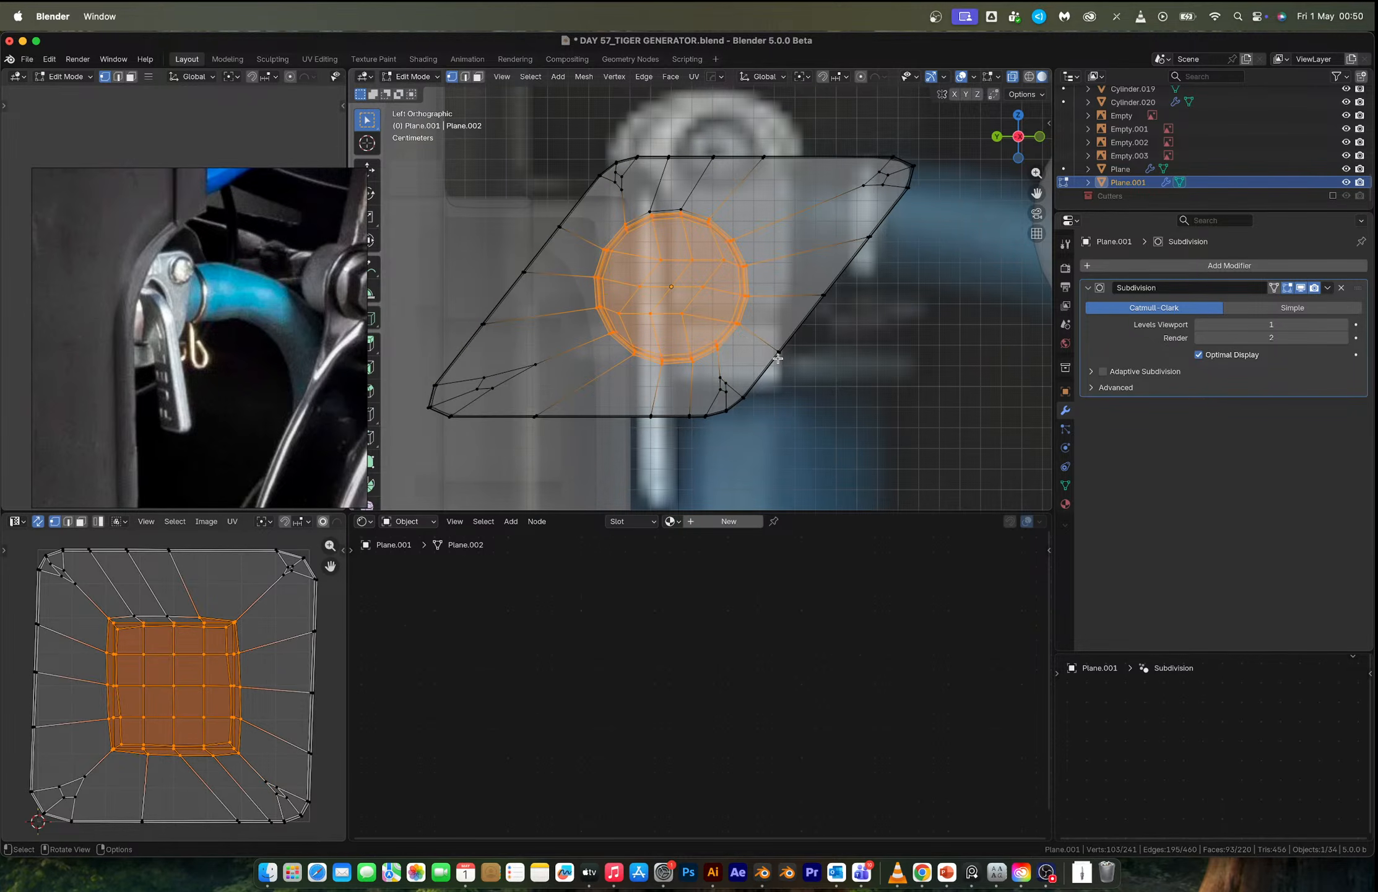
{"action": "key", "text": "s"}
{"action": "key", "text": "shift+x"}
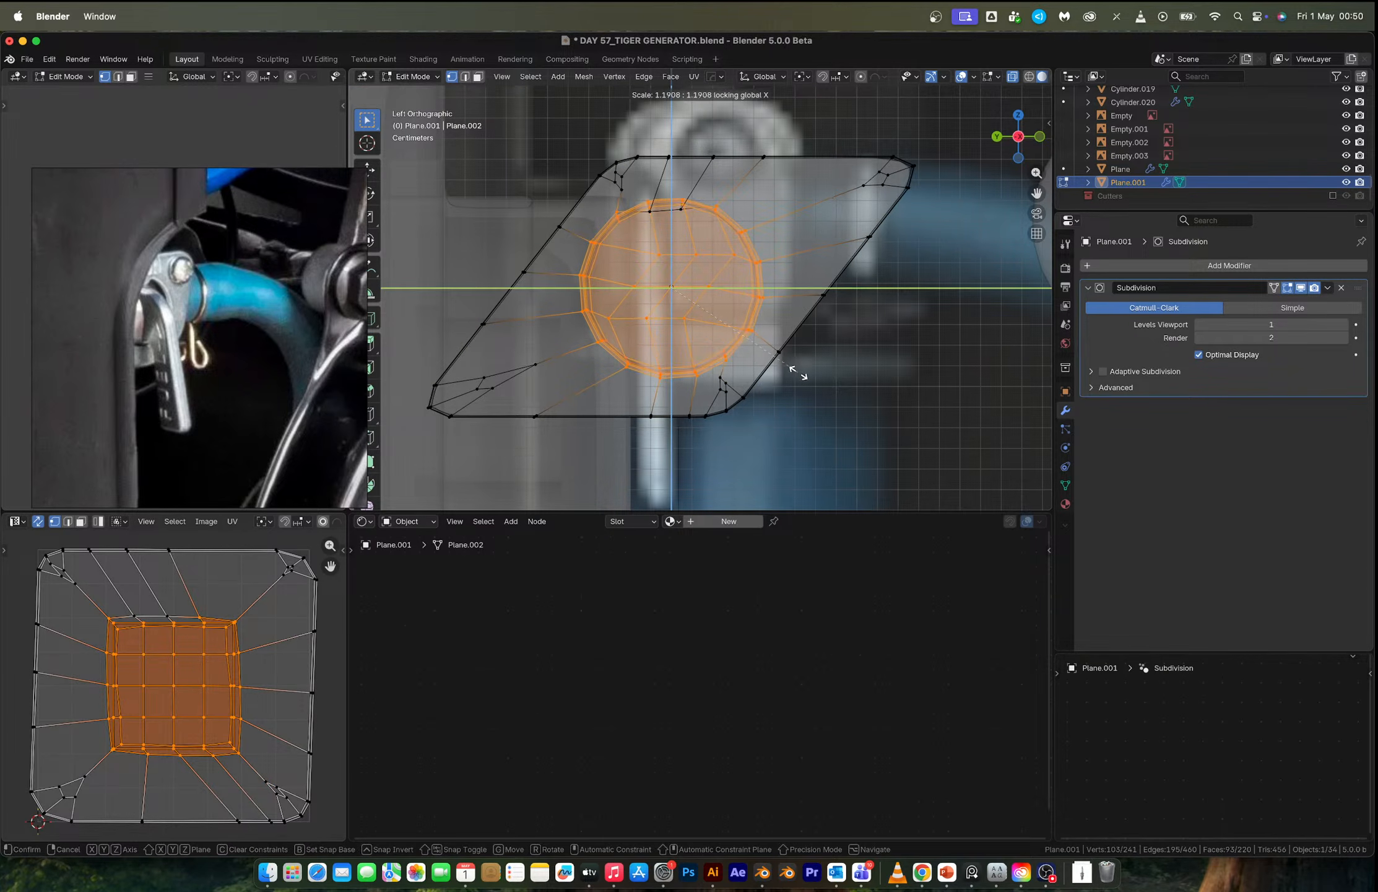
{"action": "right_click", "coordinate": [803, 371]}
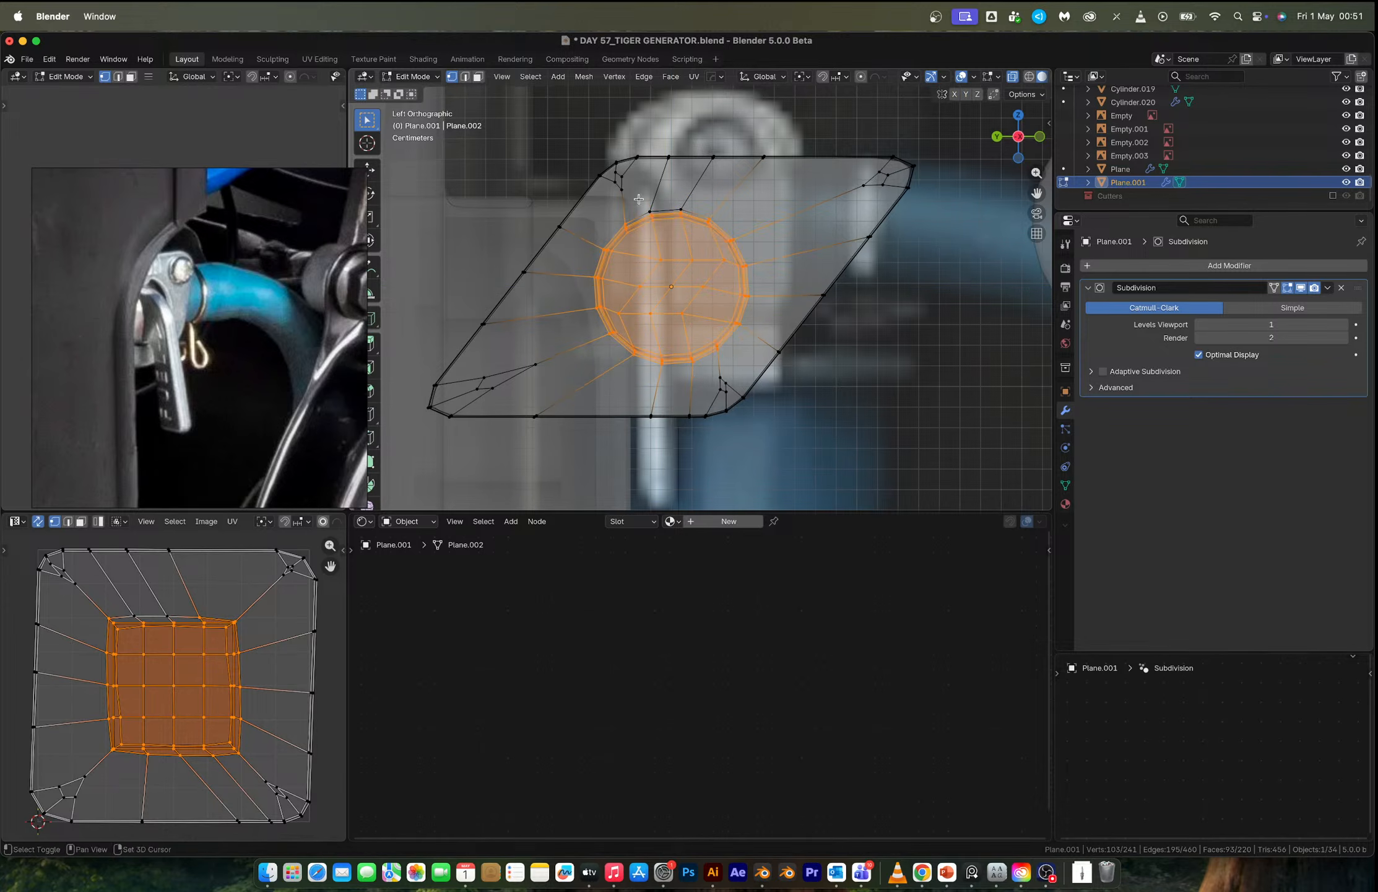
{"action": "key", "text": "s"}
{"action": "key", "text": "shift+z"}
{"action": "key", "text": "shift+x"}
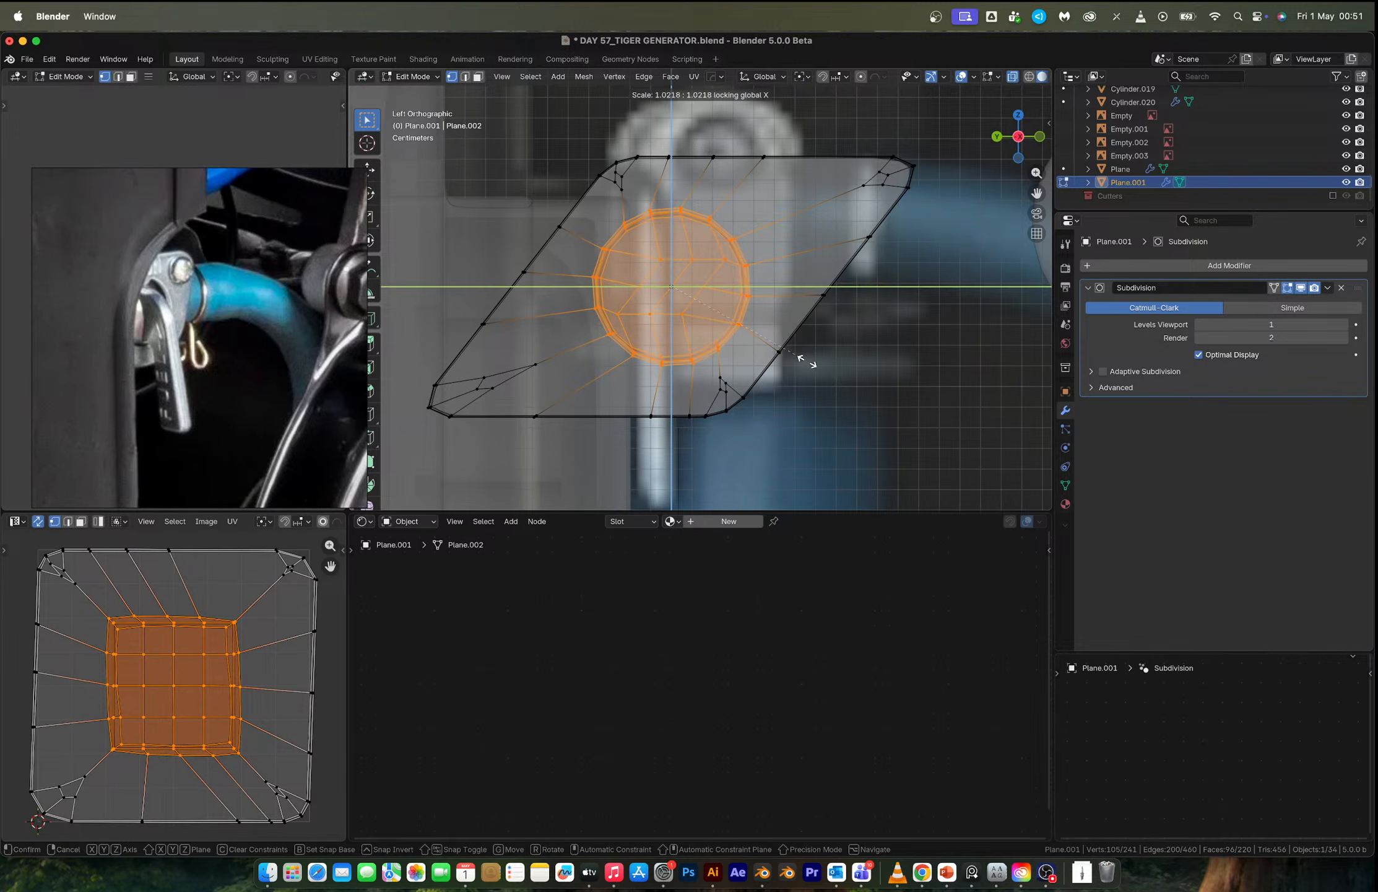
{"action": "left_click", "coordinate": [836, 382]}
Rotate the hole geometry by about -6.66° in the view plane and return to Object Mode to check the plate.
{"action": "key", "text": "r"}
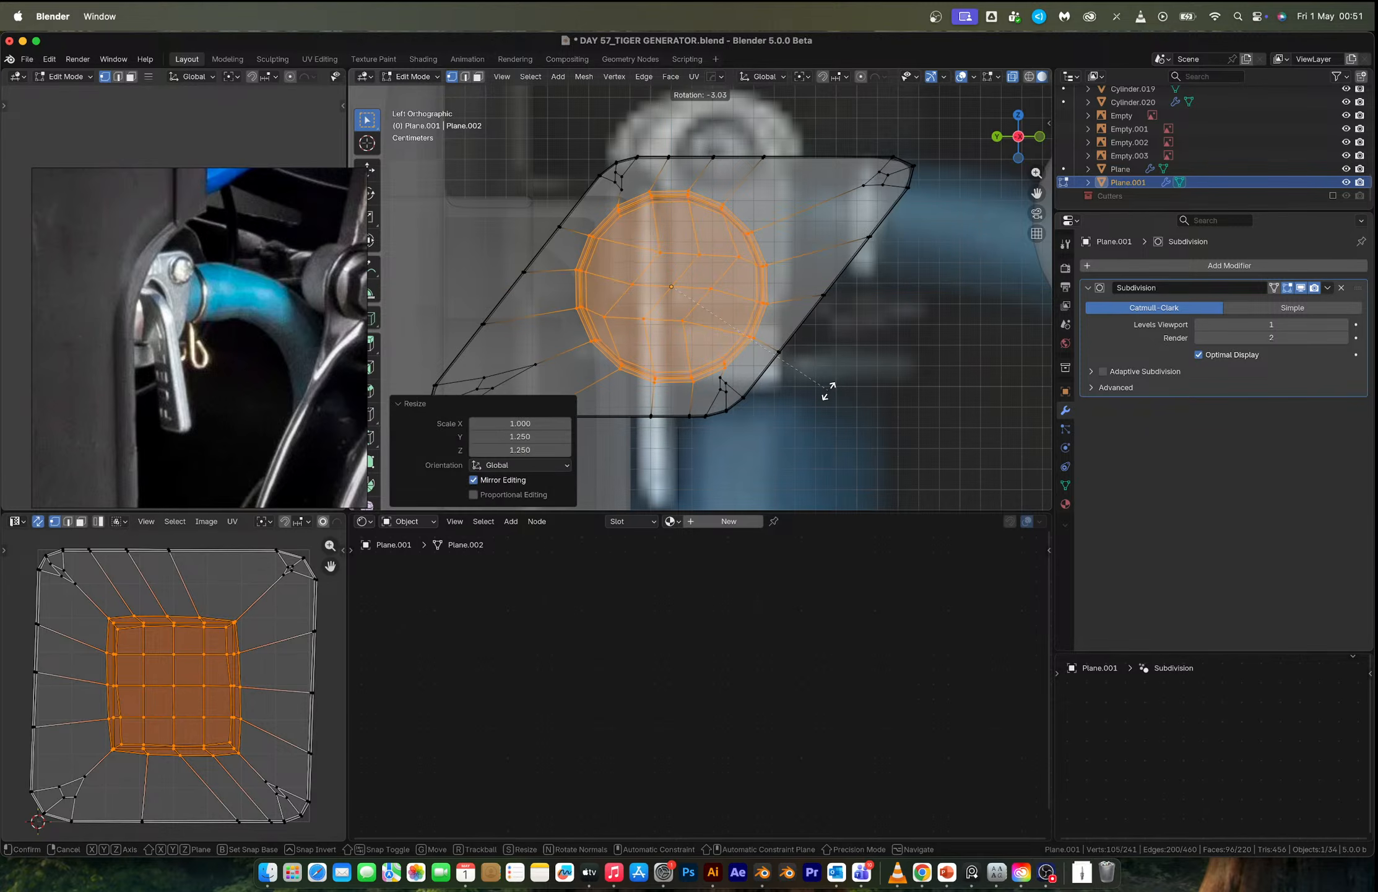
{"action": "left_click", "coordinate": [817, 395]}
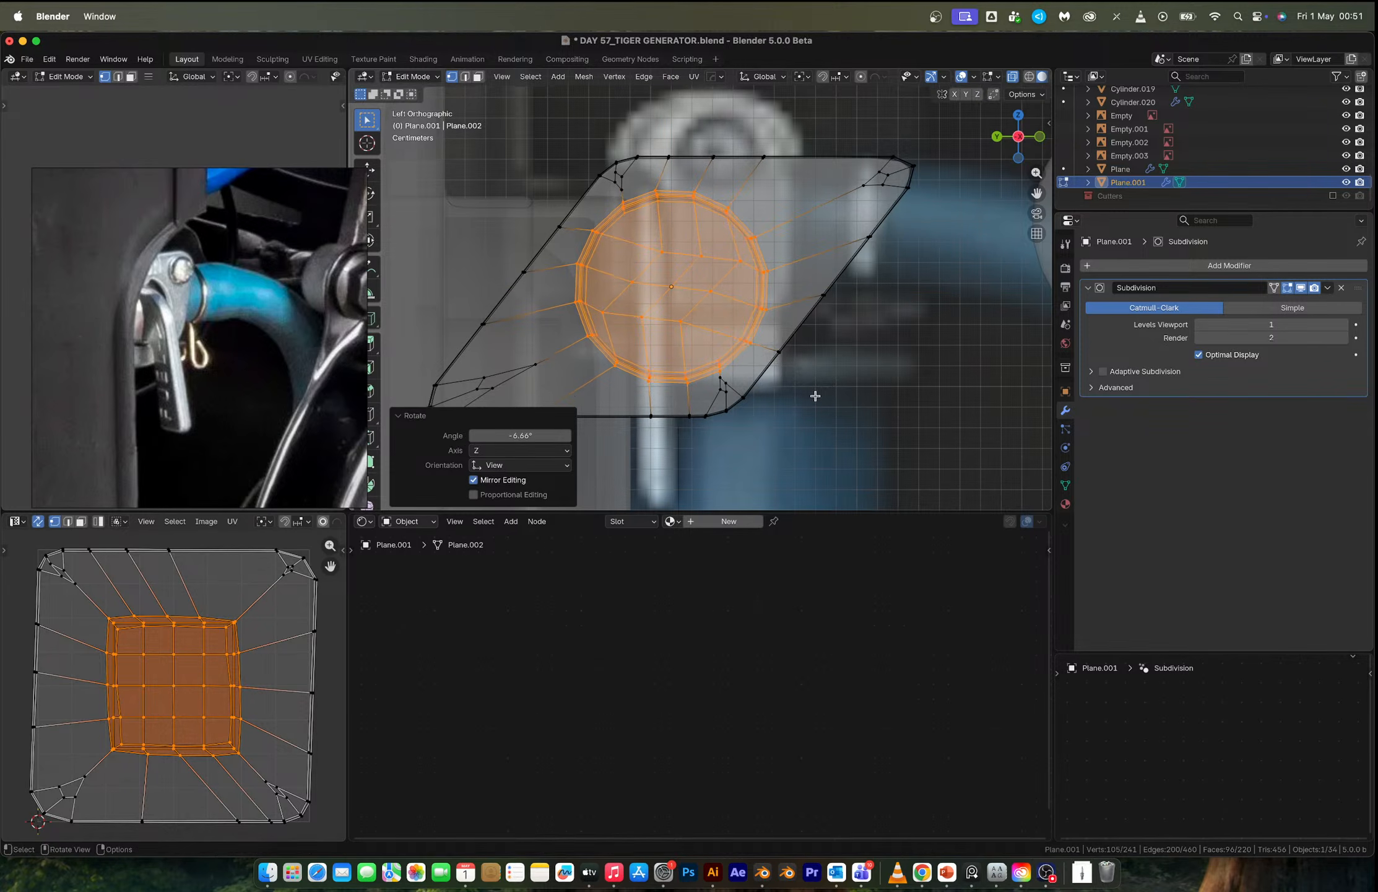
{"action": "key", "text": "Tab"}
{"action": "key", "text": "alt+z"}
{"action": "scroll", "coordinate": [767, 367], "scroll_direction": "down", "scroll_amount": 3}
{"action": "middle_click_drag", "start_coordinate": [706, 320], "coordinate": [722, 327]}
{"action": "key", "text": "KP_Decimal"}
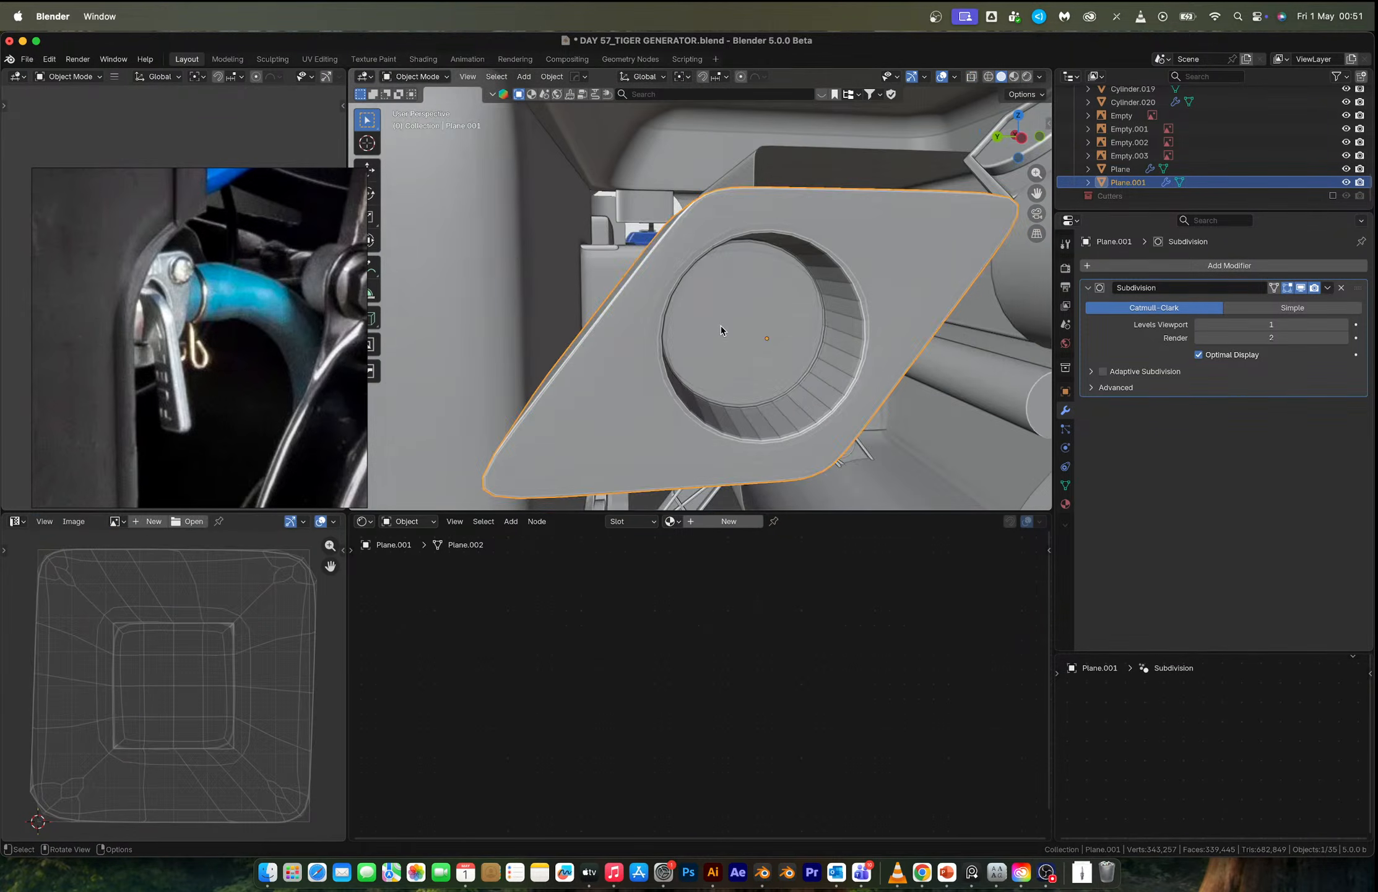
Place the 3D cursor at the hole's centre and add a 32-vertex cylinder there, aligned to the left orthographic view.
{"action": "key", "text": "Tab"}
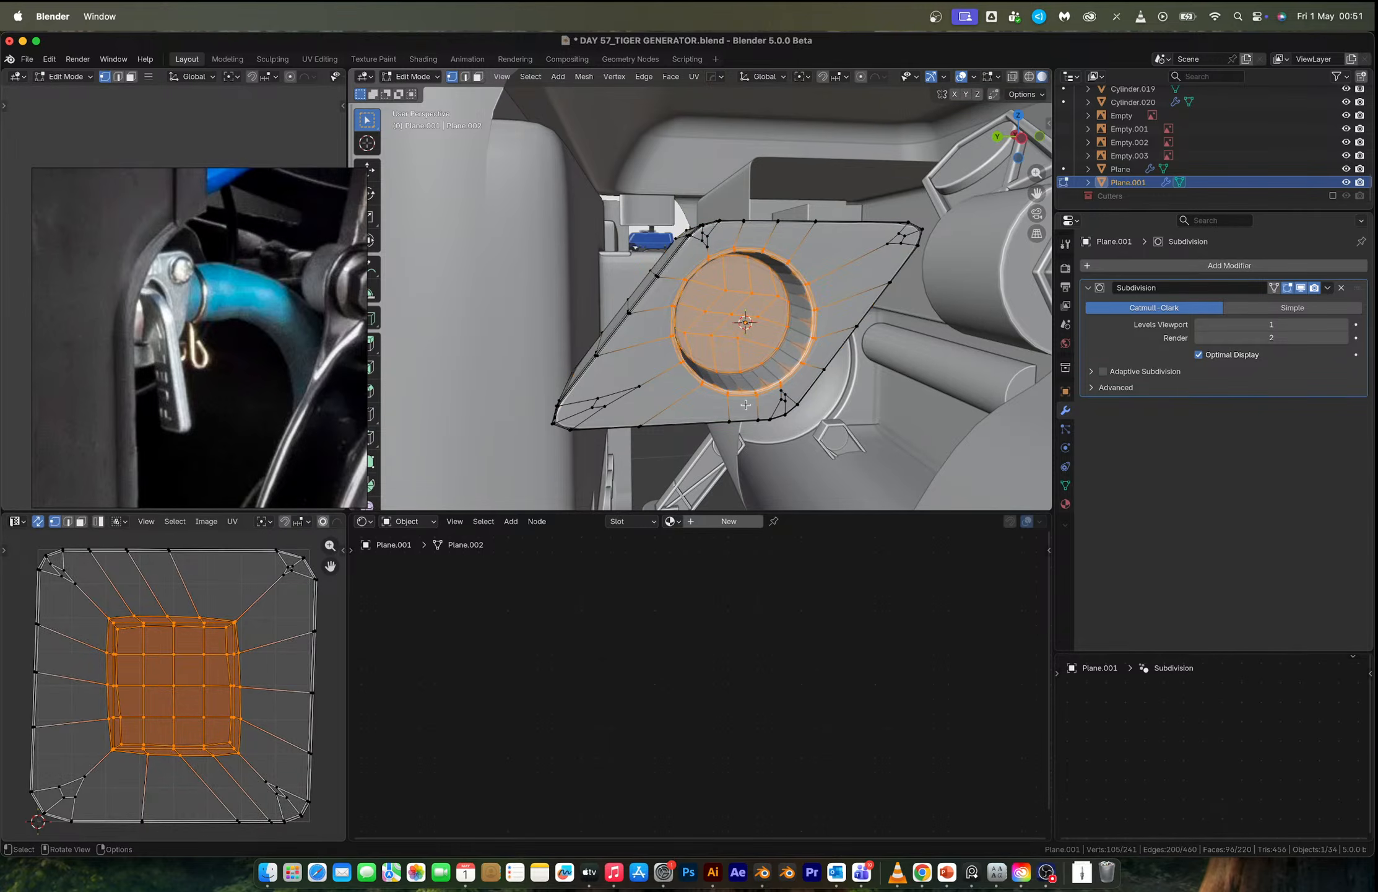
{"action": "key", "text": "Tab"}
{"action": "key", "text": "shift+a"}
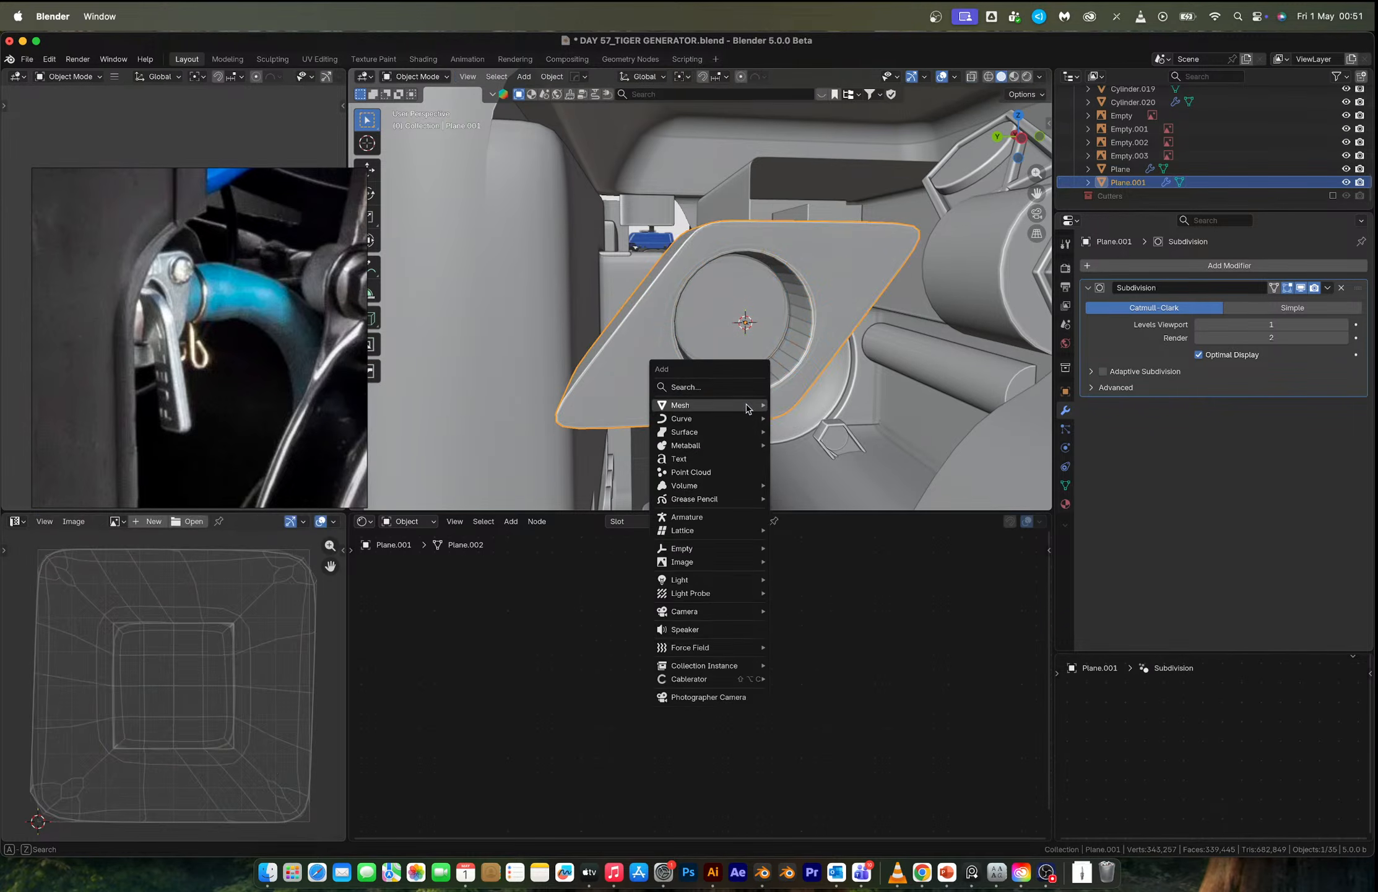
{"action": "mouse_move", "coordinate": [749, 404]}
{"action": "left_click", "coordinate": [821, 469]}
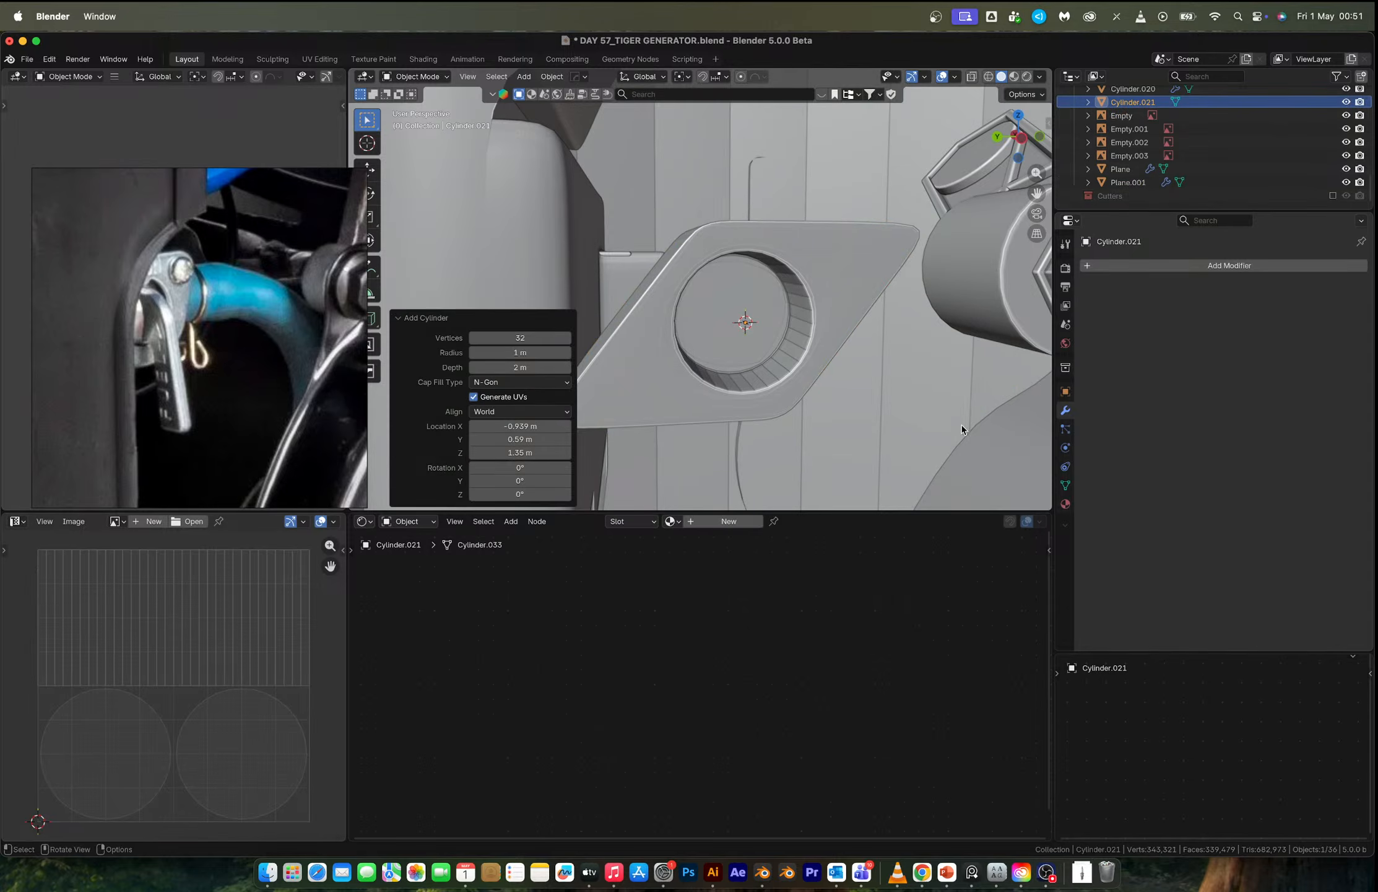
{"action": "left_click", "coordinate": [1021, 140]}
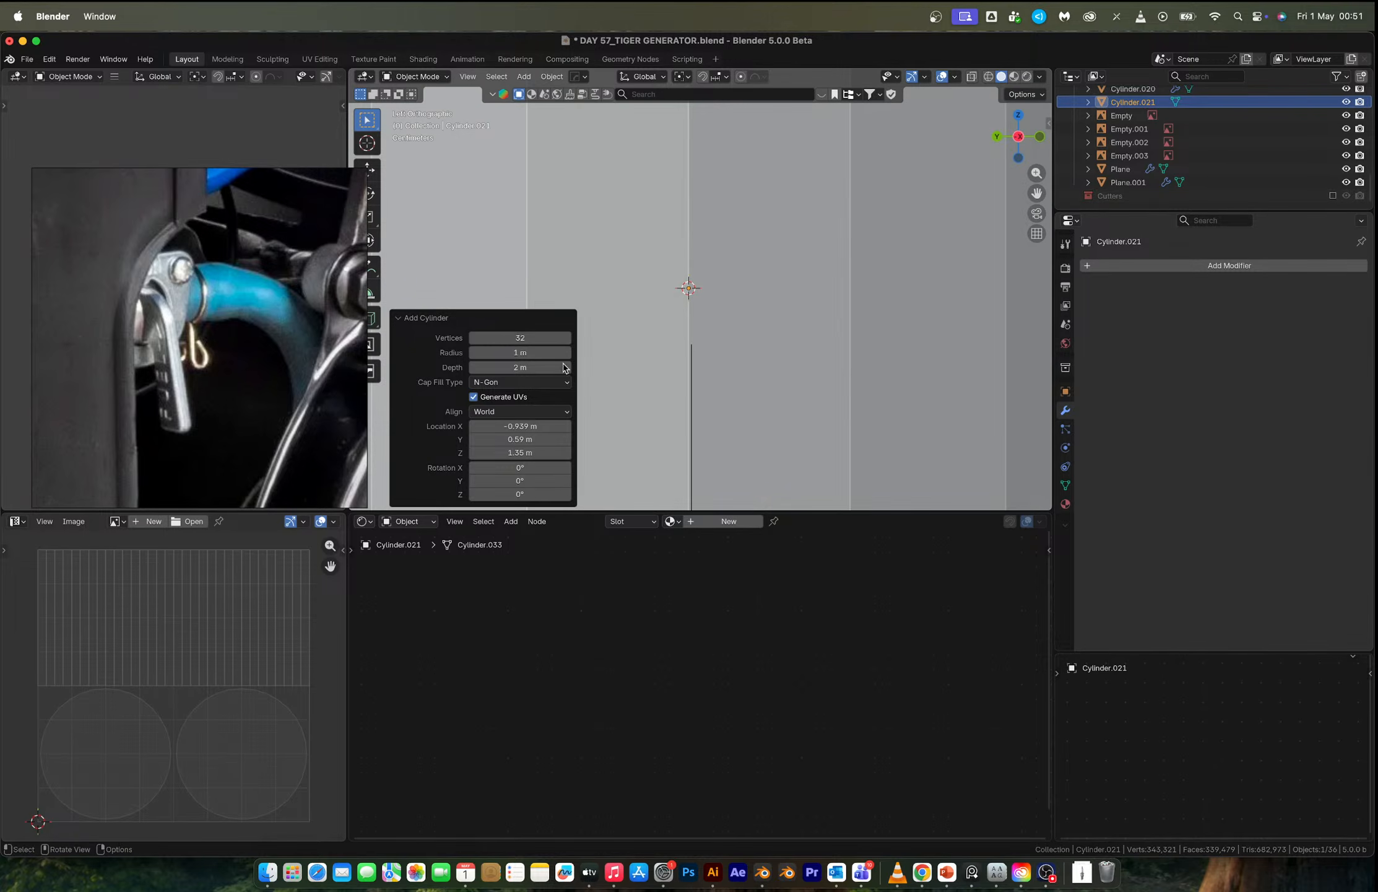
{"action": "left_click", "coordinate": [515, 411]}
{"action": "left_click", "coordinate": [511, 441]}
Scale the cylinder down to fit inside the plate's hole and move it about 0.0236 m along X.
{"action": "key", "text": "s"}
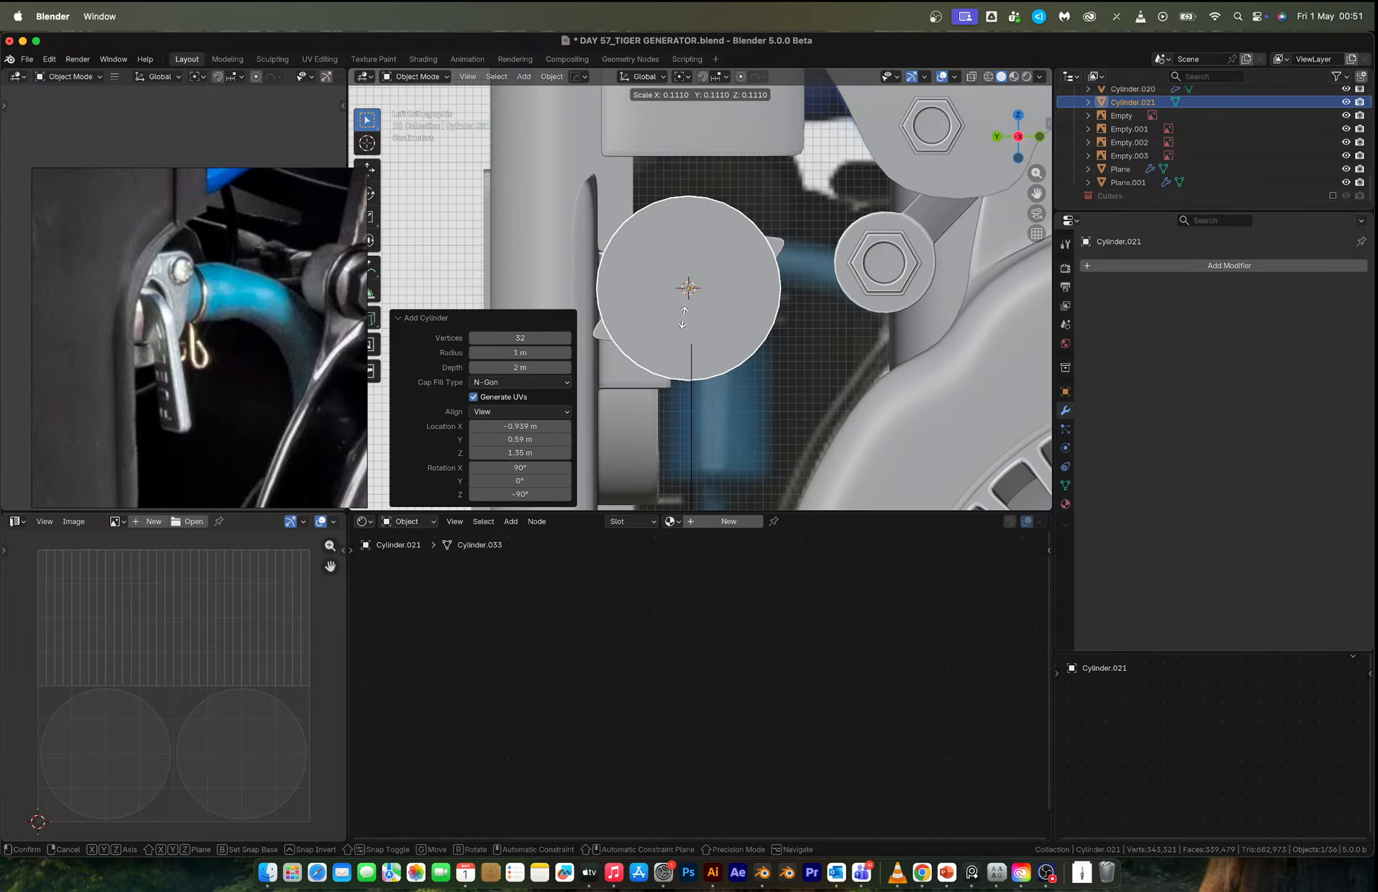
{"action": "left_click", "coordinate": [662, 300]}
{"action": "key", "text": "s"}
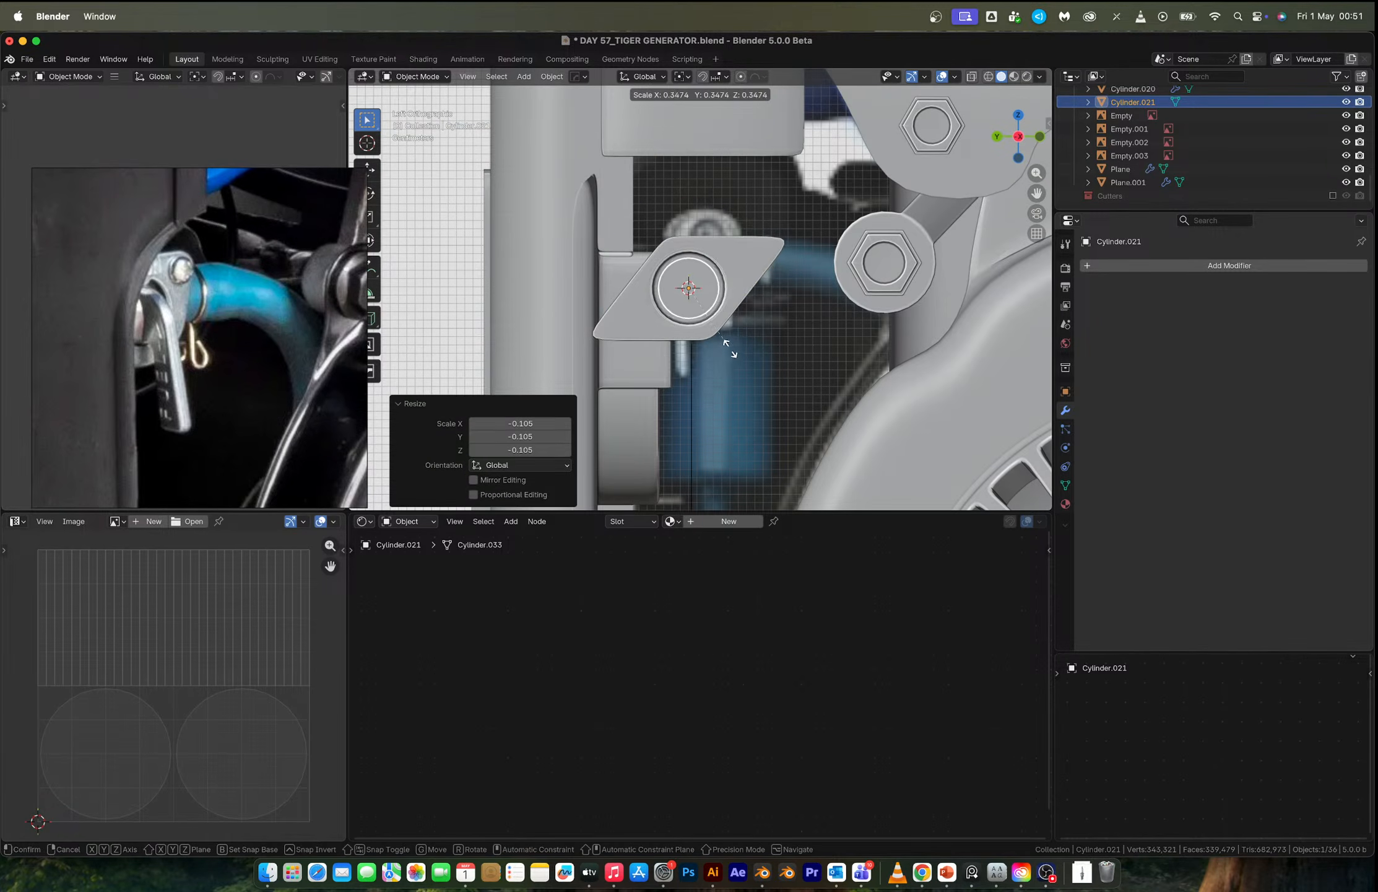
{"action": "left_click", "coordinate": [734, 350]}
{"action": "middle_click_drag", "start_coordinate": [735, 350], "coordinate": [762, 344]}
{"action": "key", "text": "g"}
{"action": "key", "text": "y"}
{"action": "key", "text": "x"}
{"action": "left_click", "coordinate": [820, 353]}
Apply the cylinder's scale and shade it auto smooth.
{"action": "key", "text": "ctrl+a"}
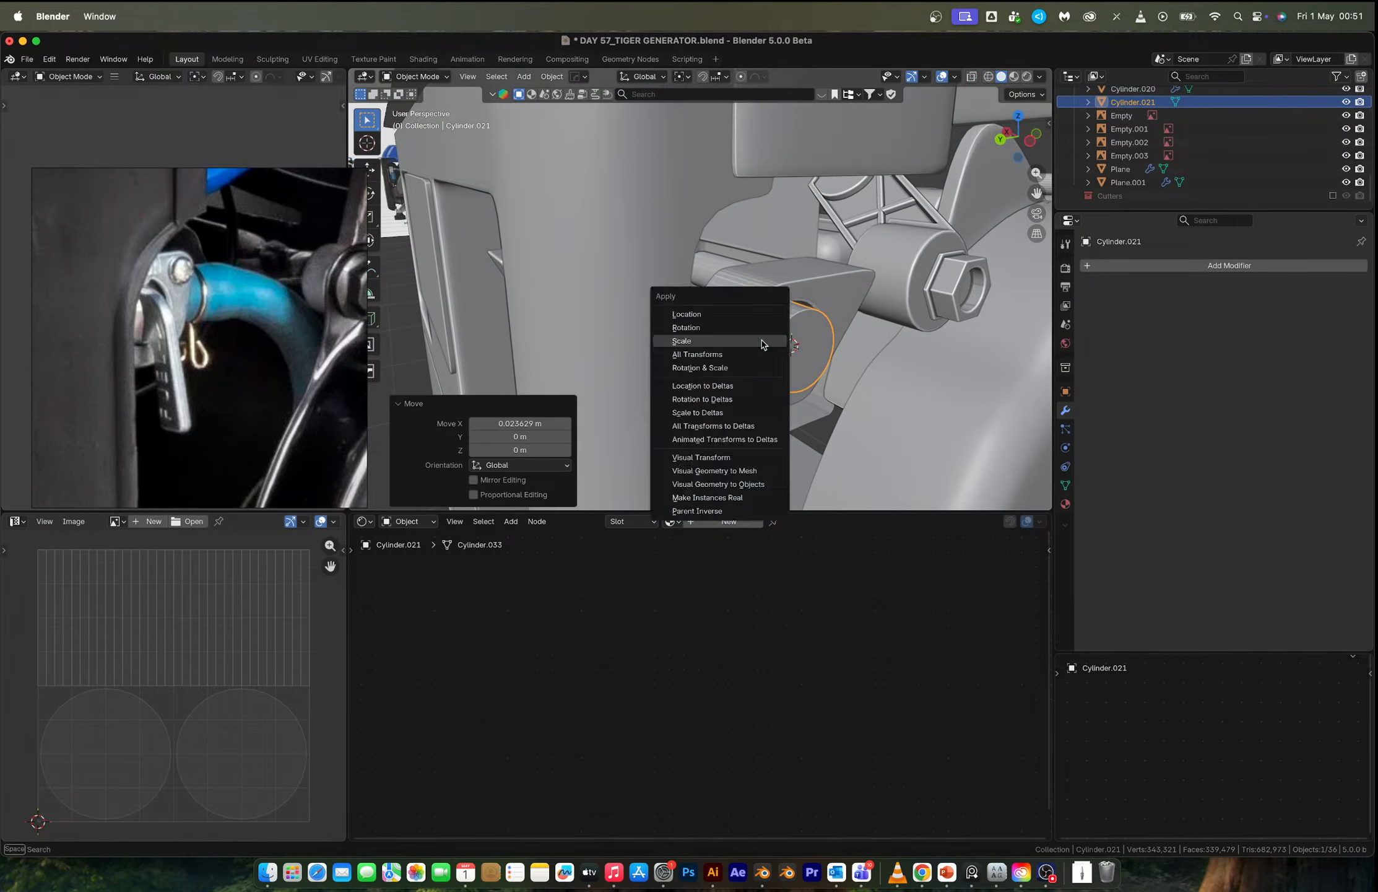
{"action": "left_click", "coordinate": [763, 343]}
{"action": "right_click", "coordinate": [762, 340]}
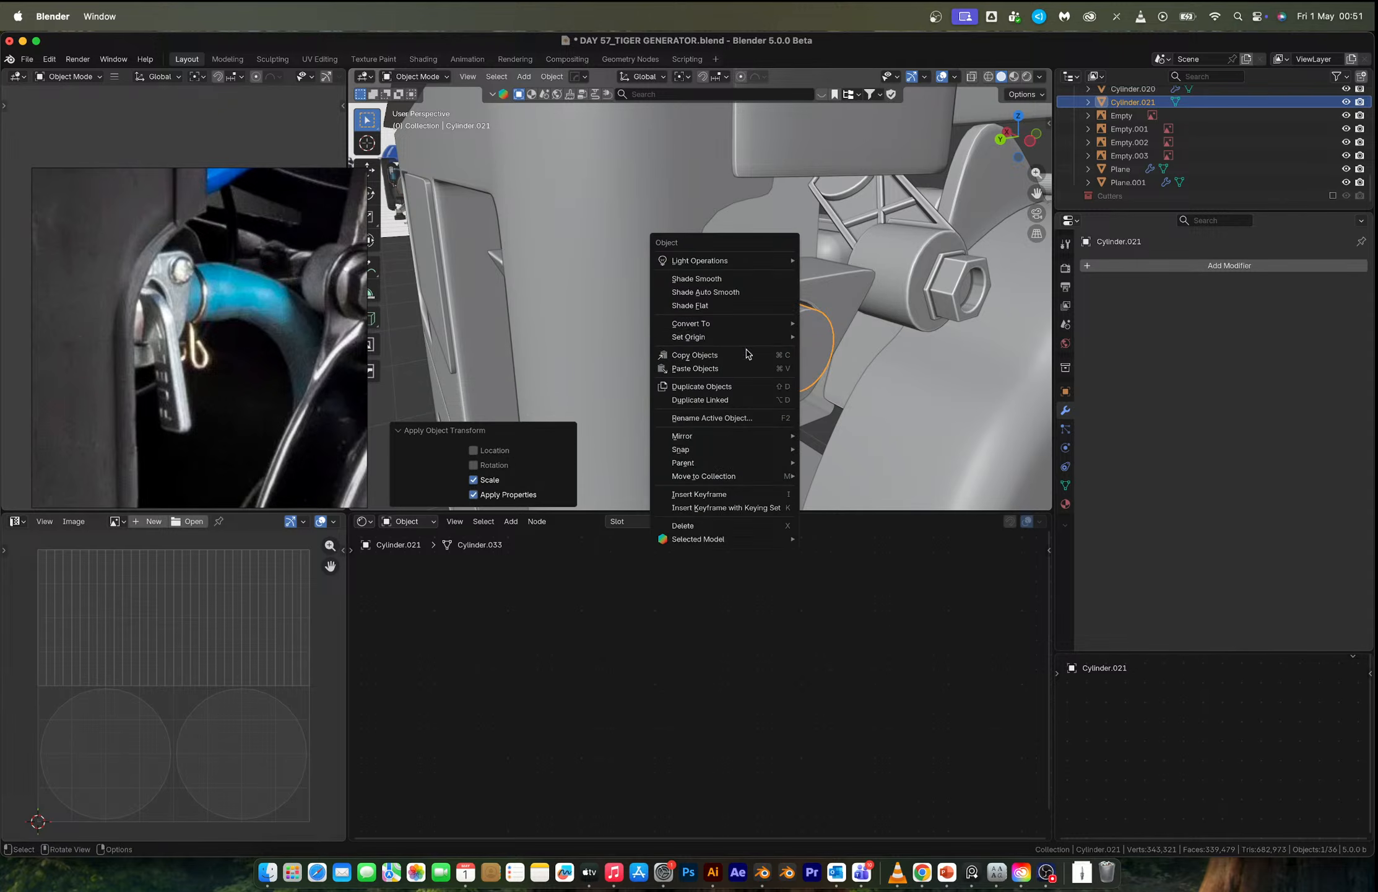
{"action": "left_click", "coordinate": [727, 293]}
Bevel the edges of the cylinder's front face with 4 segments and a width of 0.0168 m.
{"action": "key", "text": "Tab"}
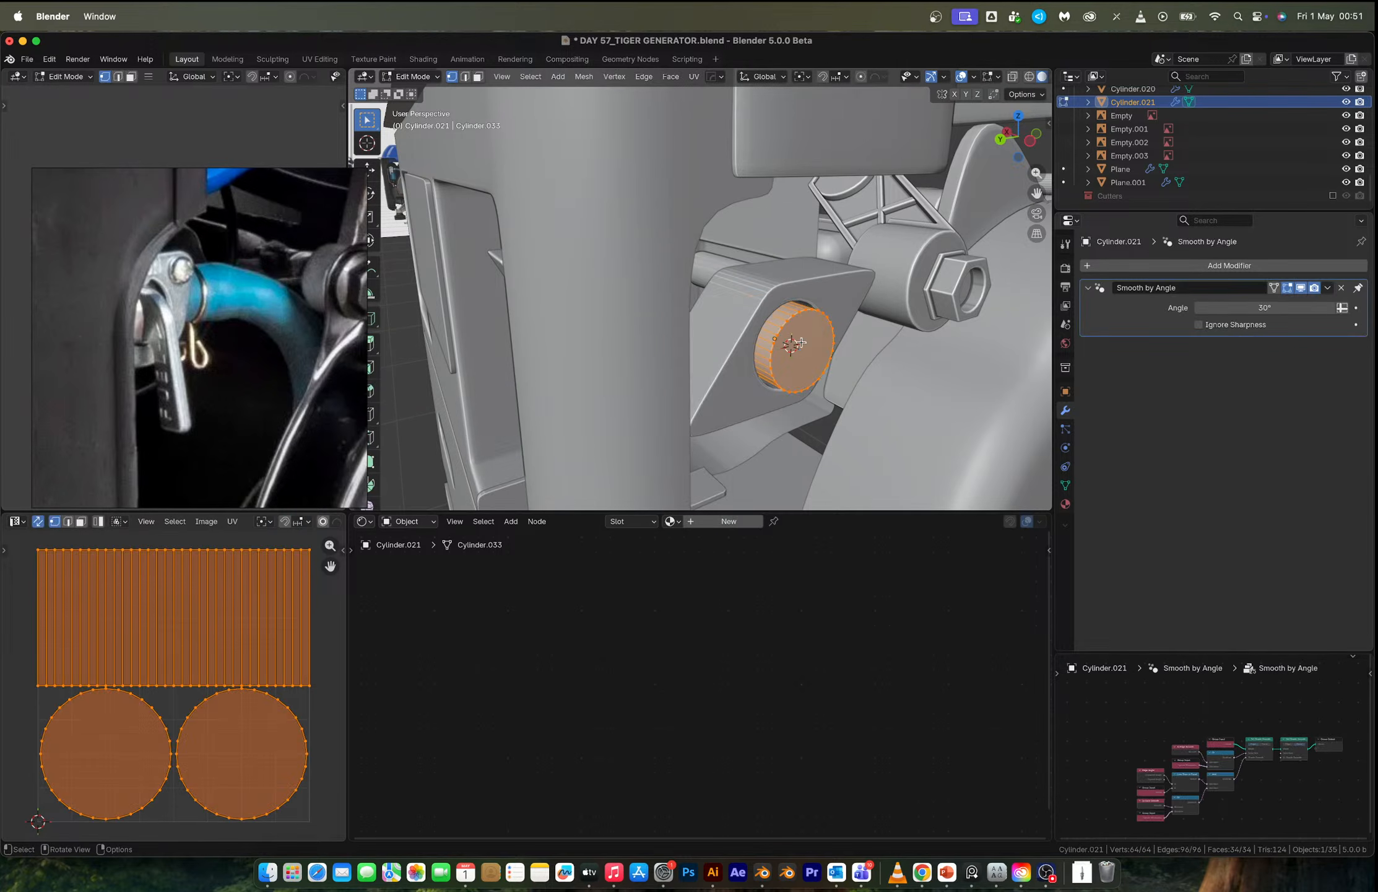
{"action": "left_click", "coordinate": [790, 353]}
{"action": "key", "text": "ctrl+b"}
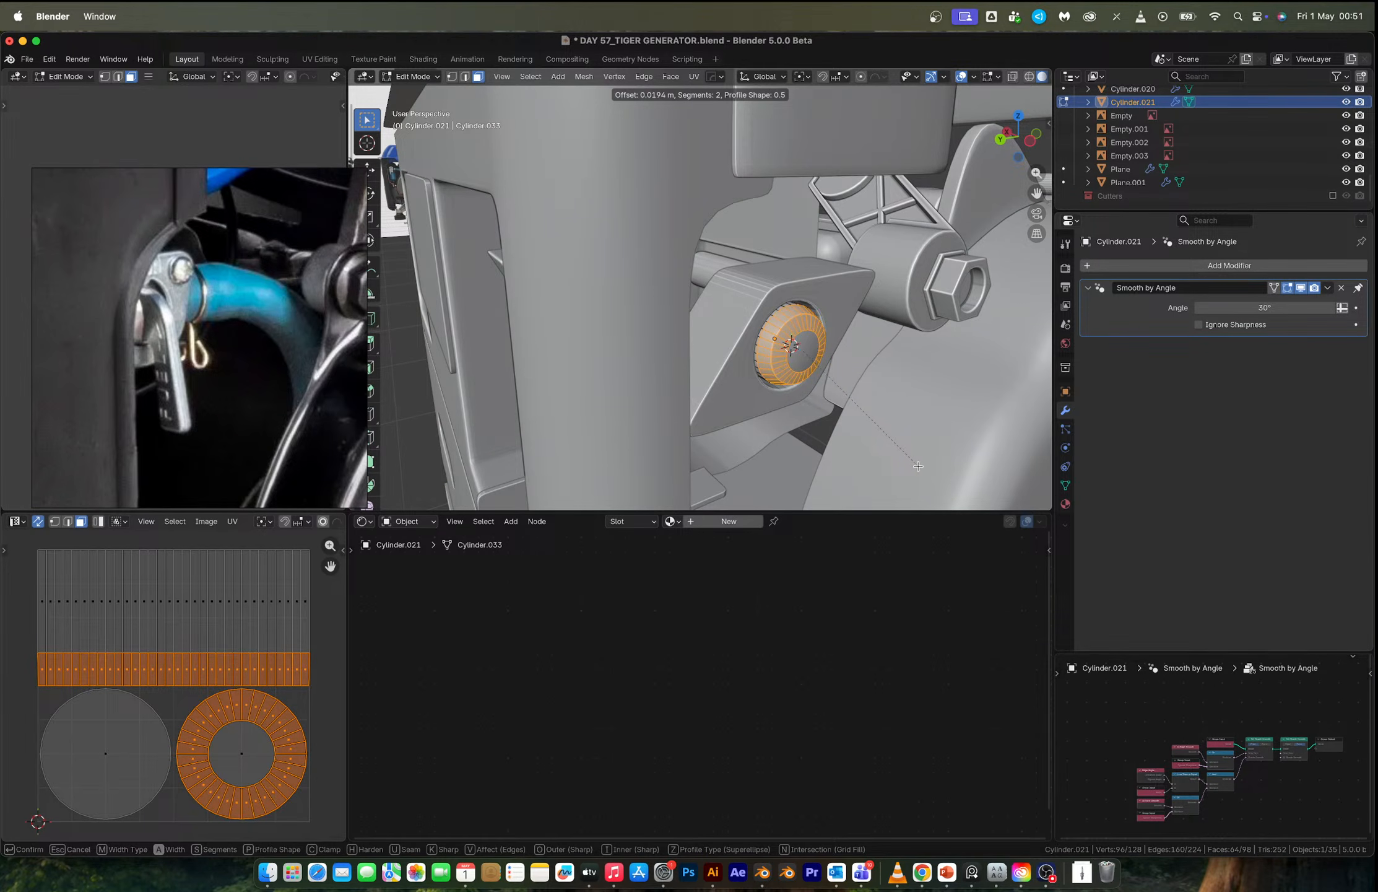
{"action": "scroll", "coordinate": [917, 465], "scroll_direction": "up", "scroll_amount": 2}
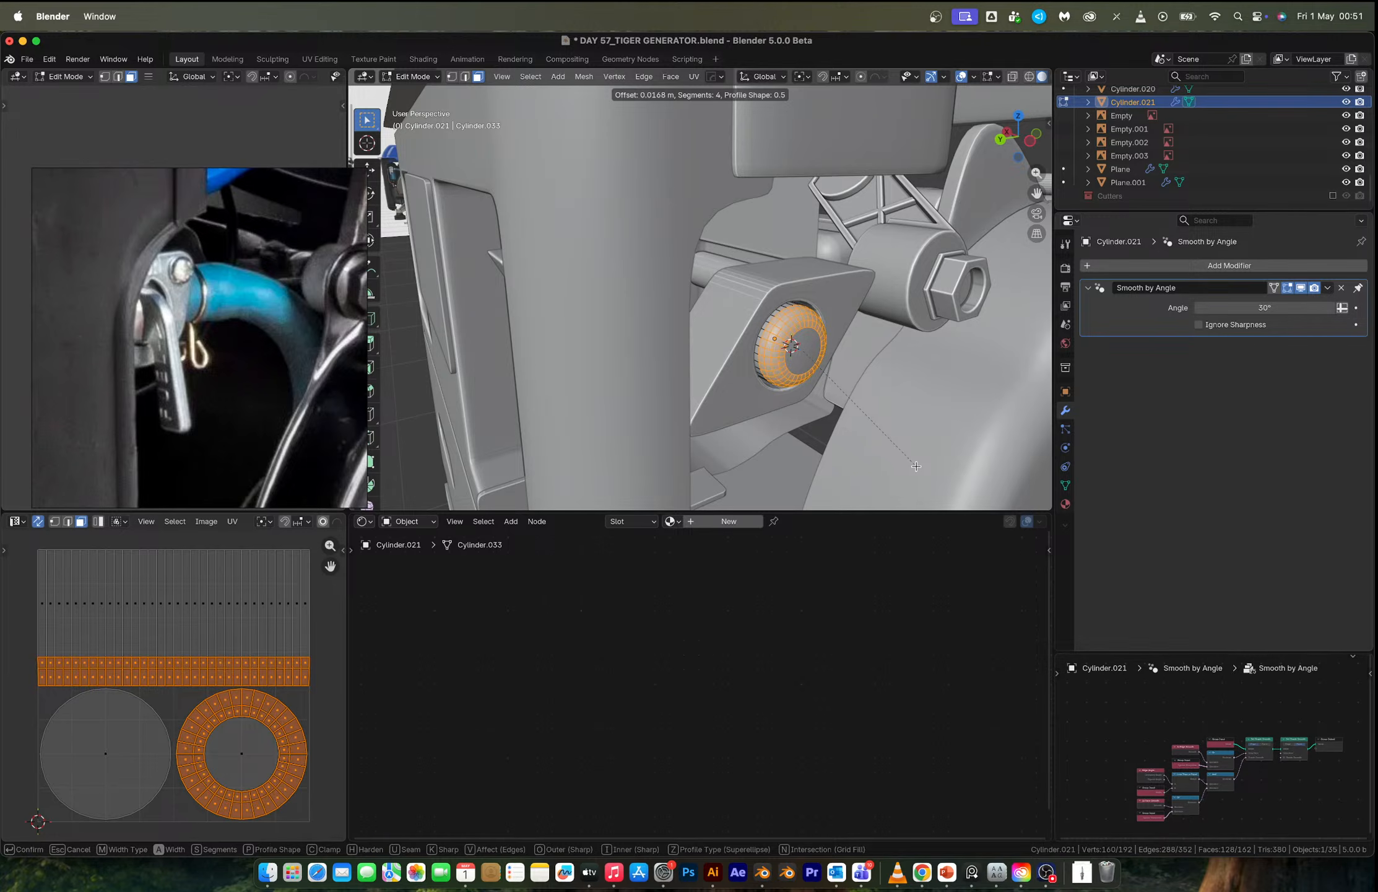
{"action": "left_click", "coordinate": [916, 466]}
{"action": "middle_click_drag", "start_coordinate": [916, 466], "coordinate": [823, 455]}
{"action": "scroll", "coordinate": [687, 325], "scroll_direction": "up", "scroll_amount": 4}
{"action": "middle_click_drag", "start_coordinate": [687, 324], "coordinate": [719, 309], "text": "shift"}
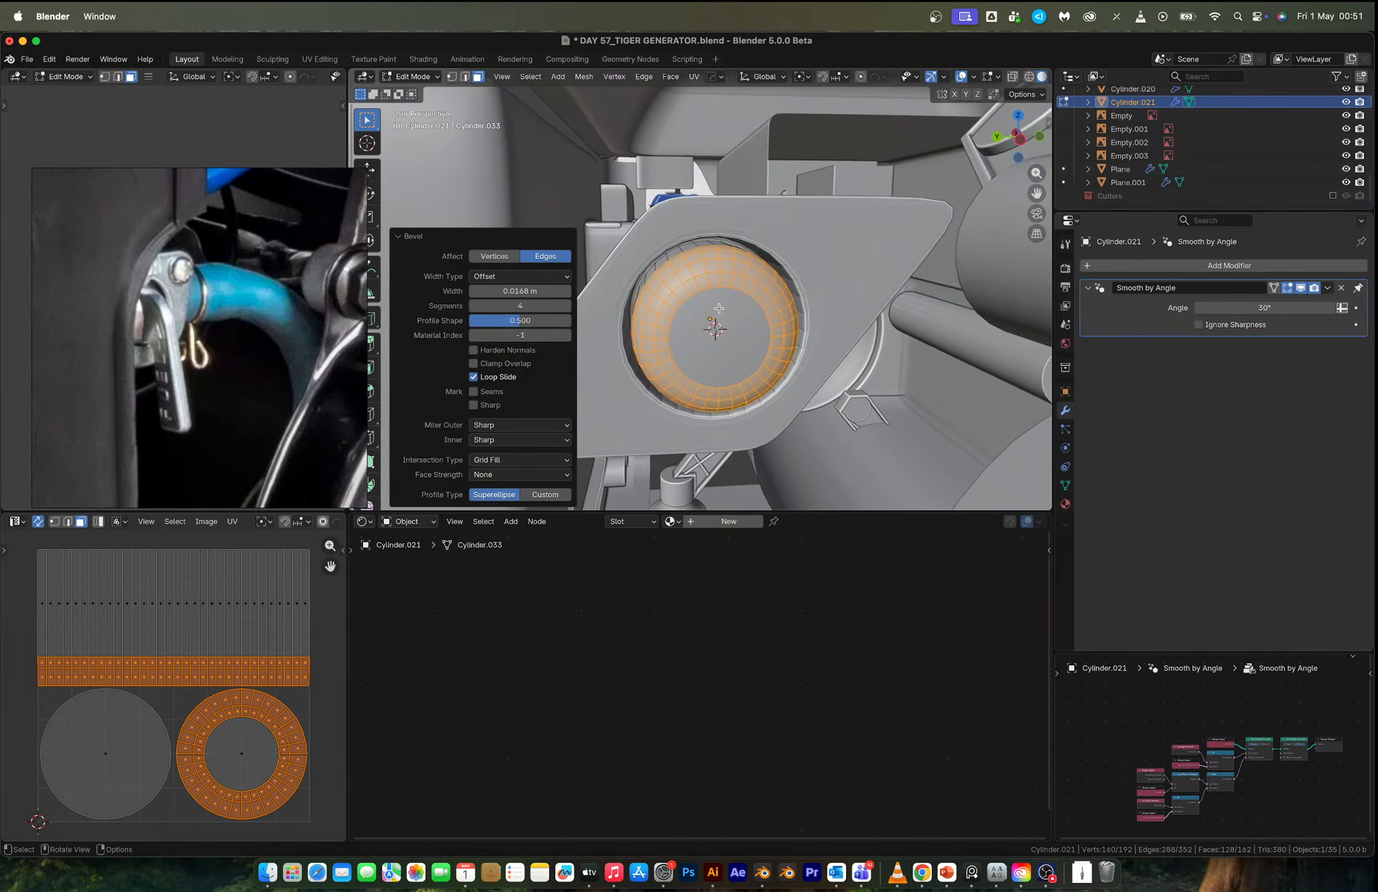
Cut two parallel vertical edges across the cylinder's flat front face by connecting opposite rim vertices on either side of the centre.
{"action": "scroll", "coordinate": [719, 309], "scroll_direction": "up", "scroll_amount": 4}
{"action": "key", "text": "1"}
{"action": "left_click", "coordinate": [745, 292]}
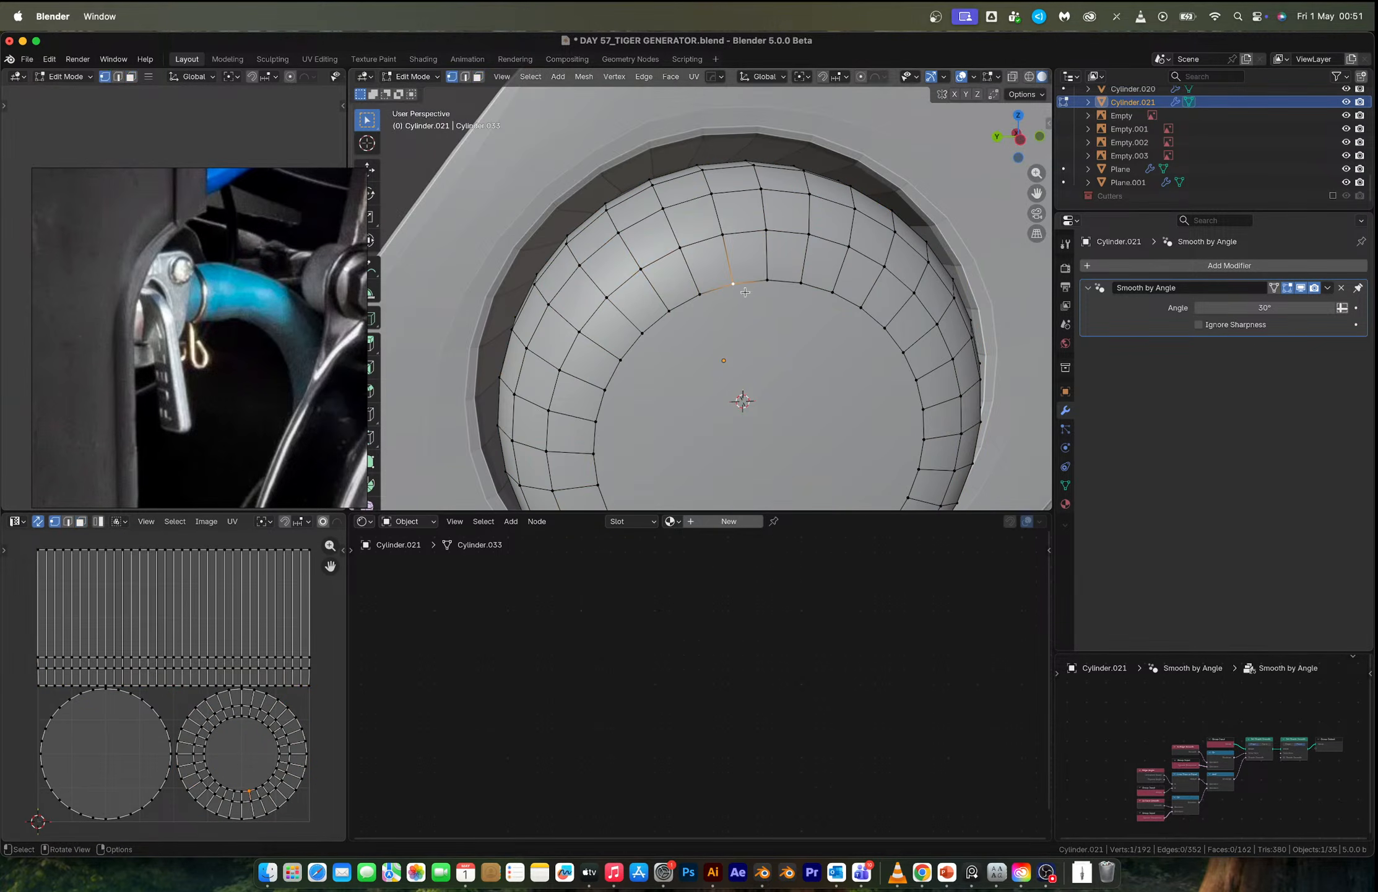
{"action": "left_click", "coordinate": [1019, 140]}
{"action": "scroll", "coordinate": [712, 263], "scroll_direction": "up", "scroll_amount": 4}
{"action": "middle_click_drag", "start_coordinate": [709, 260], "coordinate": [766, 317], "text": "shift"}
{"action": "scroll", "coordinate": [684, 254], "scroll_direction": "up", "scroll_amount": 3}
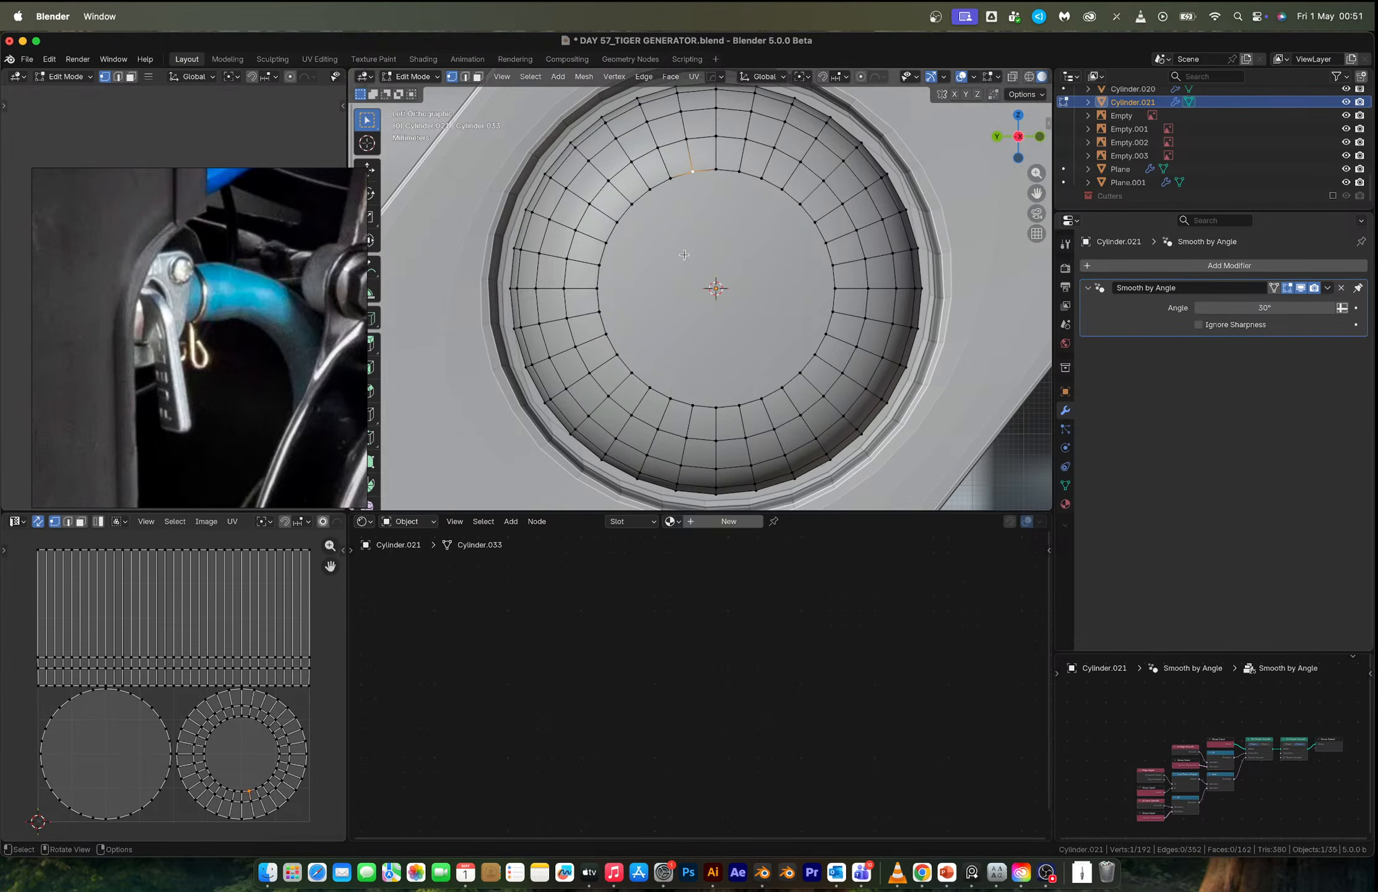
{"action": "left_click", "coordinate": [694, 392], "text": "shift"}
{"action": "left_click", "coordinate": [743, 180]}
{"action": "left_click", "coordinate": [742, 400], "text": "shift"}
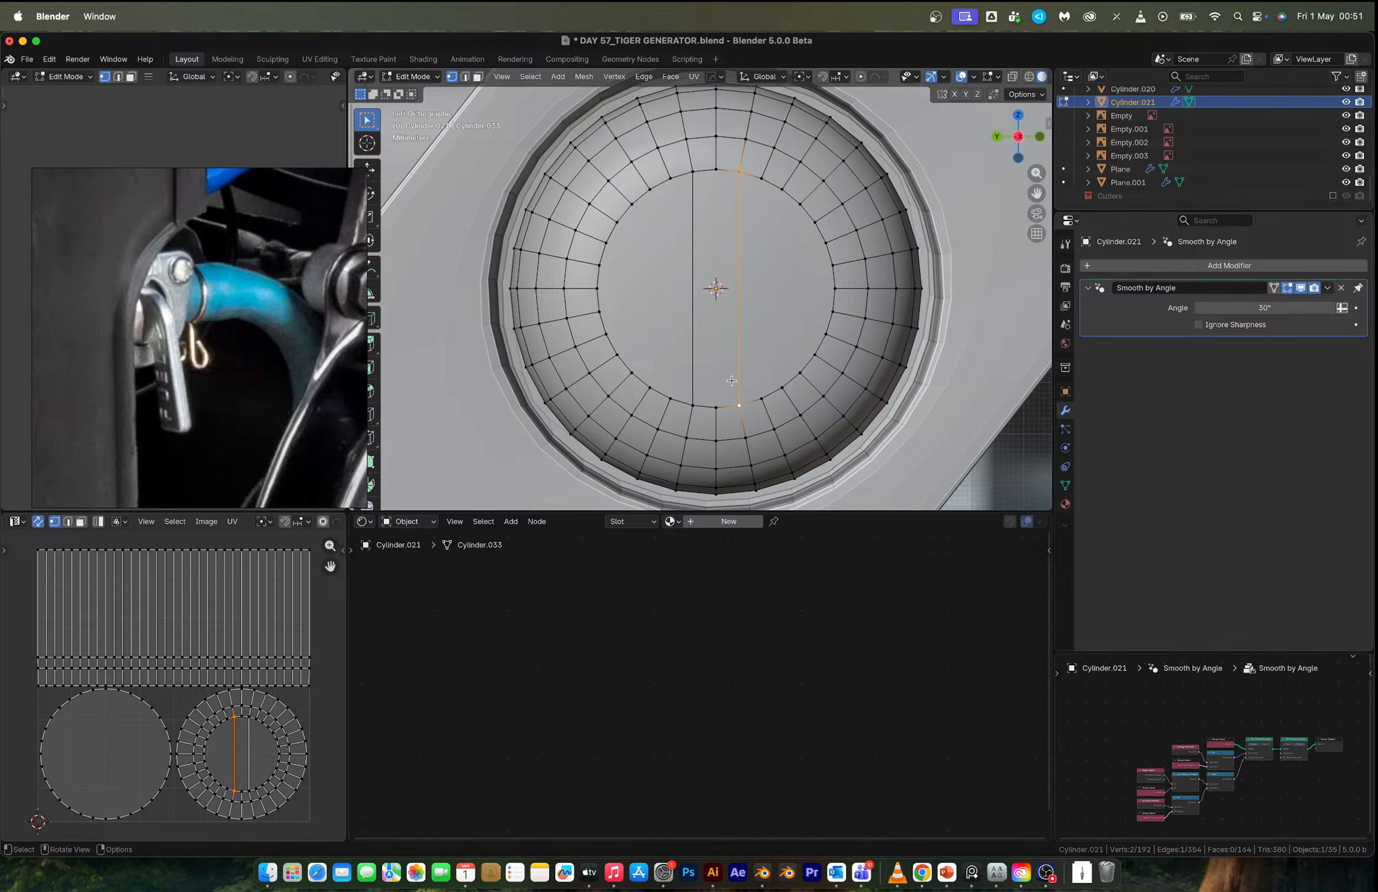
Select the vertical strip of faces across the cylinder's rounded front and extrude it outward about 0.023 m along X.
{"action": "key", "text": "3"}
{"action": "left_click", "coordinate": [726, 474]}
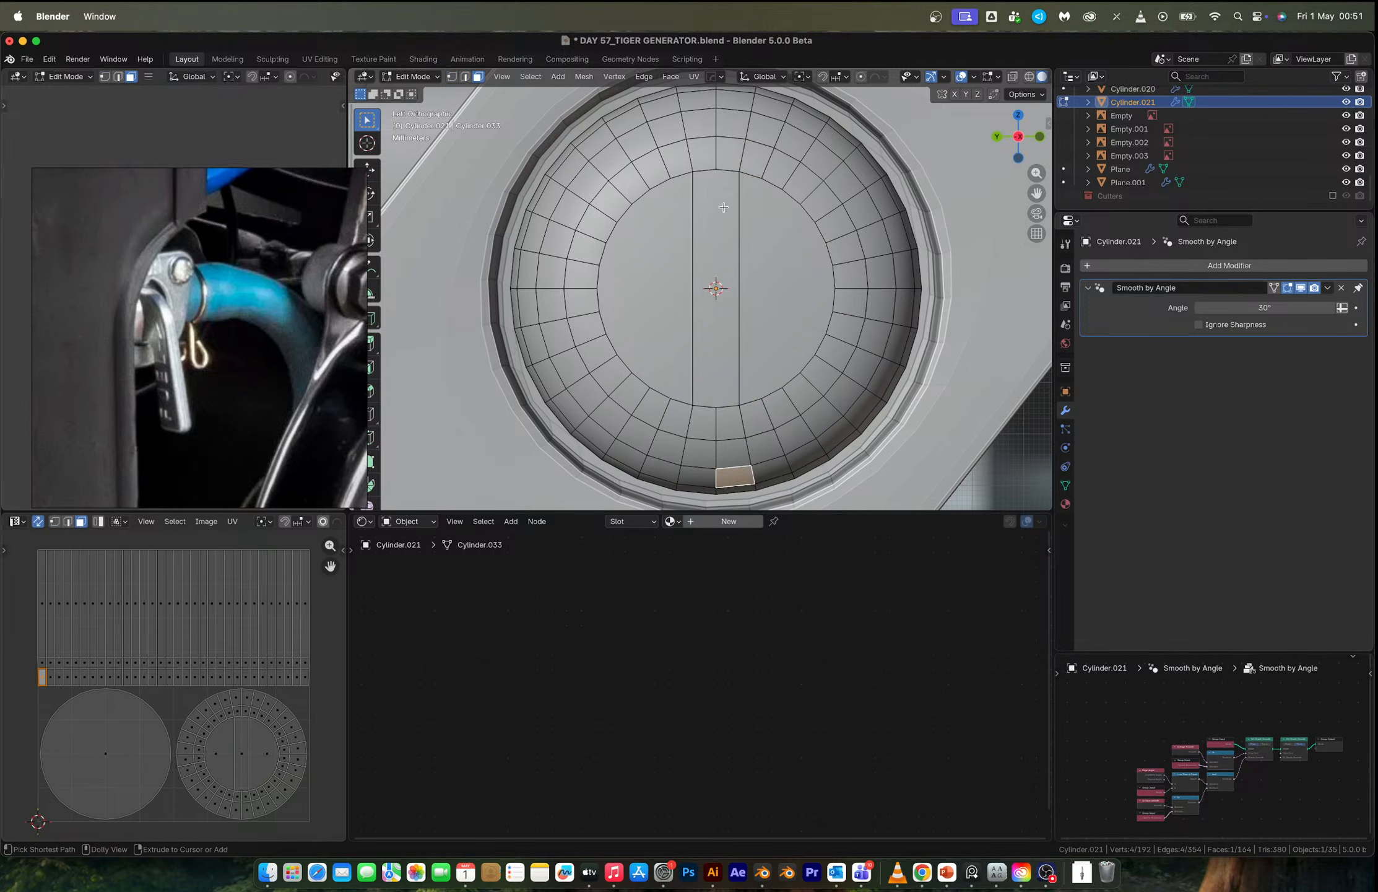
{"action": "left_click", "coordinate": [694, 103], "text": "ctrl+shift"}
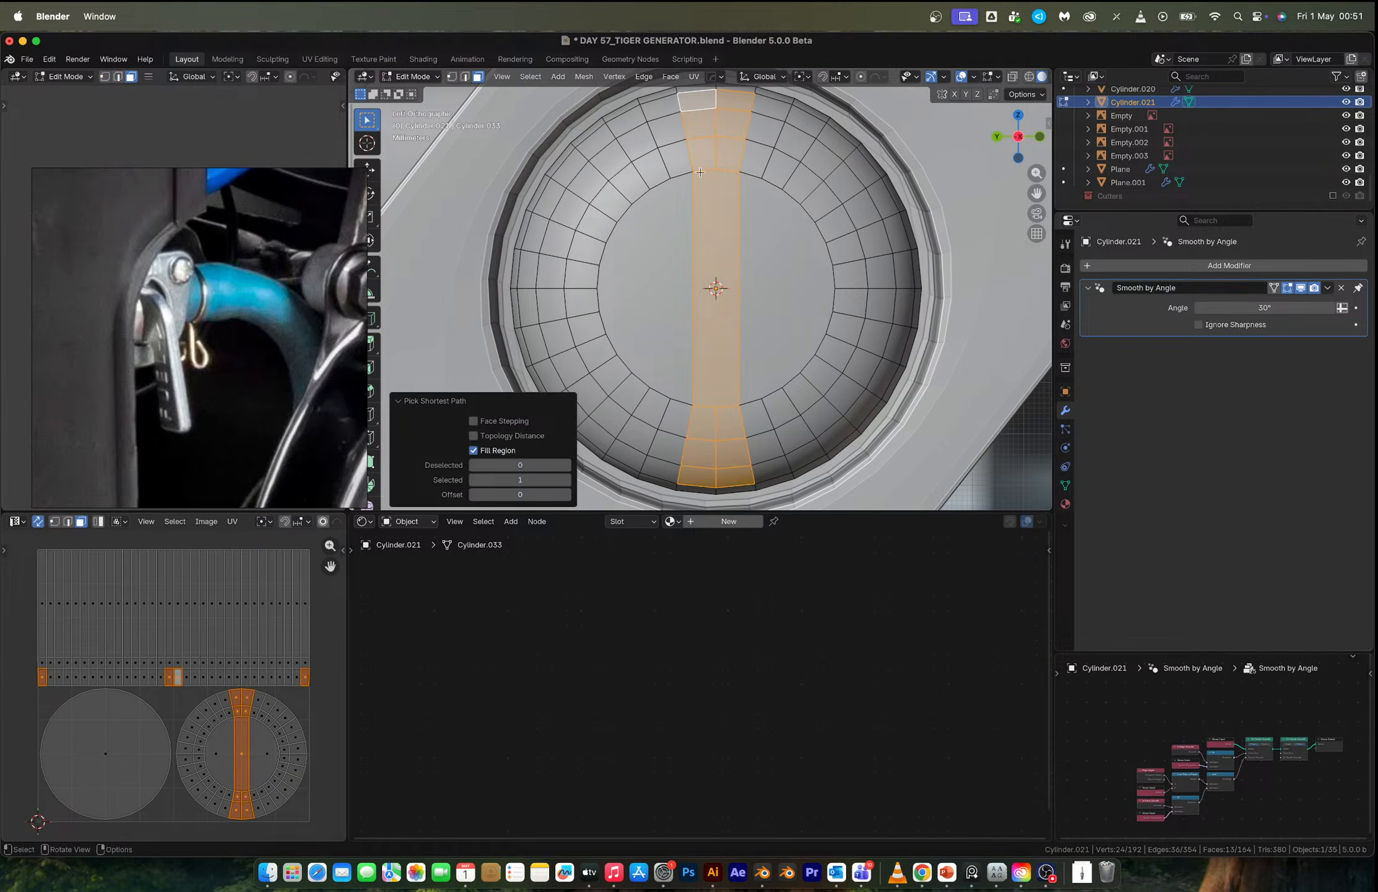
{"action": "scroll", "coordinate": [701, 174], "scroll_direction": "down", "scroll_amount": 3}
{"action": "middle_click_drag", "start_coordinate": [751, 266], "coordinate": [821, 287]}
{"action": "scroll", "coordinate": [821, 286], "scroll_direction": "down", "scroll_amount": 1}
{"action": "scroll", "coordinate": [821, 287], "scroll_direction": "down", "scroll_amount": 3}
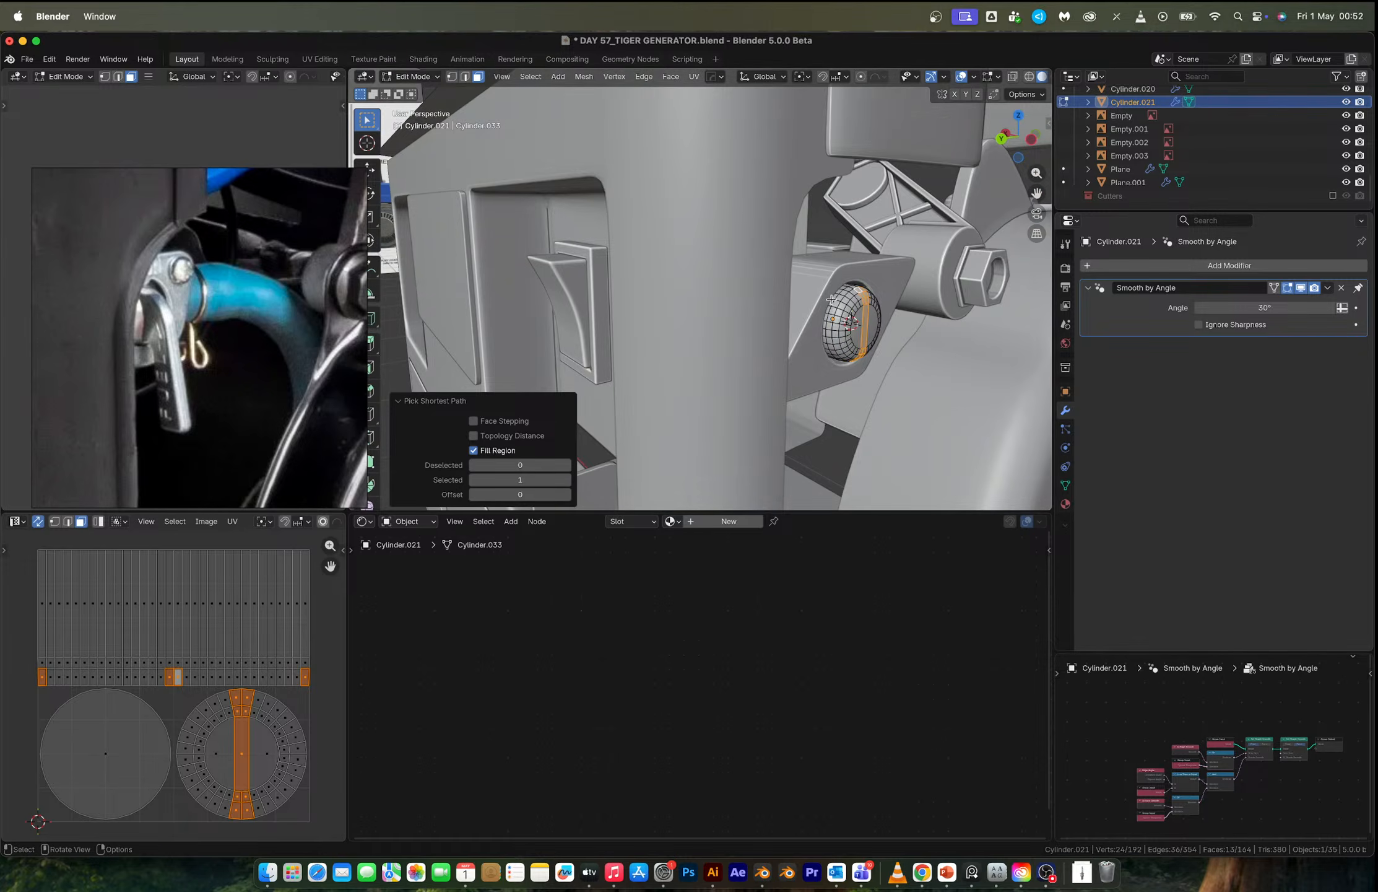
{"action": "key", "text": "e"}
{"action": "key", "text": "y"}
{"action": "key", "text": "x"}
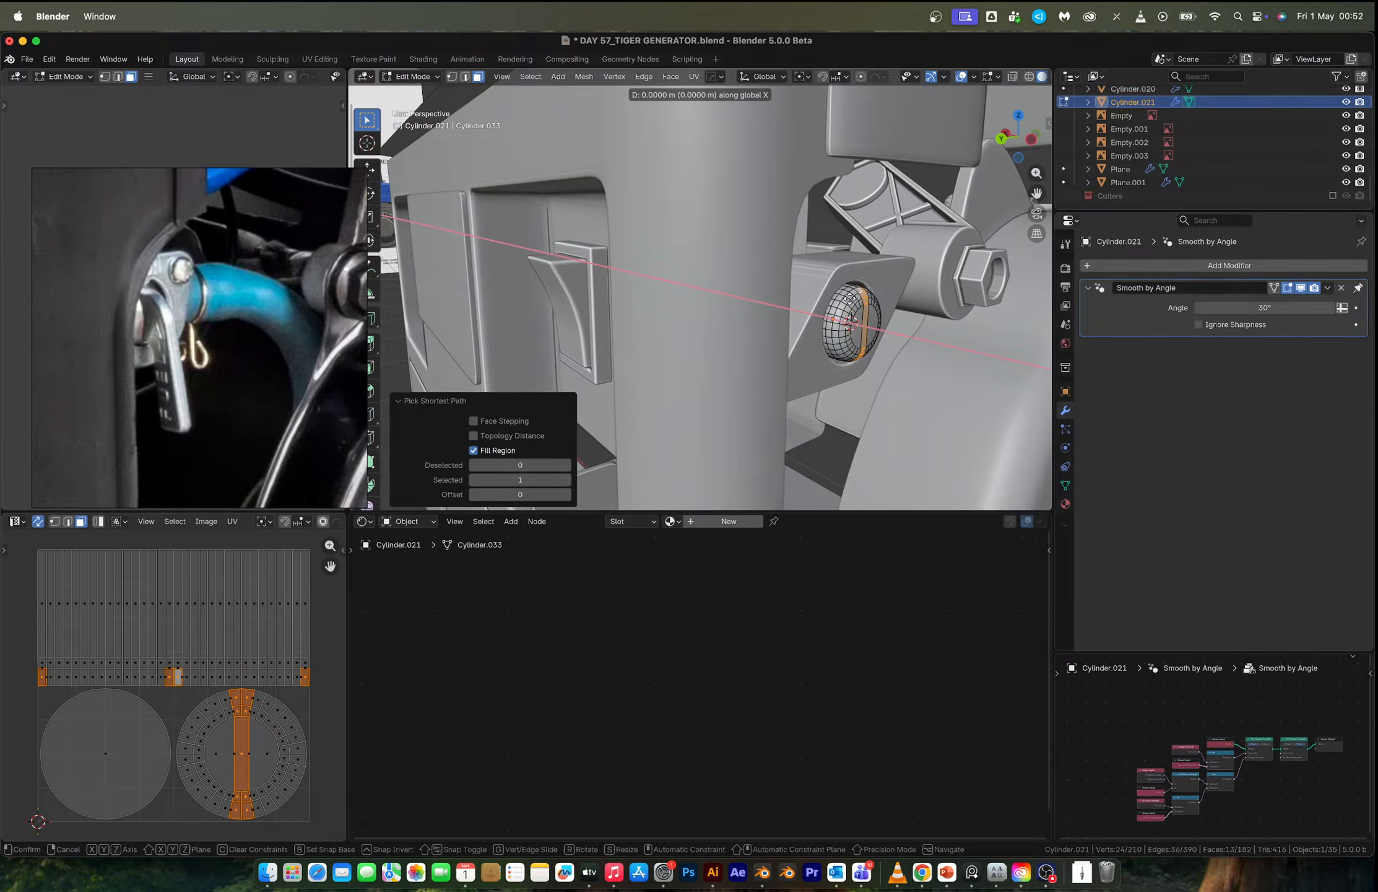
{"action": "left_click", "coordinate": [864, 305]}
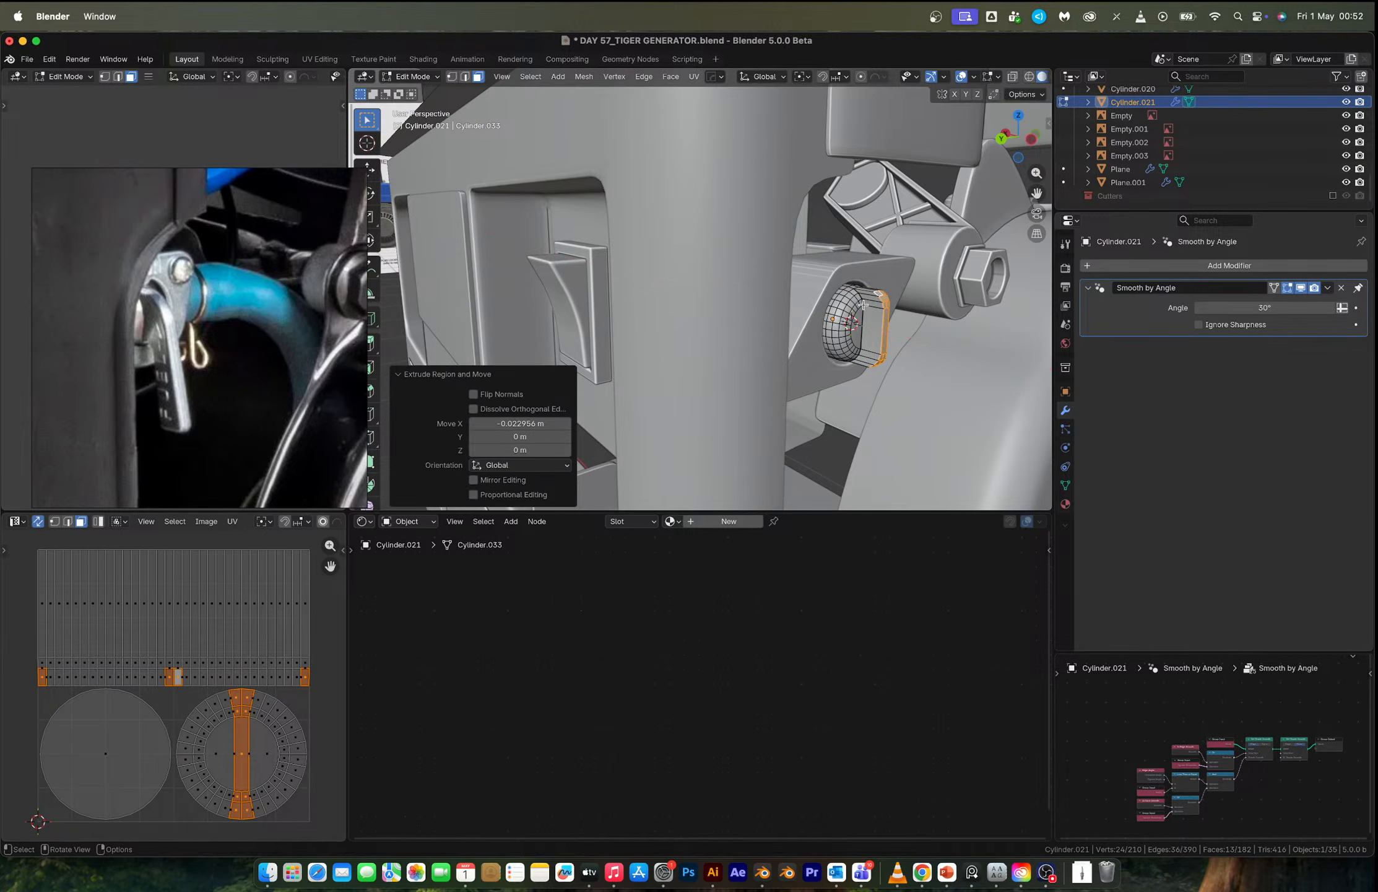
Flatten the extruded strip by scaling it to 0 along X.
{"action": "key", "text": "s"}
{"action": "key", "text": "x"}
{"action": "key", "text": "0"}
{"action": "key", "text": "Return"}
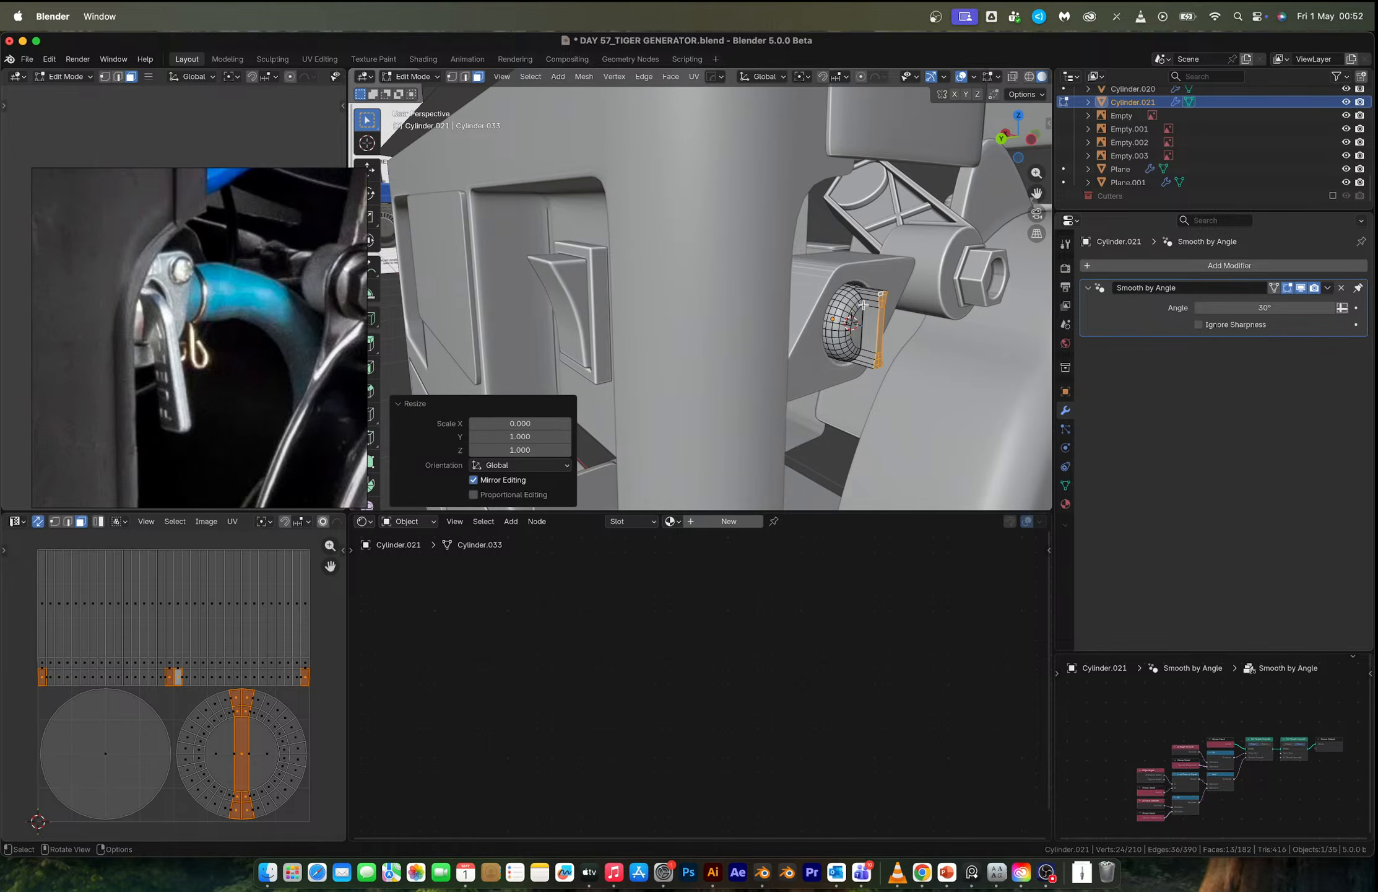
Extrude the two faces at the strip's lower end downward to form a long handle.
{"action": "scroll", "coordinate": [886, 323], "scroll_direction": "up", "scroll_amount": 4}
{"action": "middle_click_drag", "start_coordinate": [886, 323], "coordinate": [841, 242]}
{"action": "left_click", "coordinate": [797, 198]}
{"action": "left_click", "coordinate": [809, 200], "text": "shift"}
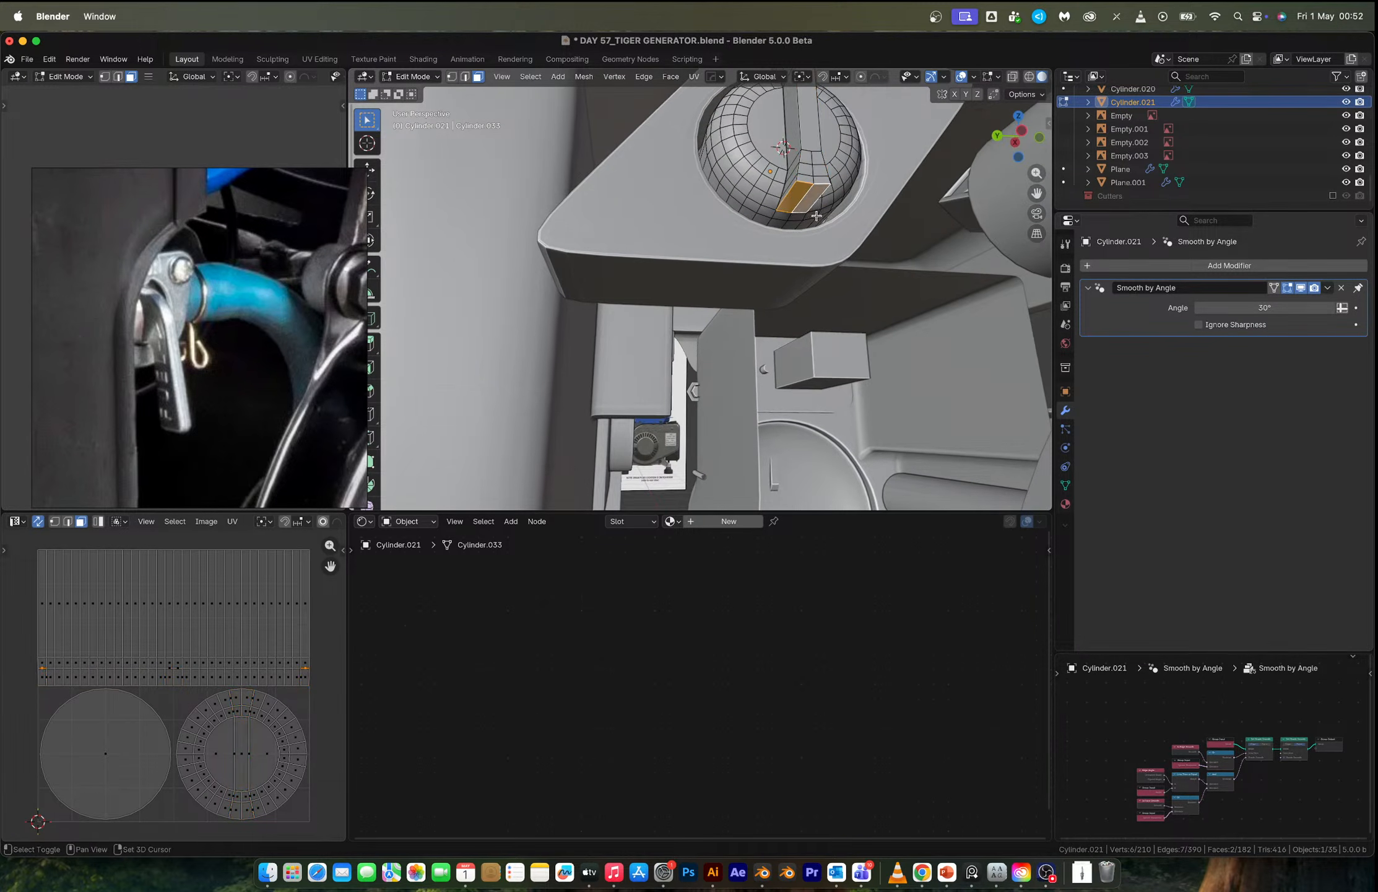
{"action": "key", "text": "e"}
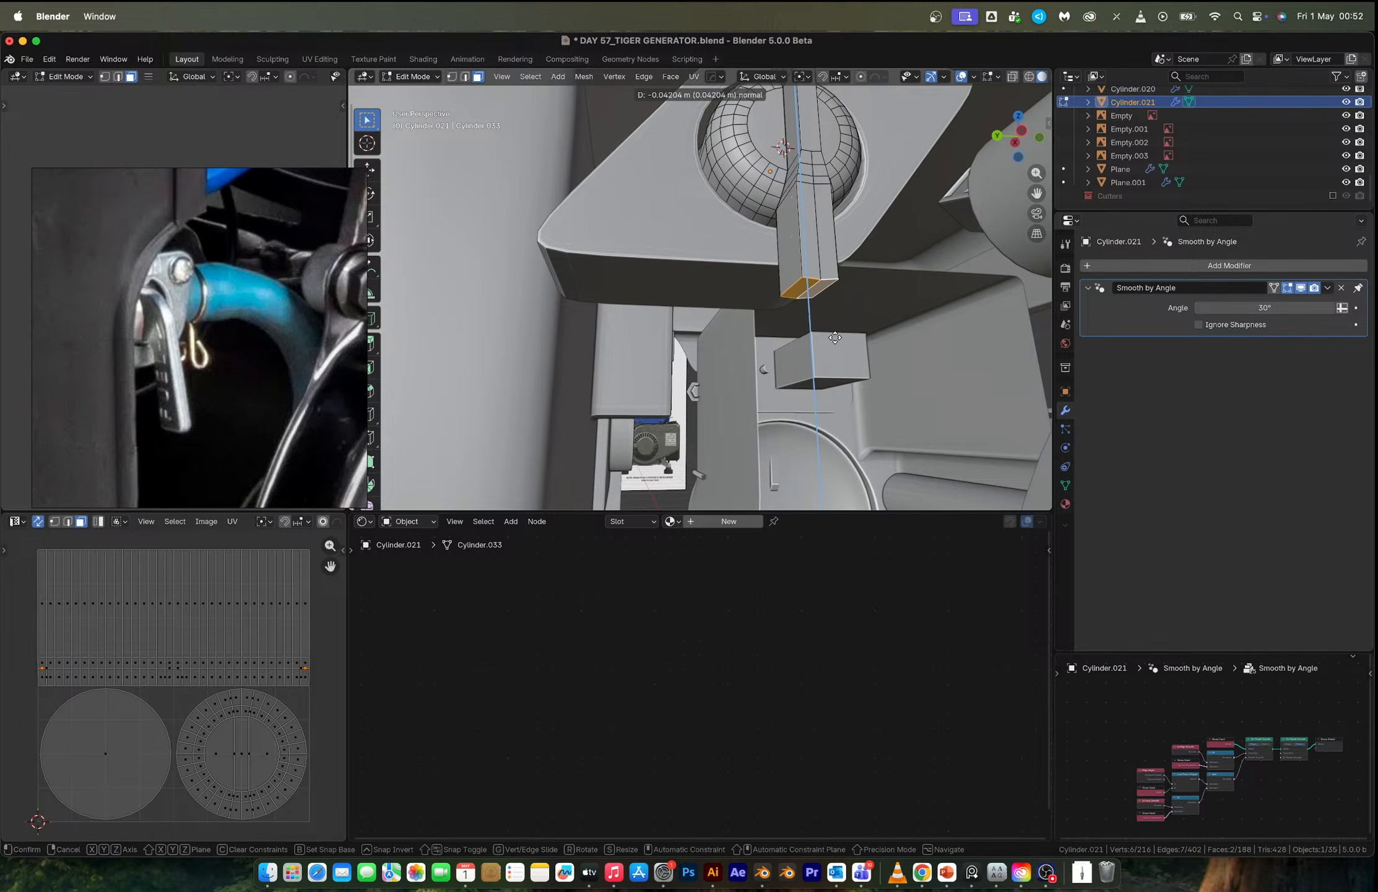
{"action": "left_click", "coordinate": [837, 391]}
{"action": "key", "text": "Tab"}
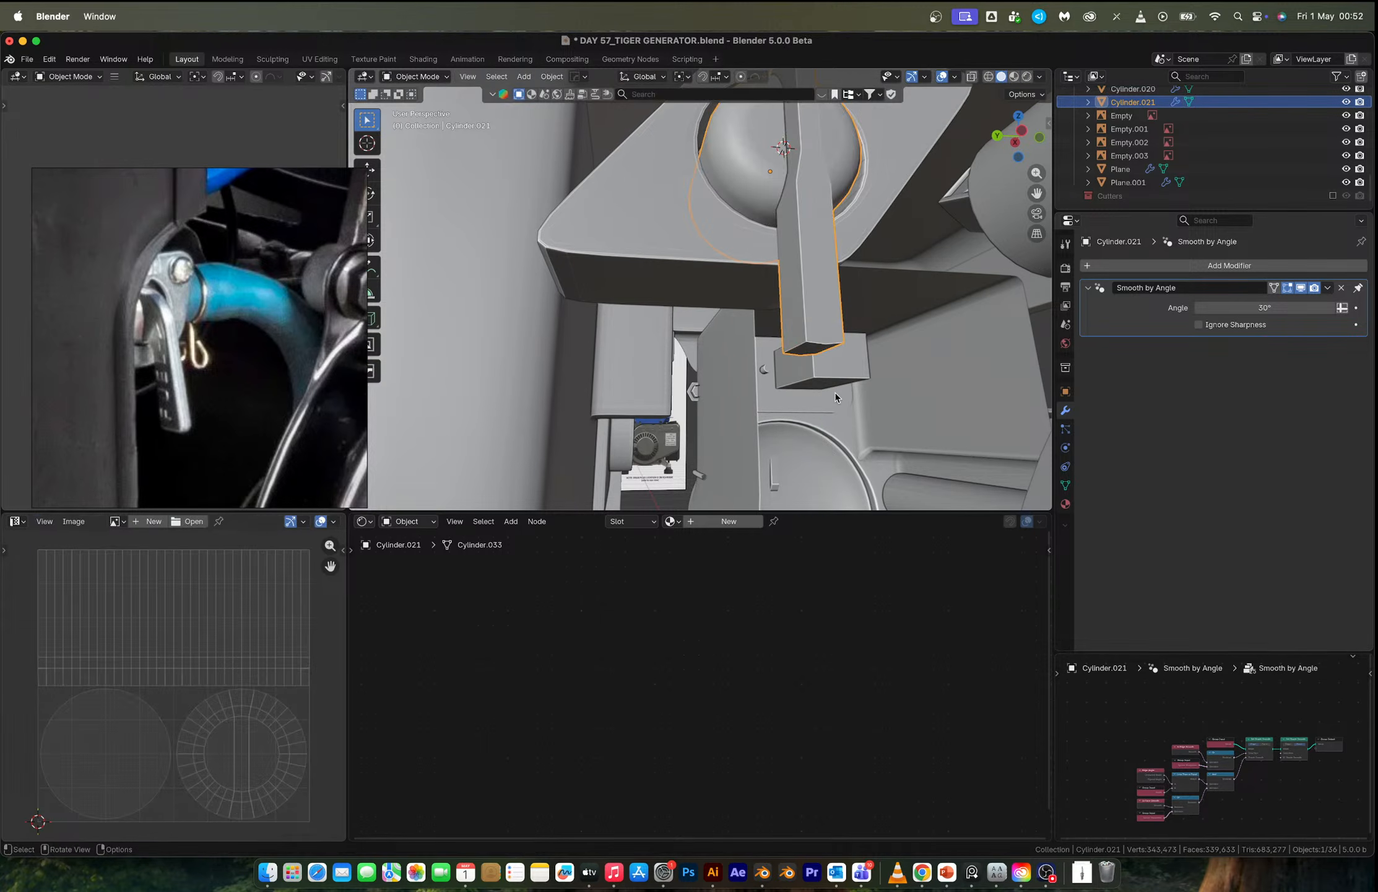
Undo the handle and strip extrusions, the front-face cuts and the bevel, back to the plain cylinder.
{"action": "scroll", "coordinate": [827, 384], "scroll_direction": "down", "scroll_amount": 7}
{"action": "middle_click_drag", "start_coordinate": [774, 344], "coordinate": [795, 365]}
{"action": "scroll", "coordinate": [809, 374], "scroll_direction": "up", "scroll_amount": 4}
{"action": "scroll", "coordinate": [766, 369], "scroll_direction": "up", "scroll_amount": 2}
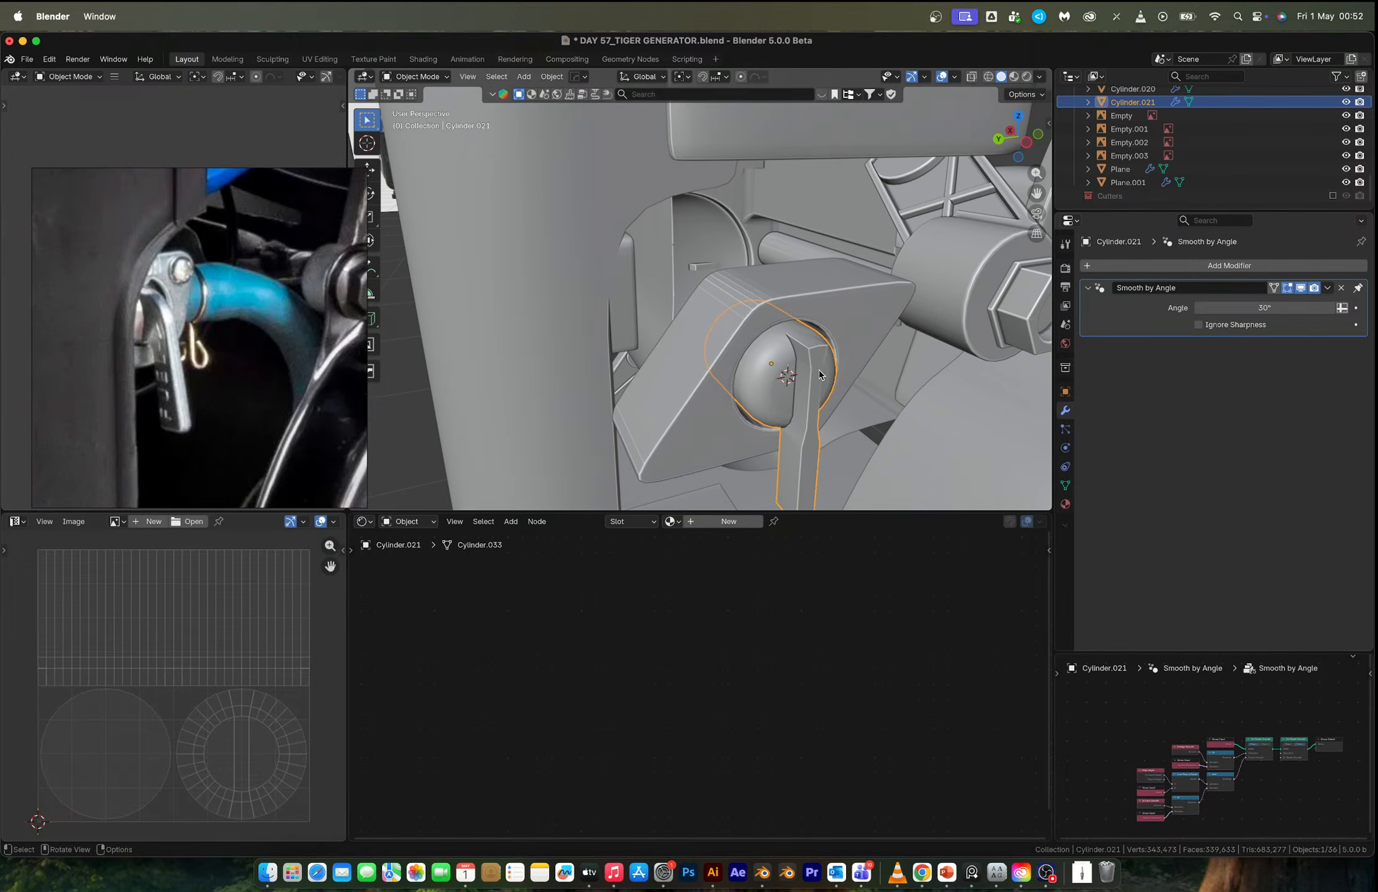
{"action": "key", "text": "Tab"}
{"action": "key", "text": "ctrl+z"}
{"action": "key", "text": "ctrl+z"}
{"action": "key", "text": "ctrl+z"}
{"action": "key", "text": "ctrl+z"}
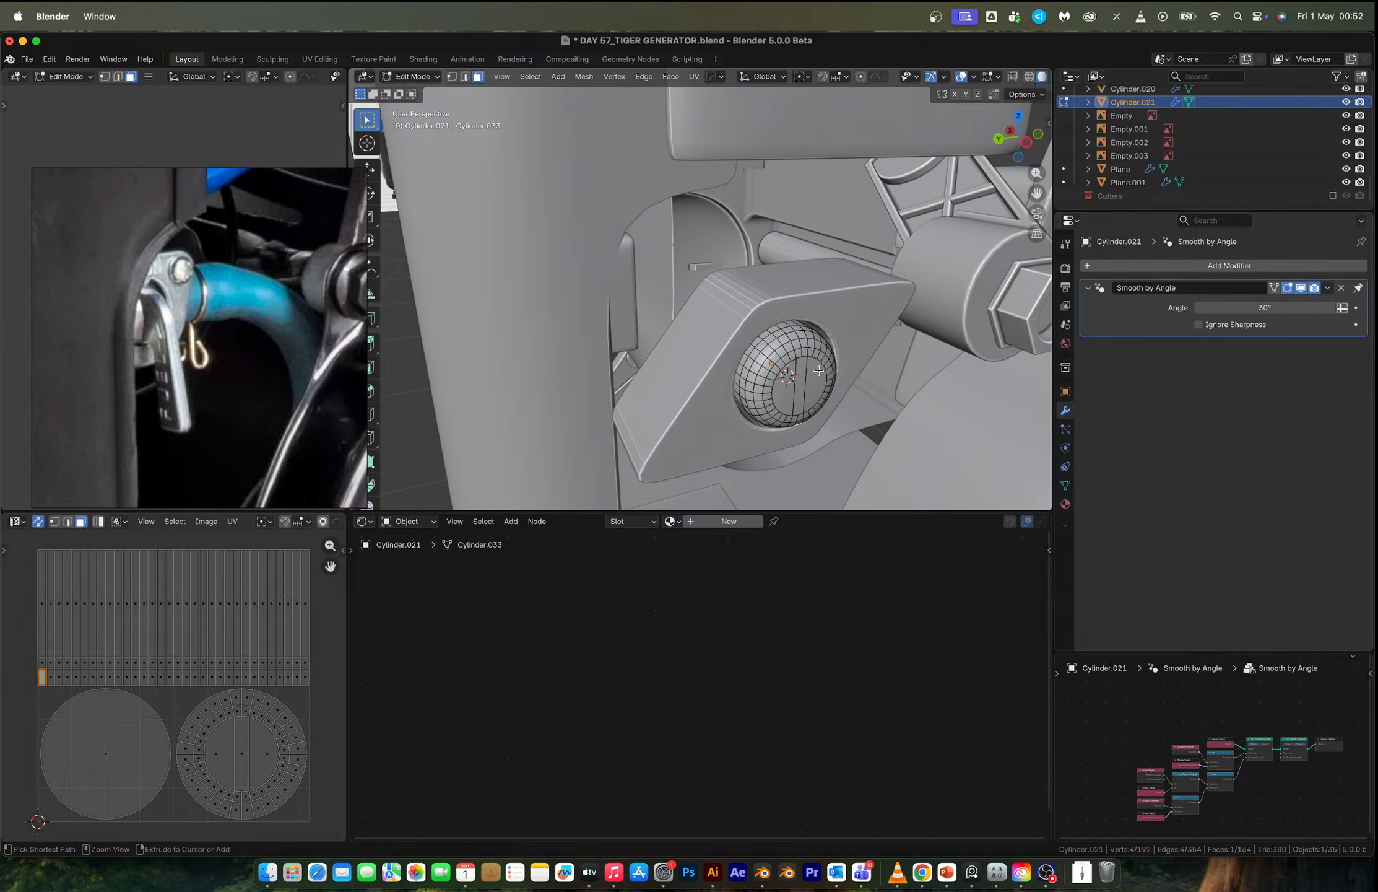
{"action": "key", "text": "ctrl+z"}
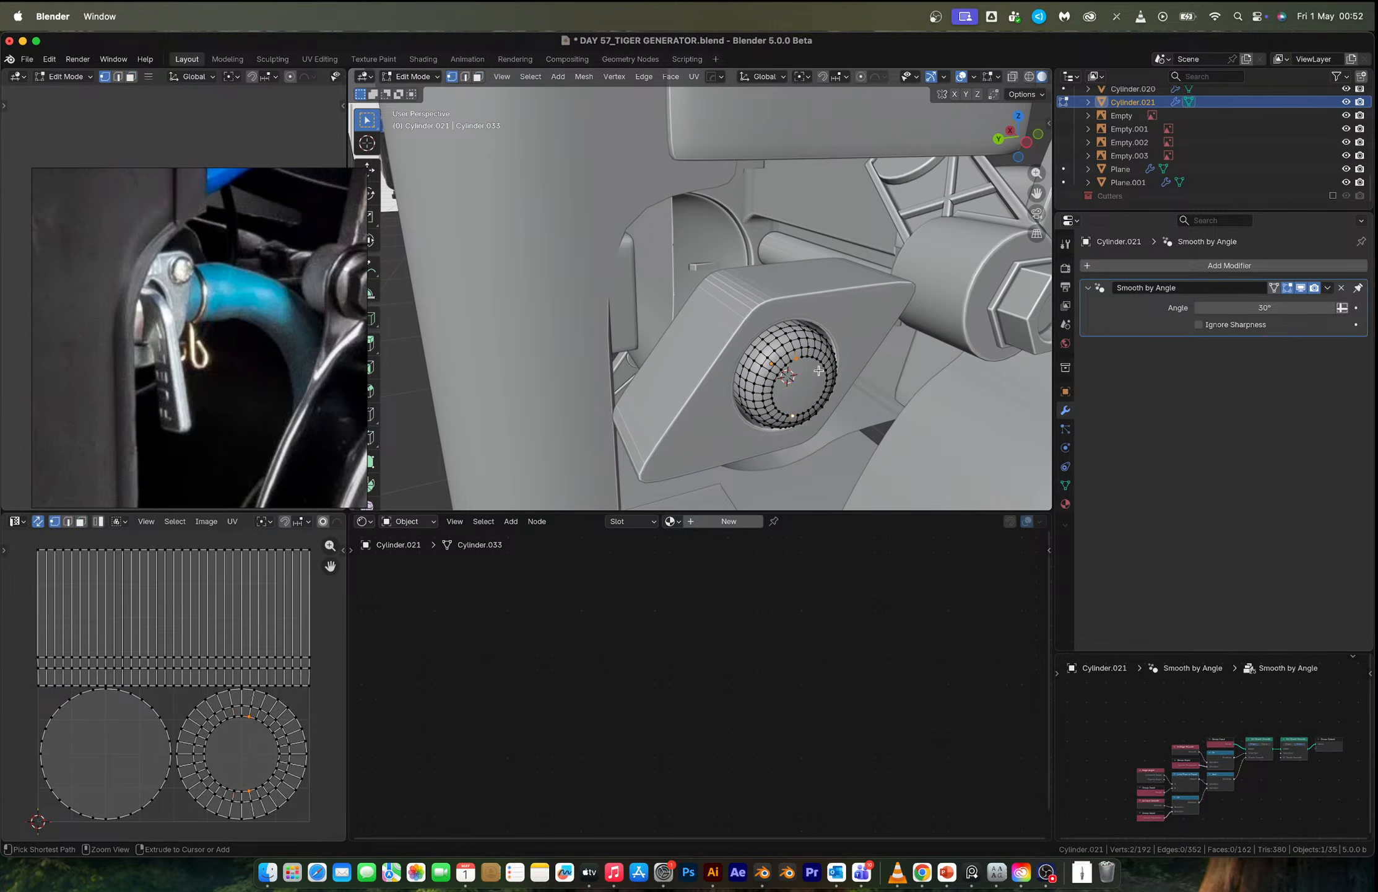
{"action": "key", "text": "ctrl+z"}
{"action": "key", "text": "ctrl+z"}
{"action": "key", "text": "ctrl+z"}
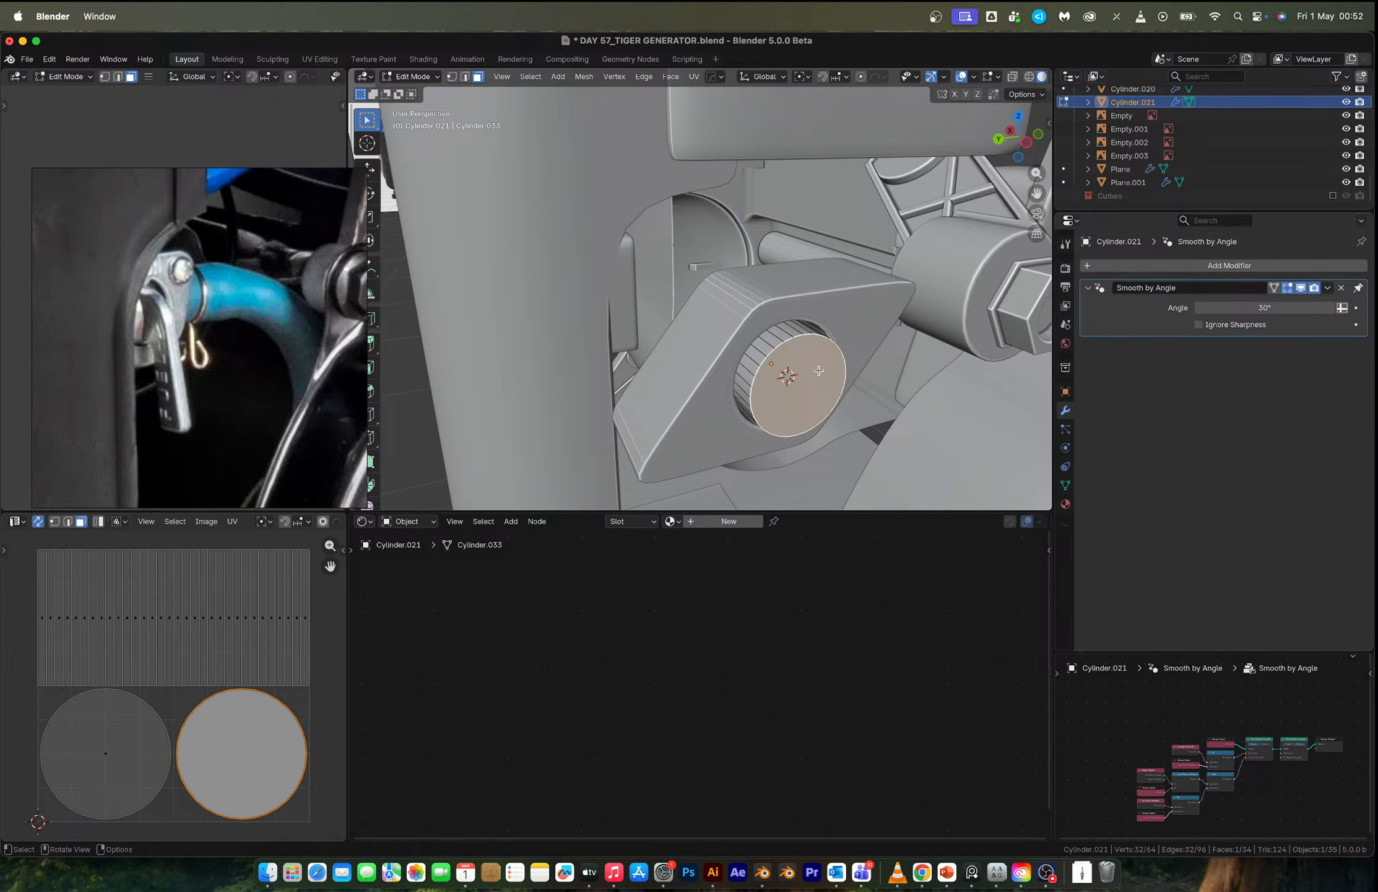
Replace the cylinder in the plate's hole with a cube scaled down to roughly the hole's size.
{"action": "key", "text": "Tab"}
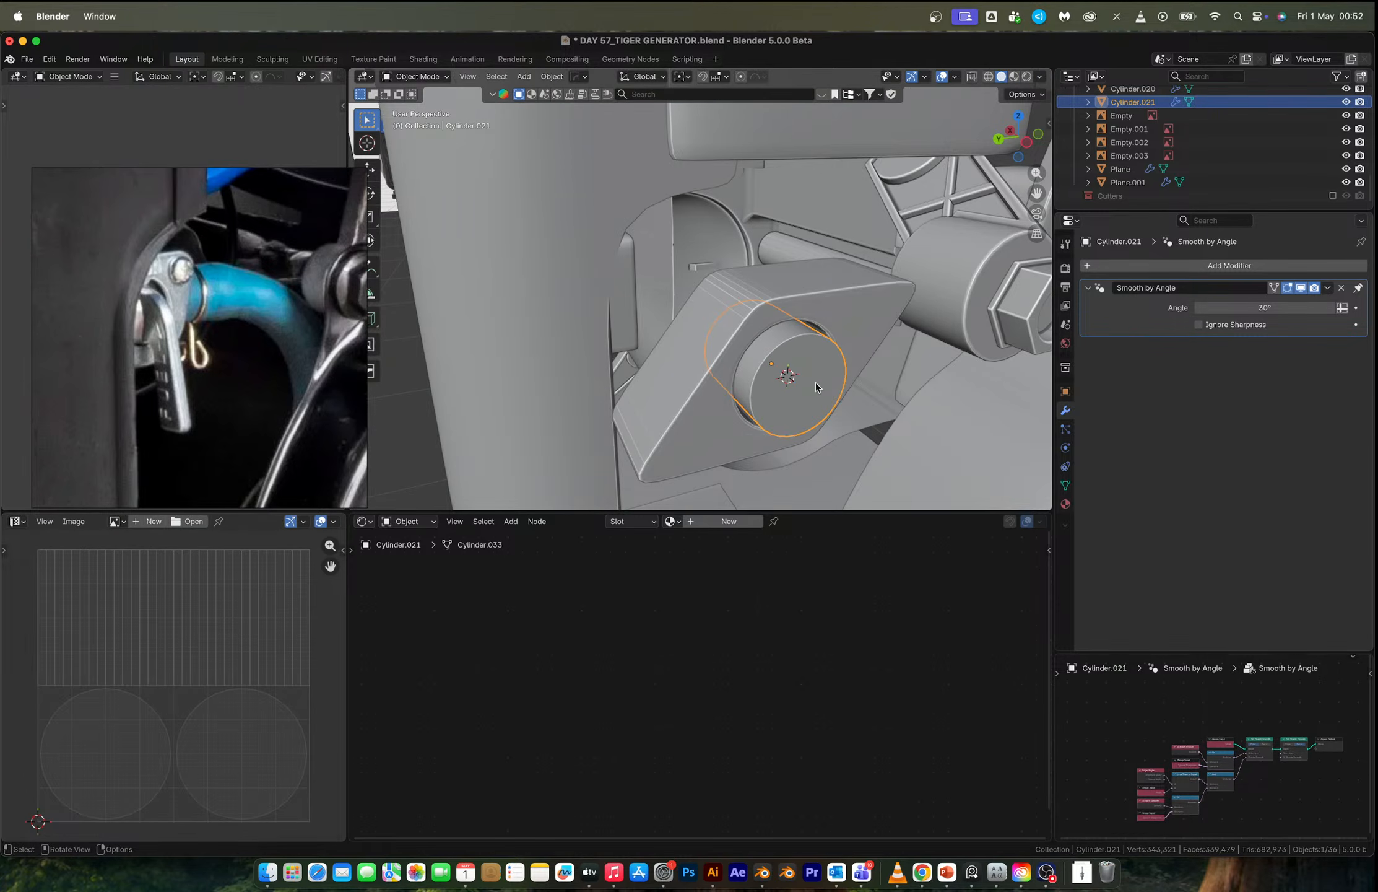
{"action": "key", "text": "x"}
{"action": "left_click", "coordinate": [815, 384]}
{"action": "key", "text": "shift+a"}
{"action": "mouse_move", "coordinate": [815, 383]}
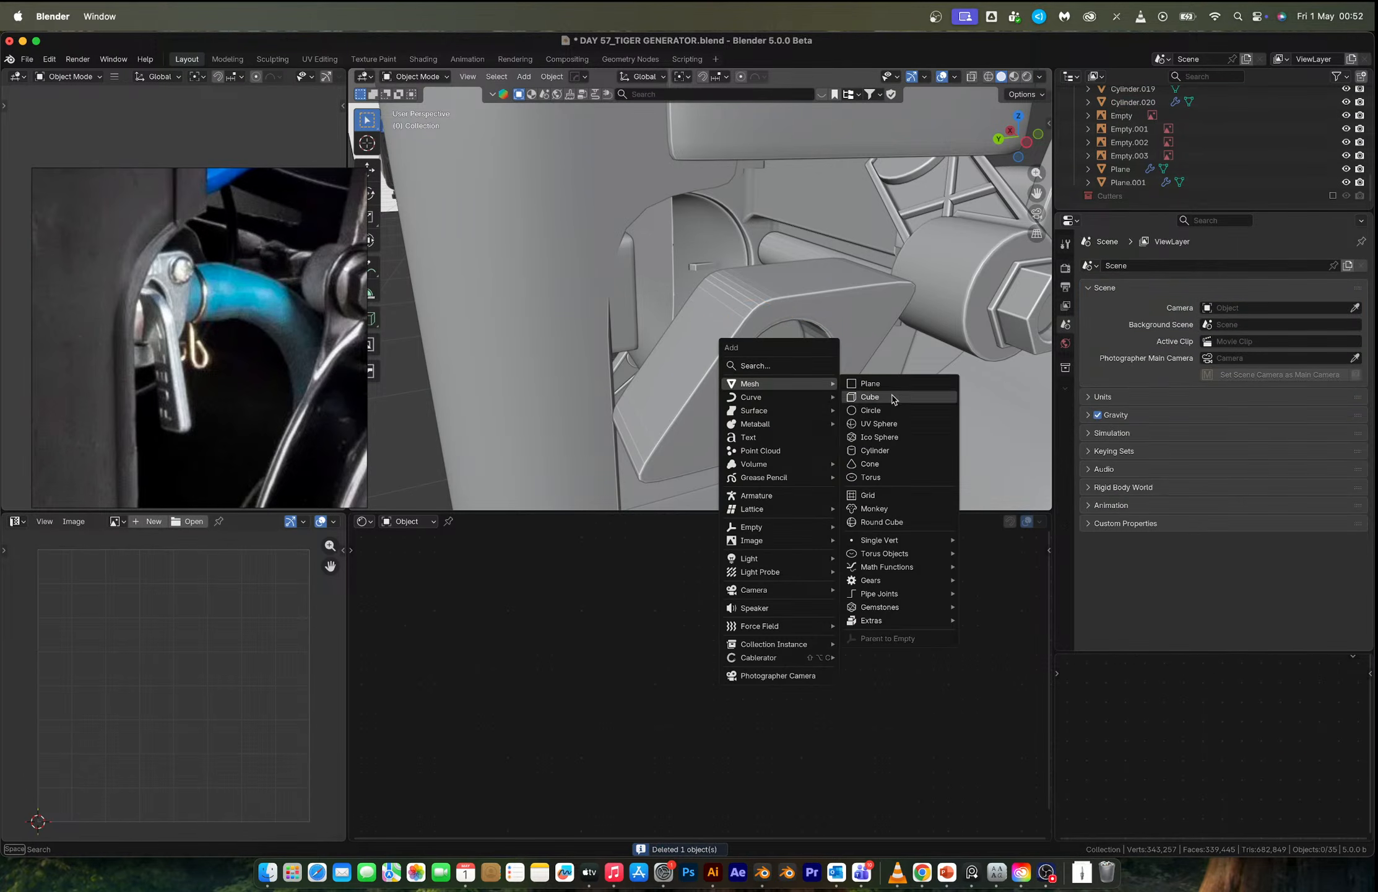
{"action": "left_click", "coordinate": [892, 397]}
{"action": "key", "text": "s"}
{"action": "left_click", "coordinate": [827, 382]}
{"action": "key", "text": "s"}
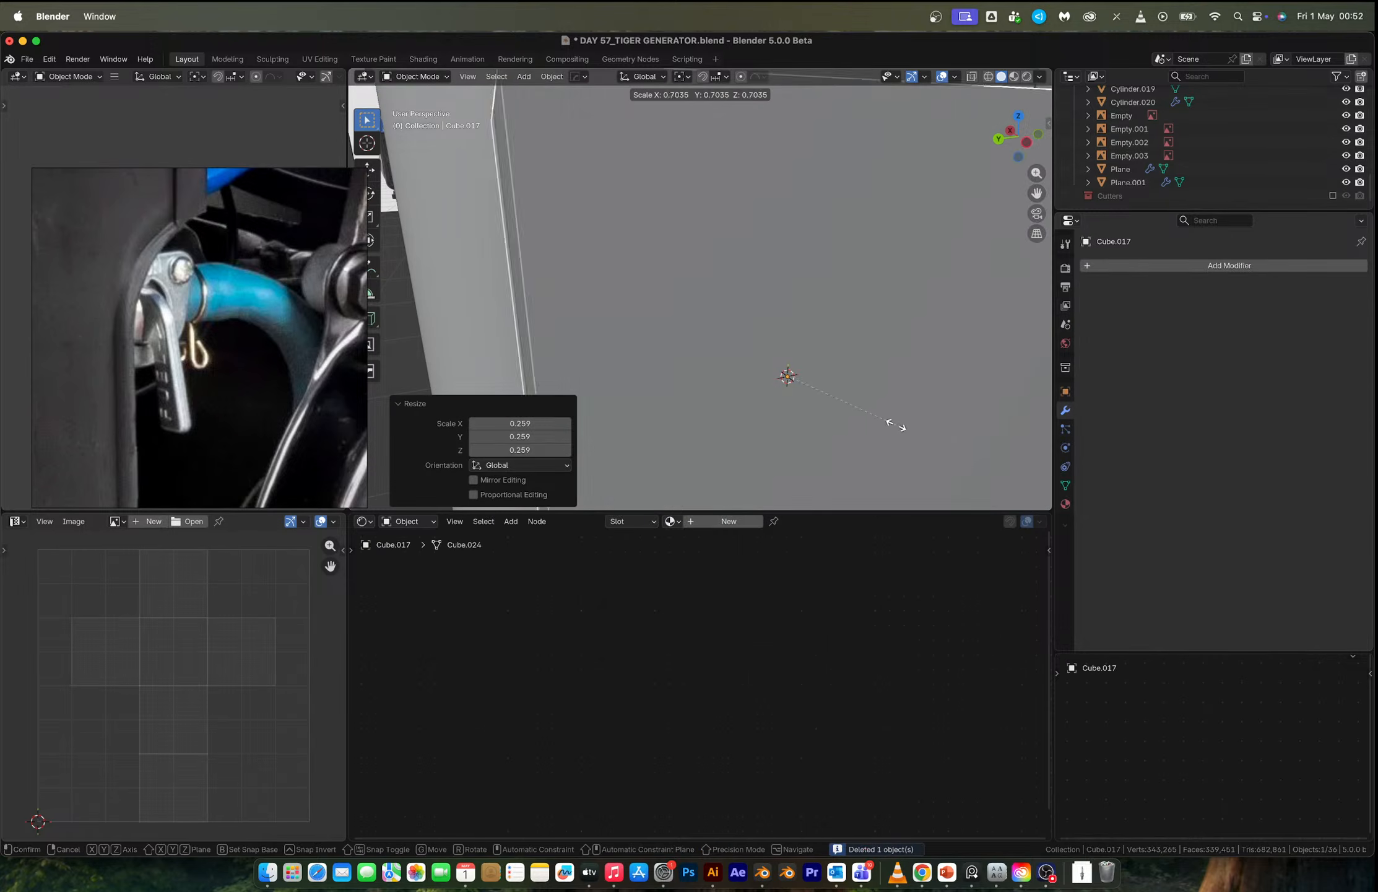
{"action": "left_click", "coordinate": [808, 379]}
{"action": "key", "text": "s"}
{"action": "left_click", "coordinate": [873, 416]}
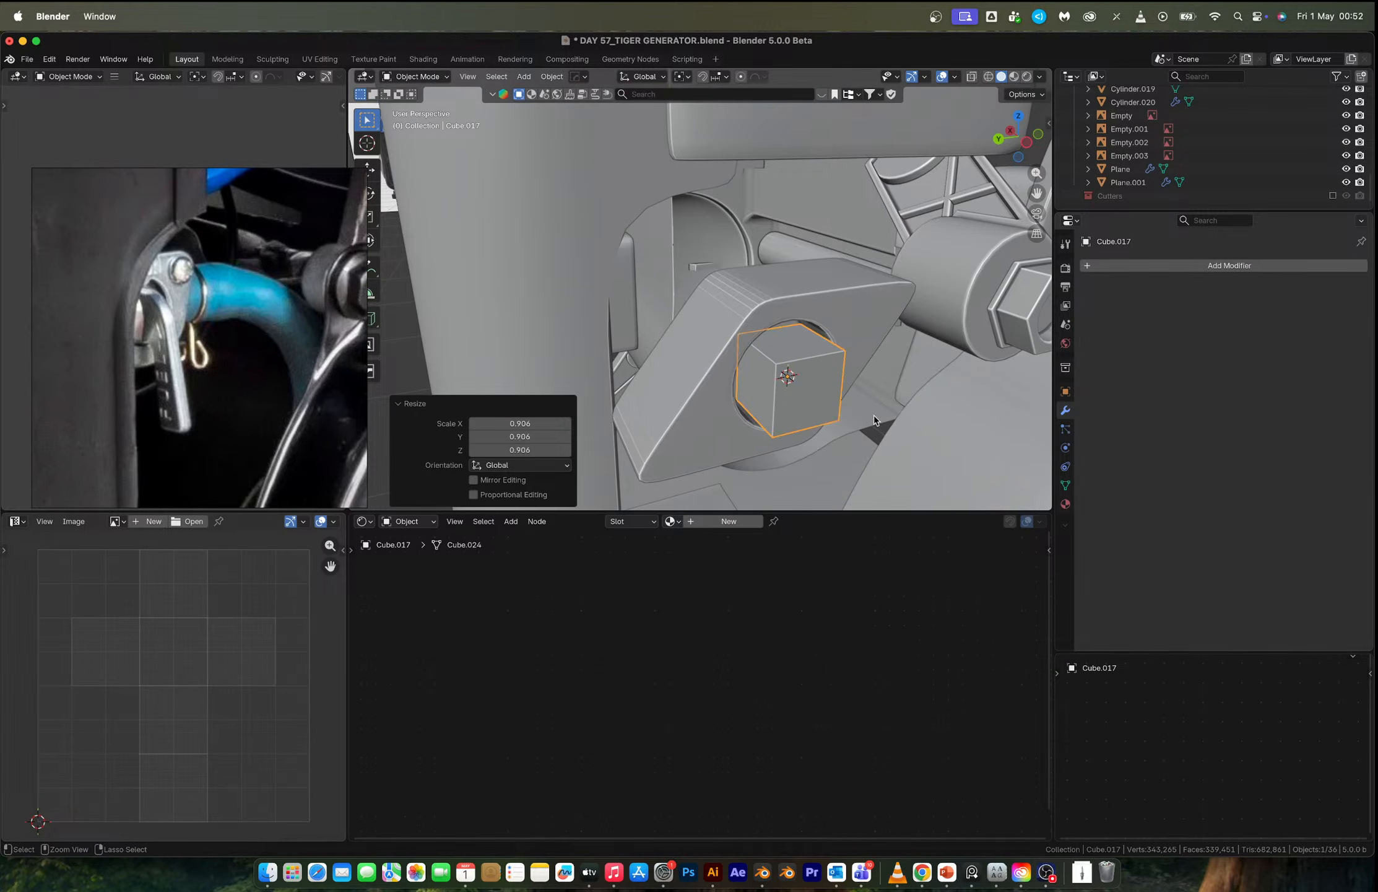
Give the cube a level 2 subdivision and scale the resulting ball up by about 1.51.
{"action": "key", "text": "ctrl+2"}
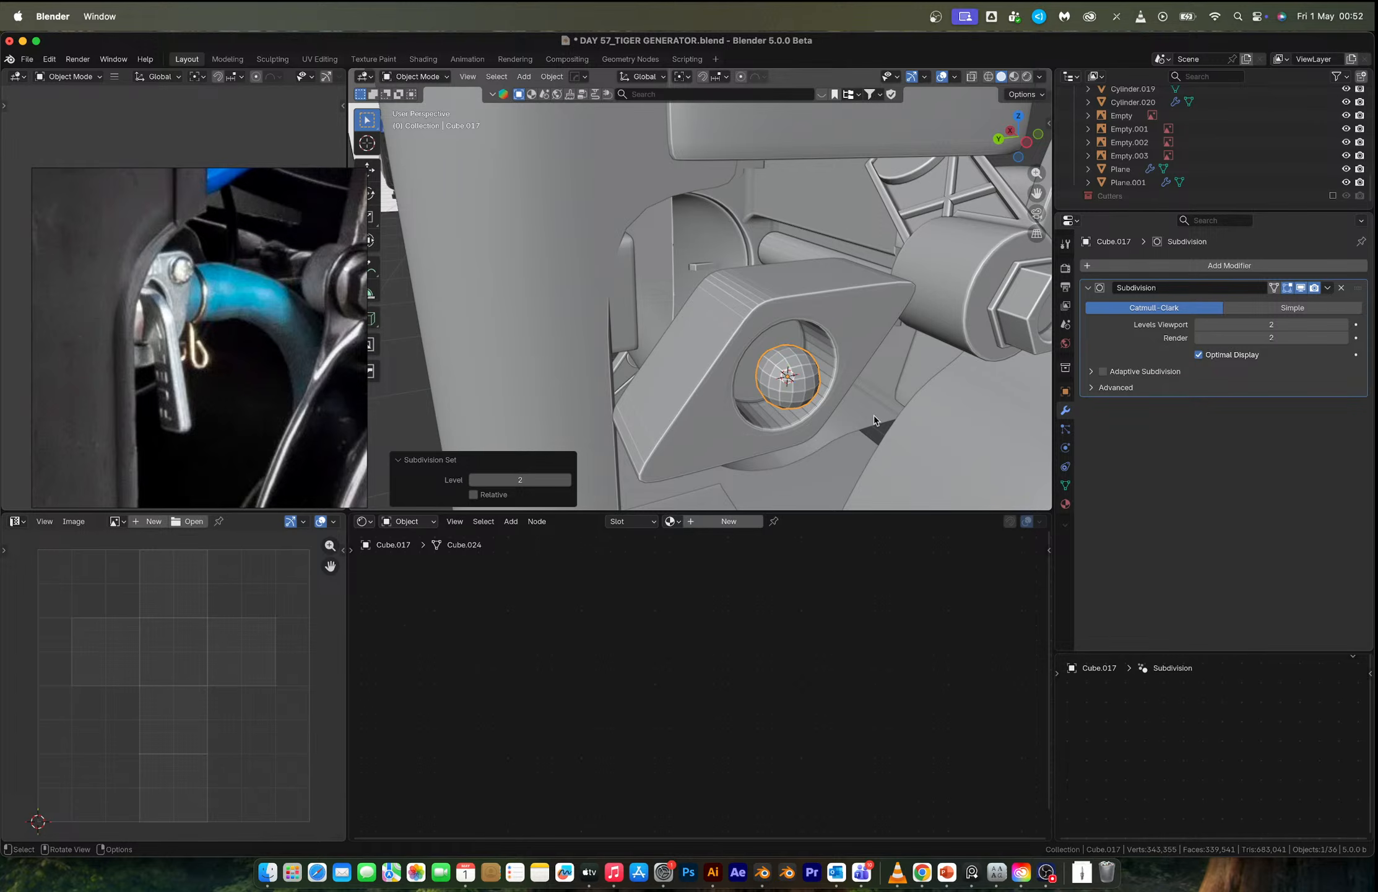
{"action": "key", "text": "s"}
{"action": "left_click", "coordinate": [856, 372]}
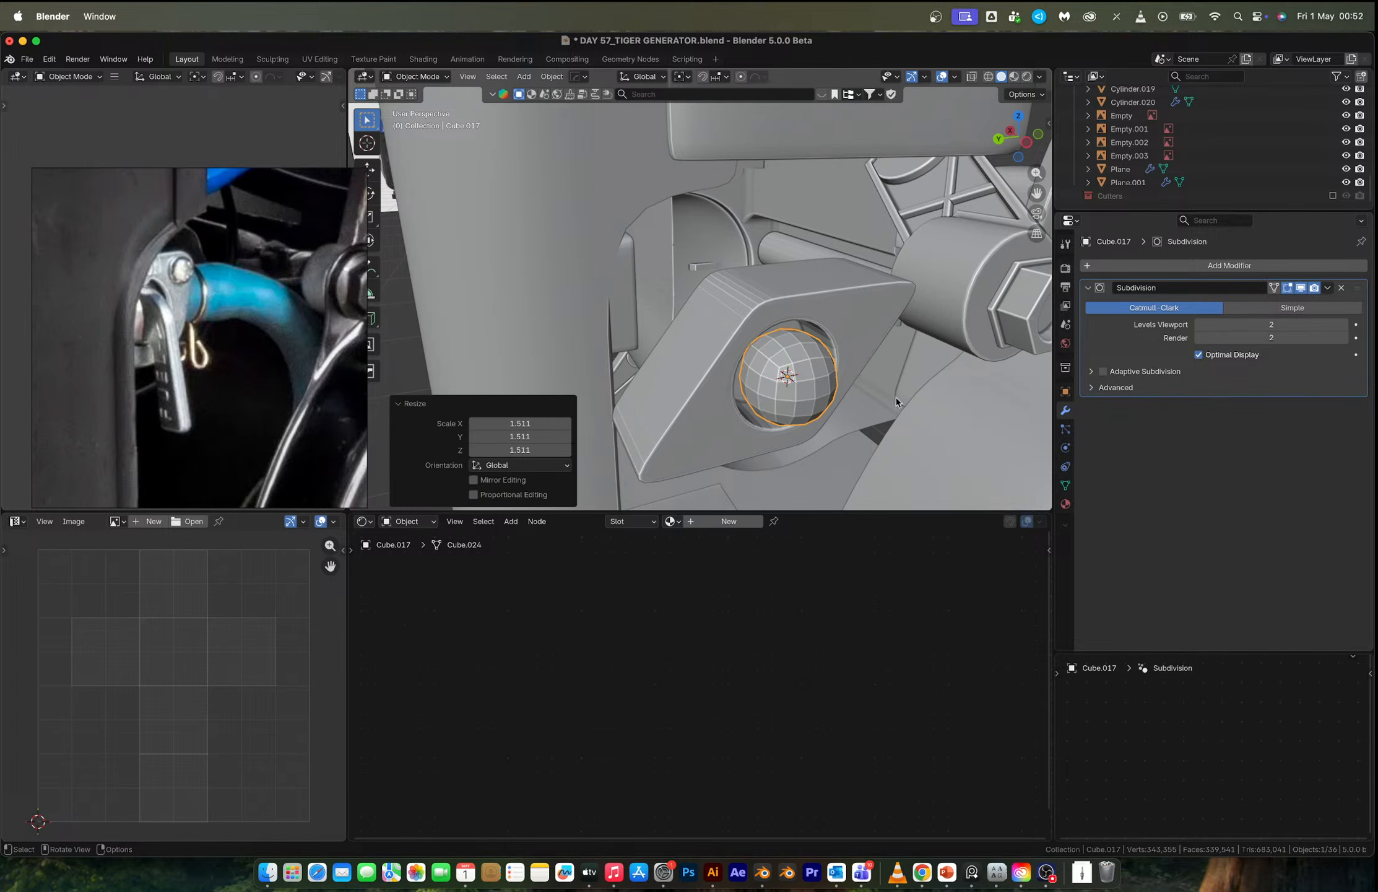
Raise the ball's subdivision to level 3 and enlarge it to nearly fill the plate's hole.
{"action": "middle_click_drag", "start_coordinate": [856, 373], "coordinate": [817, 356]}
{"action": "left_click", "coordinate": [1344, 325]}
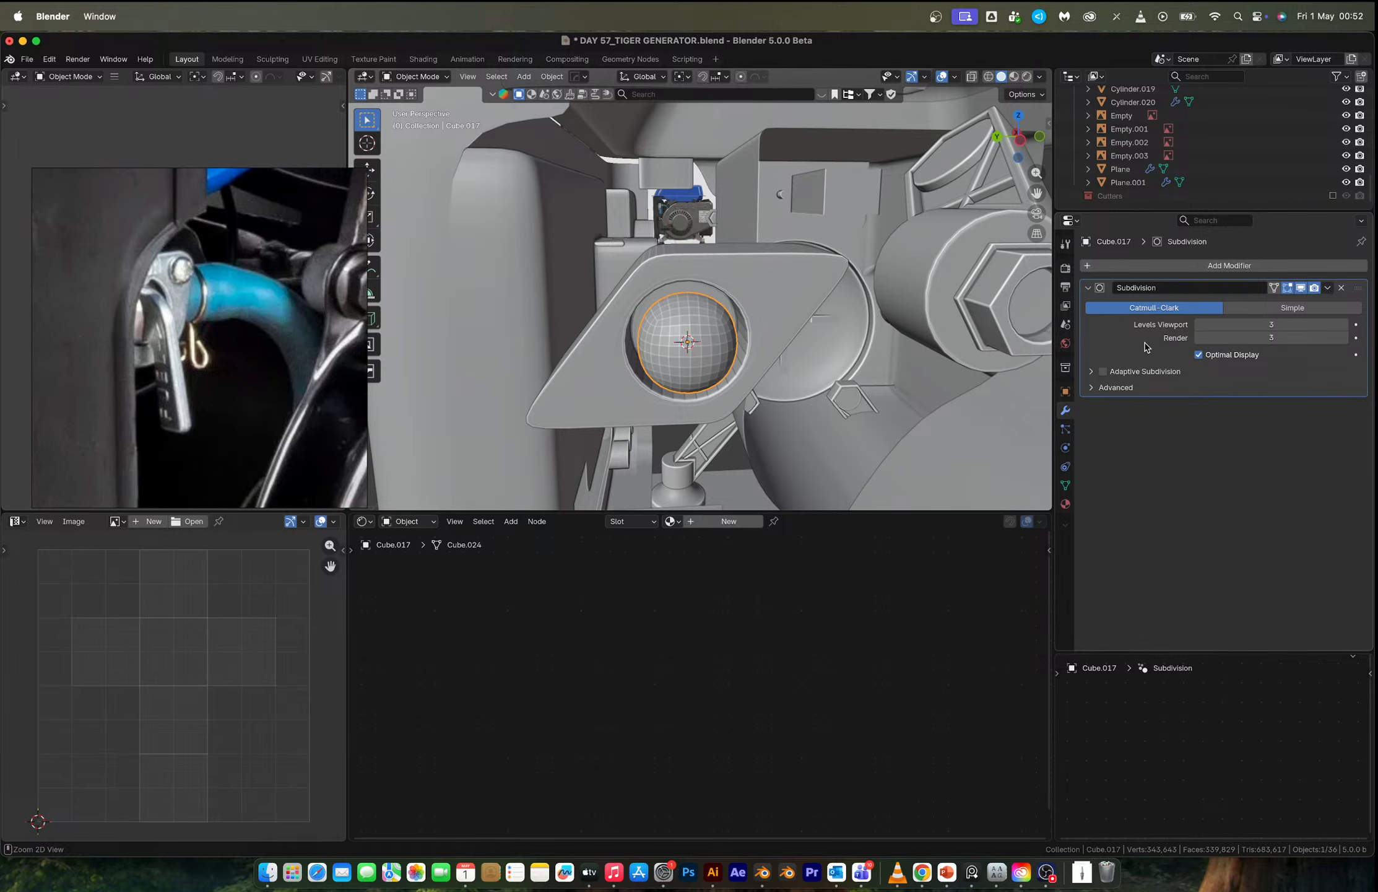
{"action": "key", "text": "s"}
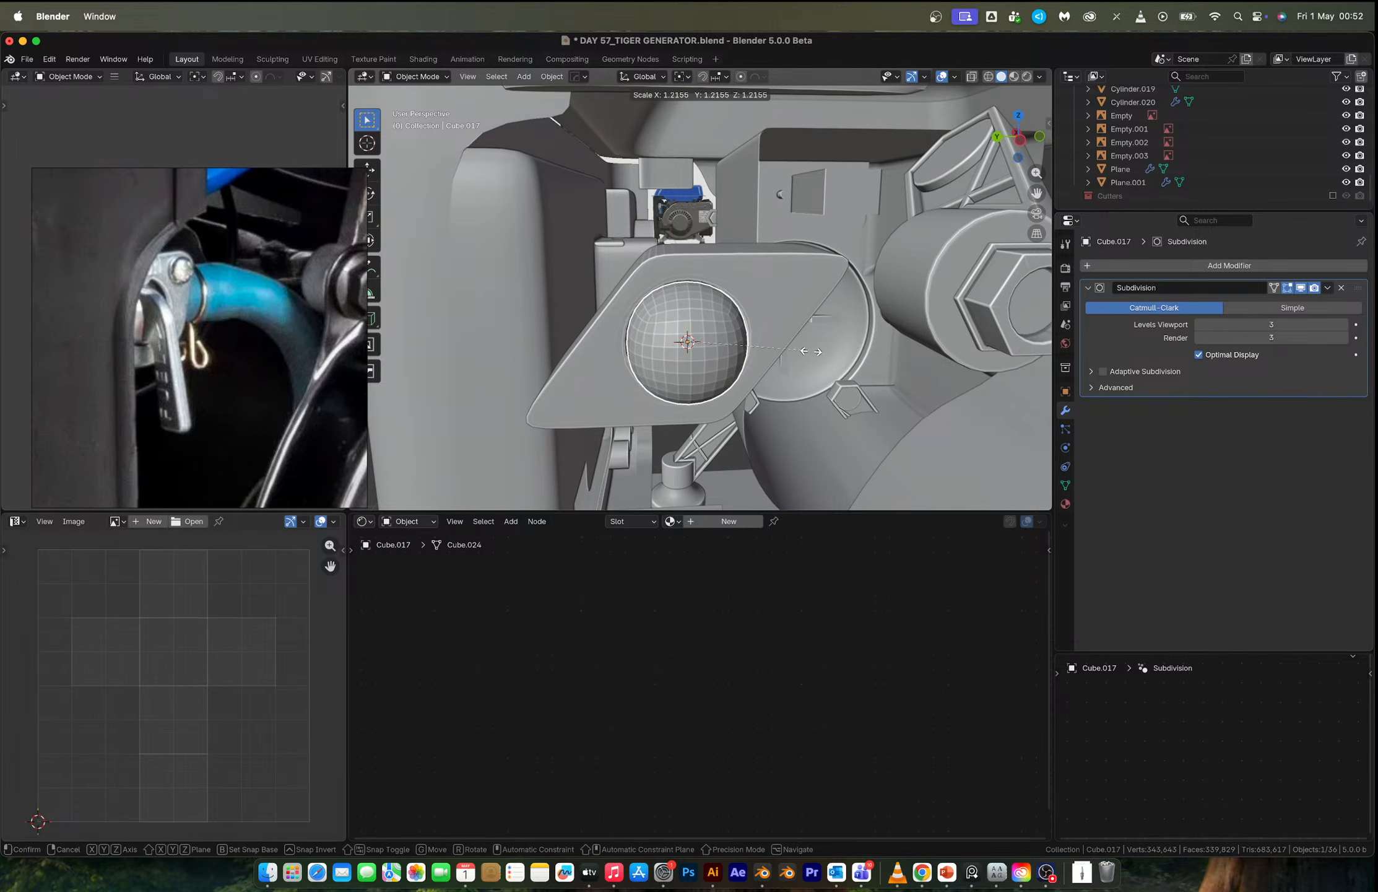
{"action": "left_click", "coordinate": [804, 351]}
Apply the Subdivision modifier and squash the ball along X to a scale of about 0.758.
{"action": "key", "text": "ctrl+a"}
{"action": "key", "text": "Tab"}
{"action": "middle_click_drag", "start_coordinate": [697, 342], "coordinate": [766, 337]}
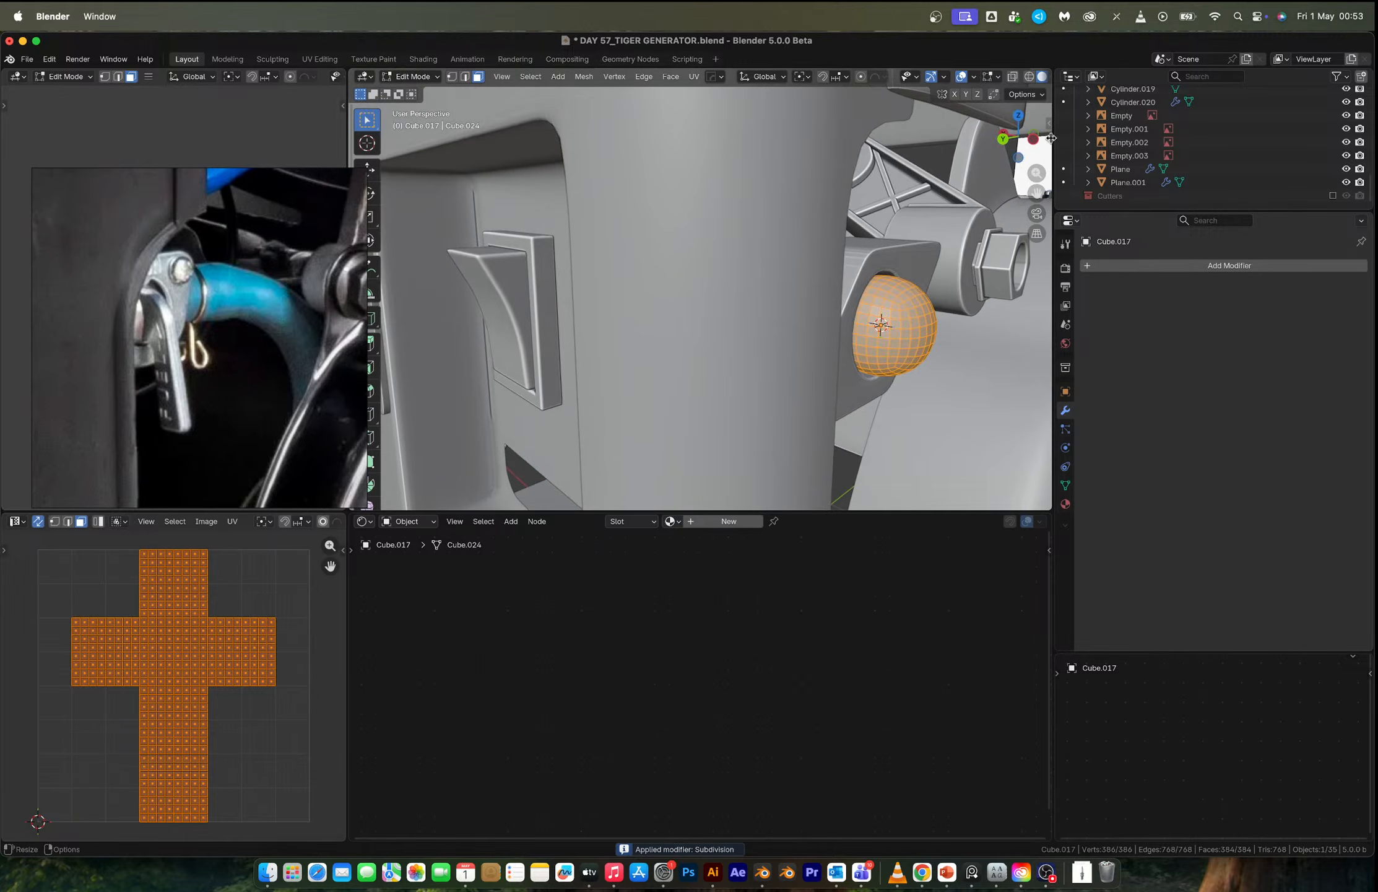
{"action": "key", "text": "Tab"}
{"action": "key", "text": "s"}
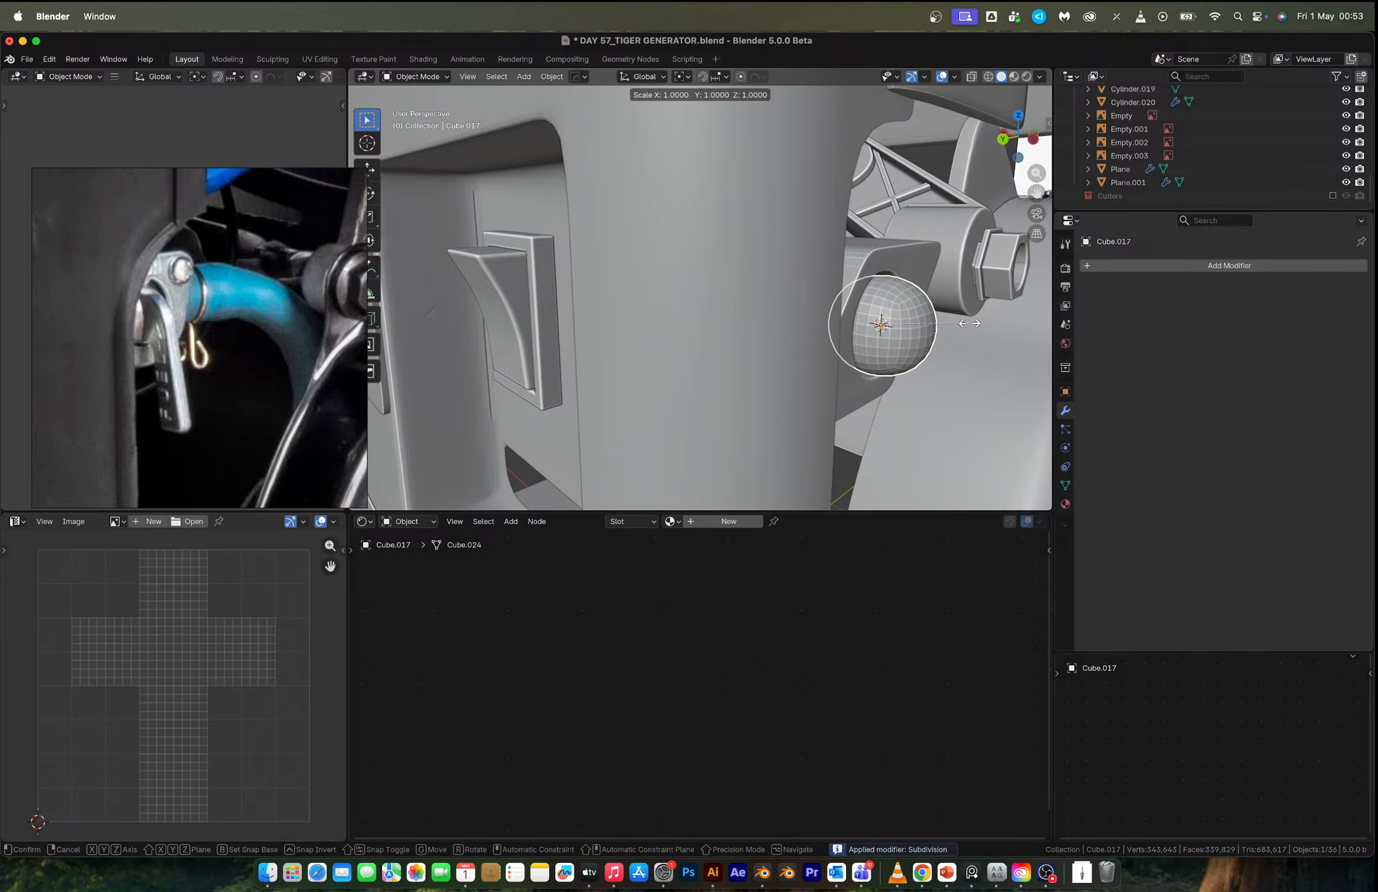
{"action": "key", "text": "y"}
{"action": "key", "text": "x"}
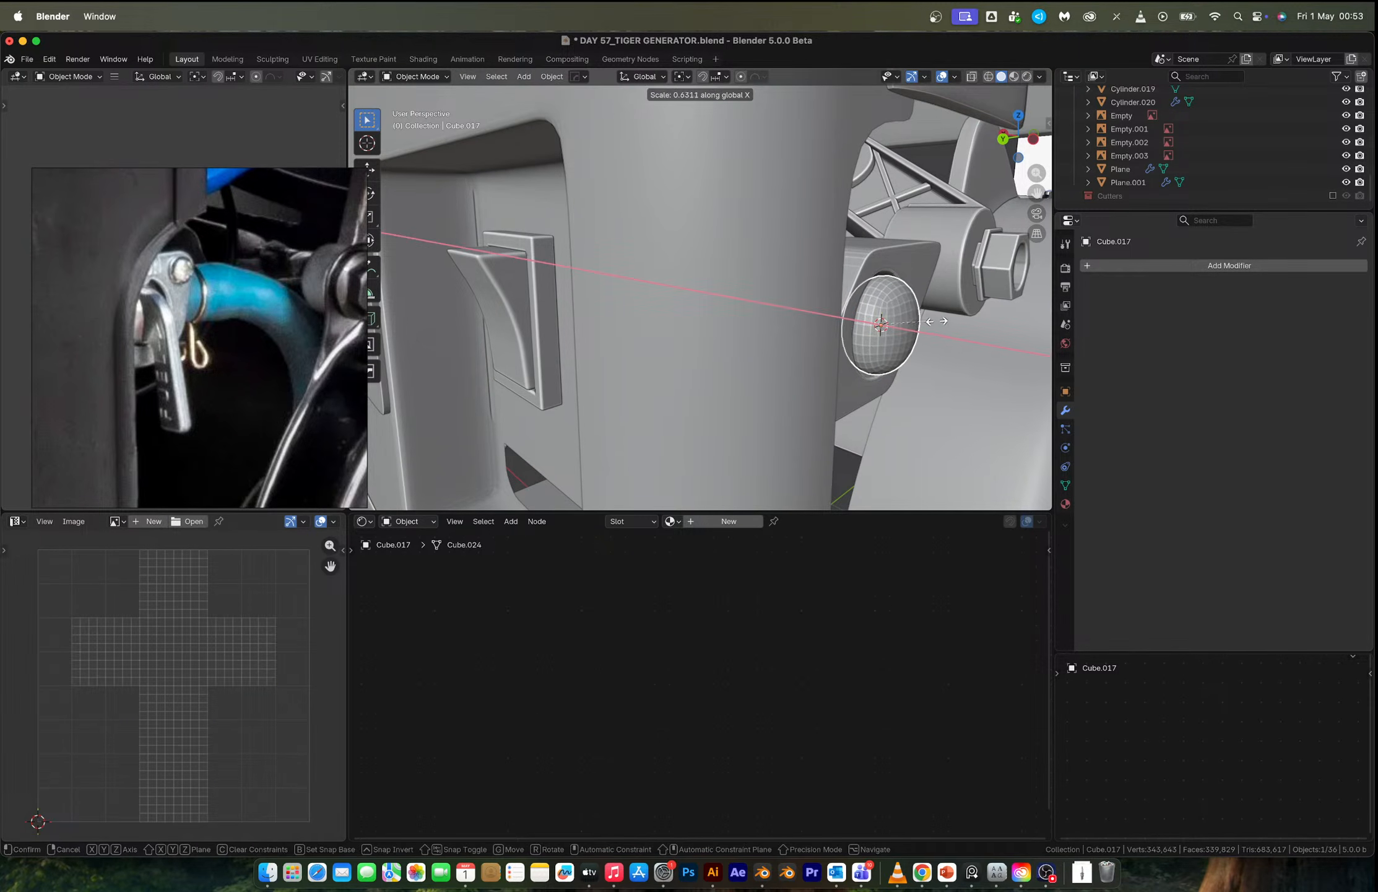
{"action": "left_click", "coordinate": [949, 328]}
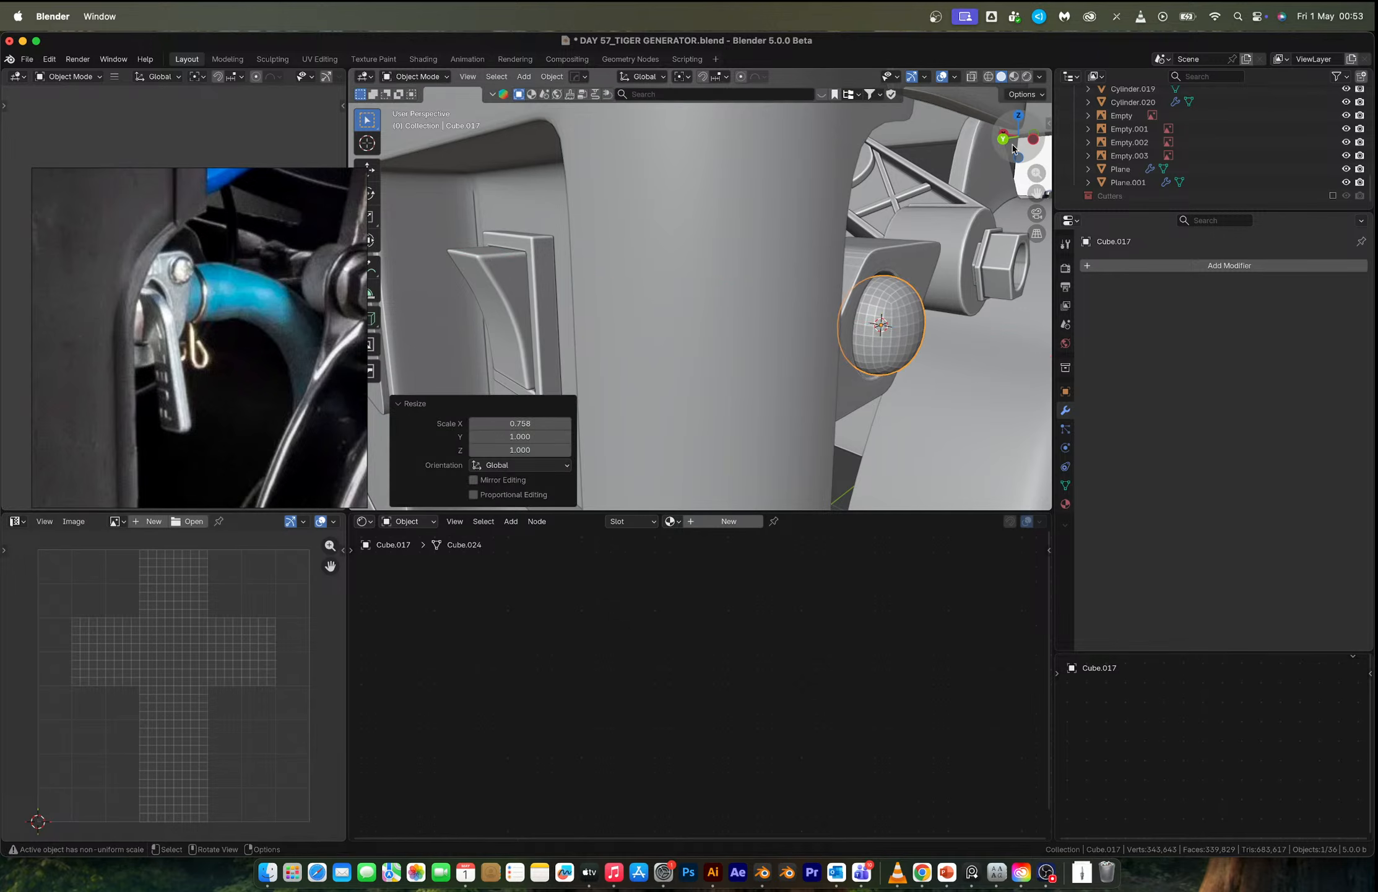
In the back orthographic view, select the ball's inner half and move it about 0.176 m along X to stretch it into a capsule.
{"action": "left_click", "coordinate": [1006, 140]}
{"action": "key", "text": "alt+z"}
{"action": "key", "text": "Tab"}
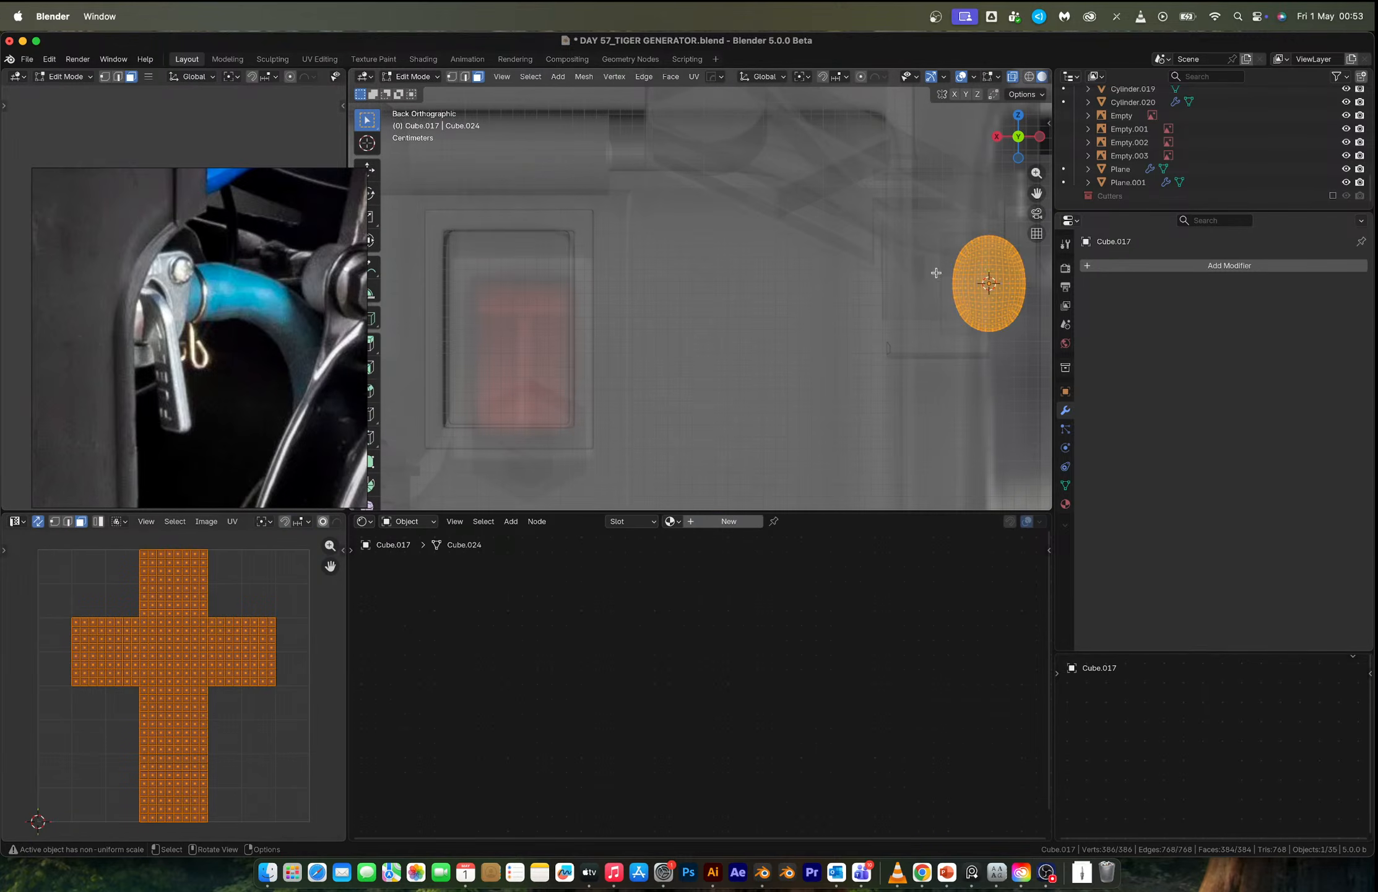
{"action": "key", "text": "1"}
{"action": "key", "text": "alt+z"}
{"action": "left_click_drag", "start_coordinate": [900, 184], "coordinate": [986, 365]}
{"action": "key", "text": "alt+z"}
{"action": "key", "text": "g"}
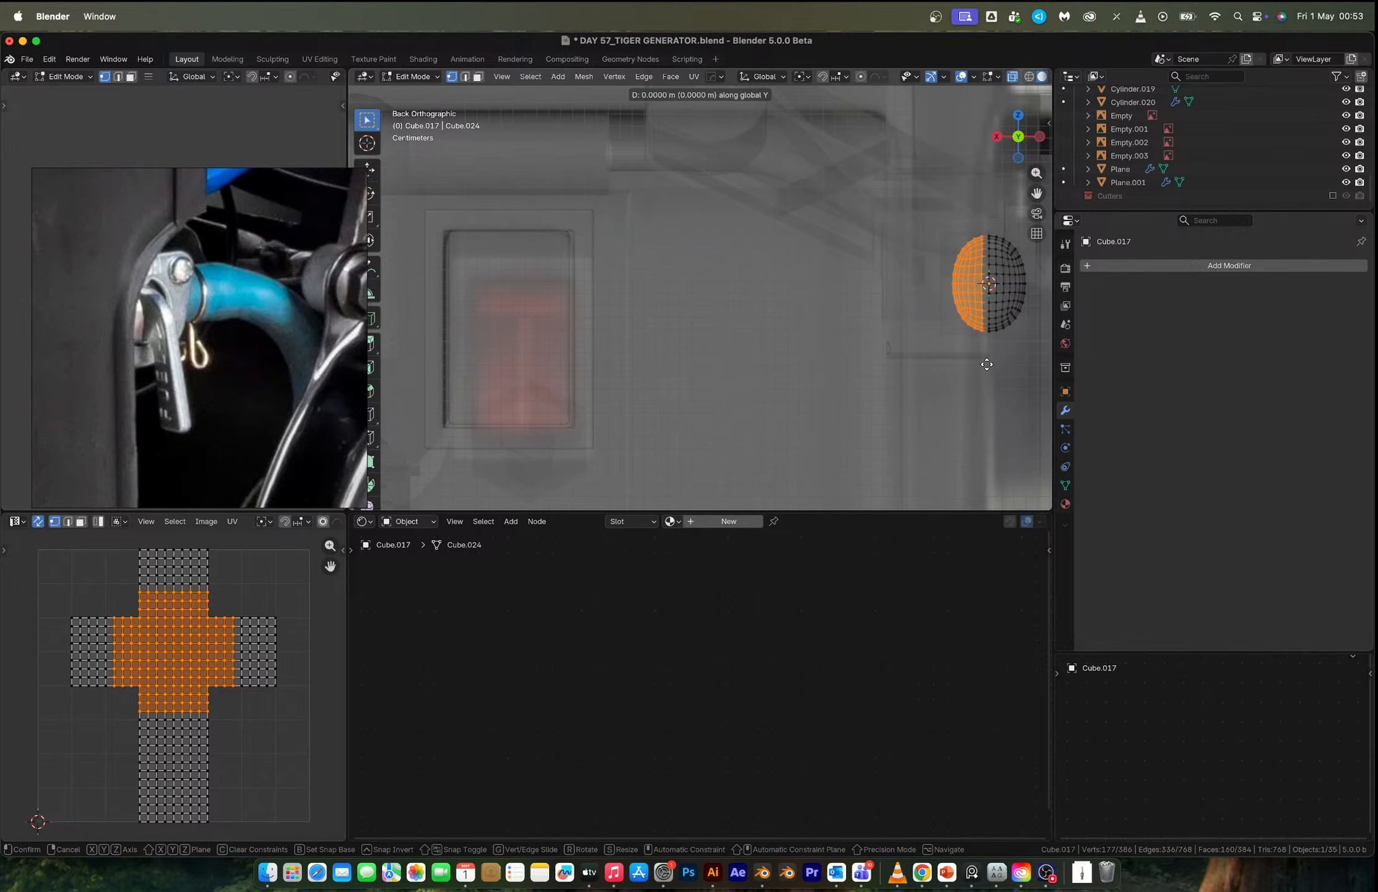
{"action": "key", "text": "x"}
{"action": "left_click", "coordinate": [776, 372]}
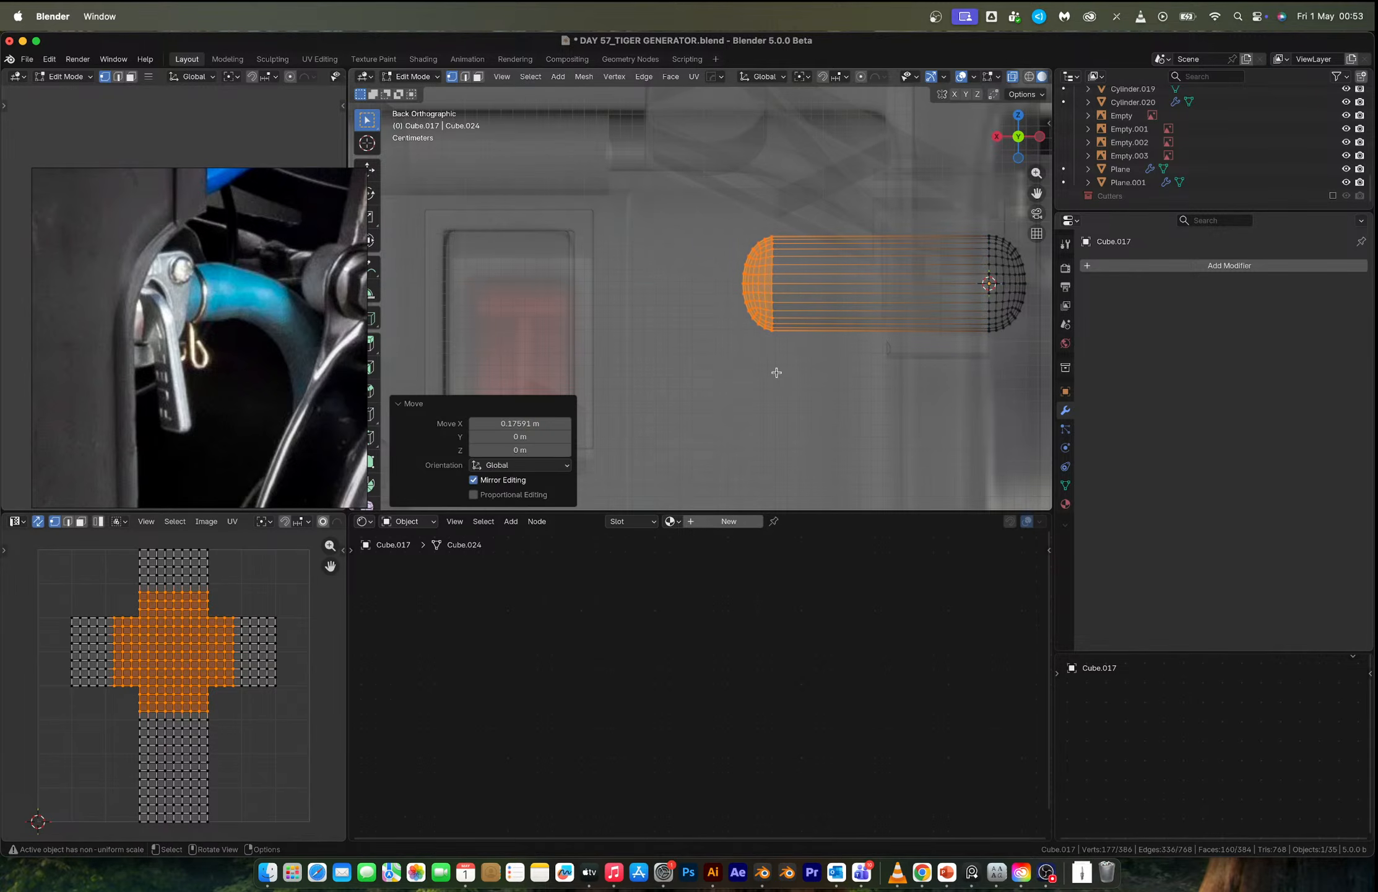
Shade the stretched capsule auto smooth with a 30° angle.
{"action": "key", "text": "Tab"}
{"action": "middle_click_drag", "start_coordinate": [886, 329], "coordinate": [684, 251]}
{"action": "key", "text": "alt+z"}
{"action": "scroll", "coordinate": [805, 322], "scroll_direction": "down", "scroll_amount": 4}
{"action": "scroll", "coordinate": [787, 314], "scroll_direction": "up", "scroll_amount": 6}
{"action": "key", "text": "Tab"}
{"action": "key", "text": "Tab"}
{"action": "right_click", "coordinate": [715, 298]}
{"action": "left_click", "coordinate": [650, 294]}
{"action": "key", "text": "Tab"}
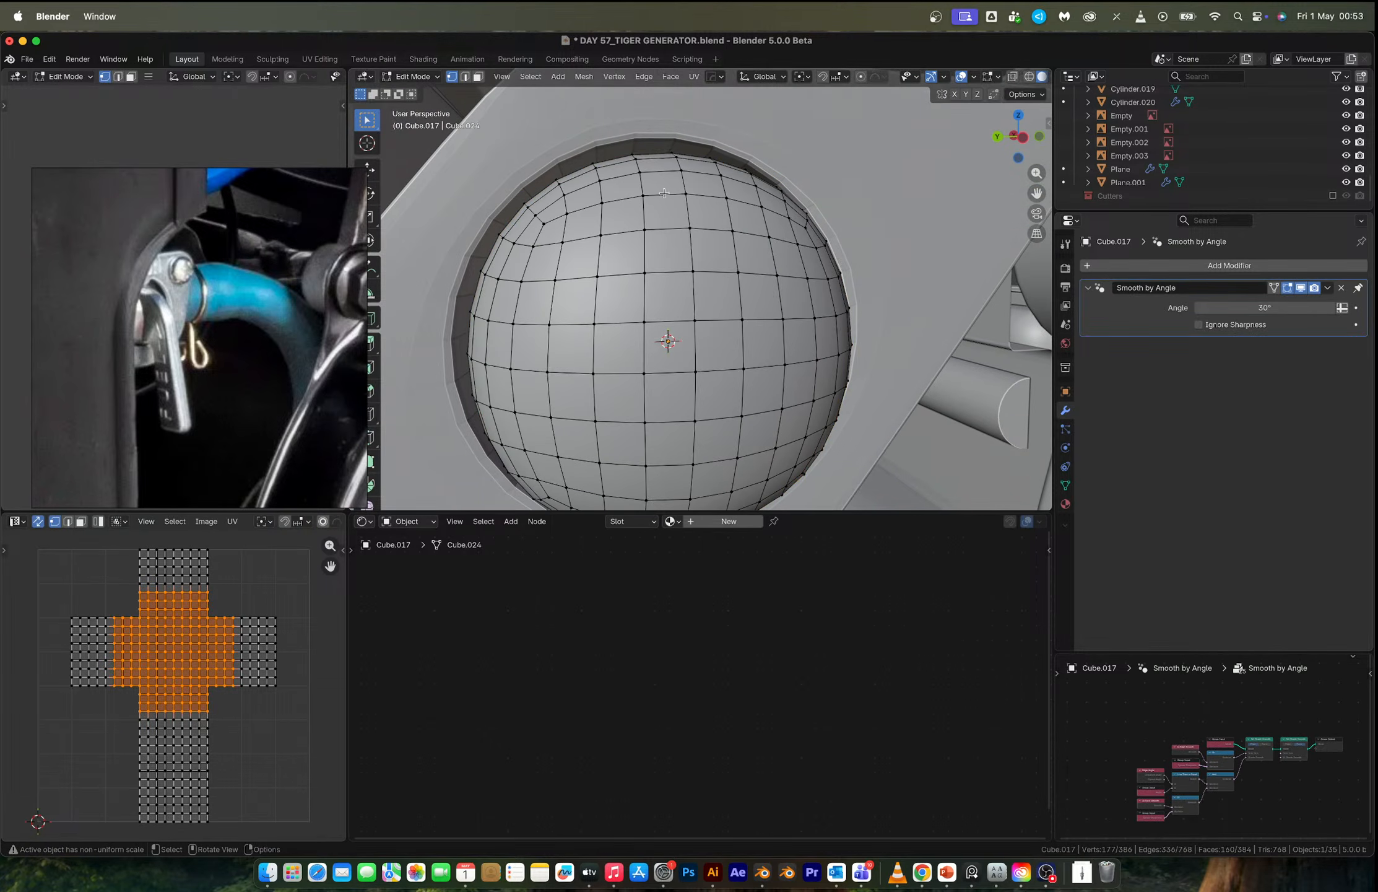
Select the vertical edge loop just beside the capsule's centre line and view it in the side orthographic view.
{"action": "key", "text": "3"}
{"action": "left_click_drag", "start_coordinate": [653, 166], "coordinate": [698, 325]}
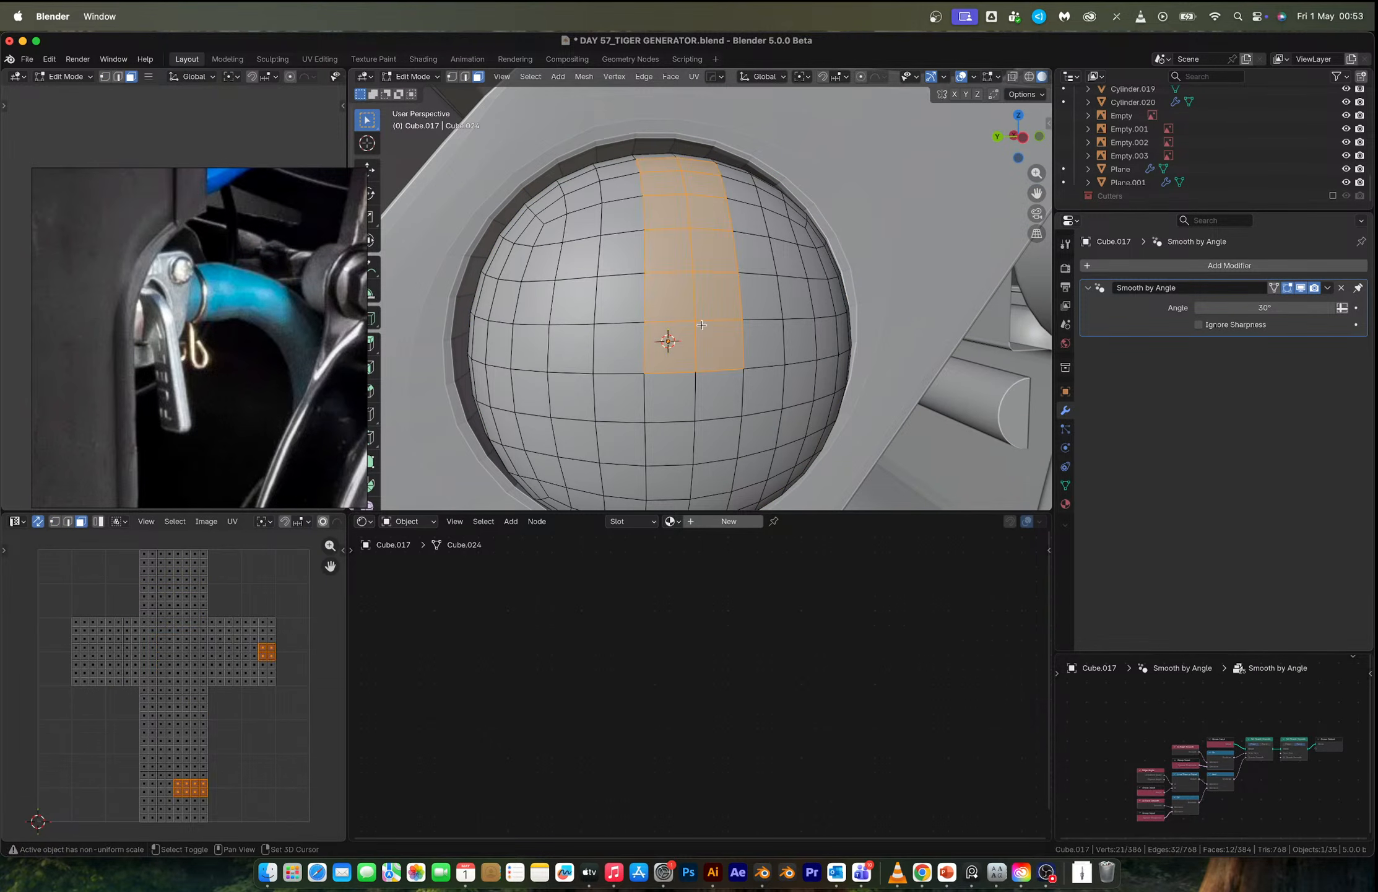
{"action": "middle_click_drag", "start_coordinate": [699, 325], "coordinate": [658, 255]}
{"action": "key", "text": "2"}
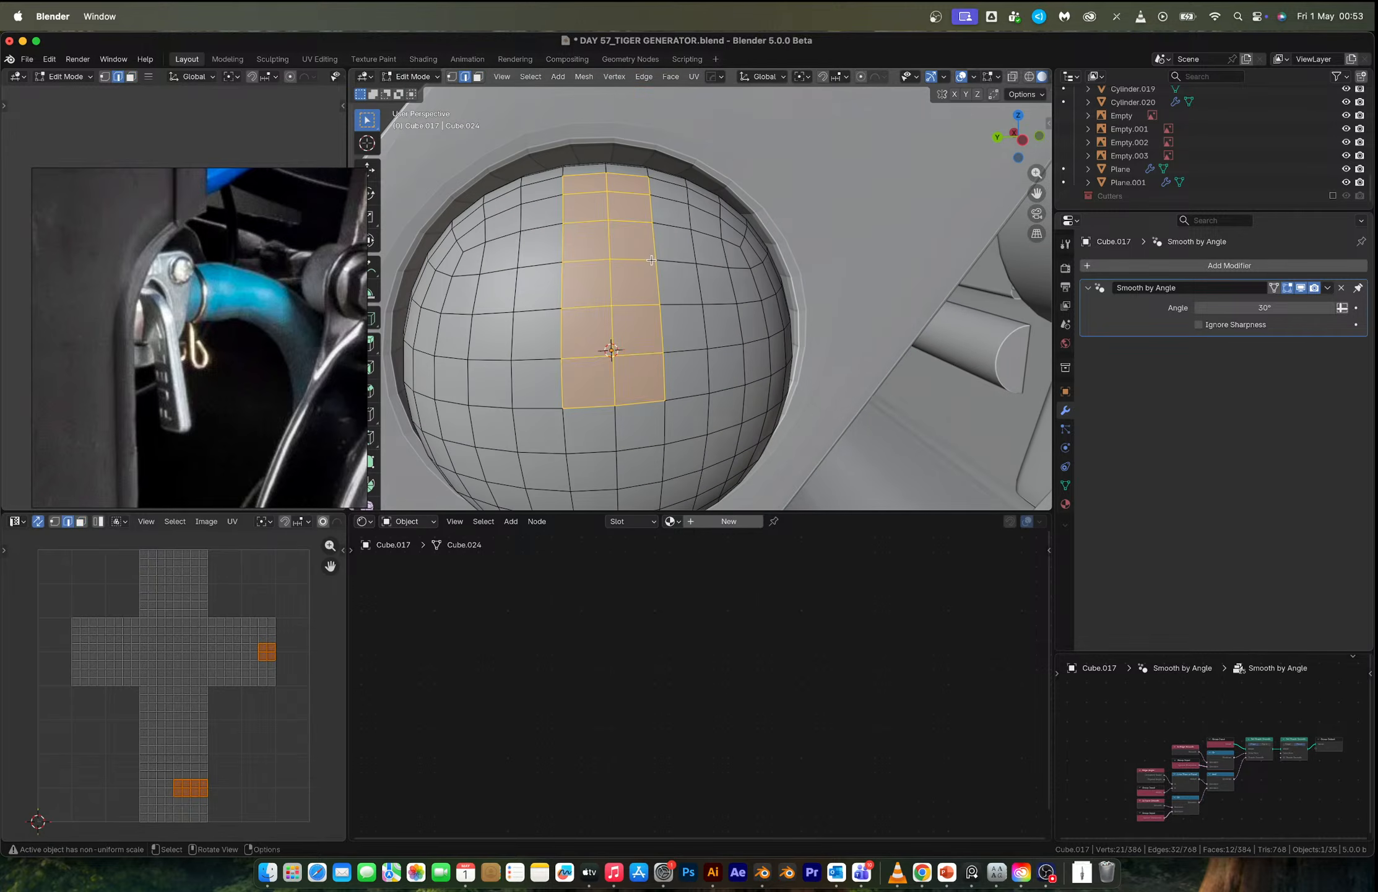
{"action": "left_click", "coordinate": [658, 254], "text": "alt"}
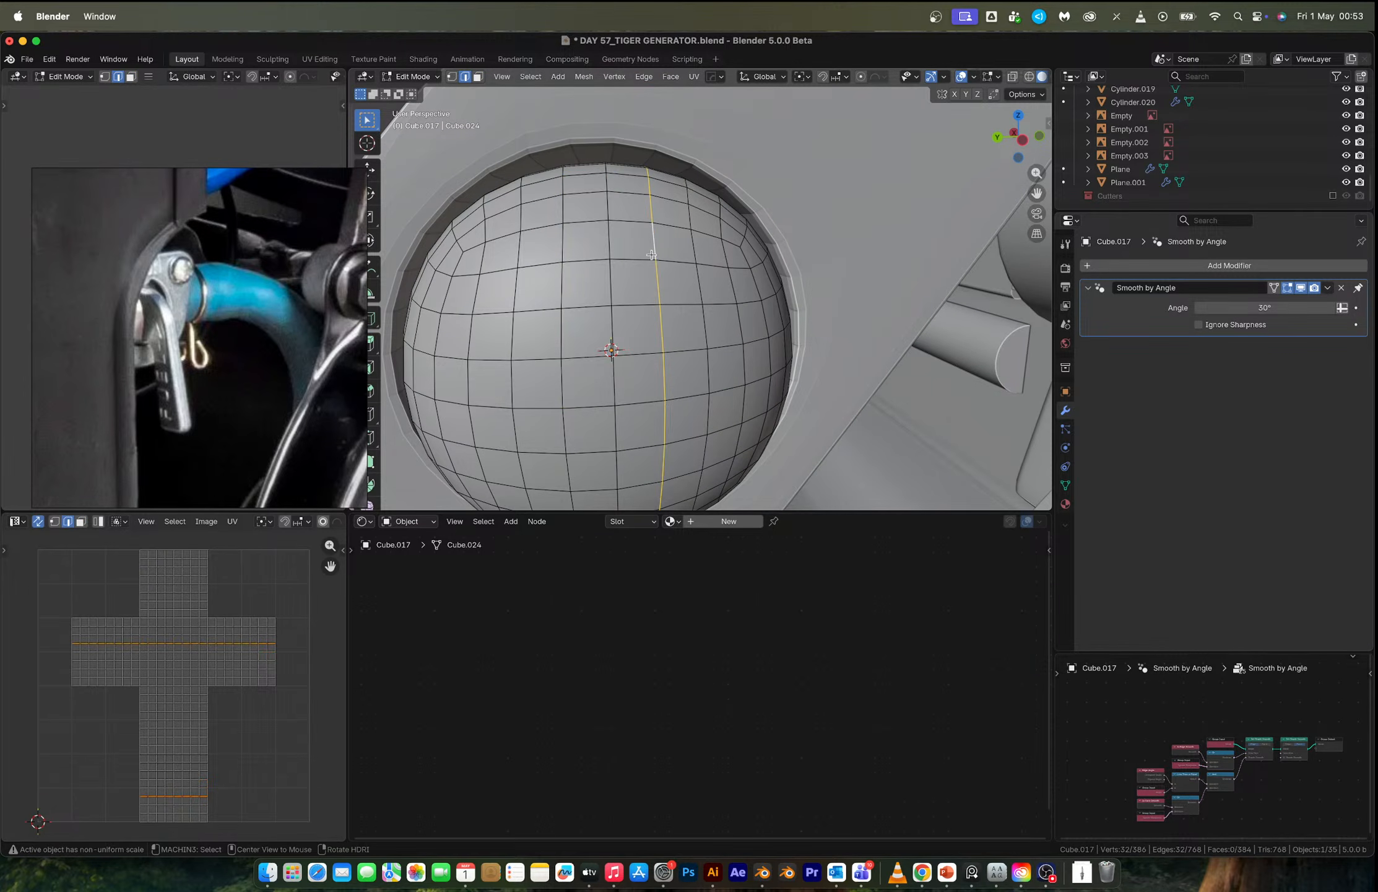
{"action": "left_click", "coordinate": [1025, 140]}
{"action": "scroll", "coordinate": [619, 260], "scroll_direction": "up", "scroll_amount": 3}
{"action": "type", "text": "sx"}
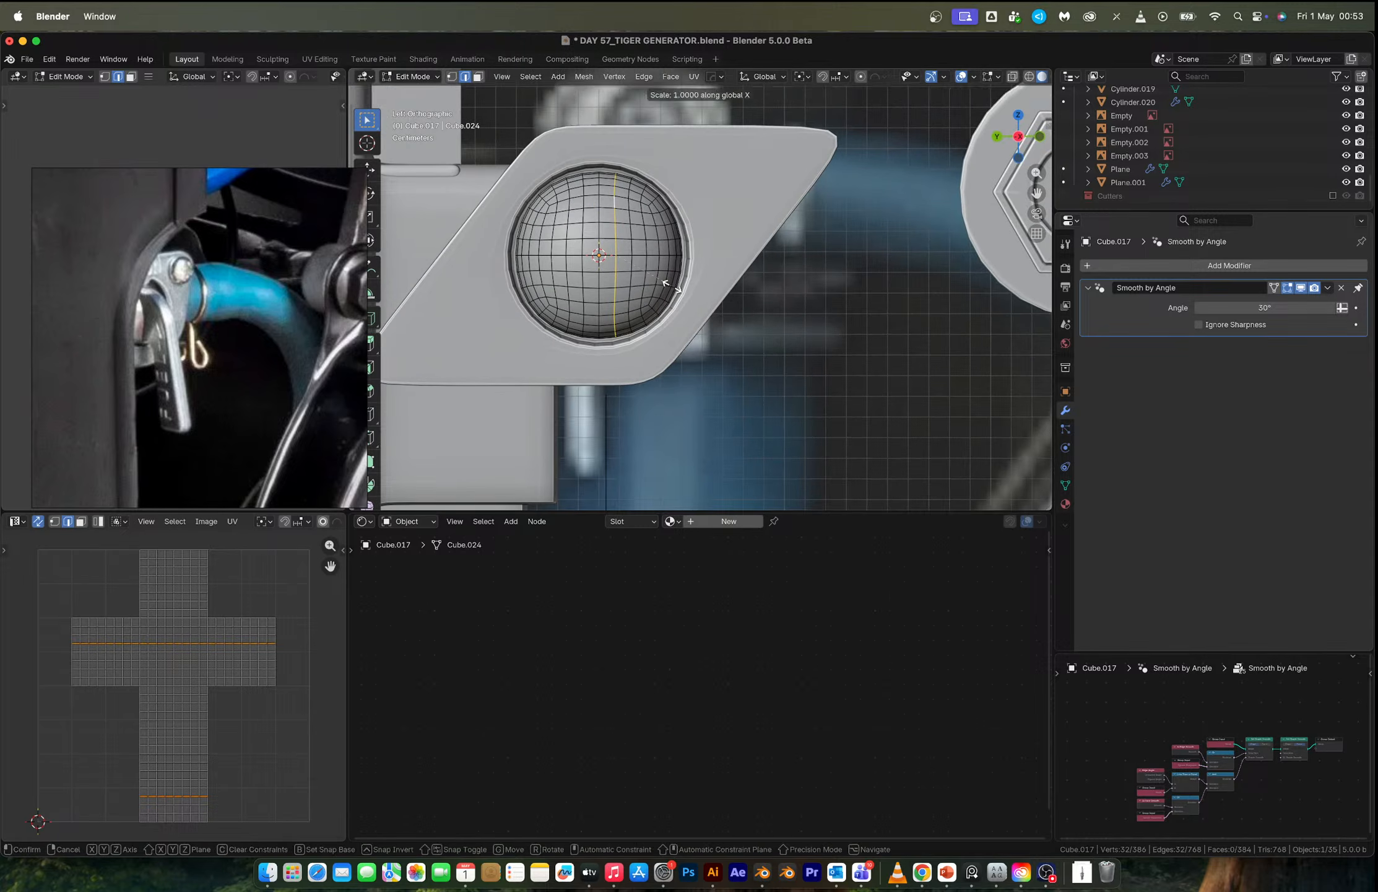
{"action": "type", "text": "0"}
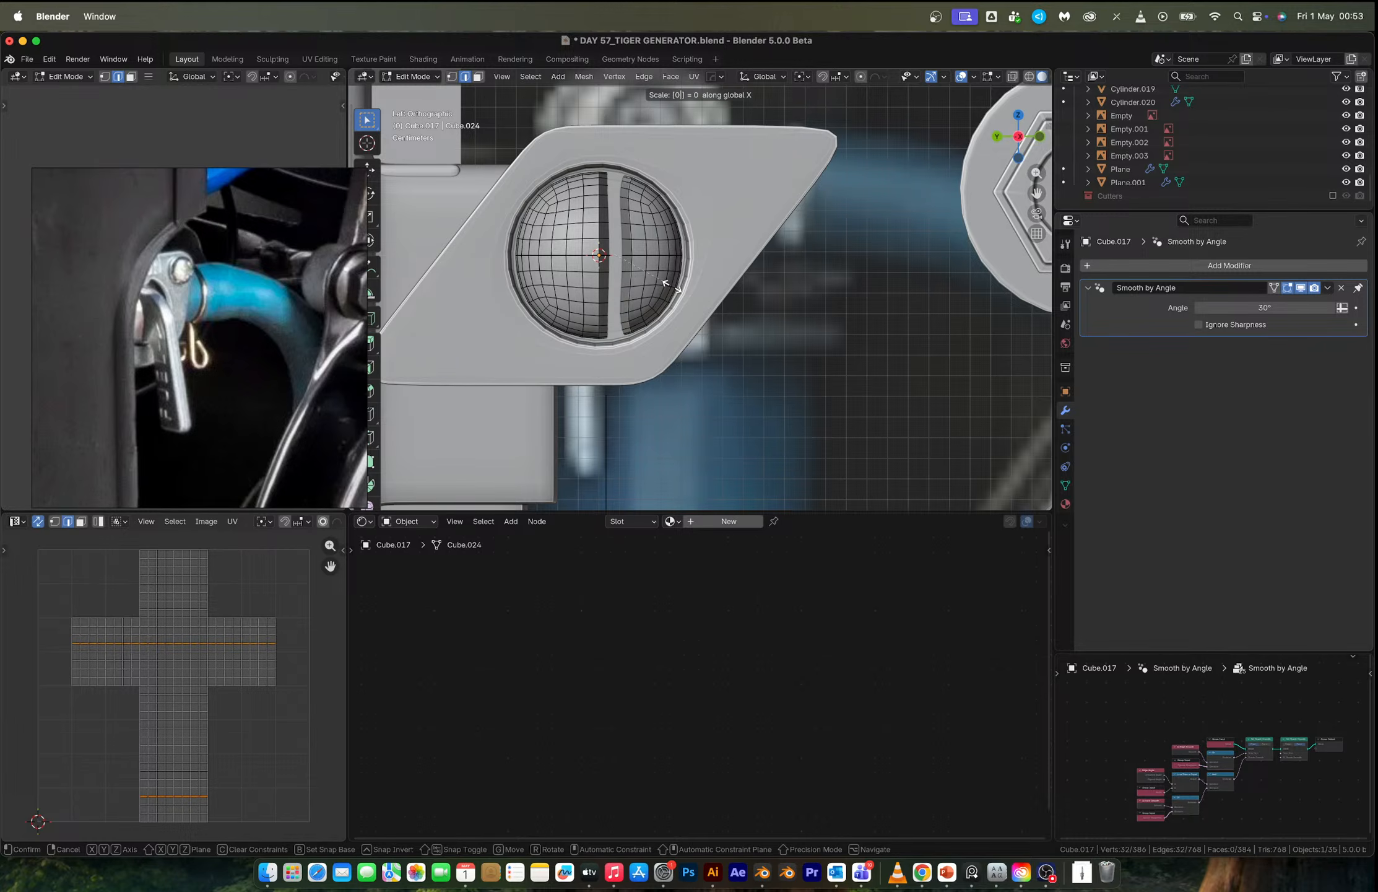
{"action": "key", "text": "Return"}
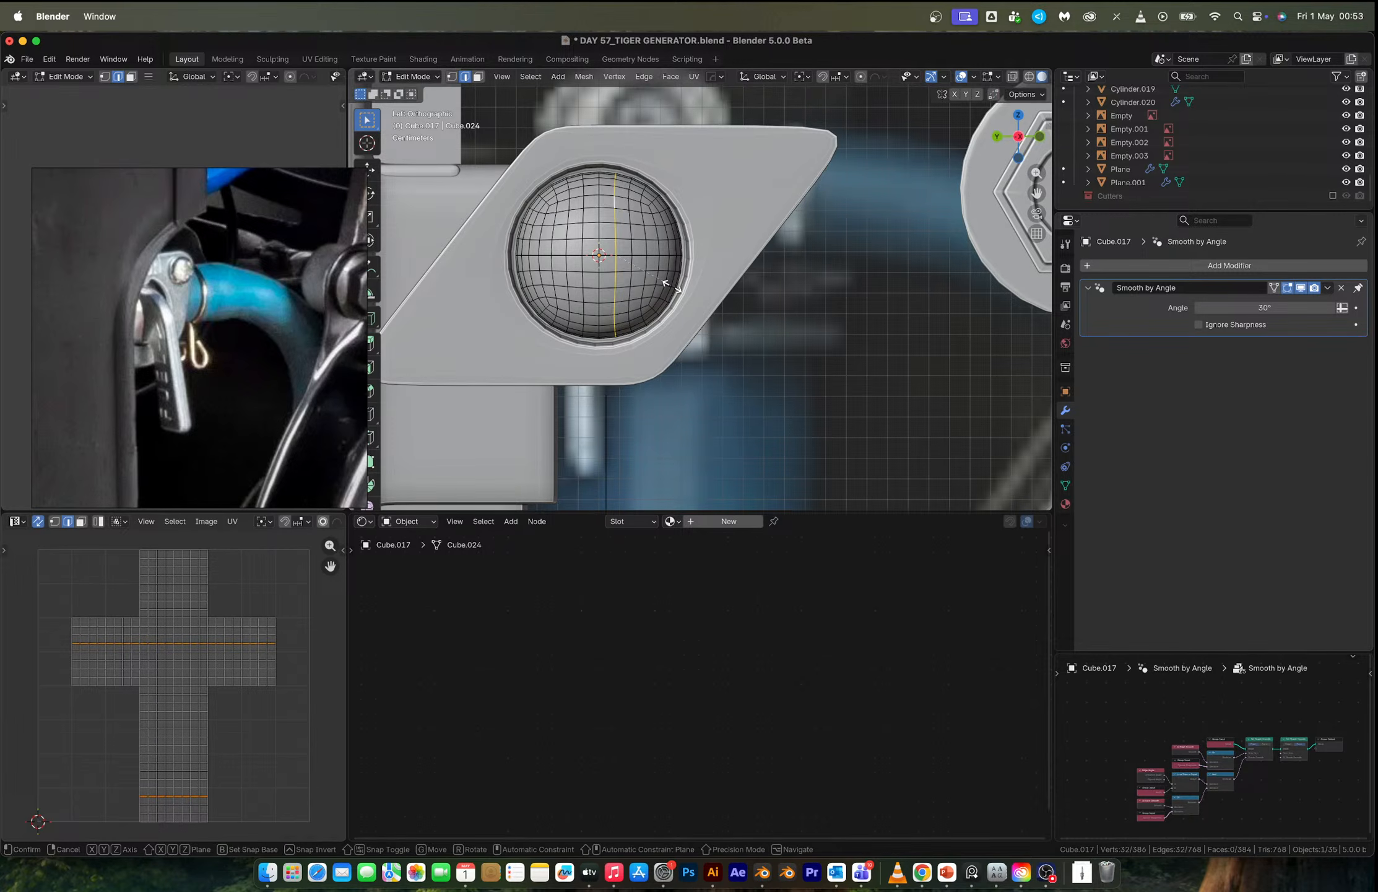
Straighten the selected edge loop by flattening it along Y.
{"action": "key", "text": "s"}
{"action": "key", "text": "y"}
{"action": "key", "text": "Return"}
Mirror the capsule across the Y axis and apply the Mirror modifier so both edge loops match.
{"action": "key", "text": "Tab"}
{"action": "key", "text": "alt+x"}
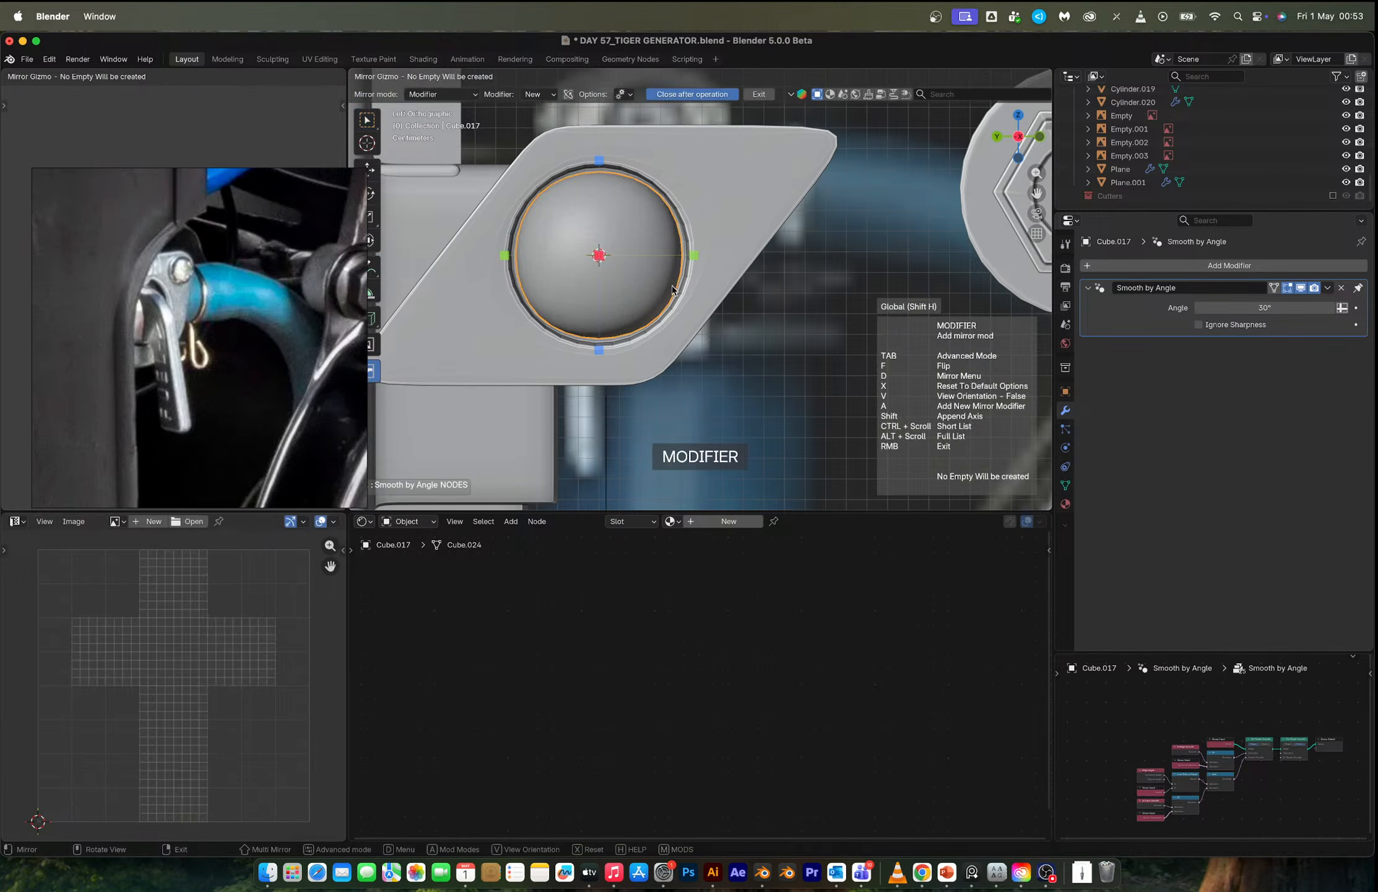
{"action": "left_click", "coordinate": [693, 255]}
{"action": "key", "text": "ctrl+a"}
{"action": "key", "text": "Tab"}
{"action": "scroll", "coordinate": [595, 252], "scroll_direction": "up", "scroll_amount": 3}
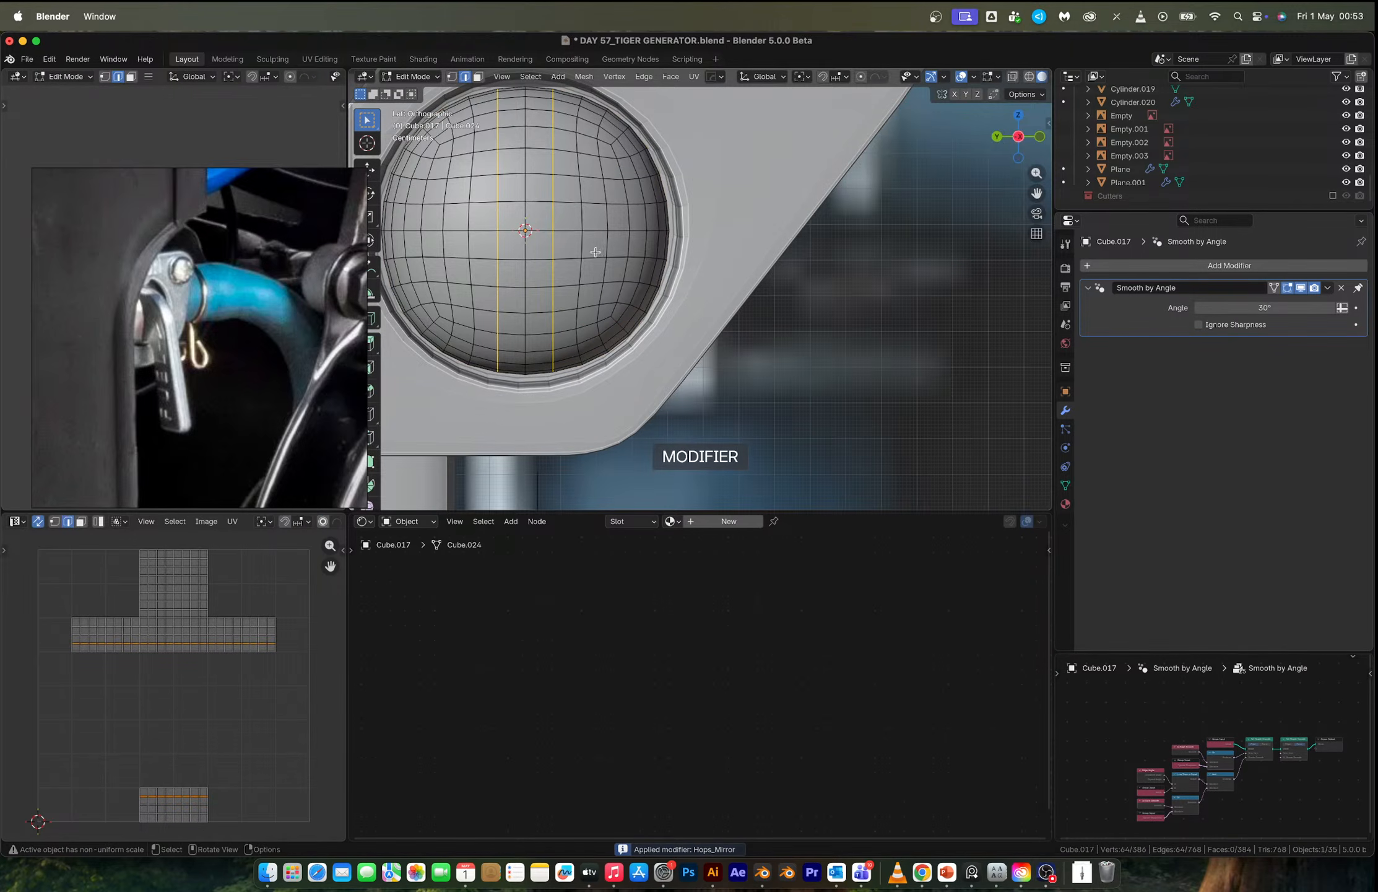
Select the central vertical band of faces on the capsule's outer end and extrude it about 0.041 m outward along X.
{"action": "key", "text": "3"}
{"action": "left_click", "coordinate": [543, 94]}
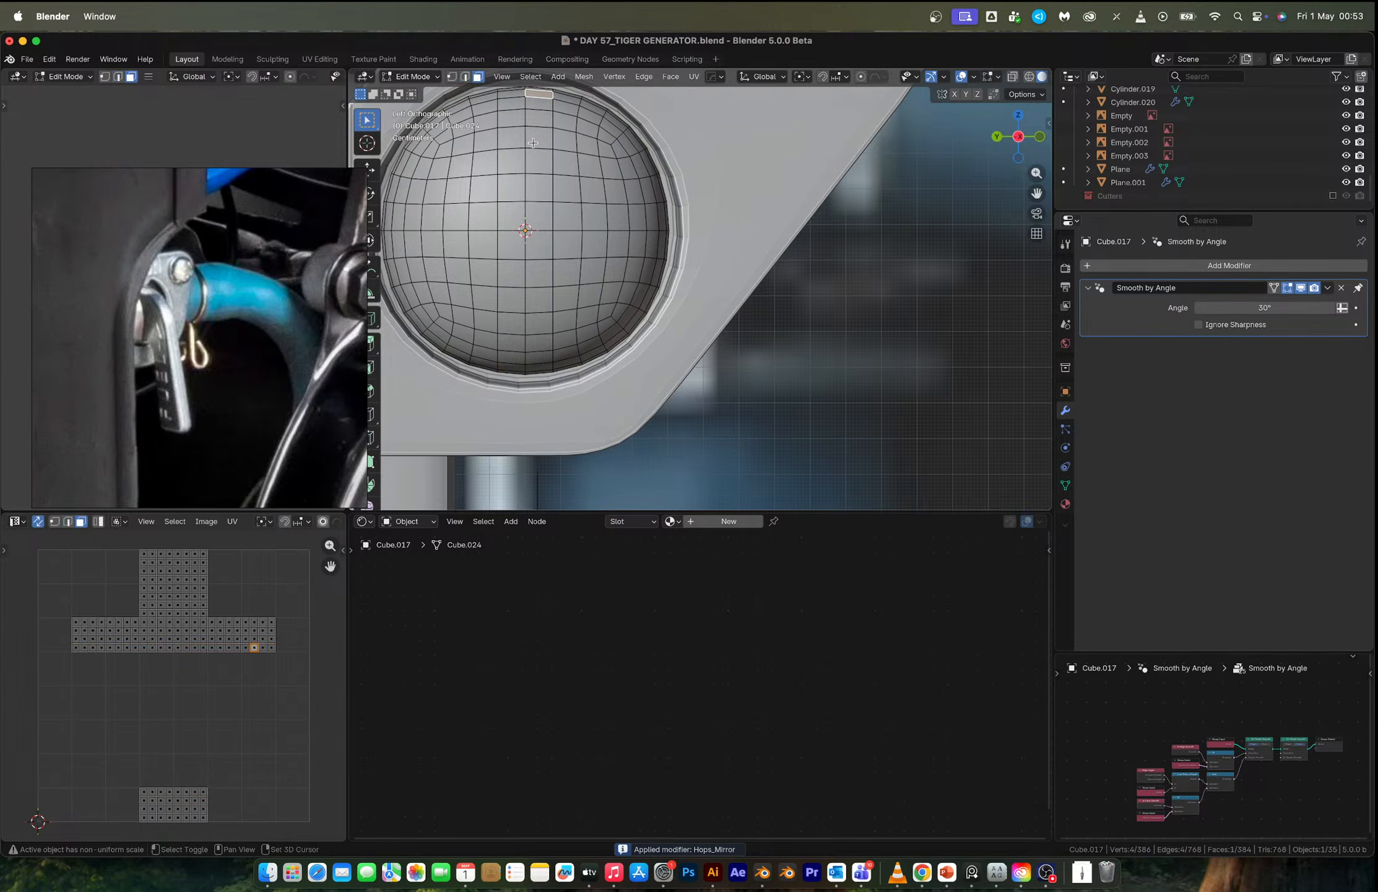
{"action": "left_click", "coordinate": [512, 366], "text": "ctrl+shift"}
{"action": "scroll", "coordinate": [535, 304], "scroll_direction": "down", "scroll_amount": 3}
{"action": "middle_click_drag", "start_coordinate": [535, 304], "coordinate": [742, 342]}
{"action": "key", "text": "e"}
{"action": "key", "text": "x"}
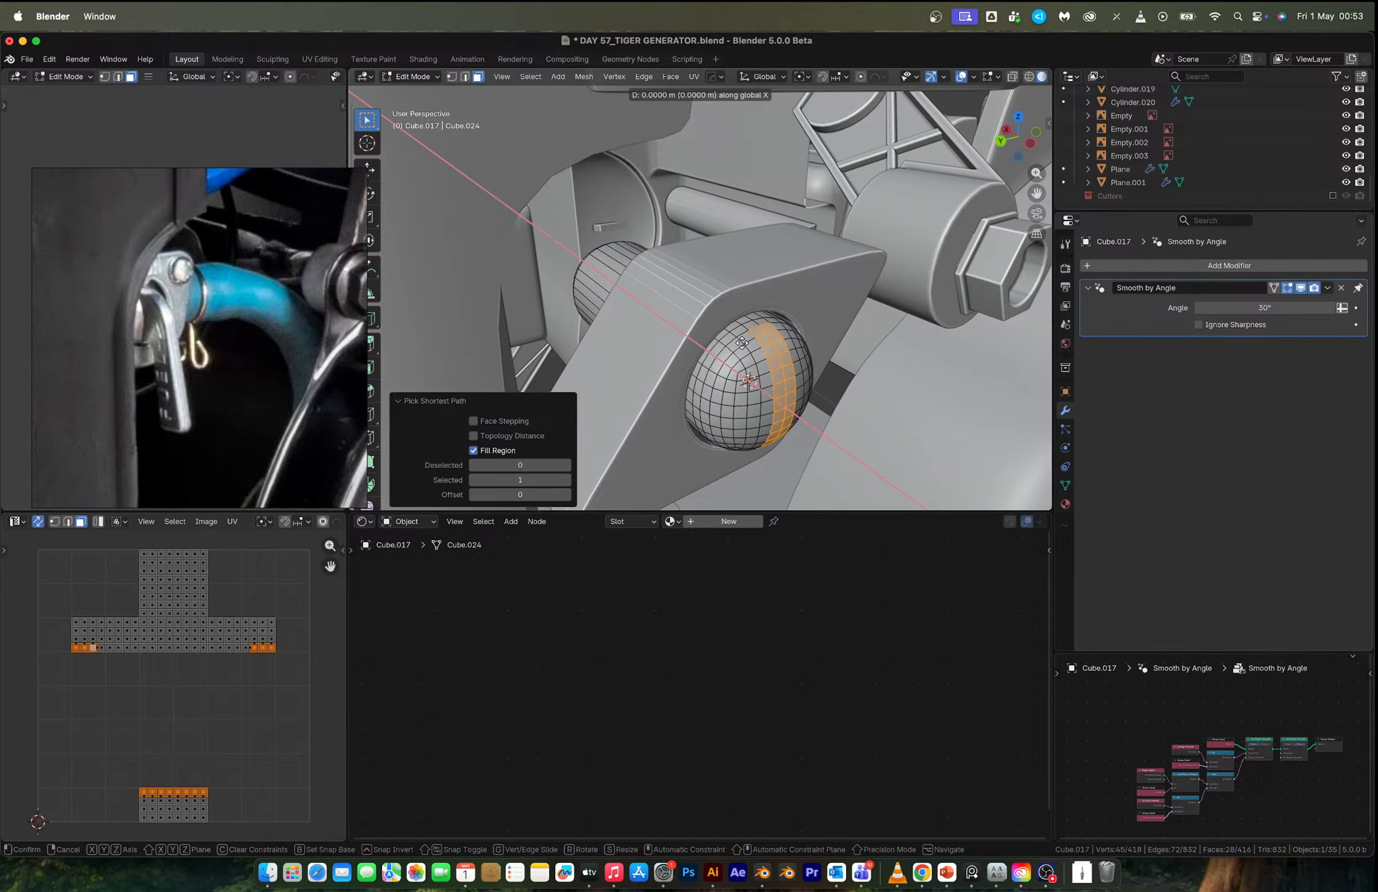
{"action": "left_click", "coordinate": [787, 366]}
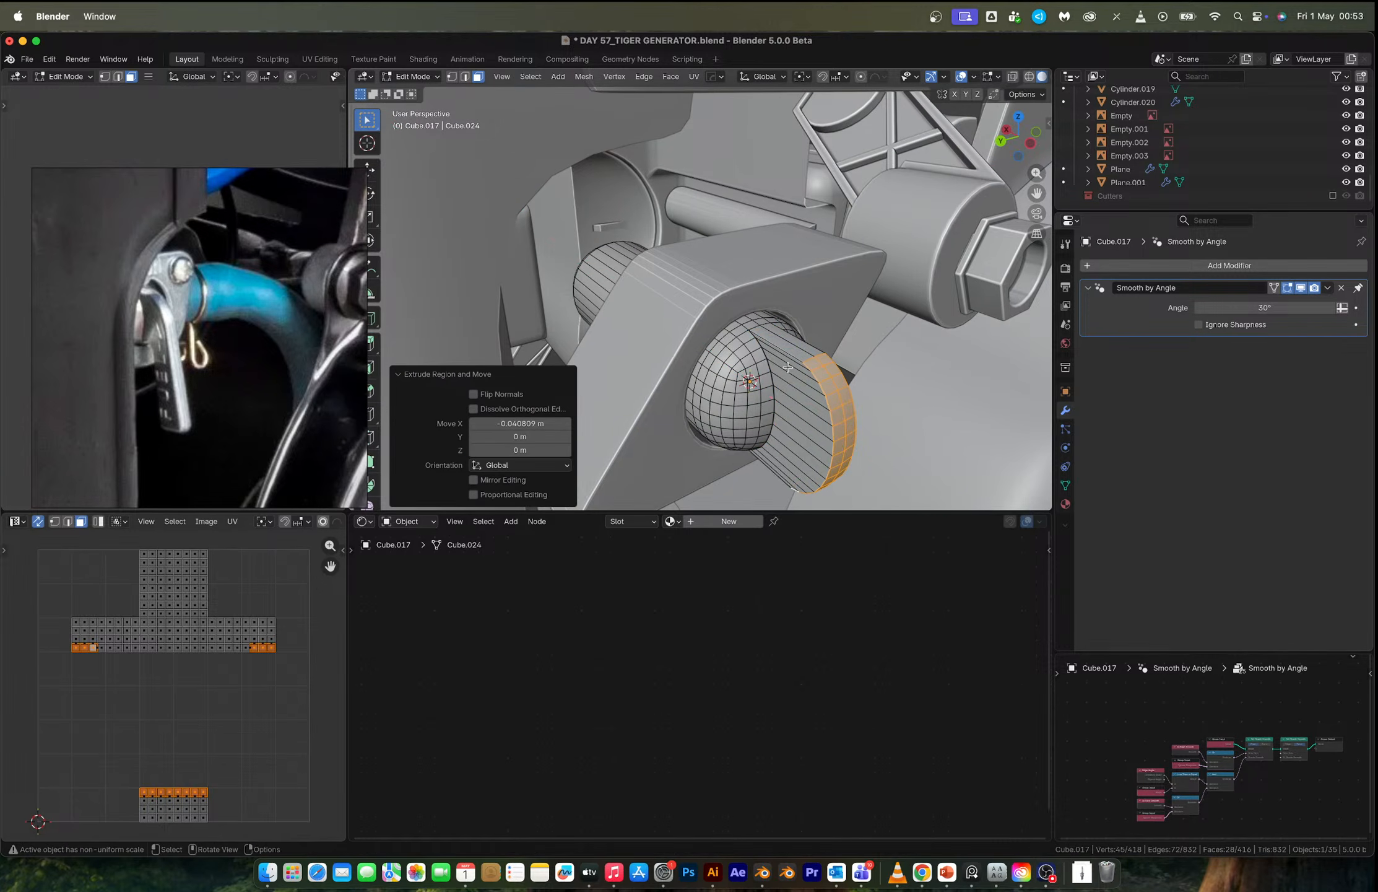
Flatten the extruded band's curved end by scaling it to 0 along X.
{"action": "key", "text": "s"}
{"action": "key", "text": "x"}
{"action": "key", "text": "0"}
{"action": "key", "text": "Return"}
Extrude the two faces at the underside of the flattened band about 0.121 m downward as the lever handle.
{"action": "middle_click_drag", "start_coordinate": [788, 368], "coordinate": [746, 207]}
{"action": "left_click", "coordinate": [778, 199]}
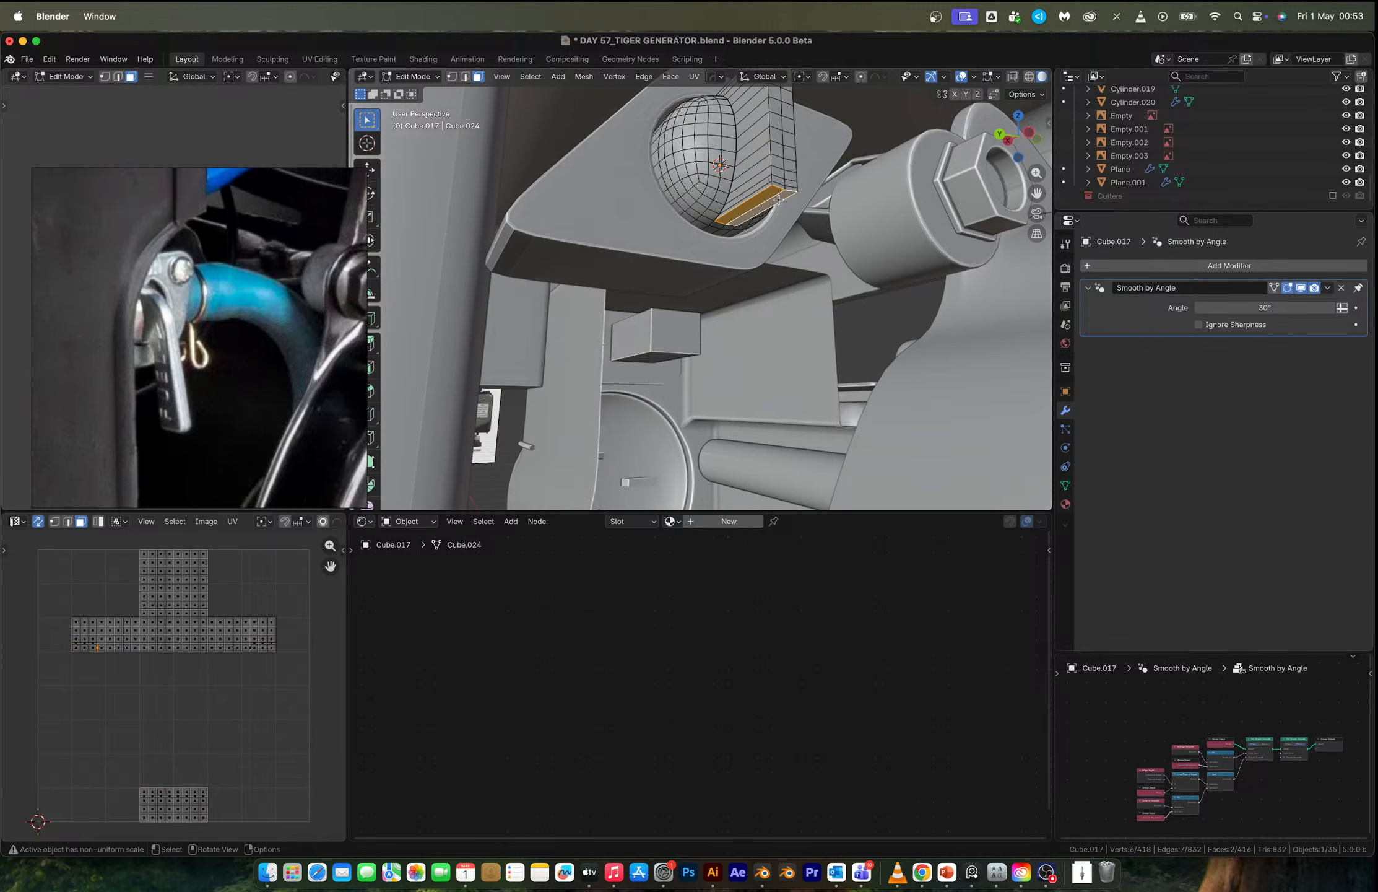
{"action": "key", "text": "e"}
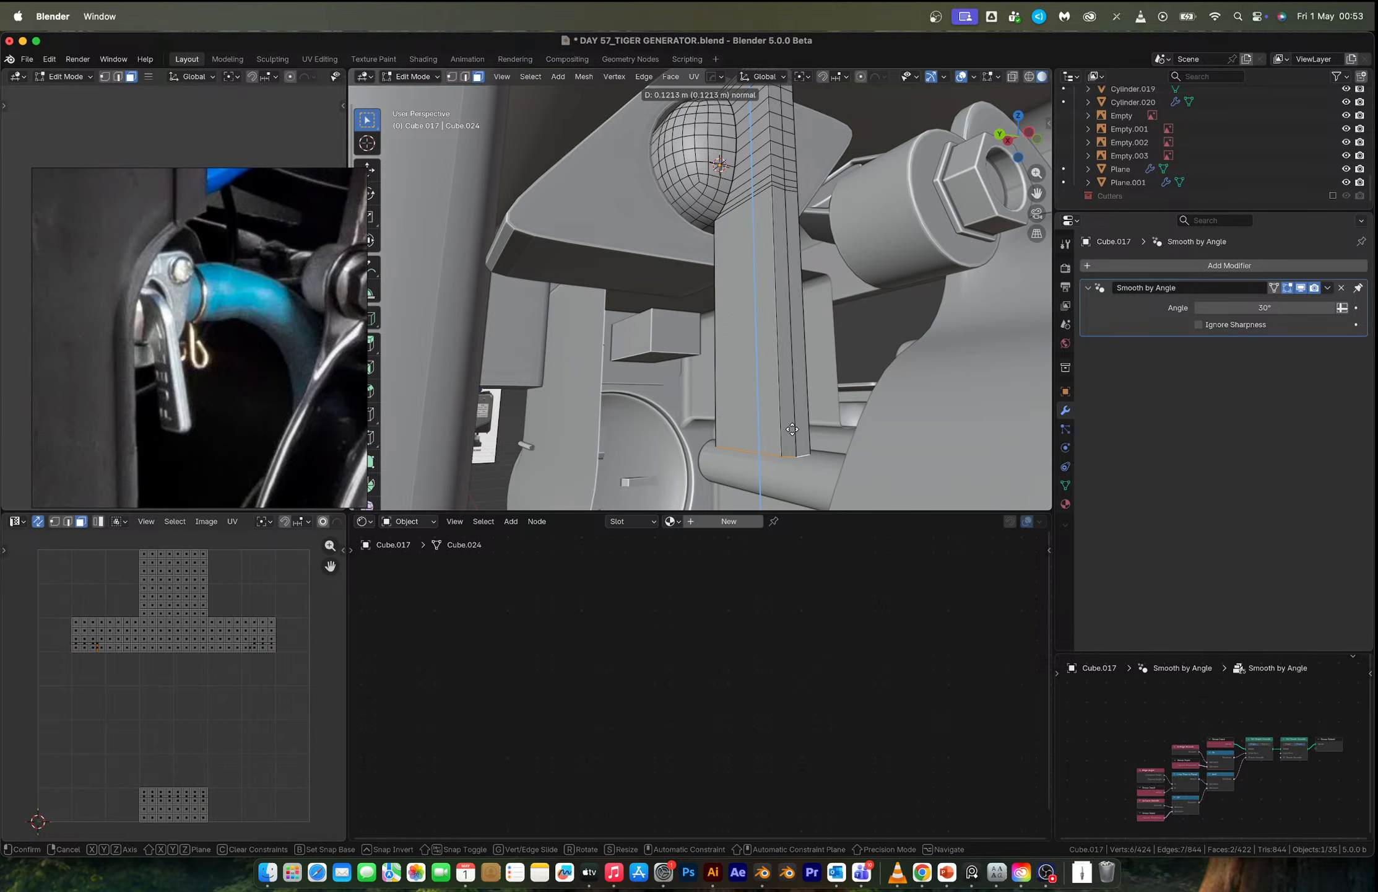
{"action": "left_click", "coordinate": [792, 429]}
Round the lever's two lower end corners with a four-segment bevel about 0.379 m wide.
{"action": "key", "text": "2"}
{"action": "left_click", "coordinate": [806, 456]}
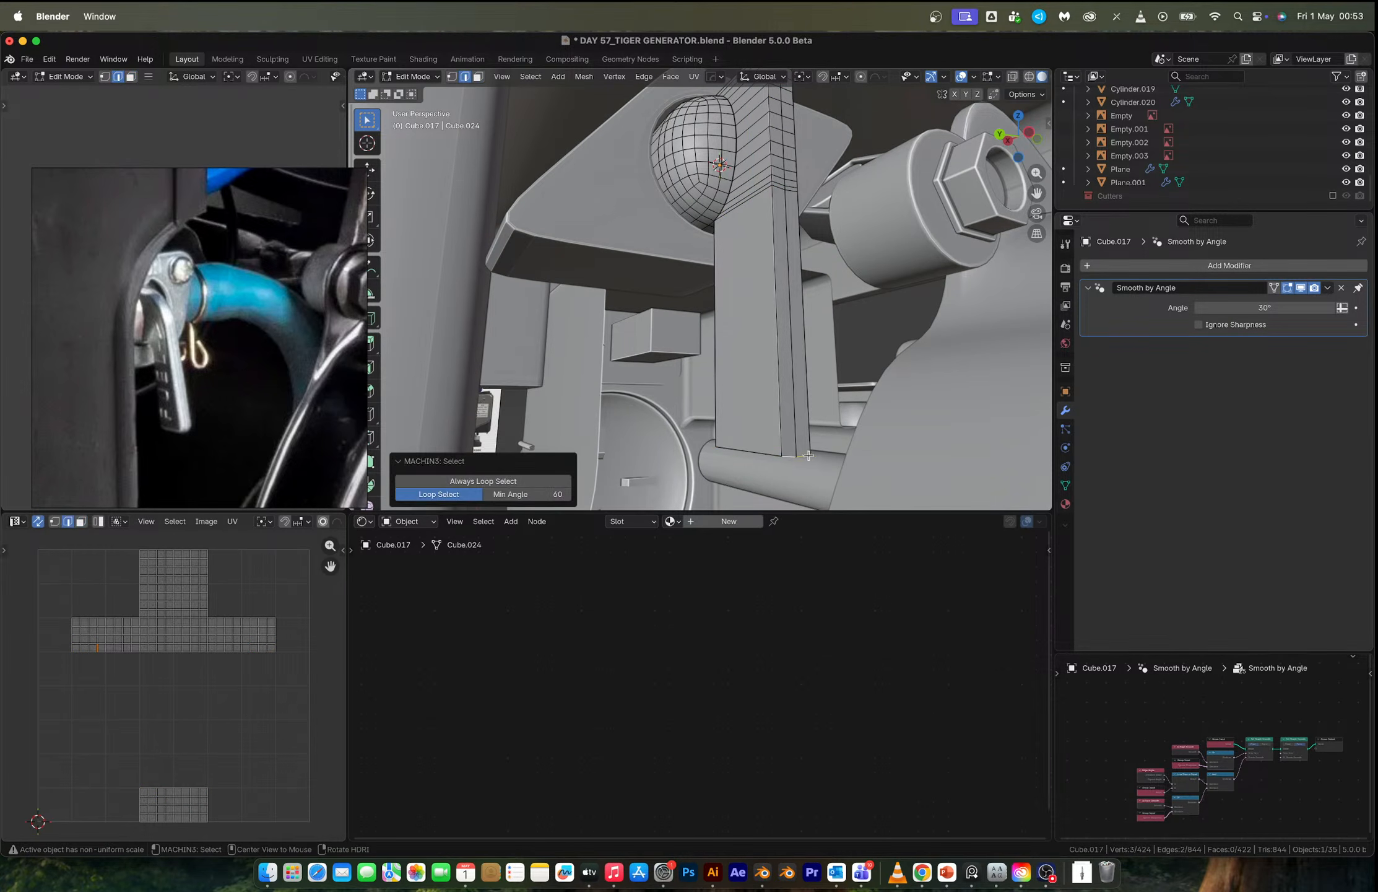
{"action": "middle_click_drag", "start_coordinate": [808, 455], "coordinate": [1010, 450]}
{"action": "scroll", "coordinate": [749, 385], "scroll_direction": "up", "scroll_amount": 2}
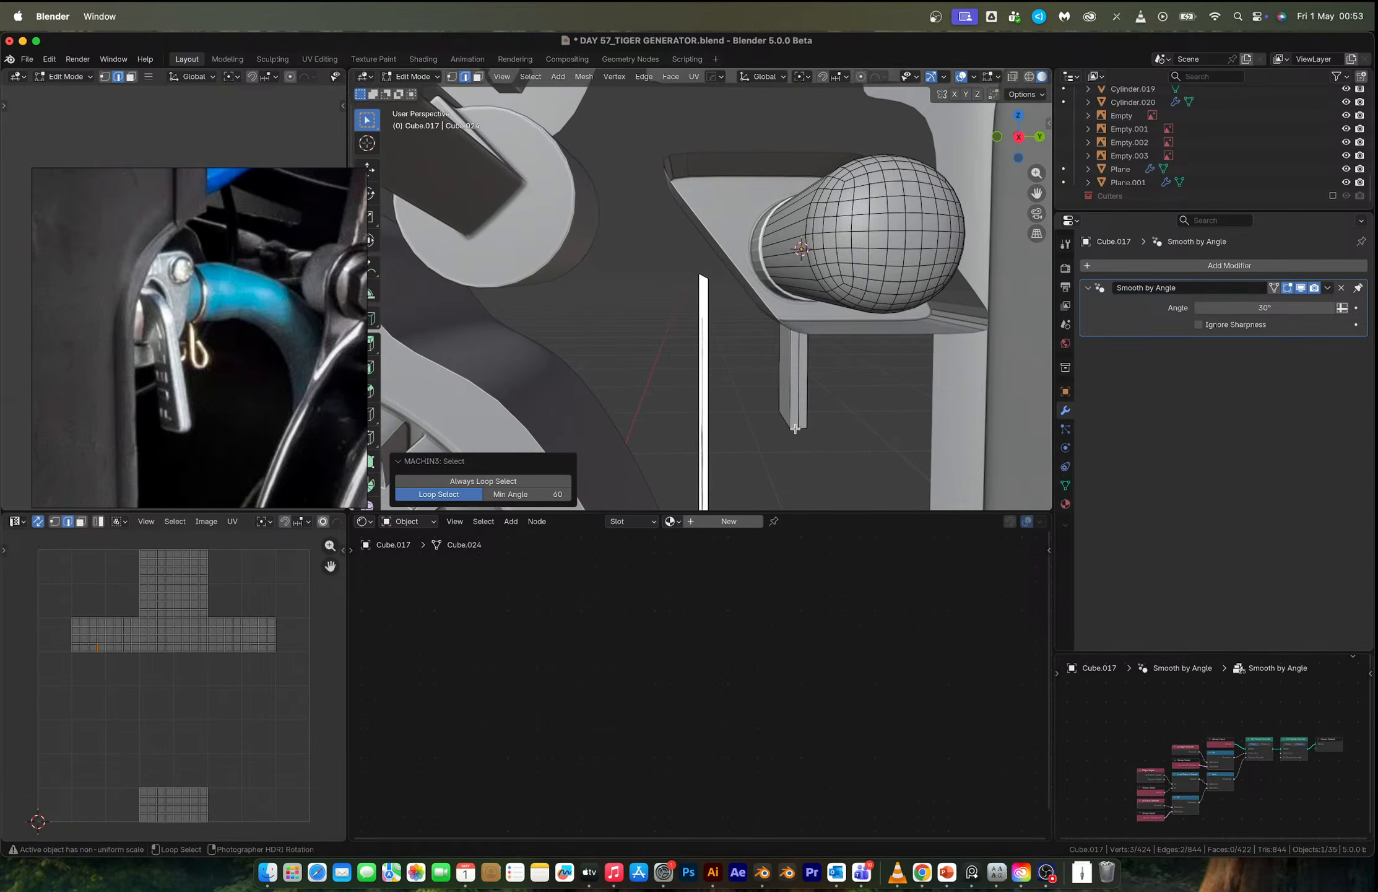
{"action": "left_click", "coordinate": [796, 428], "text": "shift"}
{"action": "middle_click_drag", "start_coordinate": [796, 429], "coordinate": [824, 411]}
{"action": "key", "text": "ctrl+b"}
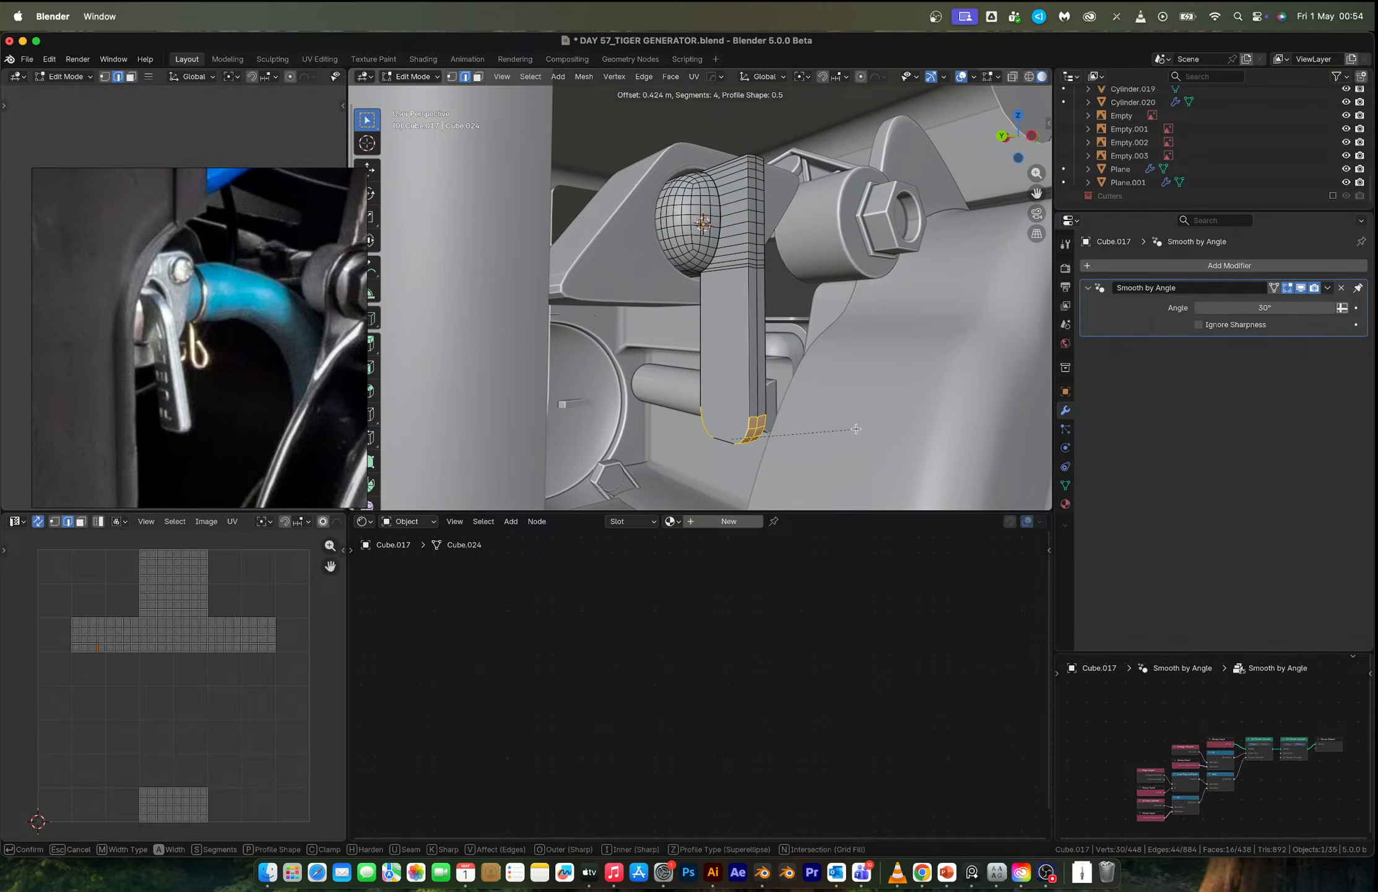
{"action": "left_click", "coordinate": [854, 429]}
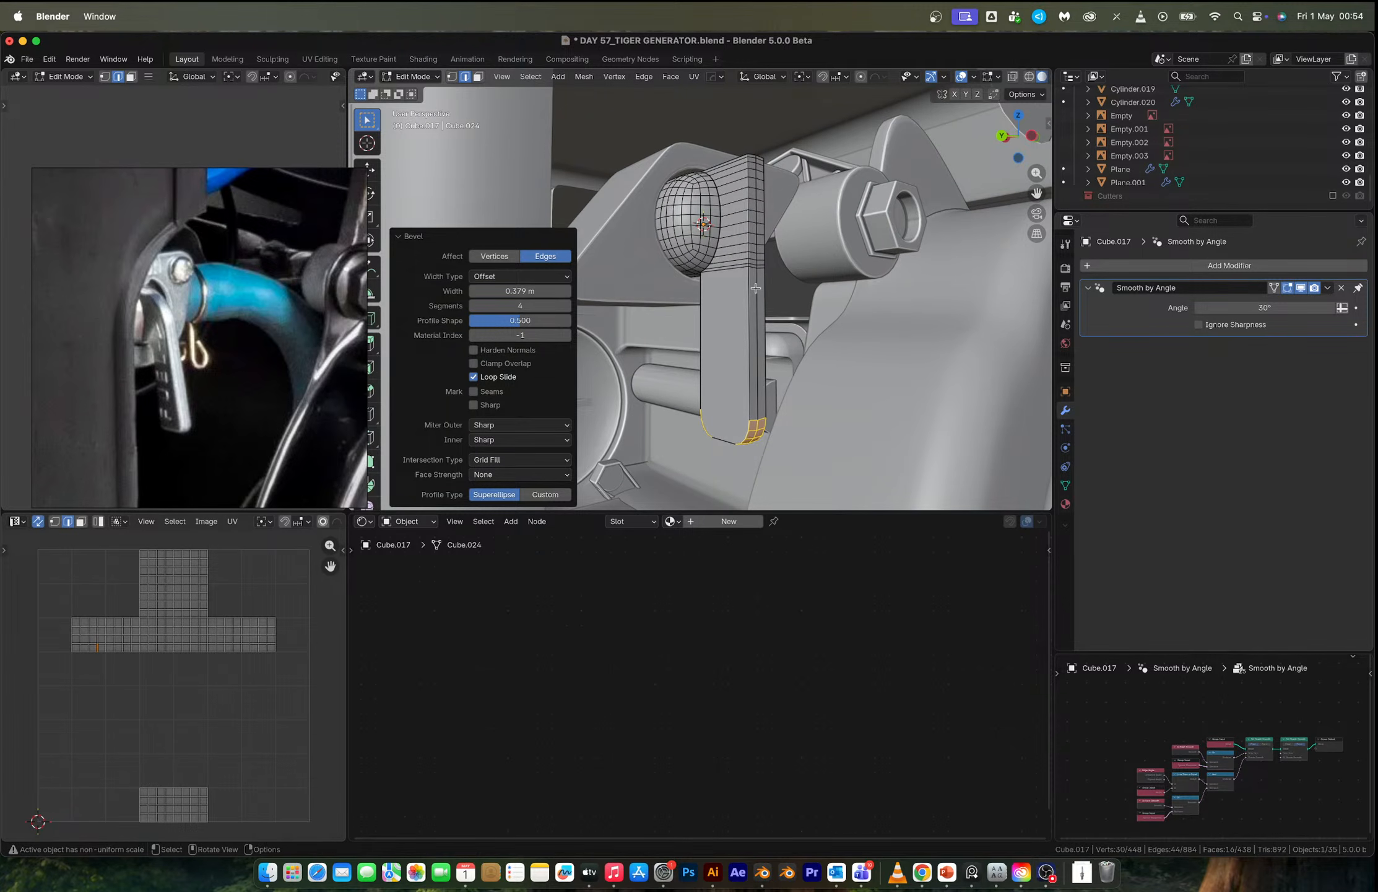
Space the vertices along the near edge of the lever's outer face evenly with LoopTools Space.
{"action": "scroll", "coordinate": [754, 288], "scroll_direction": "up", "scroll_amount": 5}
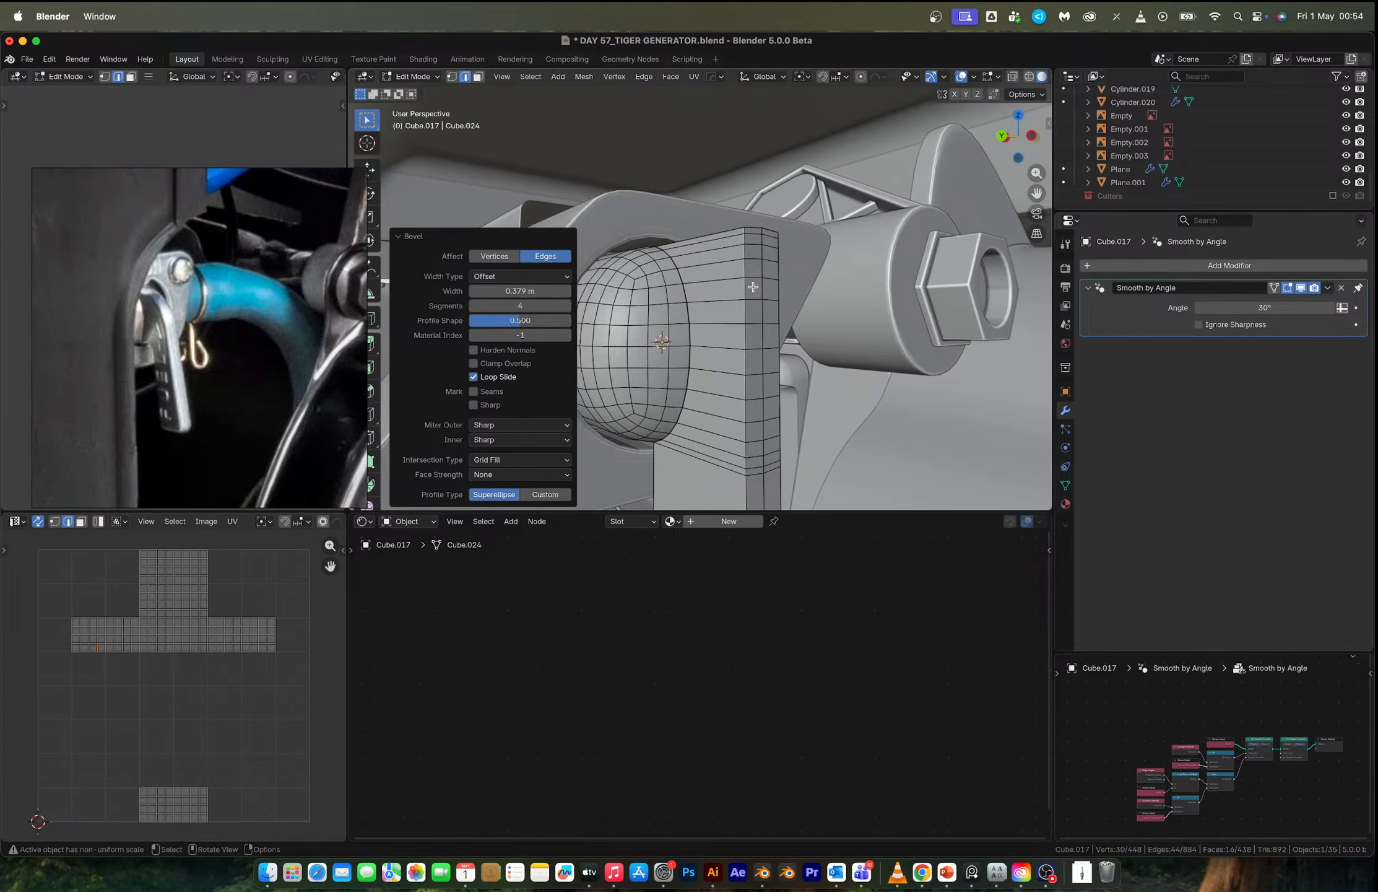
{"action": "left_click", "coordinate": [752, 235]}
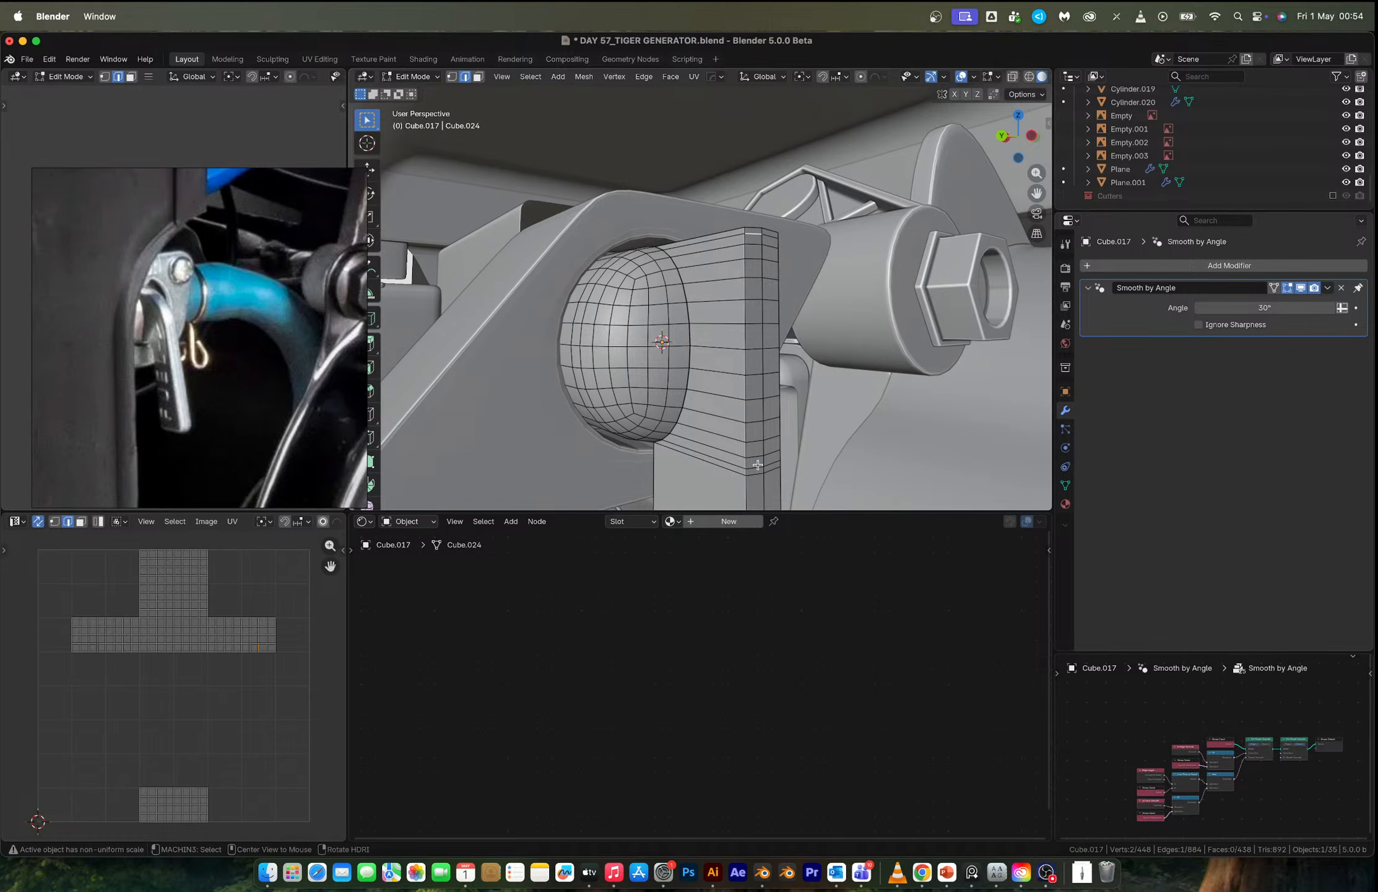
{"action": "middle_click_drag", "start_coordinate": [758, 465], "coordinate": [719, 213]}
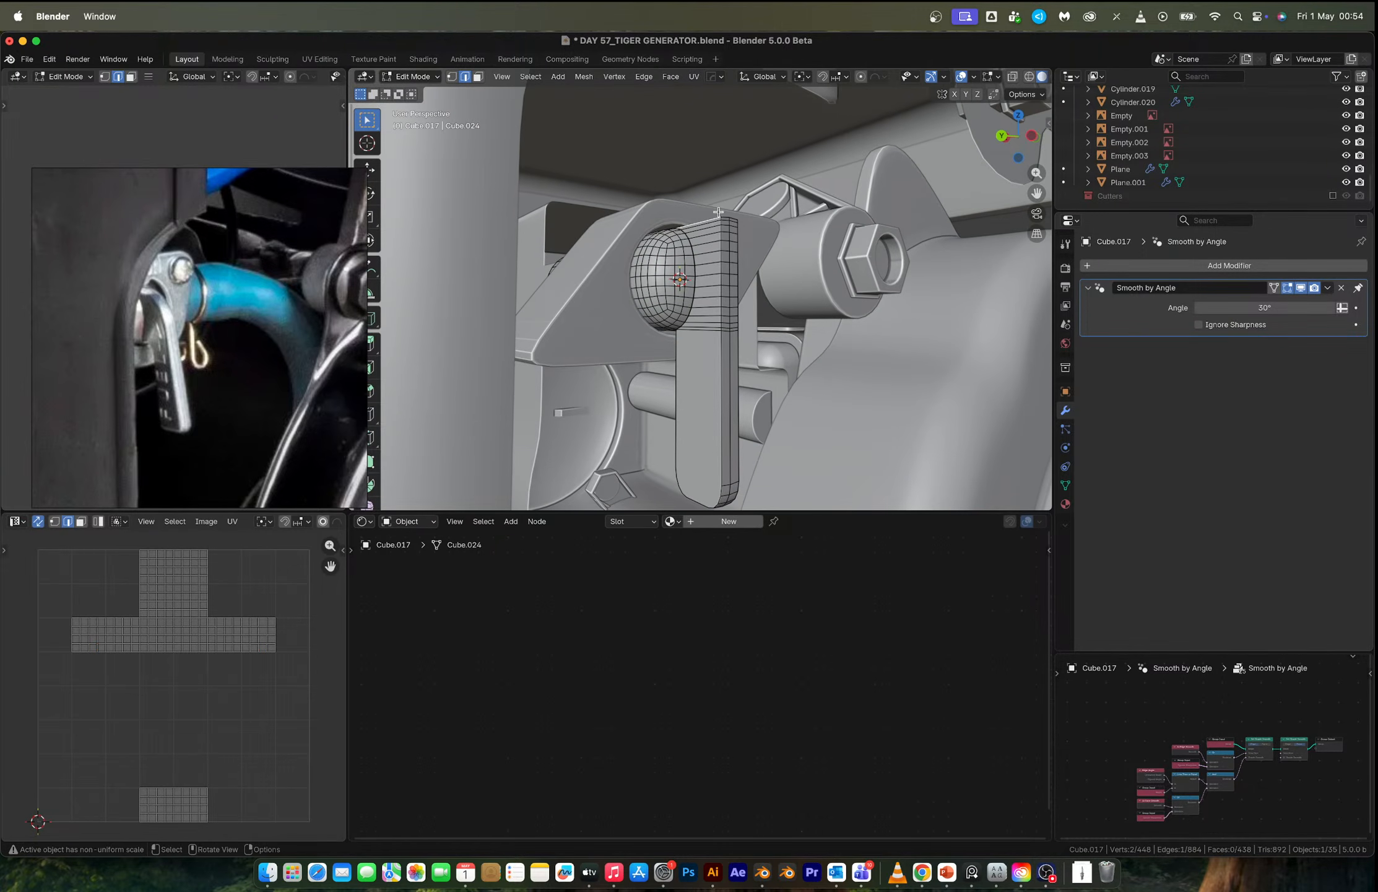
{"action": "key", "text": "1"}
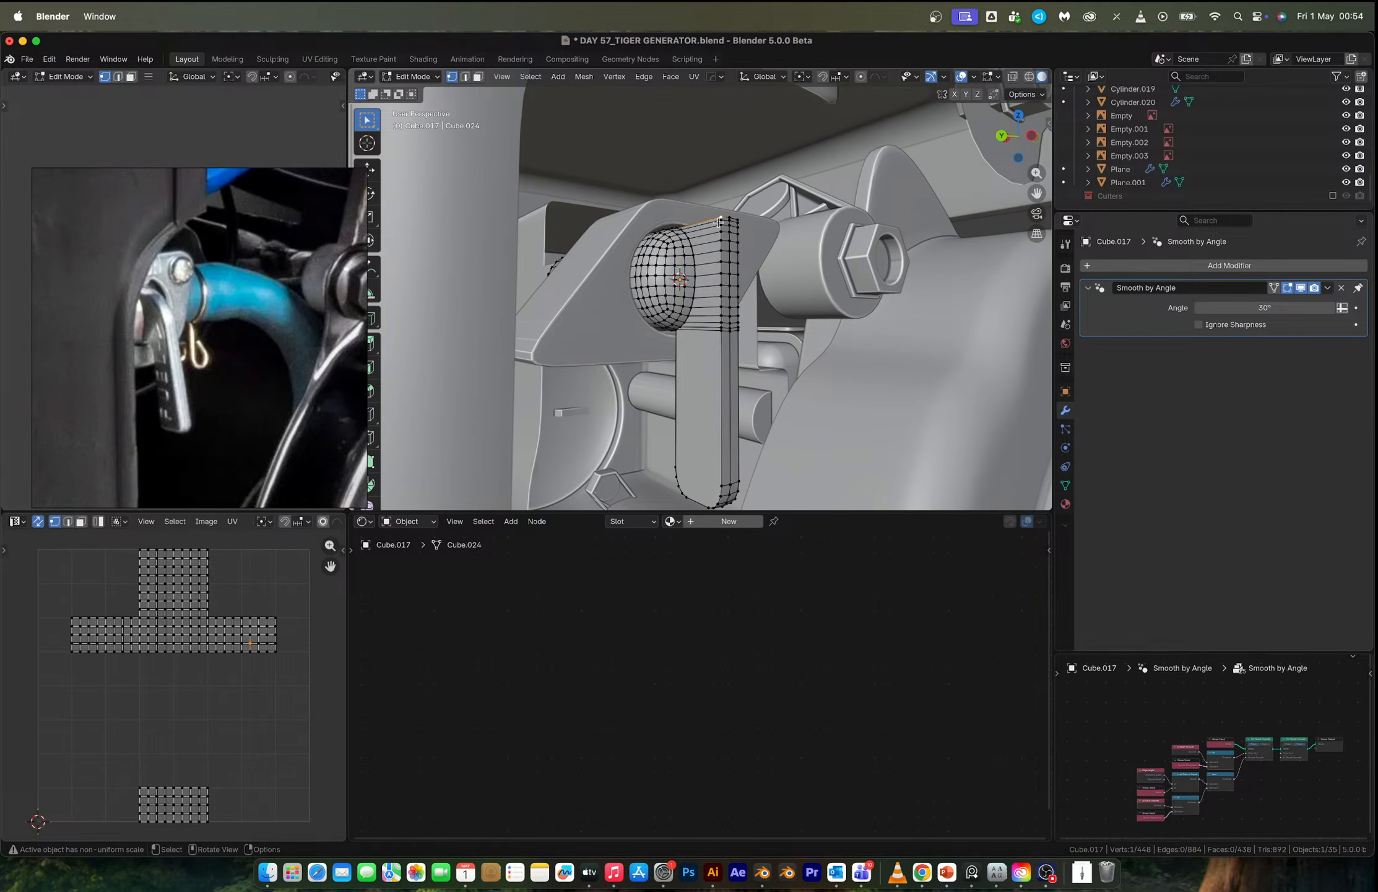
{"action": "left_click", "coordinate": [720, 483], "text": "ctrl"}
{"action": "right_click", "coordinate": [718, 409]}
{"action": "left_click", "coordinate": [814, 496]}
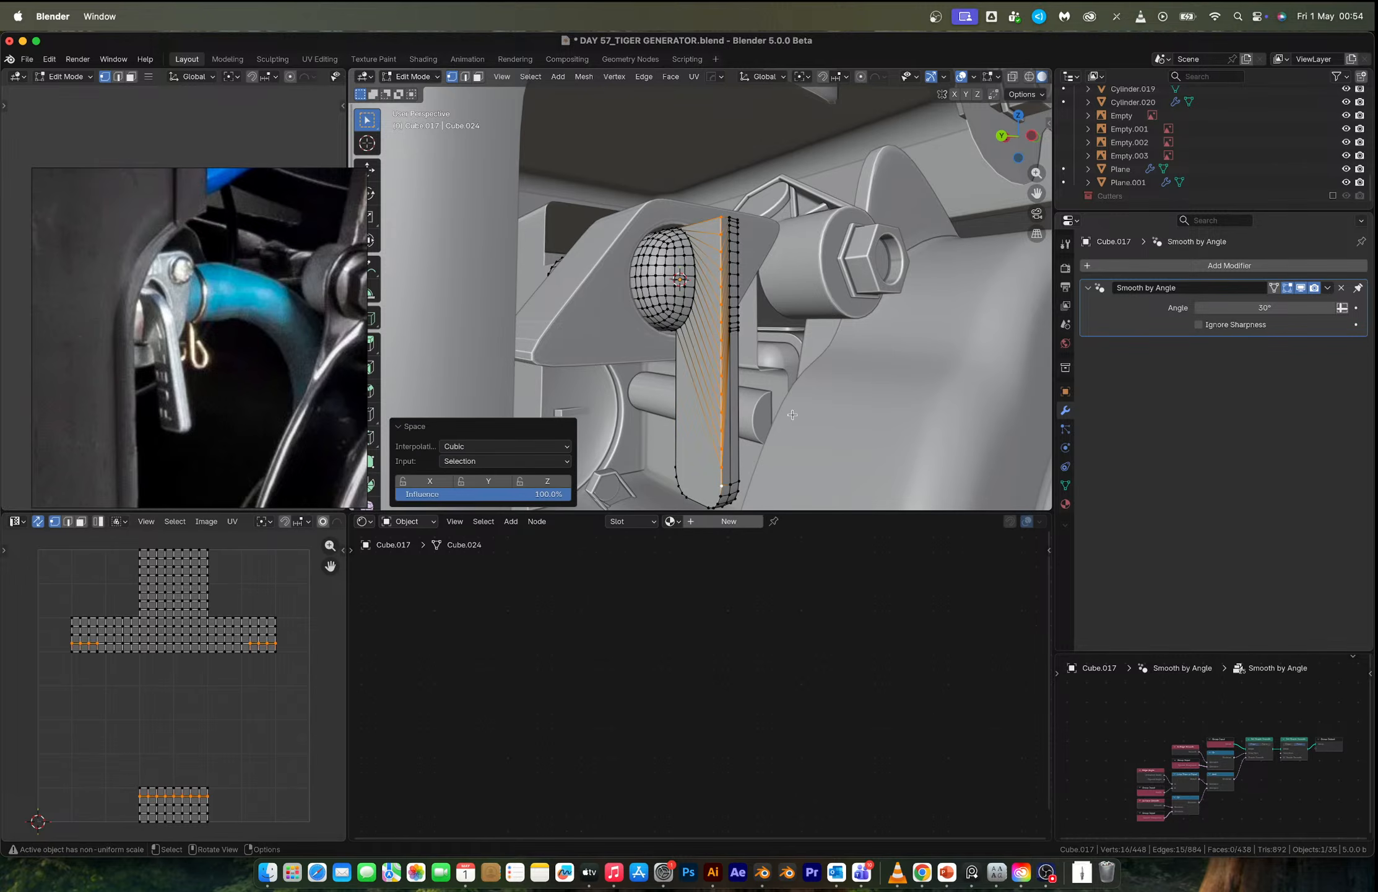
{"action": "left_click", "coordinate": [727, 216]}
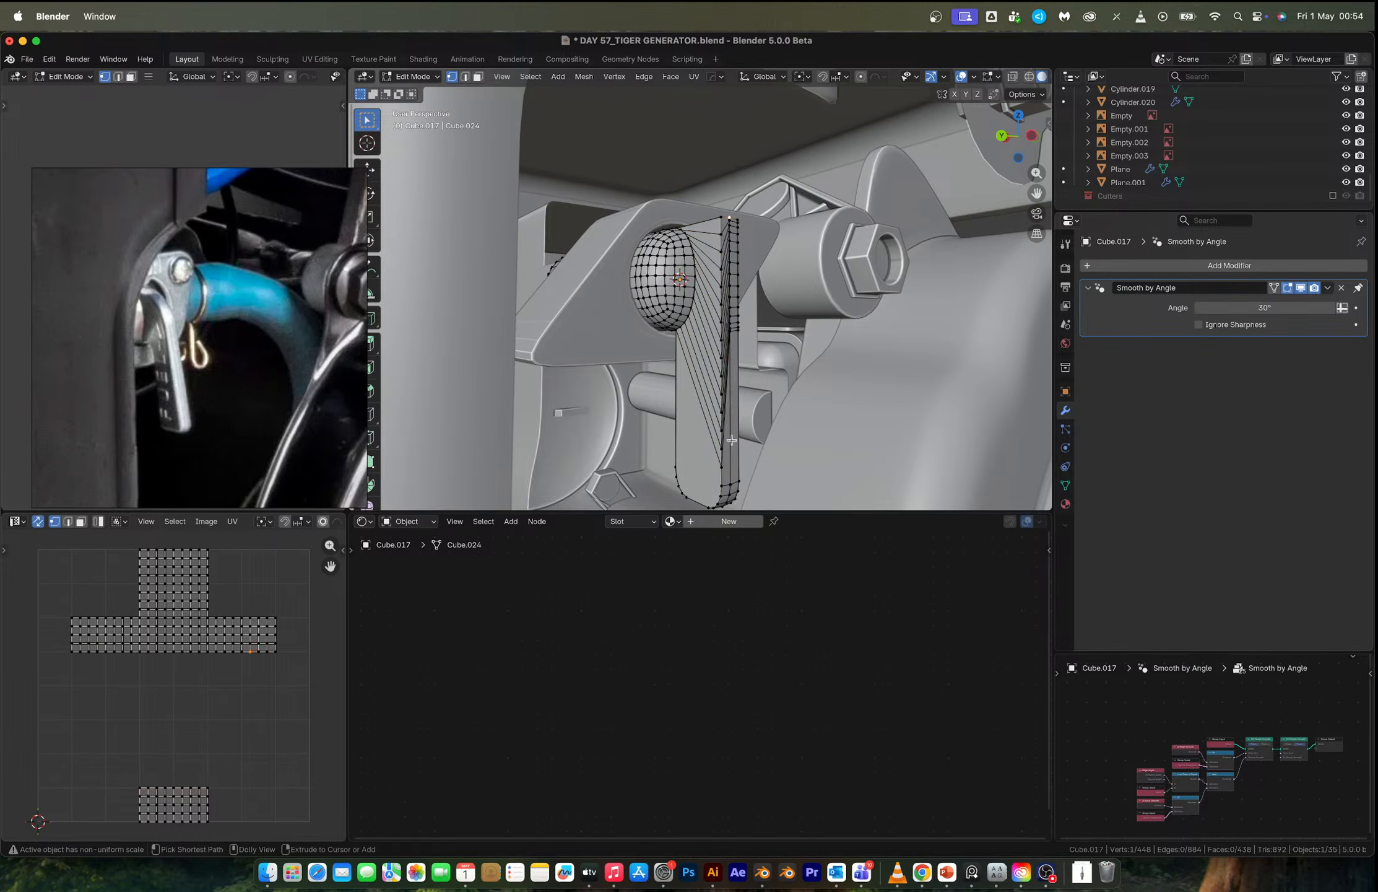
{"action": "left_click", "coordinate": [735, 482], "text": "ctrl"}
{"action": "right_click", "coordinate": [743, 454]}
{"action": "left_click", "coordinate": [808, 537]}
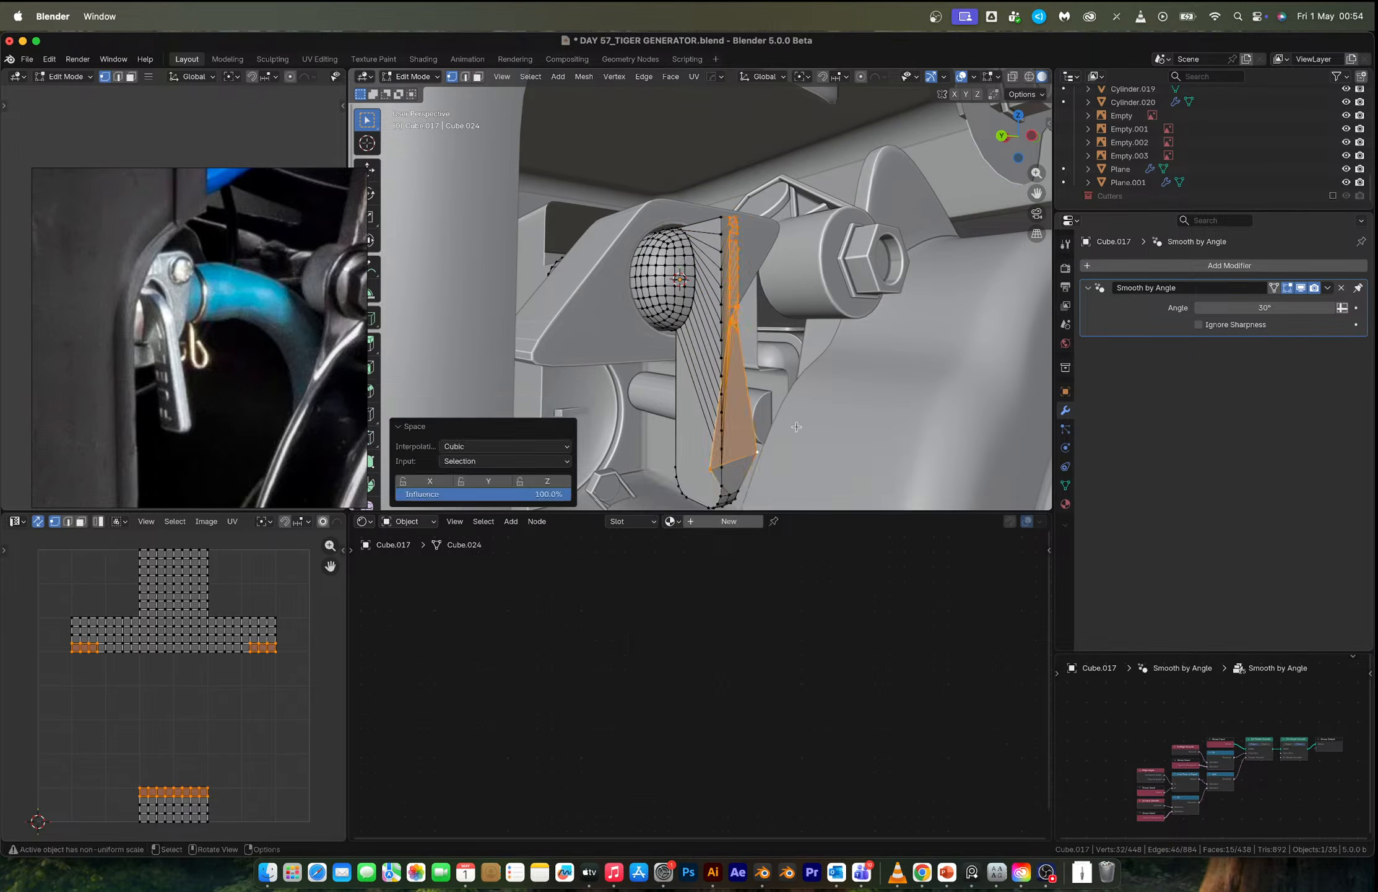
{"action": "key", "text": "ctrl+z"}
Select the middle vertex column of the lever's outer face from top to bottom and space it evenly with LoopTools.
{"action": "left_click", "coordinate": [729, 216]}
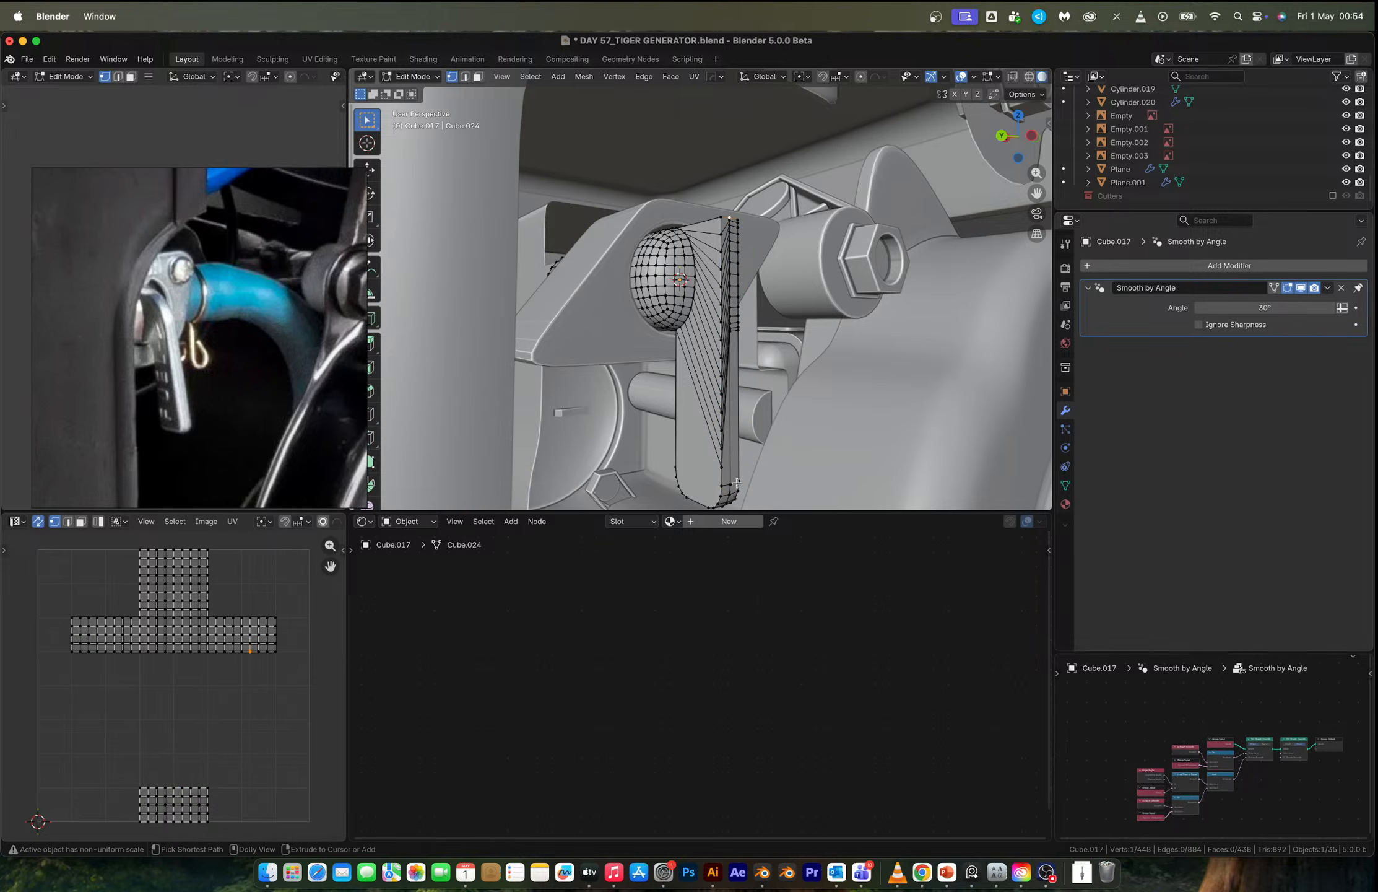
{"action": "left_click", "coordinate": [739, 481], "text": "ctrl+shift"}
{"action": "right_click", "coordinate": [691, 354]}
{"action": "mouse_move", "coordinate": [691, 354]}
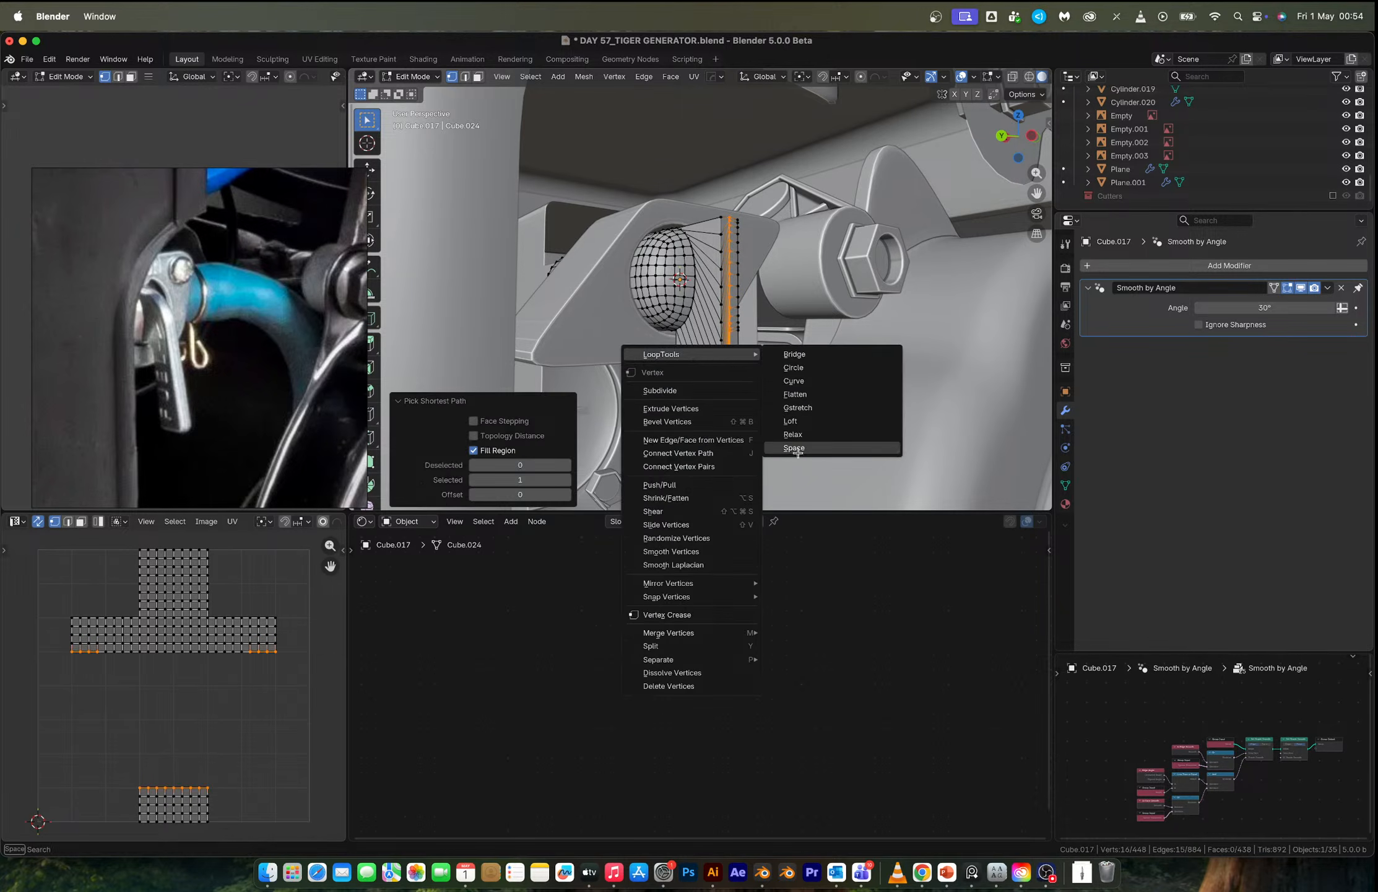
{"action": "left_click", "coordinate": [798, 452]}
Space the vertex column along the far edge of the lever's outer face evenly with LoopTools.
{"action": "left_click", "coordinate": [738, 220]}
{"action": "left_click", "coordinate": [740, 480], "text": "ctrl+shift"}
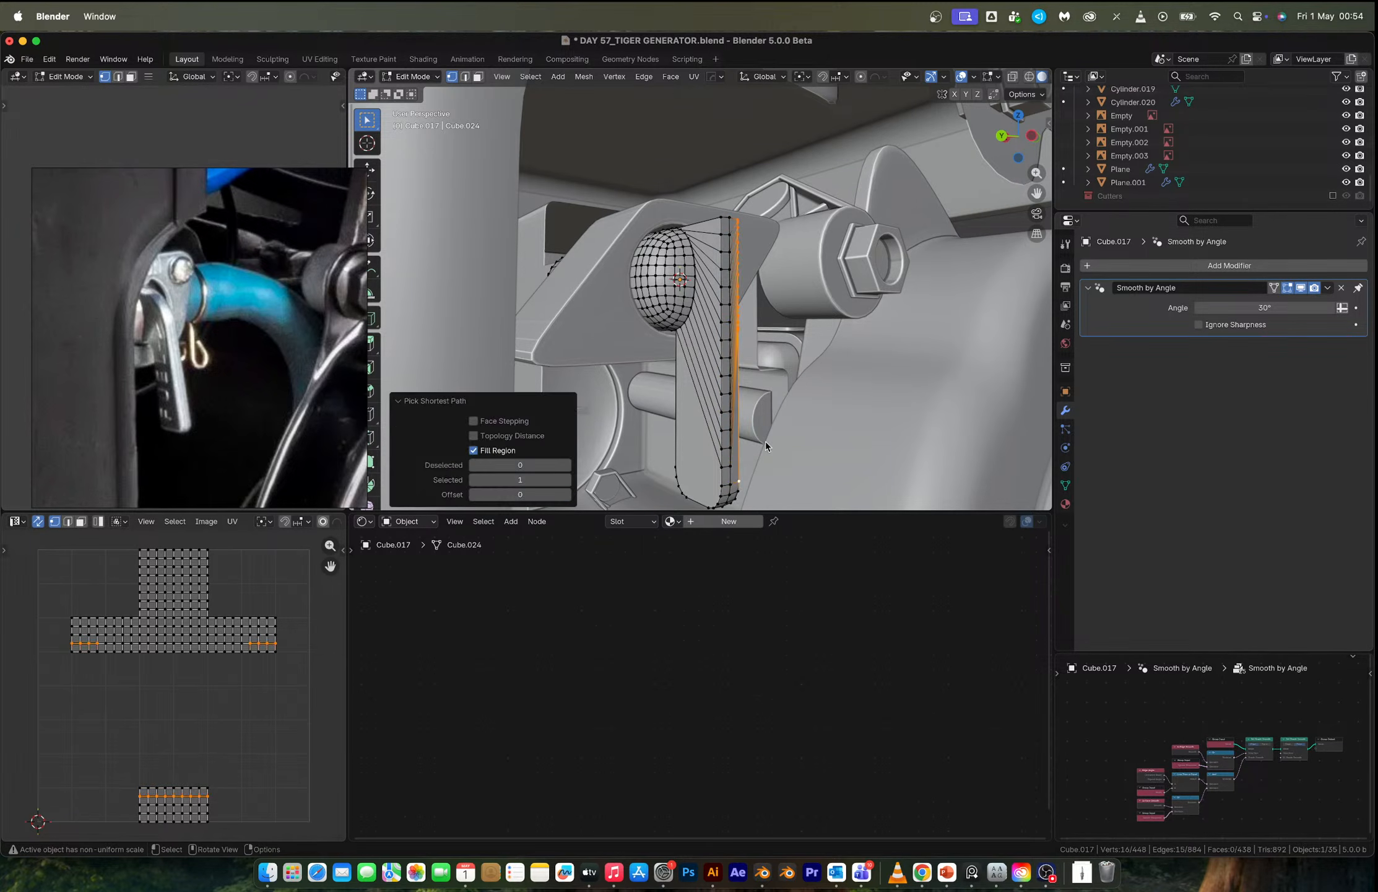
{"action": "right_click", "coordinate": [766, 446]}
{"action": "mouse_move", "coordinate": [768, 447]}
{"action": "left_click", "coordinate": [835, 530]}
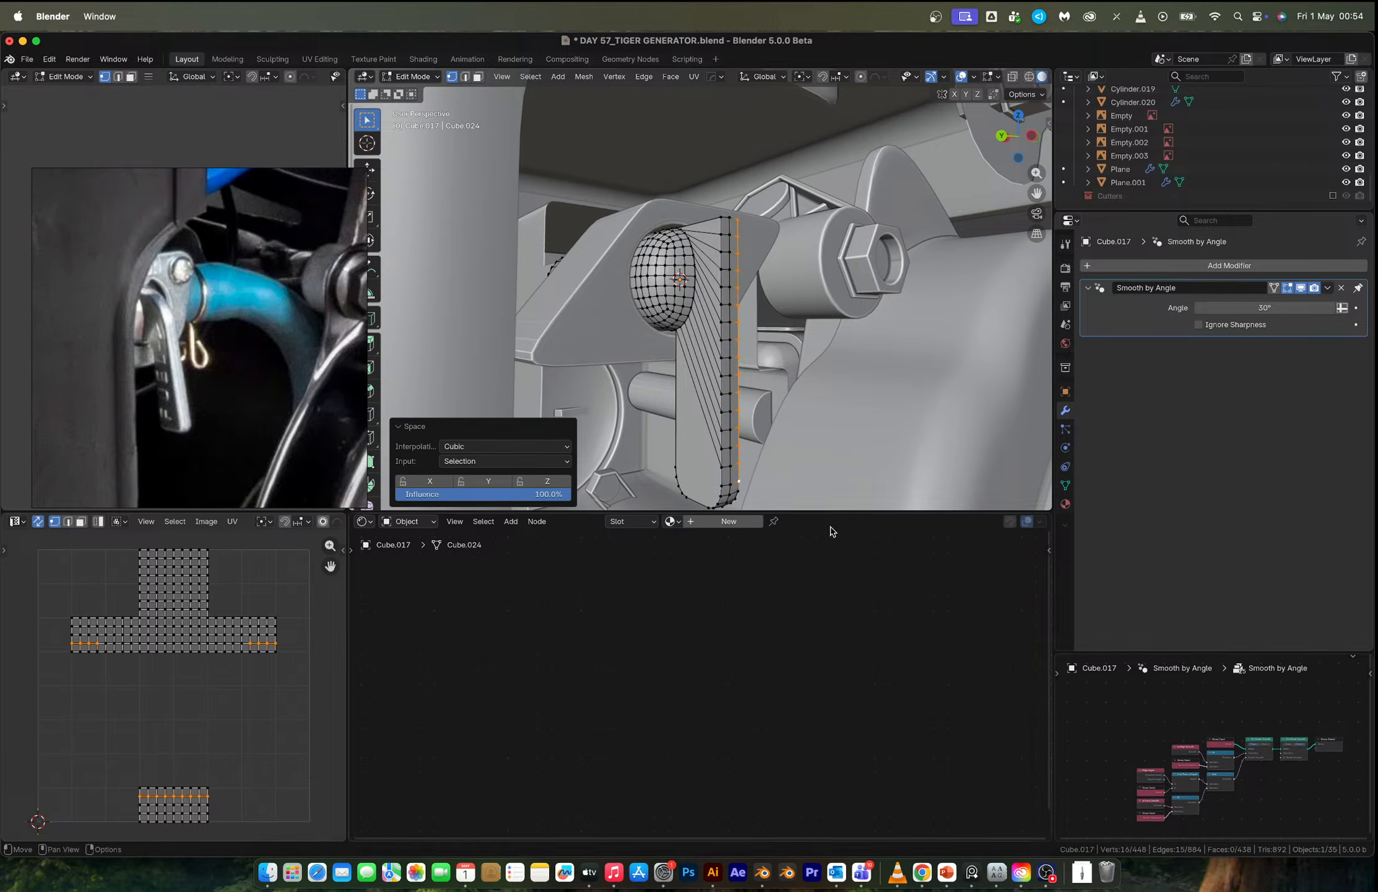
Select the pair of faces on the lever's outer face level with the capsule's centre and move it about 0.0077 m down along Z.
{"action": "scroll", "coordinate": [715, 248], "scroll_direction": "up", "scroll_amount": 8}
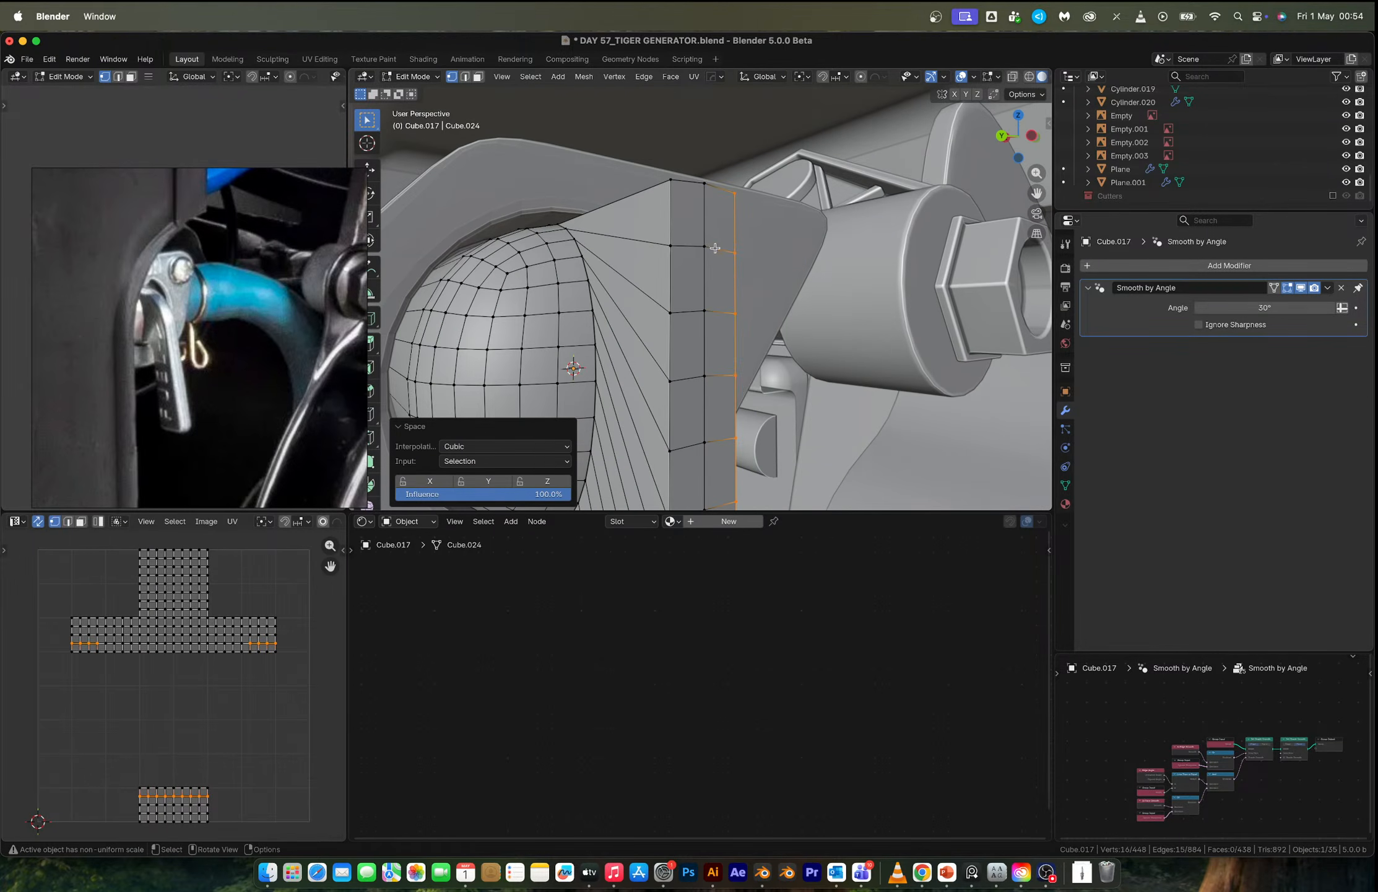
{"action": "scroll", "coordinate": [706, 244], "scroll_direction": "down", "scroll_amount": 5}
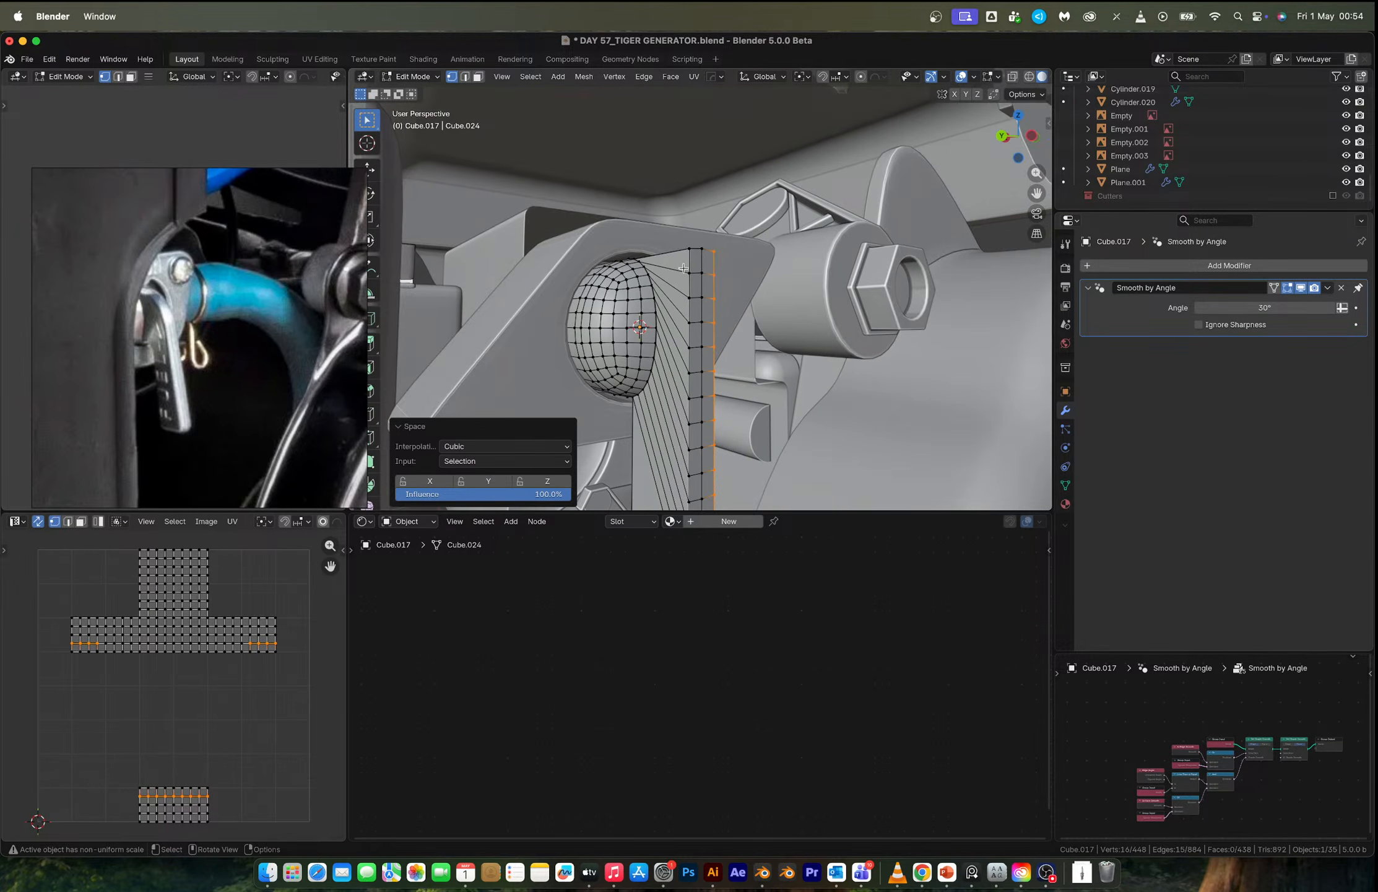
{"action": "scroll", "coordinate": [698, 344], "scroll_direction": "up", "scroll_amount": 4}
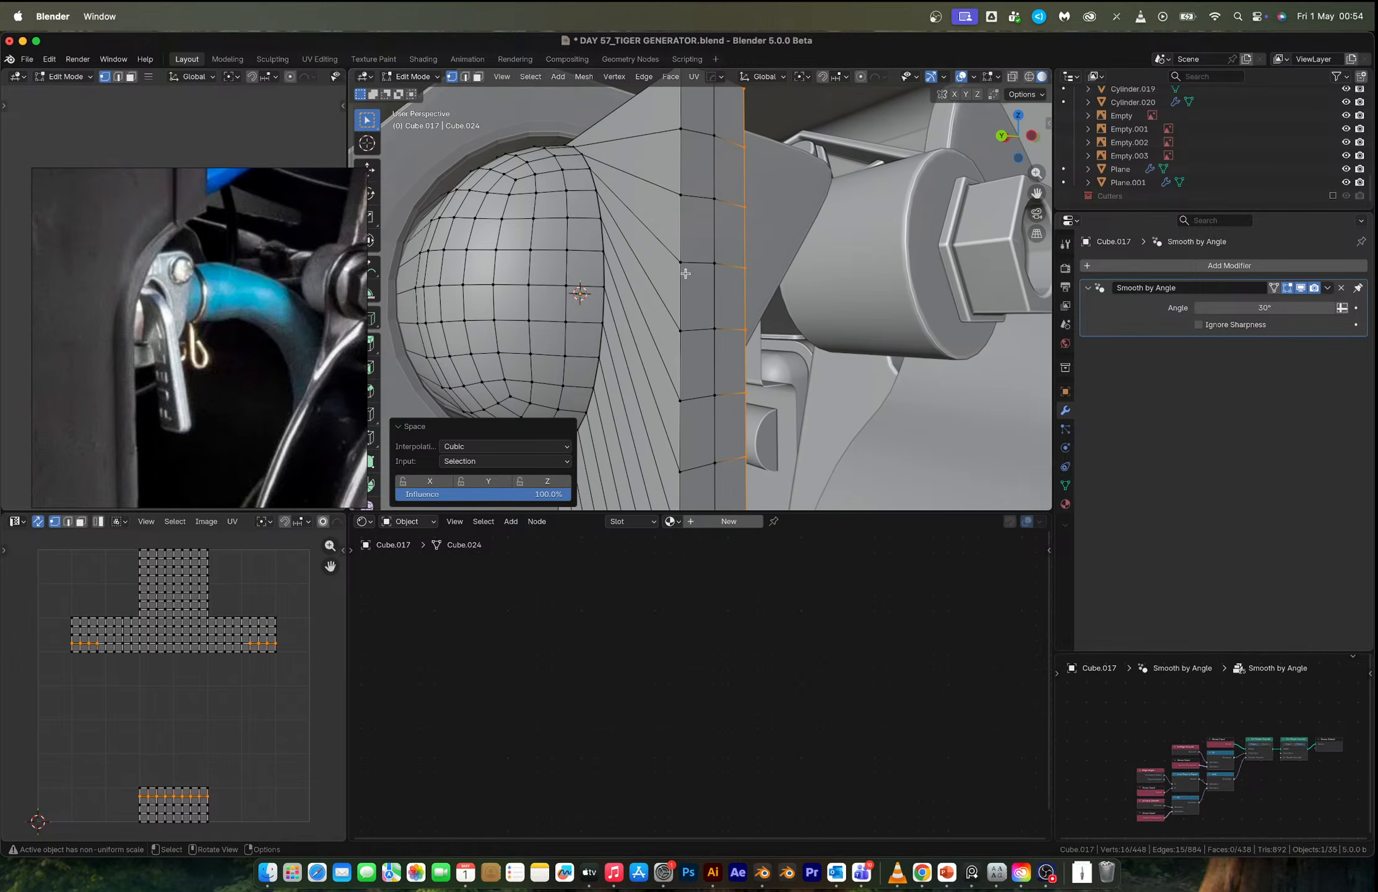
{"action": "left_click", "coordinate": [696, 265]}
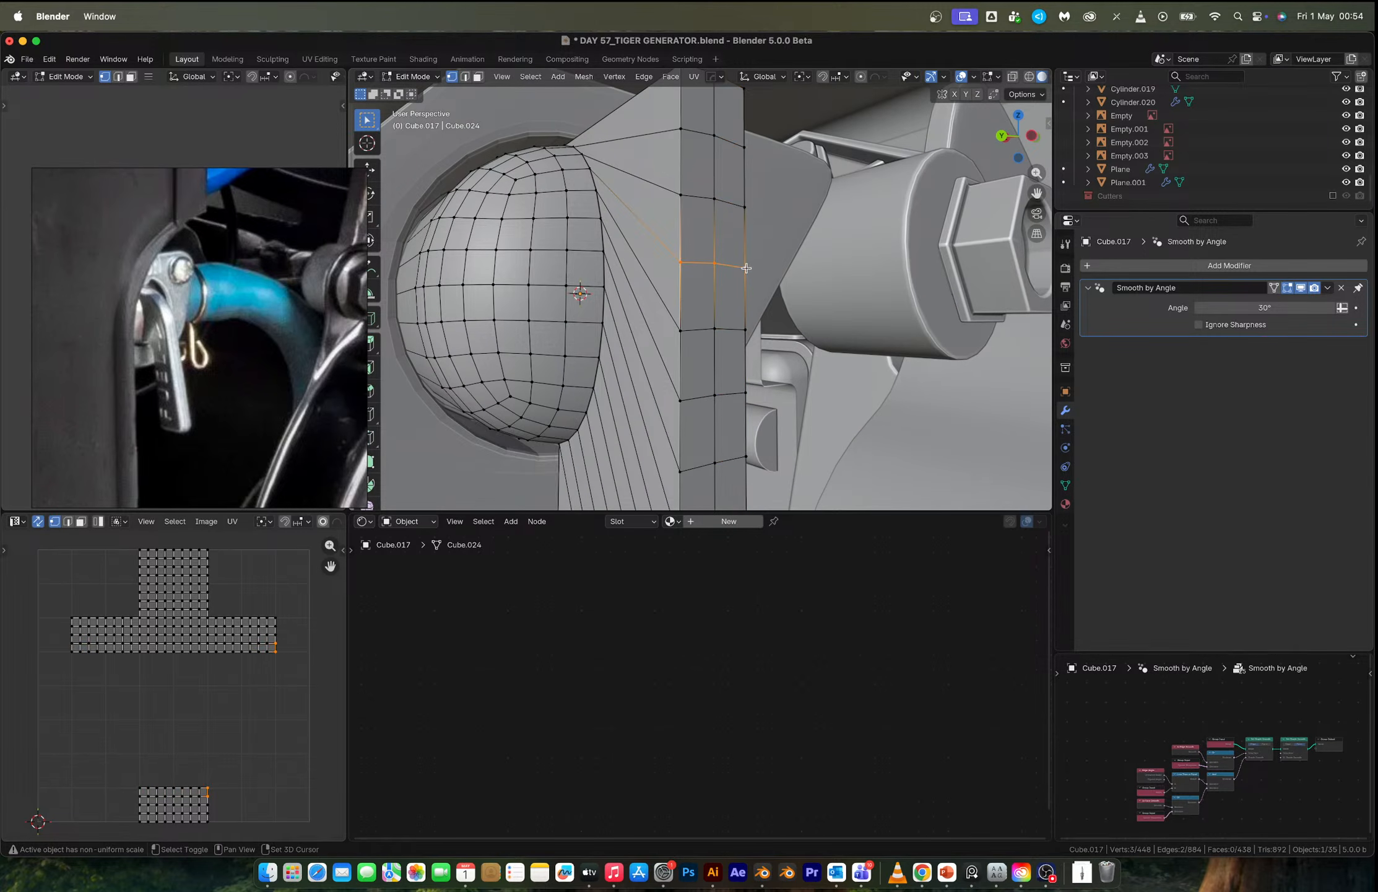
{"action": "scroll", "coordinate": [713, 313], "scroll_direction": "down", "scroll_amount": 4}
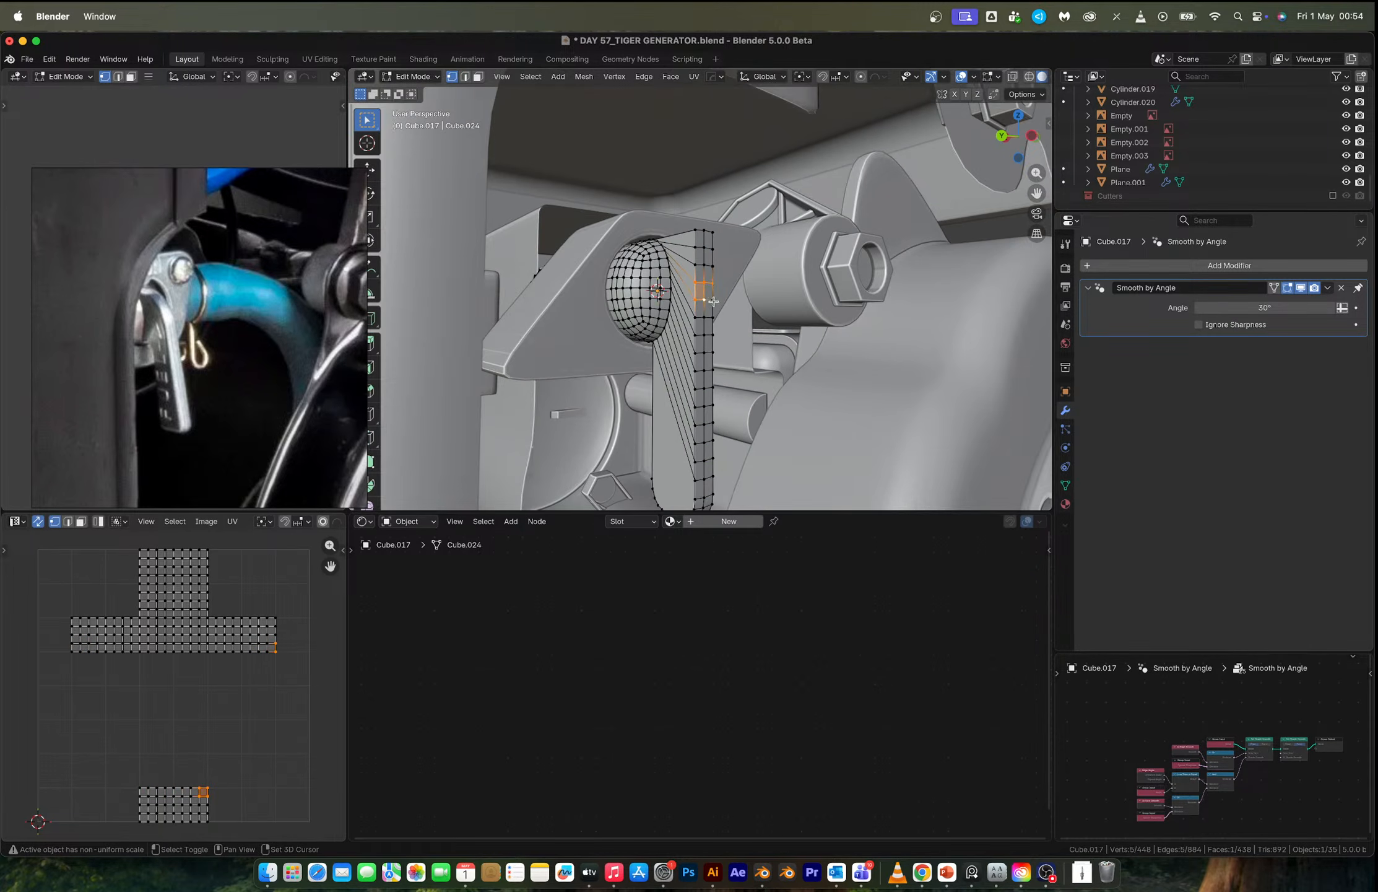
{"action": "left_click", "coordinate": [713, 300], "text": "shift"}
{"action": "scroll", "coordinate": [714, 301], "scroll_direction": "up", "scroll_amount": 6}
{"action": "key", "text": "g"}
{"action": "key", "text": "z"}
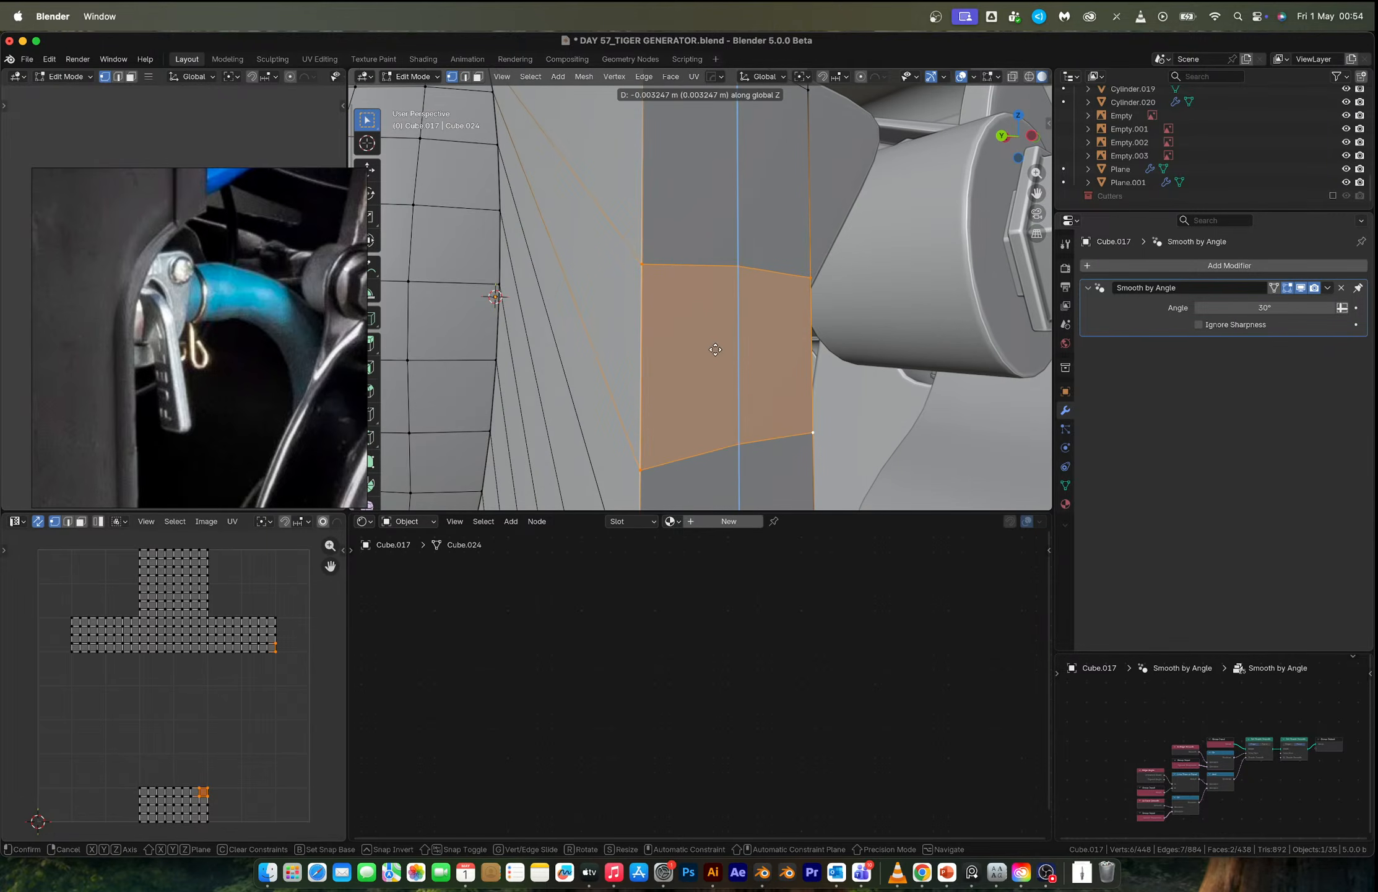
{"action": "left_click", "coordinate": [714, 358]}
{"action": "scroll", "coordinate": [692, 336], "scroll_direction": "down", "scroll_amount": 5}
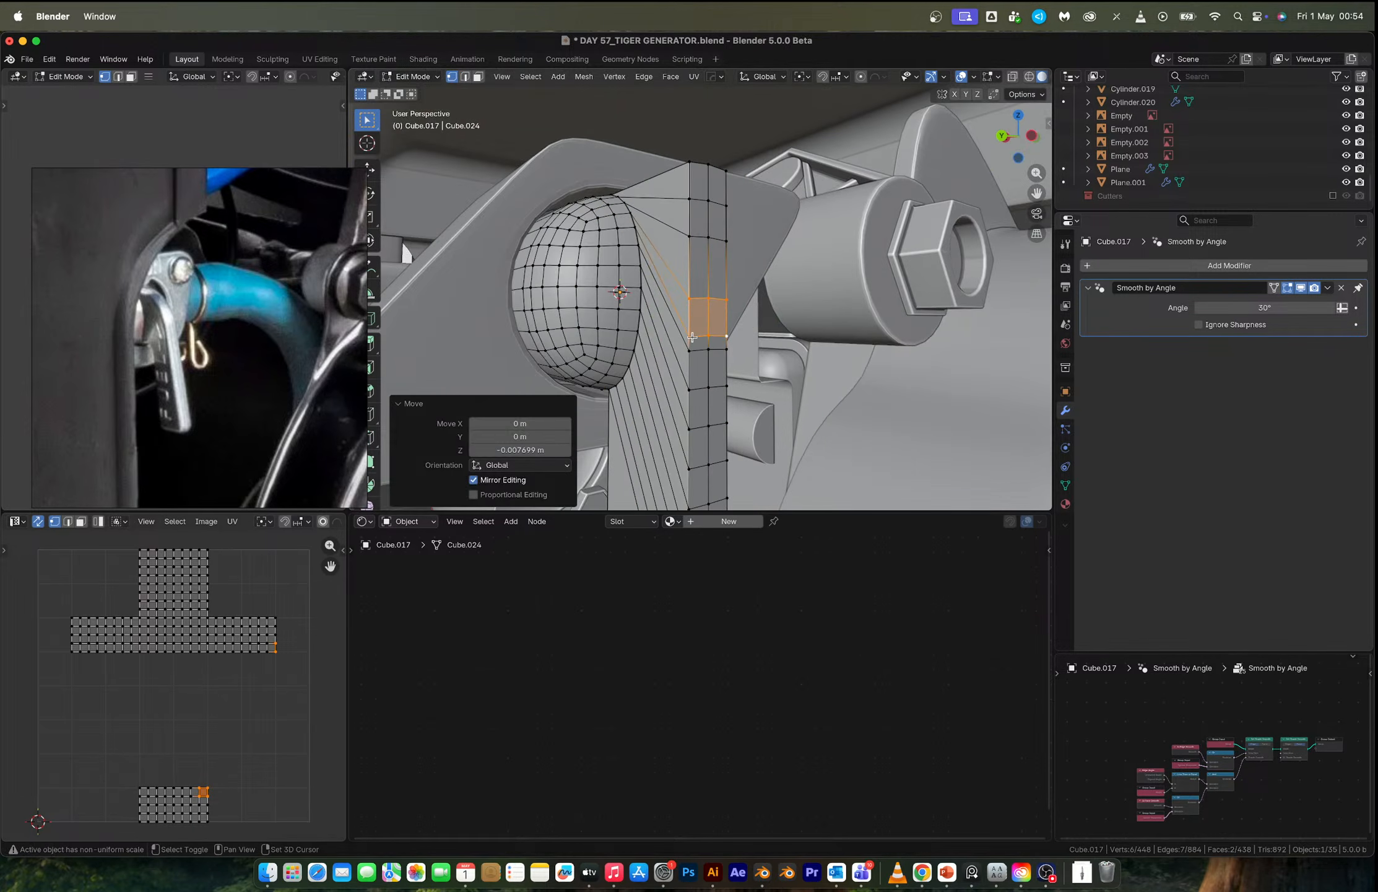
Narrow the selection to the three-vertex row level with the capsule's centre on the lever's outer face and move it down along Z.
{"action": "left_click", "coordinate": [693, 336], "text": "shift"}
{"action": "left_click", "coordinate": [709, 336], "text": "shift"}
{"action": "left_click", "coordinate": [727, 336], "text": "shift"}
{"action": "key", "text": "g"}
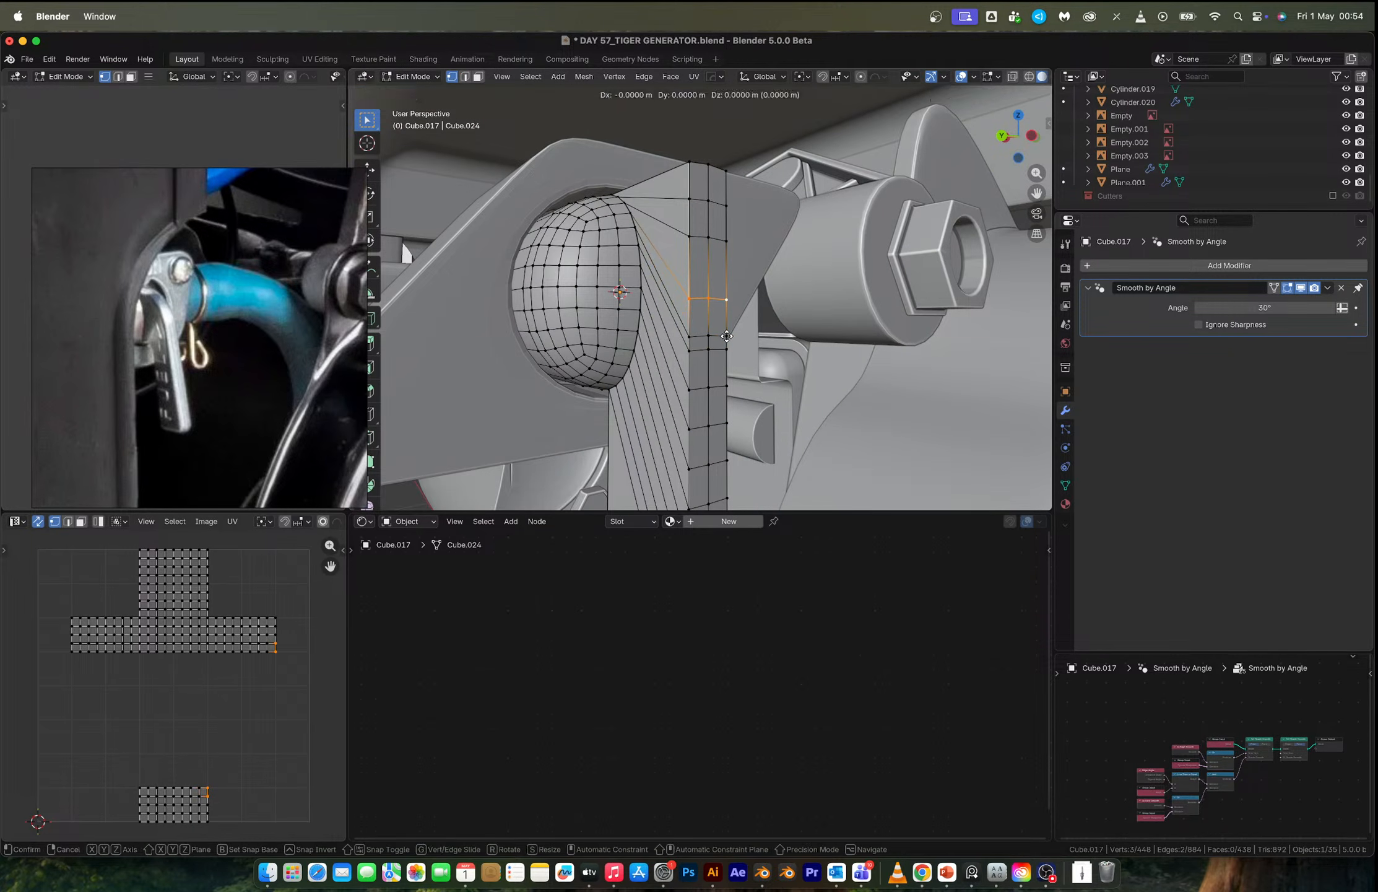
{"action": "key", "text": "z"}
{"action": "left_click", "coordinate": [729, 357]}
Select the third three-vertex row from the top of the lever's outer face and move it about 0.018 m down along Z.
{"action": "left_click", "coordinate": [710, 245]}
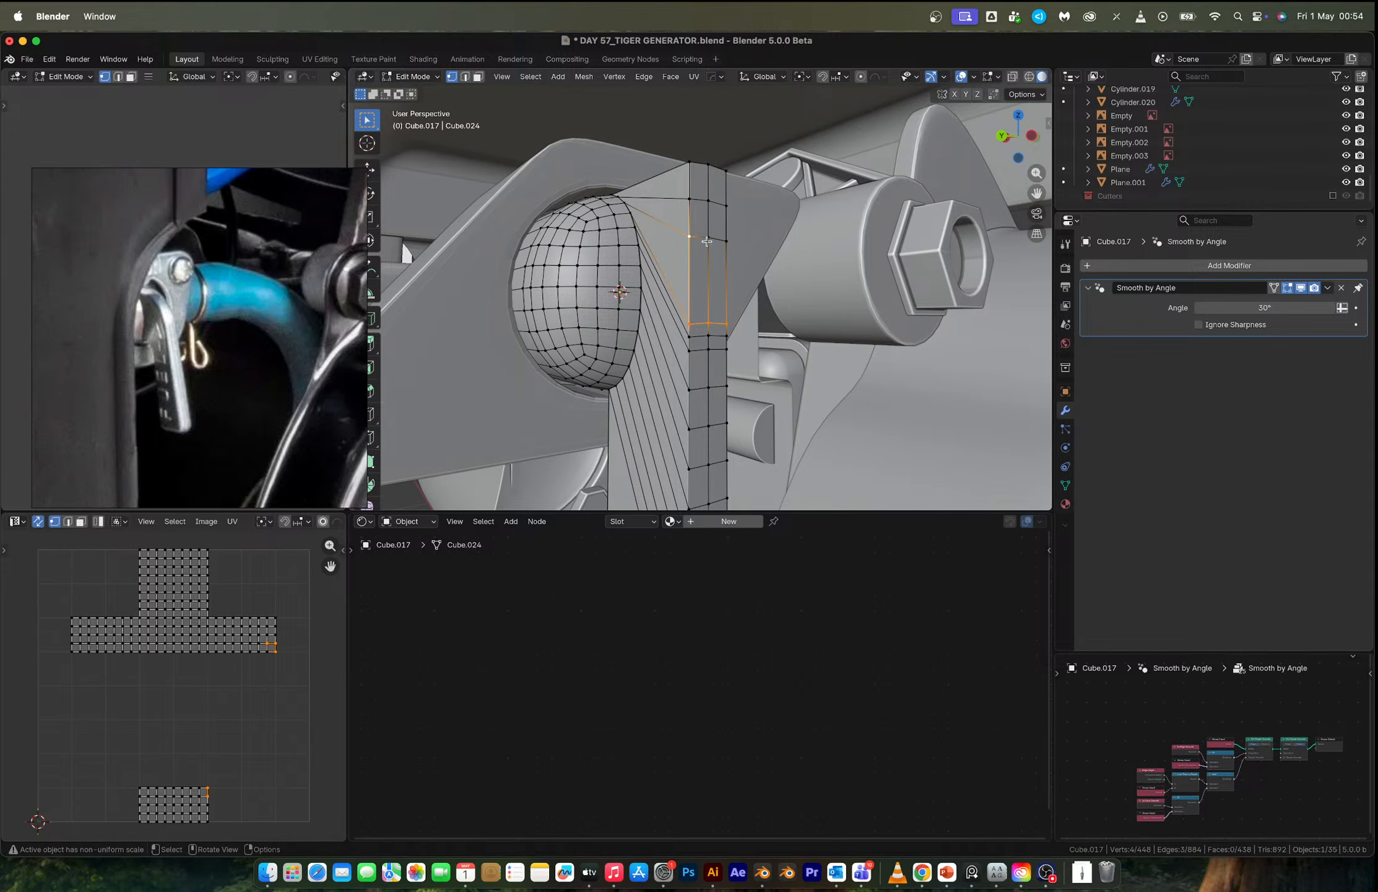
{"action": "left_click", "coordinate": [709, 239], "text": "shift"}
{"action": "left_click", "coordinate": [726, 241], "text": "shift"}
{"action": "key", "text": "g"}
{"action": "key", "text": "z"}
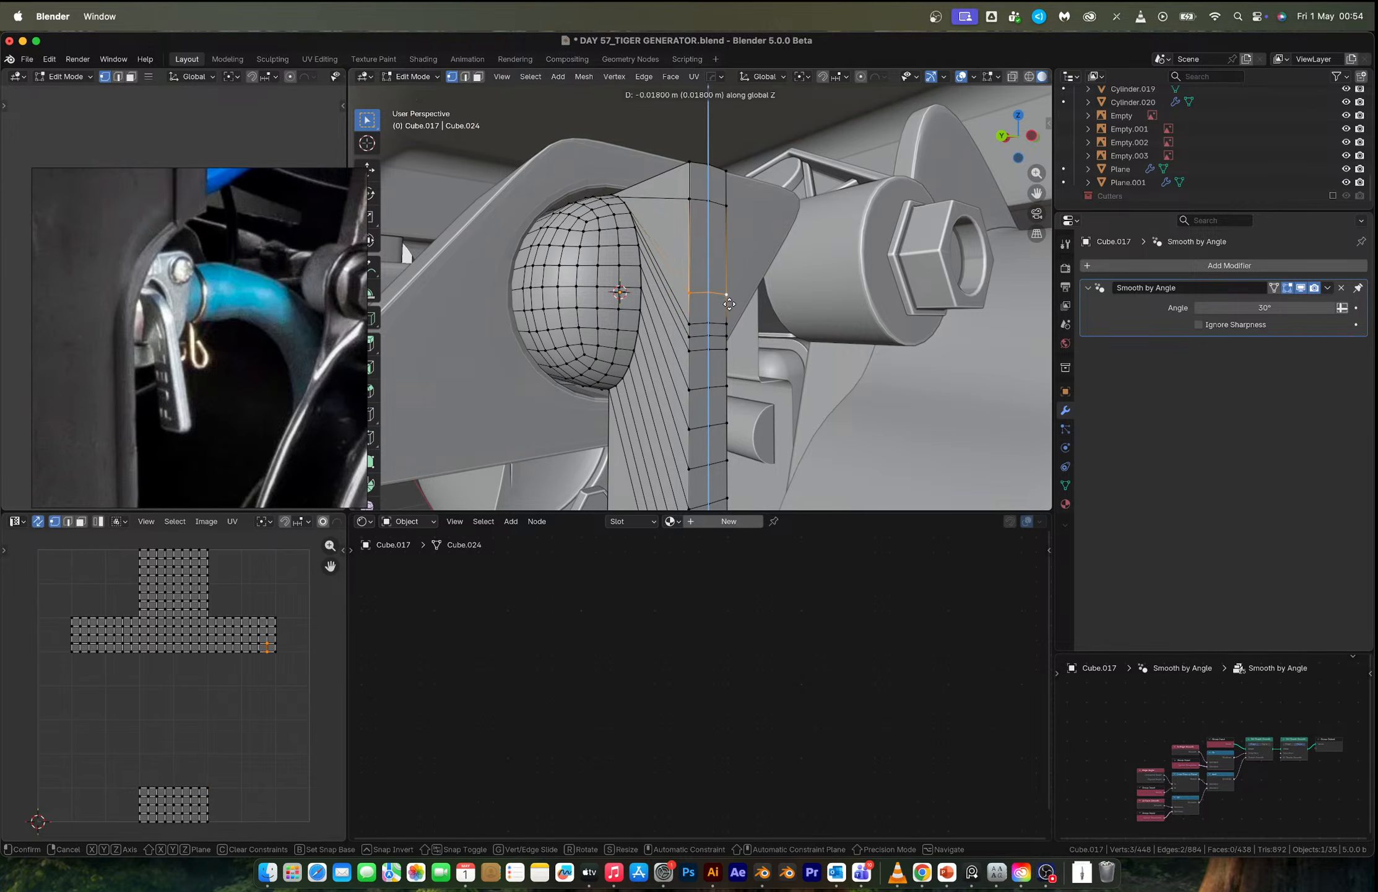
{"action": "left_click", "coordinate": [687, 202]}
Move the three-vertex row just below the lever's top edge about 0.0115 m down along Z.
{"action": "left_click", "coordinate": [687, 201]}
{"action": "left_click", "coordinate": [711, 203], "text": "shift"}
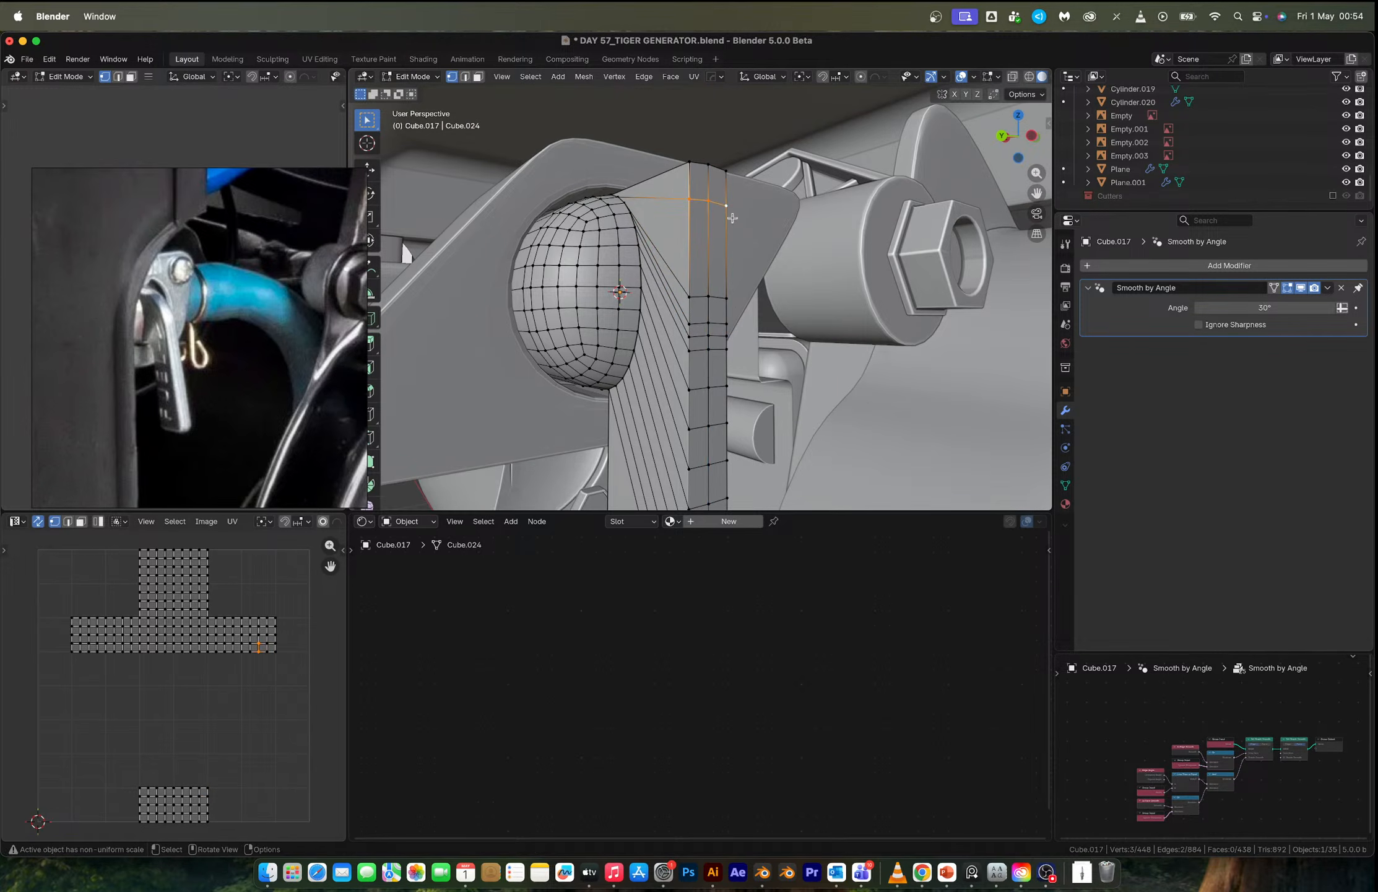
{"action": "key", "text": "g"}
{"action": "key", "text": "z"}
{"action": "left_click", "coordinate": [736, 258]}
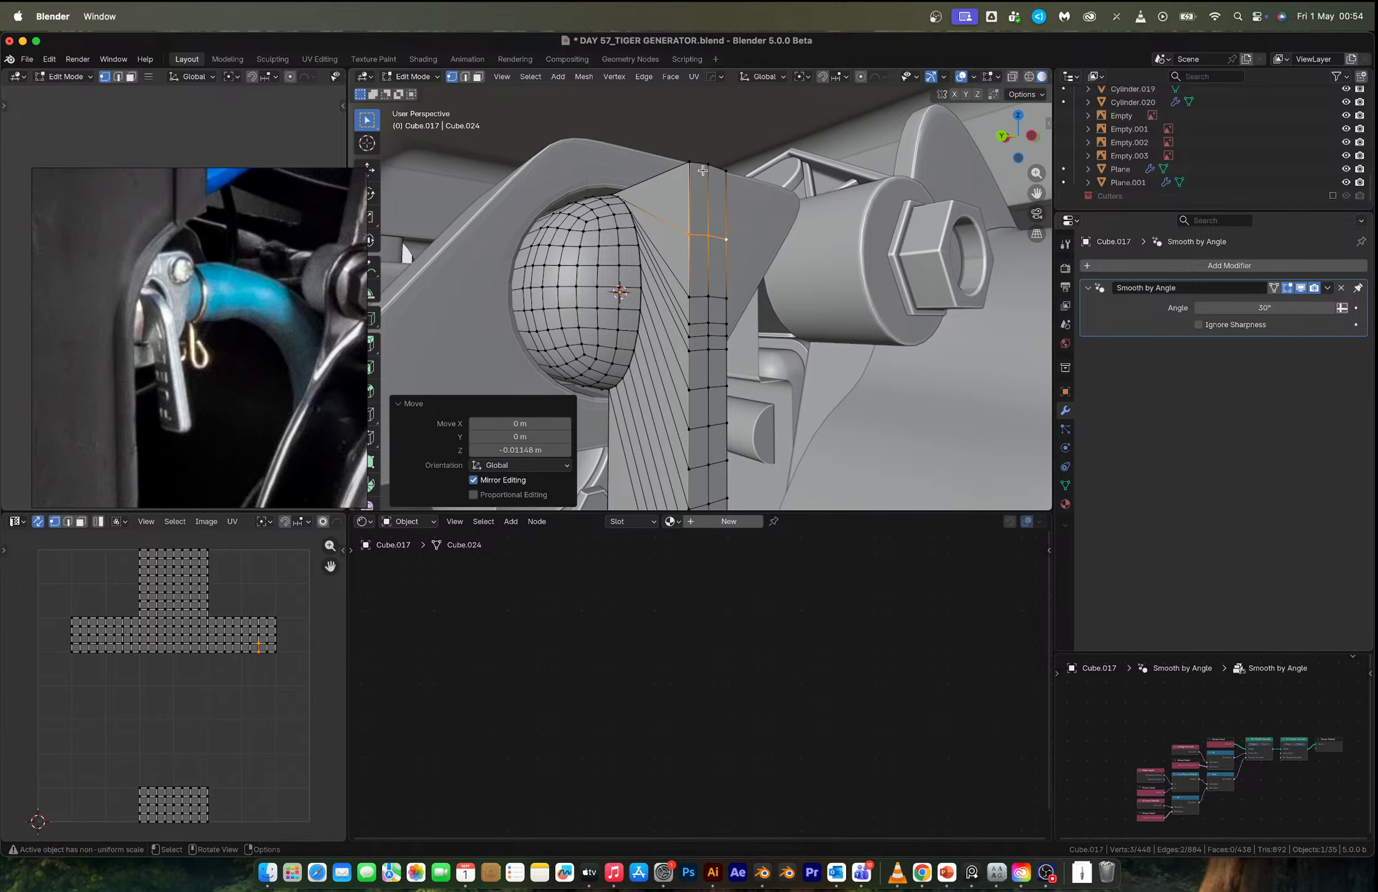
Bevel the lever's upper outer edge into a rounded corner.
{"action": "key", "text": "ctrl+z"}
{"action": "key", "text": "ctrl+b"}
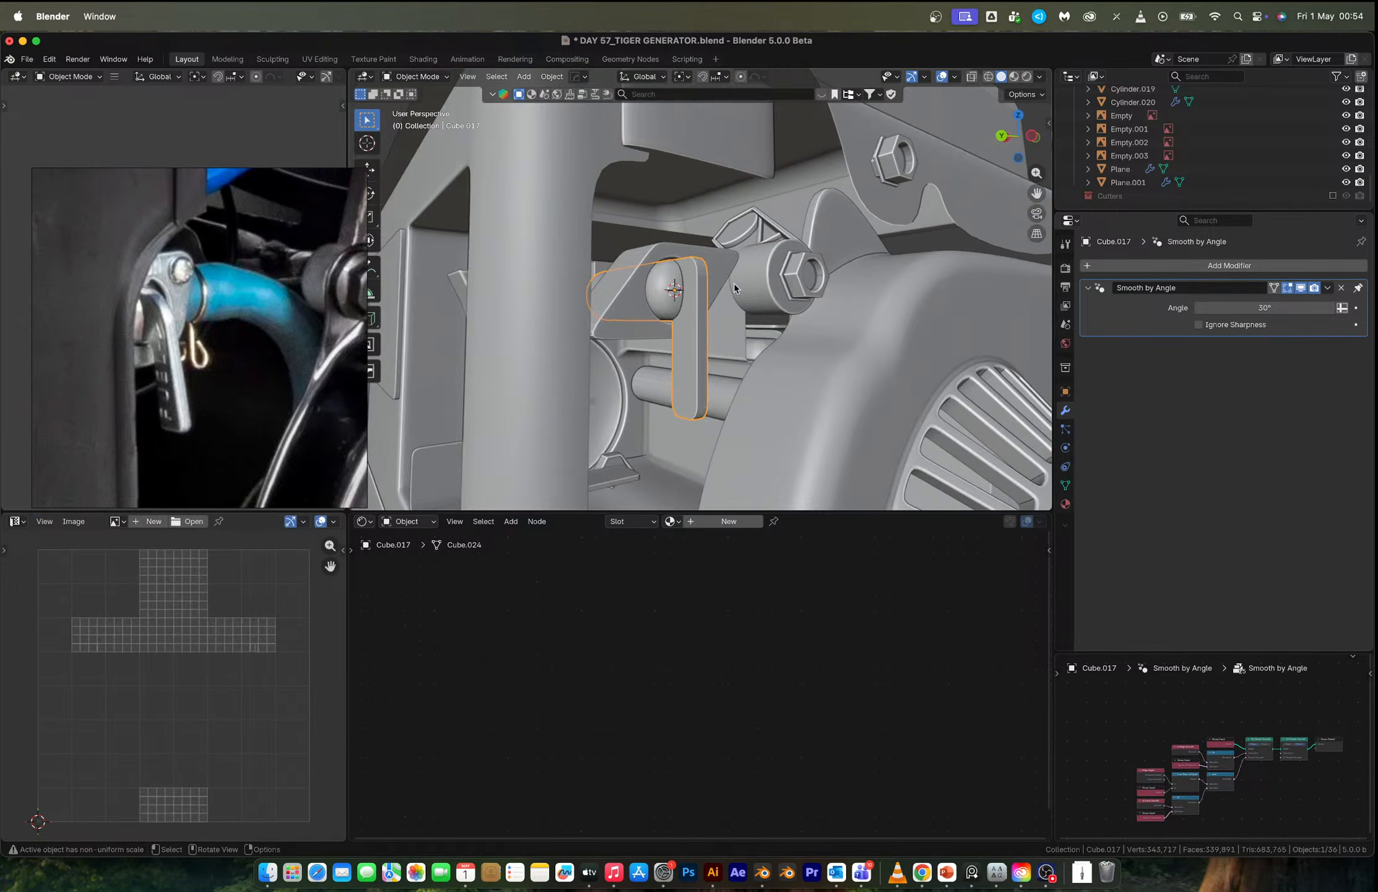
{"action": "middle_click_drag", "start_coordinate": [681, 347], "coordinate": [709, 337]}
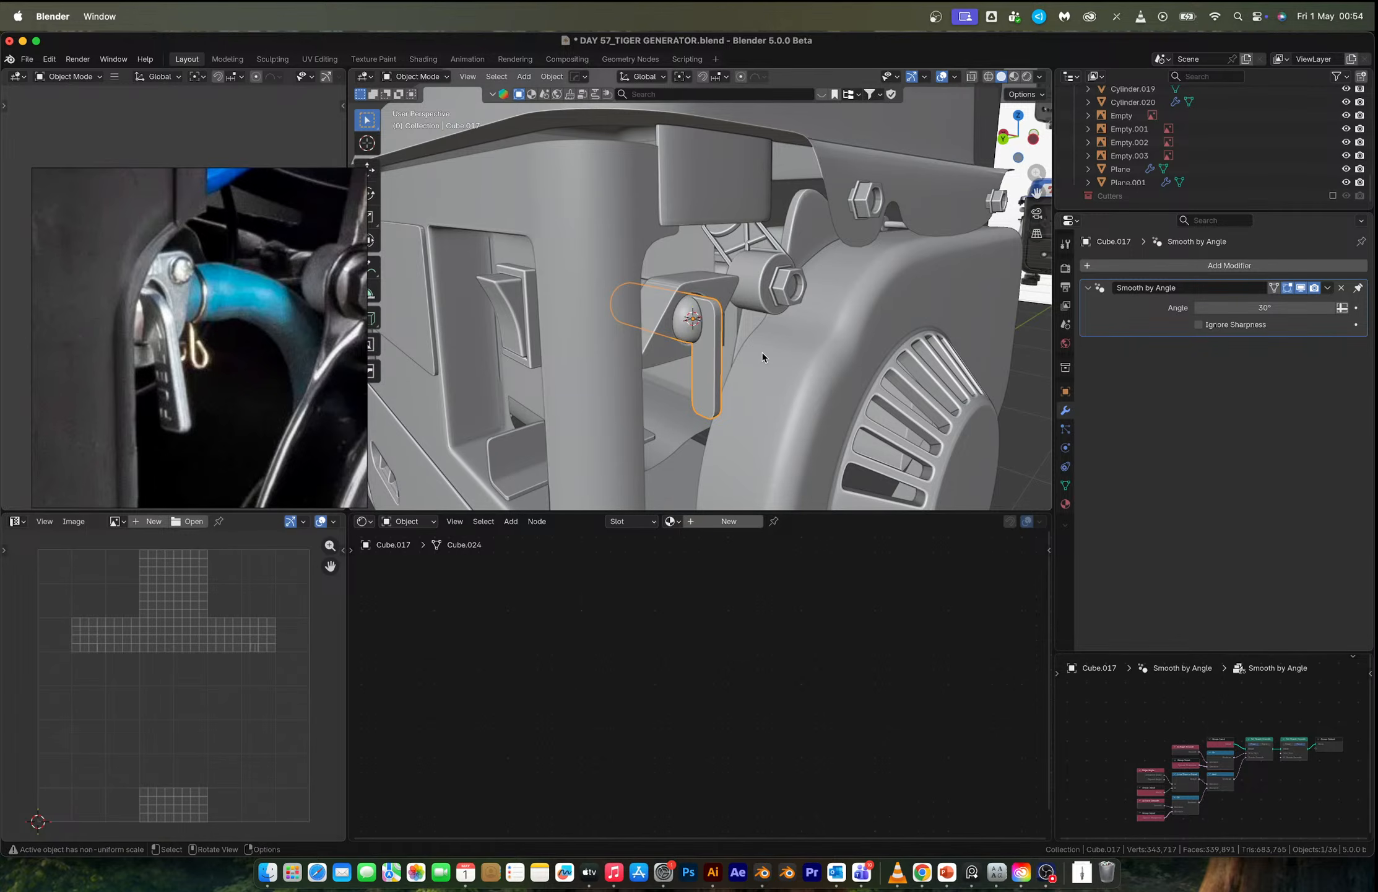
{"action": "left_click", "coordinate": [1031, 349]}
{"action": "scroll", "coordinate": [1025, 349], "scroll_direction": "down", "scroll_amount": 5}
{"action": "middle_click_drag", "start_coordinate": [743, 321], "coordinate": [714, 370]}
{"action": "scroll", "coordinate": [675, 323], "scroll_direction": "up", "scroll_amount": 6}
Select the near vertex column of the lever's outer face below the rounded top corner and space it evenly with LoopTools.
{"action": "key", "text": "Tab"}
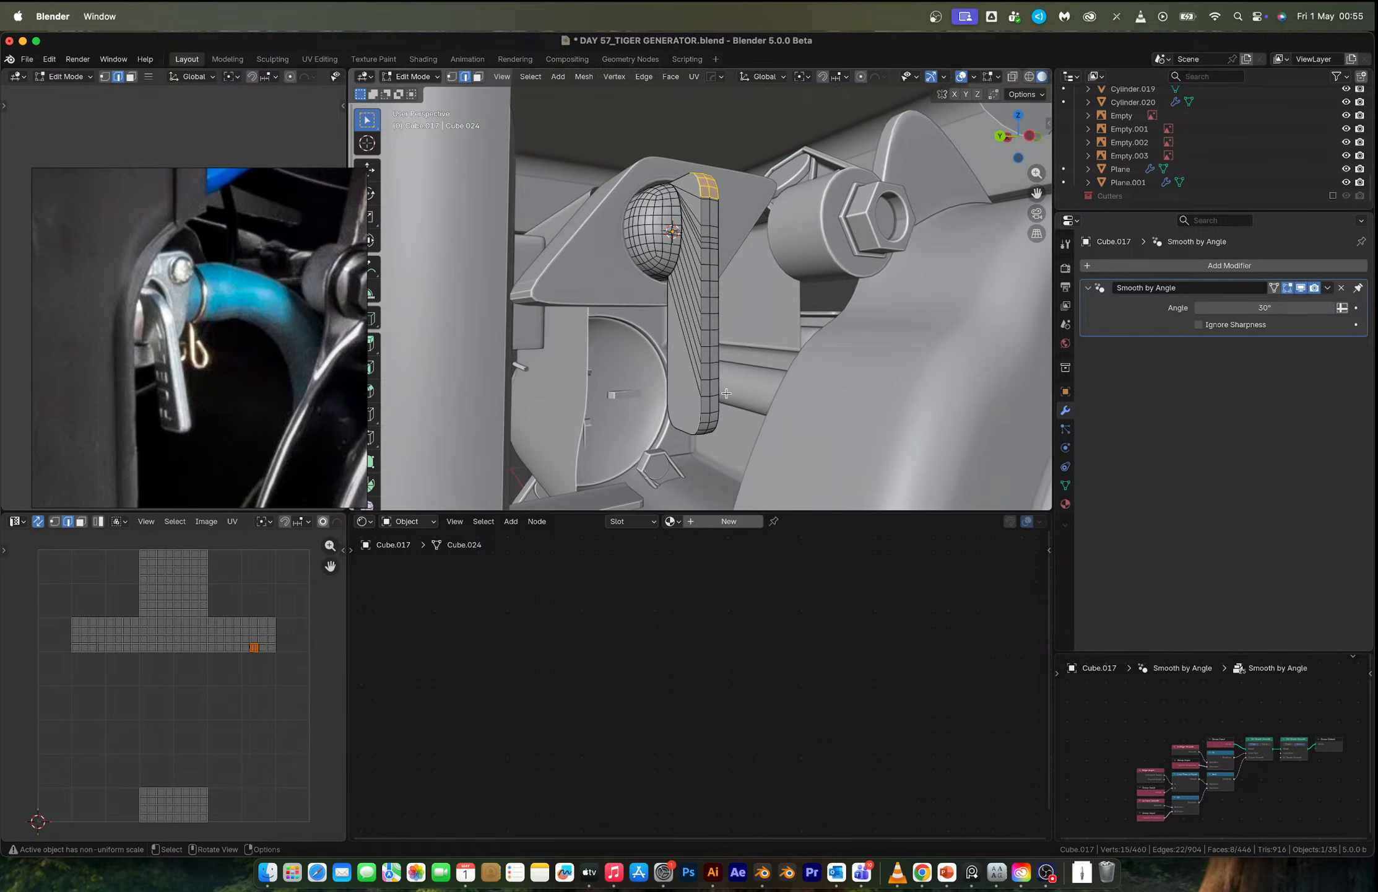
{"action": "key", "text": "1"}
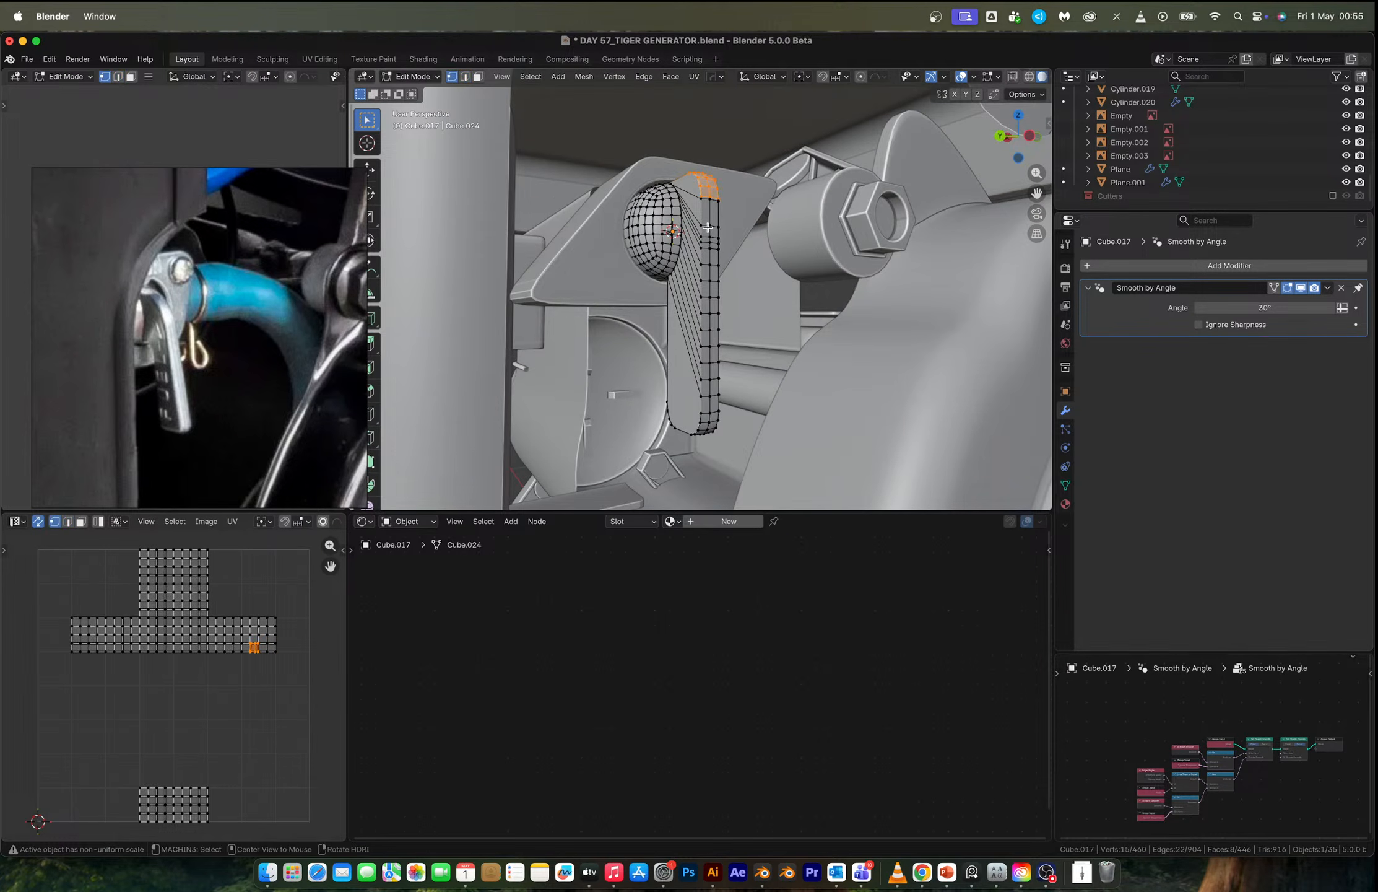
{"action": "scroll", "coordinate": [708, 228], "scroll_direction": "up", "scroll_amount": 2}
{"action": "left_click", "coordinate": [701, 165]}
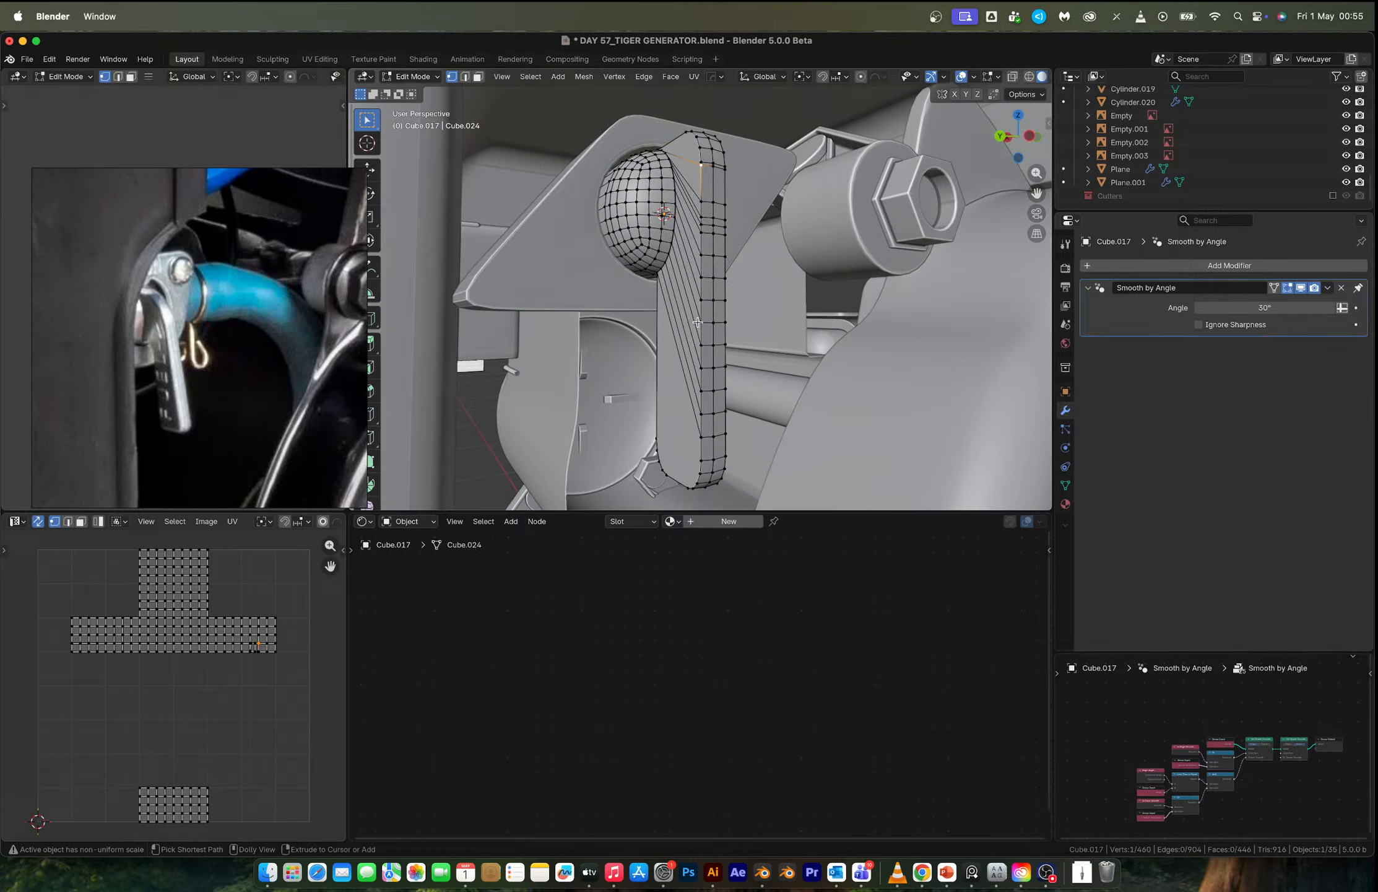
{"action": "left_click", "coordinate": [700, 460], "text": "ctrl"}
{"action": "right_click", "coordinate": [700, 460]}
{"action": "mouse_move", "coordinate": [681, 373]}
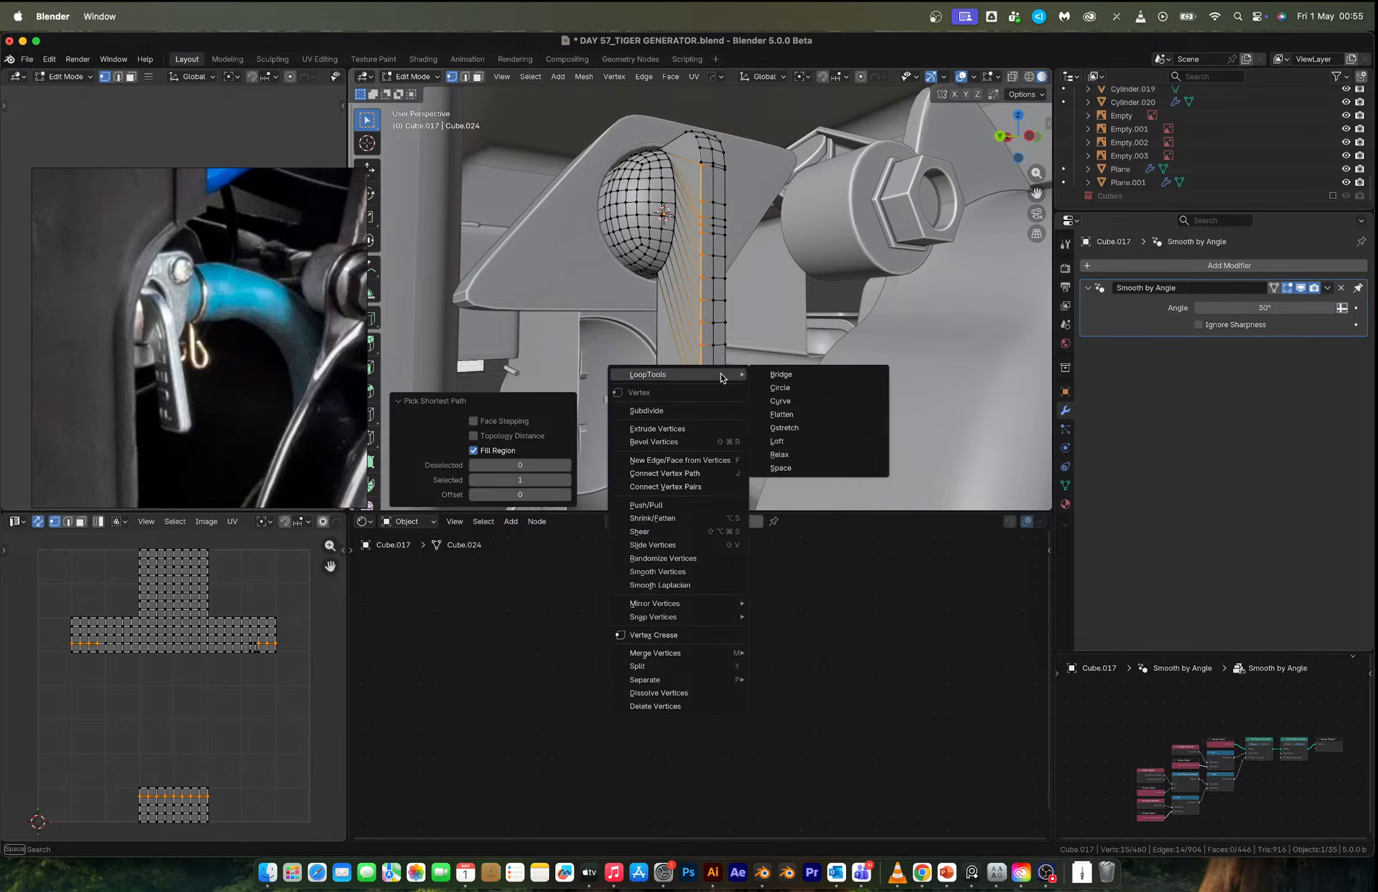
{"action": "left_click", "coordinate": [783, 468]}
Select the middle vertex column between the lever's rounded ends and apply LoopTools Space.
{"action": "left_click", "coordinate": [718, 460]}
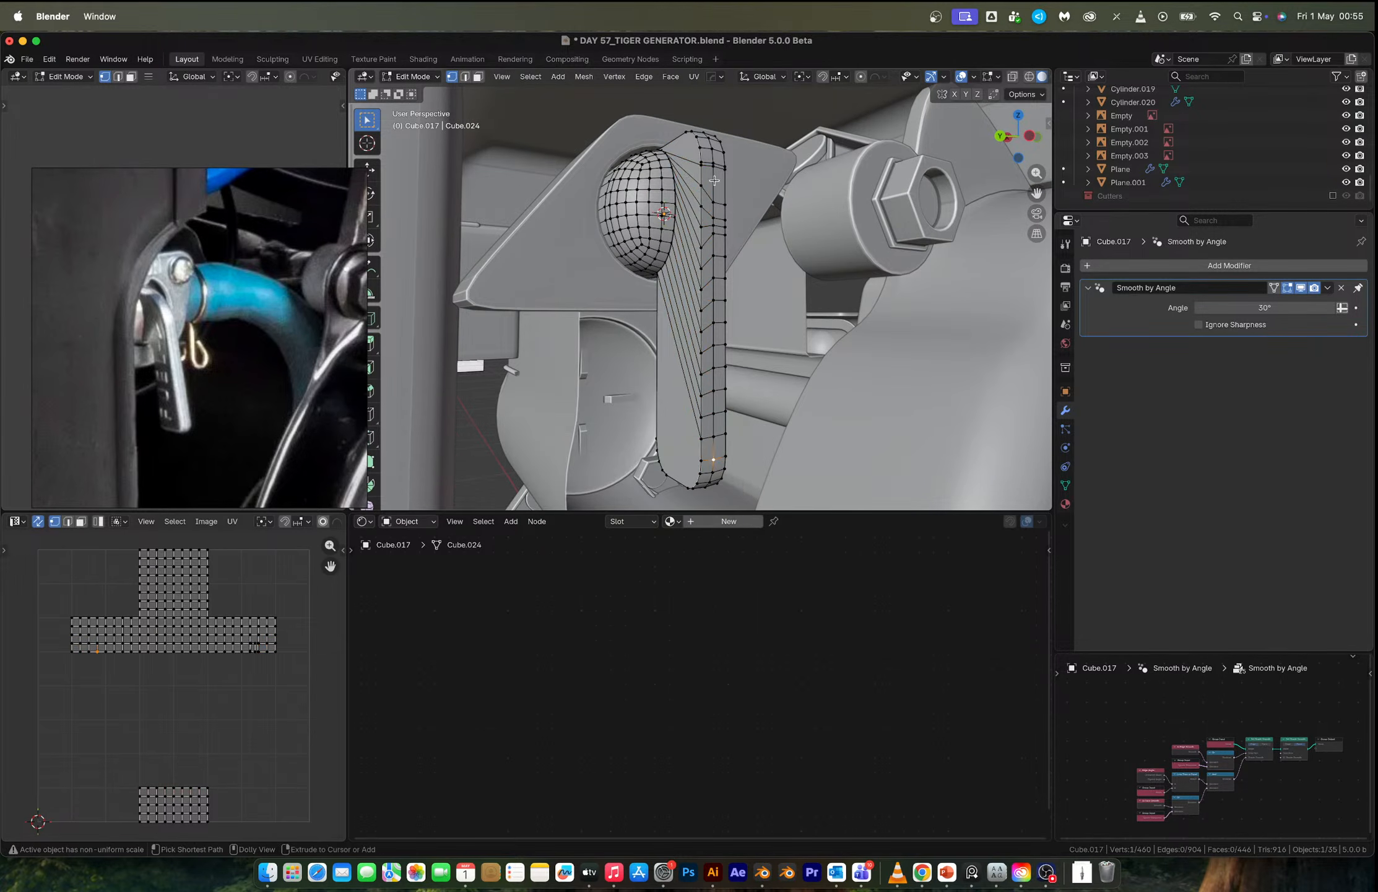
{"action": "left_click", "coordinate": [714, 172], "text": "ctrl"}
{"action": "right_click", "coordinate": [715, 173]}
{"action": "mouse_move", "coordinate": [716, 171]}
{"action": "left_click", "coordinate": [774, 266]}
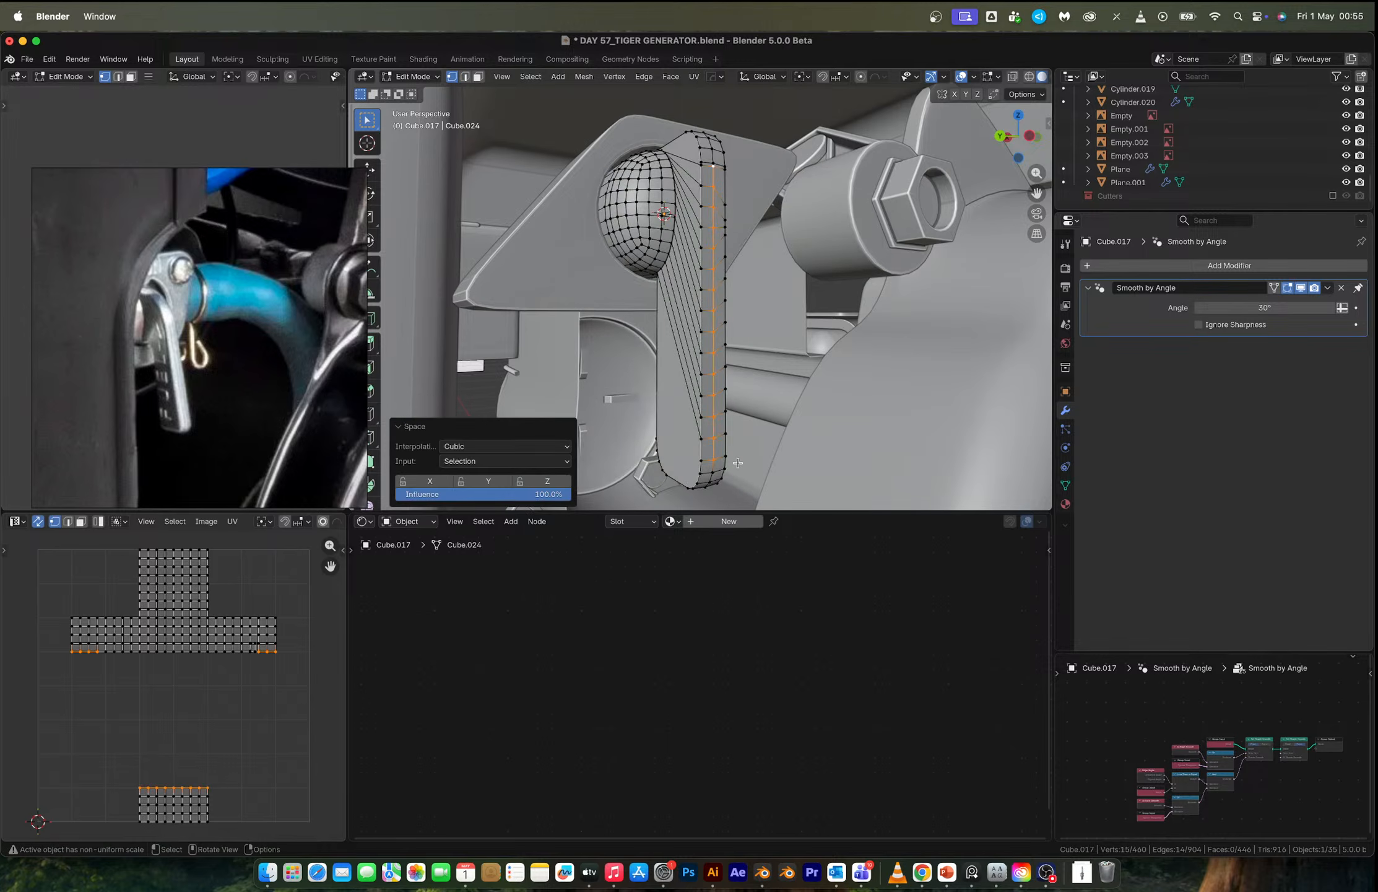
Select the far vertex column between the lever's rounded ends and distribute it evenly with LoopTools Space.
{"action": "left_click", "coordinate": [727, 457]}
{"action": "left_click", "coordinate": [724, 169], "text": "ctrl"}
{"action": "right_click", "coordinate": [723, 171]}
{"action": "mouse_move", "coordinate": [727, 171]}
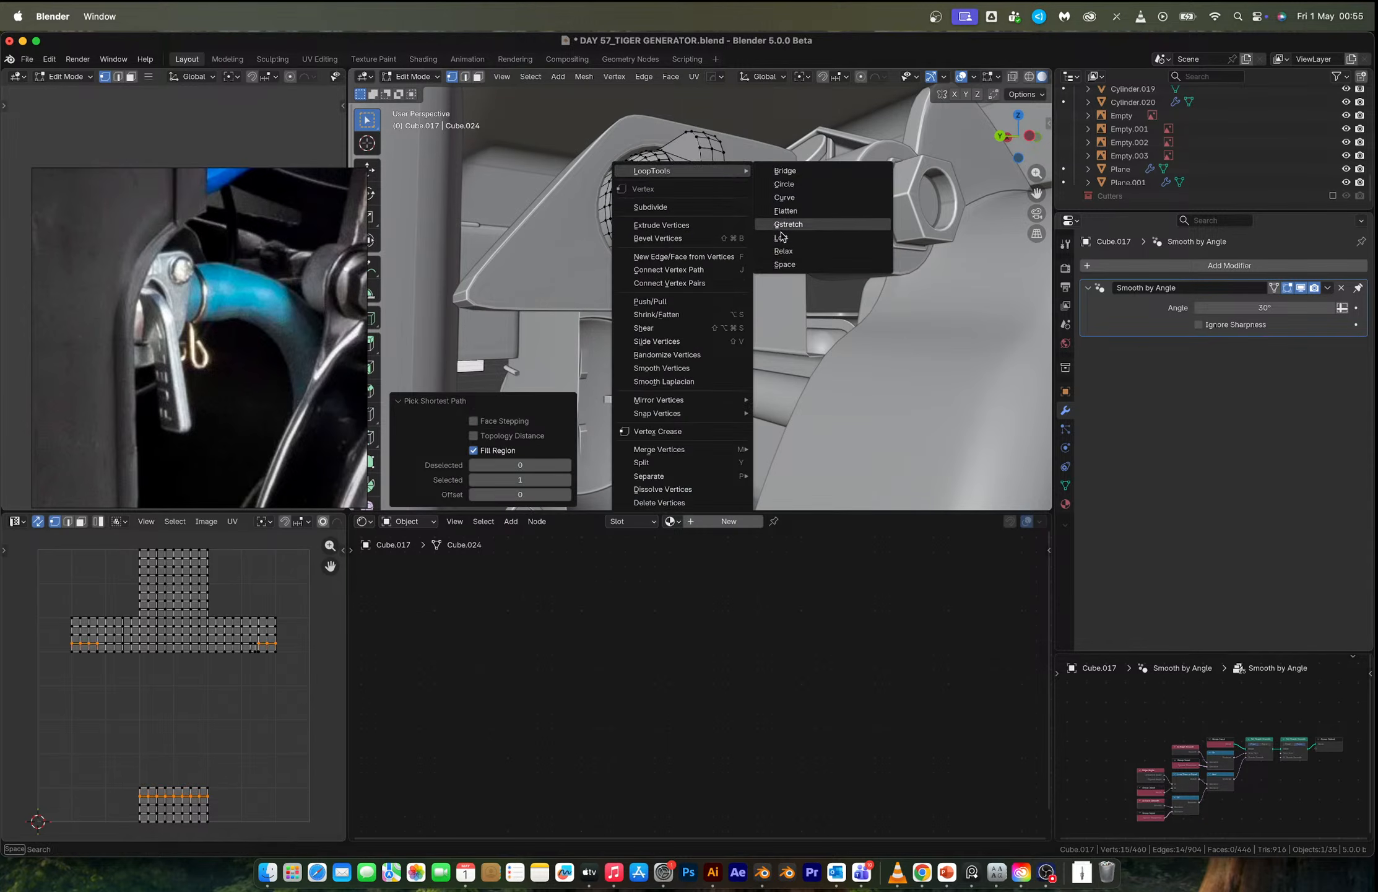
{"action": "left_click", "coordinate": [785, 264]}
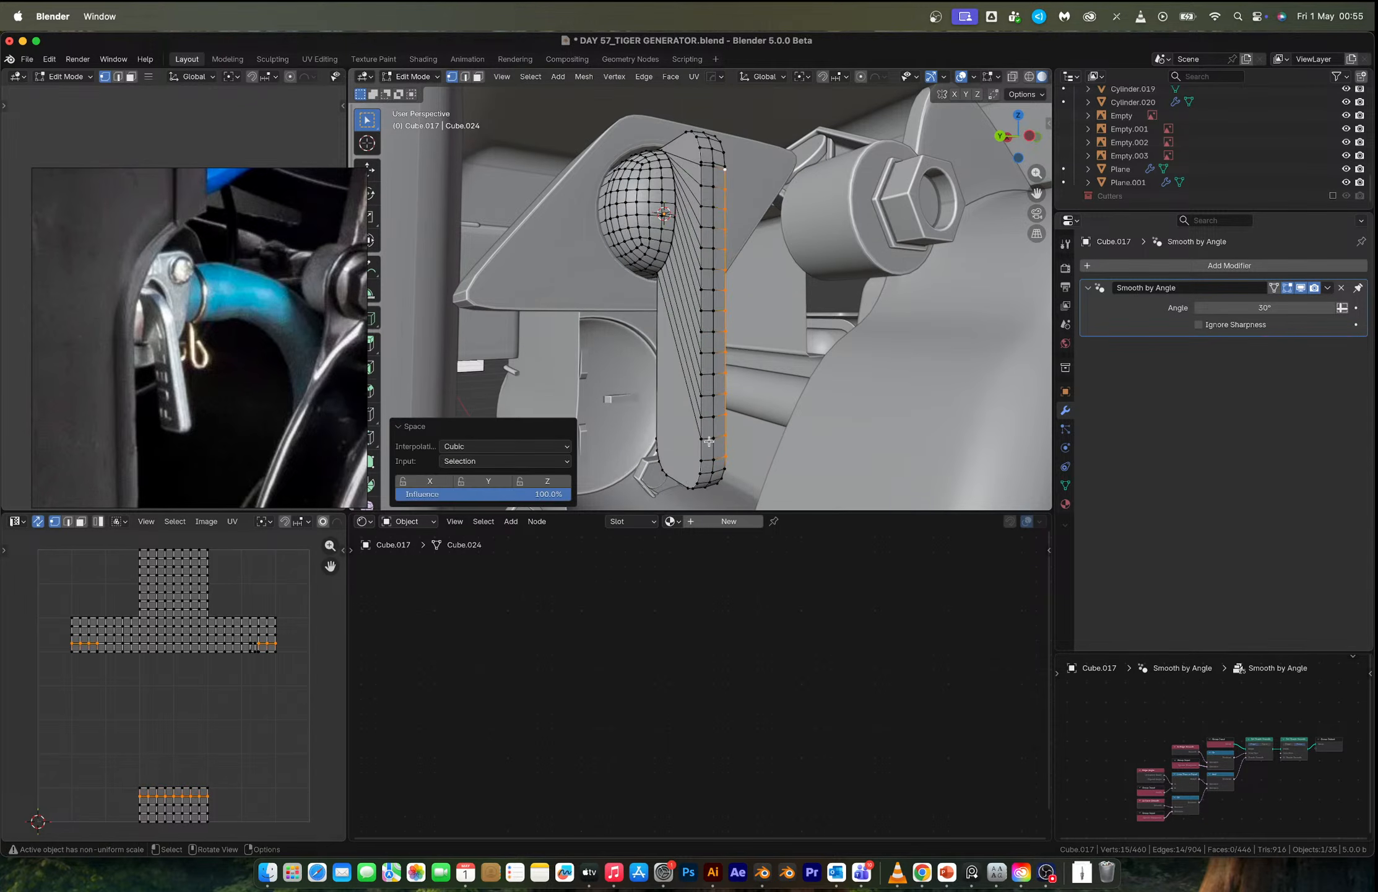
Select the near vertex column with its top vertex active and set the transform pivot point to Active Element.
{"action": "left_click", "coordinate": [701, 168]}
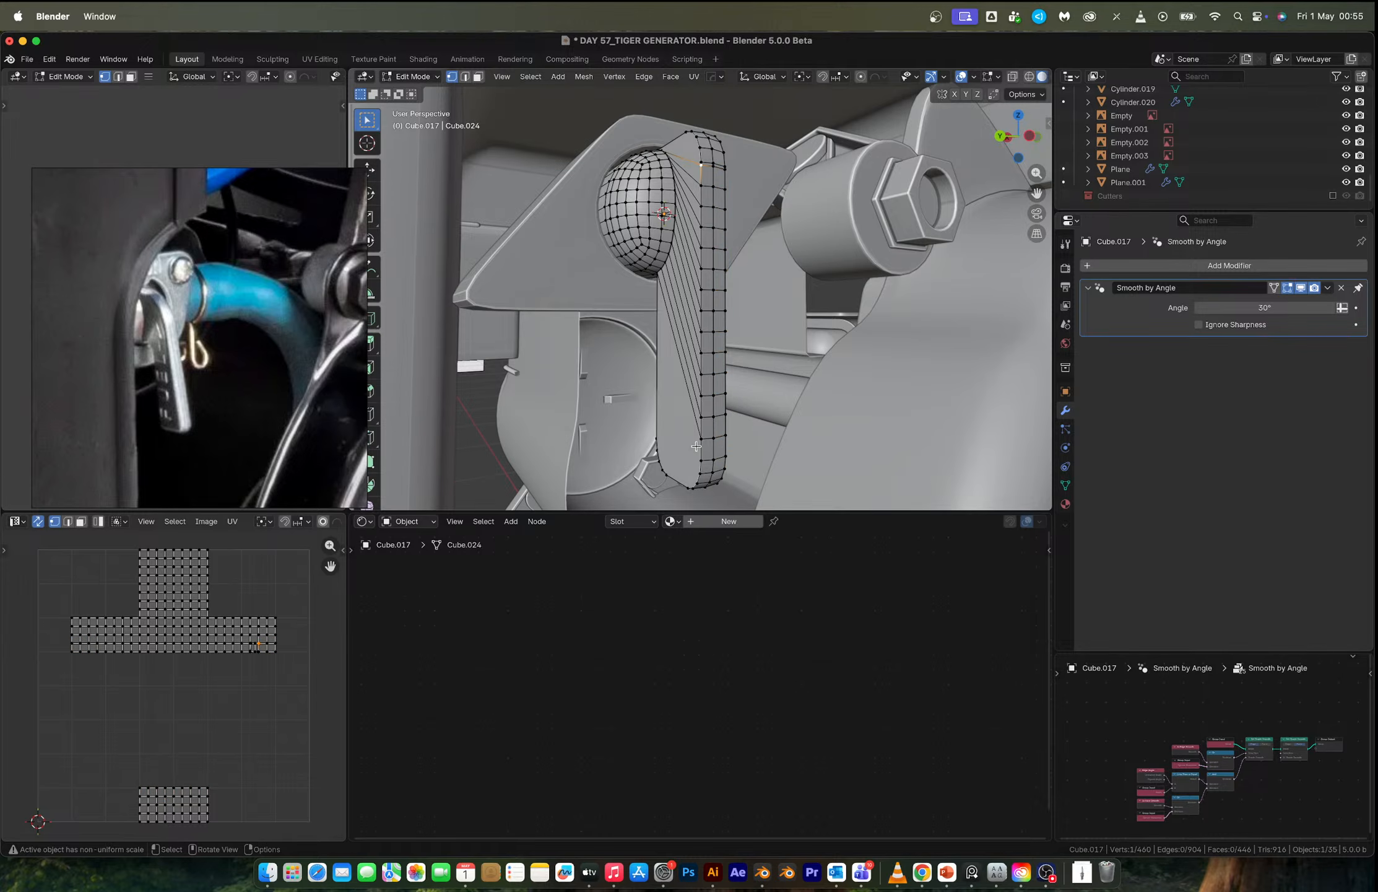
{"action": "left_click", "coordinate": [702, 165], "text": "ctrl"}
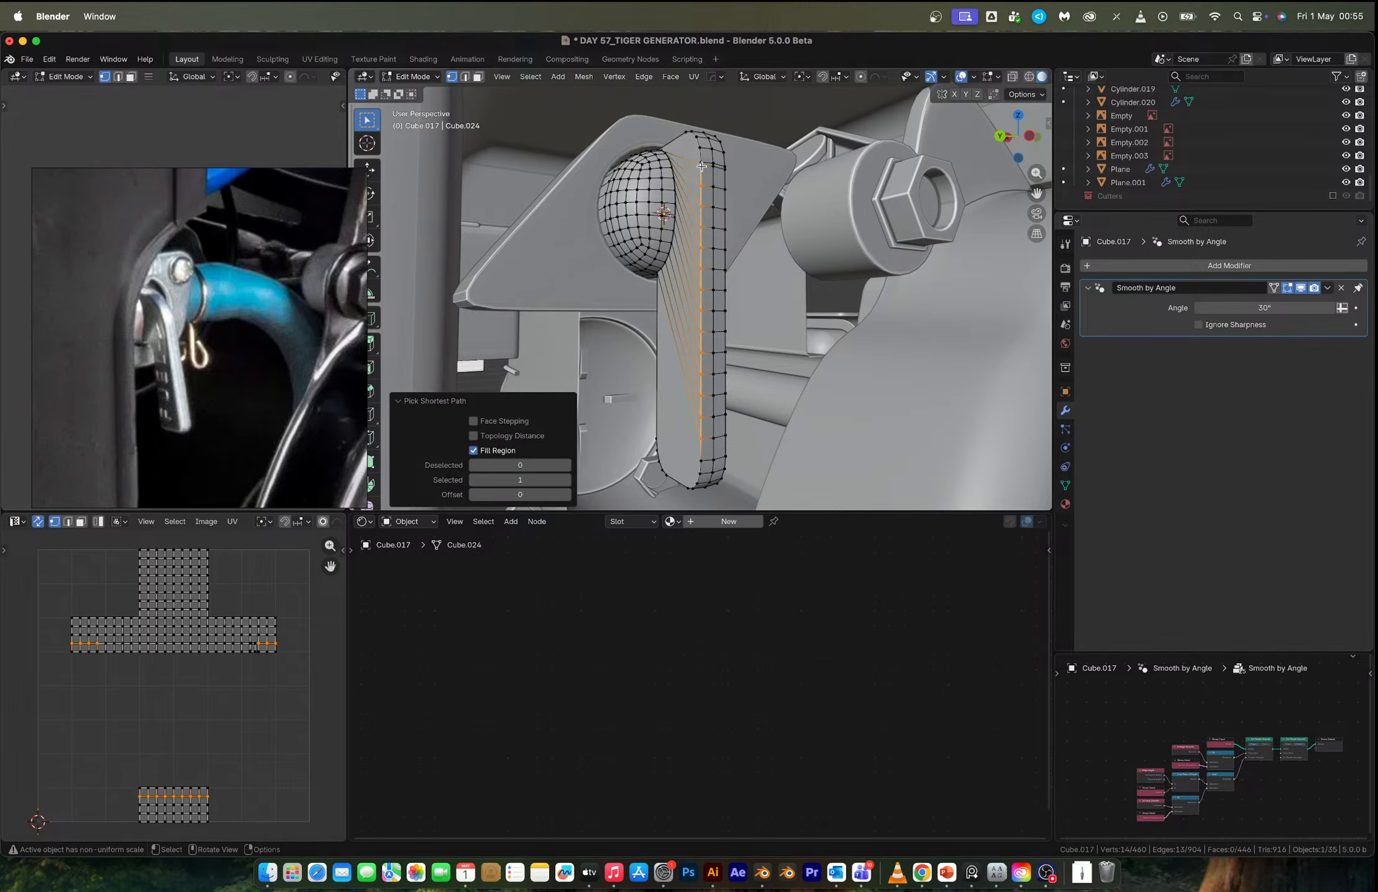
{"action": "key", "text": "m"}
{"action": "key", "text": "Escape"}
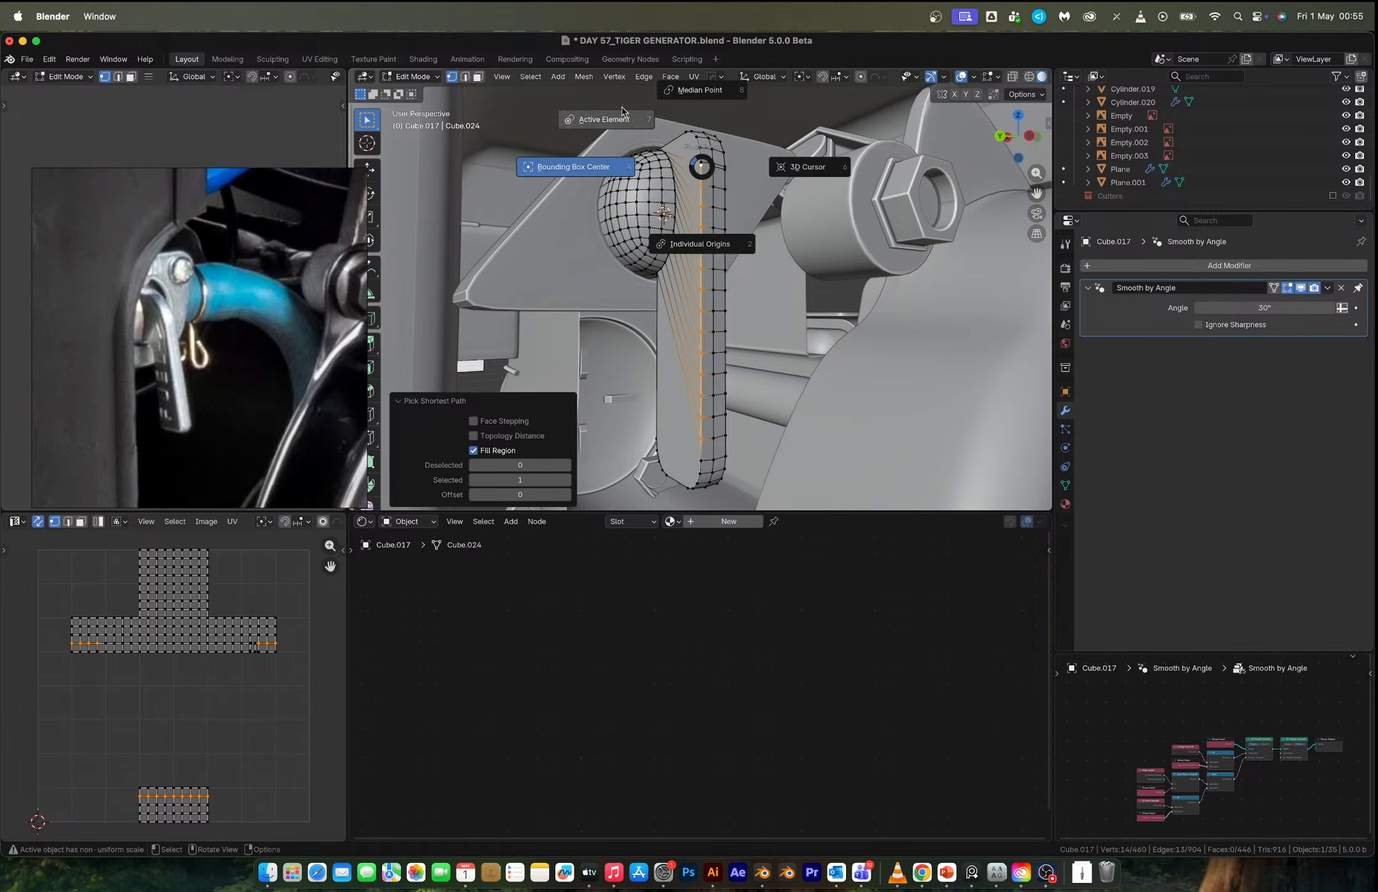
Try to scale only the near vertex column to about 0.564 along Z from its top vertex.
{"action": "key", "text": "s"}
{"action": "key", "text": "z"}
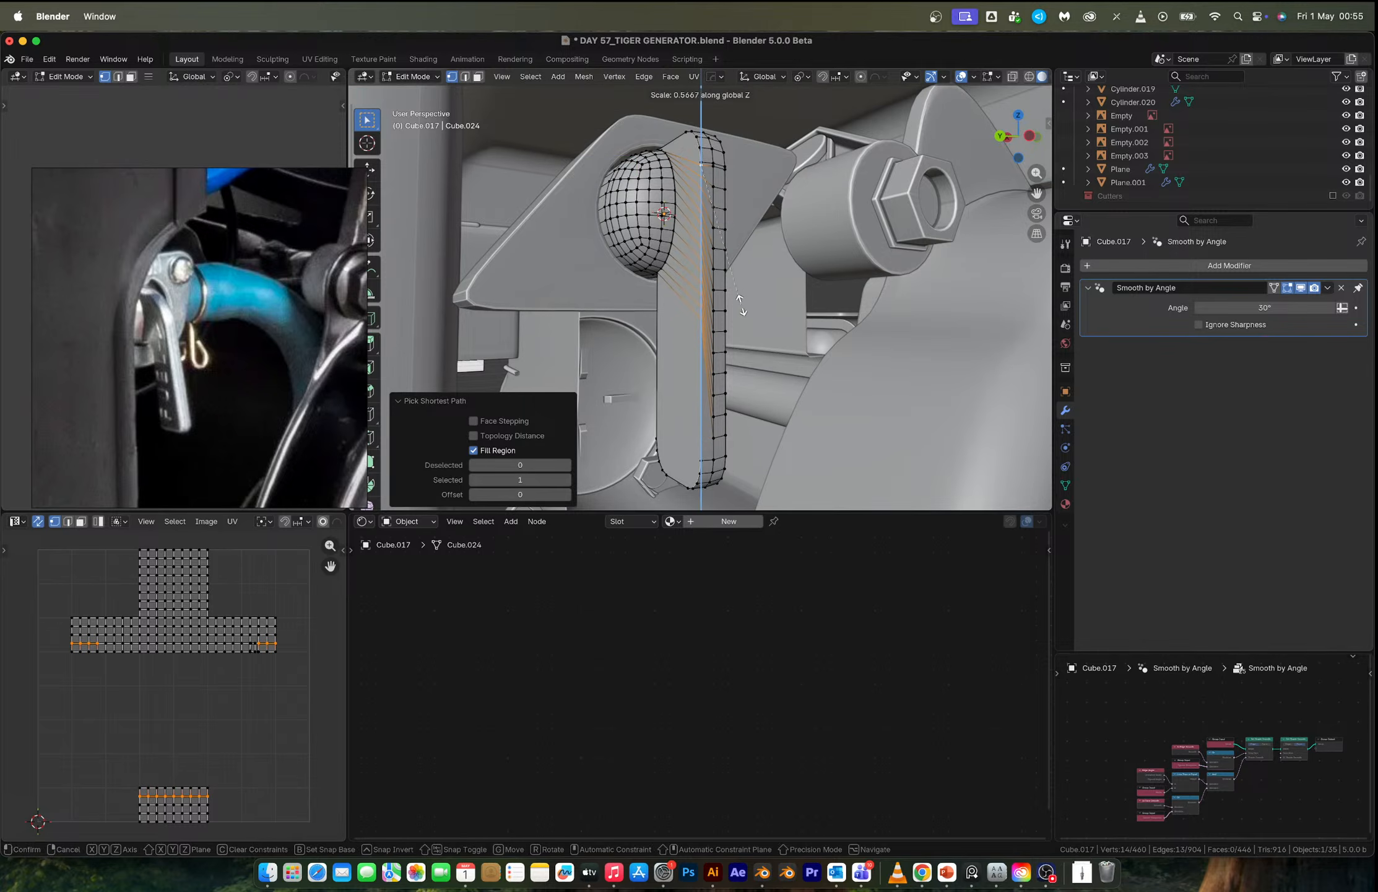
{"action": "left_click", "coordinate": [741, 305]}
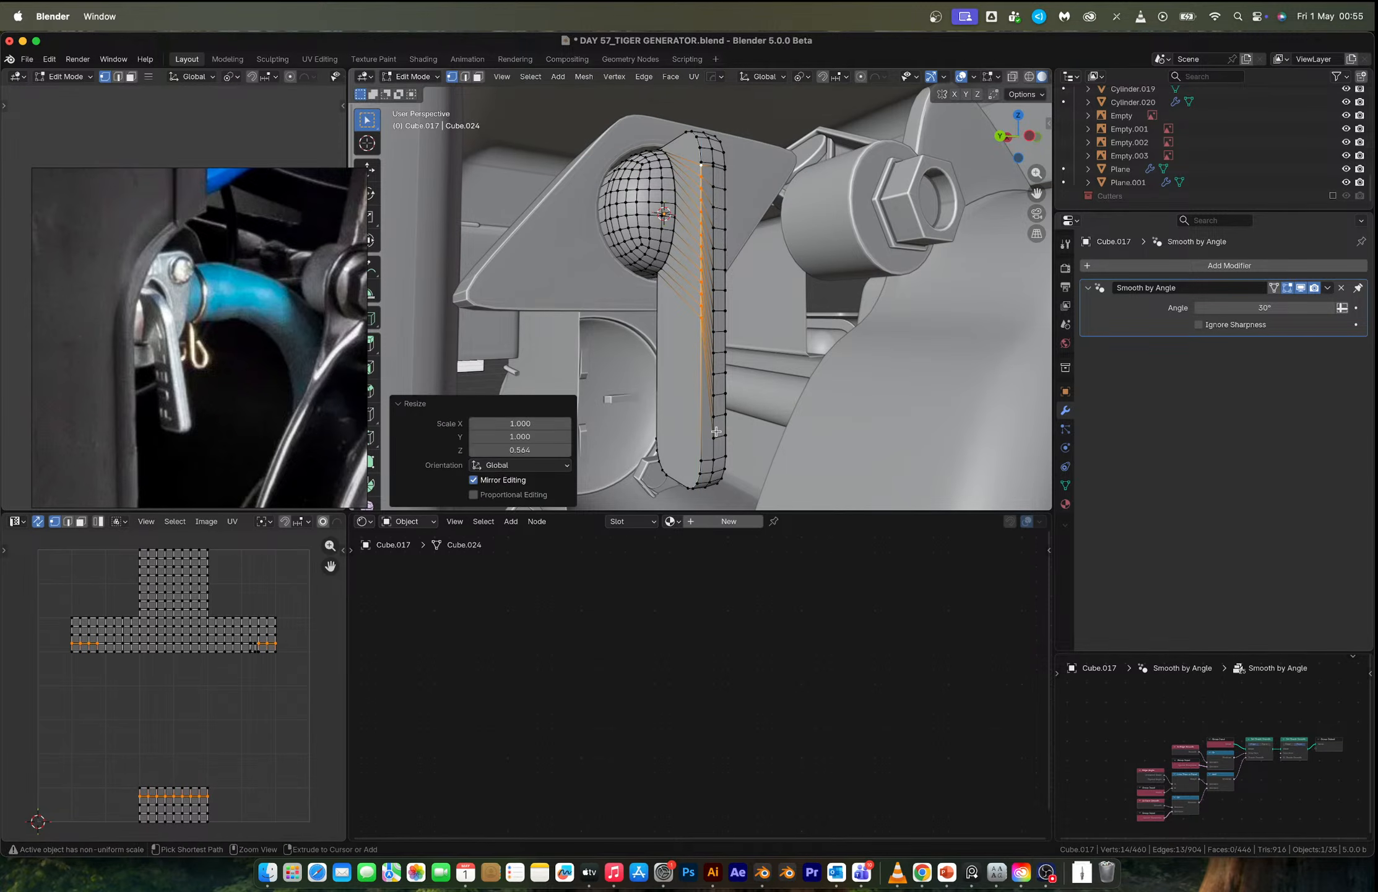
{"action": "key", "text": "super+z"}
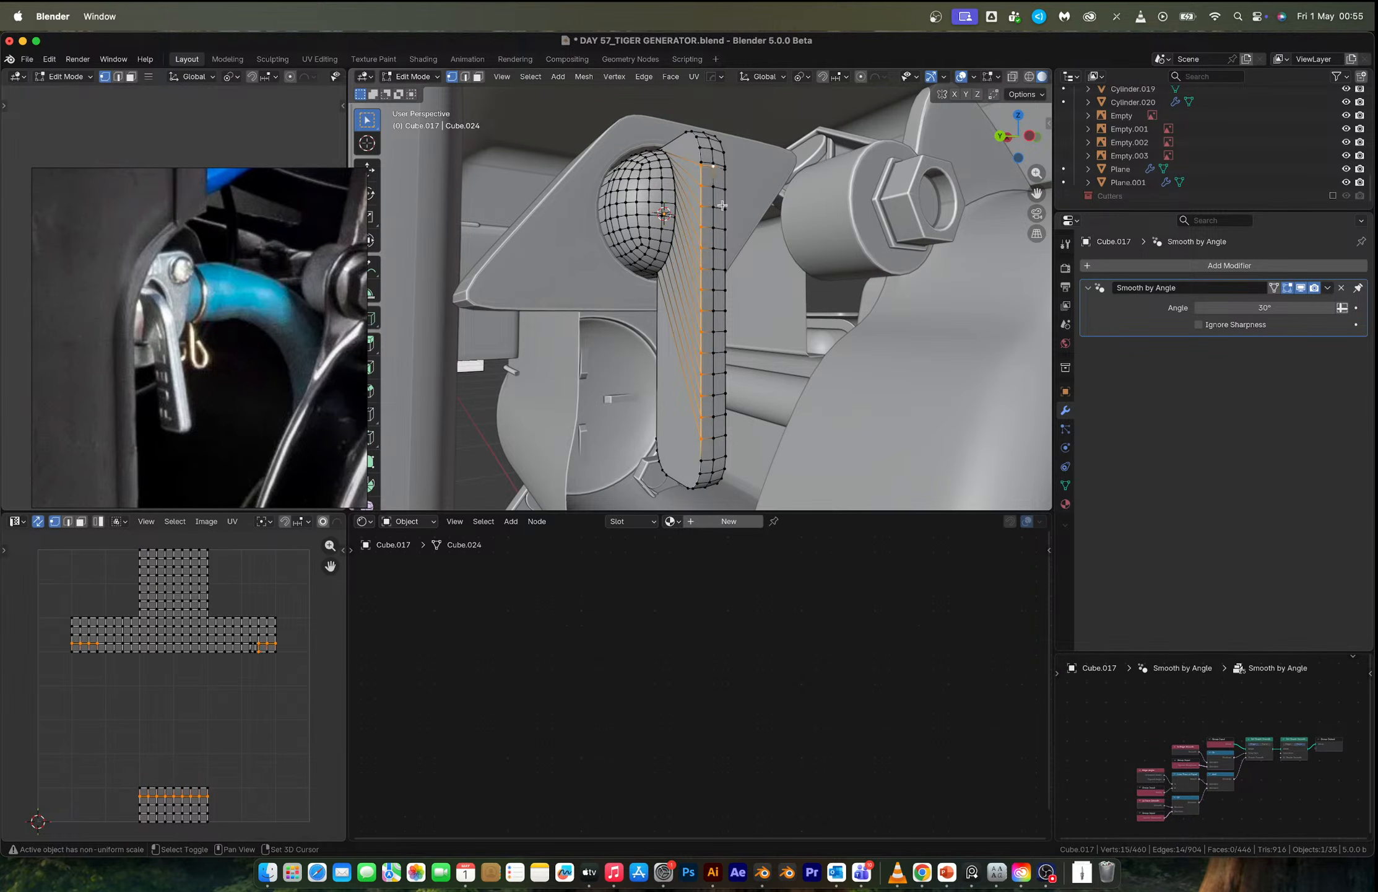
Add the middle and far columns to the selection and scale all three to about 0.53 along Z towards the top vertices.
{"action": "left_click", "coordinate": [714, 437], "text": "ctrl+shift"}
{"action": "left_click", "coordinate": [725, 171], "text": "shift"}
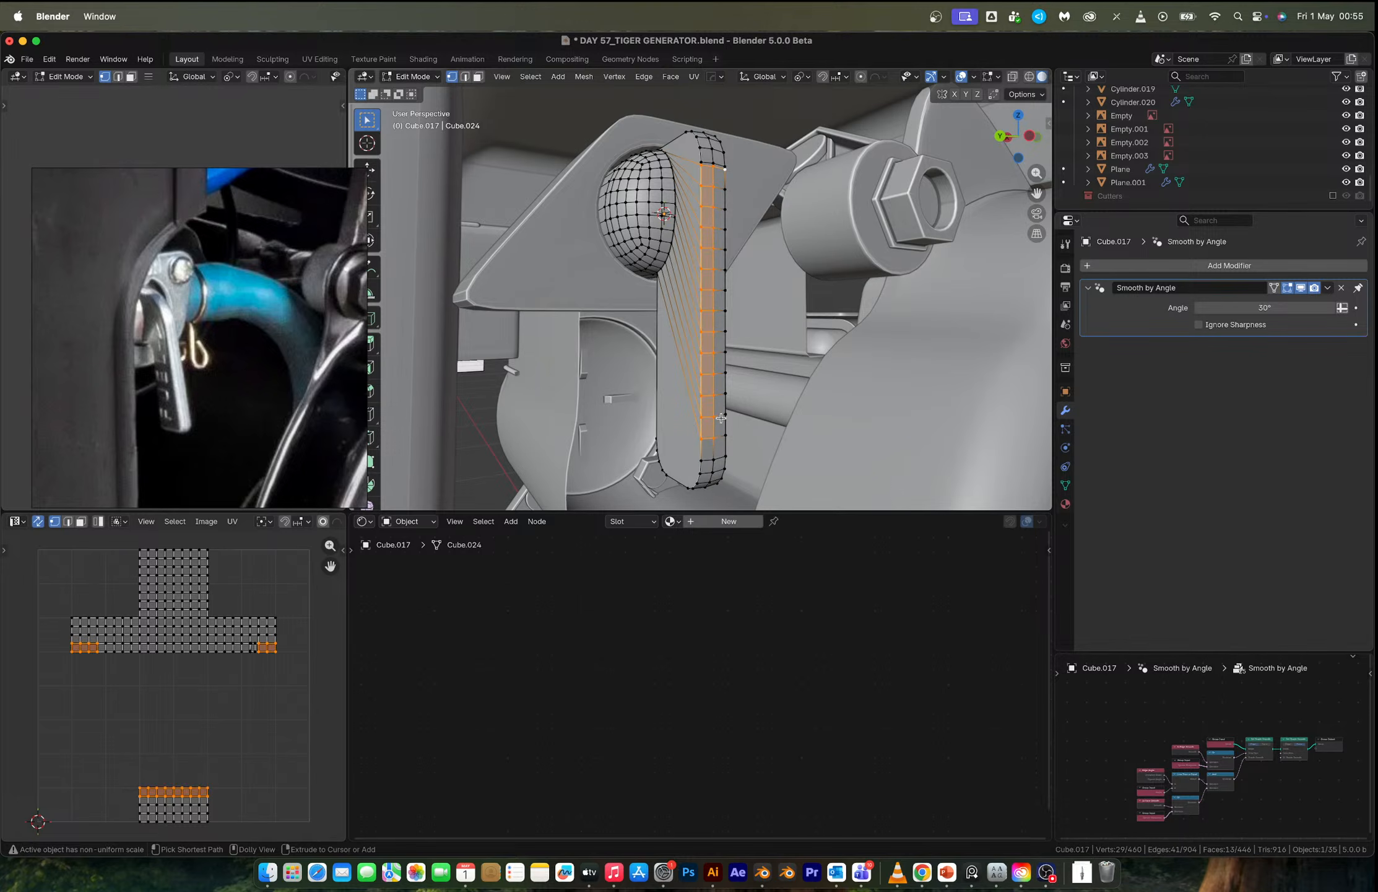
{"action": "left_click", "coordinate": [726, 436], "text": "ctrl+shift"}
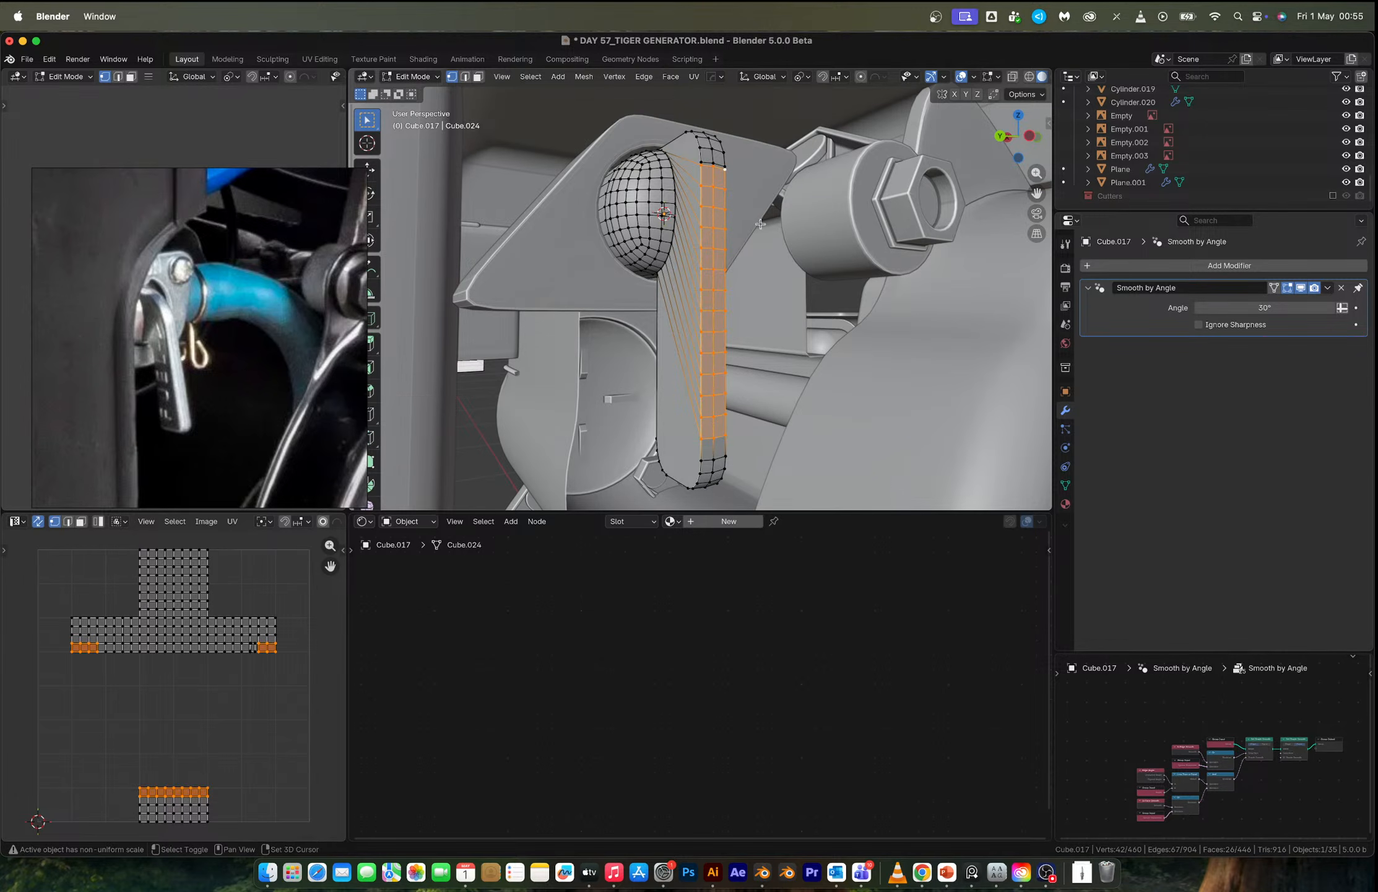
{"action": "key", "text": "s"}
{"action": "key", "text": "z"}
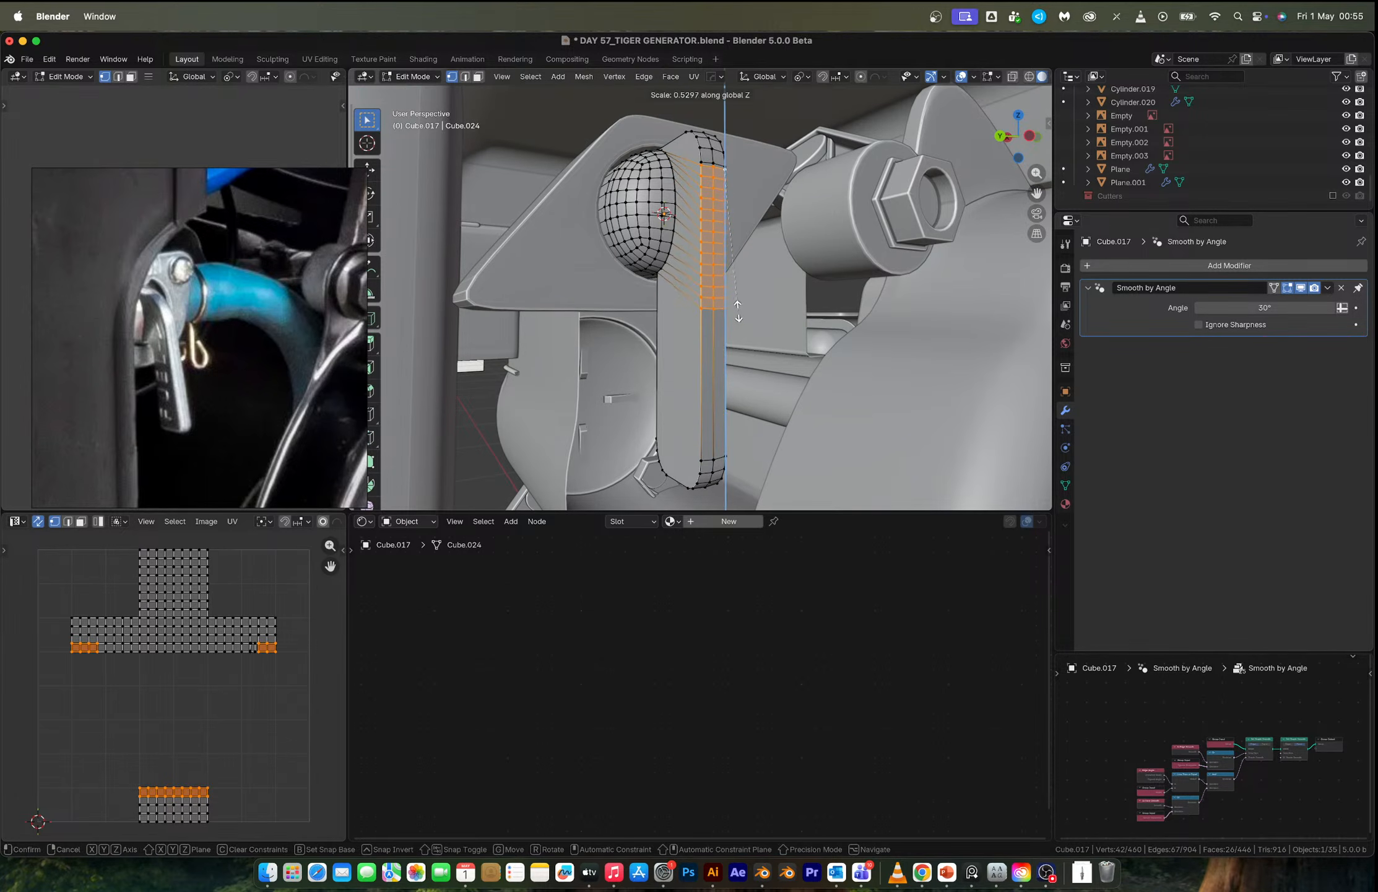
{"action": "left_click", "coordinate": [739, 313]}
Select the lever's whole rounded lower end, including hidden vertices, and move it about 0.034 m up along Z to shorten the lever.
{"action": "key", "text": "alt+z"}
{"action": "left_click_drag", "start_coordinate": [604, 382], "coordinate": [760, 503]}
{"action": "key", "text": "alt+z"}
{"action": "key", "text": "g"}
{"action": "key", "text": "z"}
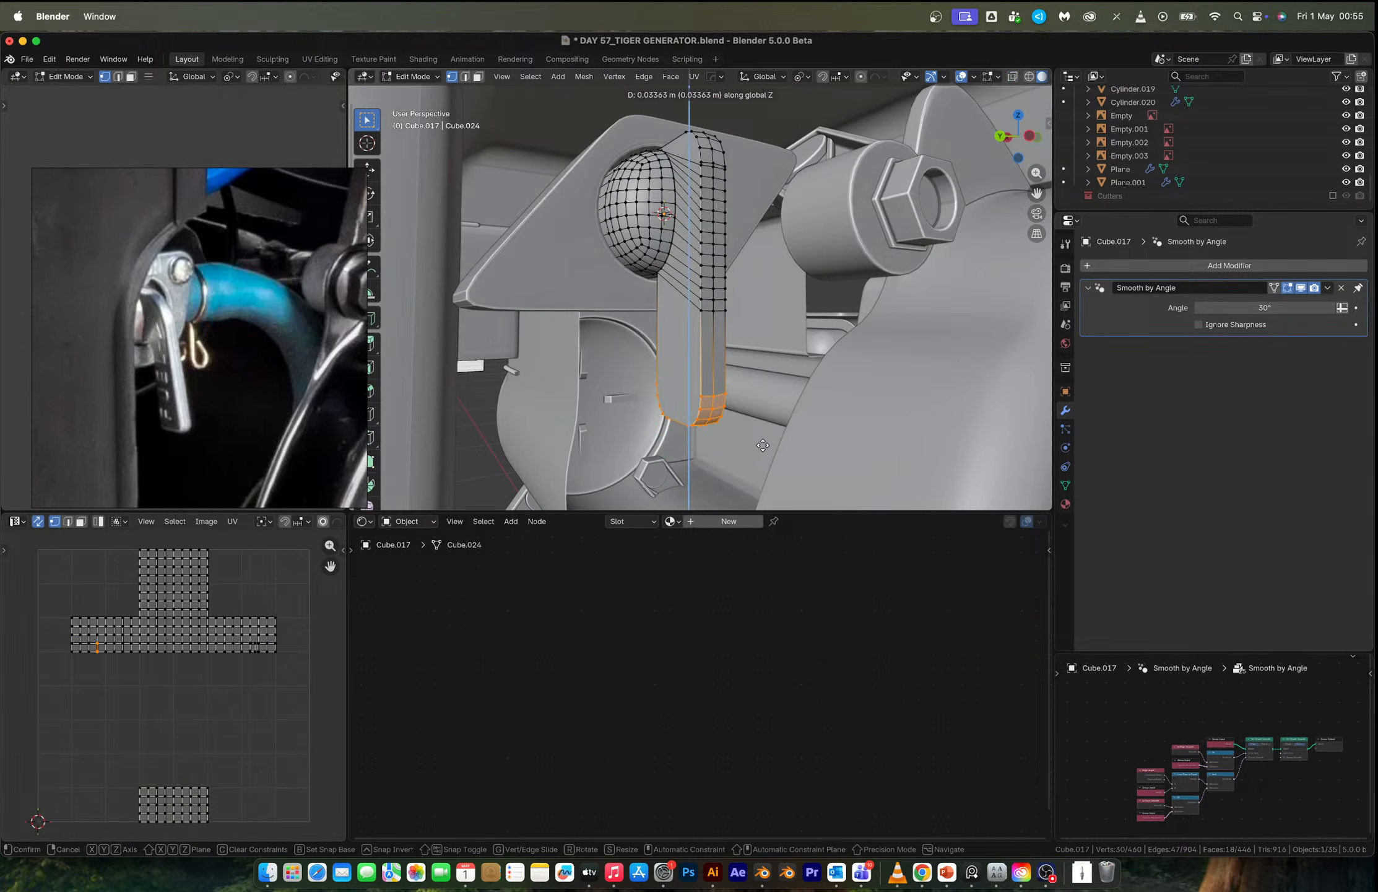
{"action": "left_click", "coordinate": [763, 449]}
{"action": "key", "text": "Tab"}
{"action": "scroll", "coordinate": [696, 332], "scroll_direction": "down", "scroll_amount": 8}
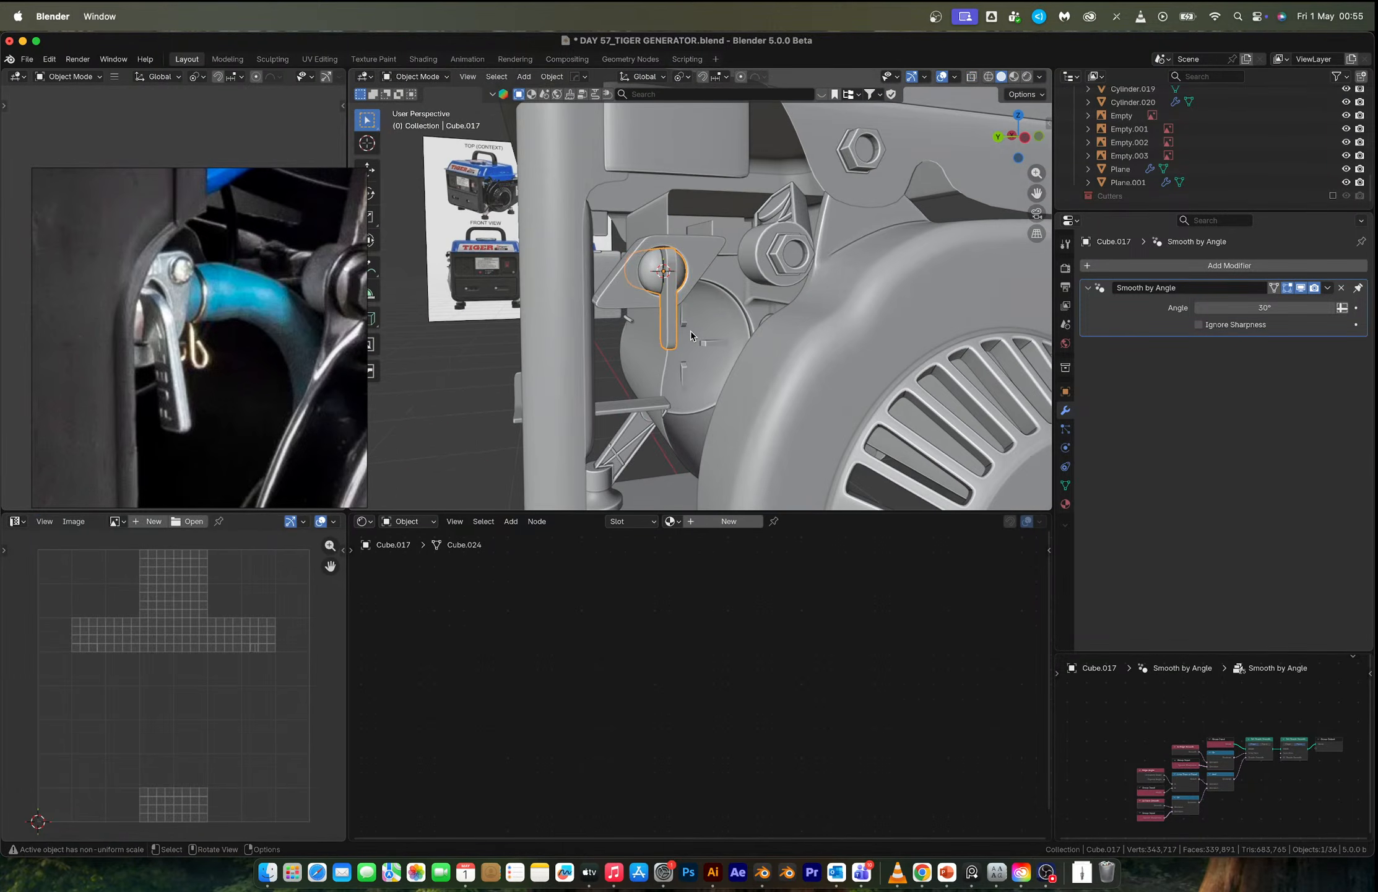
{"action": "scroll", "coordinate": [696, 332], "scroll_direction": "up", "scroll_amount": 7}
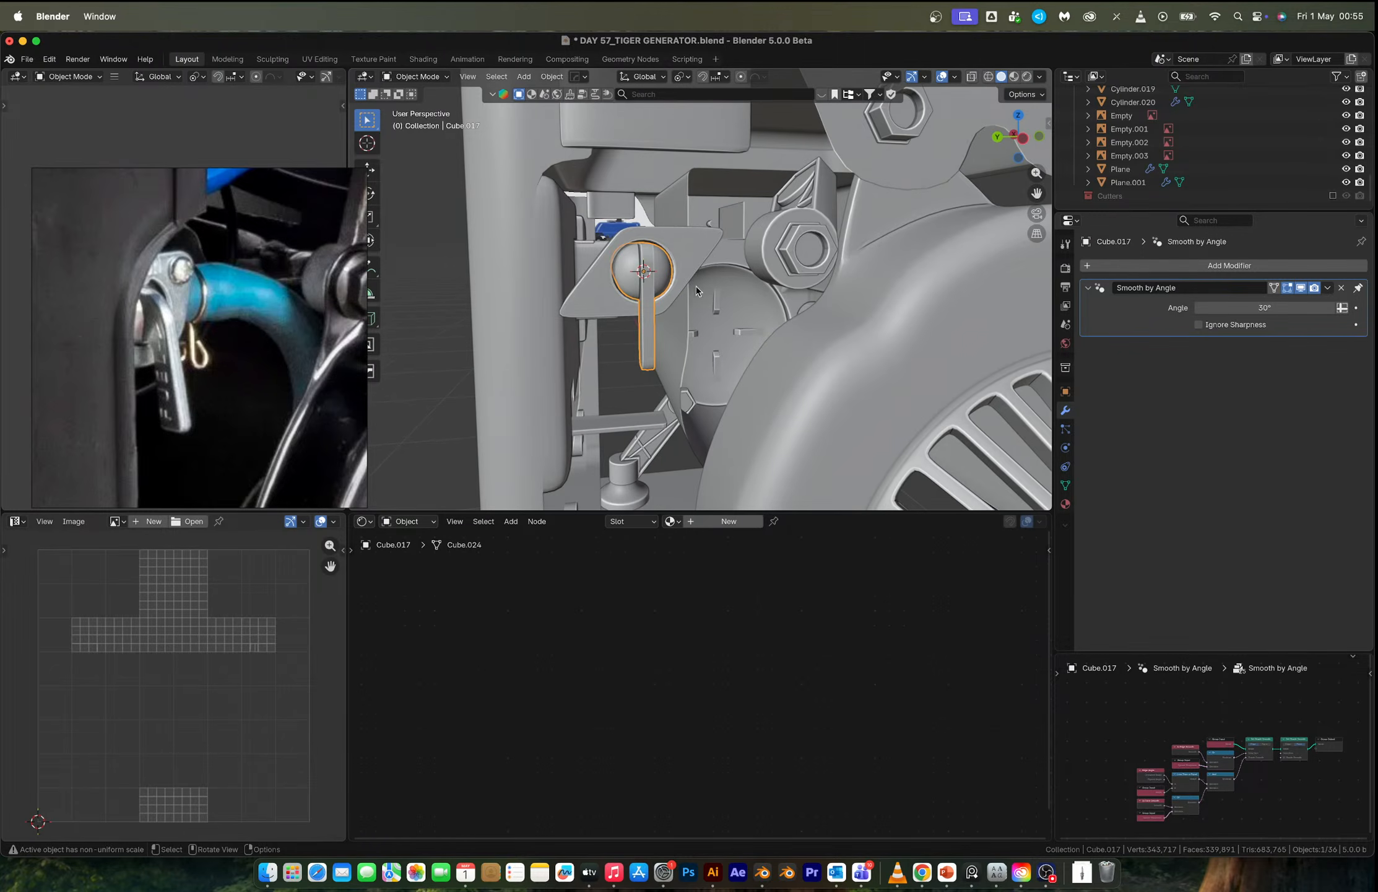
Snap the 3D cursor to a vertex near the slanted plate's upper corner, beside the large hex bolt.
{"action": "left_click", "coordinate": [702, 243]}
{"action": "key", "text": "Tab"}
{"action": "left_click", "coordinate": [702, 240]}
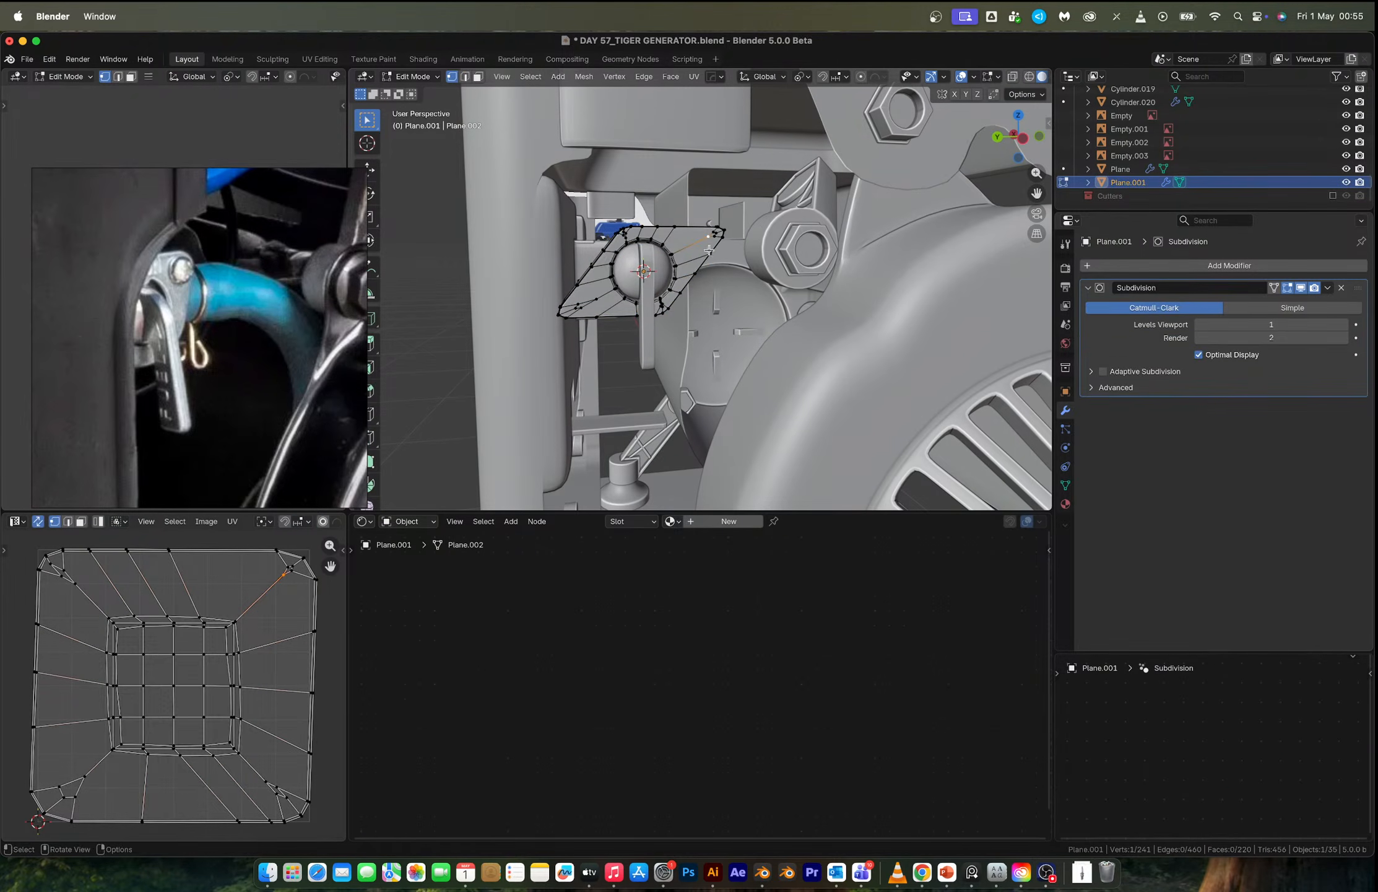
{"action": "key", "text": "shift+s"}
{"action": "left_click", "coordinate": [713, 314]}
{"action": "key", "text": "Tab"}
{"action": "key", "text": "shift+a"}
{"action": "mouse_move", "coordinate": [713, 317]}
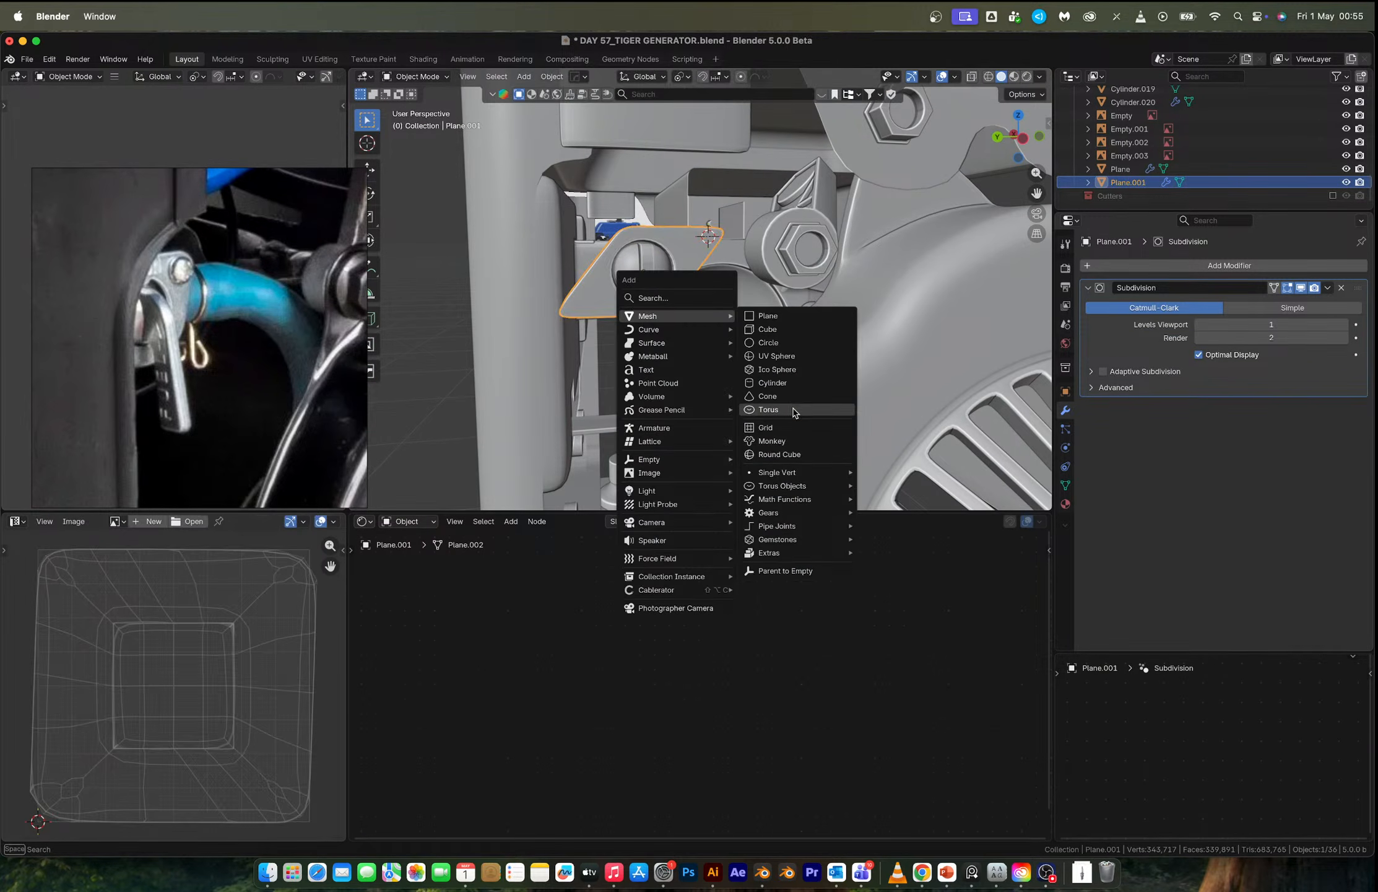
{"action": "key", "text": "Escape"}
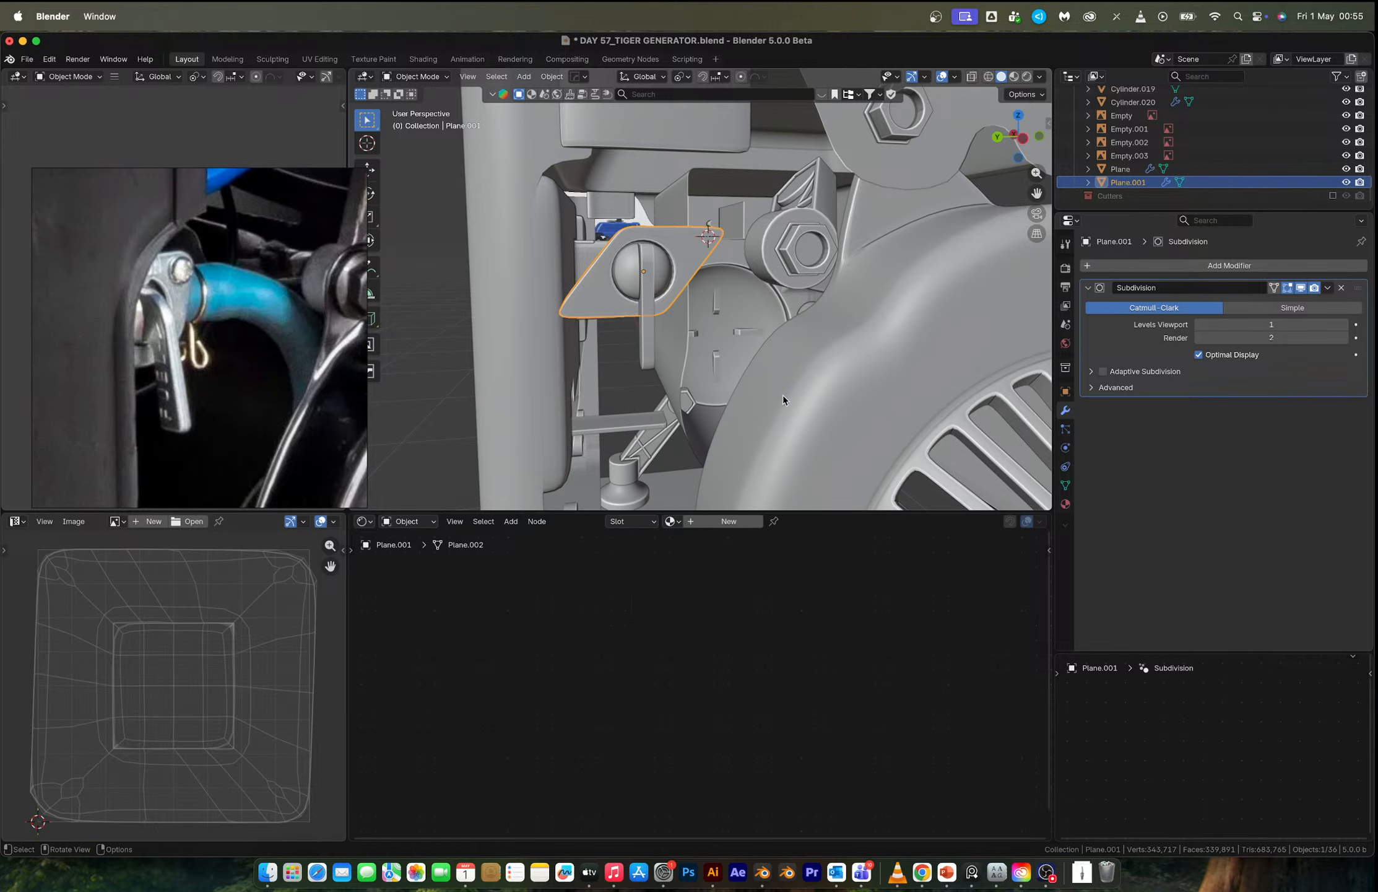
{"action": "left_click", "coordinate": [651, 271]}
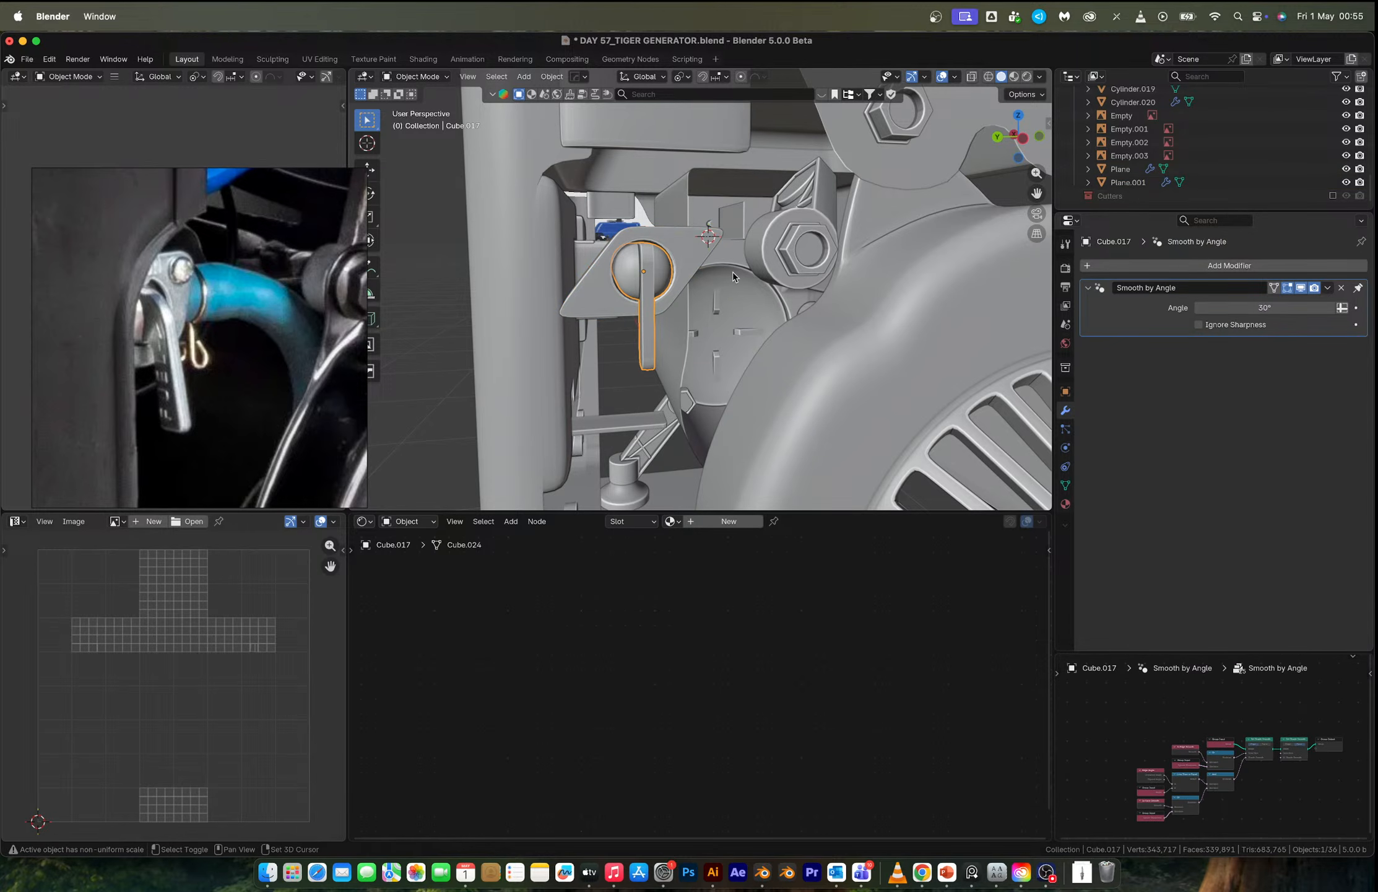
Add a cube at the plate's upper corner and shrink it by 0.099, then by a further 0.165.
{"action": "key", "text": "shift+a"}
{"action": "mouse_move", "coordinate": [732, 273]}
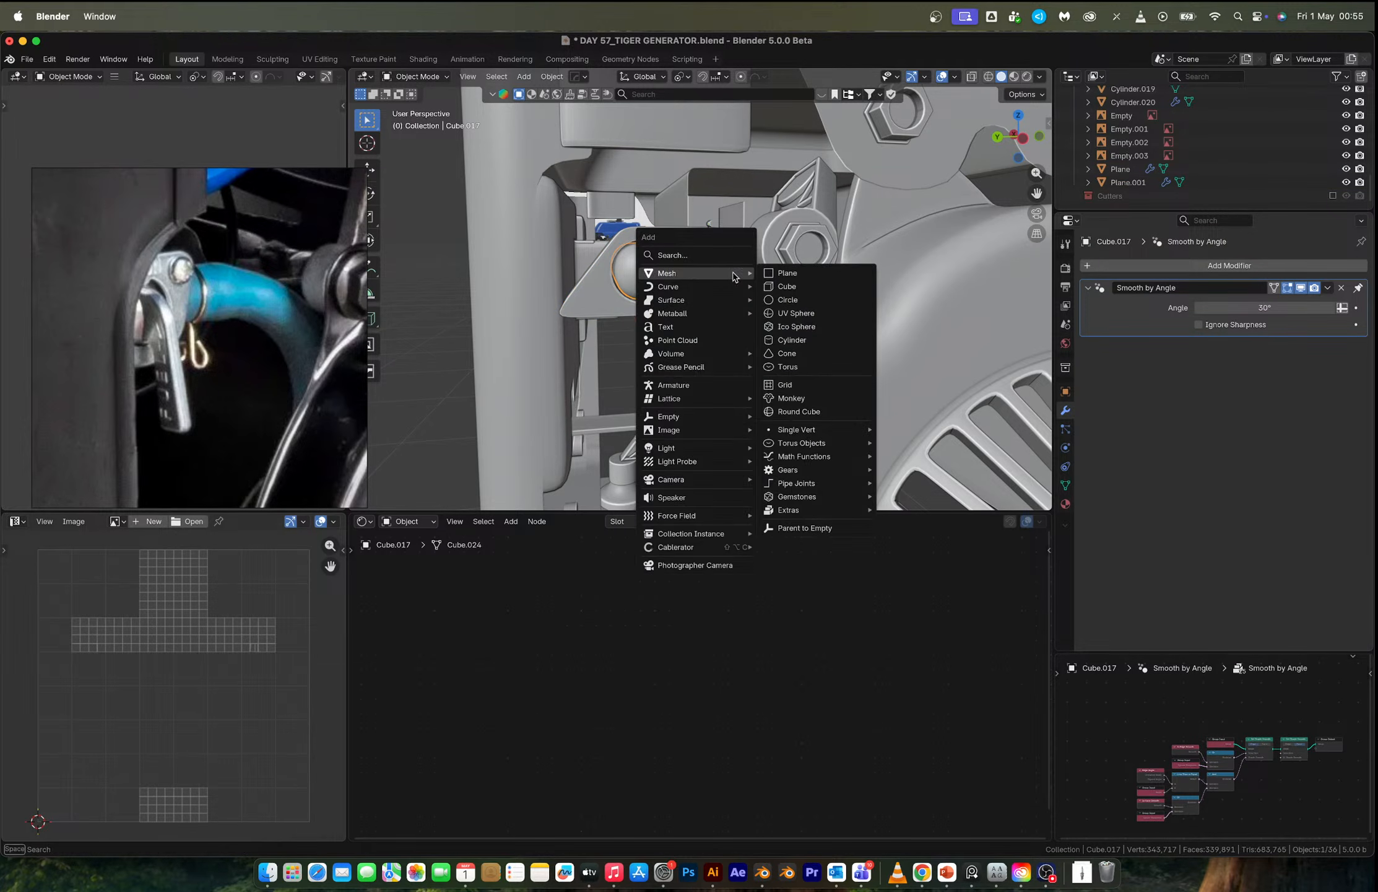
{"action": "left_click", "coordinate": [802, 292]}
{"action": "key", "text": "s"}
{"action": "left_click", "coordinate": [729, 251]}
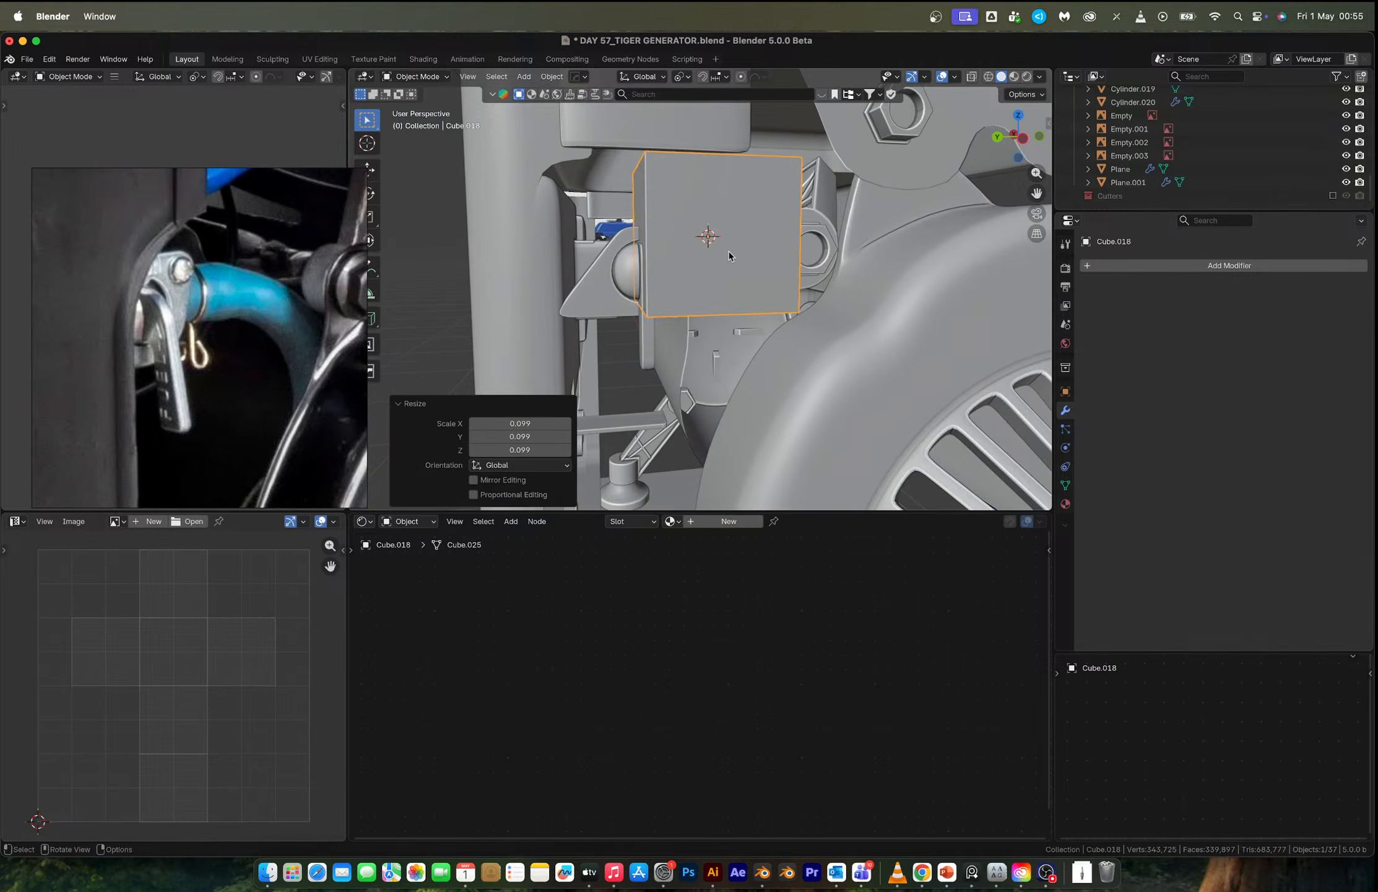
{"action": "key", "text": "s"}
{"action": "left_click", "coordinate": [721, 264]}
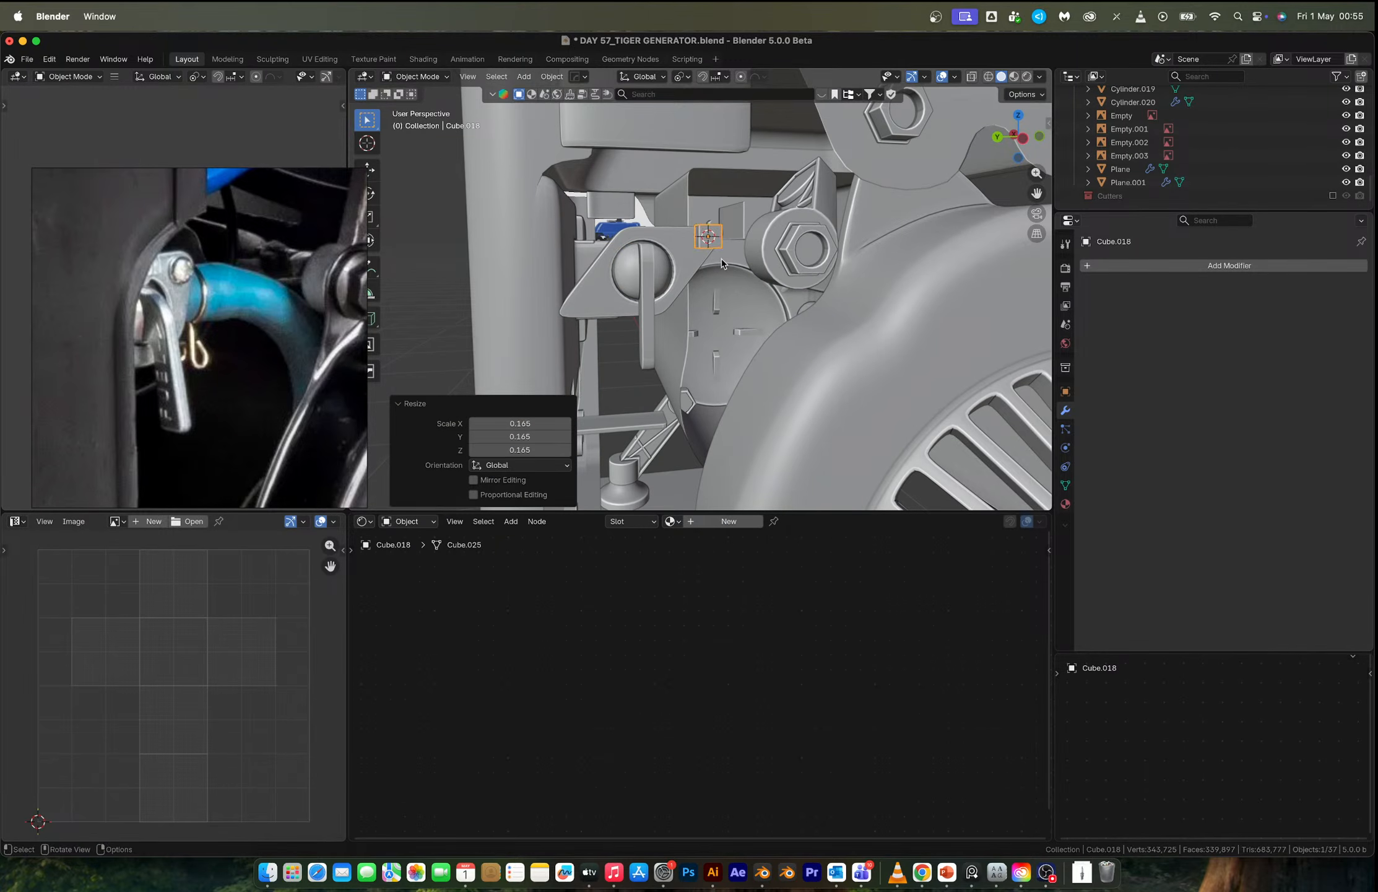
Add a level 1 Subdivision modifier to the small cube and frame it in a straight-on view along the X axis.
{"action": "key", "text": "ctrl+1"}
{"action": "left_click", "coordinate": [1018, 142]}
{"action": "key", "text": "KP_Decimal"}
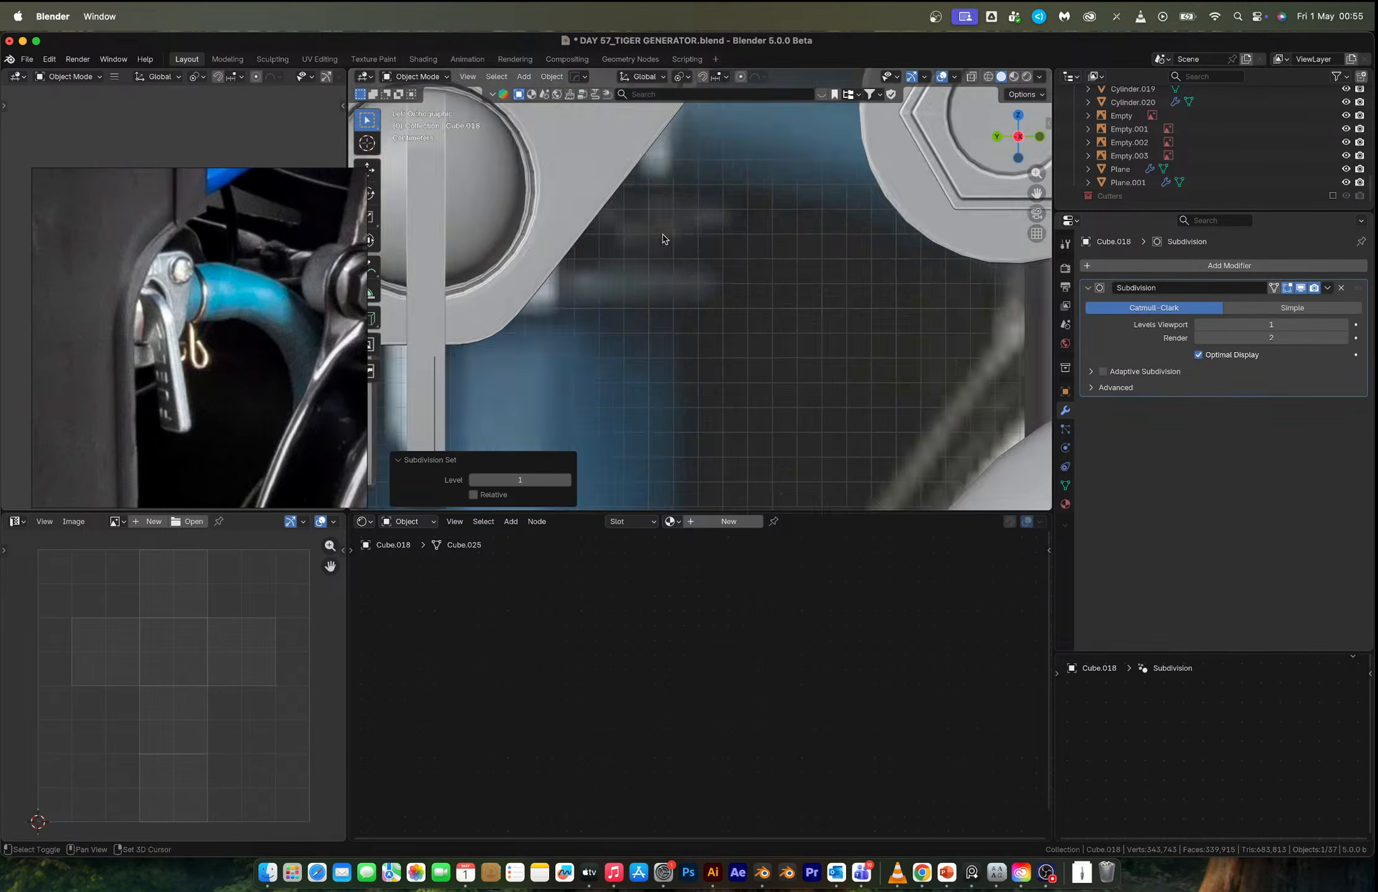
Set the small cube's Subdivision level to 3, enlarge it by 1.196, and move it about 0.009 m along Y and -0.007 m along Z.
{"action": "key", "text": "ctrl+3"}
{"action": "scroll", "coordinate": [698, 291], "scroll_direction": "up", "scroll_amount": 2}
{"action": "key", "text": "s"}
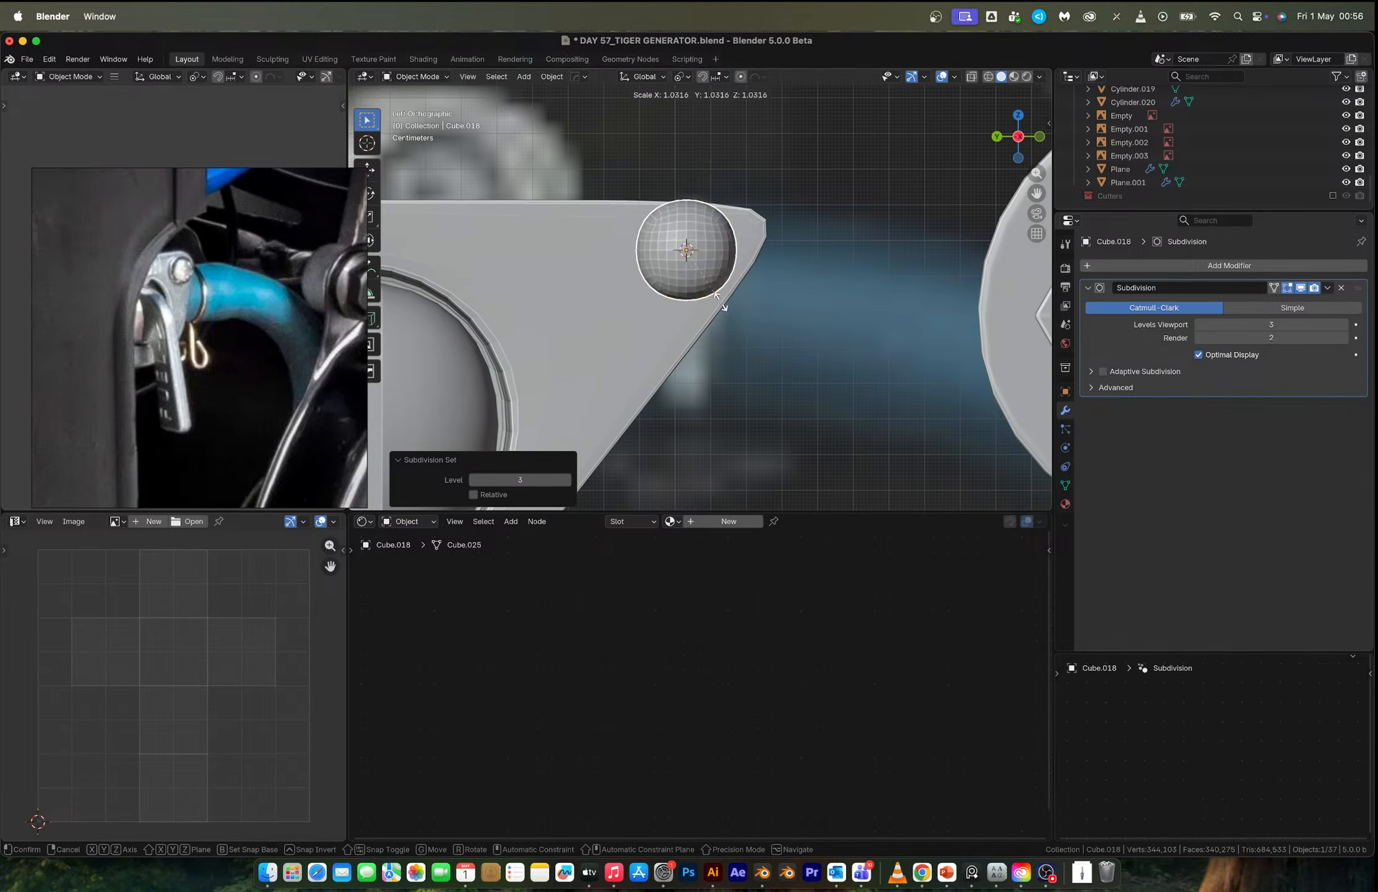
{"action": "left_click", "coordinate": [726, 310]}
{"action": "key", "text": "g"}
{"action": "left_click", "coordinate": [691, 332]}
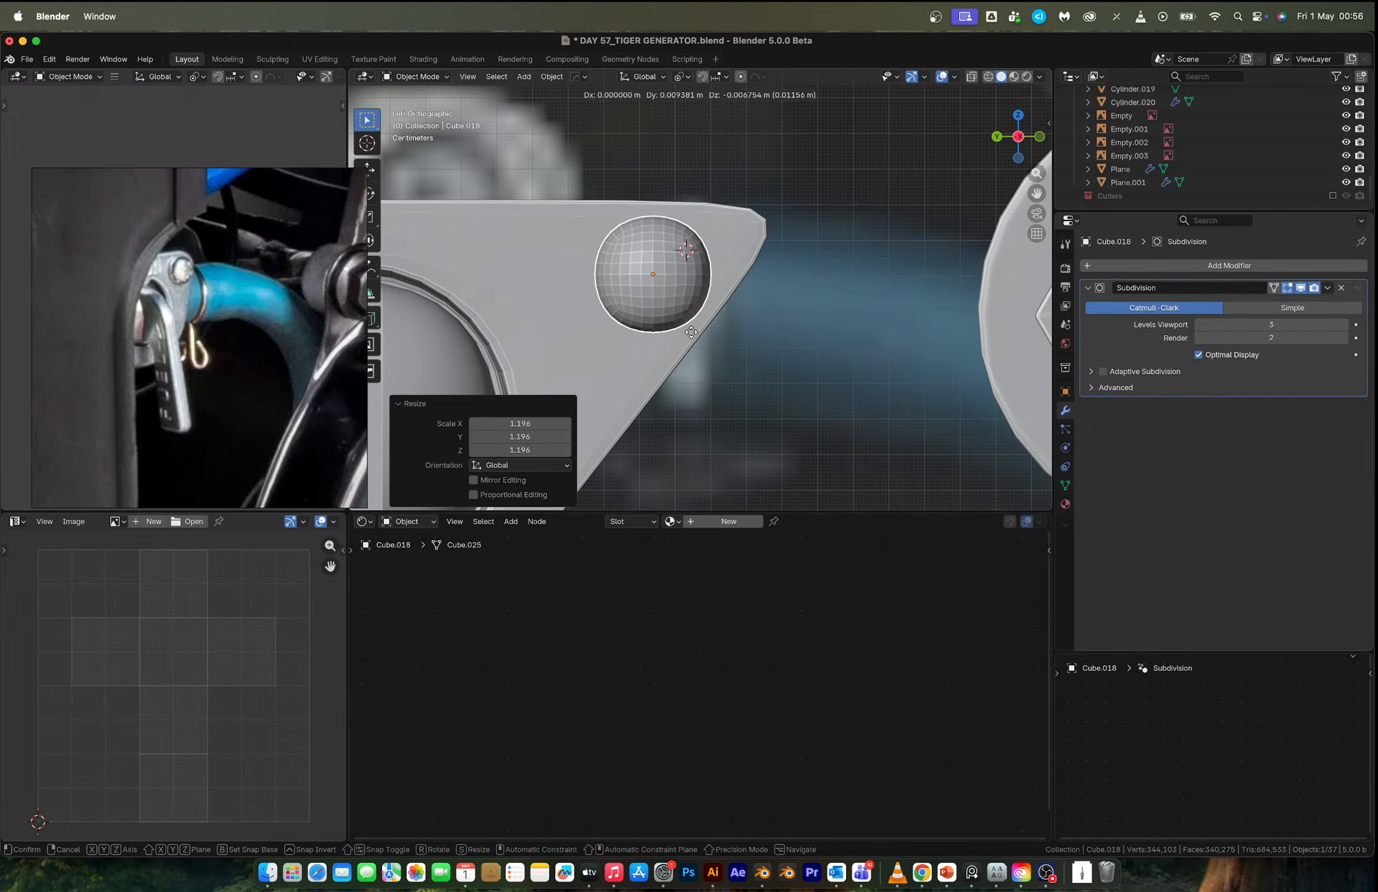
Apply the Subdivision modifier and delete the vertices of the sphere's half facing the slanted plate, leaving an open half-sphere.
{"action": "key", "text": "ctrl+a"}
{"action": "key", "text": "Tab"}
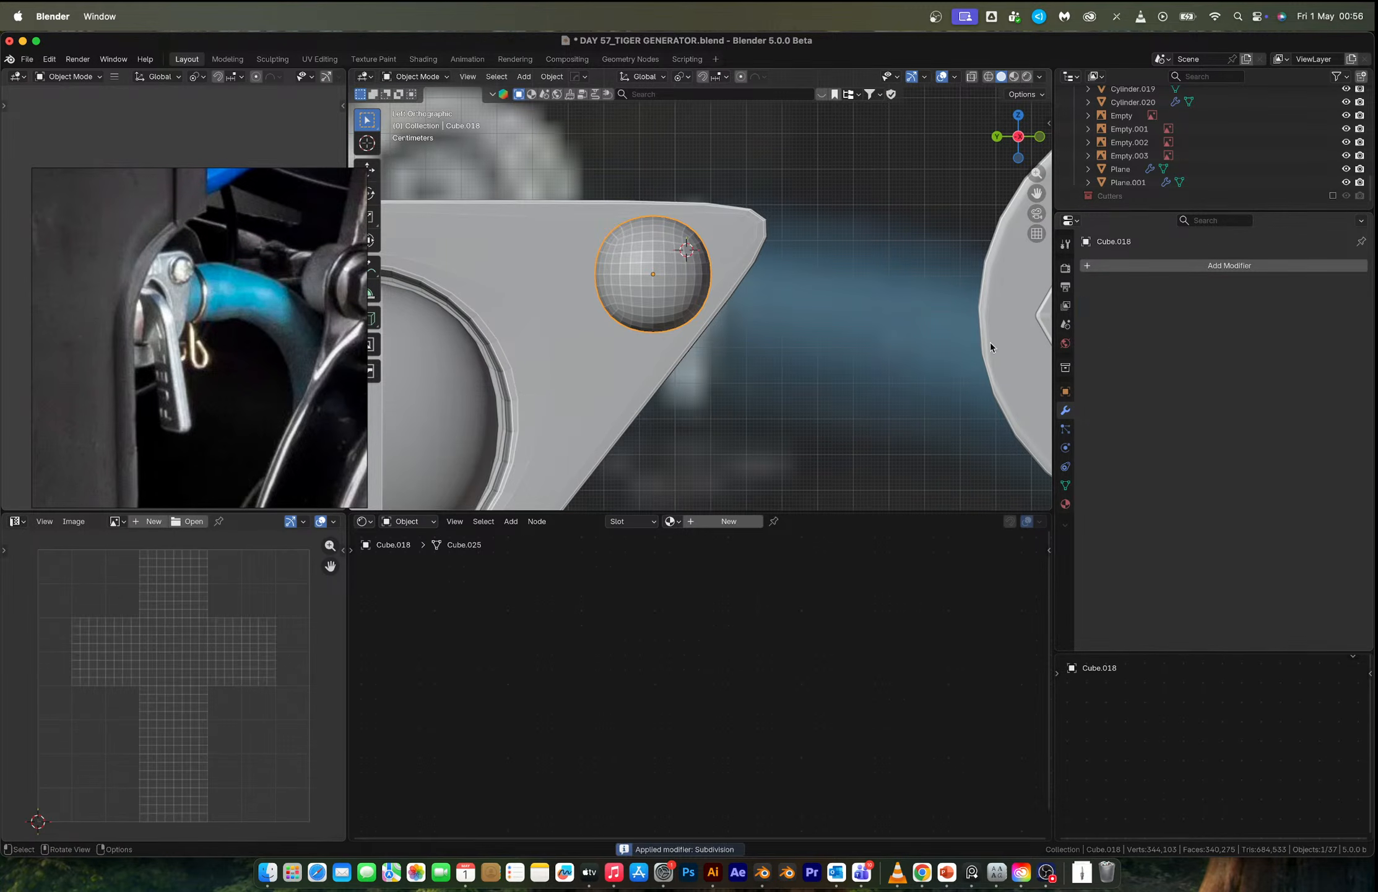
{"action": "key", "text": "a"}
{"action": "scroll", "coordinate": [665, 301], "scroll_direction": "up", "scroll_amount": 3}
{"action": "key", "text": "alt+z"}
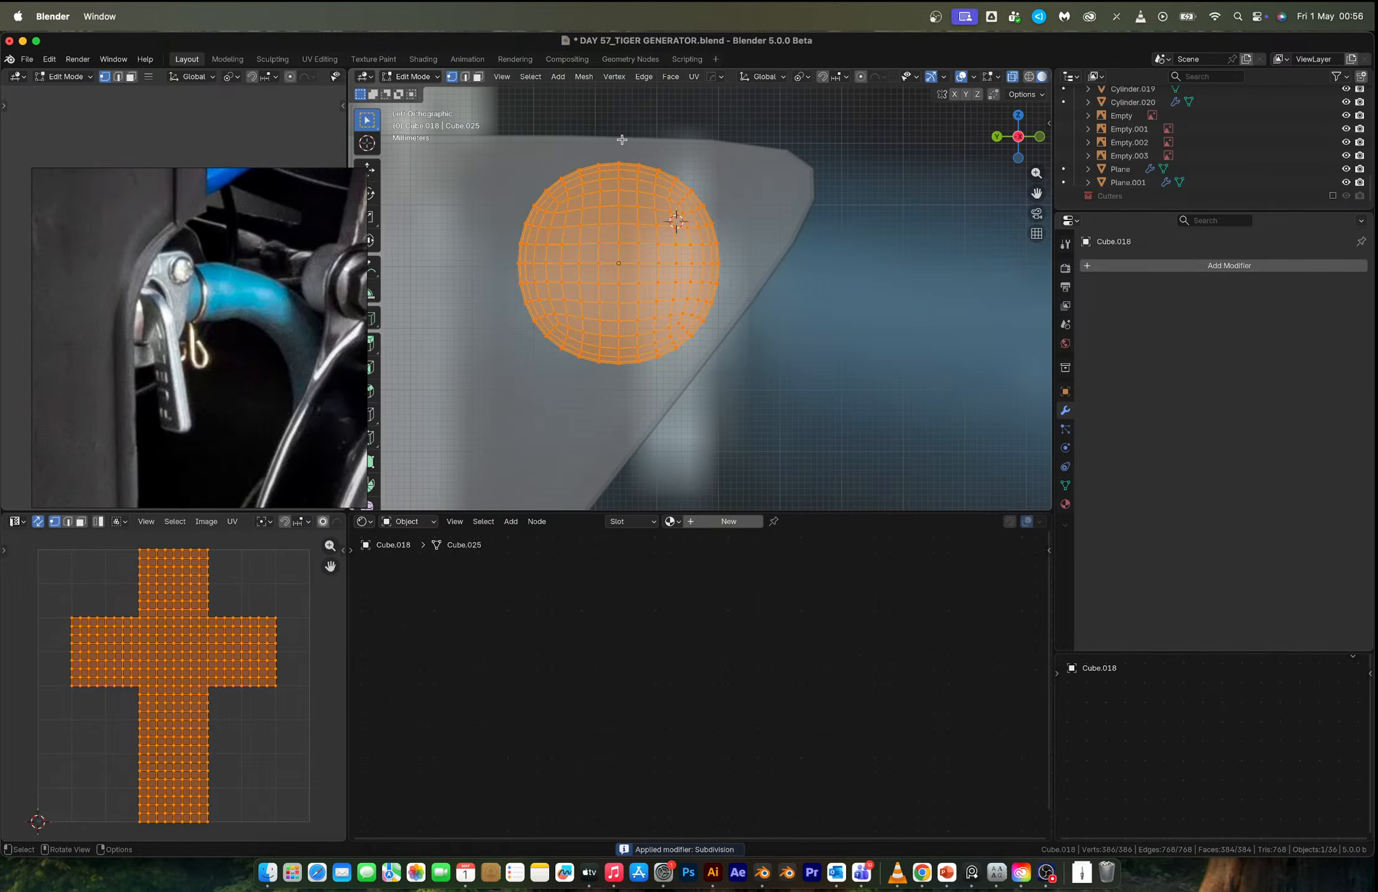
{"action": "middle_click_drag", "start_coordinate": [622, 156], "coordinate": [811, 260]}
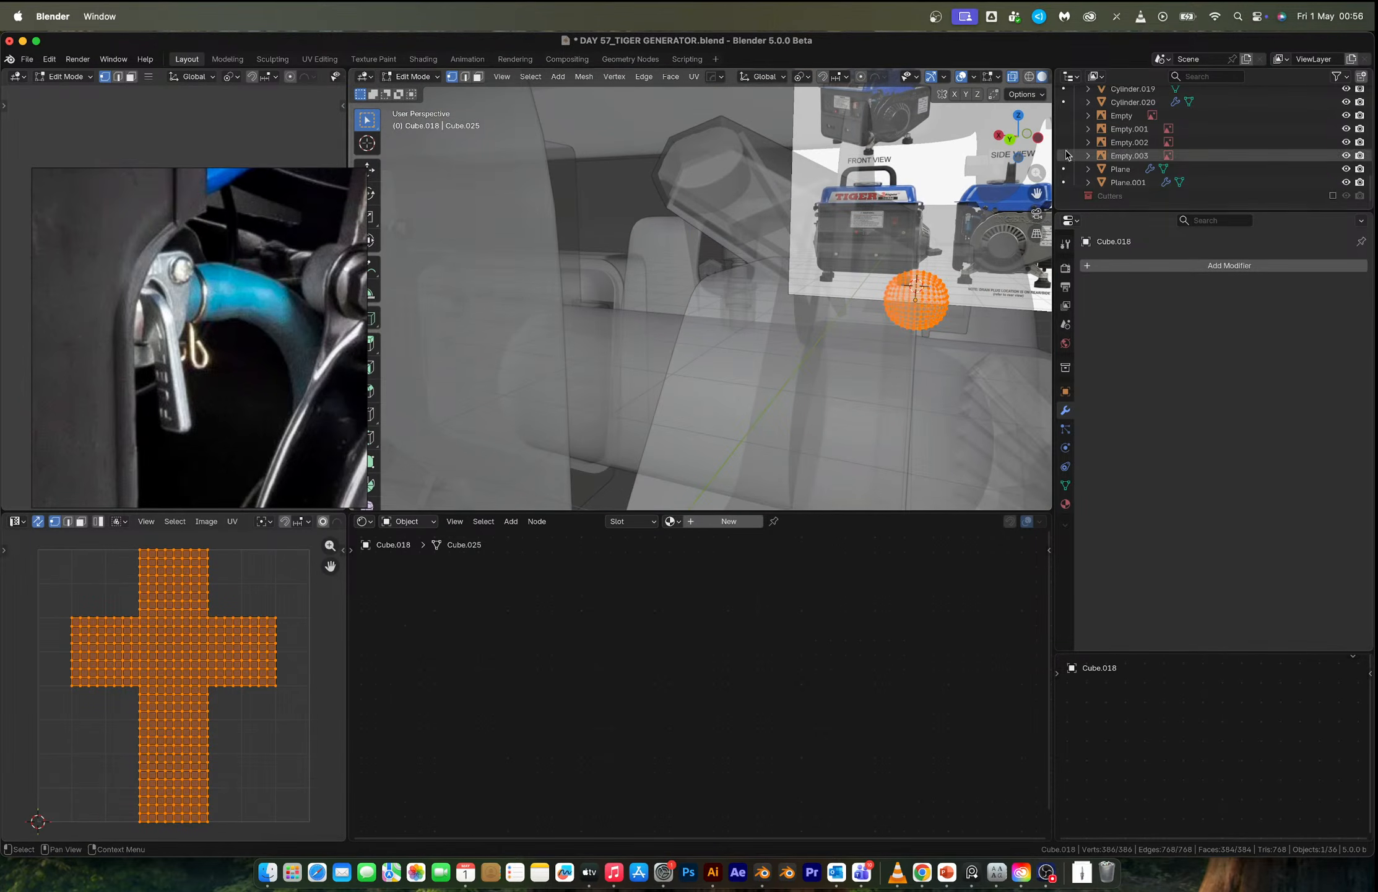
{"action": "left_click", "coordinate": [1008, 139]}
{"action": "left_click_drag", "start_coordinate": [663, 202], "coordinate": [745, 391]}
{"action": "key", "text": "x"}
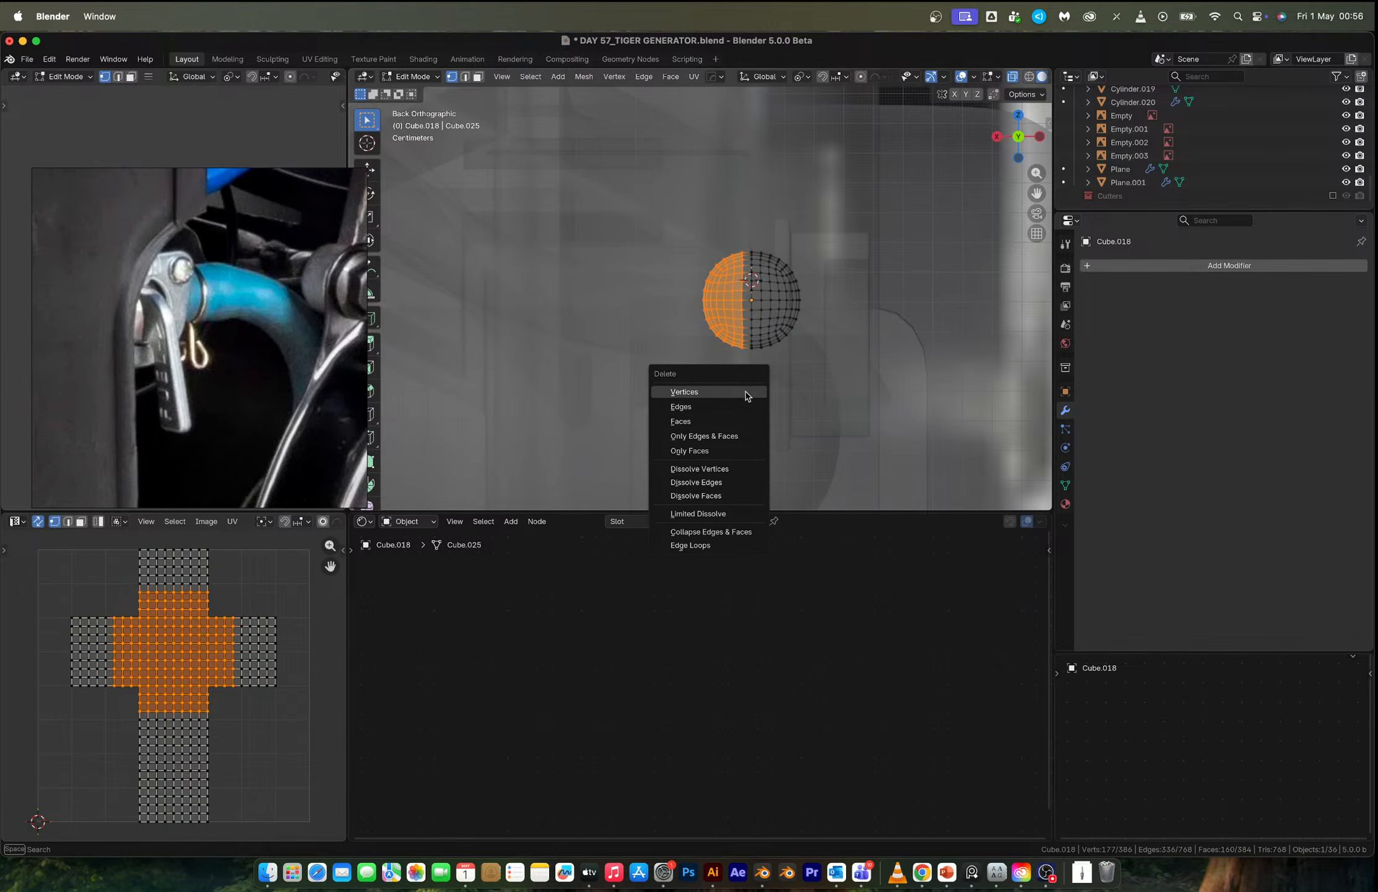
{"action": "left_click", "coordinate": [745, 391]}
Select the half-sphere's open rim loop and squash the whole object along X into a shallow dome.
{"action": "key", "text": "2"}
{"action": "left_click", "coordinate": [752, 300], "text": "alt"}
{"action": "key", "text": "Tab"}
{"action": "key", "text": "s"}
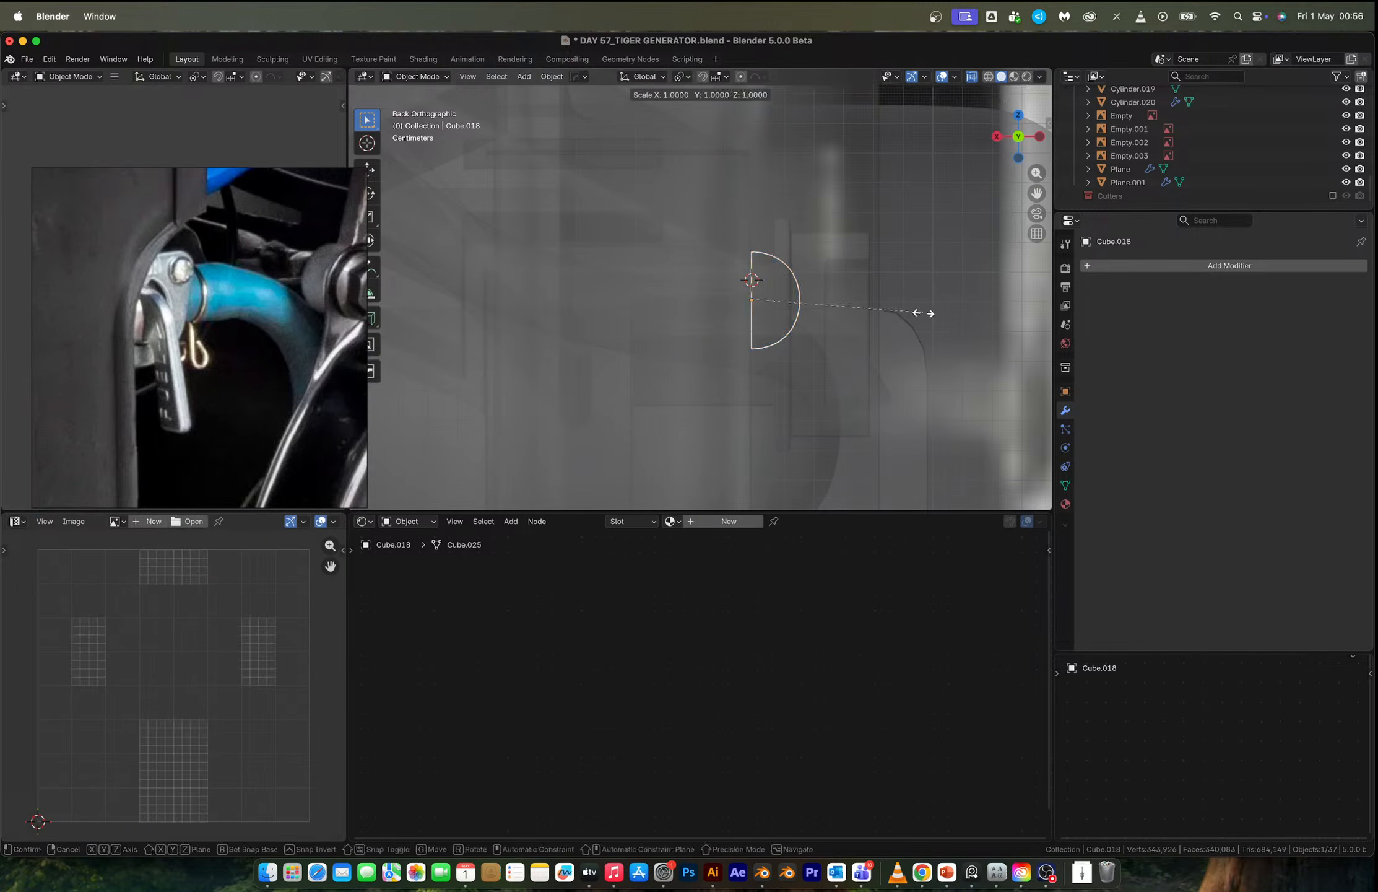
{"action": "key", "text": "x"}
{"action": "left_click", "coordinate": [856, 302]}
{"action": "key", "text": "Tab"}
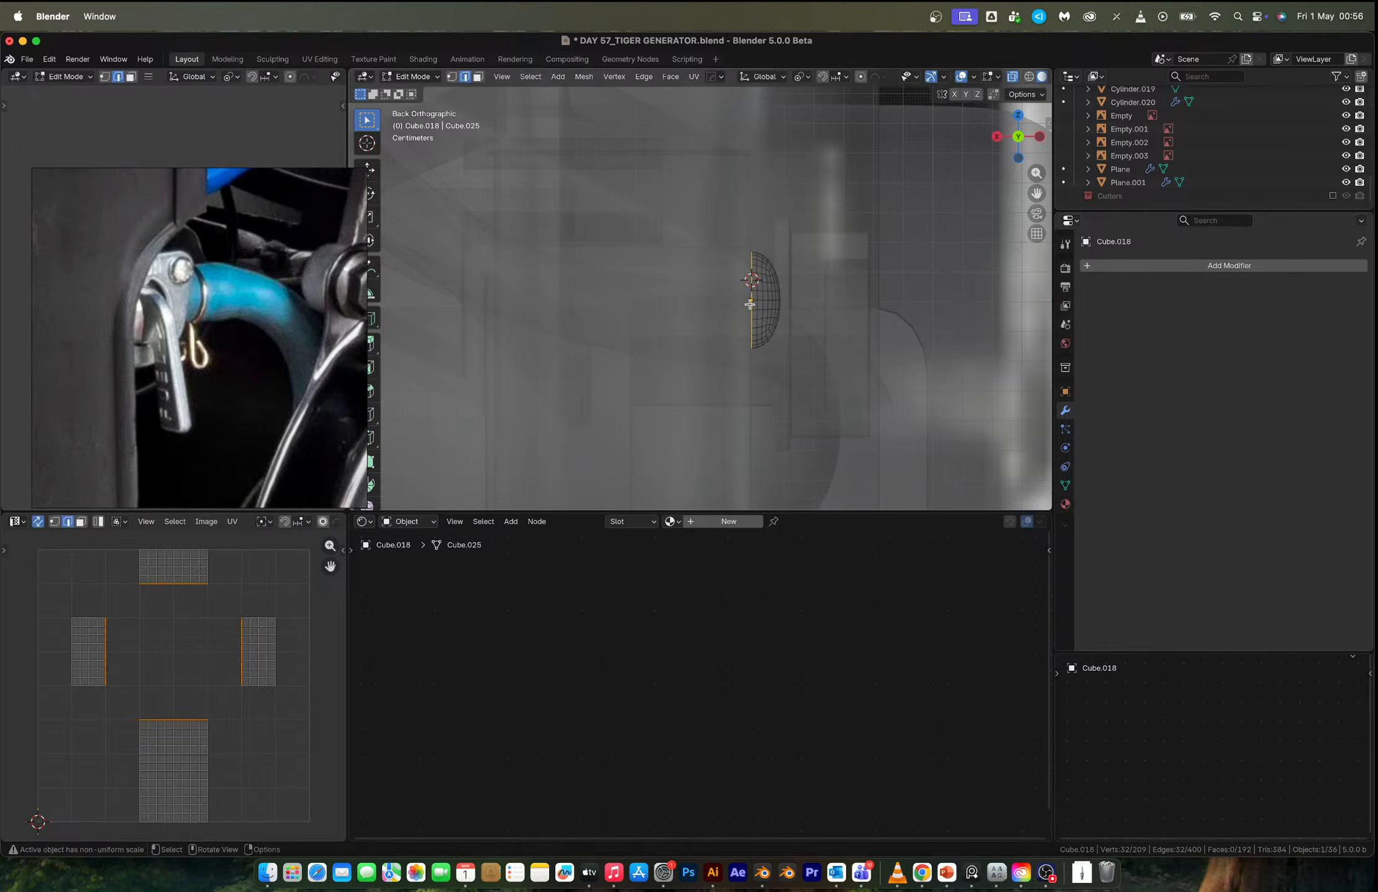
Try extruding the dome's open rim inward, undo it, and set the pivot point to Bounding Box Center.
{"action": "middle_click_drag", "start_coordinate": [749, 302], "coordinate": [855, 374]}
{"action": "key", "text": "e"}
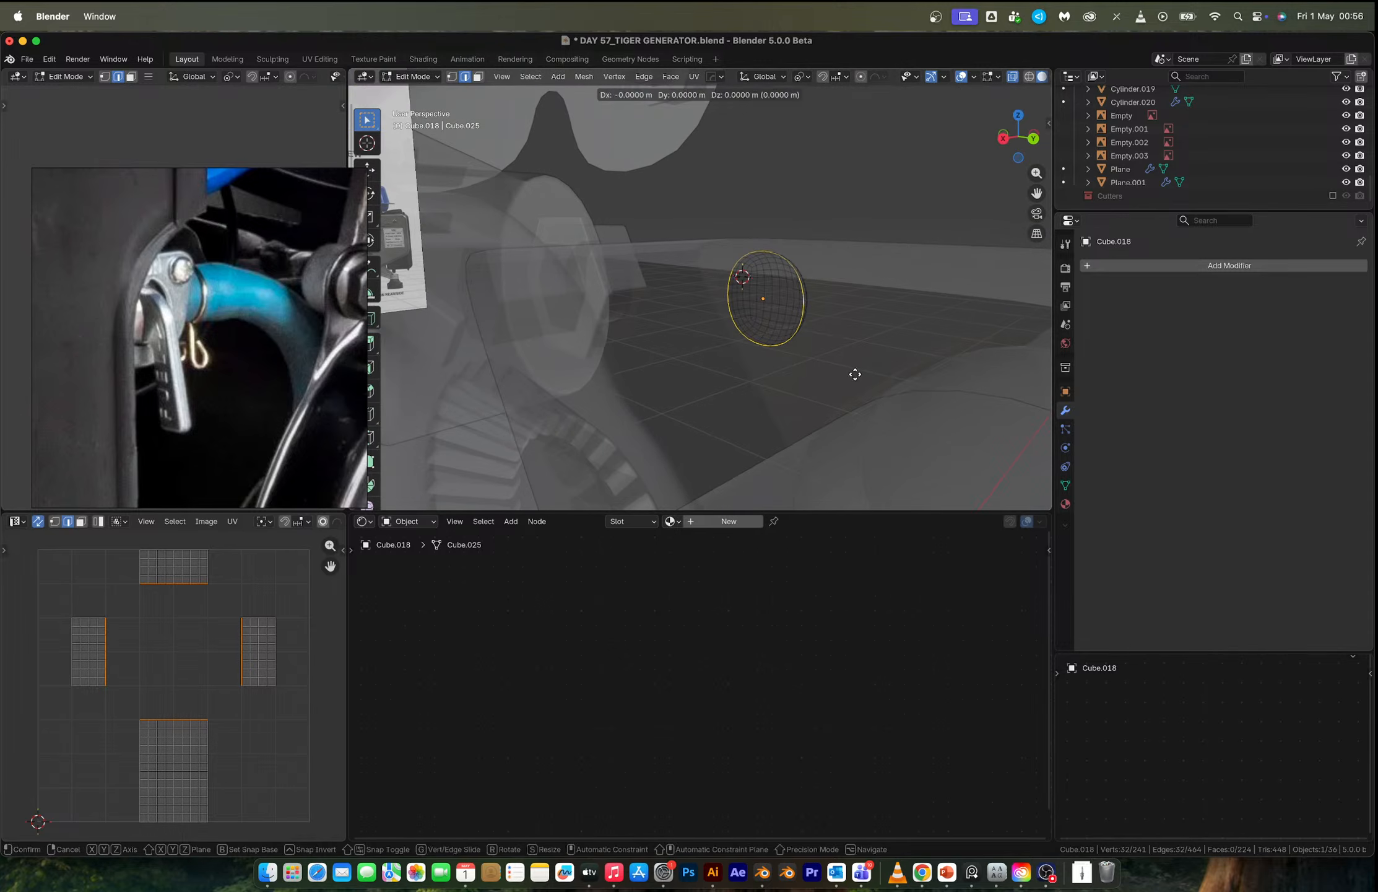
{"action": "key", "text": "s"}
{"action": "left_click", "coordinate": [814, 352]}
{"action": "key", "text": "super+z"}
{"action": "key", "text": "period"}
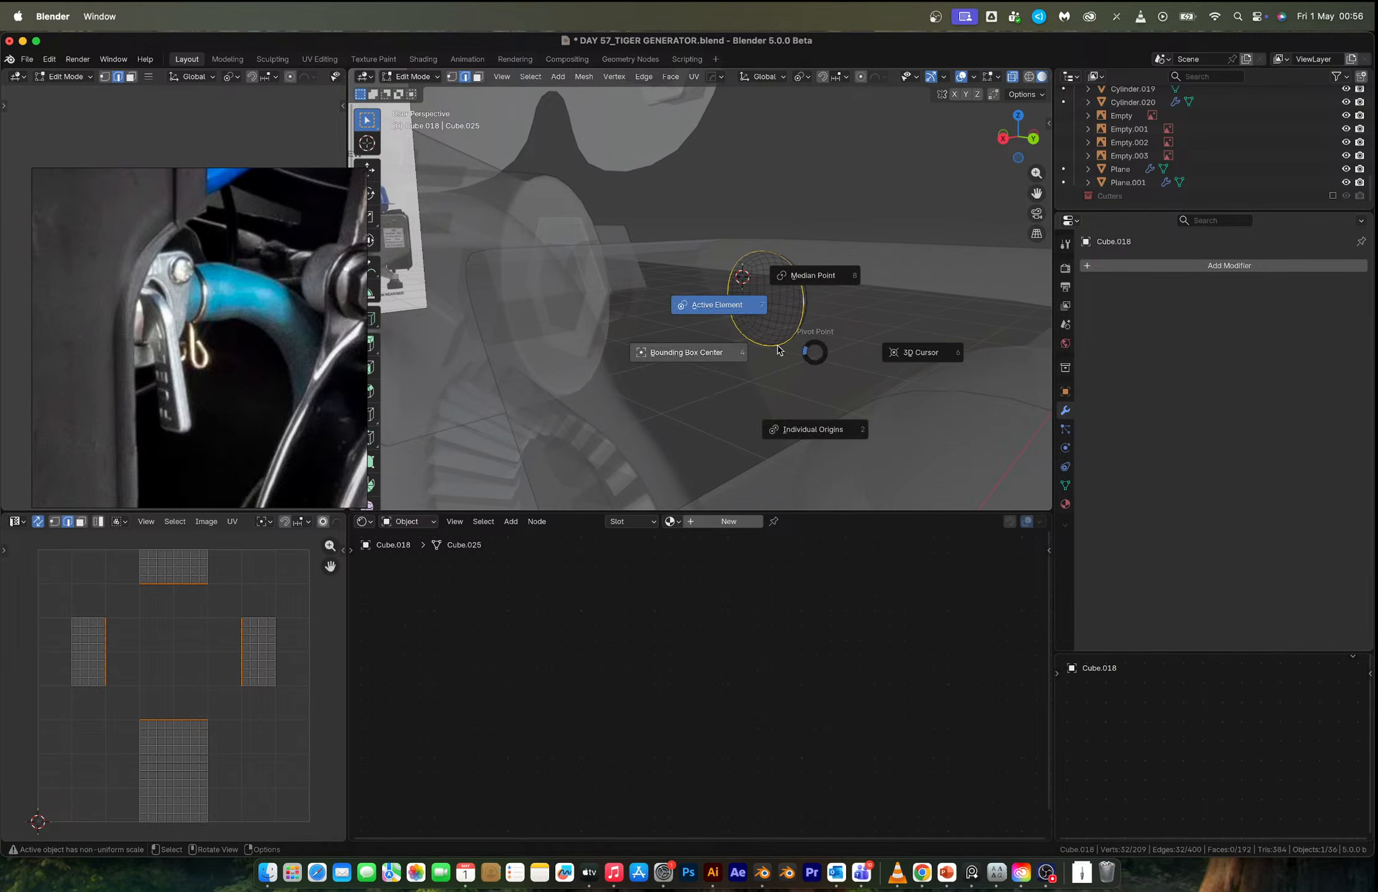
{"action": "left_click", "coordinate": [707, 355]}
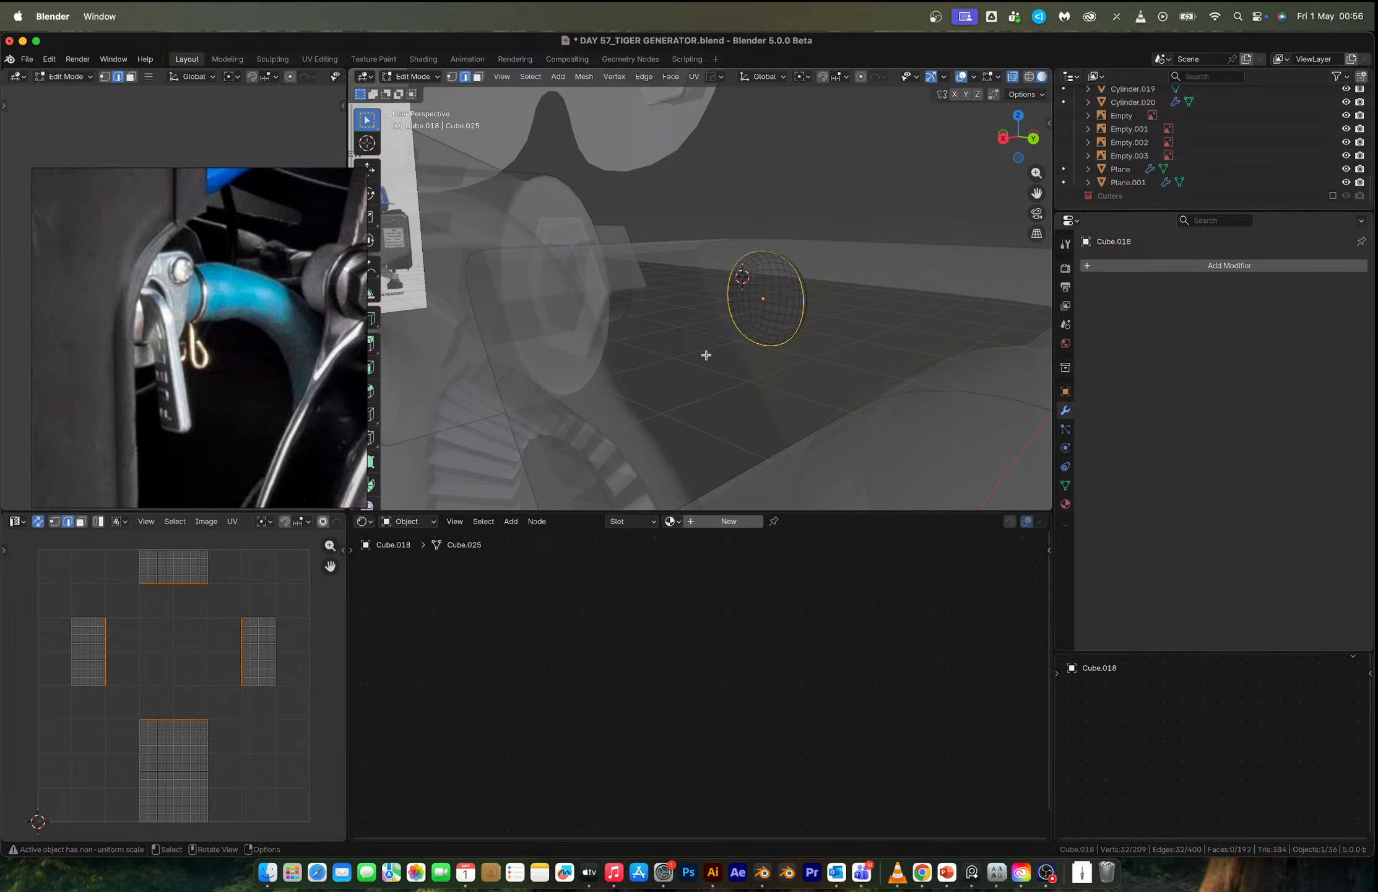
Extrude the dome's rim inward at scale 0.460, and extrude the inner ring along X into a shaft.
{"action": "key", "text": "e"}
{"action": "key", "text": "s"}
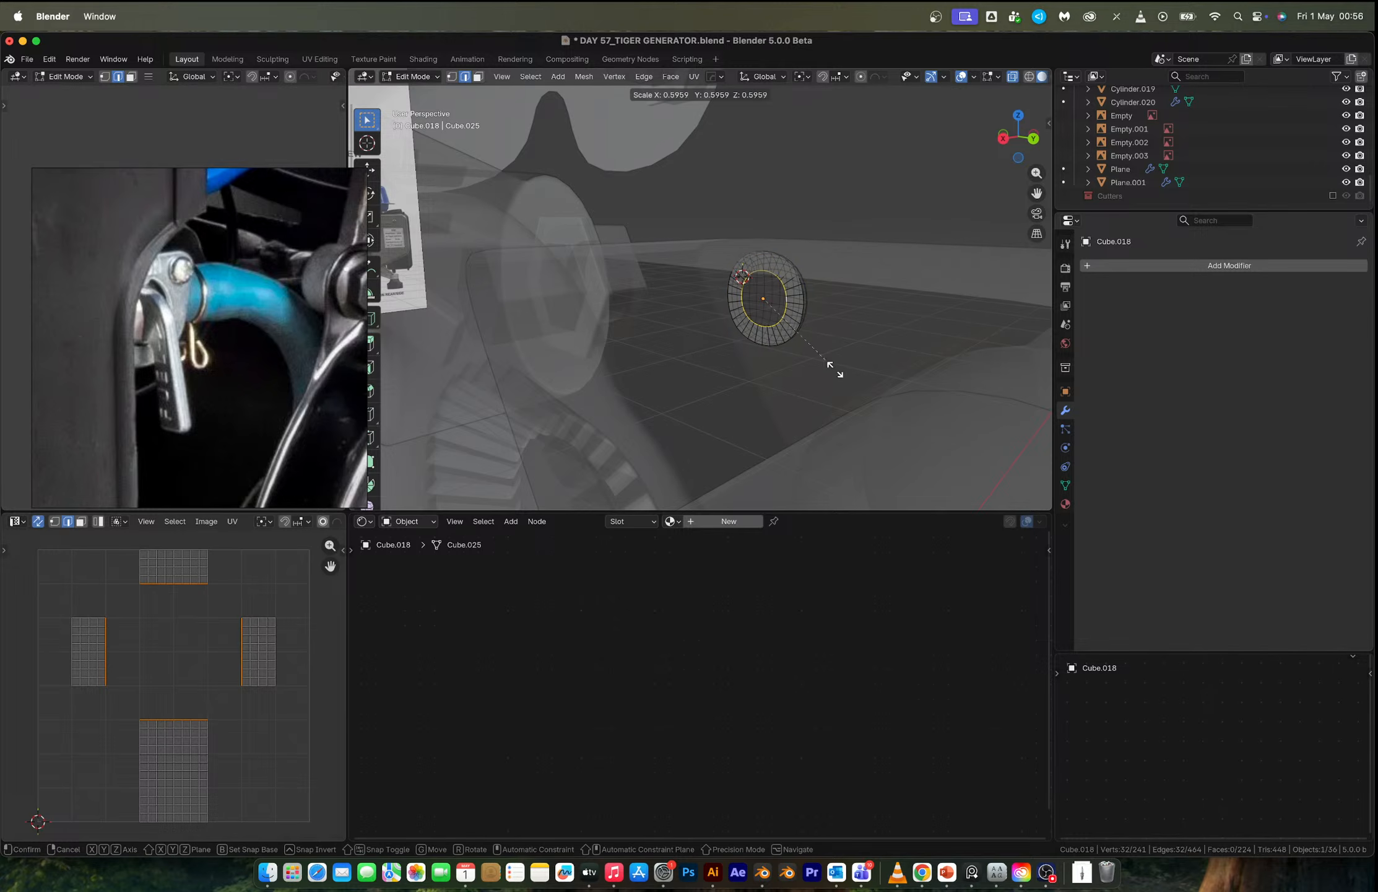
{"action": "left_click", "coordinate": [814, 358]}
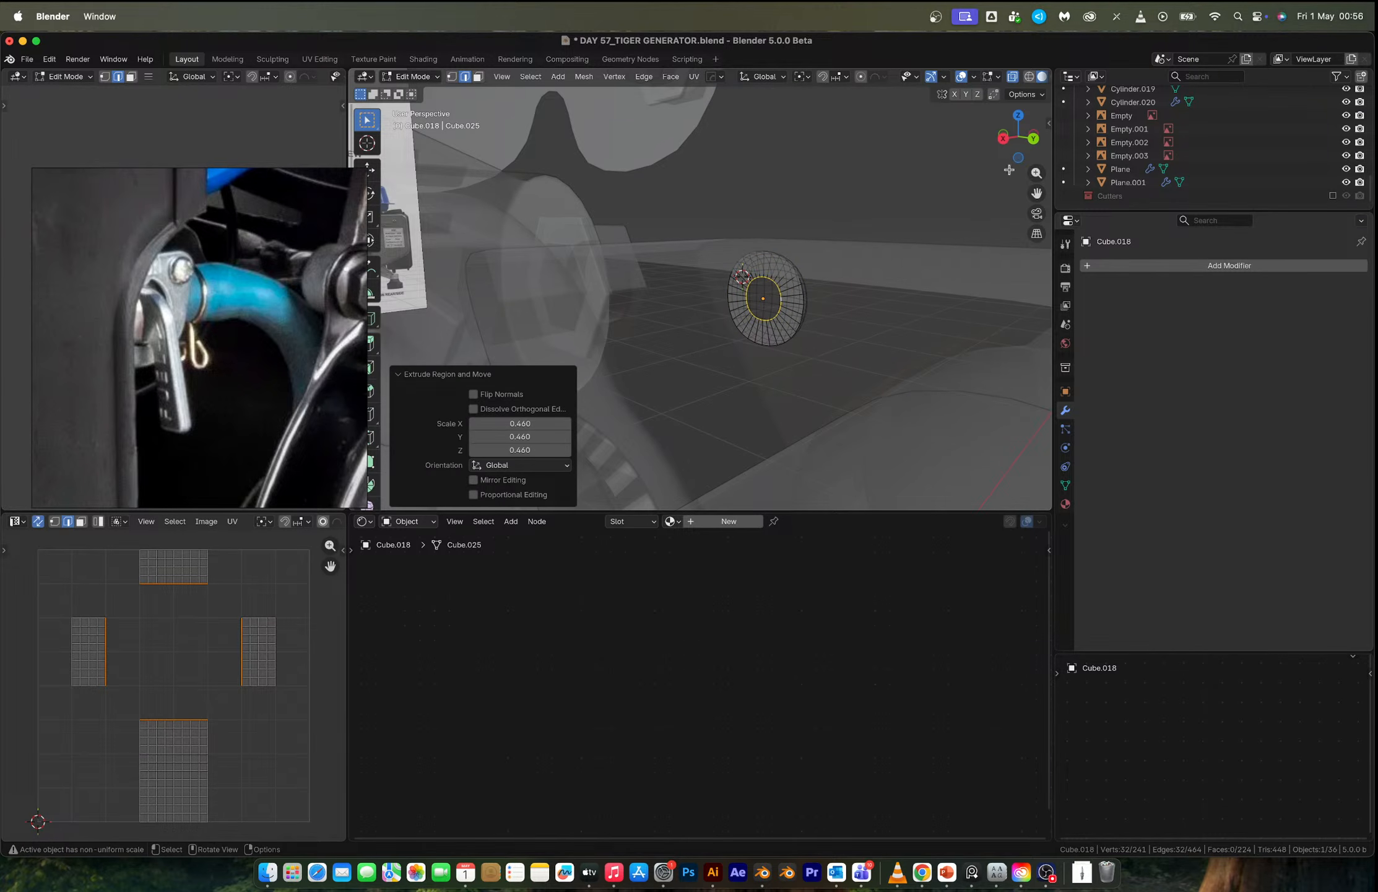
{"action": "left_click", "coordinate": [1034, 138]}
{"action": "scroll", "coordinate": [743, 275], "scroll_direction": "up", "scroll_amount": 3}
{"action": "key", "text": "e"}
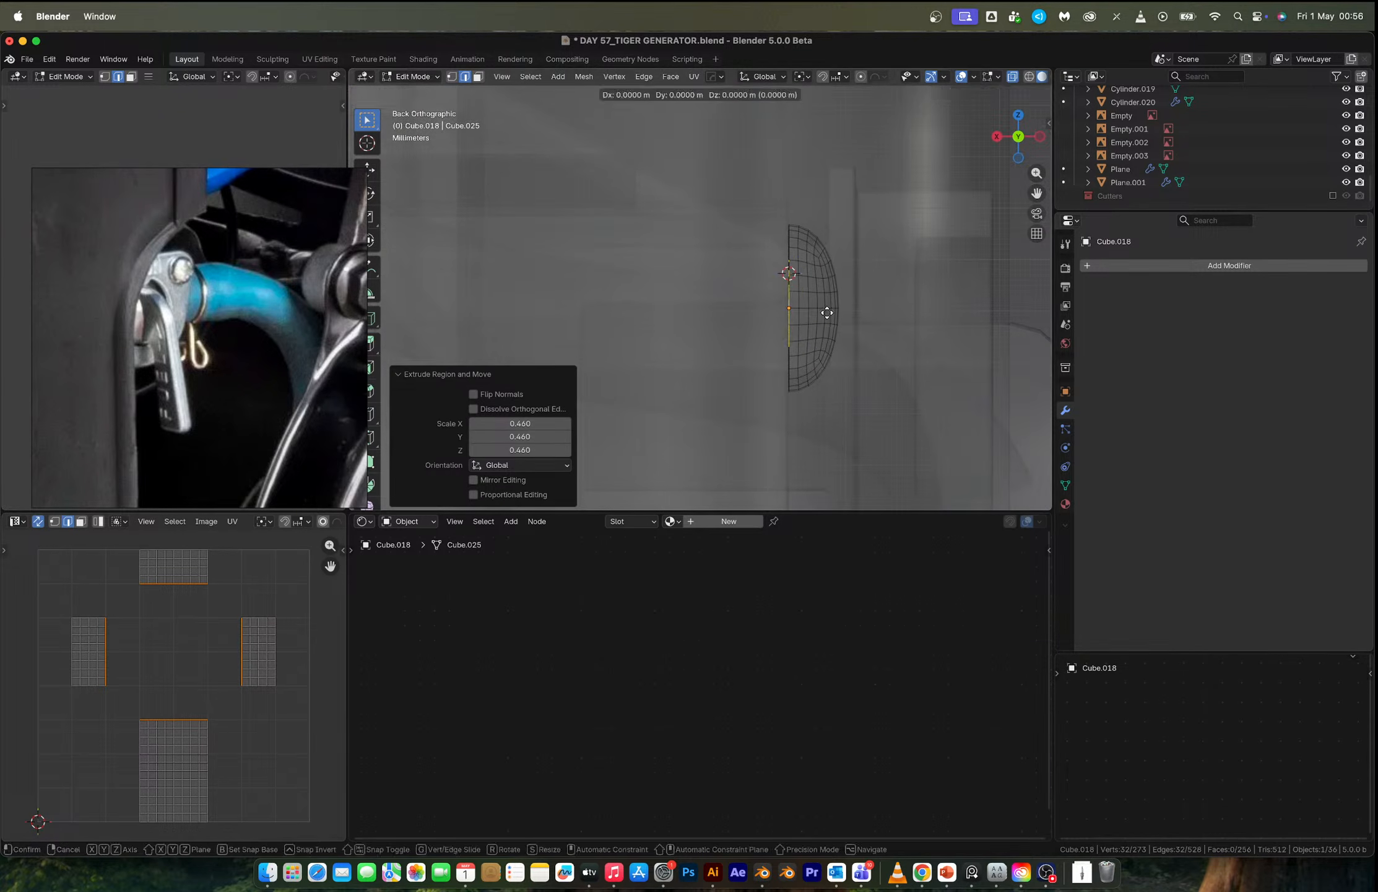
{"action": "key", "text": "x"}
{"action": "left_click", "coordinate": [625, 324]}
{"action": "key", "text": "Tab"}
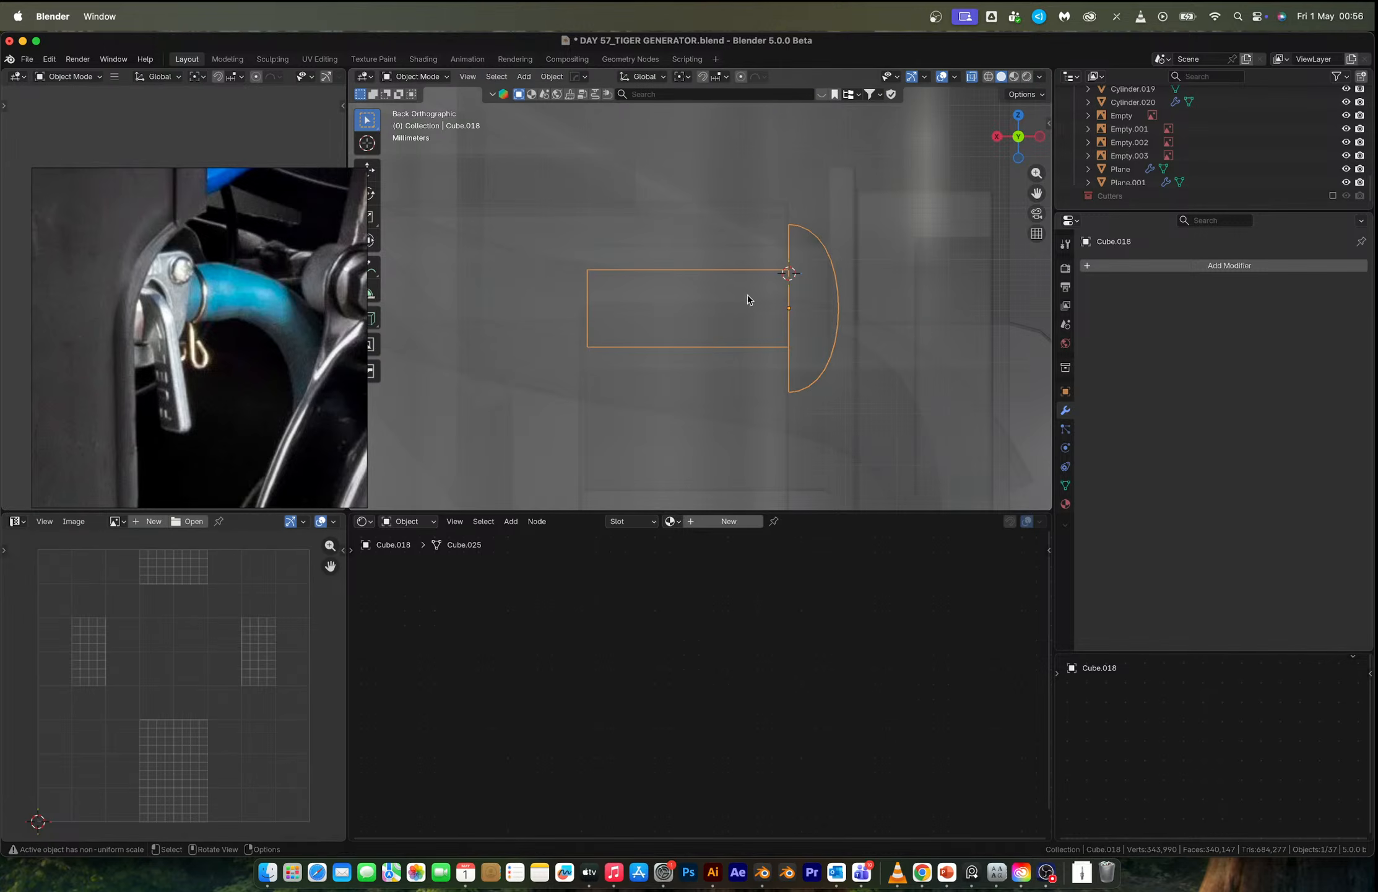
Scale the domed screw down by 0.747 on the slanted plate.
{"action": "middle_click_drag", "start_coordinate": [750, 298], "coordinate": [631, 292]}
{"action": "key", "text": "alt+z"}
{"action": "scroll", "coordinate": [709, 328], "scroll_direction": "up", "scroll_amount": 2}
{"action": "key", "text": "s"}
{"action": "left_click", "coordinate": [775, 350]}
{"action": "scroll", "coordinate": [686, 322], "scroll_direction": "up", "scroll_amount": 4}
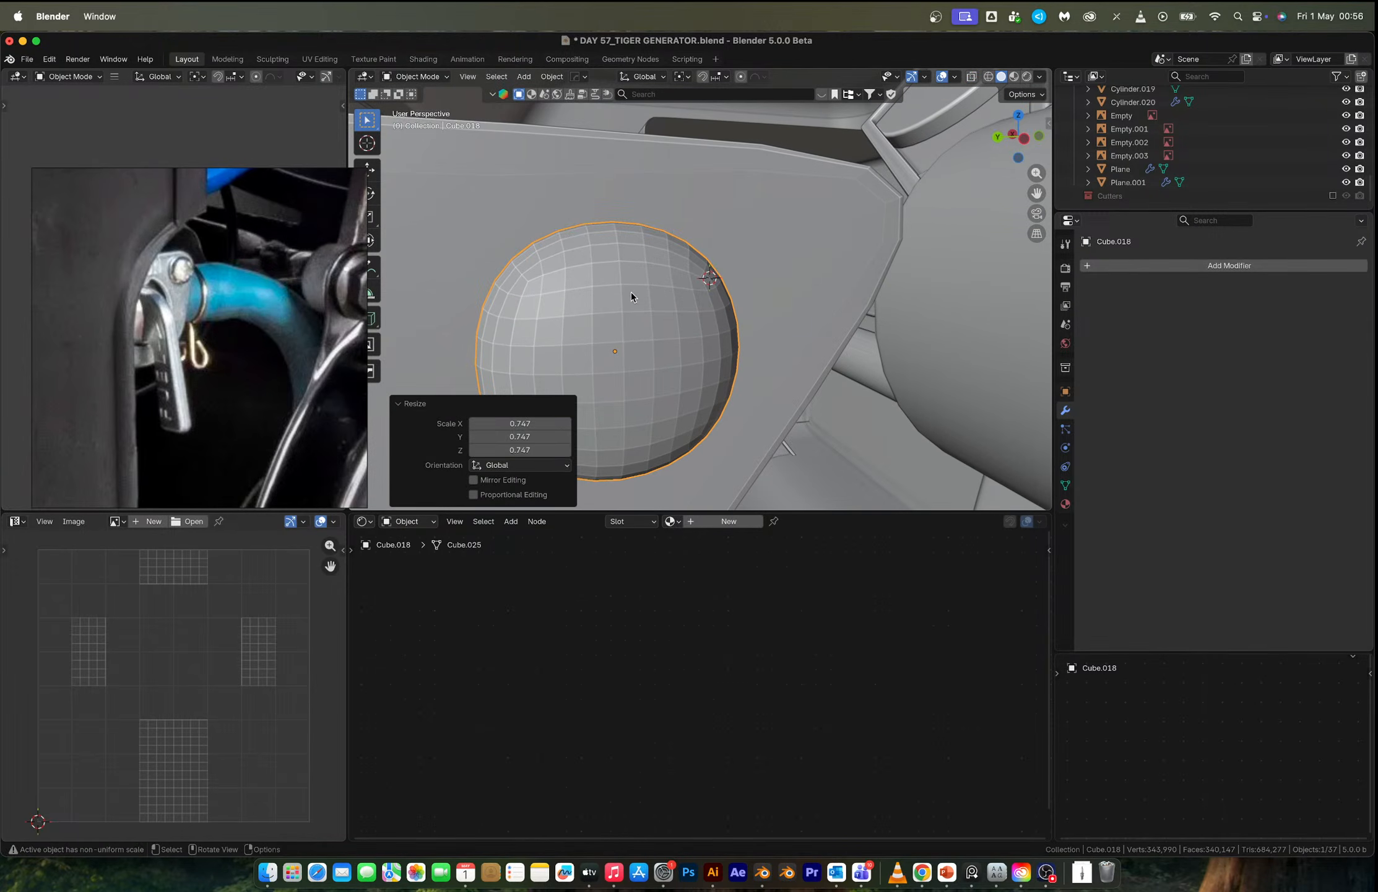
Undo the screw's resize, shaft and rim extrusions, back to the open flattened dome.
{"action": "key", "text": "Tab"}
{"action": "left_click", "coordinate": [644, 298], "text": "alt"}
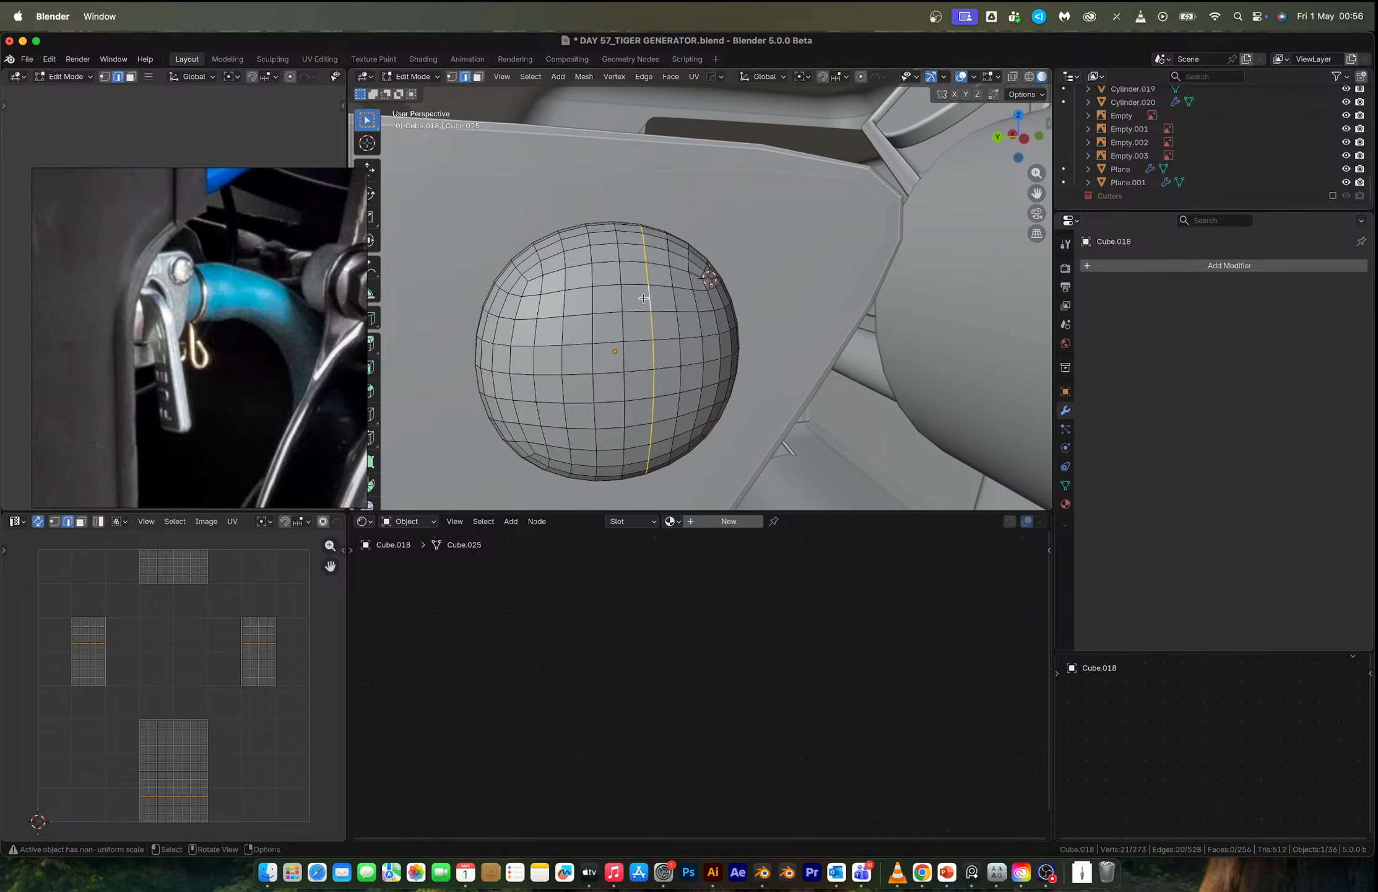
{"action": "middle_click_drag", "start_coordinate": [676, 303], "coordinate": [619, 334]}
{"action": "key", "text": "ctrl+z"}
{"action": "key", "text": "ctrl+z"}
{"action": "key", "text": "ctrl+z"}
{"action": "key", "text": "ctrl+z"}
{"action": "key", "text": "ctrl+z"}
{"action": "key", "text": "ctrl+z"}
Straighten the two vertical edge loops on either side of the dome's centre loop by scaling each to 0 along Y.
{"action": "left_click", "coordinate": [531, 324], "text": "alt"}
{"action": "middle_click_drag", "start_coordinate": [530, 324], "coordinate": [581, 315]}
{"action": "key", "text": "s"}
{"action": "key", "text": "x"}
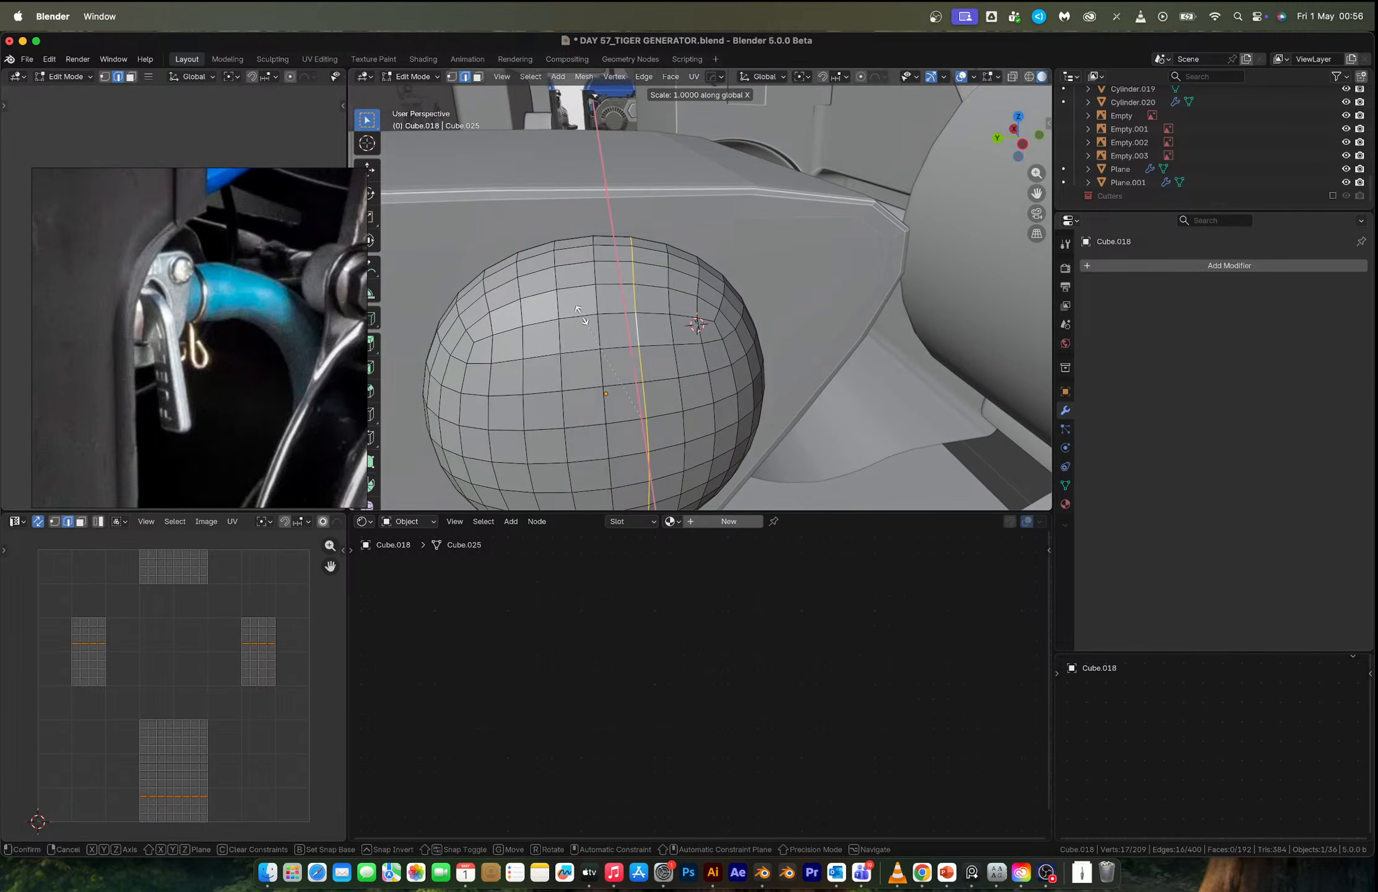
{"action": "left_click", "coordinate": [578, 310]}
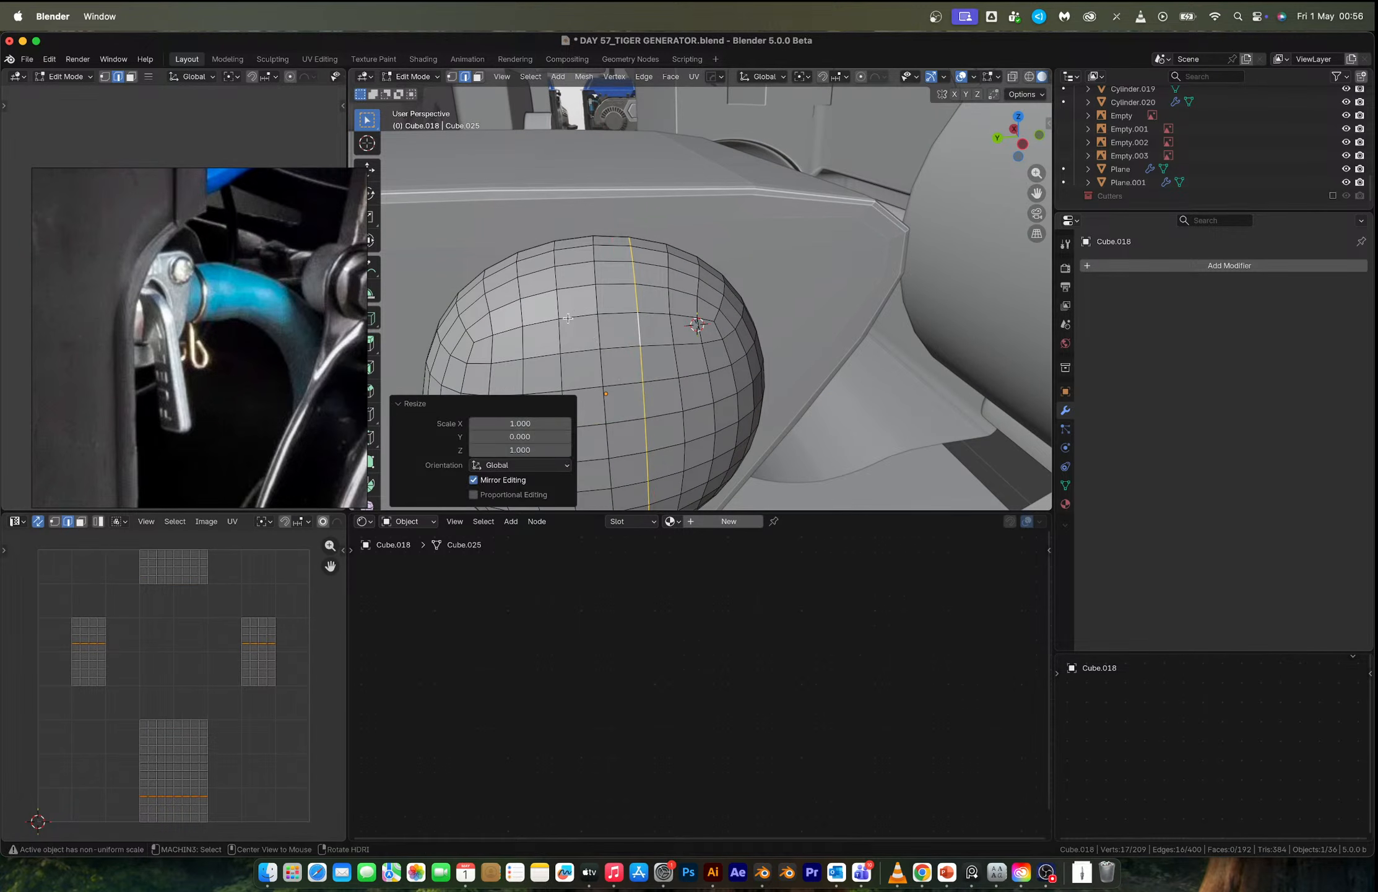
{"action": "left_click", "coordinate": [557, 335], "text": "alt"}
{"action": "key", "text": "s"}
{"action": "key", "text": "y"}
{"action": "key", "text": "0"}
{"action": "key", "text": "Return"}
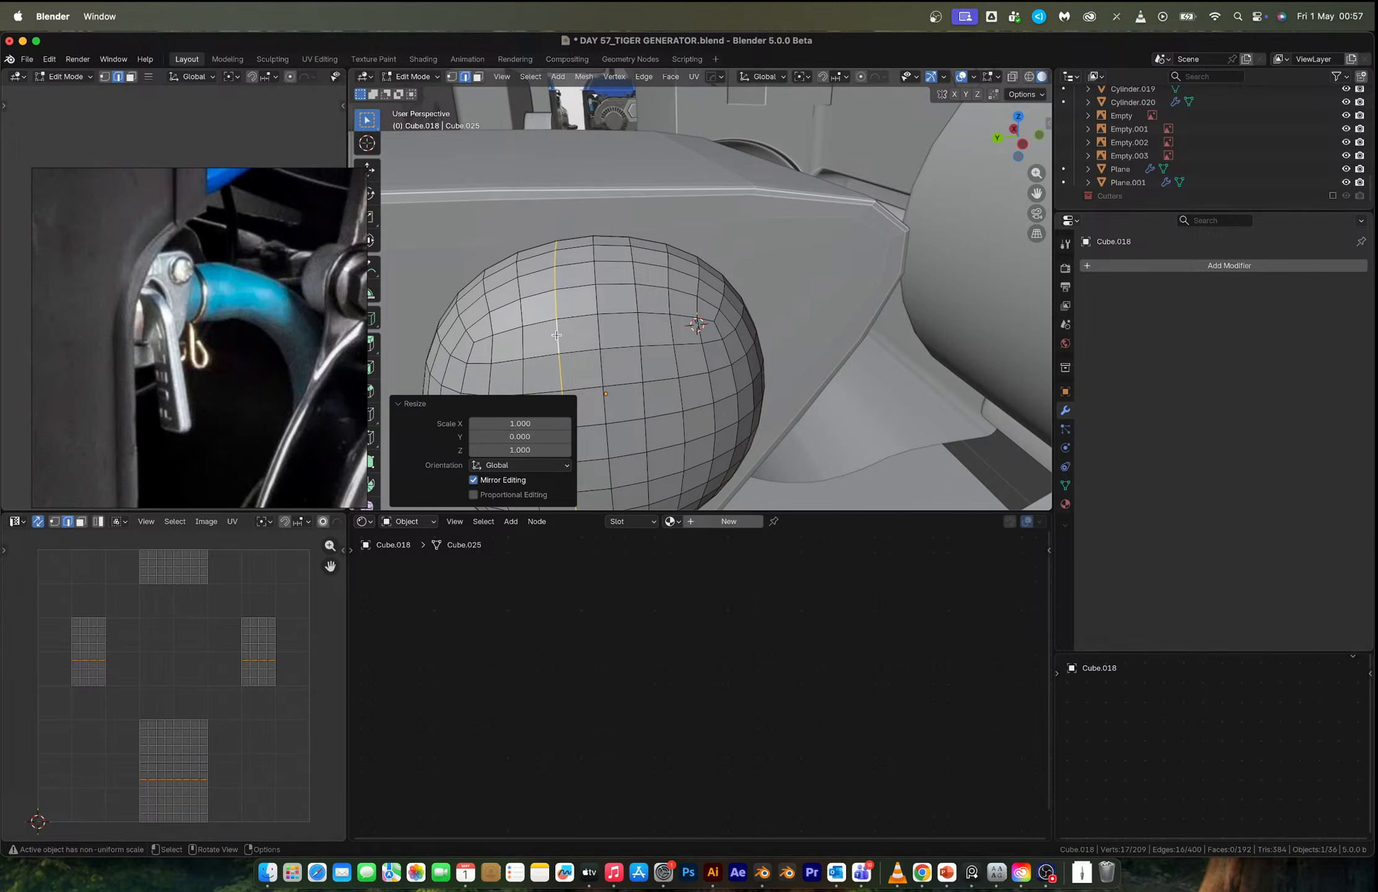
Extrude the dome's open back rim inward at scale 0.495 to form the underside of the screw head.
{"action": "middle_click_drag", "start_coordinate": [566, 220], "coordinate": [717, 222]}
{"action": "key", "text": "alt+z"}
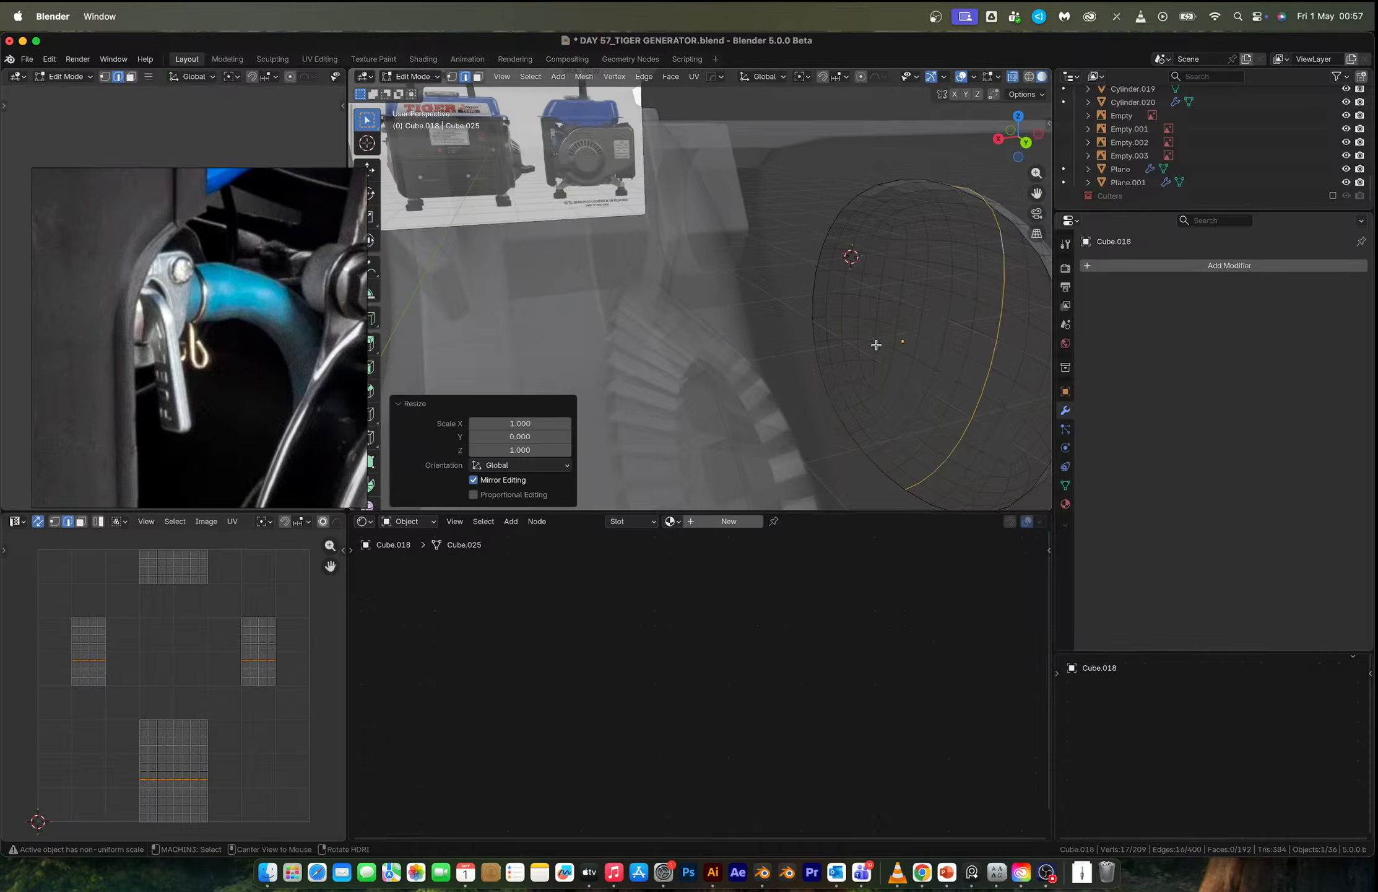
{"action": "left_click", "coordinate": [866, 188], "text": "alt"}
{"action": "middle_click_drag", "start_coordinate": [861, 191], "coordinate": [819, 200]}
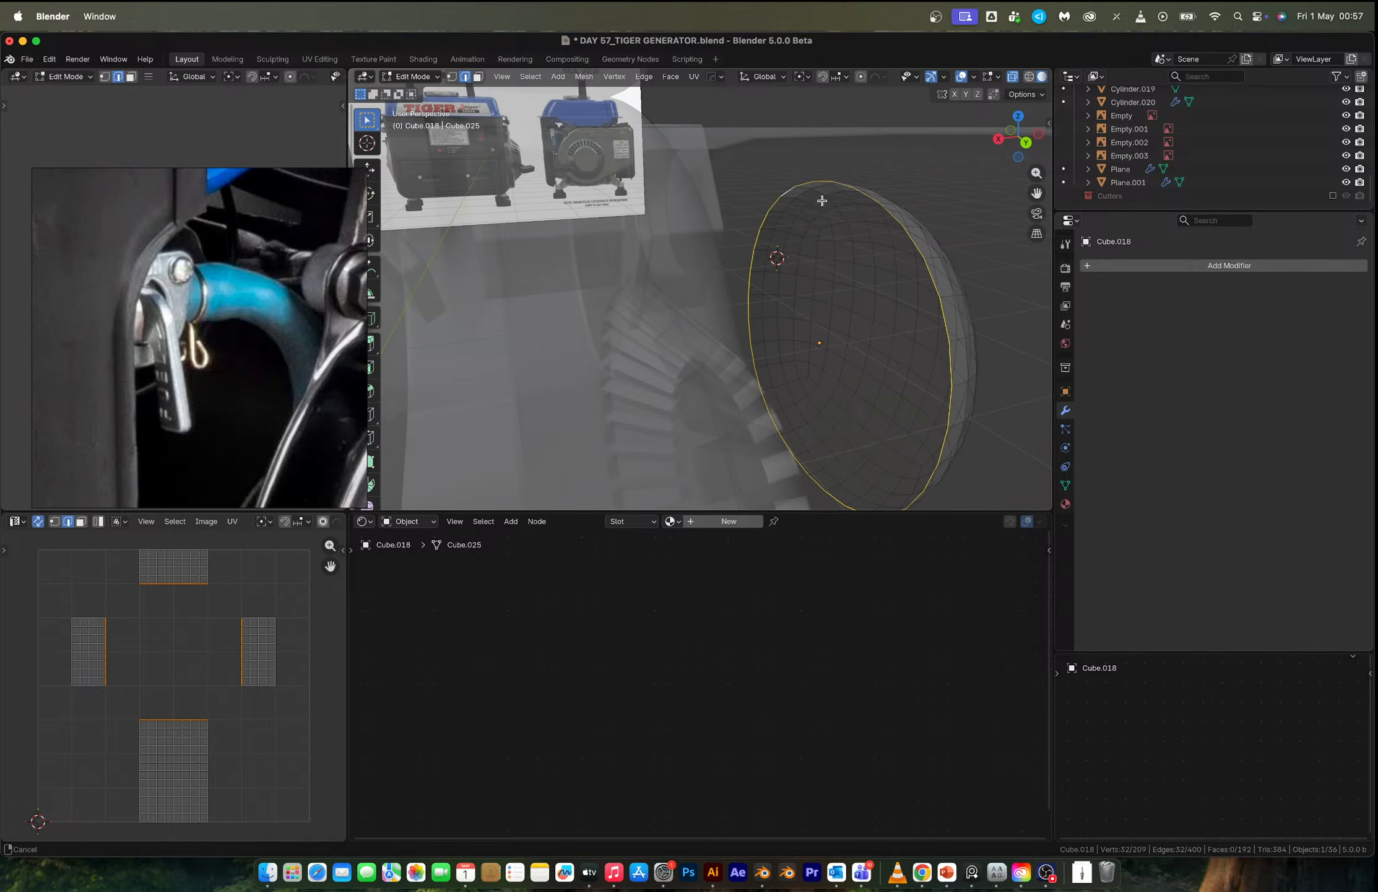
{"action": "key", "text": "e"}
{"action": "key", "text": "s"}
{"action": "left_click", "coordinate": [900, 306]}
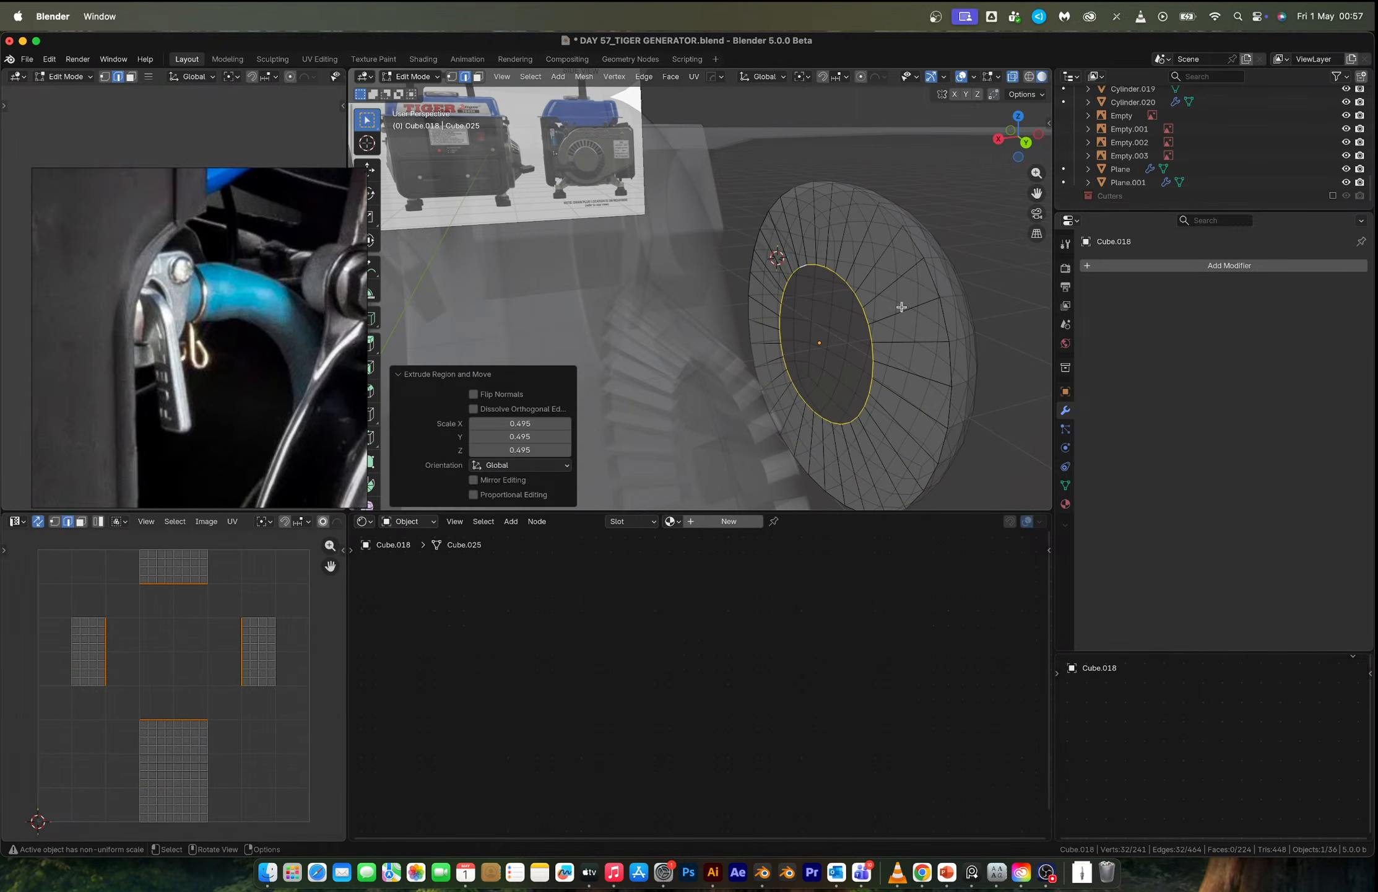
Extrude the inner ring about 0.024 m along X to form the screw's shaft.
{"action": "key", "text": "e"}
{"action": "key", "text": "y"}
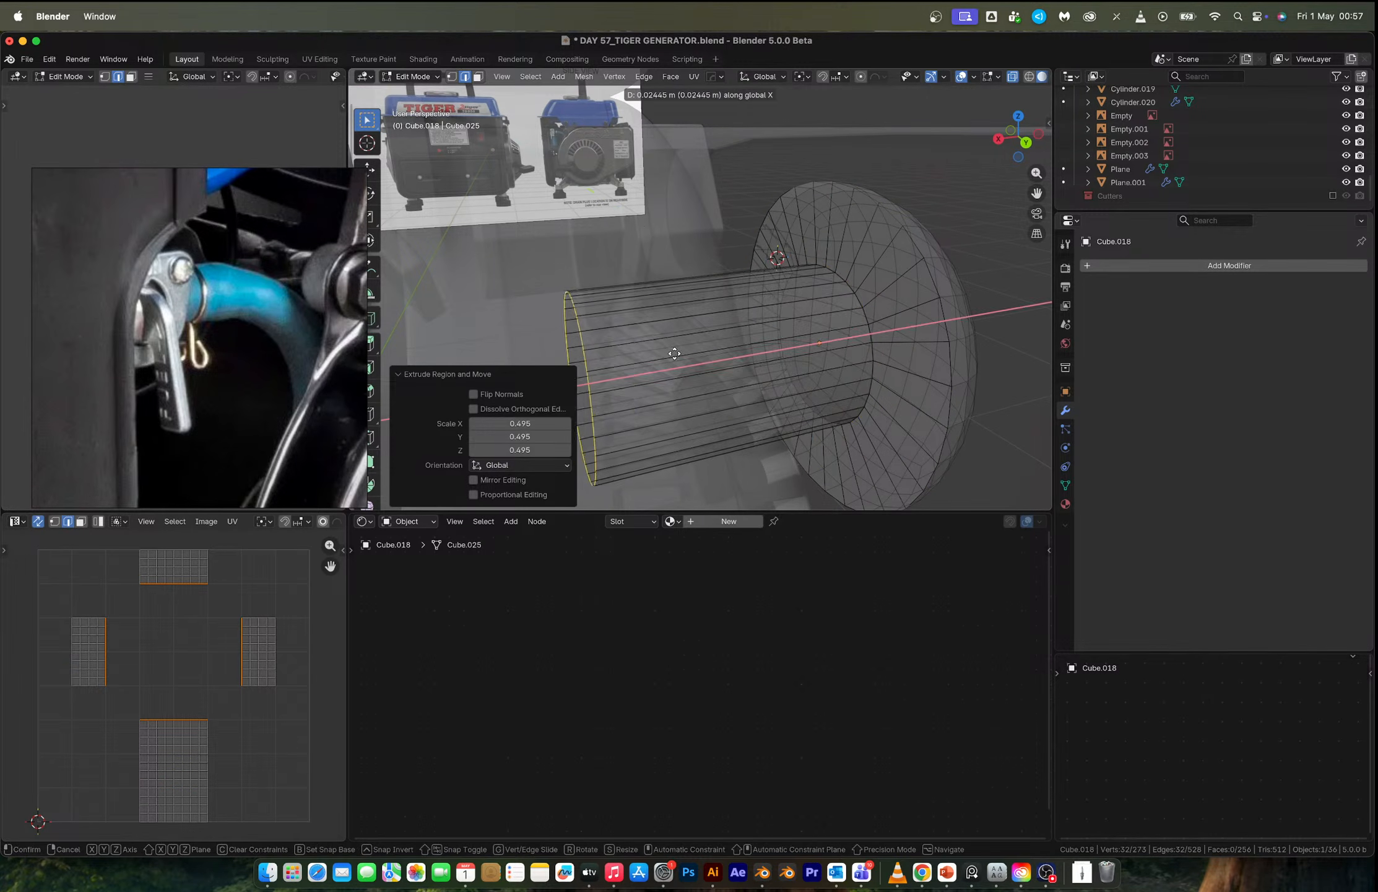
{"action": "left_click", "coordinate": [674, 350]}
{"action": "middle_click_drag", "start_coordinate": [914, 292], "coordinate": [745, 283]}
{"action": "key", "text": "Tab"}
{"action": "key", "text": "alt+z"}
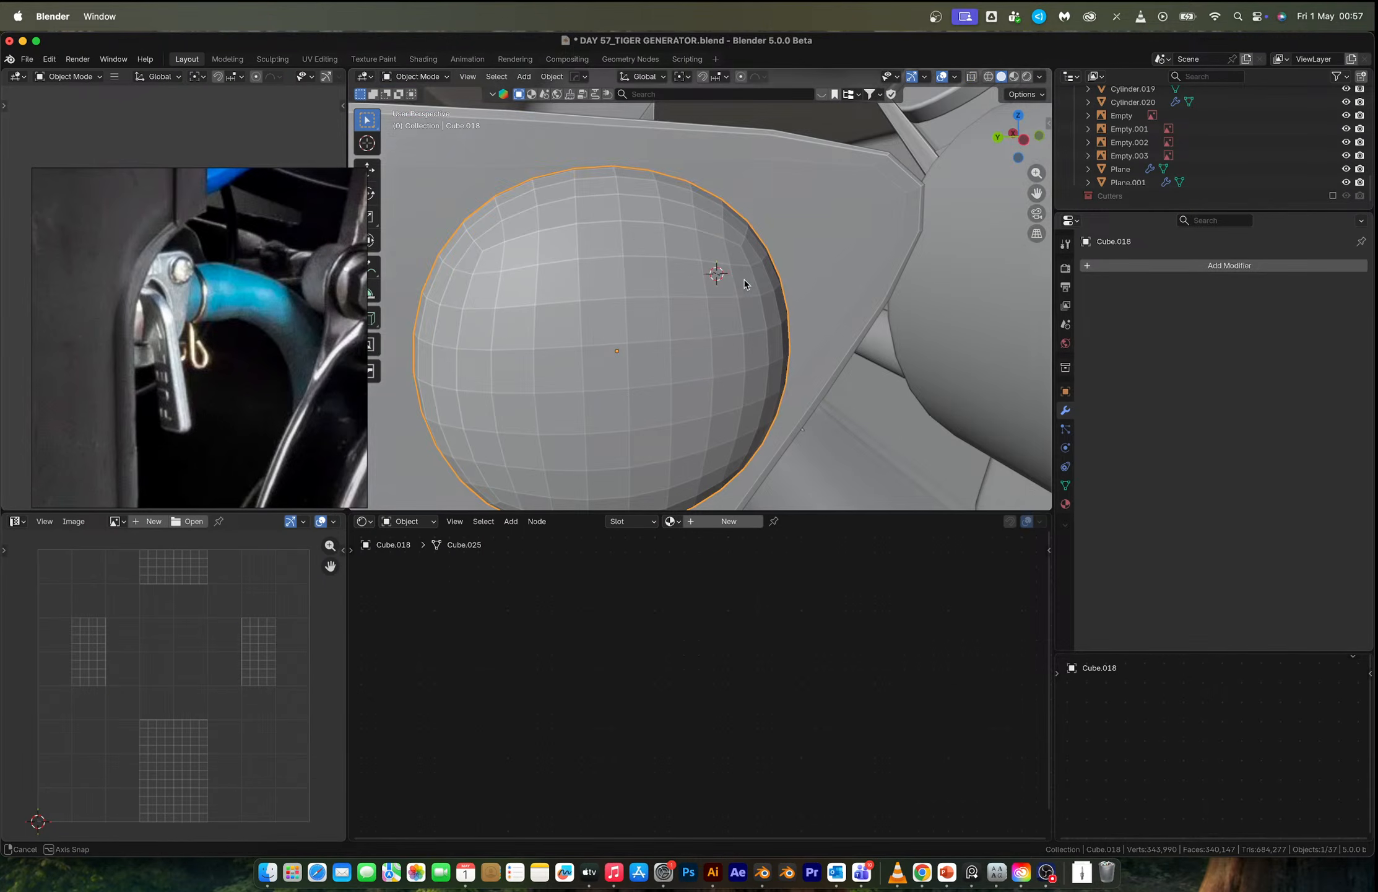
Select a two-face-wide vertical band from the dome's top to its bottom edge, deselecting stray faces beside its lower end.
{"action": "key", "text": "Tab"}
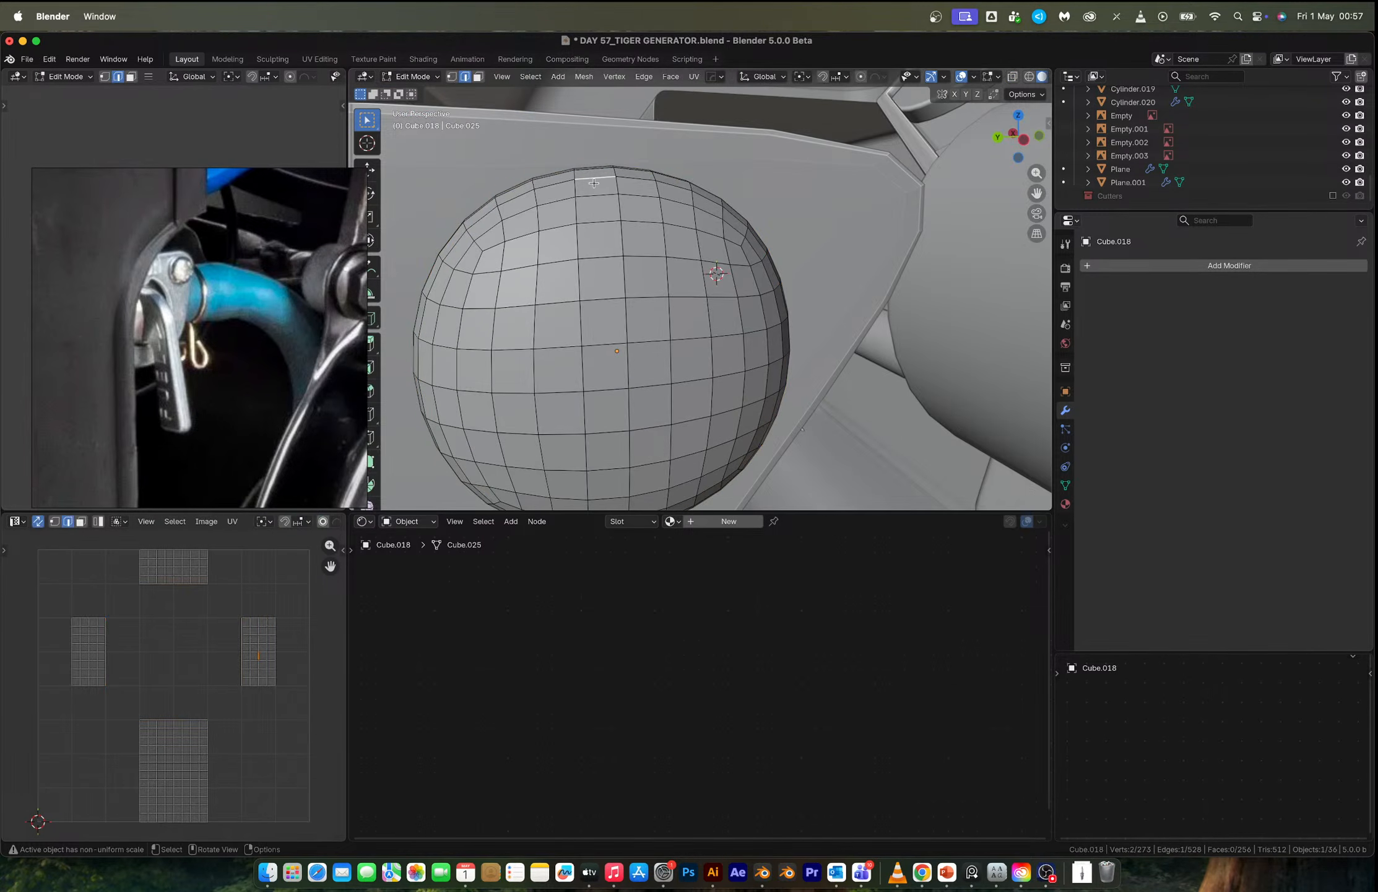
{"action": "key", "text": "3"}
{"action": "left_click", "coordinate": [594, 183]}
{"action": "middle_click_drag", "start_coordinate": [593, 183], "coordinate": [609, 309]}
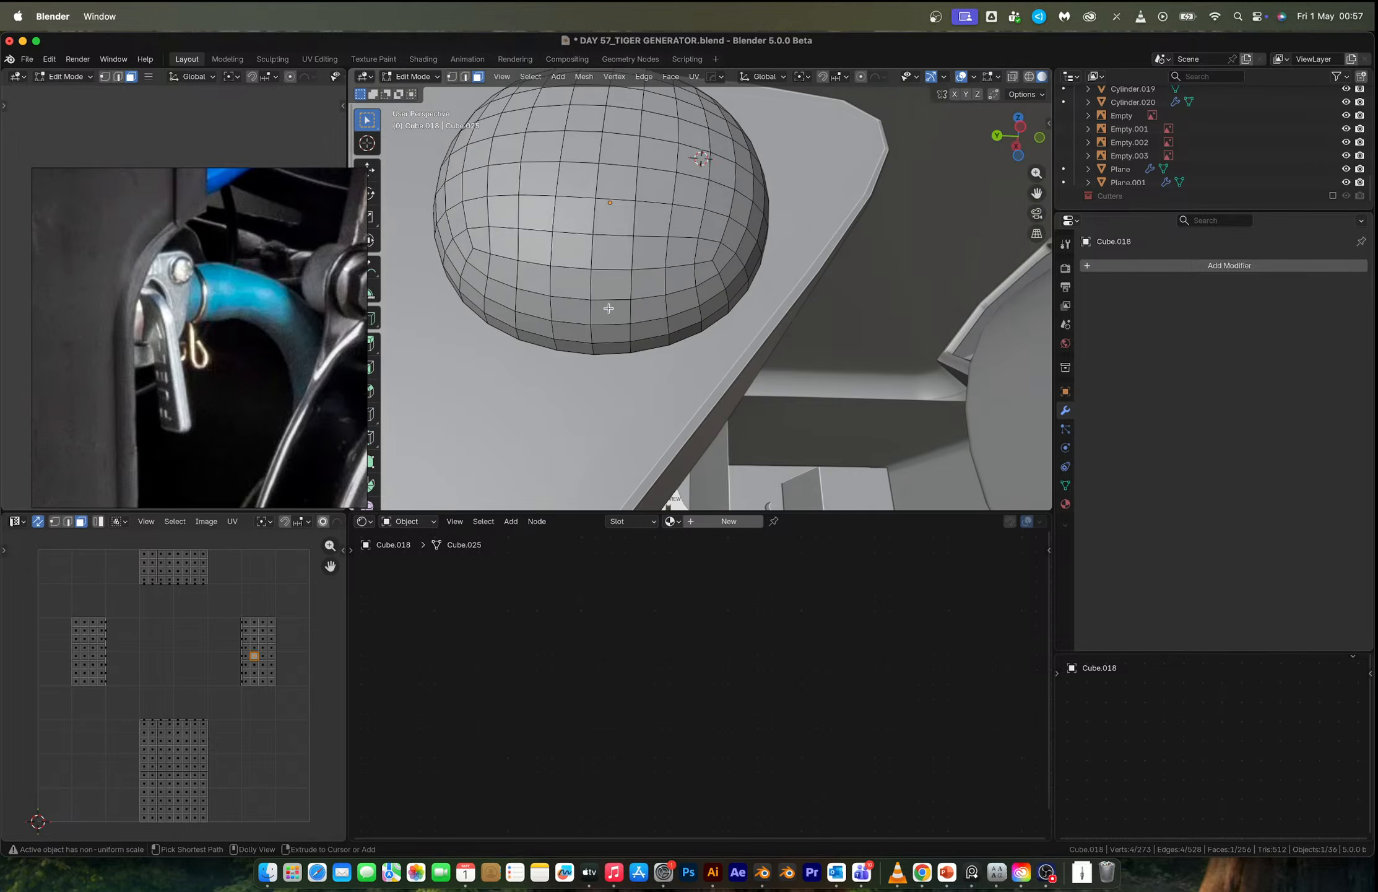
{"action": "left_click", "coordinate": [608, 346], "text": "ctrl+shift"}
{"action": "key", "text": "ctrl+z"}
{"action": "left_click", "coordinate": [608, 345], "text": "ctrl+shift"}
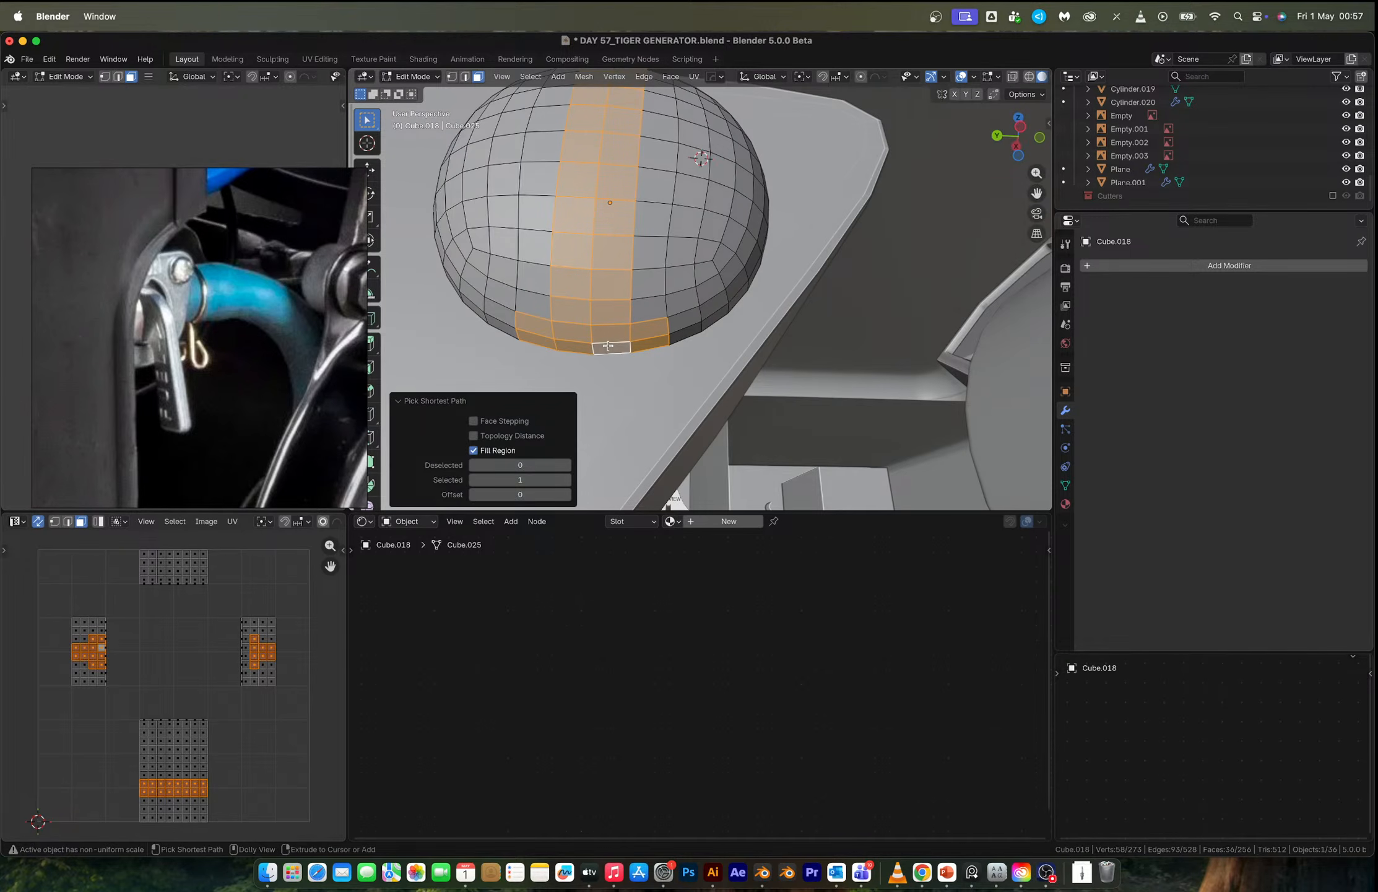
{"action": "left_click", "coordinate": [533, 324], "text": "shift"}
{"action": "left_click", "coordinate": [537, 341], "text": "shift"}
{"action": "left_click", "coordinate": [647, 337], "text": "shift"}
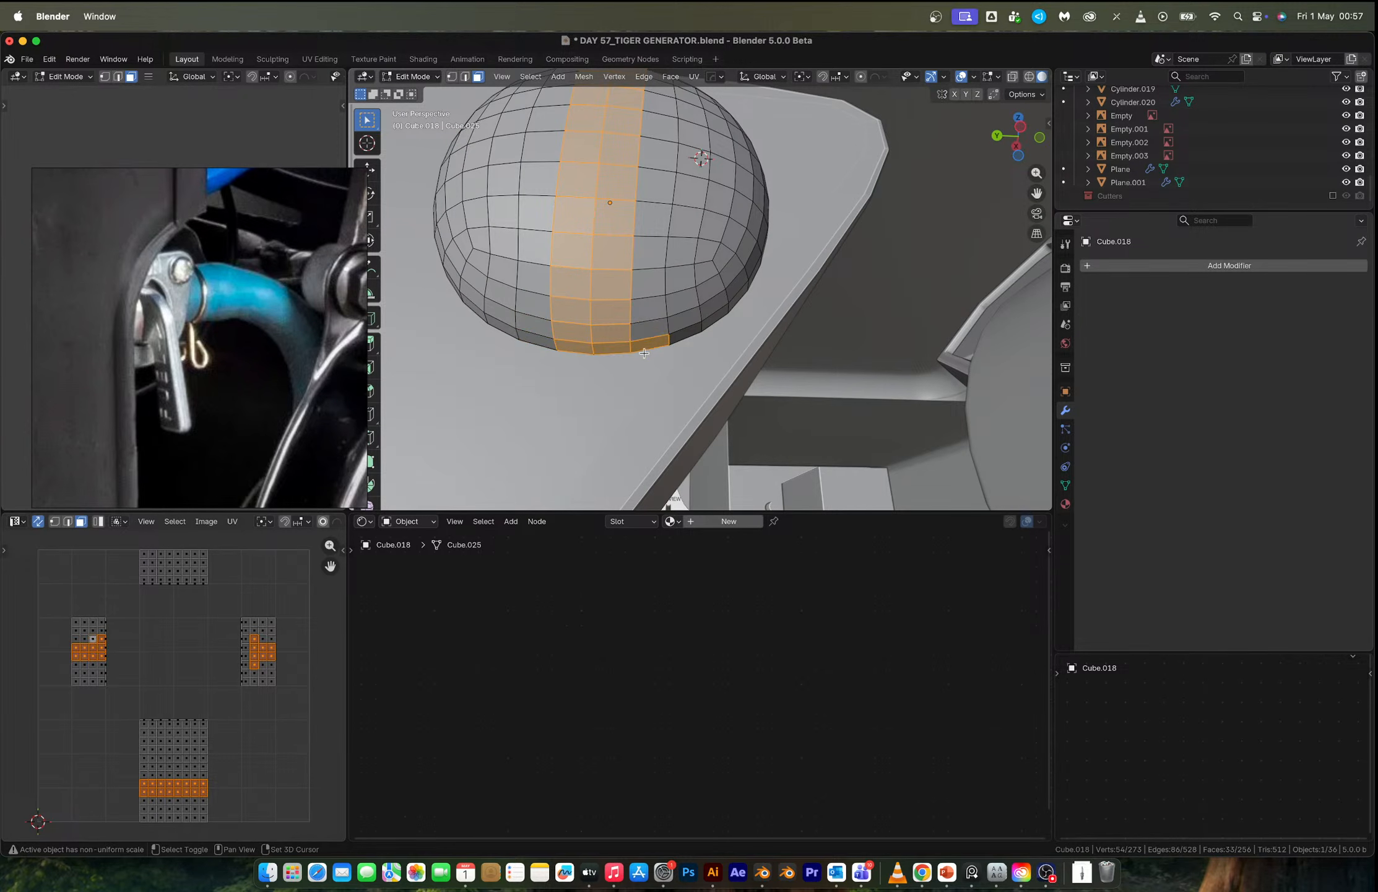
Deselect the remaining stray faces around the vertical band's lower end, including the hidden ones behind the dome.
{"action": "key", "text": "alt+z"}
{"action": "left_click", "coordinate": [647, 344], "text": "shift"}
{"action": "key", "text": "alt+z"}
{"action": "left_click", "coordinate": [647, 345], "text": "shift"}
{"action": "key", "text": "alt+z"}
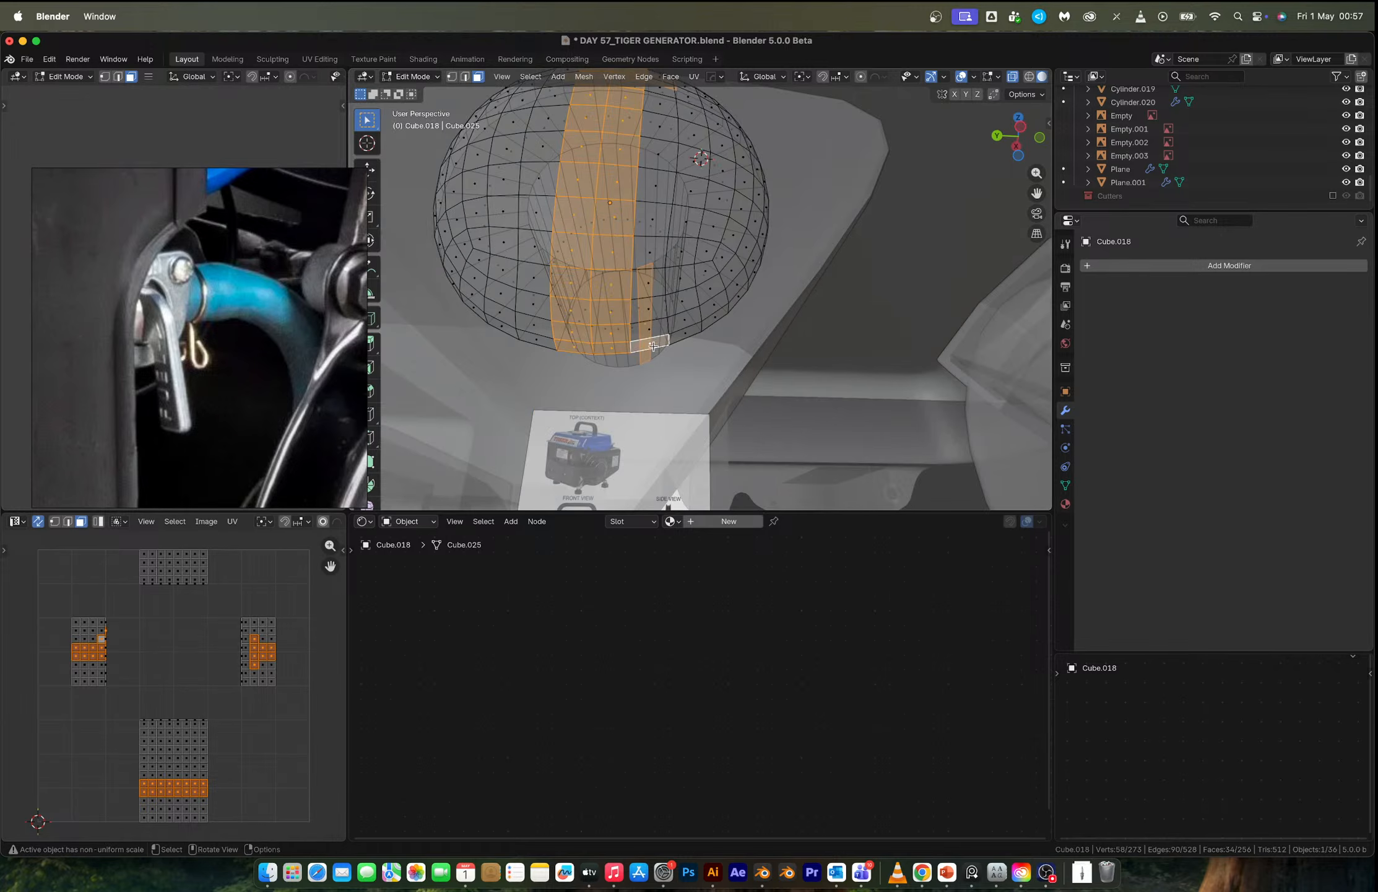
{"action": "left_click", "coordinate": [653, 347], "text": "shift"}
{"action": "left_click", "coordinate": [645, 362], "text": "shift"}
{"action": "middle_click_drag", "start_coordinate": [644, 364], "coordinate": [682, 392]}
{"action": "left_click", "coordinate": [735, 348], "text": "shift"}
{"action": "key", "text": "KP_Decimal"}
{"action": "key", "text": "alt+z"}
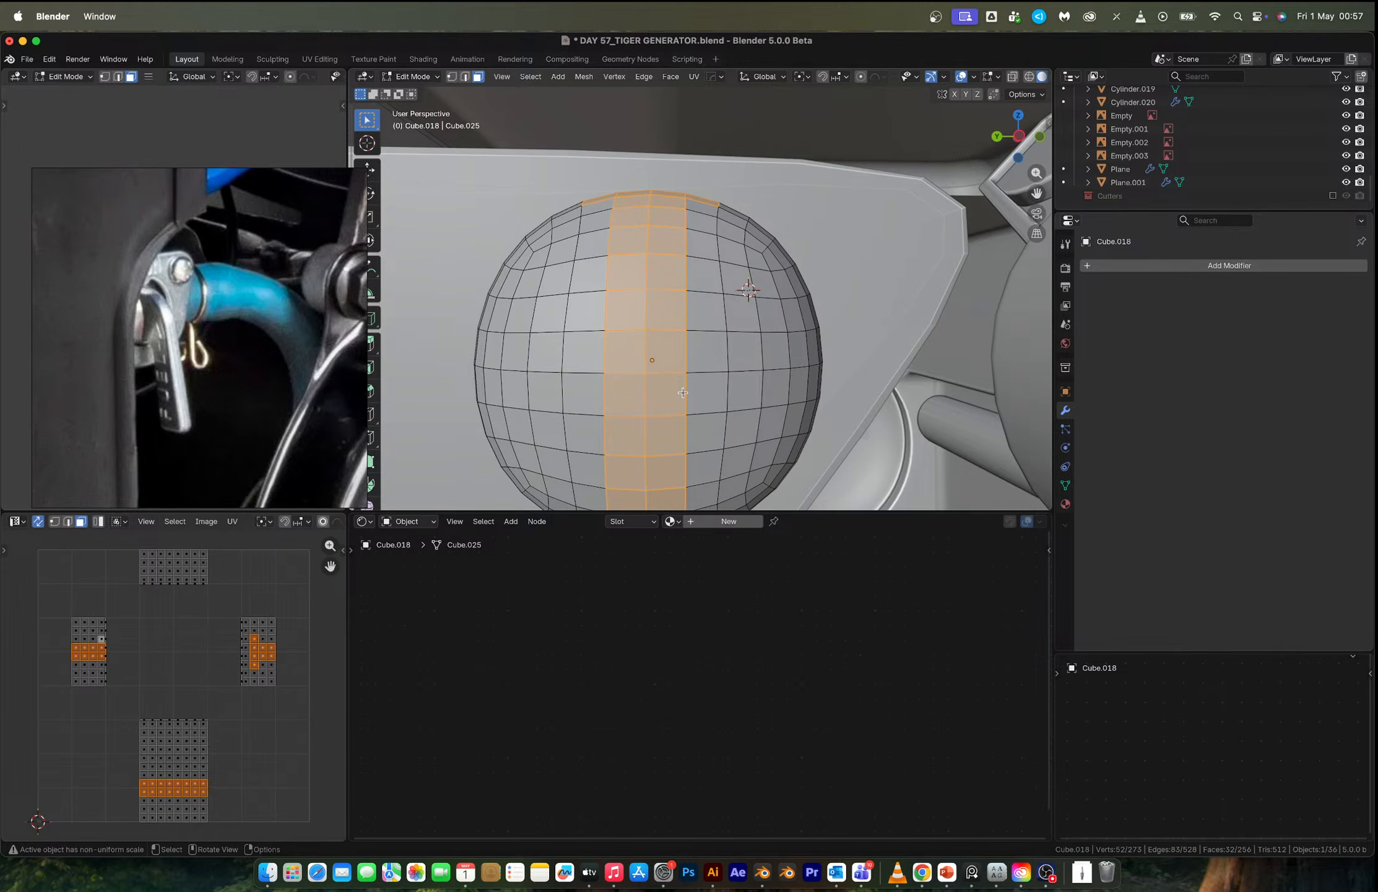
Add a two-face-wide horizontal band to the selection to form a cross, and deselect the stray faces beside its upper end.
{"action": "left_click", "coordinate": [482, 386], "text": "ctrl+shift"}
{"action": "middle_click_drag", "start_coordinate": [482, 386], "coordinate": [652, 363]}
{"action": "middle_click_drag", "start_coordinate": [758, 375], "coordinate": [625, 307]}
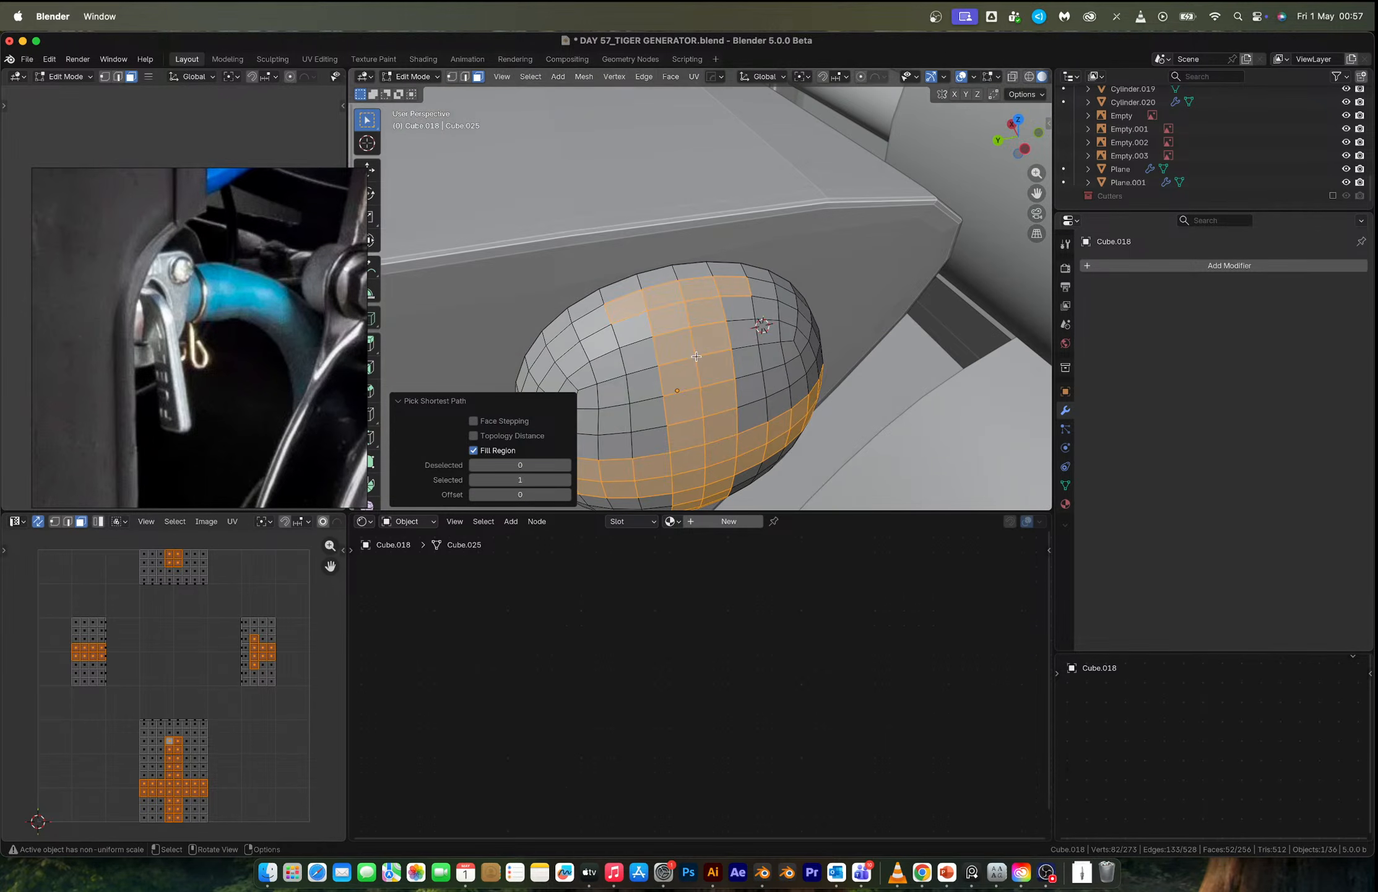
{"action": "left_click", "coordinate": [625, 307], "text": "shift"}
{"action": "left_click", "coordinate": [717, 286], "text": "shift"}
{"action": "middle_click_drag", "start_coordinate": [717, 285], "coordinate": [764, 357]}
Extrude the selected cross of faces along their normals by -0.231 m to recess a cross slot into the dome.
{"action": "key", "text": "alt+e"}
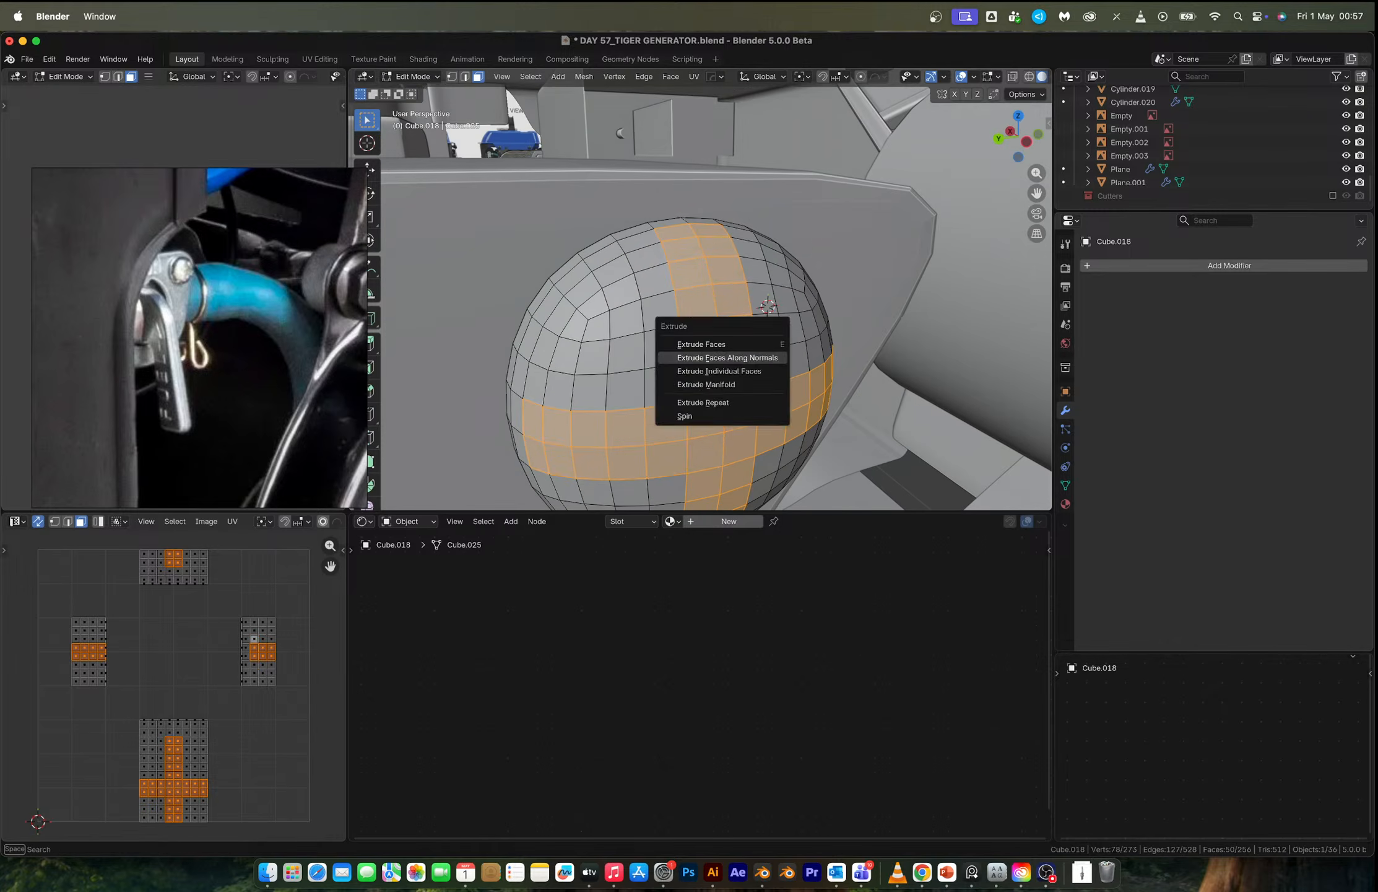
{"action": "left_click", "coordinate": [763, 358]}
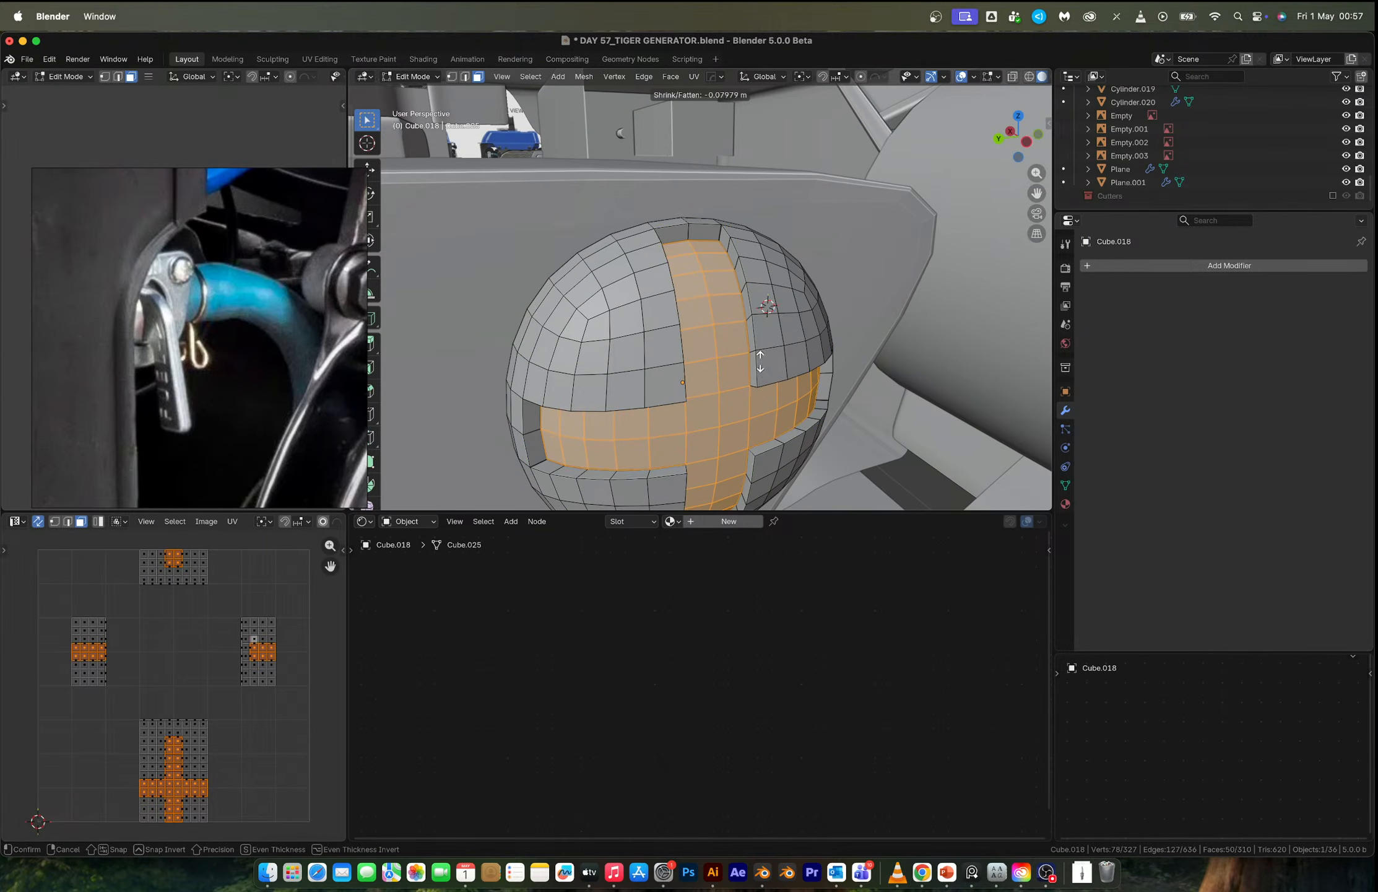
{"action": "left_click", "coordinate": [786, 489]}
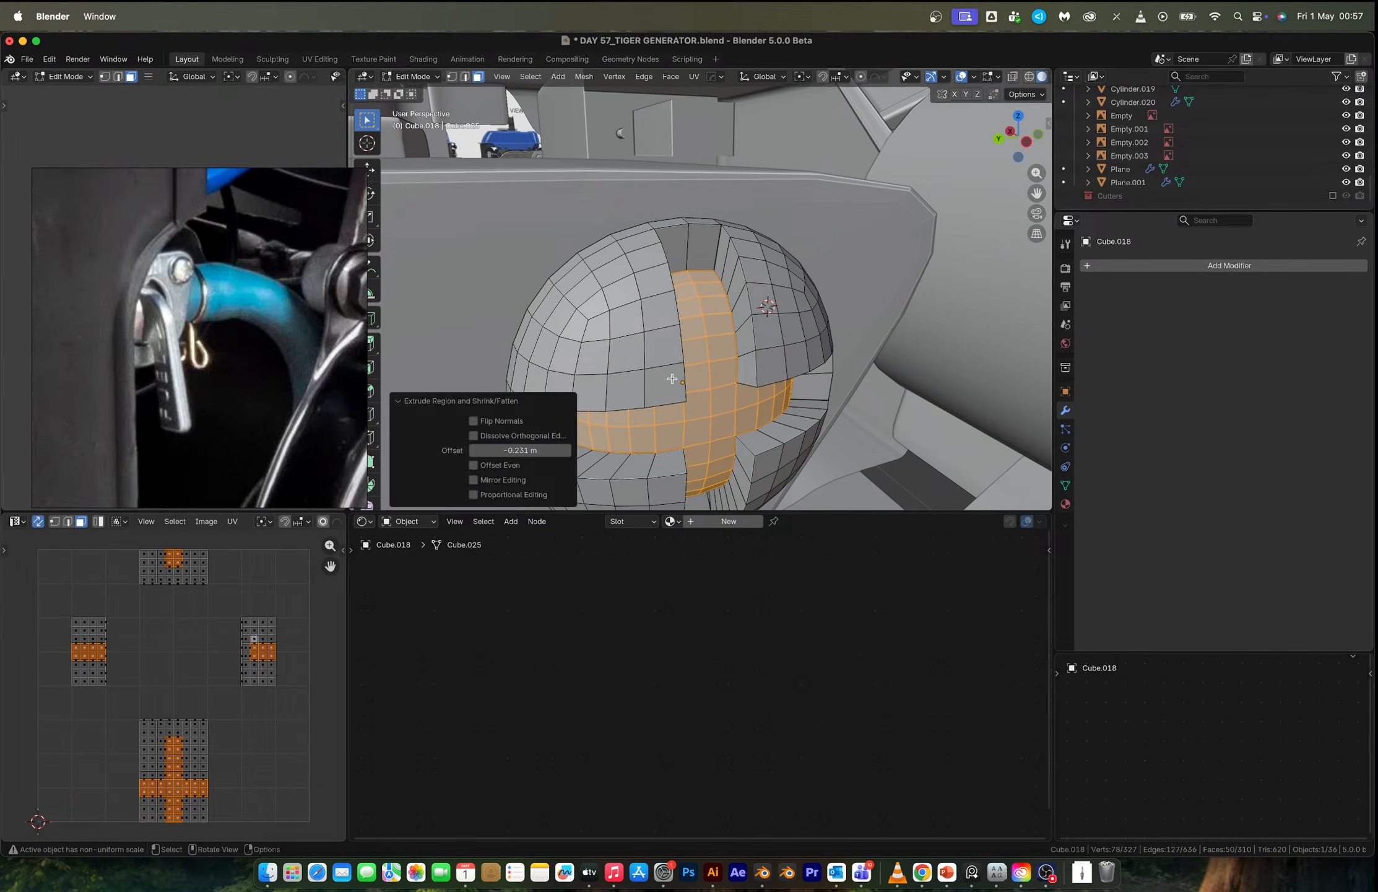
Rescale the cross-slot screw against the slanted plate and shade it smooth by angle at 30°.
{"action": "key", "text": "Tab"}
{"action": "scroll", "coordinate": [711, 358], "scroll_direction": "down", "scroll_amount": 3}
{"action": "middle_click_drag", "start_coordinate": [711, 357], "coordinate": [731, 324]}
{"action": "key", "text": "s"}
{"action": "left_click", "coordinate": [704, 335]}
{"action": "right_click", "coordinate": [704, 335]}
{"action": "left_click", "coordinate": [705, 329]}
Scale the screw by 1.304 and, in the left view, move it -0.001891 m in Y and 0.001351 m in Z.
{"action": "key", "text": "s"}
{"action": "left_click", "coordinate": [734, 326]}
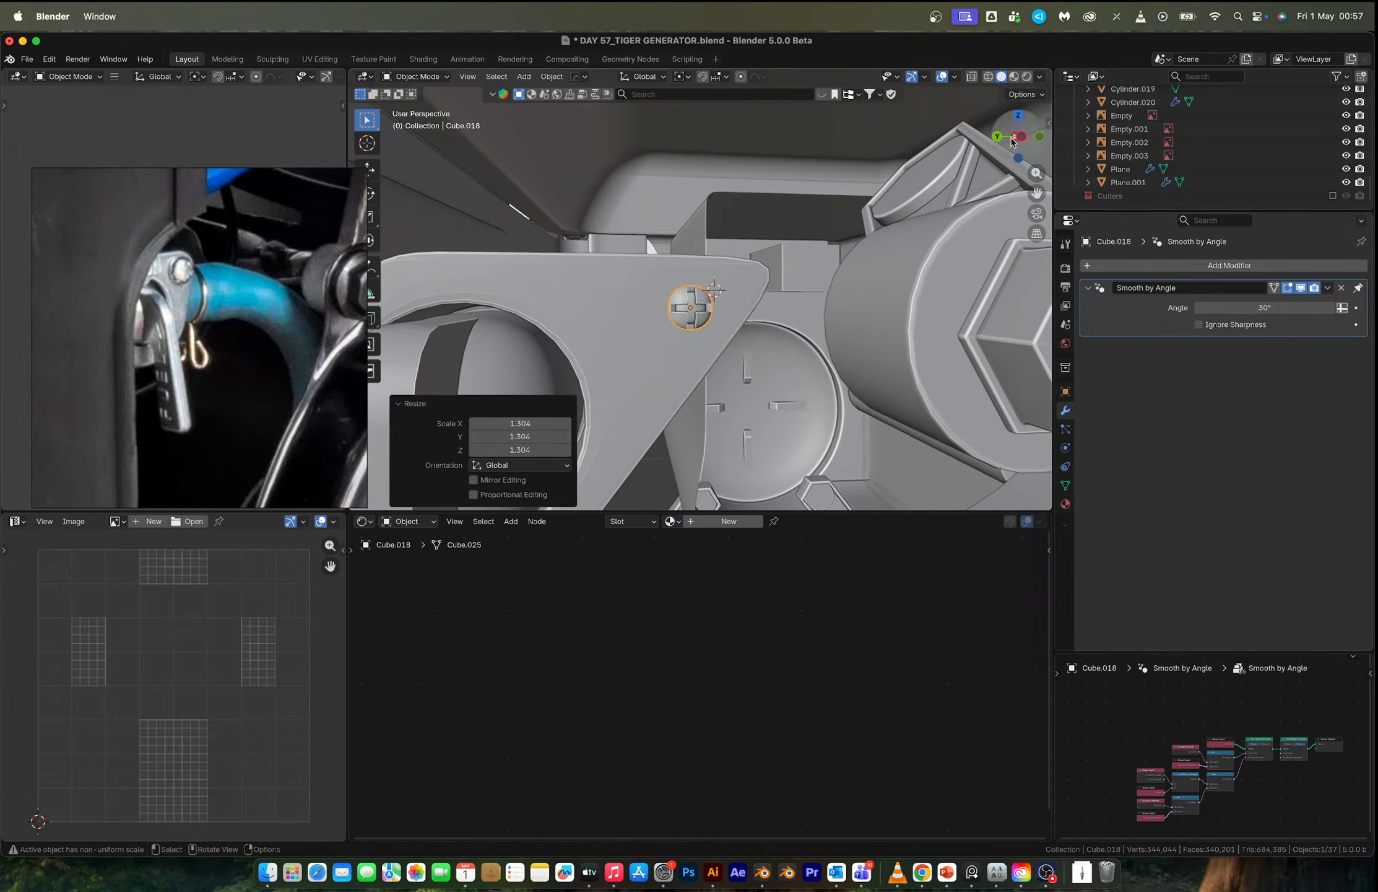
{"action": "left_click", "coordinate": [1025, 137]}
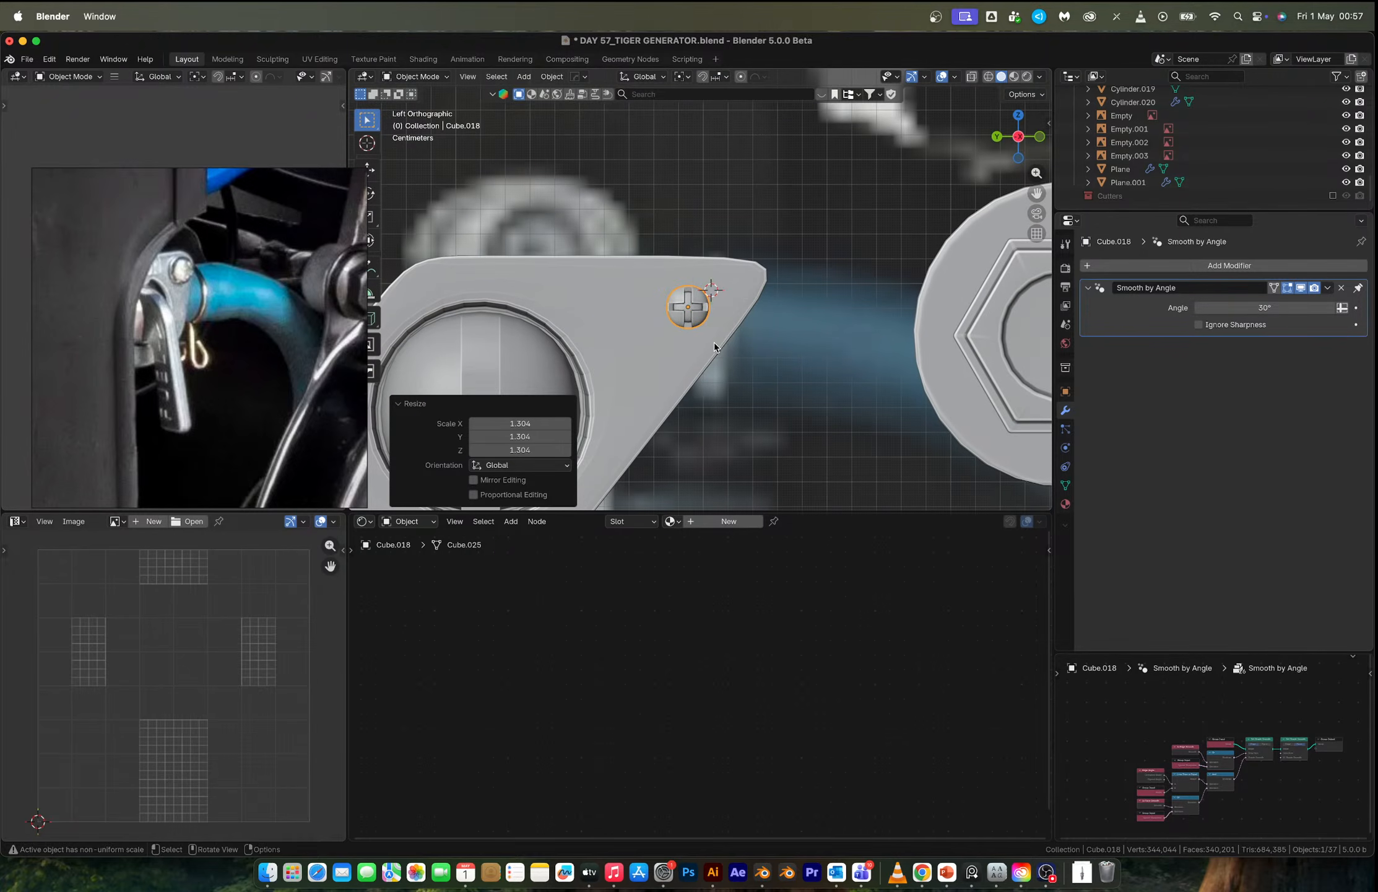
{"action": "key", "text": "g"}
{"action": "left_click", "coordinate": [715, 341]}
{"action": "scroll", "coordinate": [704, 315], "scroll_direction": "up", "scroll_amount": 5}
{"action": "key", "text": "q"}
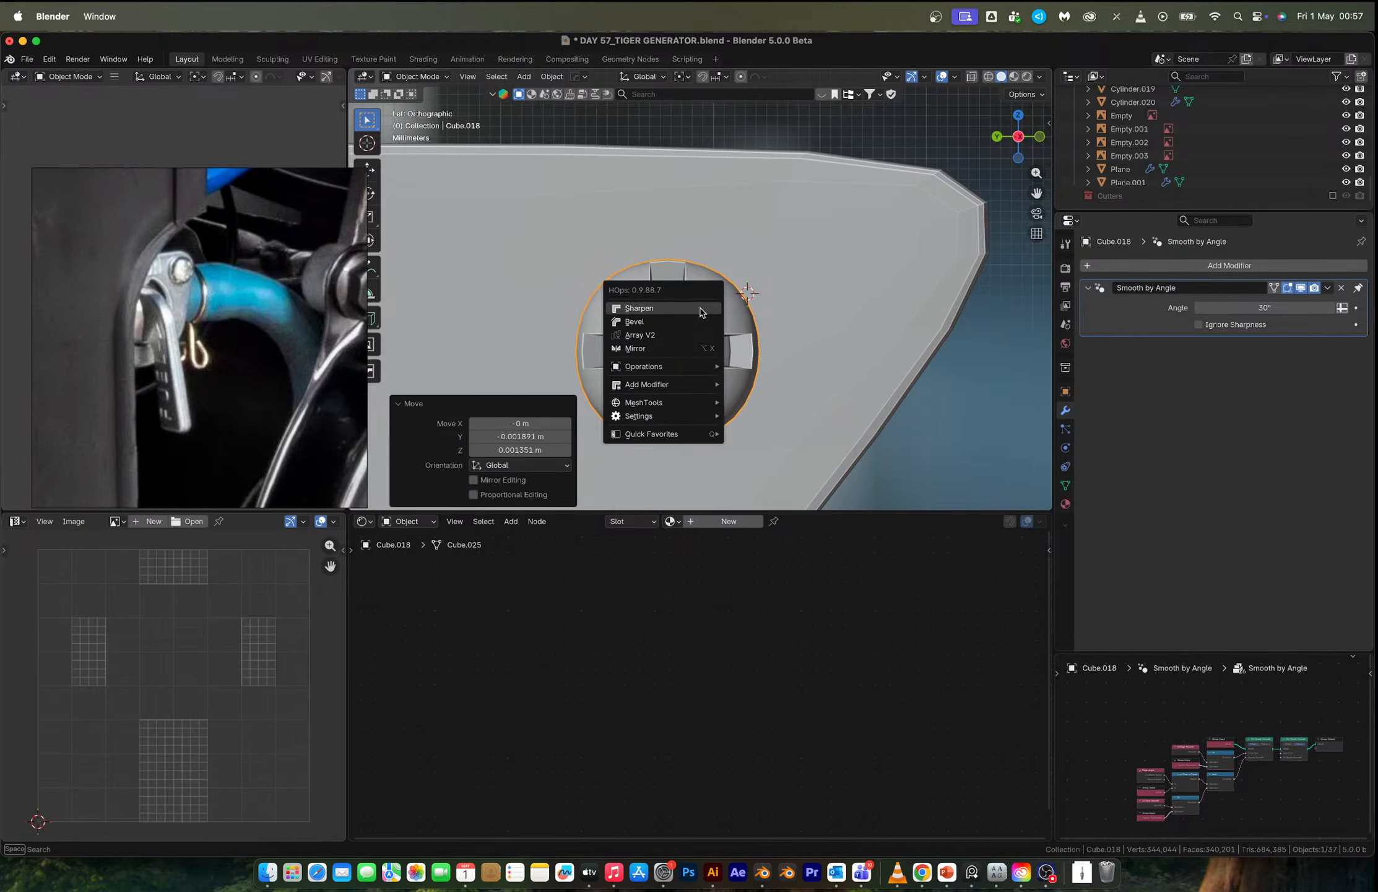
{"action": "left_click", "coordinate": [696, 321]}
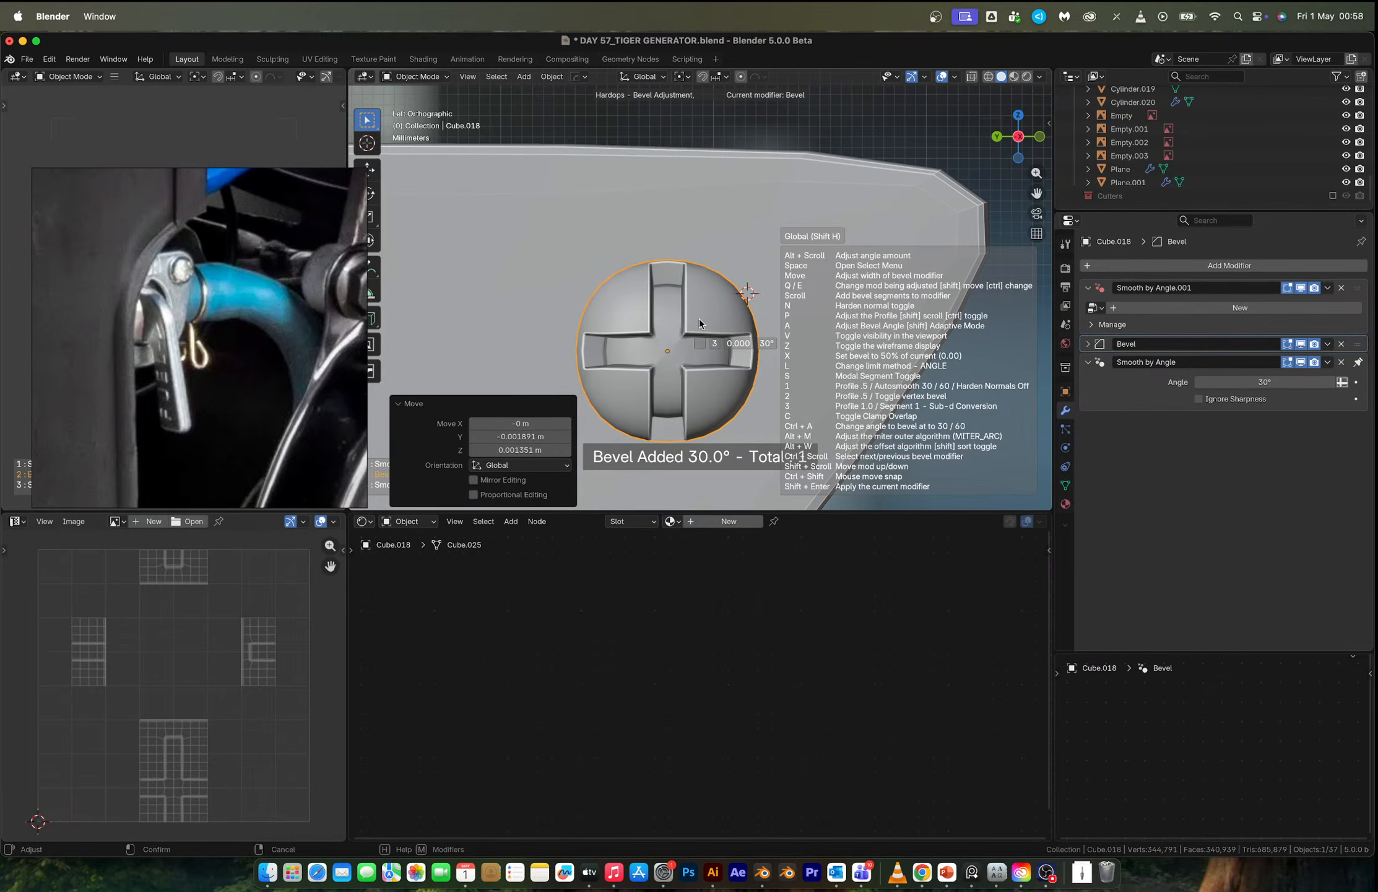
{"action": "right_click", "coordinate": [699, 319]}
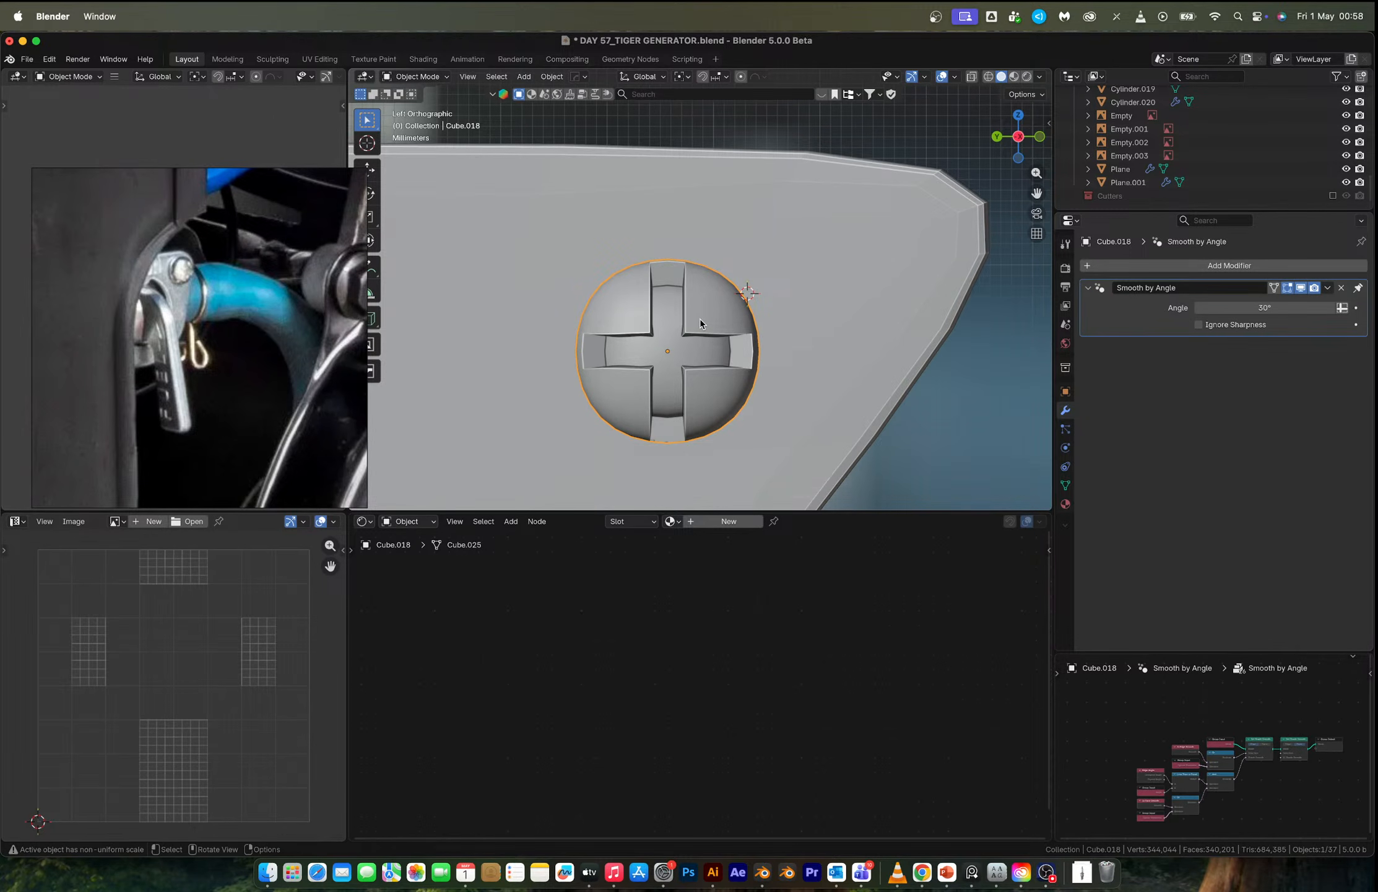
Duplicate the screw's mesh to the slanted plate's opposite lower corner, offset 0.17693 m in Y and -0.090101 m in Z.
{"action": "scroll", "coordinate": [699, 319], "scroll_direction": "down", "scroll_amount": 3}
{"action": "scroll", "coordinate": [700, 319], "scroll_direction": "down", "scroll_amount": 4}
{"action": "key", "text": "Tab"}
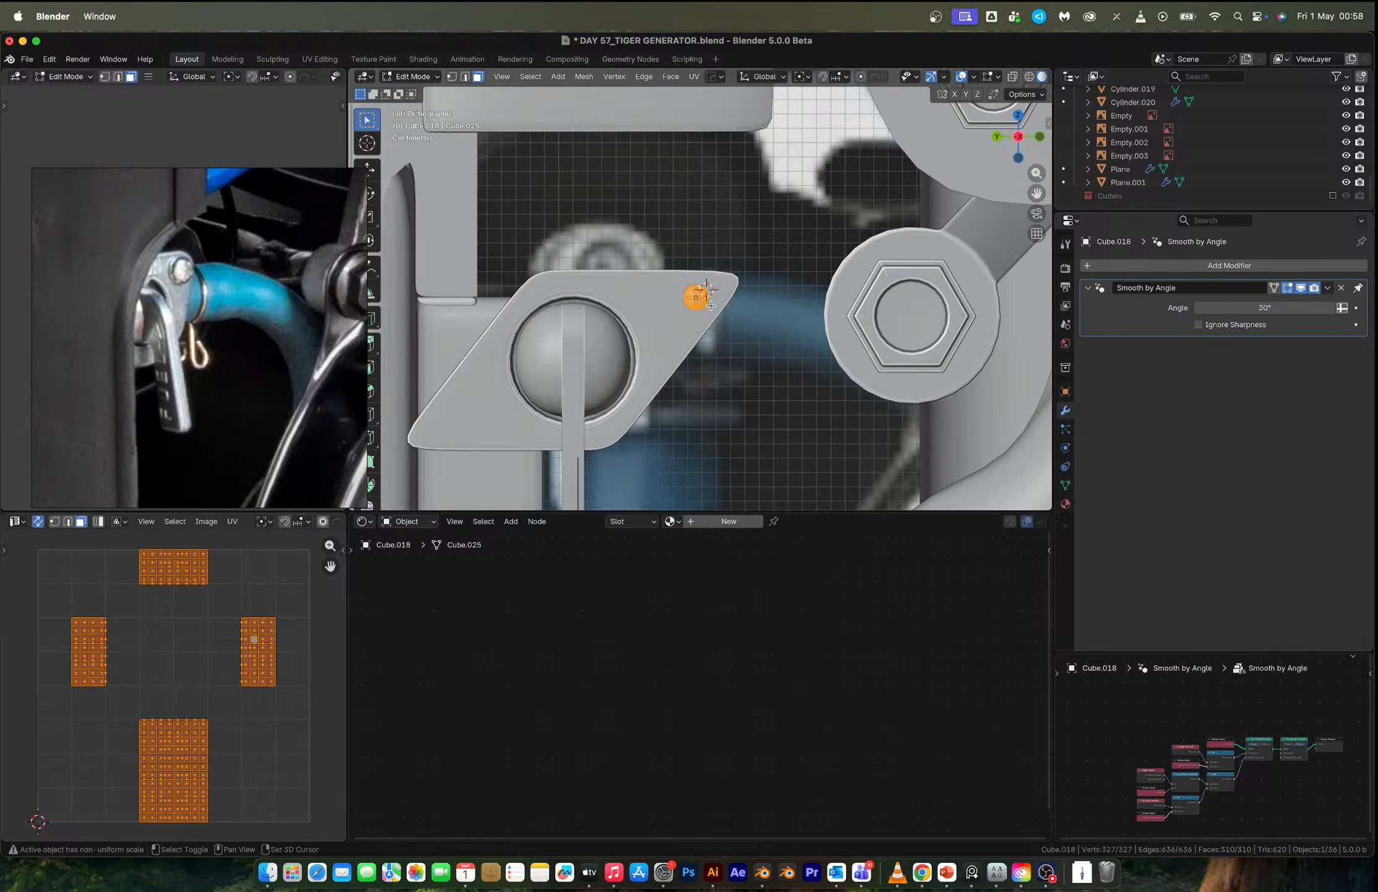
{"action": "key", "text": "g"}
{"action": "left_click", "coordinate": [478, 423]}
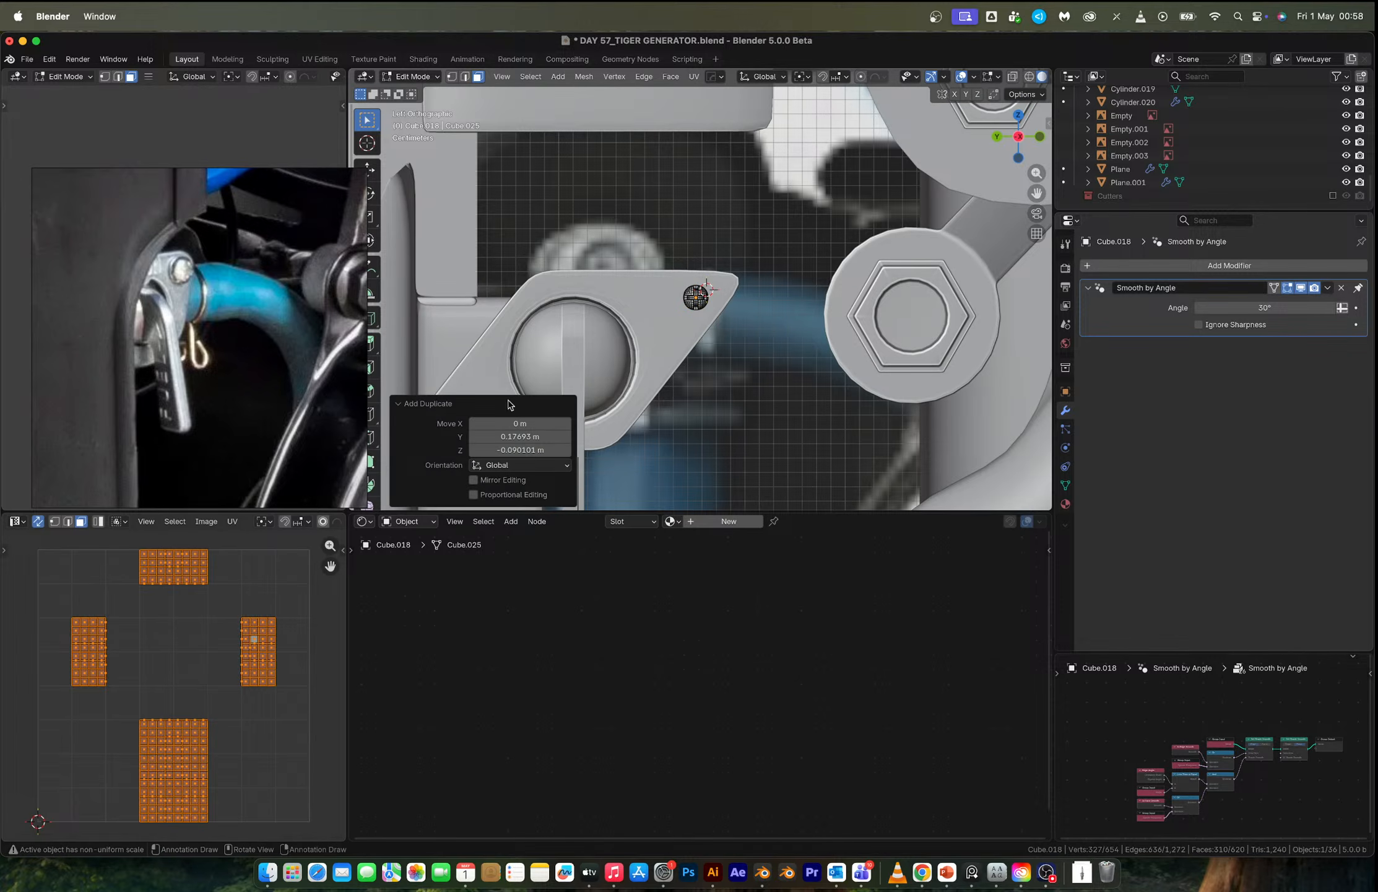
Scale both screws by 1.309 about their individual origins, and shrink the whole screw object slightly.
{"action": "key", "text": "a"}
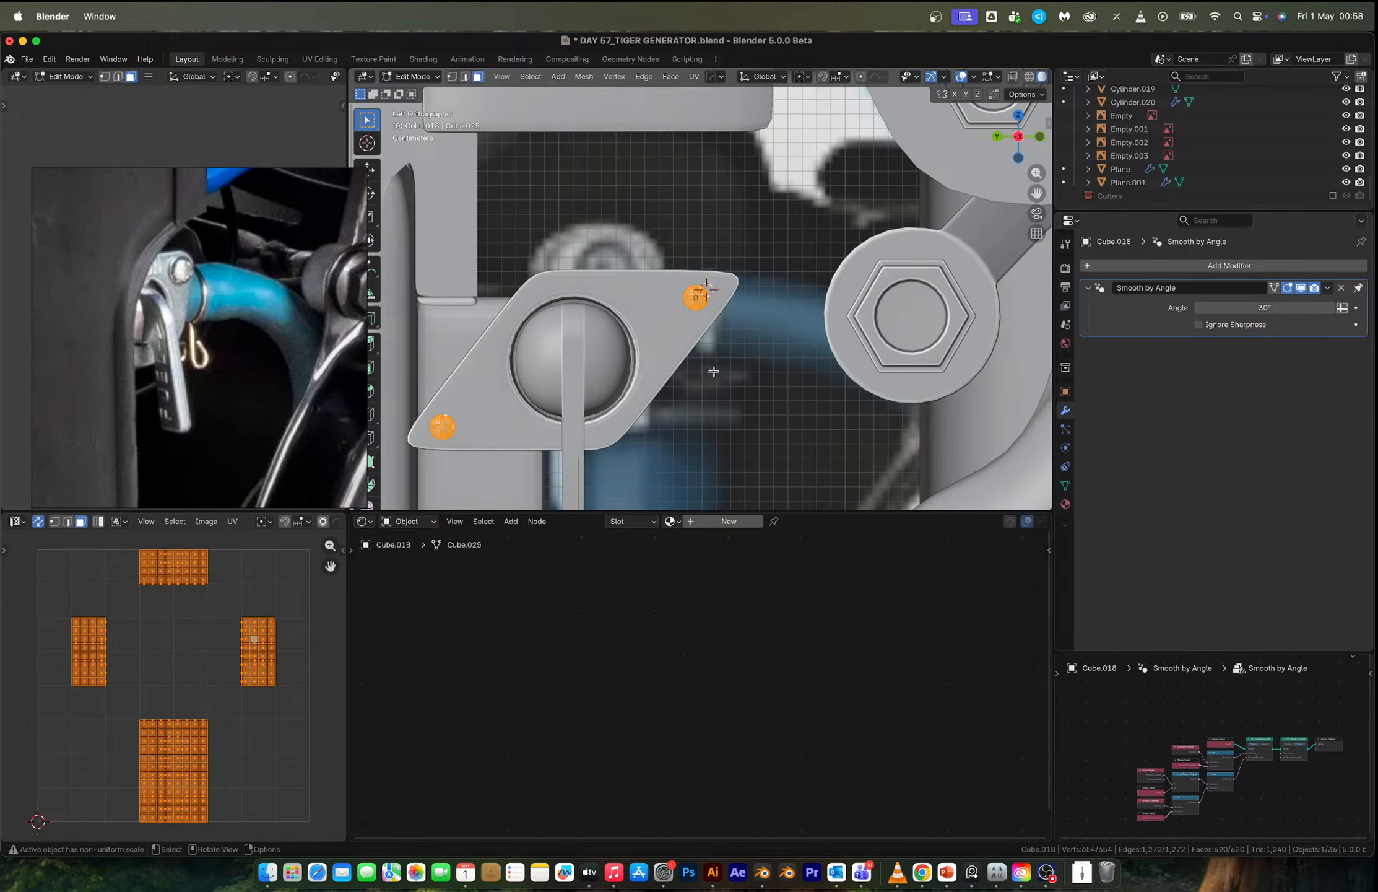
{"action": "key", "text": "period"}
{"action": "left_click", "coordinate": [809, 502]}
{"action": "key", "text": "s"}
{"action": "left_click", "coordinate": [867, 453]}
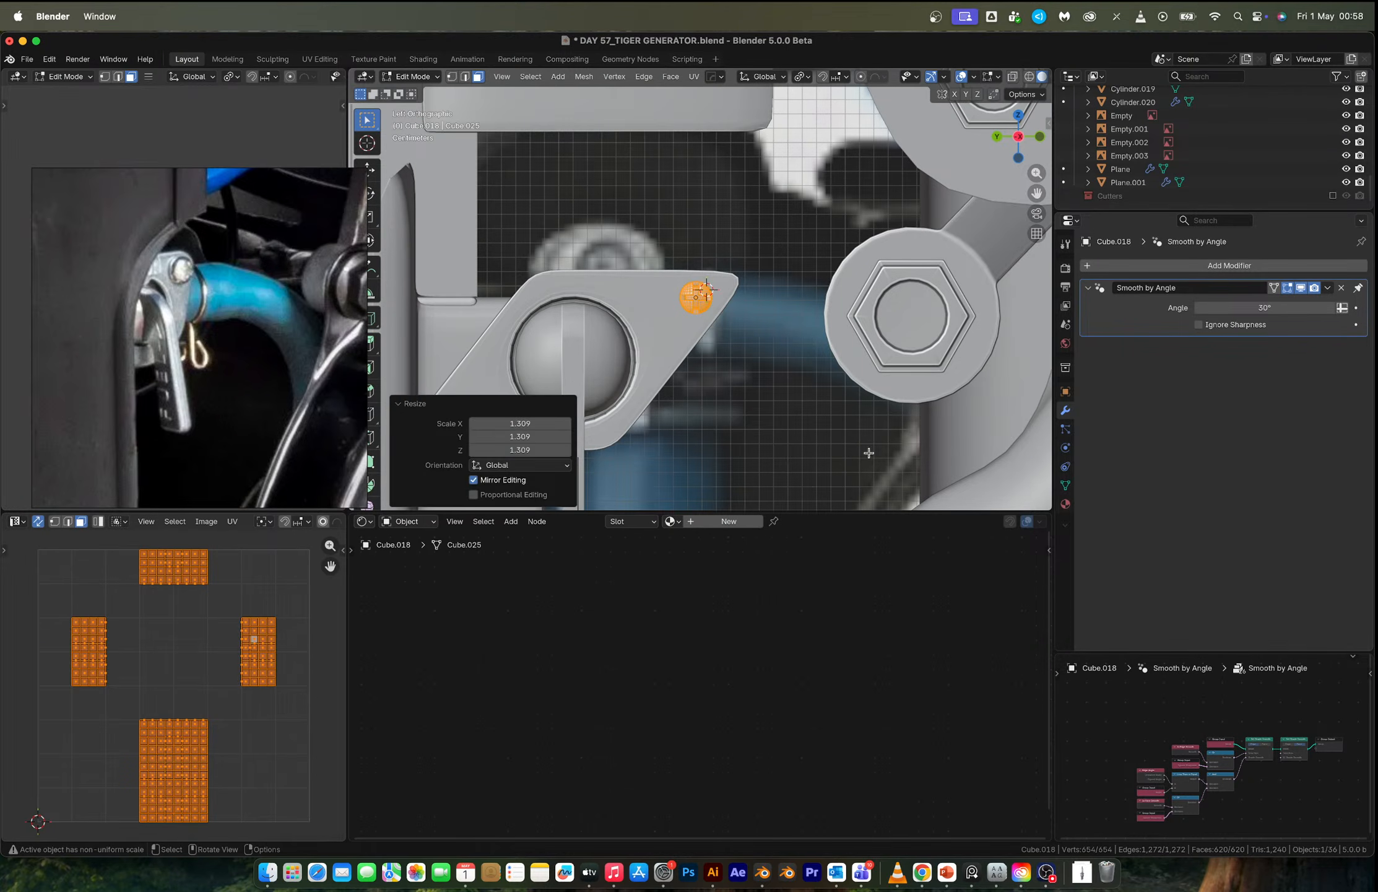
{"action": "key", "text": "Tab"}
{"action": "key", "text": "s"}
{"action": "left_click", "coordinate": [864, 451]}
{"action": "key", "text": "Tab"}
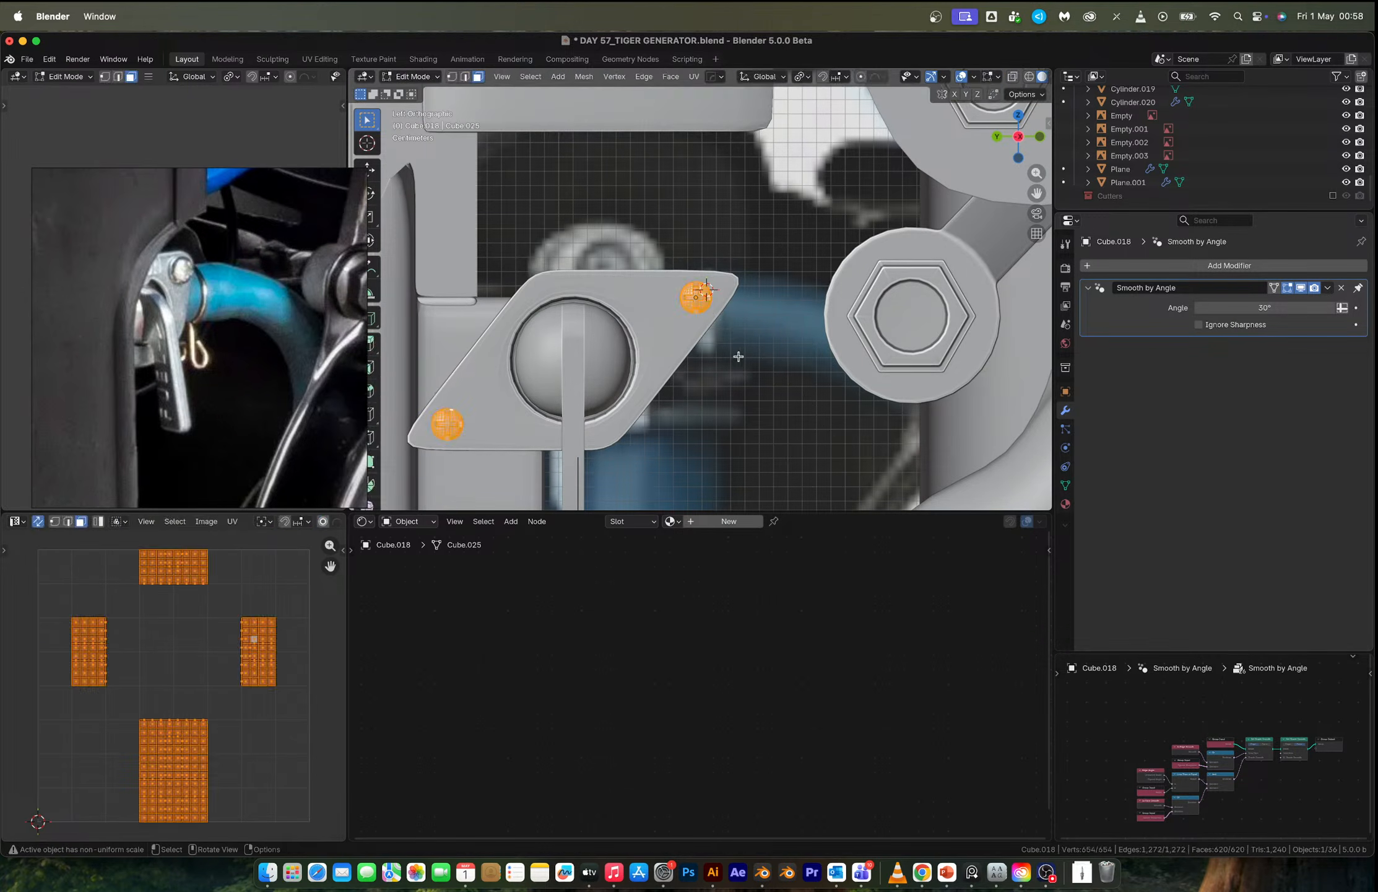
{"action": "key", "text": "Tab"}
Snap the 3D cursor to the middle edge on the slanted plate's side facing the large hex bolt.
{"action": "scroll", "coordinate": [741, 358], "scroll_direction": "down", "scroll_amount": 5}
{"action": "middle_click_drag", "start_coordinate": [741, 358], "coordinate": [711, 338]}
{"action": "scroll", "coordinate": [708, 336], "scroll_direction": "down", "scroll_amount": 5}
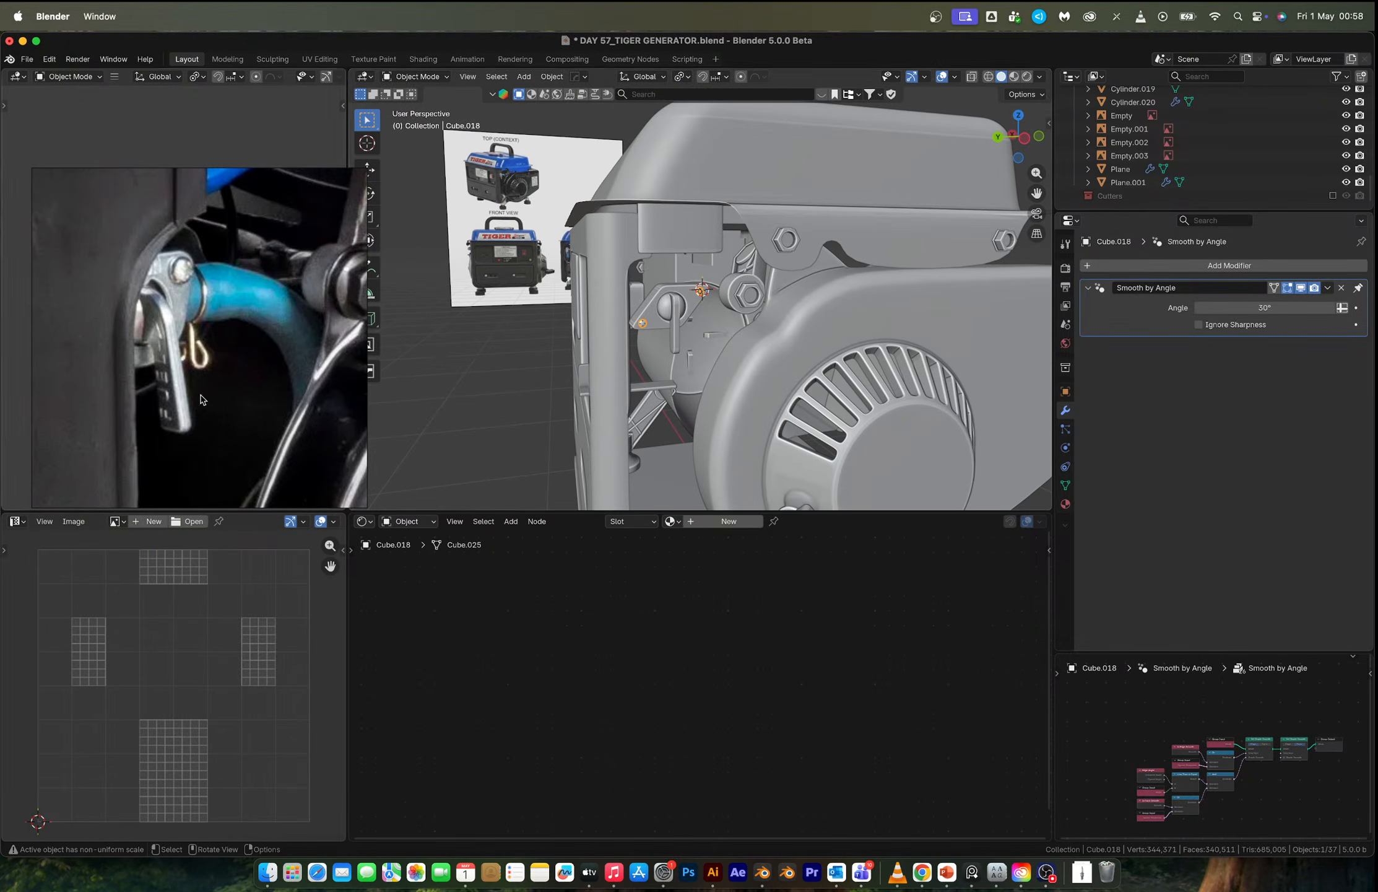
{"action": "scroll", "coordinate": [628, 279], "scroll_direction": "up", "scroll_amount": 8}
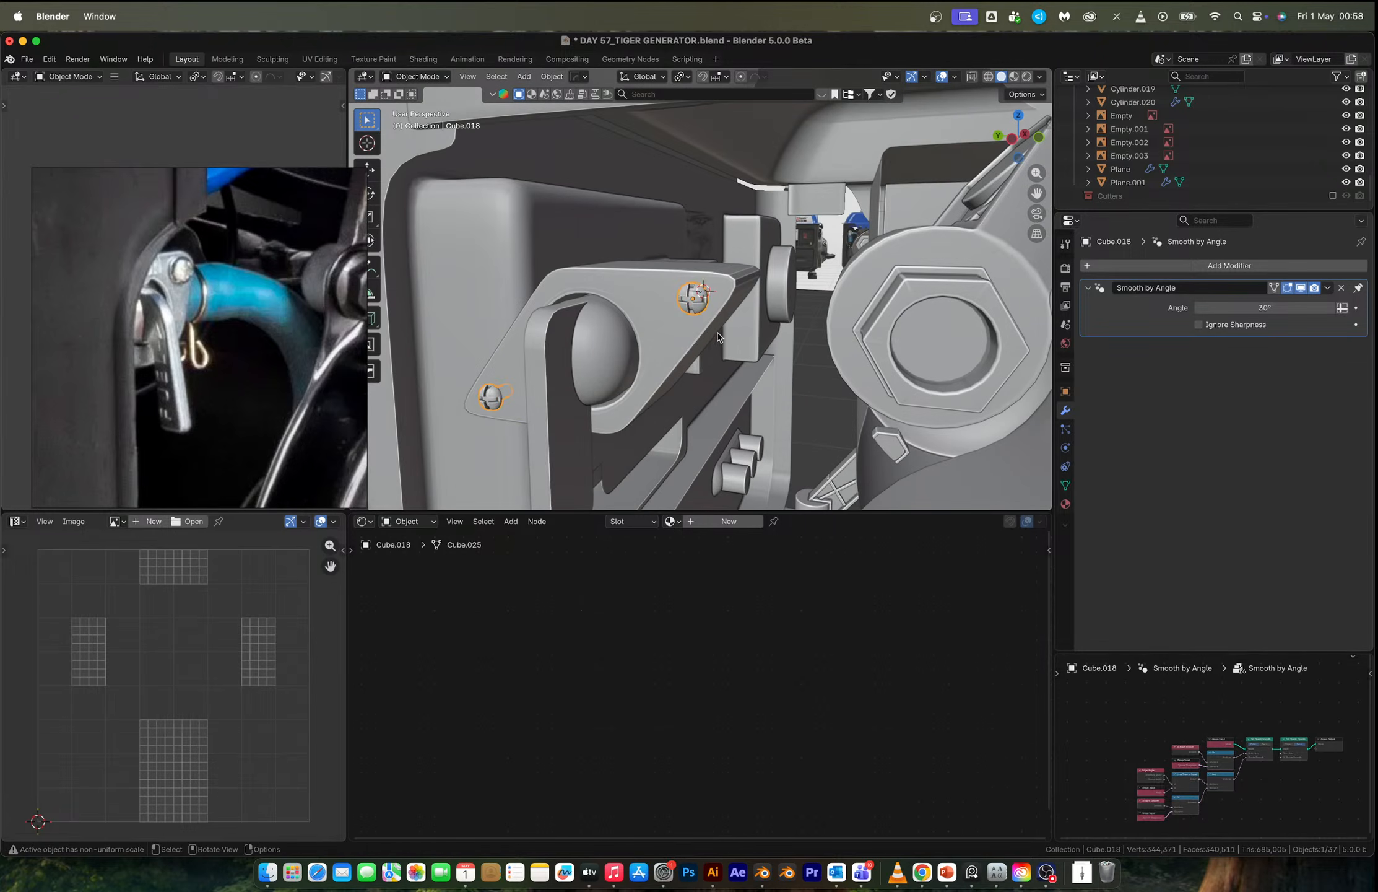
{"action": "left_click", "coordinate": [711, 336]}
{"action": "middle_click_drag", "start_coordinate": [711, 337], "coordinate": [675, 296]}
{"action": "key", "text": "Tab"}
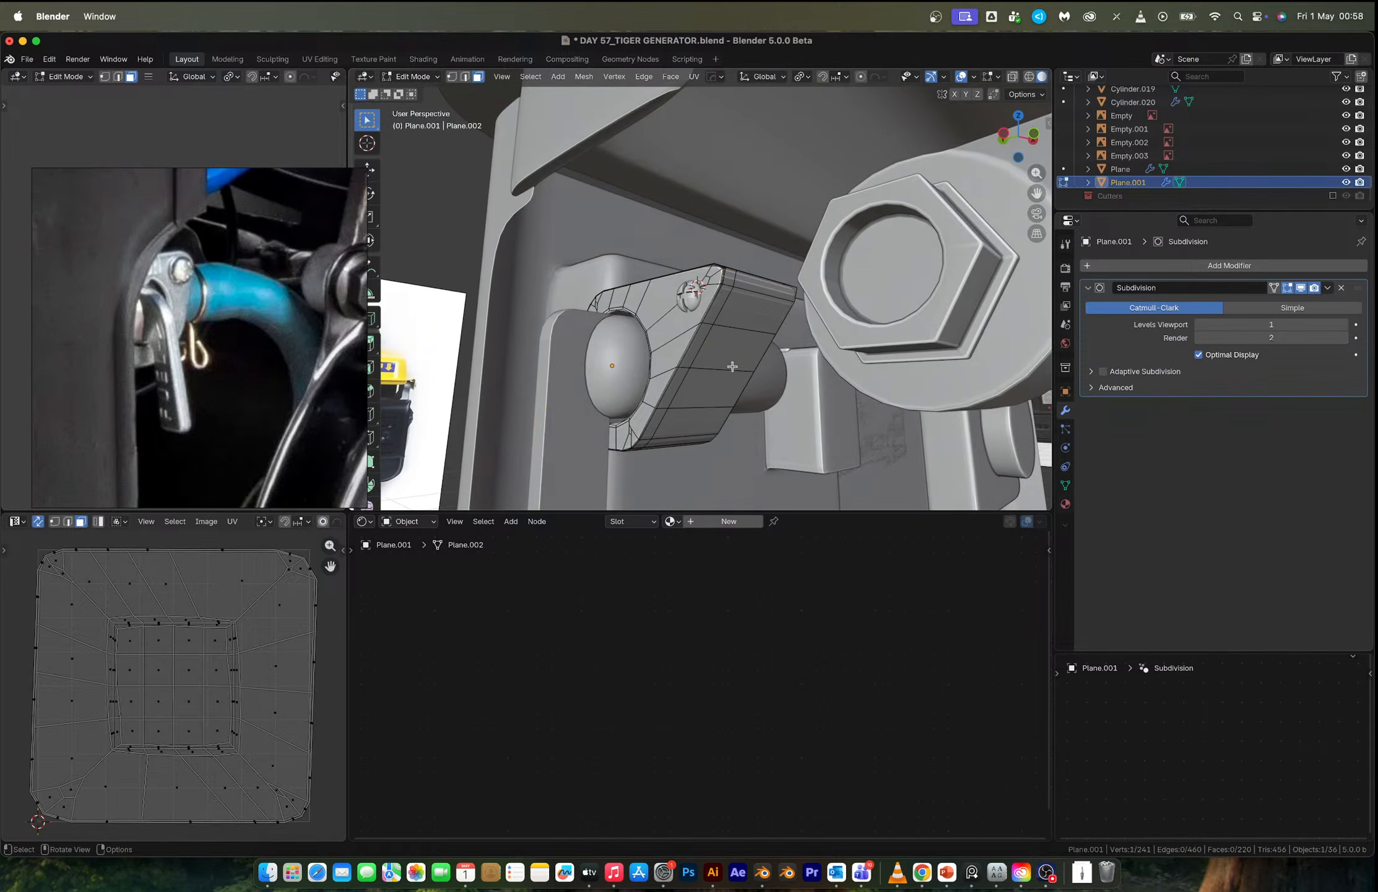
{"action": "left_click", "coordinate": [725, 368]}
{"action": "key", "text": "2"}
{"action": "left_click", "coordinate": [720, 371]}
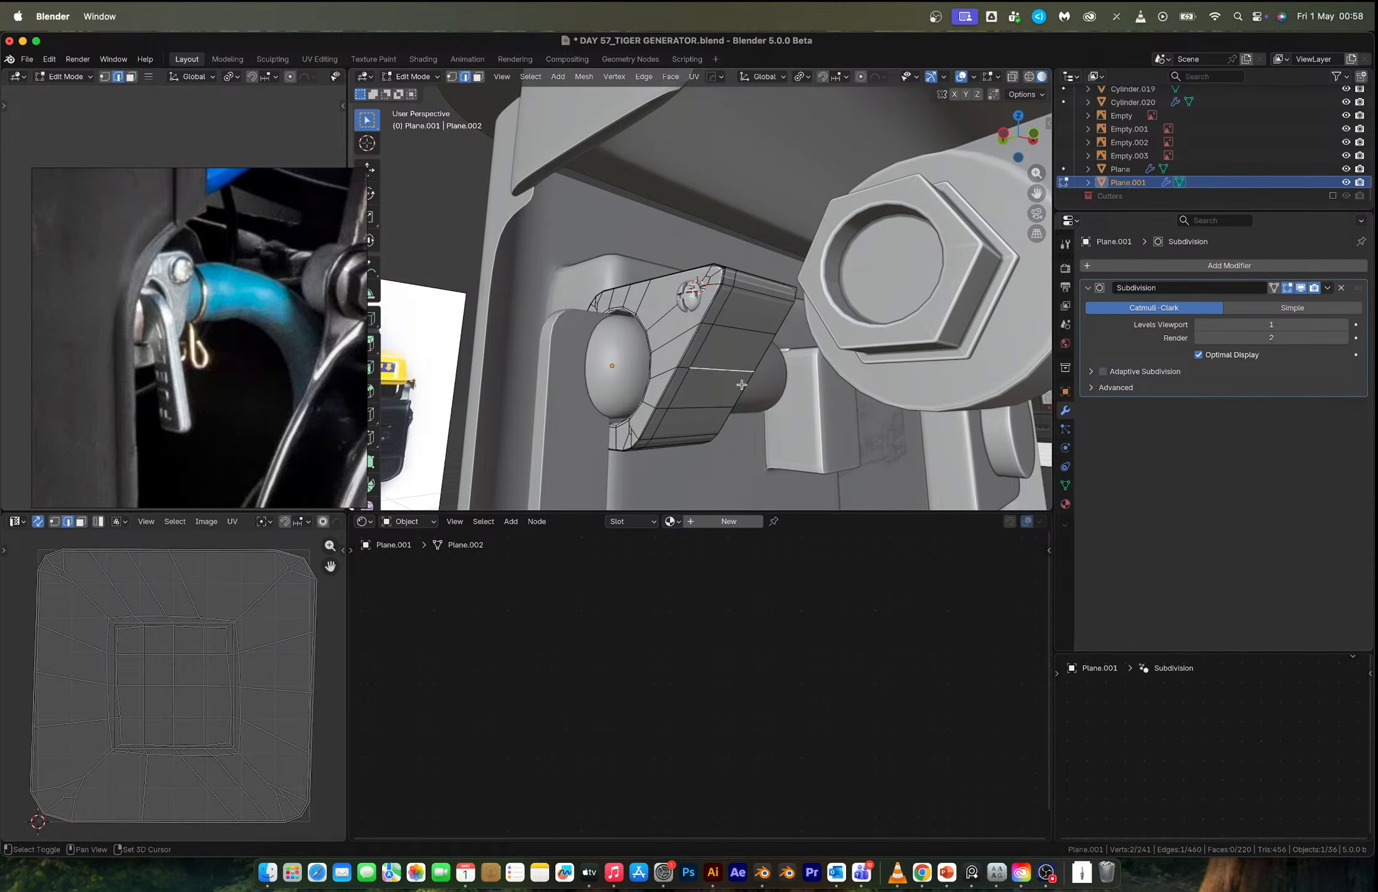
{"action": "key", "text": "shift+s"}
Add a cube at the 3D cursor and merge all its vertices at center into a single vertex.
{"action": "key", "text": "Tab"}
{"action": "key", "text": "shift+a"}
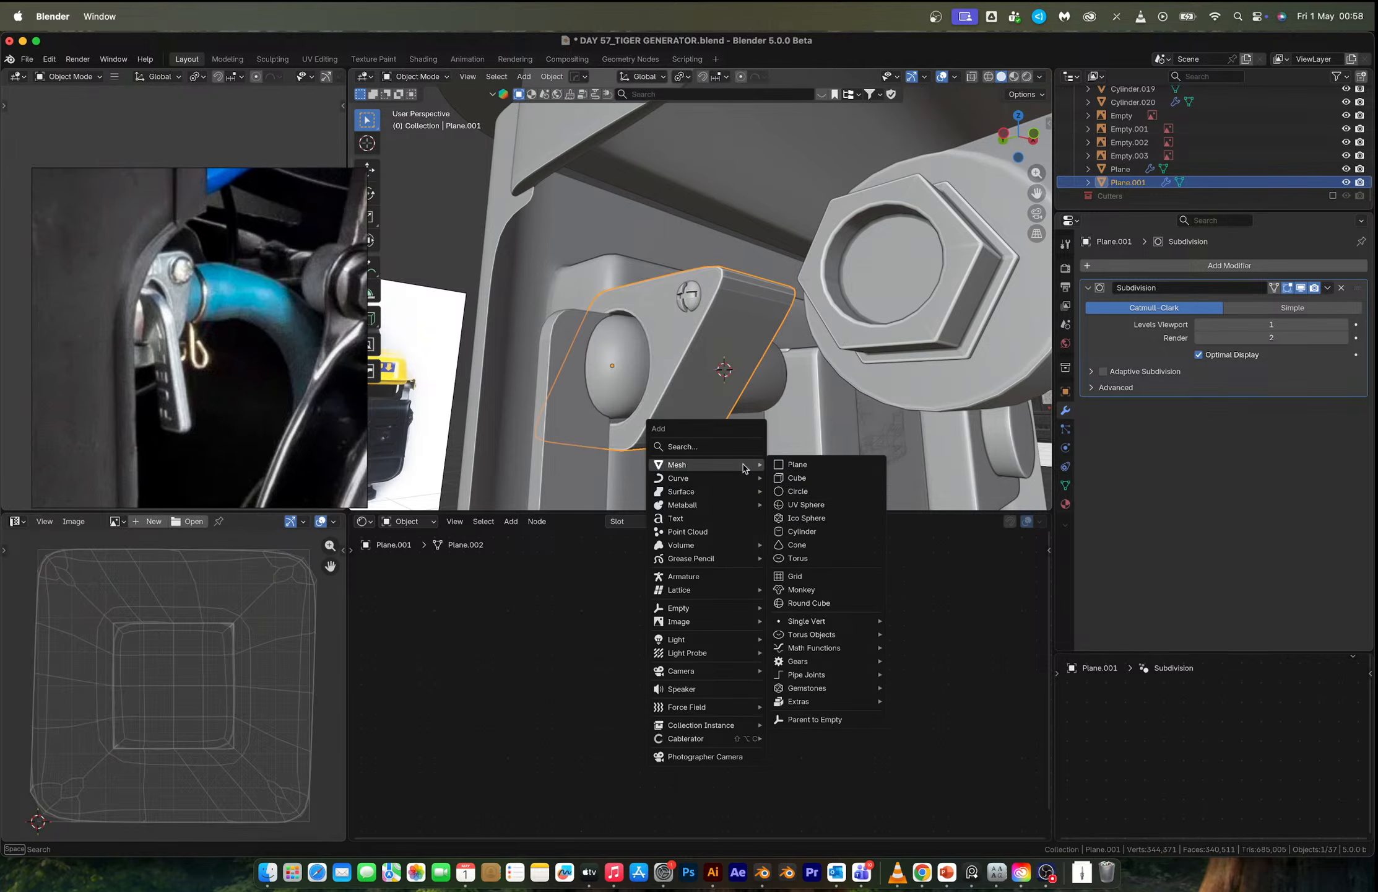
{"action": "left_click", "coordinate": [808, 481]}
{"action": "middle_click_drag", "start_coordinate": [808, 482], "coordinate": [787, 386]}
{"action": "scroll", "coordinate": [763, 373], "scroll_direction": "down", "scroll_amount": 12}
{"action": "scroll", "coordinate": [787, 386], "scroll_direction": "down", "scroll_amount": 8}
{"action": "key", "text": "Tab"}
{"action": "key", "text": "1"}
{"action": "scroll", "coordinate": [786, 367], "scroll_direction": "up", "scroll_amount": 5}
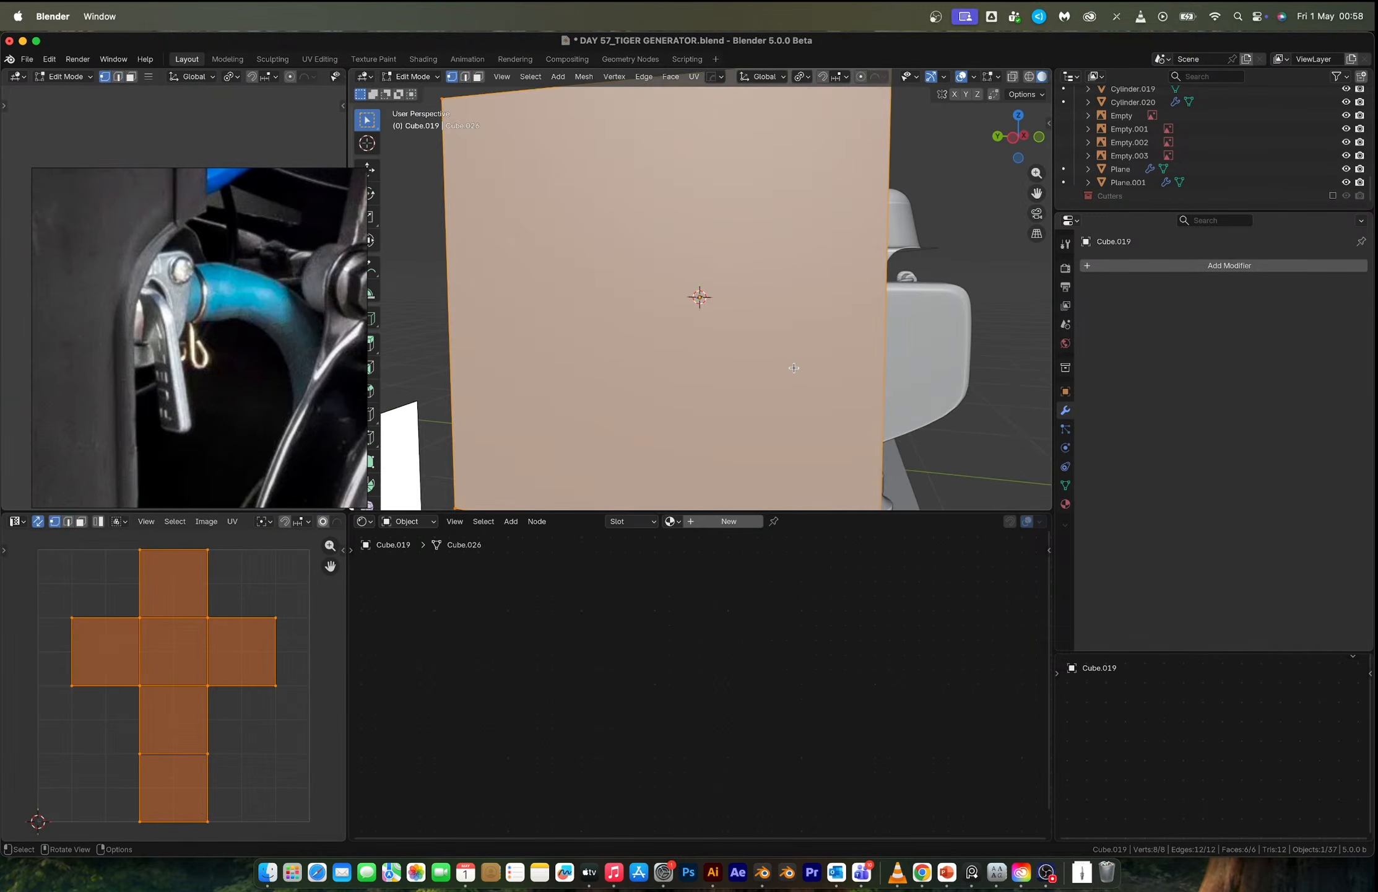
{"action": "key", "text": "m"}
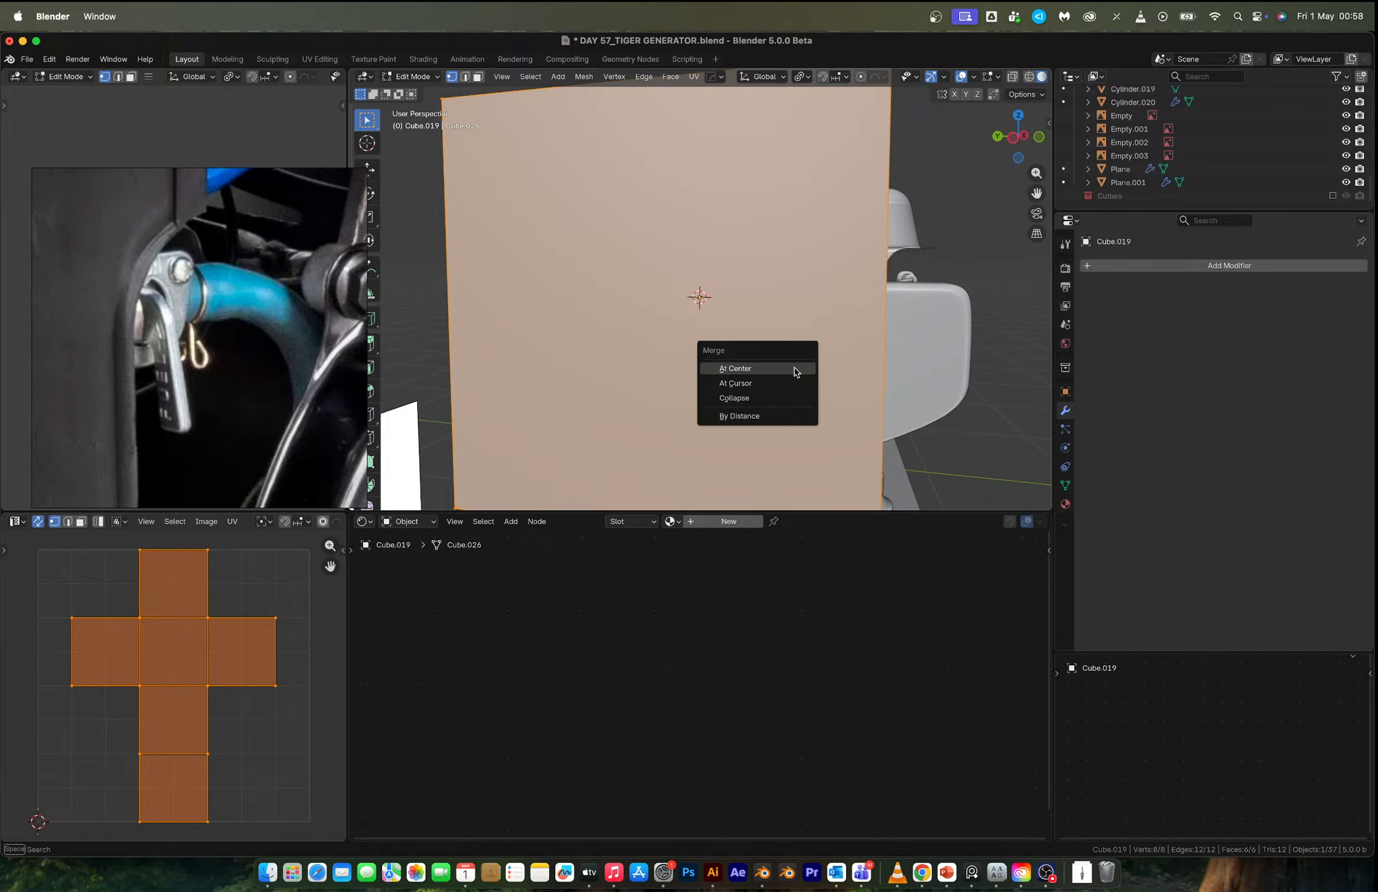
{"action": "left_click", "coordinate": [745, 371]}
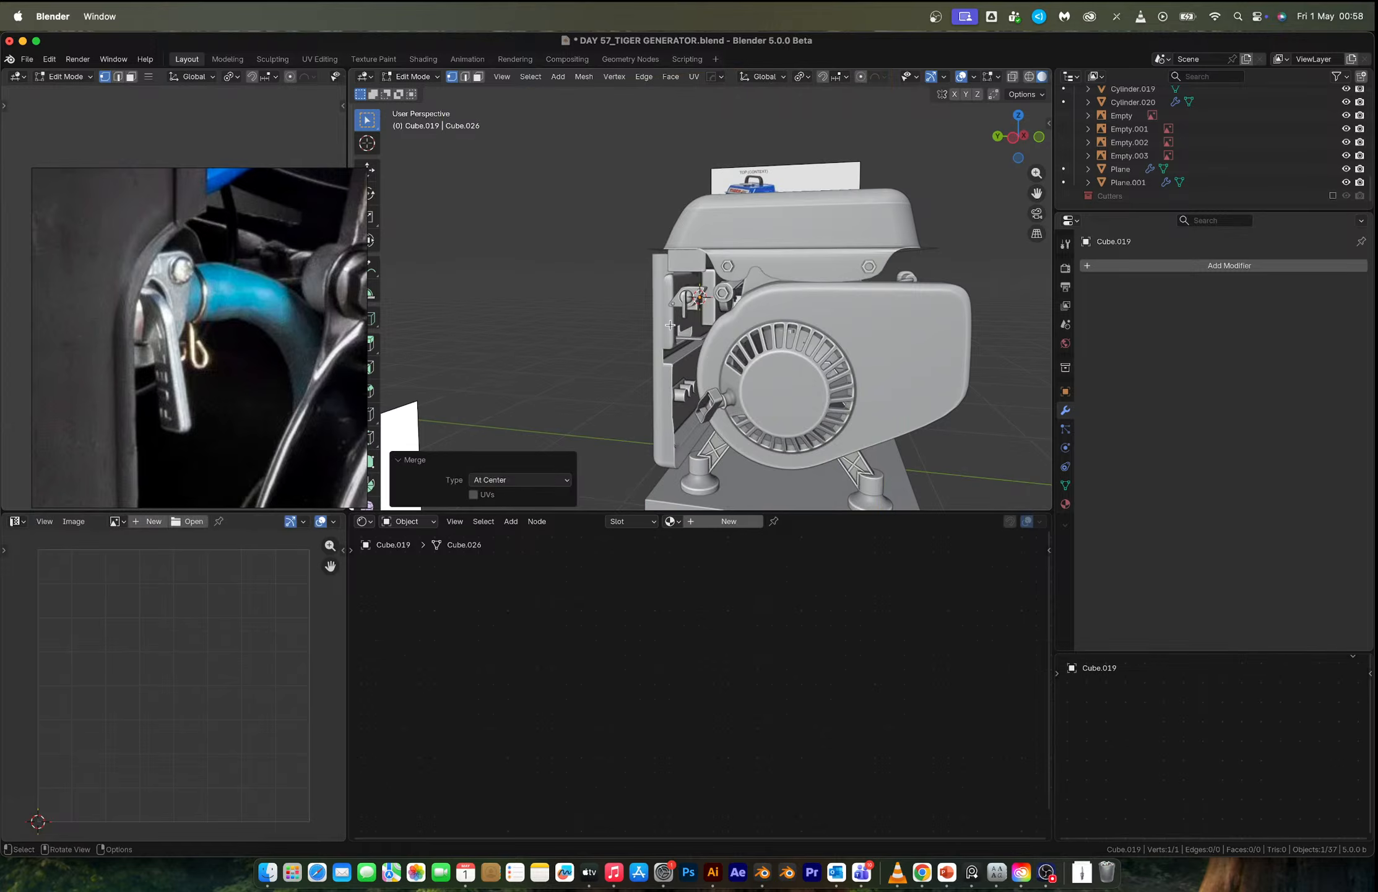
Extrude the vertex in the left view into a three-segment hose path from the plate, below the hex bolt, down behind the fan cover.
{"action": "scroll", "coordinate": [724, 325], "scroll_direction": "up", "scroll_amount": 8}
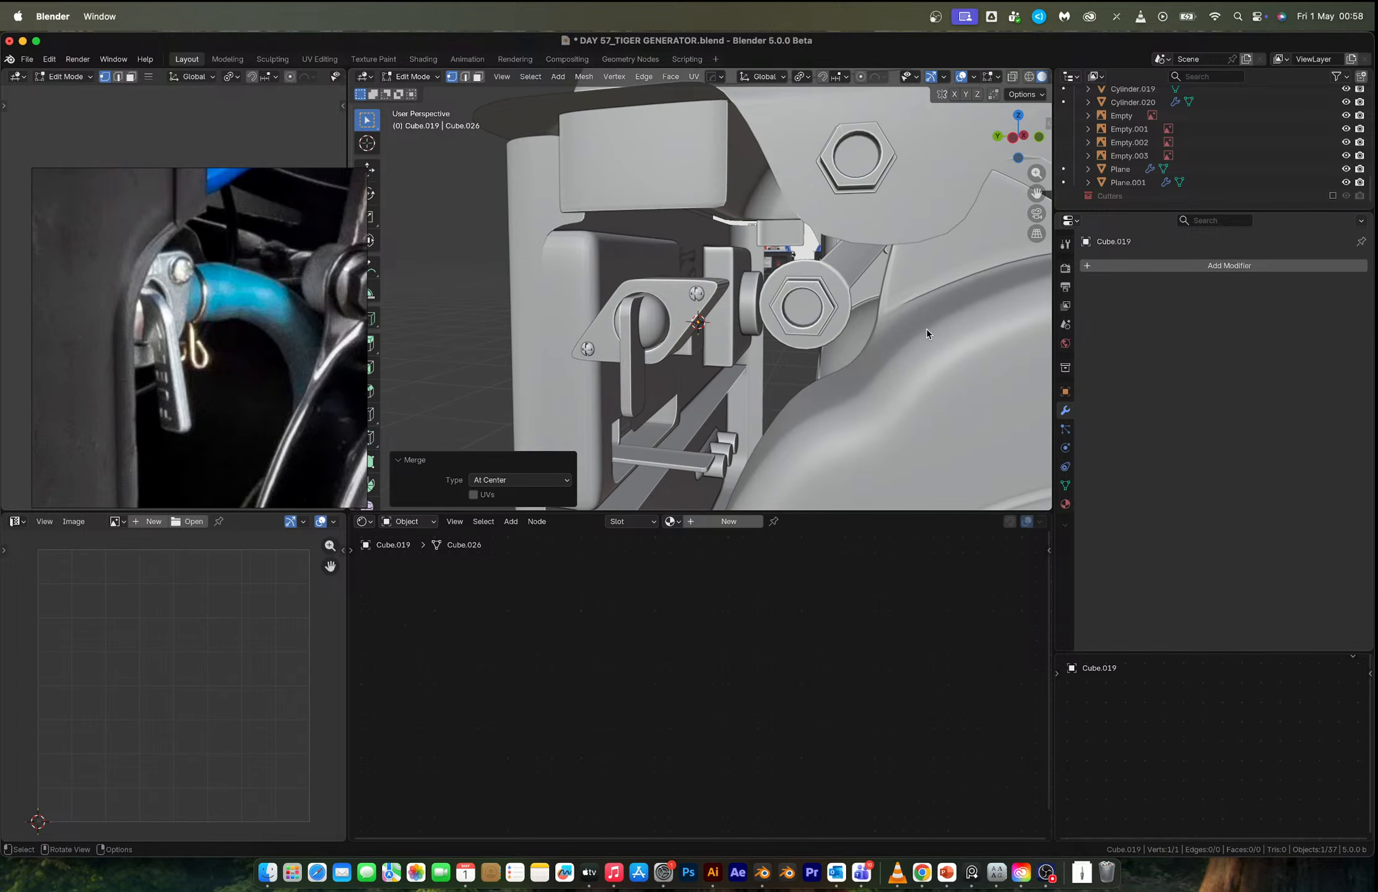
{"action": "left_click", "coordinate": [1013, 138]}
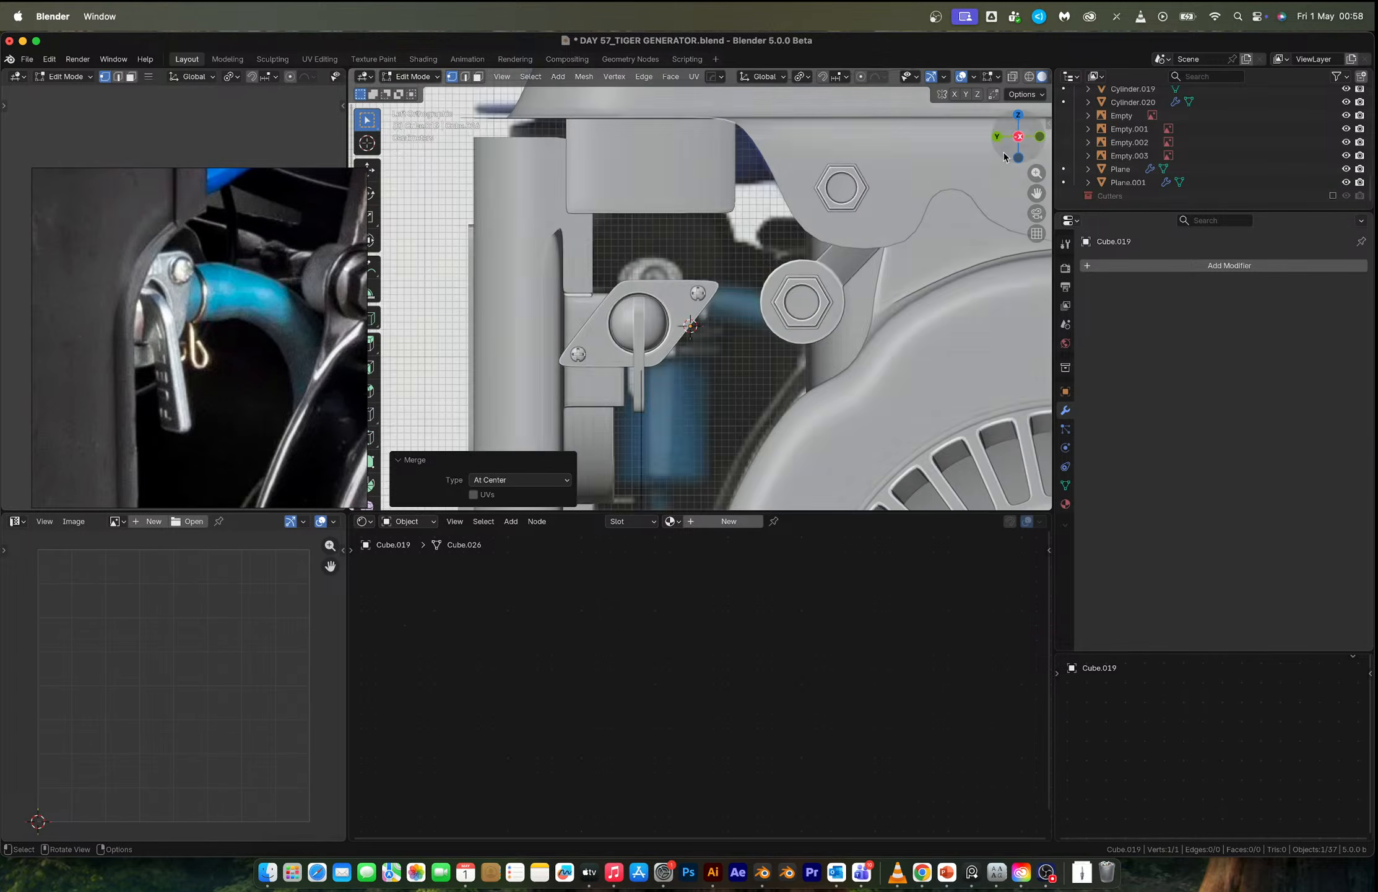
{"action": "scroll", "coordinate": [712, 361], "scroll_direction": "up", "scroll_amount": 4}
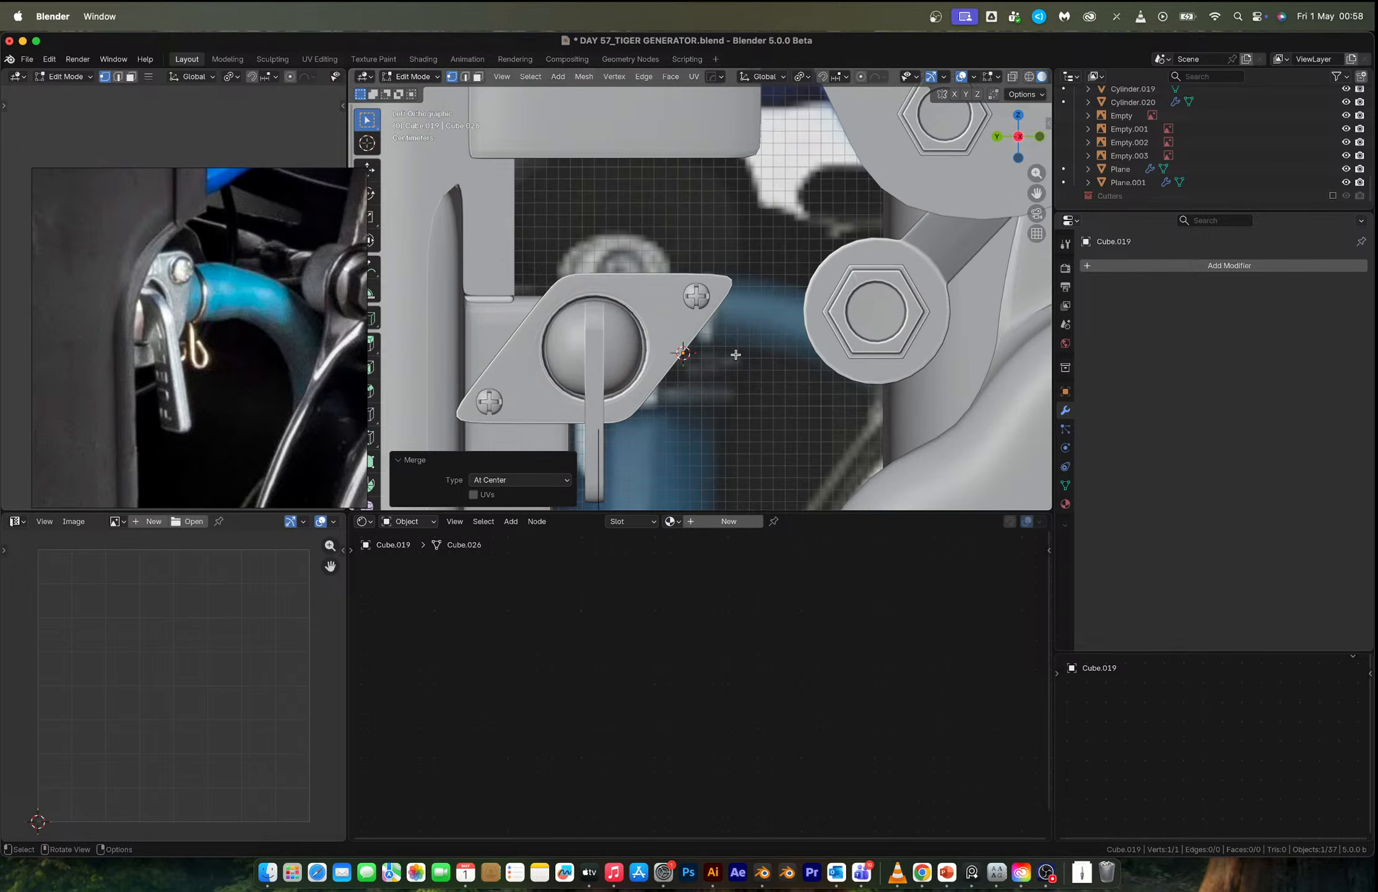
{"action": "scroll", "coordinate": [737, 352], "scroll_direction": "down", "scroll_amount": 3}
{"action": "key", "text": "e"}
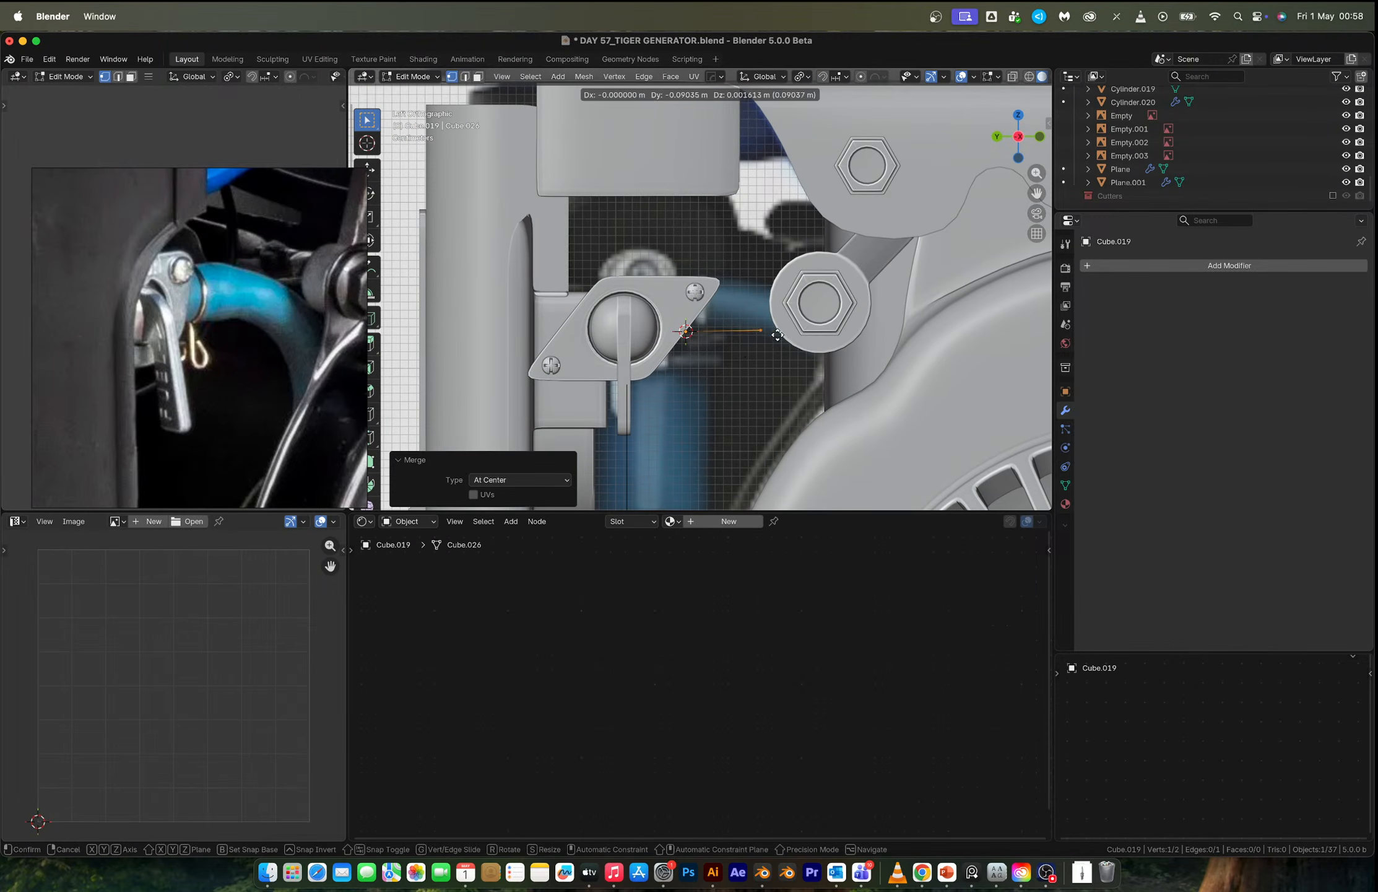
{"action": "left_click", "coordinate": [778, 335]}
{"action": "middle_click_drag", "start_coordinate": [778, 335], "coordinate": [700, 273], "text": "shift"}
{"action": "key", "text": "e"}
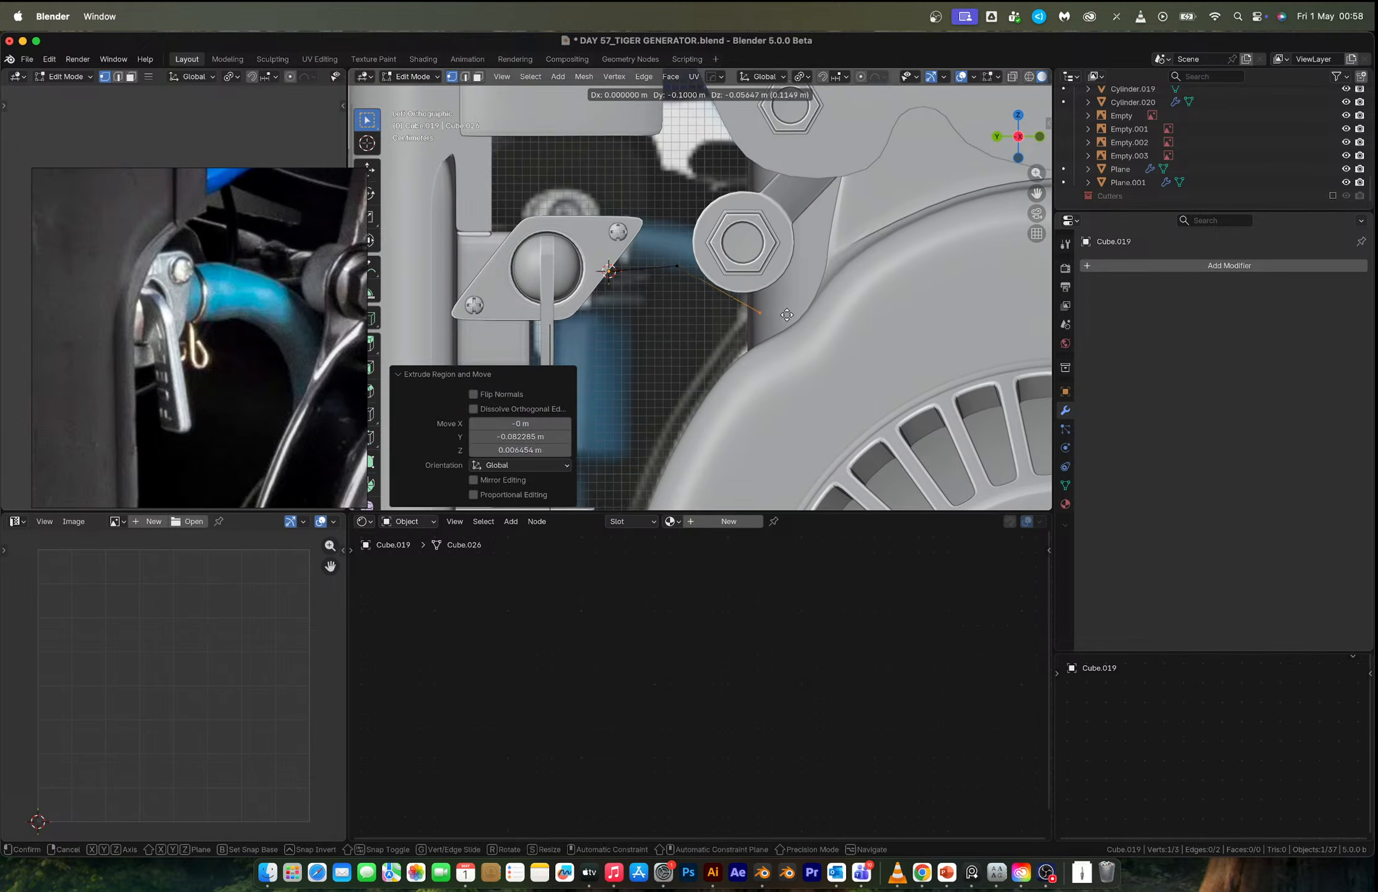
{"action": "left_click", "coordinate": [786, 314]}
{"action": "scroll", "coordinate": [787, 314], "scroll_direction": "down", "scroll_amount": 3}
{"action": "key", "text": "e"}
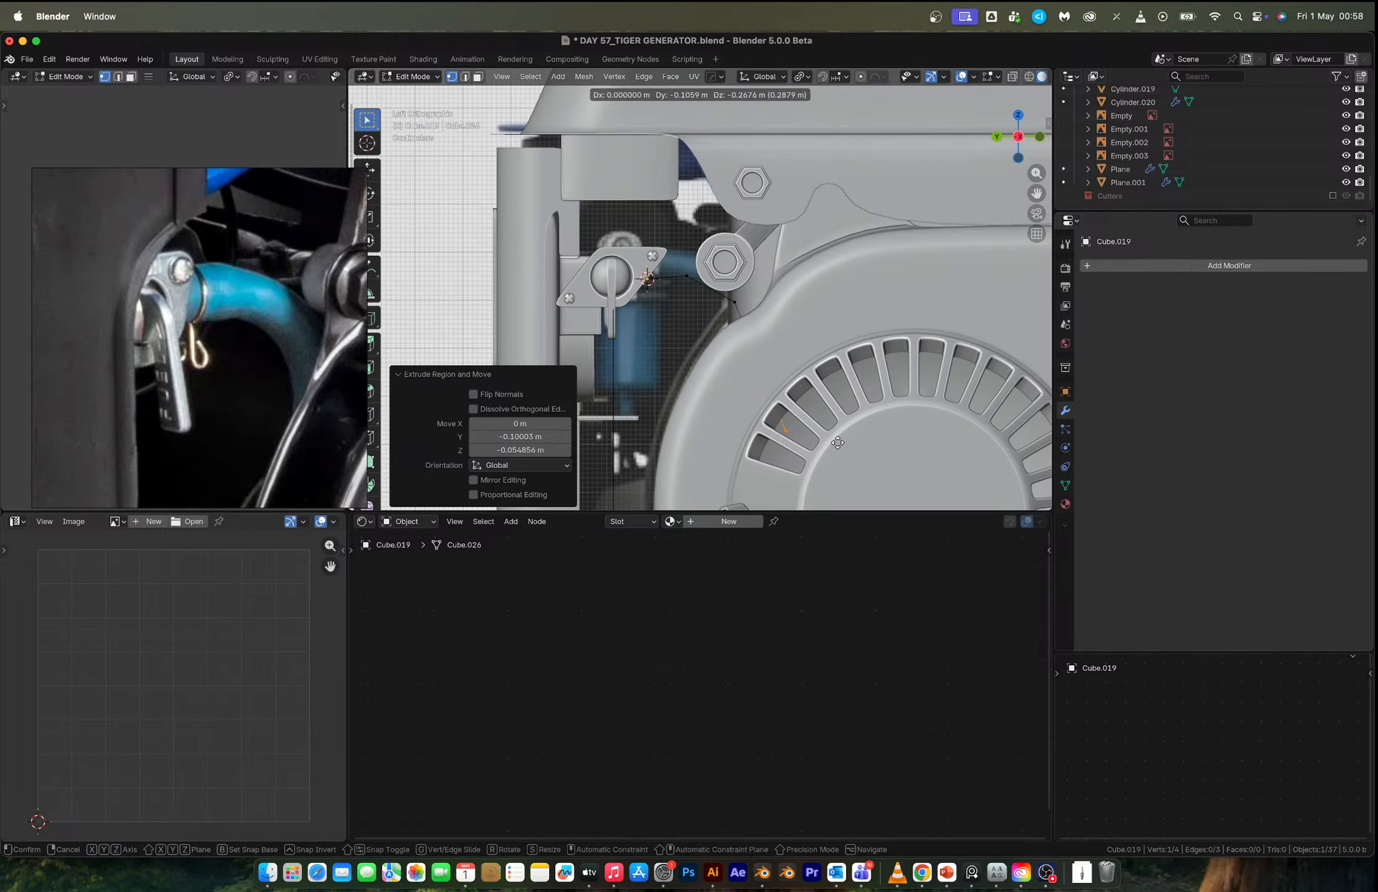
{"action": "left_click", "coordinate": [821, 431]}
Smooth the hose path with an applied level 1 subdivision and convert it to a curve.
{"action": "key", "text": "Tab"}
{"action": "scroll", "coordinate": [694, 327], "scroll_direction": "up", "scroll_amount": 3}
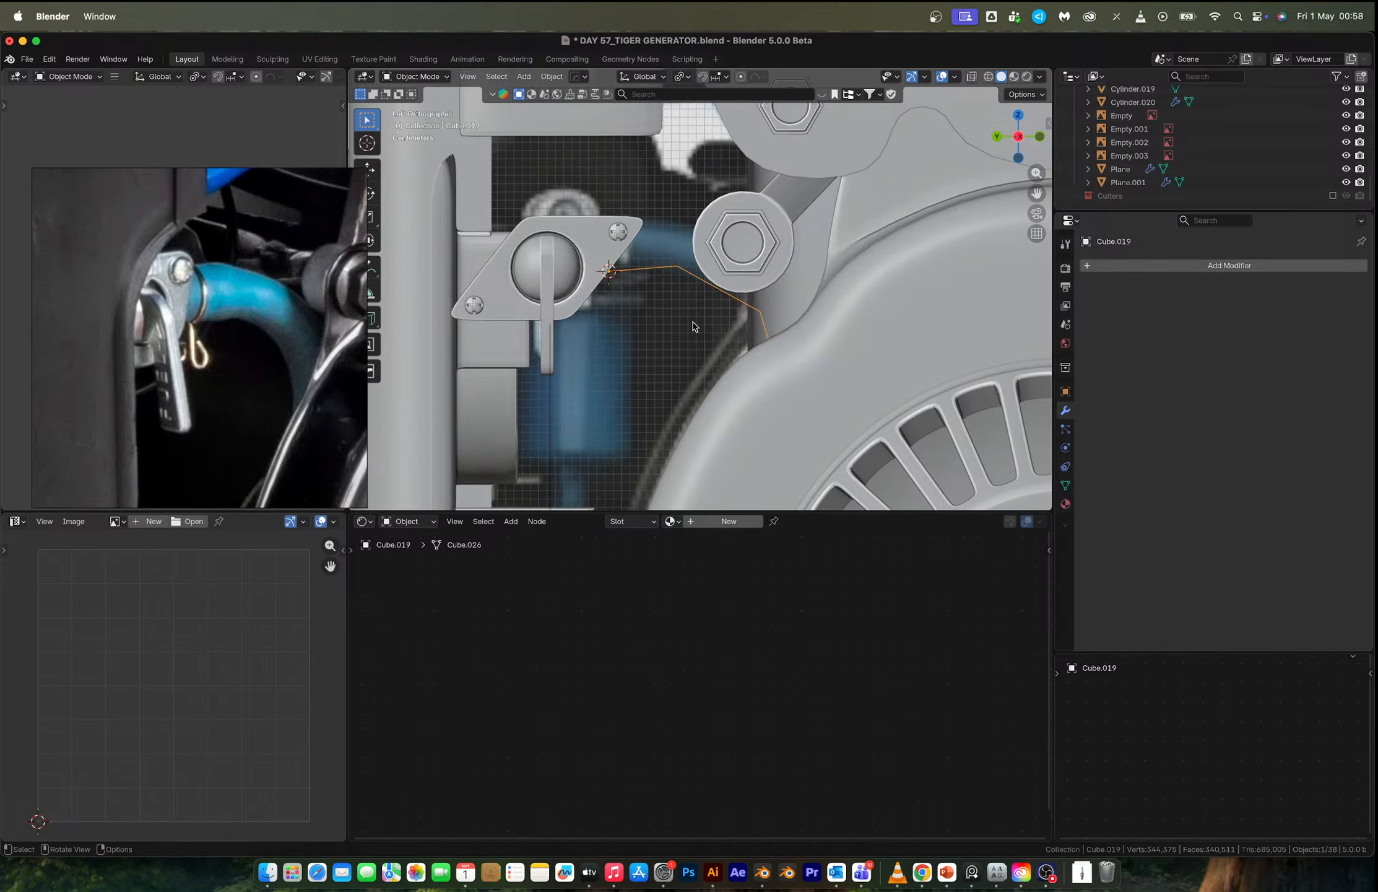
{"action": "key", "text": "ctrl+1"}
{"action": "key", "text": "ctrl+a"}
{"action": "key", "text": "Tab"}
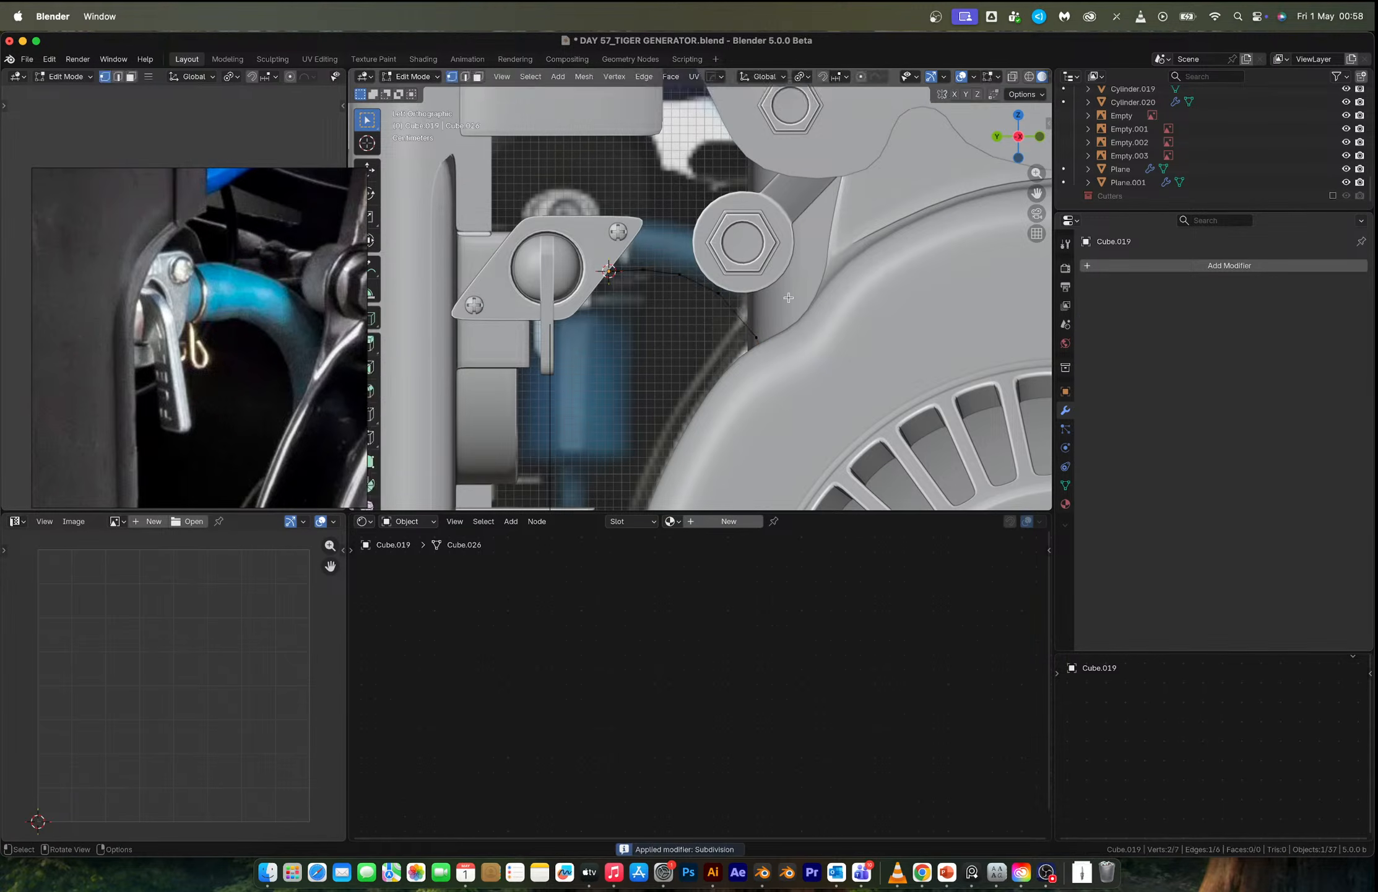
{"action": "key", "text": "Tab"}
{"action": "key", "text": "F3"}
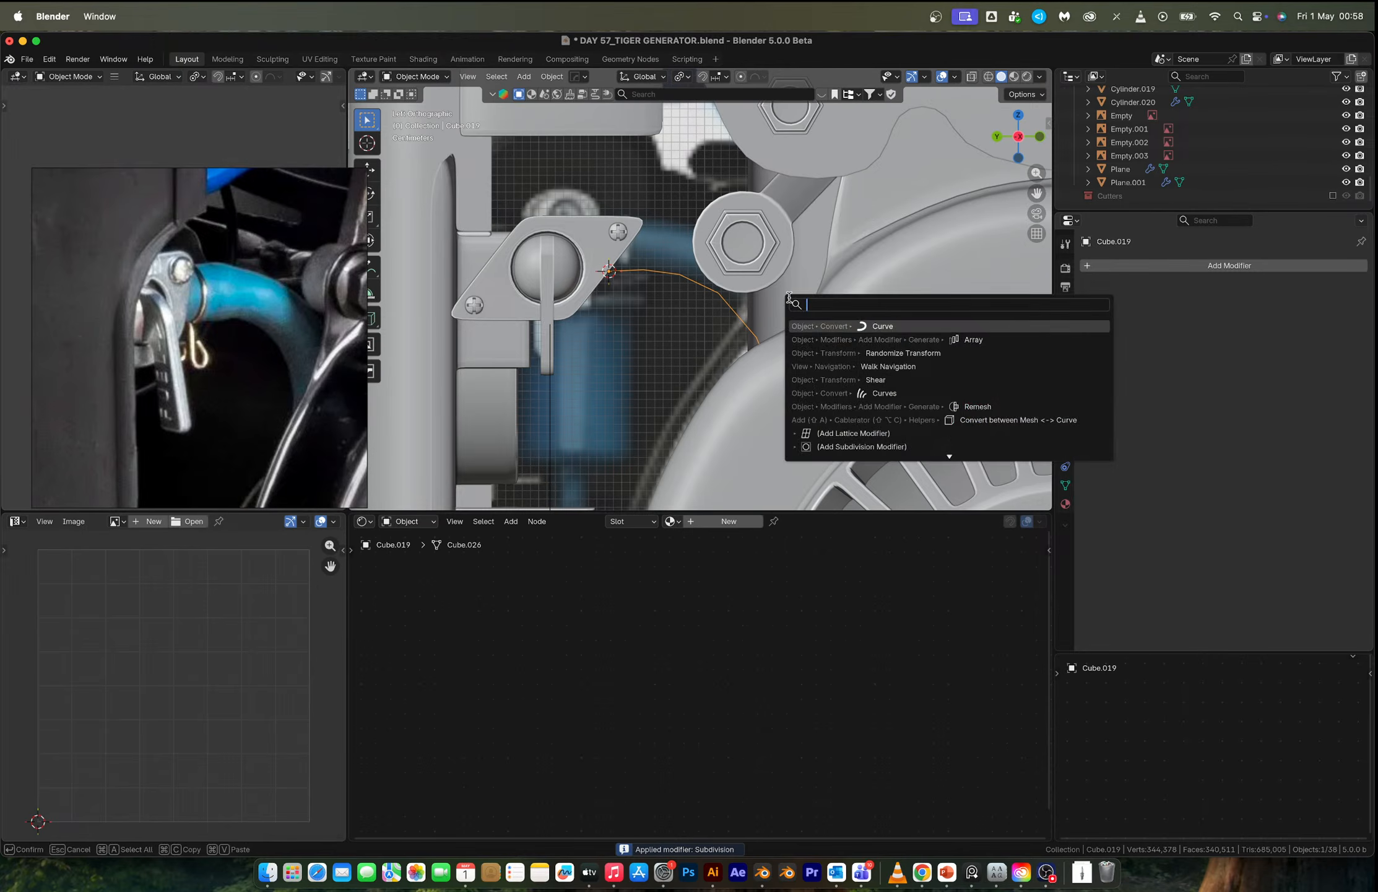
{"action": "left_click", "coordinate": [883, 326]}
Give the hose curve a round bevel depth of 0.022 m and add a level 1 subdivision.
{"action": "left_click", "coordinate": [1066, 466]}
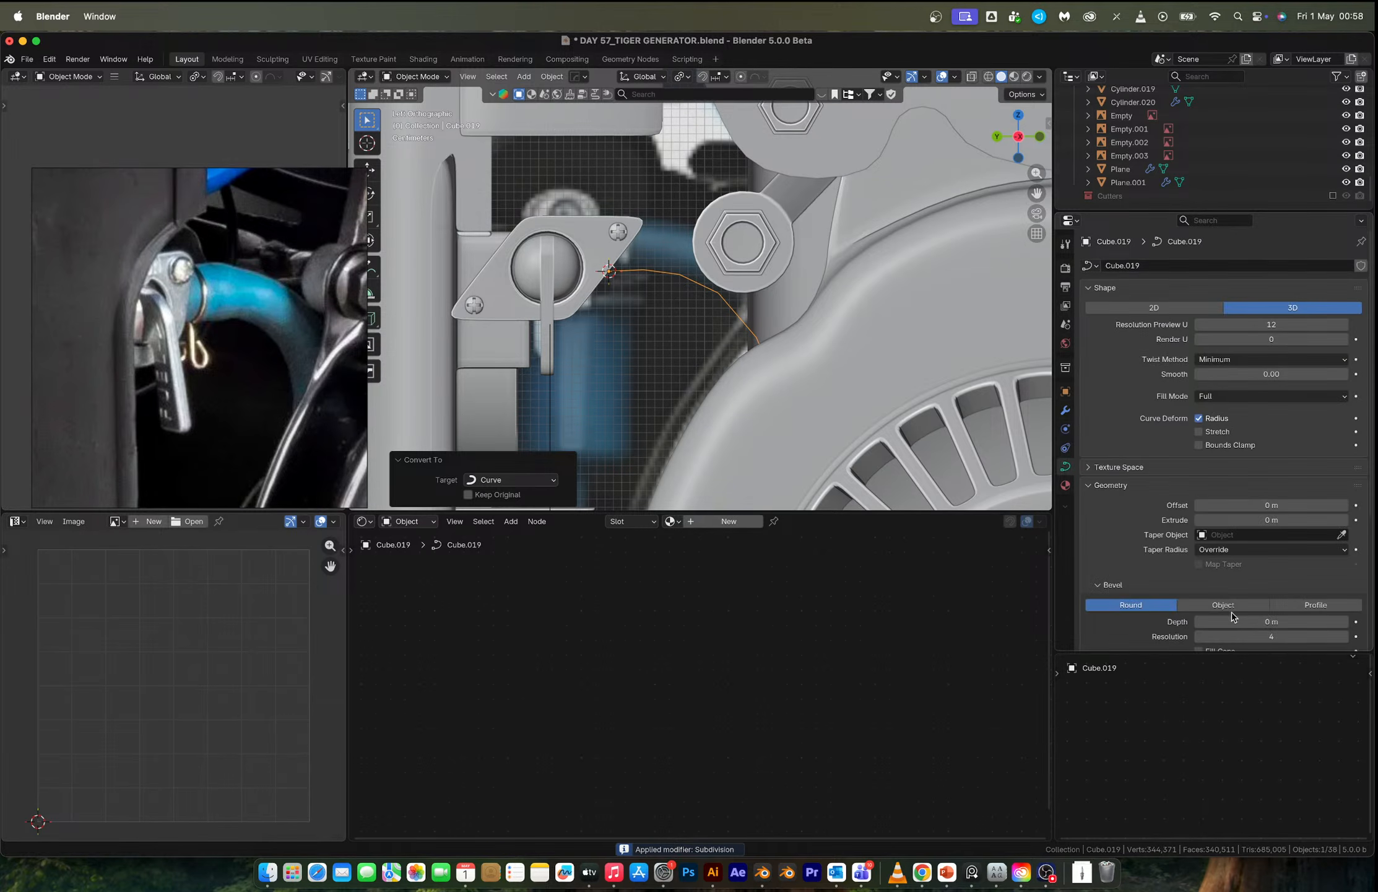
{"action": "left_click_drag", "start_coordinate": [1263, 621], "coordinate": [1309, 621]}
{"action": "key", "text": "ctrl+1"}
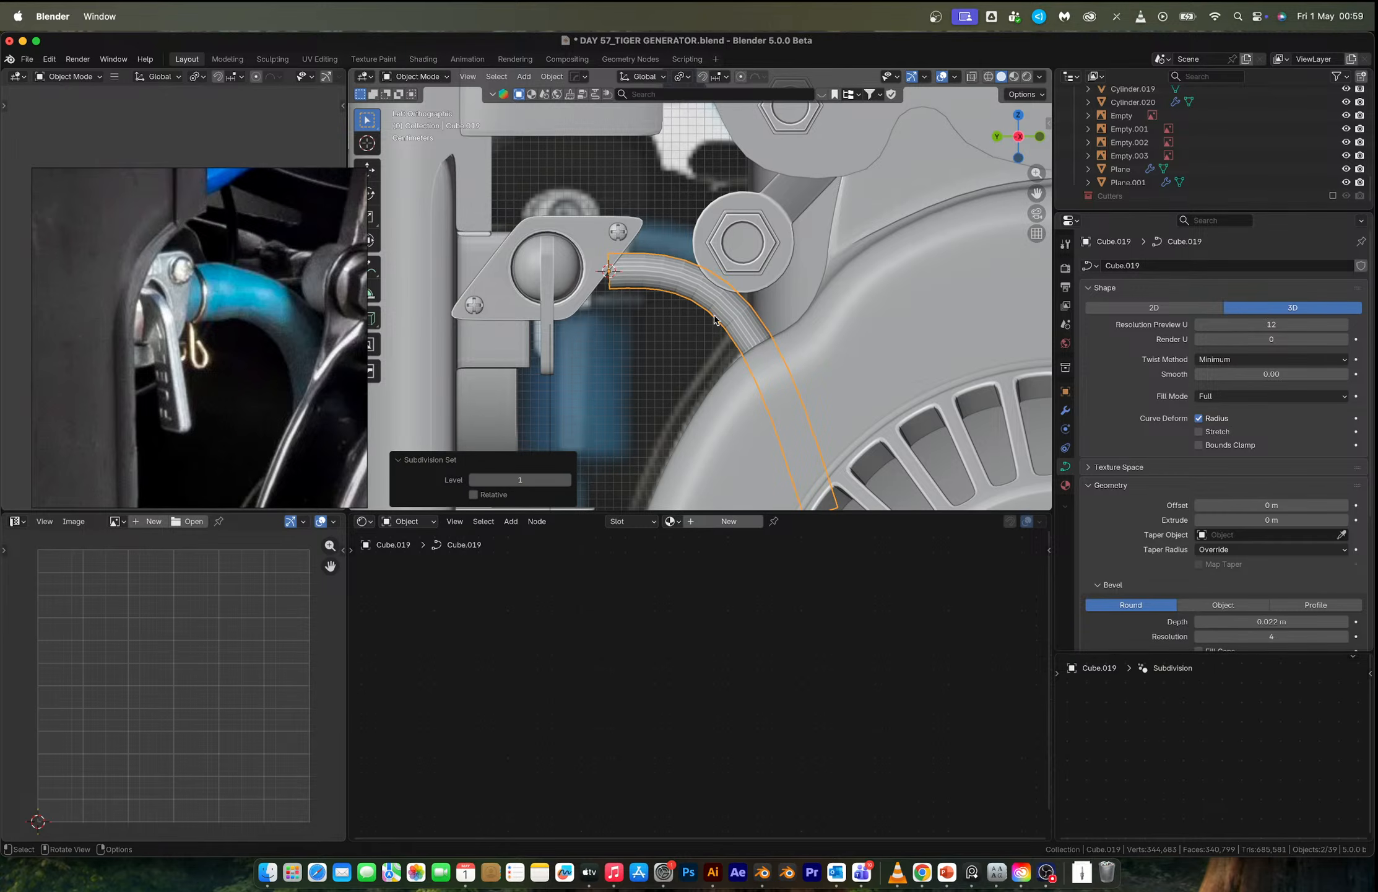
Move the hose's plate-end control point 0.025677 m along Y behind the plate, and slightly increase the hose's bevel depth.
{"action": "scroll", "coordinate": [623, 298], "scroll_direction": "up", "scroll_amount": 2}
{"action": "key", "text": "Tab"}
{"action": "left_click", "coordinate": [540, 258]}
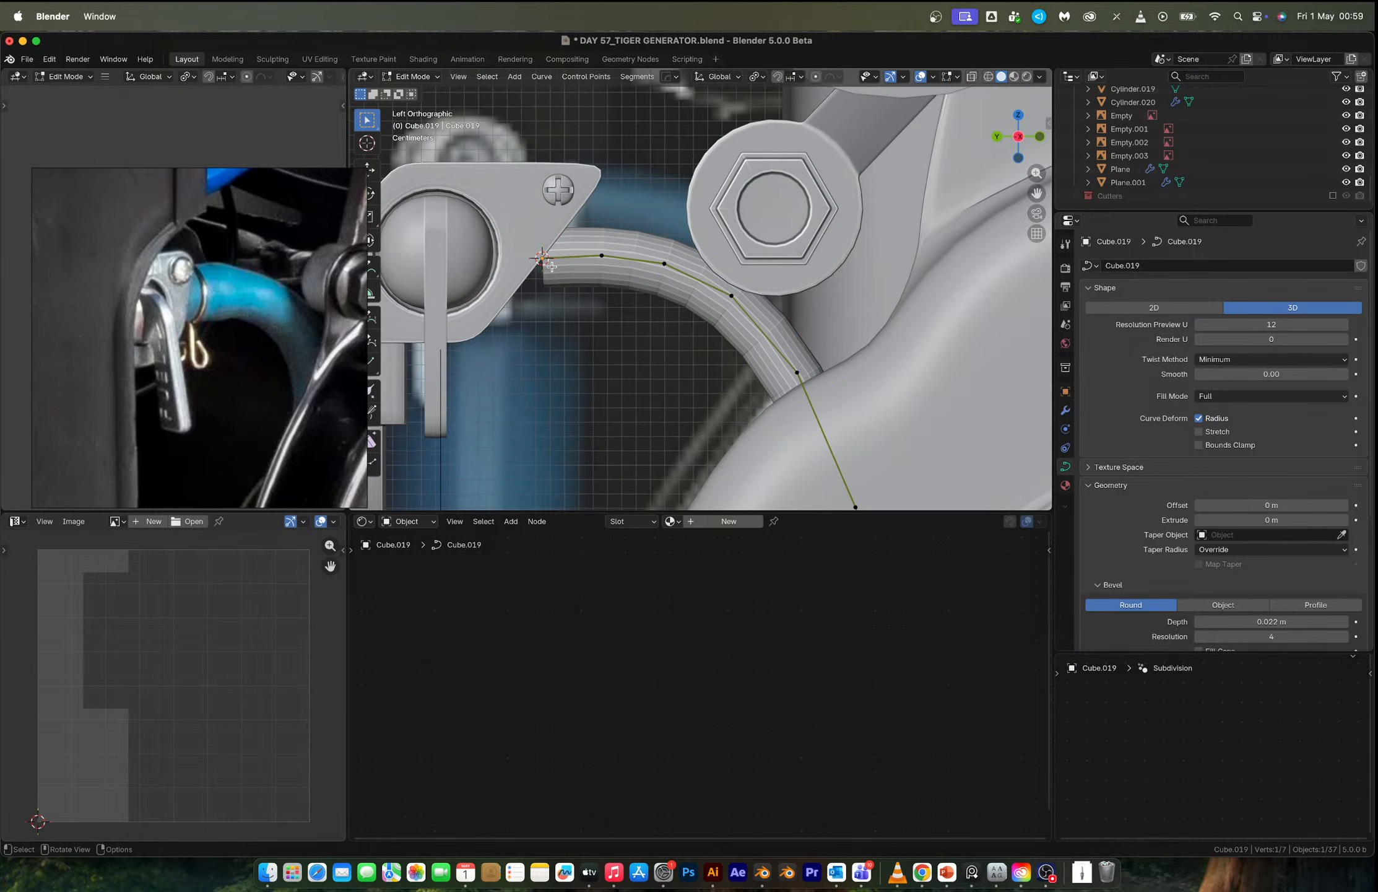
{"action": "key", "text": "g"}
{"action": "key", "text": "y"}
{"action": "left_click", "coordinate": [518, 270]}
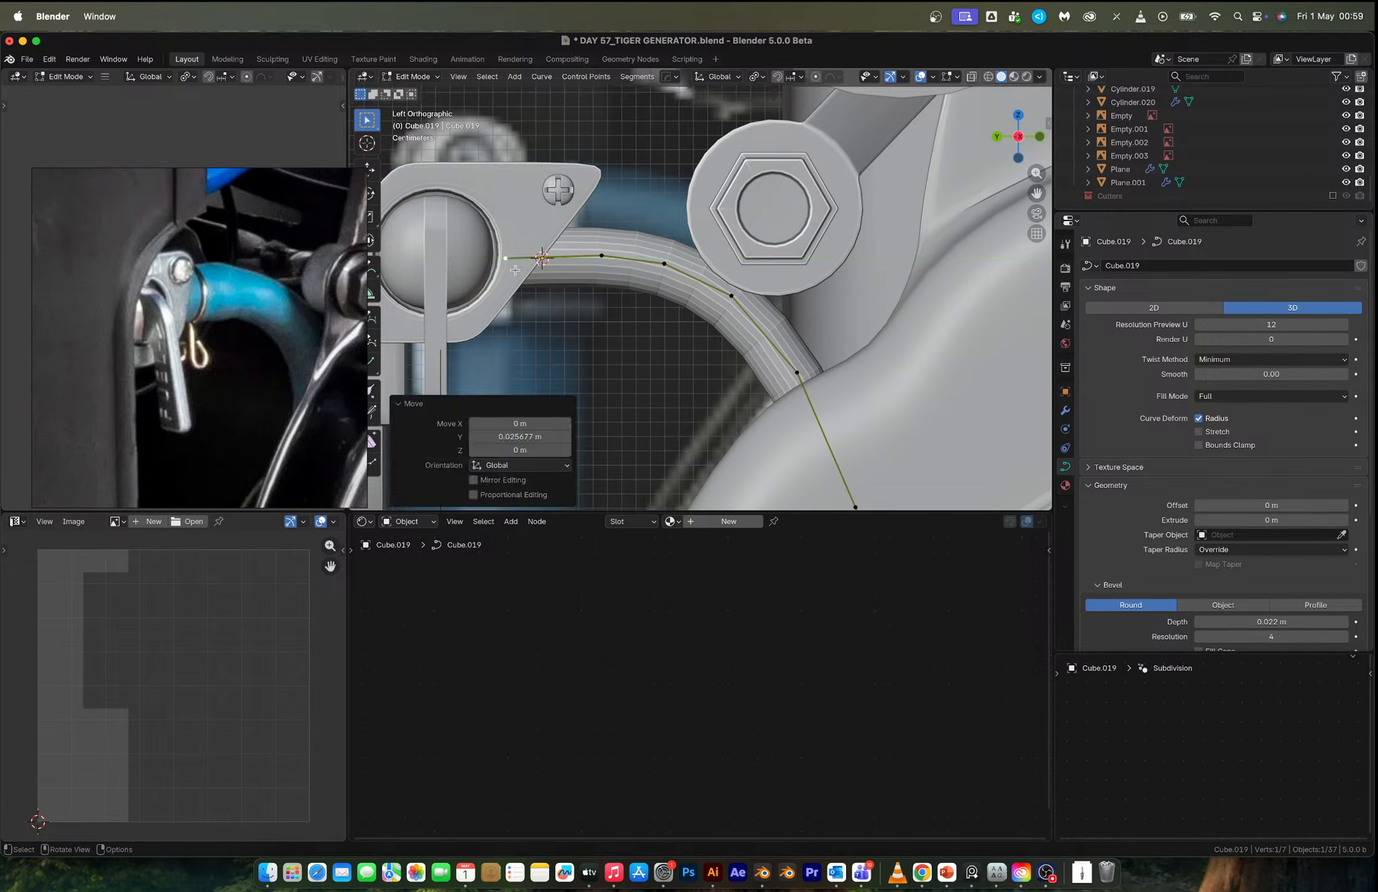
{"action": "key", "text": "Tab"}
{"action": "scroll", "coordinate": [566, 267], "scroll_direction": "down", "scroll_amount": 3}
{"action": "left_click_drag", "start_coordinate": [1270, 619], "coordinate": [1287, 619]}
In the slanted valve plate's mesh, delete the two edge loops running around its outer side wall.
{"action": "left_click", "coordinate": [597, 234]}
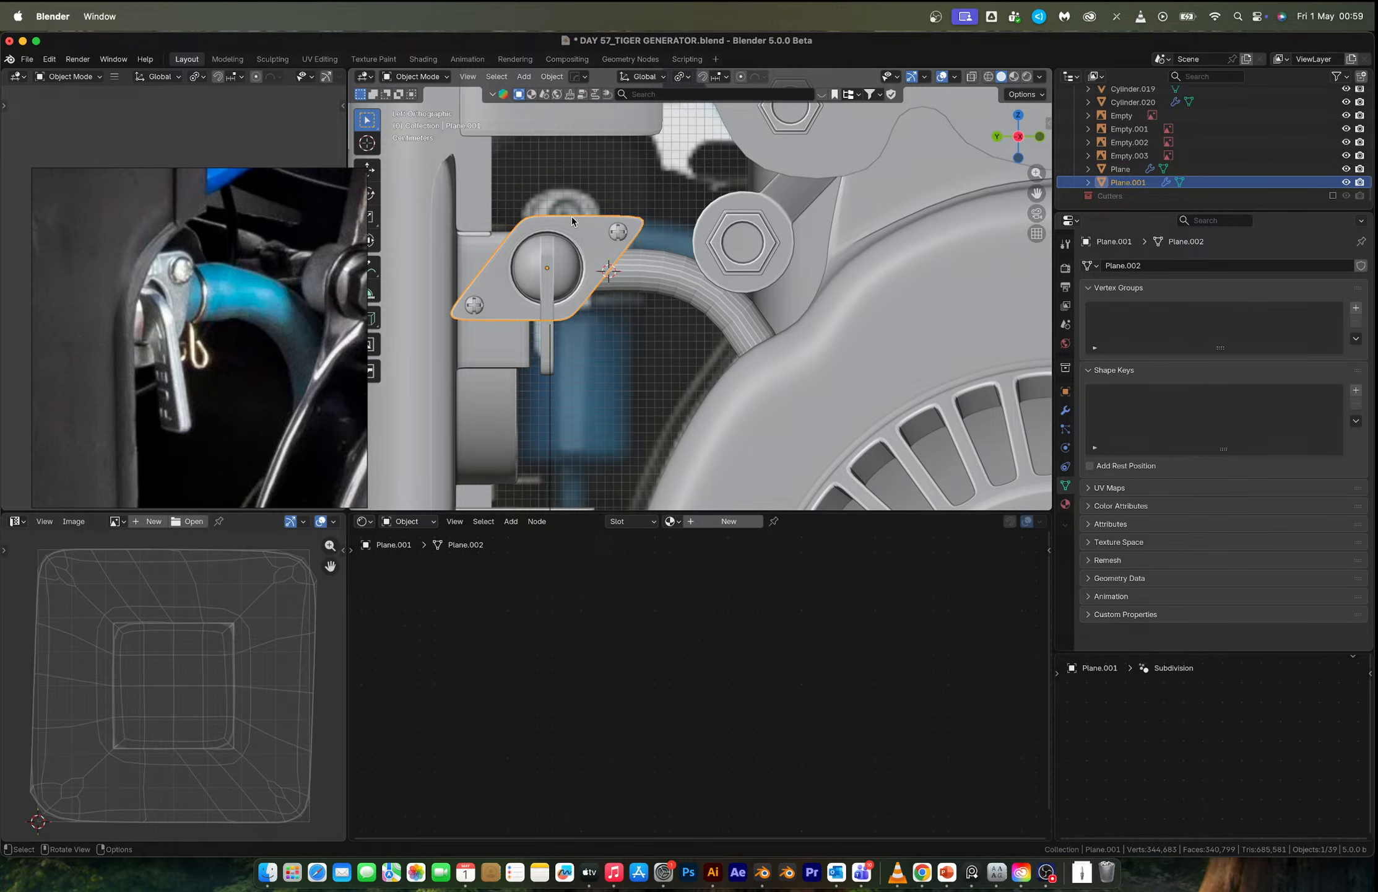
{"action": "key", "text": "Tab"}
{"action": "scroll", "coordinate": [572, 216], "scroll_direction": "up", "scroll_amount": 5}
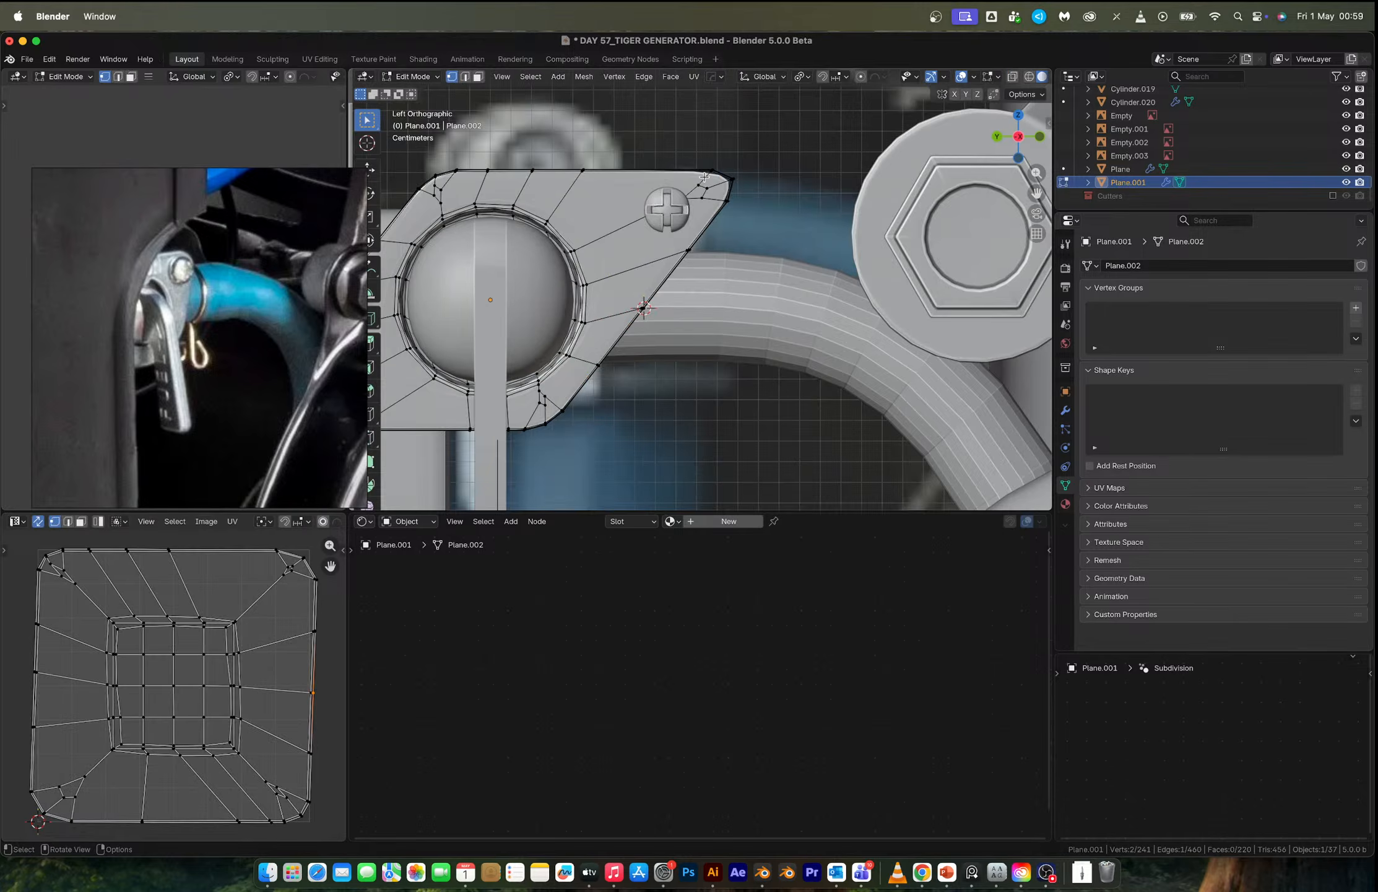
{"action": "scroll", "coordinate": [704, 176], "scroll_direction": "up", "scroll_amount": 2}
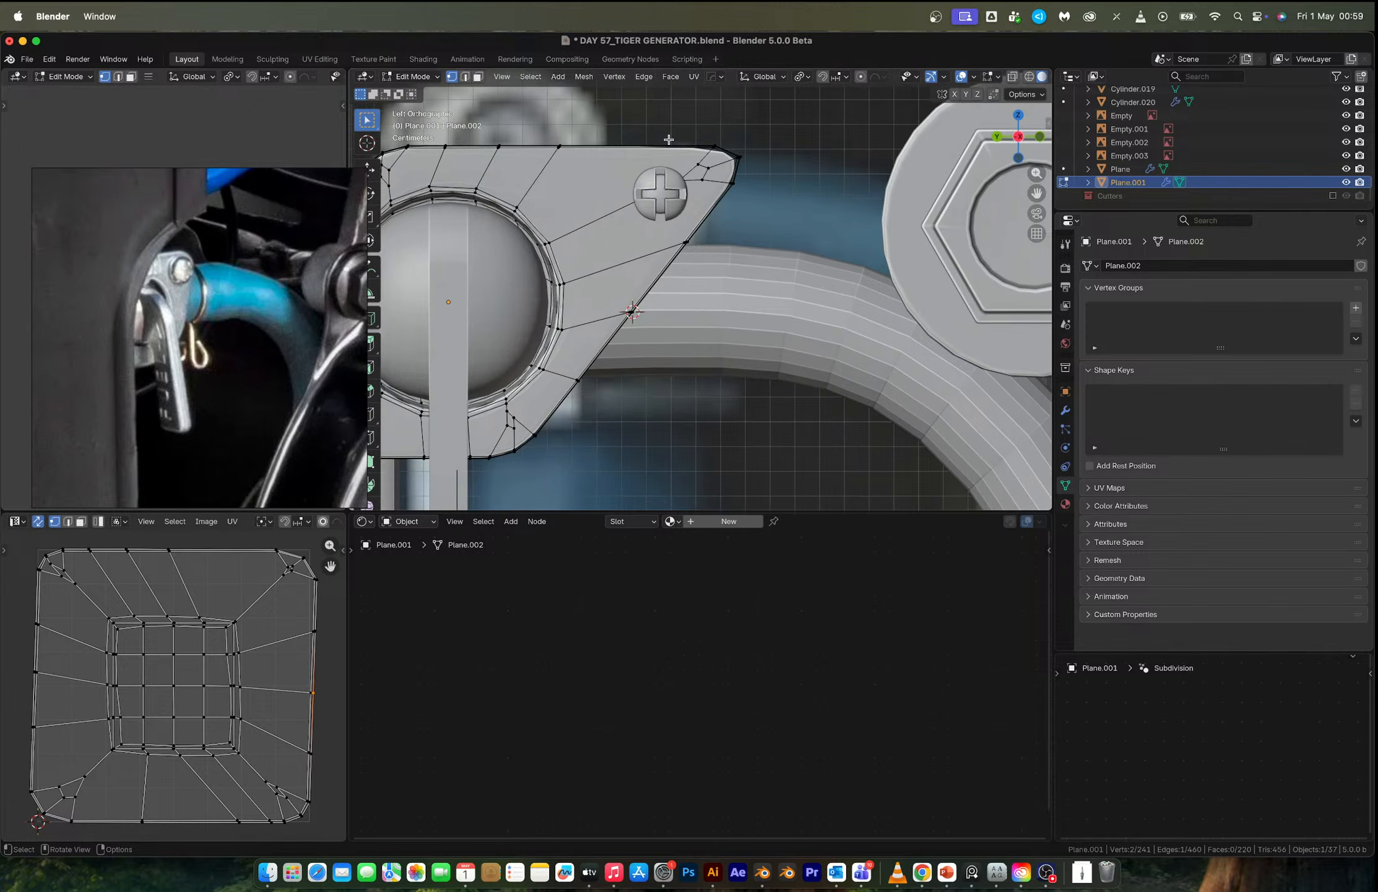
{"action": "middle_click_drag", "start_coordinate": [669, 139], "coordinate": [502, 208]}
{"action": "key", "text": "2"}
{"action": "double_click", "coordinate": [502, 208]}
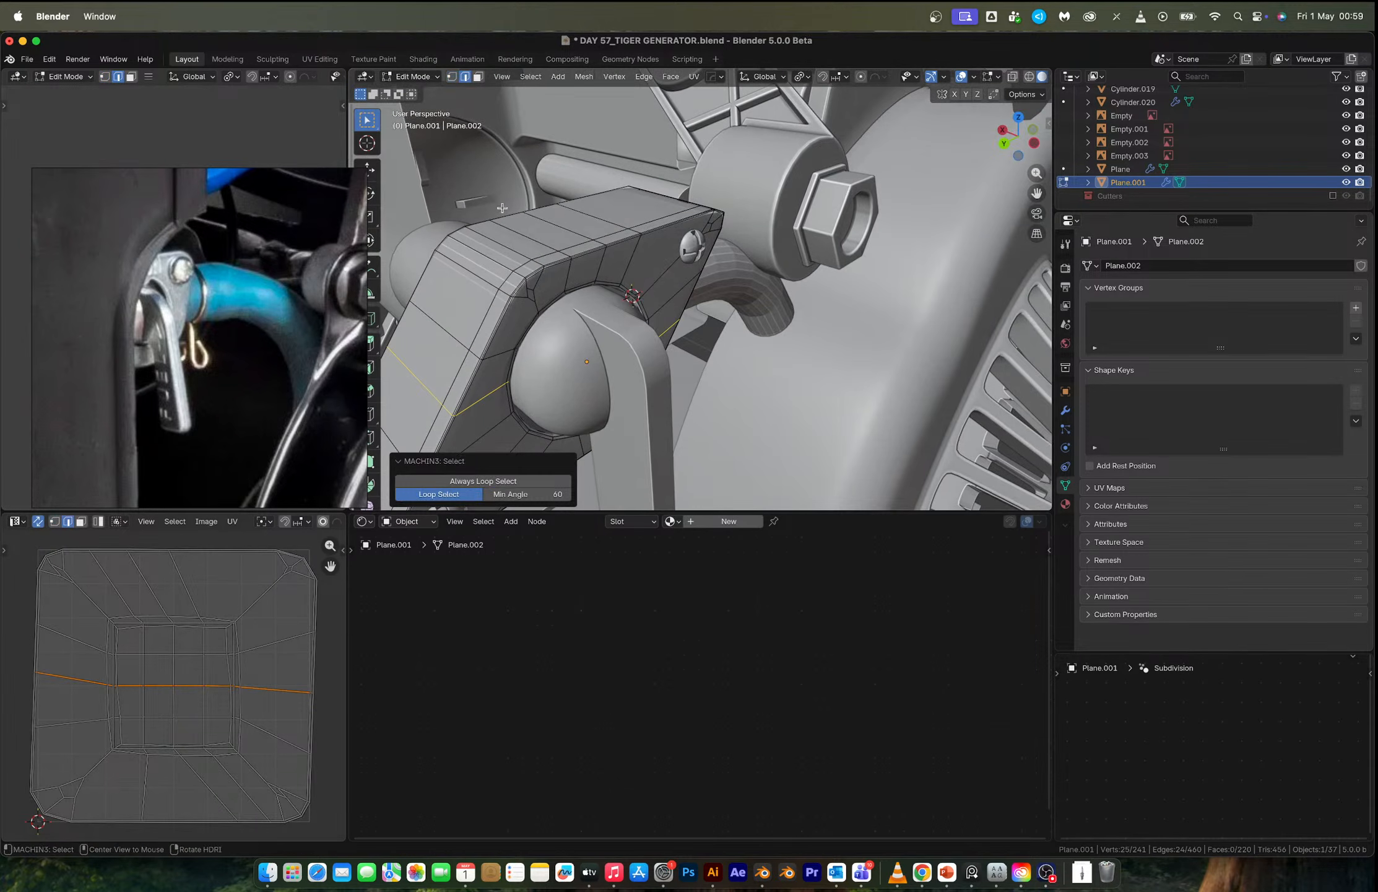
{"action": "double_click", "coordinate": [512, 214]}
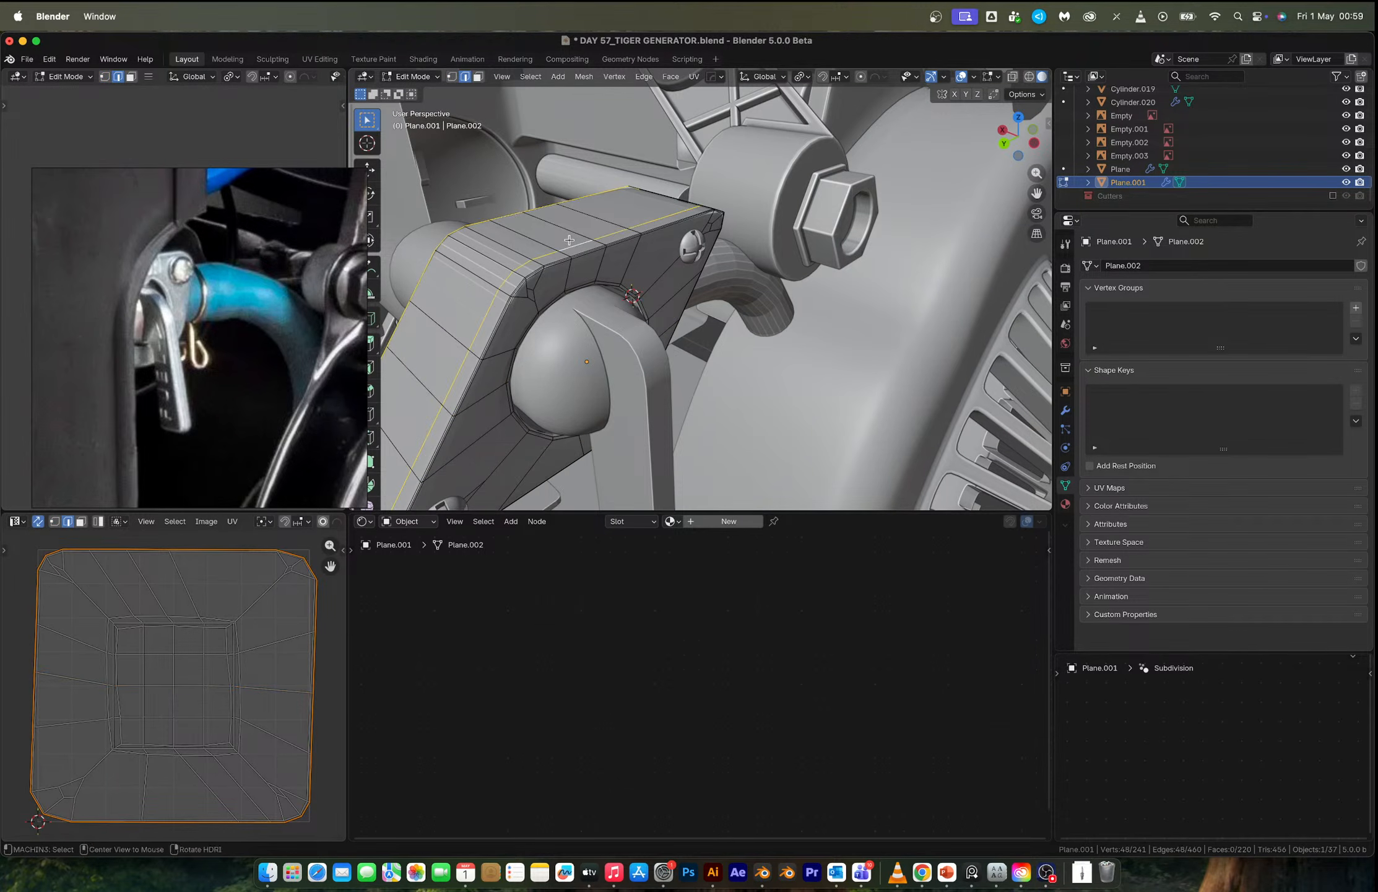
{"action": "key", "text": "x"}
{"action": "left_click", "coordinate": [532, 248]}
{"action": "middle_click_drag", "start_coordinate": [532, 248], "coordinate": [737, 188]}
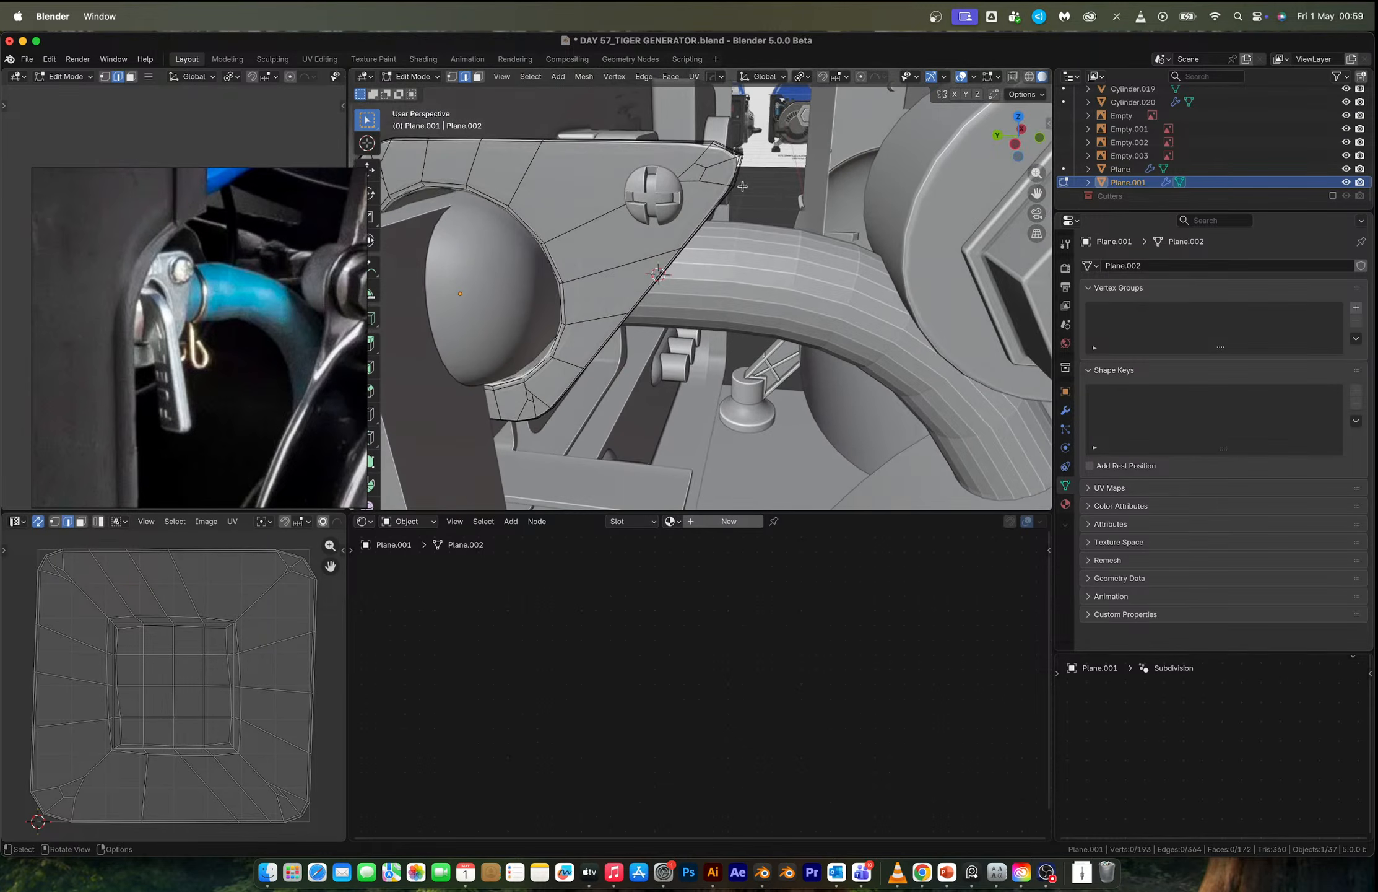
In the left view with X-ray on, delete the vertices of the boundary edge loop around the plate's outline.
{"action": "left_click", "coordinate": [1015, 146]}
{"action": "key", "text": "1"}
{"action": "key", "text": "alt+z"}
{"action": "left_click_drag", "start_coordinate": [656, 127], "coordinate": [795, 207]}
{"action": "key", "text": "x"}
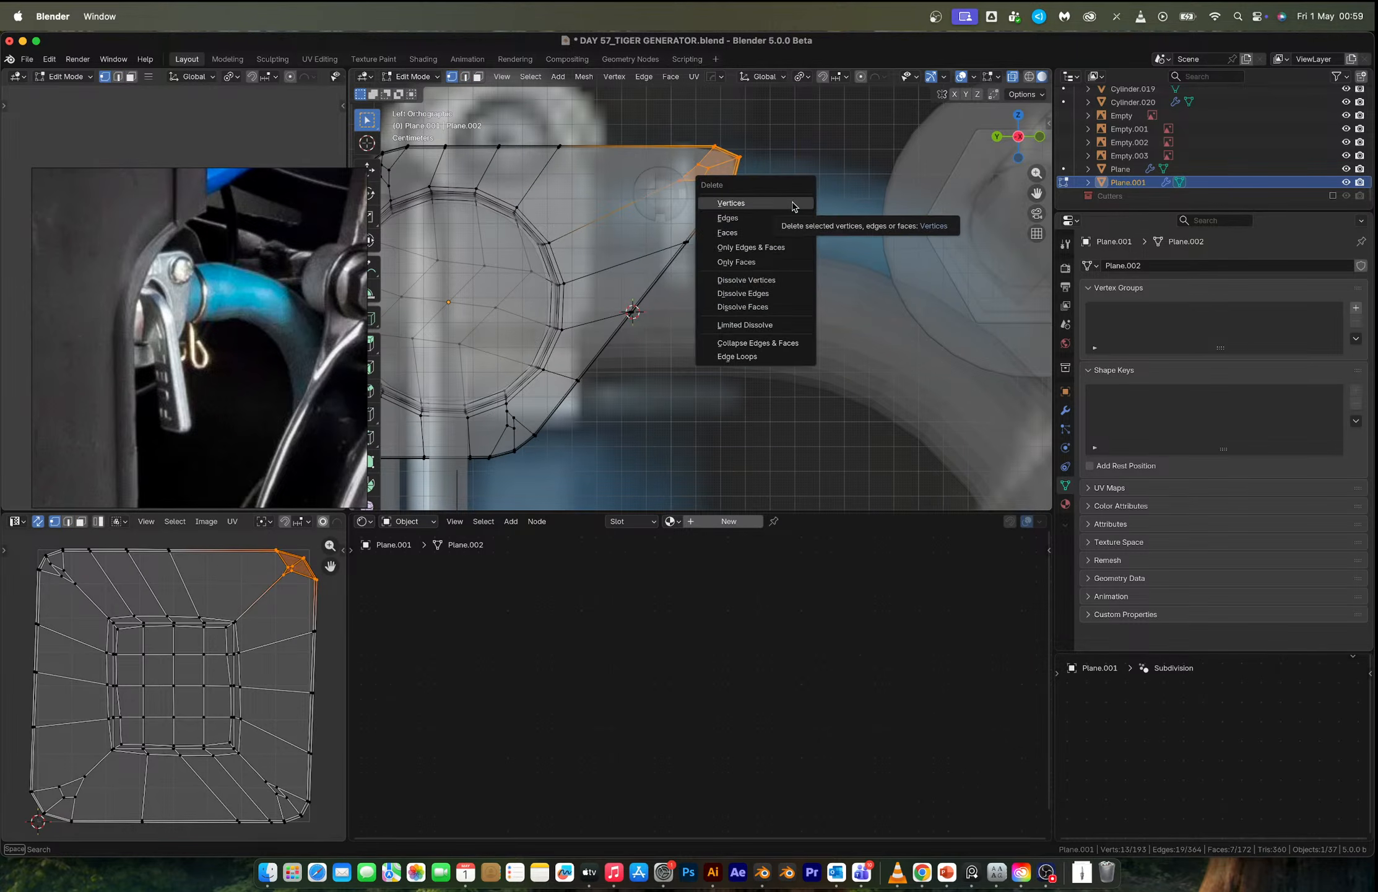
{"action": "key", "text": "Escape"}
{"action": "key", "text": "2"}
{"action": "left_click", "coordinate": [709, 234], "text": "alt"}
{"action": "key", "text": "x"}
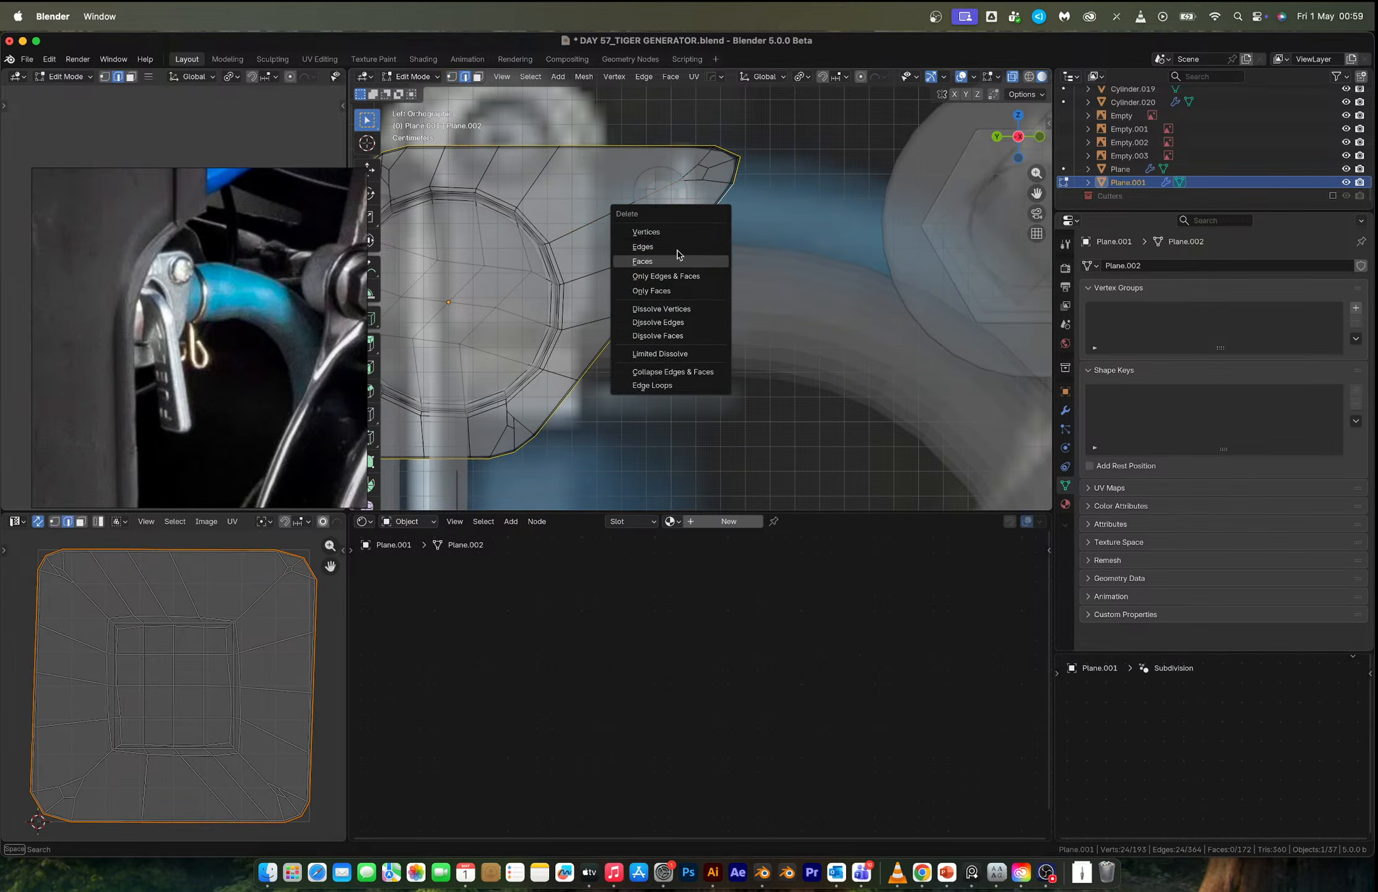
{"action": "left_click", "coordinate": [672, 232]}
Delete the vertices of the next remaining perimeter loop so only the plate's front face layer is kept.
{"action": "key", "text": "1"}
{"action": "left_click_drag", "start_coordinate": [655, 109], "coordinate": [778, 211]}
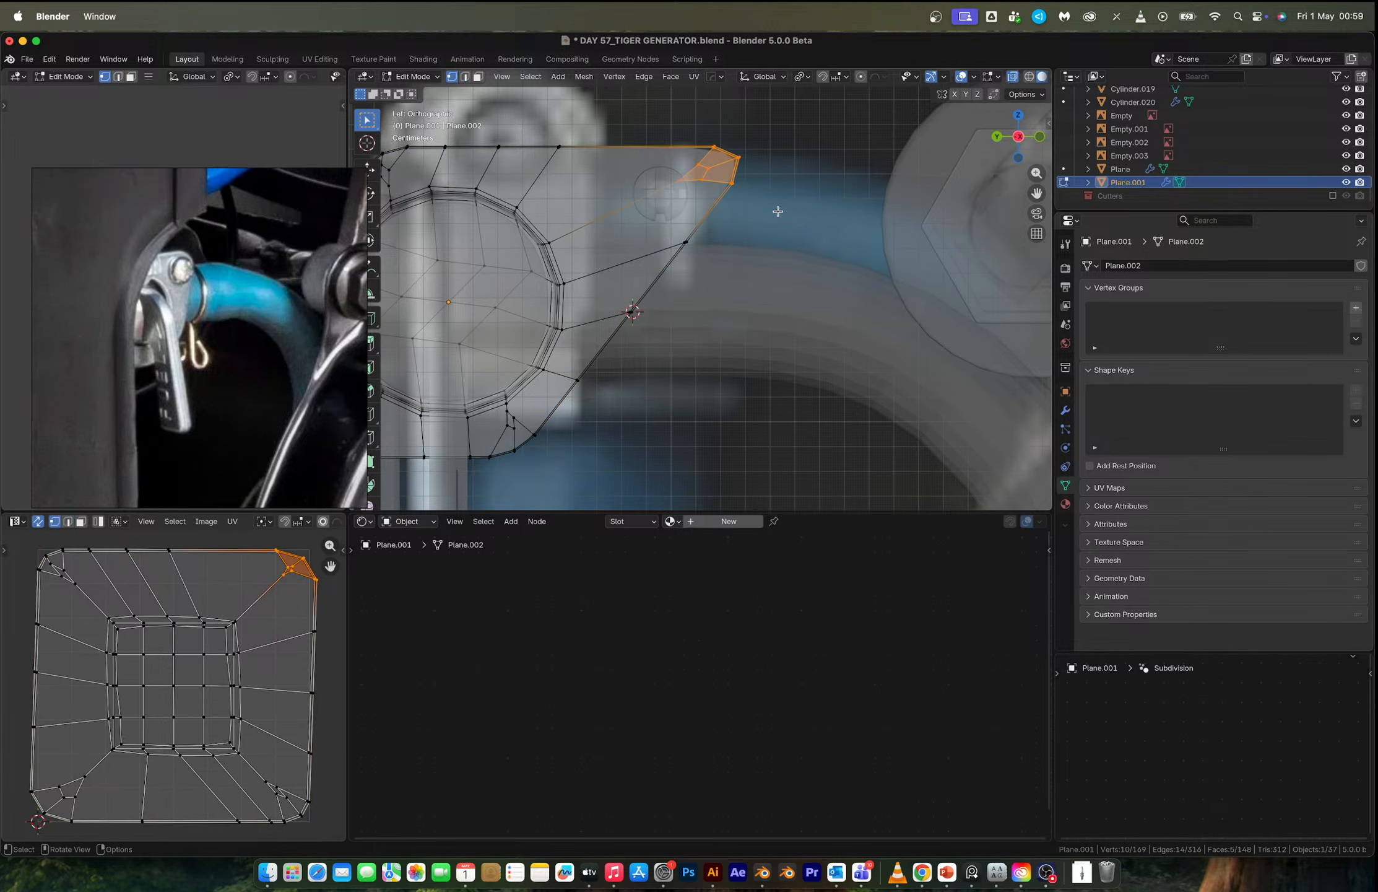
{"action": "key", "text": "2"}
{"action": "left_click", "coordinate": [716, 241], "text": "alt"}
{"action": "key", "text": "x"}
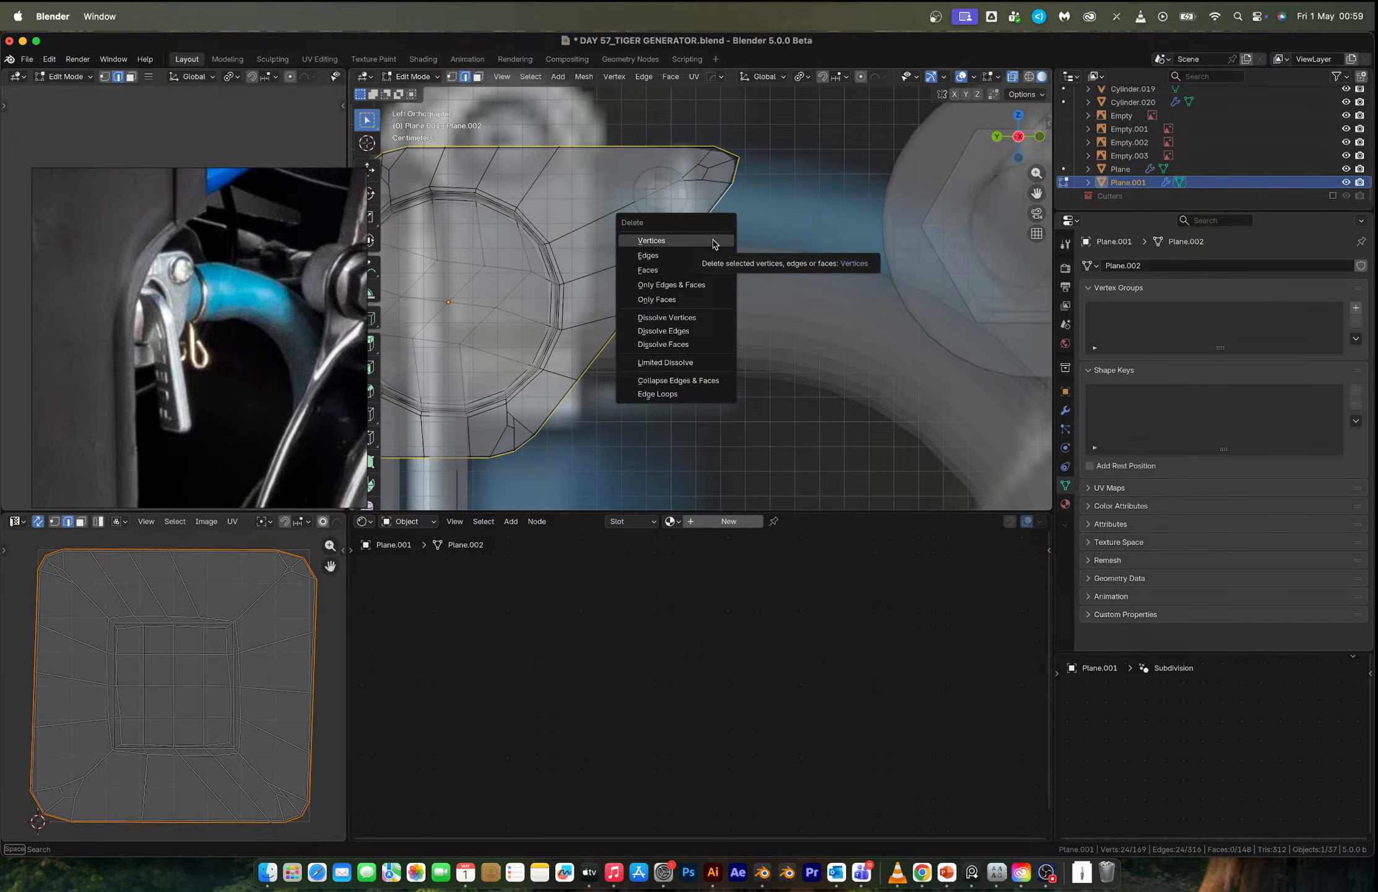
{"action": "left_click", "coordinate": [714, 240]}
Delete the clustered vertices at the plate's upper-right tip and upper-left corner.
{"action": "key", "text": "1"}
{"action": "left_click_drag", "start_coordinate": [655, 105], "coordinate": [746, 186]}
{"action": "key", "text": "x"}
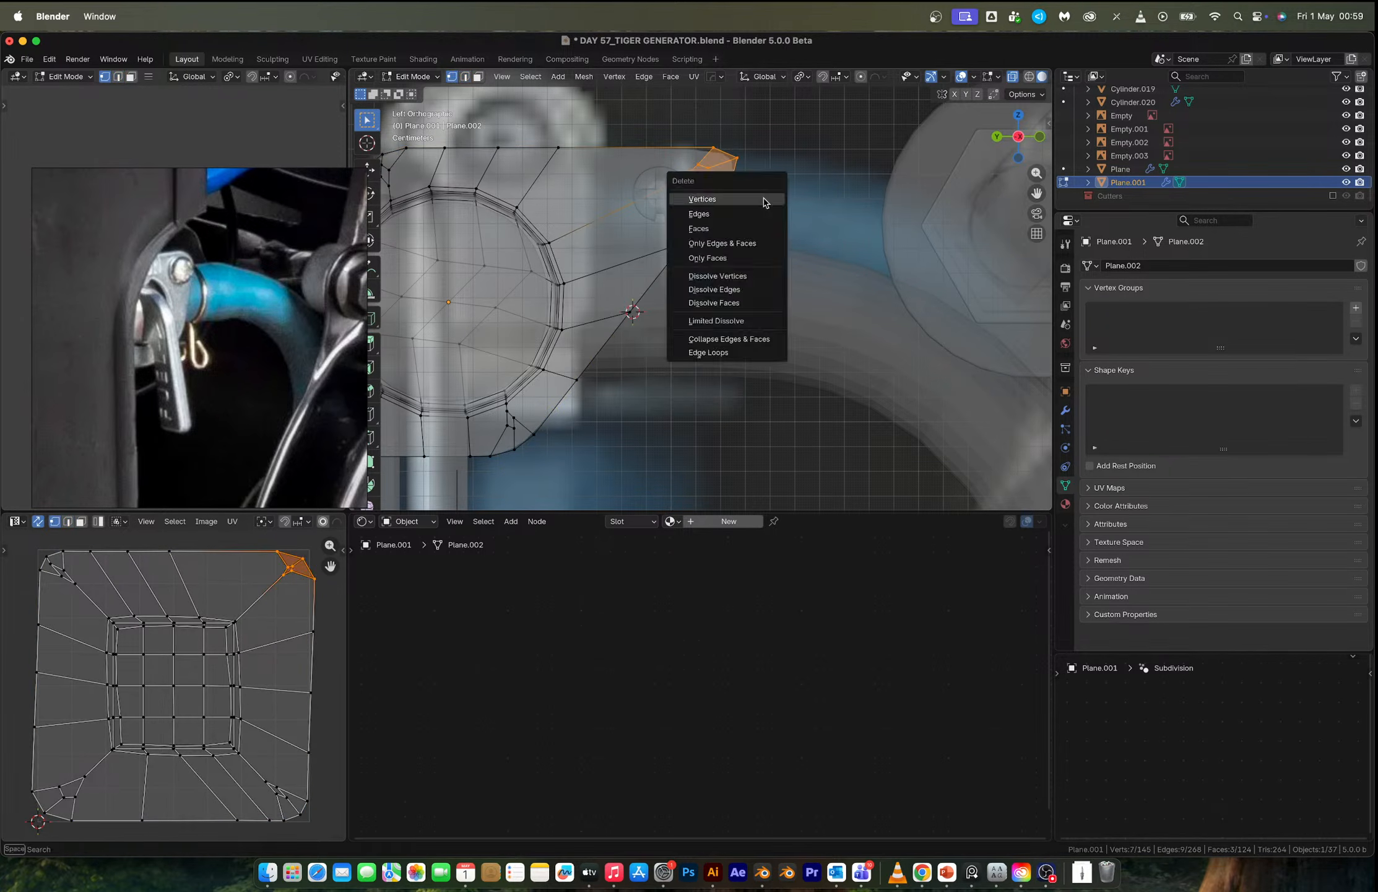
{"action": "left_click", "coordinate": [717, 194]}
{"action": "scroll", "coordinate": [637, 213], "scroll_direction": "down", "scroll_amount": 3}
{"action": "scroll", "coordinate": [637, 212], "scroll_direction": "left", "scroll_amount": 5}
{"action": "left_click_drag", "start_coordinate": [596, 167], "coordinate": [660, 208]}
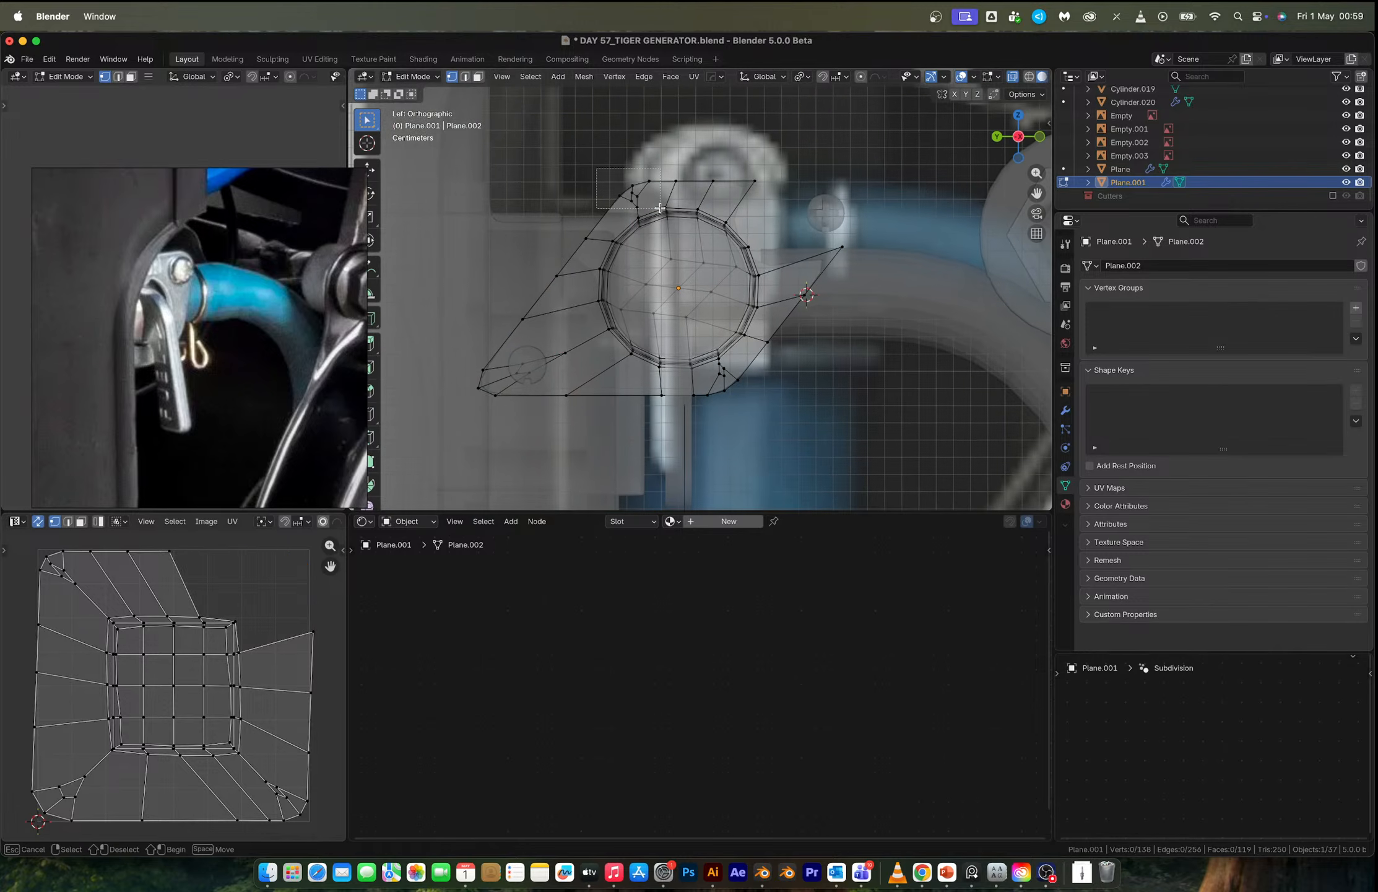
{"action": "key", "text": "x"}
{"action": "left_click", "coordinate": [653, 208]}
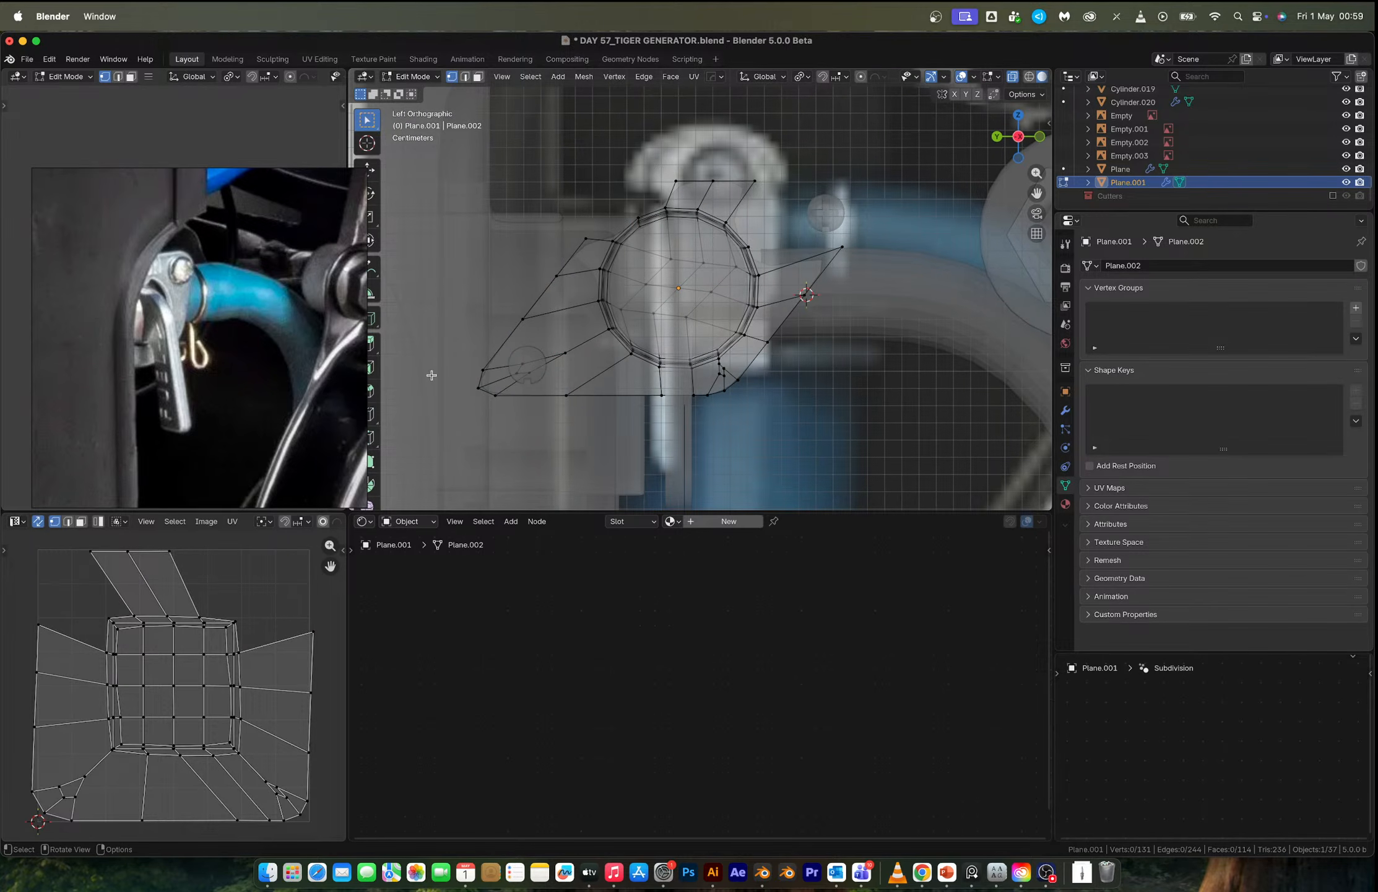
Delete the clustered vertices at the plate's lower-left tip and lower-right corner.
{"action": "left_click_drag", "start_coordinate": [412, 354], "coordinate": [537, 408]}
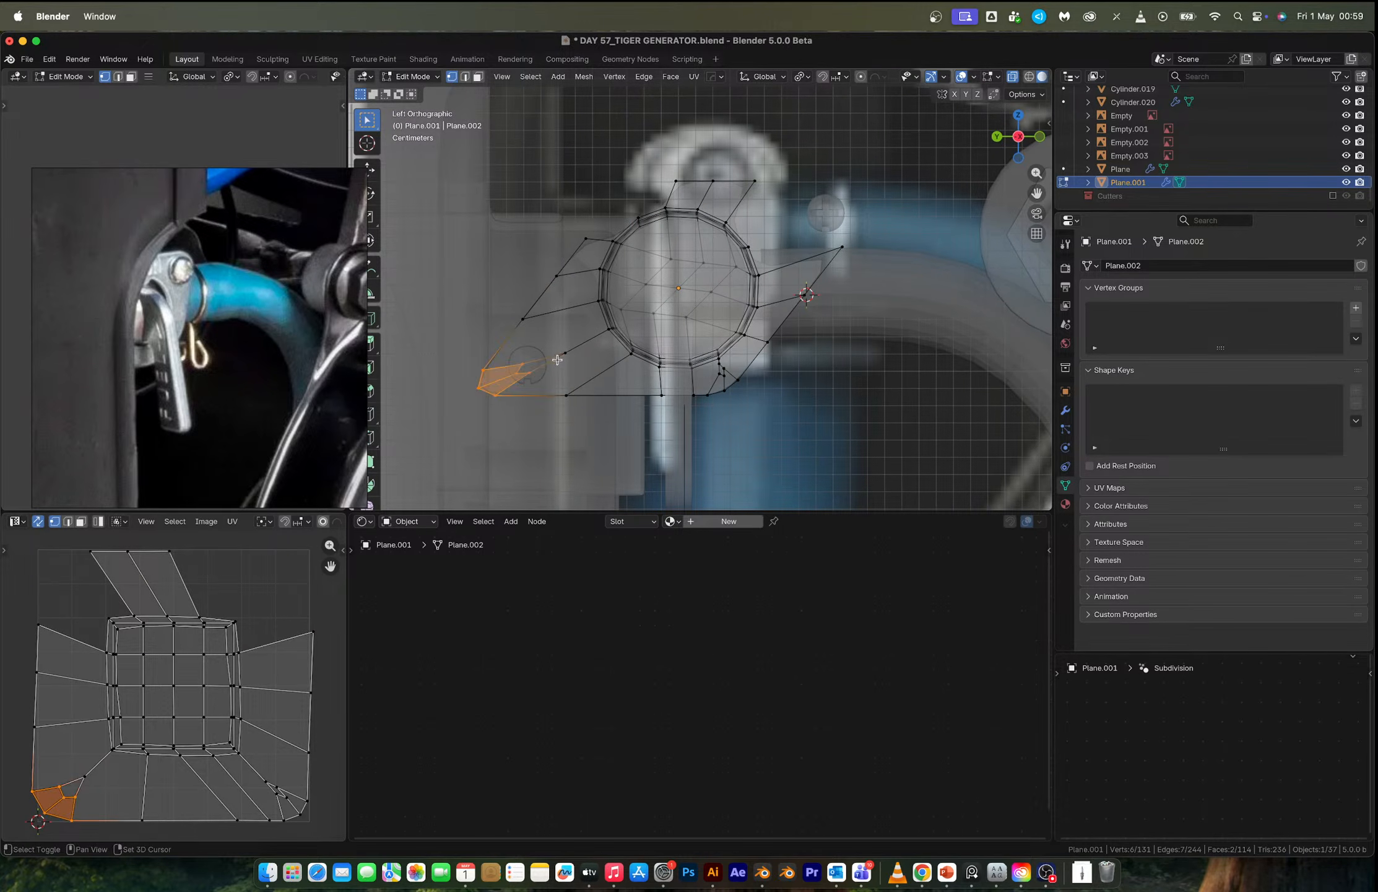
{"action": "key", "text": "x"}
{"action": "left_click", "coordinate": [520, 371]}
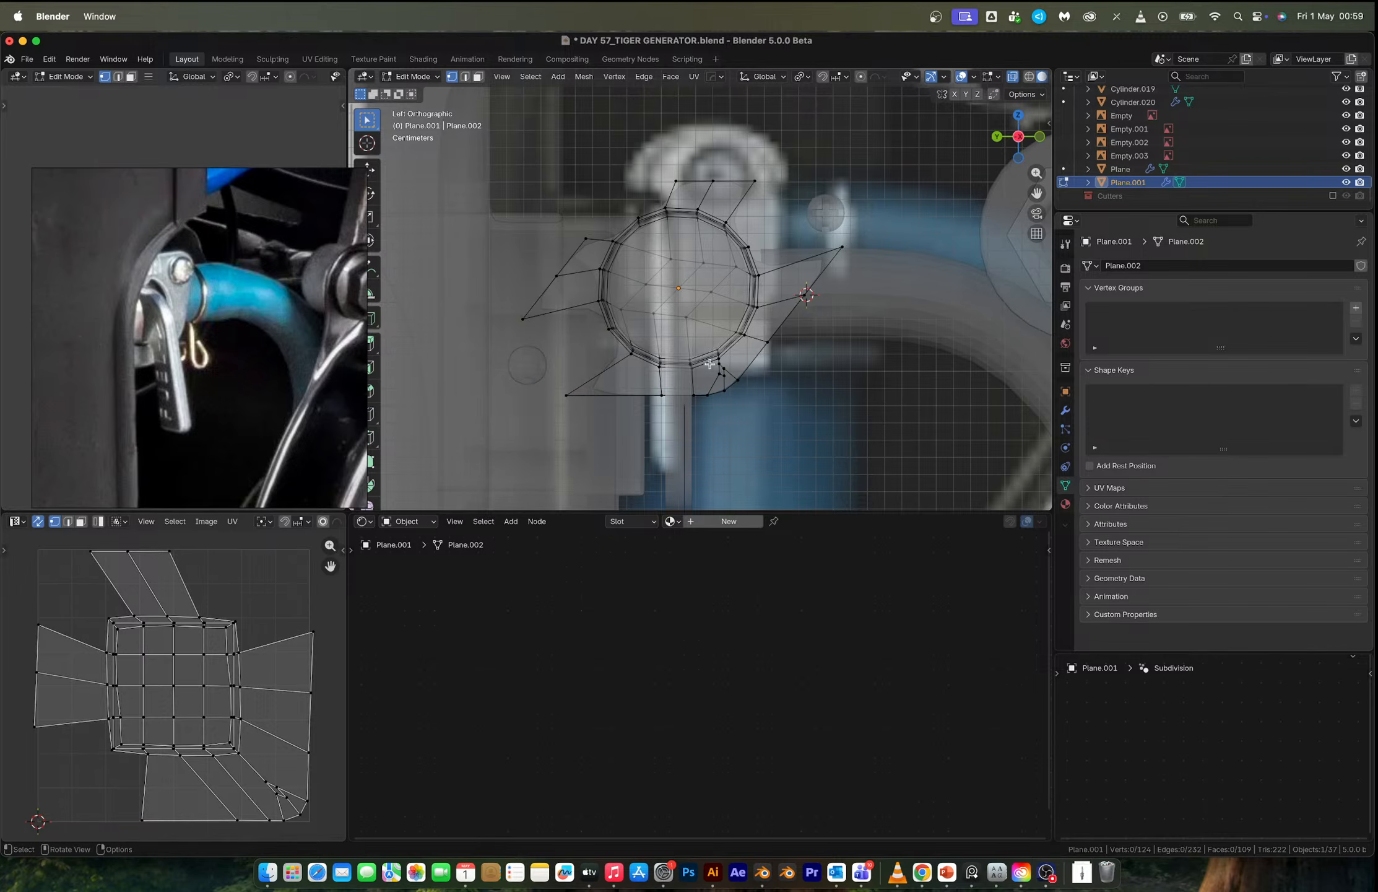
{"action": "left_click_drag", "start_coordinate": [709, 364], "coordinate": [751, 429]}
{"action": "key", "text": "x"}
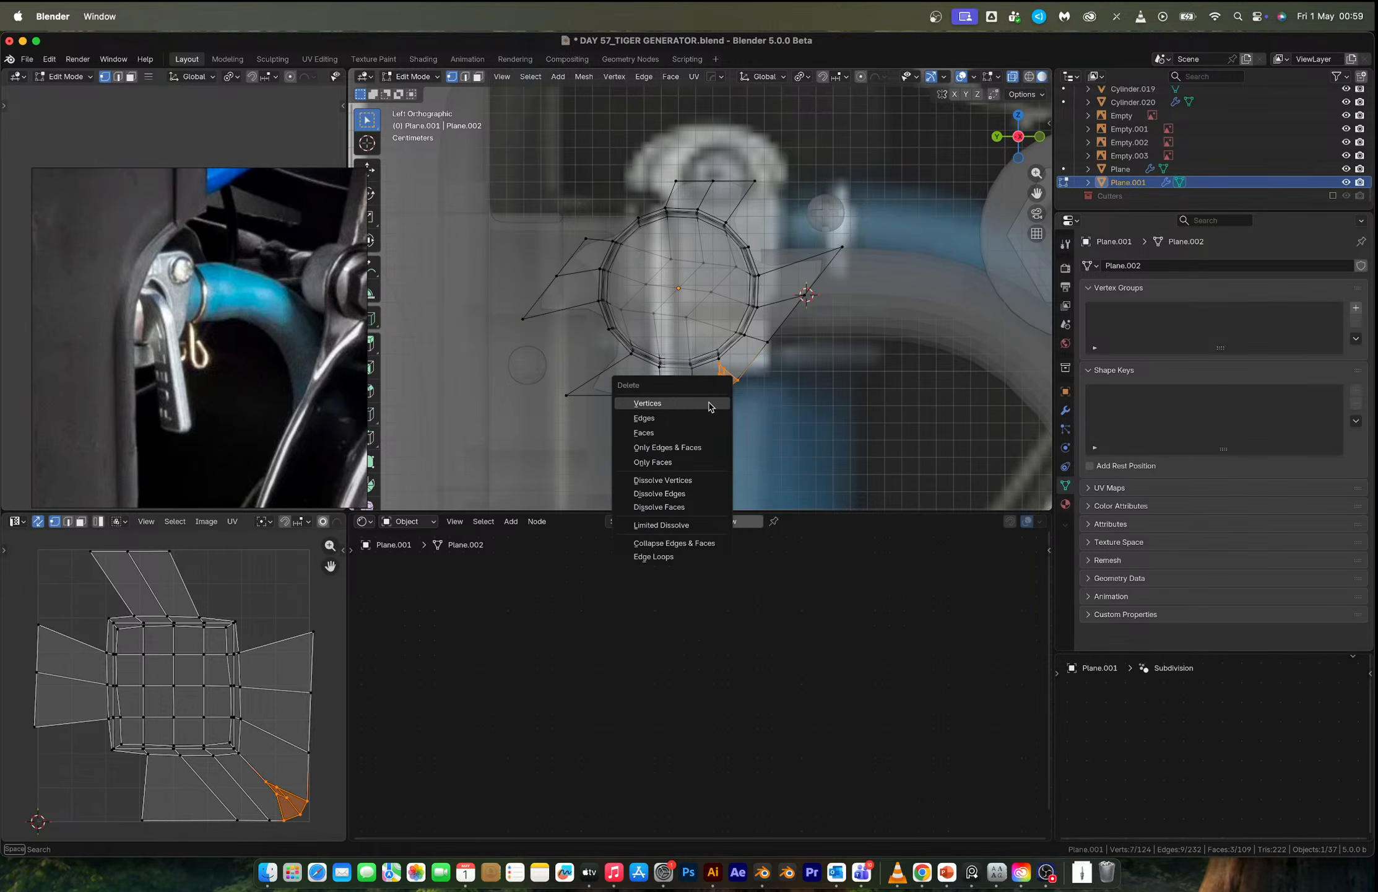
Delete the selected vertices below the ring, and extrude the upper flap's right end vertex about 0.075 m outward along Y.
{"action": "left_click", "coordinate": [647, 403]}
{"action": "scroll", "coordinate": [826, 266], "scroll_direction": "up", "scroll_amount": 3}
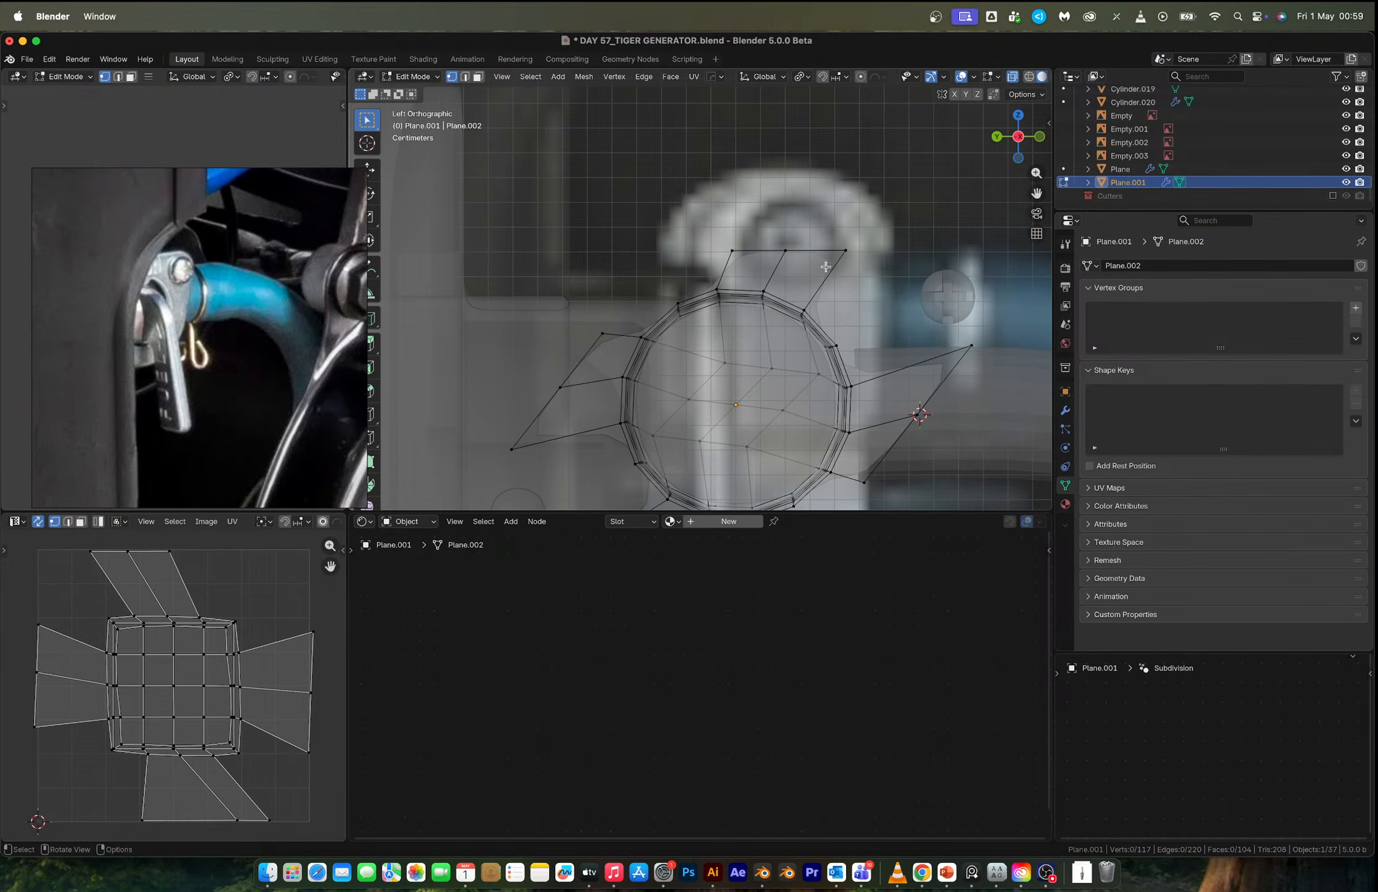
{"action": "middle_click_drag", "start_coordinate": [855, 257], "coordinate": [692, 266], "text": "shift"}
{"action": "left_click", "coordinate": [686, 261]}
{"action": "key", "text": "e"}
{"action": "key", "text": "x"}
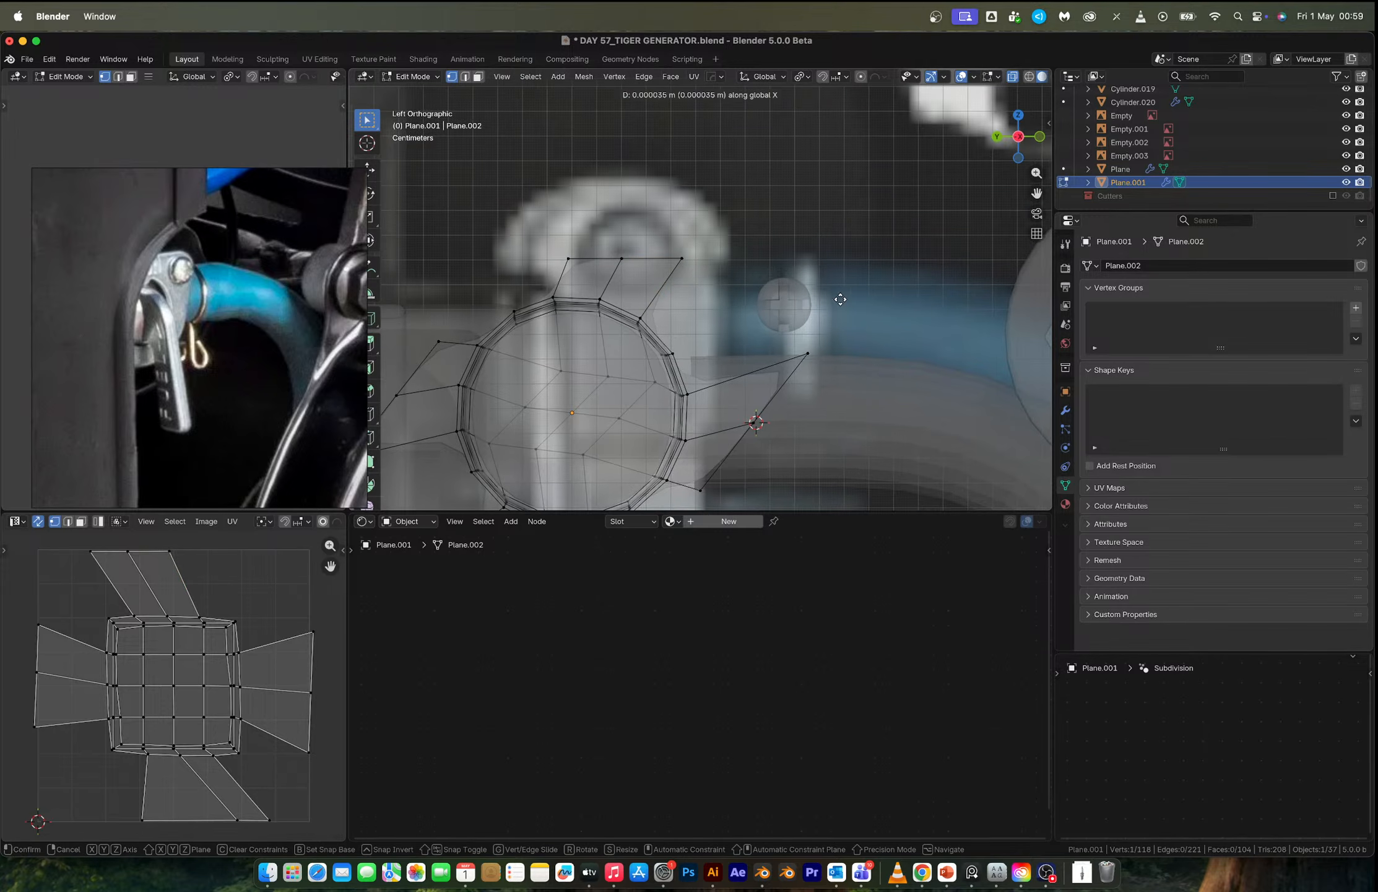
{"action": "key", "text": "y"}
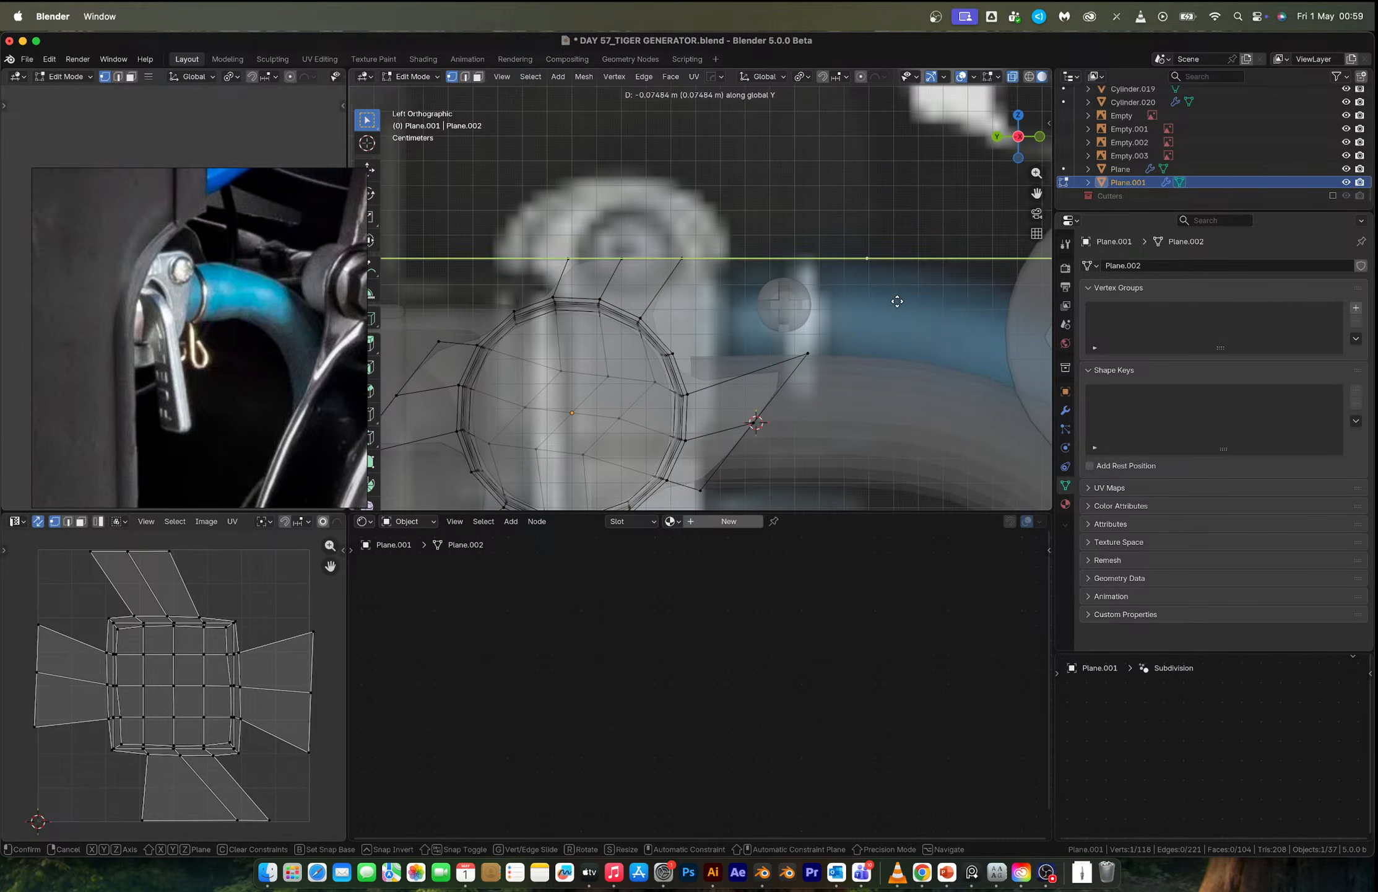
{"action": "left_click", "coordinate": [897, 300]}
Connect the extruded upper-right corner vertex with edges to the right flap's upper vertex and the nearest ring vertex.
{"action": "left_click", "coordinate": [823, 352], "text": "shift"}
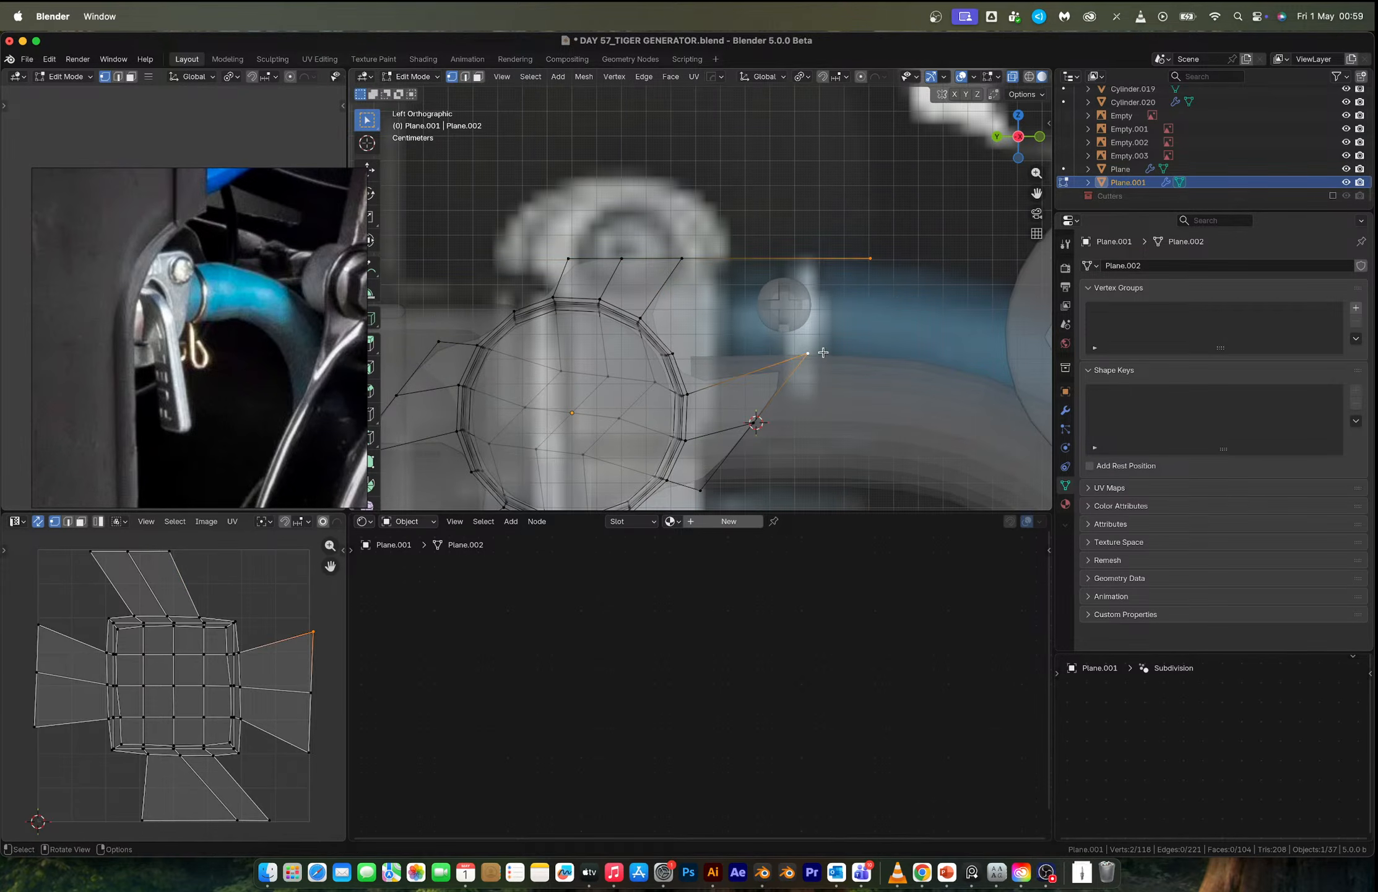
{"action": "key", "text": "f"}
{"action": "left_click", "coordinate": [679, 353]}
{"action": "left_click", "coordinate": [854, 282], "text": "shift"}
{"action": "key", "text": "j"}
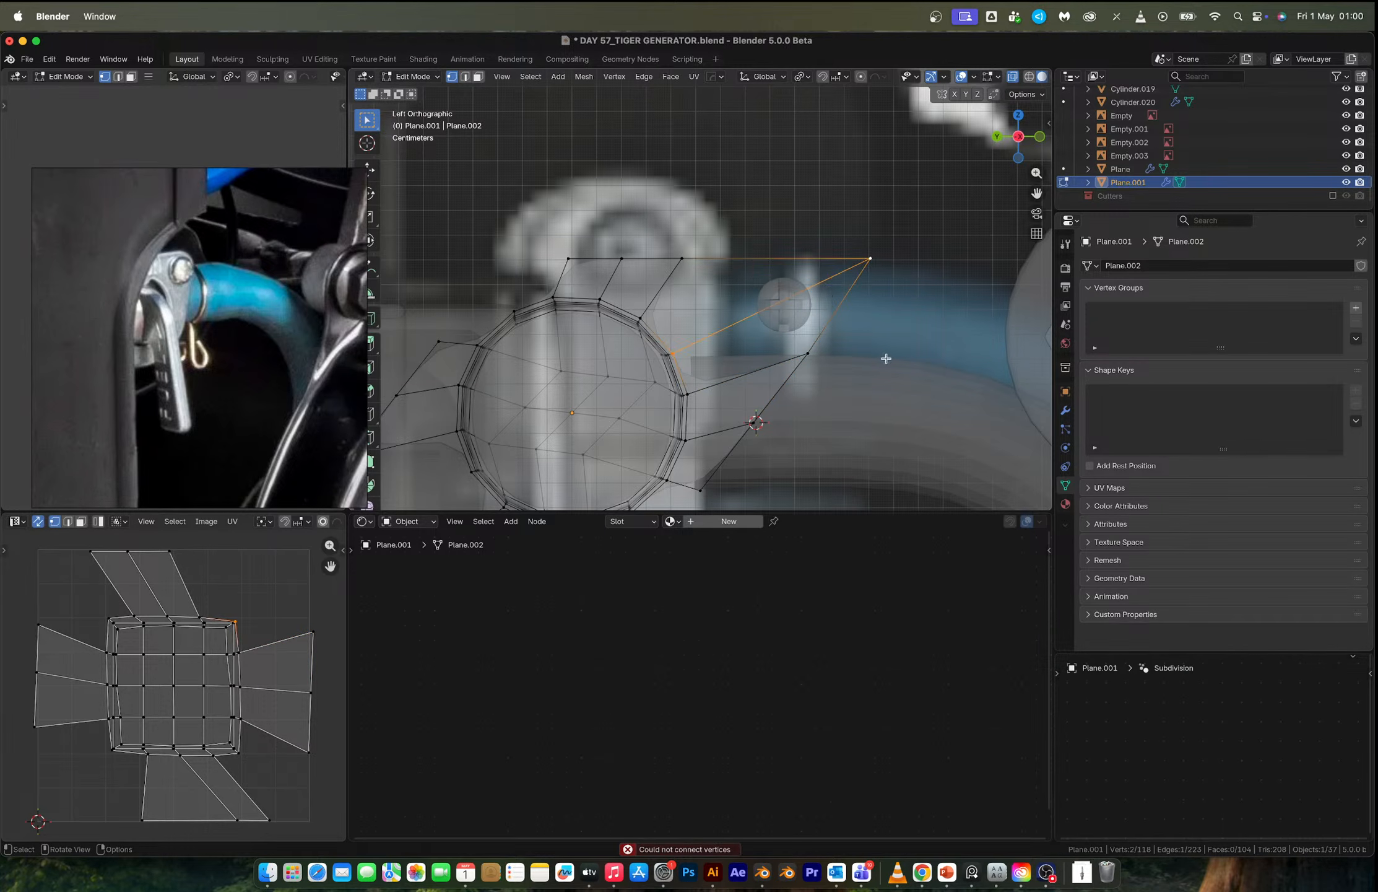
Fill the two faces on either side of the upper-right diagonal edge.
{"action": "key", "text": "3"}
{"action": "key", "text": "2"}
{"action": "left_click", "coordinate": [748, 316]}
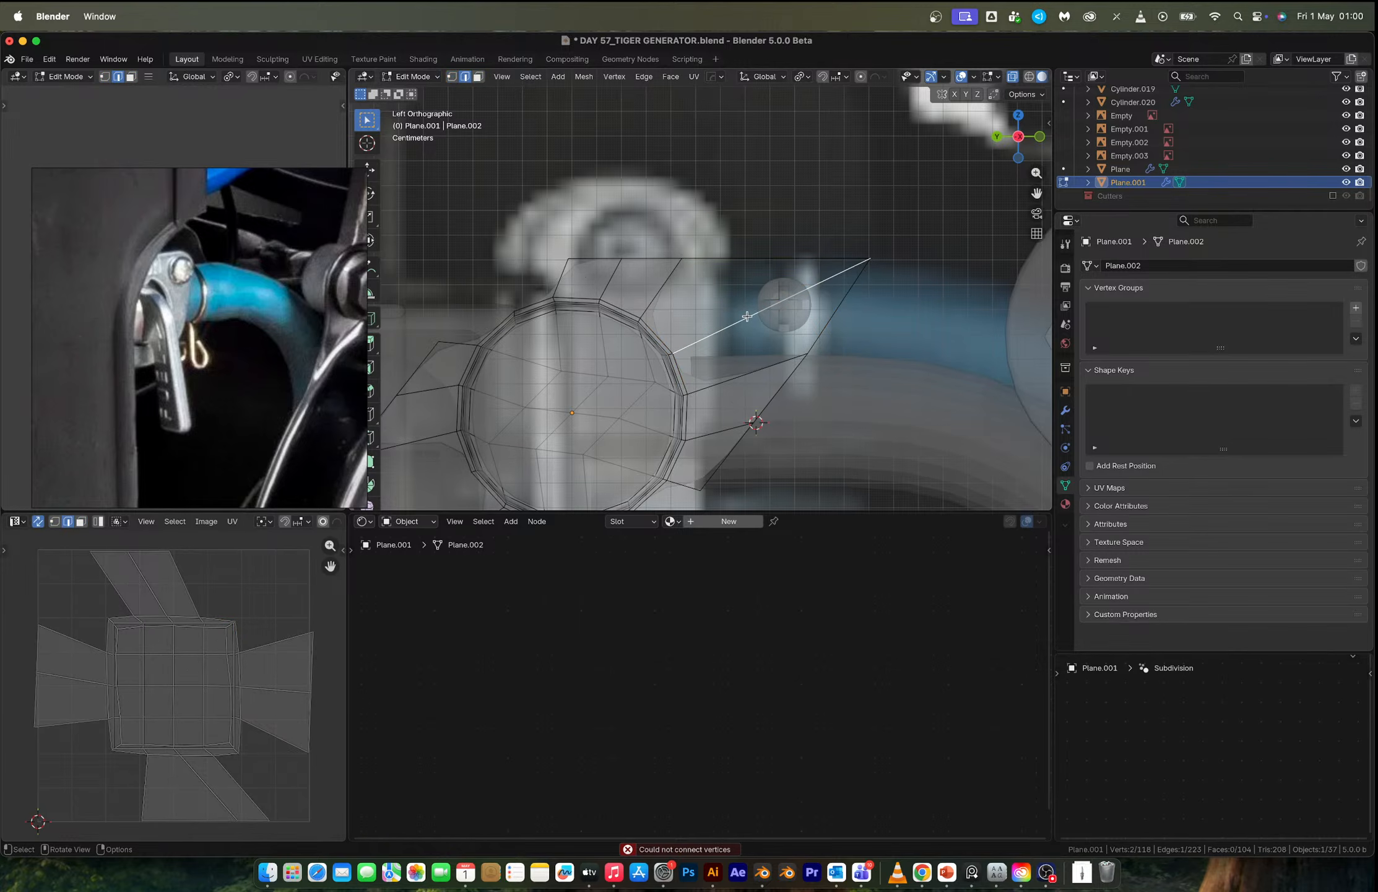
{"action": "key", "text": "f"}
{"action": "key", "text": "f"}
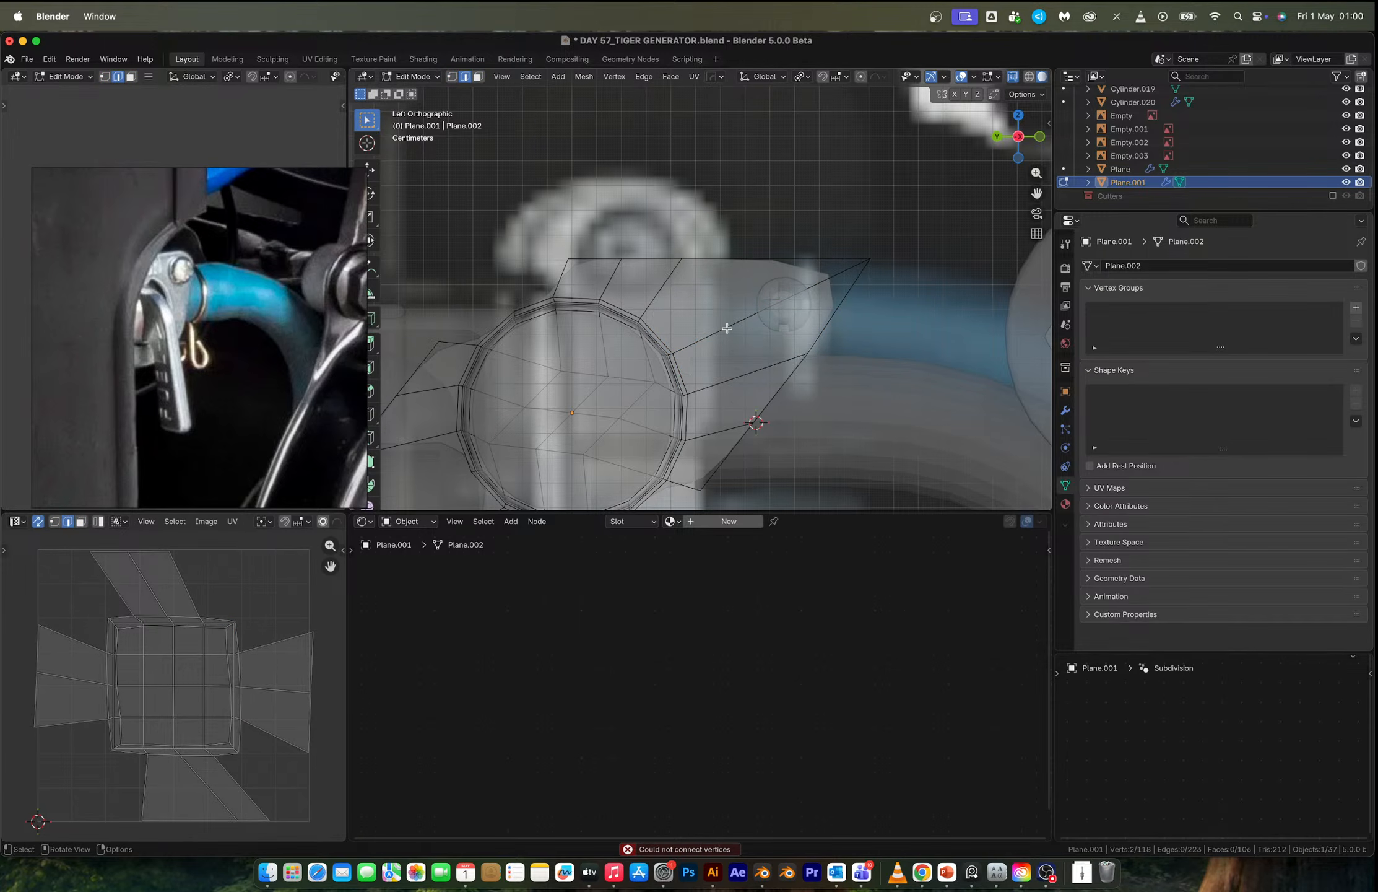
{"action": "scroll", "coordinate": [727, 329], "scroll_direction": "down", "scroll_amount": 1}
{"action": "middle_click_drag", "start_coordinate": [715, 335], "coordinate": [768, 302], "text": "shift"}
{"action": "key", "text": "Tab"}
{"action": "key", "text": "Tab"}
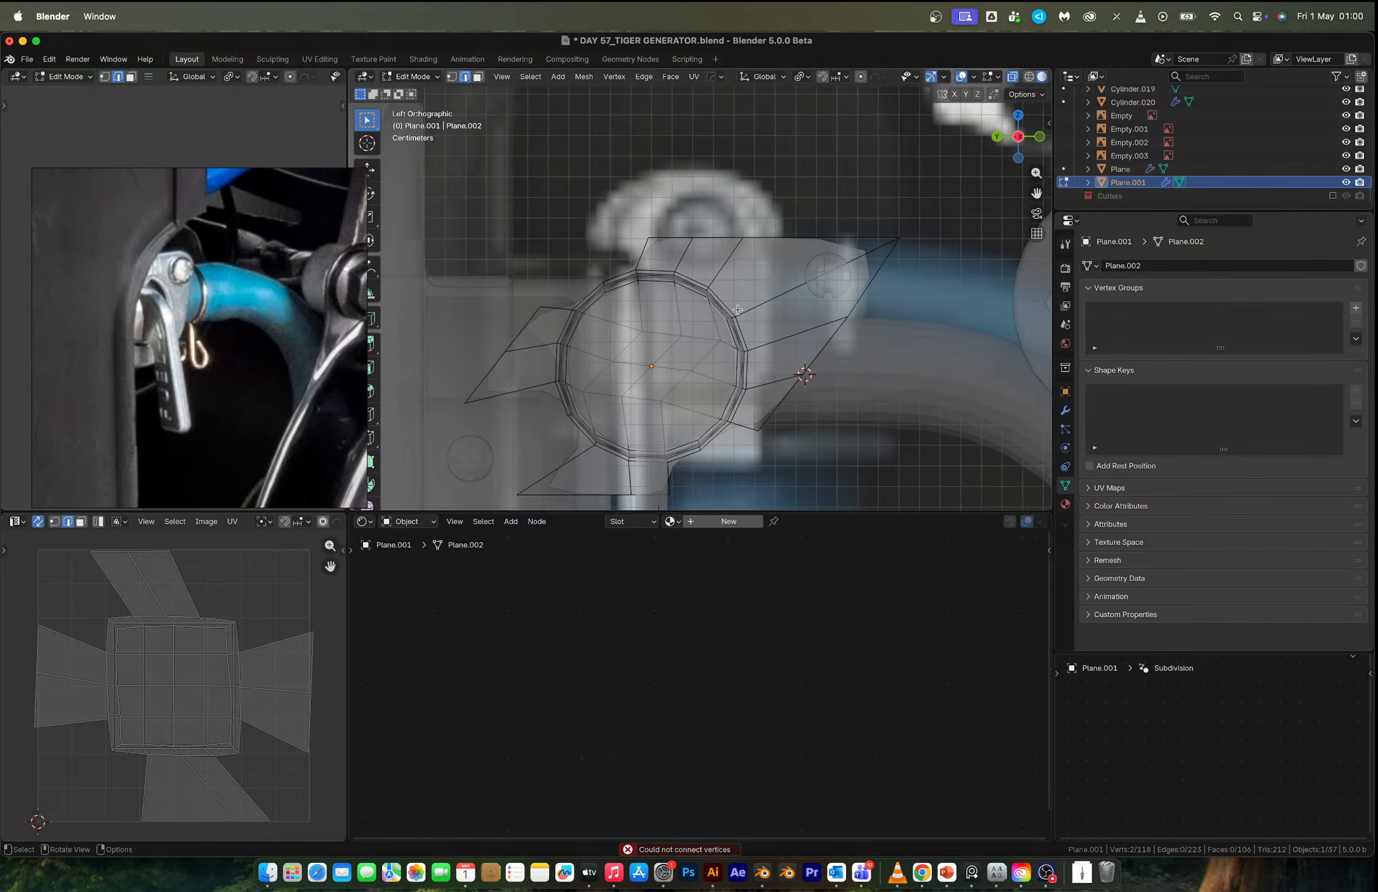
Extrude the upper flap's left end vertex about 0.031 m outward along Y.
{"action": "scroll", "coordinate": [724, 279], "scroll_direction": "up", "scroll_amount": 4}
{"action": "left_click", "coordinate": [704, 208]}
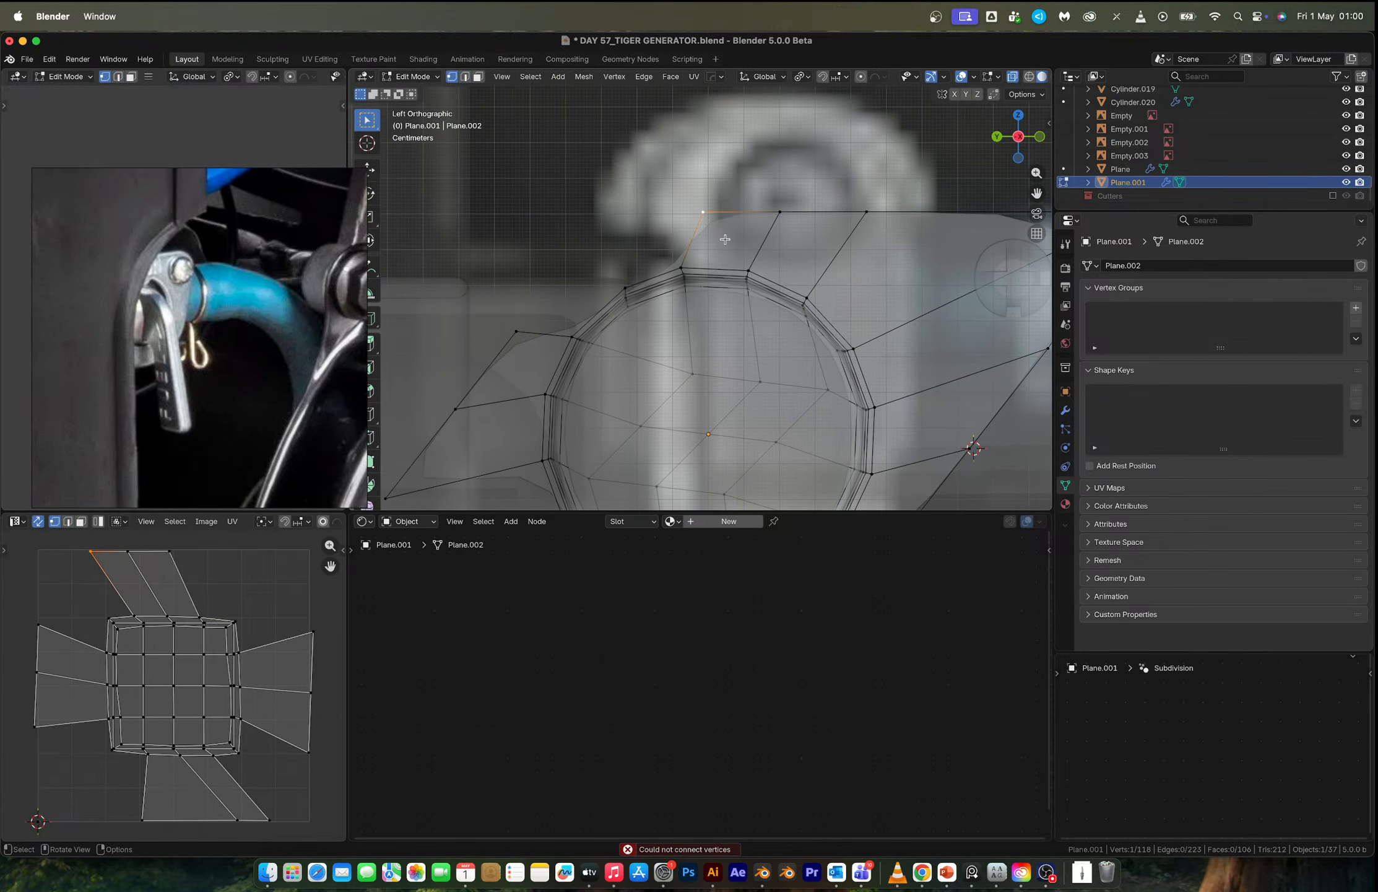
{"action": "key", "text": "e"}
{"action": "key", "text": "x"}
{"action": "key", "text": "y"}
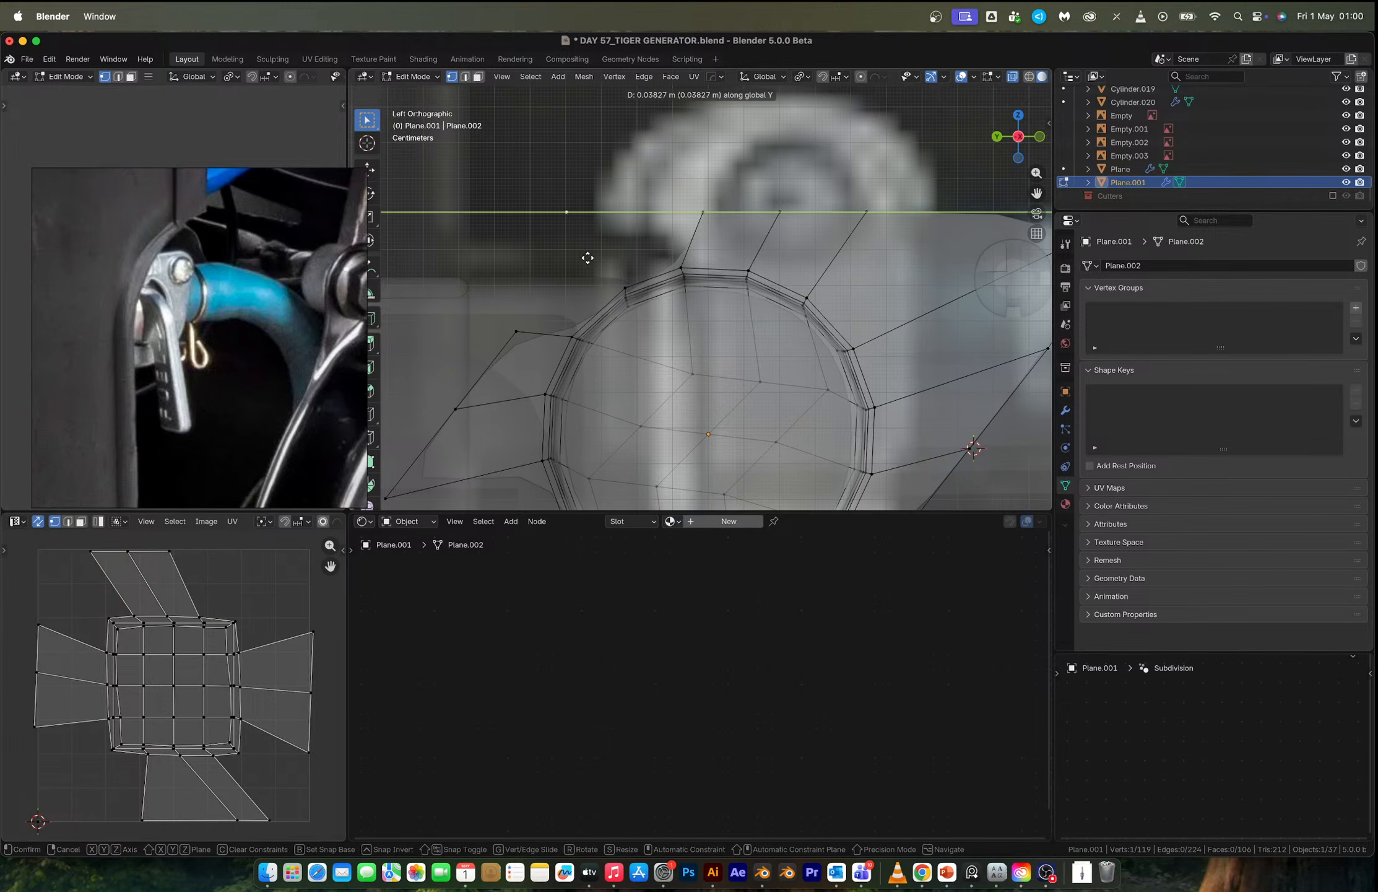
{"action": "left_click", "coordinate": [615, 271]}
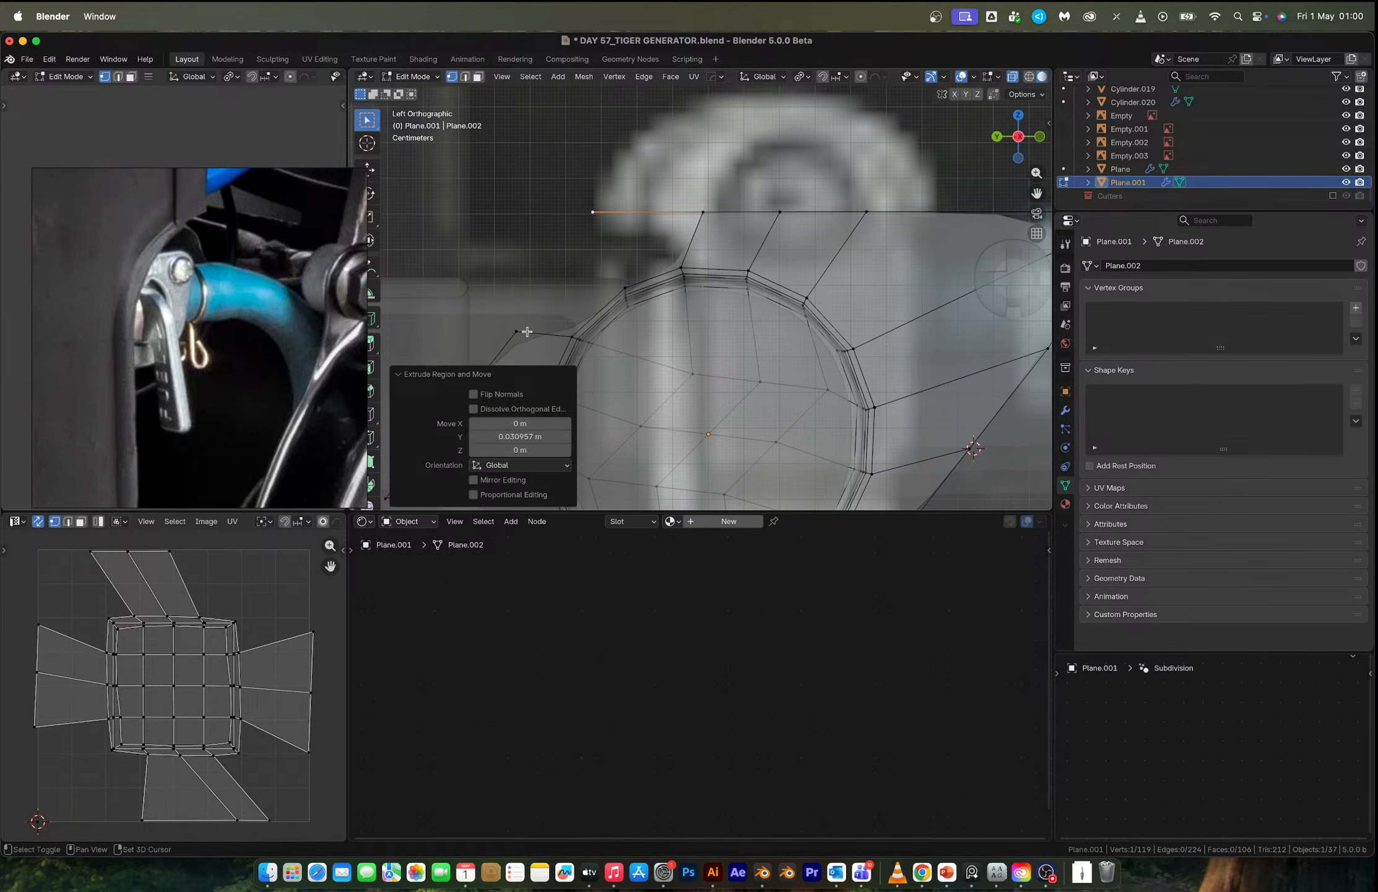
Connect the extruded upper-left vertex with edges to the left flap's upper vertex and the nearest ring vertex.
{"action": "left_click", "coordinate": [518, 332], "text": "shift"}
{"action": "key", "text": "f"}
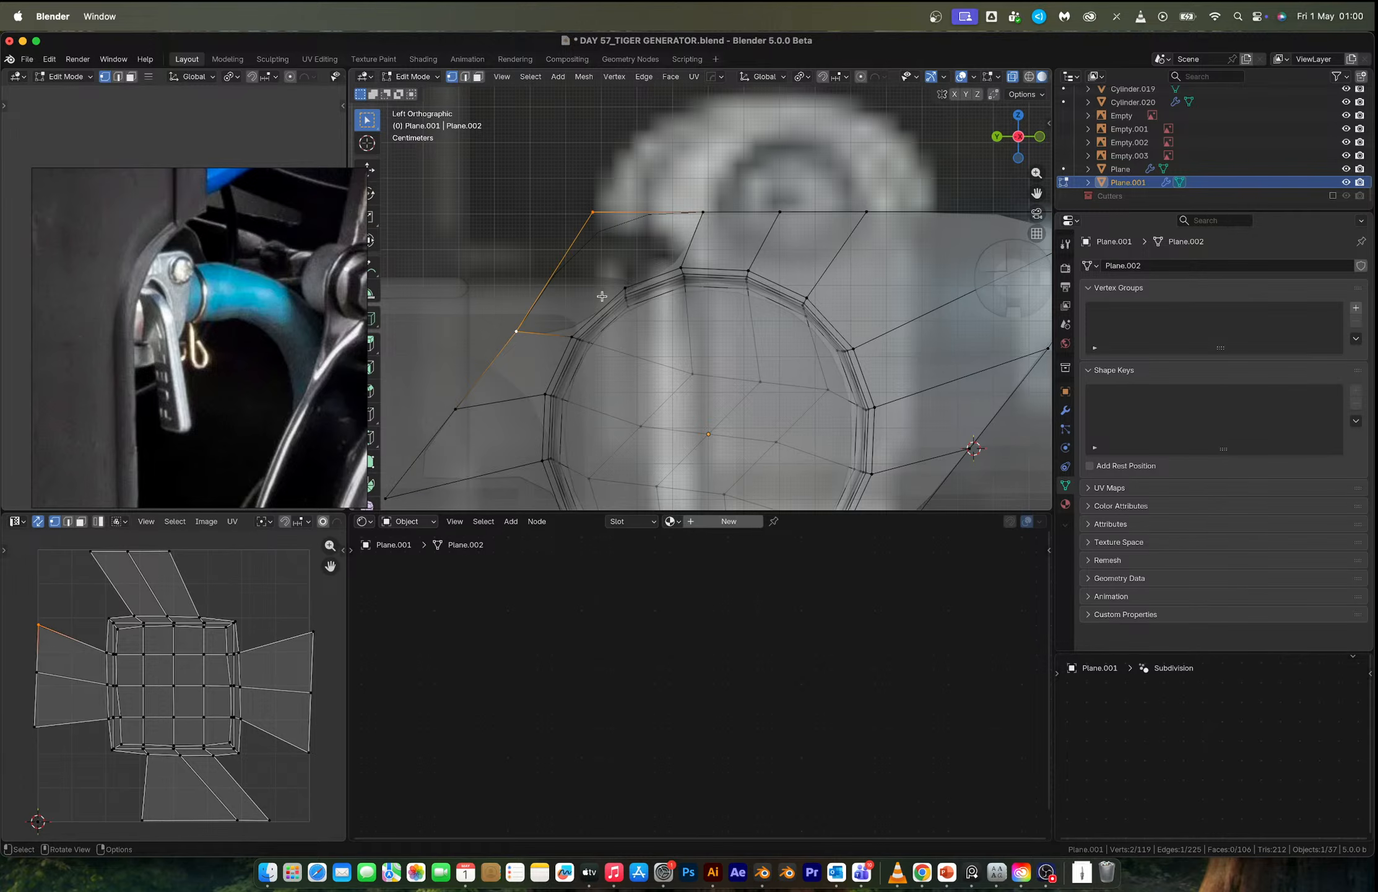
{"action": "left_click", "coordinate": [623, 289]}
{"action": "left_click", "coordinate": [587, 227], "text": "shift"}
{"action": "key", "text": "f"}
Fill the two faces on either side of the upper-left connecting edge and check the plate's smoothed outline.
{"action": "key", "text": "2"}
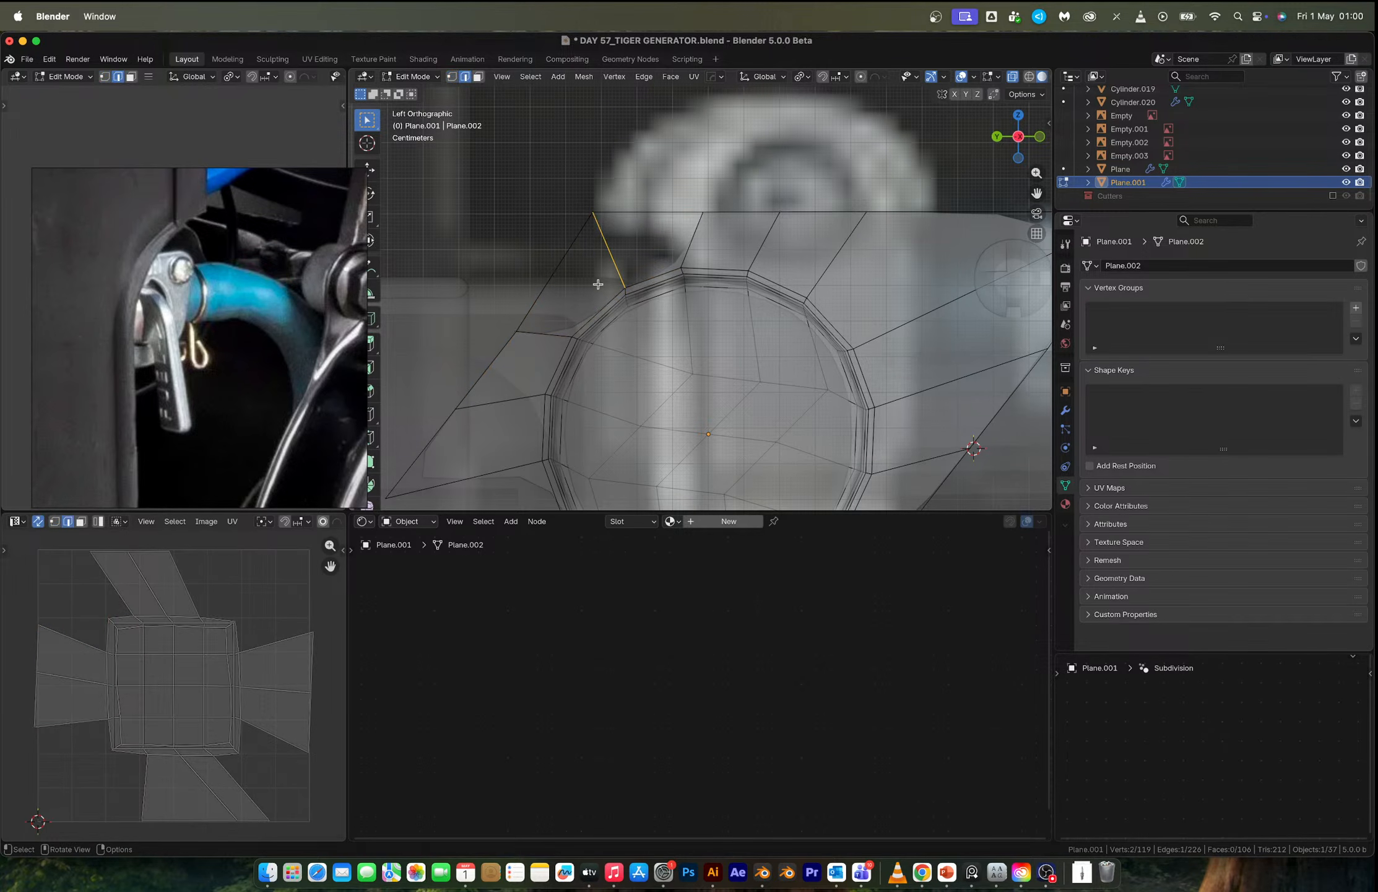
{"action": "key", "text": "f"}
{"action": "key", "text": "f"}
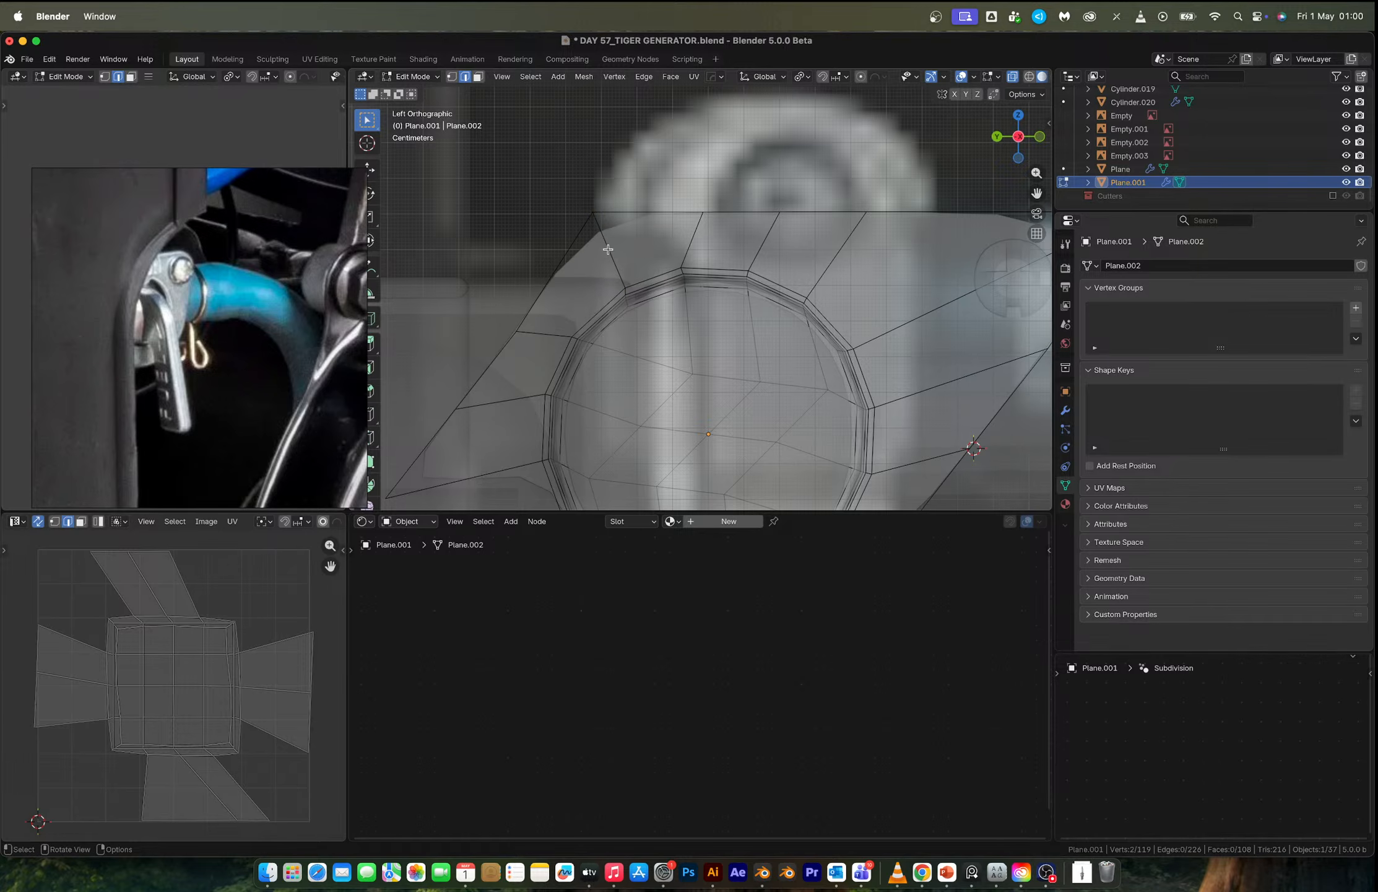
{"action": "scroll", "coordinate": [681, 309], "scroll_direction": "down", "scroll_amount": 3}
{"action": "key", "text": "Tab"}
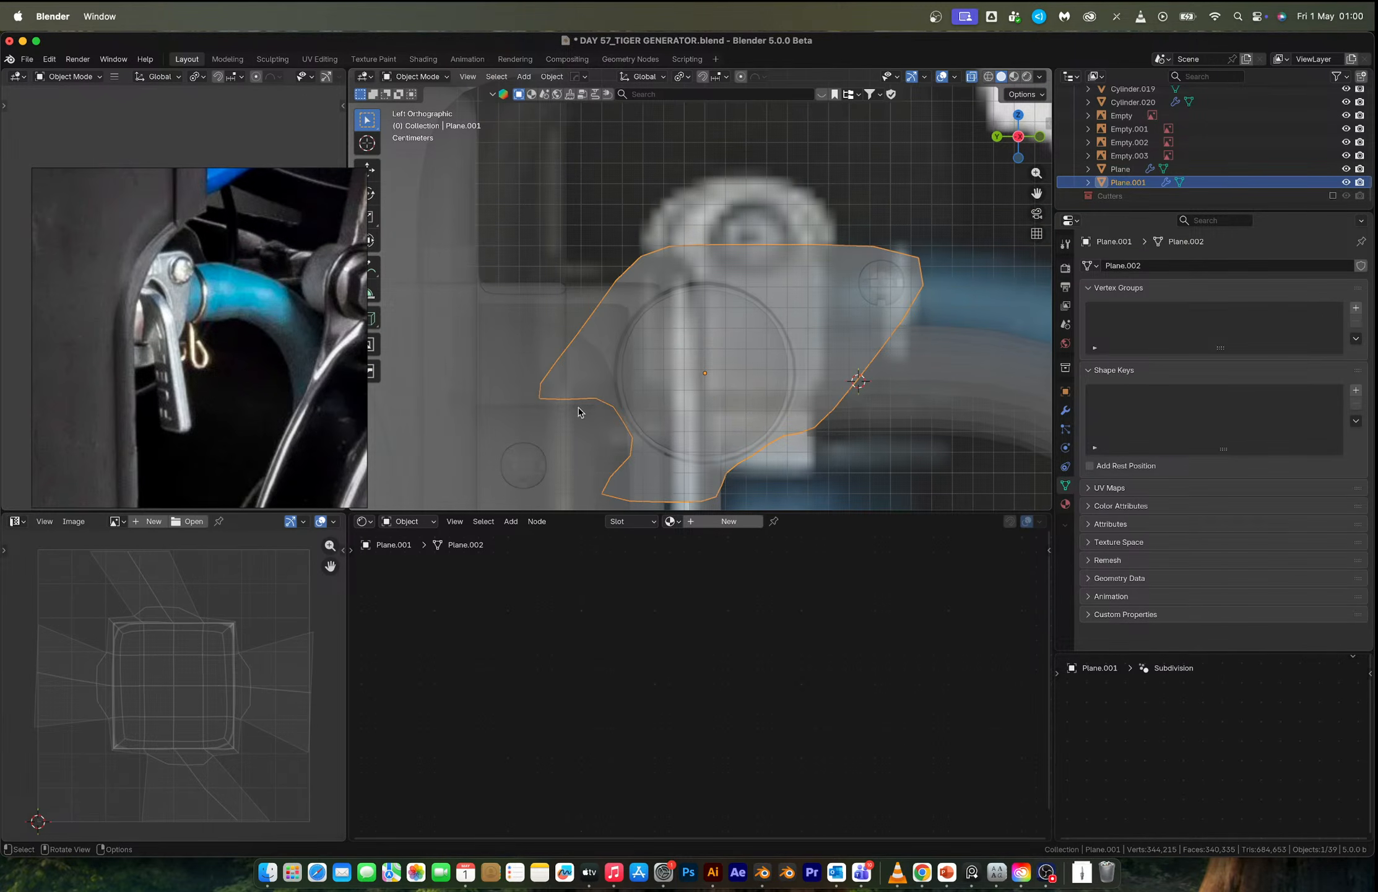
{"action": "key", "text": "Tab"}
{"action": "key", "text": "Tab"}
{"action": "scroll", "coordinate": [598, 400], "scroll_direction": "up", "scroll_amount": 3}
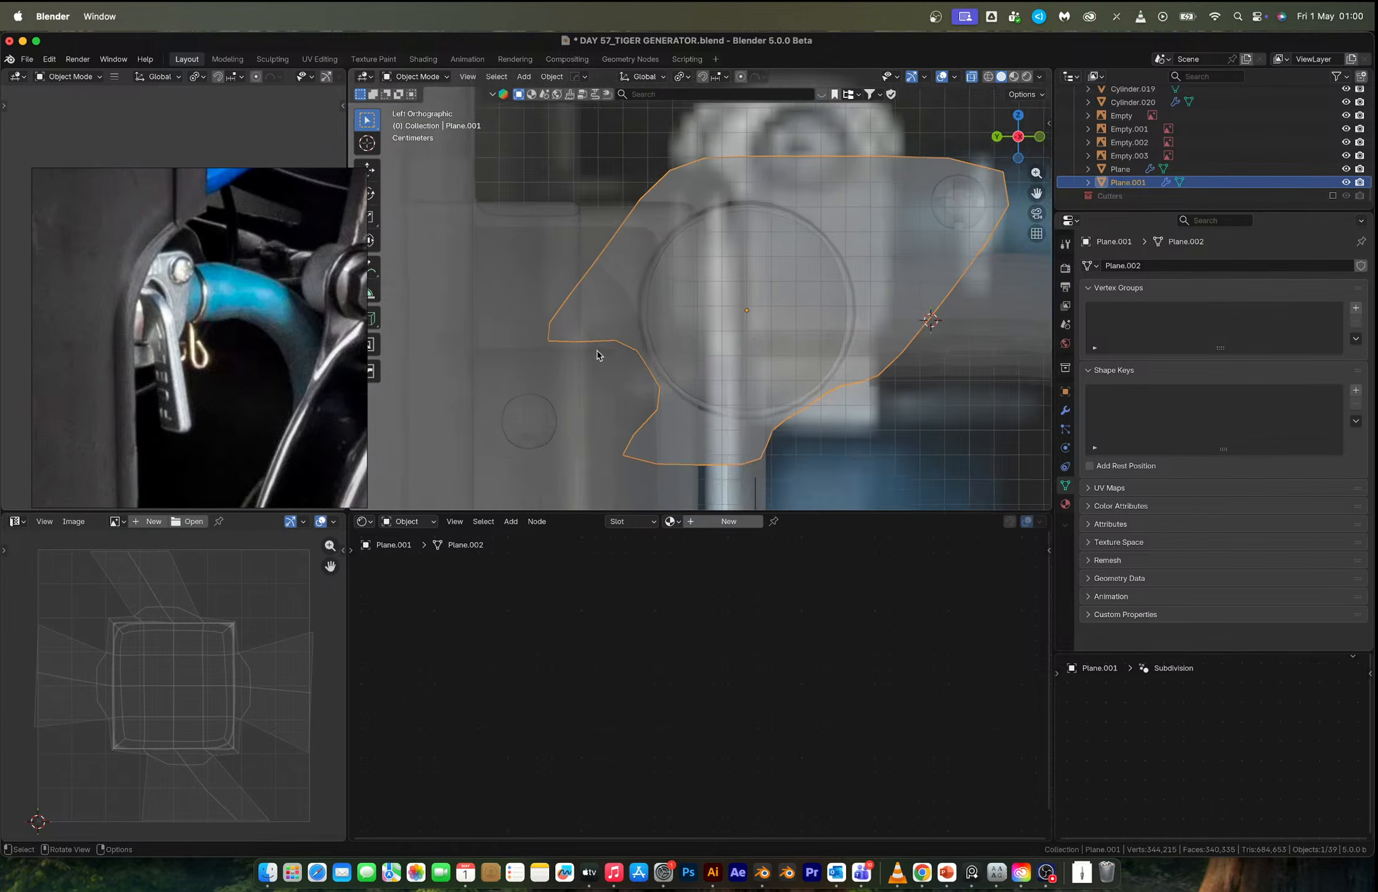
Extrude the ring's lower-left vertex outward past the round screw, about 0.071 m in Y and -0.032 m in Z.
{"action": "key", "text": "Tab"}
{"action": "middle_click_drag", "start_coordinate": [618, 383], "coordinate": [640, 326], "text": "shift"}
{"action": "key", "text": "1"}
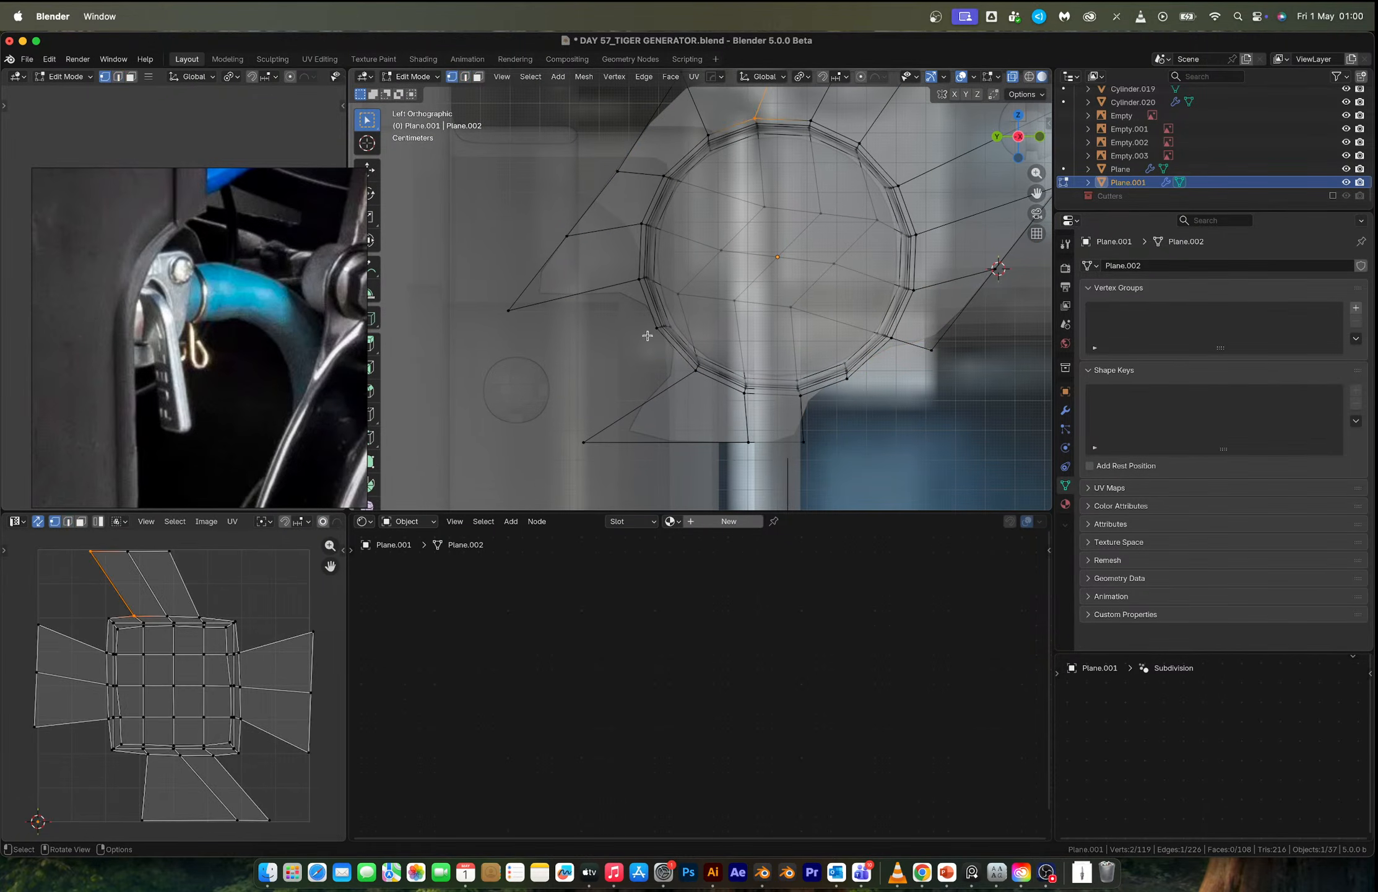
{"action": "left_click", "coordinate": [647, 333]}
{"action": "key", "text": "e"}
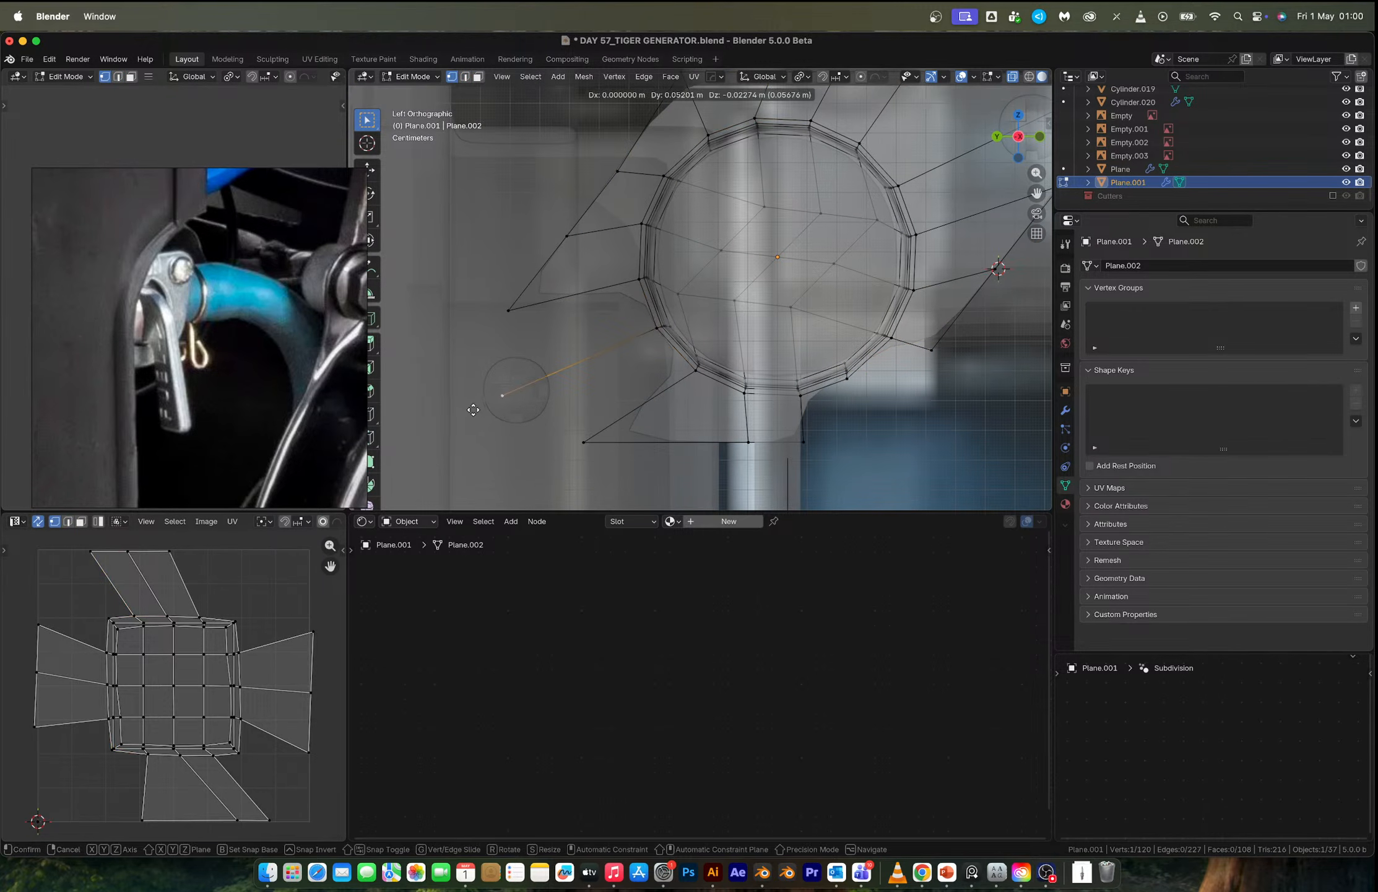
{"action": "left_click", "coordinate": [419, 434]}
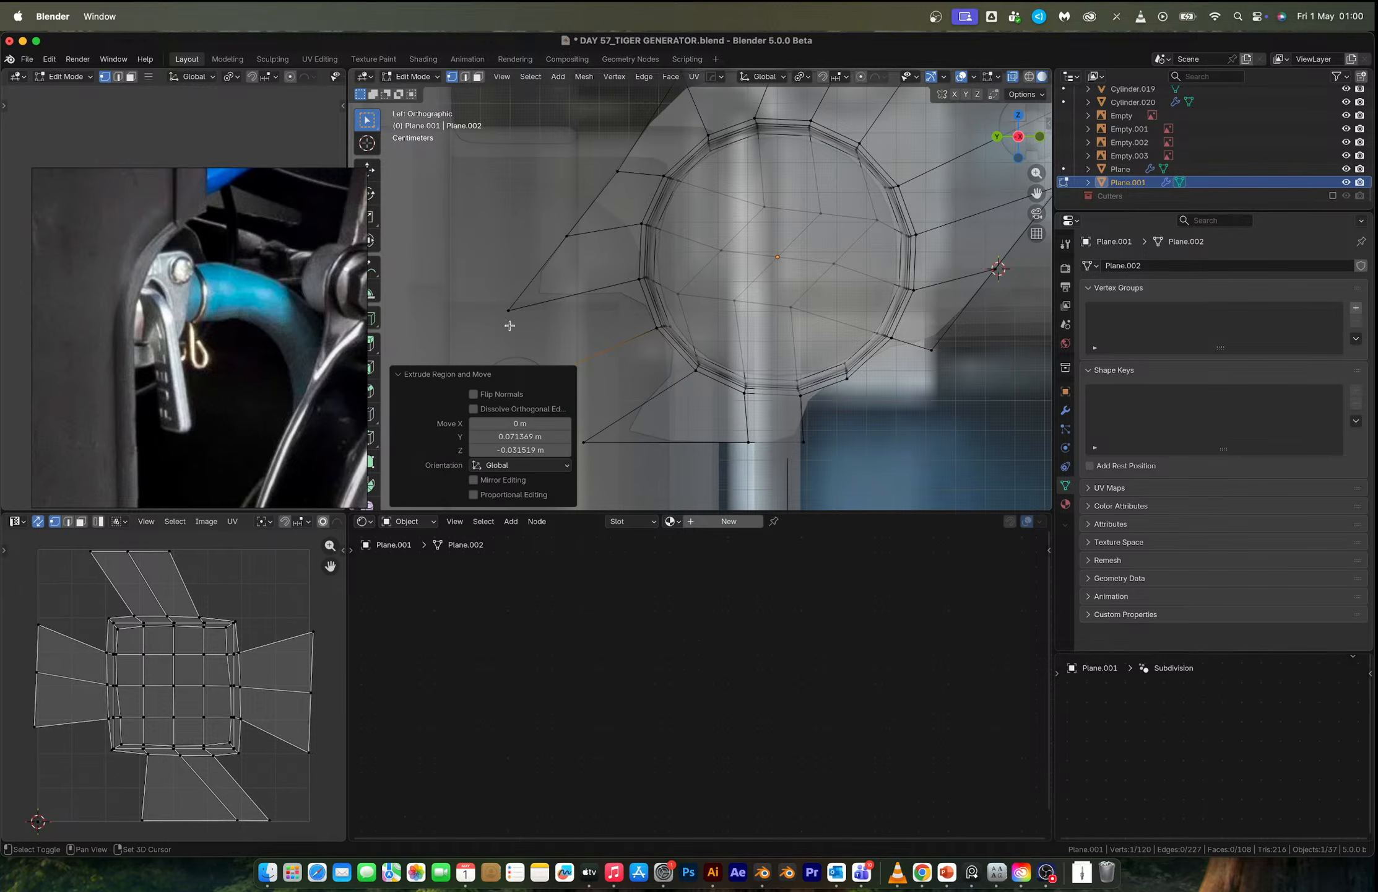
Connect the extruded lower-left vertex with edges to the left flap's lowest vertex and the bottom flap's left vertex.
{"action": "left_click", "coordinate": [509, 310], "text": "shift"}
{"action": "key", "text": "f"}
{"action": "left_click", "coordinate": [584, 439]}
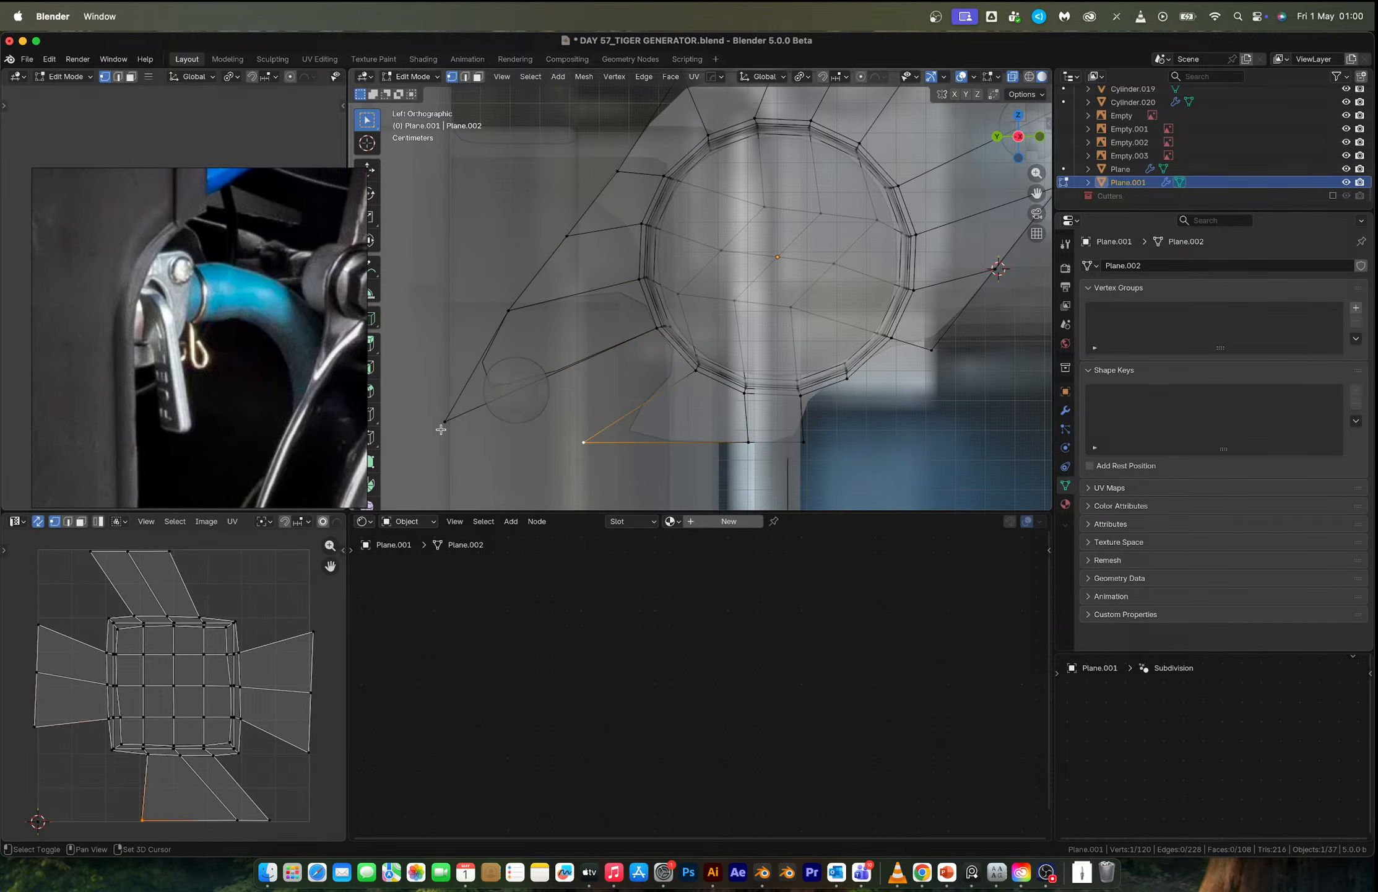
{"action": "left_click", "coordinate": [443, 424], "text": "shift"}
{"action": "key", "text": "f"}
Move the lower-left corner vertex further outward and down, away from the round screw.
{"action": "left_click", "coordinate": [443, 424]}
{"action": "middle_click_drag", "start_coordinate": [443, 423], "coordinate": [576, 350], "text": "shift"}
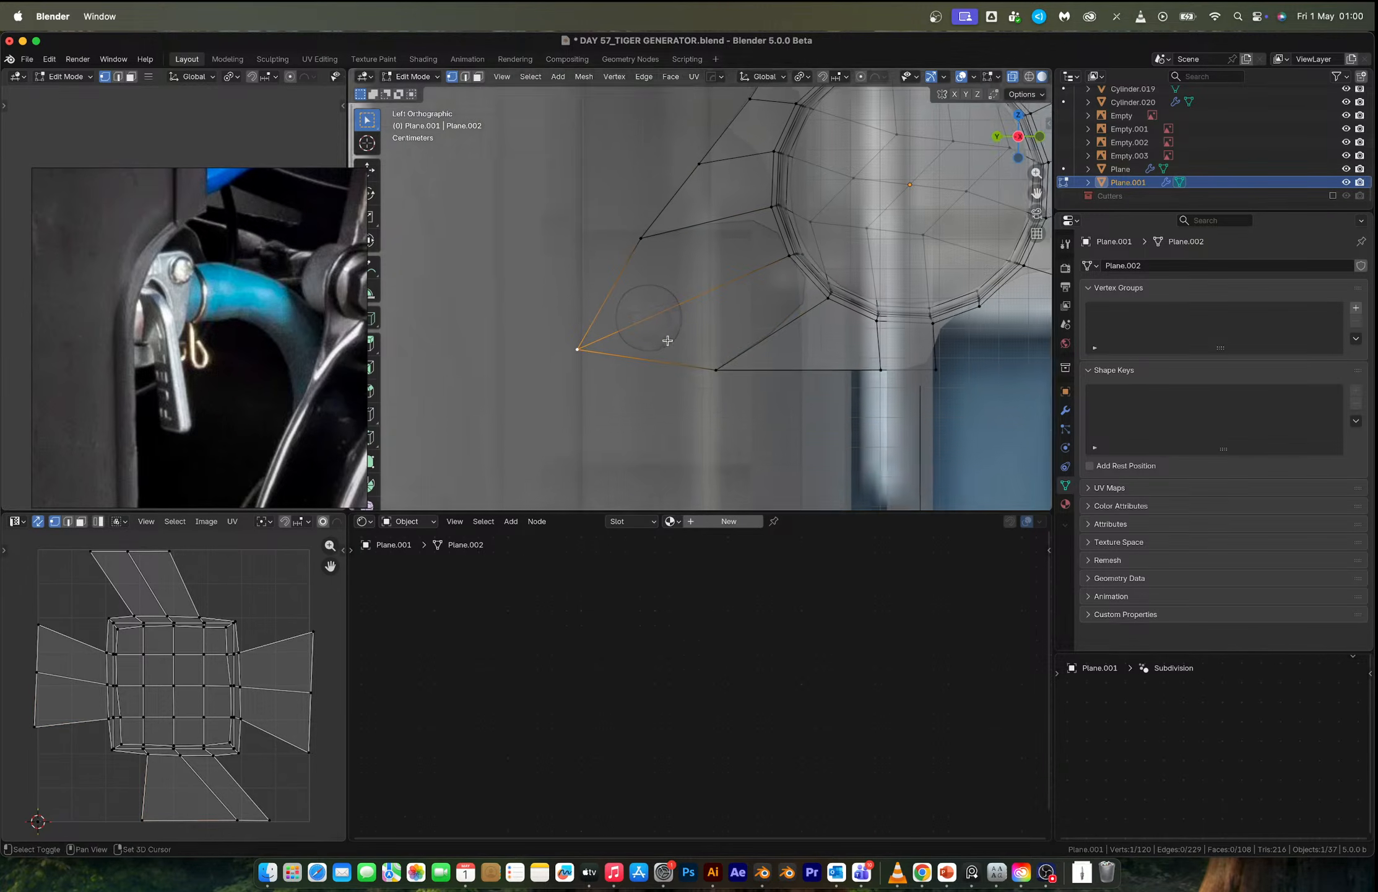
{"action": "key", "text": "g"}
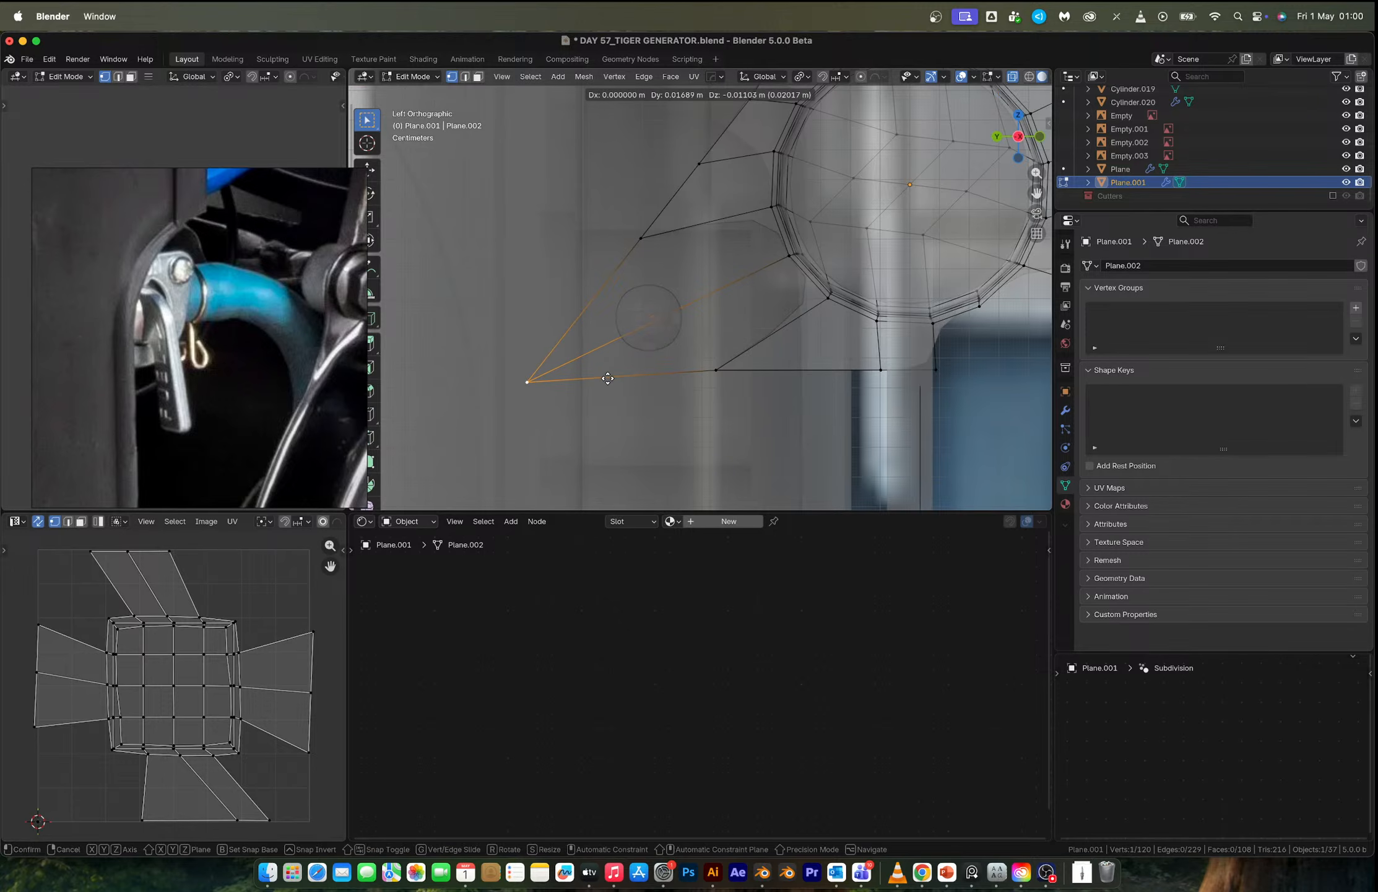
{"action": "left_click", "coordinate": [613, 377]}
Fill the two faces on either side of the lower-left diagonal edge.
{"action": "key", "text": "2"}
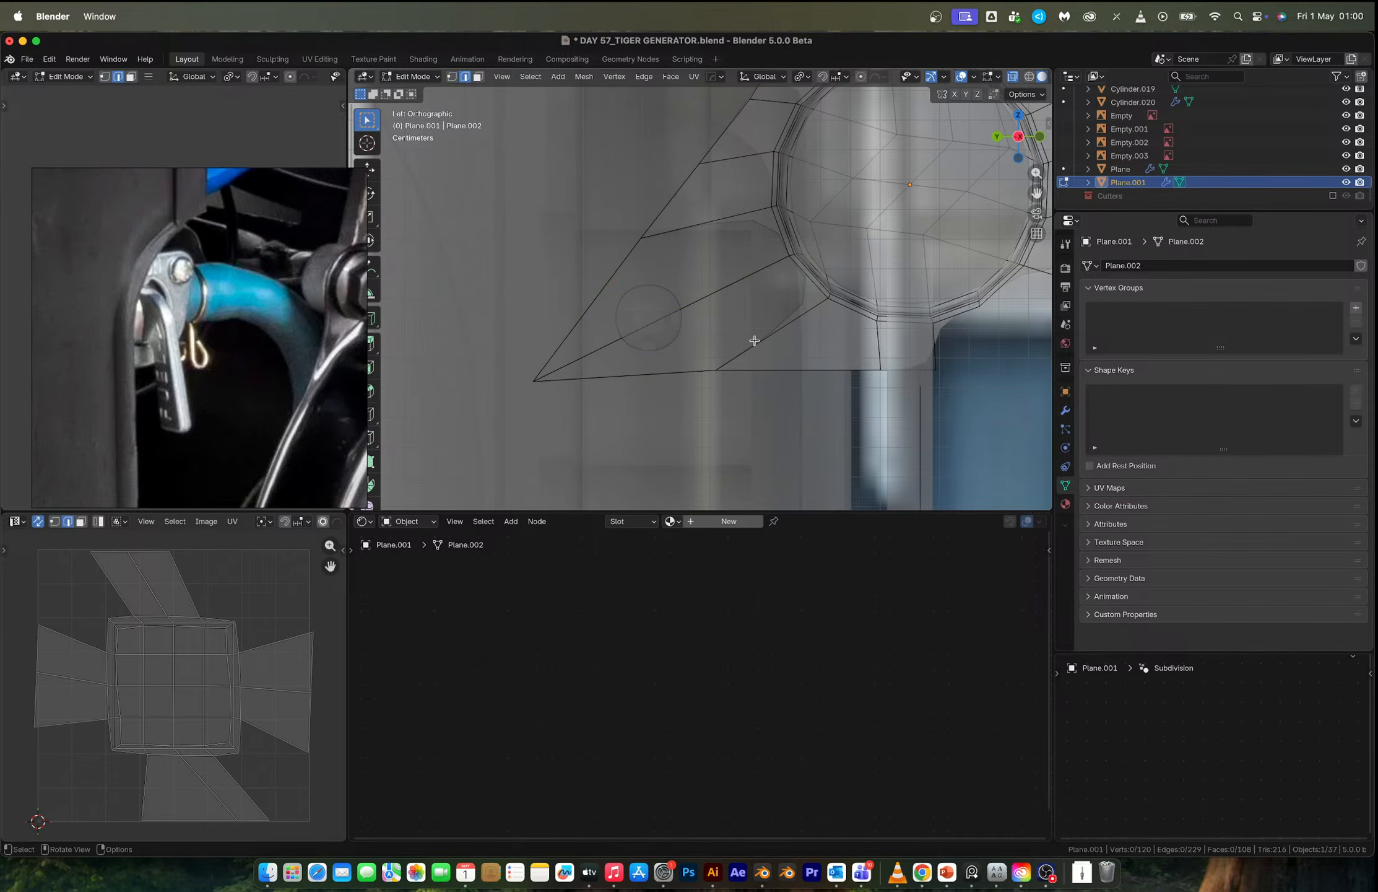
{"action": "left_click", "coordinate": [754, 340]}
{"action": "key", "text": "f"}
{"action": "key", "text": "f"}
Extrude the ring's lower-right vertex diagonally down and outward by about 0.025 m.
{"action": "scroll", "coordinate": [714, 299], "scroll_direction": "right", "scroll_amount": 10}
{"action": "key", "text": "1"}
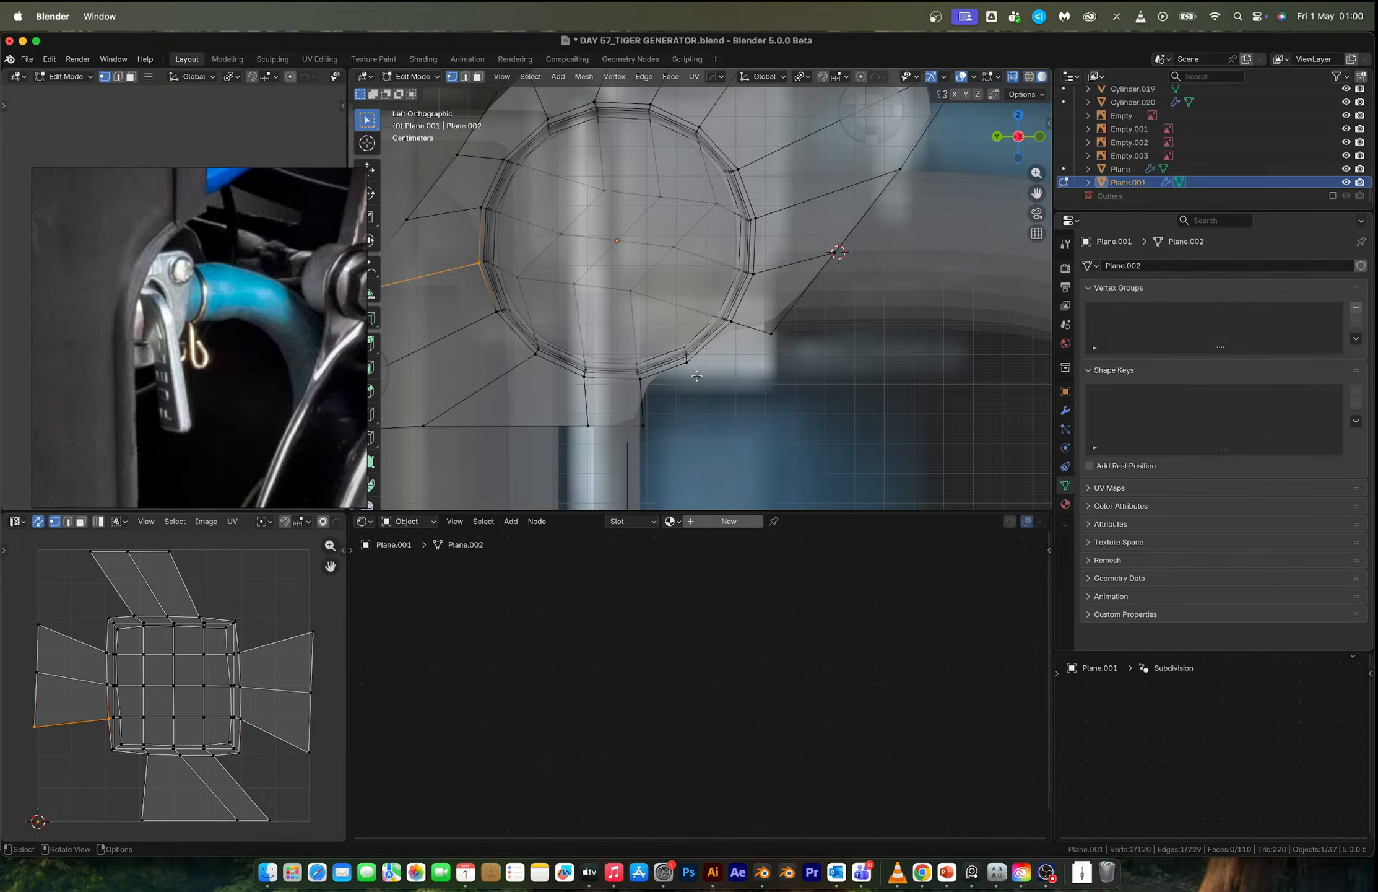
{"action": "left_click", "coordinate": [686, 360]}
{"action": "key", "text": "e"}
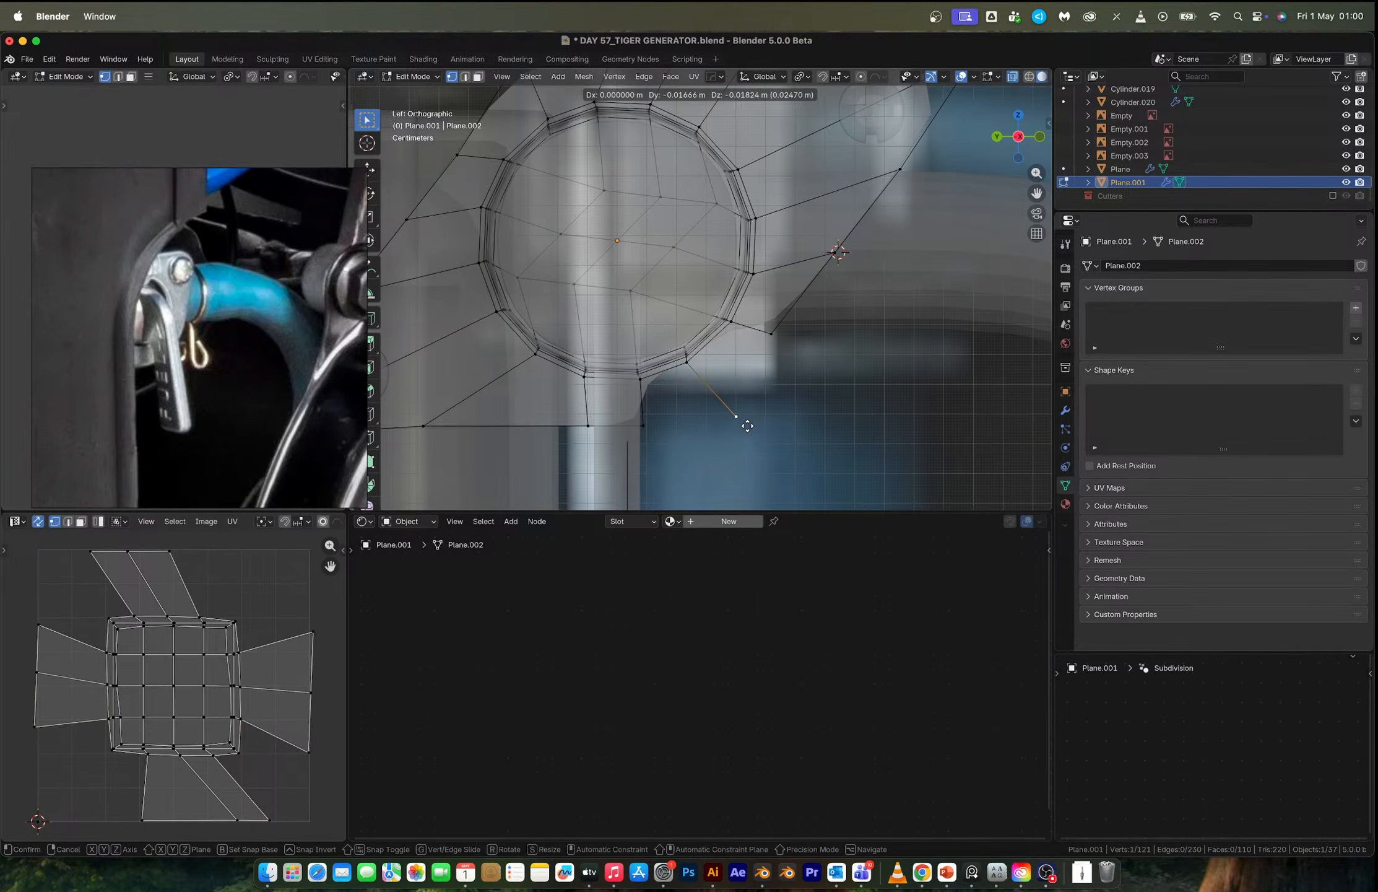
{"action": "left_click", "coordinate": [744, 430]}
Fill the face between the extruded lower-right vertex, the bottom flap's right edge and the ring.
{"action": "left_click", "coordinate": [644, 425], "text": "shift"}
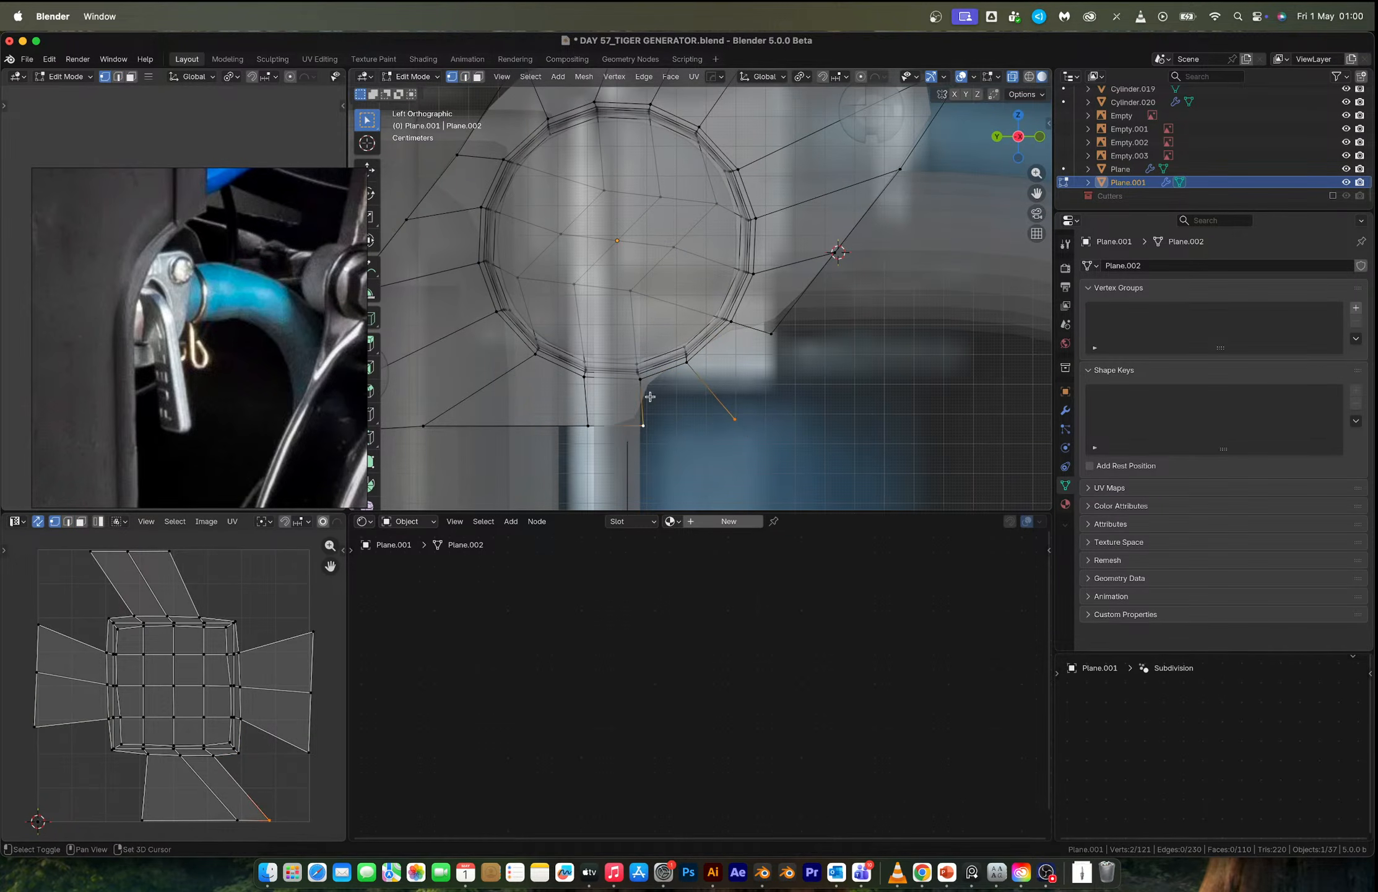
{"action": "left_click", "coordinate": [640, 378], "text": "shift"}
{"action": "left_click", "coordinate": [687, 362], "text": "shift"}
{"action": "key", "text": "f"}
Fill the face between the lower-right corner vertex, the right flap and the ring, and move that corner about 0.003 m along Y.
{"action": "left_click", "coordinate": [735, 421]}
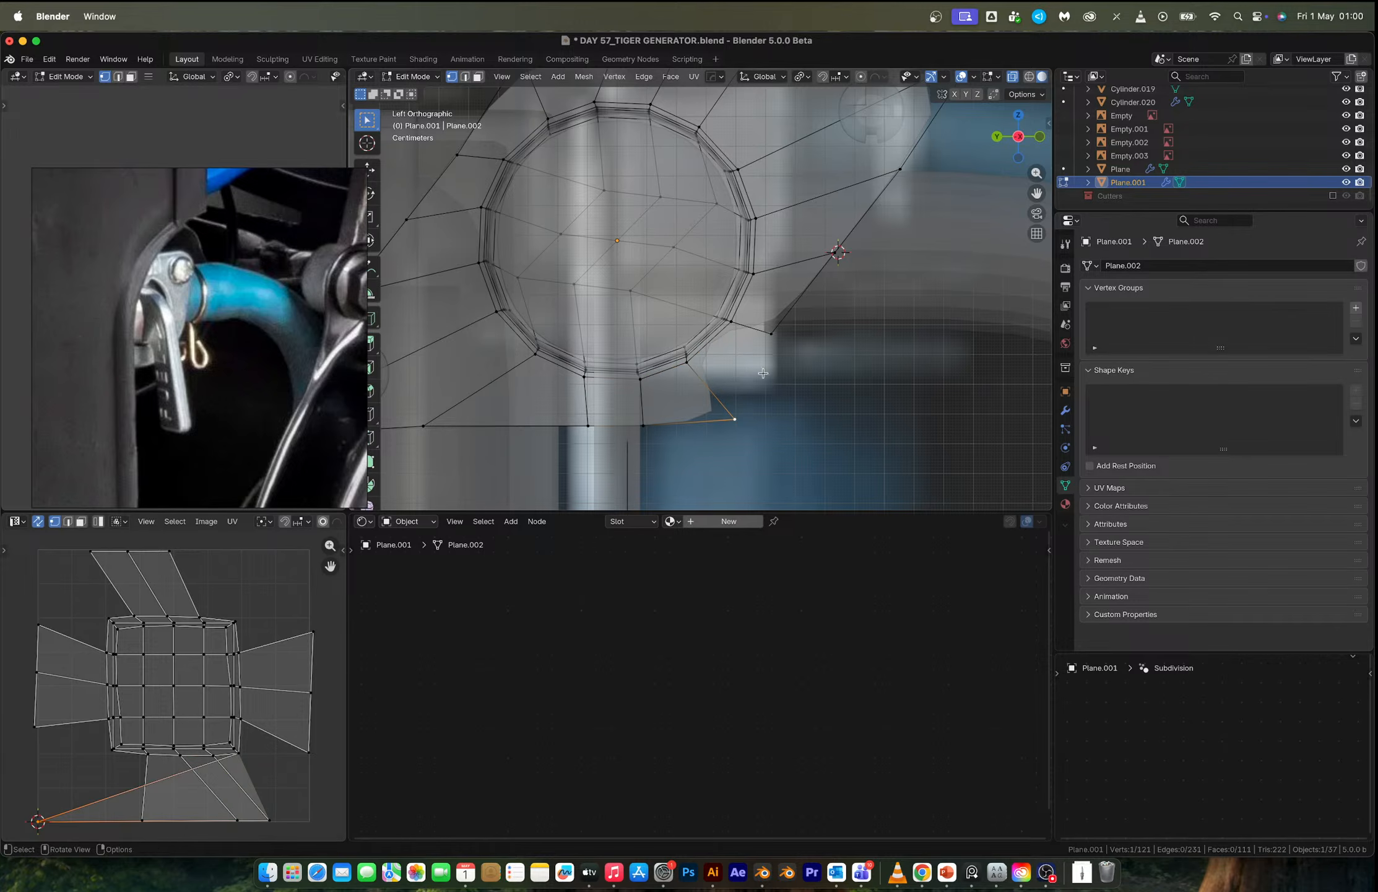
{"action": "left_click", "coordinate": [771, 340], "text": "shift"}
{"action": "left_click", "coordinate": [727, 329], "text": "shift"}
{"action": "left_click", "coordinate": [688, 362], "text": "shift"}
{"action": "key", "text": "f"}
{"action": "left_click", "coordinate": [737, 426]}
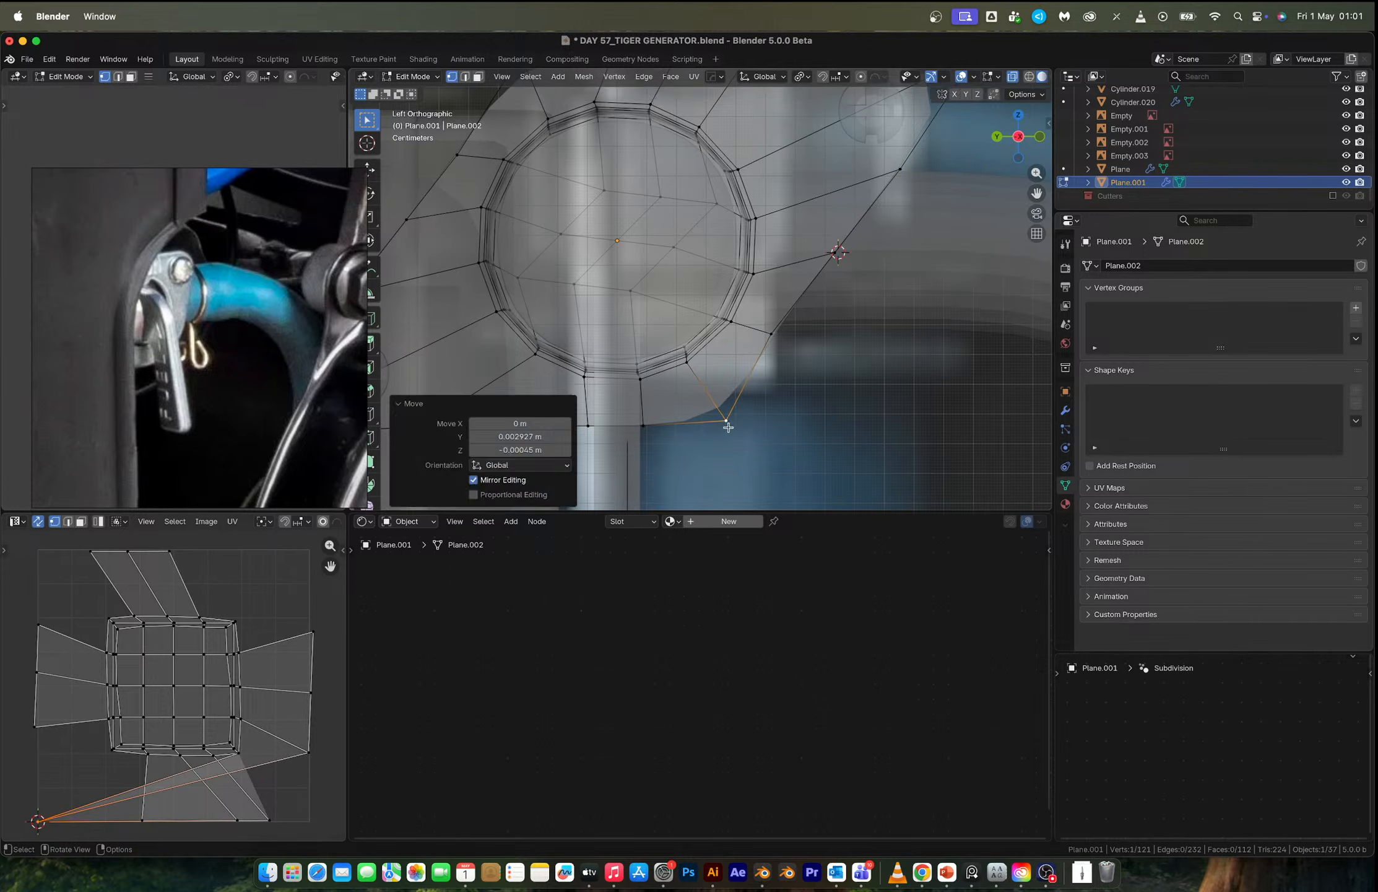
Return to Object Mode with X-ray off and set the plate's Subdivision viewport levels to 2.
{"action": "key", "text": "Tab"}
{"action": "scroll", "coordinate": [694, 348], "scroll_direction": "down", "scroll_amount": 4}
{"action": "key", "text": "alt+z"}
{"action": "mouse_move", "coordinate": [695, 348]}
{"action": "middle_mouse_down"}
{"action": "mouse_move", "coordinate": [724, 353]}
{"action": "mouse_move", "coordinate": [712, 408]}
{"action": "middle_mouse_up"}
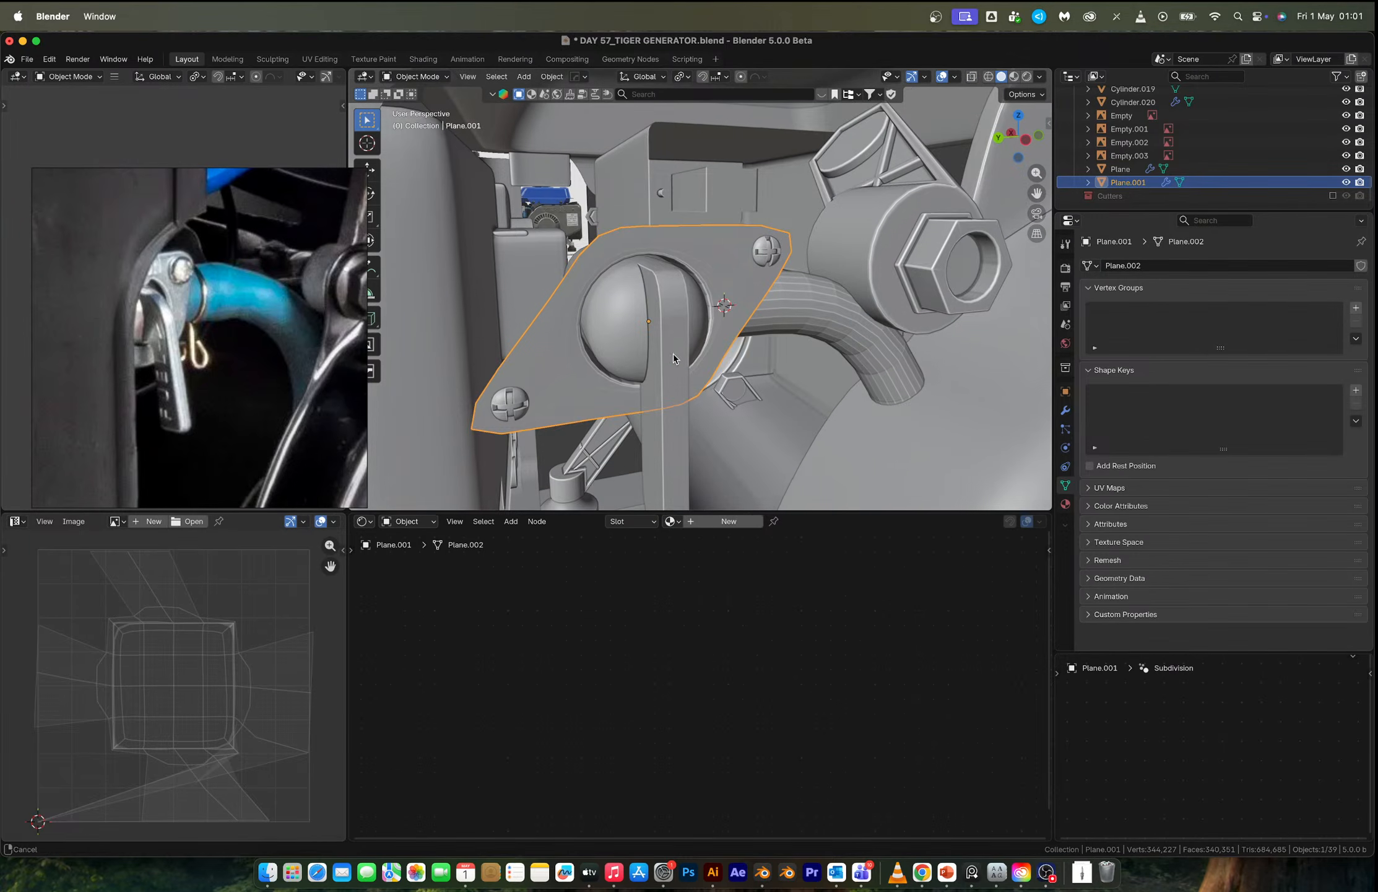
{"action": "left_click", "coordinate": [1066, 410]}
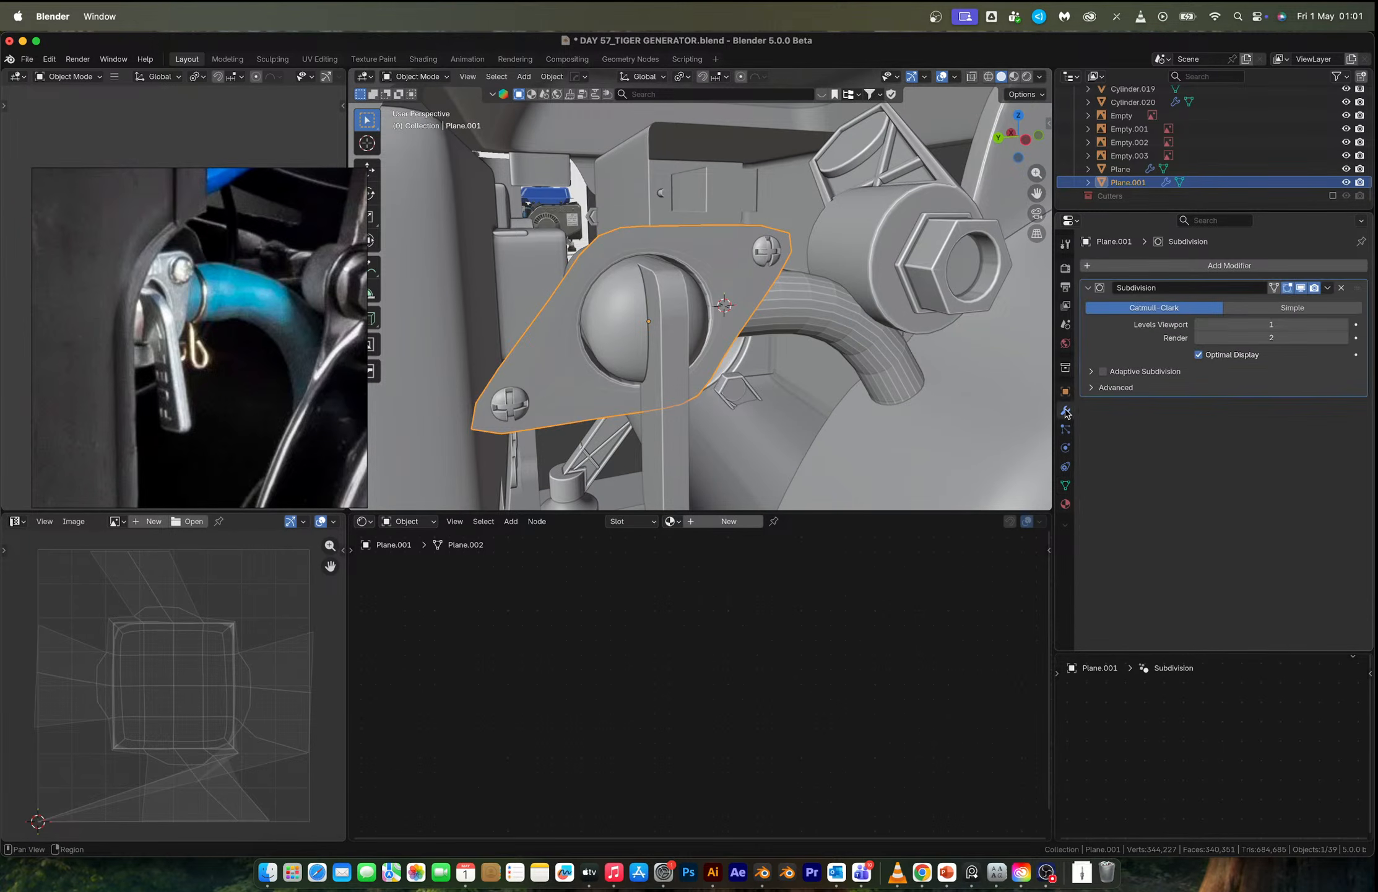
{"action": "left_click", "coordinate": [1345, 324]}
{"action": "scroll", "coordinate": [694, 334], "scroll_direction": "down", "scroll_amount": 2}
{"action": "middle_click_drag", "start_coordinate": [694, 333], "coordinate": [626, 328]}
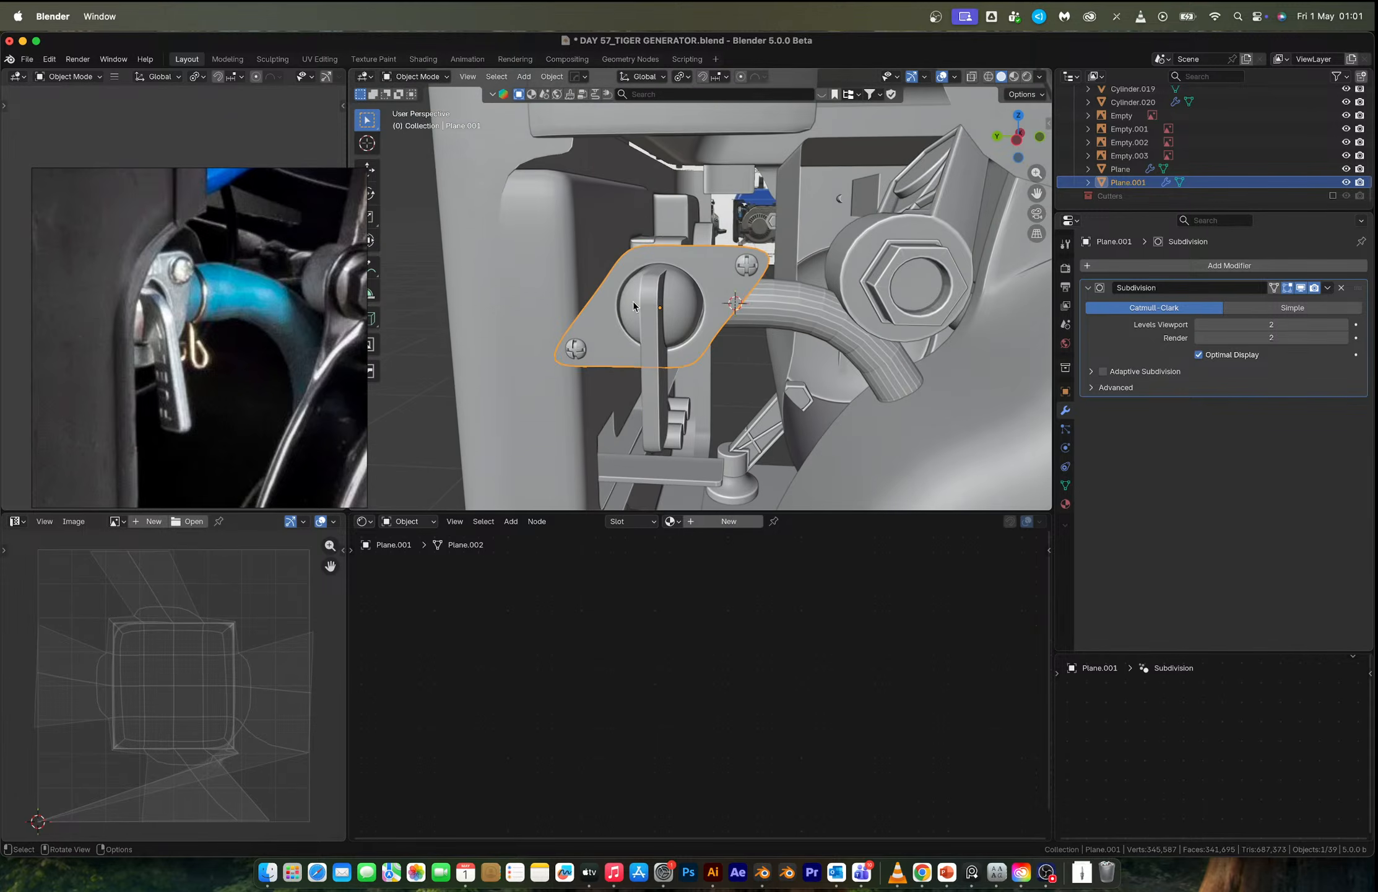
Slide the top-edge vertex next to the plate's upper-right corner toward that corner by a factor of 0.227.
{"action": "scroll", "coordinate": [772, 293], "scroll_direction": "up", "scroll_amount": 4}
{"action": "middle_click_drag", "start_coordinate": [772, 294], "coordinate": [730, 283]}
{"action": "key", "text": "Tab"}
{"action": "left_click", "coordinate": [768, 255]}
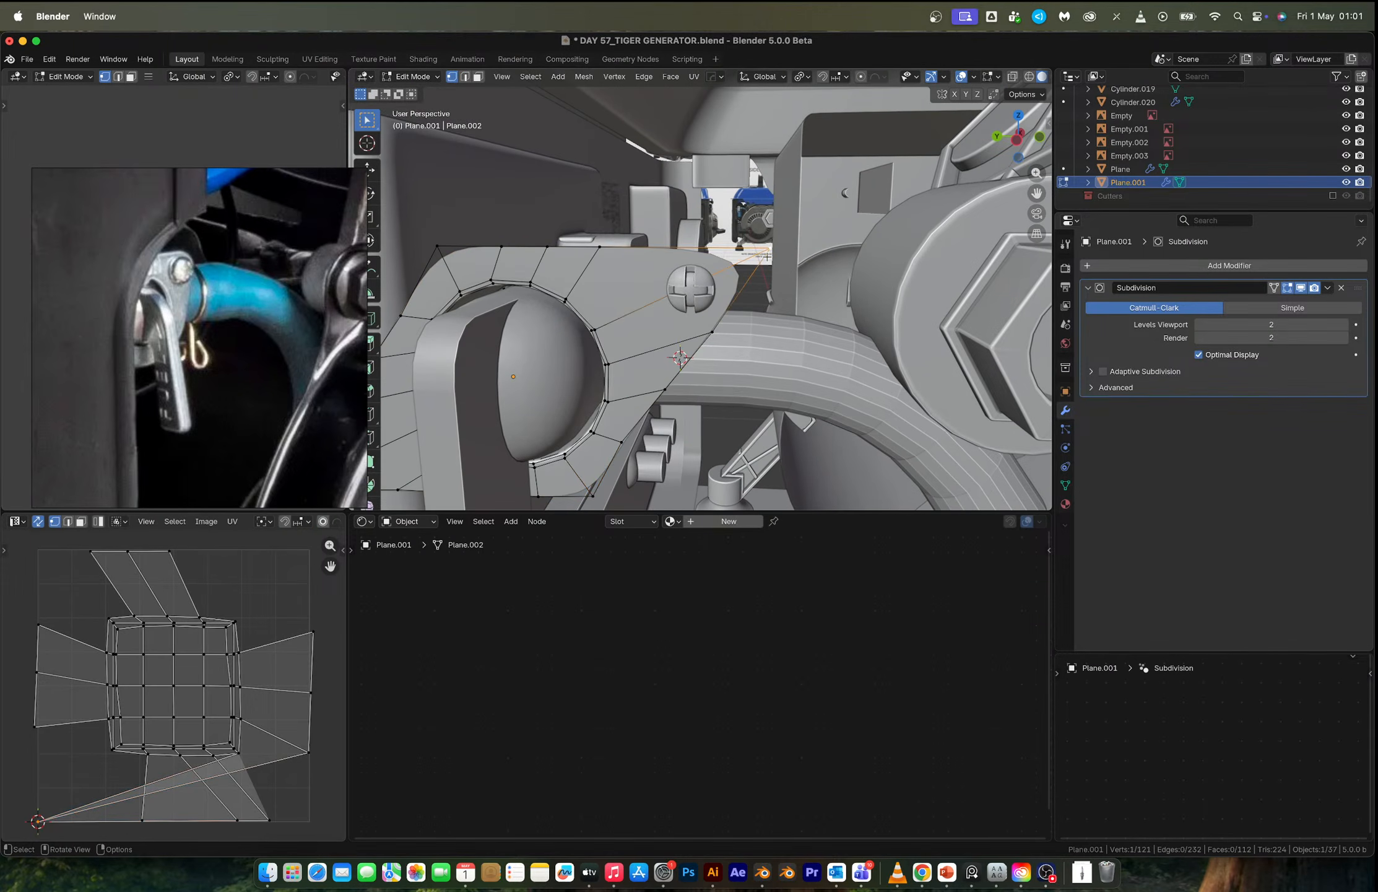
{"action": "key", "text": "shift+v"}
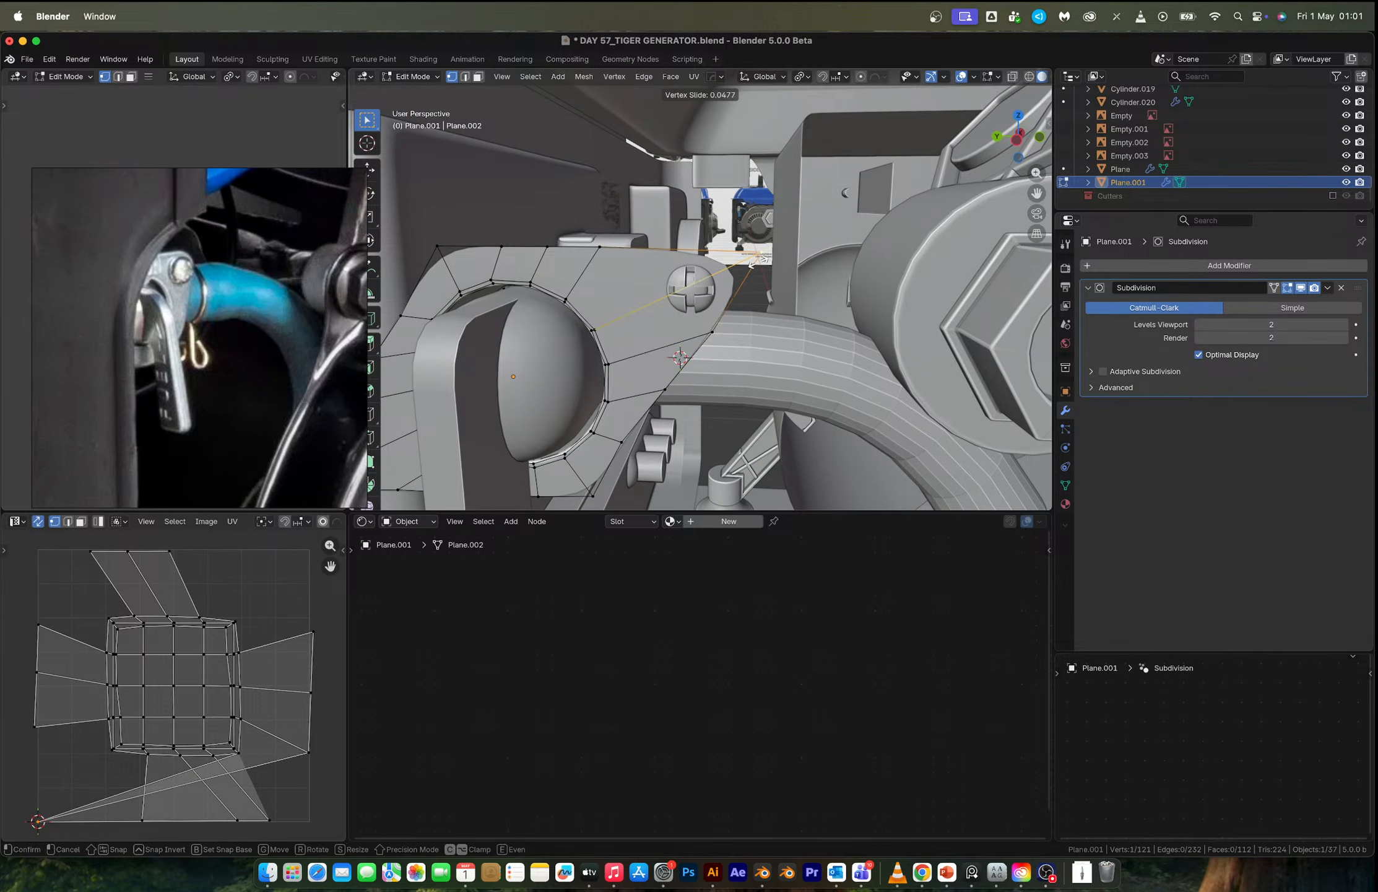
{"action": "left_click", "coordinate": [670, 260]}
{"action": "key", "text": "shift+v"}
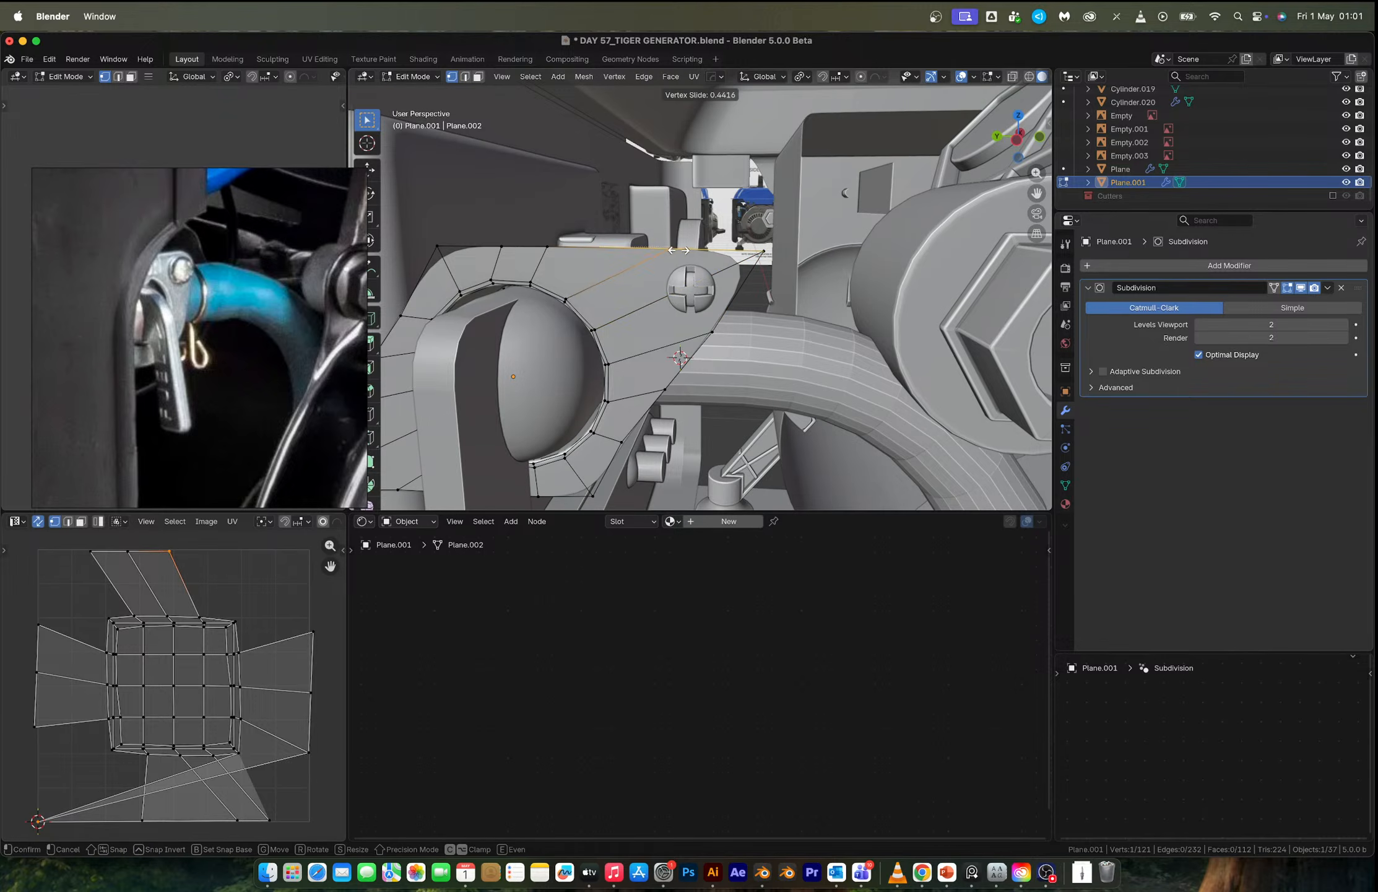
{"action": "left_click", "coordinate": [643, 254]}
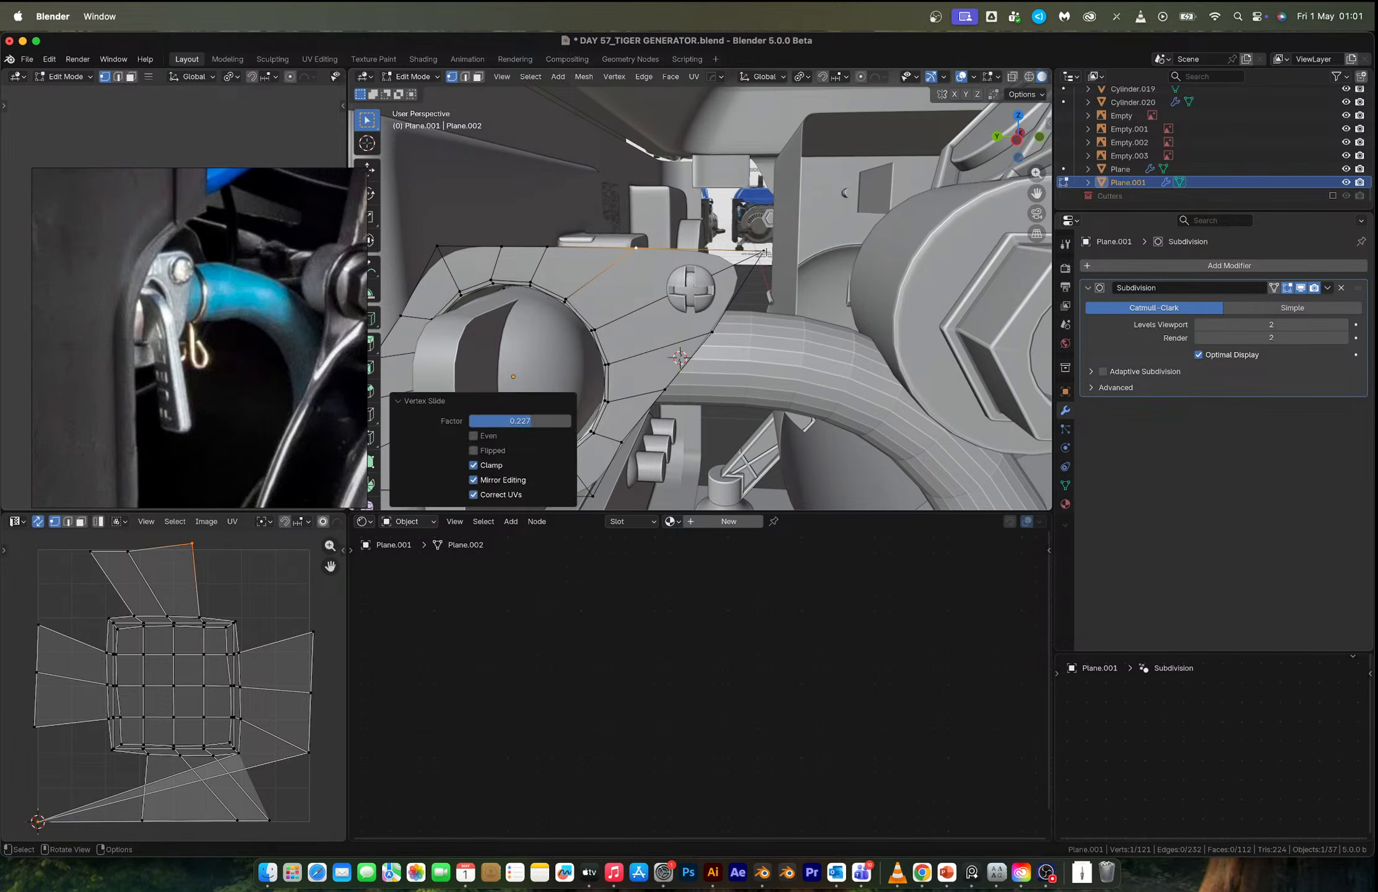
Slide the plate's upper-right corner vertex inward toward the nearby screw by a factor of 0.064.
{"action": "key", "text": "shift+v"}
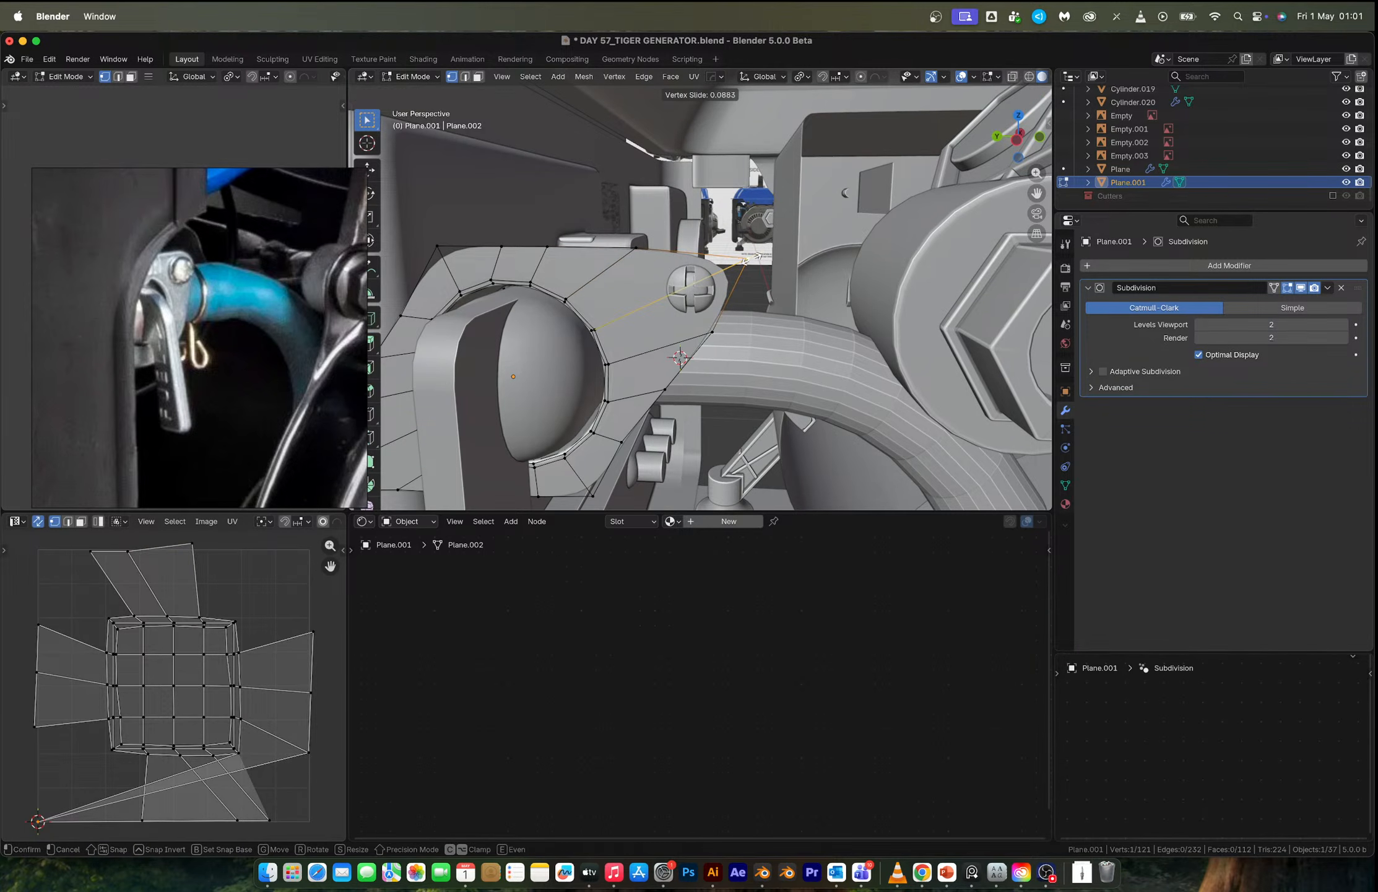
{"action": "left_click", "coordinate": [757, 255]}
Try moving the plate's lower-left corner vertex freely toward its screw in perspective view, and undo the move.
{"action": "scroll", "coordinate": [756, 256], "scroll_direction": "down", "scroll_amount": 2}
{"action": "middle_click_drag", "start_coordinate": [755, 255], "coordinate": [893, 159], "text": "shift"}
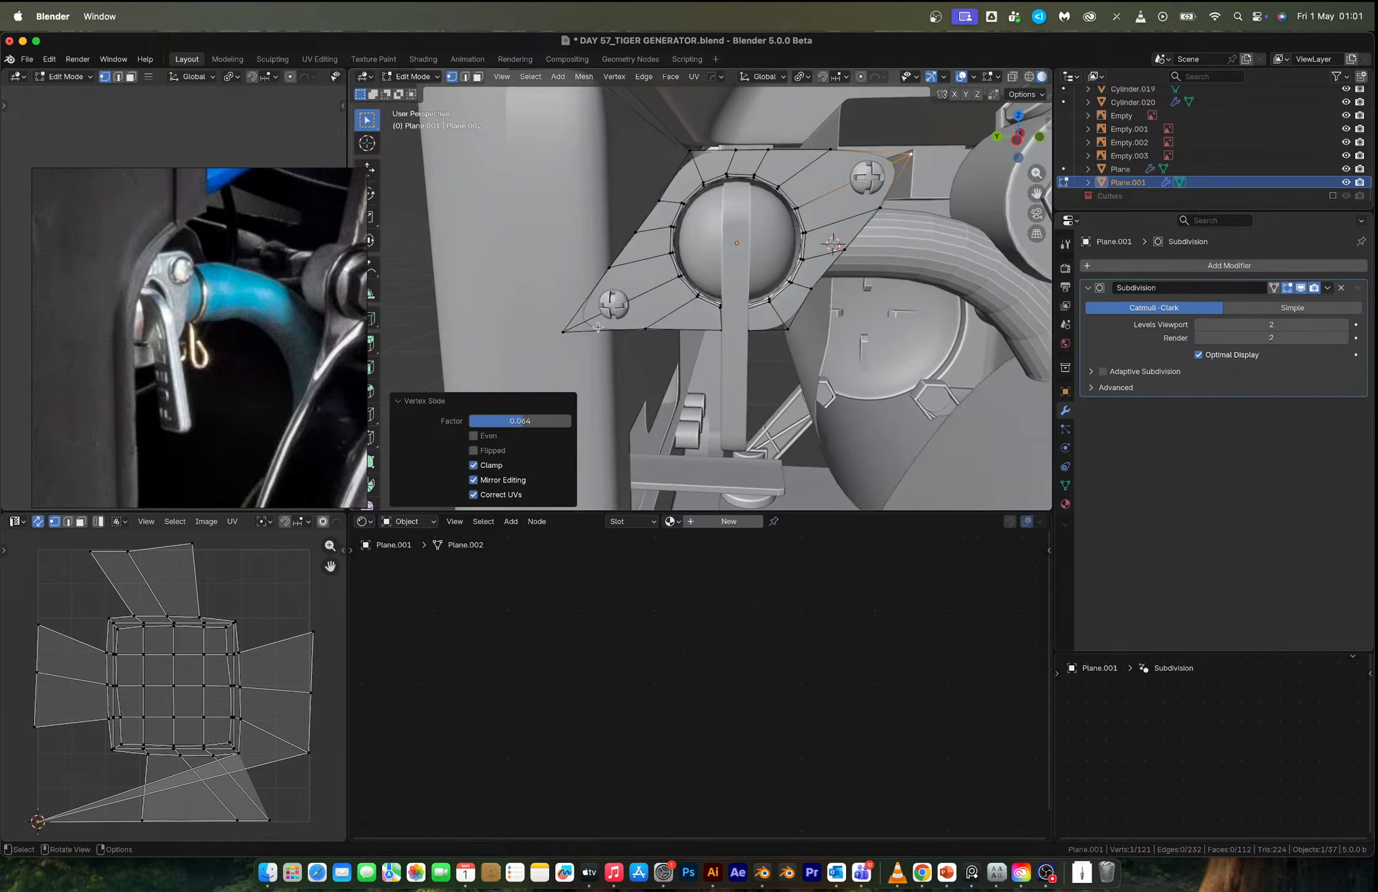
{"action": "scroll", "coordinate": [599, 327], "scroll_direction": "up", "scroll_amount": 2}
{"action": "left_click", "coordinate": [574, 346]}
{"action": "key", "text": "g"}
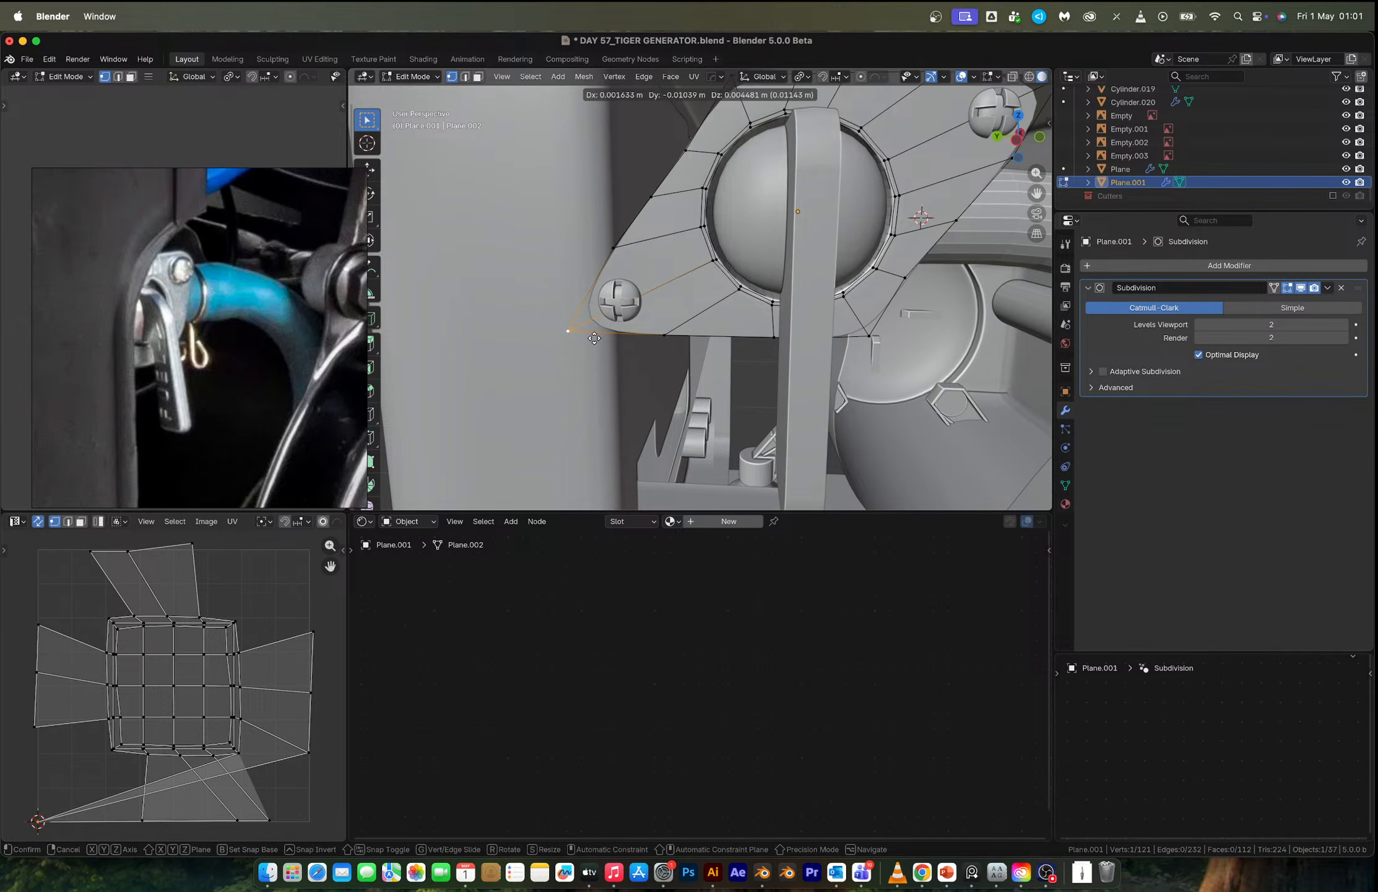
{"action": "left_click", "coordinate": [595, 338]}
{"action": "middle_click_drag", "start_coordinate": [595, 338], "coordinate": [728, 290]}
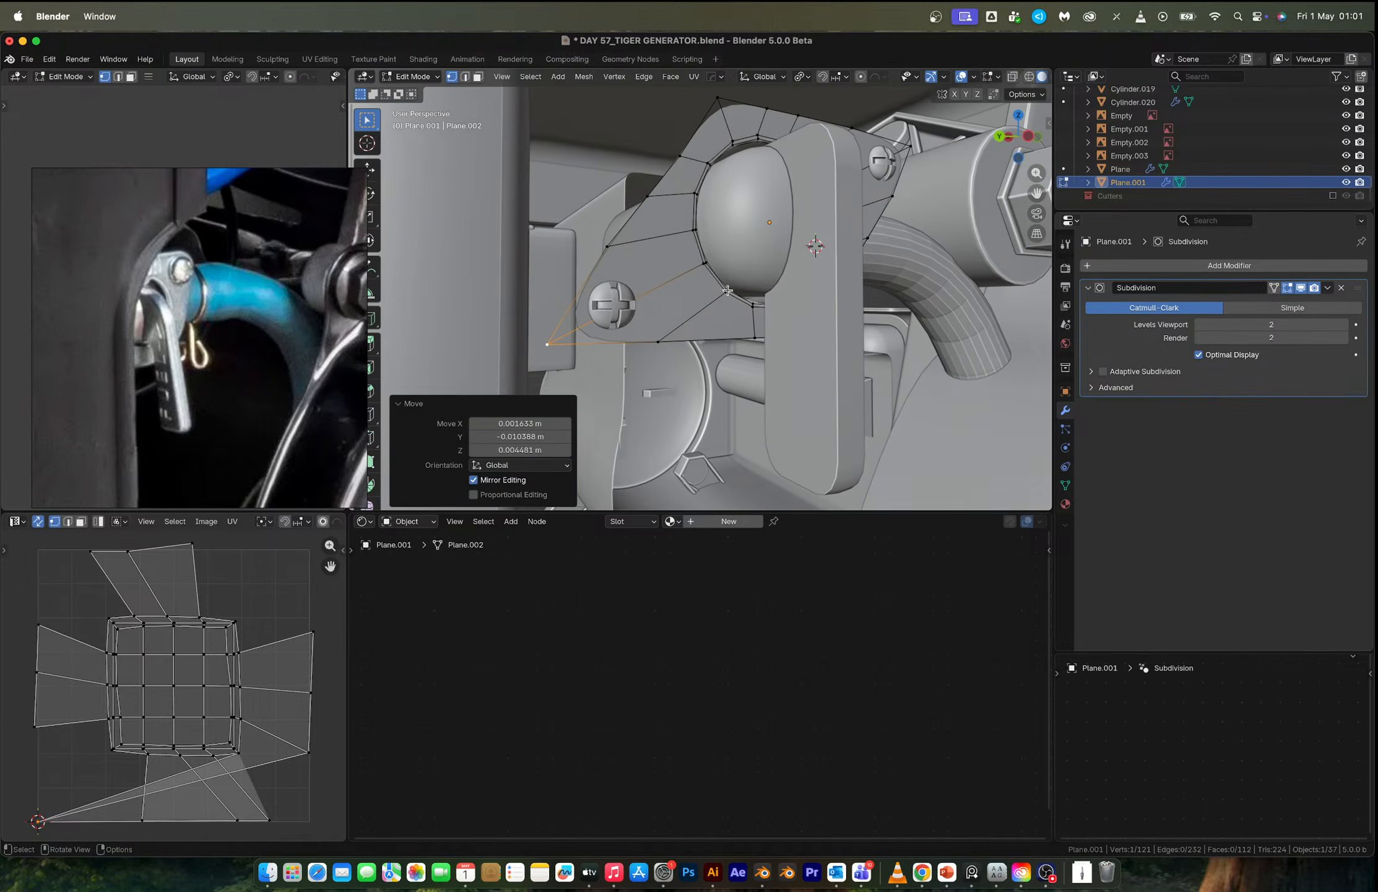
{"action": "key", "text": "F3"}
{"action": "type", "text": "x"}
{"action": "key", "text": "Escape"}
{"action": "key", "text": "super+z"}
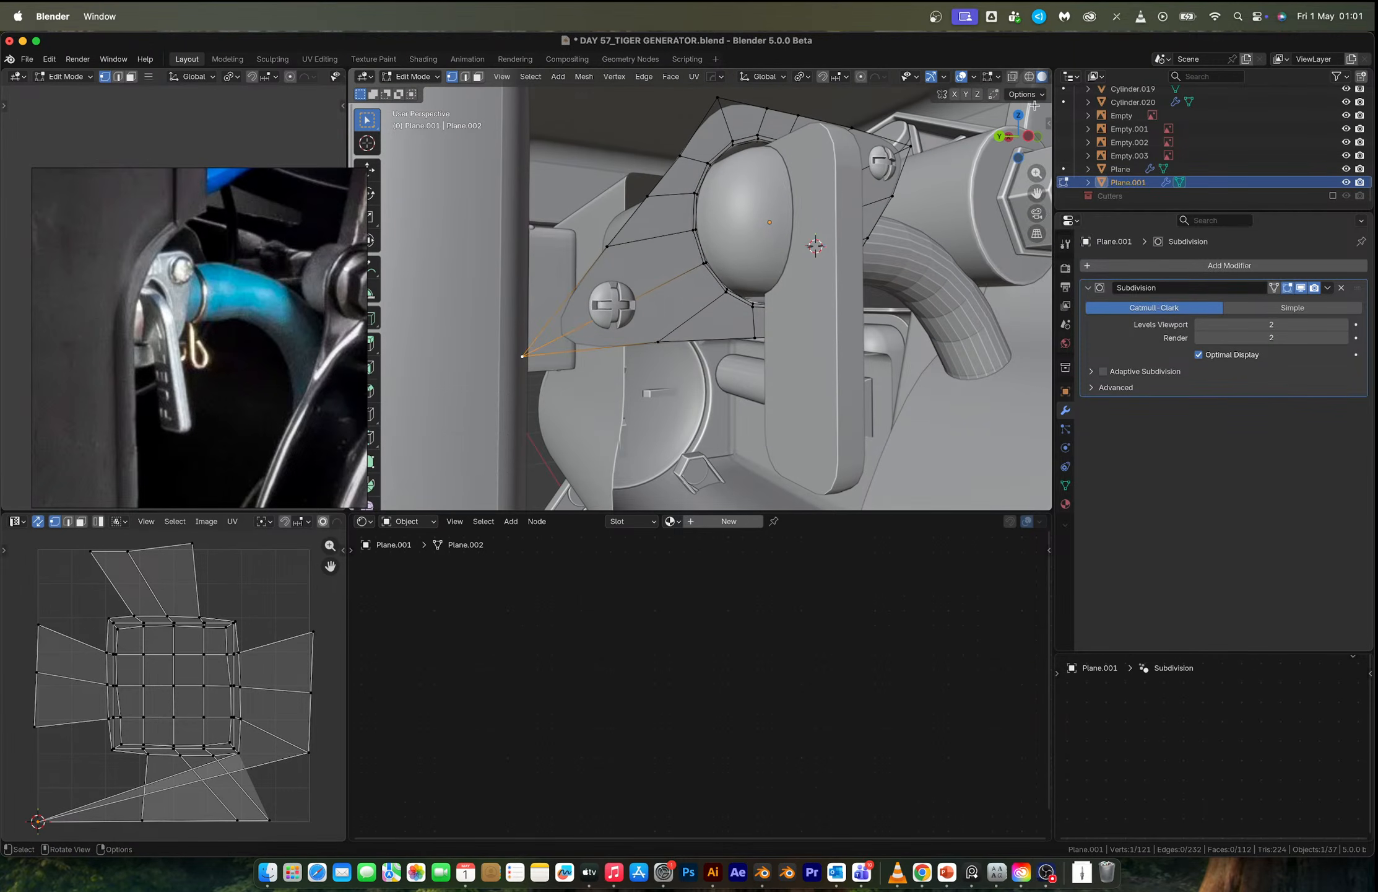
In the orthographic side view, move the plate's lower-left corner vertex about -0.008 m in Y and 0.005 m in Z.
{"action": "left_click", "coordinate": [1027, 137]}
{"action": "scroll", "coordinate": [686, 289], "scroll_direction": "up", "scroll_amount": 3}
{"action": "key", "text": "g"}
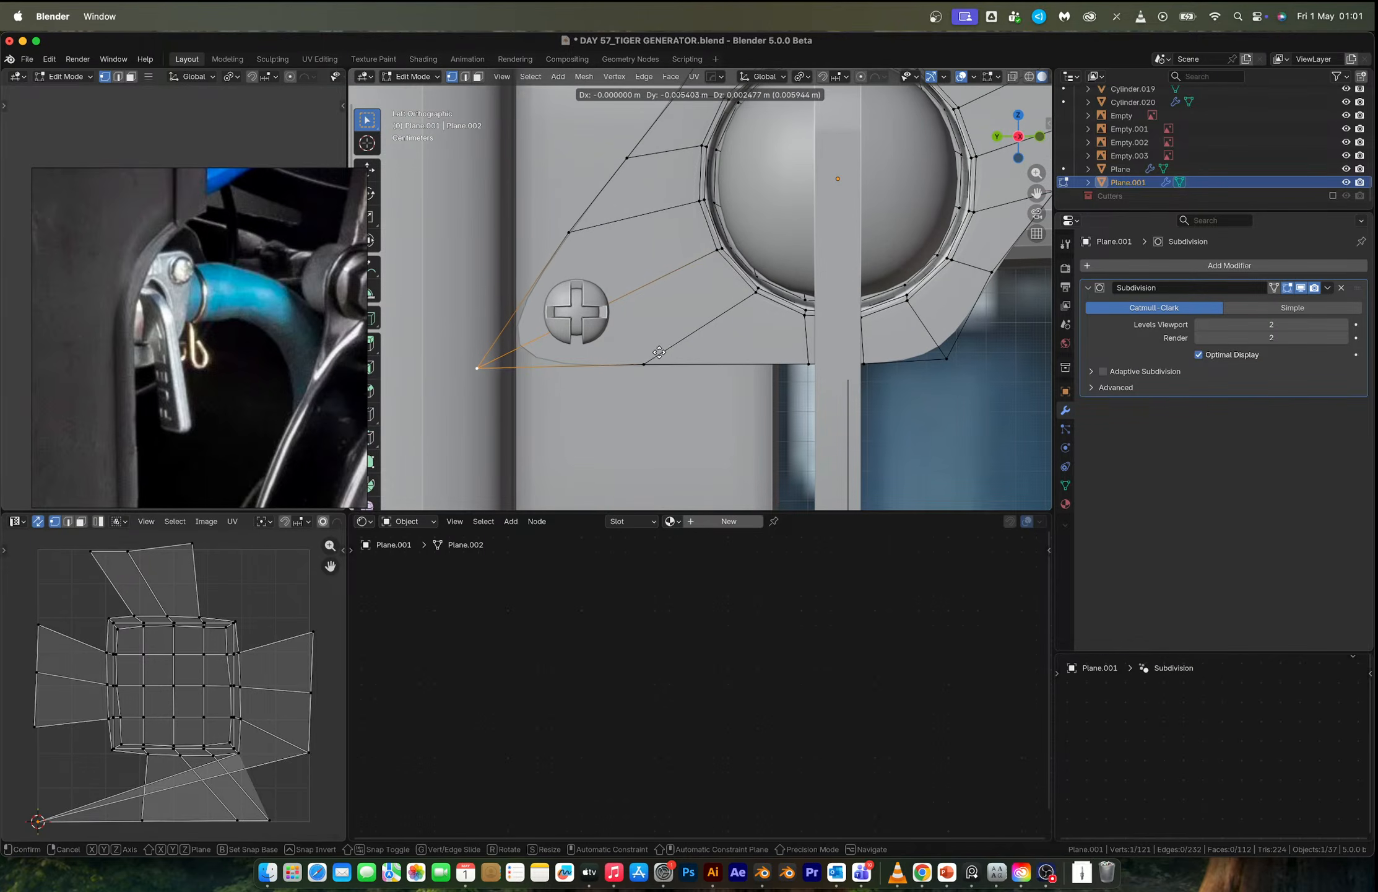
{"action": "left_click", "coordinate": [665, 345]}
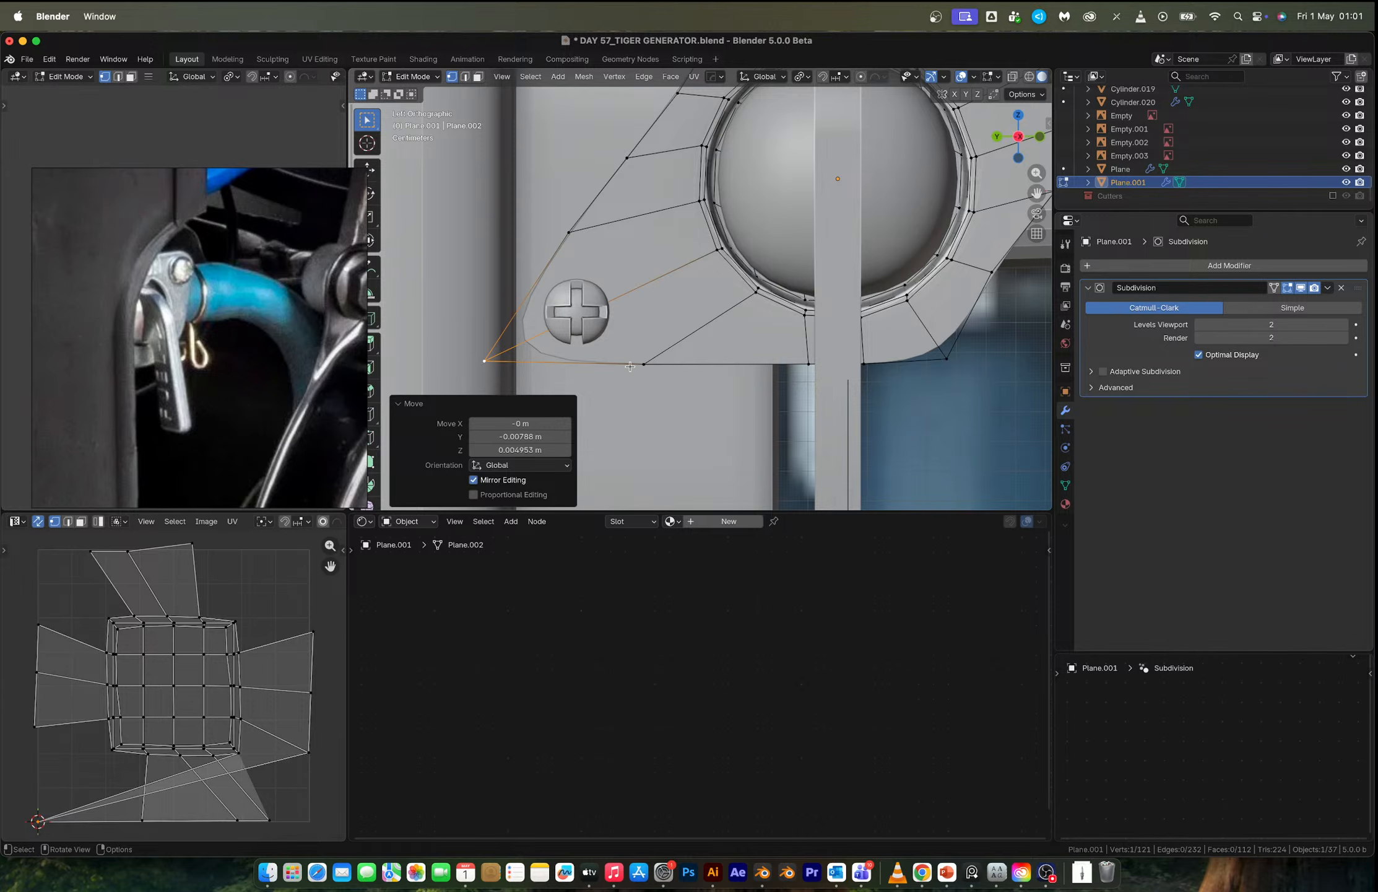
Return to Object Mode and apply Shade Auto Smooth to the latch plate with a 30° angle.
{"action": "key", "text": "Tab"}
{"action": "scroll", "coordinate": [756, 244], "scroll_direction": "down", "scroll_amount": 3}
{"action": "middle_click_drag", "start_coordinate": [756, 245], "coordinate": [794, 270]}
{"action": "right_click", "coordinate": [866, 176]}
{"action": "left_click", "coordinate": [867, 179]}
Apply Shade Smooth to the curved hose beside the latch plate, keeping sharp edges.
{"action": "scroll", "coordinate": [824, 241], "scroll_direction": "down", "scroll_amount": 3}
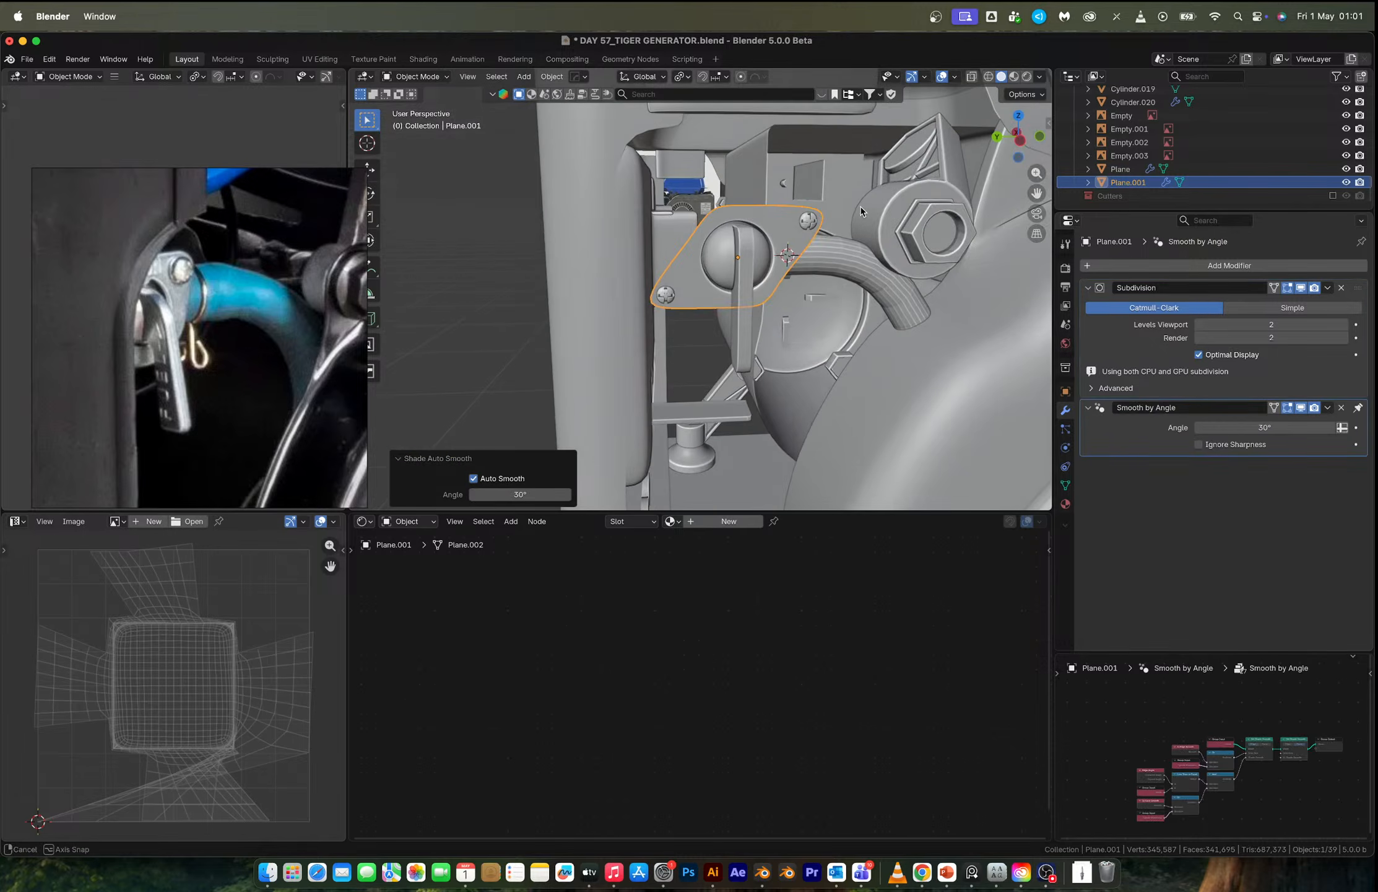
{"action": "scroll", "coordinate": [795, 271], "scroll_direction": "down", "scroll_amount": 2}
{"action": "scroll", "coordinate": [794, 271], "scroll_direction": "down", "scroll_amount": 1}
{"action": "left_click", "coordinate": [790, 278]}
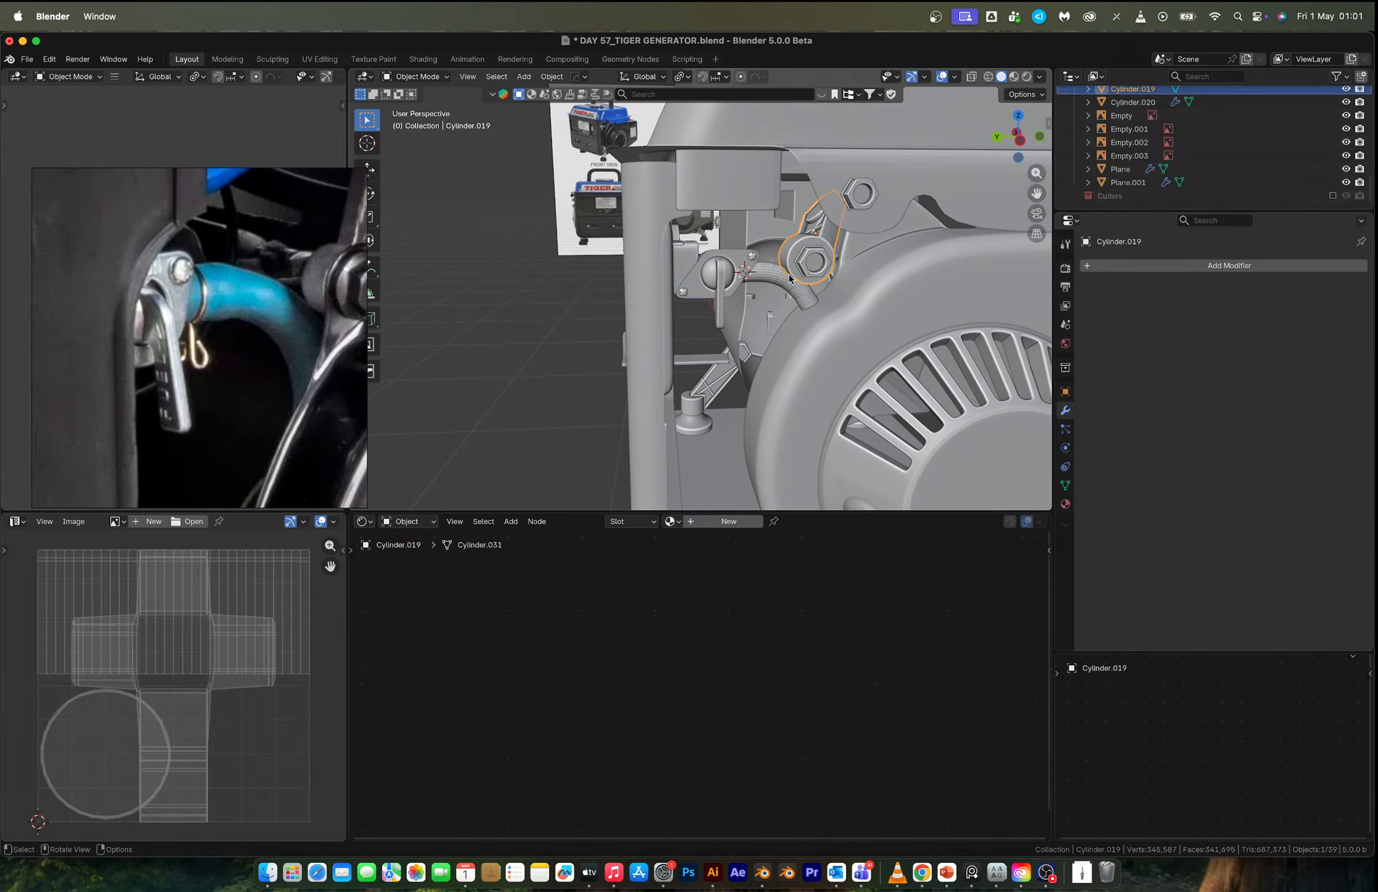
{"action": "left_click", "coordinate": [756, 282], "text": "shift"}
{"action": "right_click", "coordinate": [753, 279]}
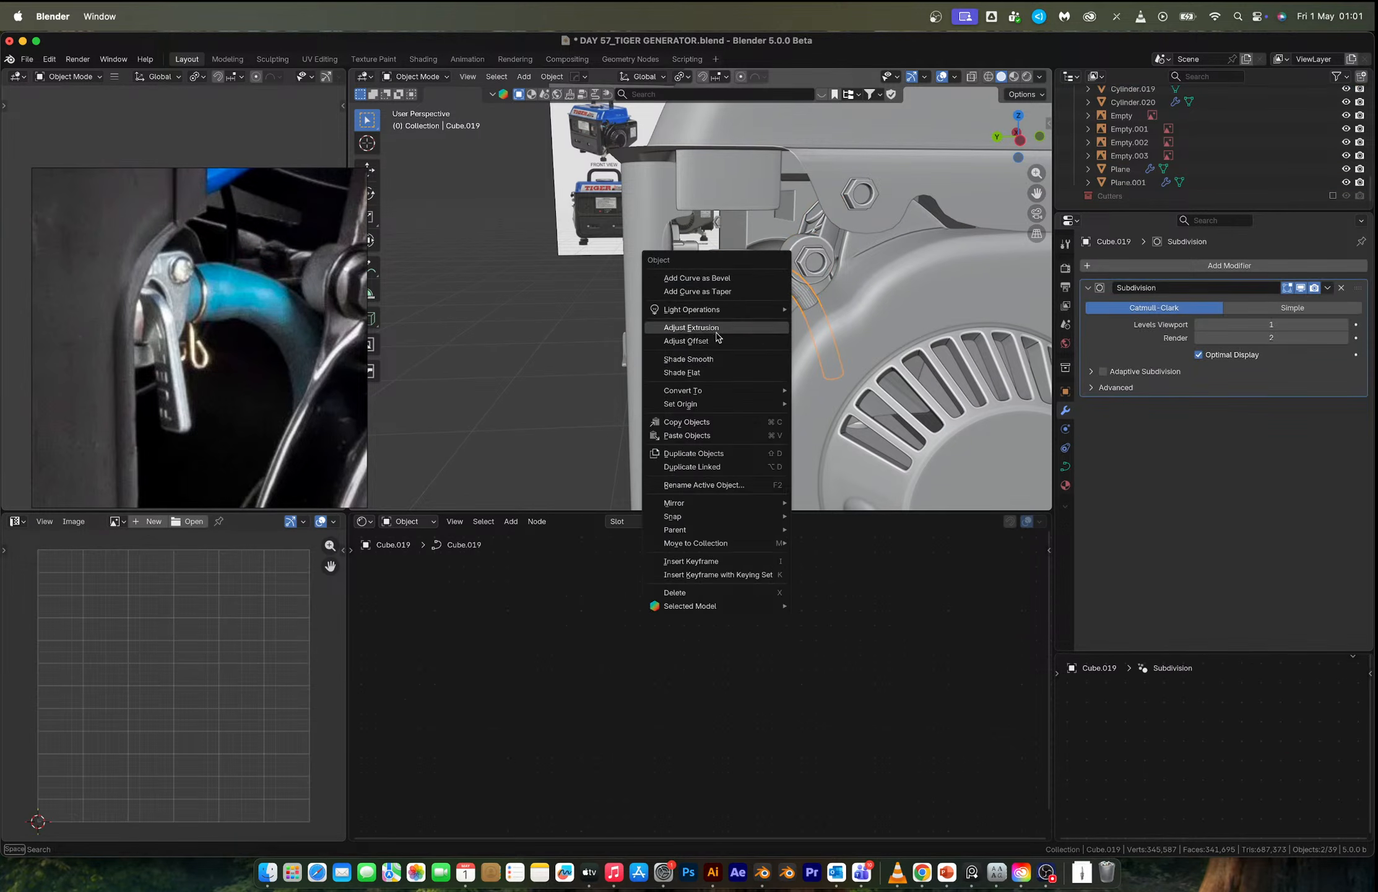
{"action": "left_click", "coordinate": [711, 361]}
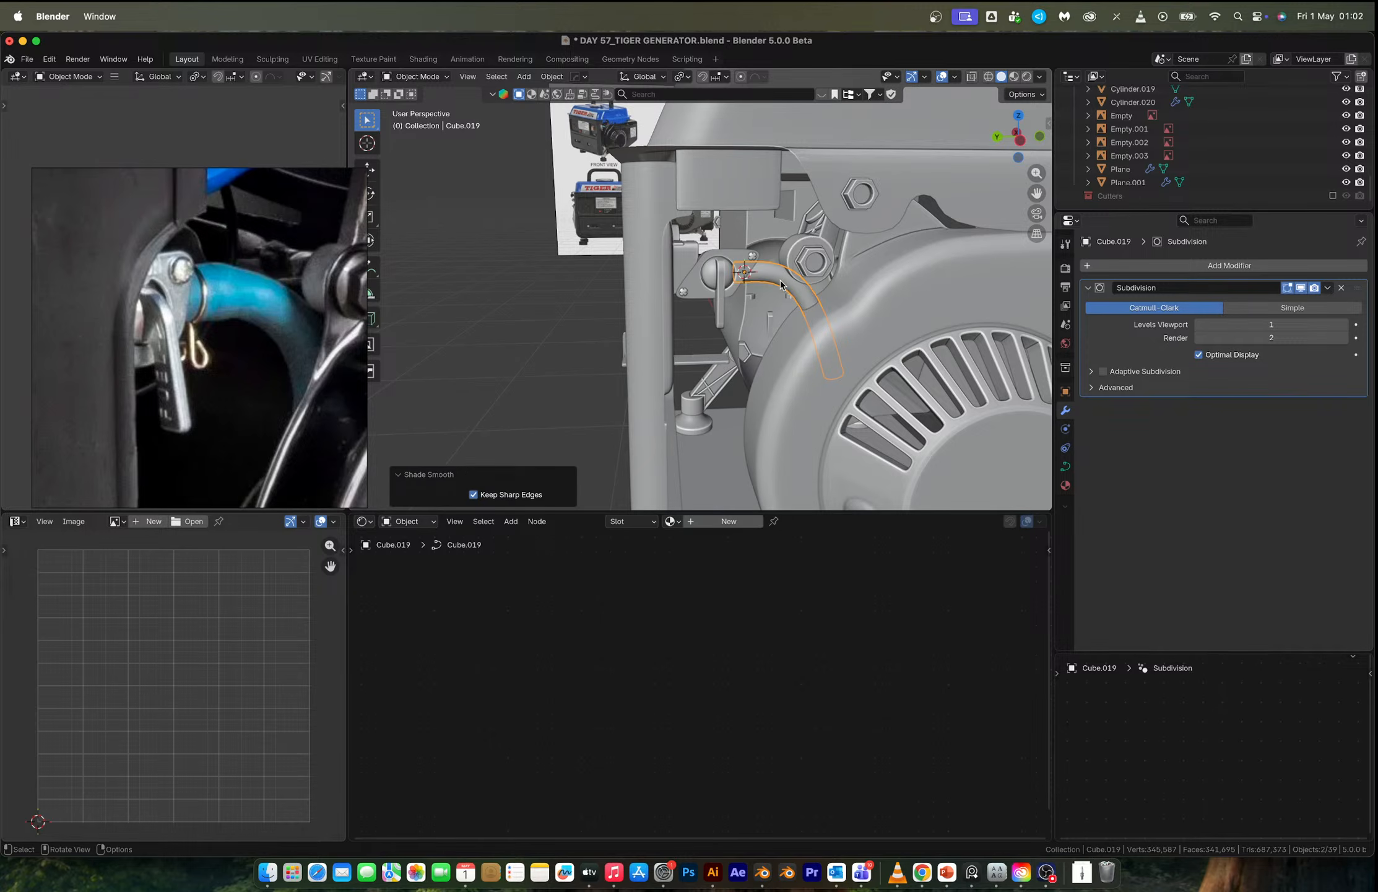
Examine the generator reference photos from several sides and compare the latch and hose area with the model.
{"action": "scroll", "coordinate": [158, 387], "scroll_direction": "down", "scroll_amount": 6}
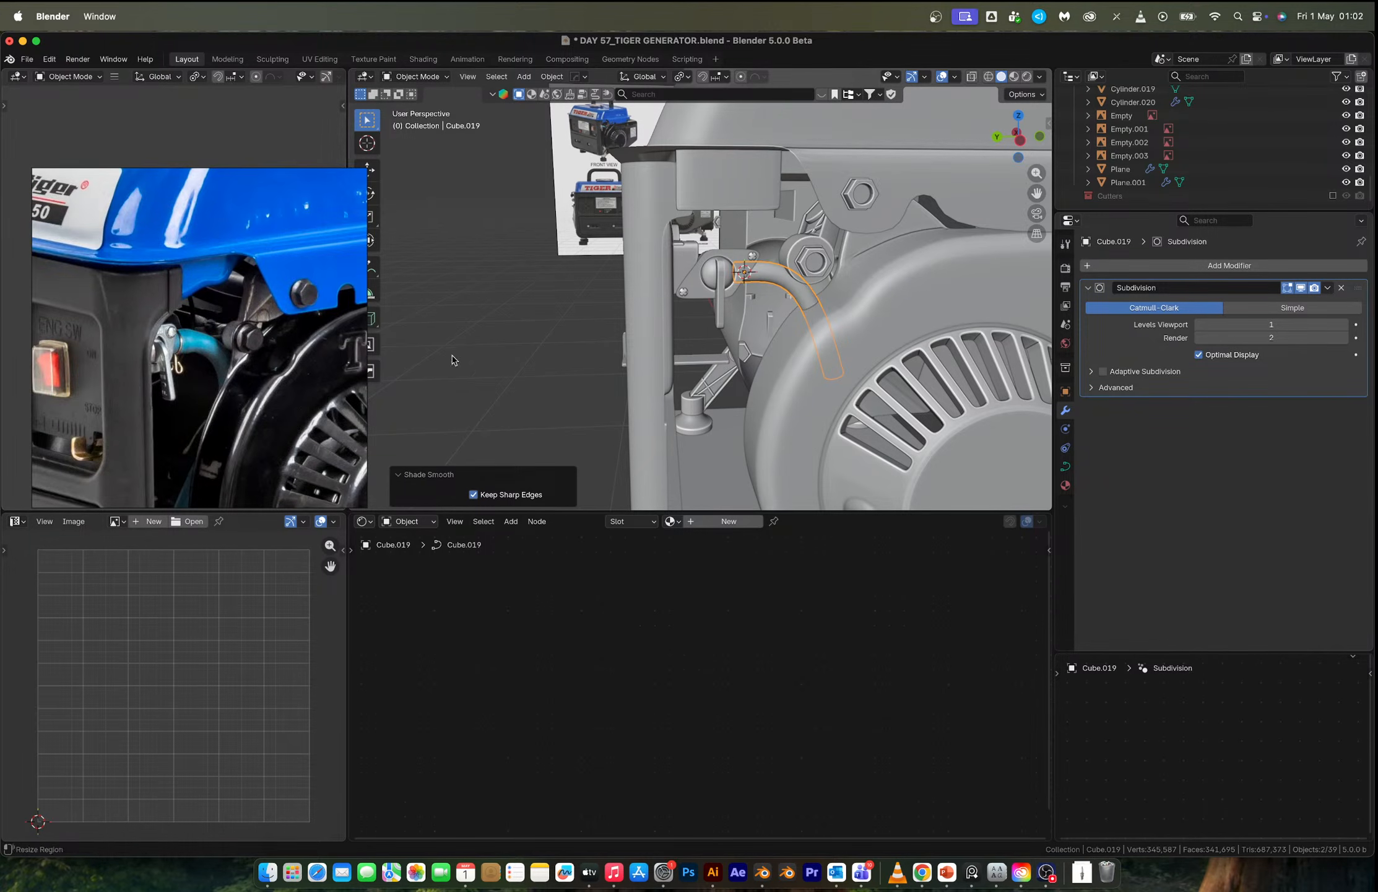
{"action": "left_click", "coordinate": [1021, 140]}
{"action": "scroll", "coordinate": [733, 356], "scroll_direction": "up", "scroll_amount": 3}
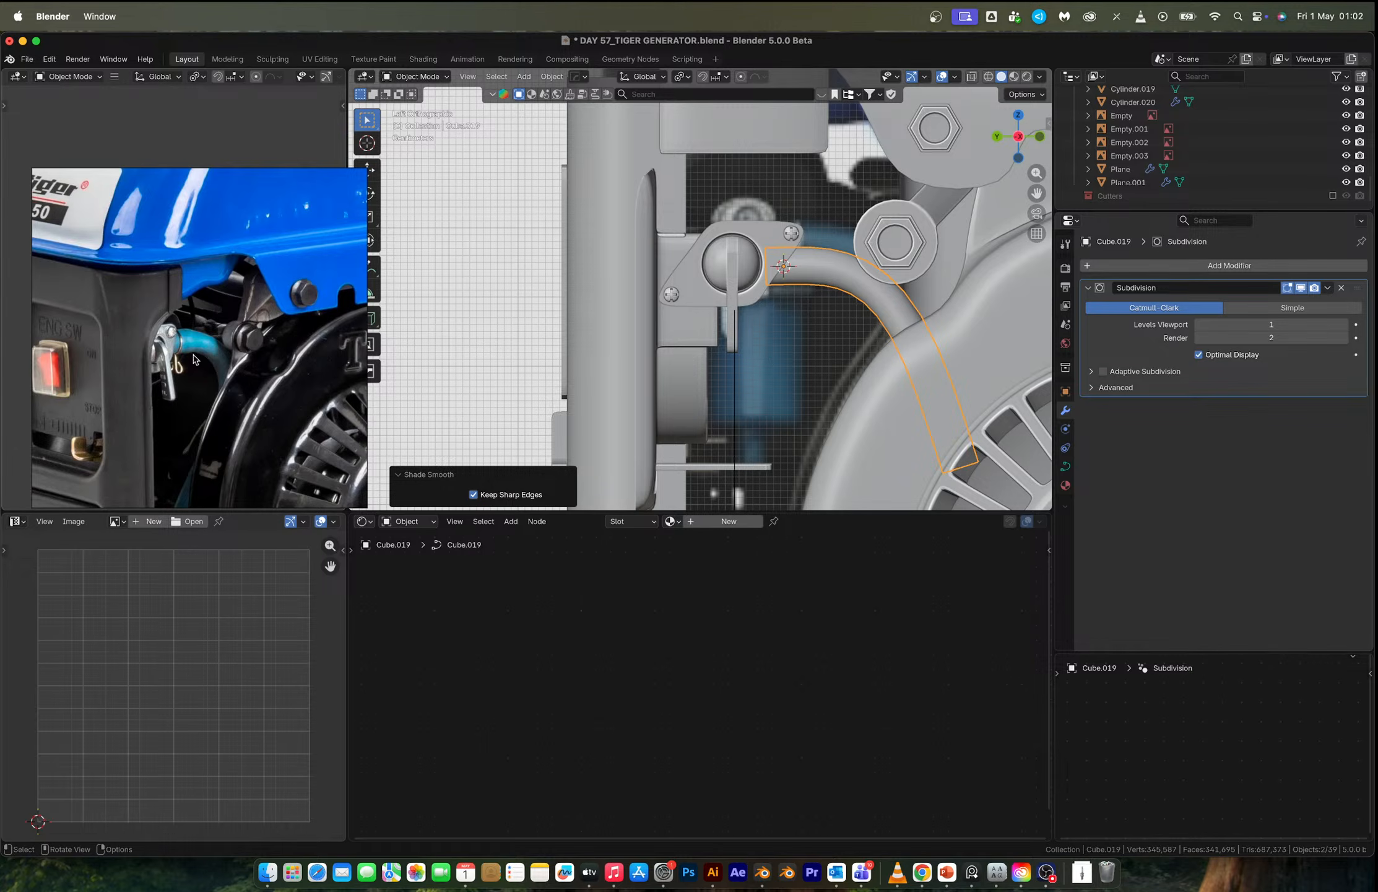
{"action": "scroll", "coordinate": [173, 379], "scroll_direction": "down", "scroll_amount": 8}
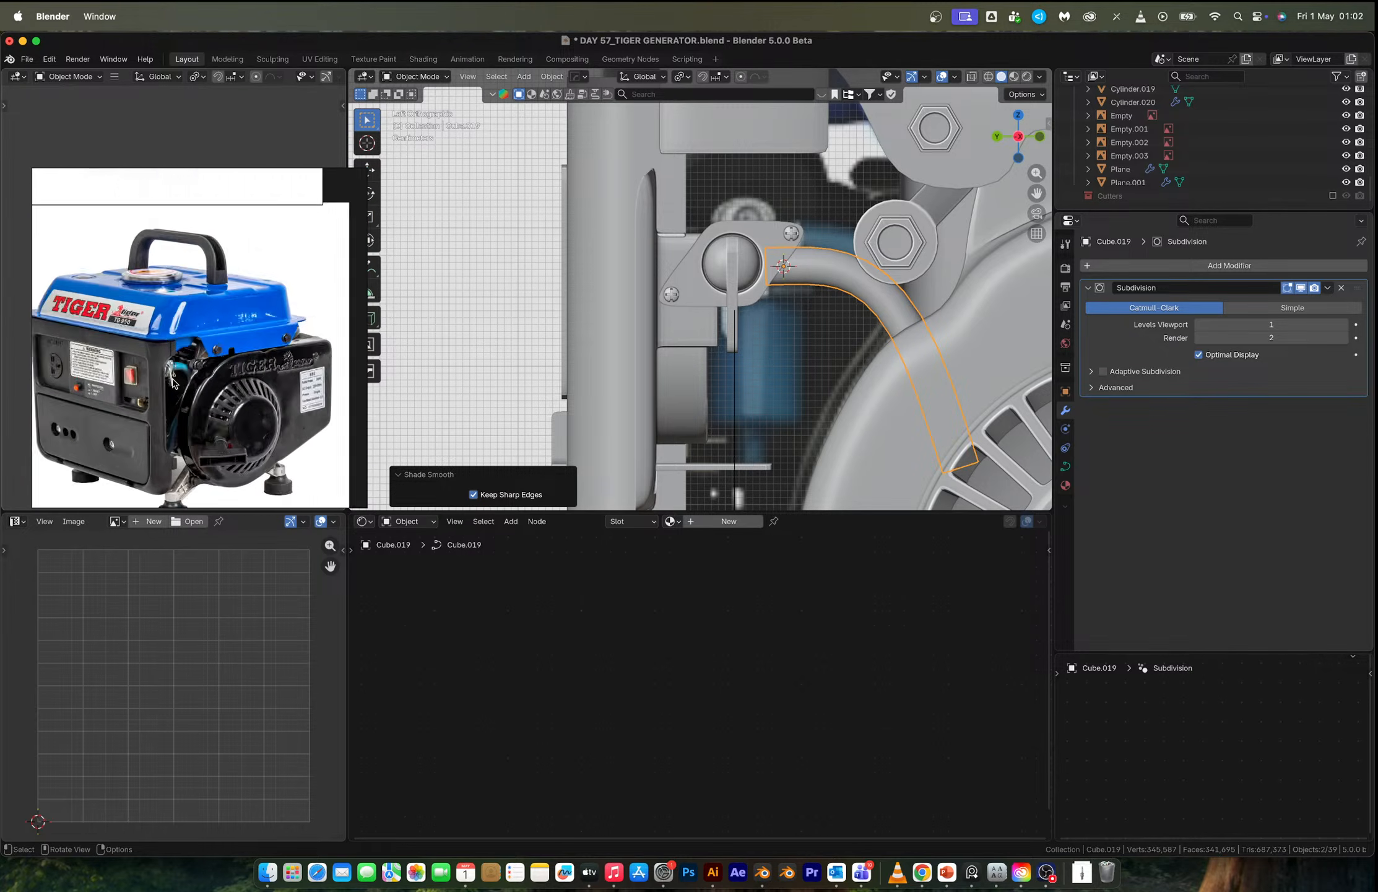
{"action": "middle_click_drag", "start_coordinate": [151, 327], "coordinate": [150, 436]}
{"action": "scroll", "coordinate": [139, 336], "scroll_direction": "up", "scroll_amount": 1}
{"action": "scroll", "coordinate": [138, 336], "scroll_direction": "up", "scroll_amount": 3}
{"action": "scroll", "coordinate": [145, 435], "scroll_direction": "up", "scroll_amount": 4}
{"action": "scroll", "coordinate": [201, 291], "scroll_direction": "up", "scroll_amount": 3}
{"action": "middle_click_drag", "start_coordinate": [115, 285], "coordinate": [194, 354]}
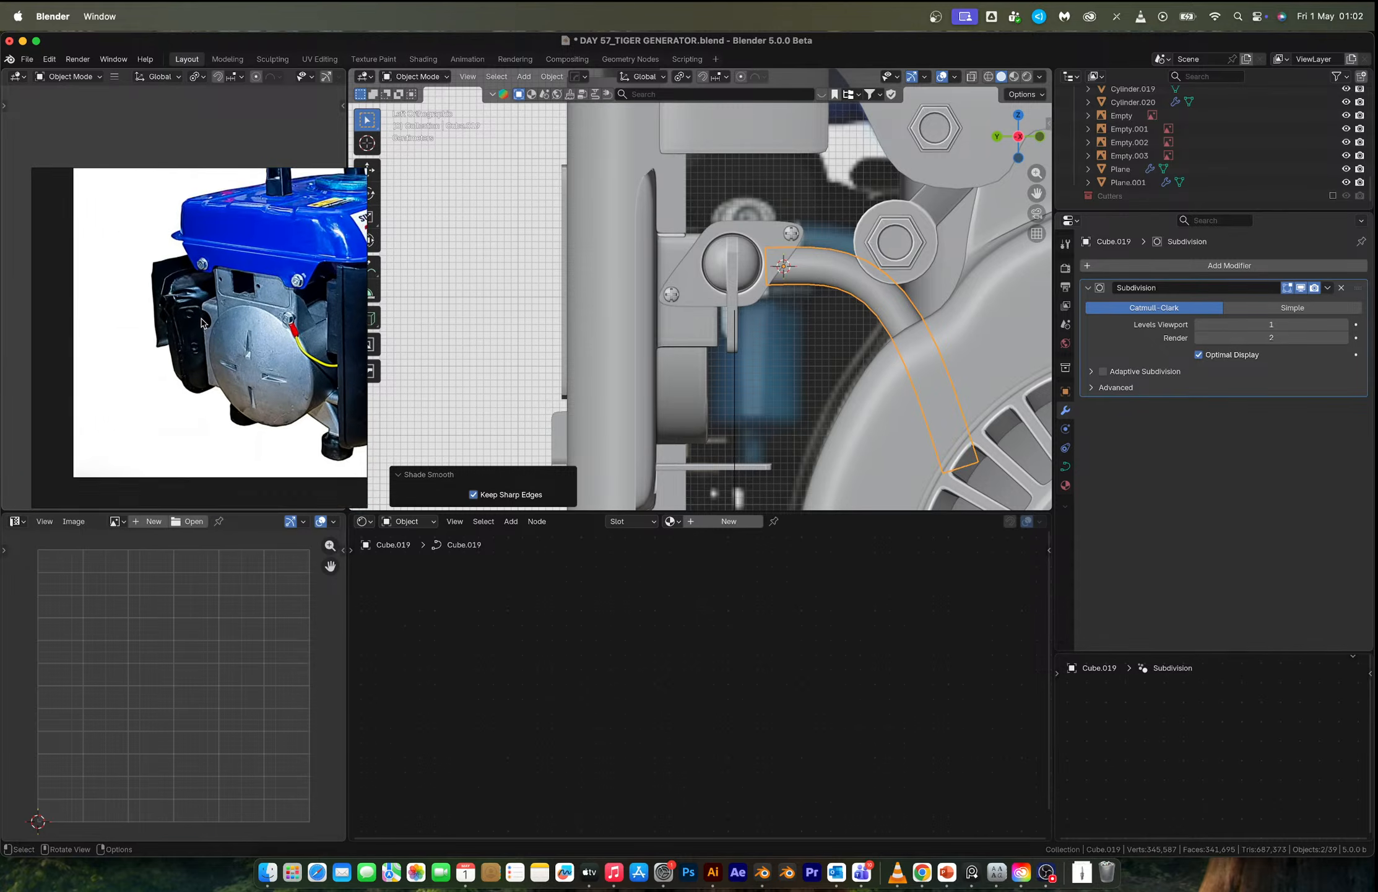
{"action": "scroll", "coordinate": [204, 324], "scroll_direction": "up", "scroll_amount": 4}
{"action": "scroll", "coordinate": [201, 322], "scroll_direction": "down", "scroll_amount": 5}
{"action": "middle_click_drag", "start_coordinate": [257, 307], "coordinate": [117, 326]}
{"action": "scroll", "coordinate": [252, 326], "scroll_direction": "down", "scroll_amount": 3}
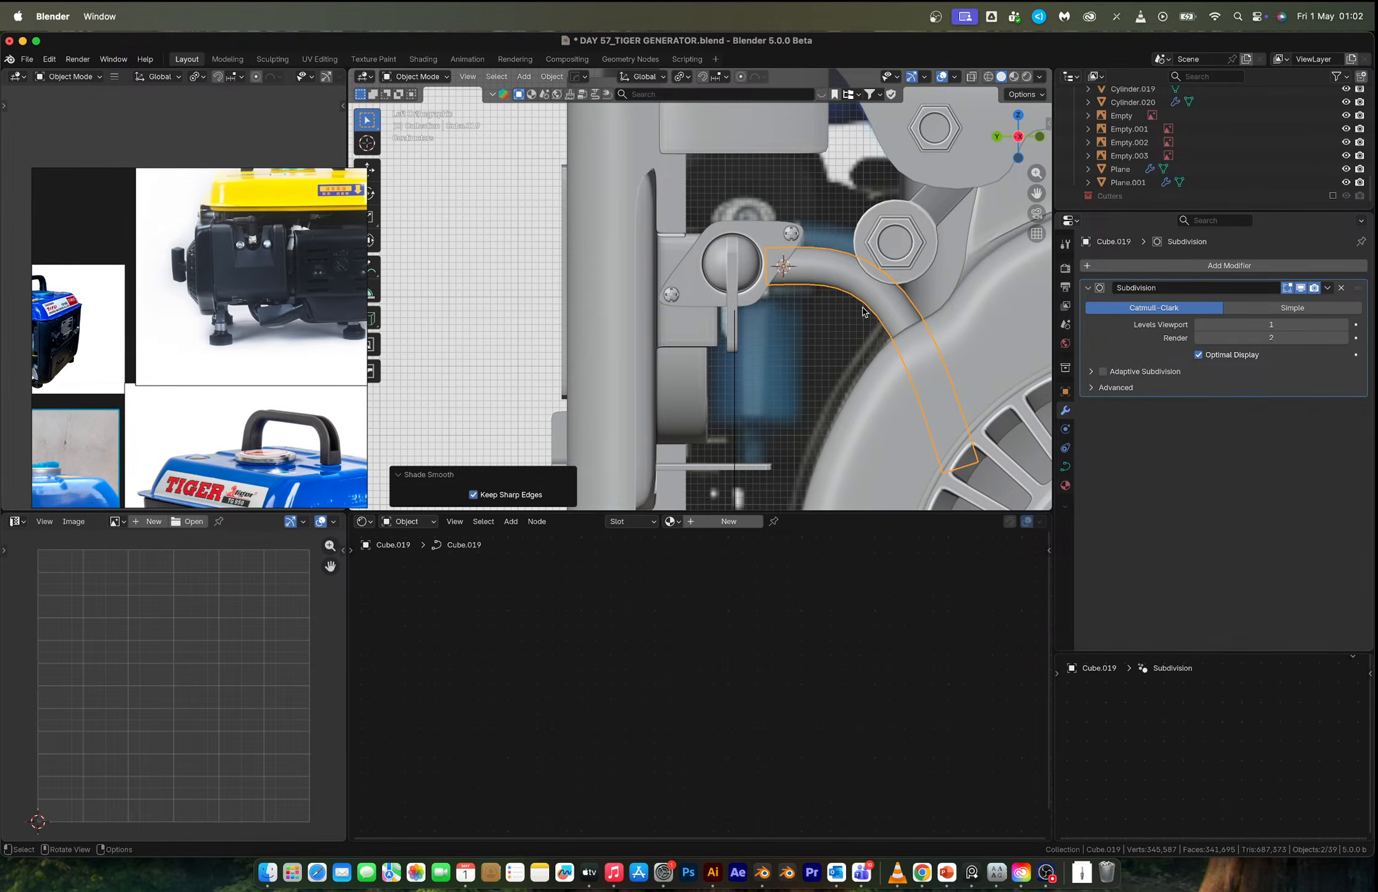
{"action": "scroll", "coordinate": [865, 312], "scroll_direction": "down", "scroll_amount": 8}
{"action": "middle_click_drag", "start_coordinate": [857, 307], "coordinate": [857, 213]}
{"action": "scroll", "coordinate": [745, 258], "scroll_direction": "up", "scroll_amount": 3}
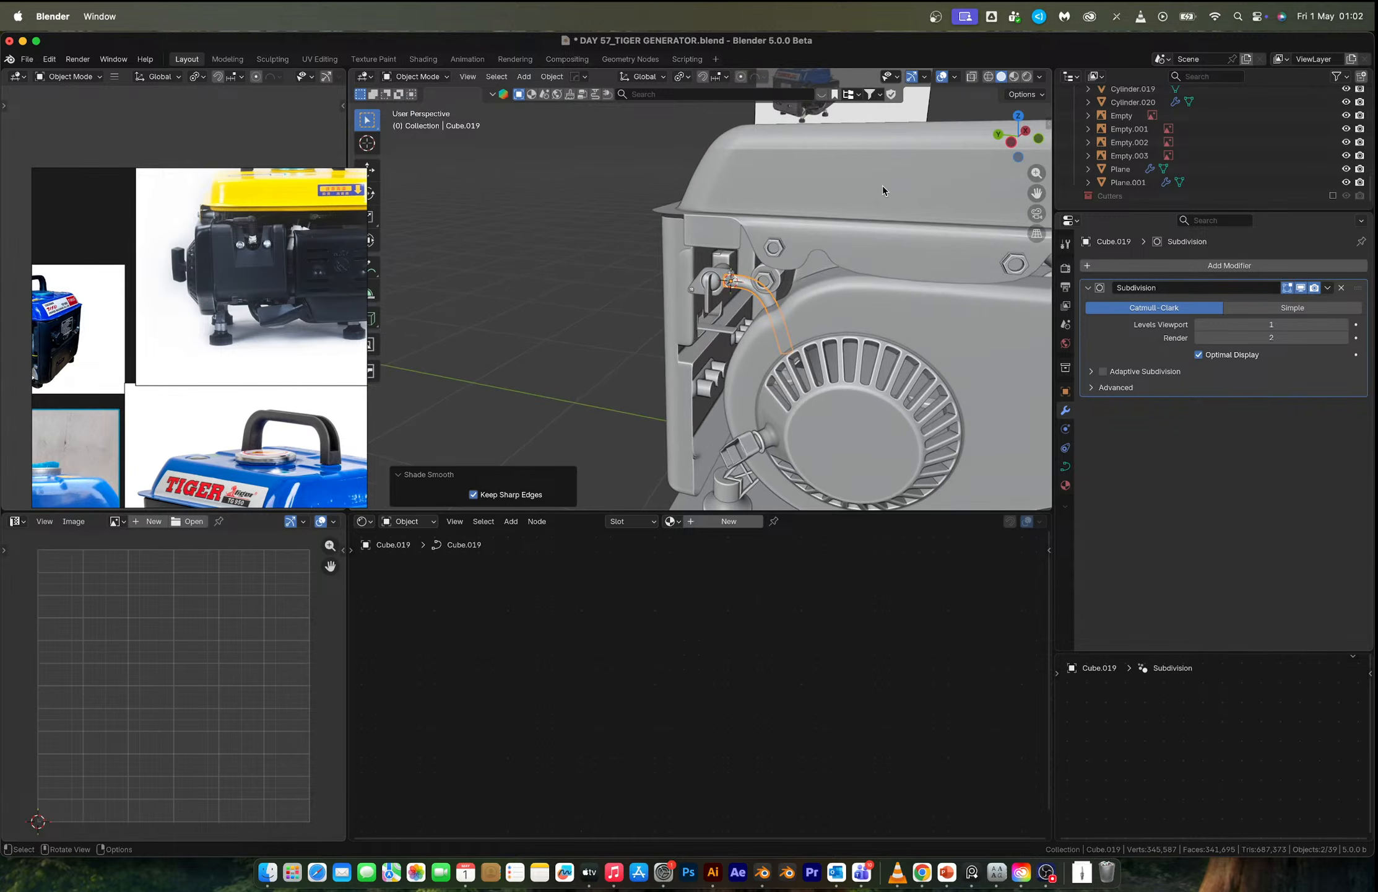
Edit the top tank cover's mesh and connect opposite vertices lengthwise along both sides of its flat top face.
{"action": "left_click", "coordinate": [900, 181]}
{"action": "middle_click_drag", "start_coordinate": [902, 185], "coordinate": [660, 395]}
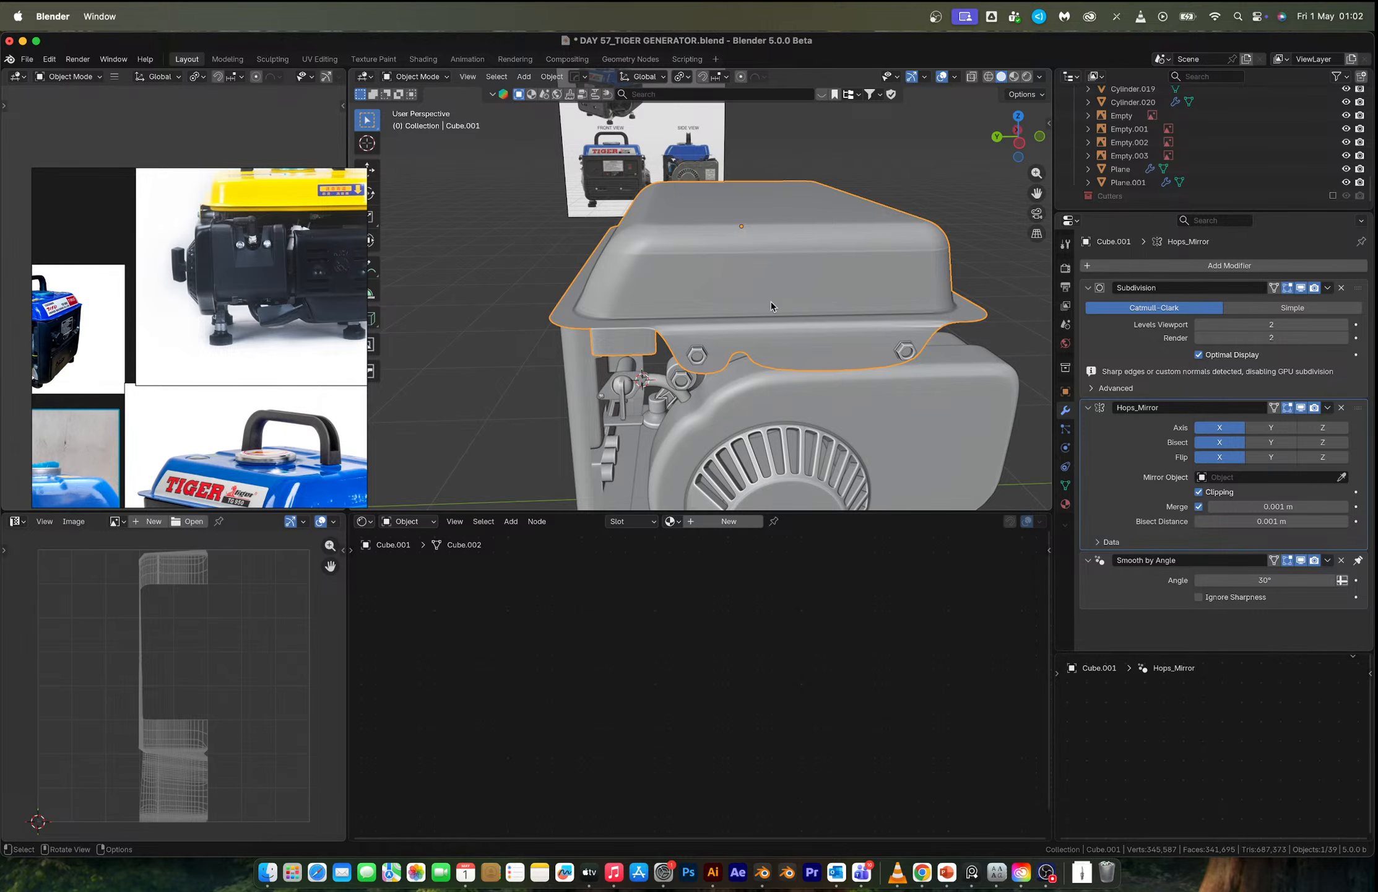
{"action": "scroll", "coordinate": [265, 399], "scroll_direction": "down", "scroll_amount": 4}
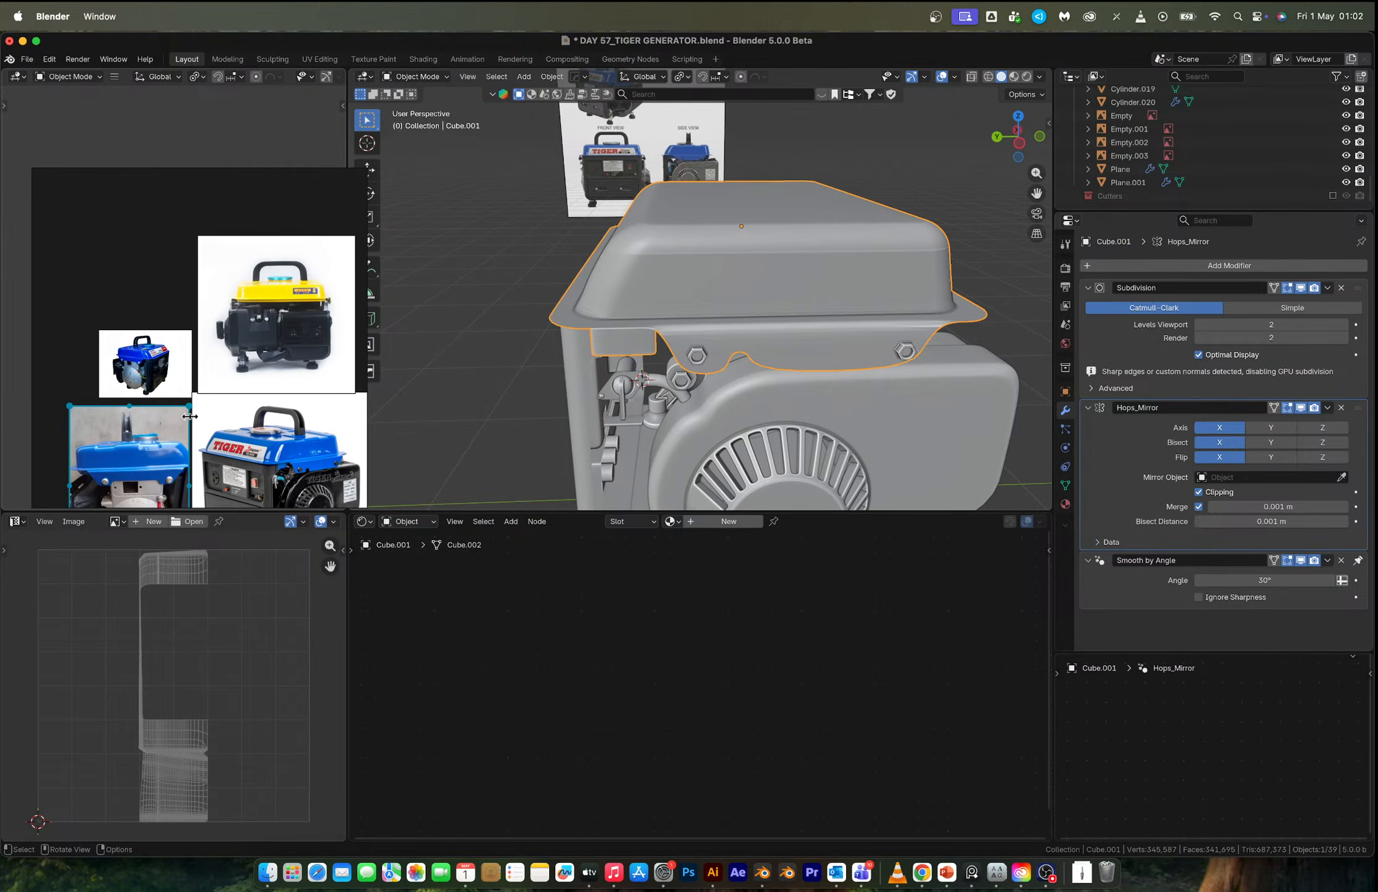
{"action": "scroll", "coordinate": [216, 369], "scroll_direction": "up", "scroll_amount": 5}
{"action": "scroll", "coordinate": [310, 395], "scroll_direction": "right", "scroll_amount": 3}
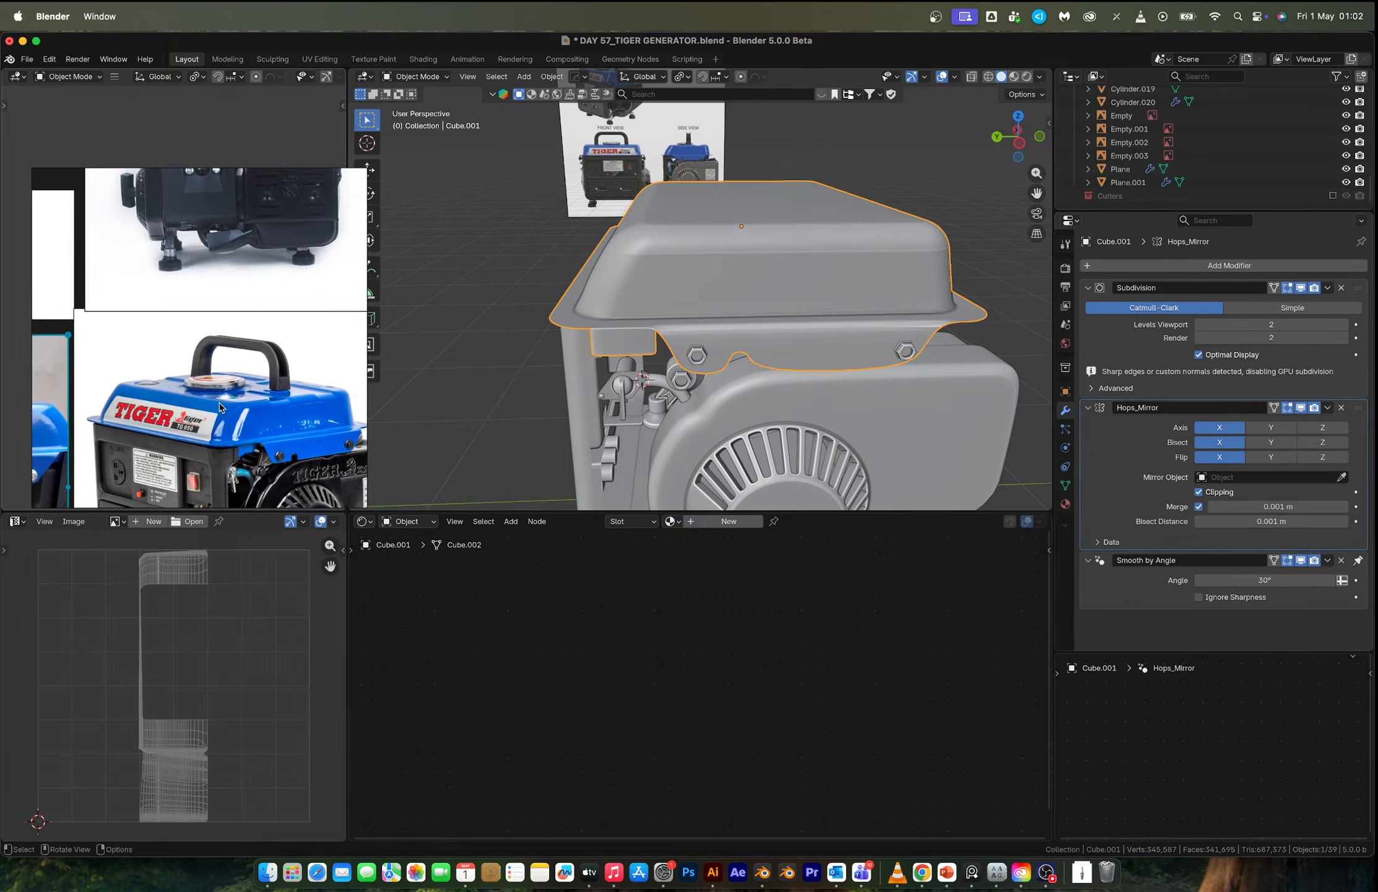
{"action": "middle_click_drag", "start_coordinate": [770, 252], "coordinate": [740, 269]}
{"action": "key", "text": "Tab"}
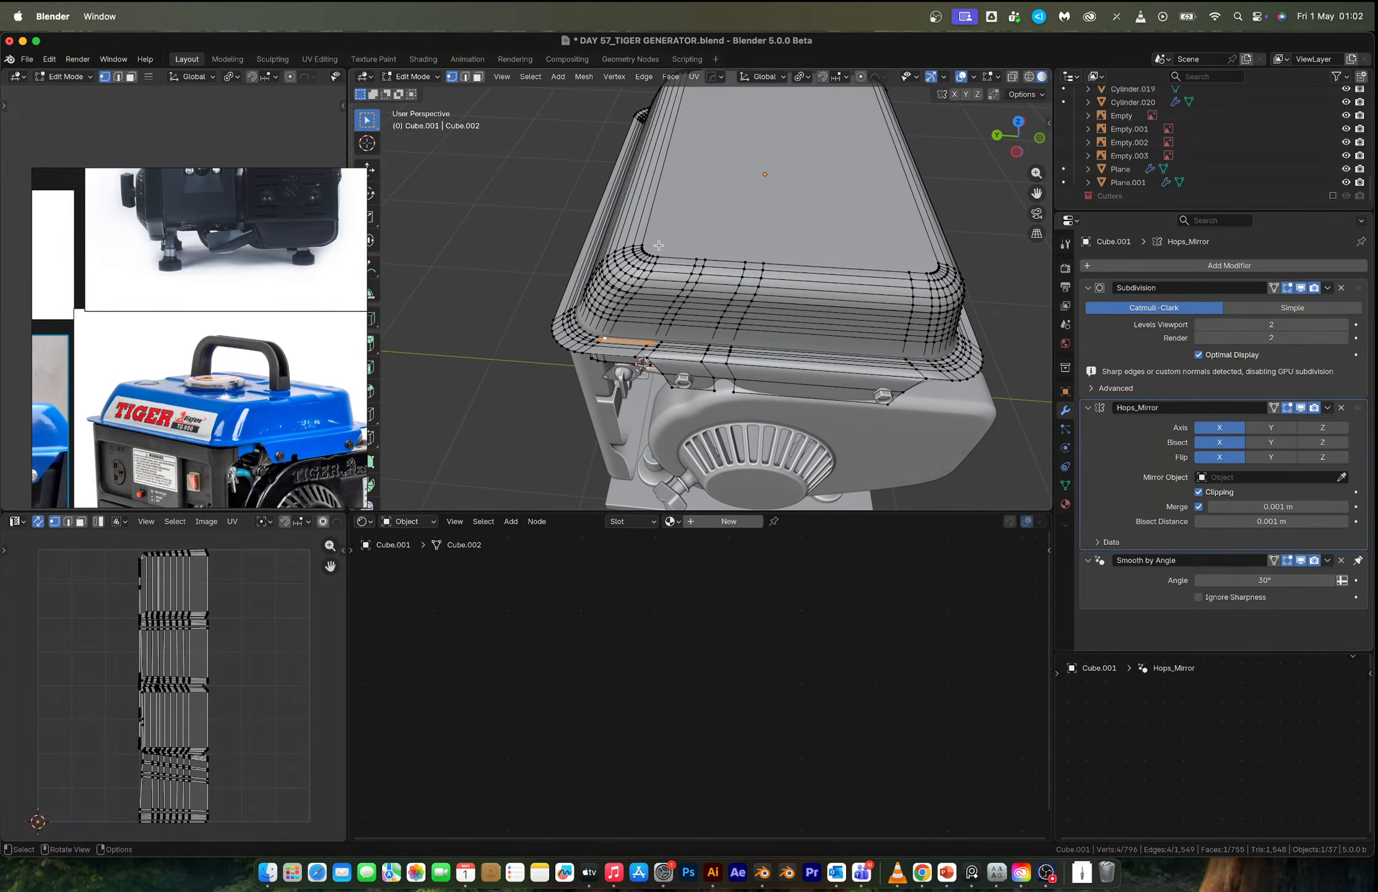
{"action": "middle_click_drag", "start_coordinate": [659, 245], "coordinate": [657, 291], "text": "shift"}
{"action": "left_click", "coordinate": [656, 317]}
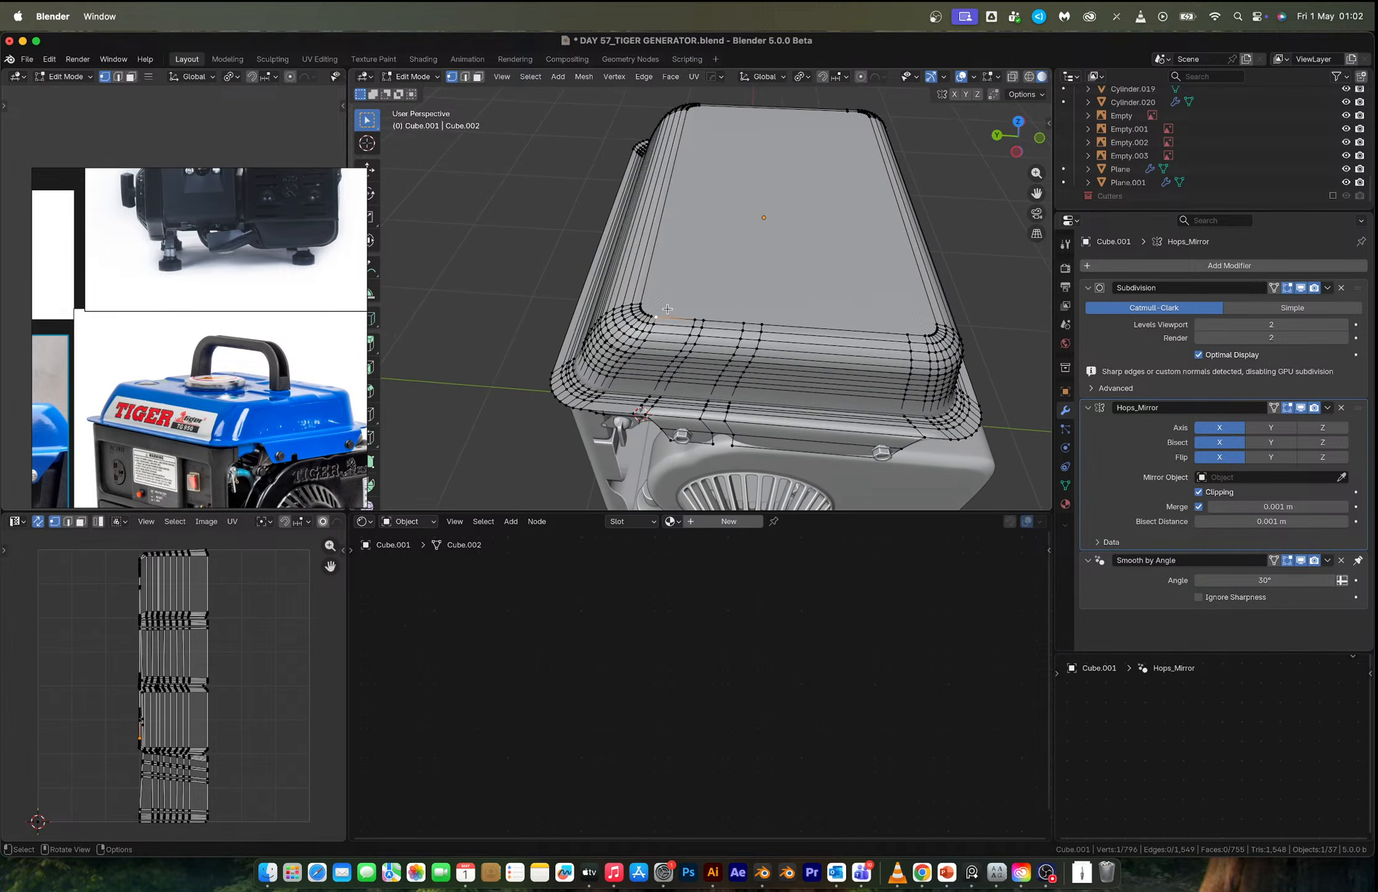
{"action": "left_click", "coordinate": [713, 117], "text": "shift"}
{"action": "left_click", "coordinate": [905, 332]}
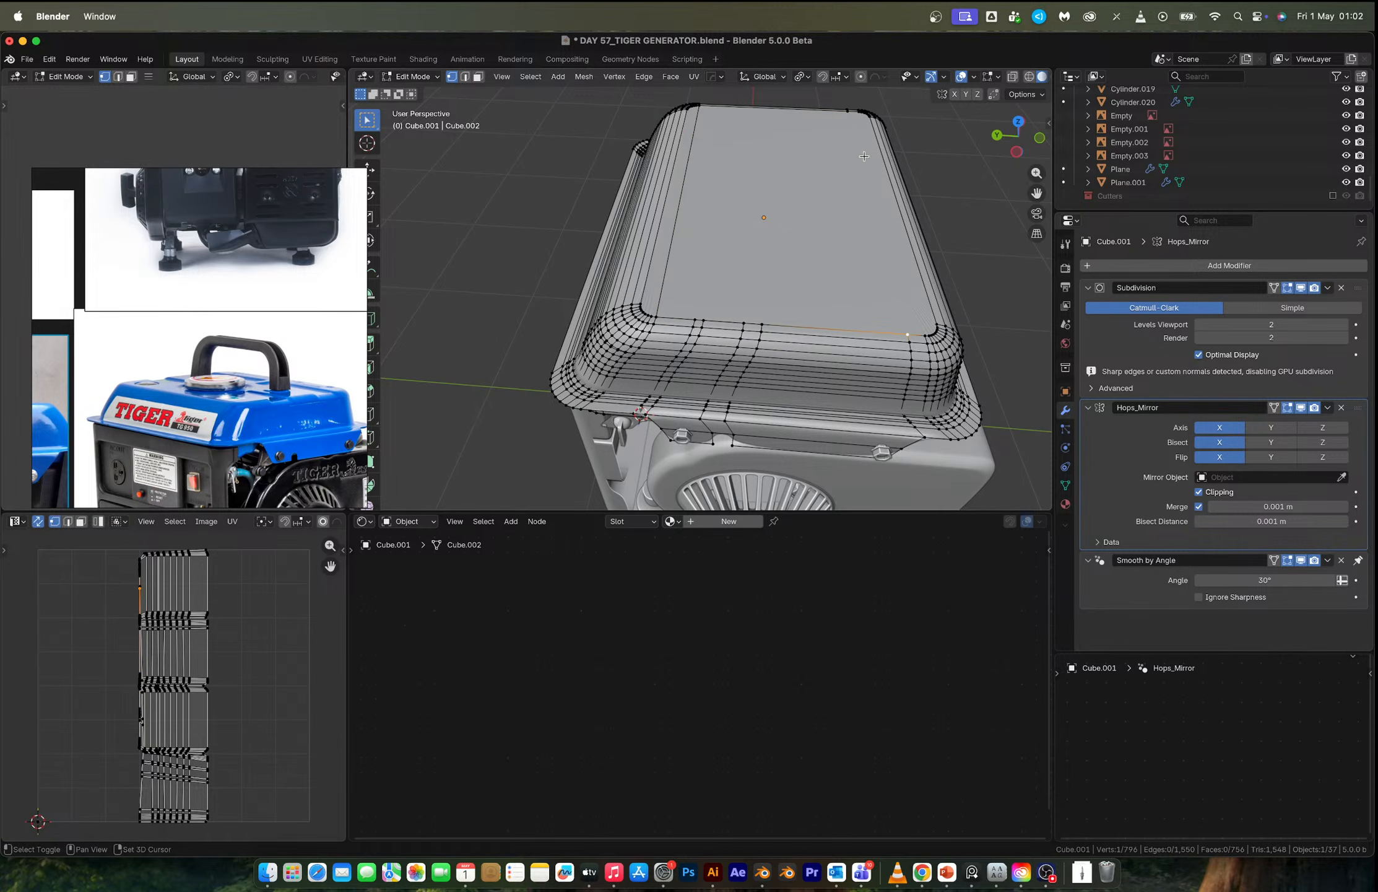
{"action": "left_click", "coordinate": [845, 122], "text": "shift"}
Connect opposite vertices across both short ends of the cover's top face and return to Object Mode.
{"action": "left_click", "coordinate": [936, 320]}
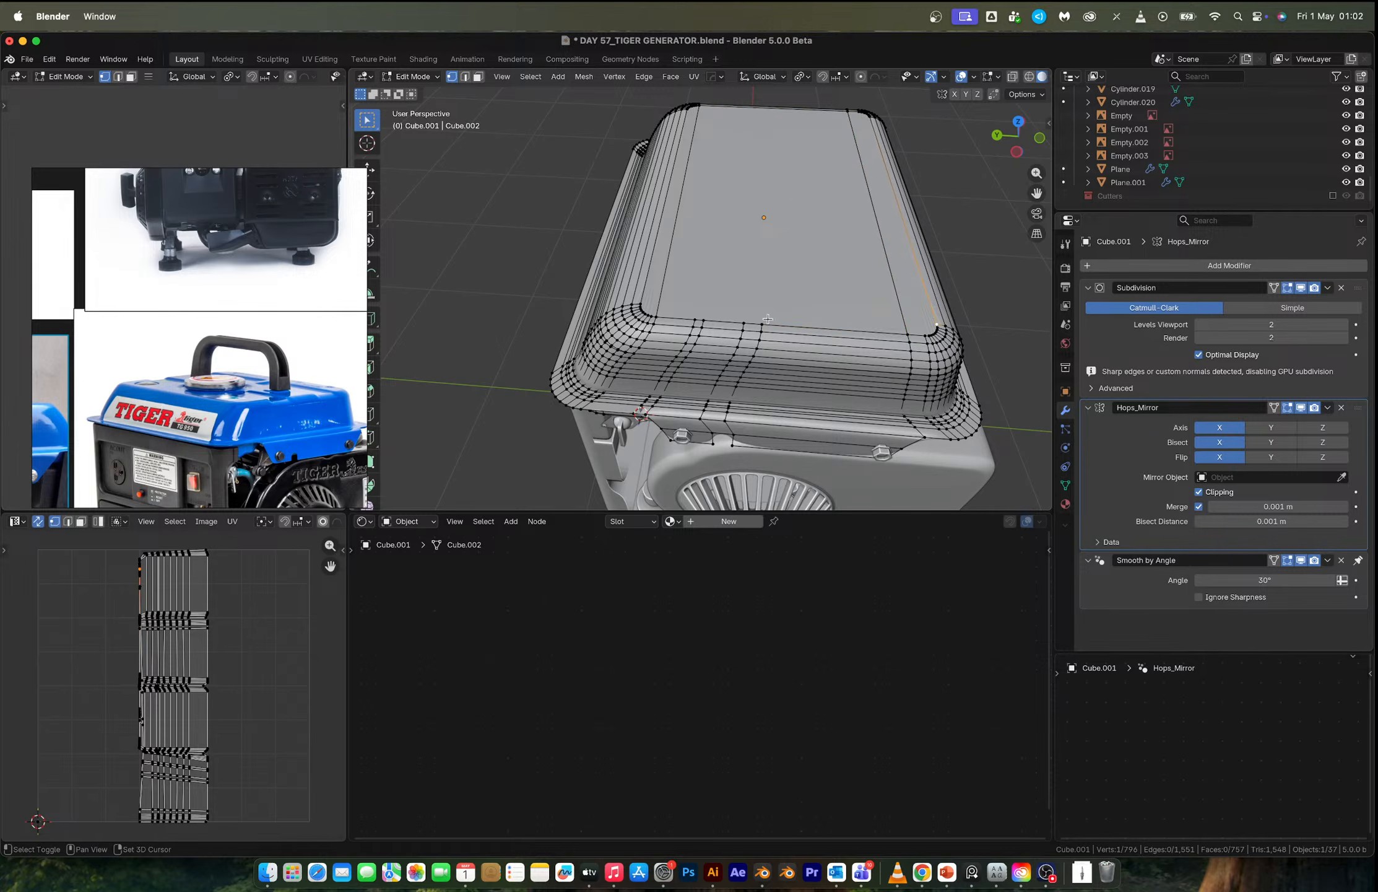
{"action": "left_click", "coordinate": [663, 296], "text": "shift"}
{"action": "key", "text": "j"}
{"action": "middle_click_drag", "start_coordinate": [693, 140], "coordinate": [685, 246], "text": "shift"}
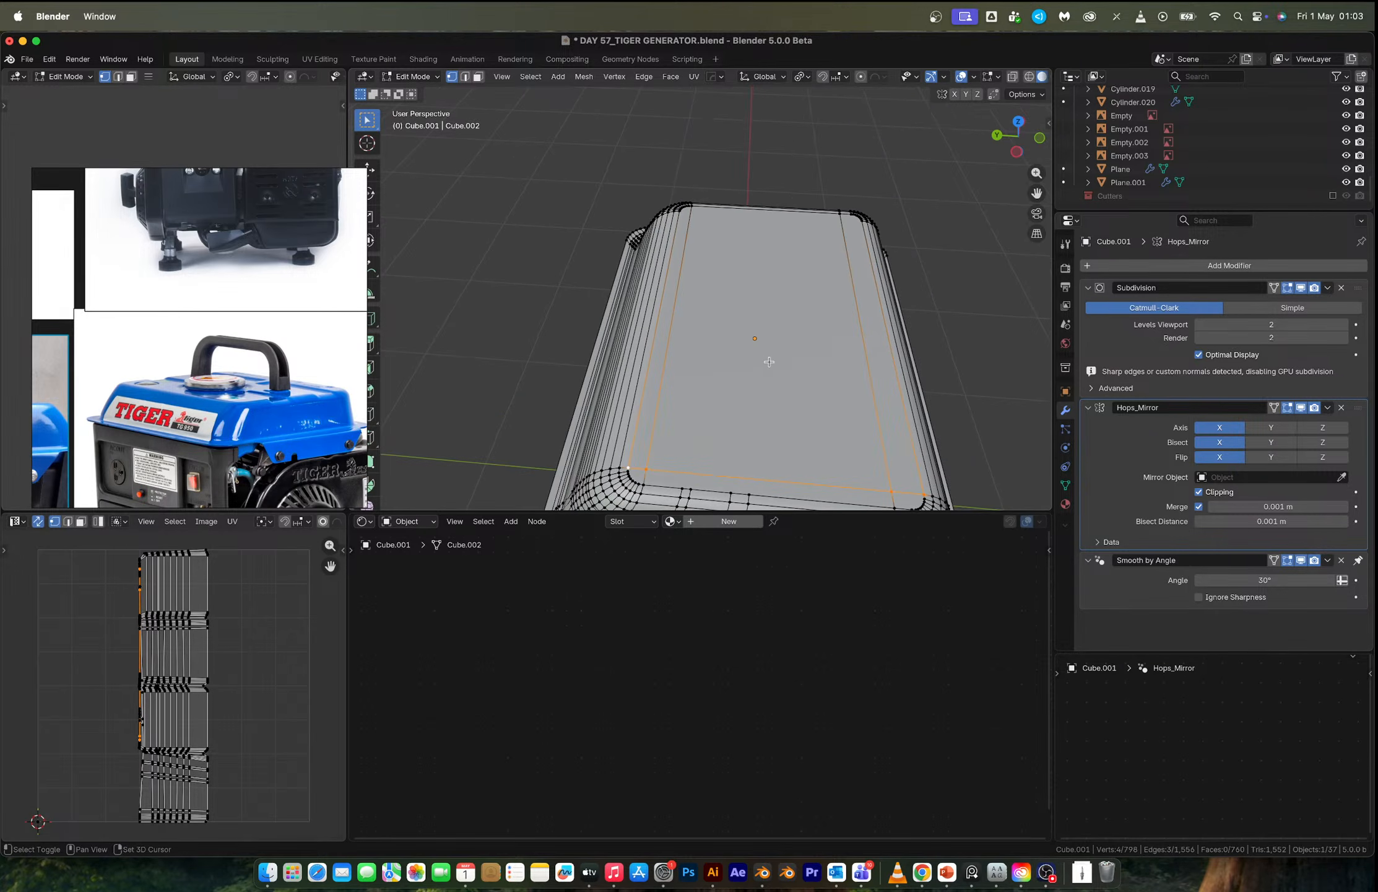
{"action": "left_click", "coordinate": [683, 223]}
{"action": "left_click", "coordinate": [682, 219]}
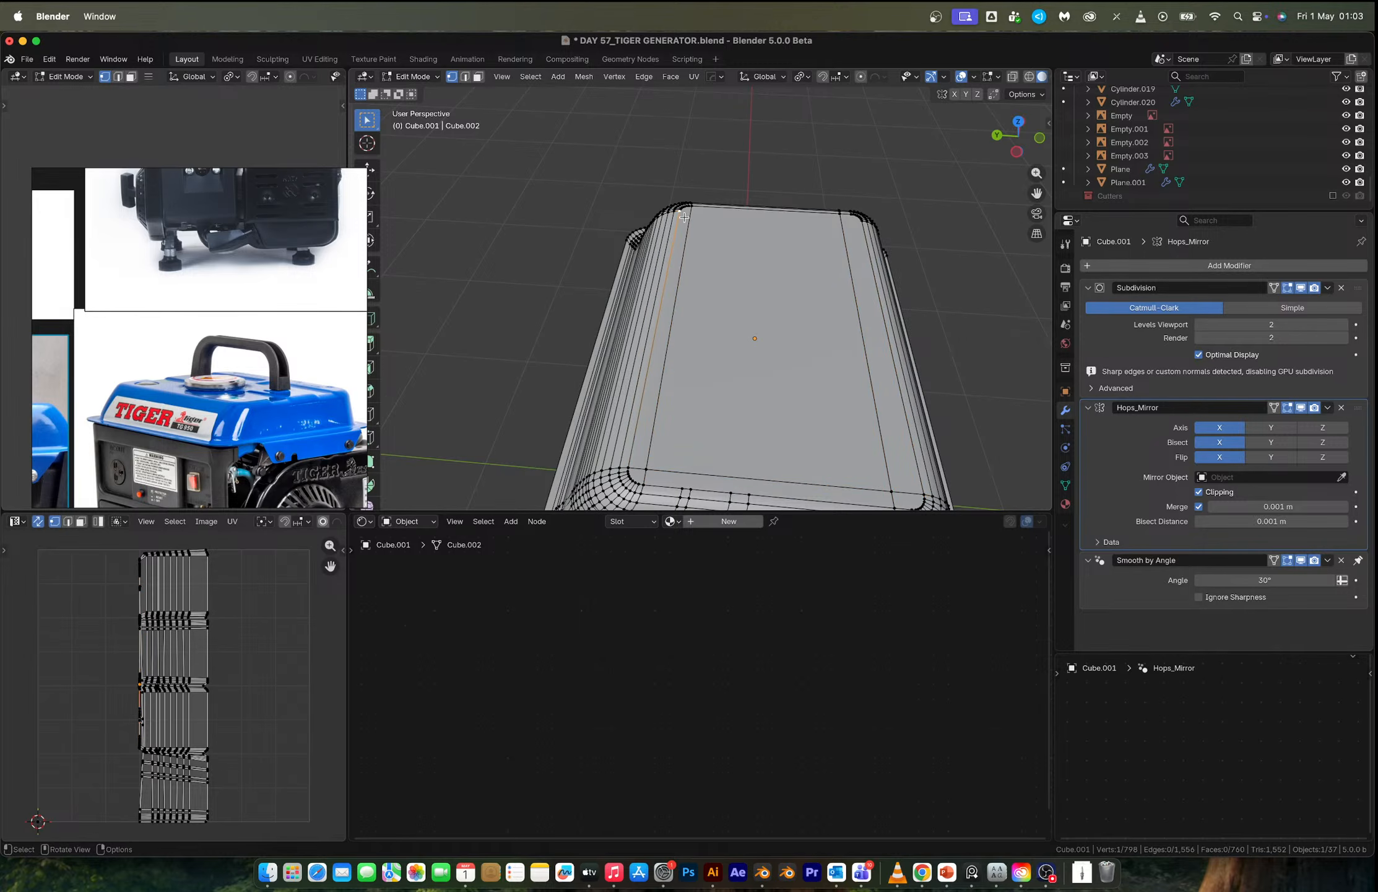
{"action": "left_click", "coordinate": [861, 223], "text": "shift"}
{"action": "key", "text": "j"}
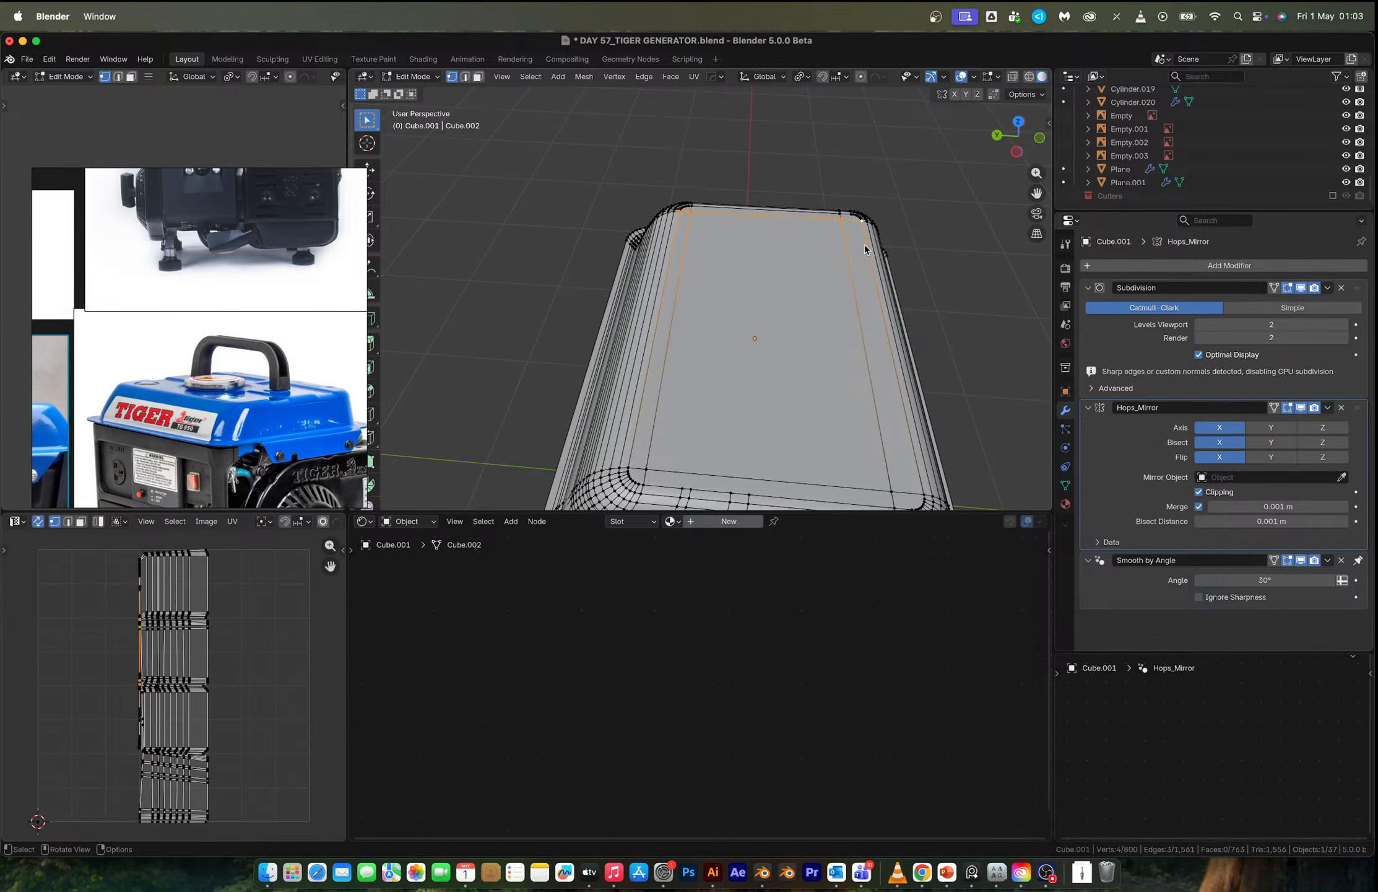
{"action": "key", "text": "Tab"}
{"action": "middle_click_drag", "start_coordinate": [865, 241], "coordinate": [861, 186]}
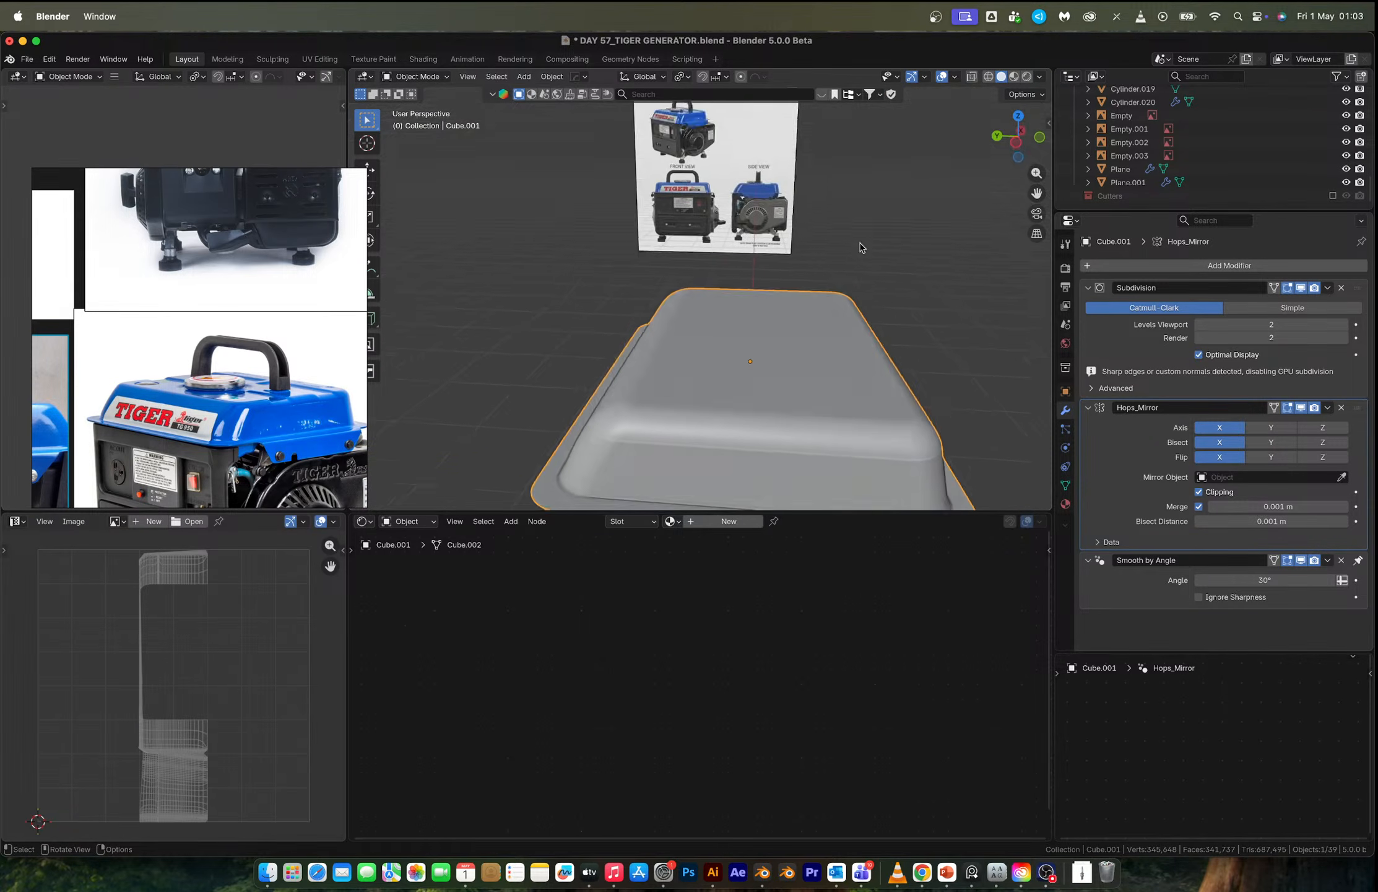
{"action": "middle_click_drag", "start_coordinate": [859, 292], "coordinate": [826, 236], "text": "shift"}
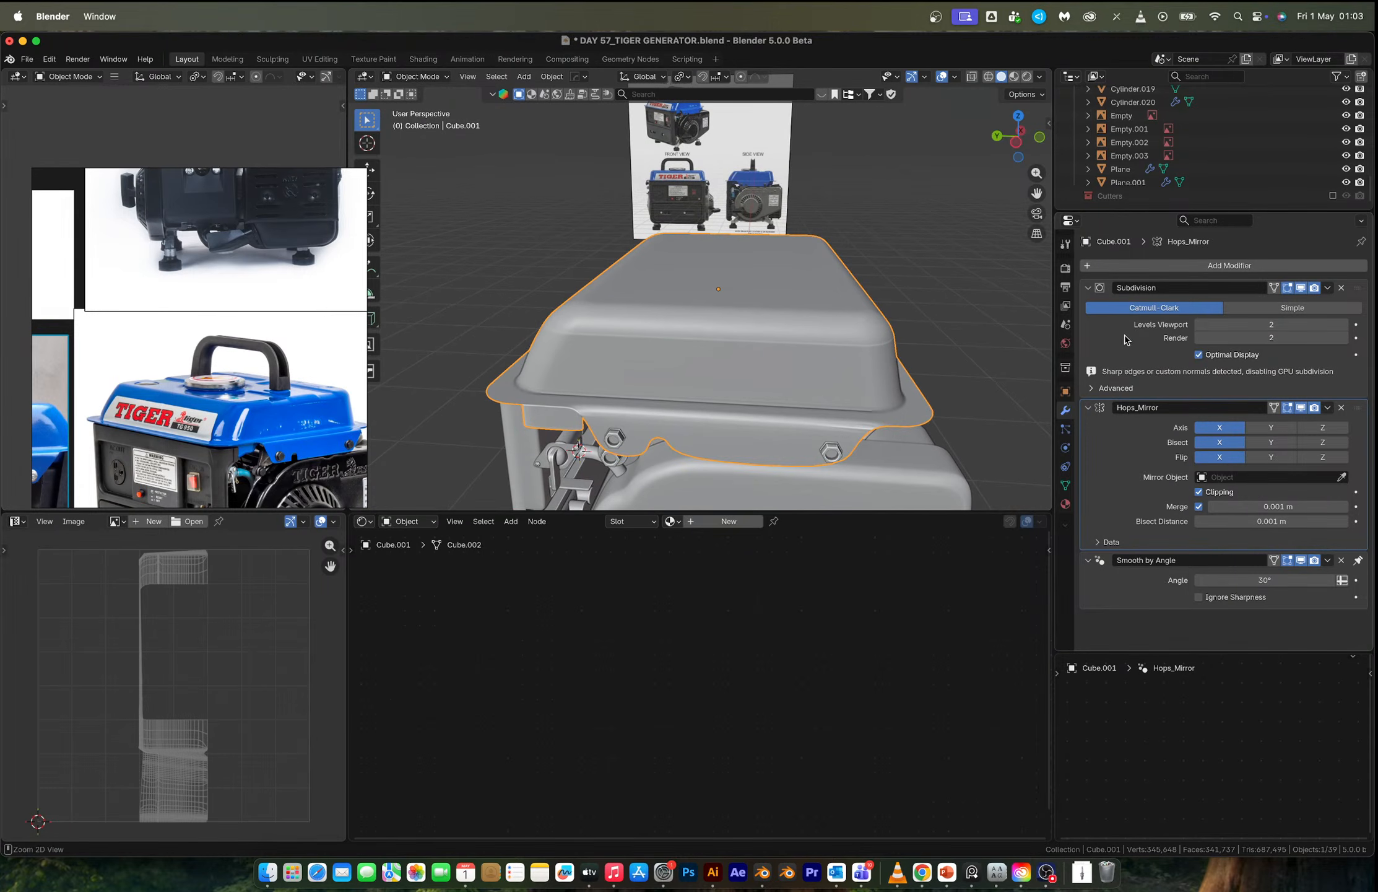
Try applying the tank cover's Subdivision modifier at 2 levels, check the resulting mesh, and undo it.
{"action": "key", "text": "ctrl+a"}
{"action": "key", "text": "Tab"}
{"action": "key", "text": "Tab"}
{"action": "key", "text": "Tab"}
{"action": "key", "text": "Tab"}
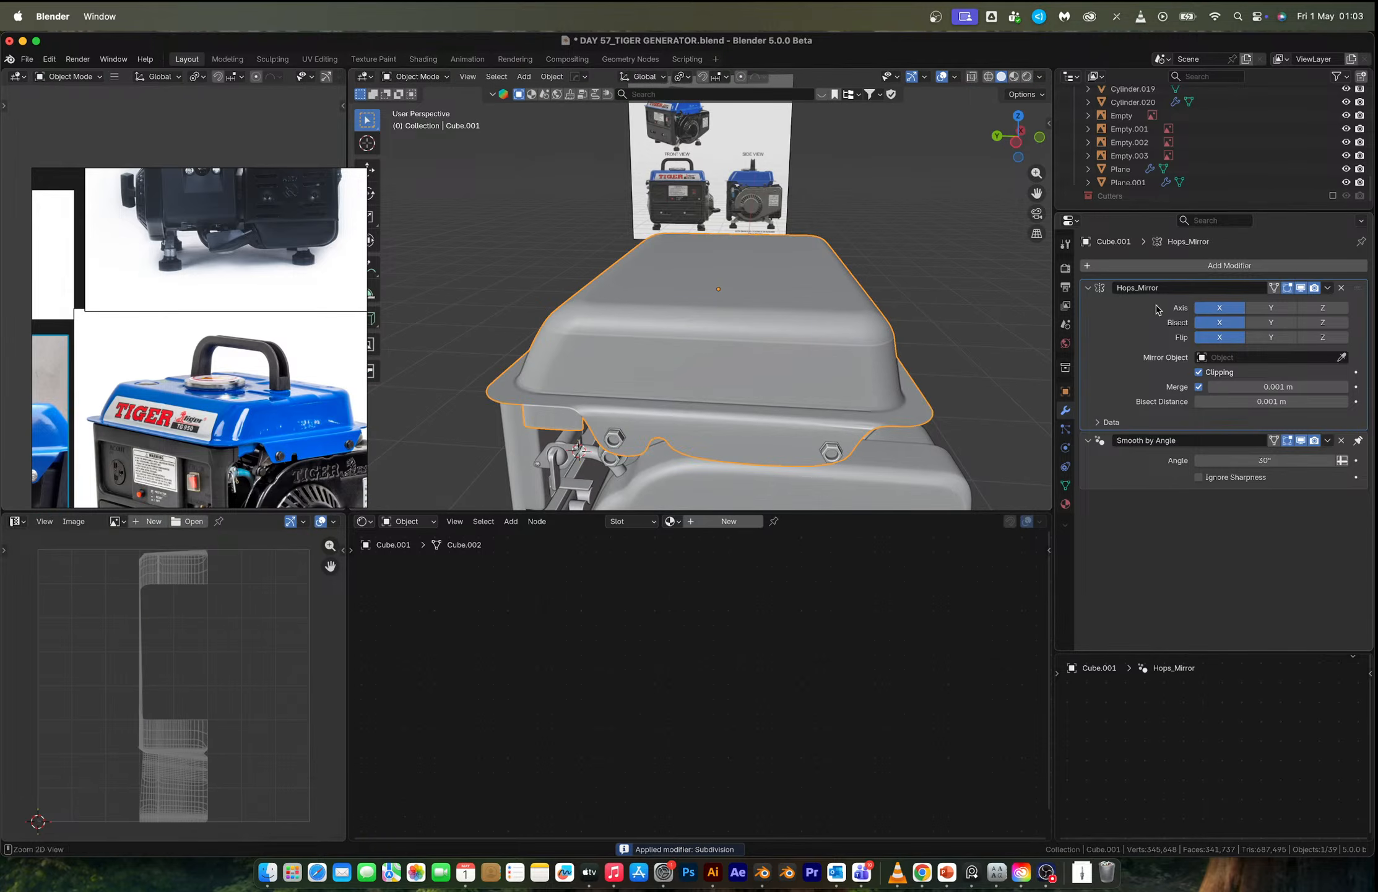
{"action": "key", "text": "Tab"}
{"action": "key", "text": "Tab"}
{"action": "key", "text": "Tab"}
{"action": "key", "text": "Tab"}
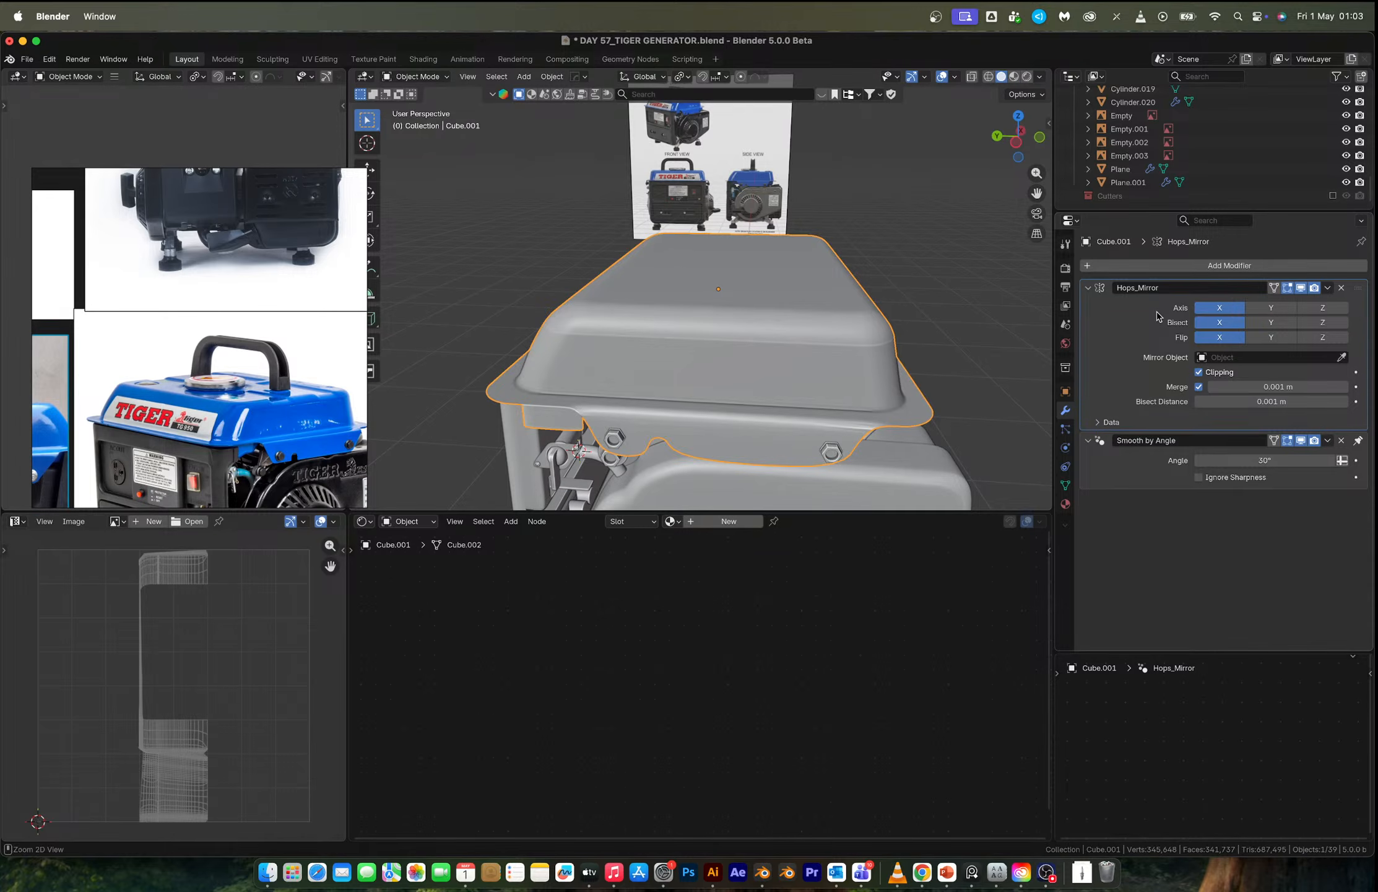
{"action": "key", "text": "ctrl+z"}
Apply the tank cover's Subdivision modifier again and open the cover in Edit Mode.
{"action": "key", "text": "ctrl+a"}
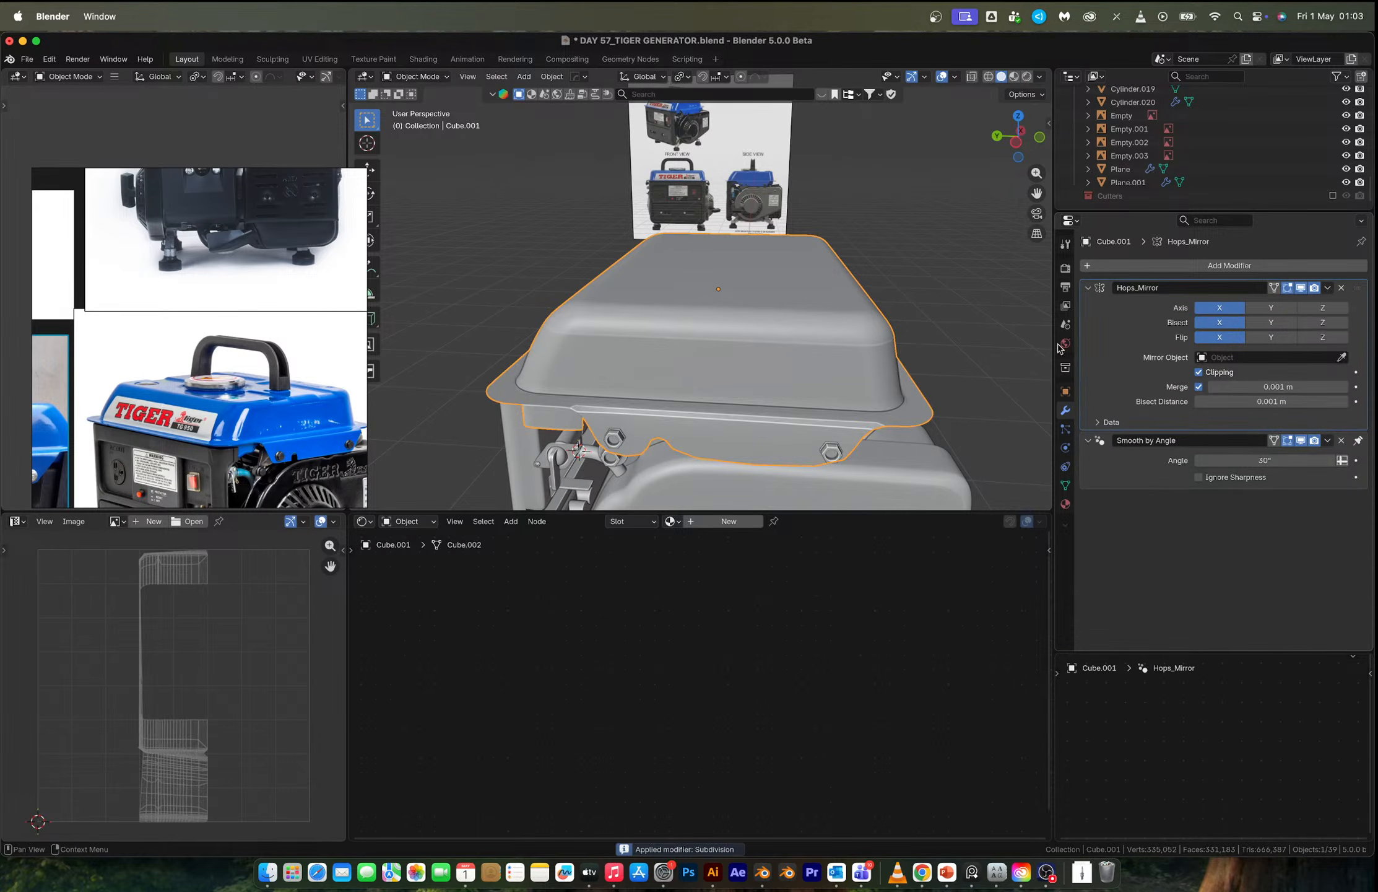
{"action": "key", "text": "Tab"}
{"action": "middle_click_drag", "start_coordinate": [763, 339], "coordinate": [766, 379]}
{"action": "key", "text": "2"}
{"action": "left_click", "coordinate": [756, 253], "text": "alt"}
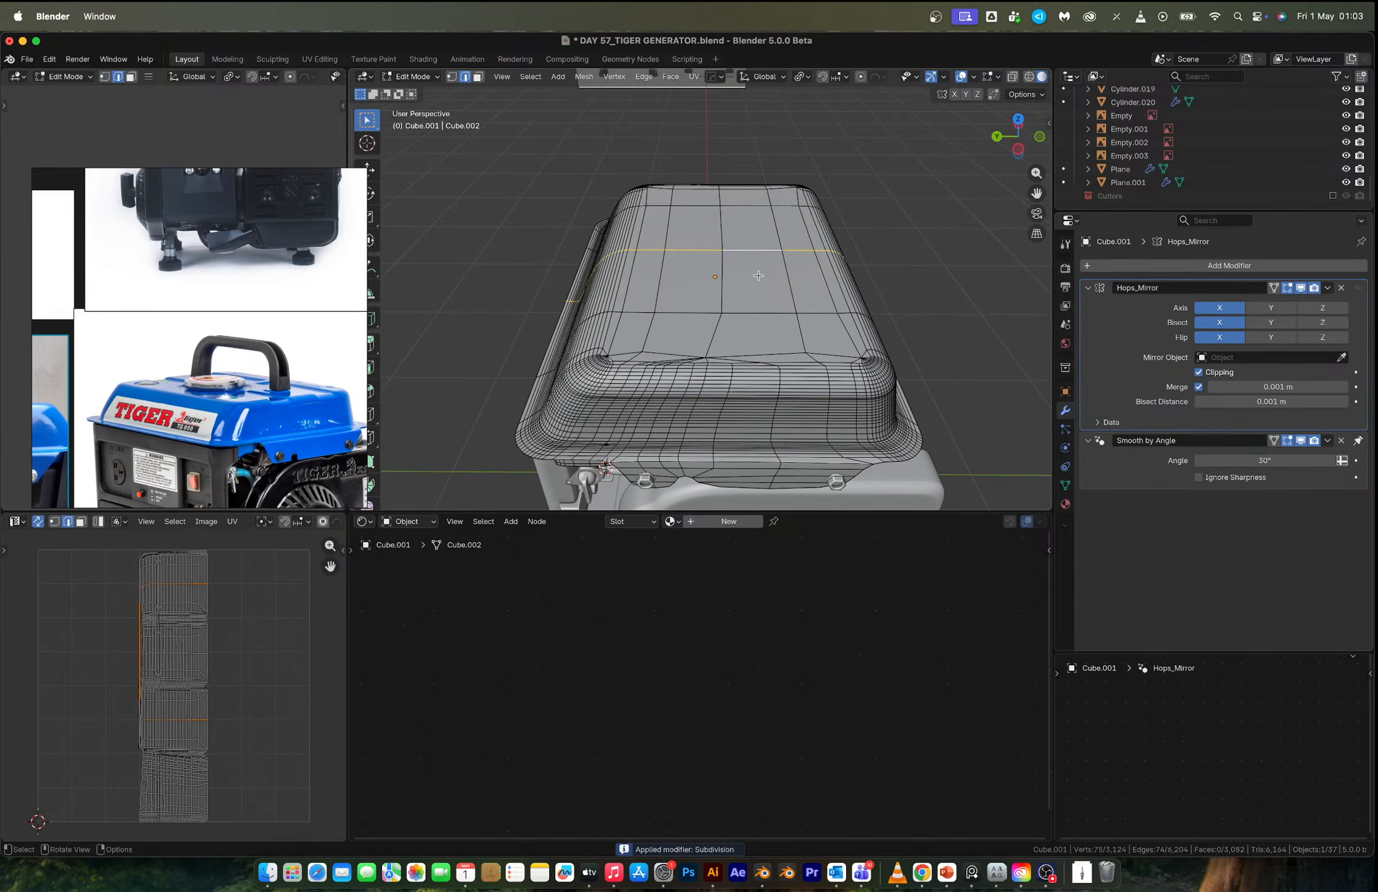
{"action": "key", "text": "s"}
{"action": "left_click", "coordinate": [787, 351]}
{"action": "key", "text": "ctrl+z"}
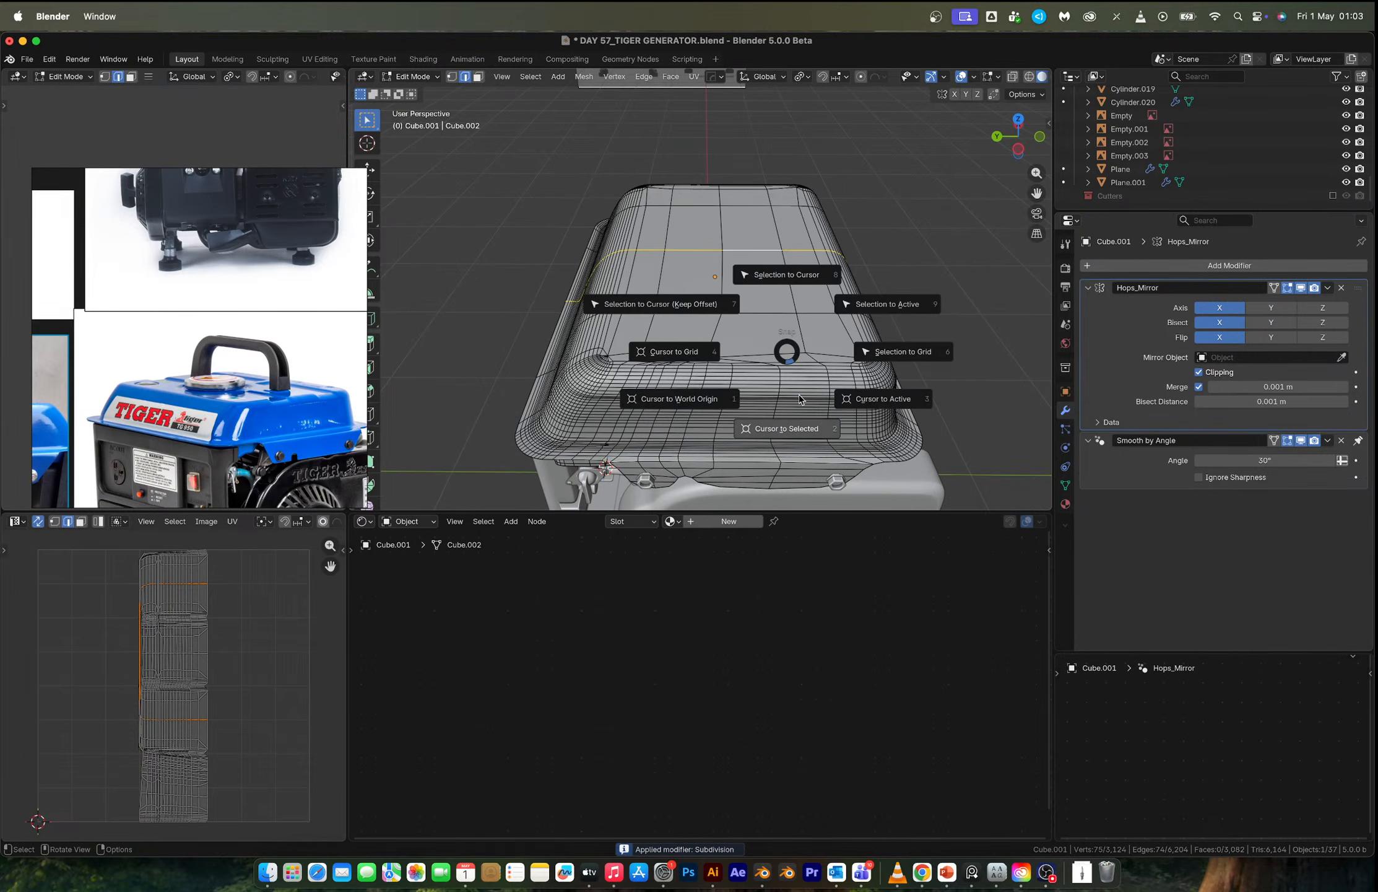
Snap the 3D cursor to the middle vertex of the tank cover's top face.
{"action": "key", "text": "1"}
{"action": "left_click", "coordinate": [724, 252]}
{"action": "key", "text": "shift+s"}
{"action": "left_click", "coordinate": [740, 317]}
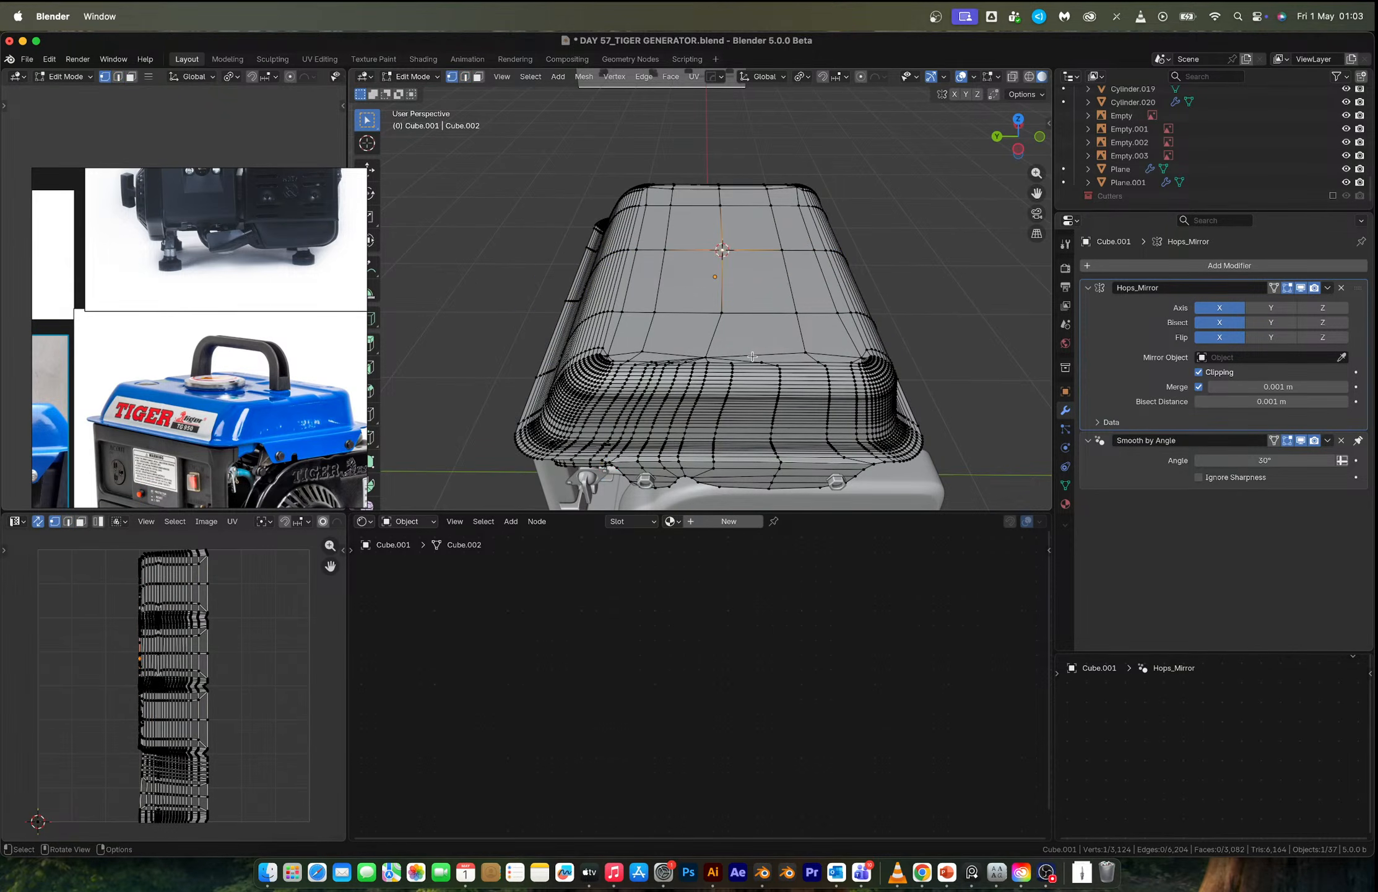
Add a cube at the 3D cursor on the tank cover's top, scale it to 0.088, and shift it sideways along Y.
{"action": "key", "text": "Tab"}
{"action": "key", "text": "shift+a"}
{"action": "mouse_move", "coordinate": [753, 357]}
{"action": "left_click", "coordinate": [833, 371]}
{"action": "key", "text": "s"}
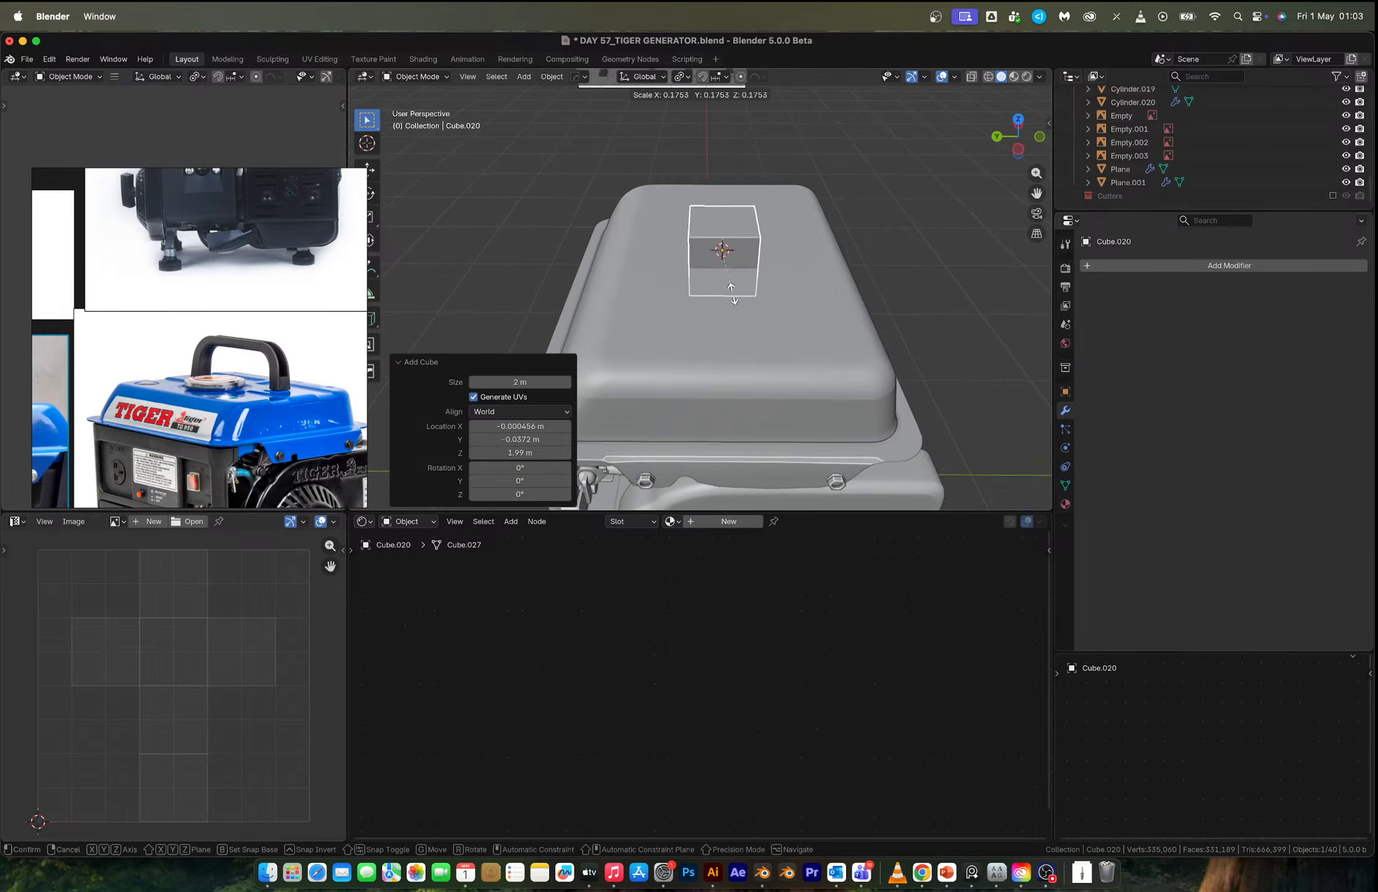
{"action": "left_click", "coordinate": [727, 276]}
{"action": "key", "text": "g"}
{"action": "key", "text": "y"}
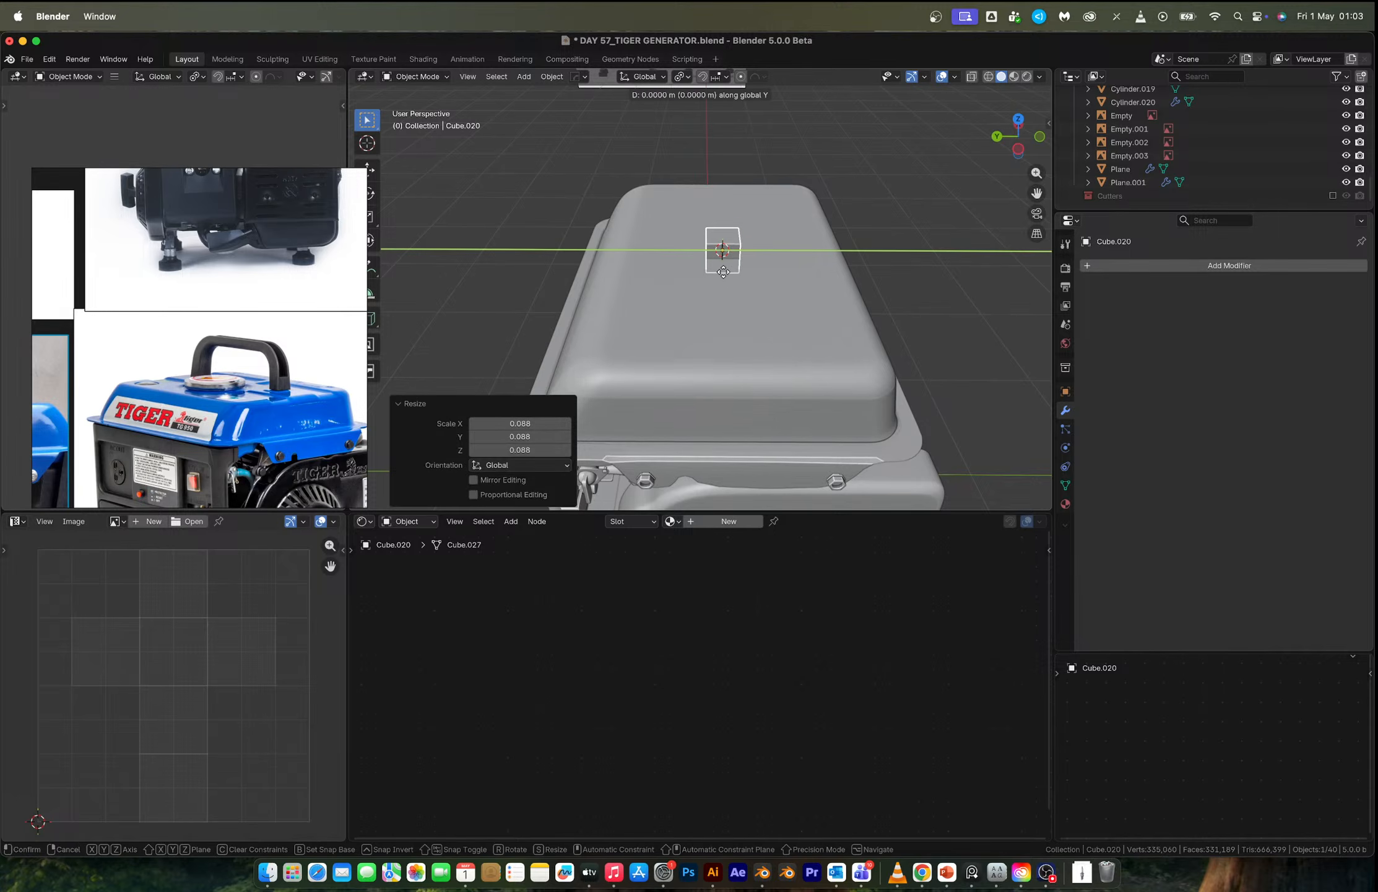
{"action": "left_click", "coordinate": [766, 277]}
In Edit Mode, move the cube's mesh about -0.57 m along X and stretch it along X by a factor of about 5.13.
{"action": "key", "text": "Tab"}
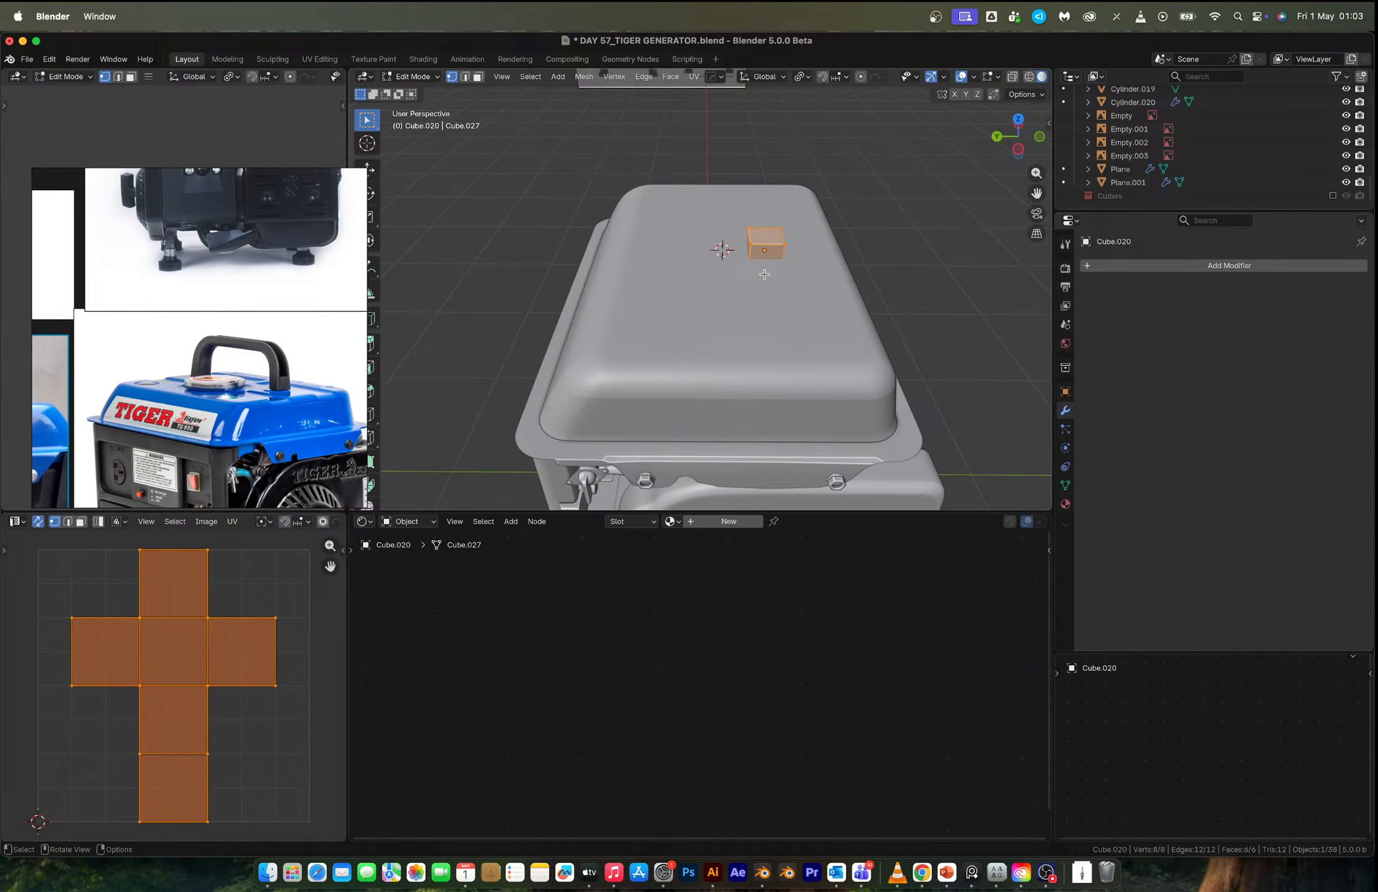
{"action": "key", "text": "g"}
{"action": "key", "text": "x"}
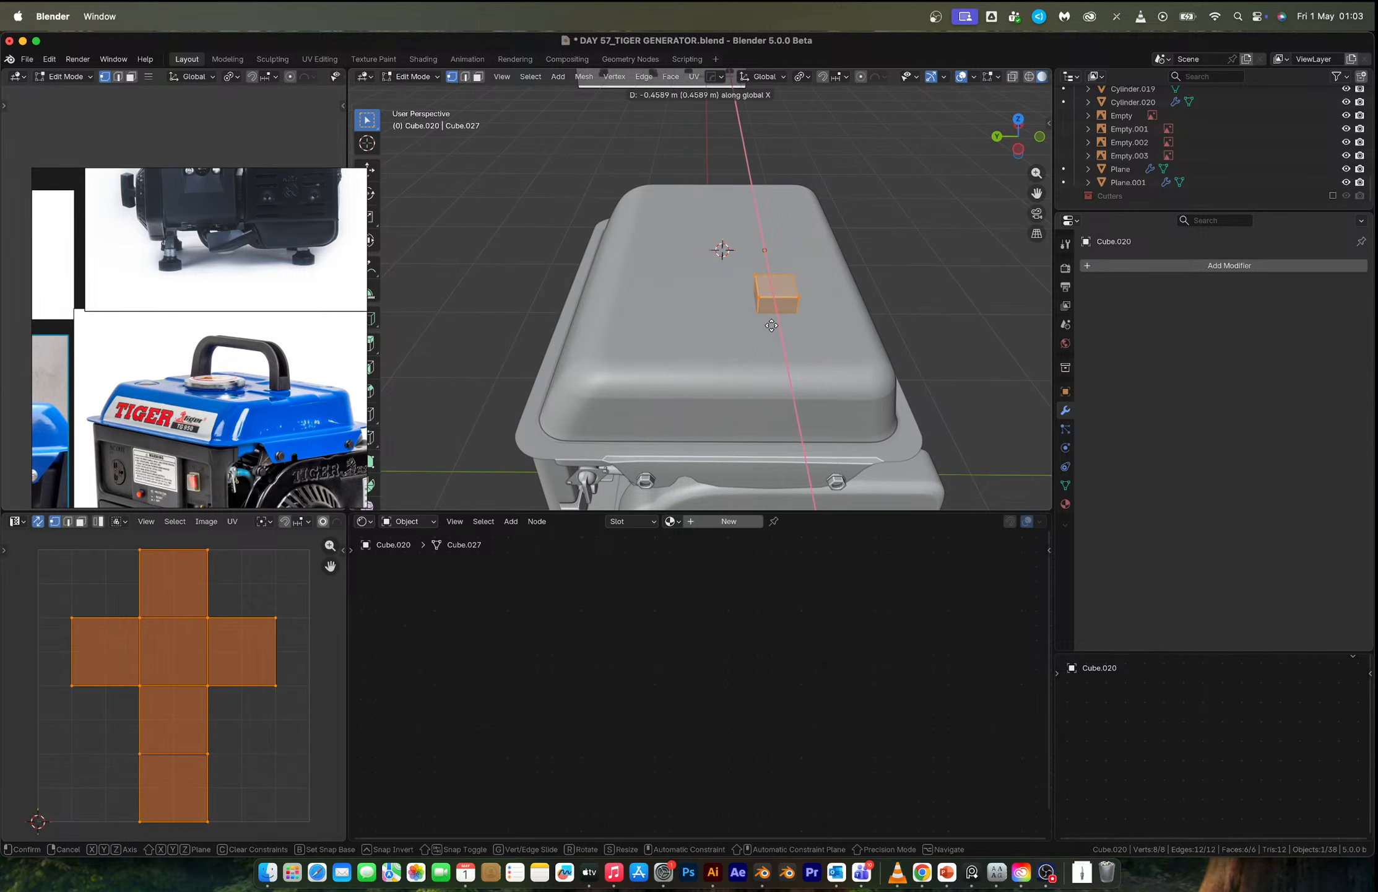
{"action": "left_click", "coordinate": [775, 333]}
{"action": "key", "text": "s"}
{"action": "key", "text": "x"}
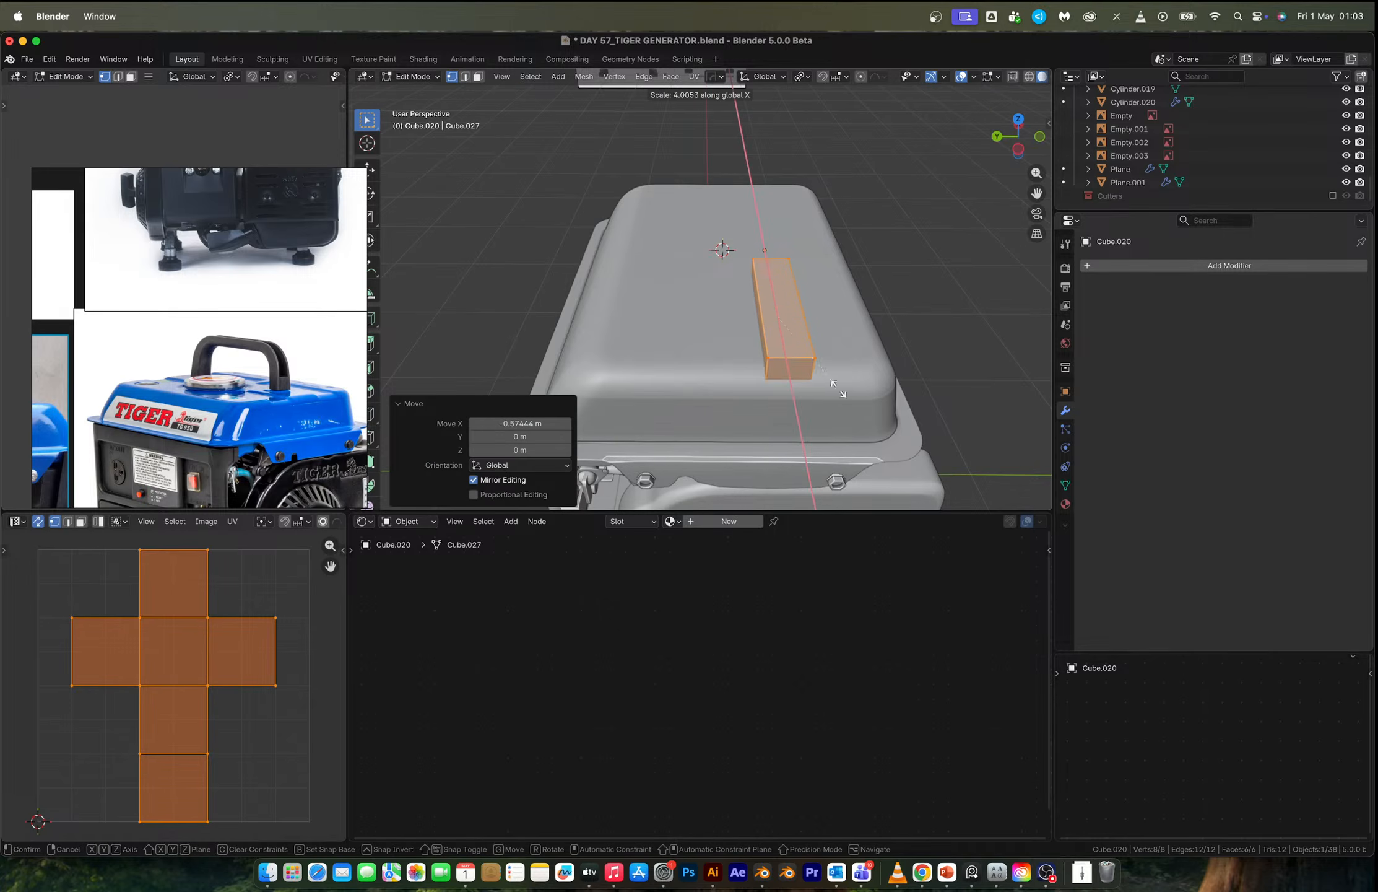
{"action": "left_click", "coordinate": [848, 410]}
Shift the bar about -0.04 m along X, reduce its height along Z, and return to Object Mode.
{"action": "key", "text": "g"}
{"action": "key", "text": "y"}
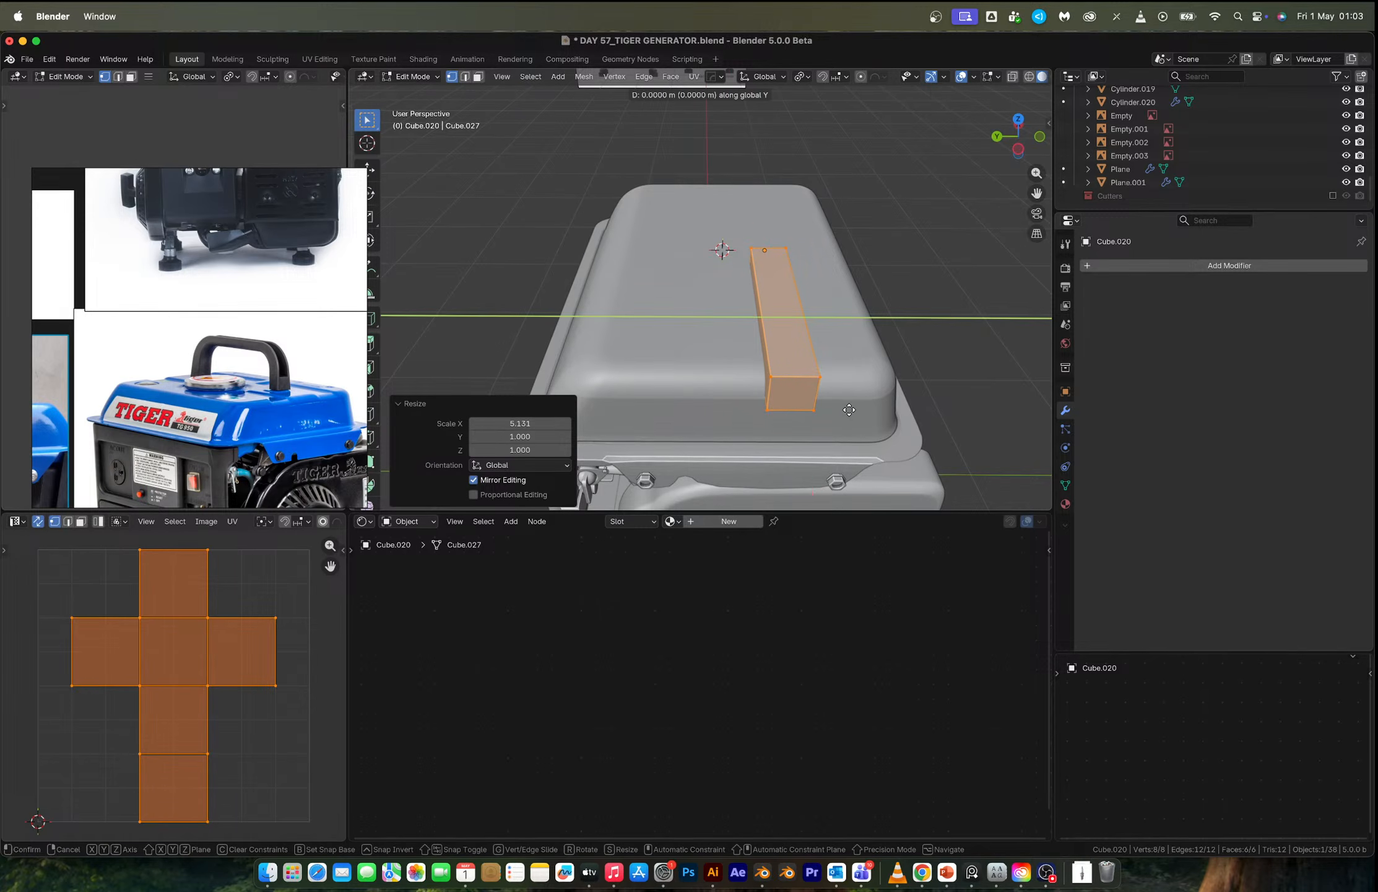
{"action": "key", "text": "x"}
{"action": "left_click", "coordinate": [846, 417]}
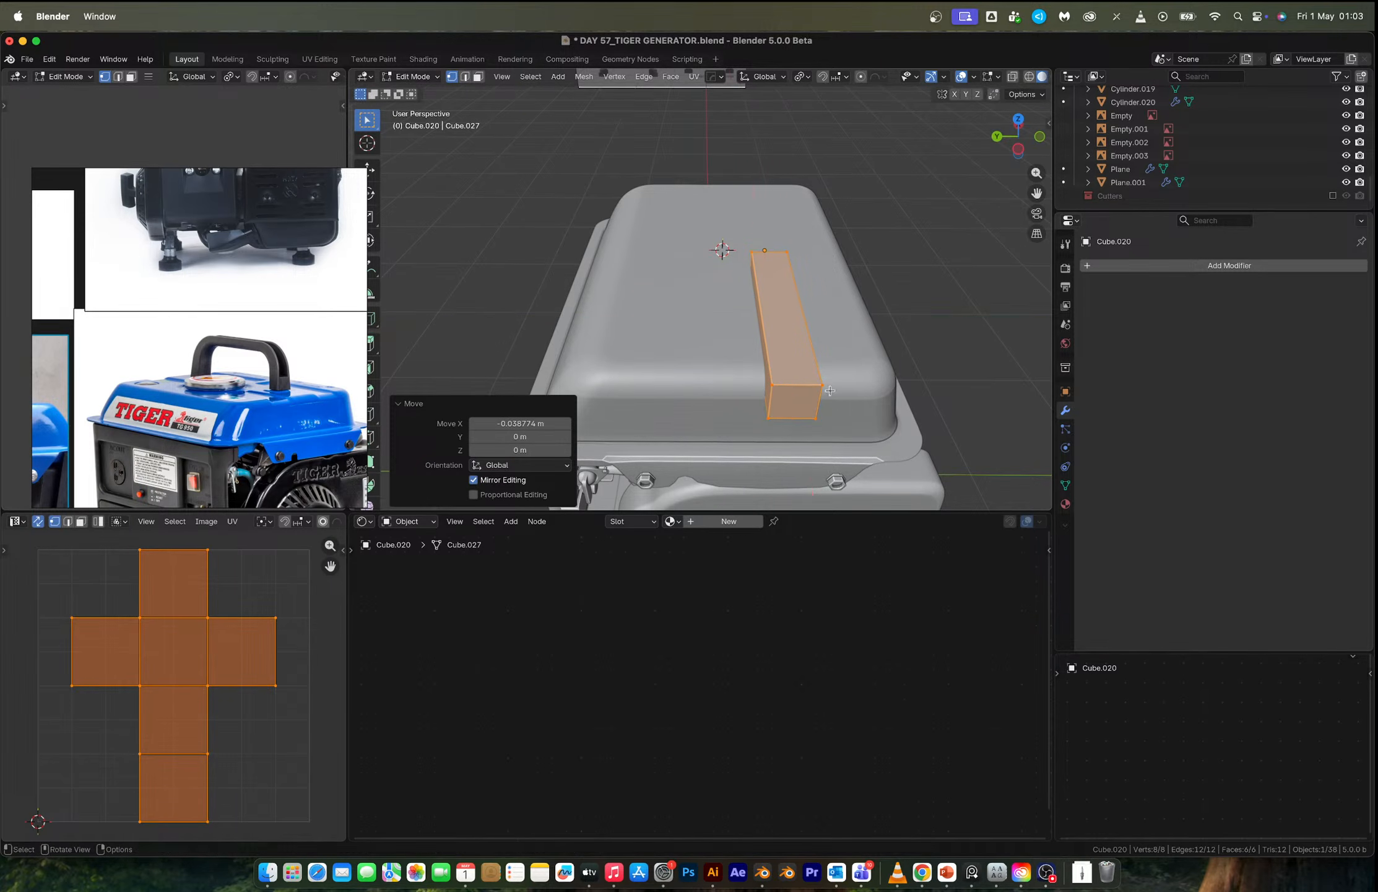
{"action": "middle_click_drag", "start_coordinate": [846, 416], "coordinate": [752, 331]}
{"action": "scroll", "coordinate": [839, 309], "scroll_direction": "up", "scroll_amount": 3}
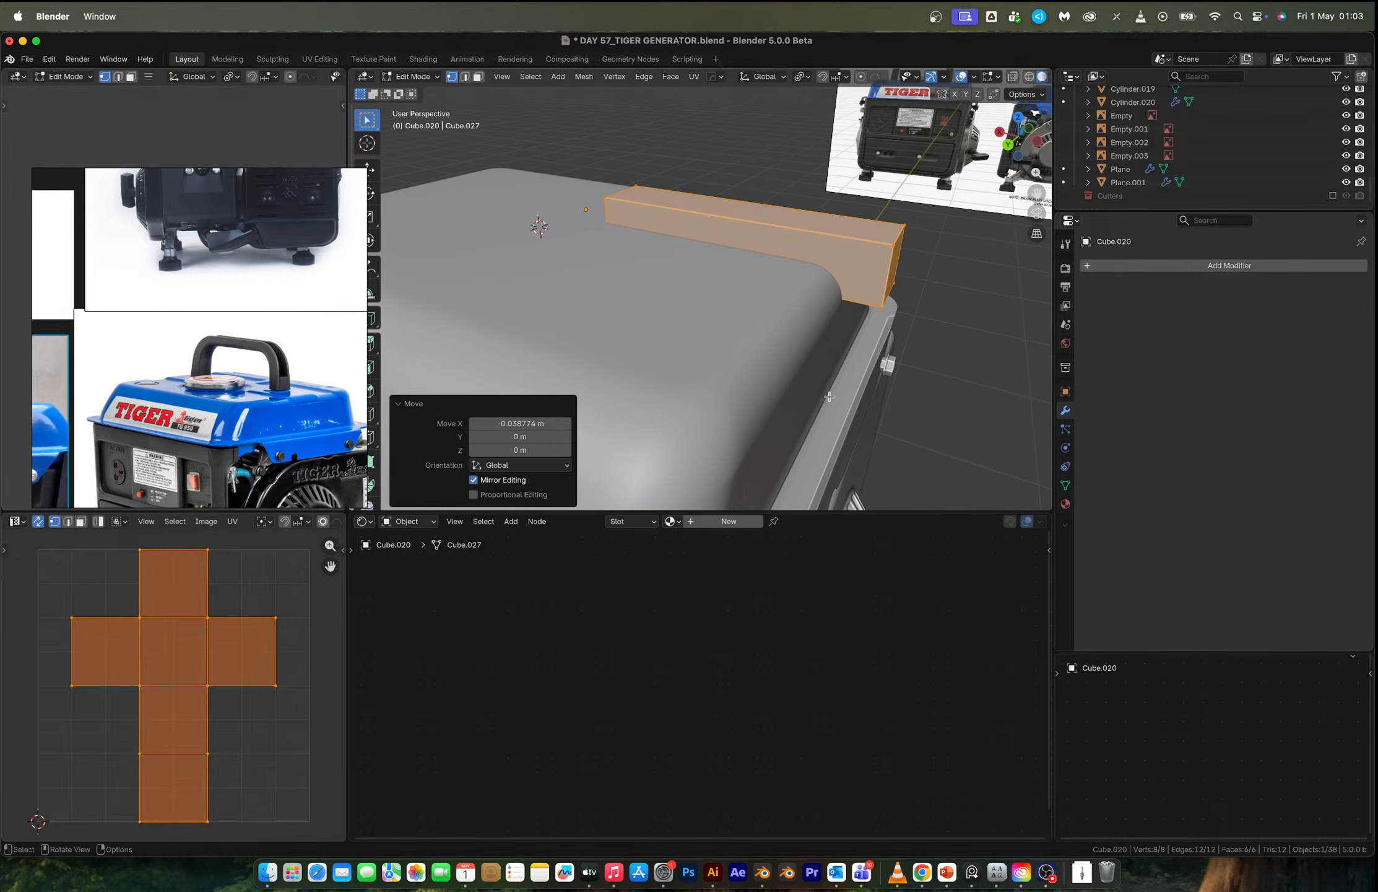
{"action": "key", "text": "s"}
{"action": "key", "text": "z"}
{"action": "left_click", "coordinate": [817, 372]}
{"action": "key", "text": "Tab"}
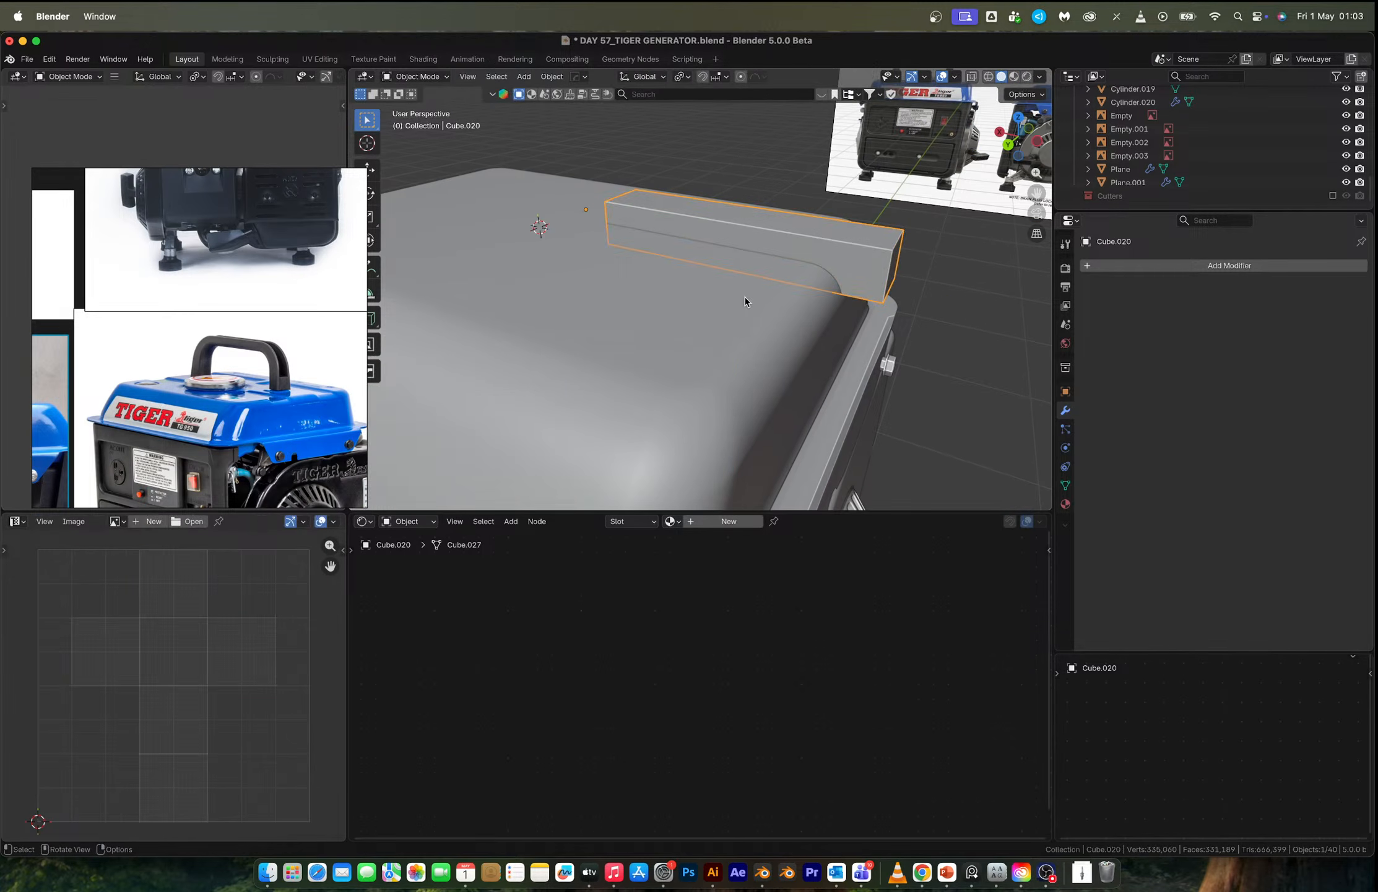
Cut the bar out of the tank cover with a HardOps Boolean Difference.
{"action": "left_click", "coordinate": [744, 295]}
{"action": "key", "text": "q"}
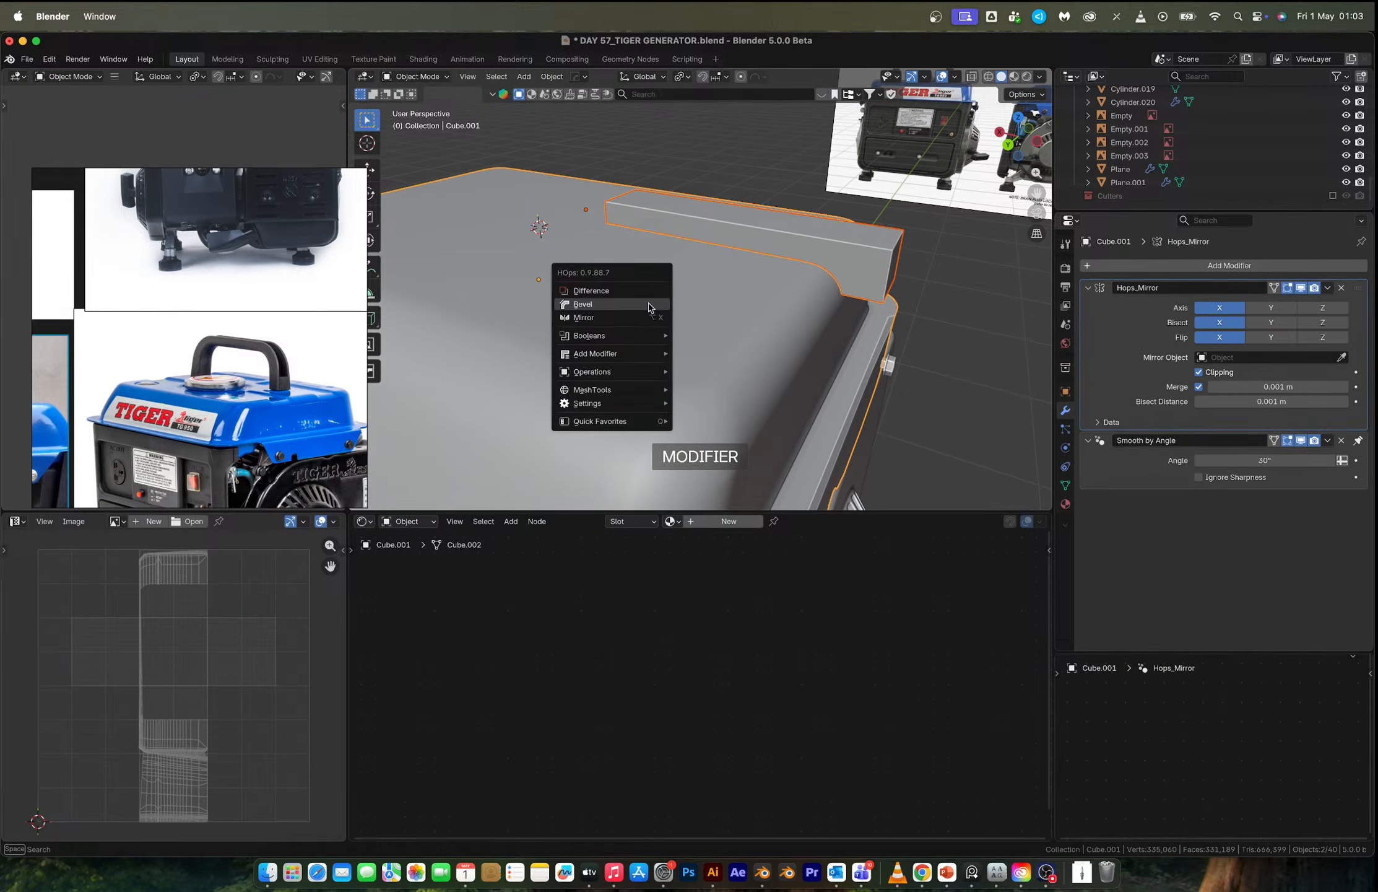
{"action": "left_click", "coordinate": [636, 293]}
{"action": "left_click", "coordinate": [763, 159]}
{"action": "middle_click_drag", "start_coordinate": [763, 159], "coordinate": [728, 231]}
{"action": "left_click", "coordinate": [853, 328]}
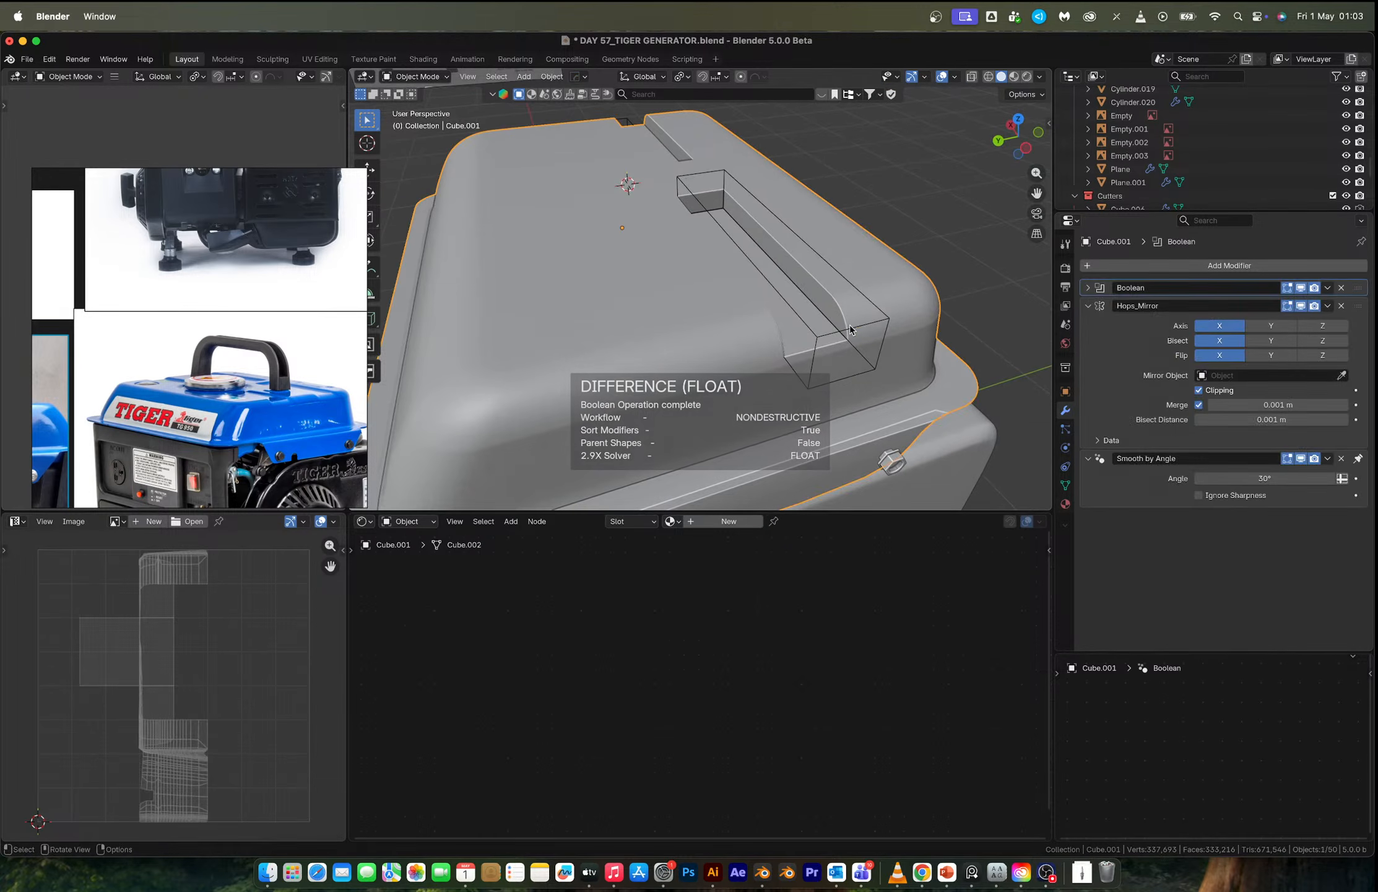
Raise the bar cutter about 0.034 m along Z to make the groove shallower.
{"action": "left_click", "coordinate": [844, 334]}
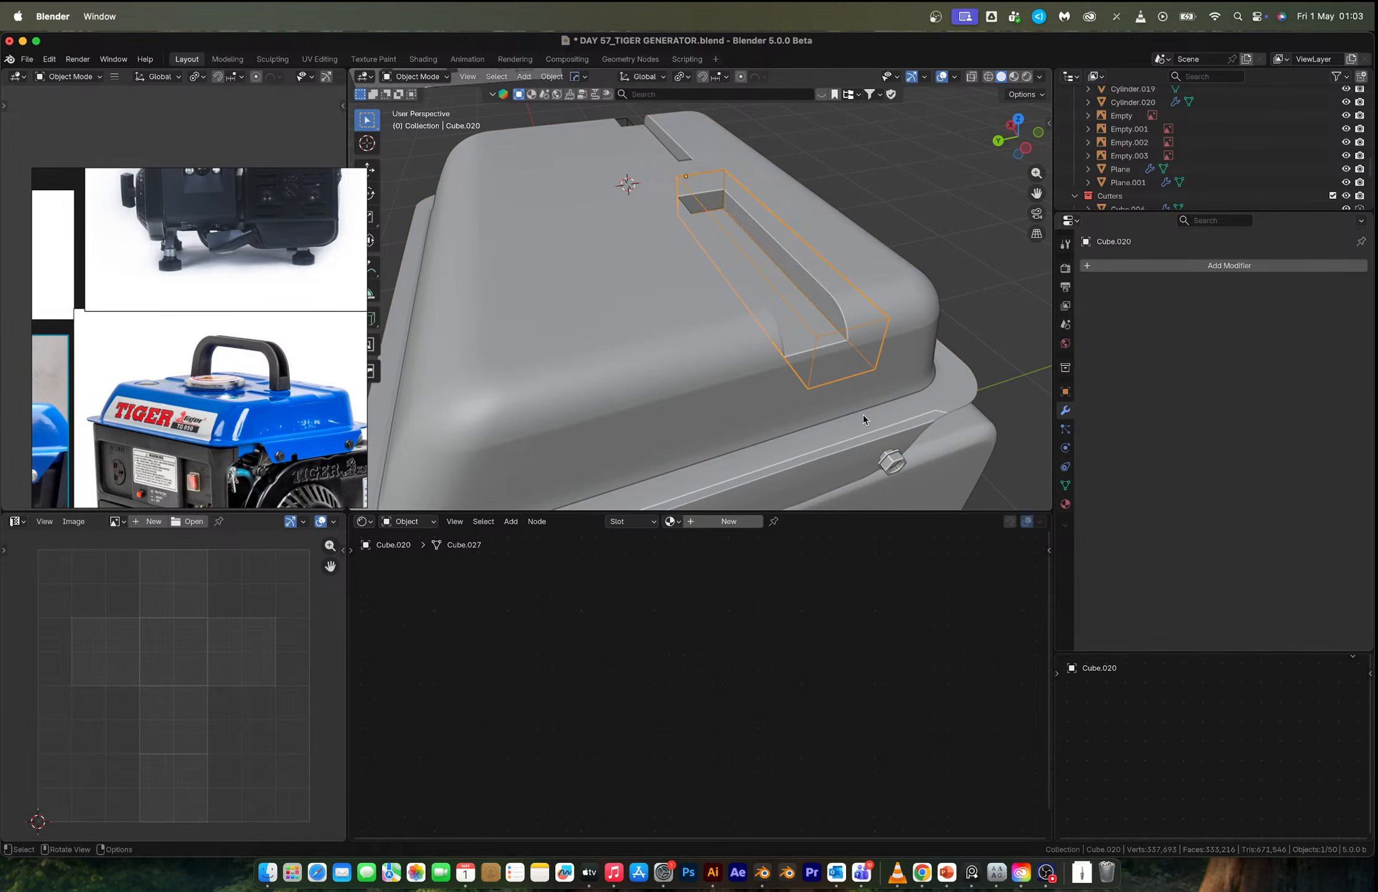
{"action": "key", "text": "g"}
{"action": "key", "text": "z"}
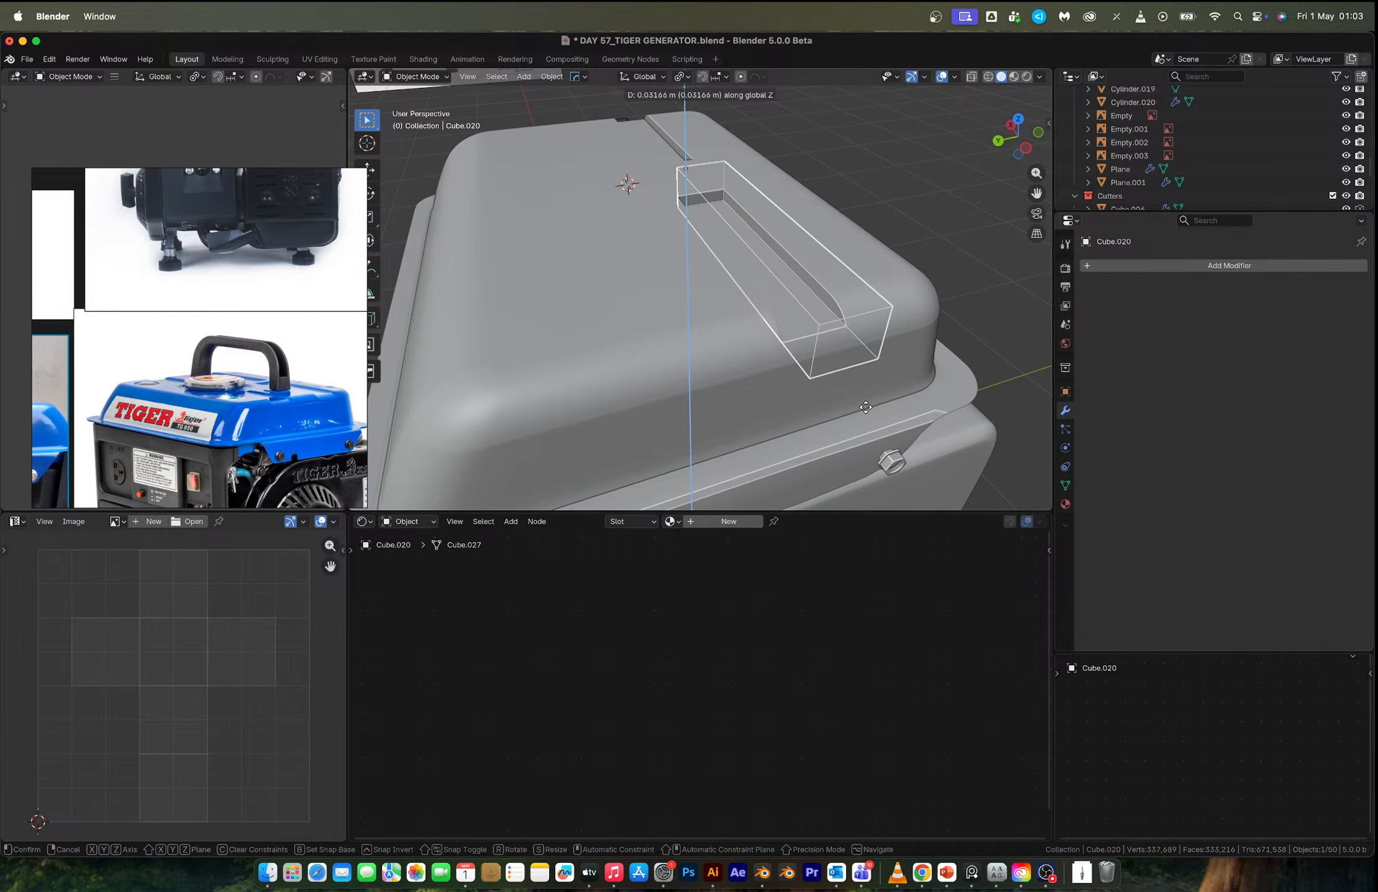
{"action": "left_click", "coordinate": [866, 399]}
{"action": "scroll", "coordinate": [866, 341], "scroll_direction": "up", "scroll_amount": 5}
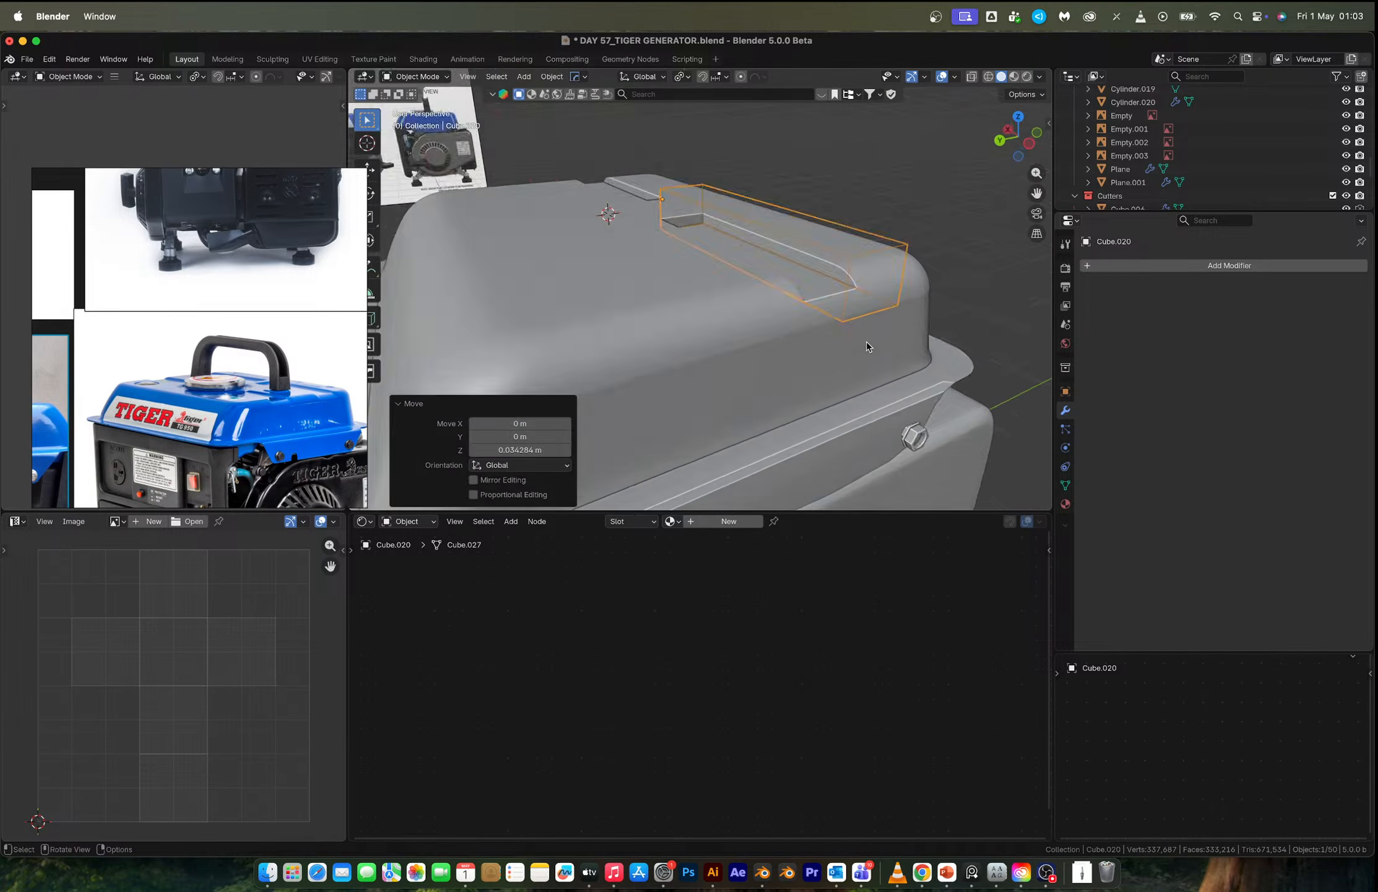
Add a loop cut across the cutter in Edit Mode and slide it close to the cutter's outer end.
{"action": "key", "text": "Tab"}
{"action": "key", "text": "ctrl+r"}
{"action": "left_click", "coordinate": [805, 223]}
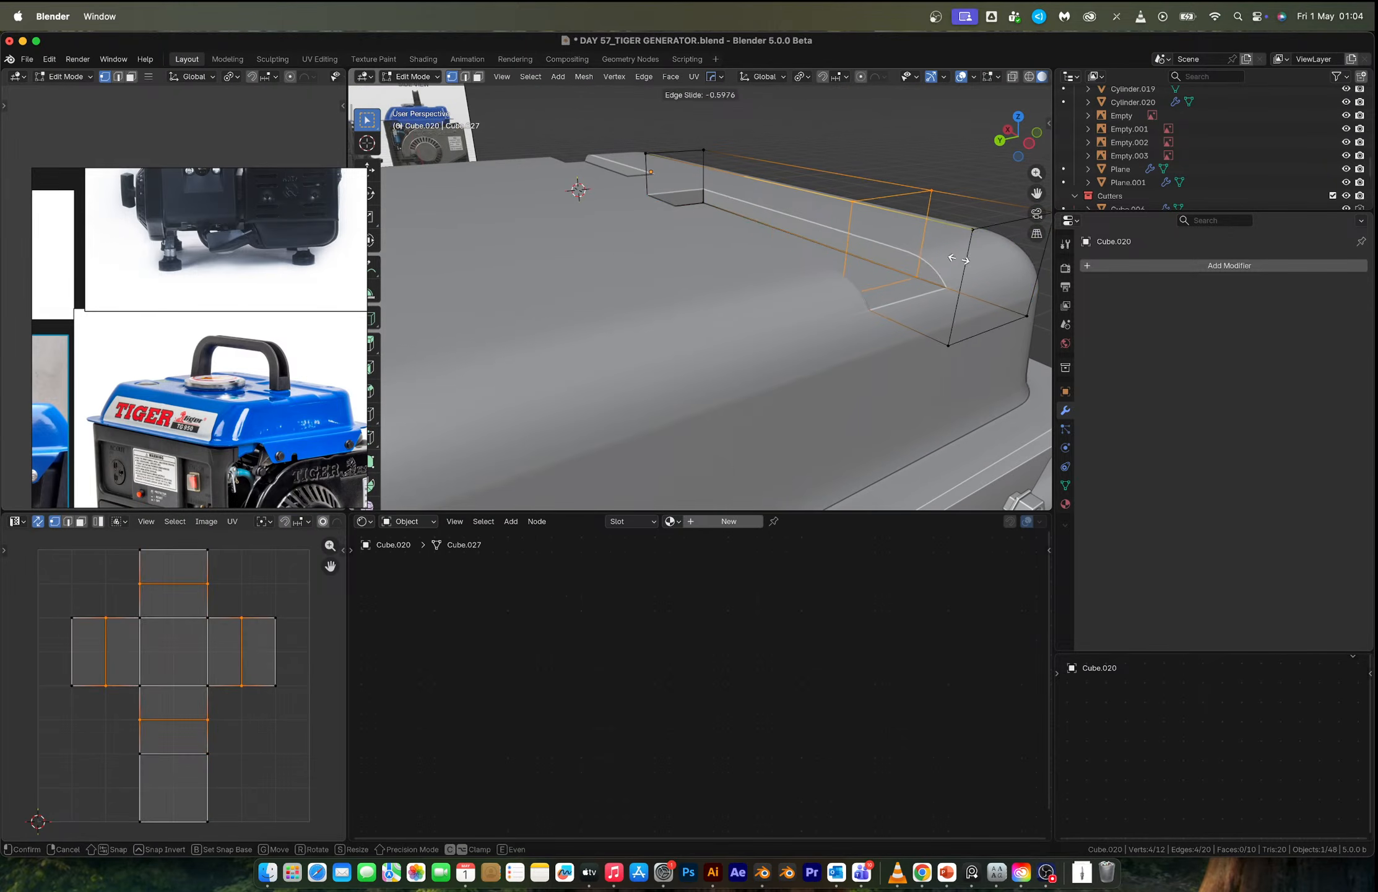
{"action": "left_click", "coordinate": [972, 265]}
Lower the bottom edge of the cutter's outer end along Z so the cutter bends down over the cover's side.
{"action": "key", "text": "2"}
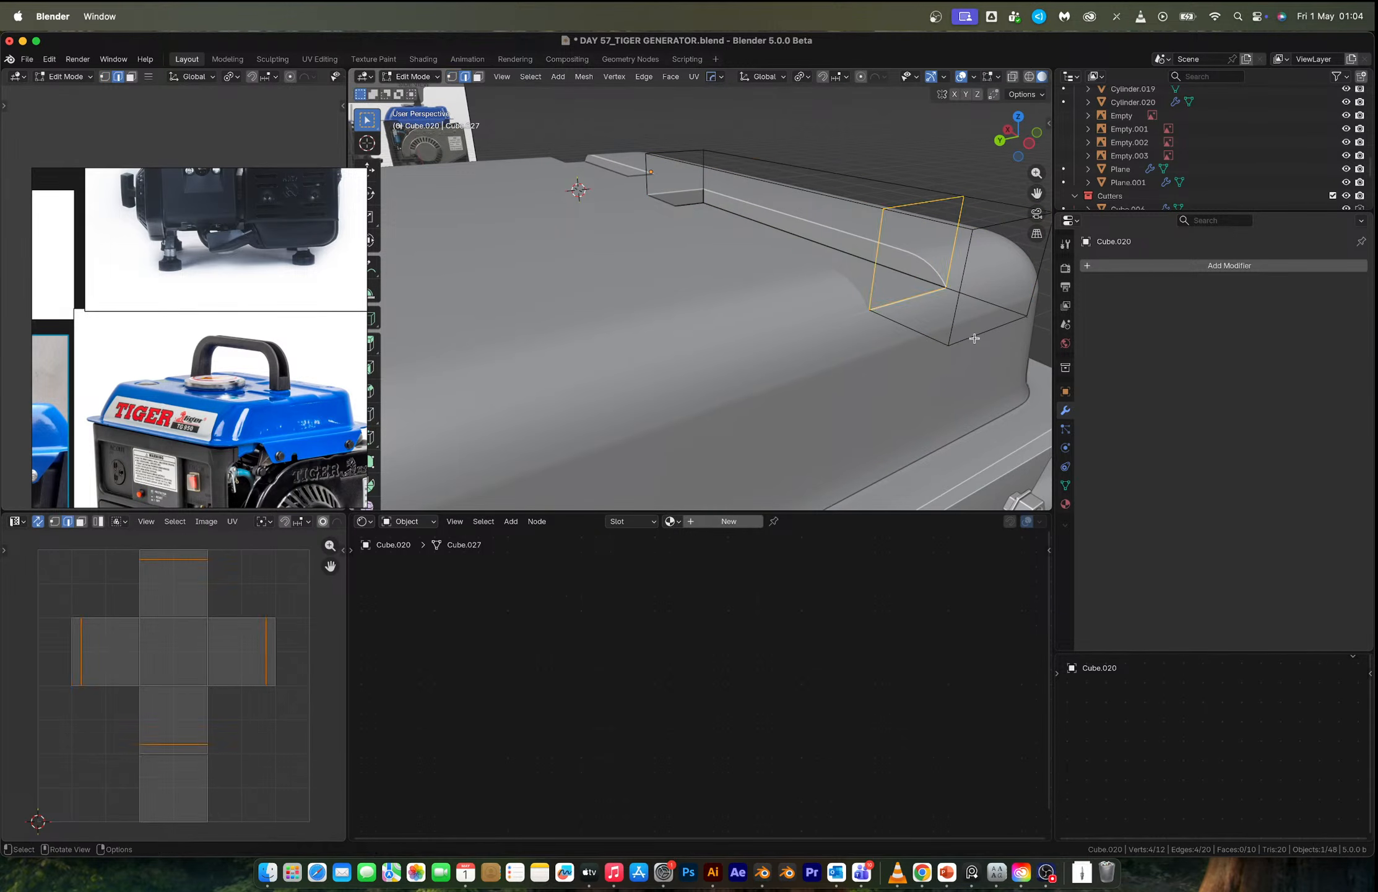
{"action": "left_click", "coordinate": [974, 338]}
{"action": "key", "text": "g"}
{"action": "key", "text": "z"}
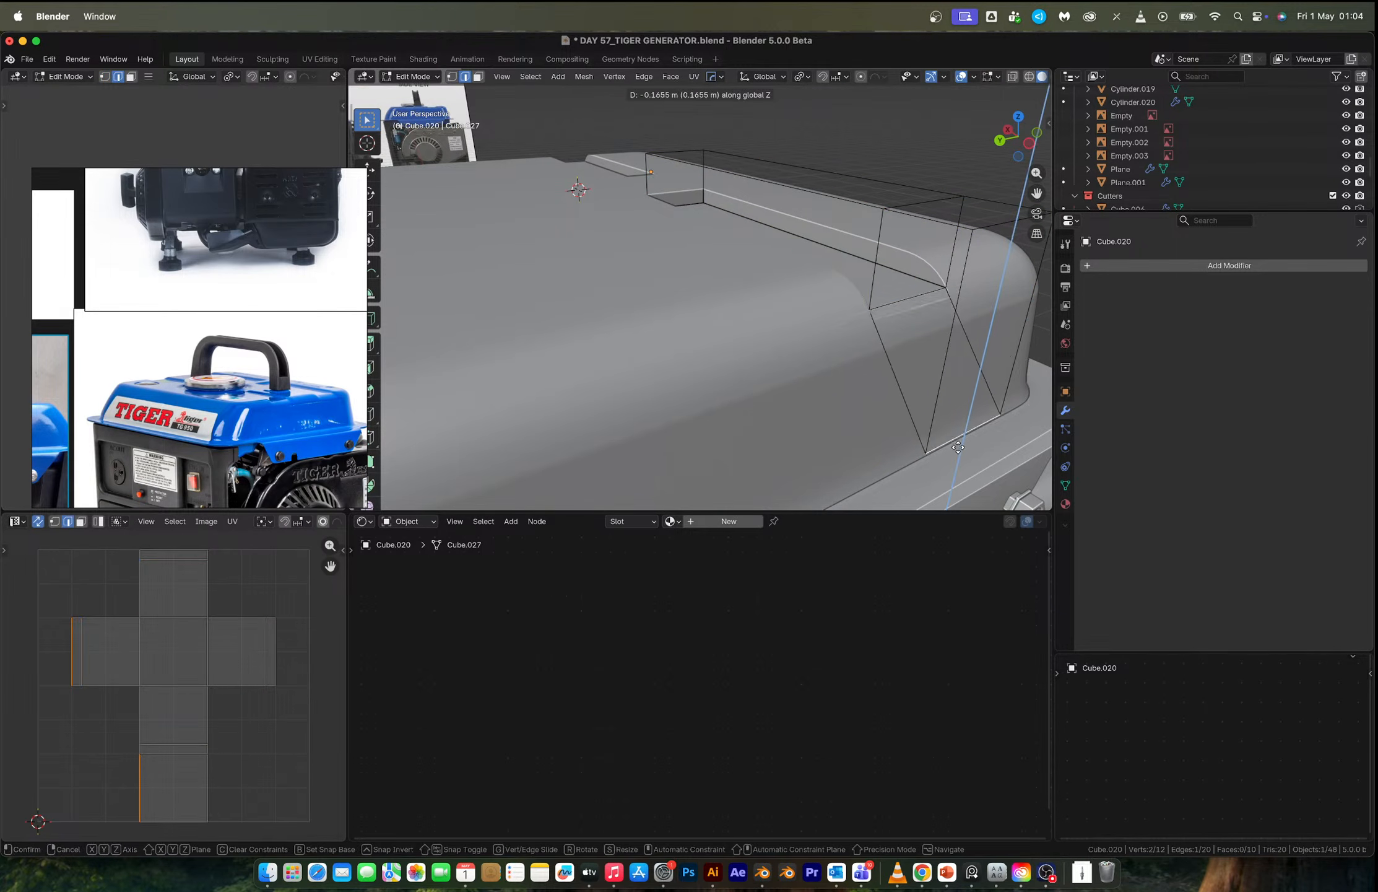
{"action": "left_click", "coordinate": [911, 76]}
Select the complete edge loop around the cutter's bend, using X-ray to reach the hidden edges.
{"action": "double_click", "coordinate": [889, 298]}
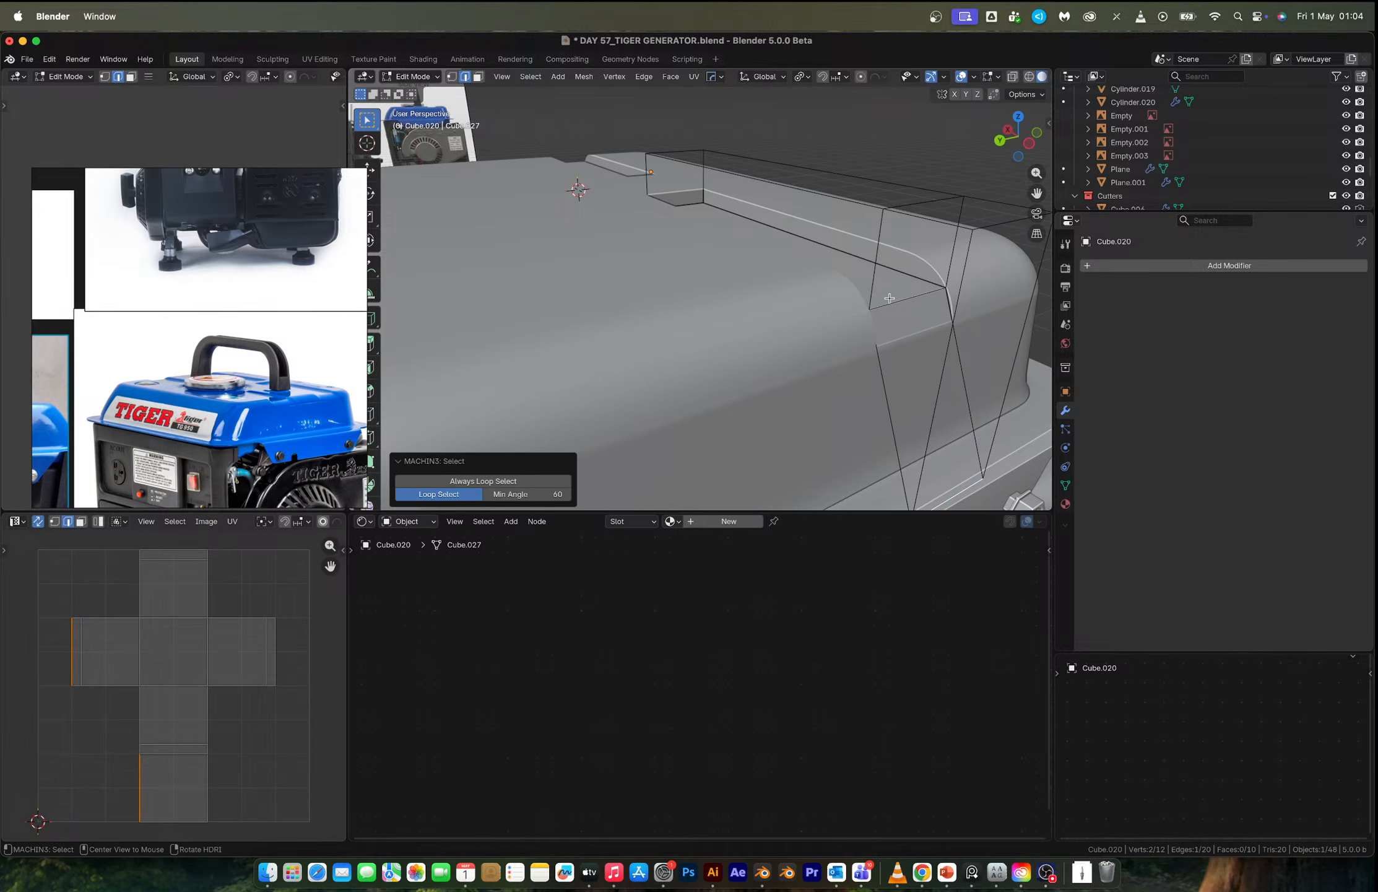
{"action": "double_click", "coordinate": [917, 203]}
{"action": "middle_click", "coordinate": [943, 206], "text": "alt"}
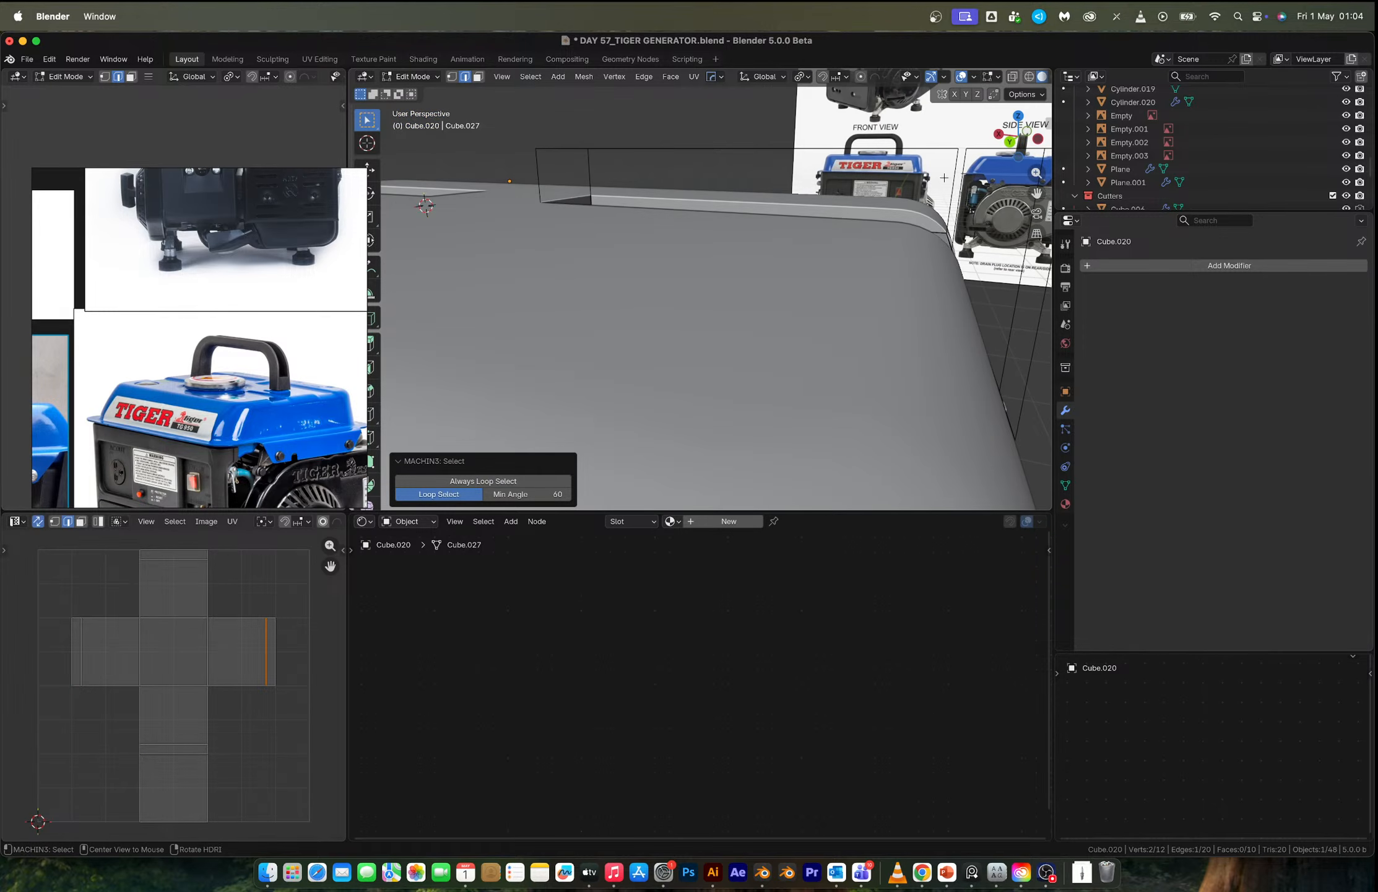
{"action": "middle_click_drag", "start_coordinate": [961, 174], "coordinate": [858, 210]}
{"action": "key", "text": "alt+z"}
{"action": "double_click", "coordinate": [912, 217]}
{"action": "key", "text": "alt+z"}
{"action": "scroll", "coordinate": [898, 223], "scroll_direction": "up", "scroll_amount": 3}
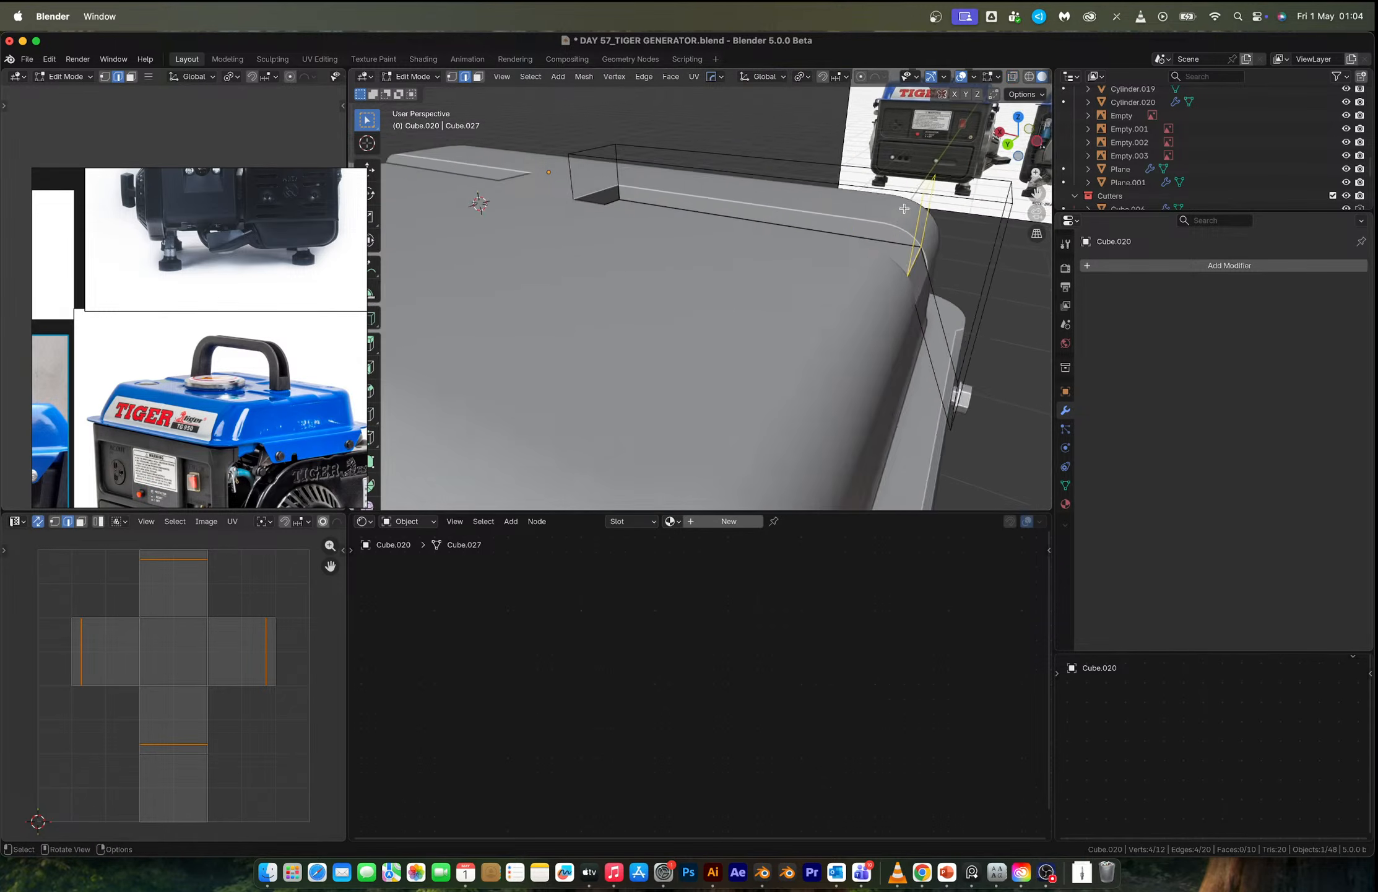
Try beveling the cutter's bend loop about 0.55 m with 4 segments and raising the cutter along Z, and undo both changes.
{"action": "key", "text": "ctrl+b"}
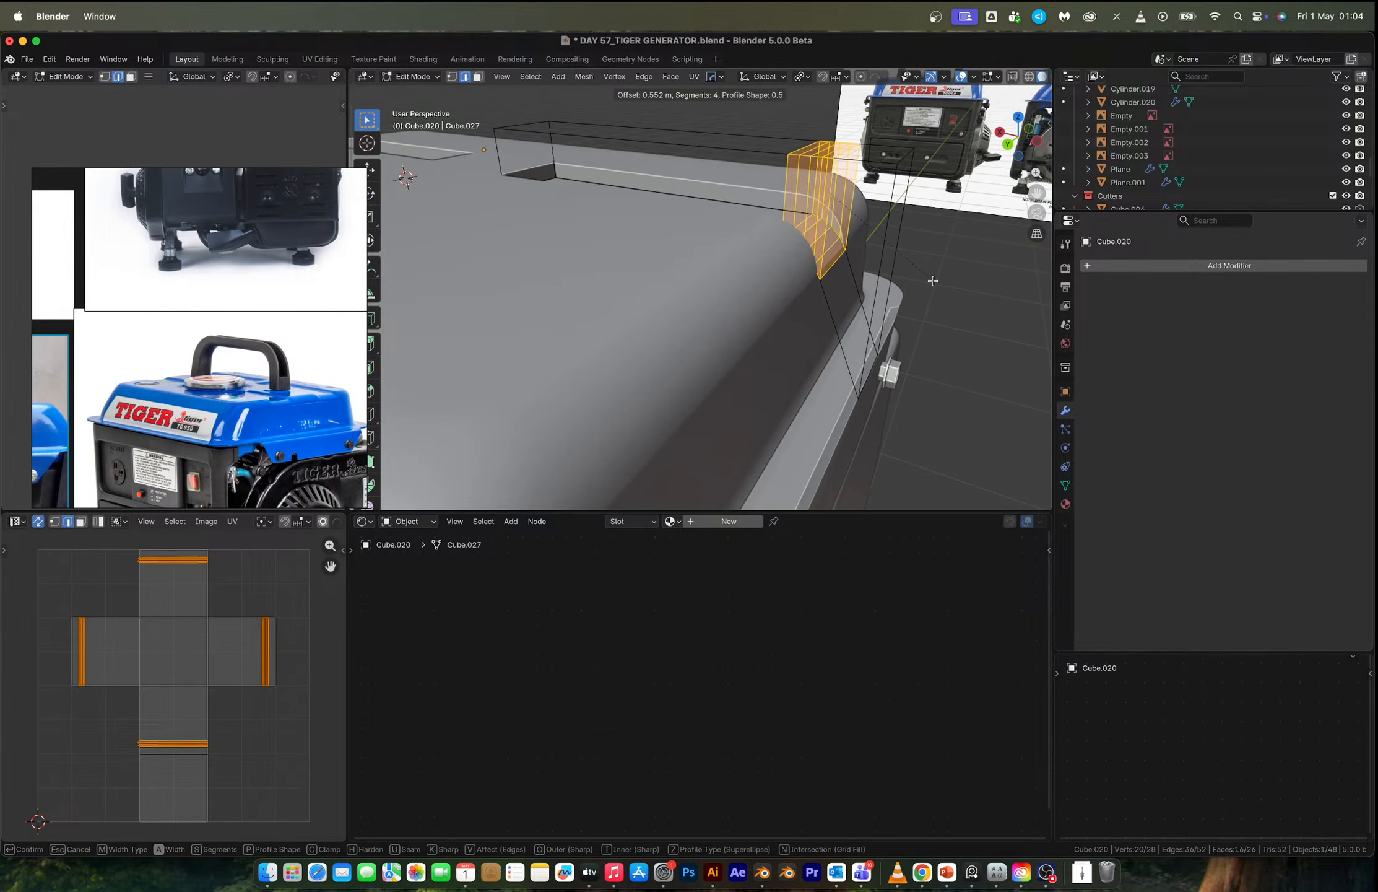
{"action": "left_click", "coordinate": [937, 283]}
{"action": "key", "text": "Tab"}
{"action": "middle_click_drag", "start_coordinate": [937, 284], "coordinate": [837, 233]}
{"action": "key", "text": "g"}
{"action": "key", "text": "z"}
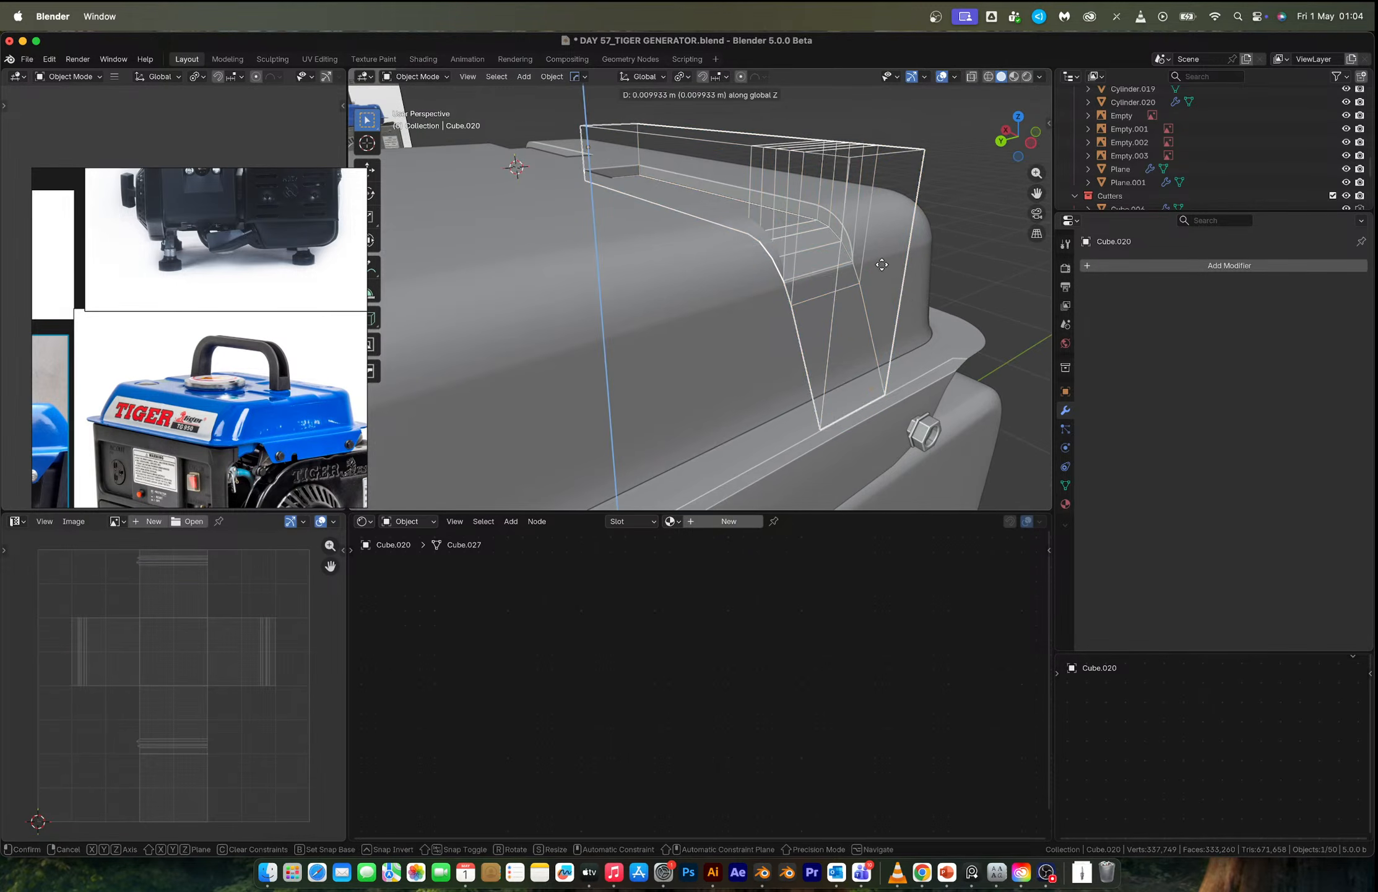
{"action": "left_click", "coordinate": [883, 268]}
{"action": "key", "text": "ctrl+z"}
Bevel the cutter's bend loop about 0.73 m with 8 segments and return to Object Mode.
{"action": "key", "text": "Tab"}
{"action": "key", "text": "ctrl+b"}
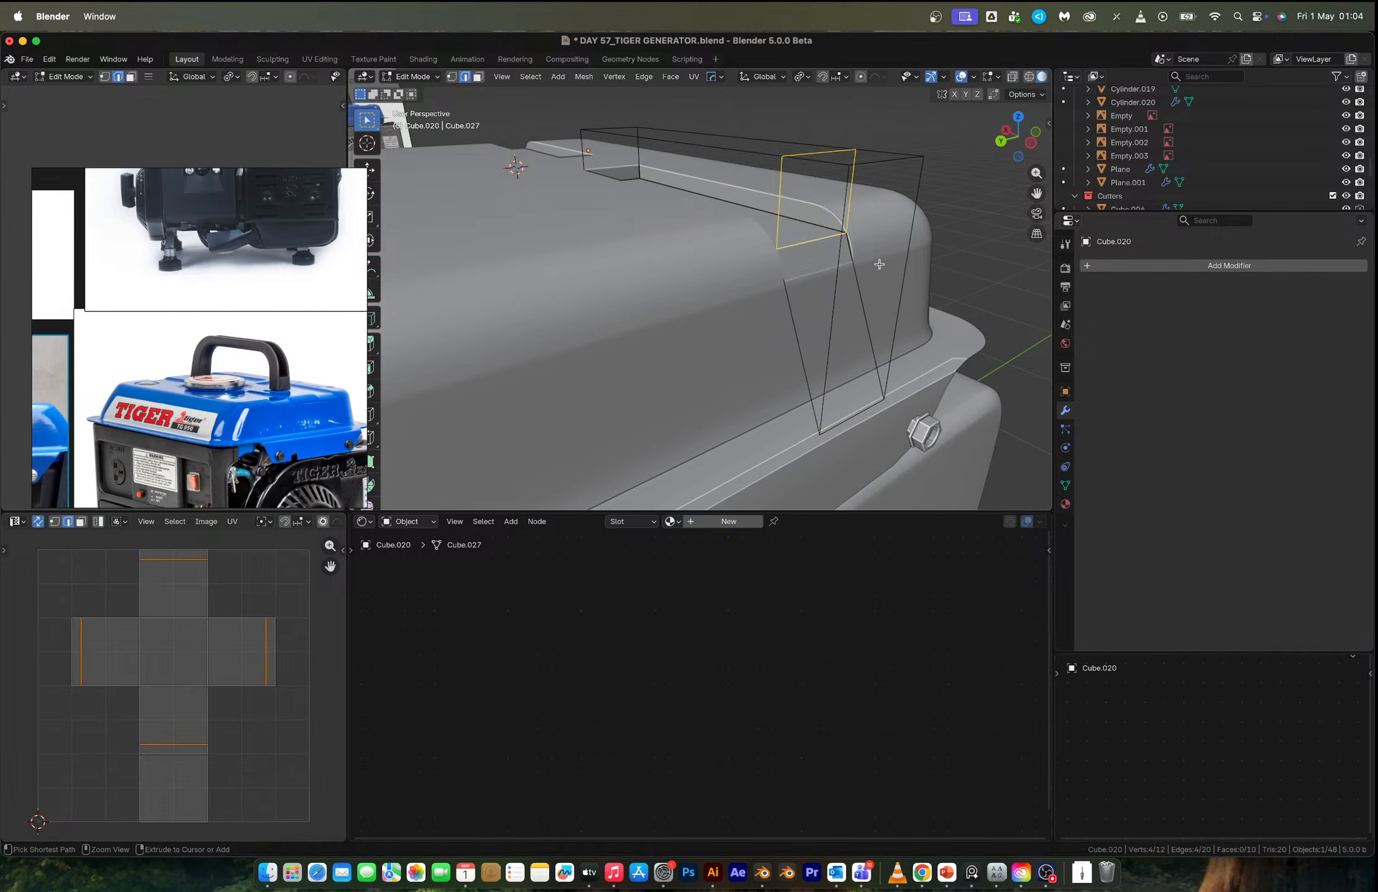
{"action": "scroll", "coordinate": [918, 288], "scroll_direction": "up", "scroll_amount": 8}
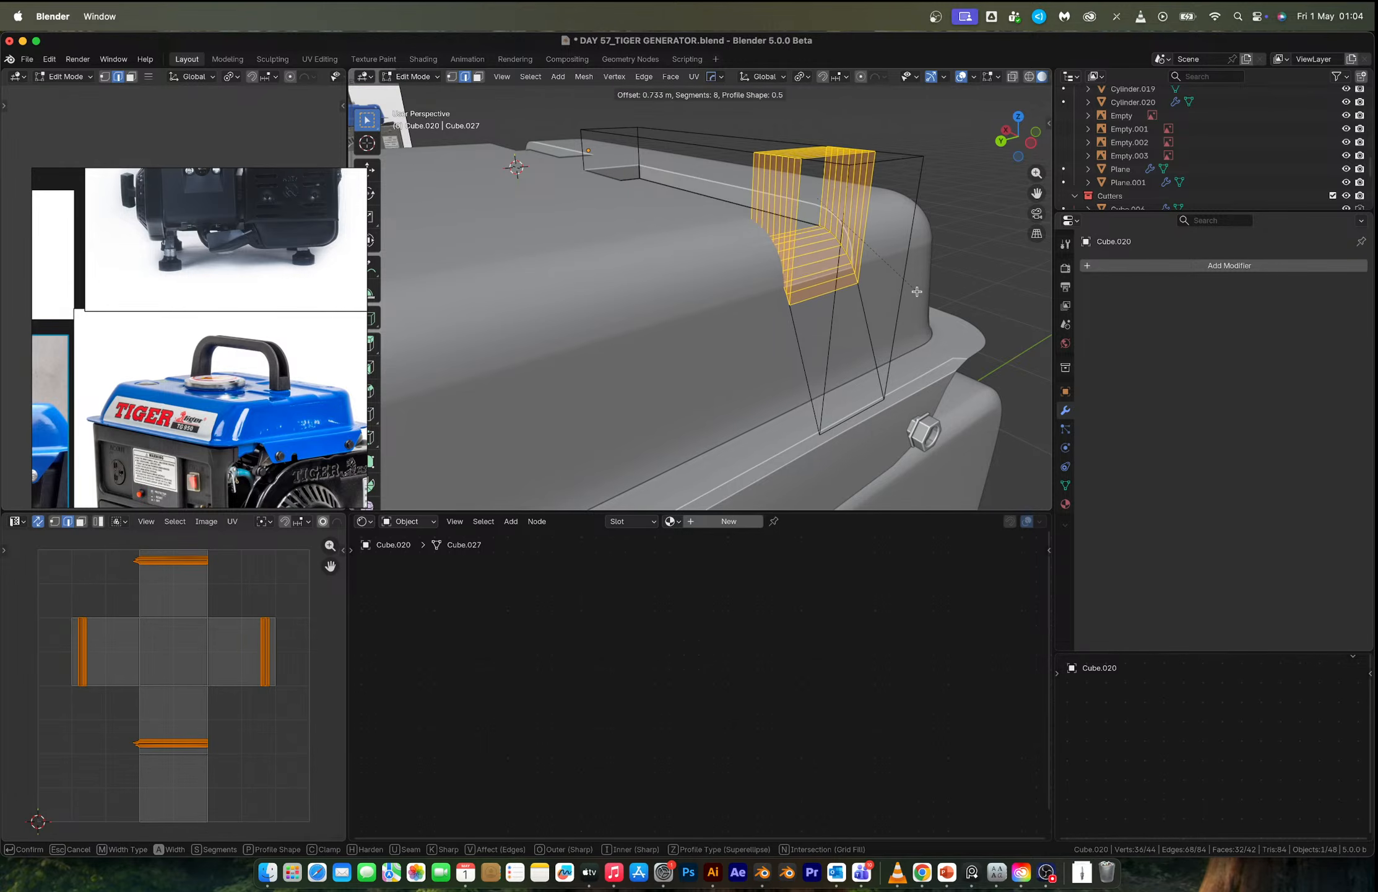
{"action": "left_click", "coordinate": [917, 291]}
{"action": "key", "text": "Tab"}
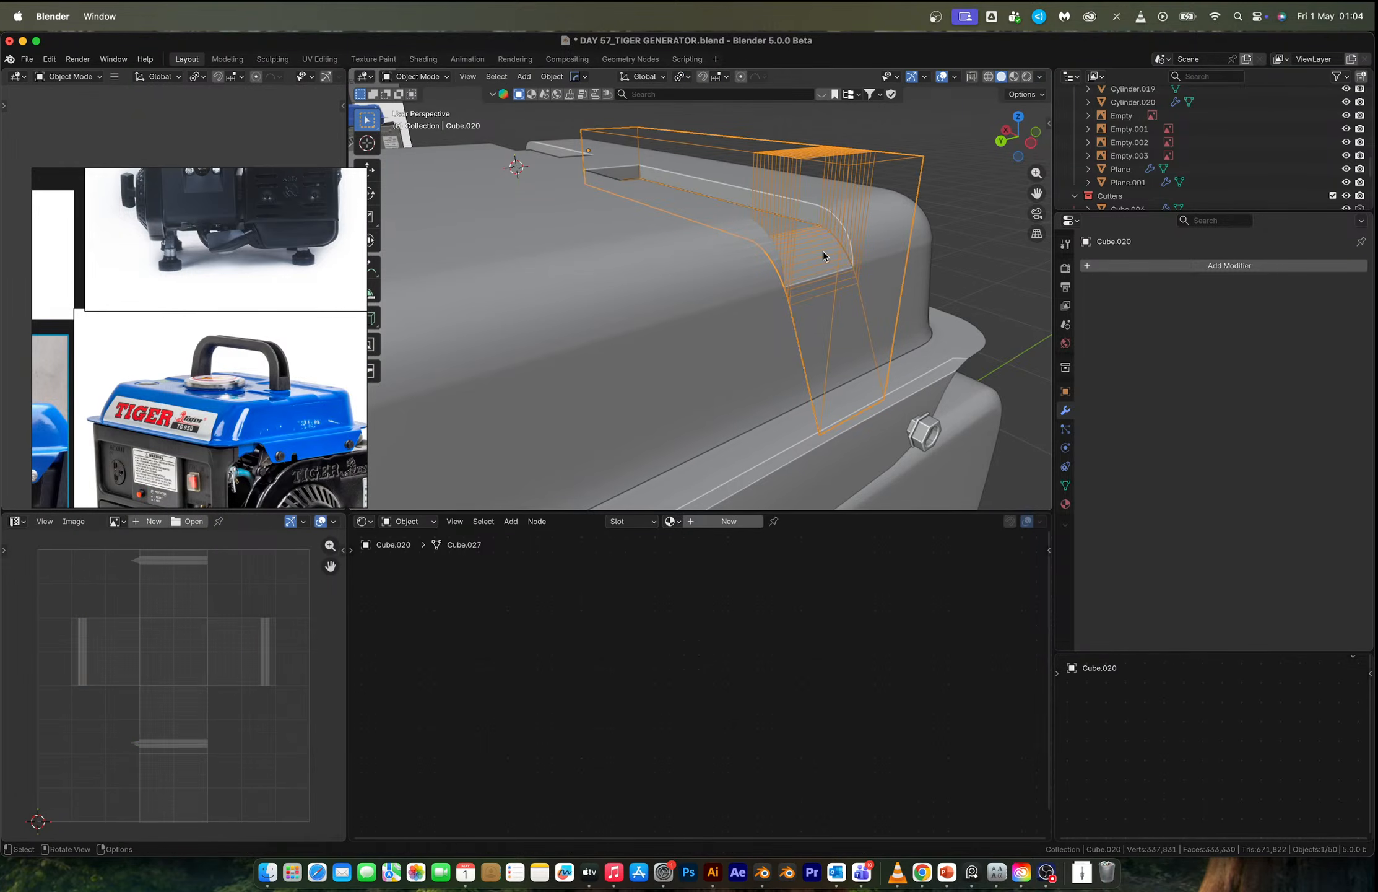
Raise the beveled cutter about 0.027 m along Z.
{"action": "key", "text": "g"}
{"action": "key", "text": "z"}
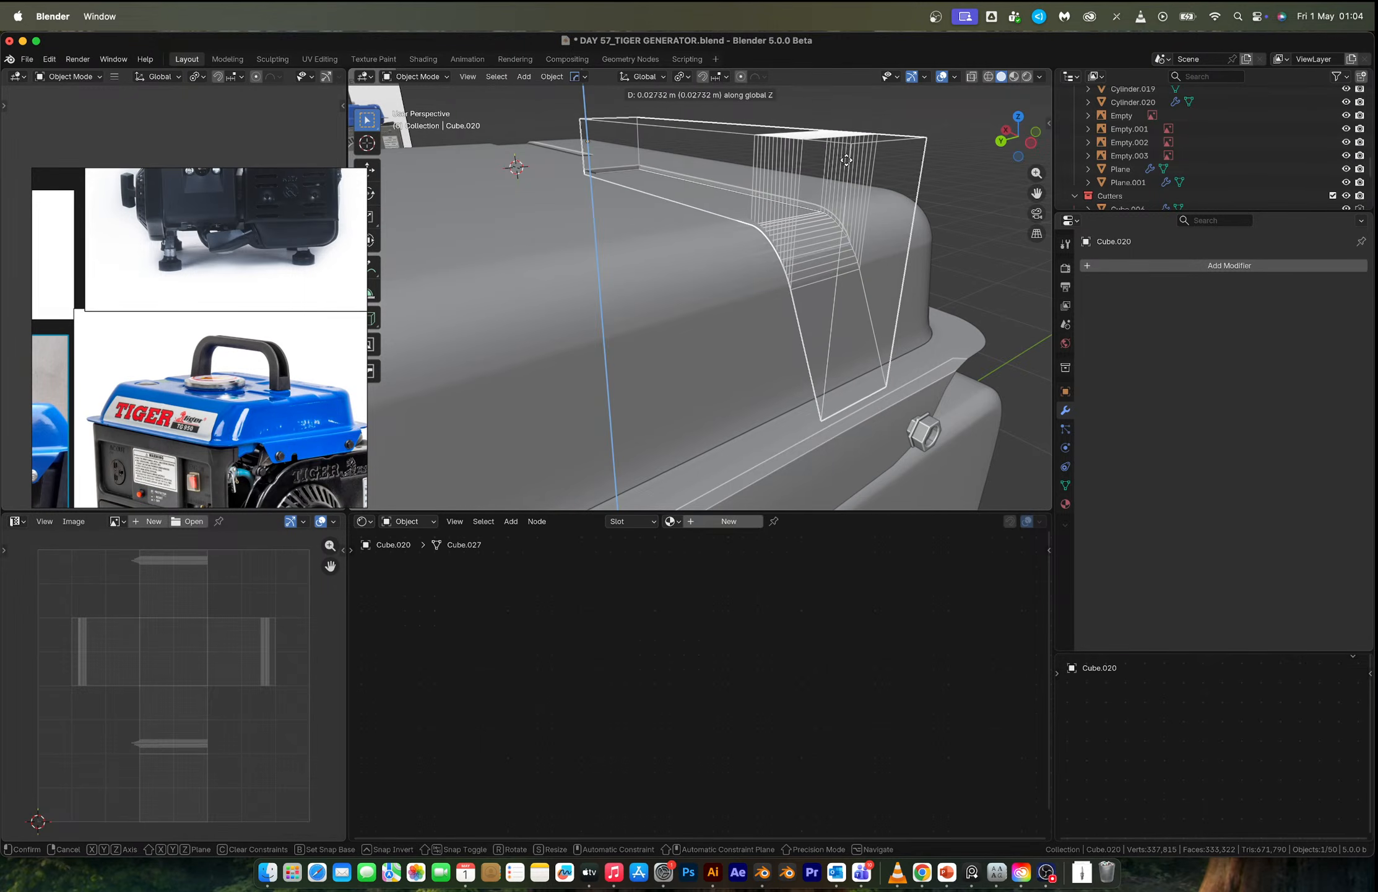
{"action": "left_click", "coordinate": [847, 164]}
{"action": "key", "text": "Tab"}
{"action": "key", "text": "Tab"}
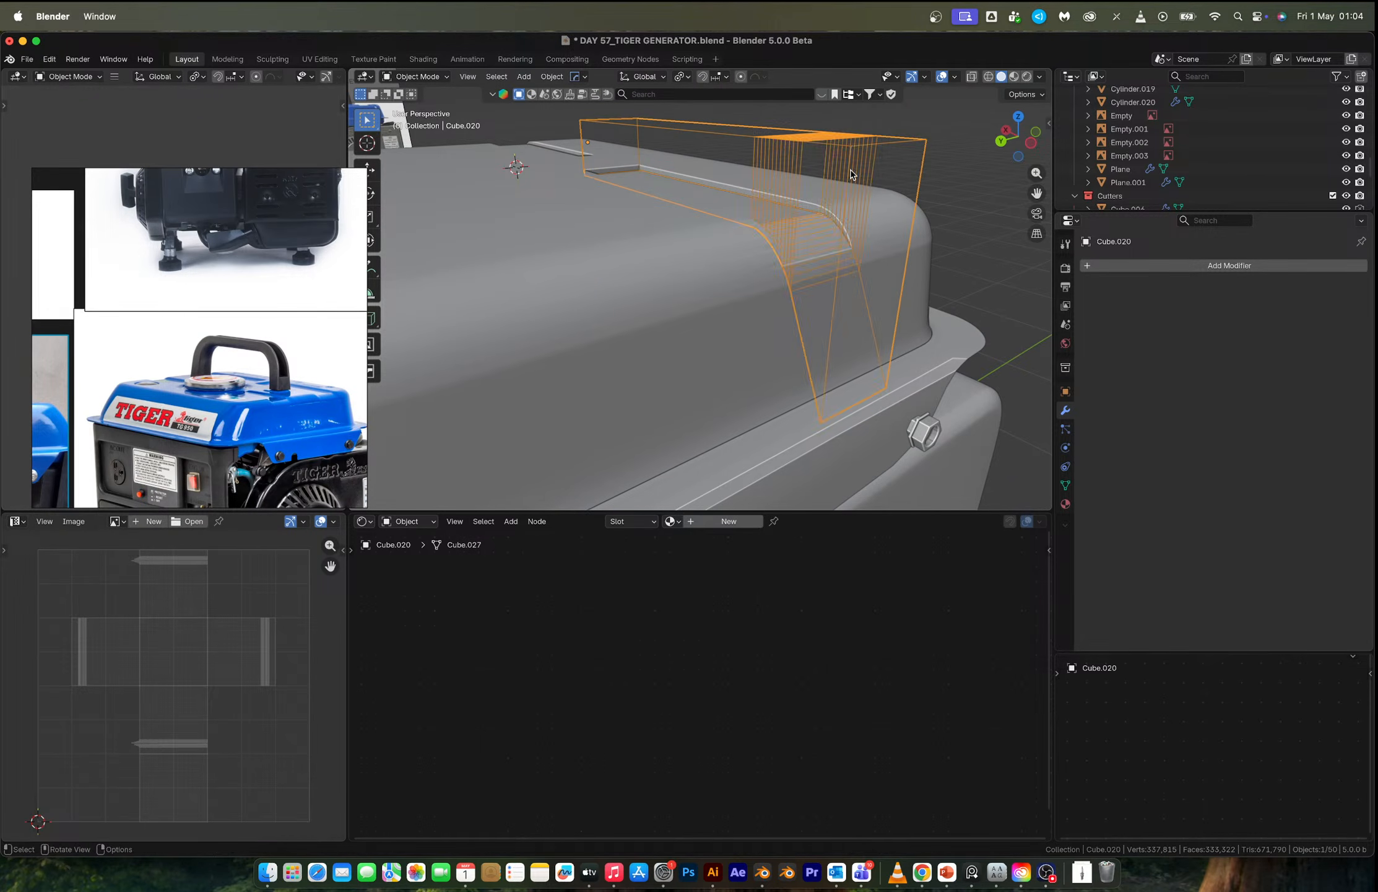
Apply Shade Auto Smooth at 30° to the groove cutter and deselect it.
{"action": "right_click", "coordinate": [869, 154]}
{"action": "left_click", "coordinate": [847, 185]}
{"action": "key", "text": "alt+a"}
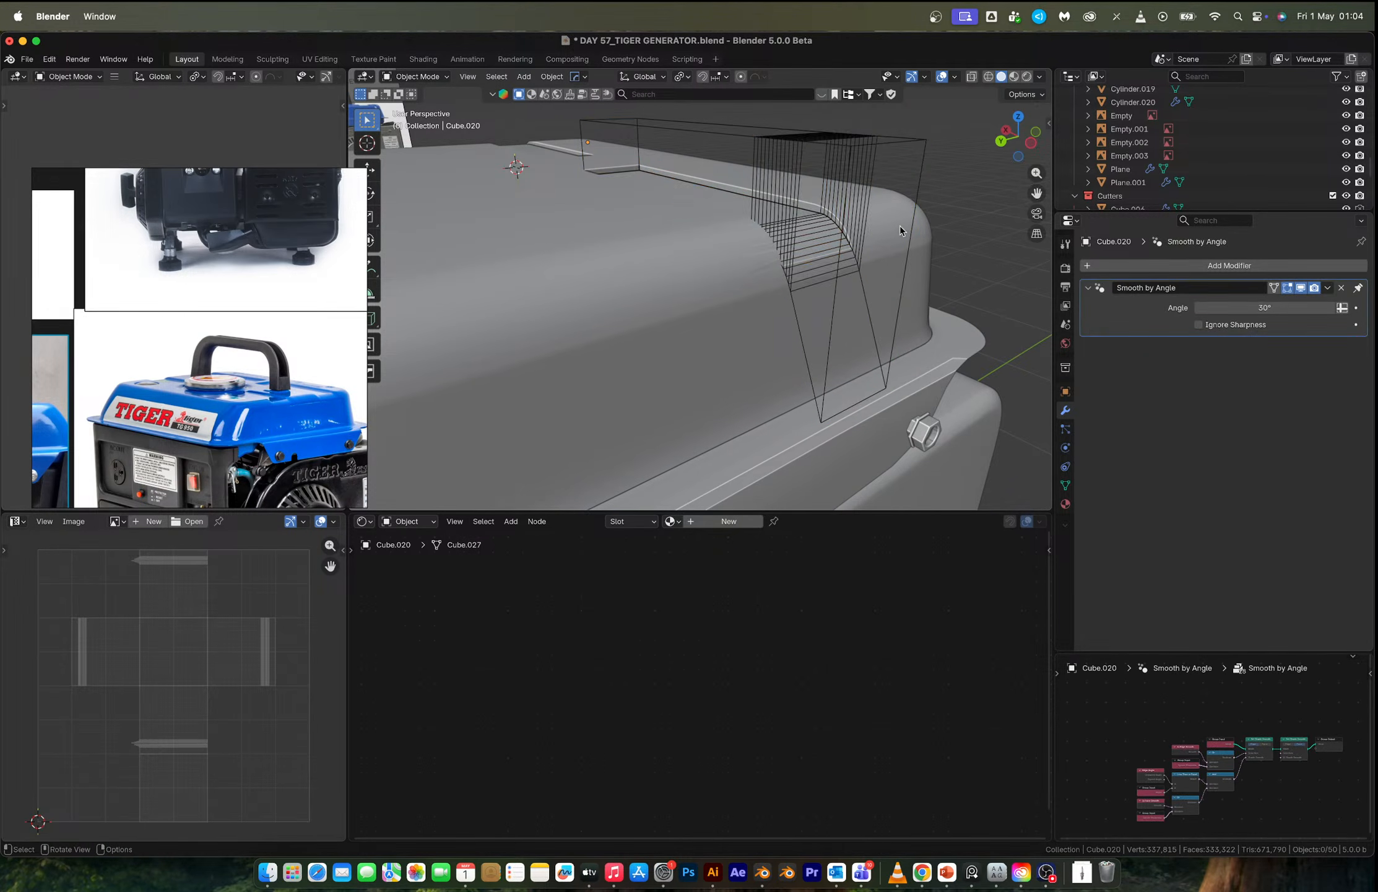
{"action": "middle_click_drag", "start_coordinate": [900, 226], "coordinate": [810, 228]}
{"action": "key", "text": "Tab"}
{"action": "key", "text": "Tab"}
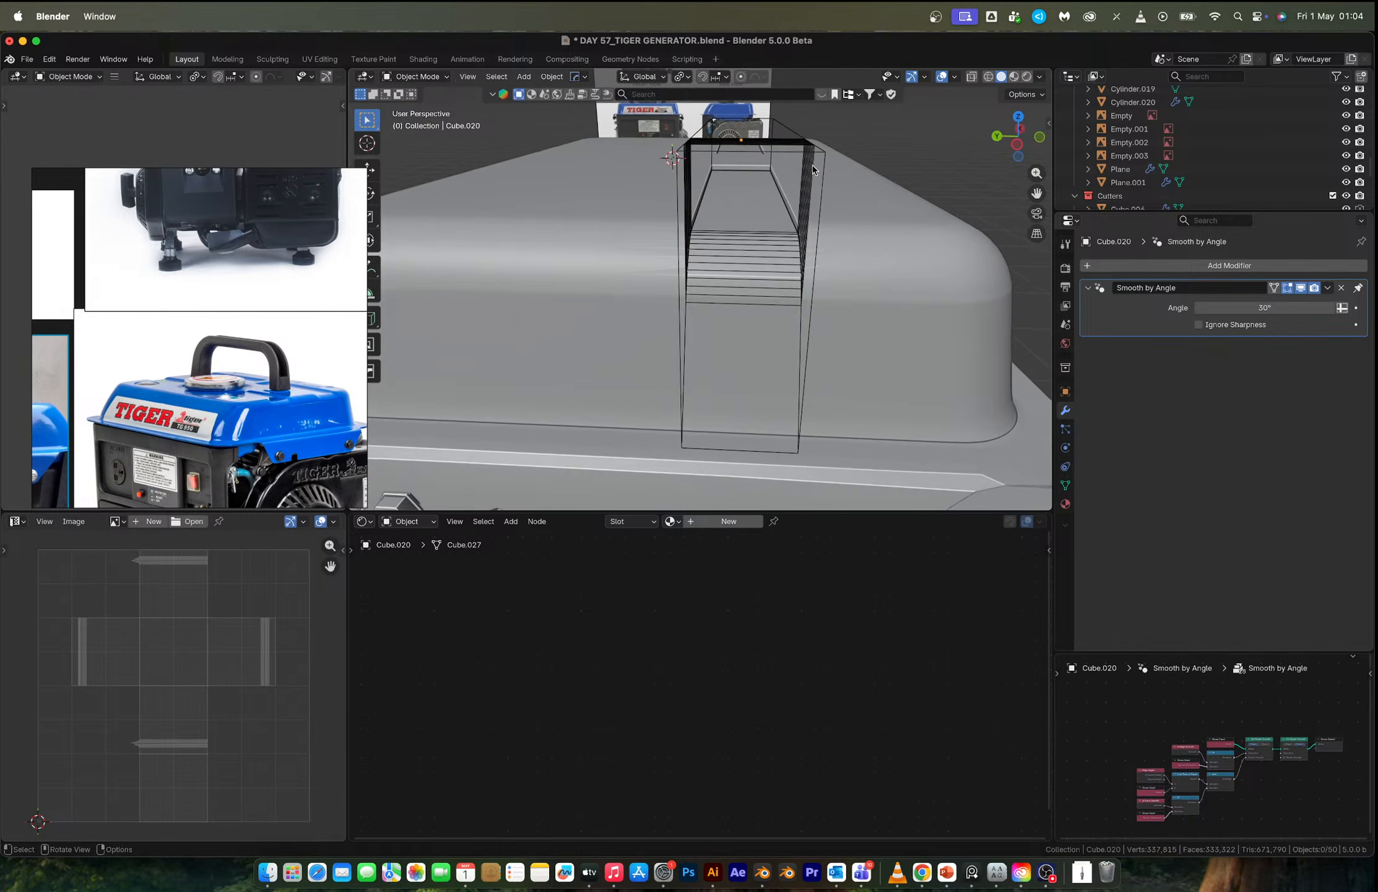
{"action": "left_click", "coordinate": [813, 163]}
{"action": "right_click", "coordinate": [813, 163]}
{"action": "left_click", "coordinate": [813, 162]}
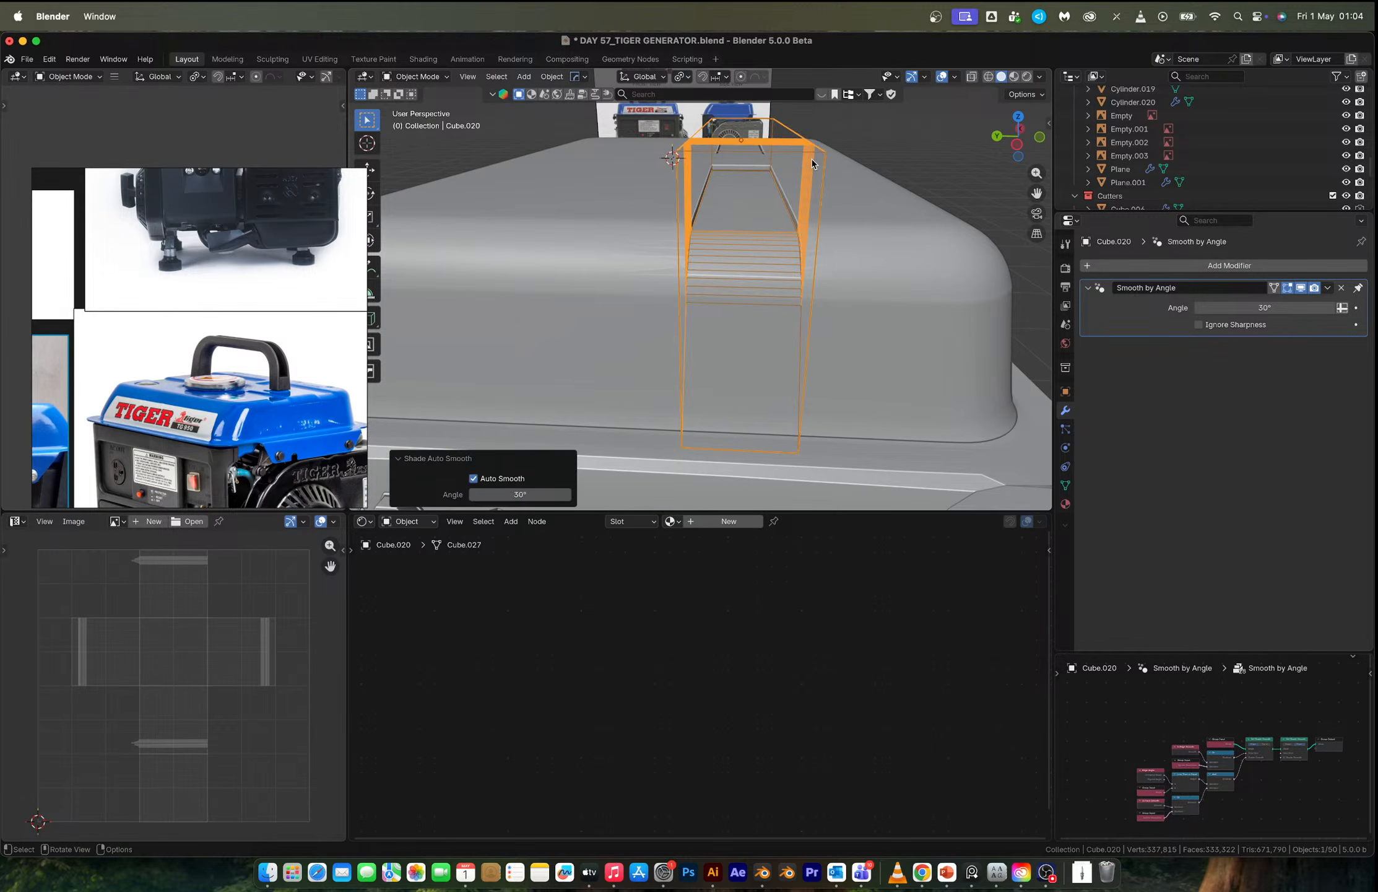
{"action": "left_click", "coordinate": [902, 159]}
Examine the tank cover's mesh around the groove's rounded end in Edit Mode and return to Object Mode.
{"action": "middle_click_drag", "start_coordinate": [902, 159], "coordinate": [1004, 181]}
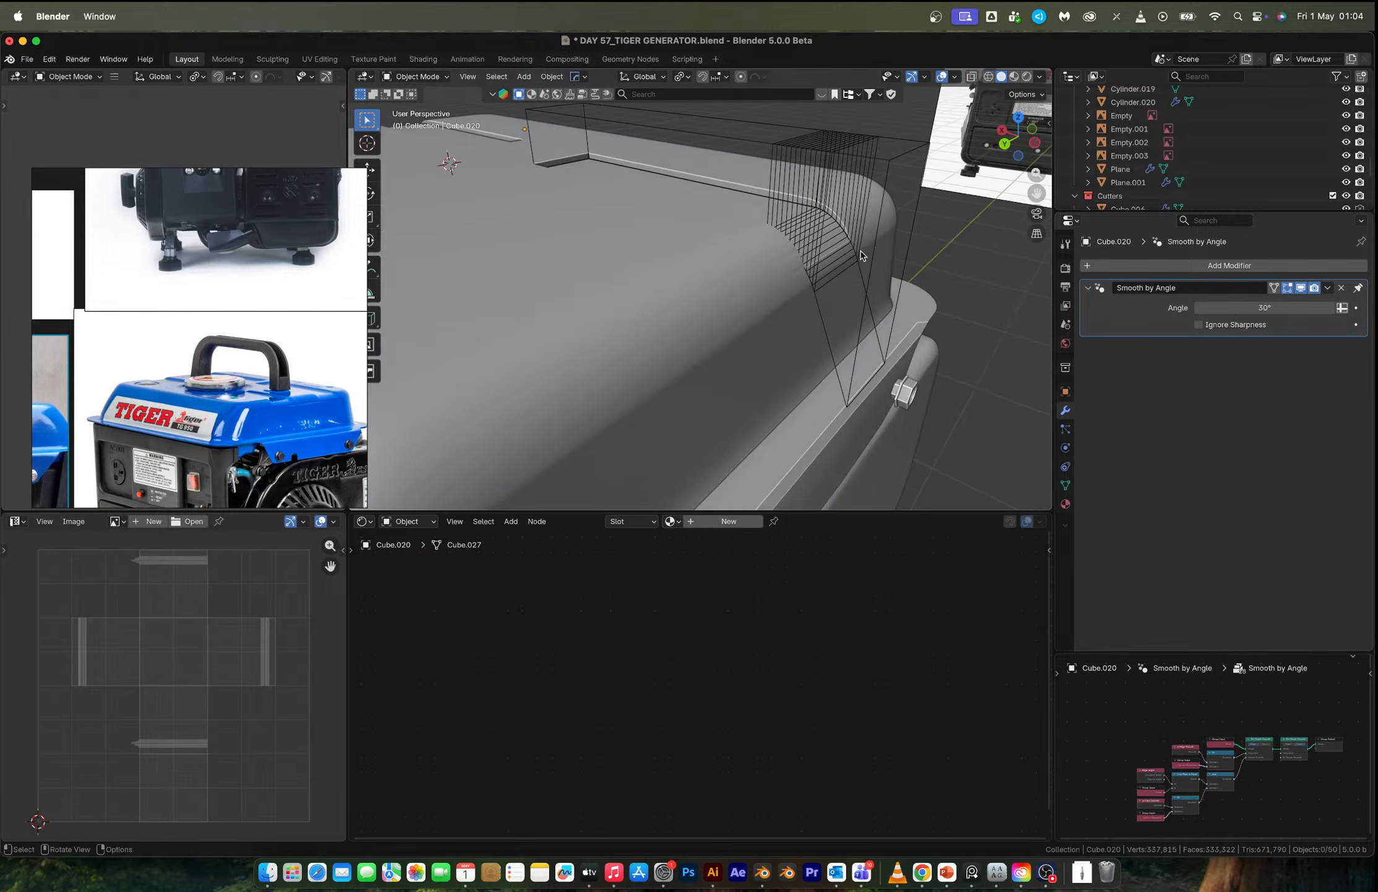
{"action": "scroll", "coordinate": [767, 262], "scroll_direction": "up", "scroll_amount": 3}
{"action": "left_click", "coordinate": [804, 239]}
{"action": "key", "text": "Tab"}
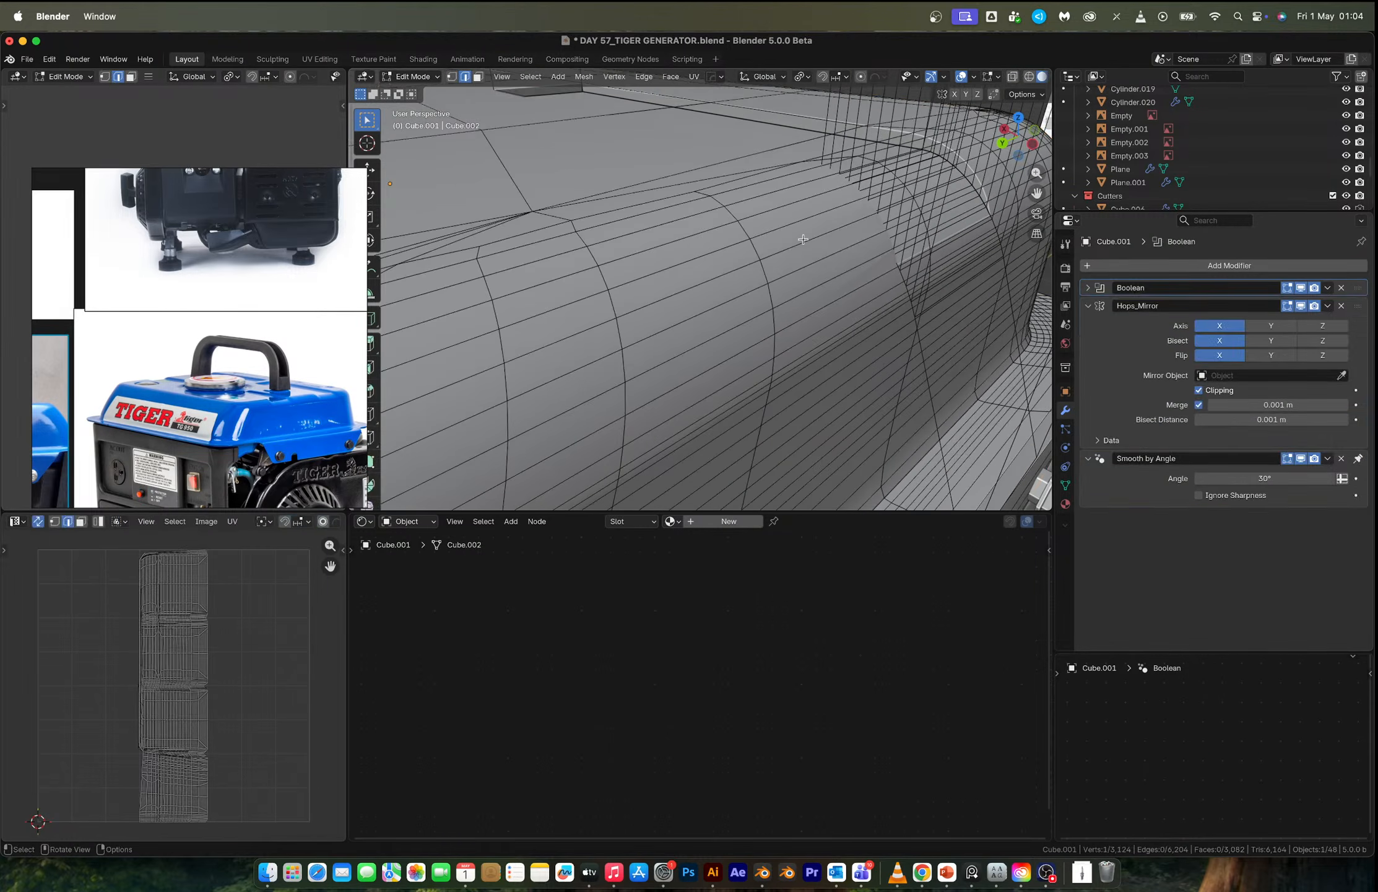
{"action": "mouse_move", "coordinate": [803, 239]}
{"action": "middle_mouse_down"}
{"action": "mouse_move", "coordinate": [864, 241]}
{"action": "mouse_move", "coordinate": [794, 268]}
{"action": "middle_mouse_up"}
{"action": "key", "text": "Tab"}
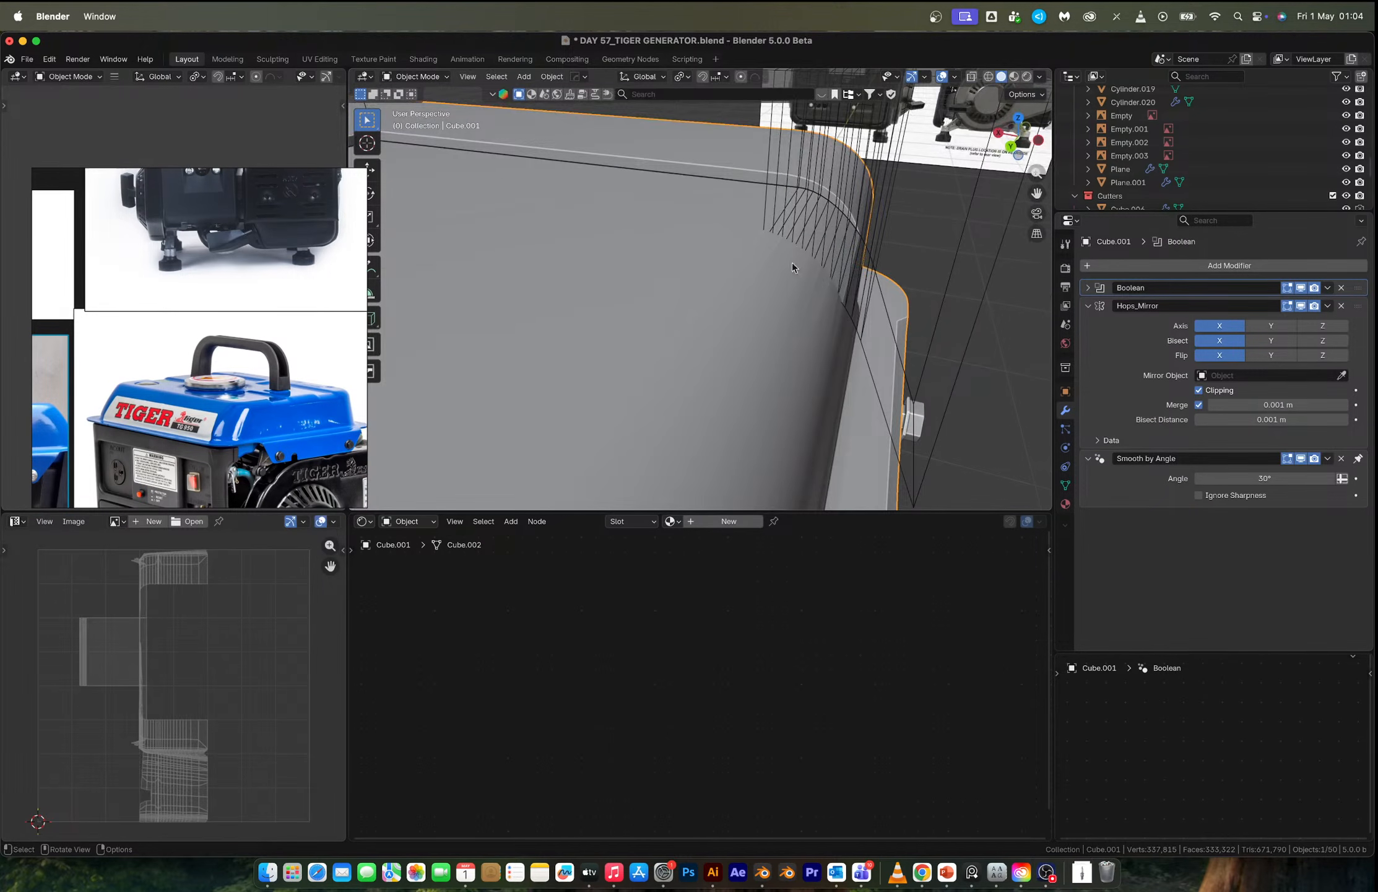
Lower the groove cutter slightly along Z into the tank cover's top and deselect it.
{"action": "left_click", "coordinate": [765, 201]}
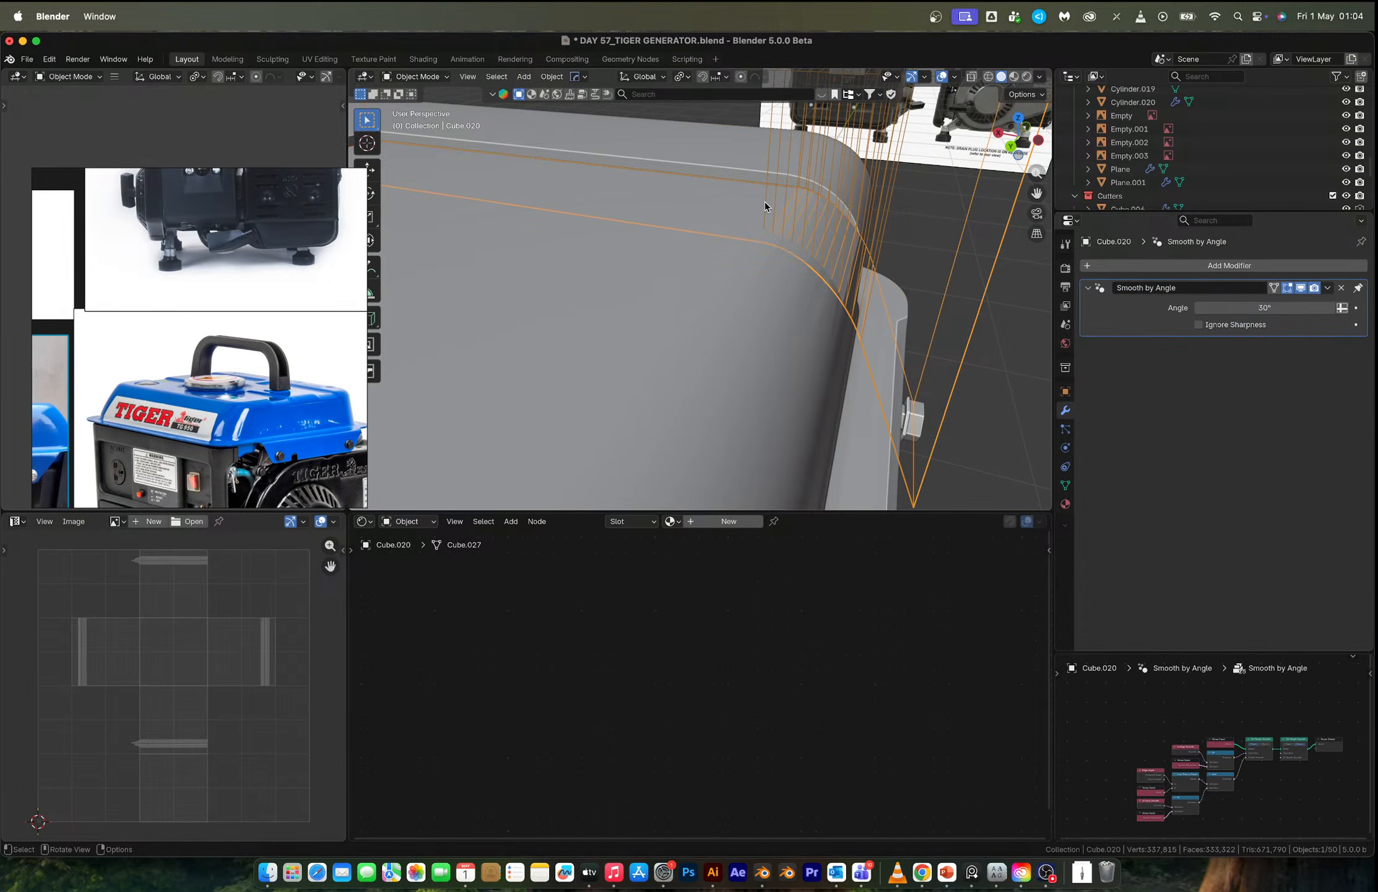
{"action": "key", "text": "g"}
{"action": "key", "text": "z"}
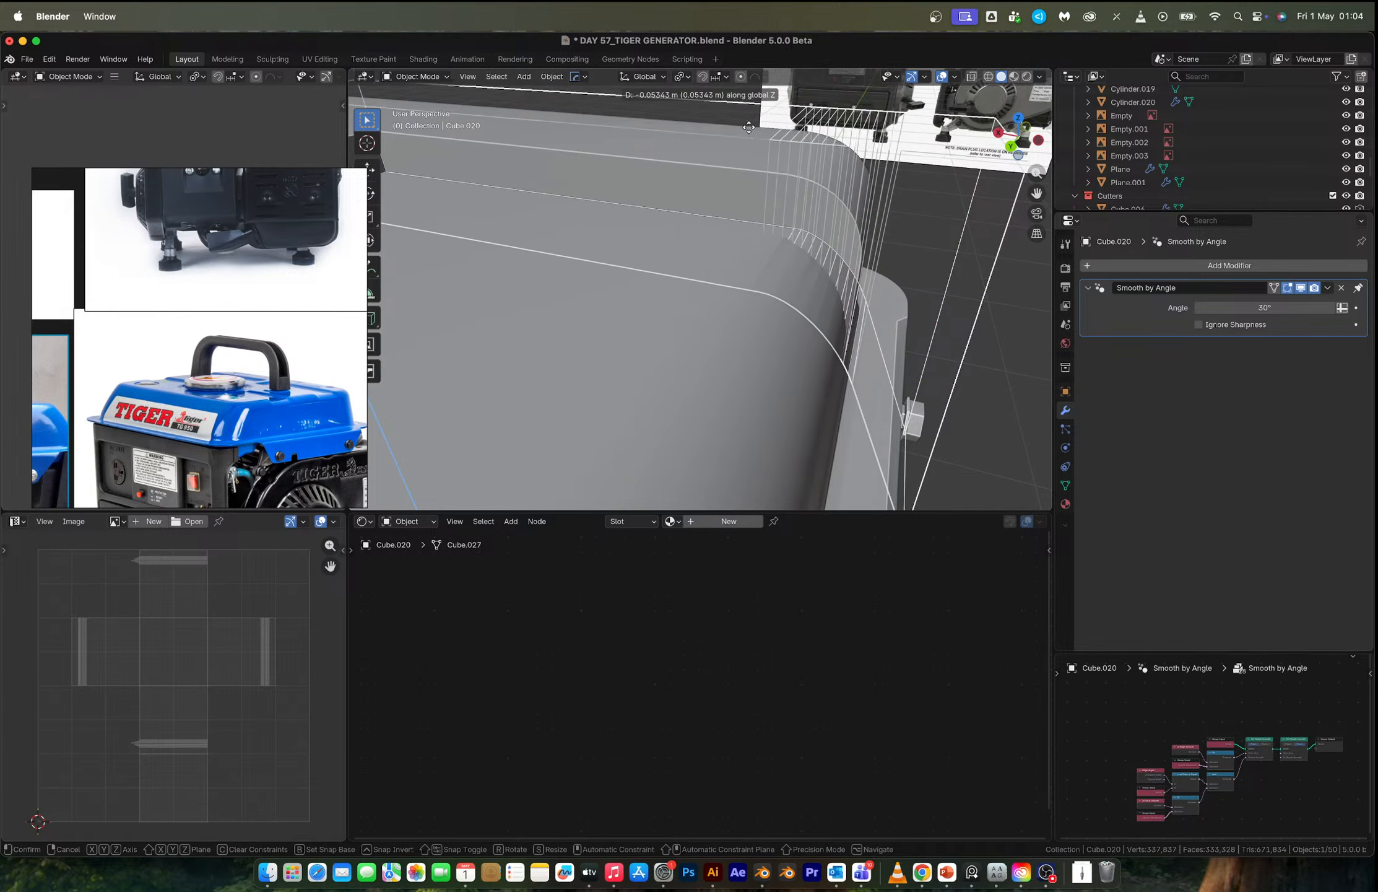
{"action": "left_click", "coordinate": [772, 218]}
{"action": "left_click", "coordinate": [1007, 333]}
{"action": "scroll", "coordinate": [897, 291], "scroll_direction": "down", "scroll_amount": 2}
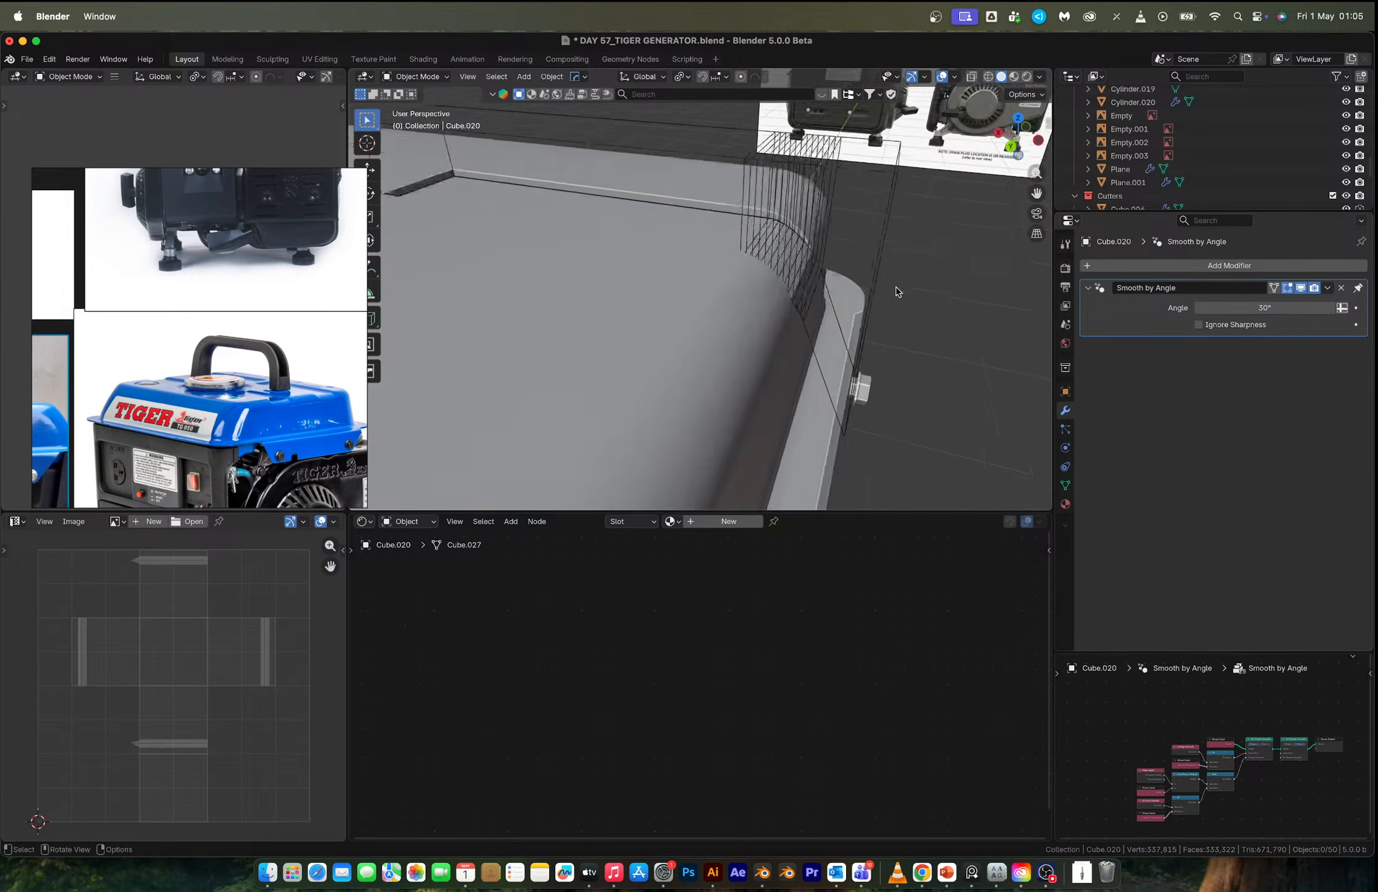
{"action": "middle_click_drag", "start_coordinate": [897, 291], "coordinate": [824, 265]}
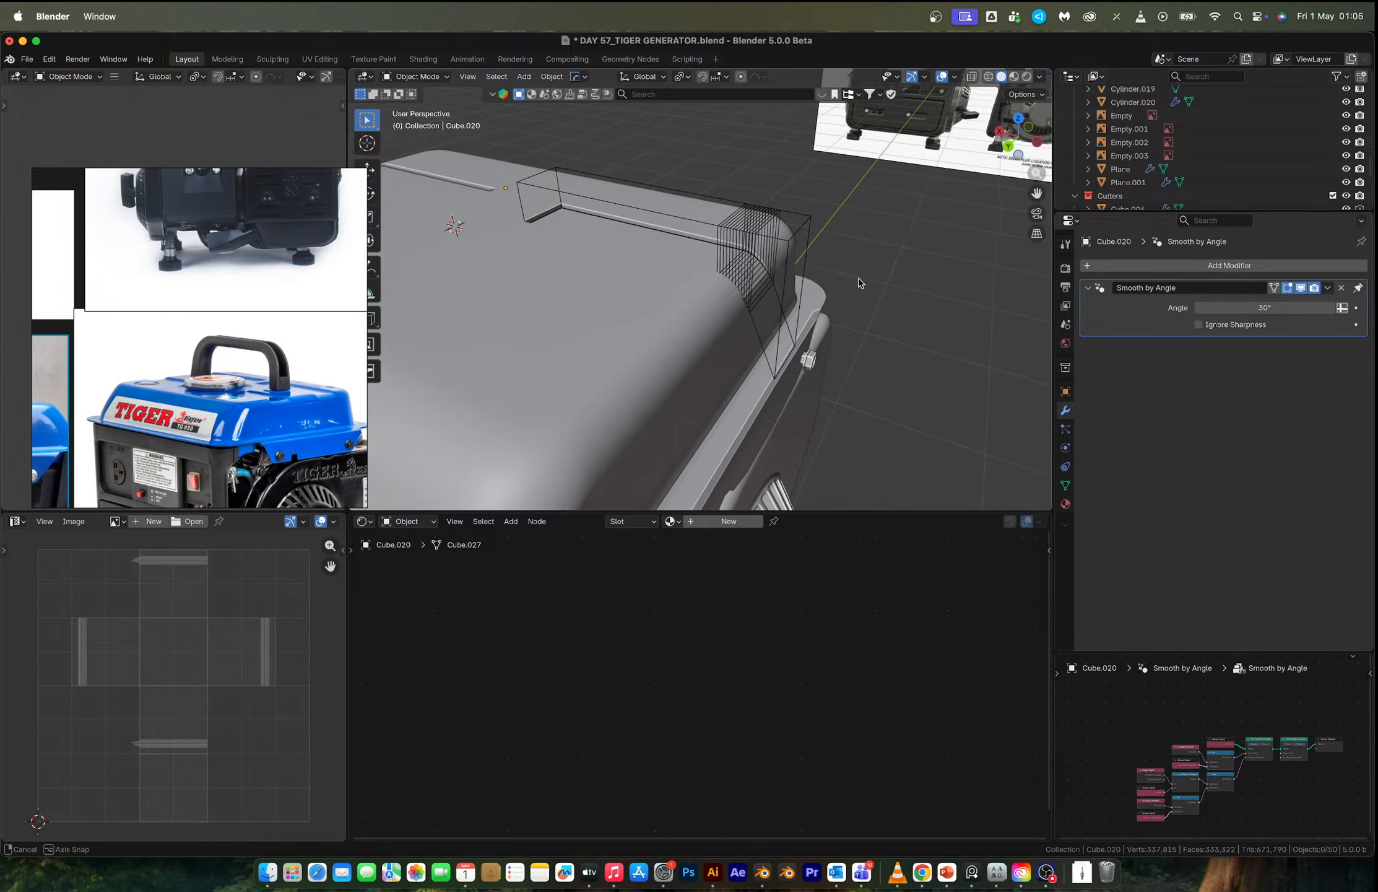
Hide the Cutters collection to check the groove, undo back to before the cutter was lowered, and return to Object Mode.
{"action": "left_click", "coordinate": [1333, 196]}
{"action": "middle_click_drag", "start_coordinate": [743, 279], "coordinate": [678, 251]}
{"action": "scroll", "coordinate": [712, 260], "scroll_direction": "up", "scroll_amount": 4}
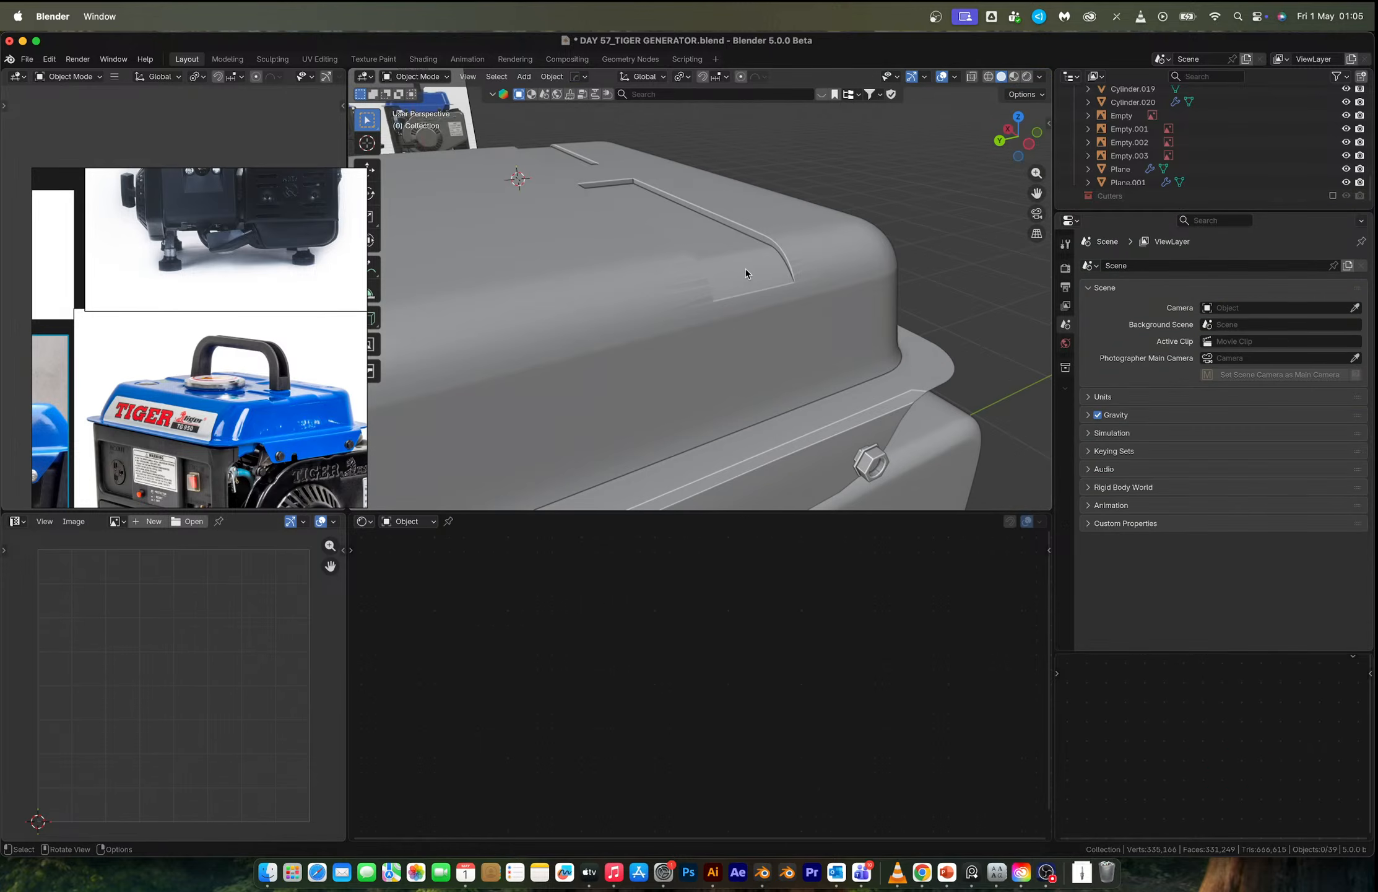
{"action": "key", "text": "super+z"}
{"action": "key", "text": "super+z"}
{"action": "key", "text": "super+z"}
{"action": "key", "text": "super+z"}
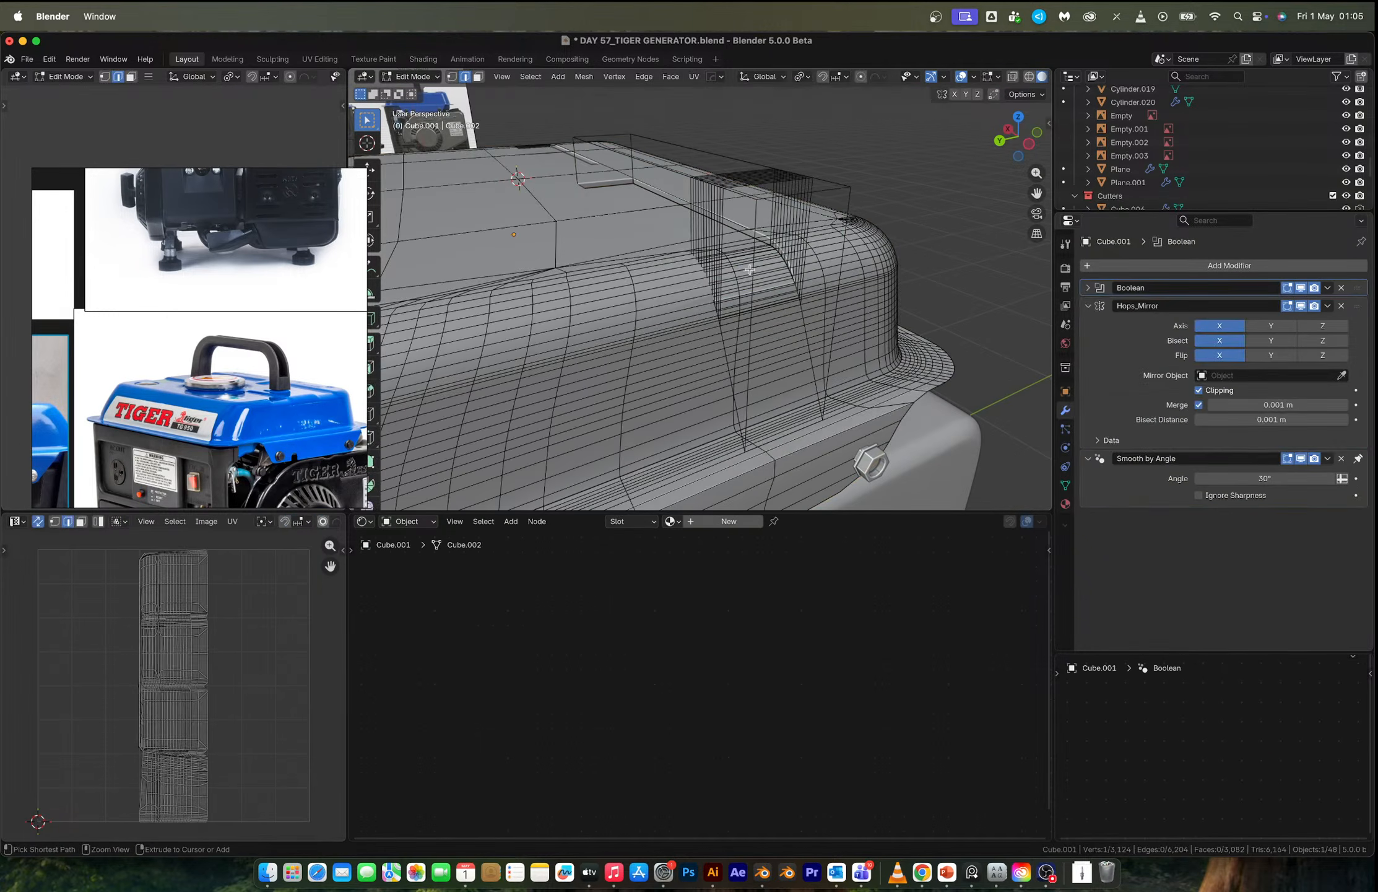
{"action": "key", "text": "Tab"}
Shift the lower outer edge of the groove cutter about 0.25 m along Y in Edit Mode.
{"action": "left_click", "coordinate": [753, 251]}
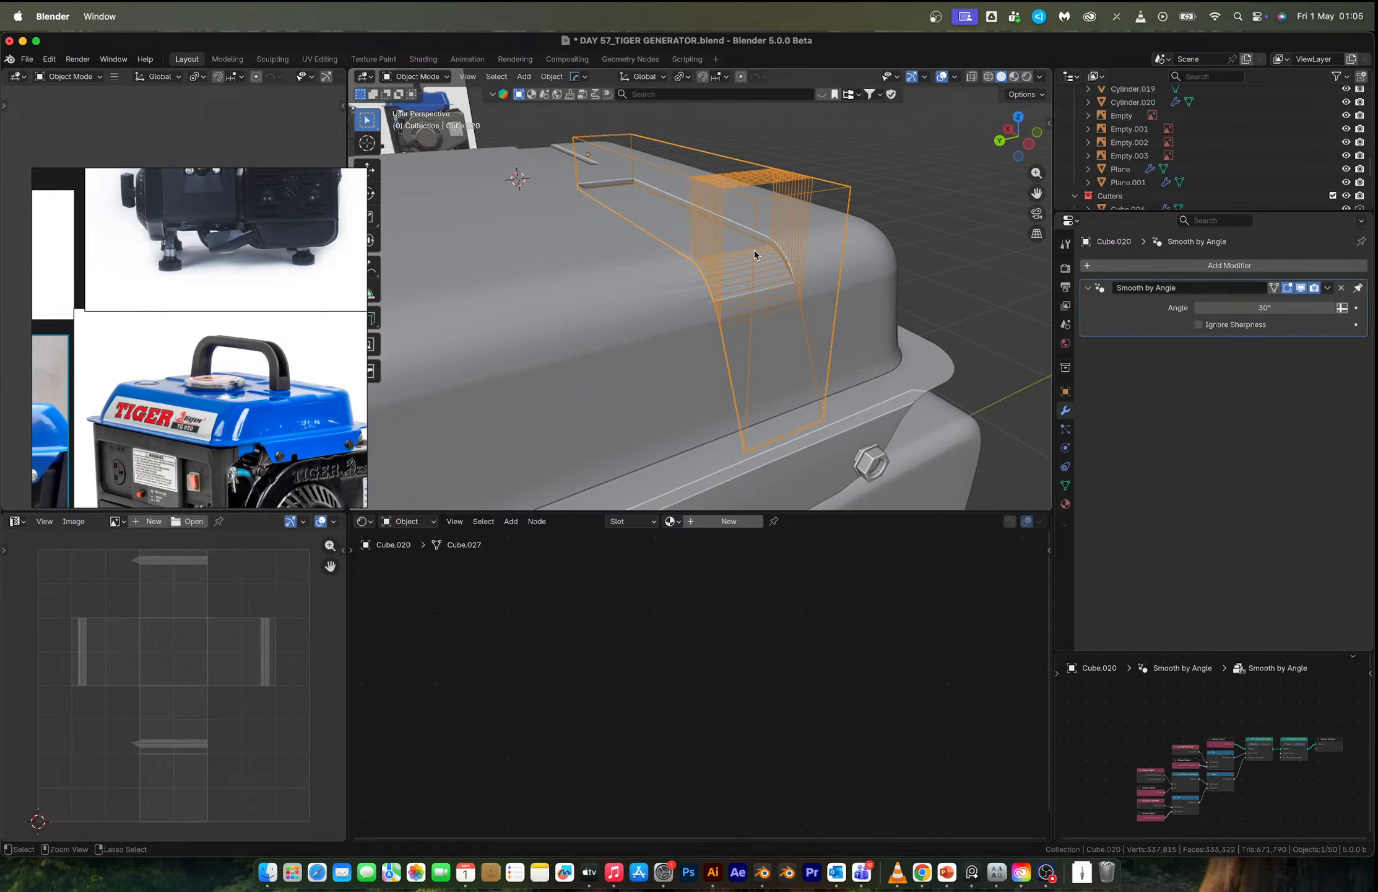
{"action": "key", "text": "Tab"}
{"action": "key", "text": "l"}
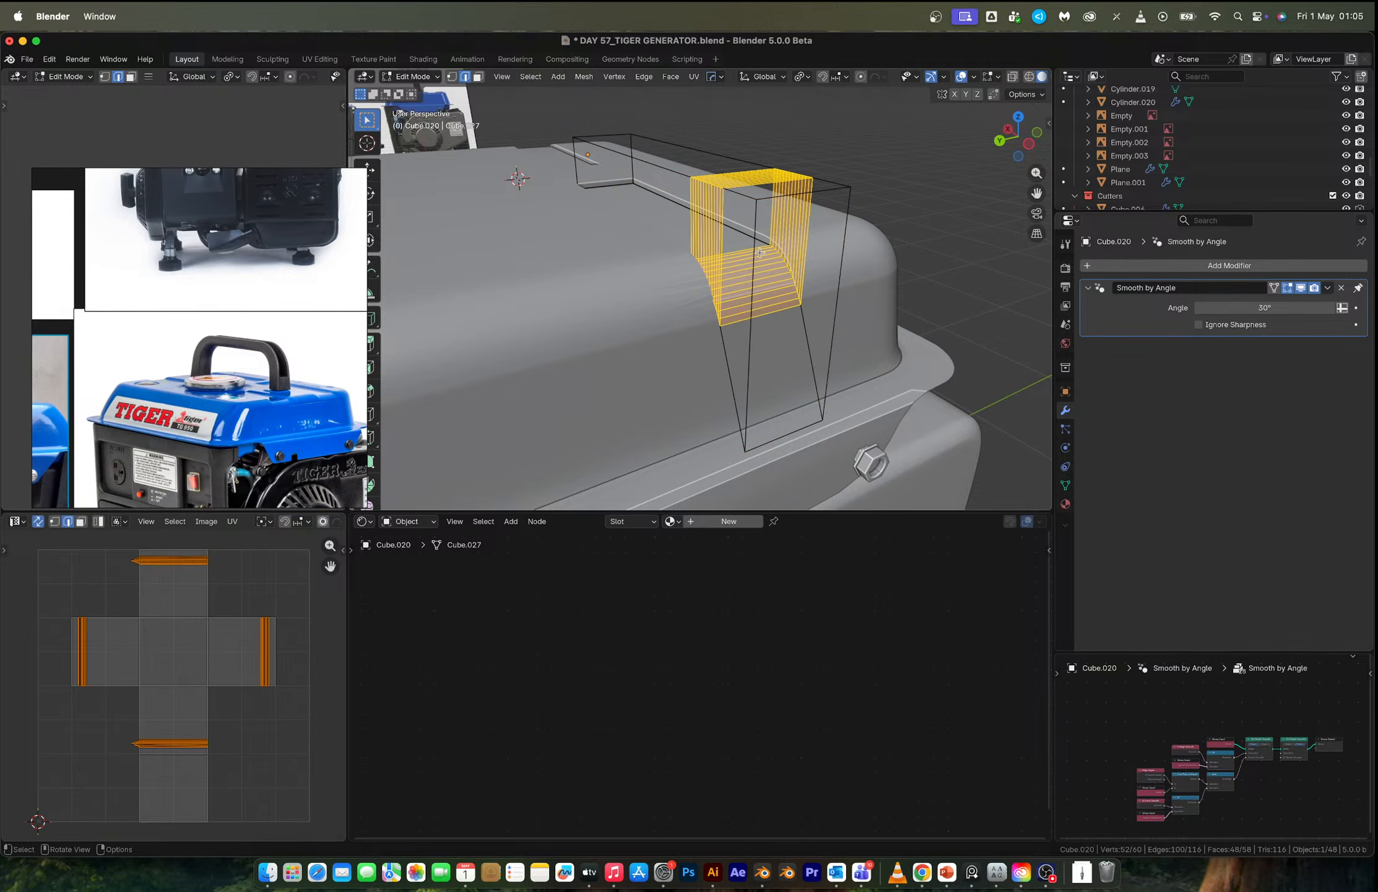
{"action": "middle_click_drag", "start_coordinate": [760, 252], "coordinate": [818, 201]}
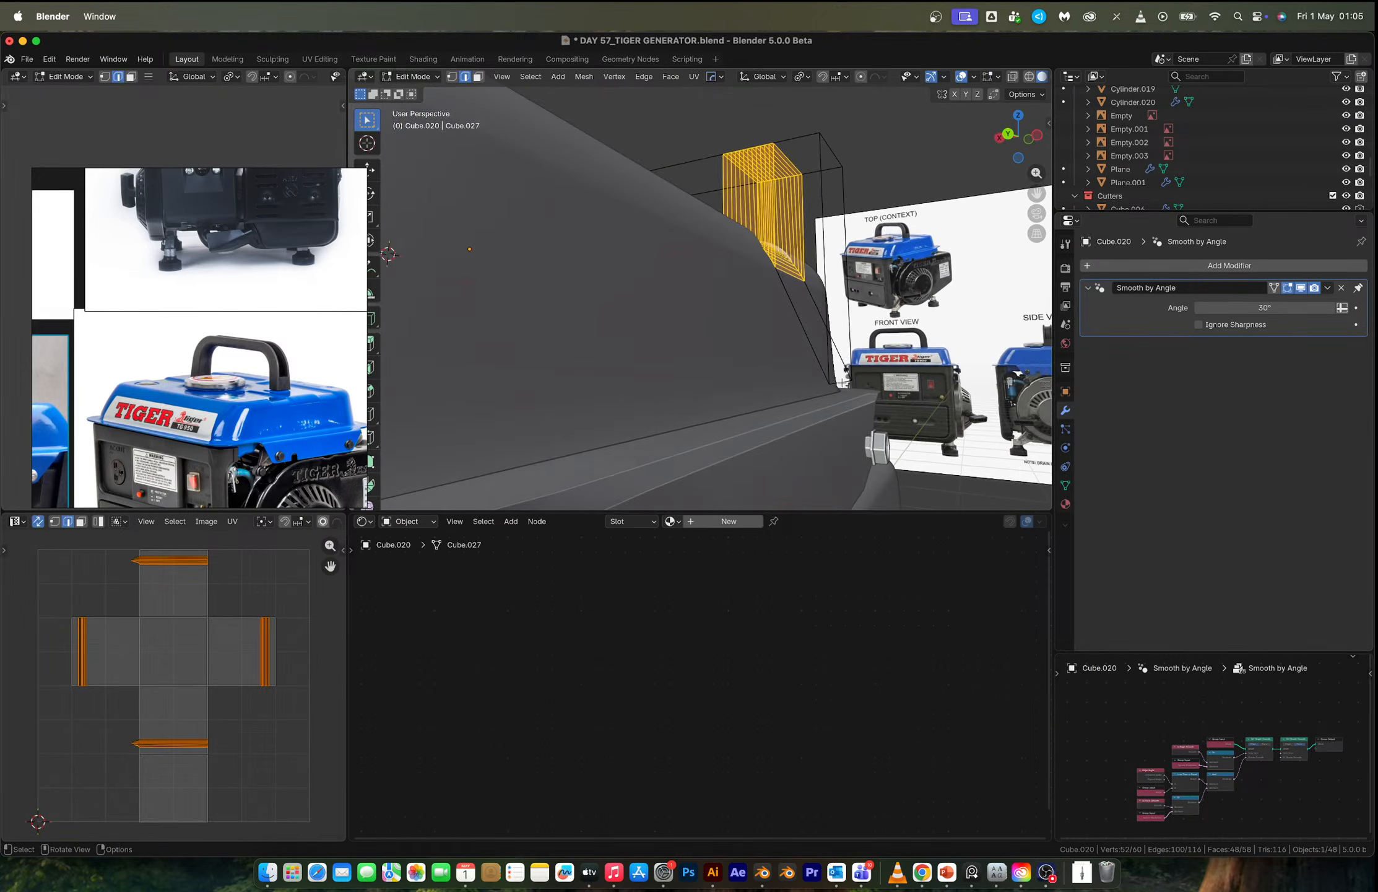
{"action": "key", "text": "Tab"}
{"action": "key", "text": "Tab"}
{"action": "left_click", "coordinate": [841, 384]}
{"action": "key", "text": "g"}
{"action": "key", "text": "y"}
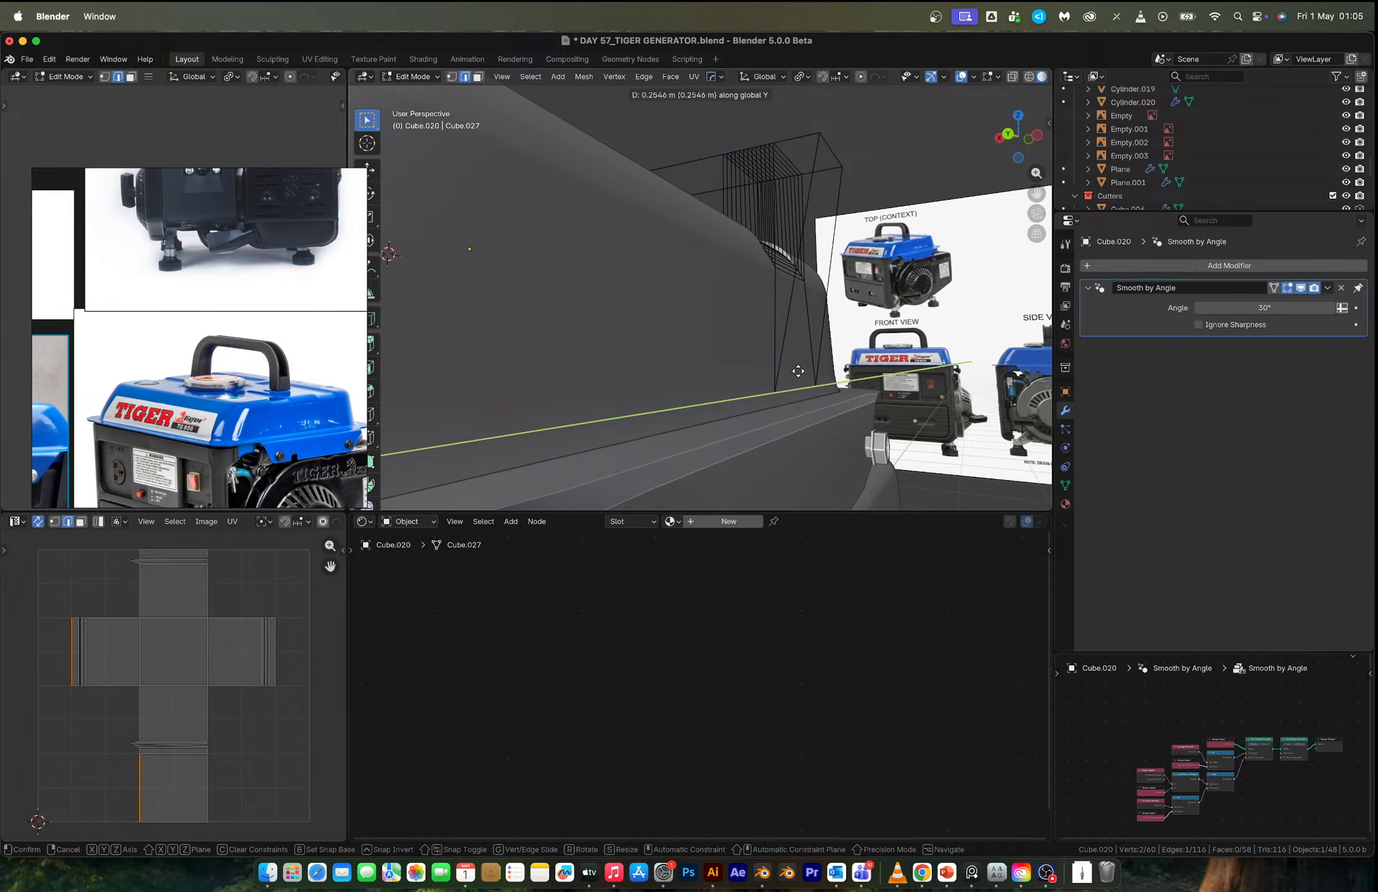
{"action": "left_click", "coordinate": [798, 371]}
Shift the cutter's lower outer edge about 0.09 m along X and return to Object Mode.
{"action": "key", "text": "Tab"}
{"action": "key", "text": "alt+z"}
{"action": "mouse_move", "coordinate": [798, 279]}
{"action": "middle_mouse_down"}
{"action": "mouse_move", "coordinate": [740, 299]}
{"action": "mouse_move", "coordinate": [765, 322]}
{"action": "mouse_move", "coordinate": [808, 280]}
{"action": "middle_mouse_up"}
{"action": "key", "text": "super+z"}
{"action": "key", "text": "super+z"}
{"action": "key", "text": "alt+z"}
{"action": "key", "text": "g"}
{"action": "key", "text": "x"}
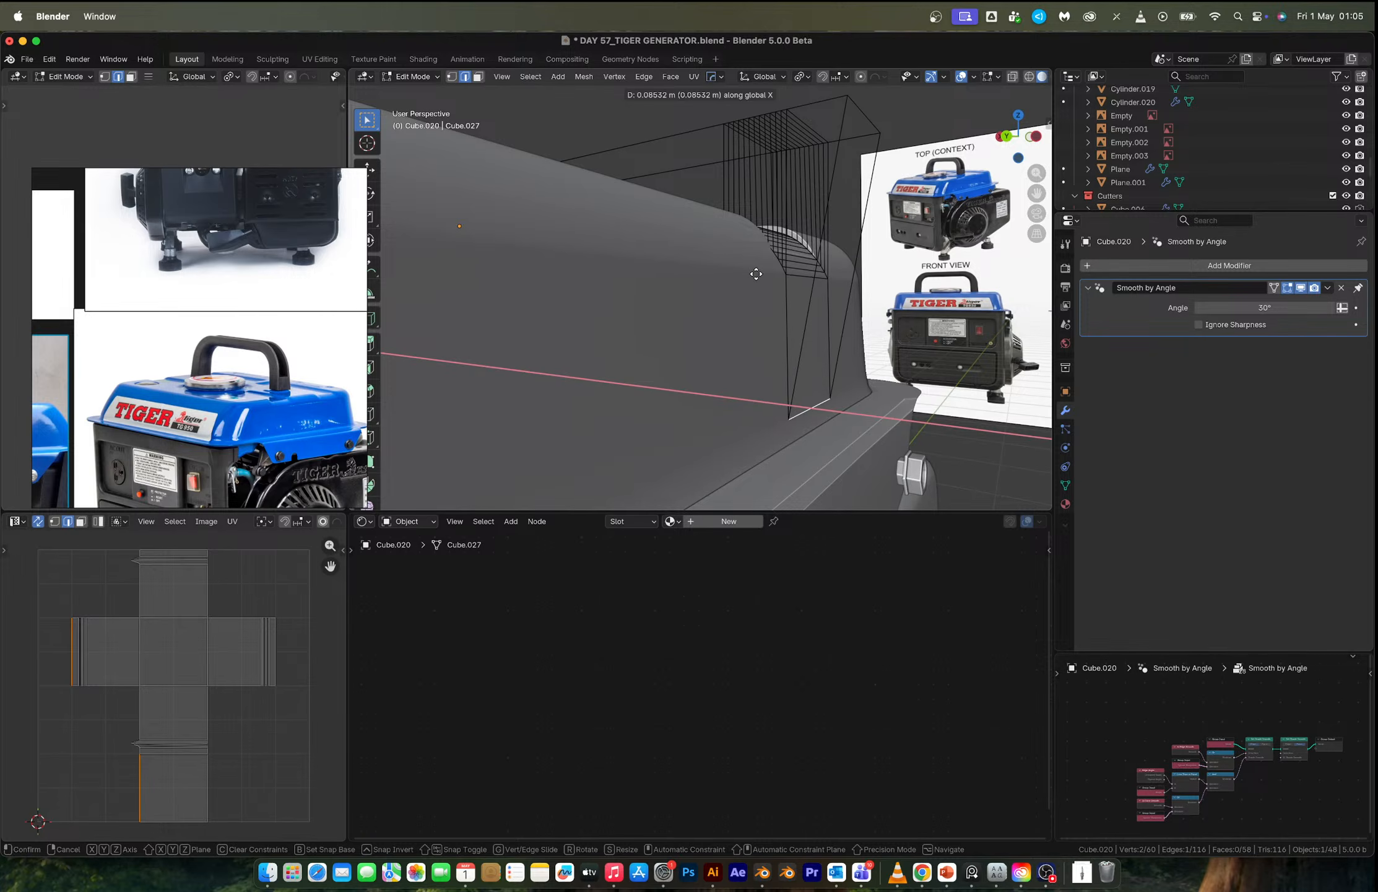
{"action": "left_click", "coordinate": [757, 270]}
{"action": "key", "text": "Tab"}
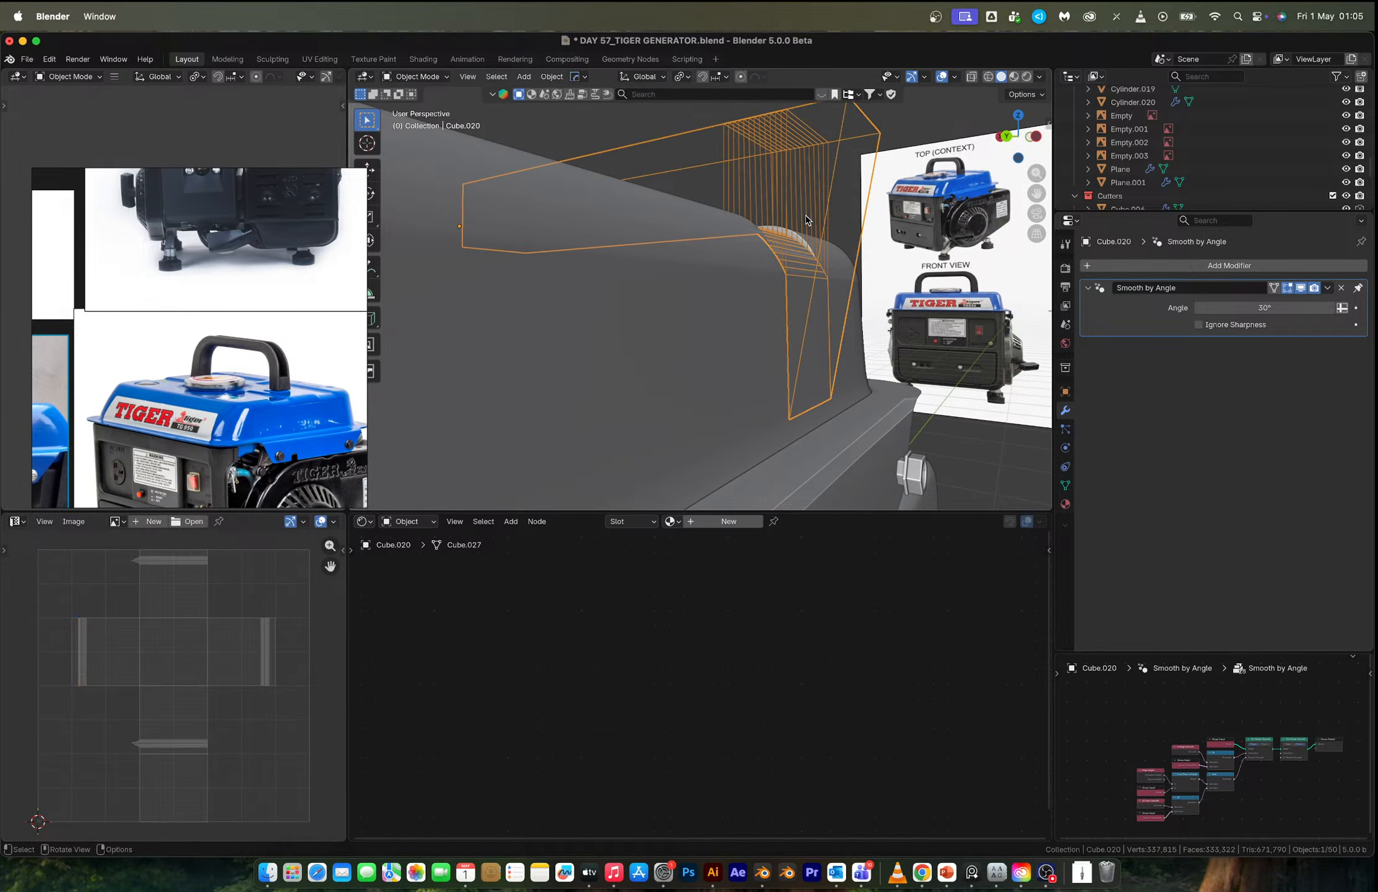
Raise the groove cutter about 0.0014 m along Z.
{"action": "left_click", "coordinate": [920, 107]}
{"action": "middle_click_drag", "start_coordinate": [777, 201], "coordinate": [737, 249]}
{"action": "scroll", "coordinate": [737, 249], "scroll_direction": "down", "scroll_amount": 3}
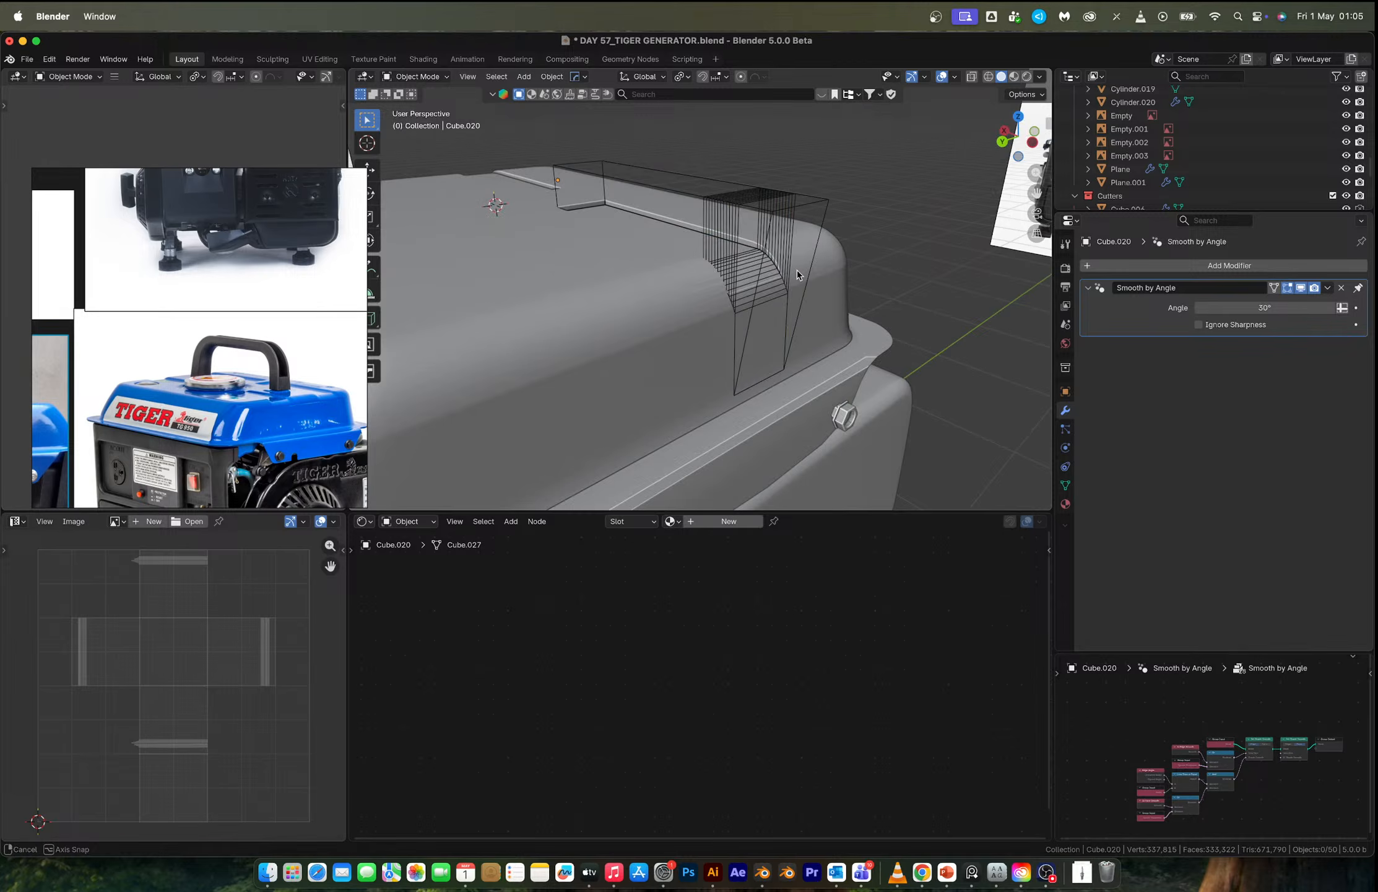
{"action": "left_click", "coordinate": [737, 249]}
{"action": "scroll", "coordinate": [737, 249], "scroll_direction": "up", "scroll_amount": 3}
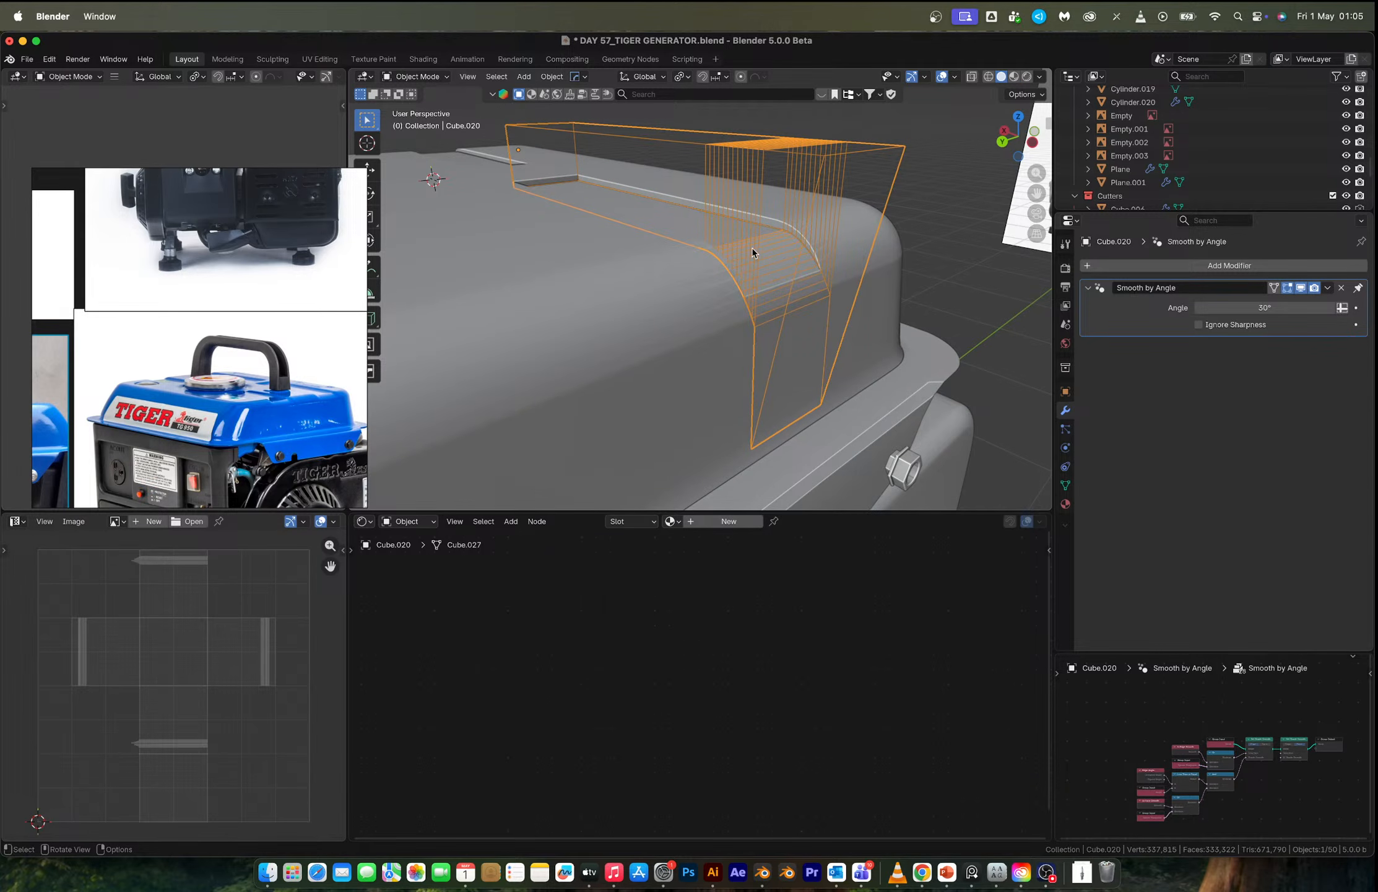
{"action": "key", "text": "g"}
{"action": "key", "text": "z"}
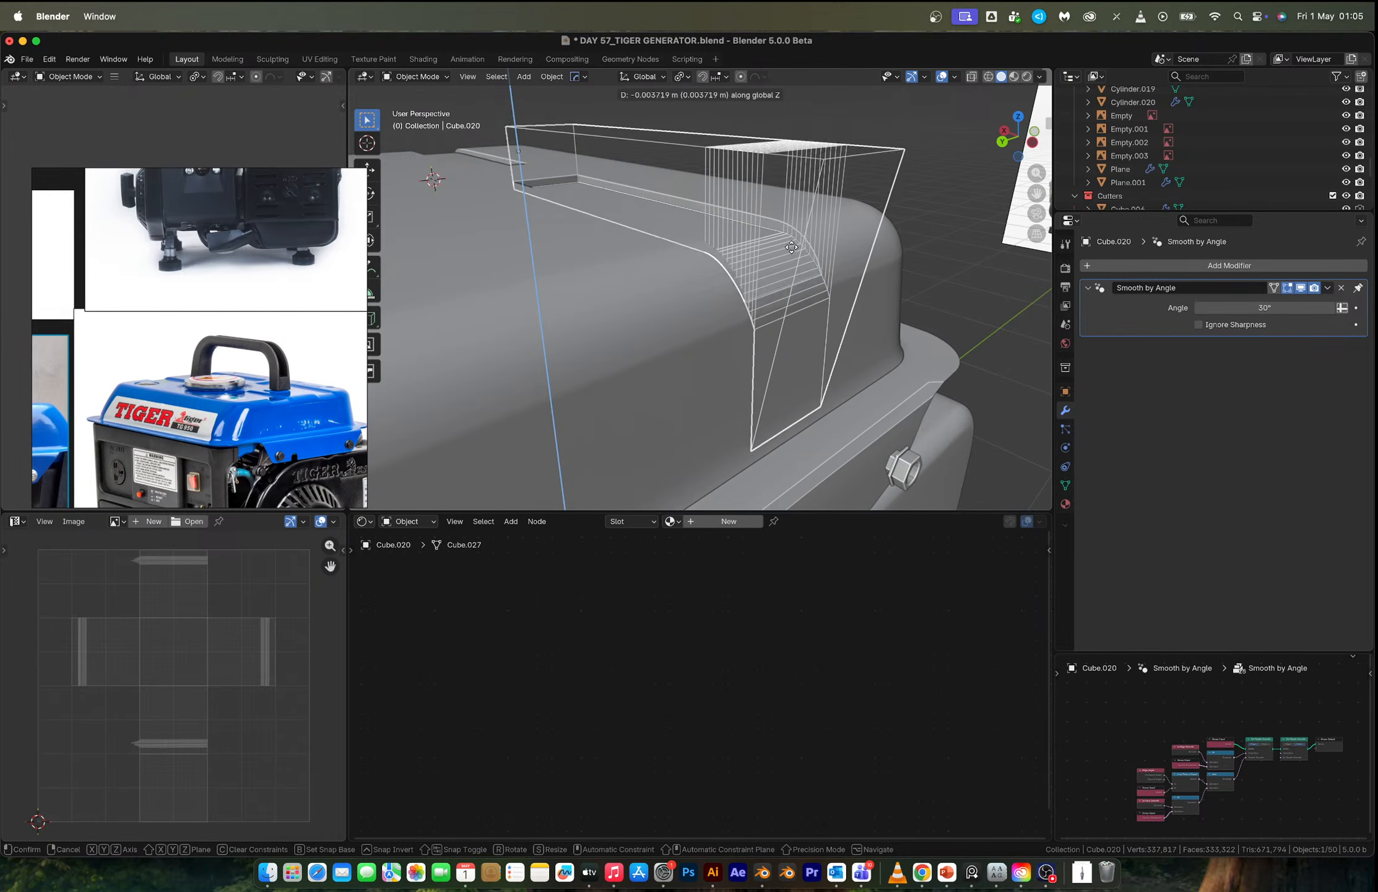
{"action": "left_click", "coordinate": [795, 249]}
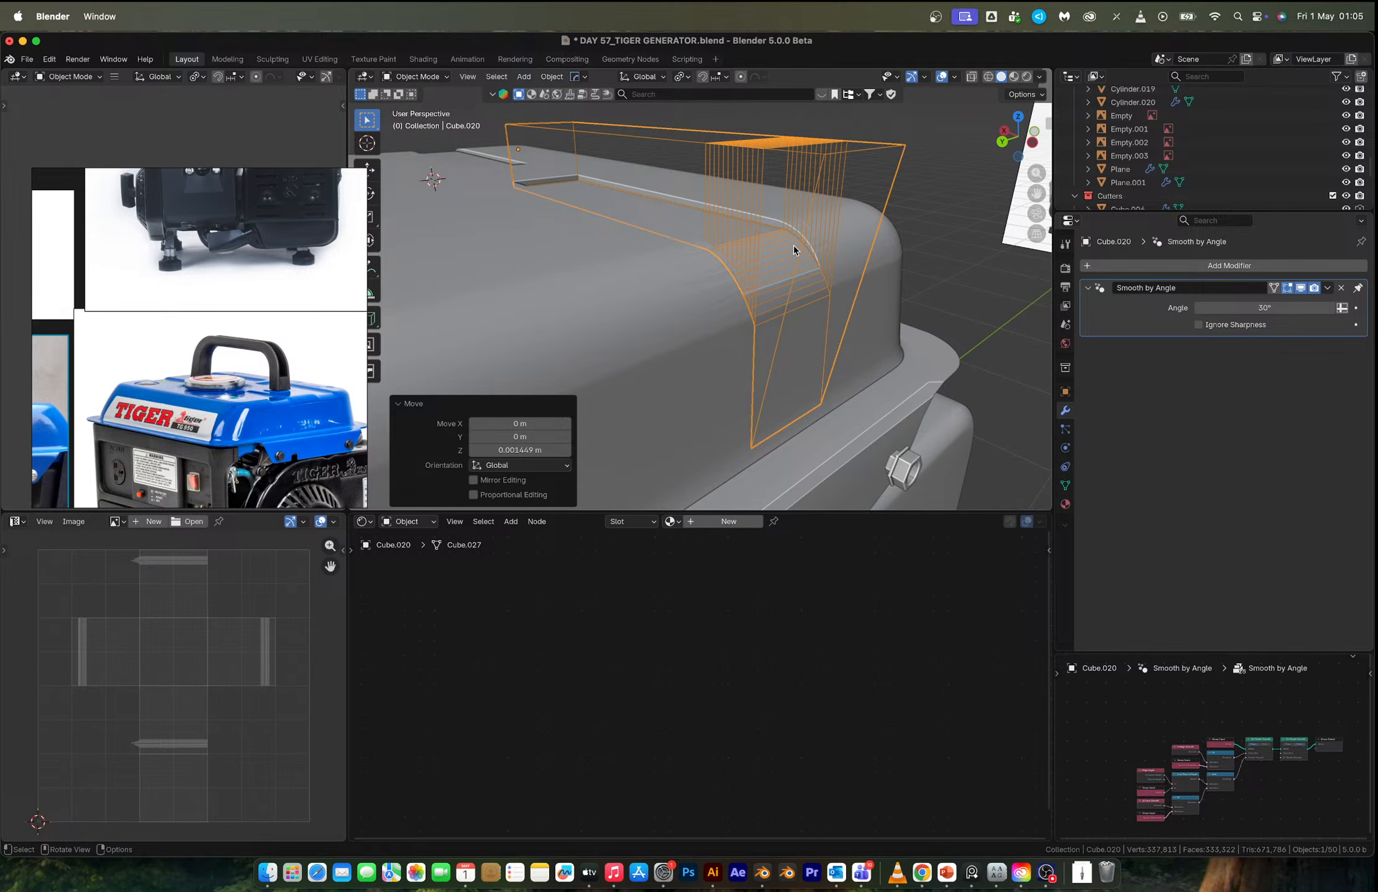
Delete the groove cutter and check the tank cover's surface without it.
{"action": "key", "text": "x"}
{"action": "left_click", "coordinate": [781, 248]}
{"action": "left_click", "coordinate": [781, 249]}
{"action": "middle_click_drag", "start_coordinate": [781, 250], "coordinate": [722, 257]}
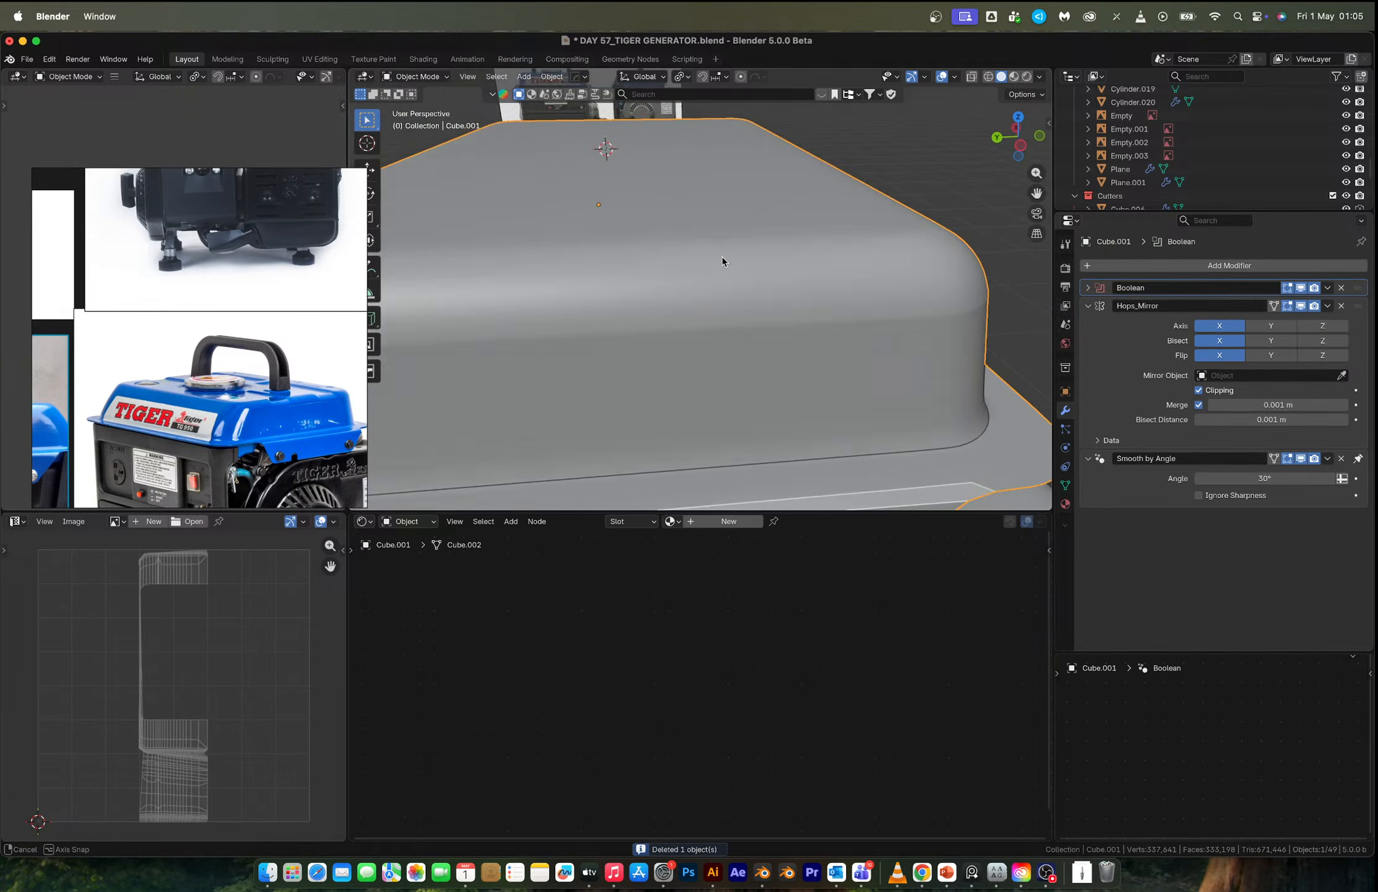
{"action": "scroll", "coordinate": [722, 257], "scroll_direction": "down", "scroll_amount": 3}
Undo the groove cutter's edits back to its plain box shape and delete that box.
{"action": "key", "text": "super+z"}
{"action": "key", "text": "super+z"}
{"action": "key", "text": "super+z"}
{"action": "key", "text": "super+z"}
{"action": "key", "text": "super+z"}
{"action": "key", "text": "super+z"}
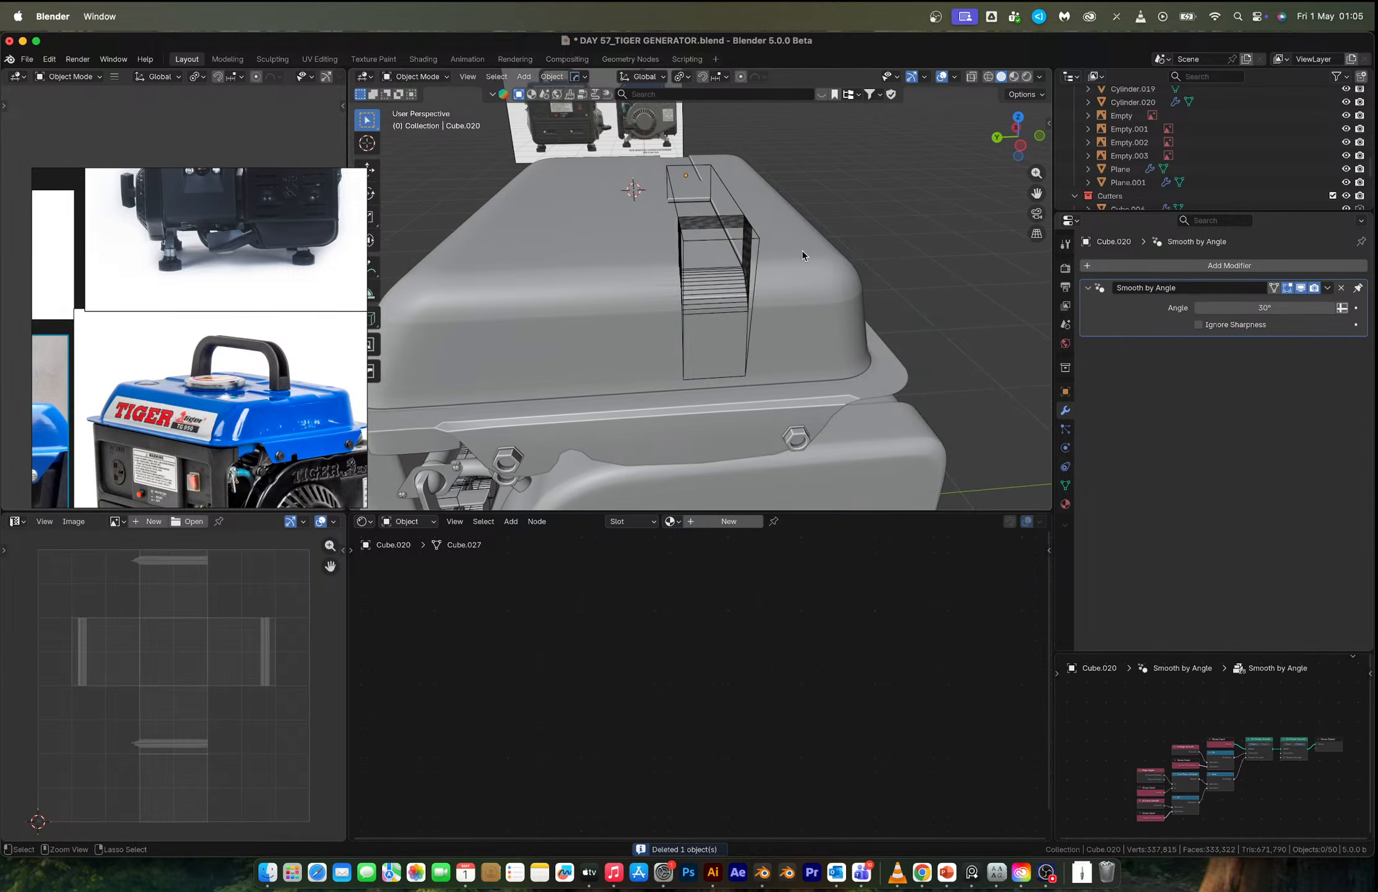
{"action": "key", "text": "super+z"}
{"action": "key", "text": "super+z"}
{"action": "key", "text": "super+z"}
{"action": "key", "text": "super+z"}
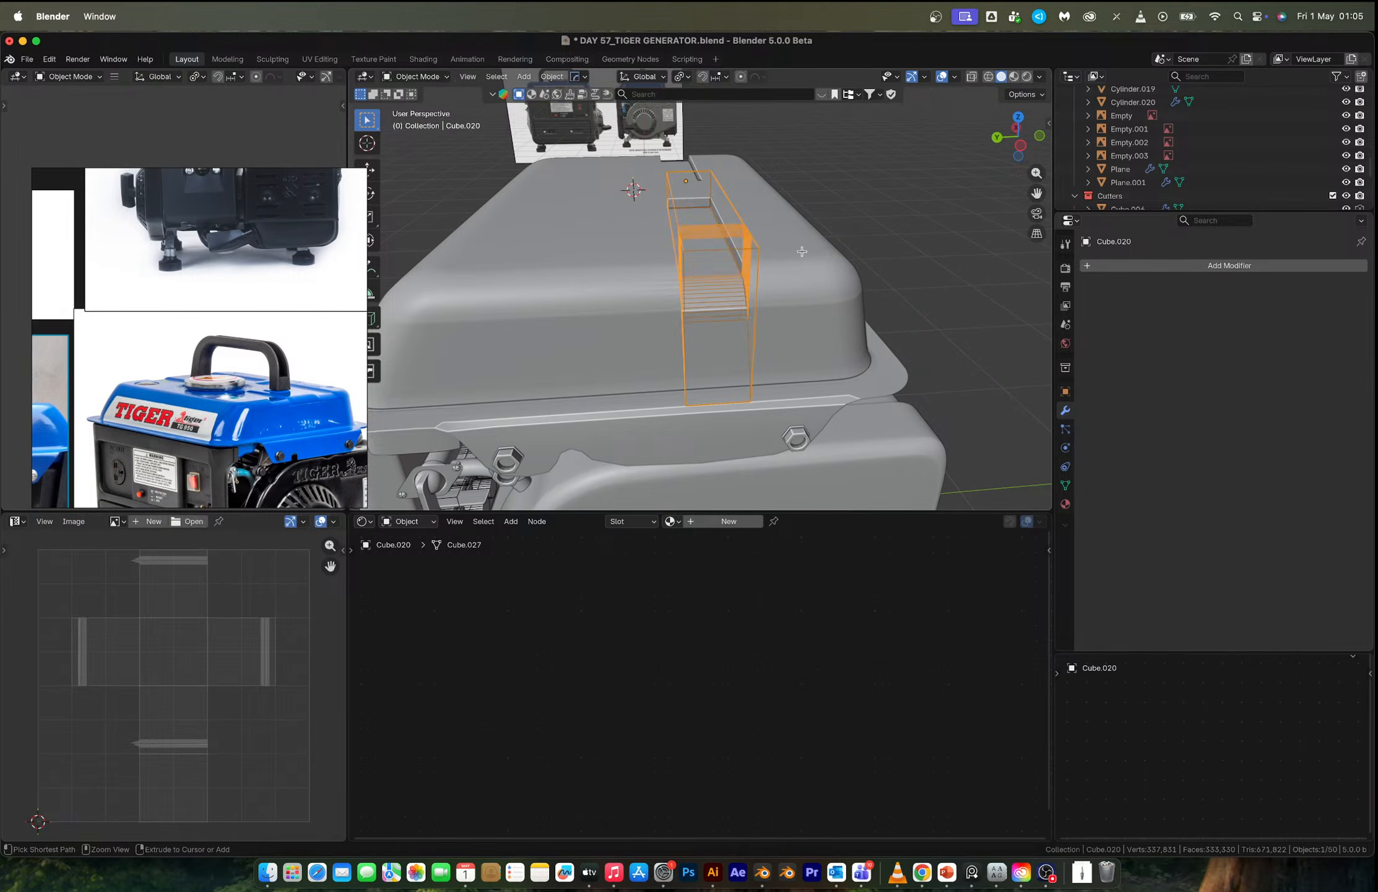
{"action": "key", "text": "super+z"}
{"action": "key", "text": "super+z"}
{"action": "key", "text": "super+z"}
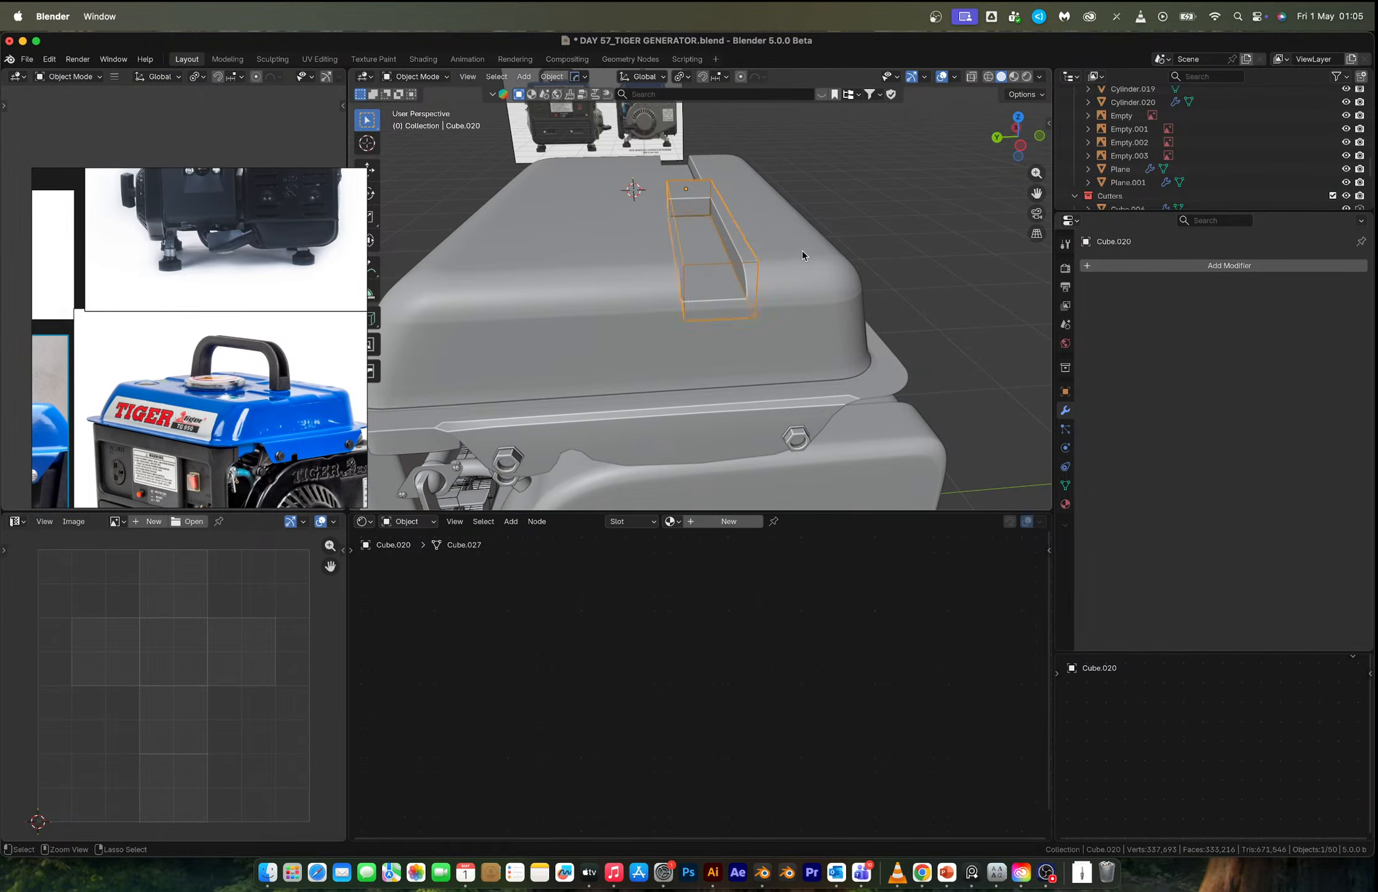
{"action": "key", "text": "x"}
{"action": "left_click", "coordinate": [802, 249]}
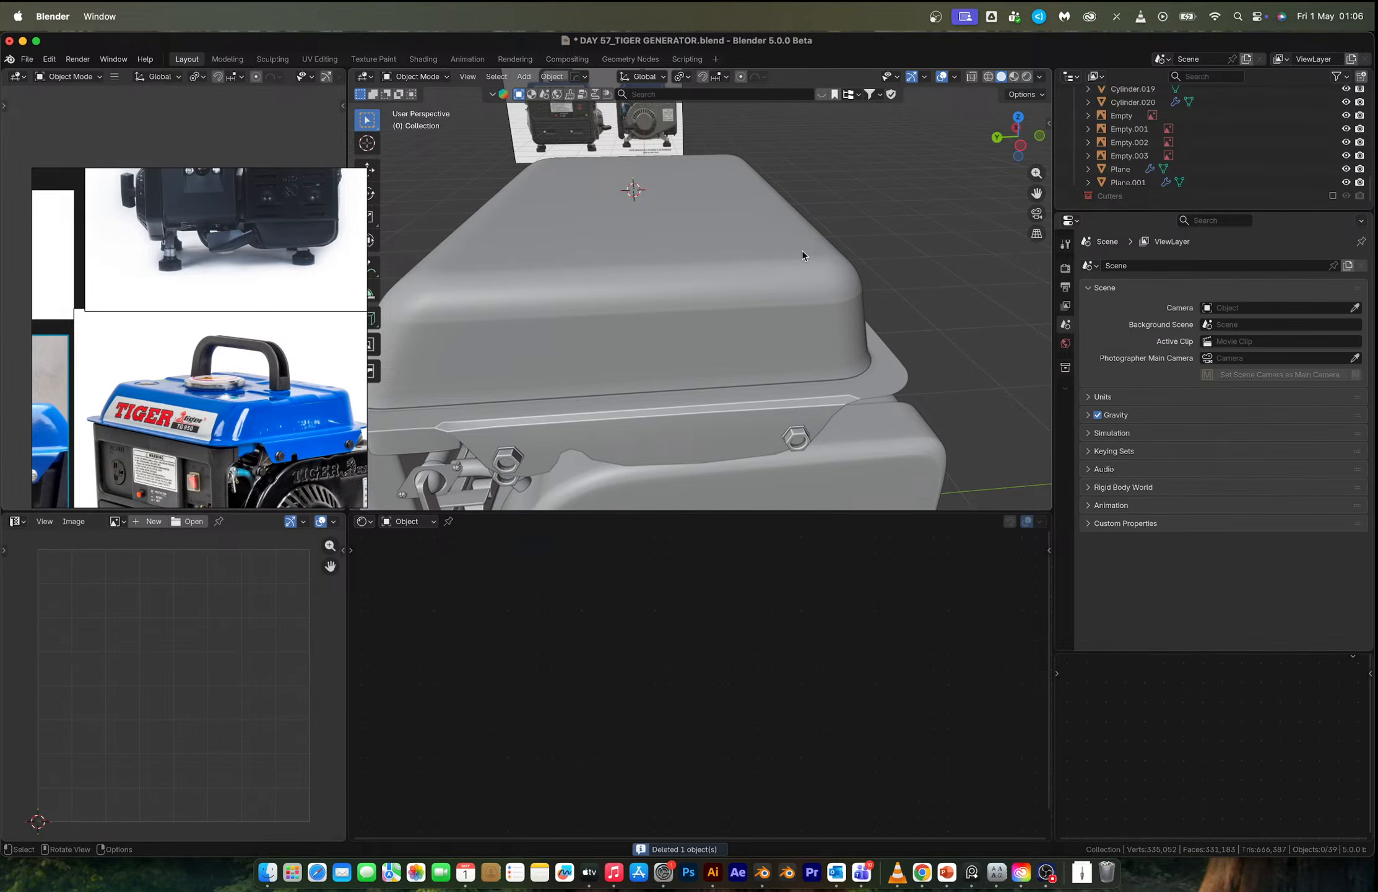
Undo back to the tank cover without any groove cutter and with its Subdivision modifier unapplied, and save the file.
{"action": "key", "text": "super+z"}
{"action": "key", "text": "super+z"}
{"action": "key", "text": "super+z"}
{"action": "key", "text": "super+z"}
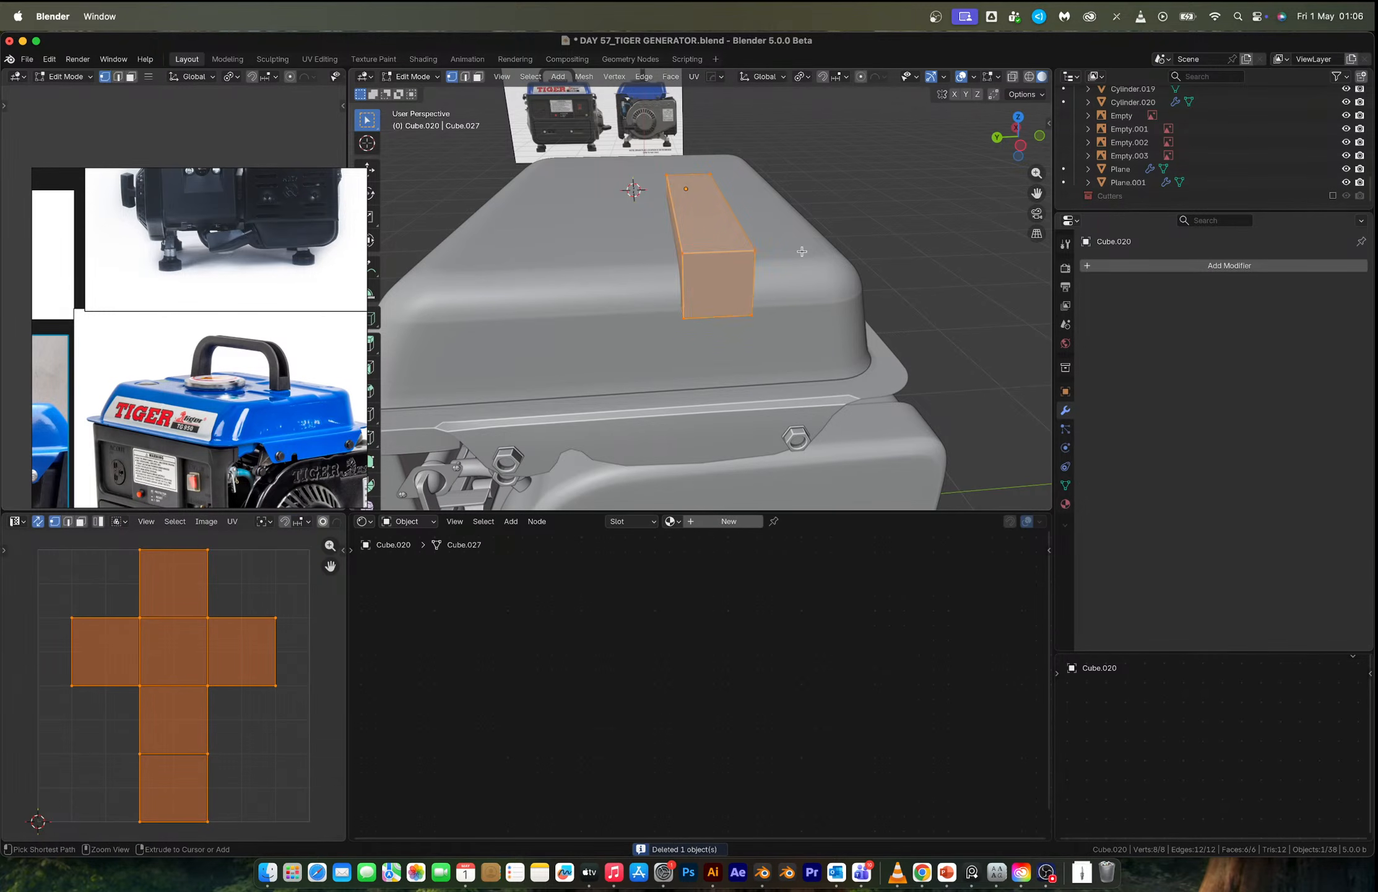
{"action": "key", "text": "super+z"}
{"action": "key", "text": "super+z"}
{"action": "key", "text": "super+z"}
{"action": "key", "text": "super+z"}
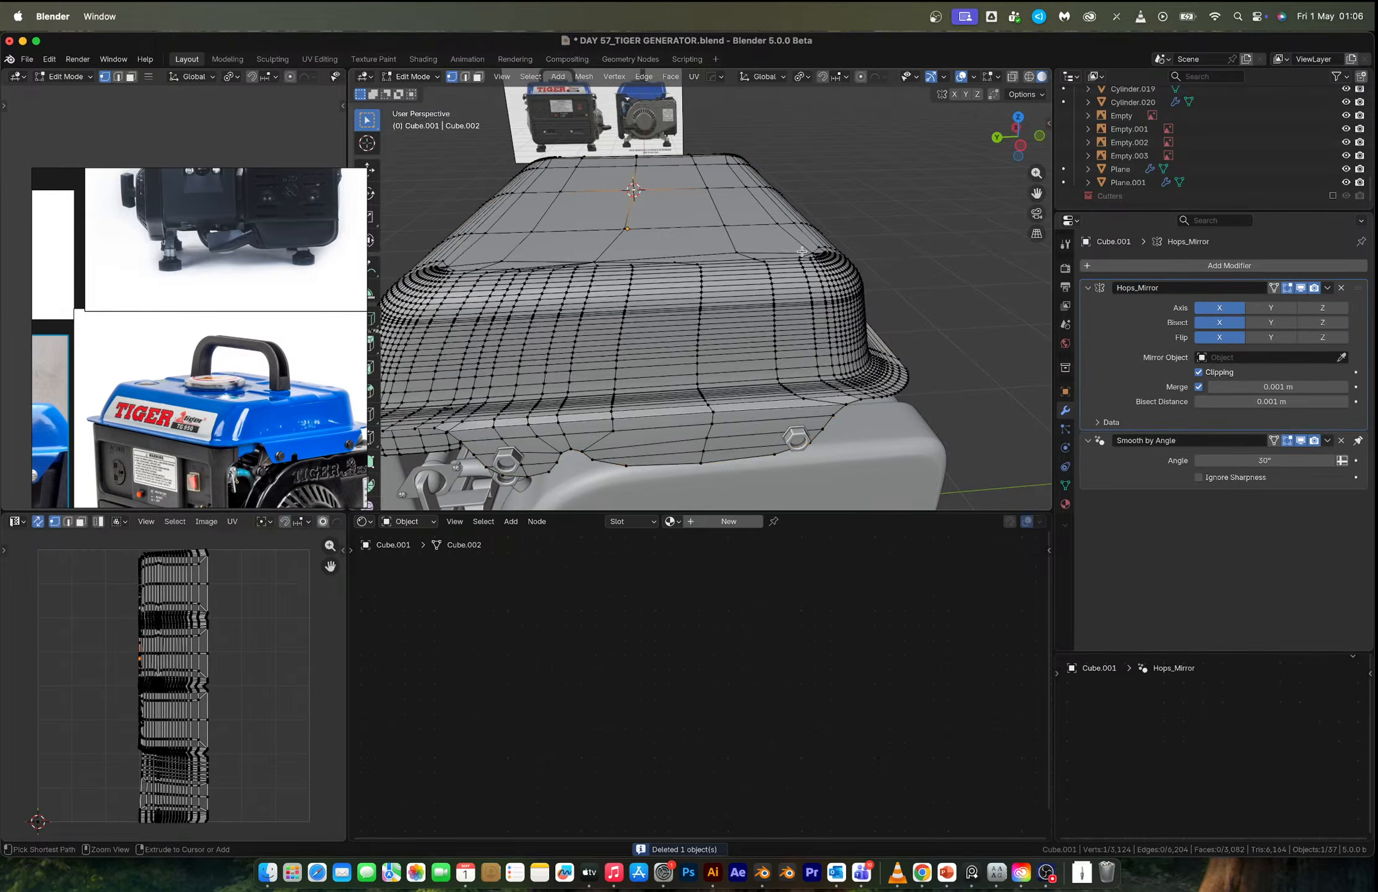
{"action": "key", "text": "super+z"}
{"action": "key", "text": "super+z"}
{"action": "key", "text": "super+z"}
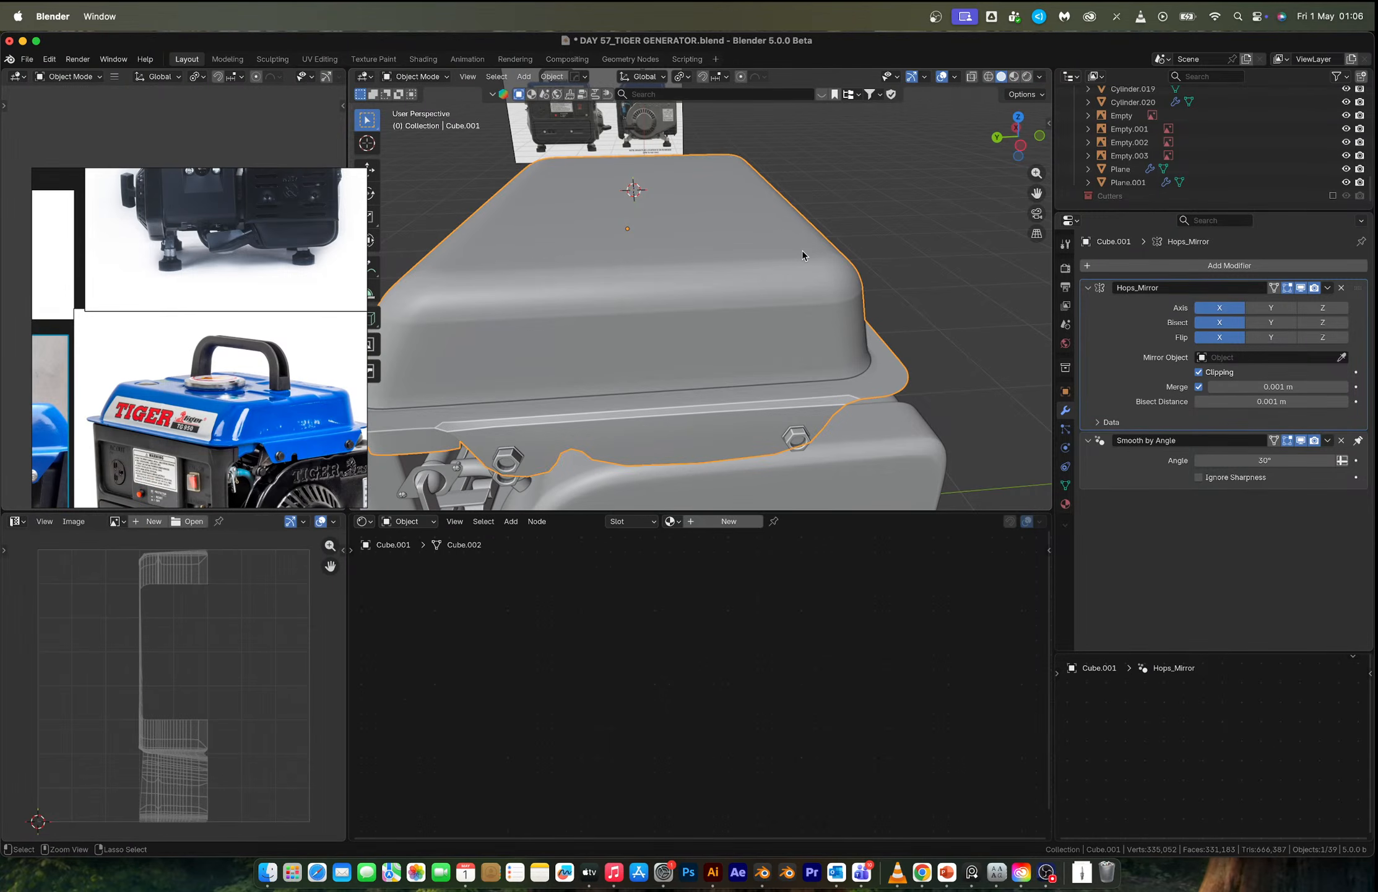
{"action": "right_click", "coordinate": [802, 254]}
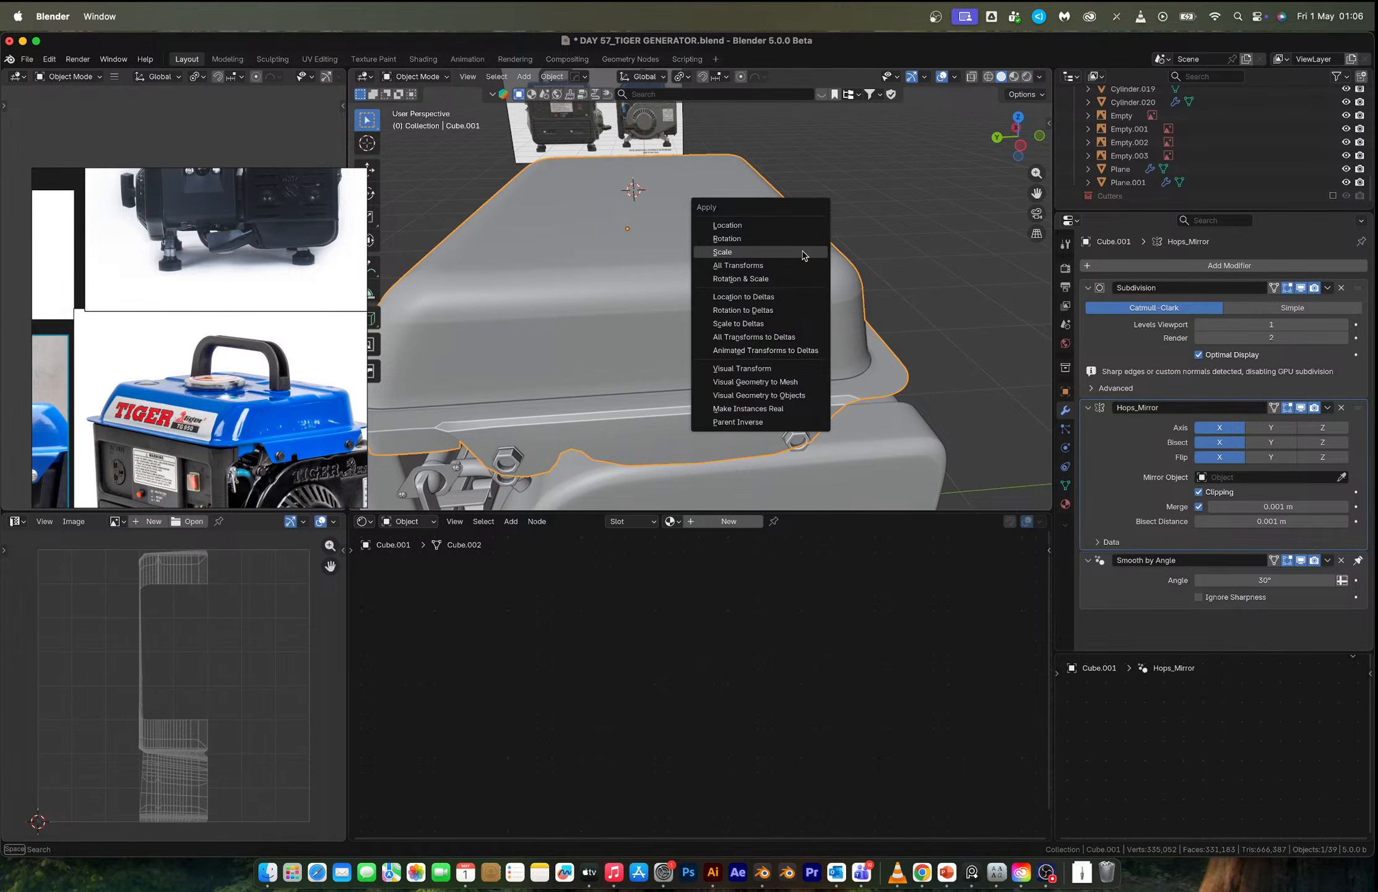
{"action": "key", "text": "Escape"}
{"action": "key", "text": "super+s"}
Try to add a loop cut to the tank cover in Edit Mode and return to Object Mode.
{"action": "key", "text": "Tab"}
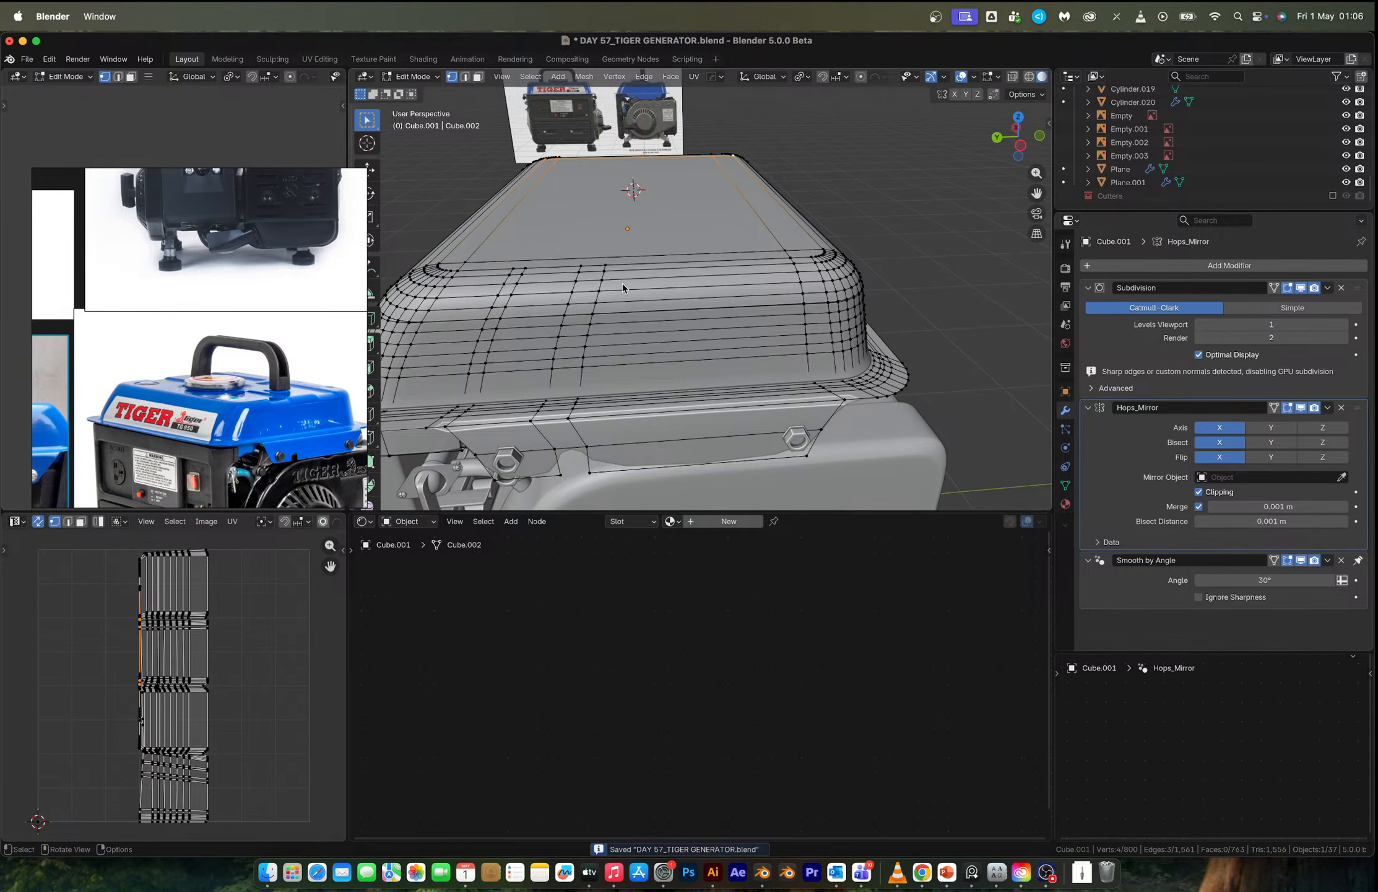
{"action": "key", "text": "ctrl+r"}
{"action": "right_click", "coordinate": [711, 248]}
{"action": "middle_click_drag", "start_coordinate": [698, 248], "coordinate": [637, 272]}
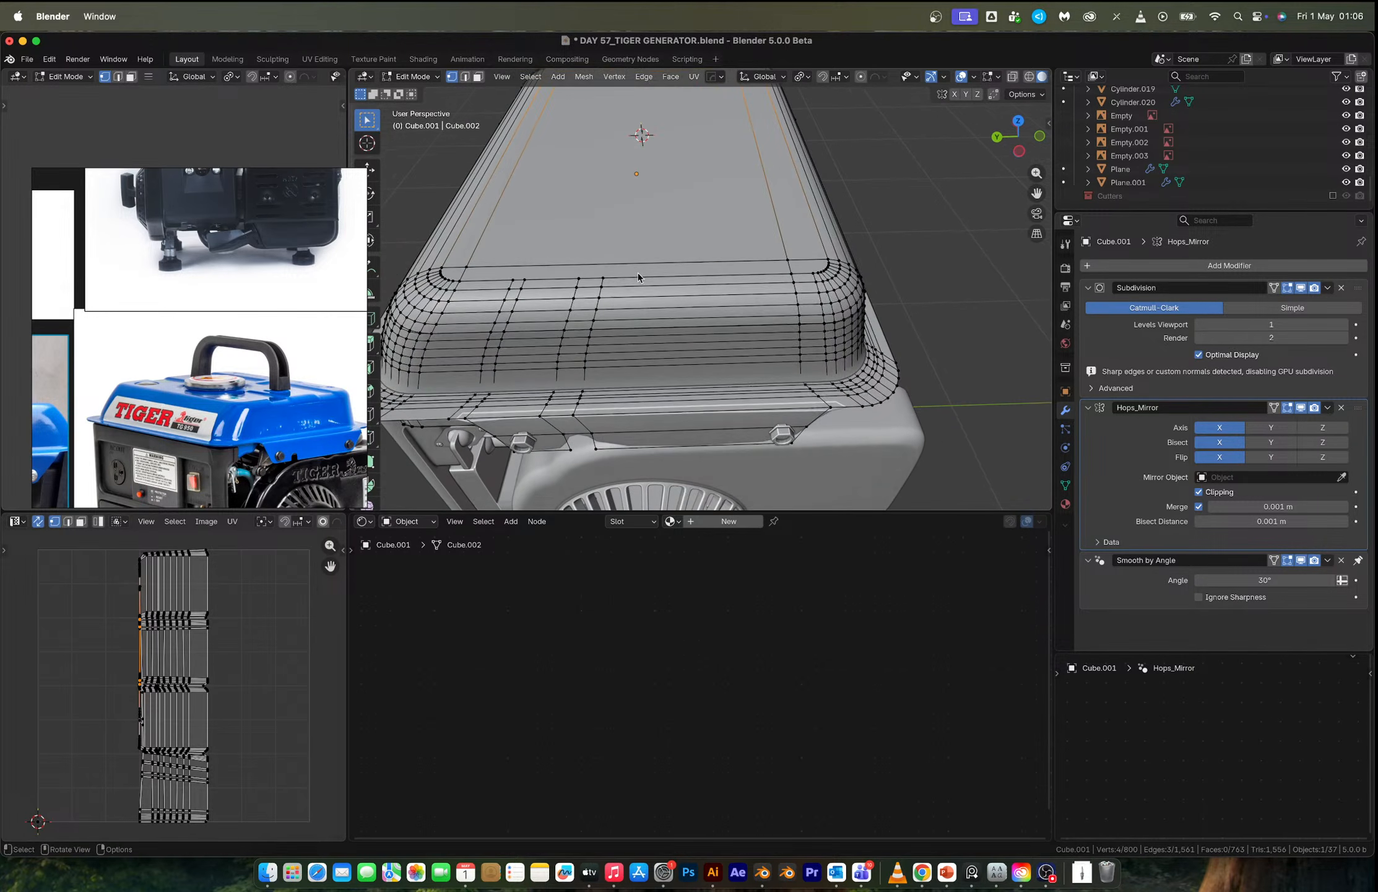
{"action": "left_click", "coordinate": [605, 274]}
{"action": "scroll", "coordinate": [644, 257], "scroll_direction": "down", "scroll_amount": 5}
{"action": "middle_click_drag", "start_coordinate": [647, 179], "coordinate": [658, 242], "text": "shift"}
{"action": "scroll", "coordinate": [659, 242], "scroll_direction": "up", "scroll_amount": 2}
{"action": "key", "text": "Tab"}
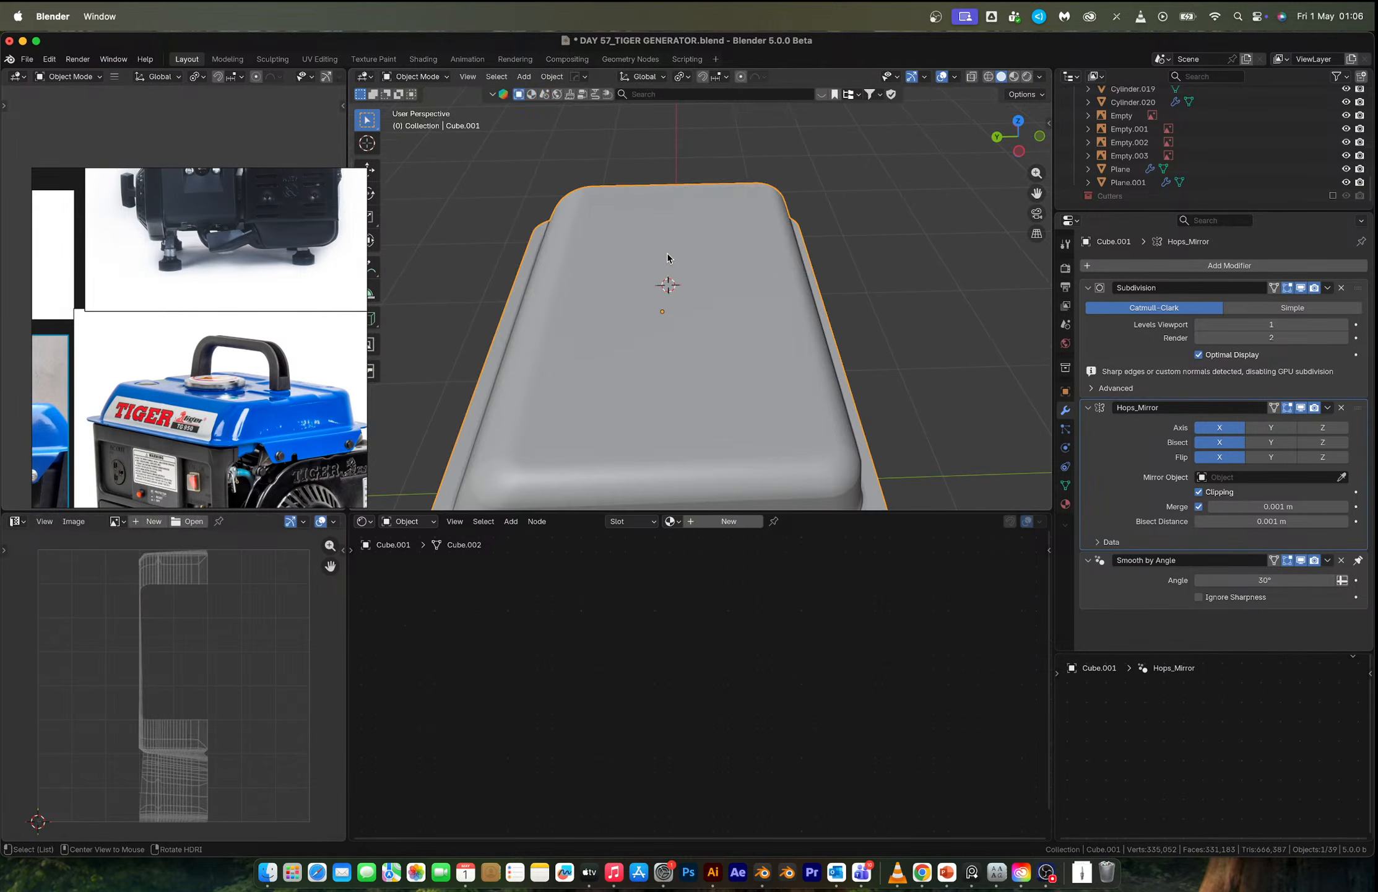
{"action": "key", "text": "alt+x"}
{"action": "middle_click_drag", "start_coordinate": [672, 368], "coordinate": [743, 360]}
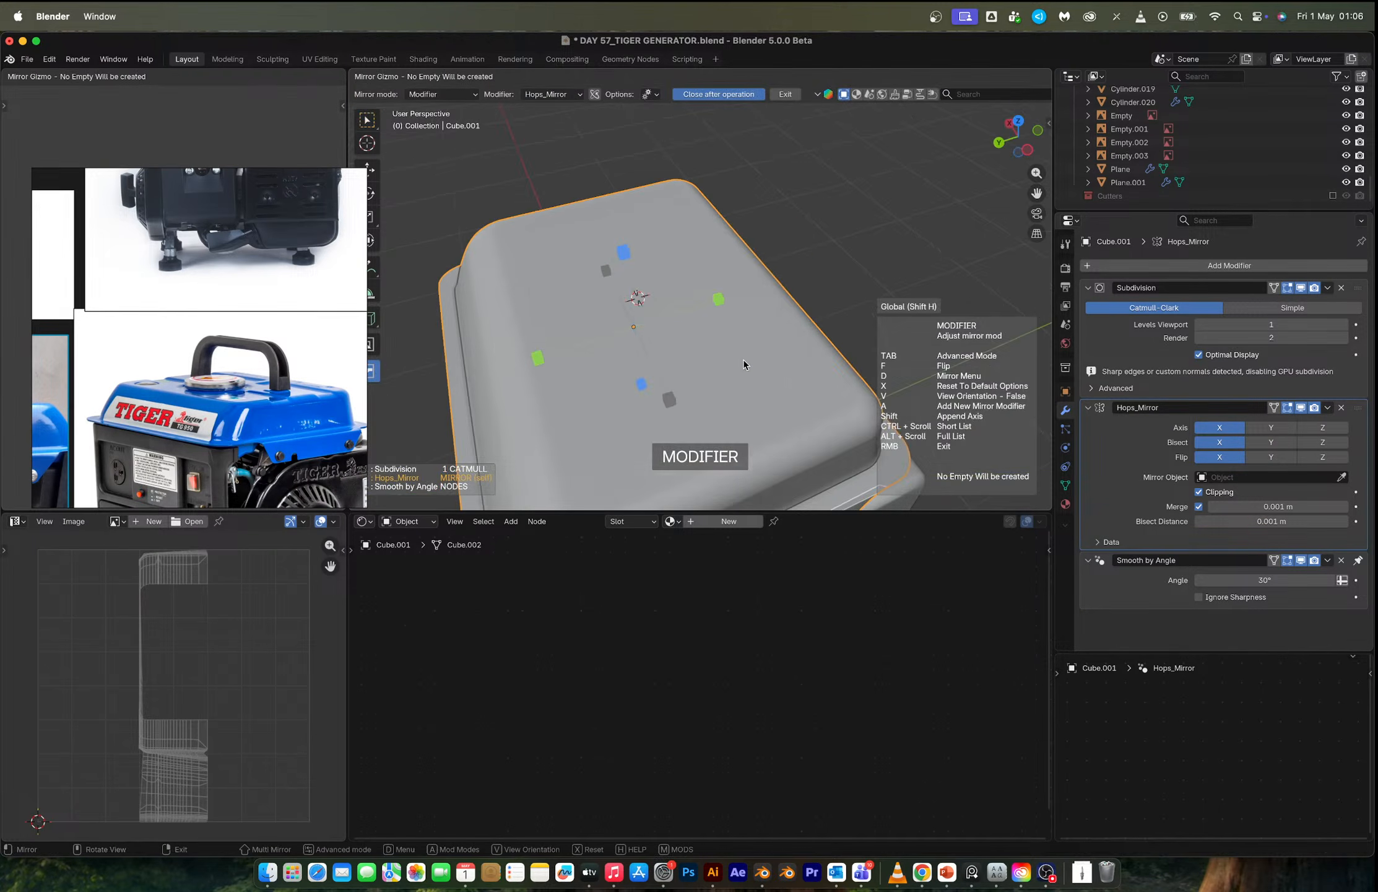
{"action": "right_click", "coordinate": [678, 395]}
{"action": "scroll", "coordinate": [678, 396], "scroll_direction": "down", "scroll_amount": 2}
{"action": "mouse_move", "coordinate": [678, 395]}
{"action": "middle_mouse_down"}
{"action": "mouse_move", "coordinate": [694, 303]}
{"action": "mouse_move", "coordinate": [712, 390]}
{"action": "mouse_move", "coordinate": [711, 338]}
{"action": "mouse_move", "coordinate": [697, 338]}
{"action": "mouse_move", "coordinate": [738, 255]}
{"action": "mouse_move", "coordinate": [681, 406]}
{"action": "middle_mouse_up"}
Mirror the tank cover across X and apply its Hops_Mirror modifier.
{"action": "key", "text": "ctrl+a"}
{"action": "key", "text": "Tab"}
{"action": "key", "text": "Tab"}
{"action": "key", "text": "alt+x"}
{"action": "left_click", "coordinate": [683, 388]}
{"action": "key", "text": "ctrl+a"}
Connect four pairs of opposite end vertices lengthwise across the tank cover's top to continue its edge lines.
{"action": "key", "text": "Tab"}
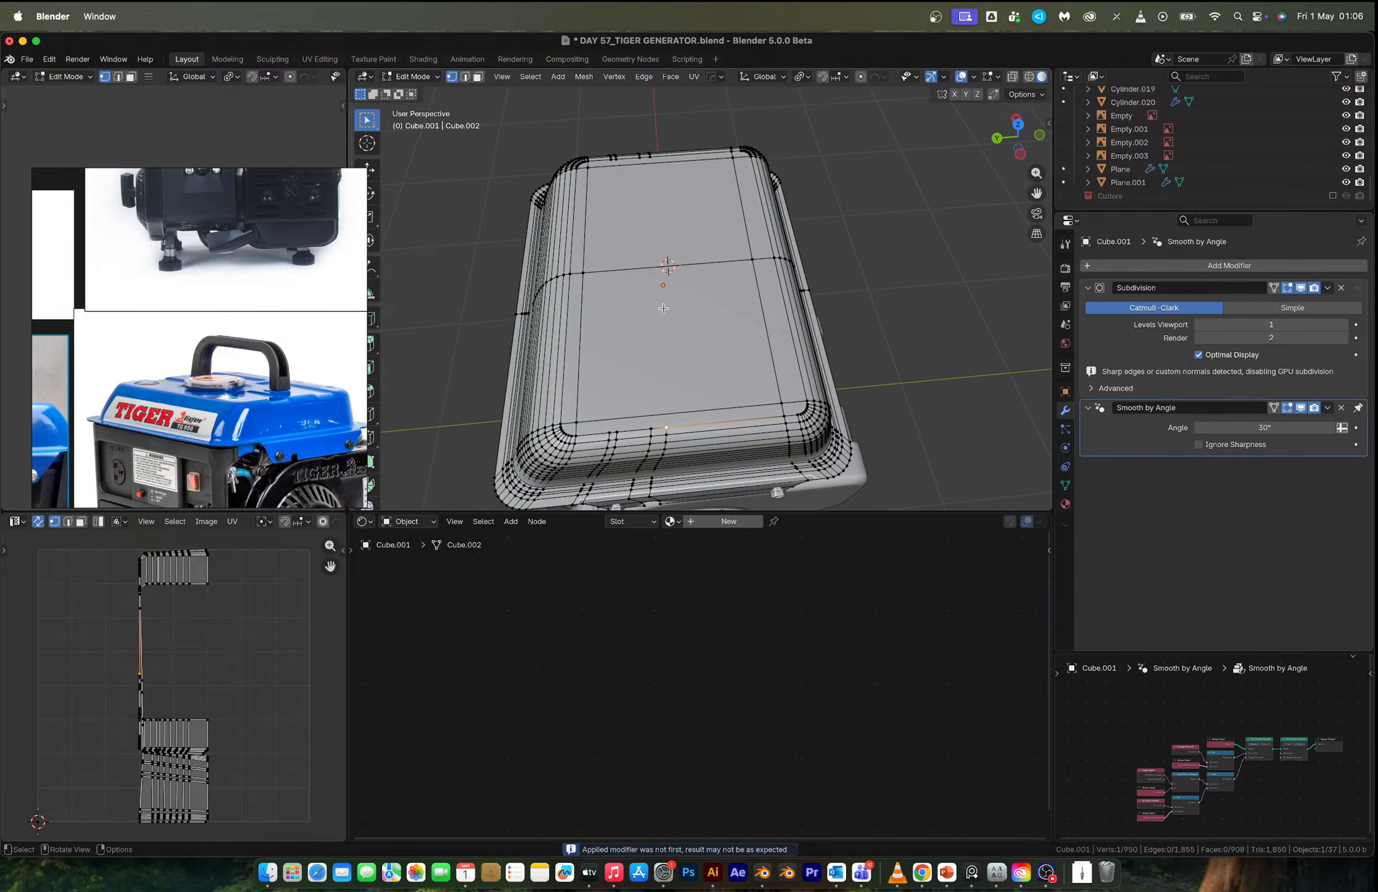
{"action": "key", "text": "j"}
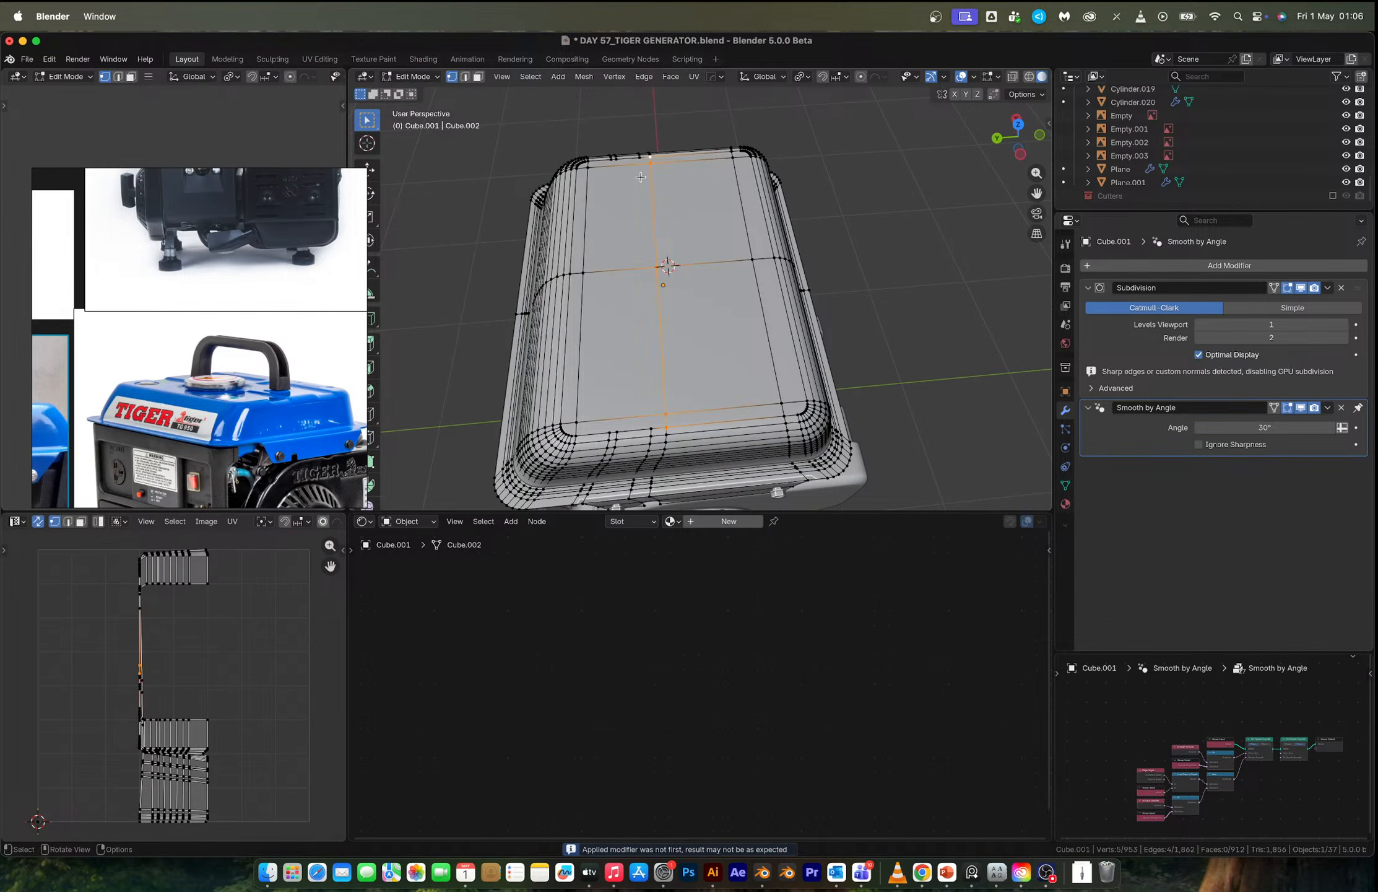
{"action": "left_click", "coordinate": [637, 165]}
{"action": "left_click", "coordinate": [643, 418], "text": "shift"}
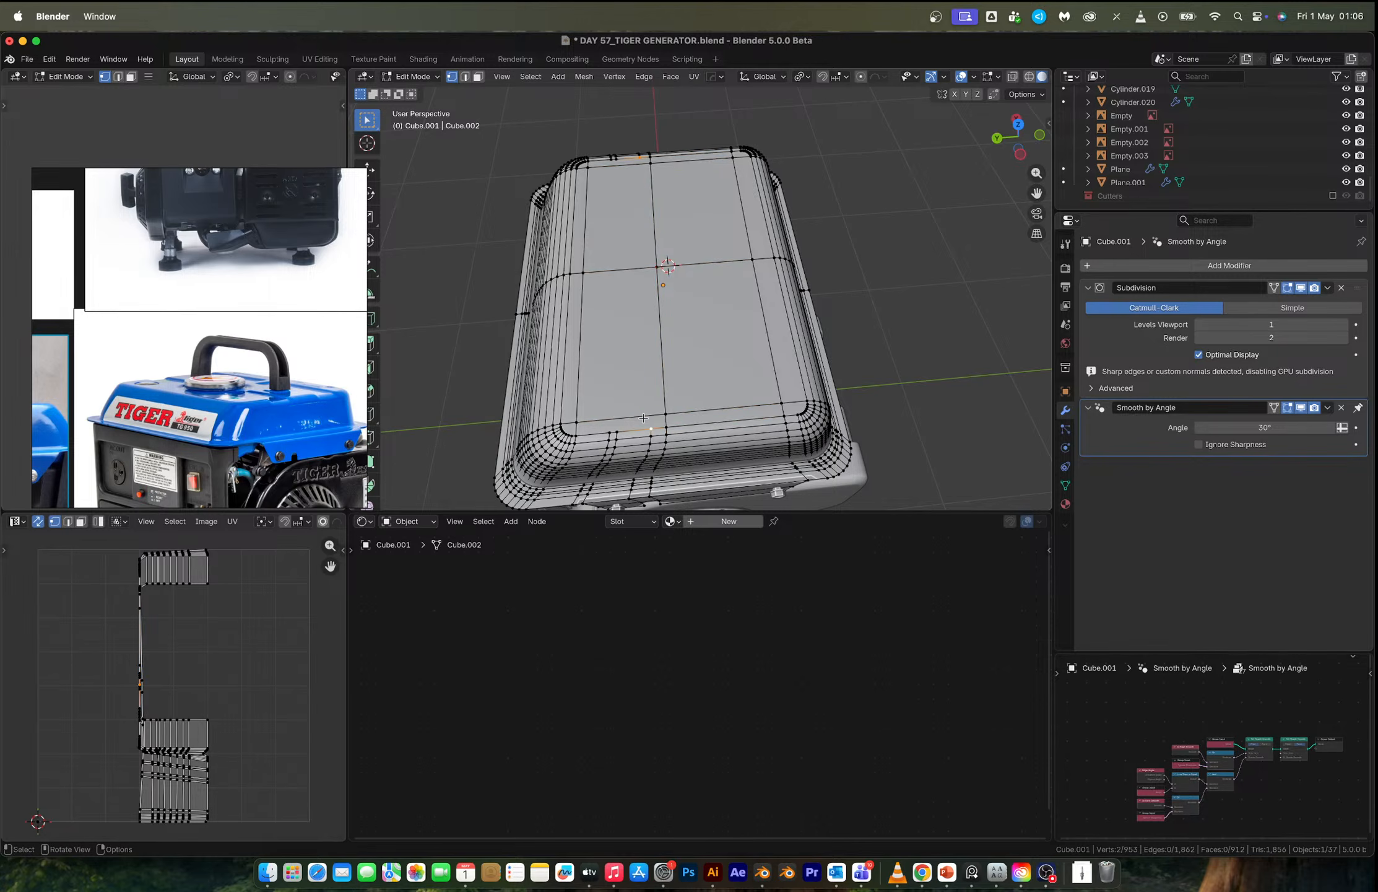
{"action": "left_click", "coordinate": [619, 426]}
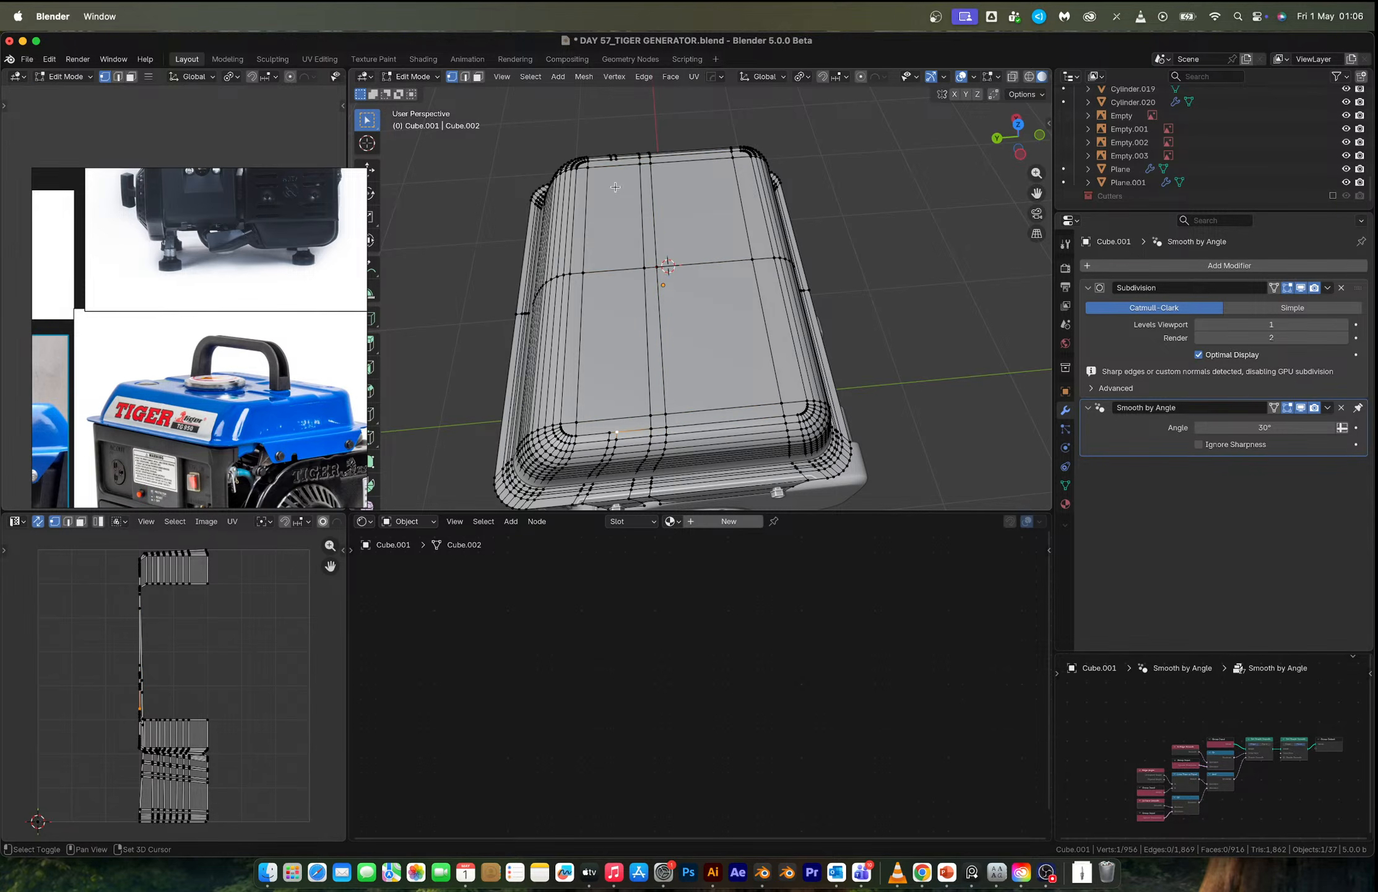
{"action": "left_click", "coordinate": [618, 167], "text": "shift"}
{"action": "left_click", "coordinate": [605, 429], "text": "shift"}
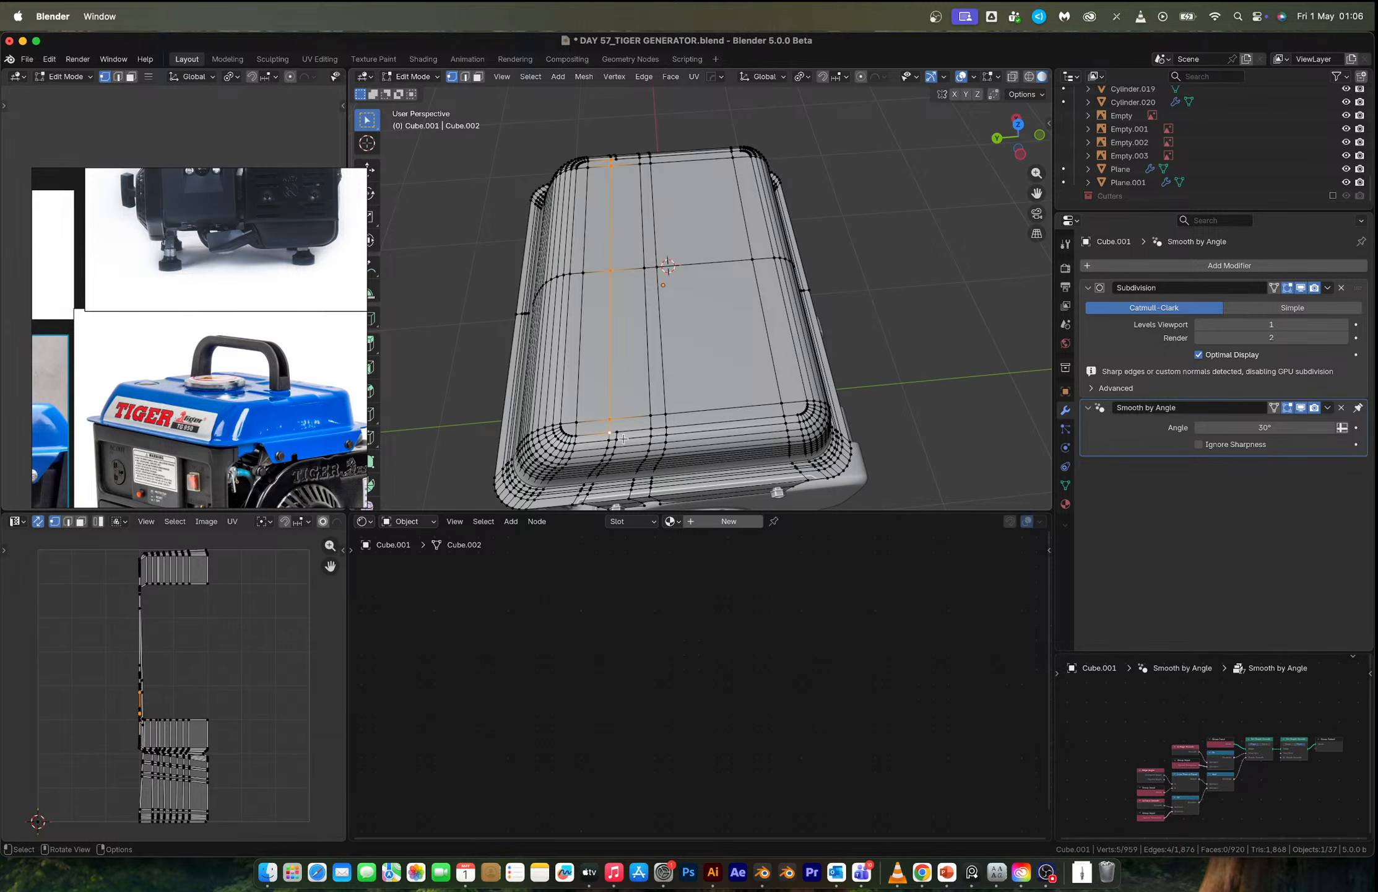
{"action": "left_click", "coordinate": [618, 433]}
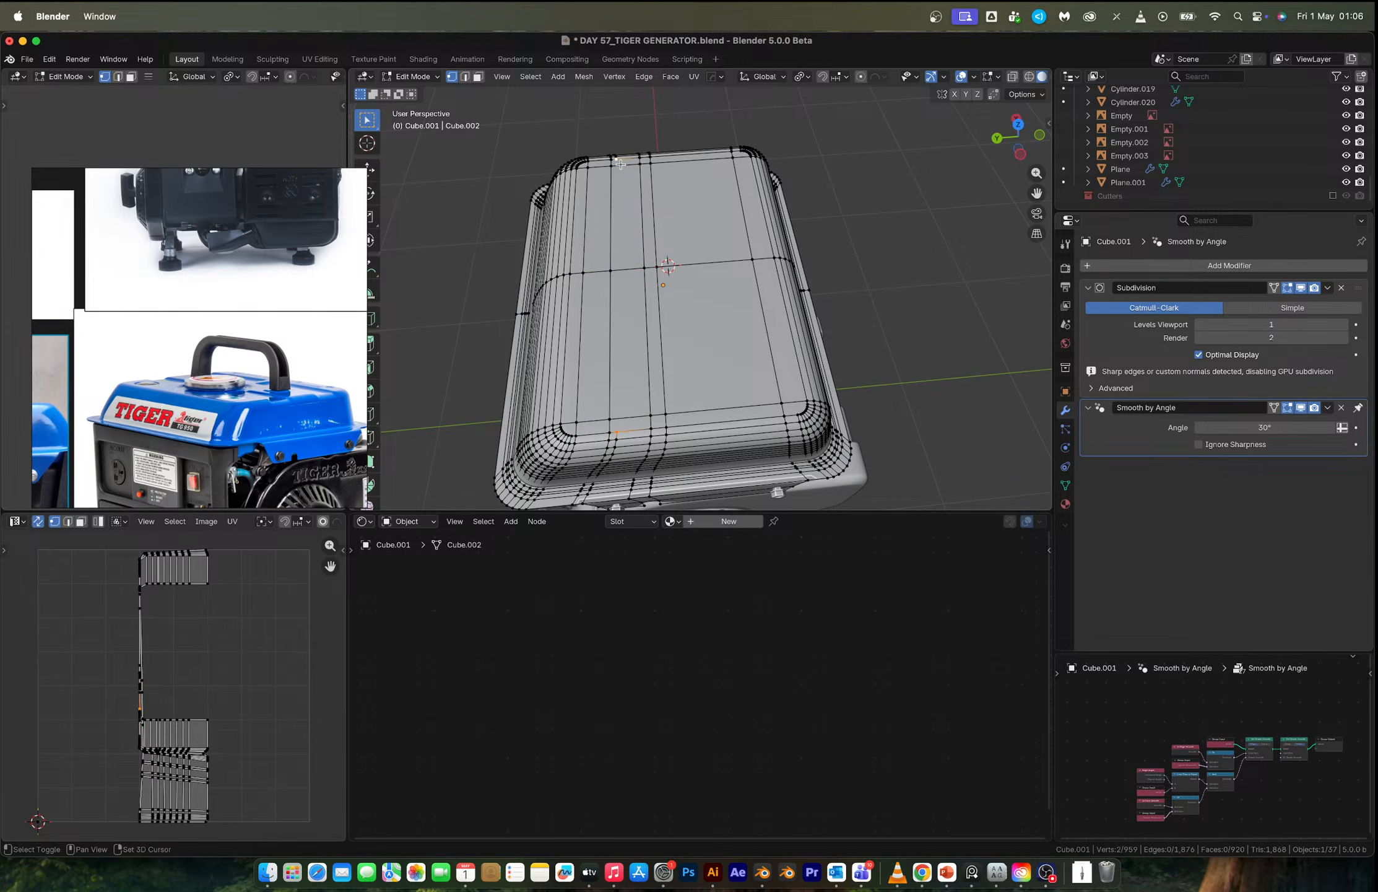
Add a centred lengthwise loop cut beside the tank cover's middle line and bevel it 0.059 m wide with one segment.
{"action": "key", "text": "ctrl+r"}
{"action": "left_click", "coordinate": [700, 180]}
{"action": "right_click", "coordinate": [700, 181]}
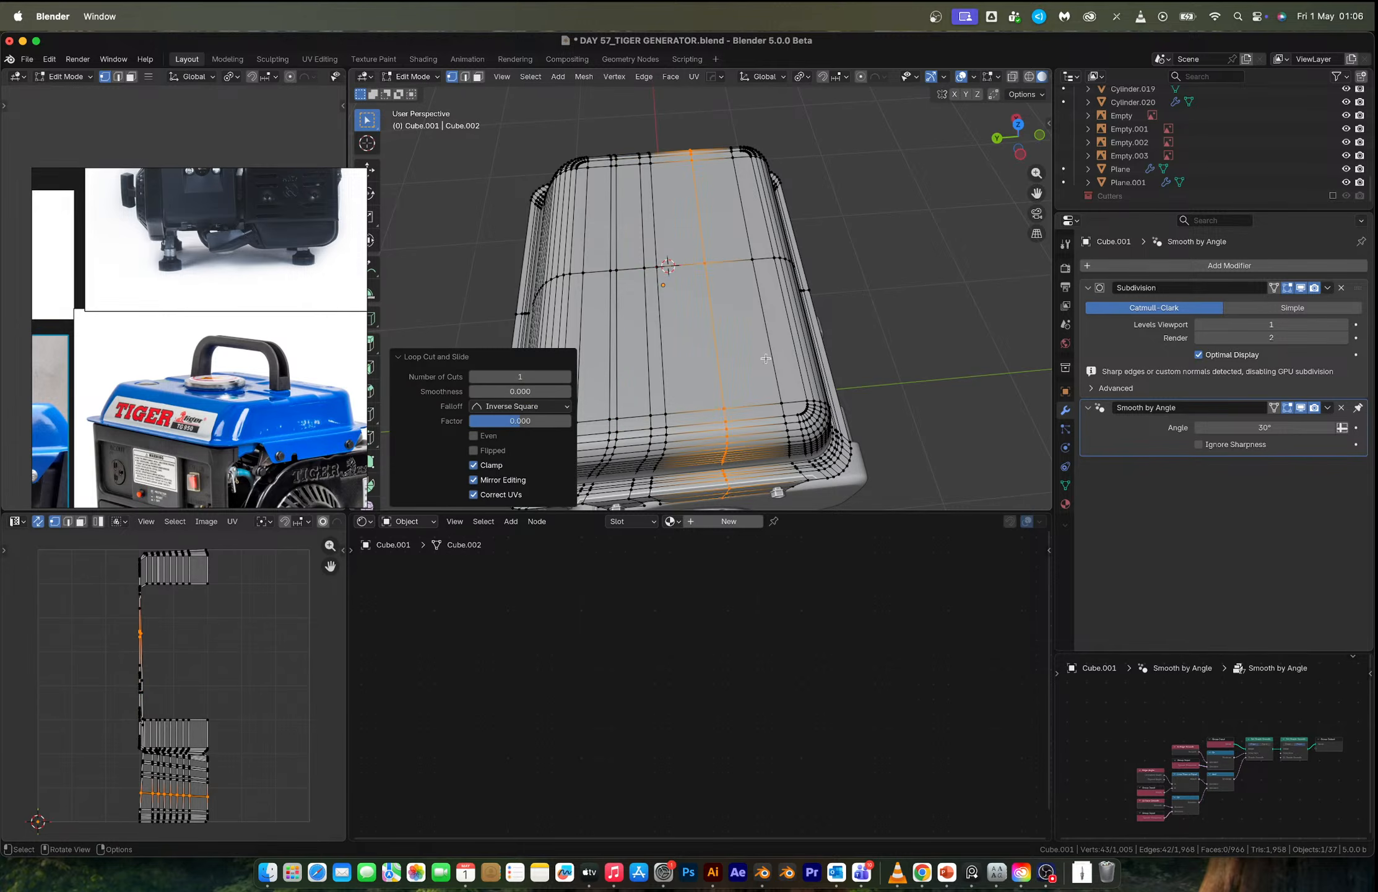
{"action": "key", "text": "ctrl+b"}
{"action": "scroll", "coordinate": [780, 367], "scroll_direction": "down", "scroll_amount": 11}
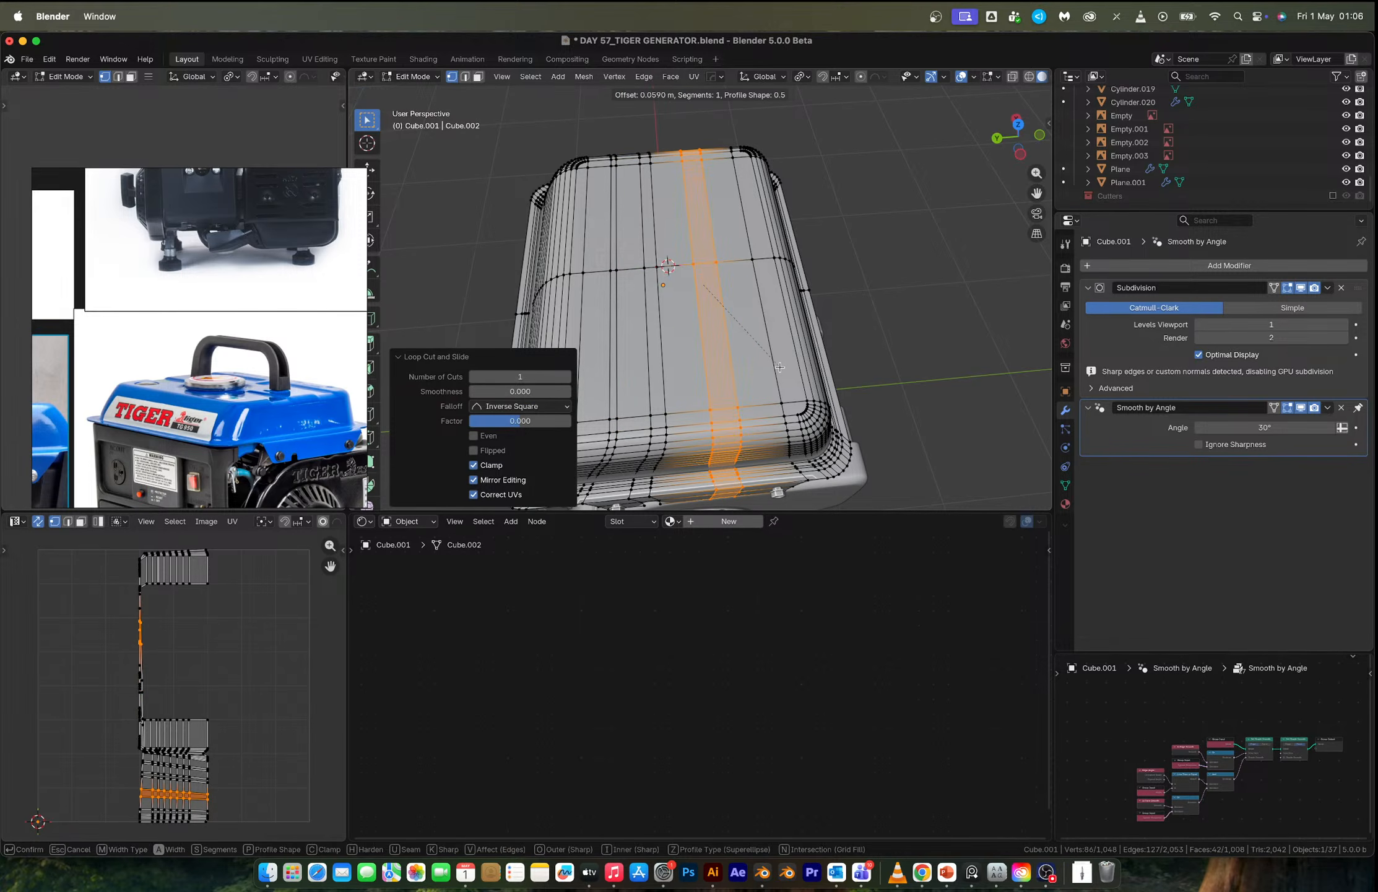
{"action": "left_click", "coordinate": [780, 367]}
Add a crosswise loop cut on the tank cover and slide it close to the existing middle cross edge.
{"action": "key", "text": "ctrl+r"}
{"action": "left_click", "coordinate": [768, 317]}
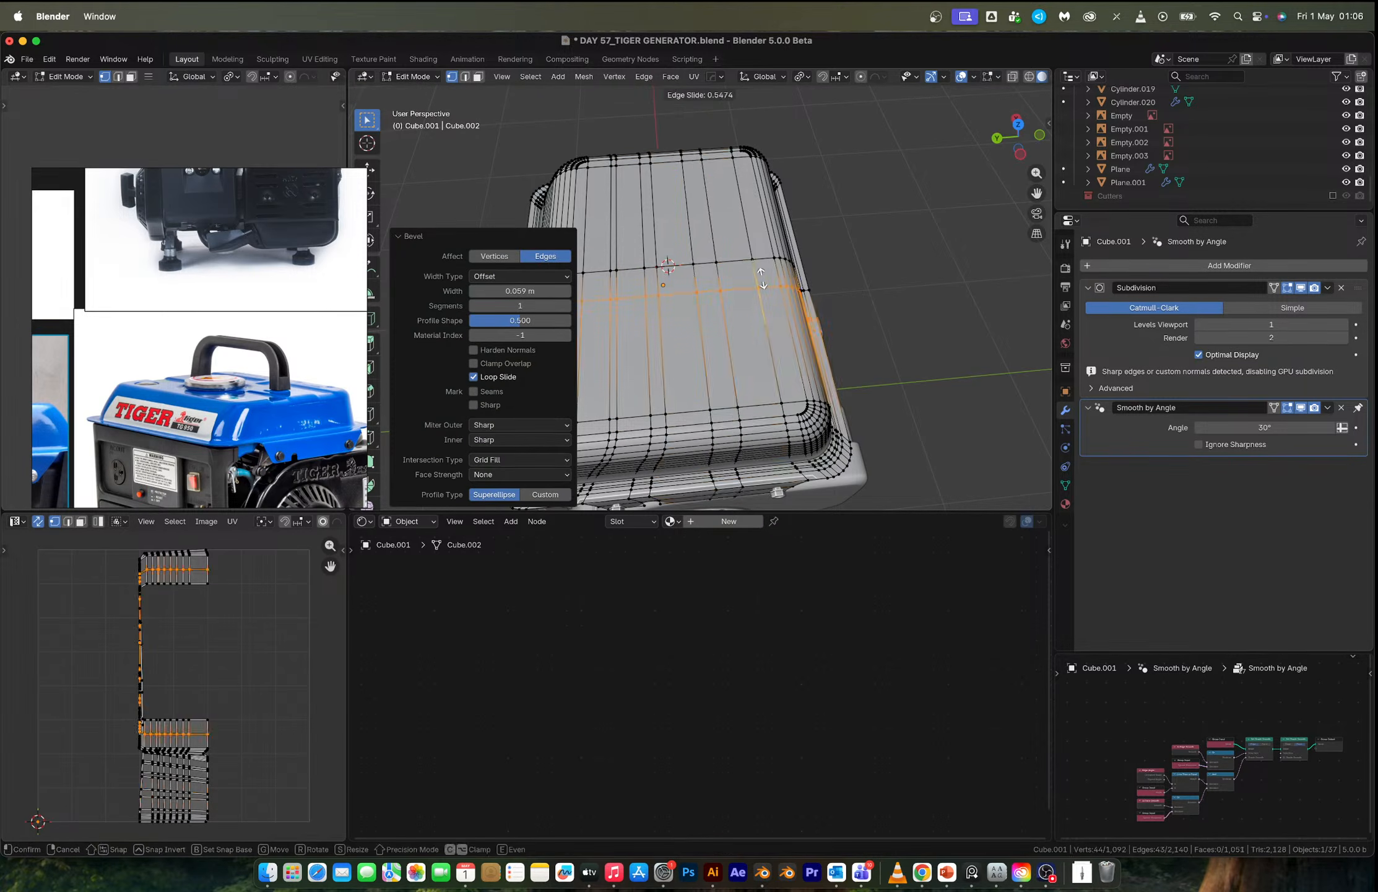
{"action": "left_click", "coordinate": [763, 275]}
Select the narrow face strip running from the crosswise cut over the cover's rounded end.
{"action": "key", "text": "3"}
{"action": "left_click", "coordinate": [724, 353]}
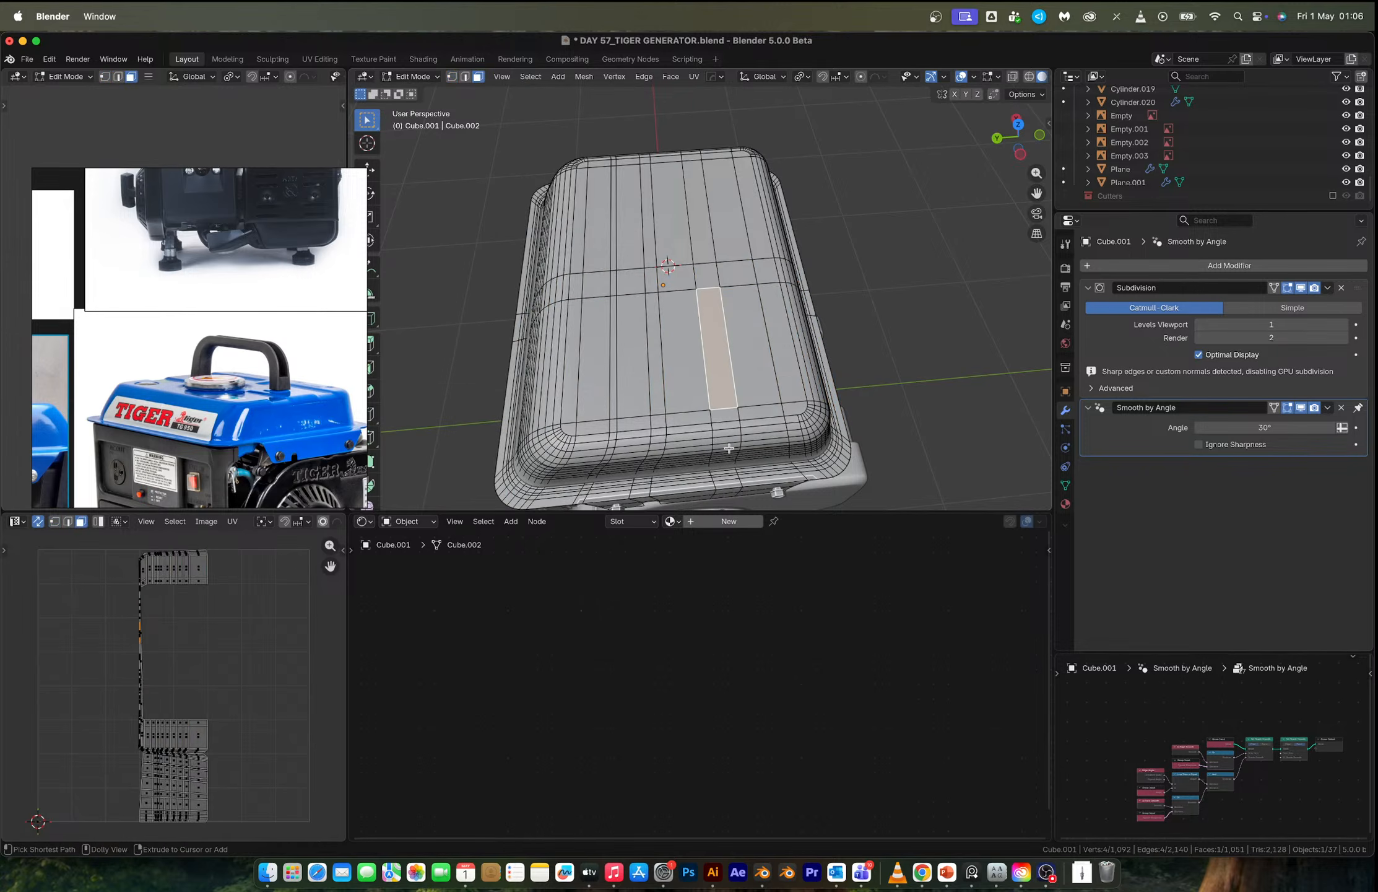
{"action": "left_click", "coordinate": [733, 446], "text": "ctrl+shift"}
{"action": "middle_click_drag", "start_coordinate": [732, 446], "coordinate": [892, 364]}
Try to extrude the selected face strip along its normals and undo the extrusions.
{"action": "key", "text": "alt+e"}
{"action": "left_click", "coordinate": [892, 364]}
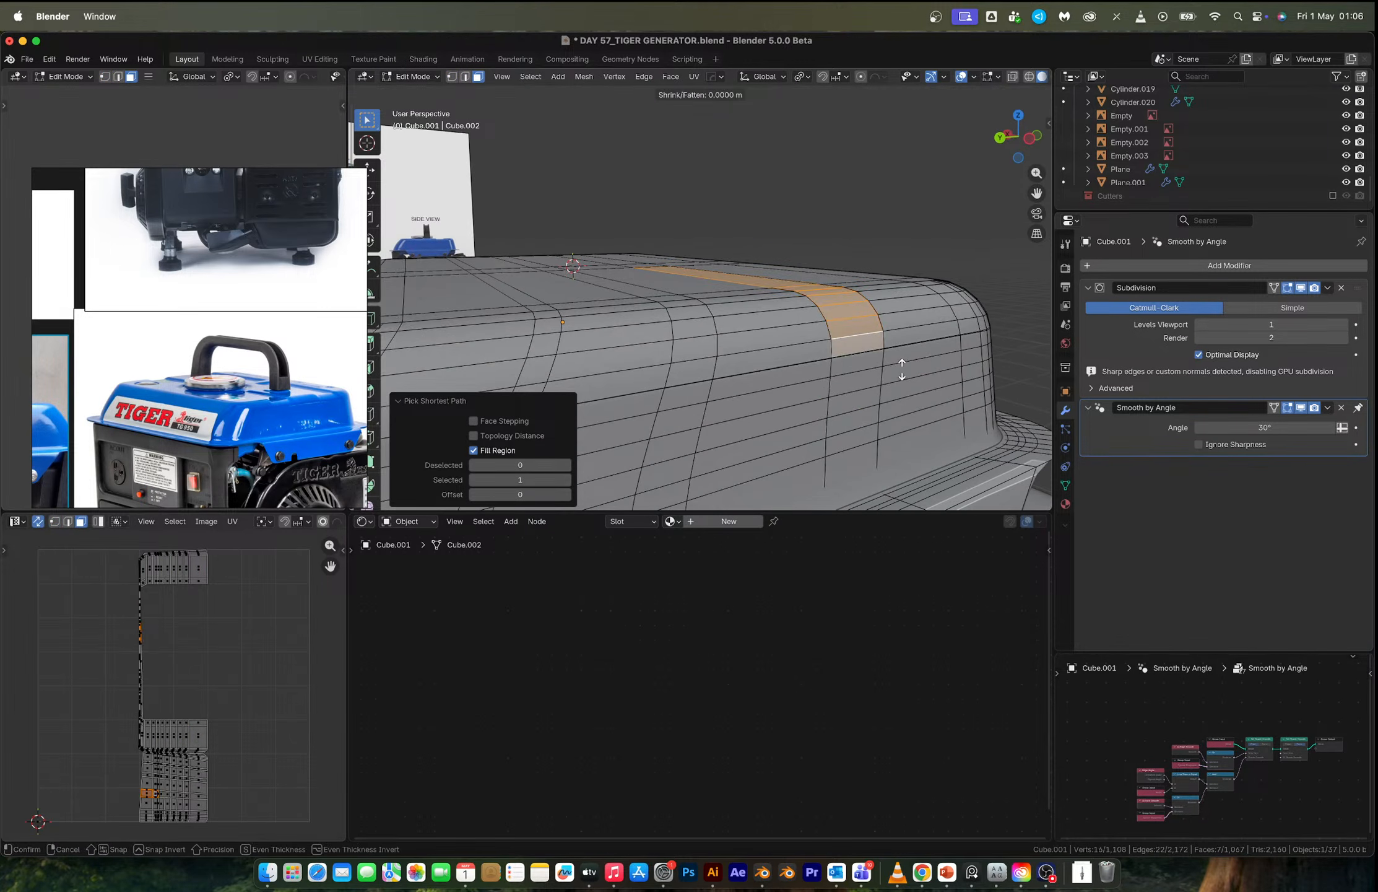
{"action": "key", "text": "minus"}
{"action": "right_click", "coordinate": [906, 368]}
{"action": "key", "text": "alt+e"}
{"action": "left_click", "coordinate": [904, 365]}
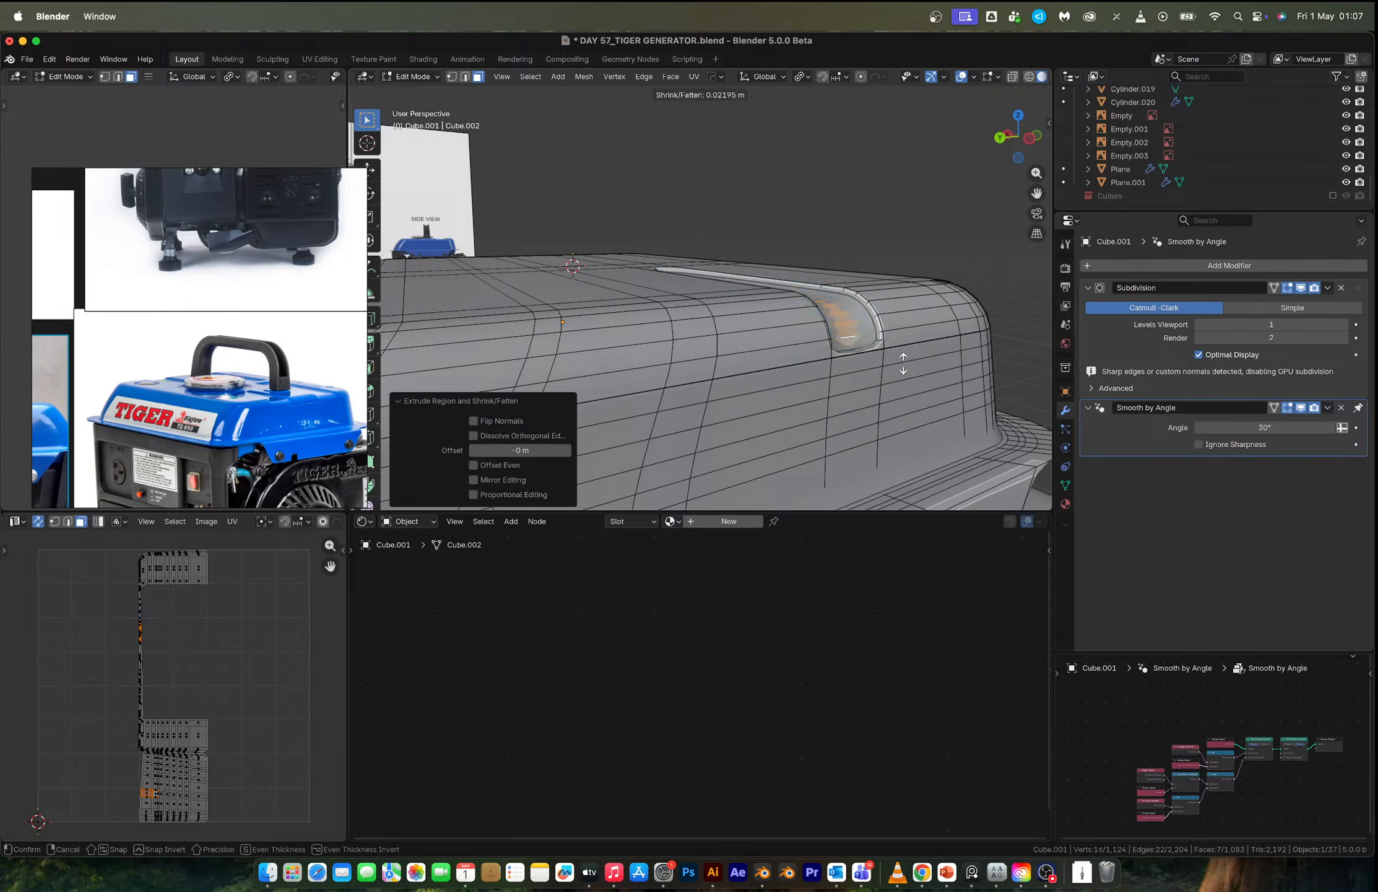
{"action": "right_click", "coordinate": [900, 360]}
{"action": "key", "text": "ctrl+z"}
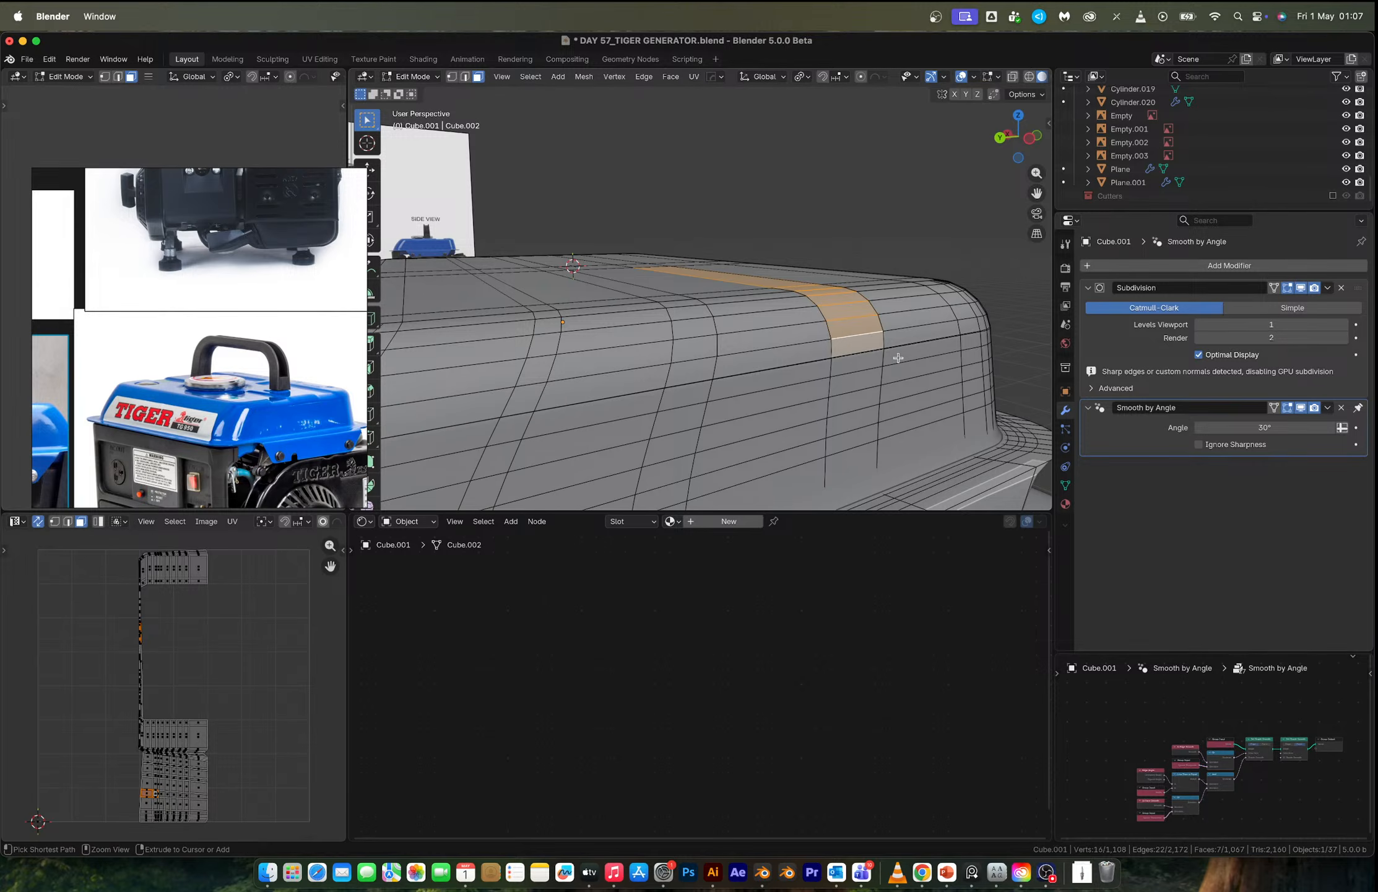
{"action": "key", "text": "ctrl+z"}
With Subdivision hidden, extrude the face strip inward along its normals twice, by about 0.0116 m and 0.0097 m, to form a groove.
{"action": "middle_click_drag", "start_coordinate": [898, 357], "coordinate": [812, 336], "text": "shift"}
{"action": "key", "text": "alt+e"}
{"action": "left_click", "coordinate": [889, 362]}
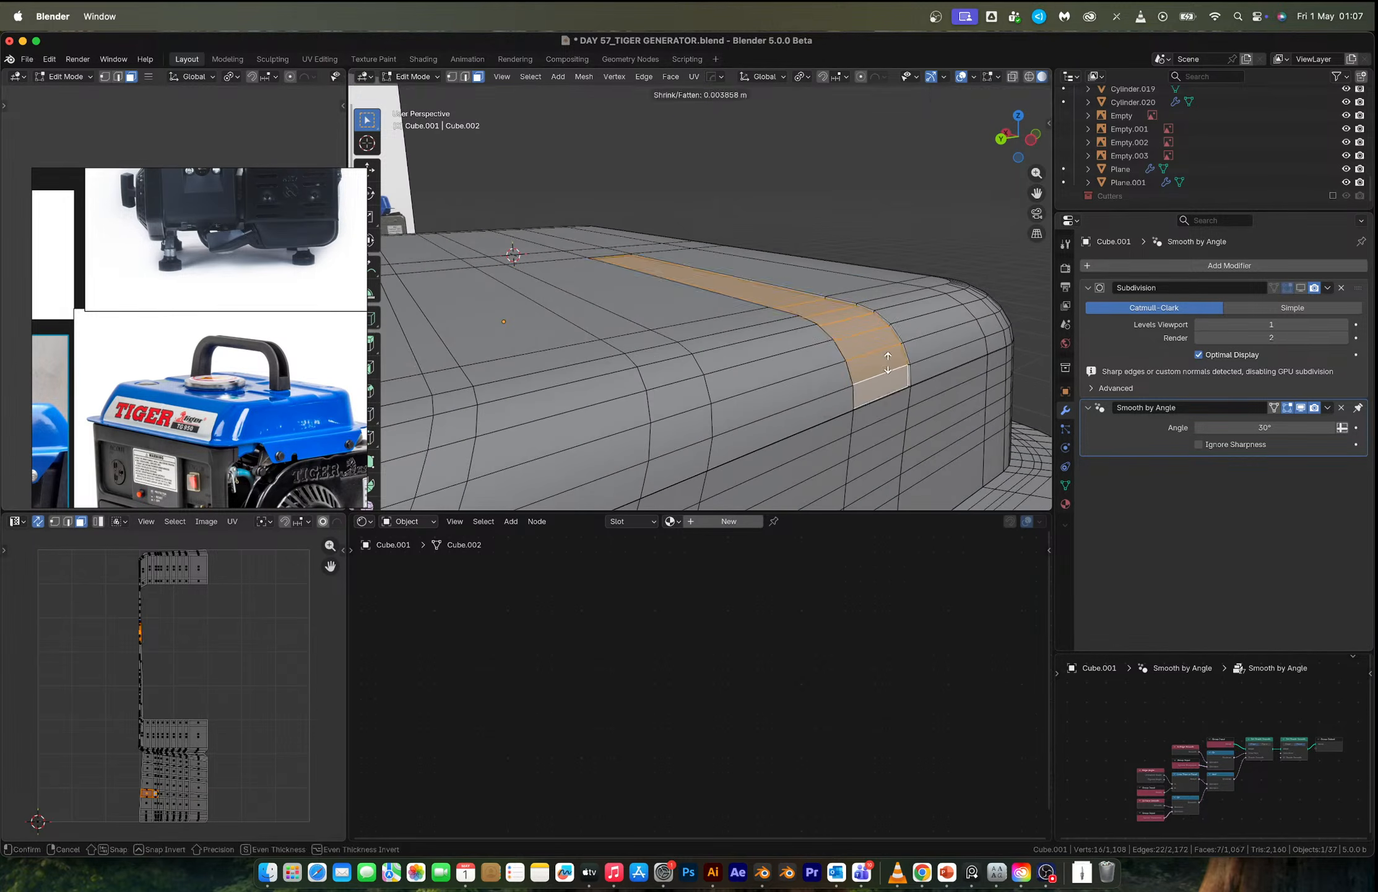
{"action": "left_click", "coordinate": [889, 363]}
{"action": "key", "text": "alt+e"}
{"action": "left_click", "coordinate": [889, 359]}
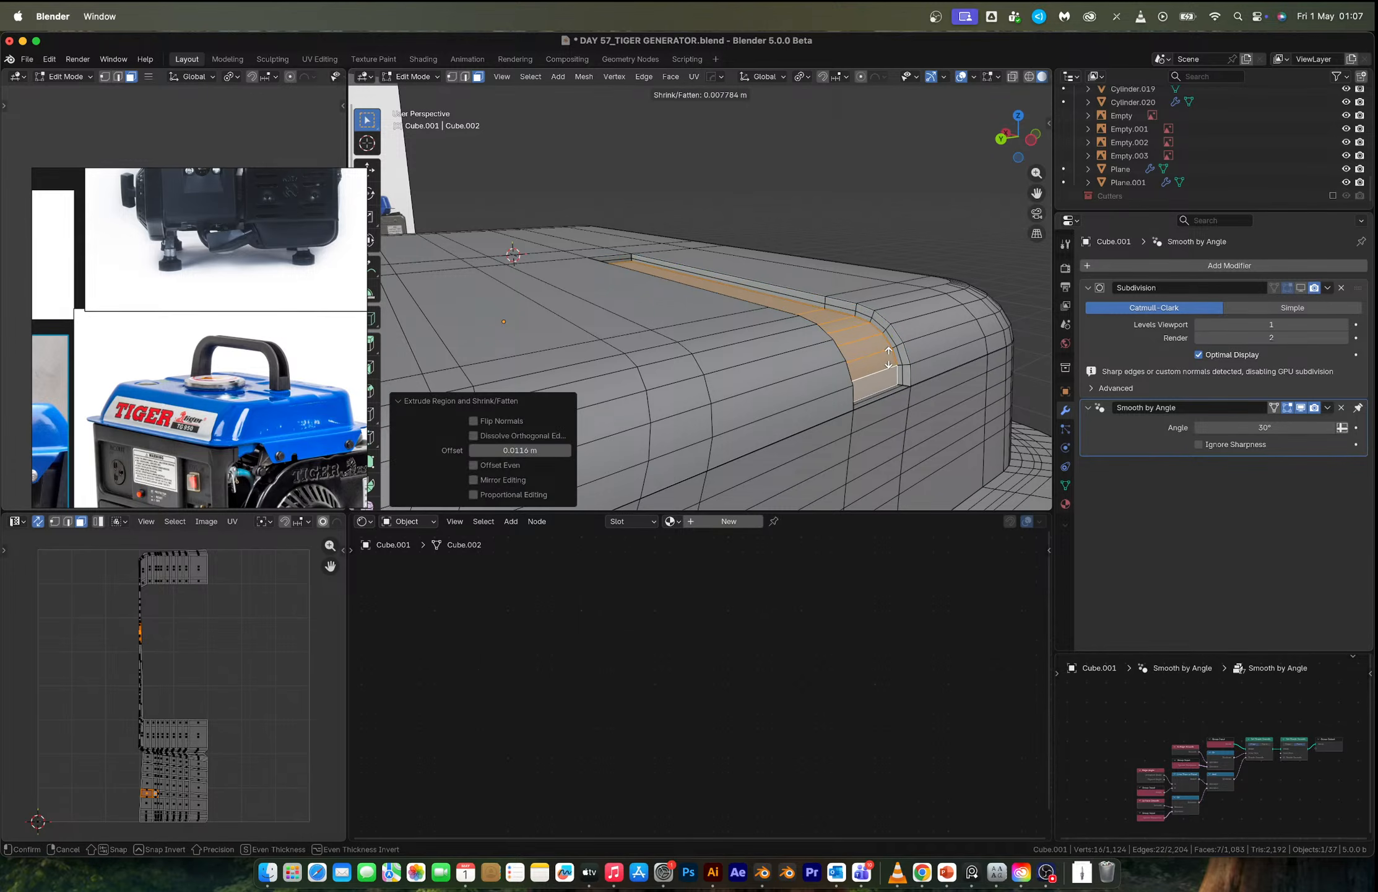
{"action": "left_click", "coordinate": [888, 358]}
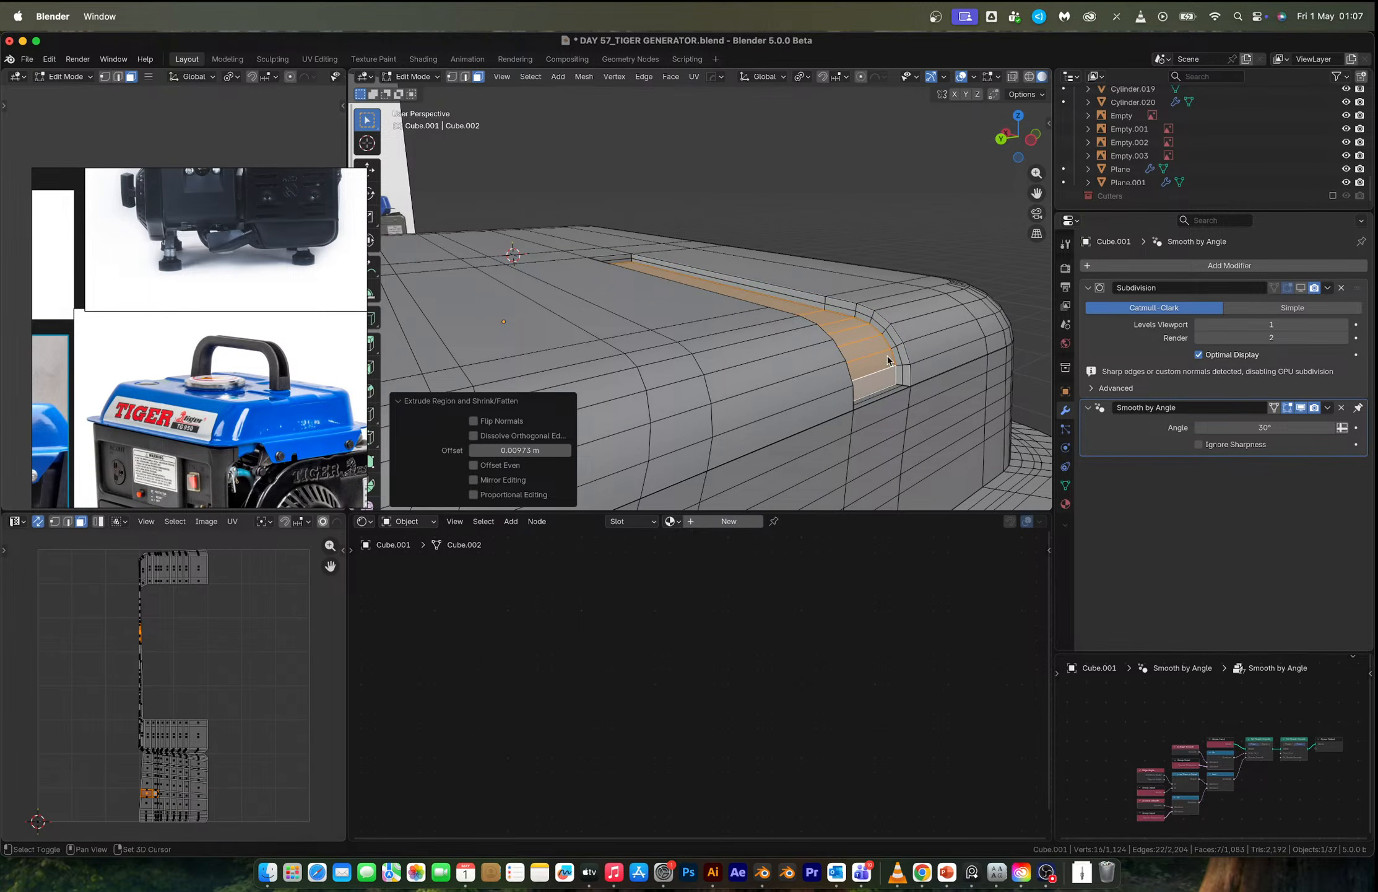
Dissolve the intermediate edge loop running around the groove's side walls.
{"action": "key", "text": "2"}
{"action": "left_click", "coordinate": [875, 391]}
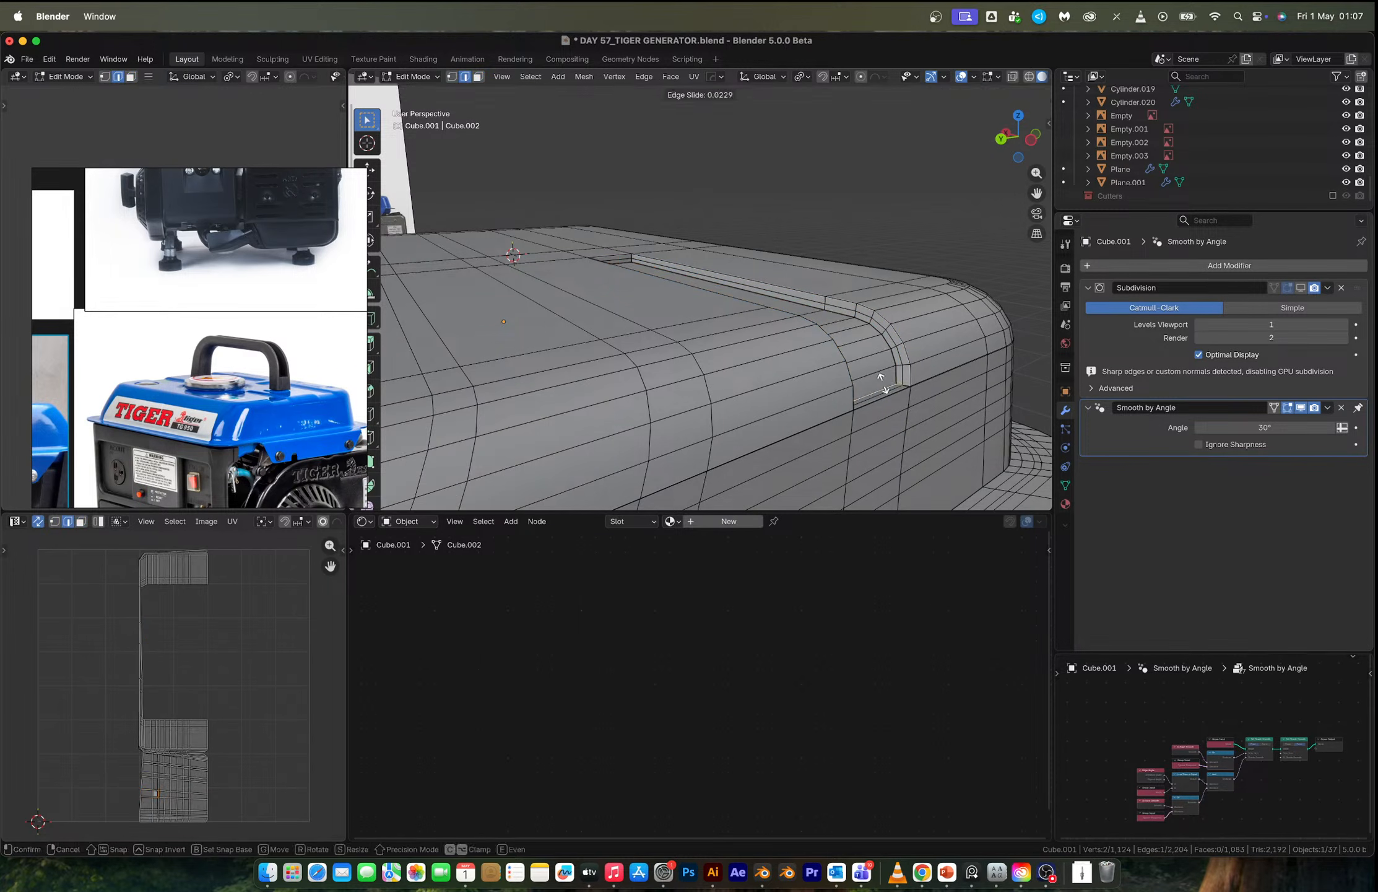
{"action": "left_click", "coordinate": [881, 374], "text": "ctrl+alt"}
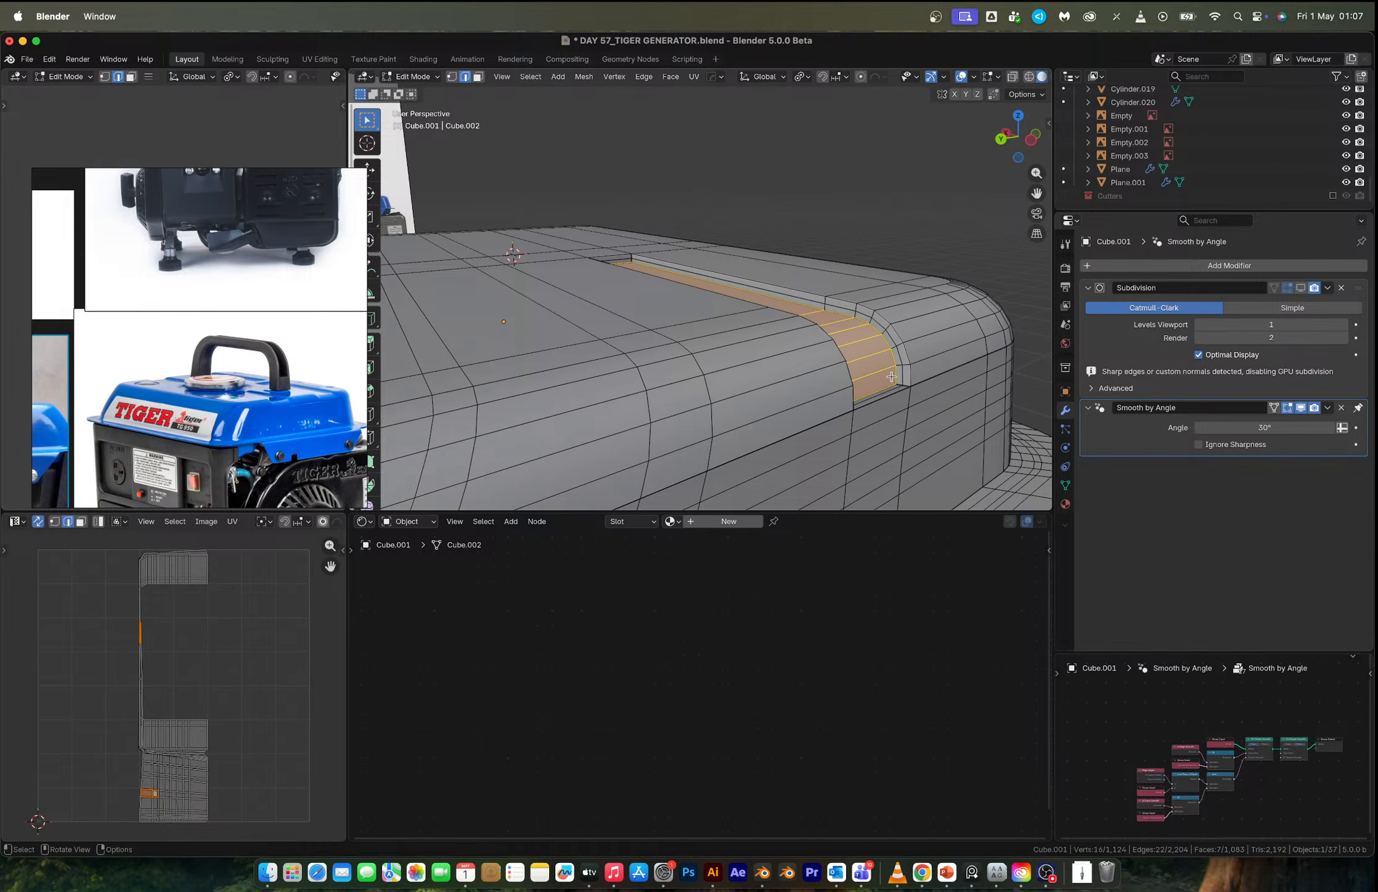
{"action": "left_click", "coordinate": [881, 374], "text": "alt"}
{"action": "left_click", "coordinate": [898, 376], "text": "alt"}
{"action": "key", "text": "x"}
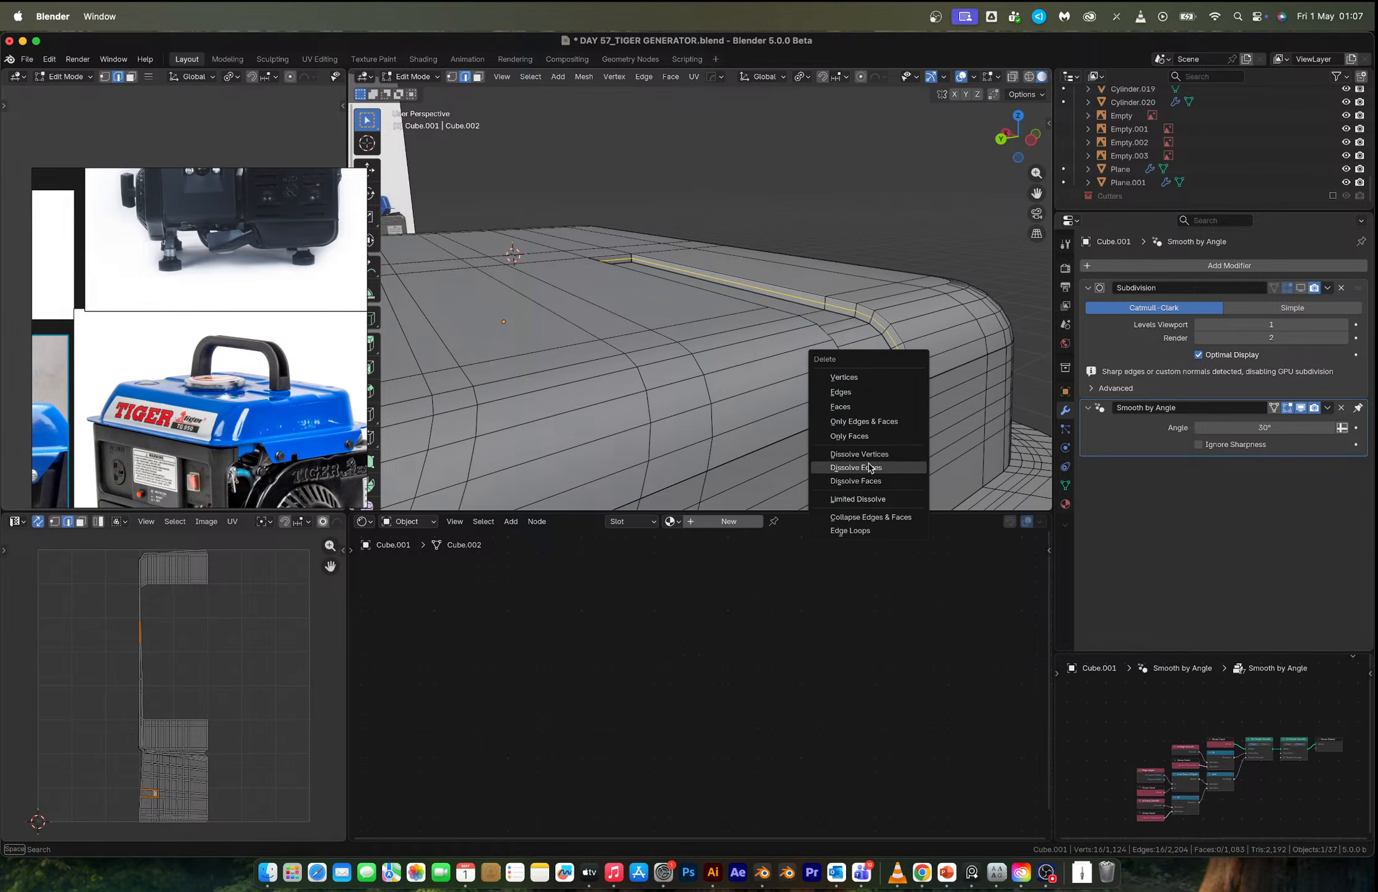
{"action": "left_click", "coordinate": [873, 468]}
Slide the floor edge at the groove's lower end upward with an edge slide factor of -0.760.
{"action": "middle_click_drag", "start_coordinate": [885, 409], "coordinate": [921, 412]}
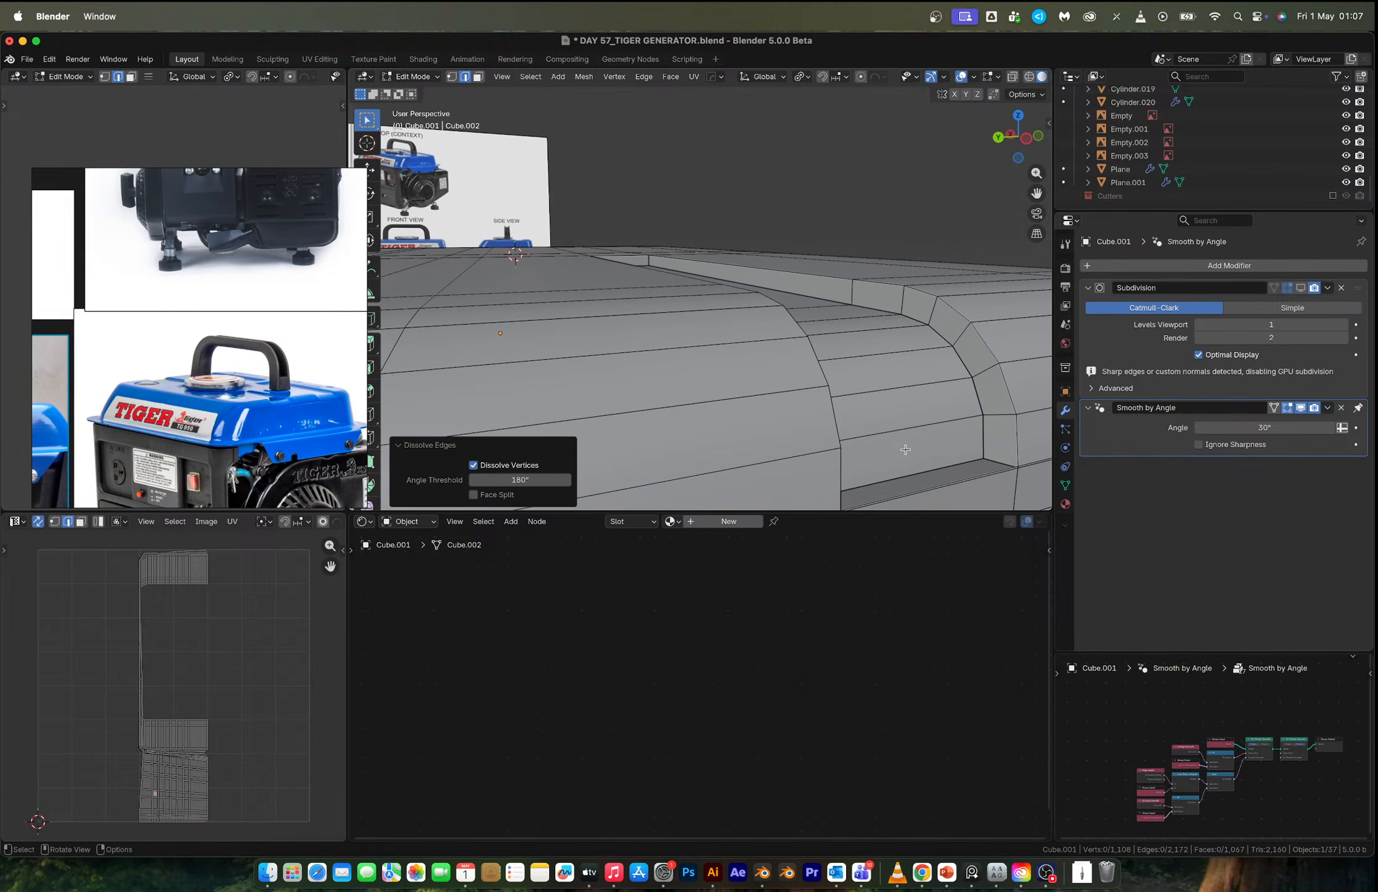
{"action": "left_click", "coordinate": [904, 470]}
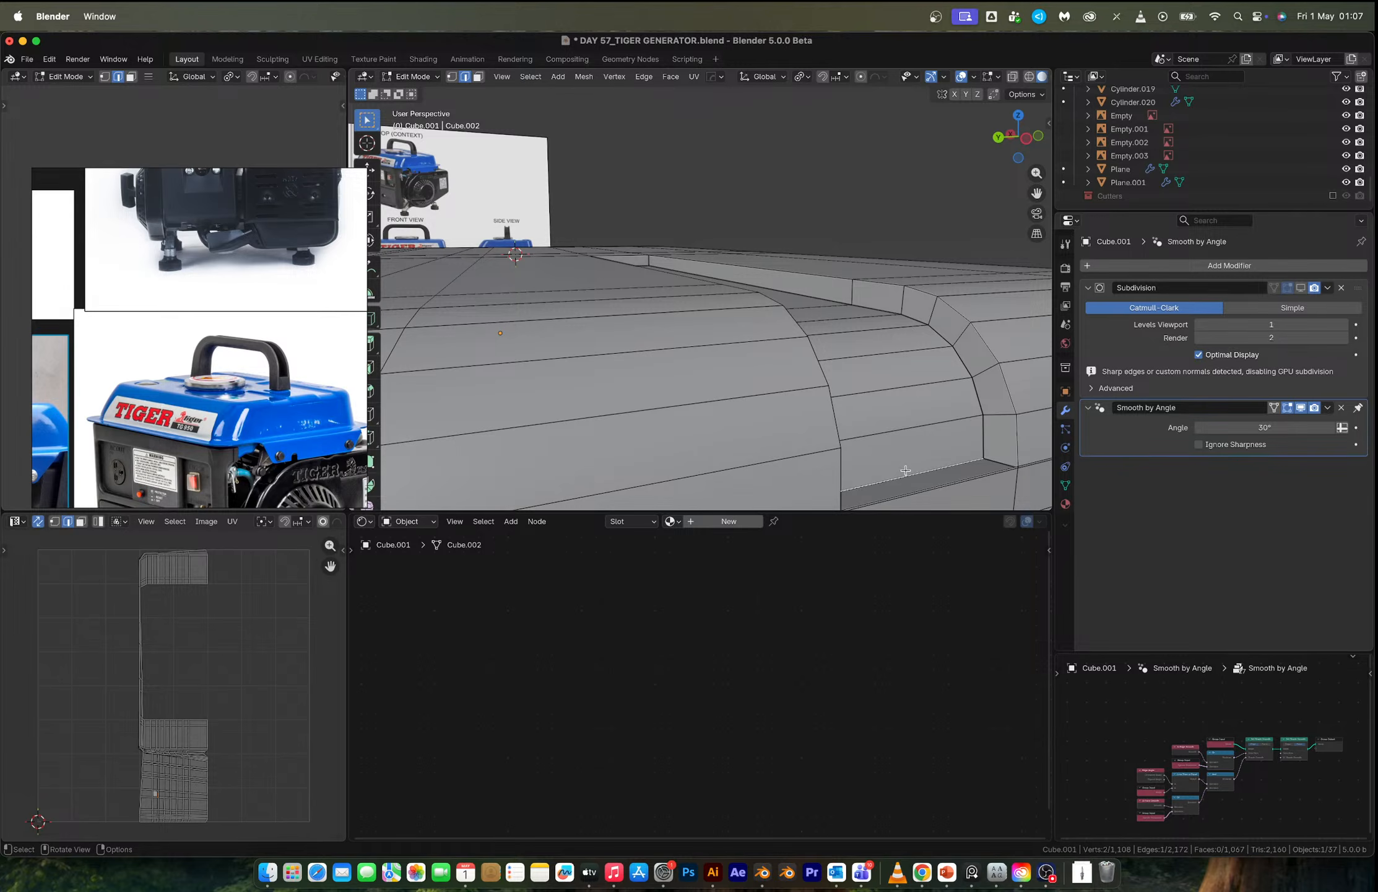
{"action": "key", "text": "g"}
{"action": "key", "text": "g"}
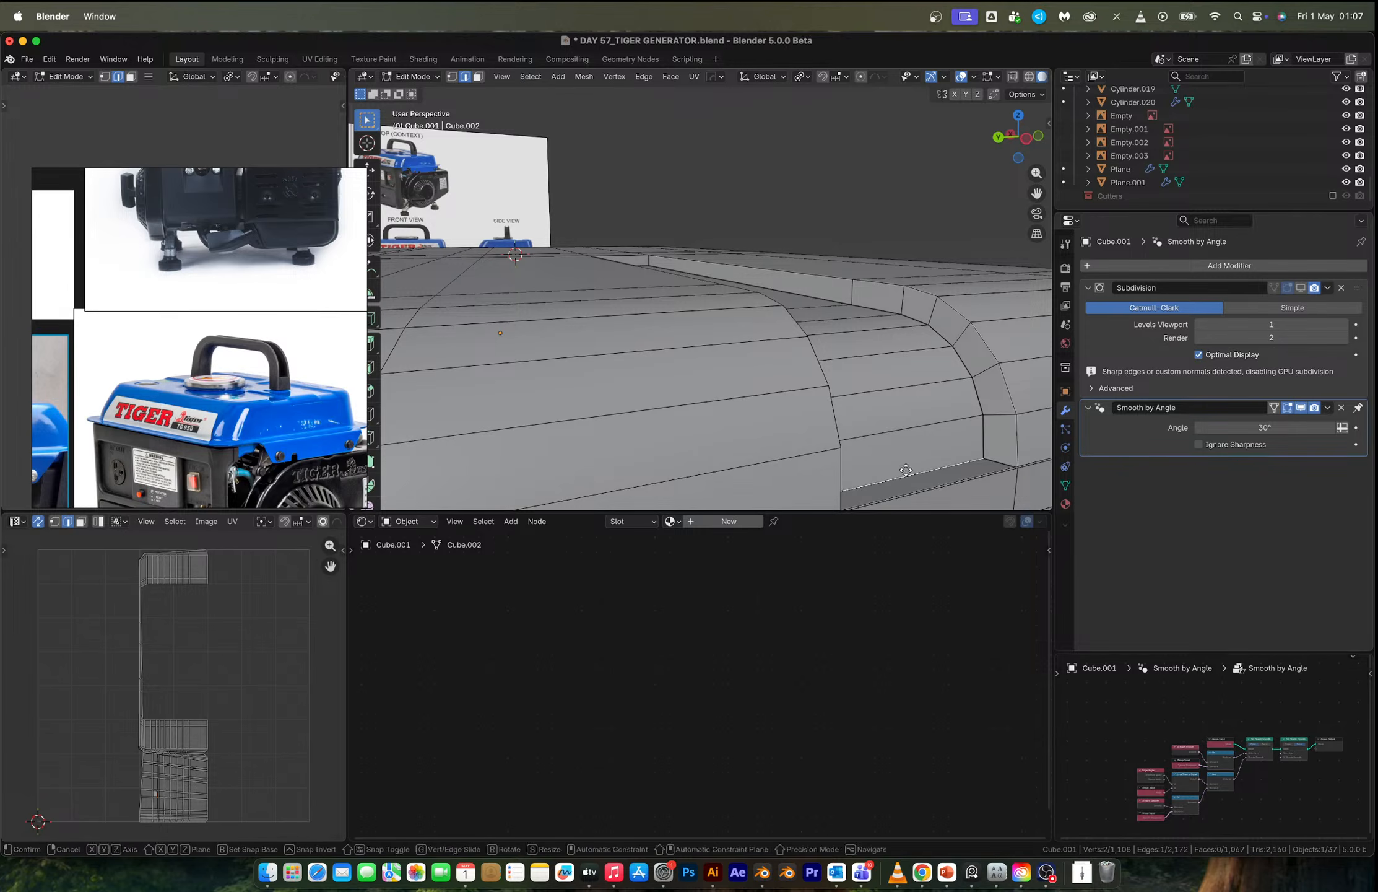
{"action": "left_click", "coordinate": [902, 435]}
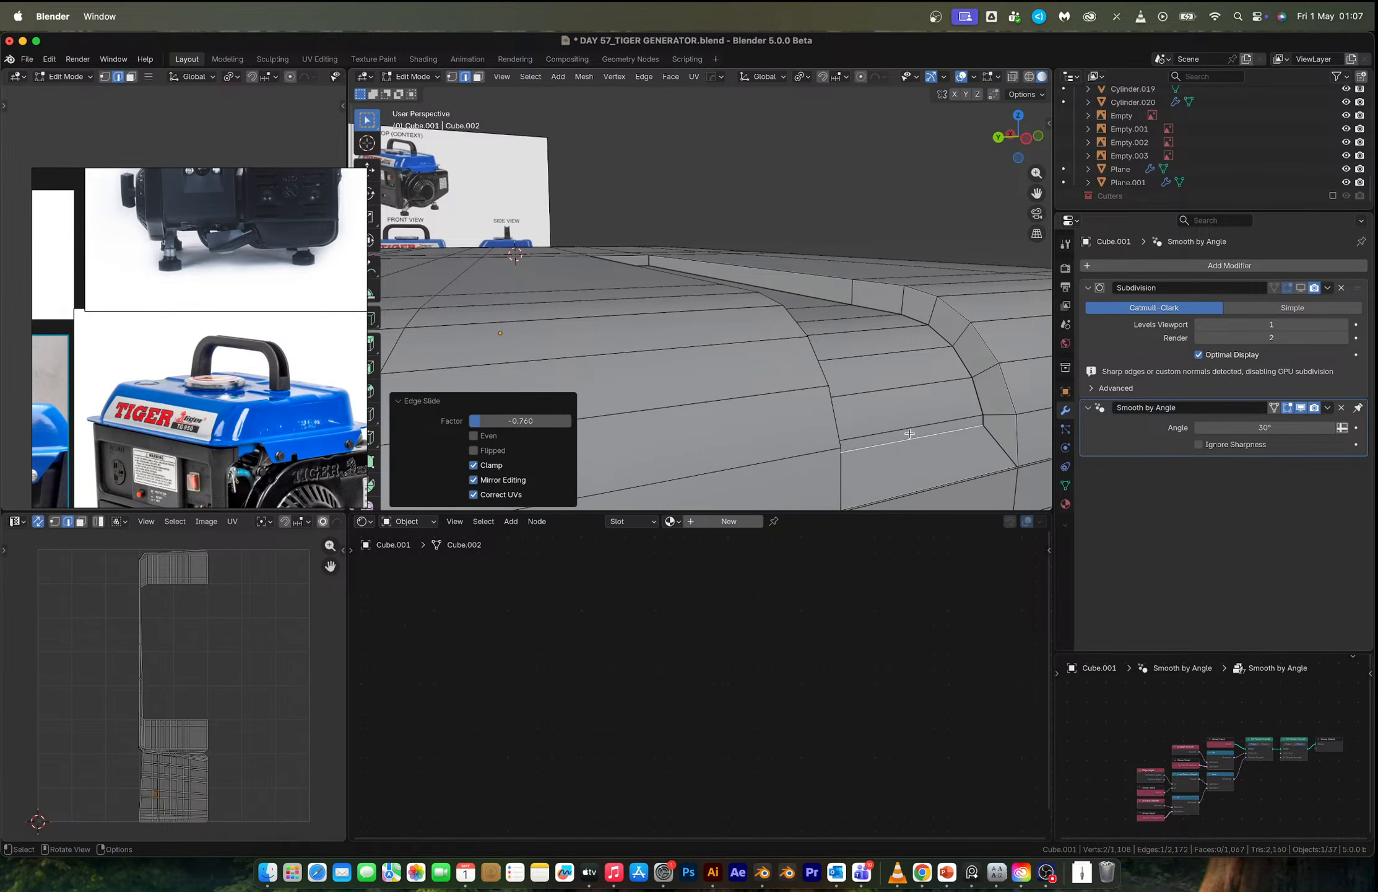
Return the tank cover to Object Mode and show its Subdivision modifier in the viewport.
{"action": "scroll", "coordinate": [911, 425], "scroll_direction": "down", "scroll_amount": 5}
{"action": "key", "text": "Tab"}
{"action": "middle_click_drag", "start_coordinate": [792, 342], "coordinate": [845, 366]}
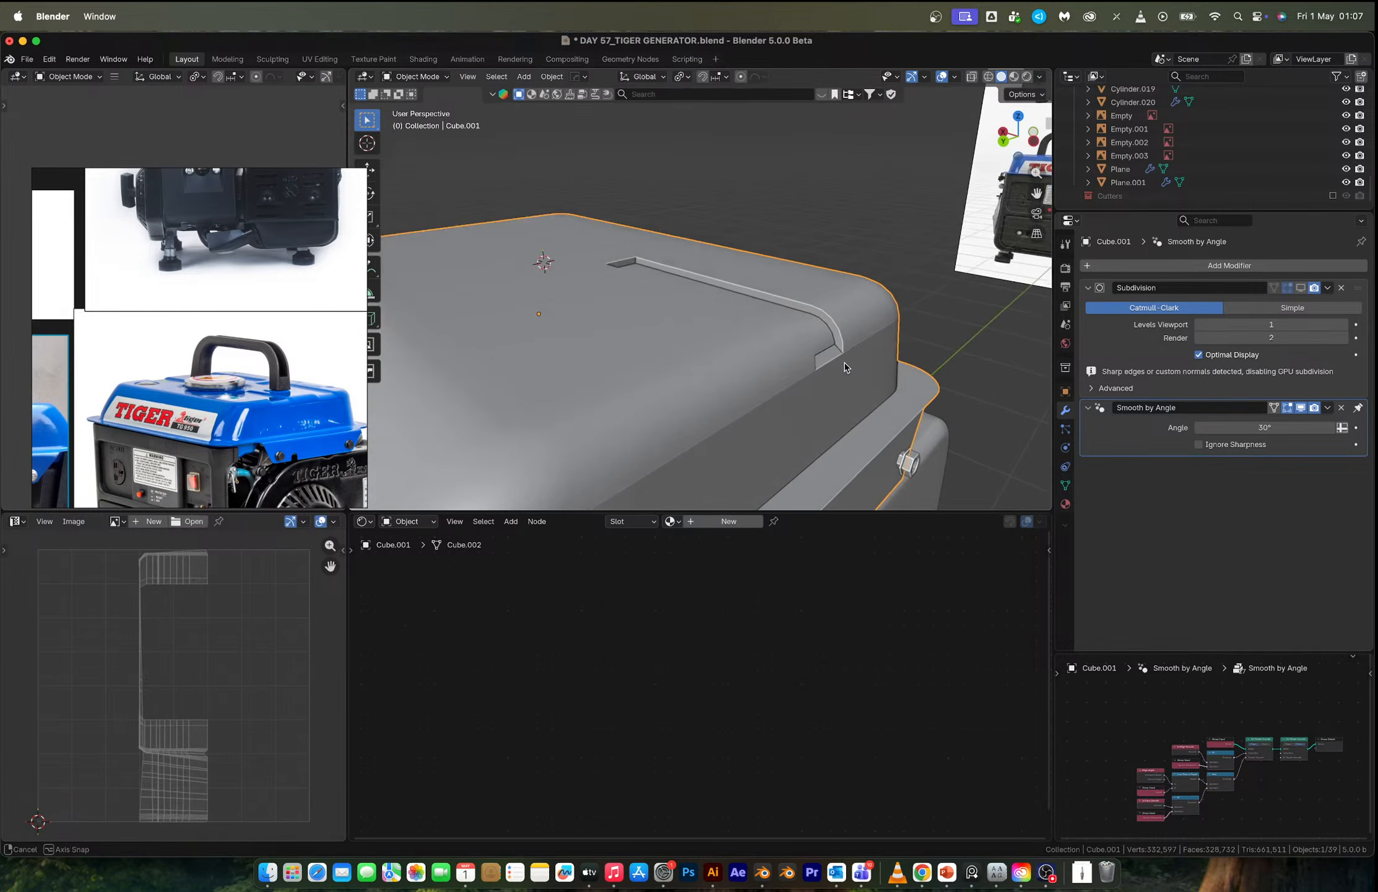
{"action": "left_click", "coordinate": [1301, 288]}
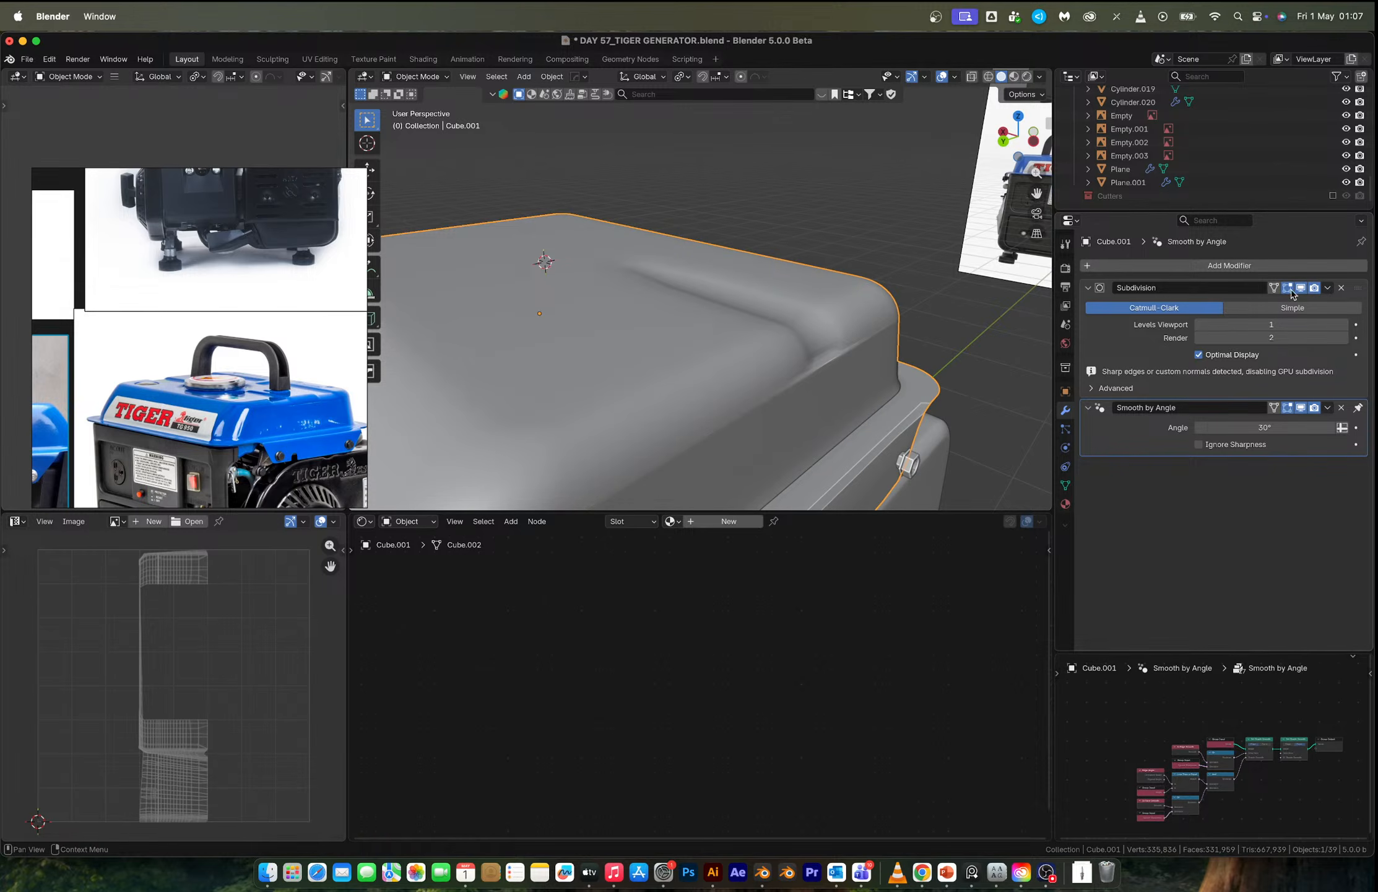
Try a one-segment bevel on the groove's outer rim edges in Edit Mode and undo it.
{"action": "scroll", "coordinate": [799, 330], "scroll_direction": "up", "scroll_amount": 3}
{"action": "key", "text": "Tab"}
{"action": "middle_click_drag", "start_coordinate": [799, 333], "coordinate": [792, 341]}
{"action": "double_click", "coordinate": [748, 302]}
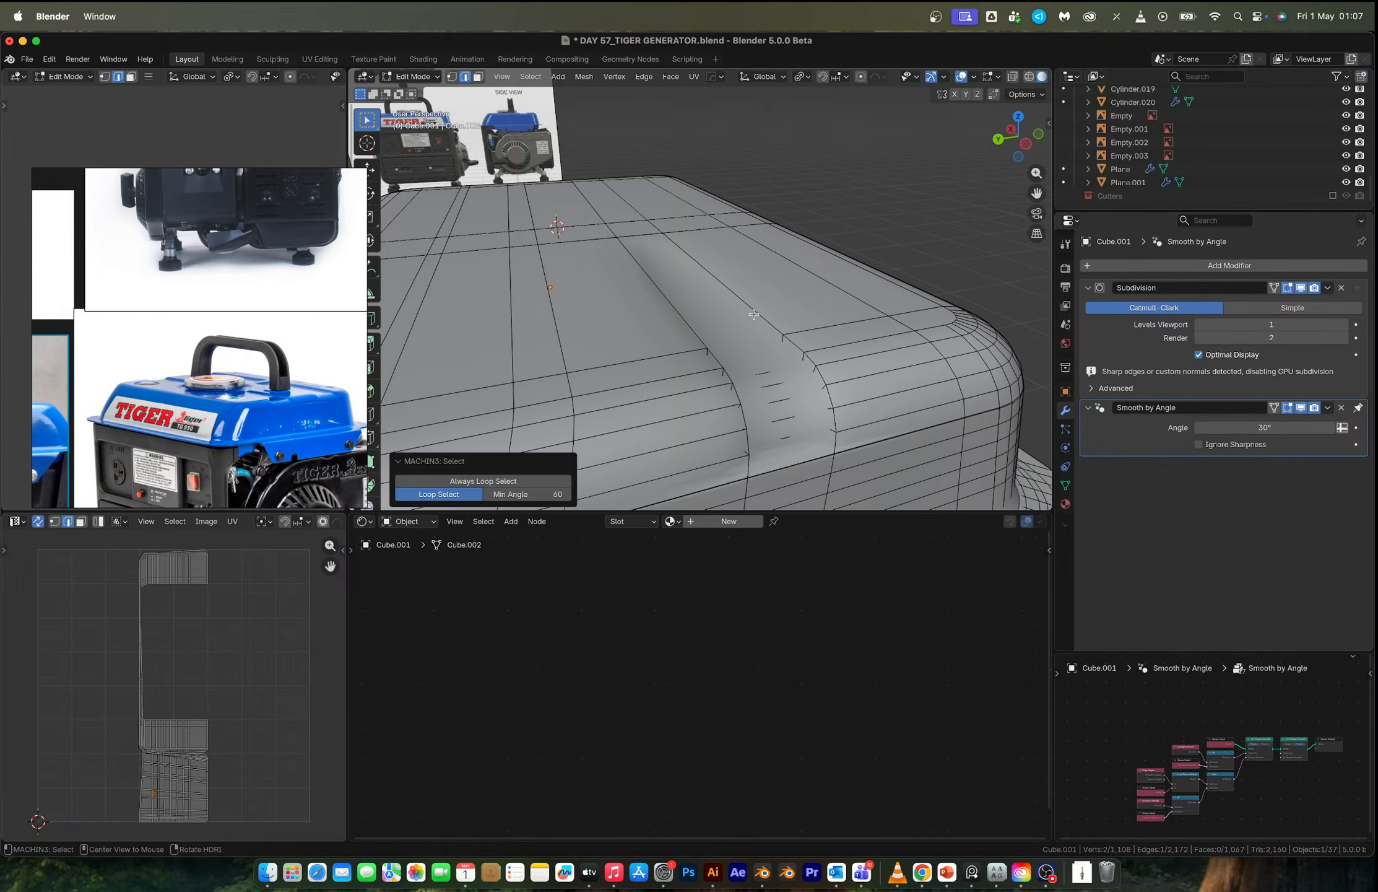
{"action": "left_click", "coordinate": [1301, 288]}
{"action": "middle_click_drag", "start_coordinate": [731, 291], "coordinate": [683, 249]}
{"action": "double_click", "coordinate": [673, 237]}
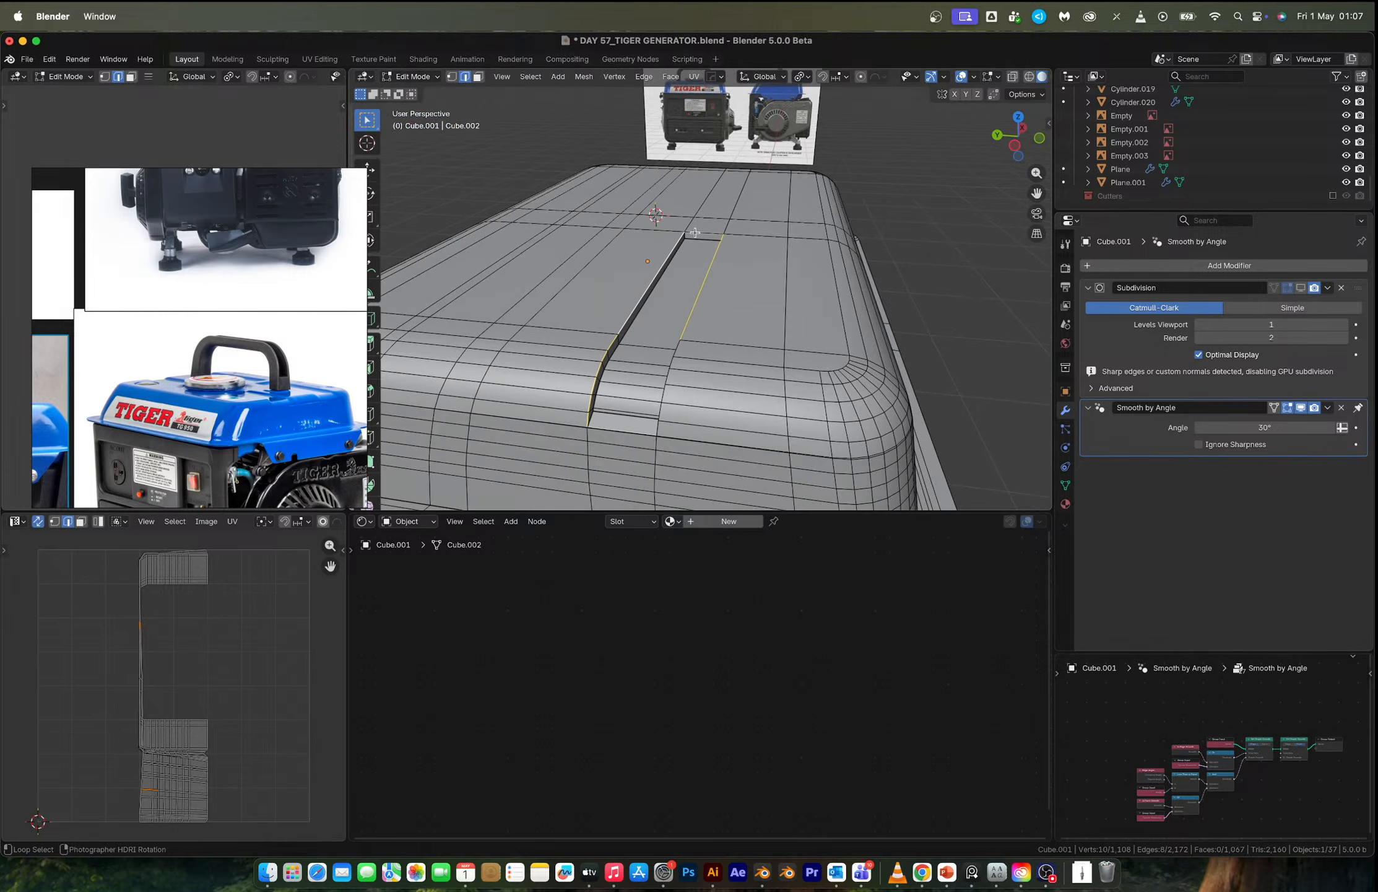
{"action": "middle_click_drag", "start_coordinate": [684, 259], "coordinate": [561, 351]}
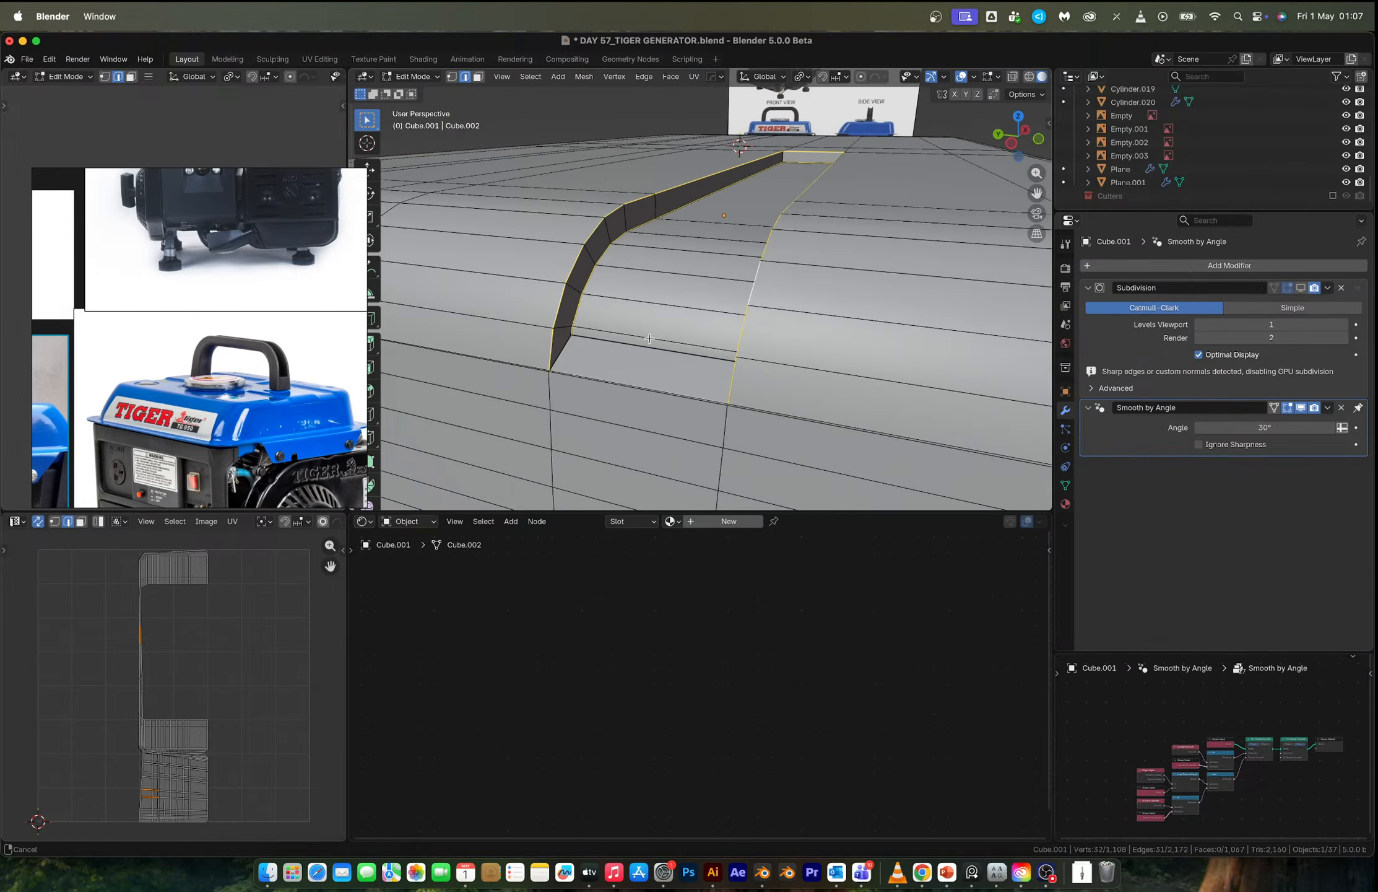
{"action": "left_click", "coordinate": [1301, 288]}
{"action": "key", "text": "ctrl+b"}
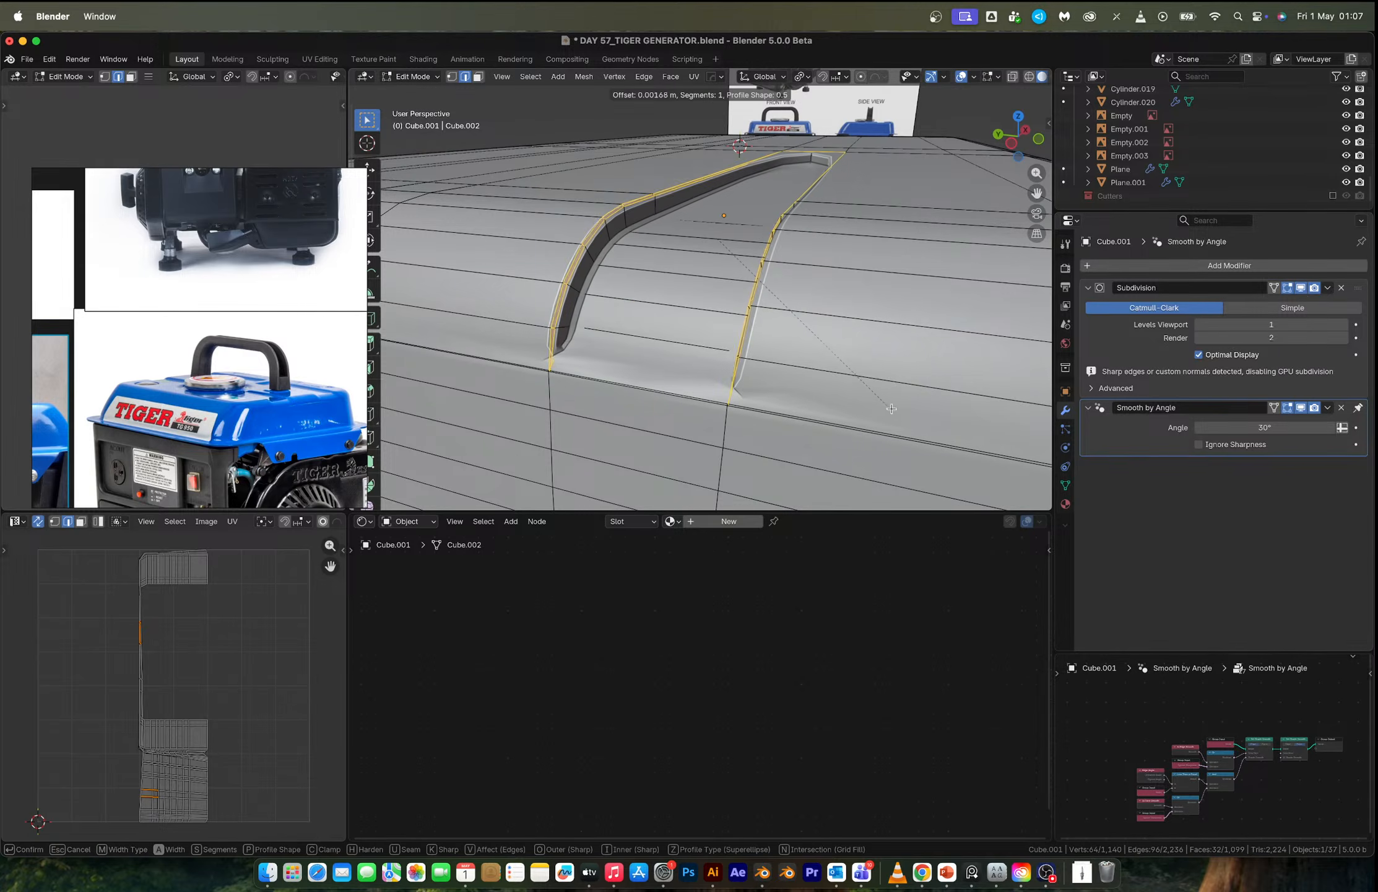
{"action": "left_click", "coordinate": [878, 411]}
{"action": "key", "text": "ctrl+z"}
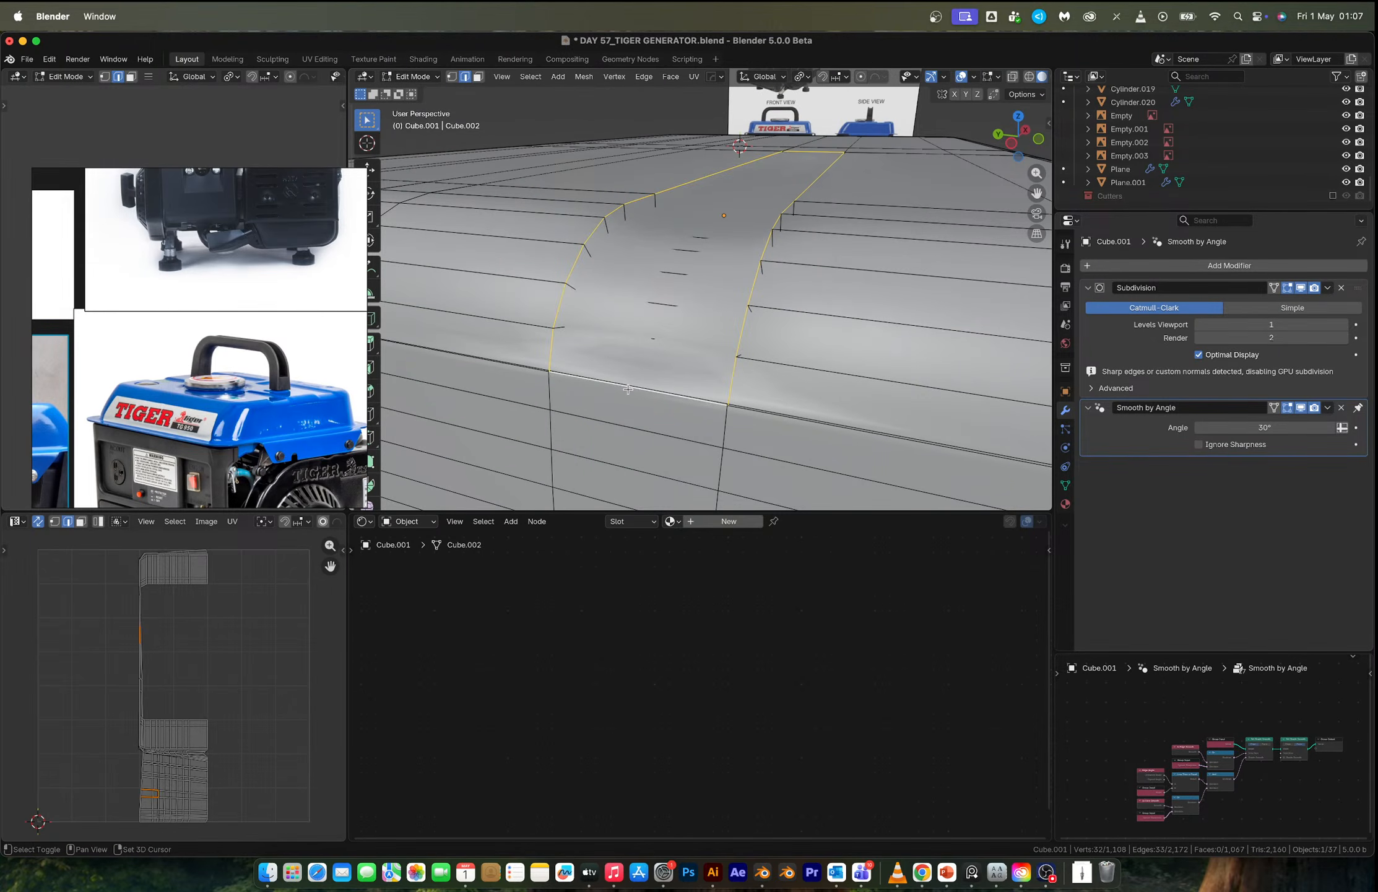
Dissolve the edge loop running around the tank cover at the groove's lower end.
{"action": "middle_click_drag", "start_coordinate": [628, 388], "coordinate": [686, 370]}
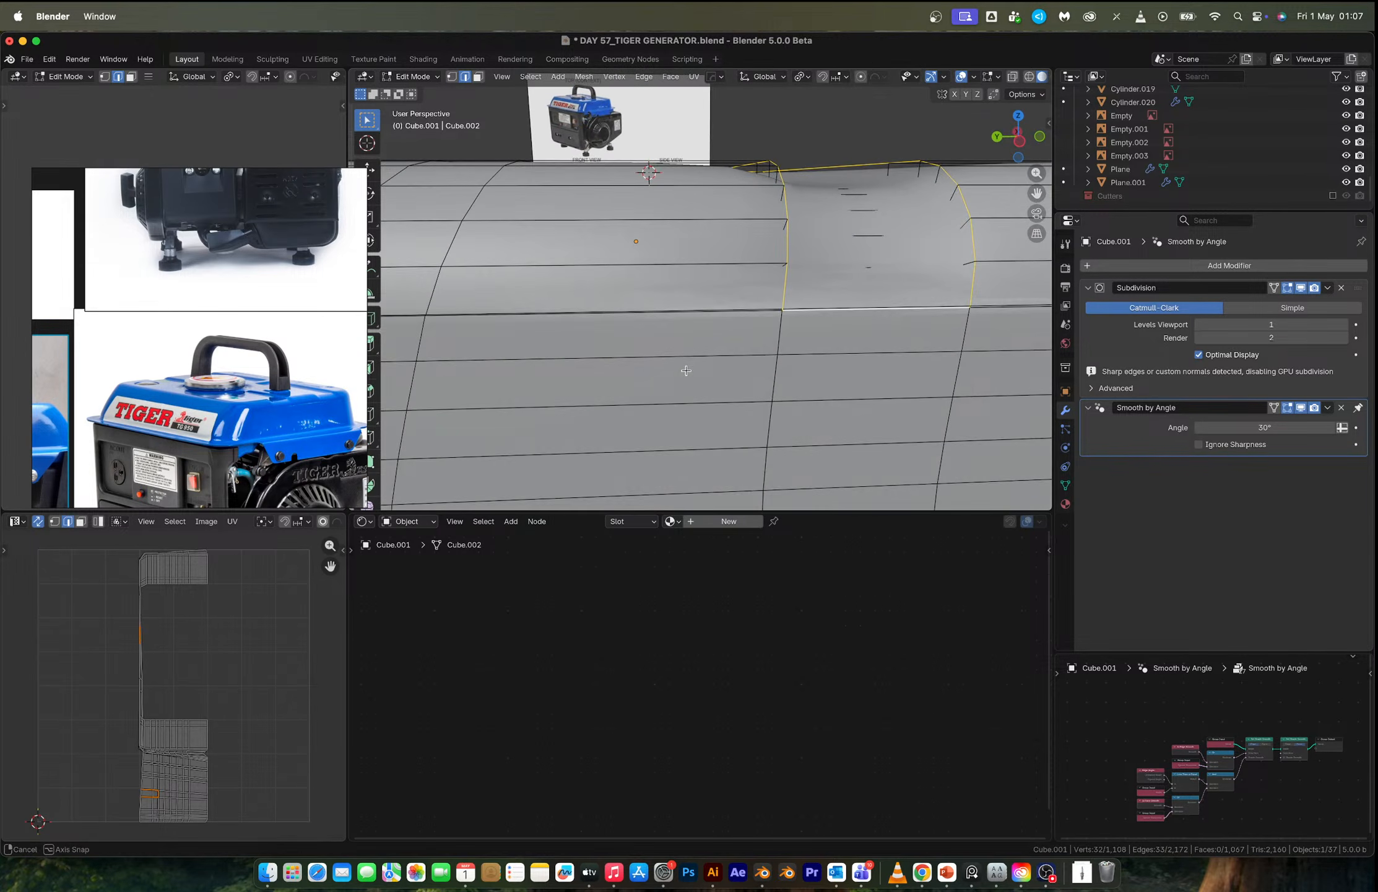
{"action": "left_click", "coordinate": [687, 313], "text": "alt"}
{"action": "key", "text": "x"}
{"action": "left_click", "coordinate": [690, 317]}
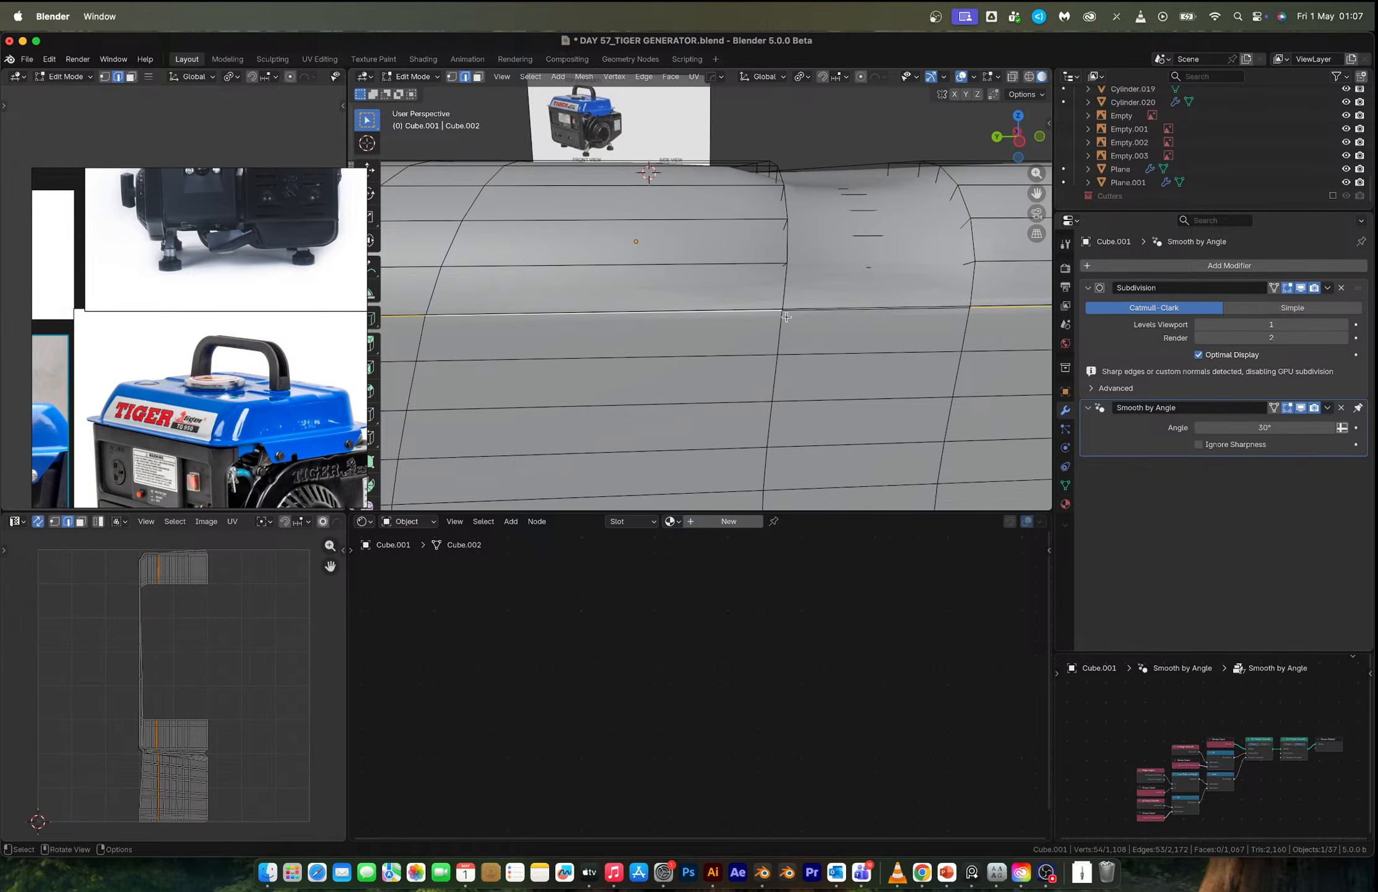
{"action": "scroll", "coordinate": [643, 366], "scroll_direction": "down", "scroll_amount": 6}
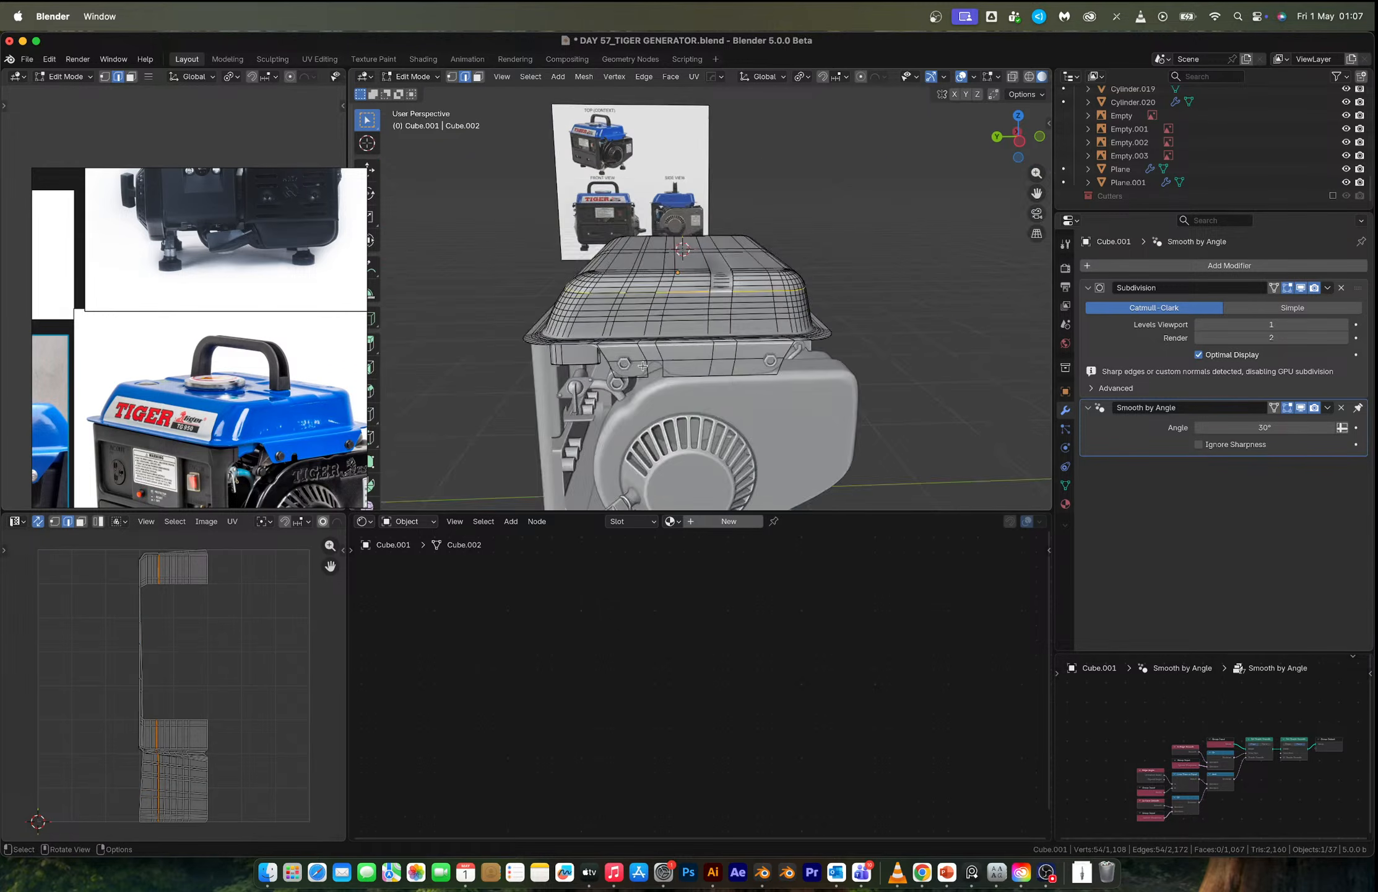
{"action": "middle_click_drag", "start_coordinate": [642, 365], "coordinate": [665, 361]}
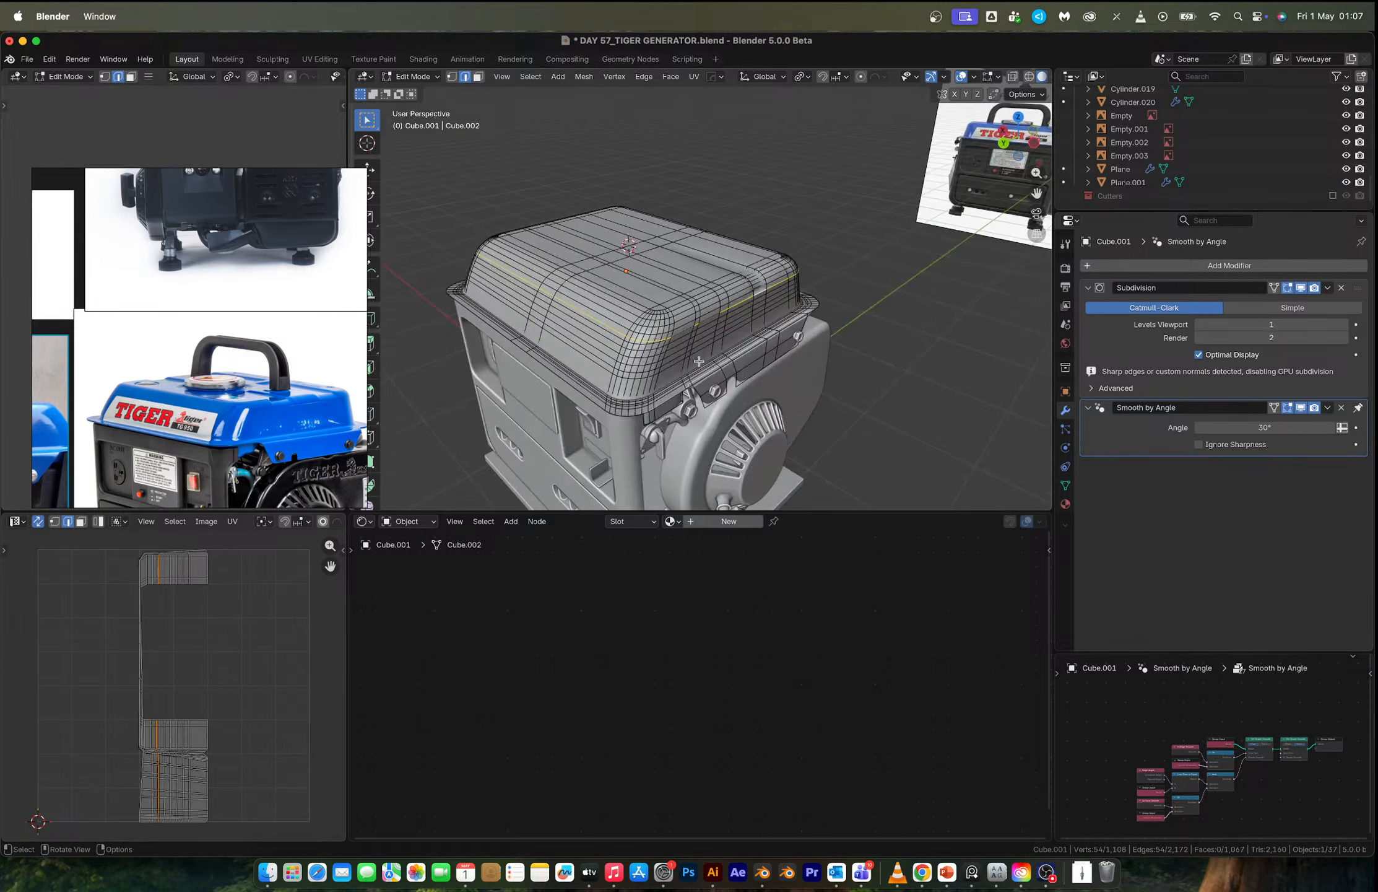
{"action": "scroll", "coordinate": [665, 361], "scroll_direction": "up", "scroll_amount": 3}
{"action": "key", "text": "x"}
{"action": "left_click", "coordinate": [686, 357]}
{"action": "scroll", "coordinate": [746, 344], "scroll_direction": "up", "scroll_amount": 6}
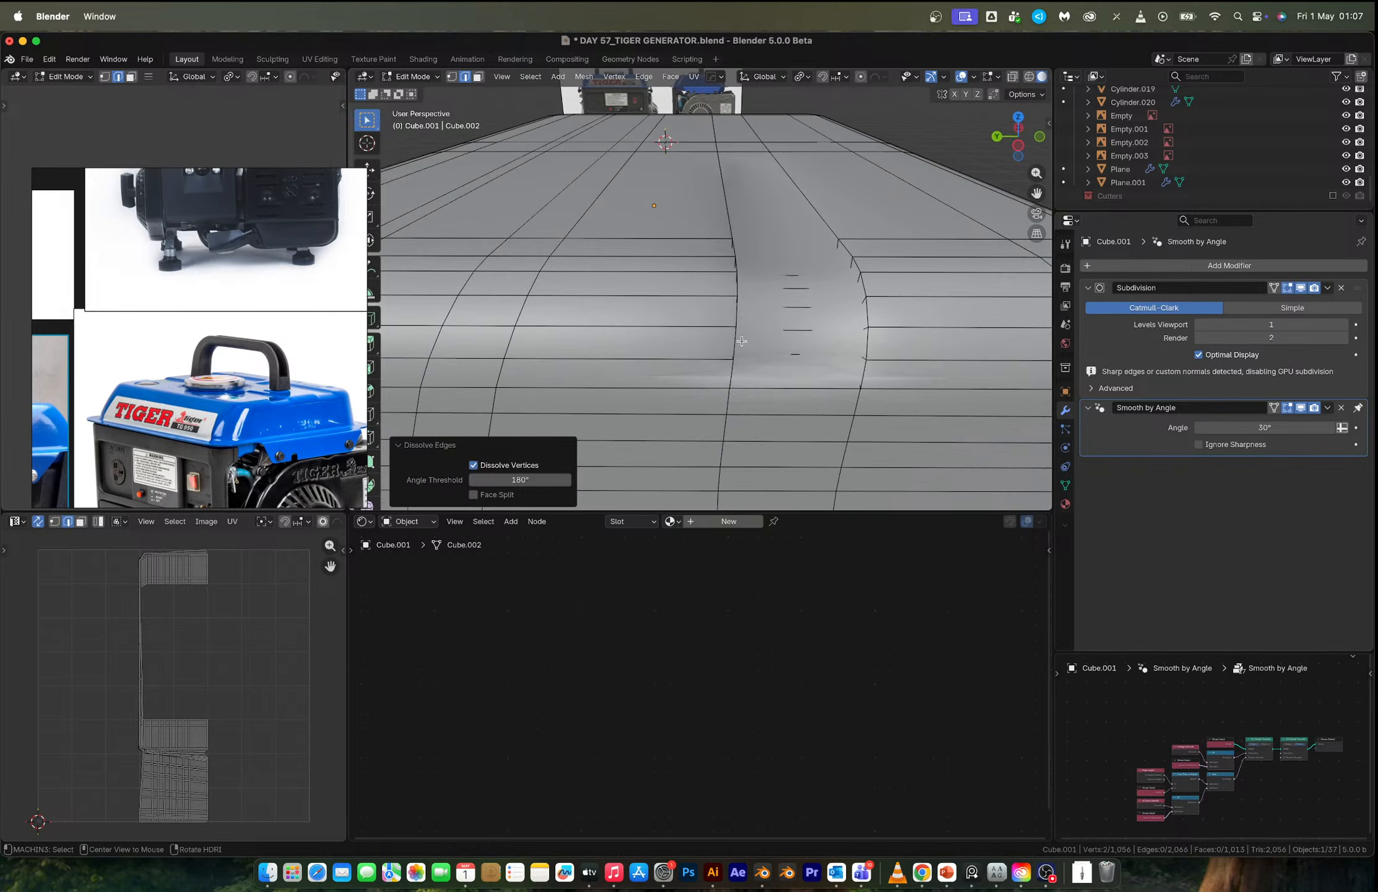
Select the groove's two long rim edges and turn off the Subdivision modifier's viewport display.
{"action": "left_click", "coordinate": [736, 341], "text": "alt"}
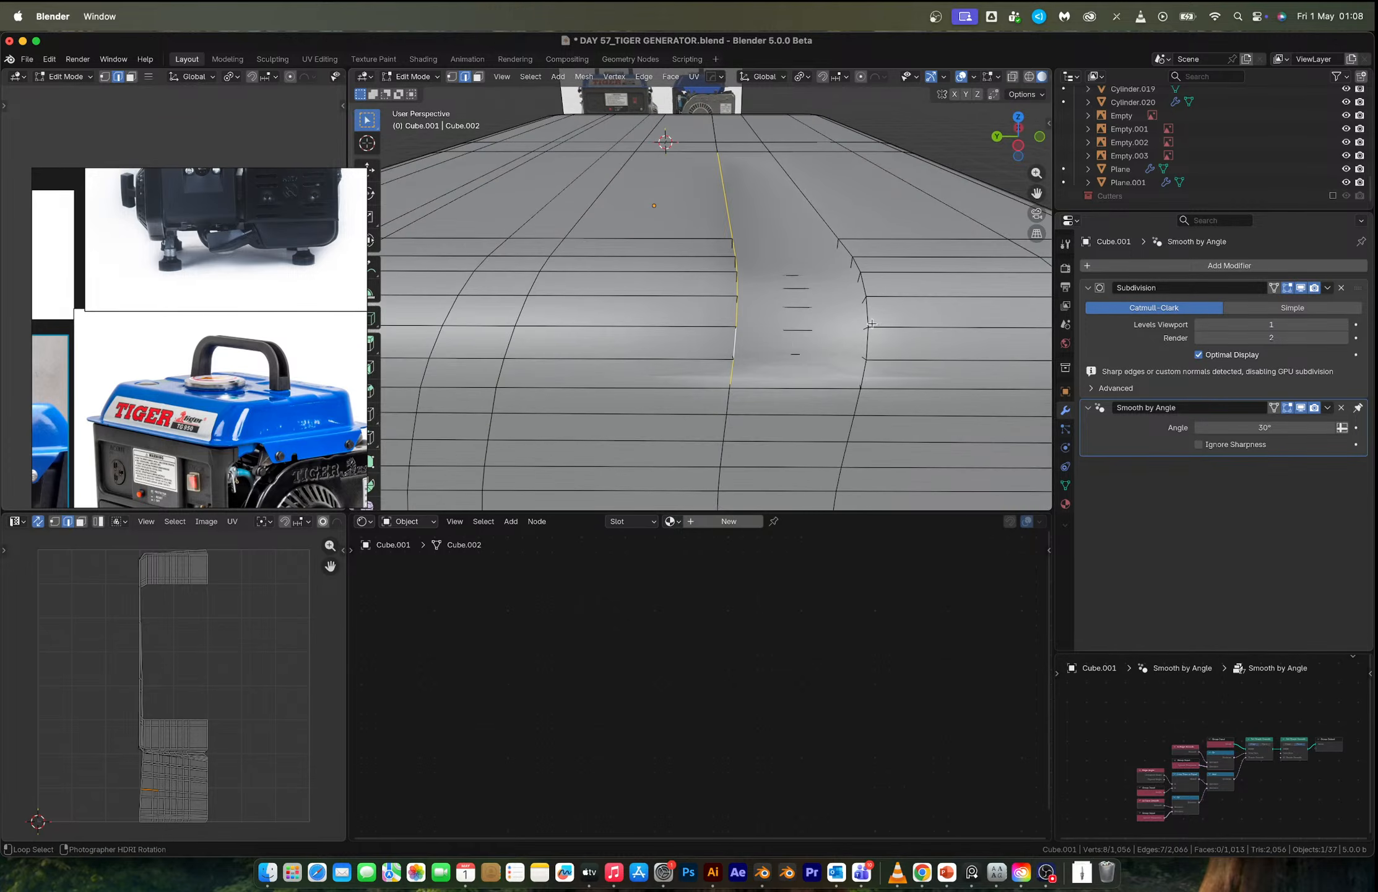
{"action": "left_click", "coordinate": [867, 328], "text": "alt+shift"}
{"action": "left_click", "coordinate": [1301, 287]}
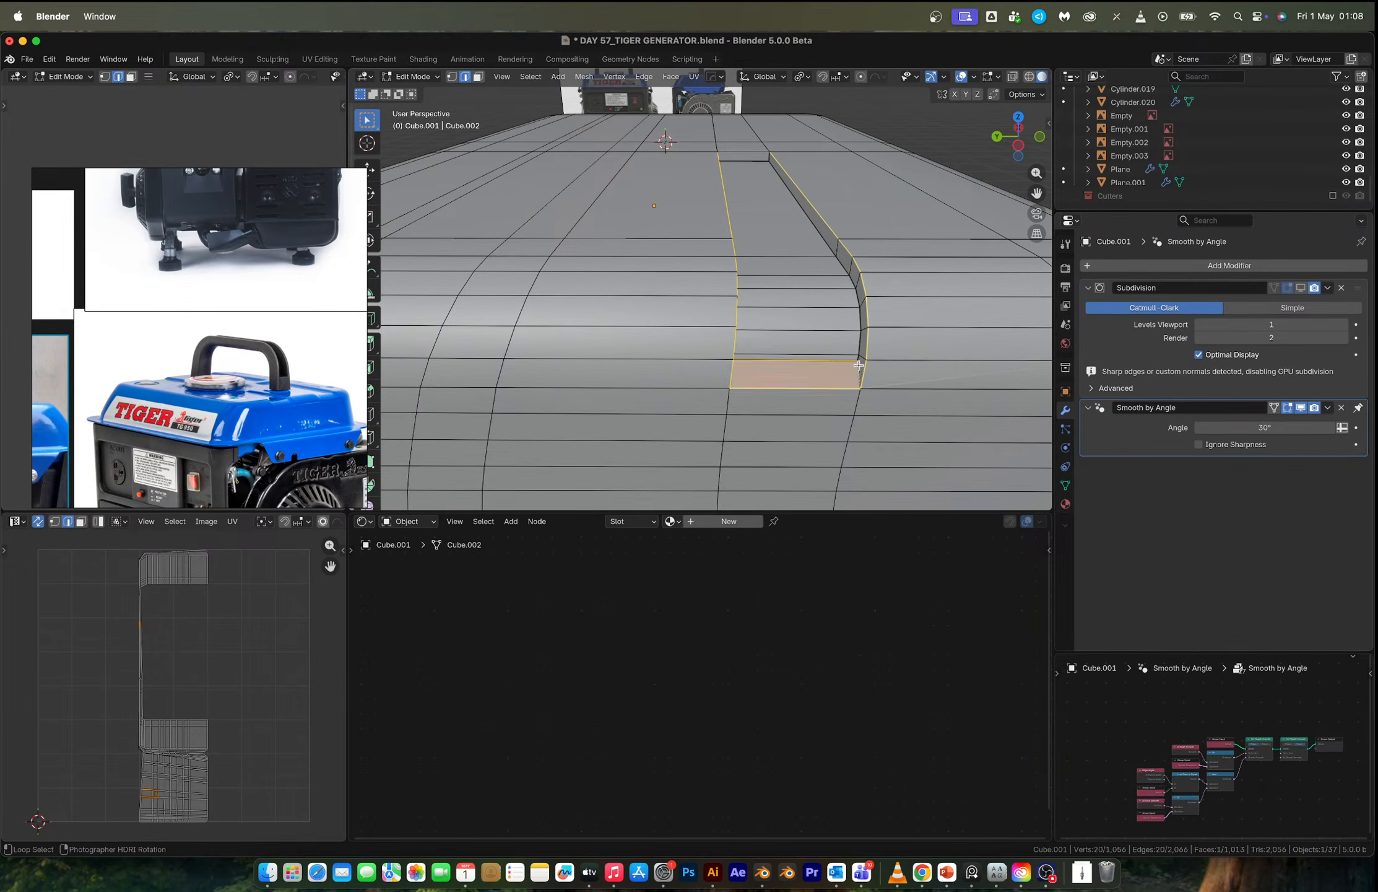
Try a one-segment bevel about 0.00276 m wide on the groove's rim and floor edges and undo it.
{"action": "left_click", "coordinate": [857, 342], "text": "alt+shift"}
{"action": "middle_click_drag", "start_coordinate": [856, 343], "coordinate": [749, 382]}
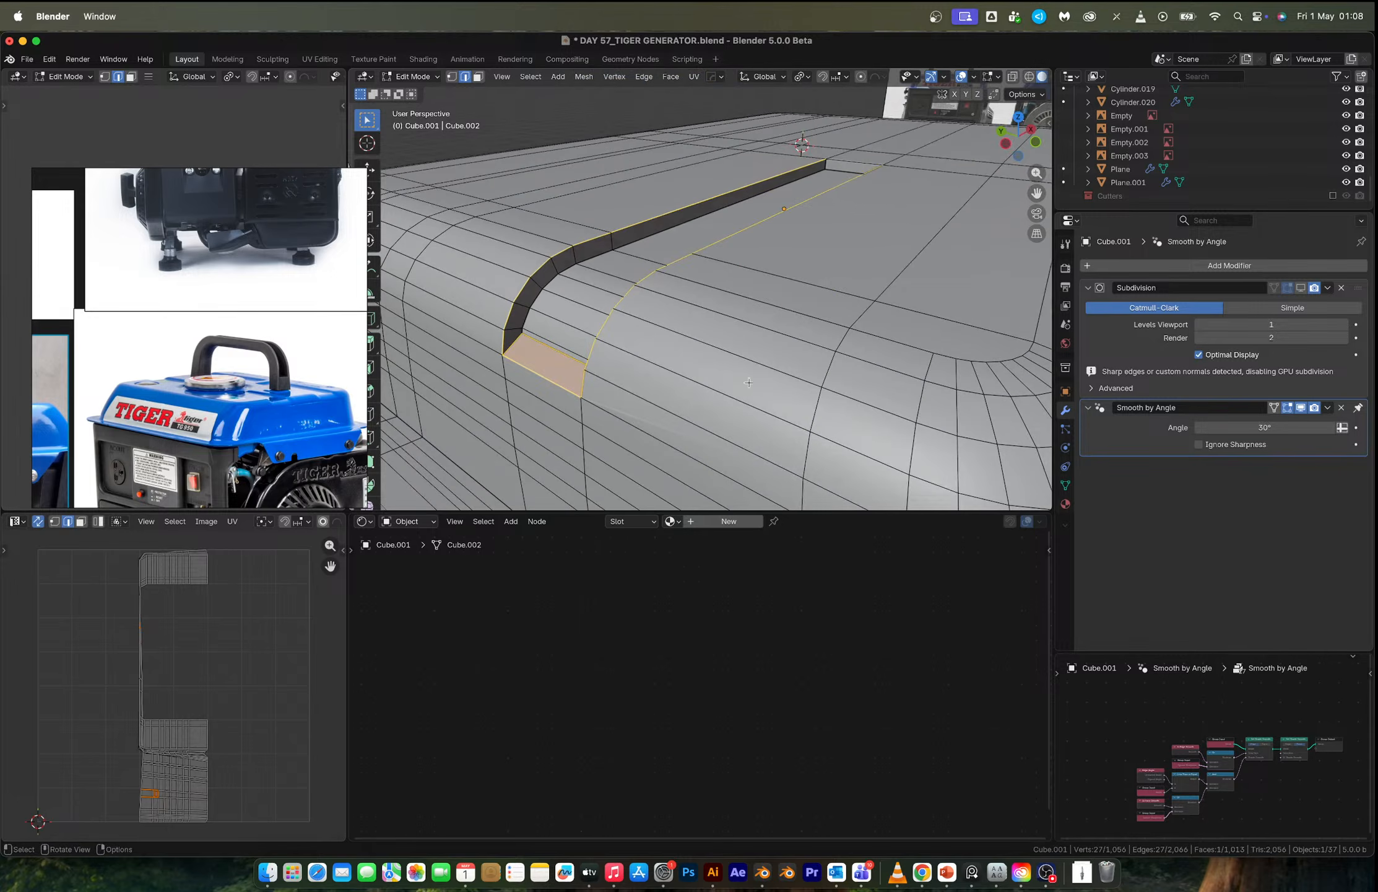
{"action": "left_click", "coordinate": [525, 322], "text": "alt+shift"}
{"action": "middle_click_drag", "start_coordinate": [524, 322], "coordinate": [840, 397]}
{"action": "left_click", "coordinate": [793, 233], "text": "alt+shift"}
{"action": "key", "text": "ctrl+b"}
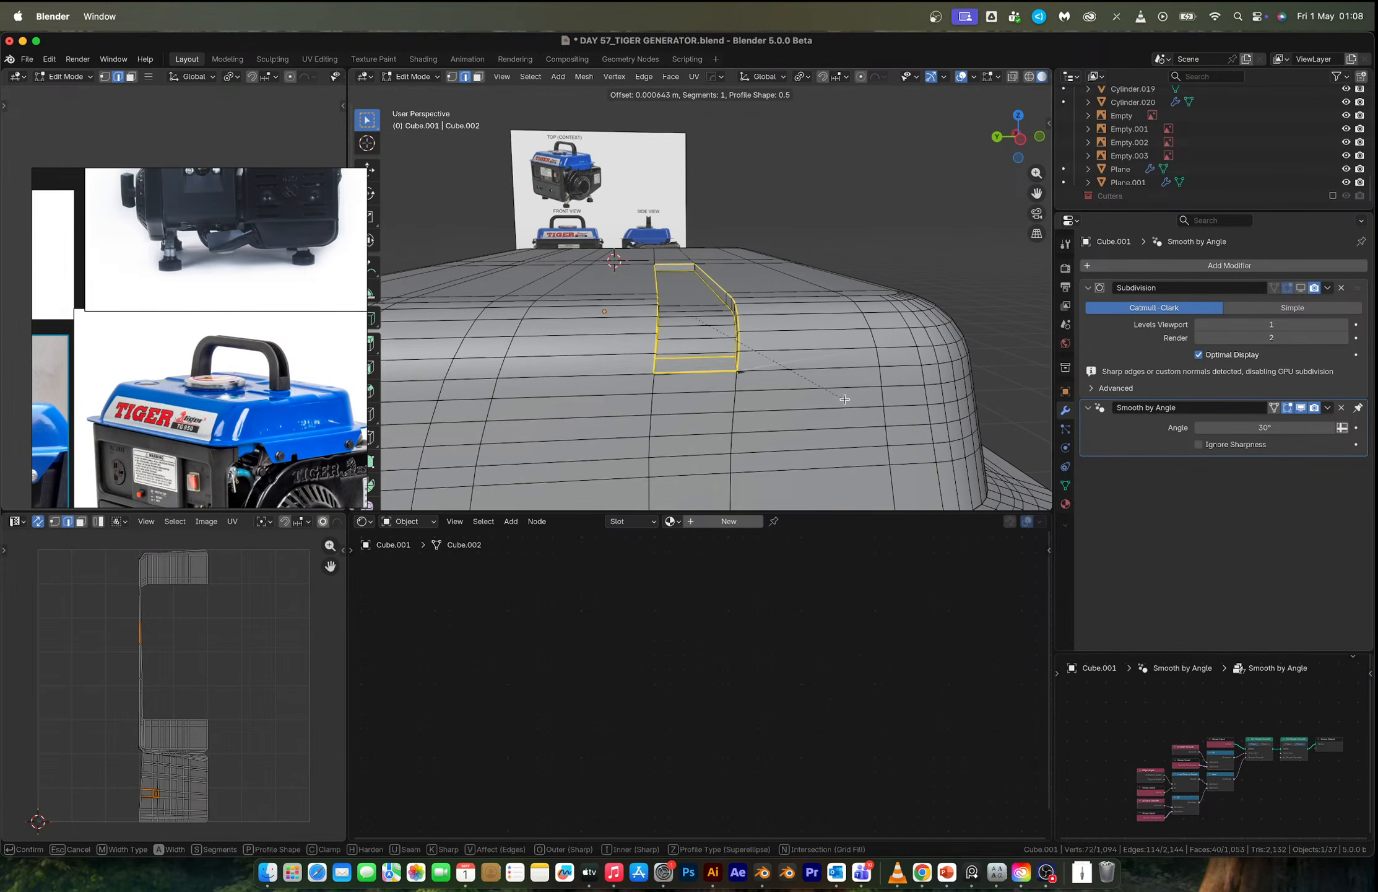
{"action": "left_click", "coordinate": [844, 395]}
{"action": "scroll", "coordinate": [706, 387], "scroll_direction": "up", "scroll_amount": 4}
{"action": "scroll", "coordinate": [706, 387], "scroll_direction": "down", "scroll_amount": 3}
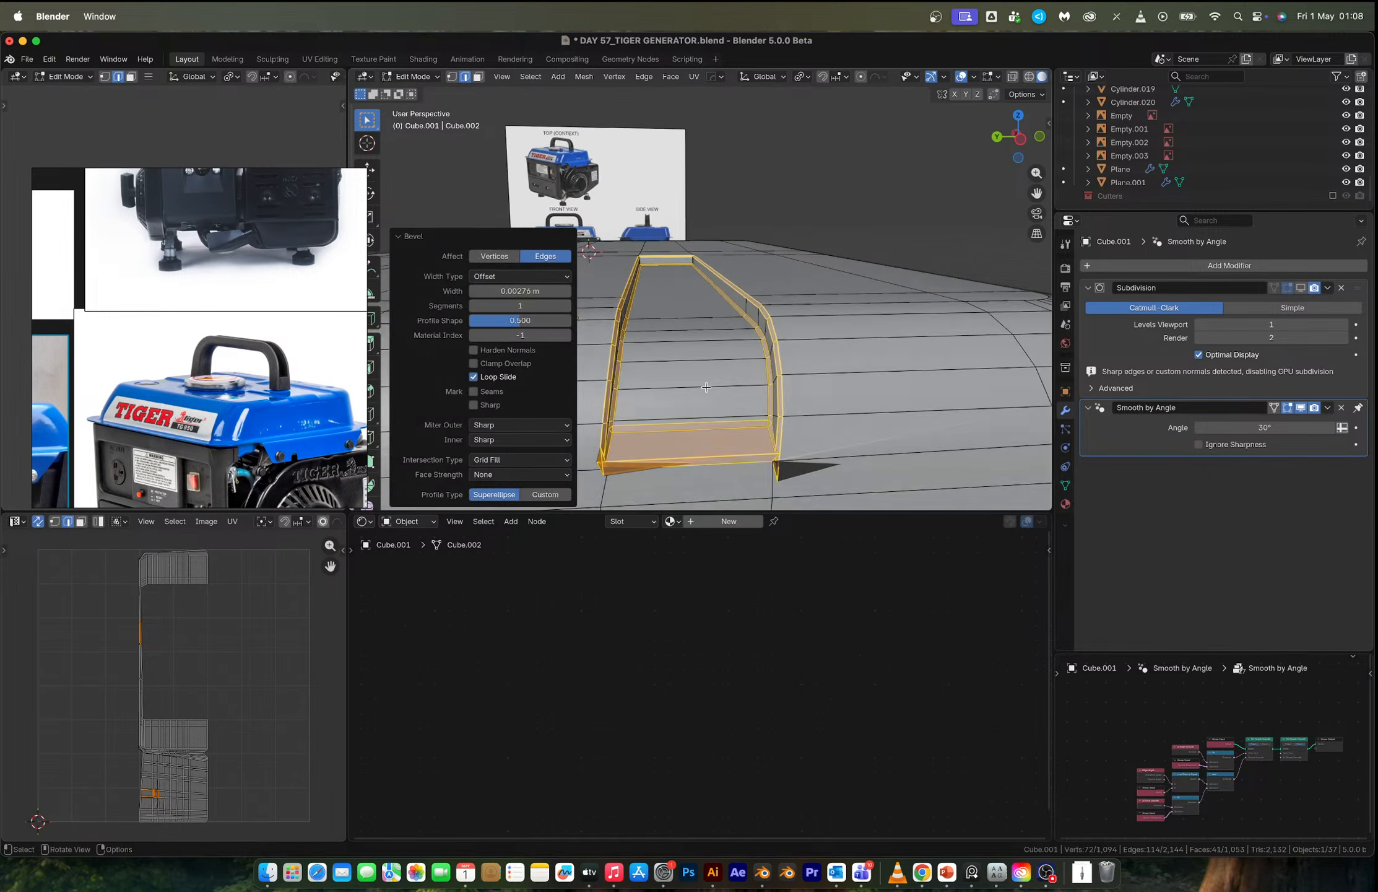
{"action": "middle_click_drag", "start_coordinate": [706, 387], "coordinate": [746, 334], "text": "shift"}
{"action": "key", "text": "ctrl+z"}
Try a four-segment bevel with about 0.00147 m offset on the selected groove edges and undo it.
{"action": "key", "text": "ctrl+b"}
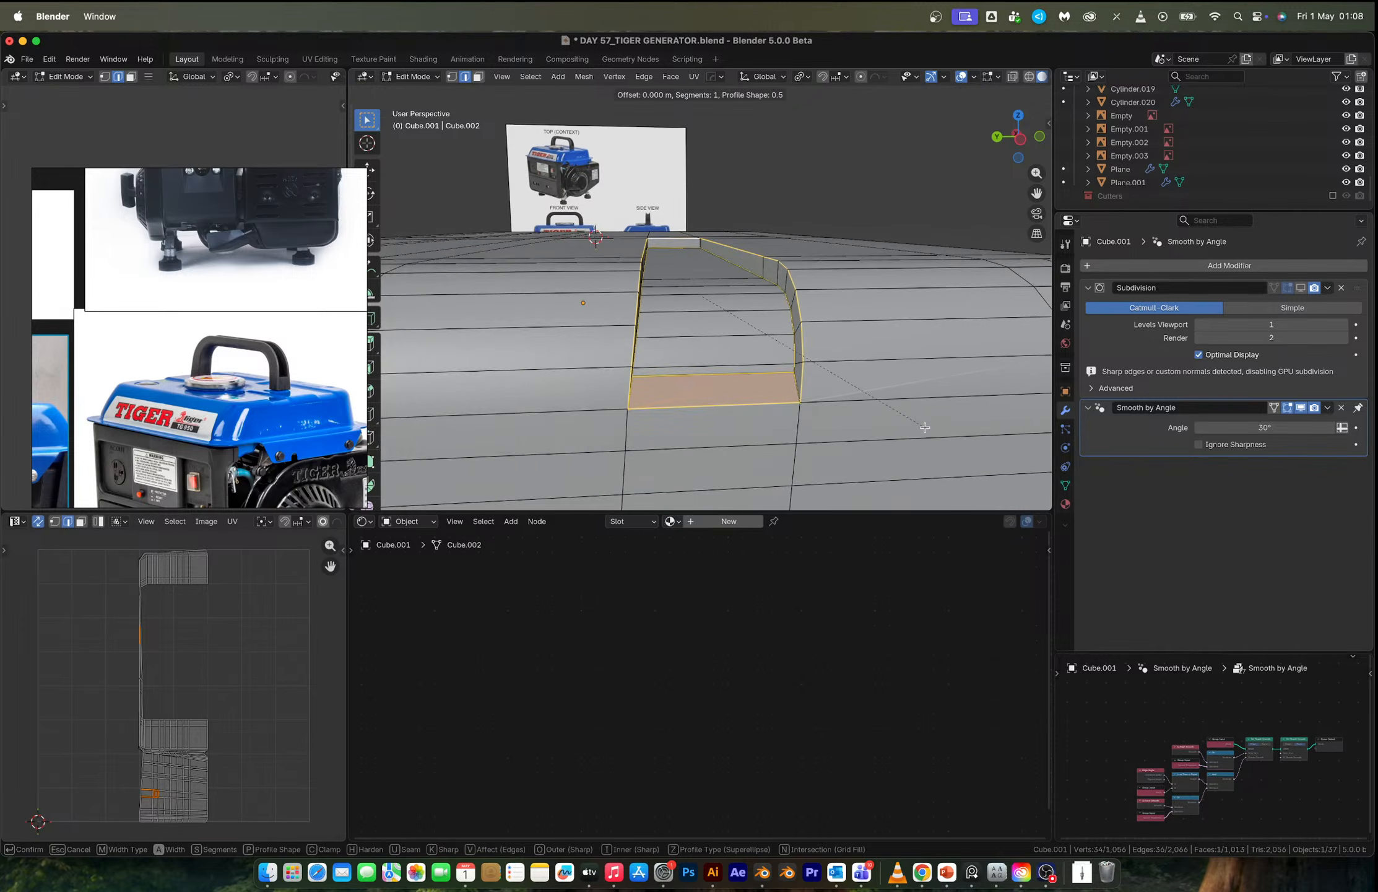
{"action": "scroll", "coordinate": [930, 430], "scroll_direction": "up", "scroll_amount": 2}
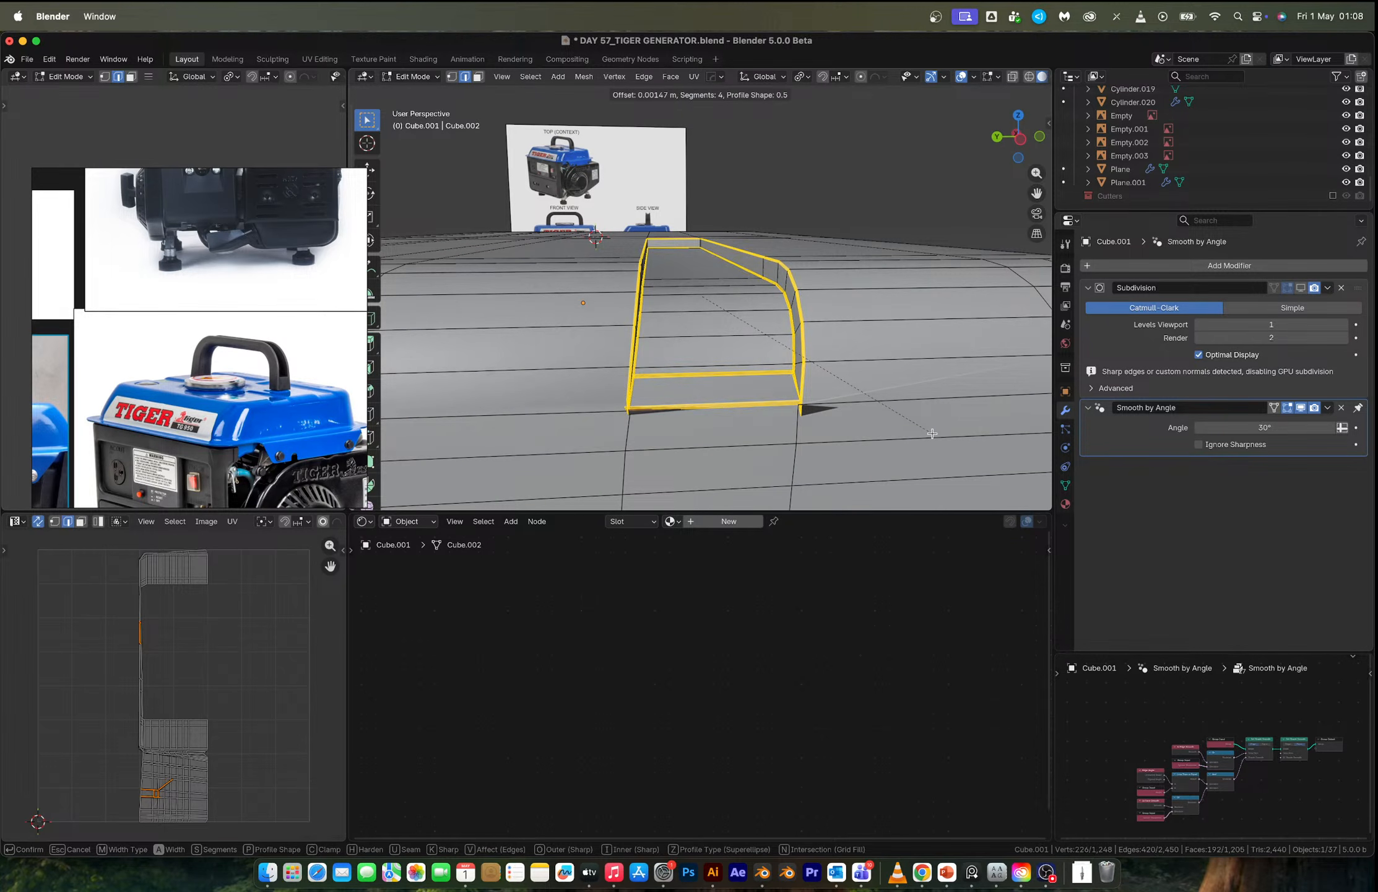
{"action": "left_click", "coordinate": [932, 434]}
{"action": "key", "text": "ctrl+z"}
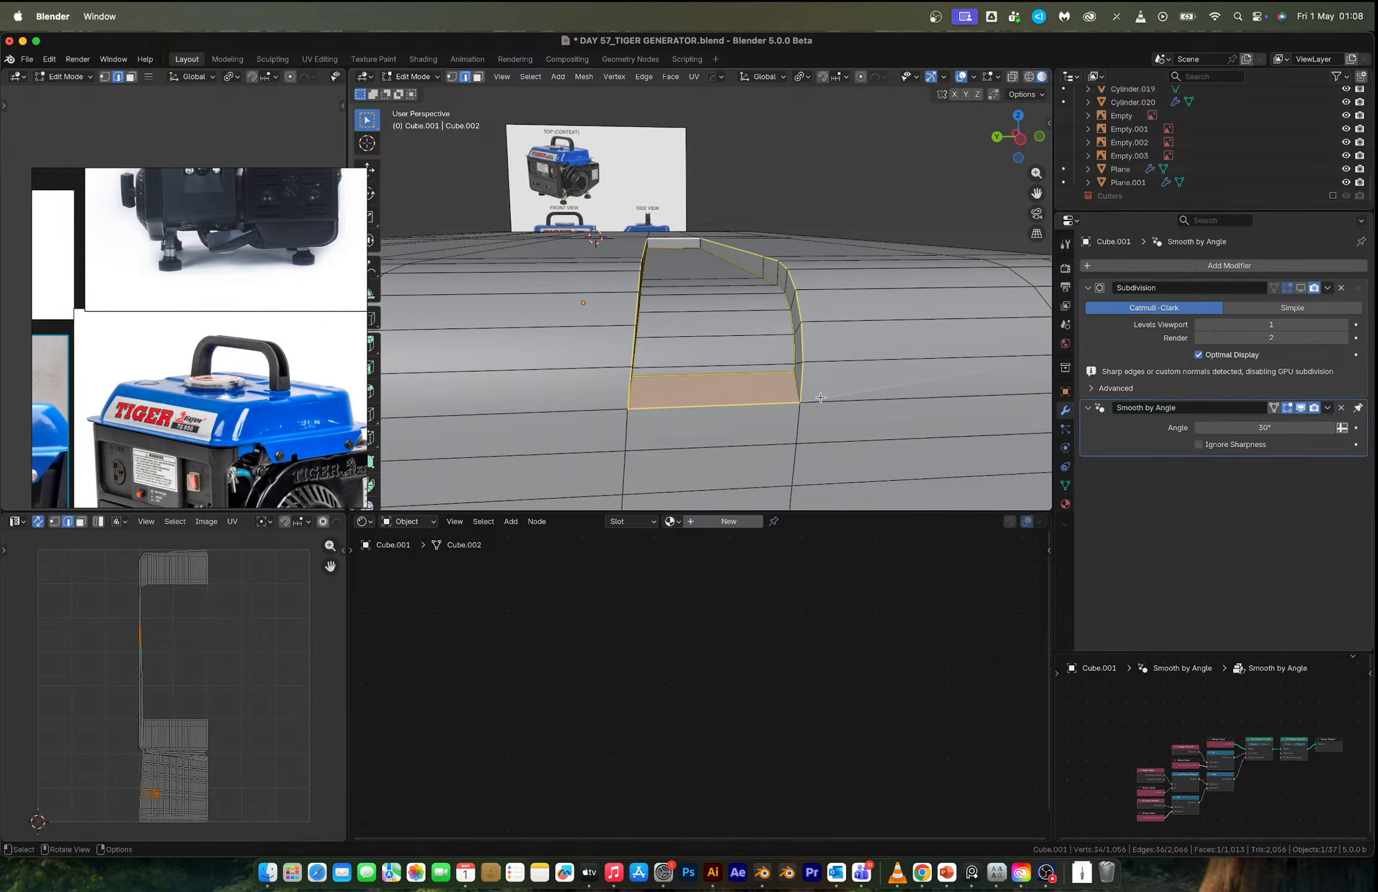
Merge all of the tank cover's vertices by distance.
{"action": "key", "text": "1"}
{"action": "middle_click_drag", "start_coordinate": [821, 397], "coordinate": [829, 396]}
{"action": "key", "text": "a"}
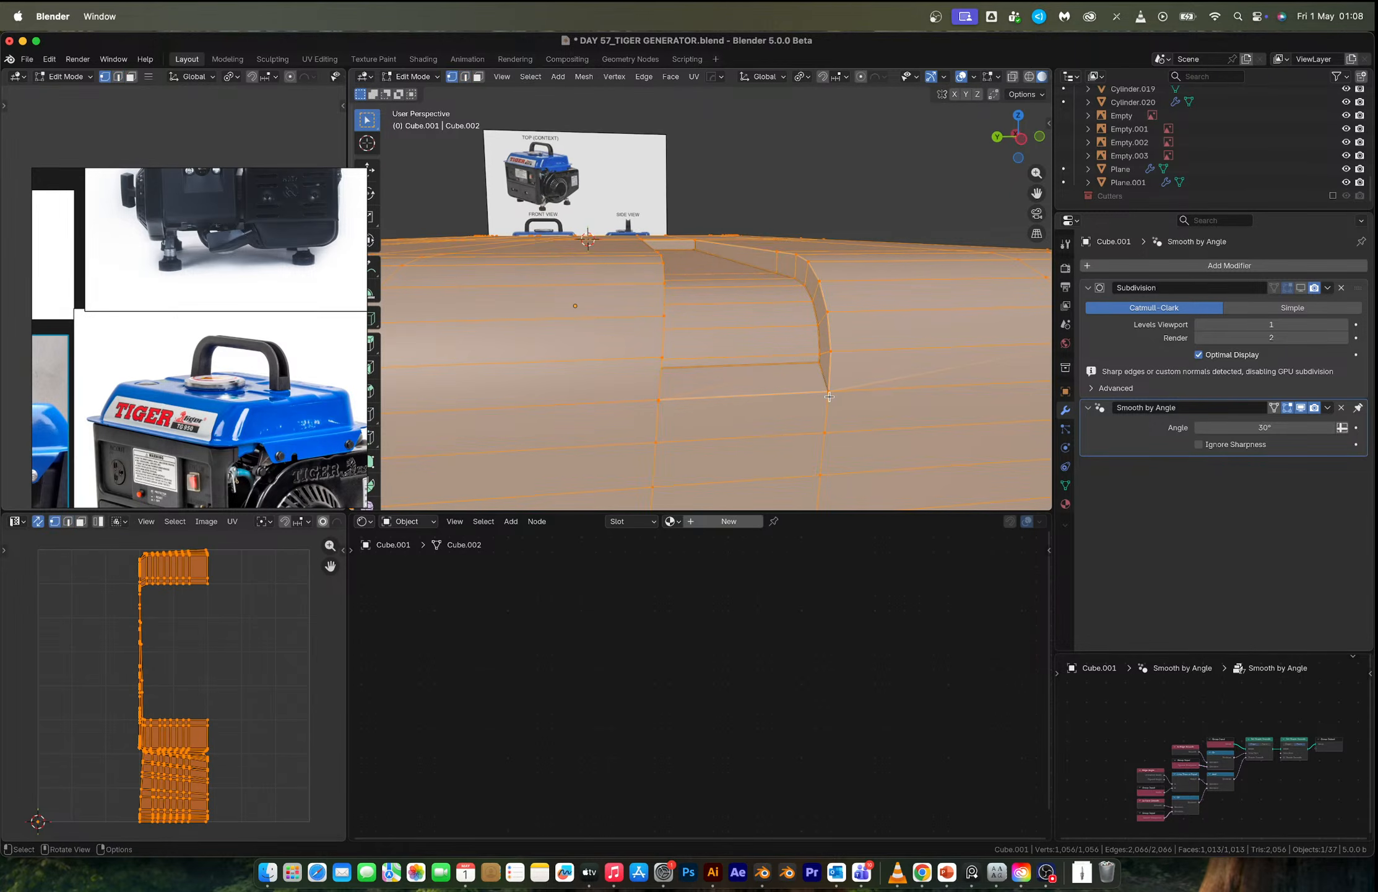
{"action": "key", "text": "m"}
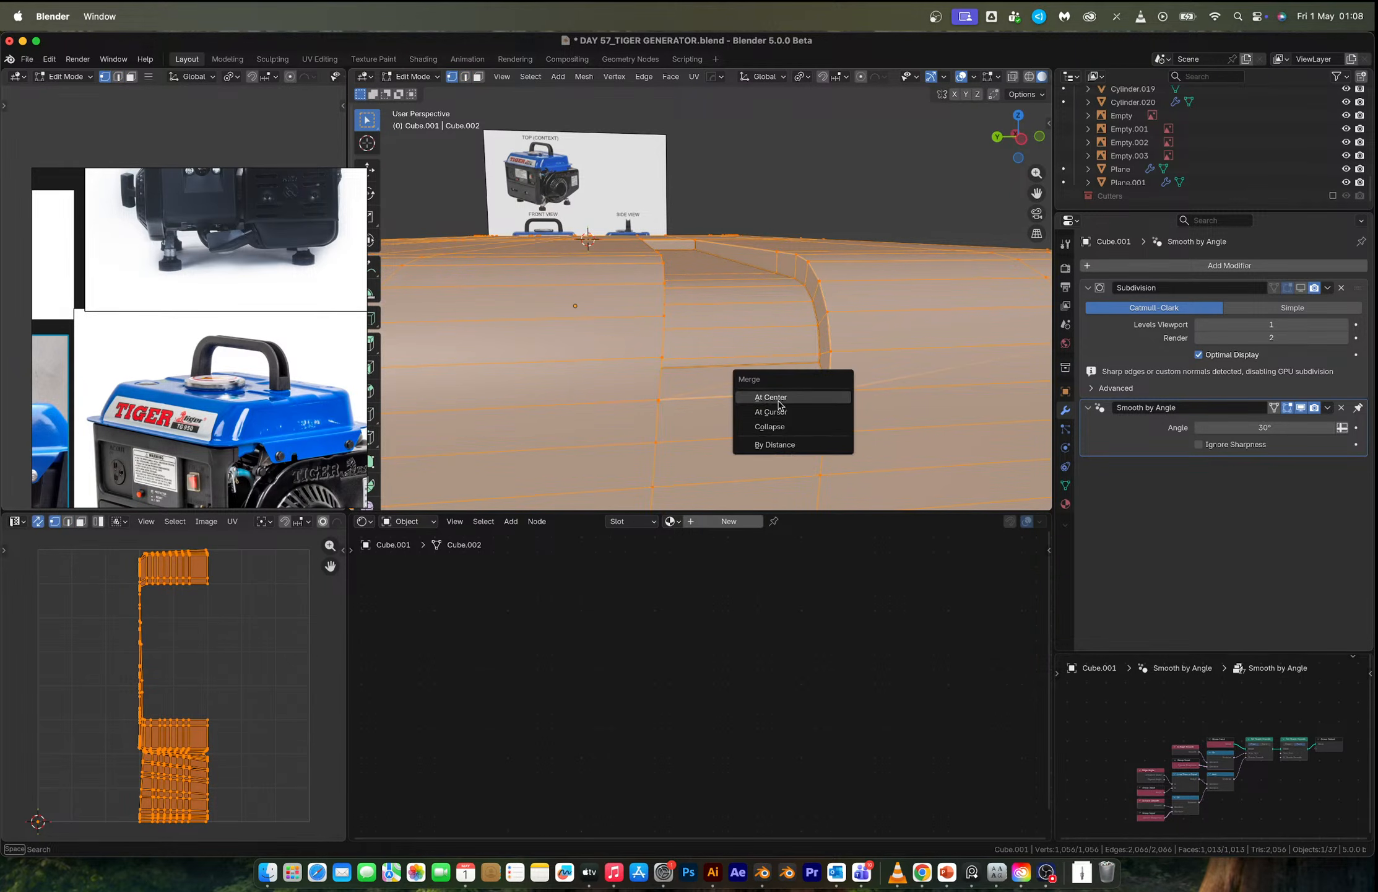
{"action": "left_click", "coordinate": [779, 444]}
Merge the stray vertex beside each corner of the groove's lower end into the corner vertex using At Last.
{"action": "key", "text": "2"}
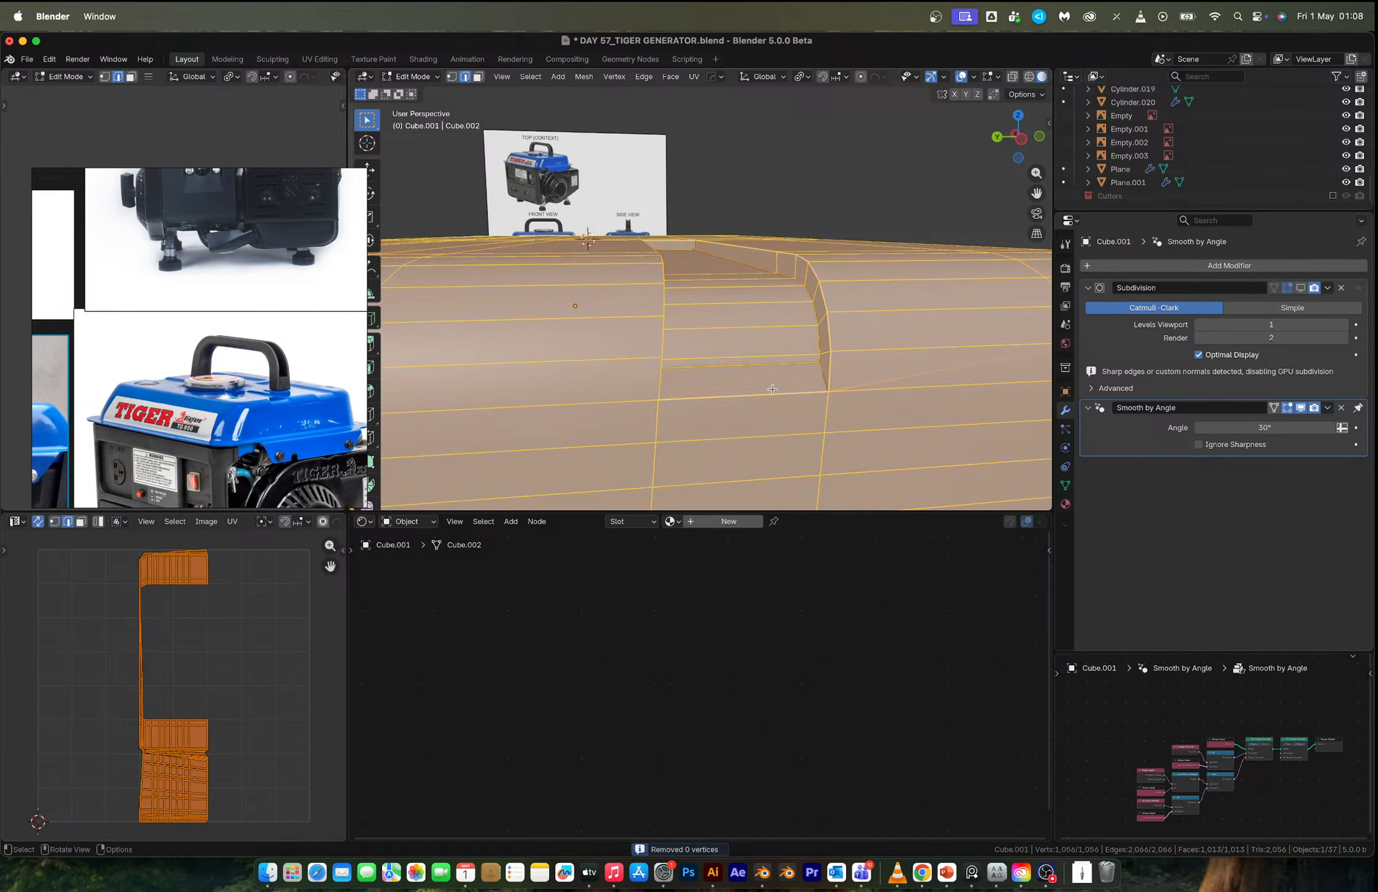
{"action": "left_click", "coordinate": [780, 392]}
{"action": "middle_click_drag", "start_coordinate": [884, 389], "coordinate": [881, 392]}
{"action": "scroll", "coordinate": [880, 391], "scroll_direction": "up", "scroll_amount": 5}
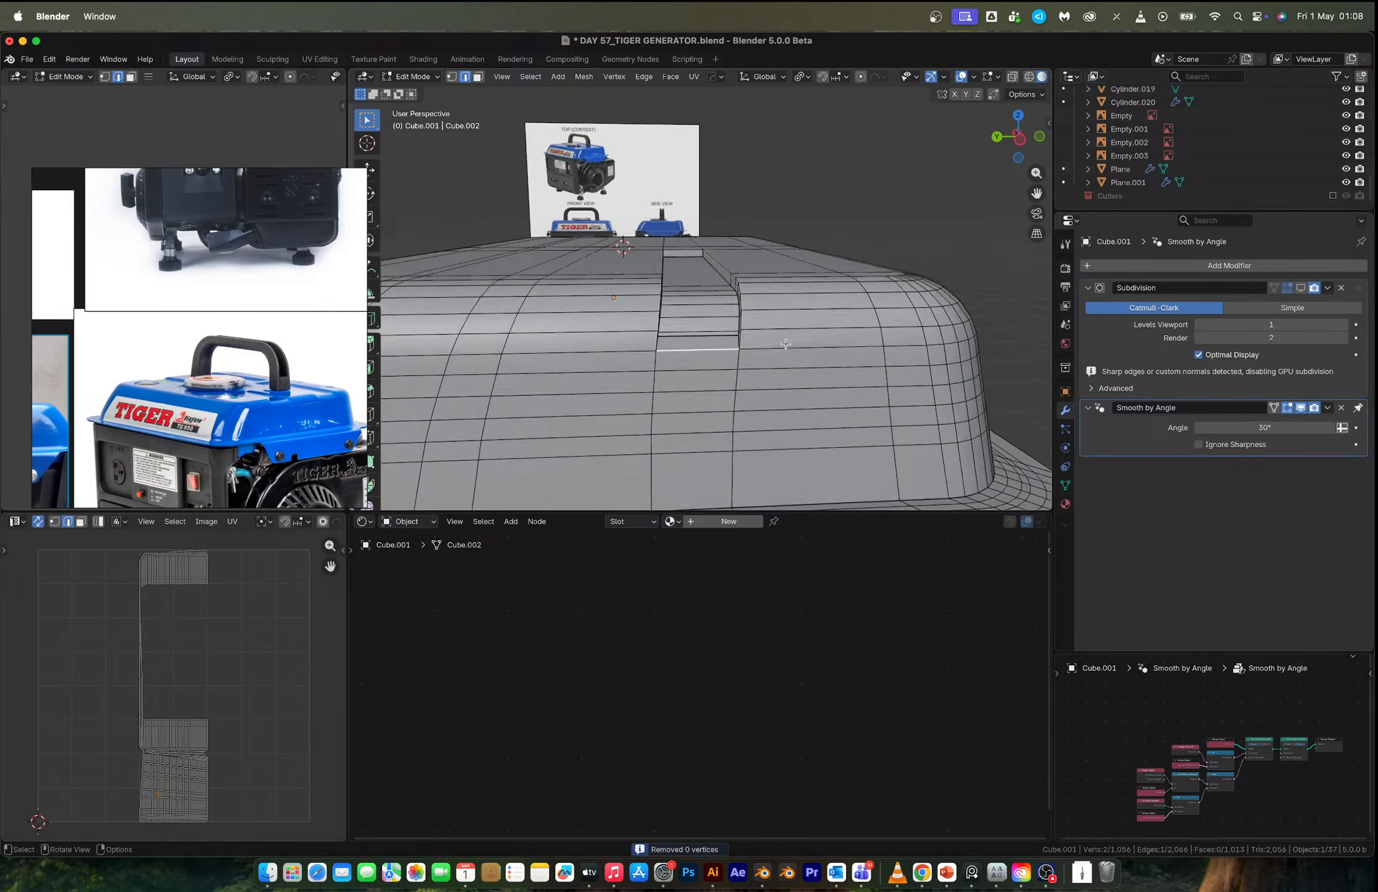
{"action": "left_click", "coordinate": [797, 412], "text": "alt"}
{"action": "left_click", "coordinate": [795, 412]}
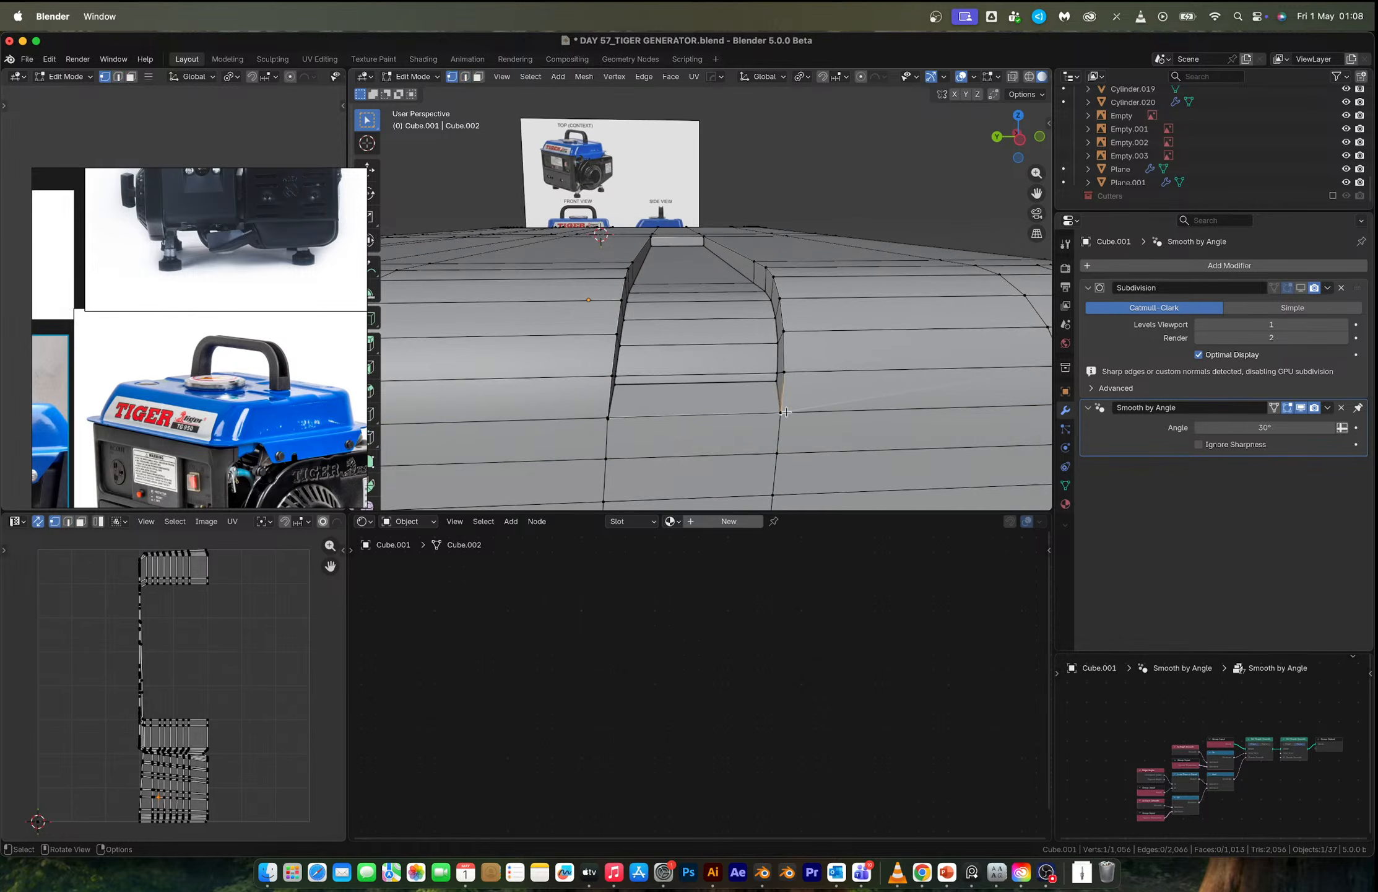
{"action": "left_click", "coordinate": [789, 412], "text": "shift"}
{"action": "key", "text": "m"}
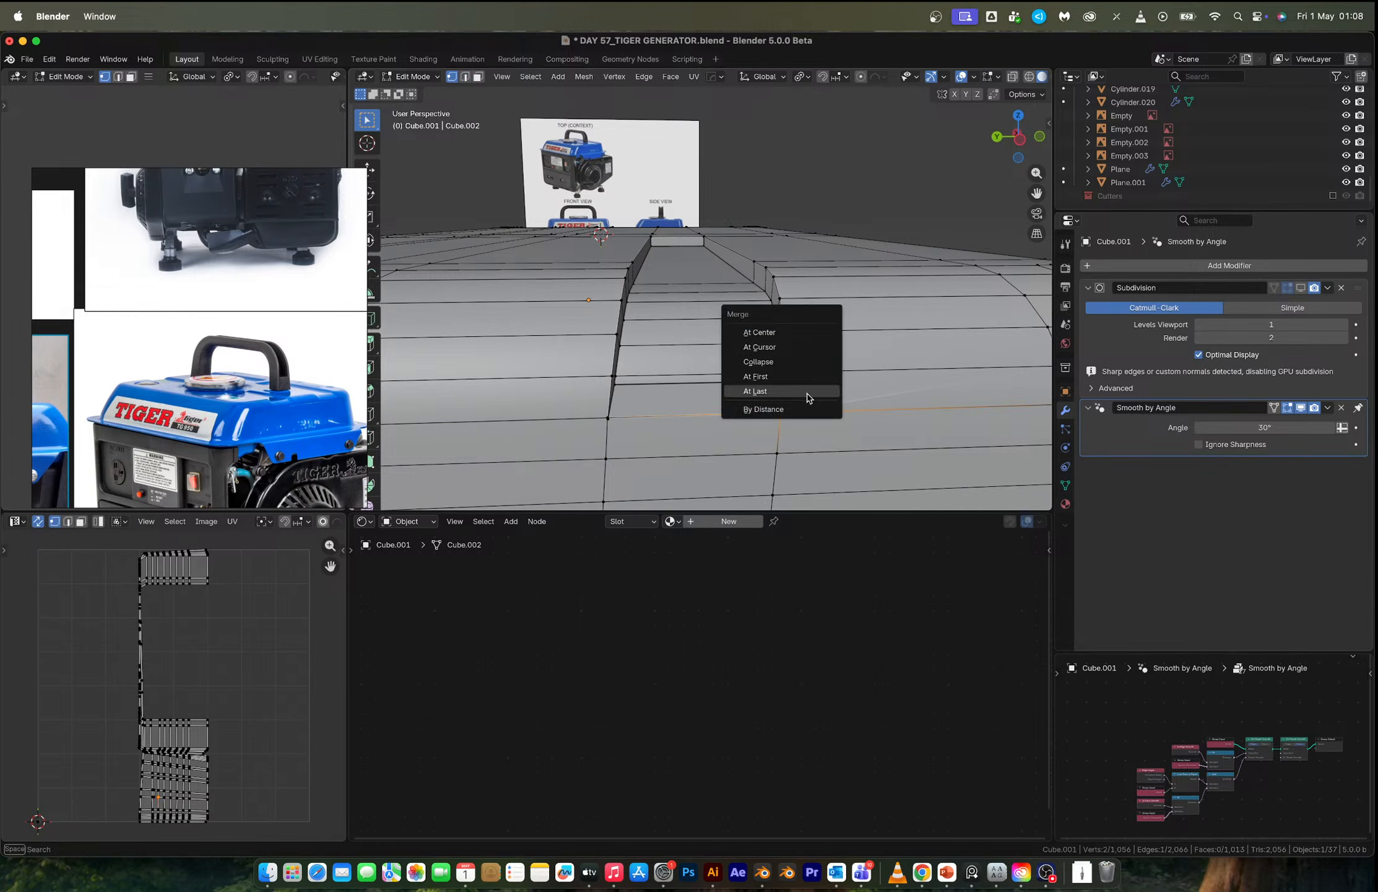
{"action": "left_click", "coordinate": [807, 393]}
{"action": "left_click", "coordinate": [620, 419]}
{"action": "left_click", "coordinate": [608, 418], "text": "shift"}
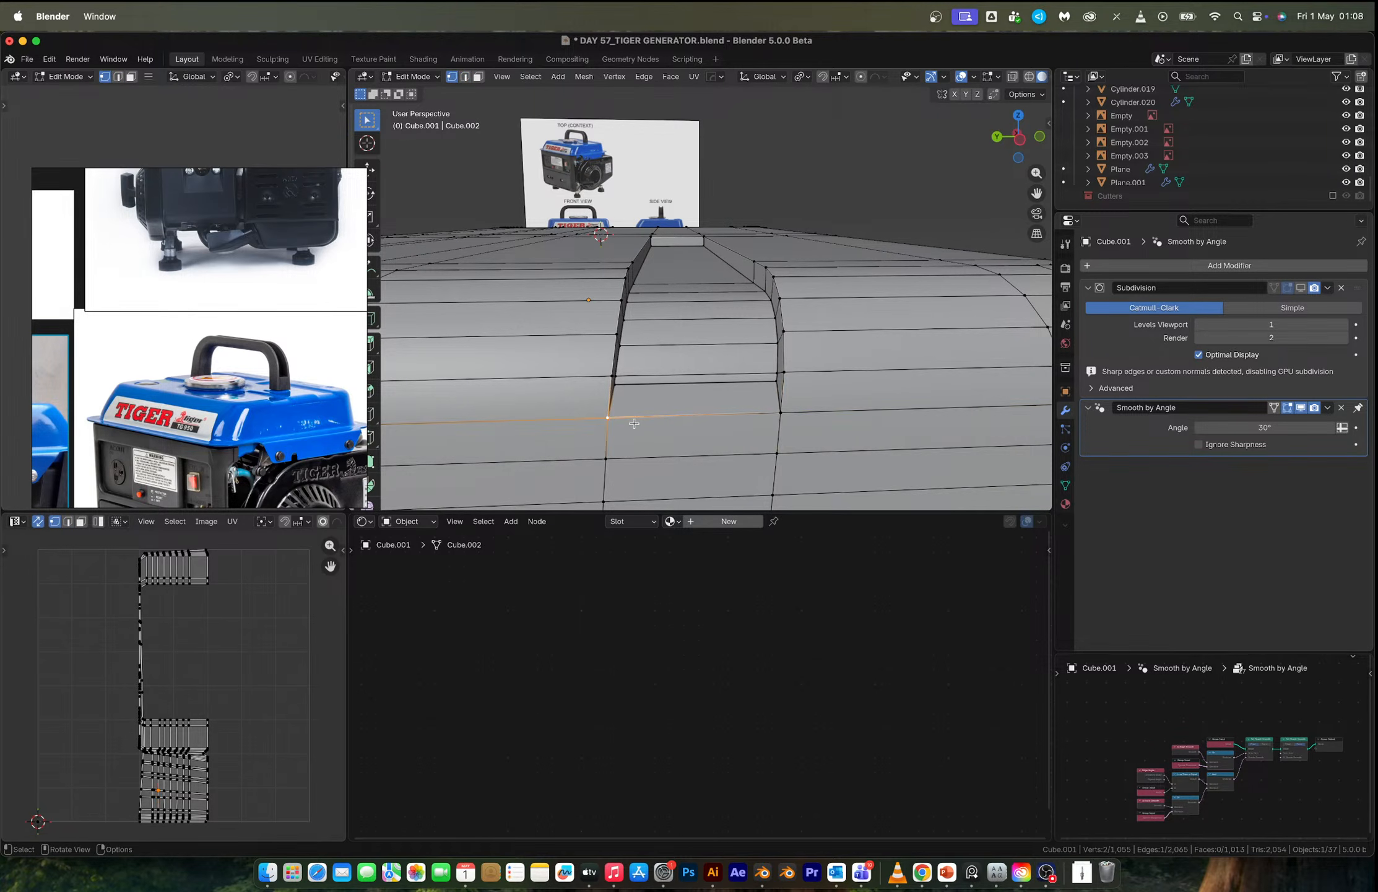
{"action": "key", "text": "m"}
{"action": "left_click", "coordinate": [641, 424]}
Move the groove floor's lower corner vertex by about -0.0015 m in X, 0.0116 m in Y and 0.0005 m in Z.
{"action": "middle_click_drag", "start_coordinate": [651, 404], "coordinate": [632, 404]}
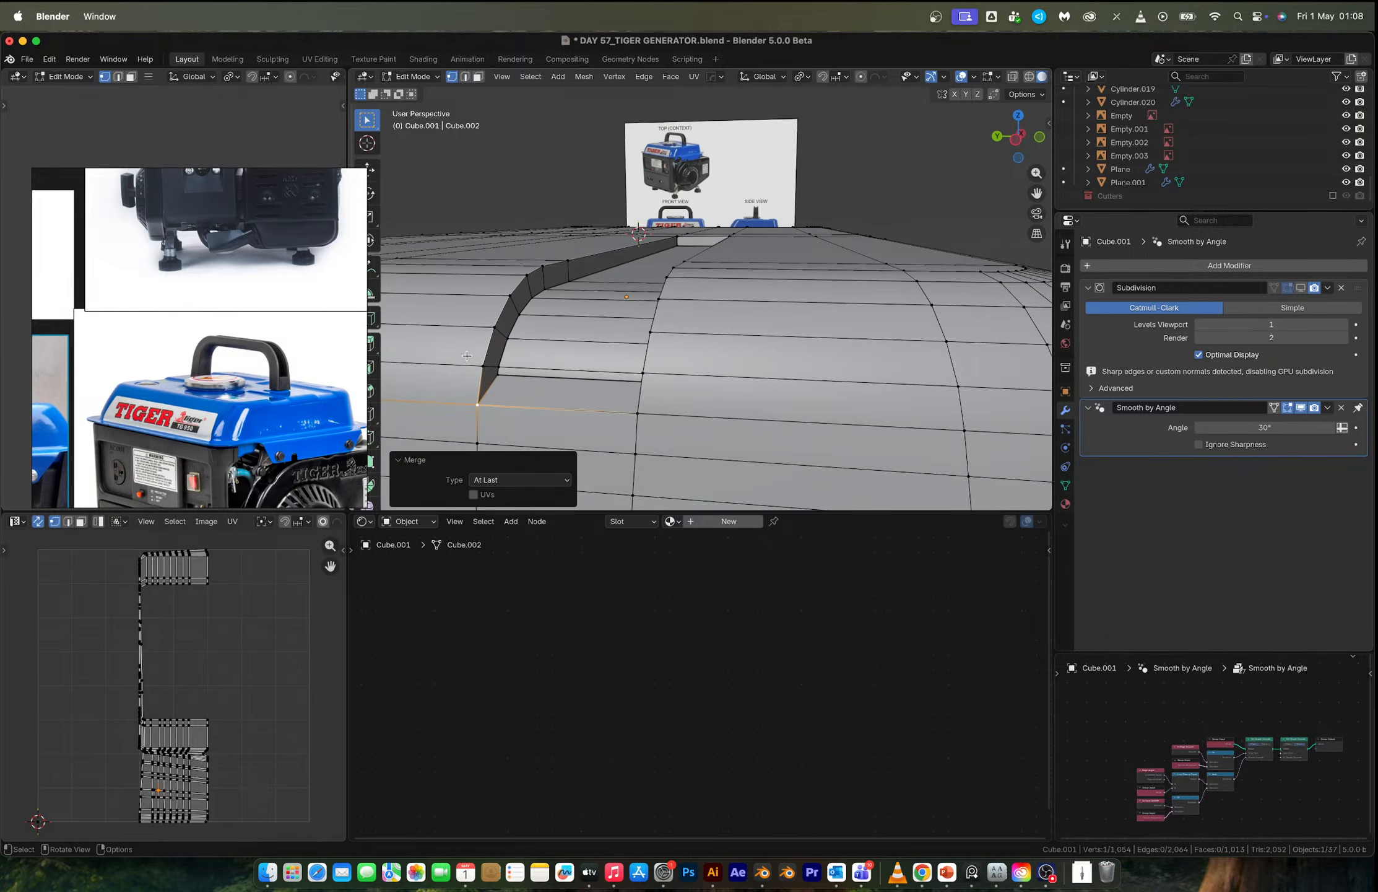
{"action": "left_click", "coordinate": [485, 368]}
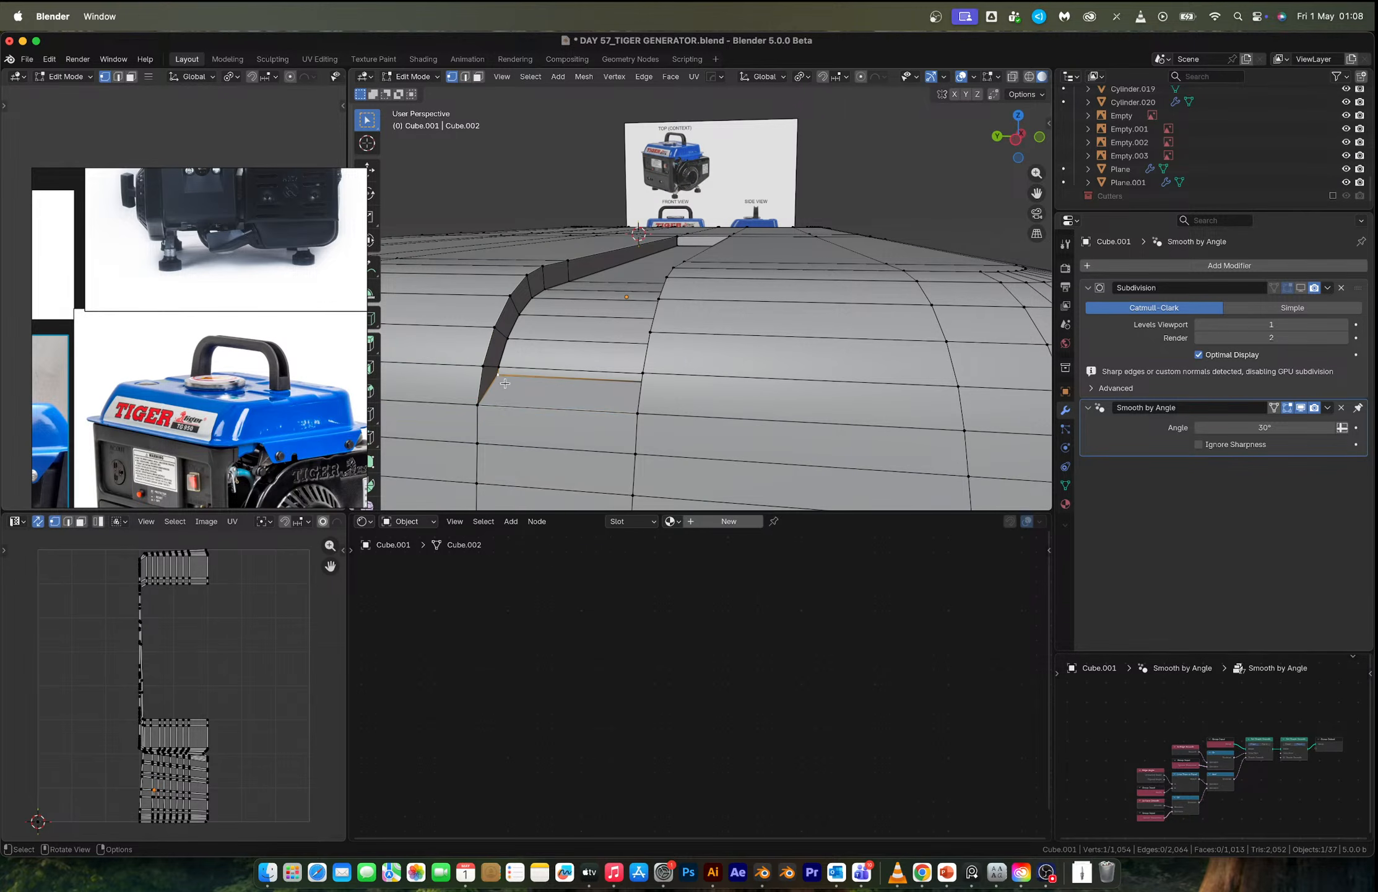
{"action": "key", "text": "g"}
{"action": "left_click", "coordinate": [490, 377]}
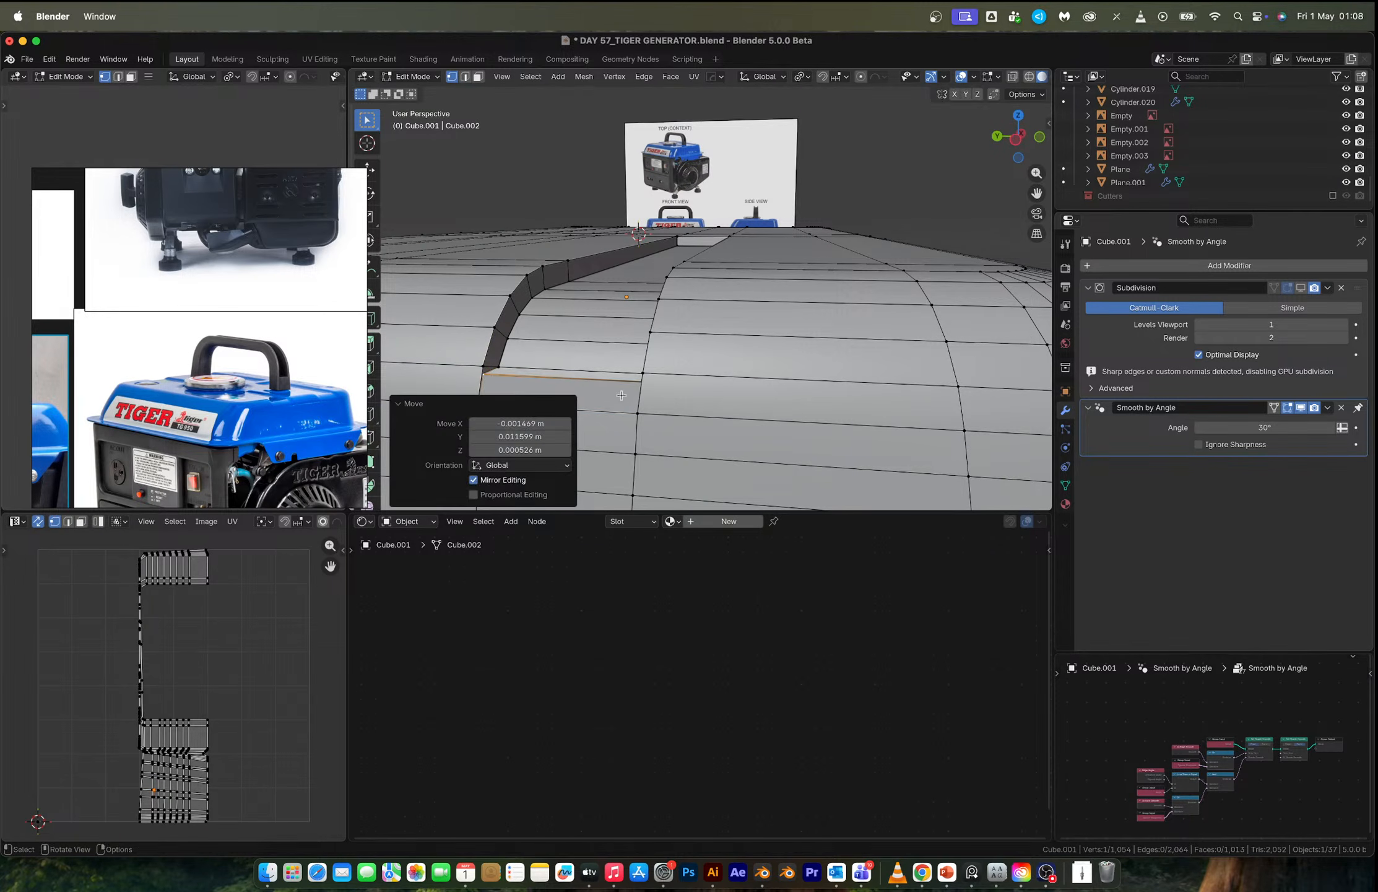
{"action": "middle_click_drag", "start_coordinate": [621, 395], "coordinate": [718, 398]}
{"action": "left_click", "coordinate": [943, 406]}
{"action": "key", "text": "g"}
{"action": "key", "text": "Escape"}
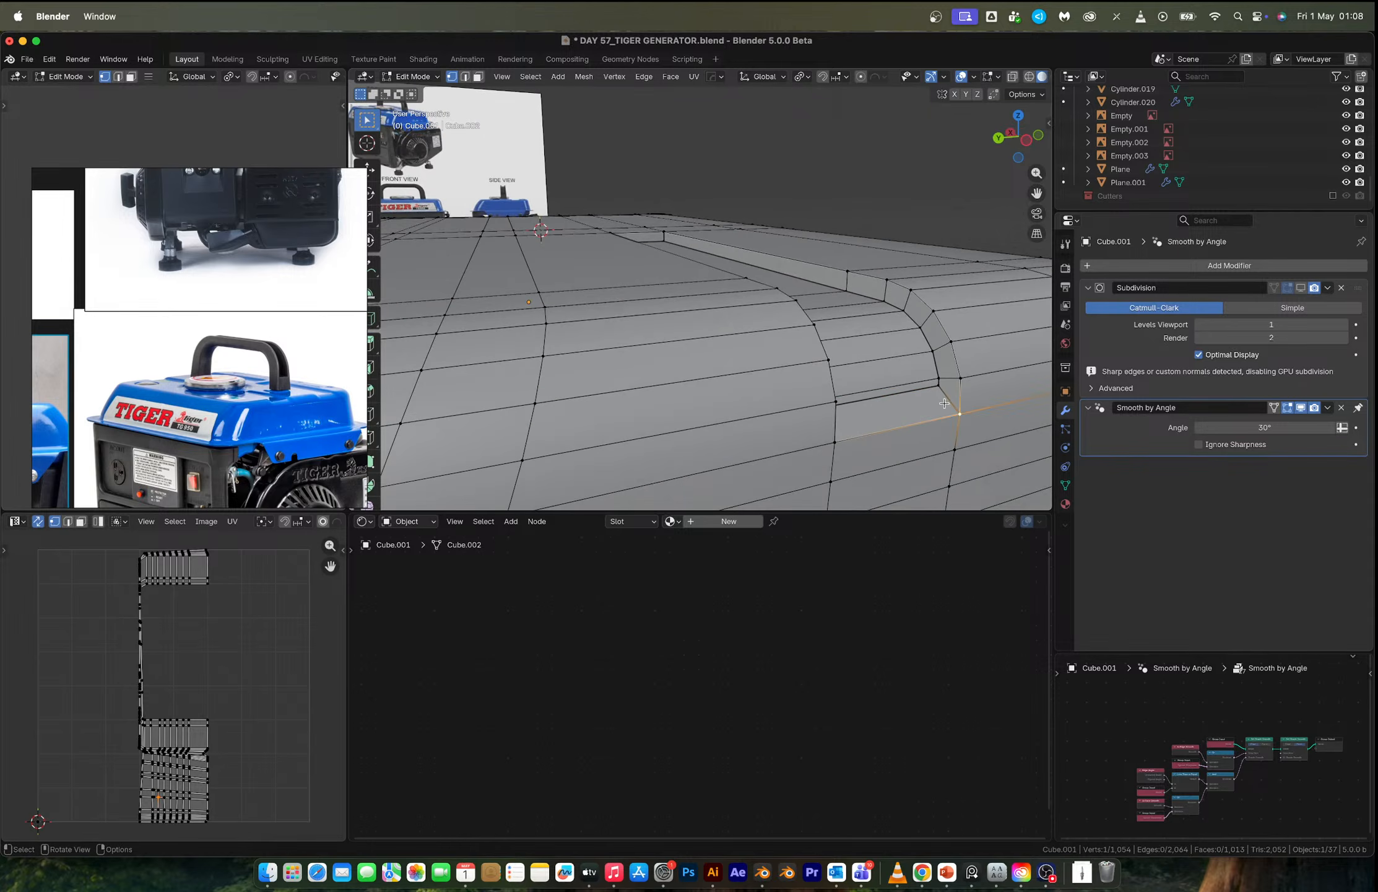
{"action": "left_click", "coordinate": [940, 397]}
{"action": "key", "text": "g"}
{"action": "right_click", "coordinate": [930, 392]}
Bevel the groove's rim and floor edges with four segments and an offset of about 0.0029 m.
{"action": "middle_click_drag", "start_coordinate": [937, 398], "coordinate": [873, 411]}
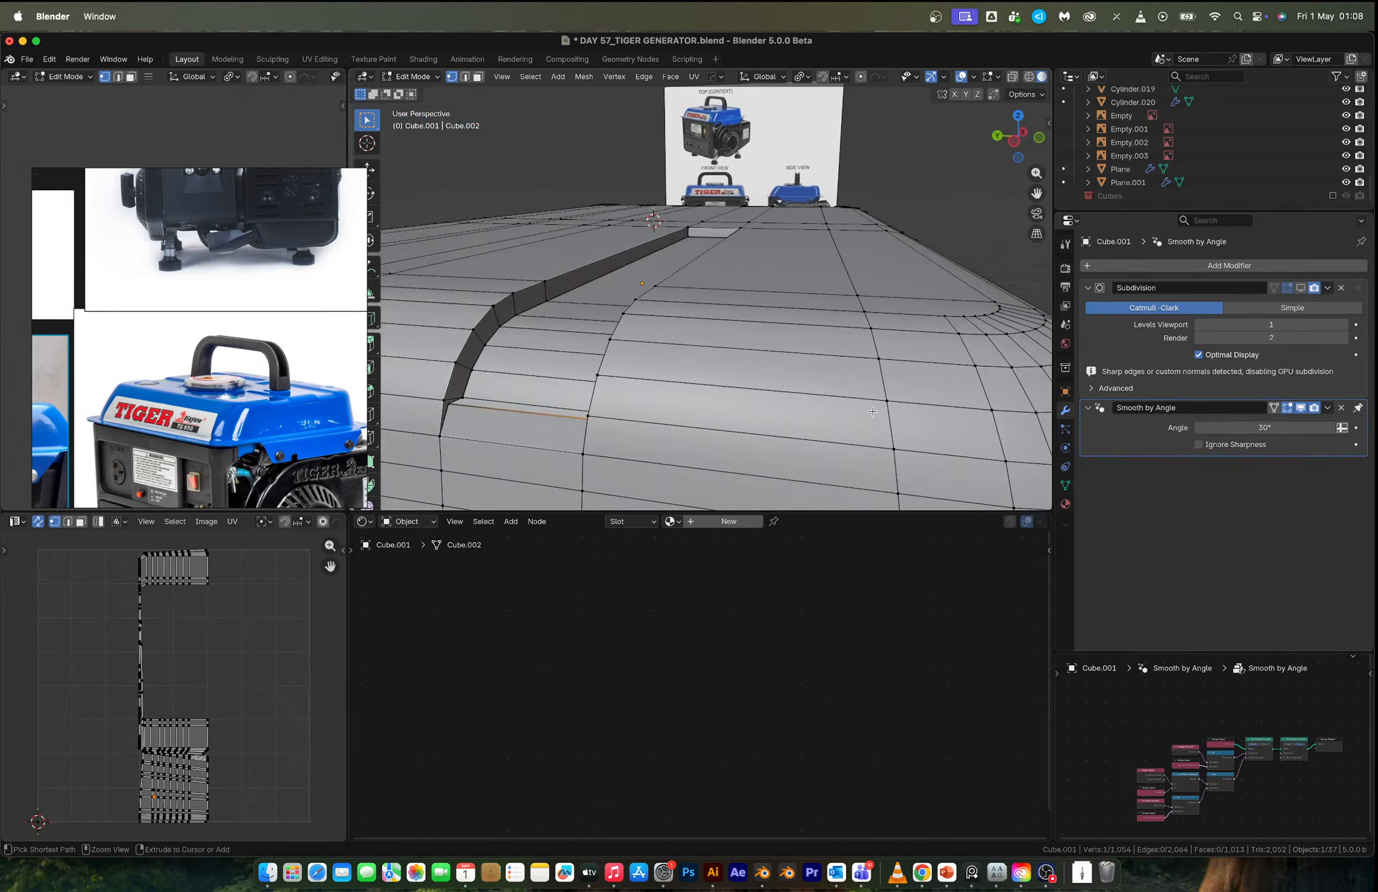
{"action": "key", "text": "2"}
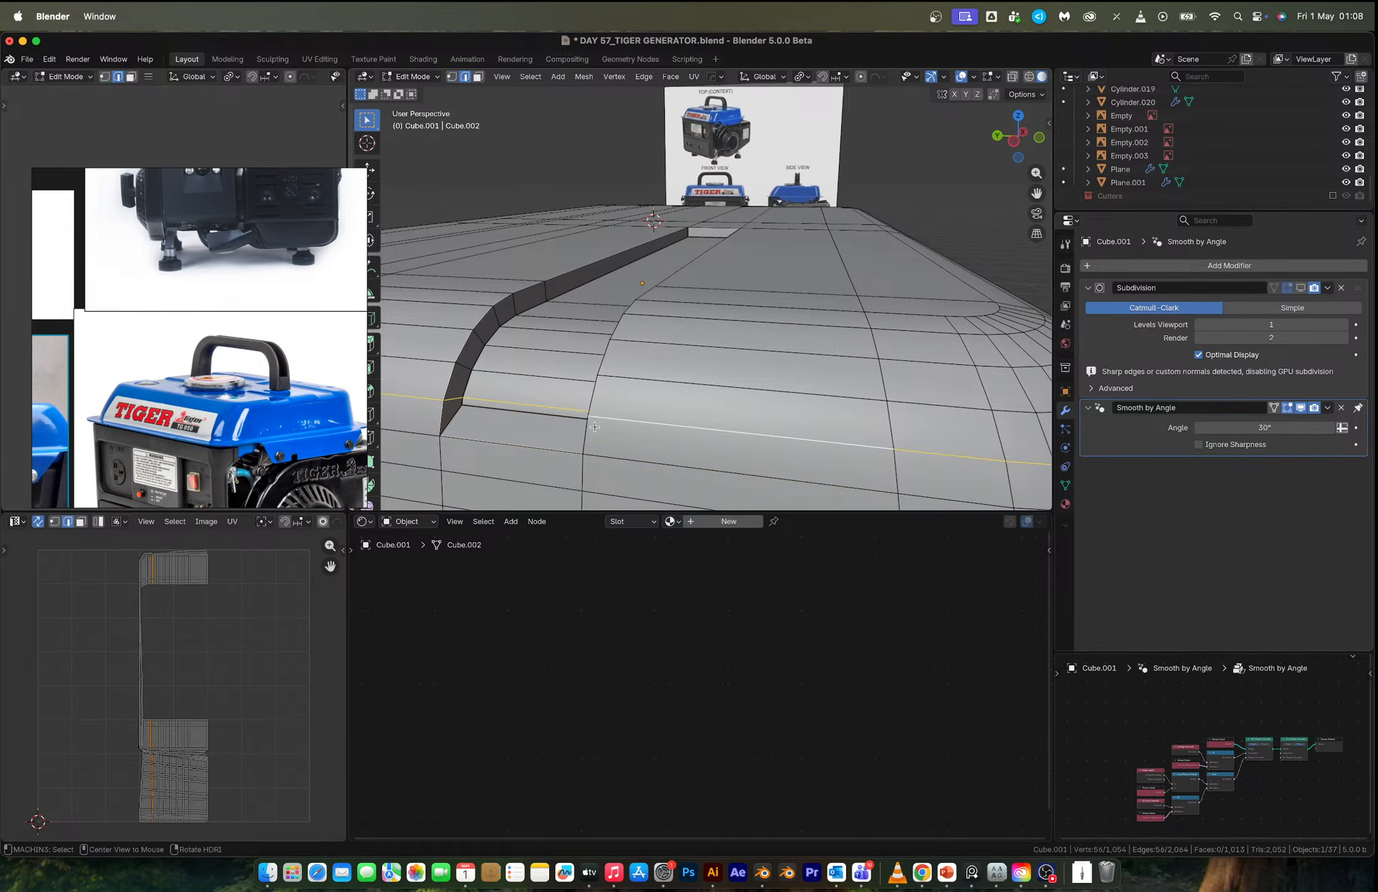
{"action": "left_click", "coordinate": [582, 434], "text": "alt"}
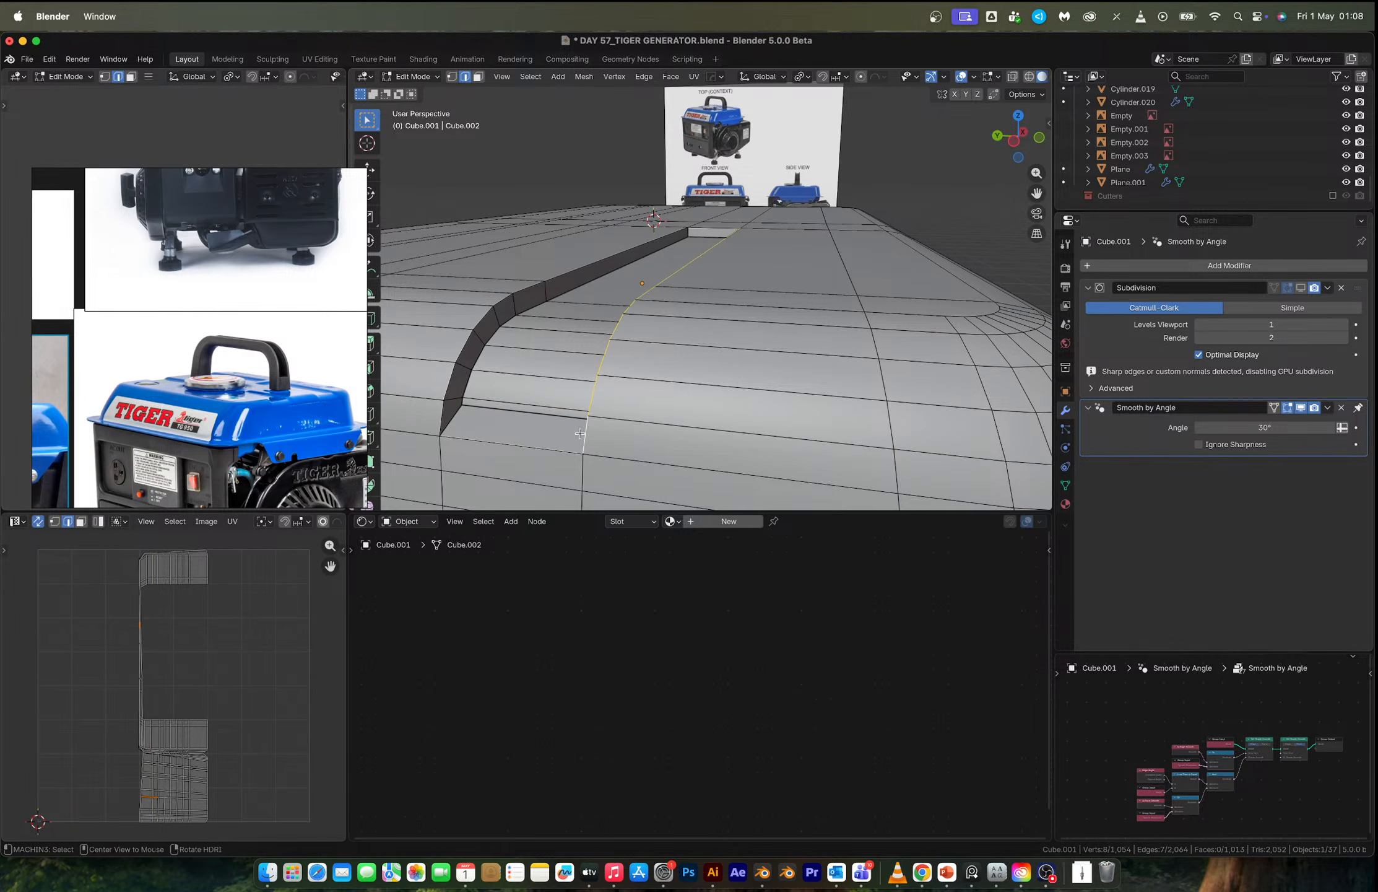
{"action": "left_click", "coordinate": [442, 417], "text": "alt+shift"}
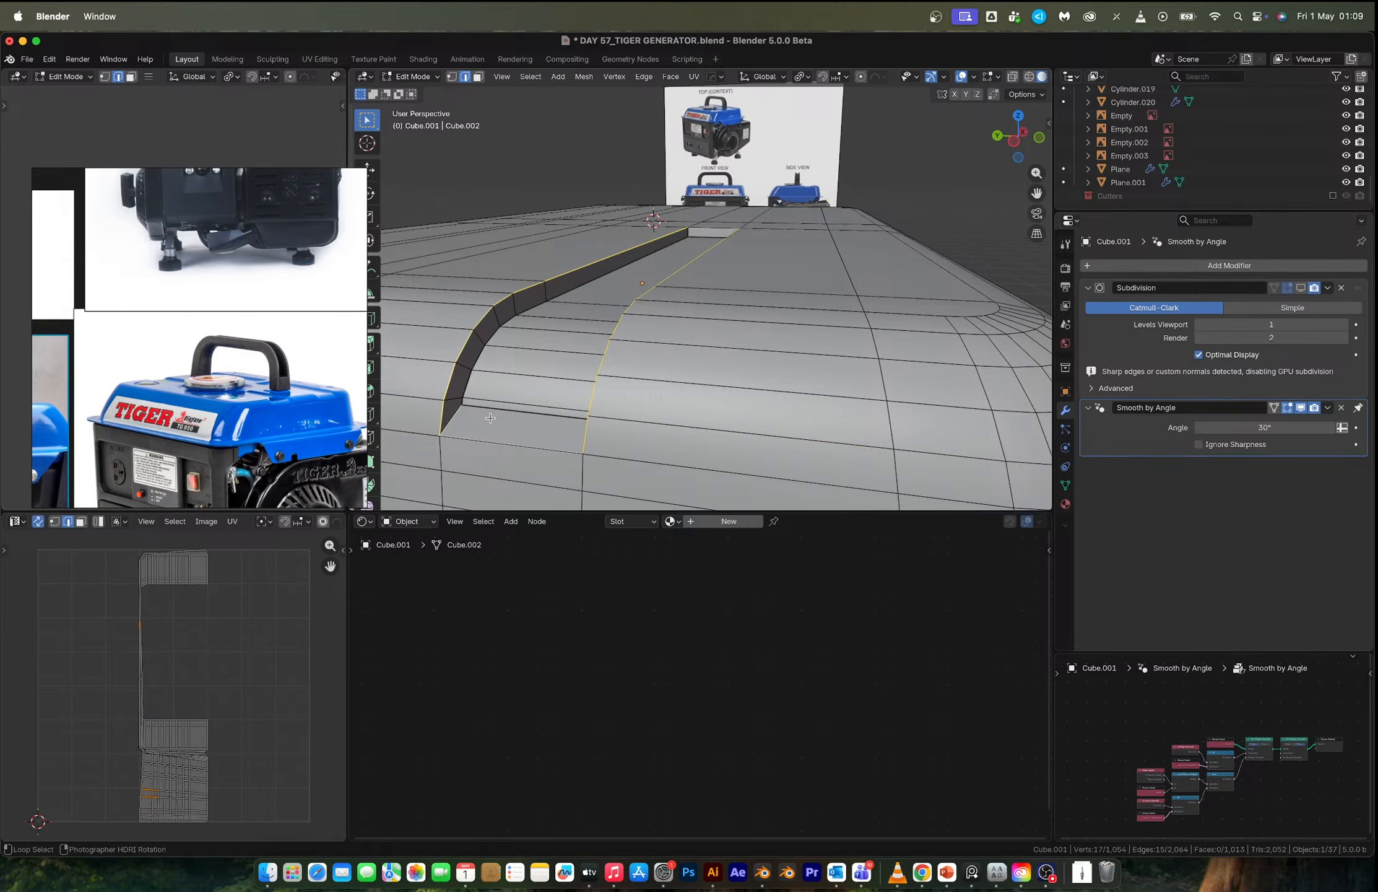
{"action": "left_click", "coordinate": [469, 430], "text": "shift"}
{"action": "middle_click_drag", "start_coordinate": [469, 428], "coordinate": [555, 437]}
{"action": "left_click", "coordinate": [889, 406], "text": "alt+shift"}
{"action": "left_click", "coordinate": [571, 430], "text": "alt+shift"}
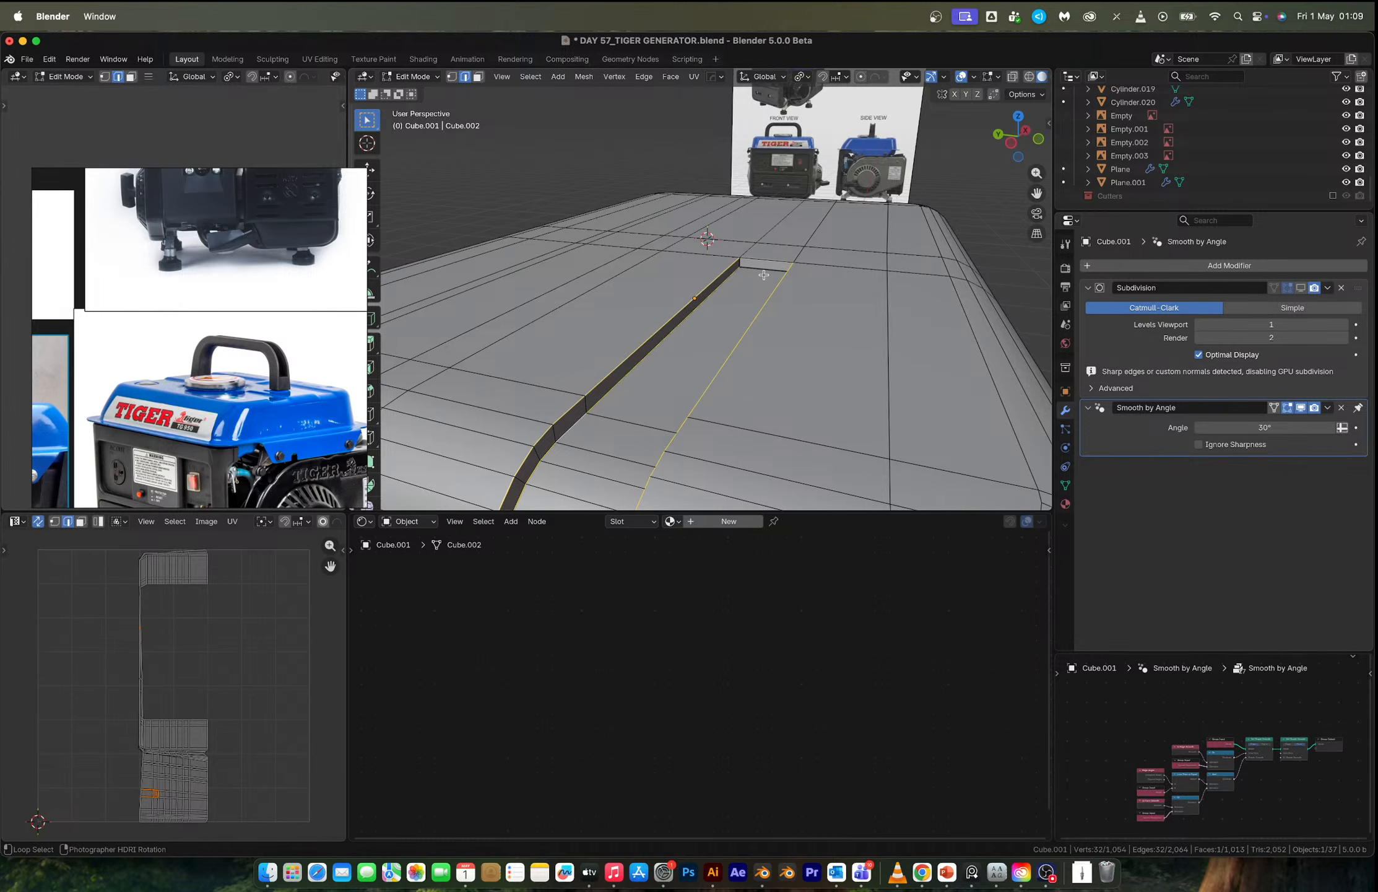
{"action": "middle_click_drag", "start_coordinate": [798, 310], "coordinate": [822, 321]}
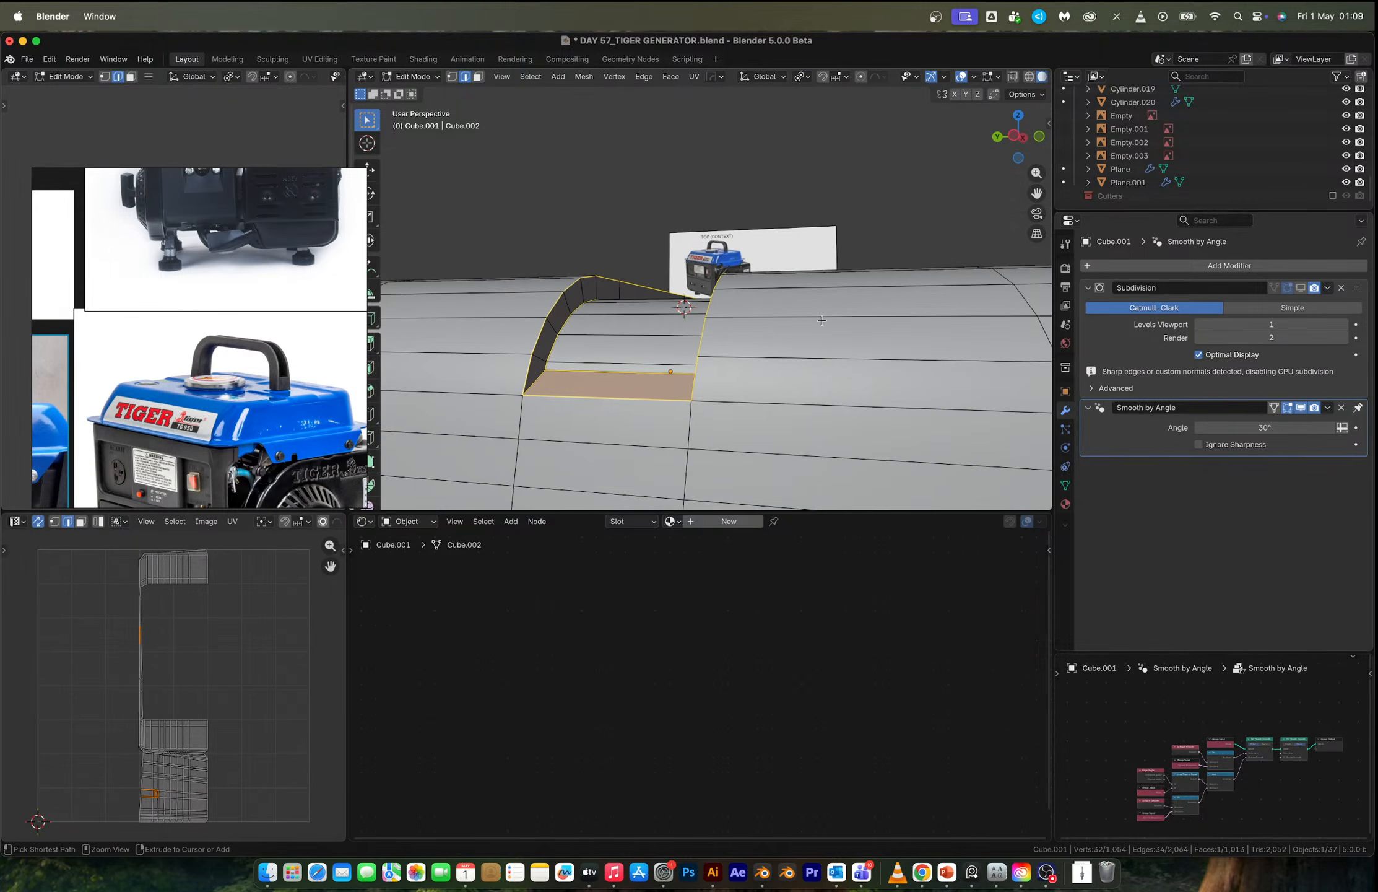
{"action": "key", "text": "ctrl+b"}
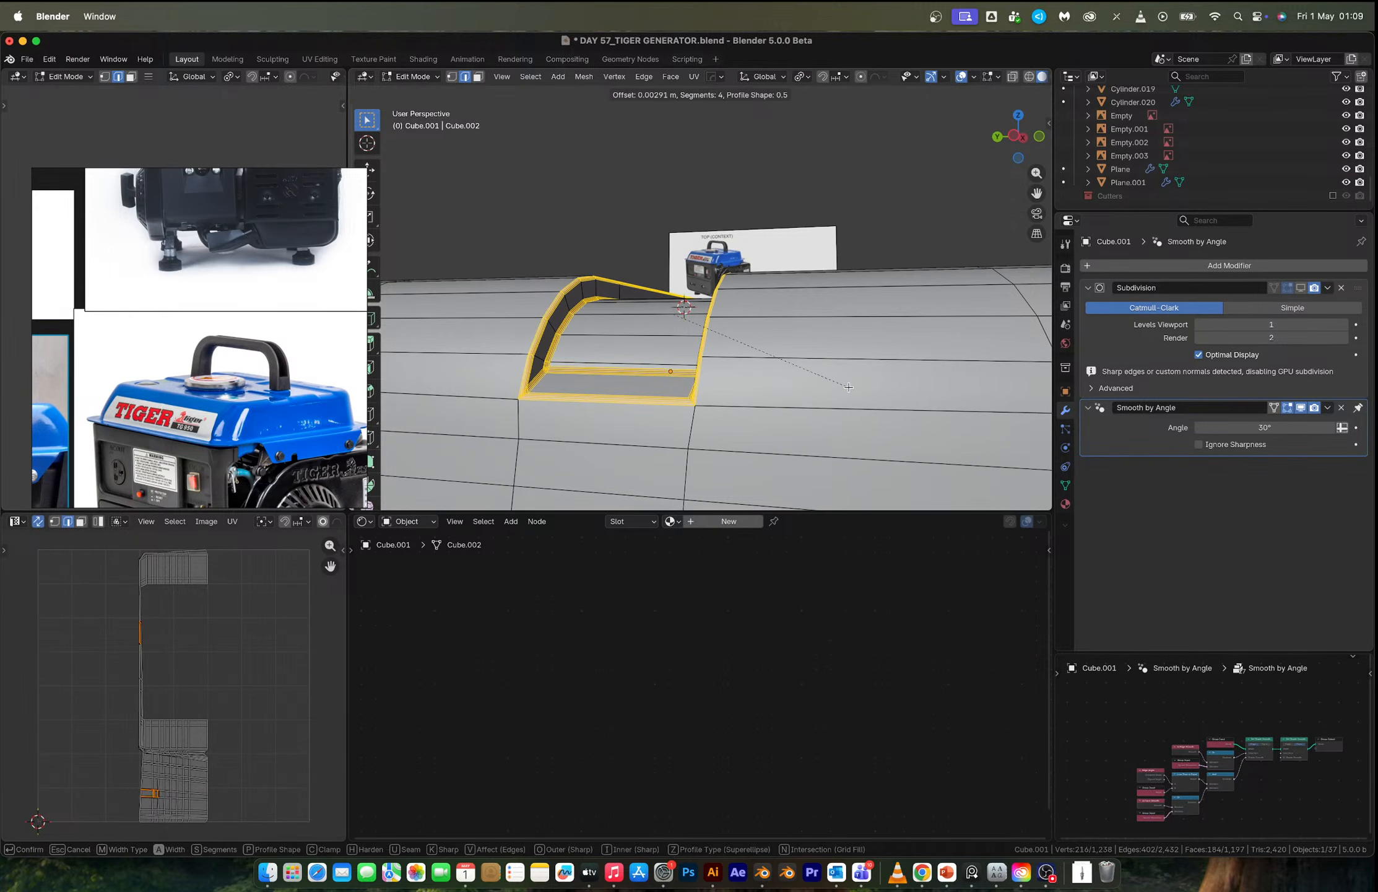
{"action": "left_click", "coordinate": [849, 387]}
Return to Object Mode and mirror the tank cover across X with bisect and flip enabled.
{"action": "key", "text": "Tab"}
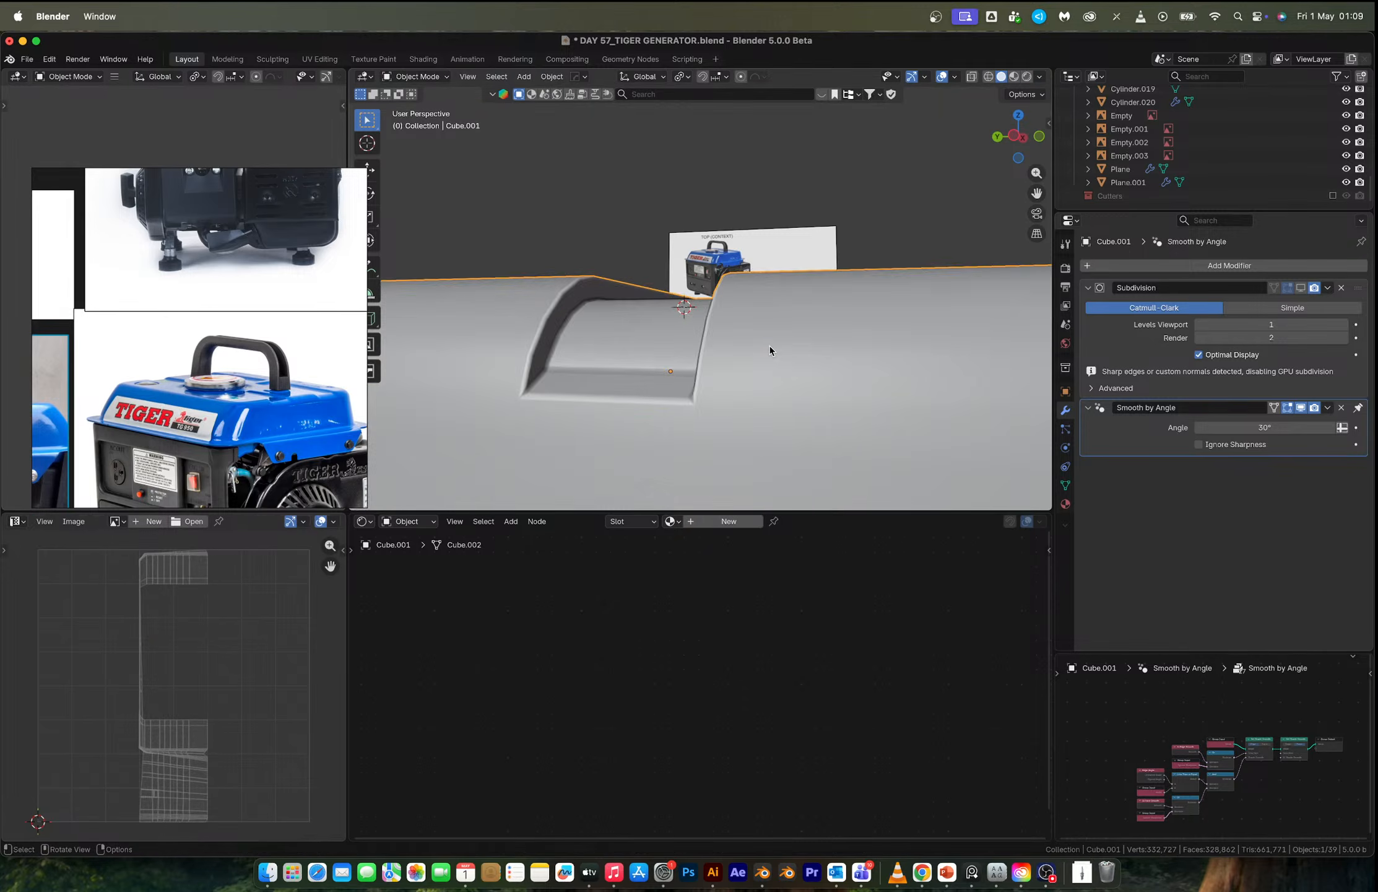
{"action": "scroll", "coordinate": [769, 344], "scroll_direction": "down", "scroll_amount": 8}
{"action": "left_click_drag", "start_coordinate": [745, 340], "coordinate": [804, 391], "text": "alt"}
{"action": "key", "text": "alt+x"}
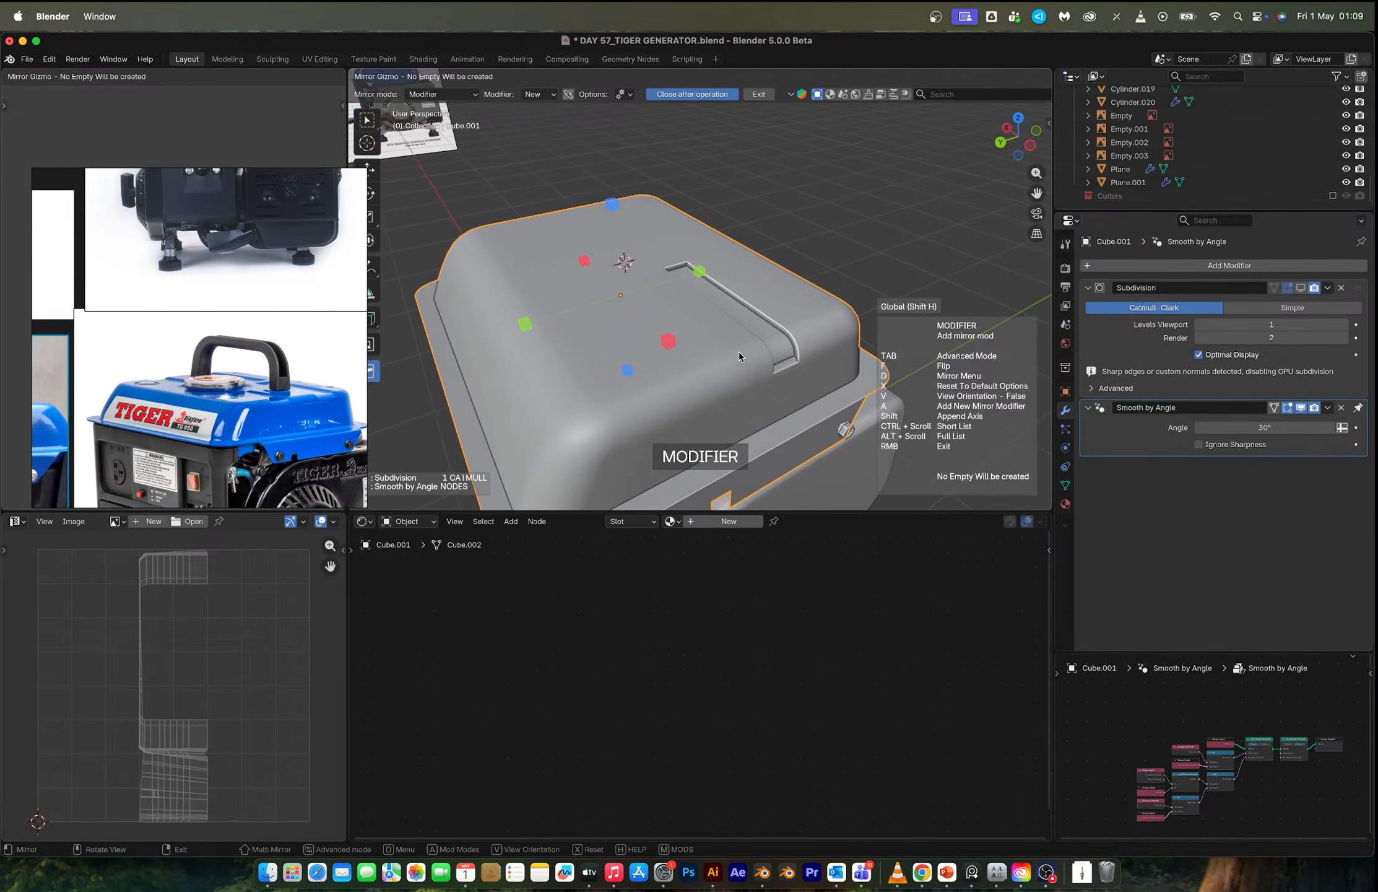
{"action": "left_click", "coordinate": [670, 343]}
{"action": "middle_click_drag", "start_coordinate": [670, 343], "coordinate": [655, 311]}
Add one centred loop cut across the tank cover, crossing the top beside the groove in Edit Mode.
{"action": "key", "text": "Tab"}
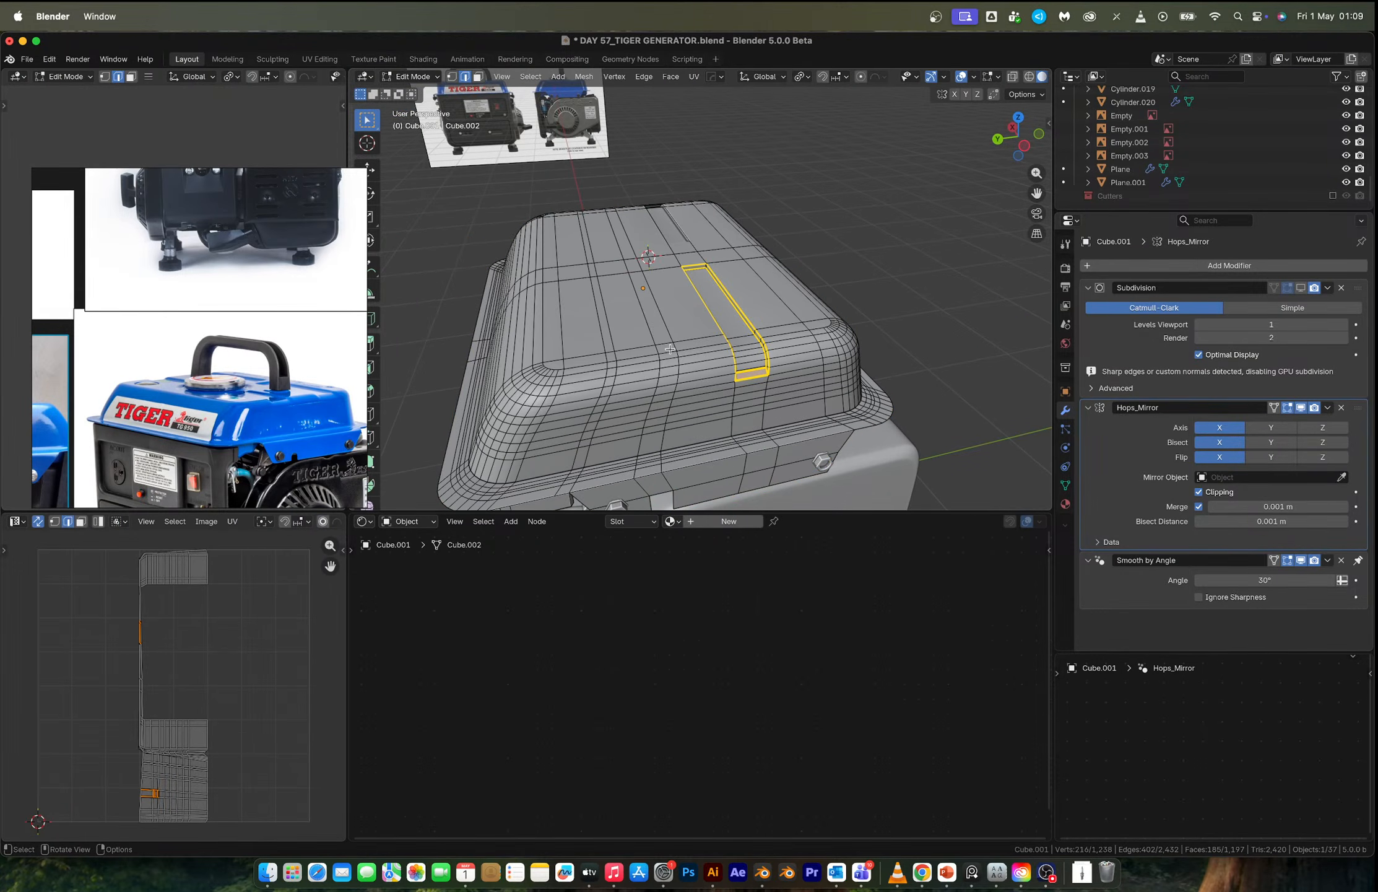
{"action": "key", "text": "ctrl+r"}
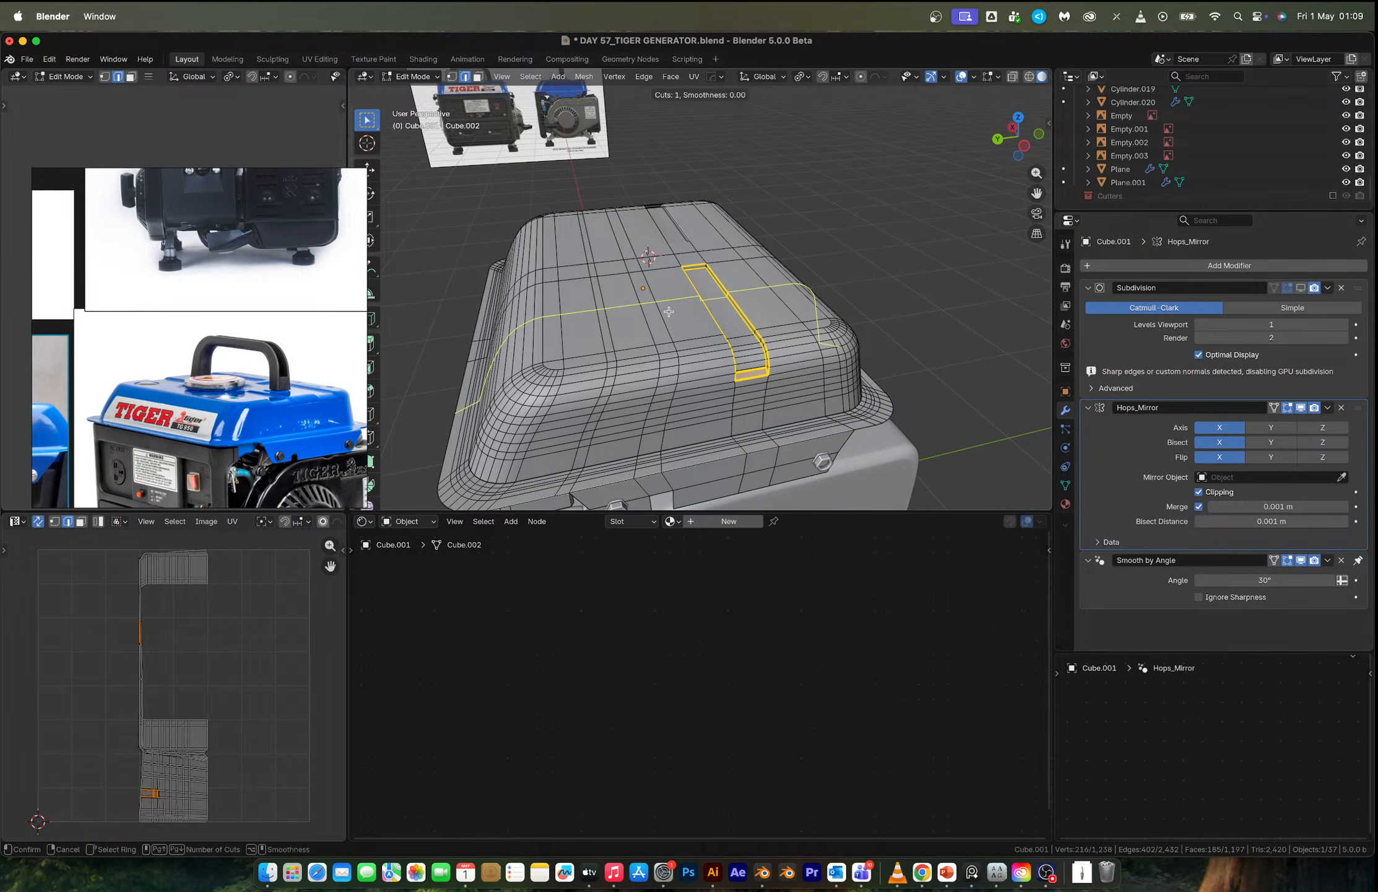
{"action": "left_click", "coordinate": [661, 316]}
{"action": "right_click", "coordinate": [668, 312]}
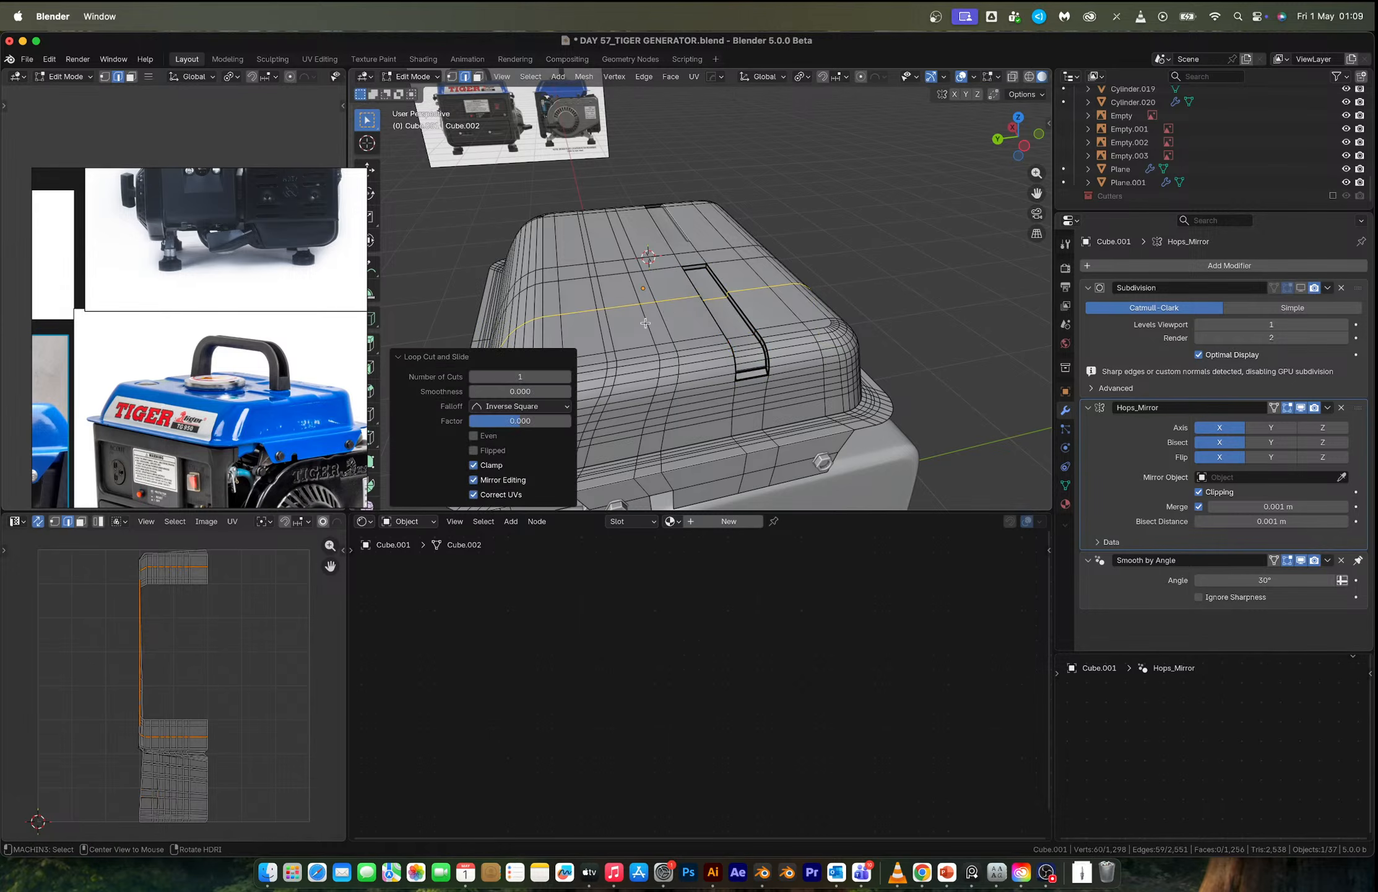
Slide the edge path on the tank cover's top and curved edge sideways with an edge slide factor of -0.204.
{"action": "left_click", "coordinate": [653, 396]}
{"action": "left_click", "coordinate": [631, 291], "text": "ctrl+shift"}
{"action": "key", "text": "g"}
{"action": "key", "text": "g"}
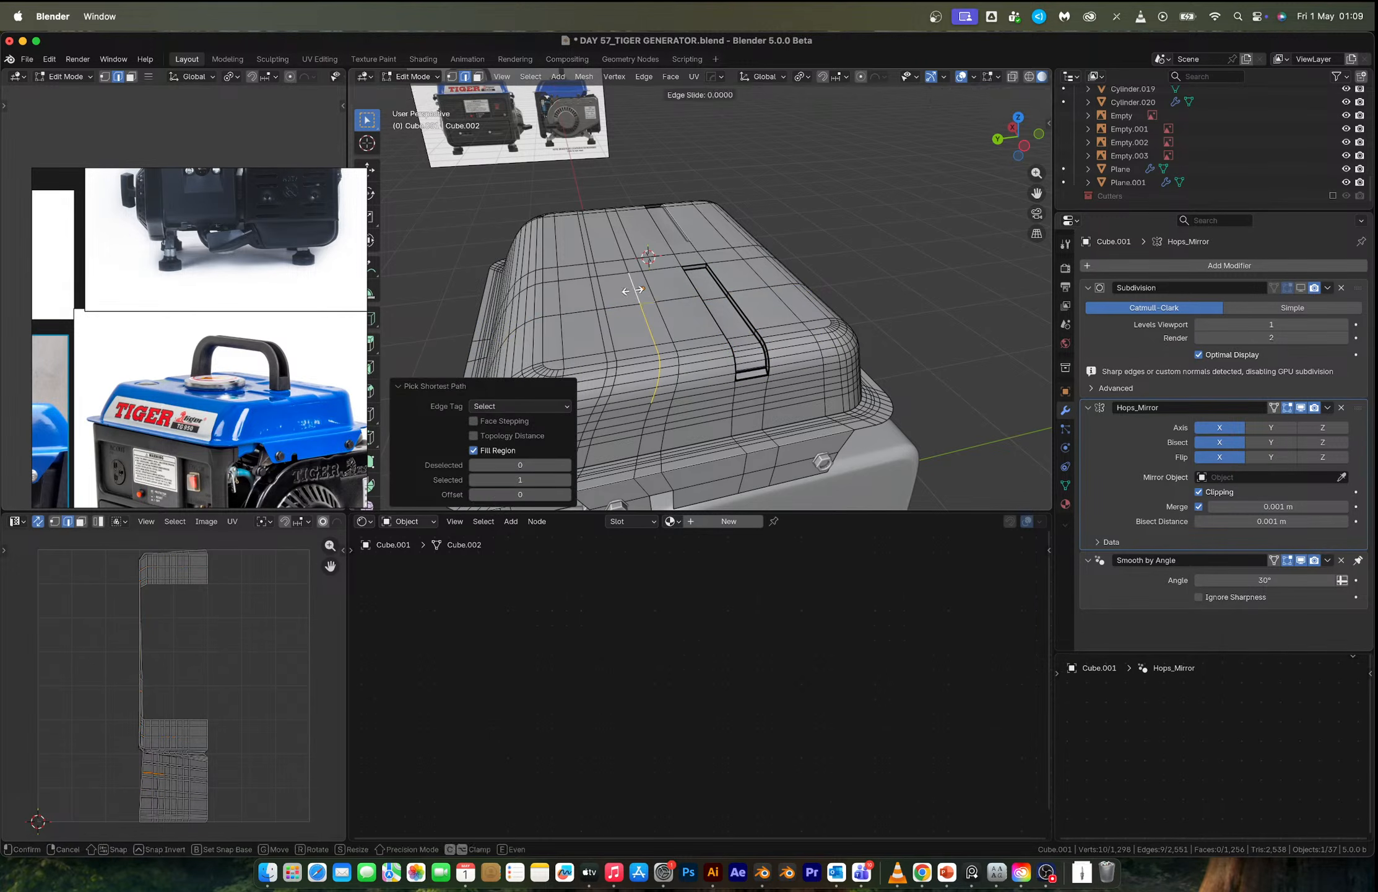
{"action": "left_click", "coordinate": [627, 290]}
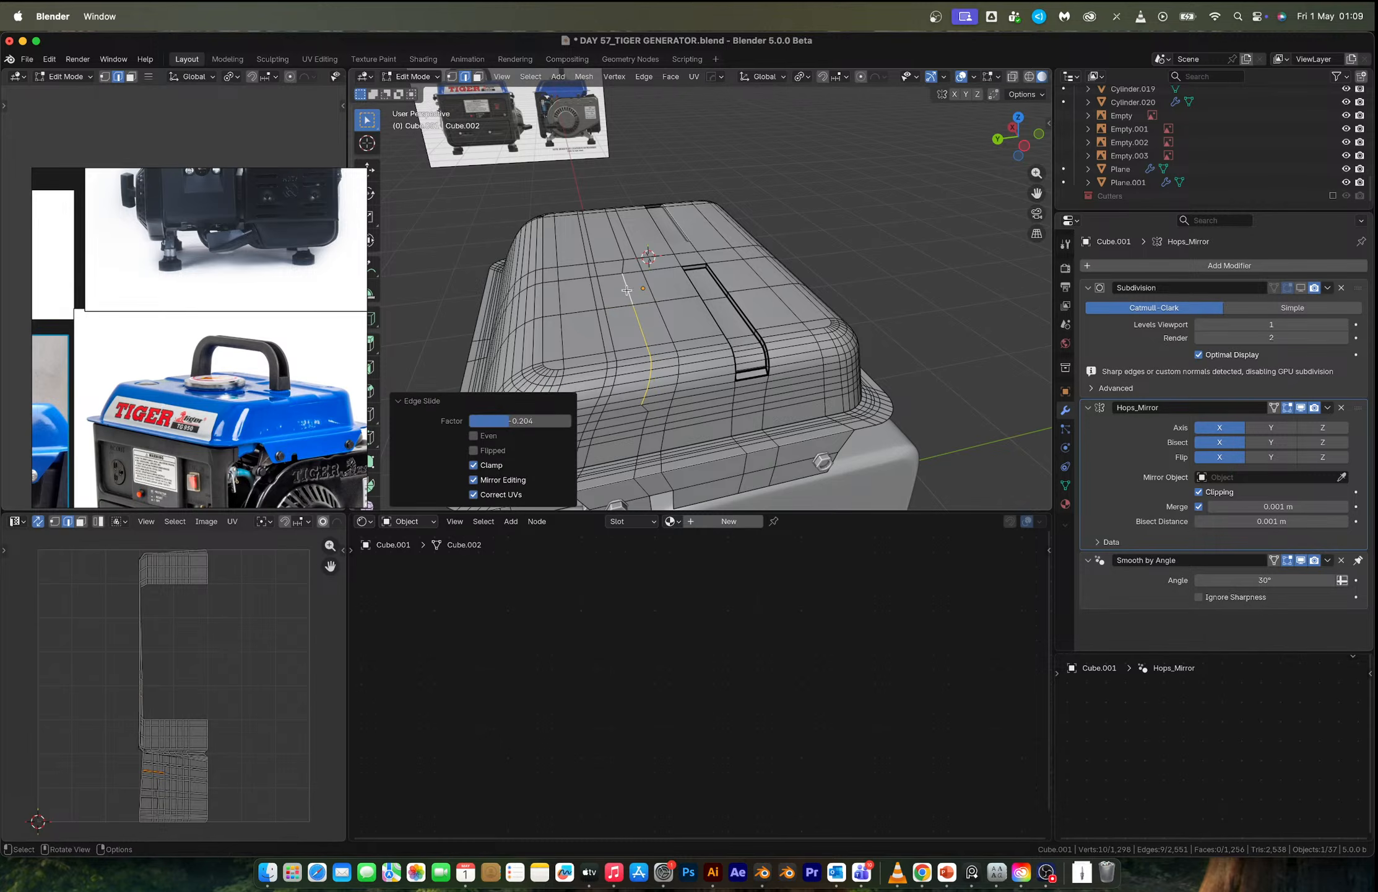
{"action": "key", "text": "3"}
{"action": "left_click", "coordinate": [665, 372]}
{"action": "left_click", "coordinate": [654, 328], "text": "ctrl+shift"}
{"action": "scroll", "coordinate": [677, 364], "scroll_direction": "up", "scroll_amount": 2}
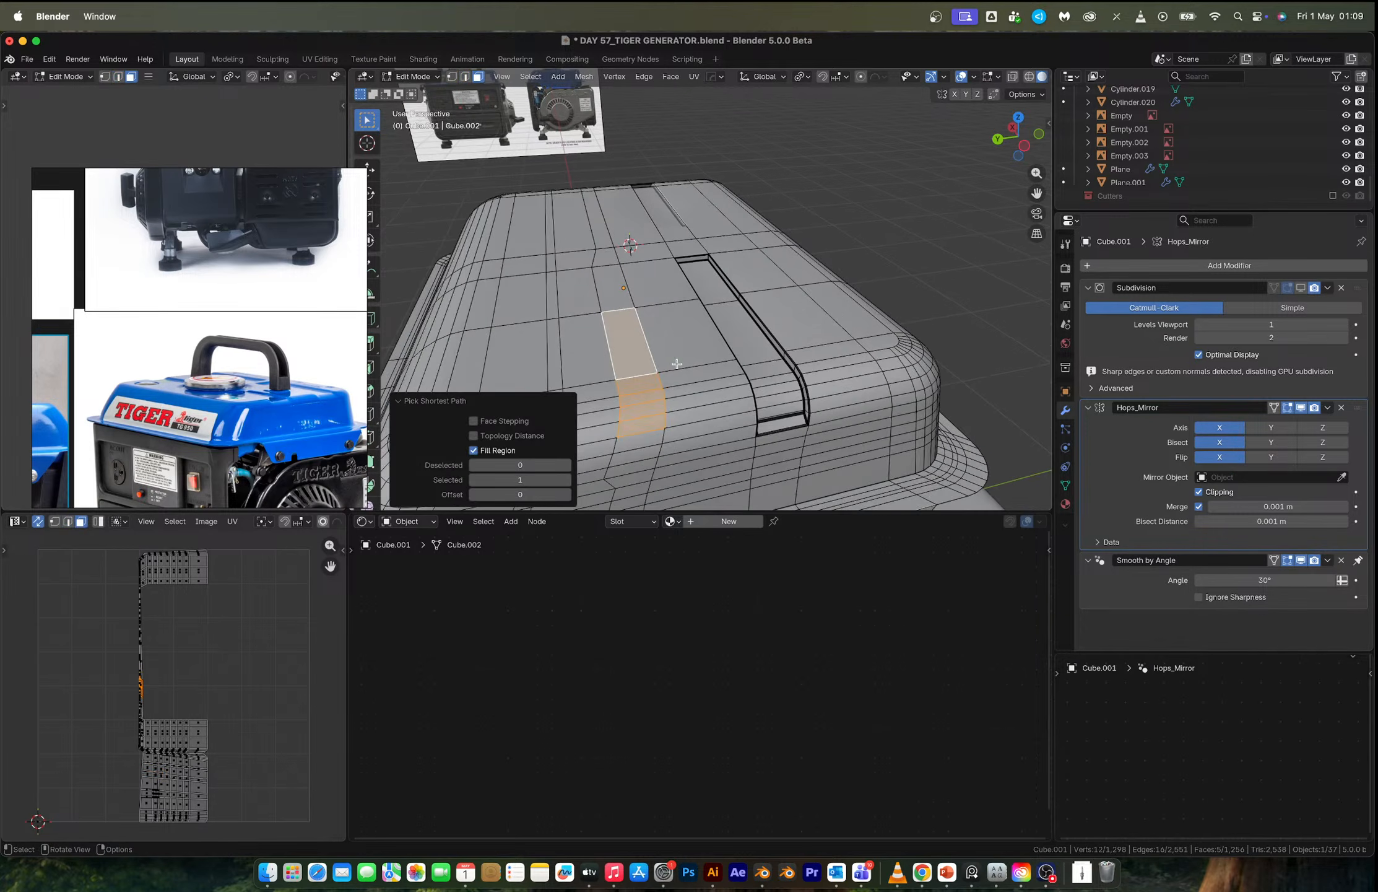
{"action": "key", "text": "alt+e"}
{"action": "left_click", "coordinate": [677, 366]}
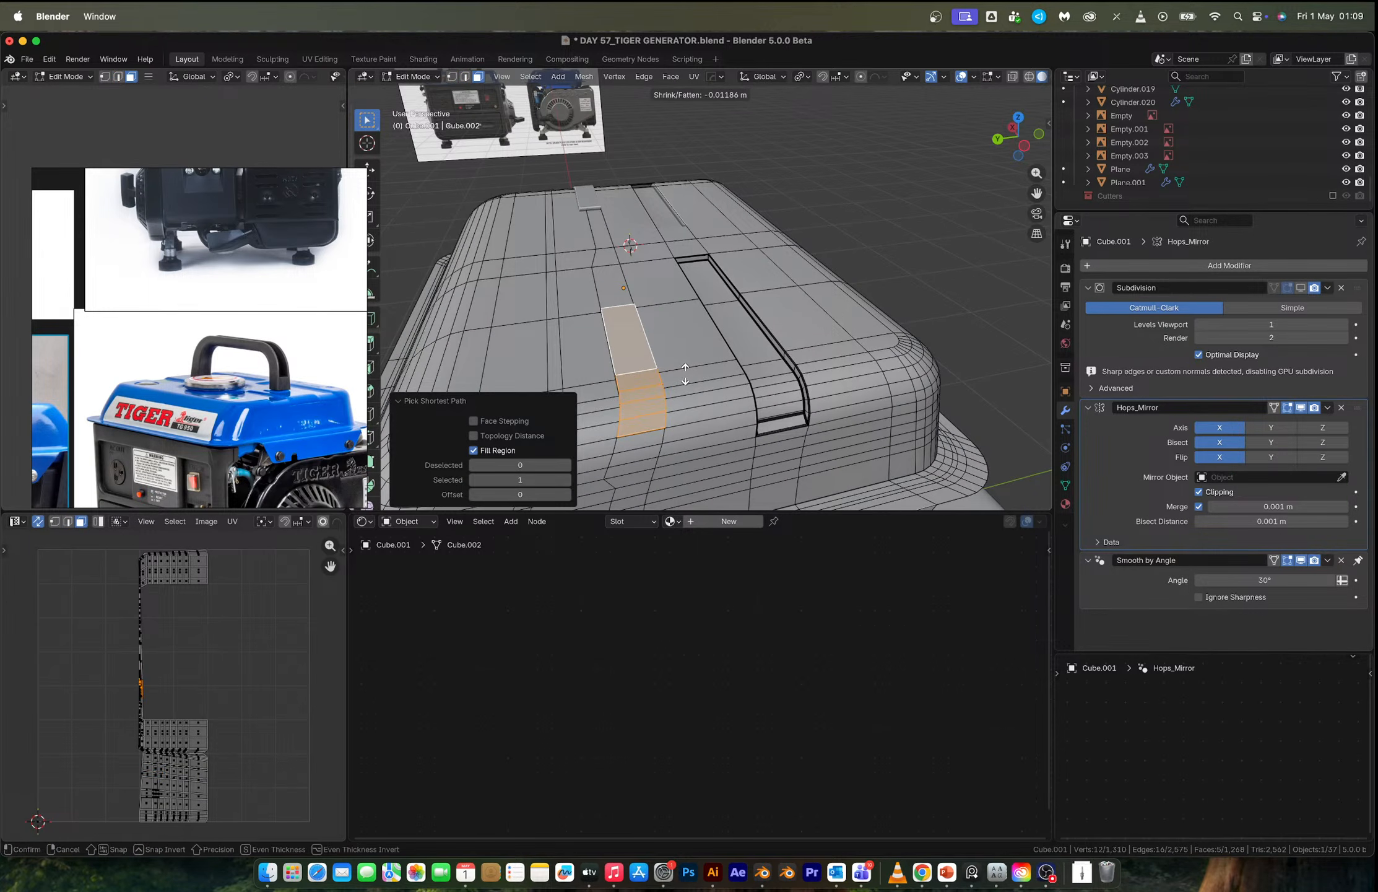
{"action": "right_click", "coordinate": [682, 369]}
{"action": "key", "text": "ctrl+z"}
{"action": "scroll", "coordinate": [681, 370], "scroll_direction": "down", "scroll_amount": 4}
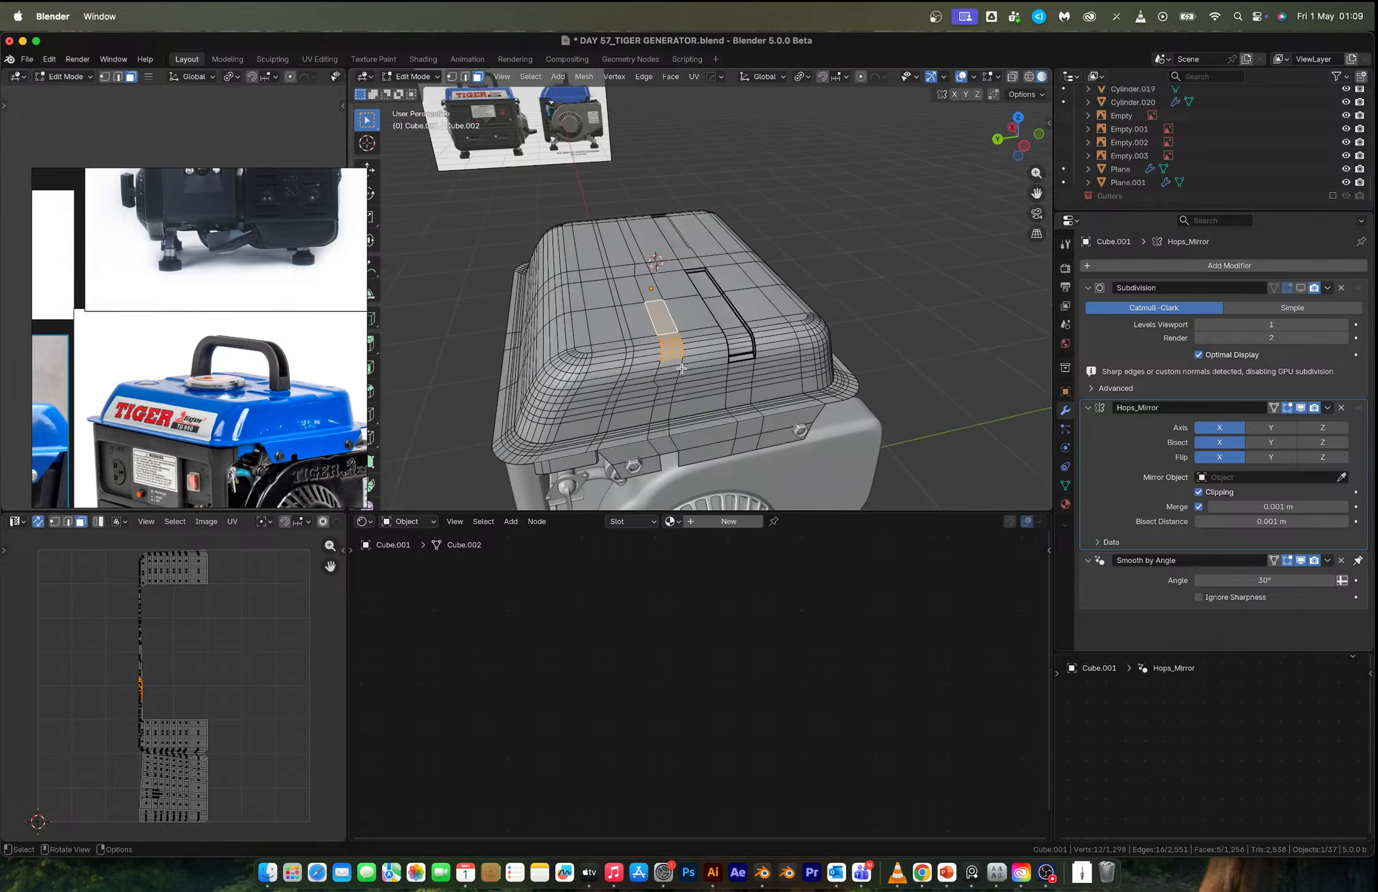
Straighten one side edge path of the planned strip on the tank cover by scaling its vertices to 0 along Y.
{"action": "middle_click_drag", "start_coordinate": [681, 369], "coordinate": [656, 367]}
{"action": "left_click", "coordinate": [645, 349]}
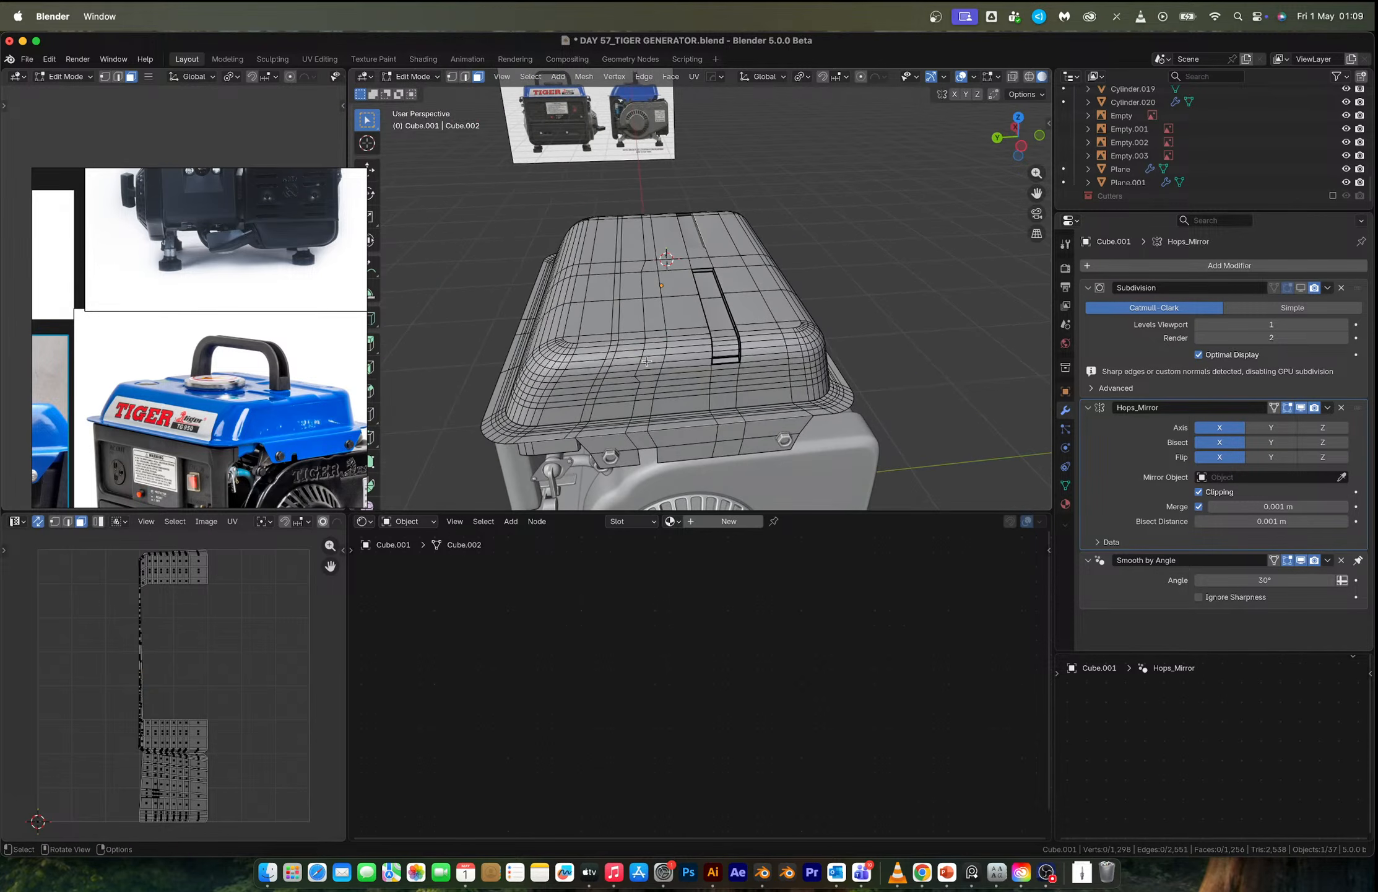
{"action": "key", "text": "2"}
{"action": "left_click", "coordinate": [642, 368]}
{"action": "key", "text": "1"}
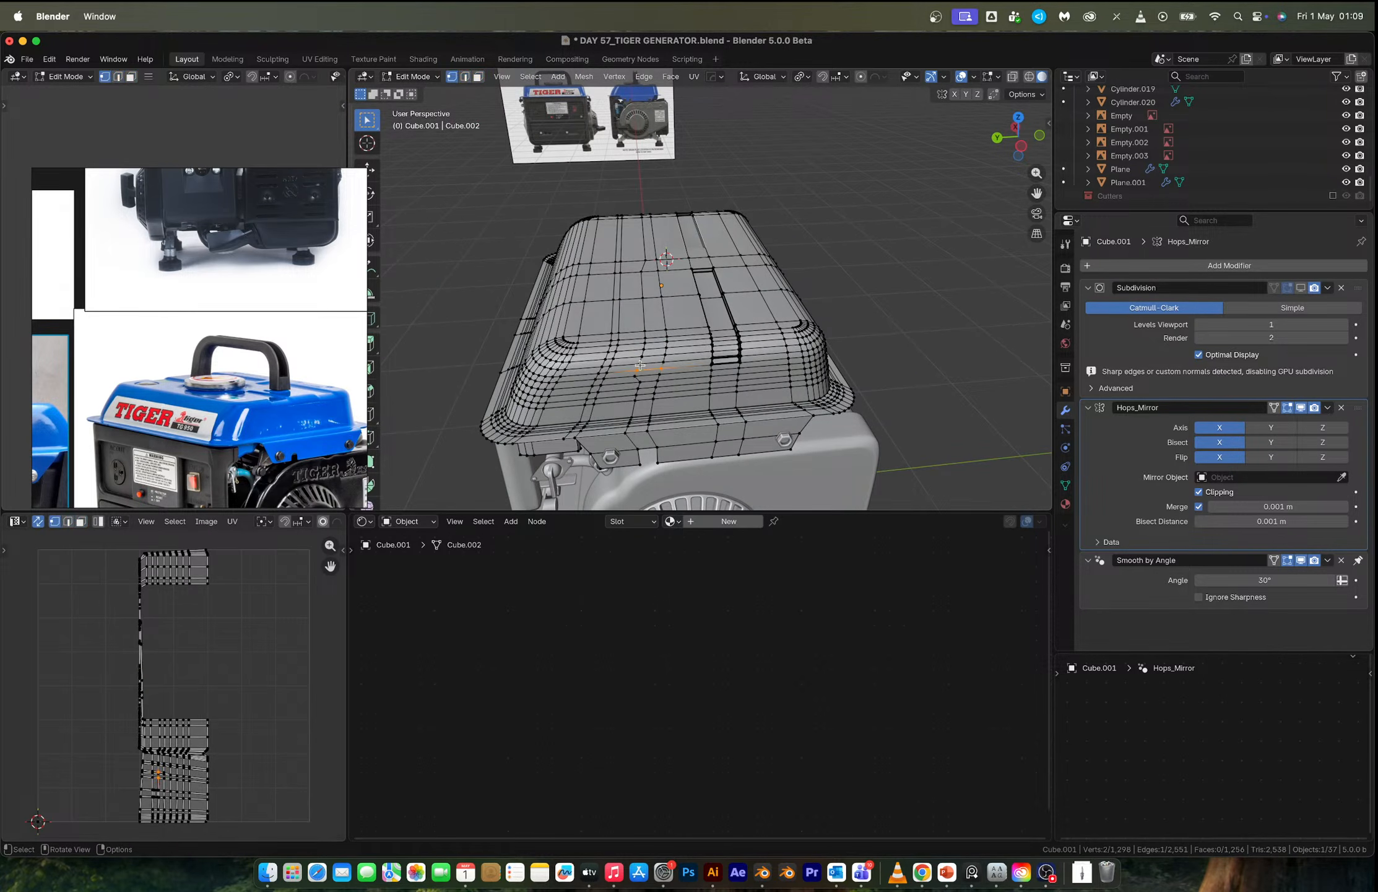
{"action": "left_click", "coordinate": [640, 365]}
{"action": "left_click", "coordinate": [642, 276], "text": "ctrl"}
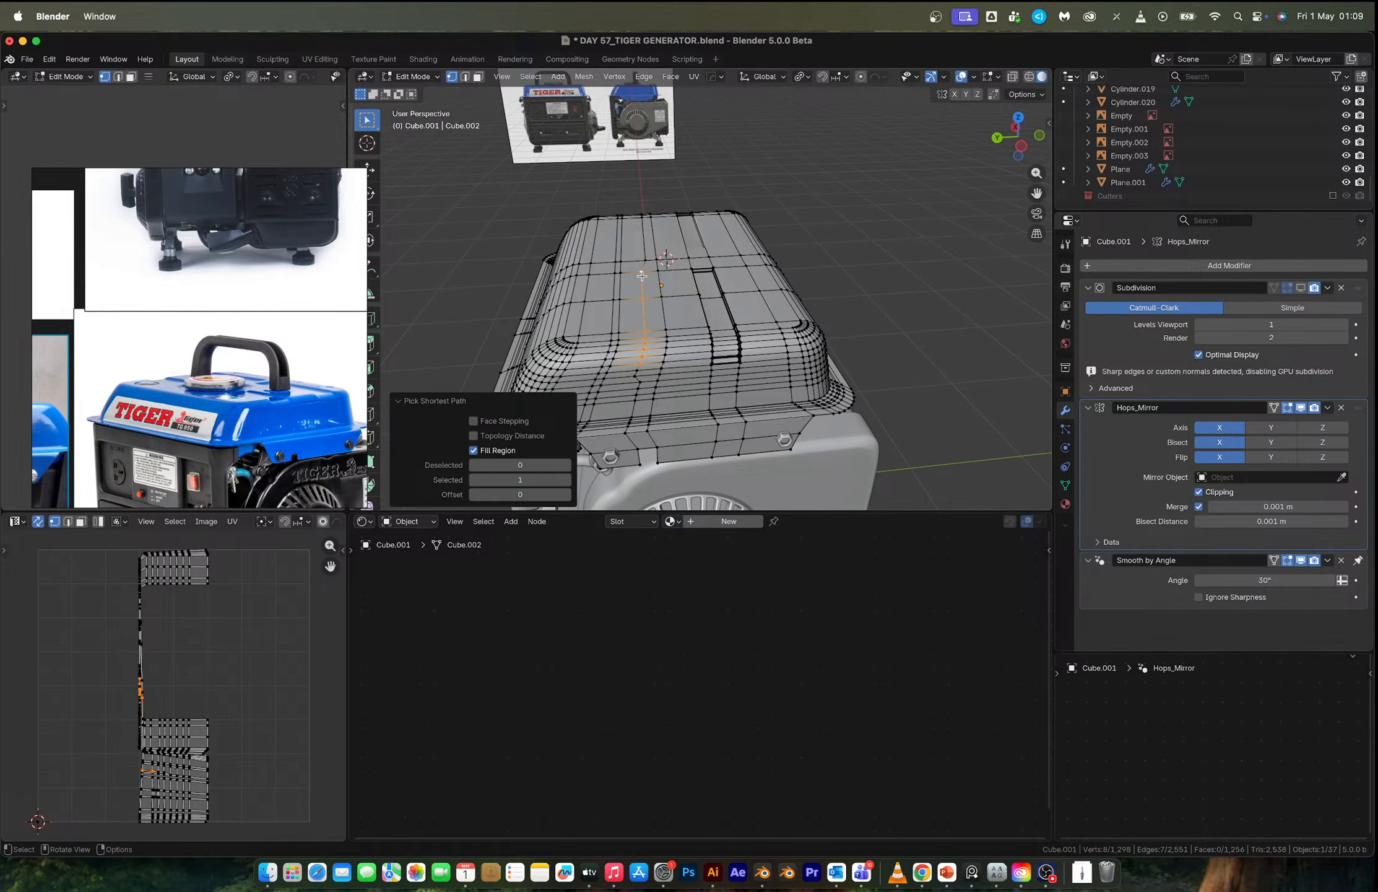
{"action": "key", "text": "s"}
{"action": "key", "text": "x"}
{"action": "key", "text": "y"}
{"action": "key", "text": "0"}
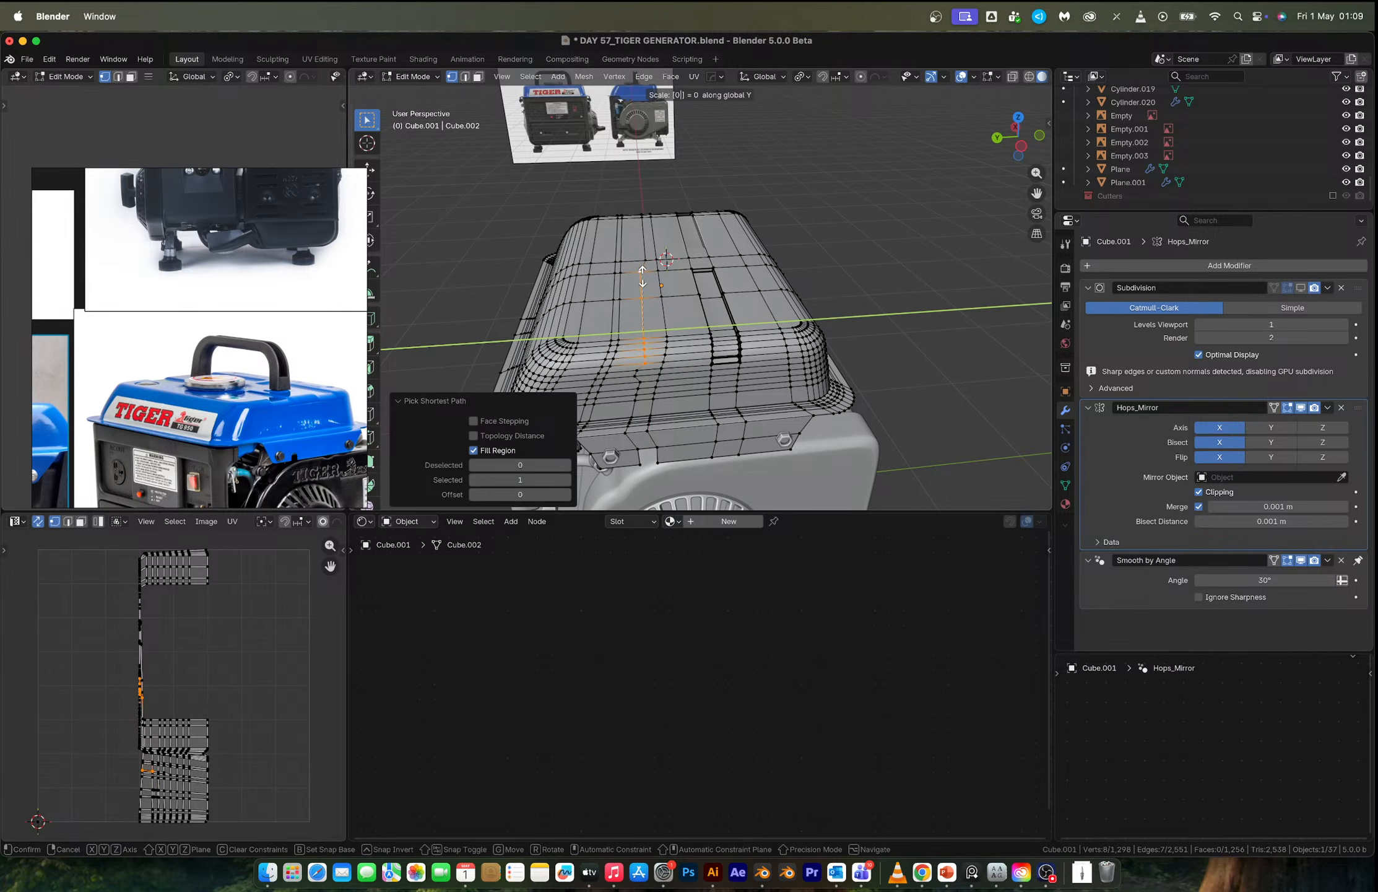
{"action": "key", "text": "Return"}
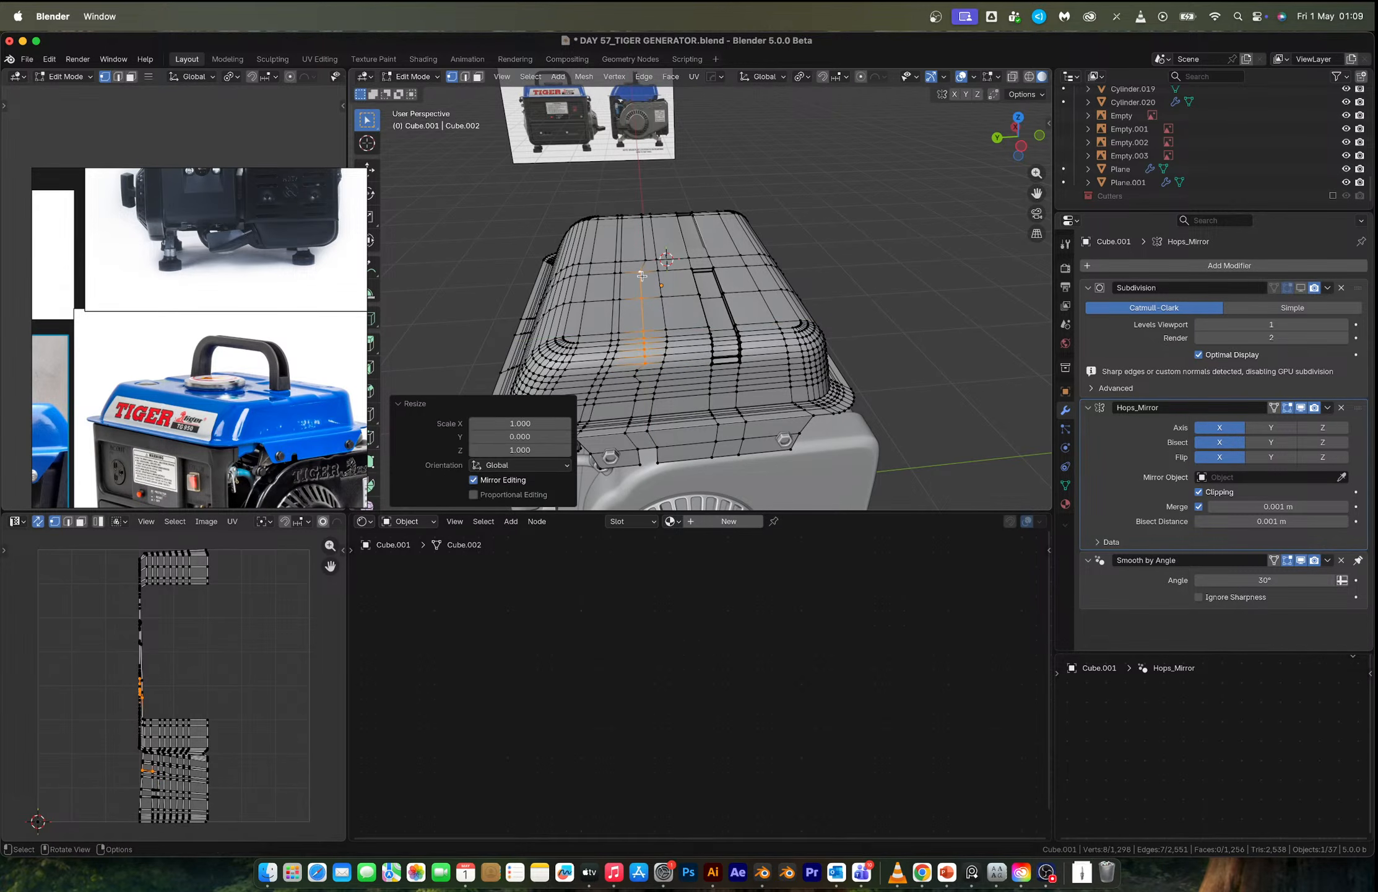
Straighten the neighbouring edge path on the strip's other side by scaling its vertices to 0 along Y.
{"action": "left_click", "coordinate": [666, 364]}
{"action": "left_click", "coordinate": [657, 278], "text": "ctrl+shift"}
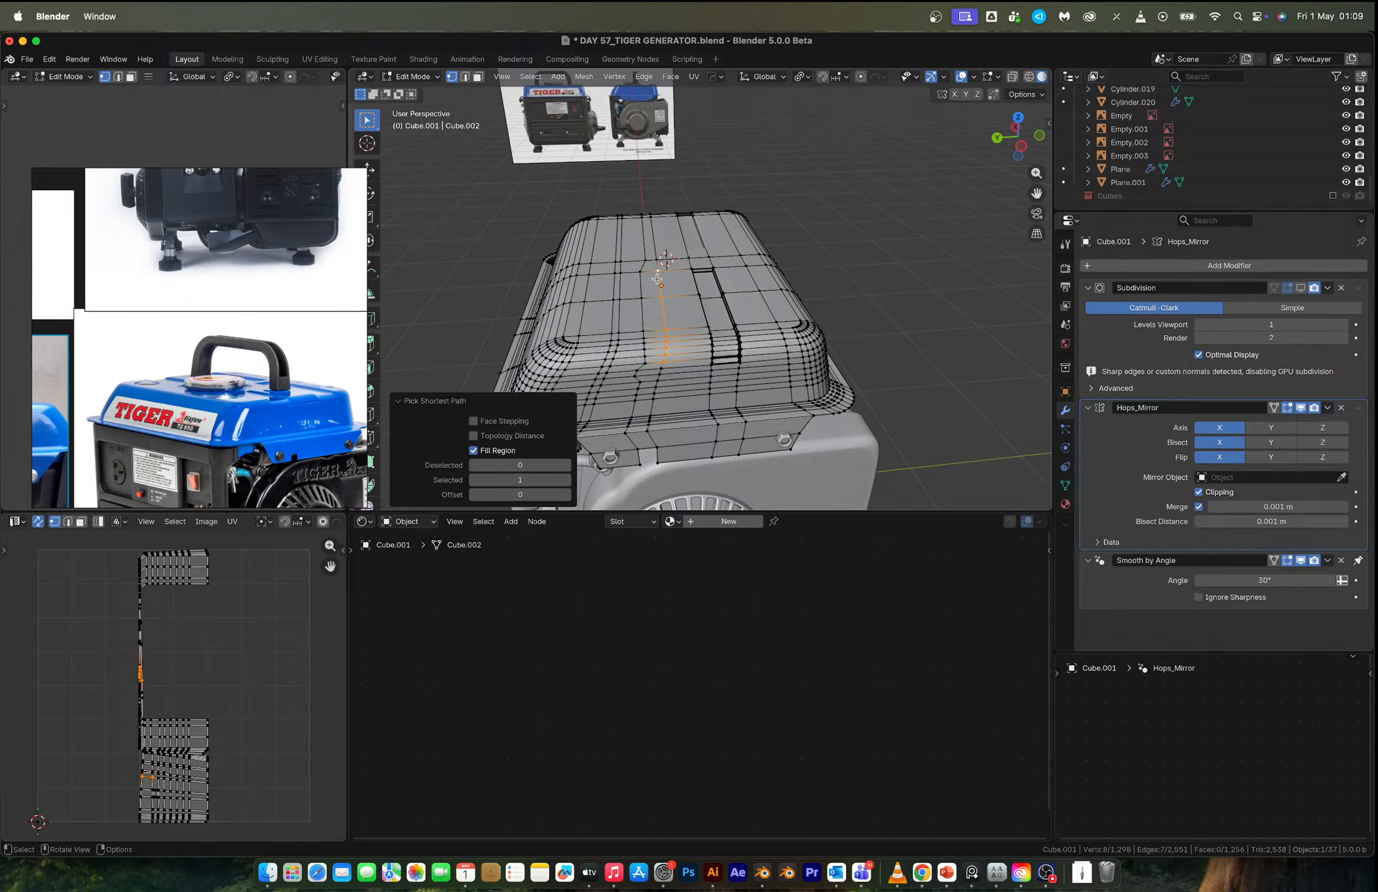
{"action": "key", "text": "s"}
{"action": "key", "text": "y"}
{"action": "key", "text": "Return"}
Extrude the strip of six faces between the straightened paths inward along their normals about 0.009 m and return to Object Mode.
{"action": "scroll", "coordinate": [726, 400], "scroll_direction": "up", "scroll_amount": 4}
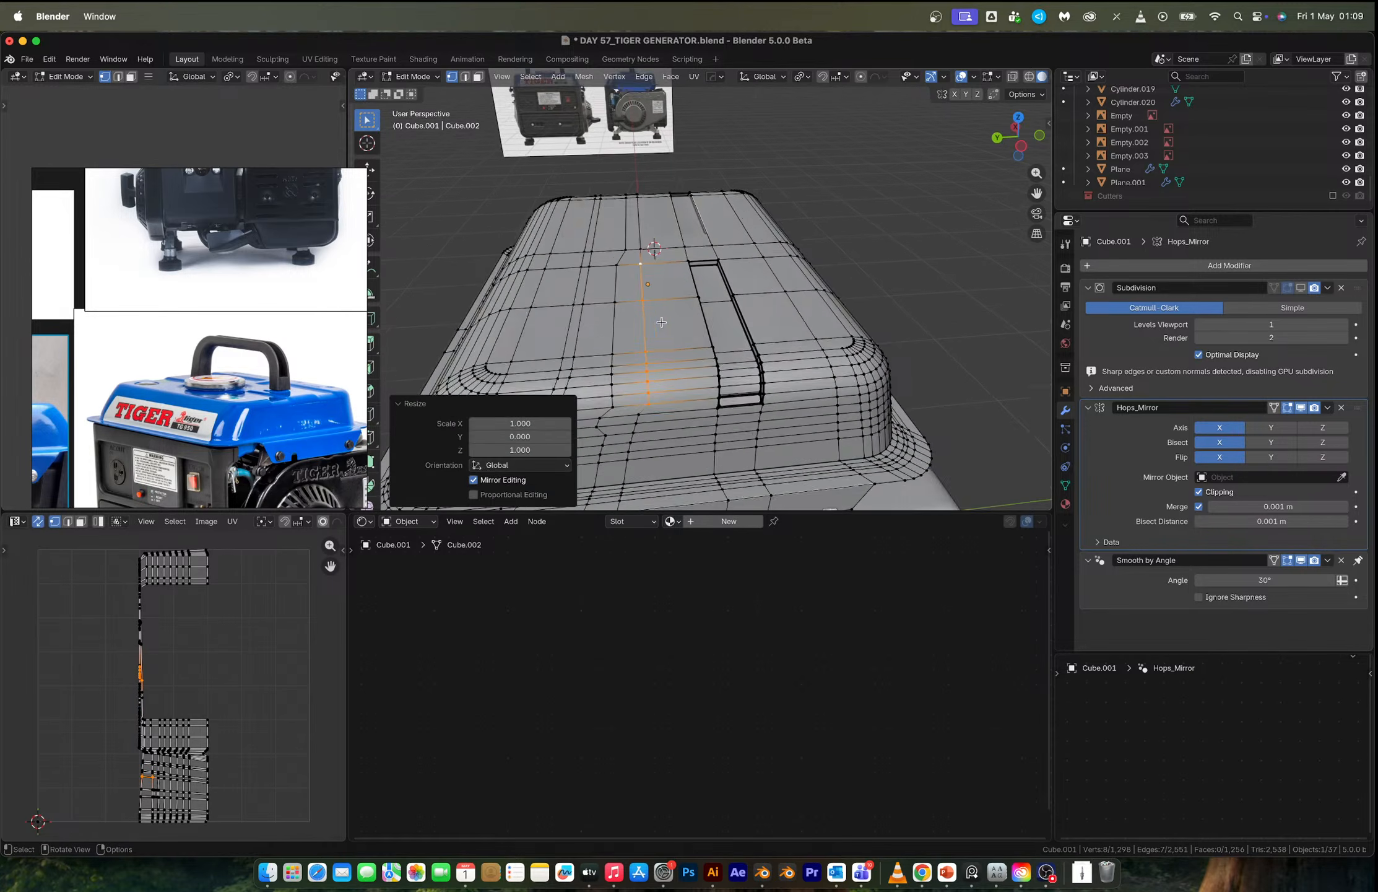
{"action": "key", "text": "3"}
{"action": "left_click", "coordinate": [719, 384]}
{"action": "left_click", "coordinate": [702, 298], "text": "ctrl+shift"}
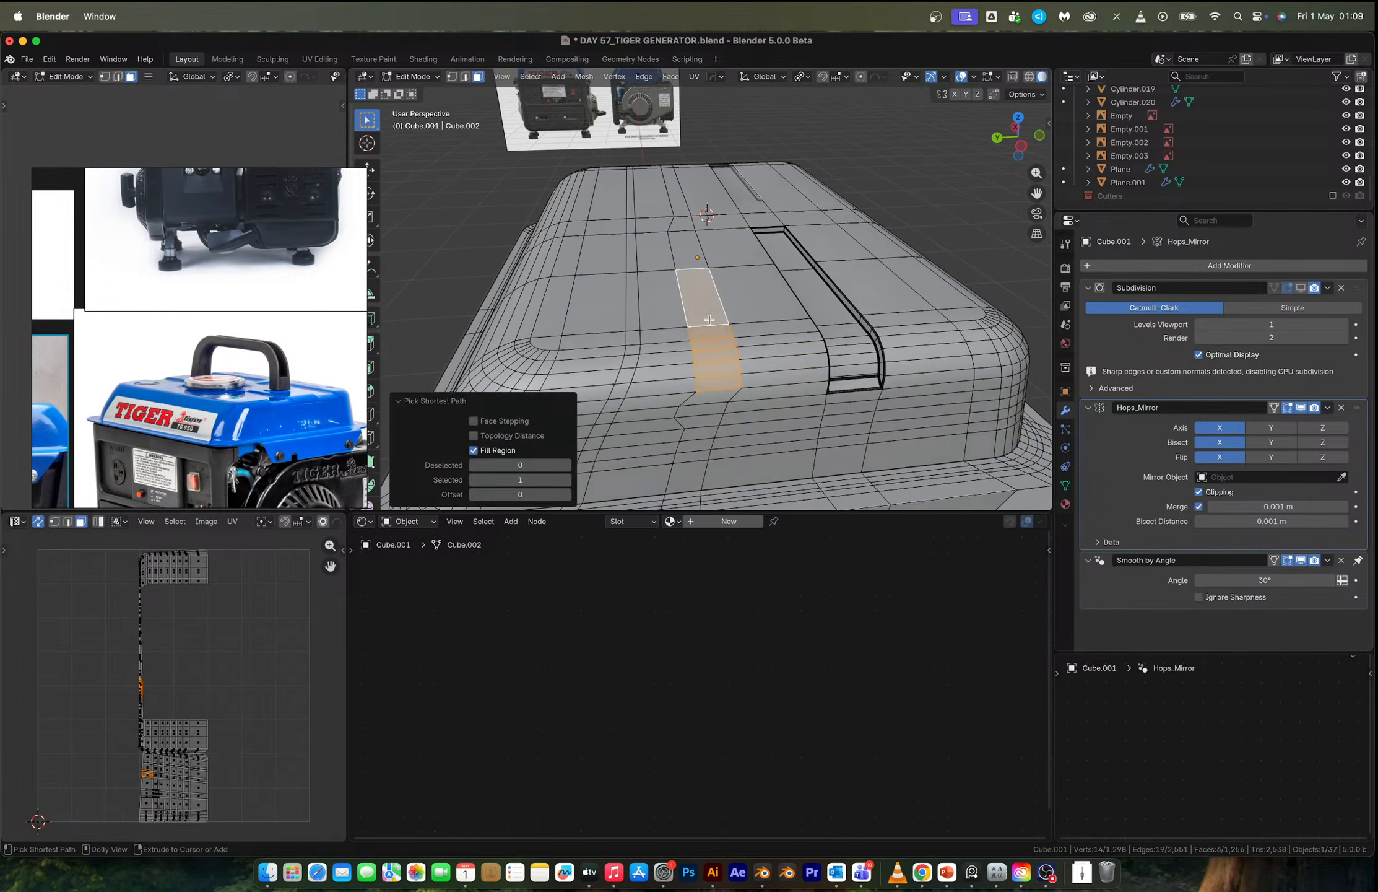
{"action": "key", "text": "alt+e"}
{"action": "left_click", "coordinate": [733, 395]}
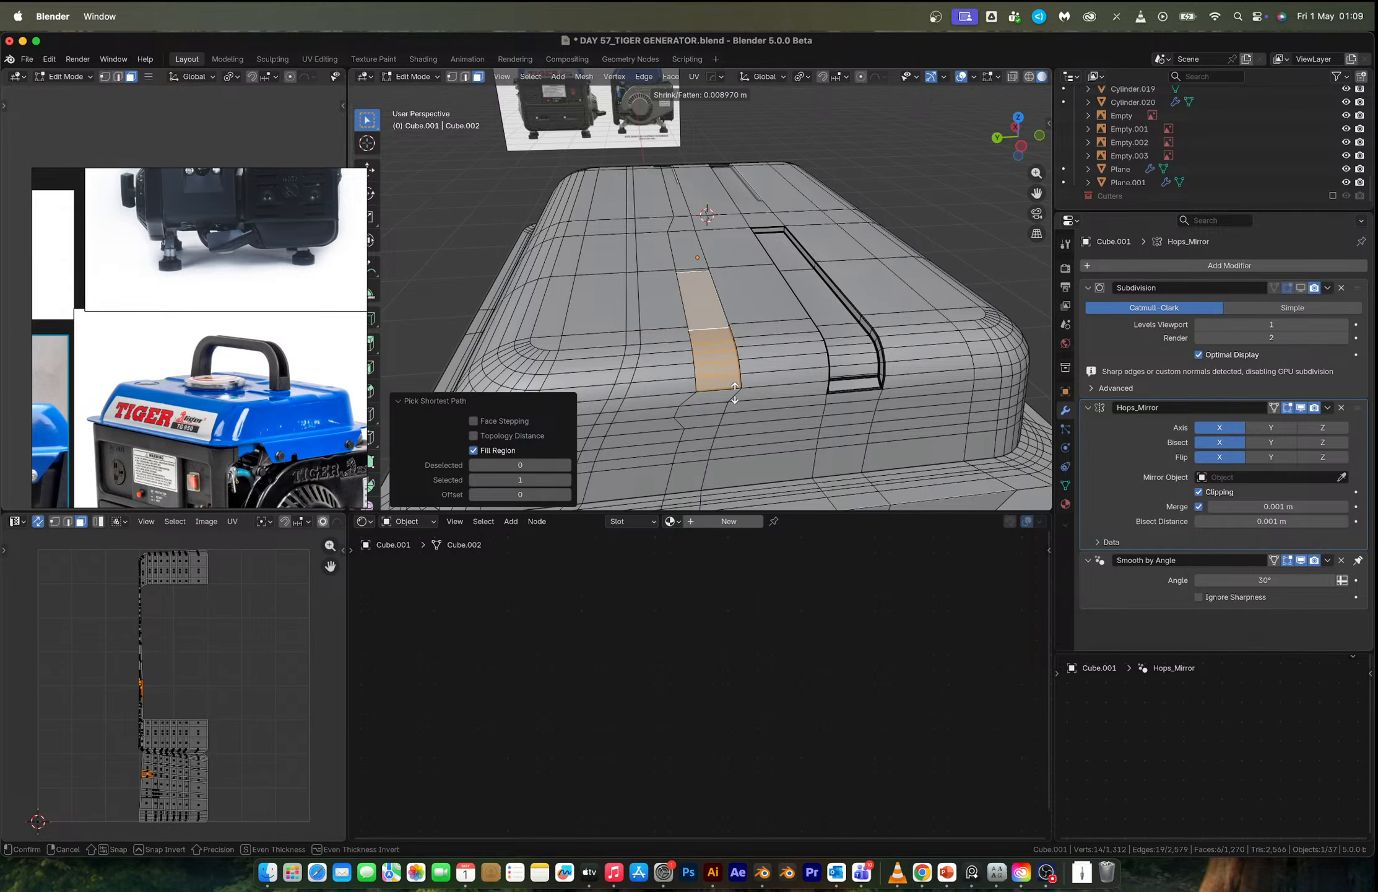
{"action": "left_click", "coordinate": [733, 391]}
{"action": "key", "text": "Tab"}
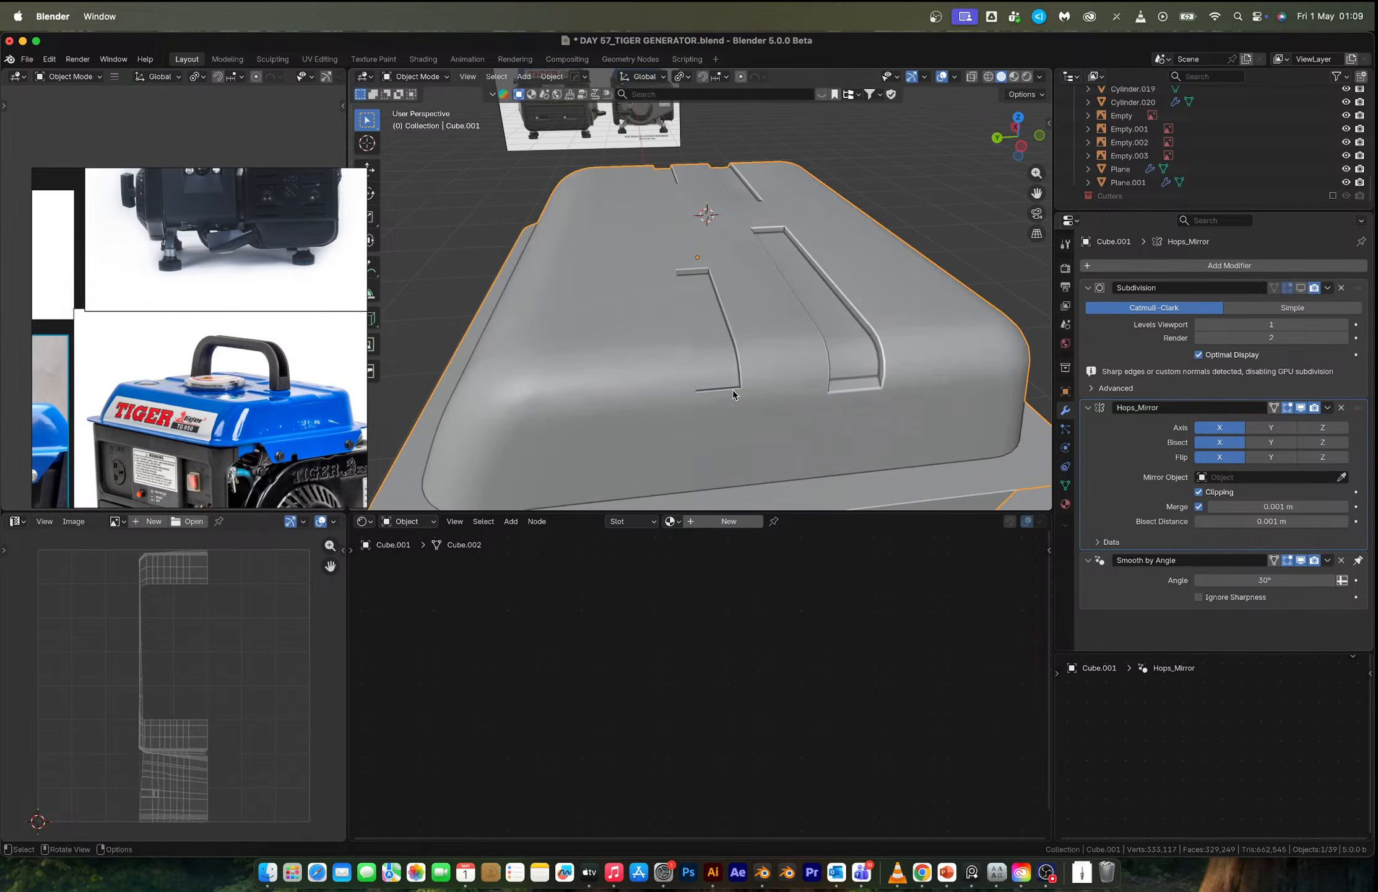
{"action": "scroll", "coordinate": [737, 387], "scroll_direction": "down", "scroll_amount": 5}
{"action": "left_click", "coordinate": [856, 280]}
{"action": "mouse_move", "coordinate": [723, 346]}
{"action": "middle_mouse_down"}
{"action": "mouse_move", "coordinate": [853, 341]}
{"action": "mouse_move", "coordinate": [737, 365]}
{"action": "middle_mouse_up"}
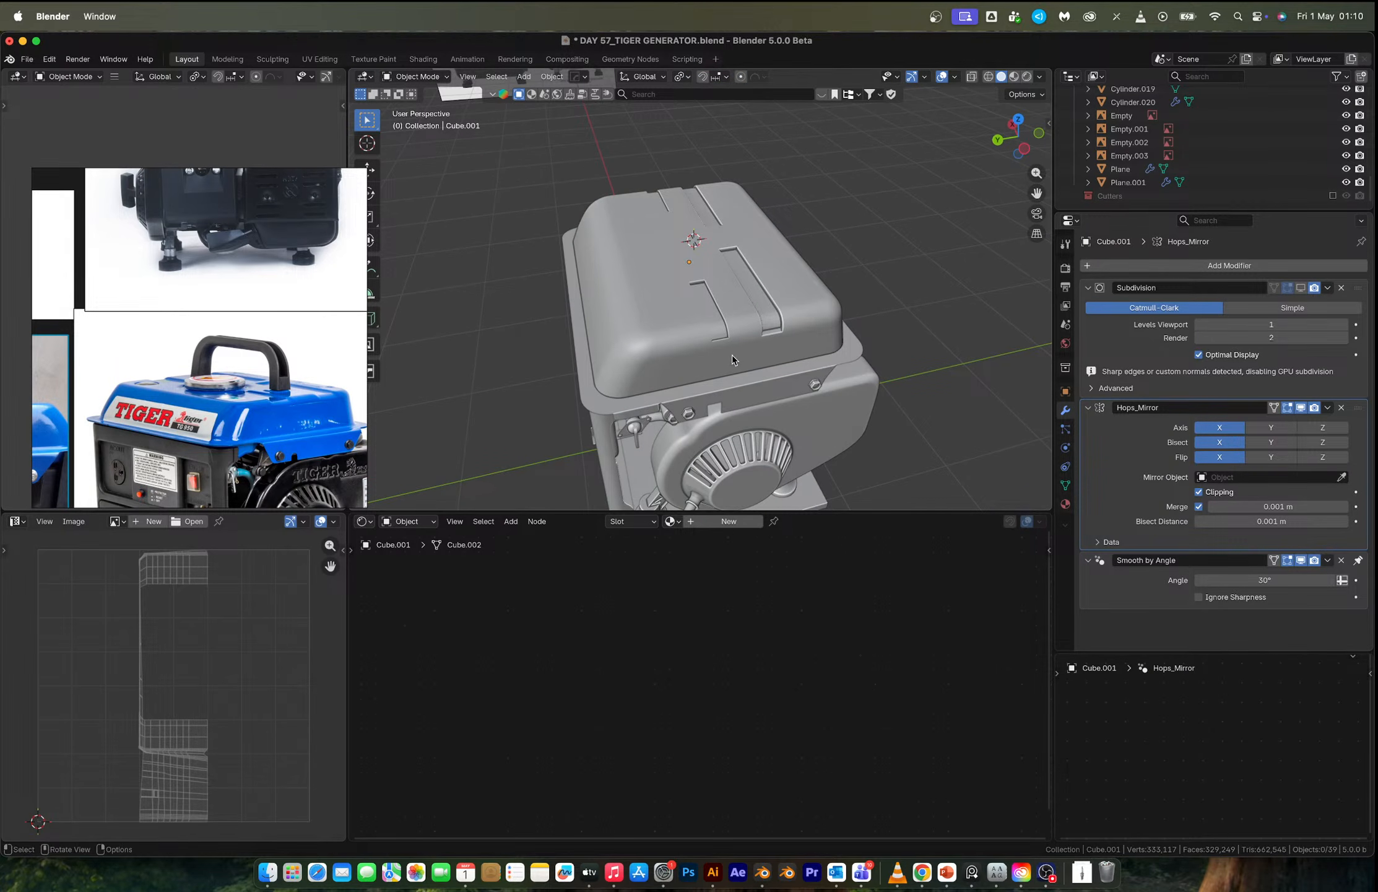
Apply the Hops_Mirror modifier on the tank cover.
{"action": "left_click", "coordinate": [647, 284]}
{"action": "key", "text": "Tab"}
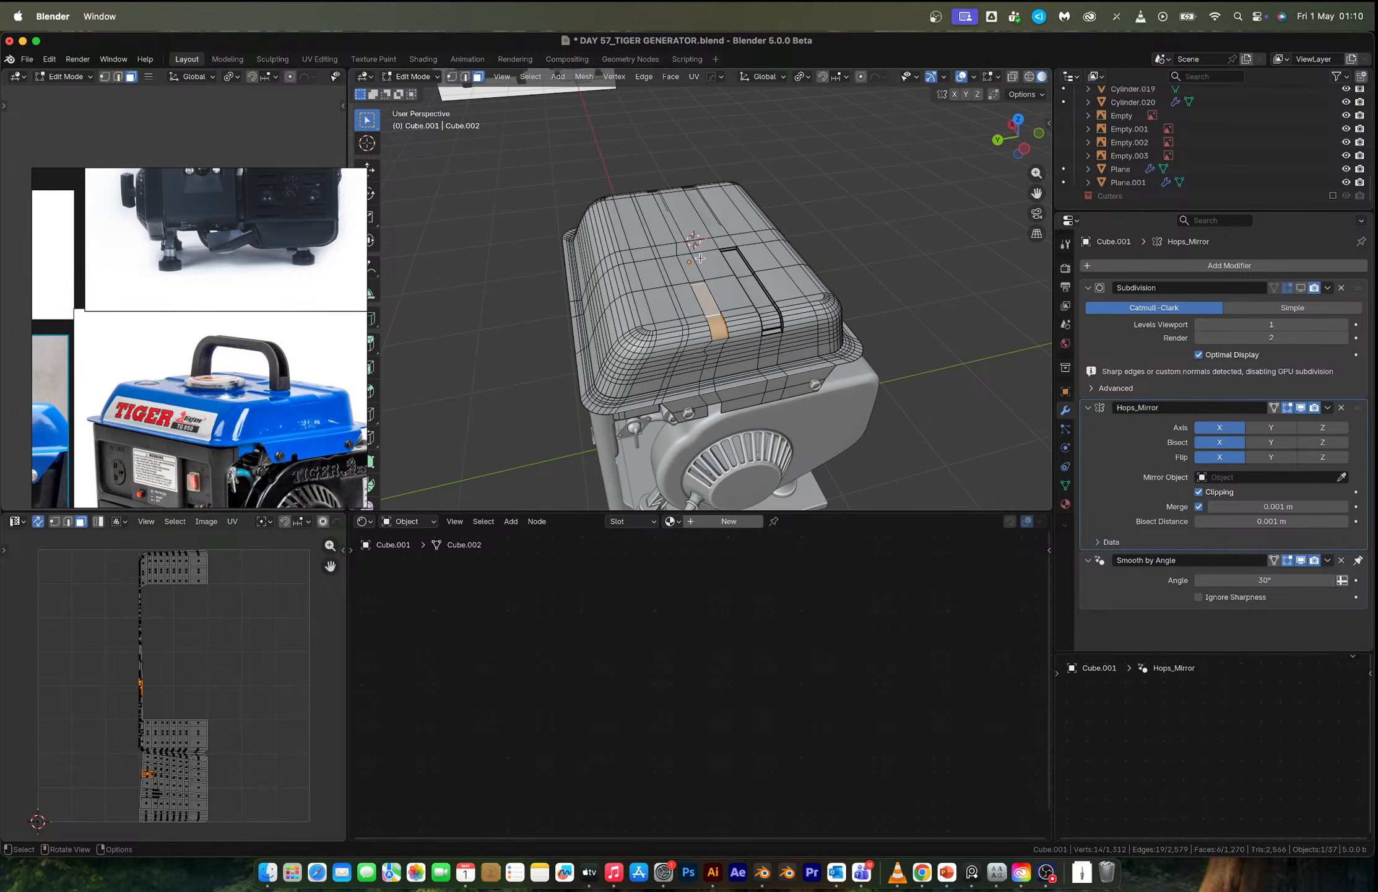
{"action": "key", "text": "Tab"}
{"action": "key", "text": "ctrl+a"}
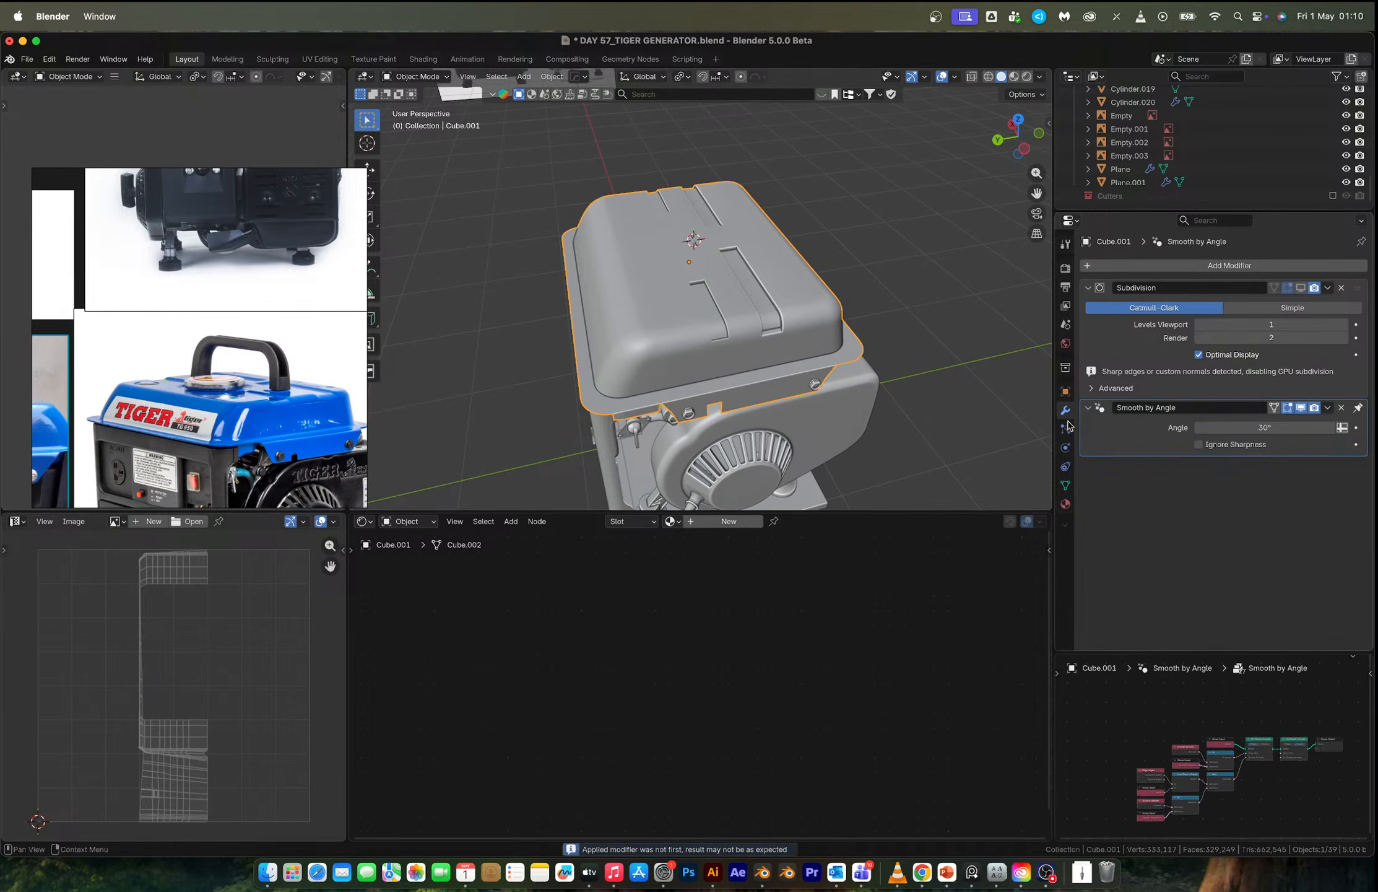
Select the central block of faces on top of the tank cover in Edit Mode and inset it by 0.07405 m.
{"action": "key", "text": "Tab"}
{"action": "scroll", "coordinate": [712, 281], "scroll_direction": "up", "scroll_amount": 3}
{"action": "left_click_drag", "start_coordinate": [701, 254], "coordinate": [666, 241]}
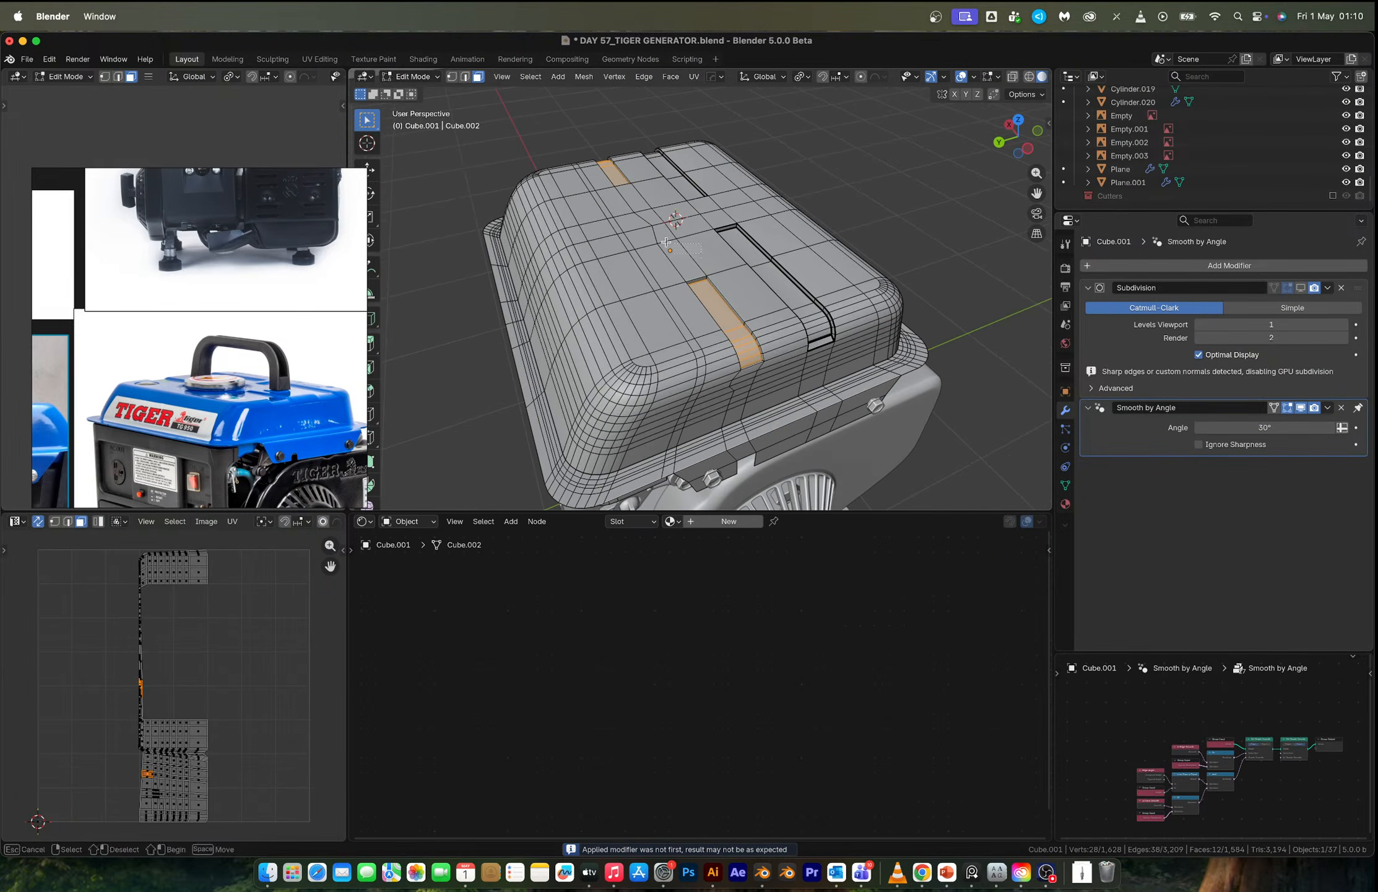
{"action": "left_click_drag", "start_coordinate": [593, 204], "coordinate": [592, 201]}
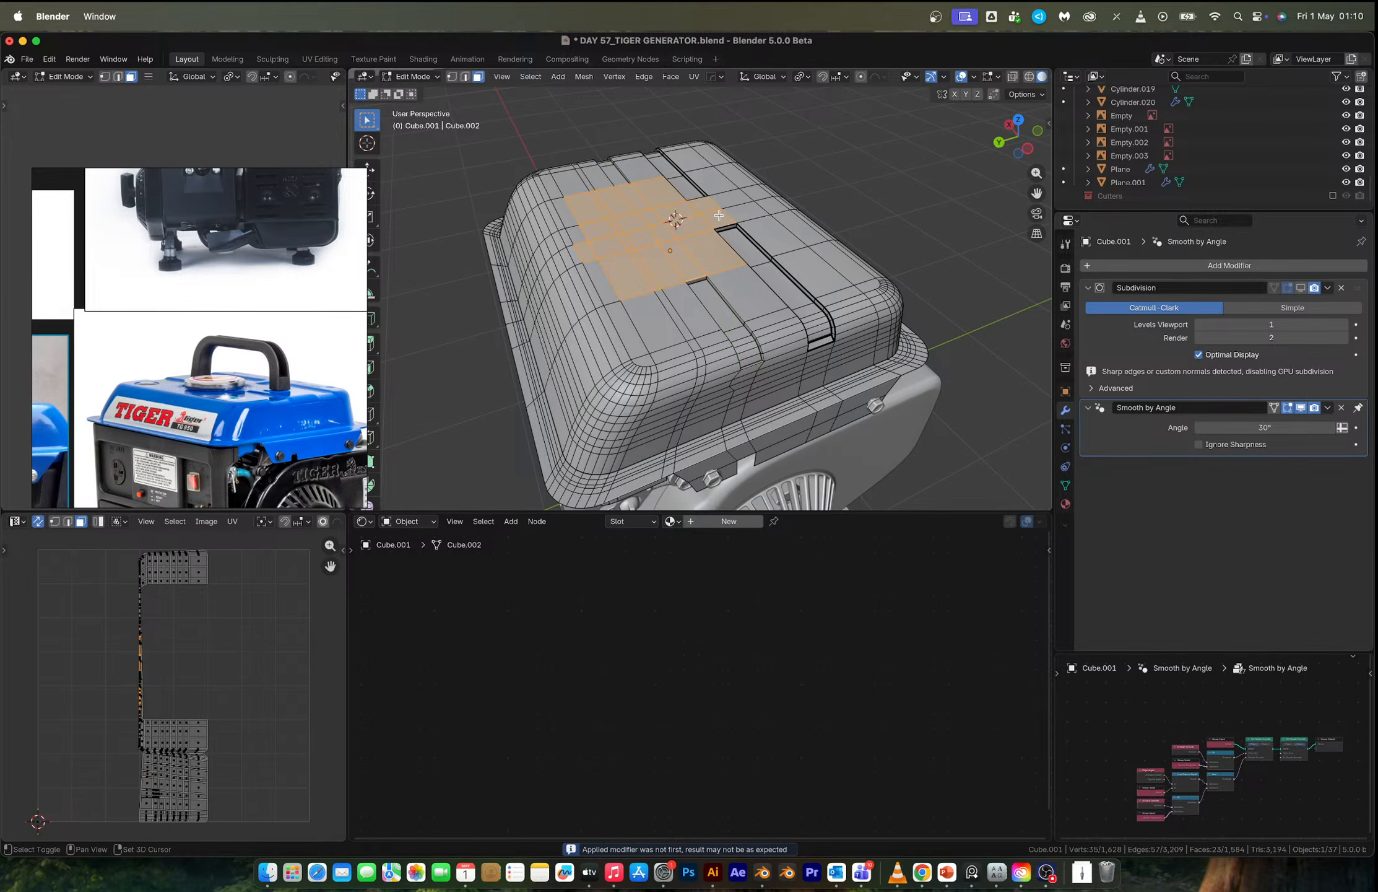
{"action": "middle_click_drag", "start_coordinate": [582, 251], "coordinate": [721, 316]}
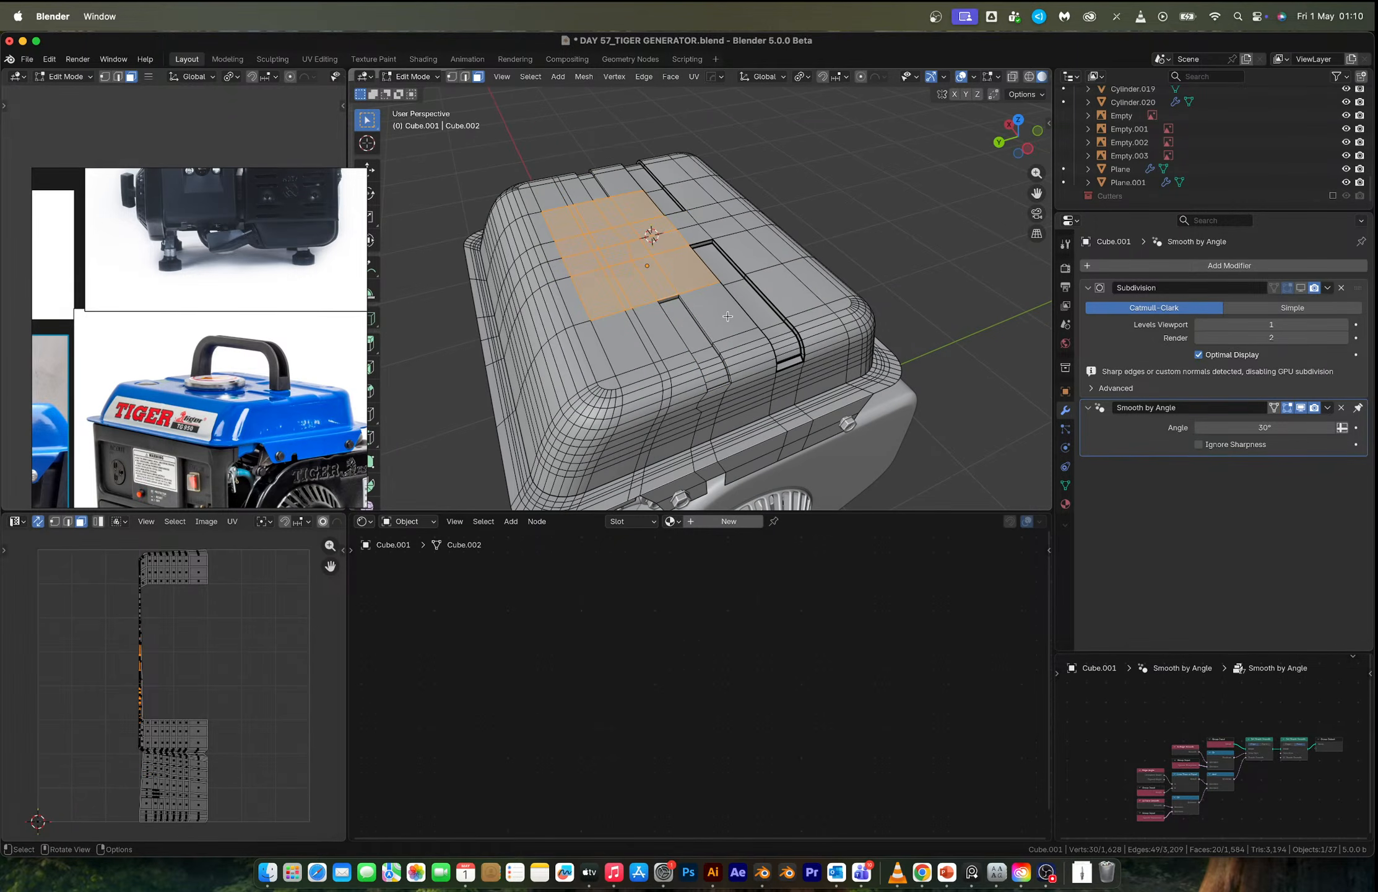
{"action": "key", "text": "i"}
{"action": "left_click", "coordinate": [719, 315]}
Shape the inset faces into a circle with LoopTools and scale them by 0.570.
{"action": "right_click", "coordinate": [681, 266]}
{"action": "mouse_move", "coordinate": [682, 265]}
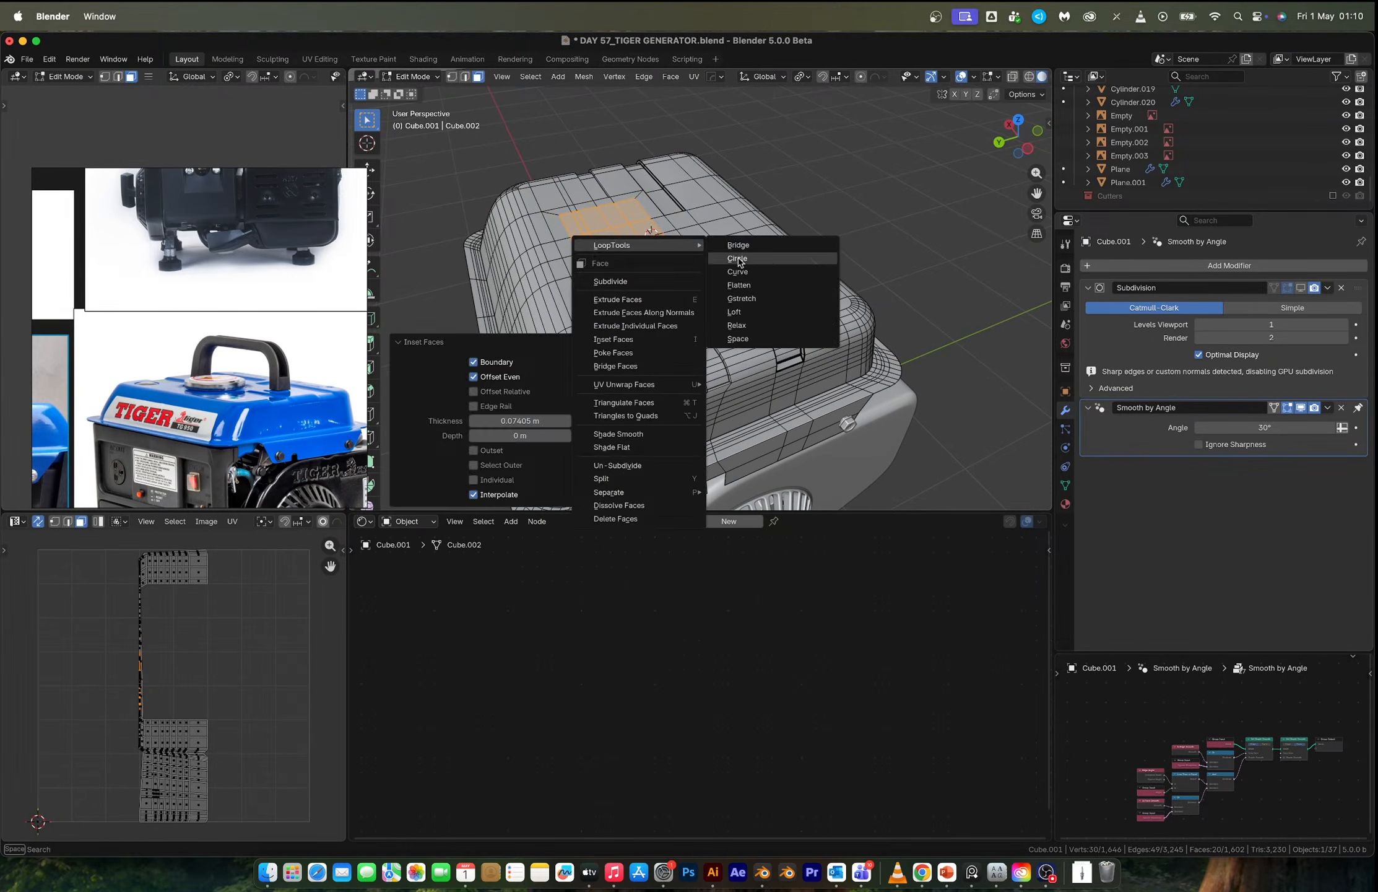
{"action": "left_click", "coordinate": [740, 261]}
{"action": "key", "text": "s"}
{"action": "left_click", "coordinate": [721, 301]}
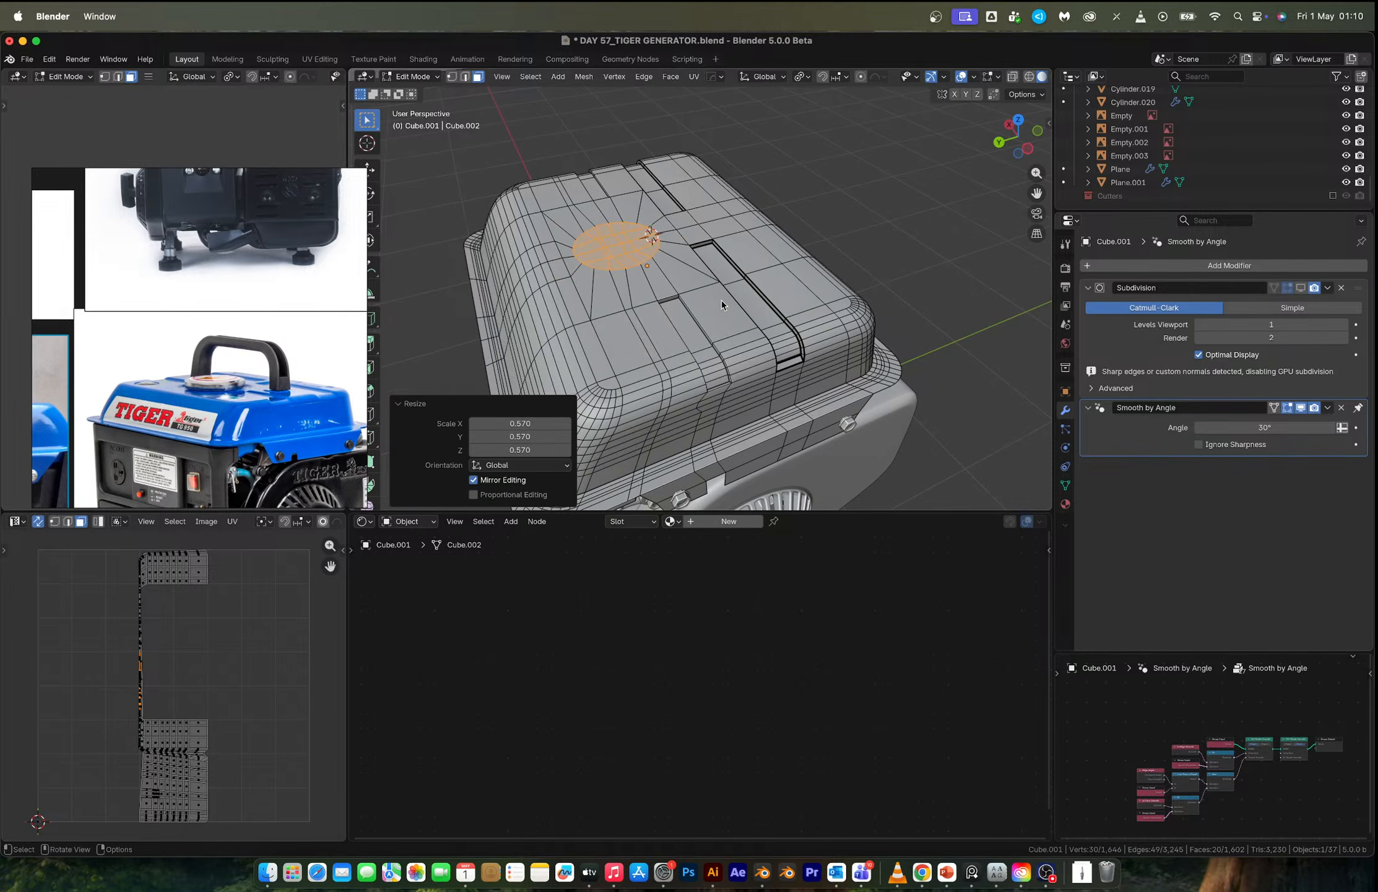
Apply the tank cover's object transform in Object Mode and return to Edit Mode.
{"action": "key", "text": "Tab"}
{"action": "key", "text": "ctrl+a"}
{"action": "left_click", "coordinate": [723, 303]}
{"action": "key", "text": "Tab"}
Regularise the selected faces with LoopTools Circle using Best fit and scale the circle by 1.116.
{"action": "right_click", "coordinate": [723, 302]}
{"action": "mouse_move", "coordinate": [722, 302]}
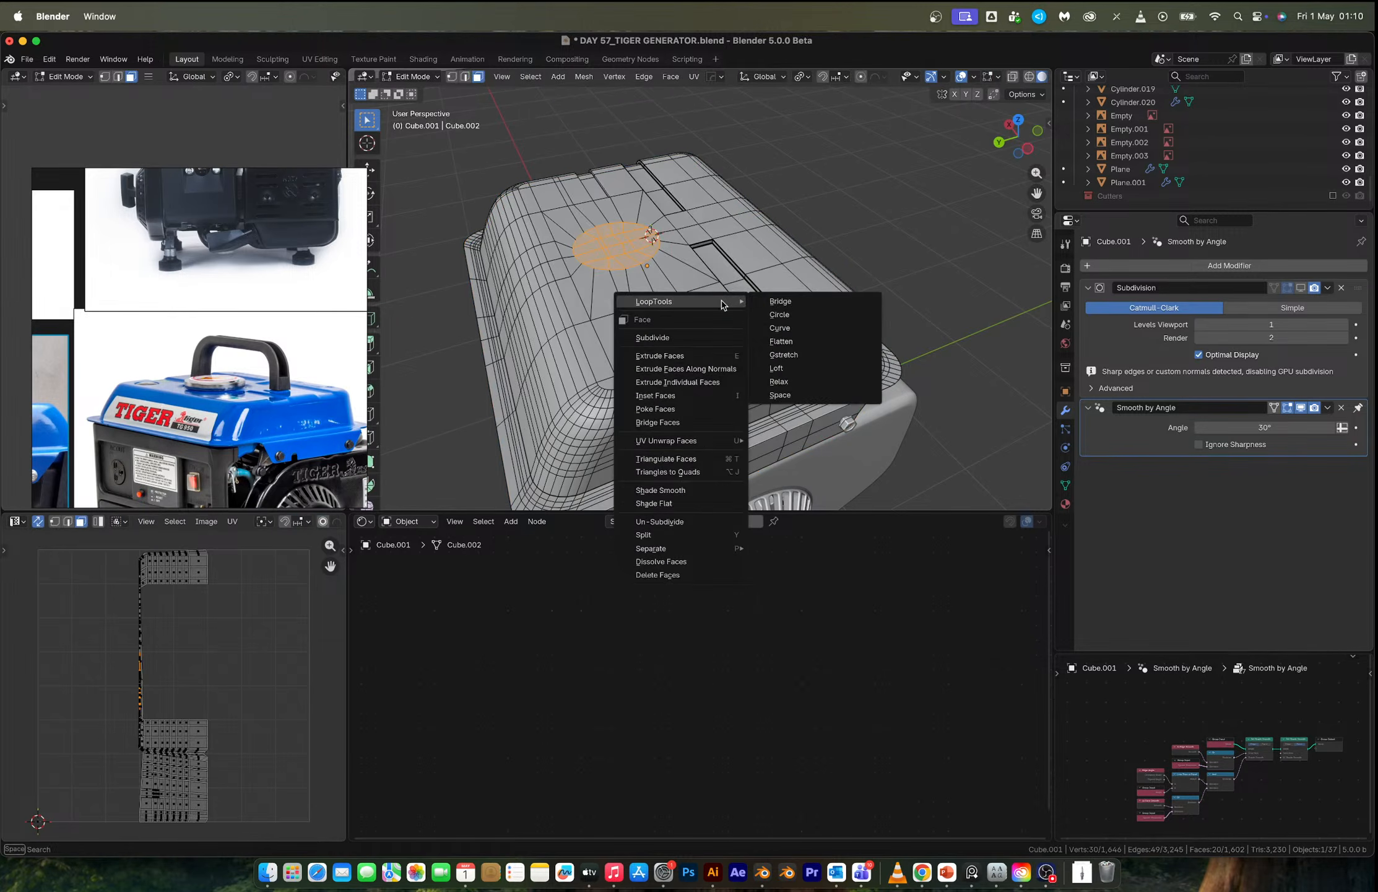
{"action": "left_click", "coordinate": [780, 315]}
{"action": "key", "text": "s"}
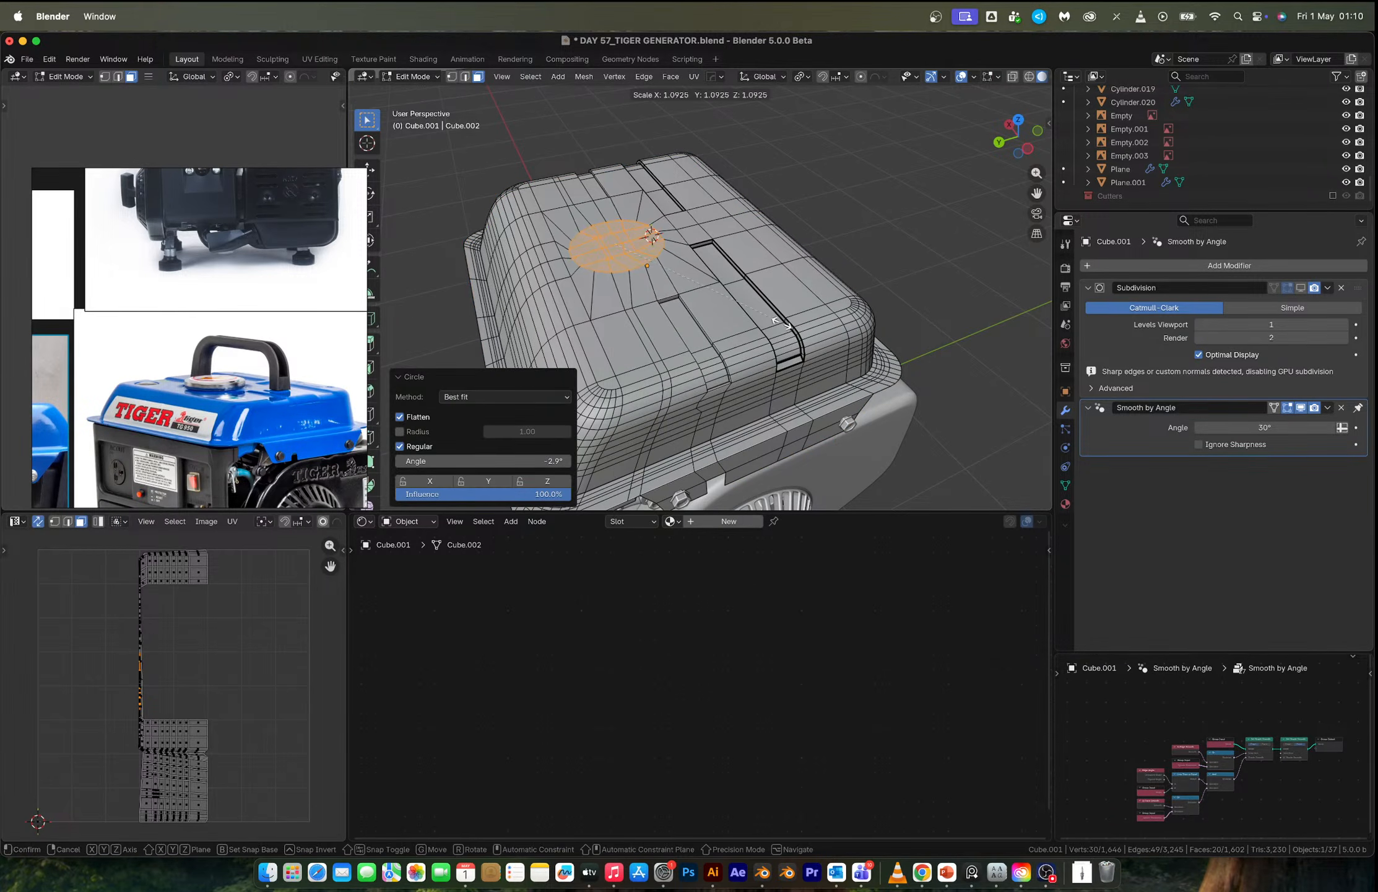
{"action": "left_click", "coordinate": [660, 274]}
{"action": "scroll", "coordinate": [661, 274], "scroll_direction": "up", "scroll_amount": 2}
{"action": "middle_click_drag", "start_coordinate": [661, 274], "coordinate": [759, 285]}
{"action": "key", "text": "e"}
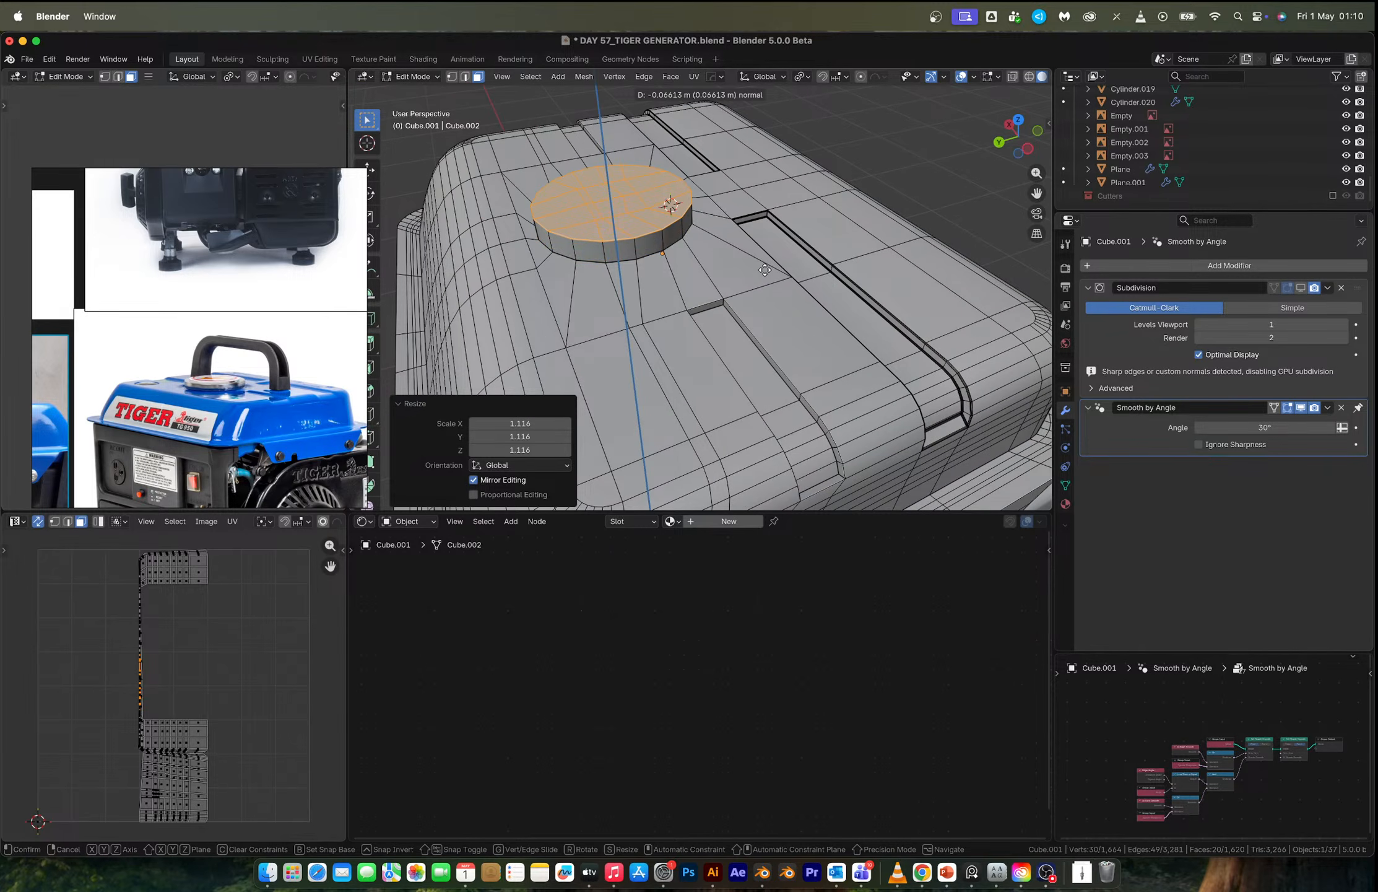
{"action": "left_click", "coordinate": [765, 270]}
{"action": "key", "text": "super+z"}
Scale the circular faces by 0.844 and extrude them upward about 0.087 m to form the filler neck.
{"action": "key", "text": "s"}
{"action": "left_click", "coordinate": [731, 281]}
{"action": "key", "text": "e"}
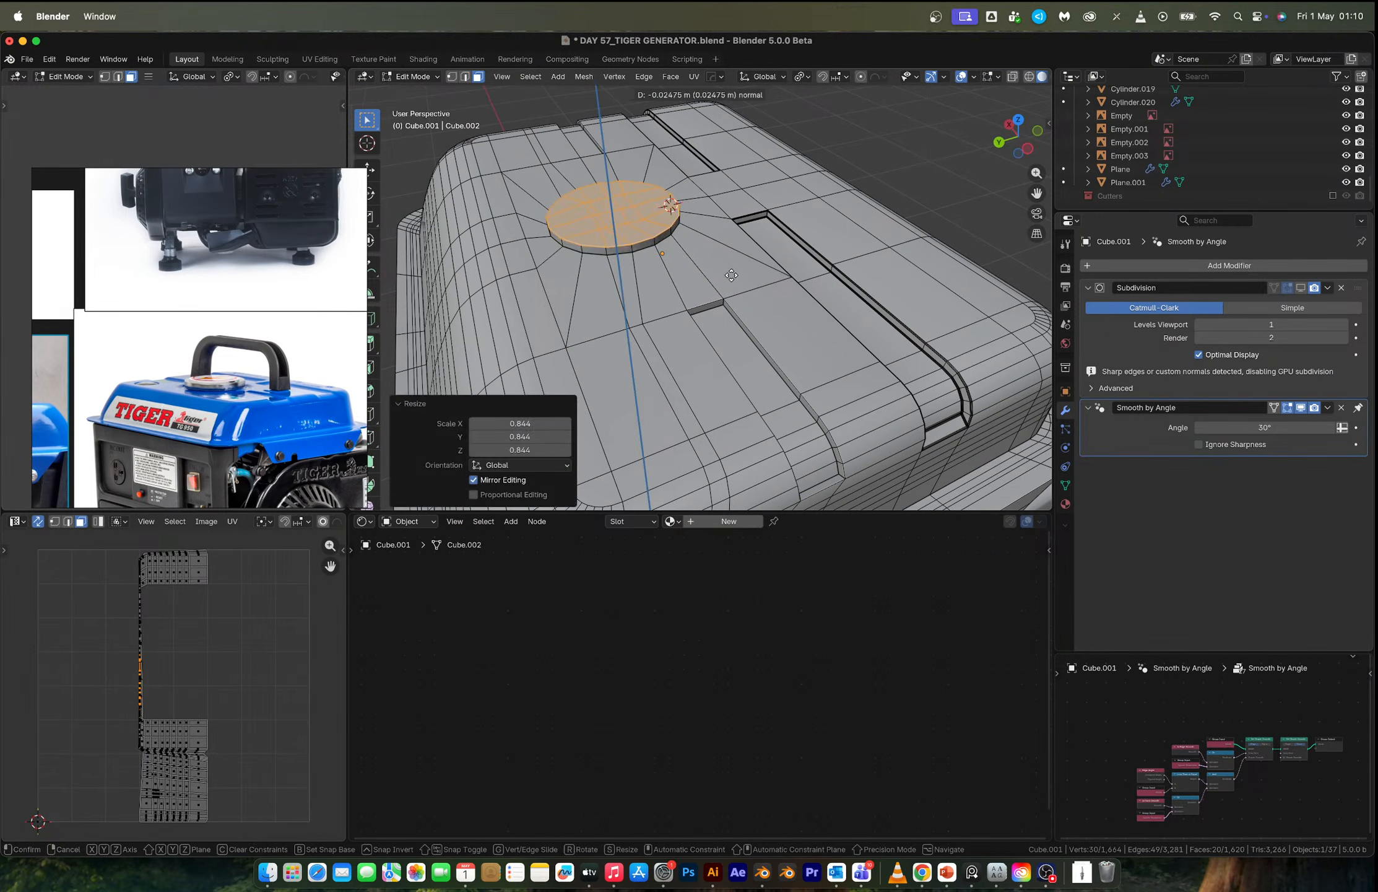
{"action": "left_click", "coordinate": [734, 259]}
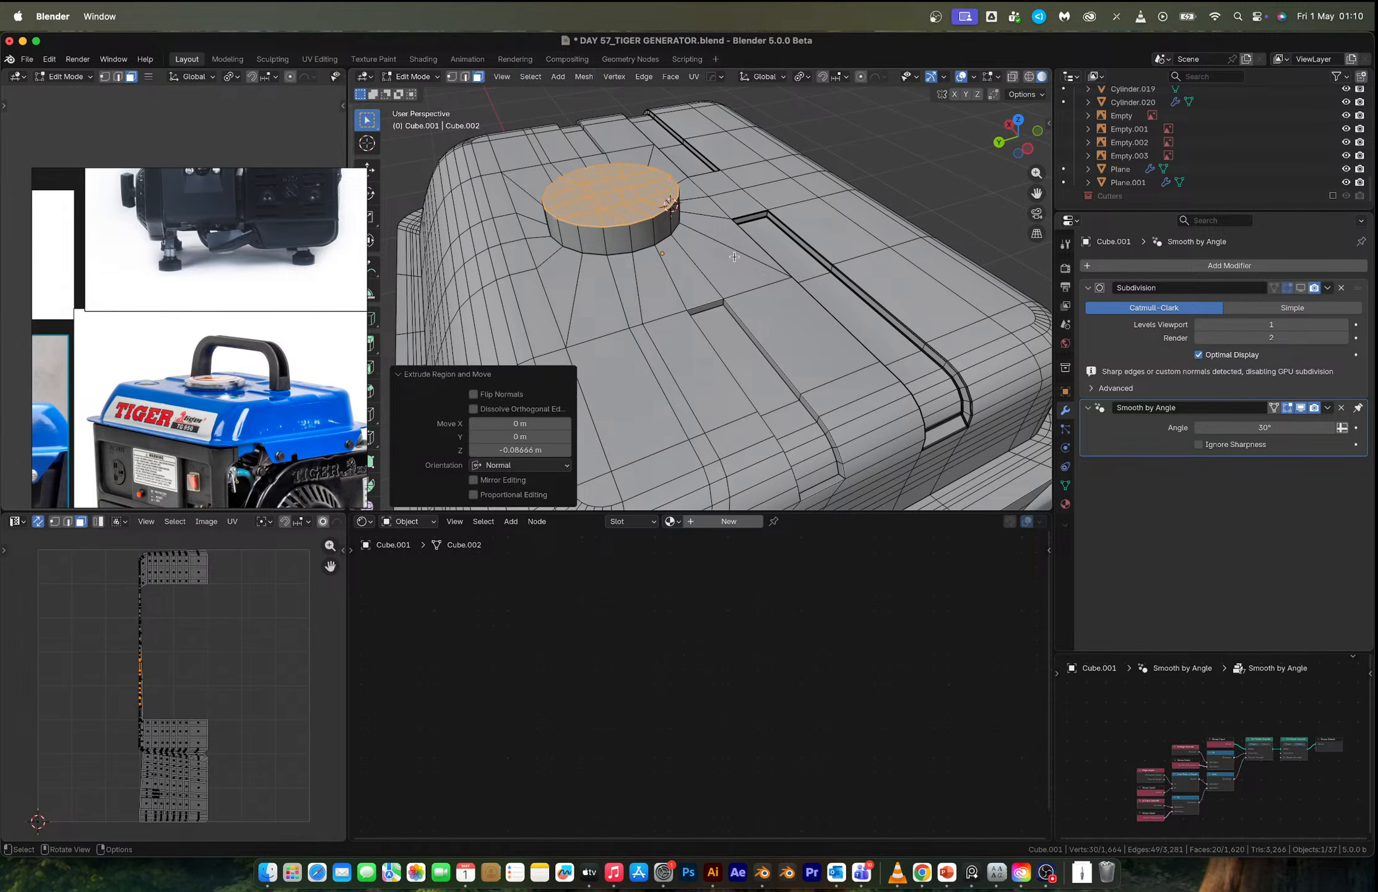
Bevel the edge loop at the filler neck's base with four segments.
{"action": "key", "text": "2"}
{"action": "left_click", "coordinate": [619, 250], "text": "alt"}
{"action": "key", "text": "ctrl+b"}
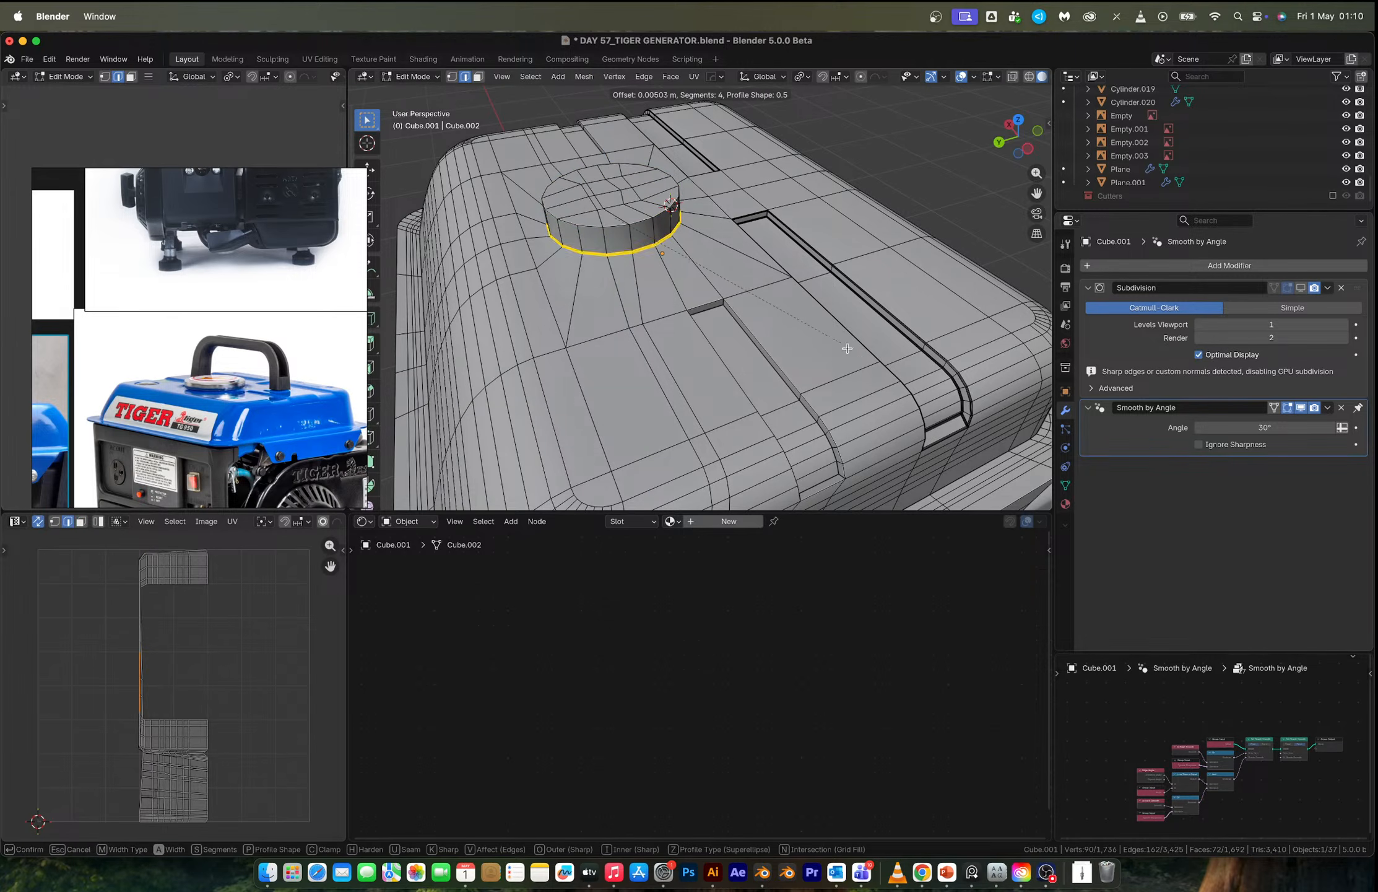
{"action": "left_click", "coordinate": [860, 357]}
{"action": "key", "text": "Tab"}
{"action": "middle_click_drag", "start_coordinate": [729, 271], "coordinate": [644, 275]}
{"action": "scroll", "coordinate": [742, 292], "scroll_direction": "down", "scroll_amount": 5}
{"action": "scroll", "coordinate": [642, 276], "scroll_direction": "up", "scroll_amount": 5}
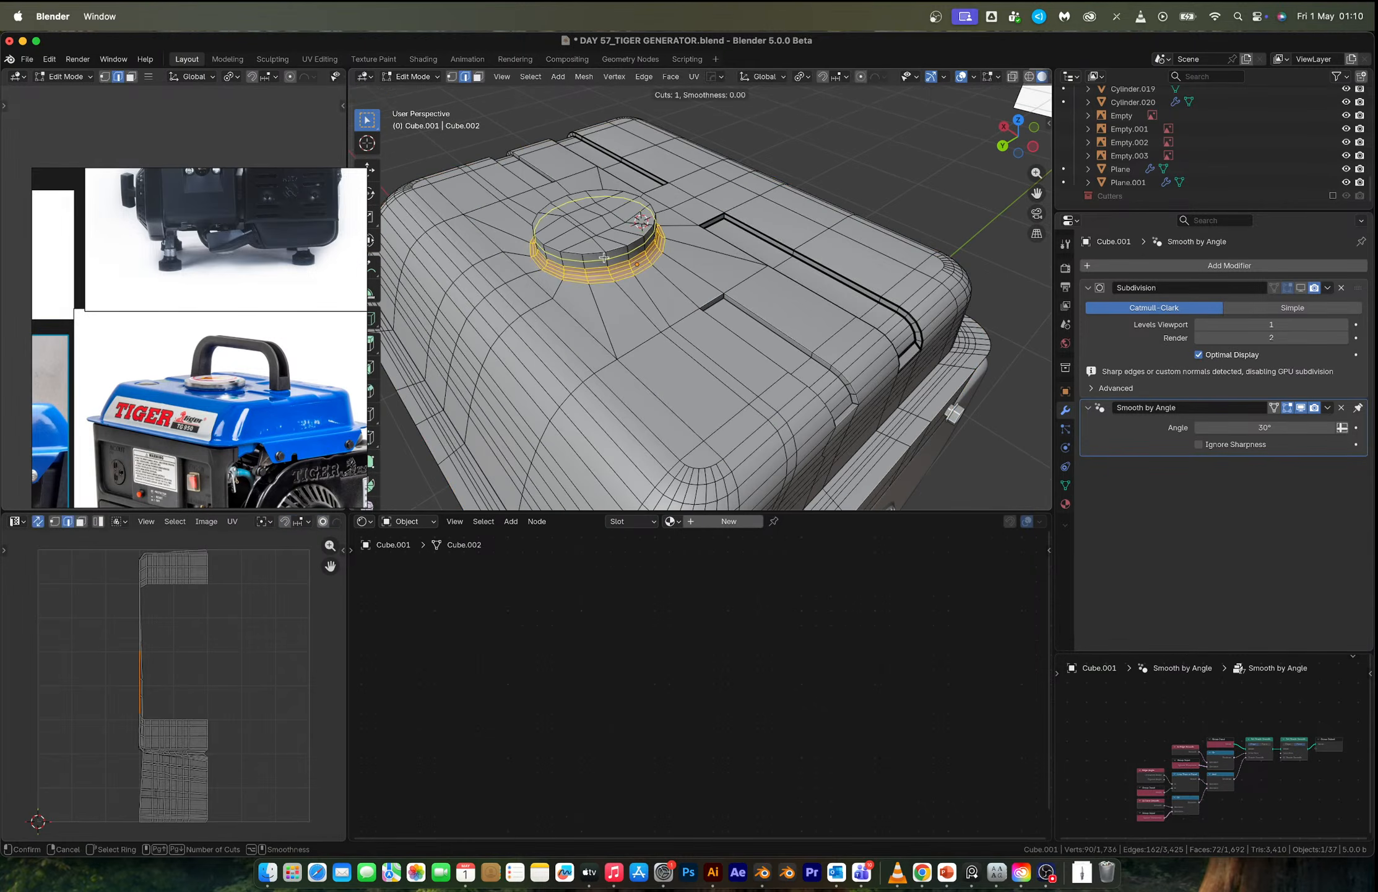
Add one loop cut around the filler neck's side and separate a duplicate of that loop as a new object.
{"action": "left_click", "coordinate": [616, 261], "text": "alt"}
{"action": "key", "text": "shift+d"}
{"action": "key", "text": "Escape"}
{"action": "key", "text": "p"}
{"action": "left_click", "coordinate": [757, 282]}
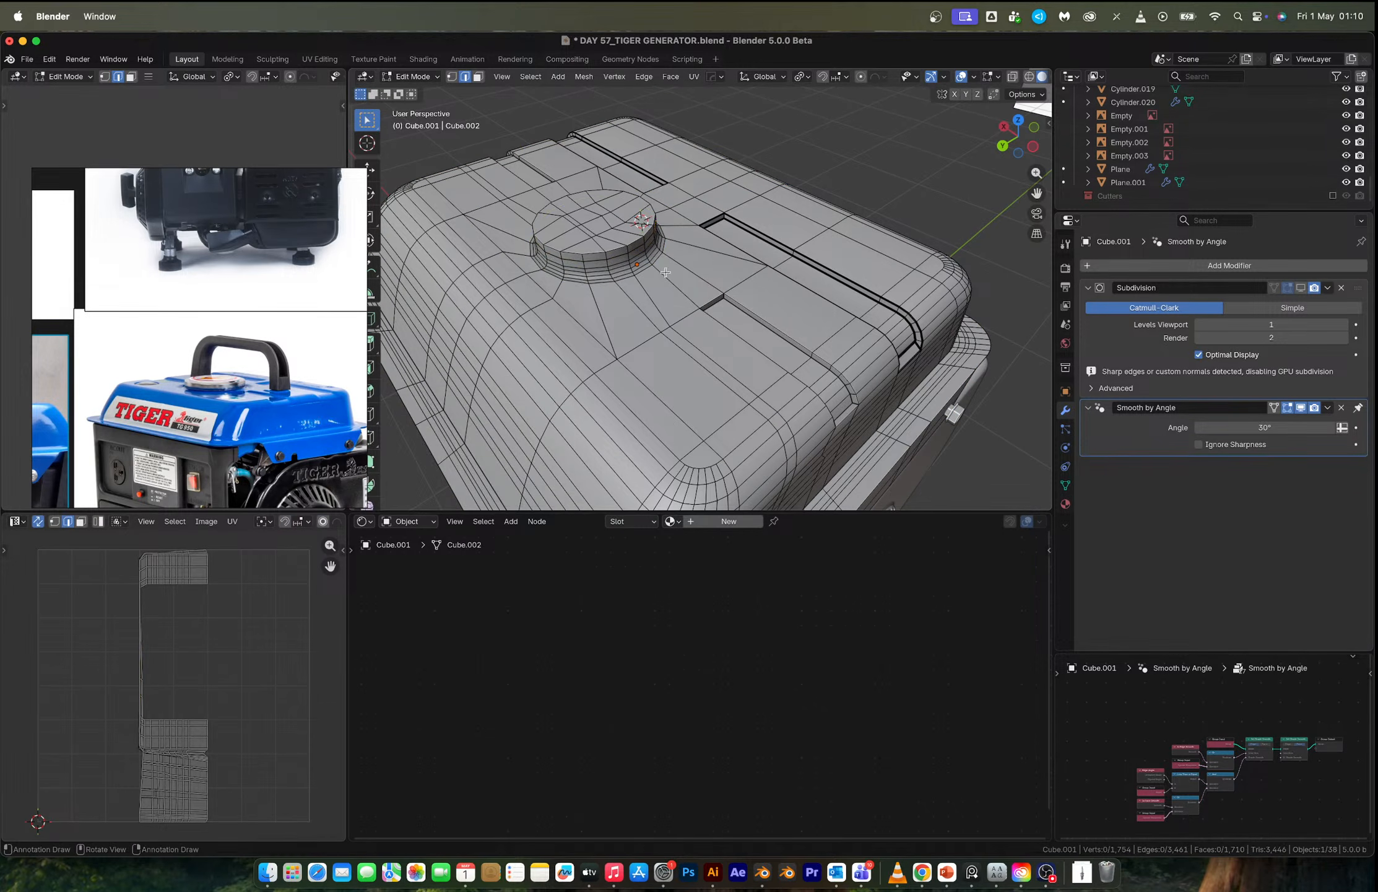
Scale the separated ring by 1.094 in Edit Mode and extrude it upward along Z by about 0.0595 m.
{"action": "key", "text": "a"}
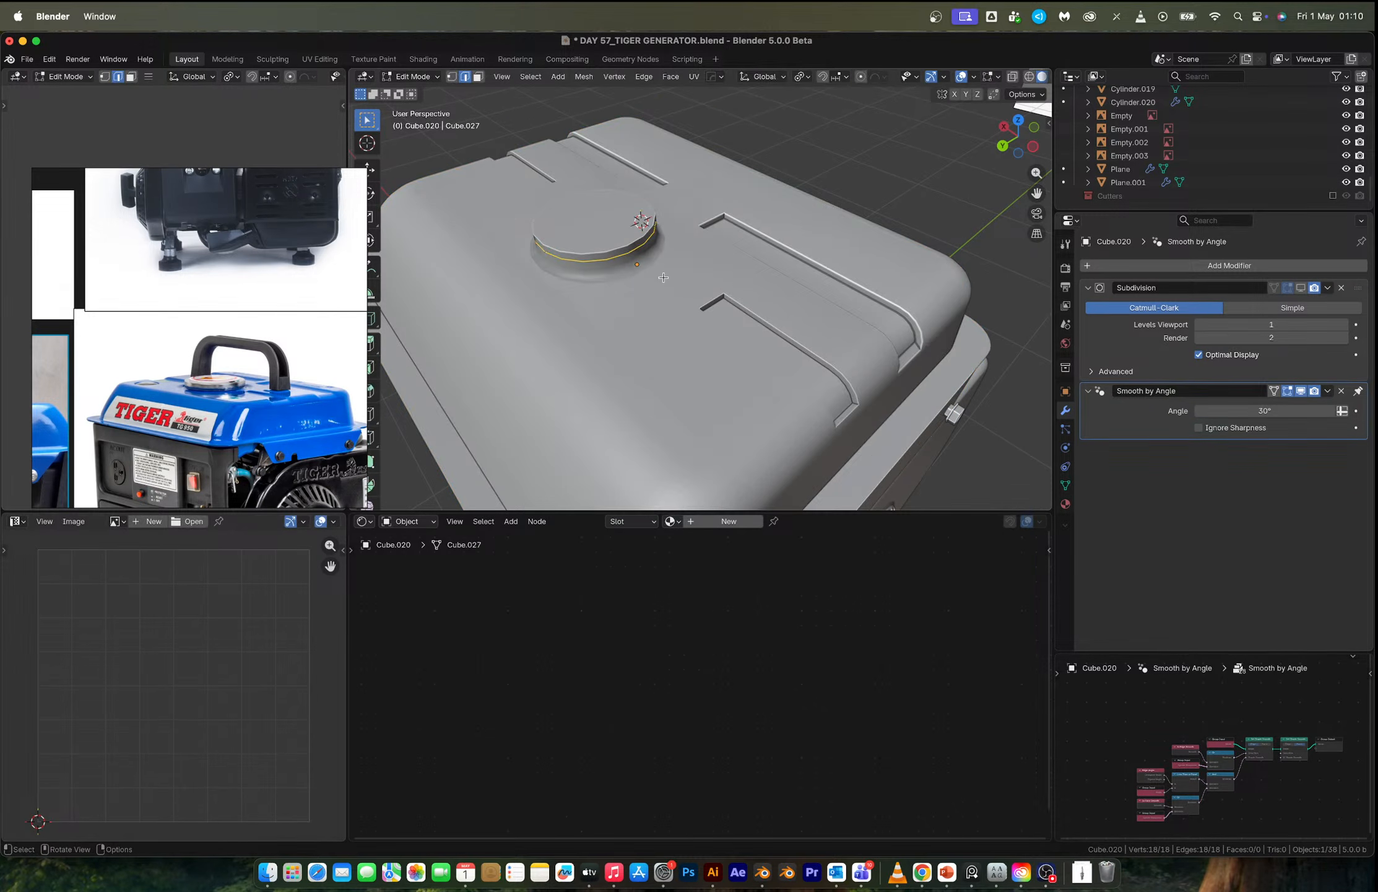
{"action": "key", "text": "s"}
{"action": "left_click", "coordinate": [672, 280]}
{"action": "scroll", "coordinate": [695, 286], "scroll_direction": "up", "scroll_amount": 5}
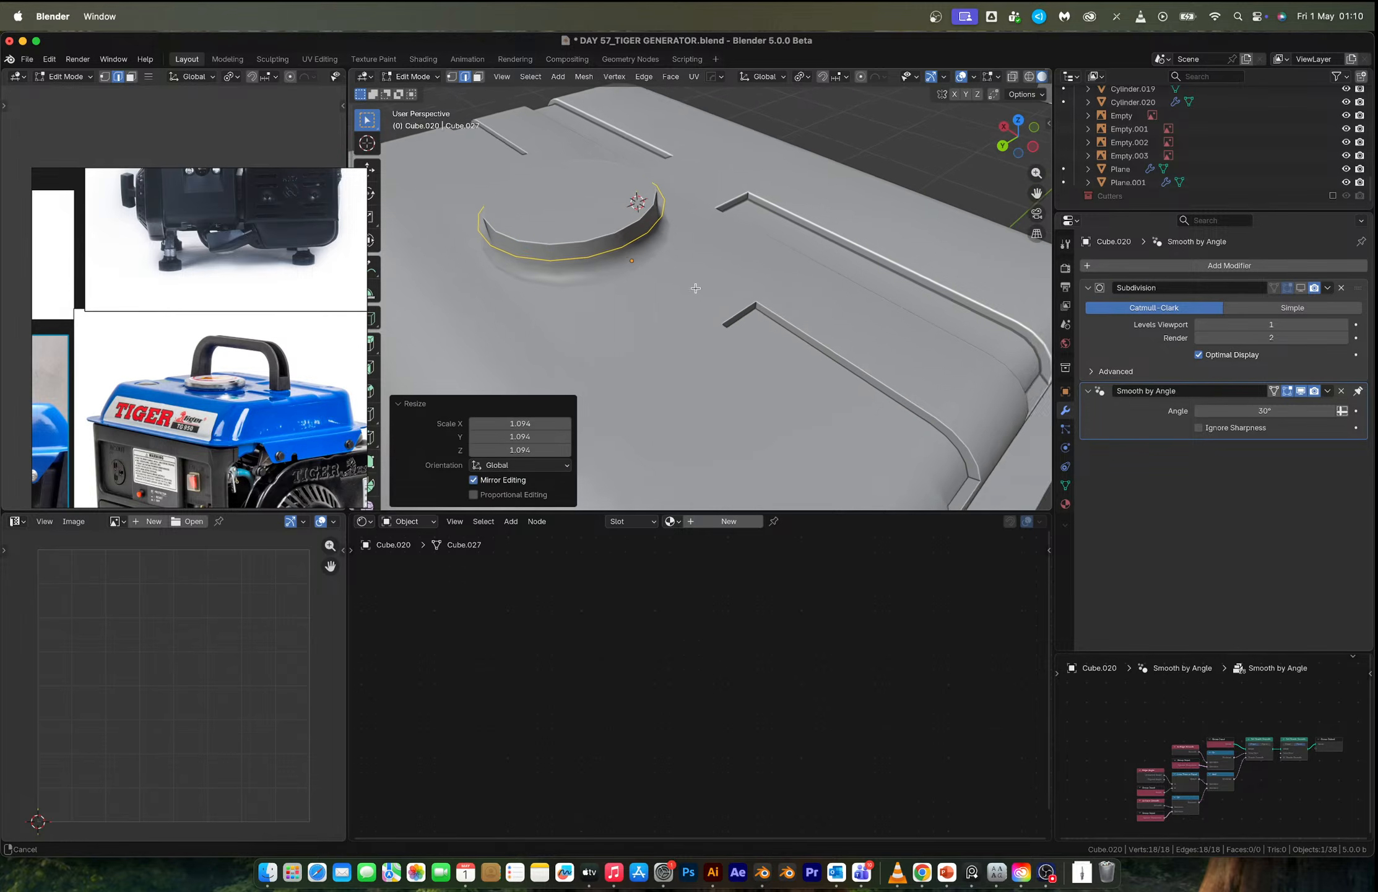
{"action": "key", "text": "e"}
{"action": "key", "text": "z"}
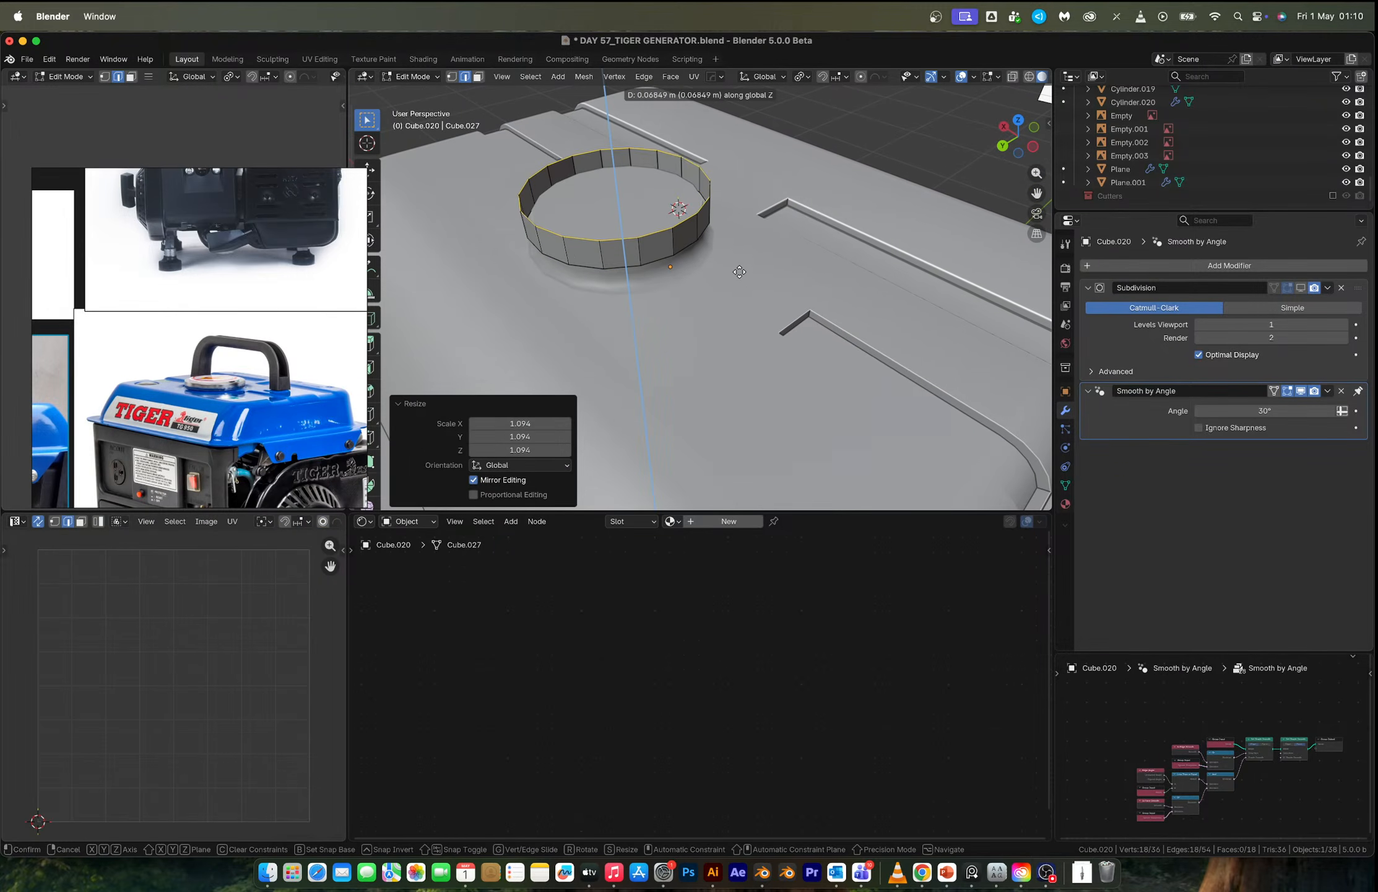
{"action": "left_click", "coordinate": [742, 274]}
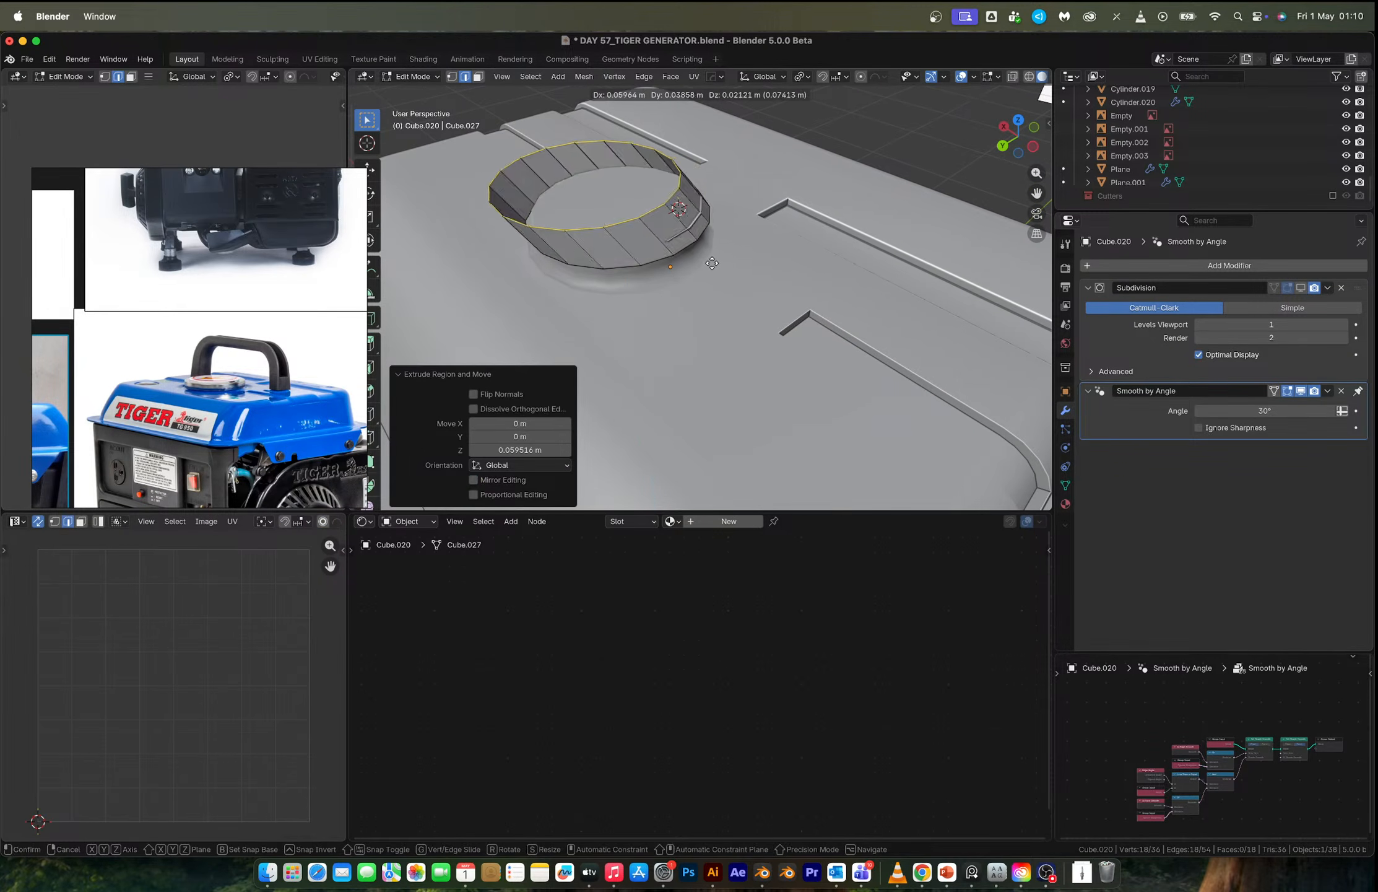
Fill the top of the cap ring with a face and inset it twice, by about 0.054 m and 0.08848 m.
{"action": "key", "text": "f"}
{"action": "key", "text": "i"}
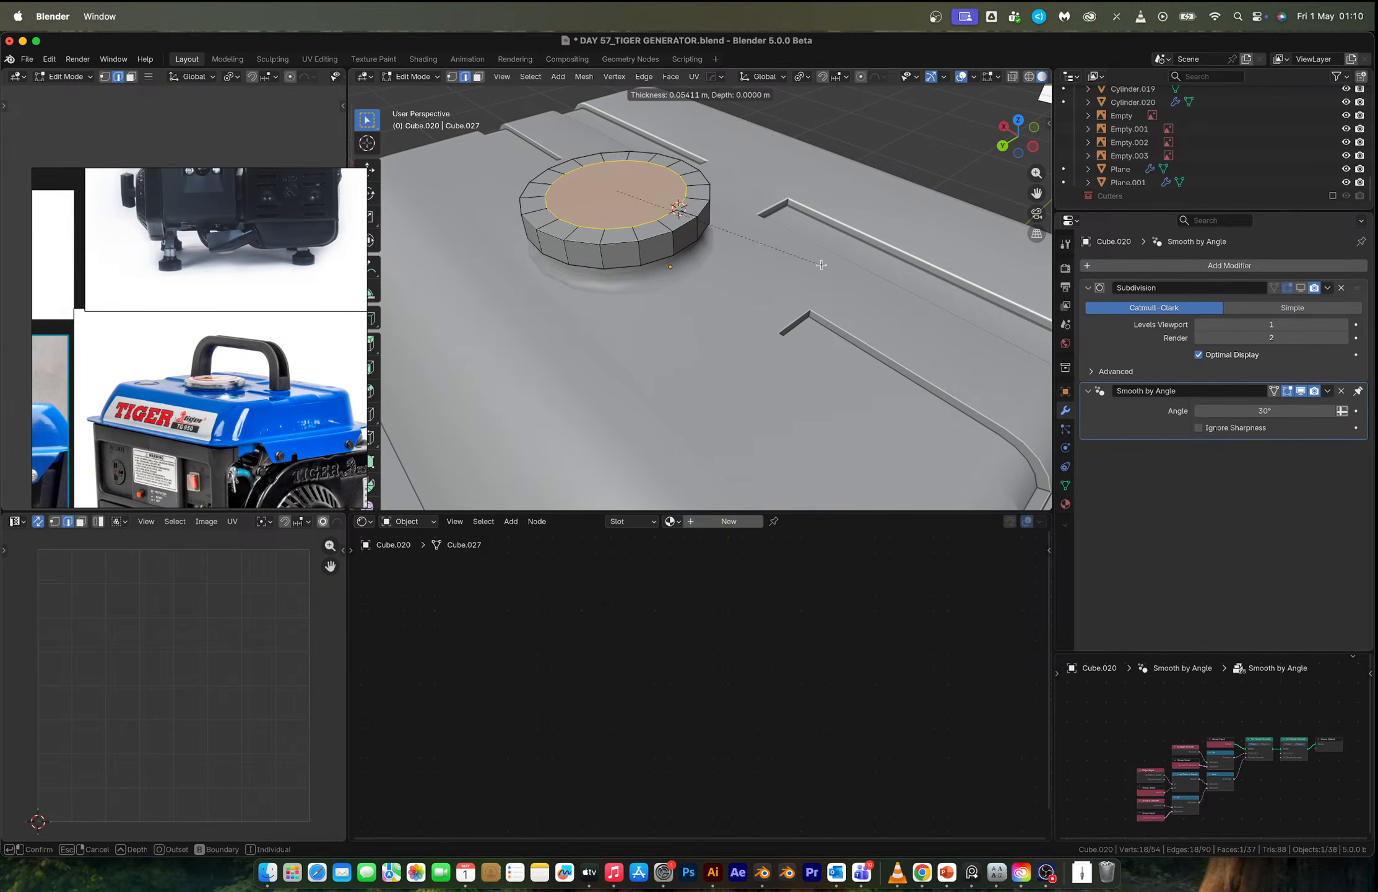
{"action": "left_click", "coordinate": [818, 265]}
{"action": "key", "text": "i"}
{"action": "left_click", "coordinate": [802, 261]}
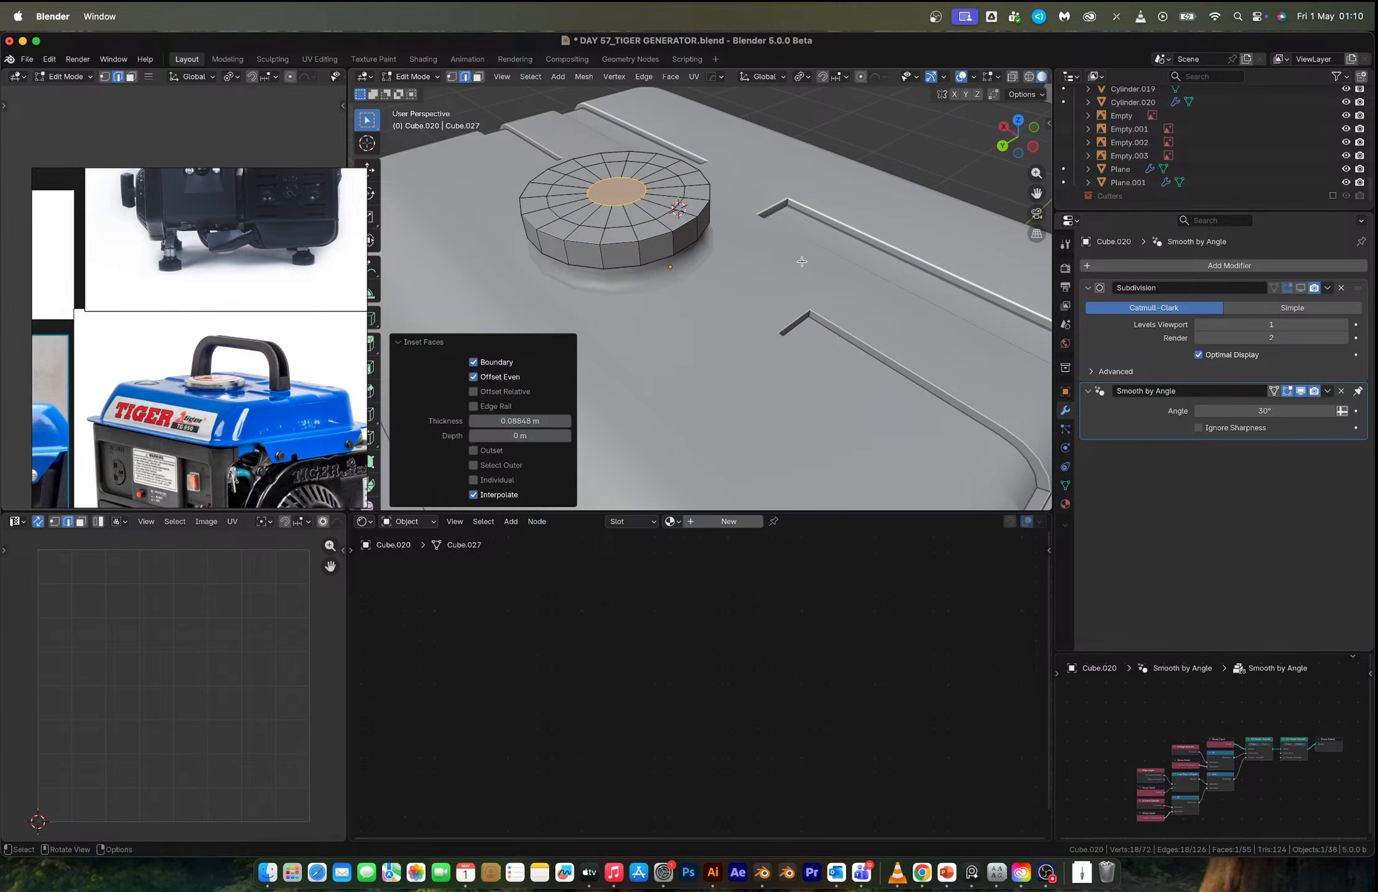
Raise the cap's inner top face about 0.032 m along Z with proportional editing and apply Shade Auto Smooth to the cap.
{"action": "key", "text": "o"}
{"action": "key", "text": "g"}
{"action": "key", "text": "z"}
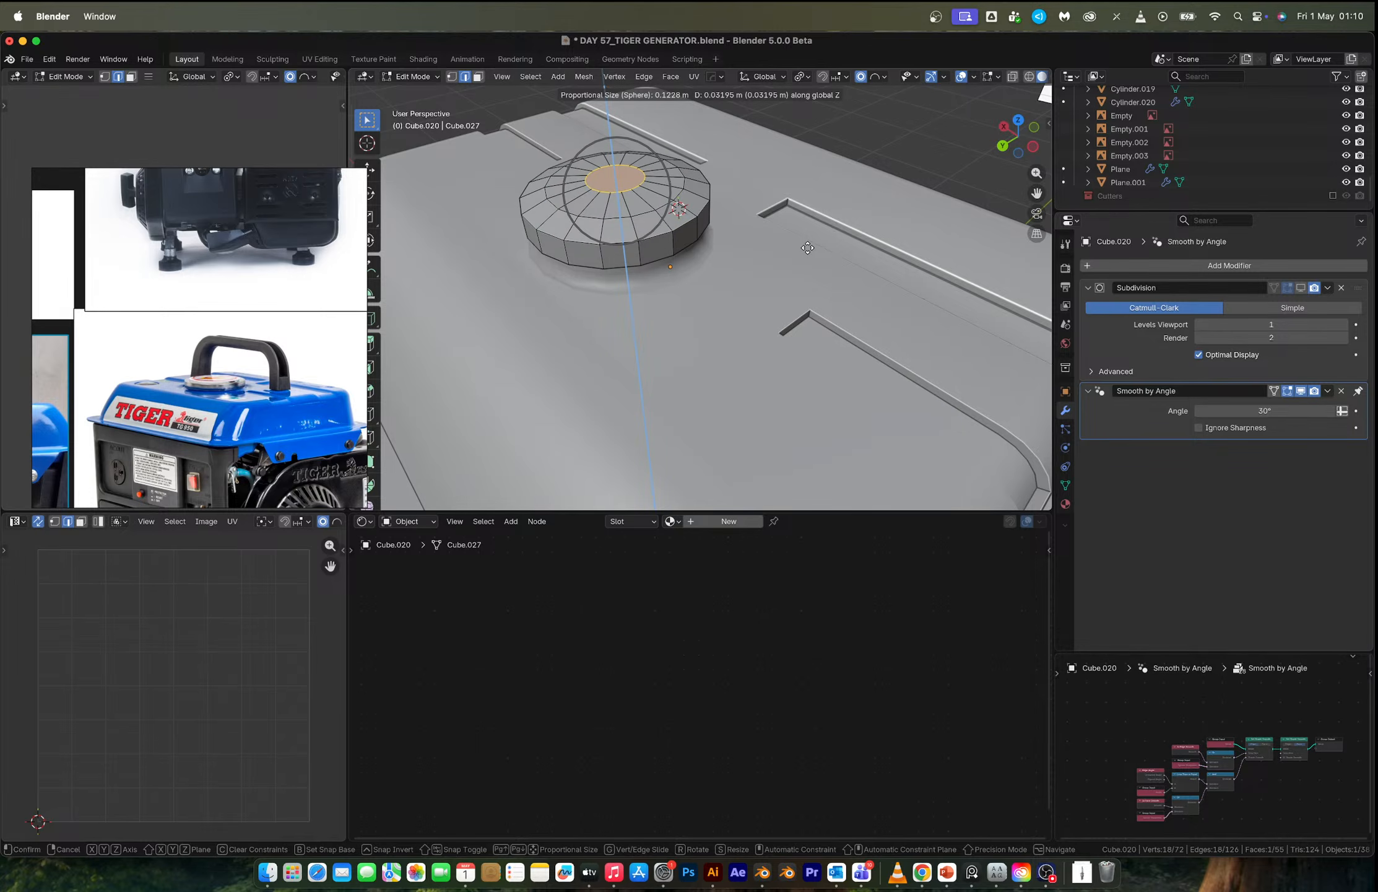
{"action": "left_click", "coordinate": [807, 248]}
{"action": "key", "text": "Tab"}
{"action": "scroll", "coordinate": [777, 245], "scroll_direction": "up", "scroll_amount": 2}
{"action": "right_click", "coordinate": [677, 232]}
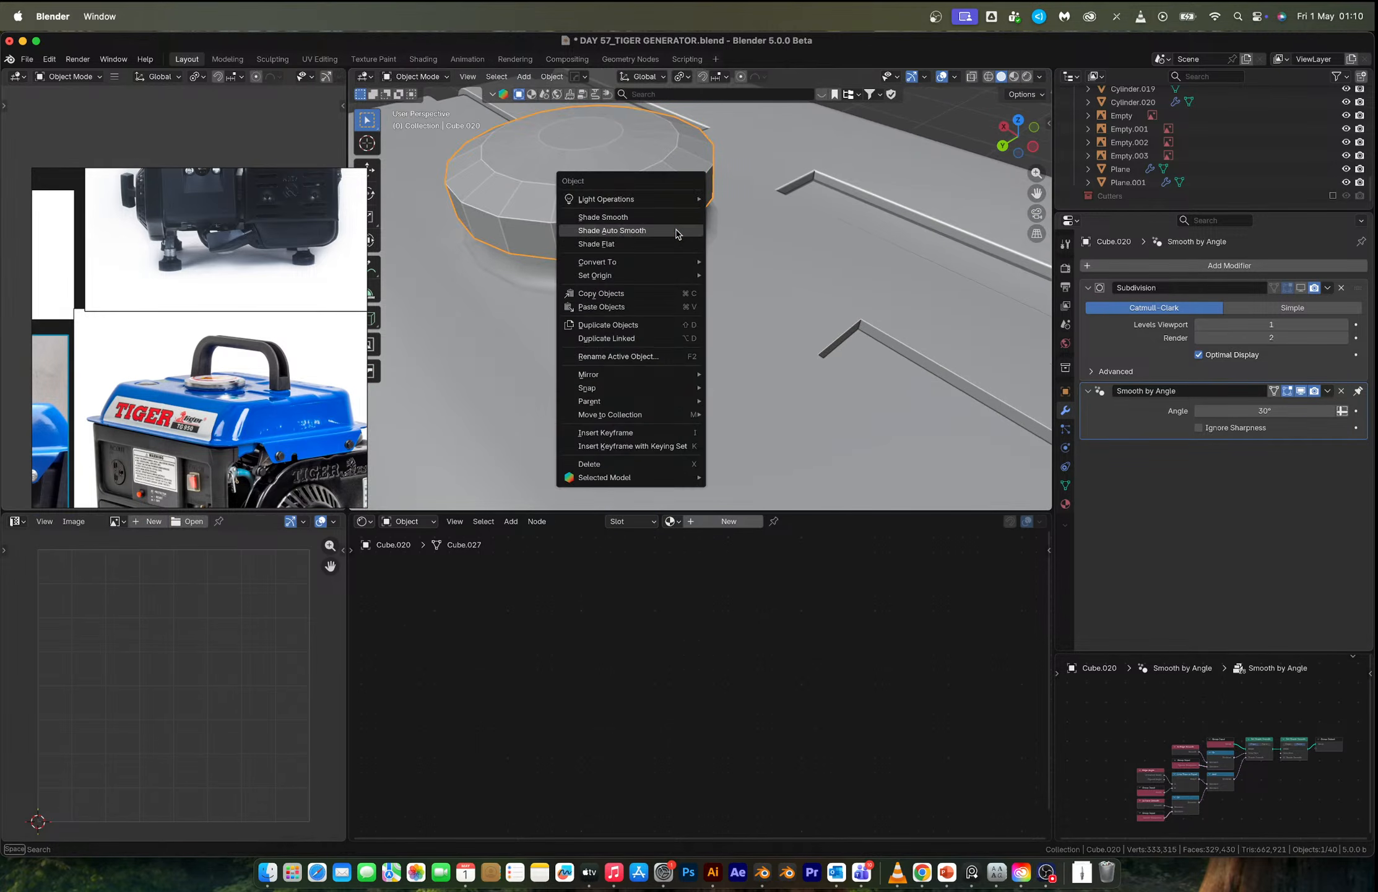
{"action": "left_click", "coordinate": [676, 232]}
Extrude the cap's bottom edge loop inward at scale 0.929 and extrude it up along Z by about 0.0139 m.
{"action": "key", "text": "Tab"}
{"action": "middle_click_drag", "start_coordinate": [676, 232], "coordinate": [701, 215]}
{"action": "left_click", "coordinate": [668, 254], "text": "alt"}
{"action": "left_click", "coordinate": [664, 286], "text": "alt+shift"}
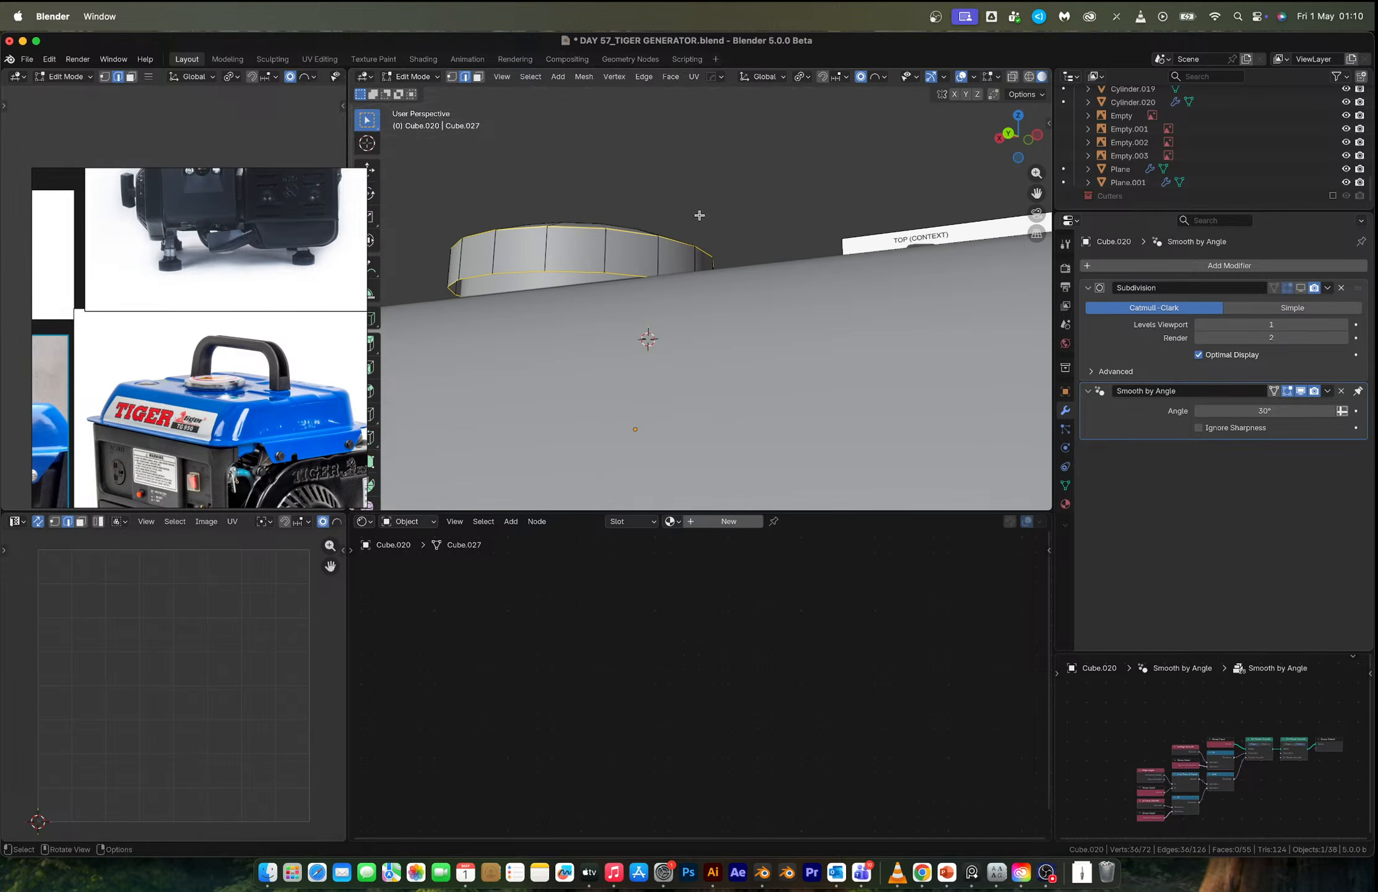
{"action": "left_click", "coordinate": [829, 292]}
{"action": "left_click", "coordinate": [592, 270], "text": "alt"}
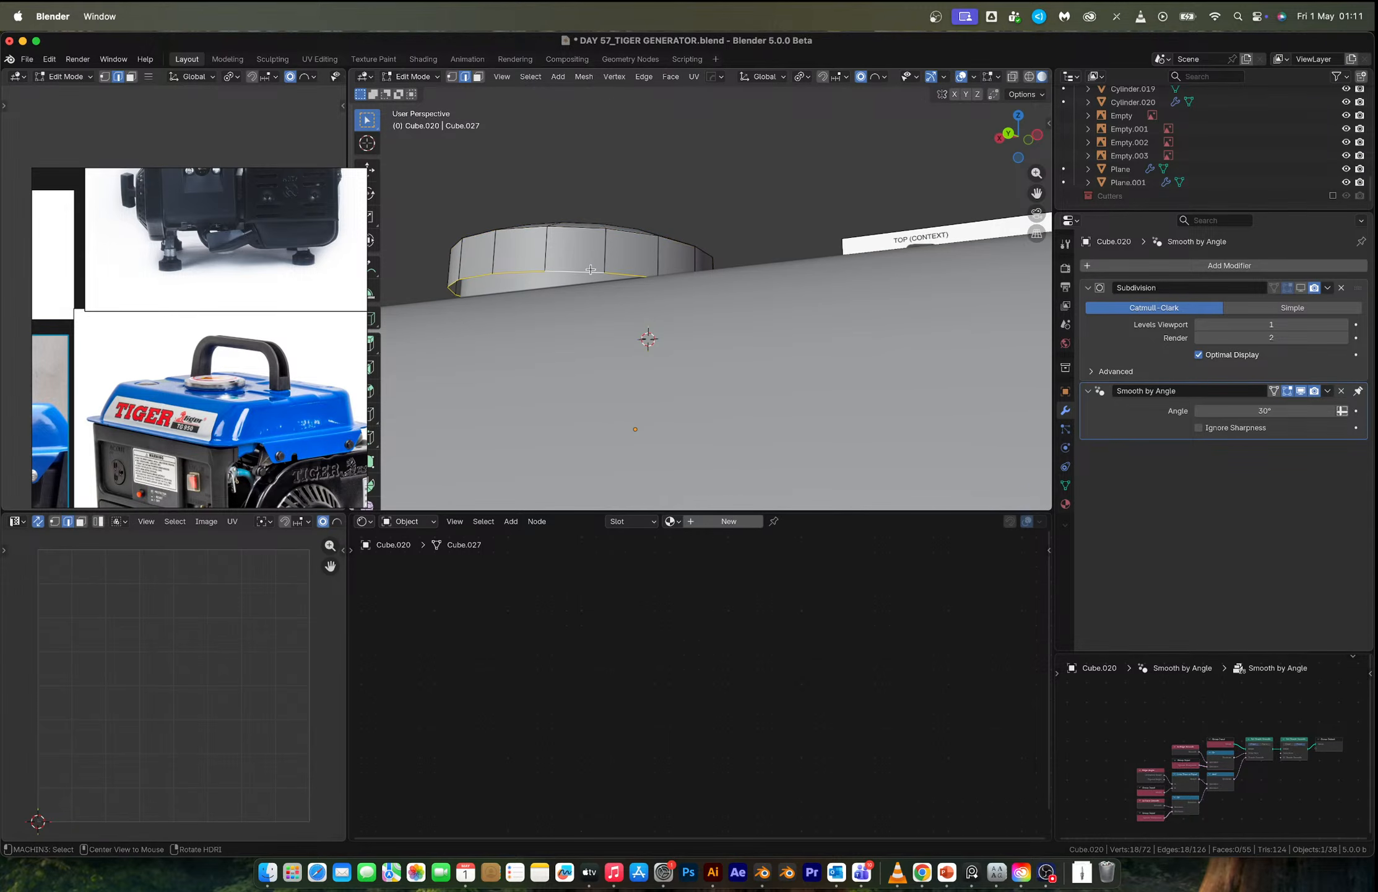
{"action": "key", "text": "e"}
{"action": "key", "text": "s"}
{"action": "left_click", "coordinate": [810, 313]}
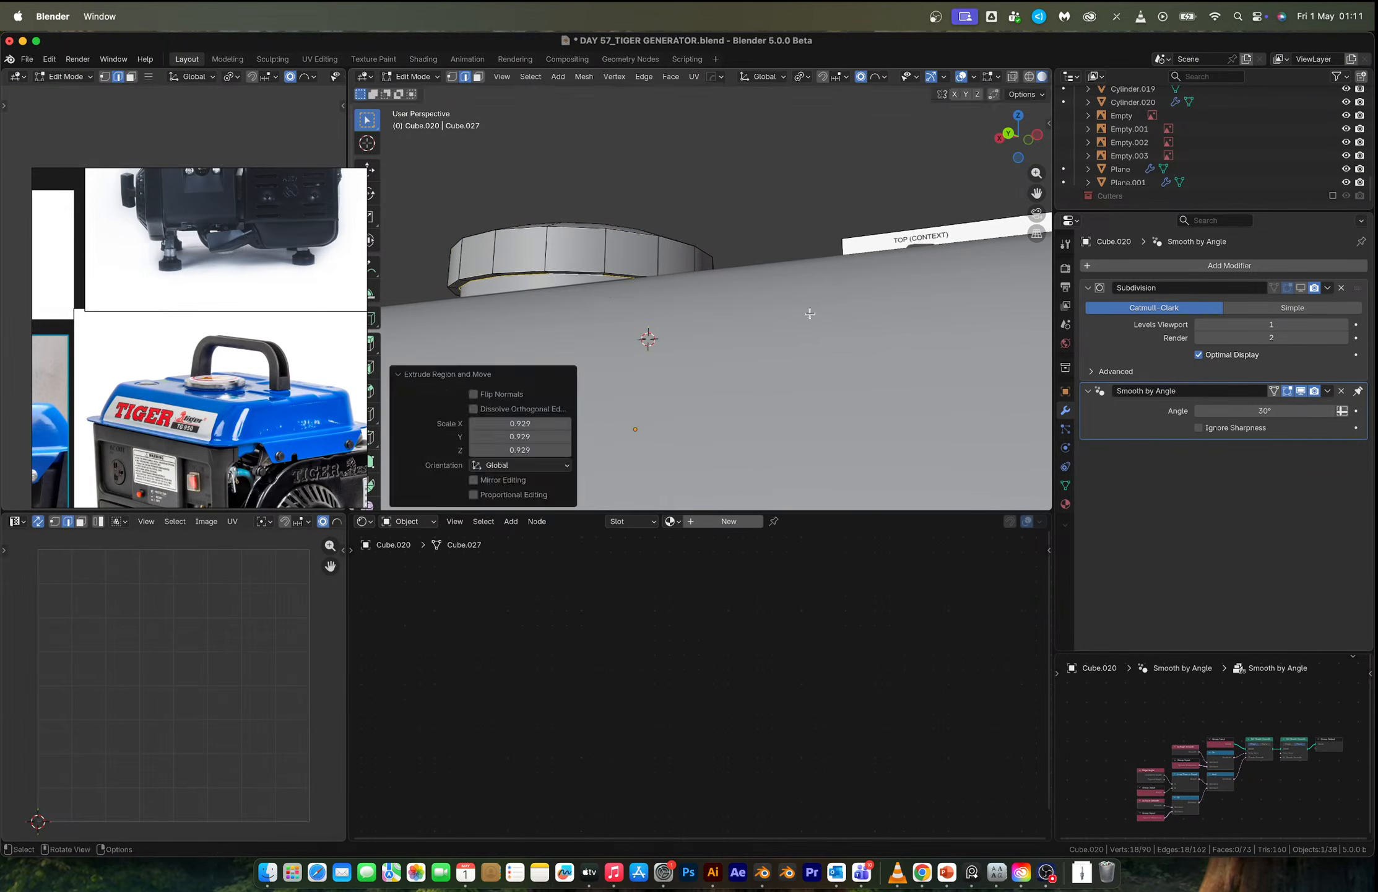
{"action": "key", "text": "e"}
{"action": "key", "text": "z"}
{"action": "left_click", "coordinate": [698, 286]}
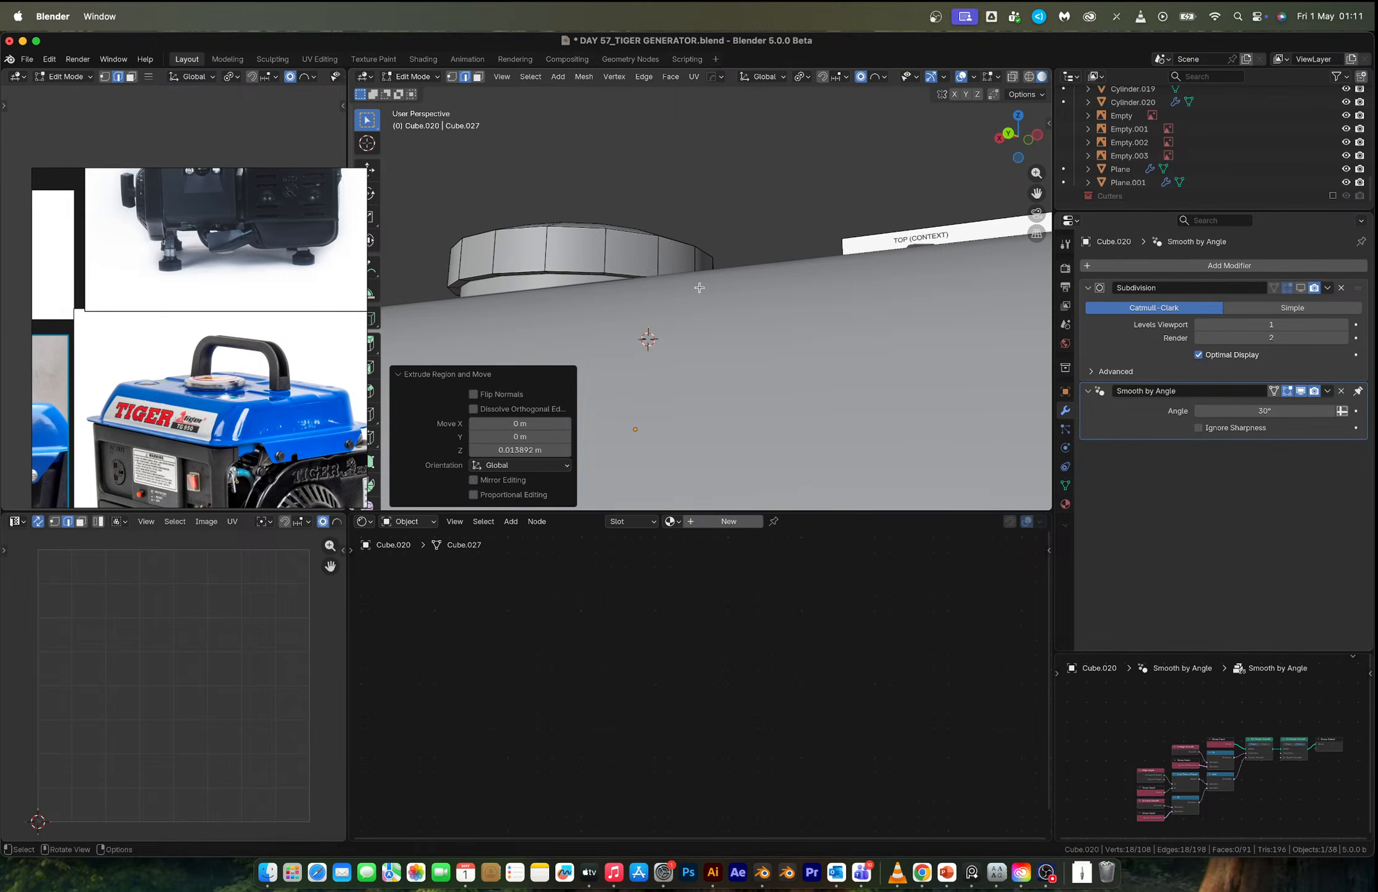
Bevel the cap's upper rim loop together with the loops along its bottom edge.
{"action": "left_click", "coordinate": [522, 272], "text": "alt"}
{"action": "left_click", "coordinate": [525, 275], "text": "alt+shift"}
{"action": "middle_click_drag", "start_coordinate": [528, 276], "coordinate": [544, 310]}
{"action": "left_click", "coordinate": [581, 254], "text": "alt+shift"}
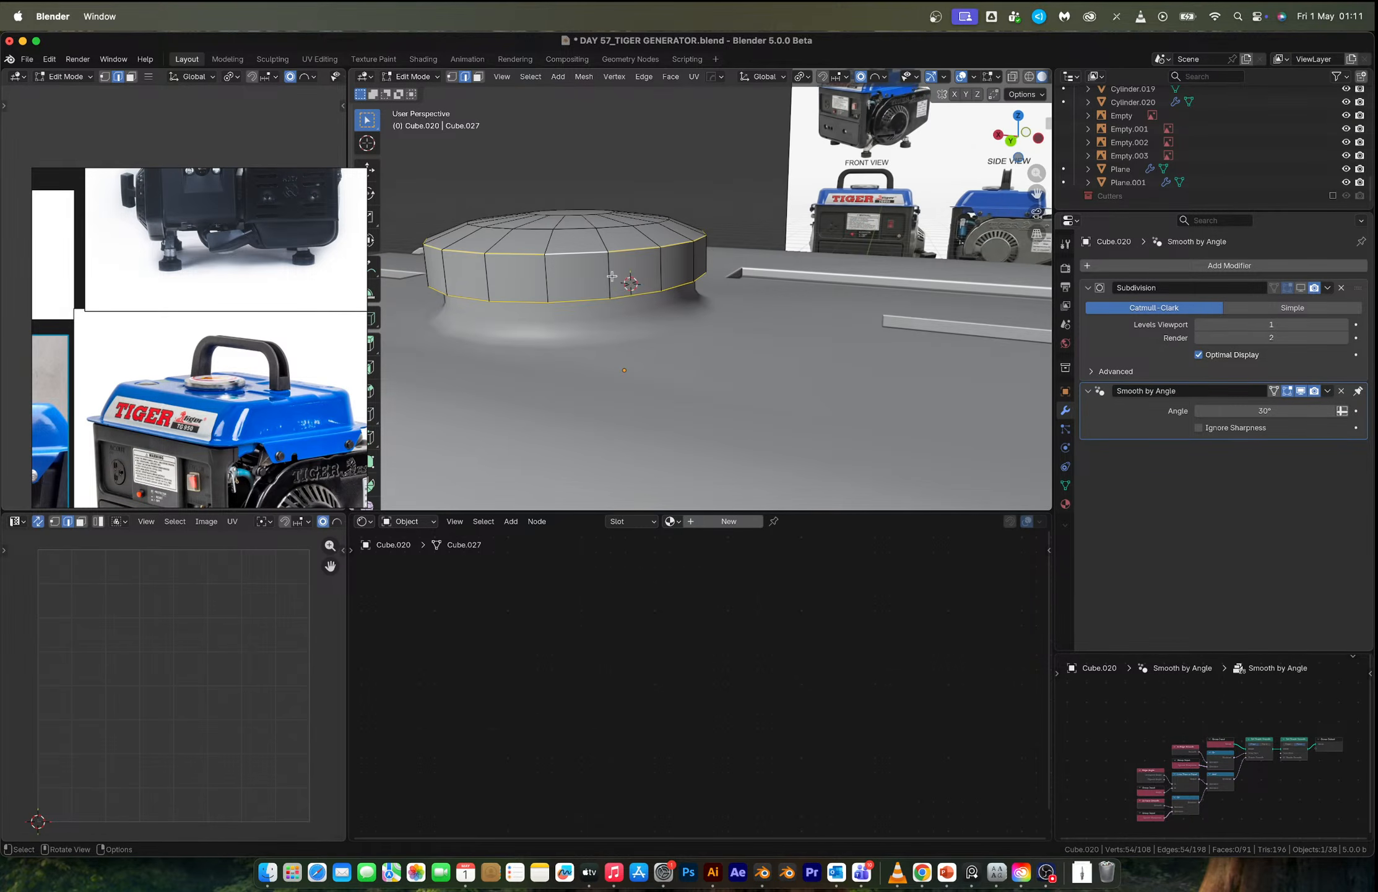
{"action": "key", "text": "ctrl+b"}
{"action": "left_click", "coordinate": [772, 356]}
{"action": "key", "text": "Tab"}
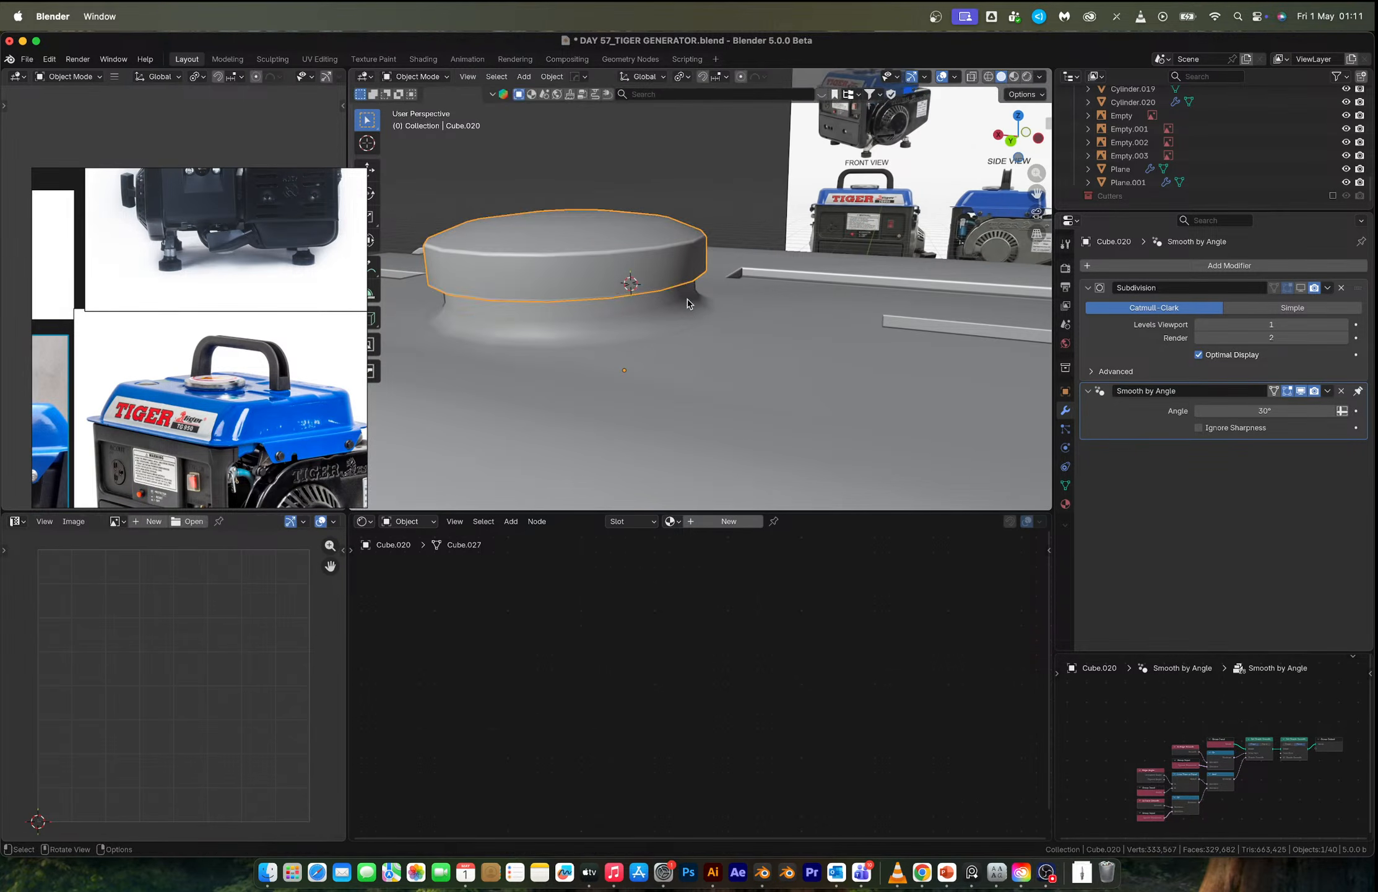
Set the cap's subdivision level to 1, enable the modifier's viewport display and inspect the smoothed cap on the tank.
{"action": "mouse_move", "coordinate": [689, 304]}
{"action": "middle_mouse_down"}
{"action": "mouse_move", "coordinate": [658, 312]}
{"action": "mouse_move", "coordinate": [687, 291]}
{"action": "middle_mouse_up"}
{"action": "key", "text": "ctrl+1"}
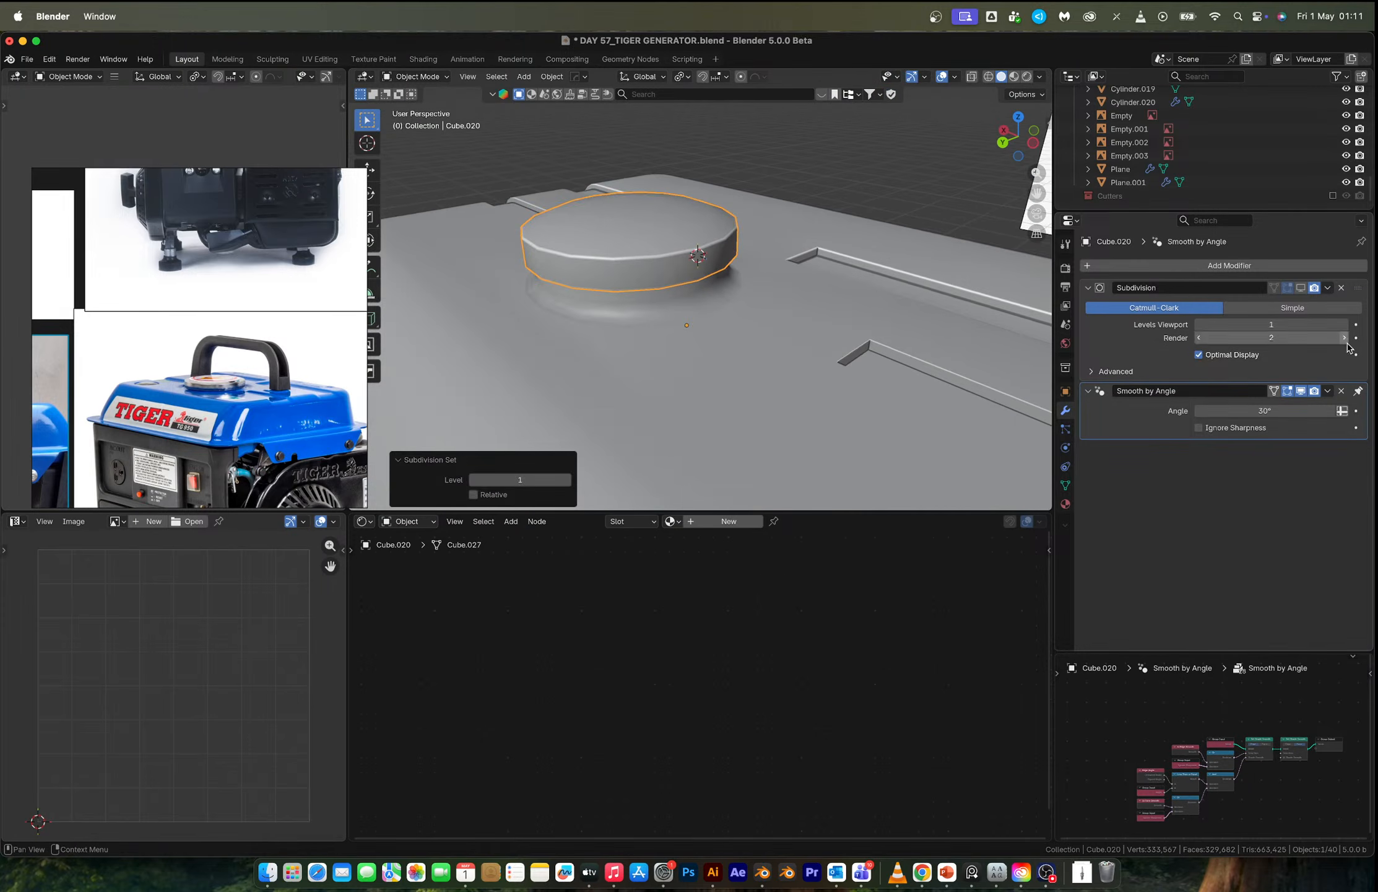
{"action": "left_click", "coordinate": [1301, 289]}
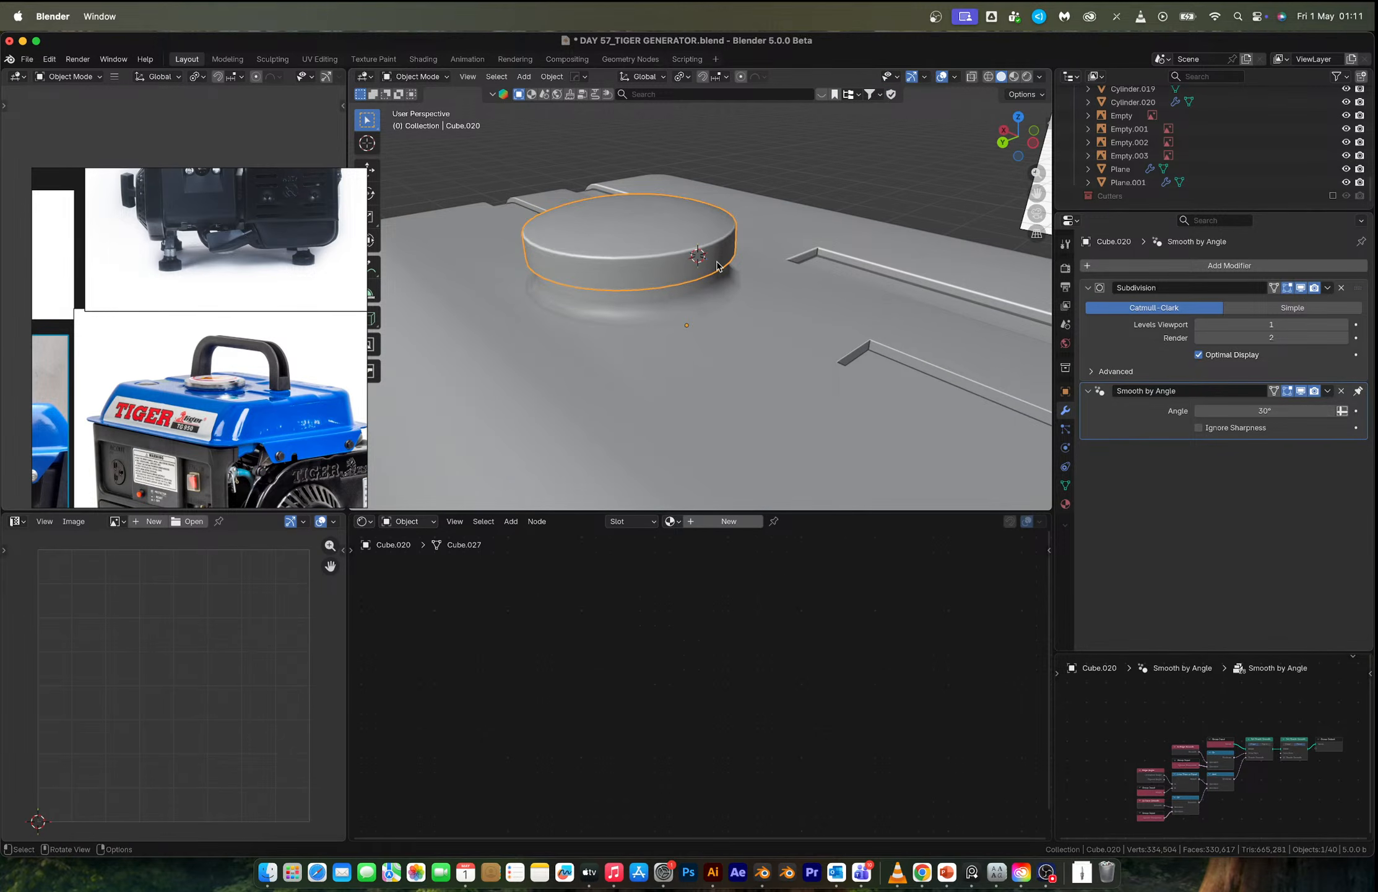
{"action": "scroll", "coordinate": [724, 260], "scroll_direction": "down", "scroll_amount": 6}
{"action": "middle_click_drag", "start_coordinate": [731, 255], "coordinate": [749, 265]}
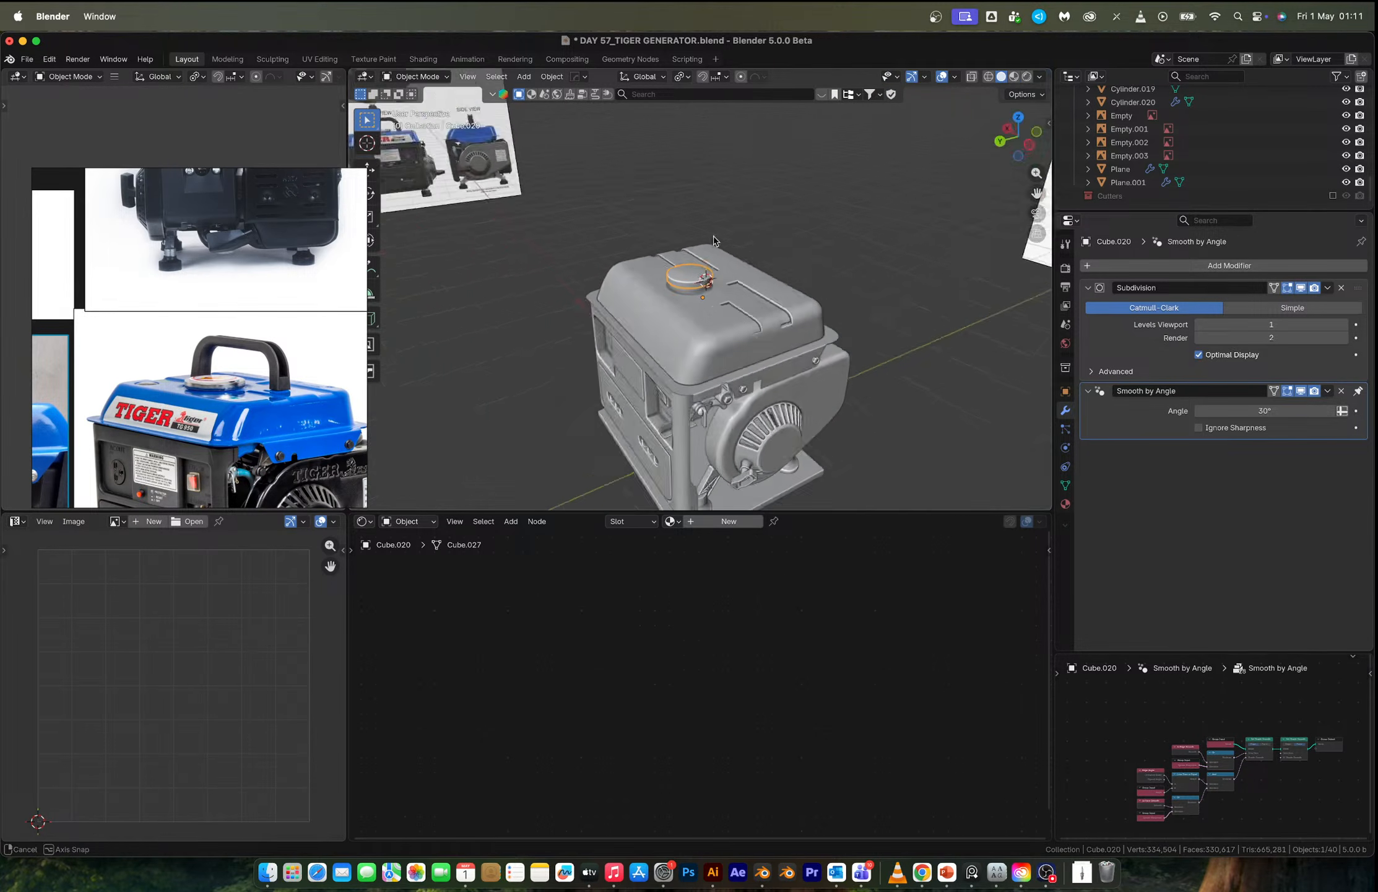
{"action": "scroll", "coordinate": [752, 266], "scroll_direction": "up", "scroll_amount": 4}
{"action": "key", "text": "alt+a"}
{"action": "scroll", "coordinate": [683, 272], "scroll_direction": "up", "scroll_amount": 3}
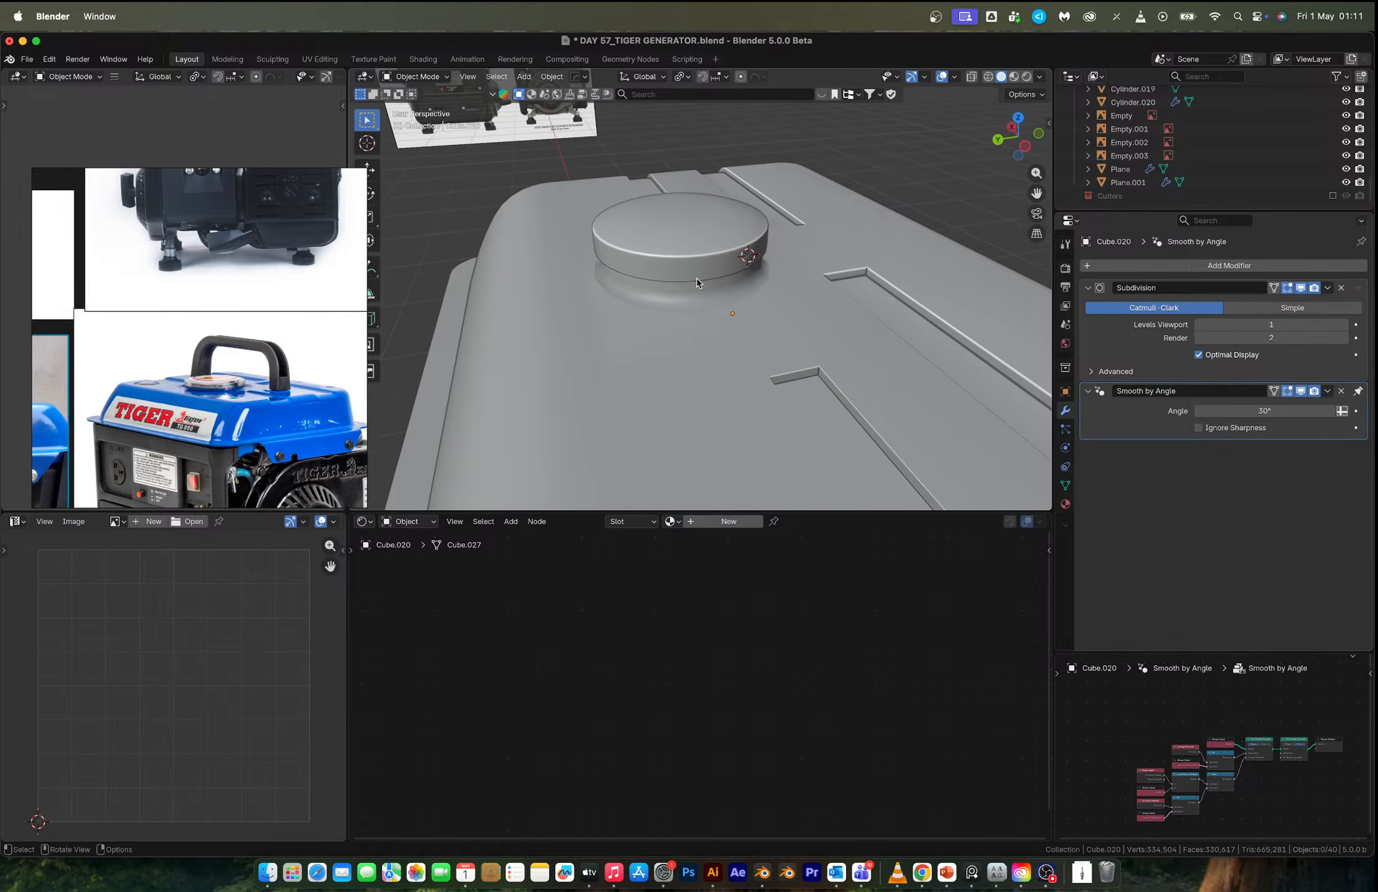
Copy the finished cap object and undo the cap modelling back to before the filler neck's base bevel.
{"action": "left_click", "coordinate": [700, 278]}
{"action": "key", "text": "ctrl+c"}
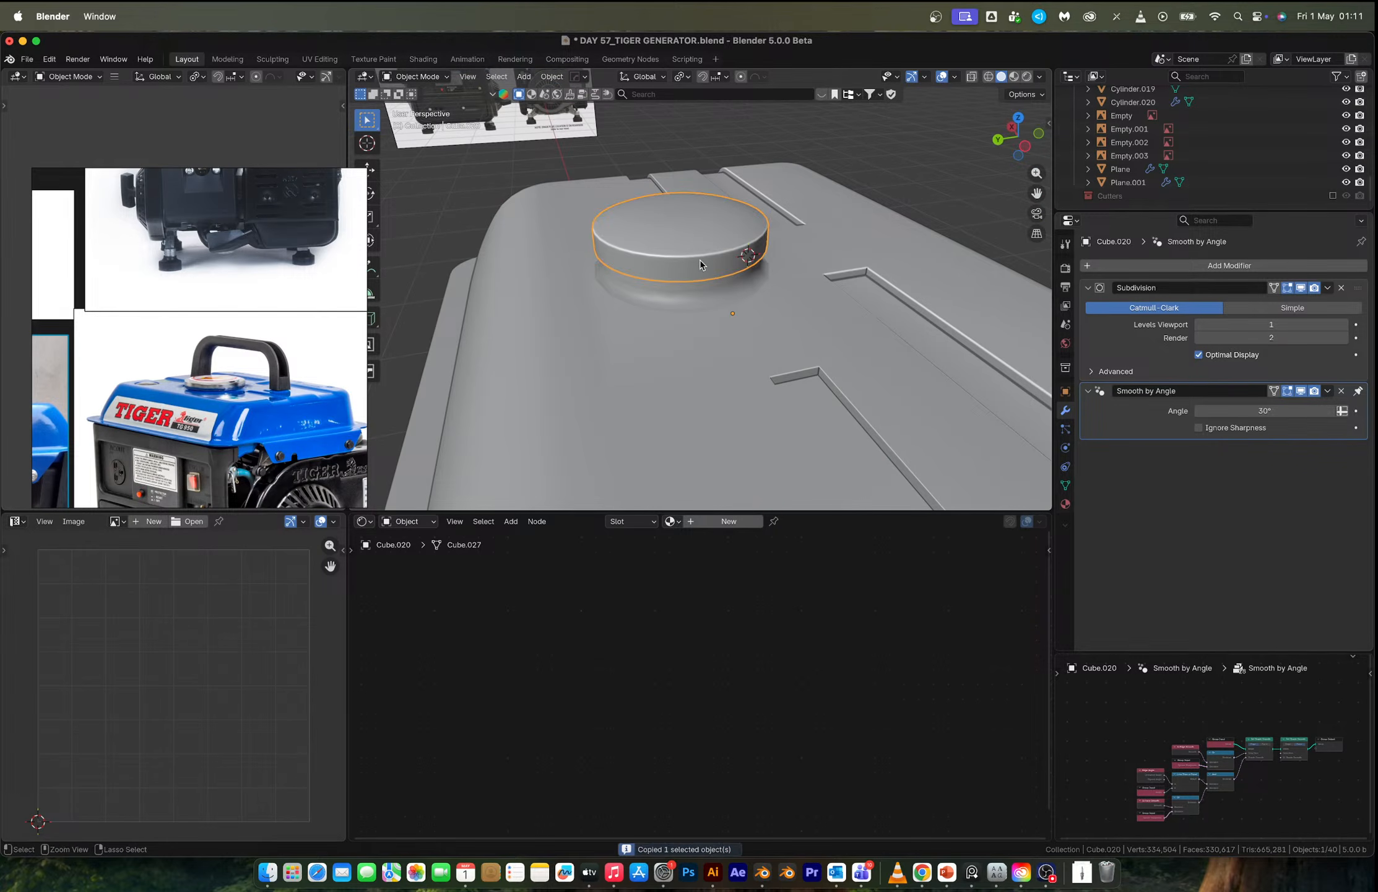
{"action": "key", "text": "Tab"}
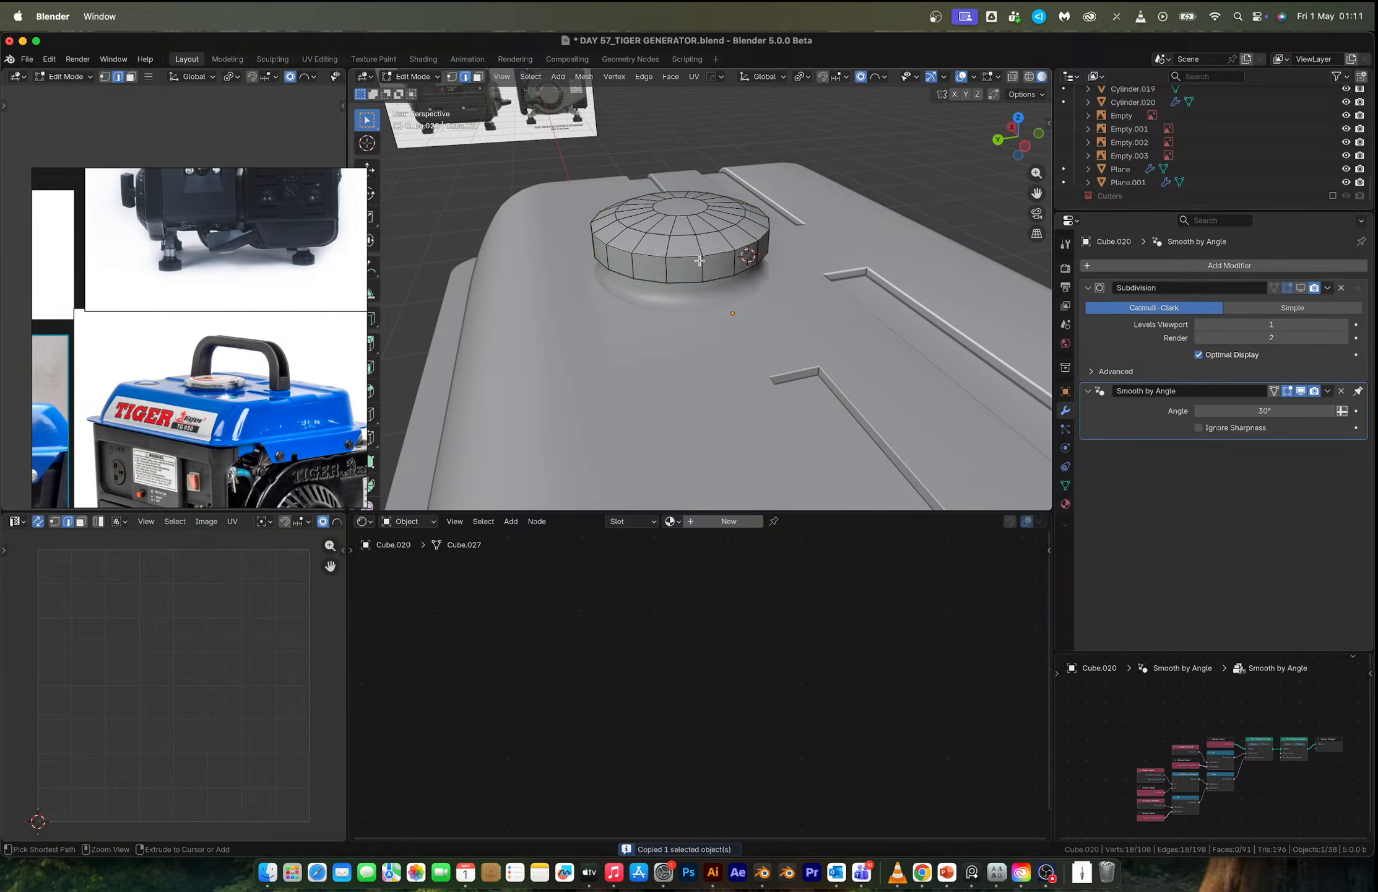
{"action": "key", "text": "ctrl+z"}
{"action": "key", "text": "ctrl+z"}
{"action": "key", "text": "ctrl+z"}
{"action": "key", "text": "ctrl+z"}
{"action": "key", "text": "ctrl+z"}
{"action": "key", "text": "ctrl+z"}
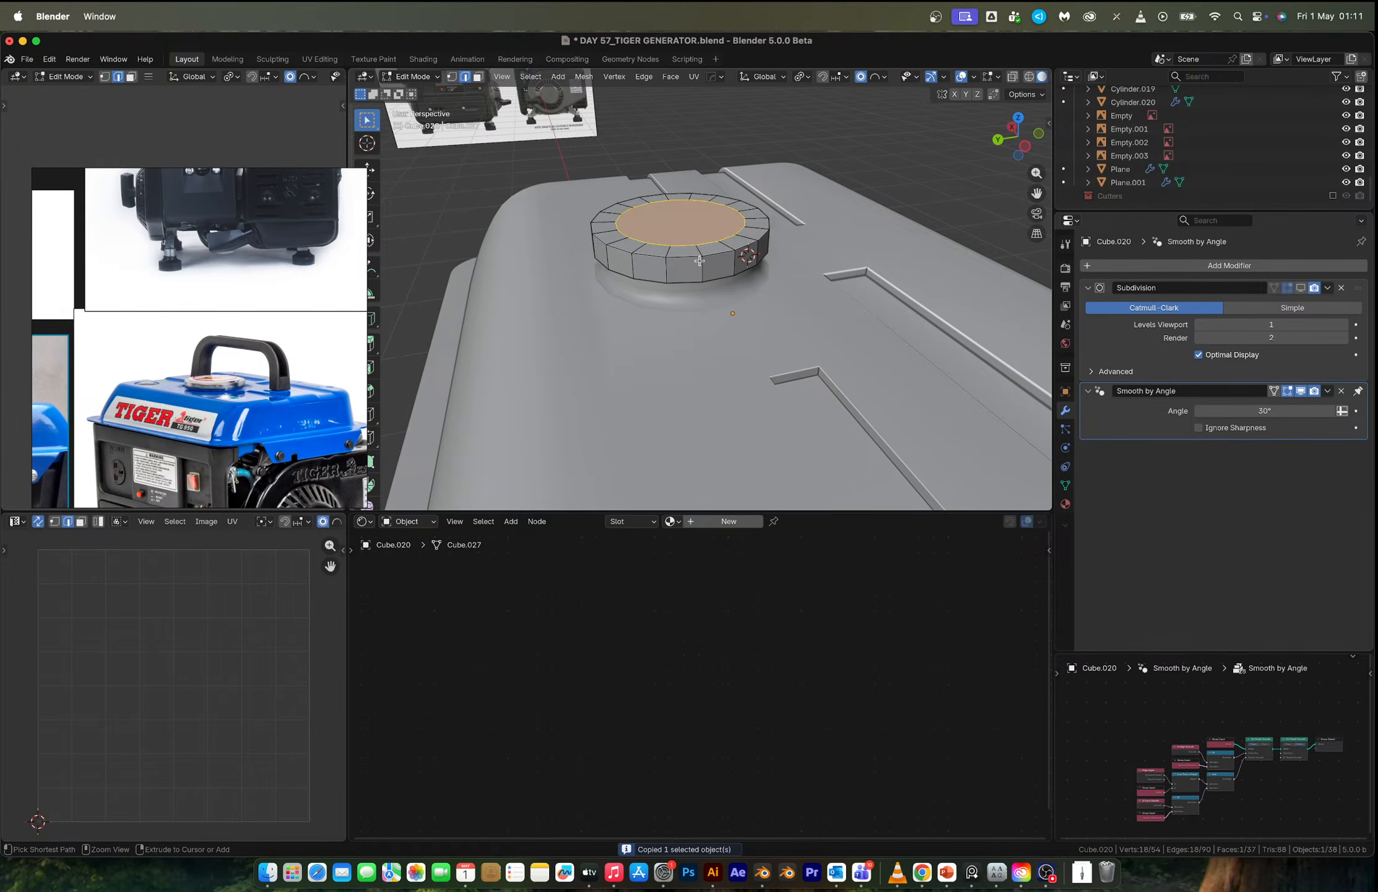
{"action": "key", "text": "ctrl+z"}
{"action": "key", "text": "ctrl+z"}
{"action": "key", "text": "ctrl+z"}
{"action": "key", "text": "ctrl+z"}
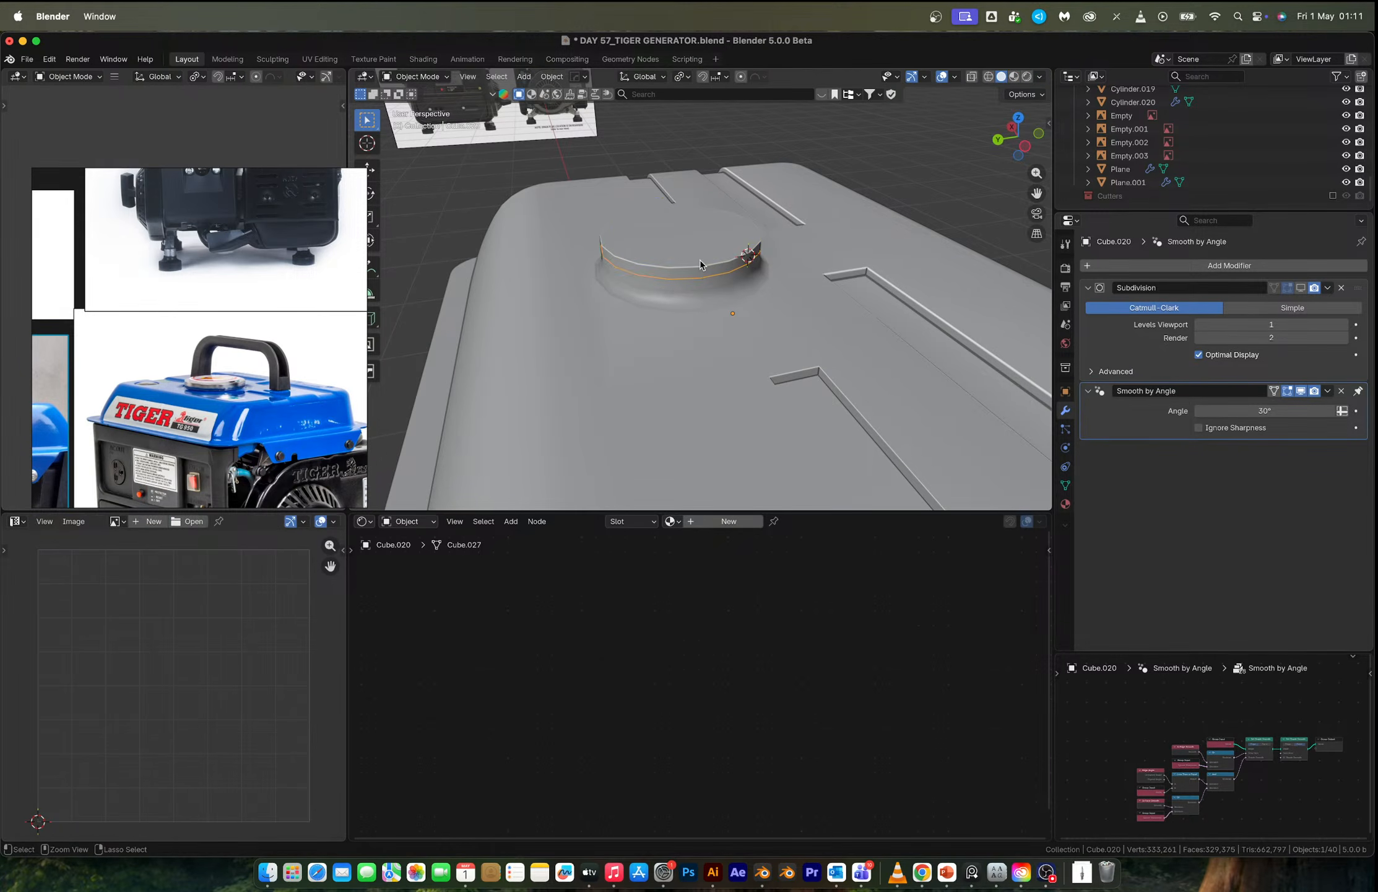
{"action": "key", "text": "ctrl+z"}
{"action": "key", "text": "ctrl+z"}
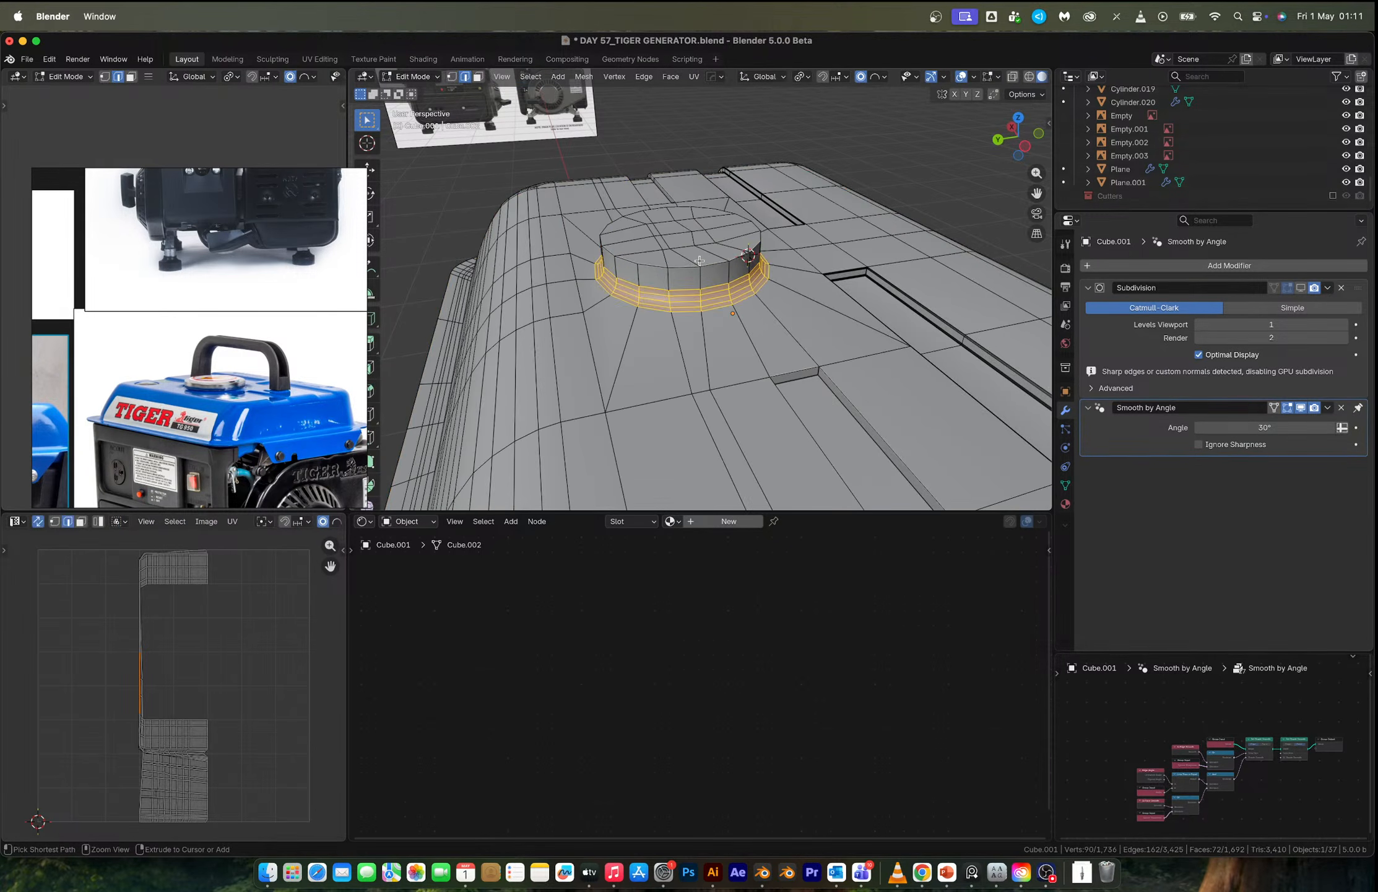
{"action": "key", "text": "ctrl+z"}
{"action": "key", "text": "ctrl+z"}
Bevel the filler neck's base loop 0.0186 m with four segments and lower the neck's top vertices along Z without proportional editing.
{"action": "key", "text": "ctrl+b"}
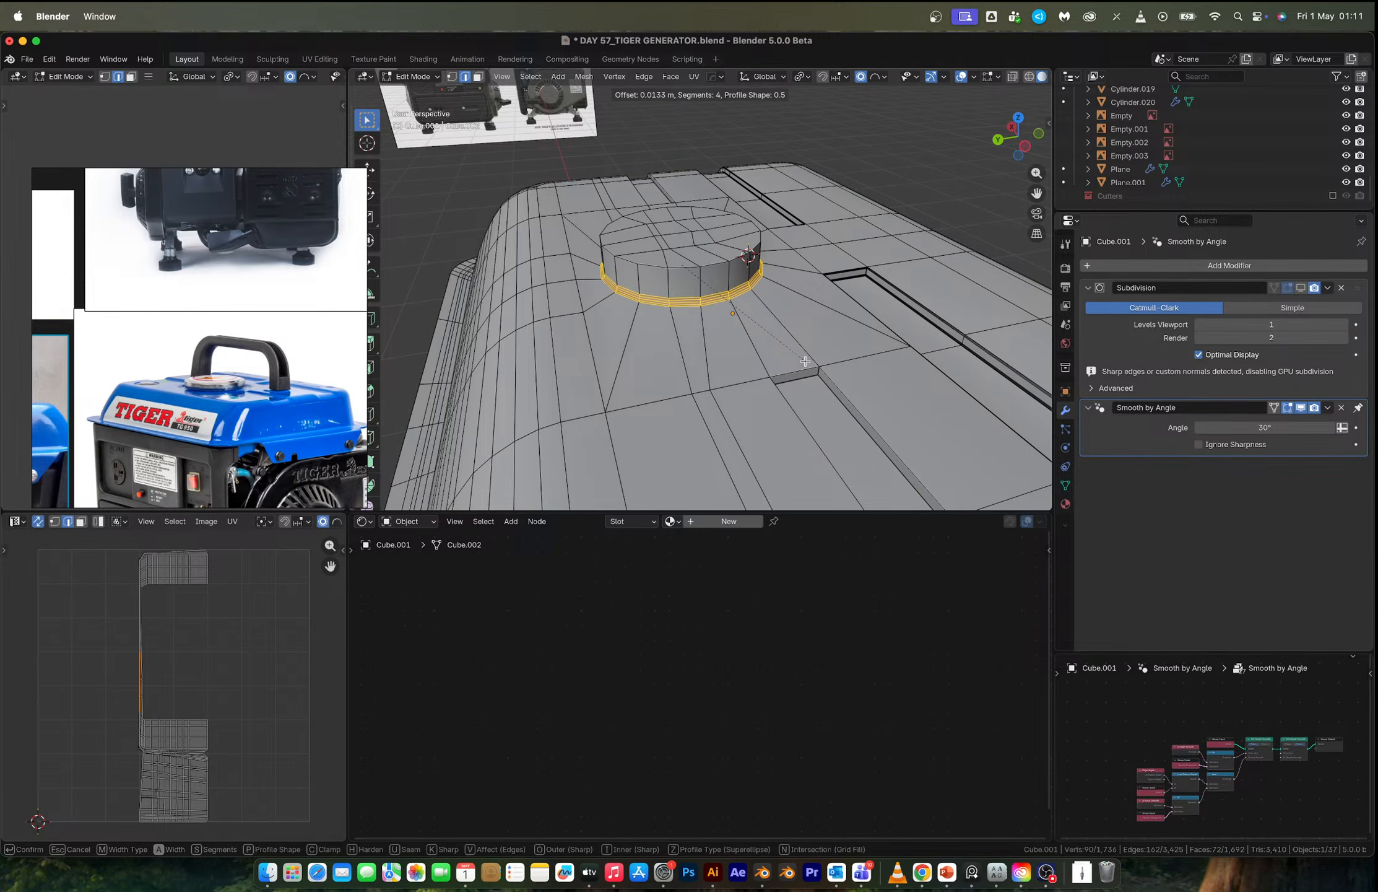
{"action": "left_click", "coordinate": [805, 361]}
{"action": "left_click", "coordinate": [1025, 146]}
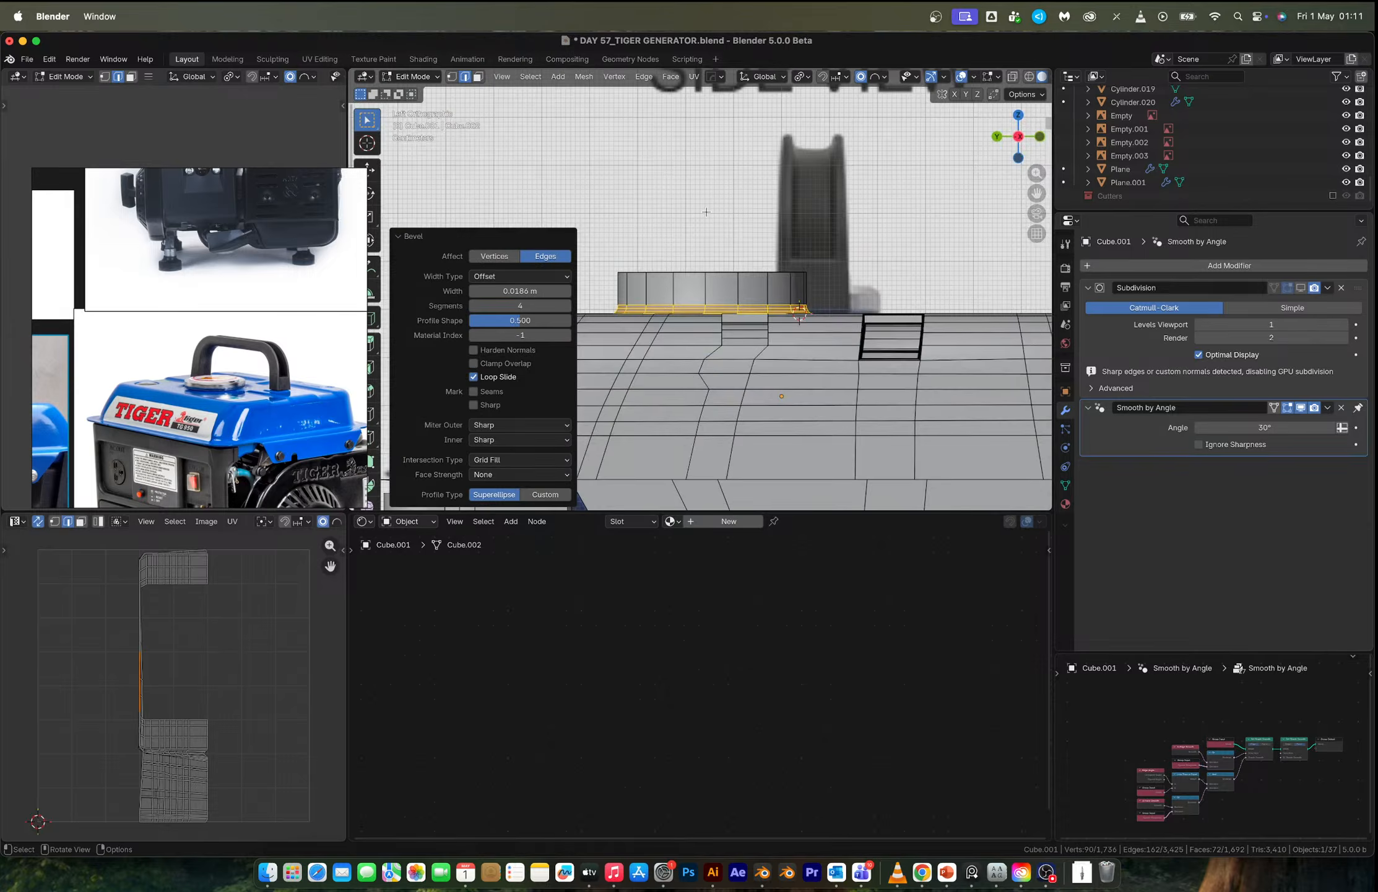
{"action": "key", "text": "alt+z"}
{"action": "key", "text": "g"}
{"action": "key", "text": "z"}
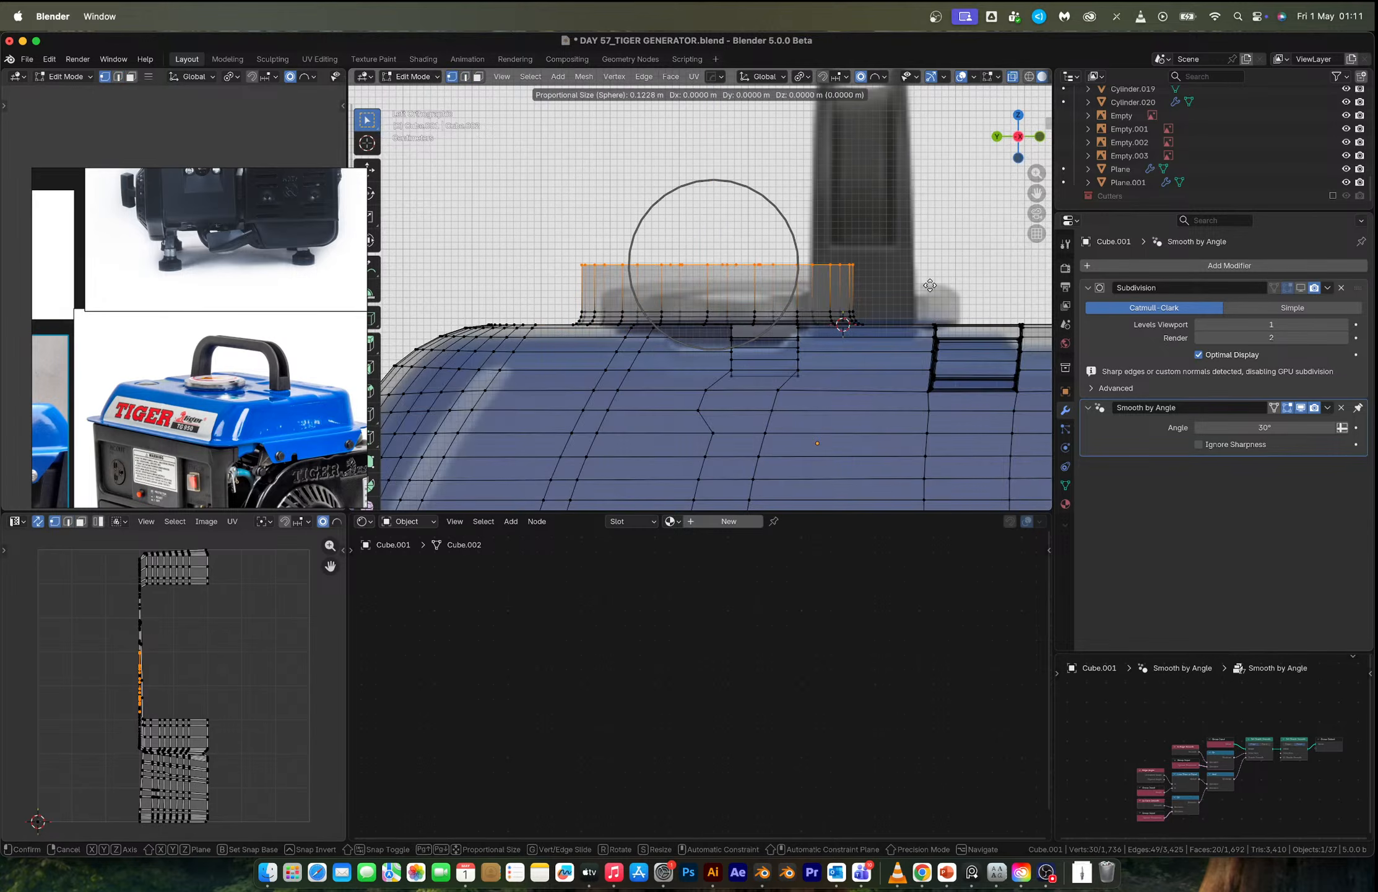
{"action": "key", "text": "o"}
{"action": "left_click", "coordinate": [927, 320]}
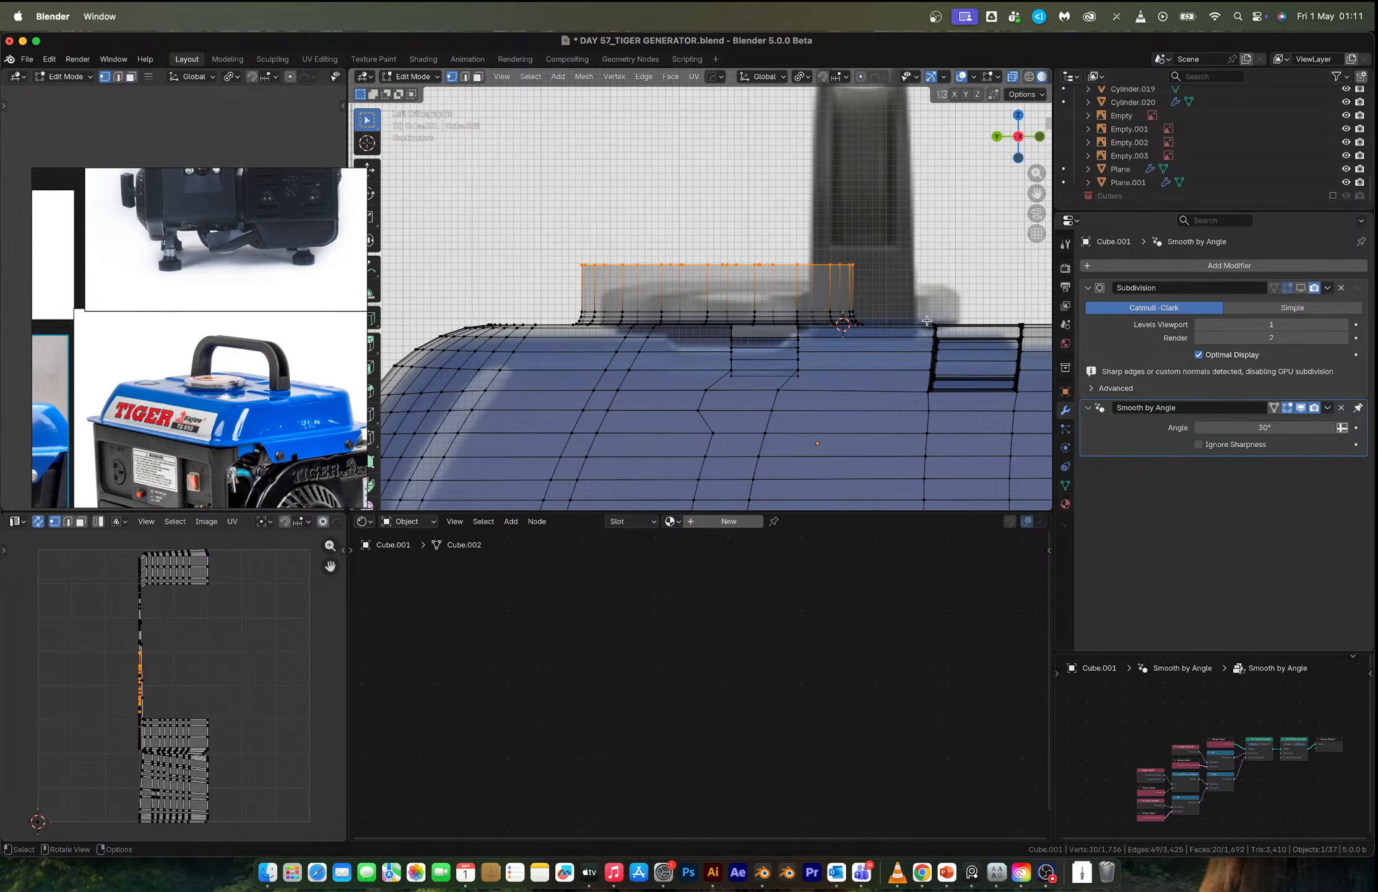
{"action": "key", "text": "g"}
{"action": "key", "text": "z"}
{"action": "left_click", "coordinate": [915, 347]}
{"action": "key", "text": "Tab"}
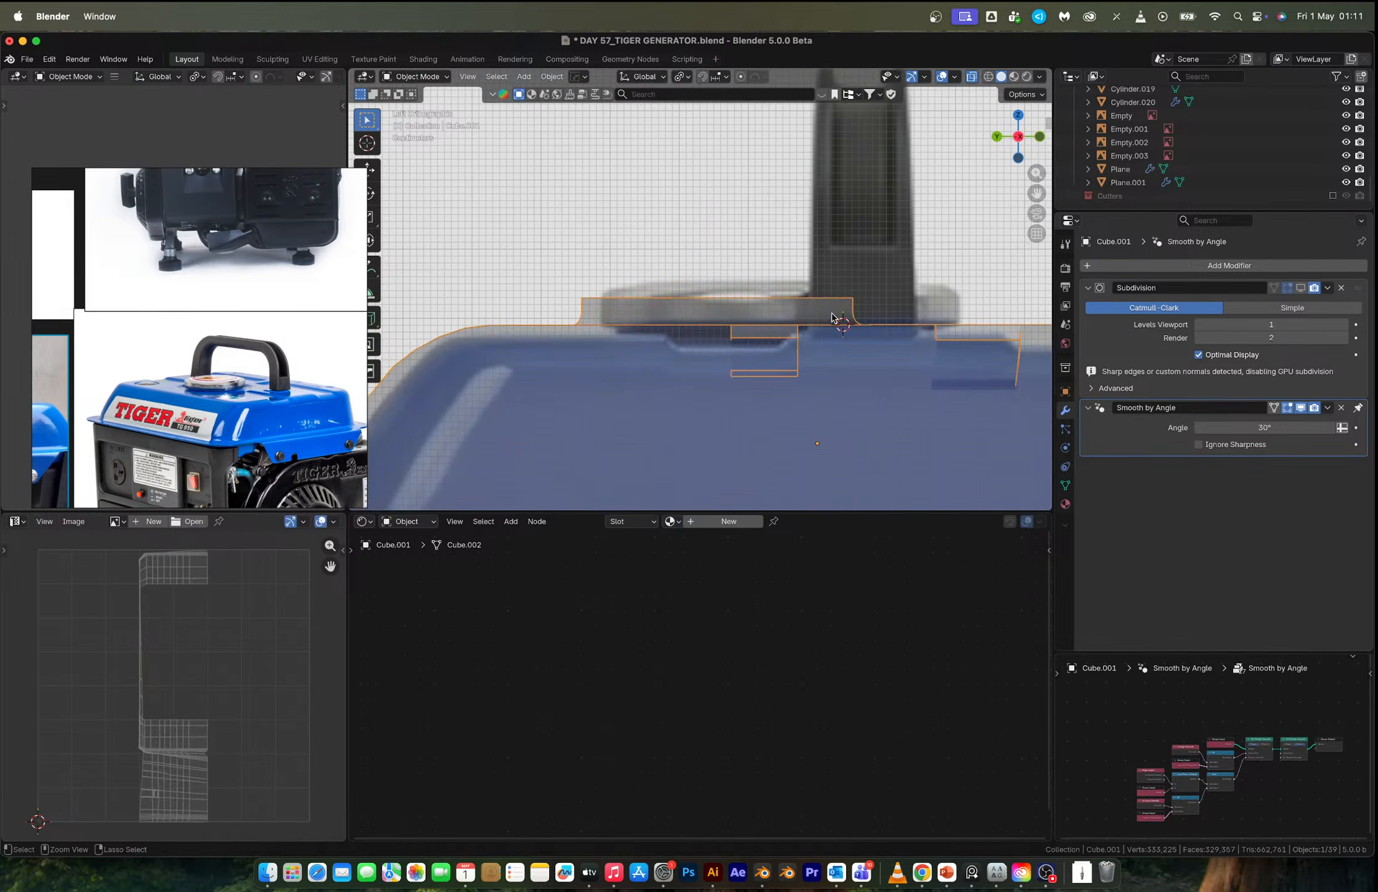
Copy the tank cover object and paste a duplicate of it in place.
{"action": "key", "text": "ctrl+c"}
{"action": "scroll", "coordinate": [834, 318], "scroll_direction": "down", "scroll_amount": 7}
{"action": "middle_click_drag", "start_coordinate": [834, 318], "coordinate": [862, 335]}
{"action": "key", "text": "alt+z"}
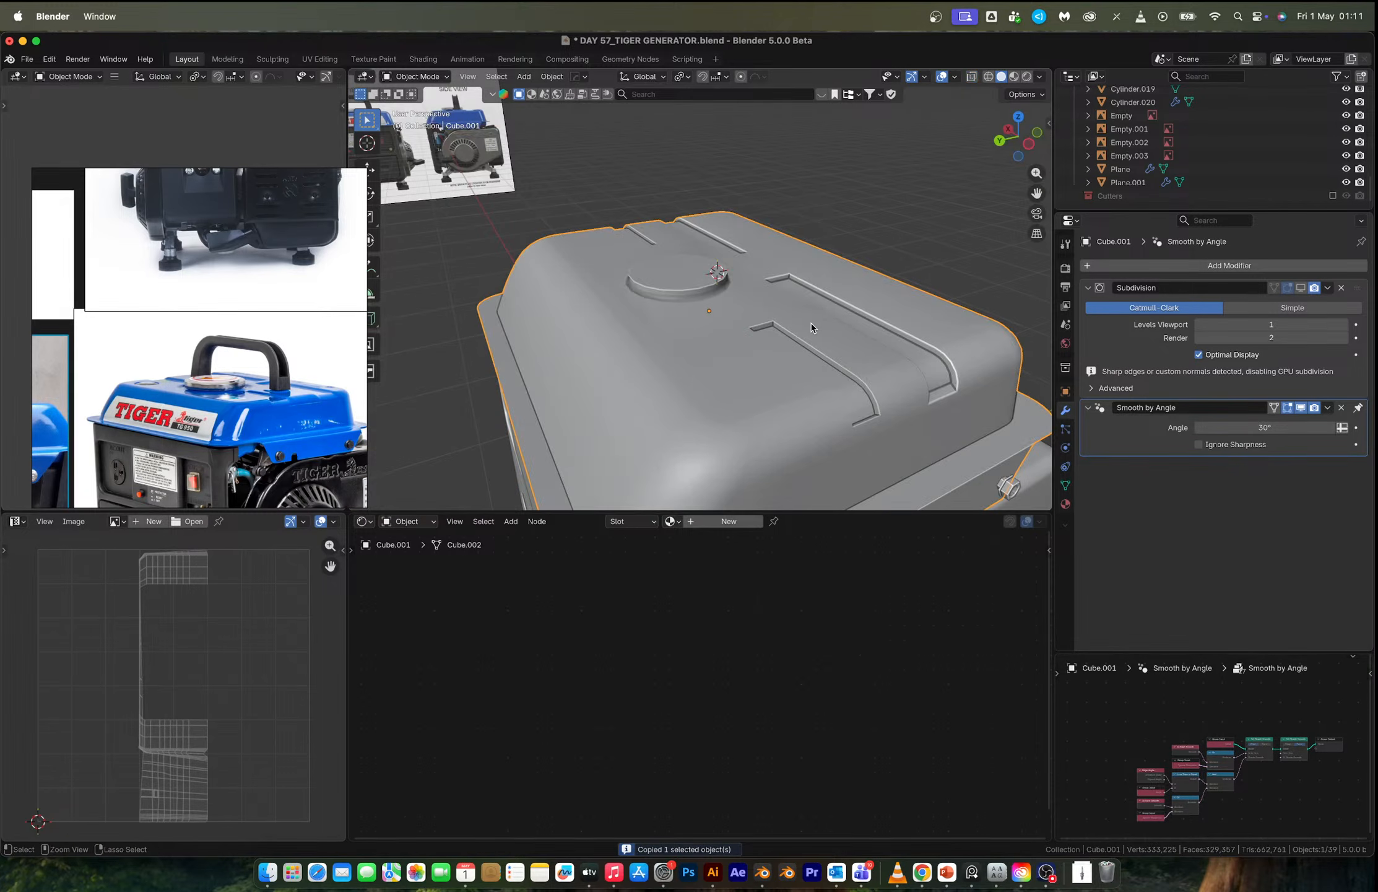
{"action": "key", "text": "ctrl+v"}
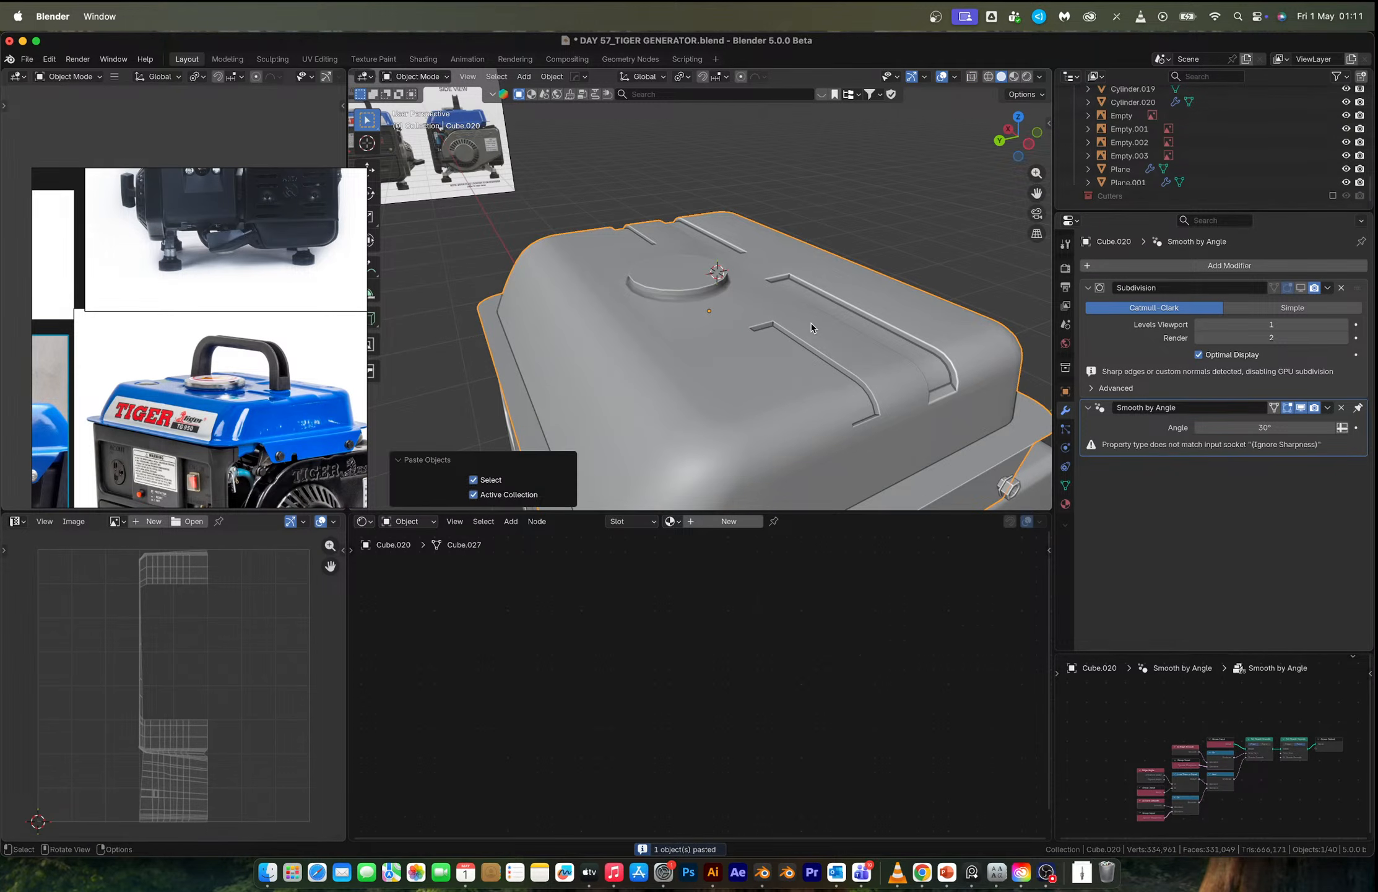
Enter Edit Mode on the pasted cover and show it in side view with X-ray enabled.
{"action": "key", "text": "Tab"}
{"action": "scroll", "coordinate": [835, 246], "scroll_direction": "down", "scroll_amount": 3}
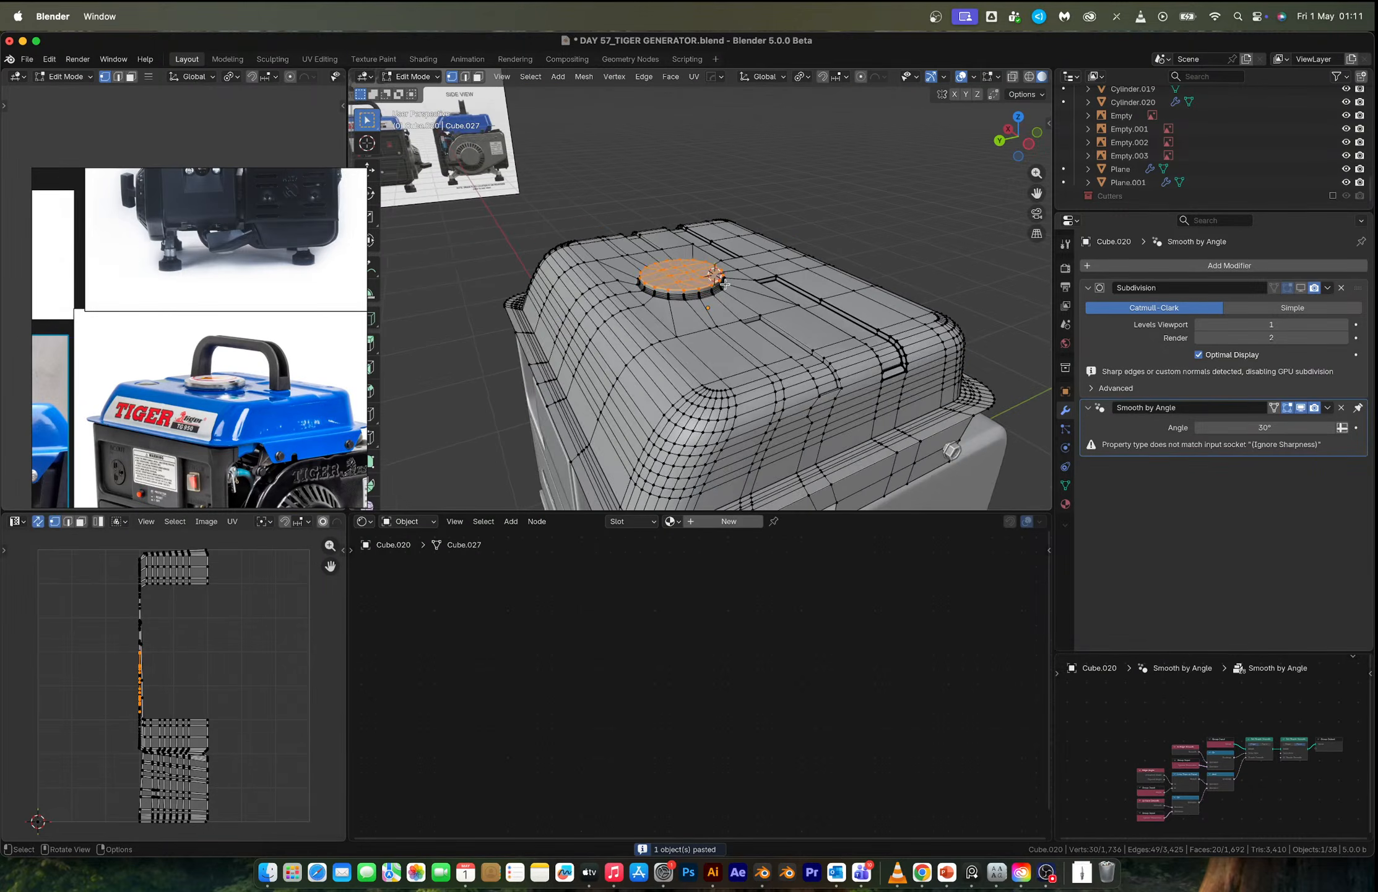
{"action": "left_click", "coordinate": [1027, 144]}
{"action": "scroll", "coordinate": [846, 282], "scroll_direction": "up", "scroll_amount": 2}
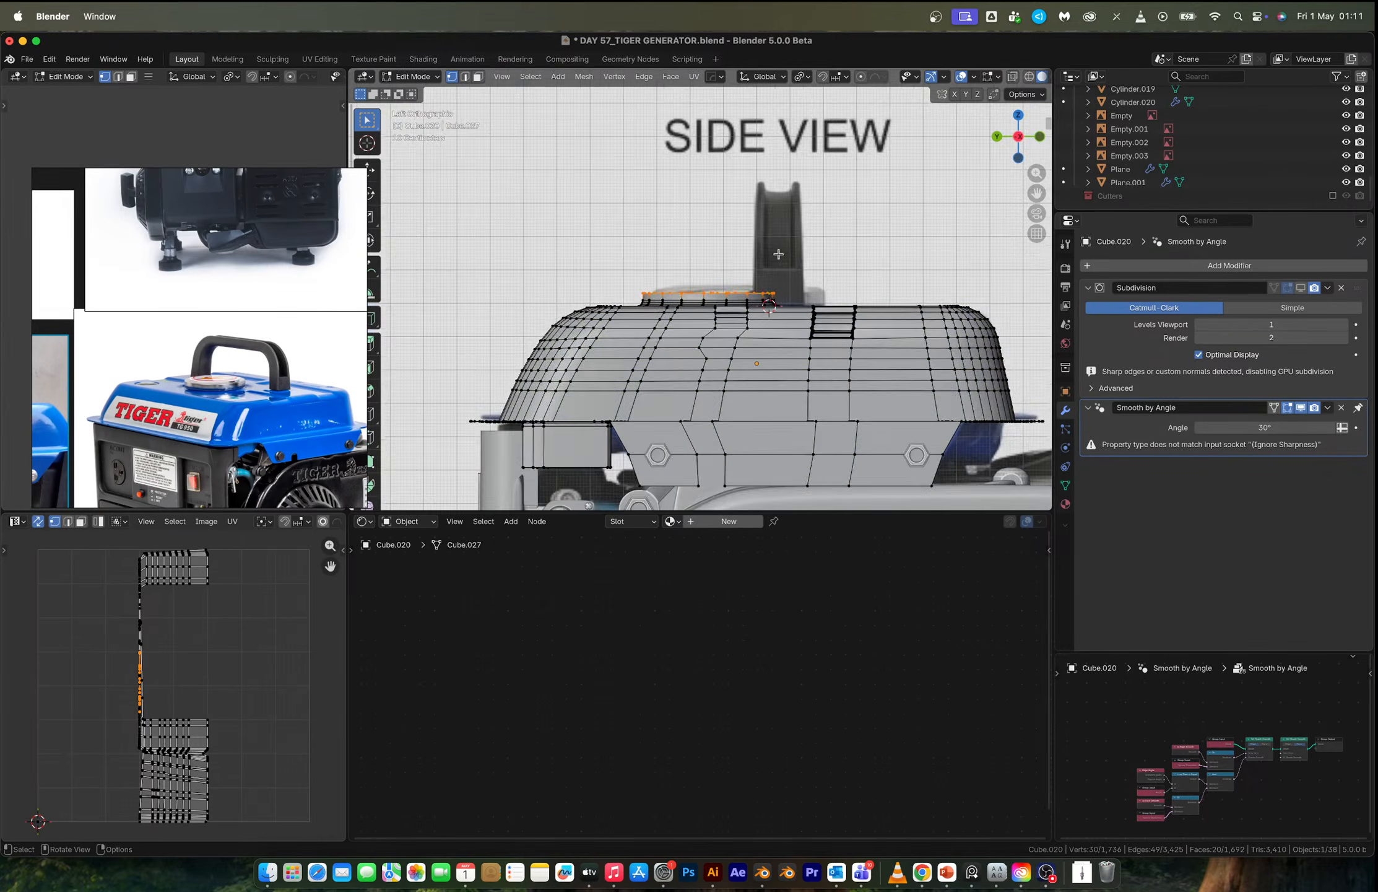
{"action": "key", "text": "alt+z"}
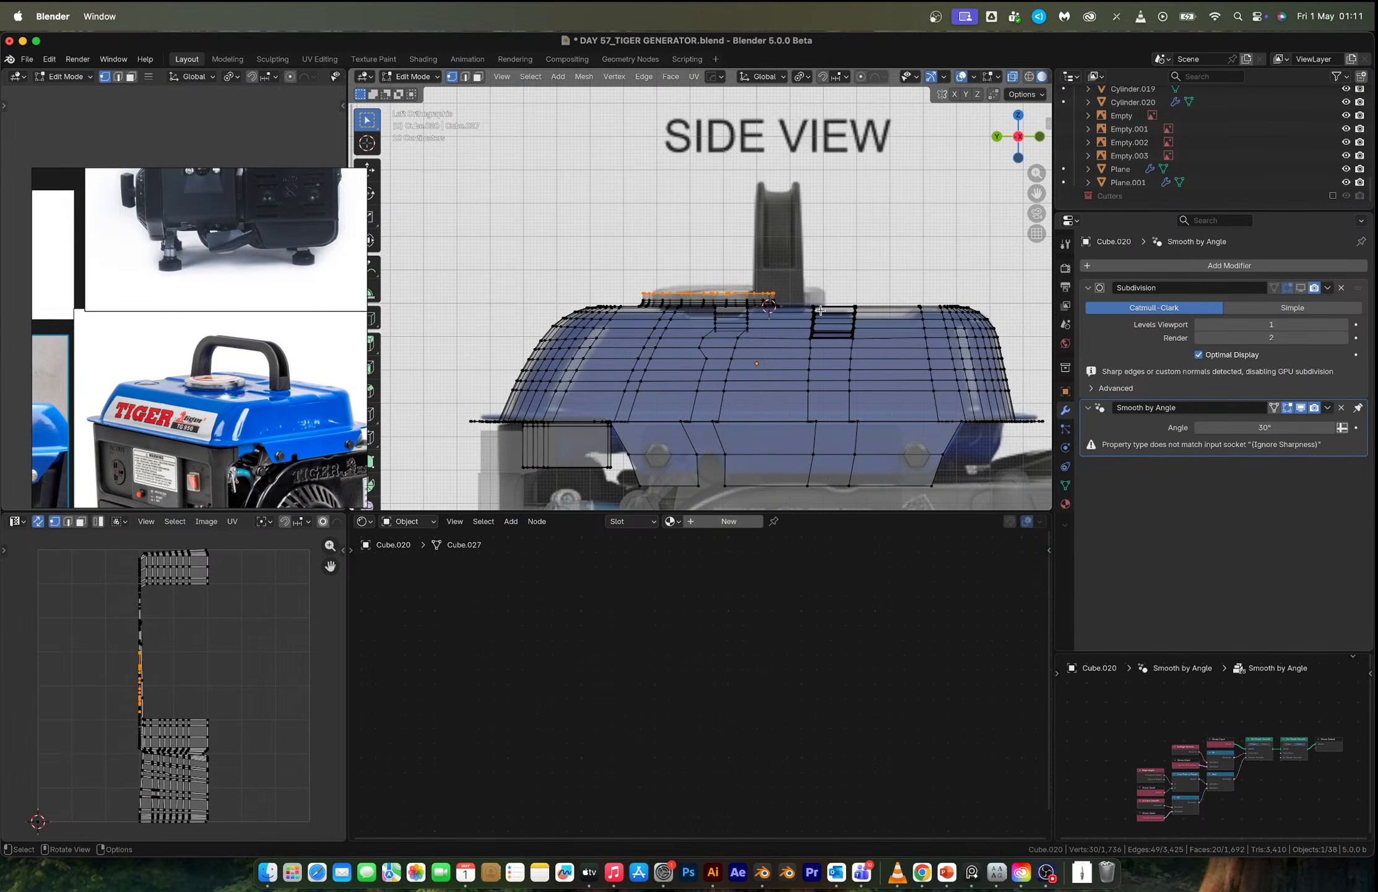
{"action": "left_click_drag", "start_coordinate": [803, 291], "coordinate": [884, 362]}
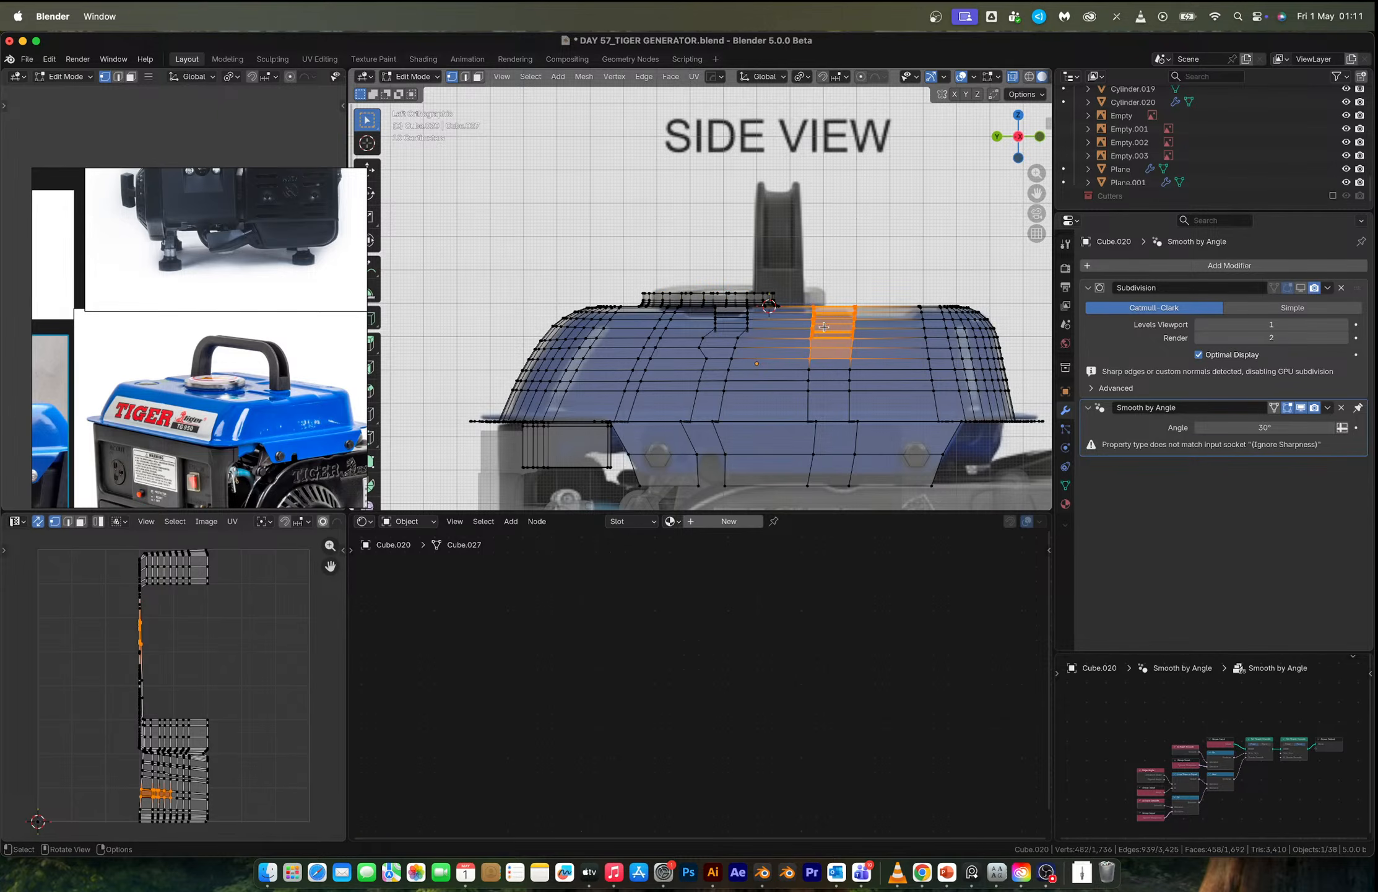
{"action": "key", "text": "g"}
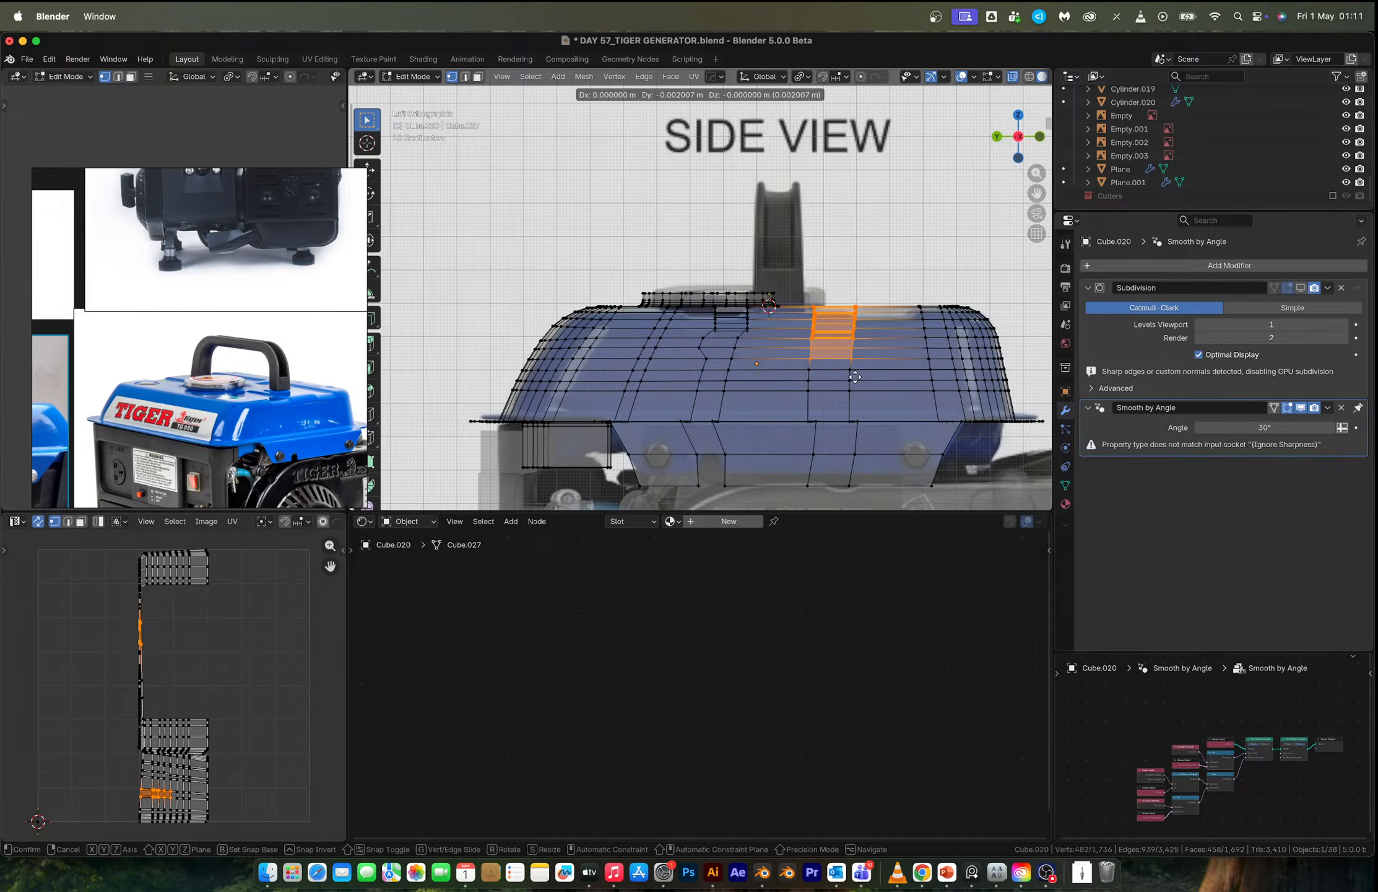
{"action": "key", "text": "x"}
{"action": "key", "text": "y"}
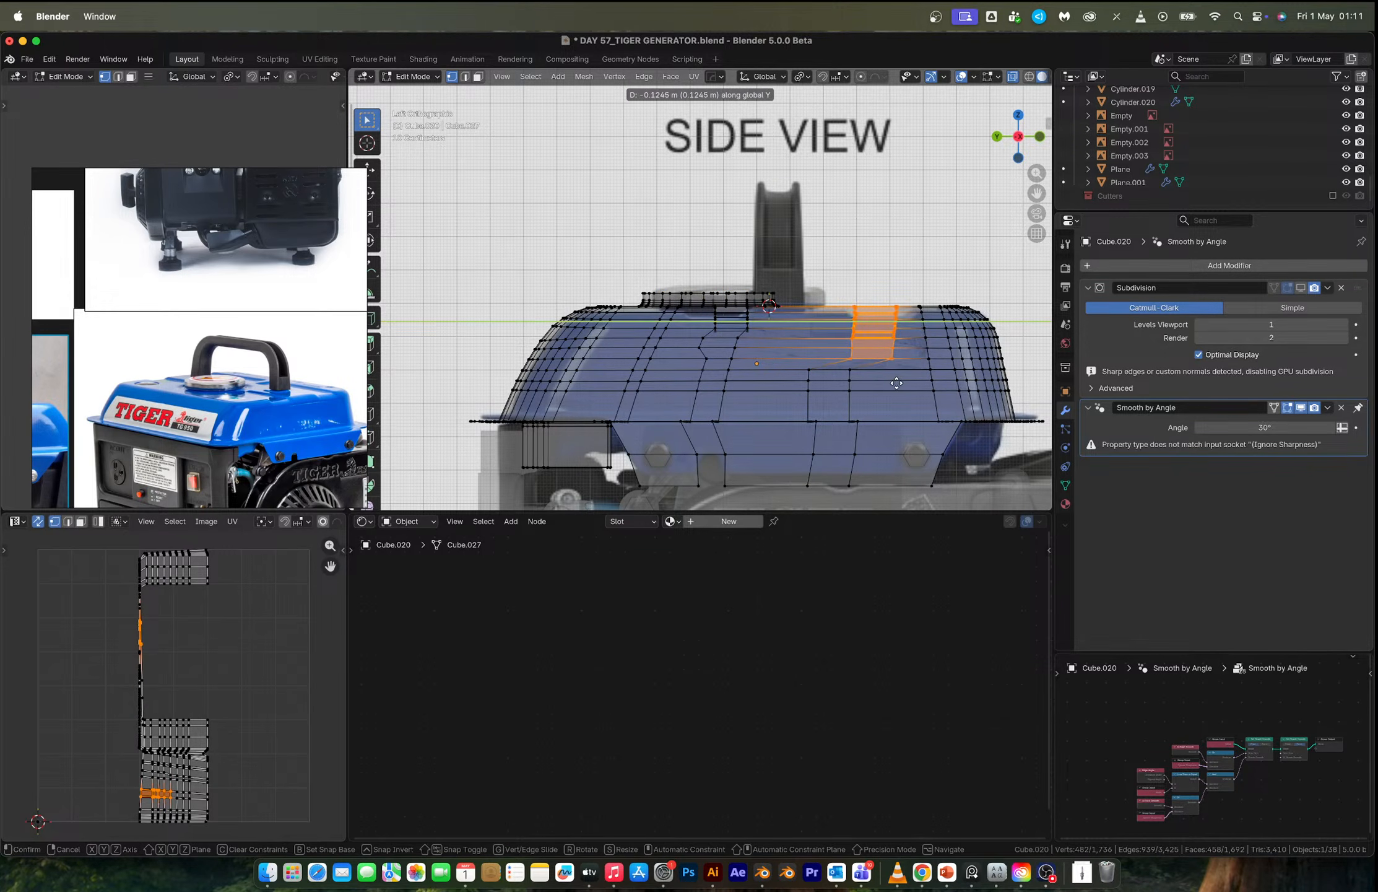
{"action": "right_click", "coordinate": [897, 383]}
Select all vertices of the recessed strip farther from the filler neck and move them along negative Y.
{"action": "left_click_drag", "start_coordinate": [799, 295], "coordinate": [866, 400]}
{"action": "key", "text": "g"}
{"action": "key", "text": "y"}
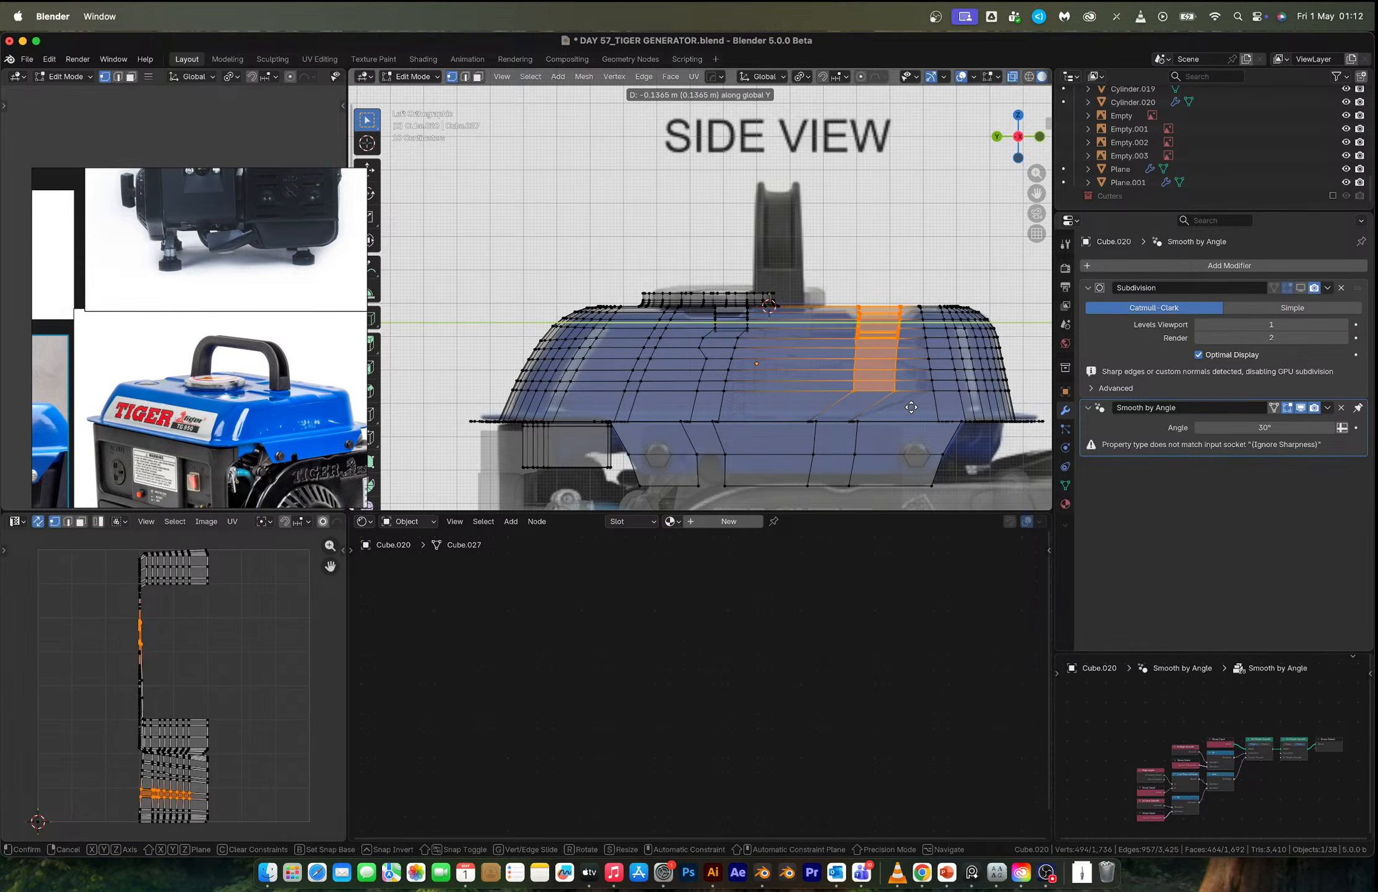
{"action": "left_click", "coordinate": [918, 407]}
Widen that recessed strip by moving its neck-side vertex columns about 0.046 m along Y.
{"action": "left_click_drag", "start_coordinate": [844, 284], "coordinate": [874, 397]}
{"action": "key", "text": "g"}
{"action": "key", "text": "y"}
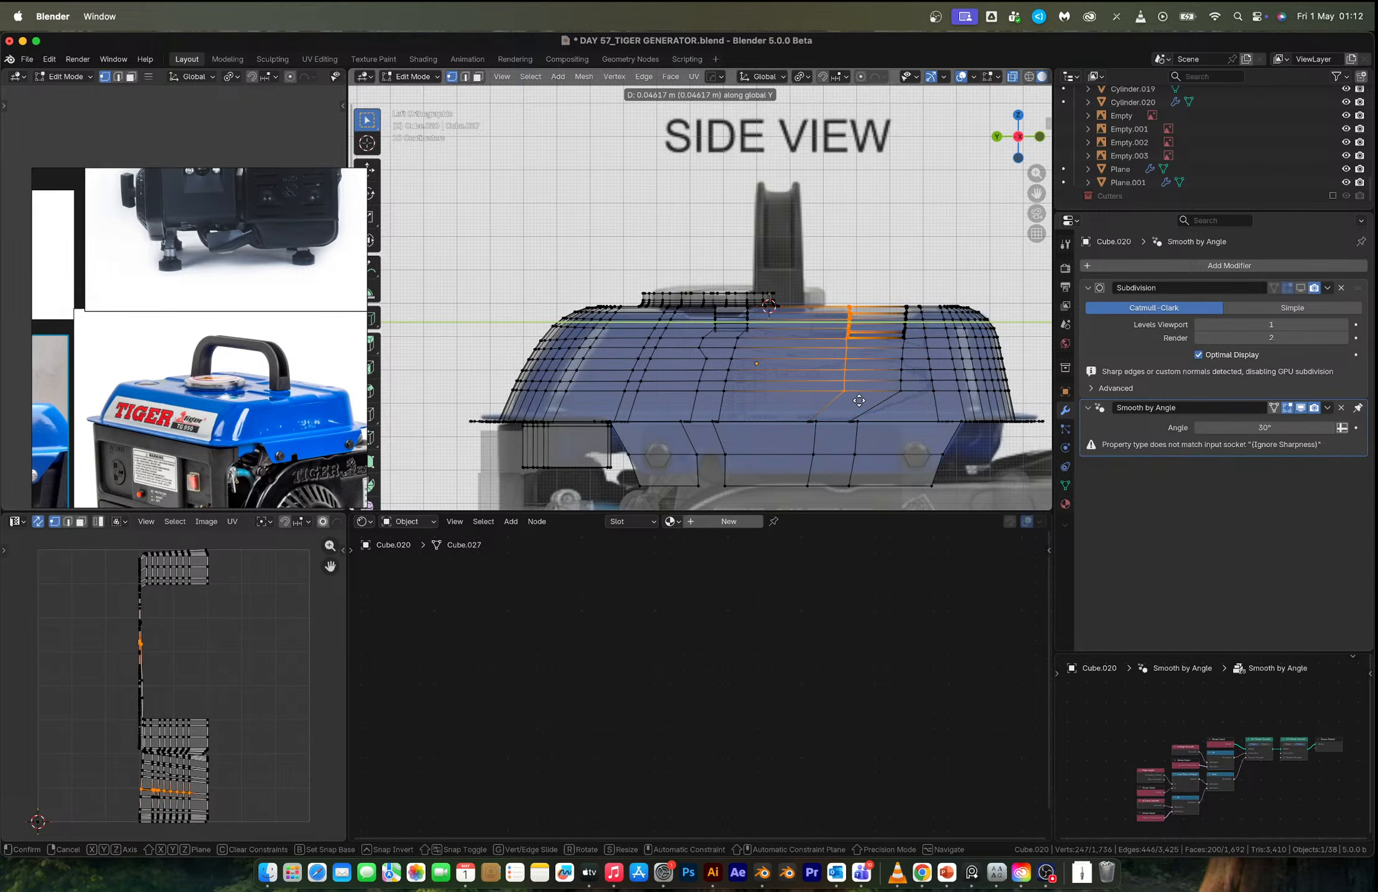
{"action": "left_click", "coordinate": [859, 400]}
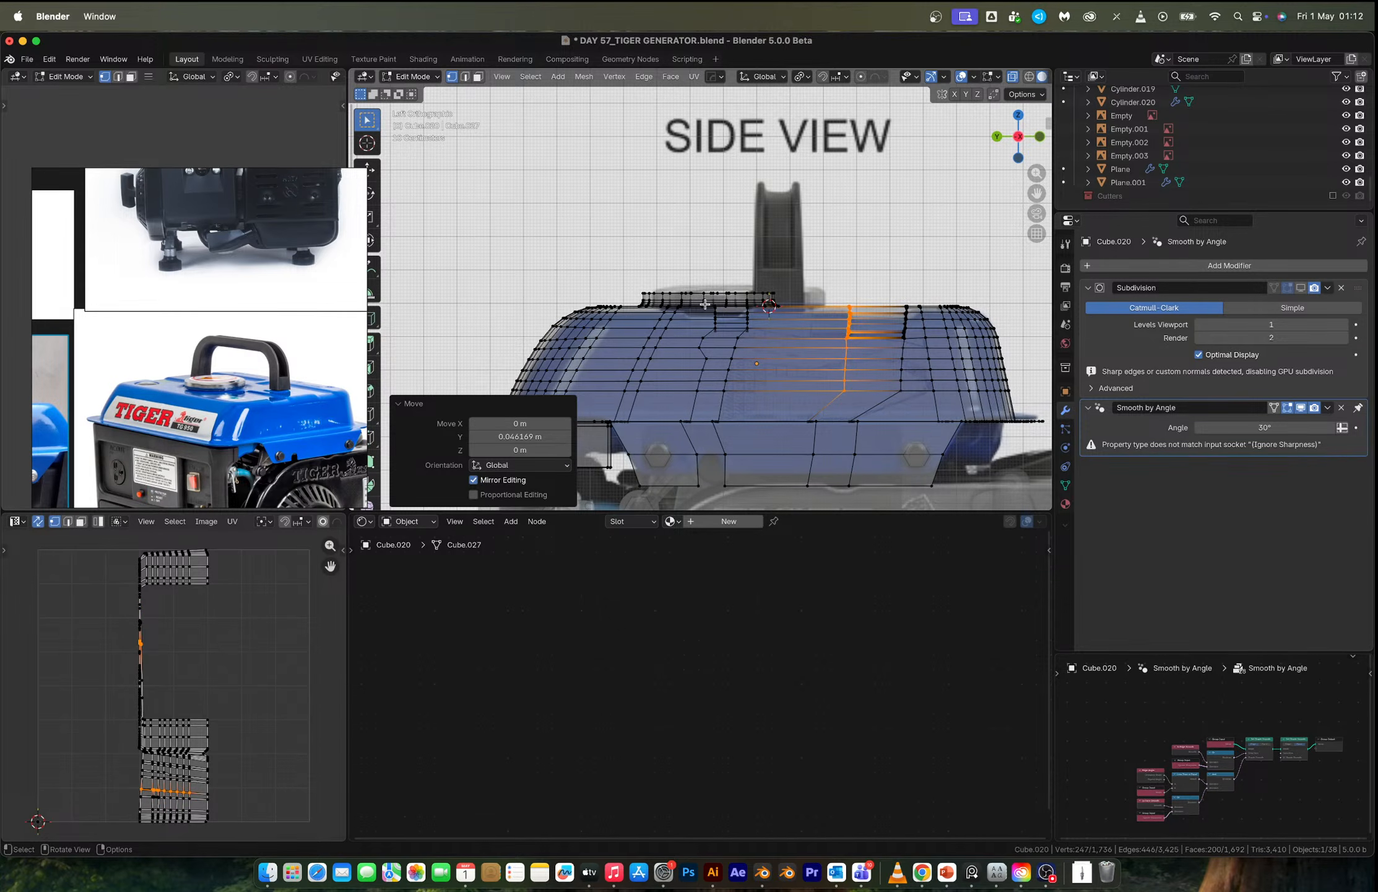
Widen the recessed strip nearest the filler neck by moving its outer vertex column about 0.09 m along Y.
{"action": "mouse_move", "coordinate": [737, 312]}
{"action": "middle_mouse_down"}
{"action": "mouse_move", "coordinate": [743, 353]}
{"action": "mouse_move", "coordinate": [727, 300]}
{"action": "middle_mouse_up"}
{"action": "left_click", "coordinate": [721, 345]}
{"action": "left_click", "coordinate": [750, 394], "text": "ctrl+shift"}
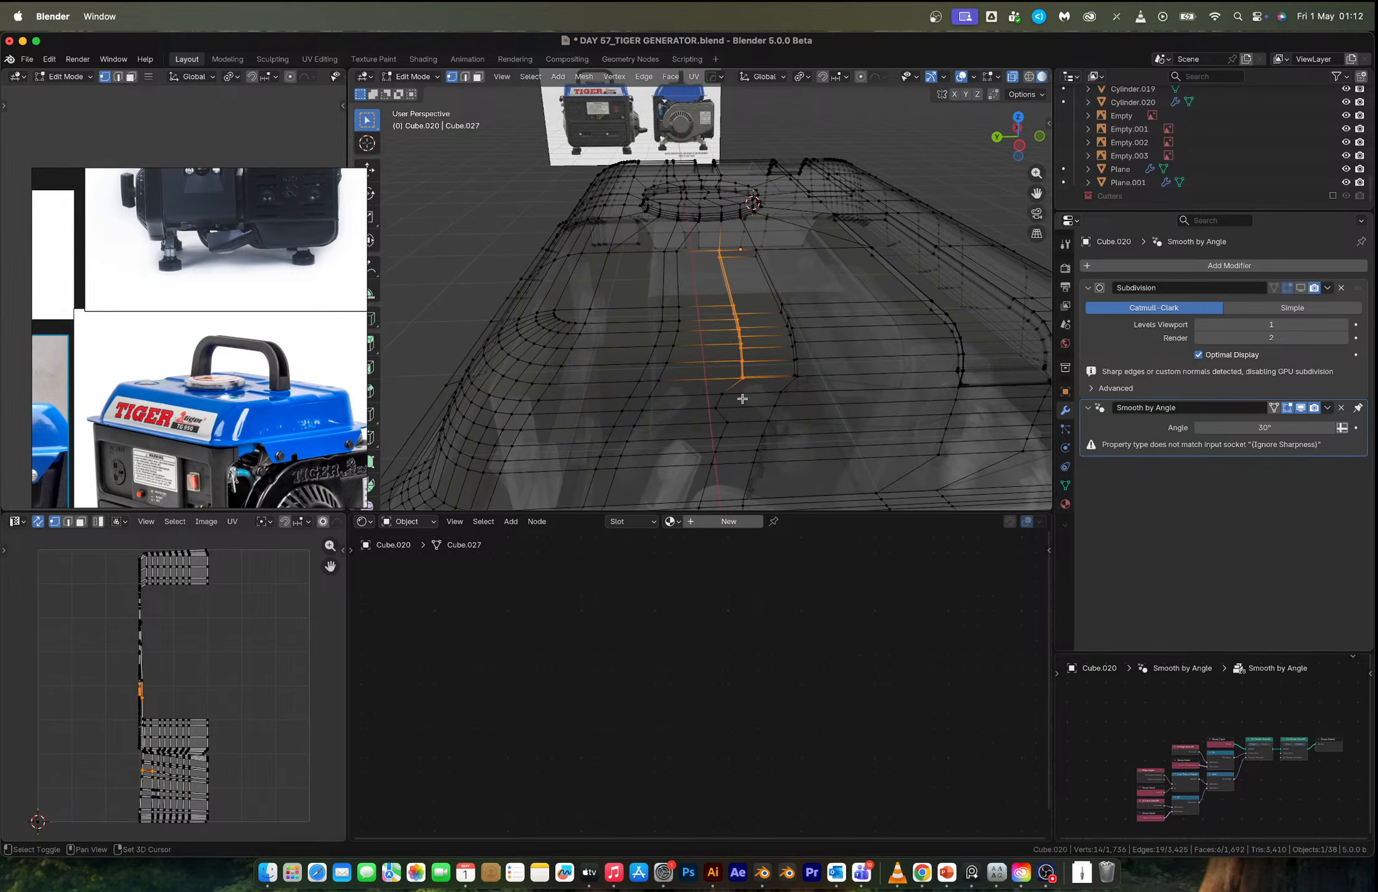
{"action": "middle_click_drag", "start_coordinate": [718, 384], "coordinate": [743, 295], "text": "alt"}
{"action": "key", "text": "g"}
{"action": "key", "text": "y"}
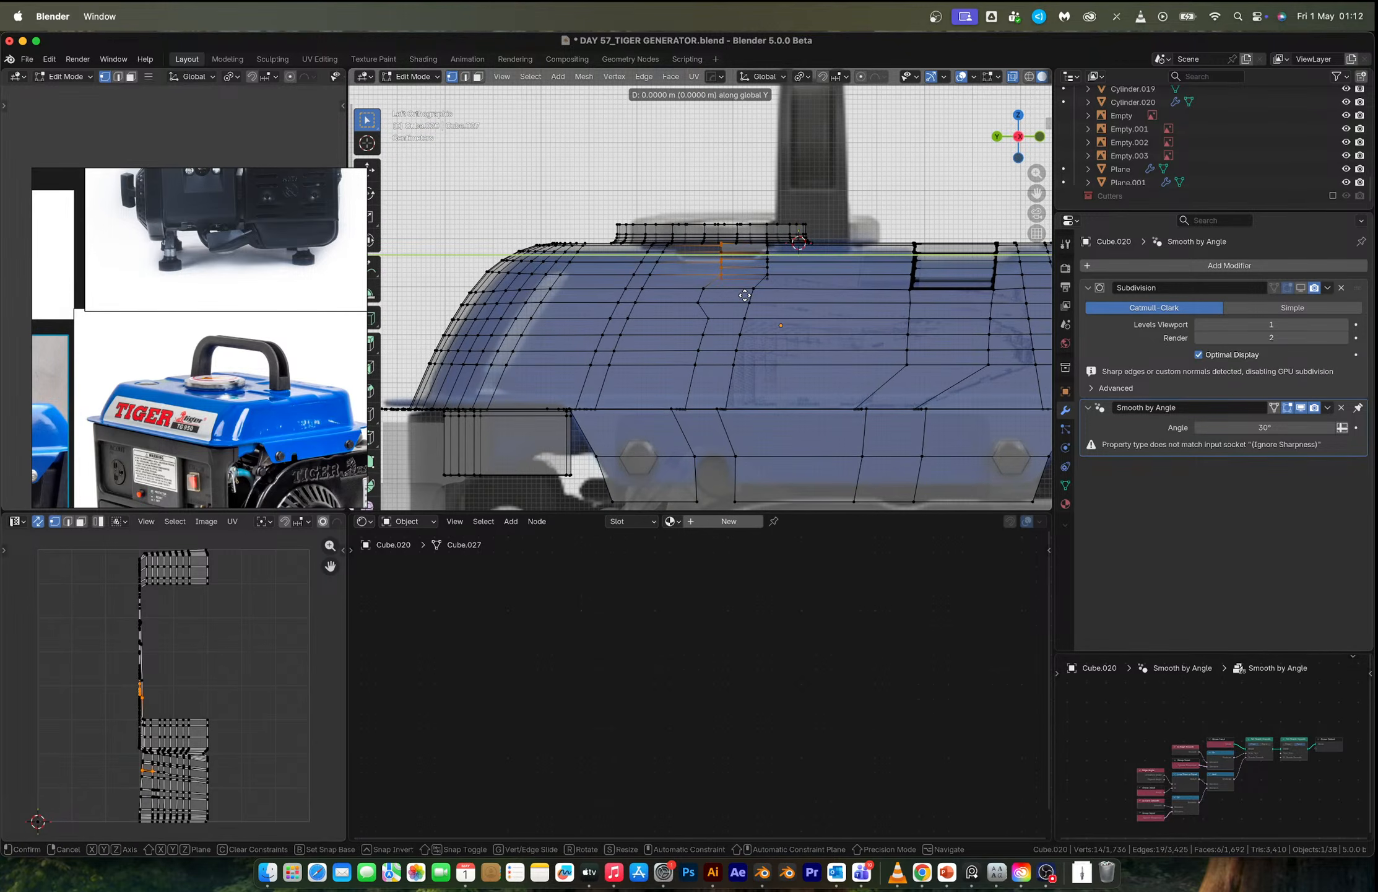
{"action": "left_click", "coordinate": [727, 294]}
{"action": "key", "text": "ctrl+z"}
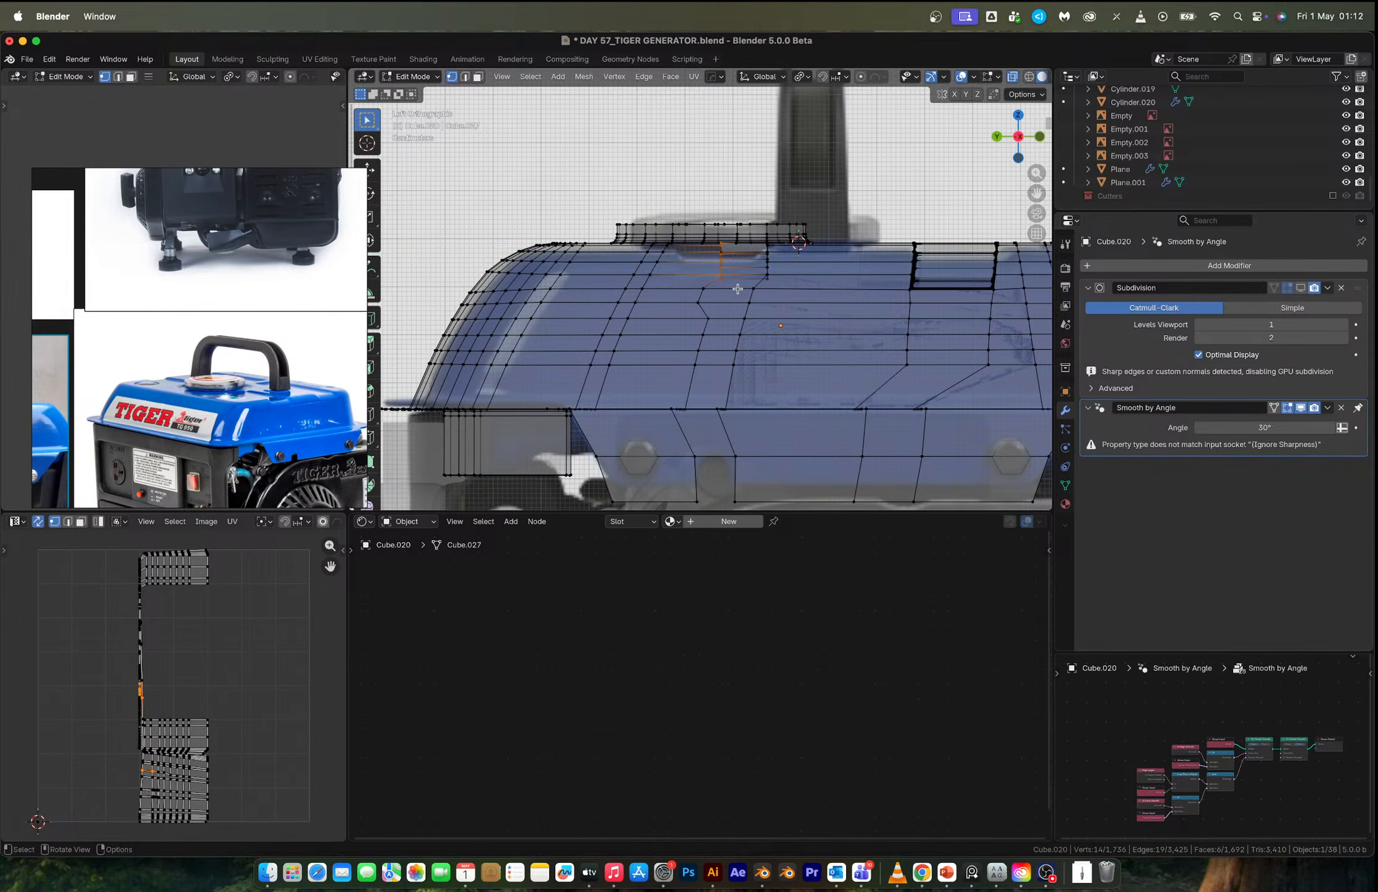
{"action": "key", "text": "g"}
{"action": "key", "text": "y"}
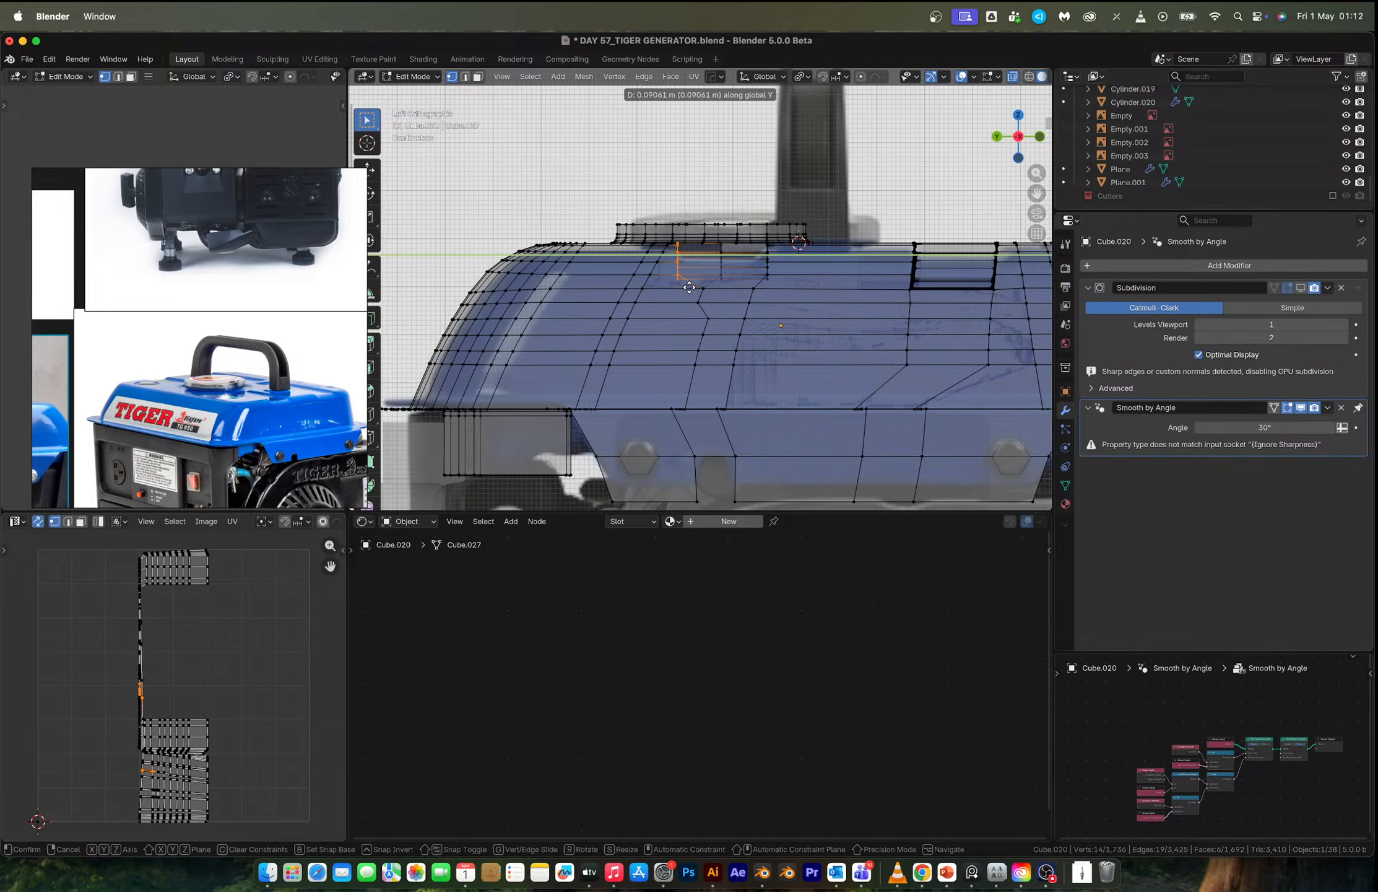
{"action": "left_click", "coordinate": [689, 287]}
Return to Object Mode with X-ray off, mirror the cover across X with bisect and flip, and apply the mirror modifier.
{"action": "middle_click_drag", "start_coordinate": [749, 293], "coordinate": [812, 348]}
{"action": "key", "text": "Tab"}
{"action": "key", "text": "alt+z"}
{"action": "key", "text": "alt+x"}
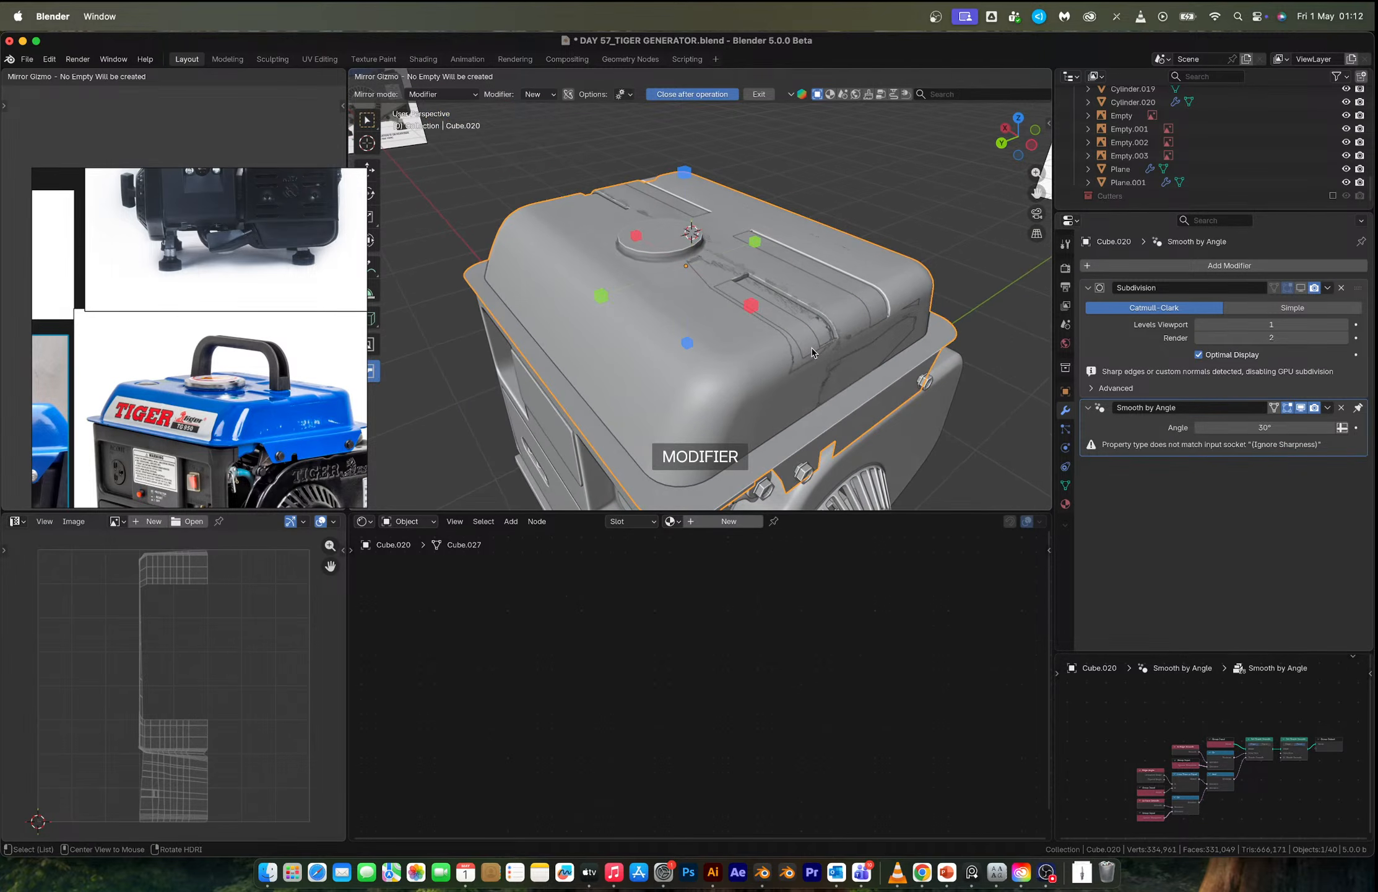
{"action": "left_click", "coordinate": [751, 306]}
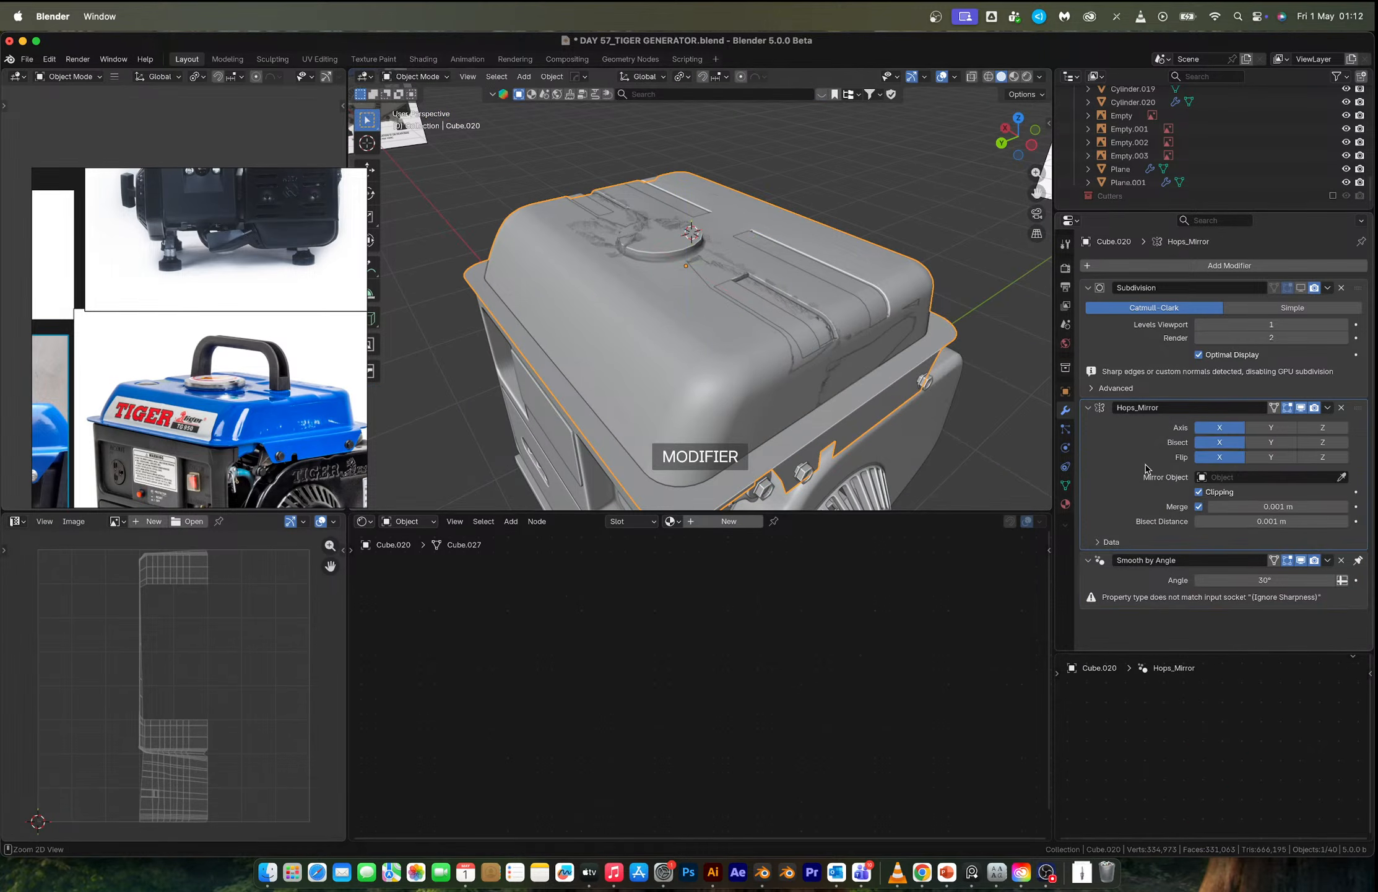
{"action": "key", "text": "ctrl+a"}
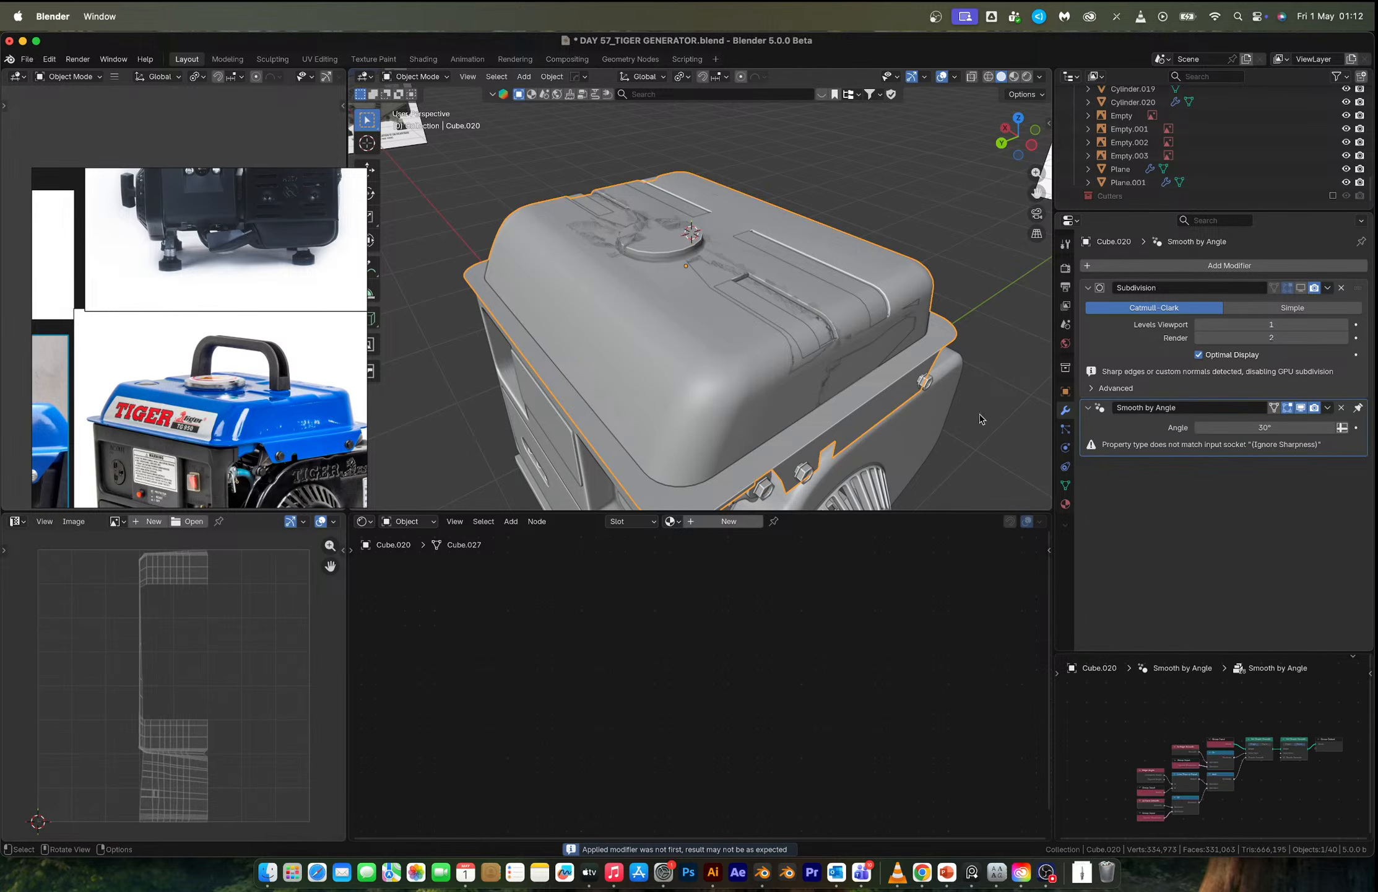
Try deleting the edited cover duplicate and undo the deletion.
{"action": "key", "text": "x"}
{"action": "left_click", "coordinate": [823, 335]}
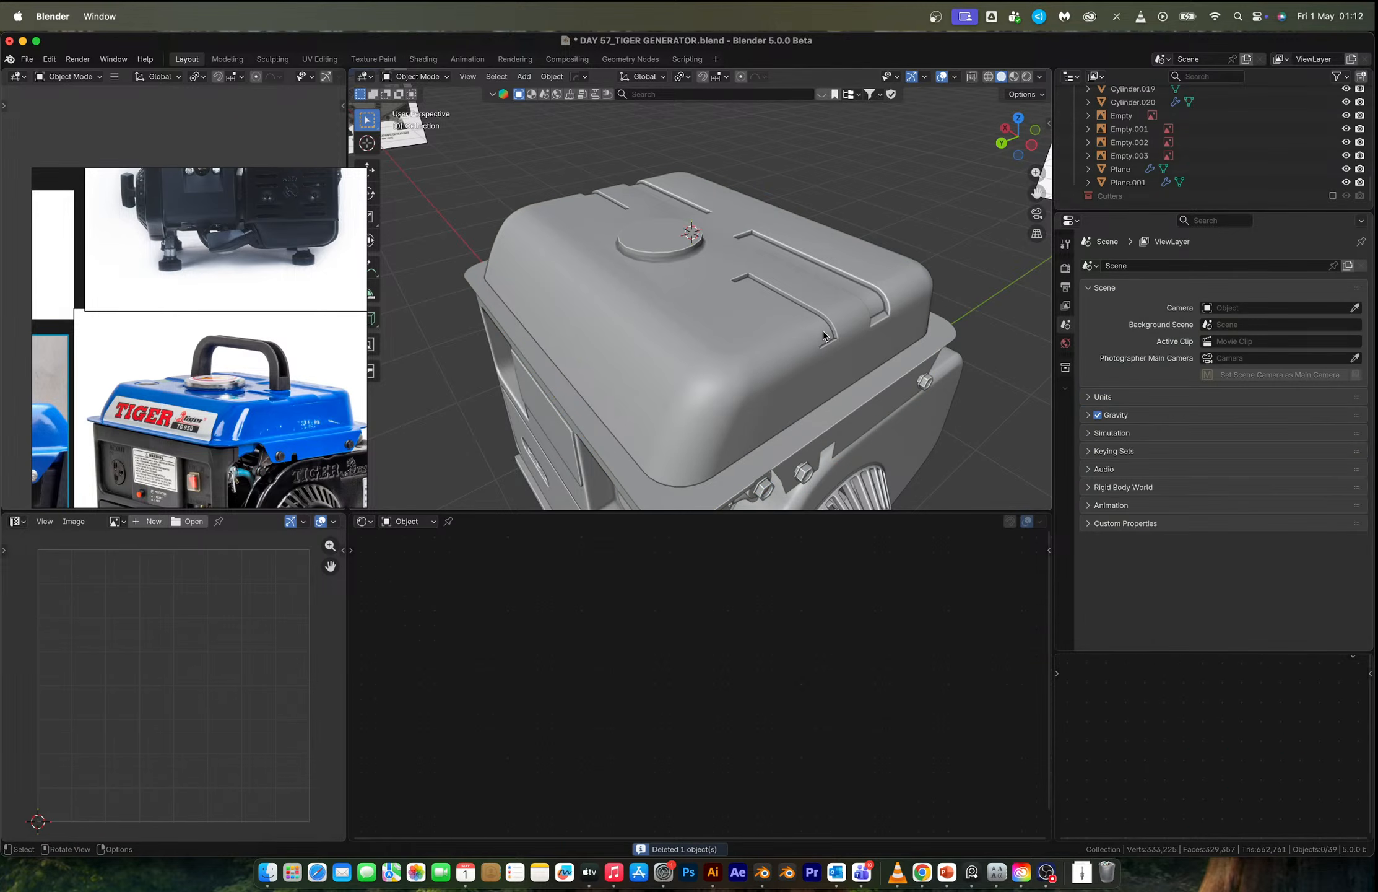
{"action": "key", "text": "ctrl+z"}
{"action": "key", "text": "ctrl+shift+z"}
{"action": "key", "text": "ctrl+z"}
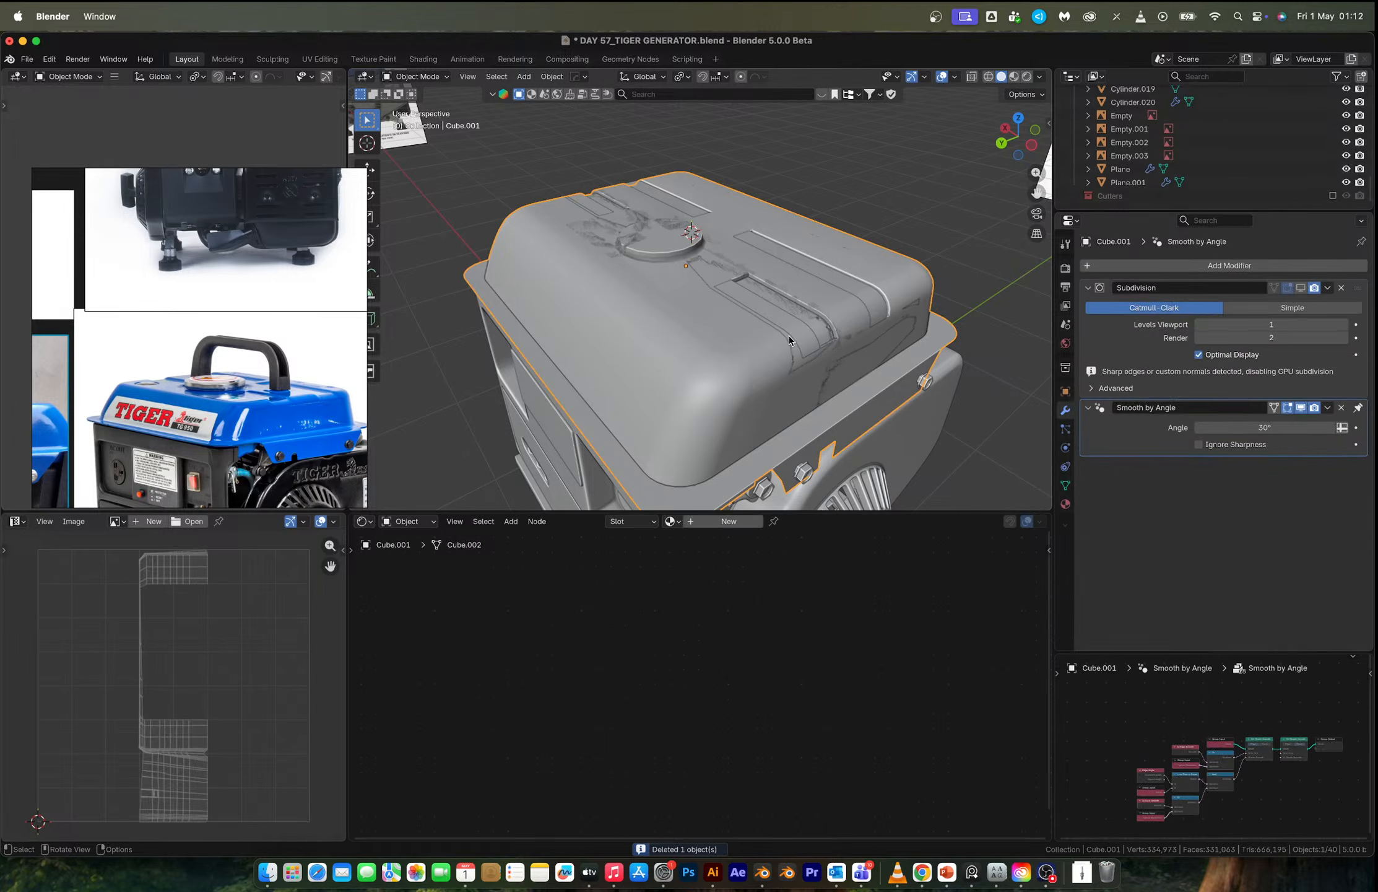
Delete the original tank cover, keeping only the edited and mirrored duplicate.
{"action": "key", "text": "x"}
{"action": "left_click", "coordinate": [790, 335]}
{"action": "mouse_move", "coordinate": [823, 334]}
{"action": "middle_mouse_down"}
{"action": "mouse_move", "coordinate": [772, 337]}
{"action": "mouse_move", "coordinate": [832, 352]}
{"action": "middle_mouse_up"}
{"action": "key", "text": "ctrl+z"}
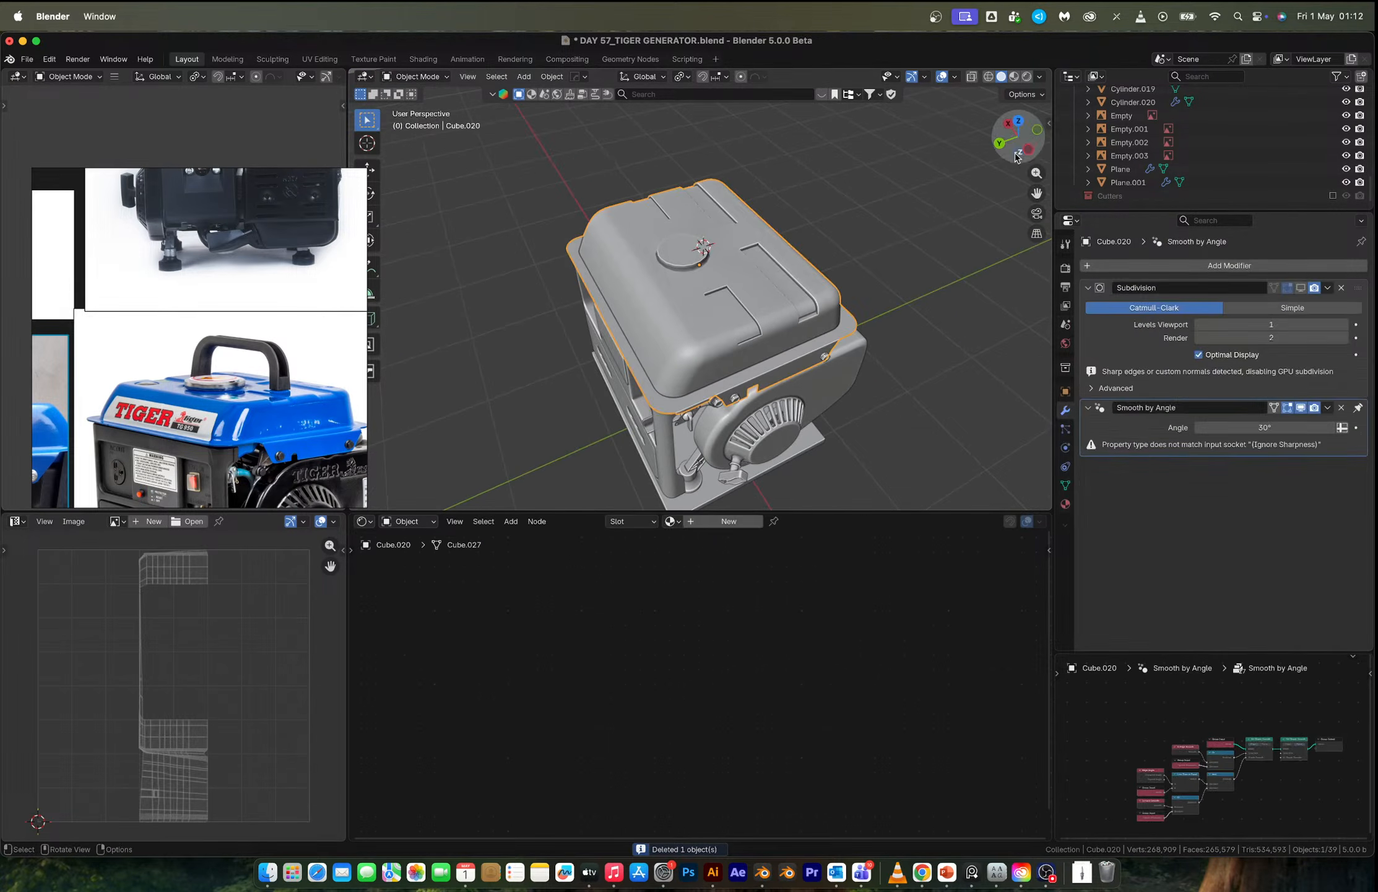
Enter Edit Mode on the remaining tank cover and switch to edge selection around the filler neck.
{"action": "left_click", "coordinate": [1028, 149]}
{"action": "scroll", "coordinate": [729, 285], "scroll_direction": "up", "scroll_amount": 4}
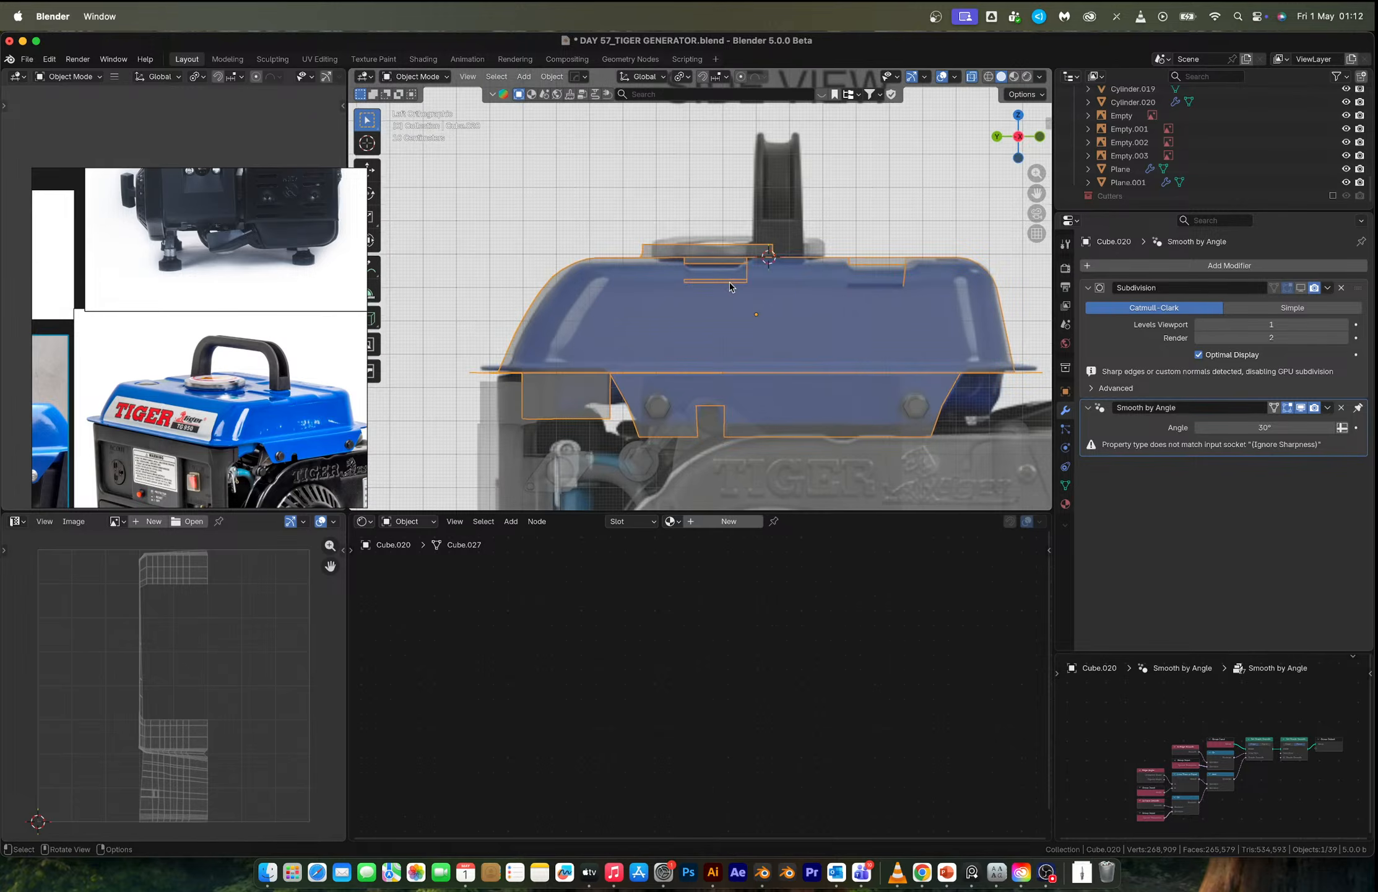
{"action": "key", "text": "Tab"}
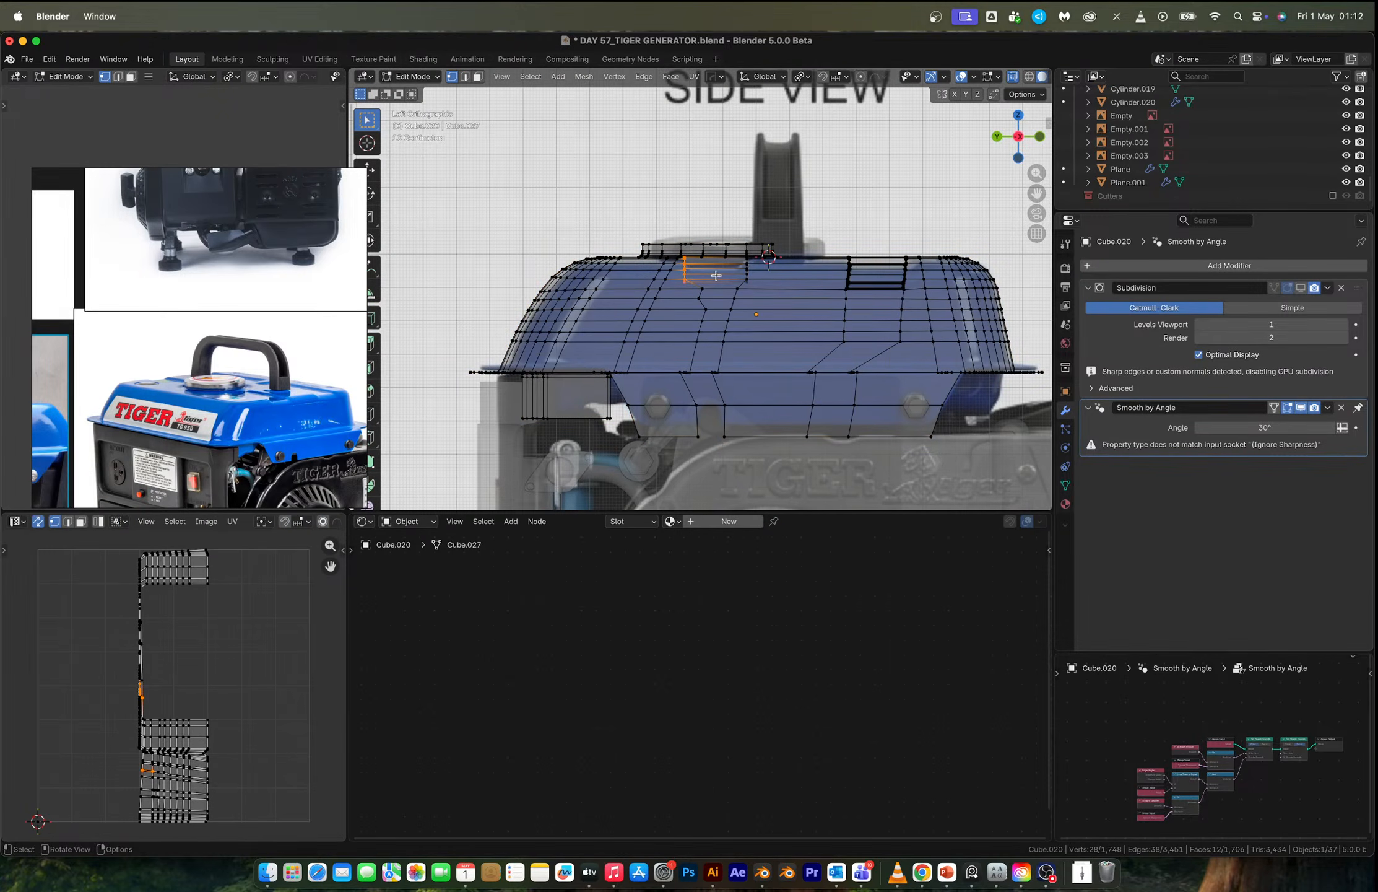
{"action": "middle_click_drag", "start_coordinate": [716, 275], "coordinate": [742, 348]}
{"action": "key", "text": "2"}
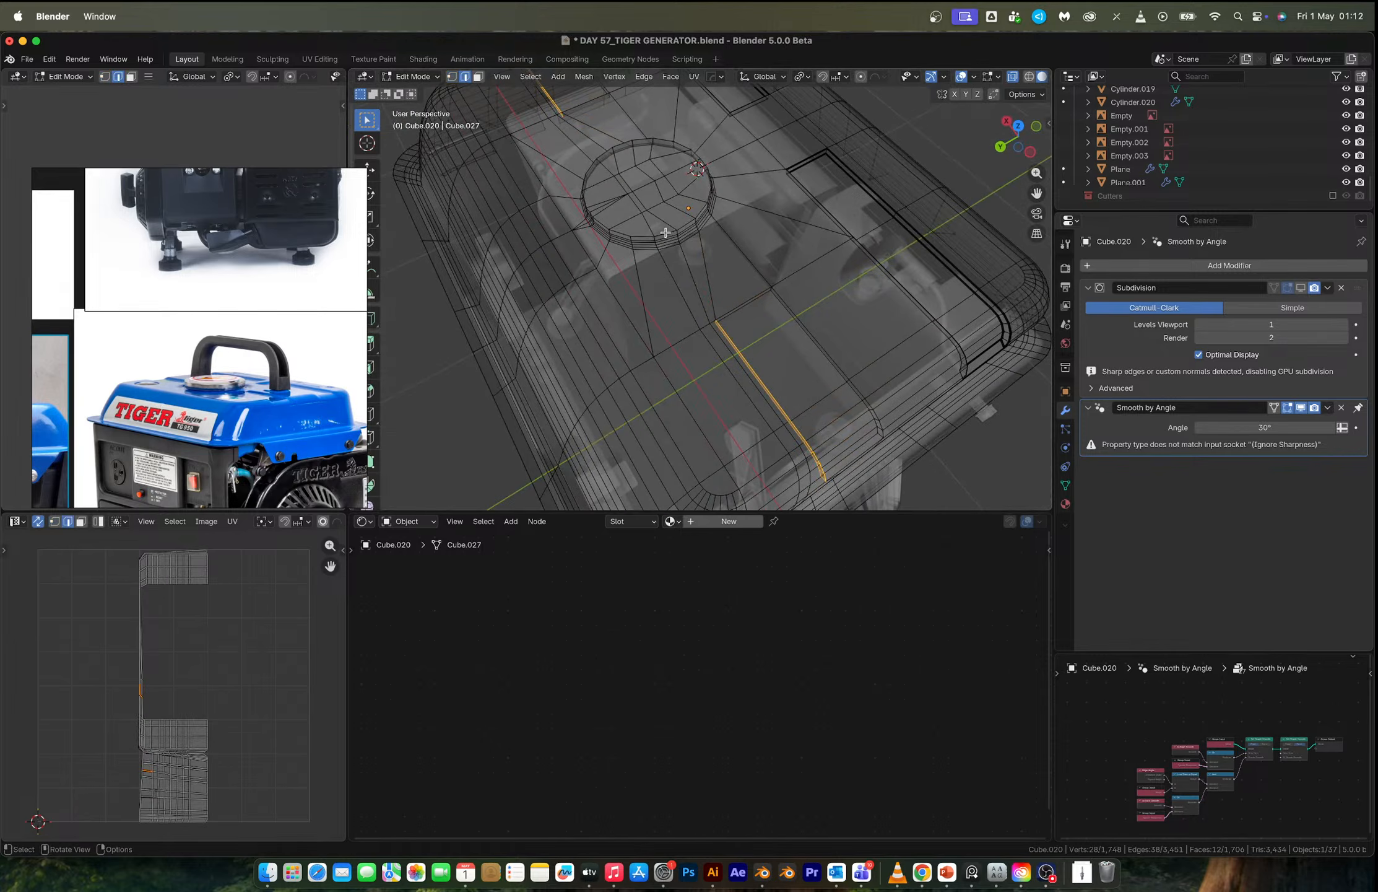
Select all vertices of the raised filler neck on the tank cover, using X-ray.
{"action": "left_click", "coordinate": [667, 233], "text": "alt"}
{"action": "key", "text": "alt+z"}
{"action": "middle_click_drag", "start_coordinate": [678, 241], "coordinate": [724, 253], "text": "shift"}
{"action": "scroll", "coordinate": [731, 255], "scroll_direction": "down", "scroll_amount": 5}
{"action": "scroll", "coordinate": [668, 250], "scroll_direction": "up", "scroll_amount": 7}
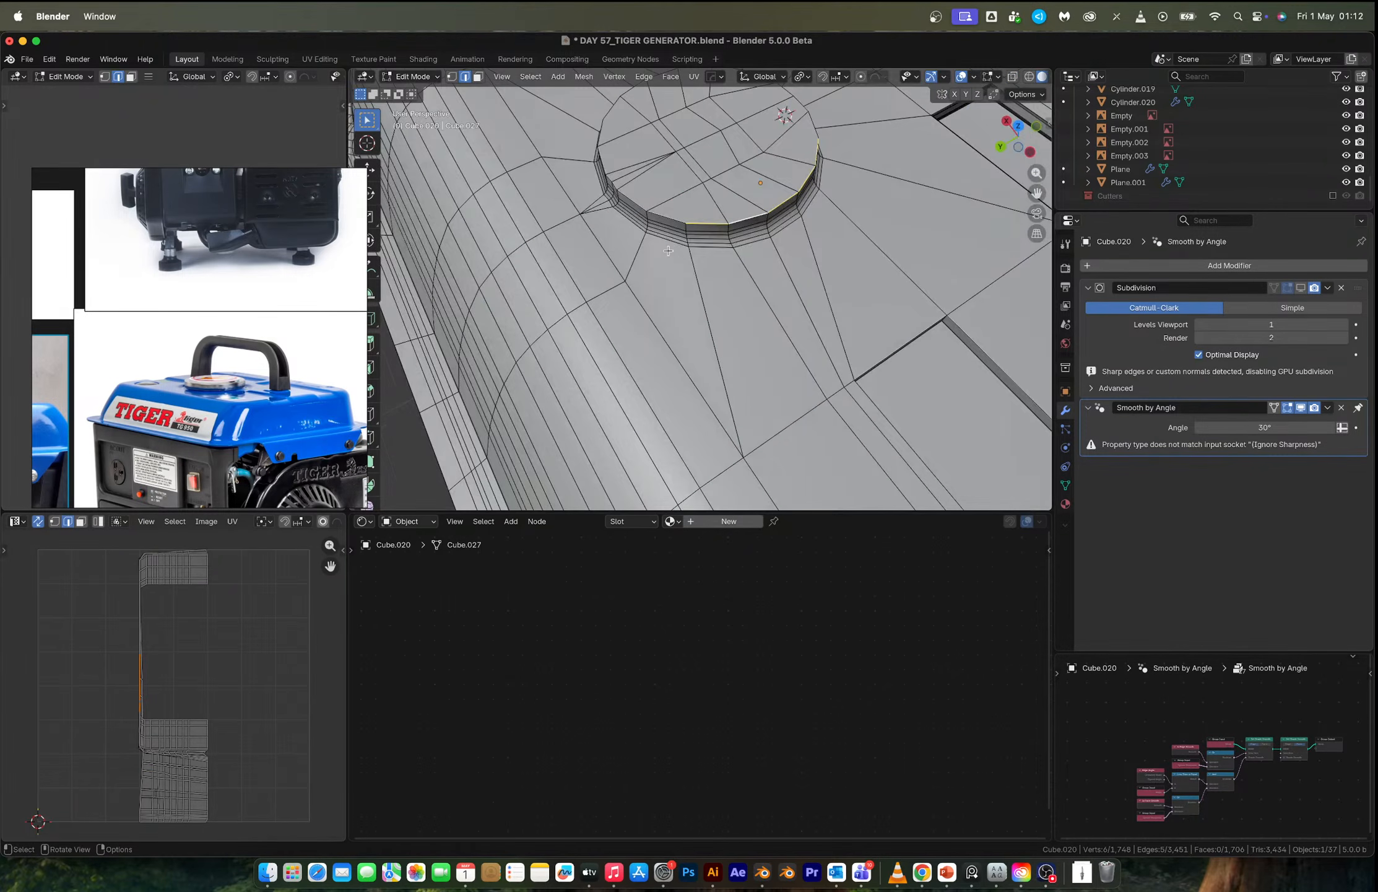
{"action": "scroll", "coordinate": [668, 251], "scroll_direction": "down", "scroll_amount": 2}
{"action": "middle_click_drag", "start_coordinate": [766, 260], "coordinate": [741, 252]}
{"action": "key", "text": "1"}
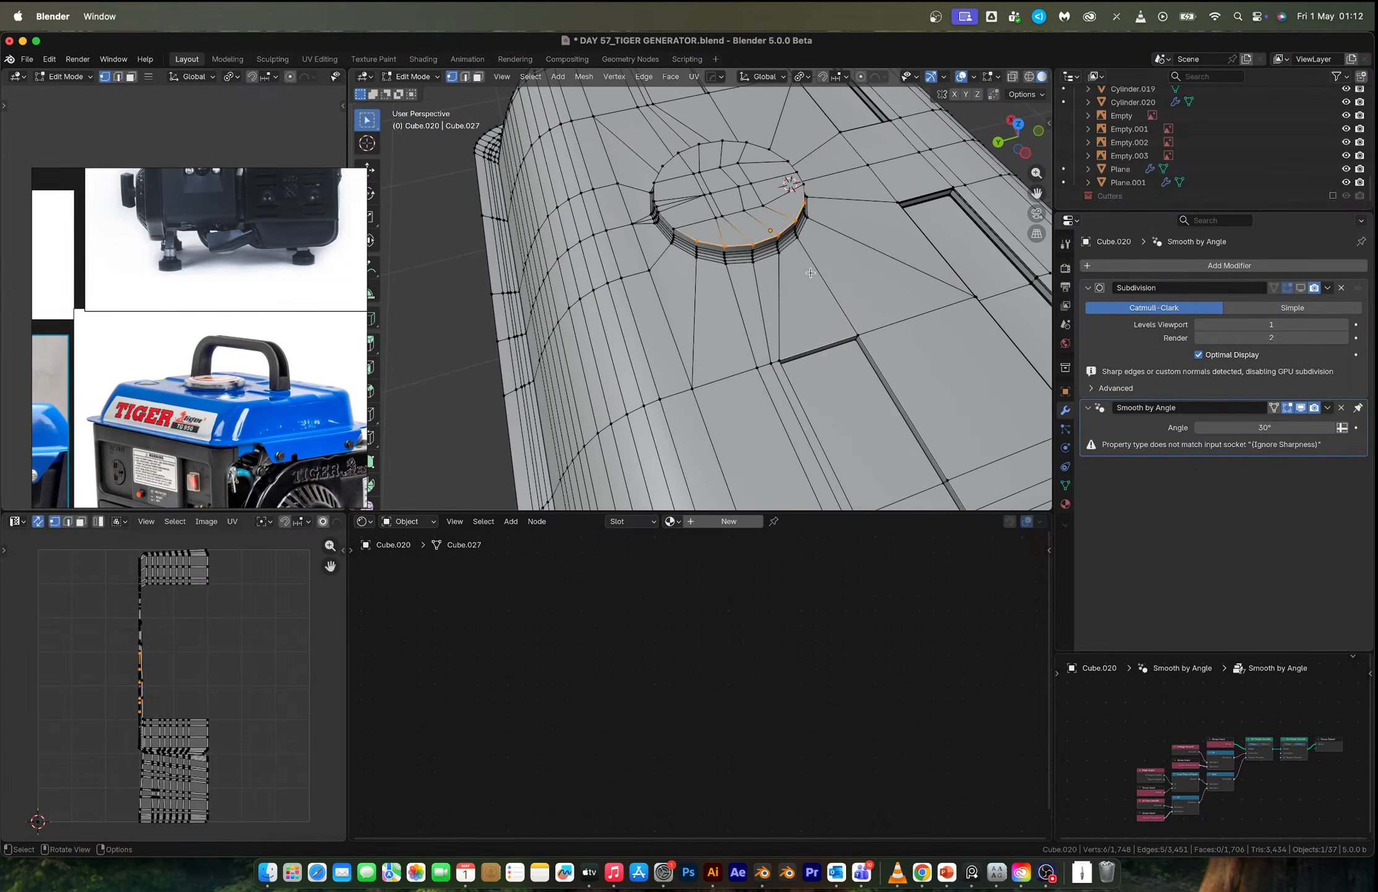
{"action": "left_click_drag", "start_coordinate": [812, 278], "coordinate": [650, 131]}
{"action": "key", "text": "alt+z"}
{"action": "middle_click_drag", "start_coordinate": [674, 151], "coordinate": [693, 166]}
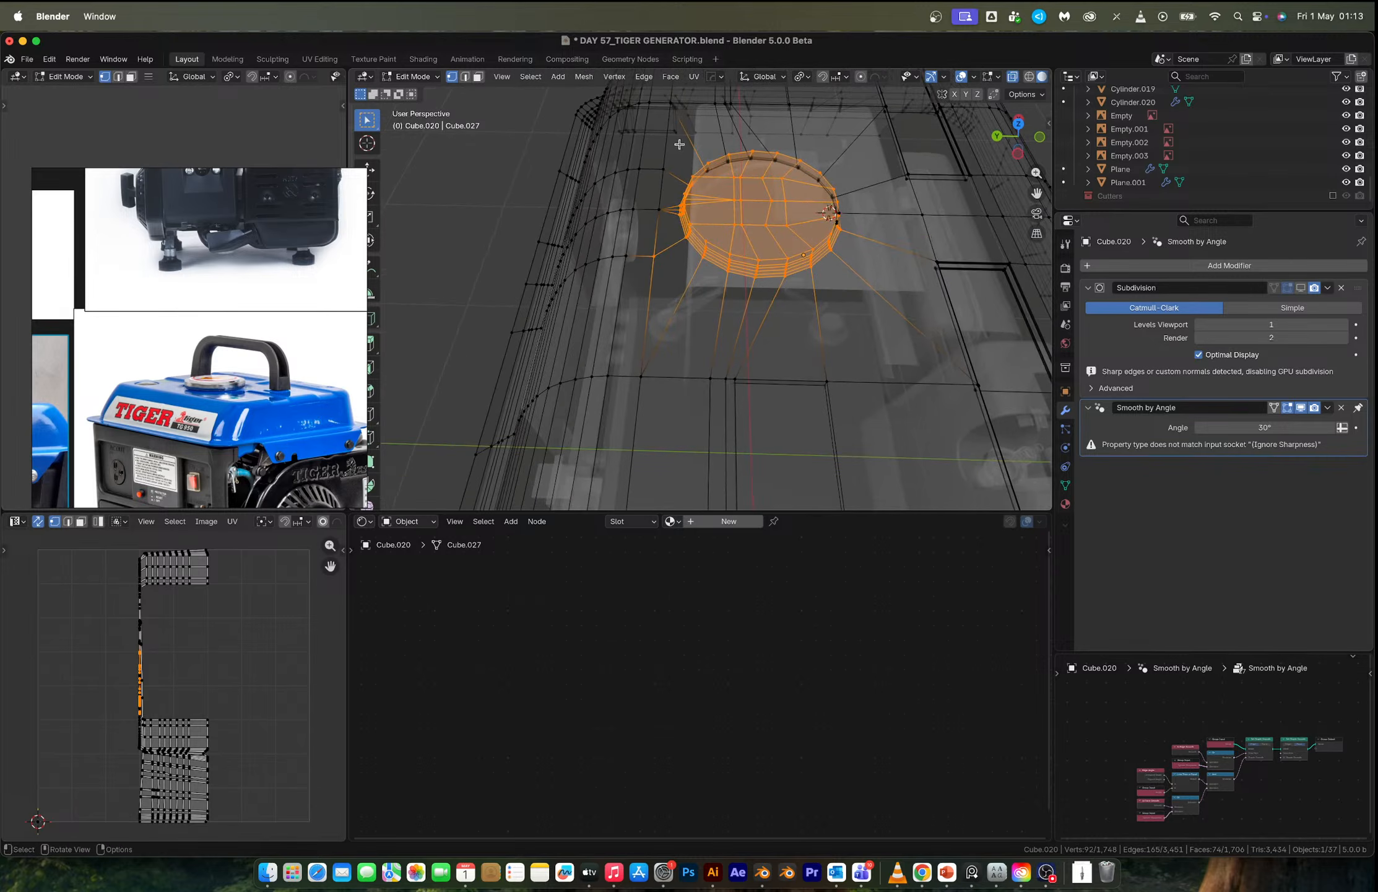
Try removing the filler neck by growing the selection and deleting its vertices, and select the opening's boundary loop.
{"action": "key", "text": "ctrl+KP_Add"}
{"action": "key", "text": "x"}
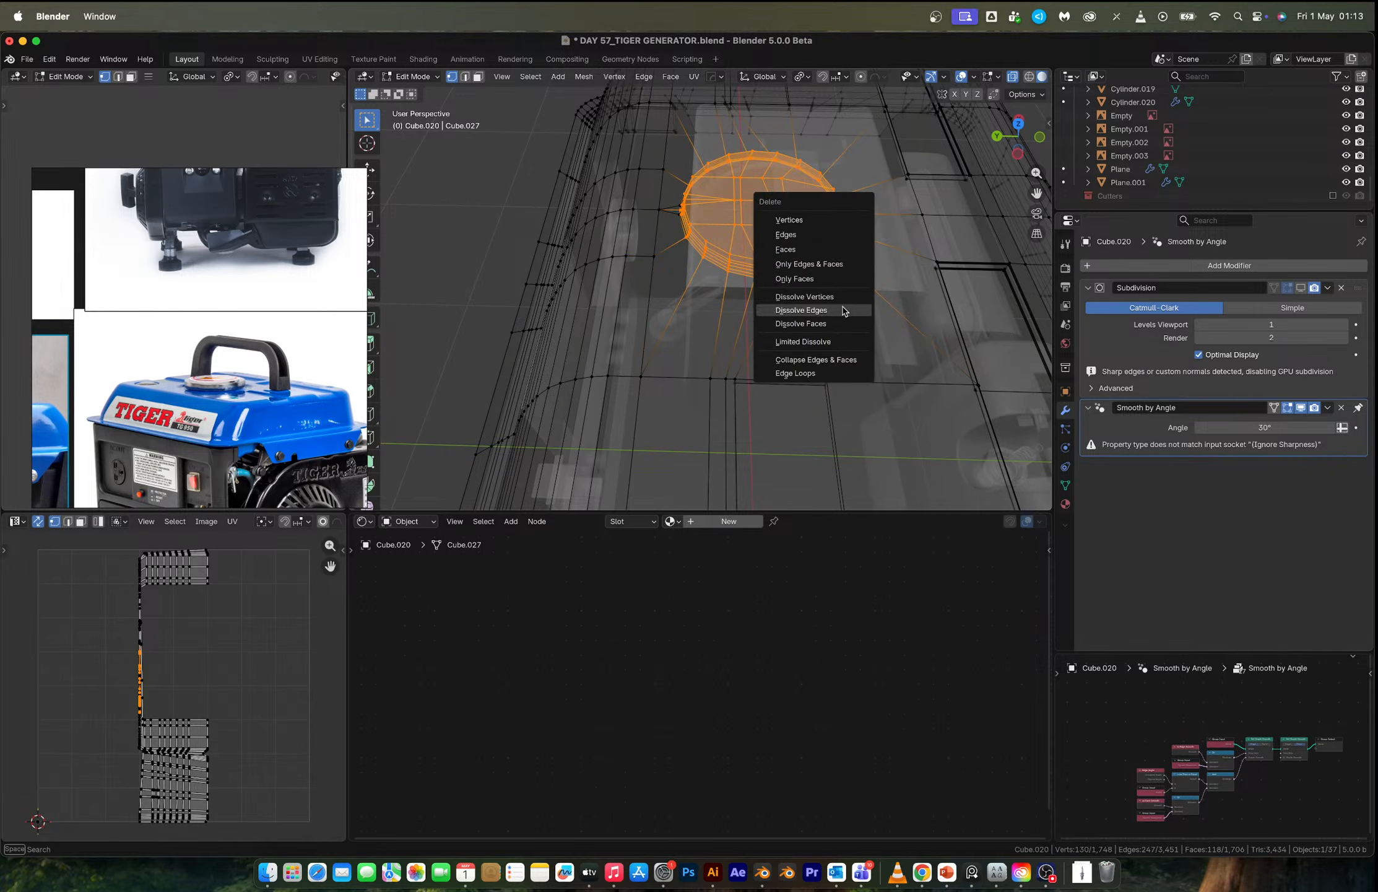
{"action": "left_click", "coordinate": [797, 224]}
{"action": "key", "text": "2"}
{"action": "left_click", "coordinate": [916, 205], "text": "alt"}
{"action": "key", "text": "alt+z"}
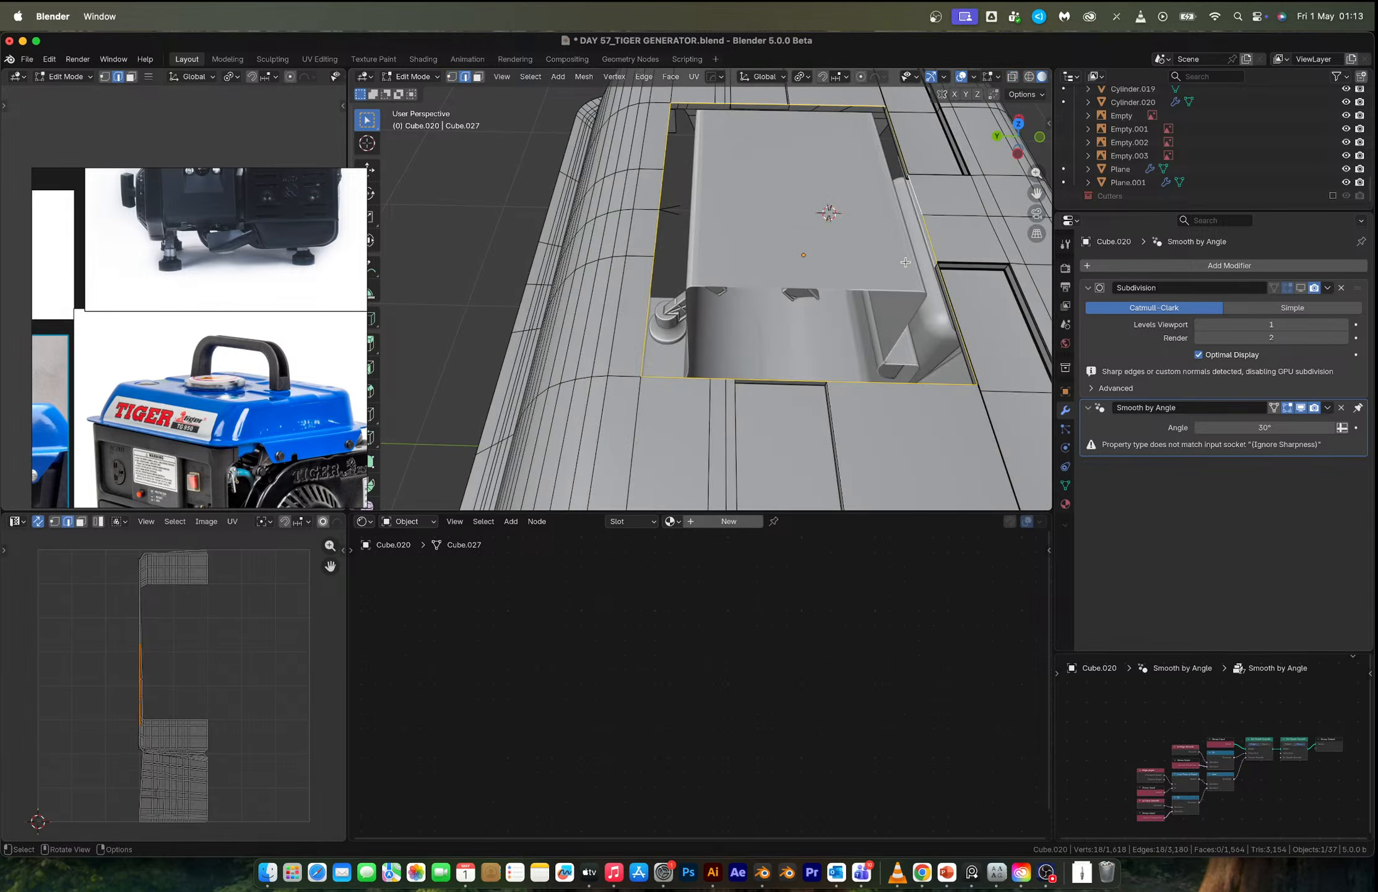
Examine the opening in the cover and try selecting the edge loops of the adjoining recessed strips.
{"action": "scroll", "coordinate": [906, 262], "scroll_direction": "down", "scroll_amount": 5}
{"action": "middle_click_drag", "start_coordinate": [906, 261], "coordinate": [932, 291]}
{"action": "scroll", "coordinate": [932, 292], "scroll_direction": "up", "scroll_amount": 6}
{"action": "key", "text": "Tab"}
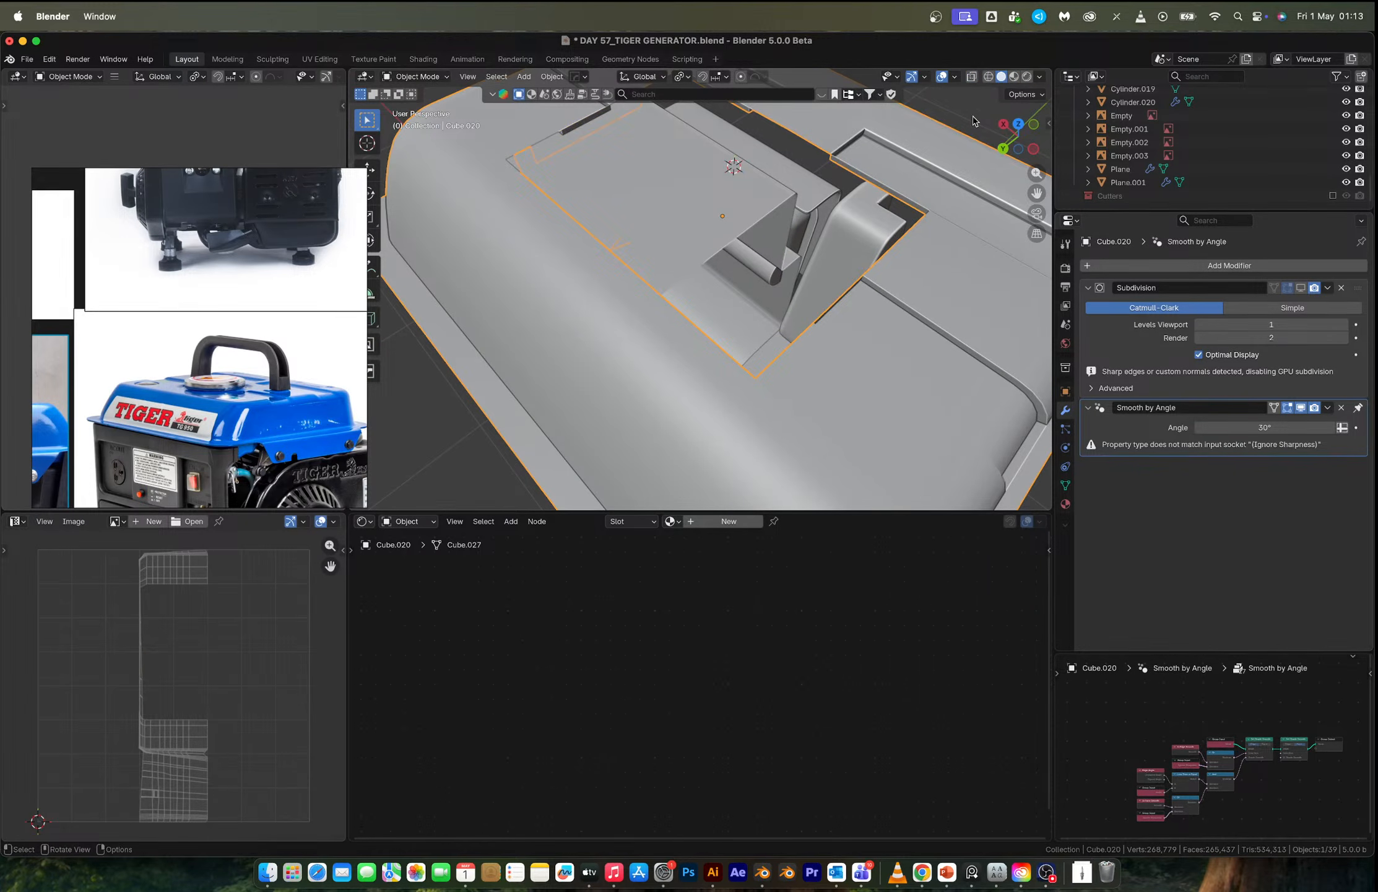
{"action": "key", "text": "Tab"}
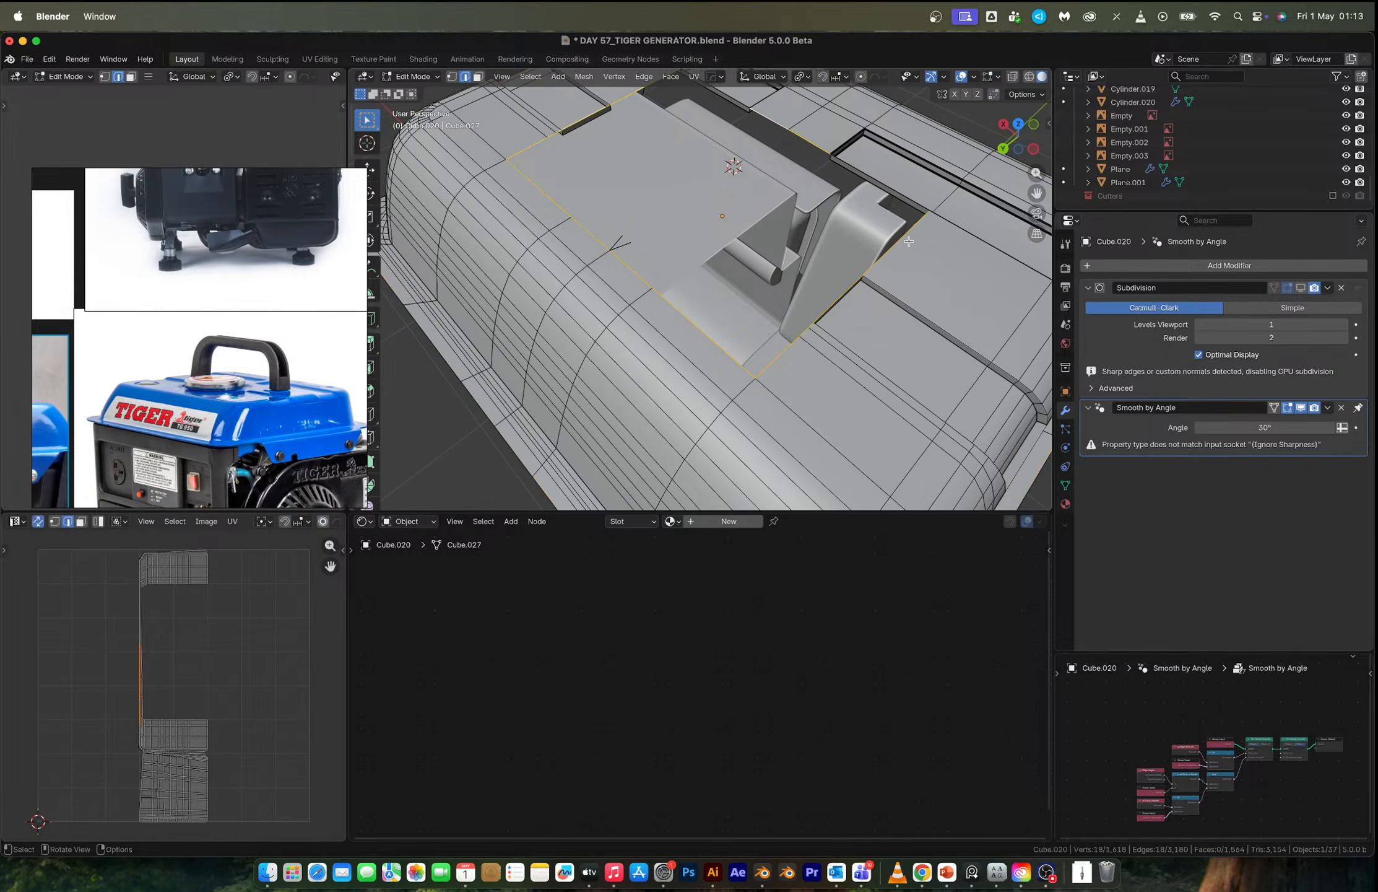
{"action": "left_click", "coordinate": [861, 179], "text": "alt+shift"}
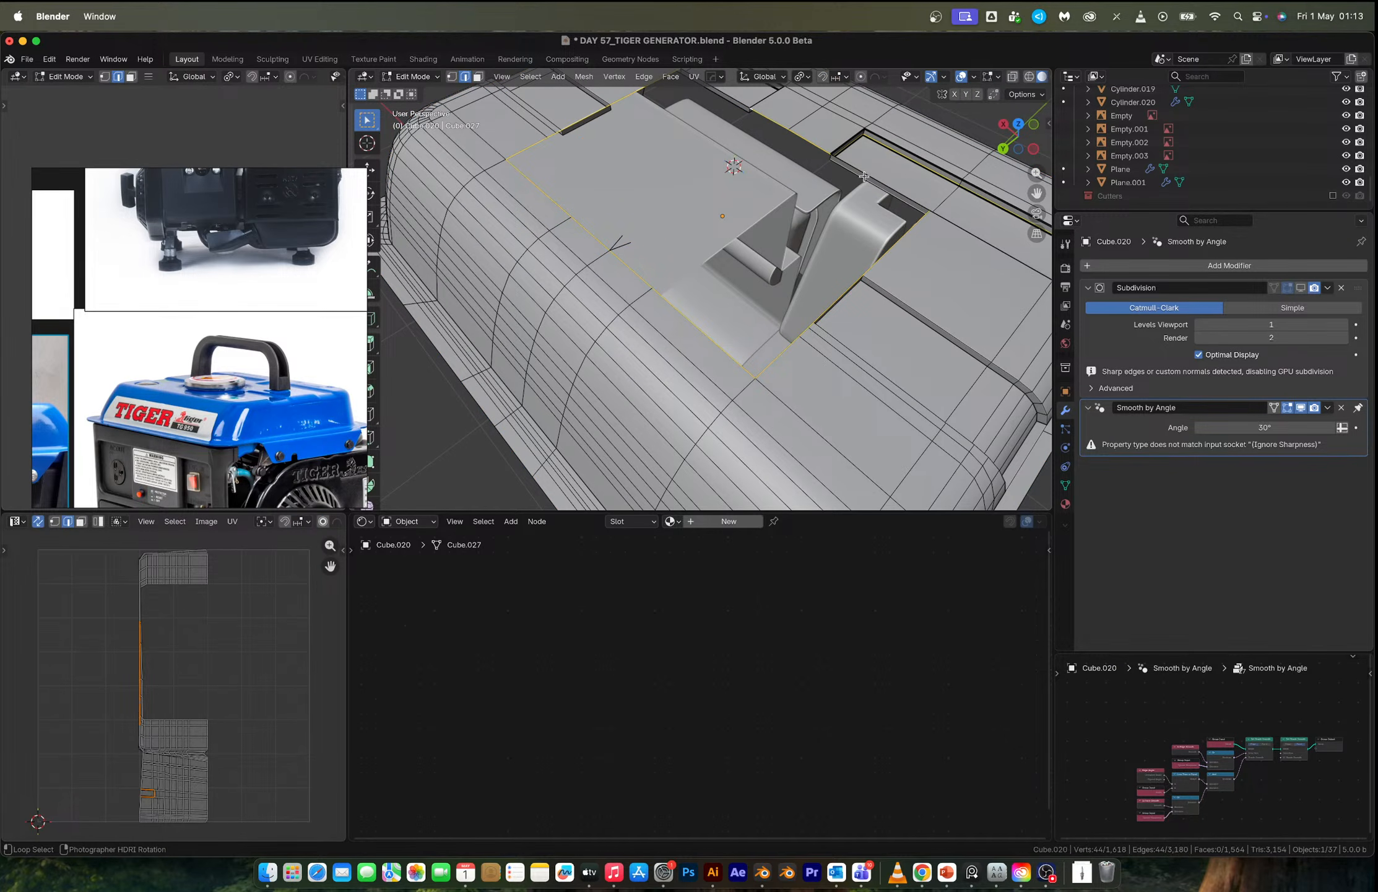
{"action": "left_click", "coordinate": [846, 166], "text": "alt+shift"}
{"action": "middle_click_drag", "start_coordinate": [846, 166], "coordinate": [746, 238]}
{"action": "key", "text": "super+z"}
{"action": "key", "text": "super+z"}
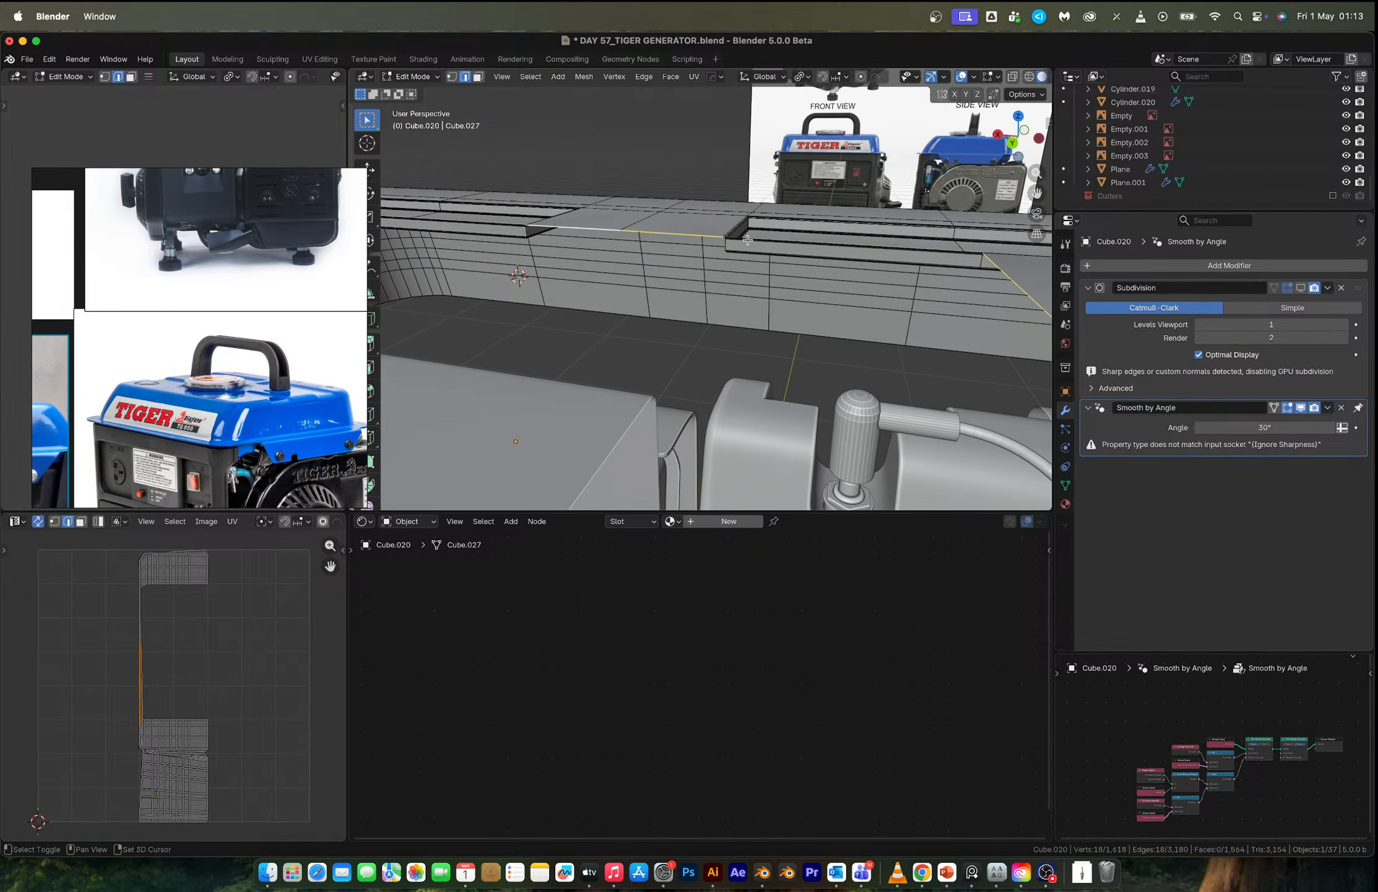
{"action": "key", "text": "z"}
{"action": "left_click", "coordinate": [512, 219], "text": "alt"}
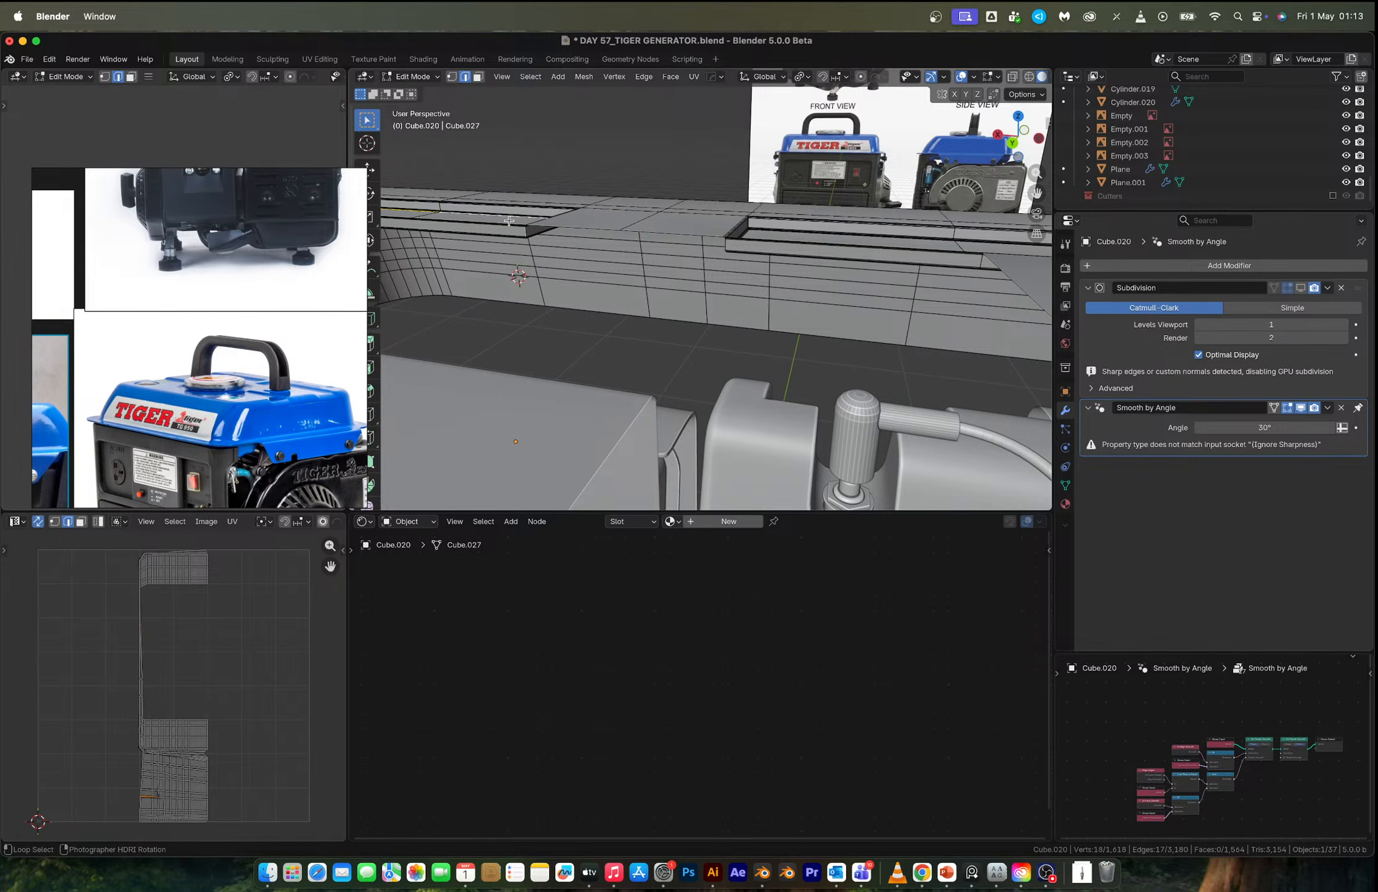
Undo the loop selections and the neck deletion back to the intact filler neck with its vertices selected.
{"action": "key", "text": "super+z"}
{"action": "scroll", "coordinate": [773, 280], "scroll_direction": "down", "scroll_amount": 3}
{"action": "middle_click_drag", "start_coordinate": [804, 300], "coordinate": [738, 333]}
{"action": "key", "text": "super+z"}
{"action": "key", "text": "super+z"}
{"action": "key", "text": "super+z"}
{"action": "key", "text": "super+z"}
{"action": "key", "text": "super+z"}
{"action": "key", "text": "super+z"}
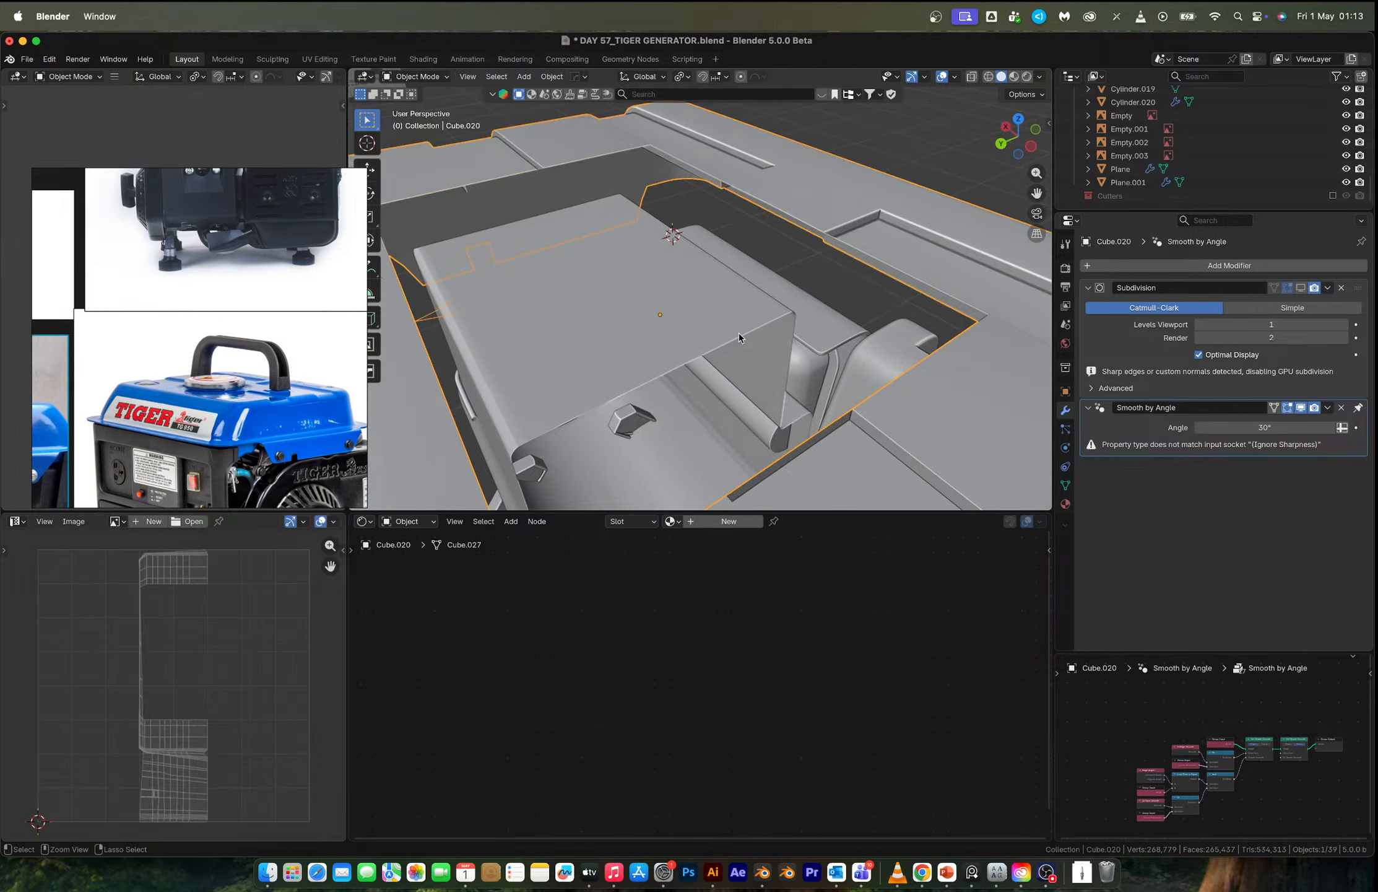
{"action": "key", "text": "super+z"}
{"action": "key", "text": "super+z"}
{"action": "key", "text": "super+z"}
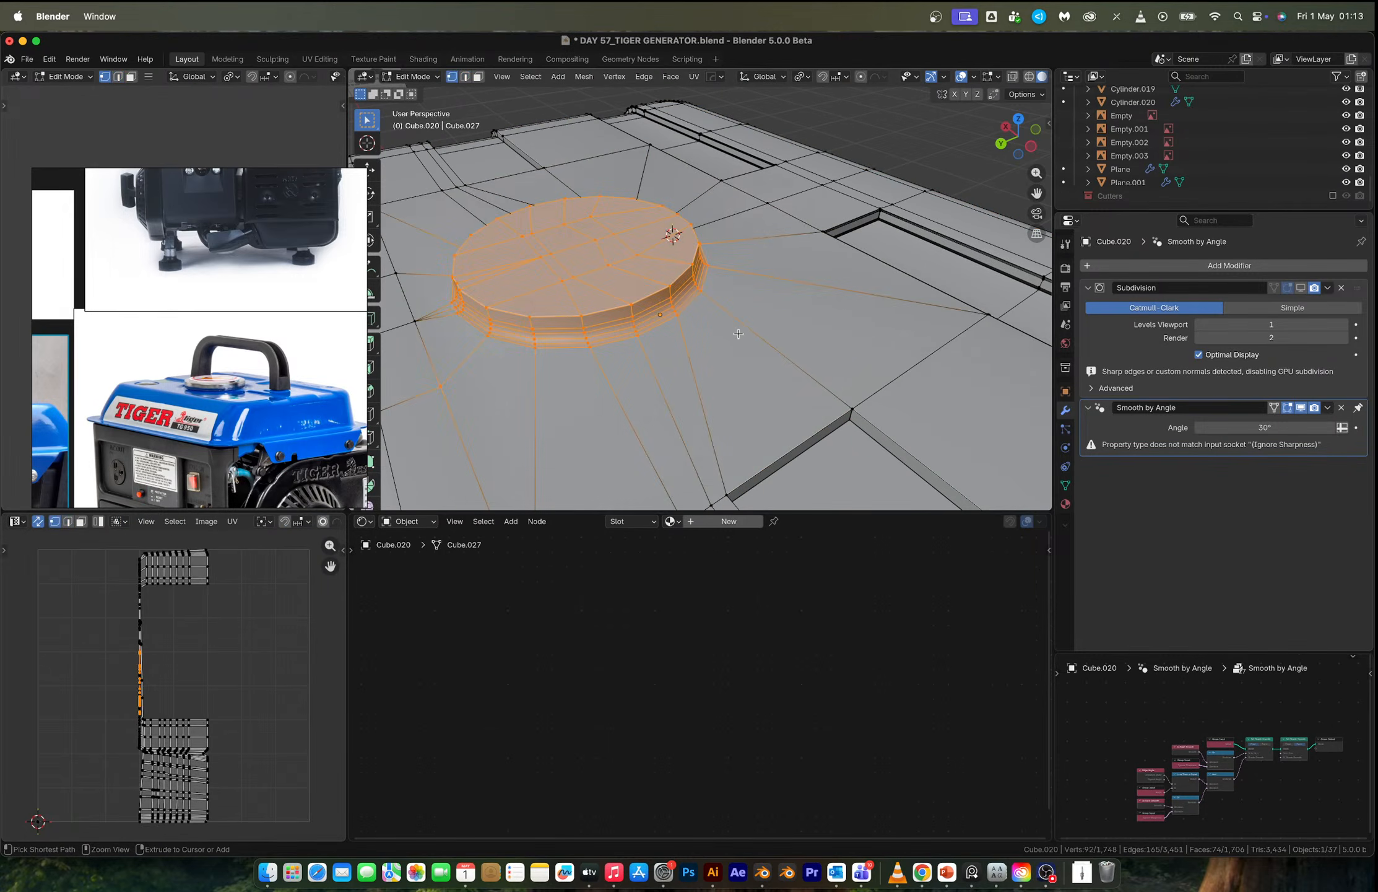
Move the selected filler neck along negative Y toward the middle of the cover.
{"action": "middle_click_drag", "start_coordinate": [834, 331], "coordinate": [809, 330]}
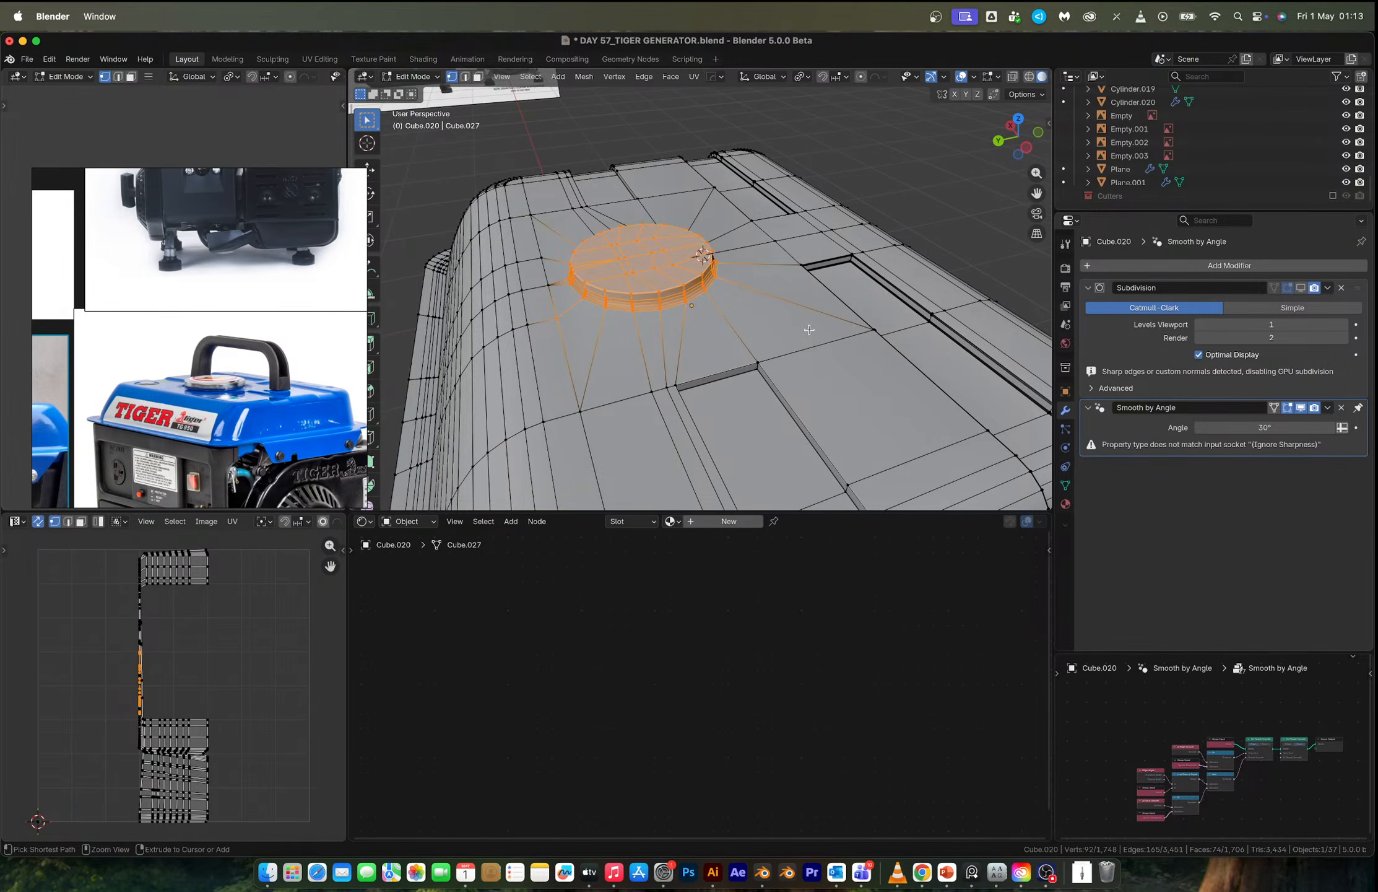
{"action": "key", "text": "g"}
{"action": "key", "text": "y"}
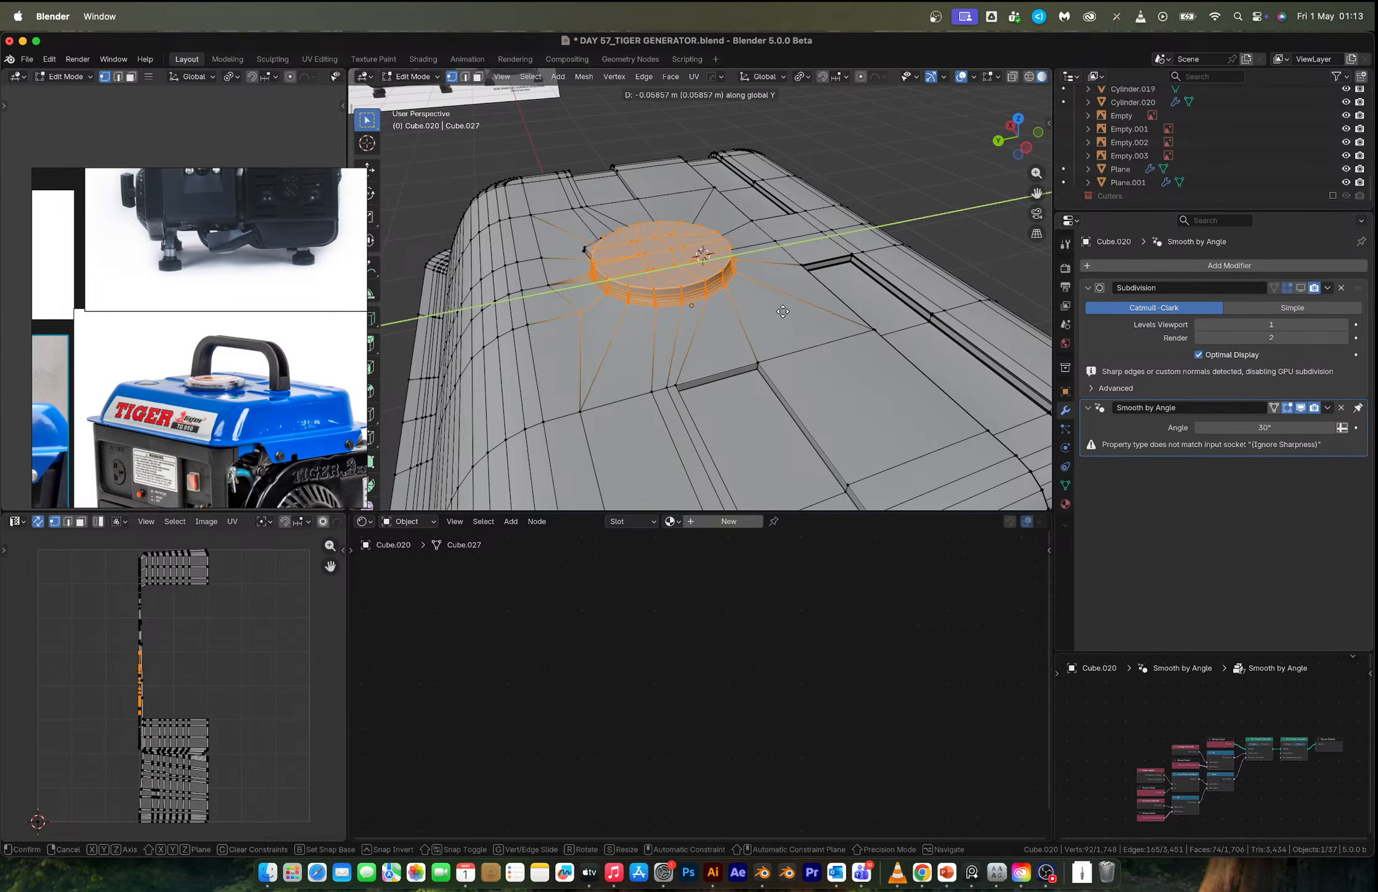
{"action": "left_click", "coordinate": [797, 309]}
Extend the selection to the whole filler neck and scale it up by about 1.126.
{"action": "middle_click_drag", "start_coordinate": [797, 309], "coordinate": [634, 300]}
{"action": "left_click_drag", "start_coordinate": [634, 300], "coordinate": [719, 387], "text": "shift"}
{"action": "middle_click_drag", "start_coordinate": [610, 322], "coordinate": [734, 321]}
{"action": "left_click_drag", "start_coordinate": [655, 278], "coordinate": [849, 360], "text": "shift"}
{"action": "key", "text": "s"}
{"action": "left_click", "coordinate": [868, 365]}
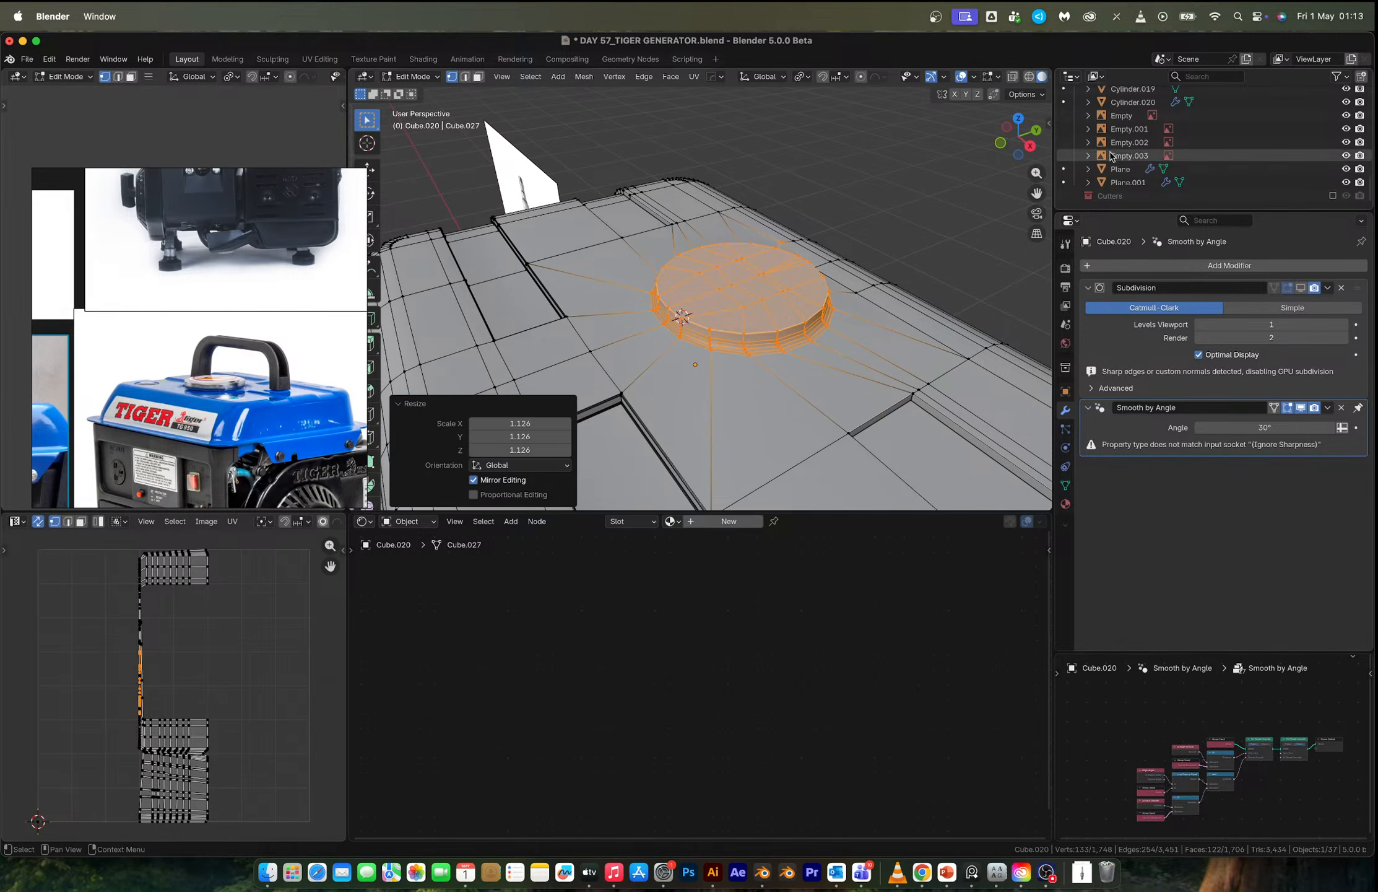
Enlarge the filler neck by about 1.362 in front view to approach the reference cap's width.
{"action": "left_click", "coordinate": [1001, 143]}
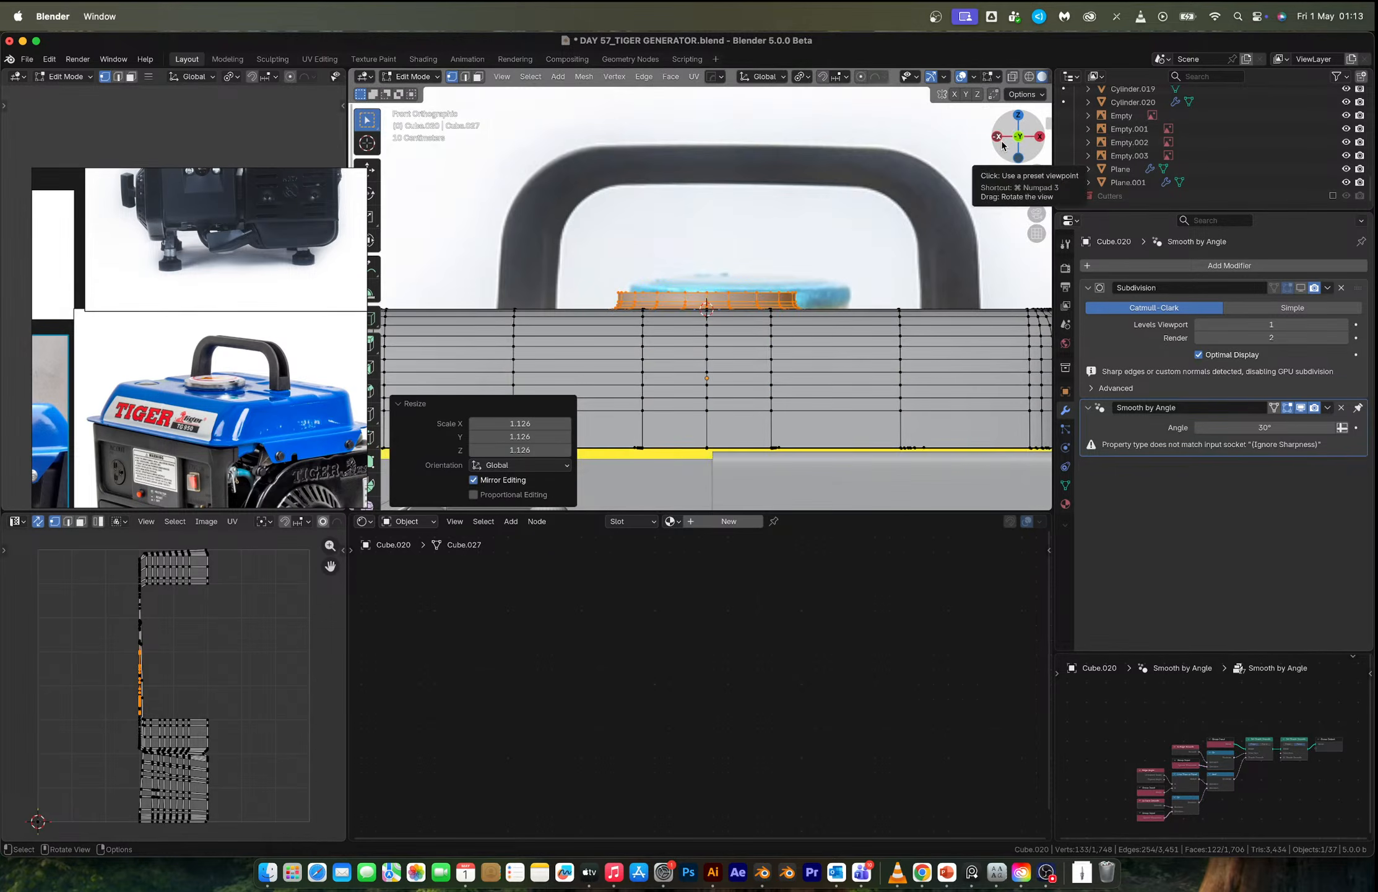
{"action": "key", "text": "s"}
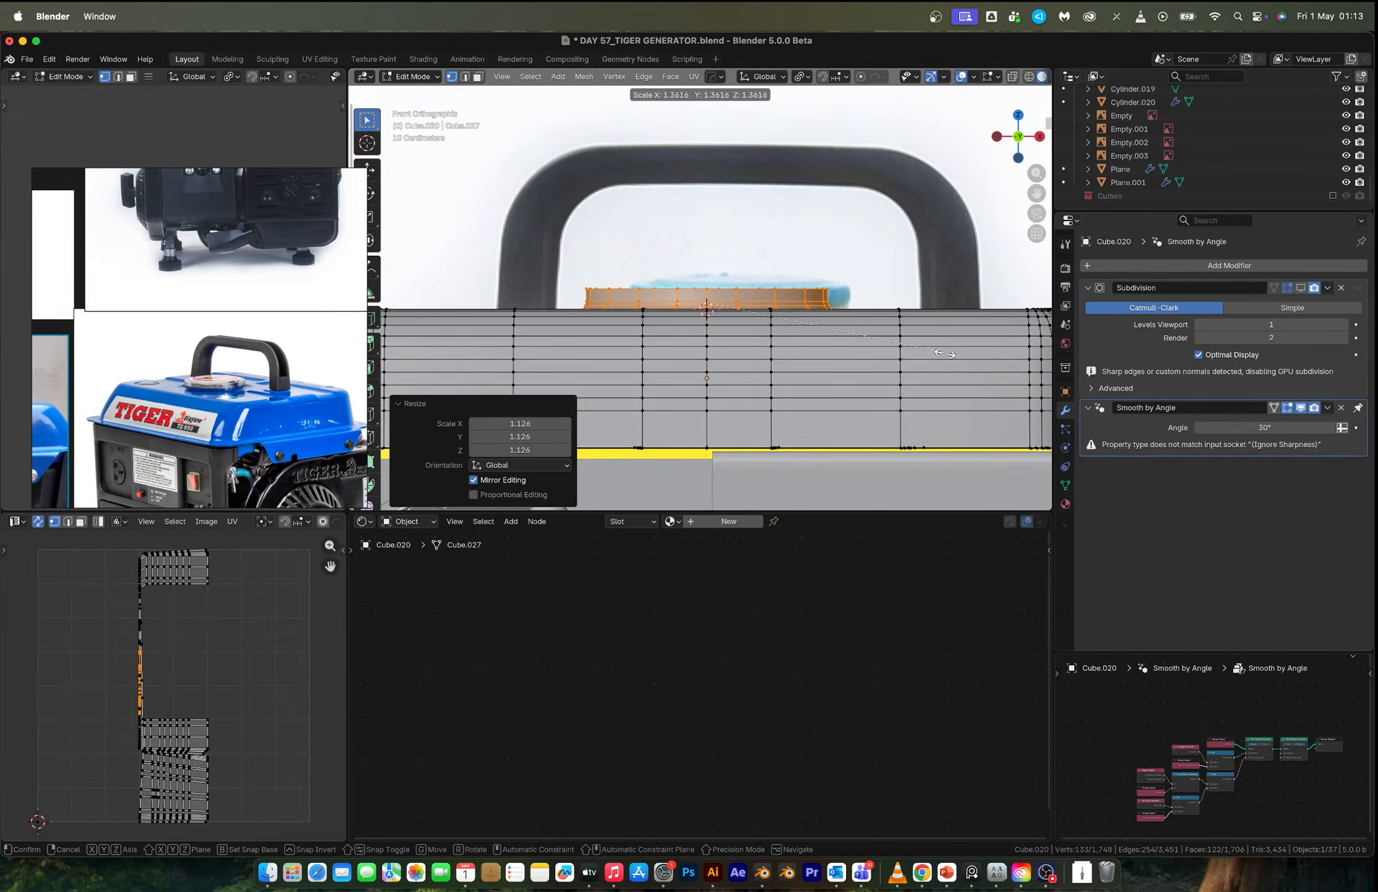
{"action": "left_click", "coordinate": [945, 353]}
Shift the enlarged filler neck about 0.054 m along negative Y.
{"action": "middle_click_drag", "start_coordinate": [945, 353], "coordinate": [748, 395]}
{"action": "scroll", "coordinate": [854, 374], "scroll_direction": "down", "scroll_amount": 3}
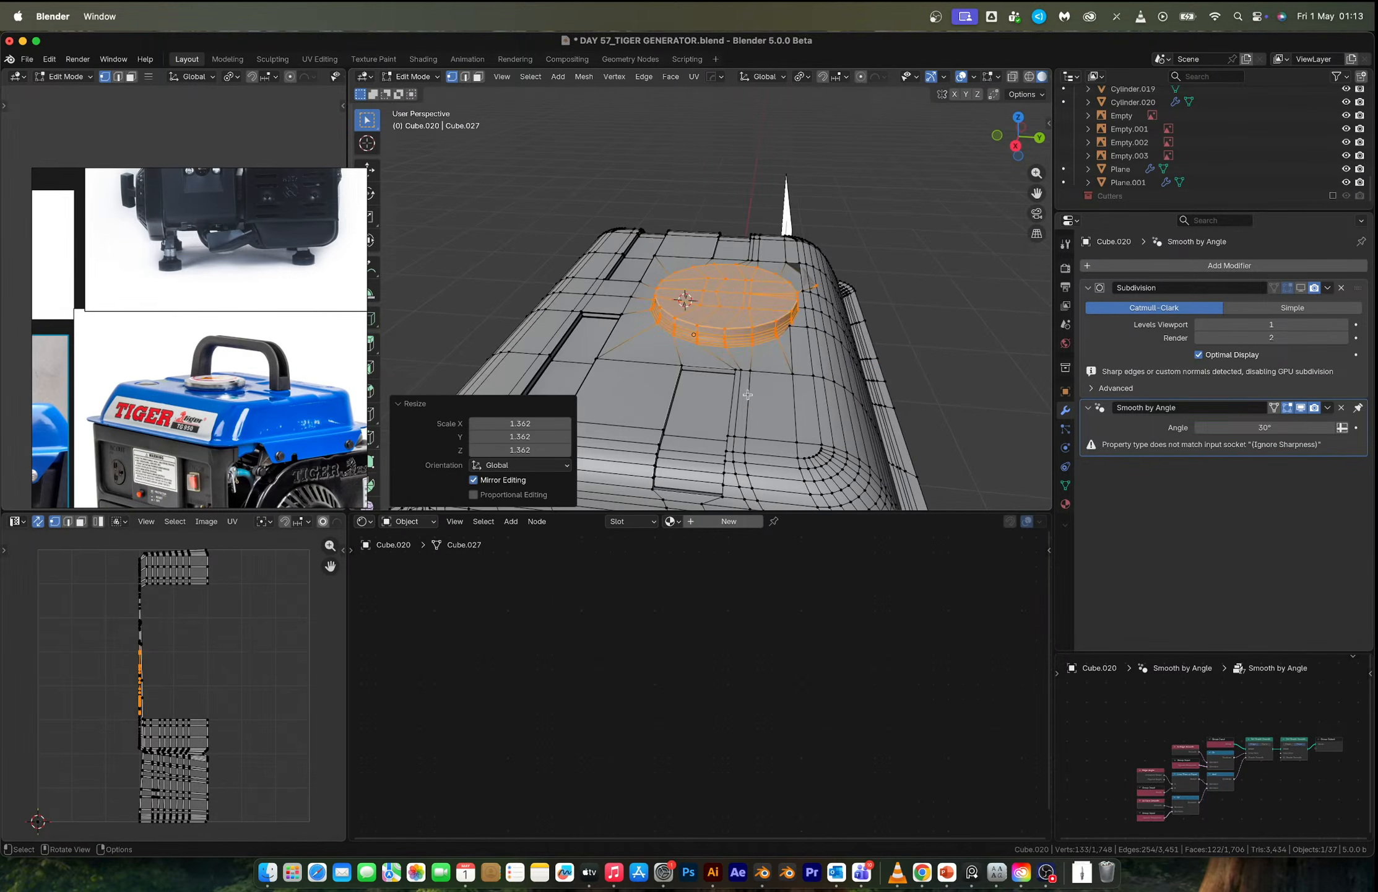
{"action": "key", "text": "g"}
{"action": "key", "text": "y"}
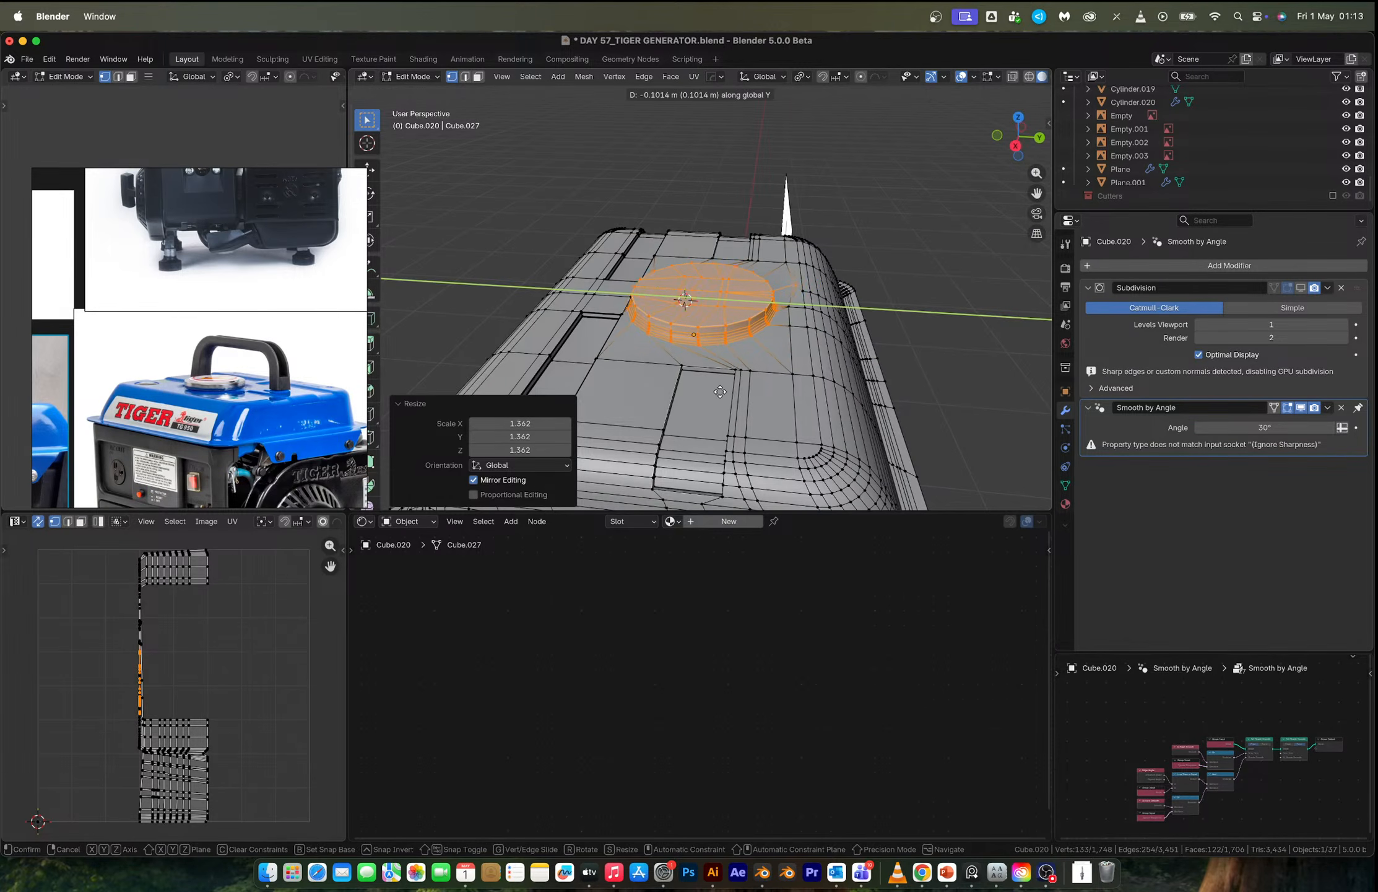
{"action": "left_click", "coordinate": [730, 395]}
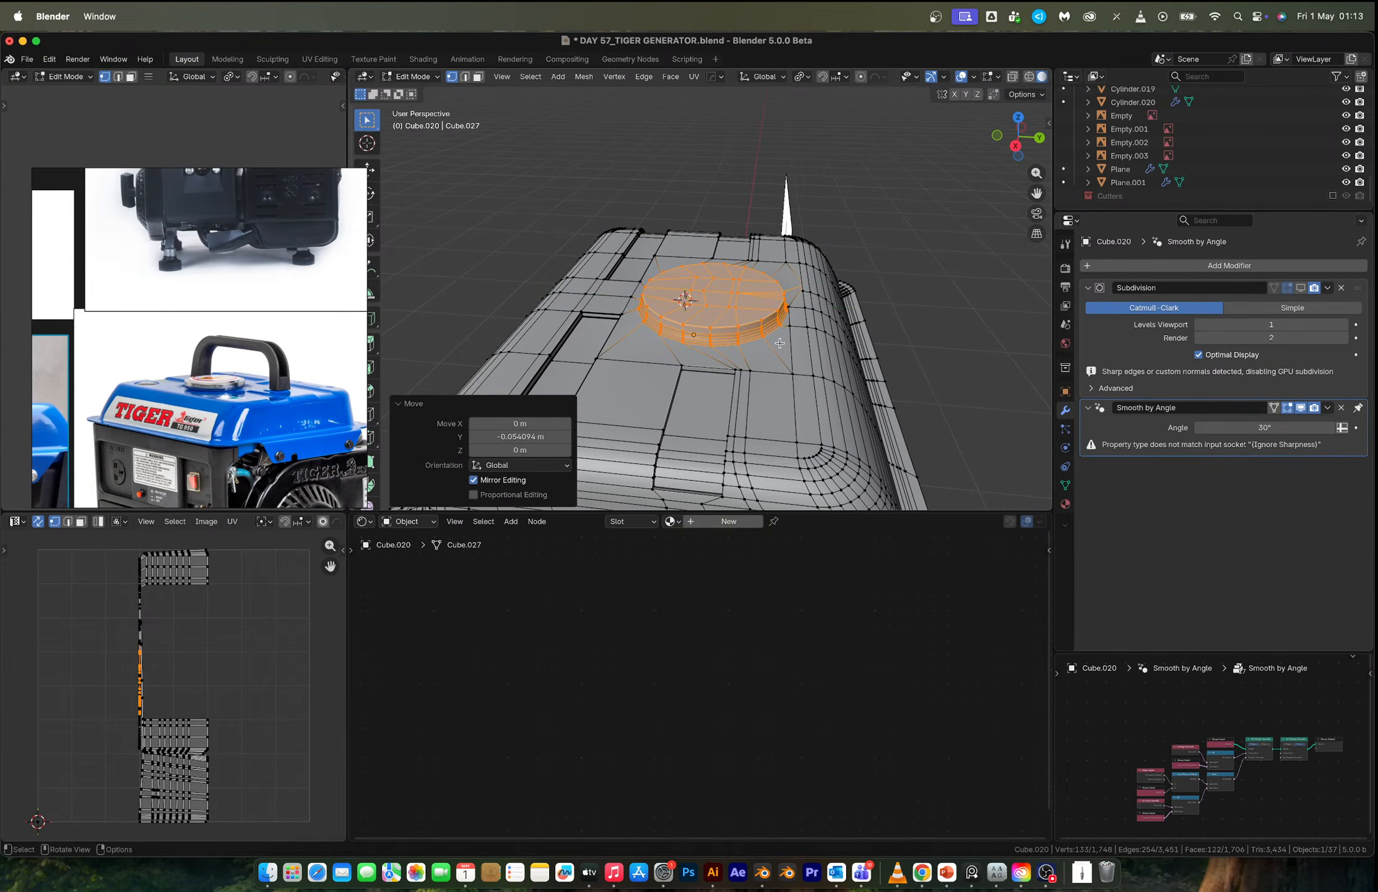
Select the single cover vertex beside the filler neck's outer edge and move it about 0.073 m along negative Y.
{"action": "key", "text": "alt+z"}
{"action": "left_click", "coordinate": [805, 283]}
{"action": "key", "text": "alt+z"}
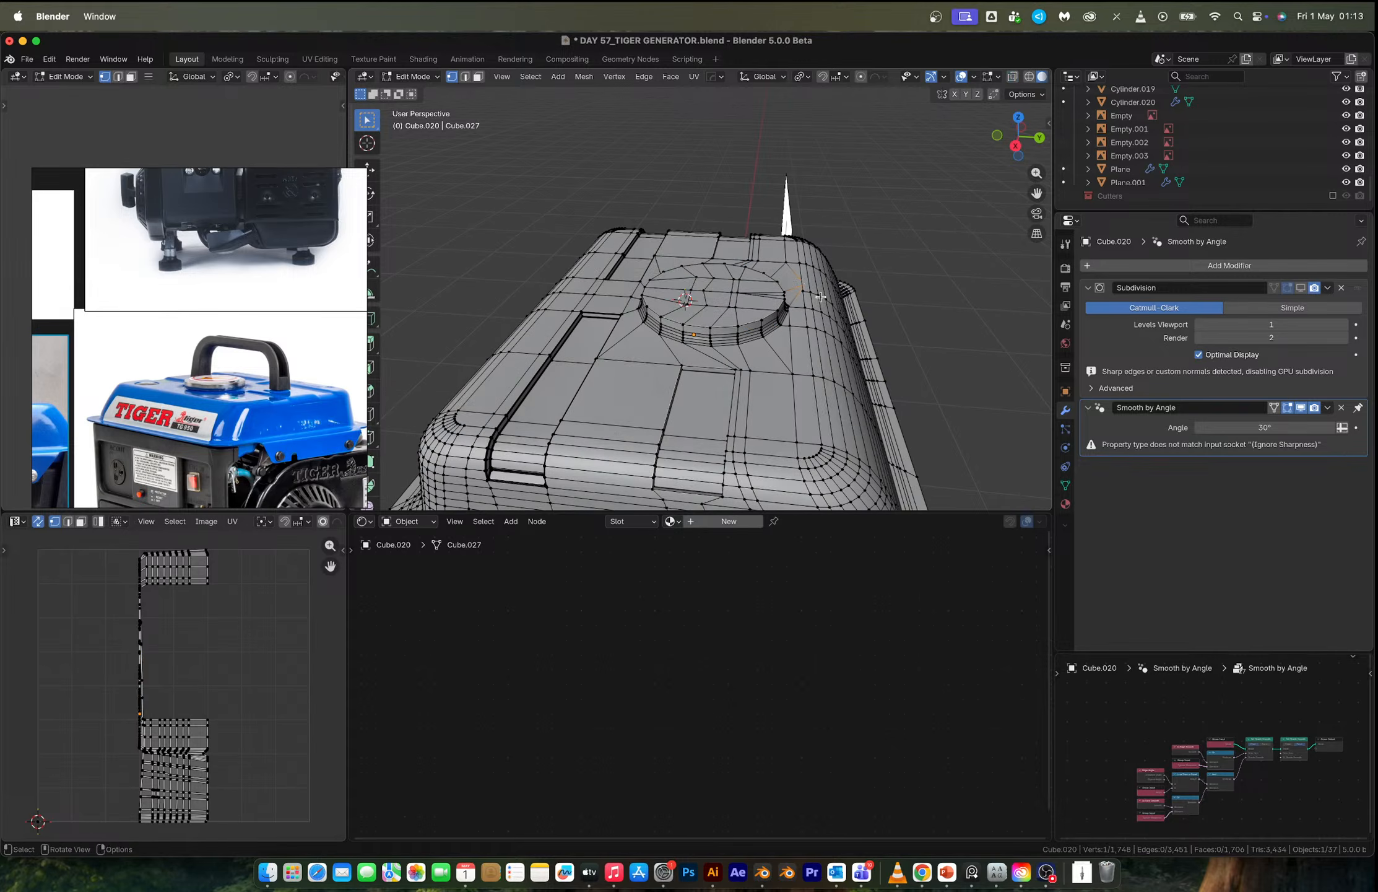
{"action": "key", "text": "g"}
{"action": "key", "text": "y"}
{"action": "left_click", "coordinate": [805, 300]}
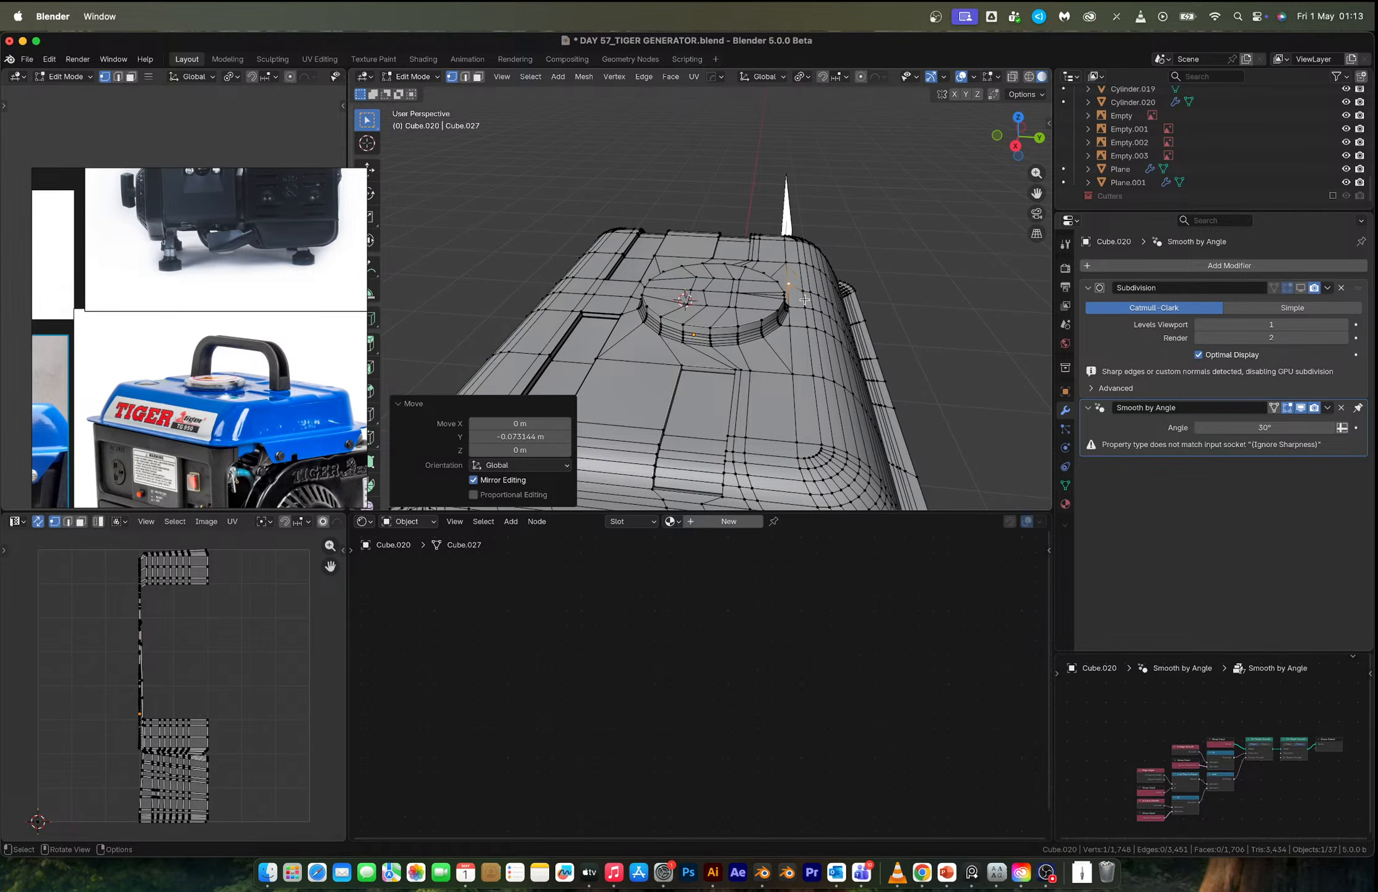
Select the whole filler neck outward from its top faces and scale it by 0.920 in X and Y only.
{"action": "middle_click_drag", "start_coordinate": [735, 345], "coordinate": [706, 306]}
{"action": "scroll", "coordinate": [702, 302], "scroll_direction": "up", "scroll_amount": 1}
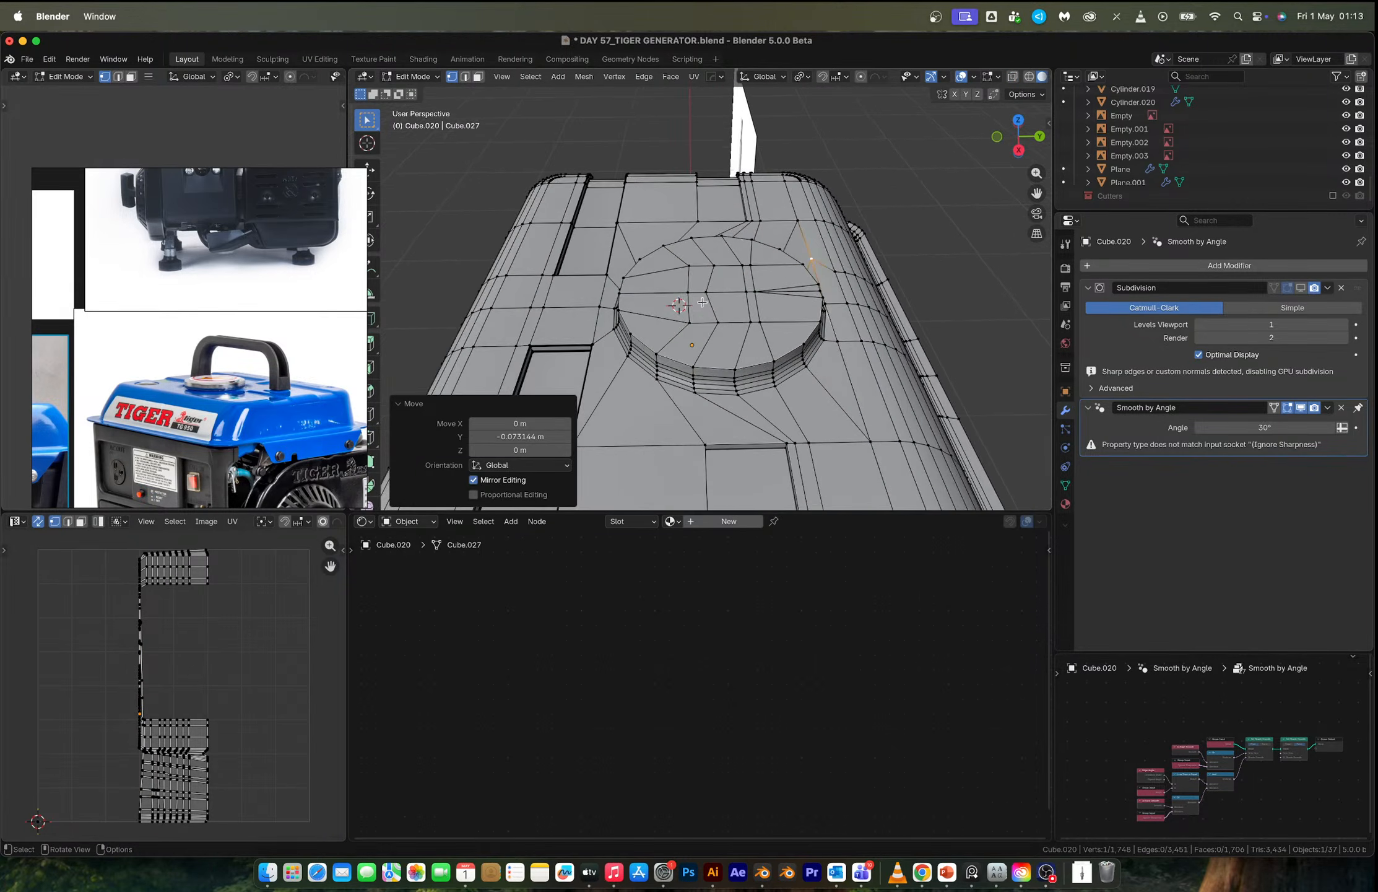
{"action": "key", "text": "2"}
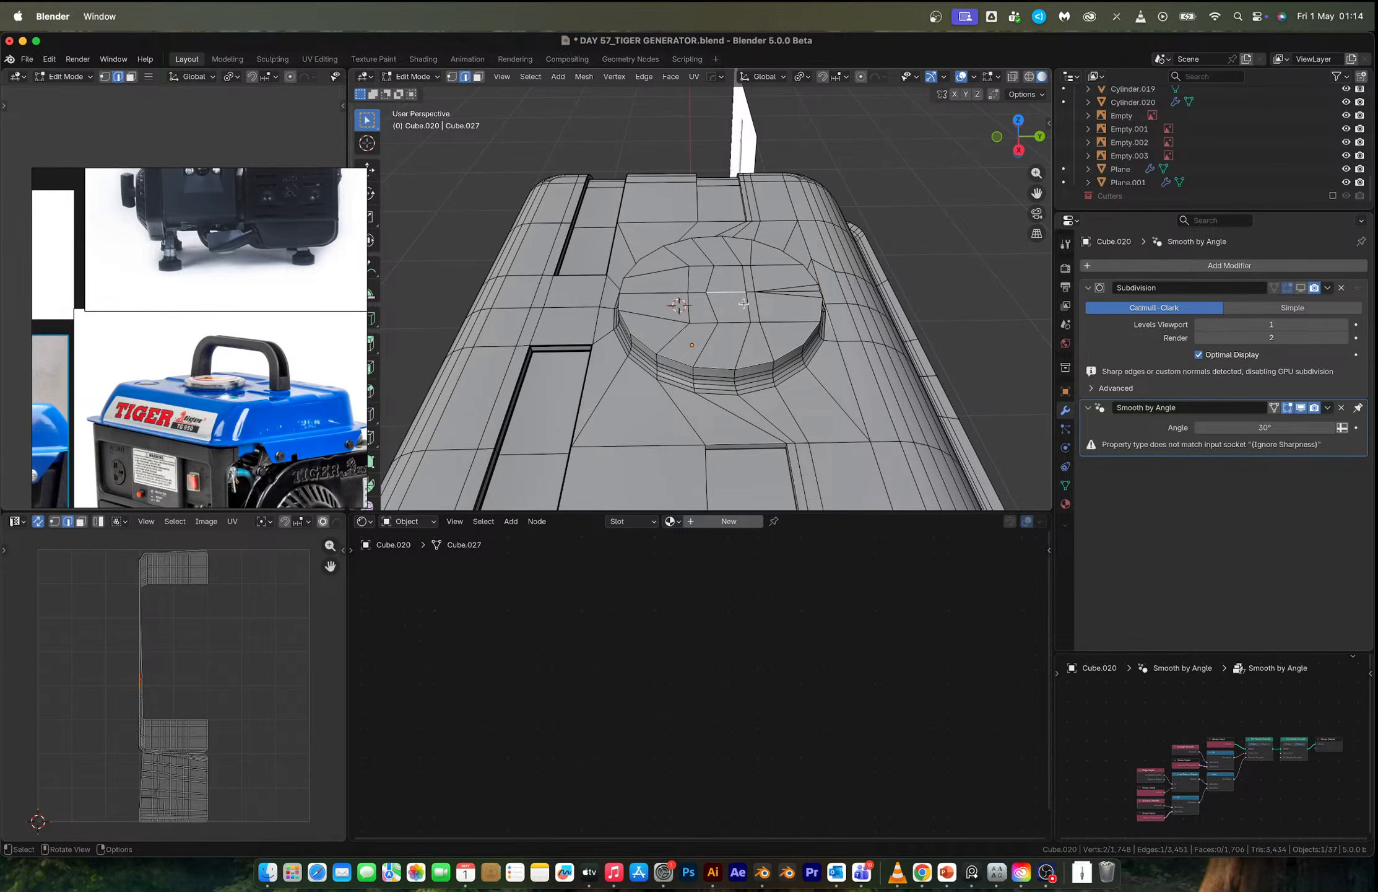
{"action": "left_click", "coordinate": [525, 78]}
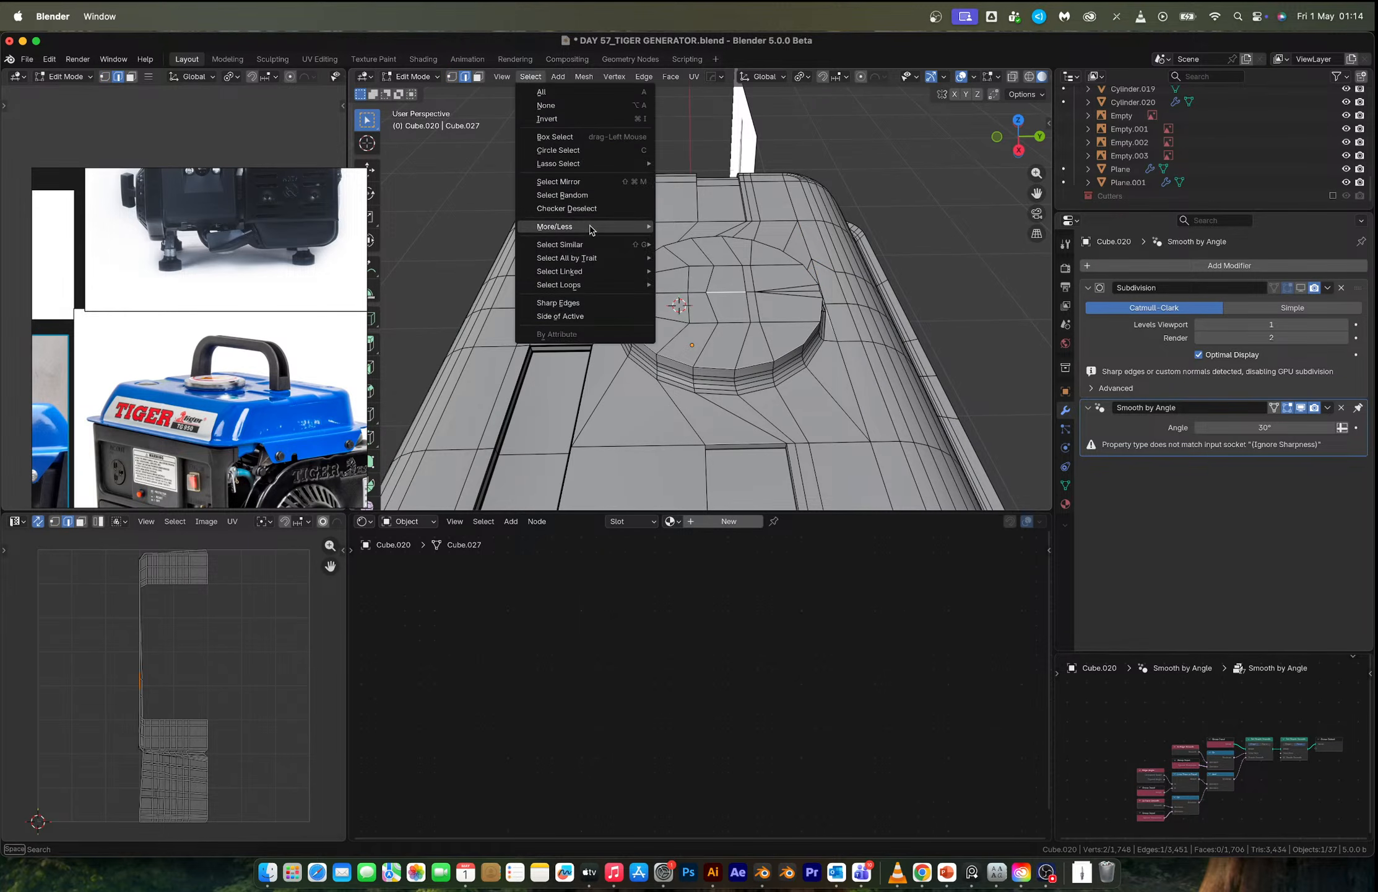
{"action": "mouse_move", "coordinate": [585, 227]}
{"action": "left_click", "coordinate": [683, 226]}
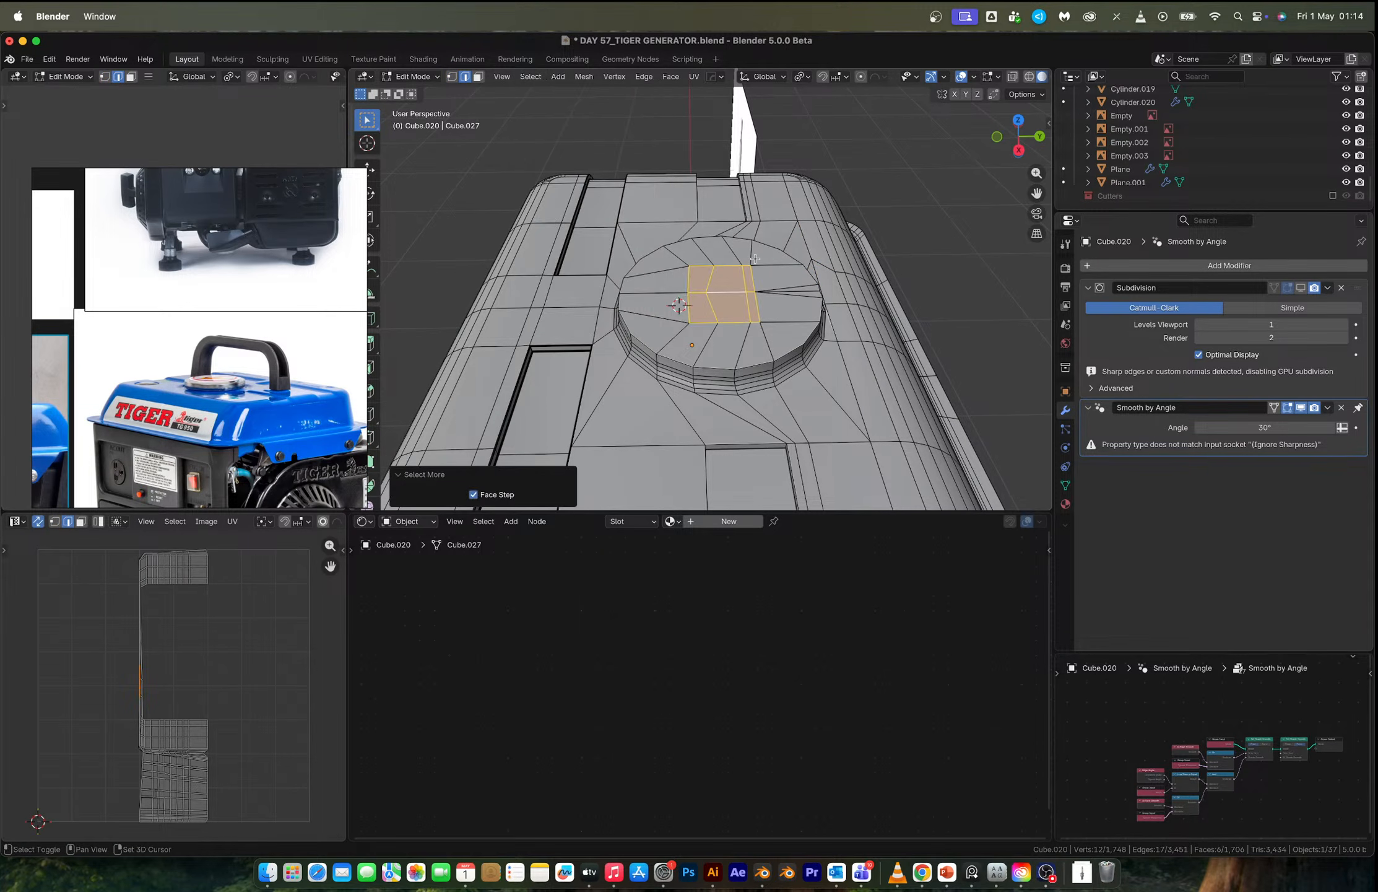
{"action": "key", "text": "ctrl+KP_Add"}
{"action": "key", "text": "ctrl+KP_Add"}
{"action": "middle_click_drag", "start_coordinate": [771, 281], "coordinate": [687, 246]}
{"action": "key", "text": "ctrl+KP_Add"}
{"action": "key", "text": "ctrl+KP_Add"}
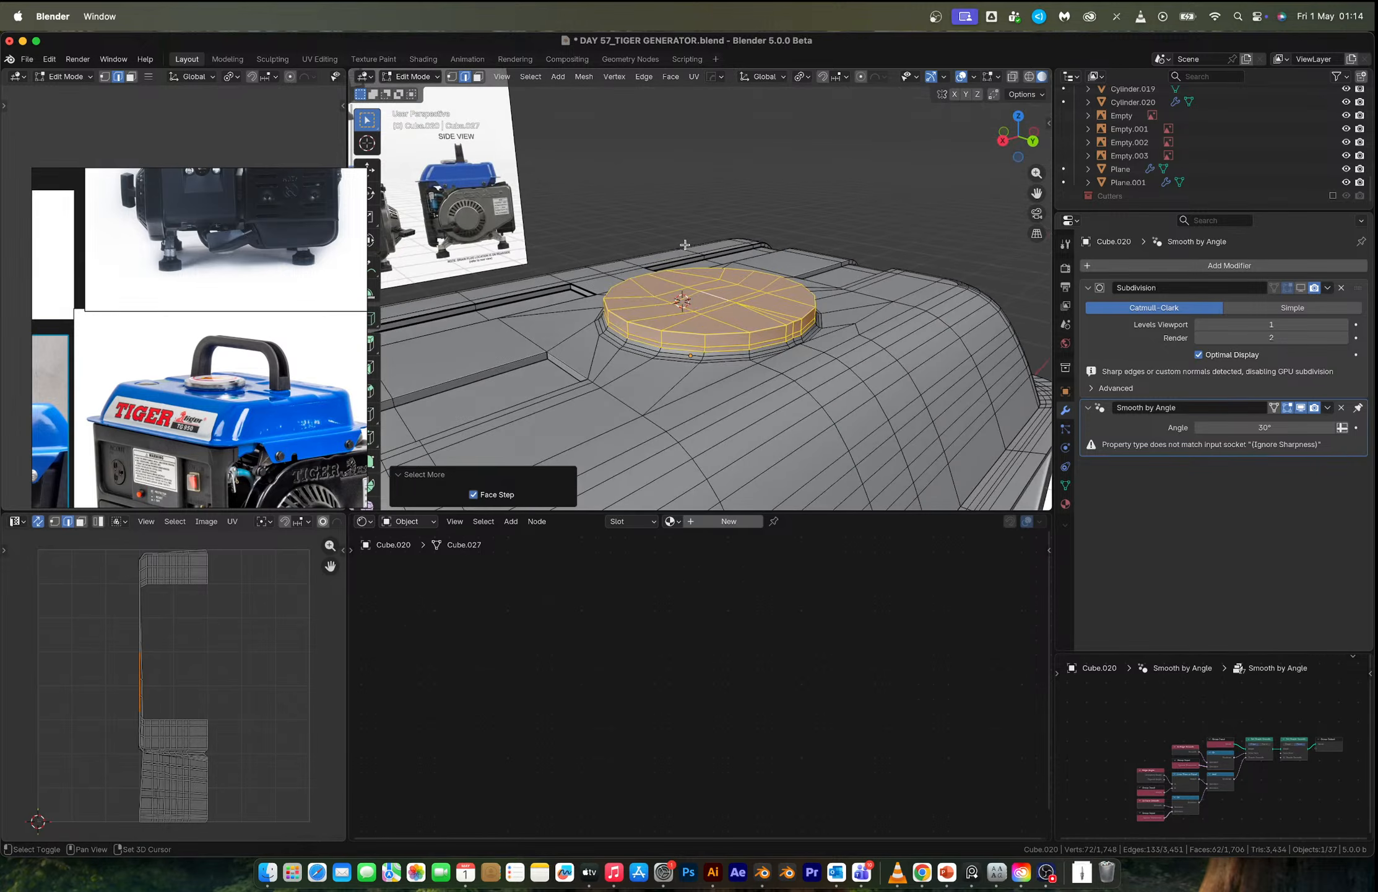
{"action": "key", "text": "s"}
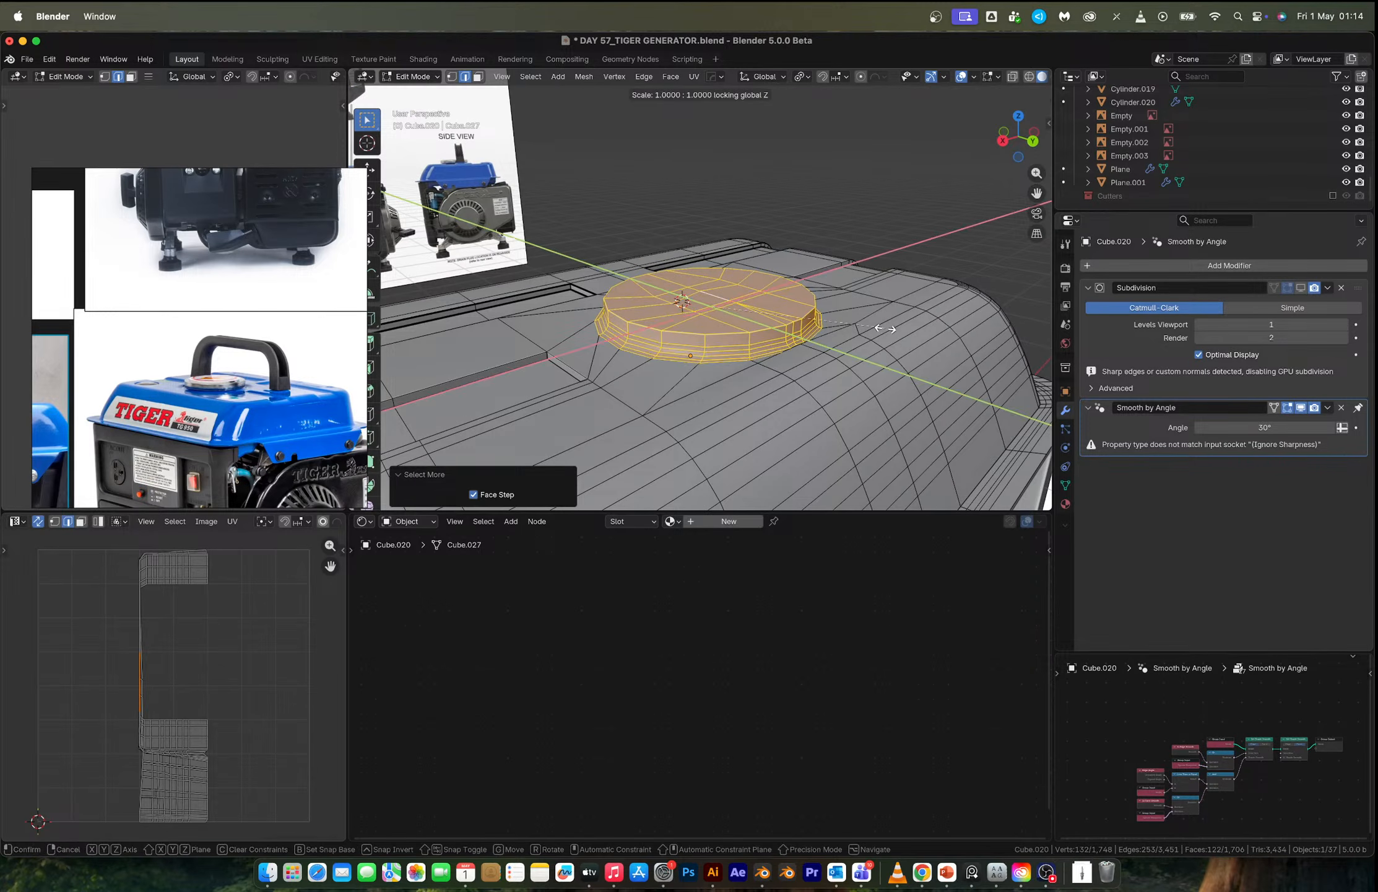
{"action": "left_click", "coordinate": [771, 320]}
Duplicate the edge loop around the filler neck in place and separate the copy into its own object.
{"action": "middle_click_drag", "start_coordinate": [771, 320], "coordinate": [826, 308]}
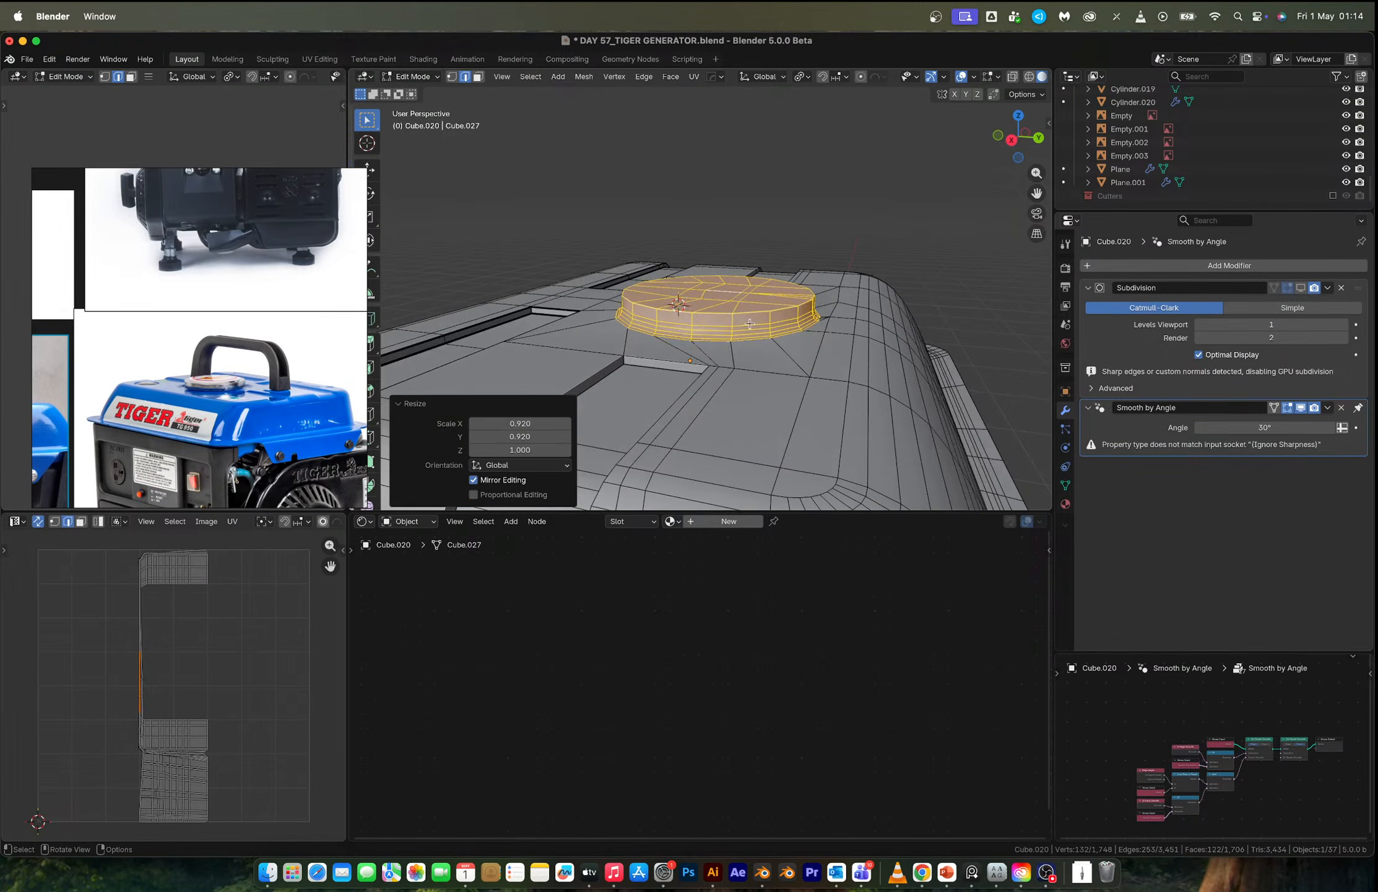
{"action": "left_click", "coordinate": [744, 324], "text": "alt"}
{"action": "key", "text": "shift+d"}
{"action": "right_click", "coordinate": [815, 300]}
{"action": "key", "text": "p"}
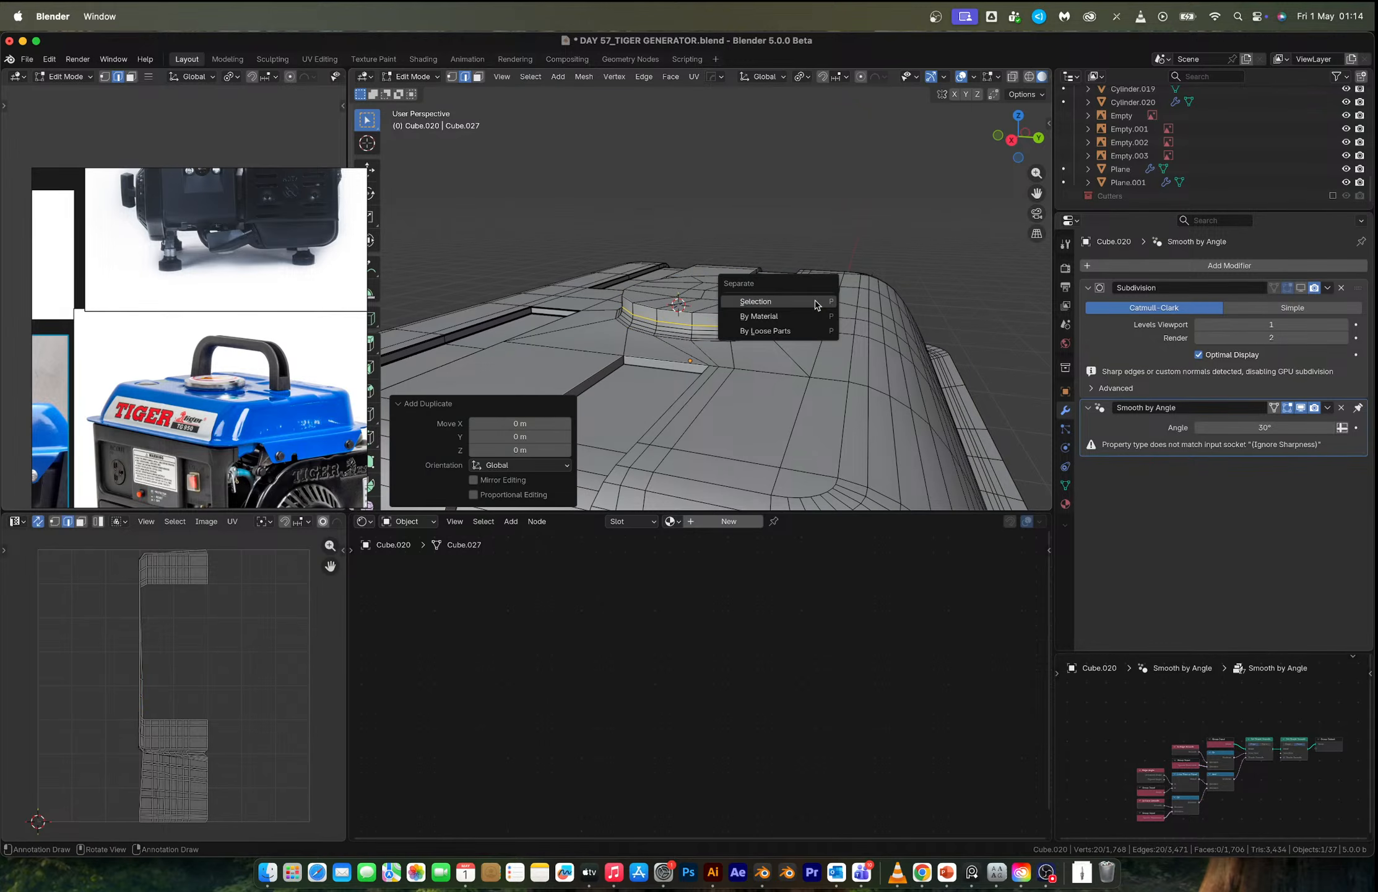
{"action": "left_click", "coordinate": [805, 300]}
Edit the separated ring object and scale its edge loop up by 1.070.
{"action": "key", "text": "Tab"}
{"action": "left_click", "coordinate": [741, 325]}
{"action": "key", "text": "Tab"}
{"action": "key", "text": "s"}
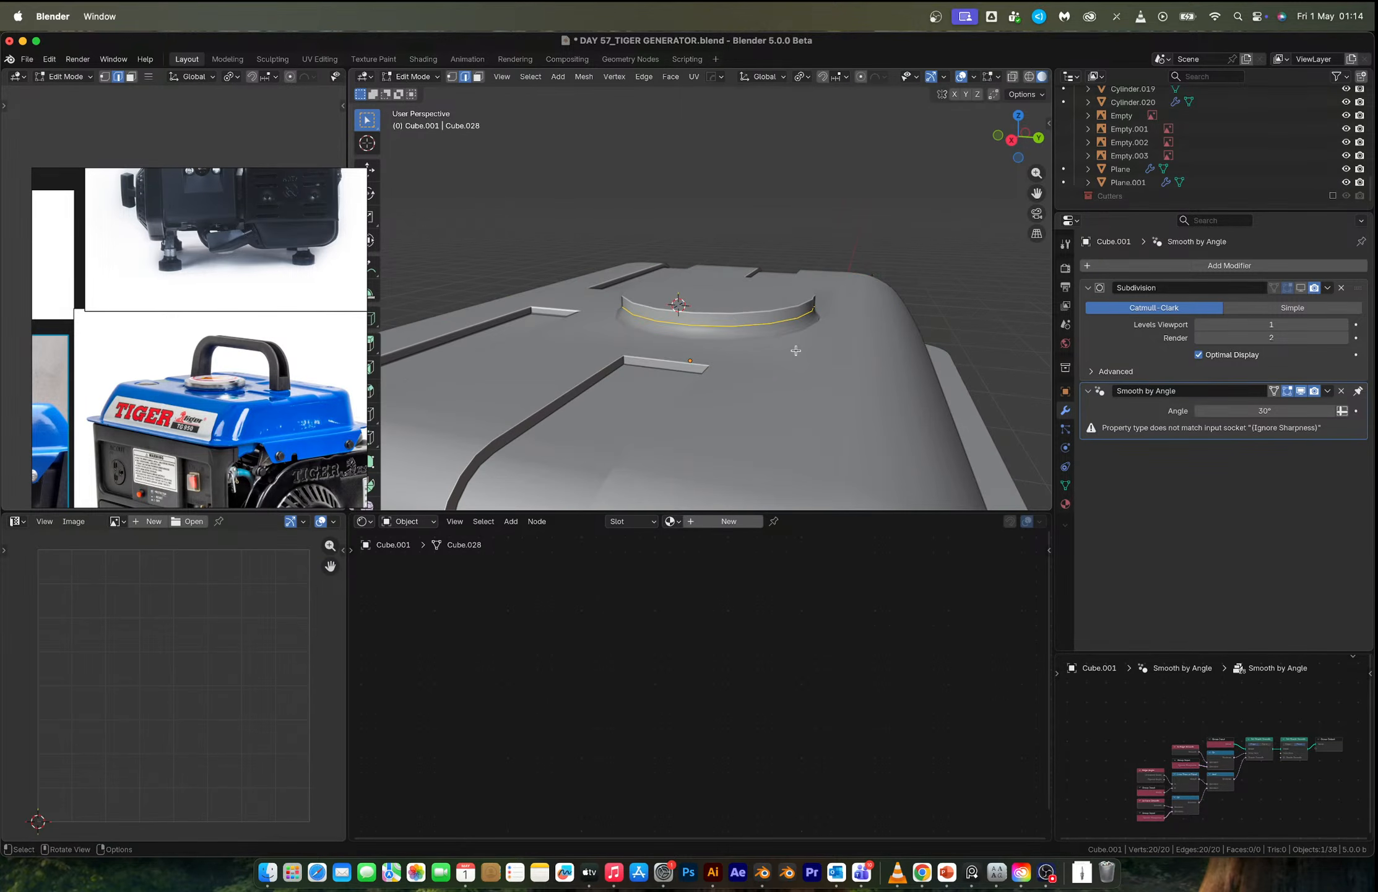
{"action": "left_click", "coordinate": [814, 356]}
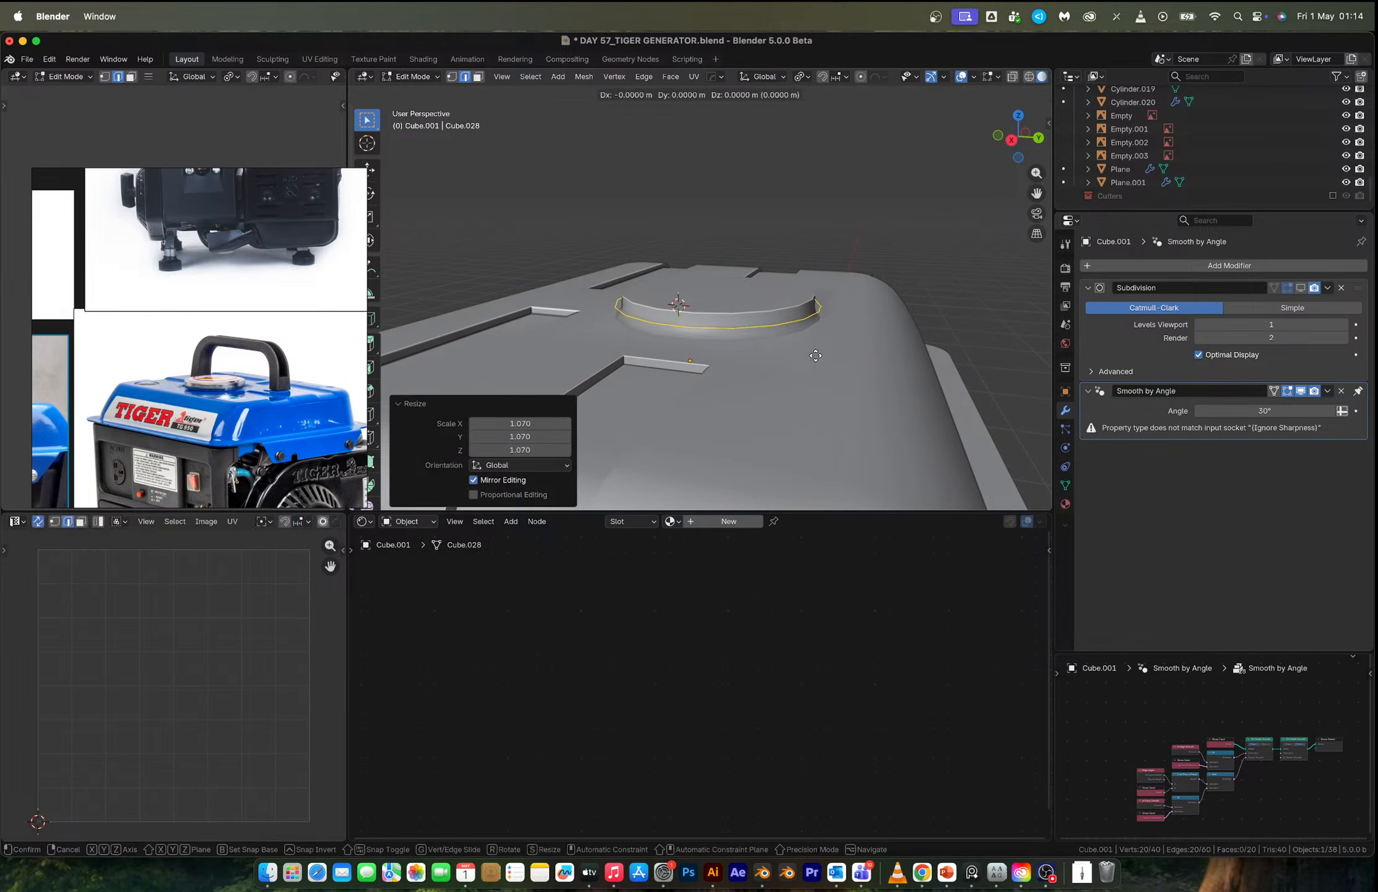
Extrude the ring upward along Z to form the cap's wall and fill its top with a face.
{"action": "key", "text": "e"}
{"action": "key", "text": "z"}
{"action": "left_click", "coordinate": [815, 332]}
{"action": "key", "text": "f"}
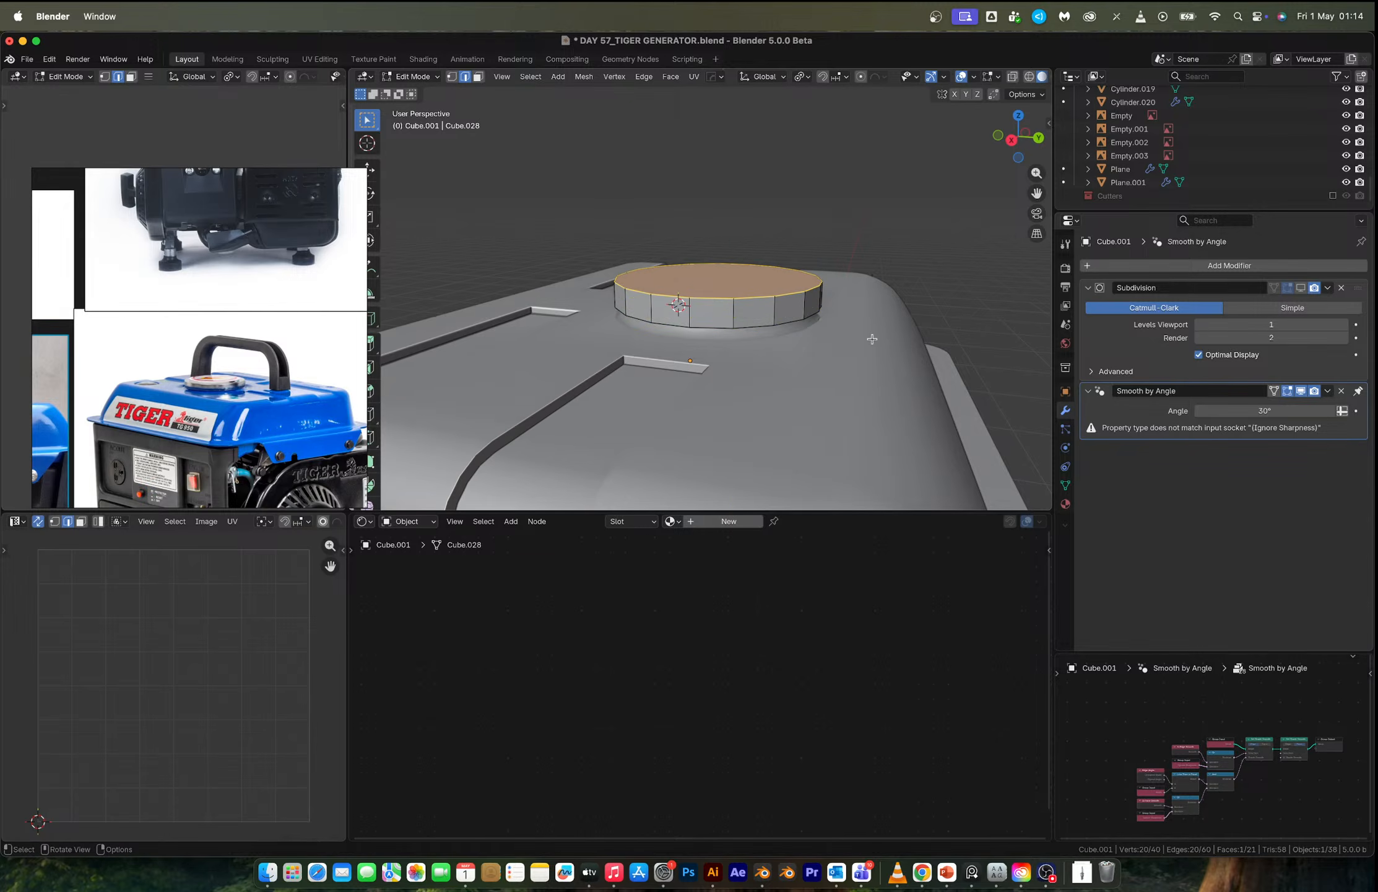
Inset the cap's top face twice and raise the centre about 0.03 m along Z with proportional editing.
{"action": "key", "text": "i"}
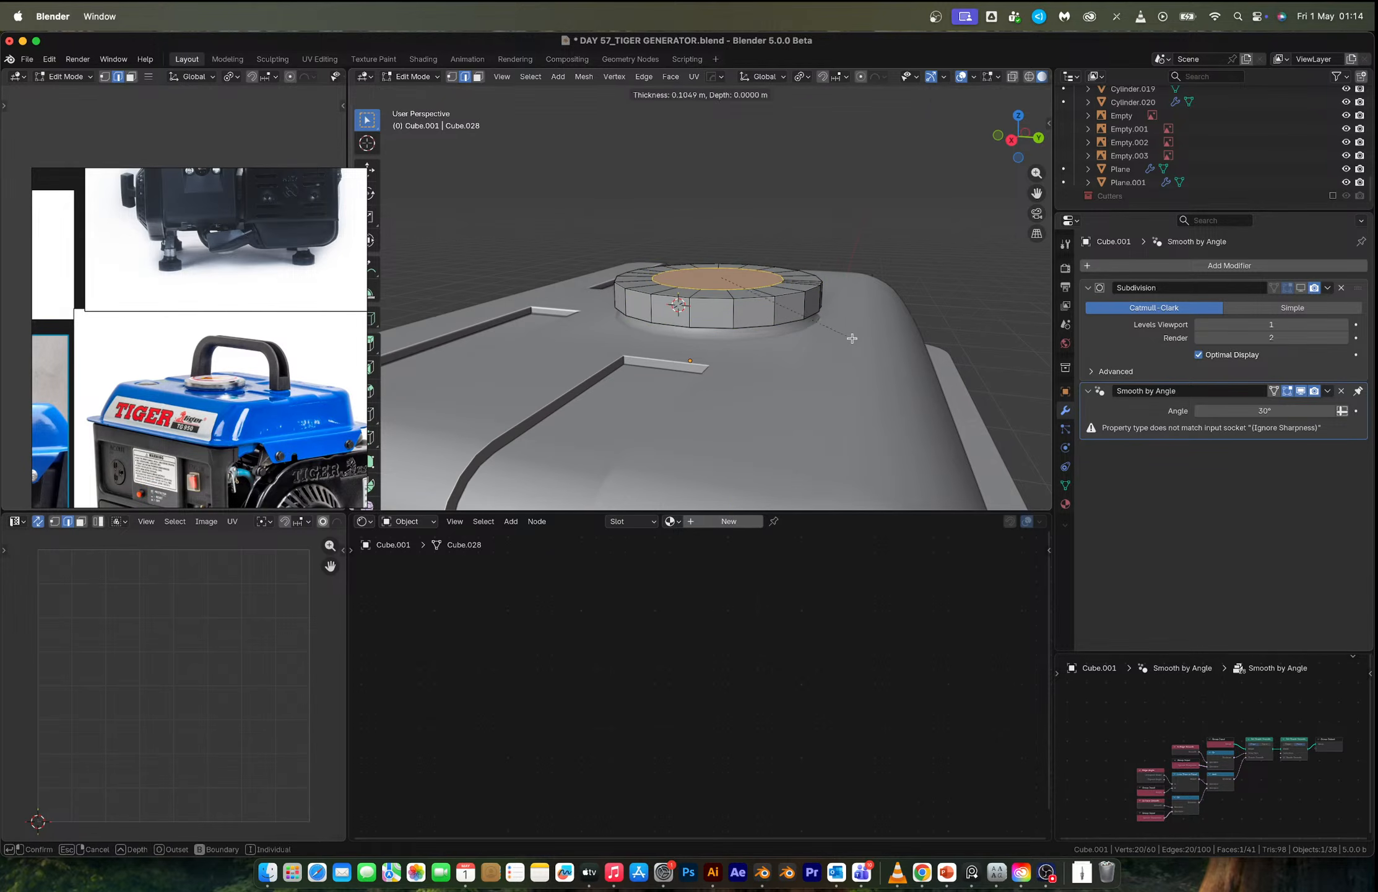
{"action": "left_click", "coordinate": [836, 337]}
{"action": "key", "text": "o"}
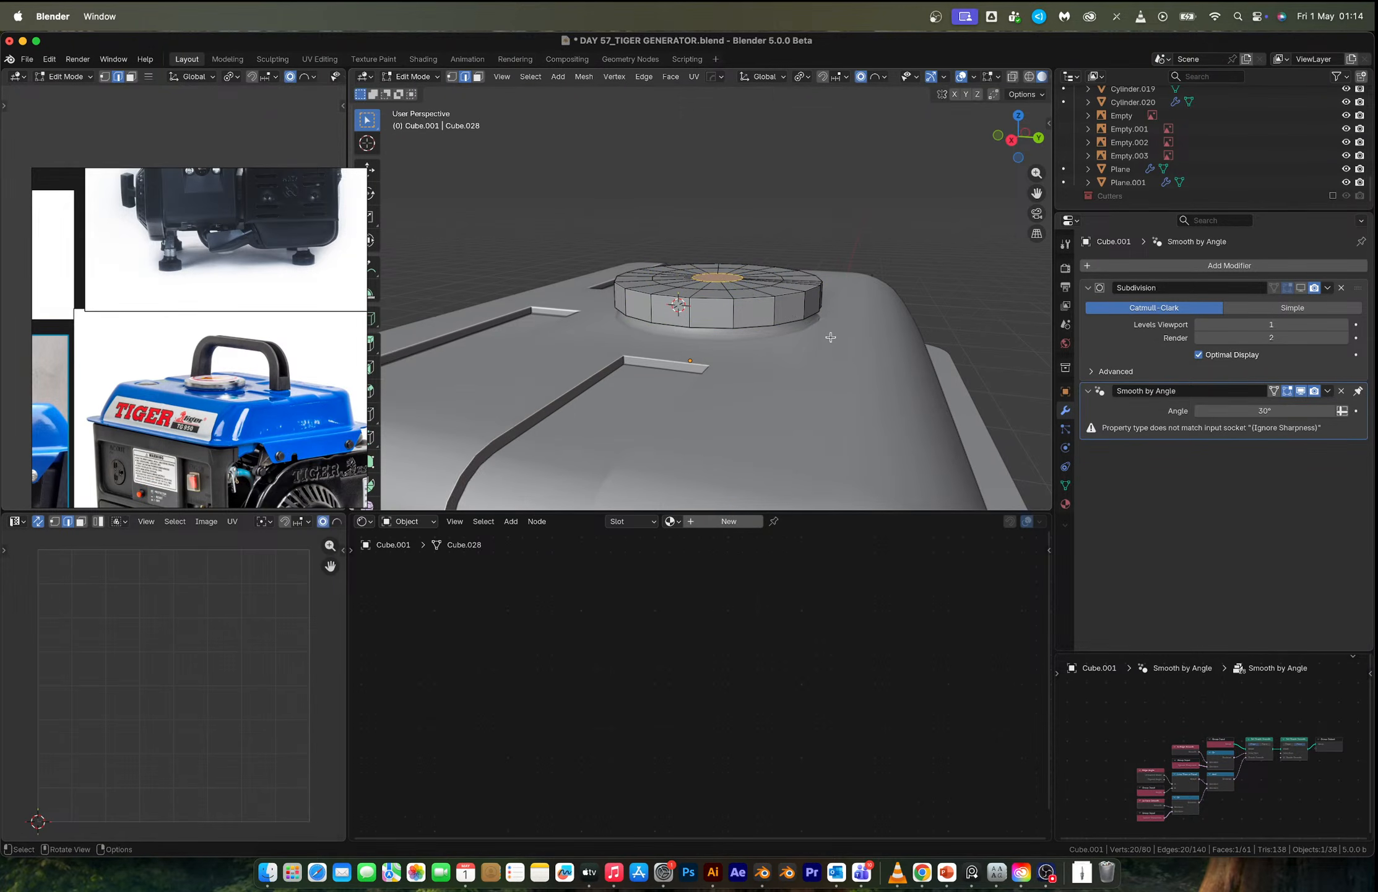
{"action": "key", "text": "g"}
{"action": "key", "text": "z"}
{"action": "scroll", "coordinate": [833, 328], "scroll_direction": "up", "scroll_amount": 5}
{"action": "left_click", "coordinate": [833, 325]}
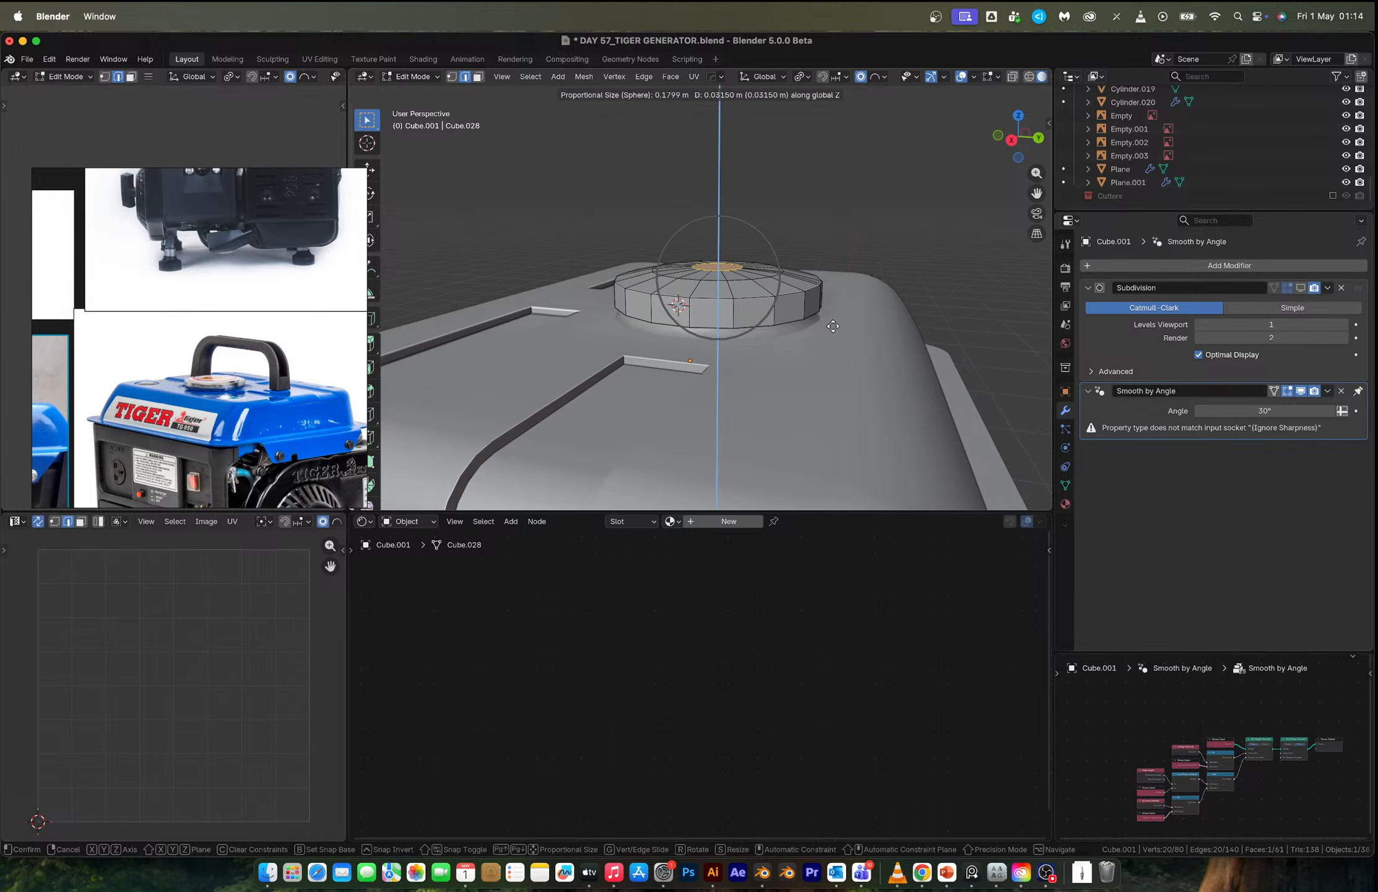
{"action": "key", "text": "Tab"}
{"action": "scroll", "coordinate": [723, 306], "scroll_direction": "up", "scroll_amount": 4}
{"action": "key", "text": "Tab"}
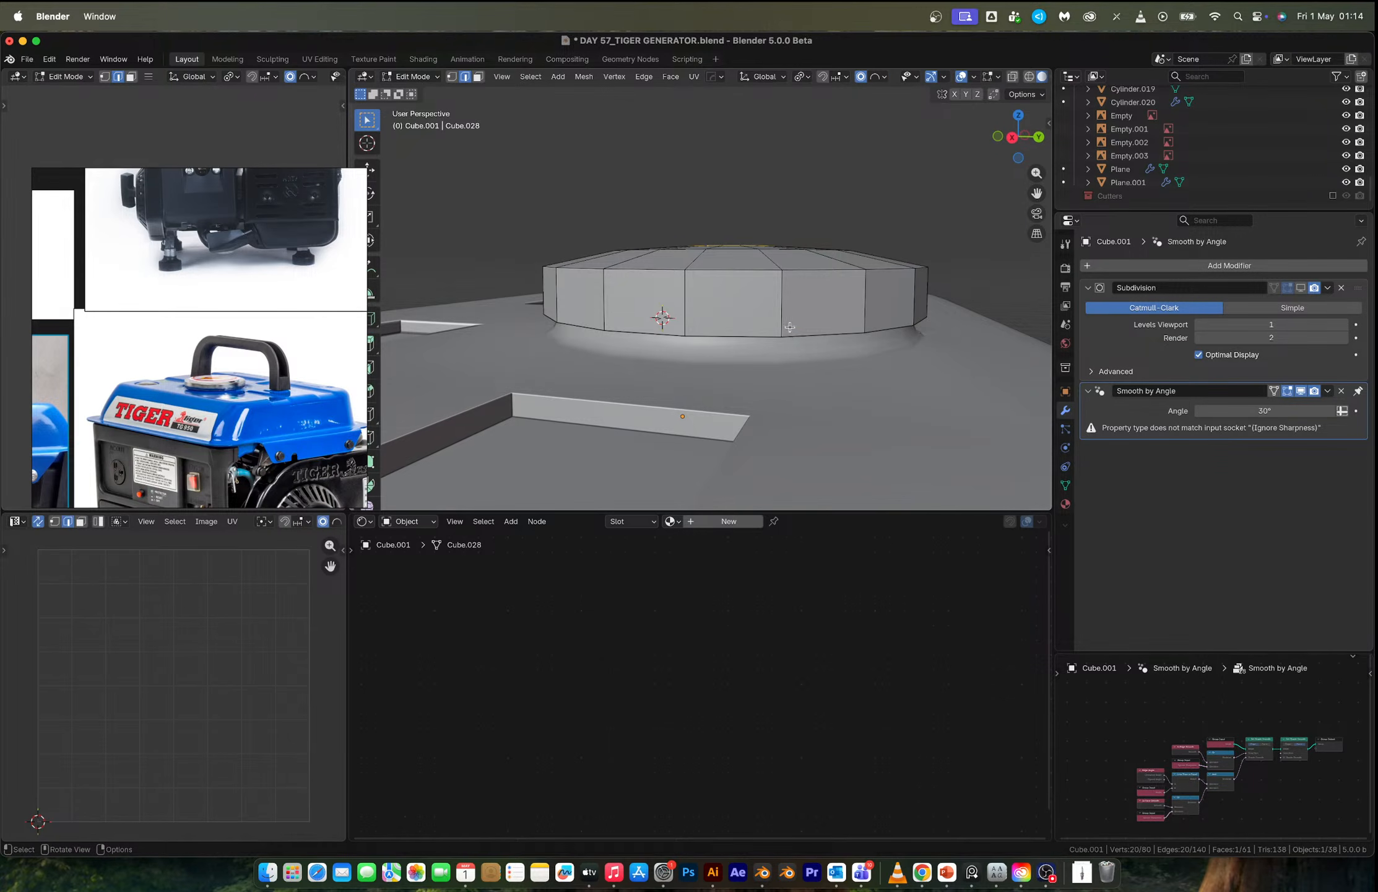
Extrude the cap's bottom edge inward at a scale of 0.927, and extrude that inner loop about 0.018 m up along Z.
{"action": "middle_click_drag", "start_coordinate": [796, 335], "coordinate": [846, 322]}
{"action": "key", "text": "e"}
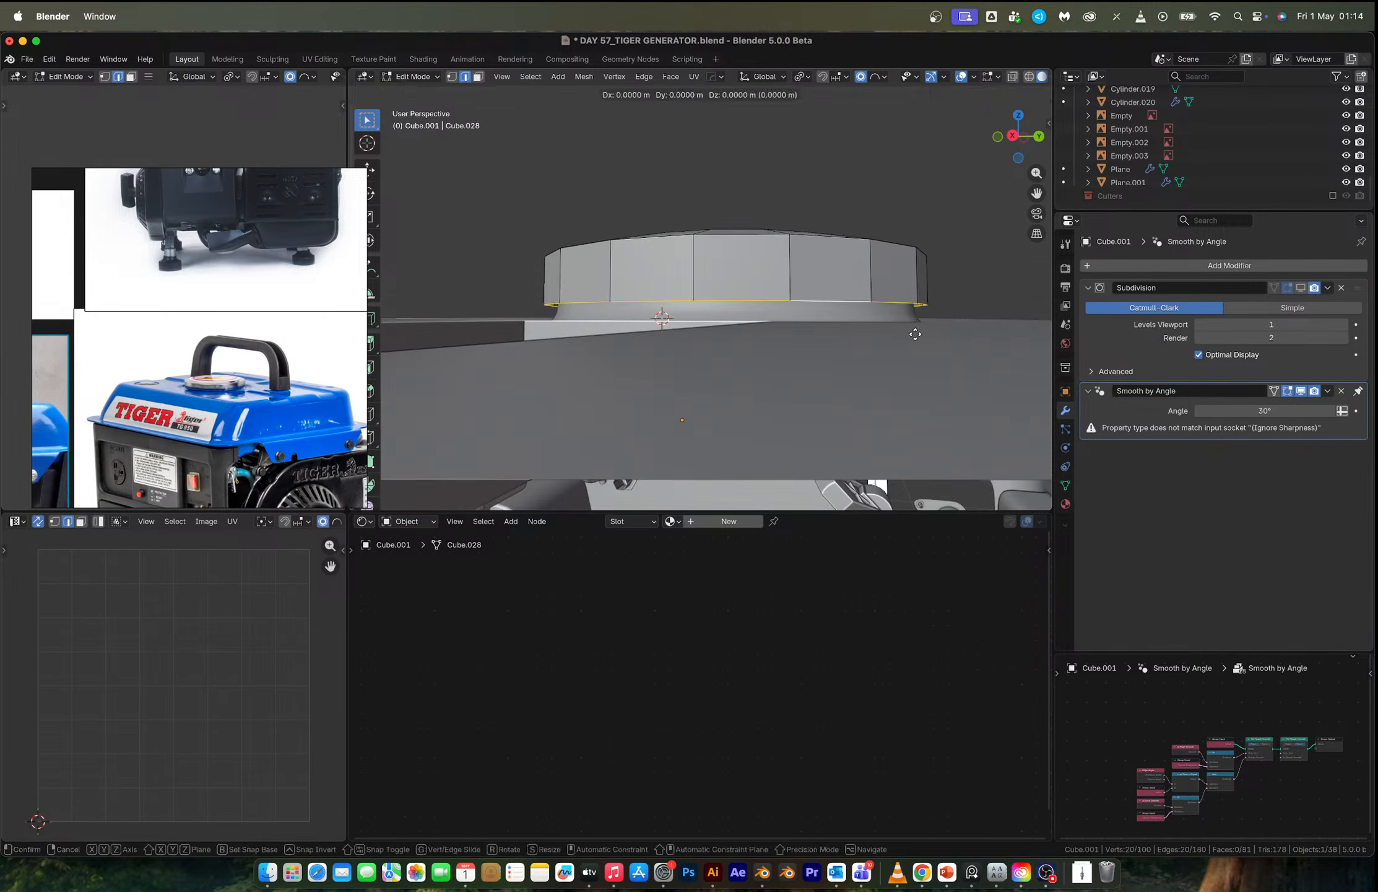
{"action": "key", "text": "z"}
{"action": "left_click", "coordinate": [890, 335]}
{"action": "key", "text": "s"}
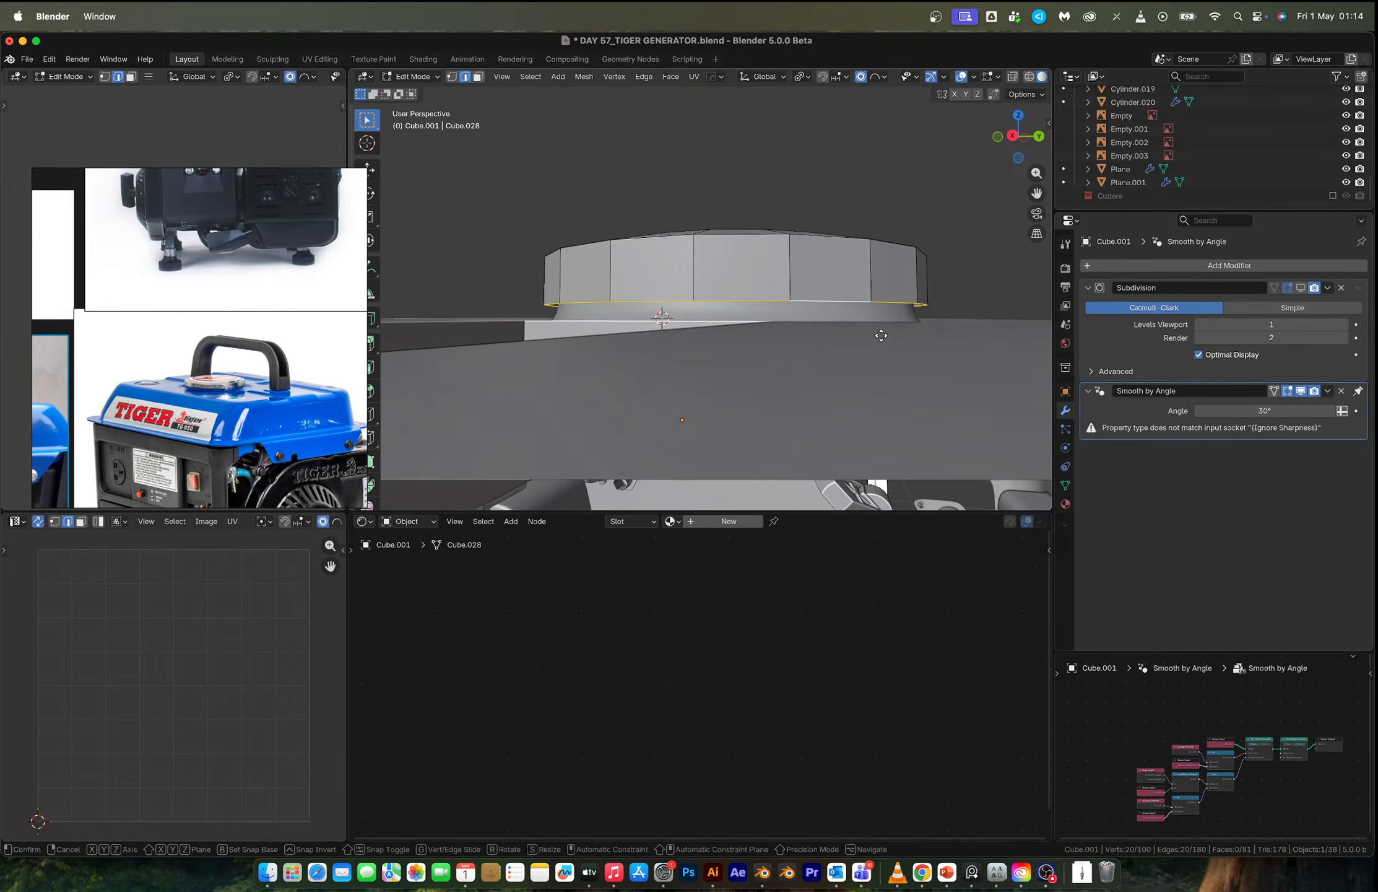
{"action": "left_click", "coordinate": [872, 335]}
{"action": "key", "text": "e"}
{"action": "key", "text": "z"}
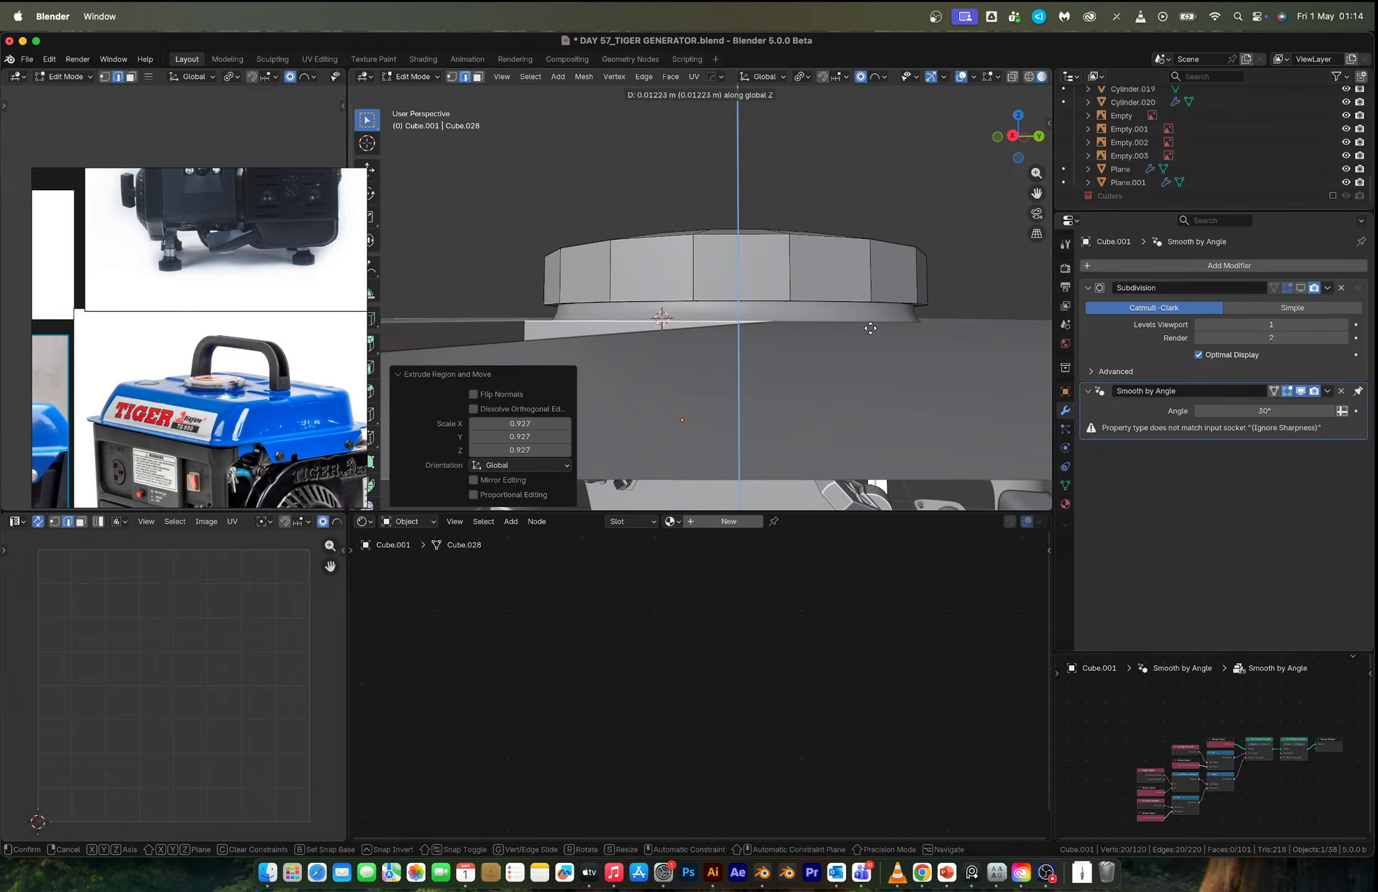
{"action": "left_click", "coordinate": [870, 328]}
Select the cap's lower edge loop from the underside and isolate the cap in local view.
{"action": "middle_click_drag", "start_coordinate": [870, 328], "coordinate": [785, 275]}
{"action": "scroll", "coordinate": [785, 274], "scroll_direction": "up", "scroll_amount": 3}
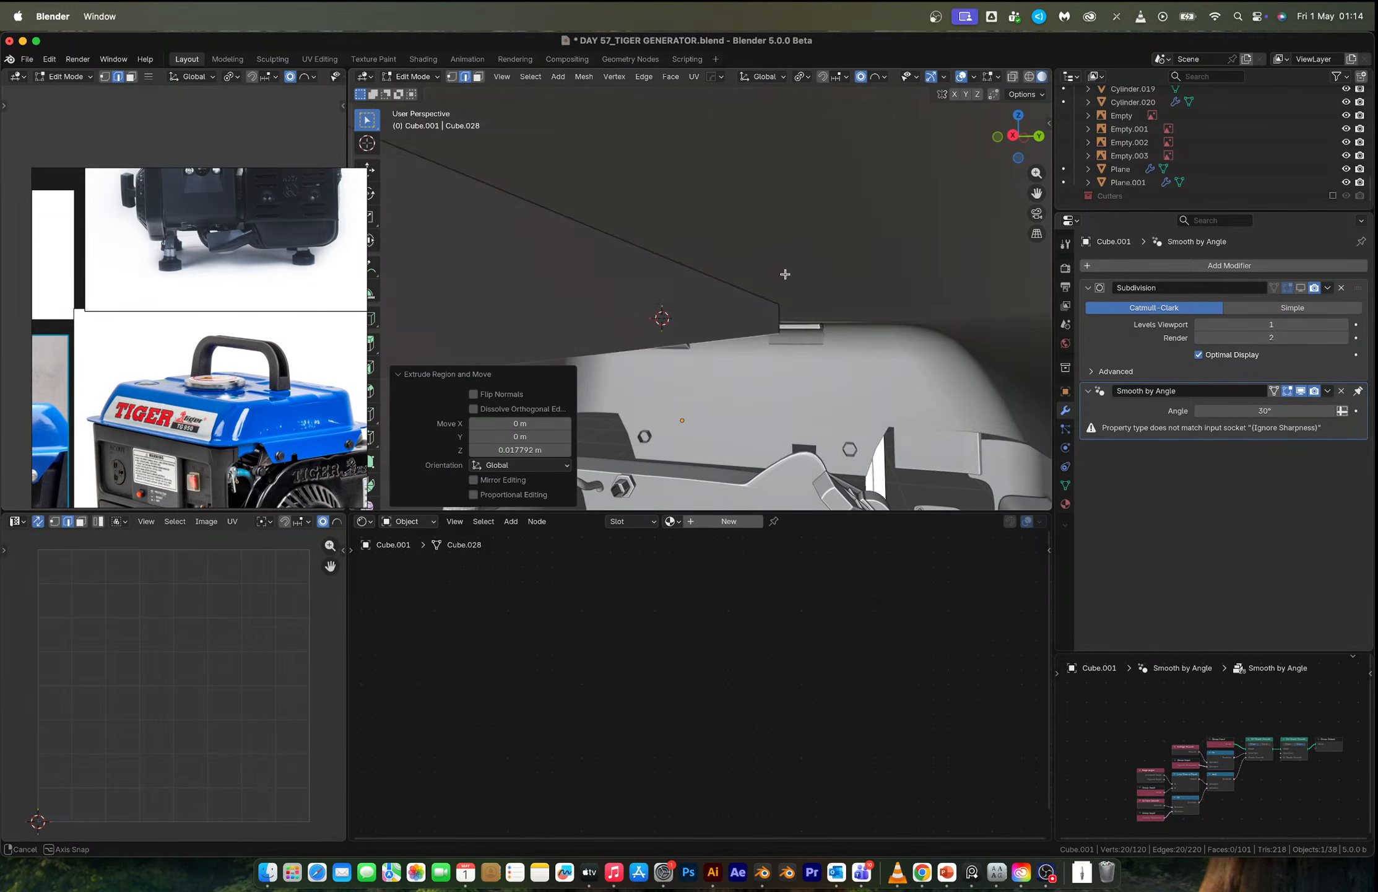
{"action": "scroll", "coordinate": [702, 277], "scroll_direction": "down", "scroll_amount": 3}
{"action": "scroll", "coordinate": [702, 277], "scroll_direction": "up", "scroll_amount": 3}
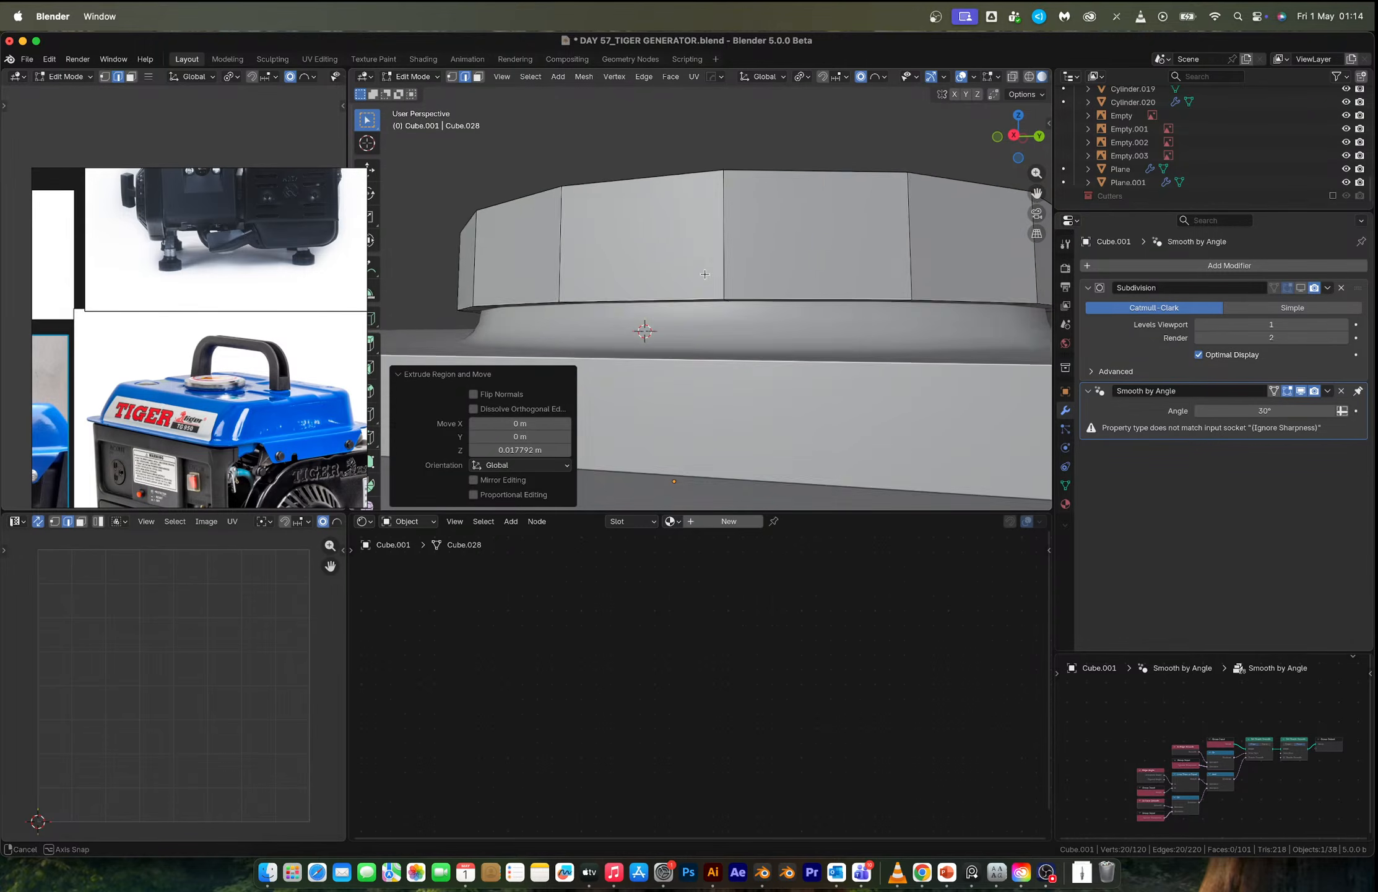
{"action": "left_click", "coordinate": [490, 309], "text": "alt"}
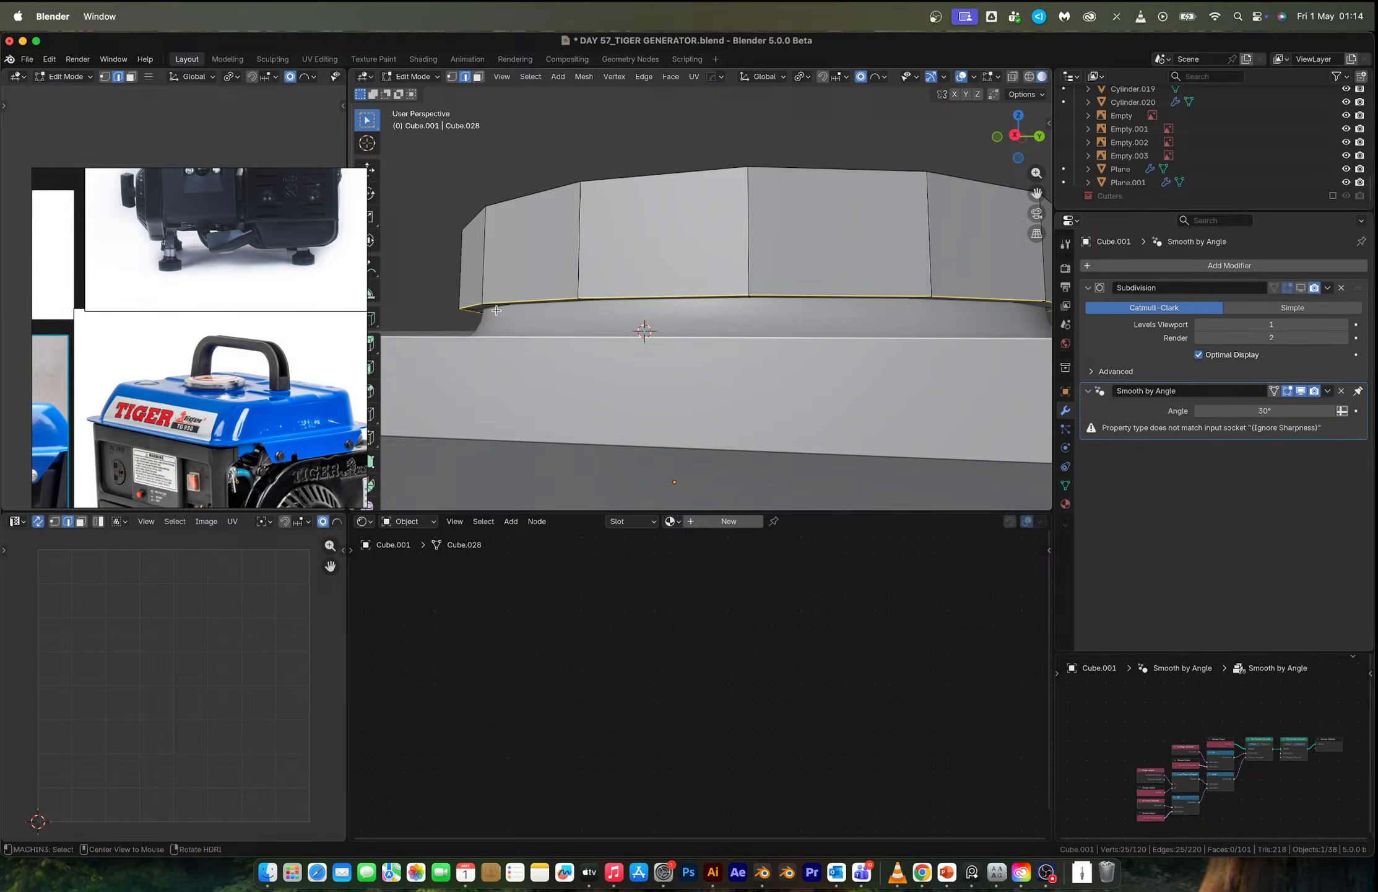
{"action": "key", "text": "slash"}
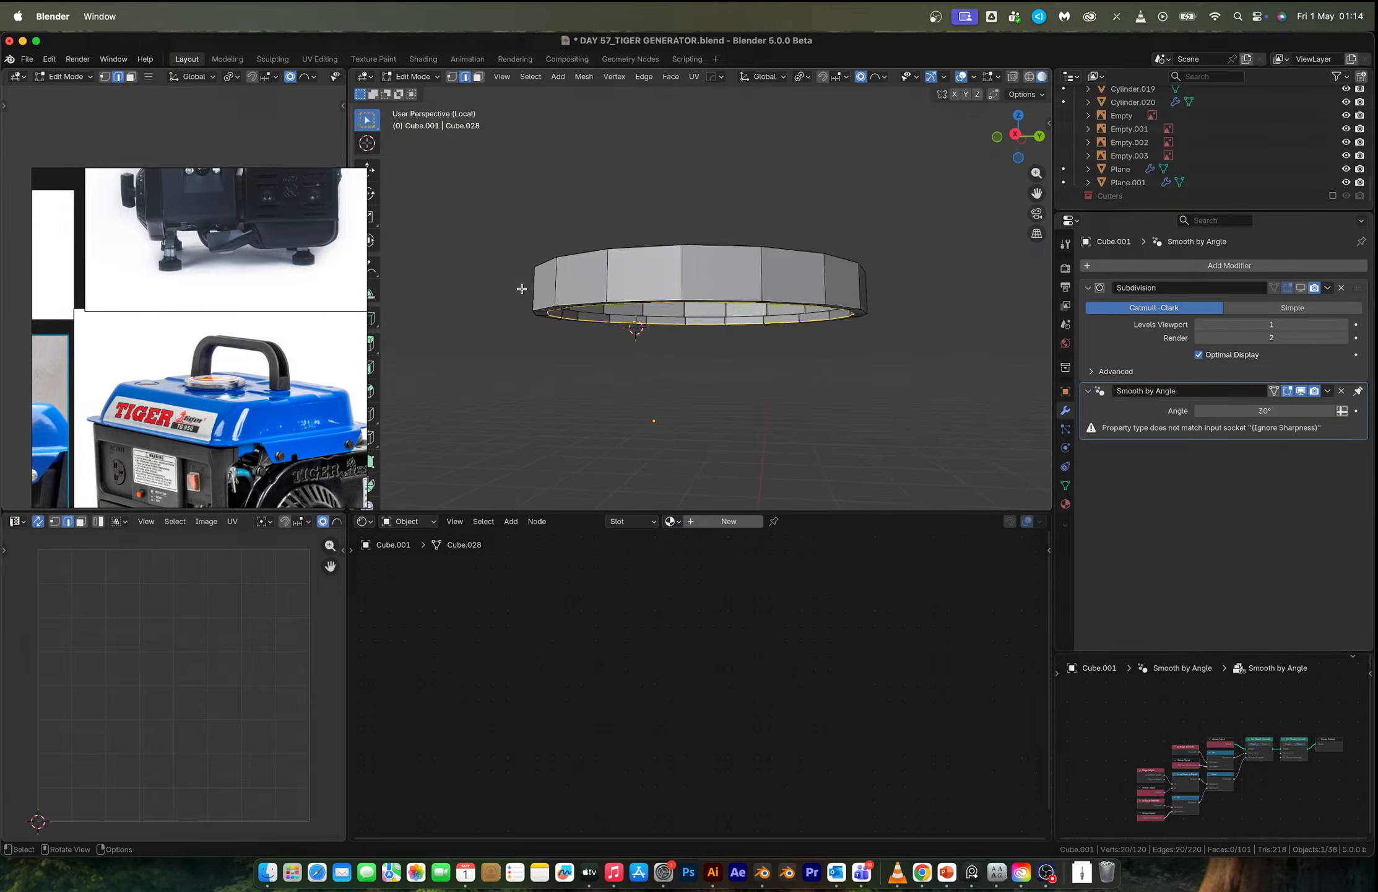
Try a four-segment bevel on the cap's upper and lower outer rims.
{"action": "middle_click_drag", "start_coordinate": [521, 289], "coordinate": [625, 314]}
{"action": "left_click", "coordinate": [610, 249], "text": "alt+shift"}
{"action": "key", "text": "ctrl+b"}
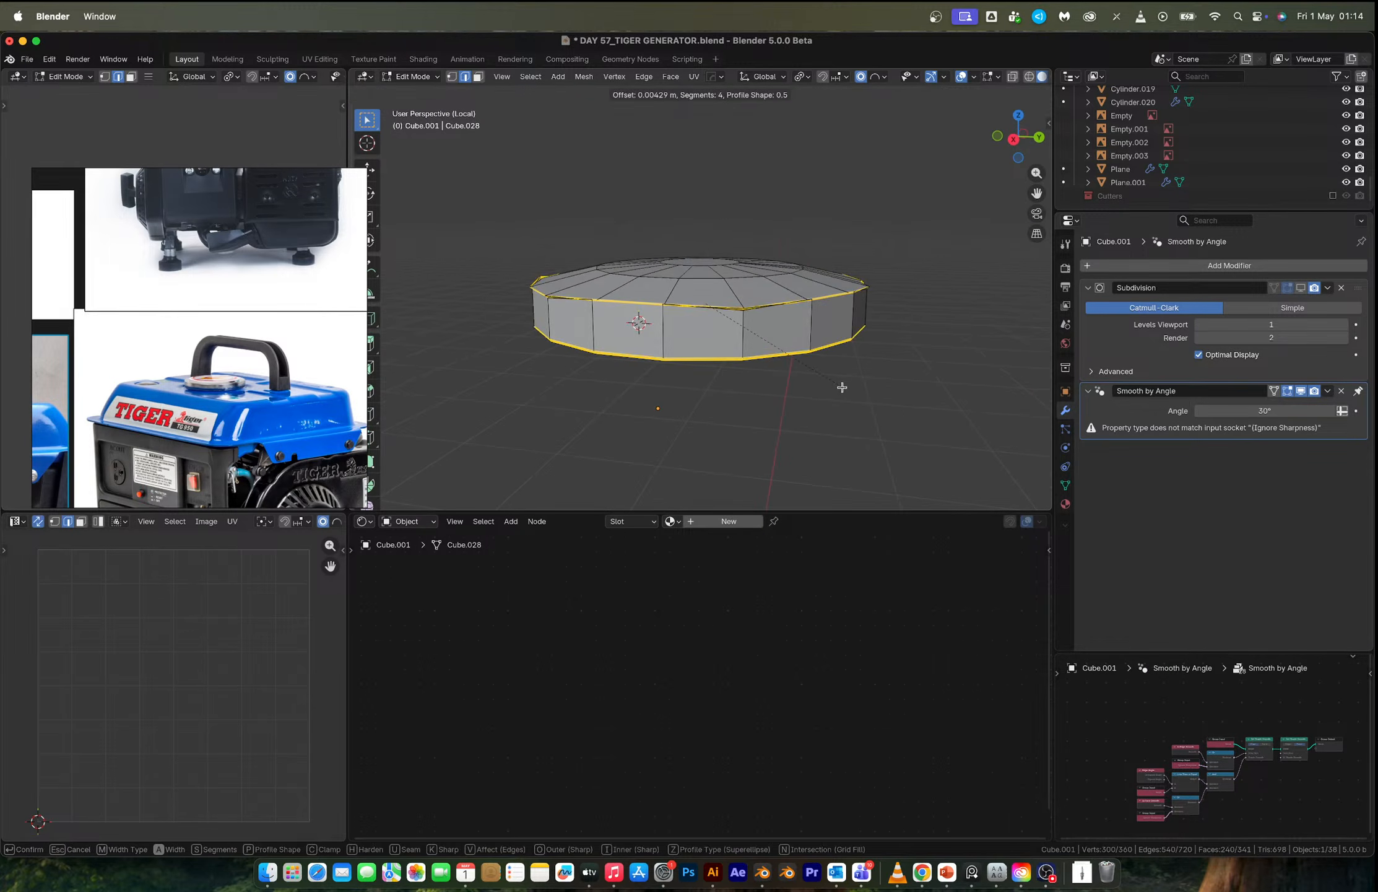
{"action": "left_click", "coordinate": [843, 387]}
{"action": "key", "text": "super+z"}
Merge all of the cap's vertices by distance at 0.0001 m.
{"action": "scroll", "coordinate": [750, 325], "scroll_direction": "up", "scroll_amount": 2}
{"action": "key", "text": "1"}
{"action": "key", "text": "a"}
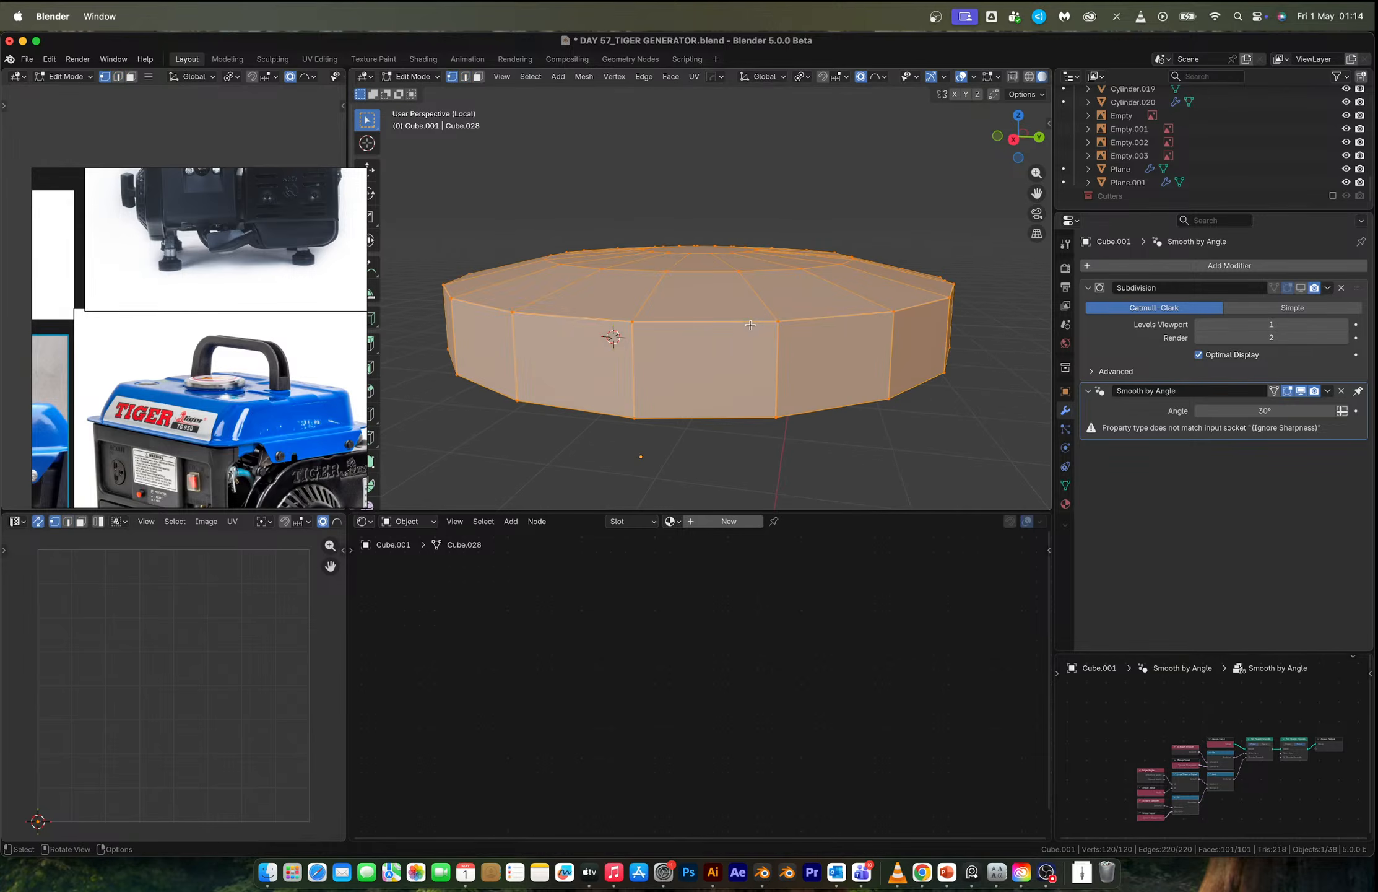
{"action": "key", "text": "m"}
{"action": "left_click", "coordinate": [735, 374]}
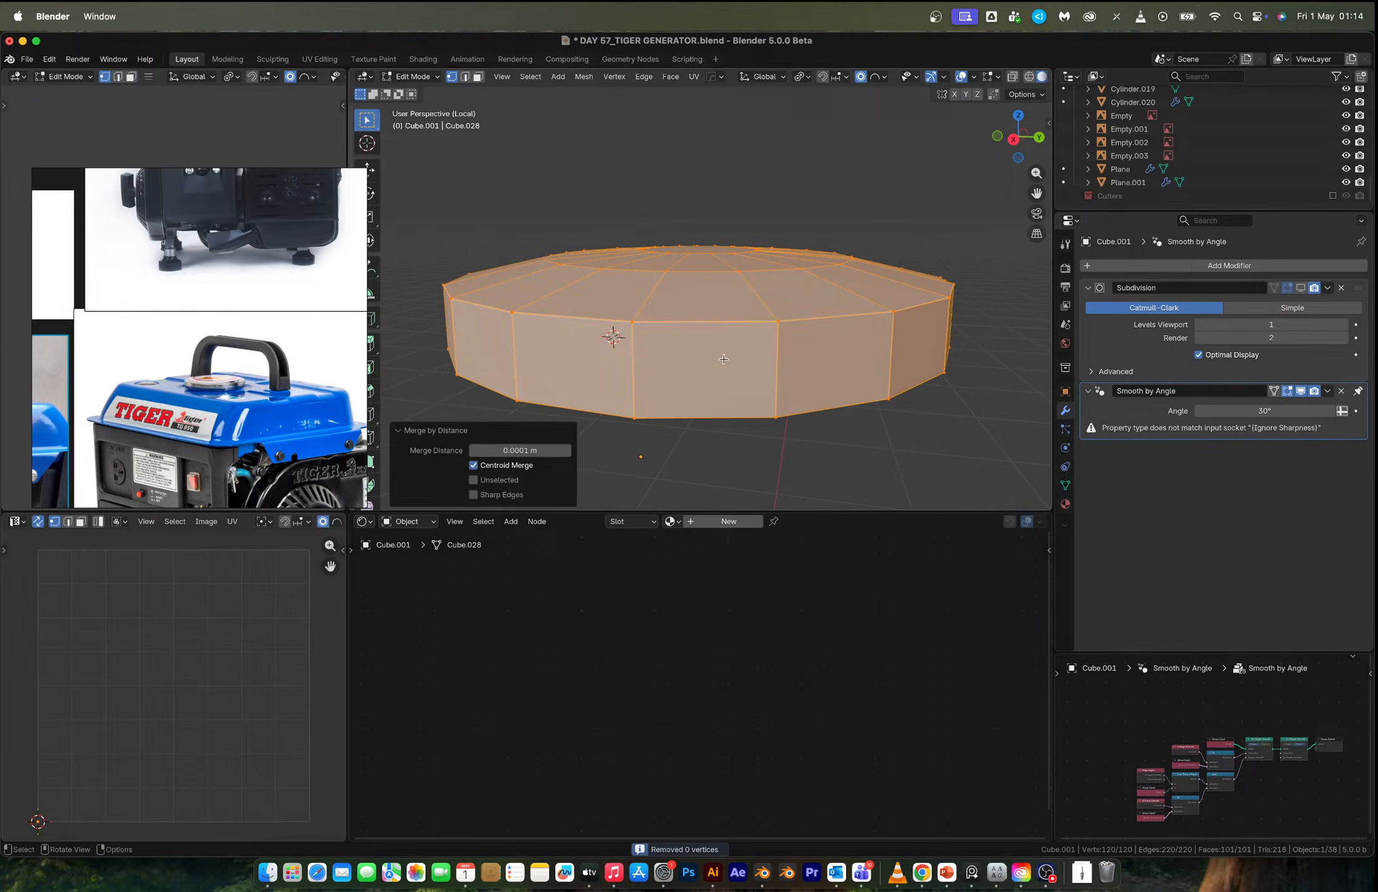
Try the four-segment bevel on the merged cap's upper and lower rims again, with a wider offset of about 0.02 m.
{"action": "key", "text": "2"}
{"action": "left_click", "coordinate": [718, 350], "text": "alt"}
{"action": "left_click", "coordinate": [874, 427], "text": "alt+shift"}
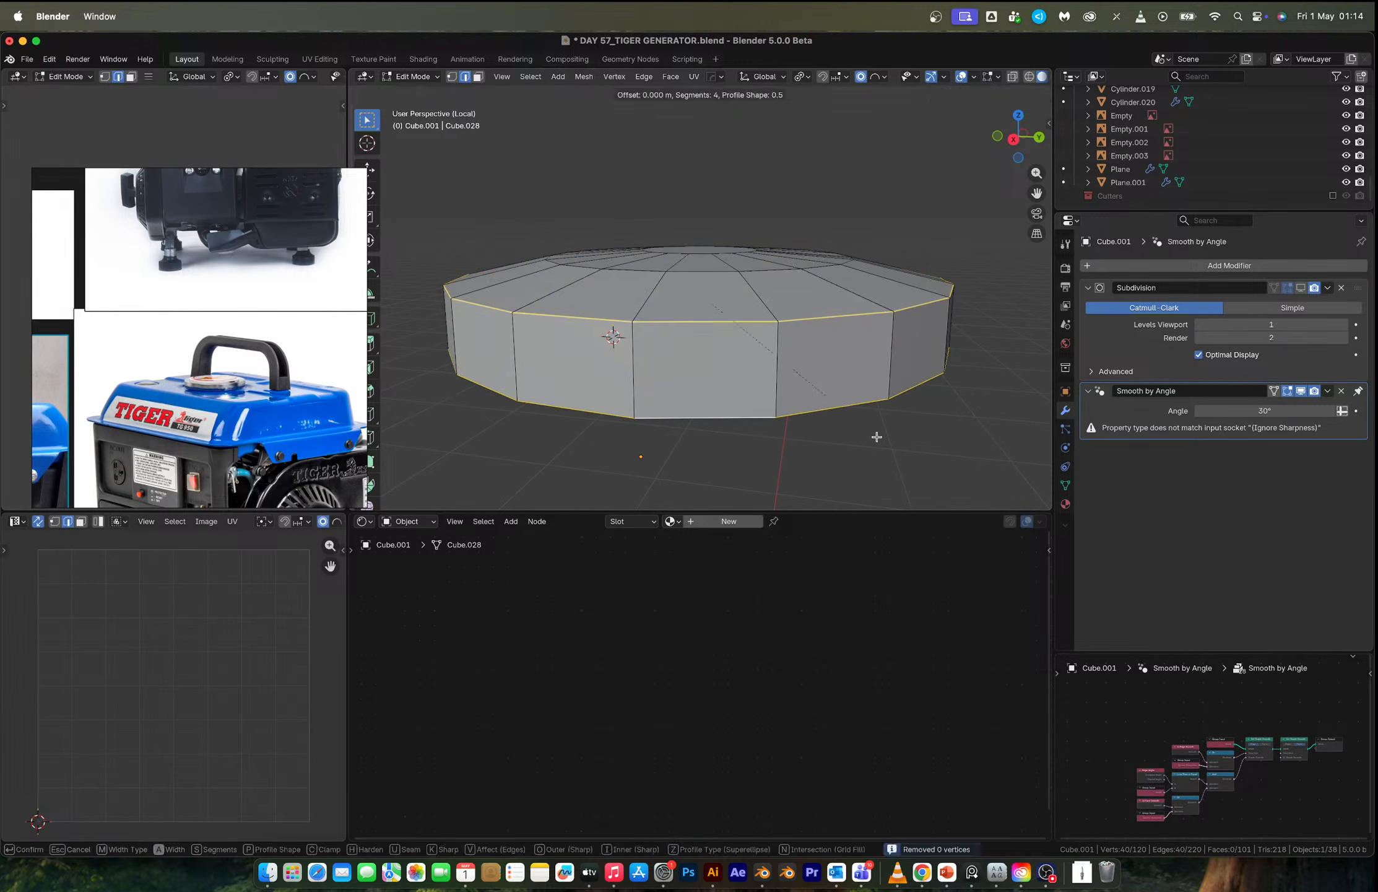
{"action": "key", "text": "ctrl+b"}
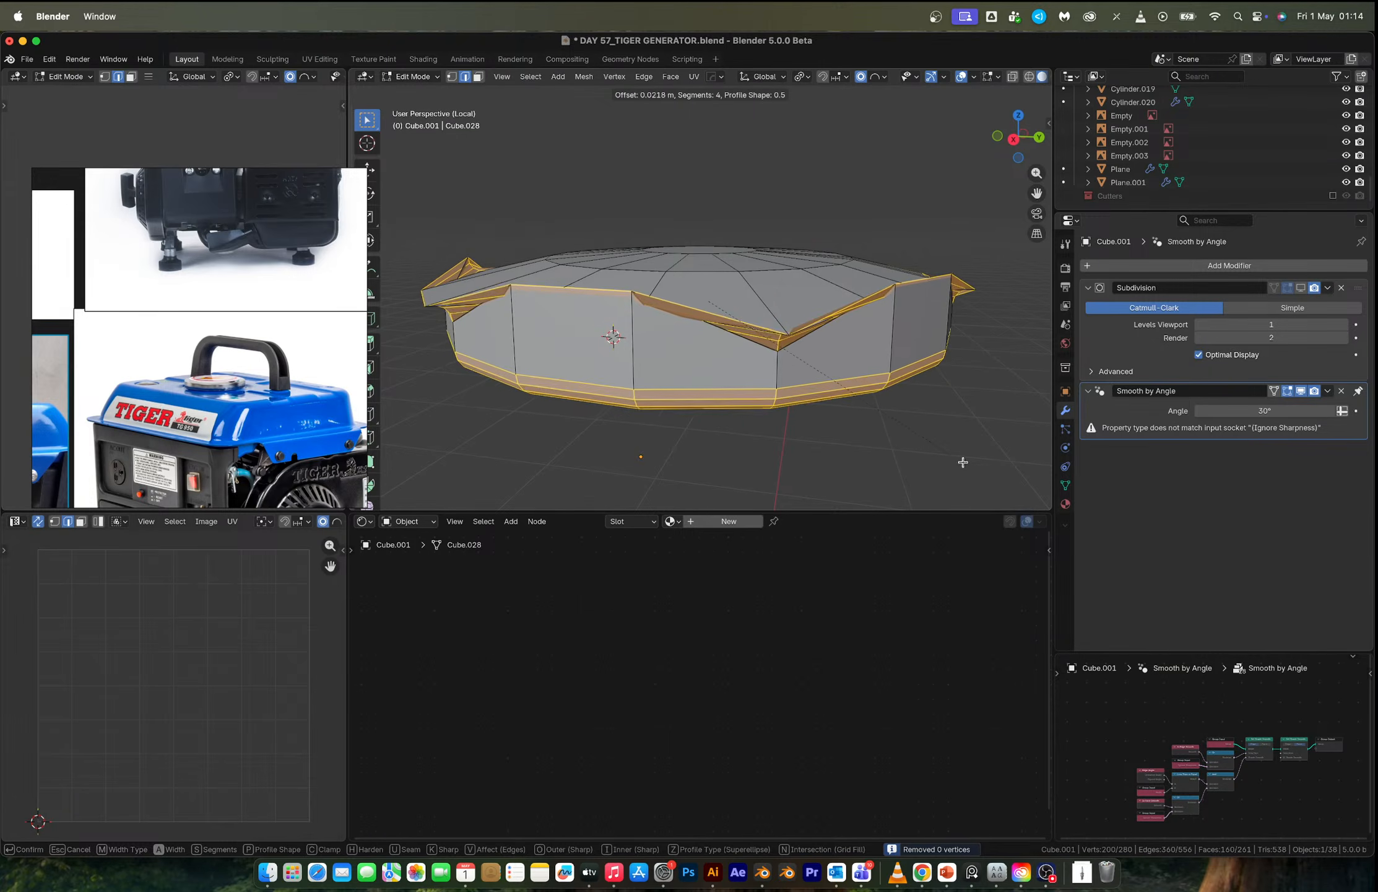
{"action": "left_click", "coordinate": [937, 455]}
{"action": "middle_click_drag", "start_coordinate": [827, 325], "coordinate": [765, 402]}
{"action": "key", "text": "super+z"}
Make the cap's upper and lower outer rims regular circles with LoopTools Circle, one loop at a time.
{"action": "key", "text": "Tab"}
{"action": "key", "text": "Tab"}
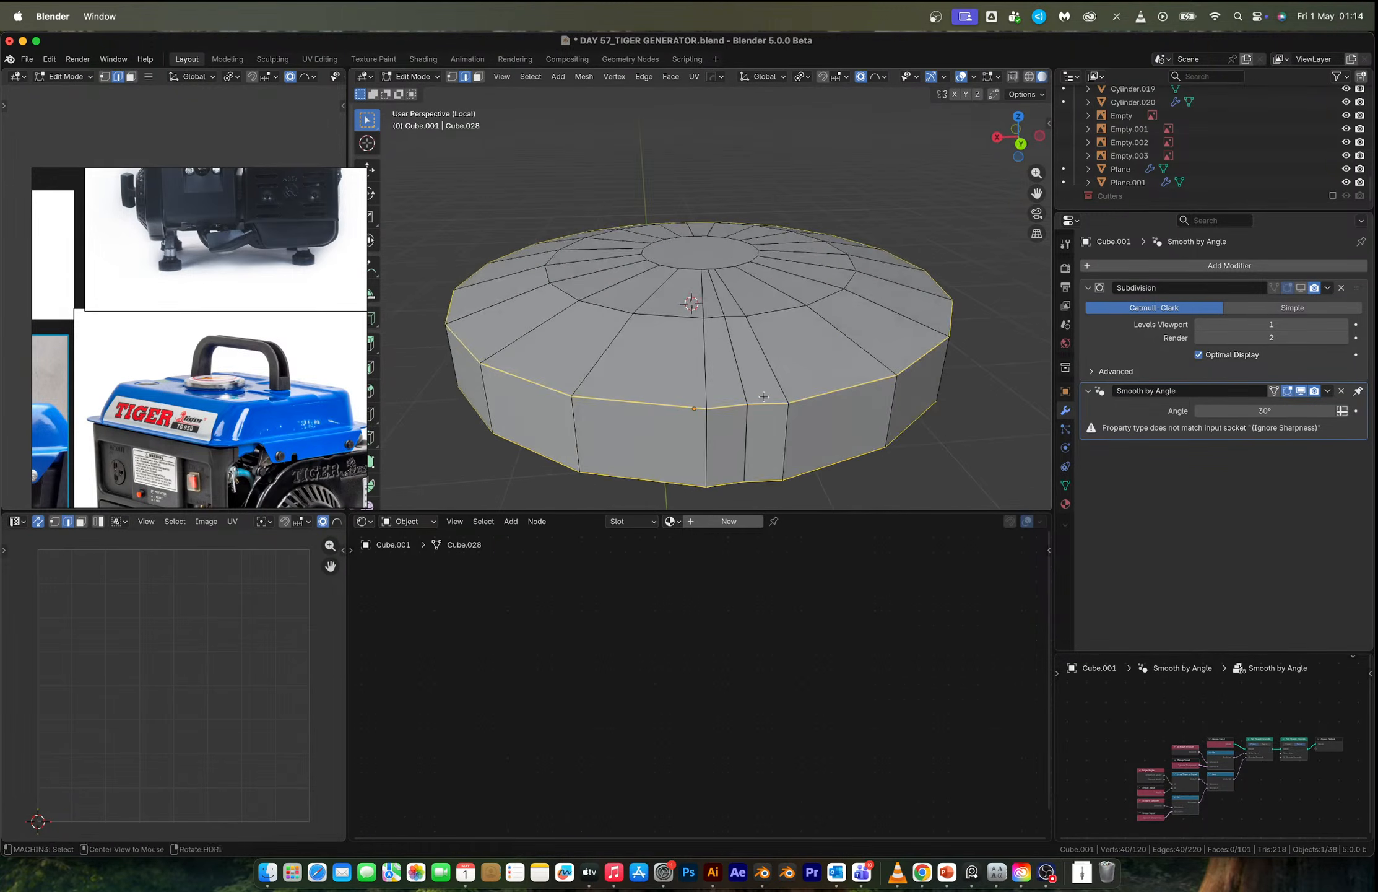
{"action": "right_click", "coordinate": [766, 407]}
{"action": "mouse_move", "coordinate": [766, 387]}
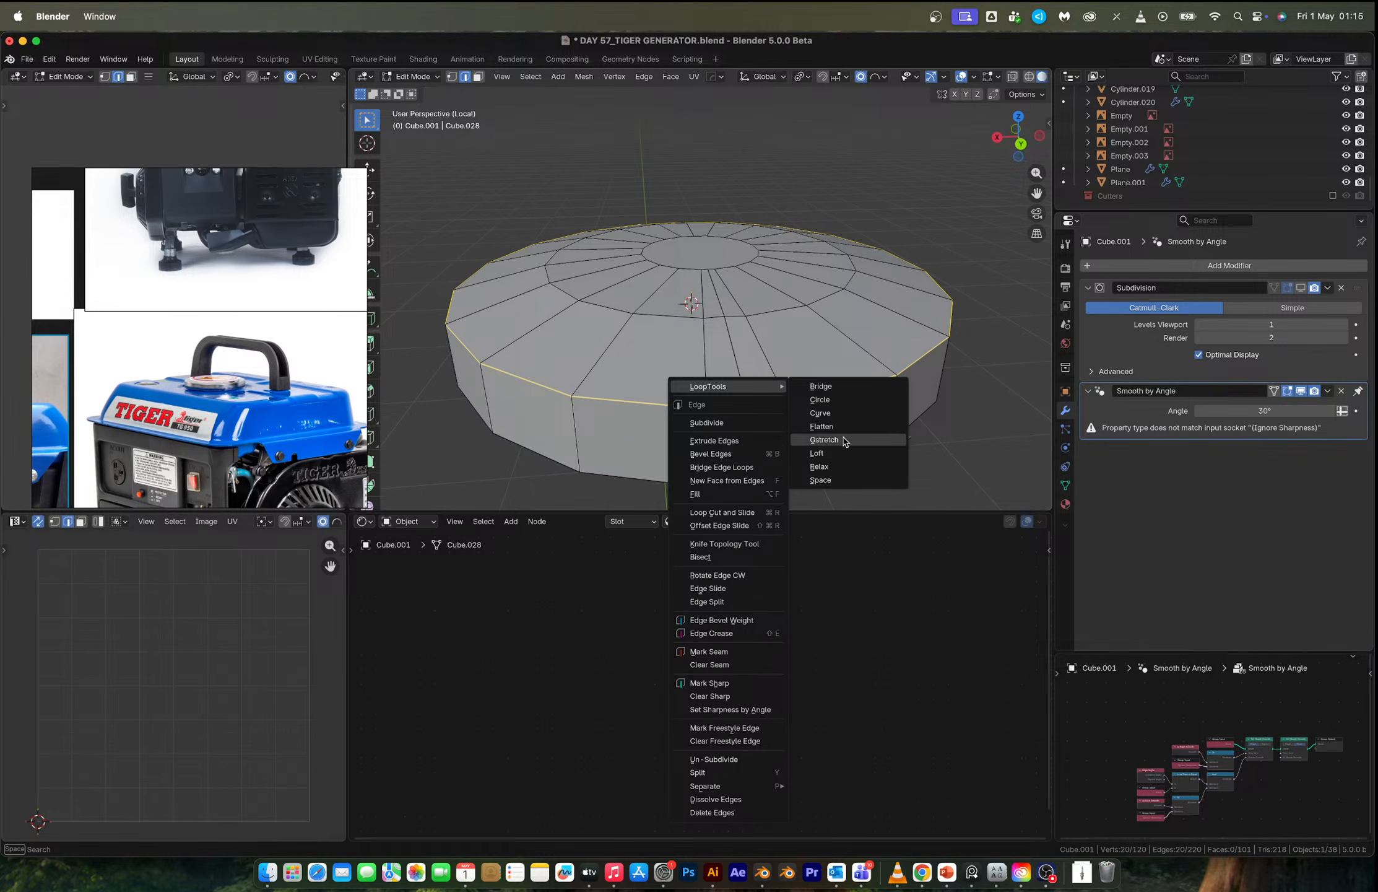
{"action": "left_click", "coordinate": [837, 402]}
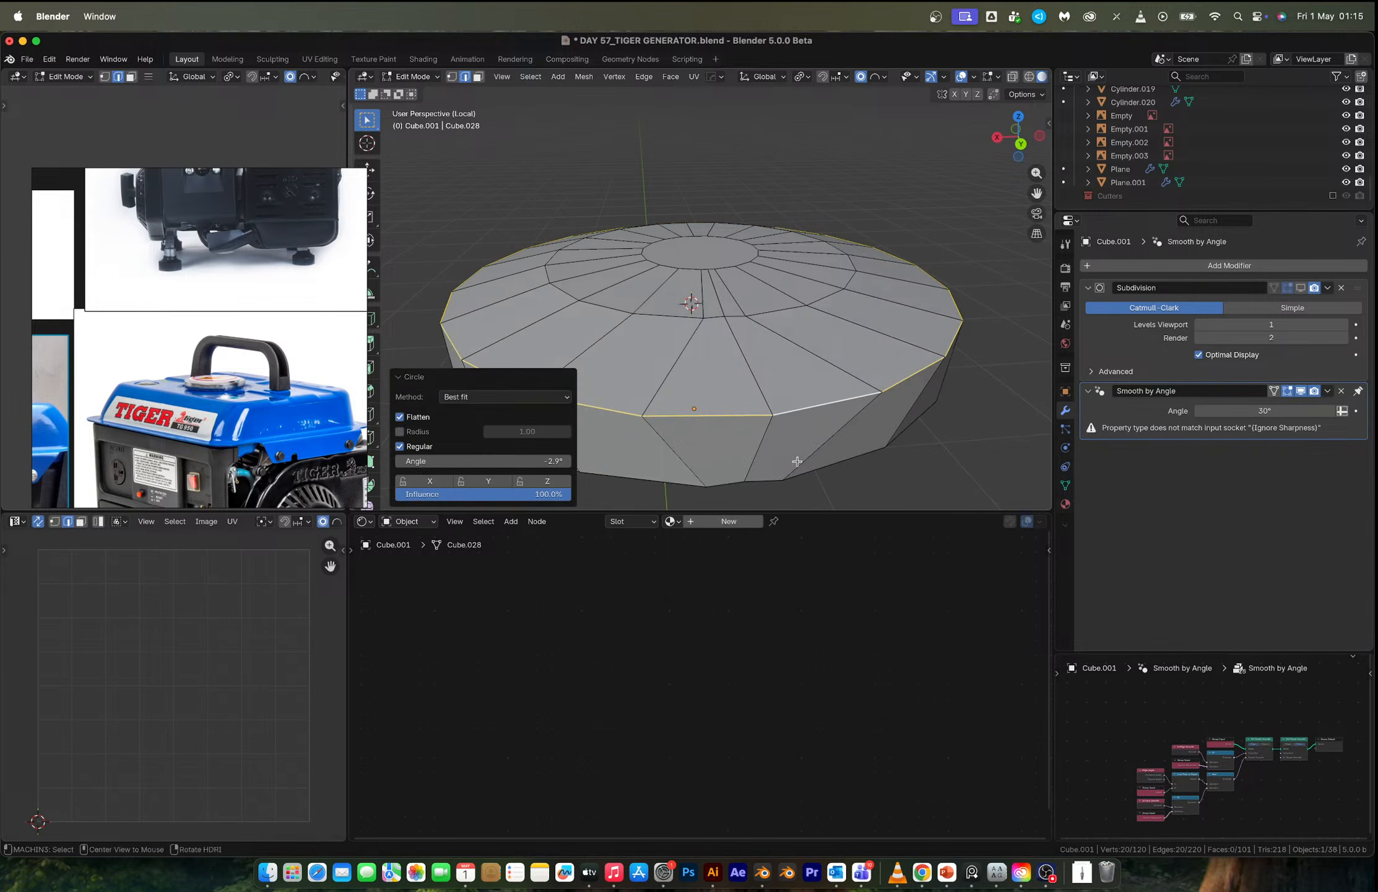
{"action": "left_click", "coordinate": [779, 471], "text": "alt"}
{"action": "left_click", "coordinate": [821, 467], "text": "alt"}
{"action": "right_click", "coordinate": [821, 468]}
{"action": "mouse_move", "coordinate": [848, 417]}
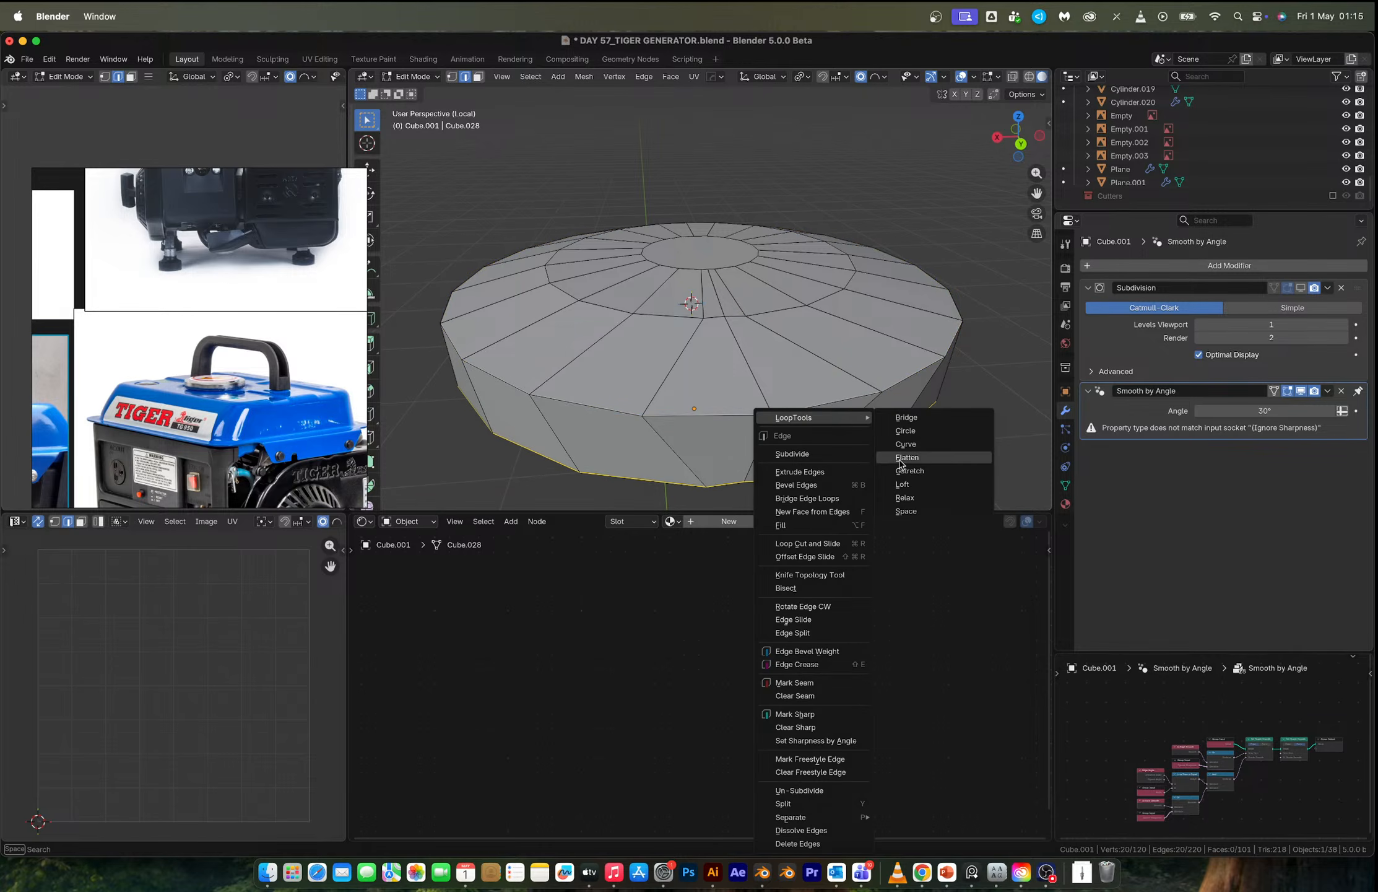
{"action": "left_click", "coordinate": [919, 432]}
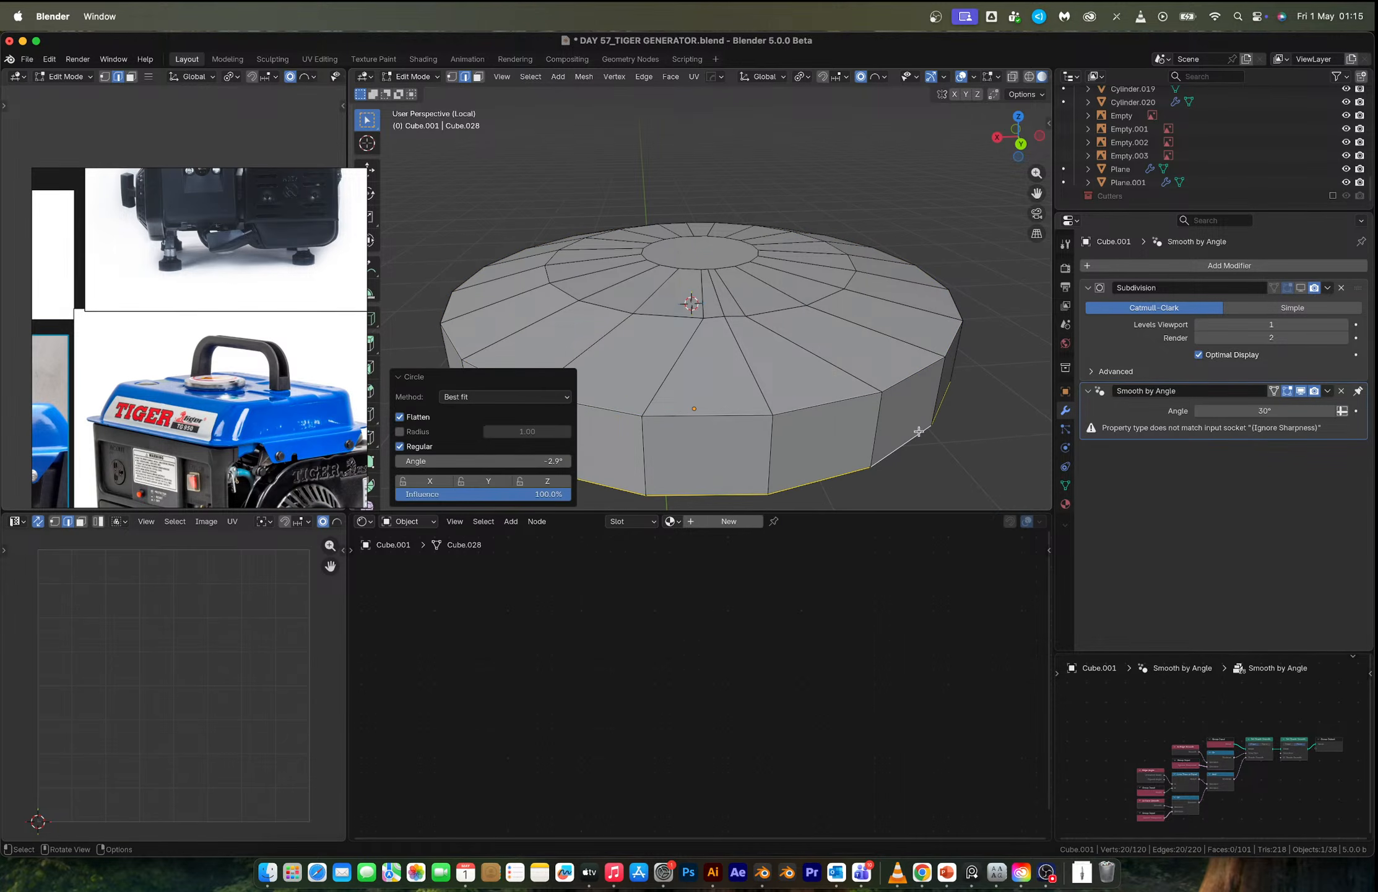
Try a four-segment bevel of about 0.011 m on both circular rims of the cap.
{"action": "left_click", "coordinate": [849, 402], "text": "alt+shift"}
{"action": "key", "text": "ctrl+b"}
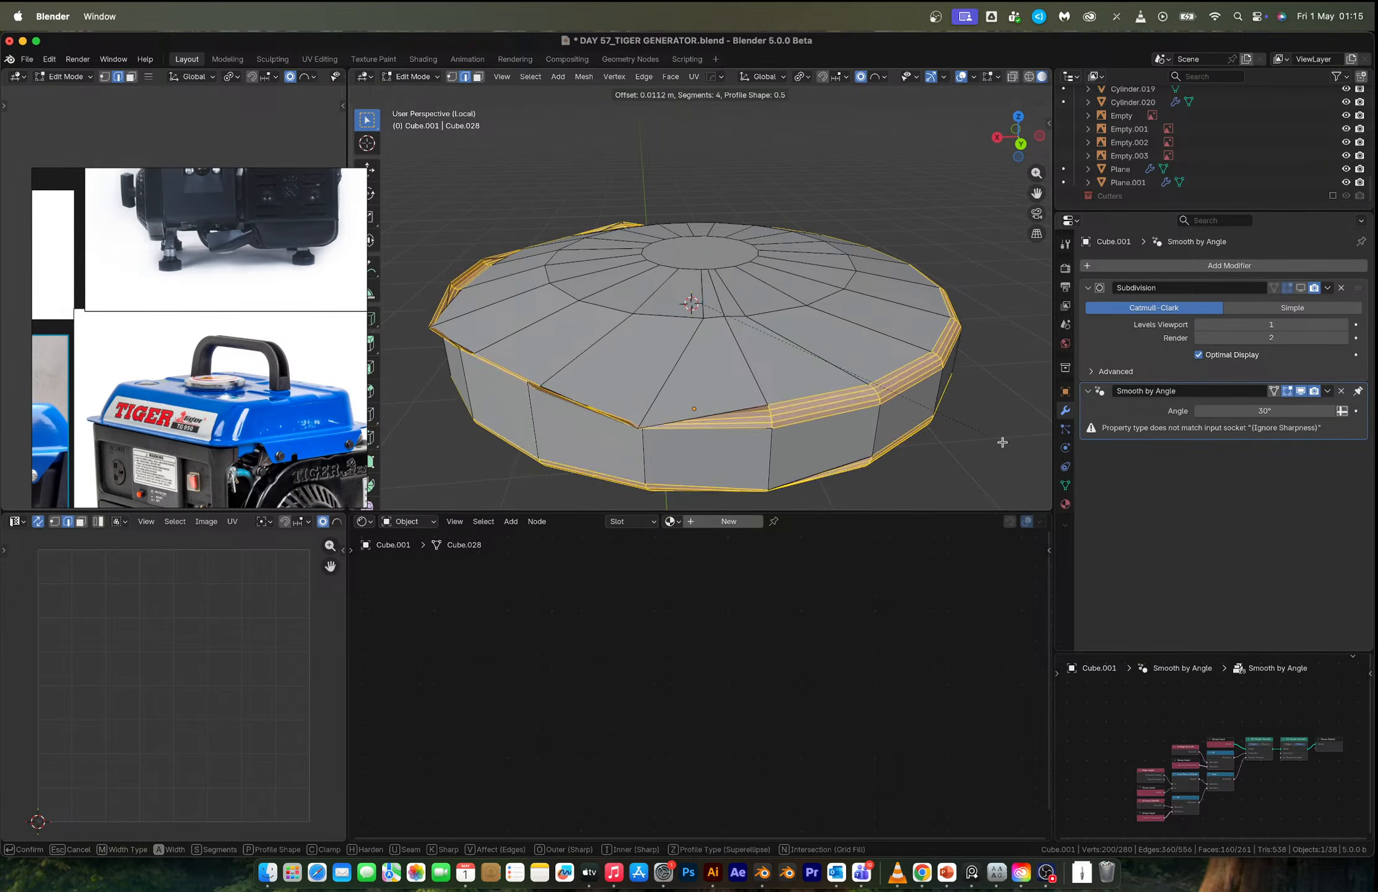
{"action": "left_click", "coordinate": [1003, 441]}
{"action": "key", "text": "super+z"}
Try moving the cap's outer side wall in vertex mode with proportional editing off.
{"action": "middle_click_drag", "start_coordinate": [716, 409], "coordinate": [745, 411]}
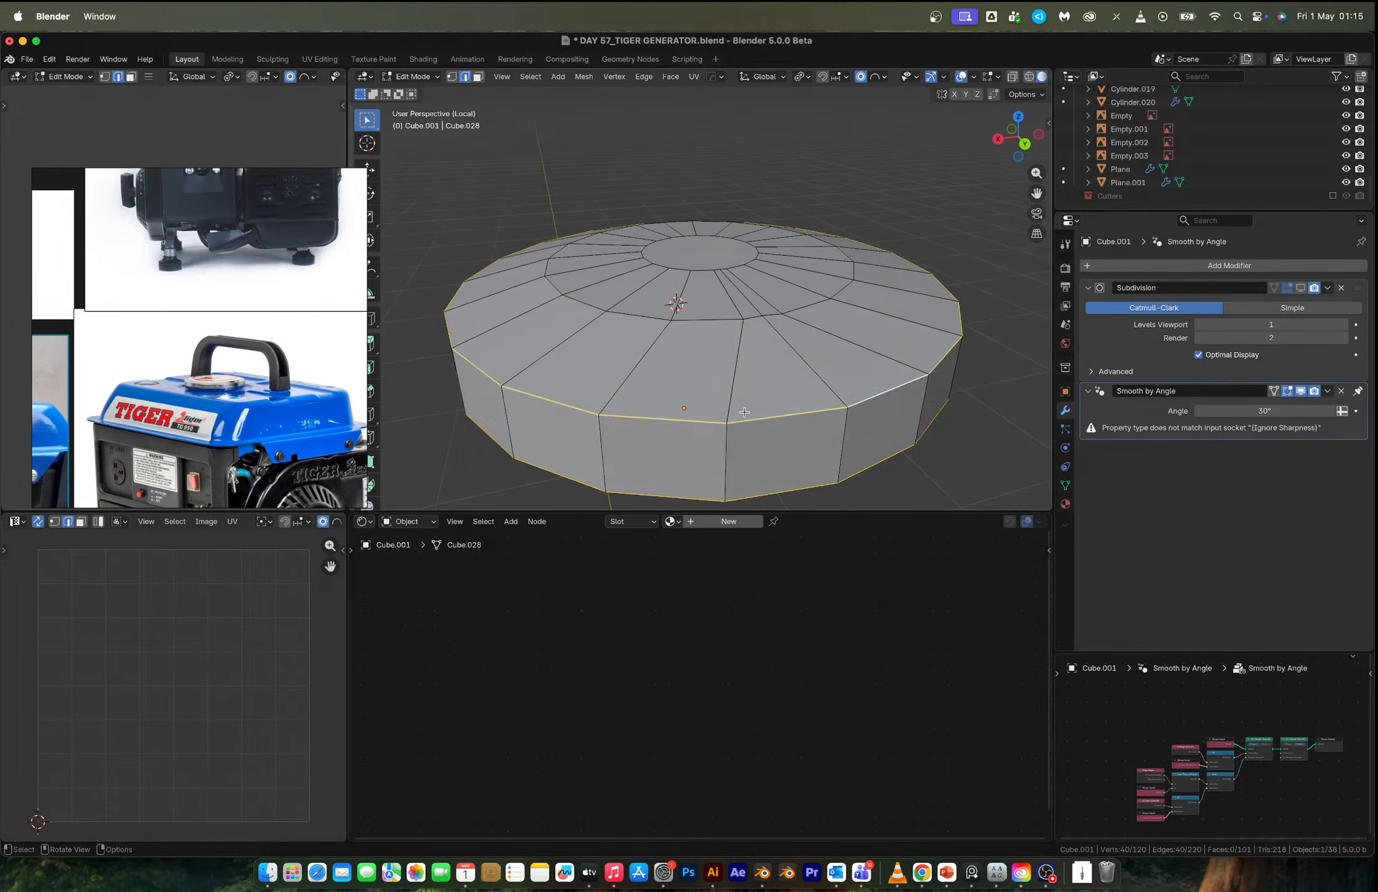
{"action": "key", "text": "1"}
{"action": "key", "text": "g"}
{"action": "right_click", "coordinate": [813, 431]}
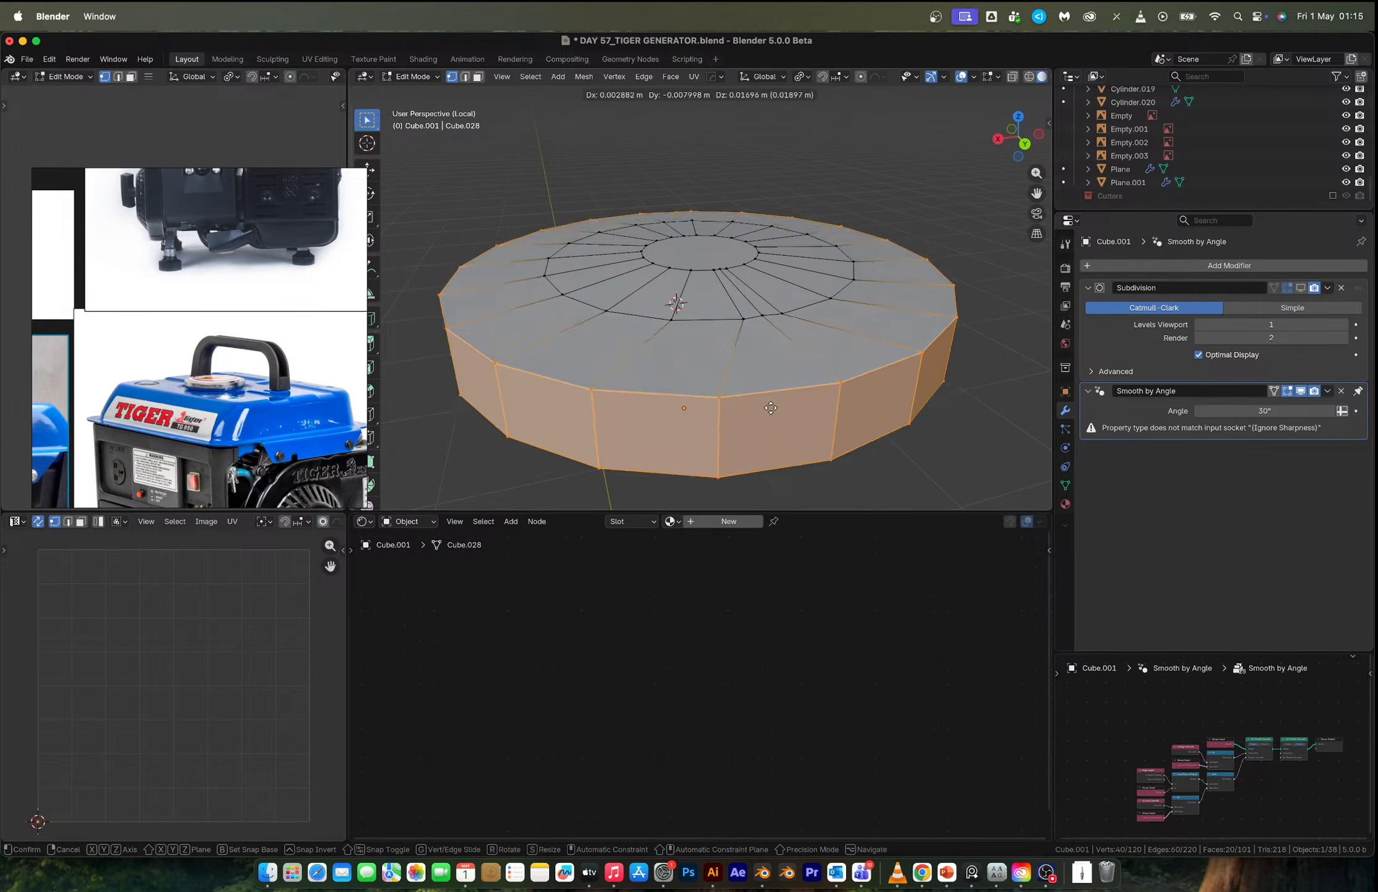
Try bevelling the cap's upper outer rim loop while in vertex mode.
{"action": "left_click", "coordinate": [726, 422]}
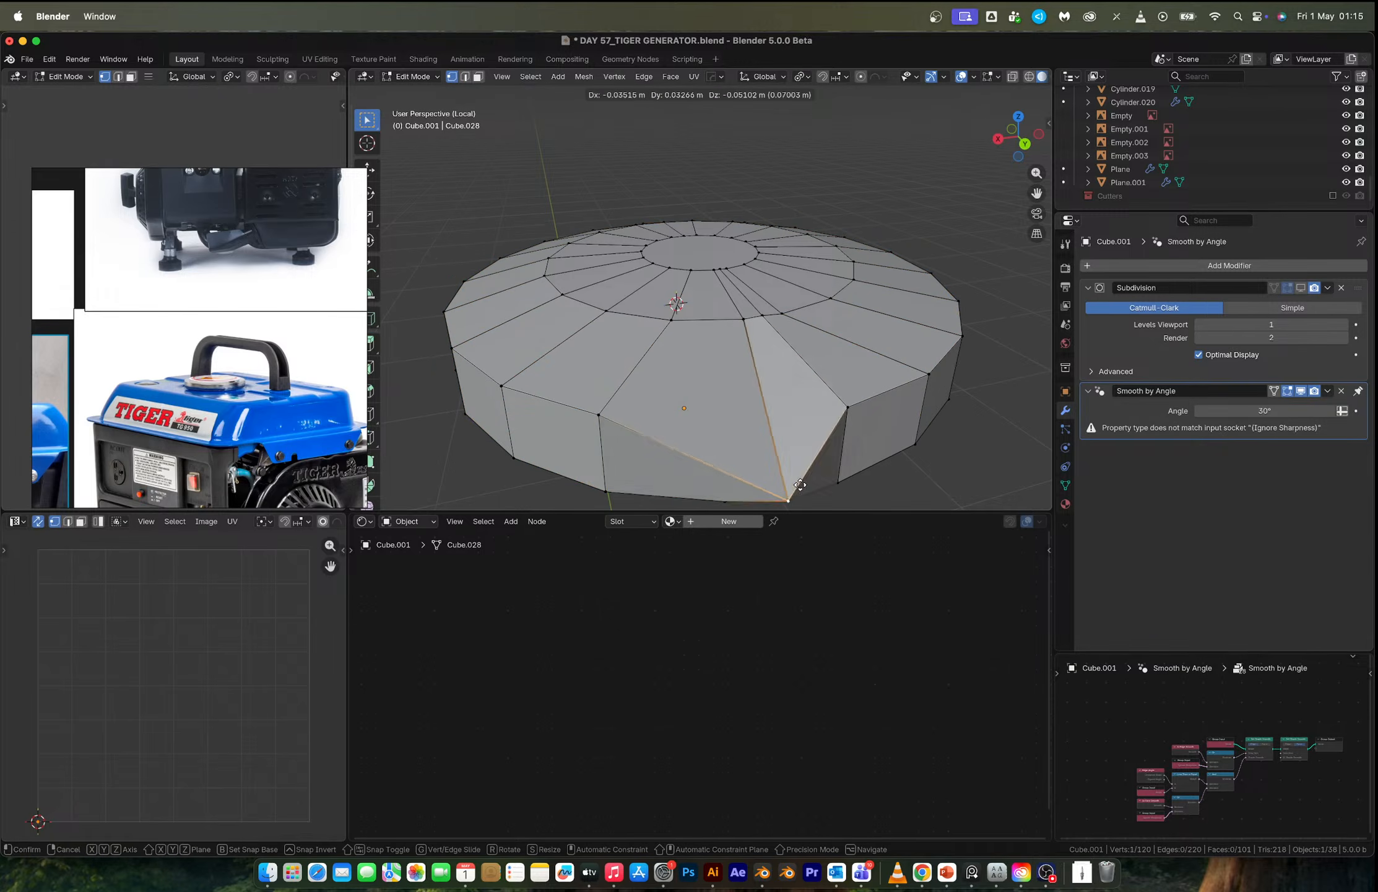
{"action": "left_click", "coordinate": [779, 417], "text": "alt"}
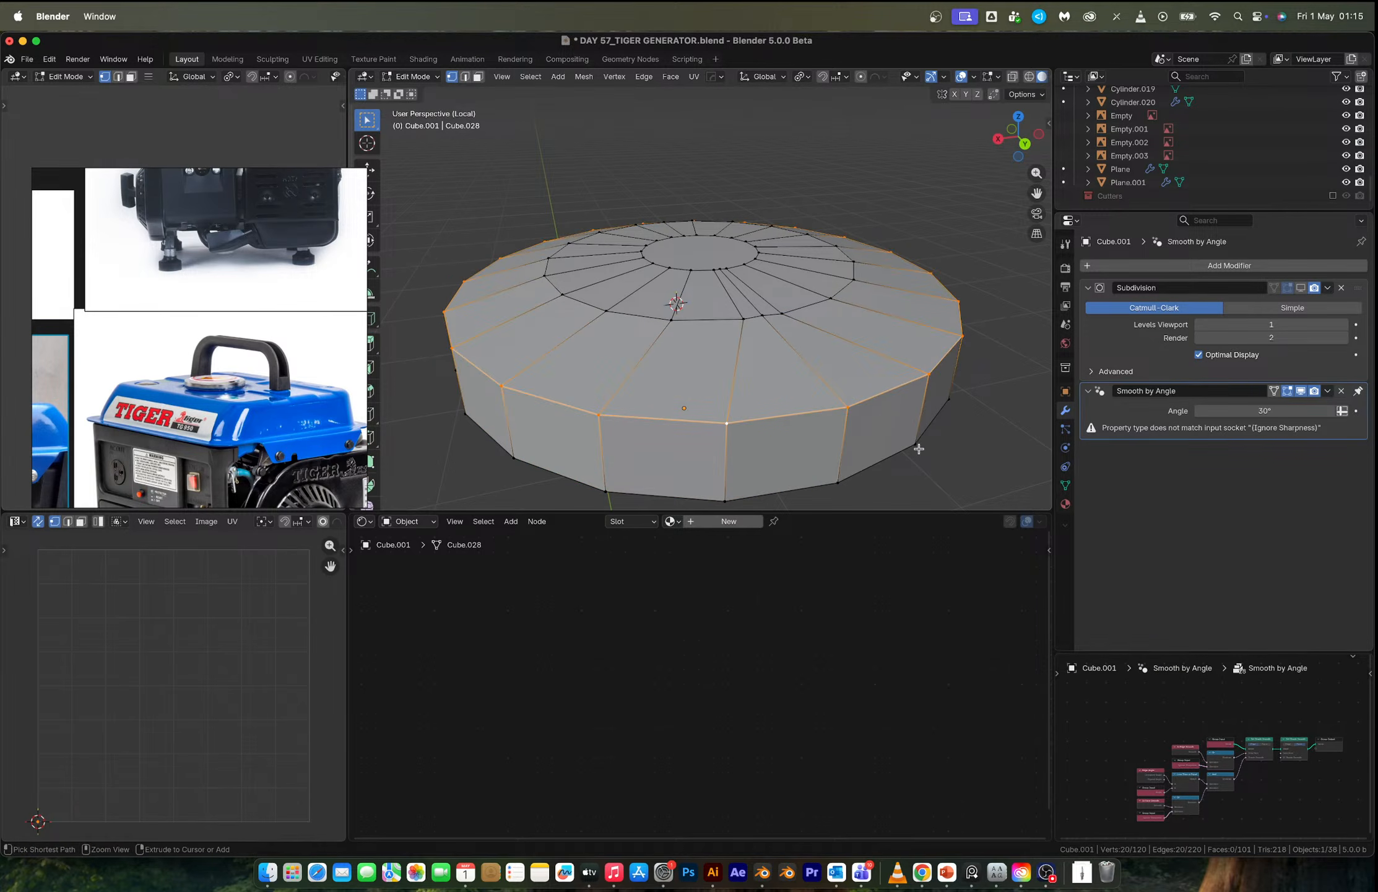
{"action": "key", "text": "ctrl+b"}
{"action": "left_click", "coordinate": [928, 452]}
Try adding a 30° HardOps bevel modifier to the cap with its subdivision level set to 1.
{"action": "key", "text": "Tab"}
{"action": "key", "text": "ctrl+1"}
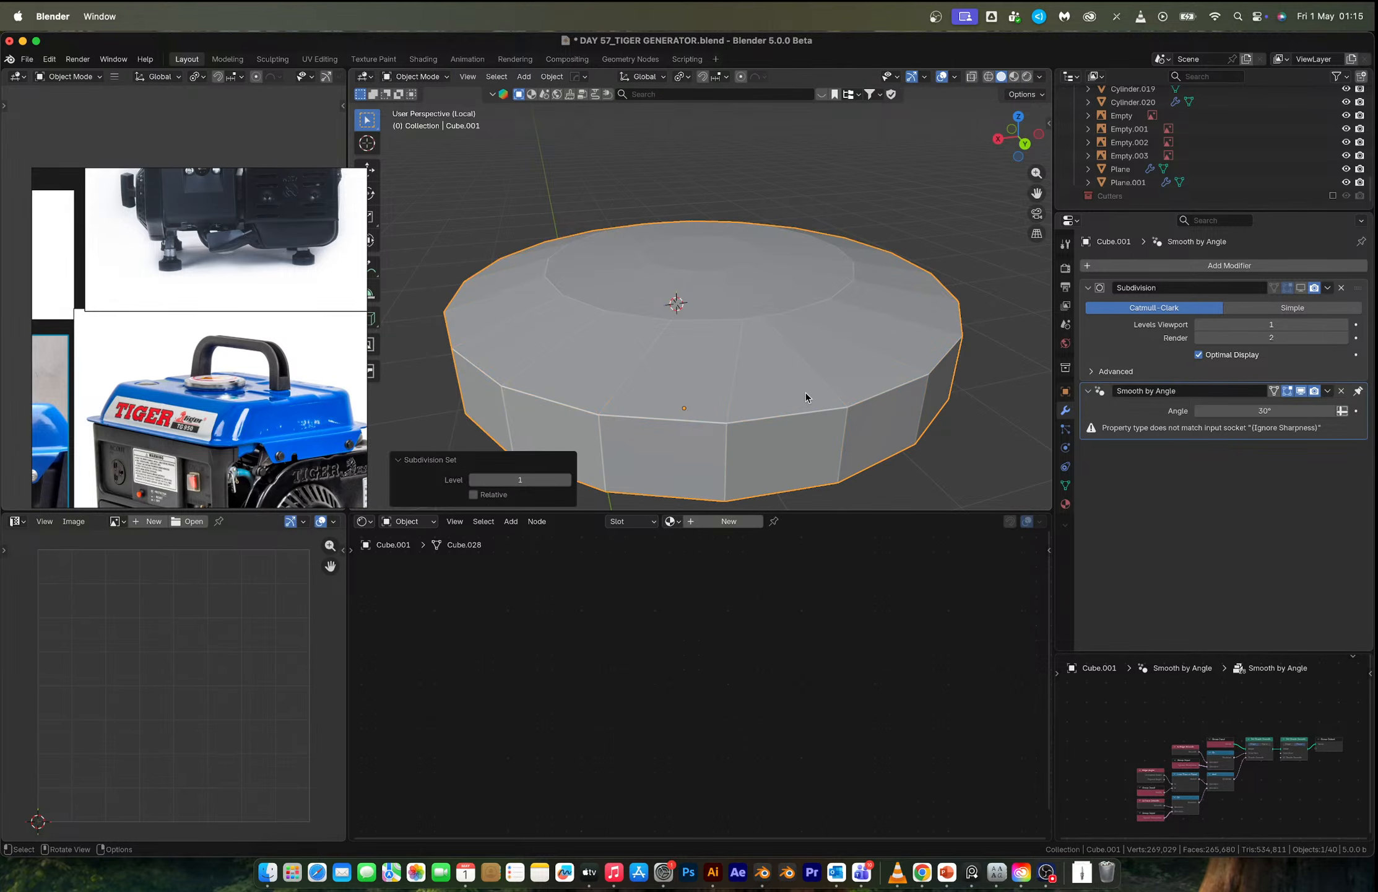
{"action": "key", "text": "q"}
{"action": "left_click", "coordinate": [759, 395]}
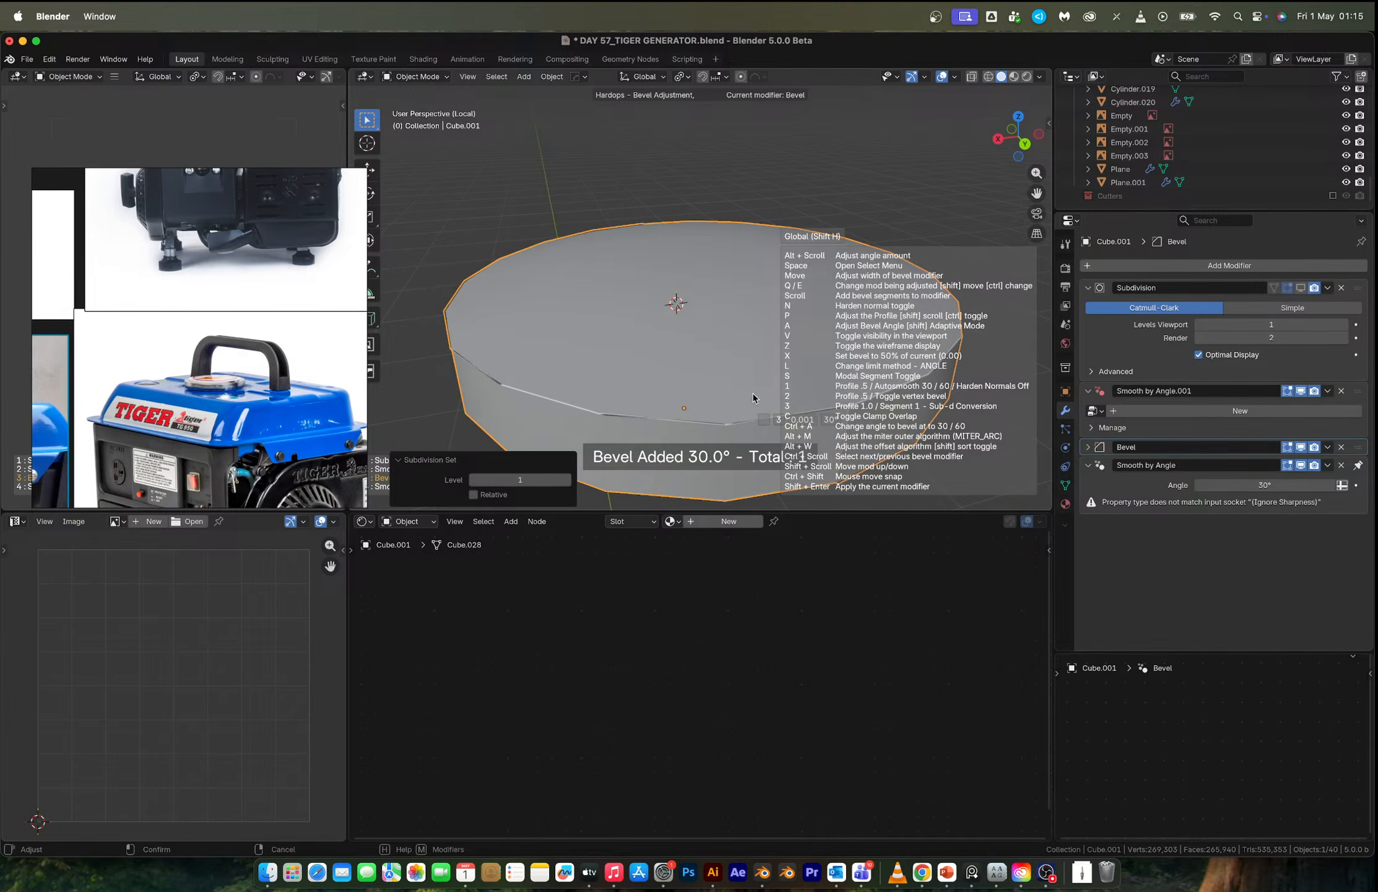
{"action": "key", "text": "Escape"}
Recalculate the outward normals of the entire cap mesh.
{"action": "key", "text": "Tab"}
{"action": "key", "text": "a"}
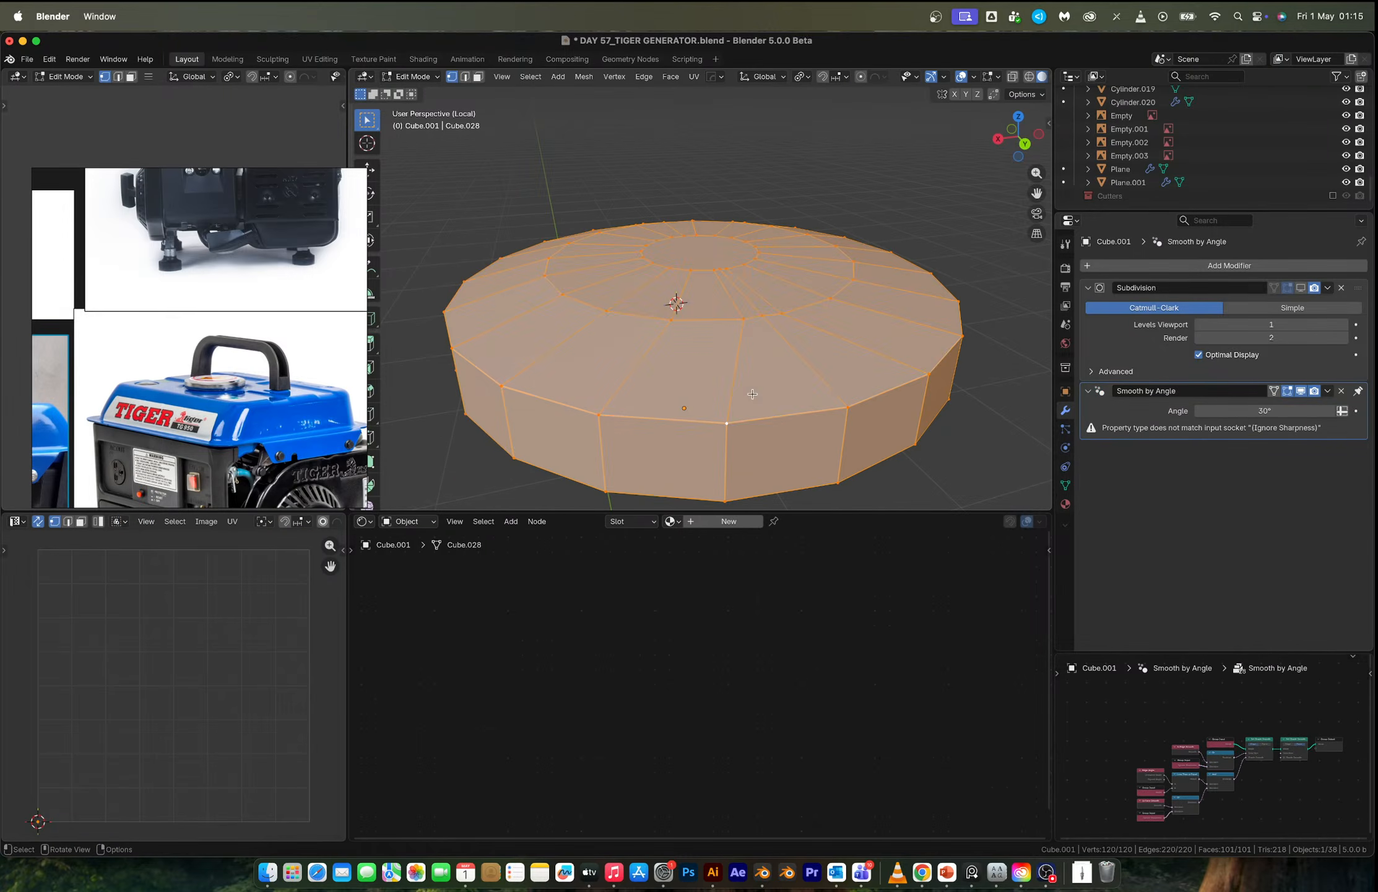
{"action": "key", "text": "shift+n"}
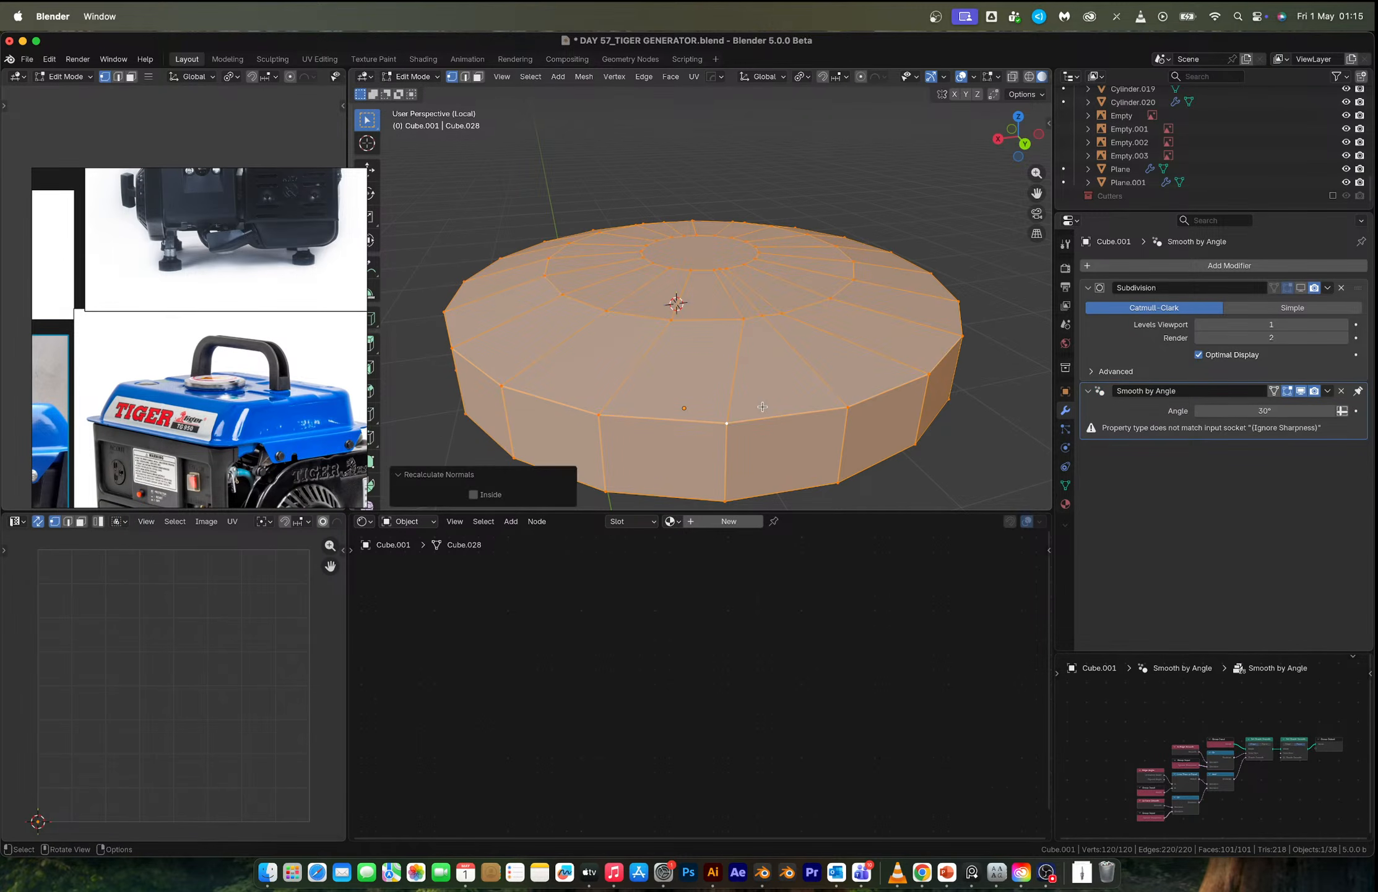
Try a four-segment edge bevel of about 0.008 m on the cap's upper outer rim.
{"action": "key", "text": "2"}
{"action": "left_click", "coordinate": [764, 410], "text": "alt"}
{"action": "key", "text": "ctrl+b"}
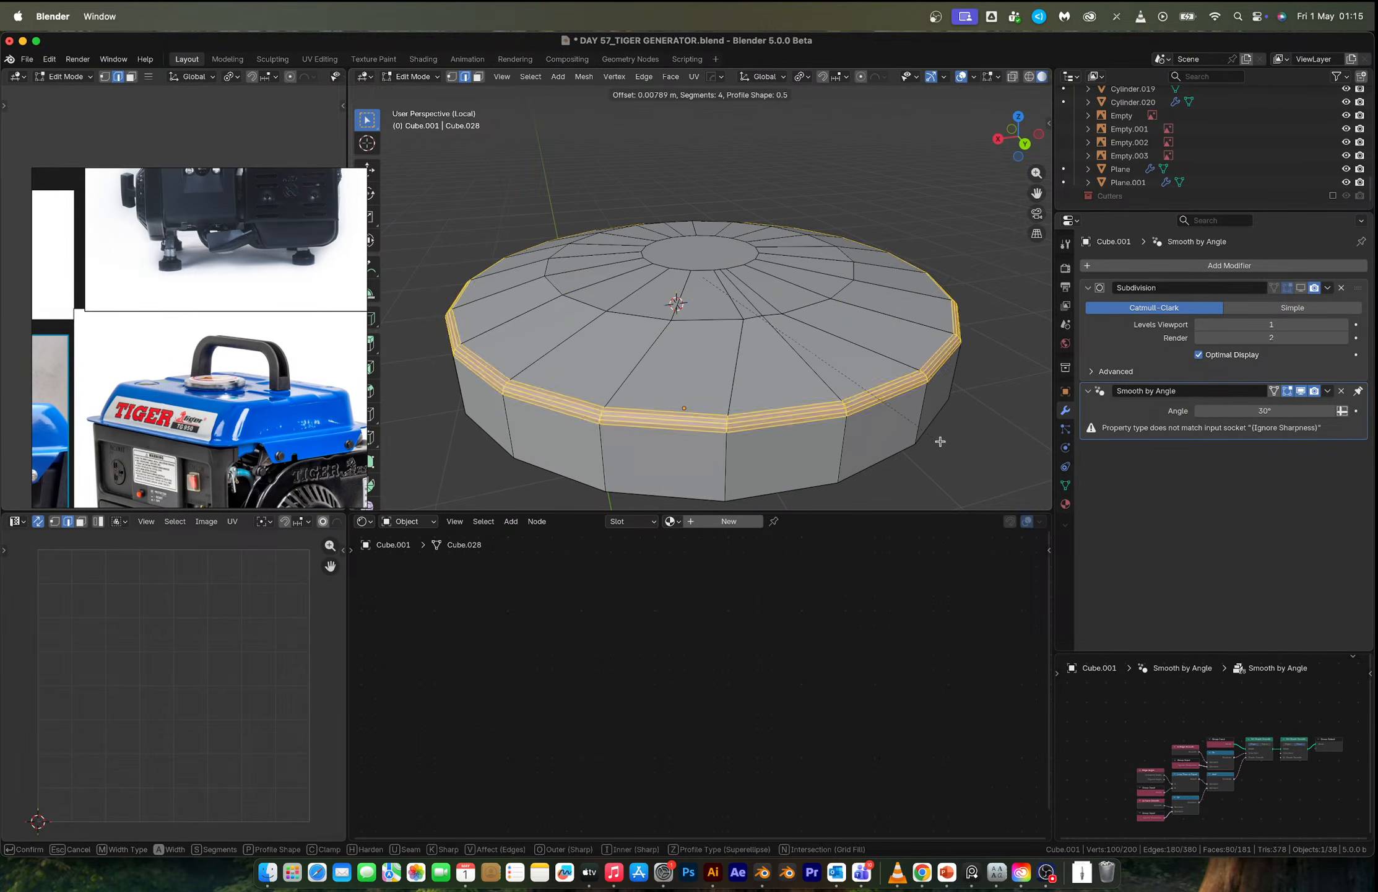
{"action": "left_click", "coordinate": [940, 440]}
Add a 30° HardOps bevel modifier with extra segments and about 0.011 width to the cap, and set its subdivision level to 1.
{"action": "key", "text": "Tab"}
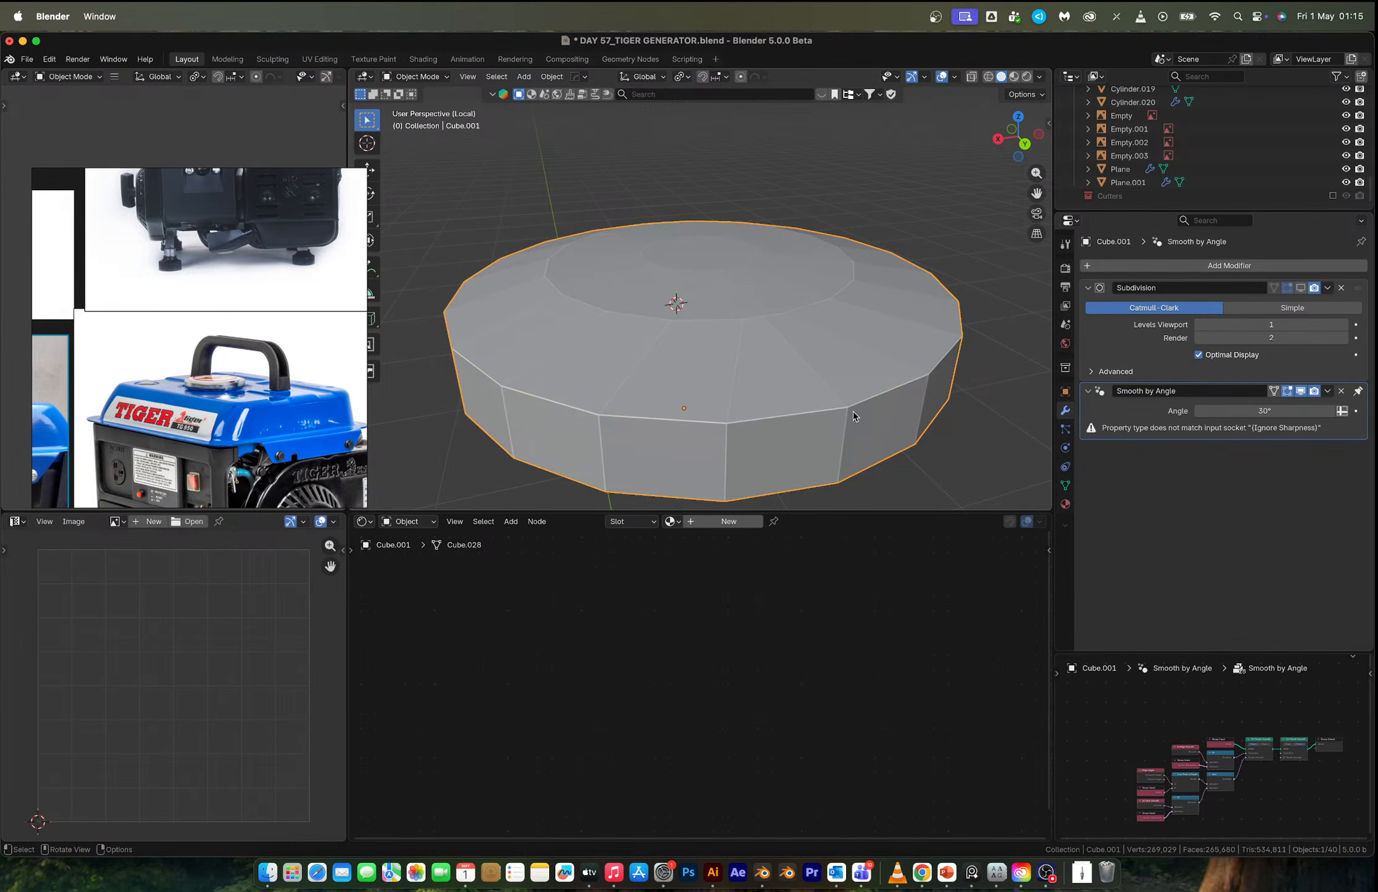
{"action": "key", "text": "q"}
{"action": "left_click", "coordinate": [805, 412]}
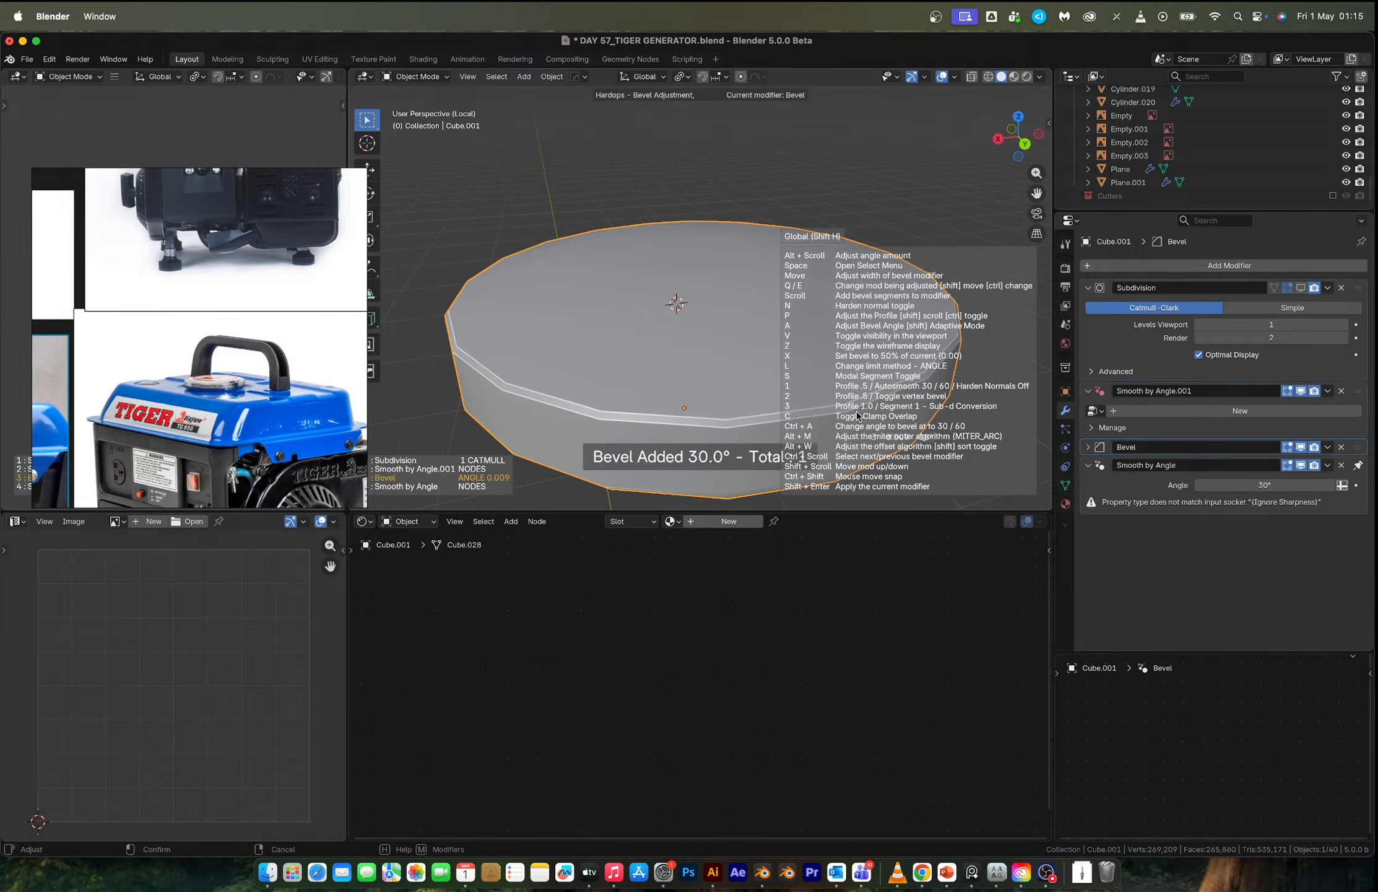
{"action": "scroll", "coordinate": [846, 415], "scroll_direction": "up", "scroll_amount": 3}
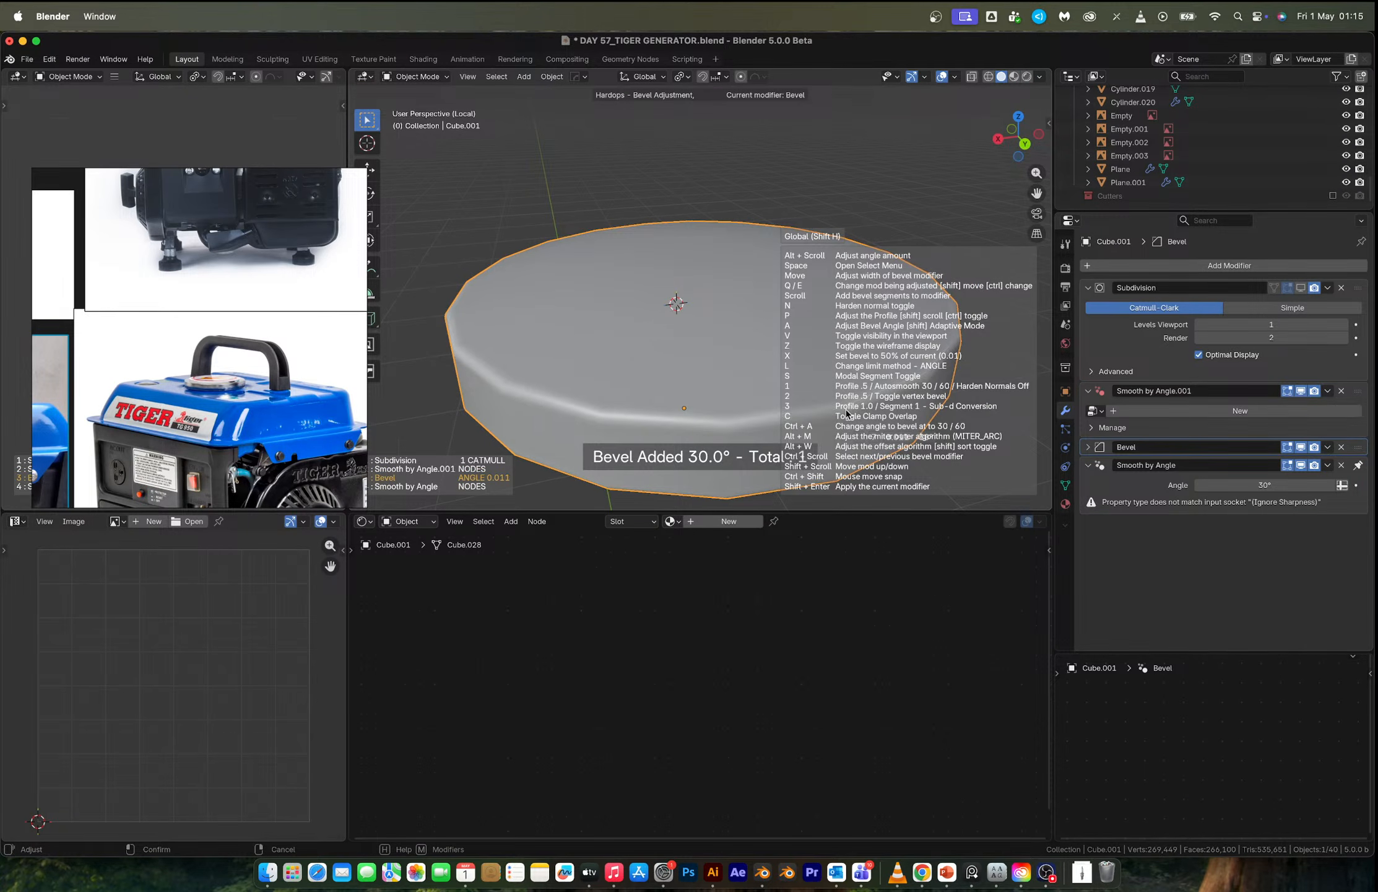
{"action": "left_click", "coordinate": [909, 424]}
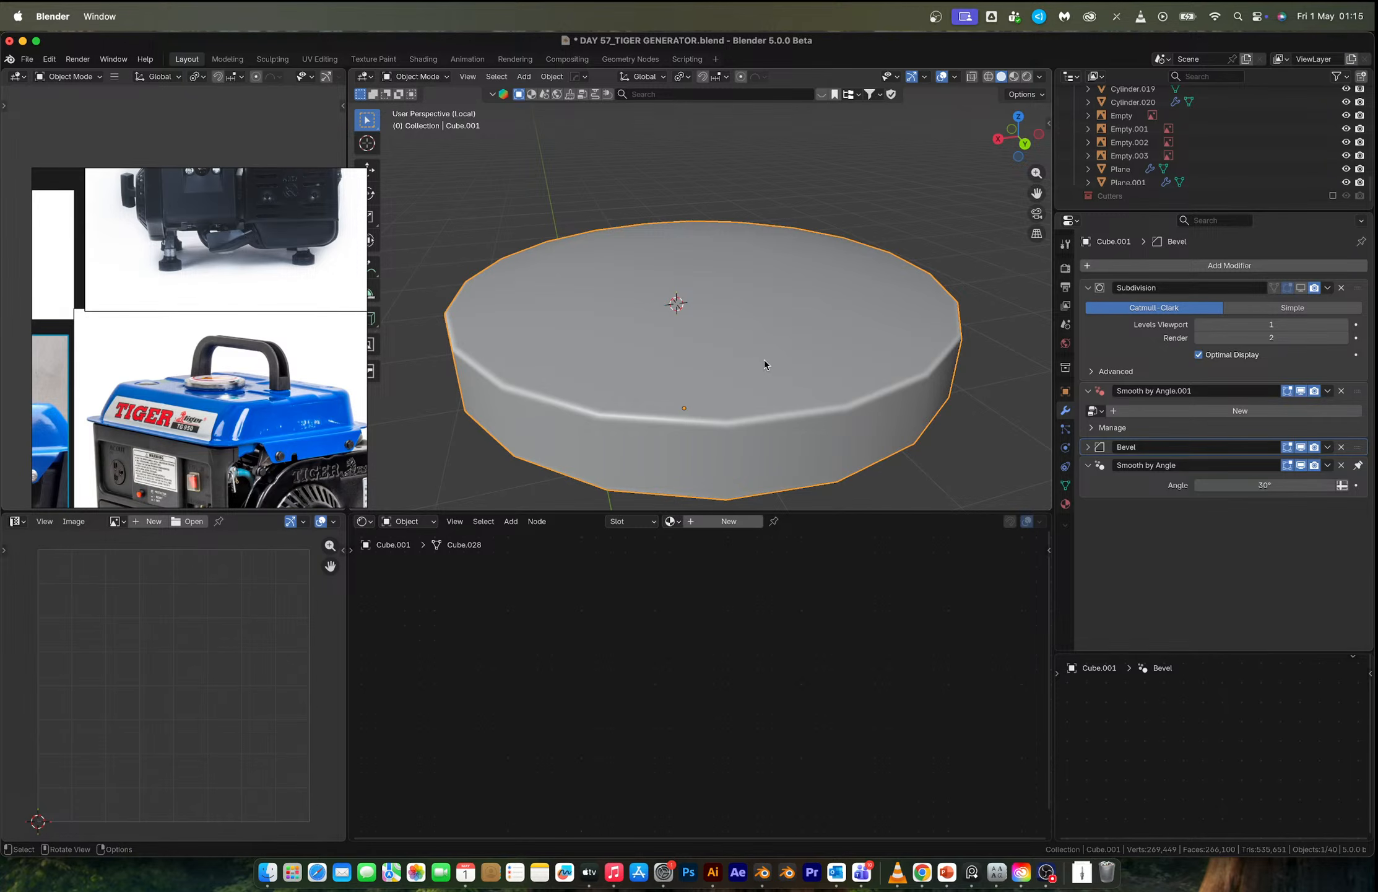
{"action": "key", "text": "ctrl+1"}
Leave the cap's local view and switch to OBS to check the stream.
{"action": "key", "text": "slash"}
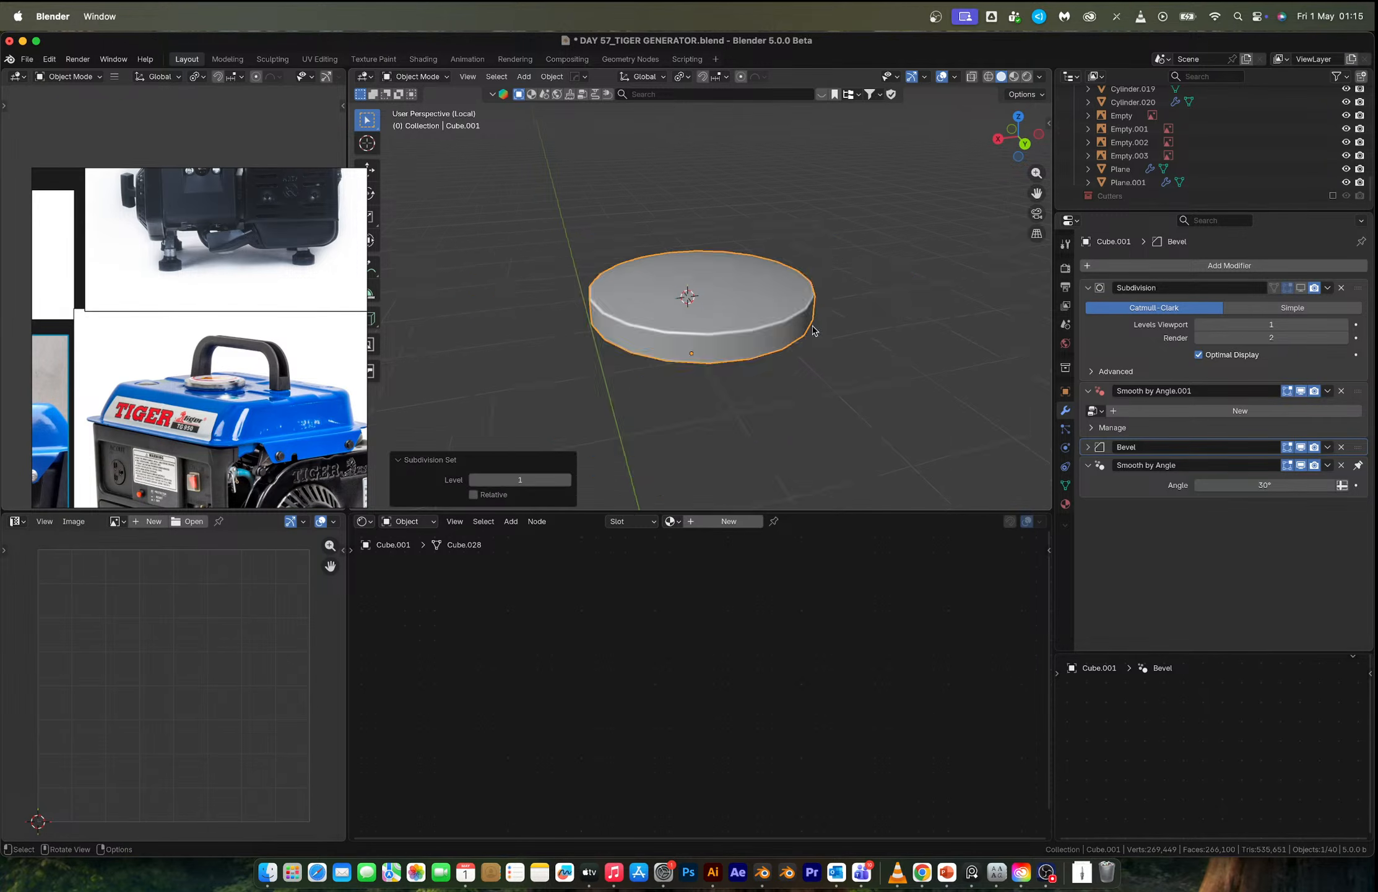
{"action": "middle_click_drag", "start_coordinate": [813, 330], "coordinate": [916, 434]}
{"action": "left_click", "coordinate": [1046, 874]}
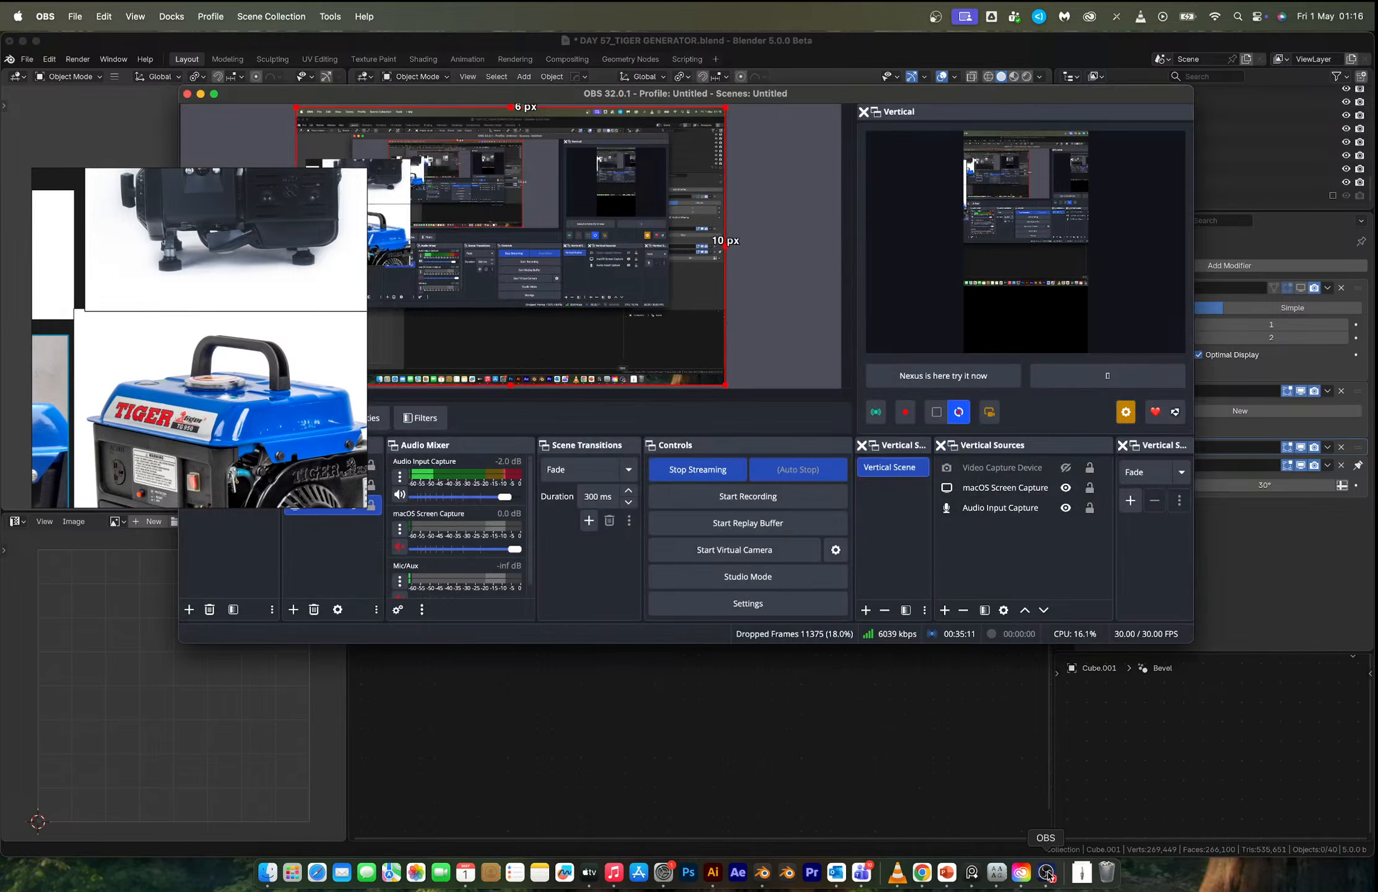